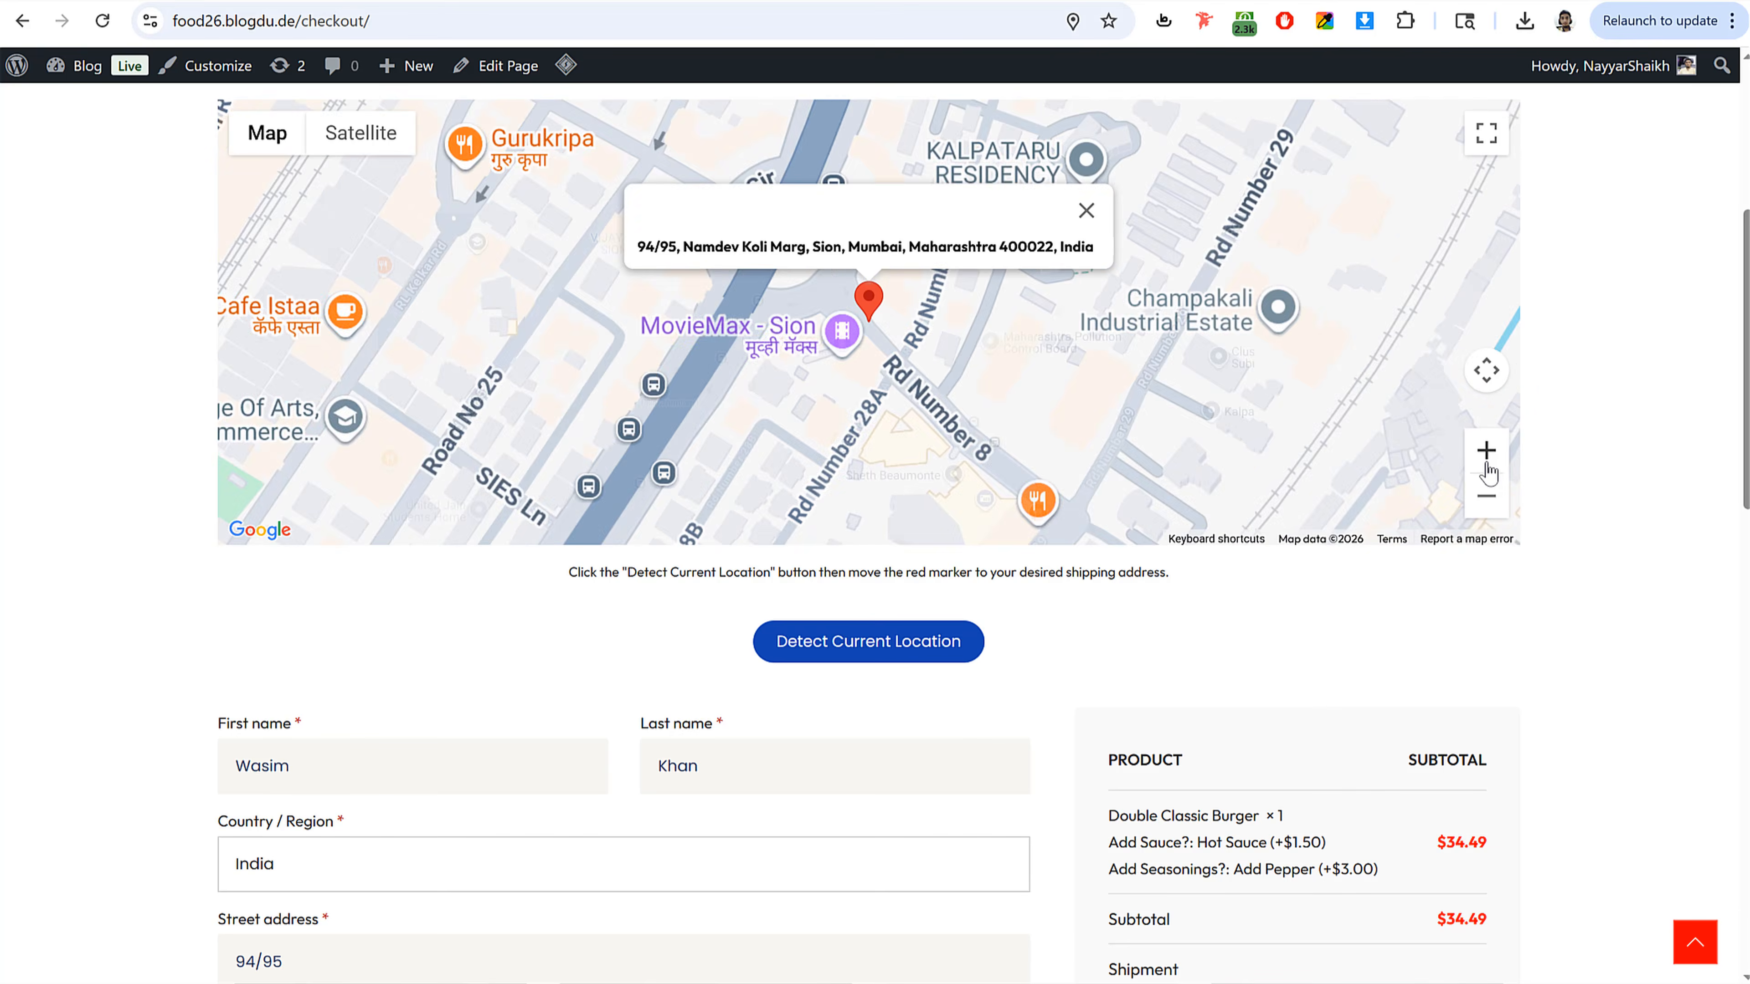
Step: Zoom into the checkout map and drag the red marker to a new shipping location nearby
click(1485, 457)
mouse_move(868, 304)
mouse_down()
mouse_move(766, 311)
mouse_move(651, 409)
mouse_move(647, 441)
mouse_move(646, 424)
mouse_up()
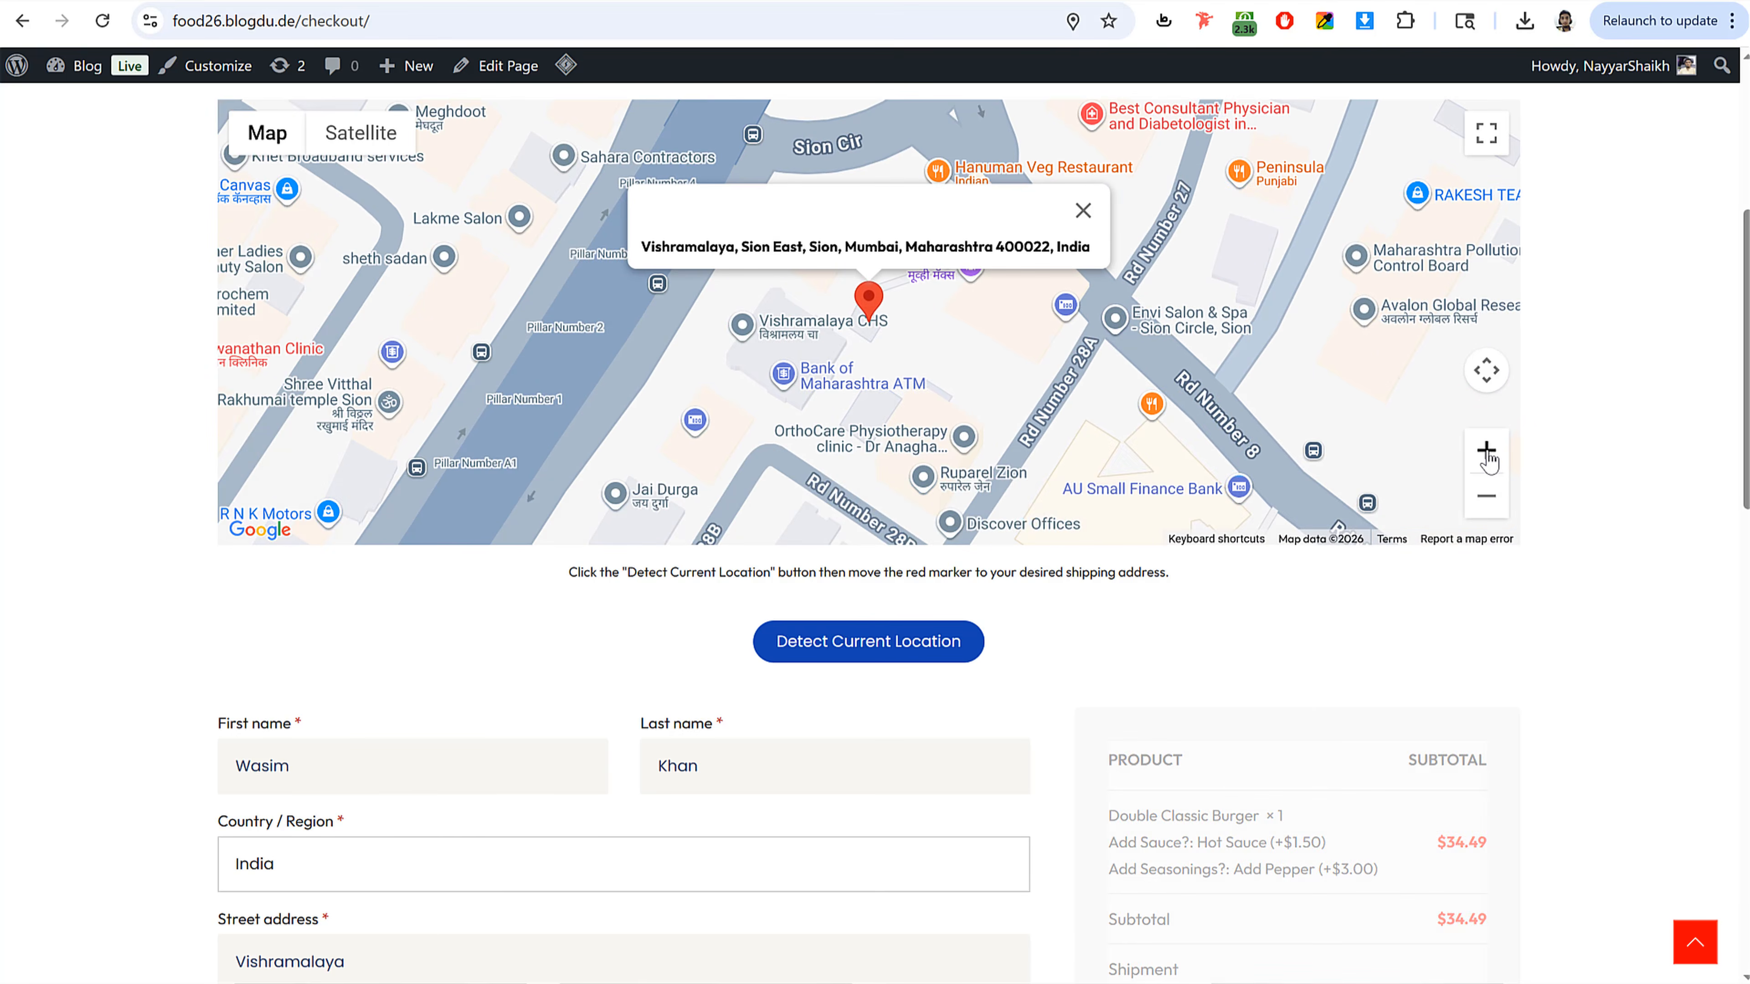
click(1486, 453)
drag(865, 304, 862, 312)
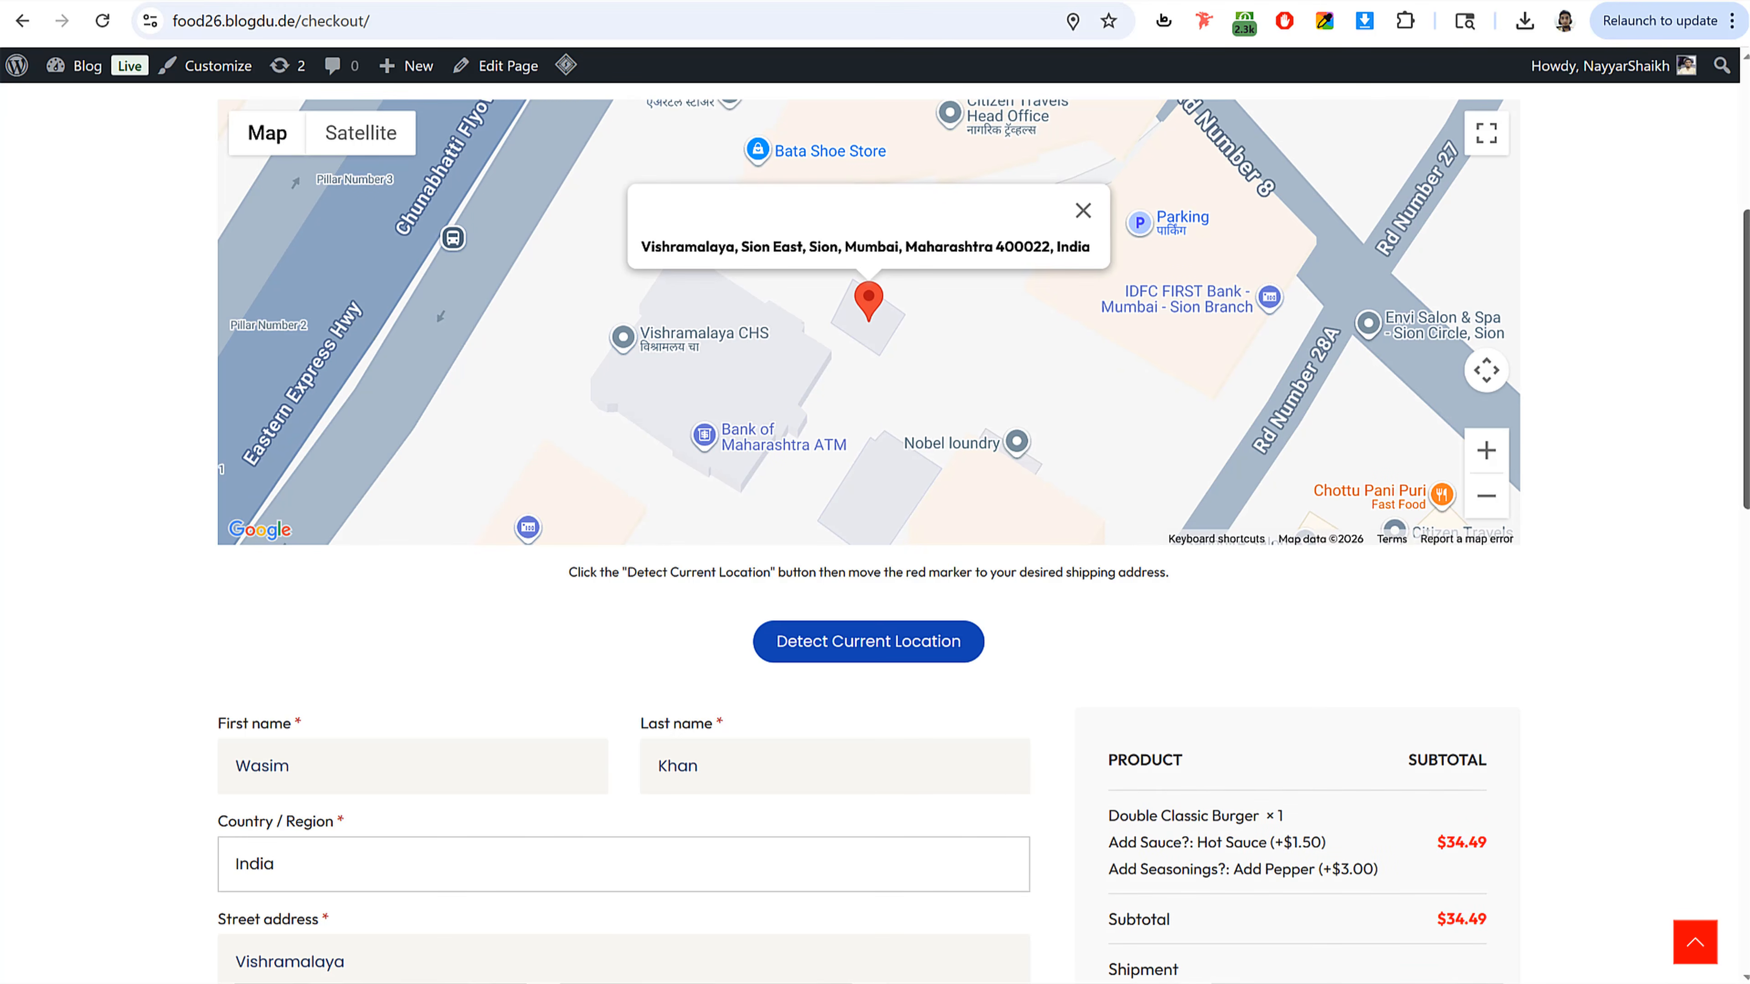
Step: Scroll to the payment methods and try the Credit/Debit Cards and UPI, Cards, NetBanking options
scroll(431, 525, down, 8)
scroll(851, 498, down, 5)
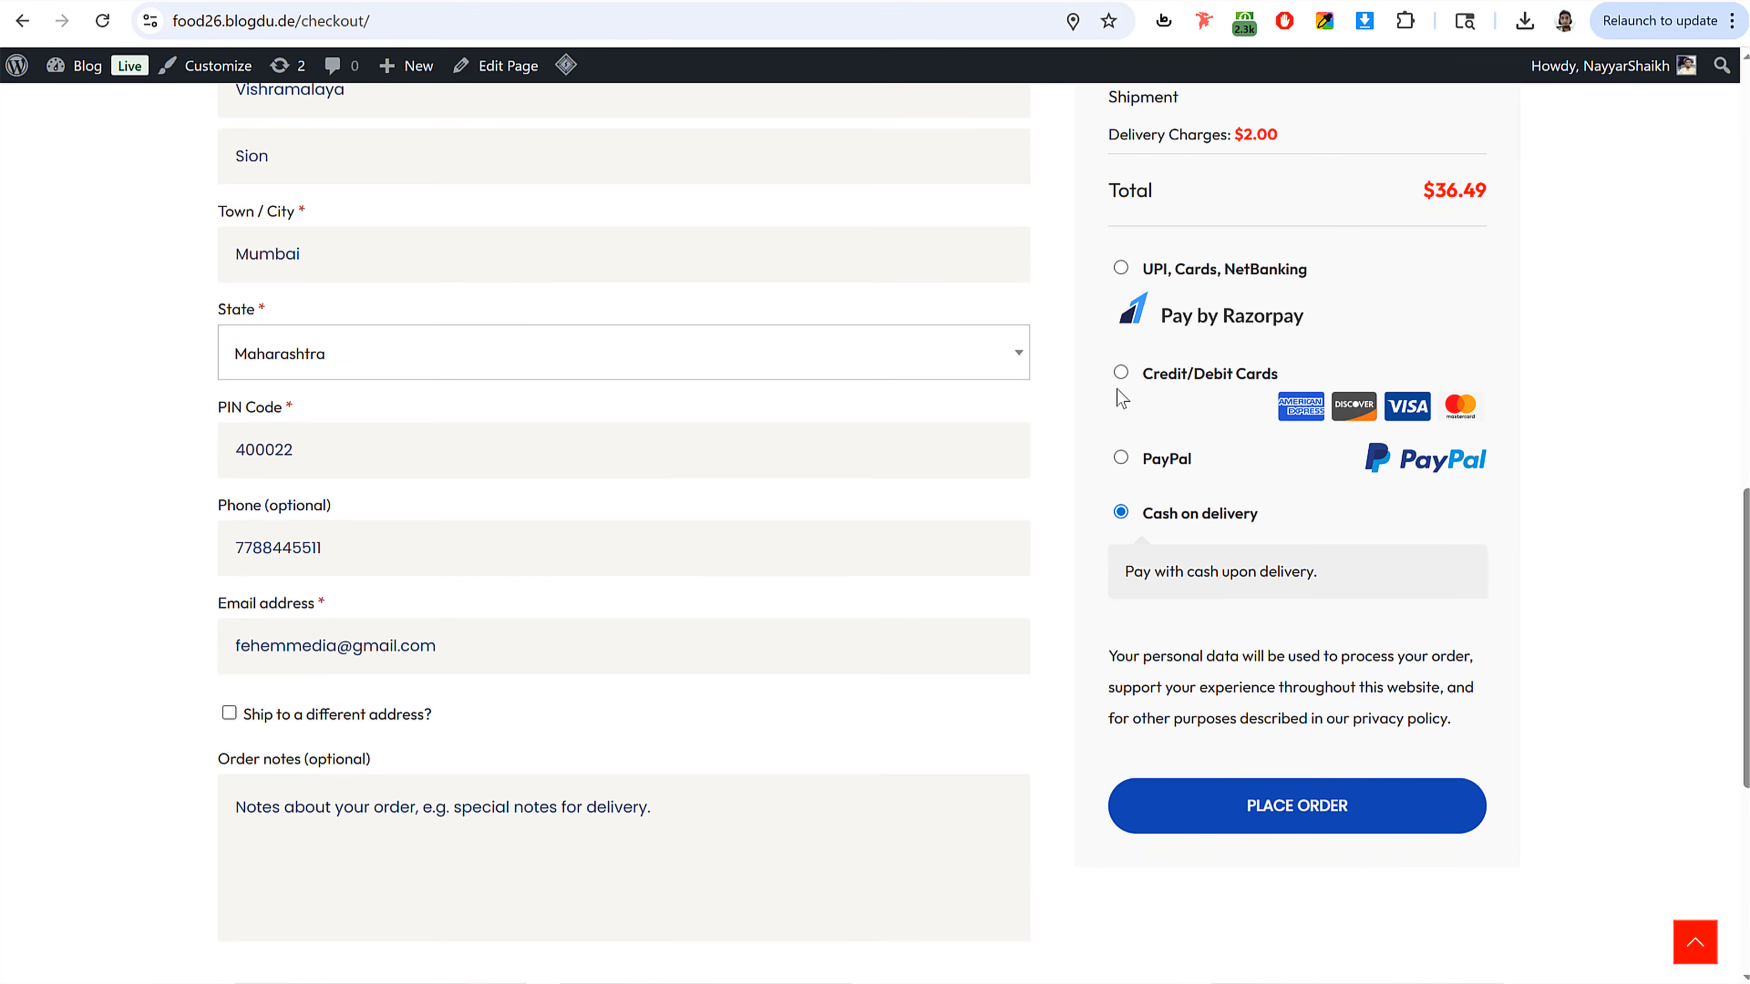
click(1120, 373)
click(1121, 268)
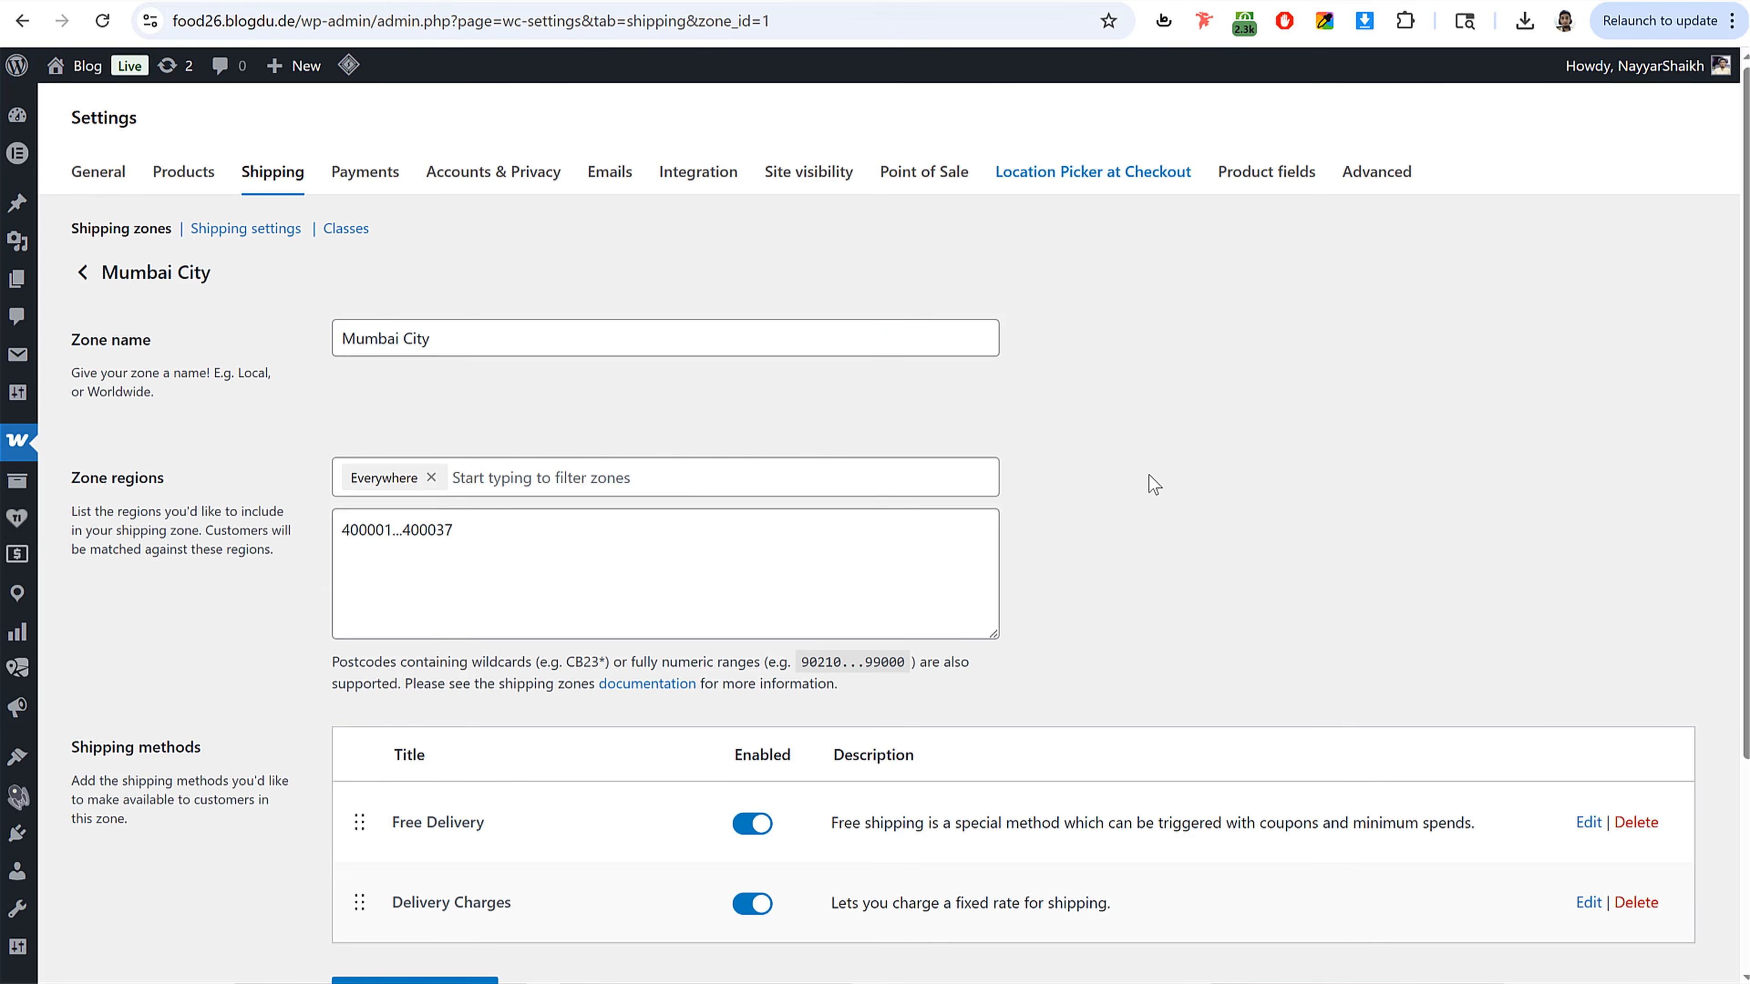
Step: Review the shipping regions settings and the shipping zone's postcode range
scroll(1148, 475, down, 2)
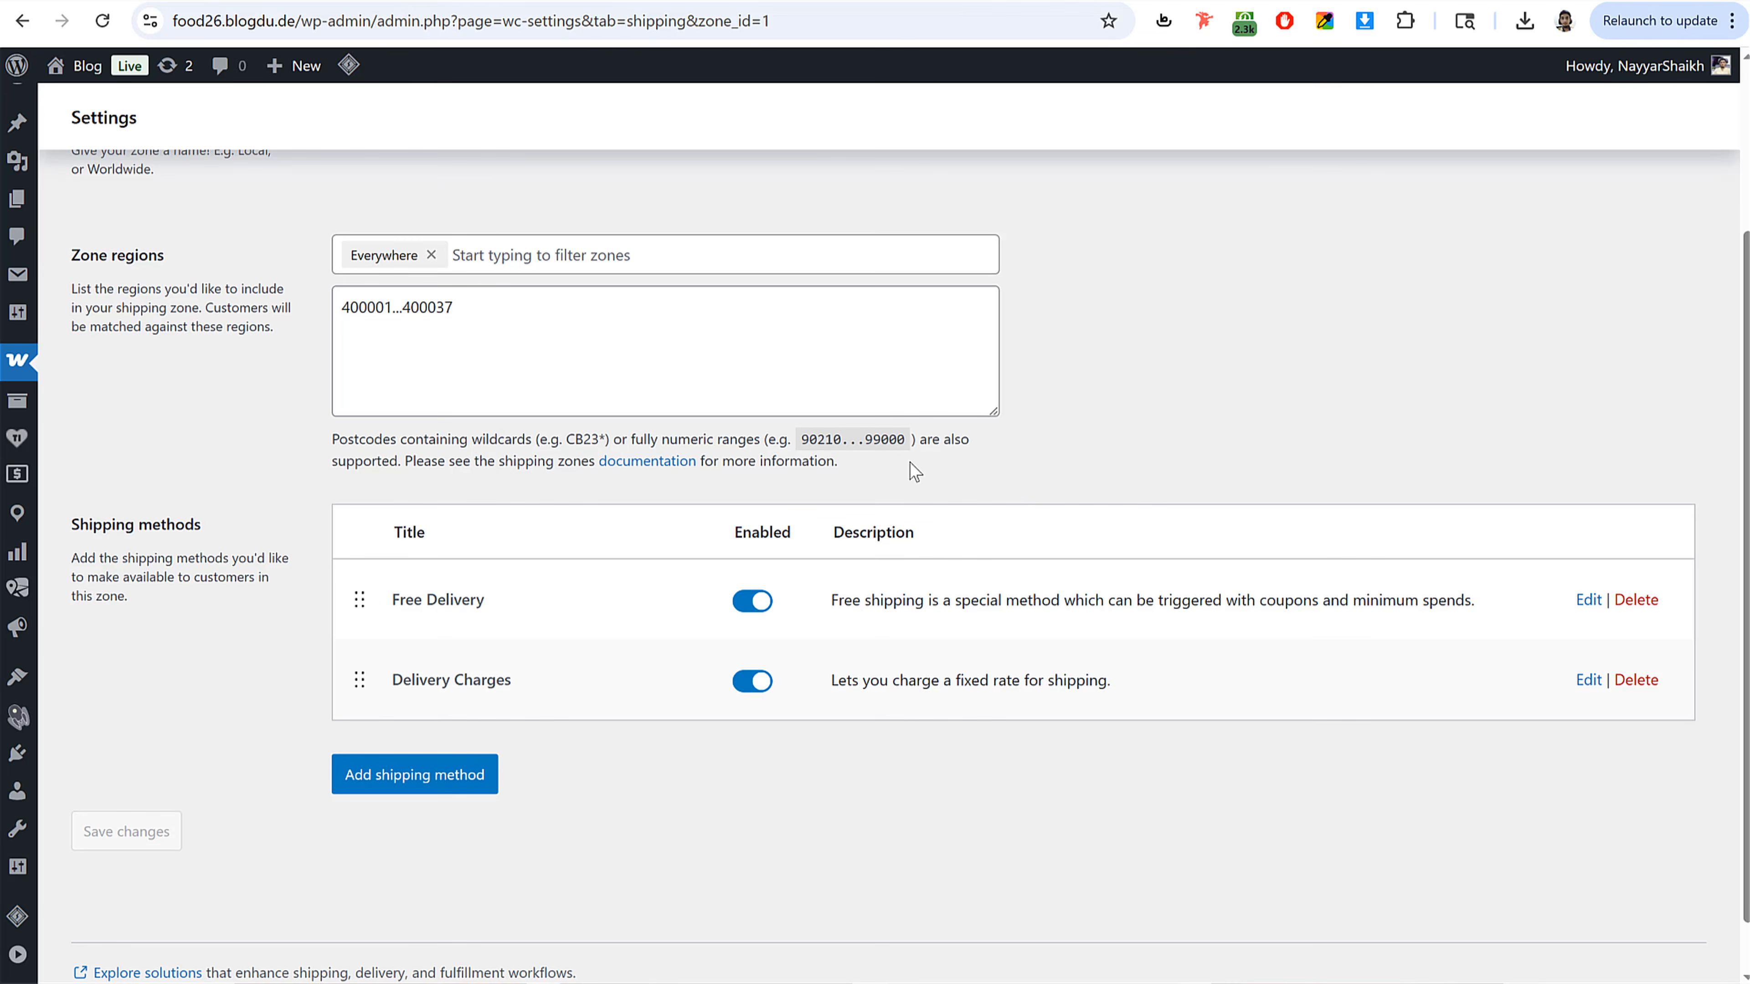
drag(475, 306, 328, 316)
click(260, 489)
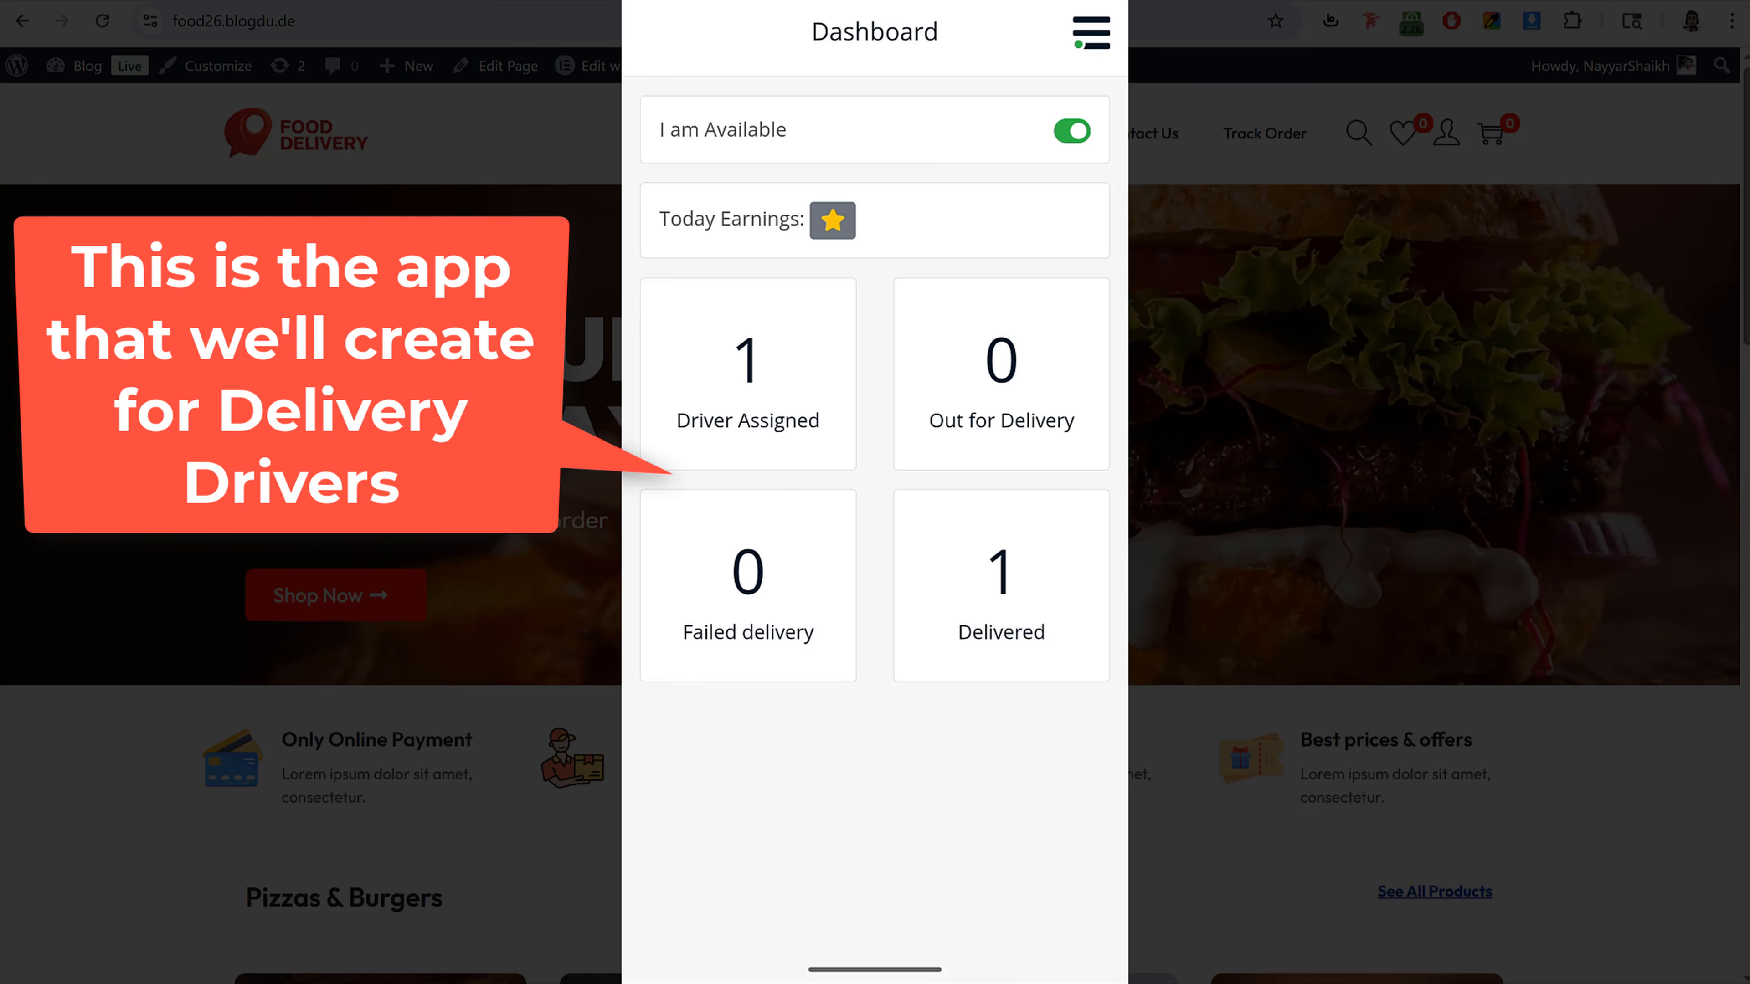
Step: Open the assigned order from the driver app dashboard and scroll through its info and addresses
click(791, 383)
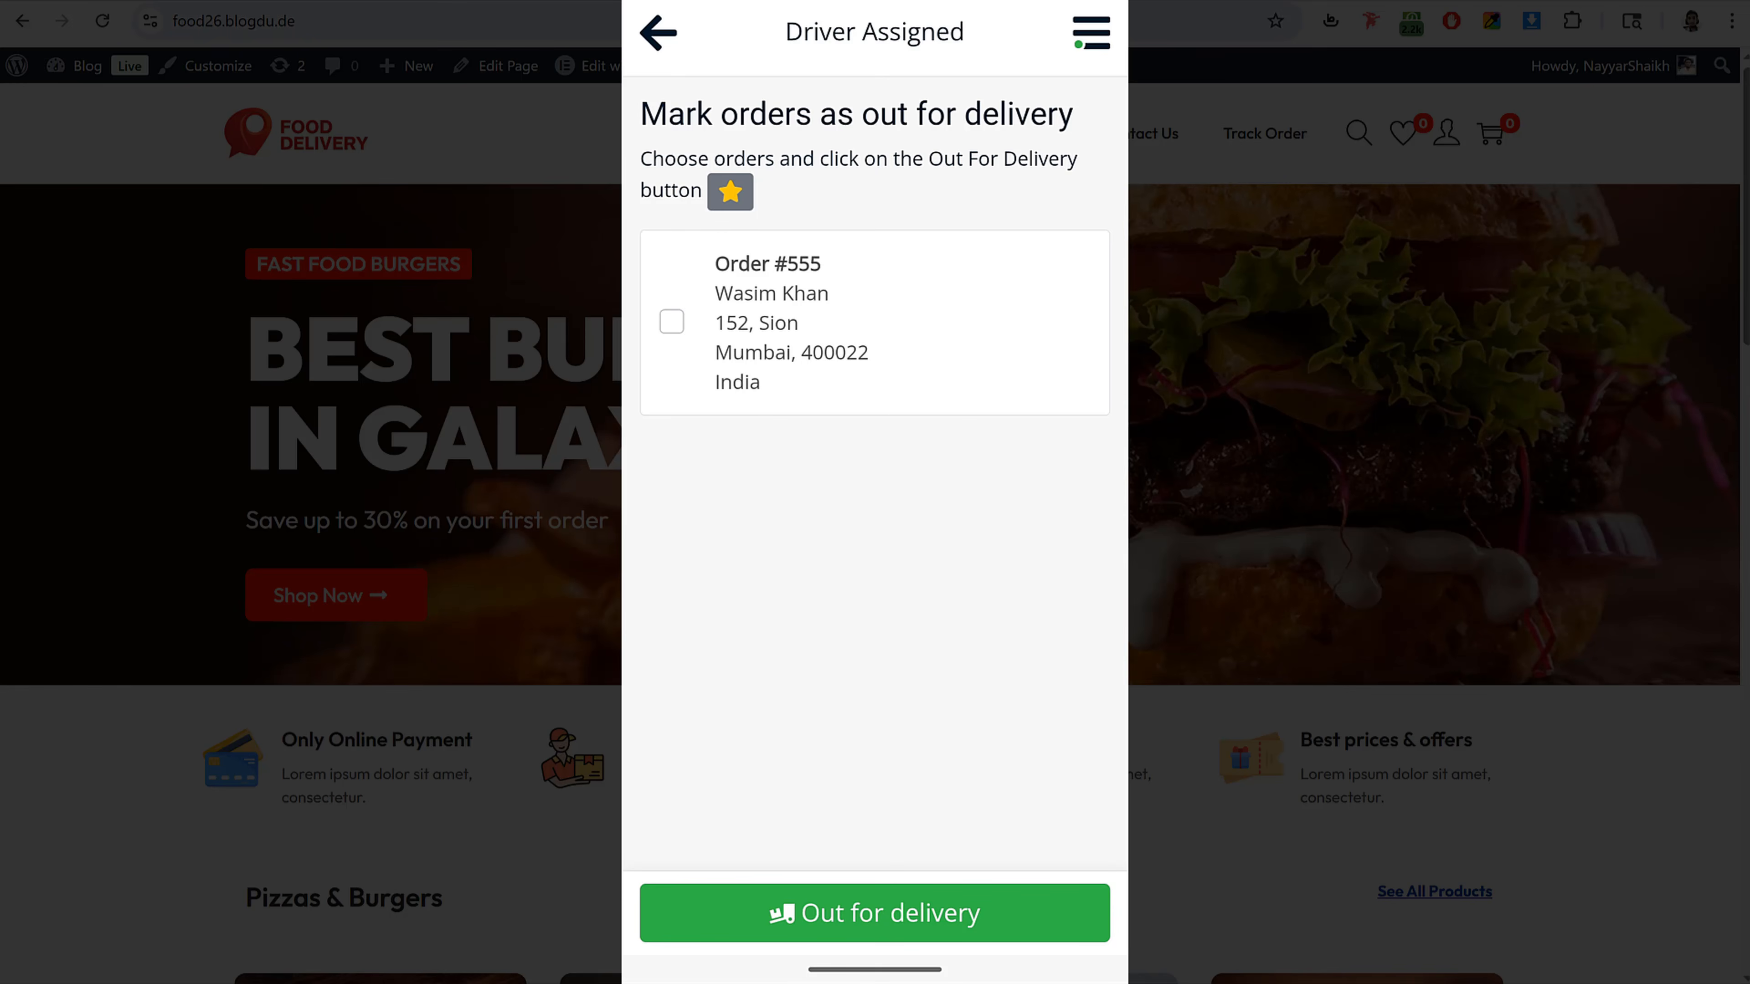
click(971, 308)
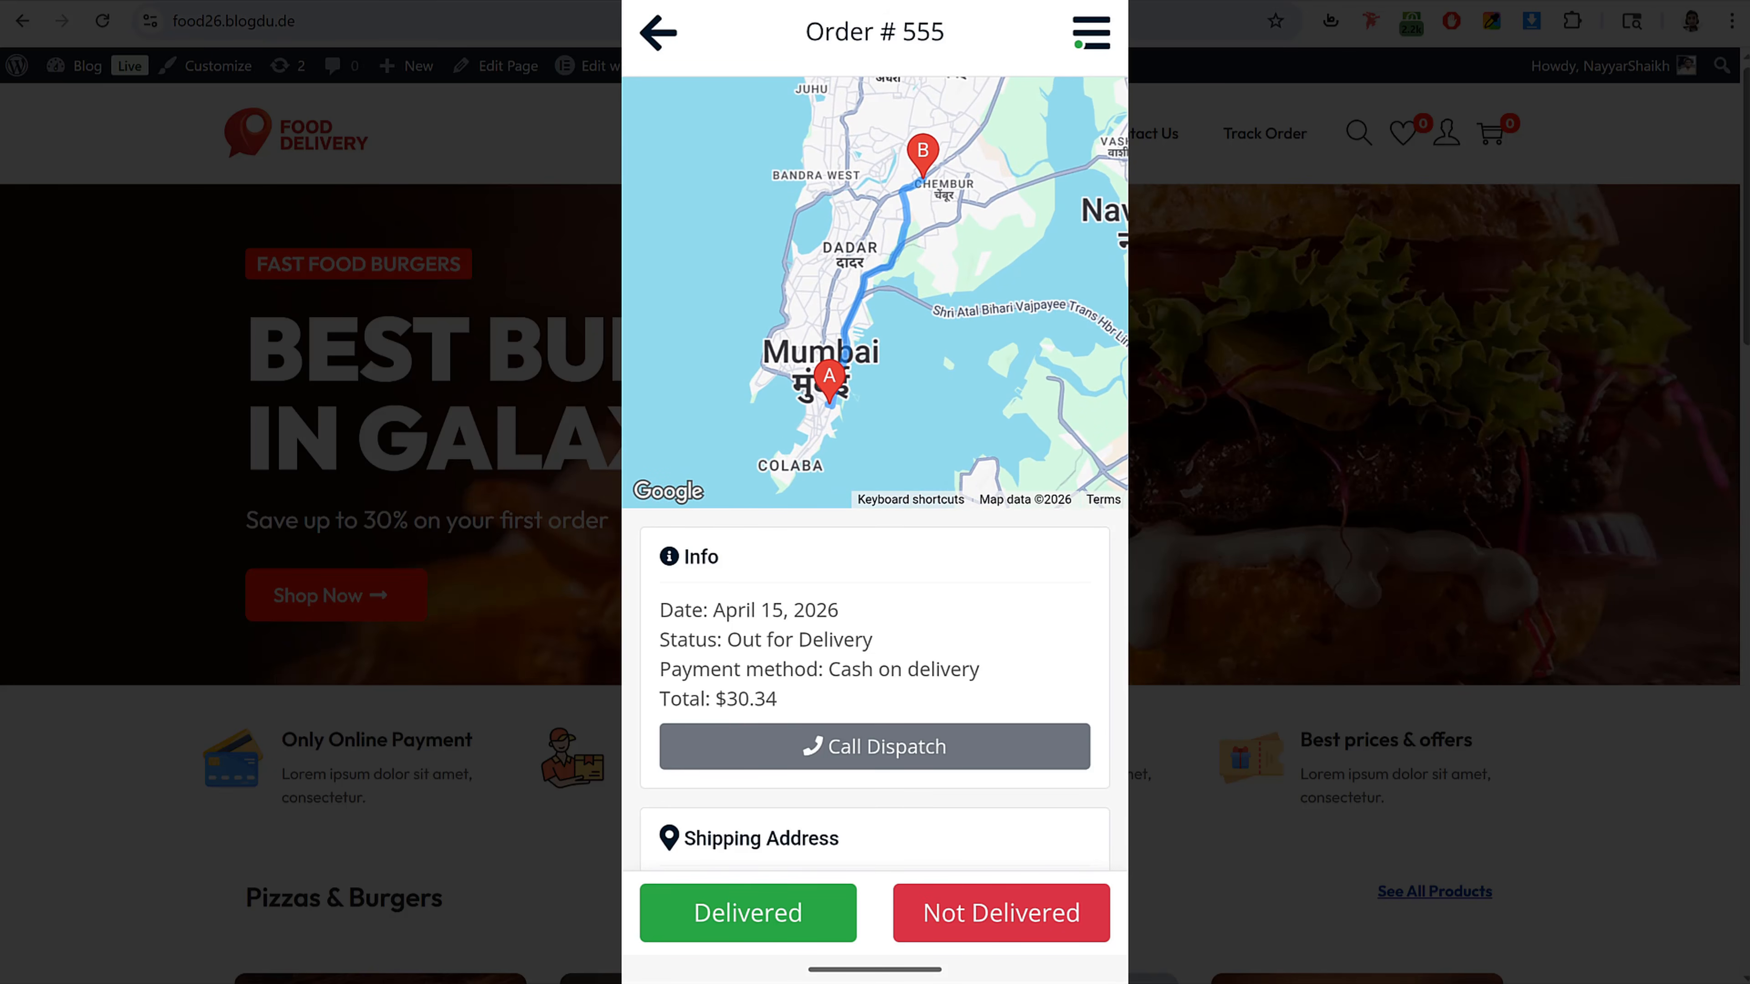
scroll(983, 768, down, 6)
scroll(1106, 424, up, 3)
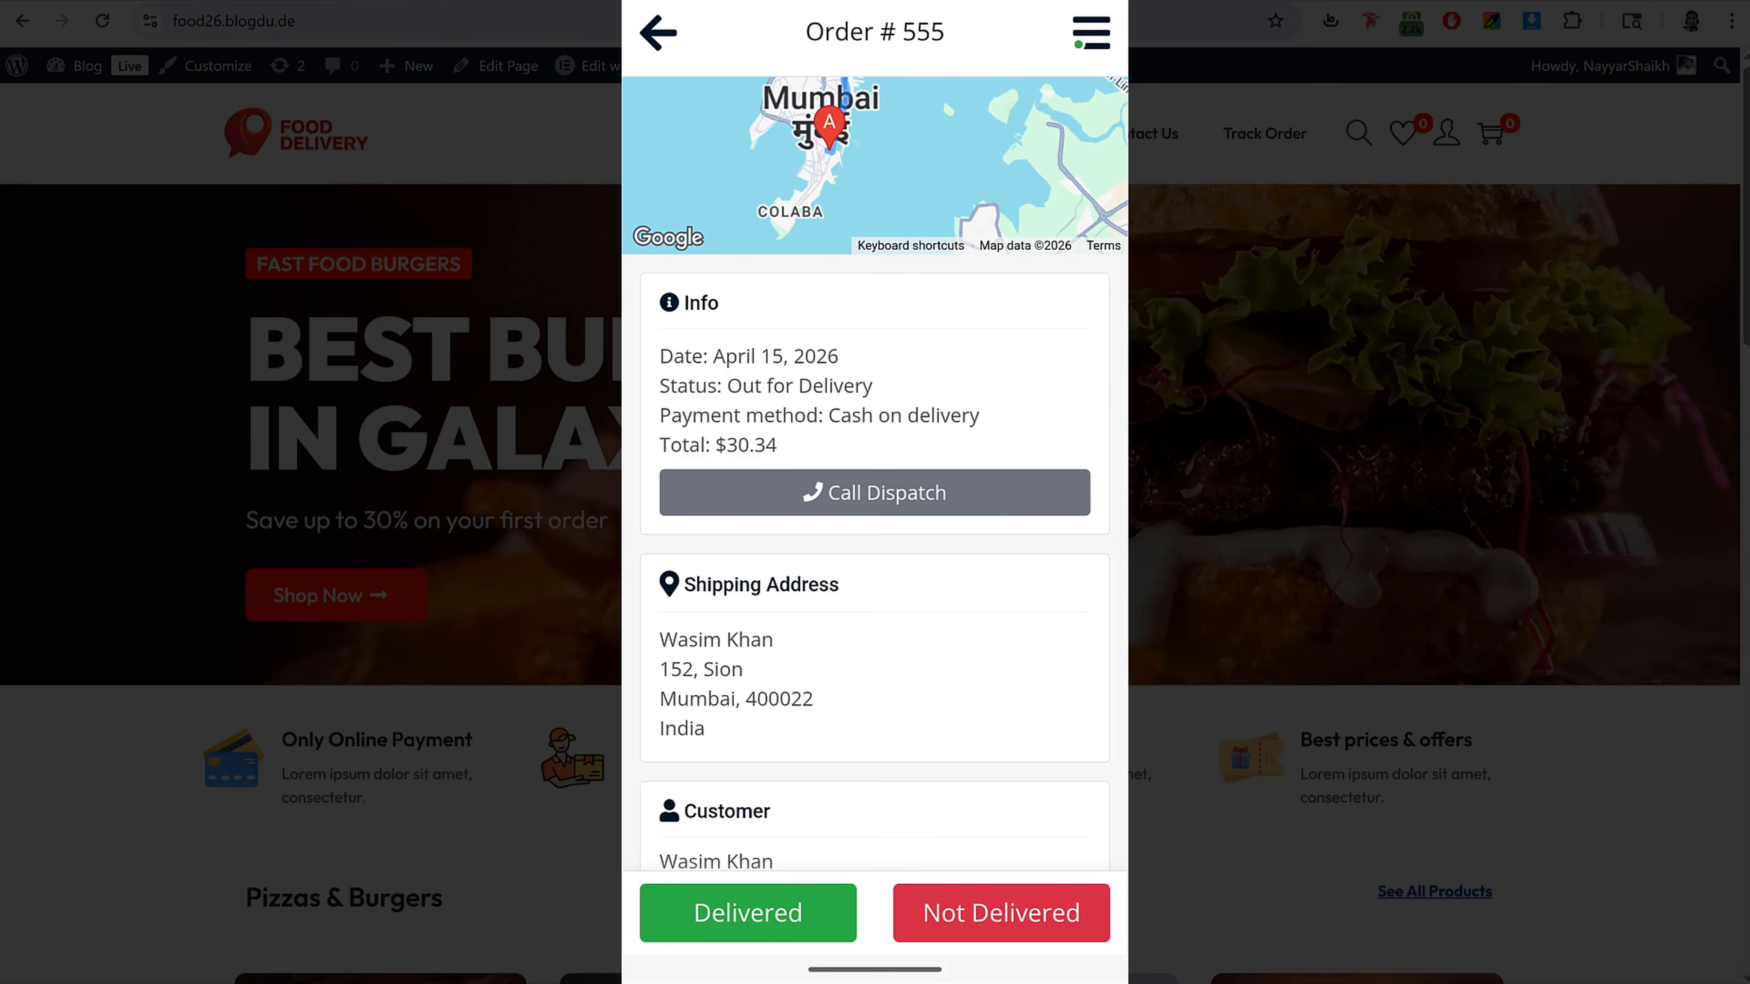
scroll(977, 654, down, 6)
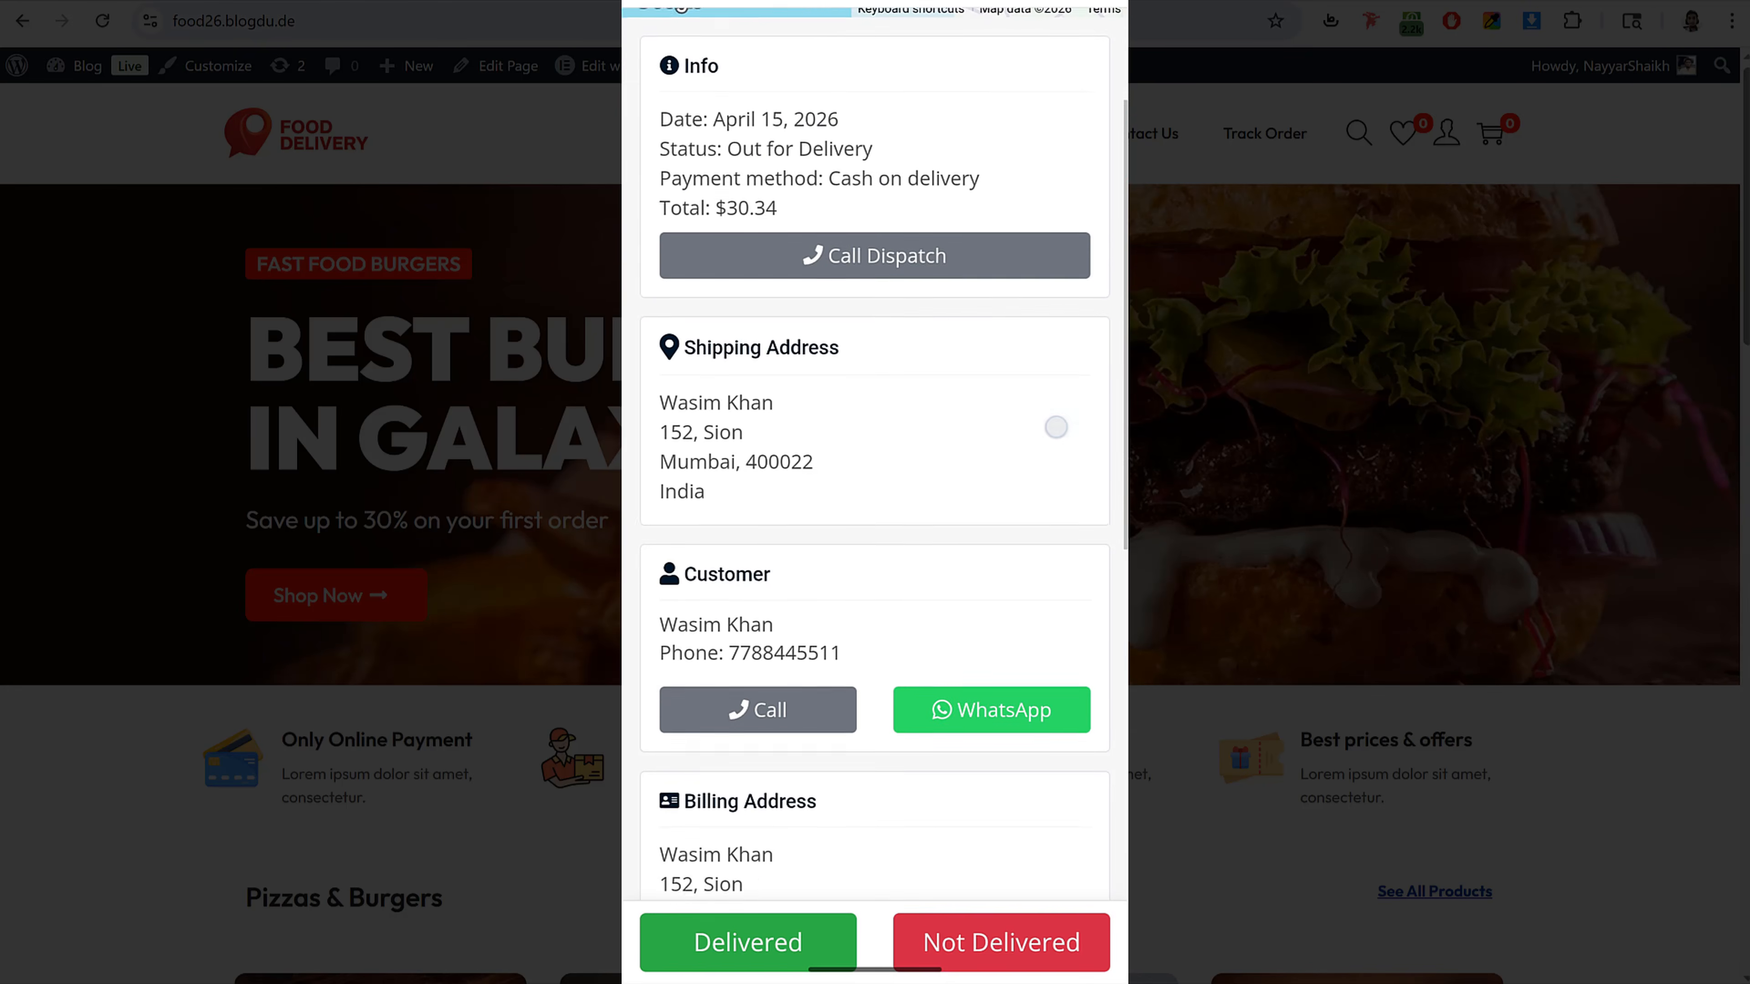
scroll(875, 454, down, 2)
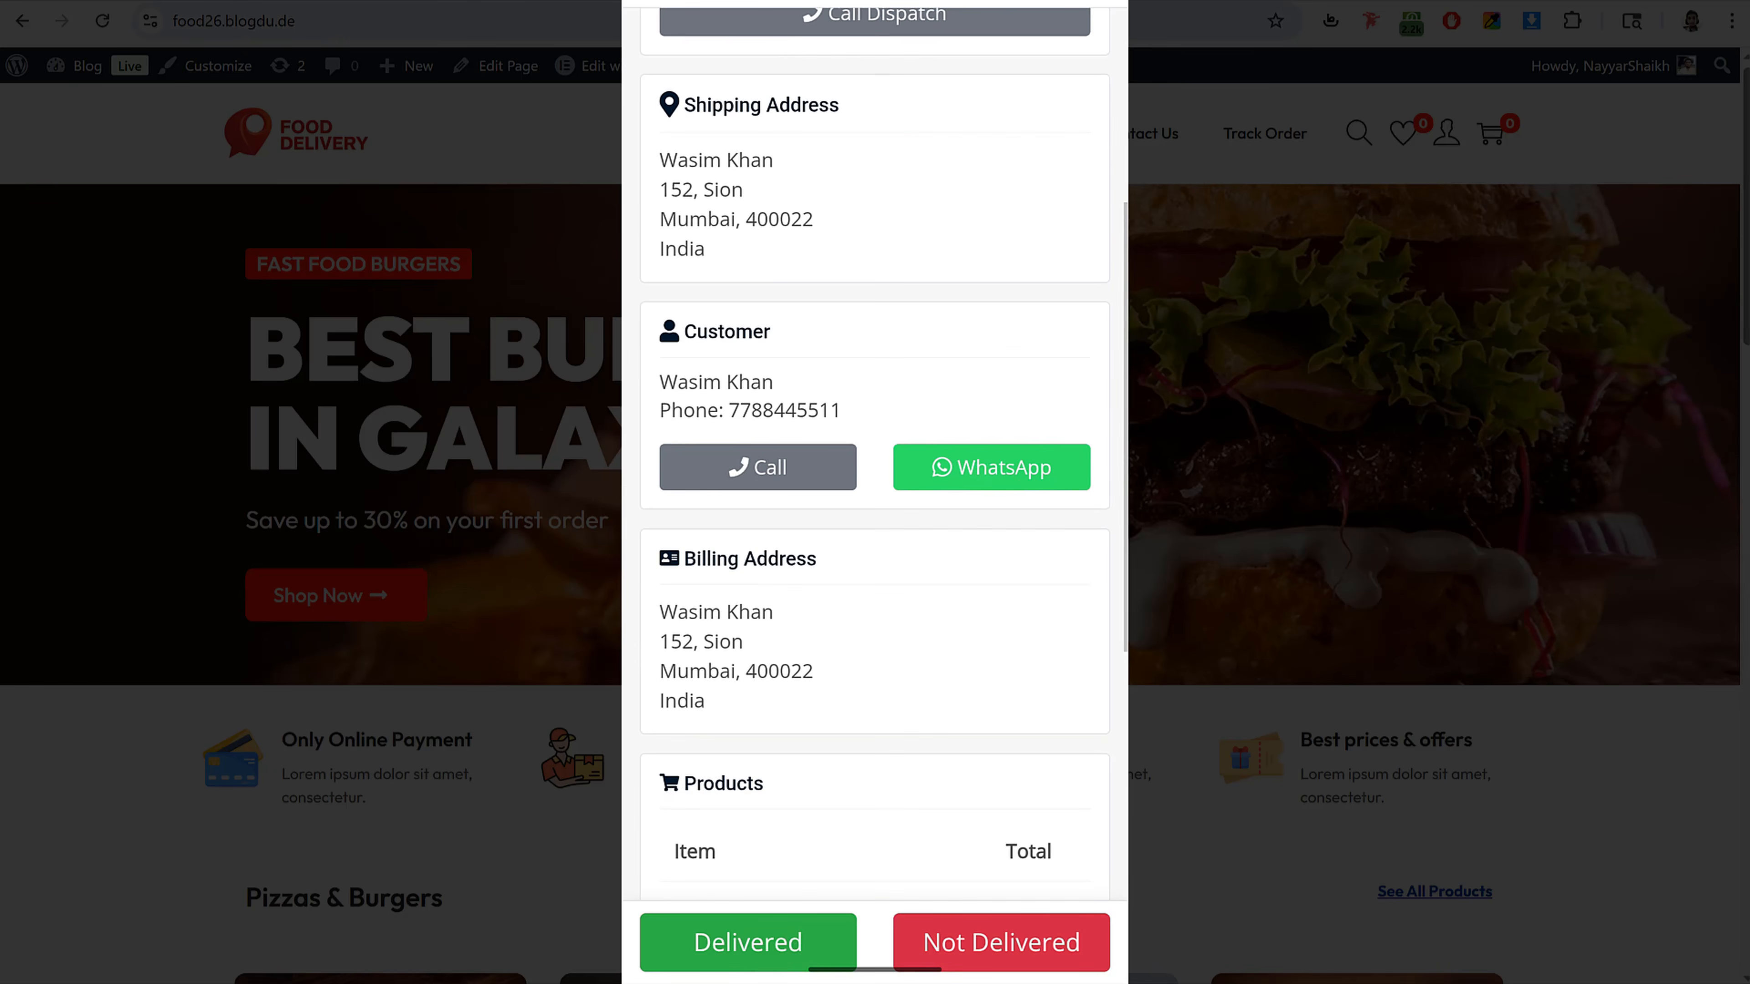
Step: Call the customer from the order, close the dialer, and review the order's products and driver
click(803, 460)
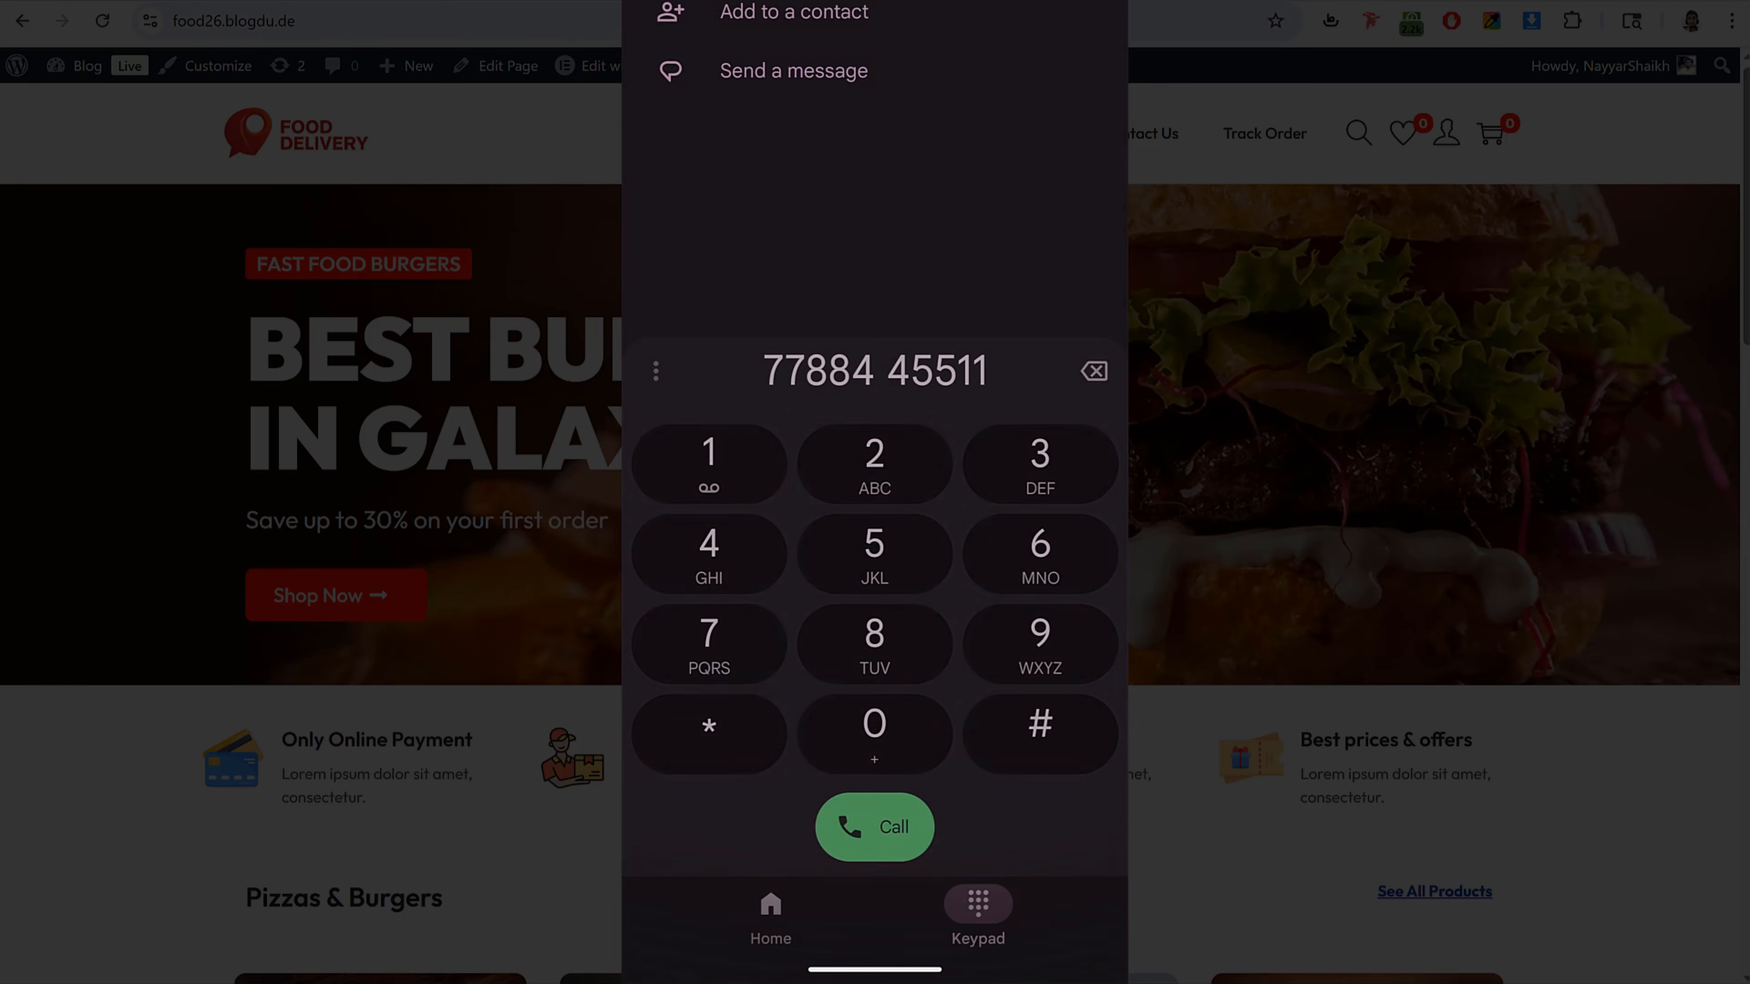
drag(1119, 302, 1019, 337)
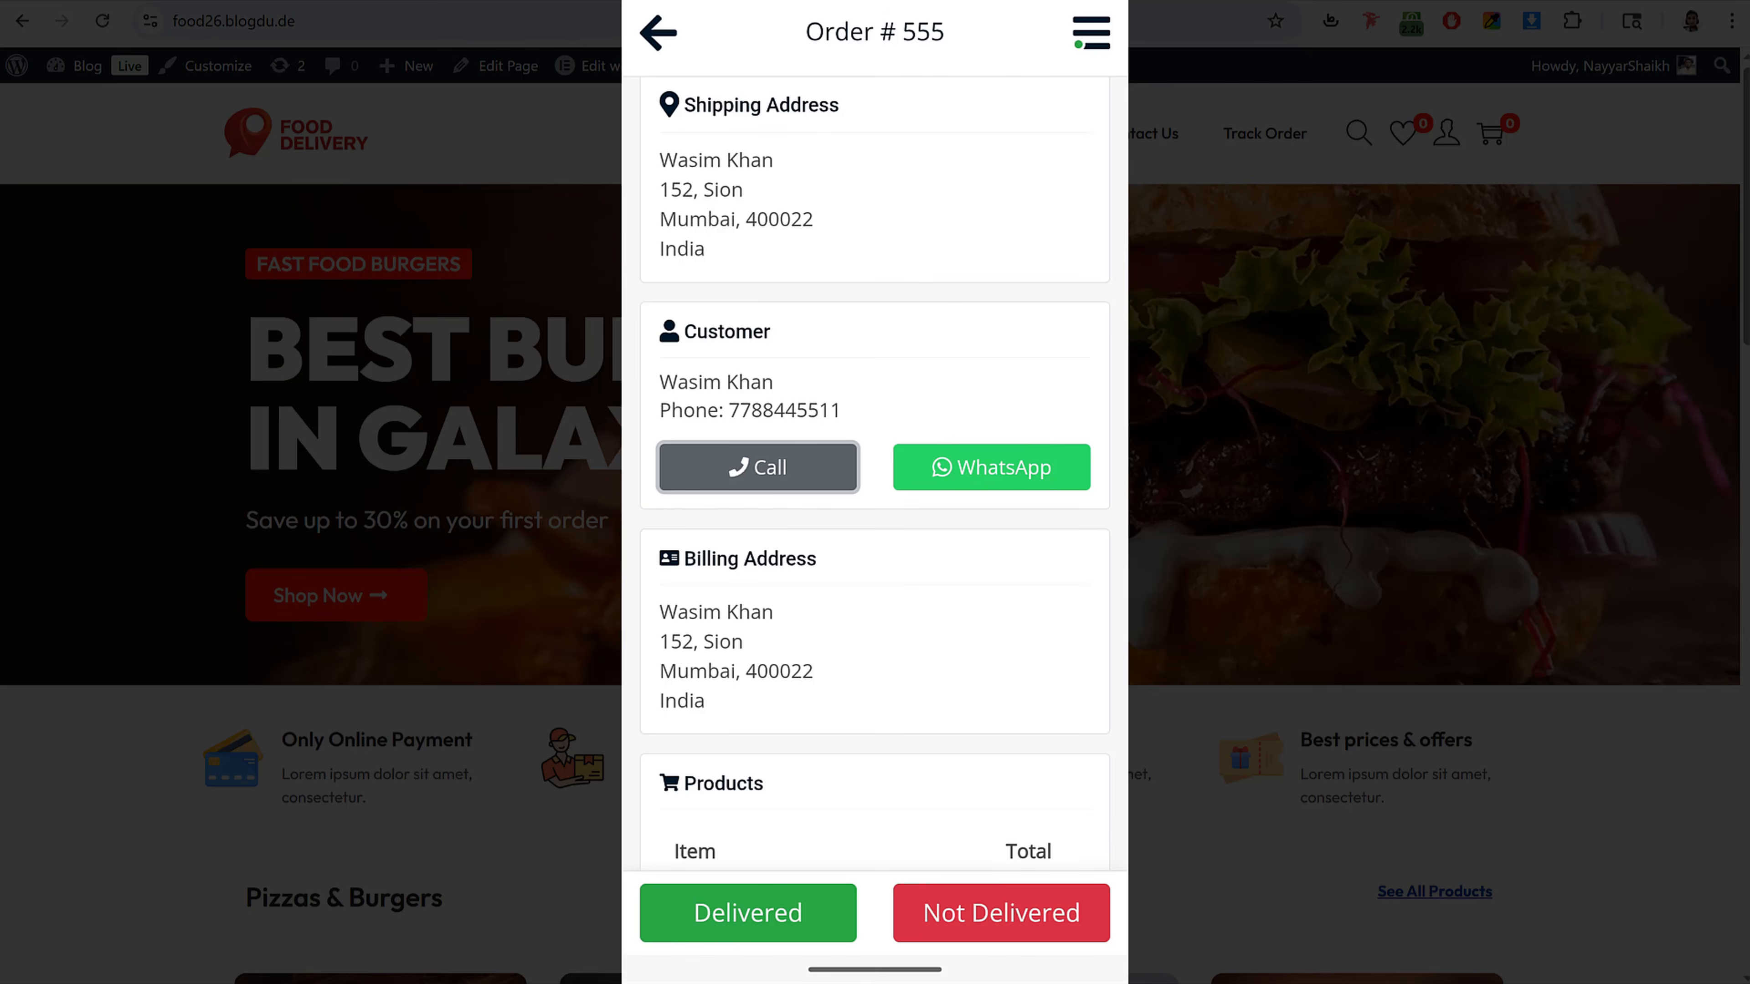
scroll(875, 483, down, 10)
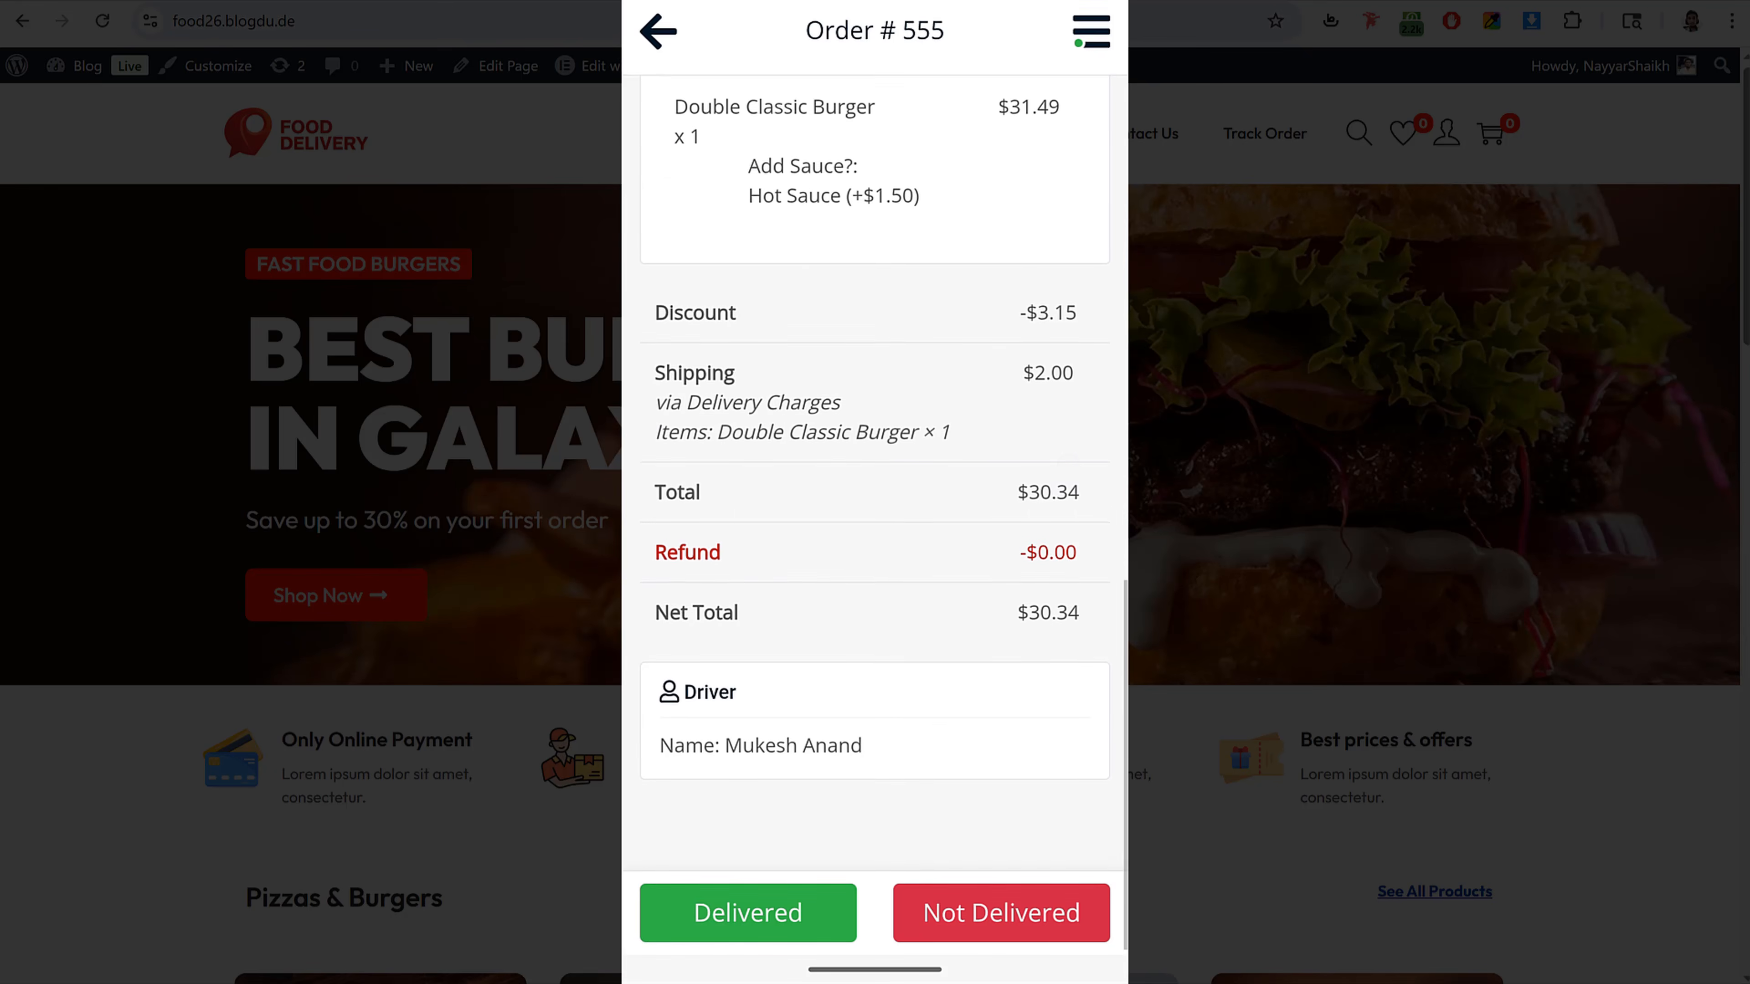
scroll(1051, 408, up, 10)
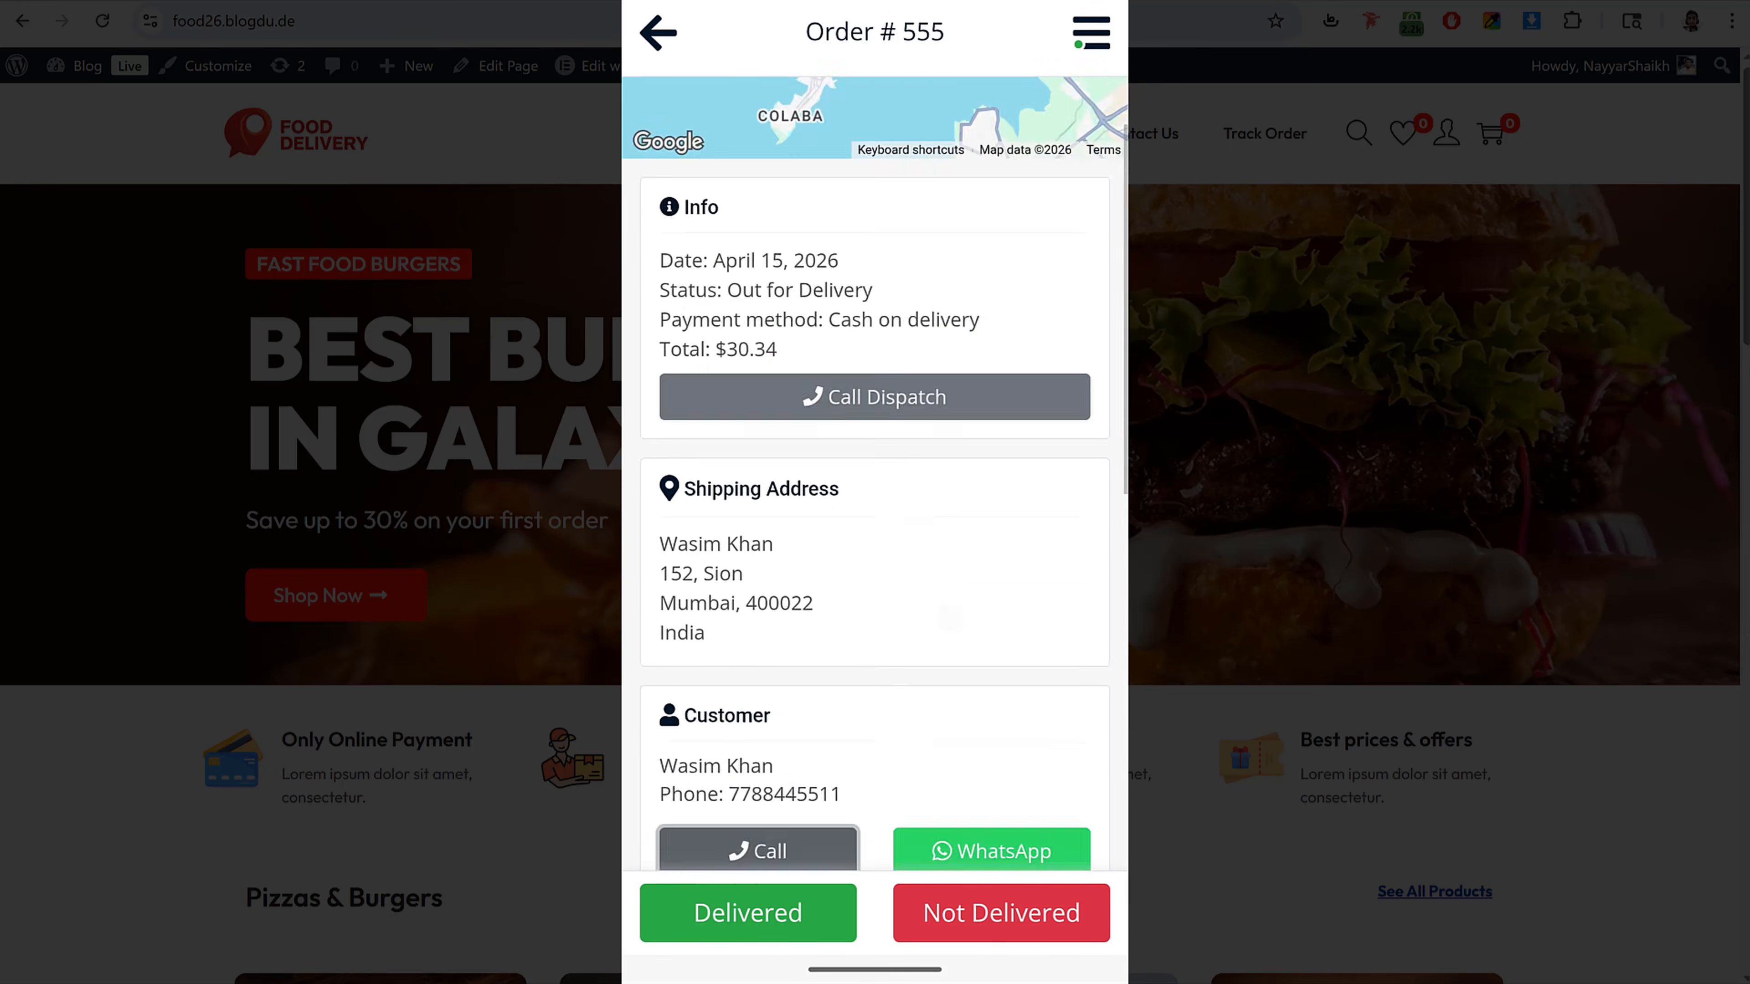
Step: Mark the order as delivered without a note and confirm
click(791, 923)
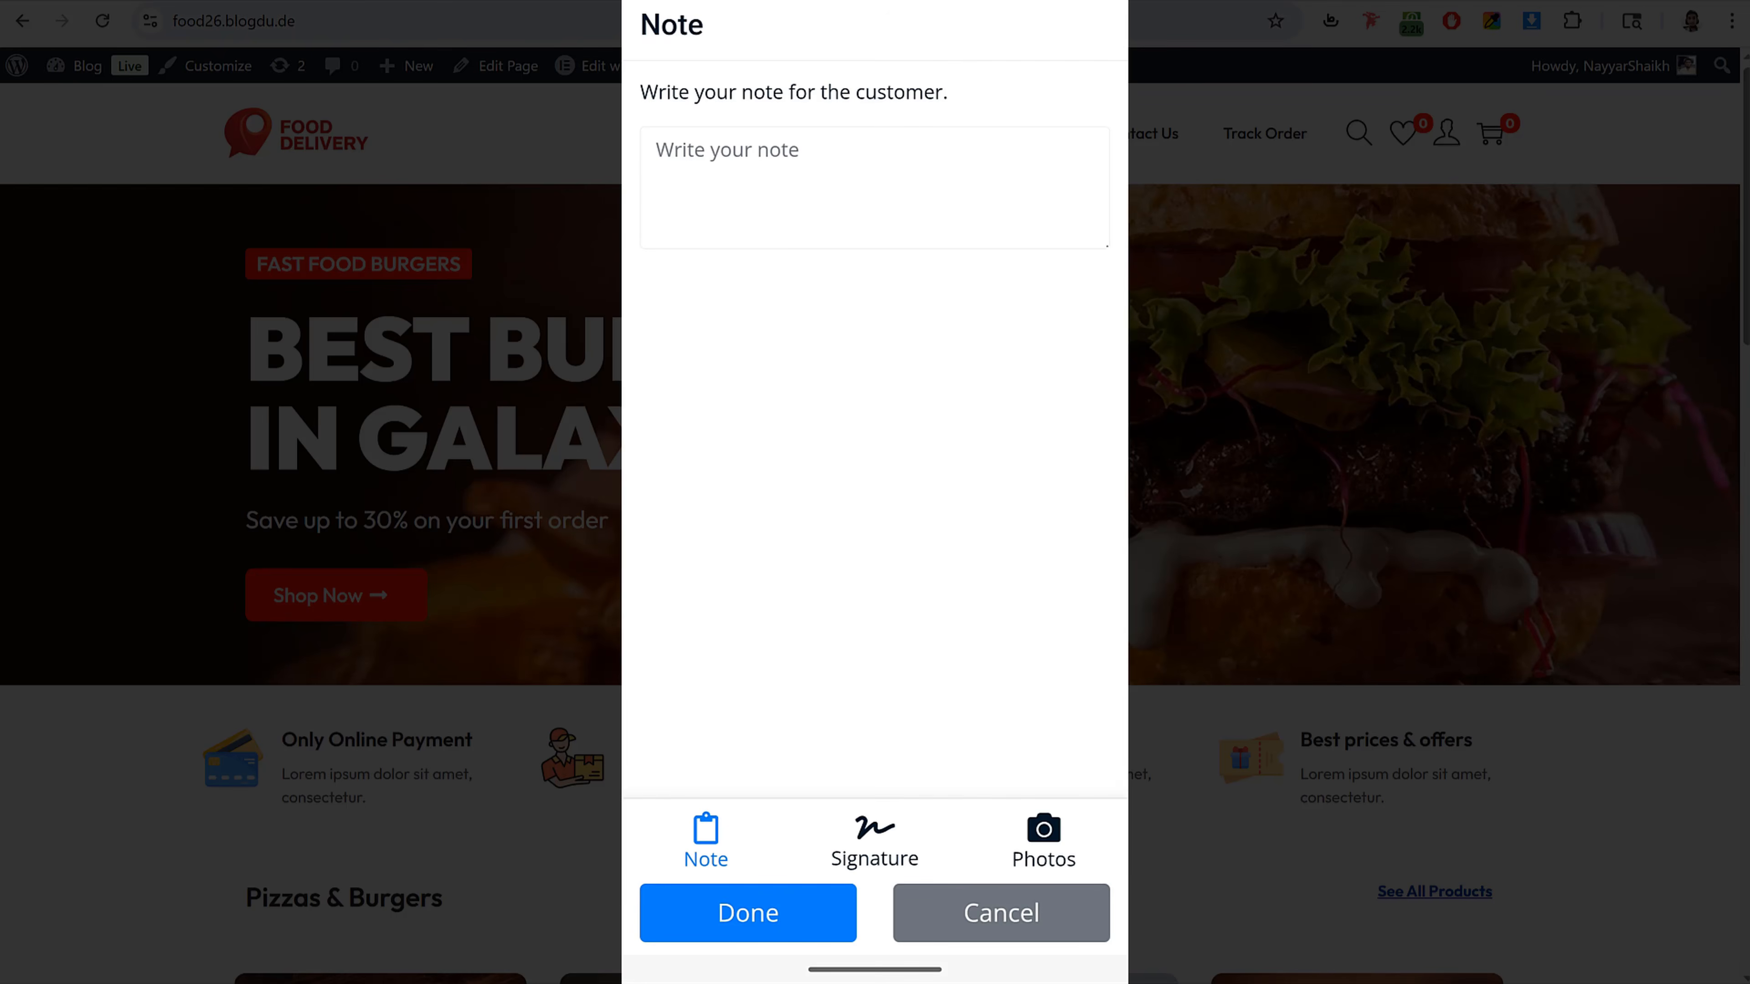
click(803, 914)
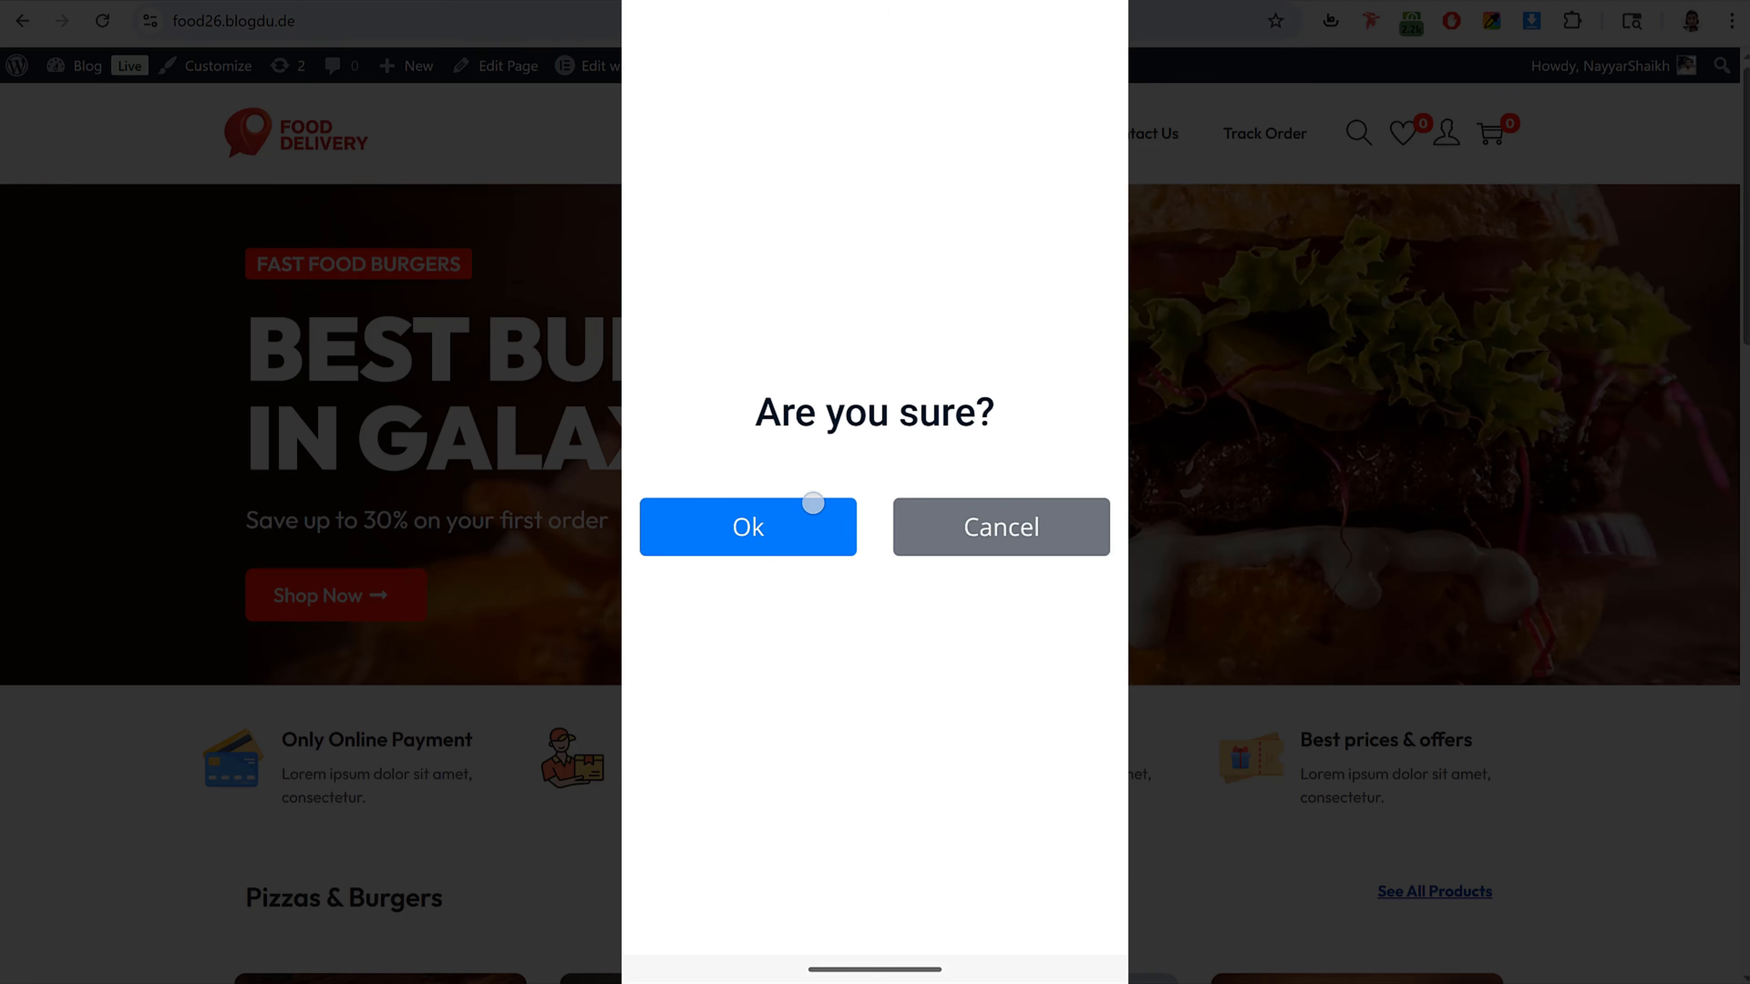
click(812, 504)
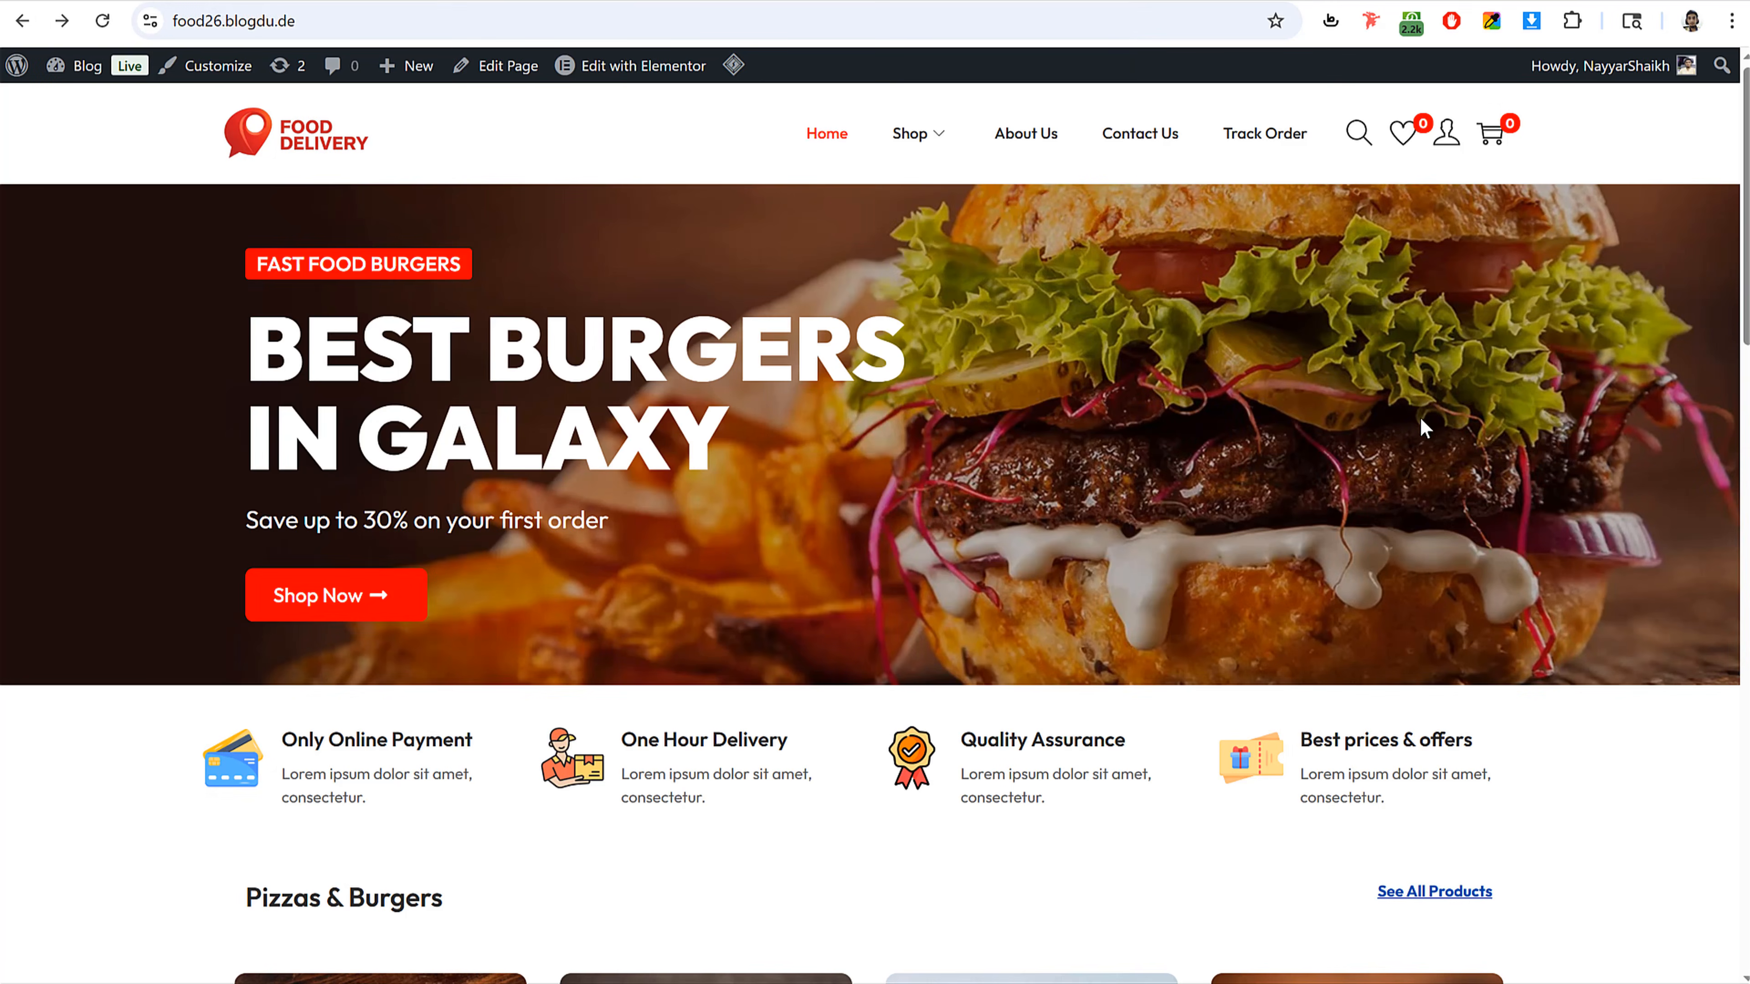
Step: Scroll through the home page products and open the Double Classic Burger
scroll(1387, 587, down, 13)
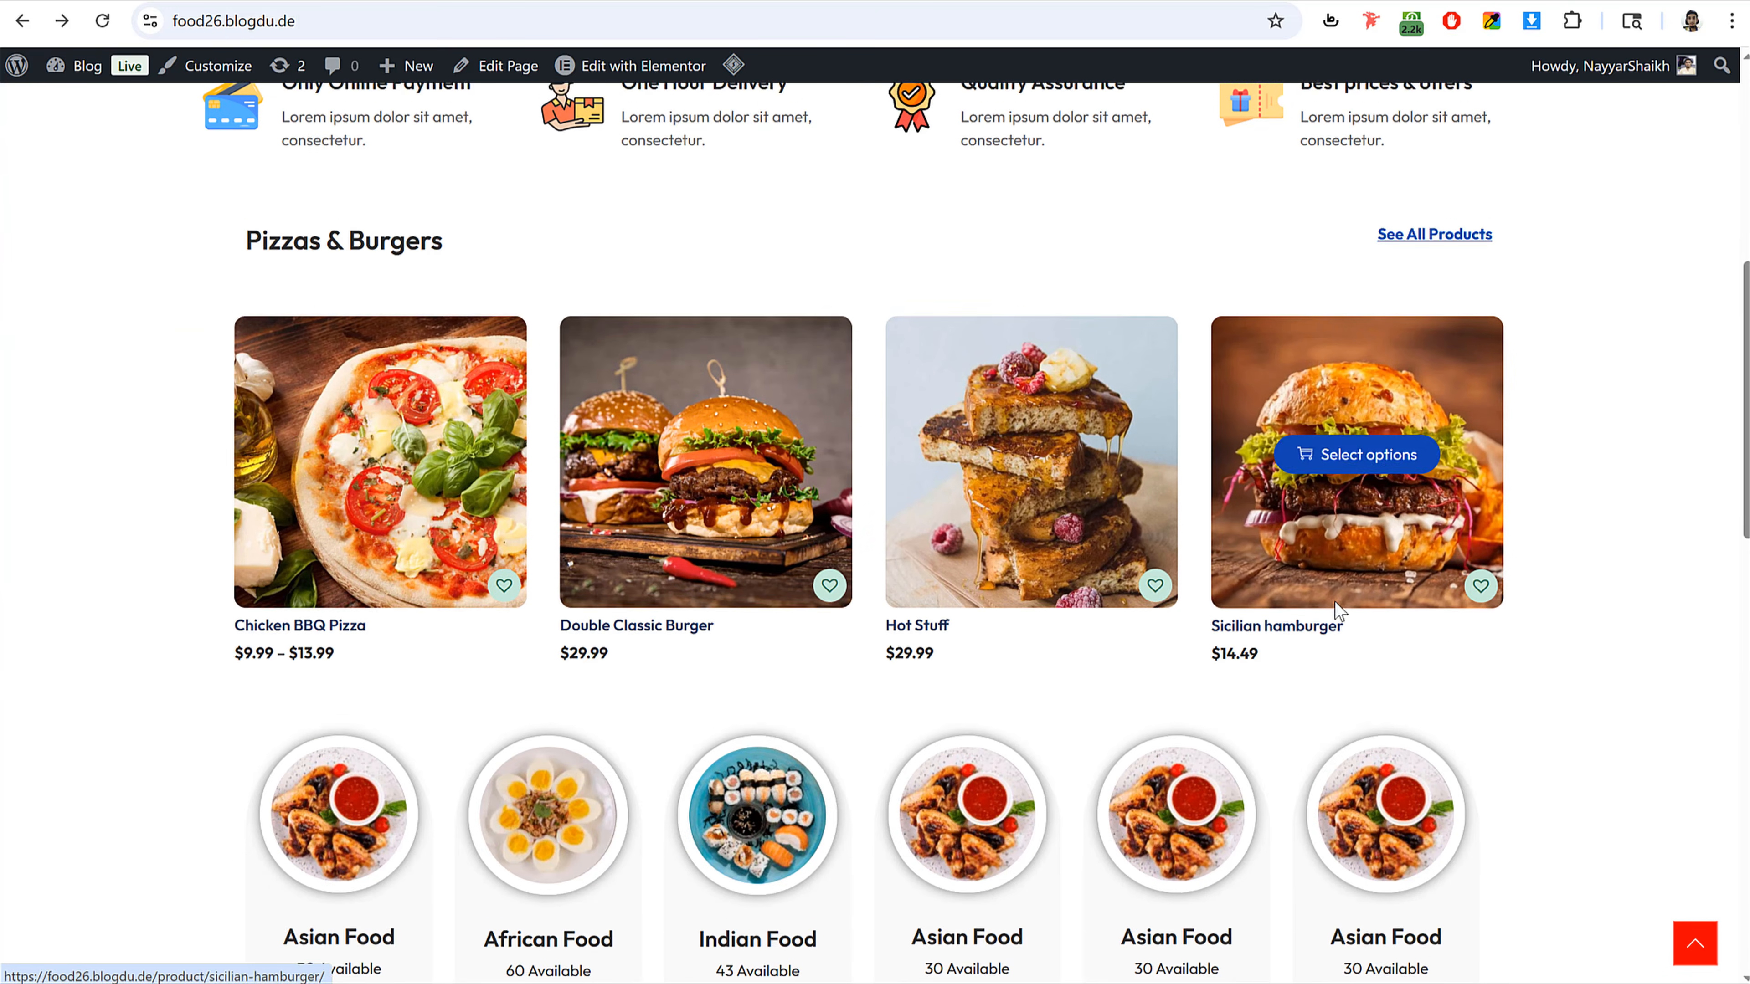
scroll(746, 684, down, 6)
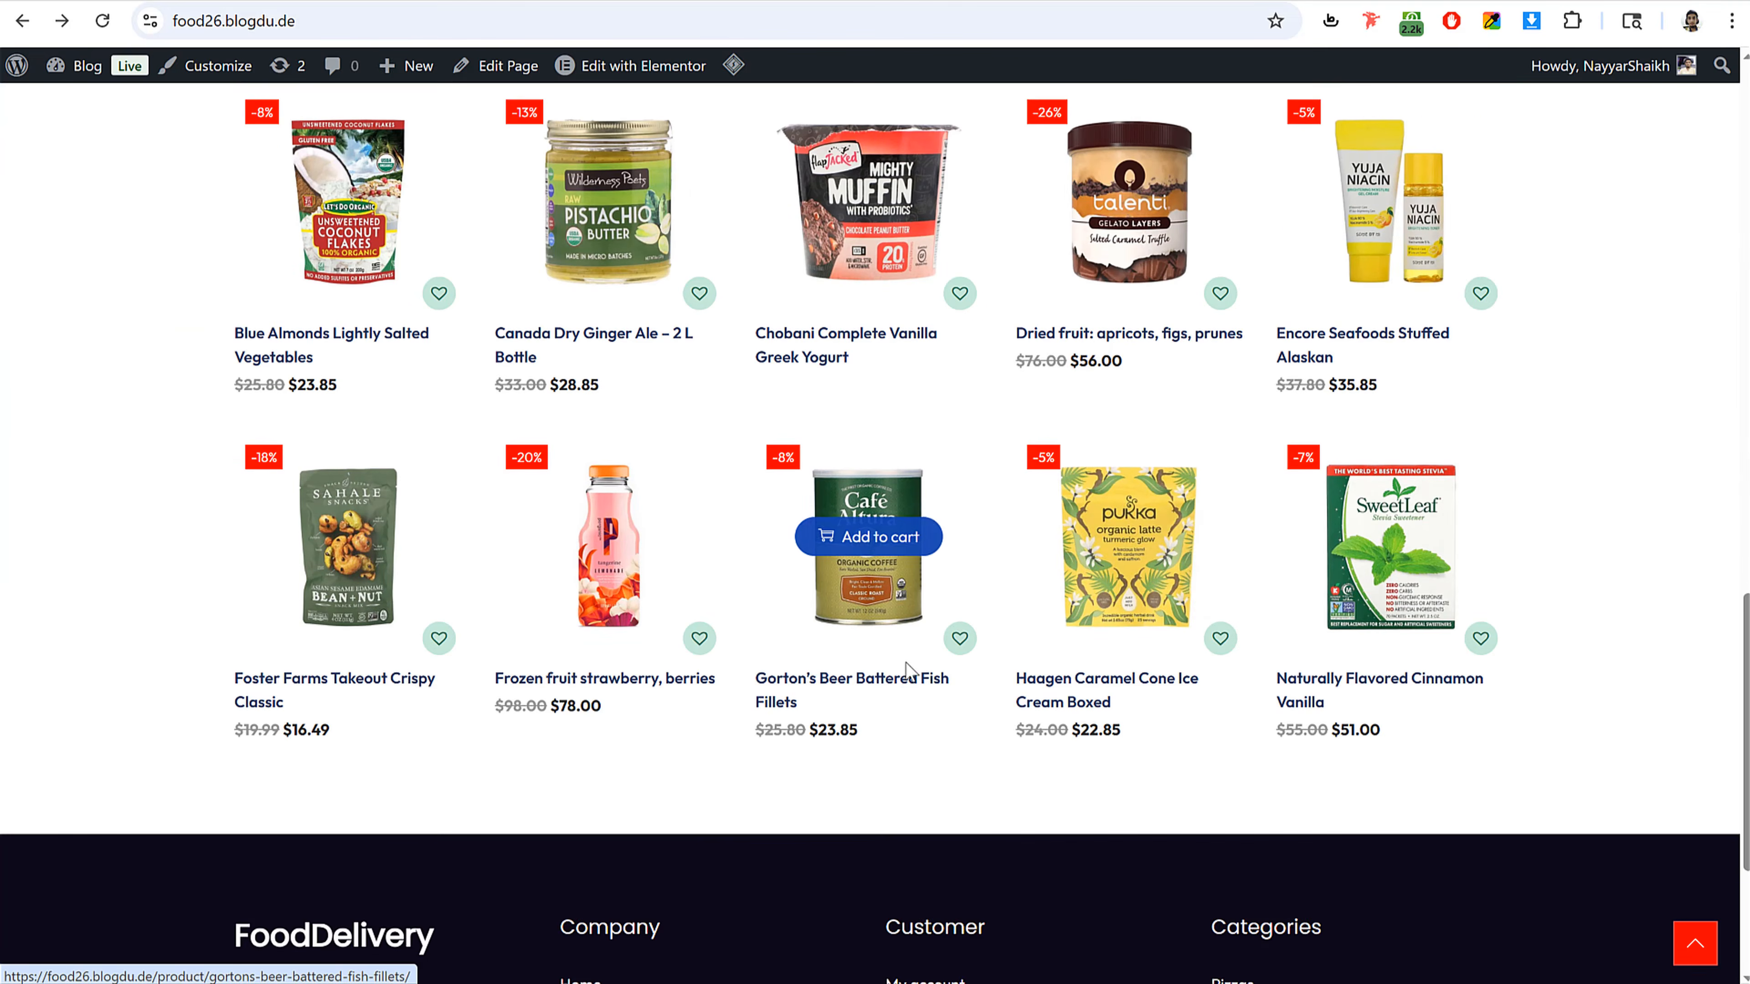
scroll(906, 672, up, 12)
scroll(905, 672, up, 5)
scroll(906, 672, down, 5)
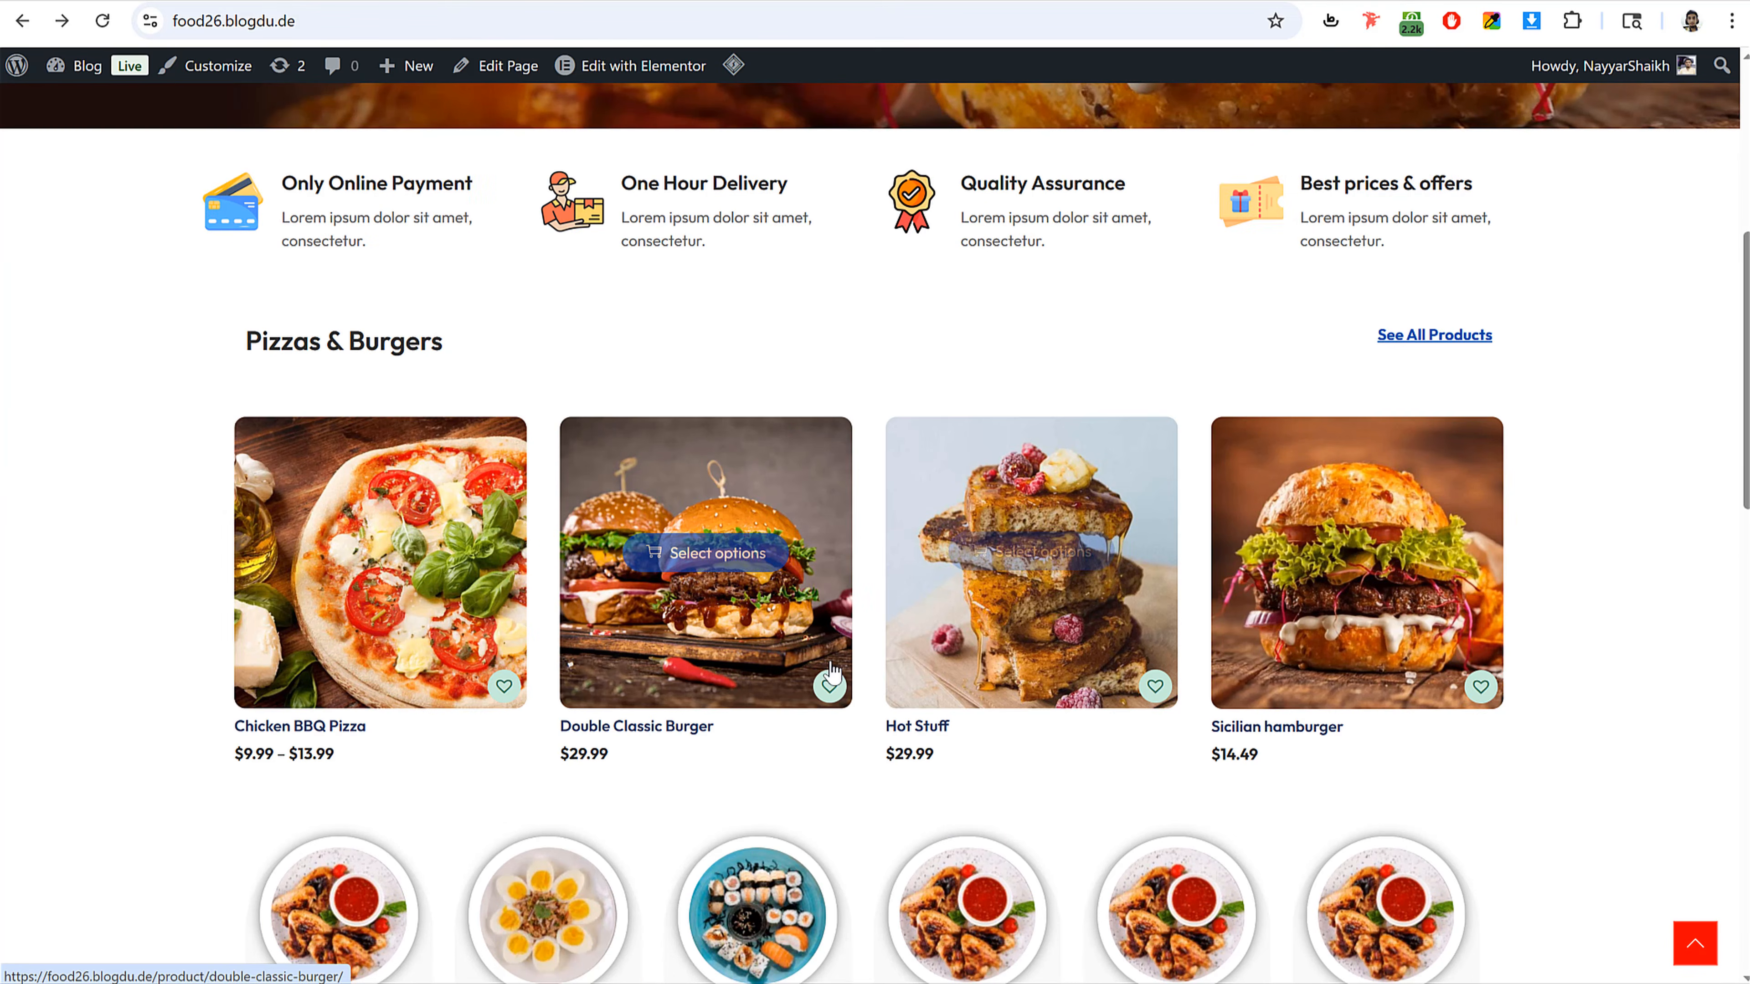
click(688, 668)
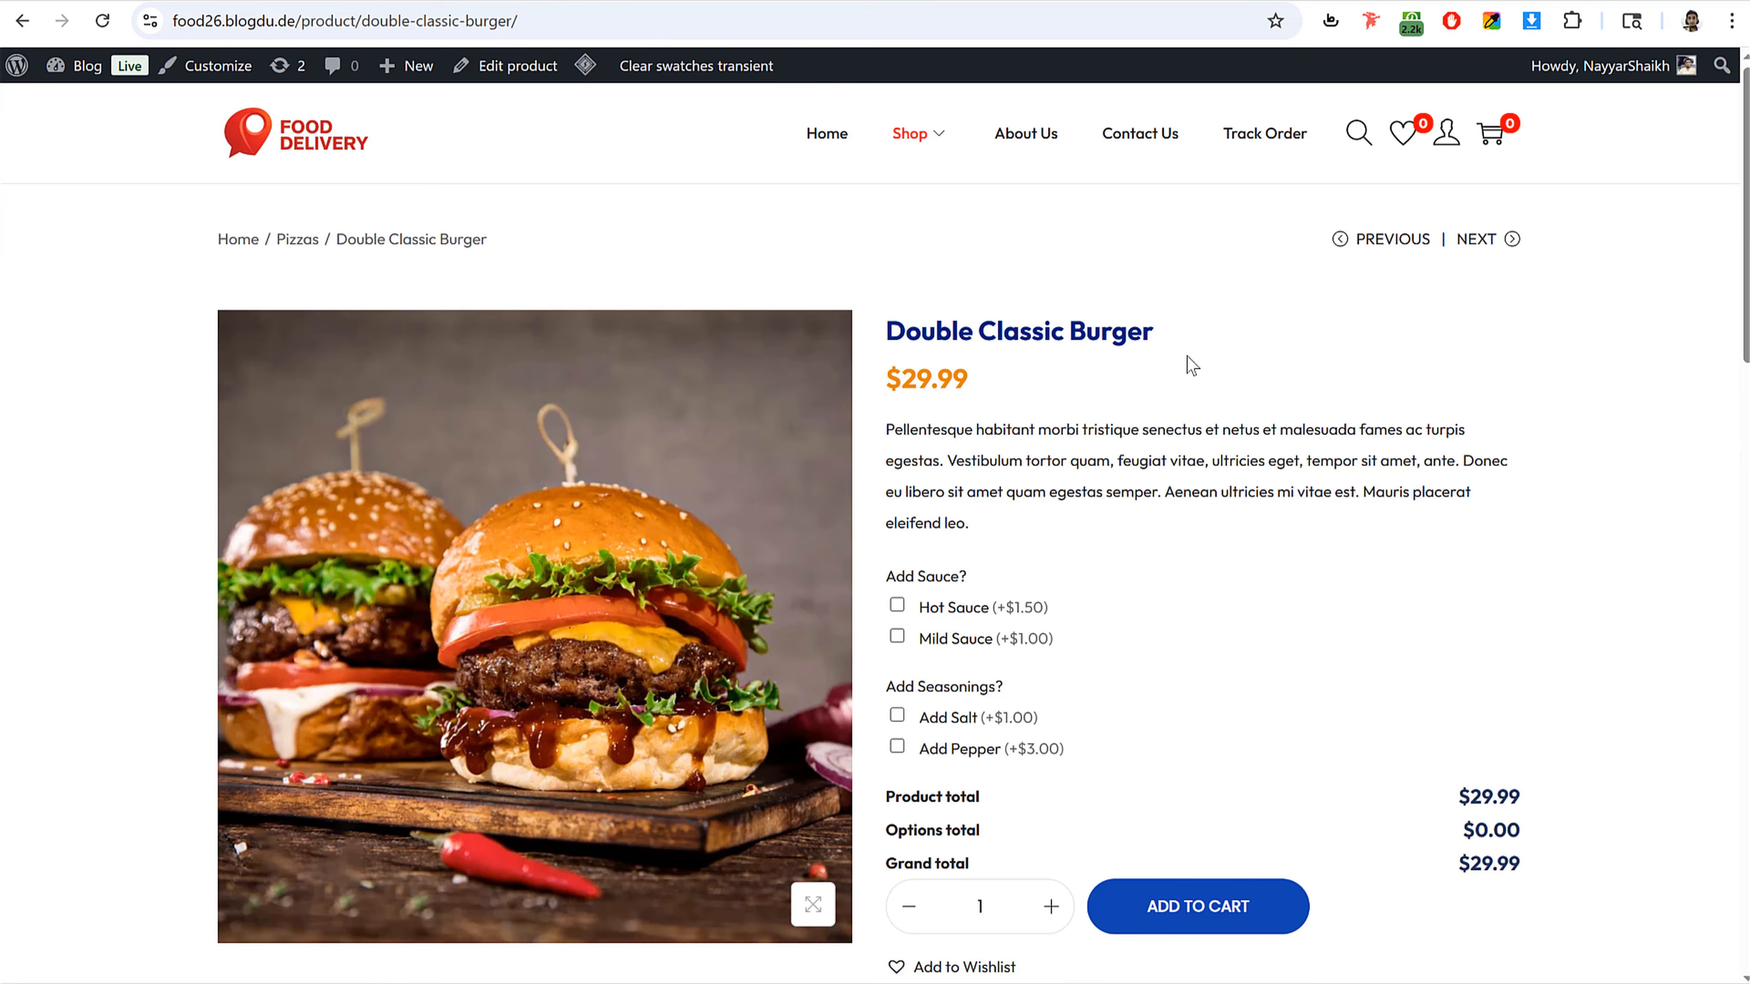
Step: Choose Hot Sauce as the only add-on for the Double Classic Burger
scroll(1205, 410, down, 2)
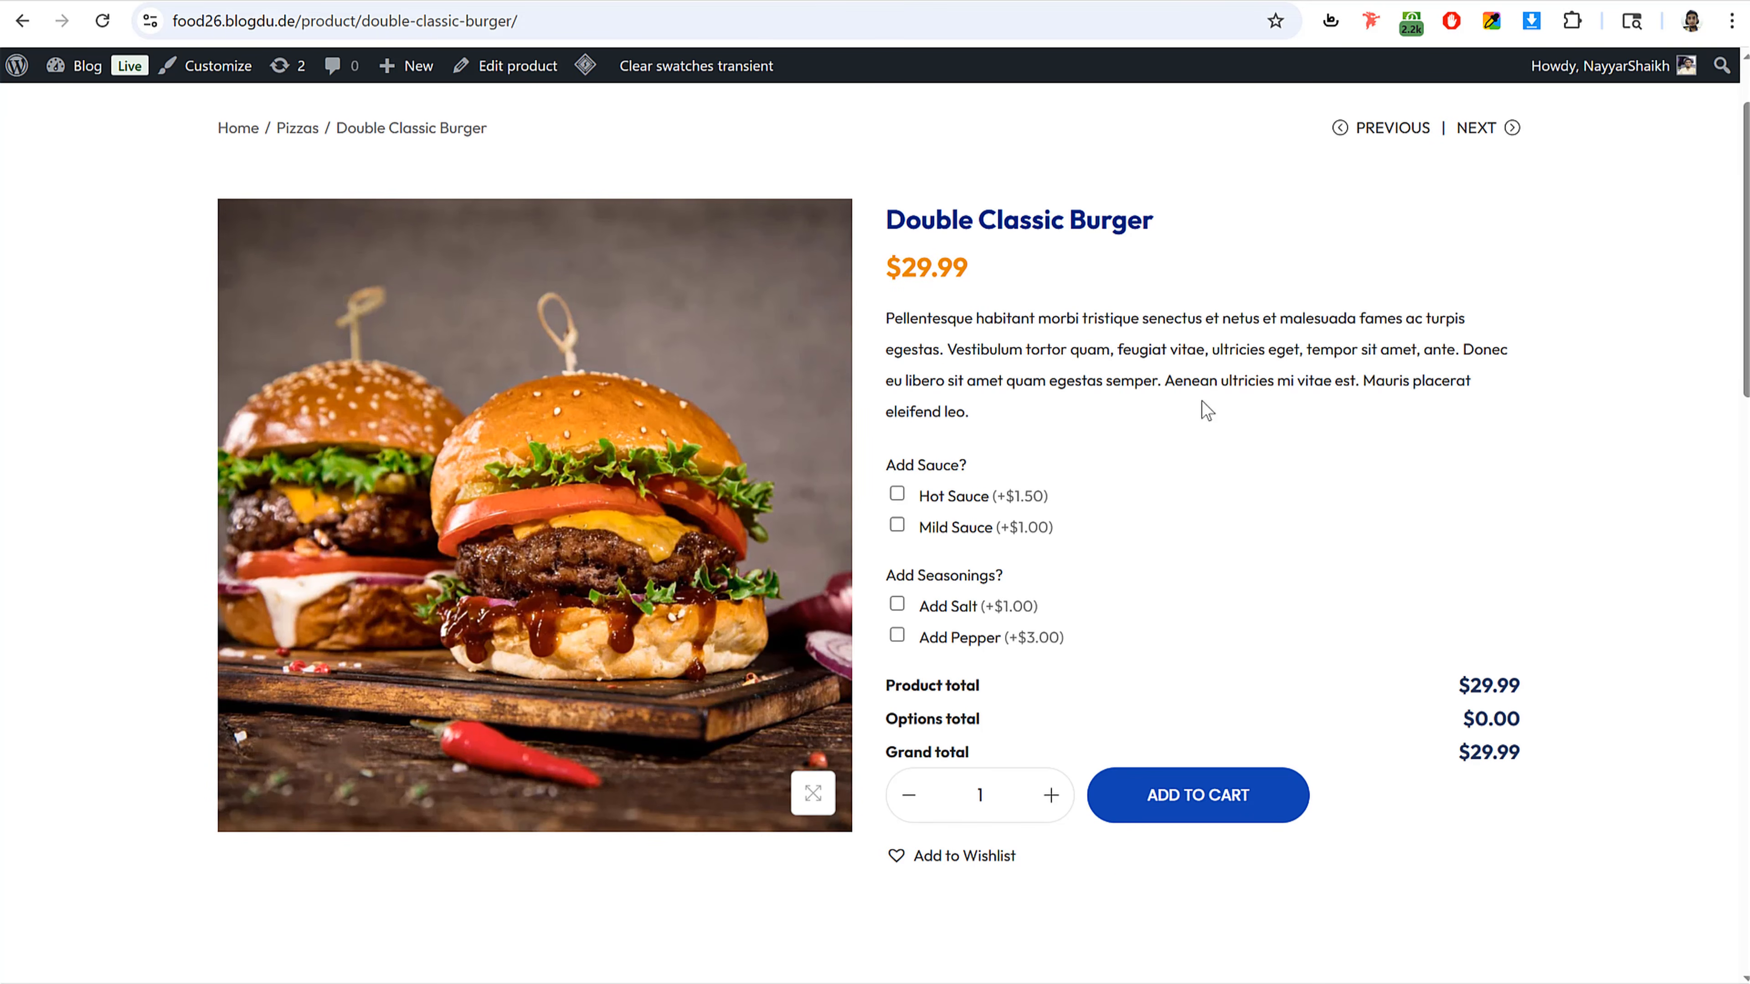
click(896, 494)
click(897, 604)
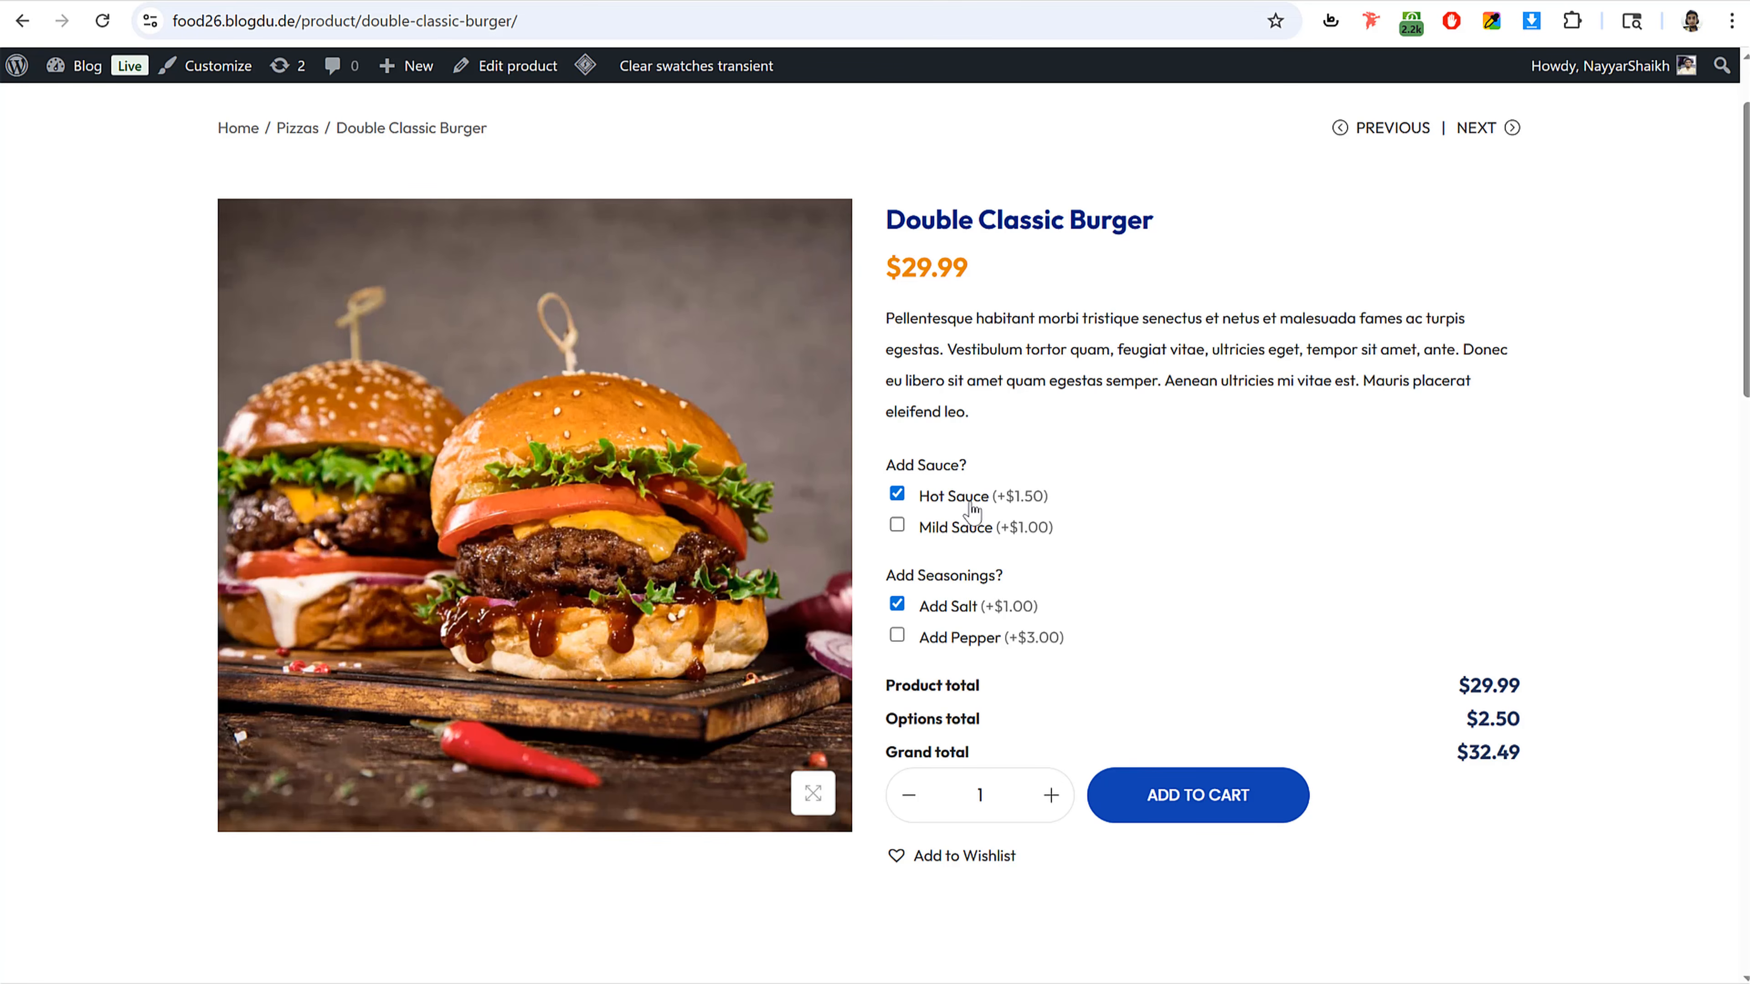
drag(1462, 720, 1550, 723)
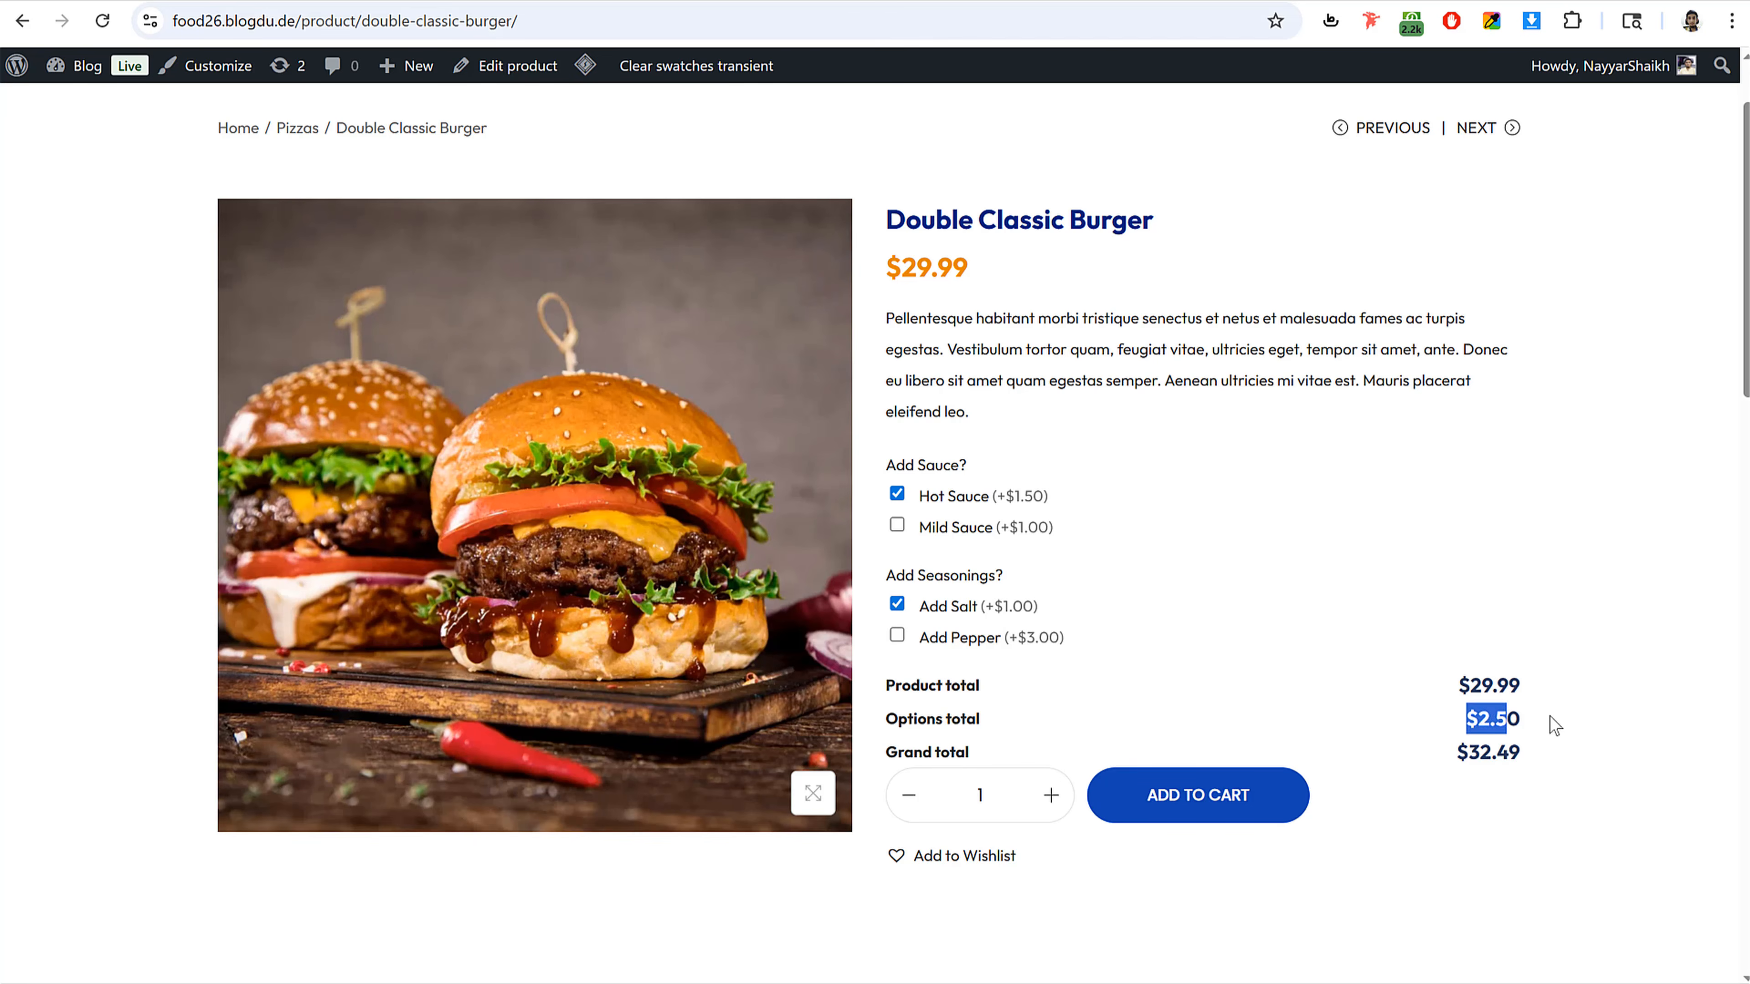
click(1564, 723)
click(898, 604)
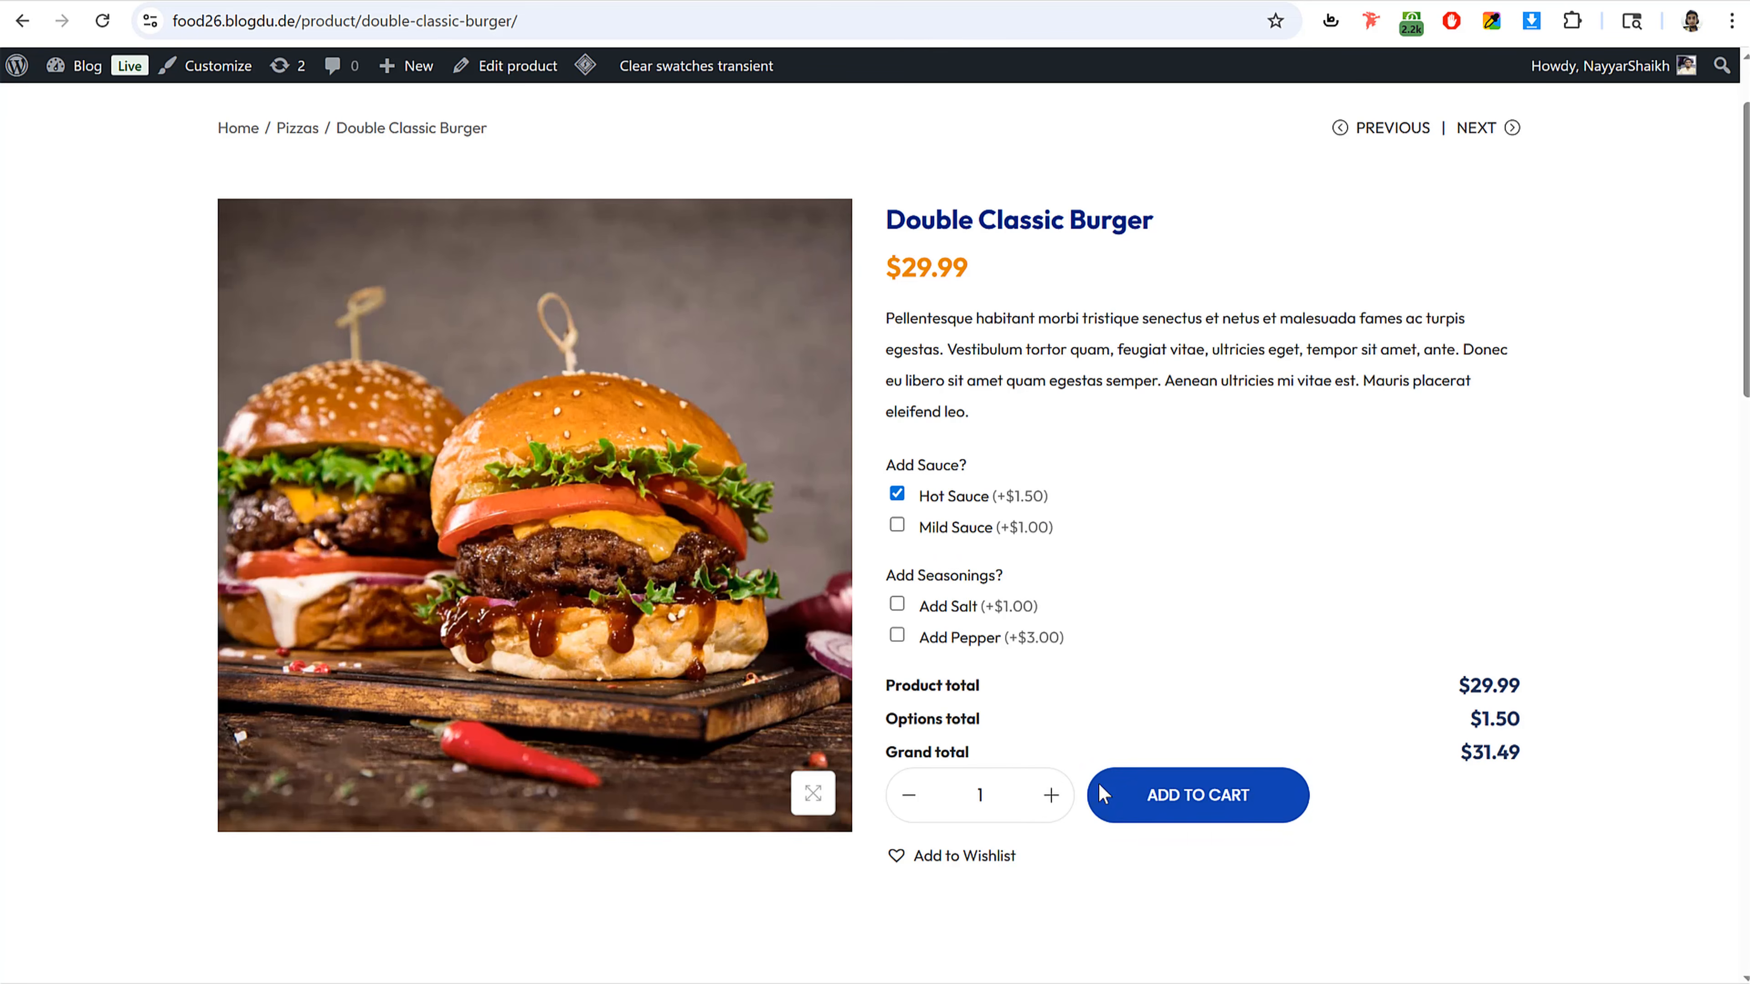
Step: Add the burger to the cart and proceed to checkout
click(1248, 803)
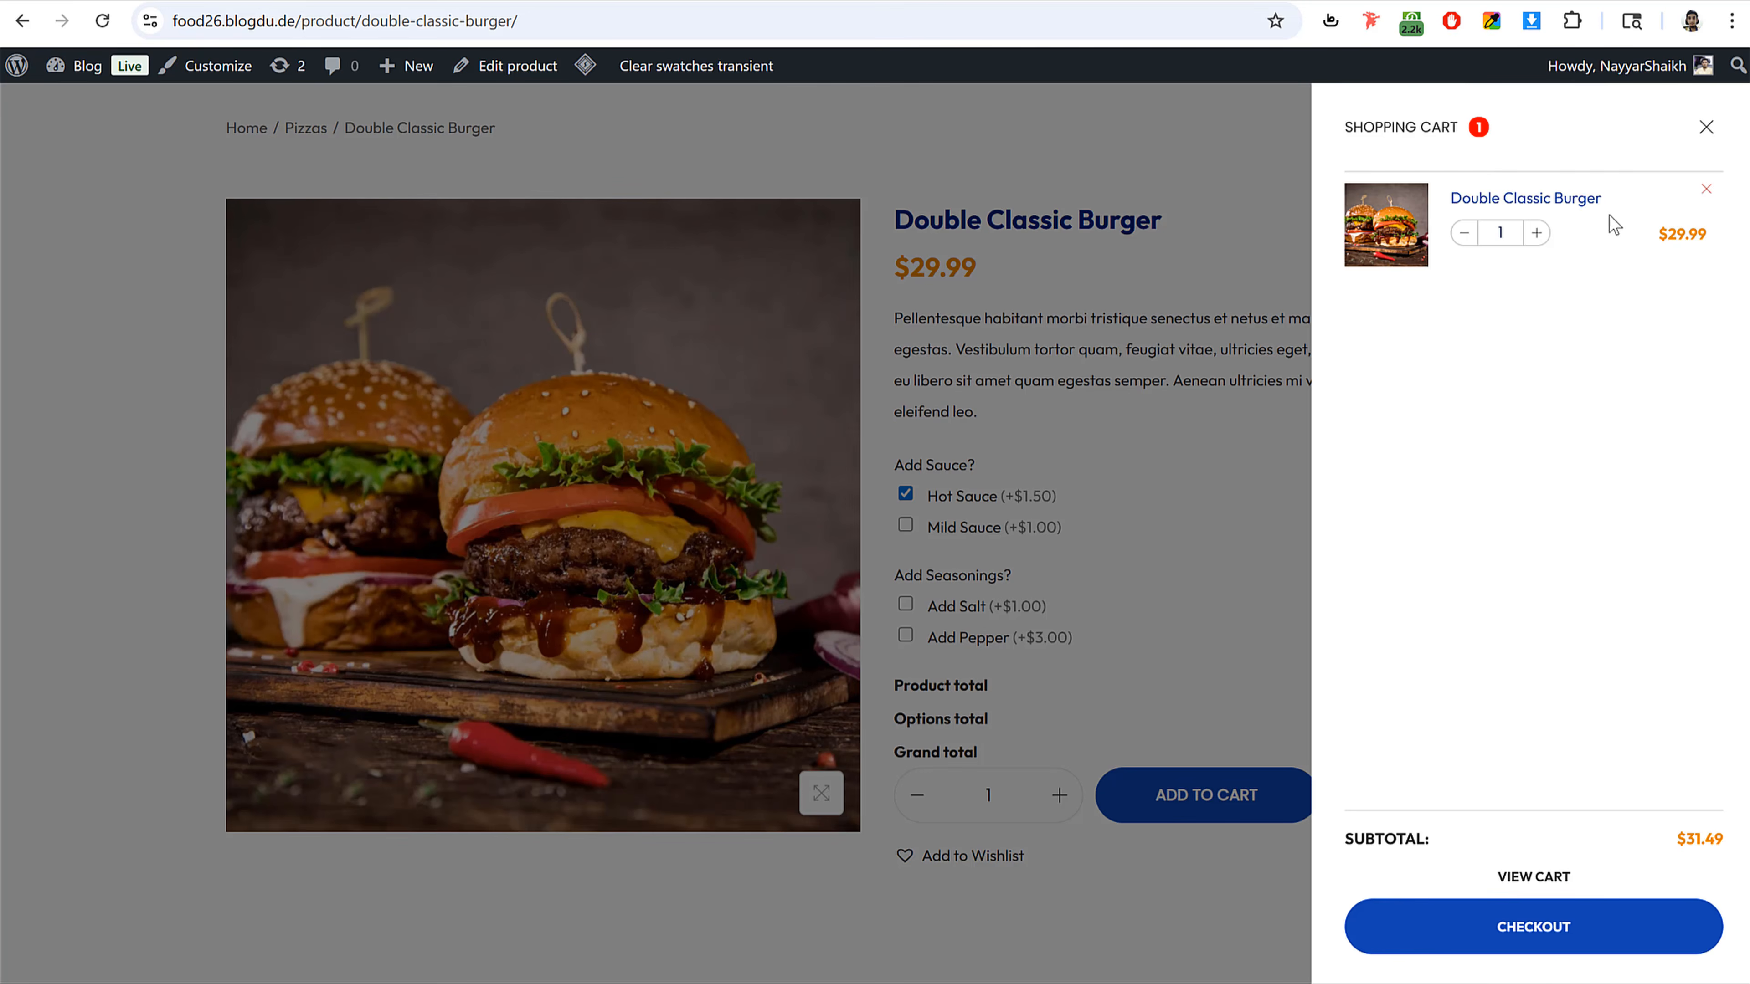
click(1543, 924)
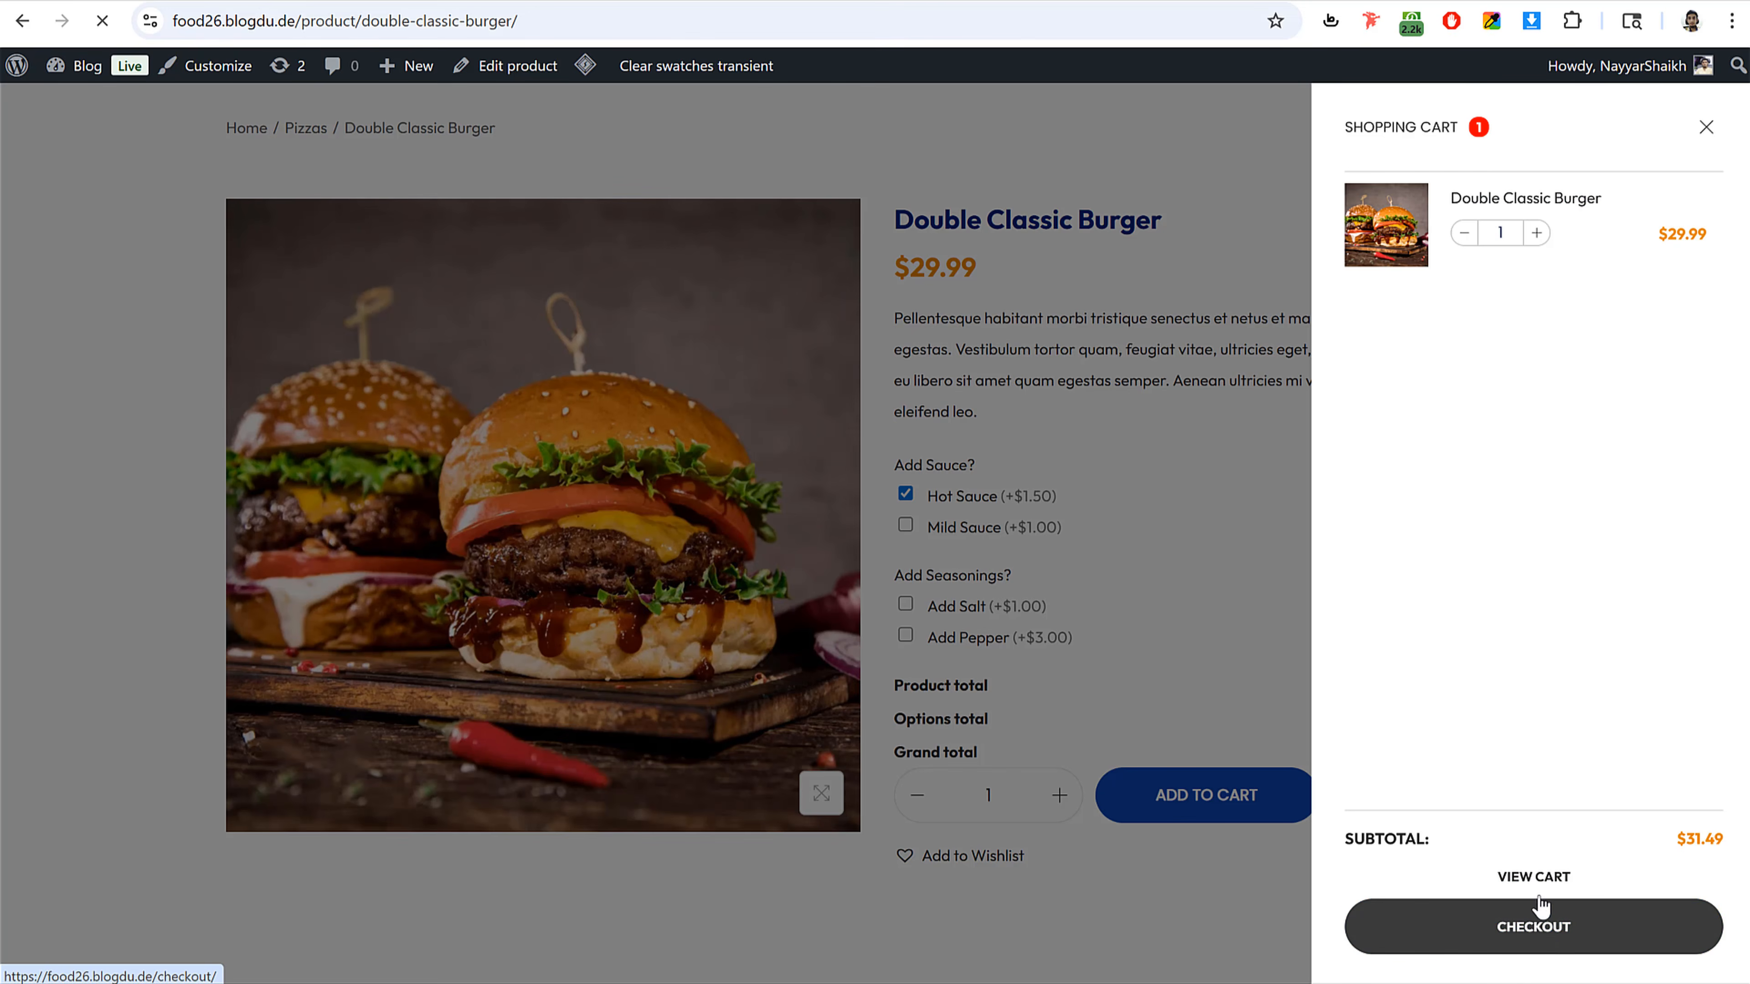
scroll(1639, 470, up, 5)
scroll(1612, 448, down, 5)
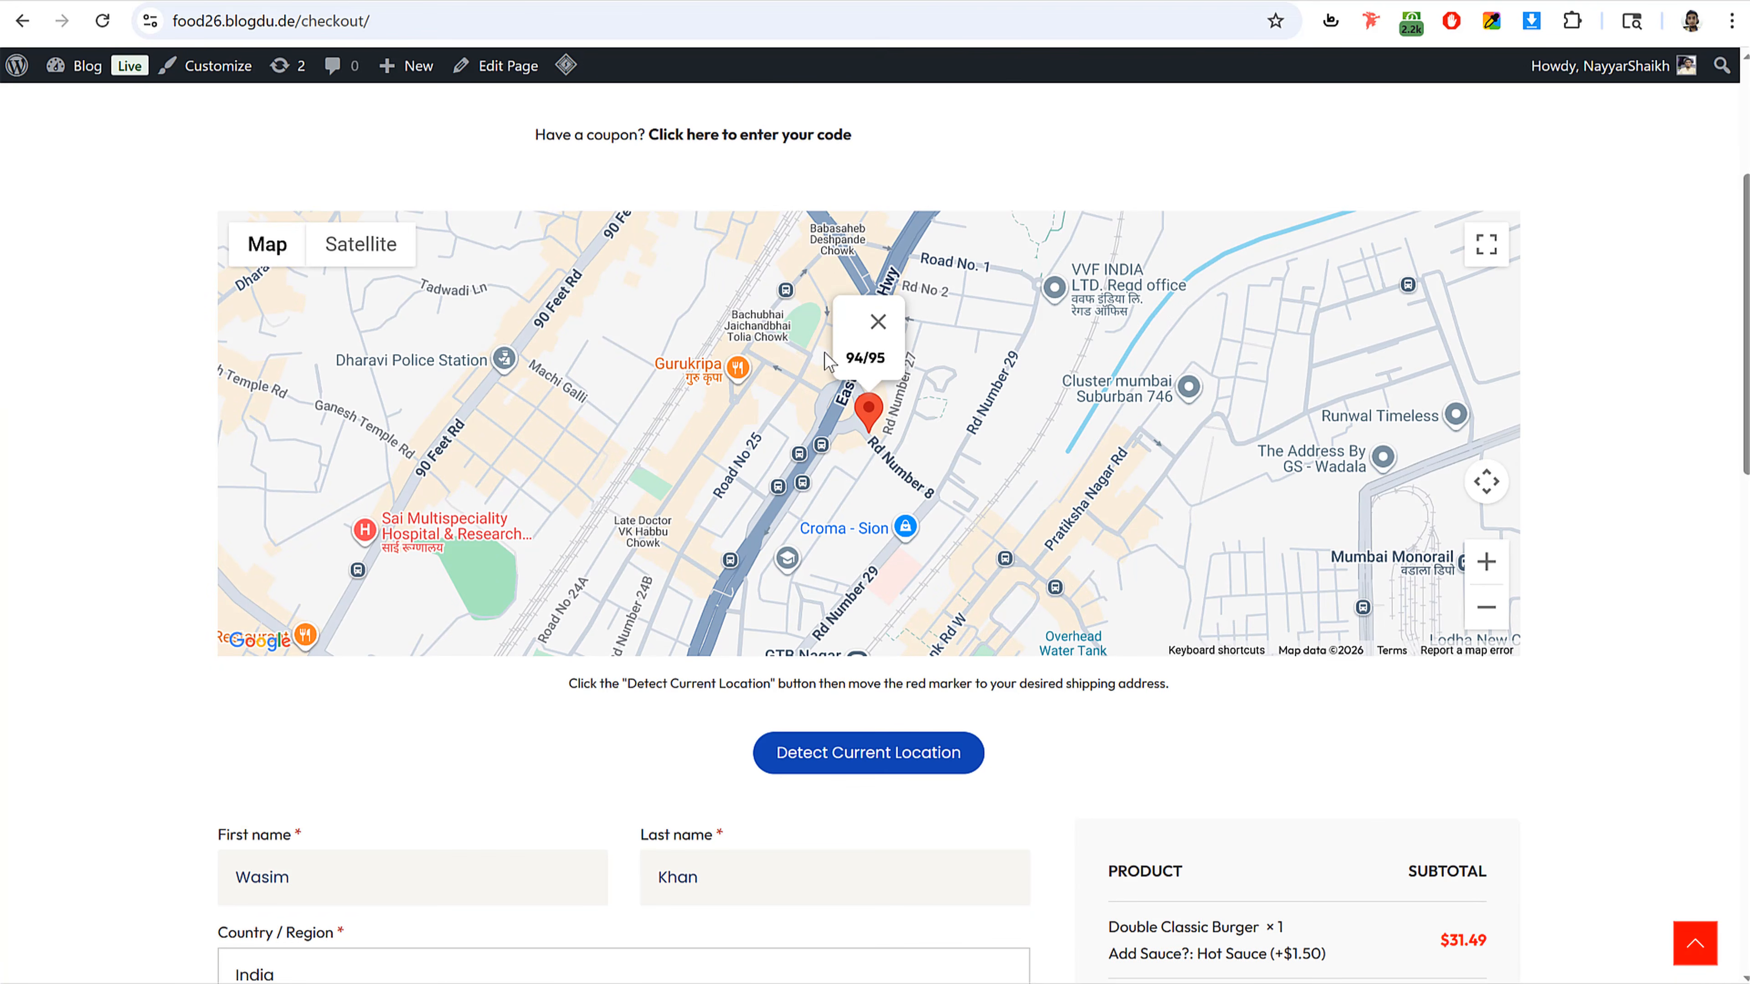
Step: Detect the current location on the checkout map and drag the red marker to the exact delivery street
click(837, 766)
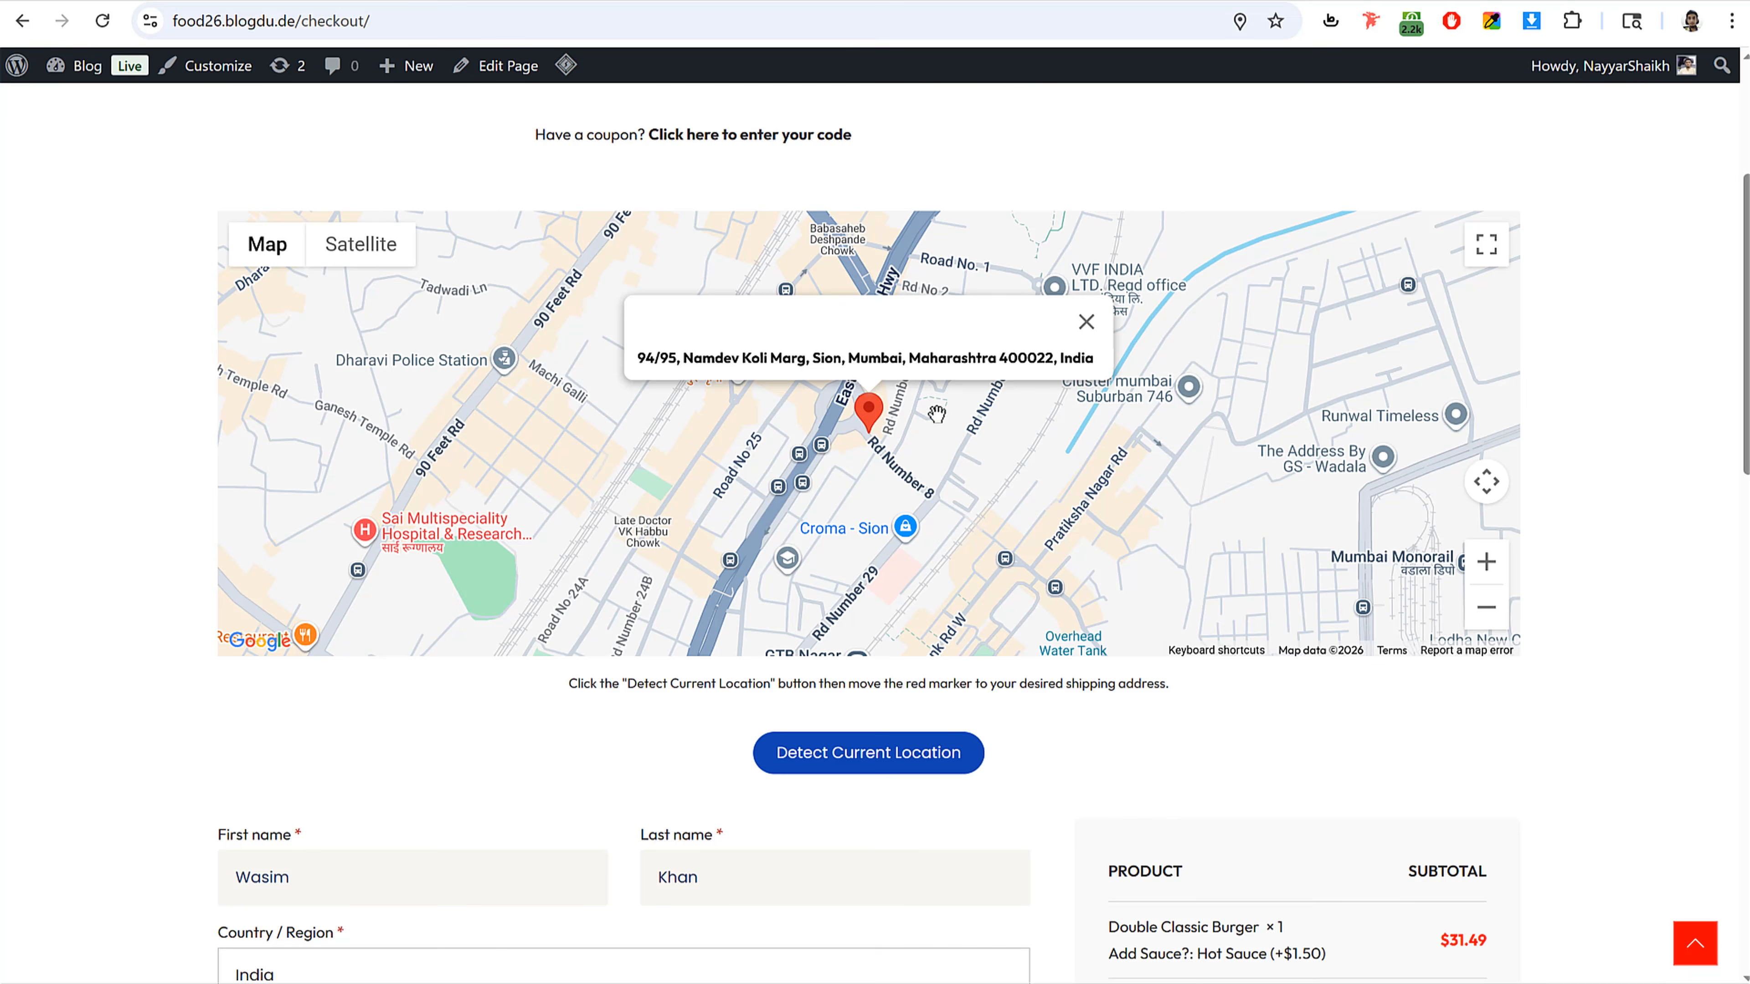
scroll(899, 458, up, 2)
scroll(1102, 496, down, 2)
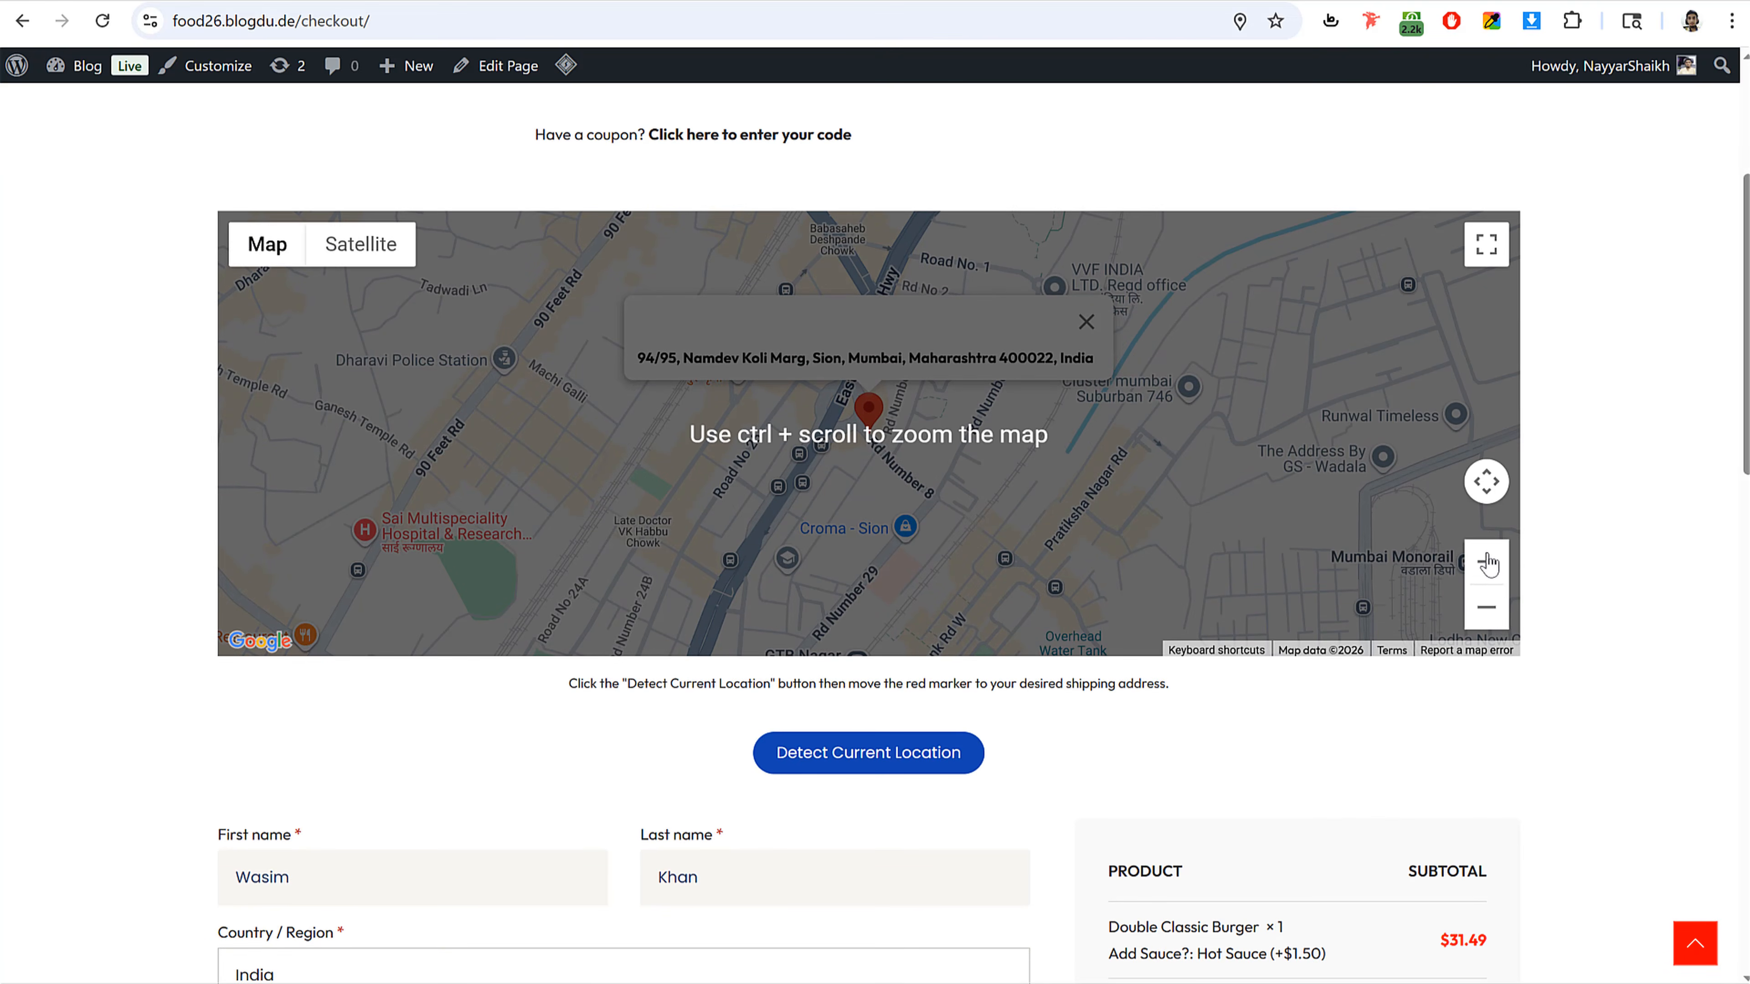
click(1492, 577)
click(1488, 572)
click(1488, 571)
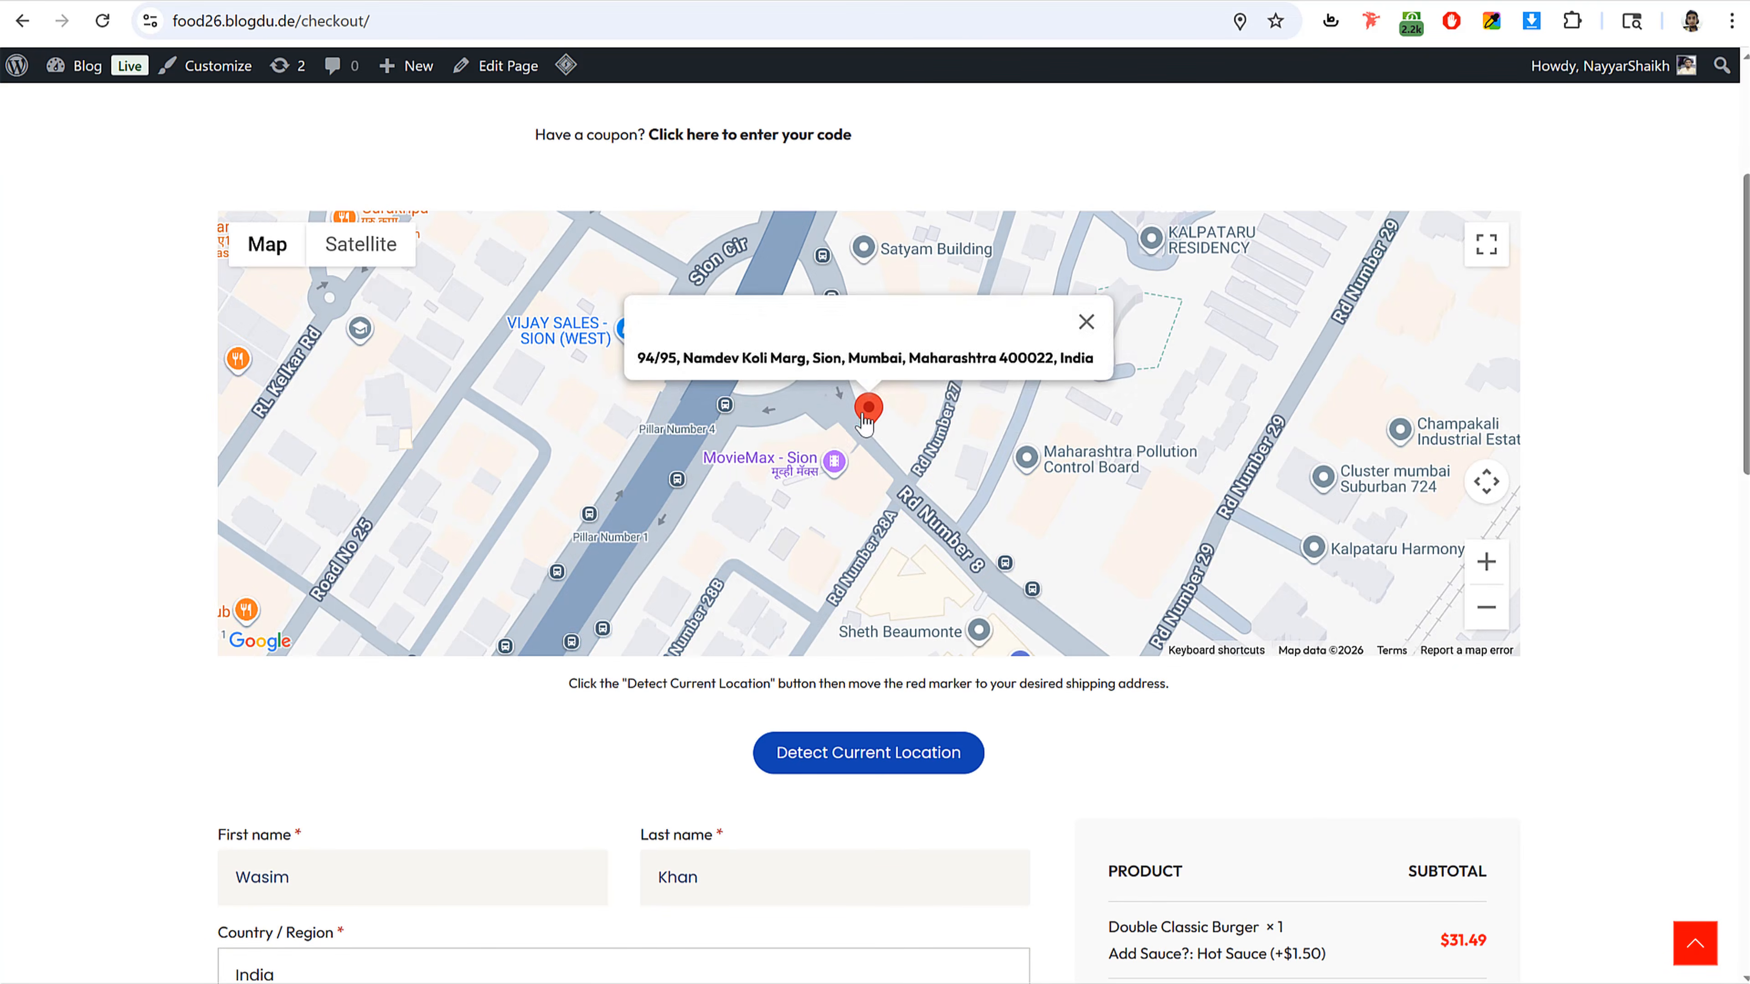
drag(868, 414, 730, 508)
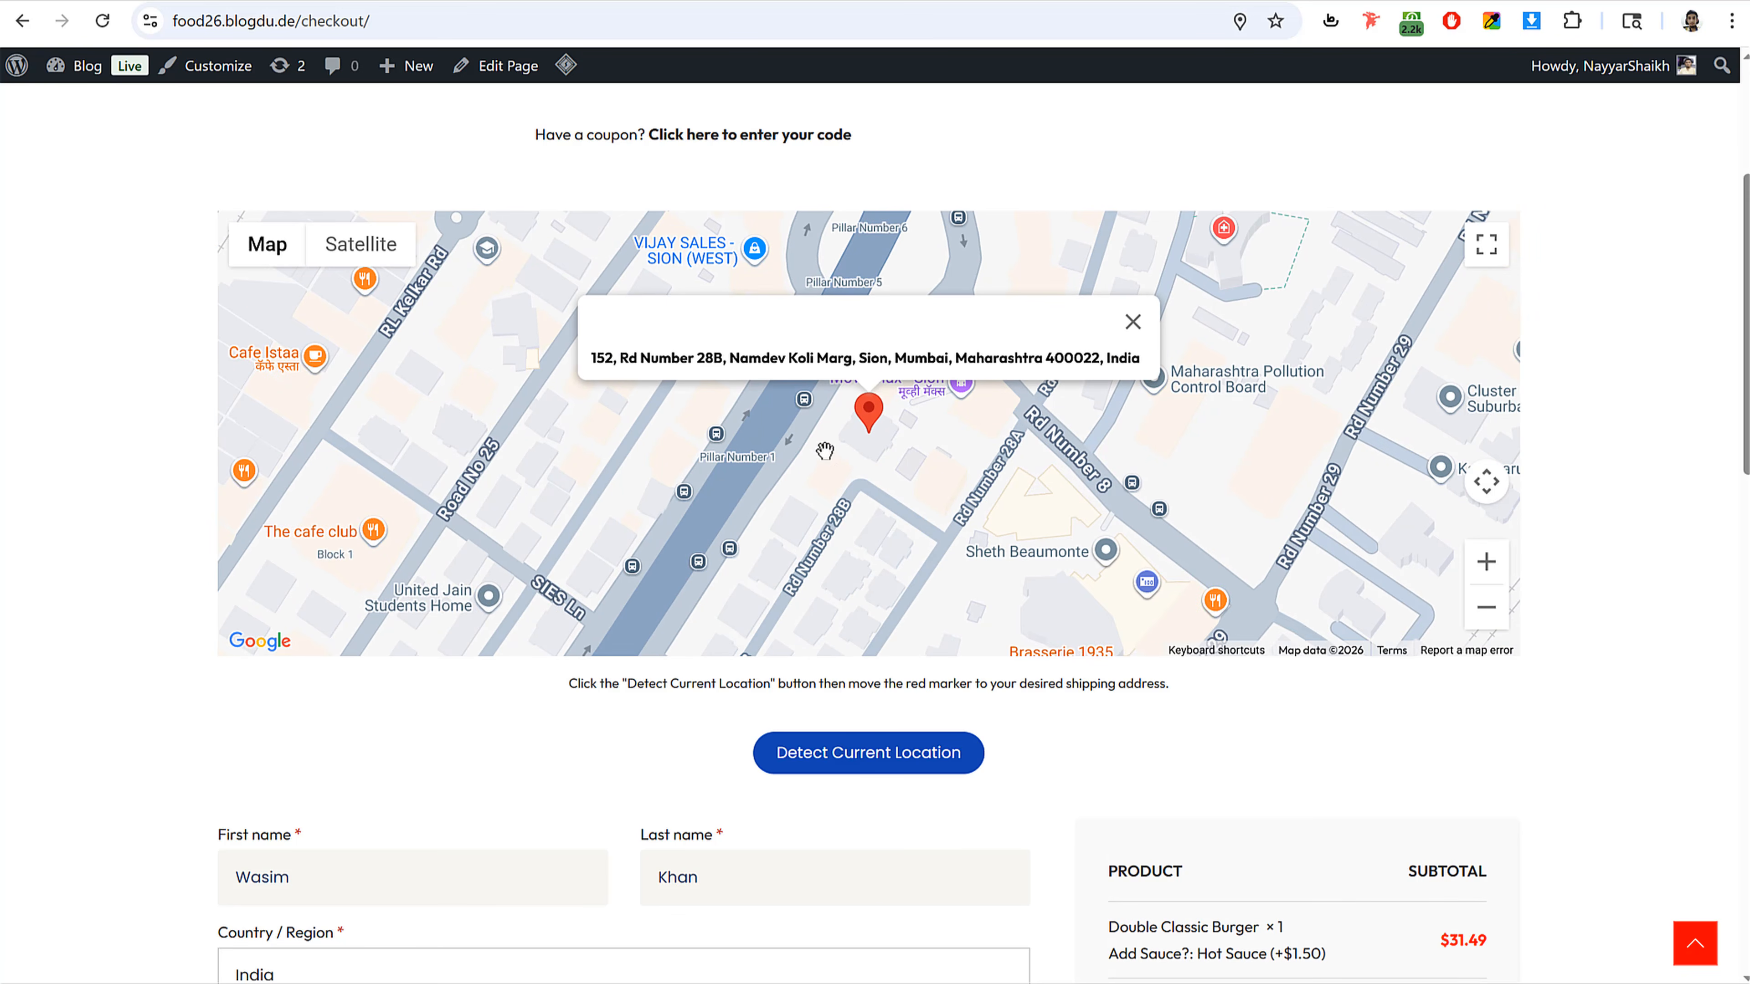
scroll(1258, 611, down, 5)
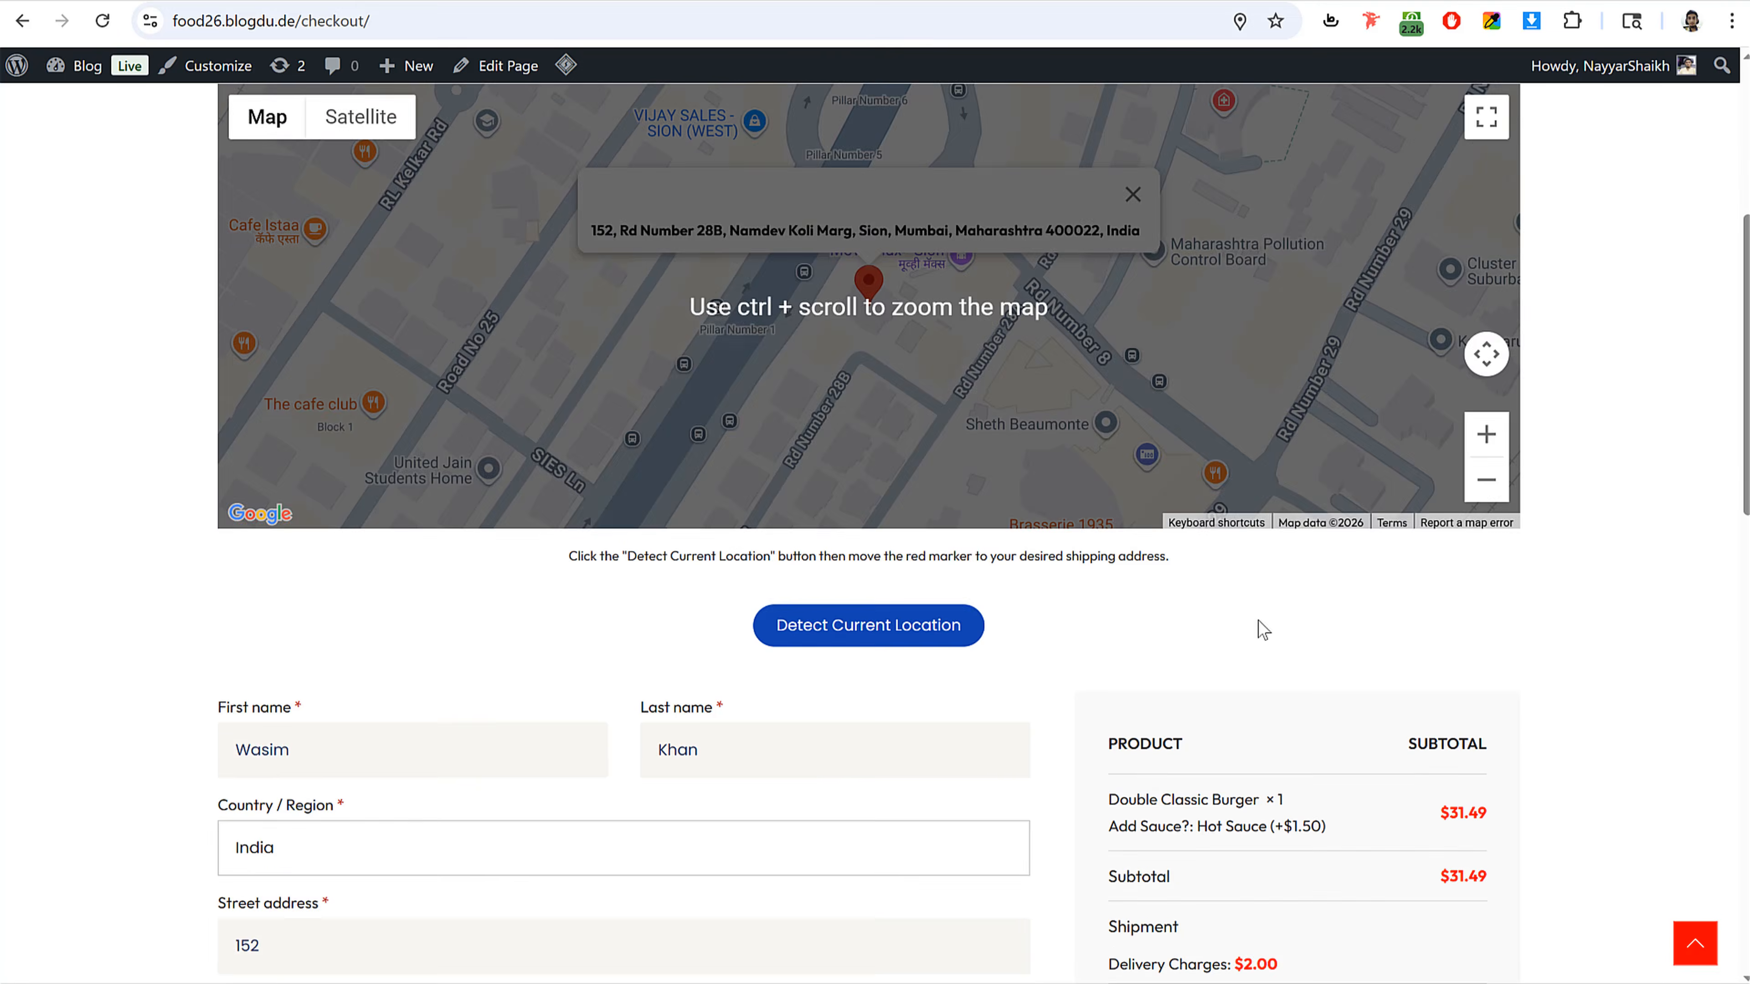
scroll(602, 309, down, 1)
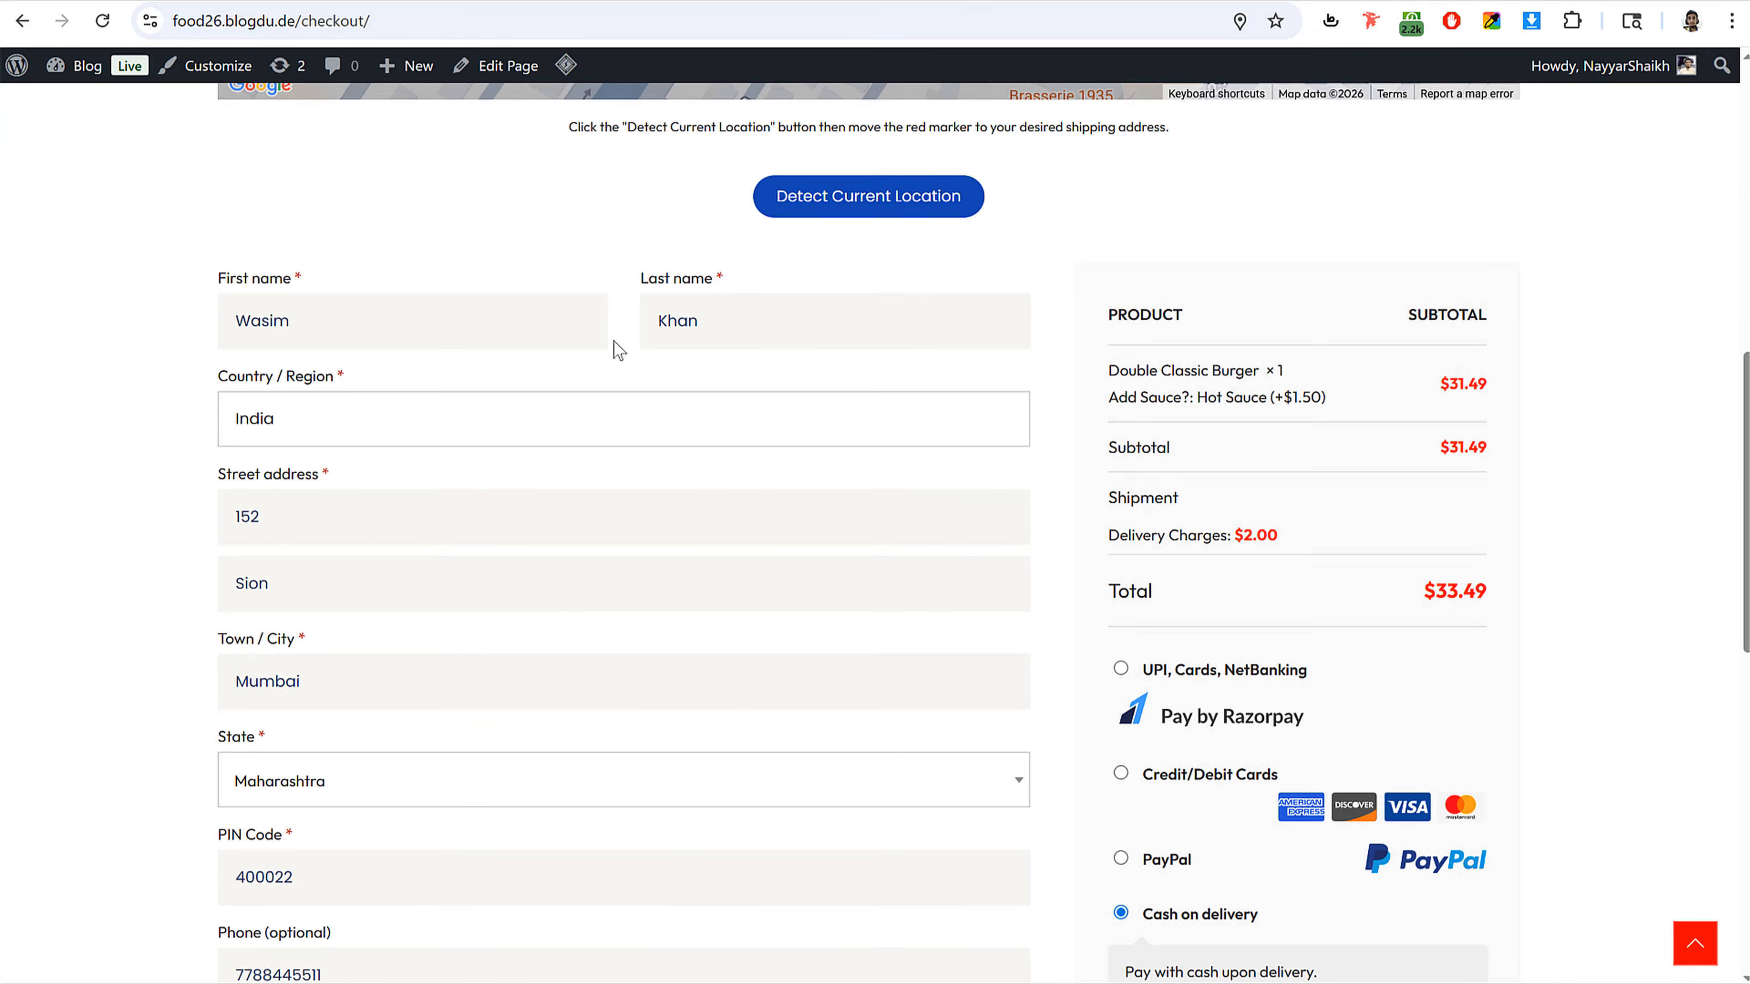
Step: Review the checkout order summary, including subtotal, delivery charges and total
scroll(575, 480, down, 6)
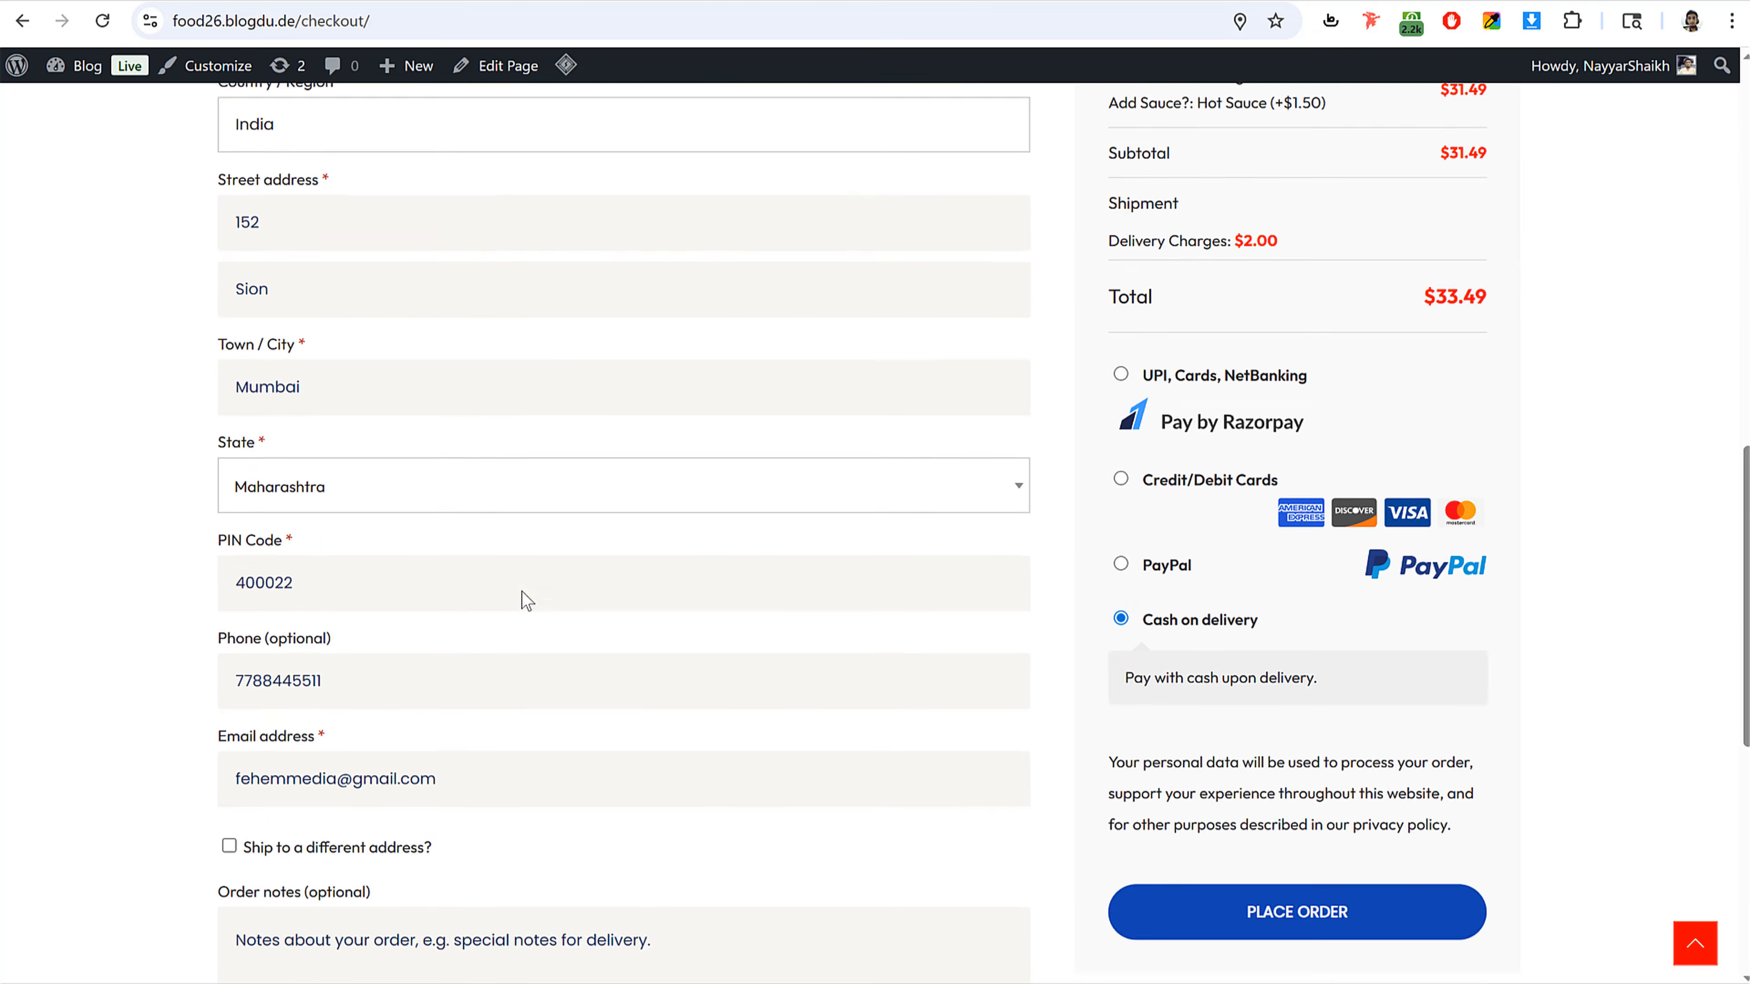
scroll(572, 674, up, 13)
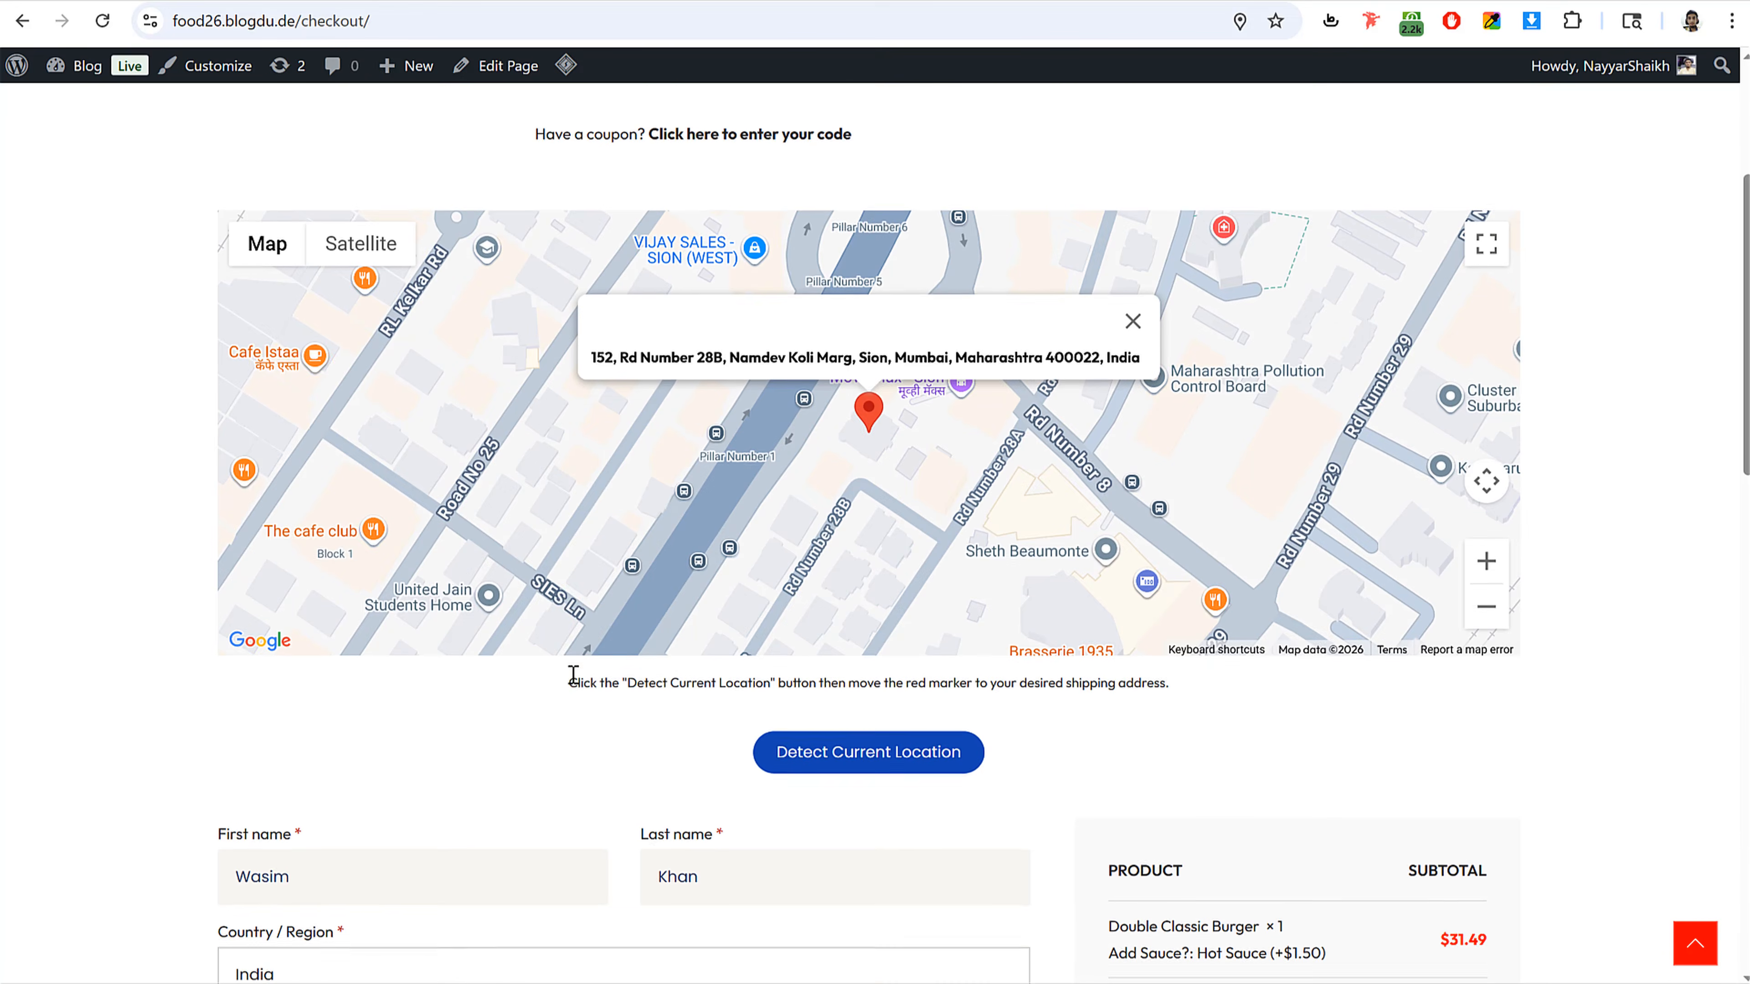
scroll(593, 624, up, 2)
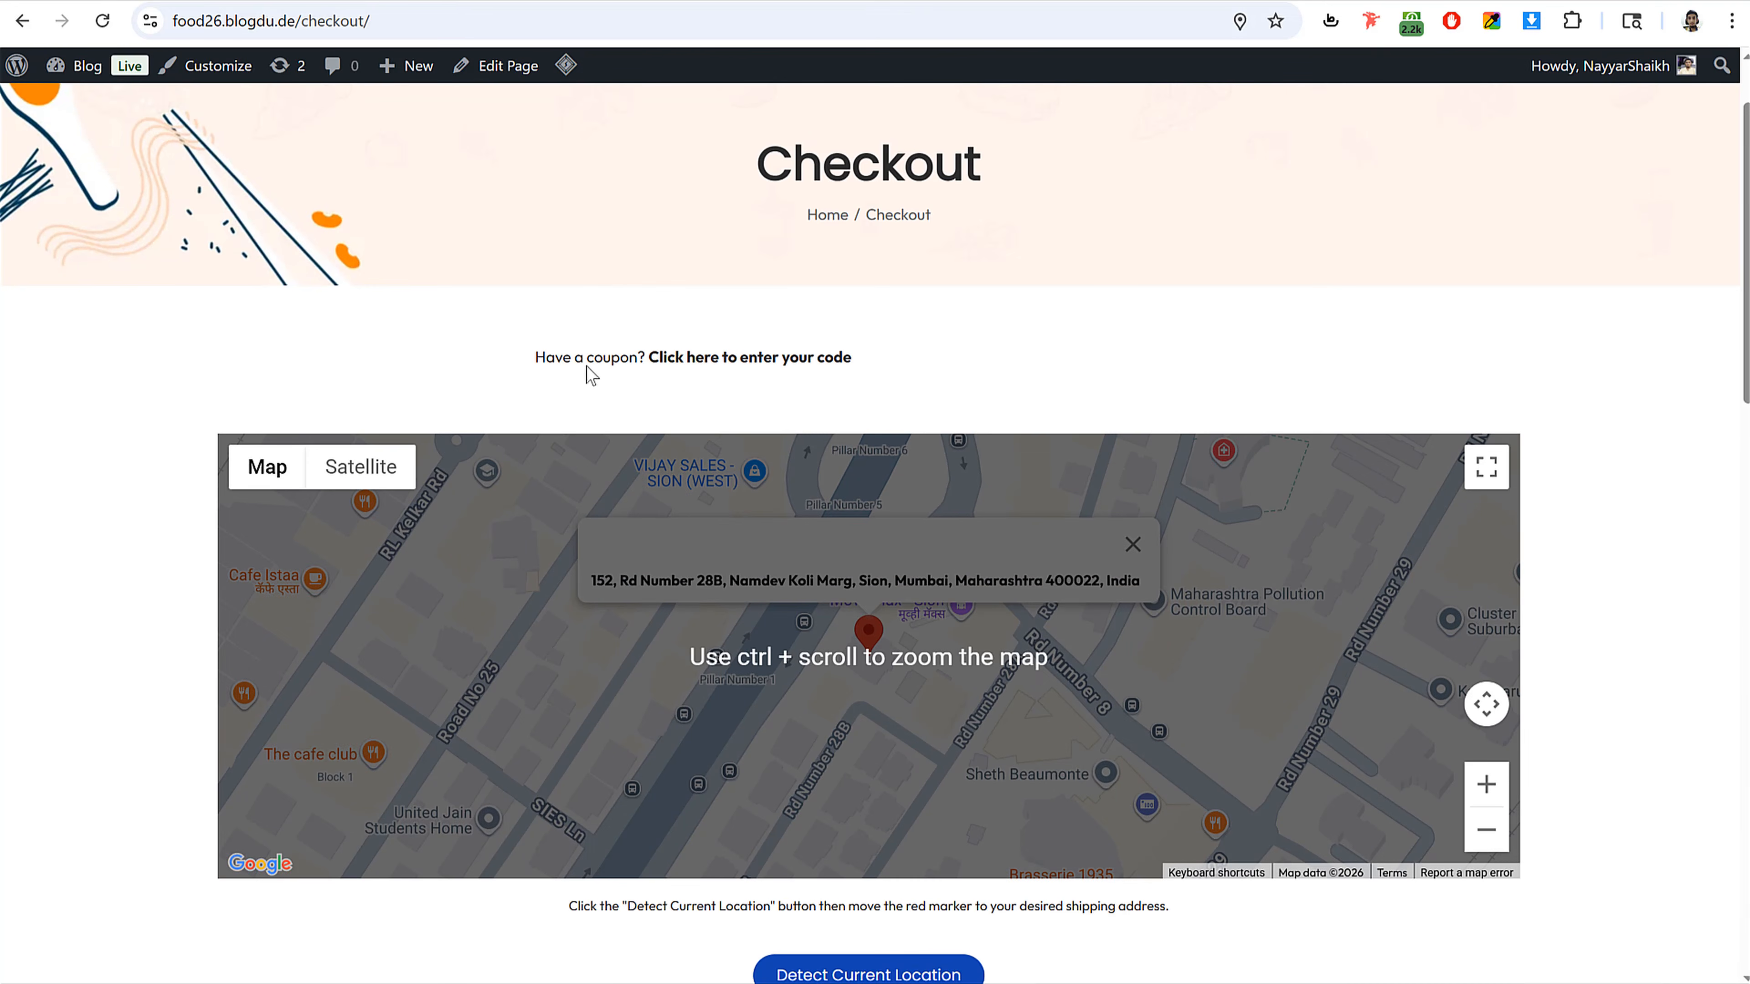
scroll(1185, 450, down, 11)
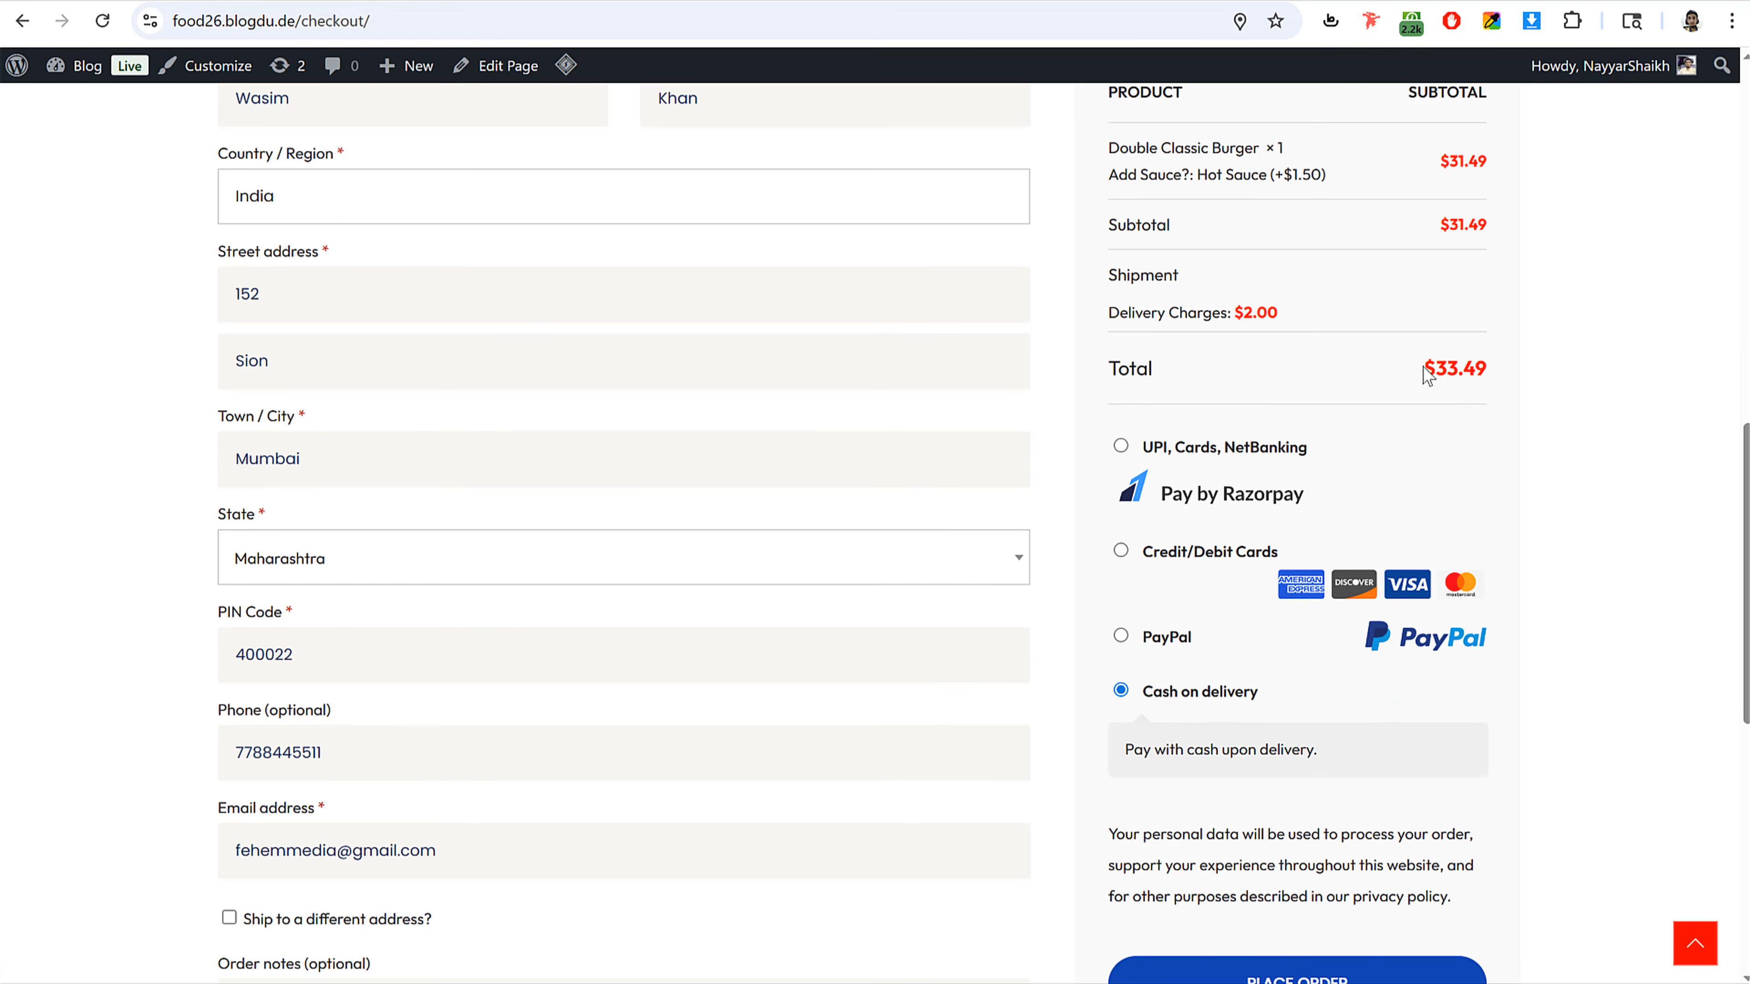
scroll(1427, 376, up, 2)
drag(1442, 276, 1495, 281)
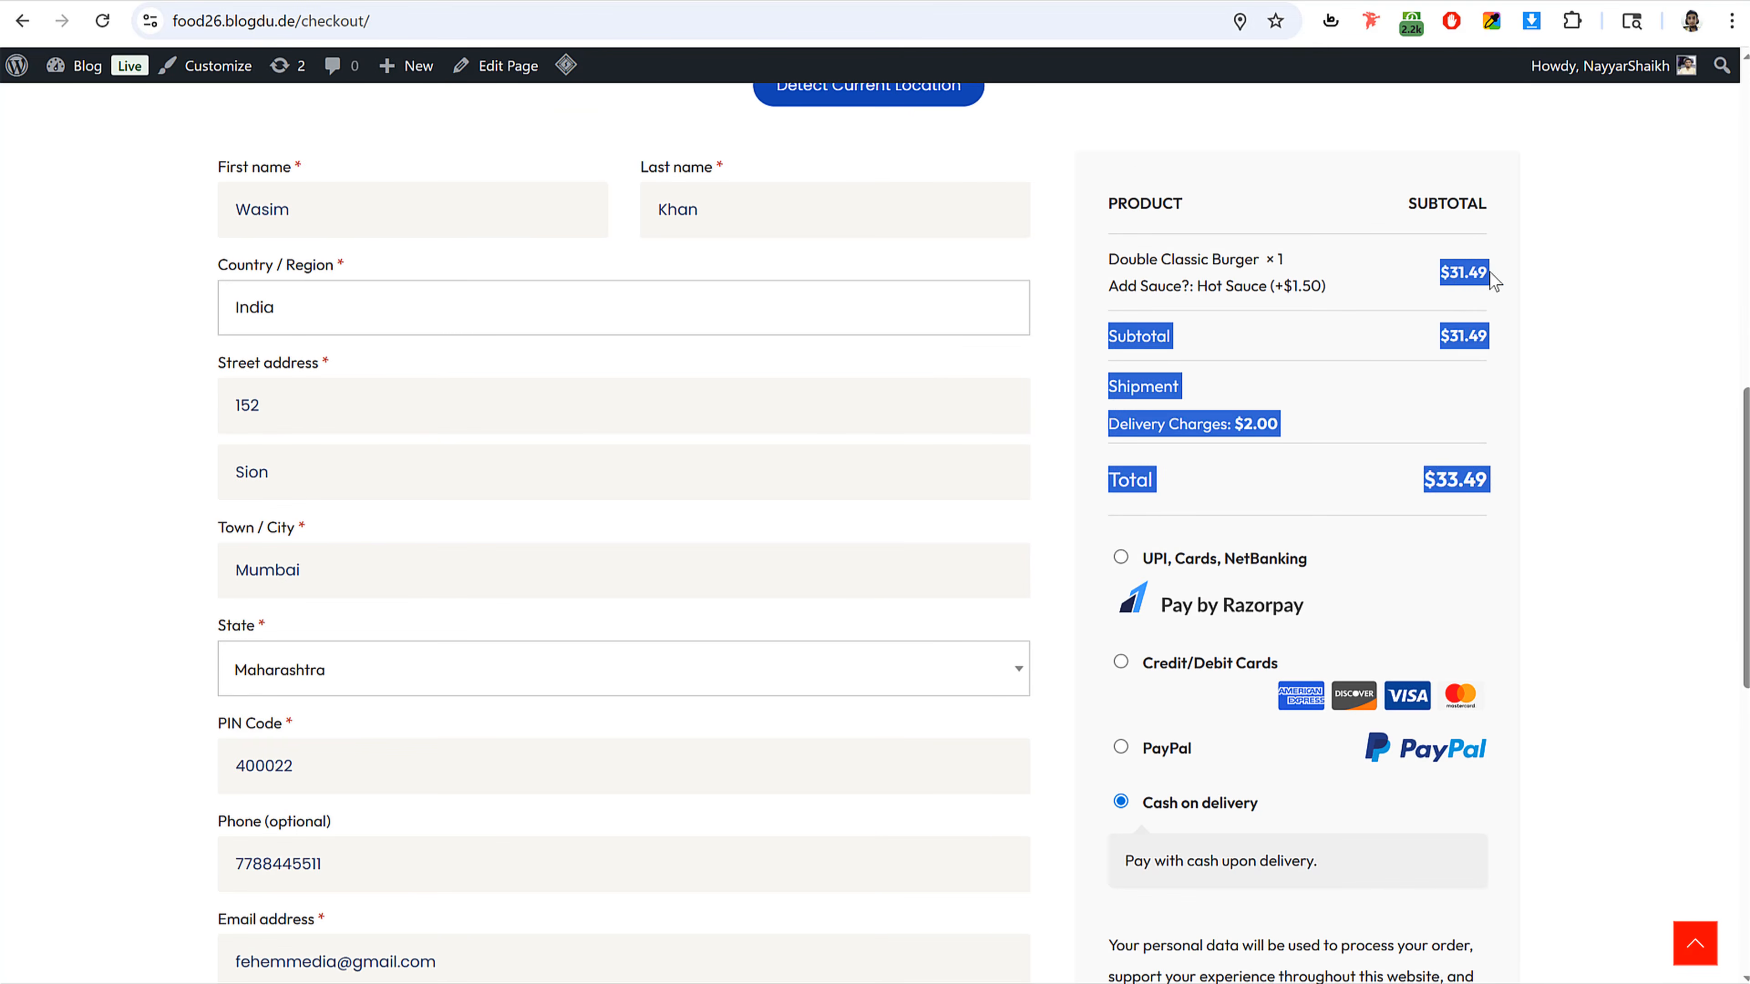
click(1488, 366)
drag(1230, 423, 1296, 429)
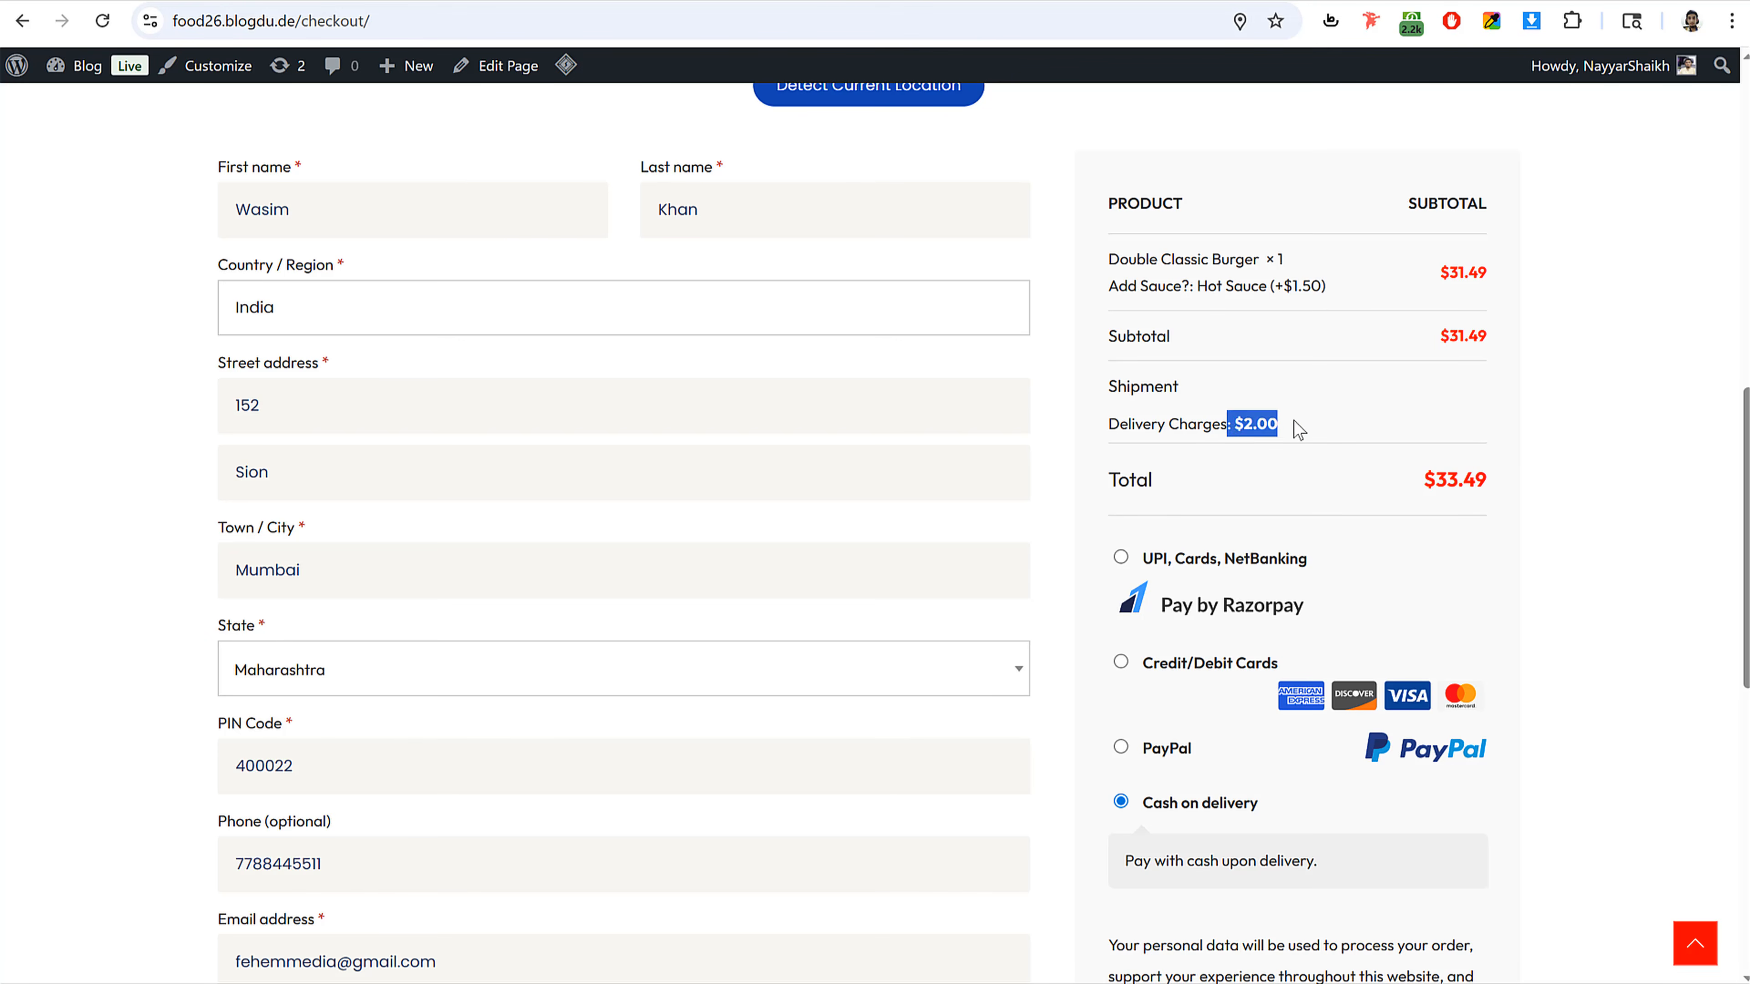
click(1522, 495)
scroll(1474, 525, up, 10)
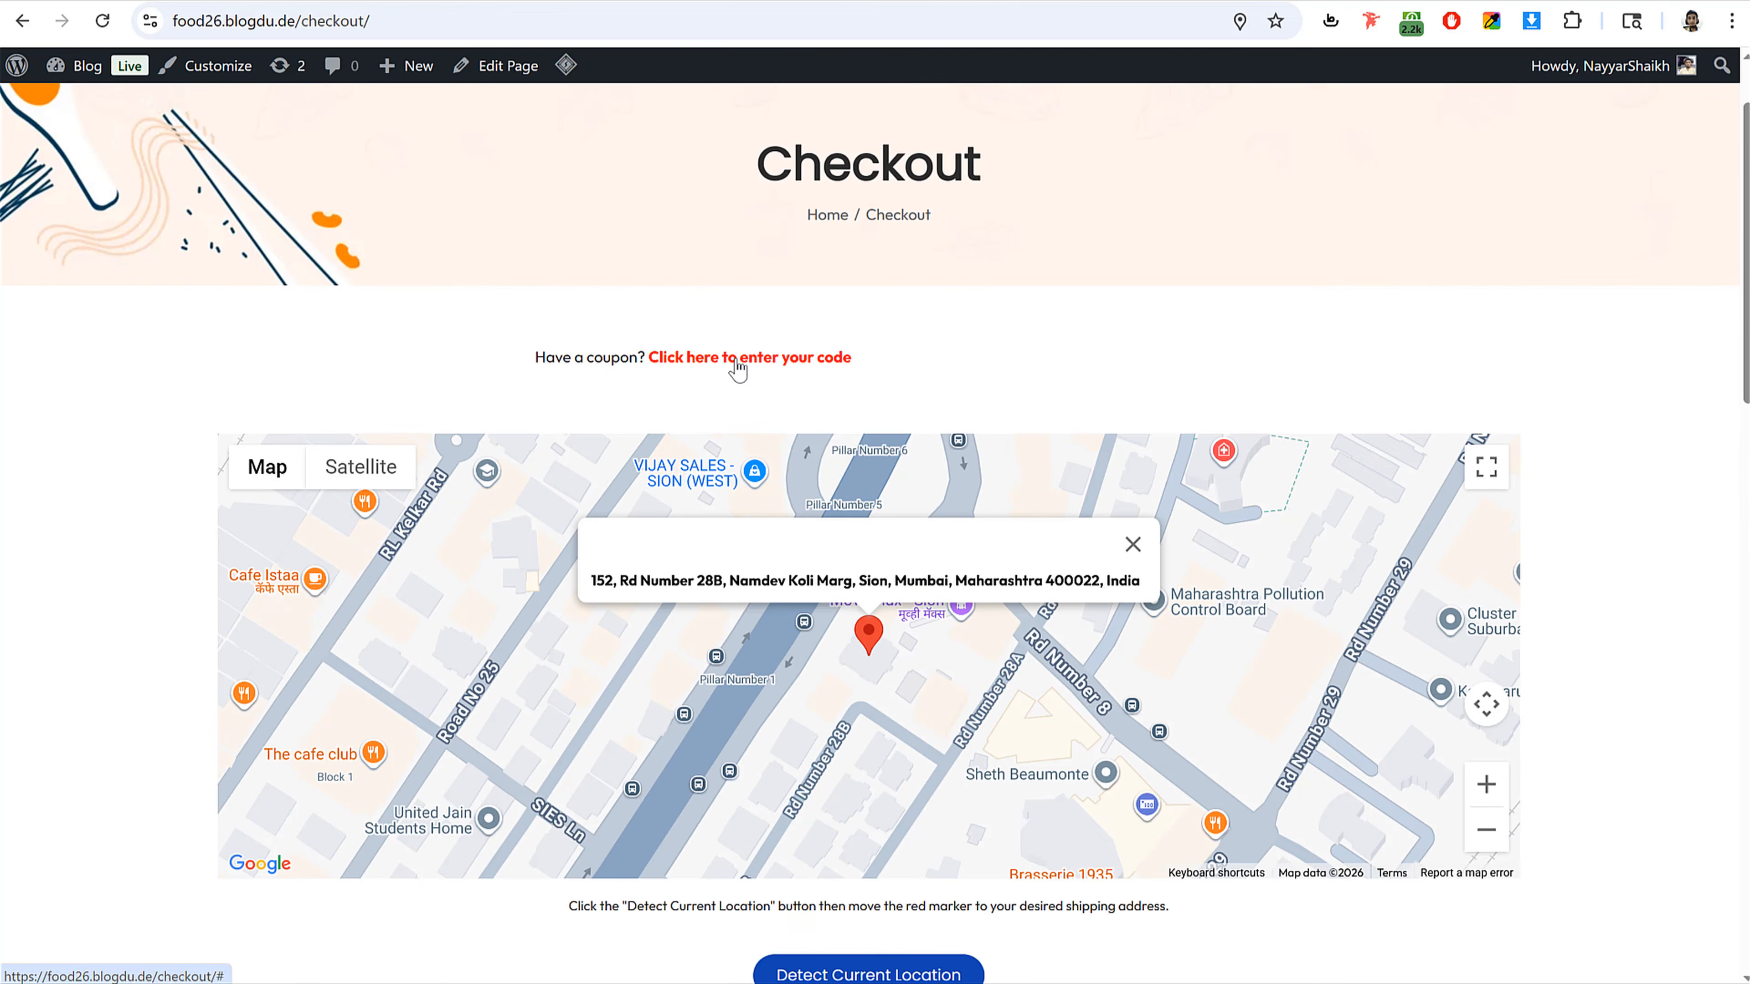
Step: Apply the coupon code nayyar to the order and check the discount line in the order summary
click(737, 366)
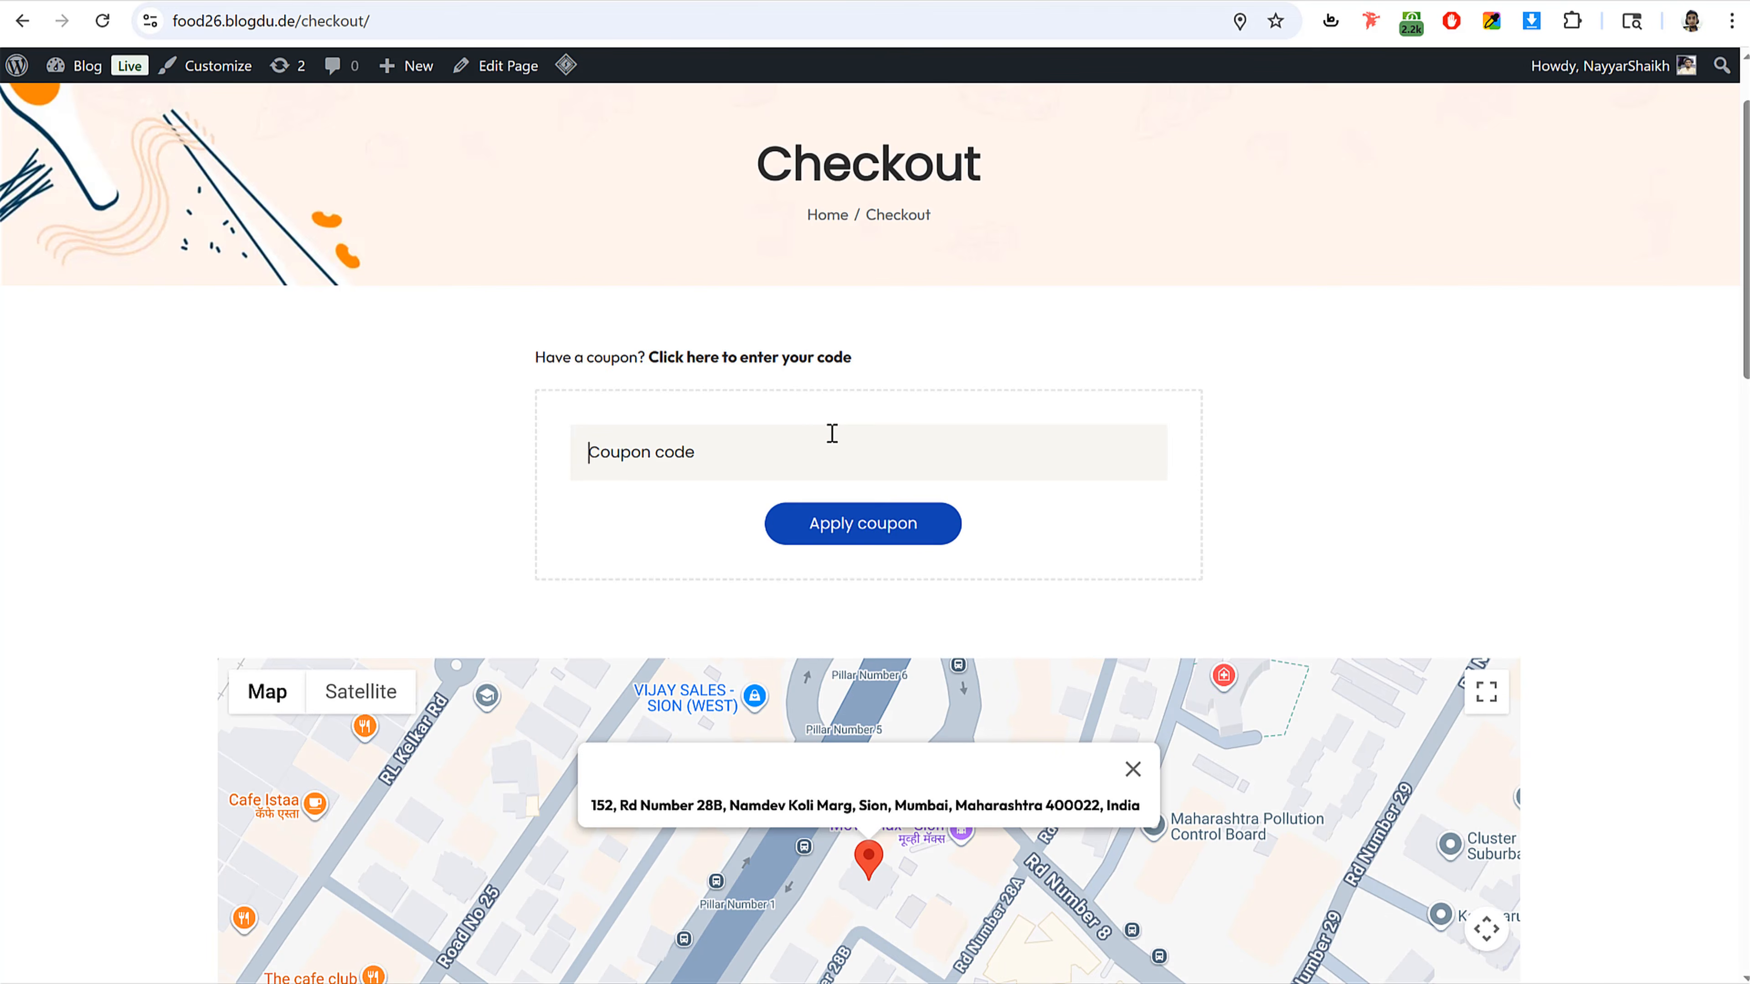
text(nayyar)
click(960, 526)
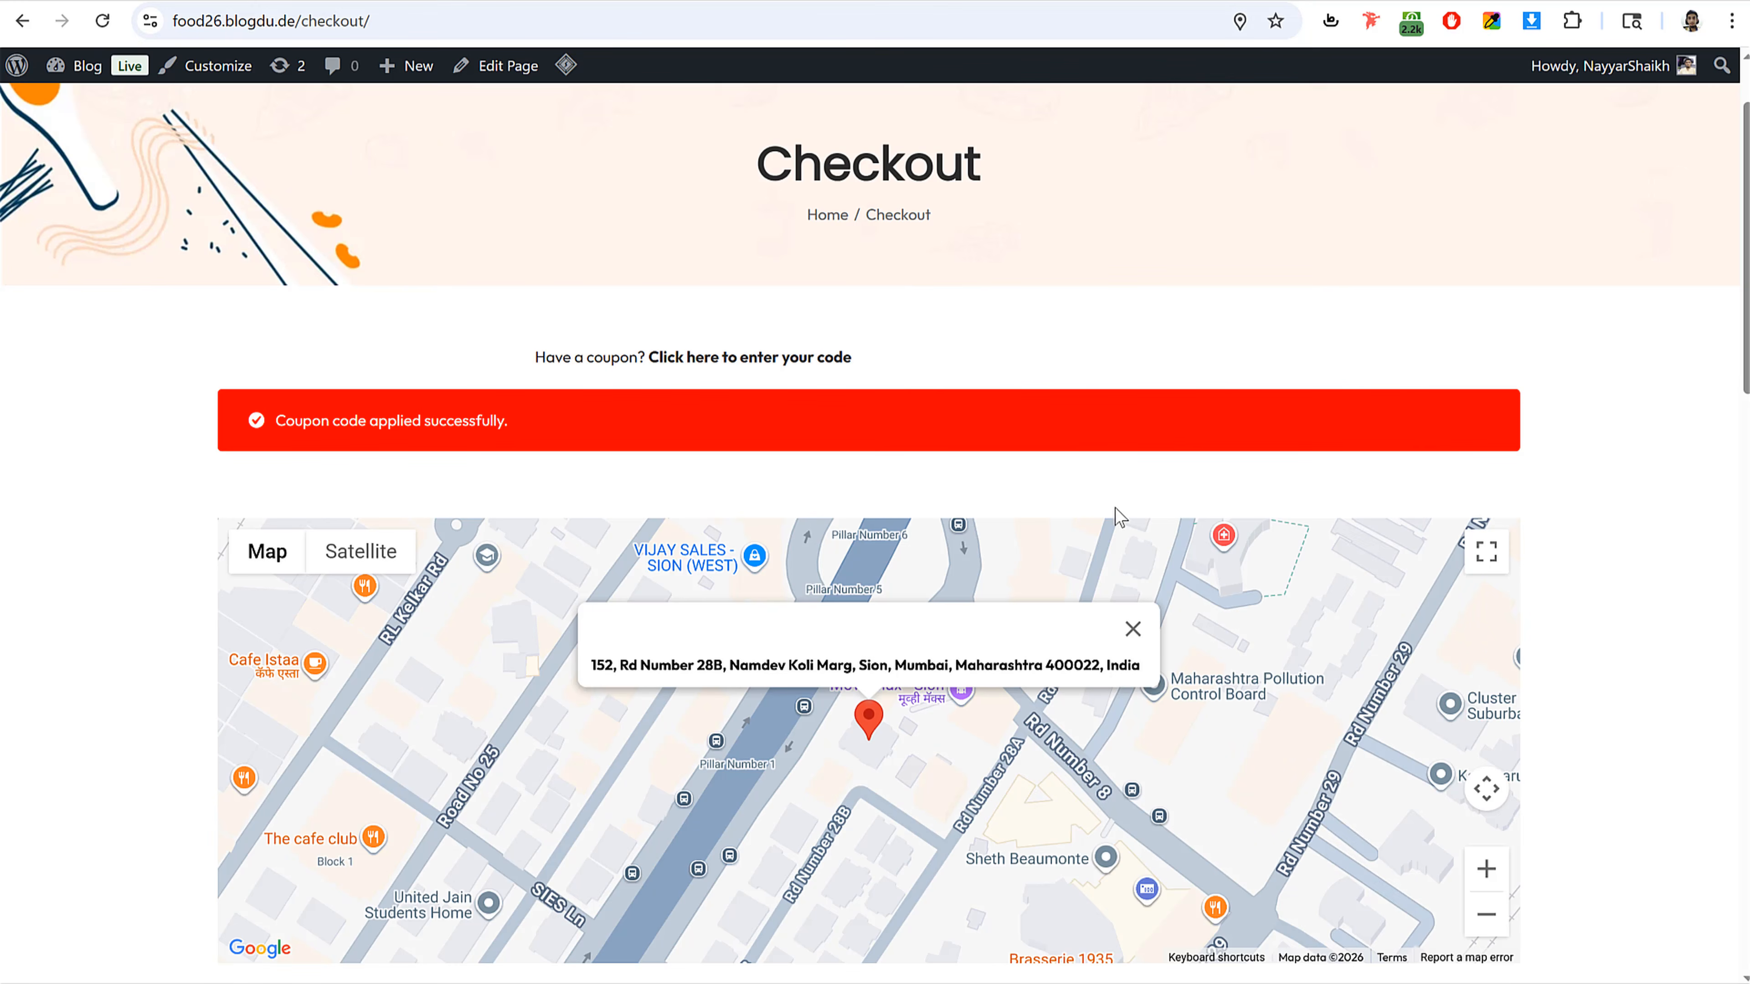
scroll(1584, 486, down, 10)
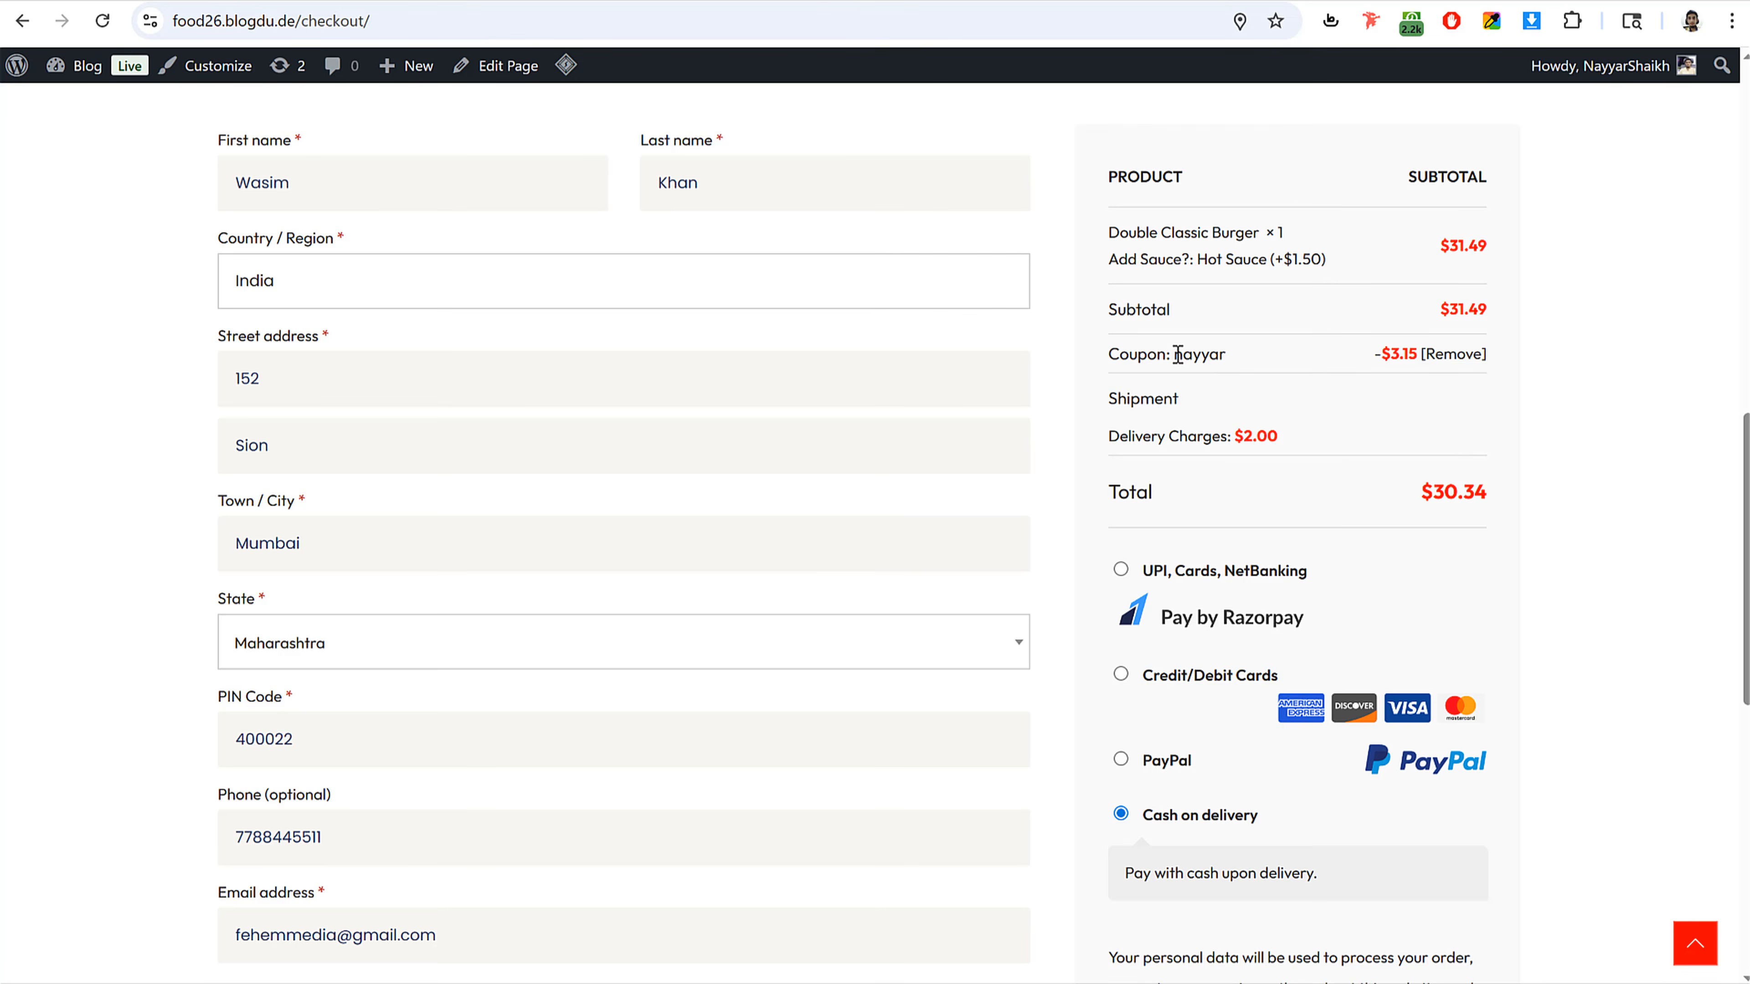
drag(1112, 352, 1279, 363)
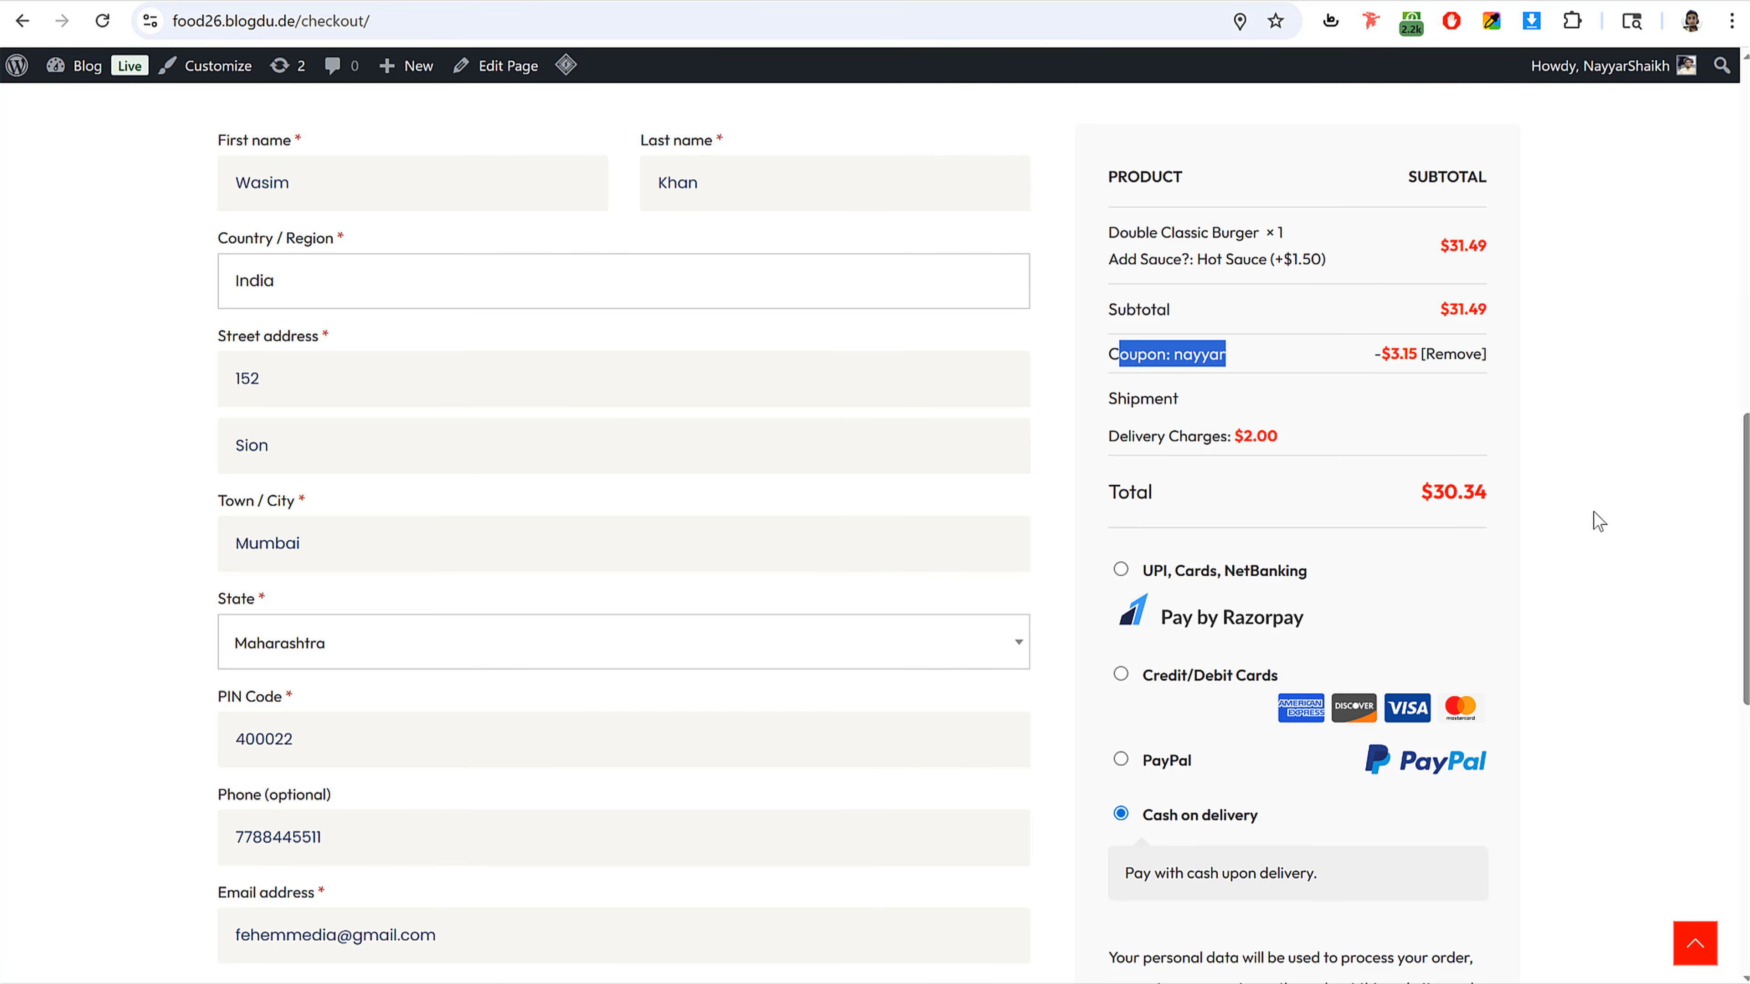
scroll(1593, 511, down, 3)
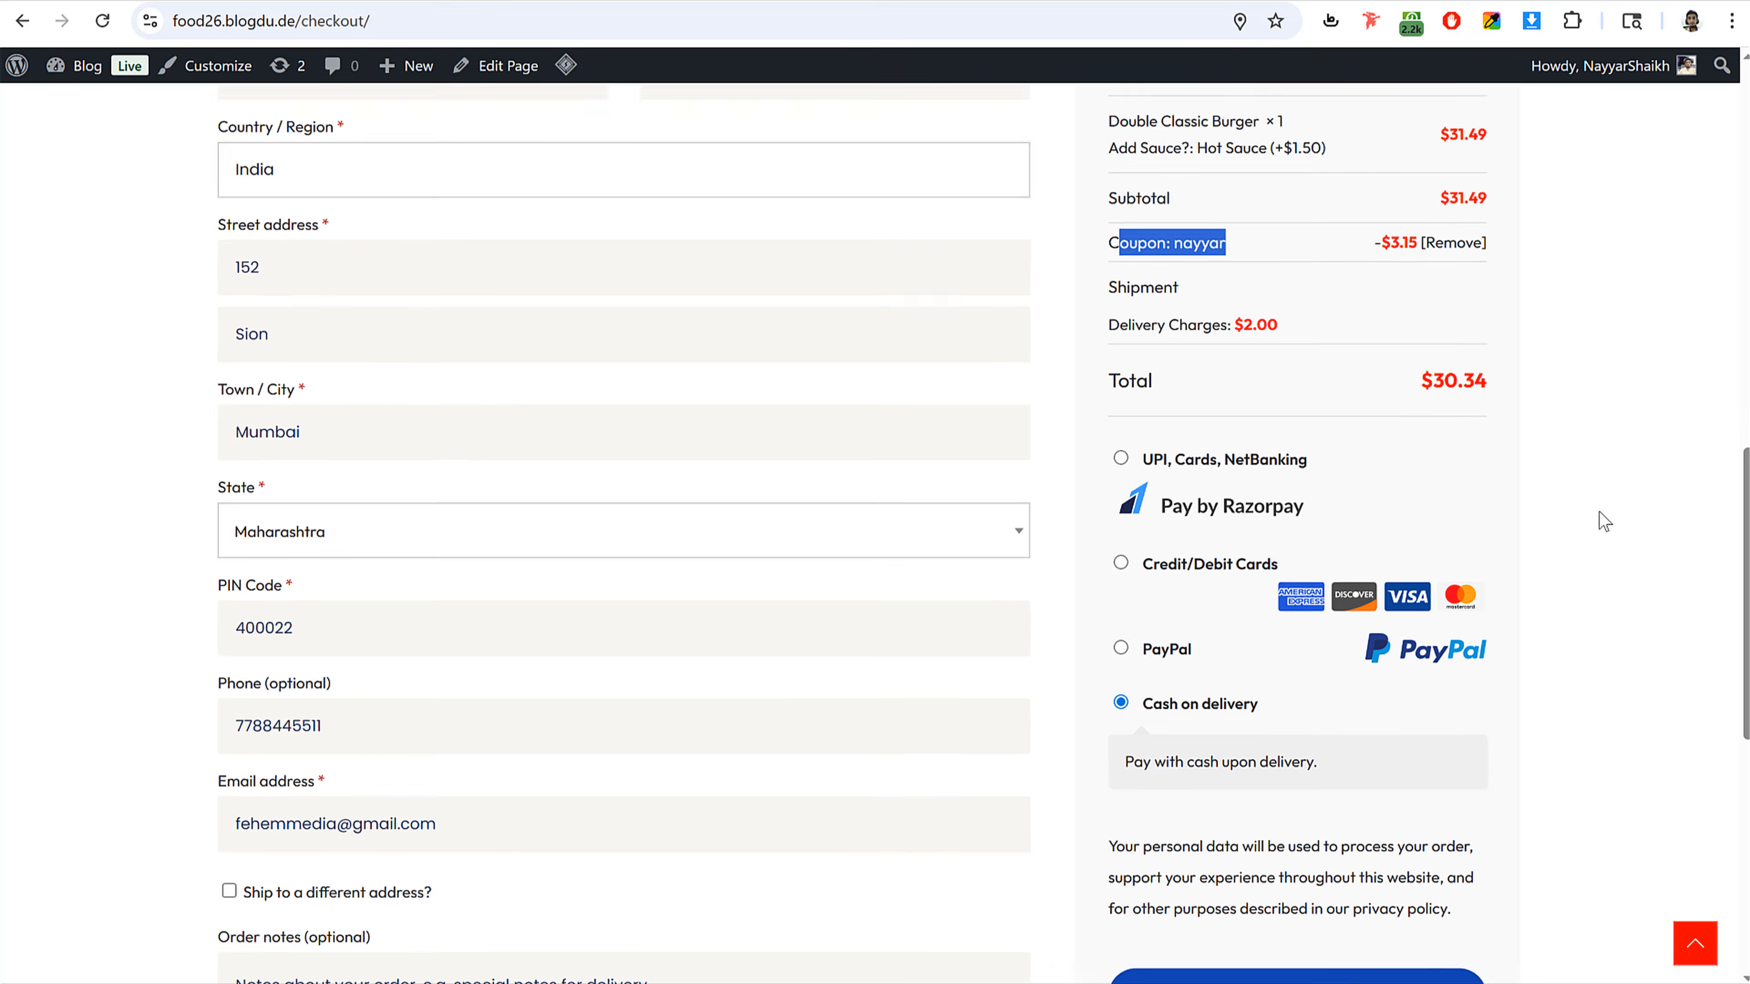
Step: Choose Cash on delivery as the payment method and place the order
click(1121, 347)
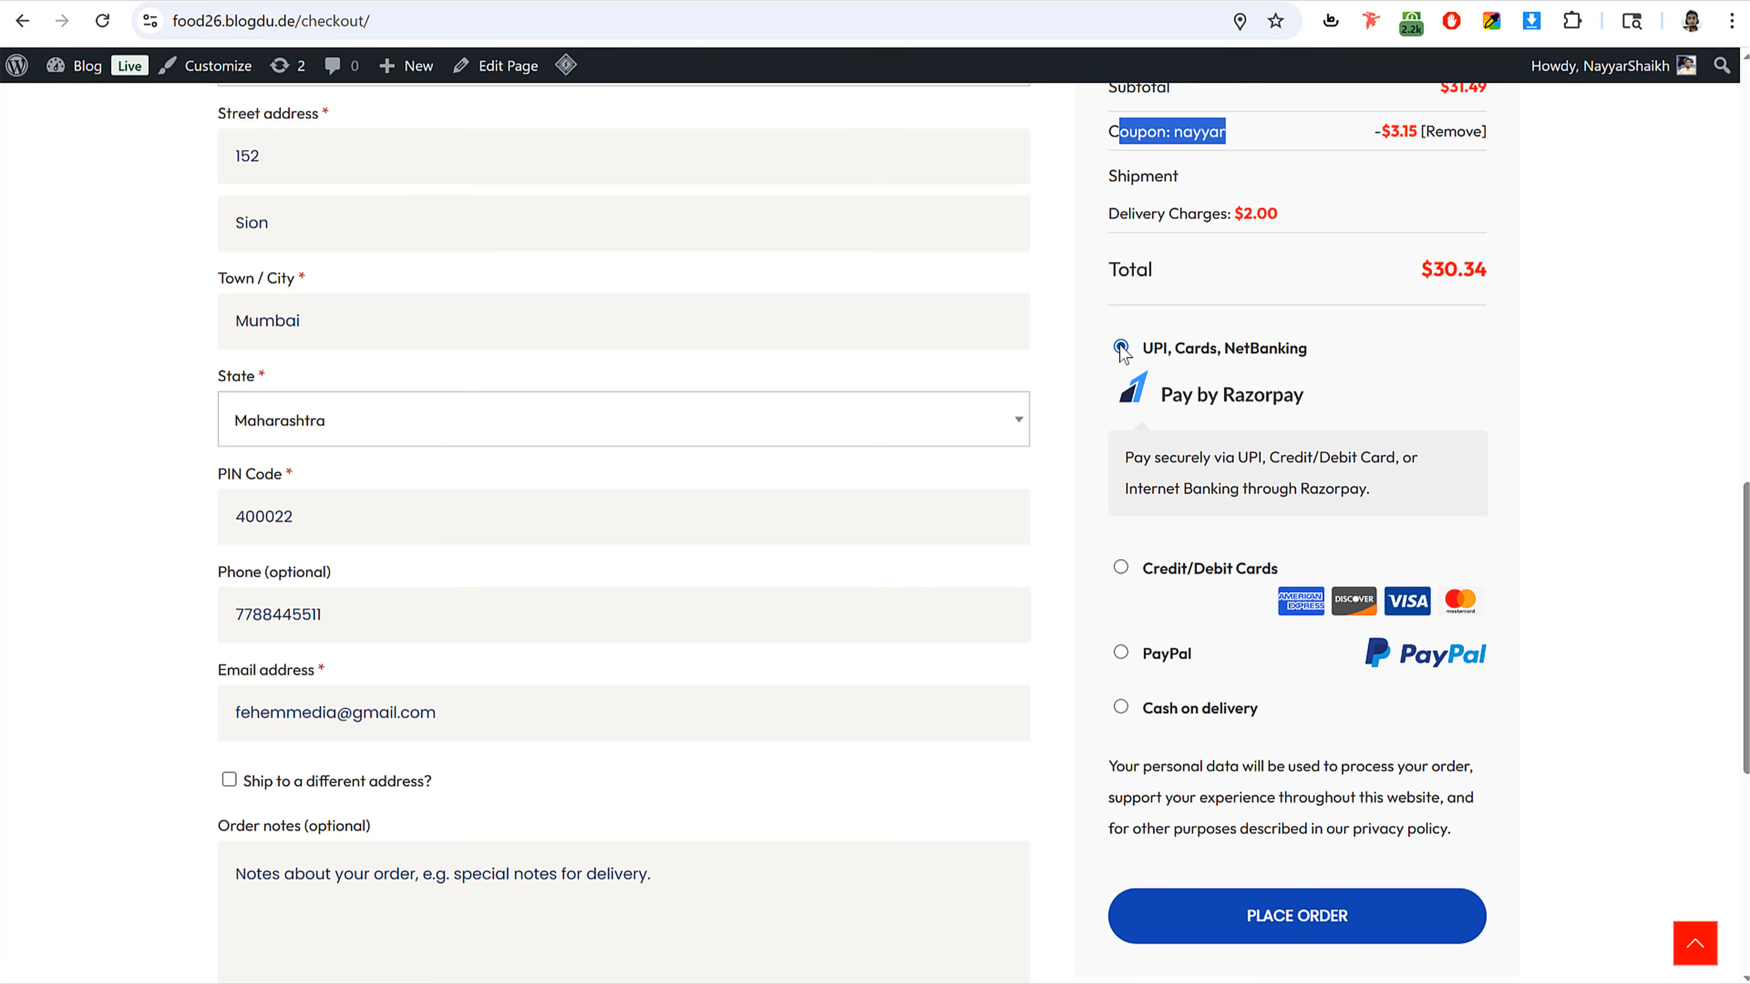
click(1119, 709)
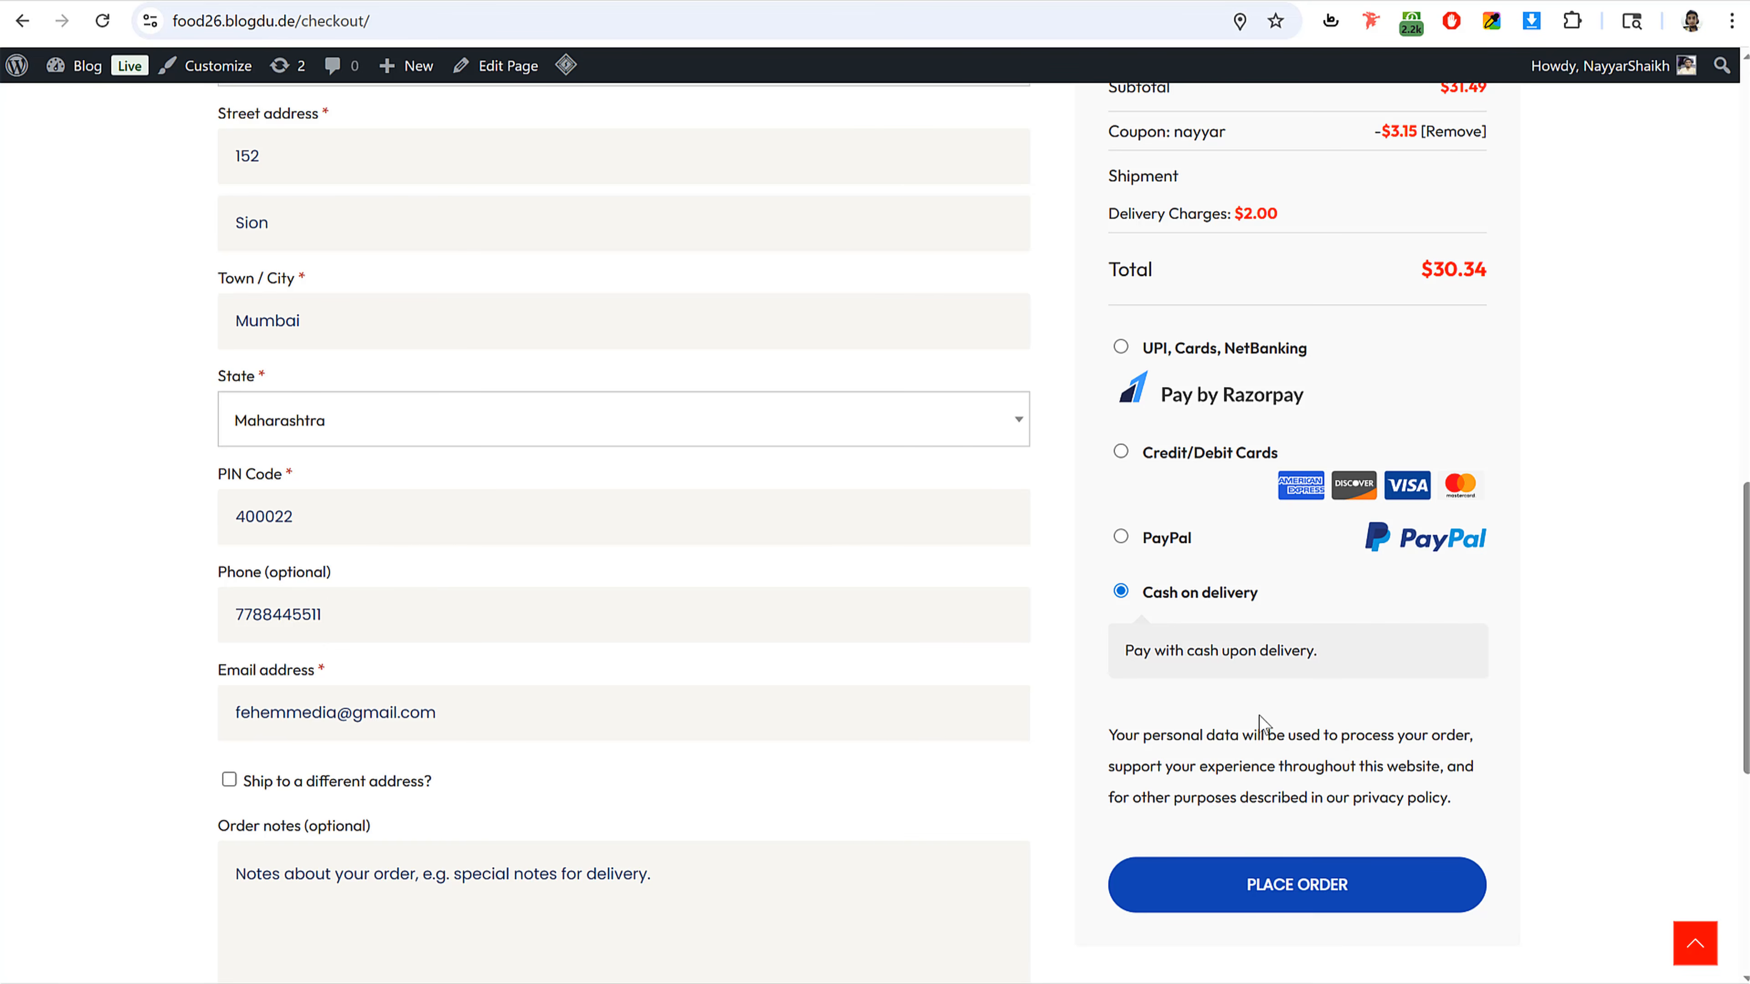
click(1267, 892)
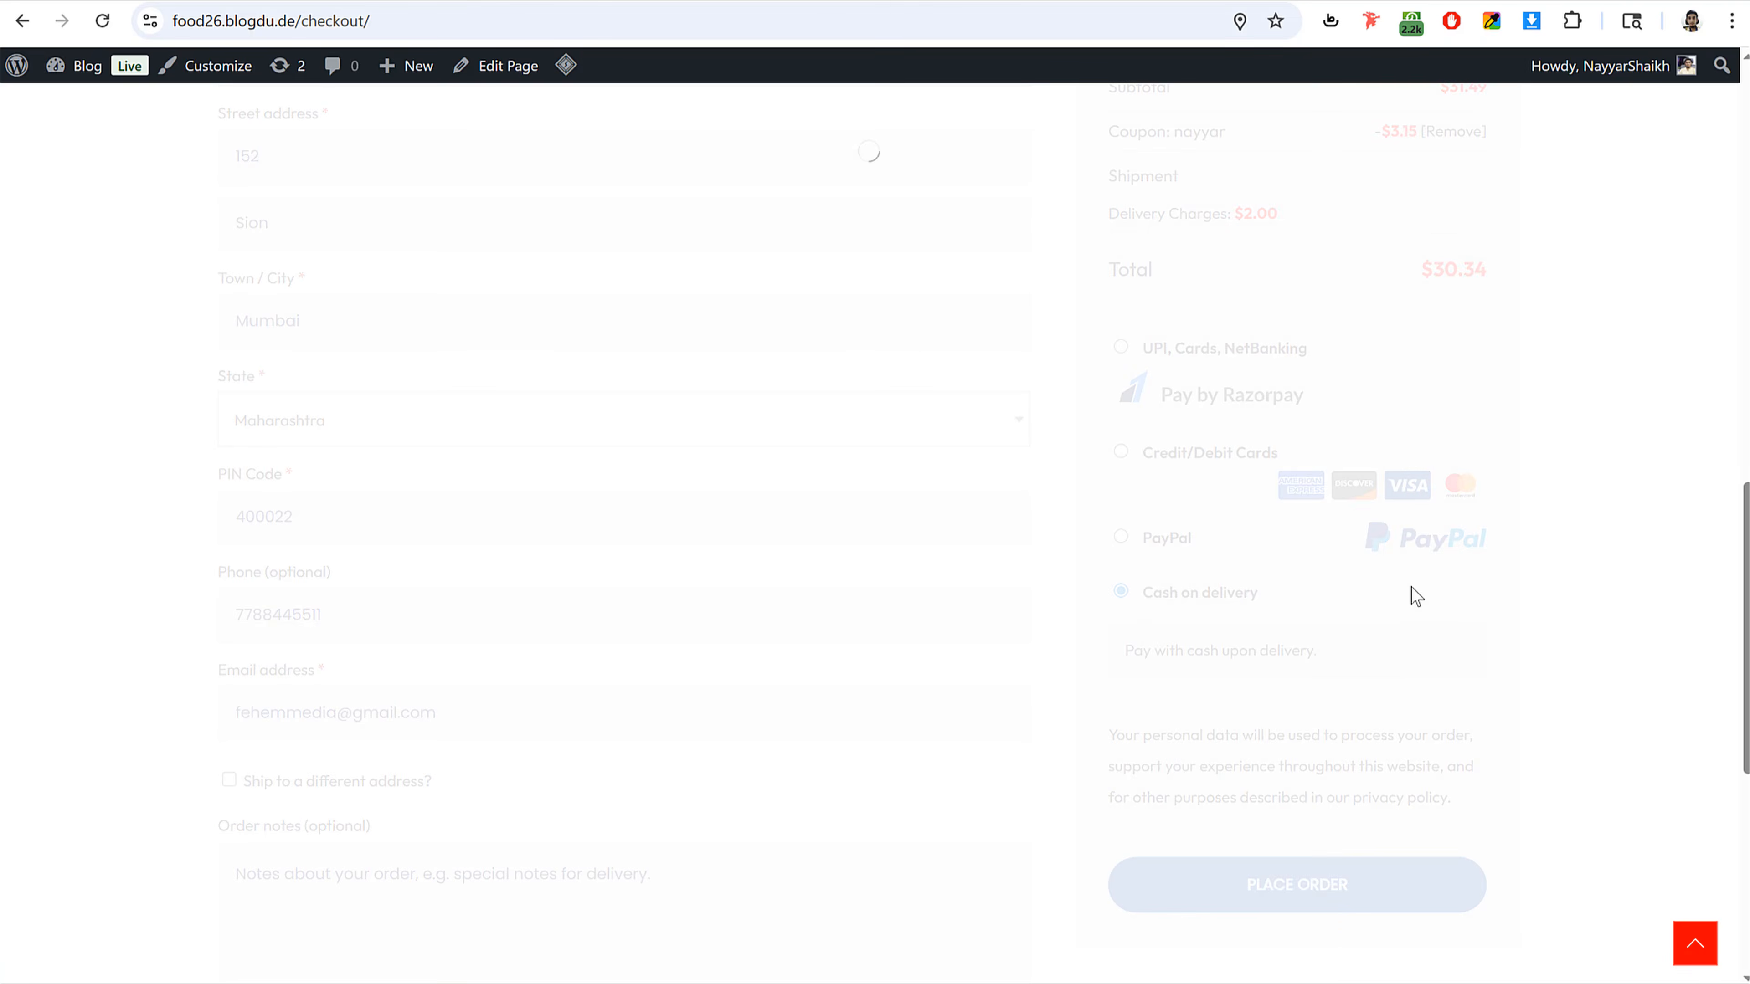
Step: Review the order confirmation, then open order #555 in the admin orders list and inspect its items and location map
scroll(1042, 507, down, 8)
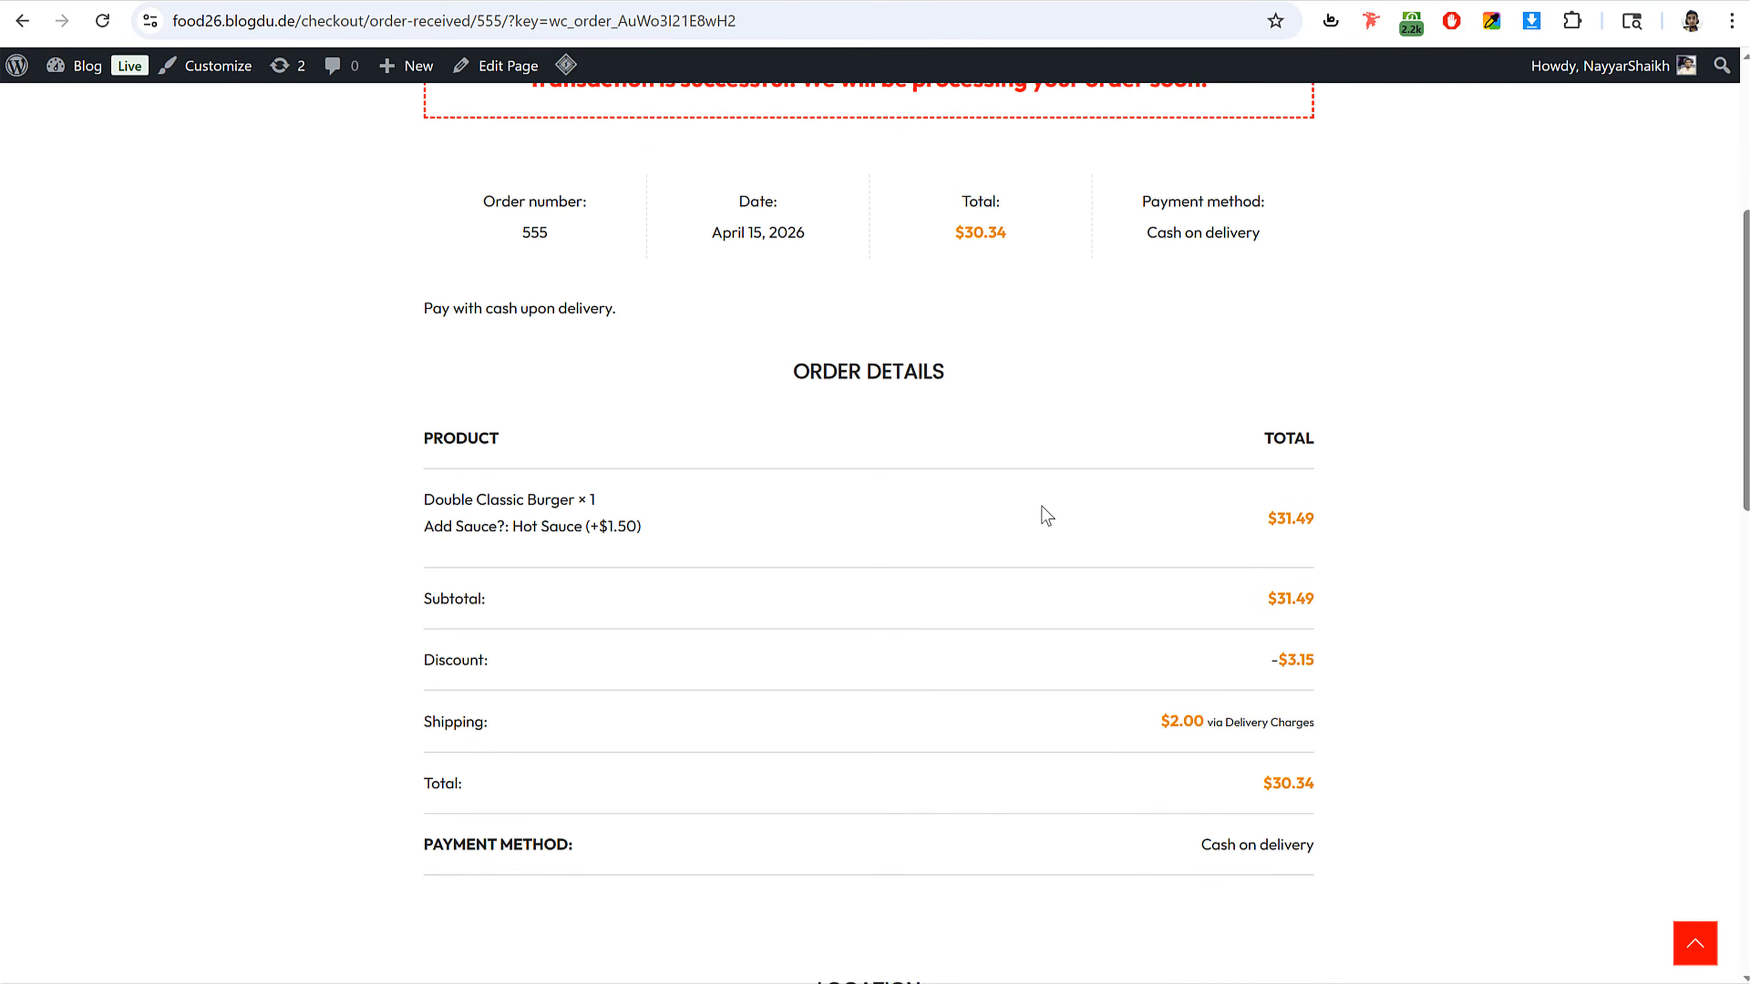
scroll(1042, 507, up, 10)
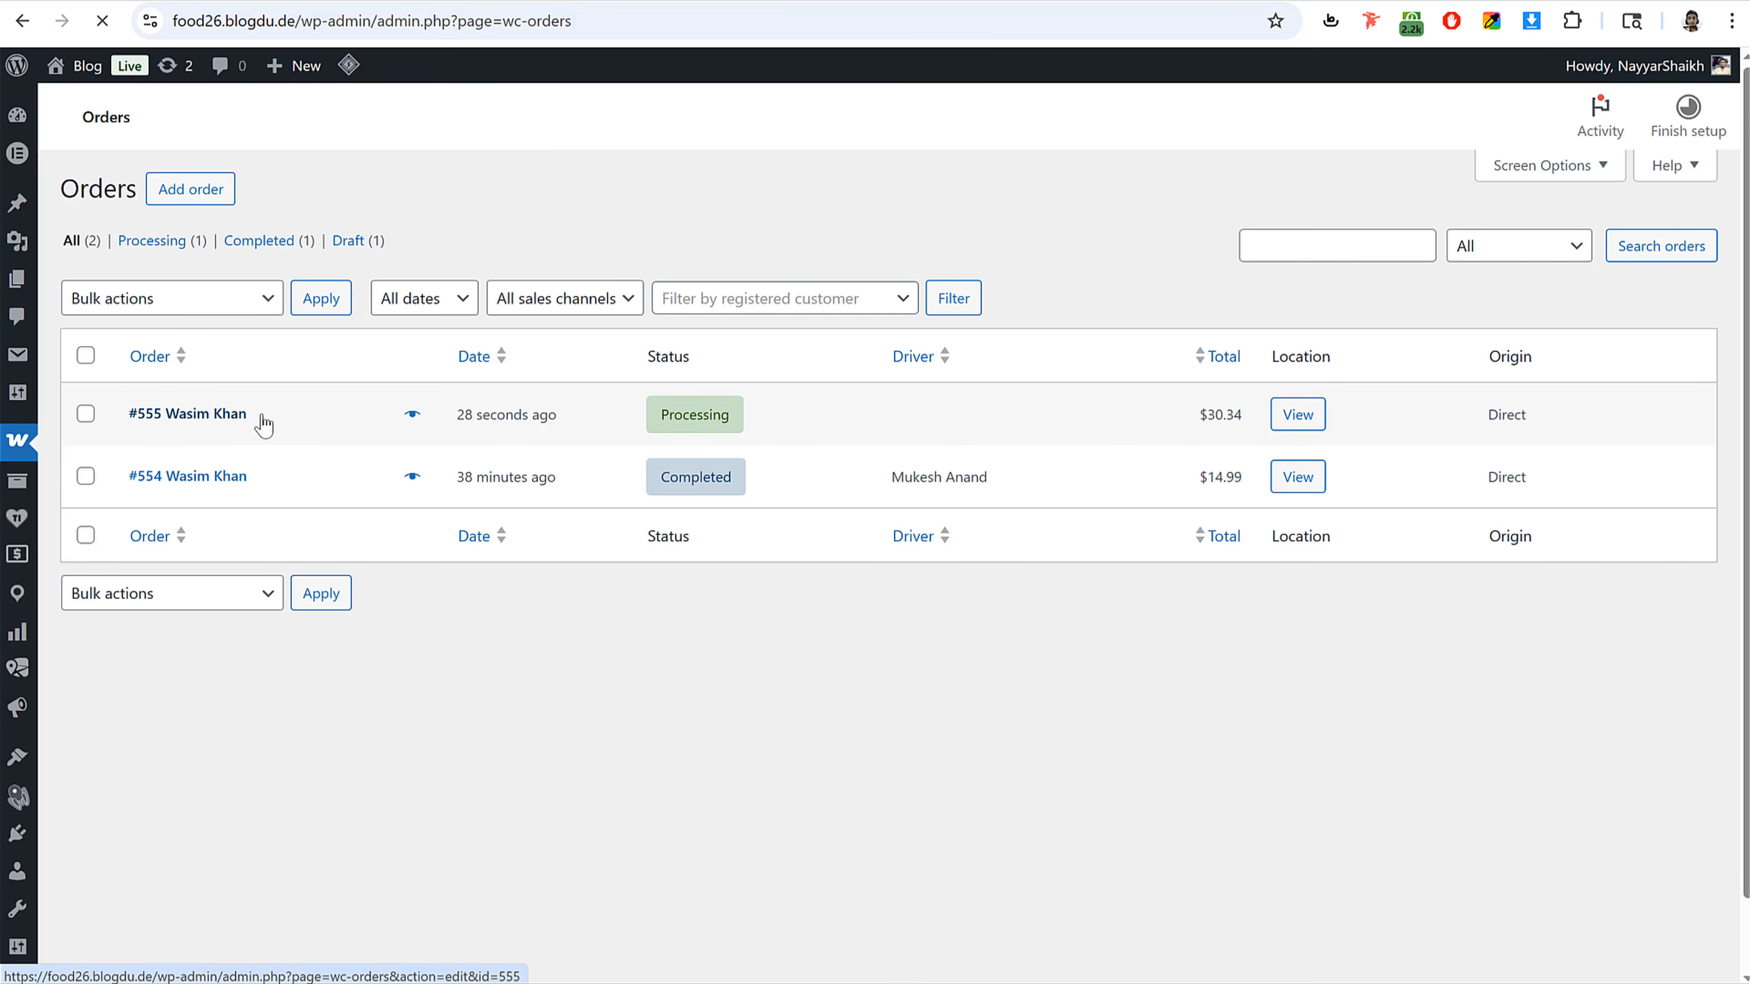
click(245, 418)
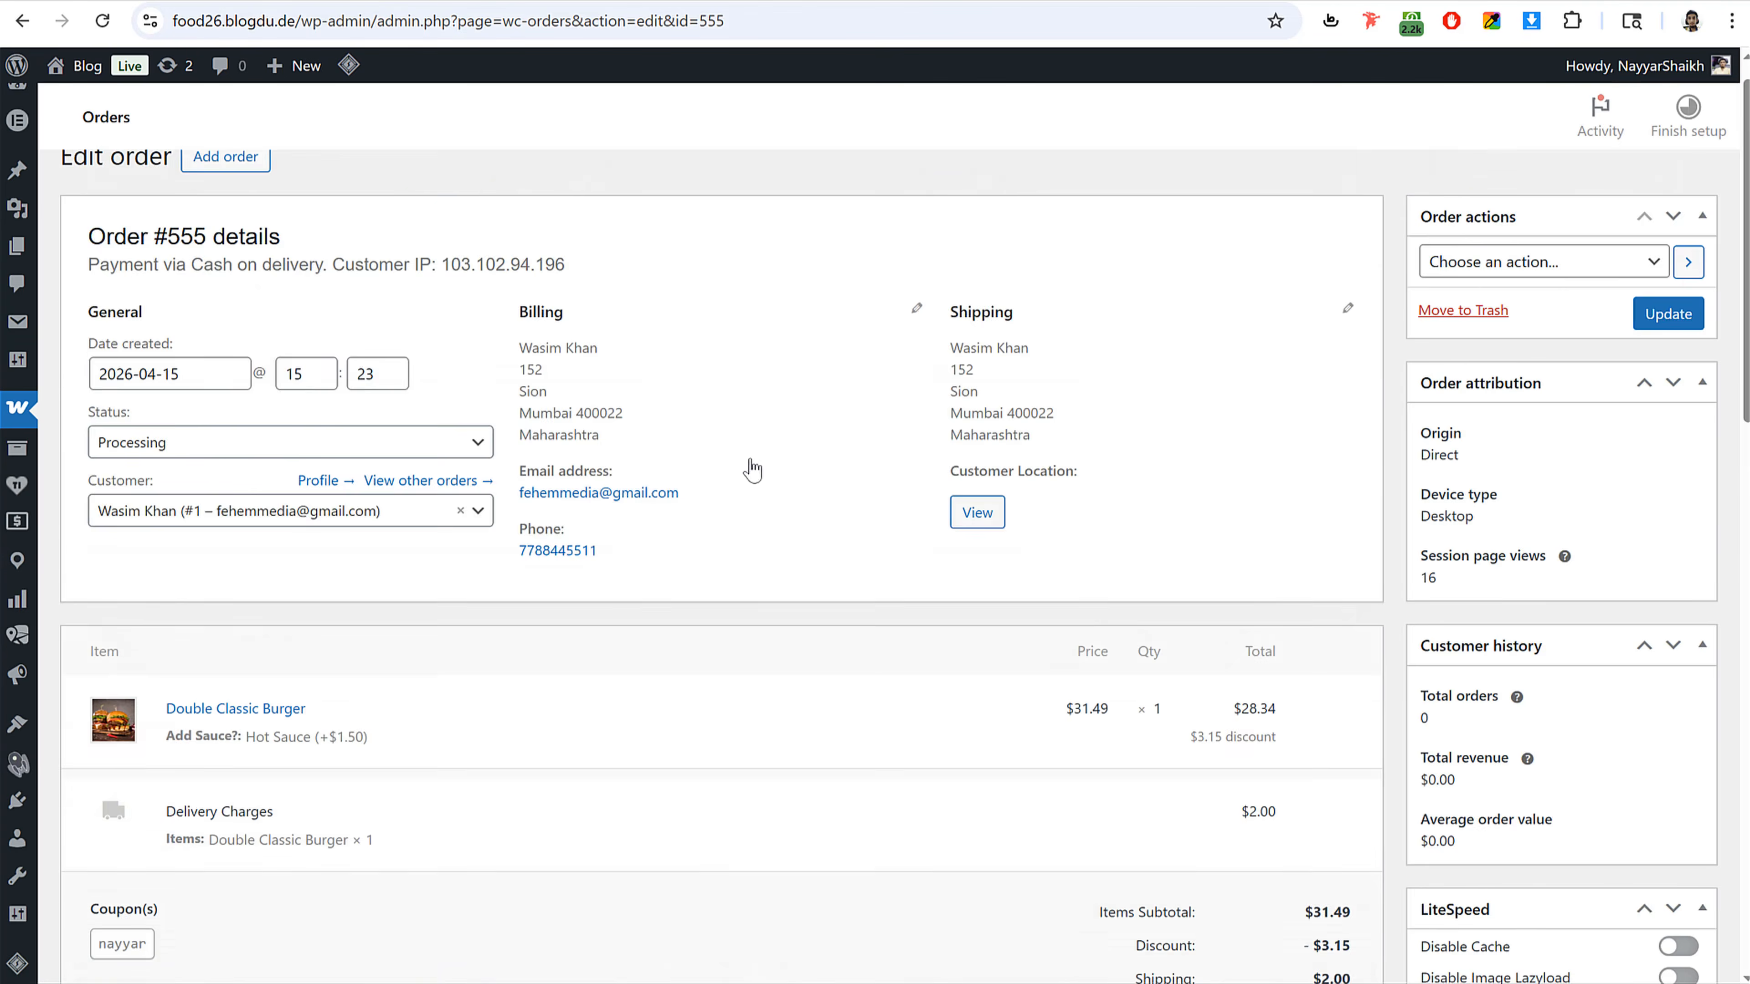
scroll(200, 421, down, 5)
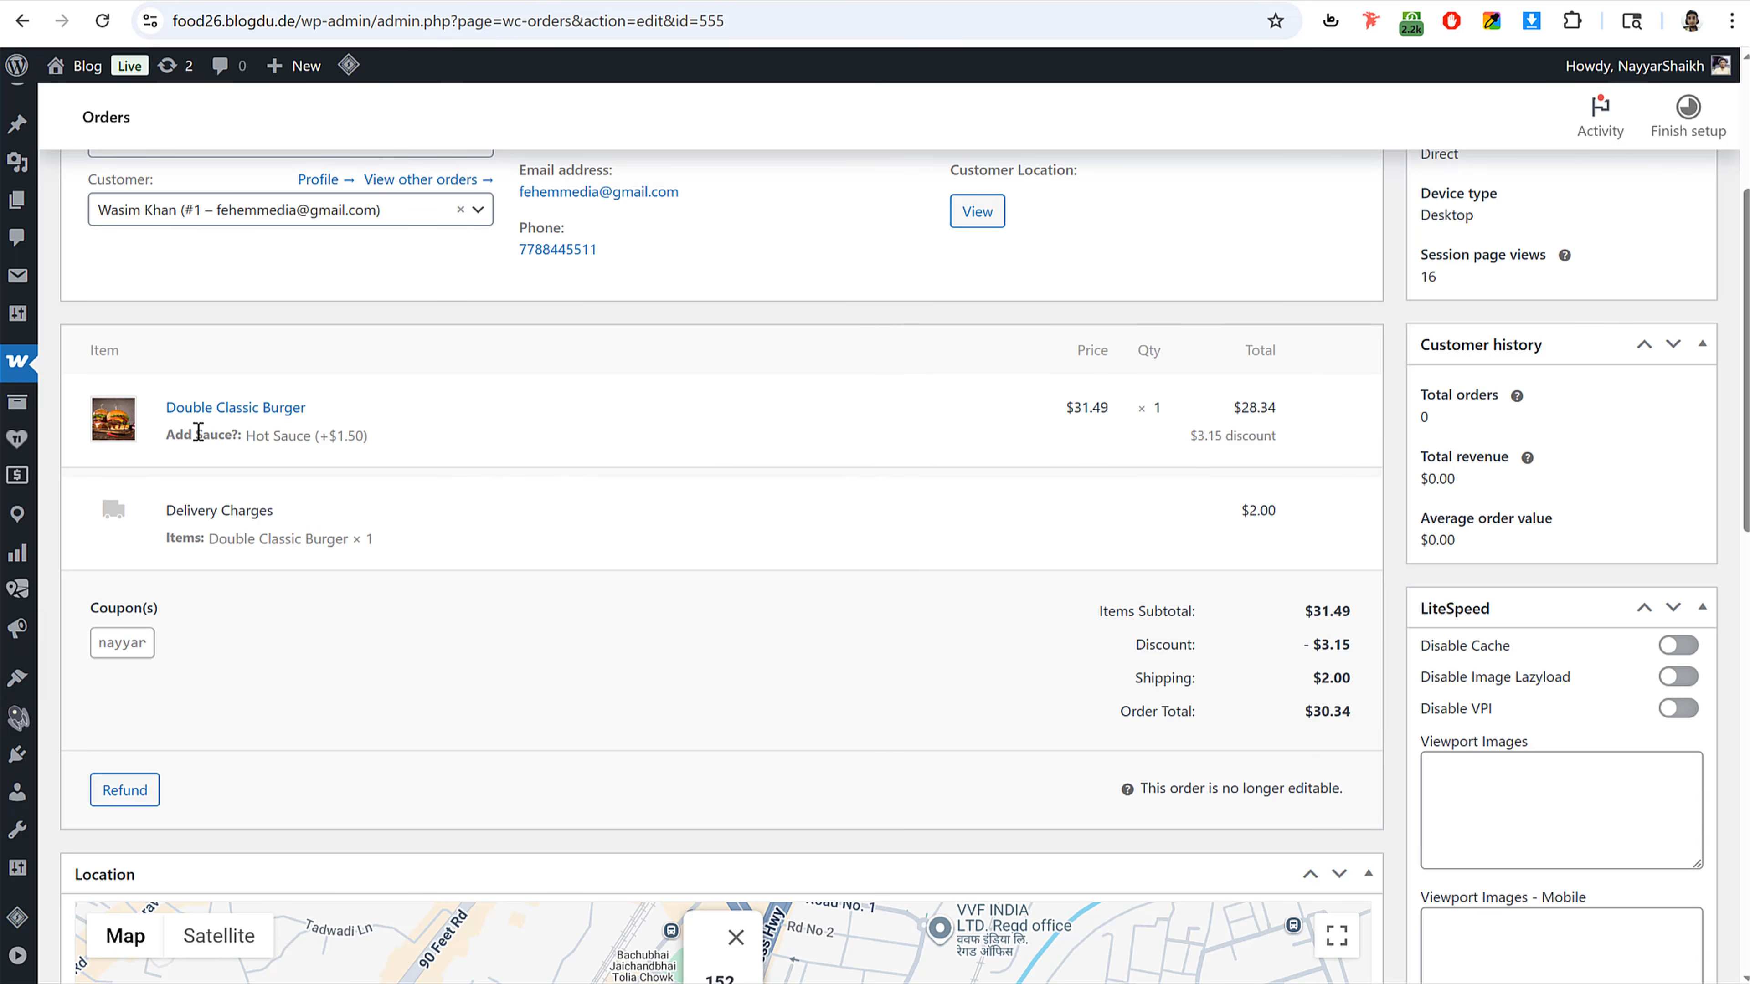
drag(169, 445, 379, 446)
click(427, 445)
scroll(1291, 476, down, 6)
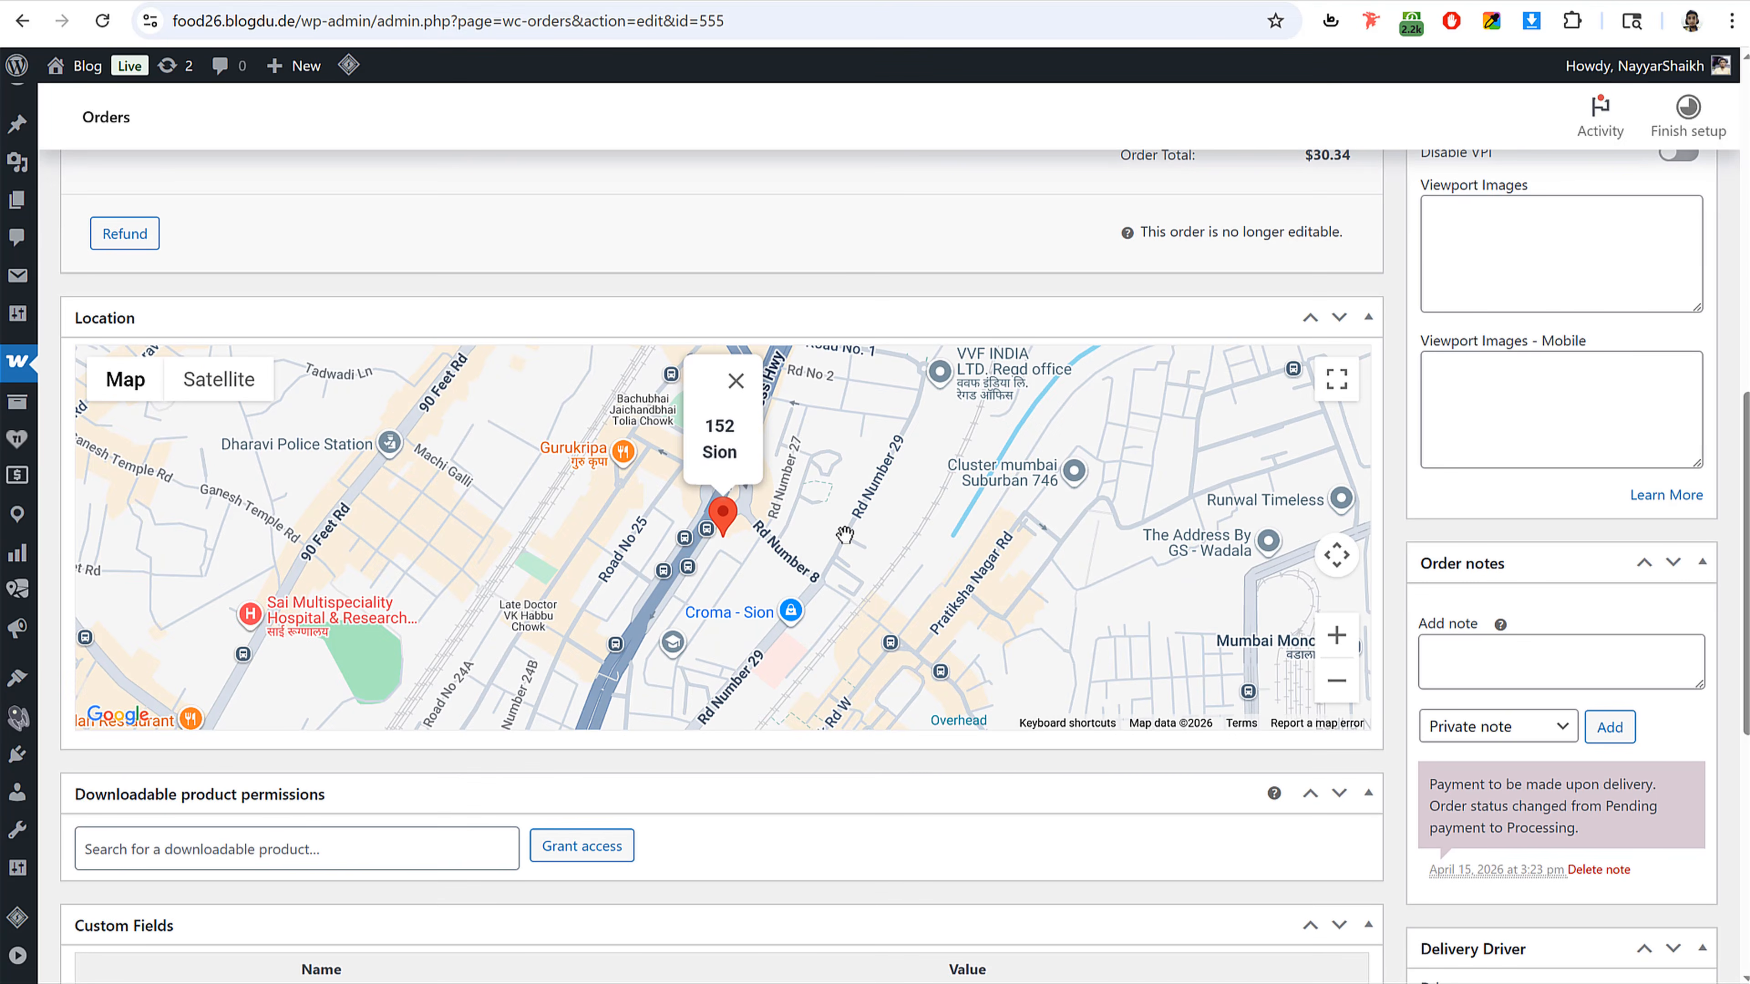
scroll(917, 627, up, 8)
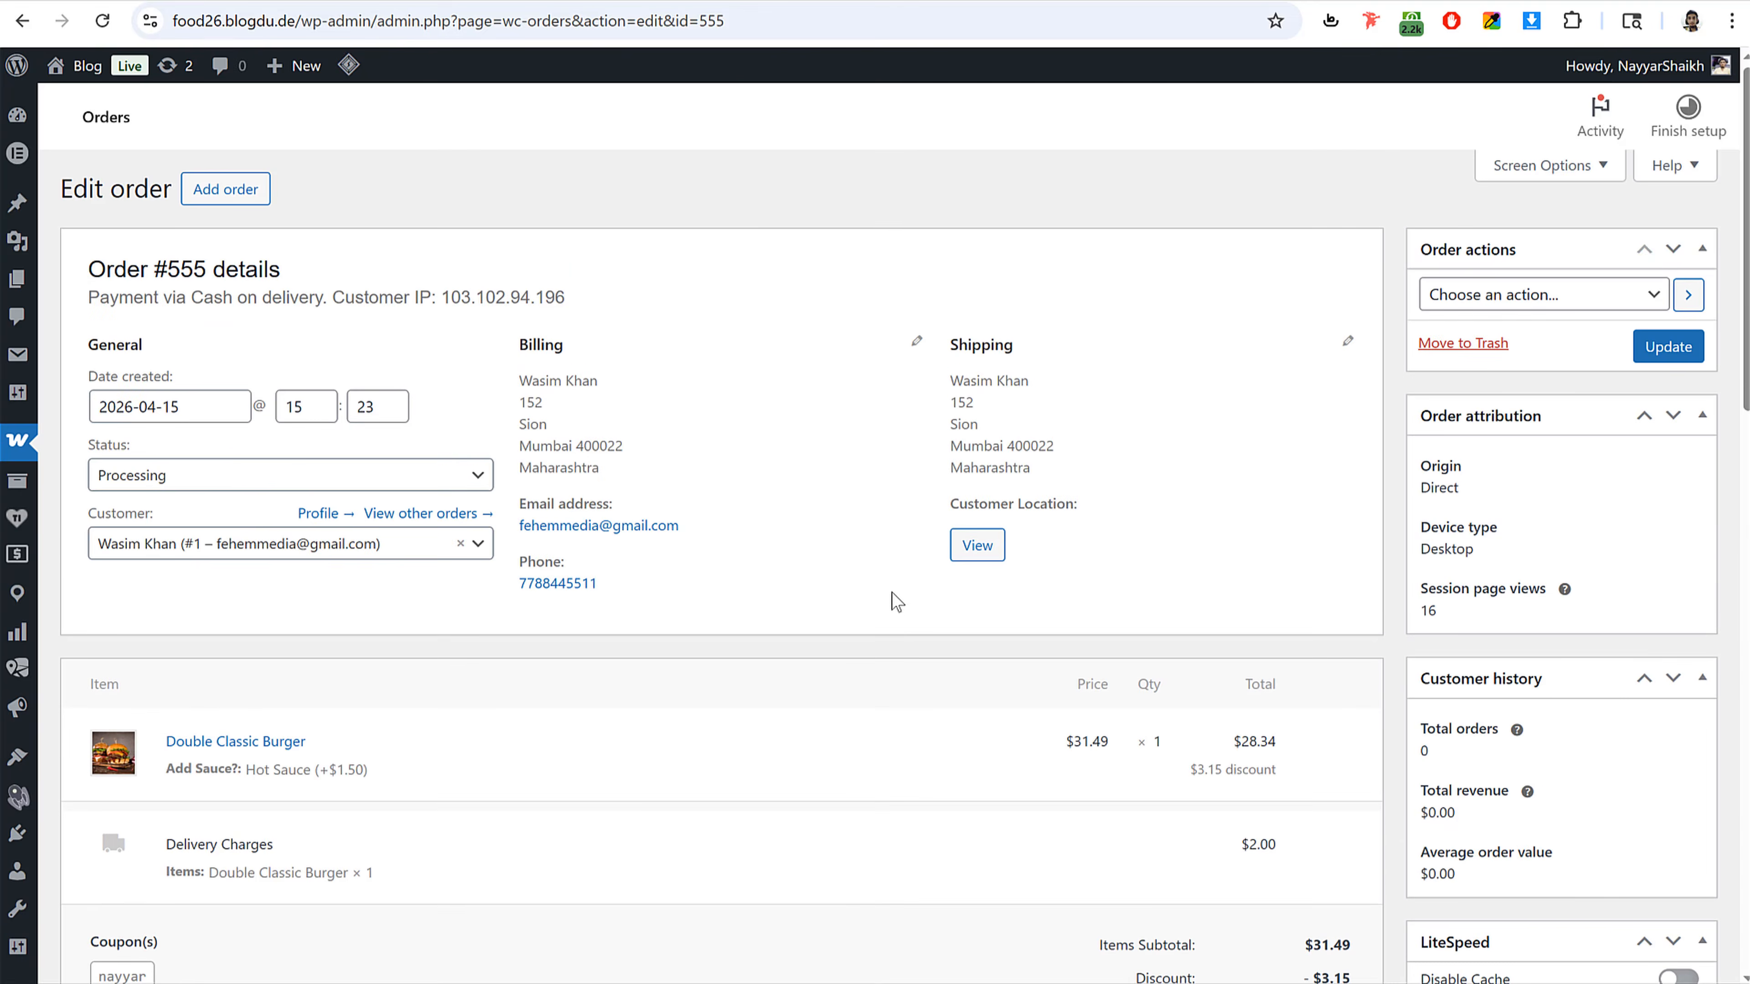
Step: Set order #555's status to Driver Assigned
click(190, 474)
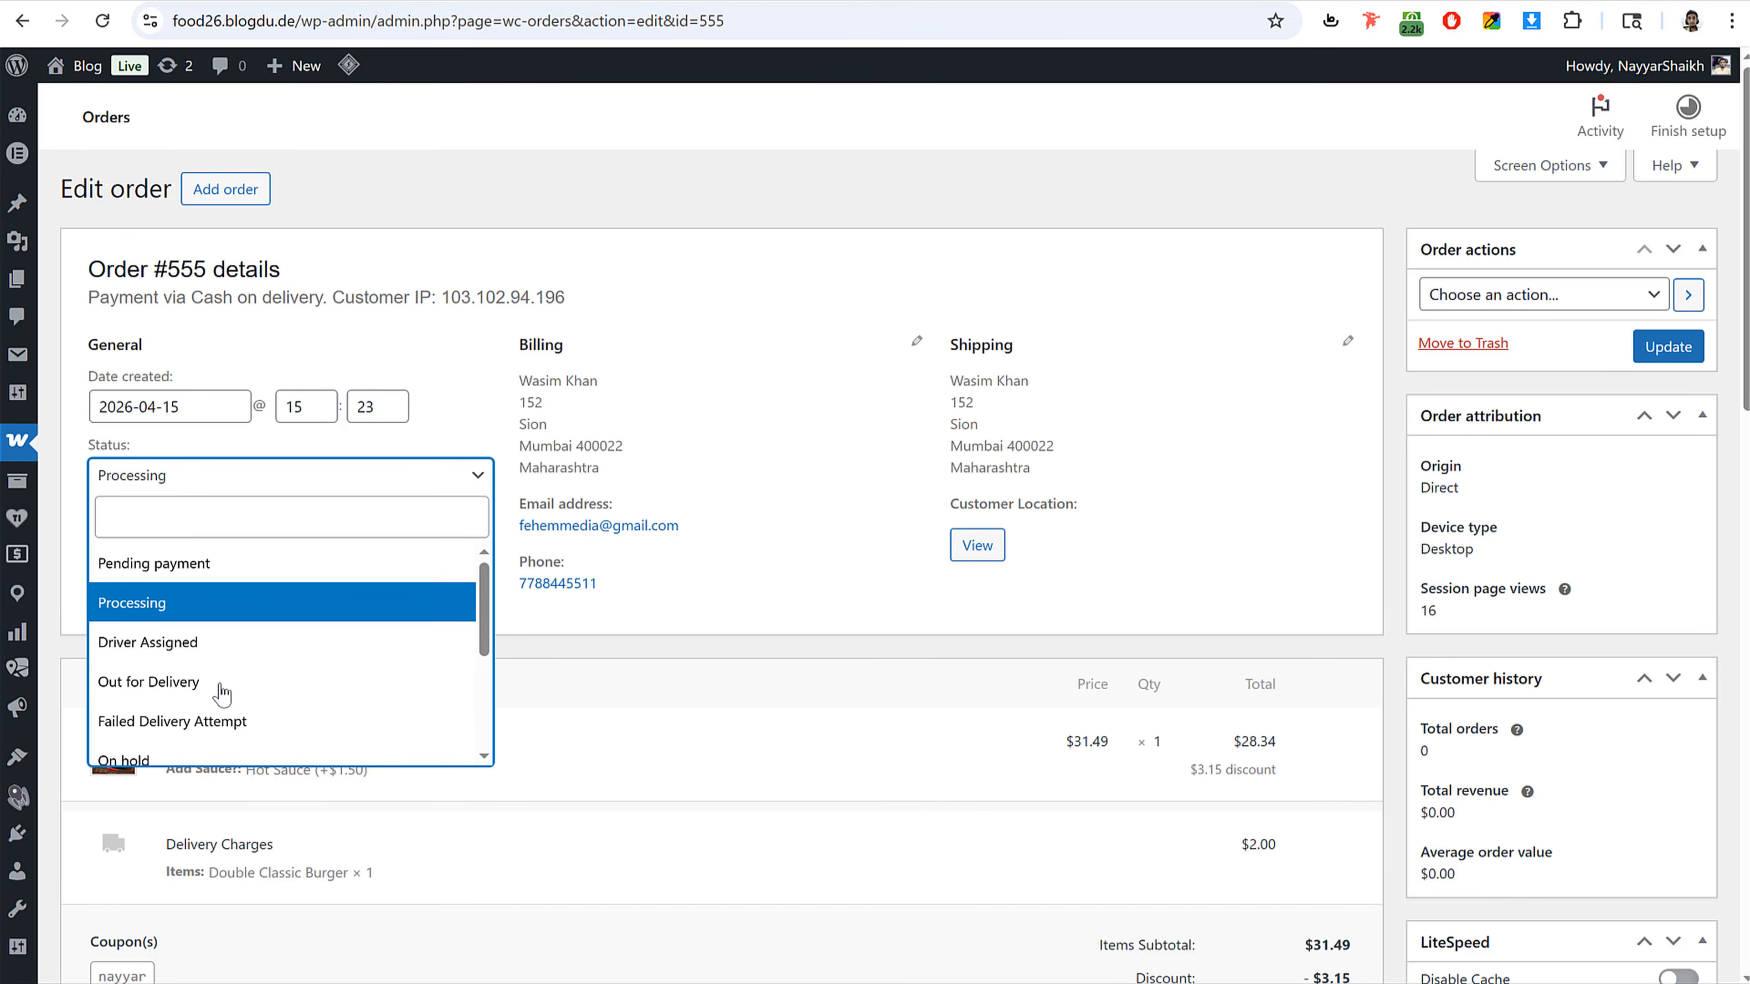
scroll(256, 677, down, 3)
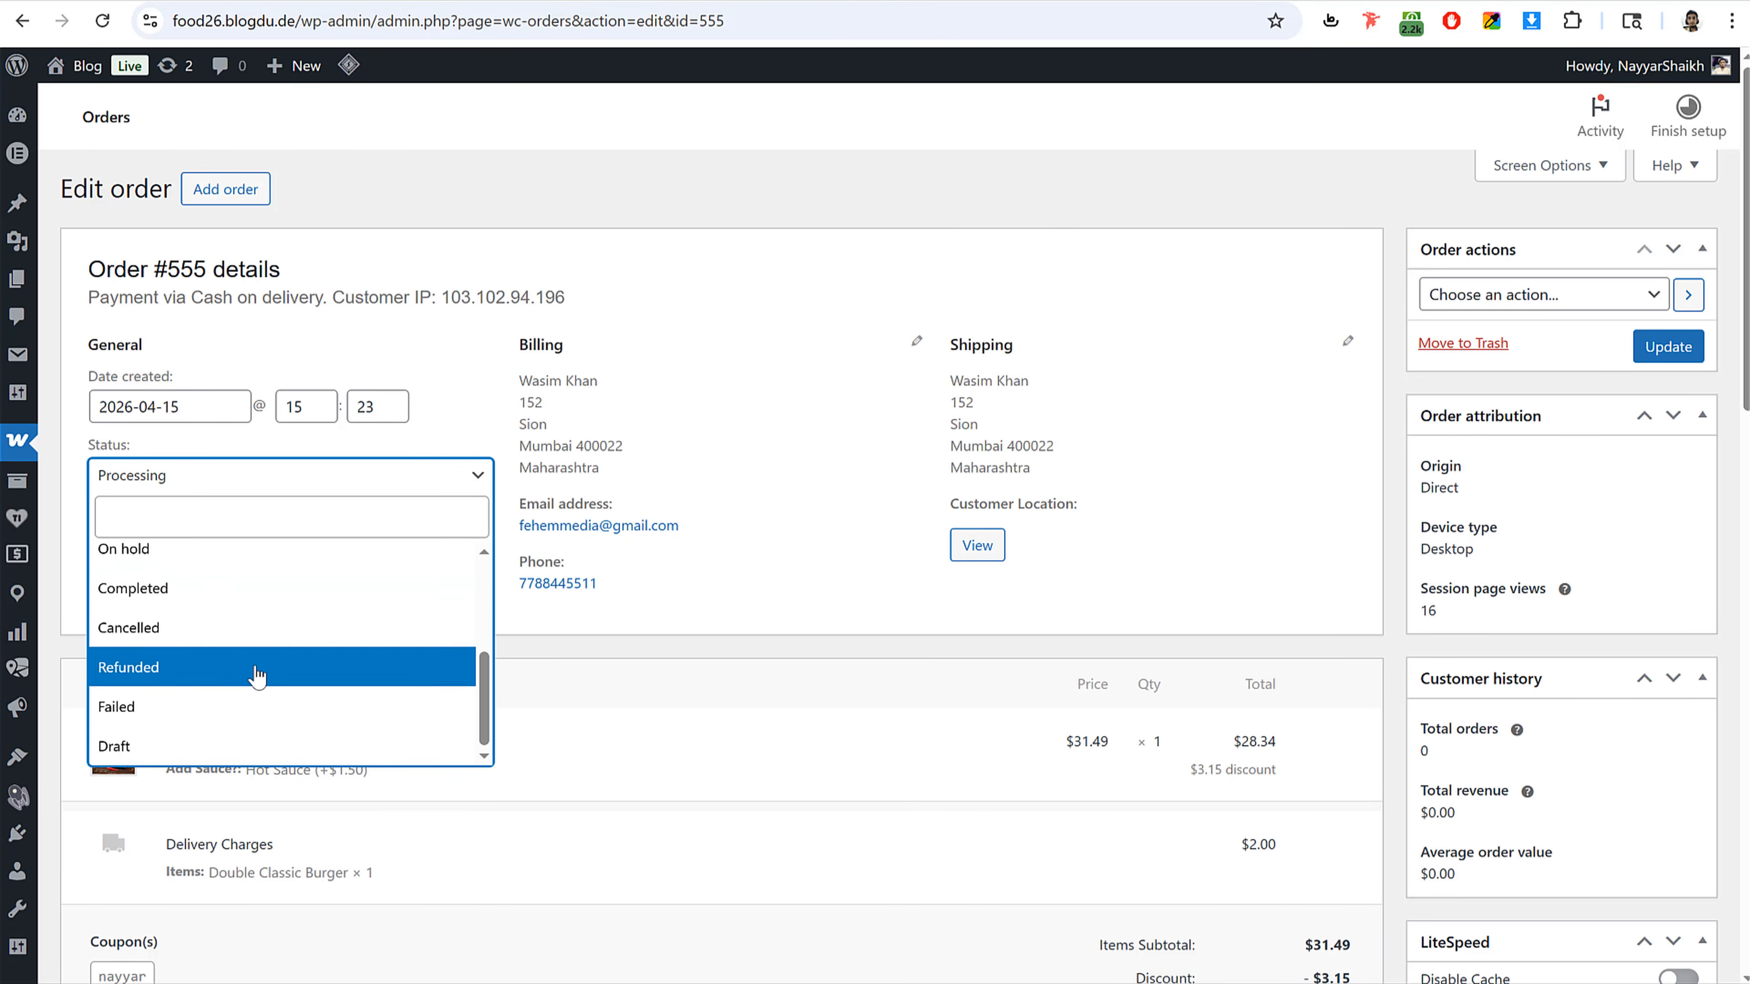
scroll(254, 672, up, 3)
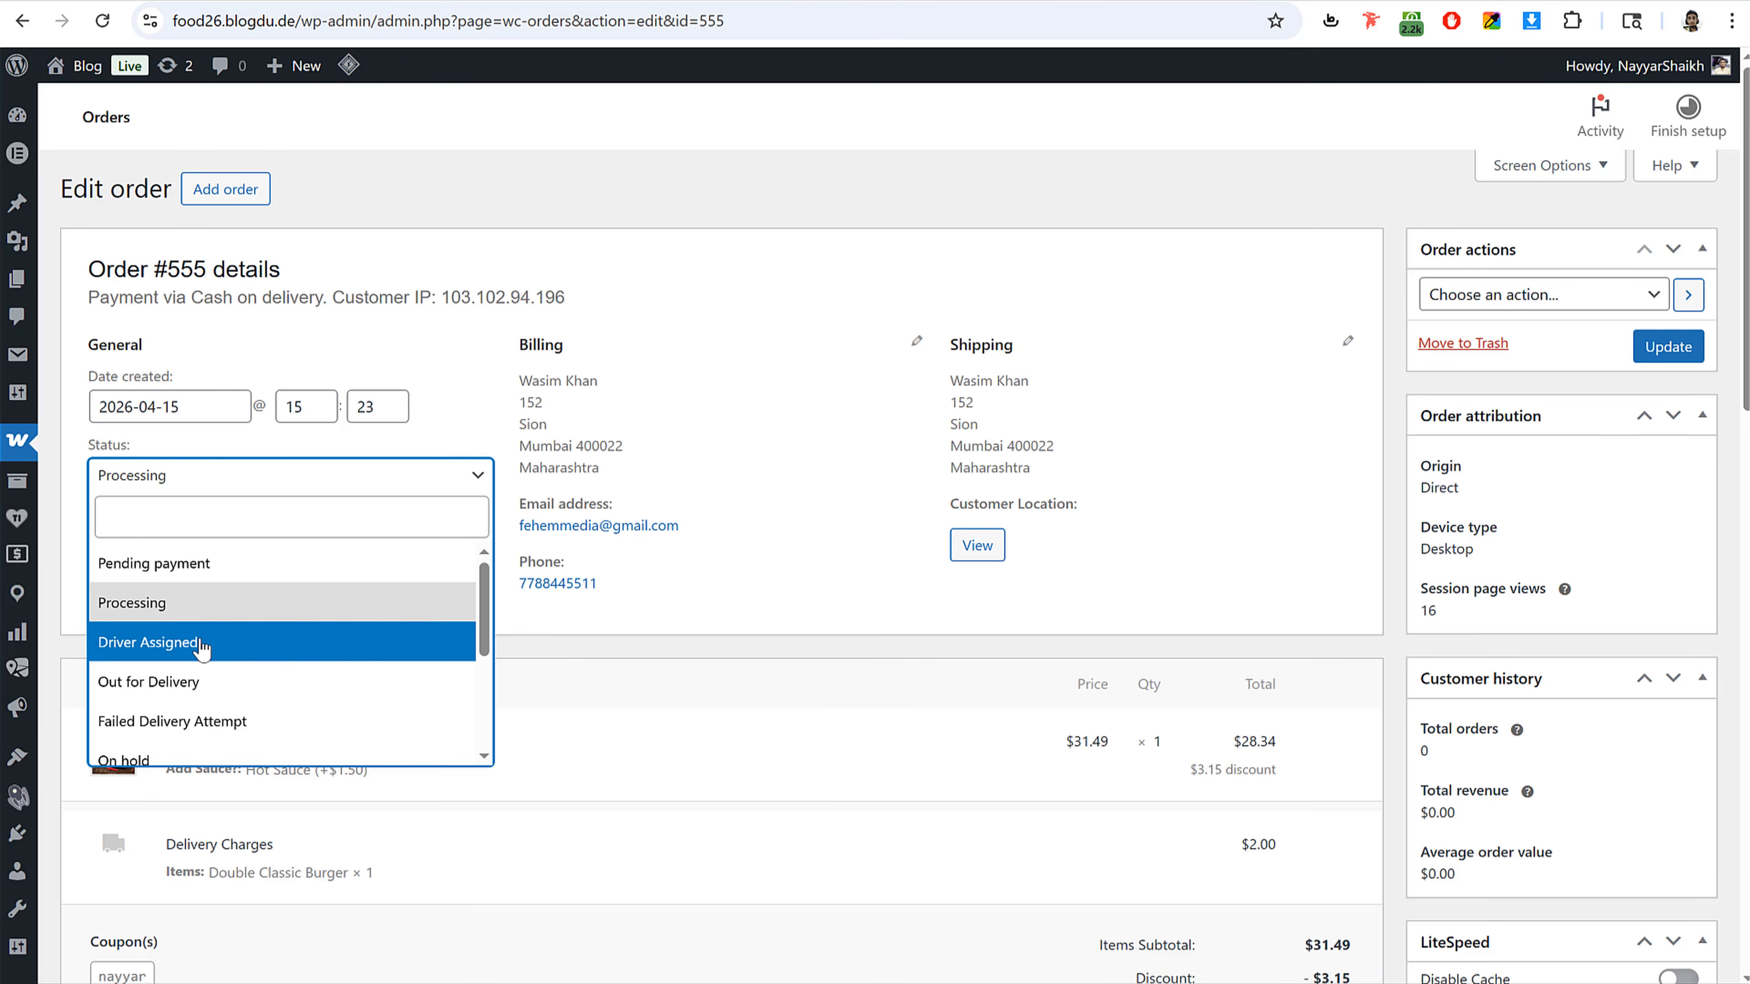
click(146, 645)
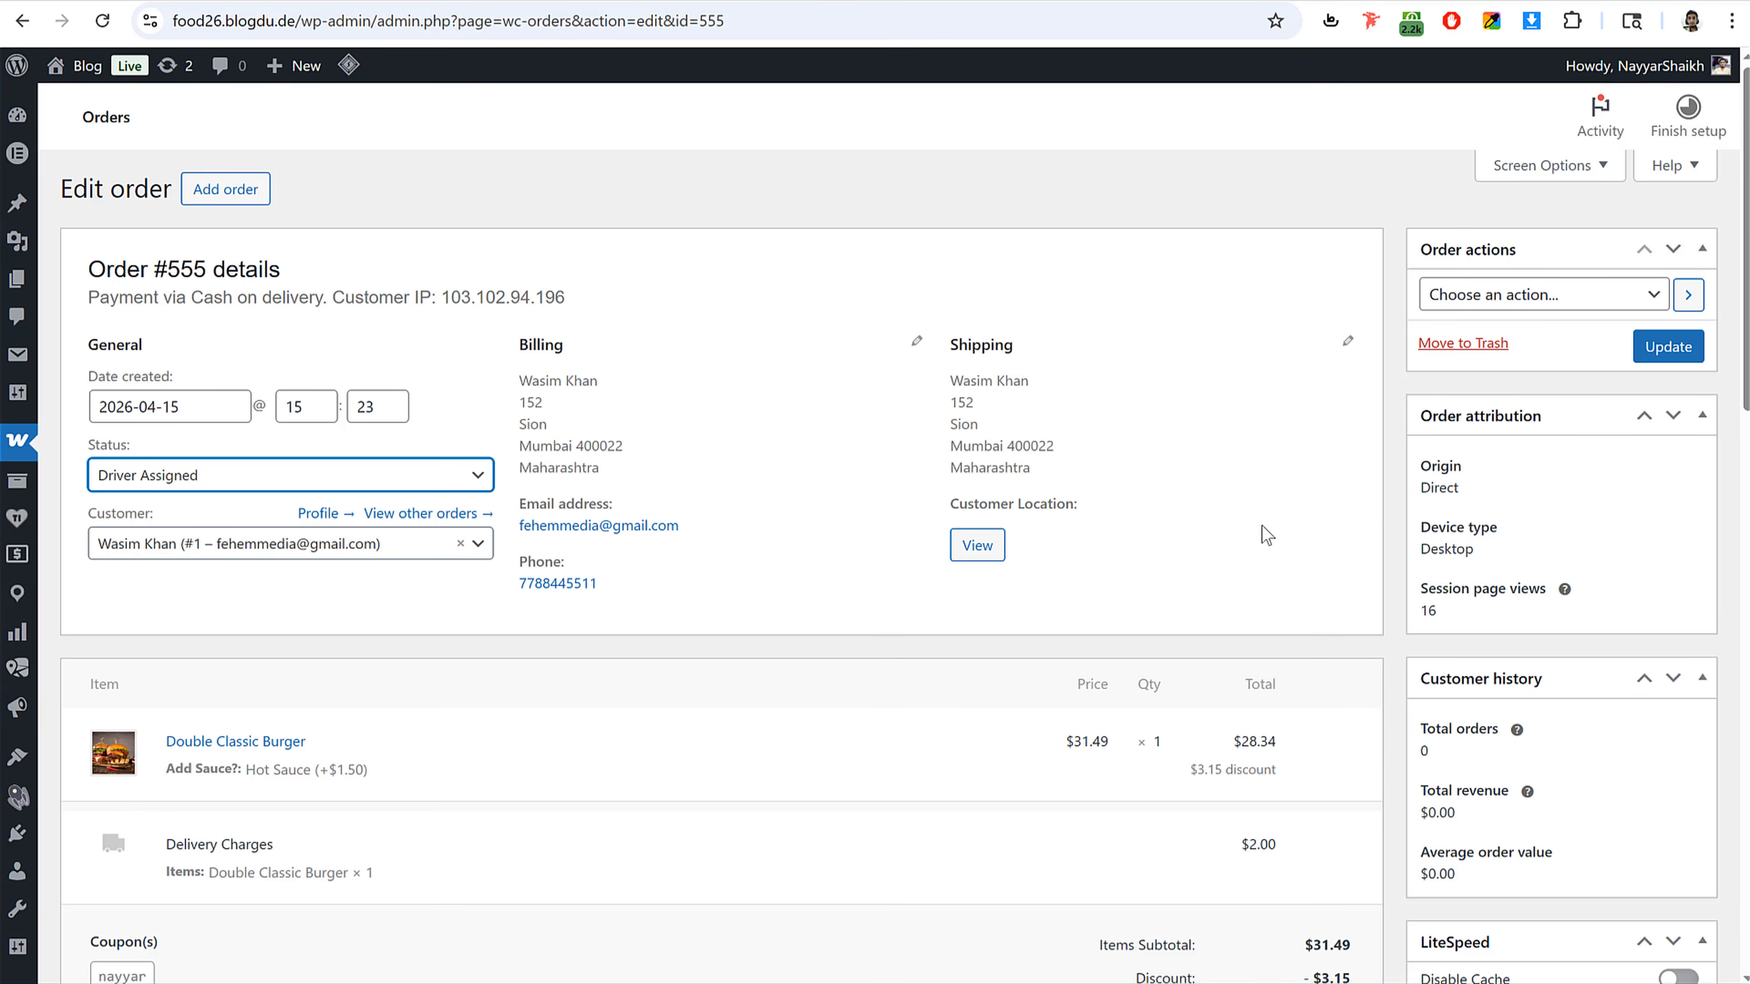
Step: Assign the available delivery driver to the order and update it
scroll(1439, 544, down, 6)
scroll(1542, 468, down, 10)
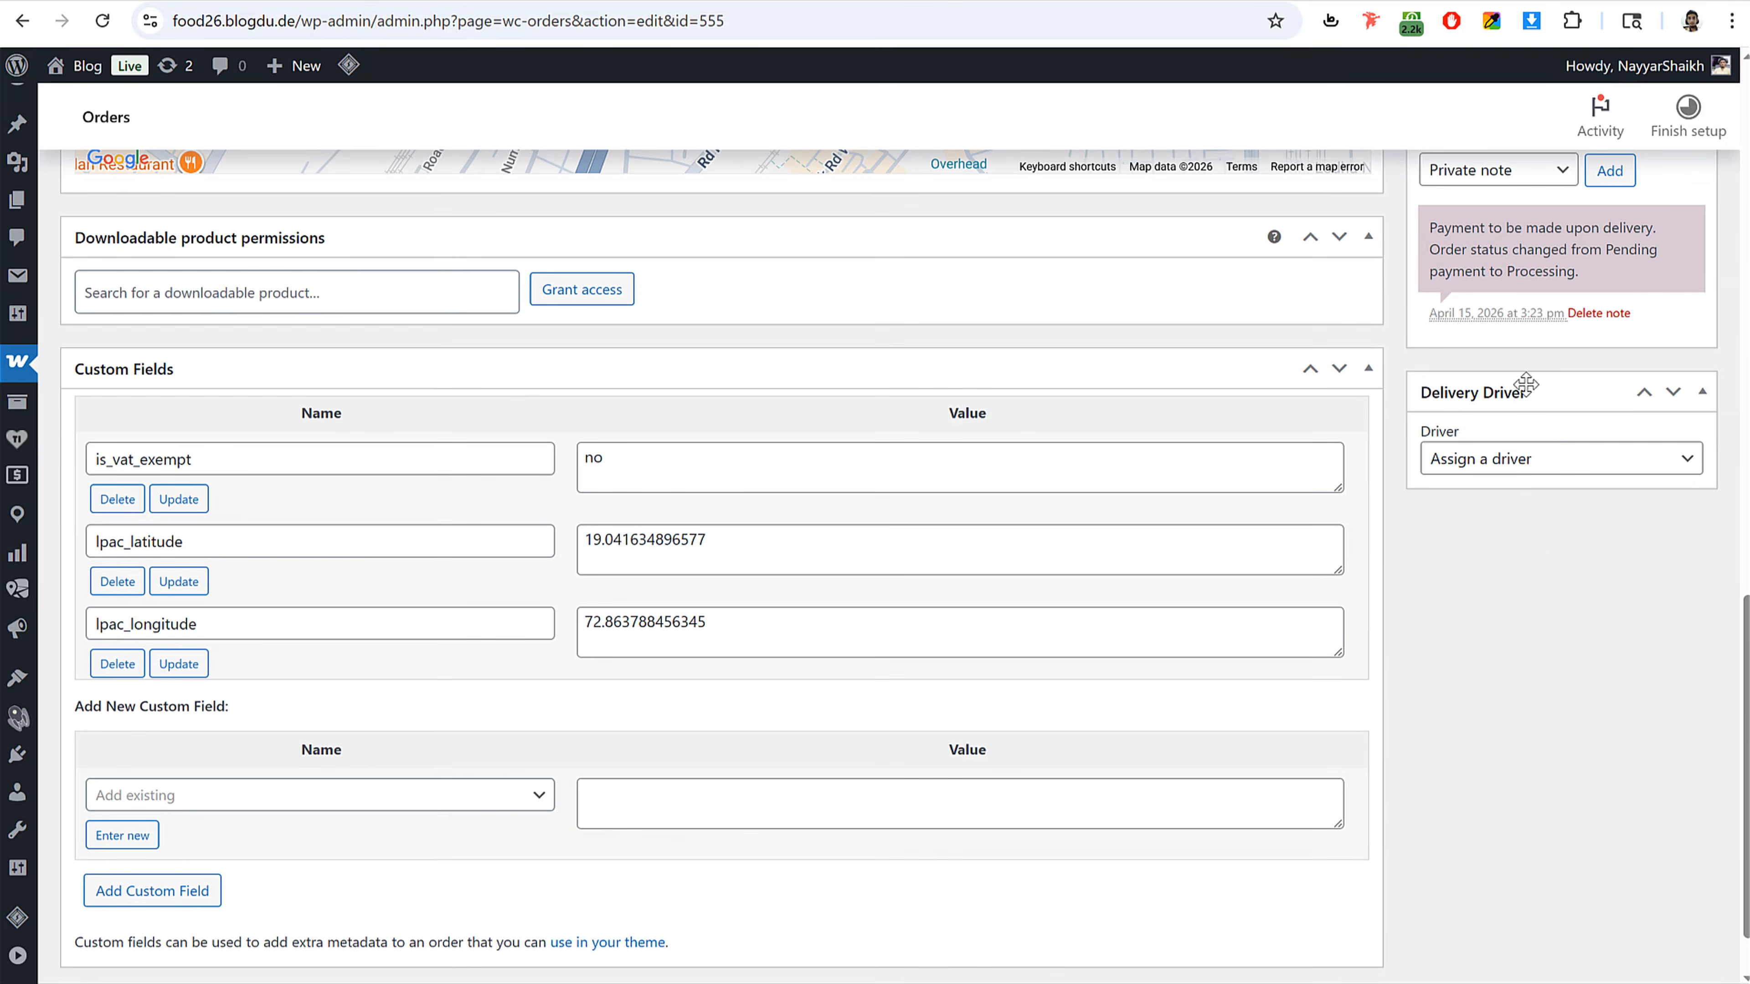
click(1513, 467)
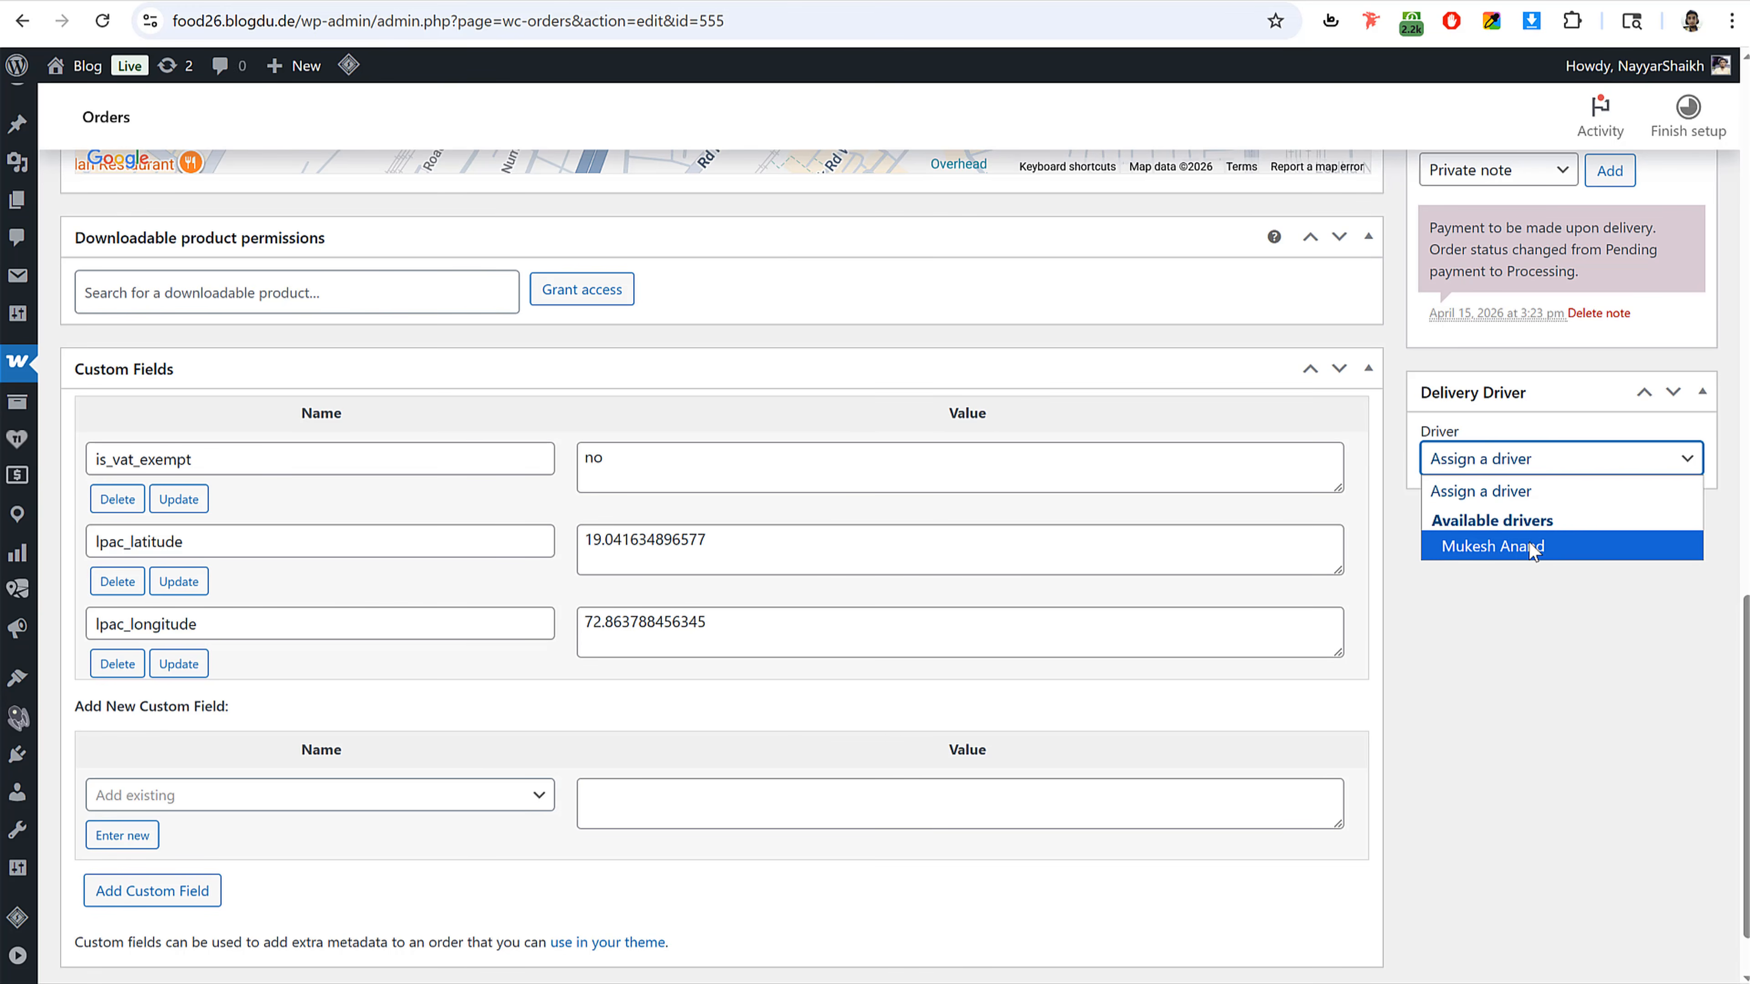
click(1529, 541)
scroll(1550, 499, up, 15)
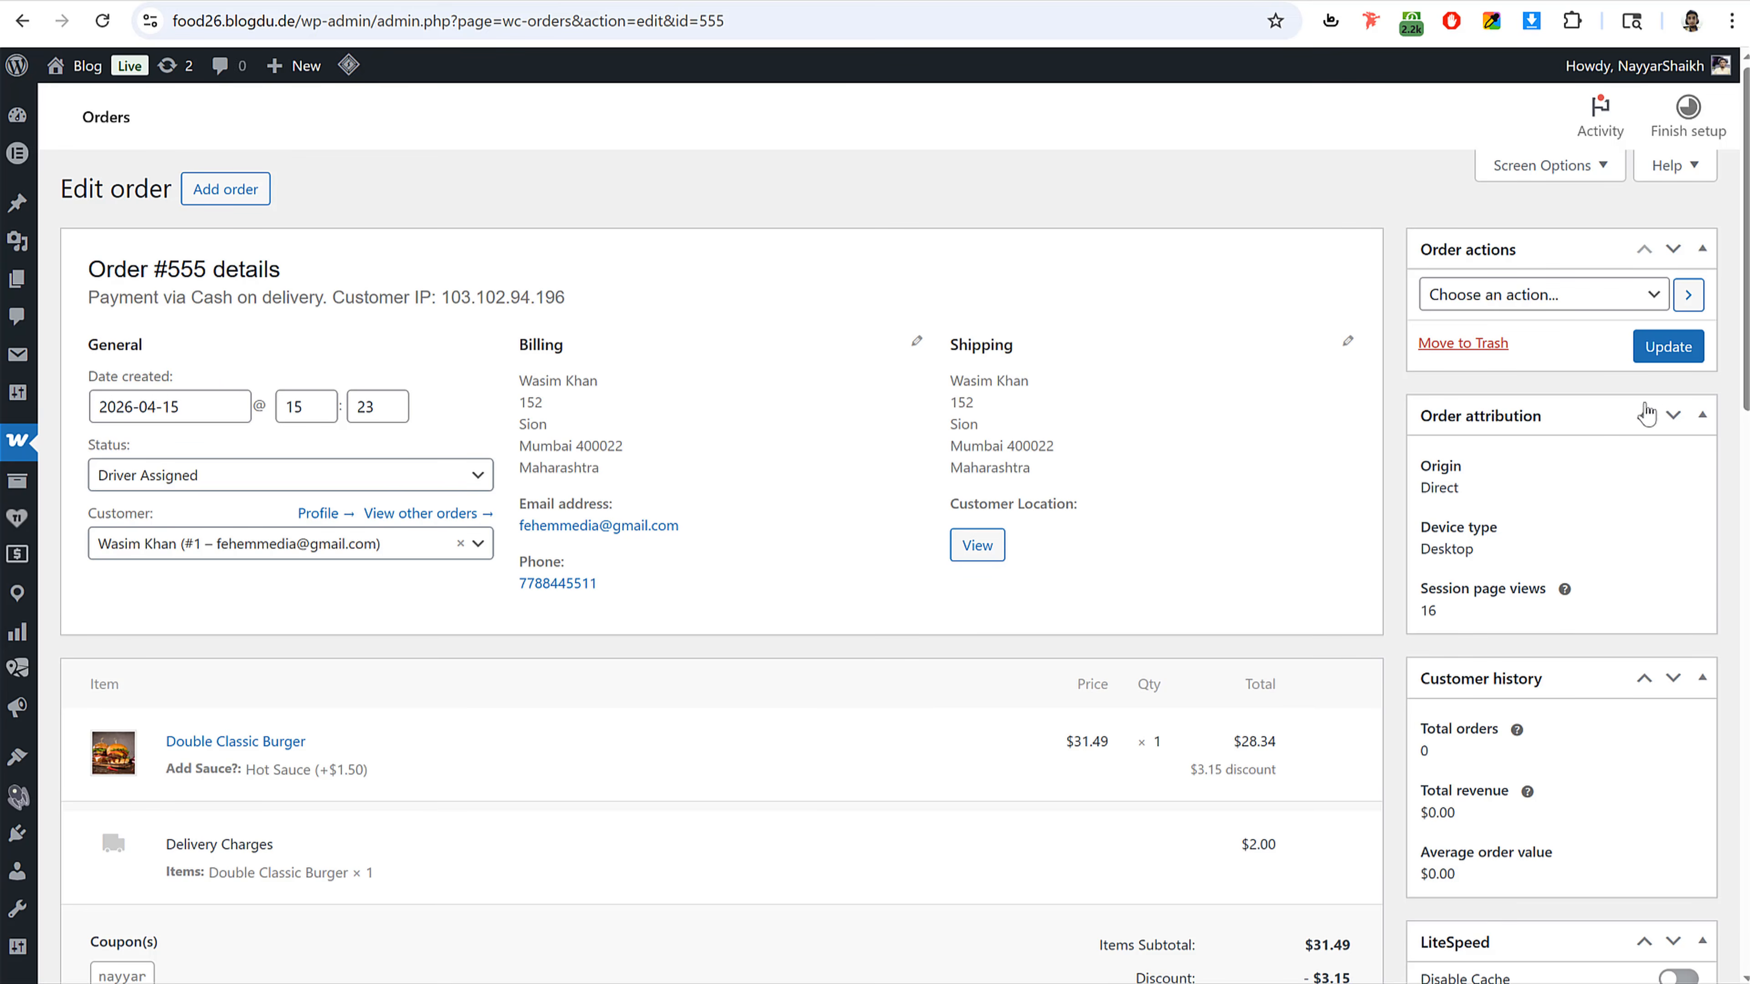
click(1664, 359)
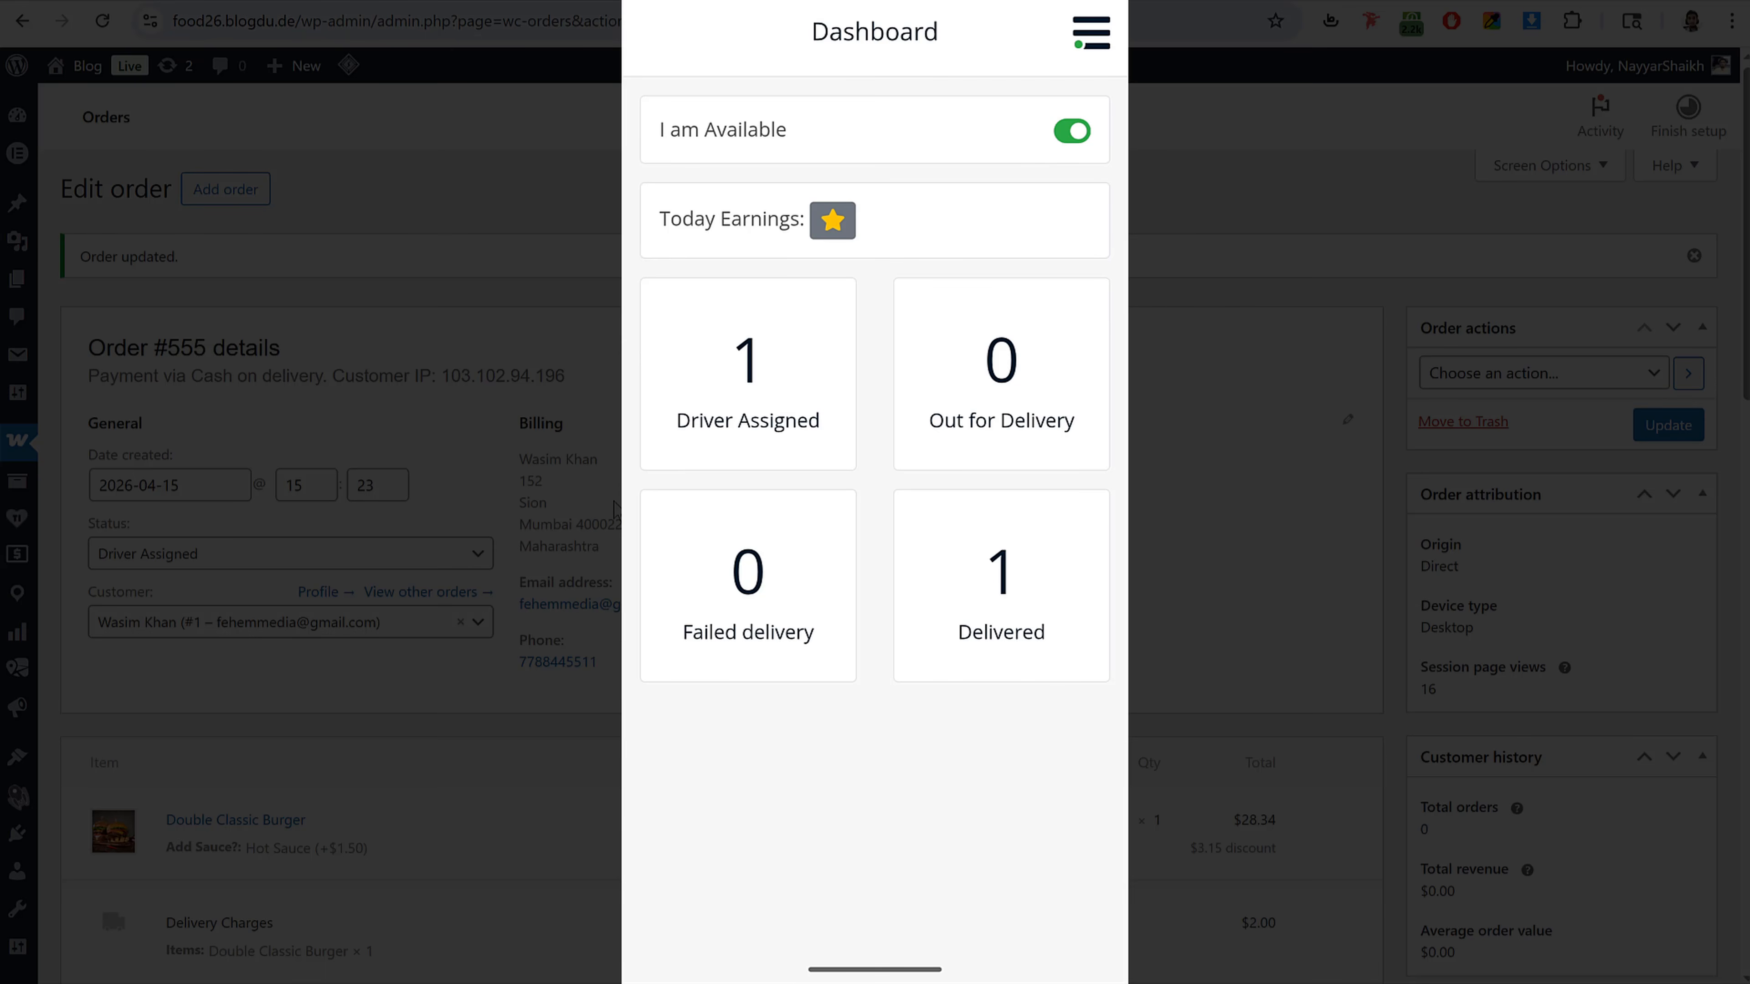
Step: In the driver app, select order #555 under Driver Assigned and mark it out for delivery
click(791, 383)
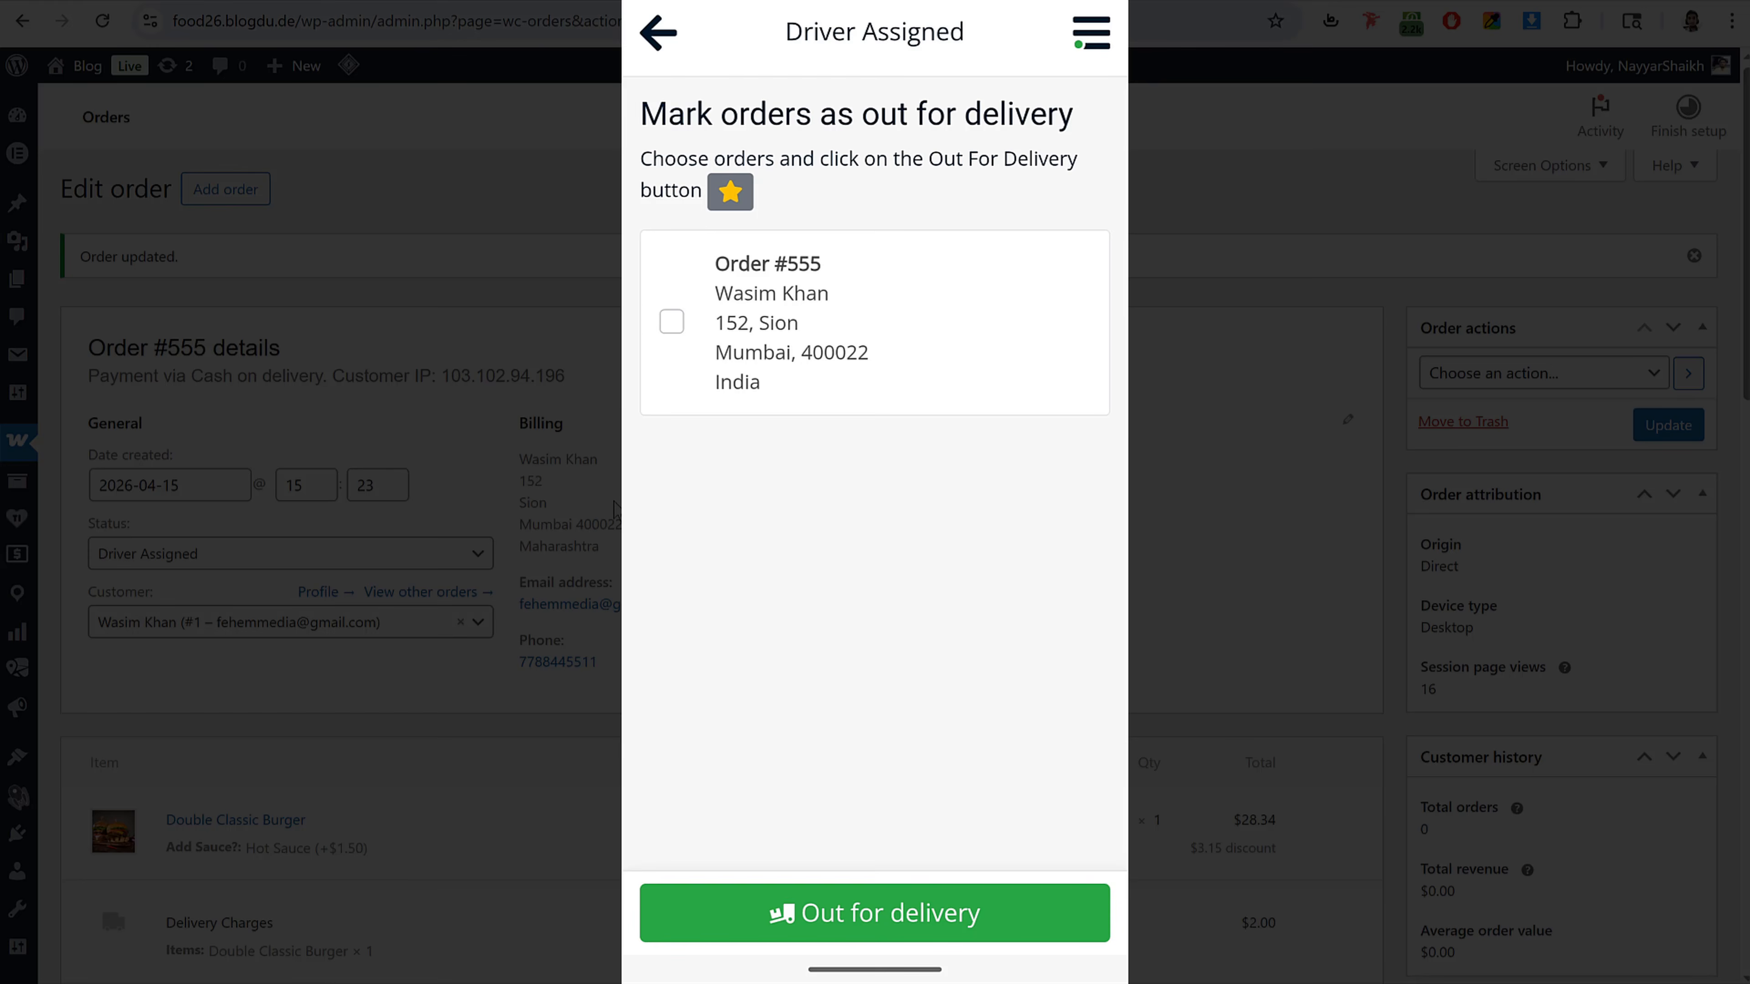
click(972, 307)
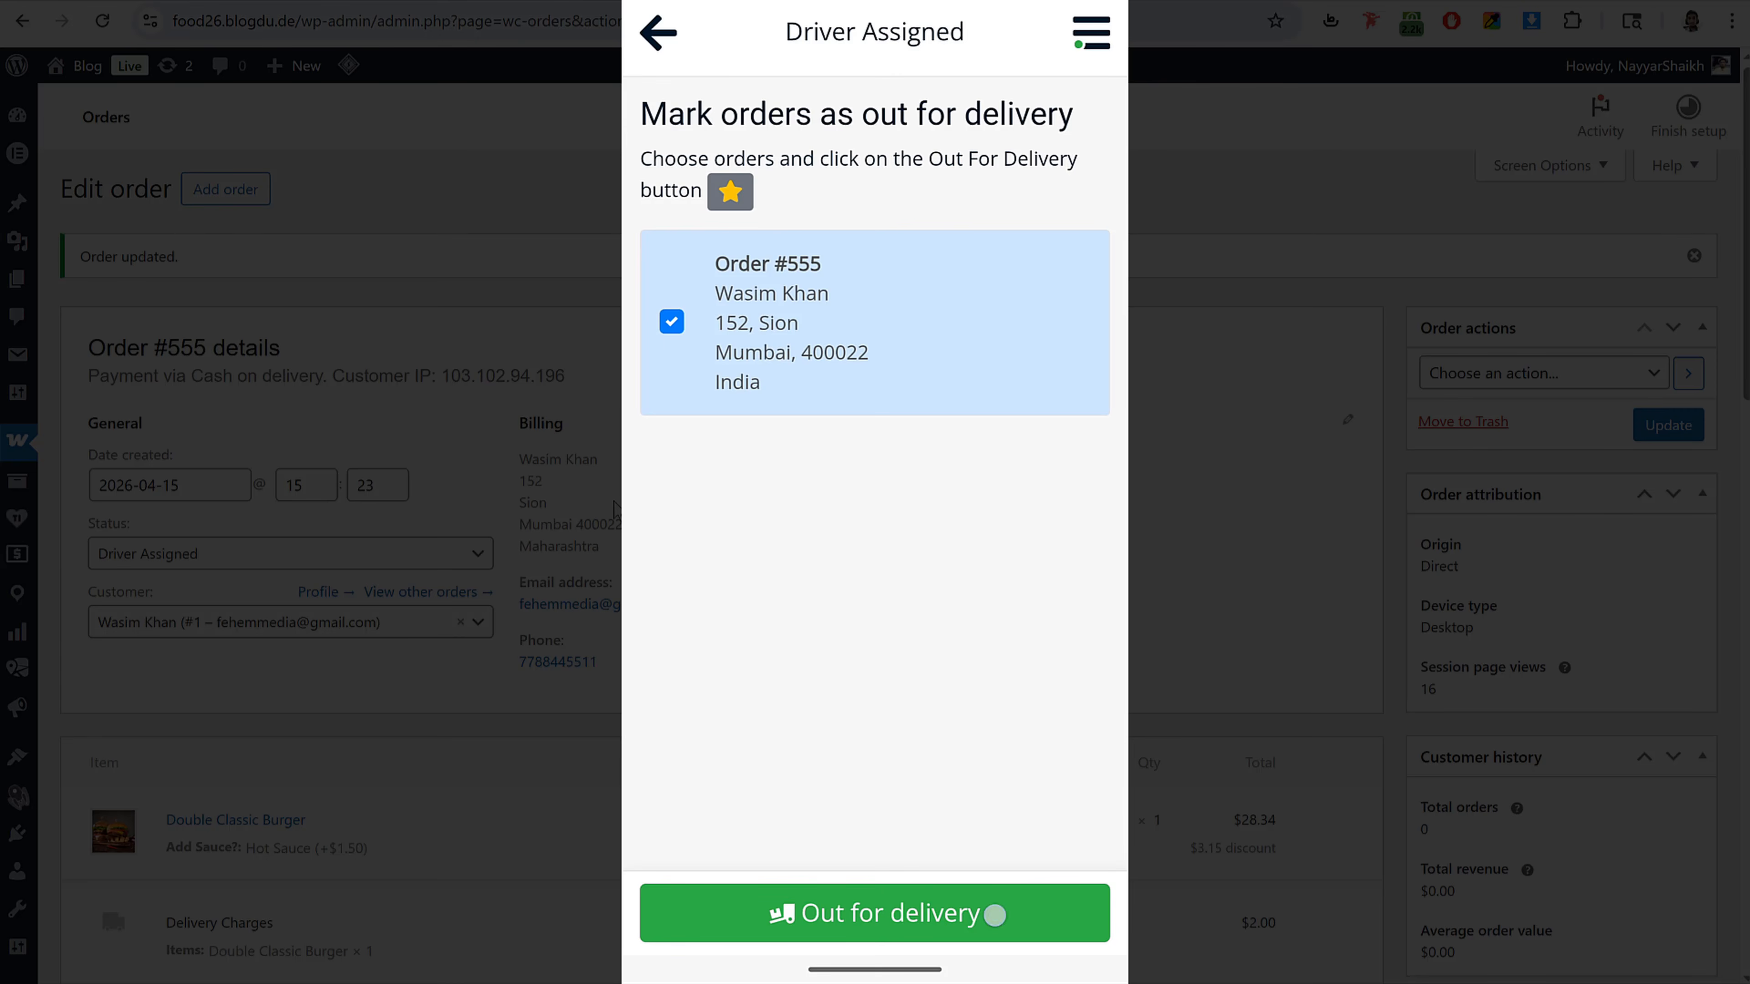
click(995, 915)
Step: Open order #555 from the out-for-delivery orders and scroll through its route, info and customer details
click(1018, 379)
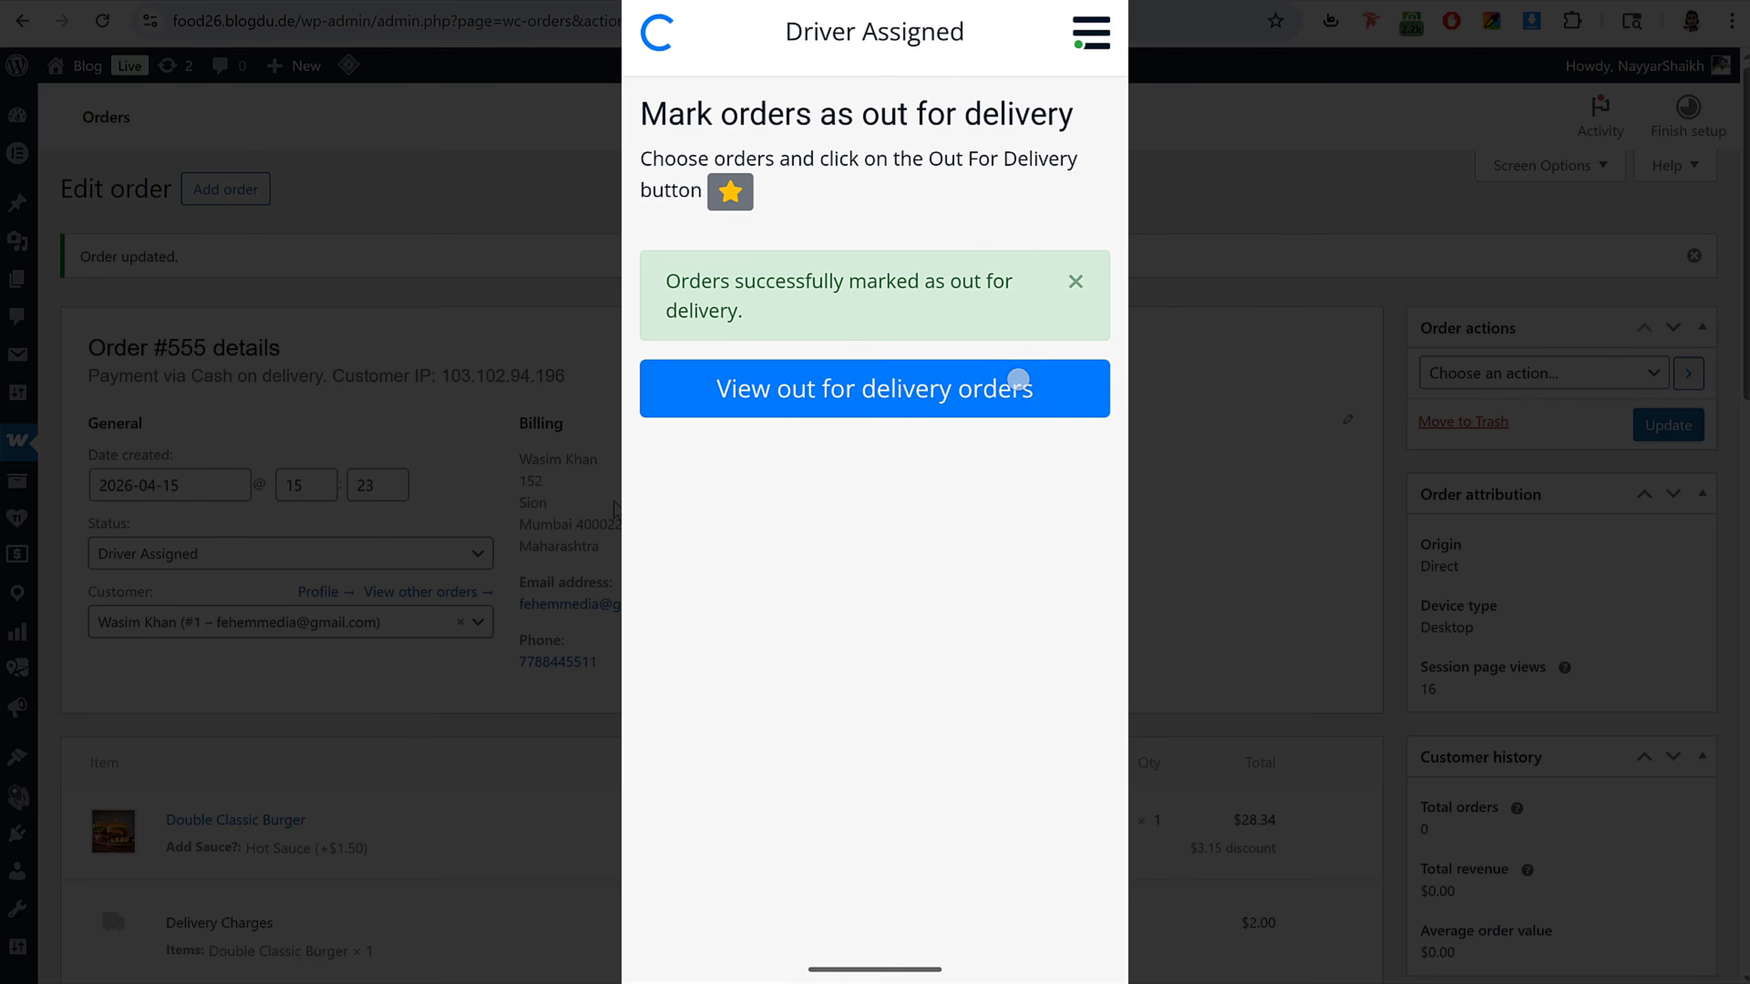
click(1029, 284)
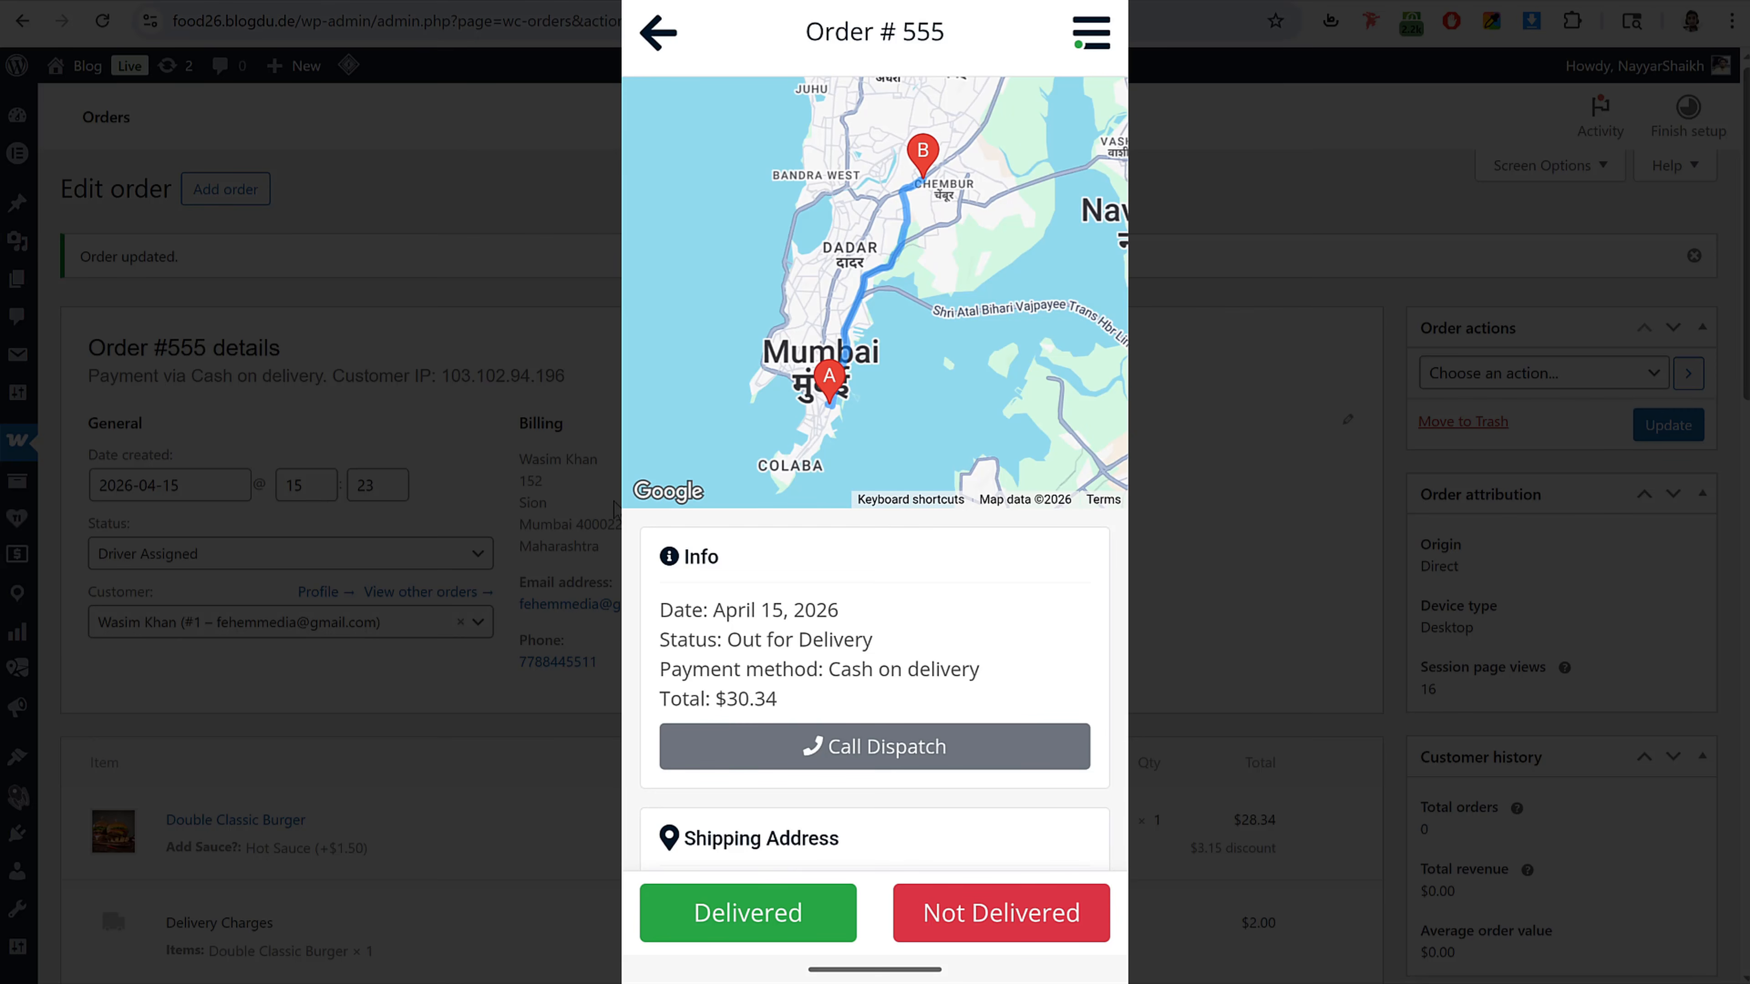
scroll(992, 637, down, 6)
scroll(992, 517, up, 3)
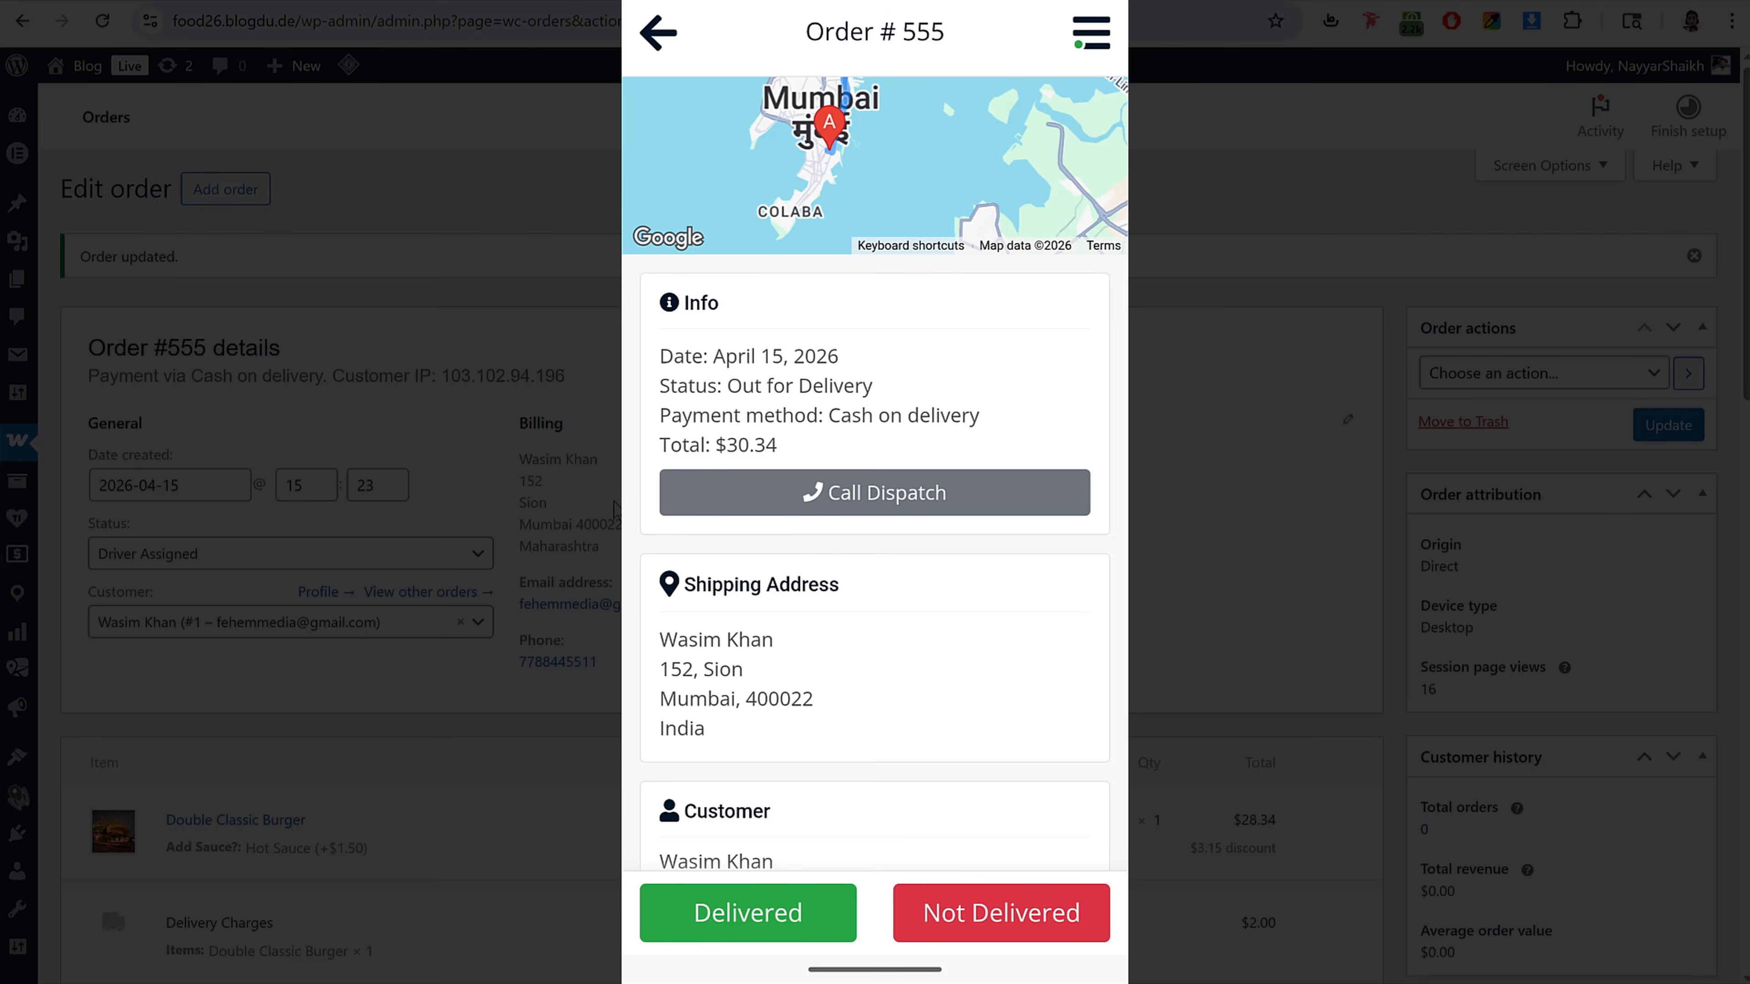
scroll(1027, 492, down, 5)
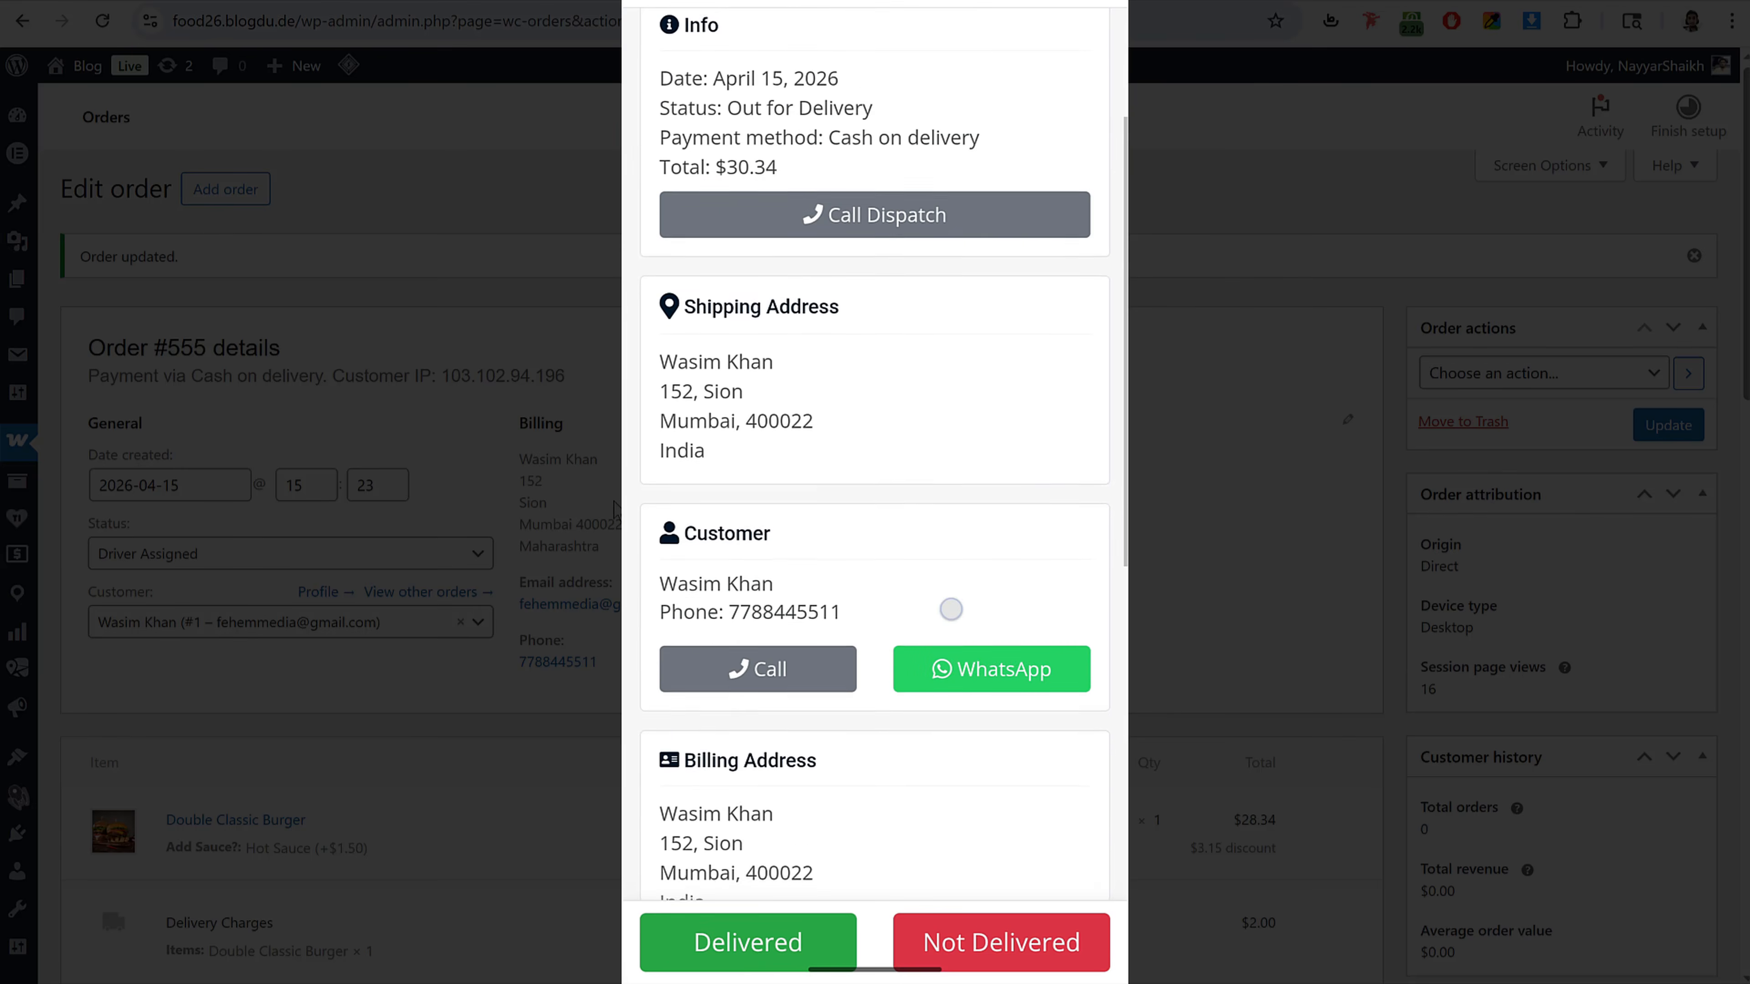
Step: Start a call to the customer from order #555's customer card, then return to the order details
scroll(615, 509, down, 2)
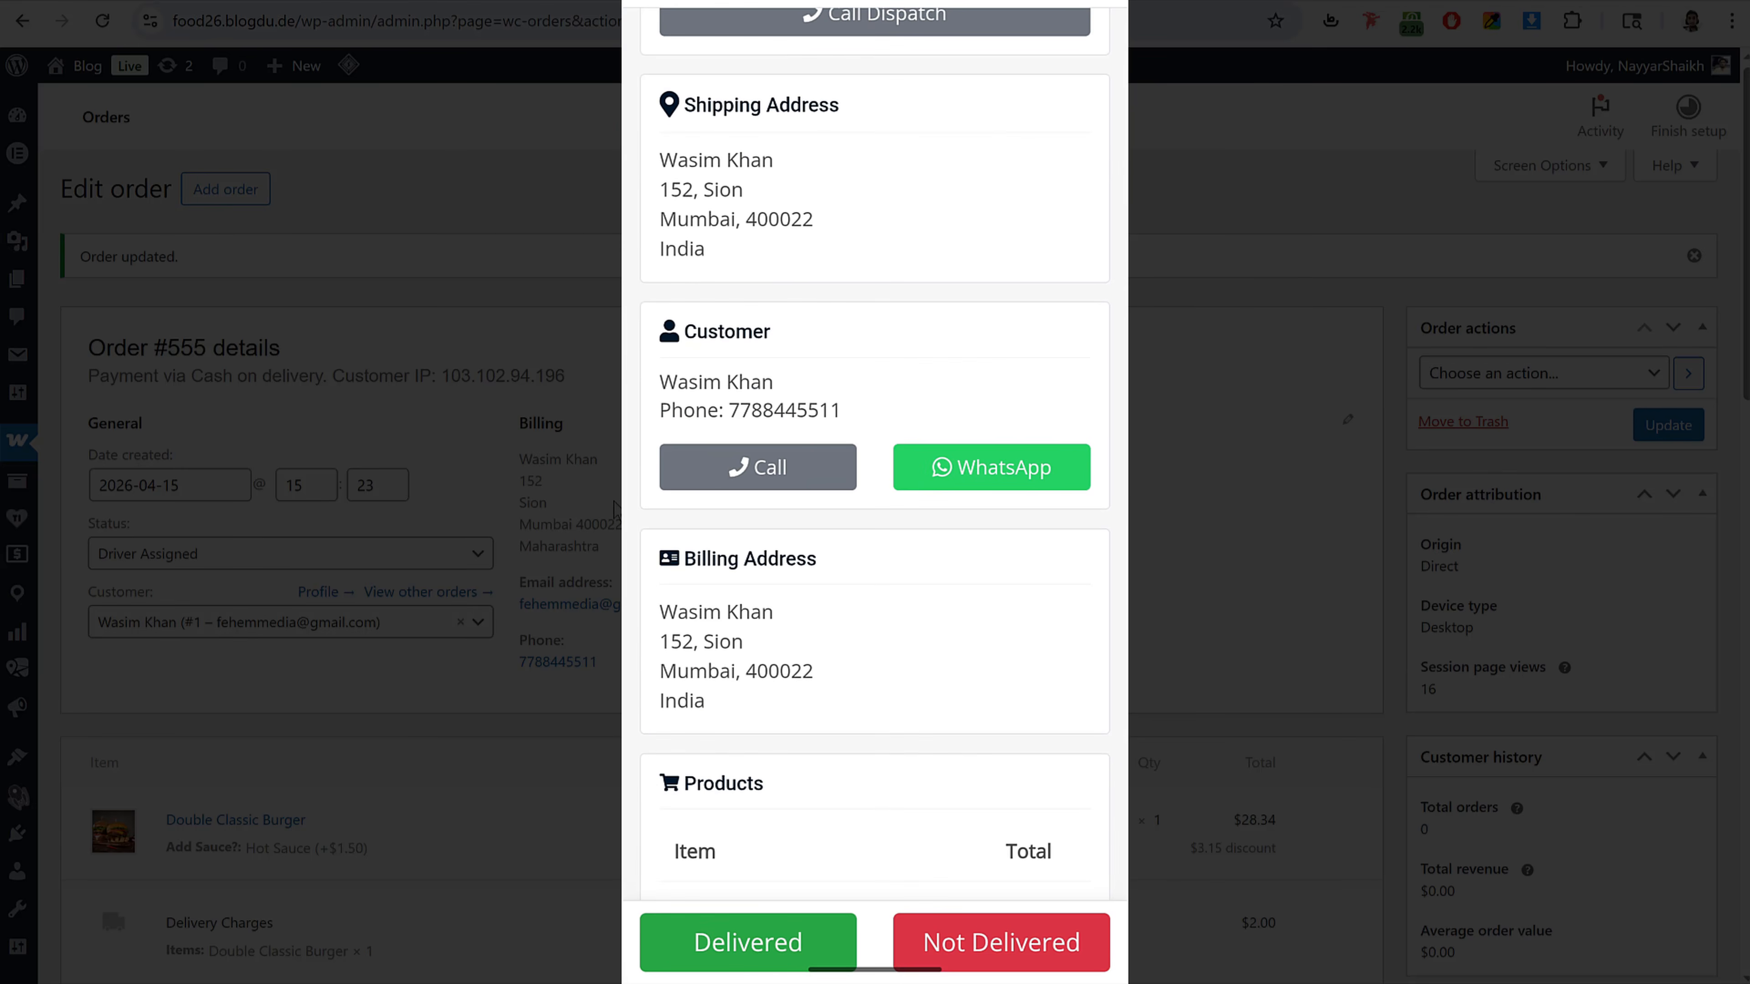
click(802, 460)
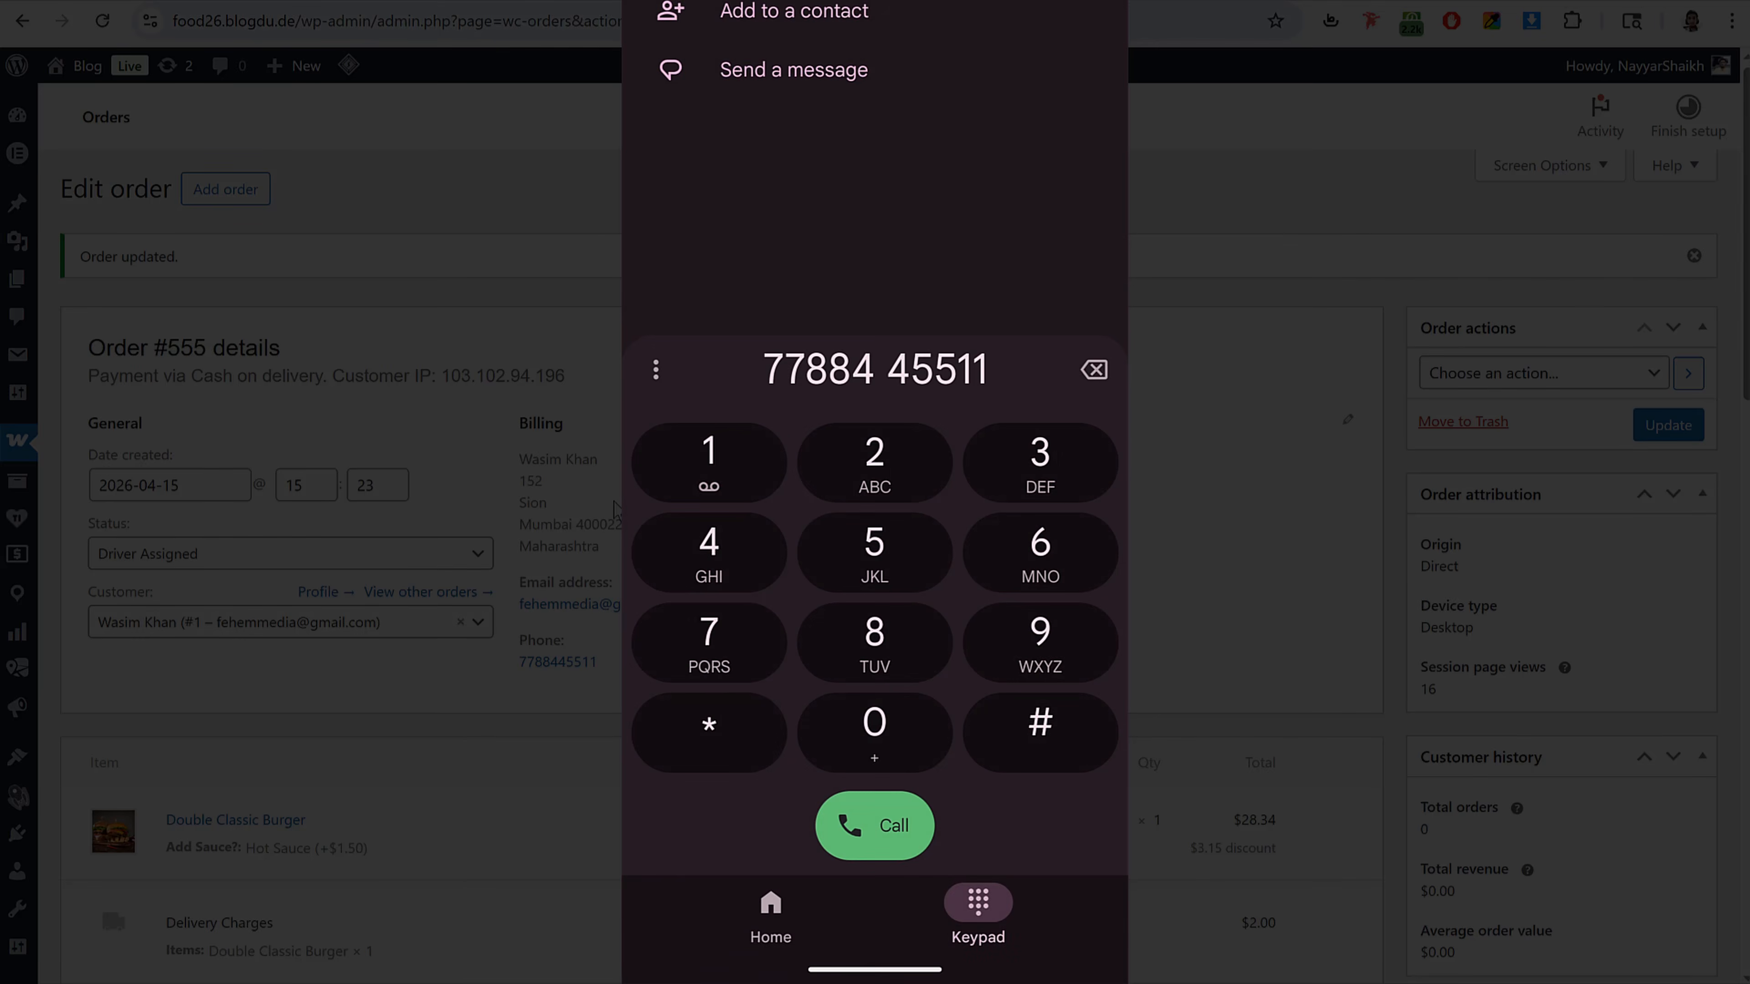
drag(1122, 318, 1070, 318)
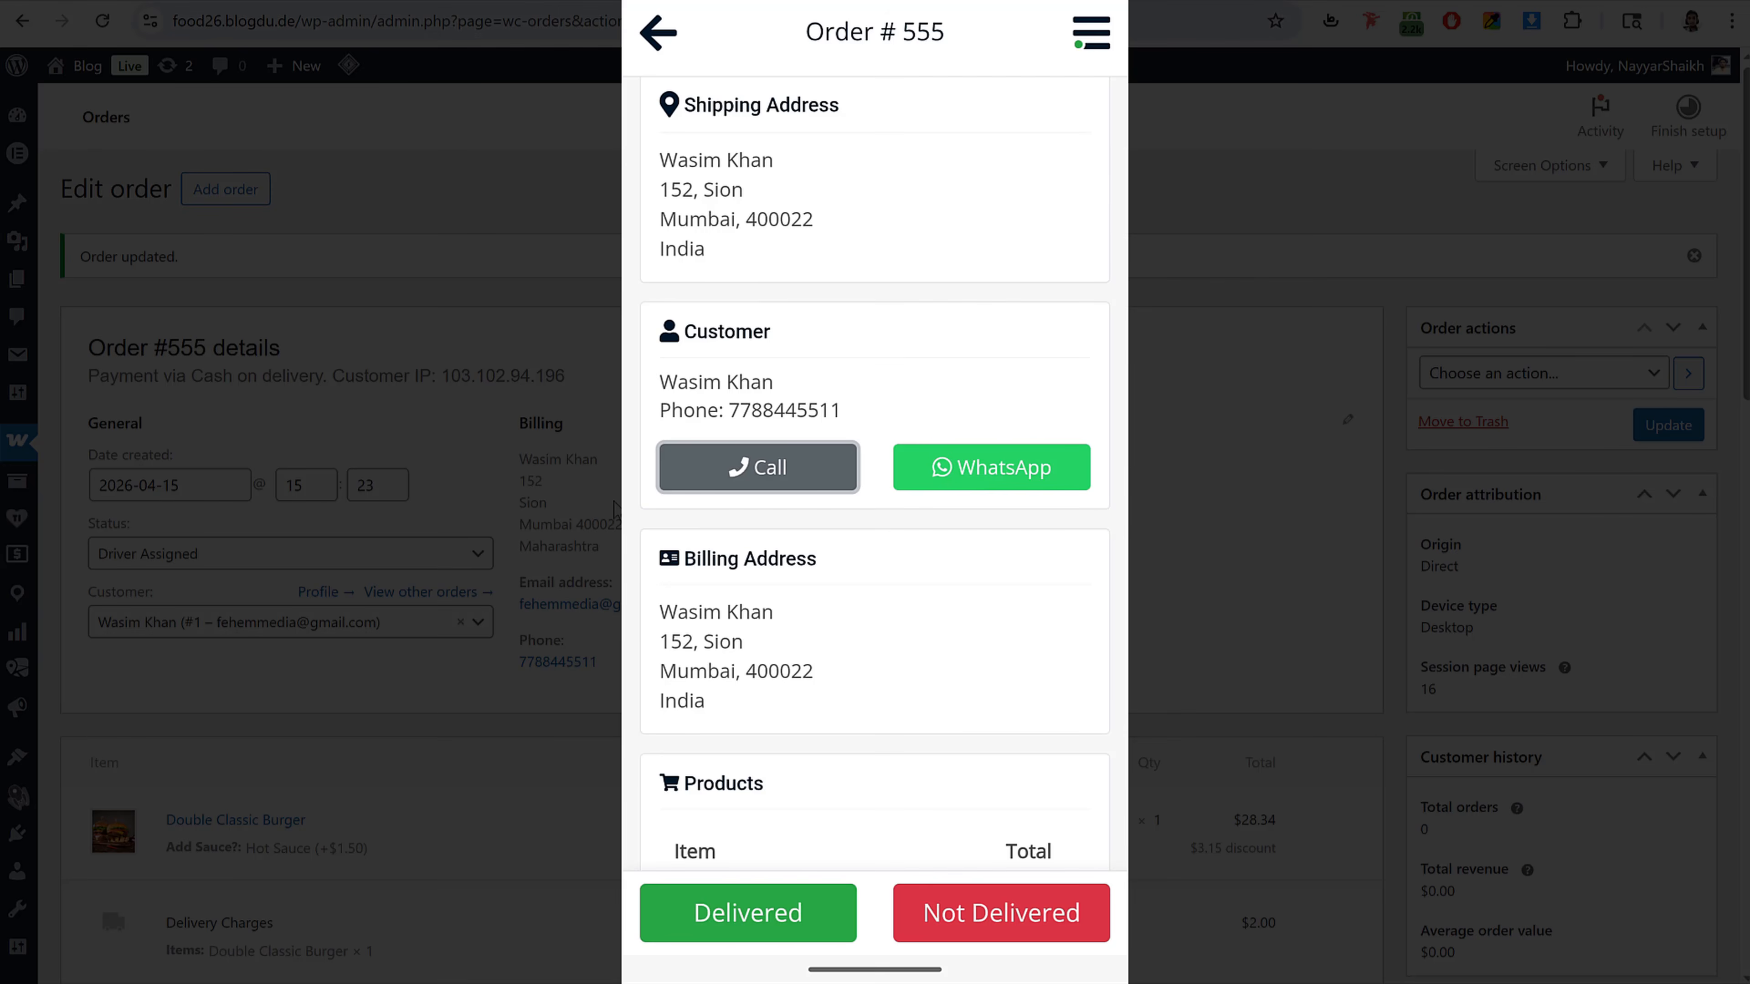
Step: Mark order #555 as Delivered, confirming the delivery note dialog with Done
scroll(615, 508, down, 10)
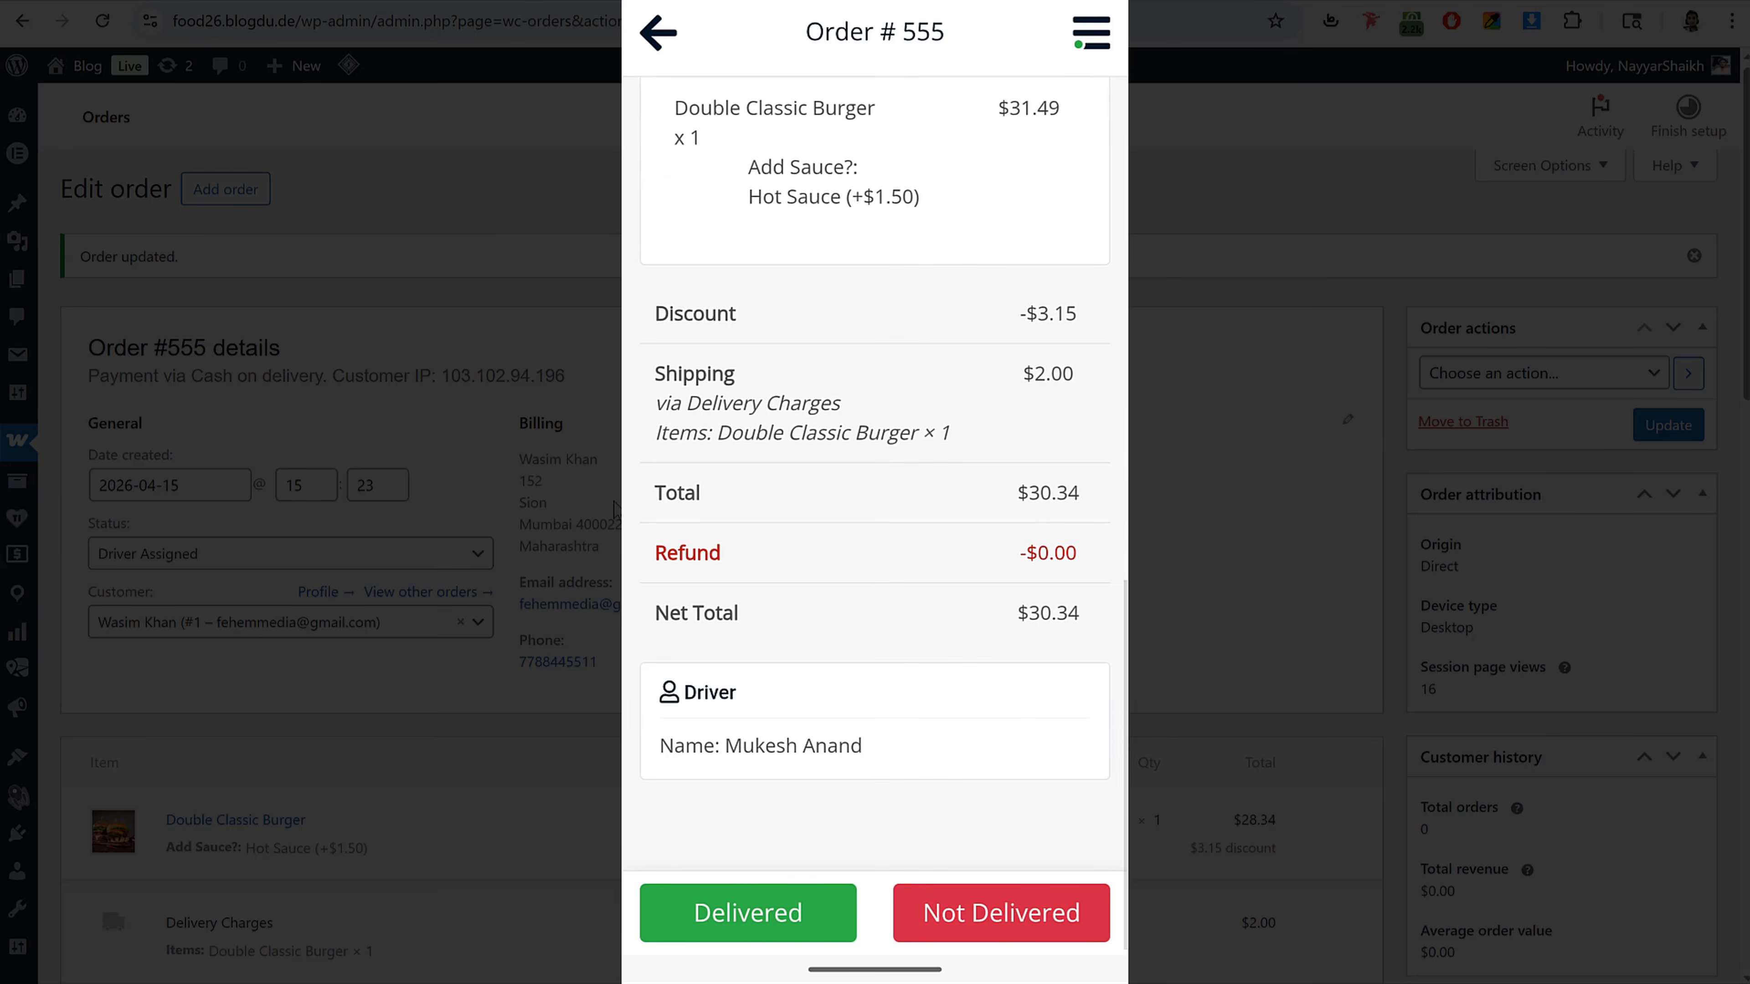
scroll(615, 508, up, 10)
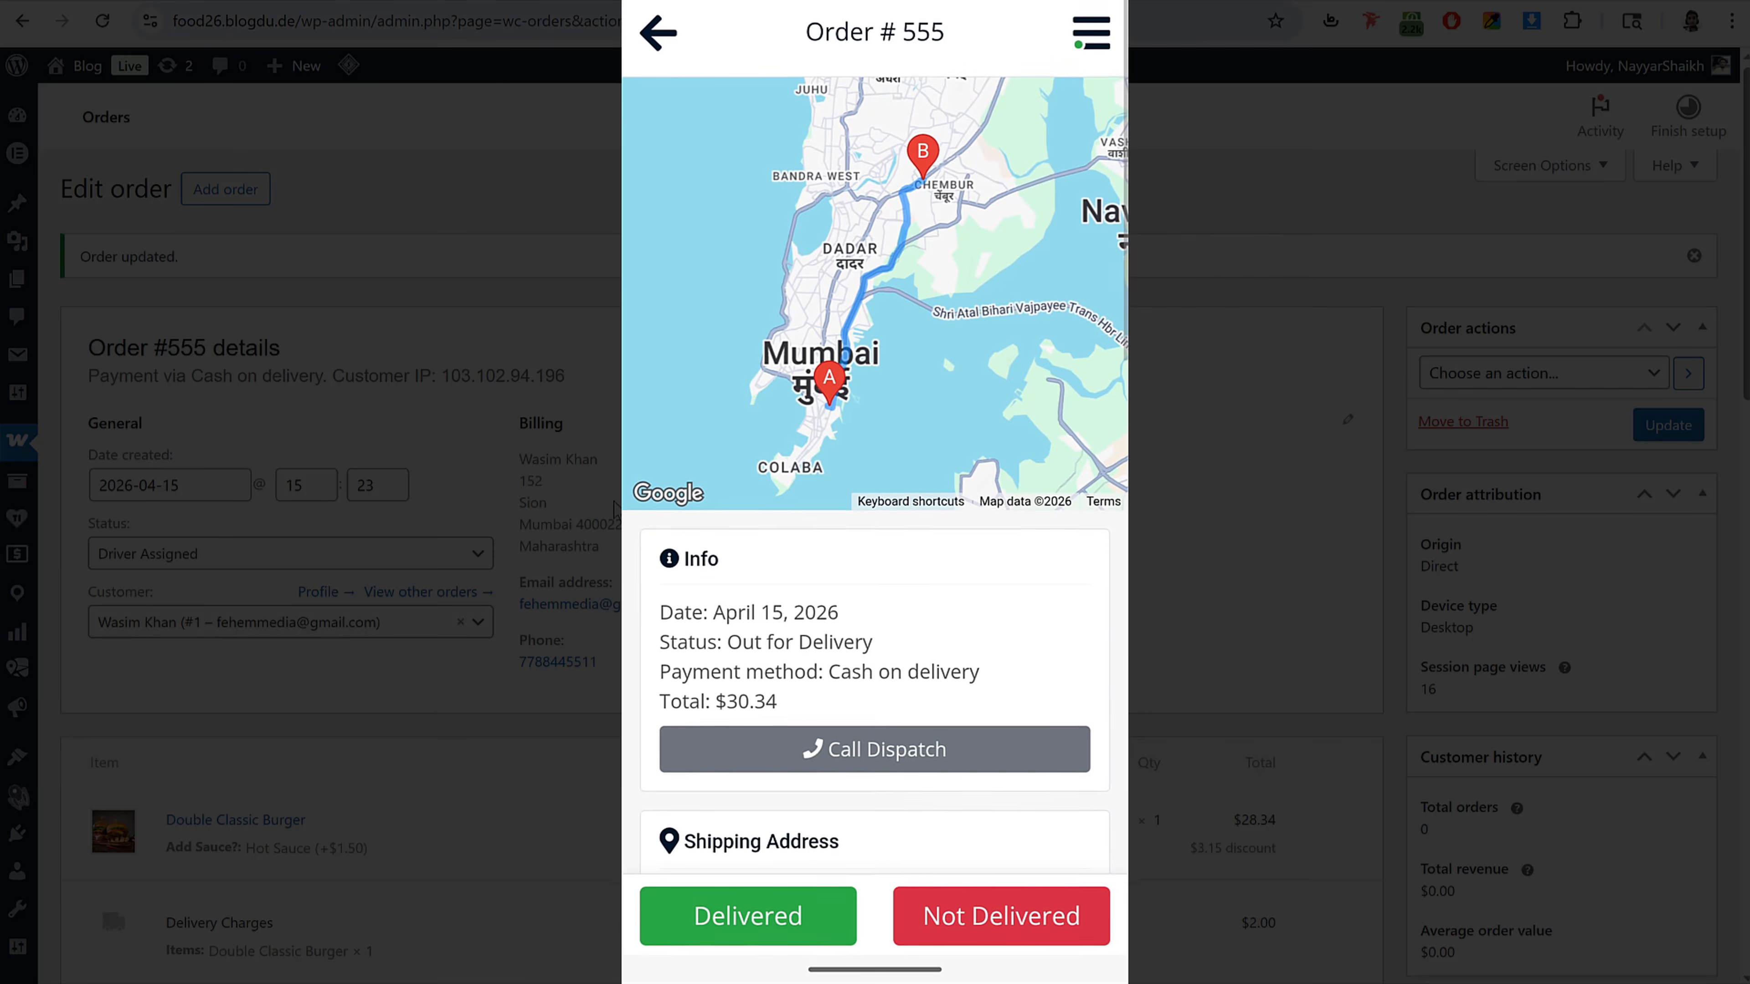
click(791, 922)
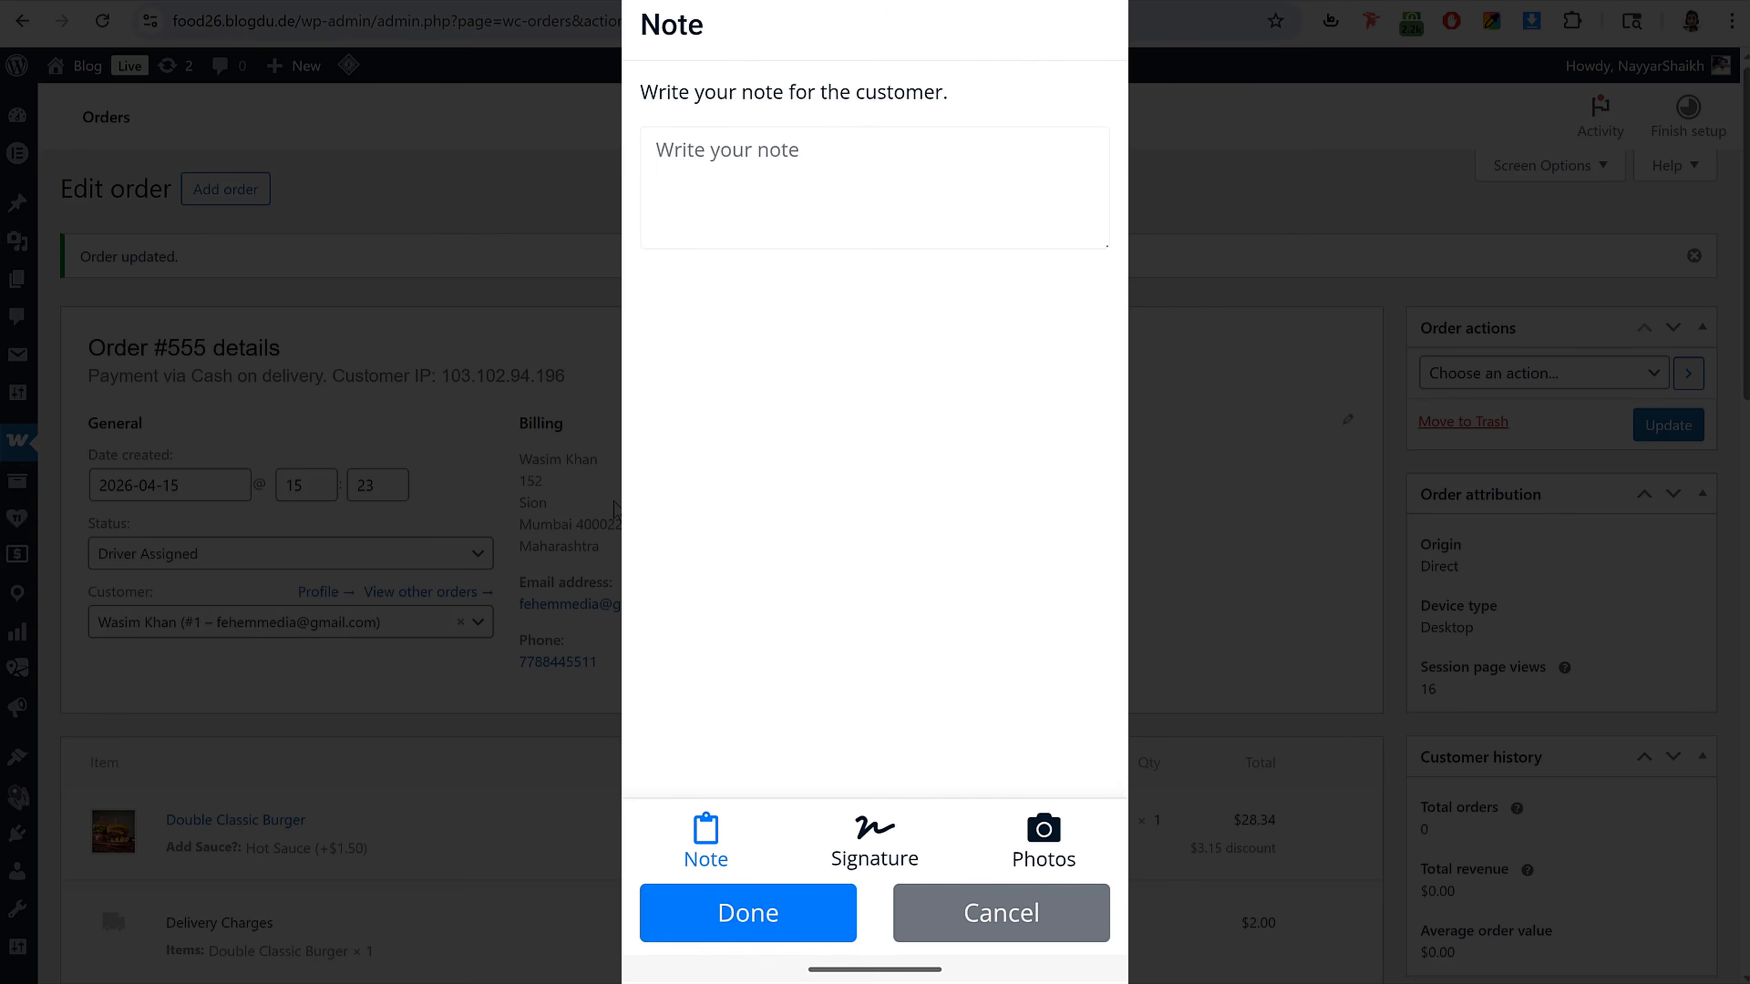
click(804, 914)
click(813, 507)
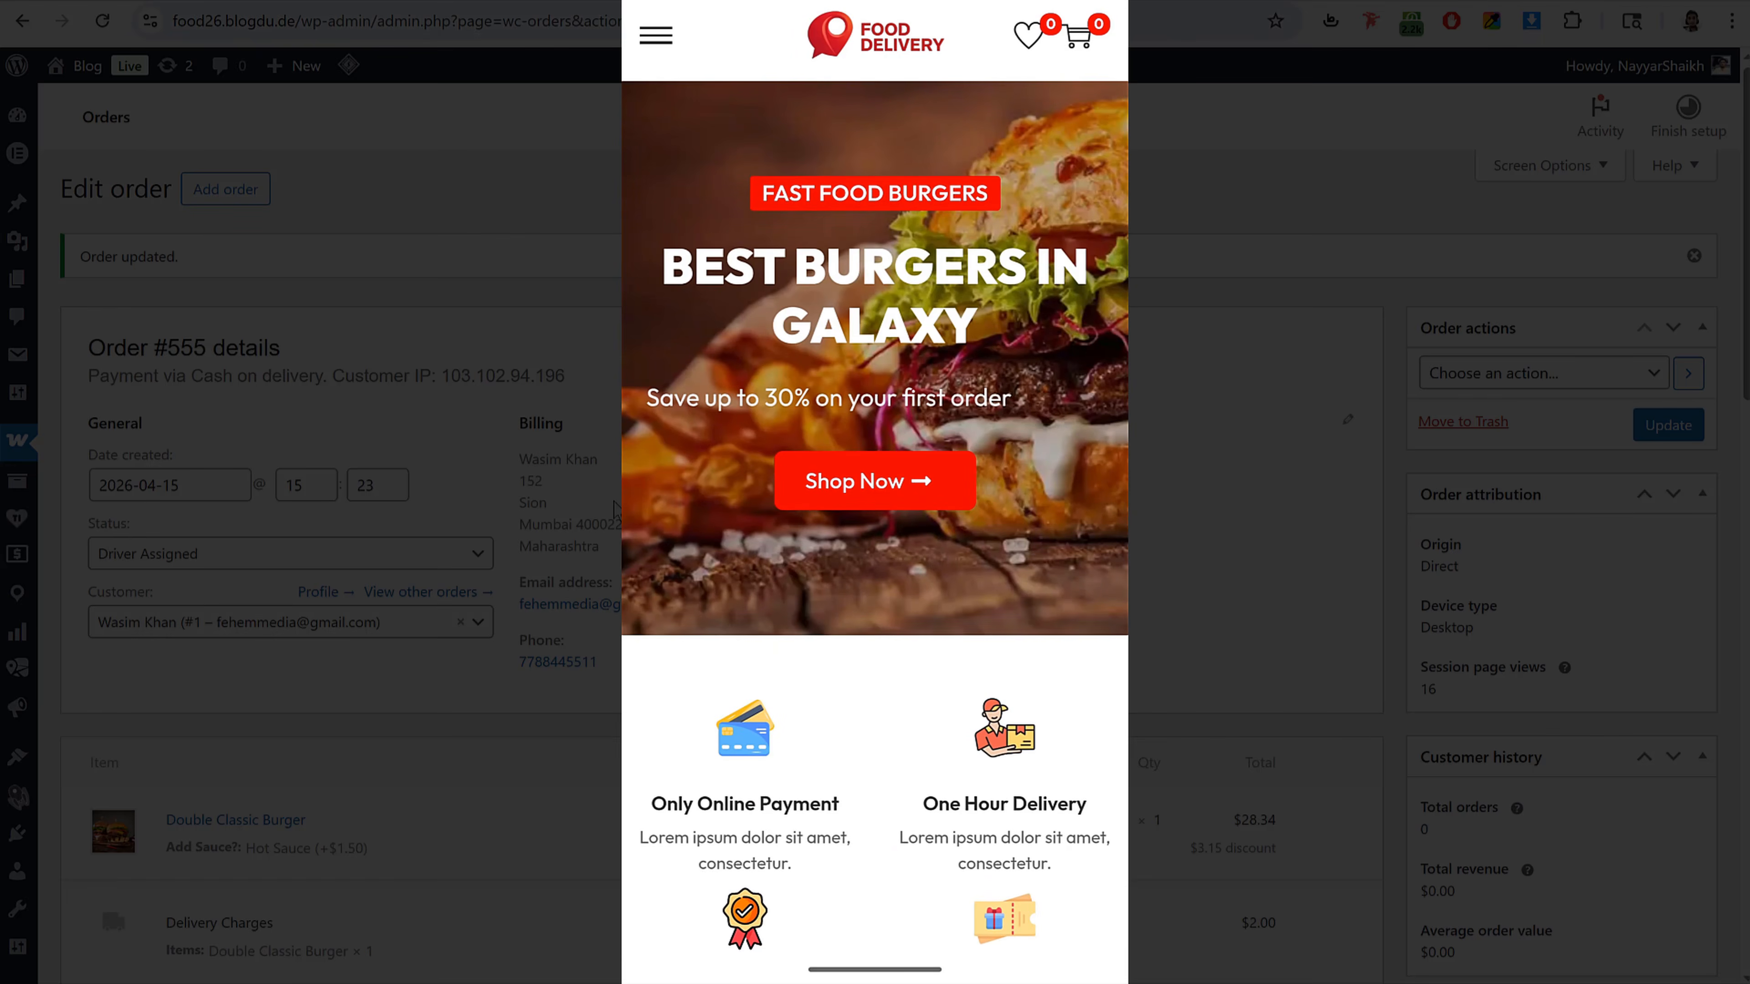
Step: Scroll through the mobile storefront home page to review its sections and products
scroll(1077, 464, down, 5)
scroll(1077, 465, down, 15)
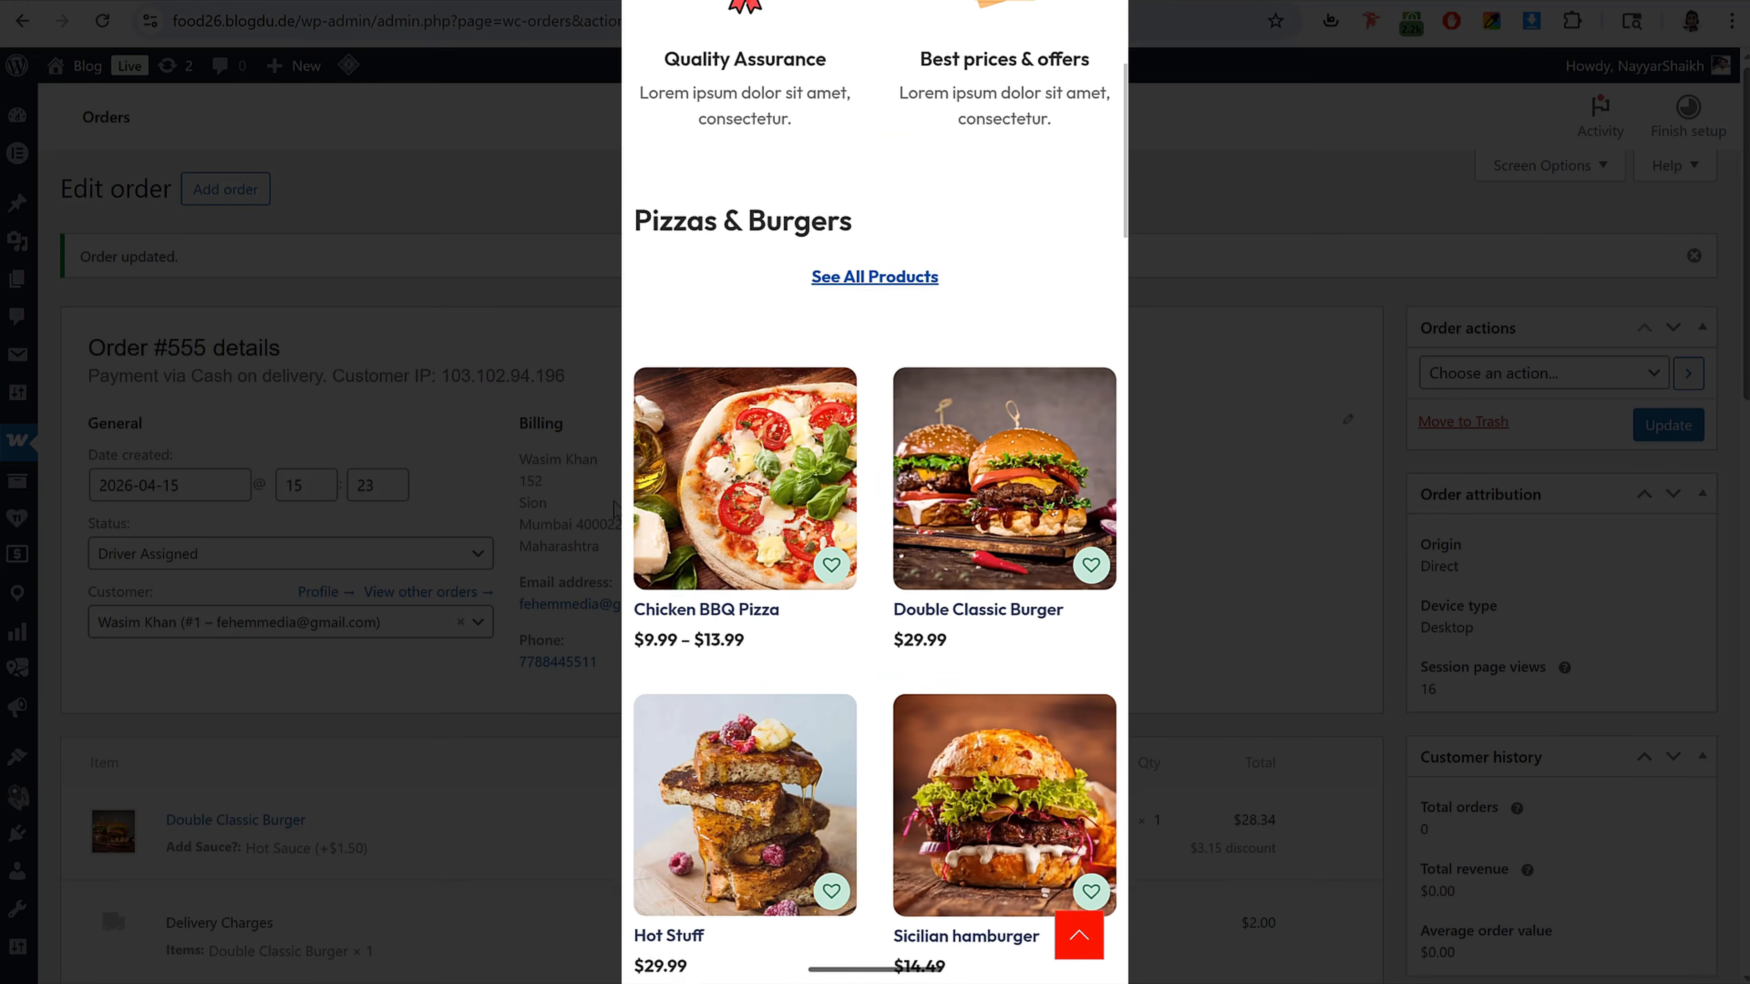
scroll(1018, 529, down, 12)
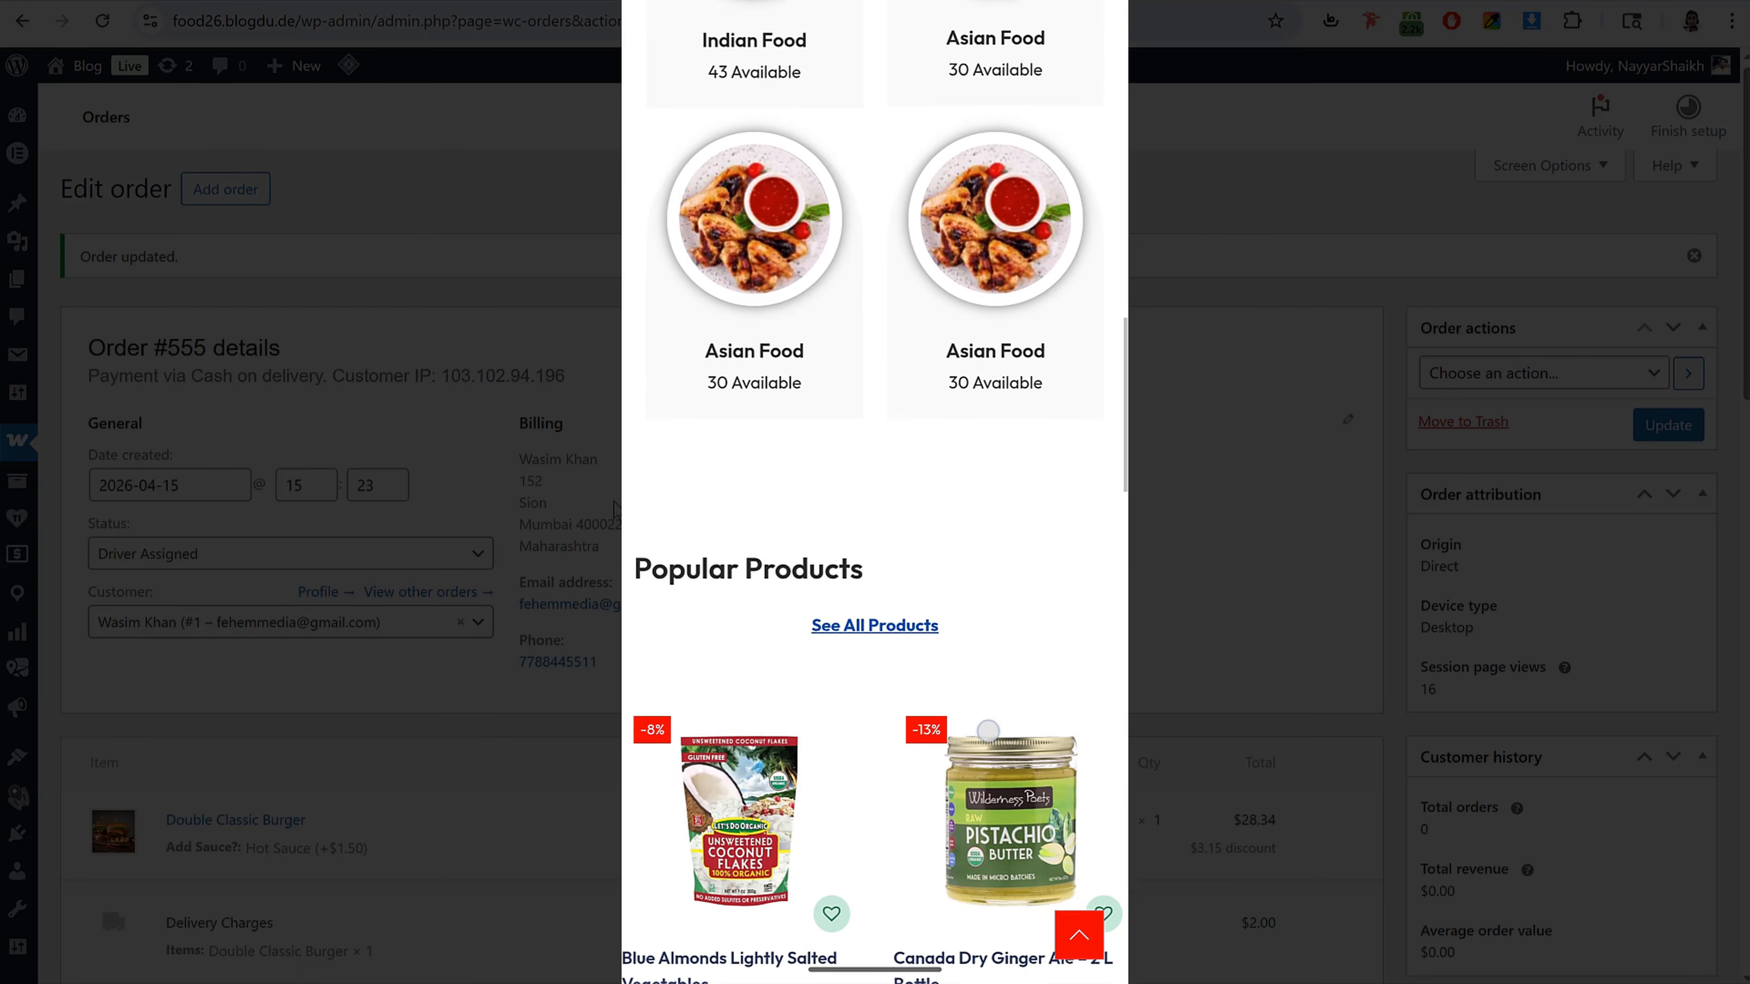
scroll(1027, 585, down, 10)
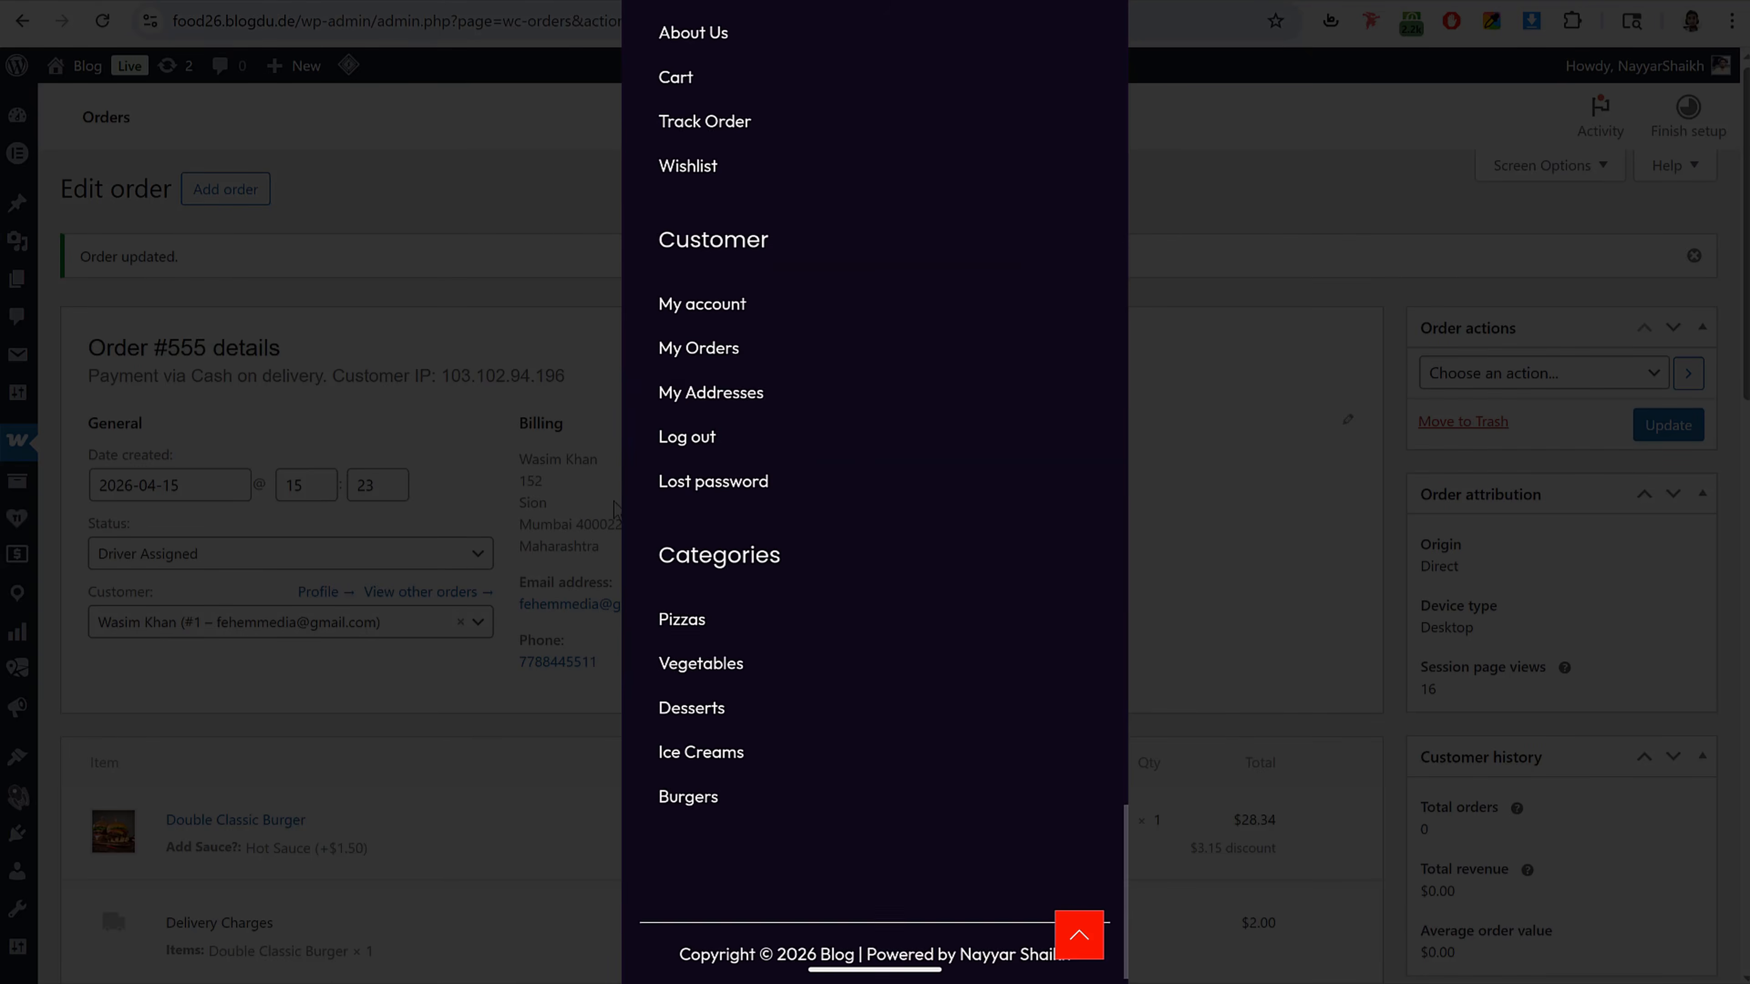
scroll(988, 758, up, 15)
scroll(1015, 551, up, 15)
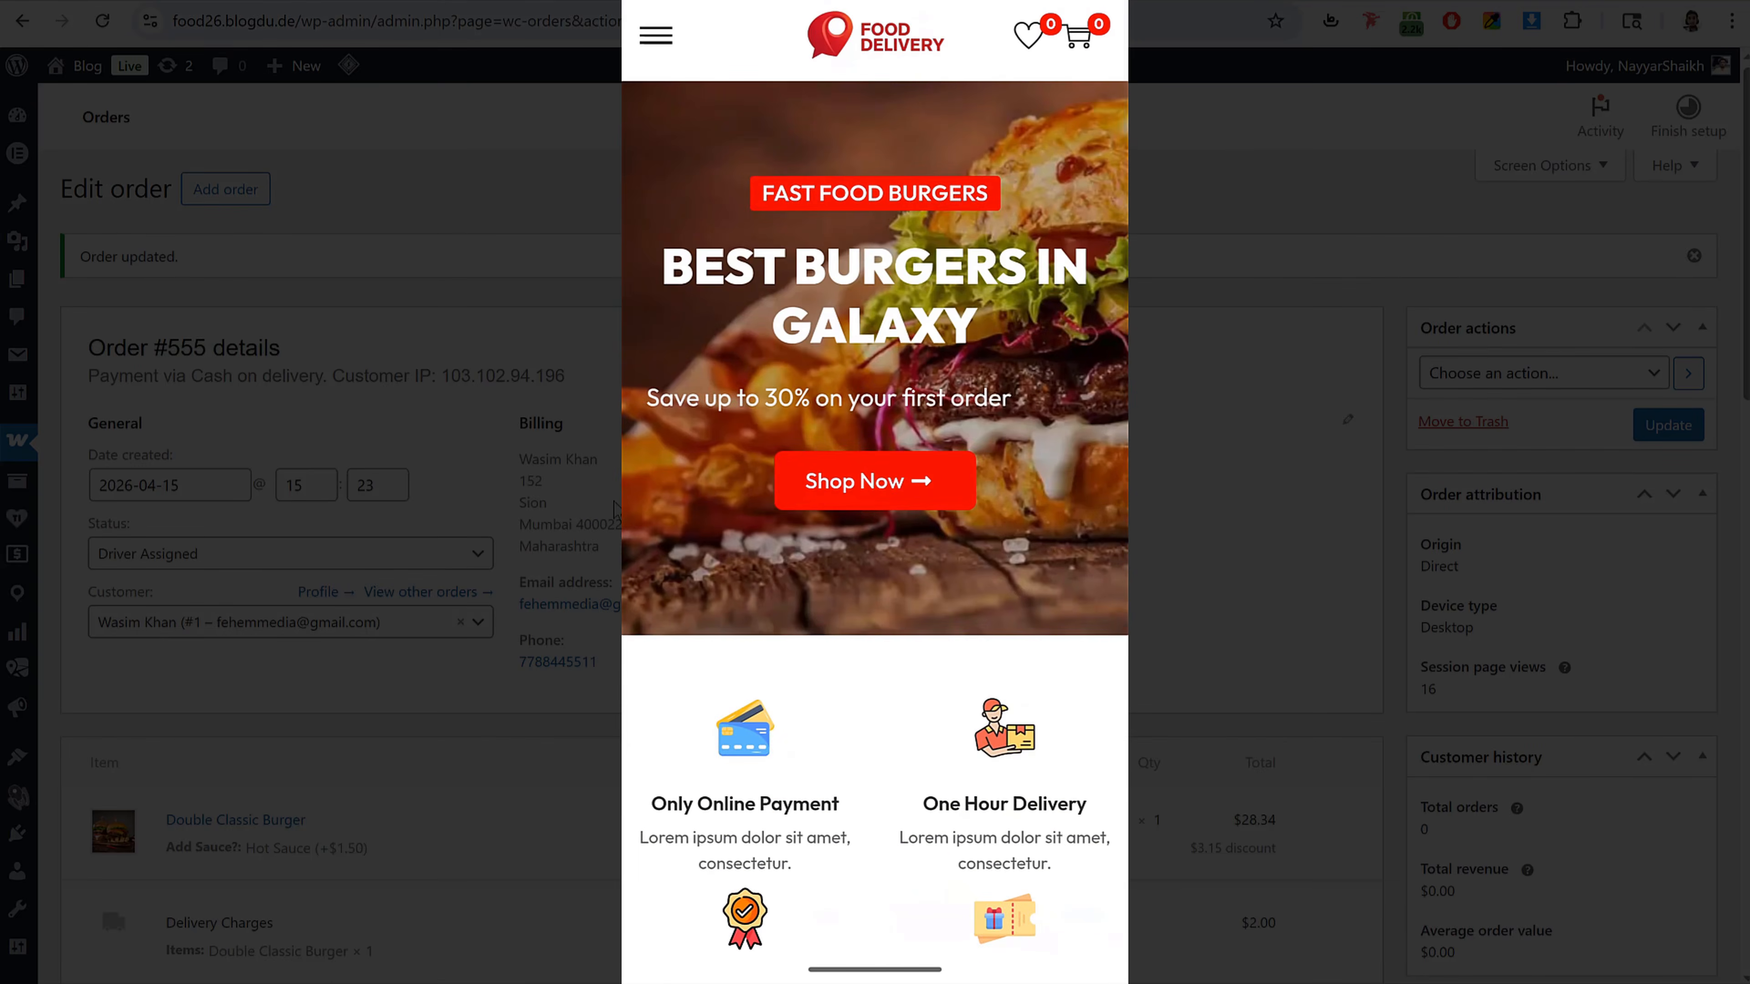
scroll(1015, 551, down, 11)
scroll(1015, 551, down, 2)
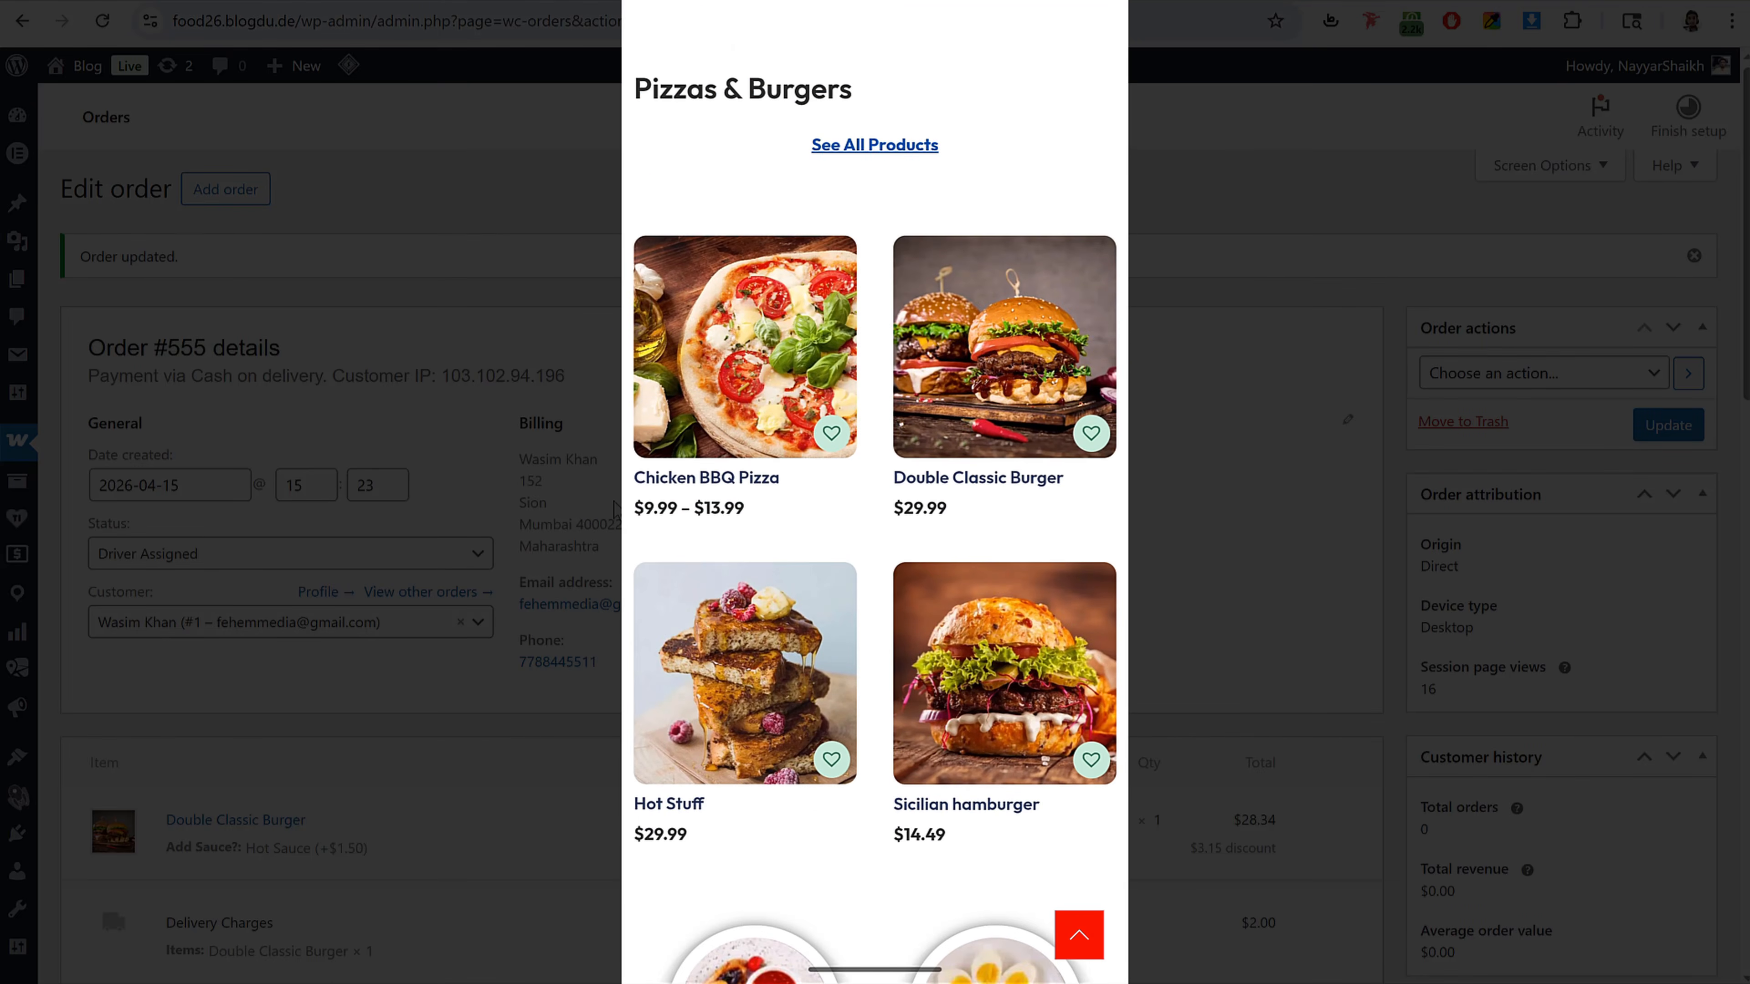
Step: Open Chicken BBQ Pizza, choose the Medium size with the Red Pepper topping, and add it to the cart
click(745, 400)
click(746, 334)
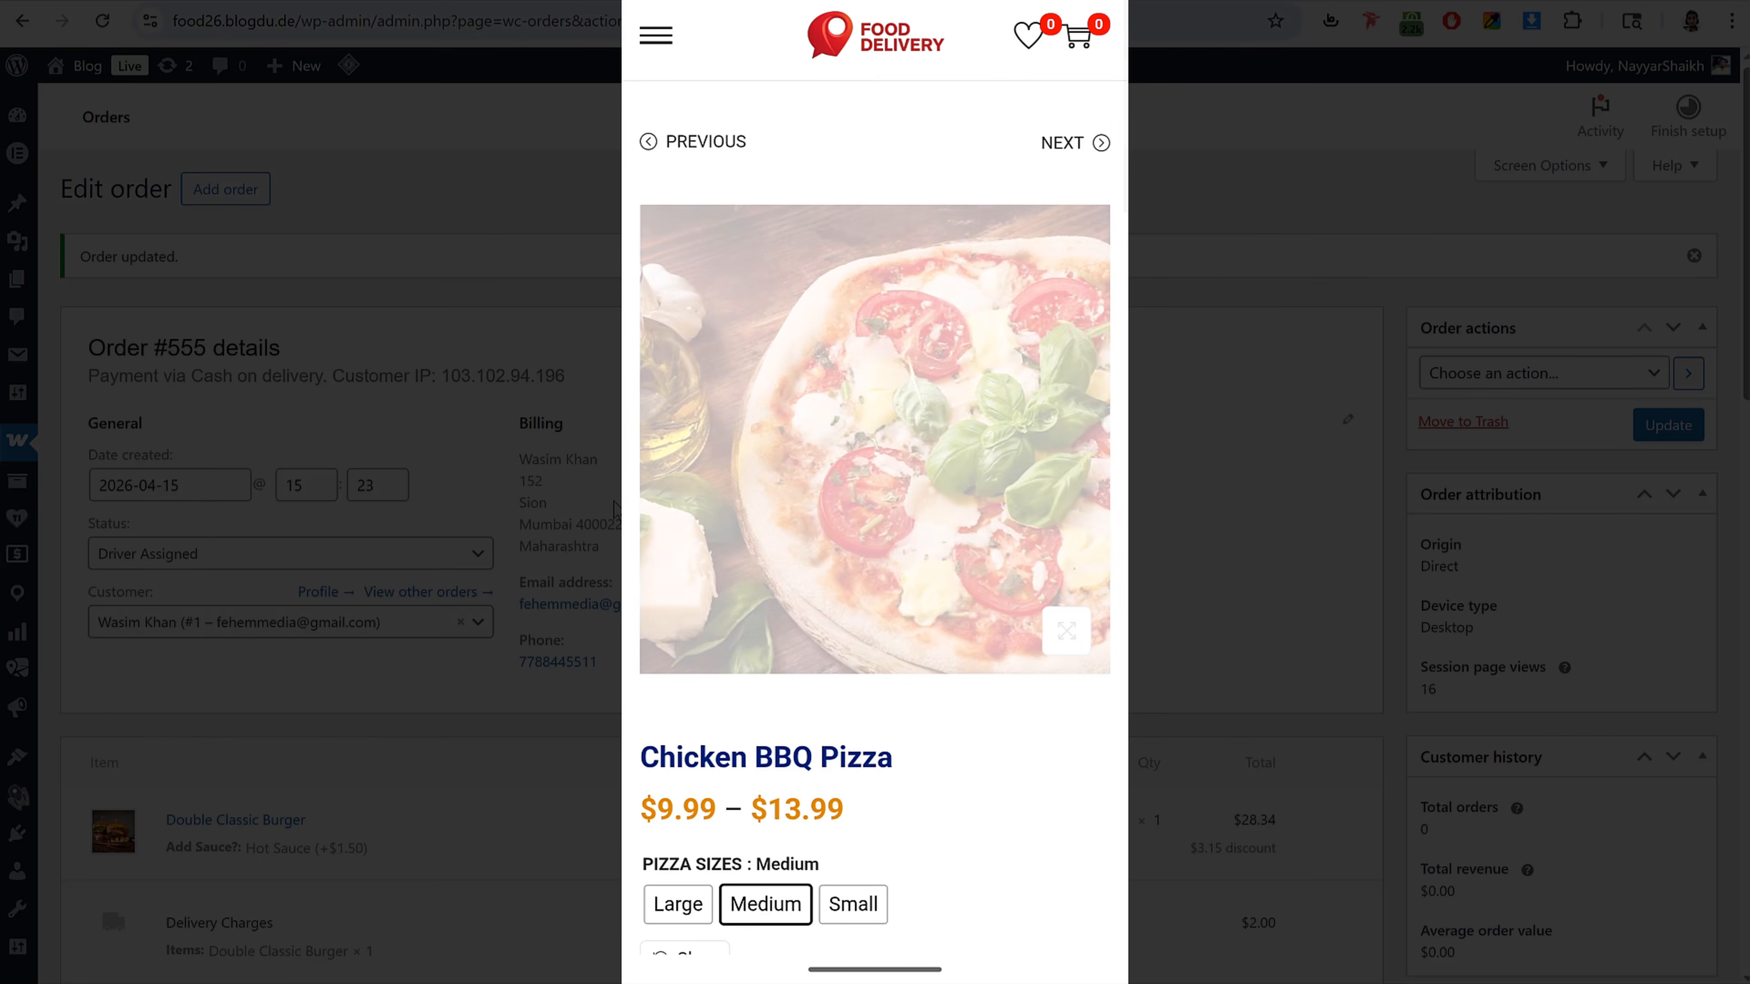
scroll(990, 600, down, 8)
click(853, 334)
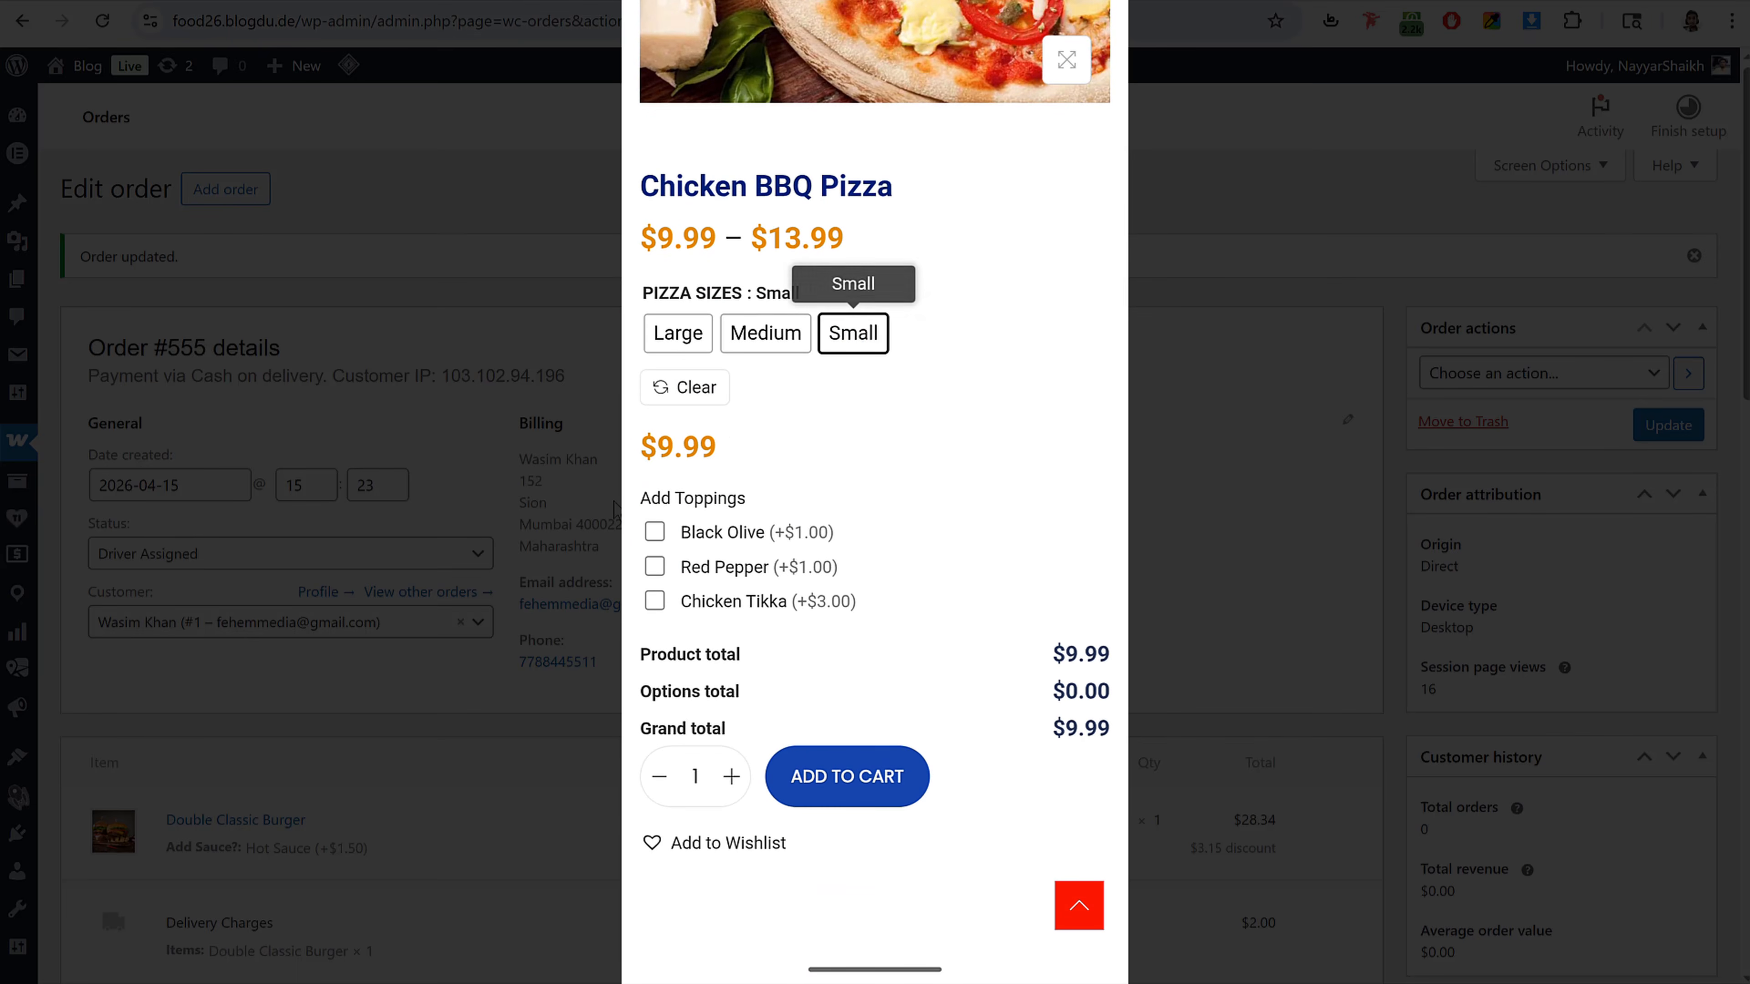
click(765, 333)
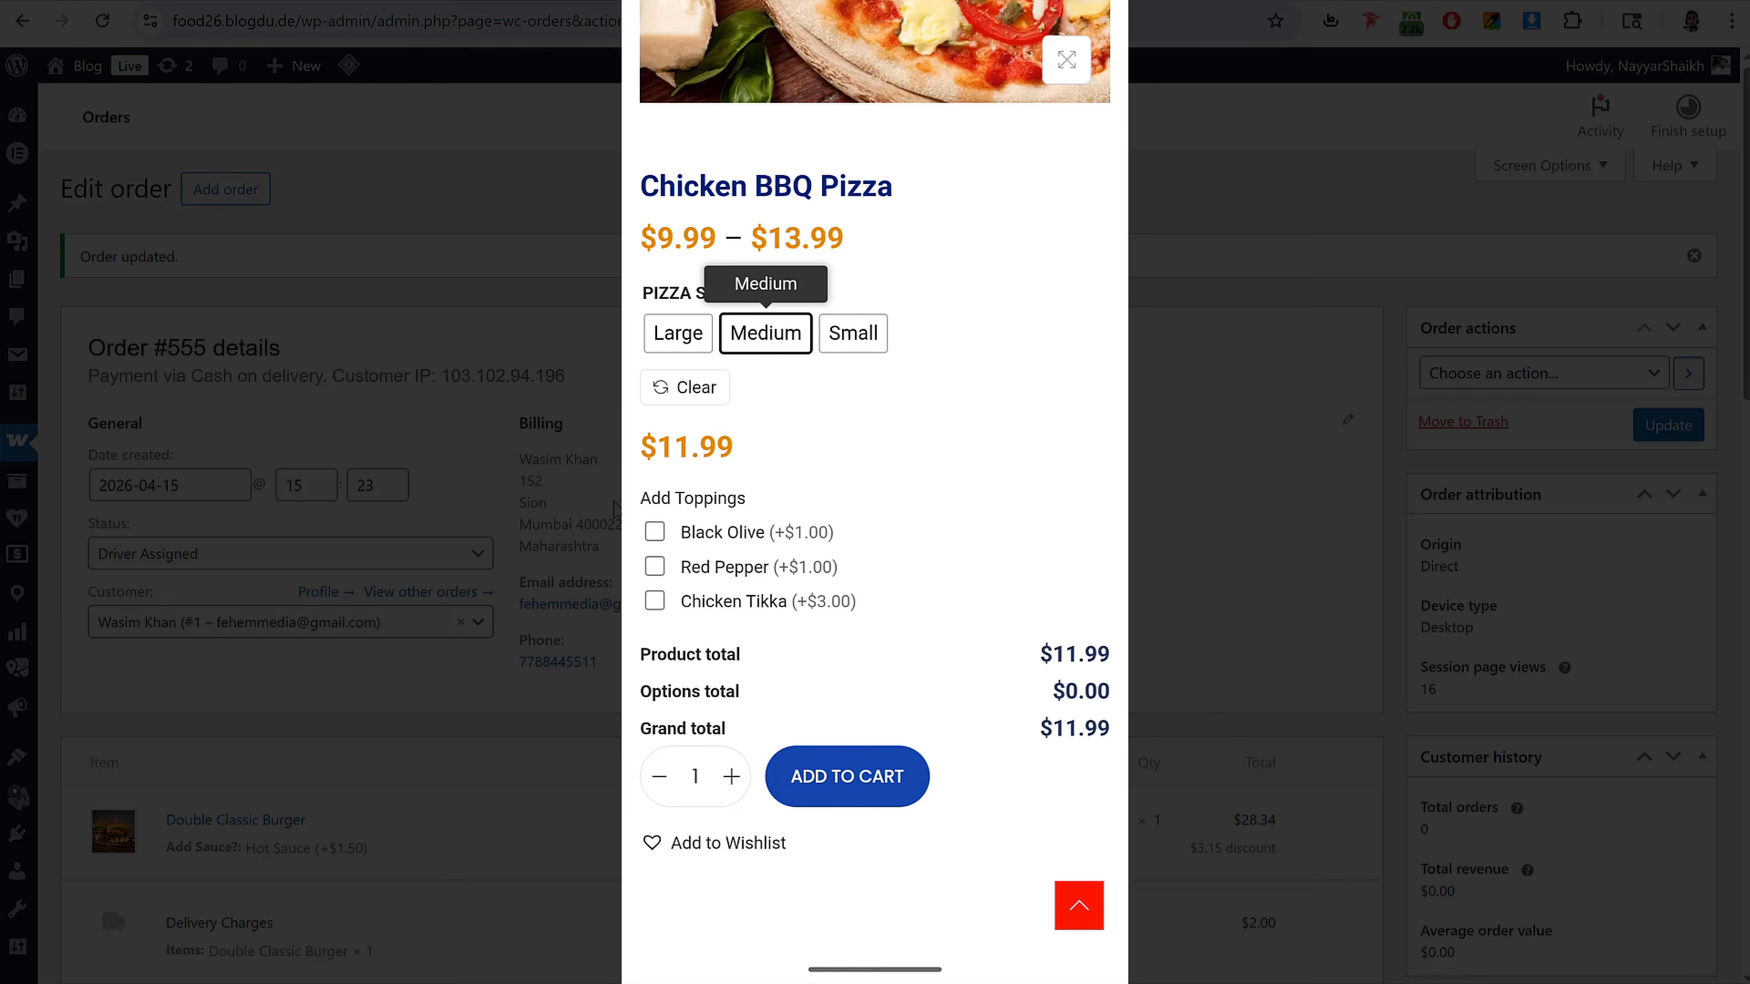
scroll(902, 617, down, 2)
click(754, 463)
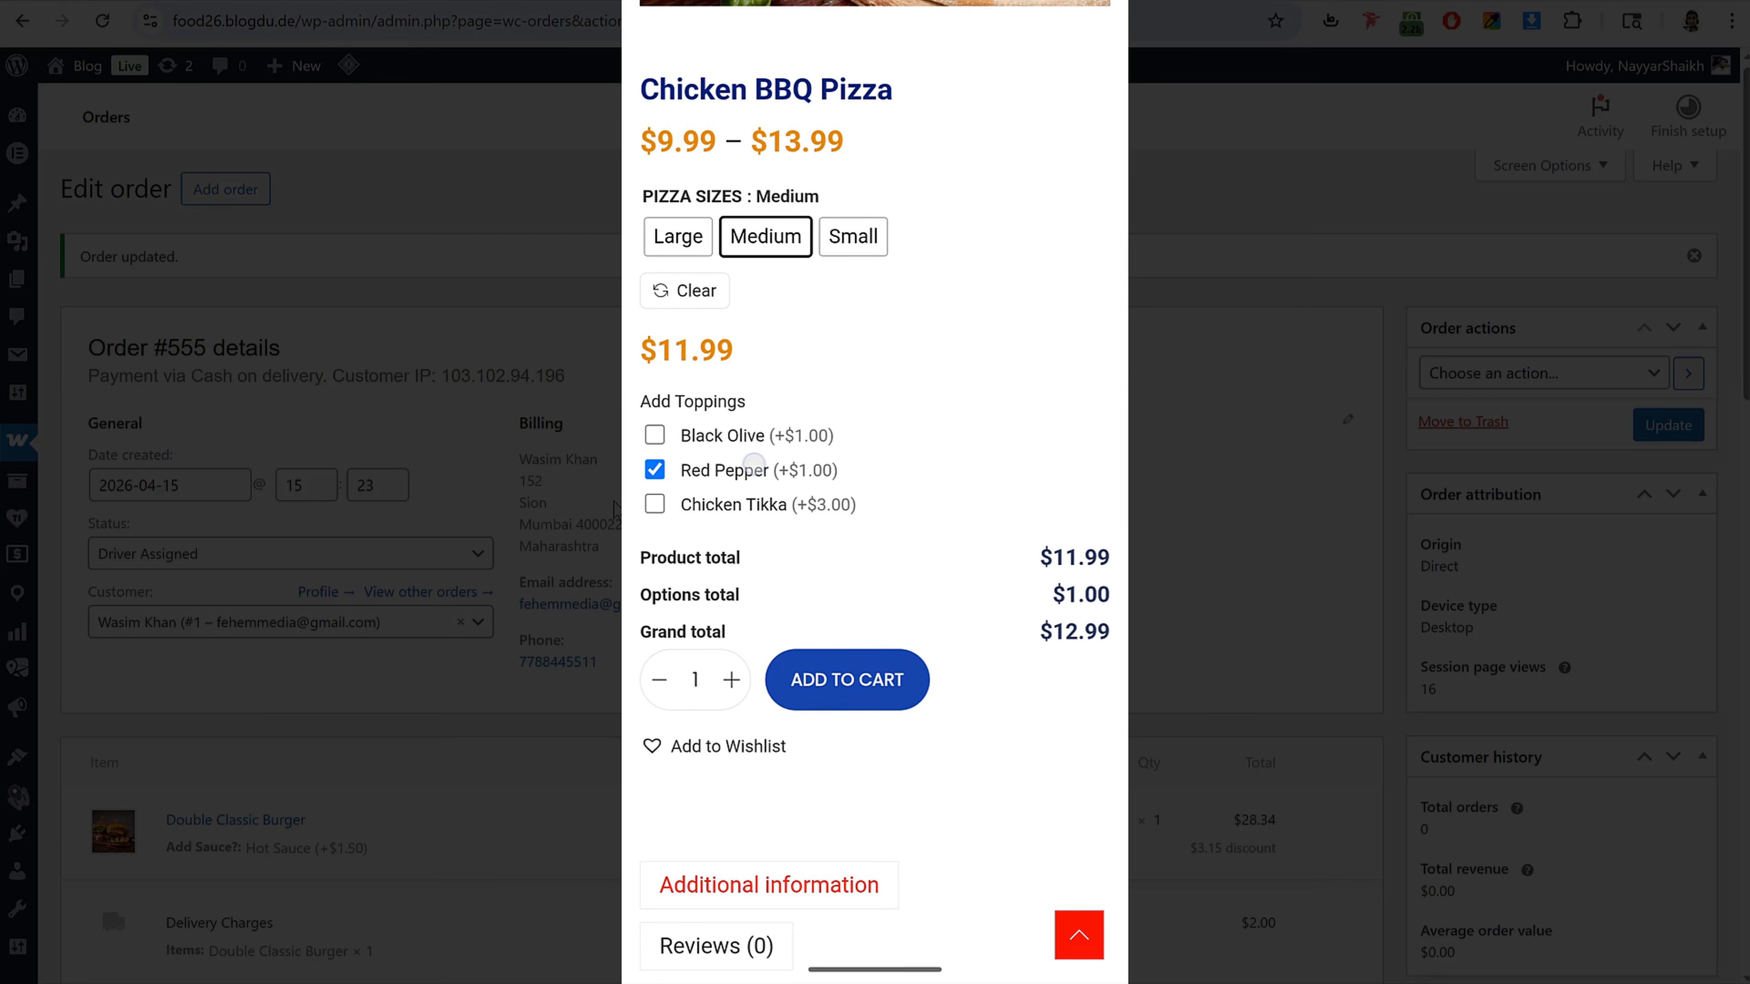
click(810, 679)
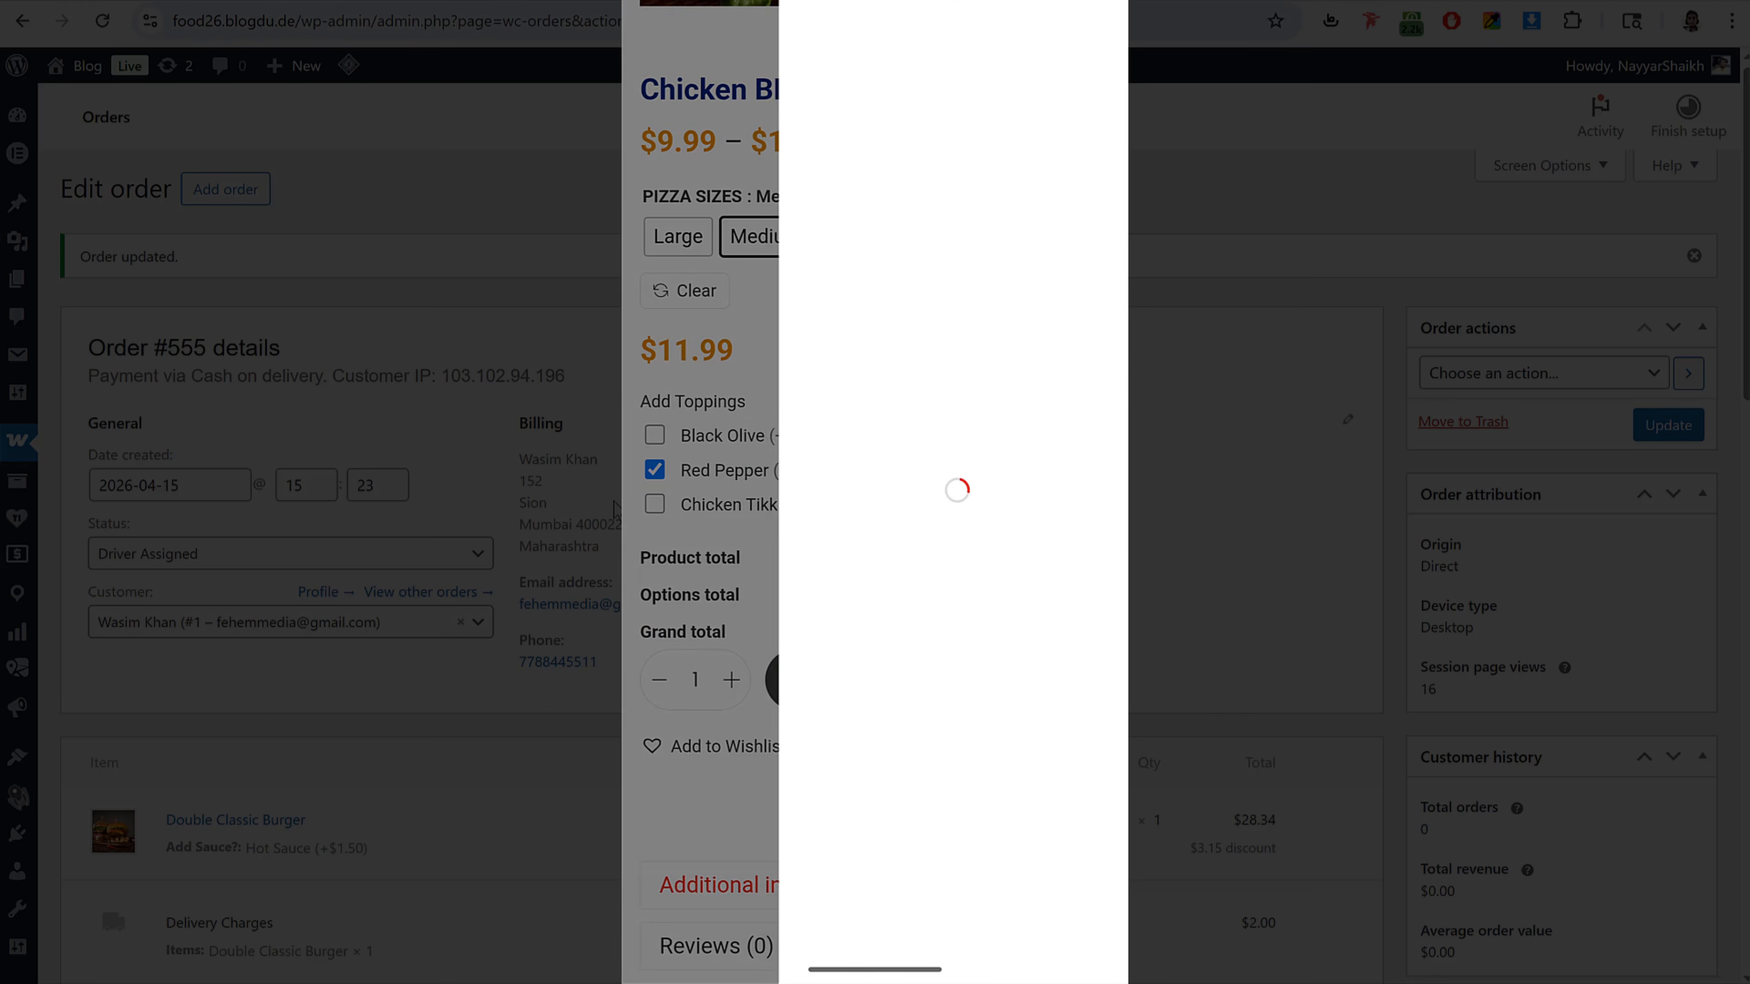
Step: Proceed from the cart to checkout and detect the current location for the delivery address, allowing location access
click(1022, 934)
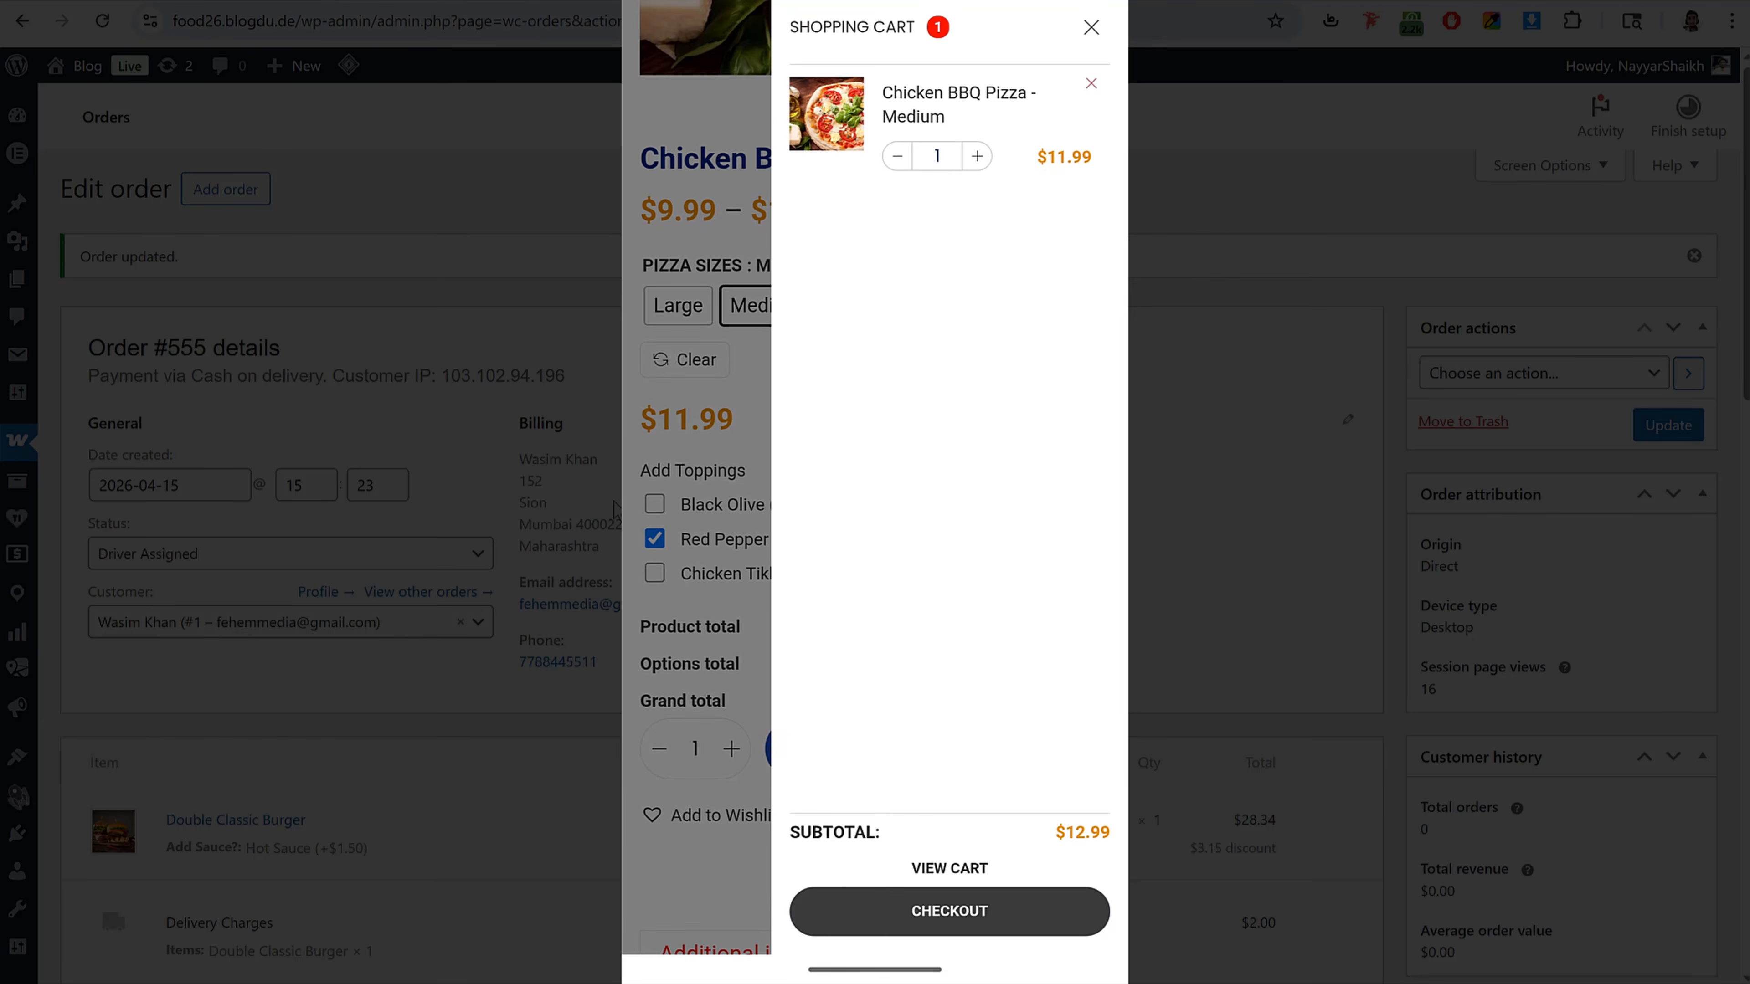
scroll(875, 482, down, 3)
scroll(875, 483, down, 2)
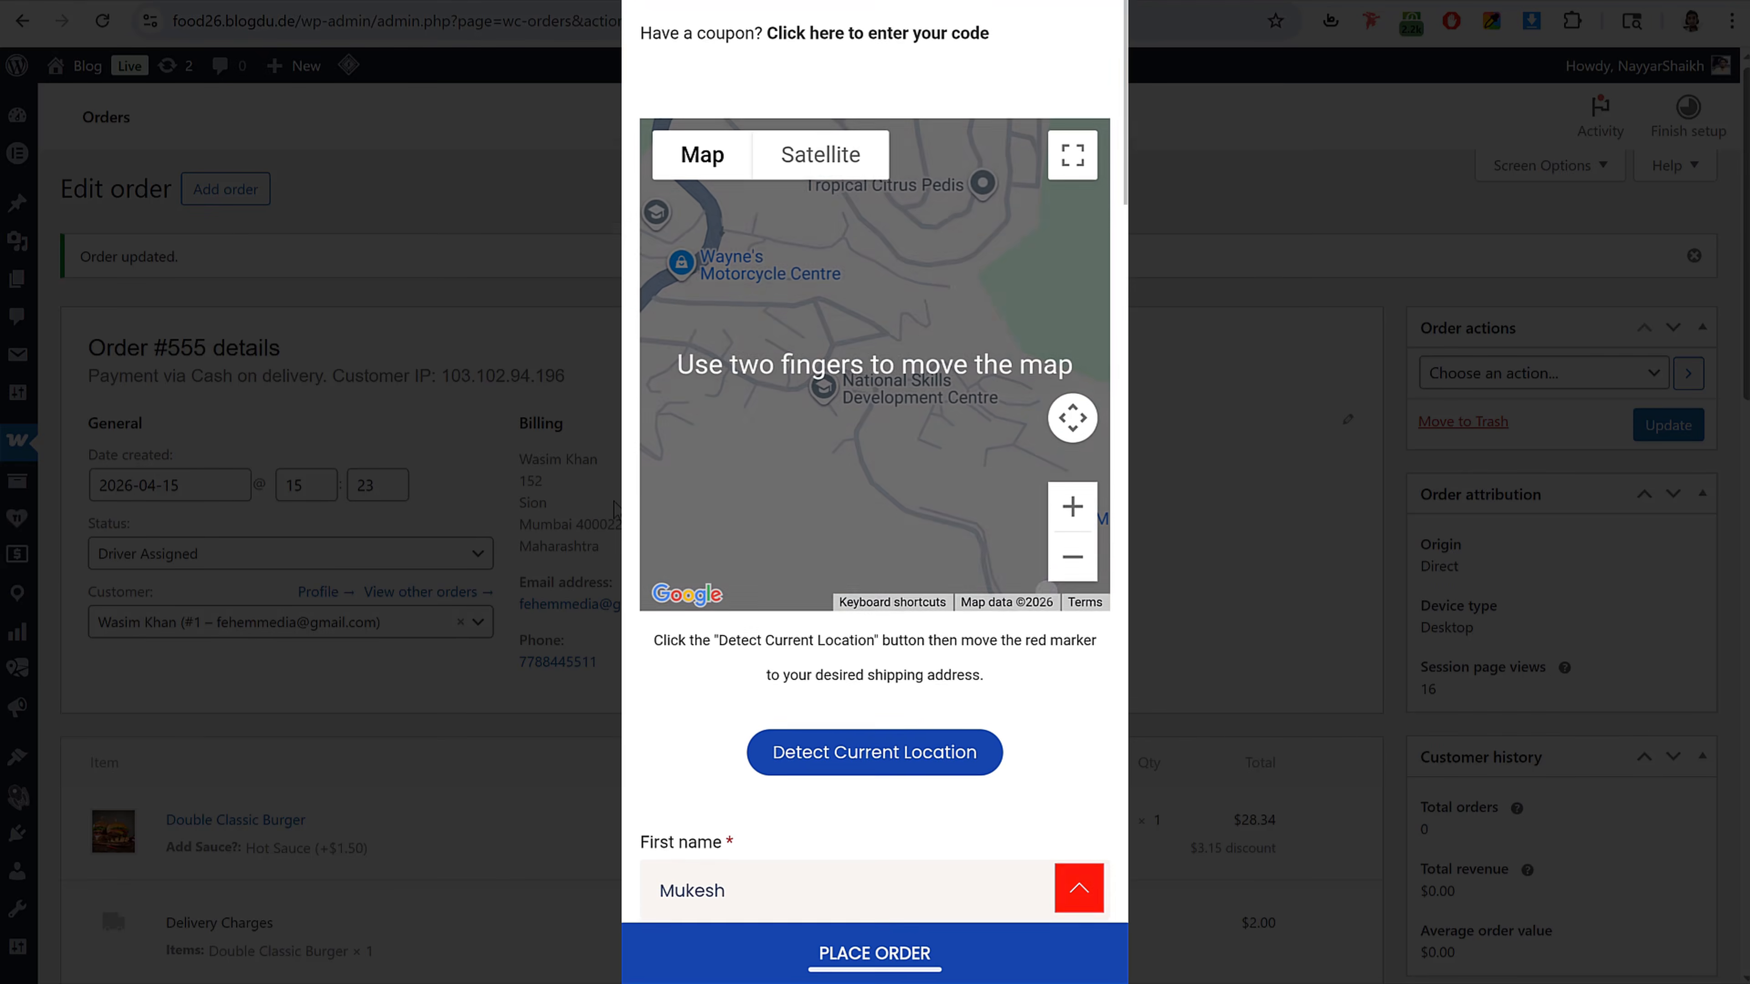
click(939, 761)
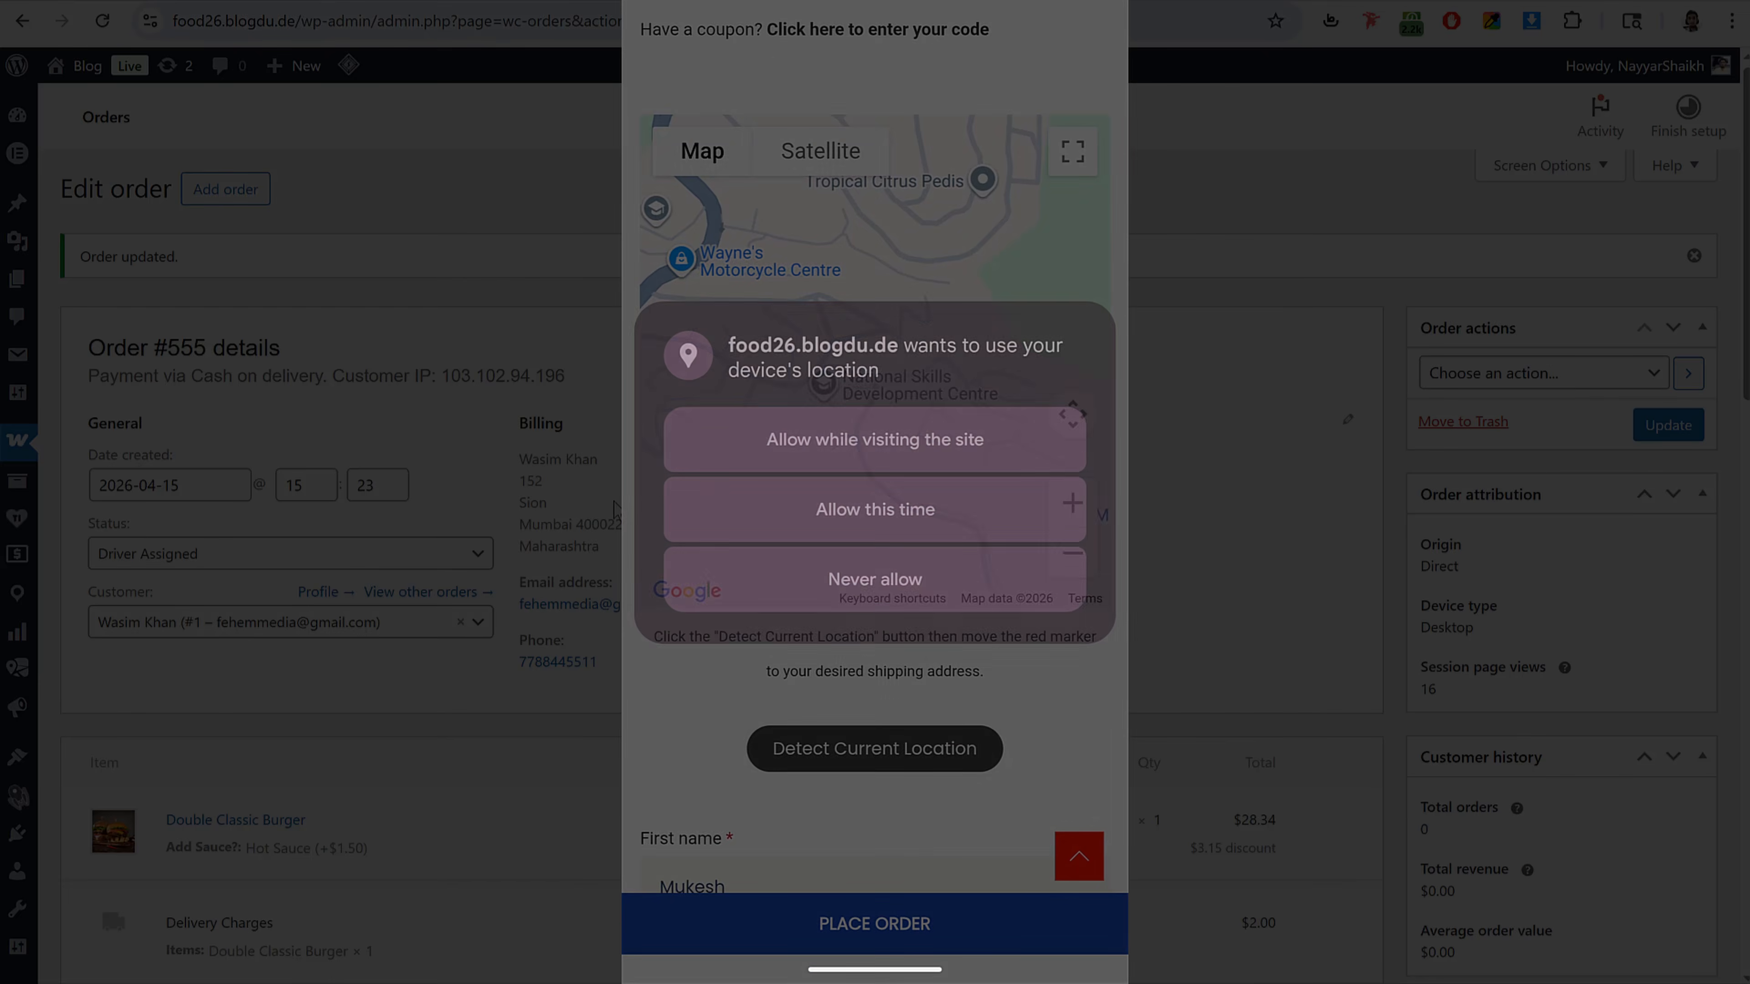
click(1012, 436)
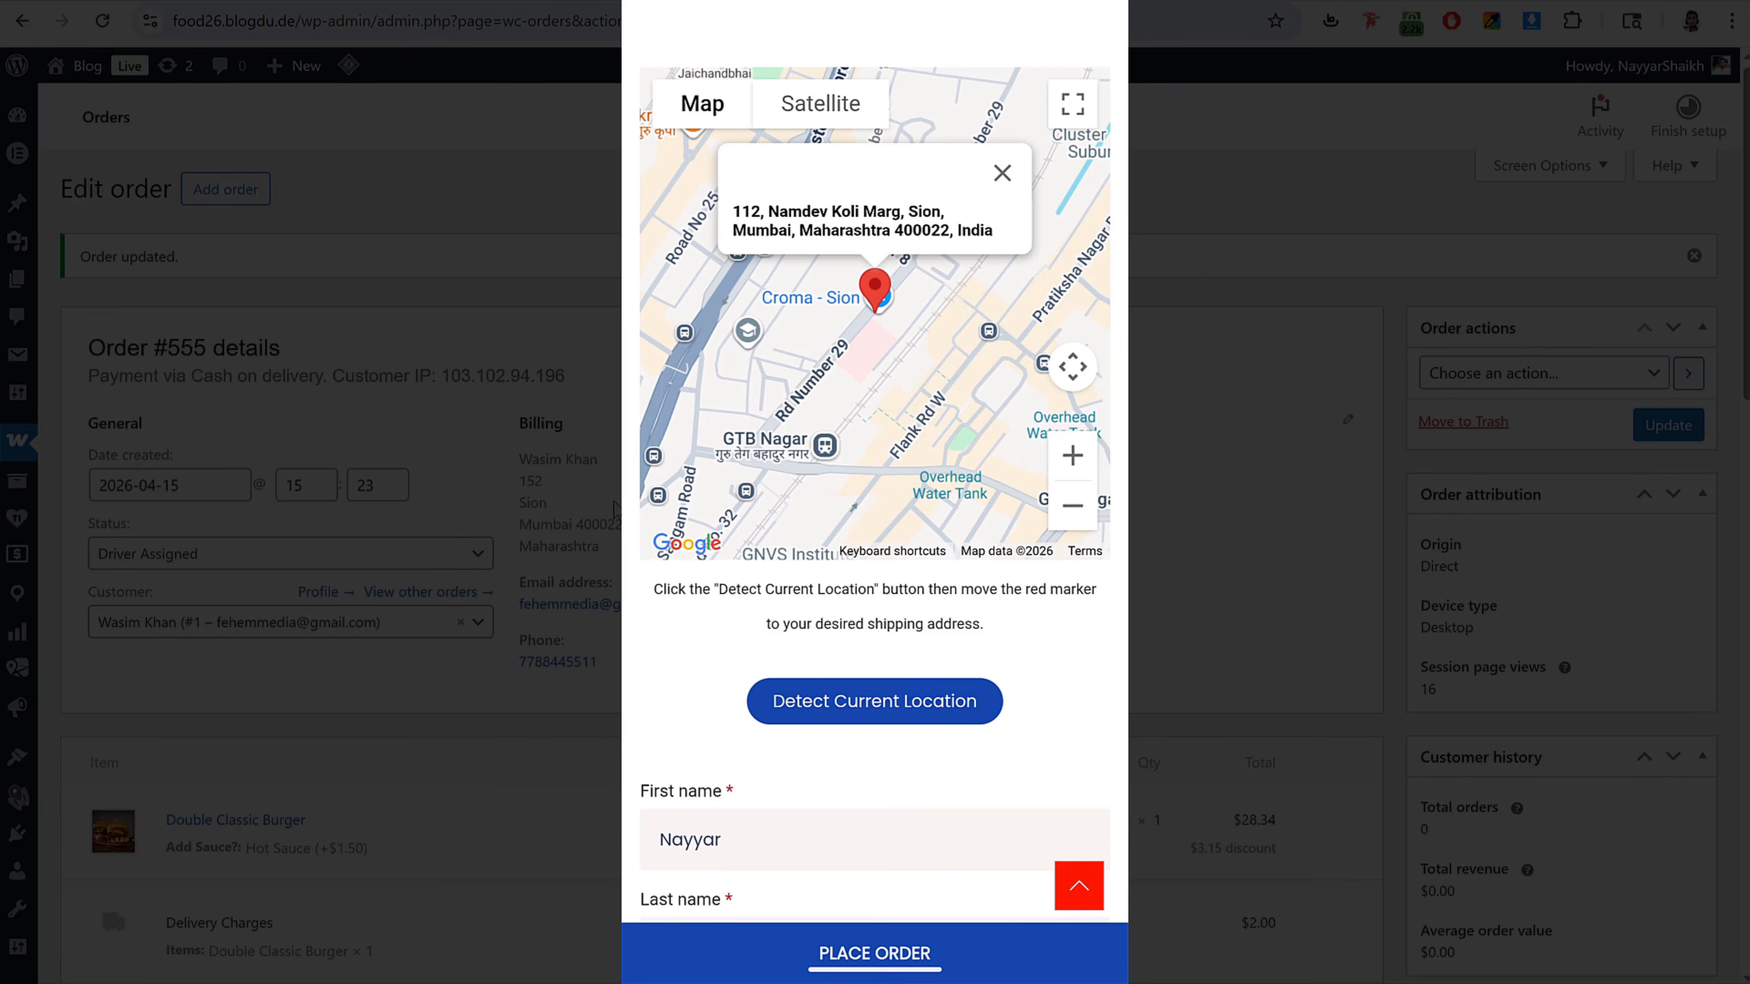
Step: Fill in the customer's phone number in the checkout's optional phone field
scroll(1046, 551, down, 10)
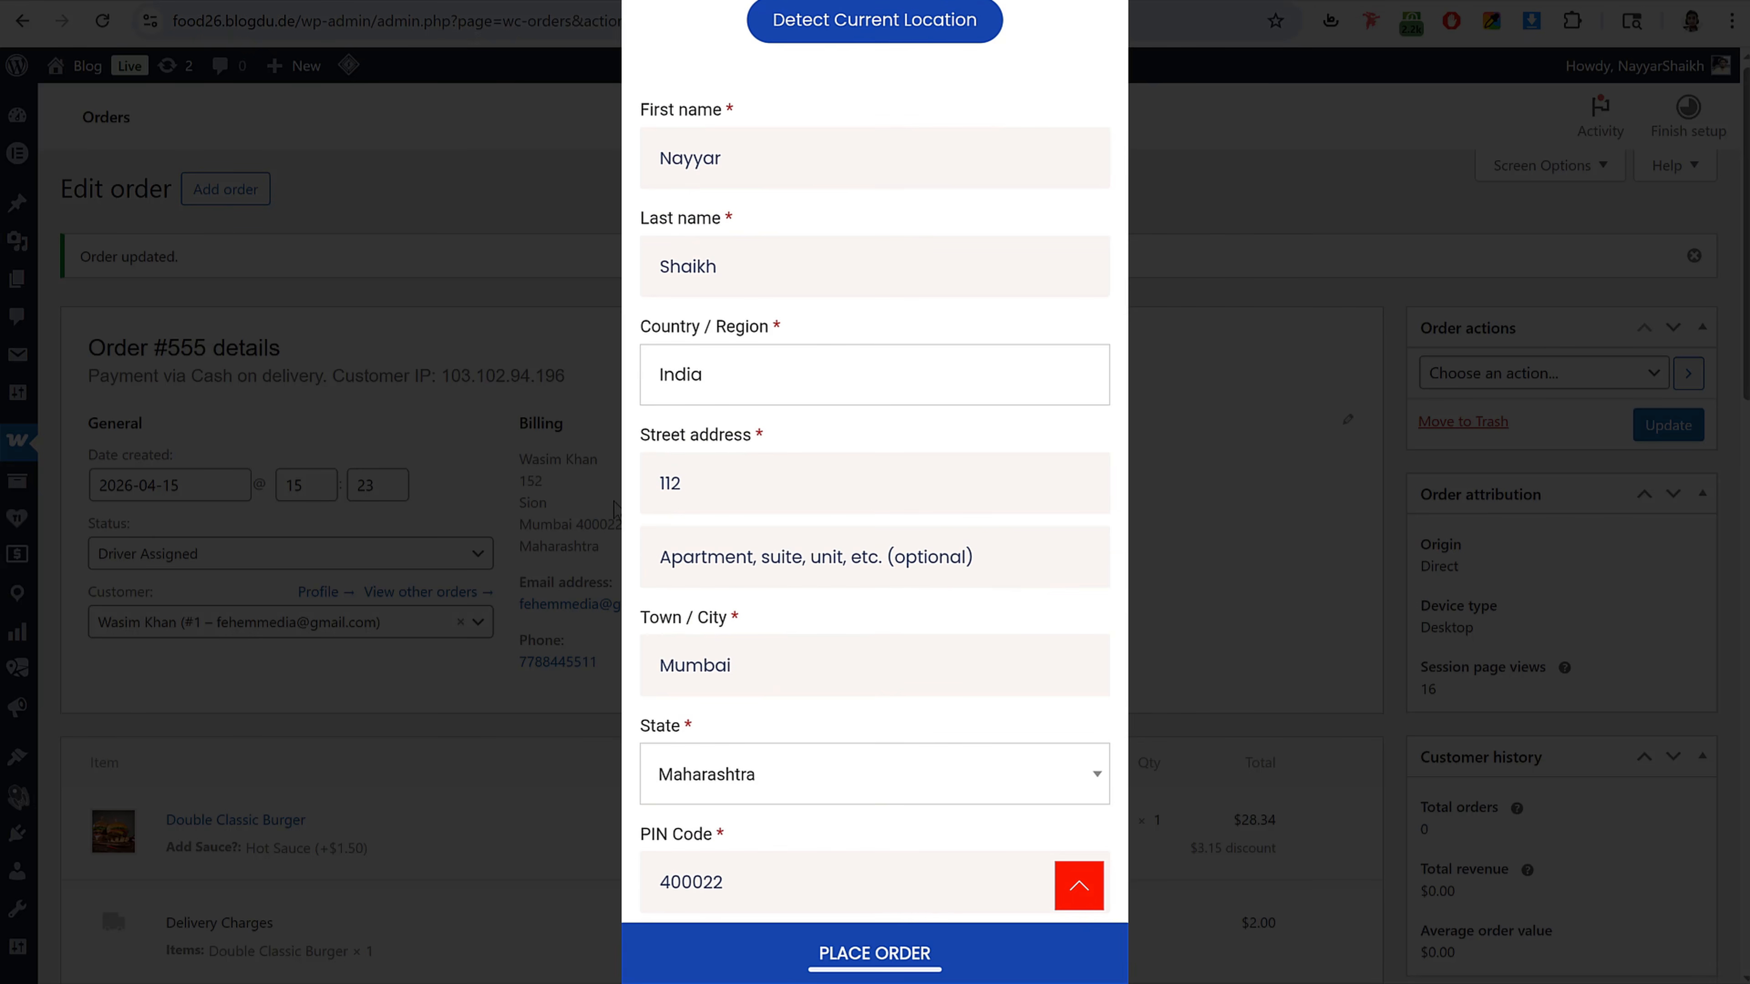
scroll(1008, 527, down, 2)
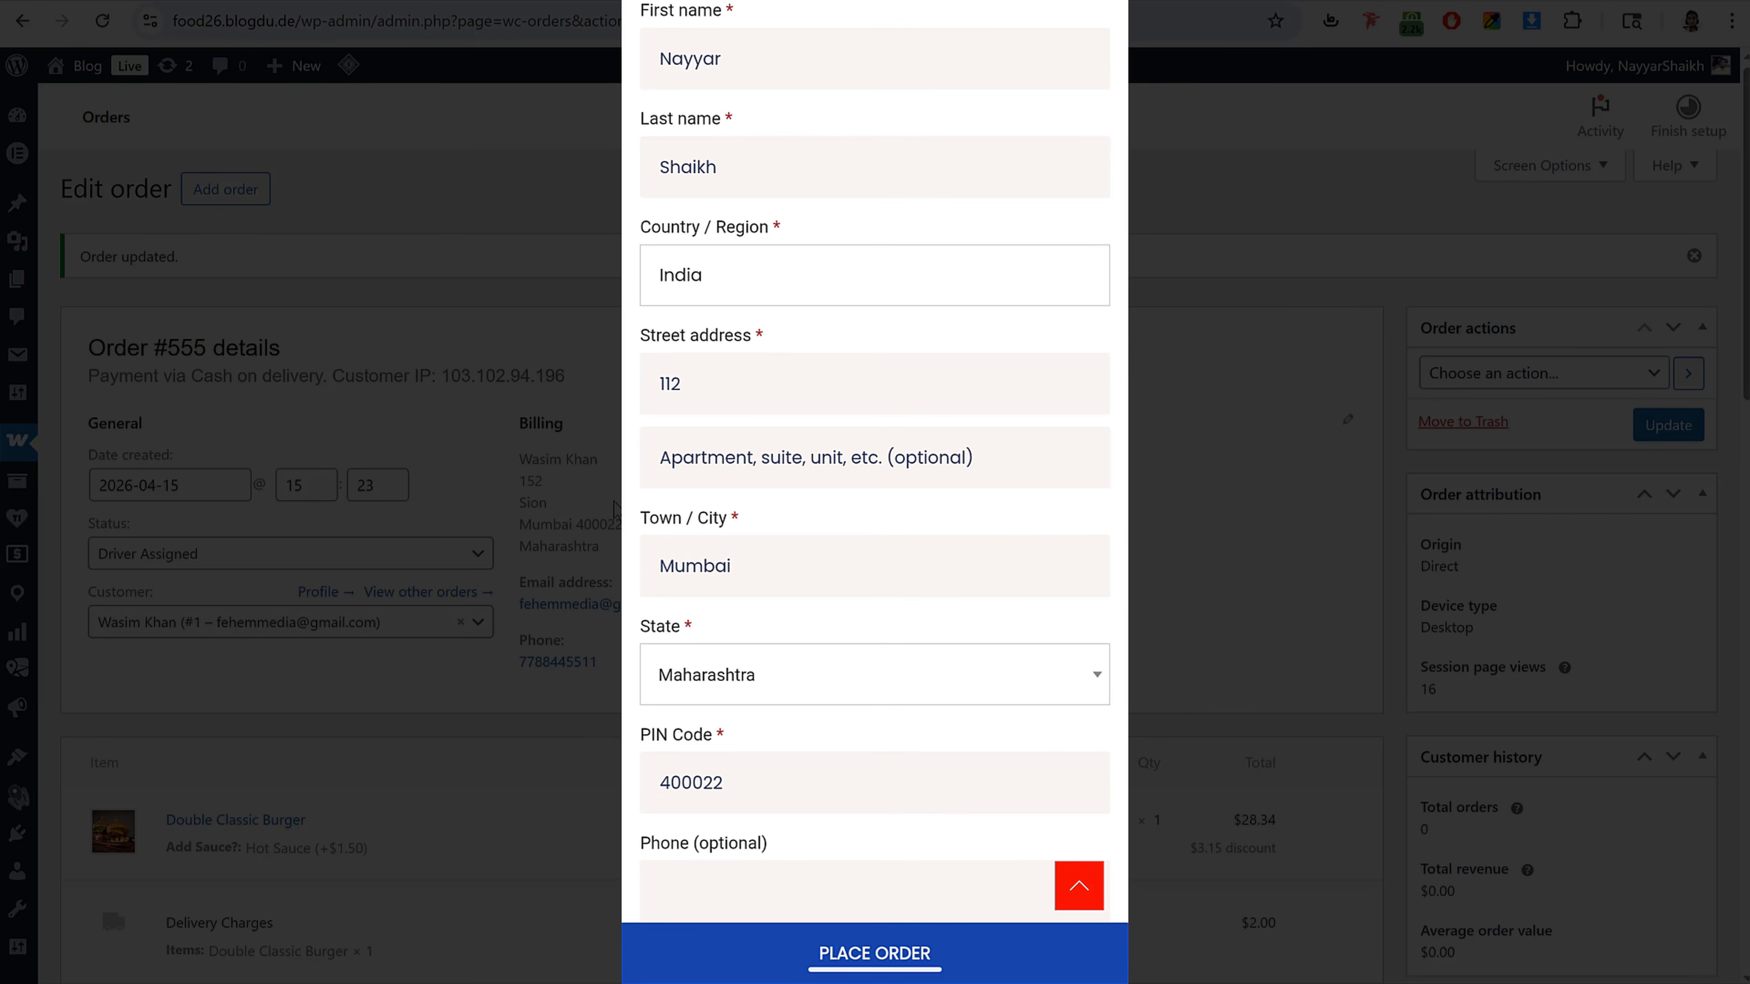
scroll(1046, 435, down, 8)
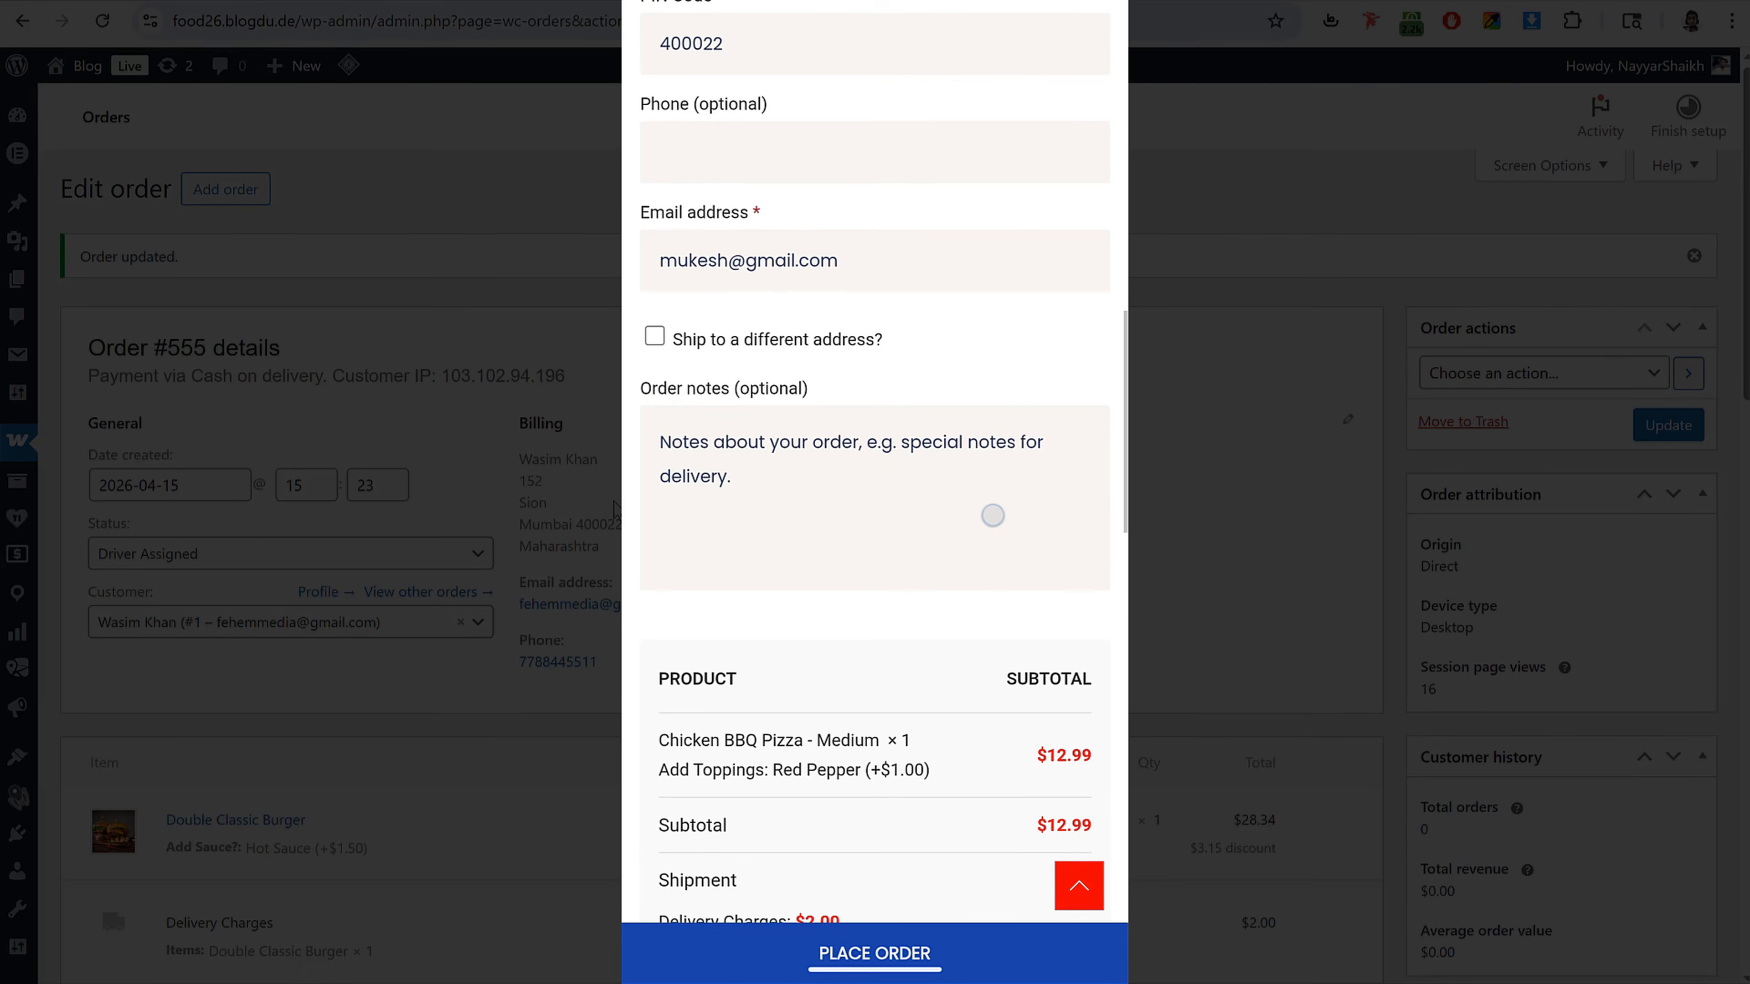
scroll(875, 461, up, 3)
click(875, 372)
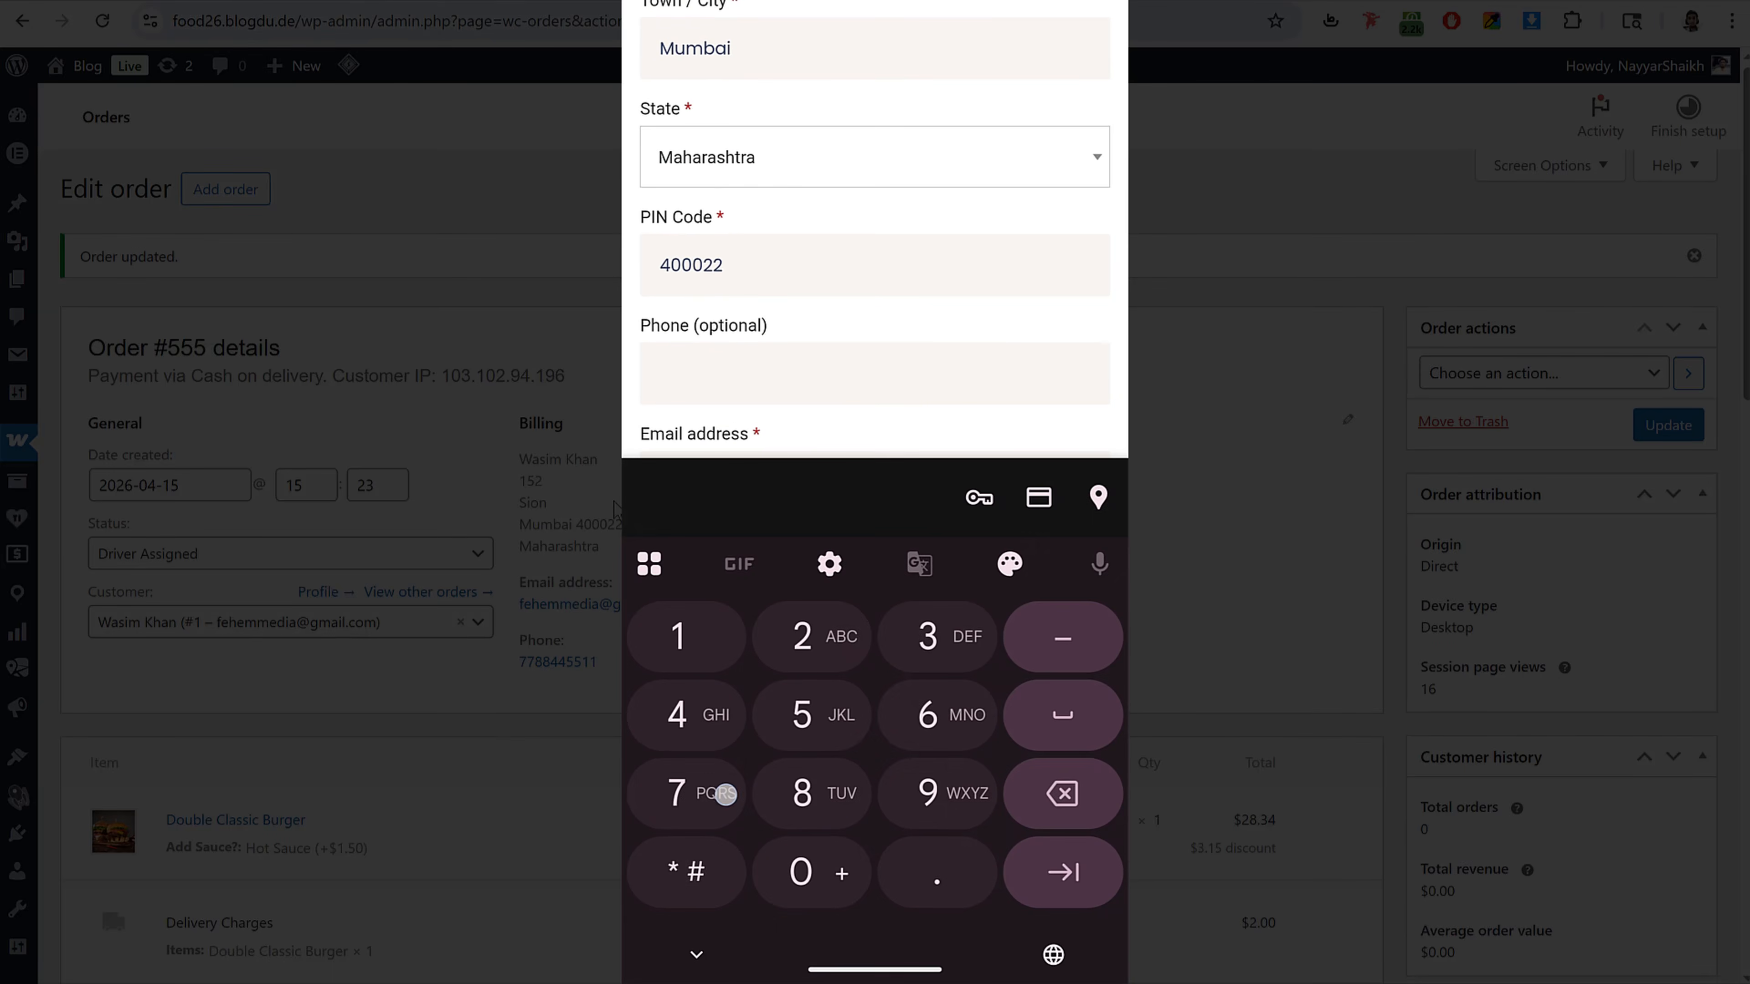
key(Tab)
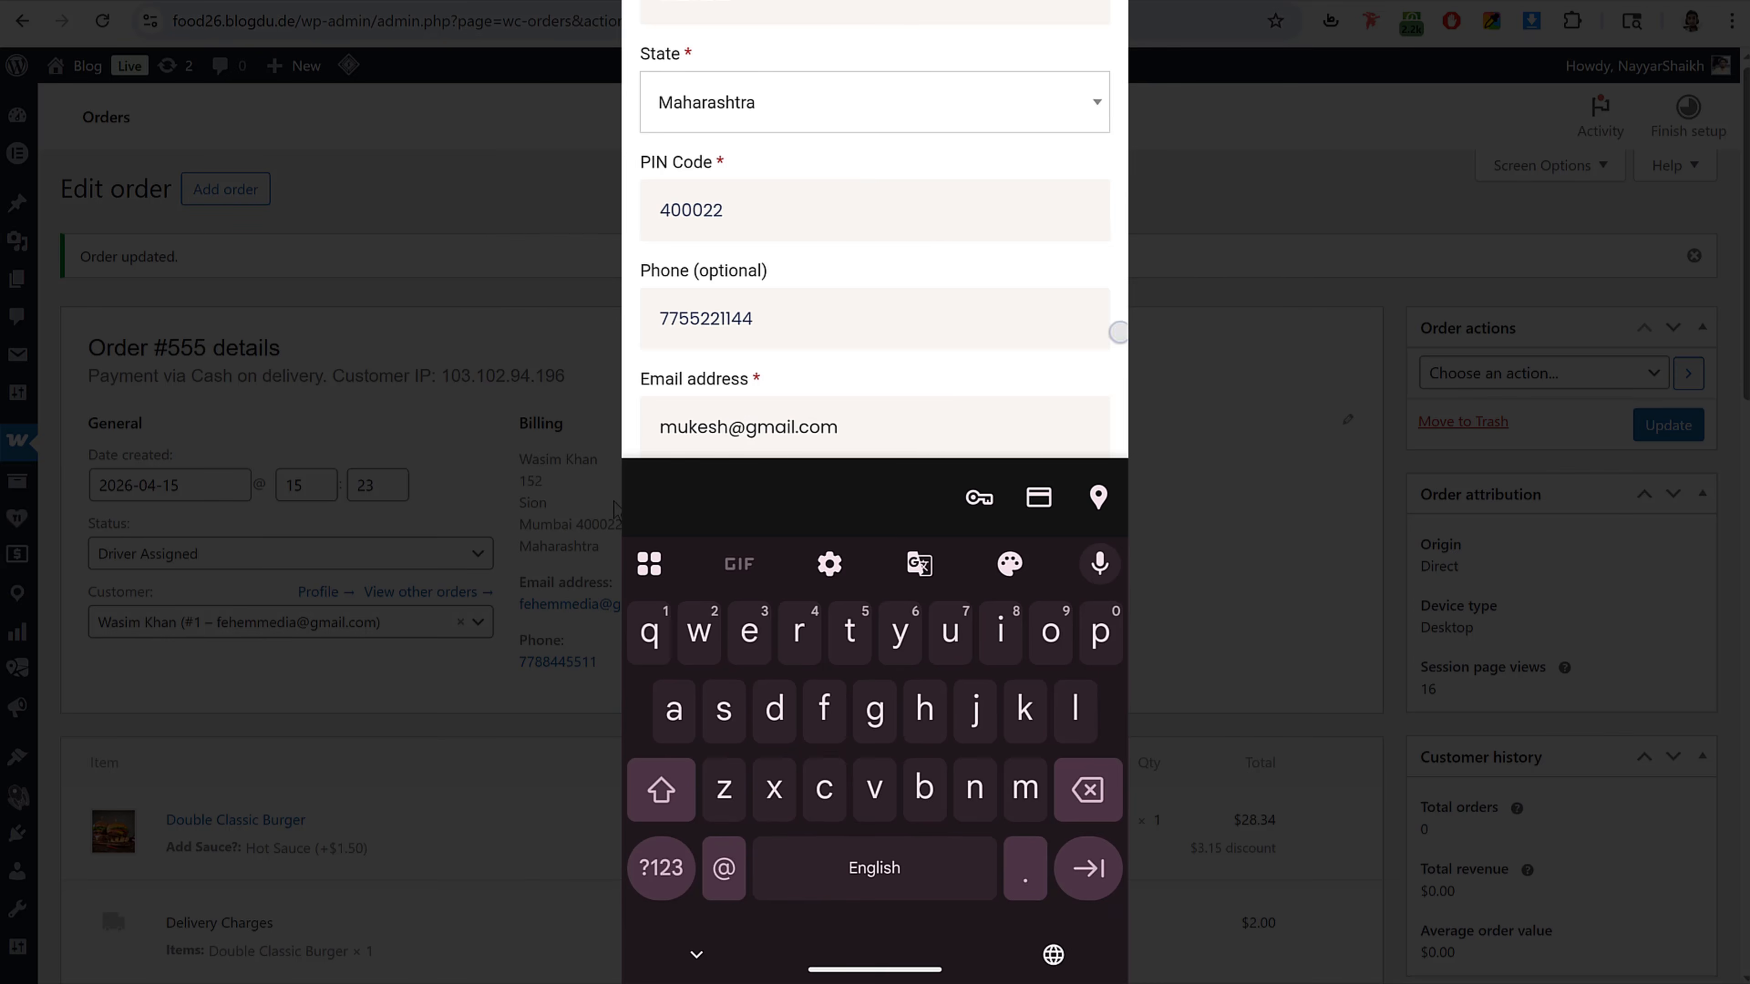
drag(1120, 332, 1046, 360)
Step: Select Cash on delivery as the payment method and place the order
scroll(1019, 469, down, 12)
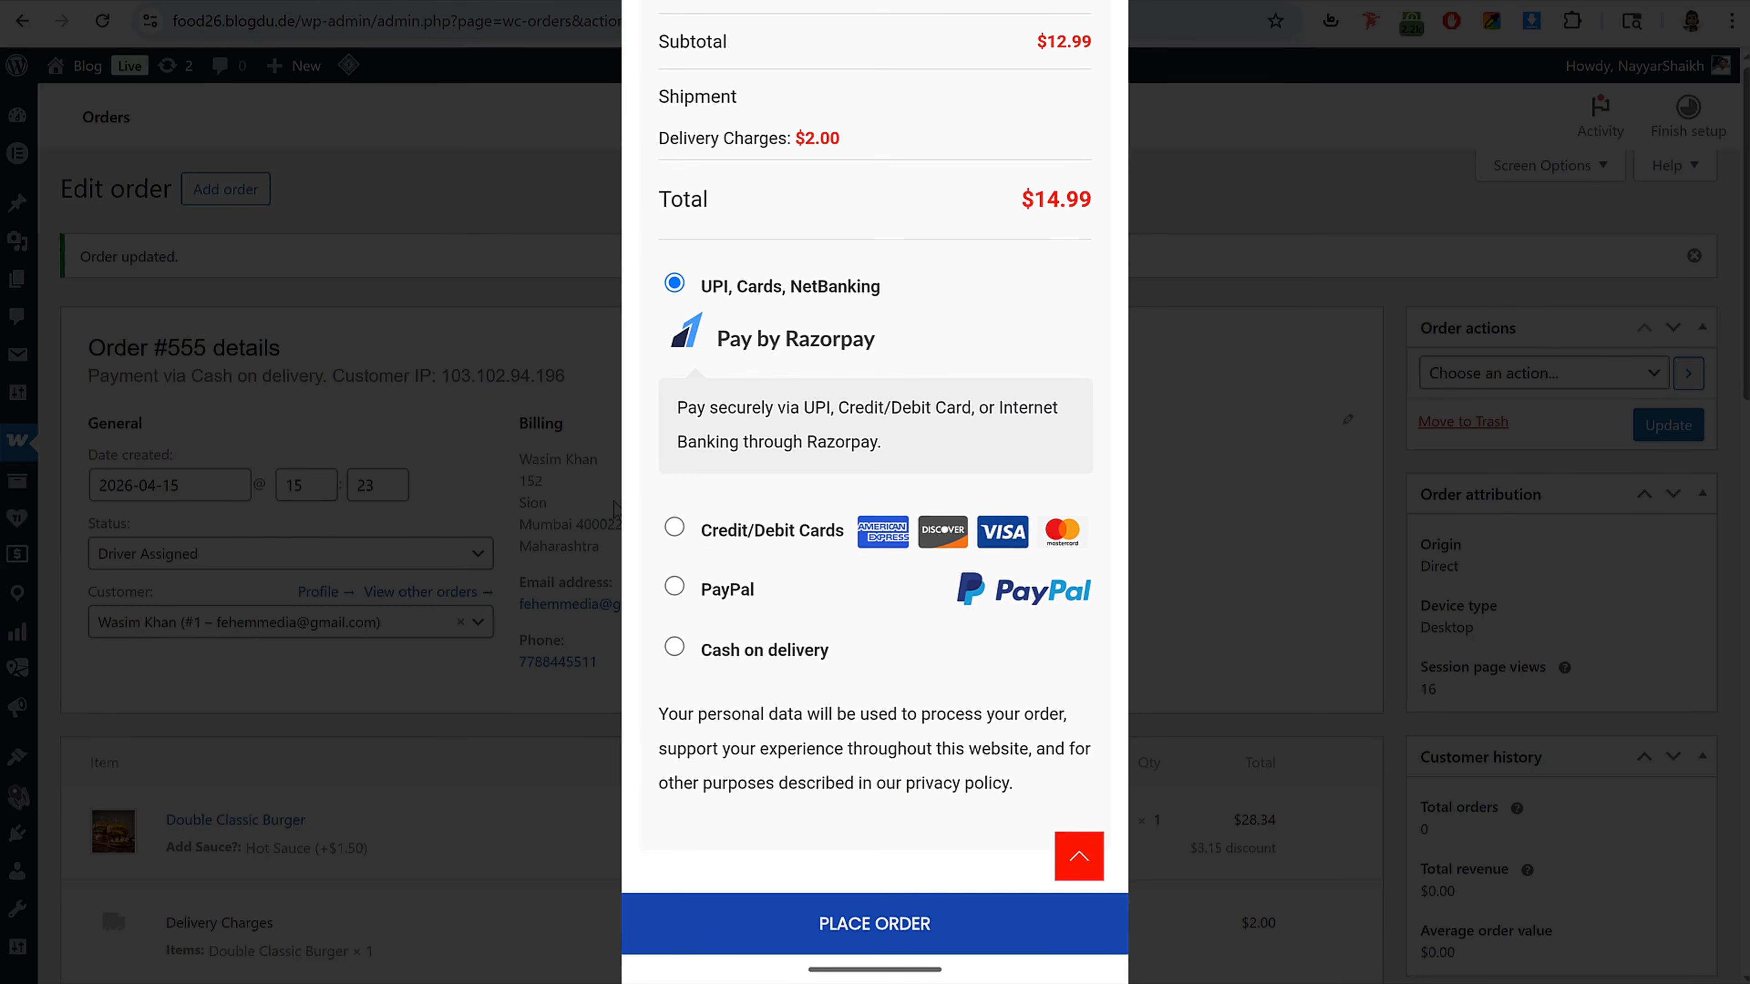
click(771, 529)
click(751, 585)
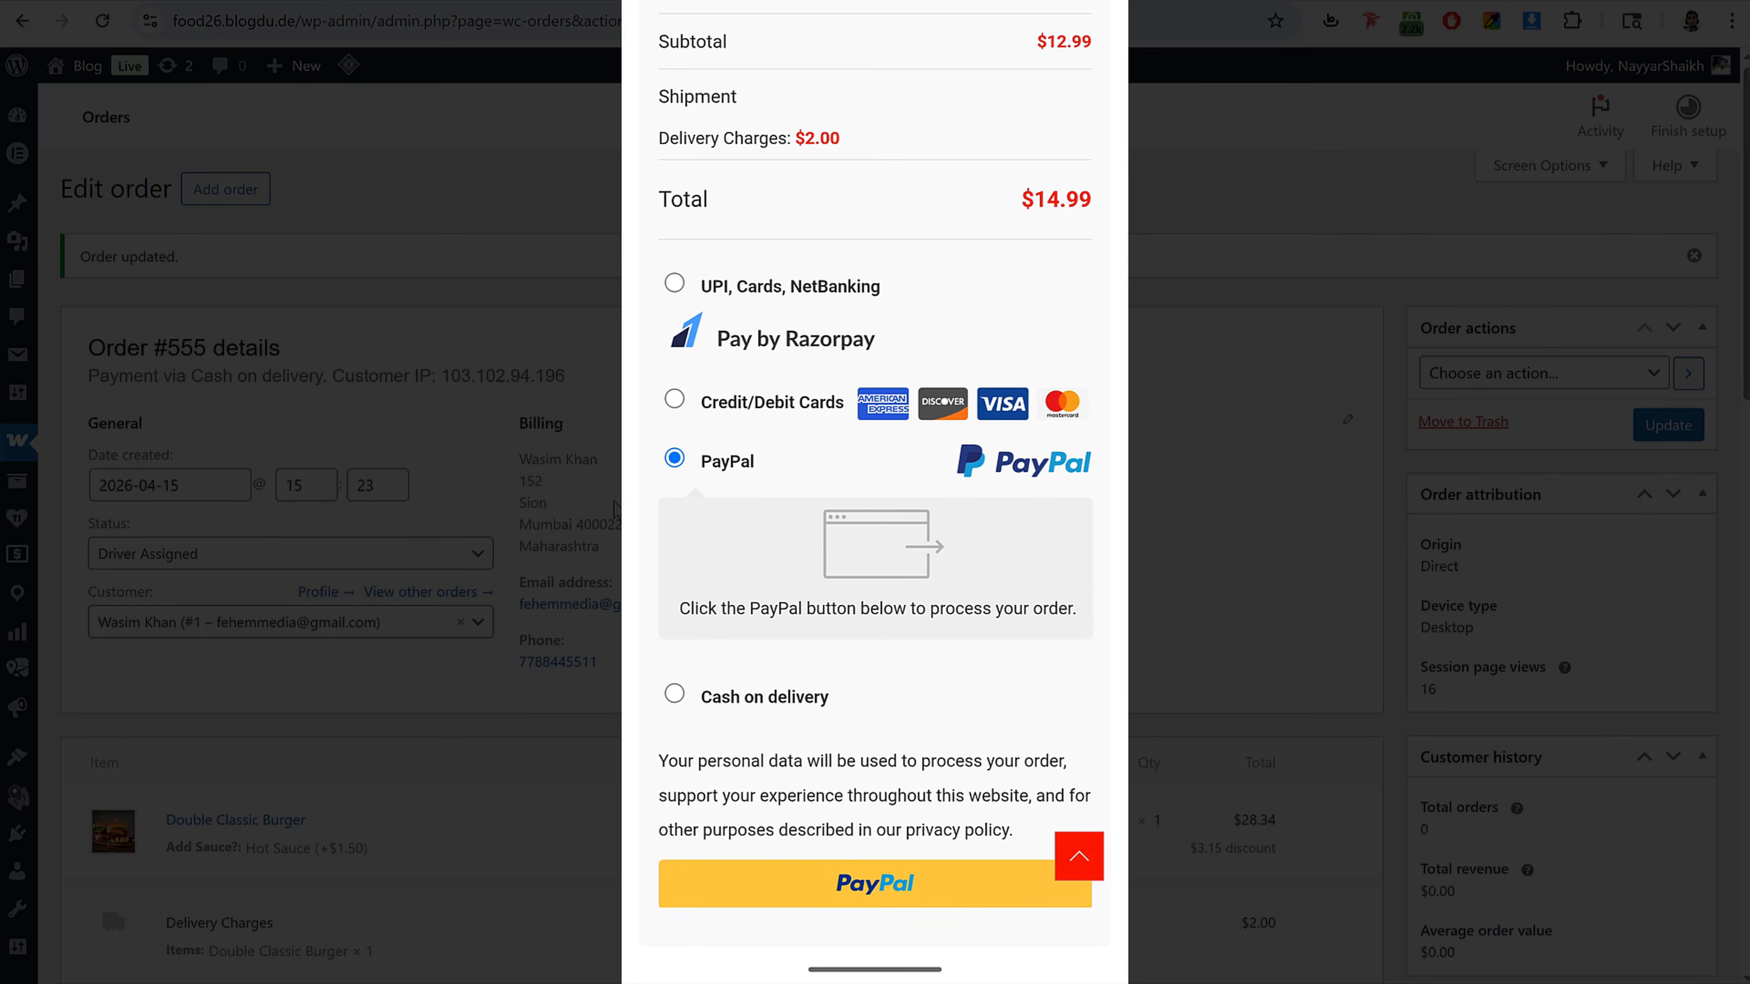
click(809, 691)
click(939, 925)
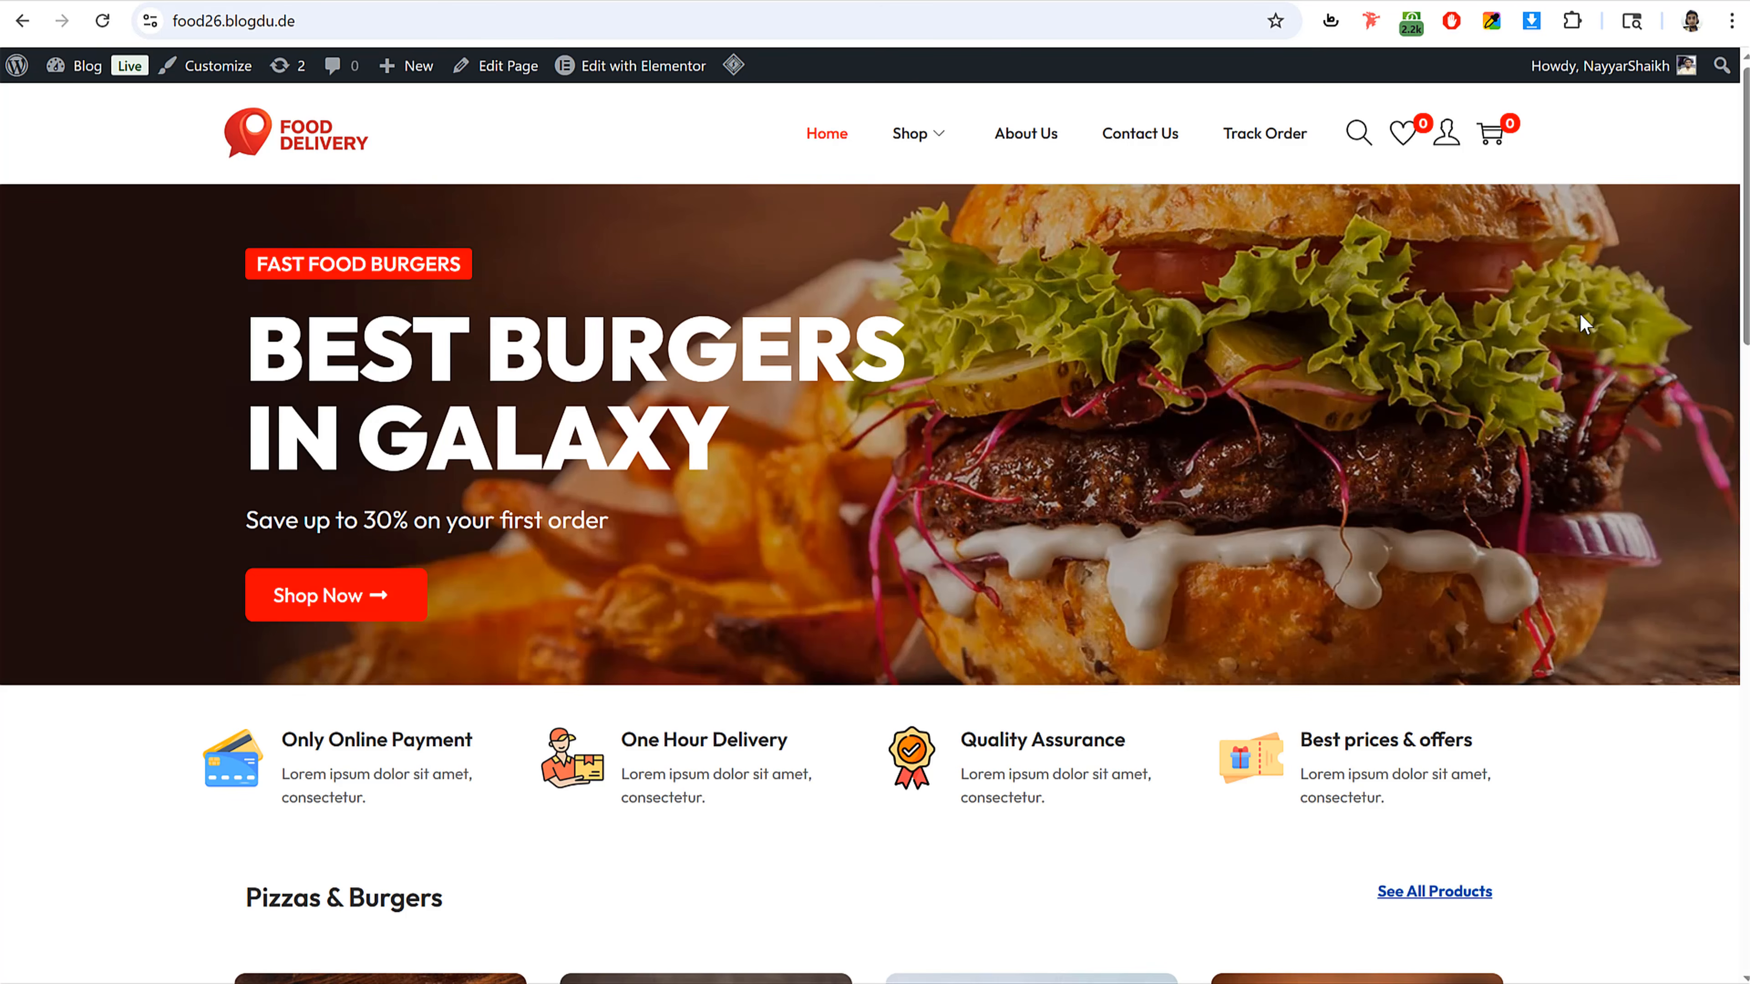
Step: Scroll through the desktop storefront home page and return to the top
scroll(1553, 465, down, 10)
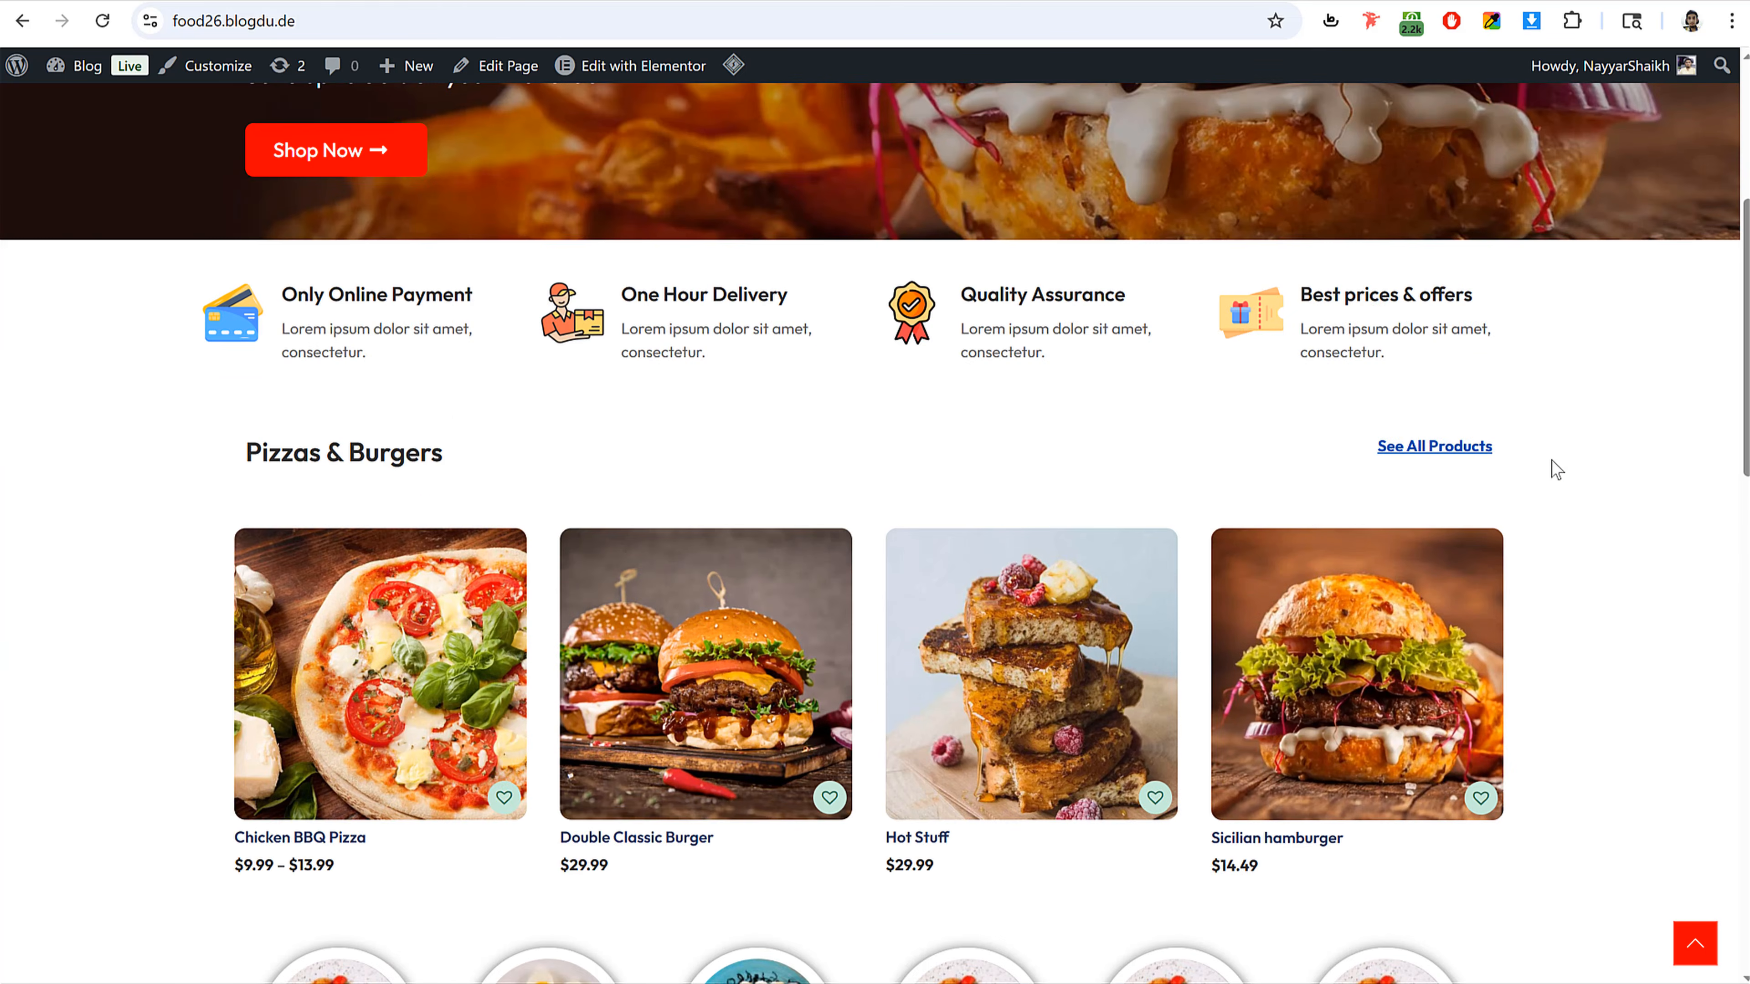
scroll(1186, 555, down, 7)
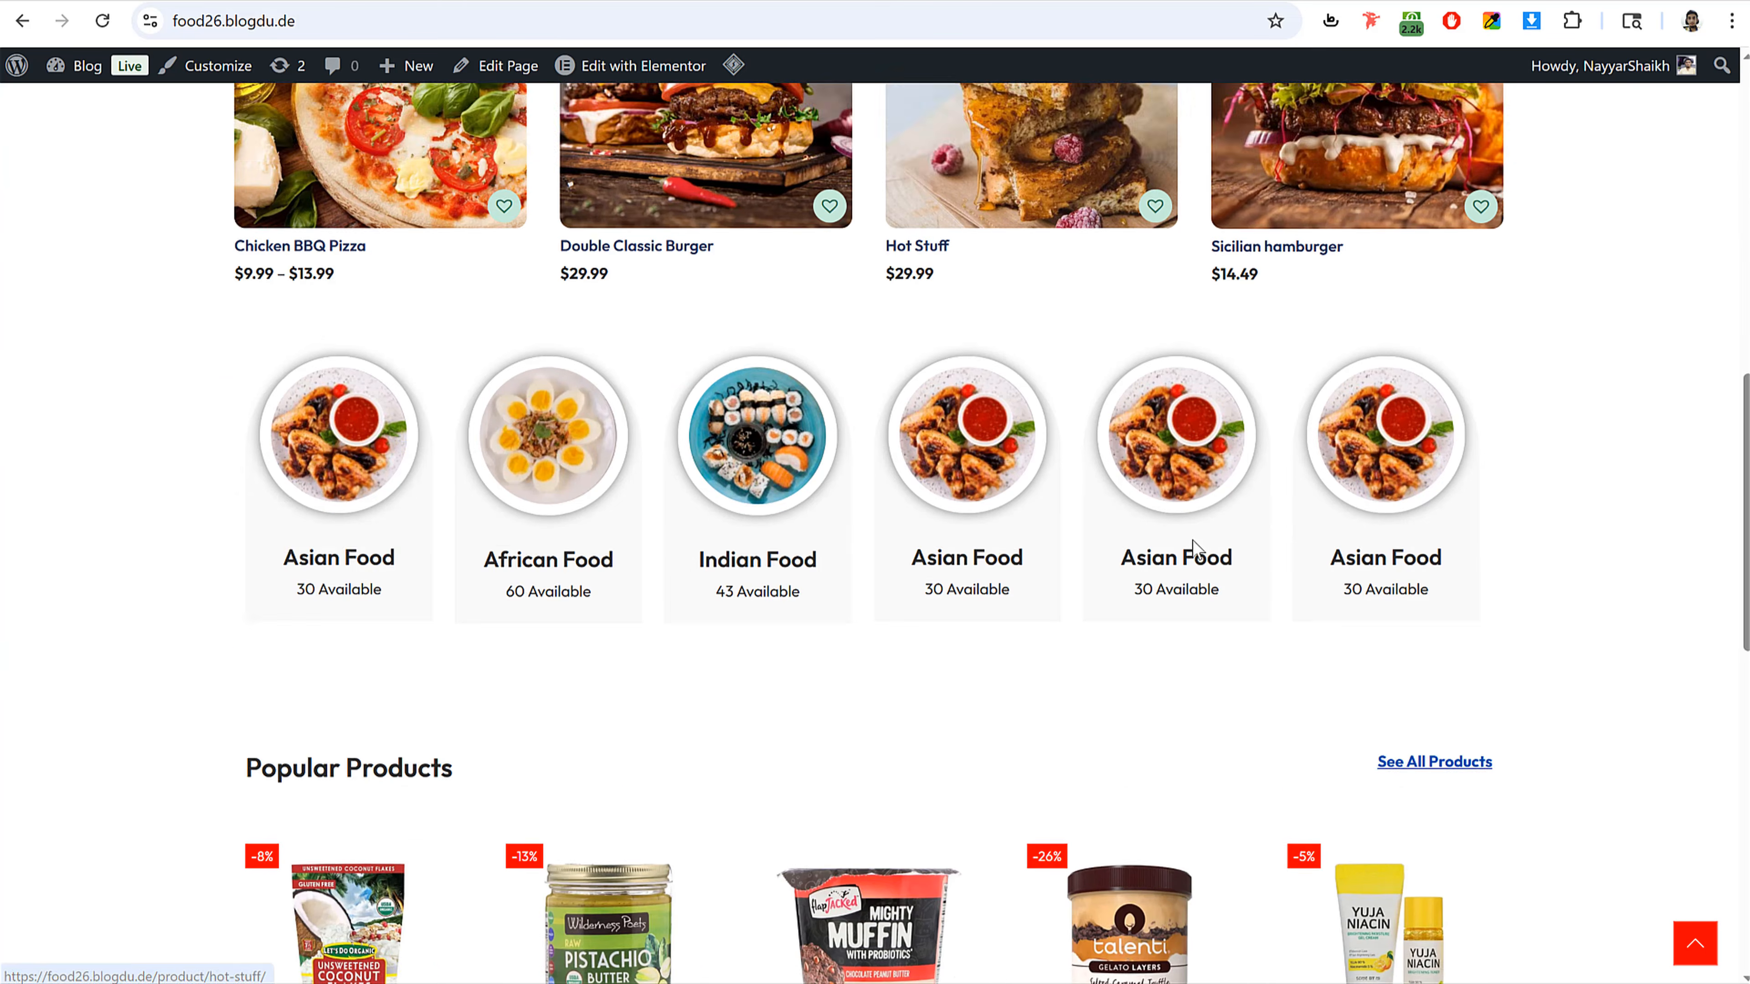
scroll(1188, 551, up, 2)
scroll(1192, 551, up, 1)
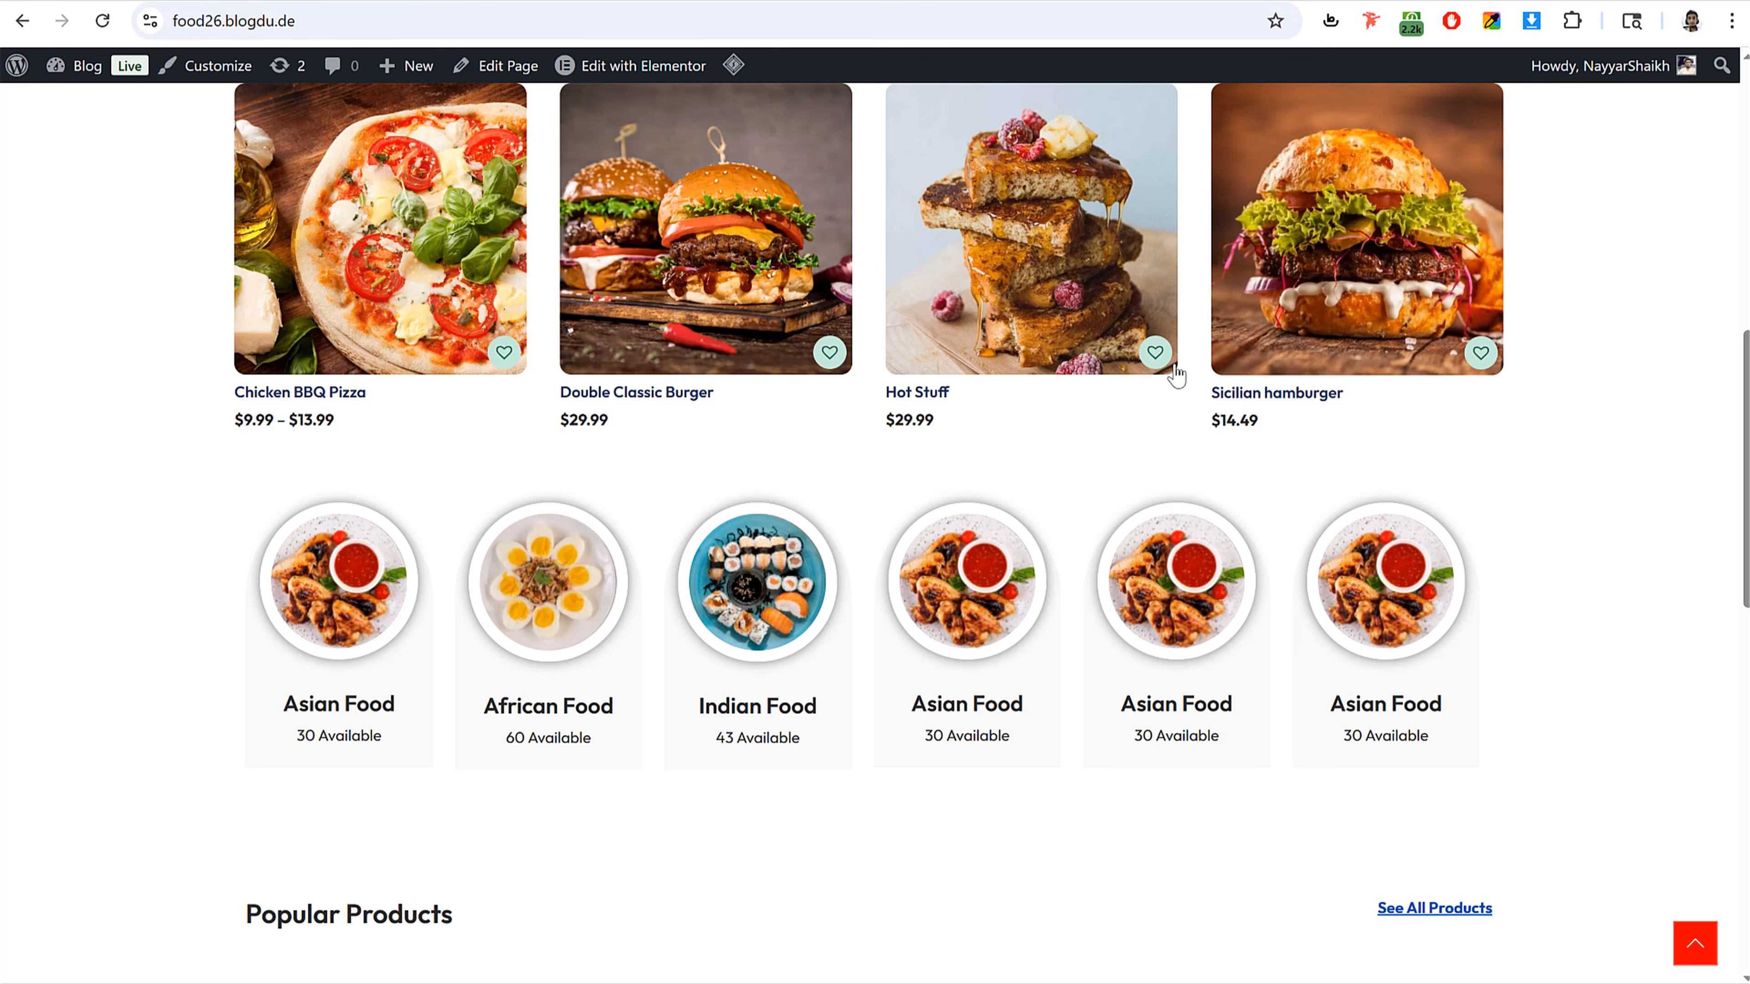
scroll(1572, 562, down, 12)
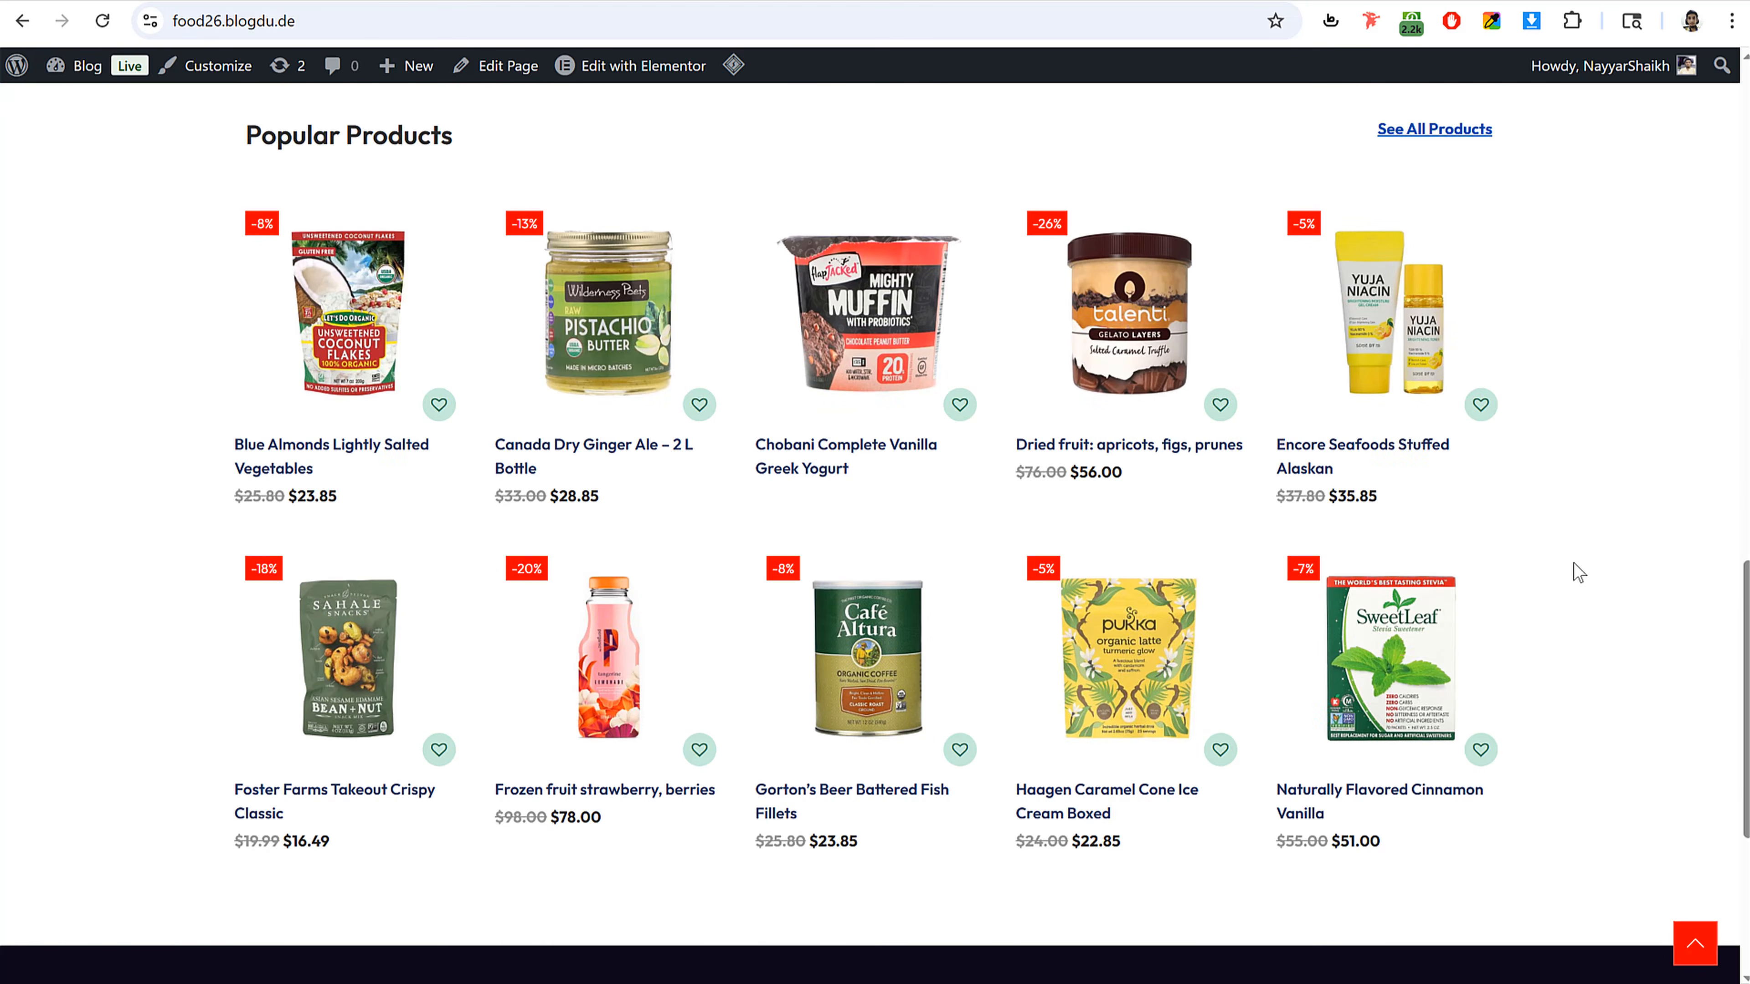
scroll(1576, 571, down, 7)
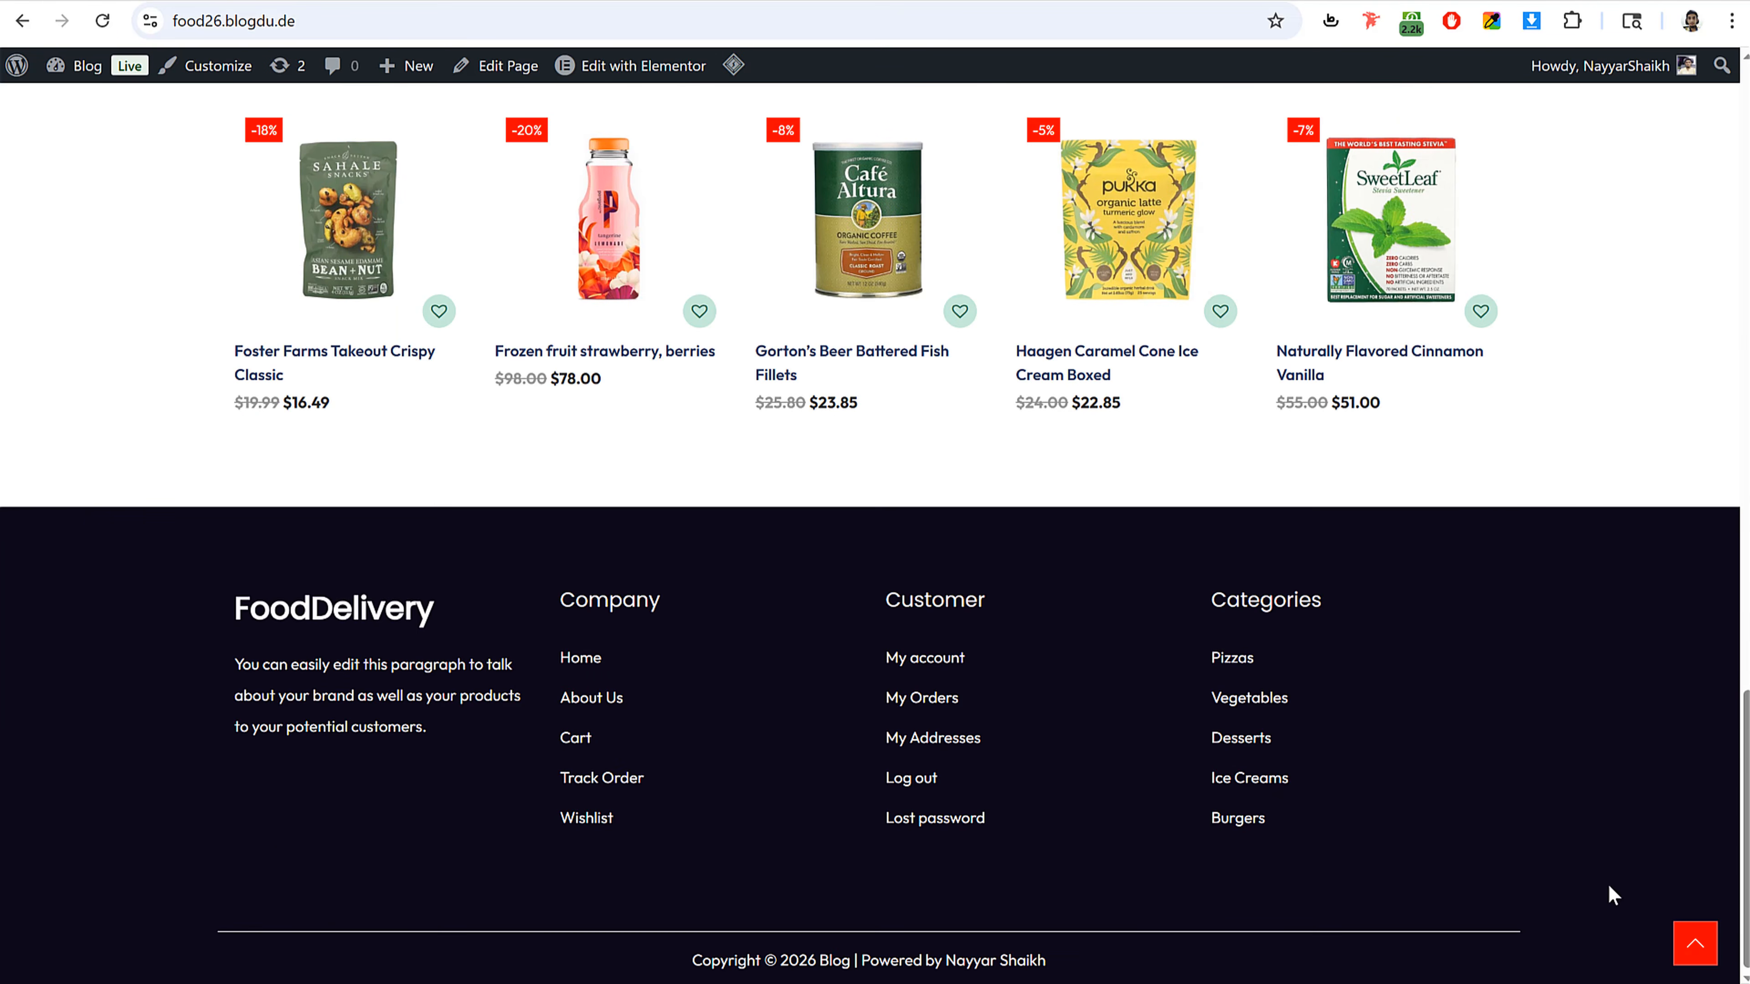
click(1700, 953)
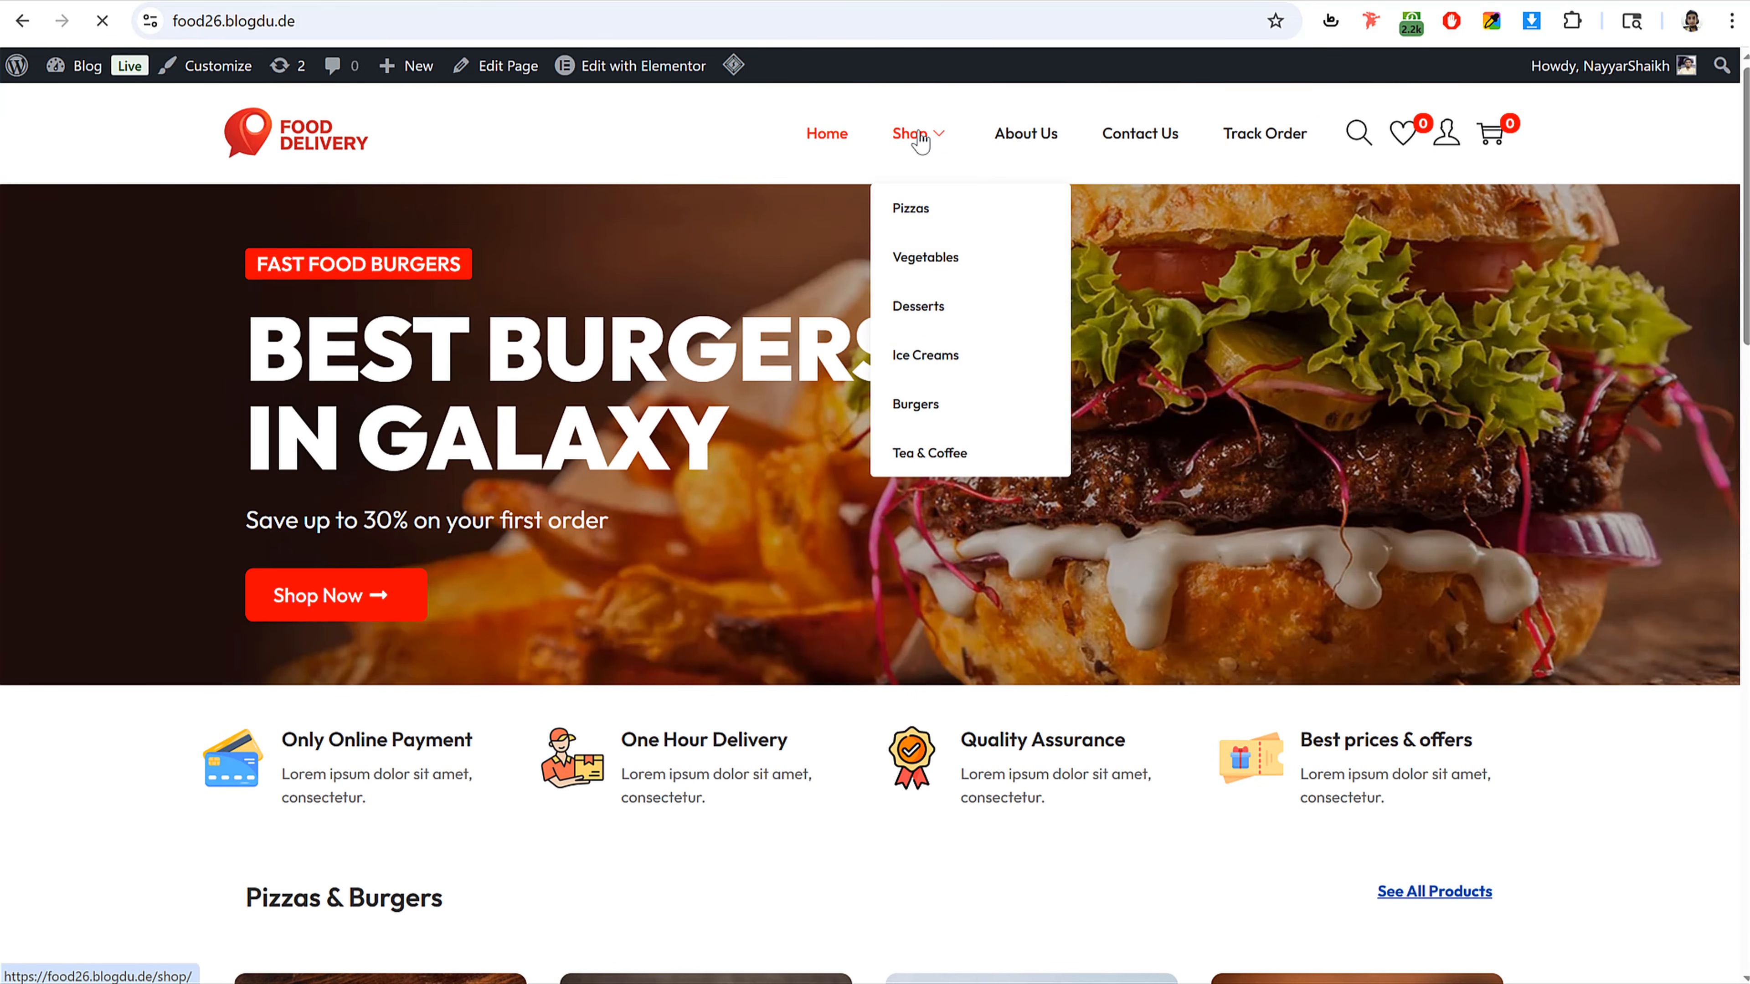
Step: Open the Shop page from the site menu and browse the product list
click(910, 134)
scroll(778, 373, down, 6)
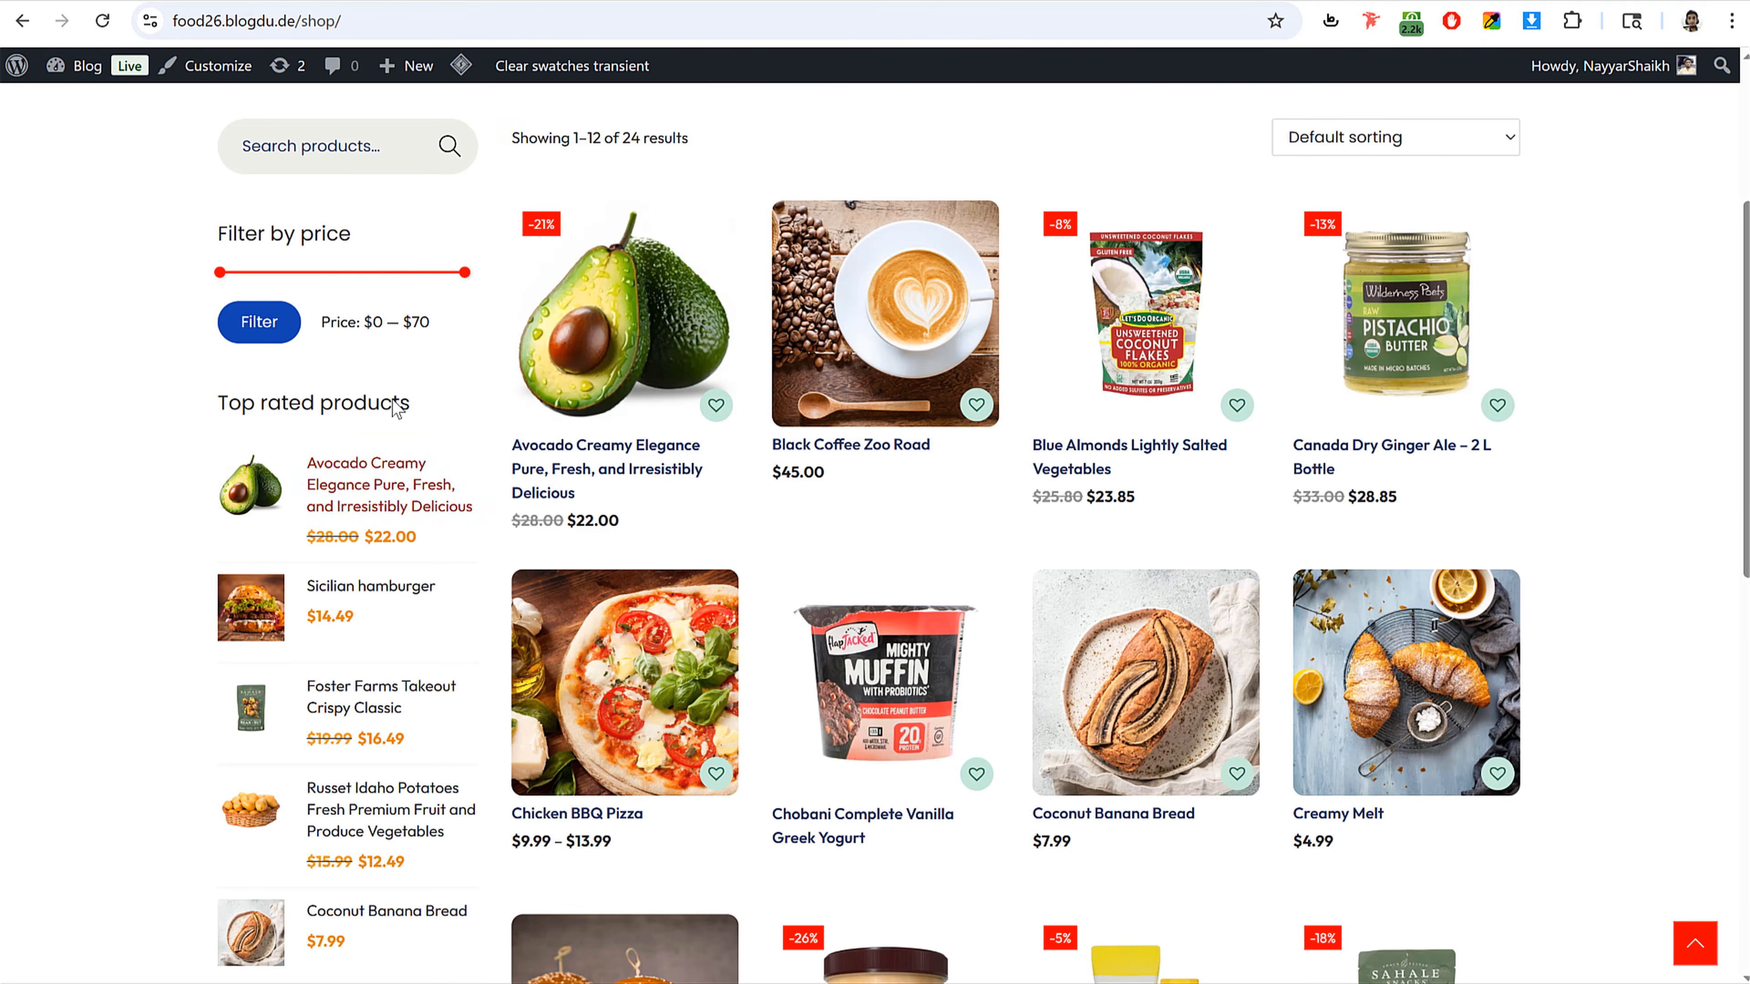
Step: Browse the shop listing, then visit the About Us, Track Order and Contact Us pages and return to Home
scroll(444, 282, up, 2)
scroll(404, 493, down, 7)
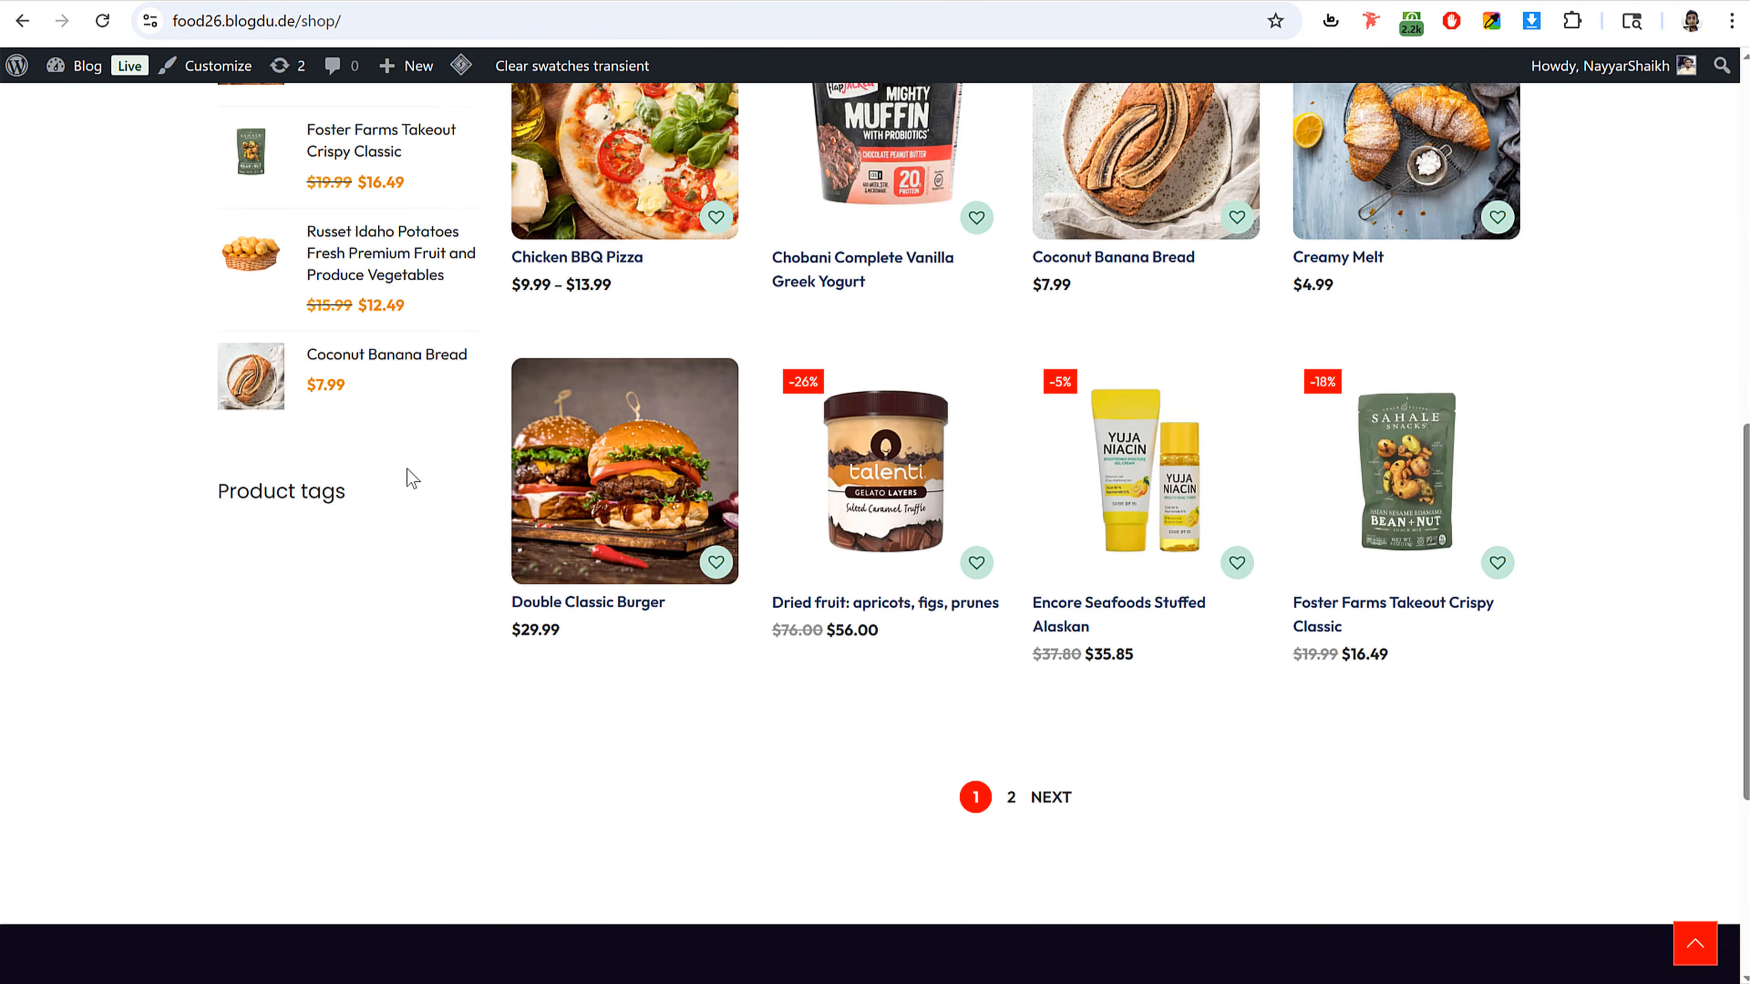
scroll(413, 482, up, 11)
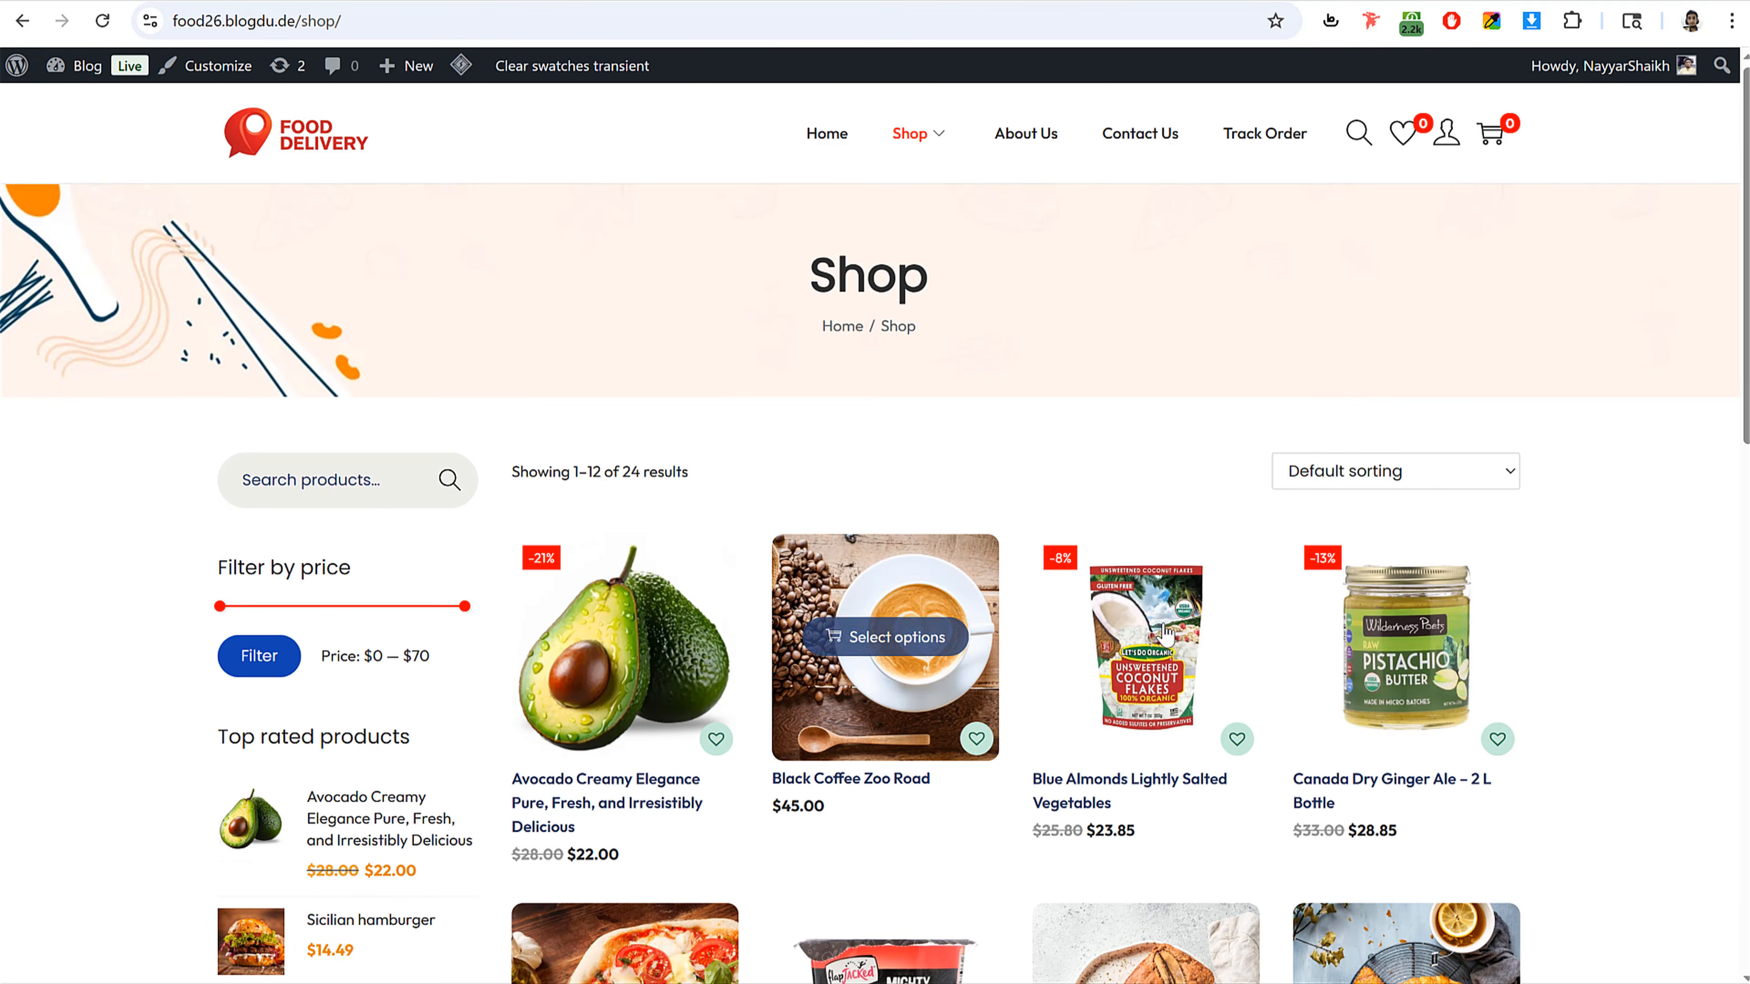
click(1025, 135)
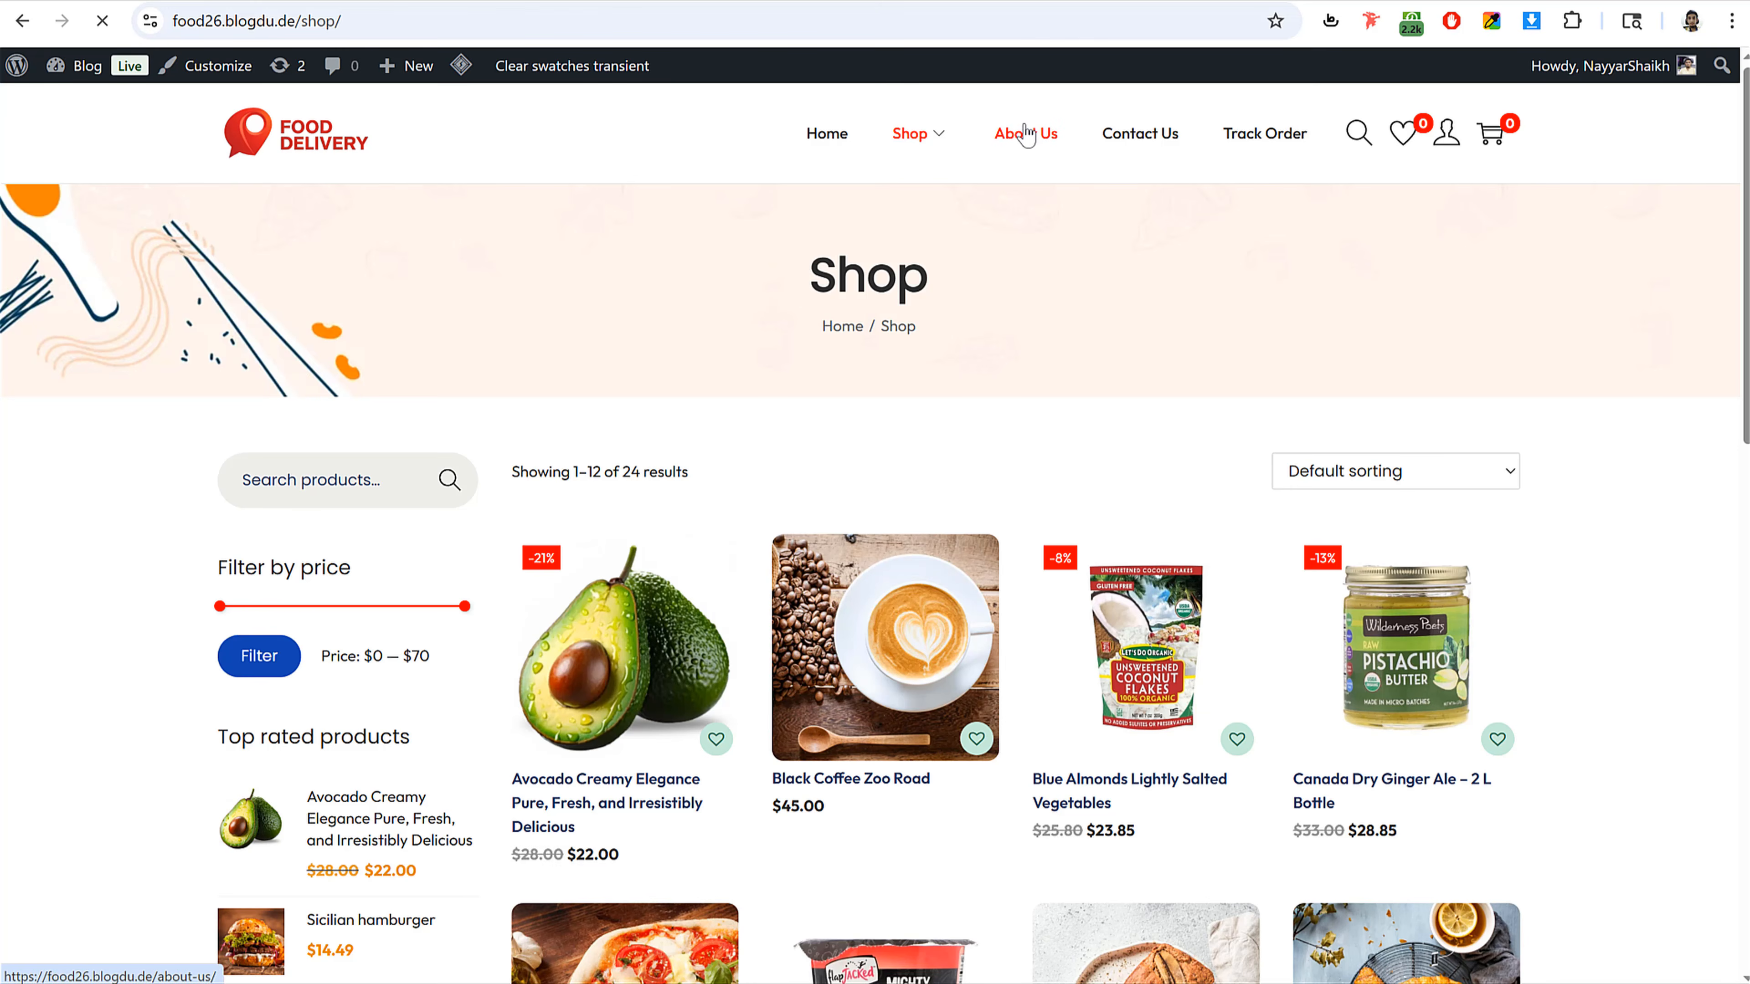
click(1130, 146)
click(1280, 153)
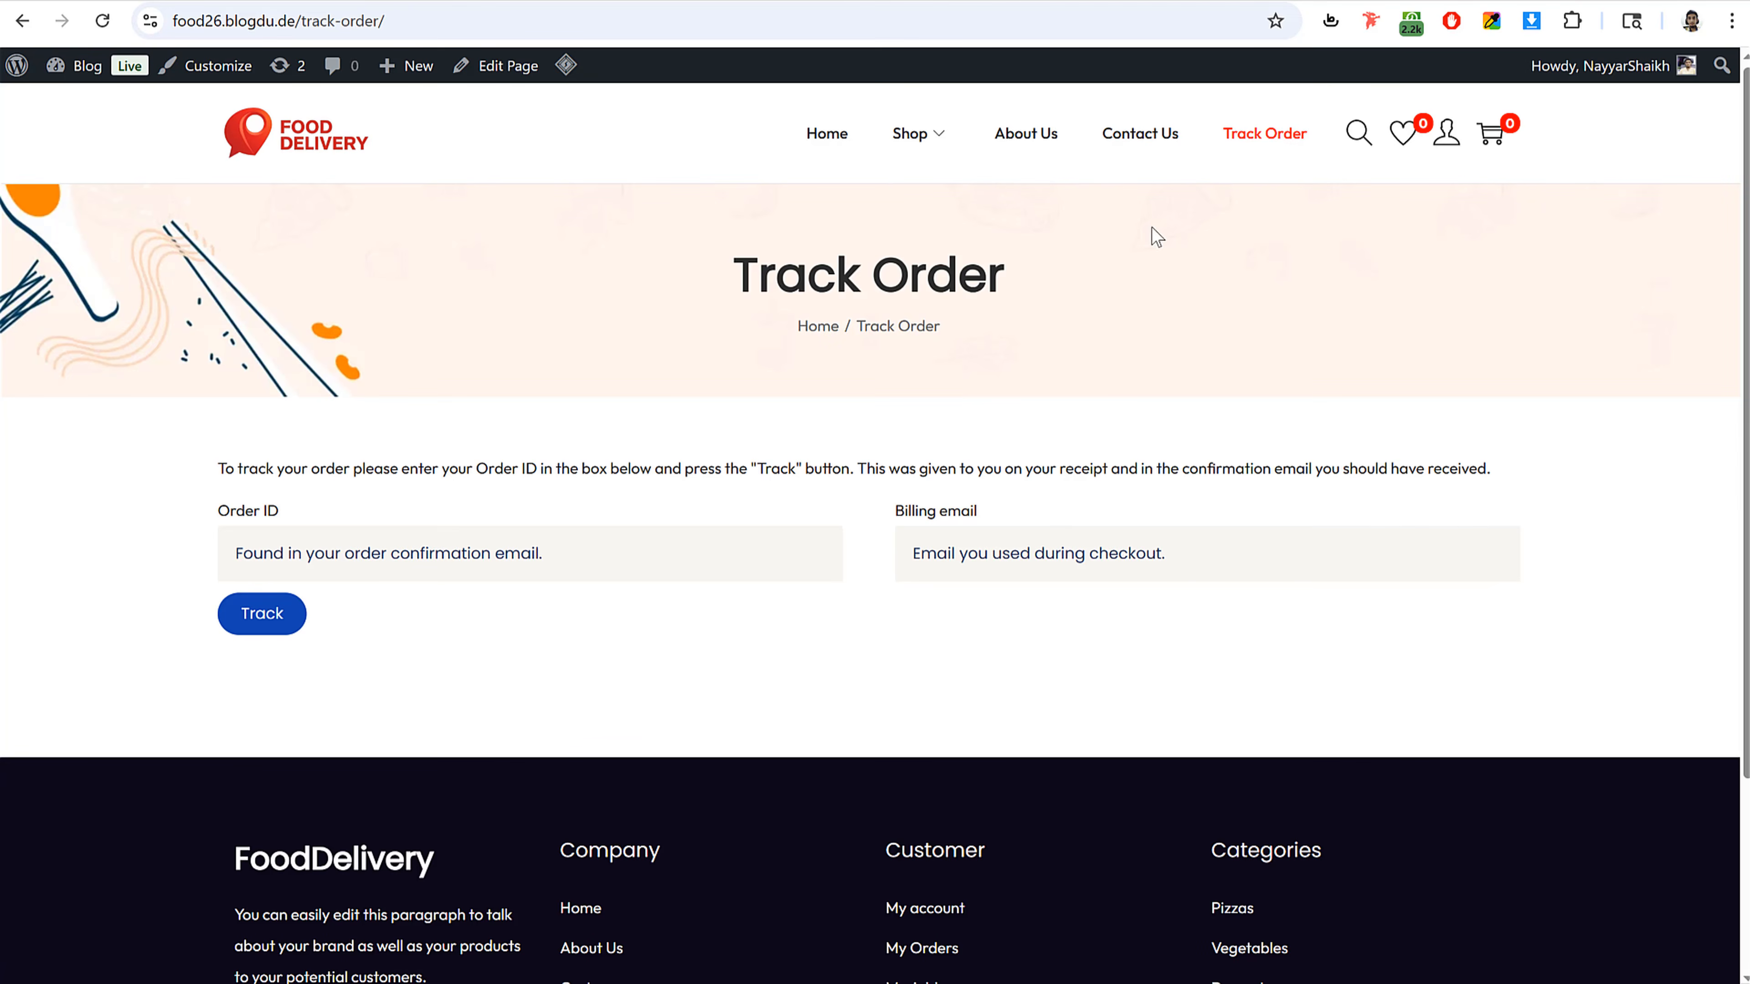
click(1144, 143)
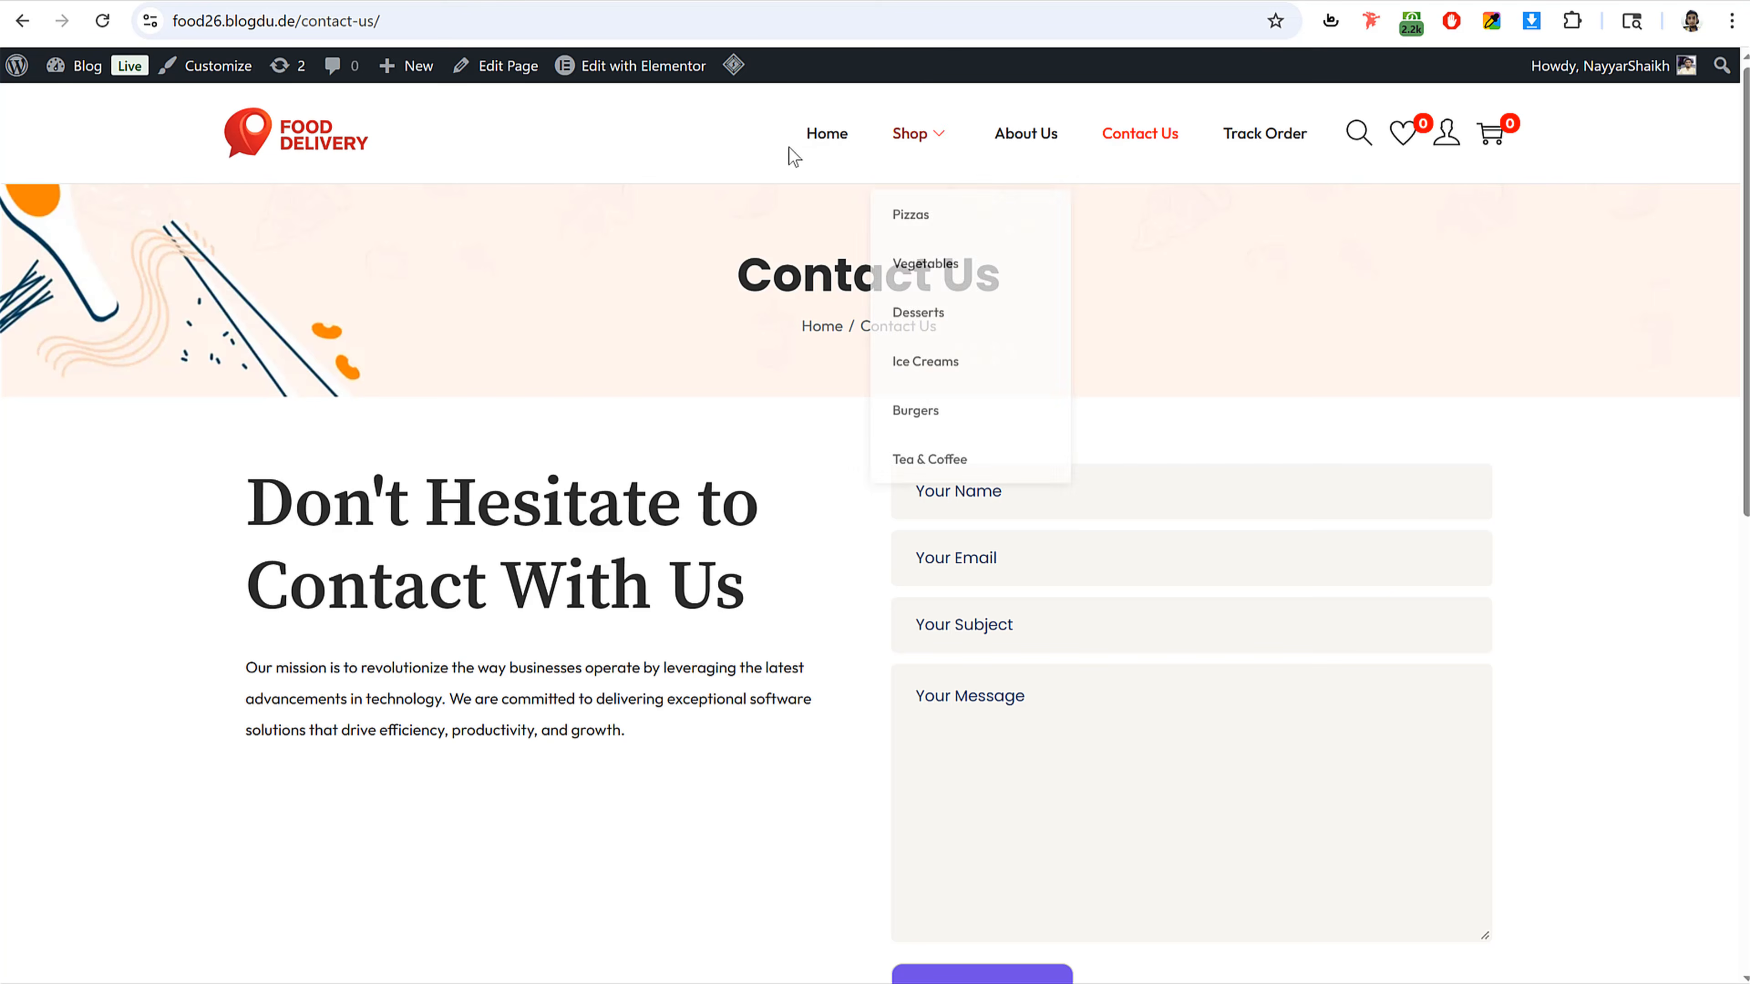
click(826, 148)
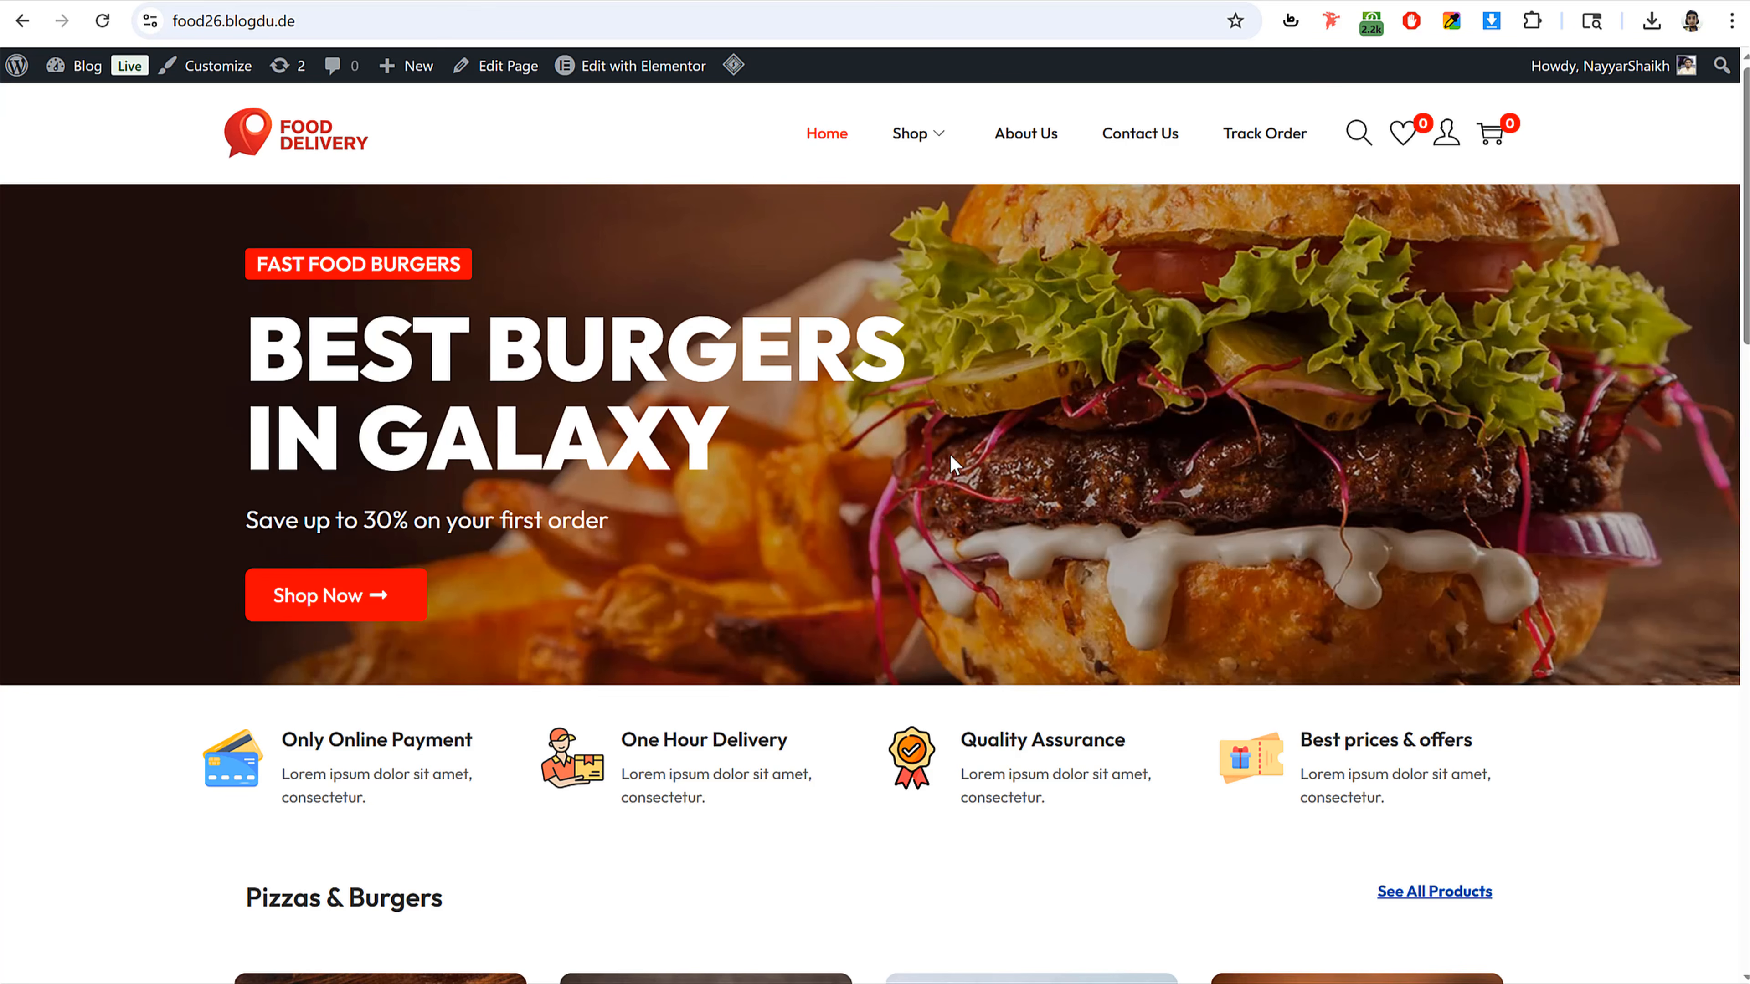
click(321, 22)
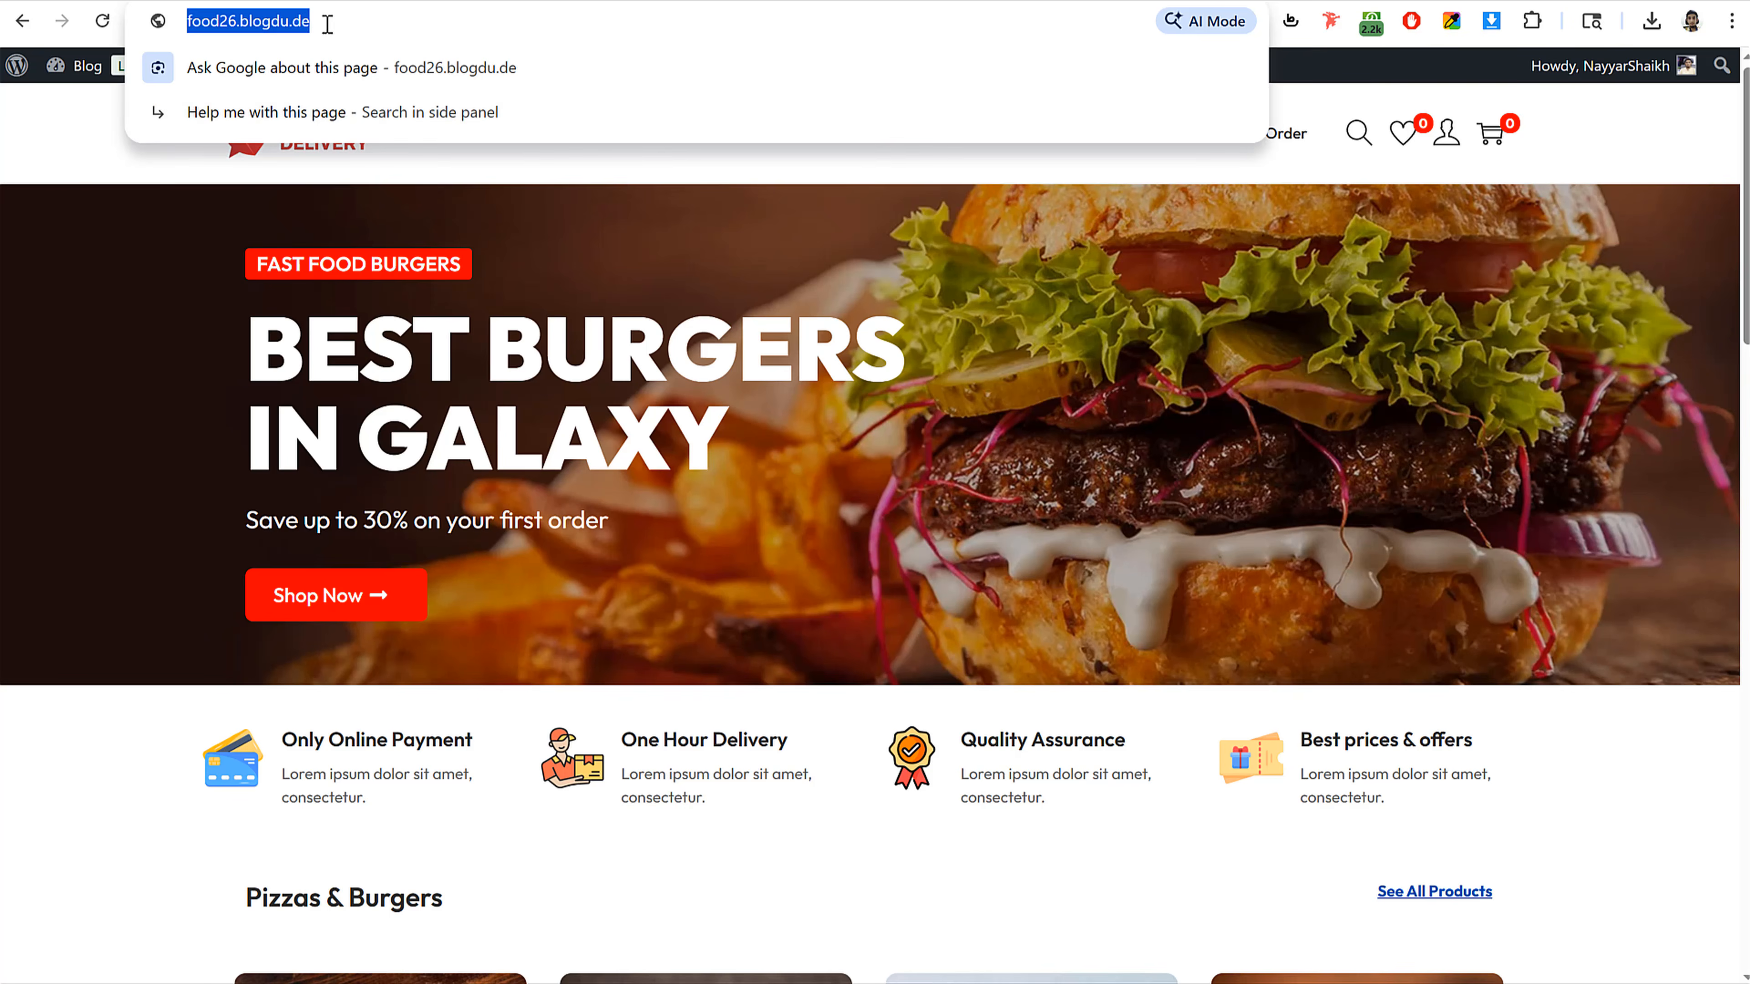
click(323, 22)
click(705, 351)
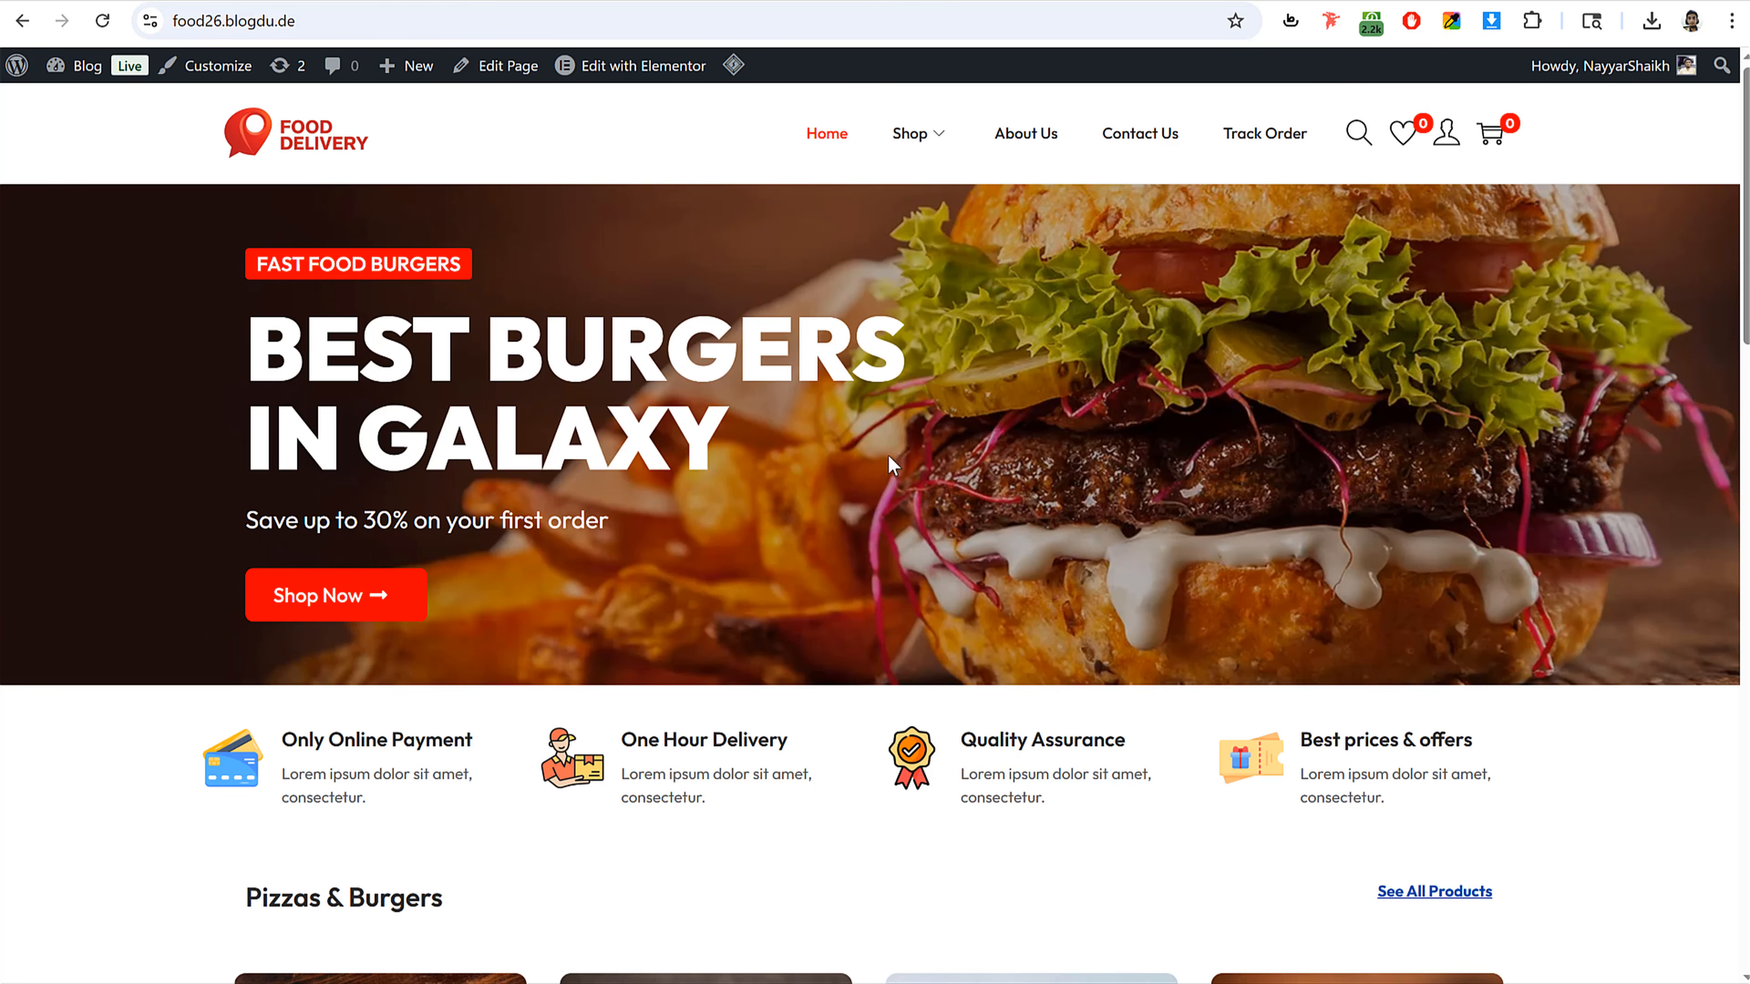
Step: Scroll through the home page's product sections and footer and back up
scroll(1151, 673, down, 10)
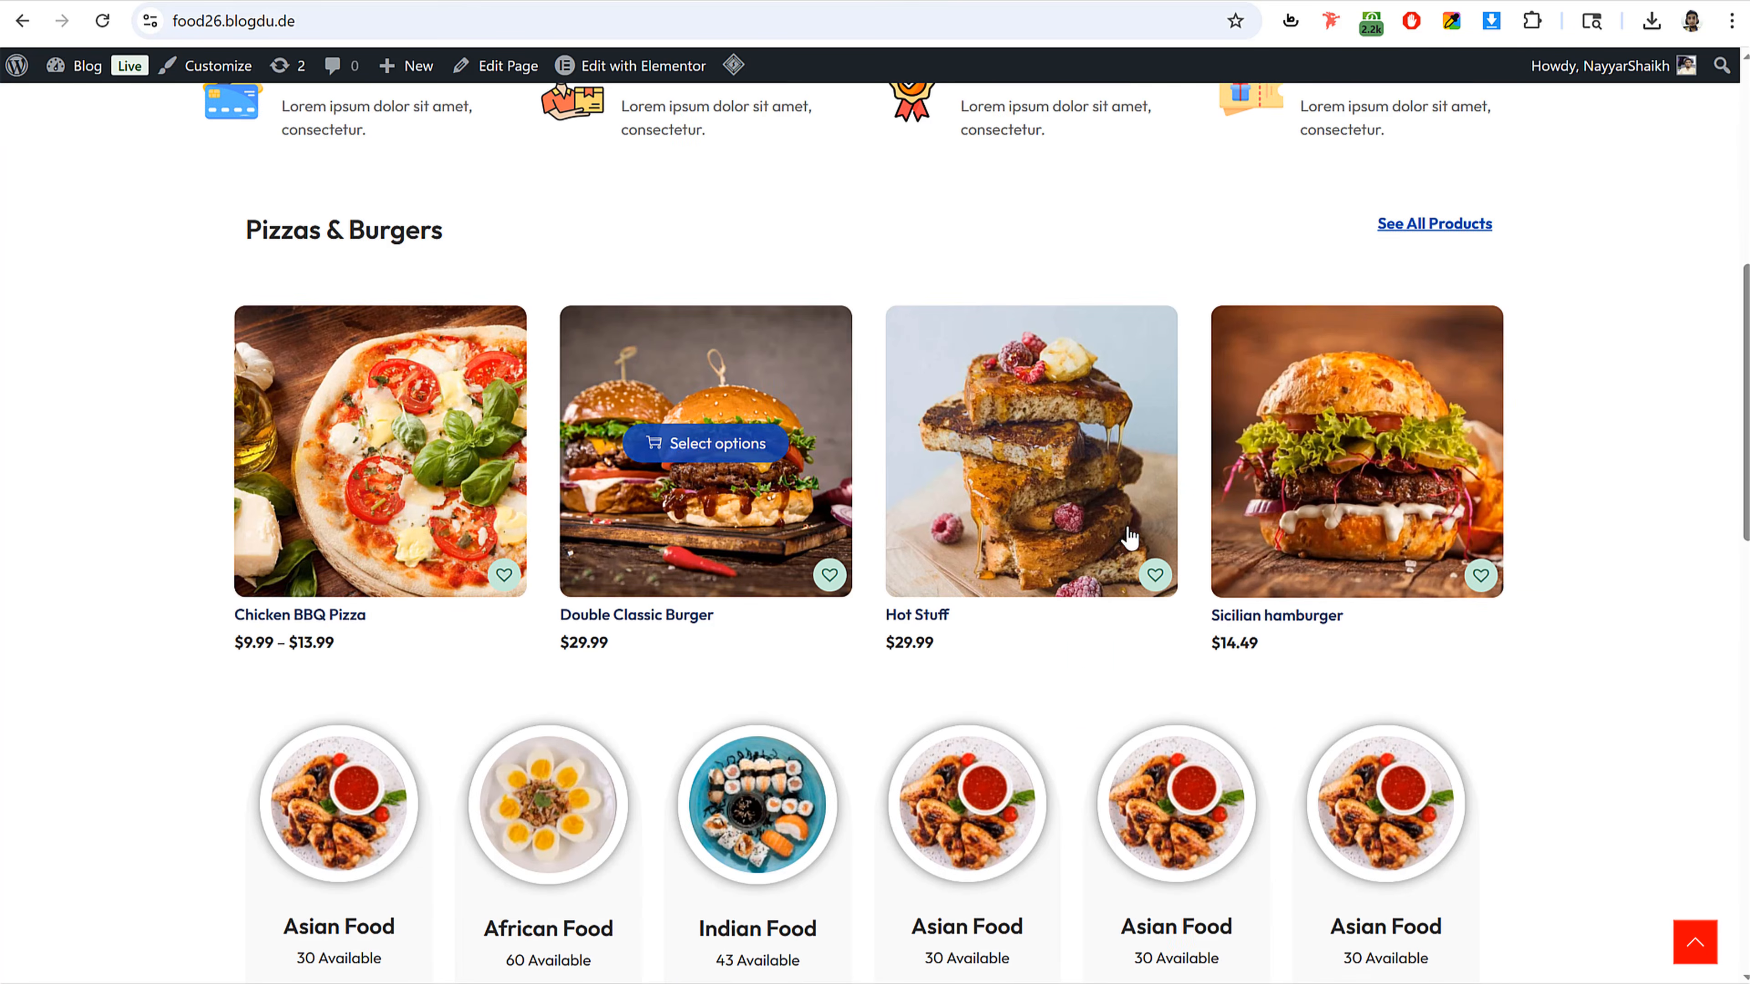
scroll(1459, 597, down, 17)
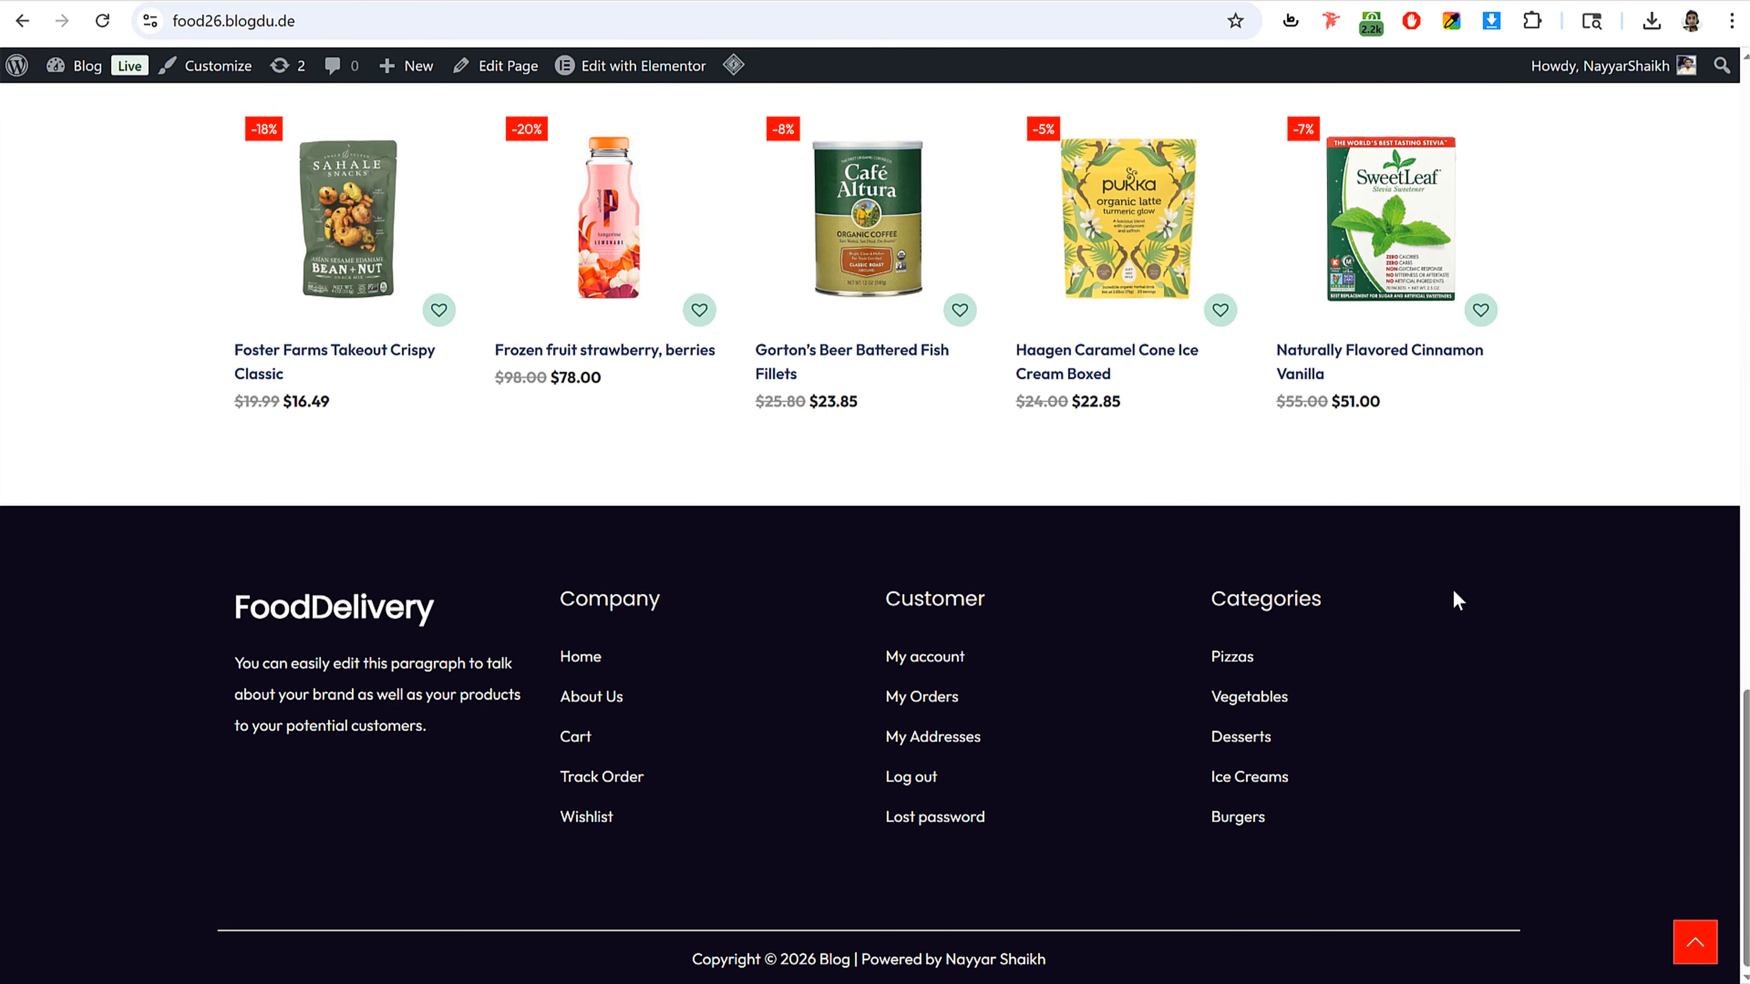
scroll(1453, 594, up, 8)
scroll(1455, 599, up, 15)
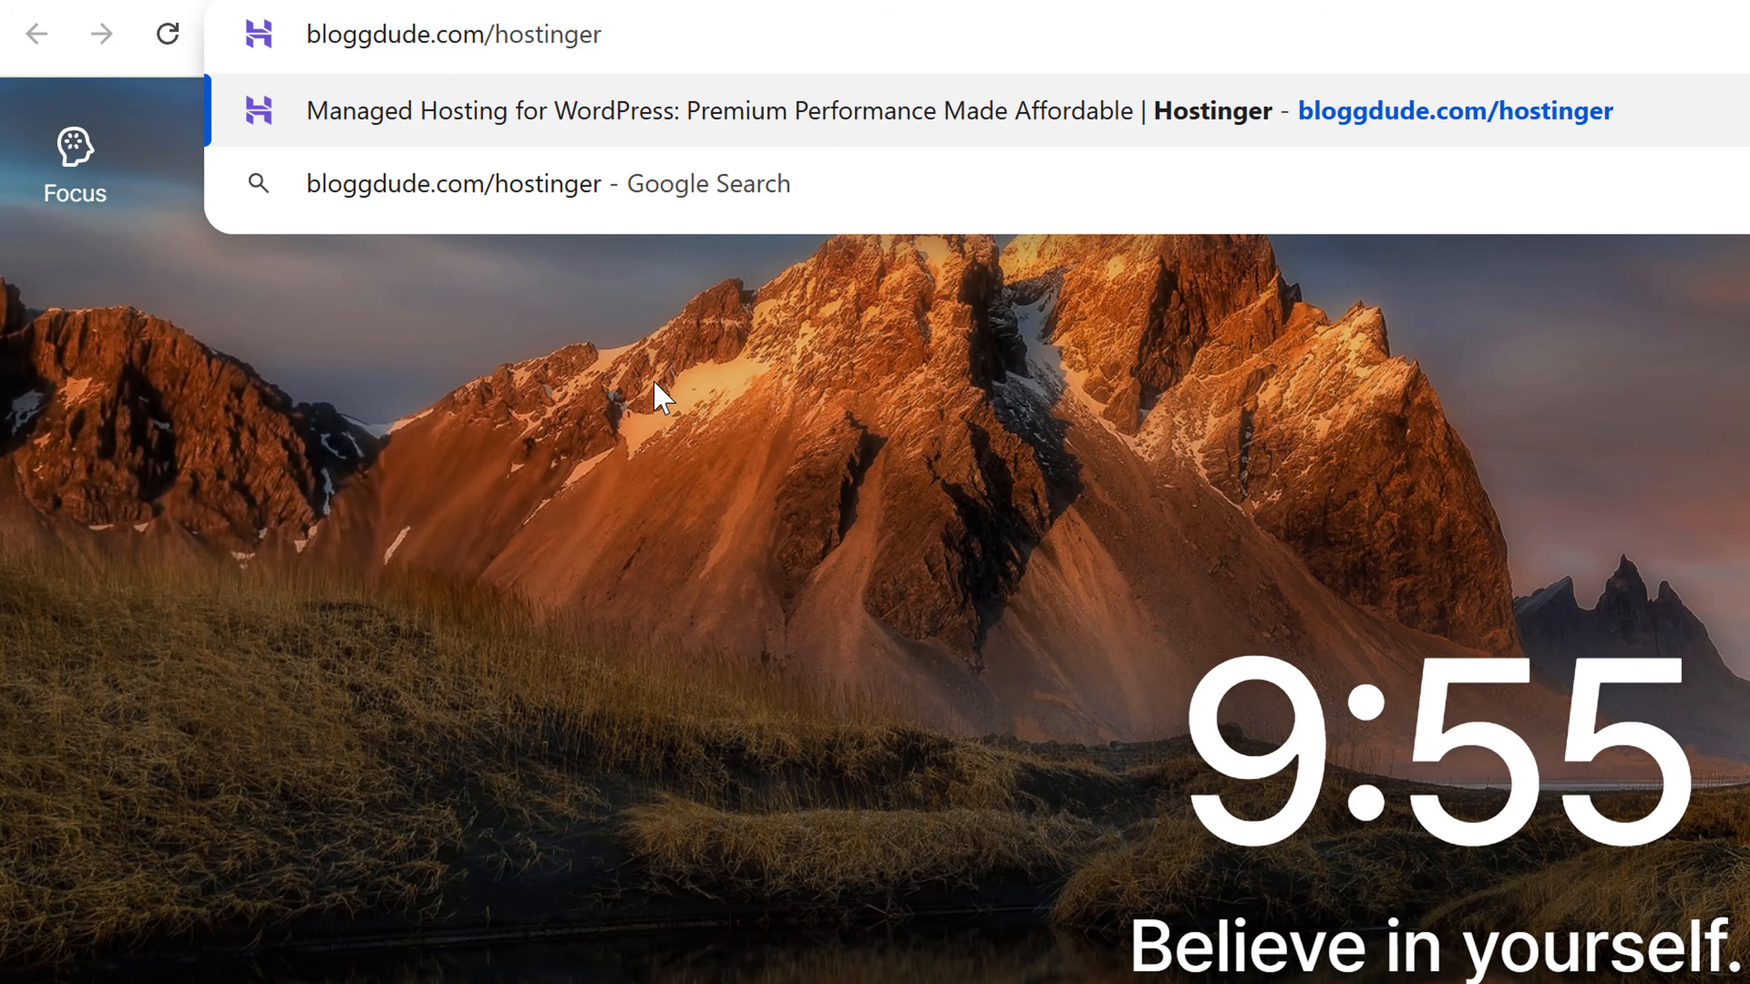
Step: Open bloggdude.com/hostinger to reach the Hostinger WordPress hosting page and scroll to the plans
key(Return)
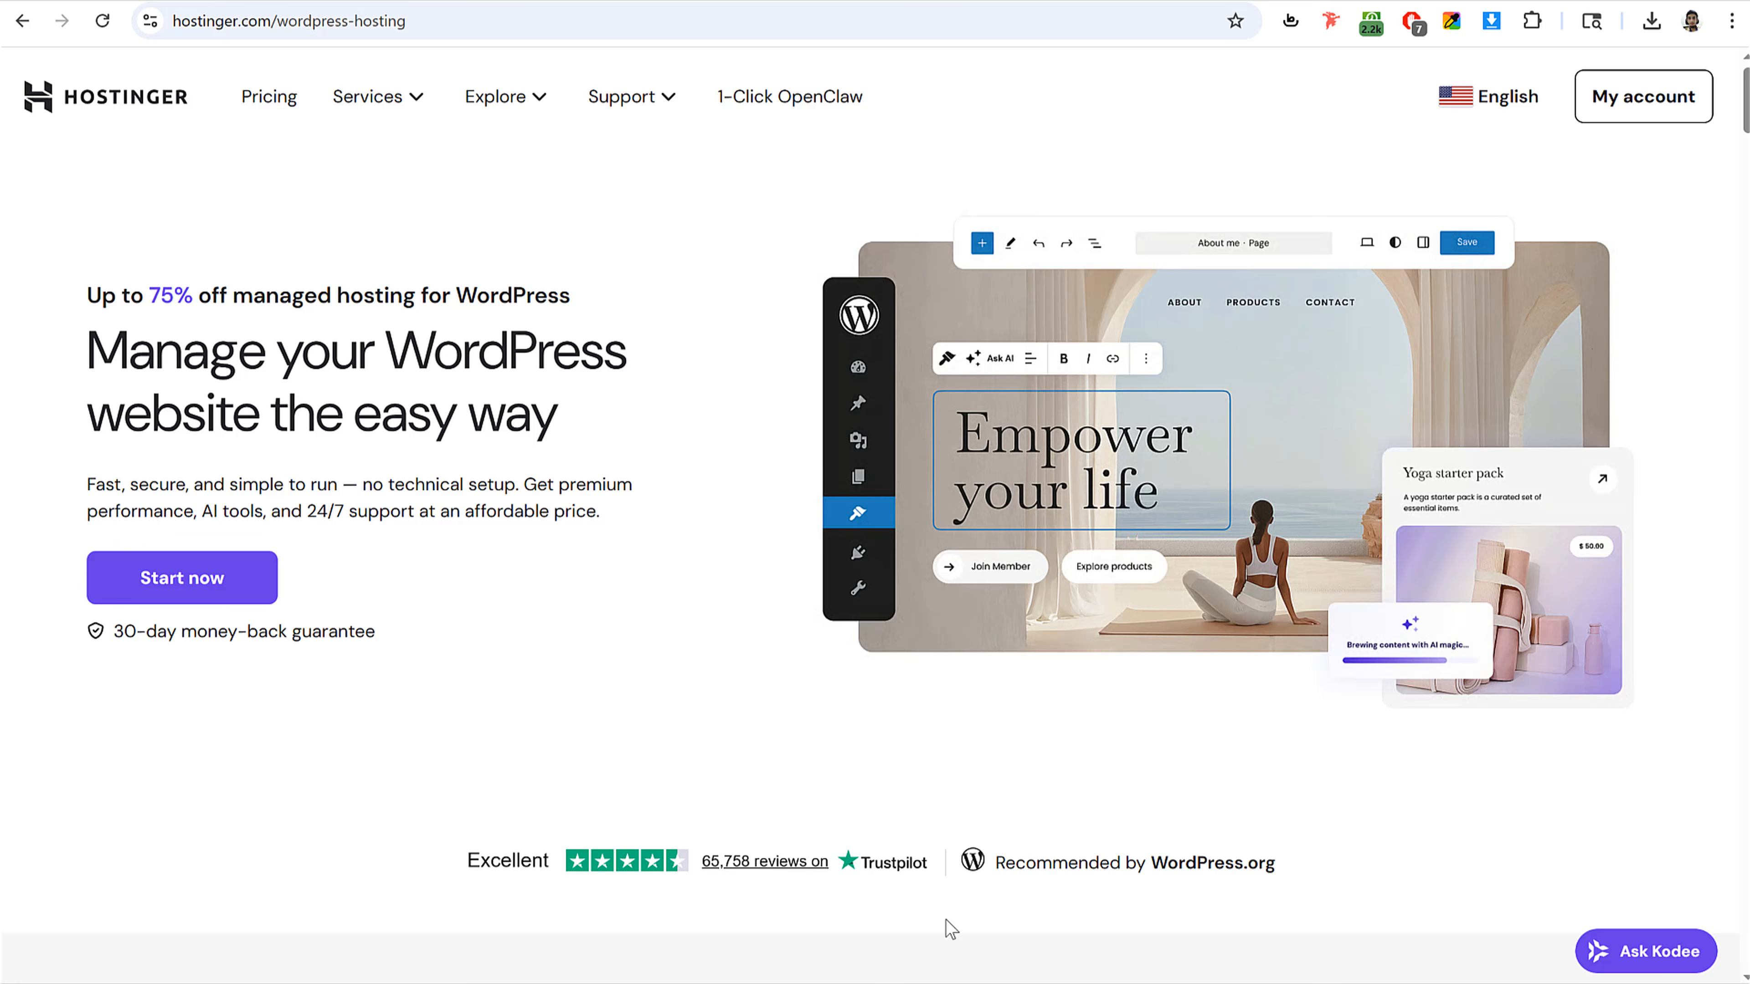
drag(997, 862, 1304, 879)
click(993, 873)
scroll(1683, 651, down, 10)
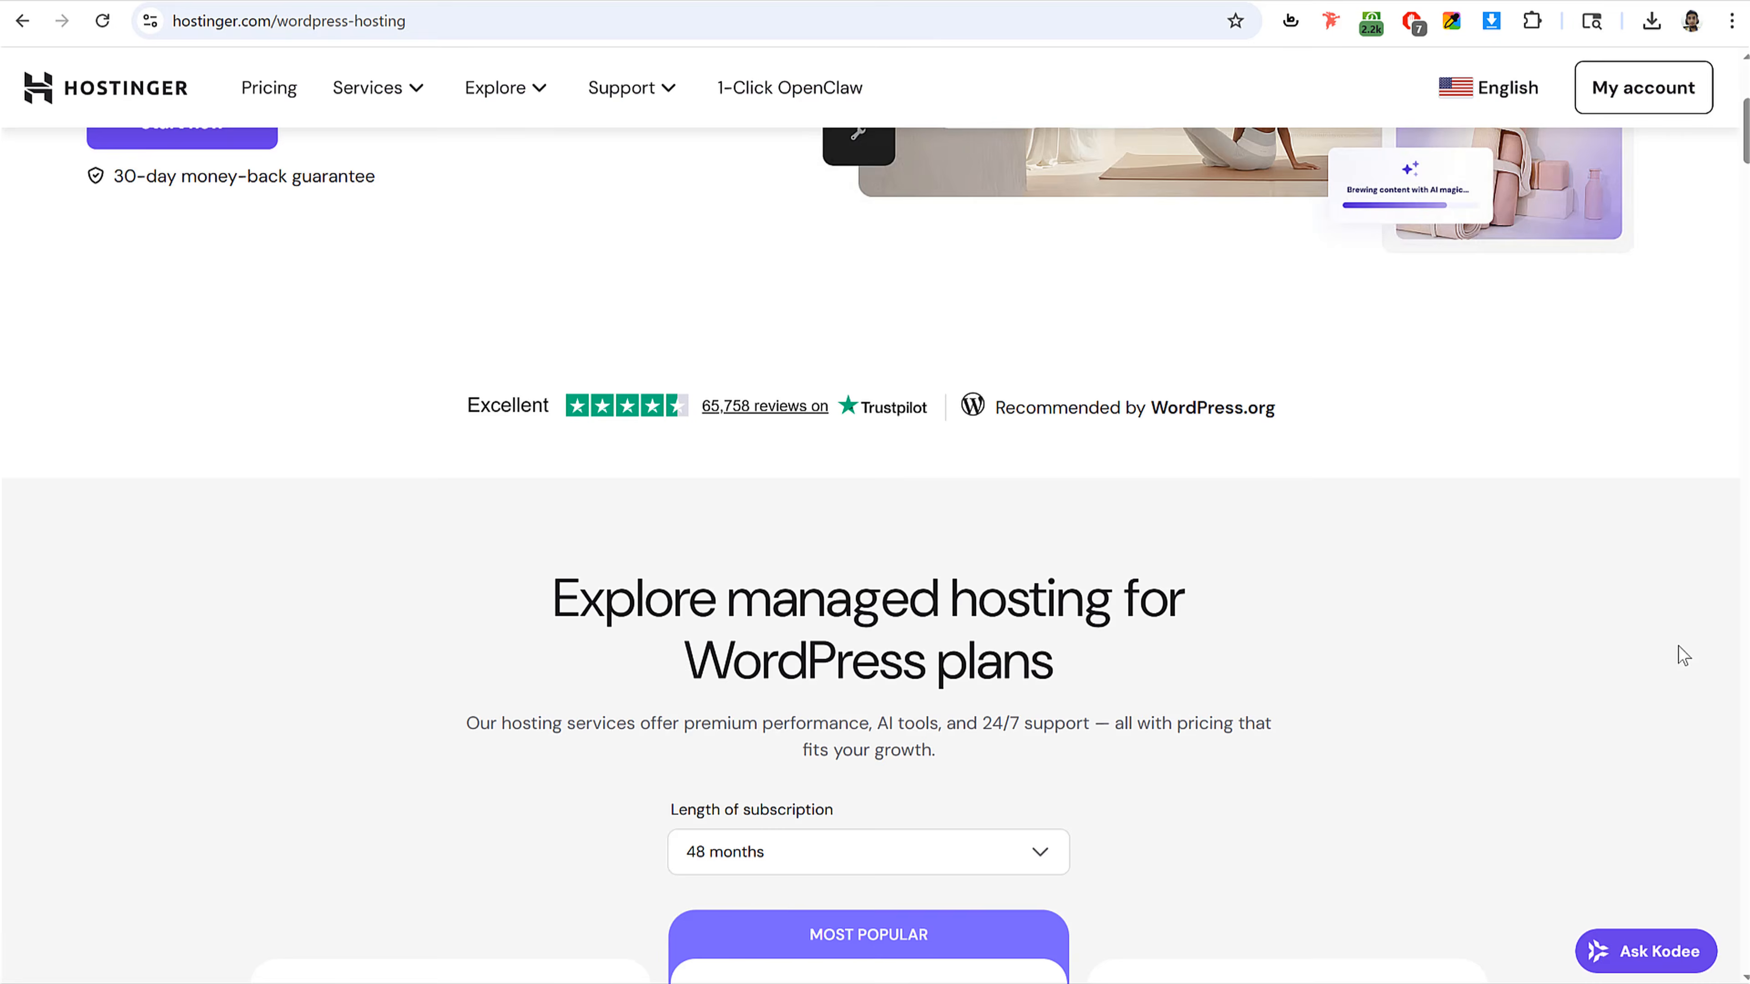
scroll(1682, 655, down, 2)
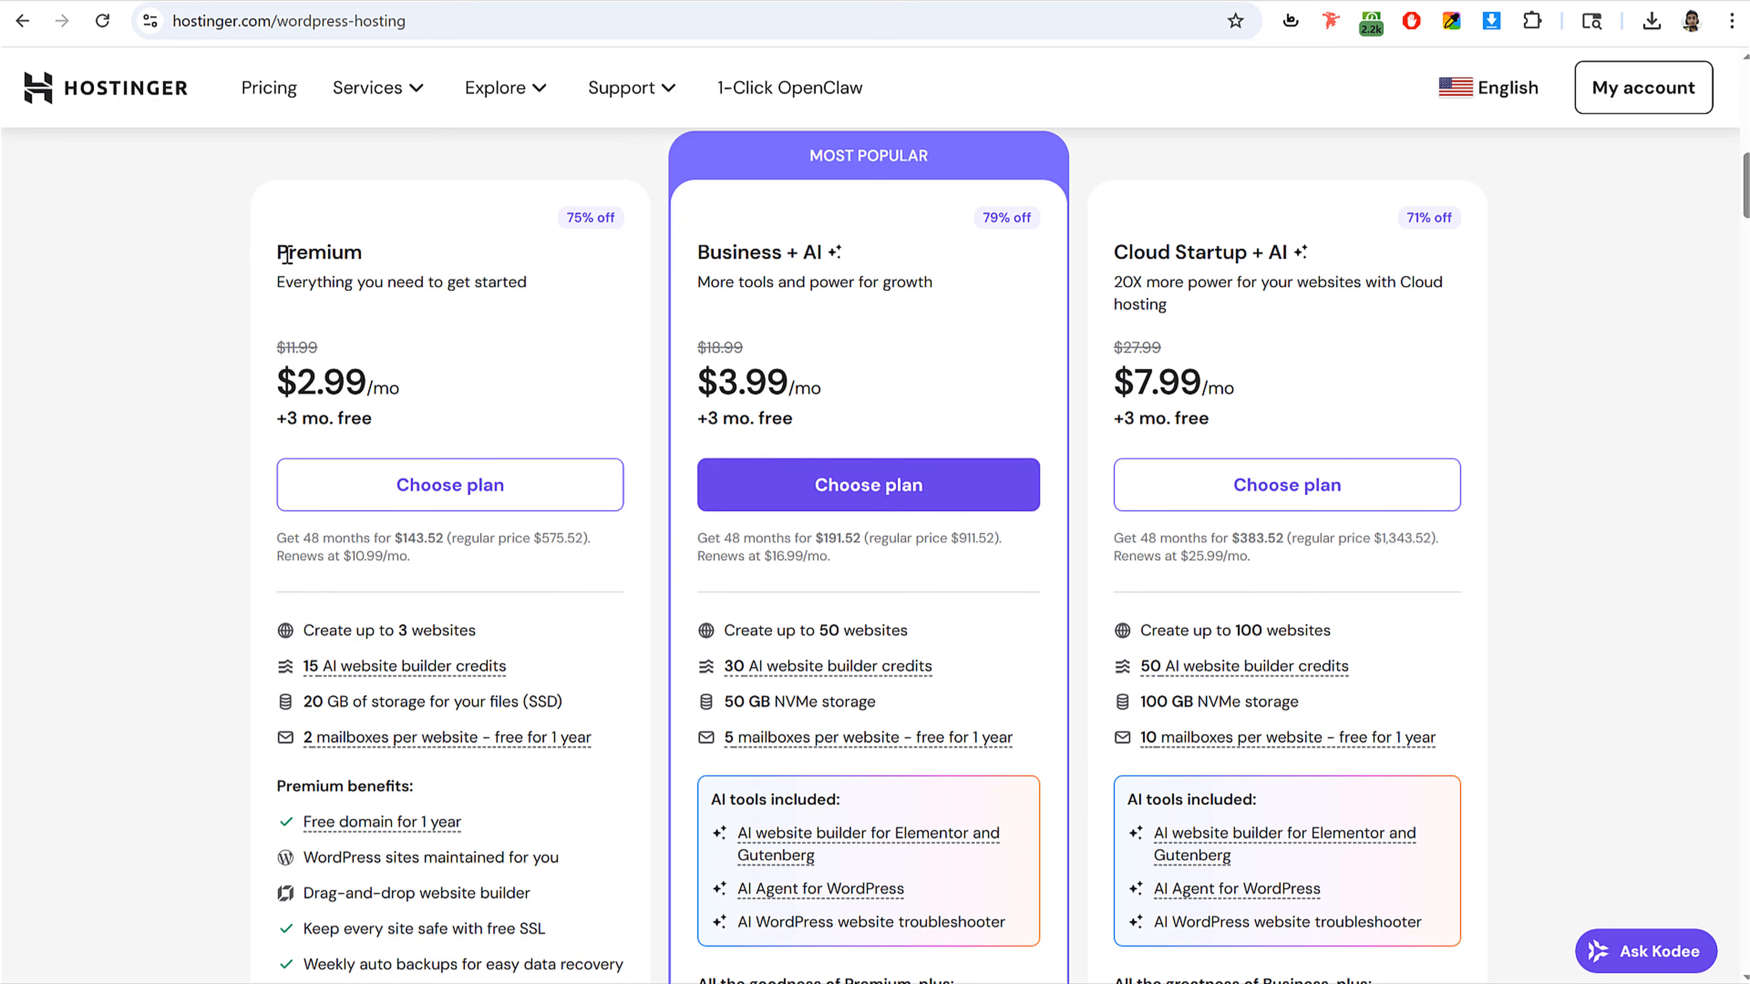
Step: Highlight and review the Premium plan's name, price and included features
drag(285, 257, 405, 264)
click(405, 264)
drag(279, 387, 372, 384)
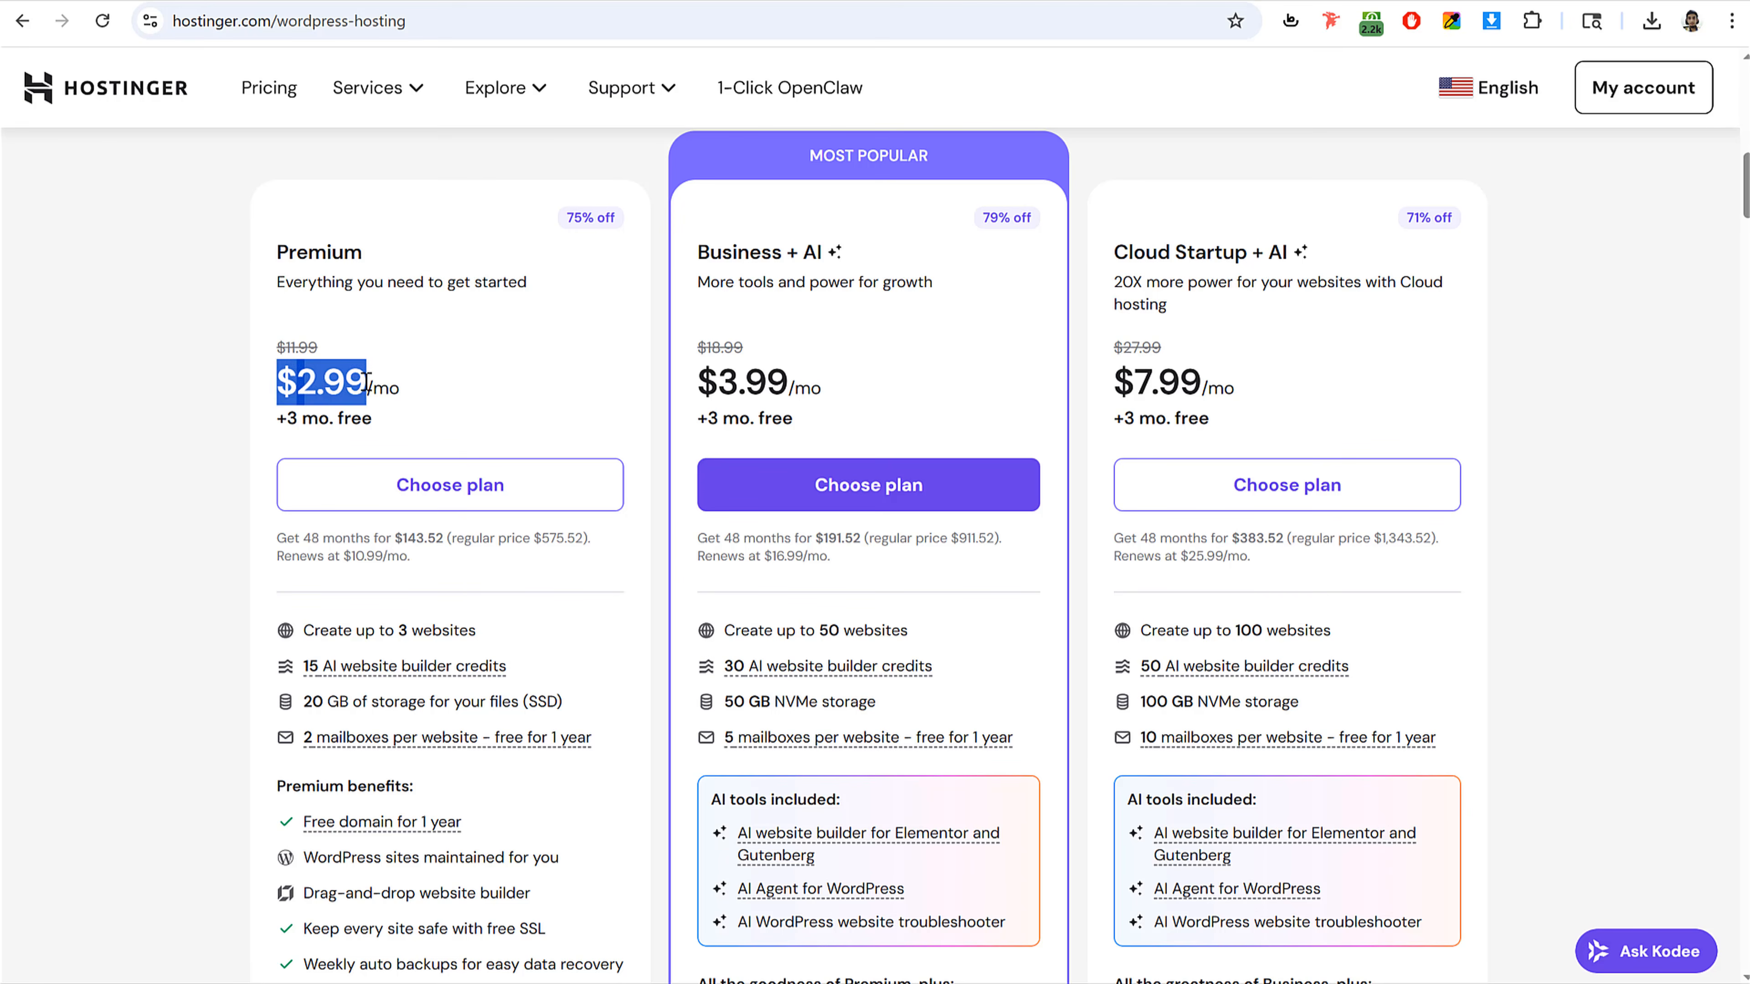
click(375, 379)
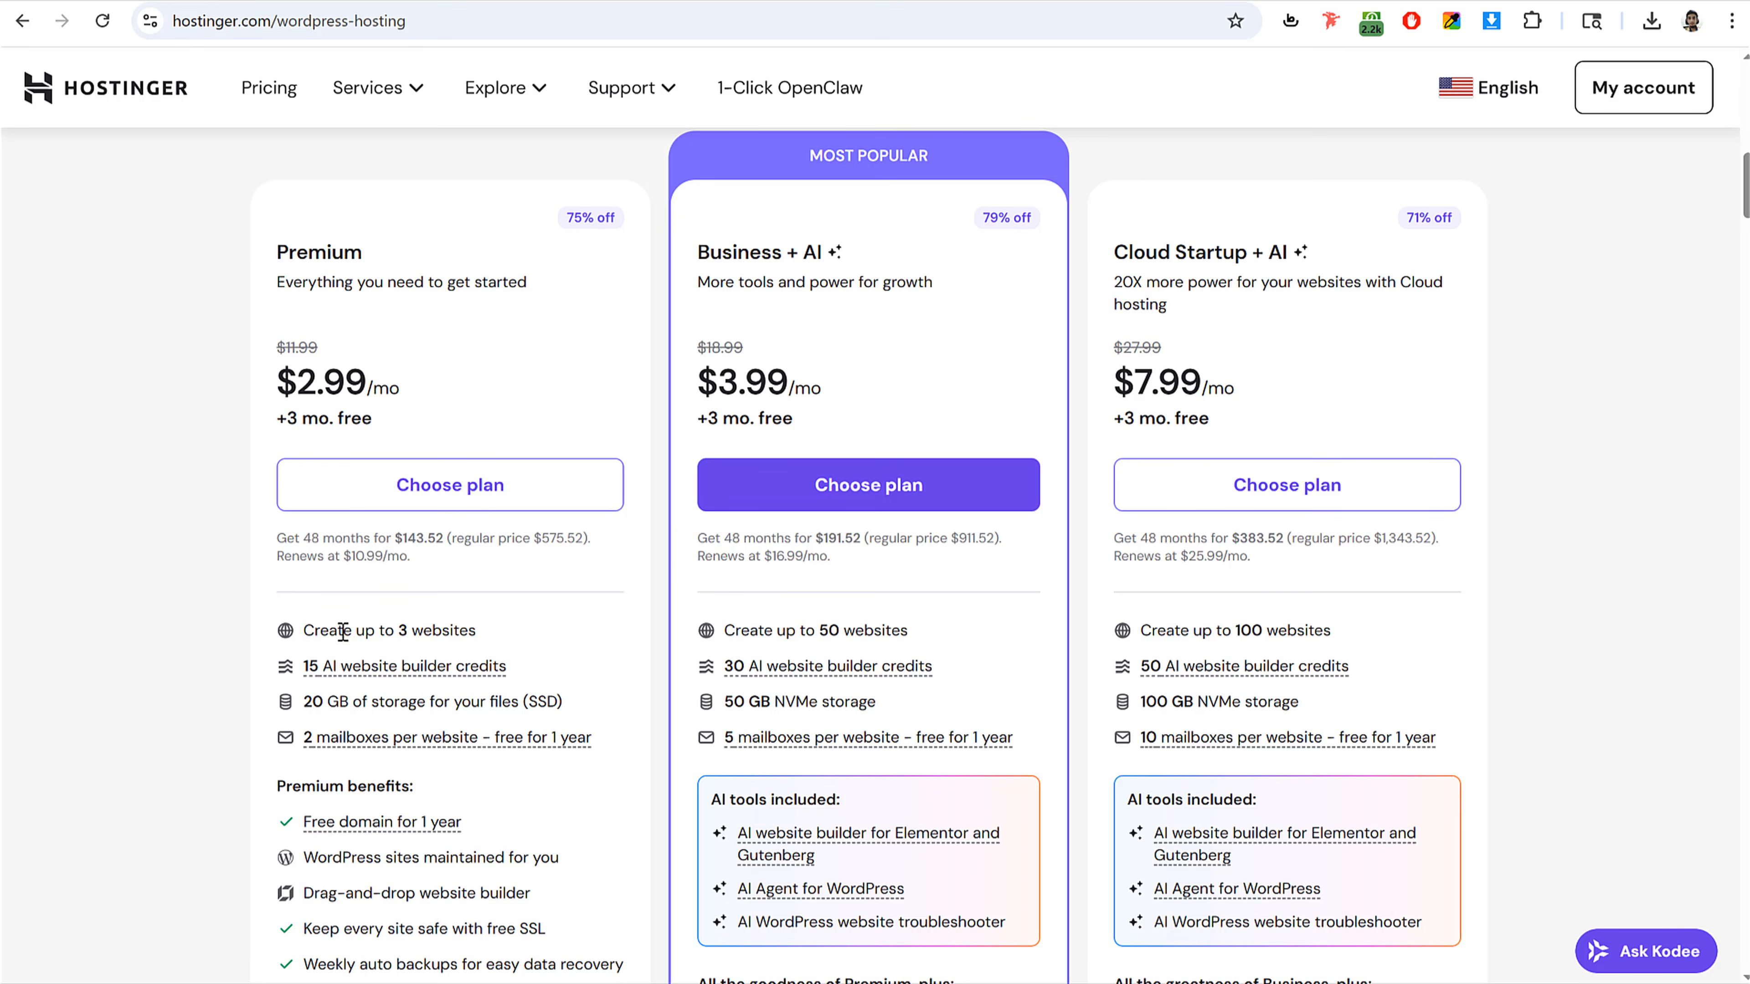
drag(303, 630, 478, 627)
click(477, 627)
scroll(530, 648, down, 2)
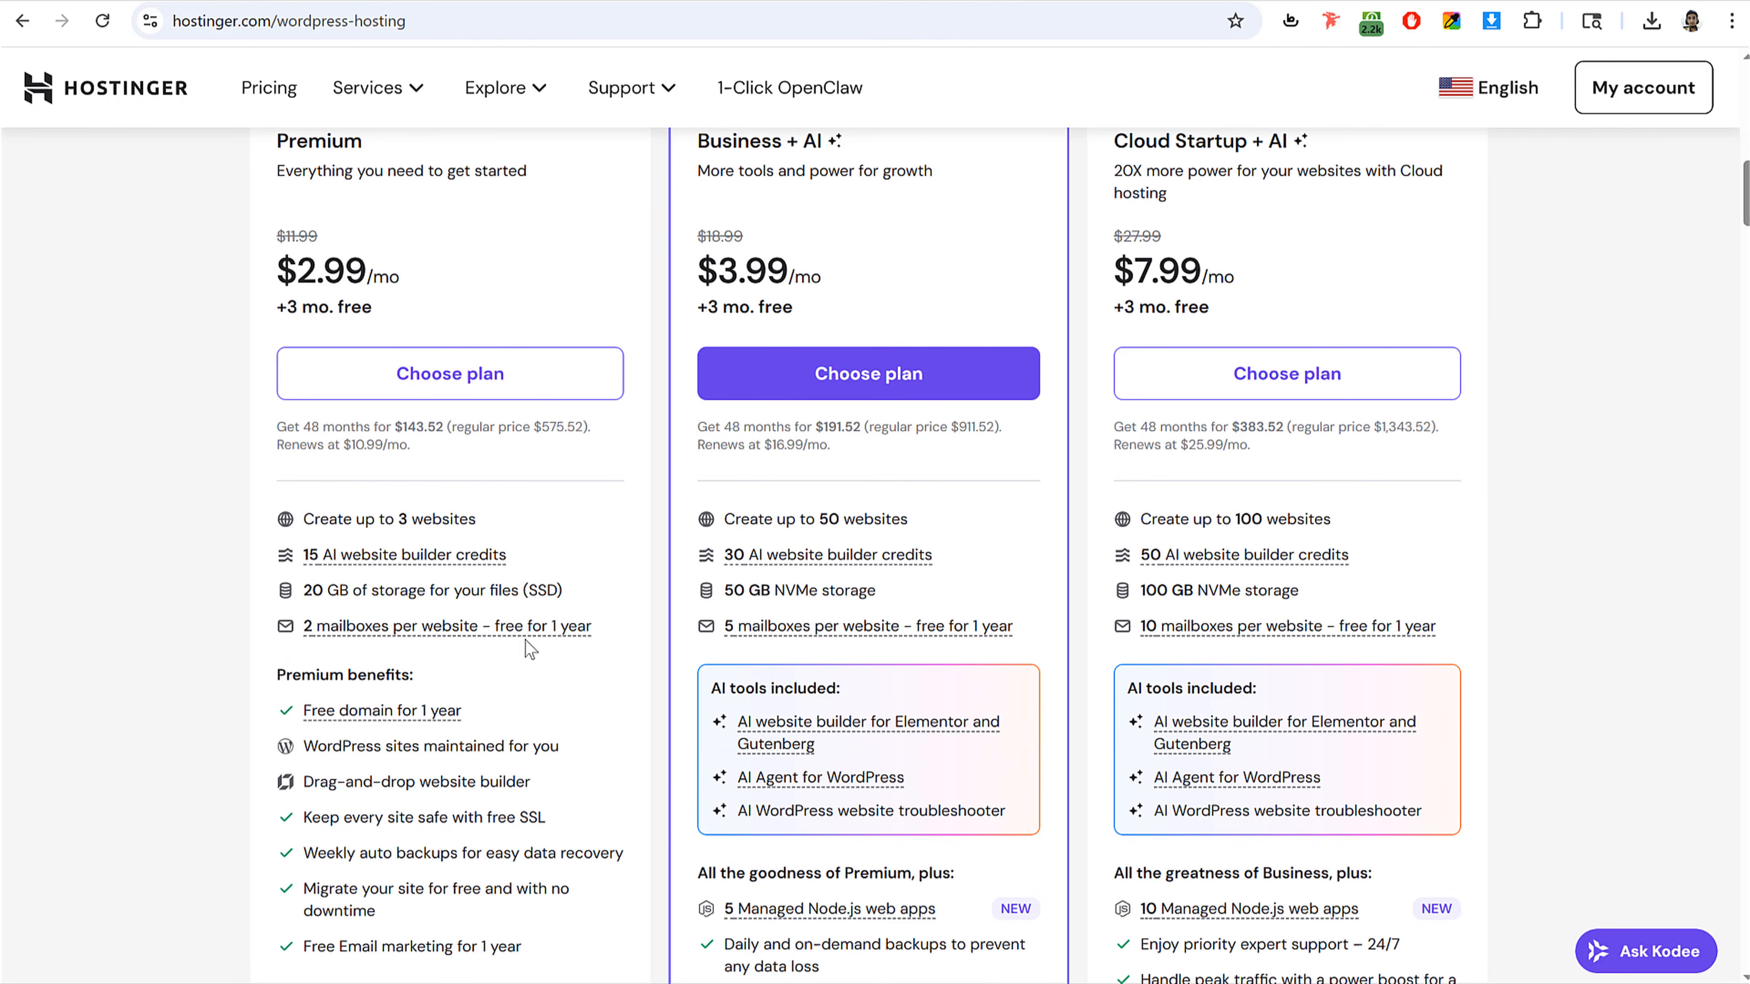
drag(303, 590, 605, 586)
click(605, 586)
scroll(580, 592, up, 2)
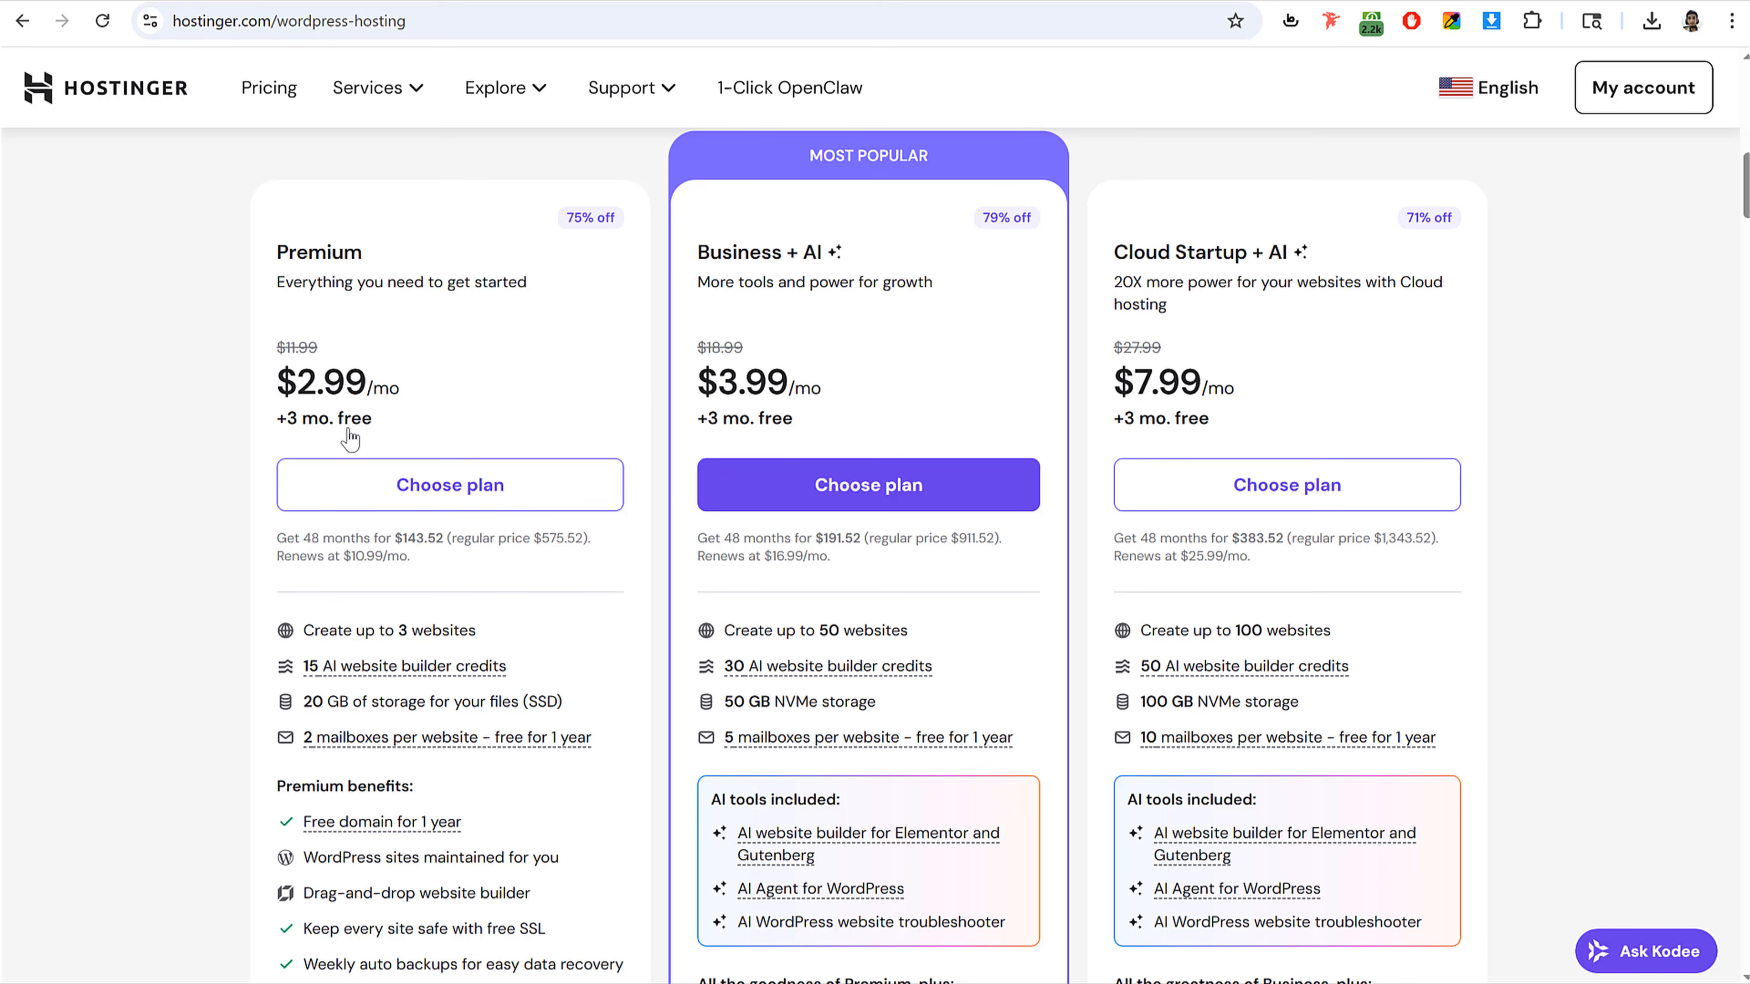
scroll(637, 607, down, 4)
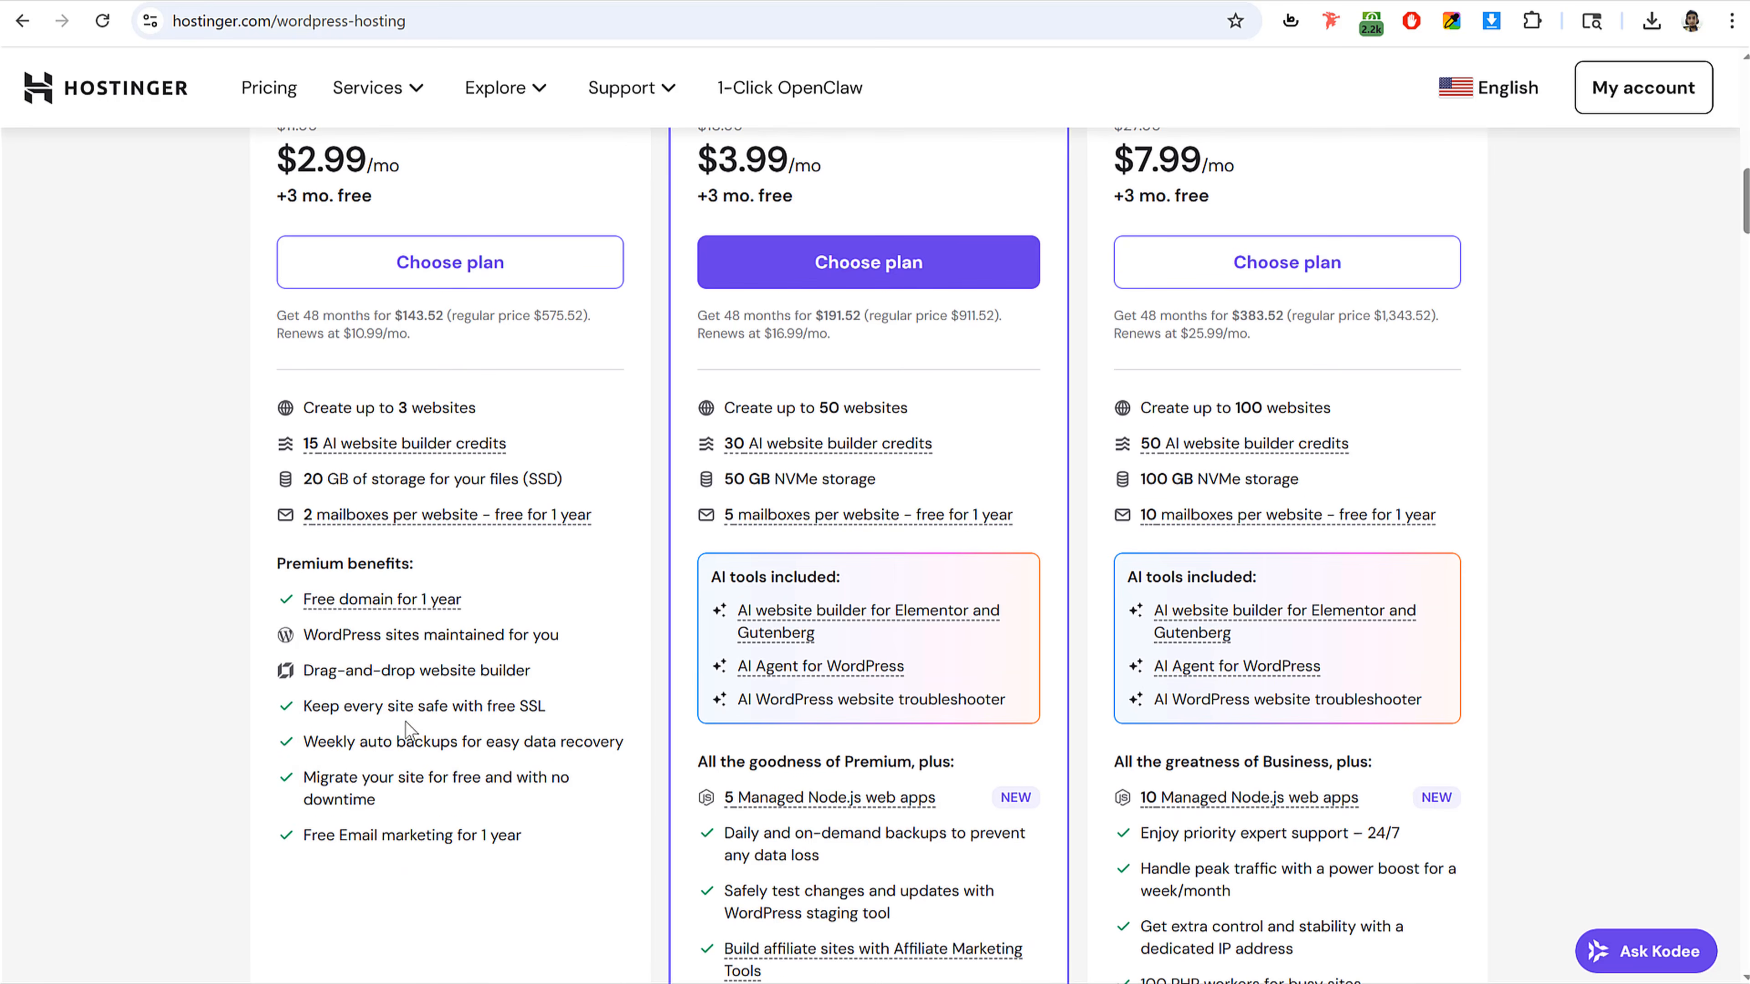
scroll(450, 672, down, 7)
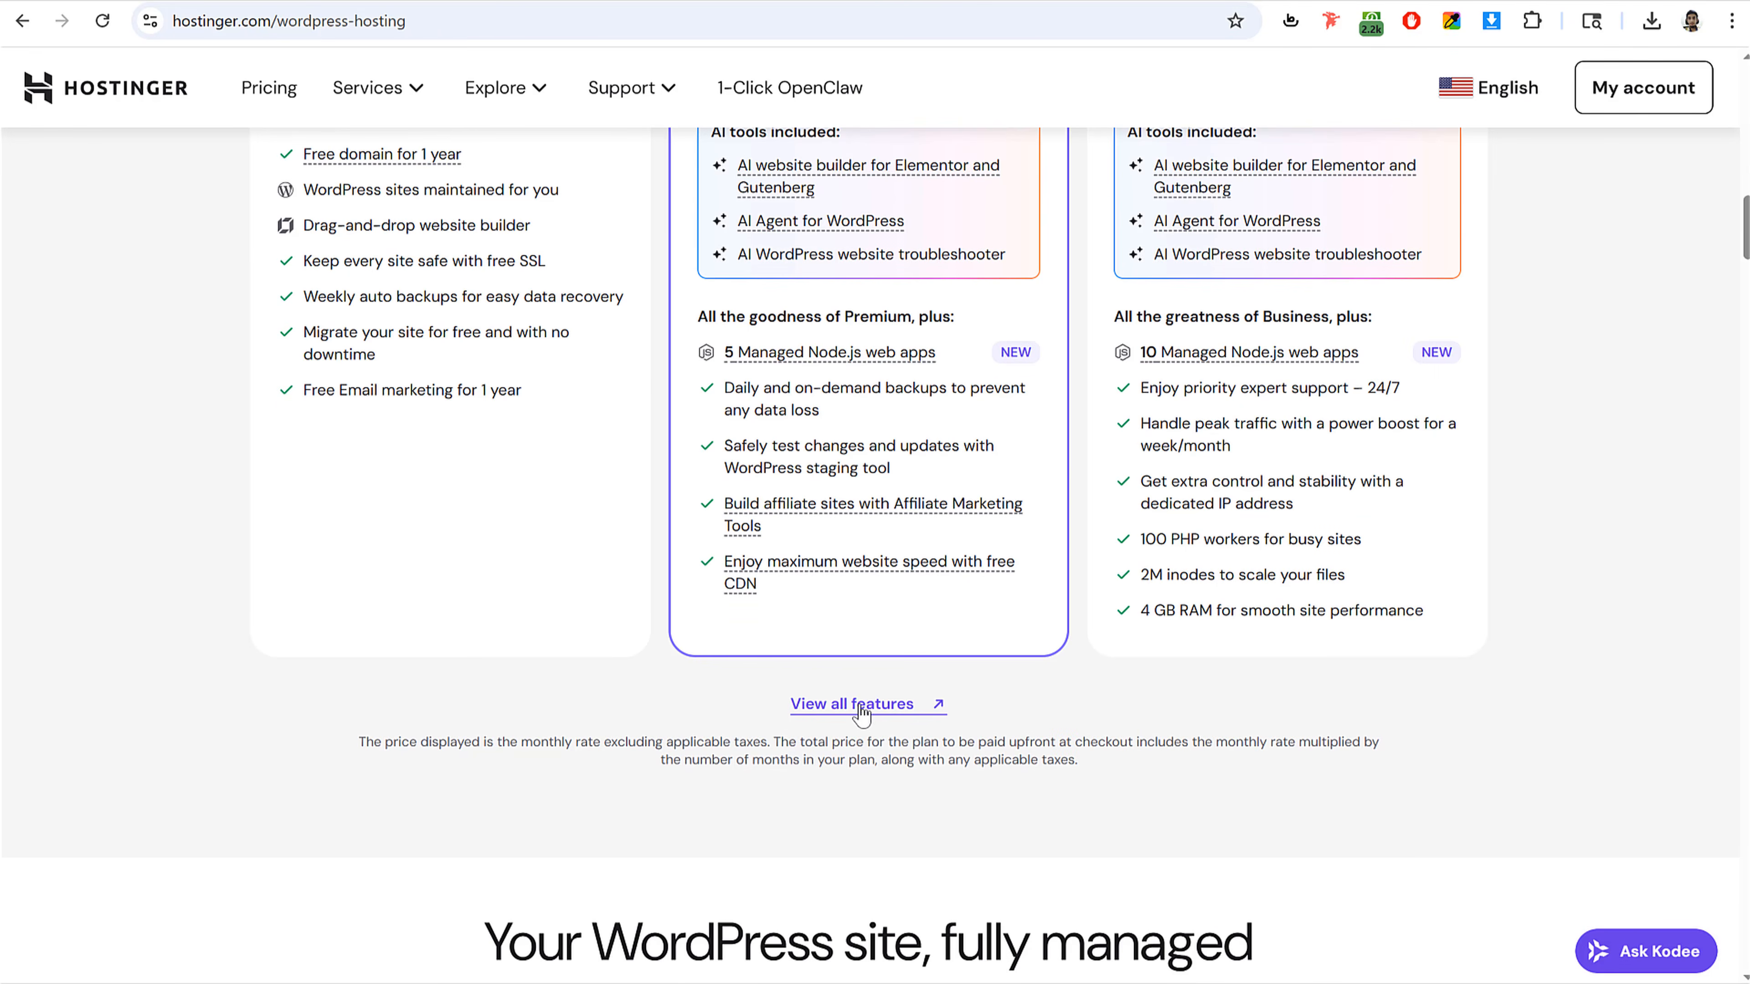
scroll(535, 698, up, 10)
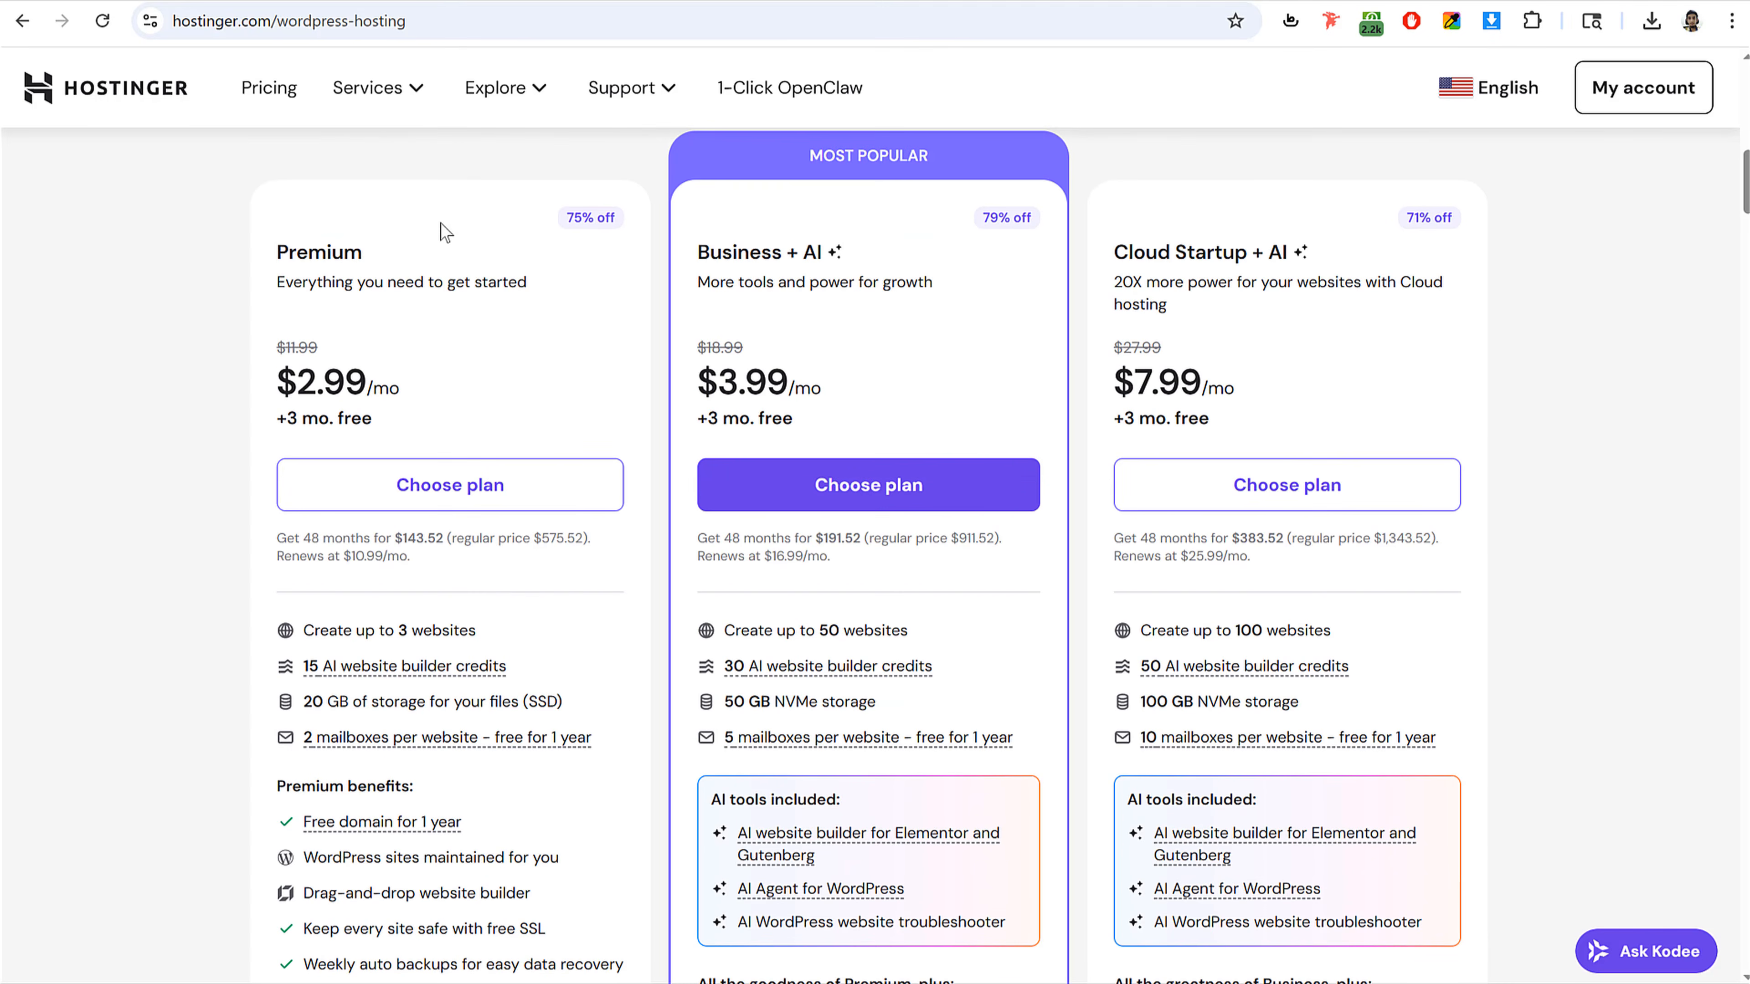
Step: Choose the Premium plan to open the Hostinger cart
drag(284, 253, 380, 253)
click(378, 253)
click(486, 485)
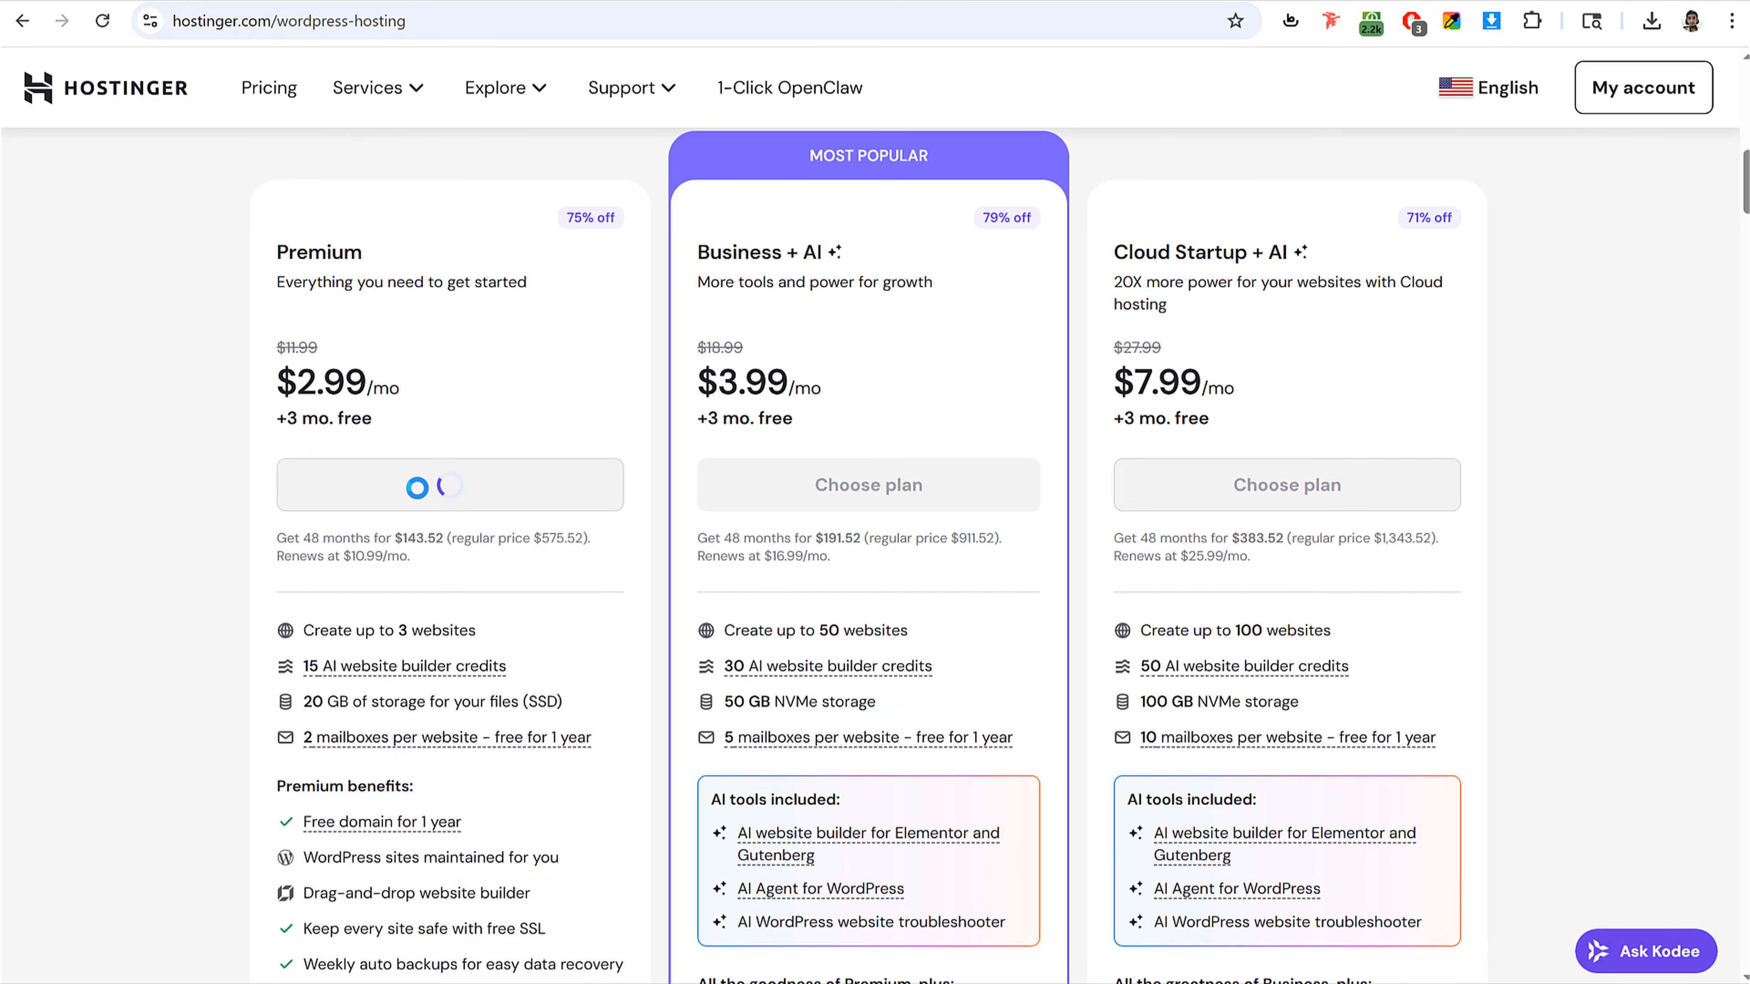
scroll(1515, 344, down, 3)
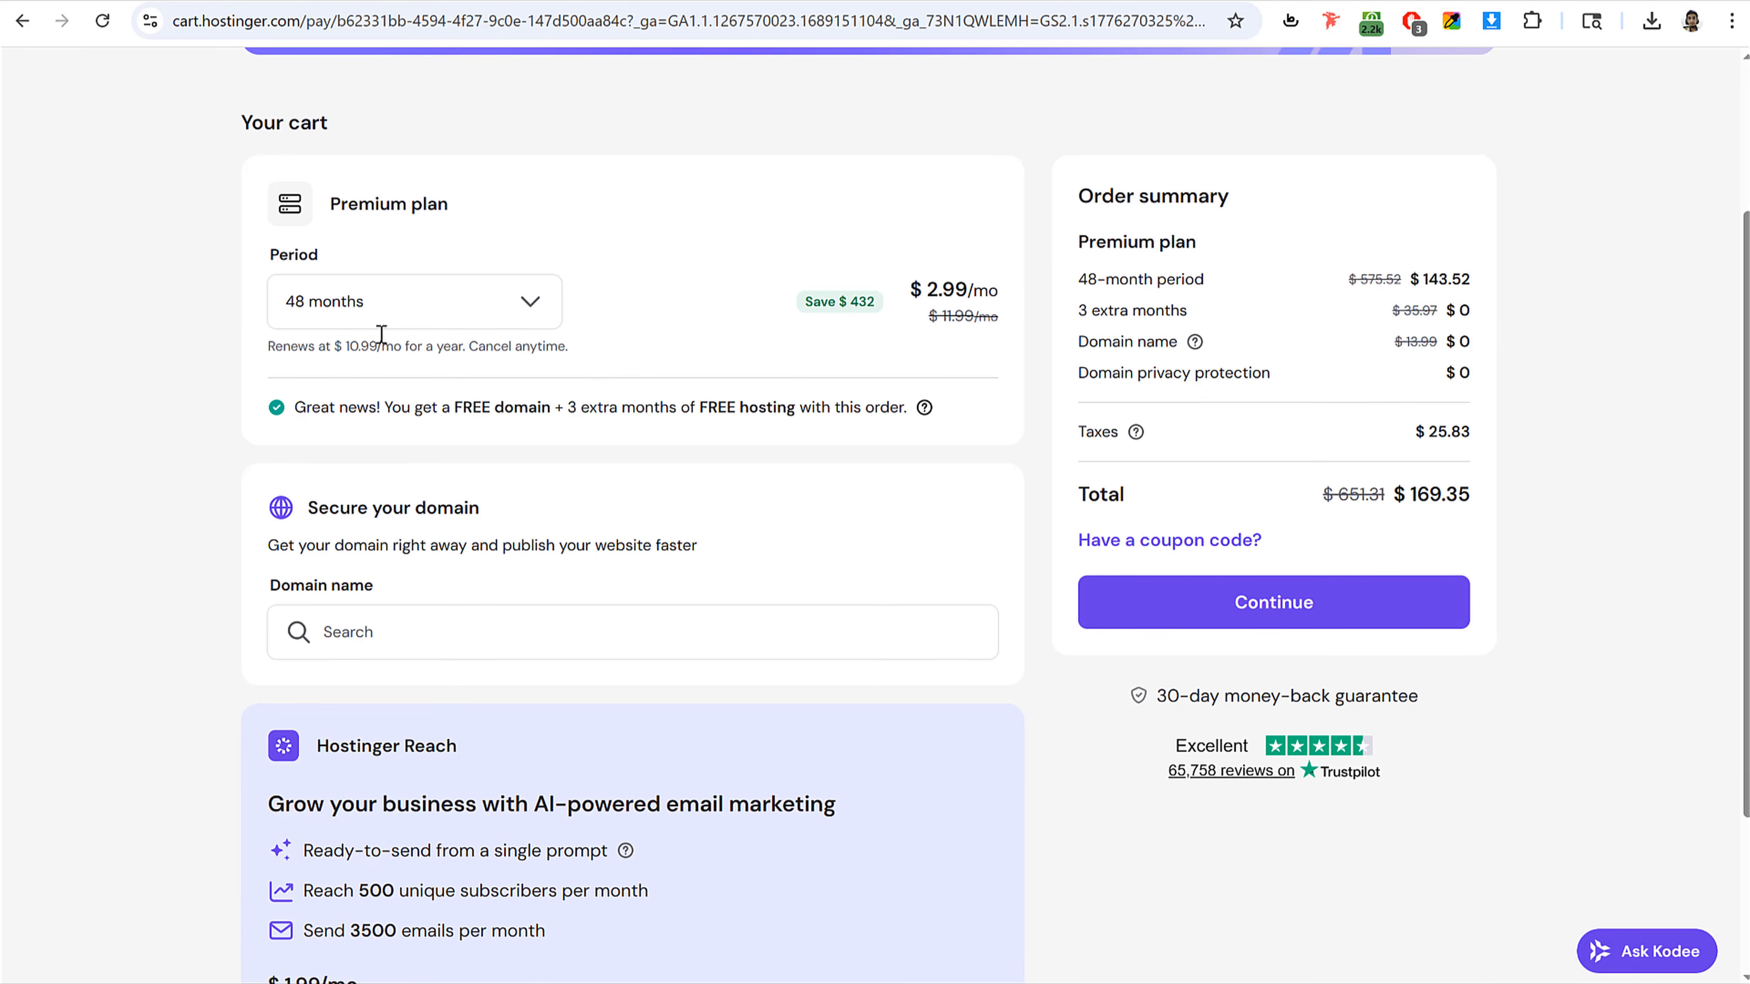
Step: Switch the cart's subscription period to 1 month and back to 48 months
click(391, 306)
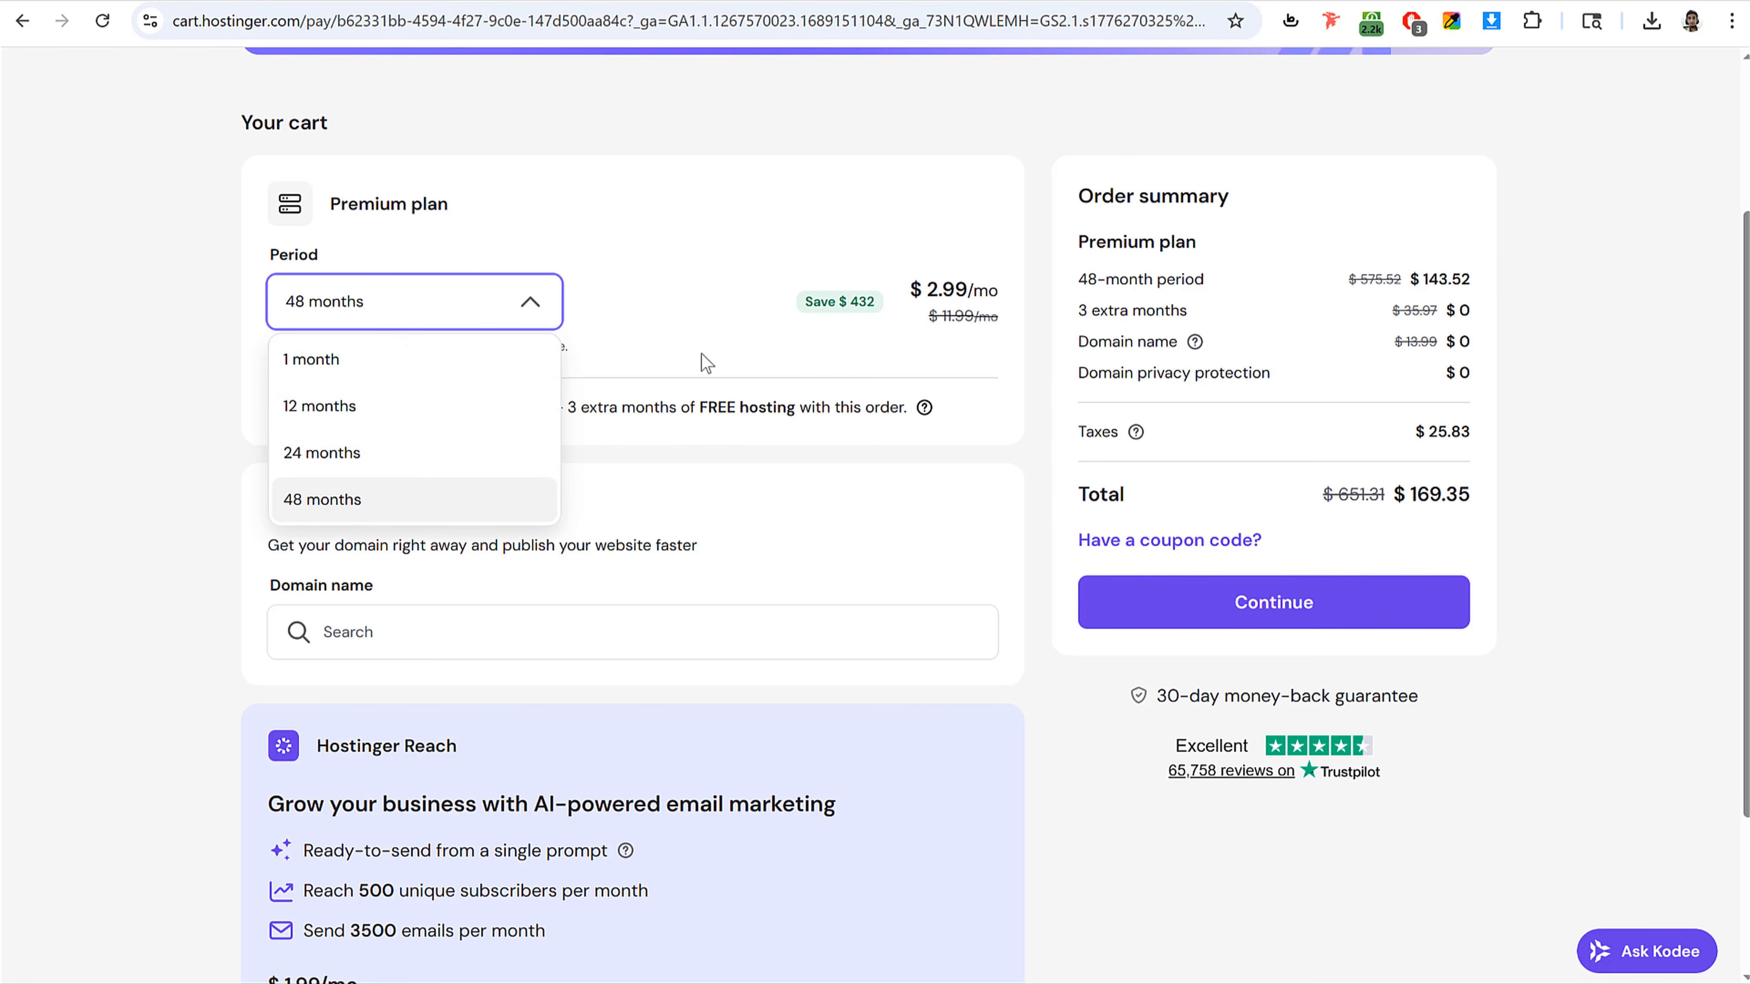
click(878, 313)
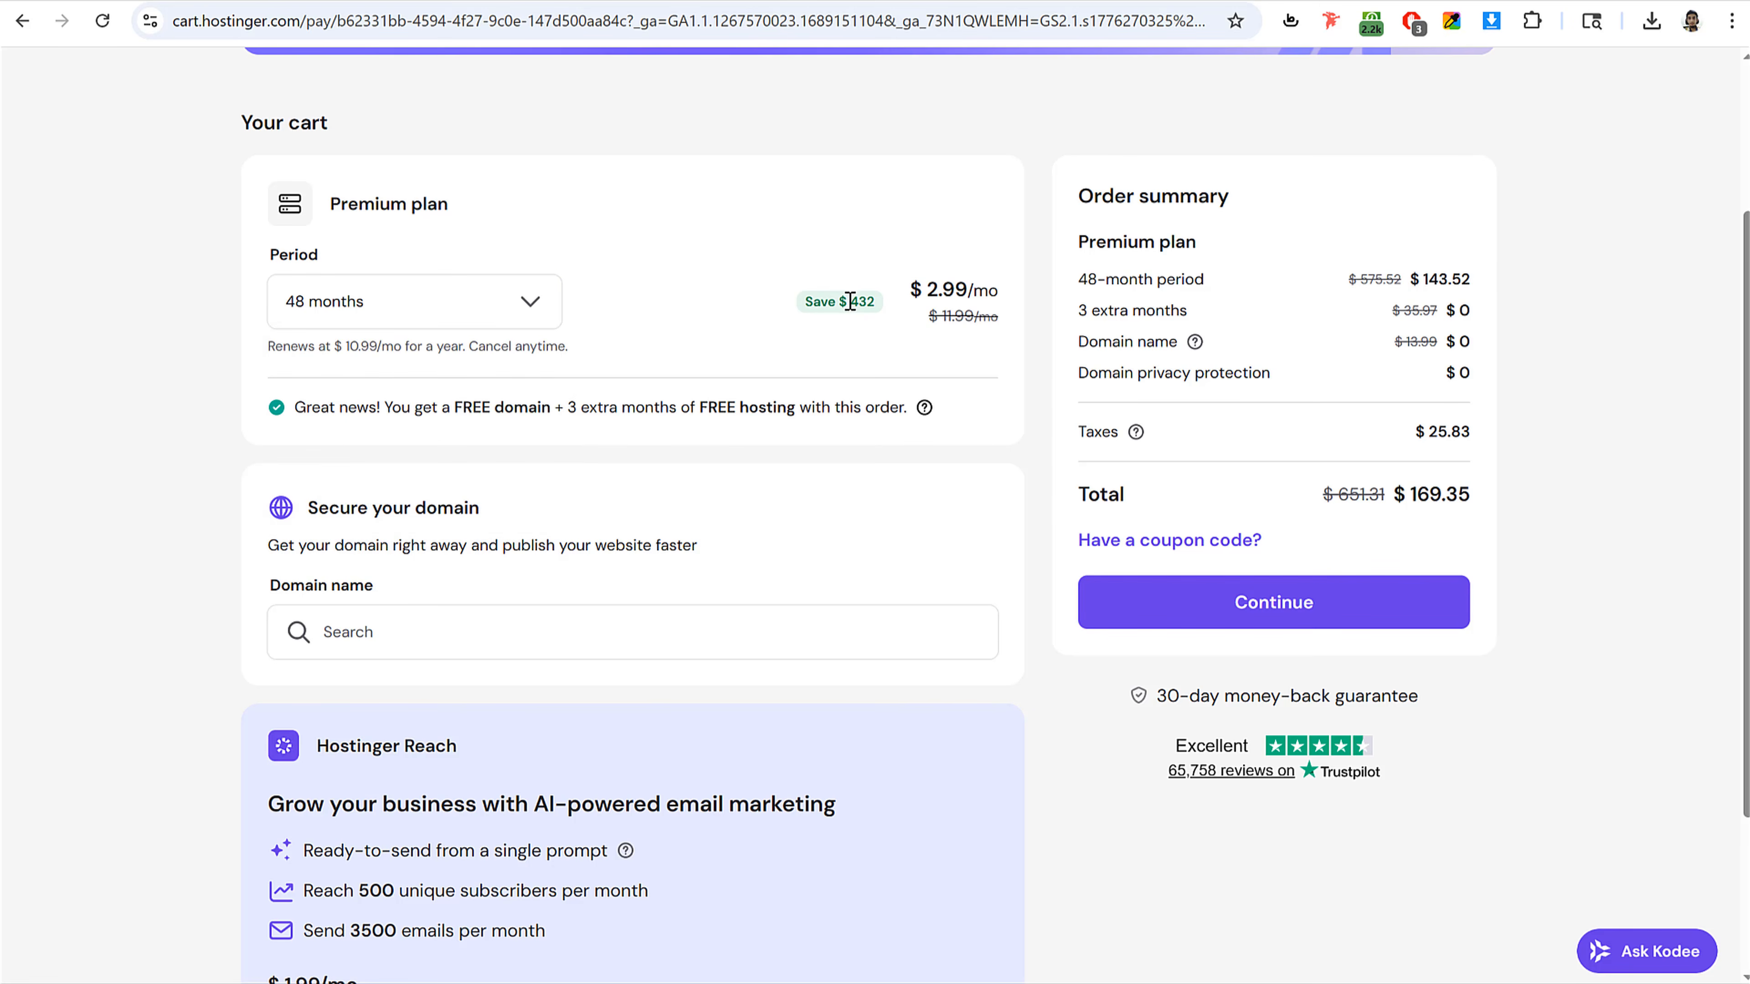
drag(850, 301, 885, 310)
click(859, 303)
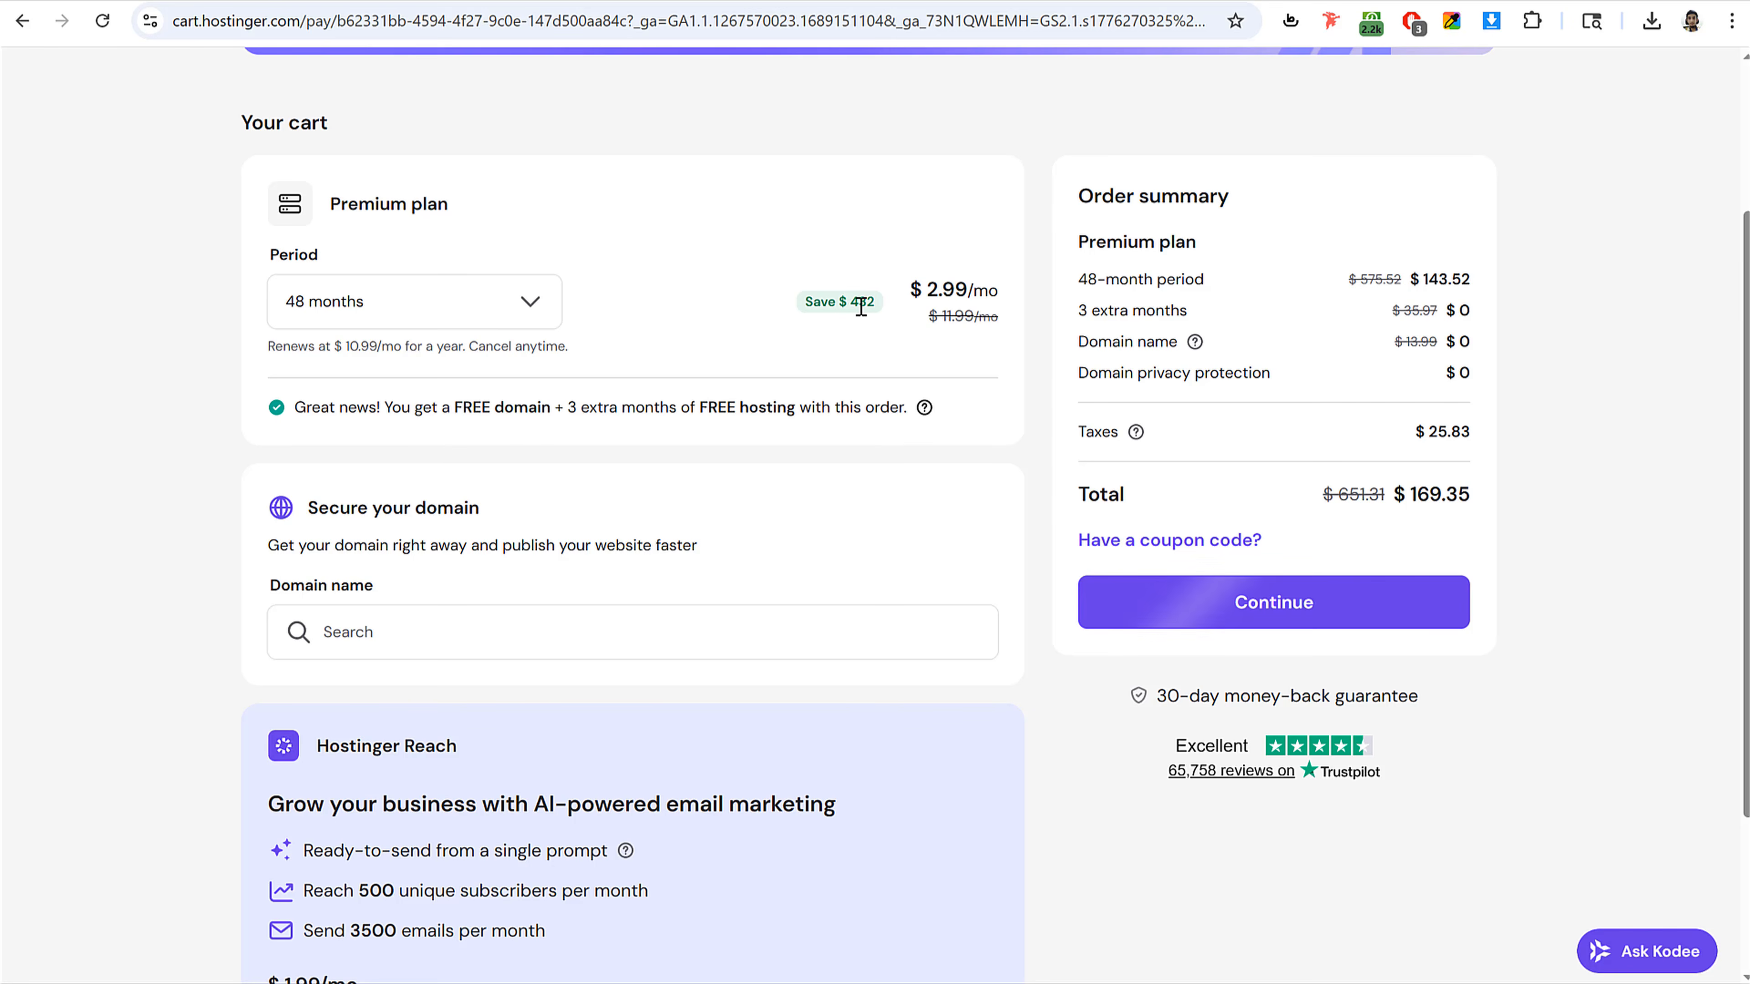
click(484, 309)
click(392, 360)
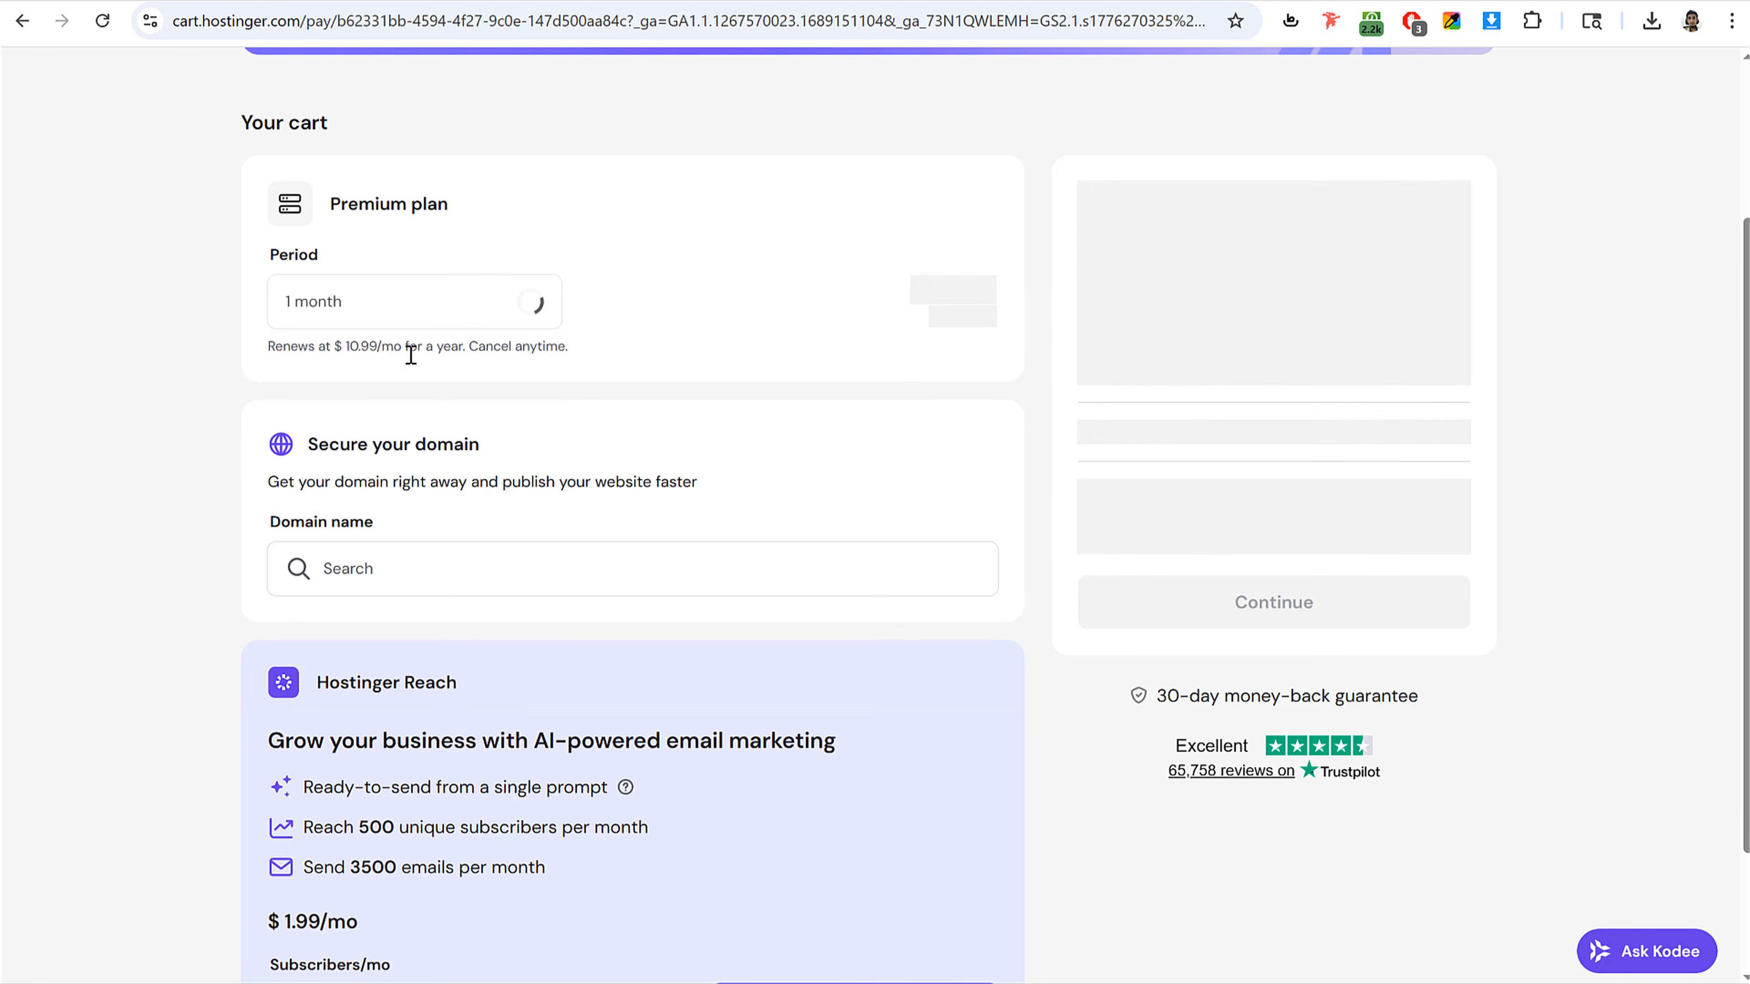
drag(925, 290, 987, 290)
click(409, 302)
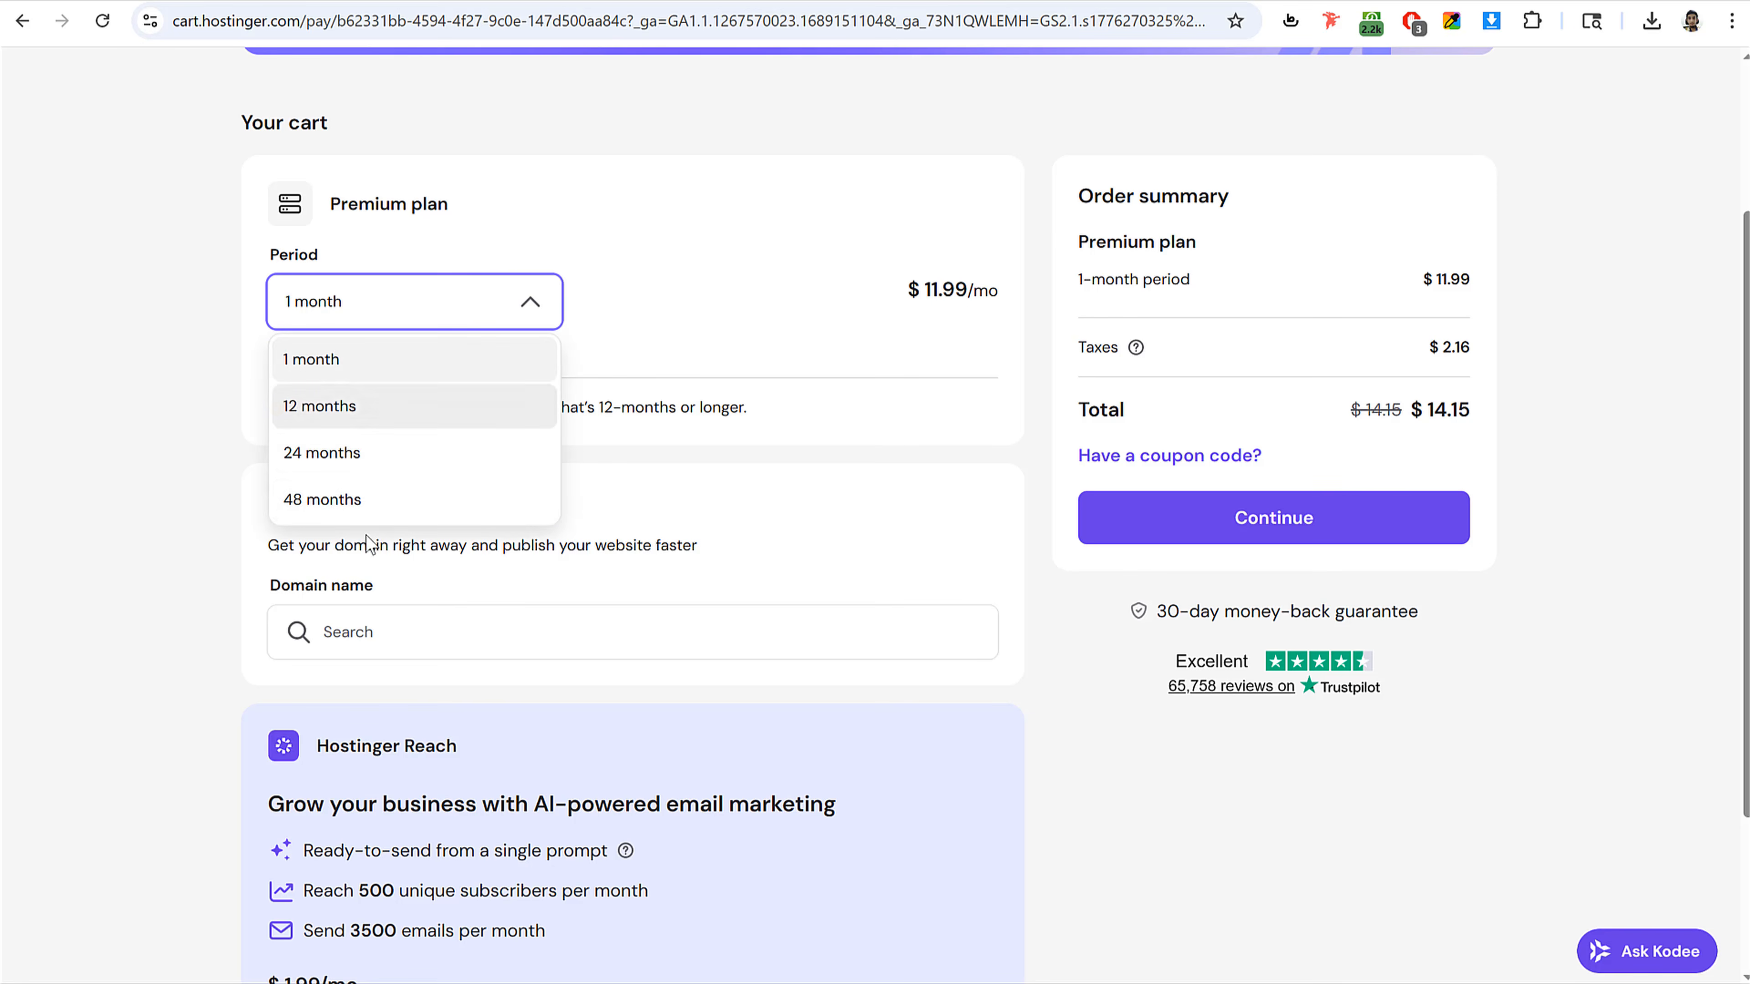
click(378, 504)
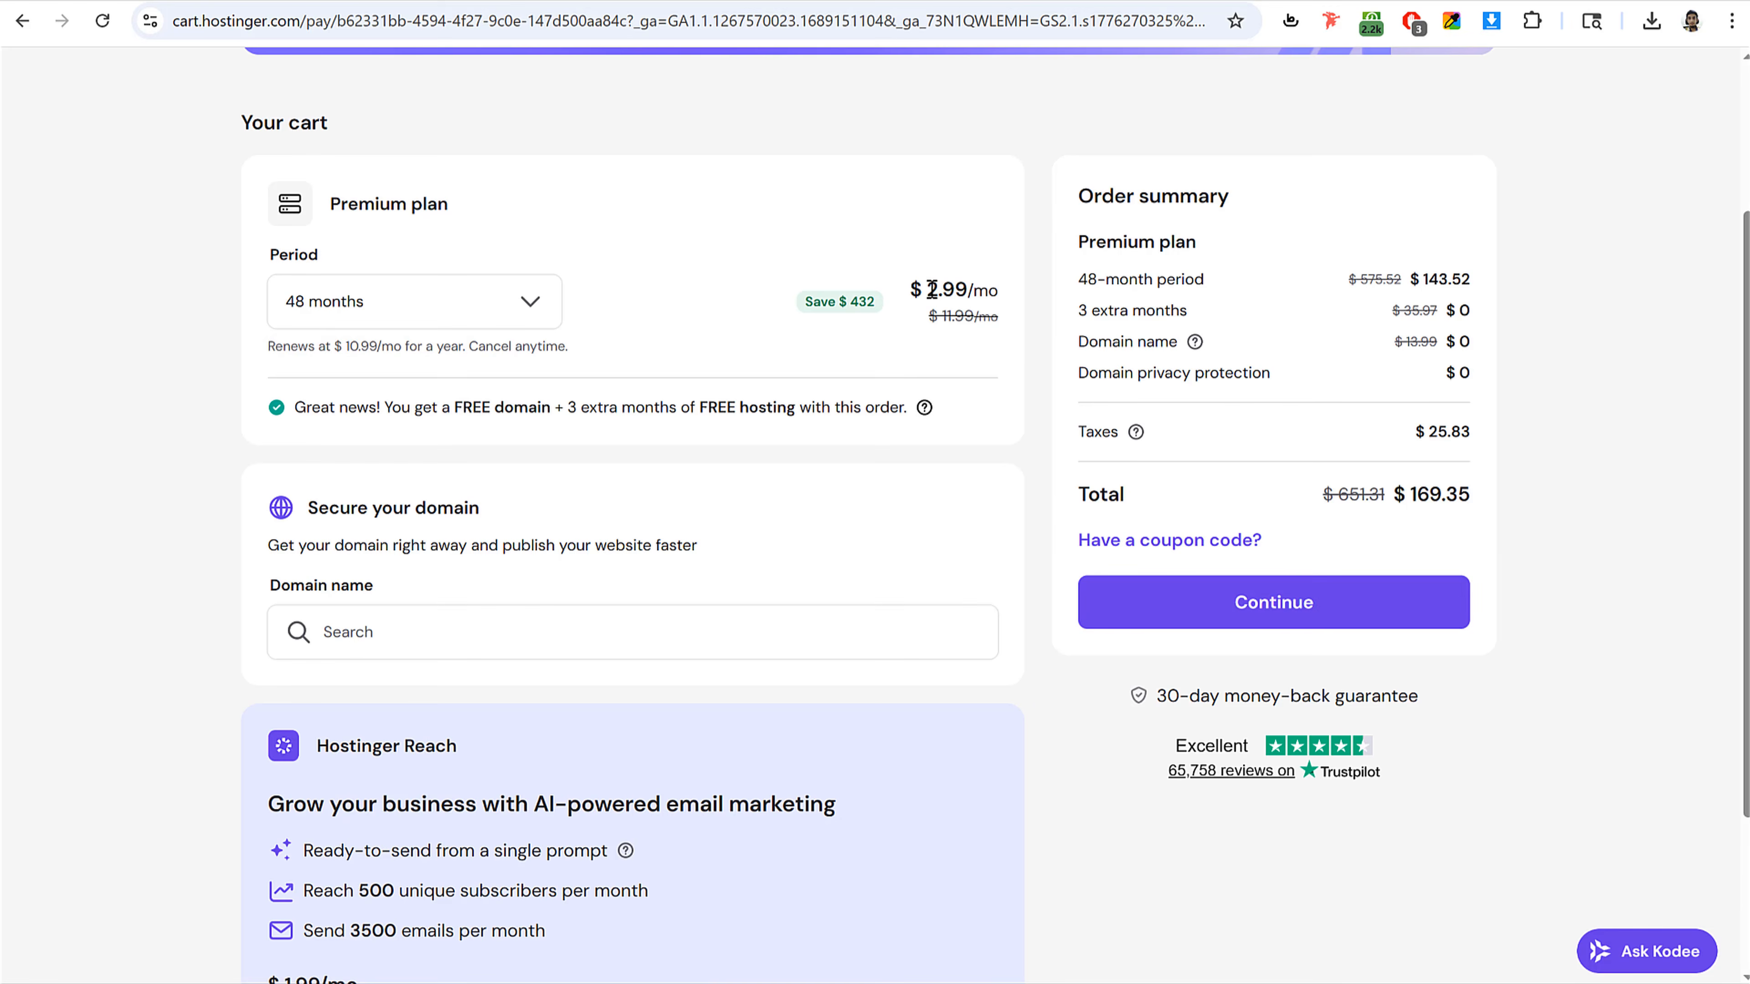
Step: Change the Premium plan's subscription period to 24 months
drag(927, 289, 976, 288)
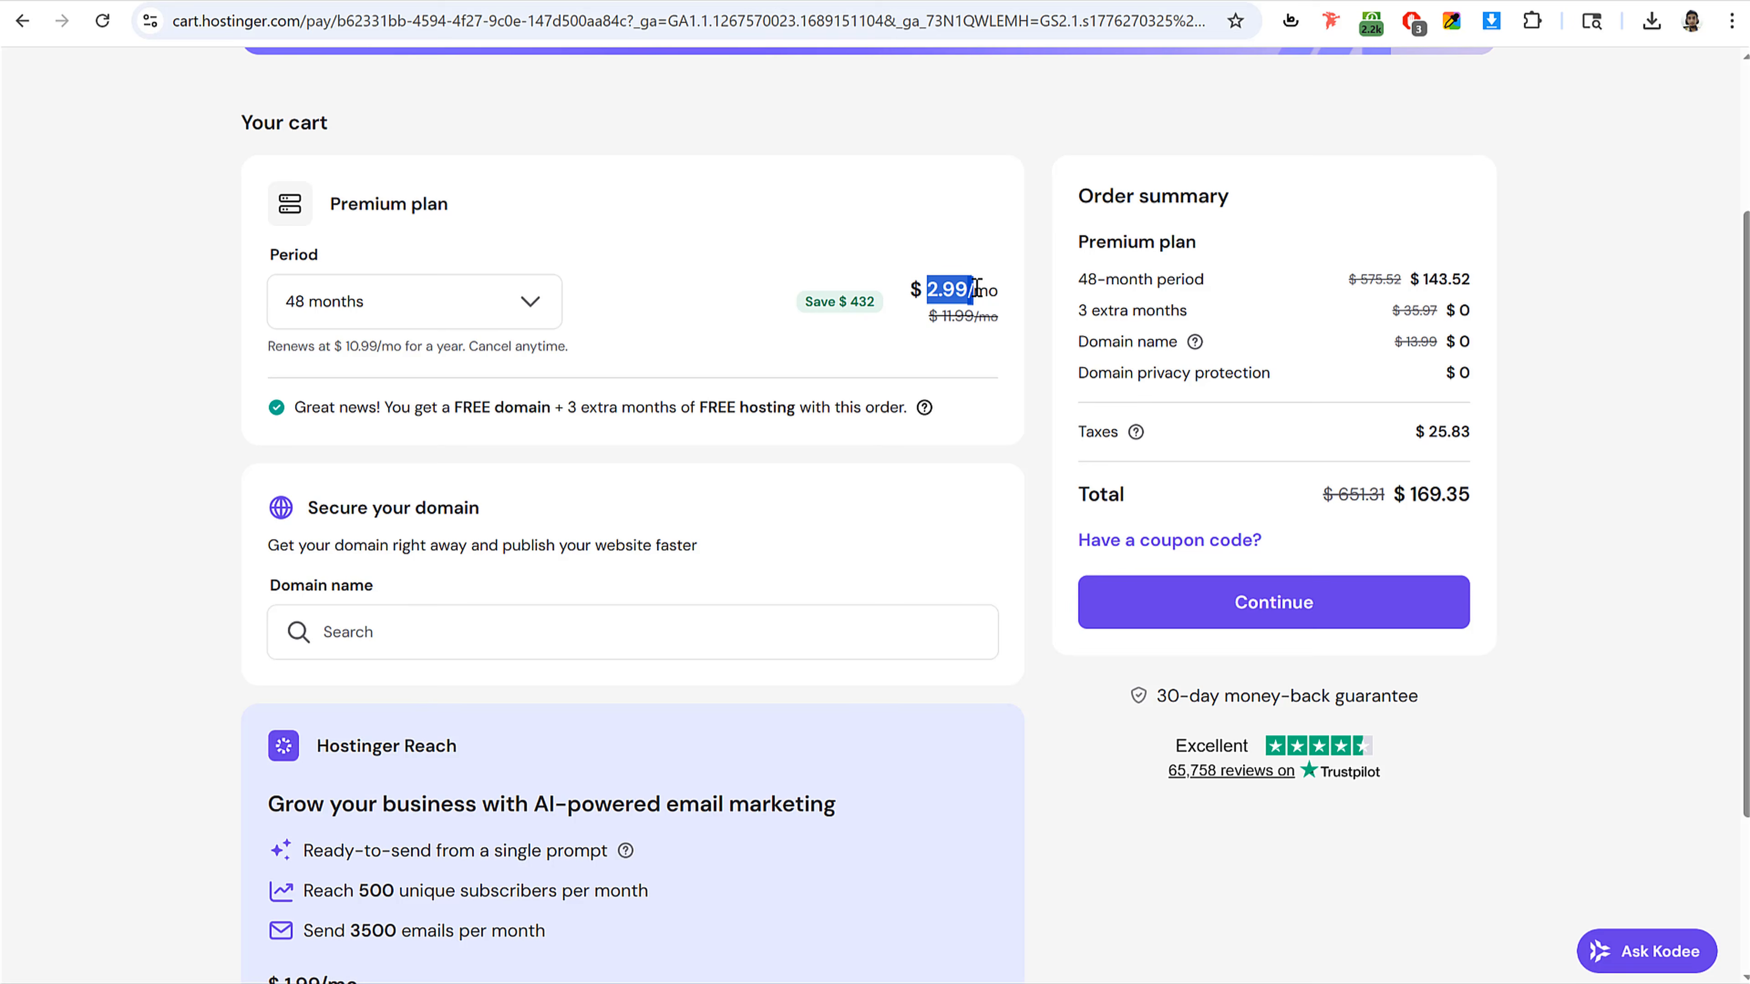
click(296, 303)
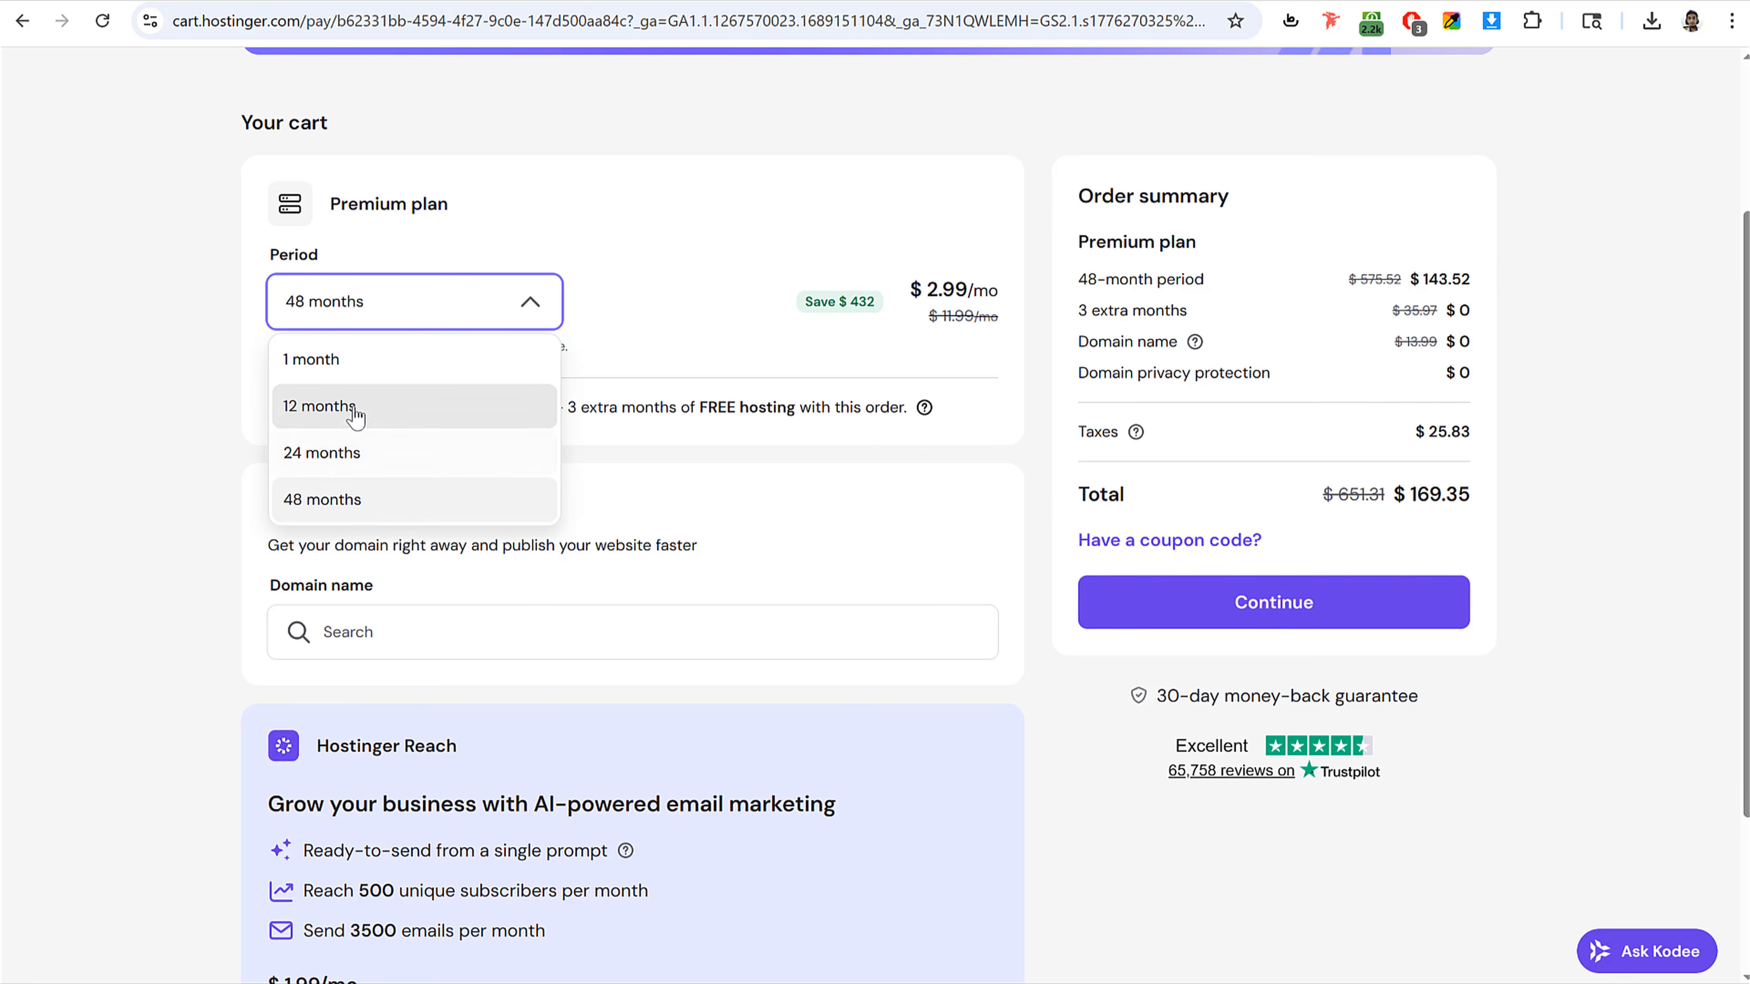
click(354, 452)
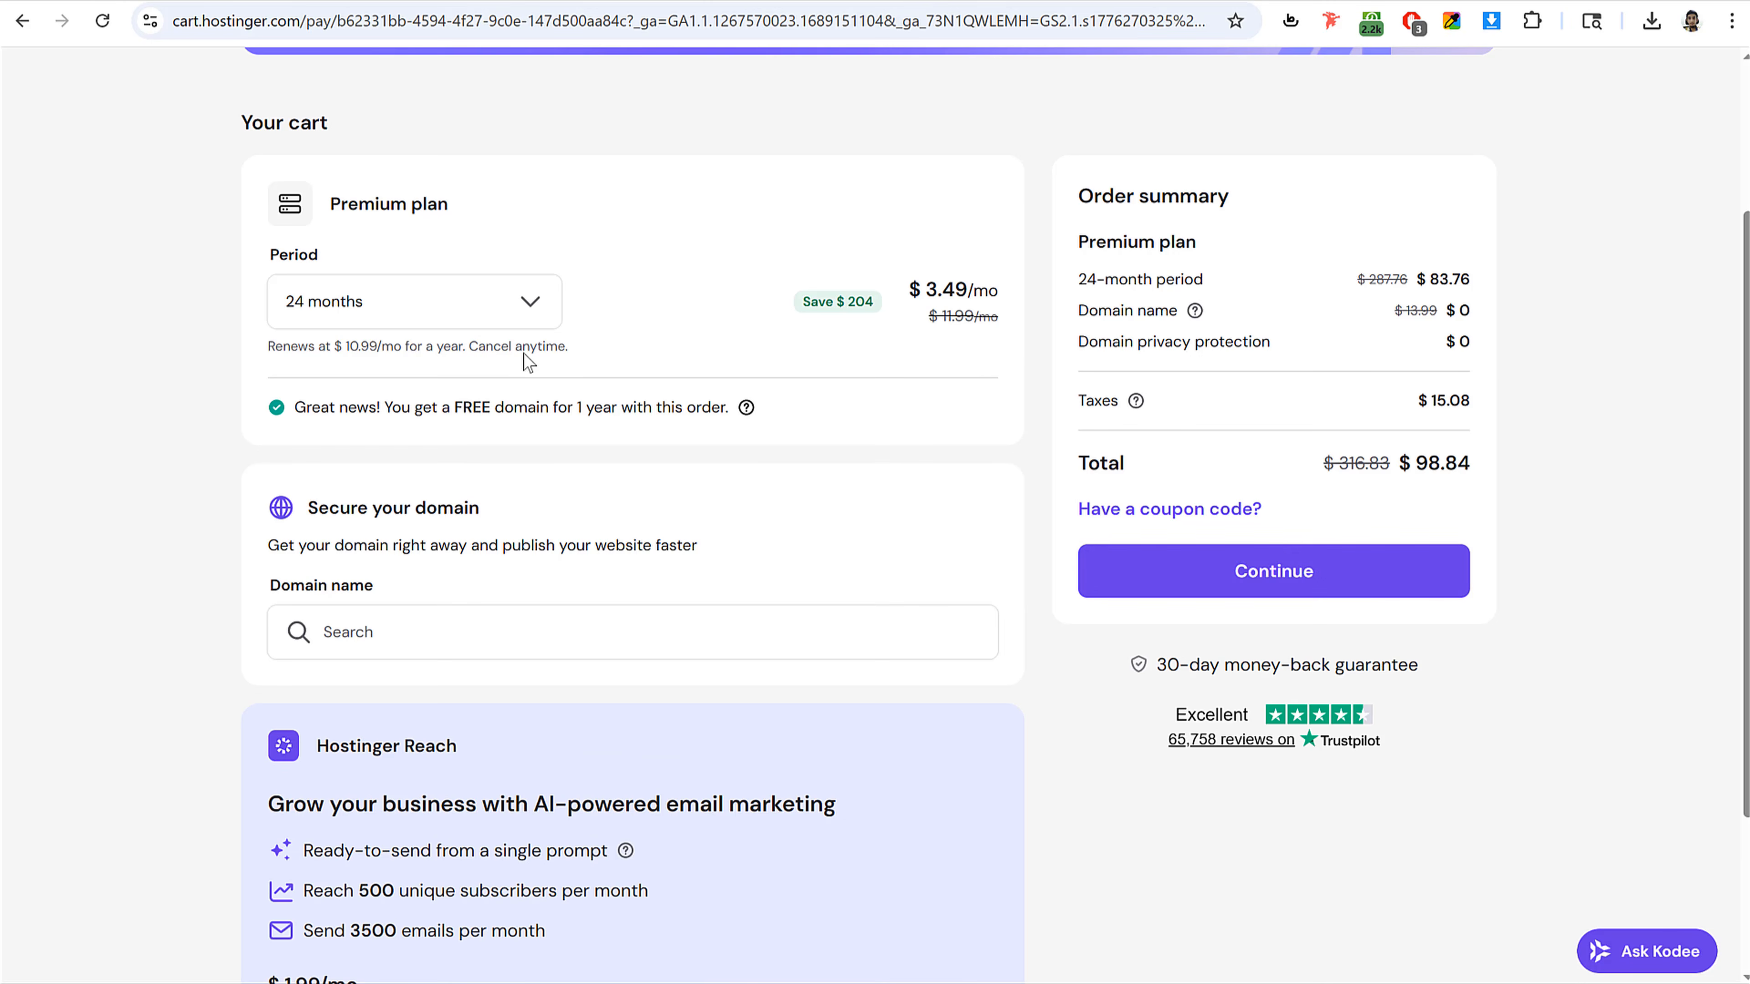
Step: Change the Premium plan's subscription period to 12 months
drag(923, 286, 980, 282)
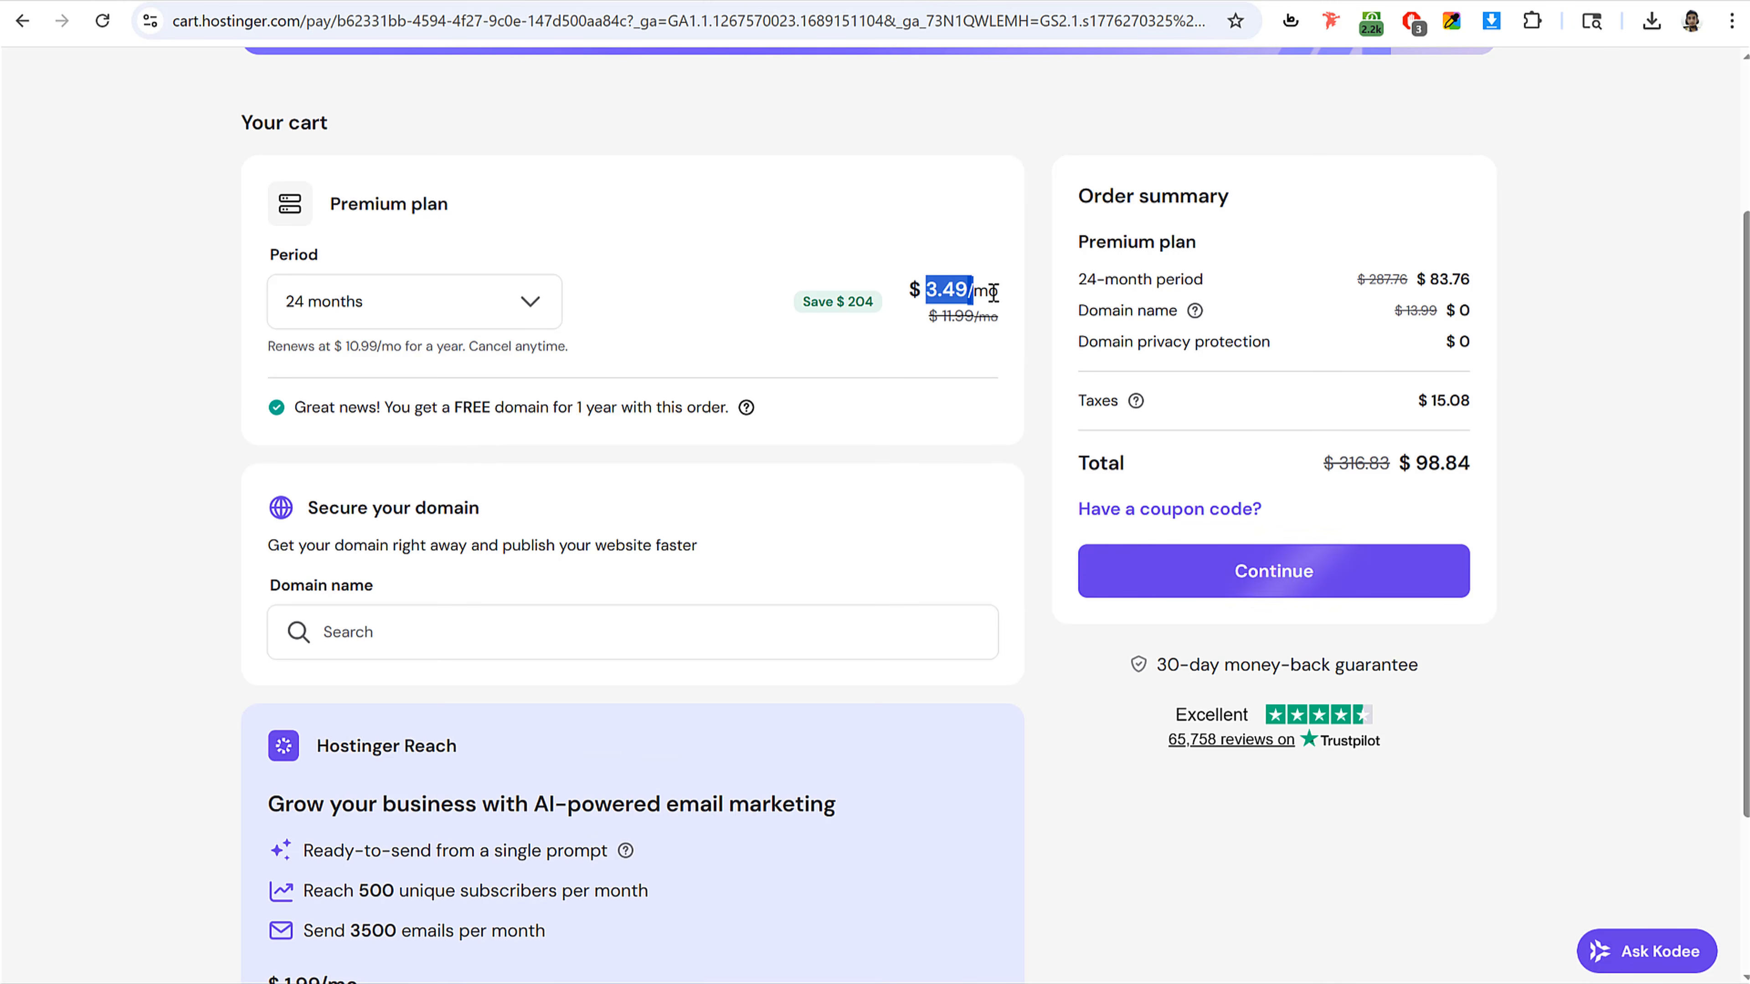
click(435, 318)
click(419, 412)
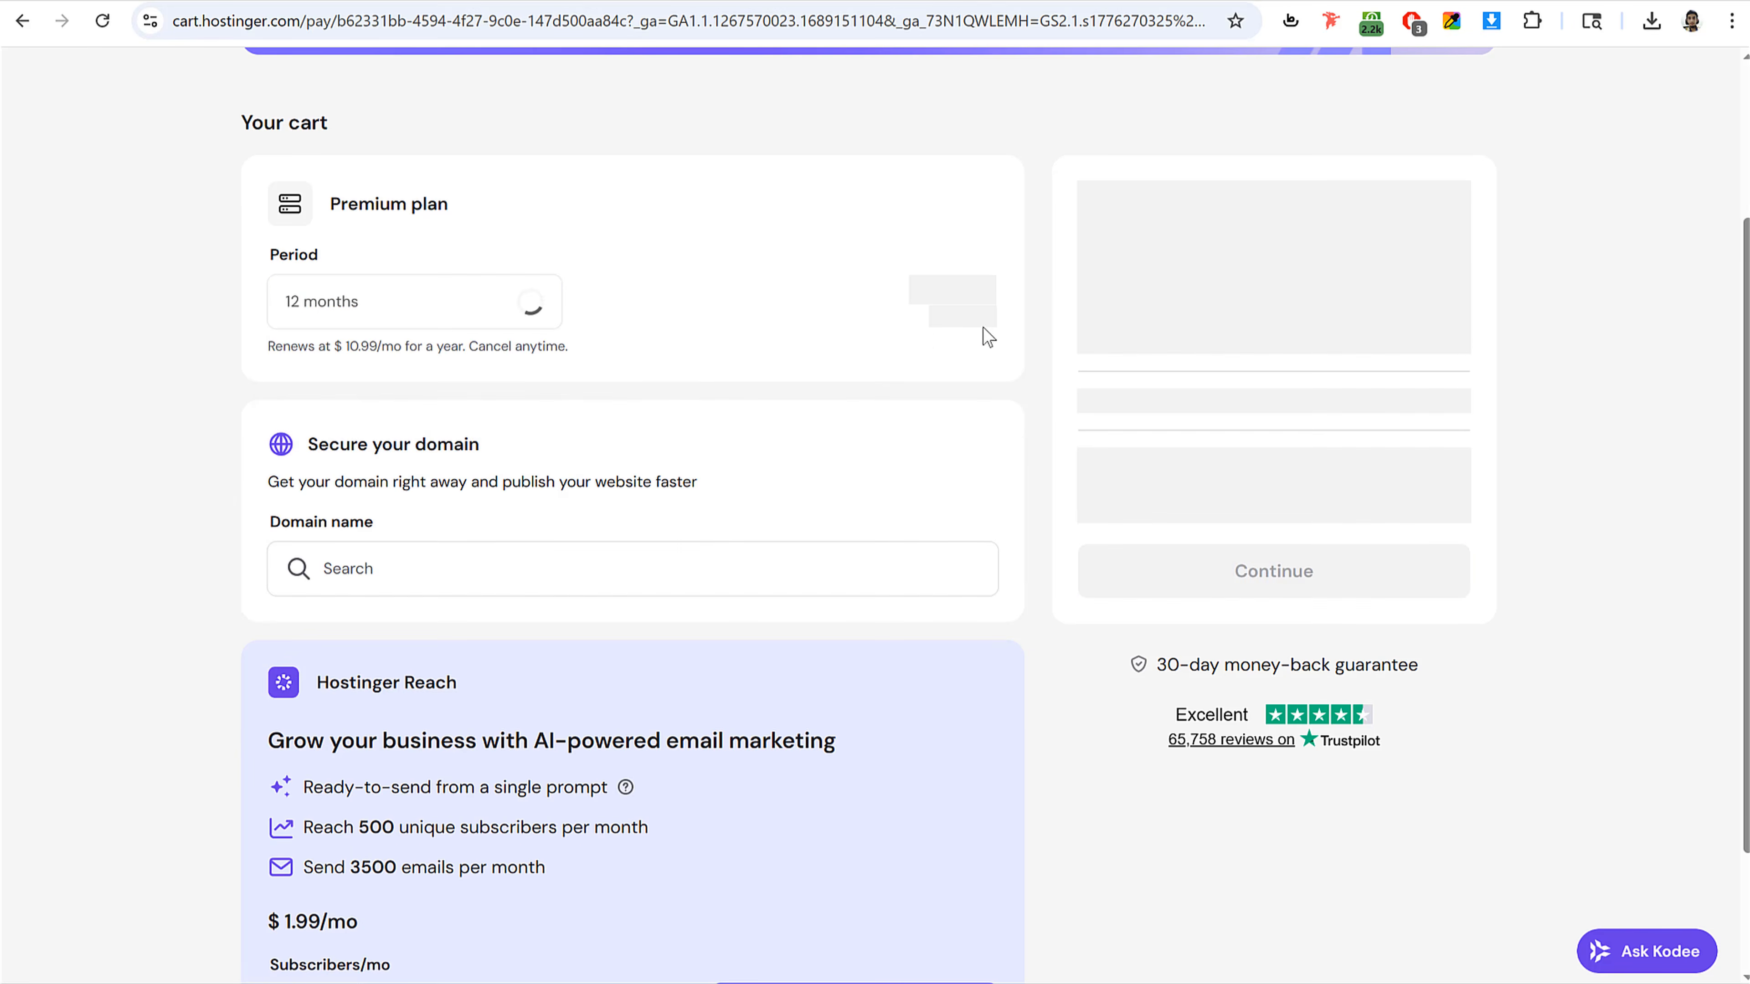
drag(929, 288, 1009, 296)
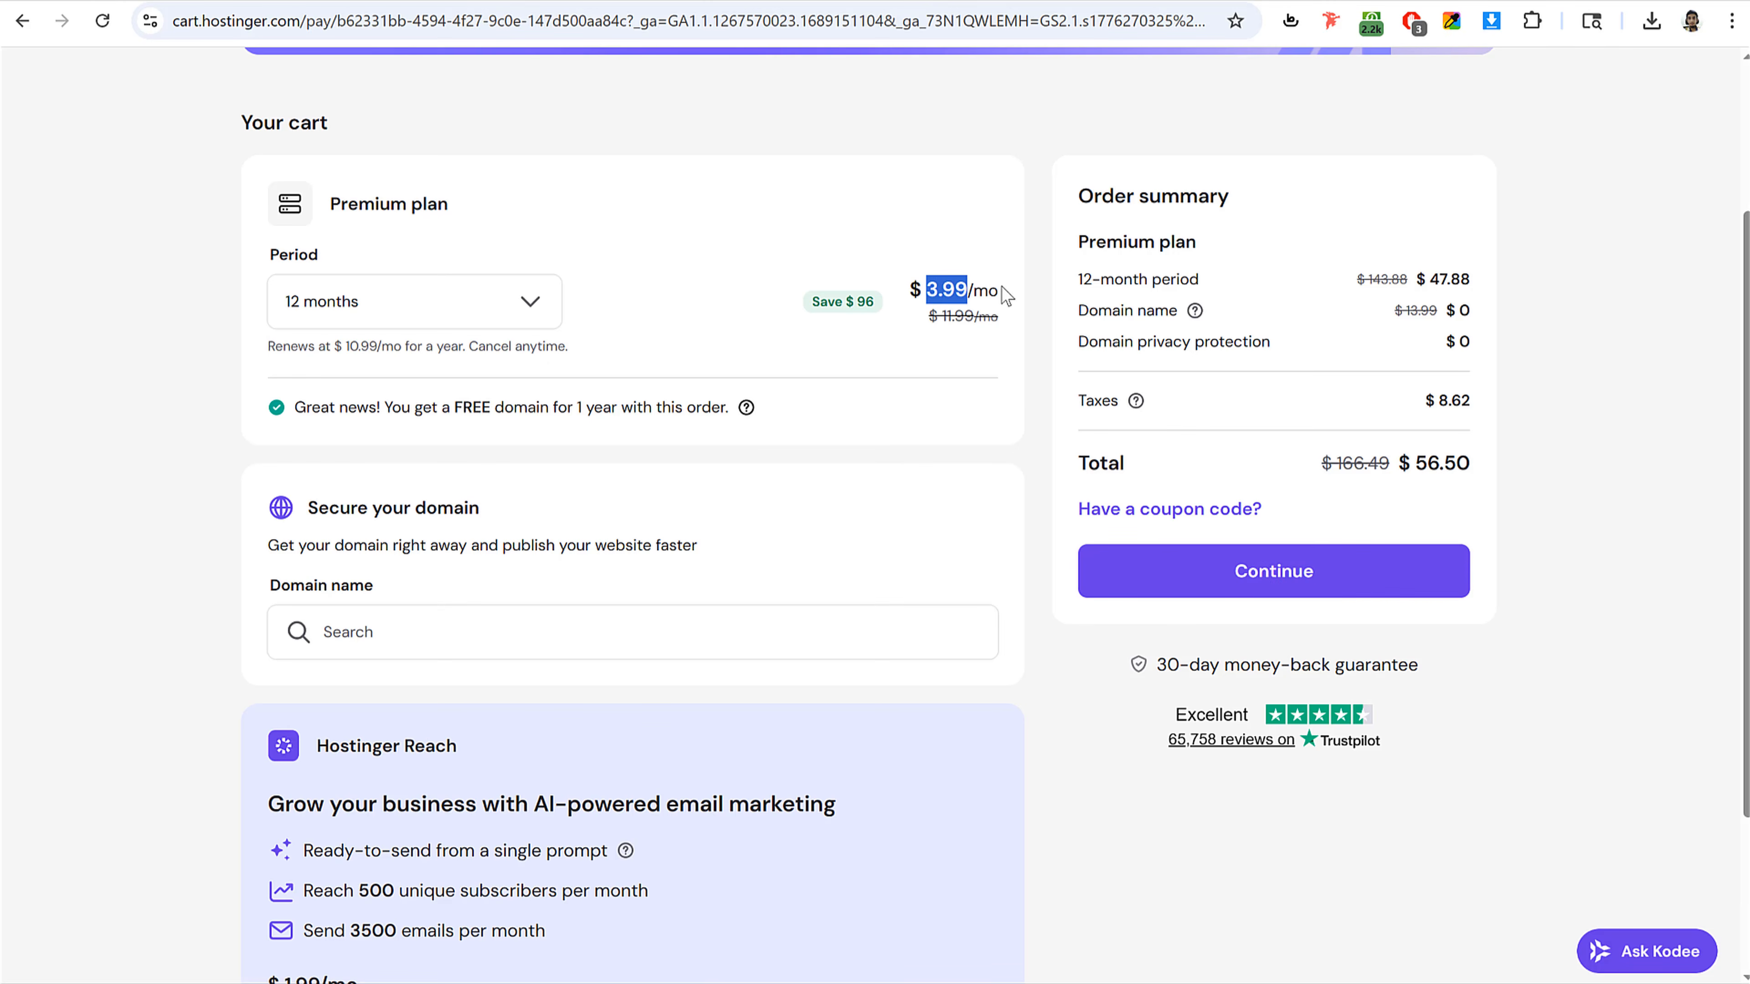
Step: Set the Premium plan's period to 48 months and apply the coupon code NAYYAR
click(472, 303)
click(391, 497)
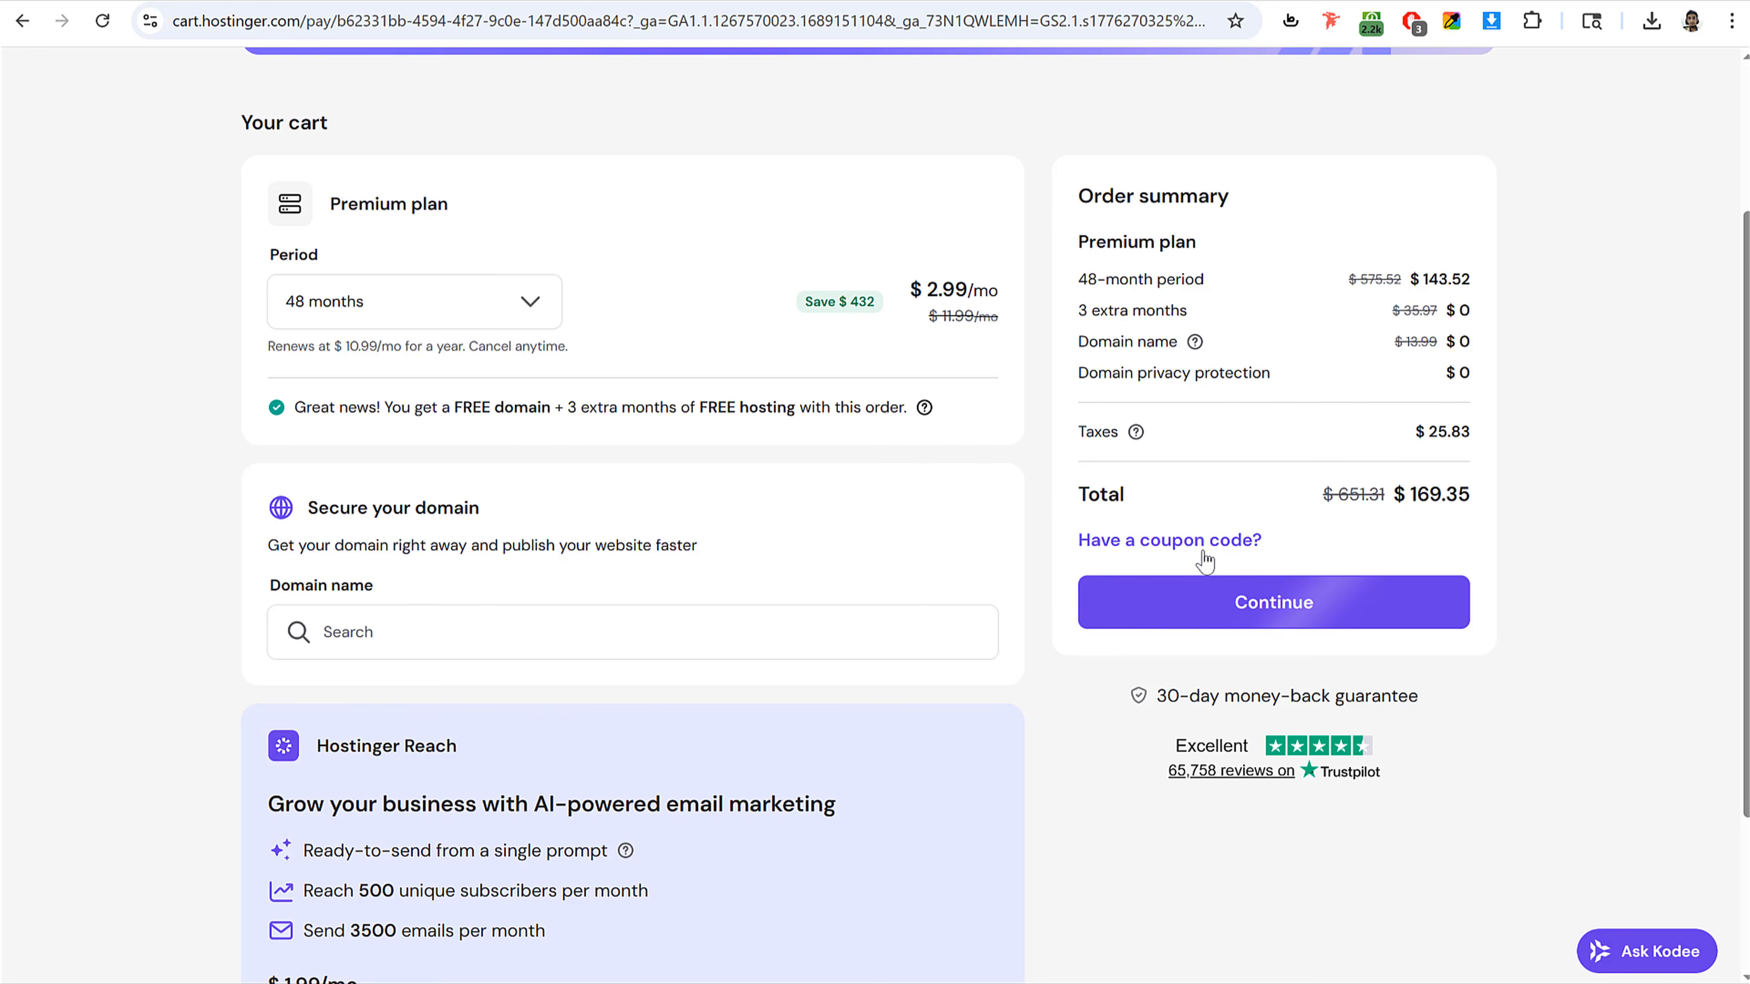
drag(1204, 560, 1136, 547)
click(1153, 555)
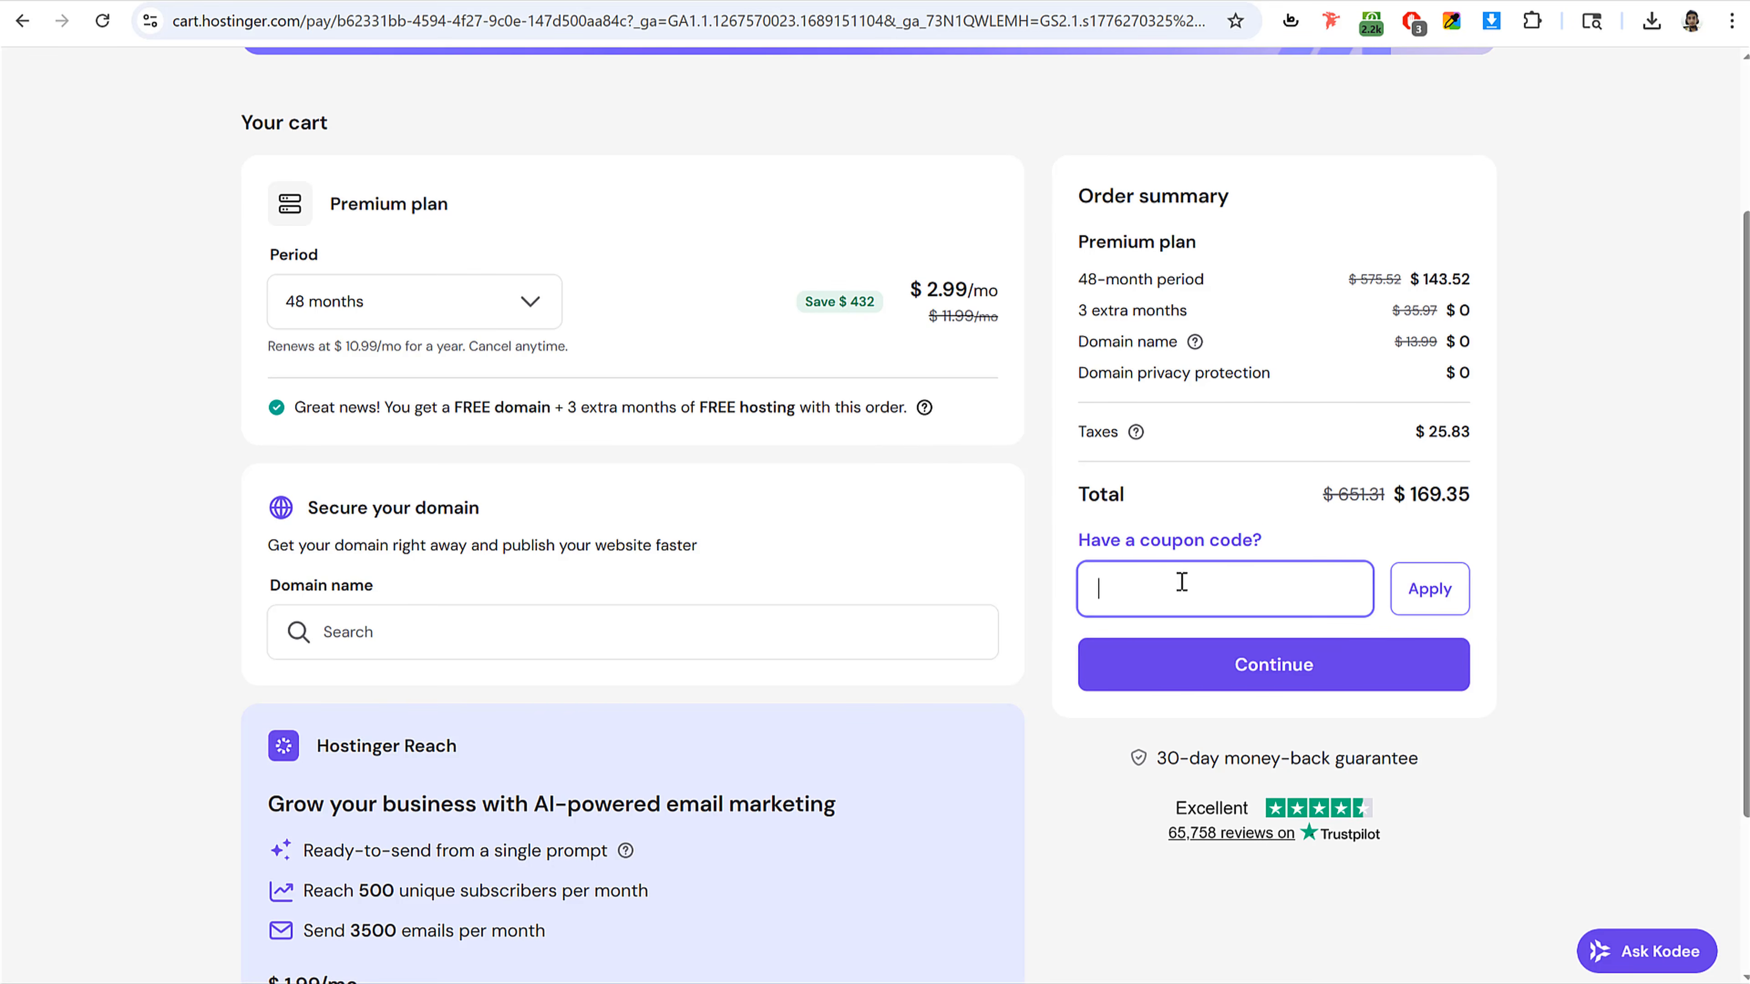
text(NAYYAR)
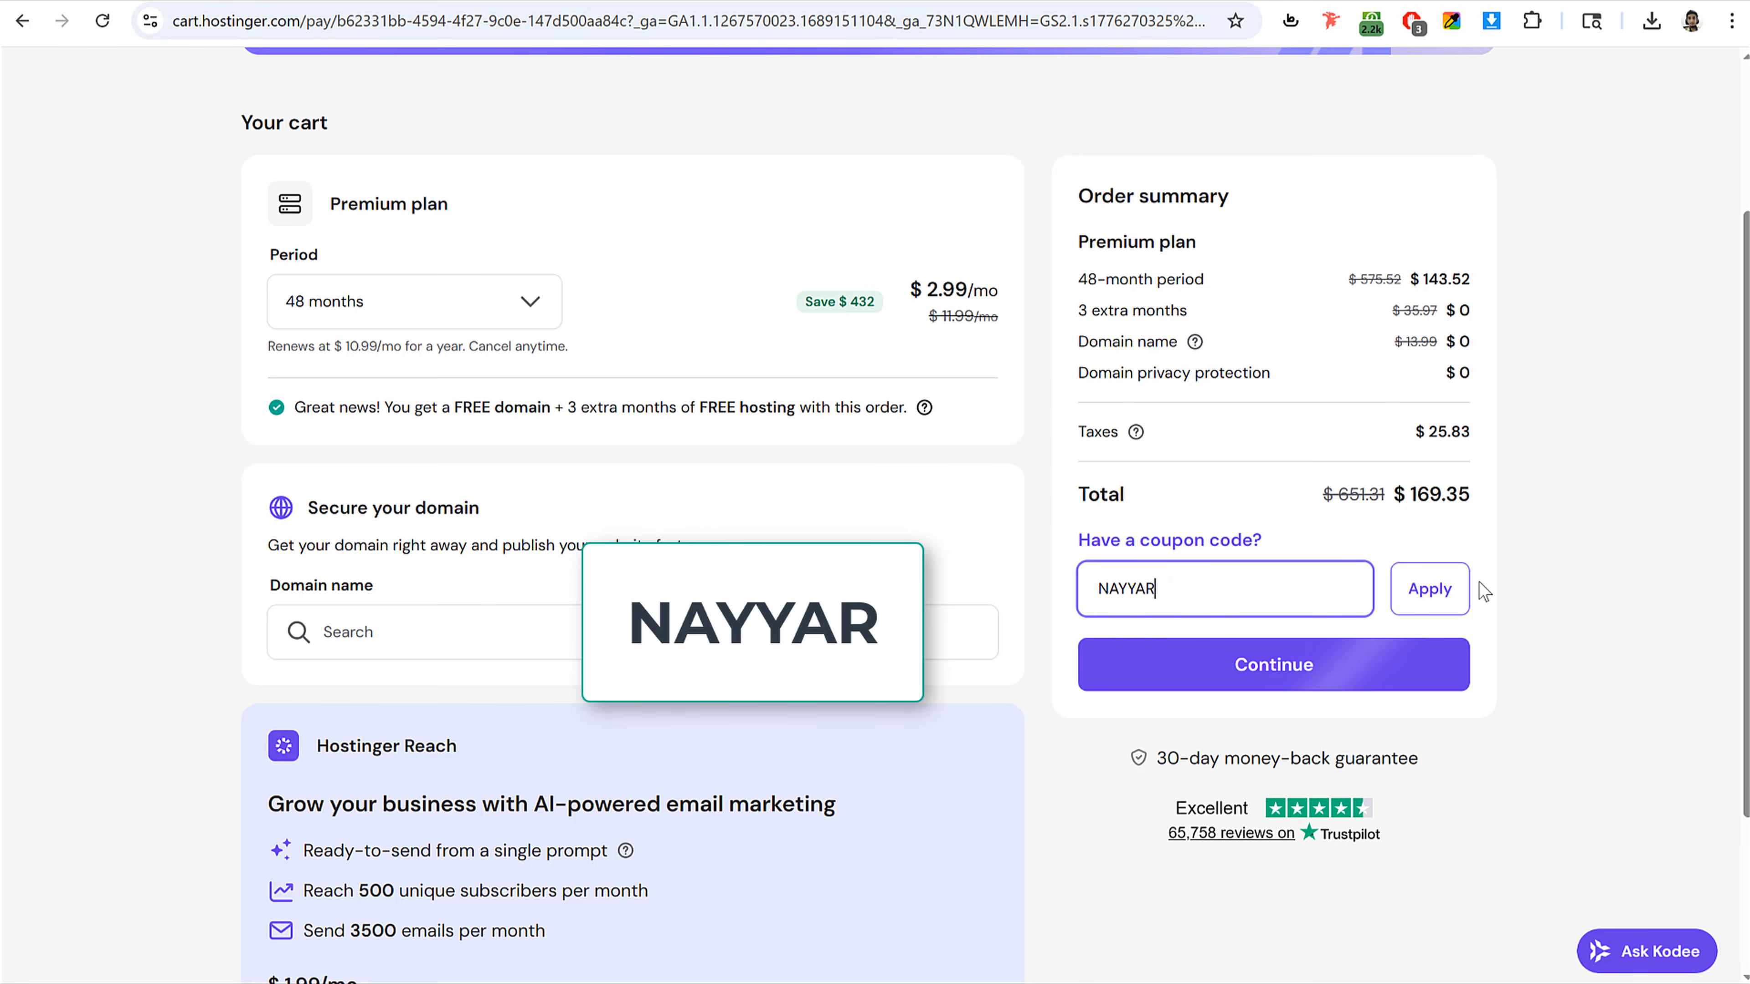
click(1433, 589)
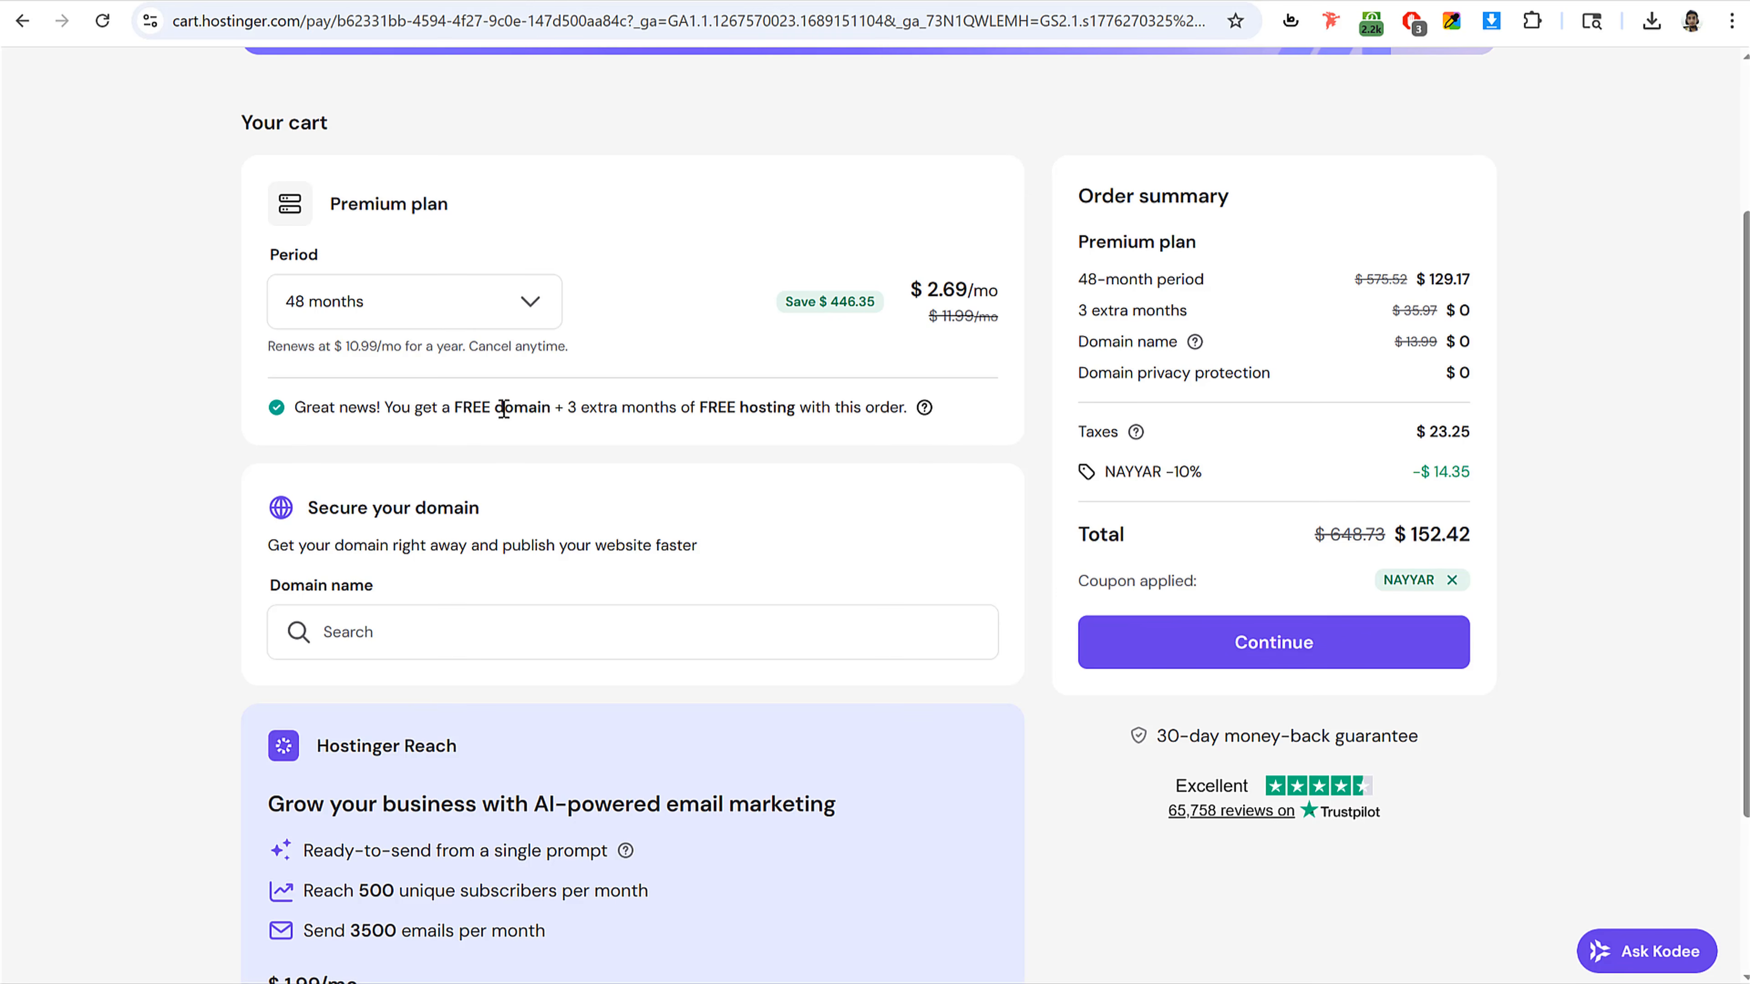
Step: Change the subscription period to 24 months and then to 12 months
drag(474, 408, 588, 395)
click(599, 403)
click(378, 300)
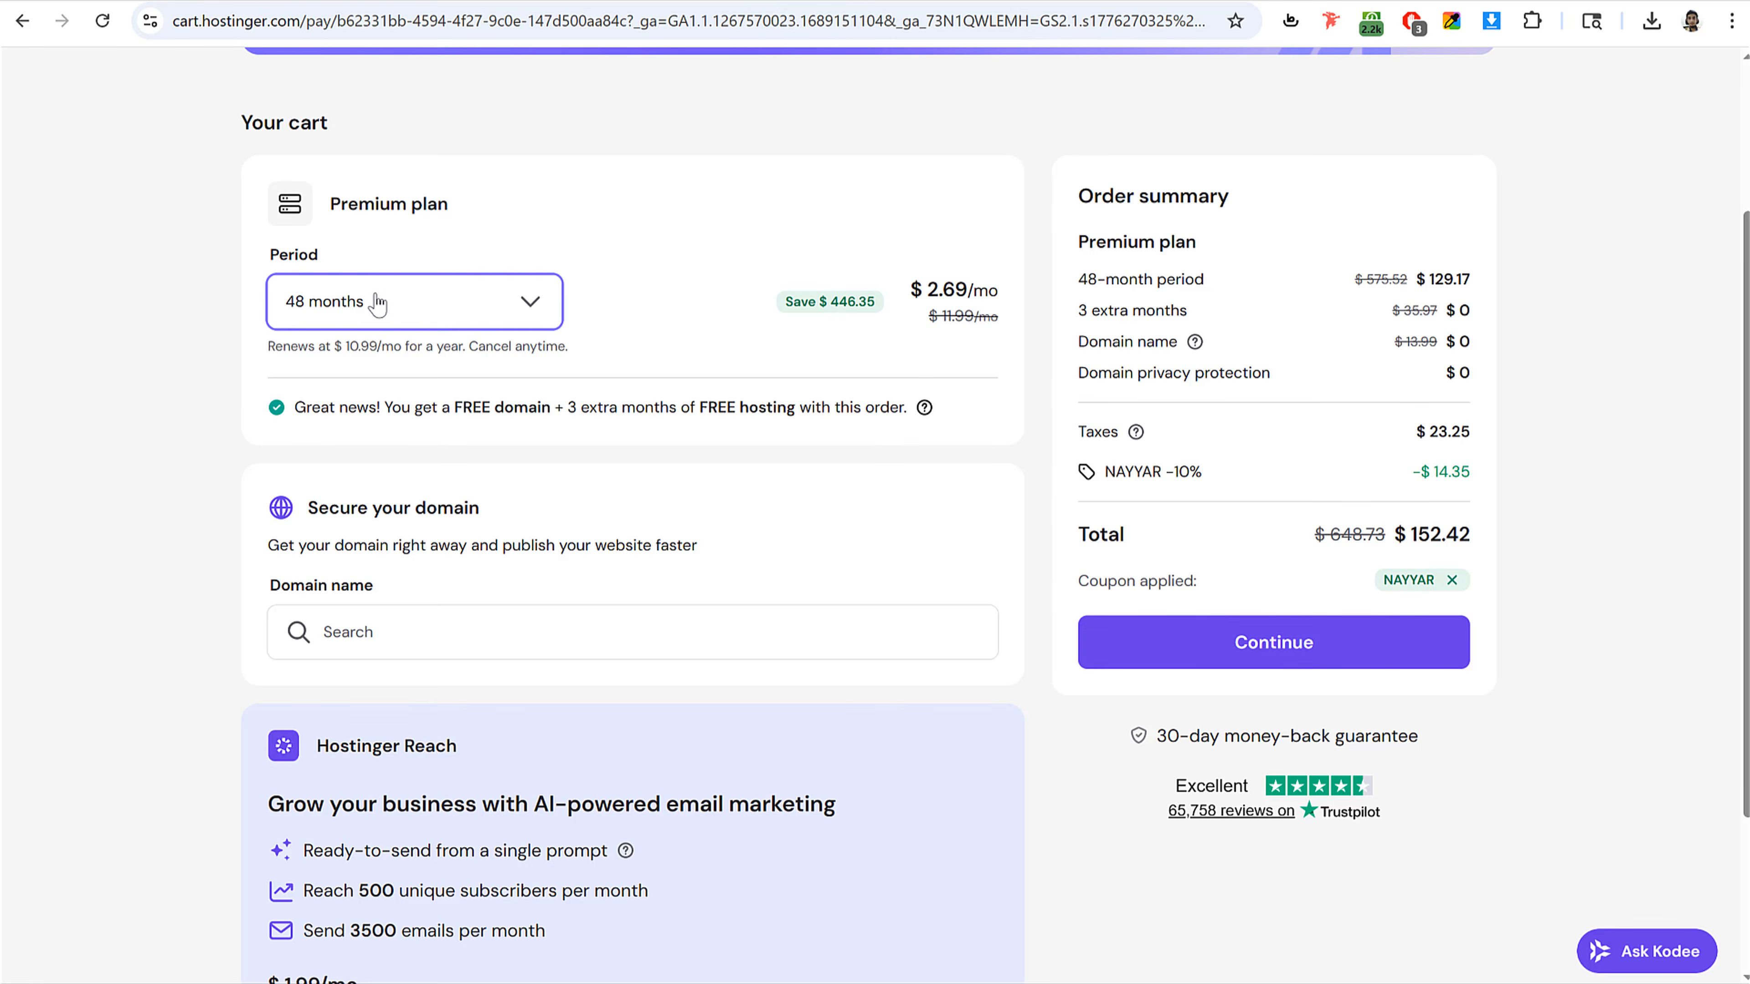
click(356, 453)
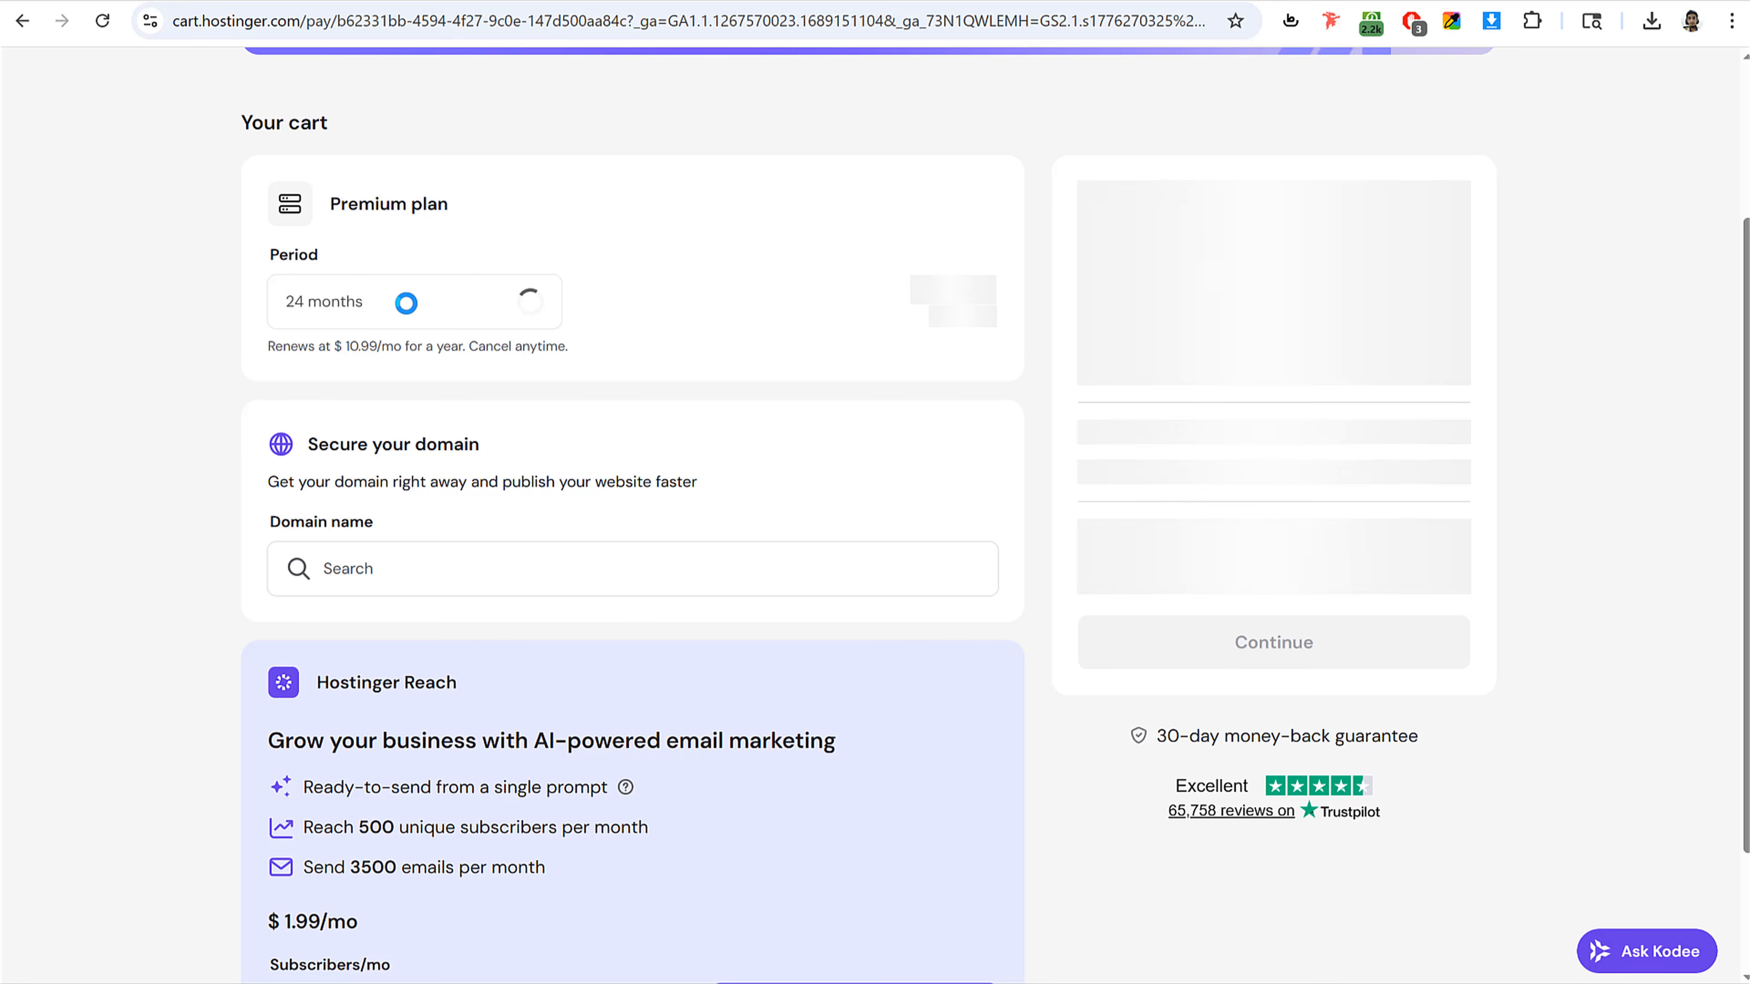
click(405, 299)
click(344, 405)
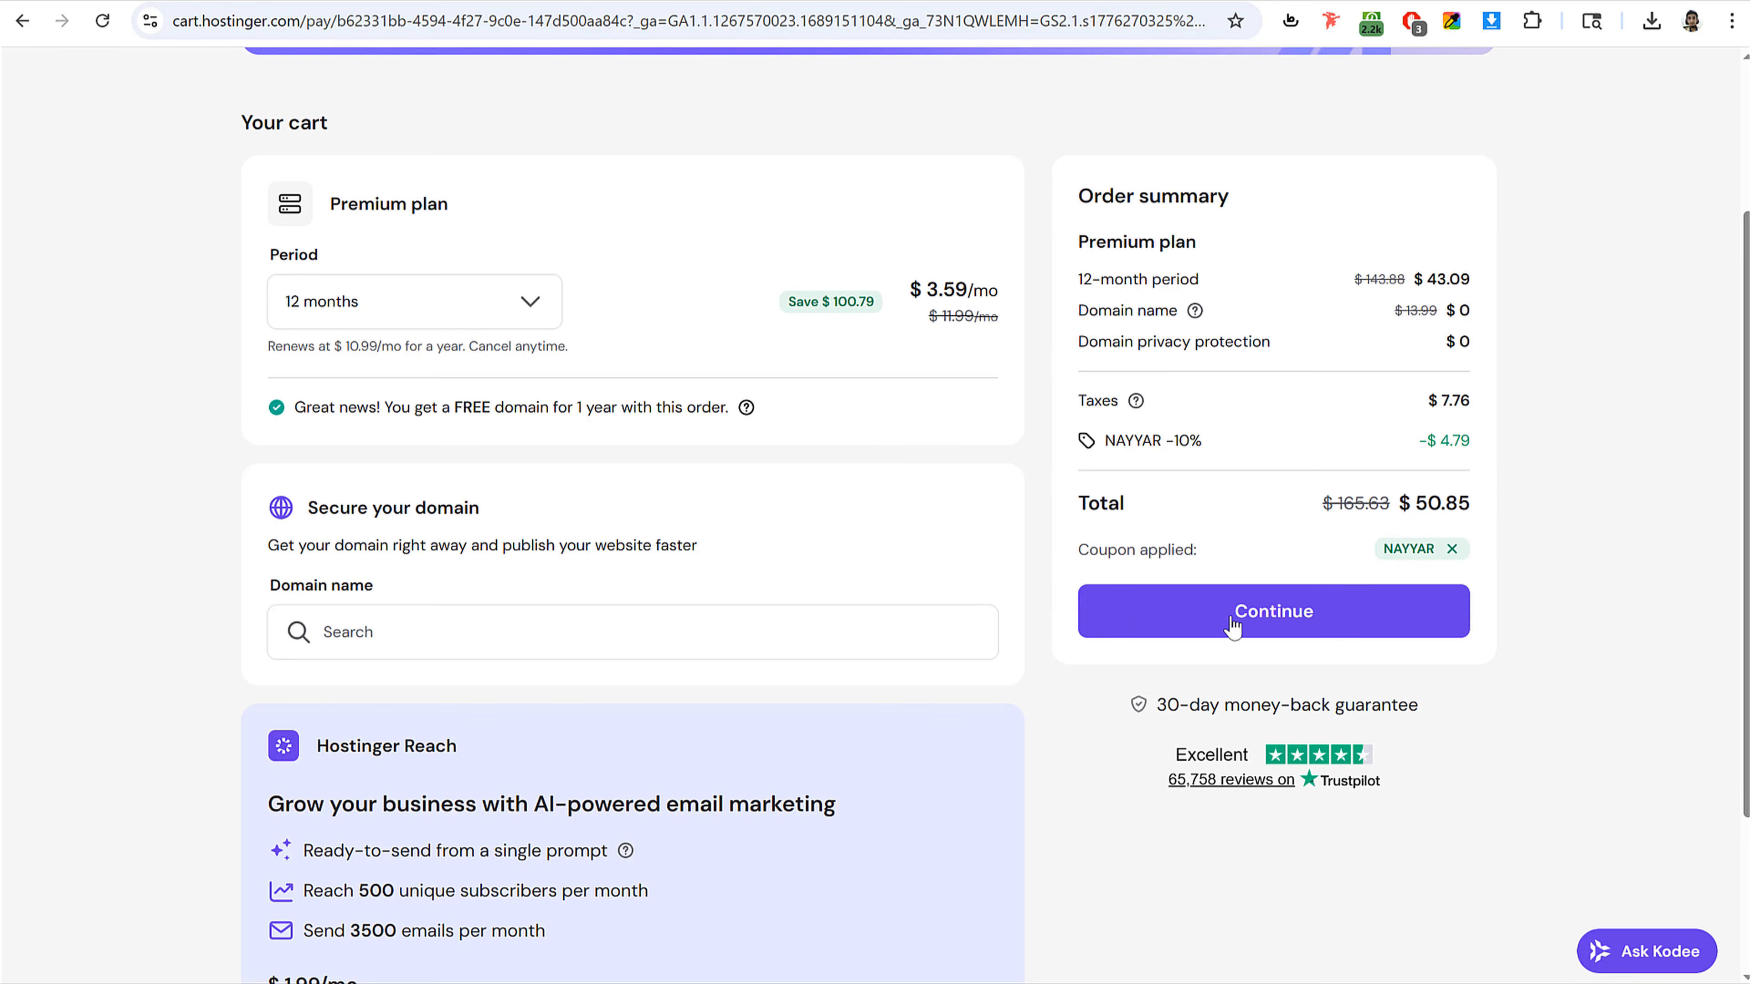
Step: Continue to checkout and register using a Google account
click(1287, 624)
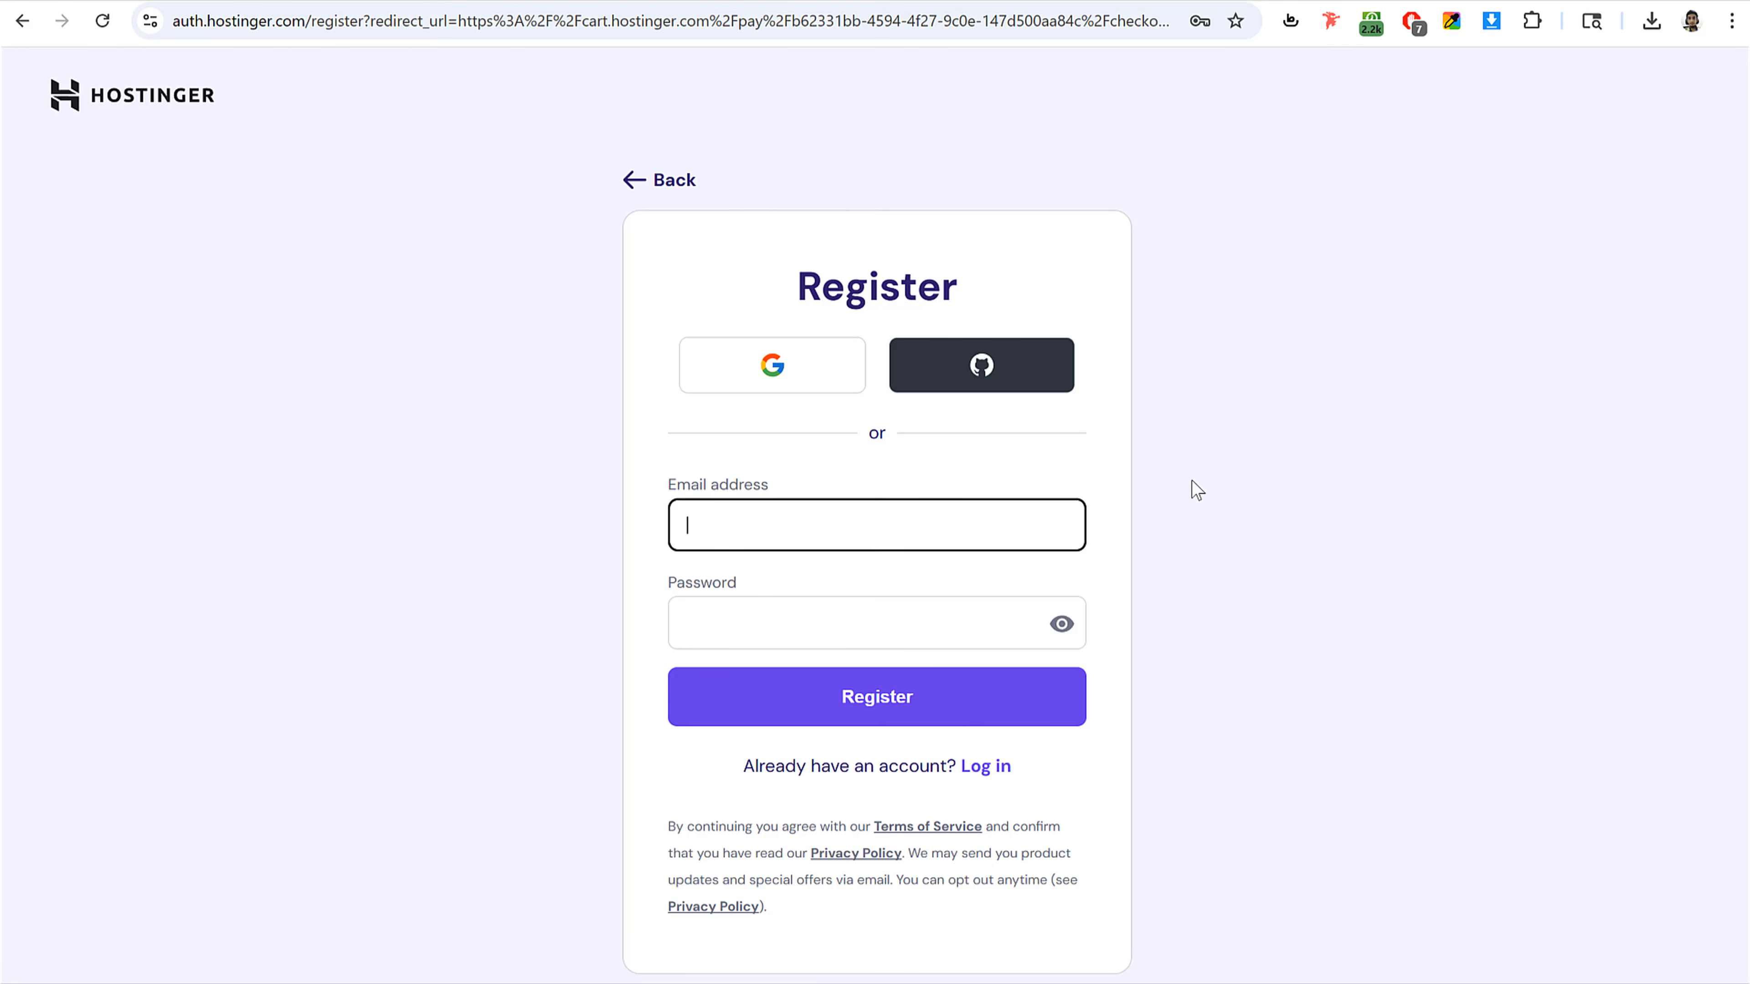
click(753, 392)
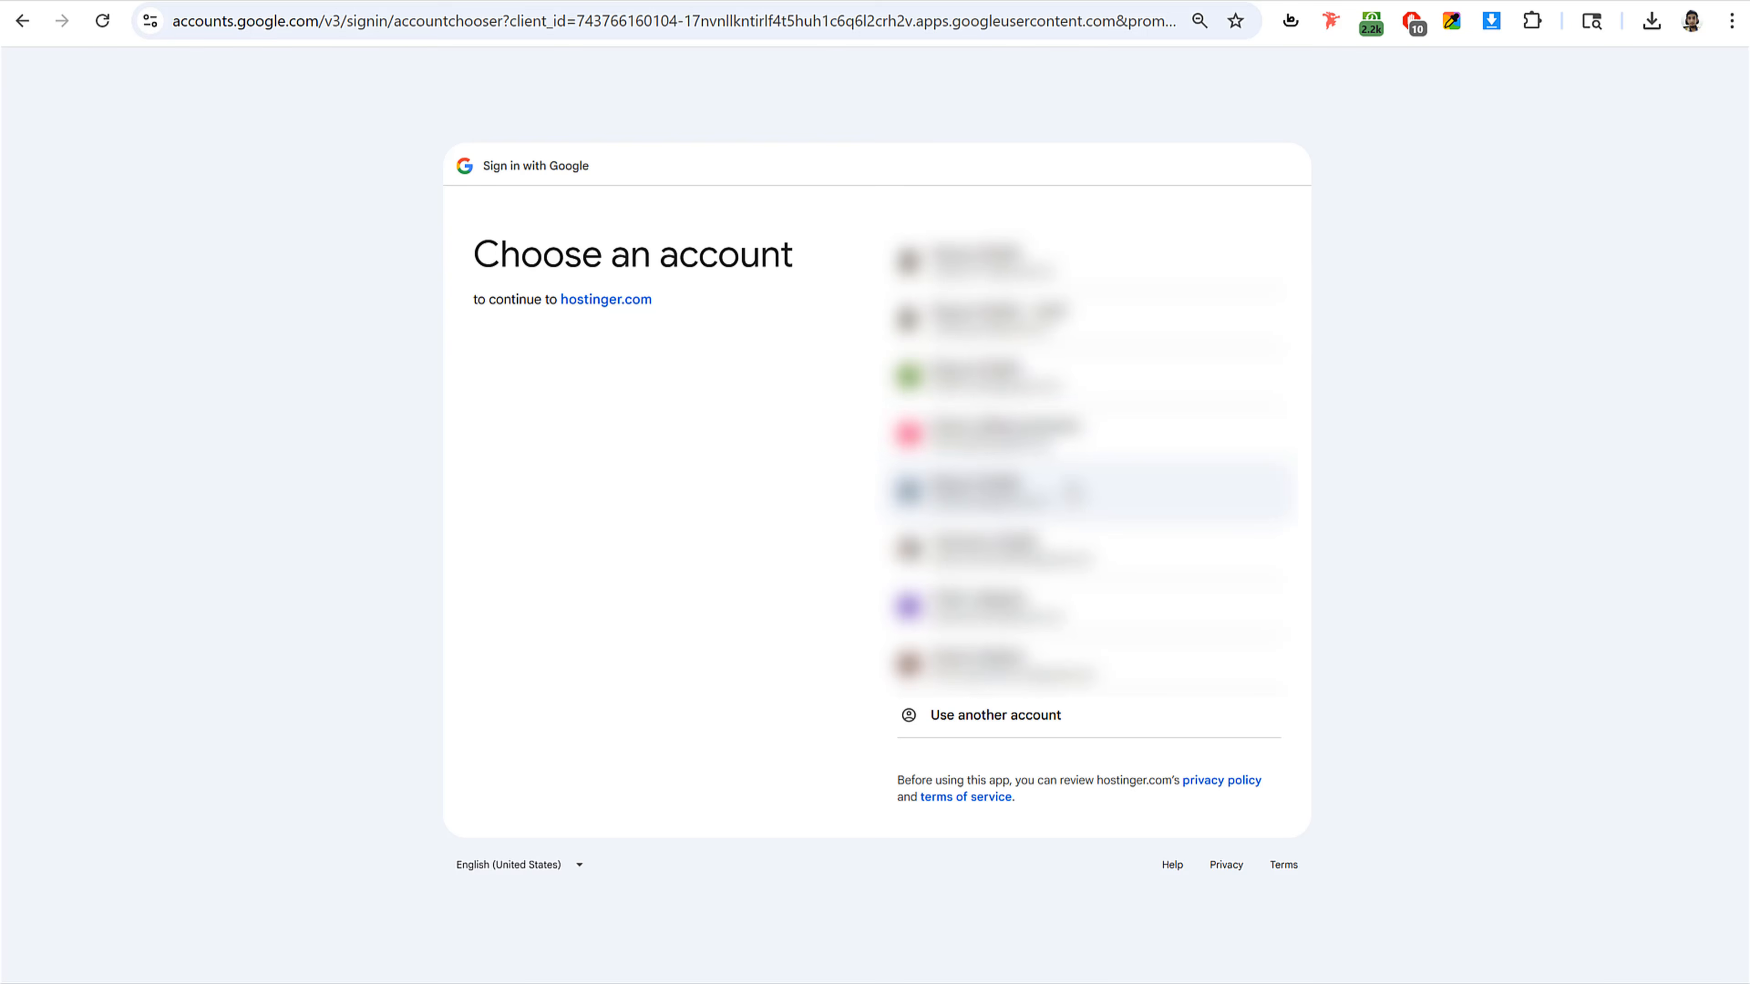
key(alt+Left)
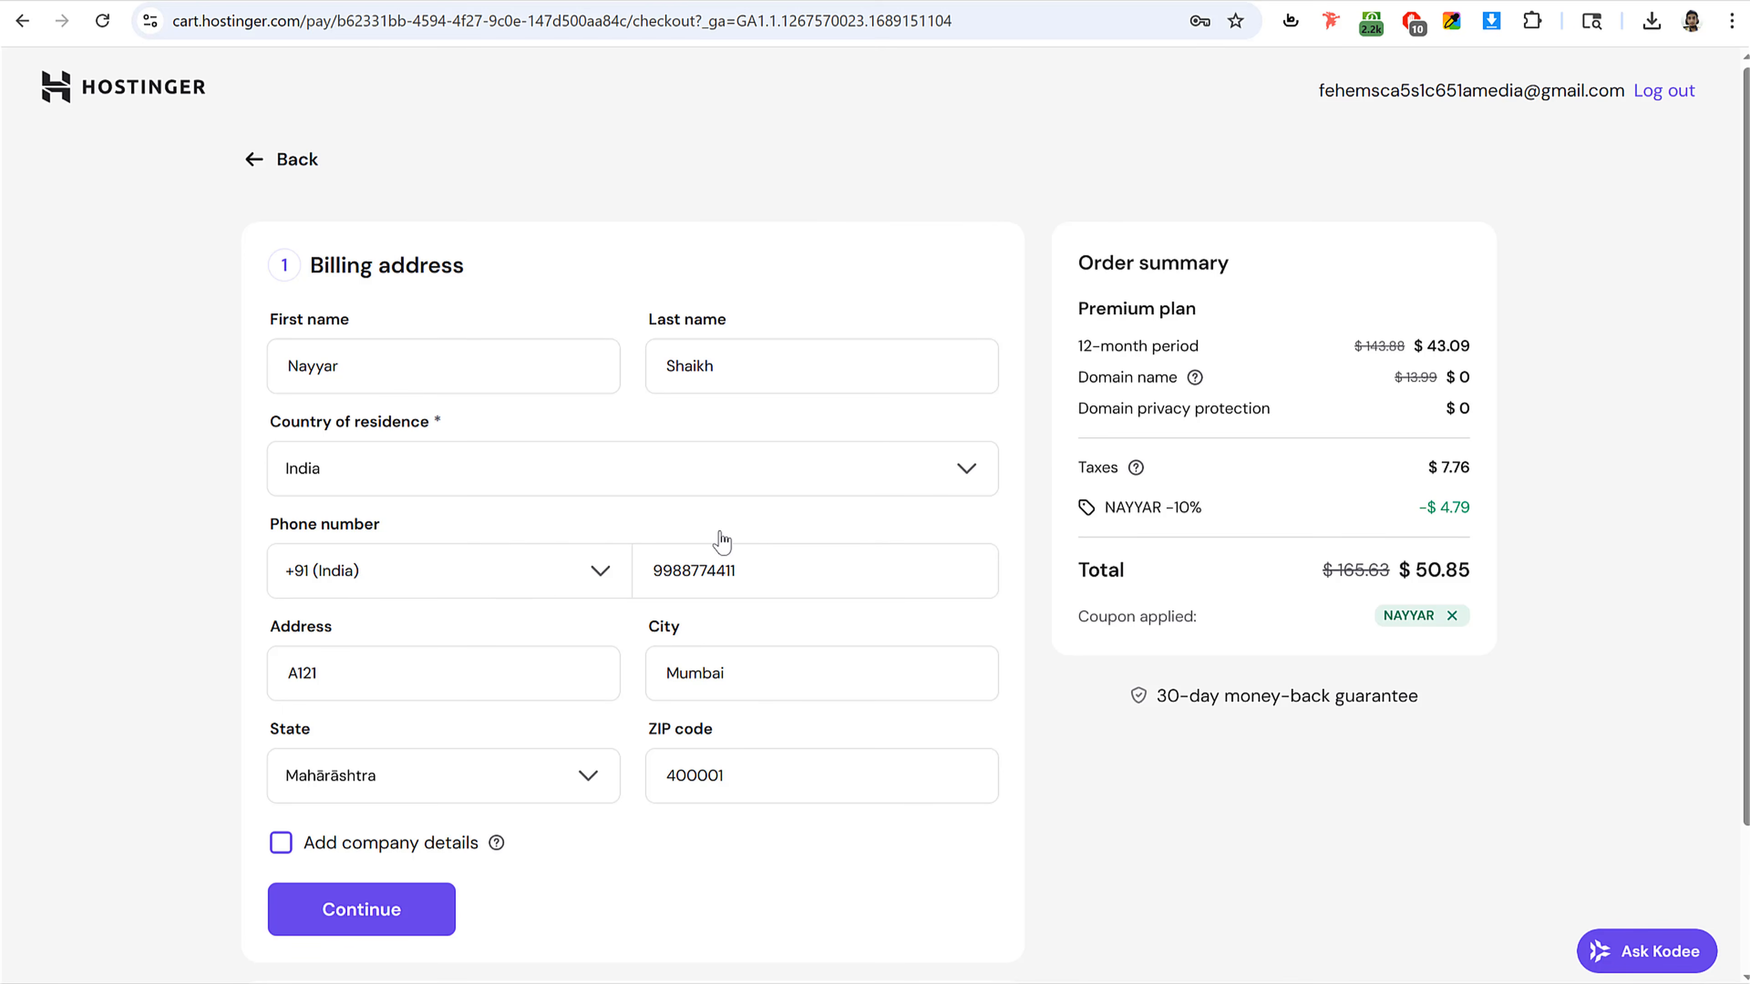
Step: Toggle the company details option on and off, then submit the billing address
scroll(1366, 598, down, 3)
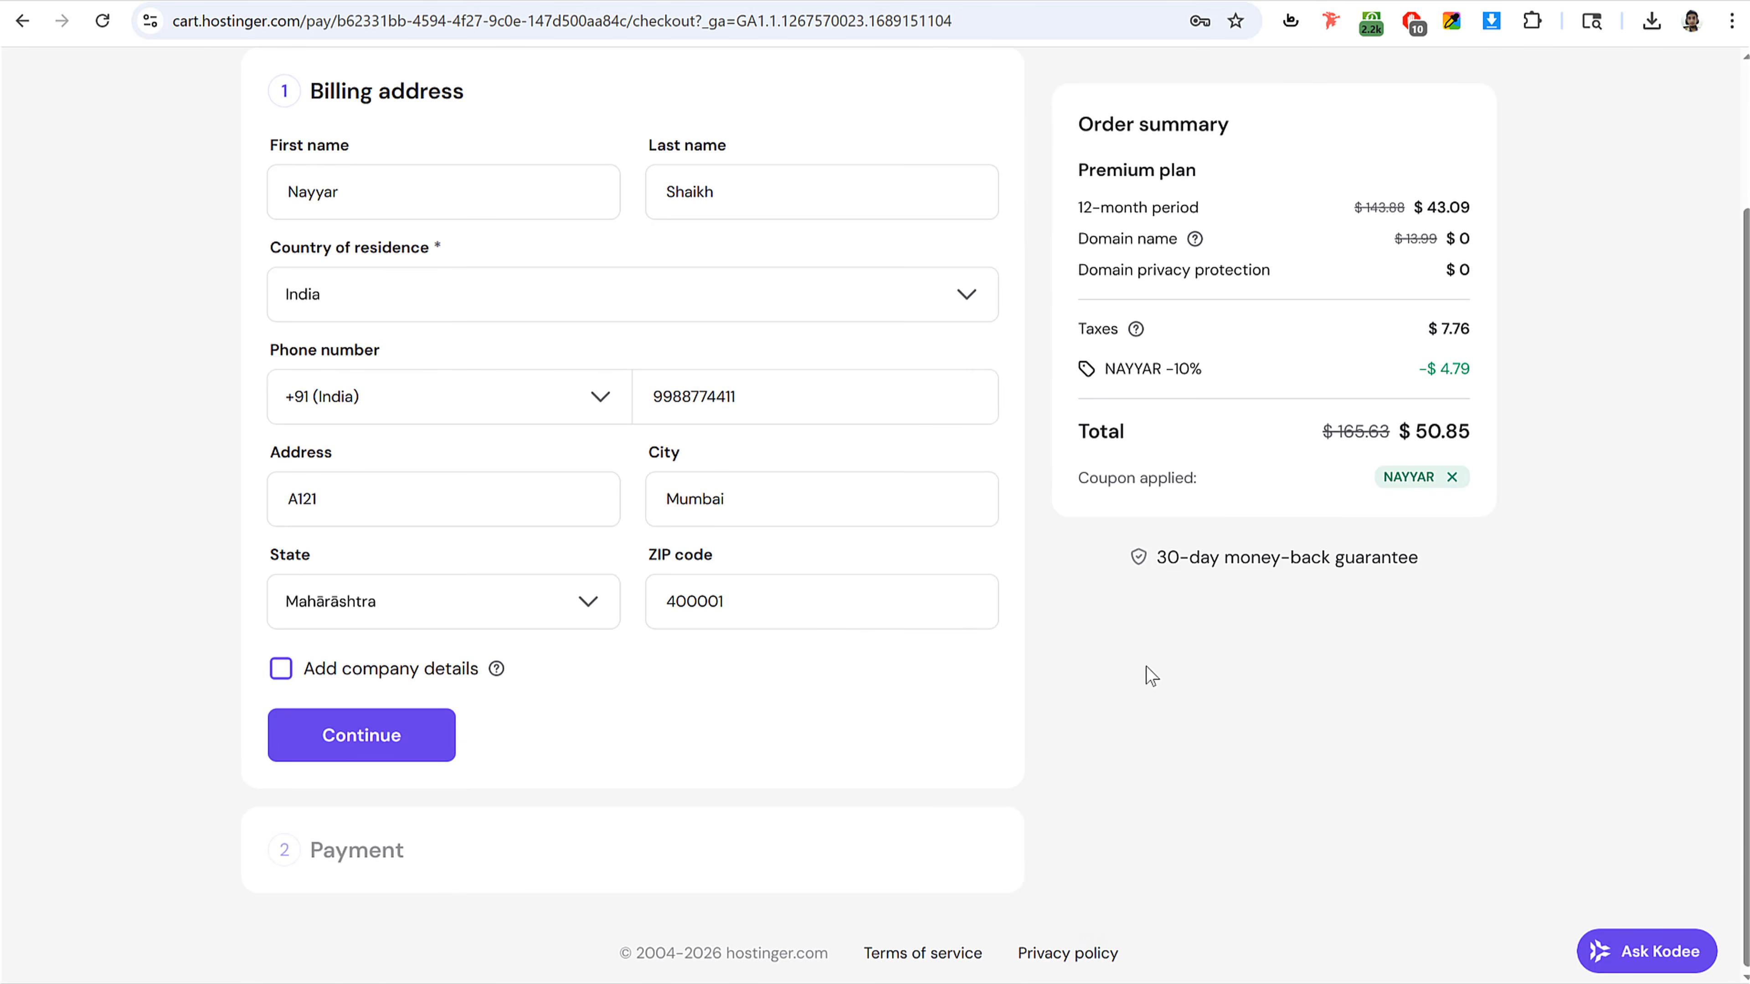
click(377, 675)
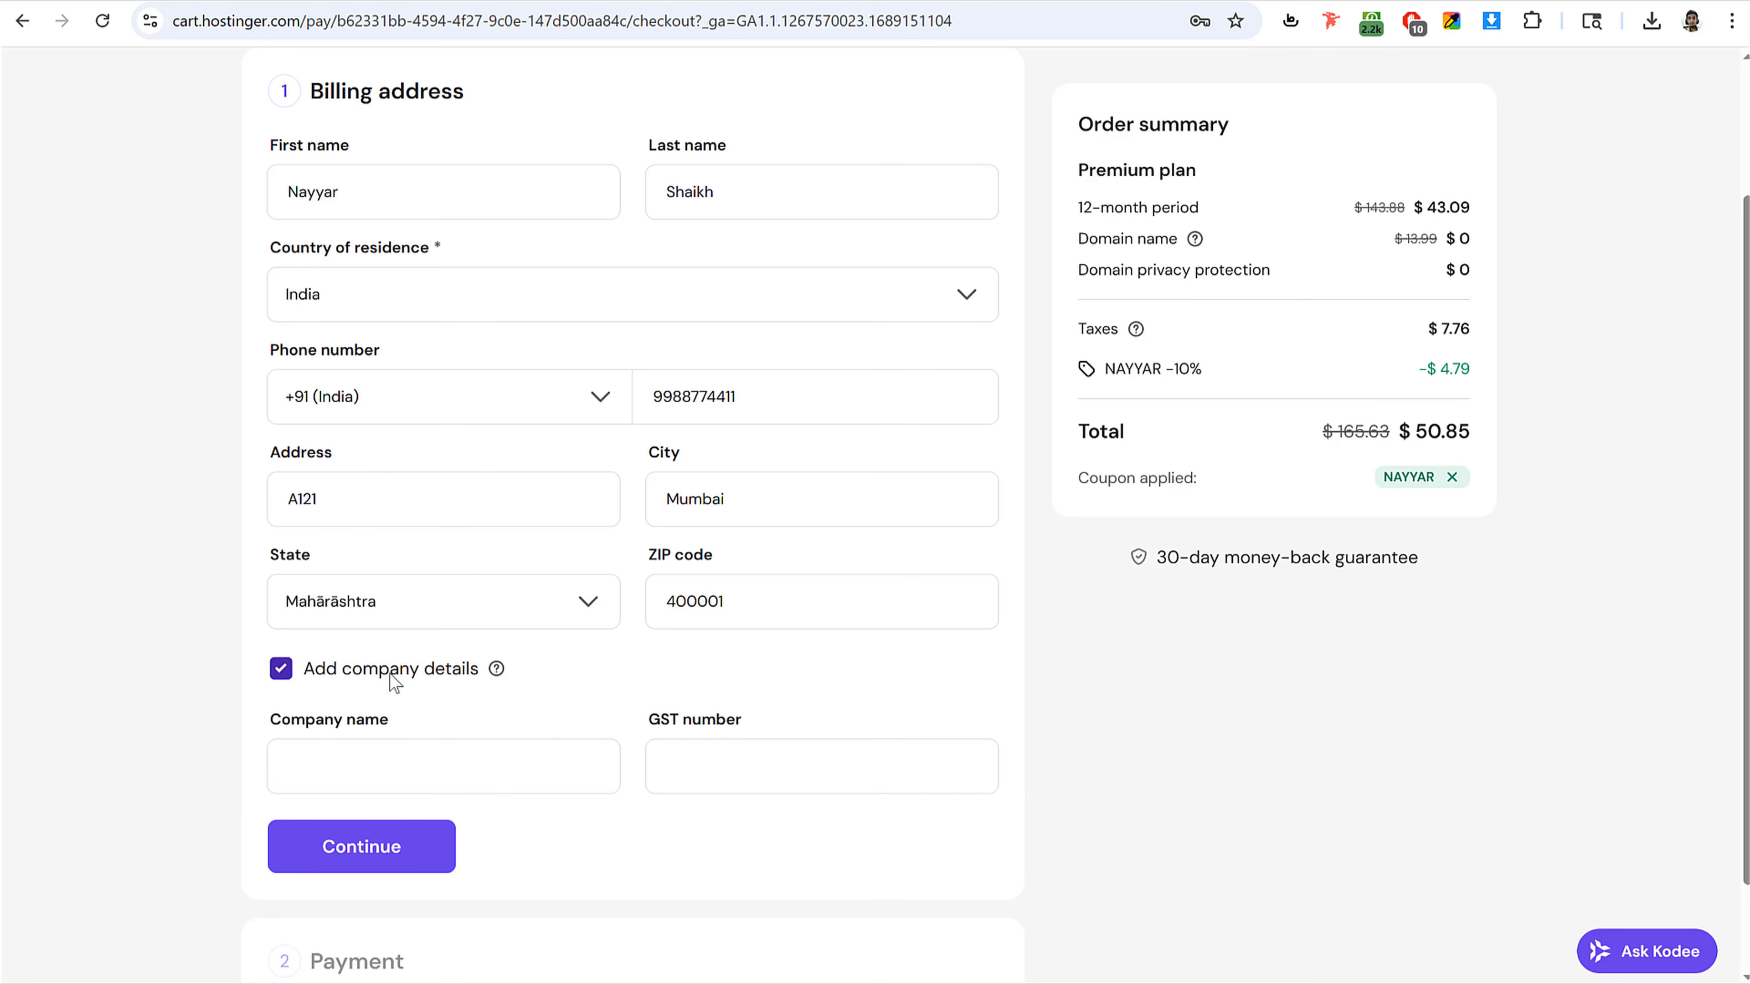
click(390, 673)
click(410, 750)
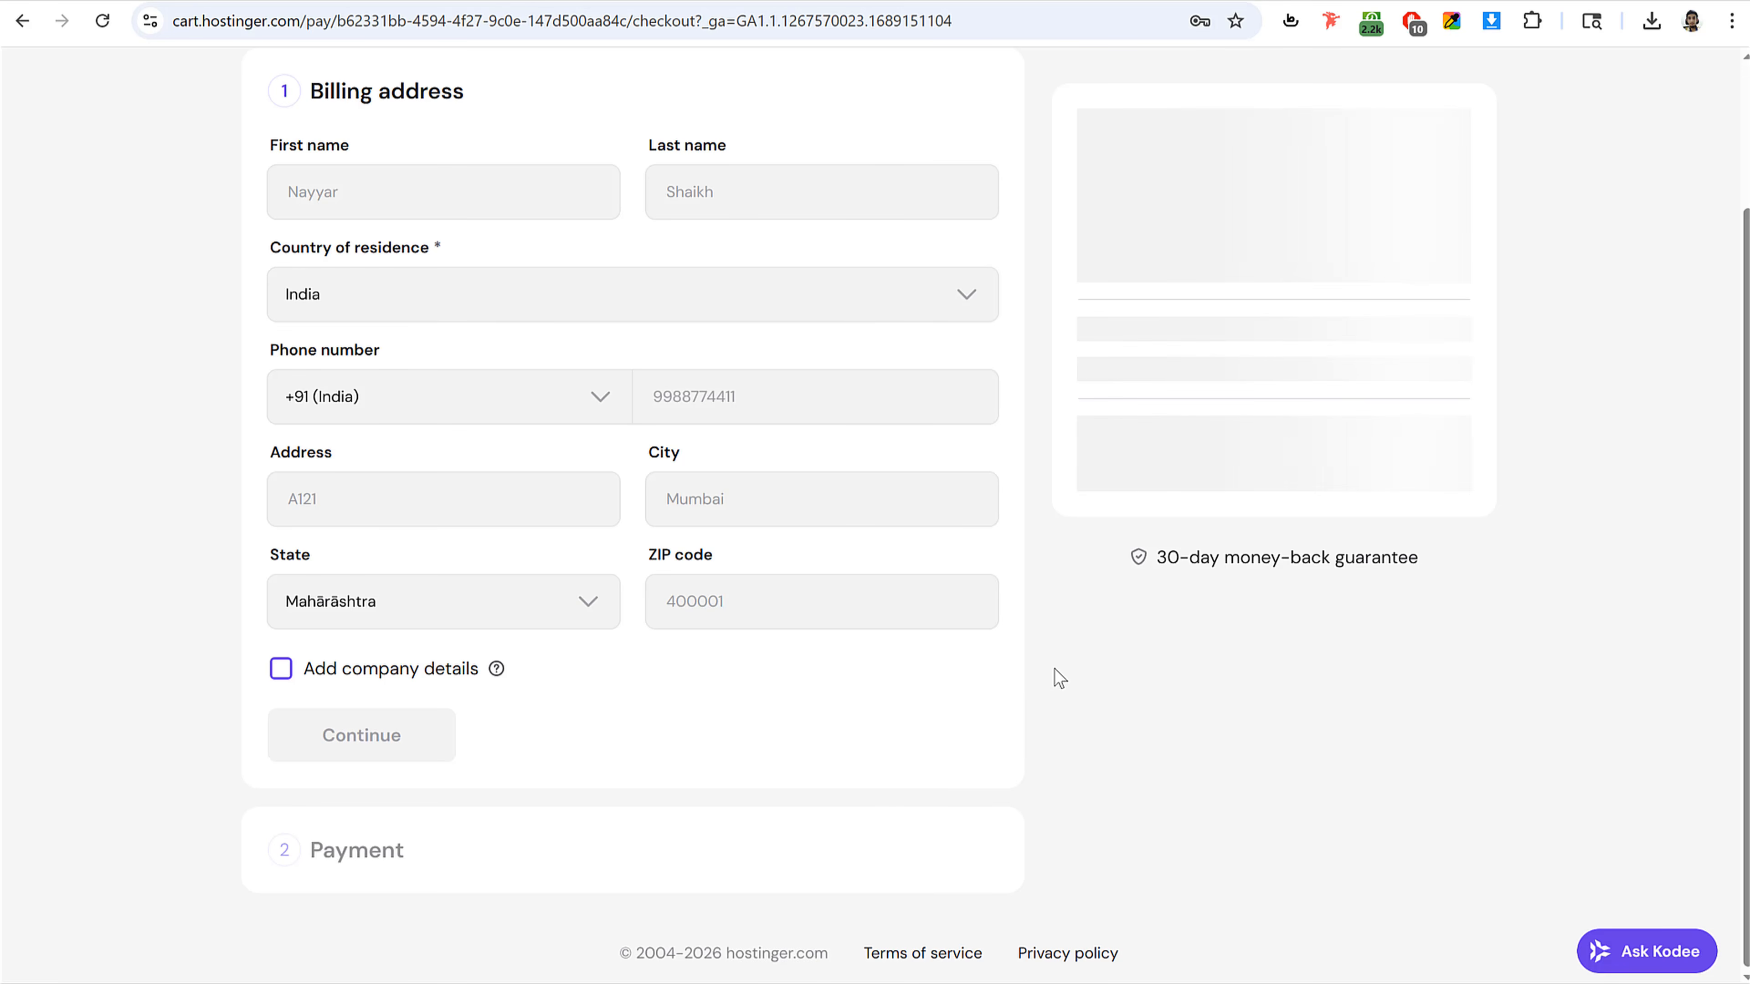
Step: Review the payment methods and choose one to pay for the order
scroll(1131, 674, down, 3)
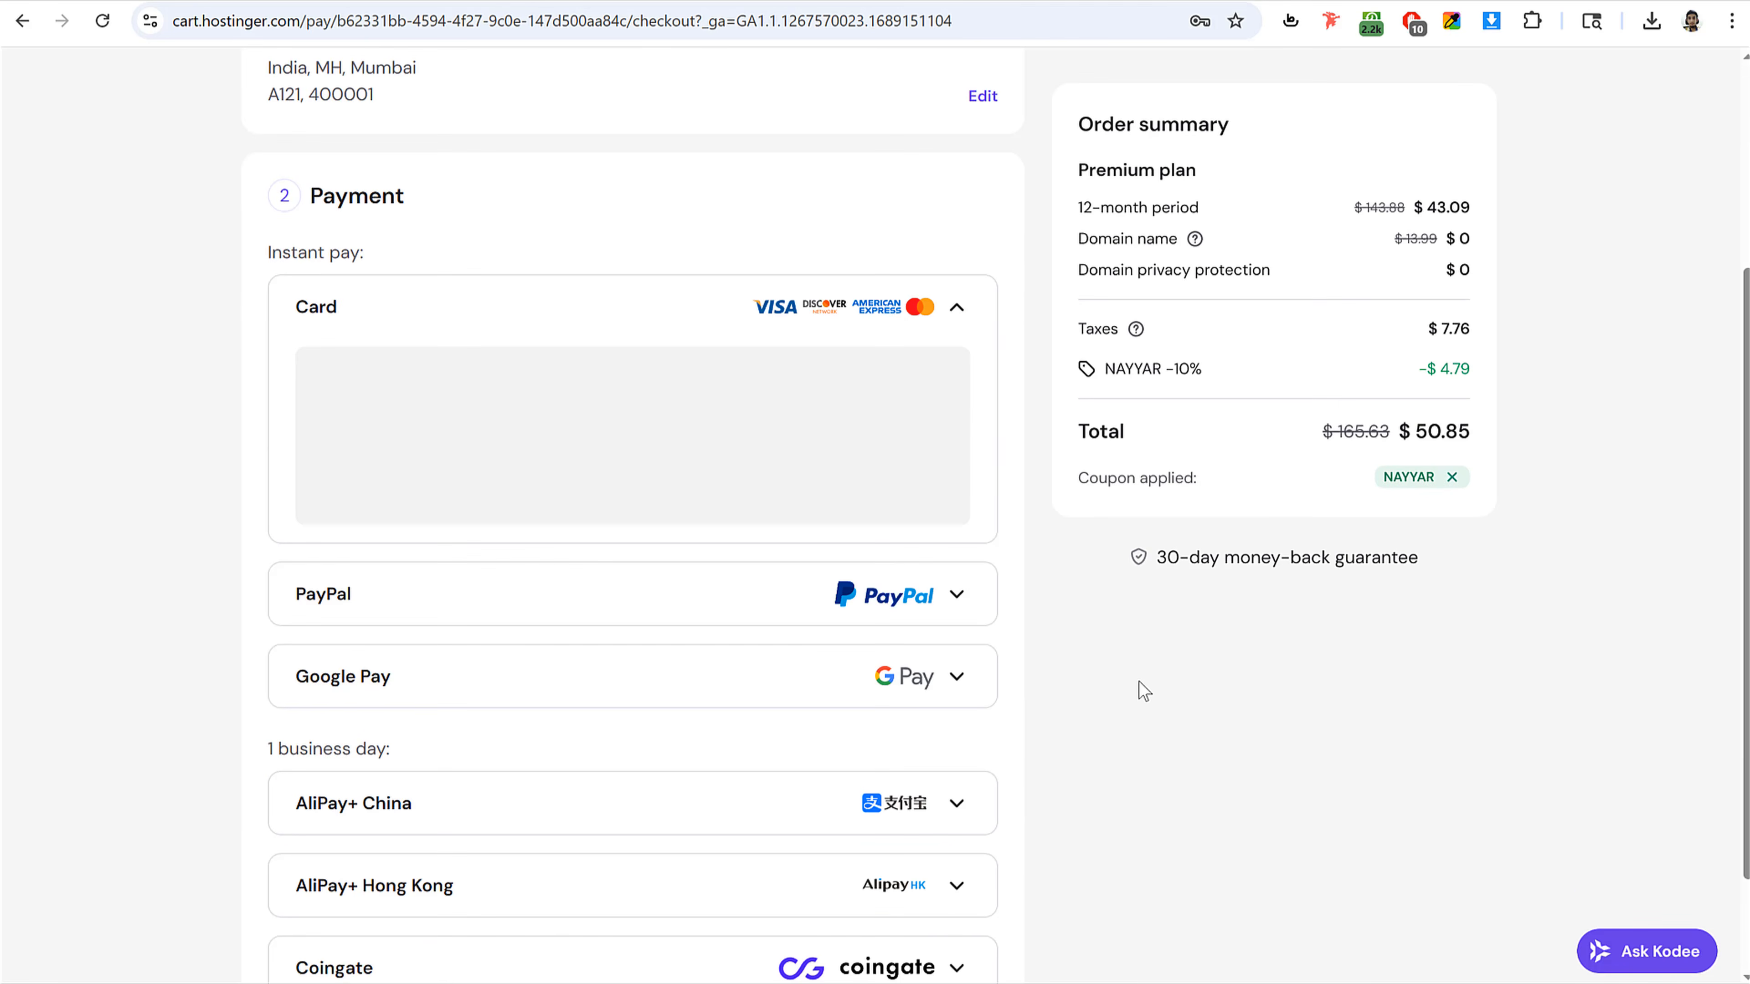
scroll(485, 360, down, 2)
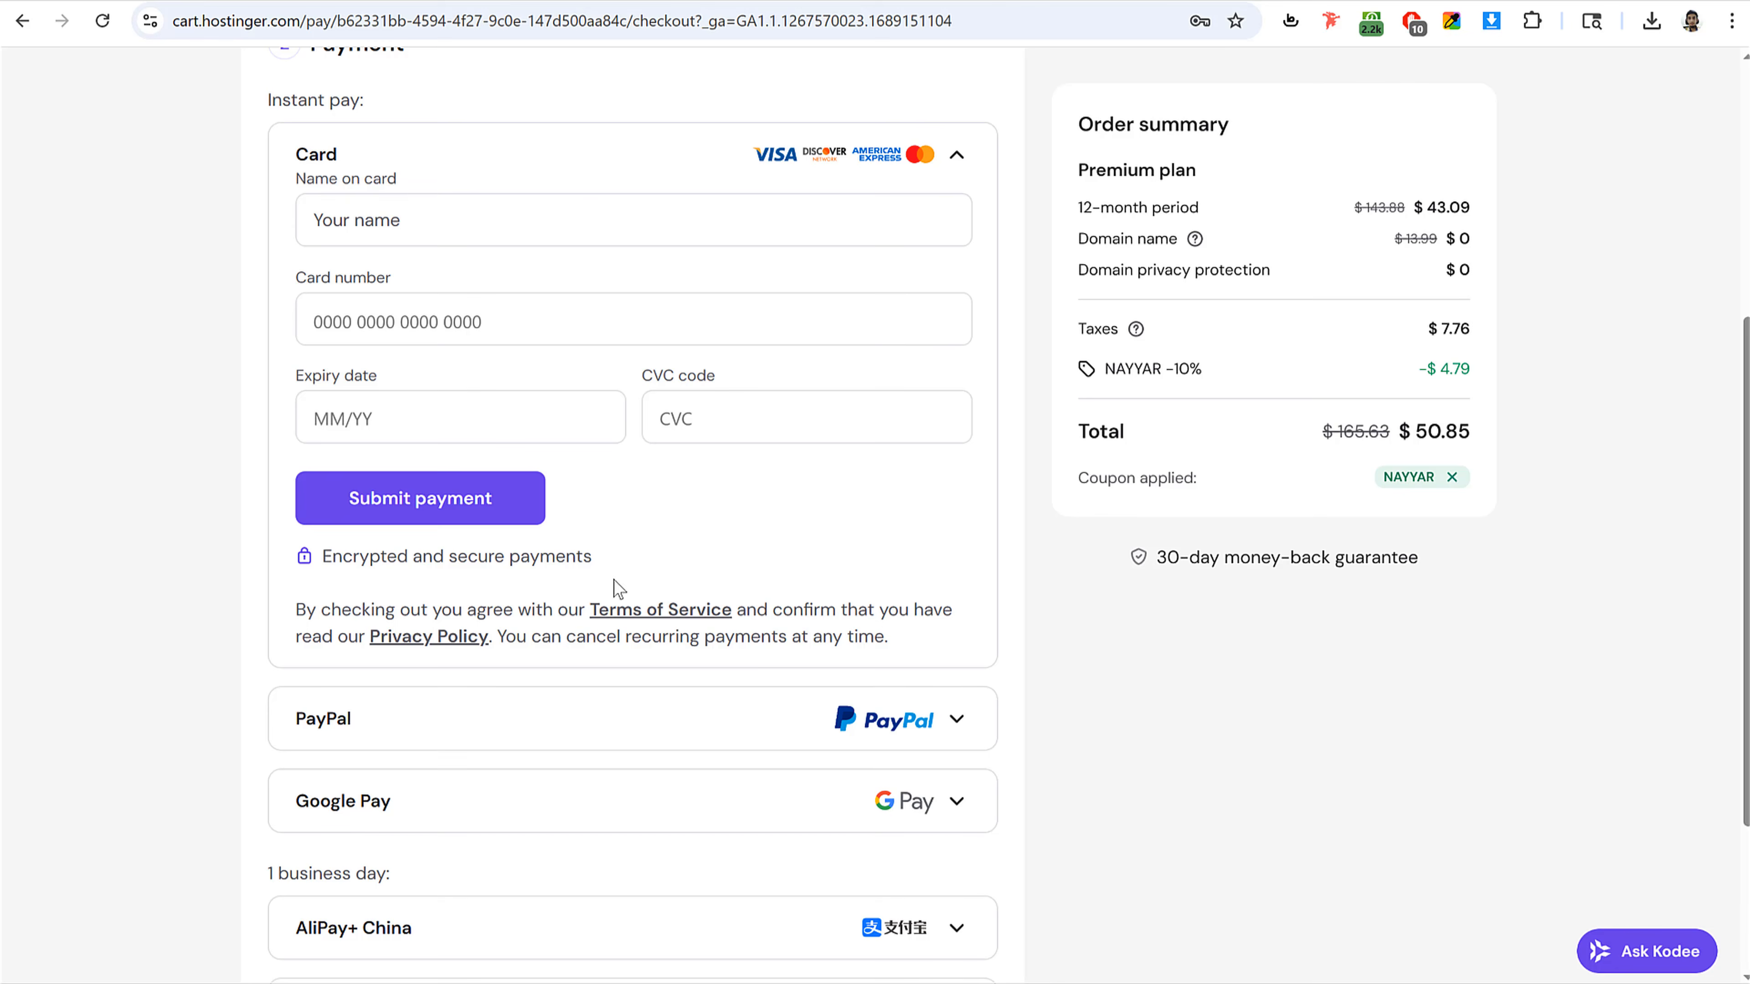
click(472, 725)
click(443, 559)
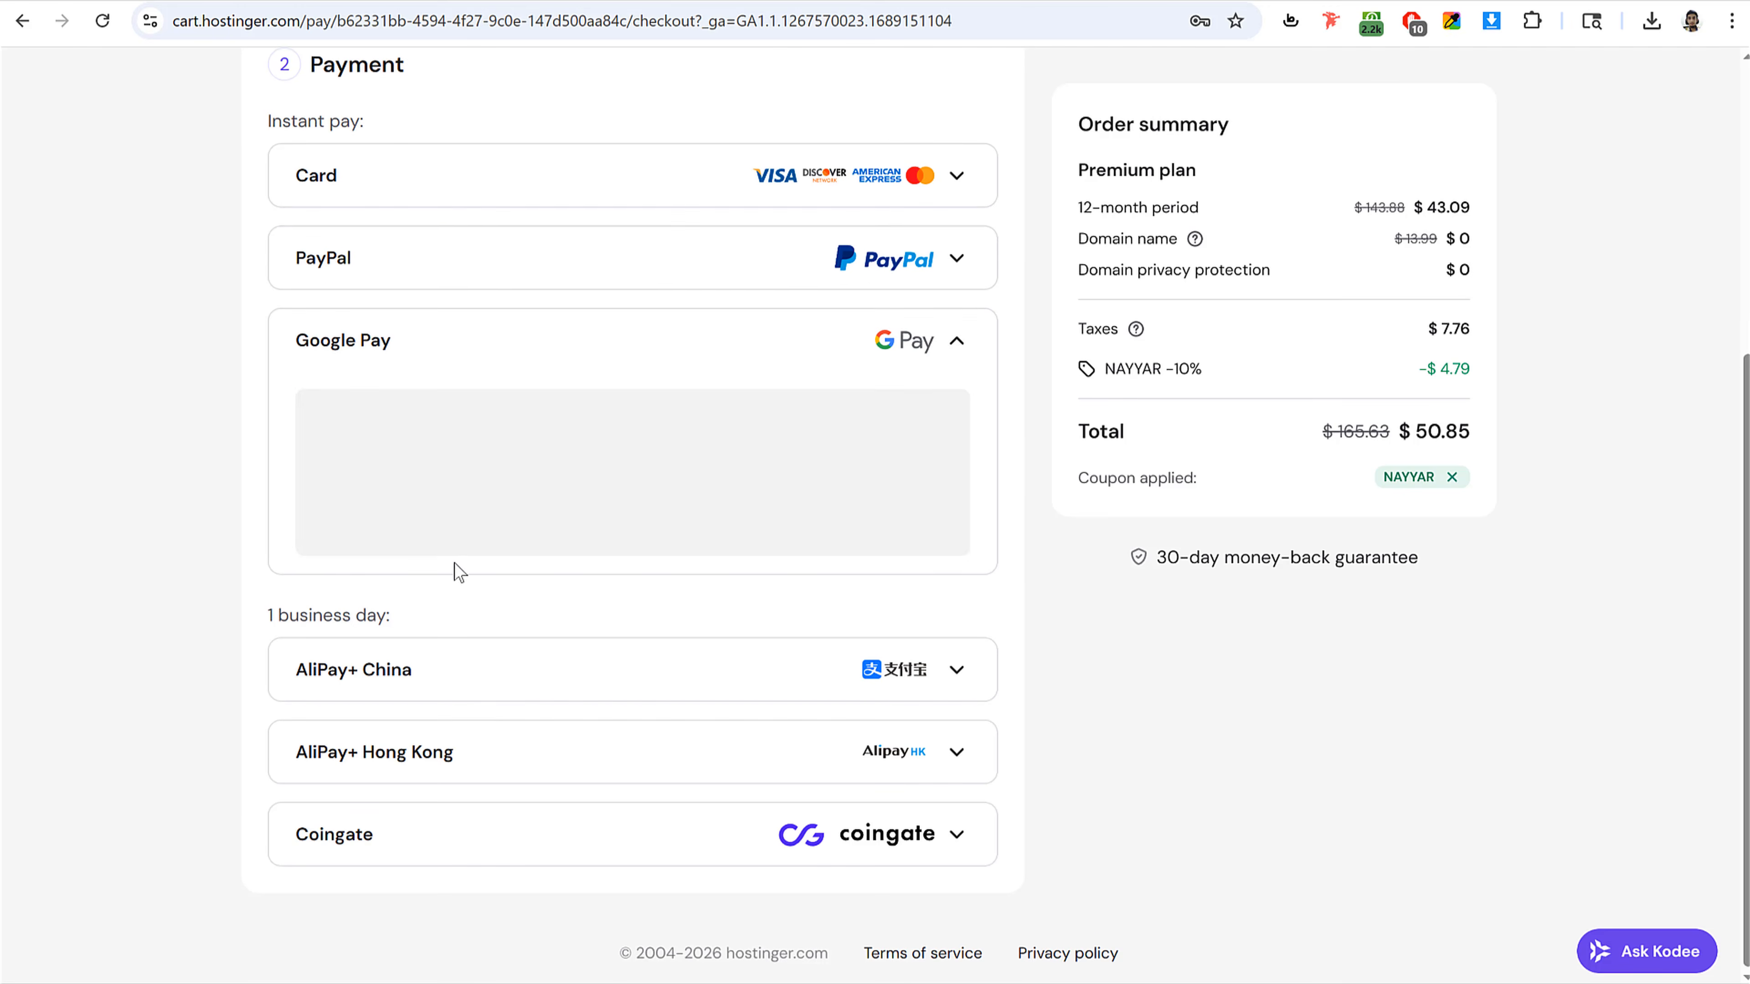
scroll(895, 448, down, 1)
click(964, 152)
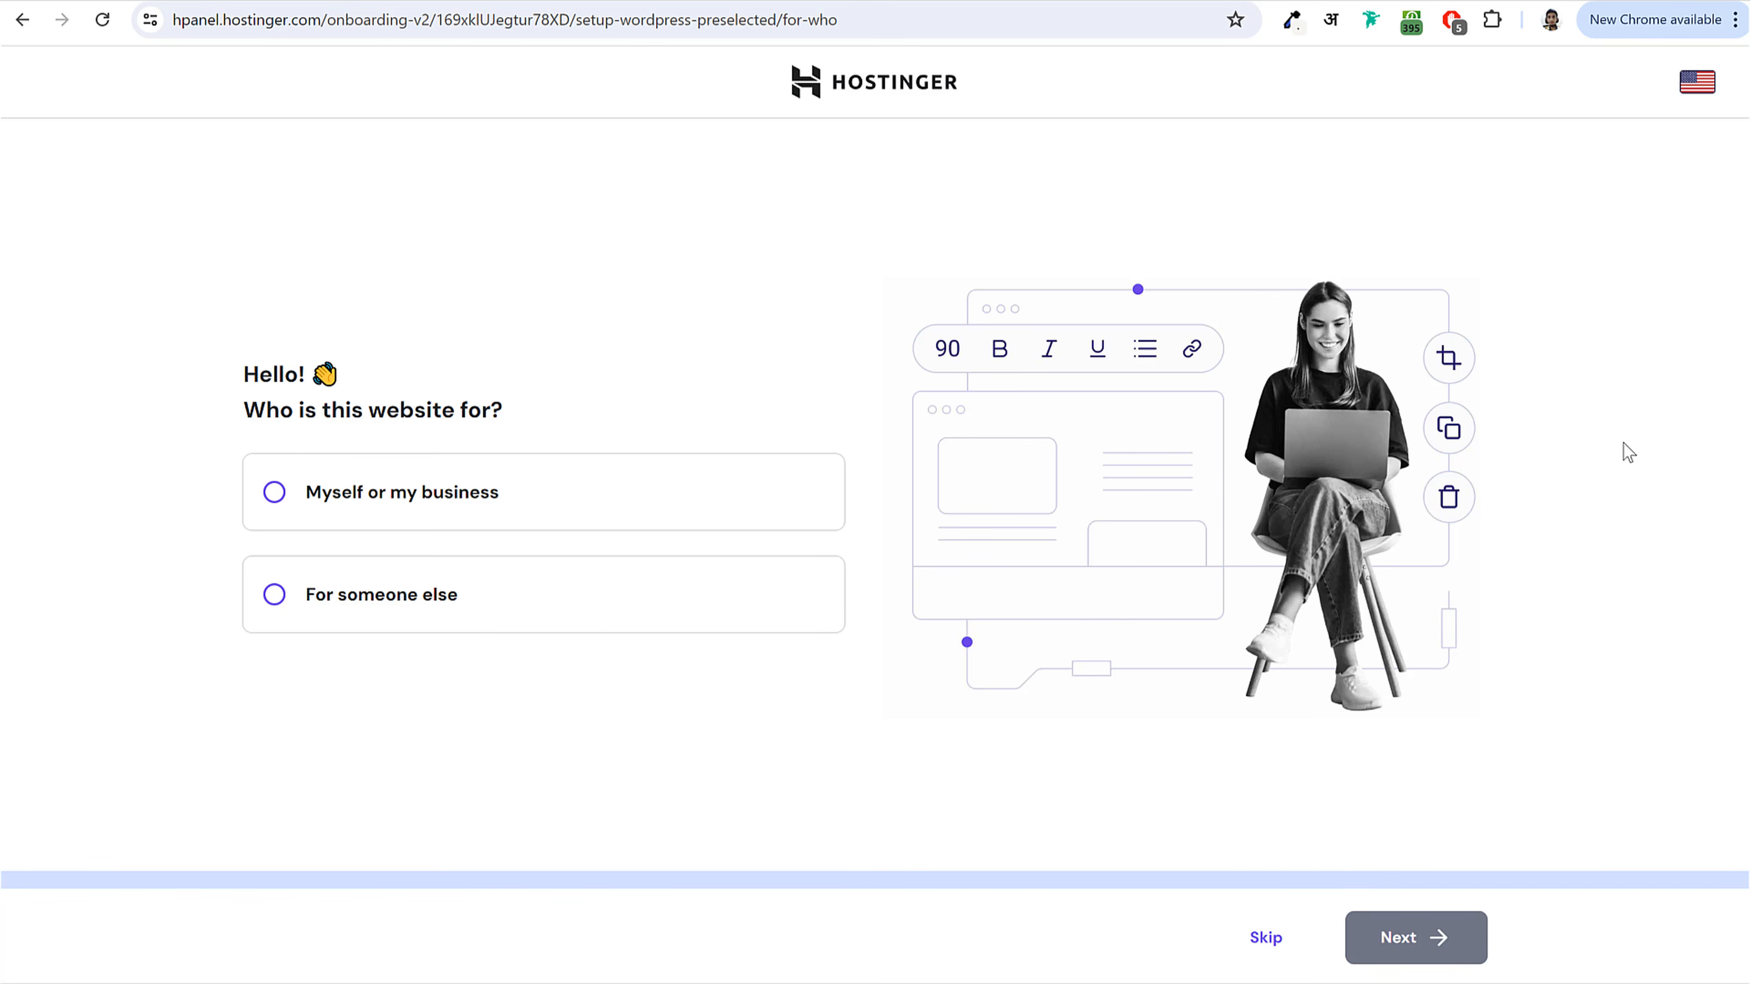
Step: Answer the onboarding questions: website for myself or my business, and create a new website
click(360, 493)
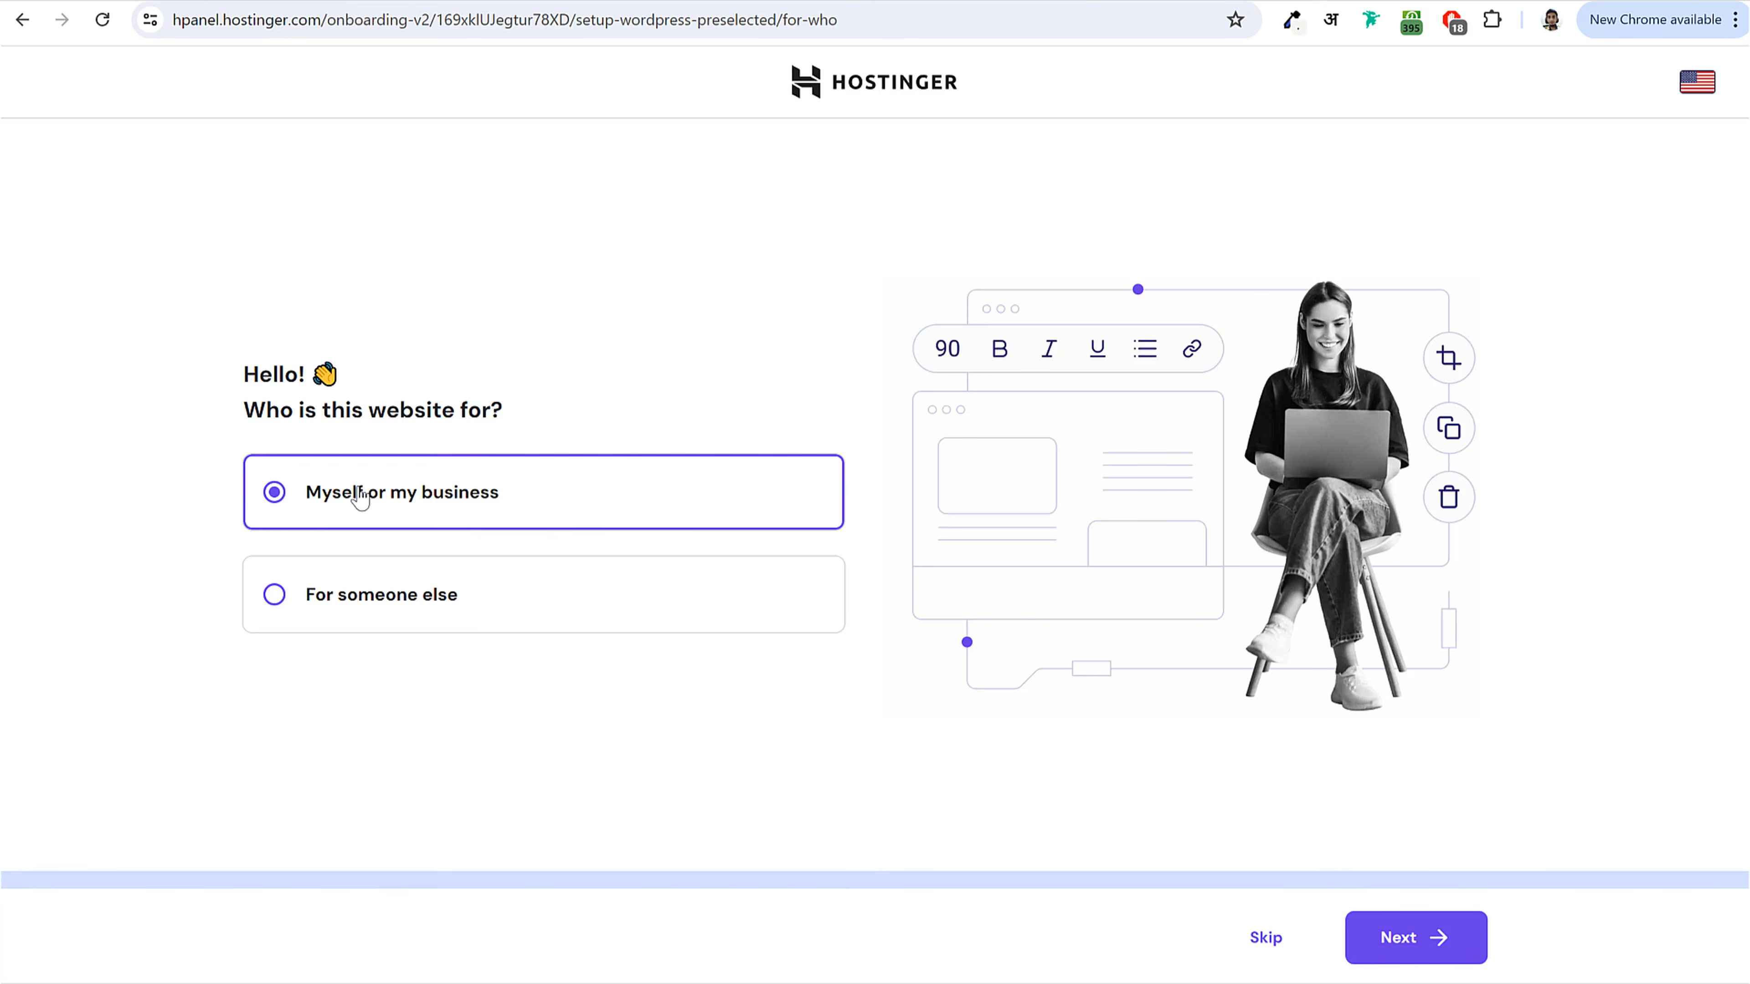
click(1405, 950)
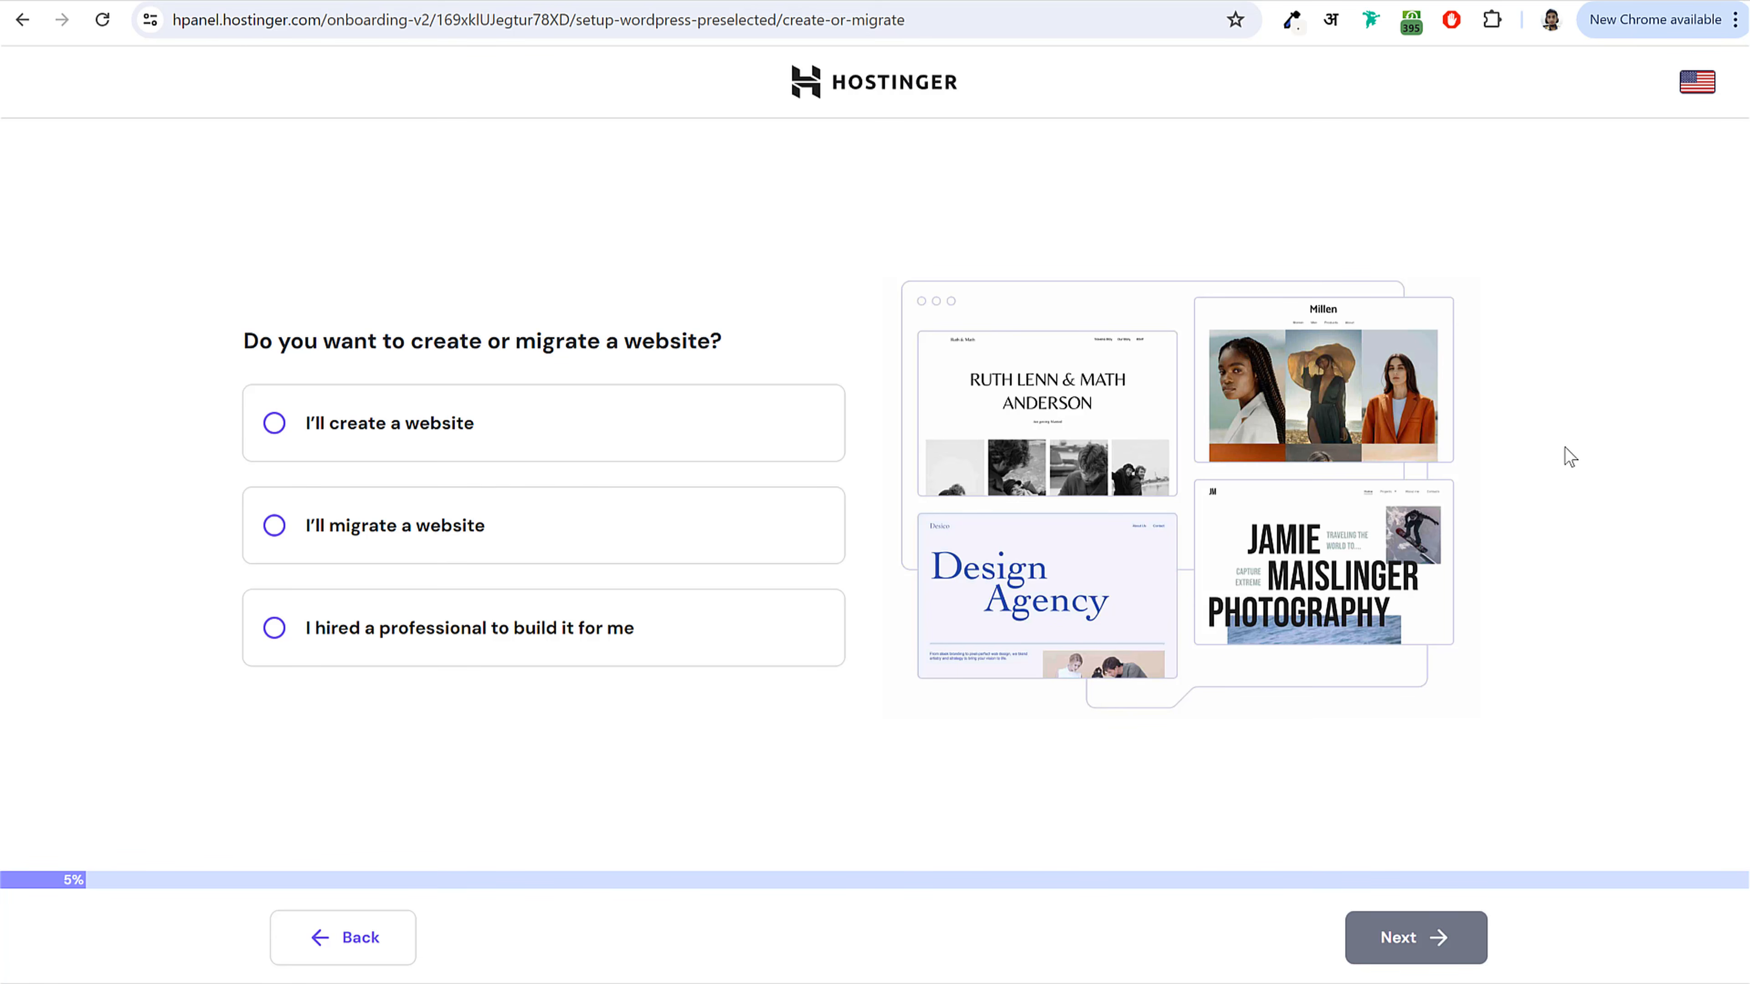
click(410, 430)
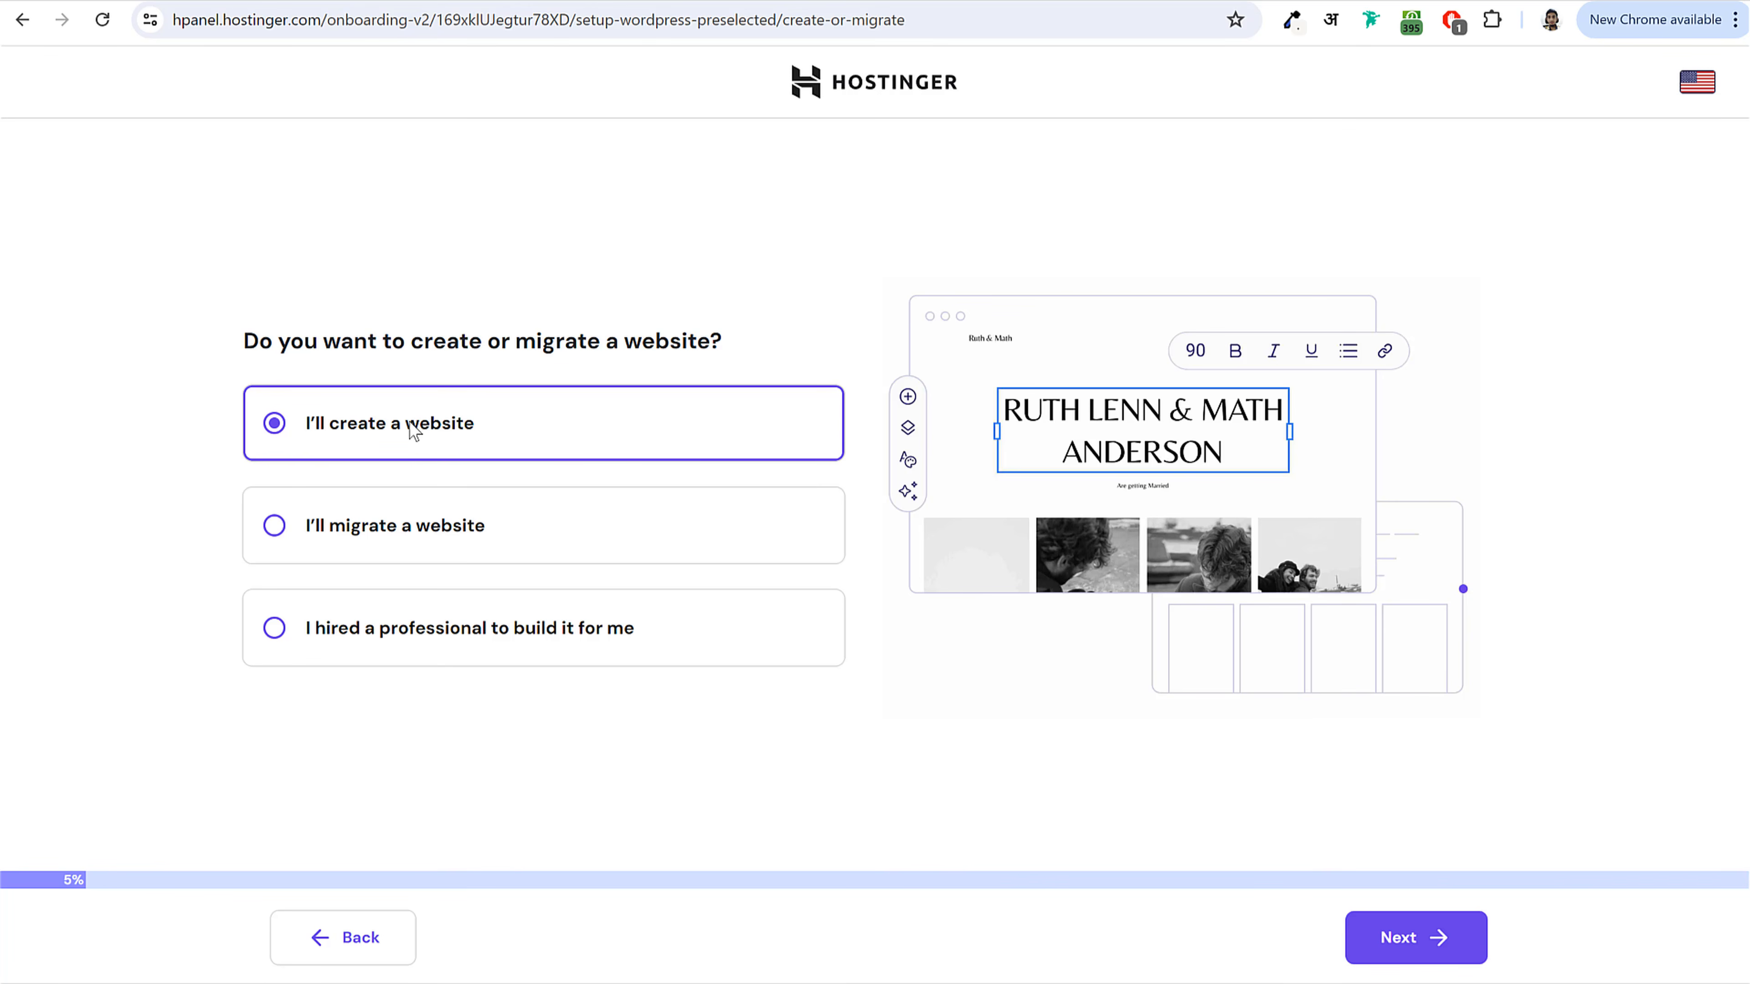
click(1429, 937)
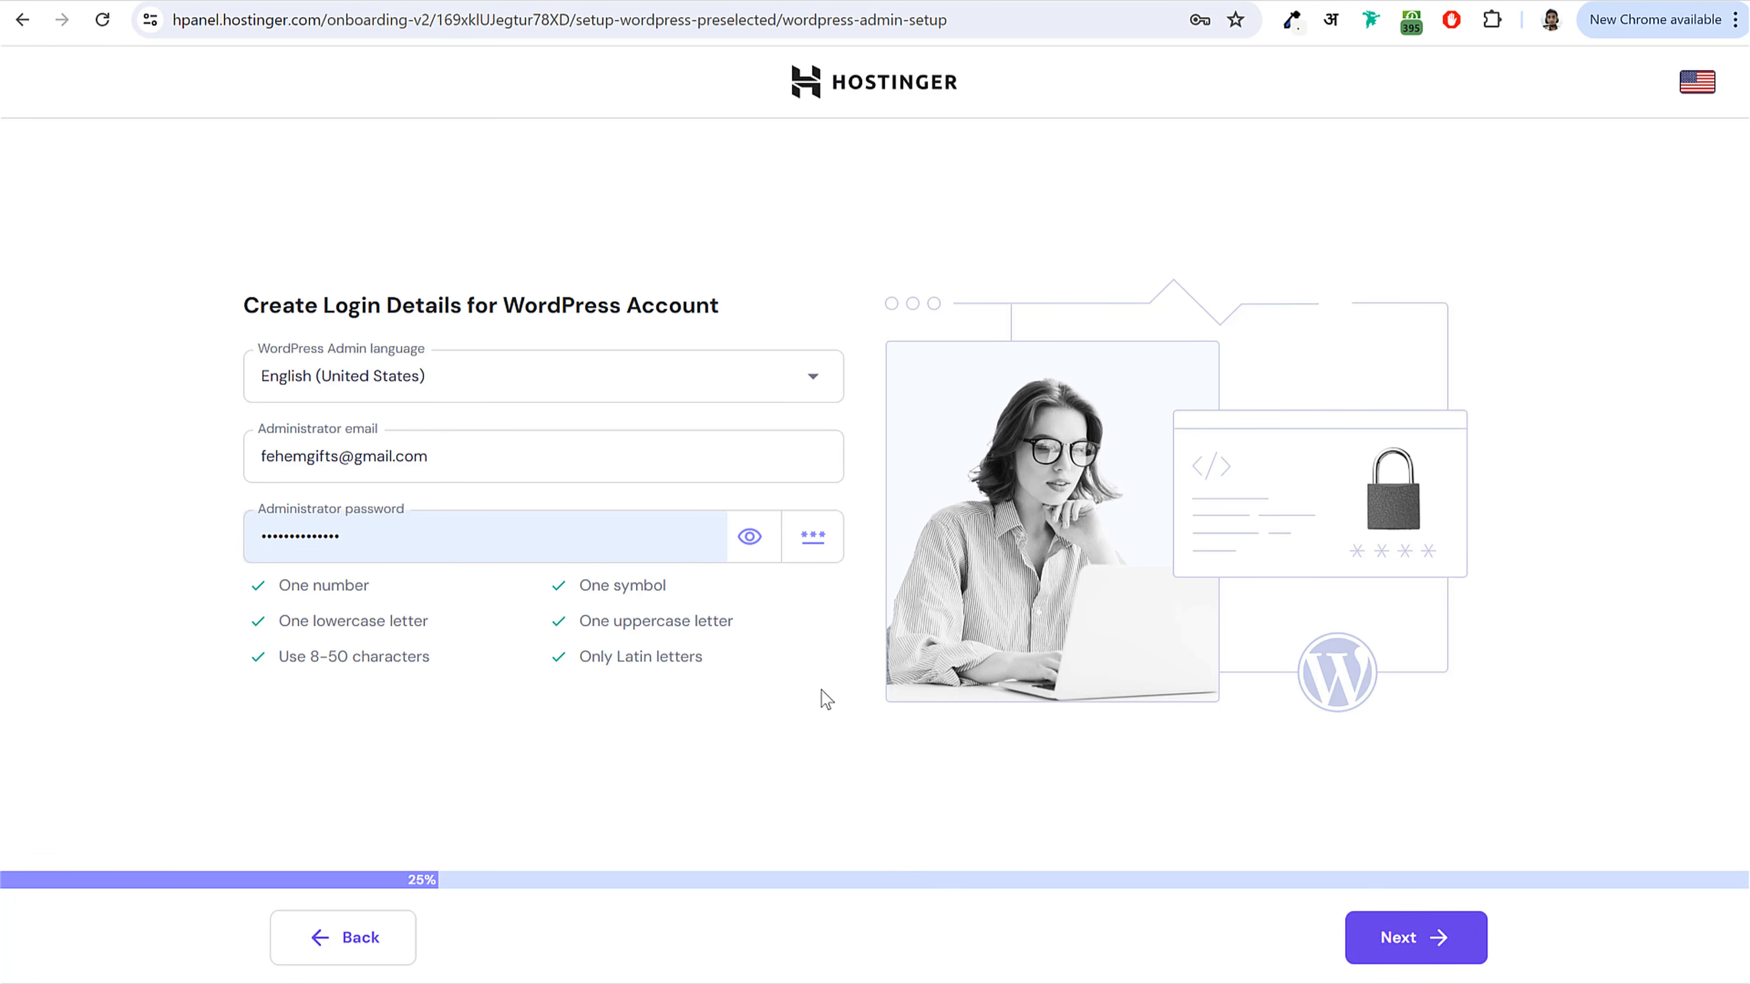
Step: Accept the WordPress login details and choose Business and services as the website type
click(1443, 937)
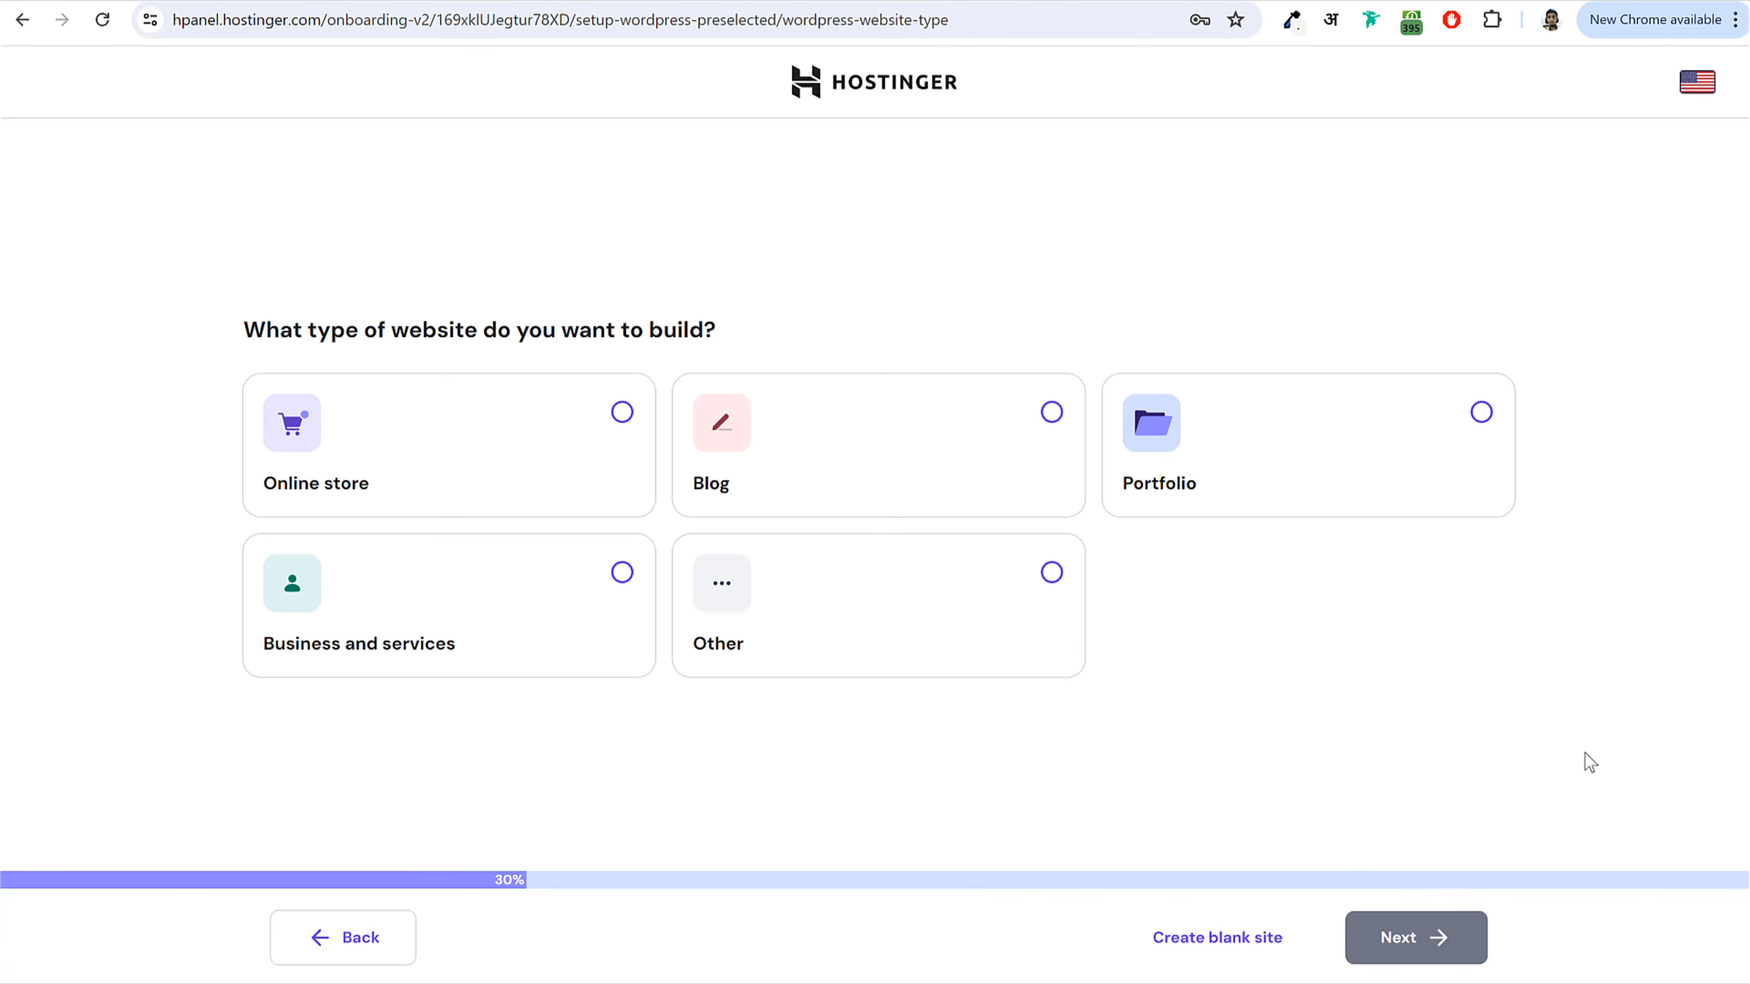
click(1053, 573)
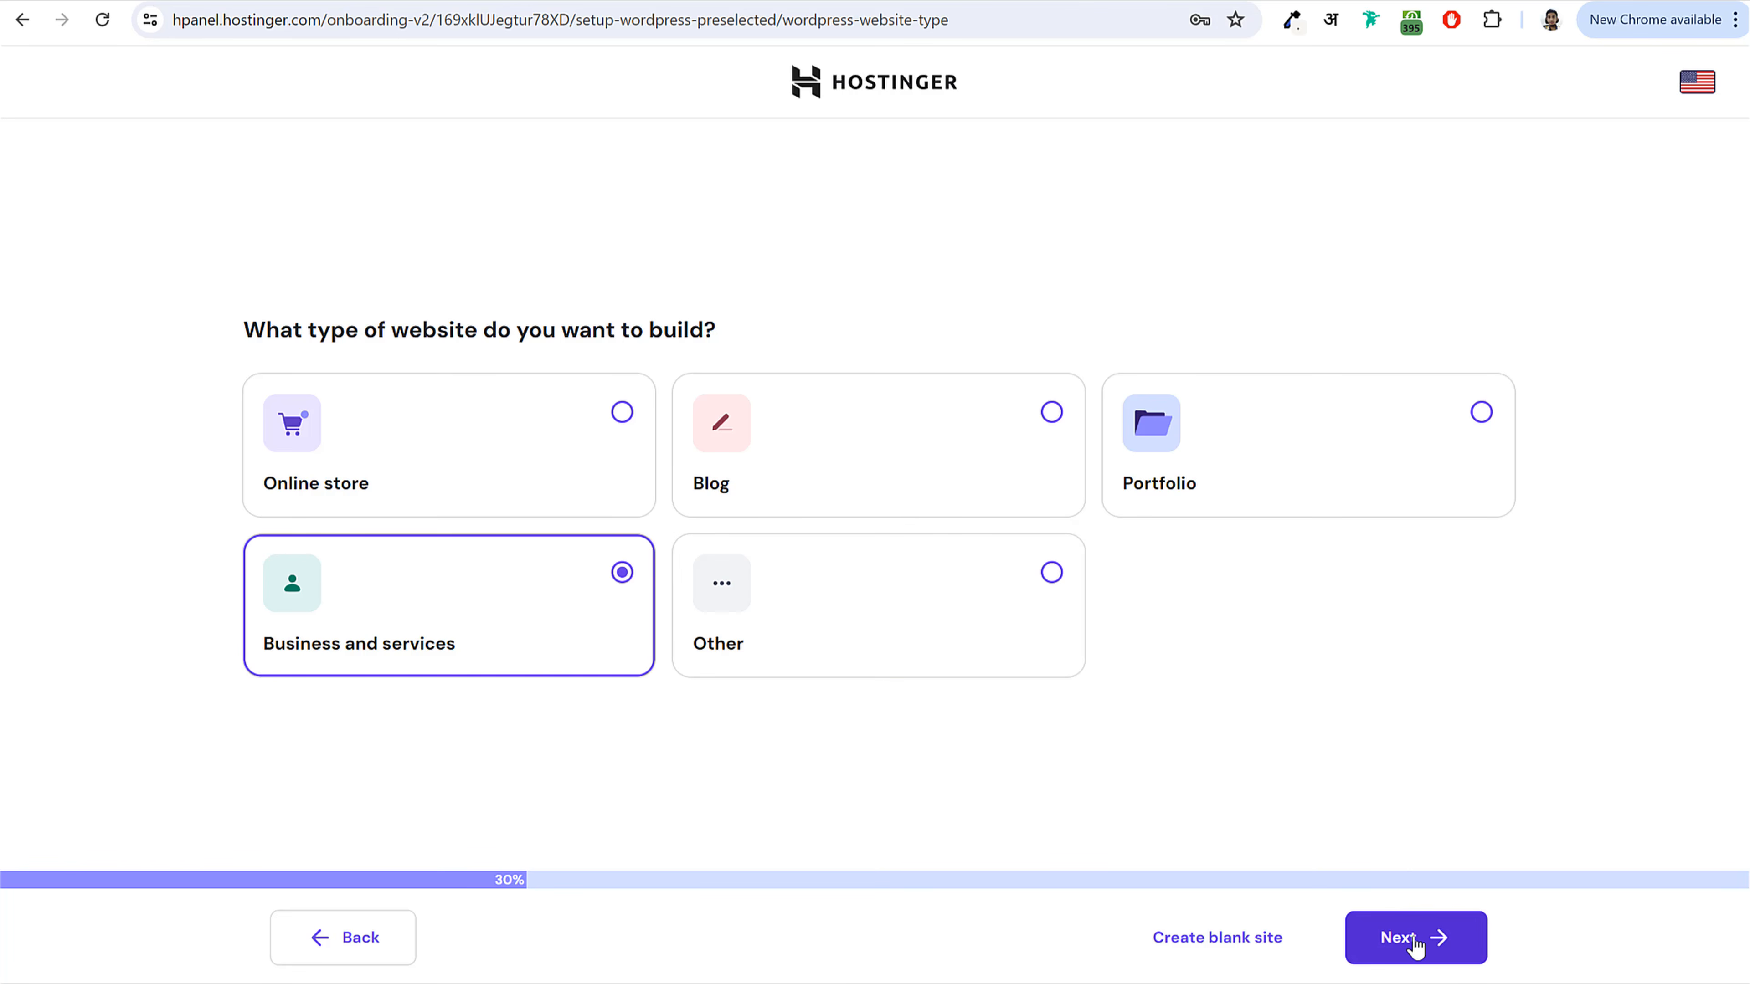
click(1415, 945)
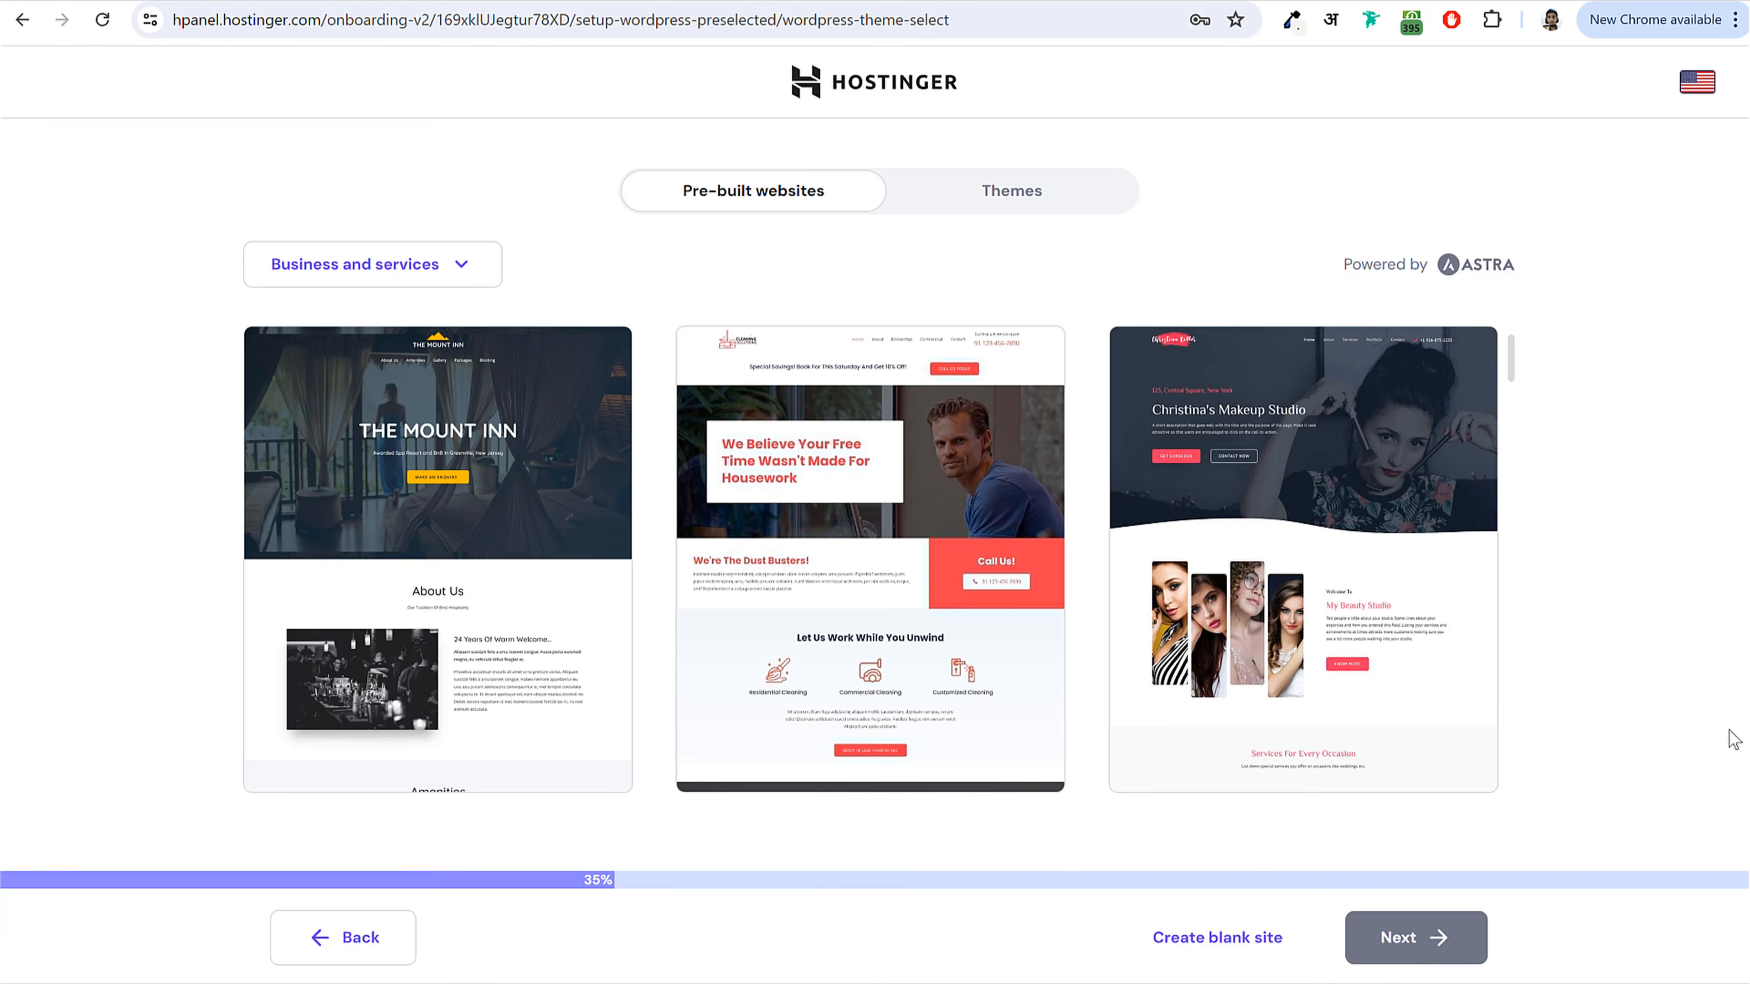
Step: Create a blank site from the Themes view and skip adding plugins
click(1039, 194)
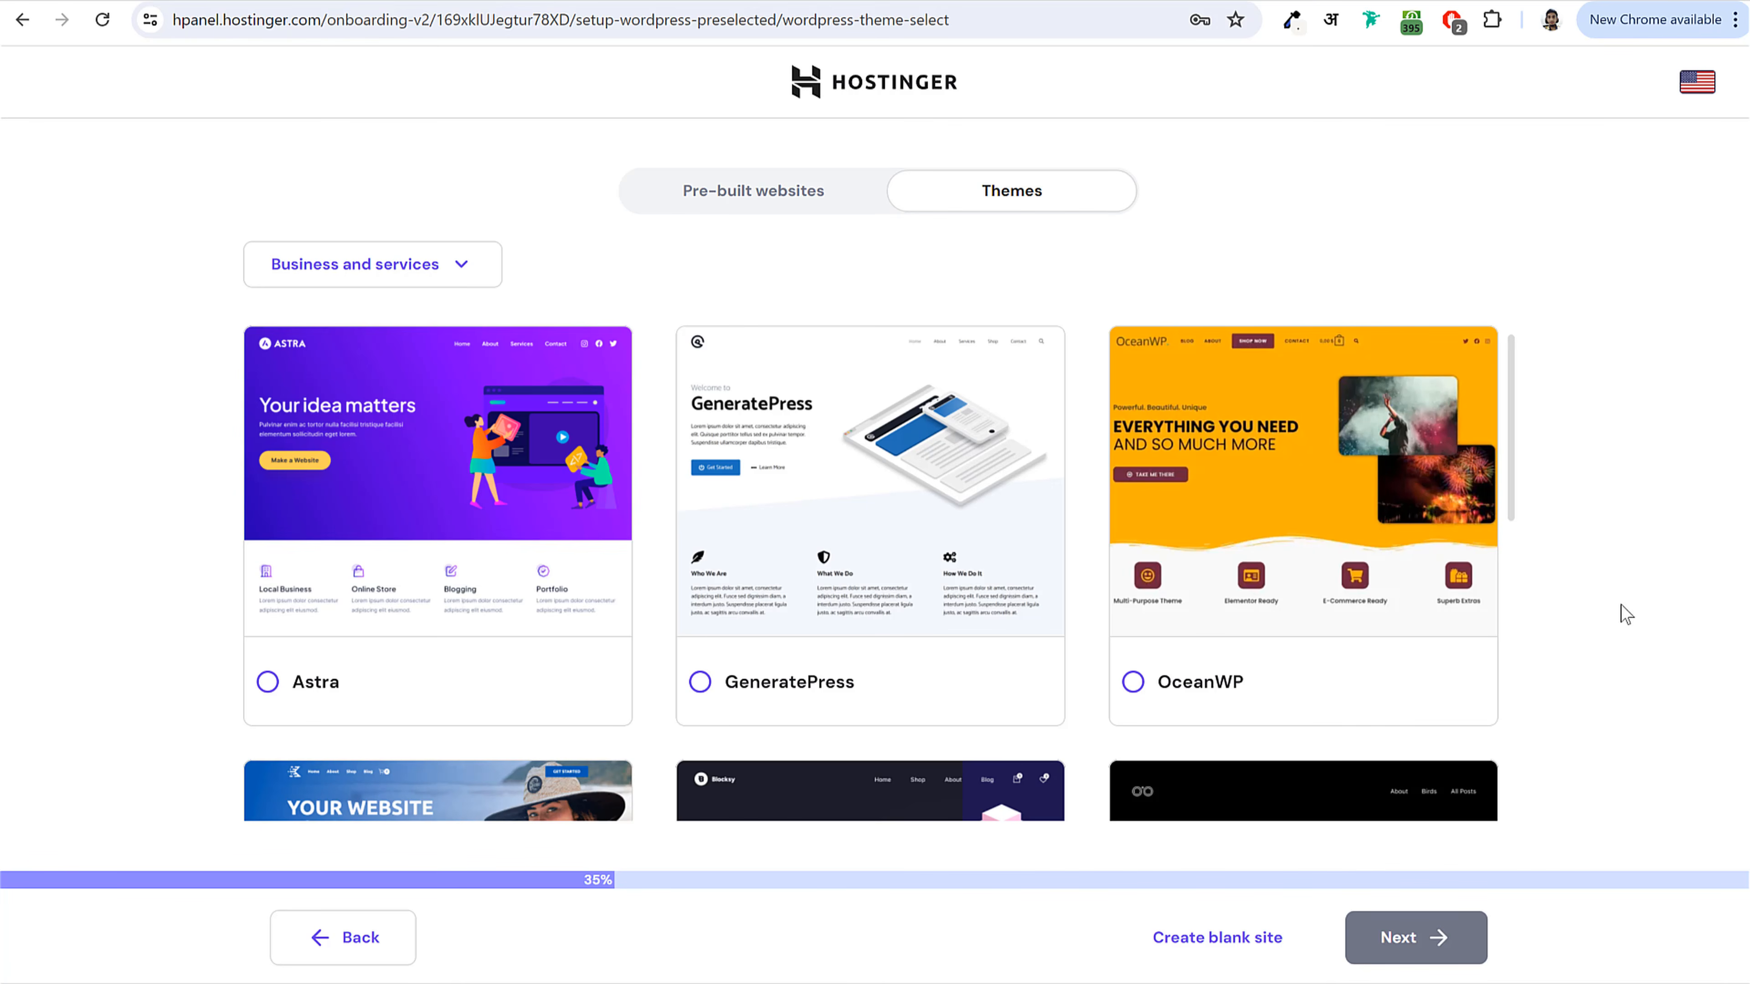
click(1202, 954)
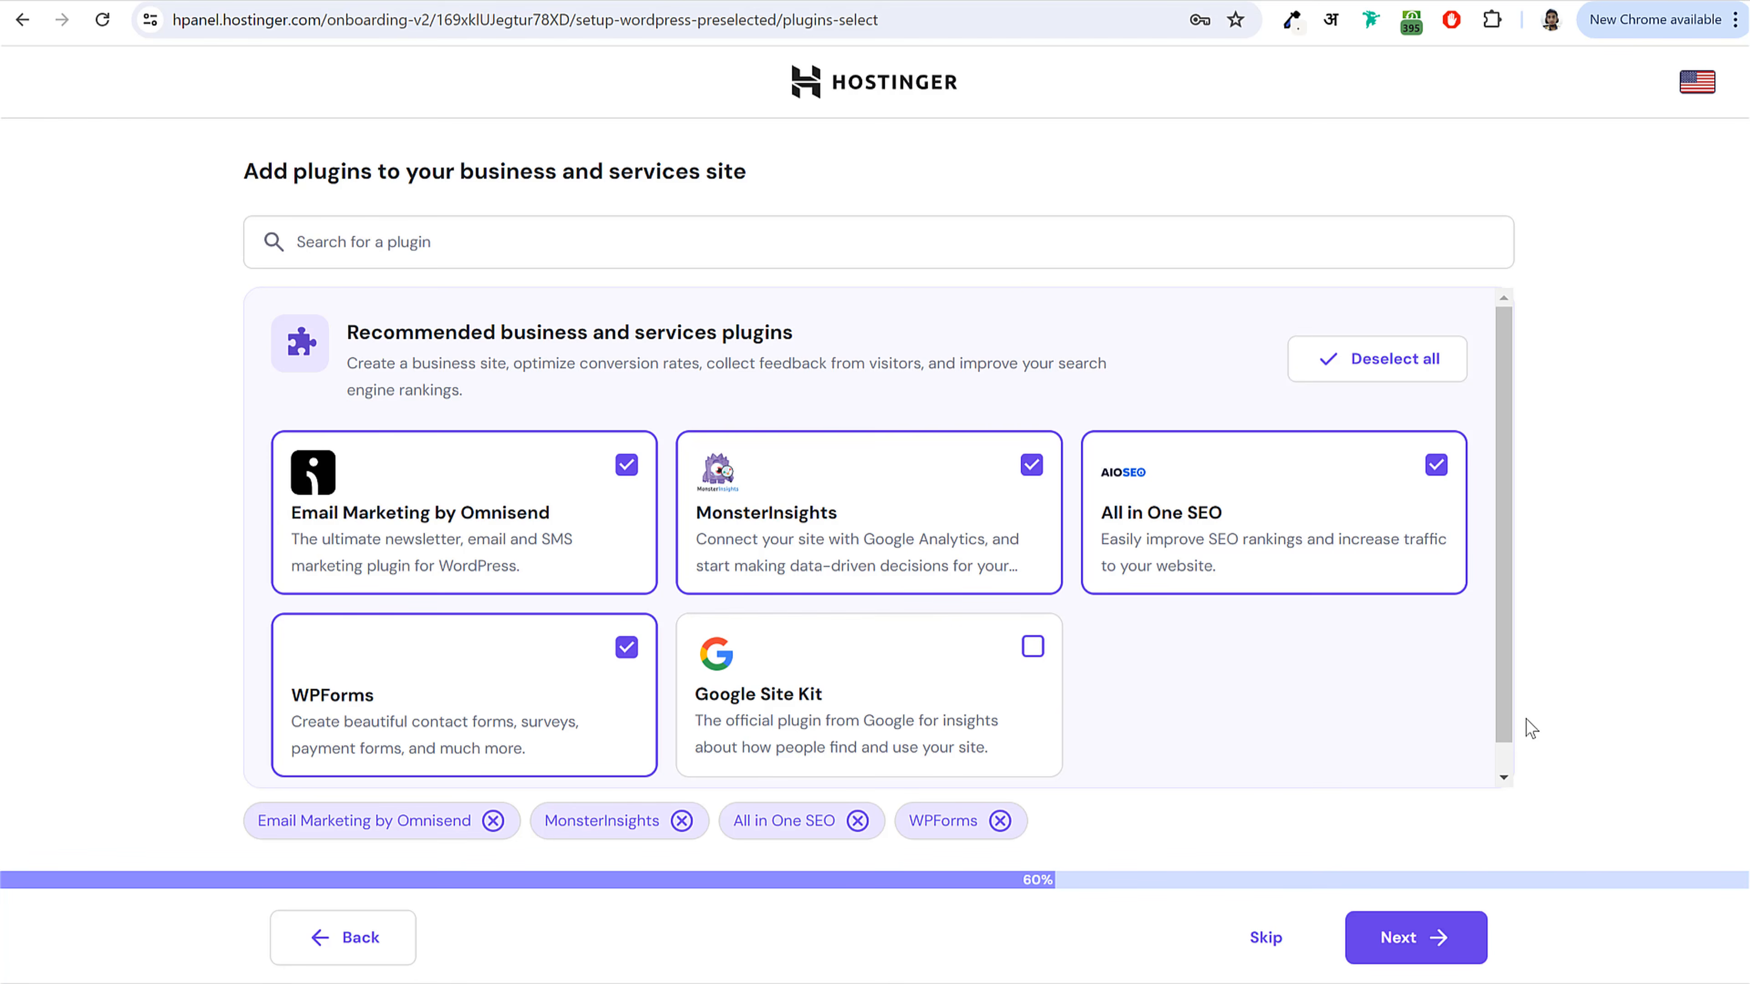
click(1266, 939)
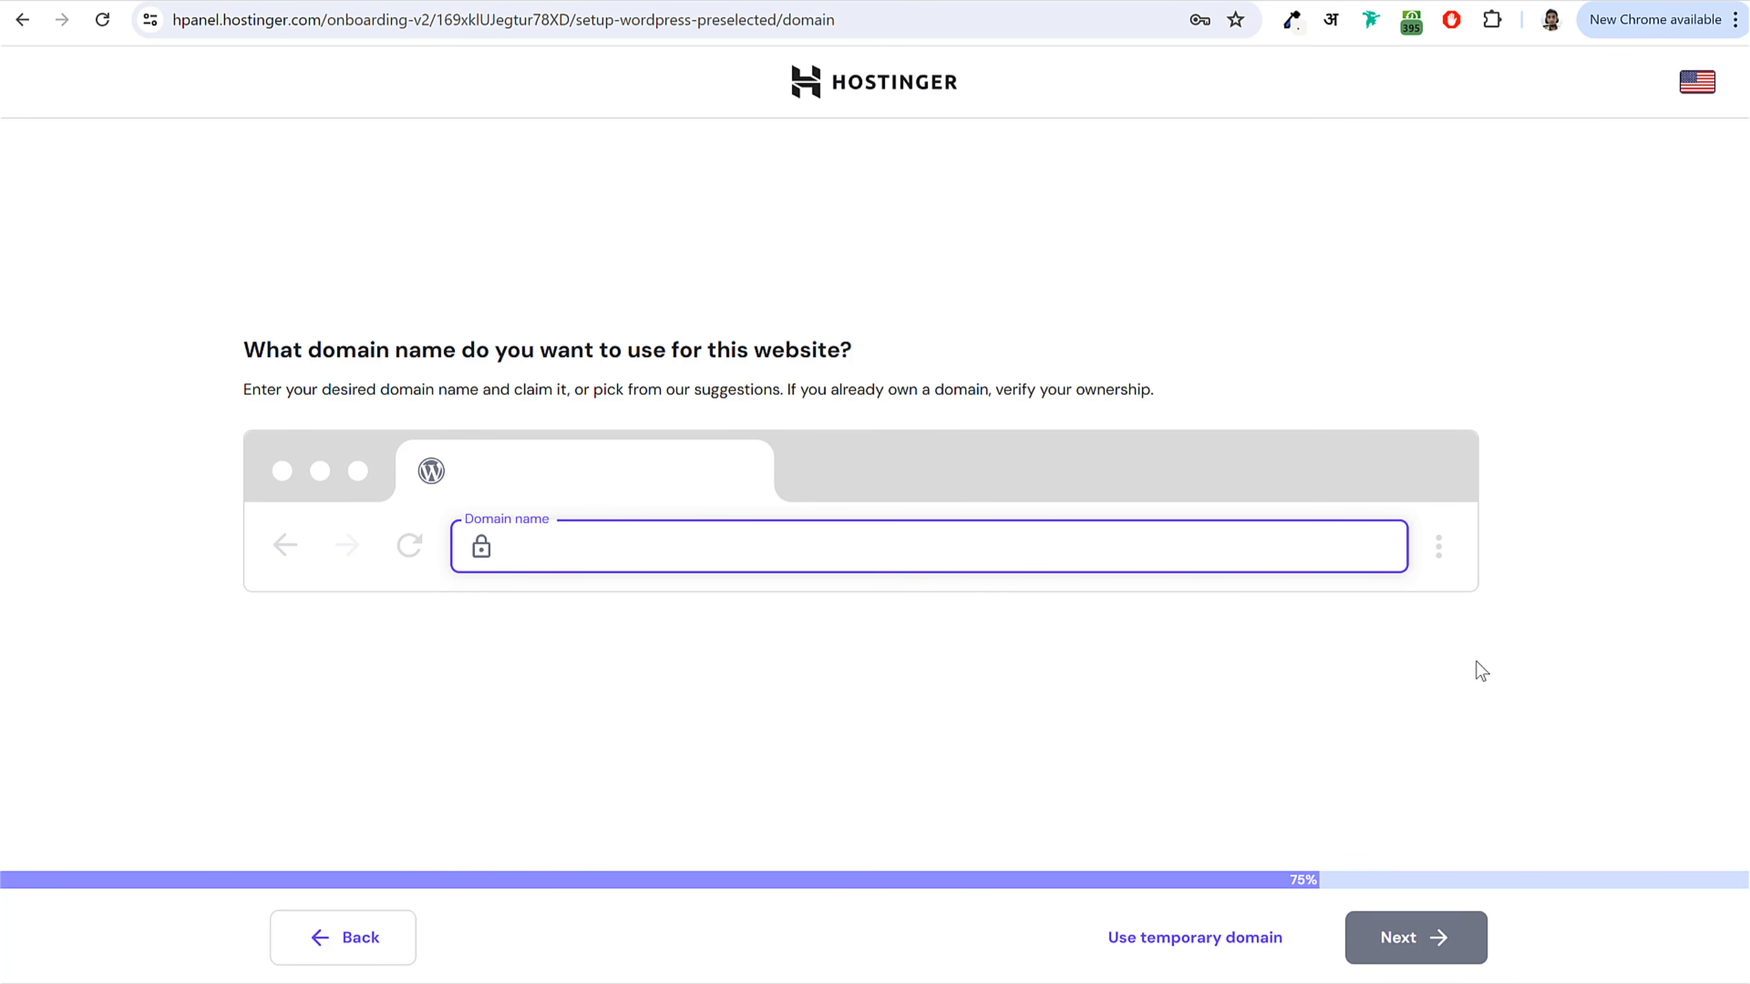
Step: Search for a domain and claim the free .in domain matching the owner's name, keeping India as target country
text(blogdude.in)
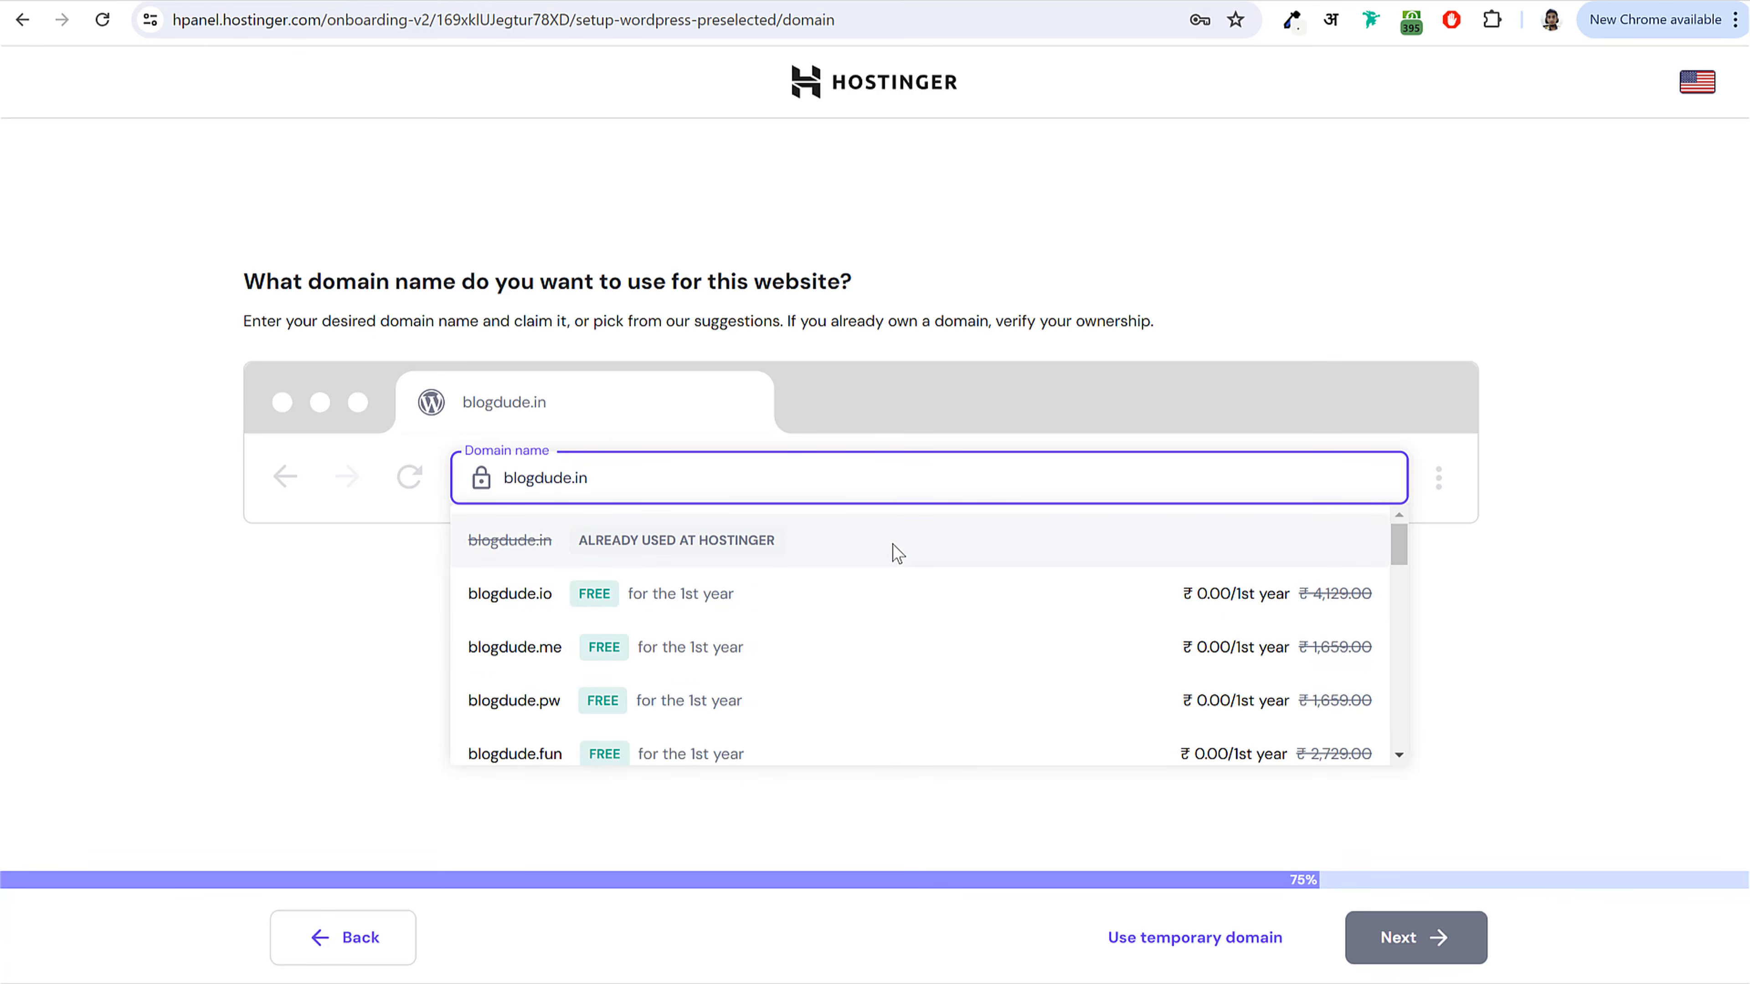
key(ctrl+a)
text(nayyarshaikh)
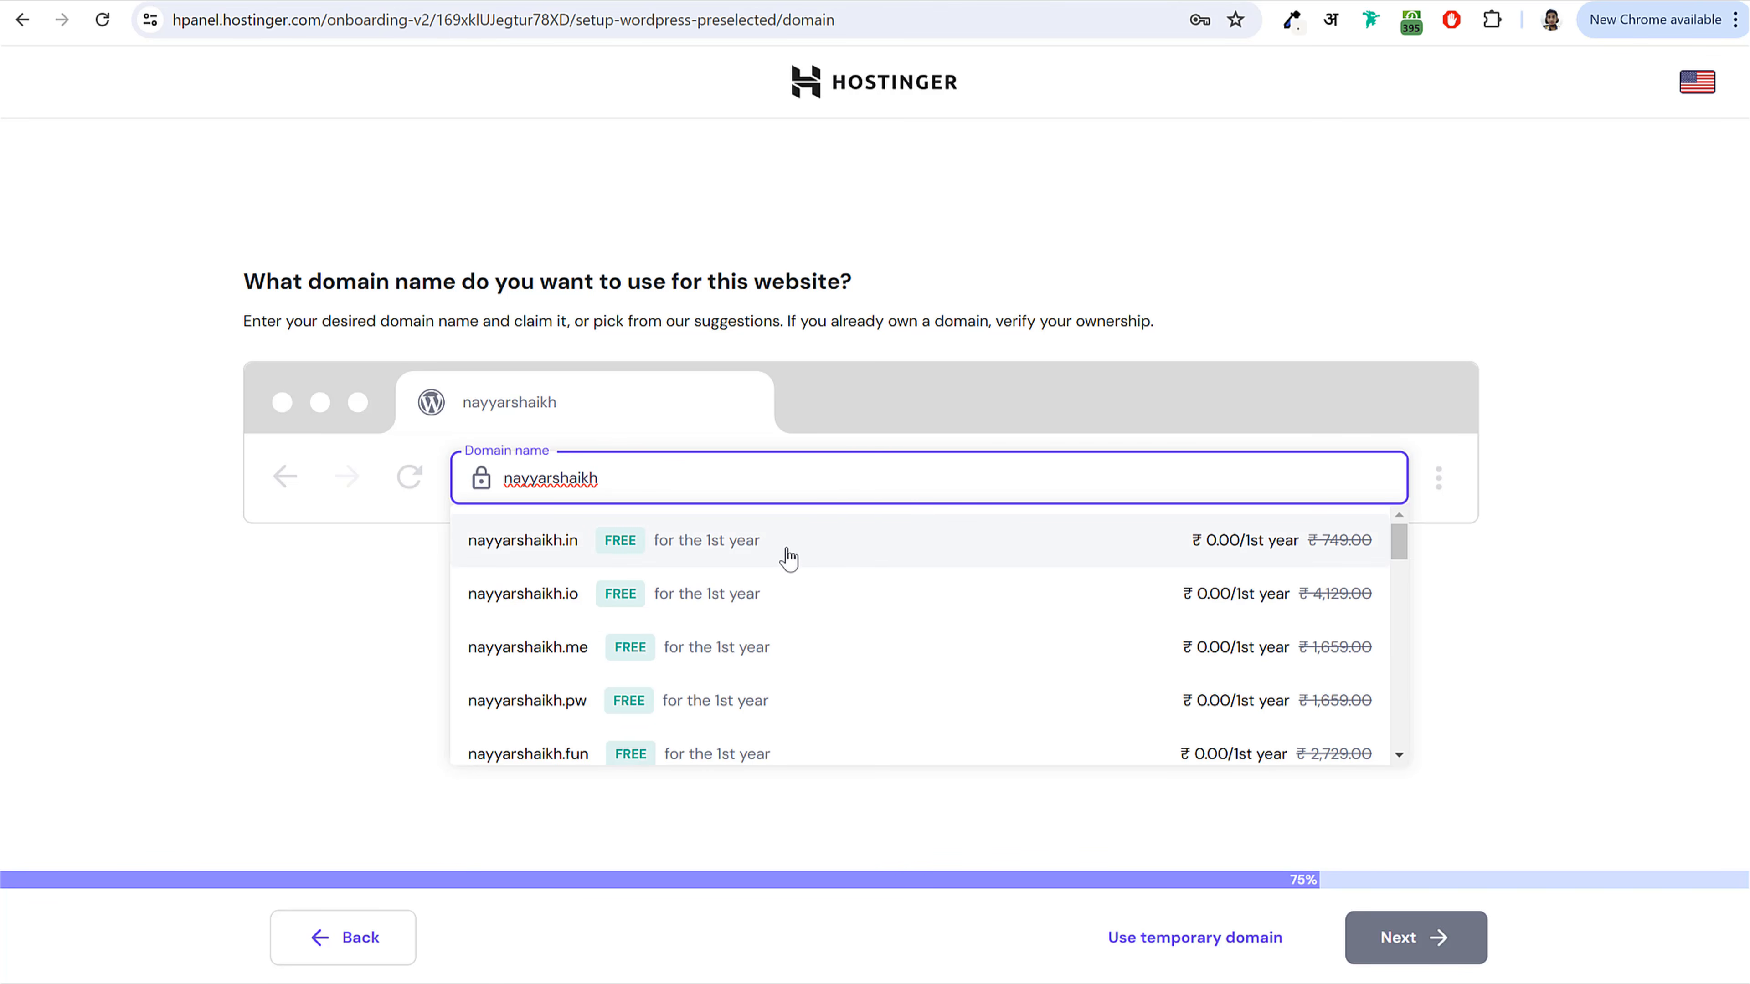
click(814, 558)
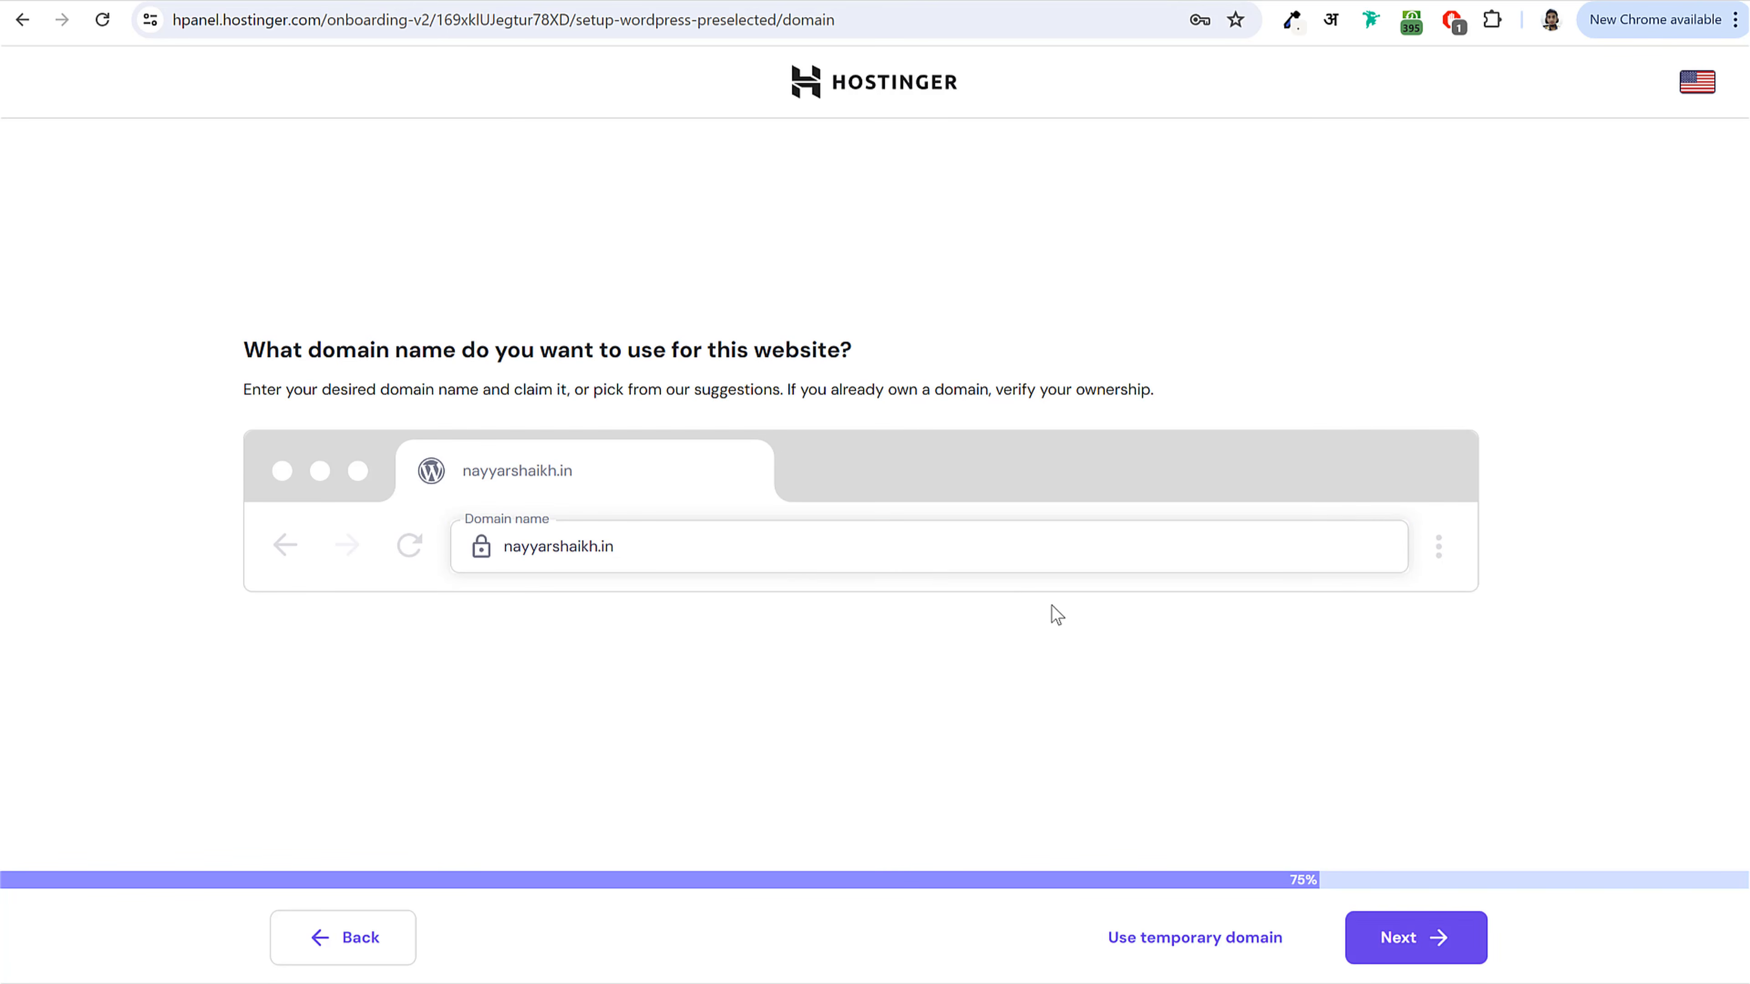
click(1436, 954)
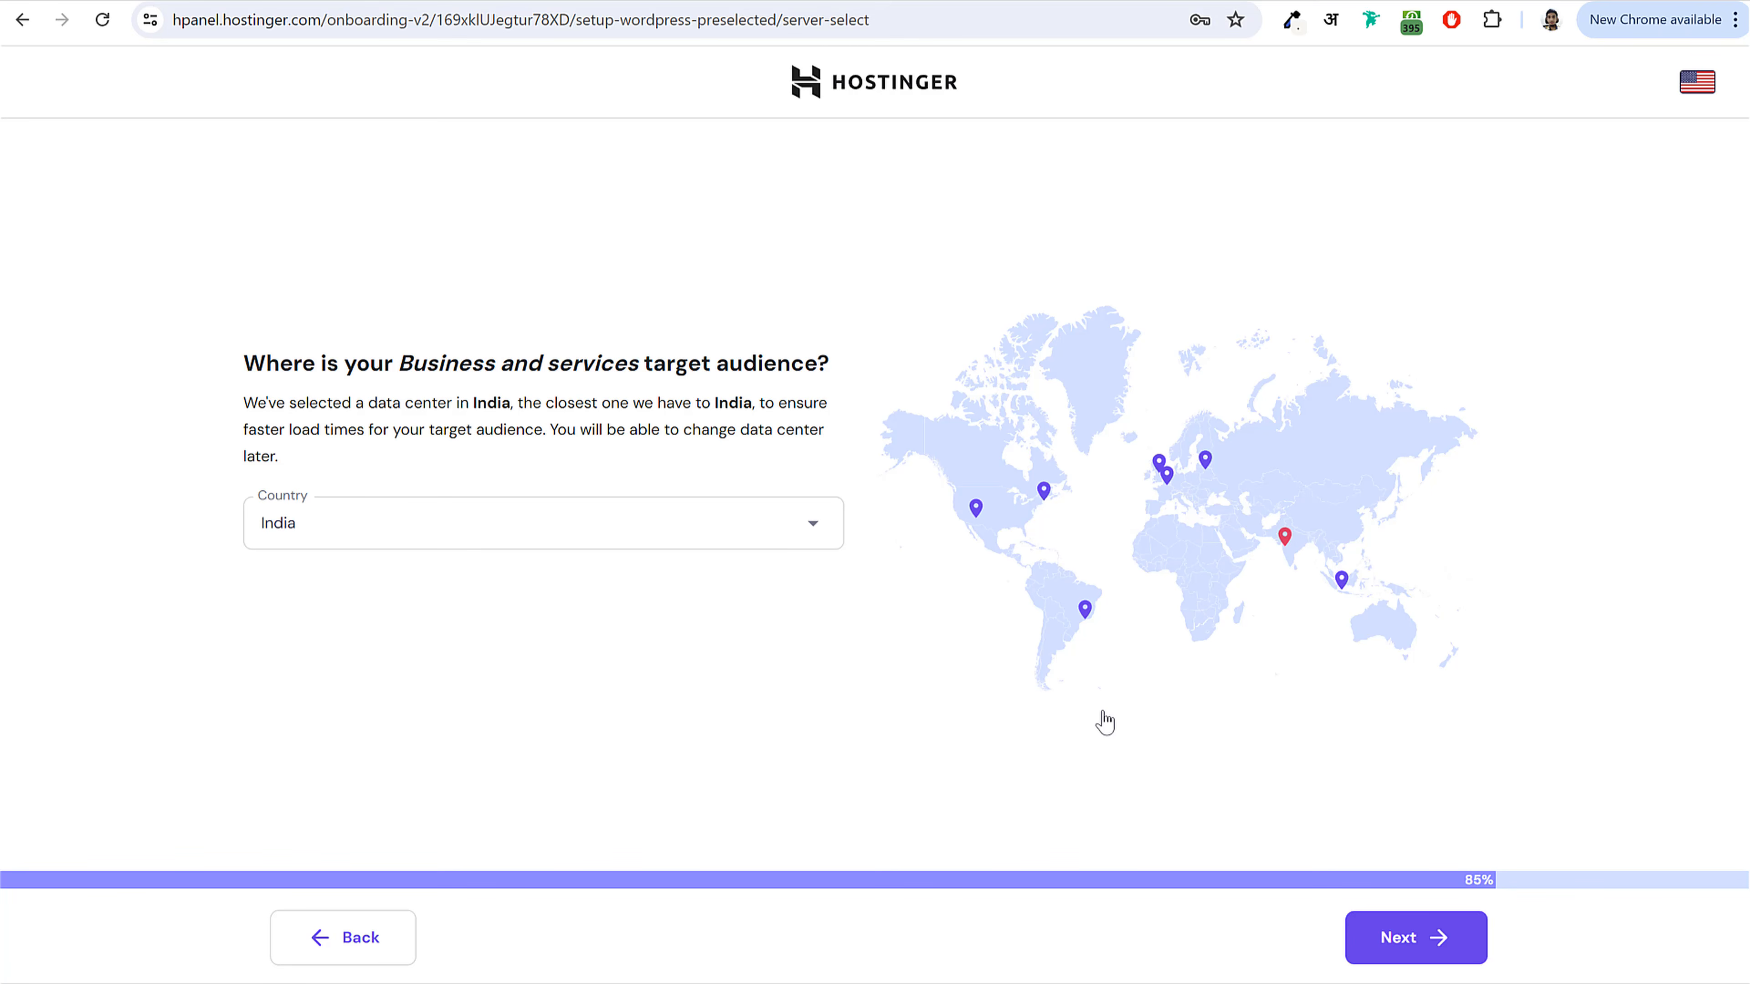
click(1361, 948)
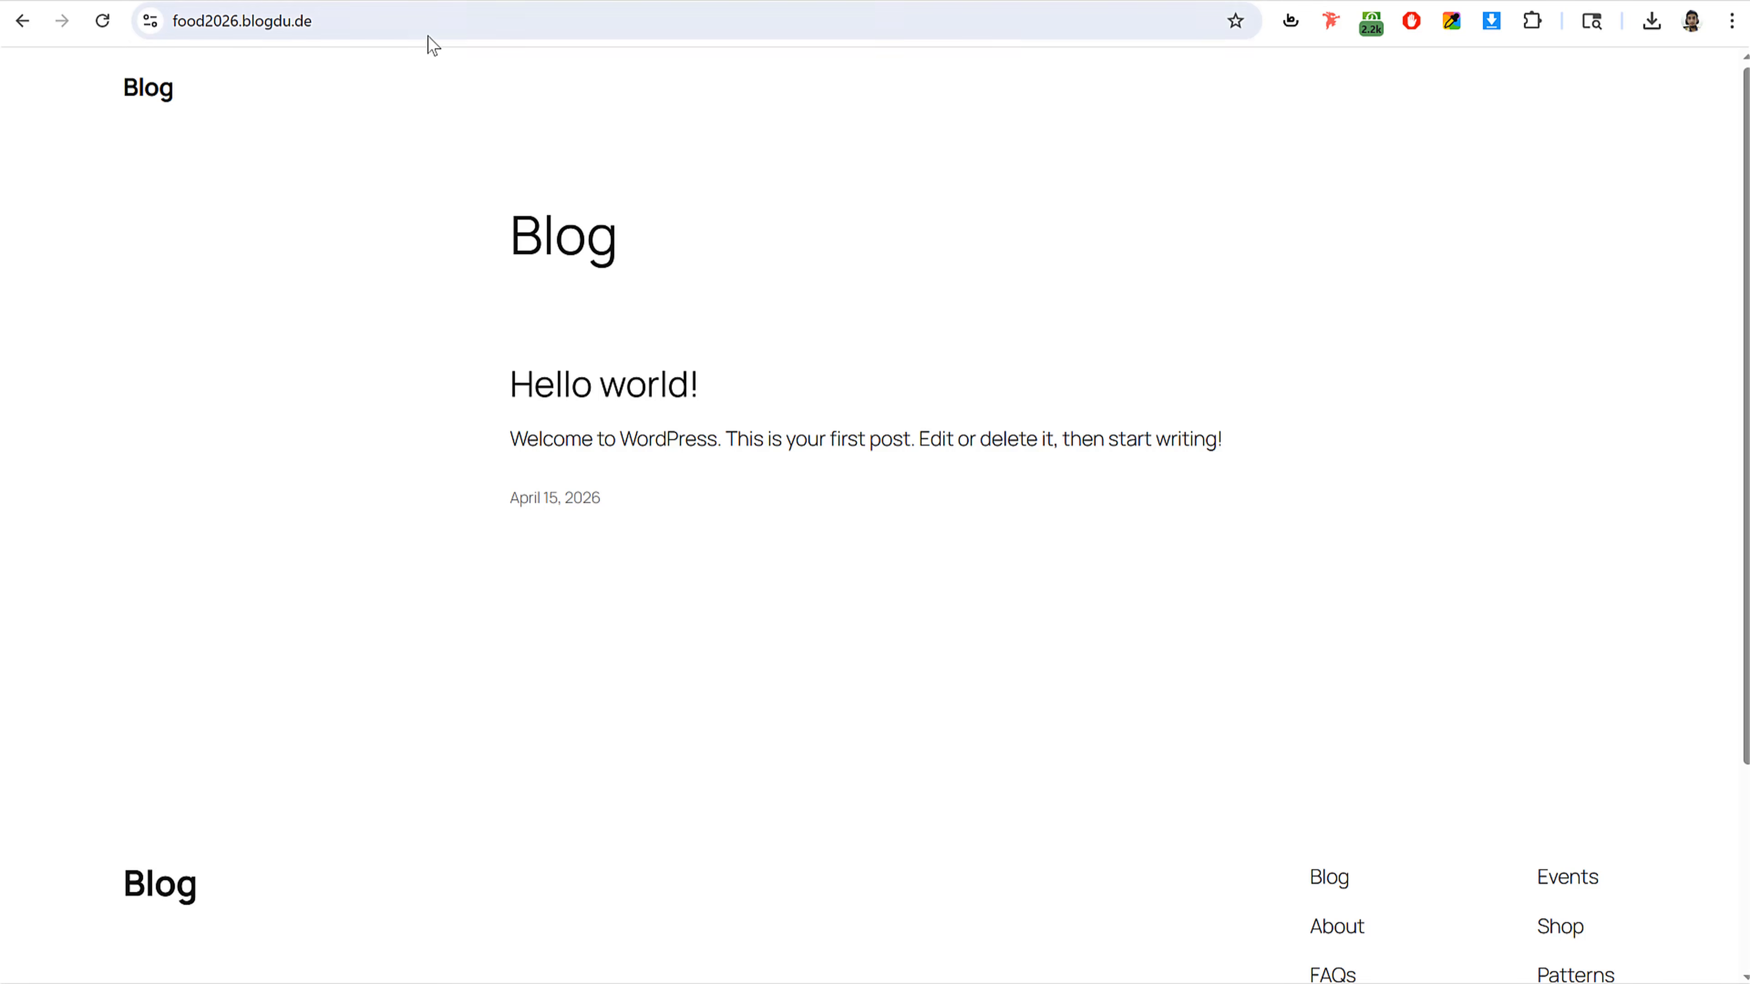
Step: Open hPanel and browse the websites list, highlighting the food2026.blogdu.de entry
click(289, 29)
click(1151, 363)
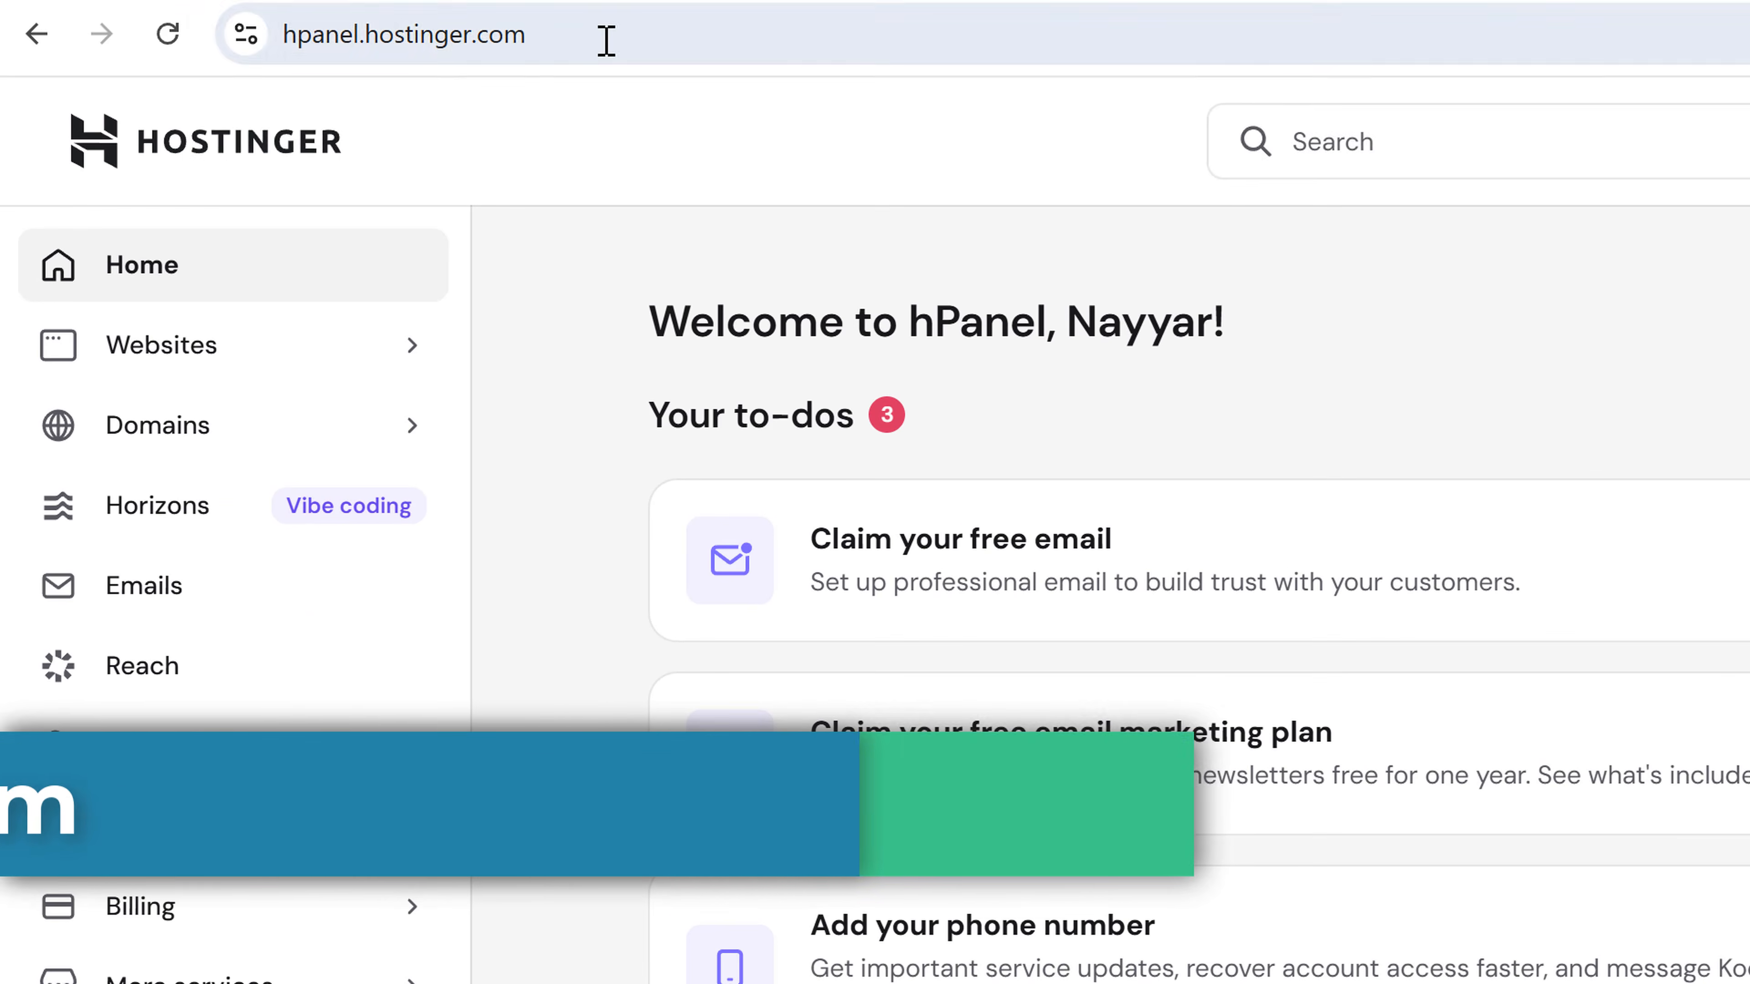
click(324, 23)
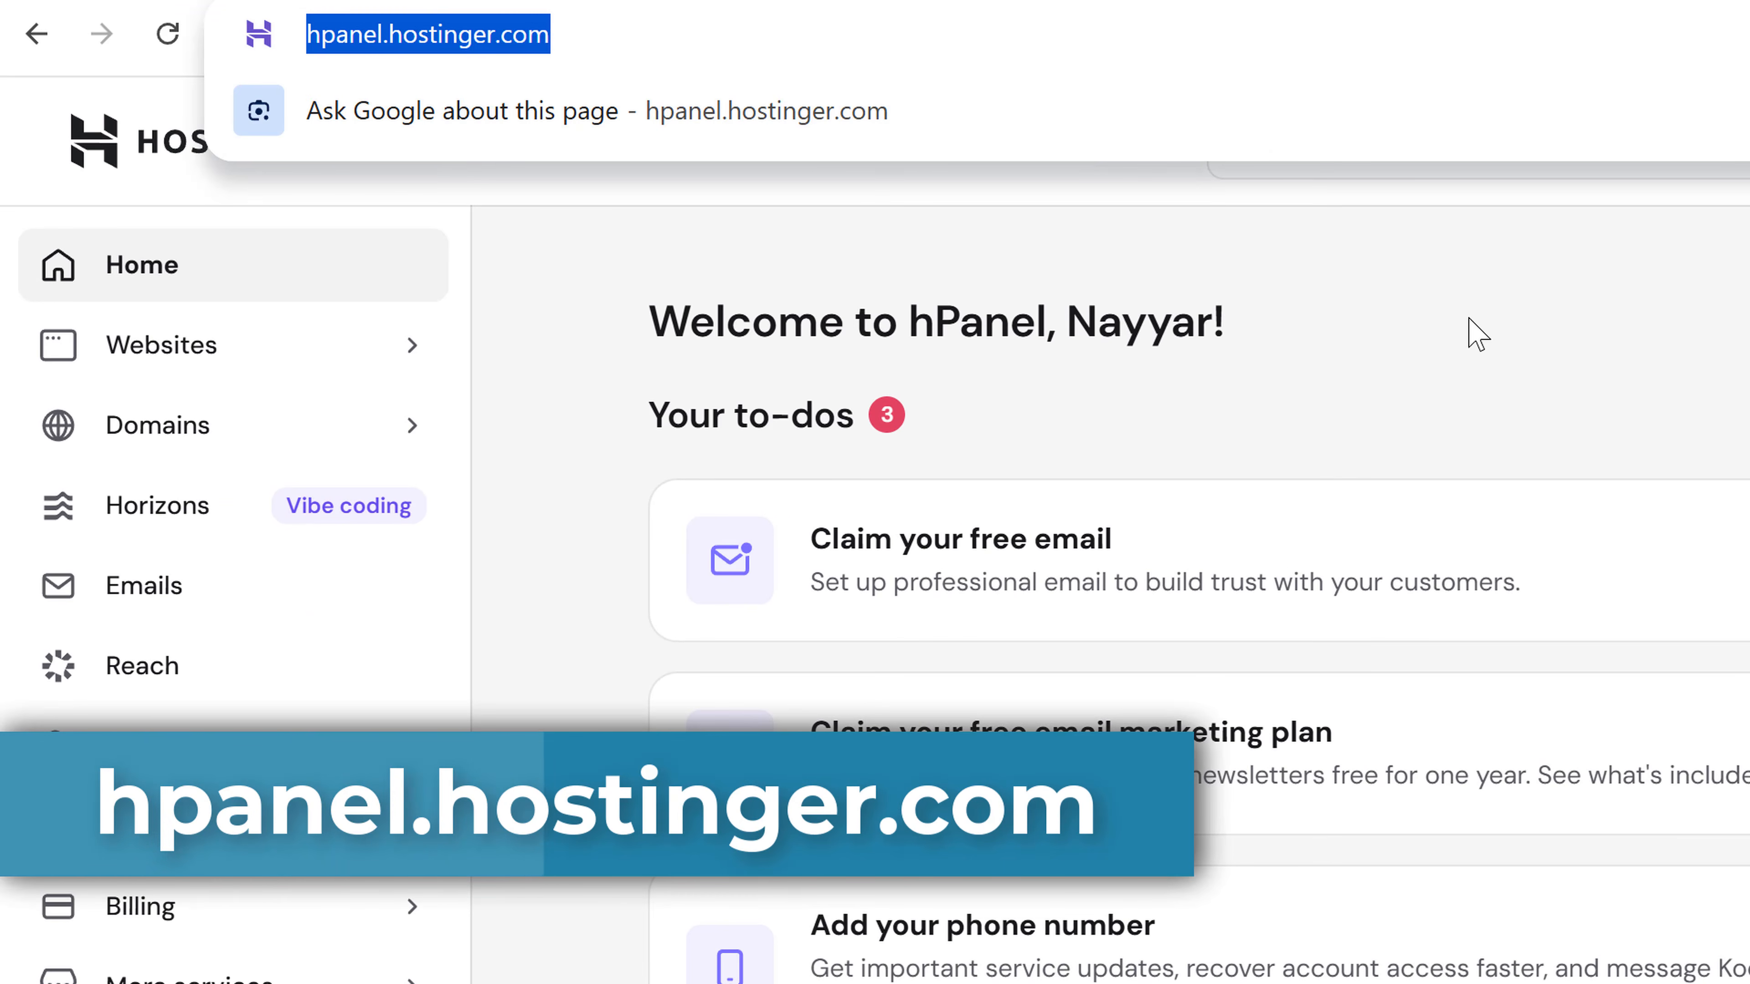
click(1474, 334)
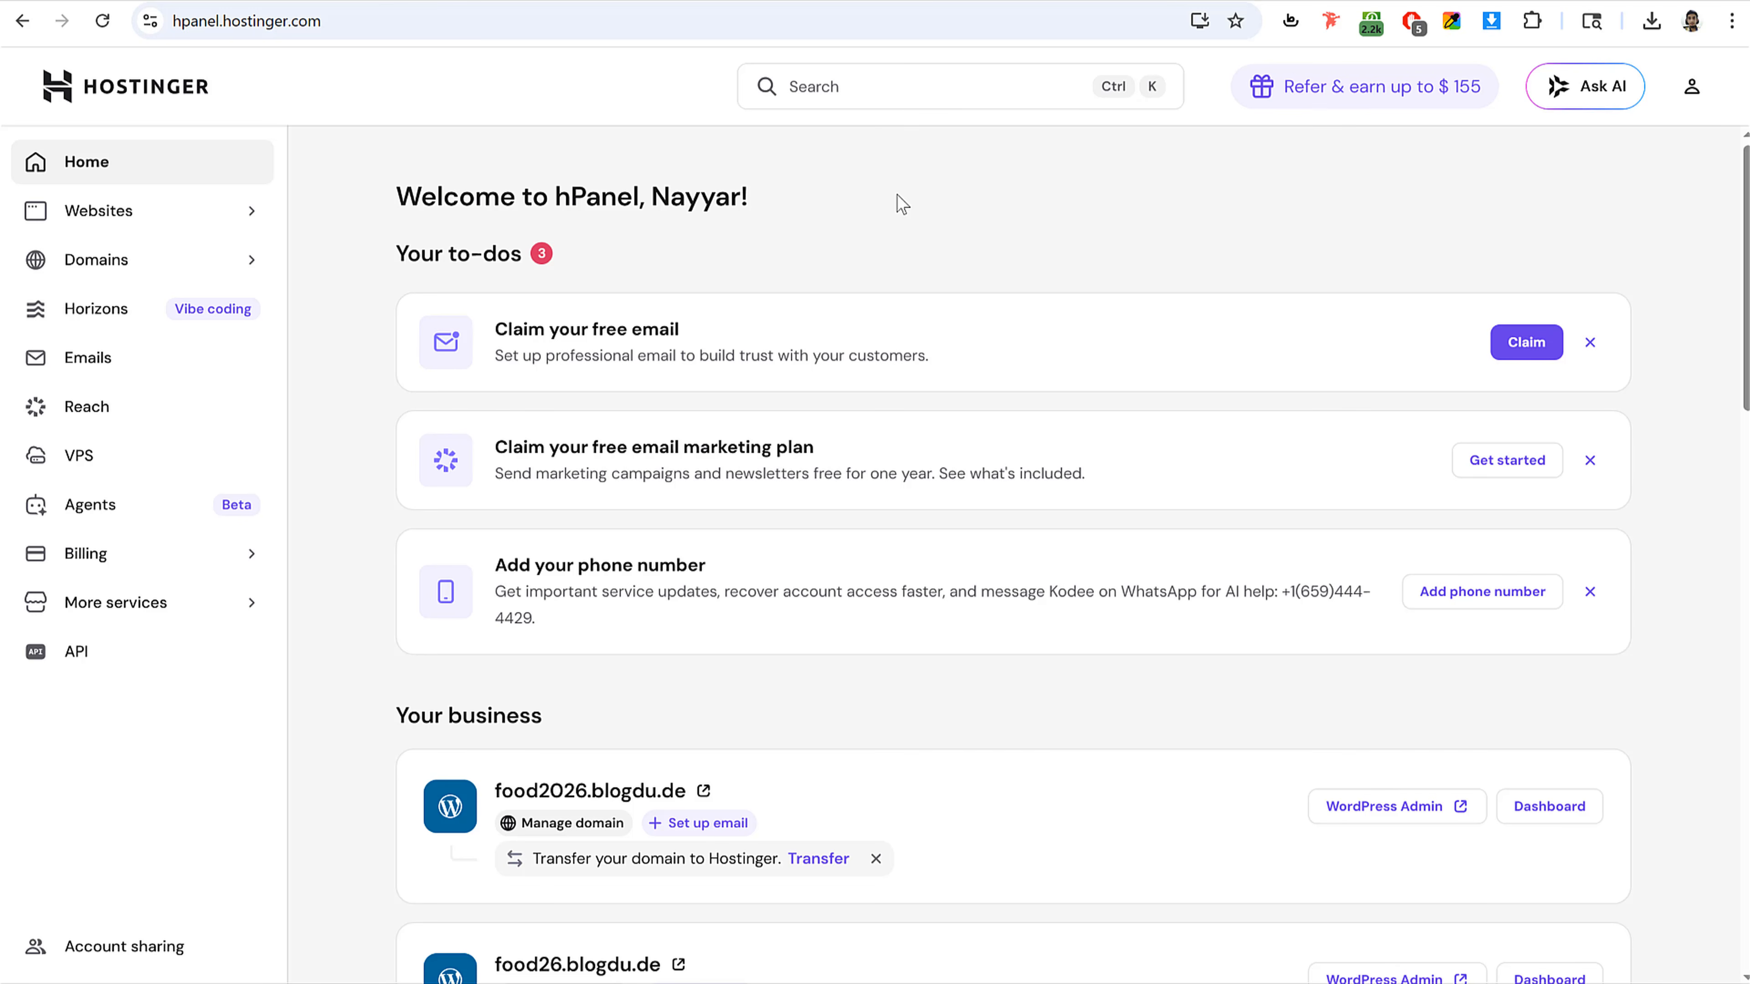
click(333, 21)
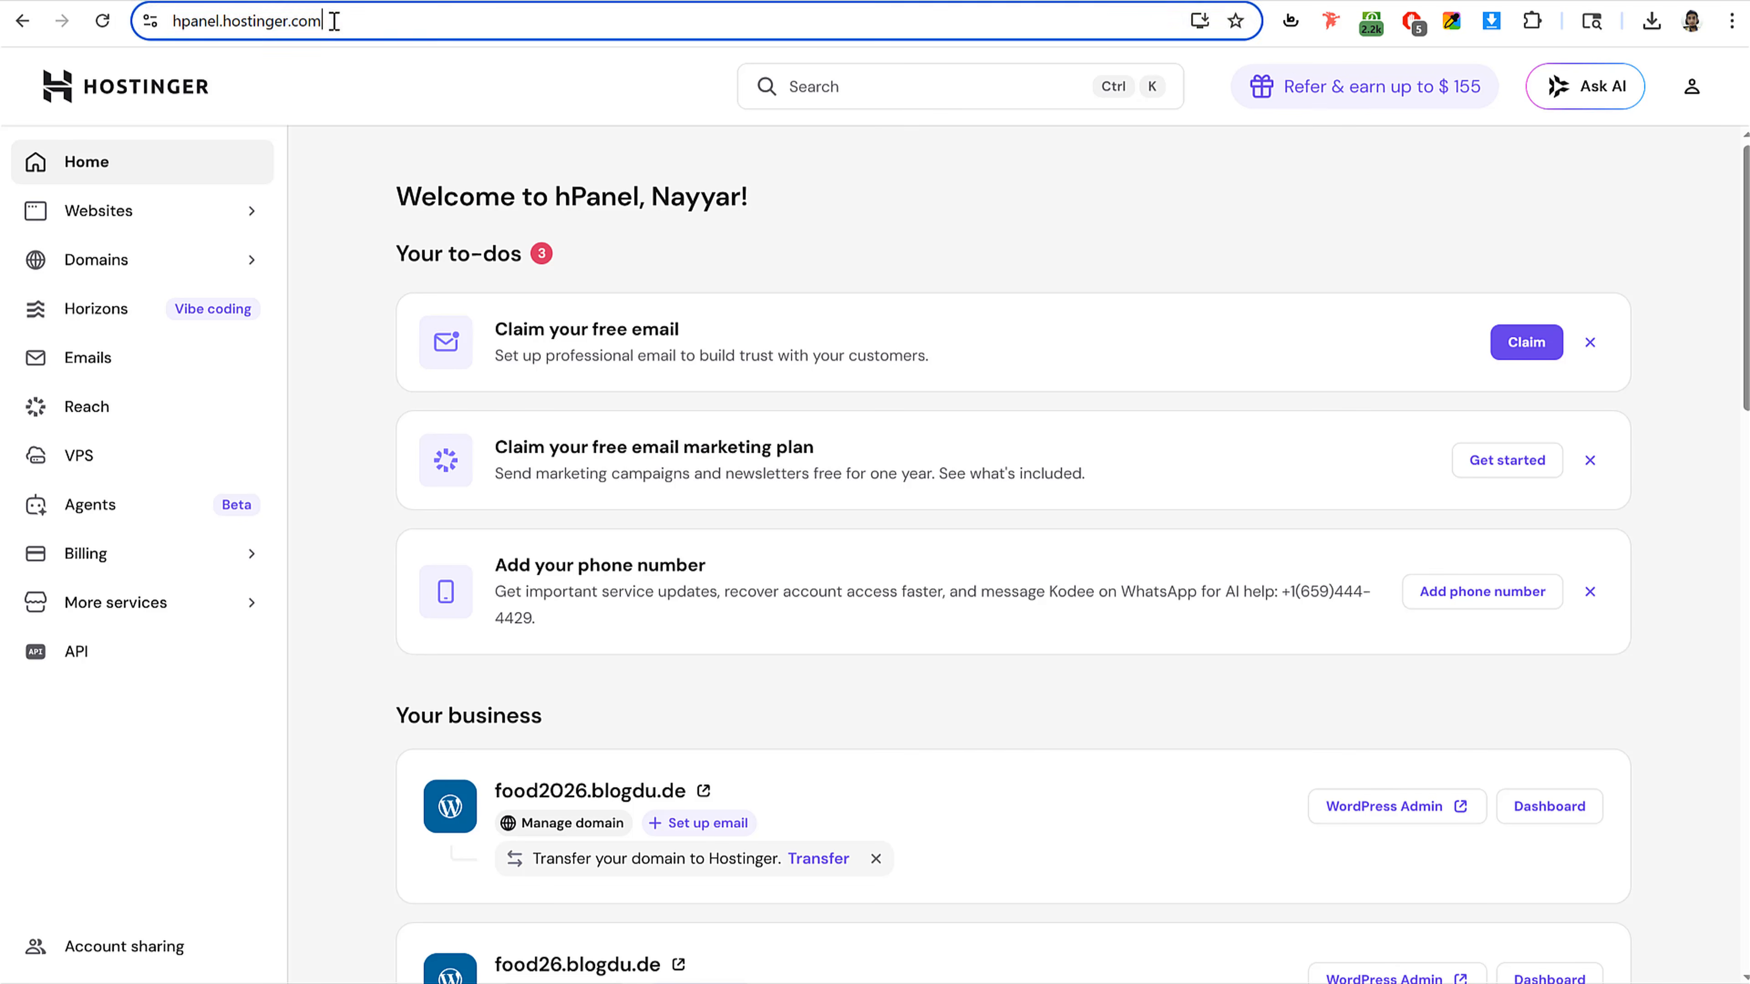
click(912, 275)
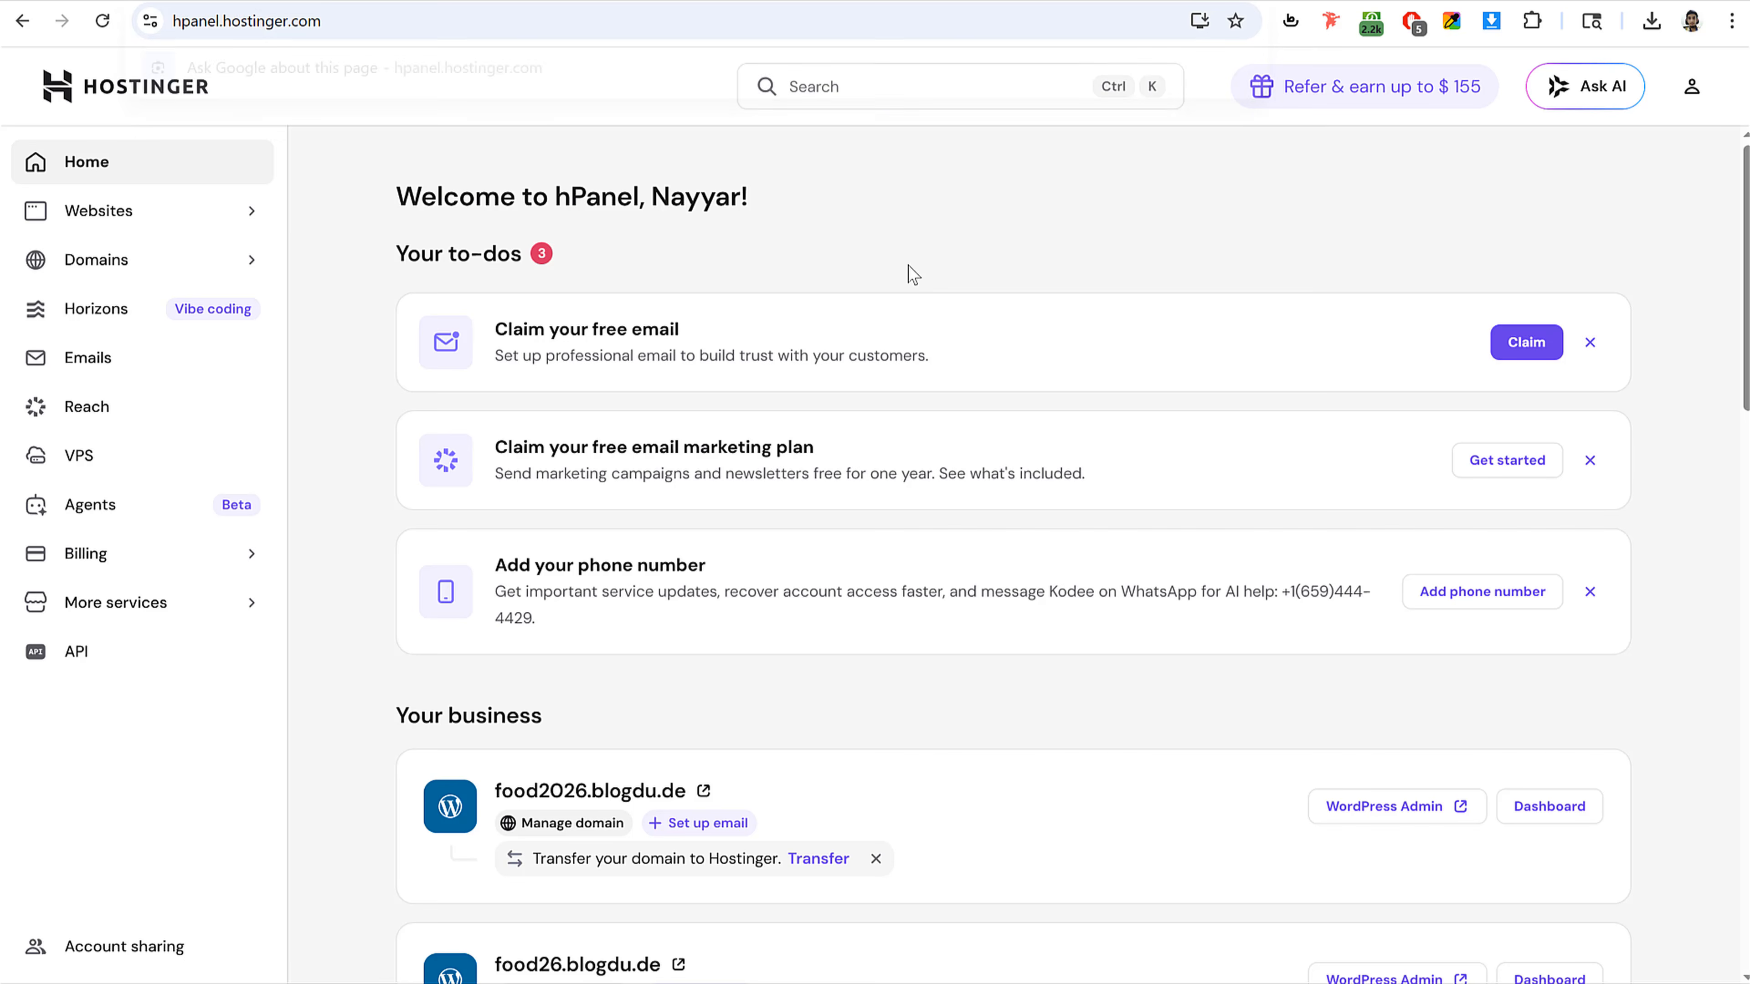
click(132, 212)
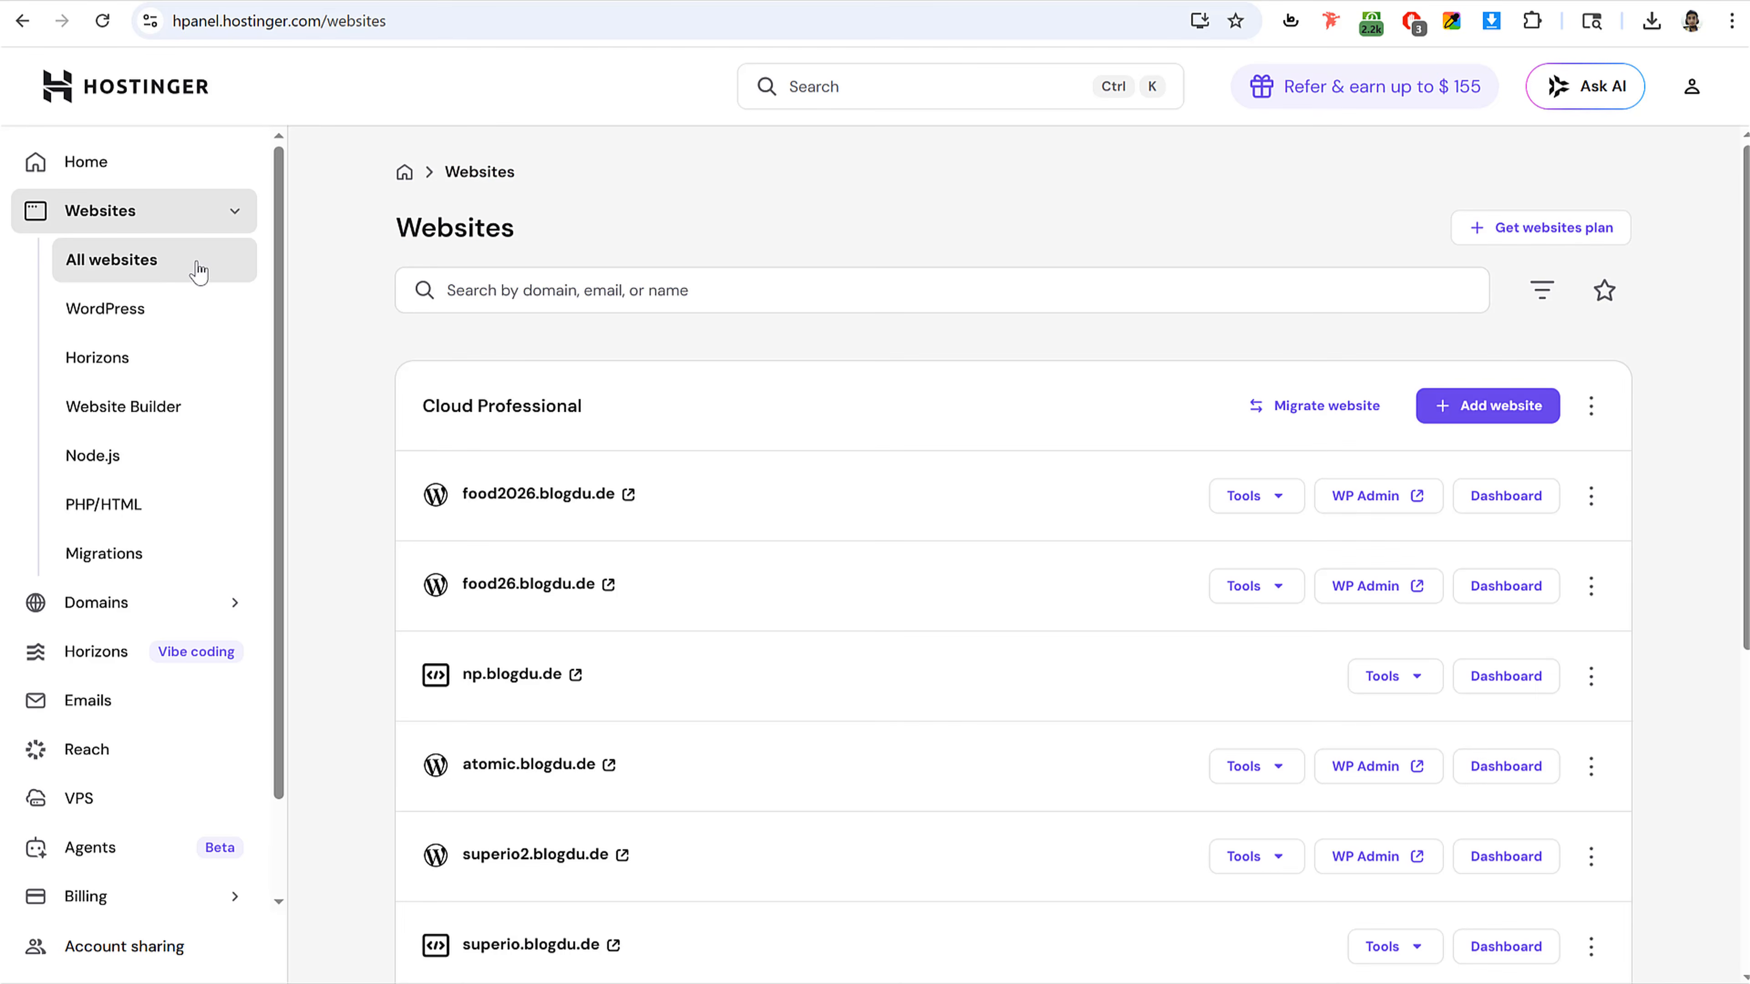
scroll(1017, 458, down, 6)
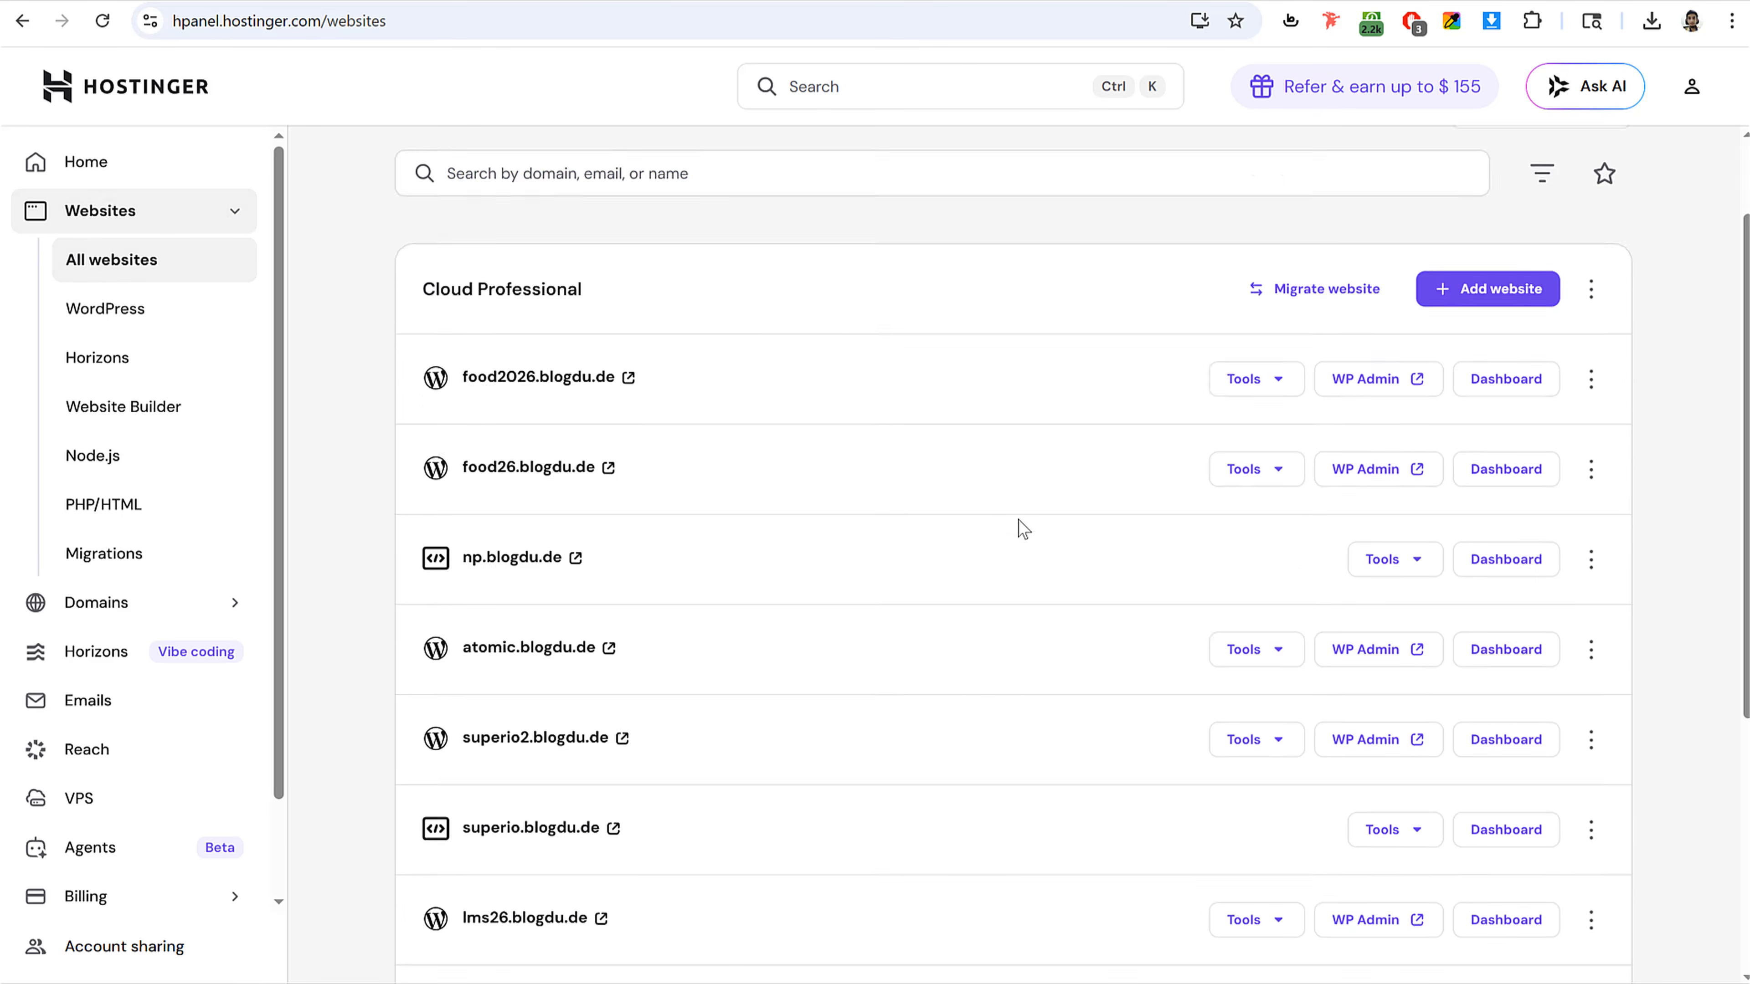
scroll(1018, 525, up, 6)
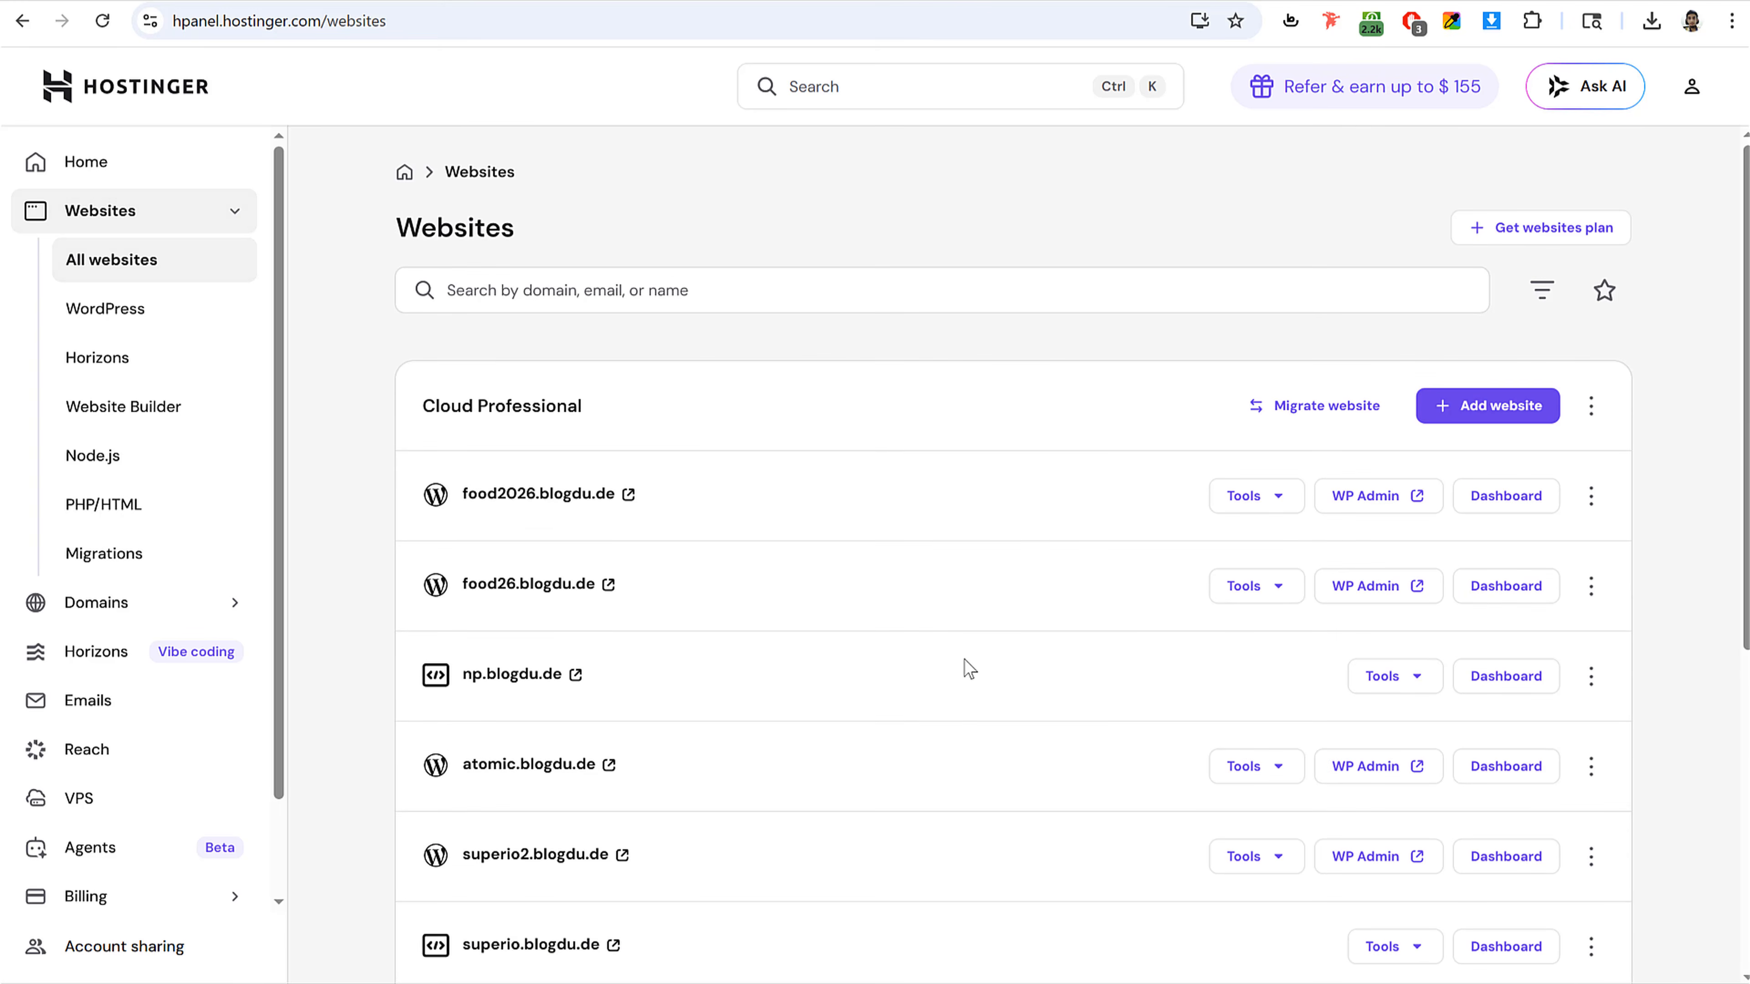
scroll(965, 662, down, 6)
scroll(968, 669, up, 6)
drag(660, 500, 458, 495)
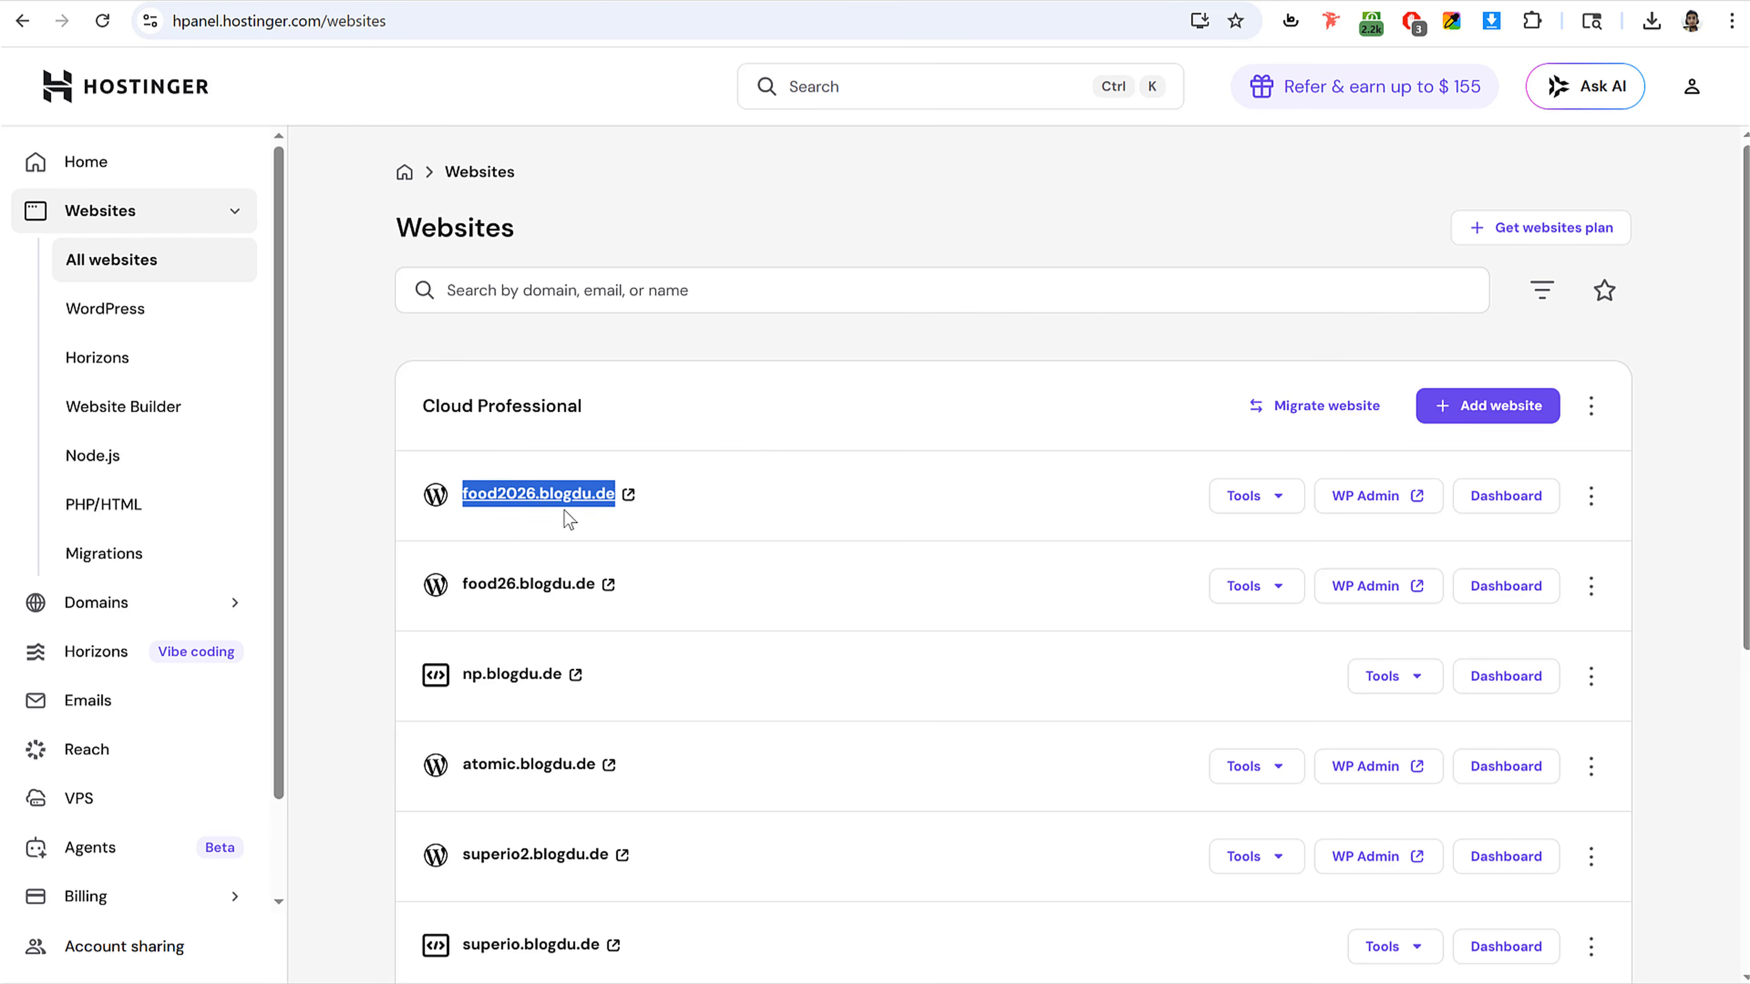
click(703, 500)
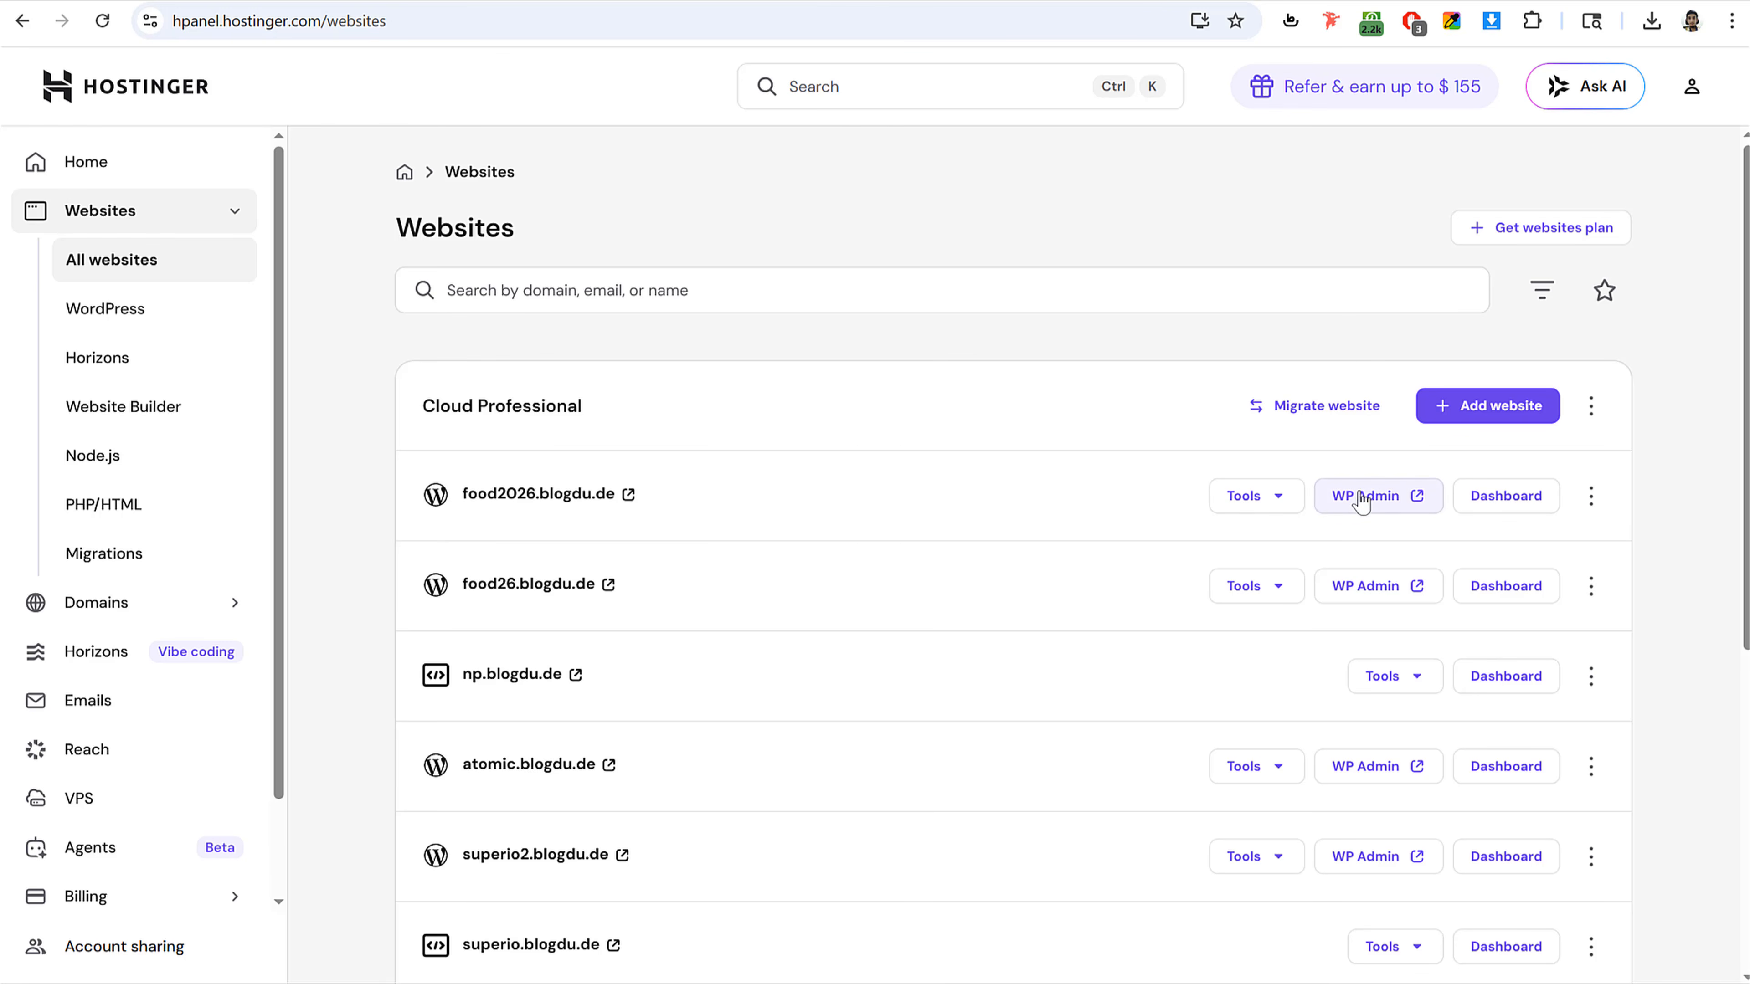
Step: Open WP Admin for food2026.blogdu.de, skip the build onboarding, and go to the WordPress Dashboard
click(1380, 508)
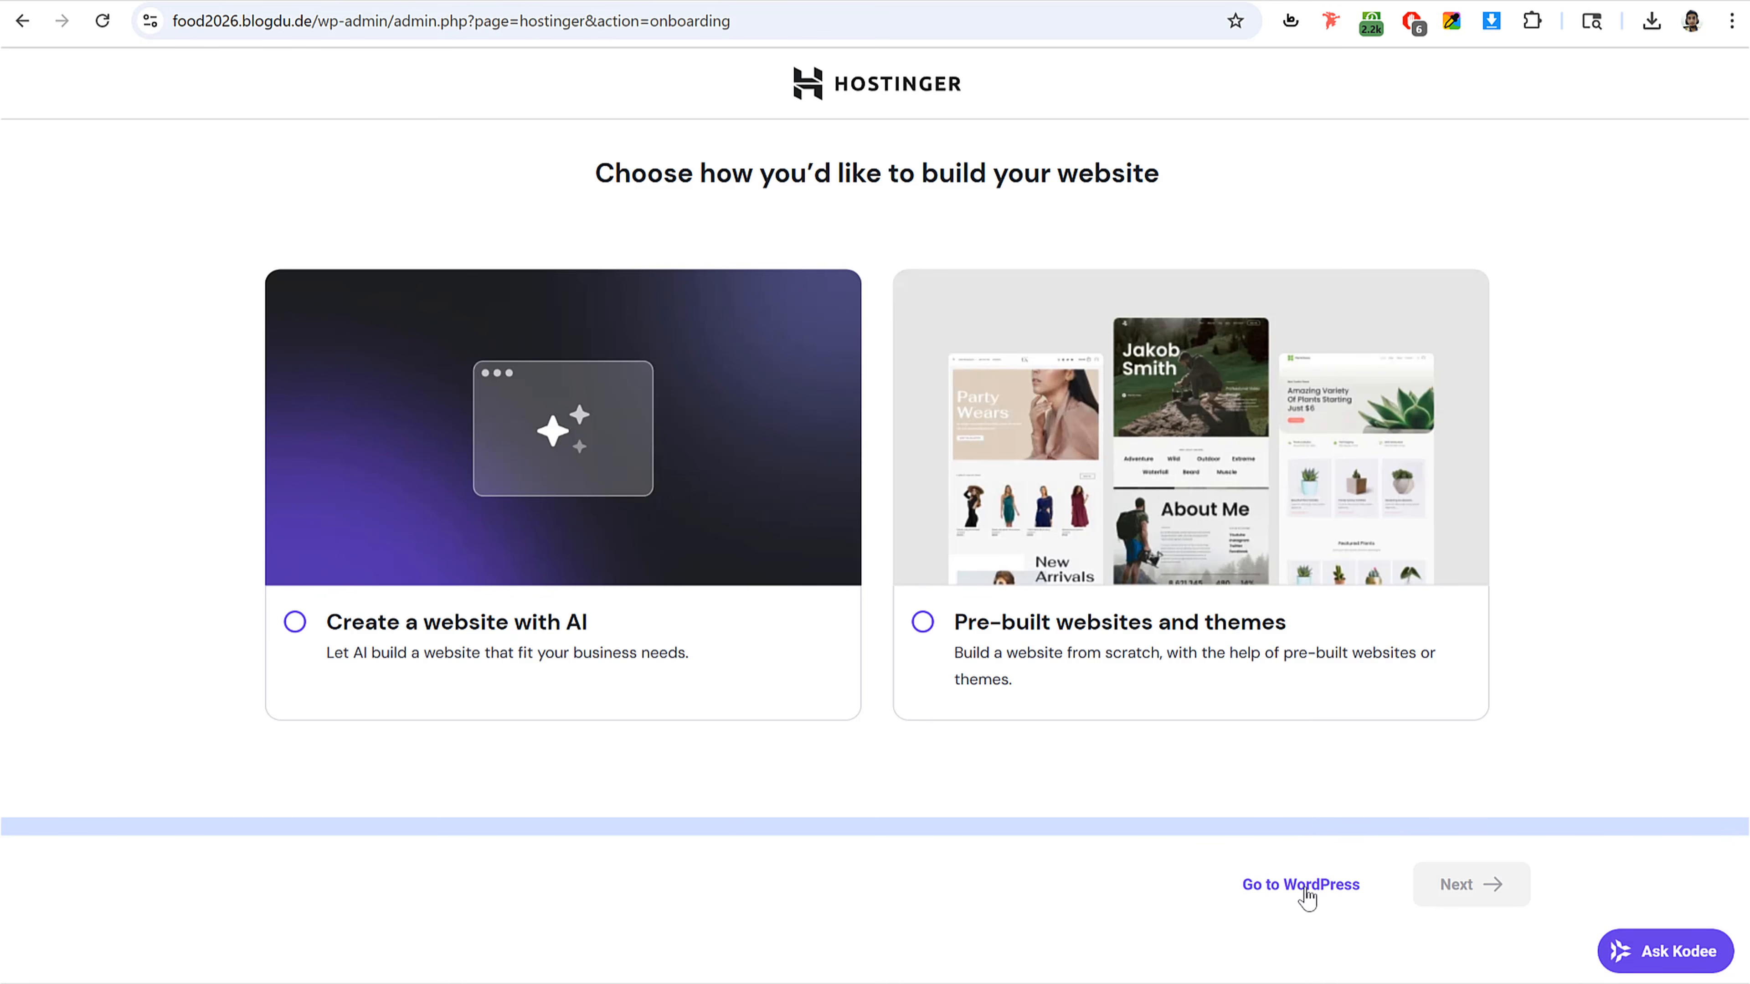
click(1288, 889)
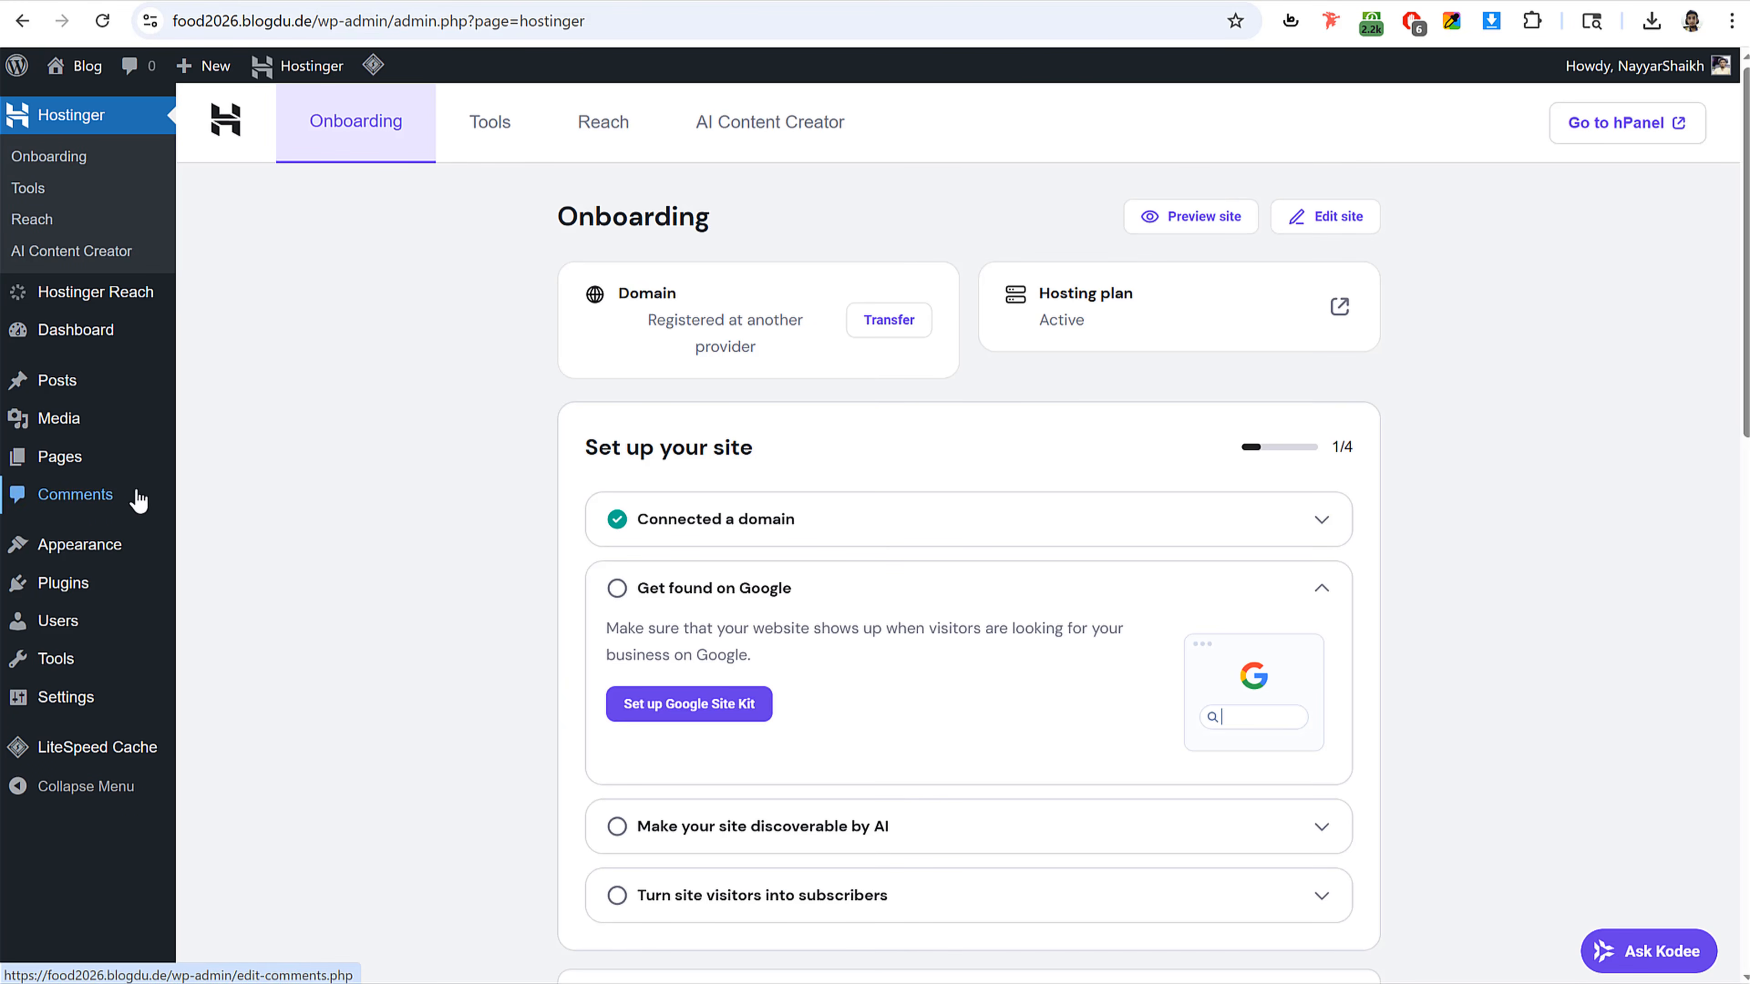
click(101, 337)
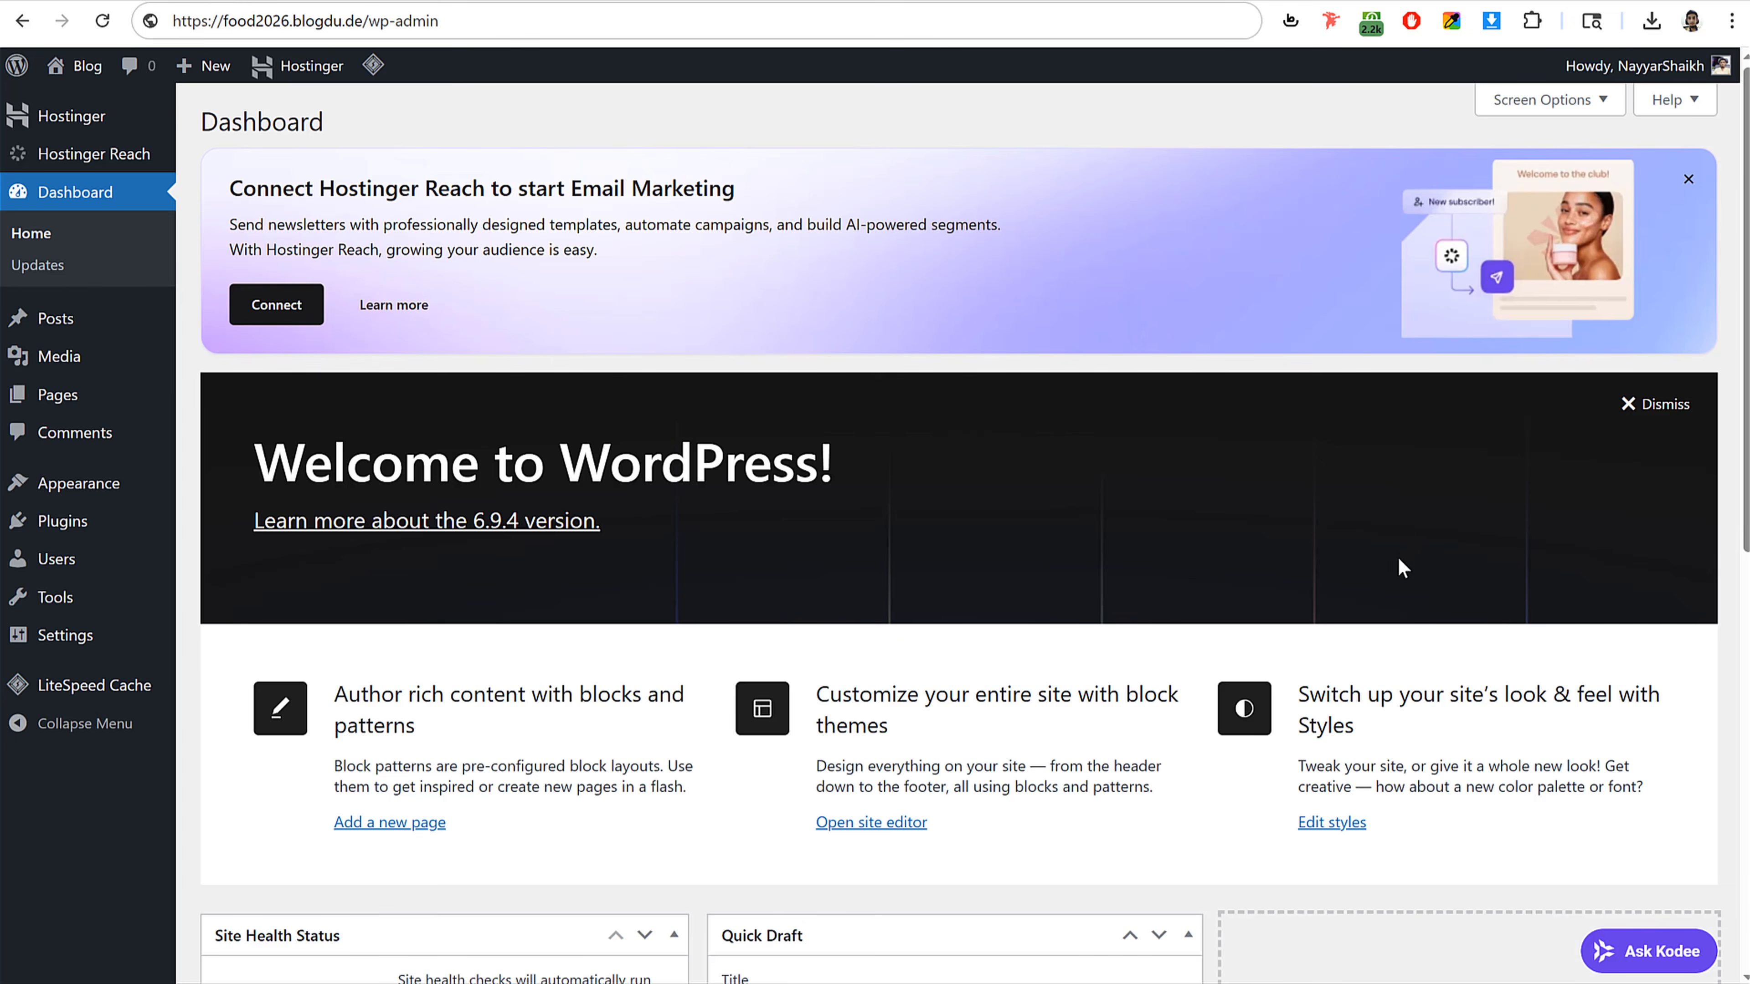
Step: Examine the WordPress dashboard and the site's /wp-admin address
scroll(1396, 598, down, 10)
scroll(1397, 603, up, 5)
scroll(1398, 608, up, 4)
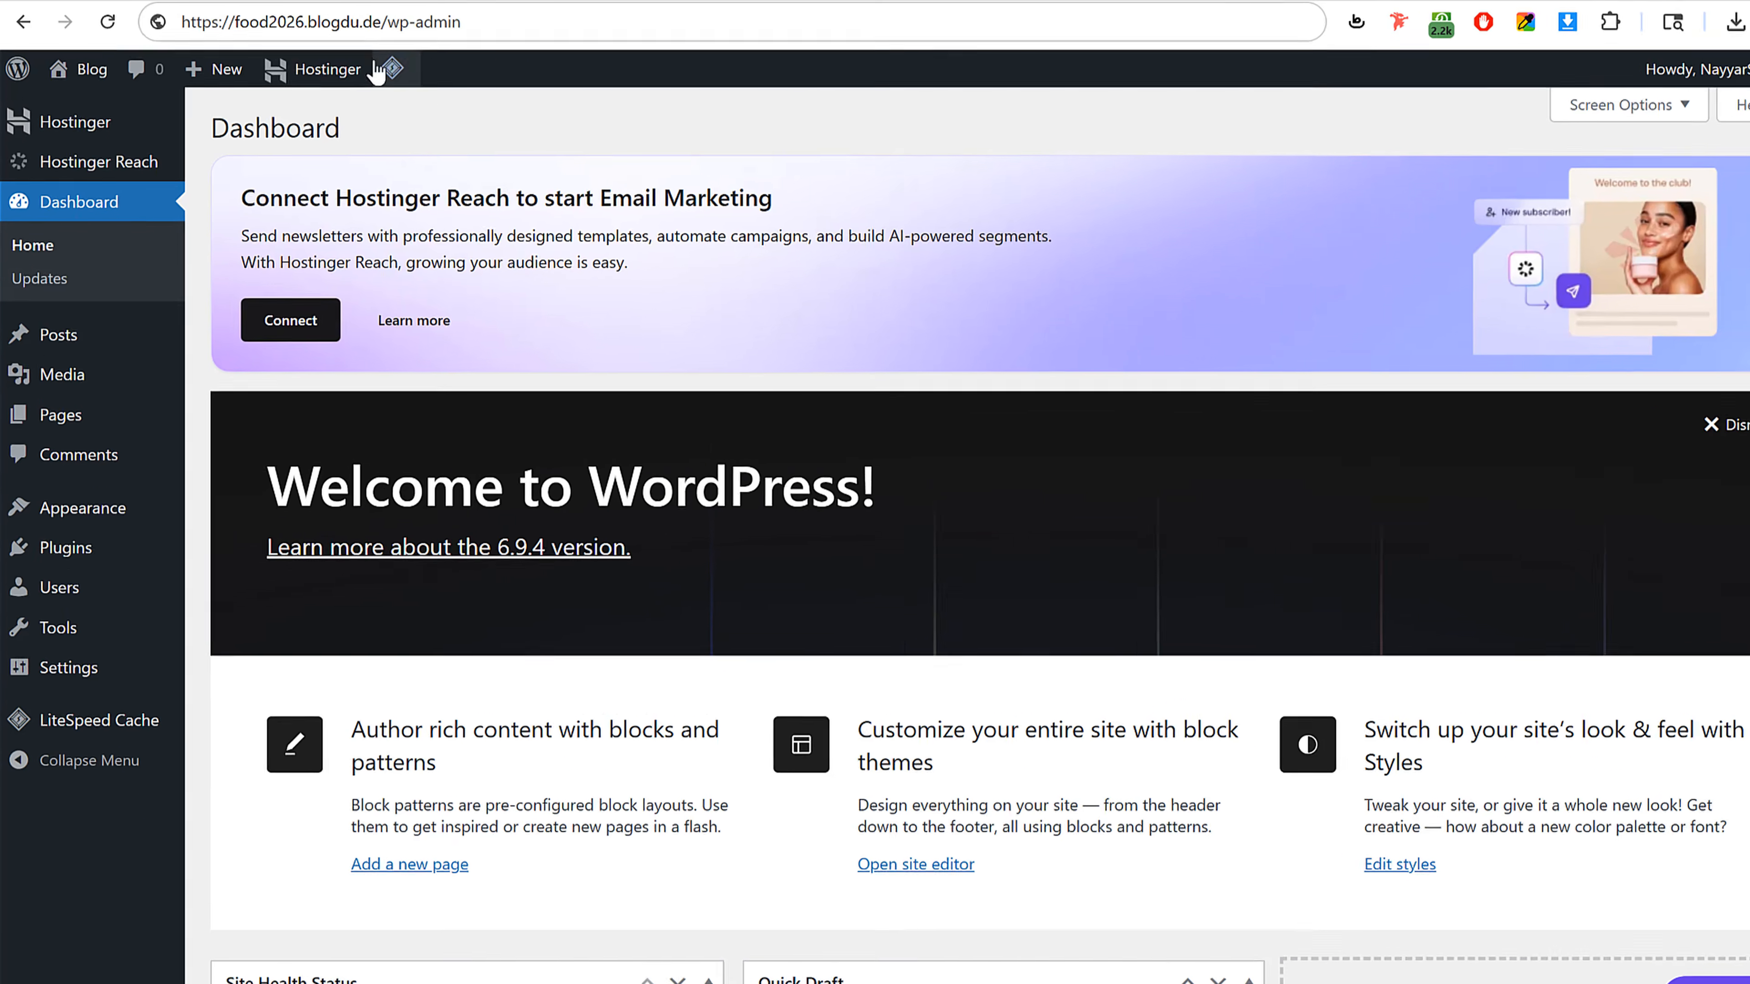
click(265, 21)
click(249, 20)
drag(356, 33, 600, 36)
click(931, 25)
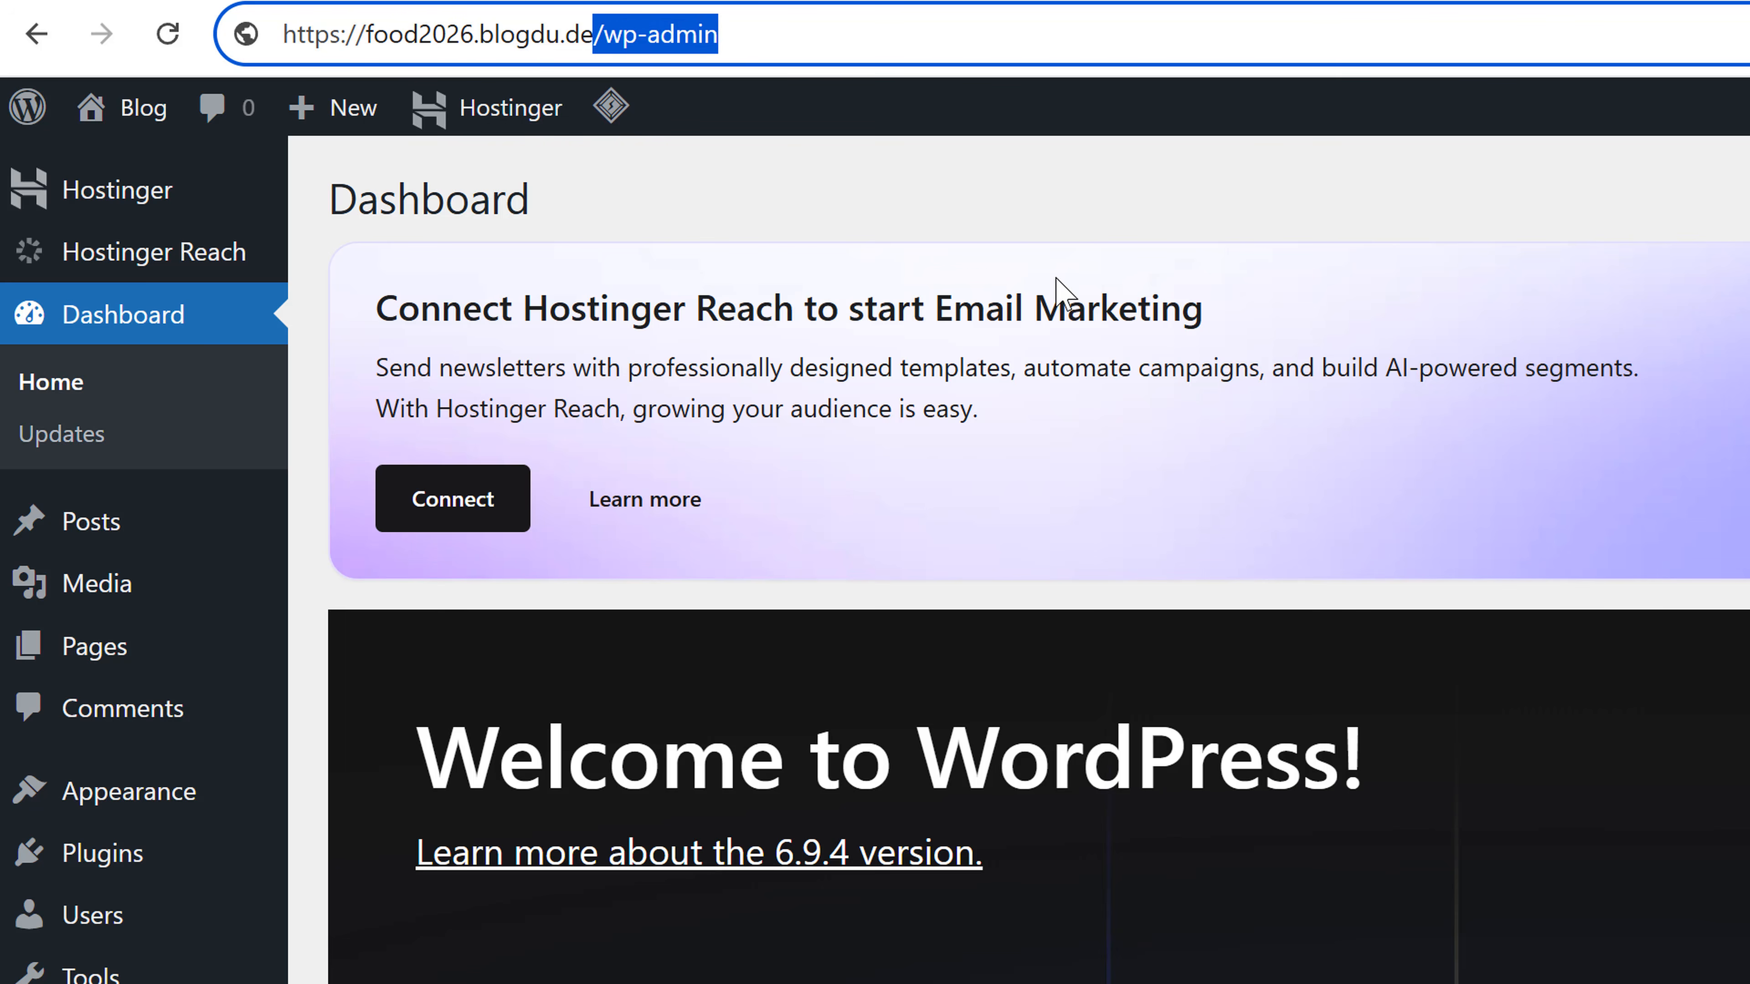
click(1186, 222)
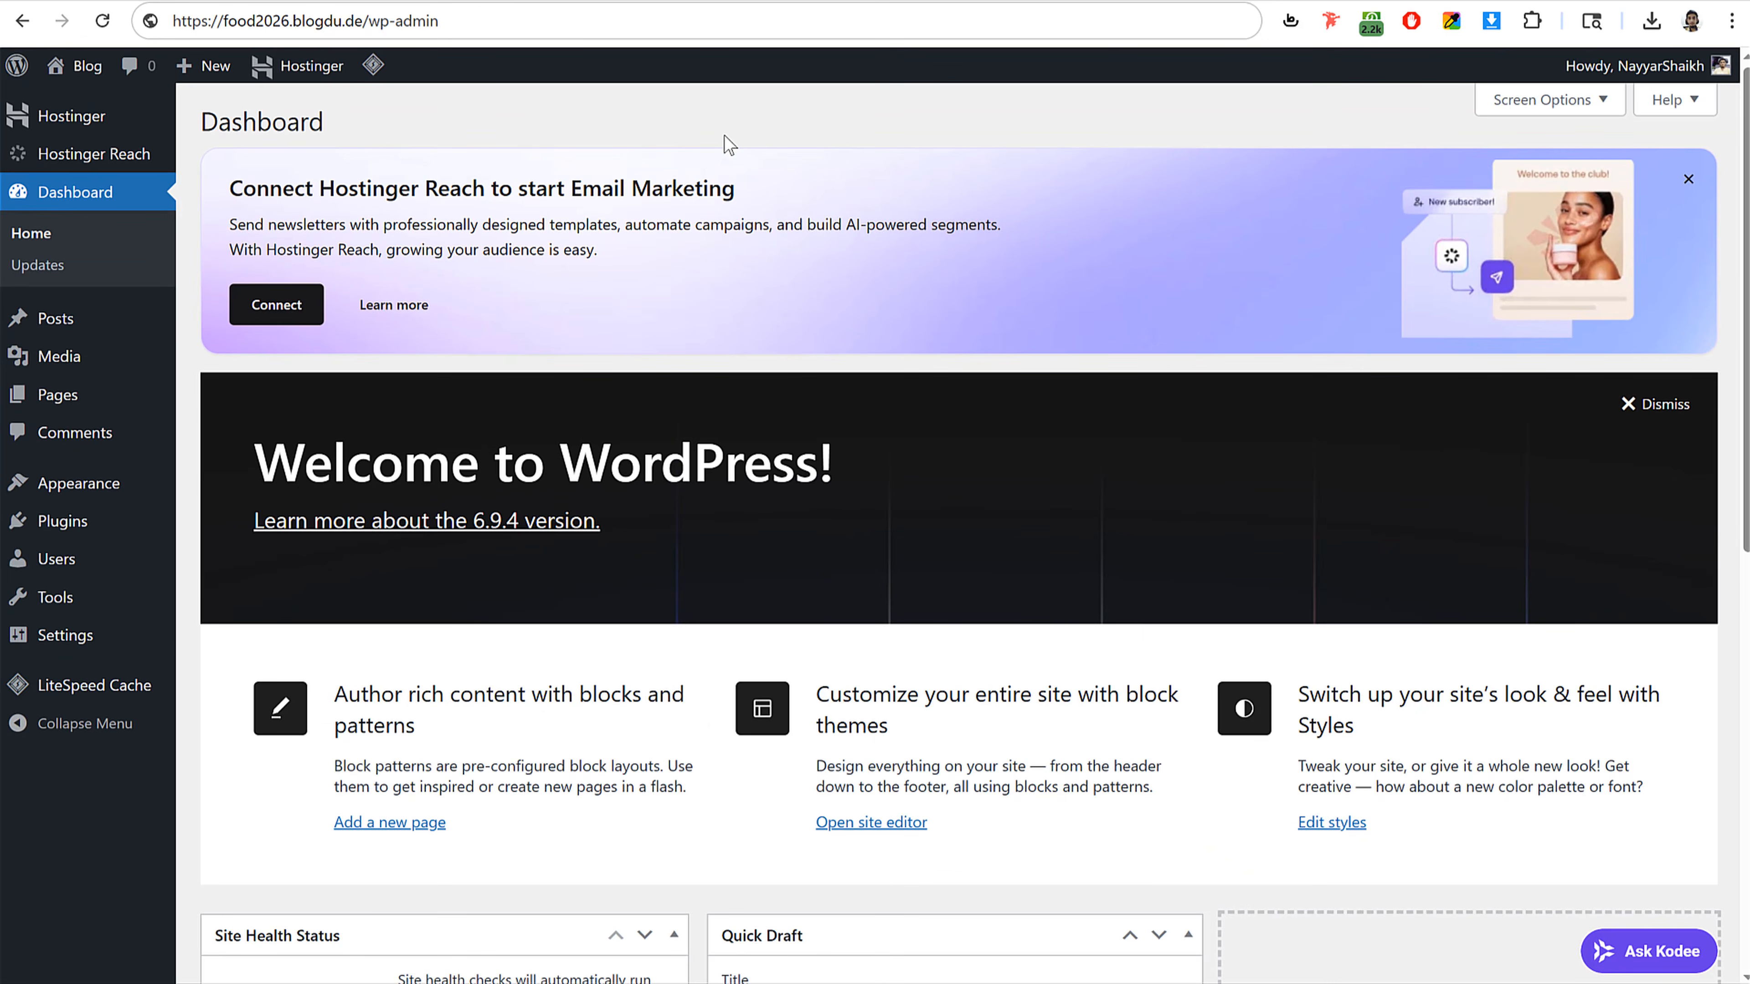
click(403, 0)
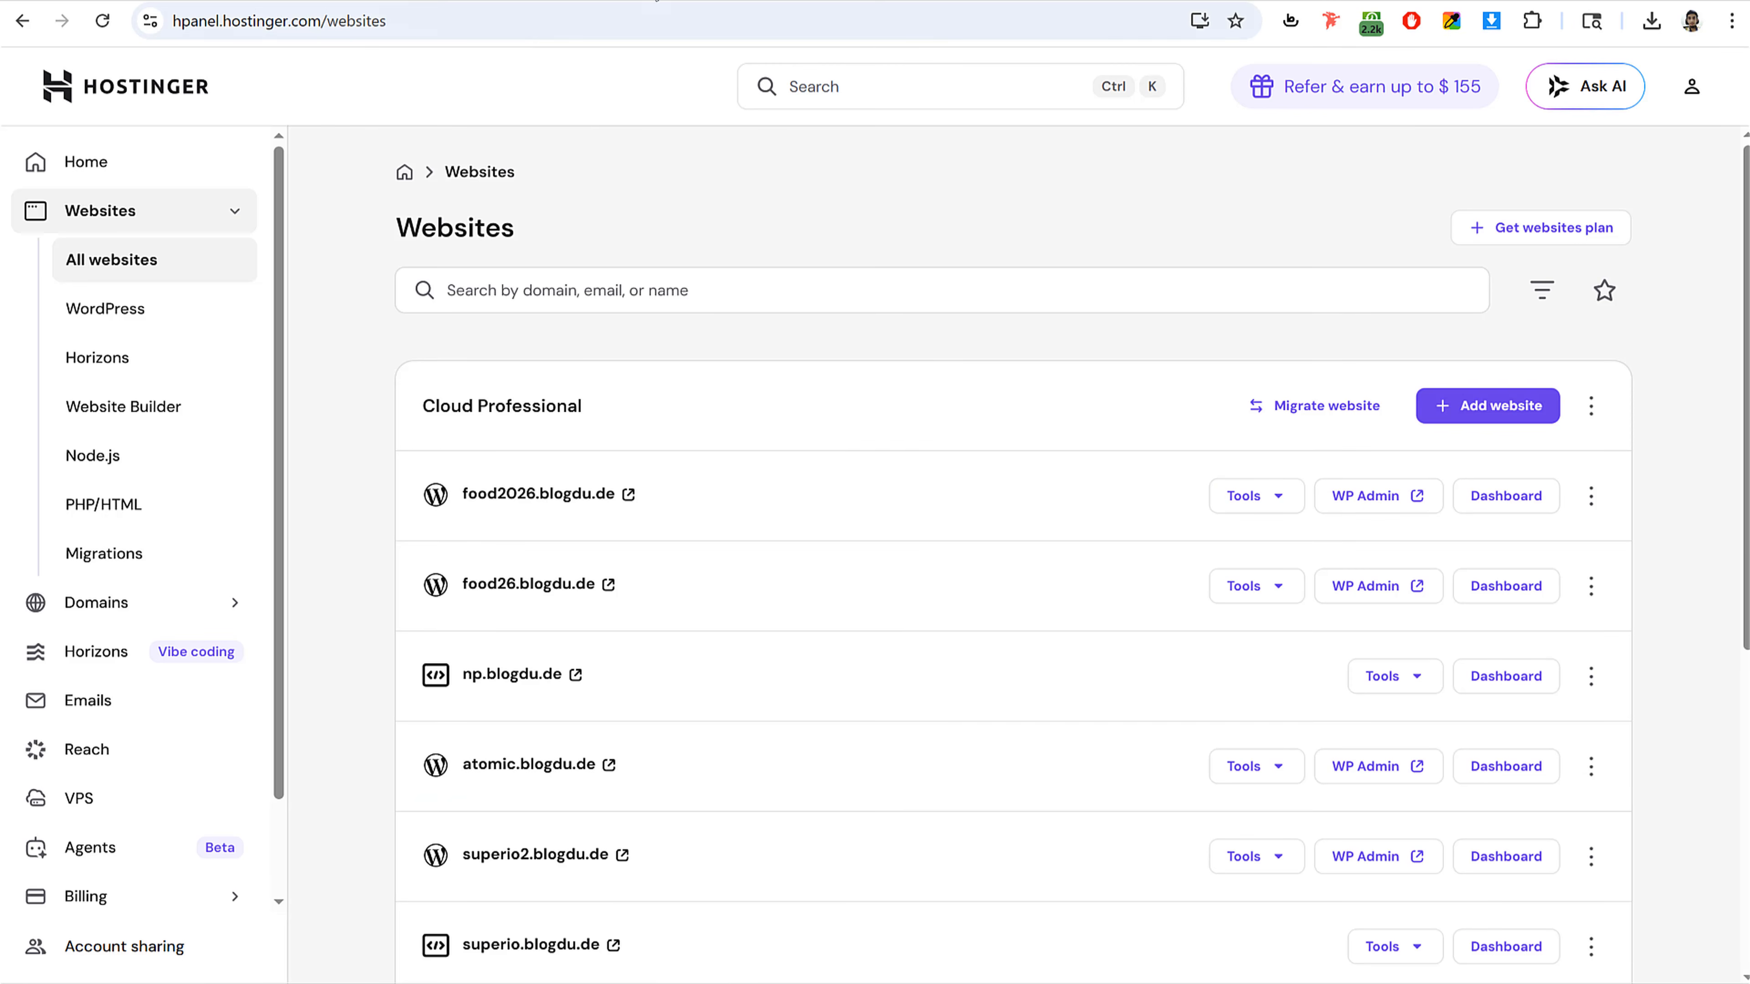
click(657, 0)
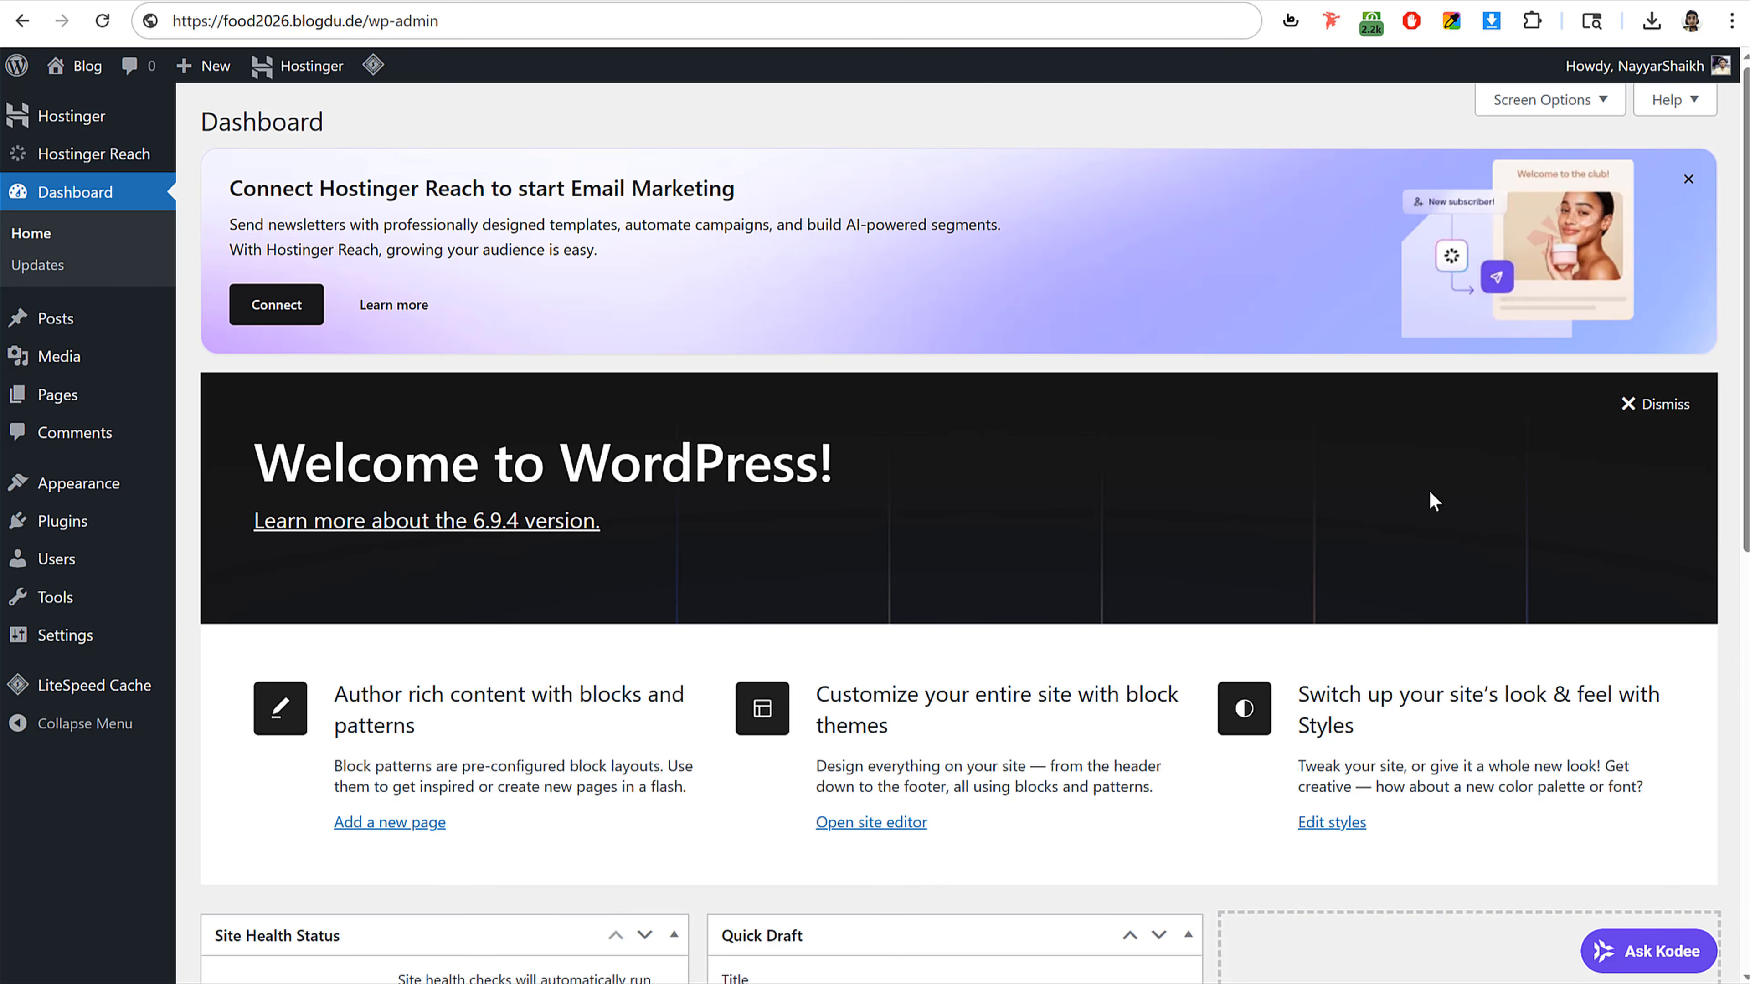
scroll(1337, 848, down, 10)
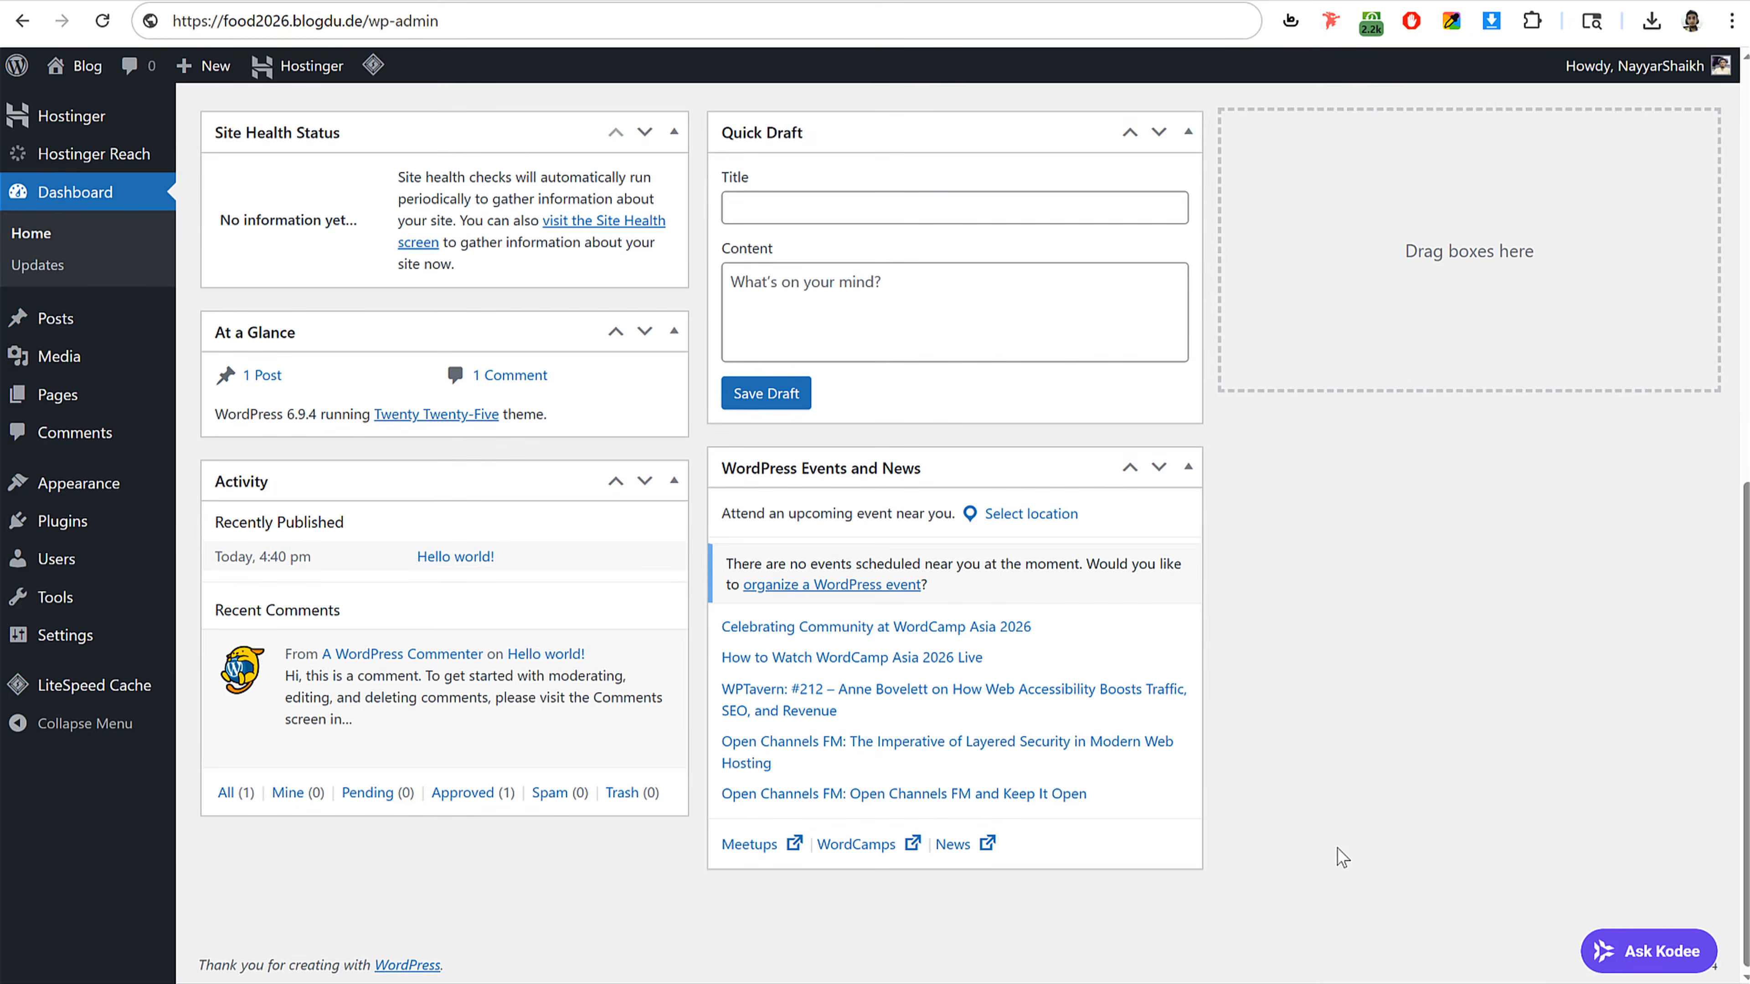
scroll(1336, 848, up, 8)
scroll(1097, 602, up, 2)
scroll(754, 550, down, 8)
scroll(1199, 512, up, 8)
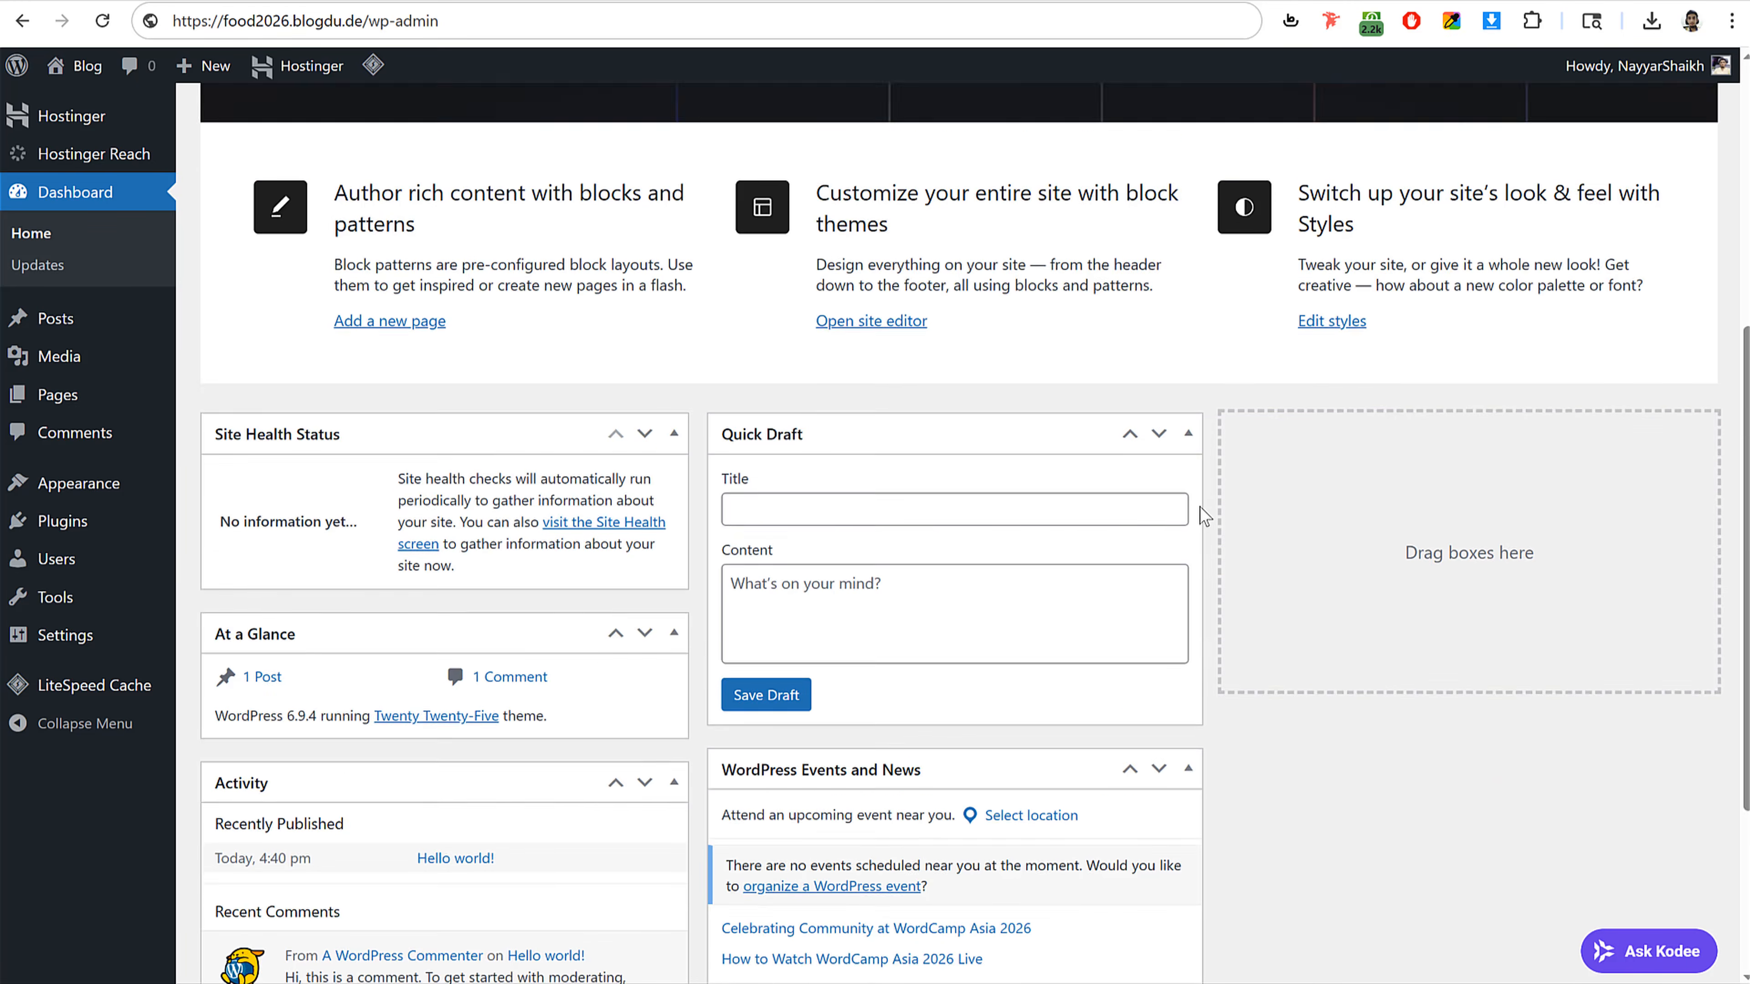
Step: Dismiss the Hostinger Reach and Welcome panels, then hide all dashboard boxes through Screen Options
click(1690, 180)
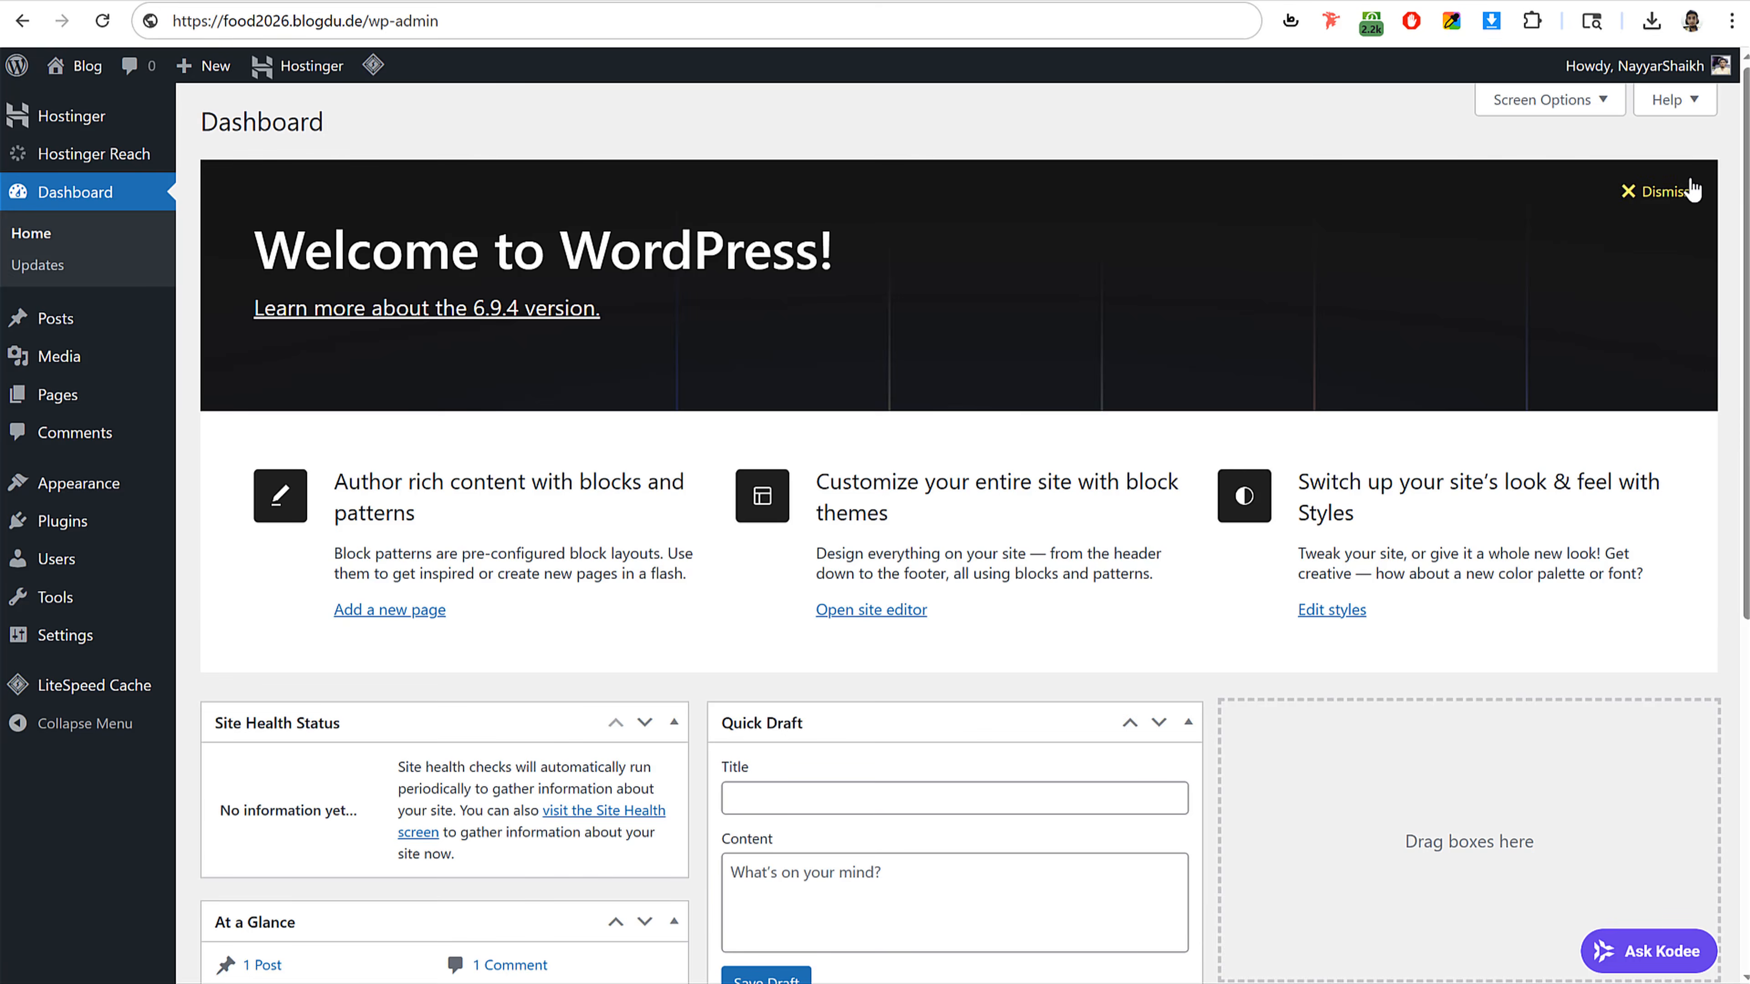
click(1668, 184)
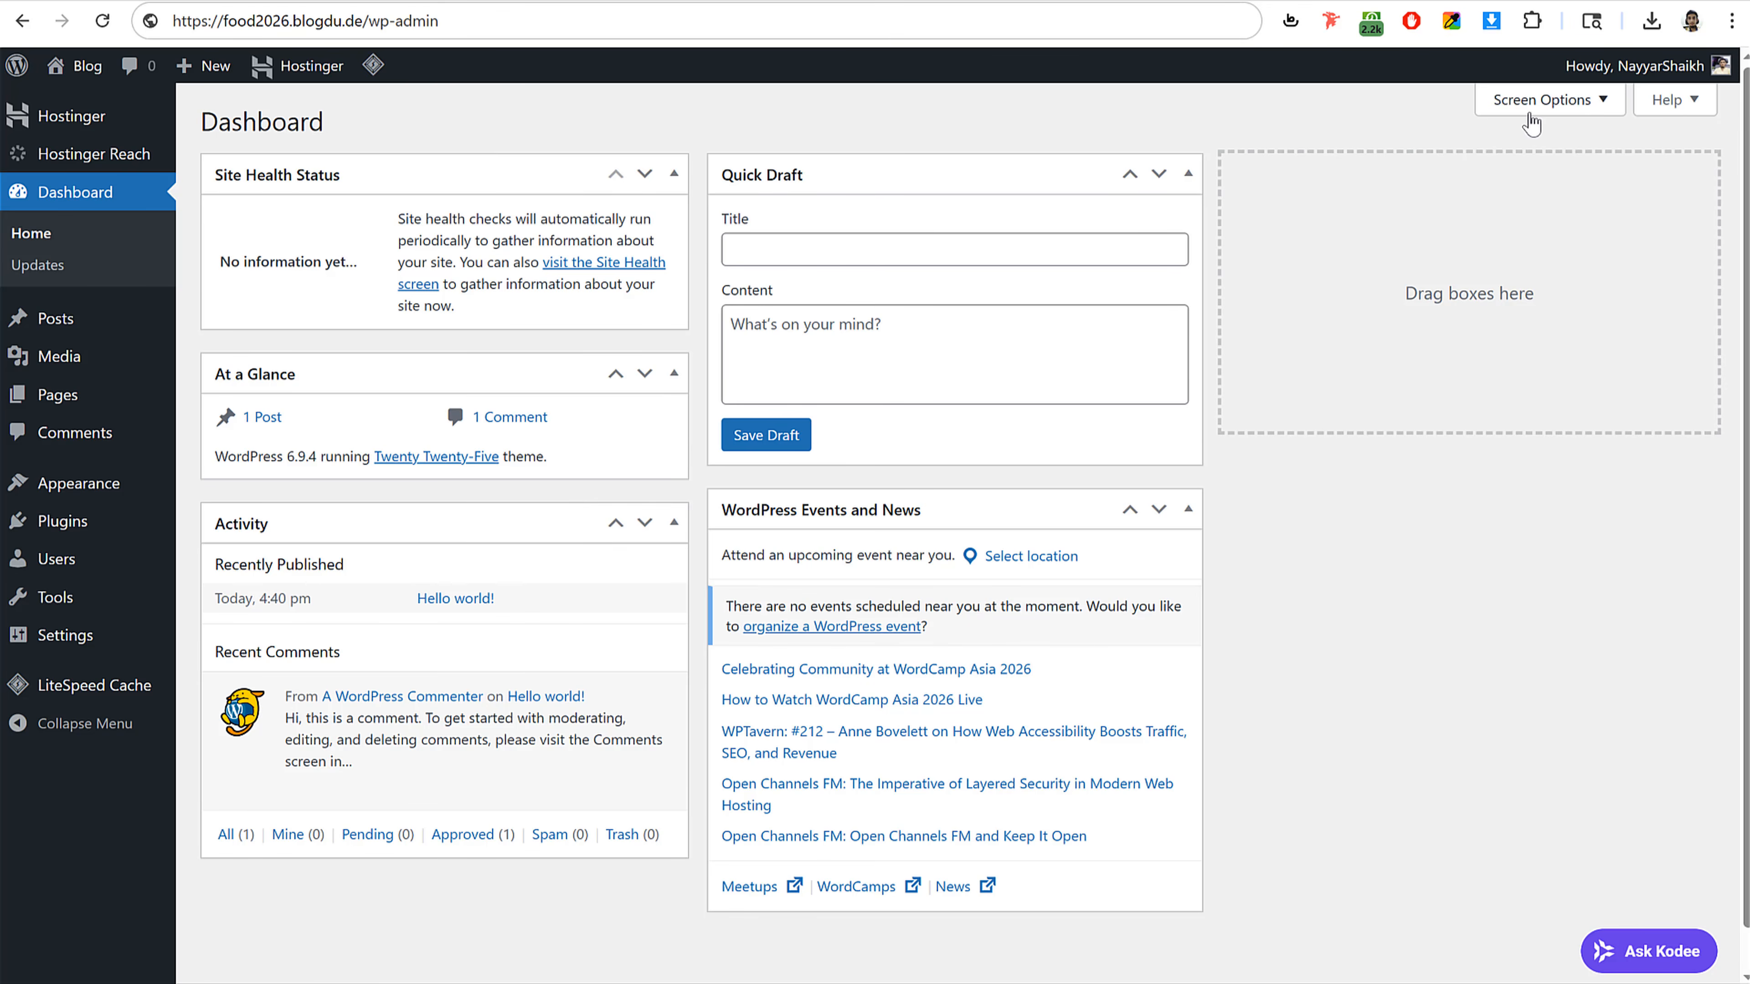
click(1542, 103)
click(331, 199)
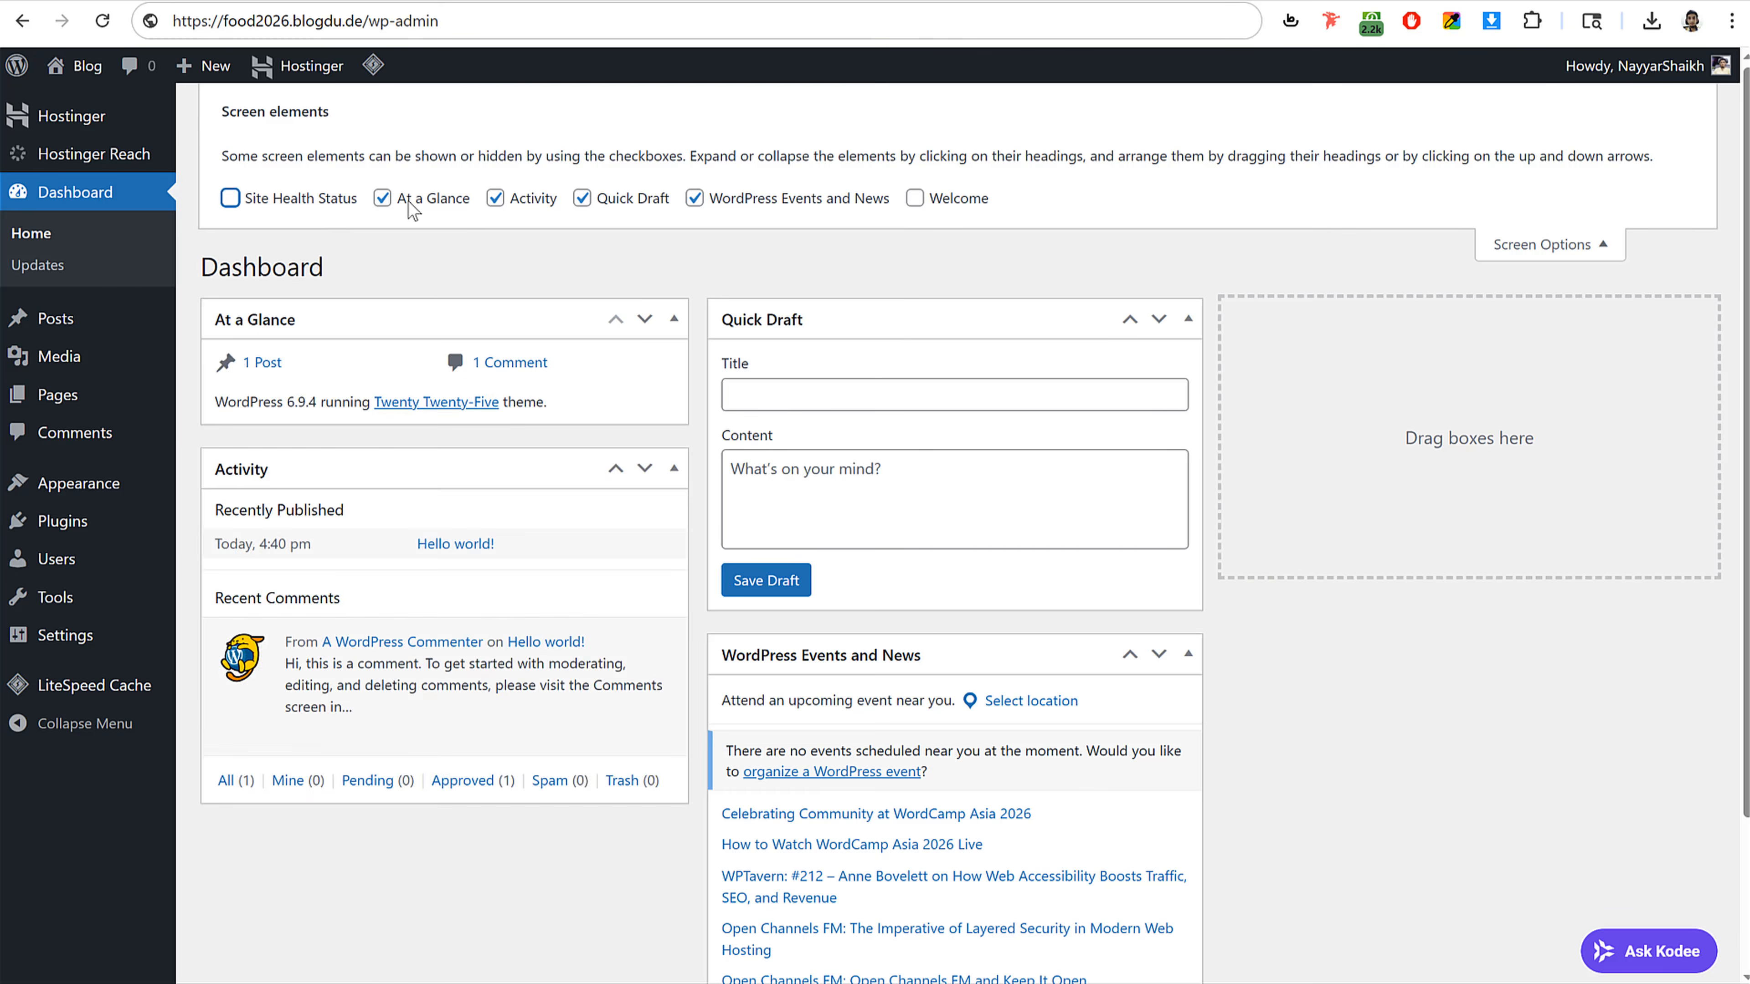
click(383, 199)
click(495, 199)
click(623, 198)
click(694, 199)
click(1561, 243)
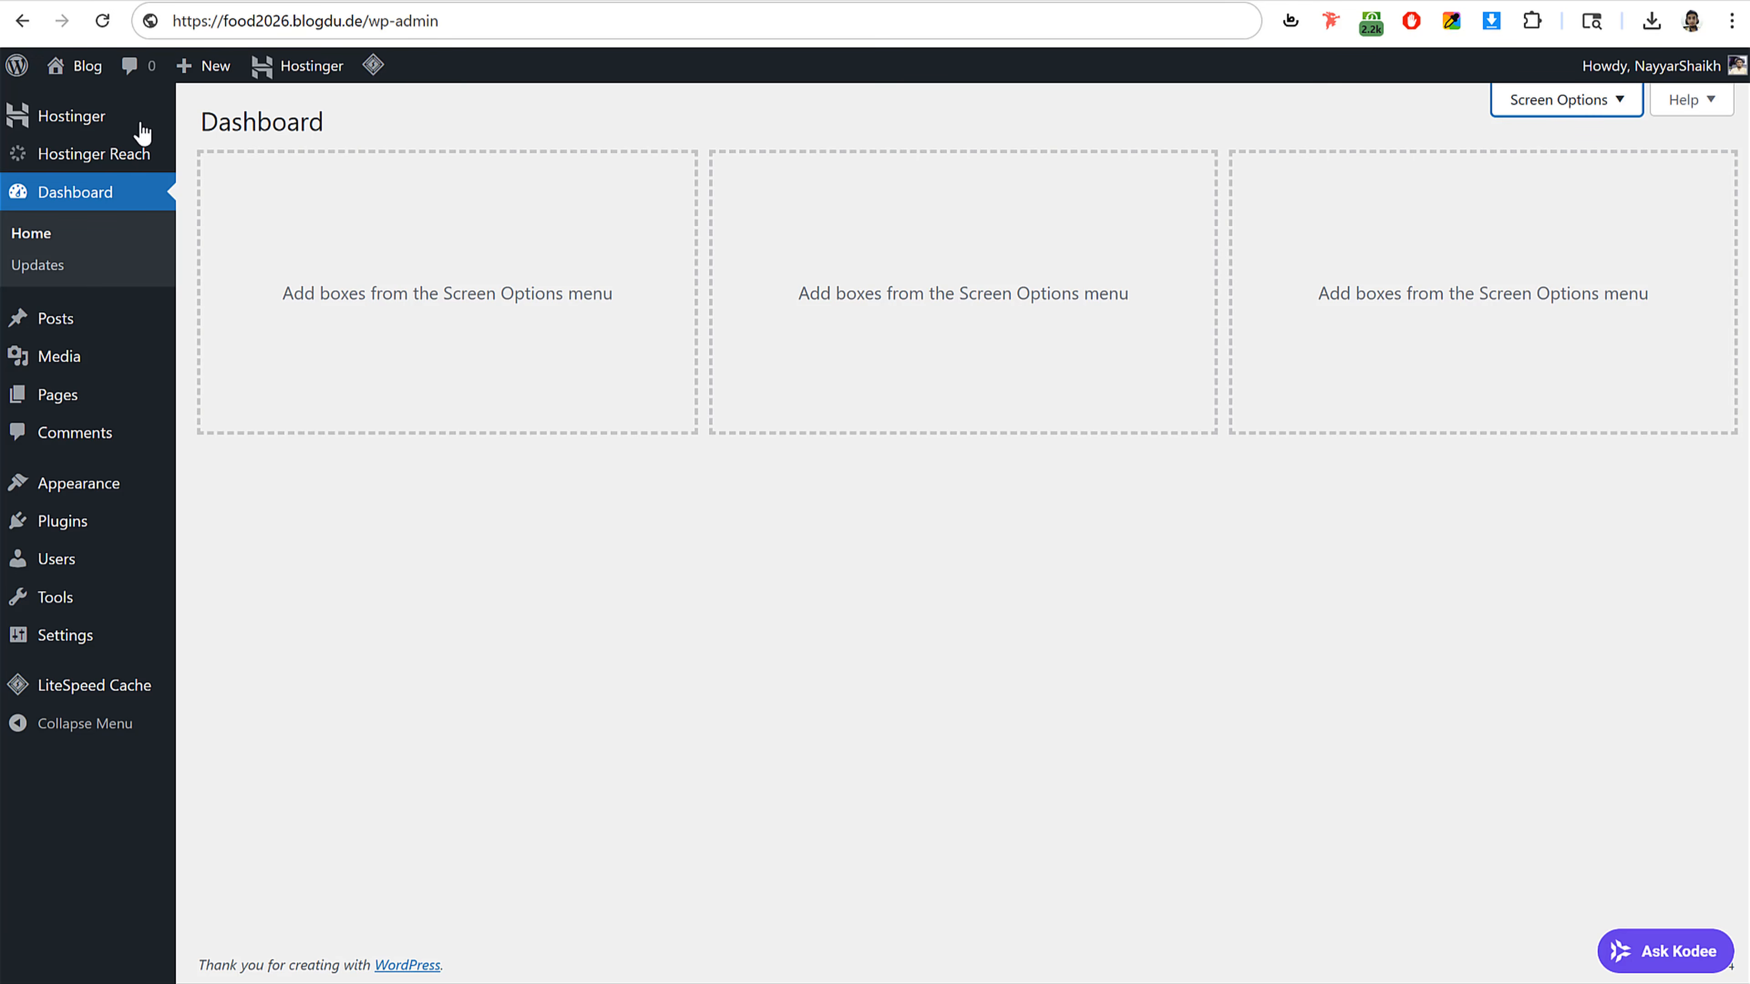
Step: Browse the Posts, Media Library, Pages and Comments screens of the admin
click(86, 320)
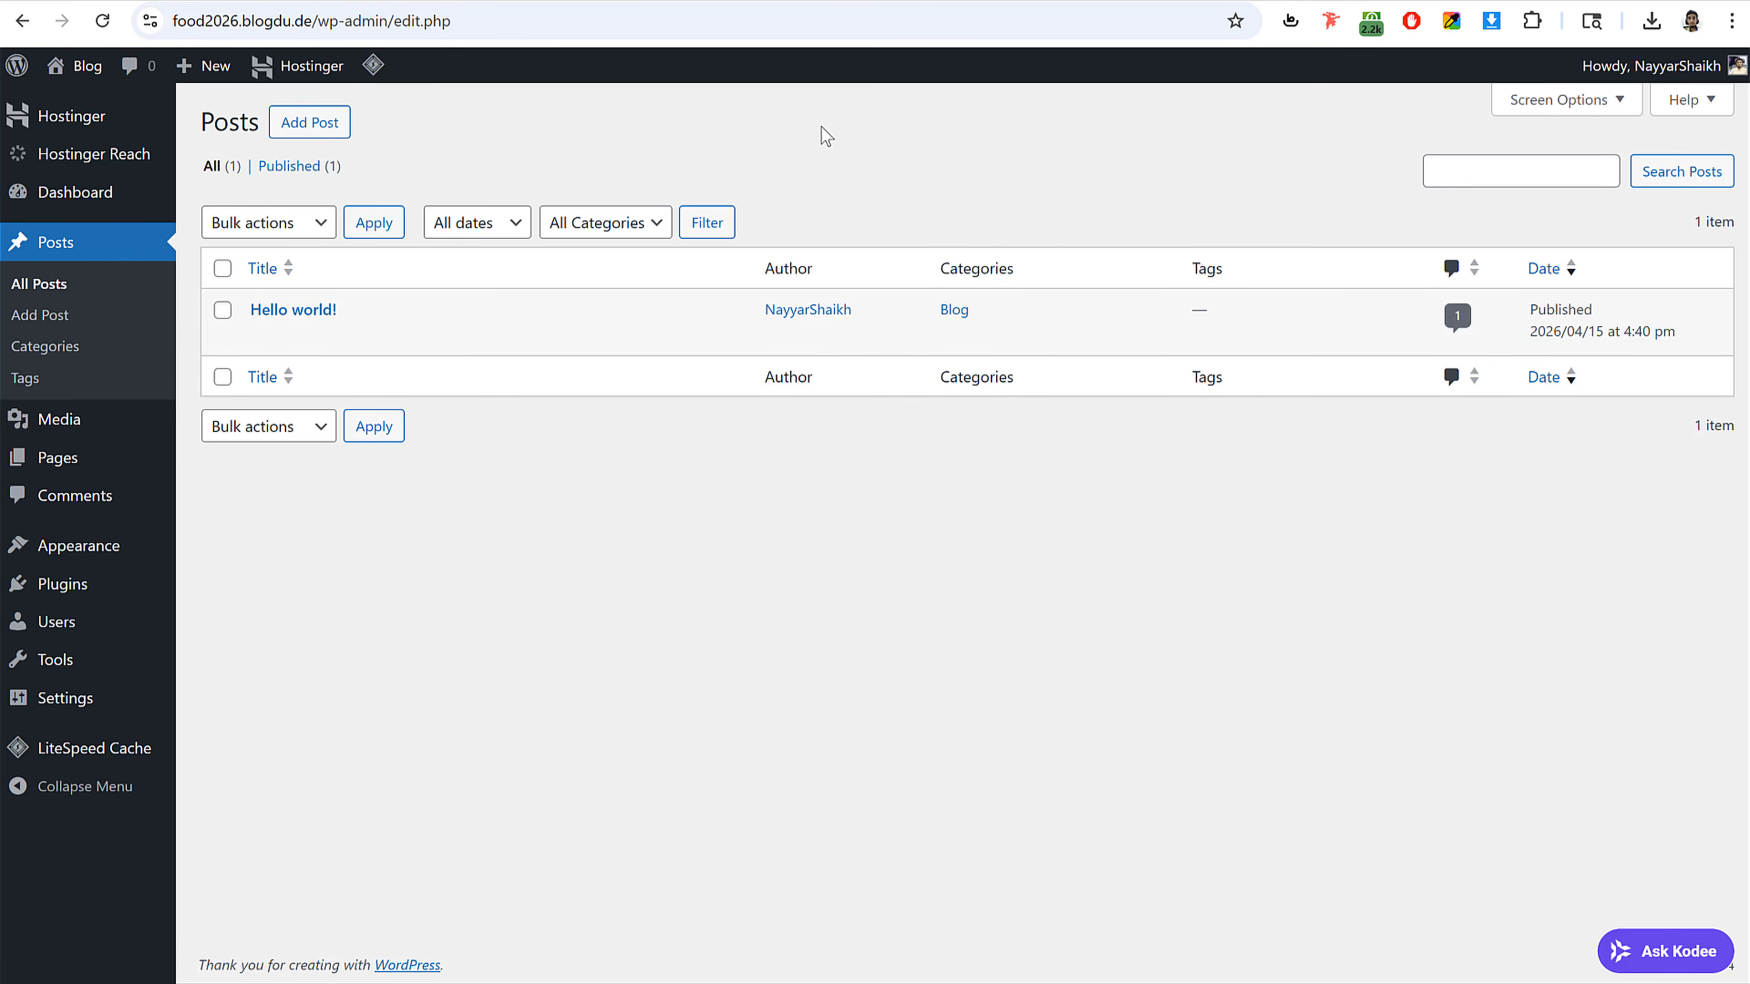
mouse_move(92, 422)
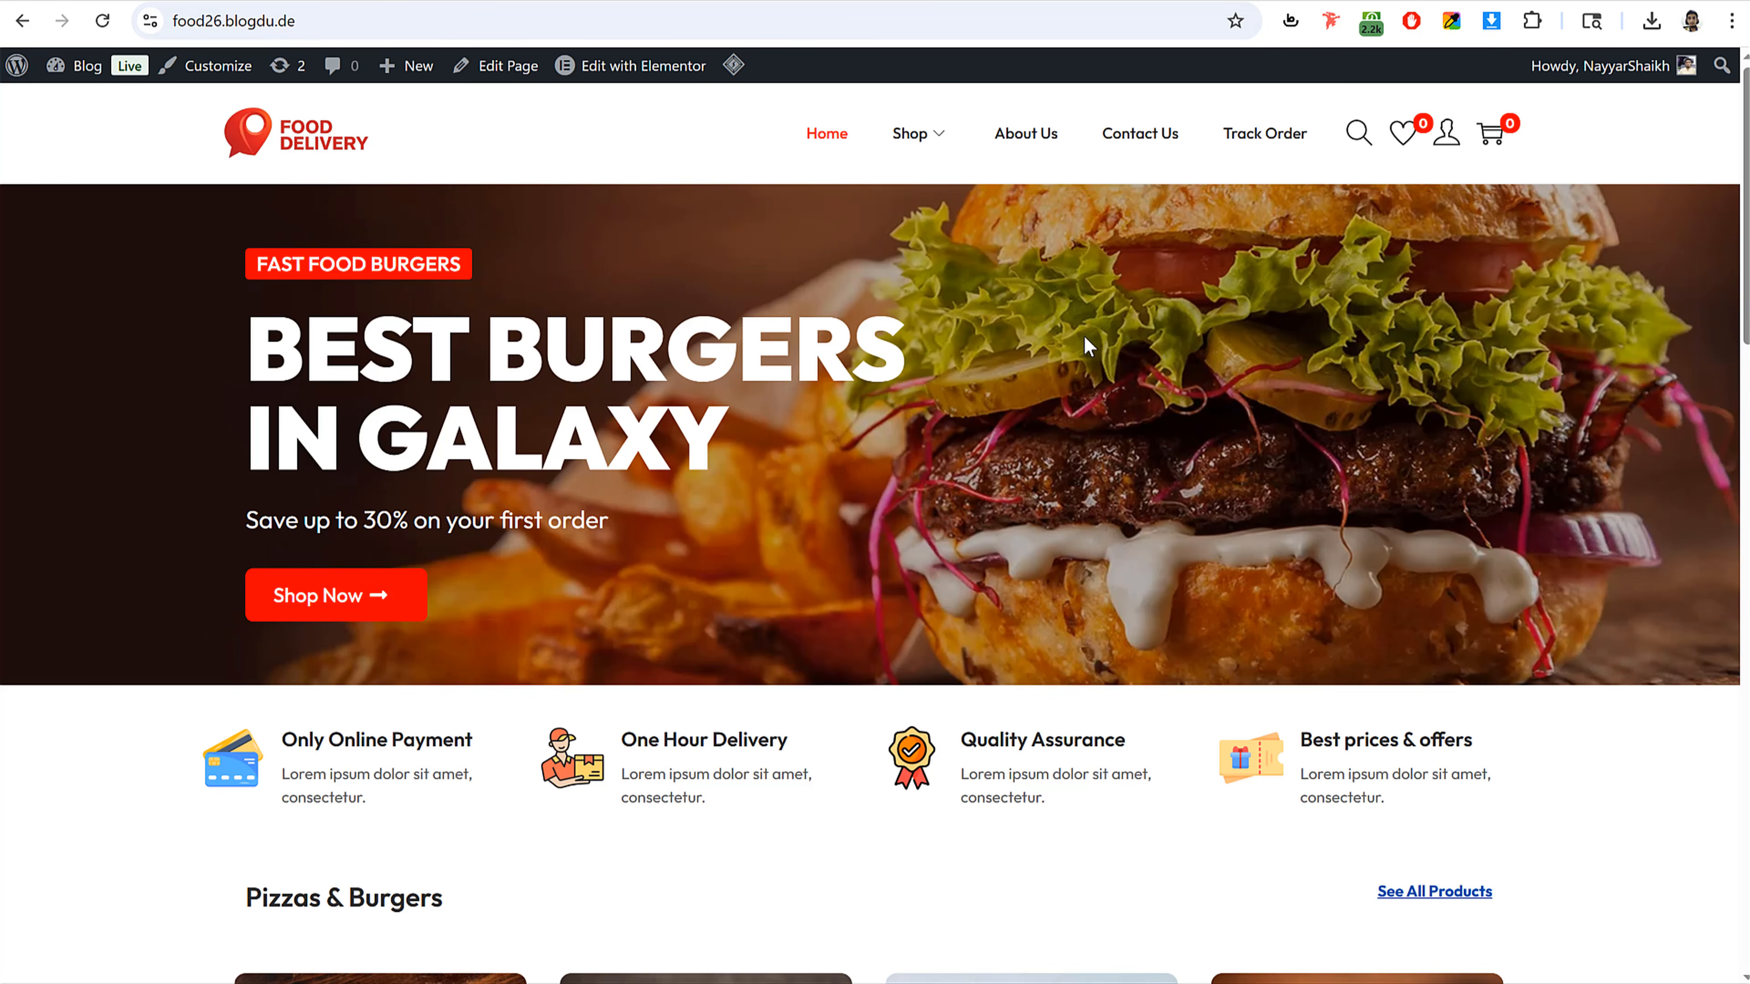
scroll(1087, 346, down, 8)
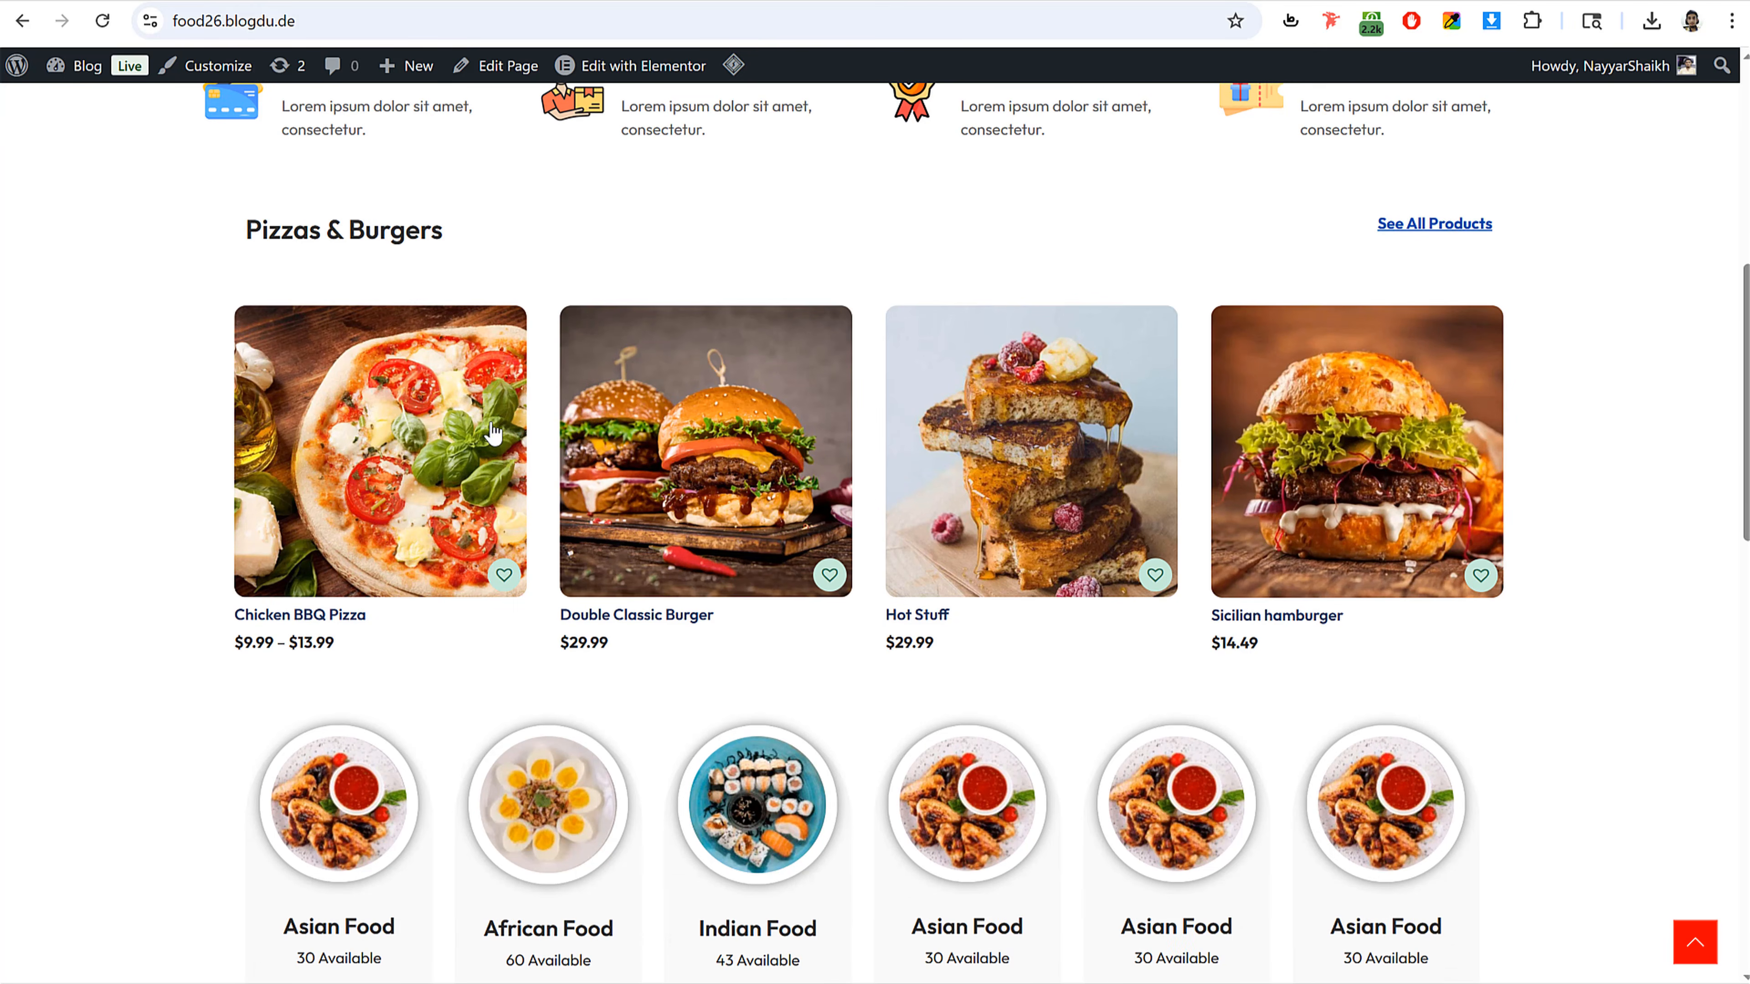
scroll(1314, 475, down, 15)
scroll(1315, 482, up, 20)
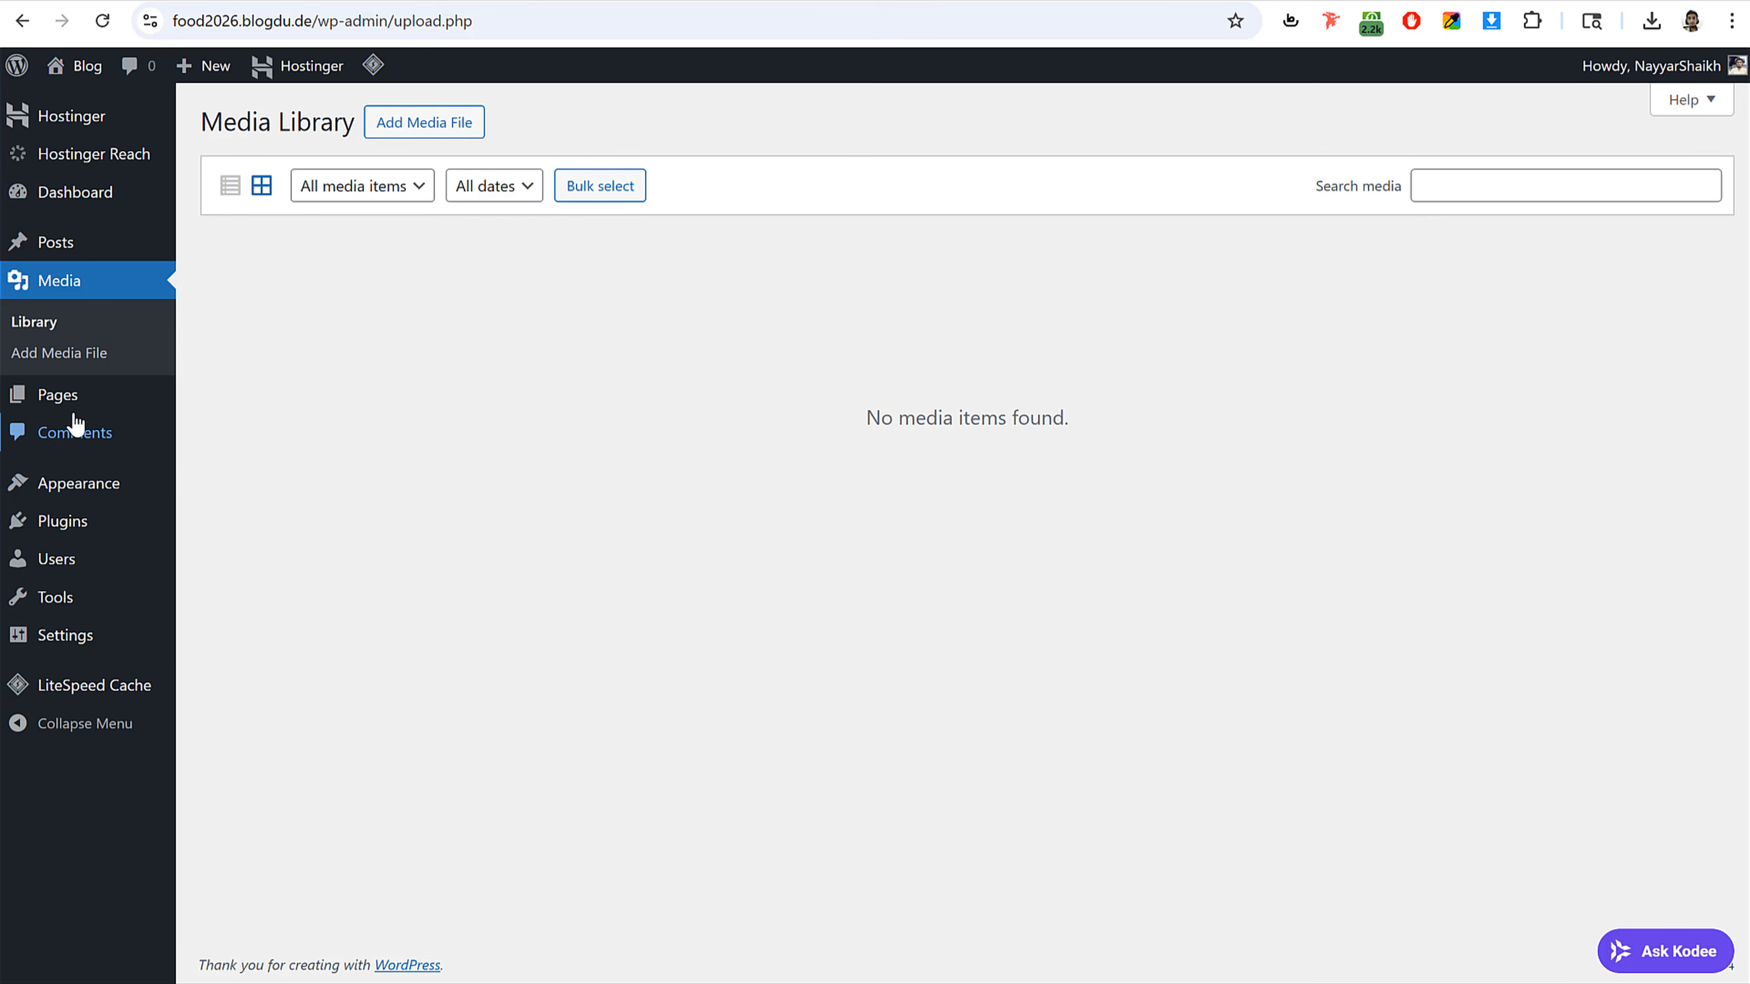
click(75, 396)
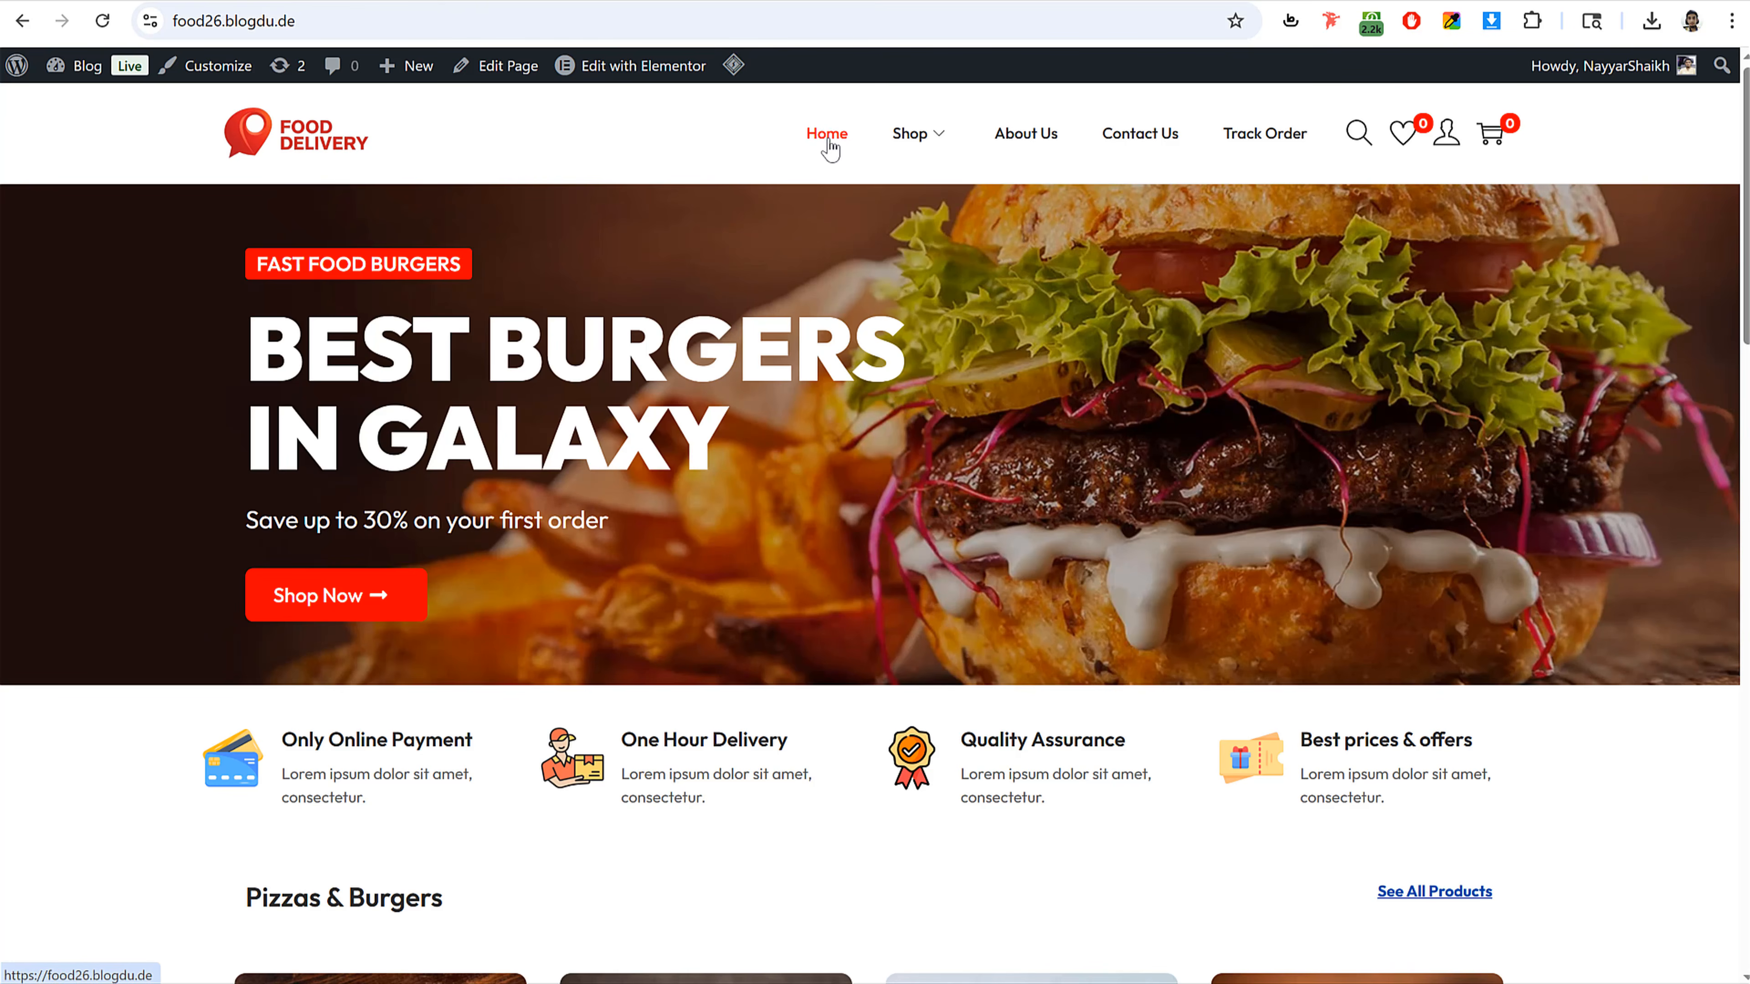
mouse_move(947, 148)
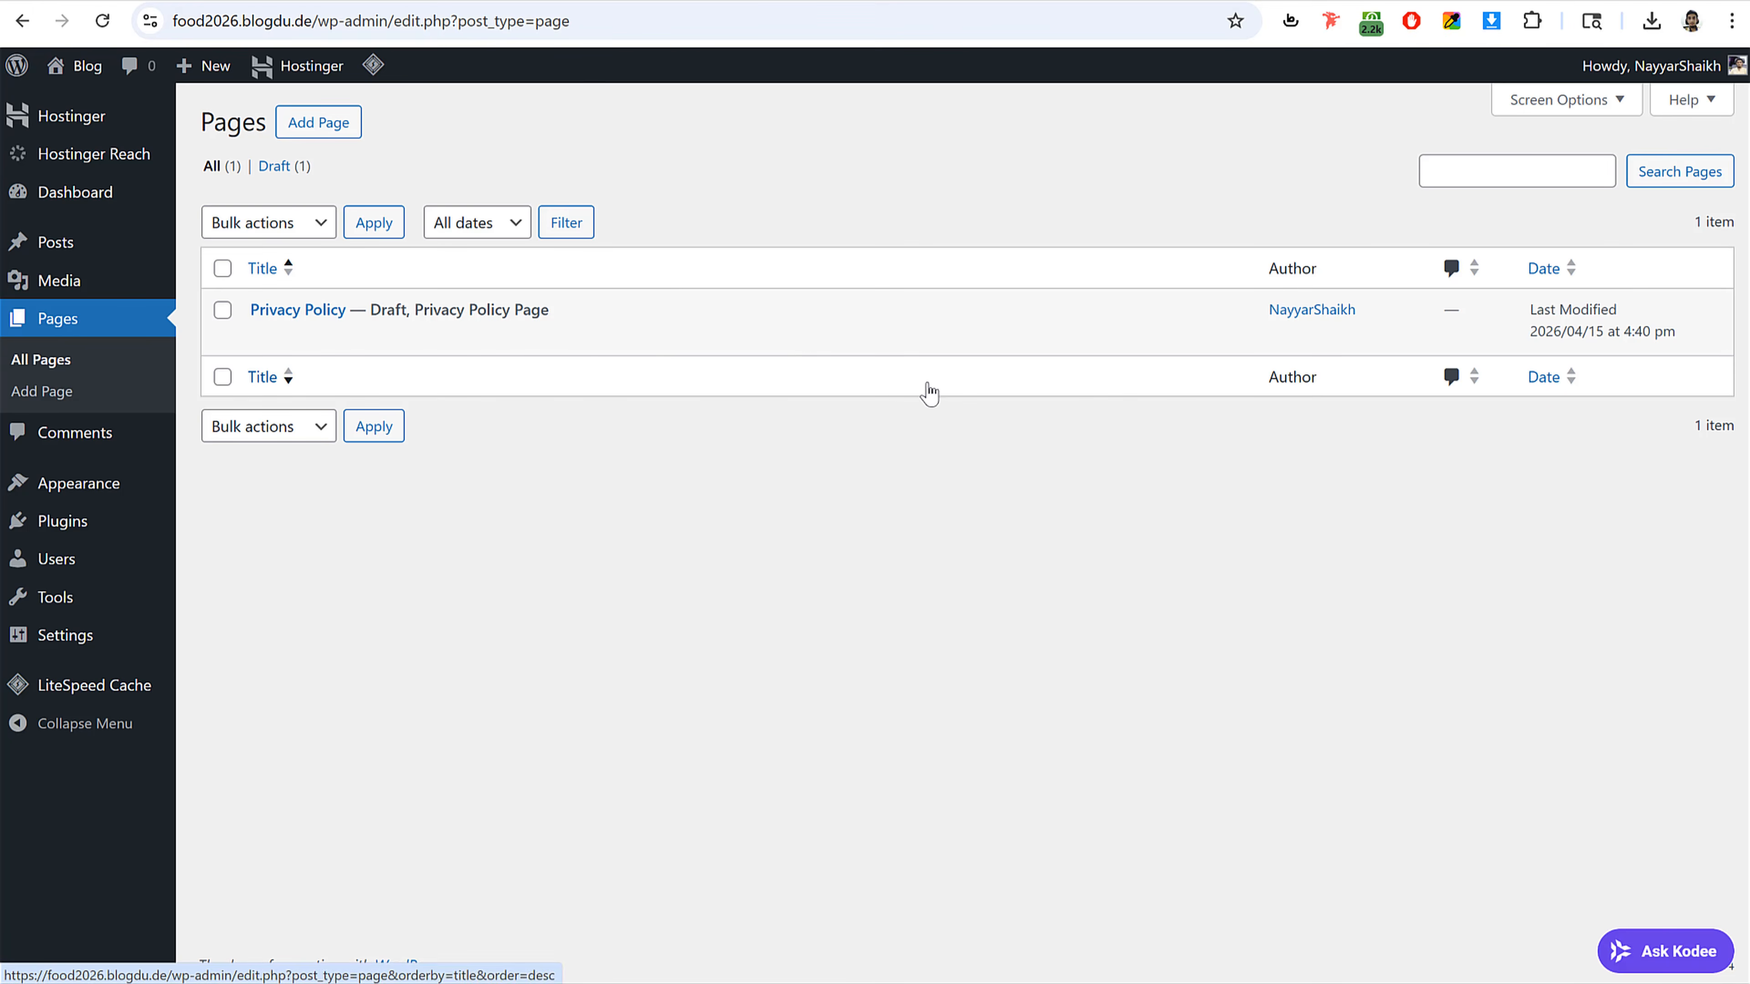
click(83, 436)
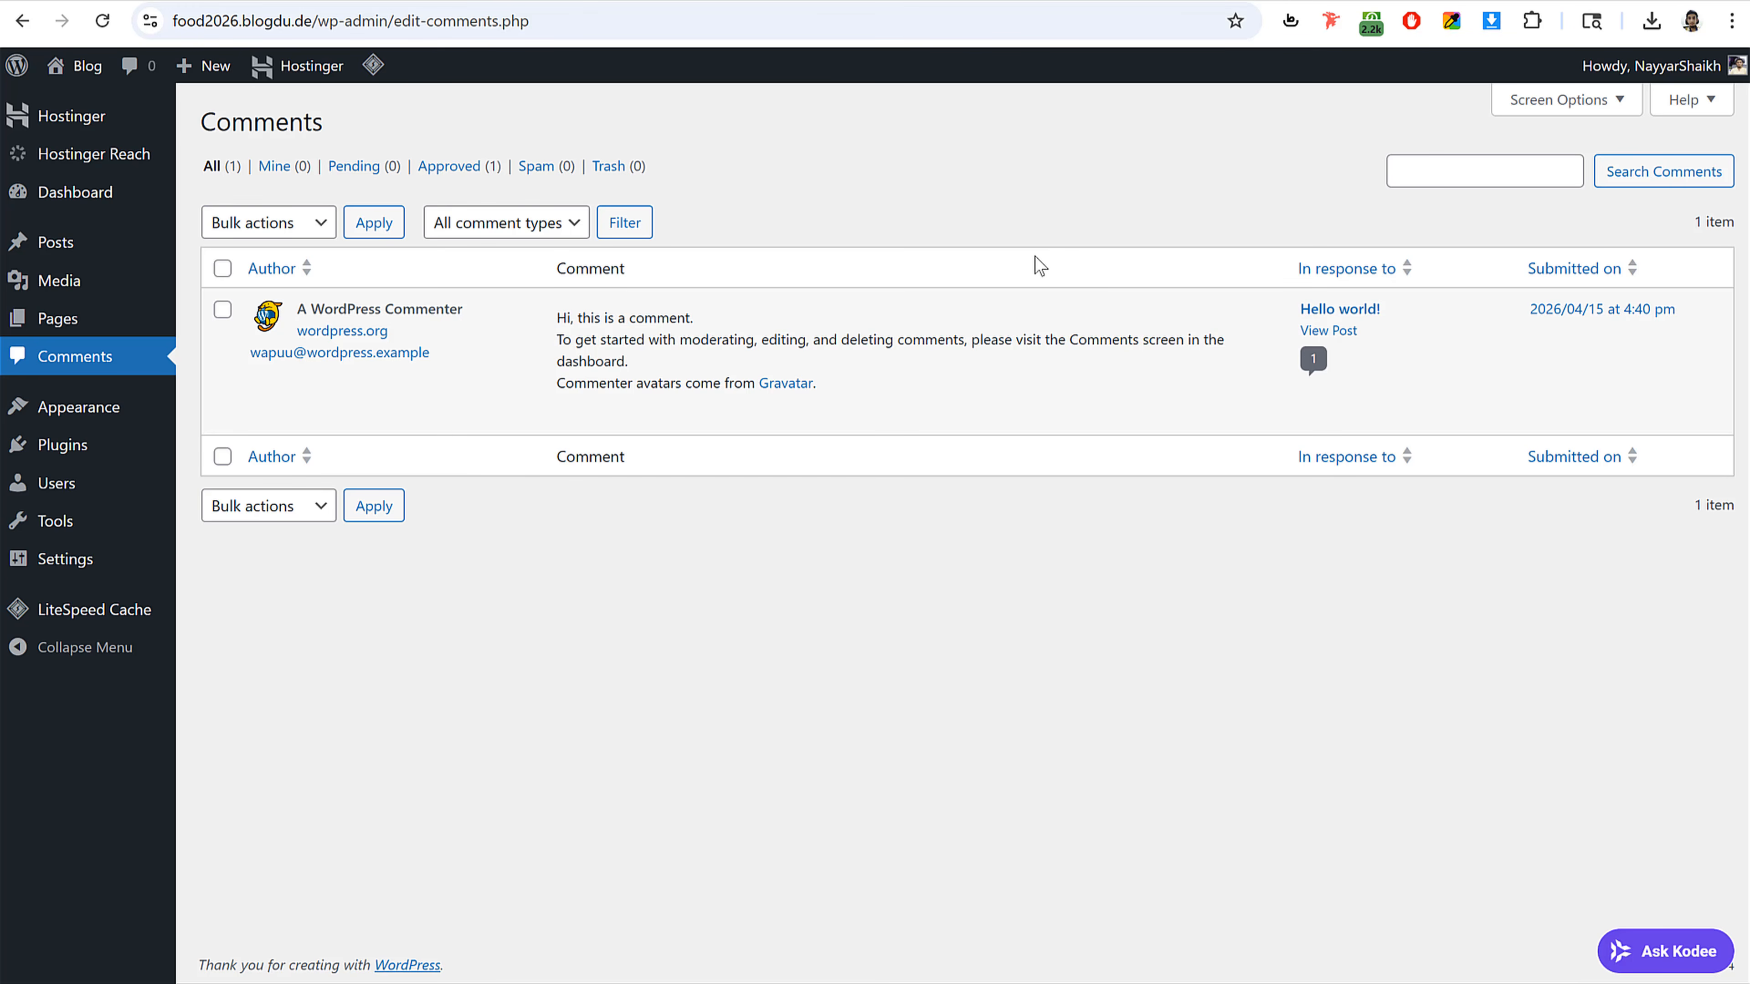
mouse_move(518, 330)
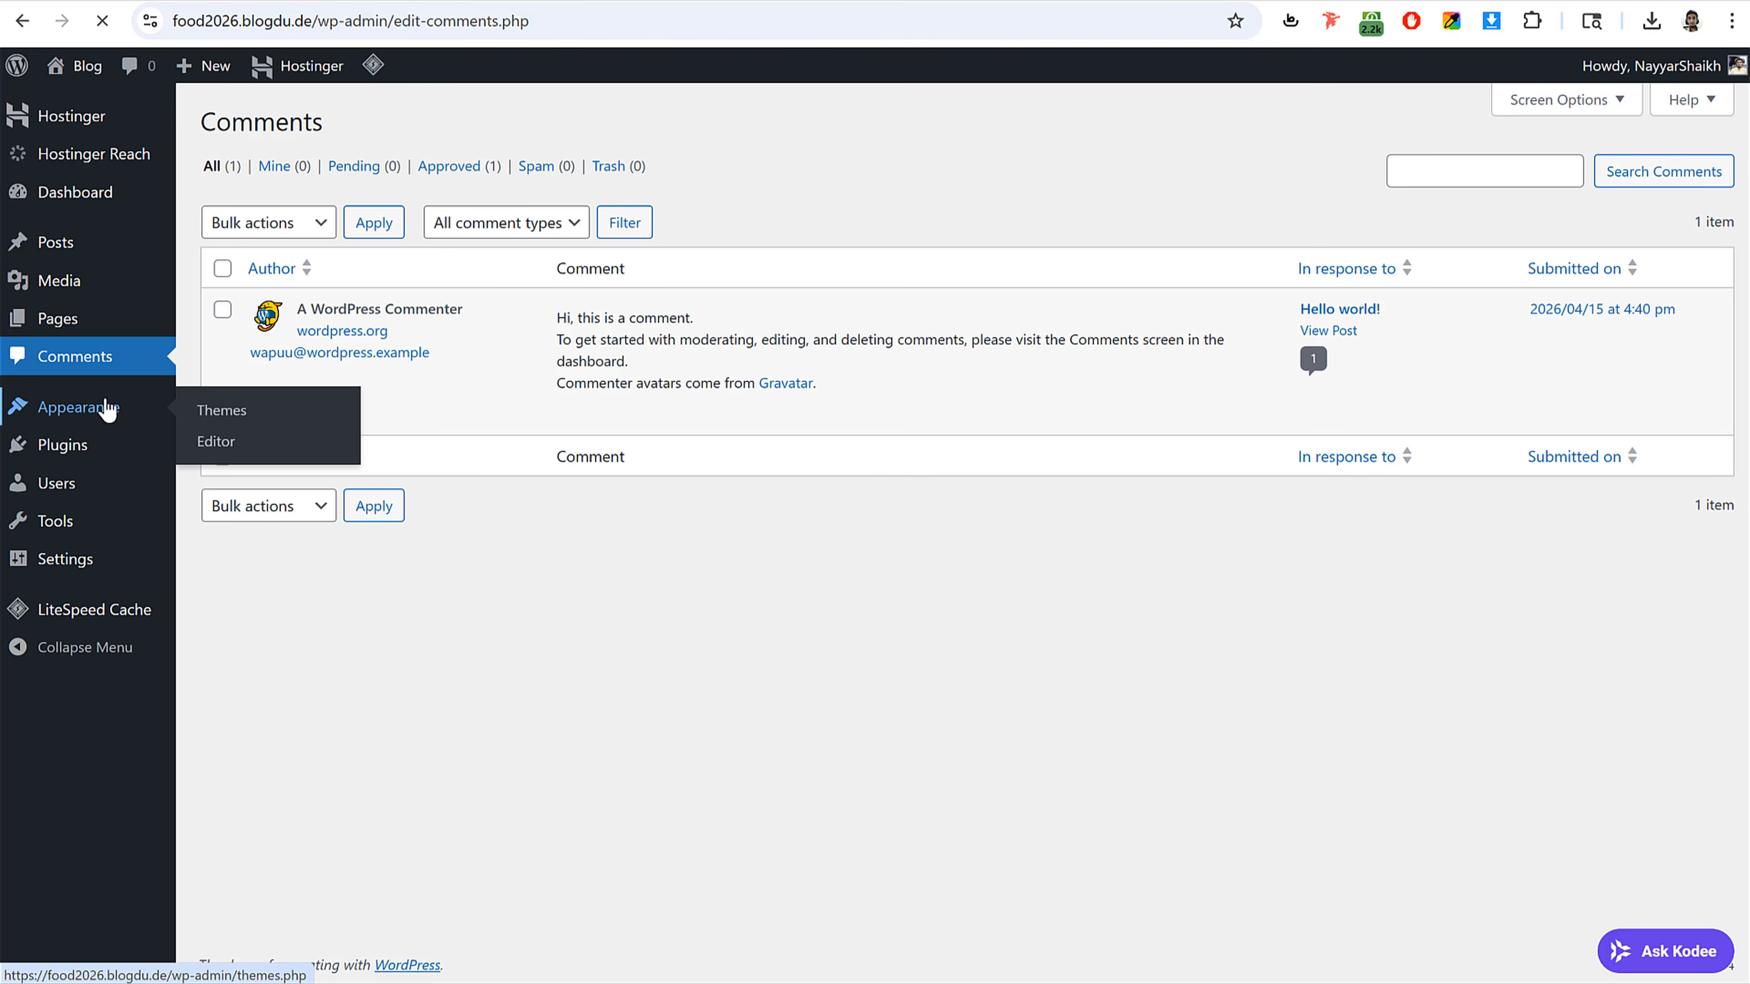
Step: Activate the Twenty Twenty-Four theme and view the site's front end
click(94, 422)
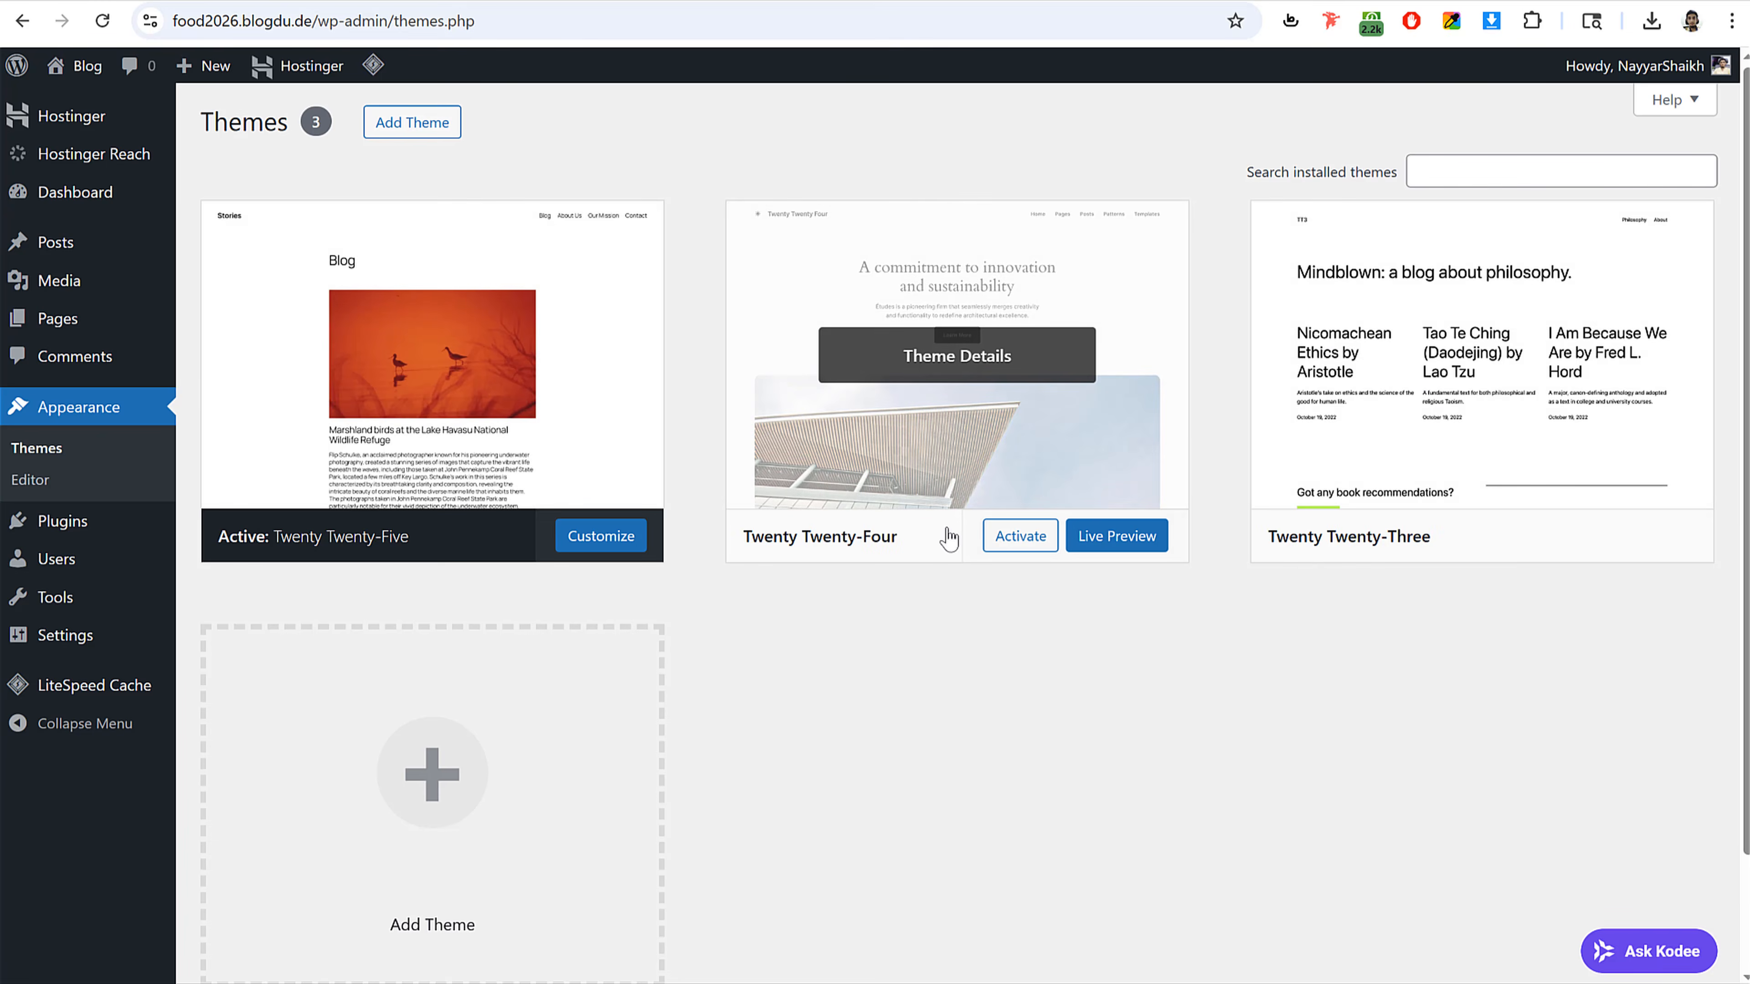
click(1034, 549)
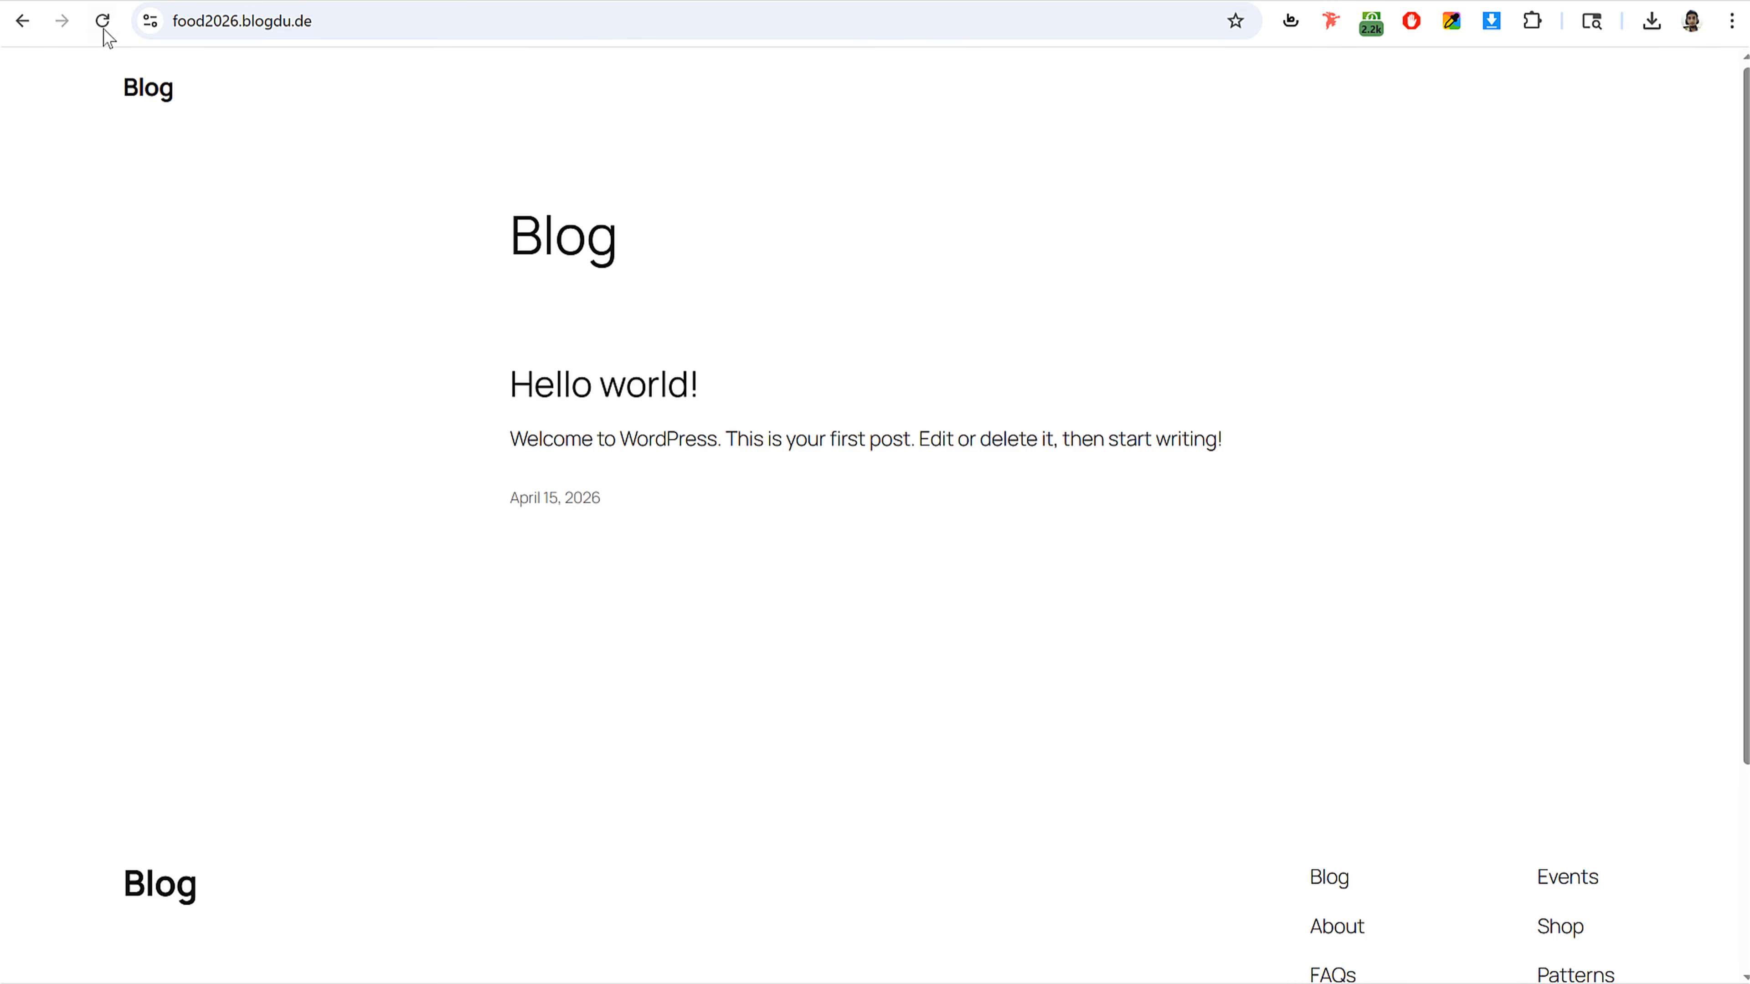
click(103, 26)
scroll(1375, 633, down, 15)
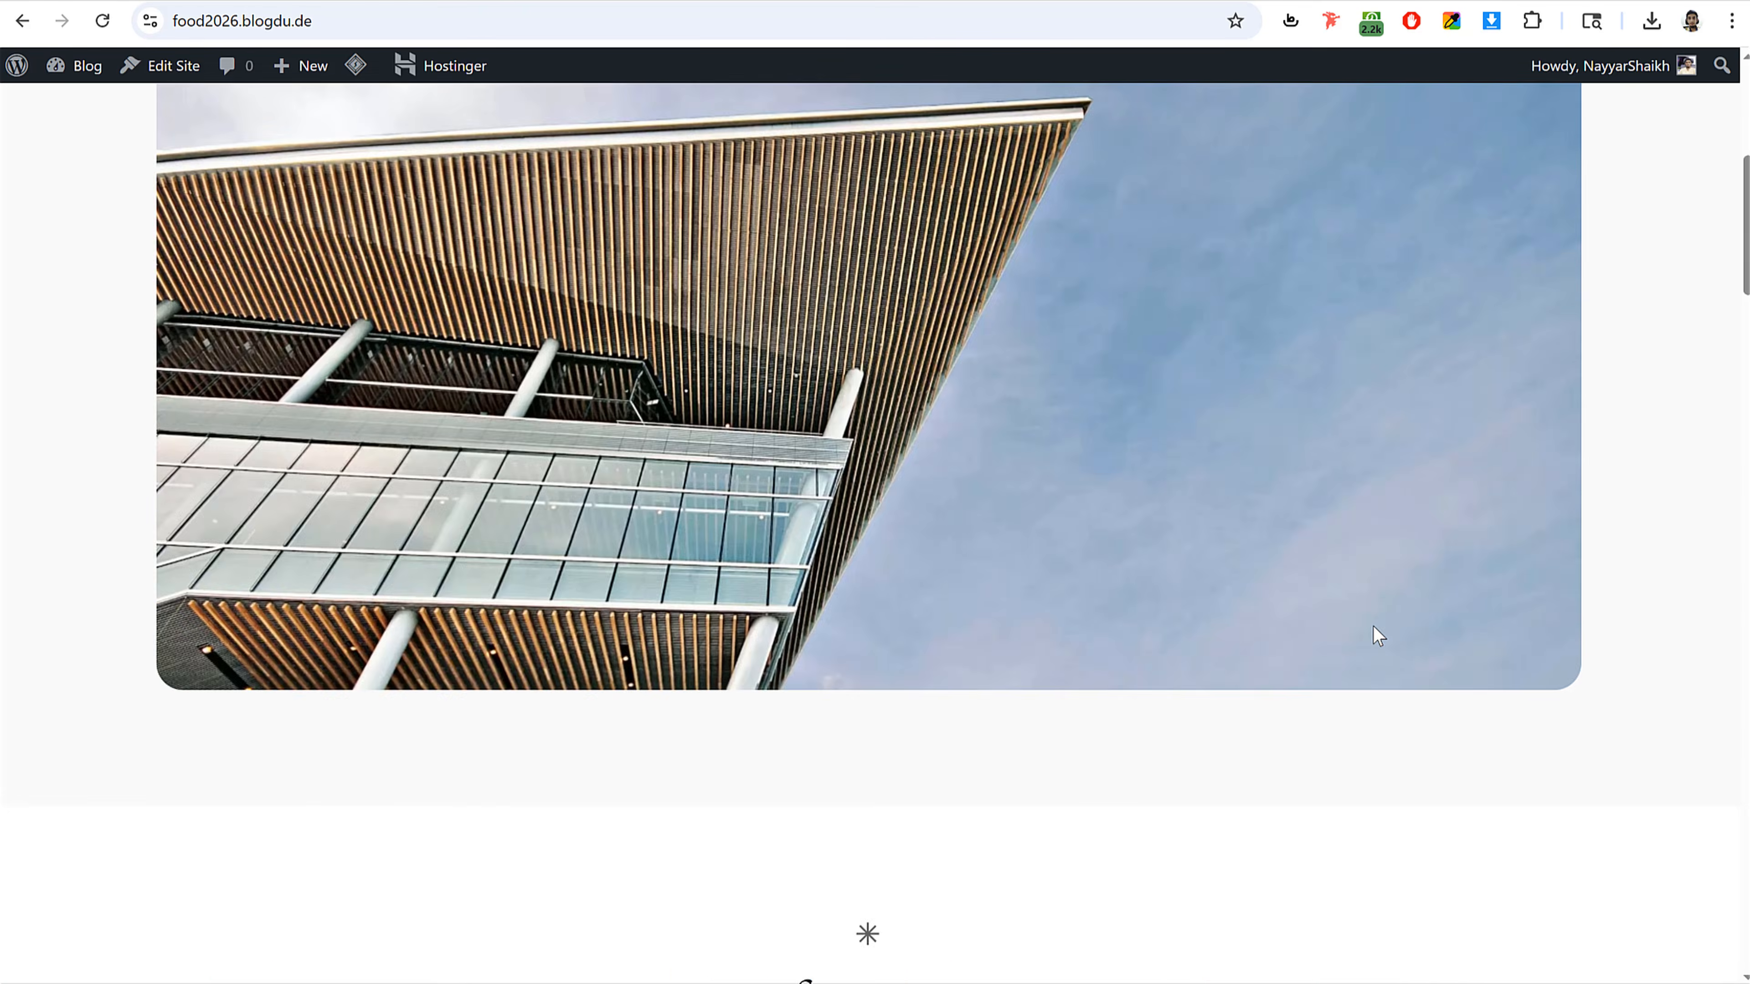
Step: Return to the Themes screen and delete the Twenty Twenty-Five and Twenty Twenty-Three themes
scroll(1377, 635, down, 20)
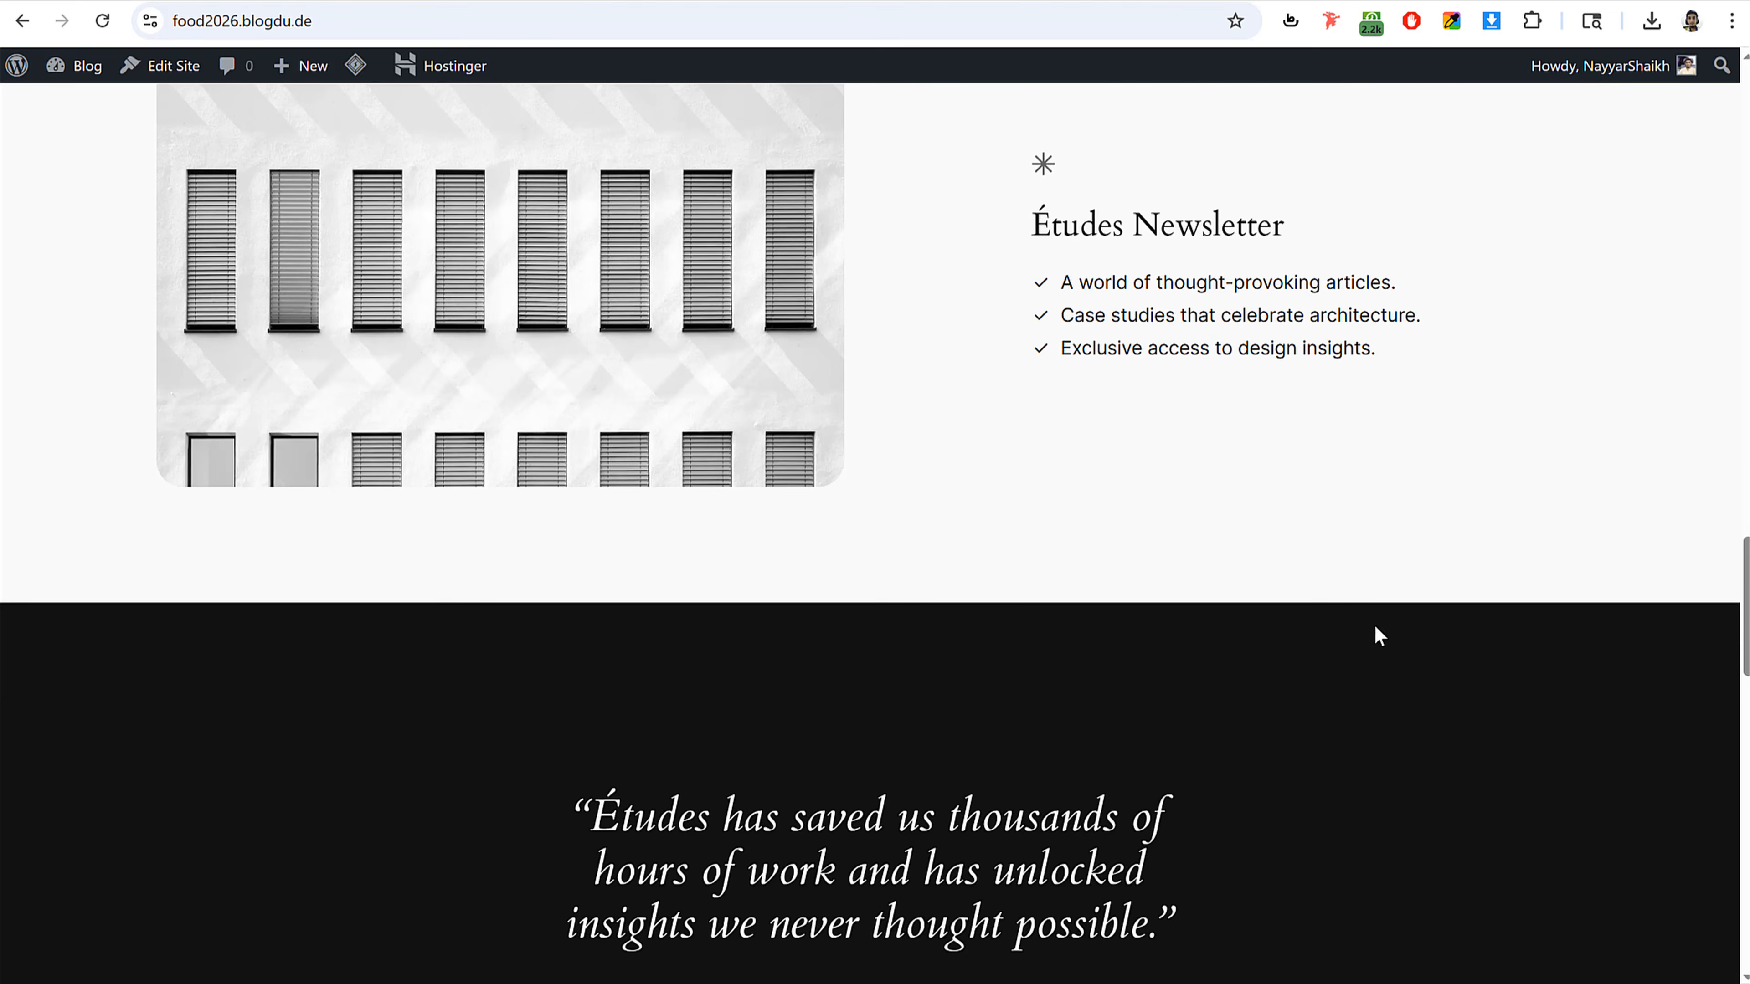
scroll(1379, 633, up, 20)
scroll(1375, 627, up, 15)
key(alt+Left)
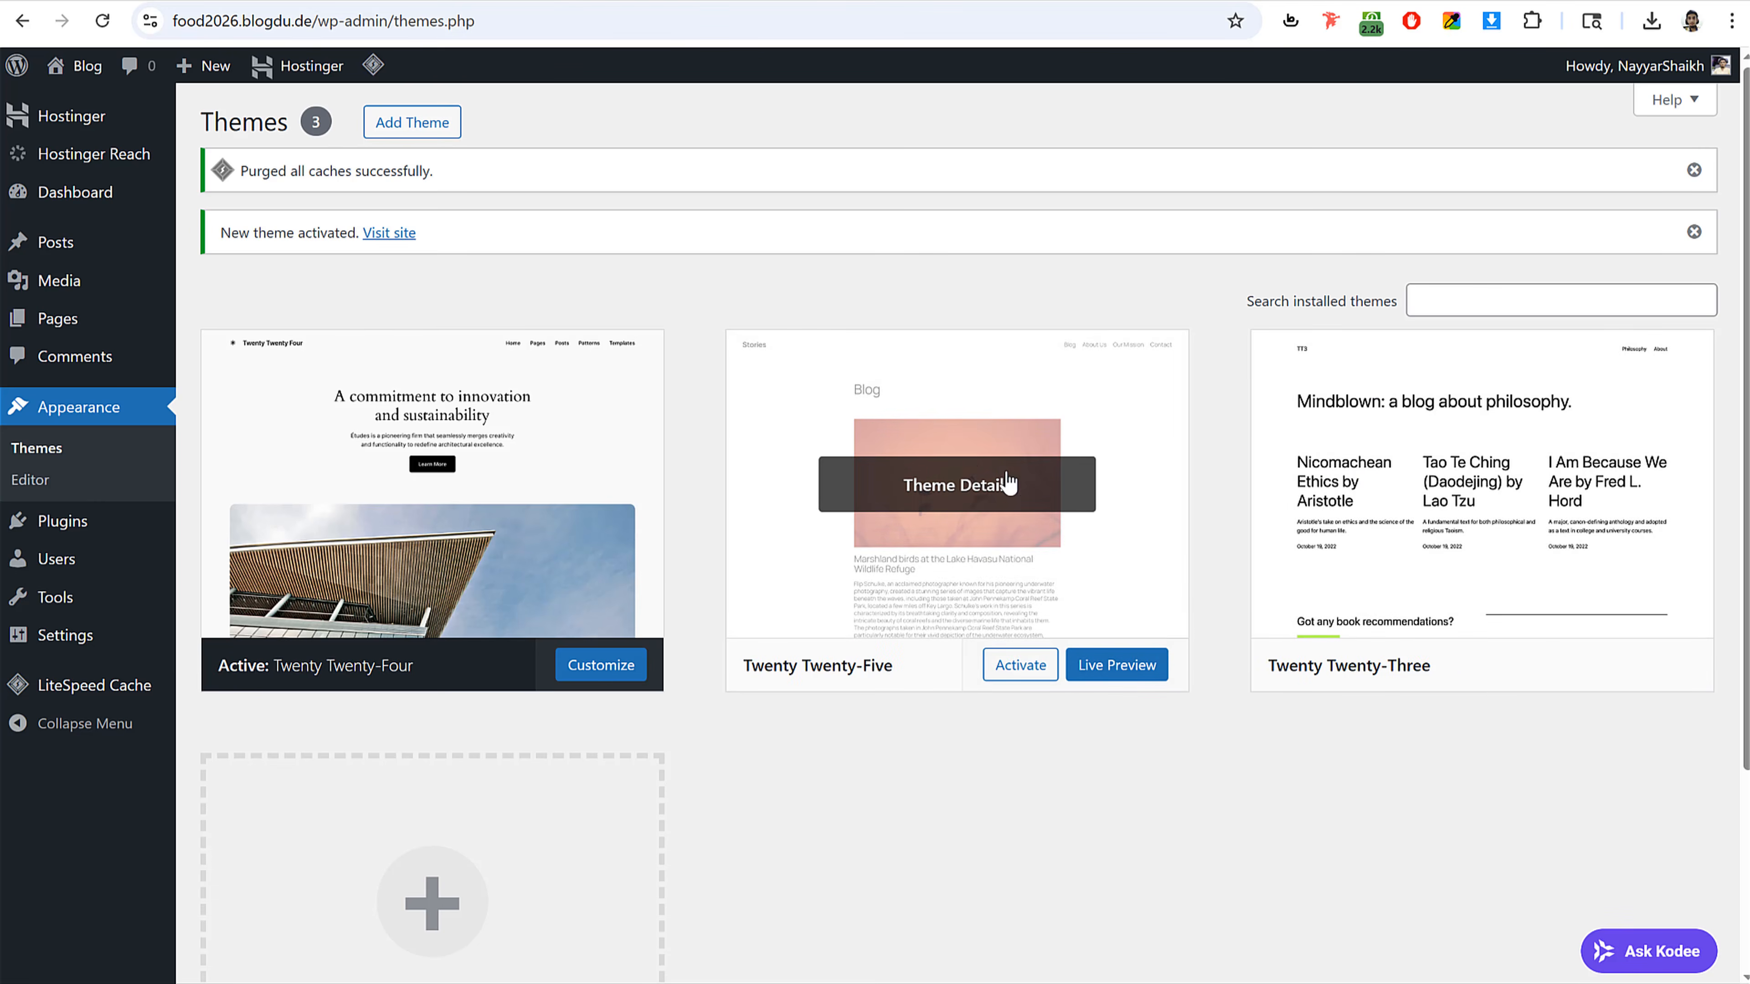
click(967, 468)
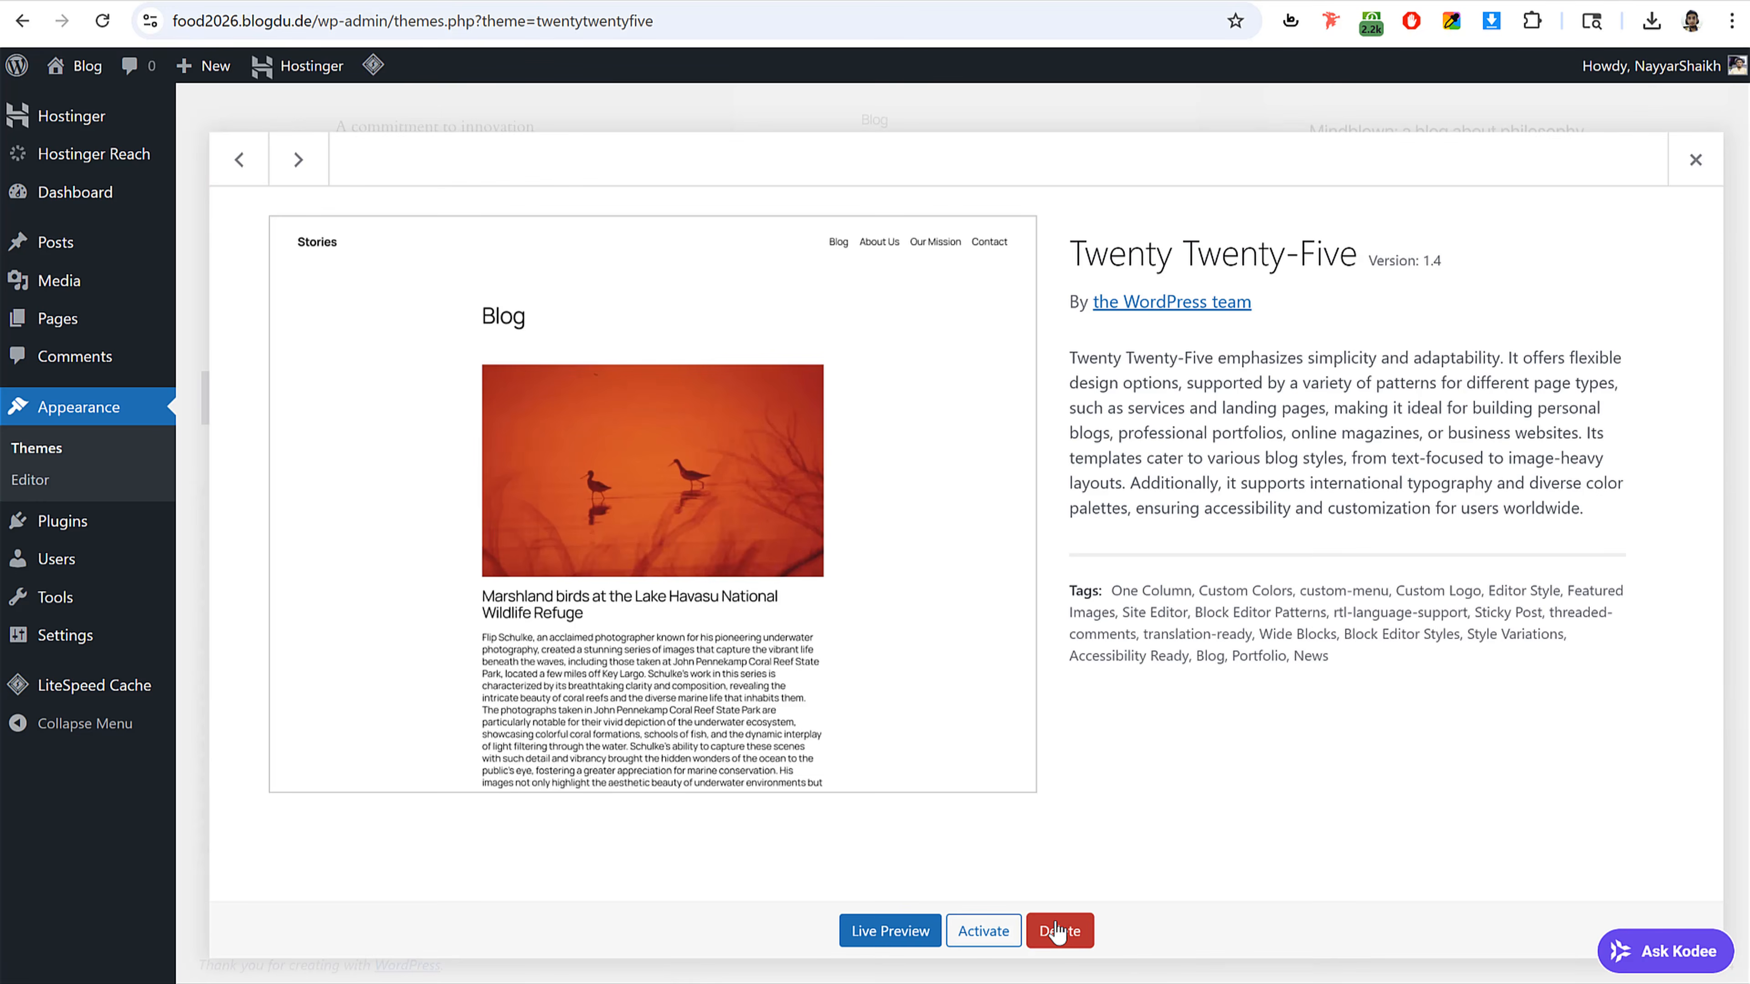
click(1089, 941)
click(975, 206)
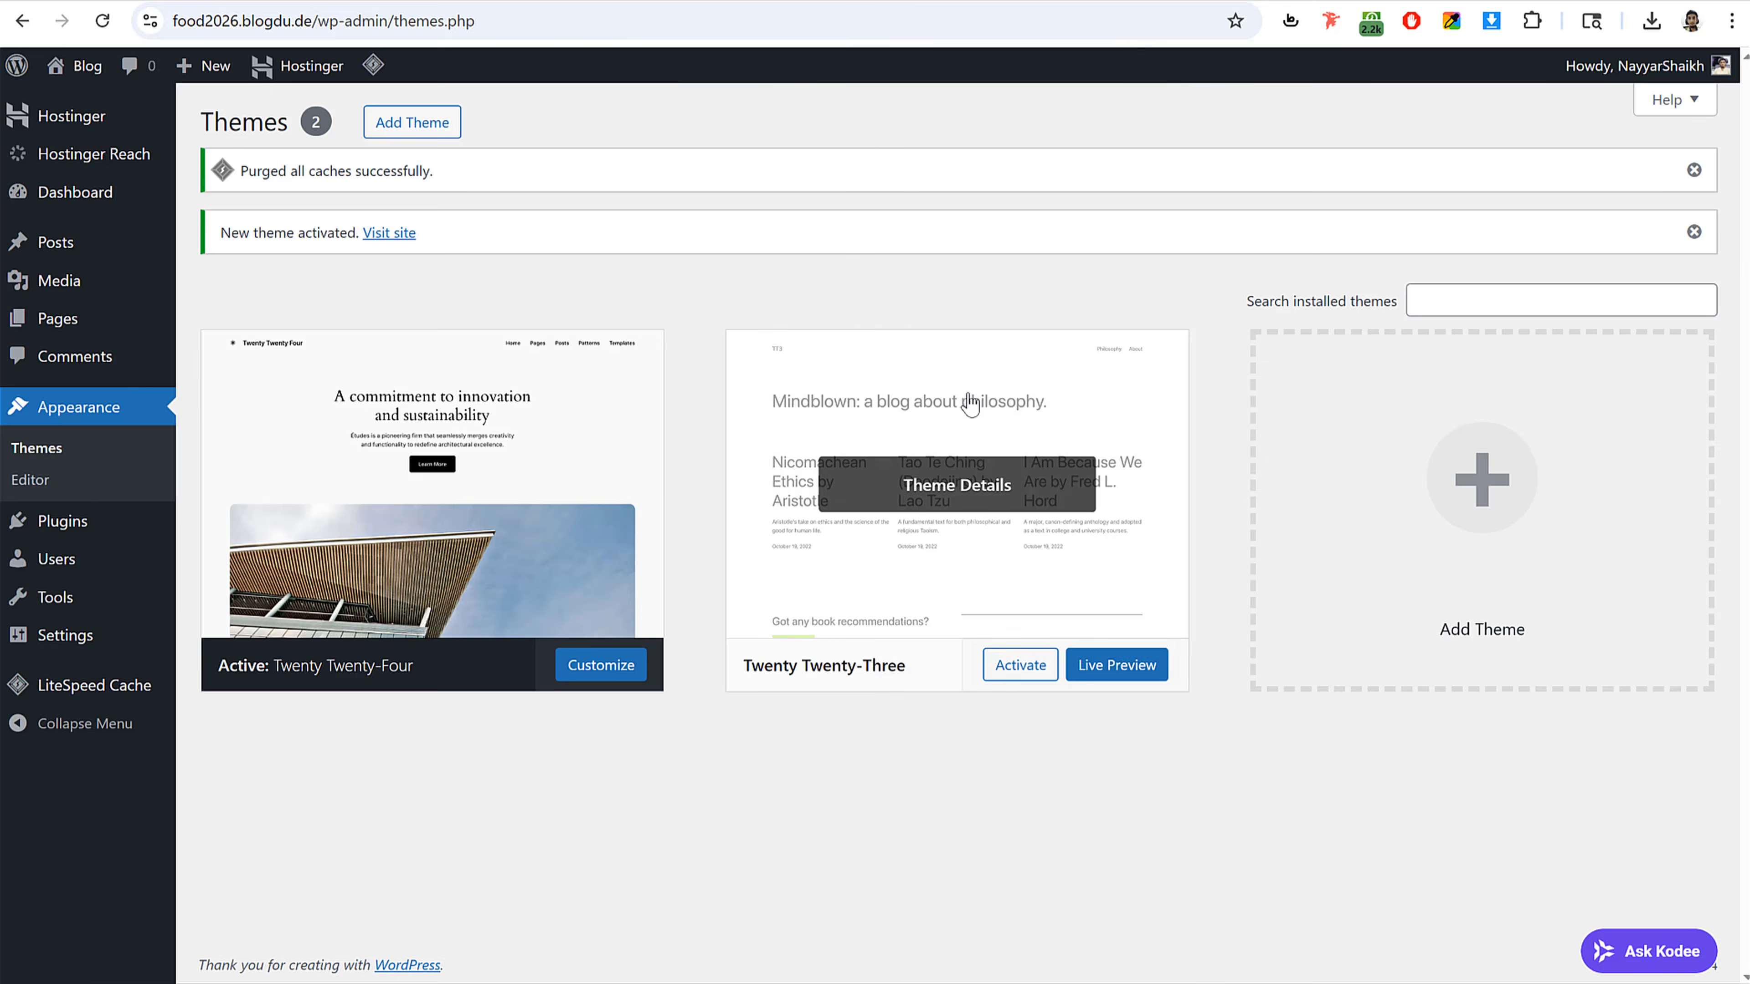
click(968, 410)
click(1060, 930)
click(976, 208)
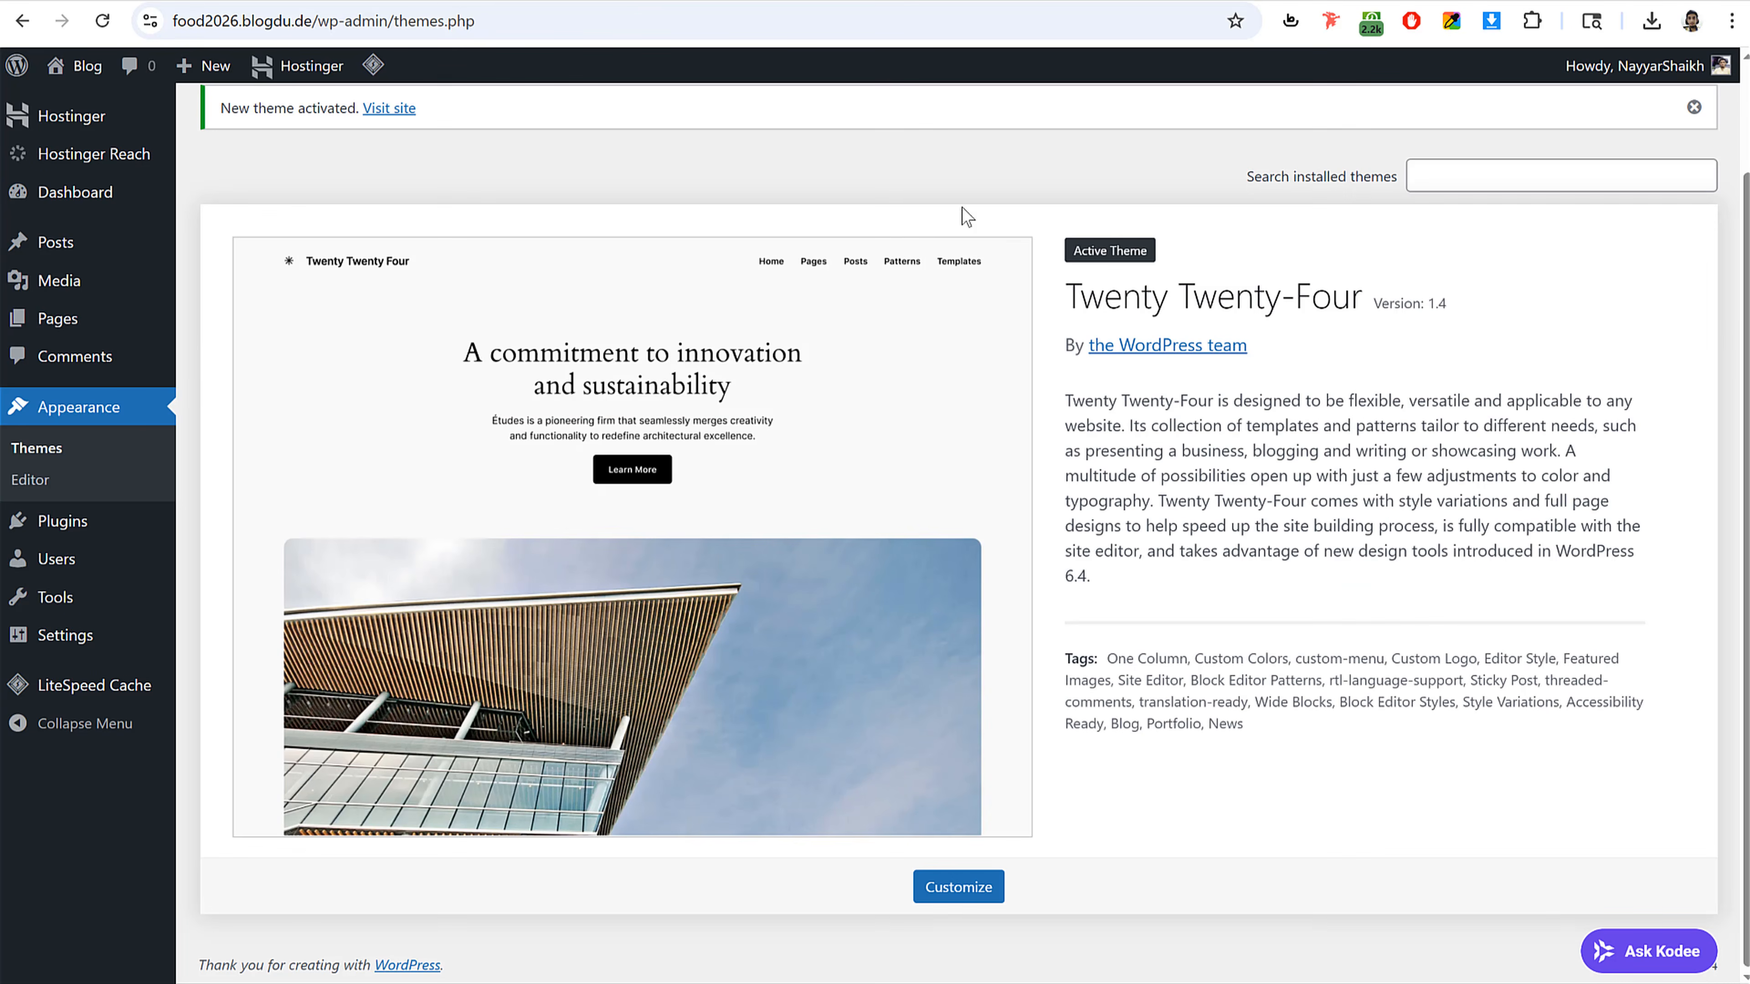
Step: Browse the sample food delivery site's home page, its products, categories and footer
click(63, 528)
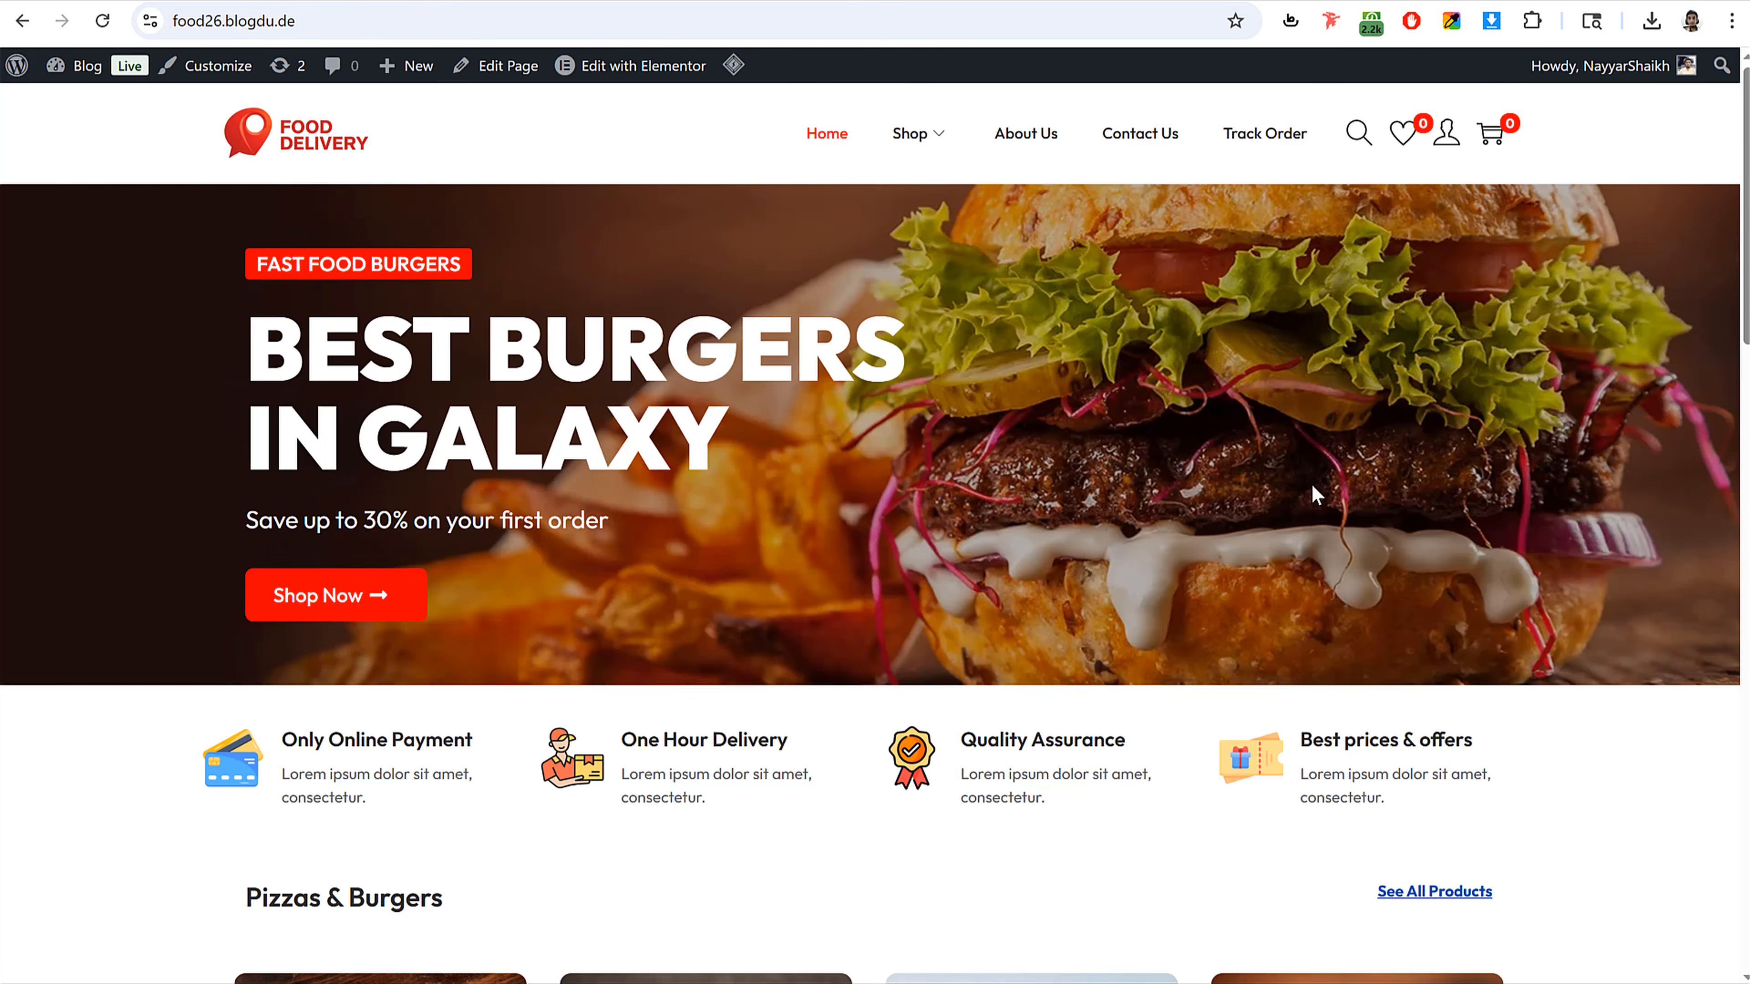
scroll(1316, 495, down, 5)
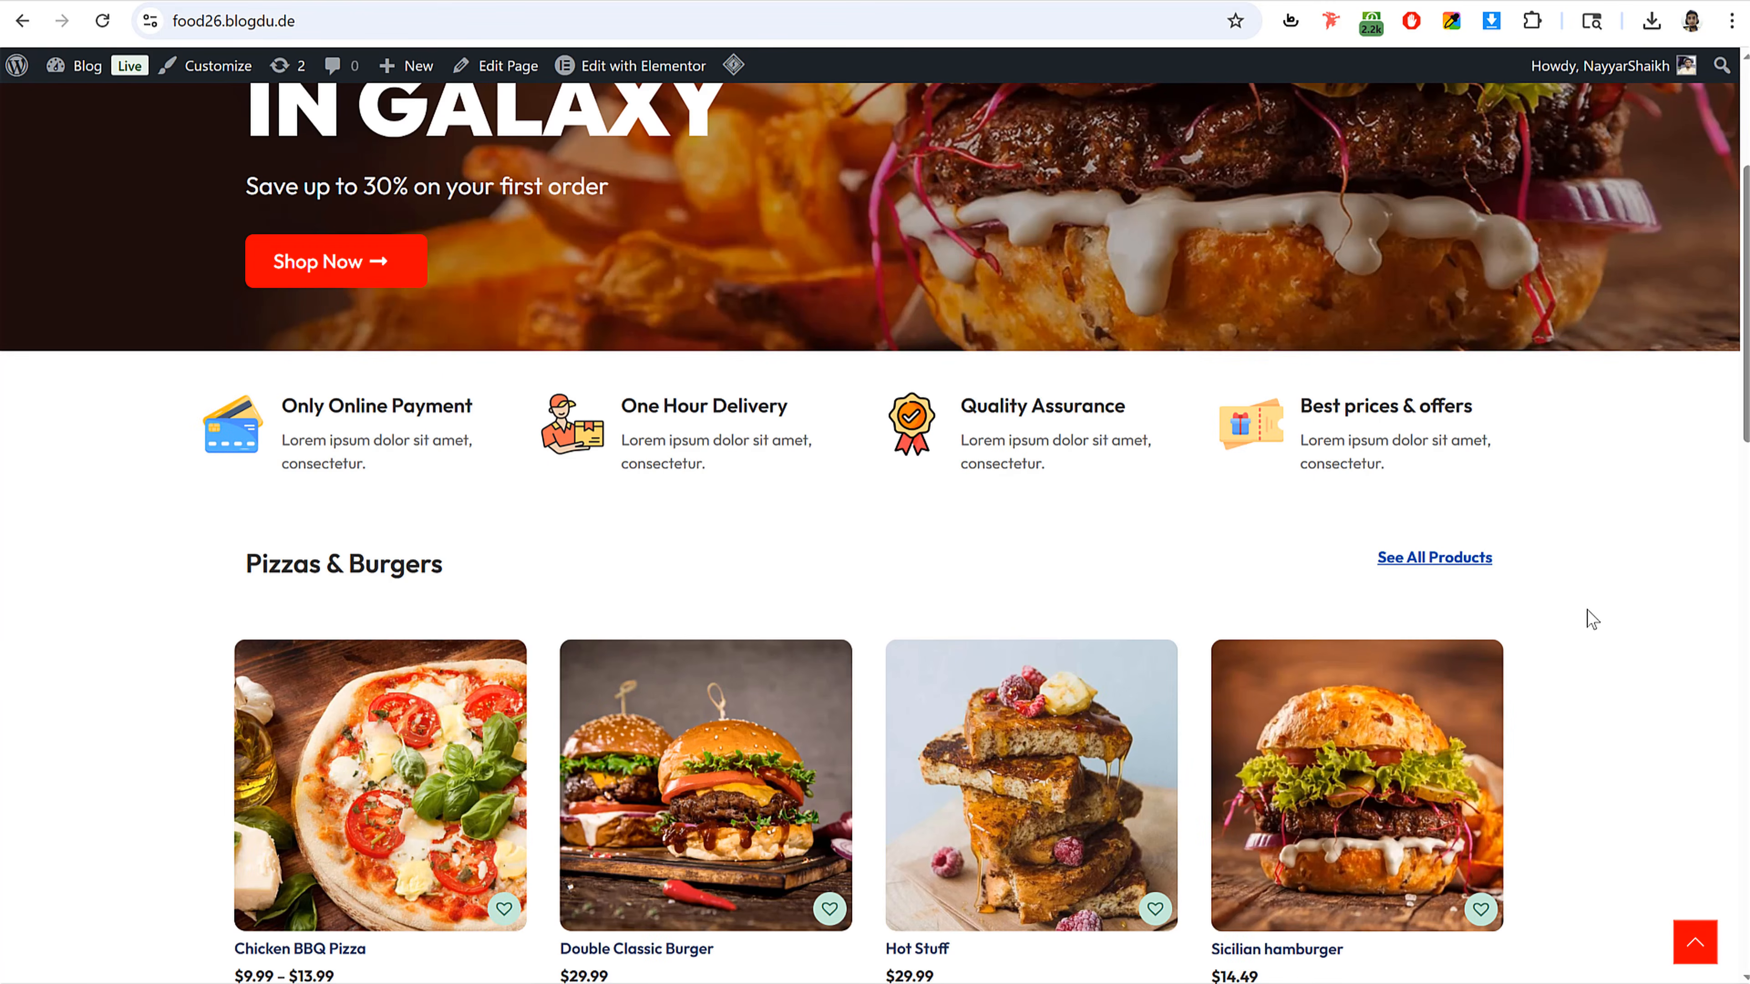
scroll(1591, 613, up, 5)
scroll(1591, 613, down, 15)
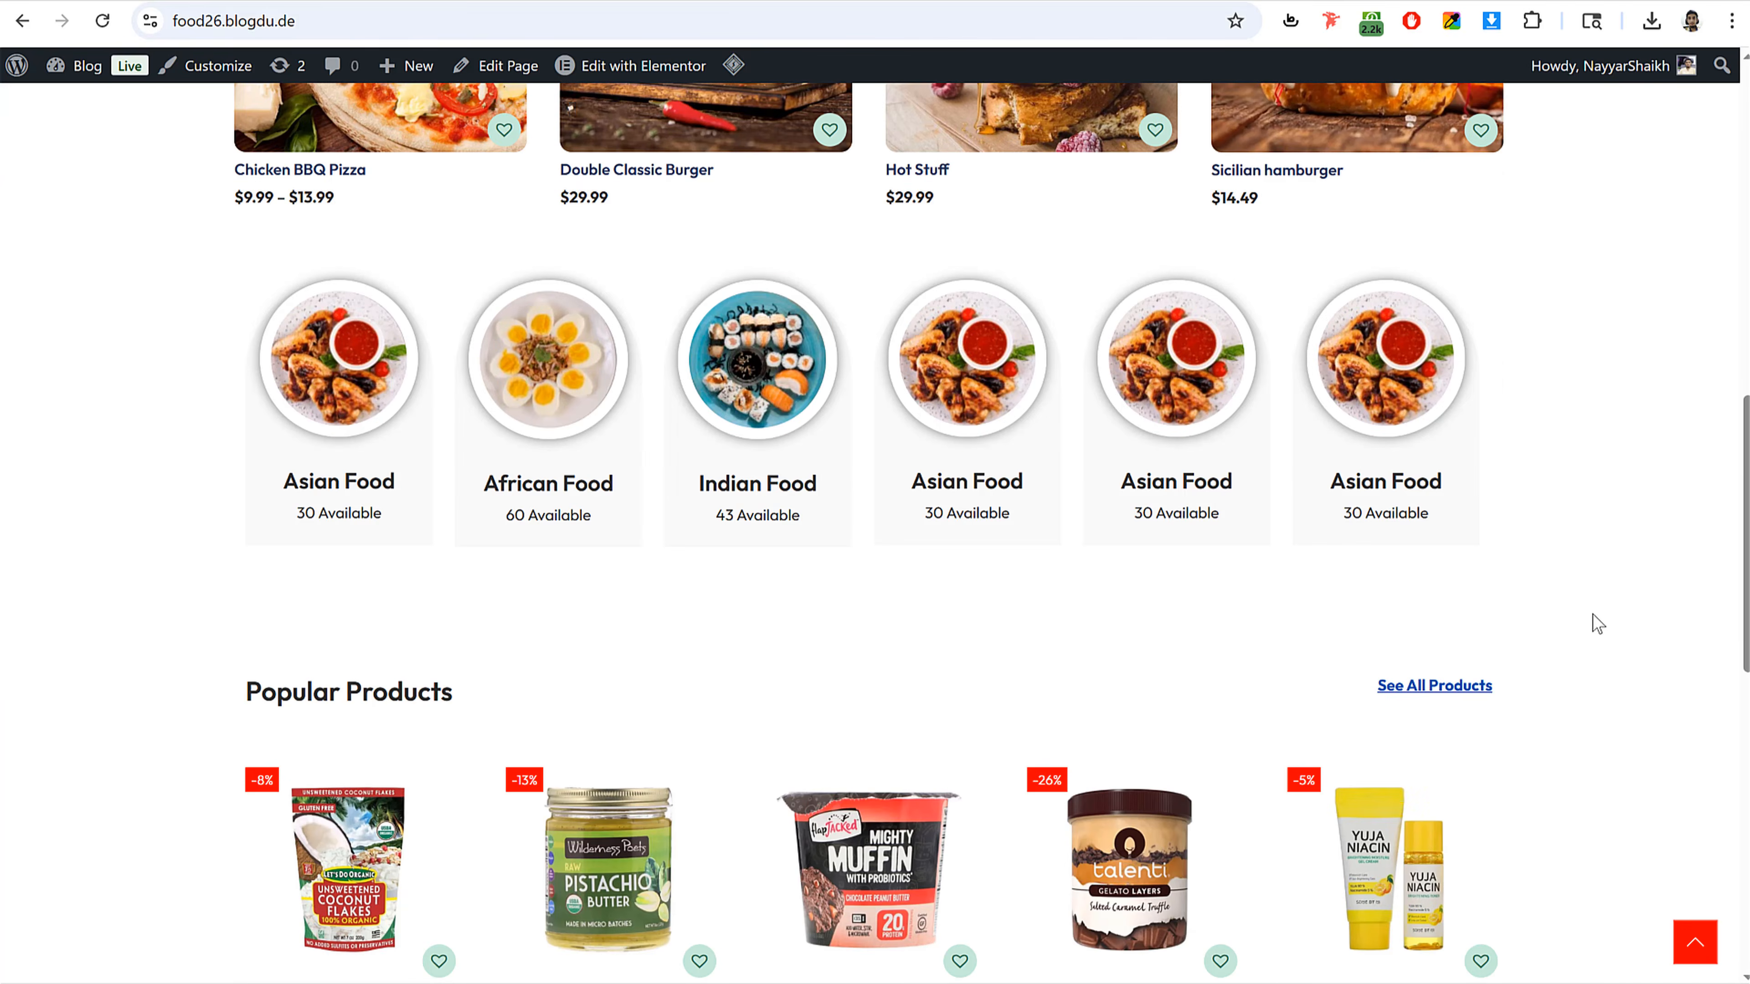
scroll(969, 388, down, 2)
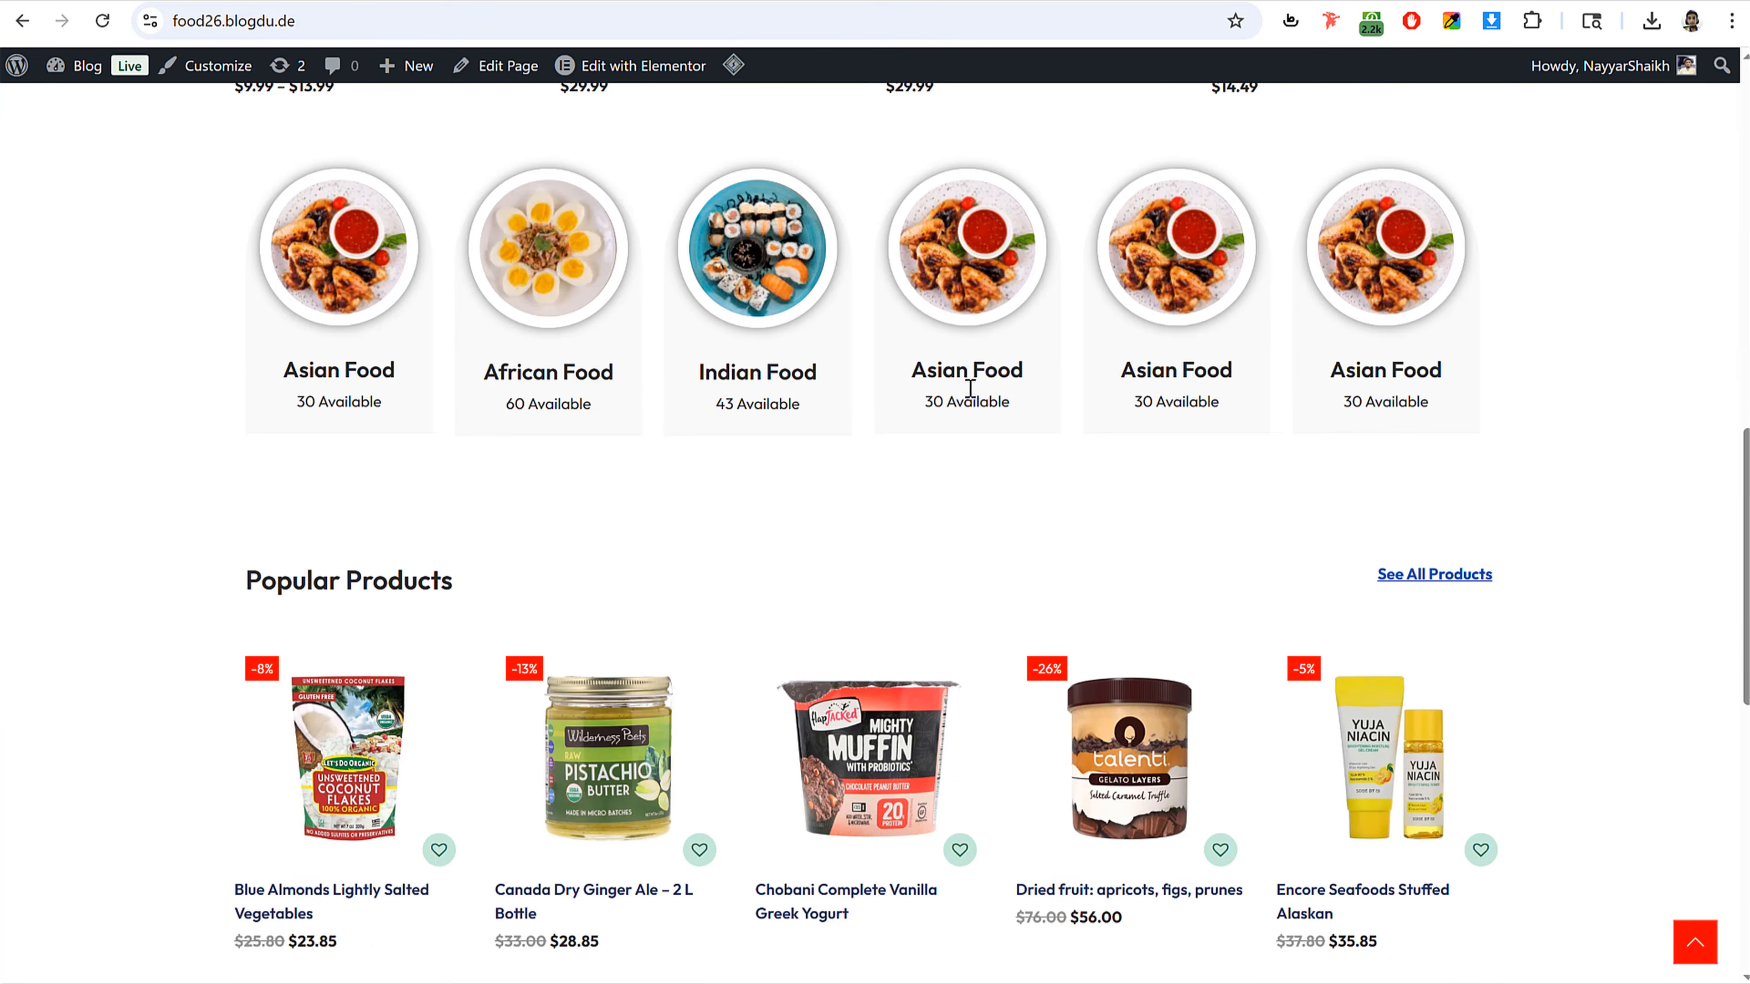
scroll(1599, 460, down, 10)
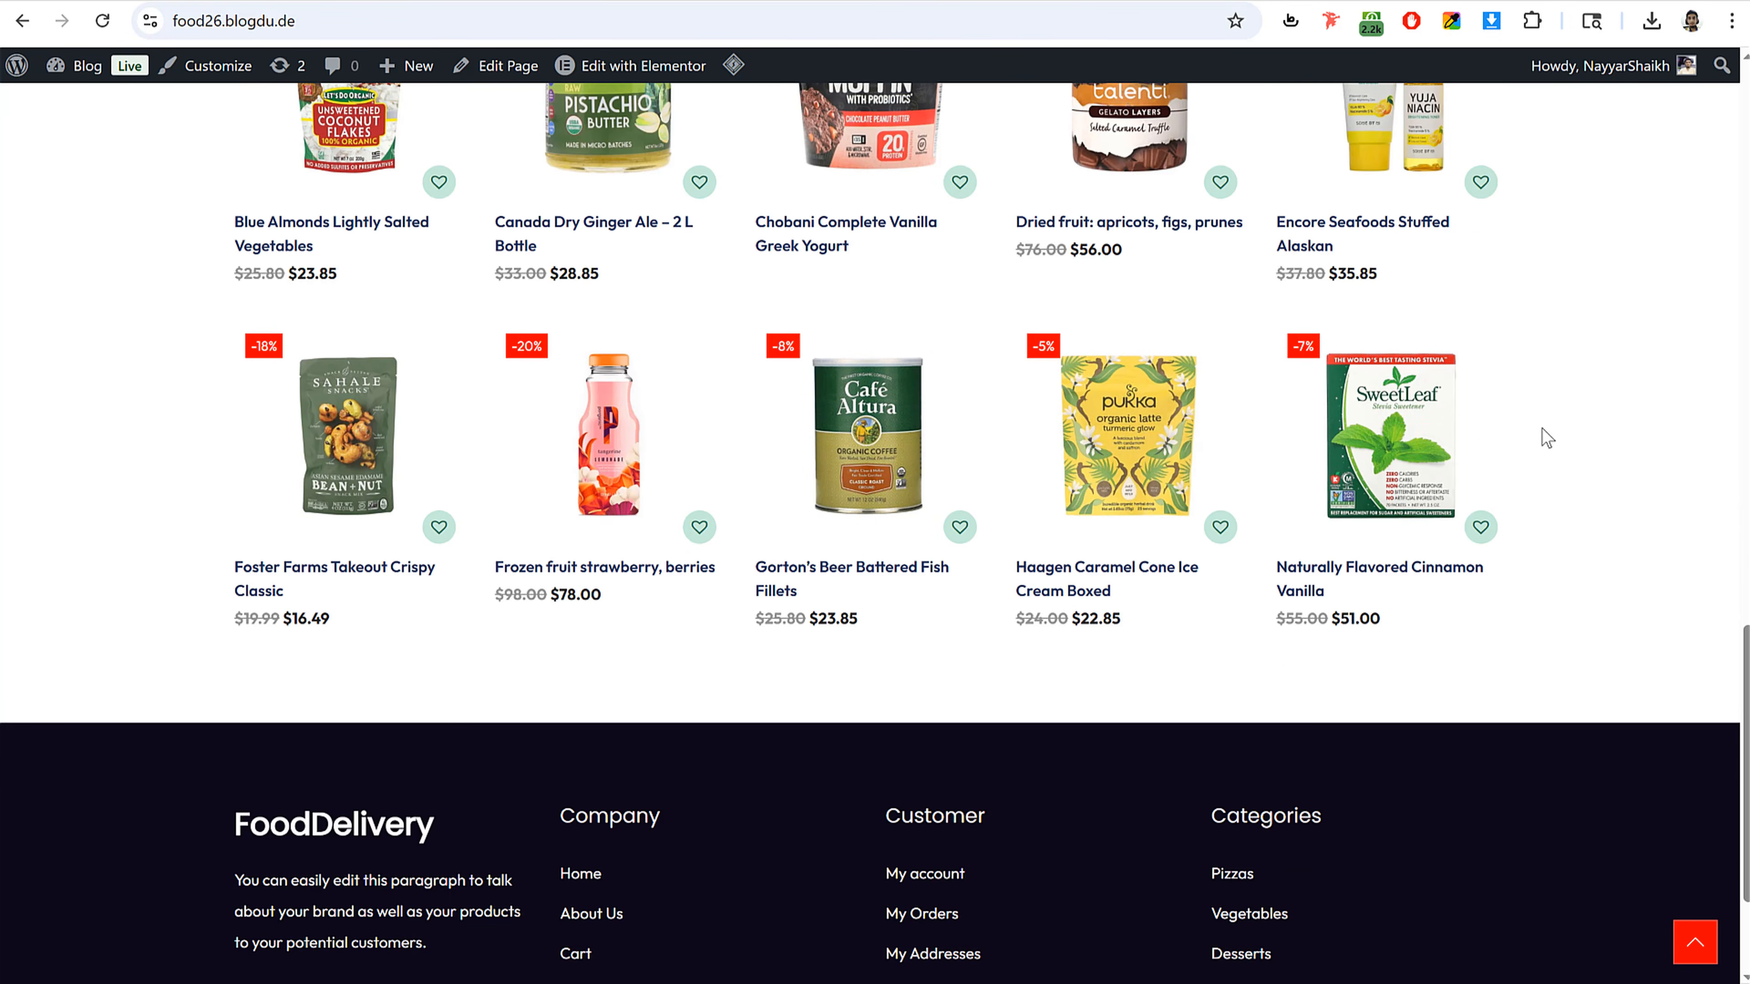
scroll(1542, 433, up, 5)
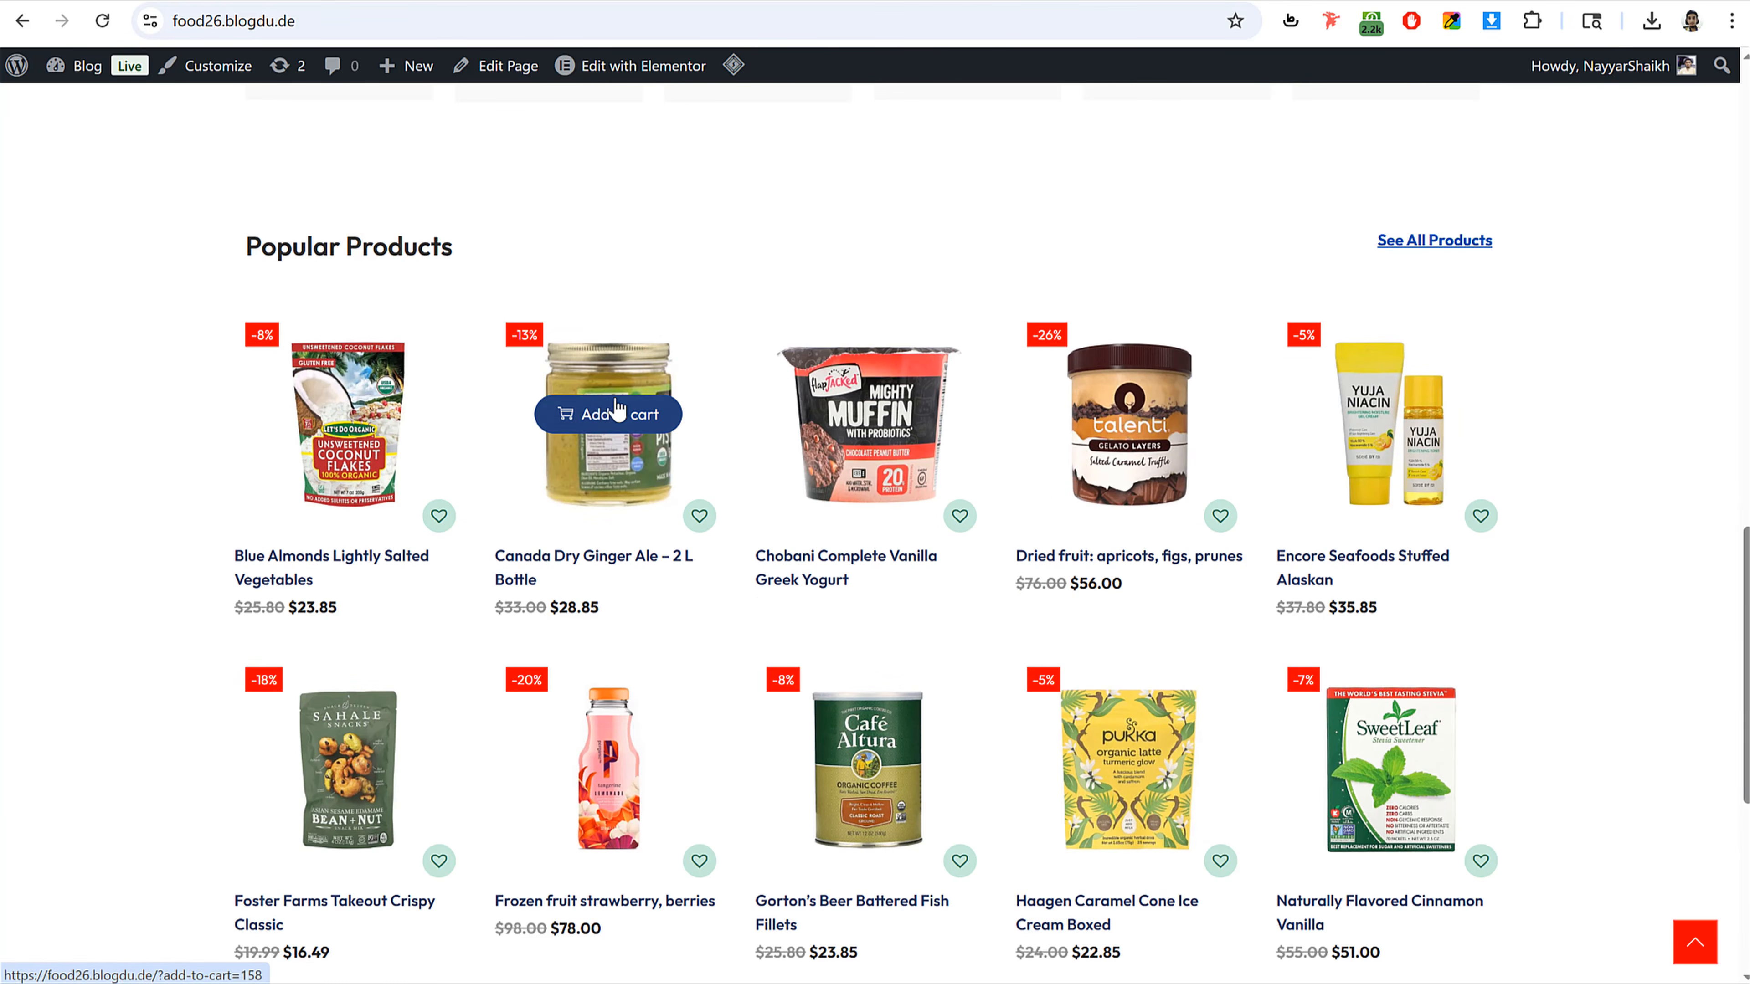
scroll(1202, 551, up, 20)
scroll(1202, 551, down, 6)
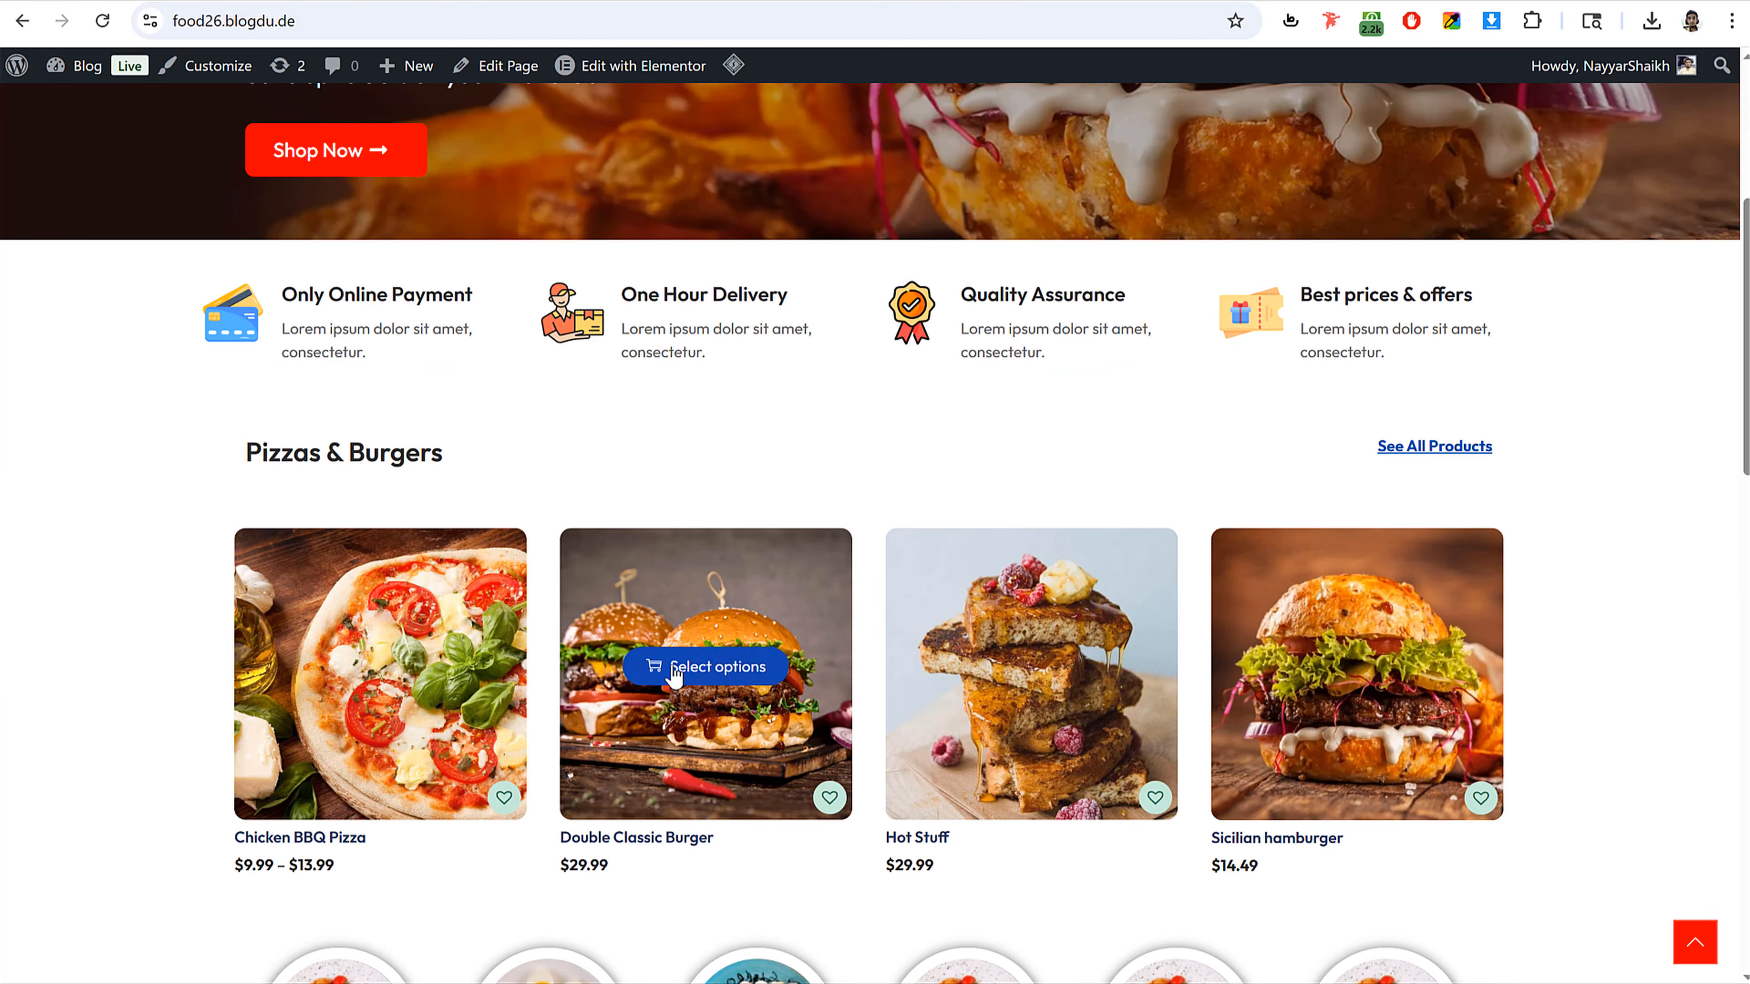
scroll(1623, 541, up, 7)
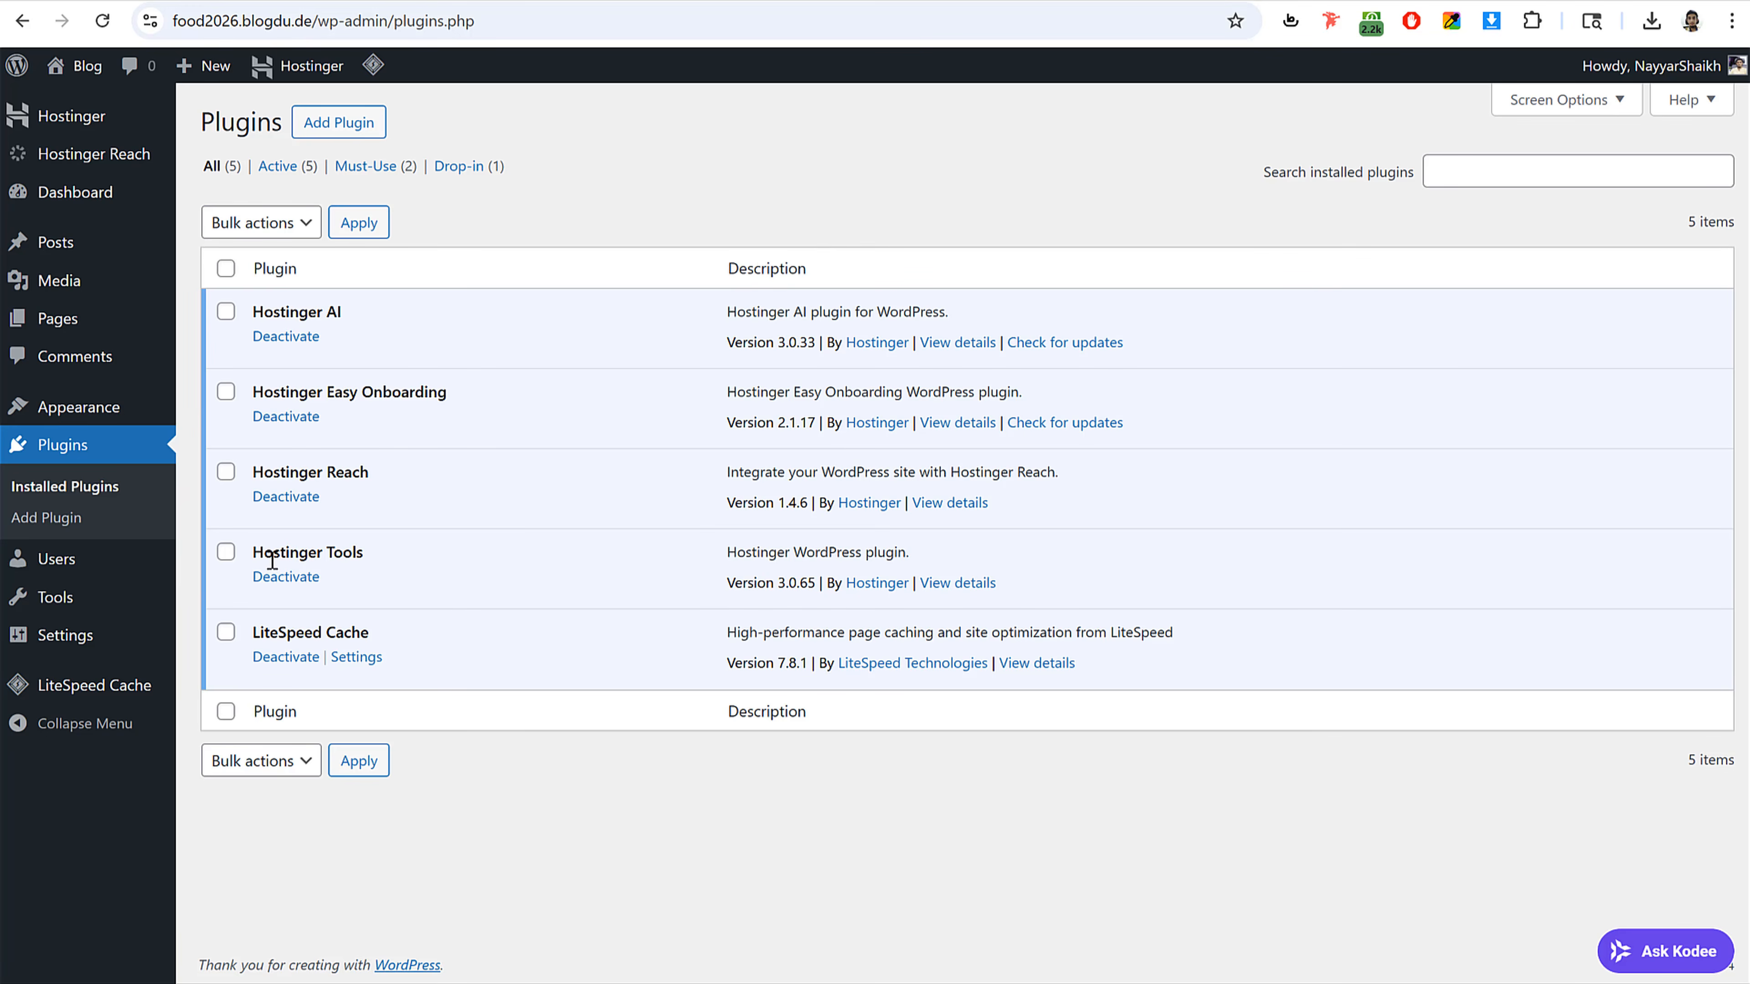
Step: Bulk-deactivate the Hostinger AI, Easy Onboarding, Reach and Tools plugins
click(226, 551)
click(226, 471)
click(226, 391)
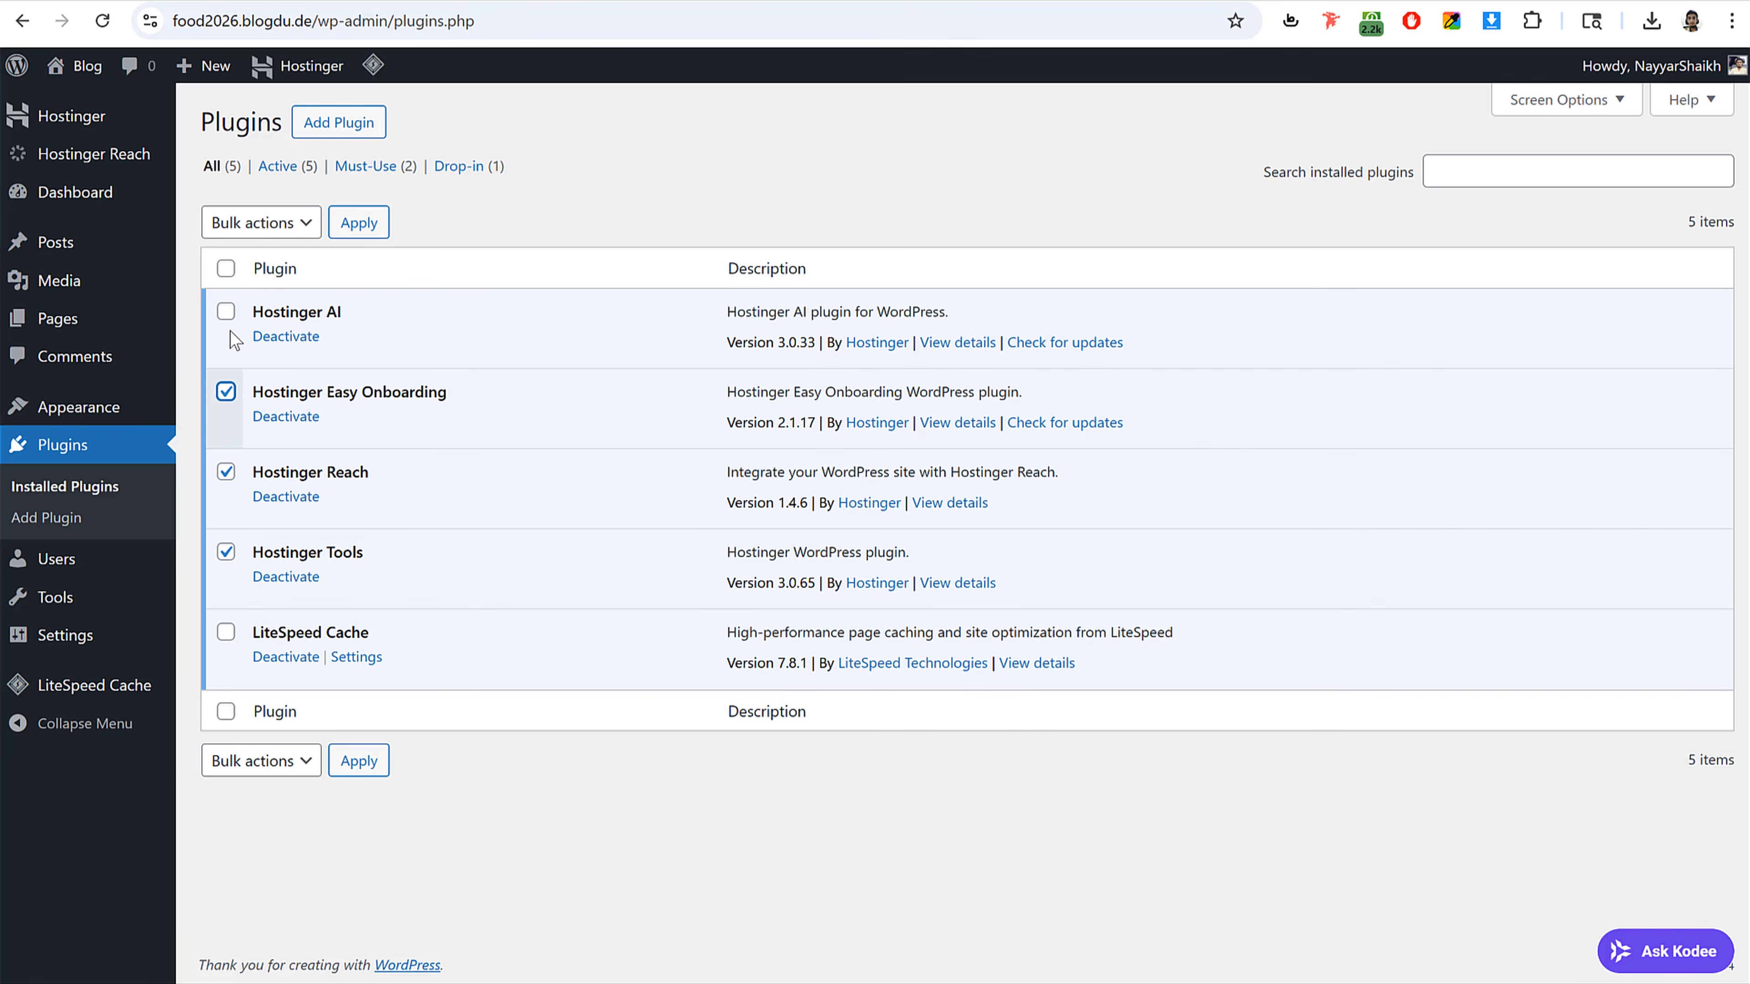
click(226, 310)
click(284, 224)
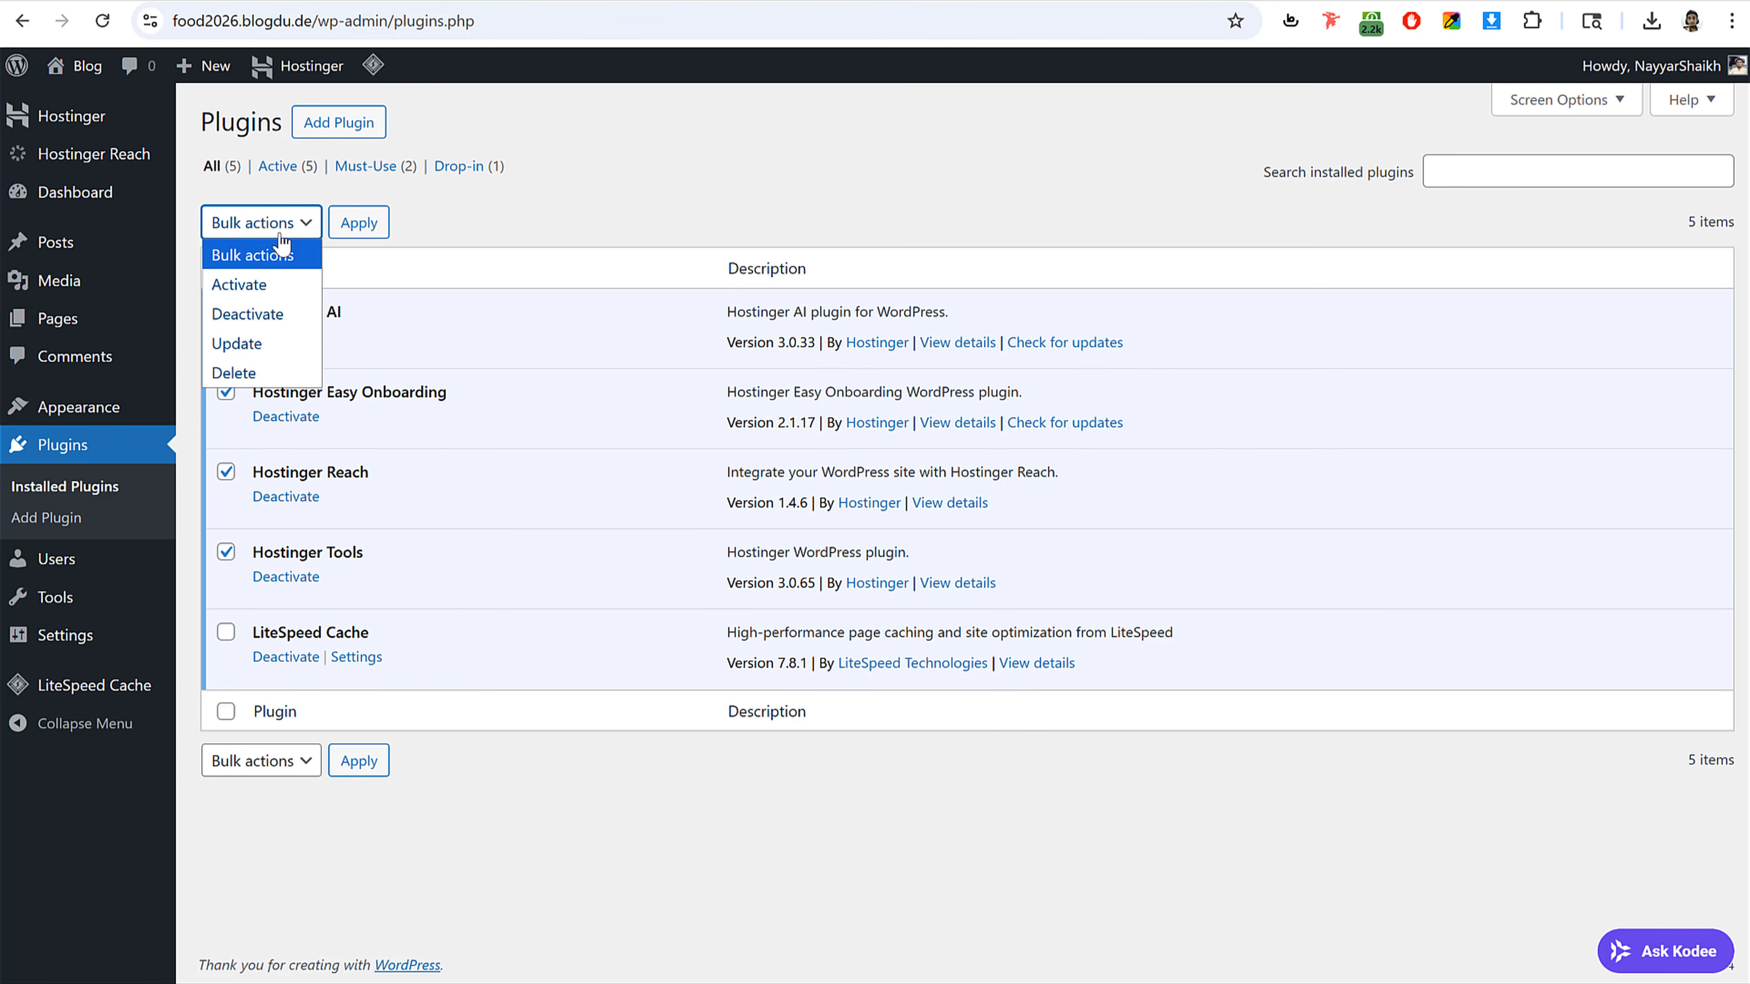
click(285, 315)
click(359, 224)
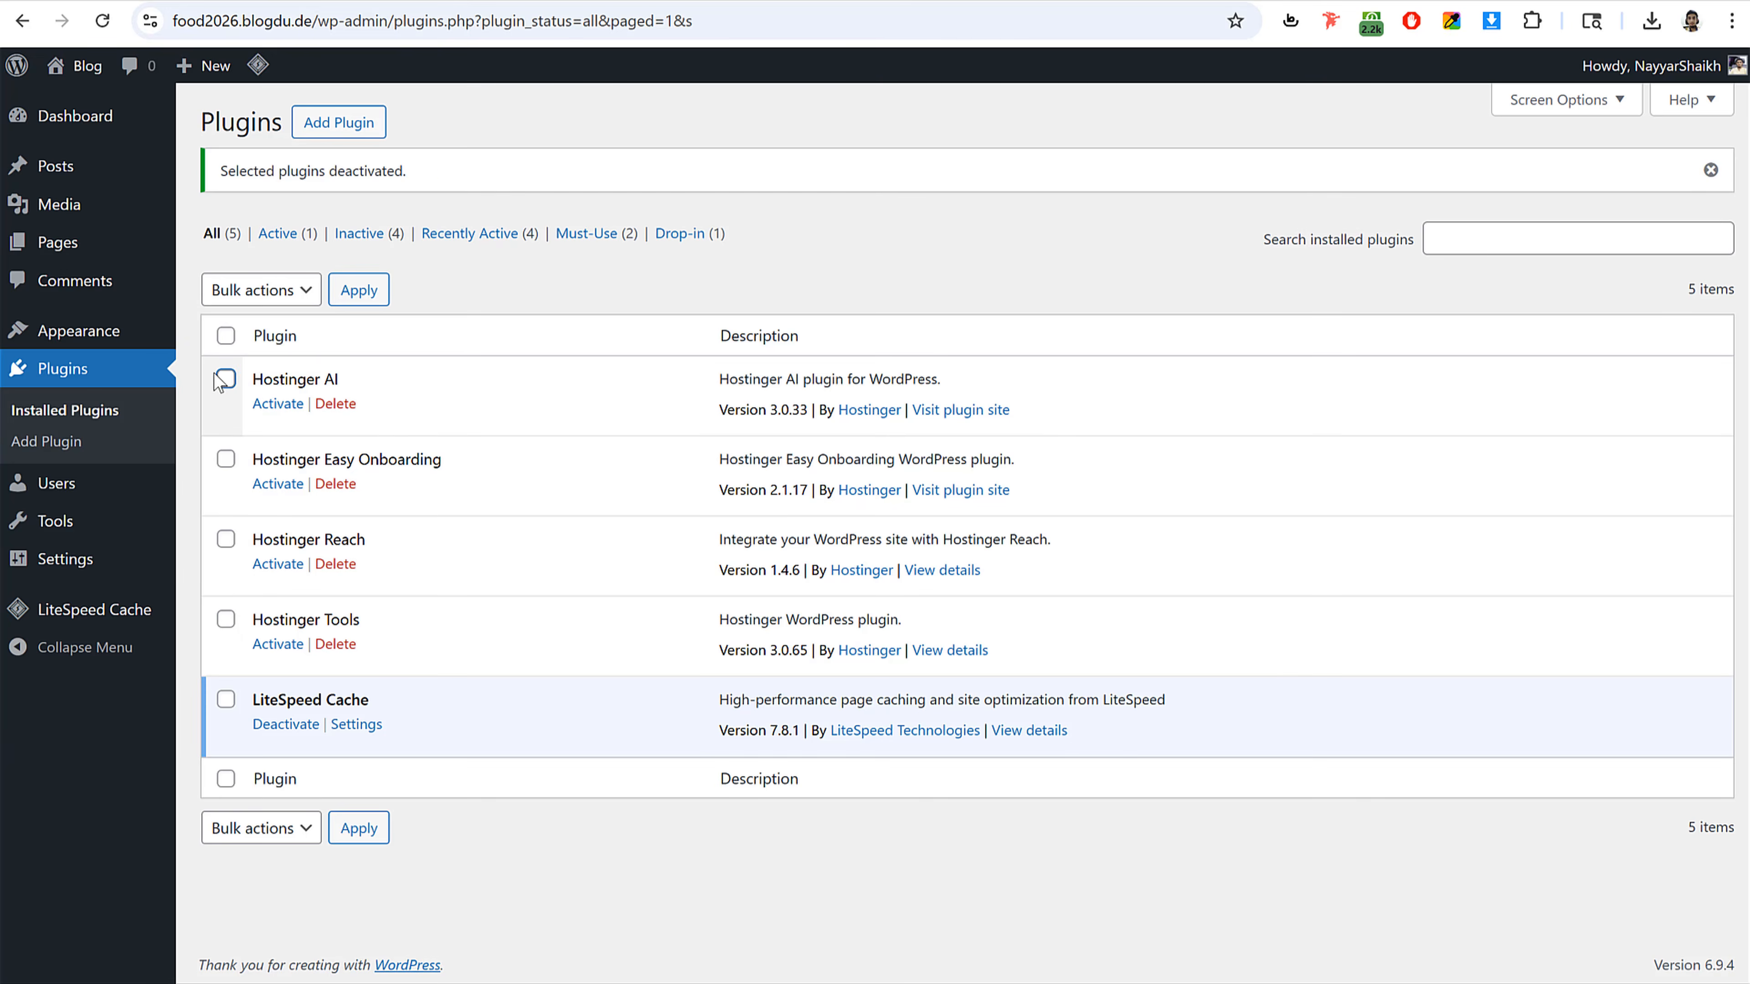
Step: Bulk-delete the four Hostinger plugins and deactivate the LiteSpeed Cache plugin
click(226, 378)
click(226, 459)
click(226, 539)
click(226, 619)
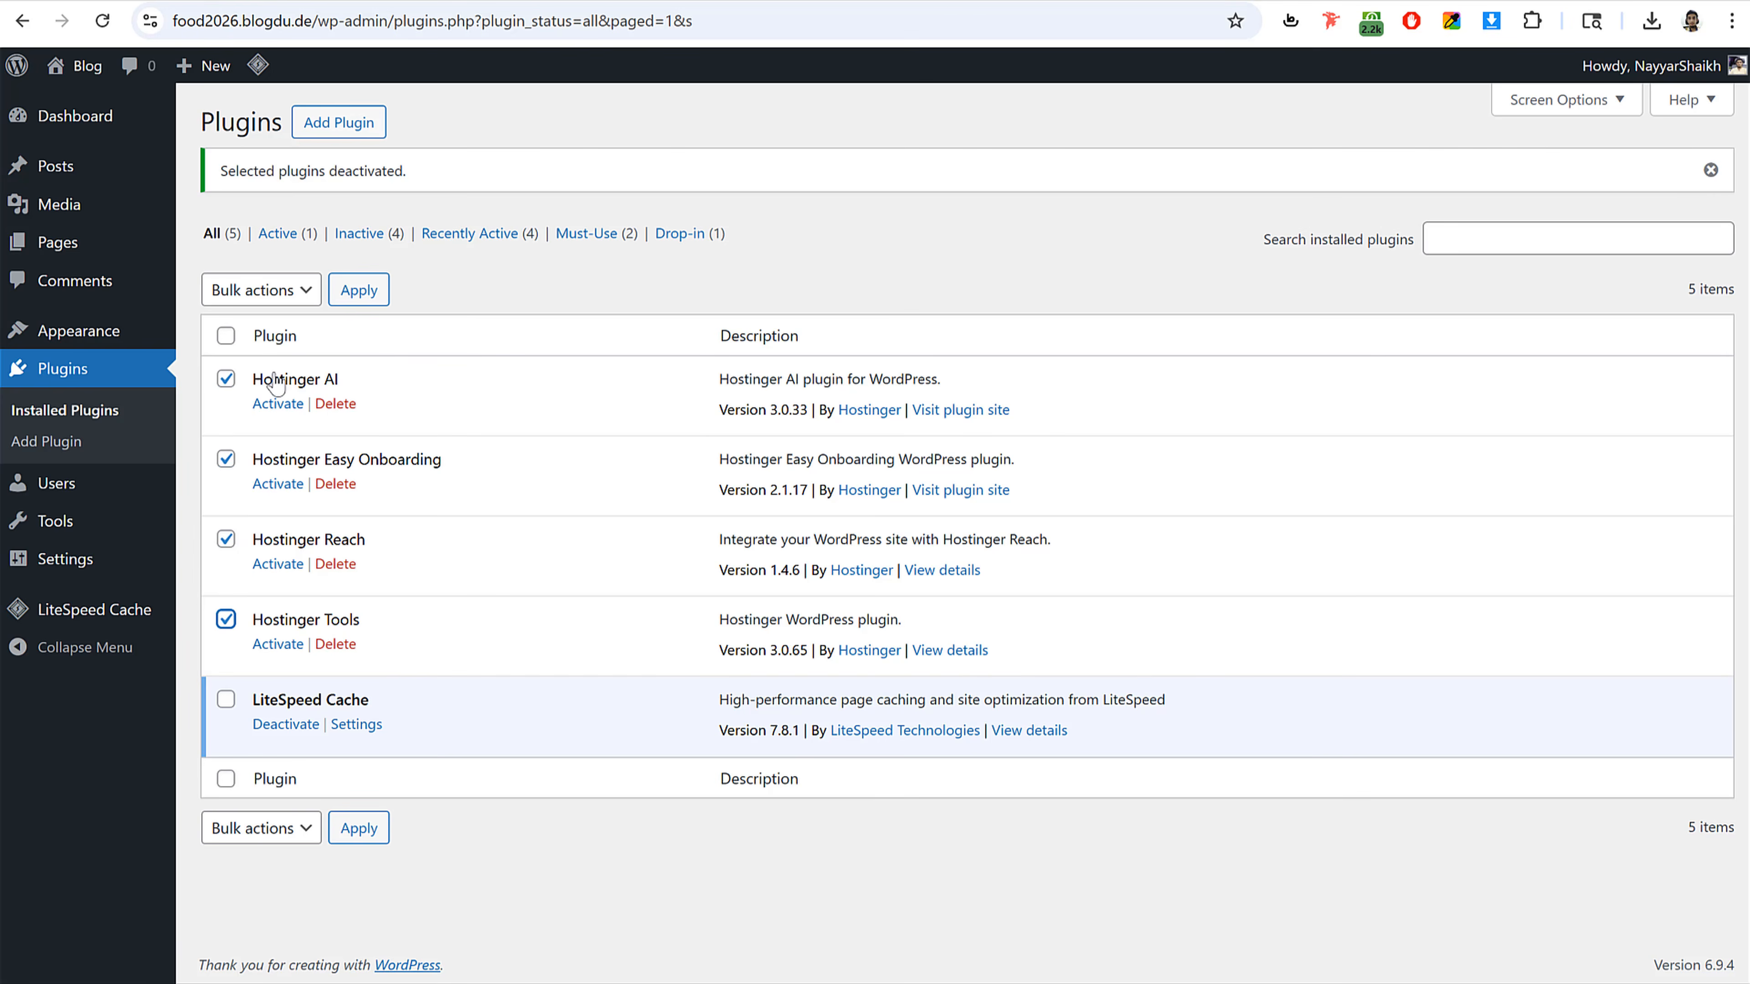
click(261, 289)
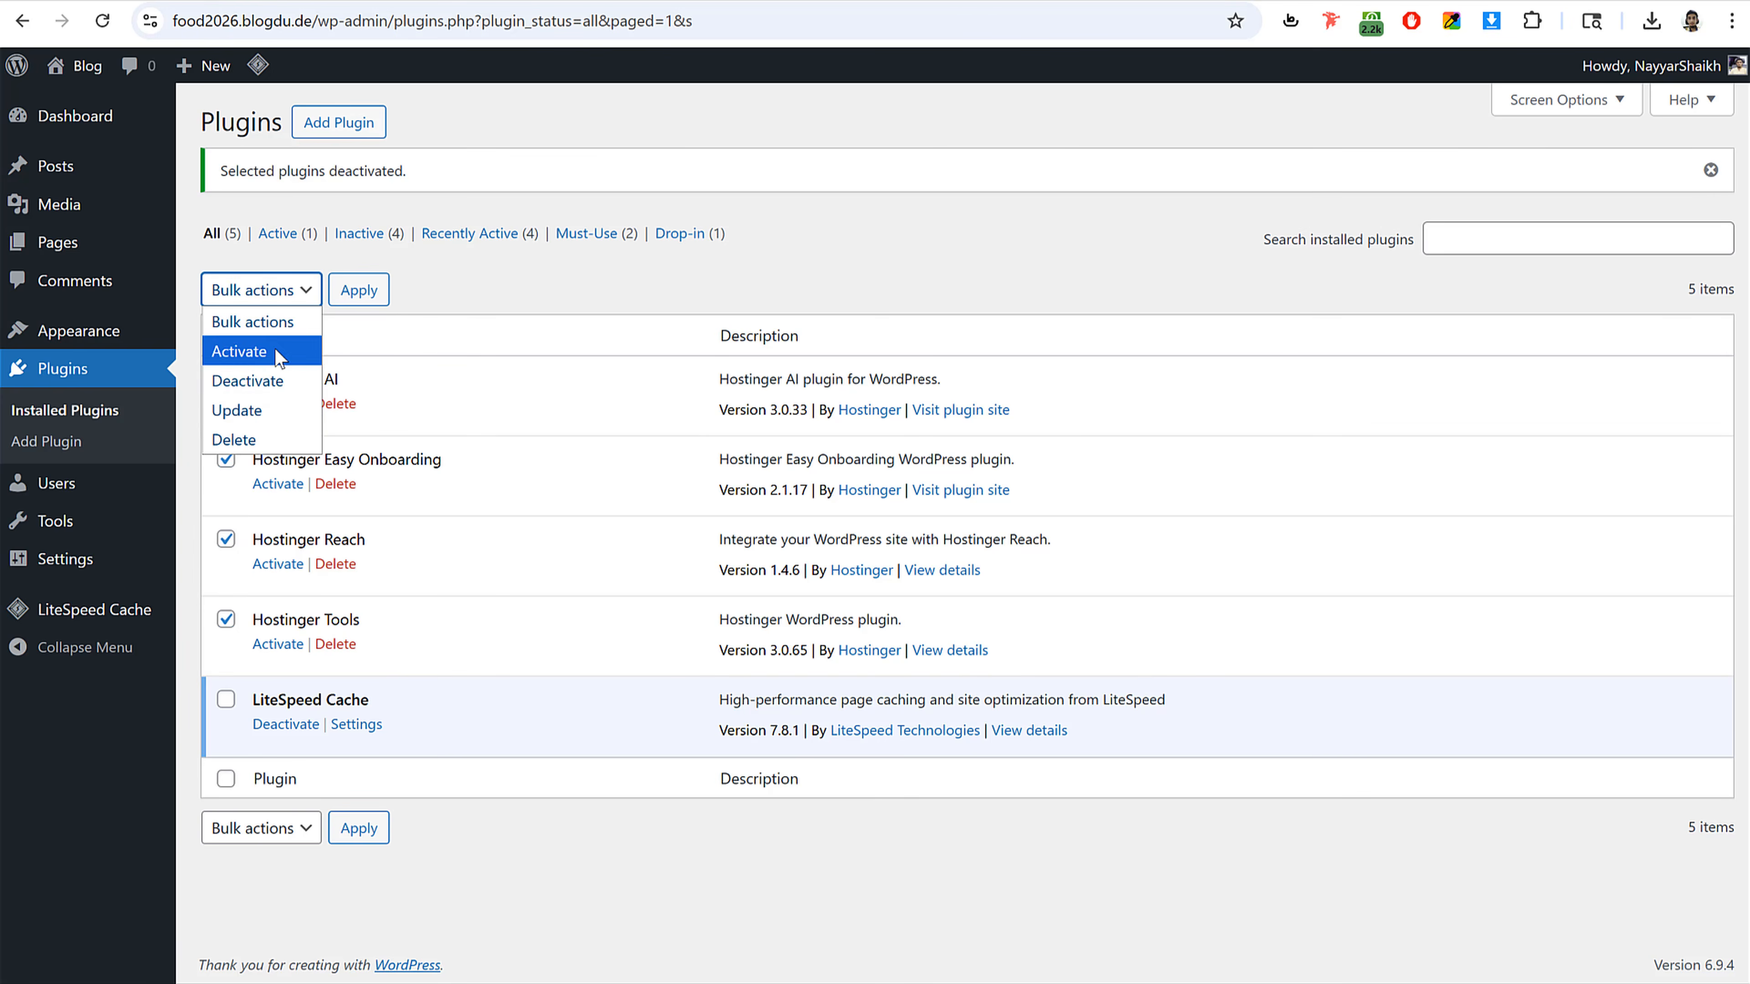
click(278, 353)
click(275, 291)
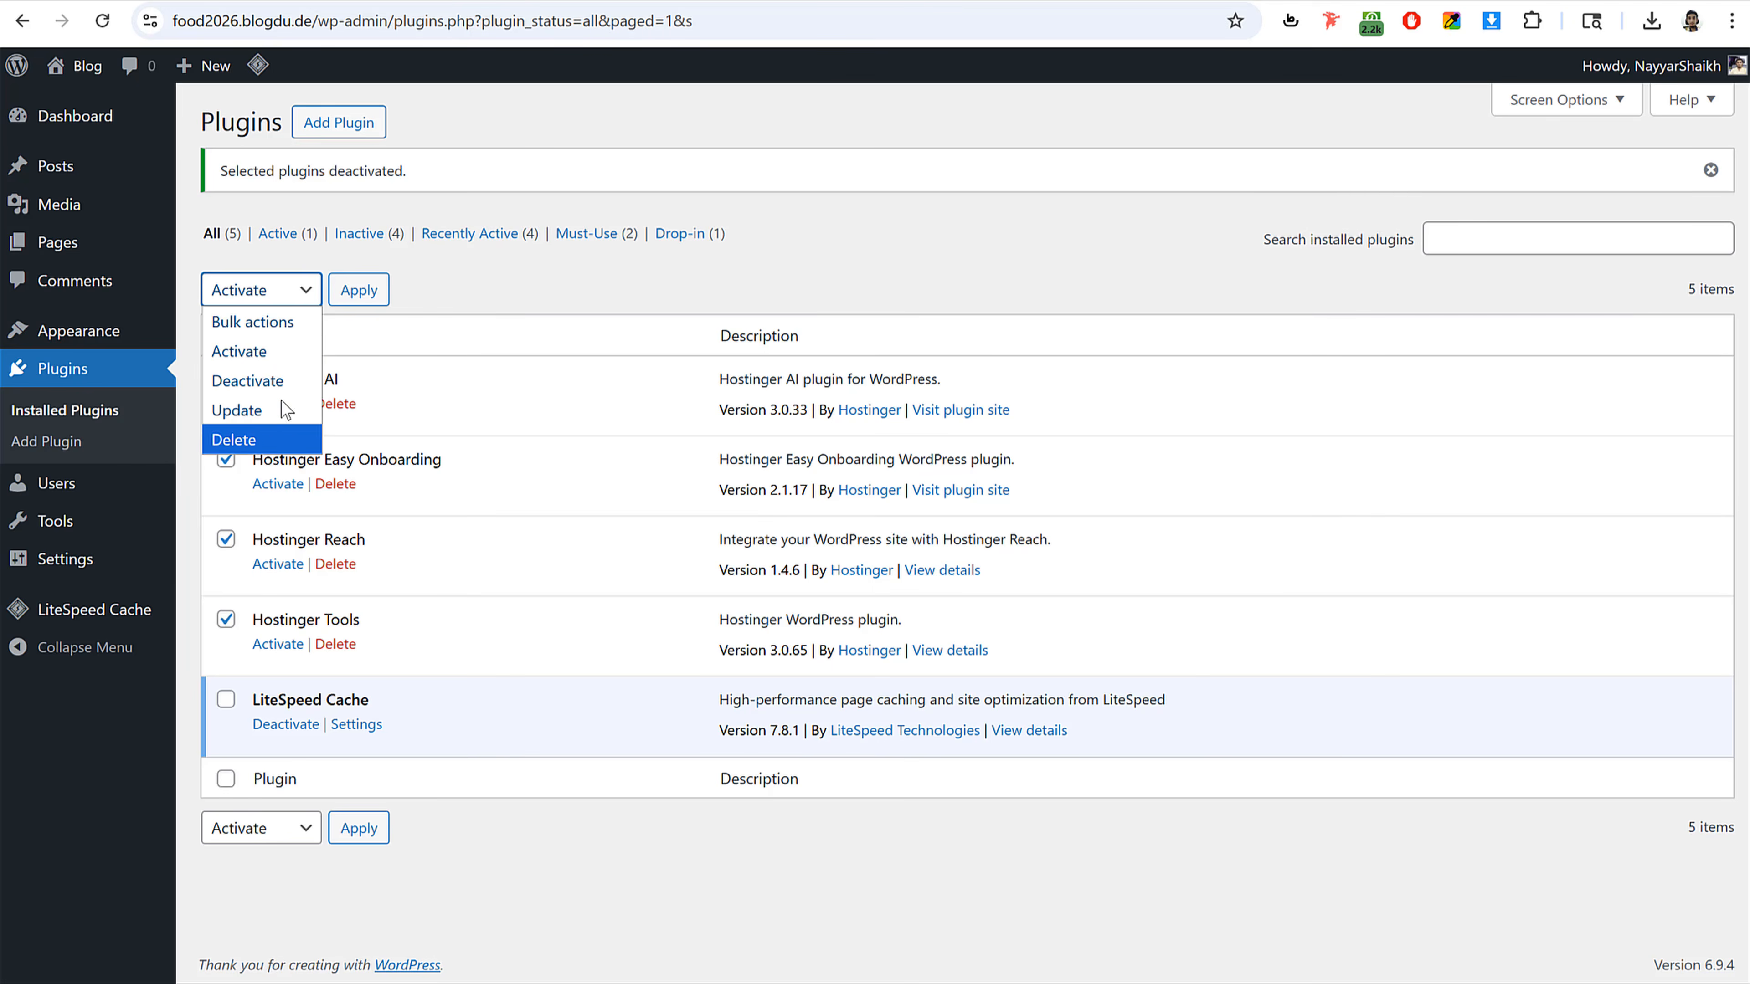
click(262, 440)
click(358, 289)
click(971, 183)
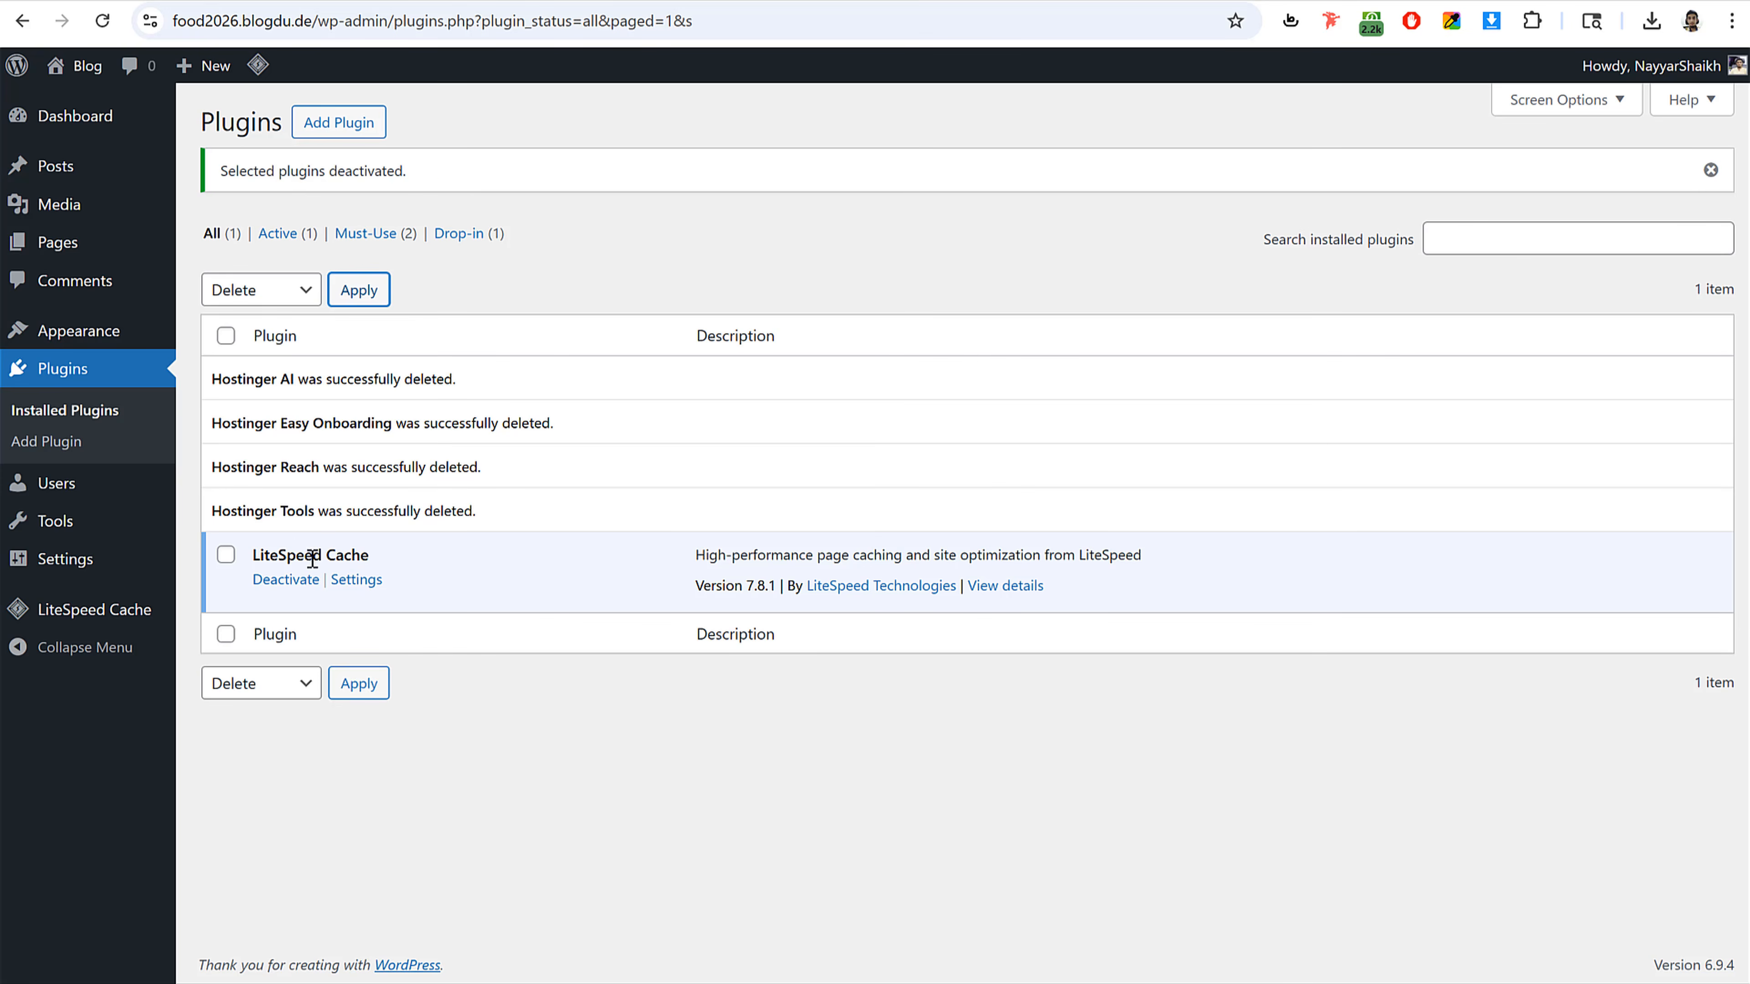
click(285, 580)
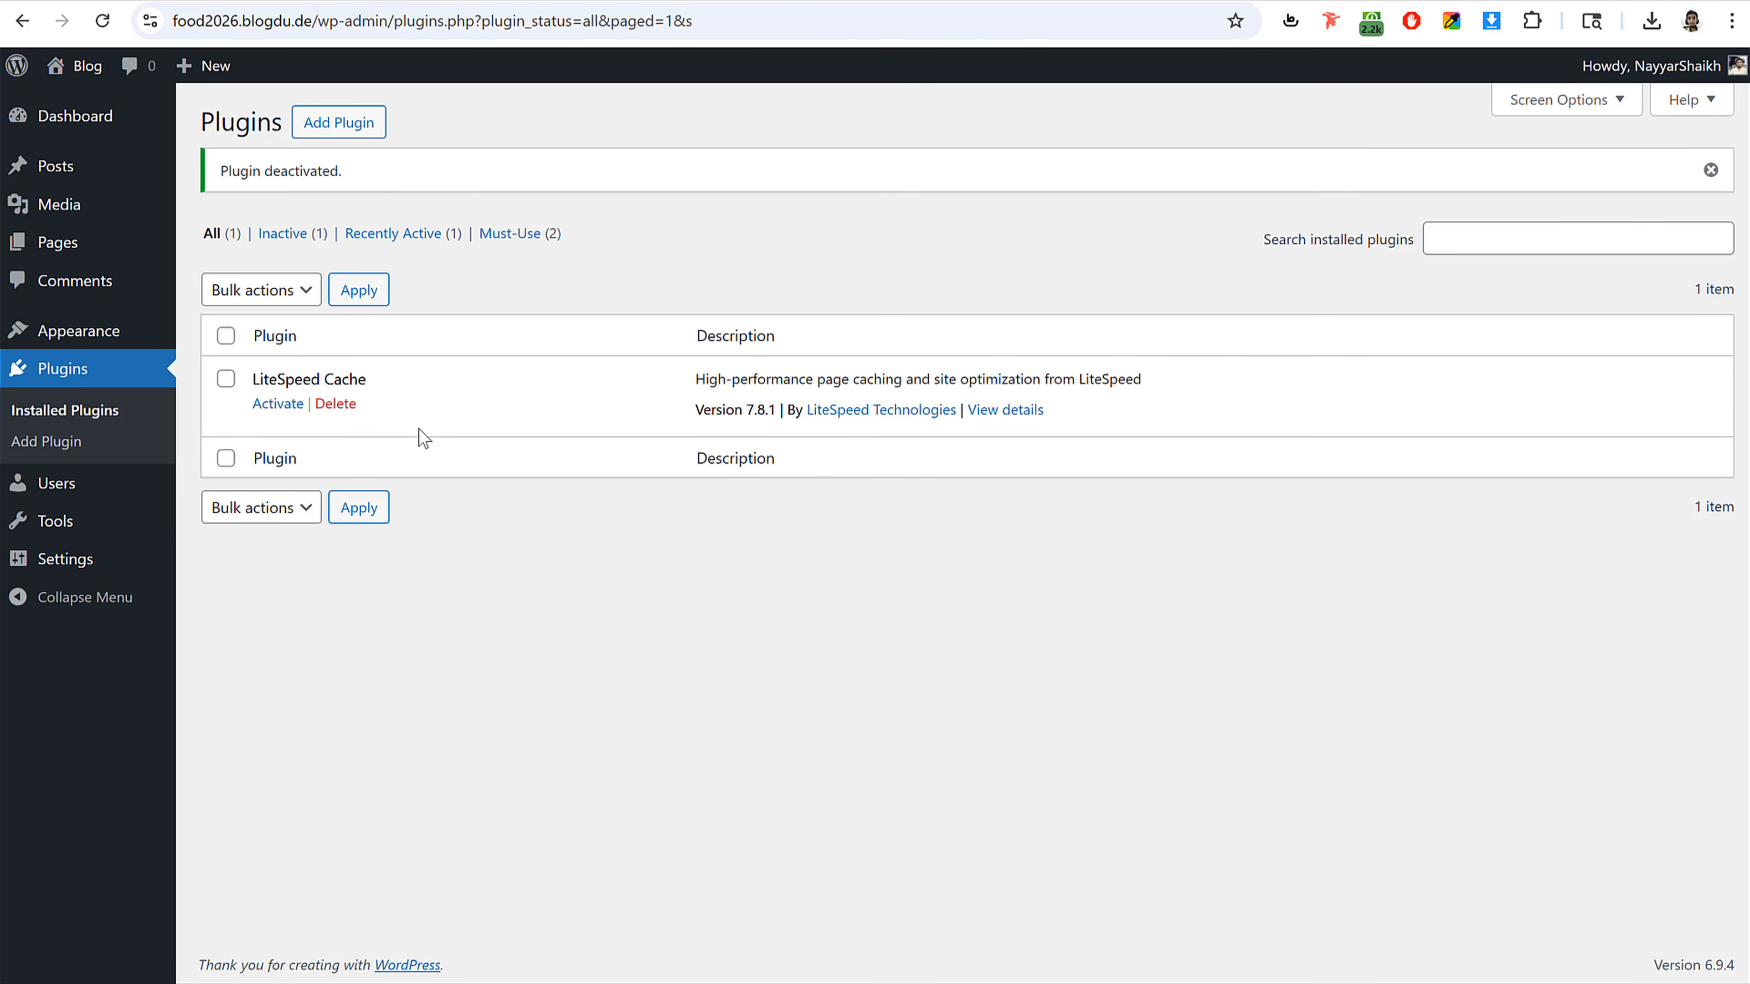
Step: Set the site title to FoodDelivery in the general settings
click(59, 559)
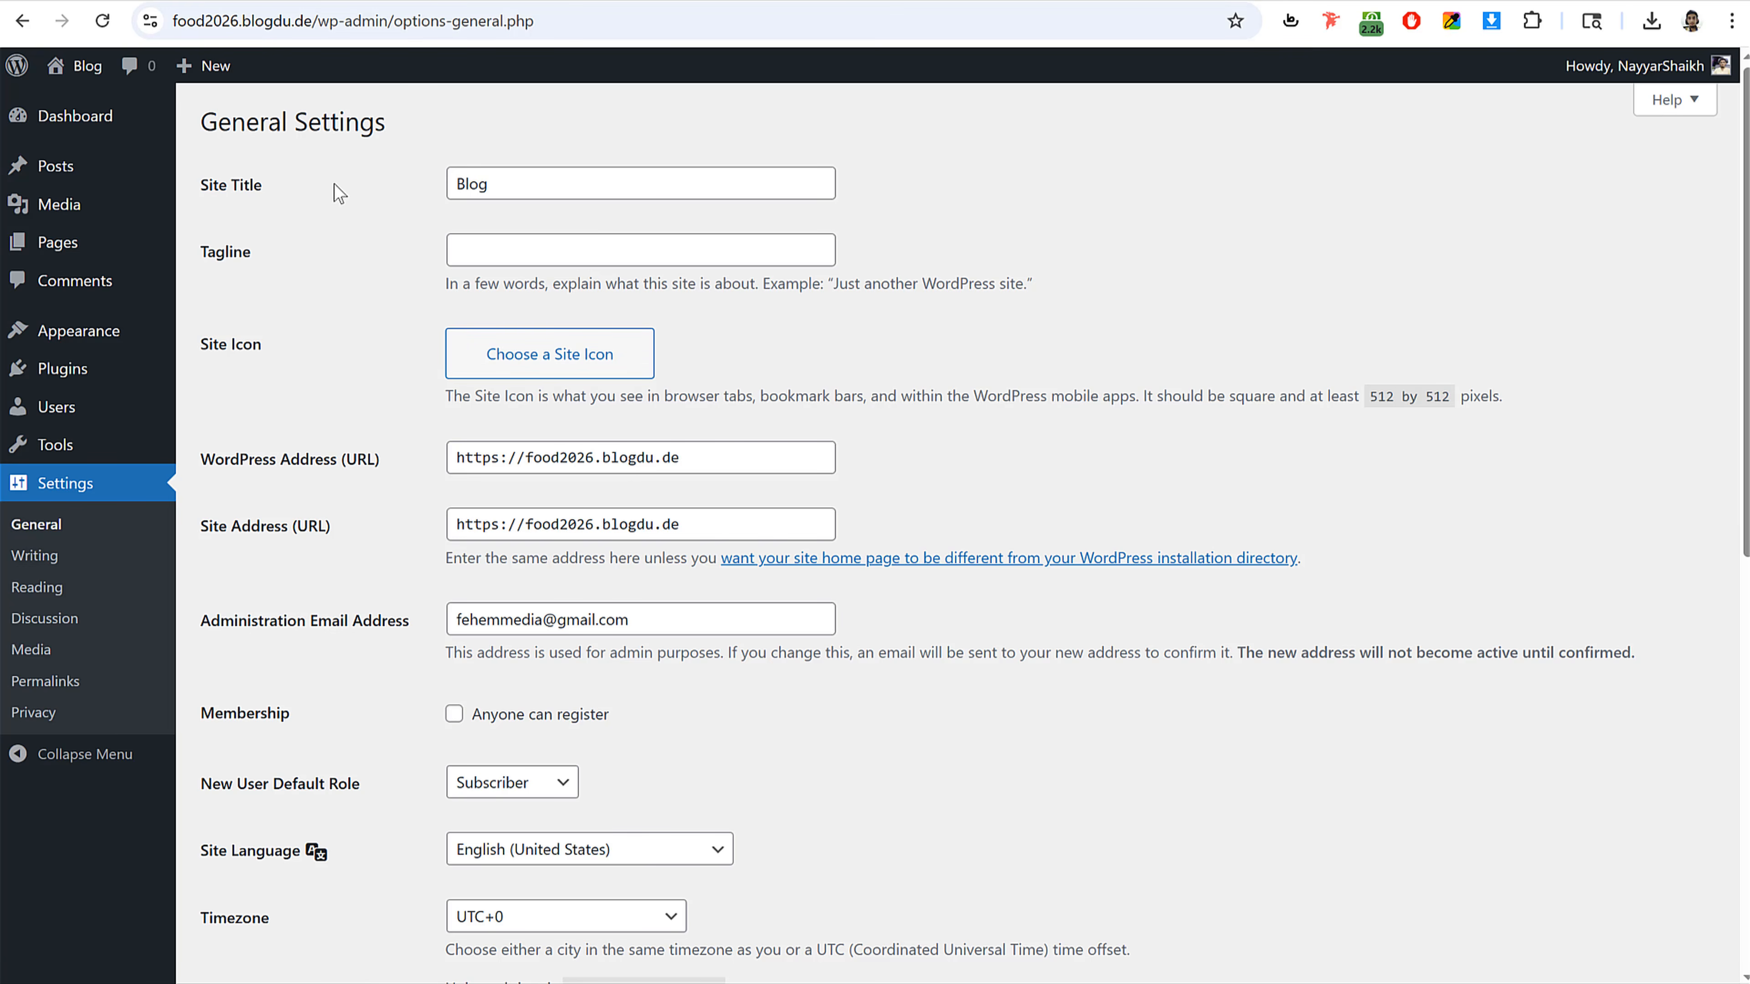
drag(534, 195, 333, 206)
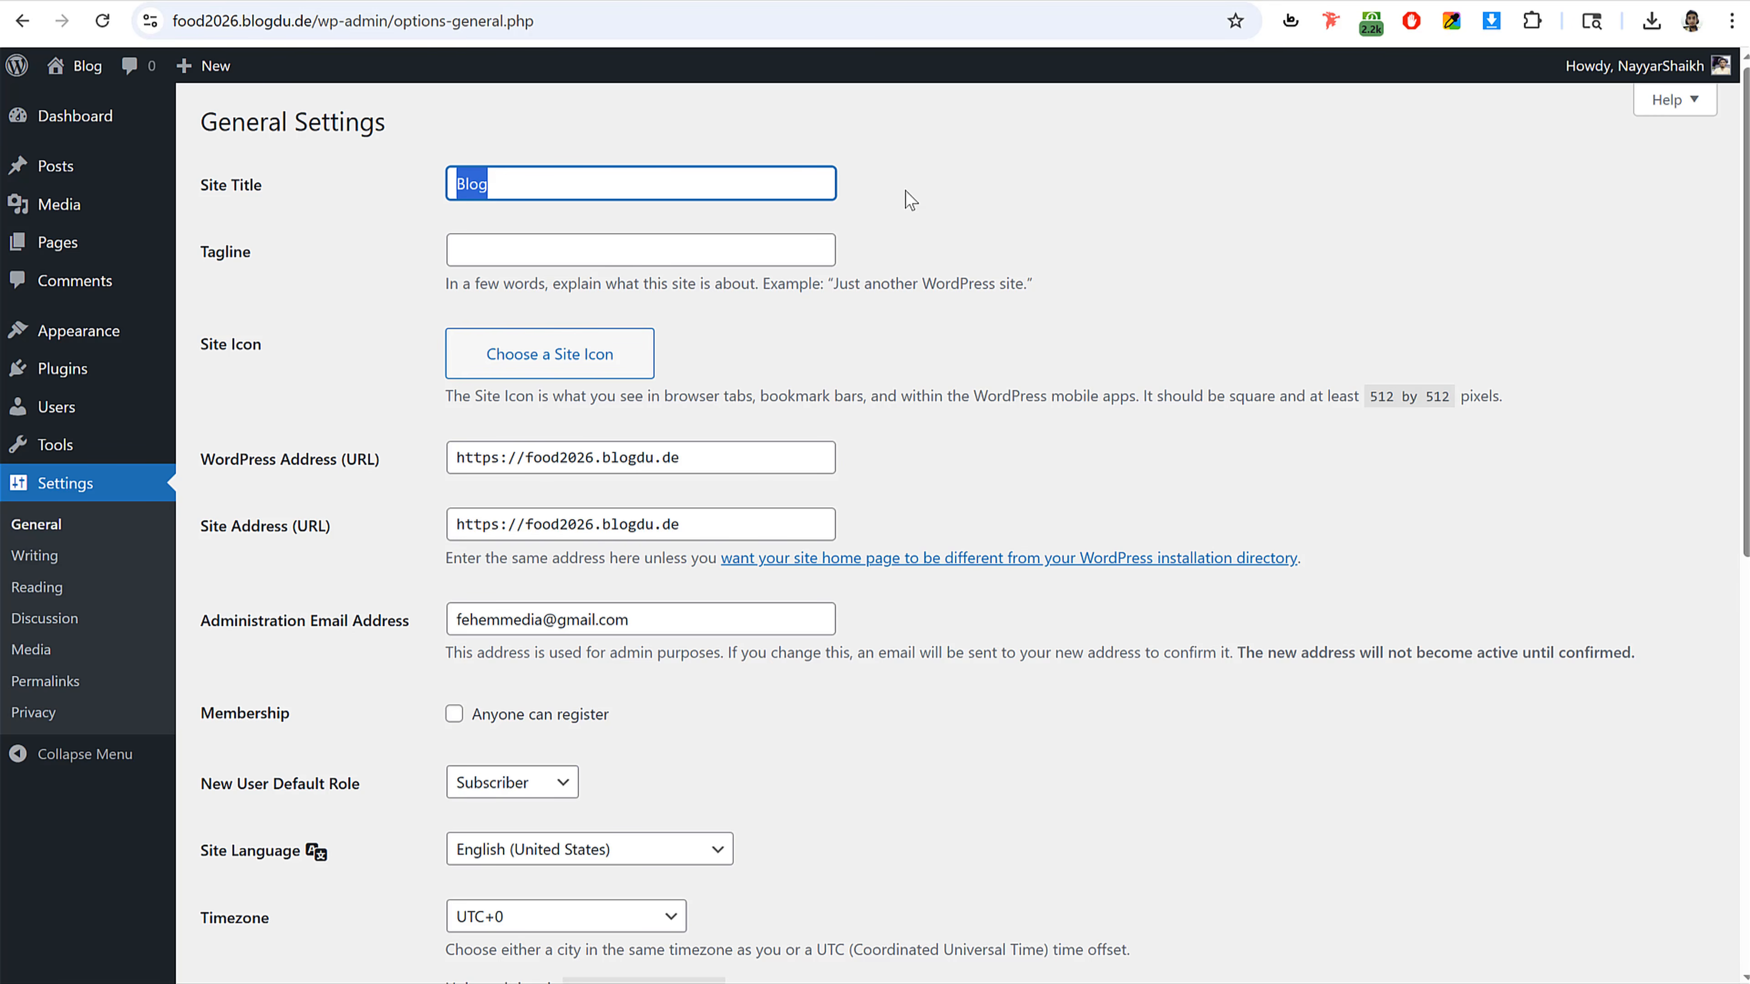
text(FoodDelivee)
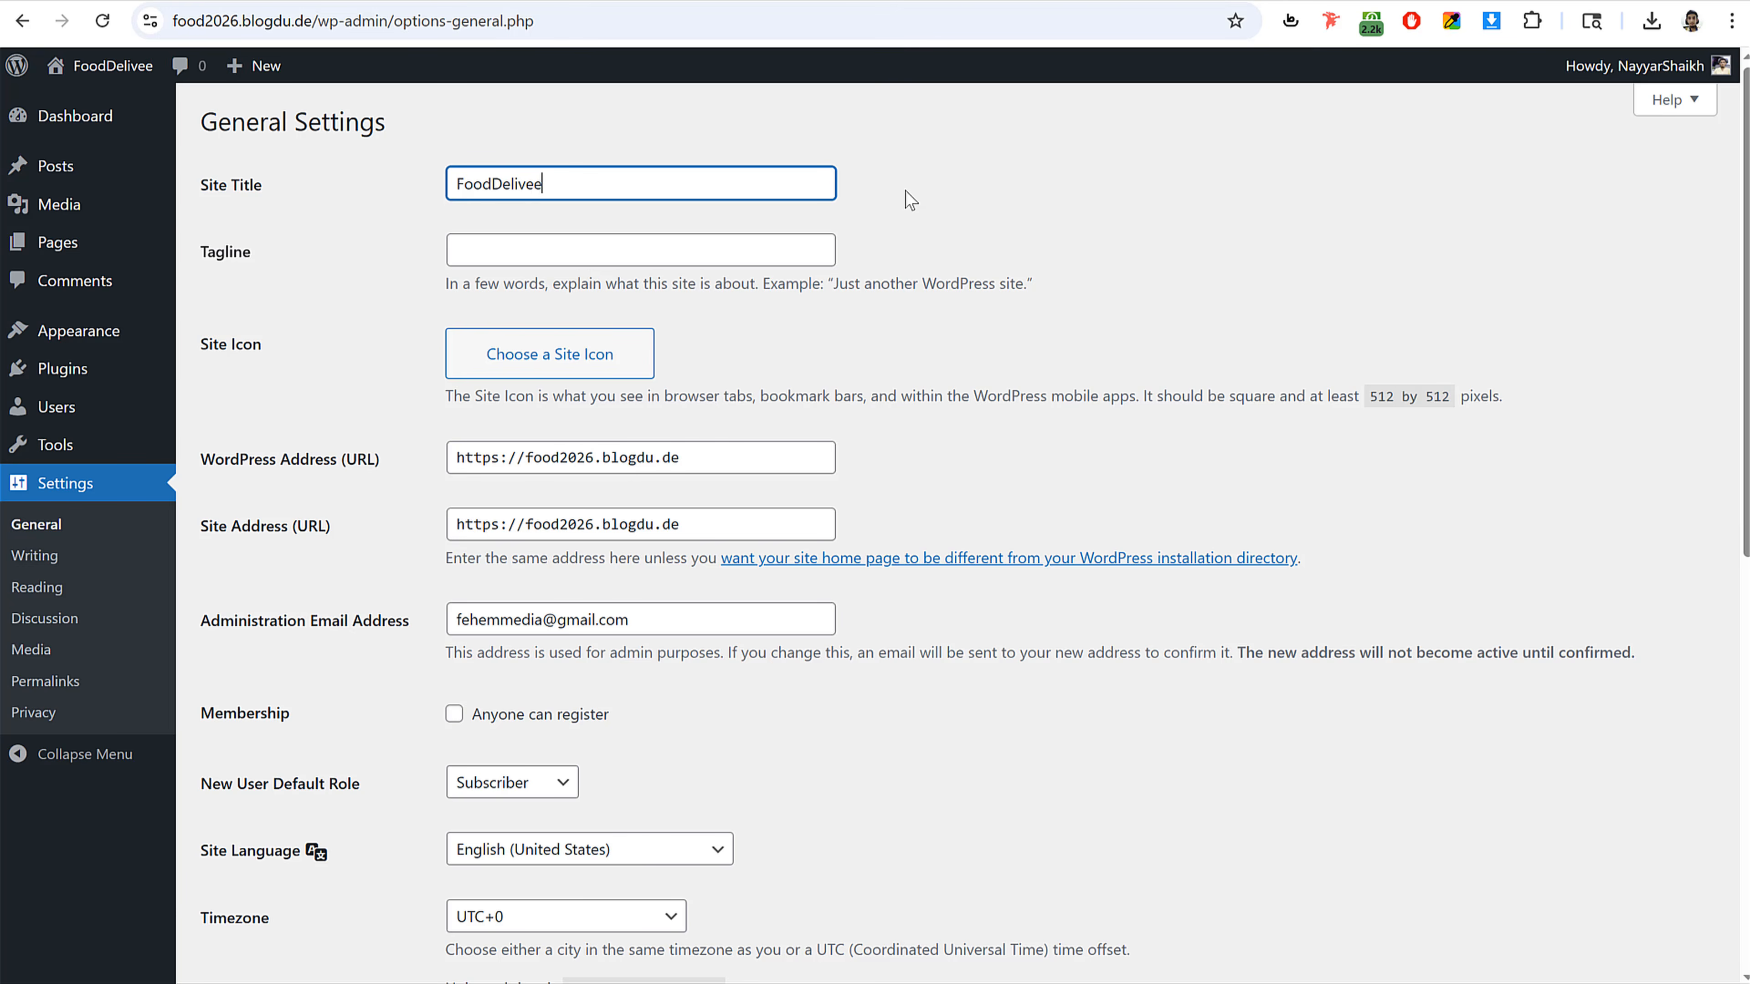
key(BackSpace)
text(ry)
key(Tab)
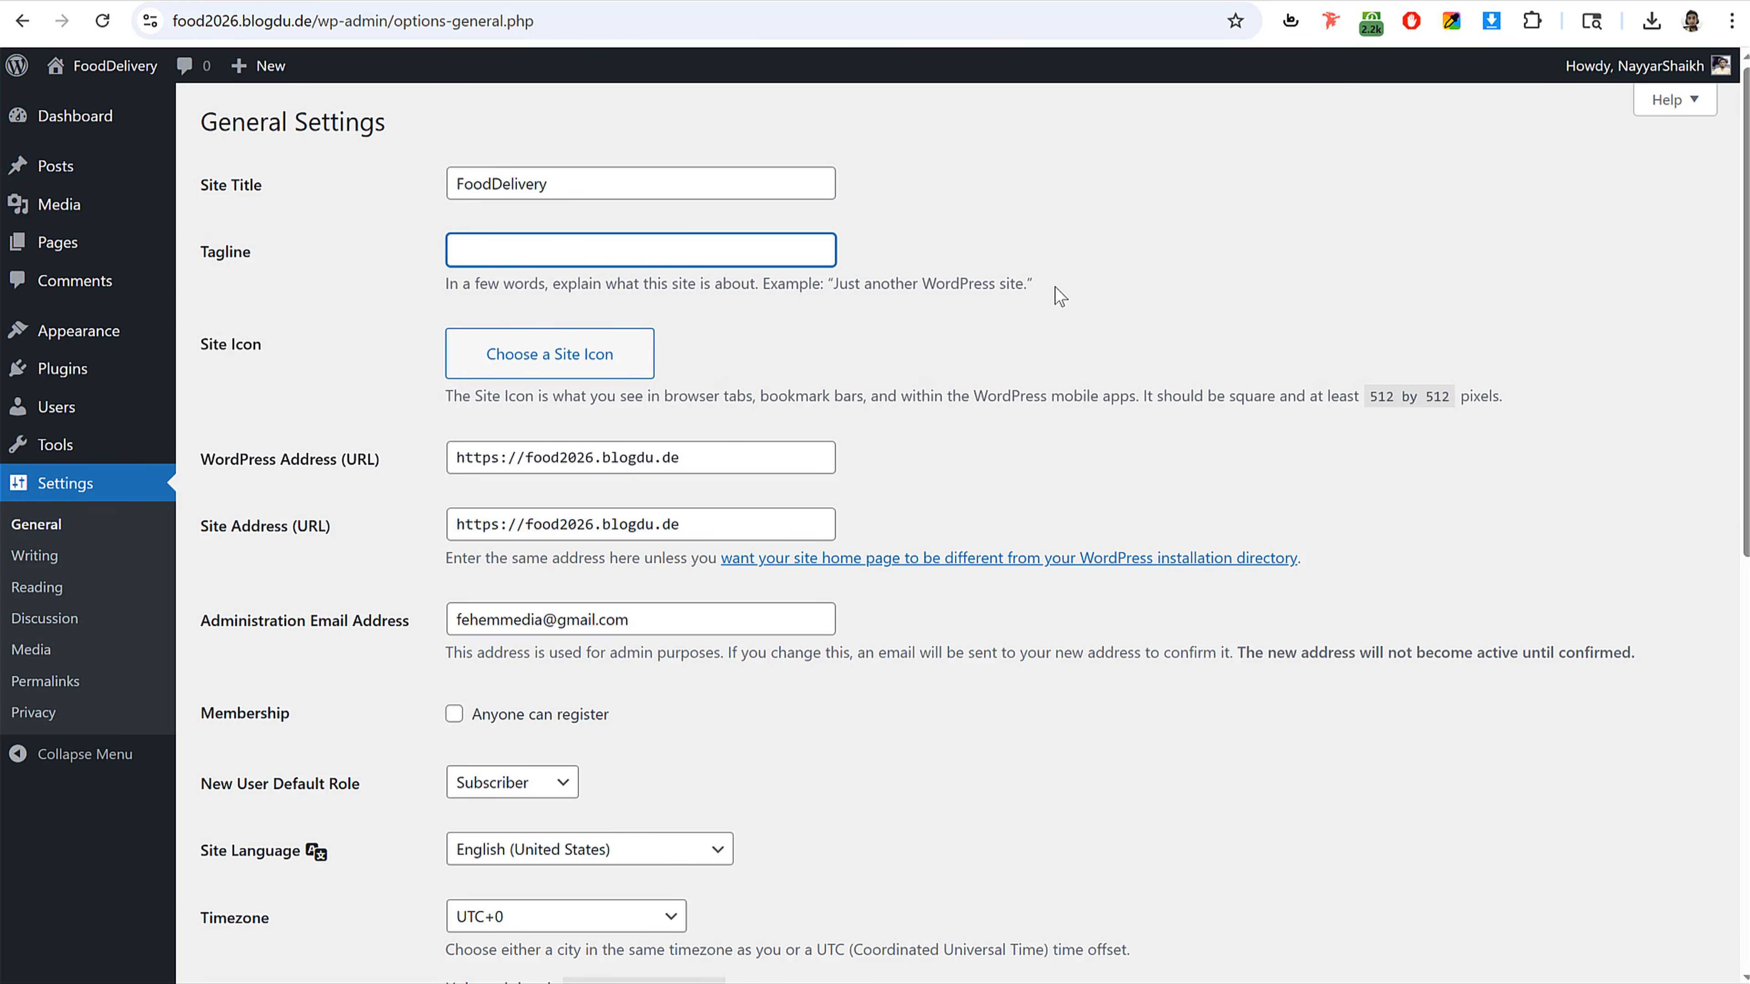
Step: Enable the Anyone can register membership option
scroll(1109, 379, down, 6)
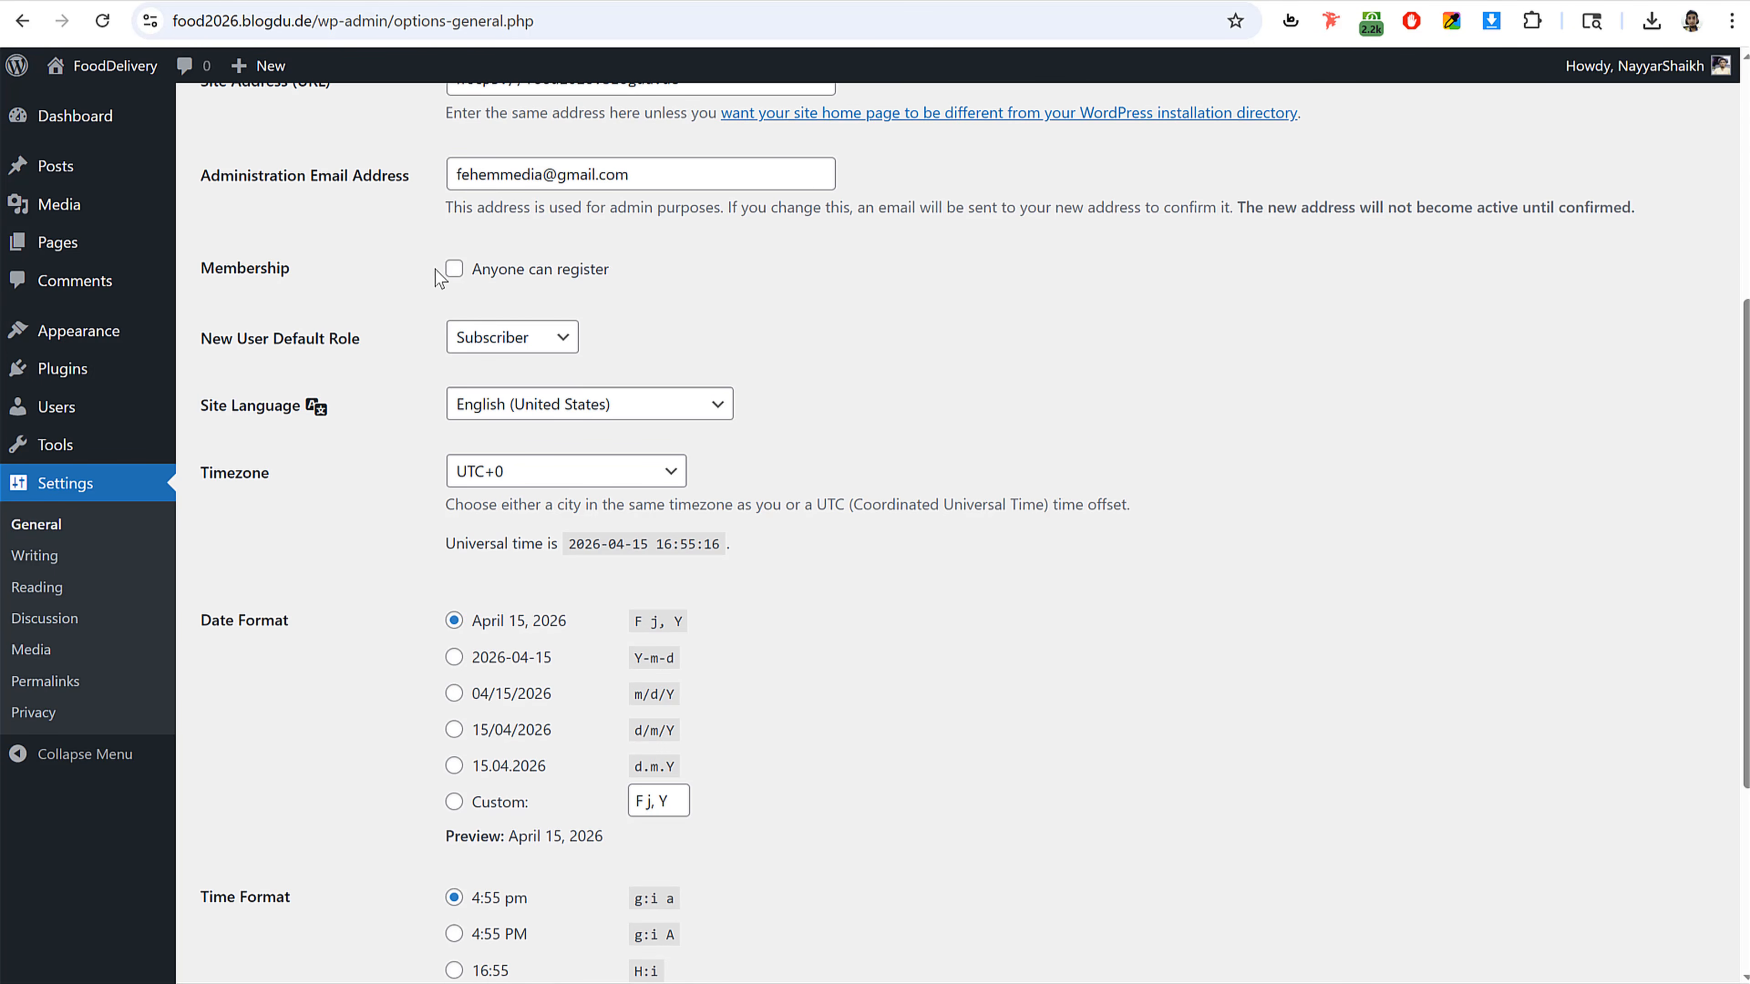
click(454, 271)
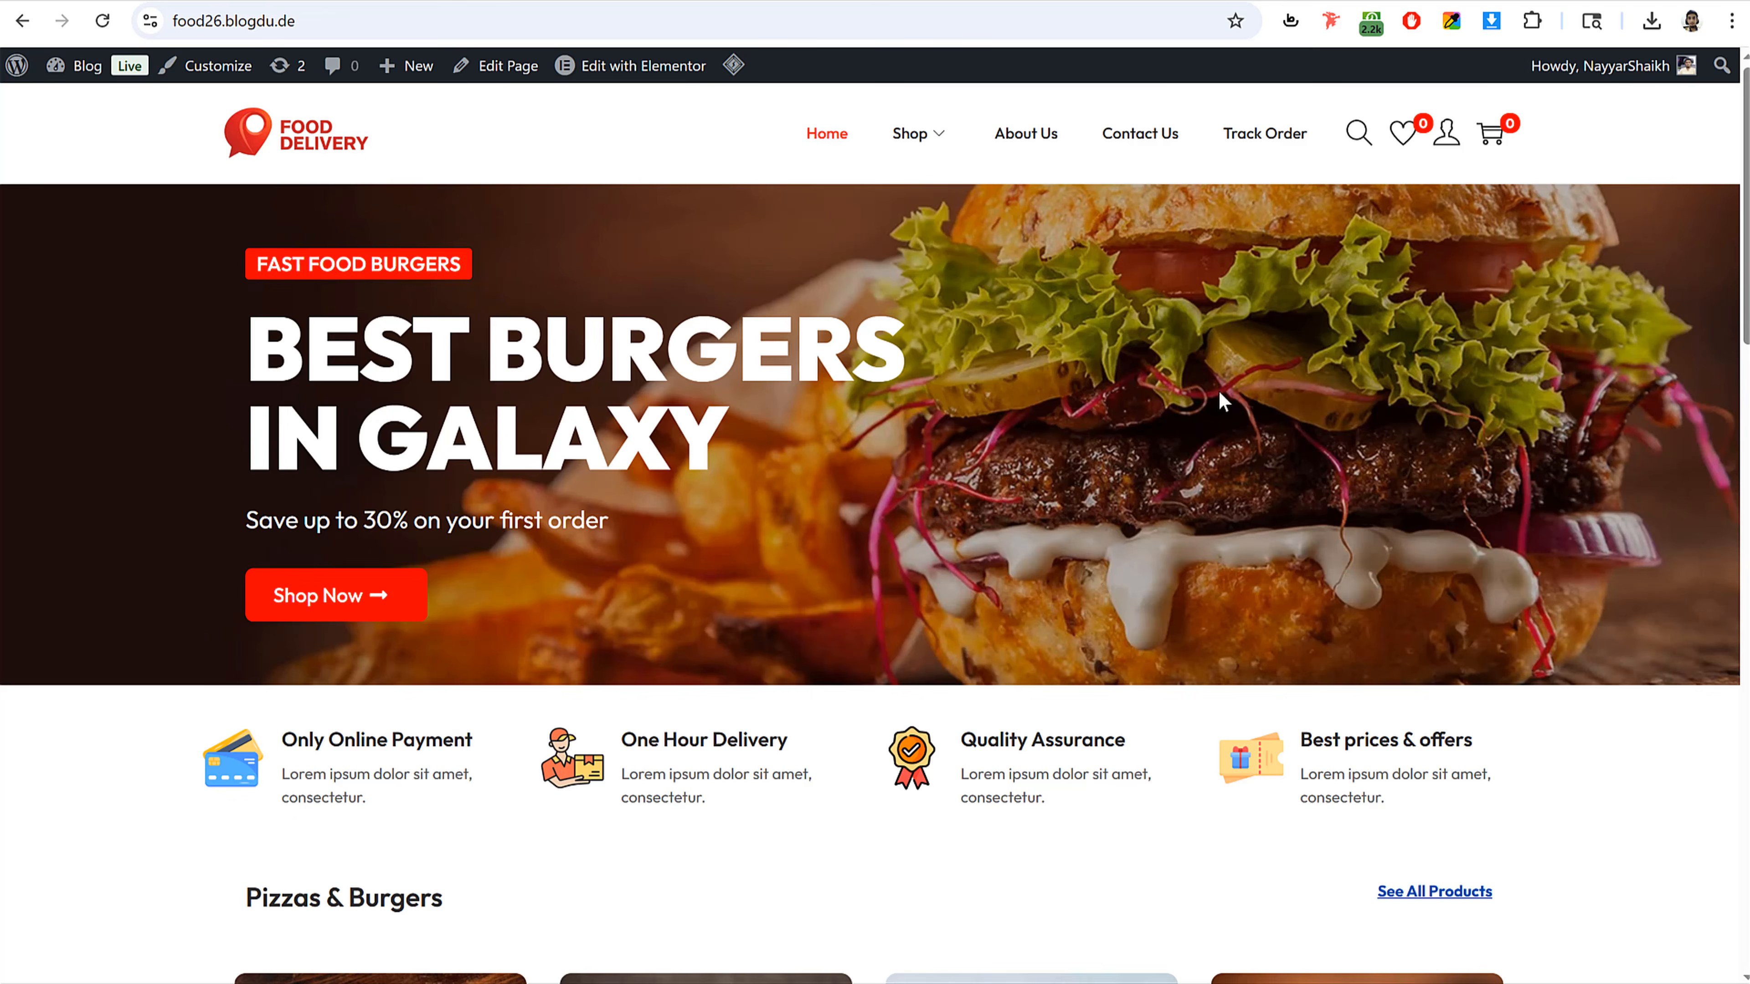
scroll(1228, 463, down, 15)
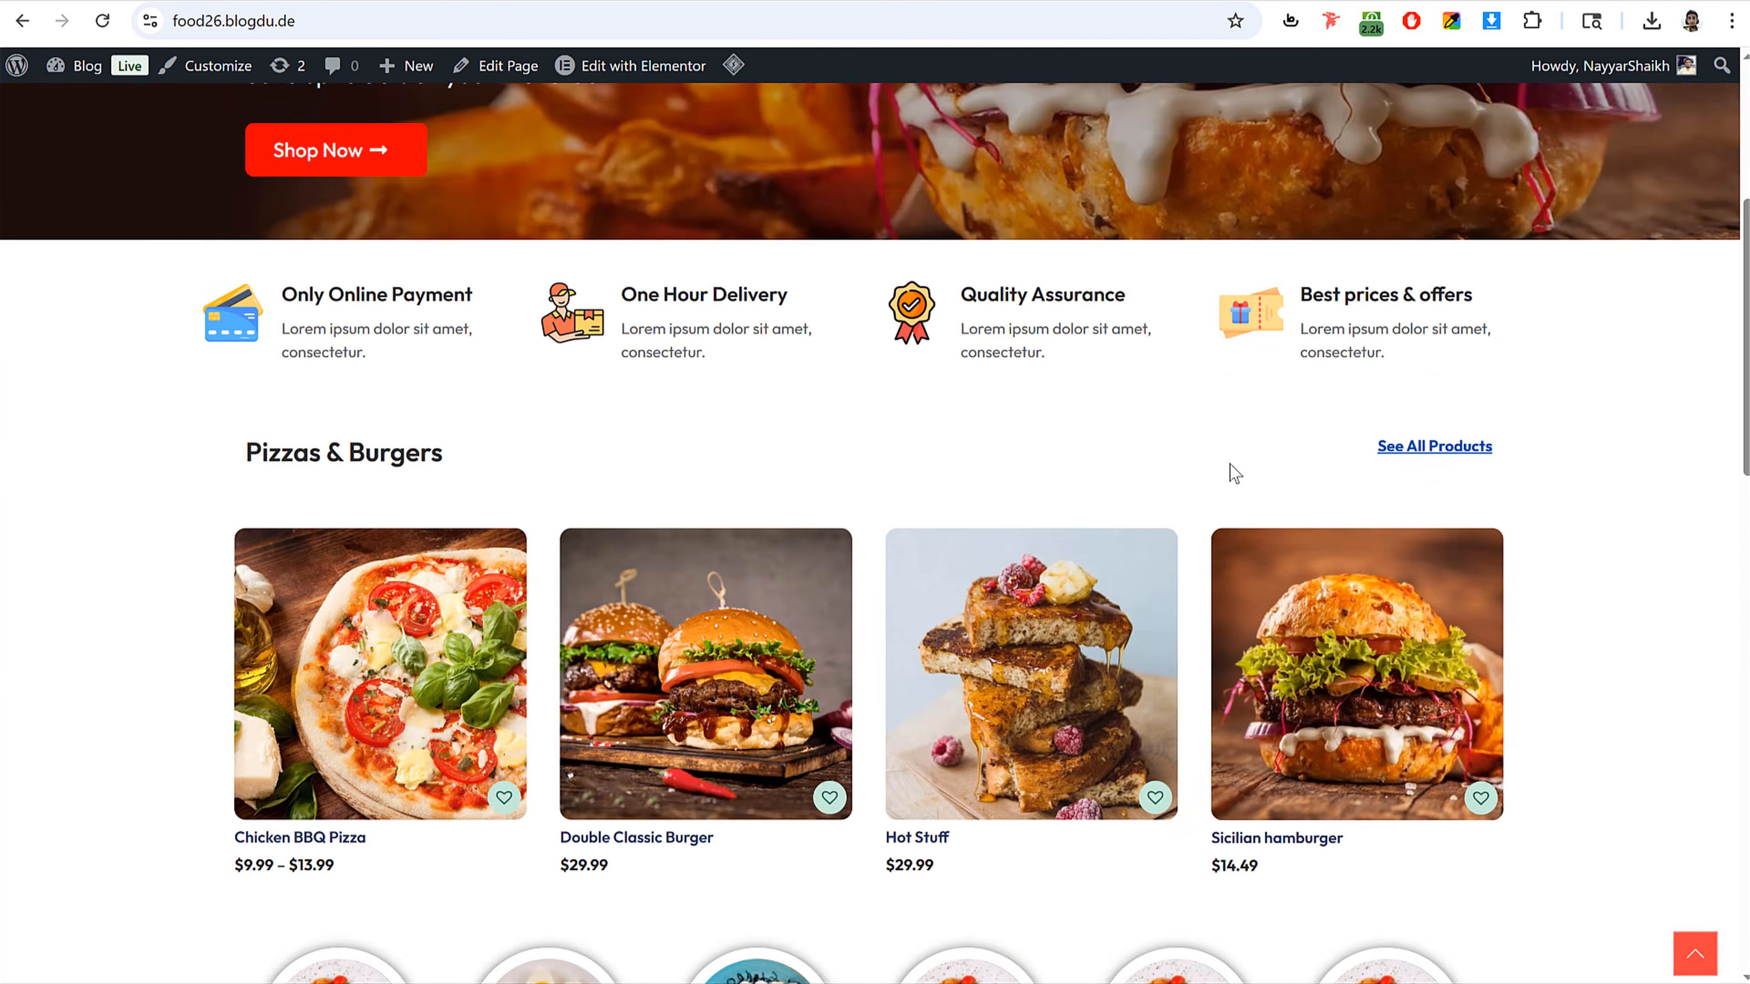
scroll(878, 453, up, 18)
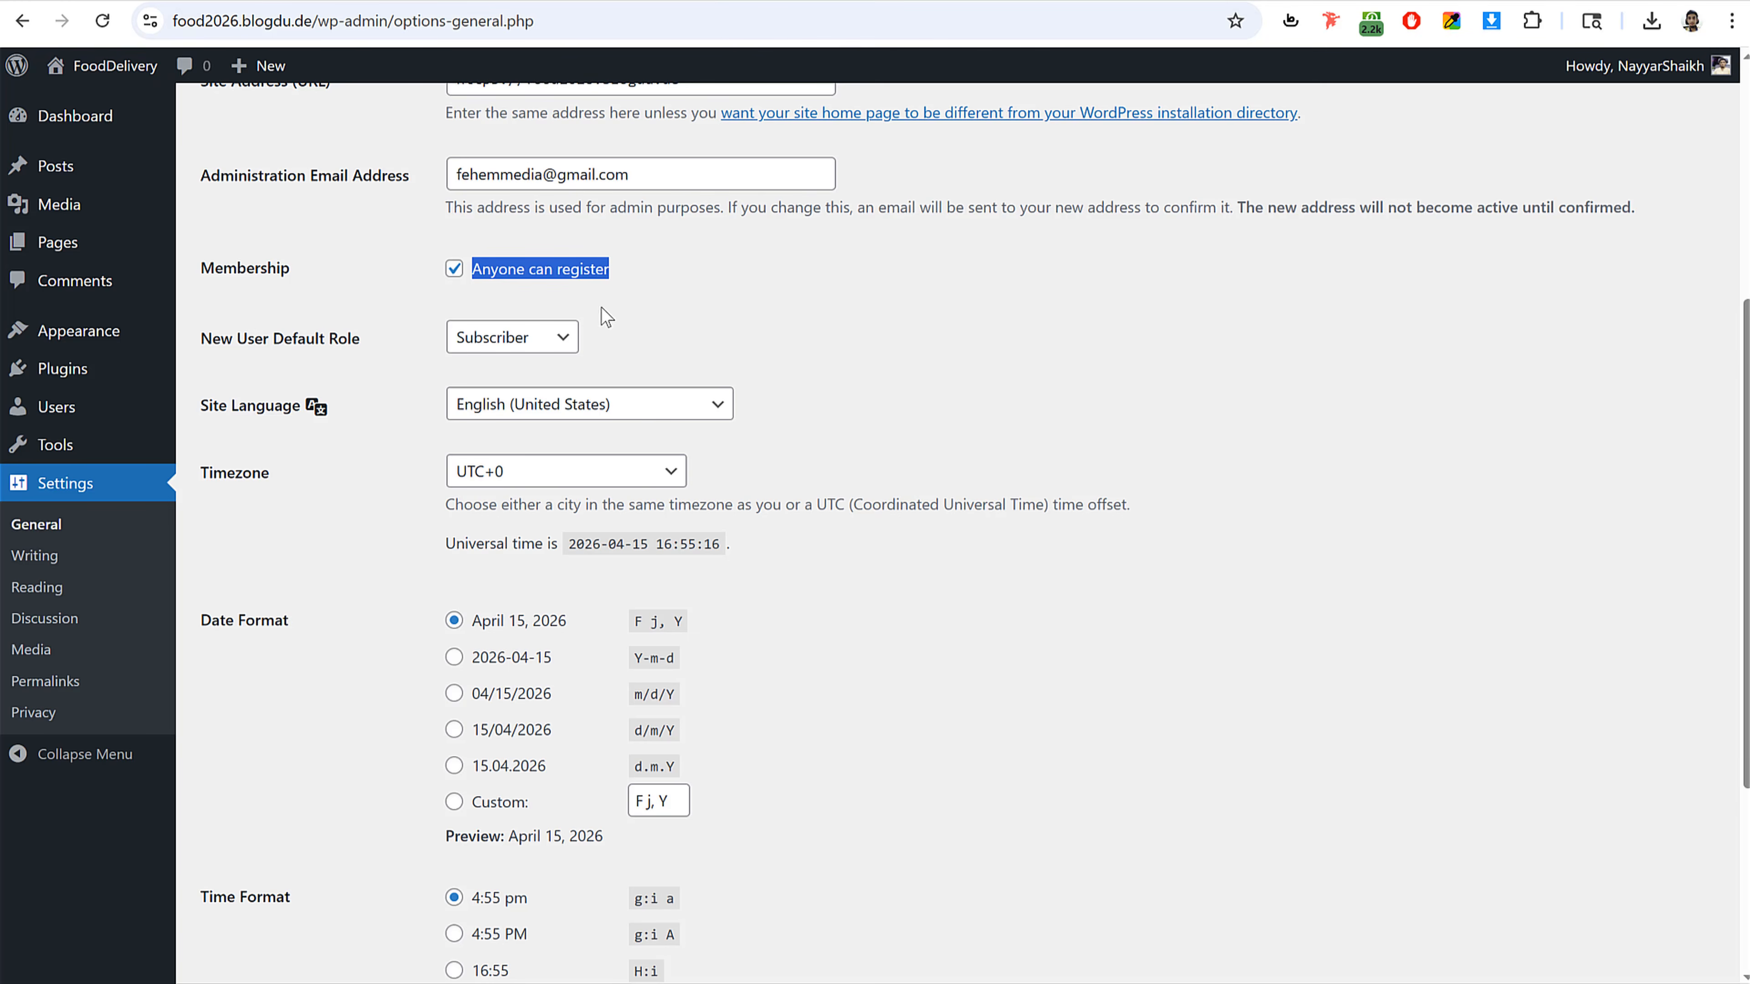
click(992, 324)
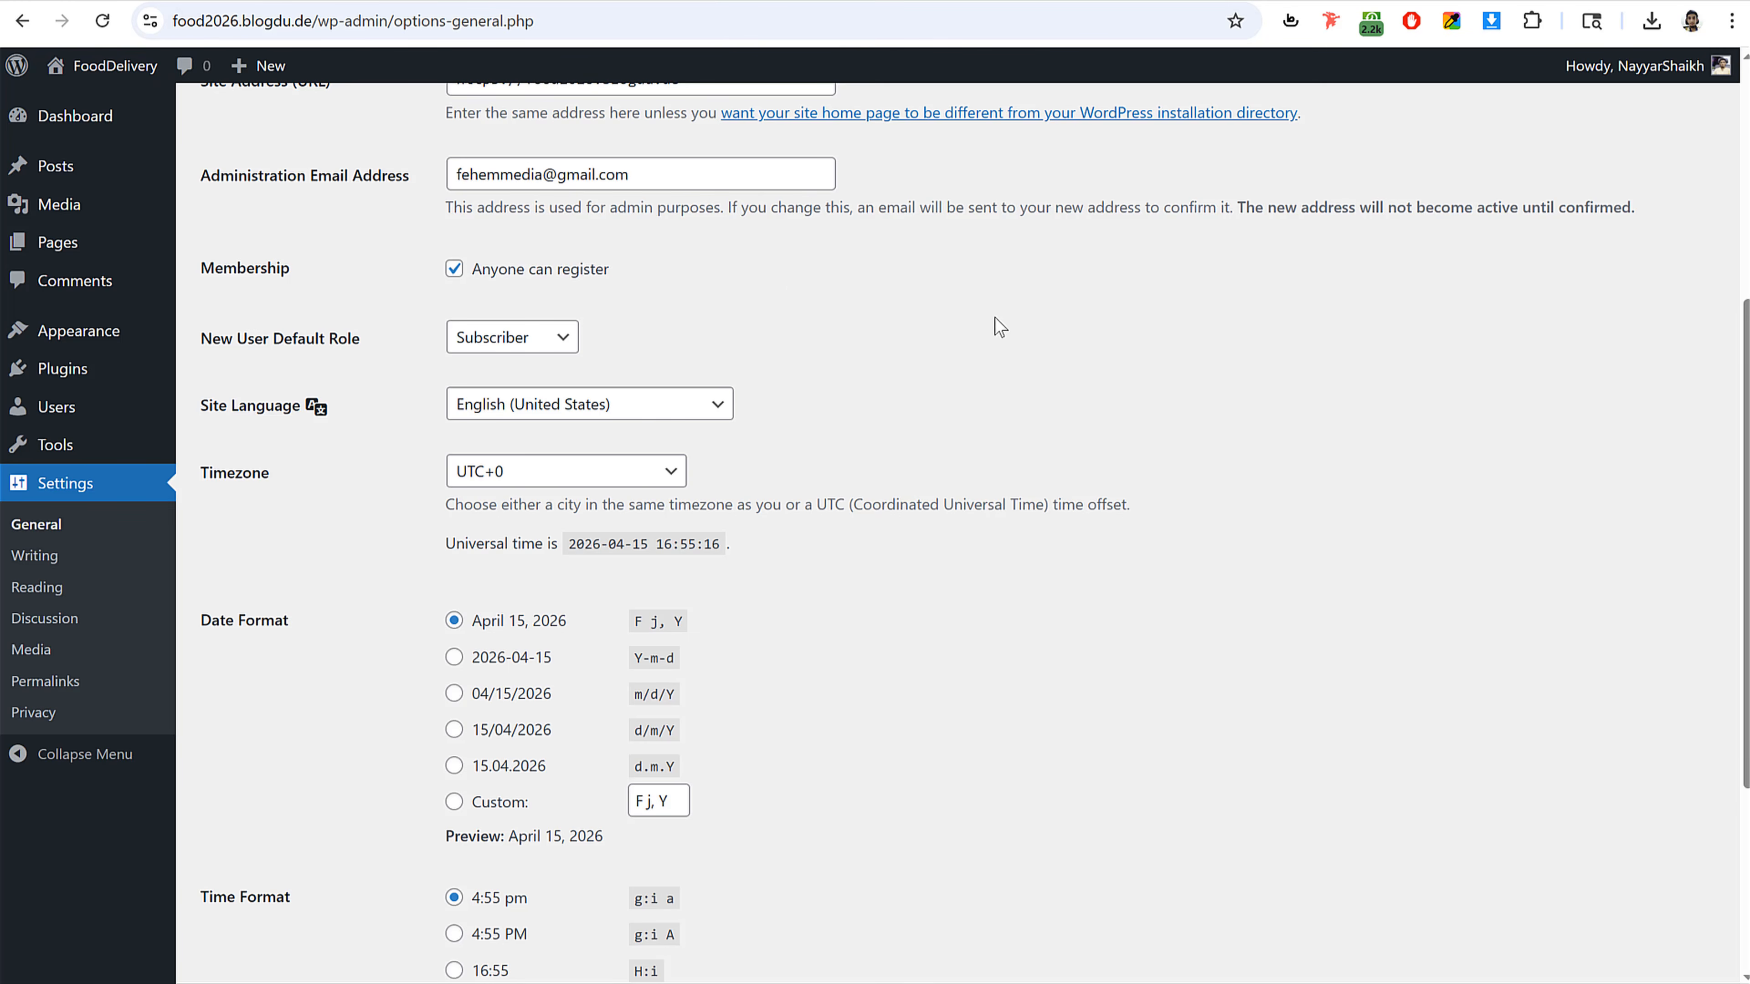
Step: Set the timezone to Kolkata and save the general settings
scroll(811, 376, down, 2)
click(558, 368)
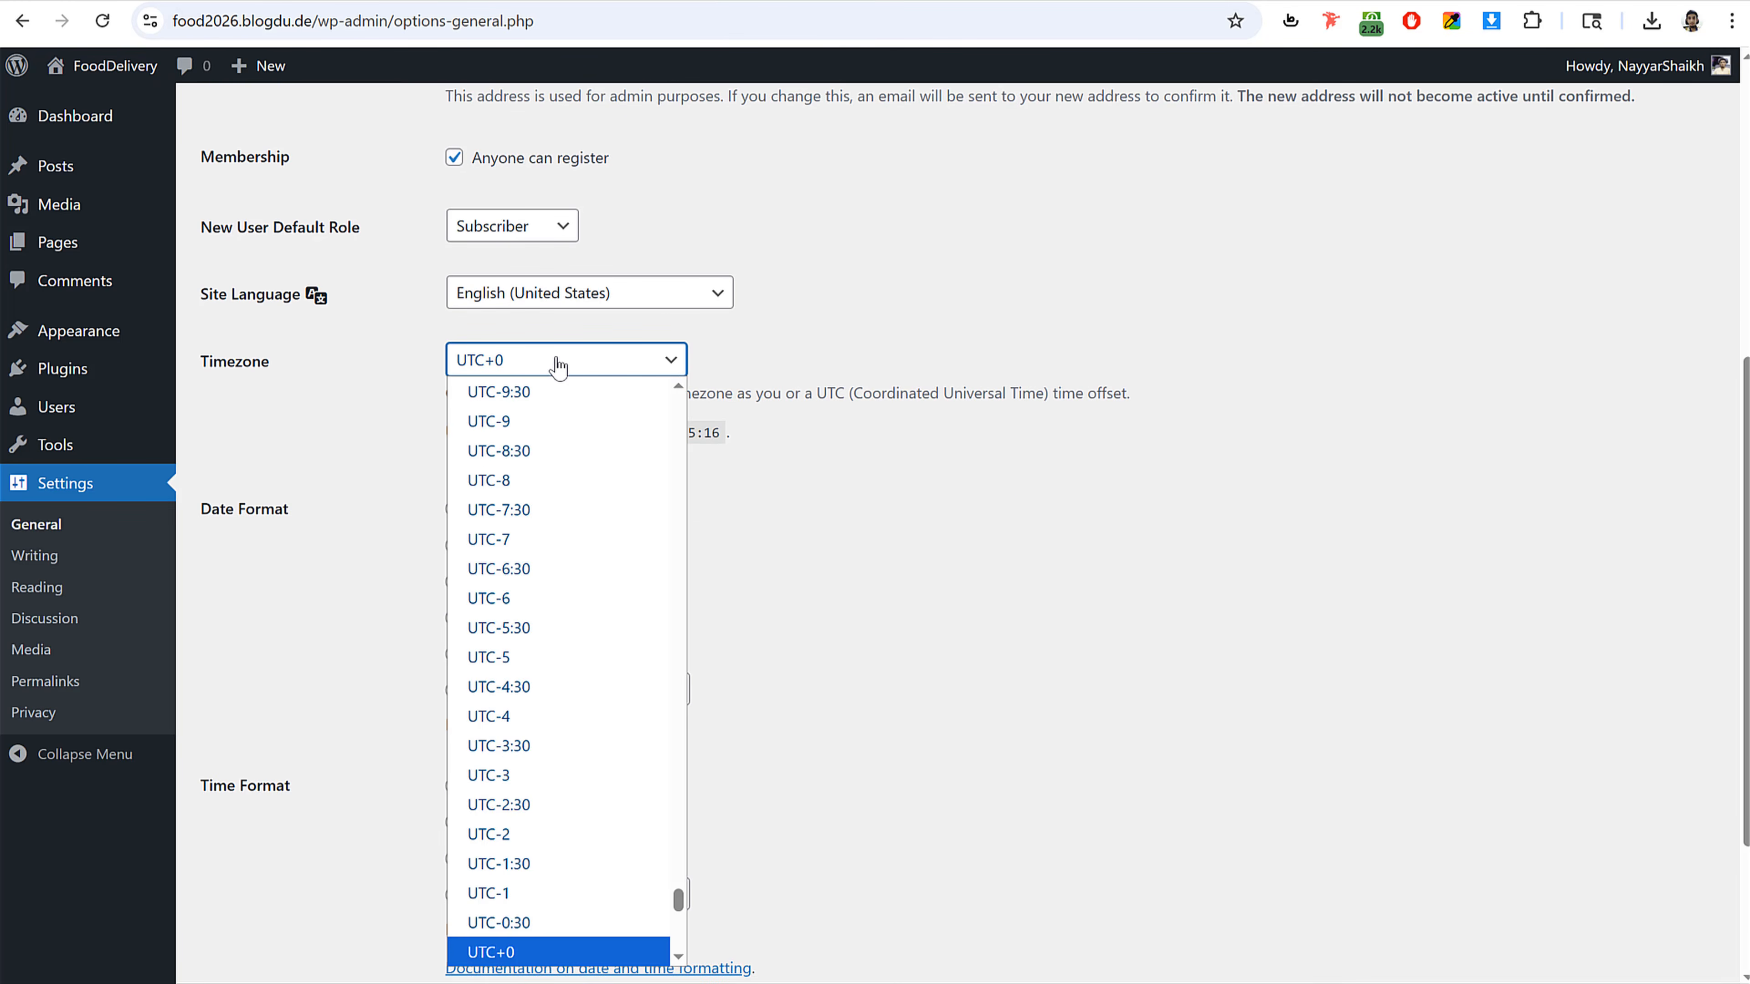
text(kolkata)
click(935, 357)
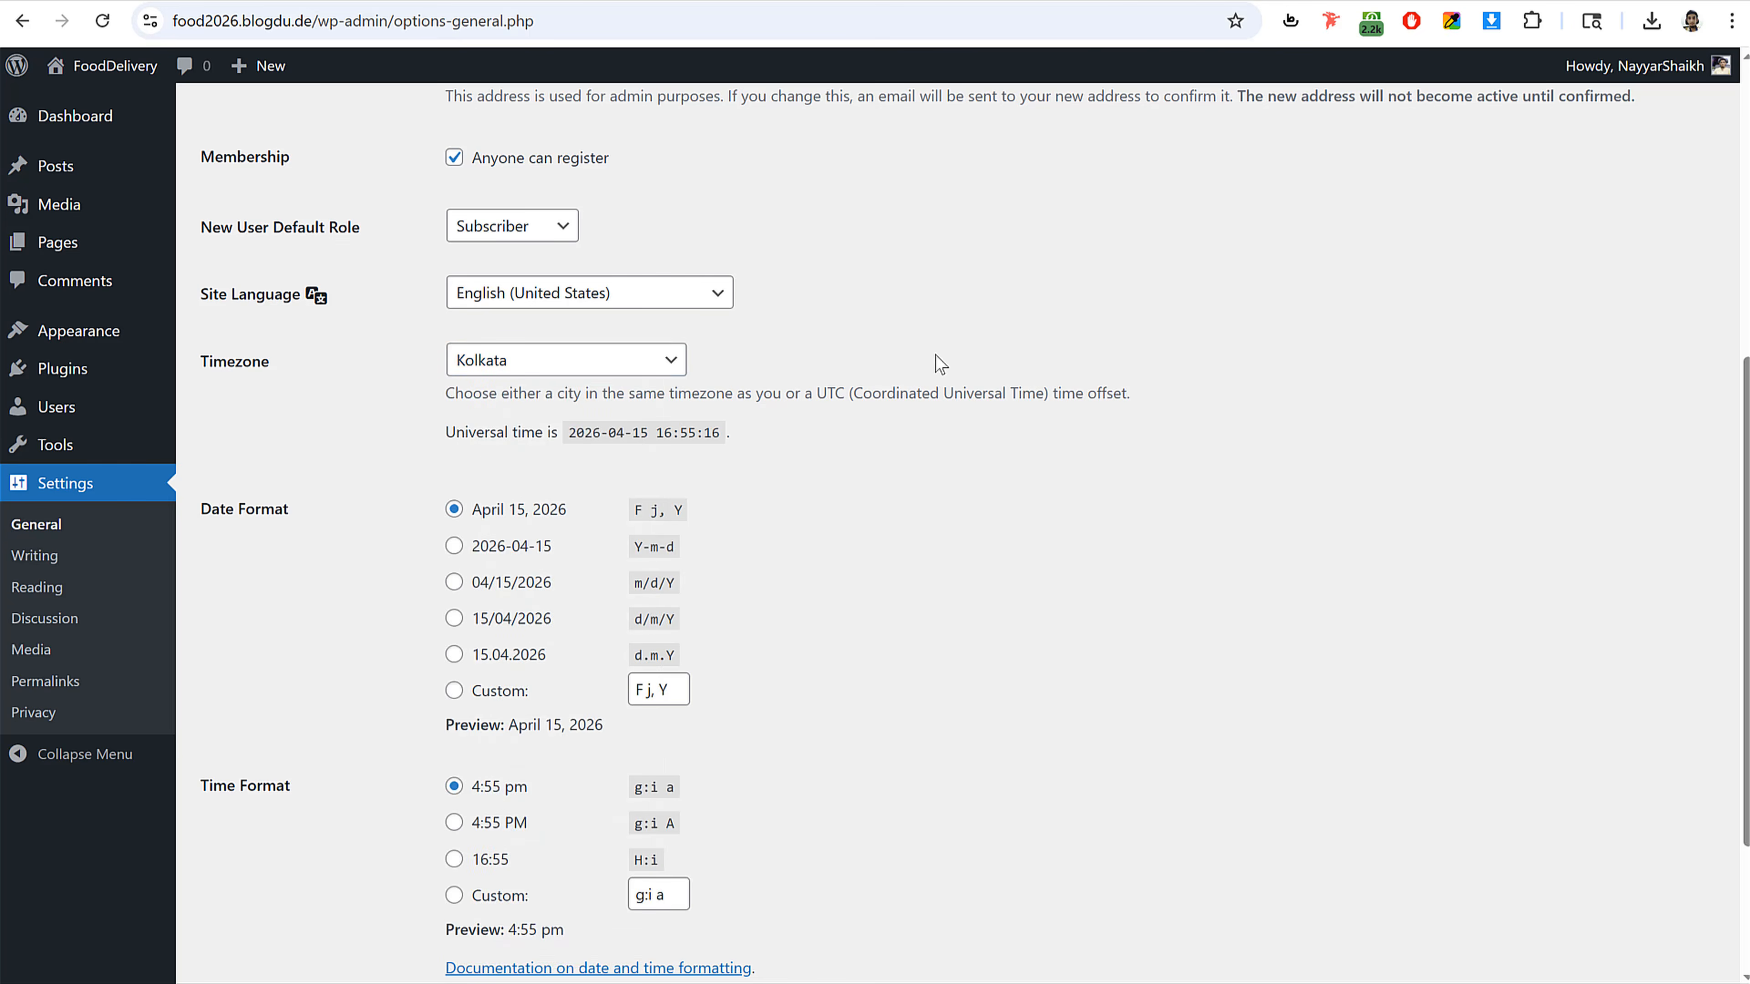
scroll(886, 461, down, 3)
click(282, 885)
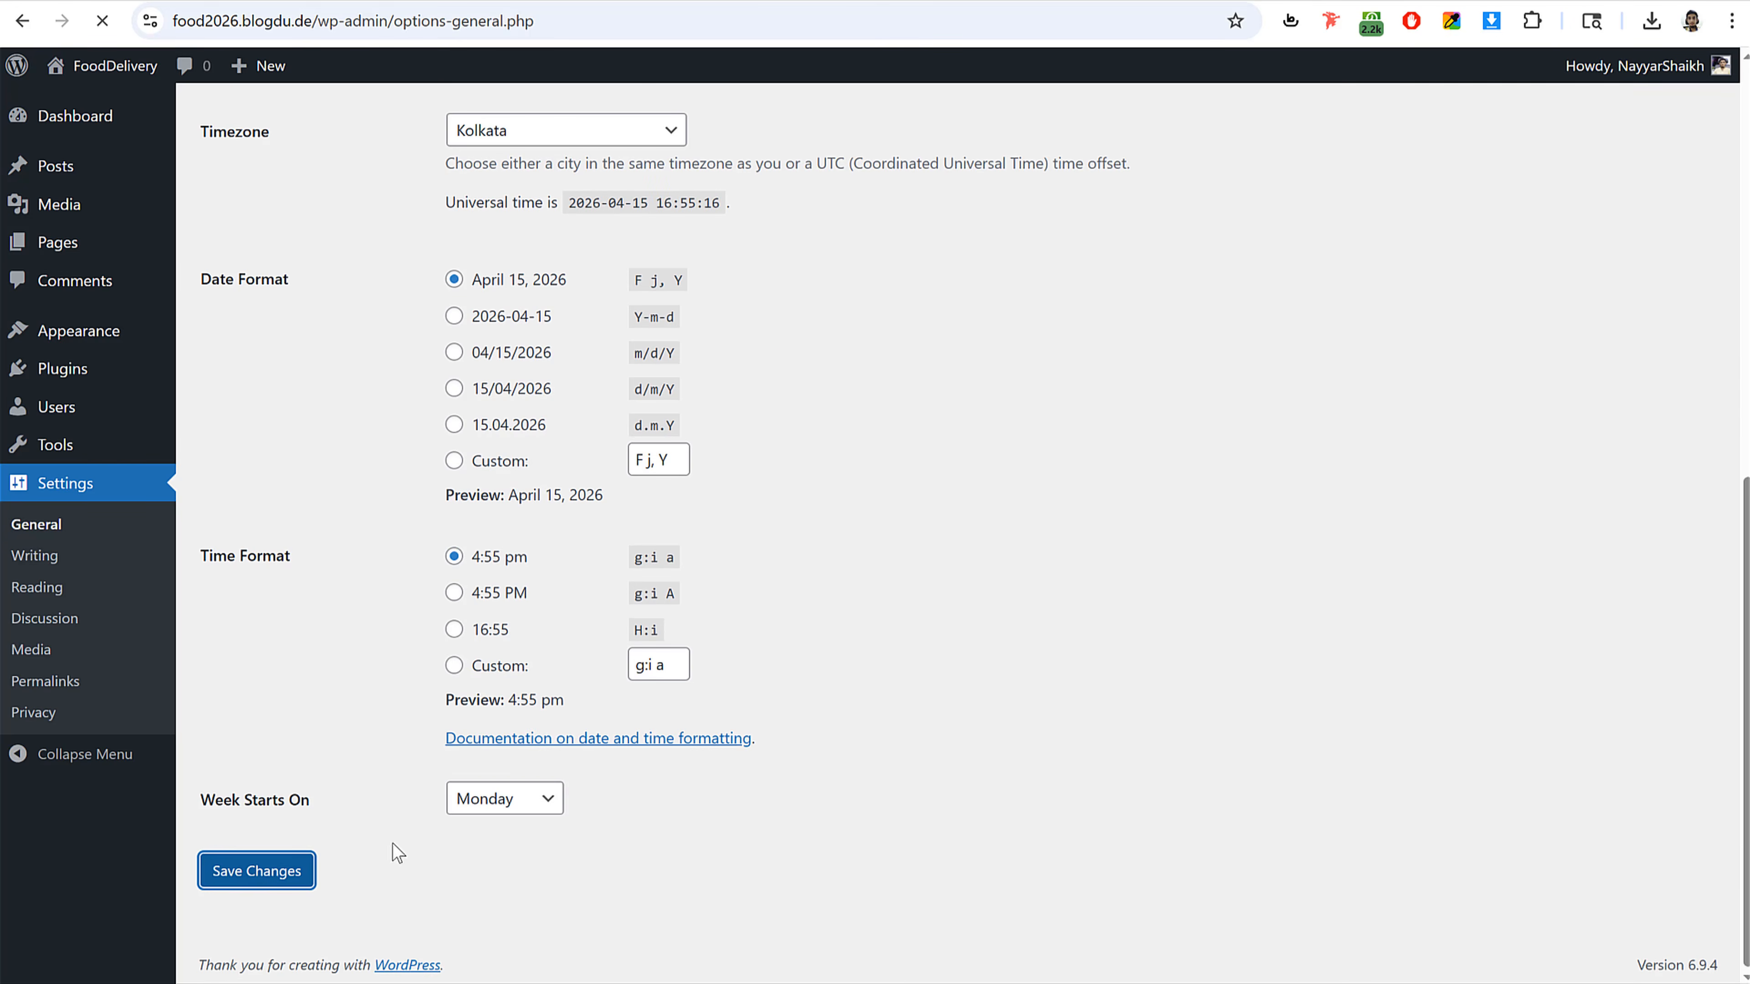
Step: Set the permalink structure to Post name and save the permalink settings
click(55, 696)
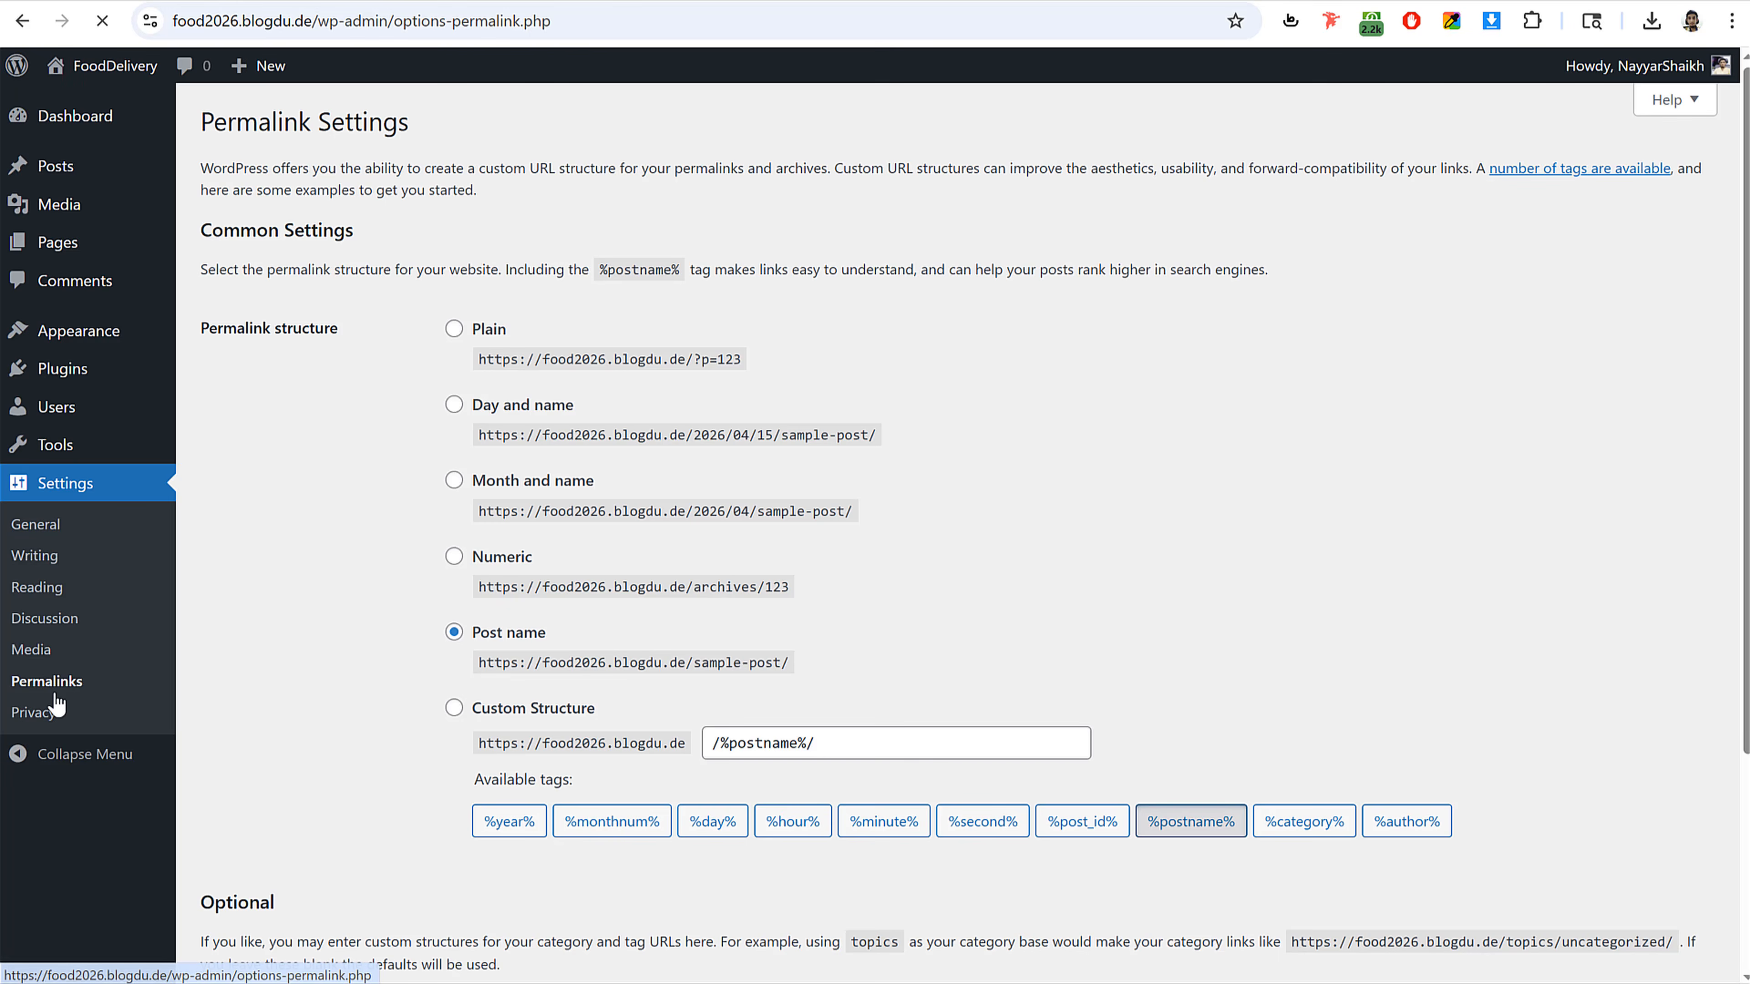
click(513, 636)
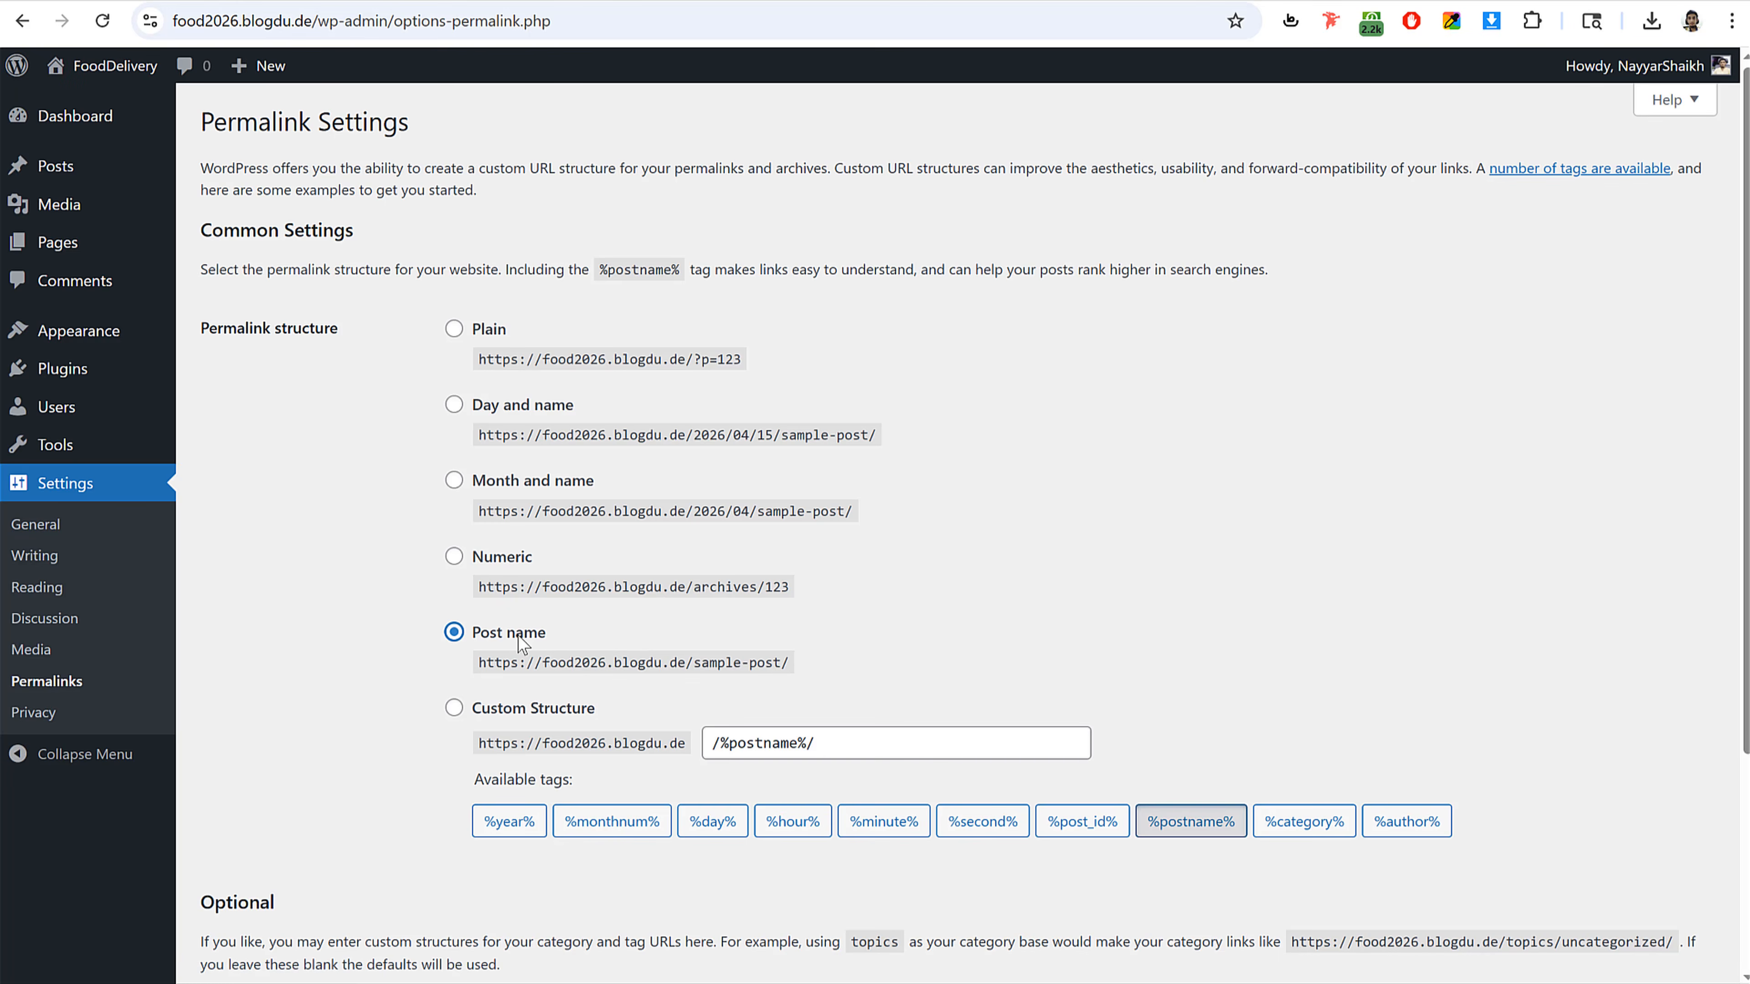
click(476, 332)
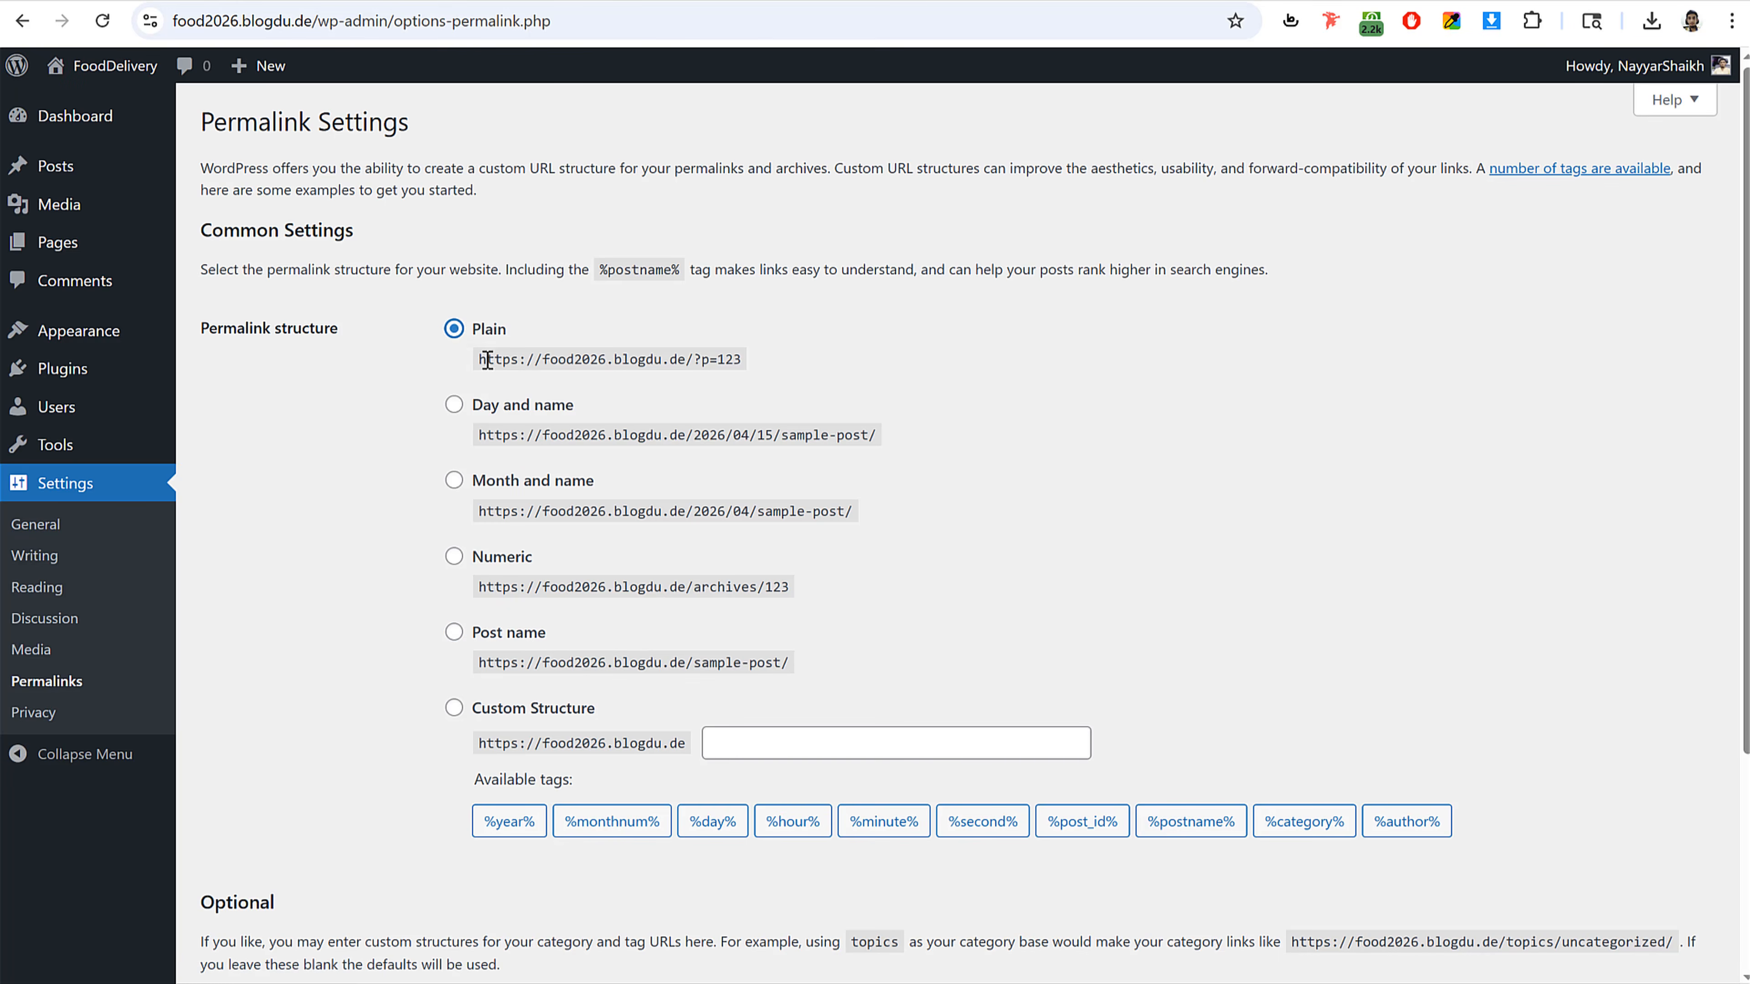
click(497, 409)
click(454, 635)
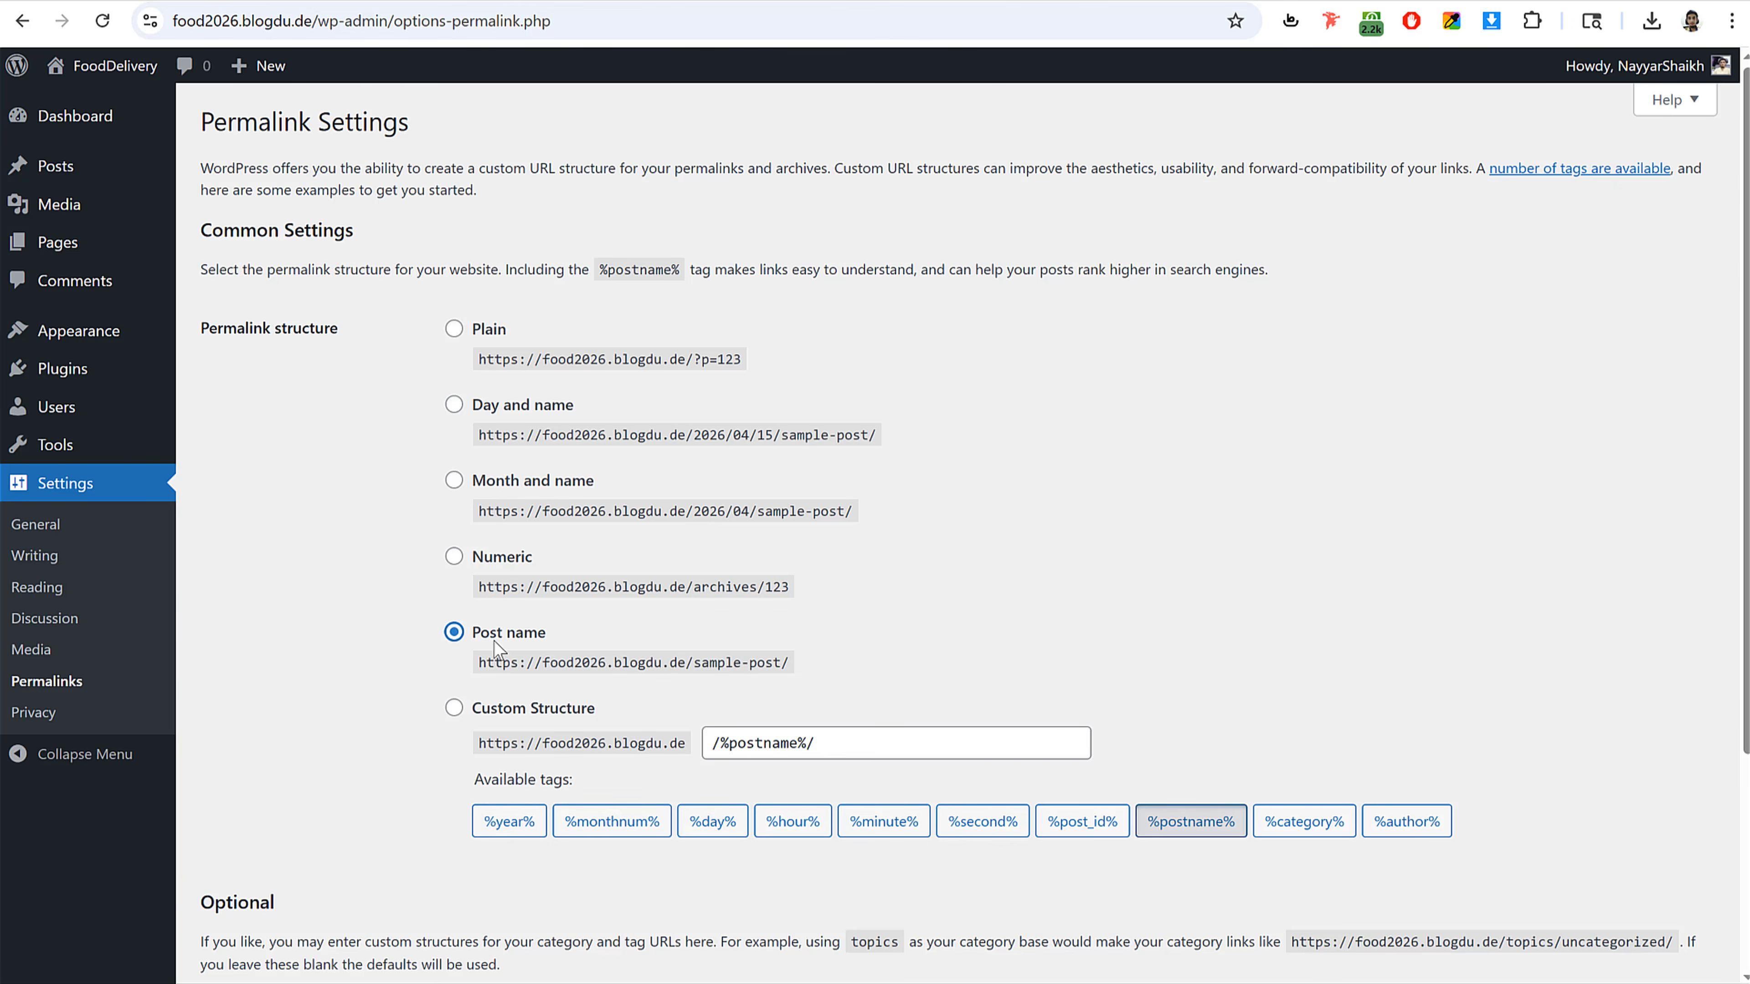
scroll(508, 658, down, 1)
scroll(508, 659, down, 4)
click(254, 869)
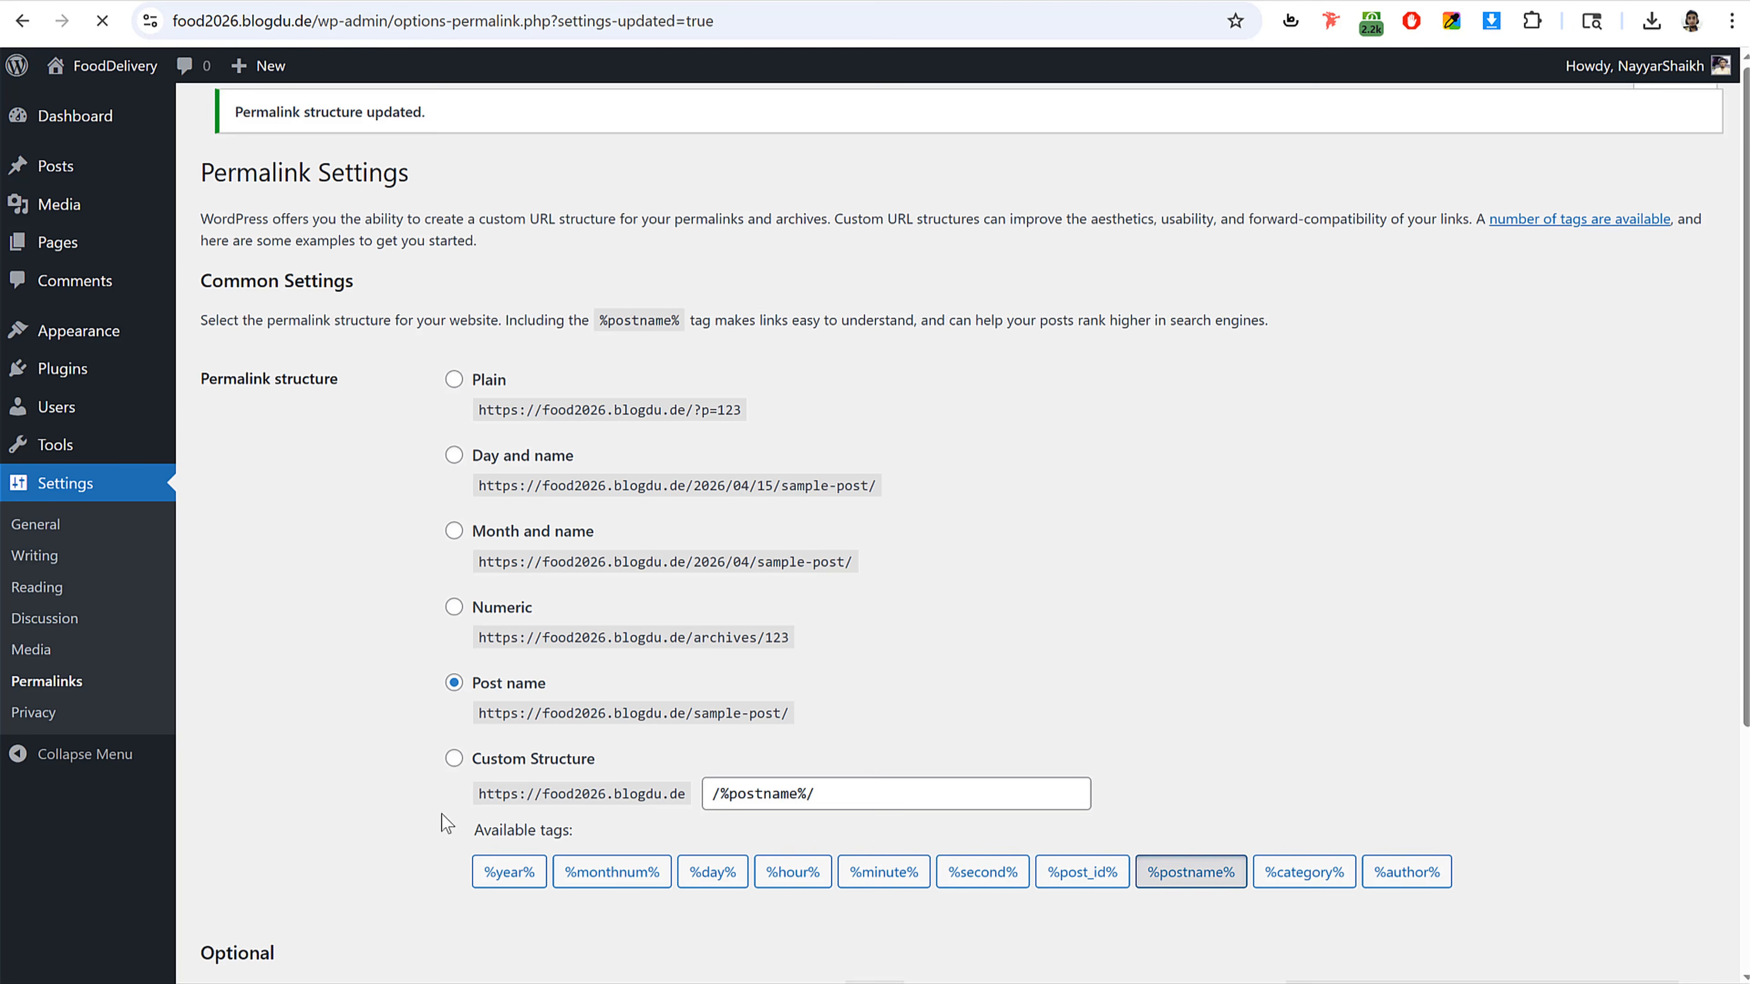
Step: Start adding a new WordPress website in the Hostinger panel, keeping the prefilled admin language, e-mail and password
click(119, 130)
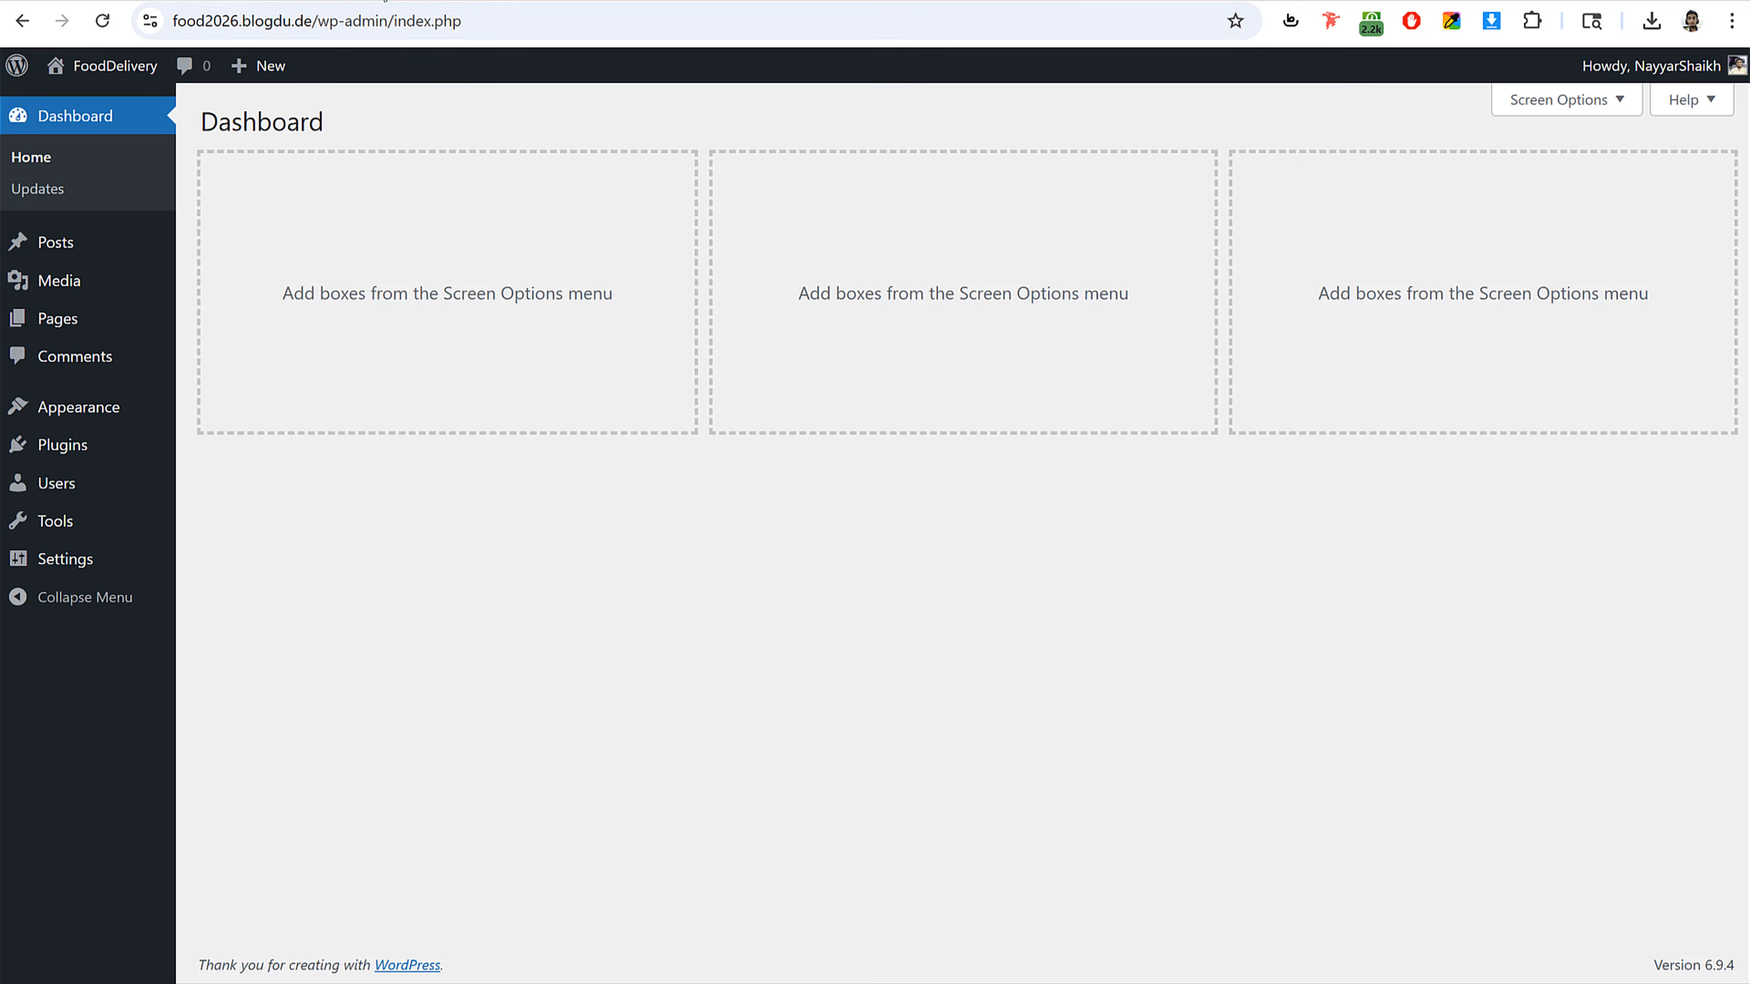
click(511, 1)
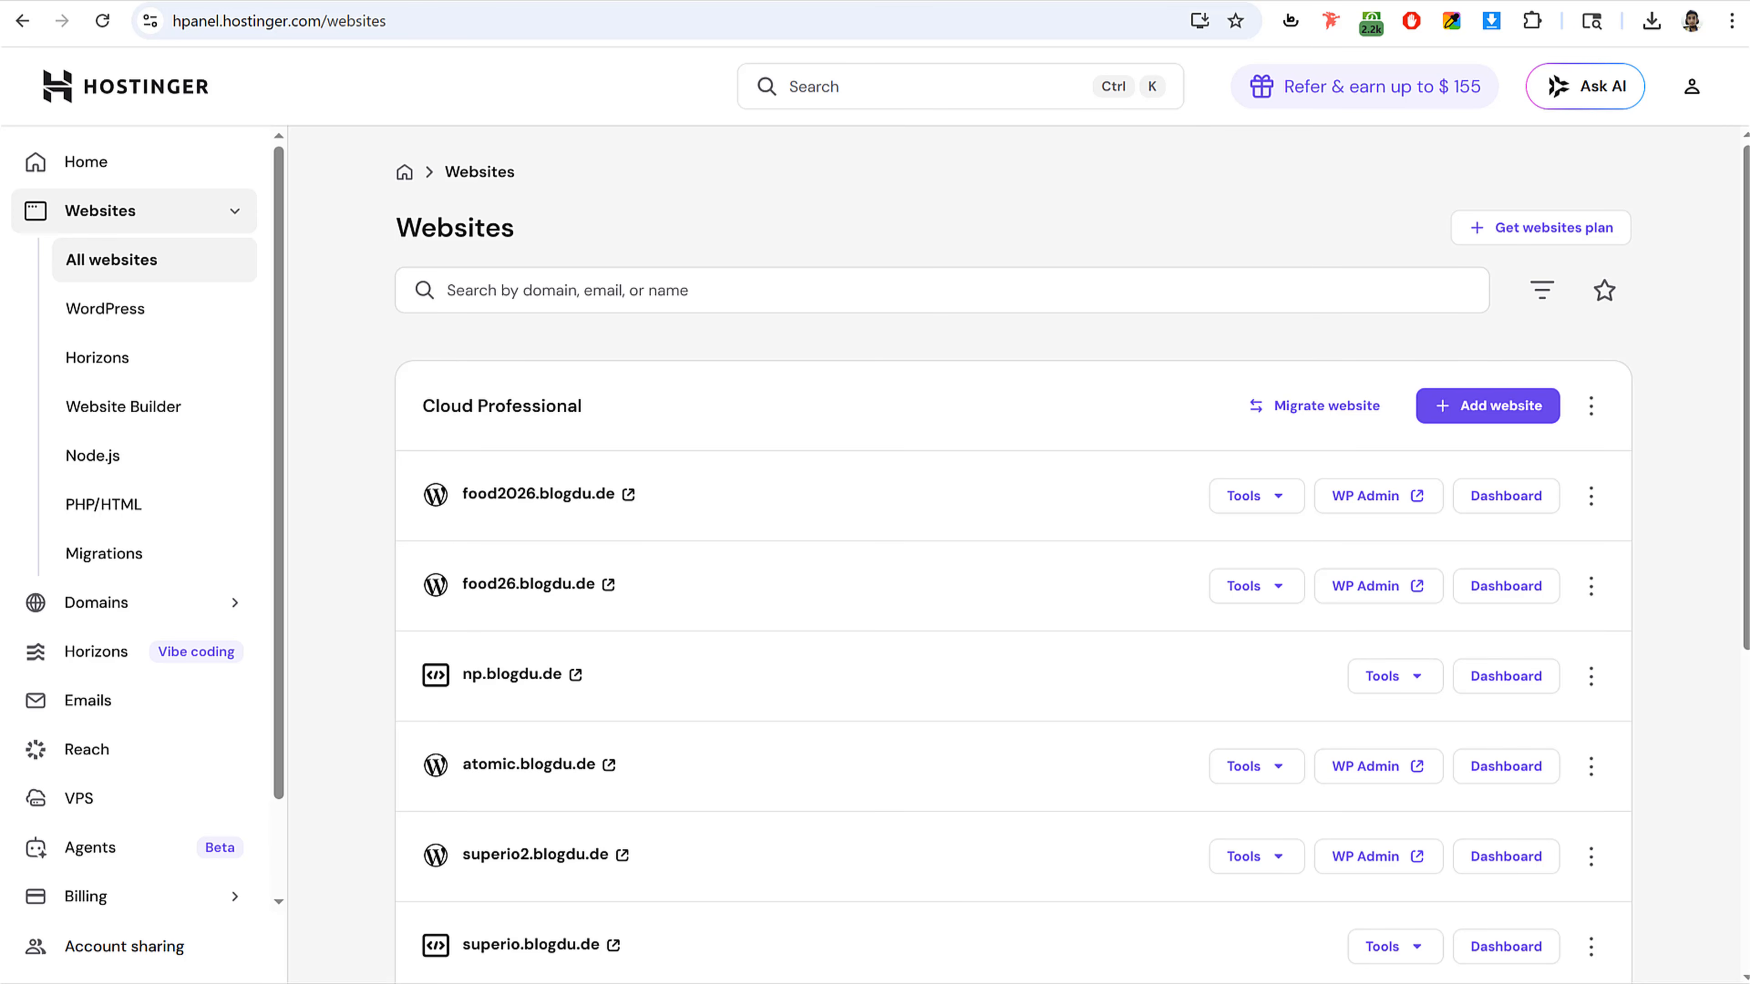
click(606, 1)
click(415, 2)
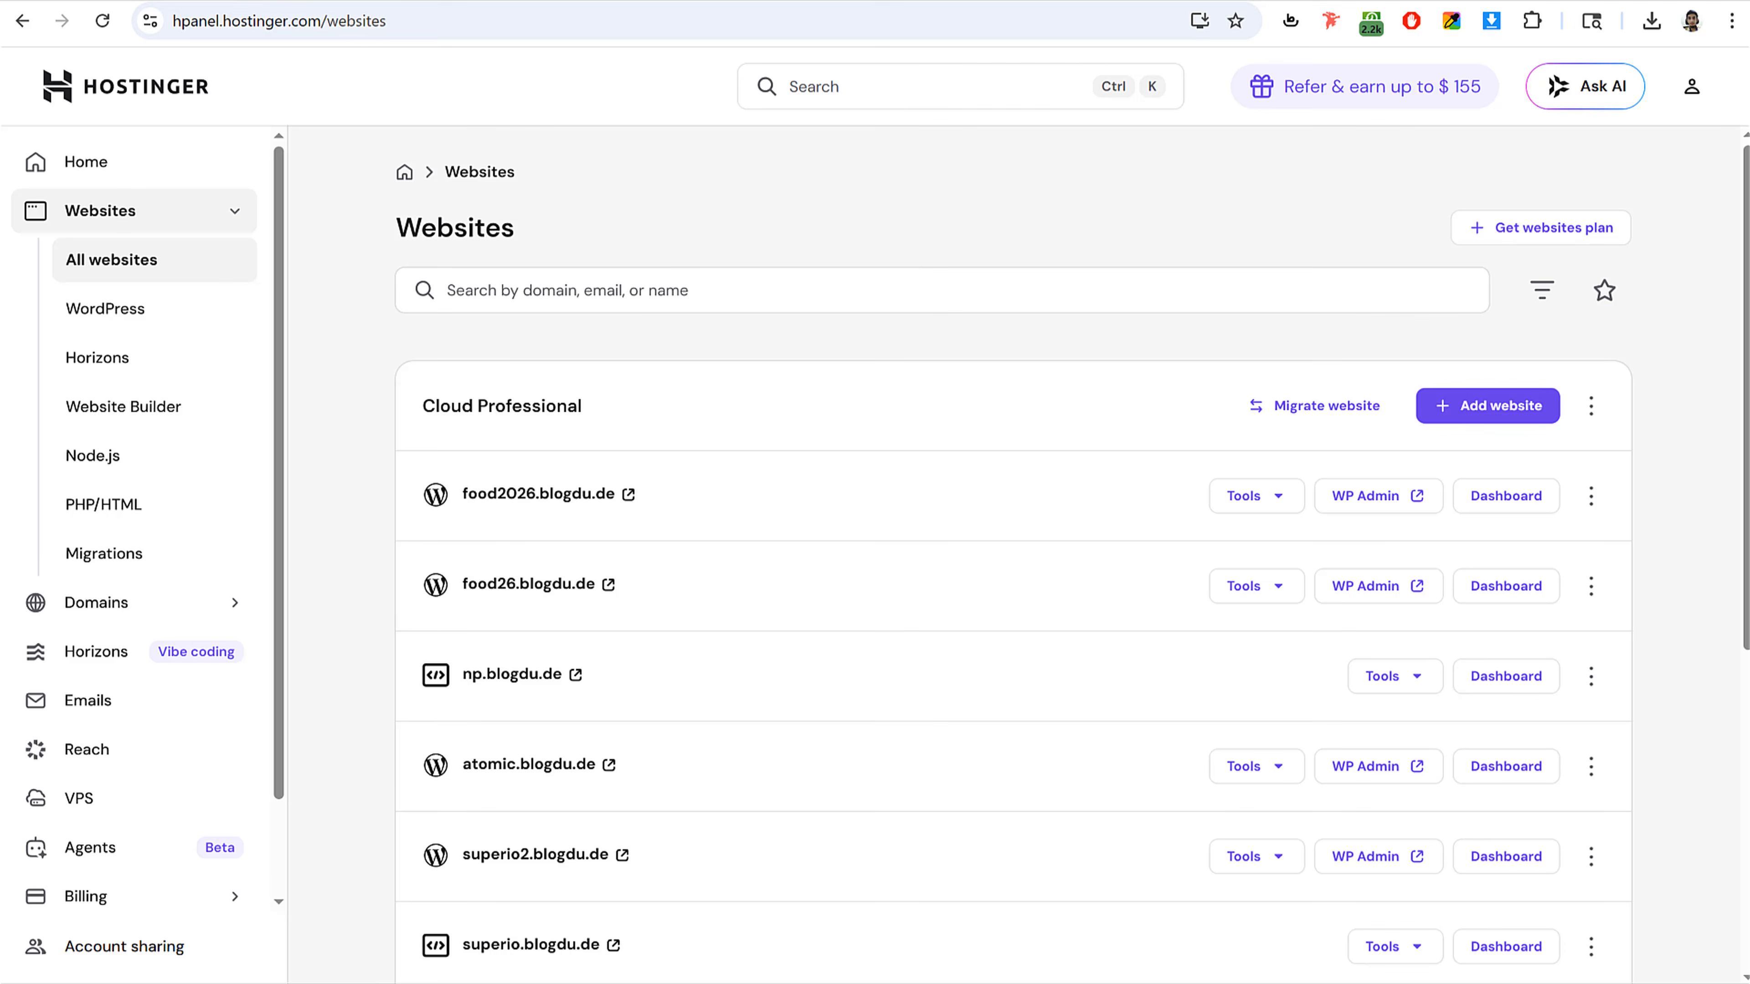
click(678, 2)
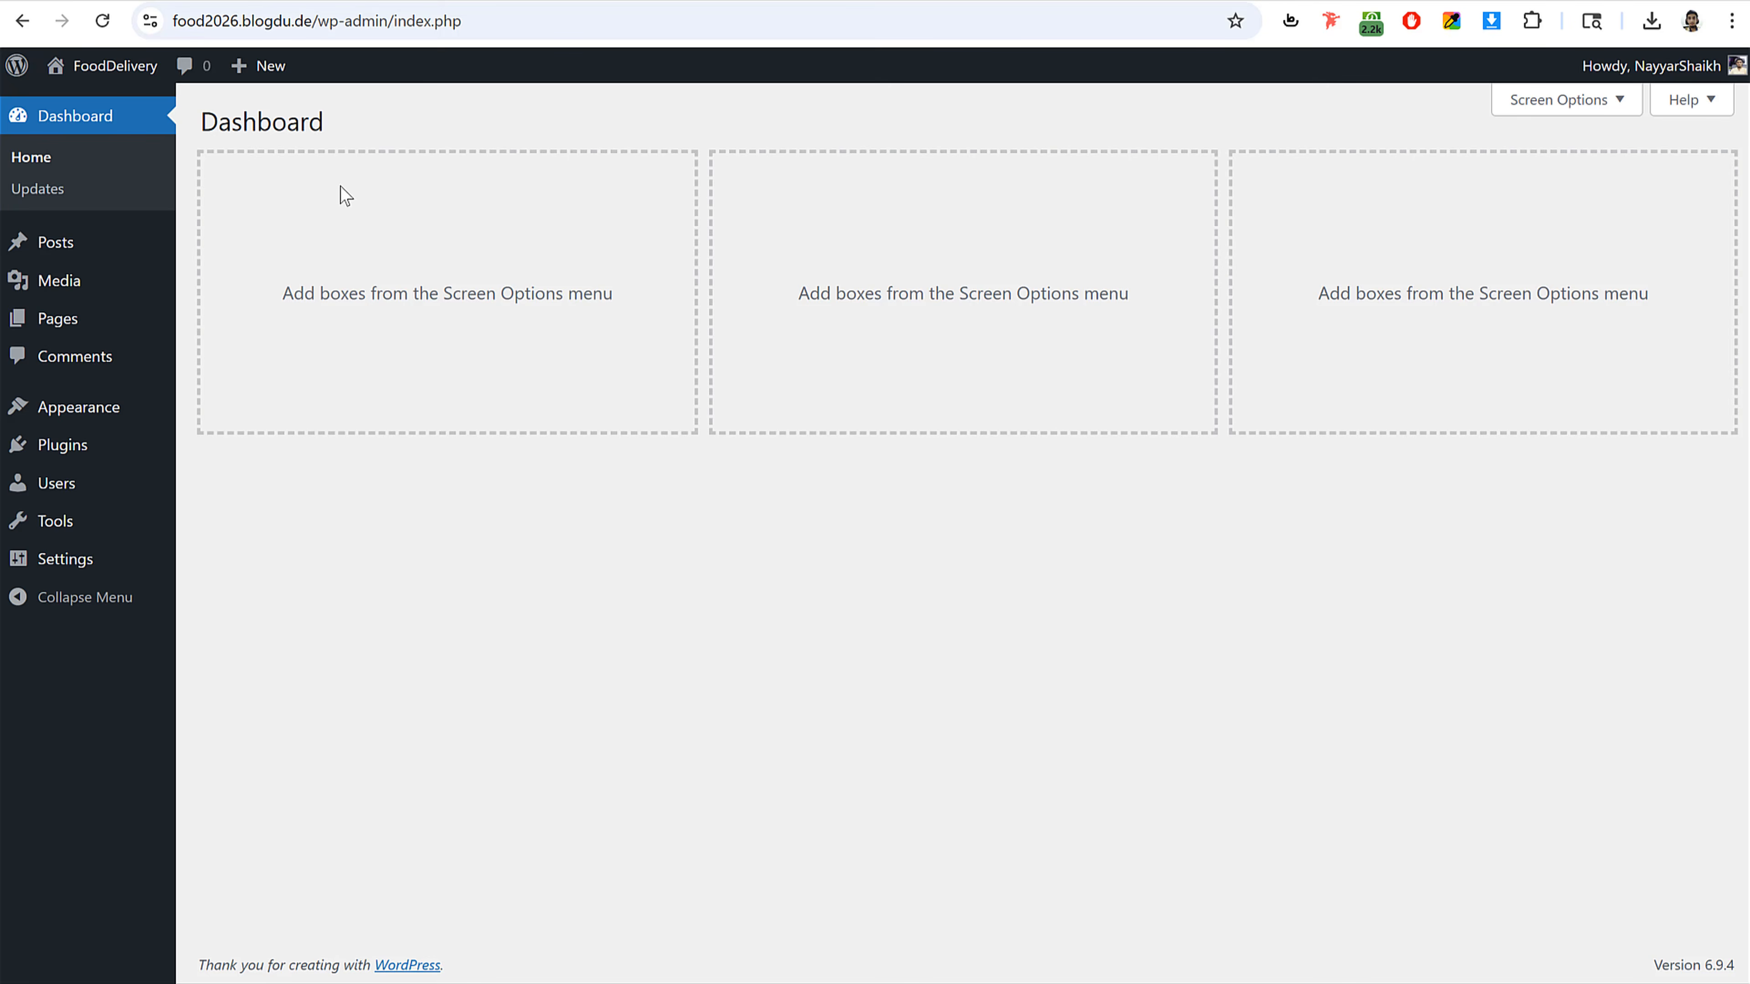
click(415, 1)
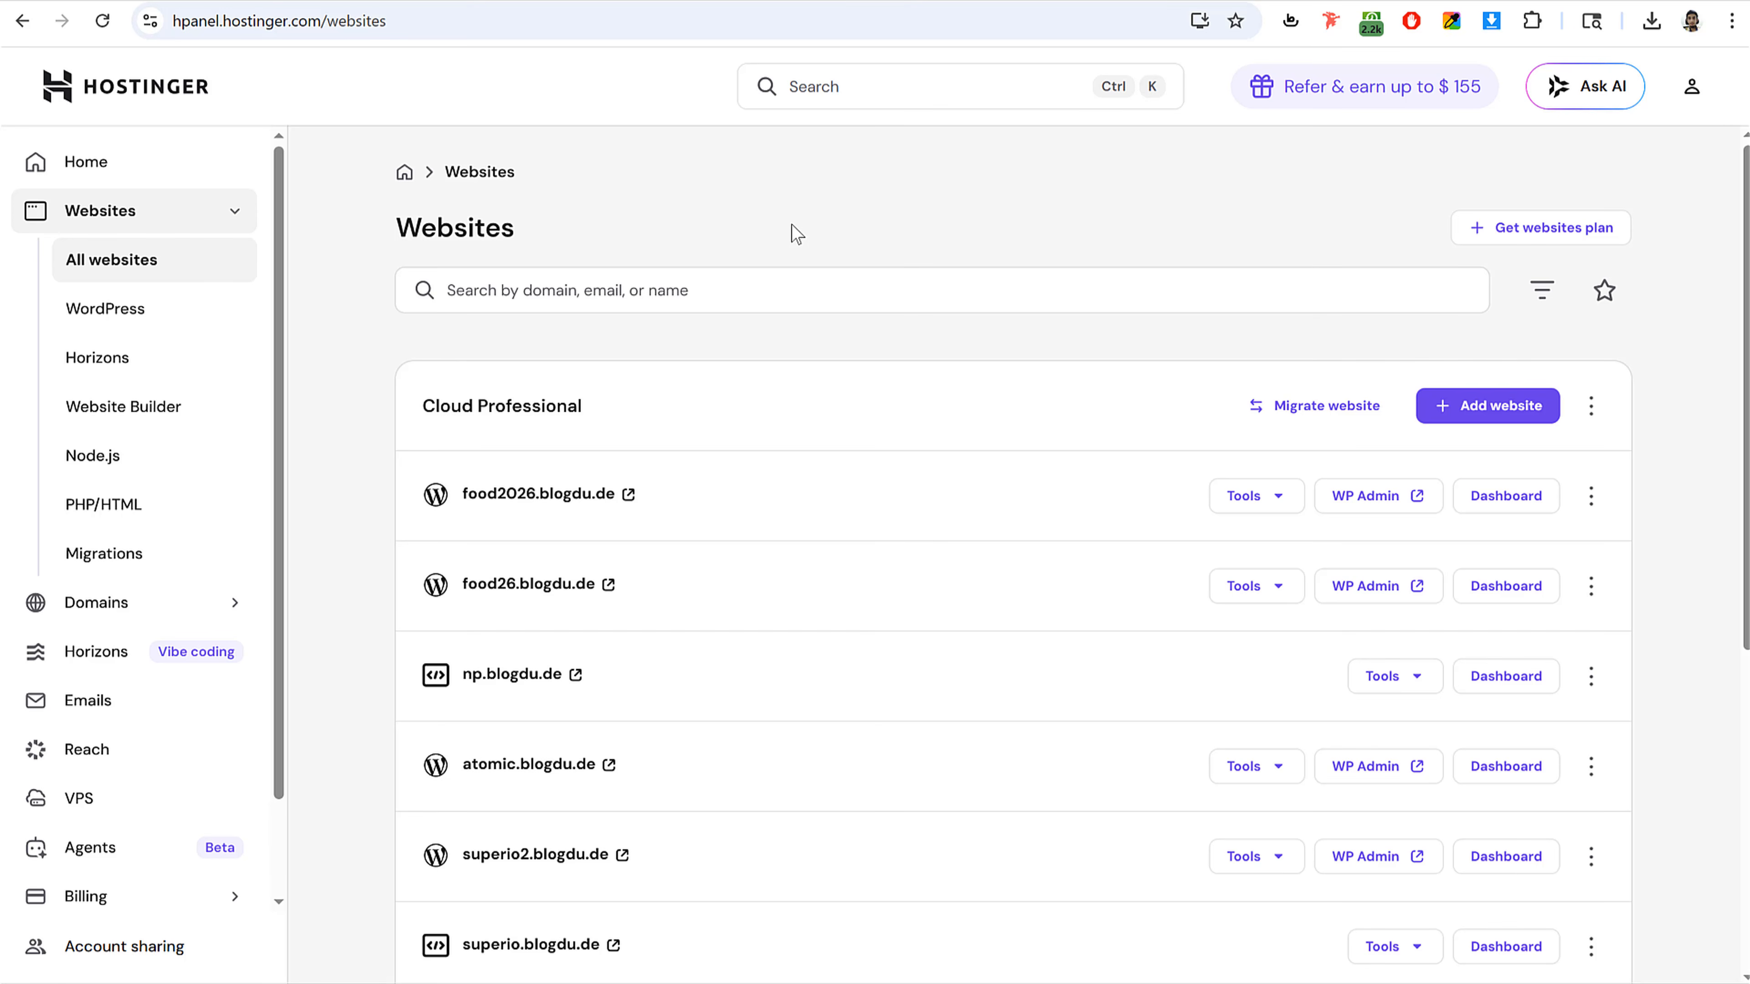
scroll(928, 461, down, 3)
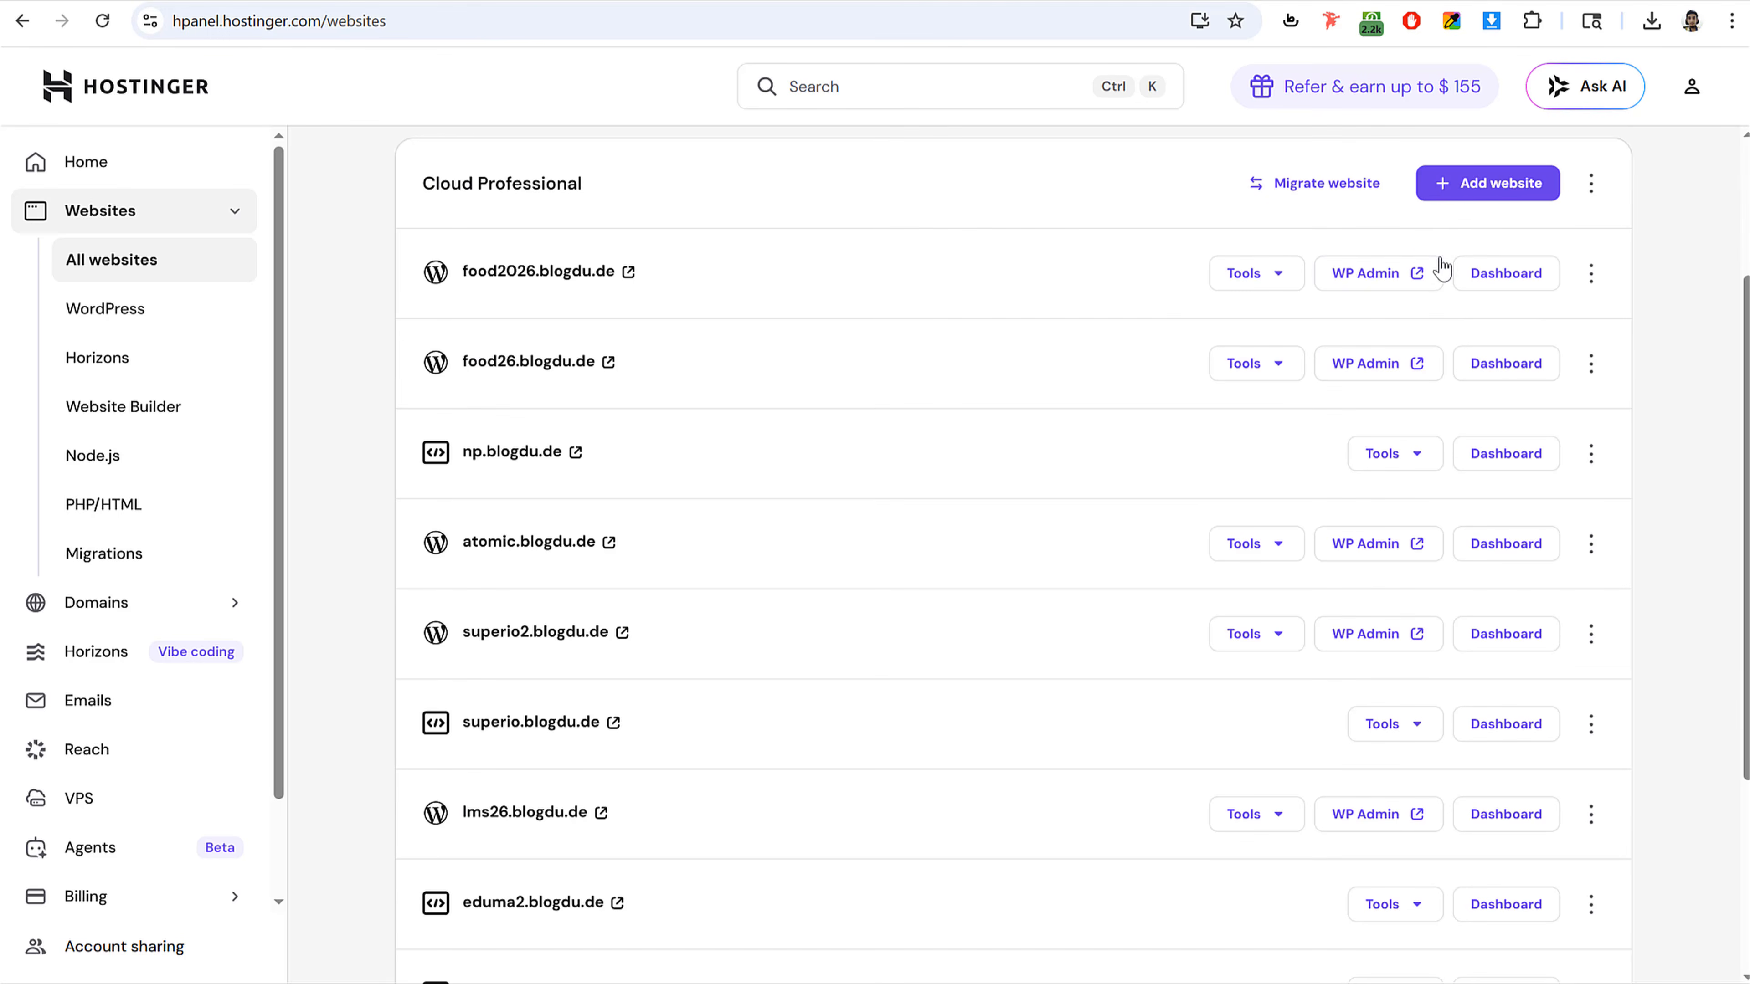
click(1464, 207)
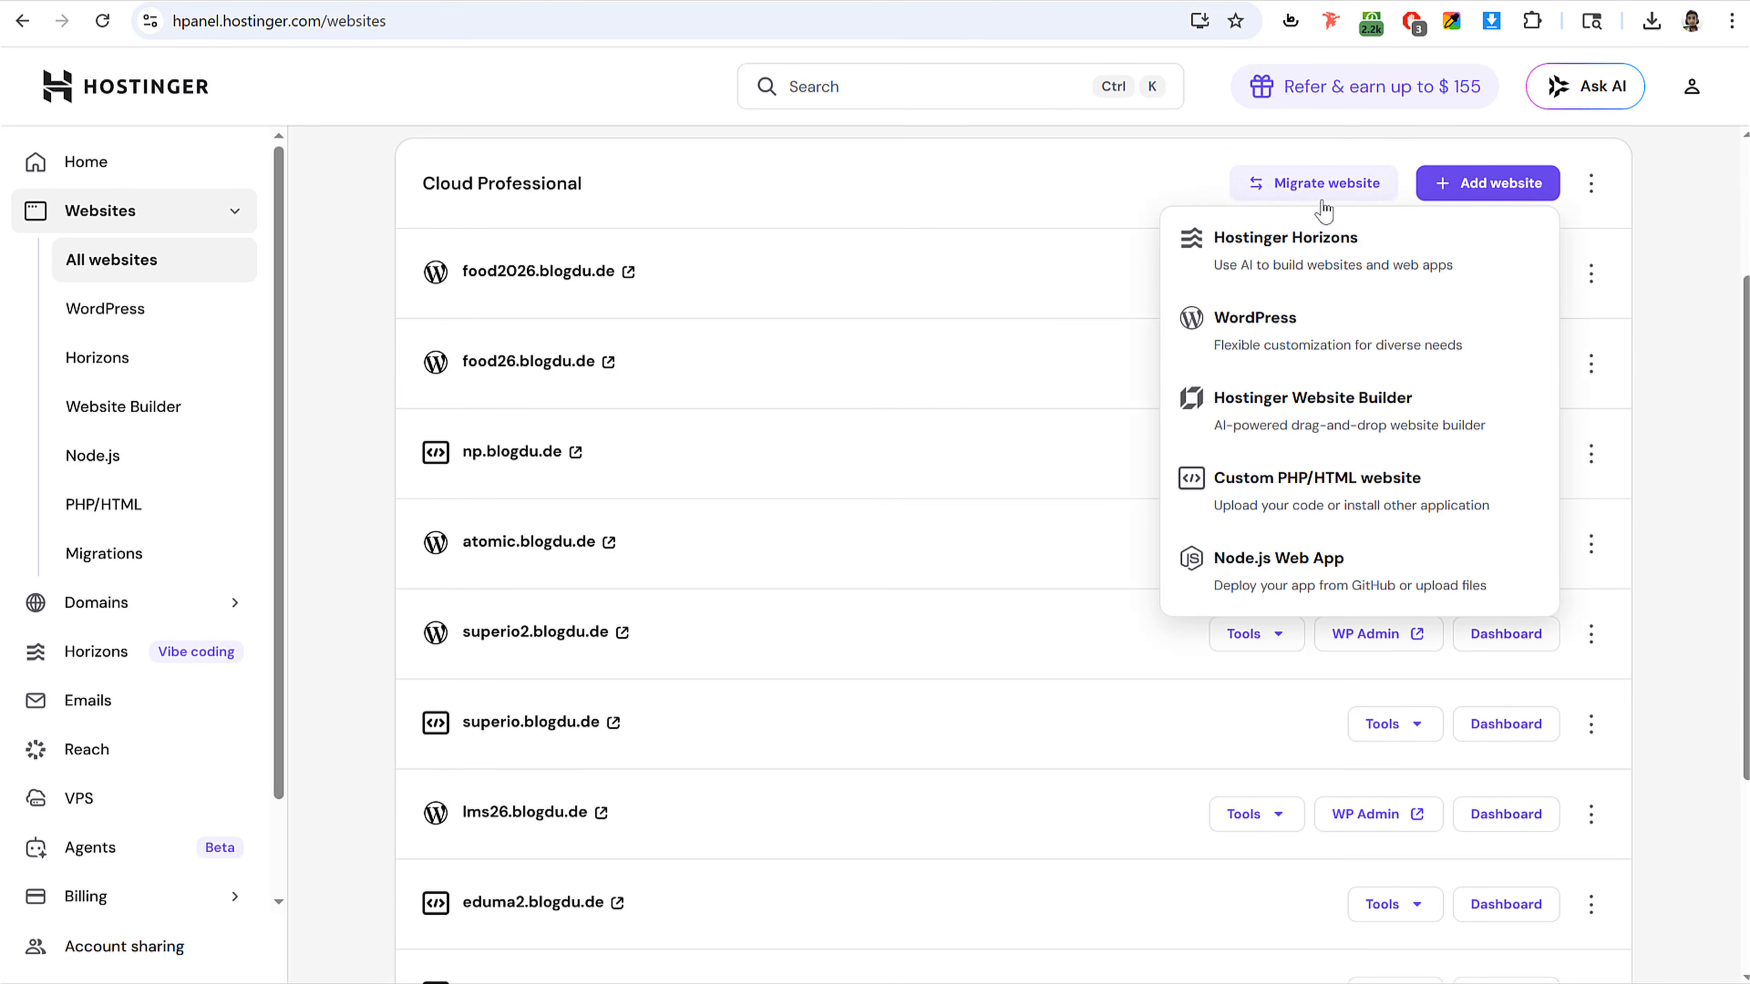
click(1282, 344)
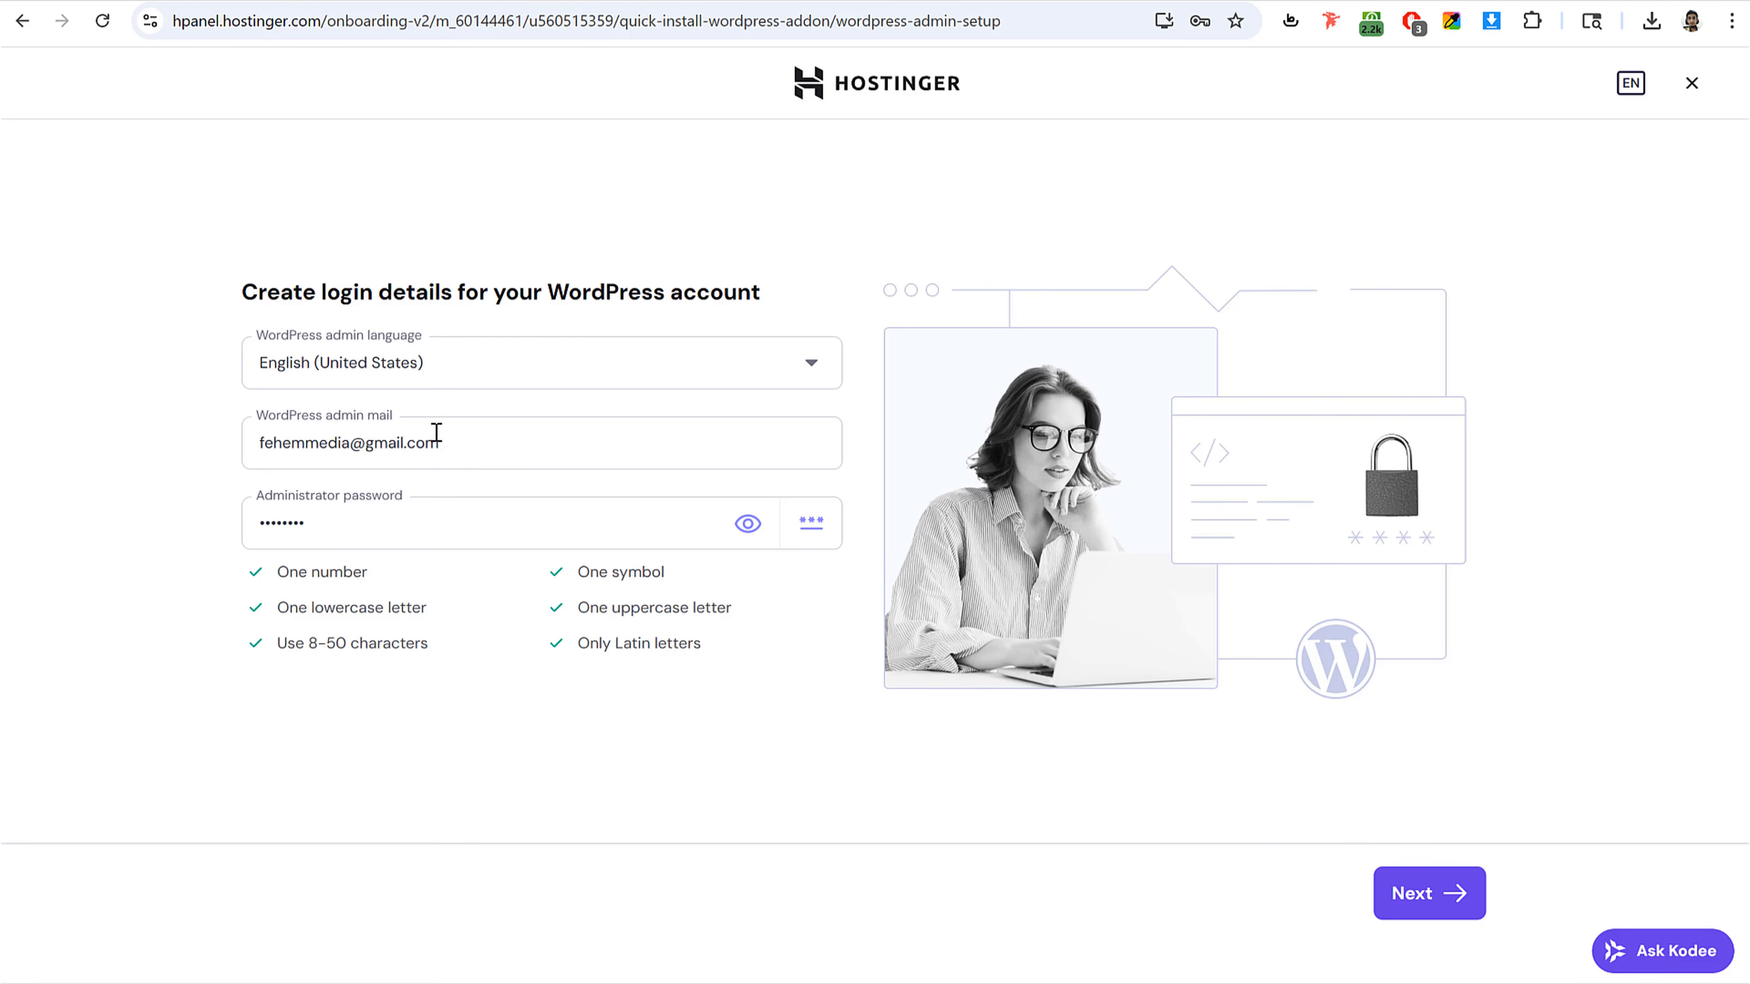
click(1386, 897)
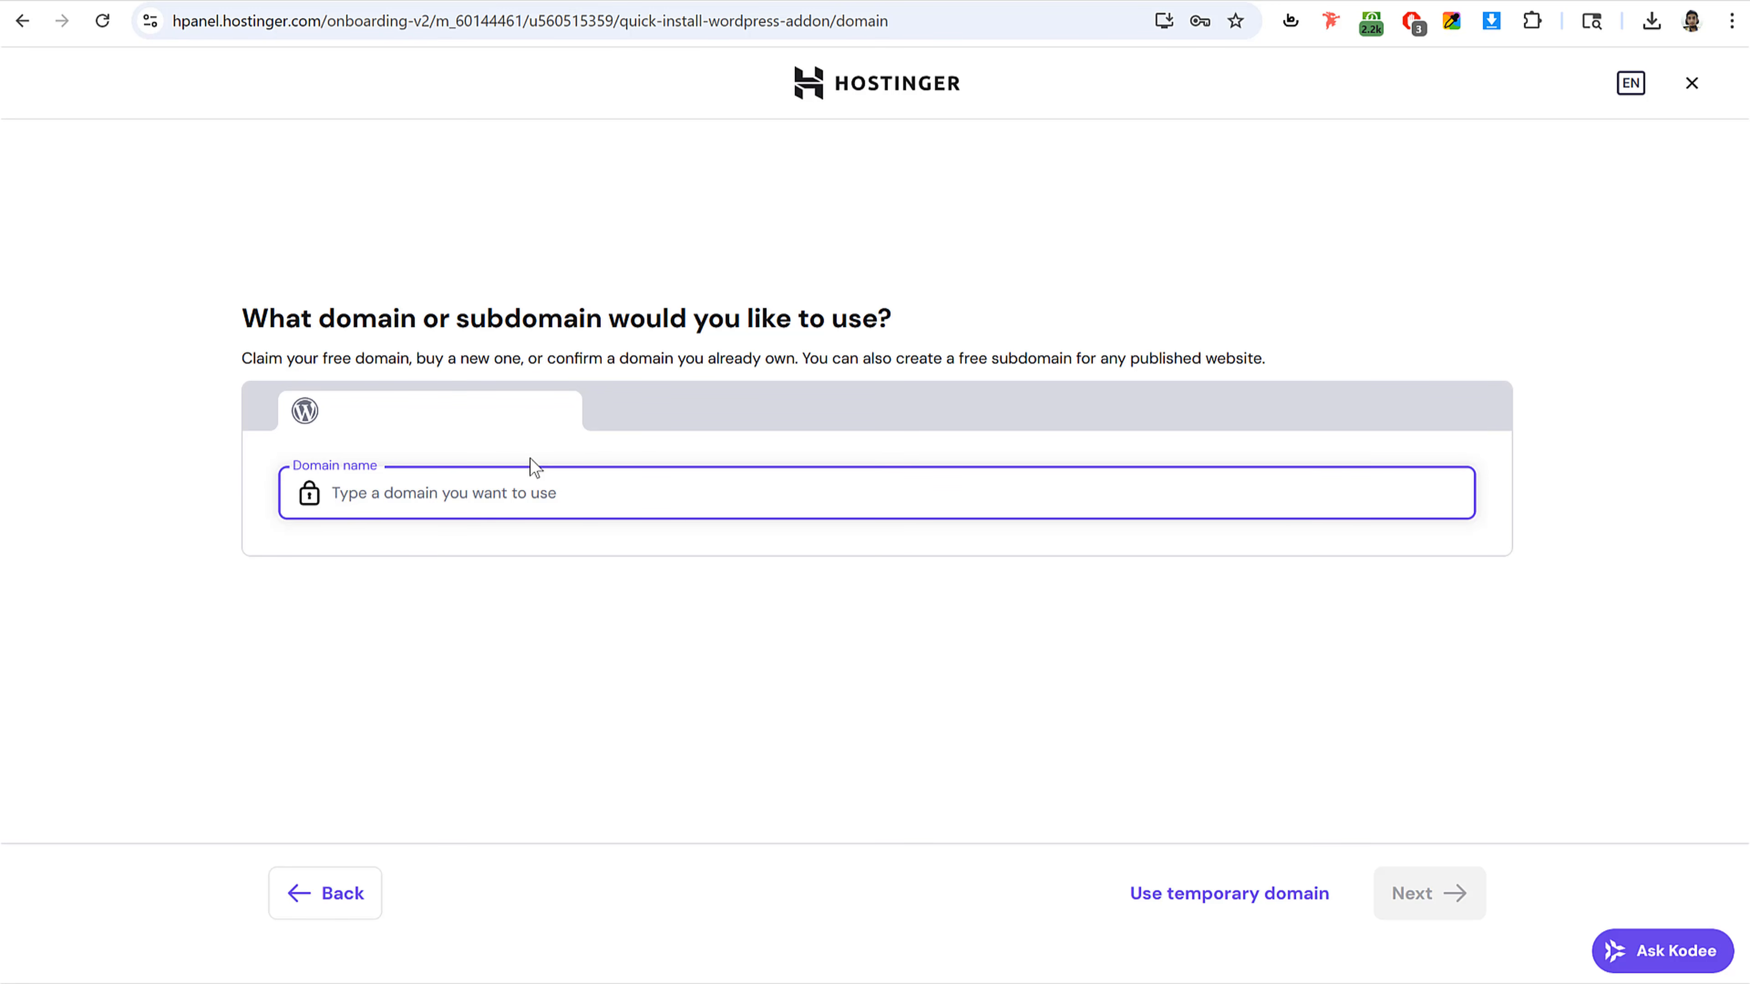
Step: Enter fehem.in as the new site's domain, choose to use it as an owned domain, and continue
text(fehem.)
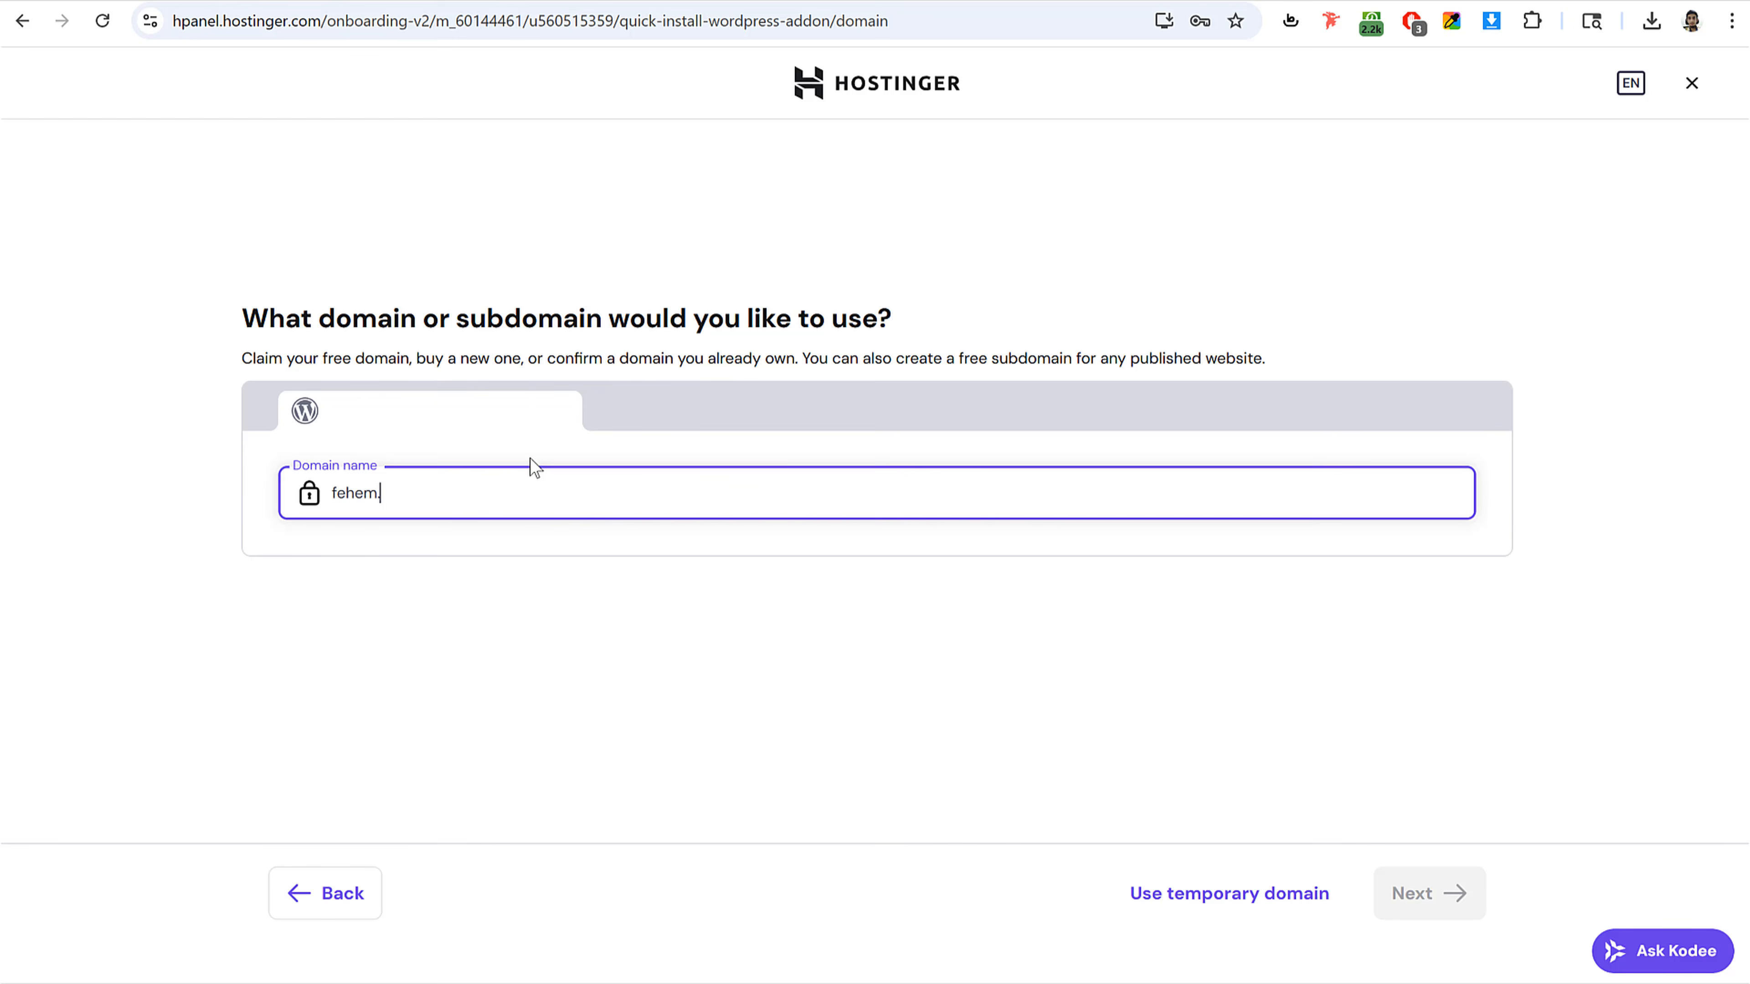
text(in)
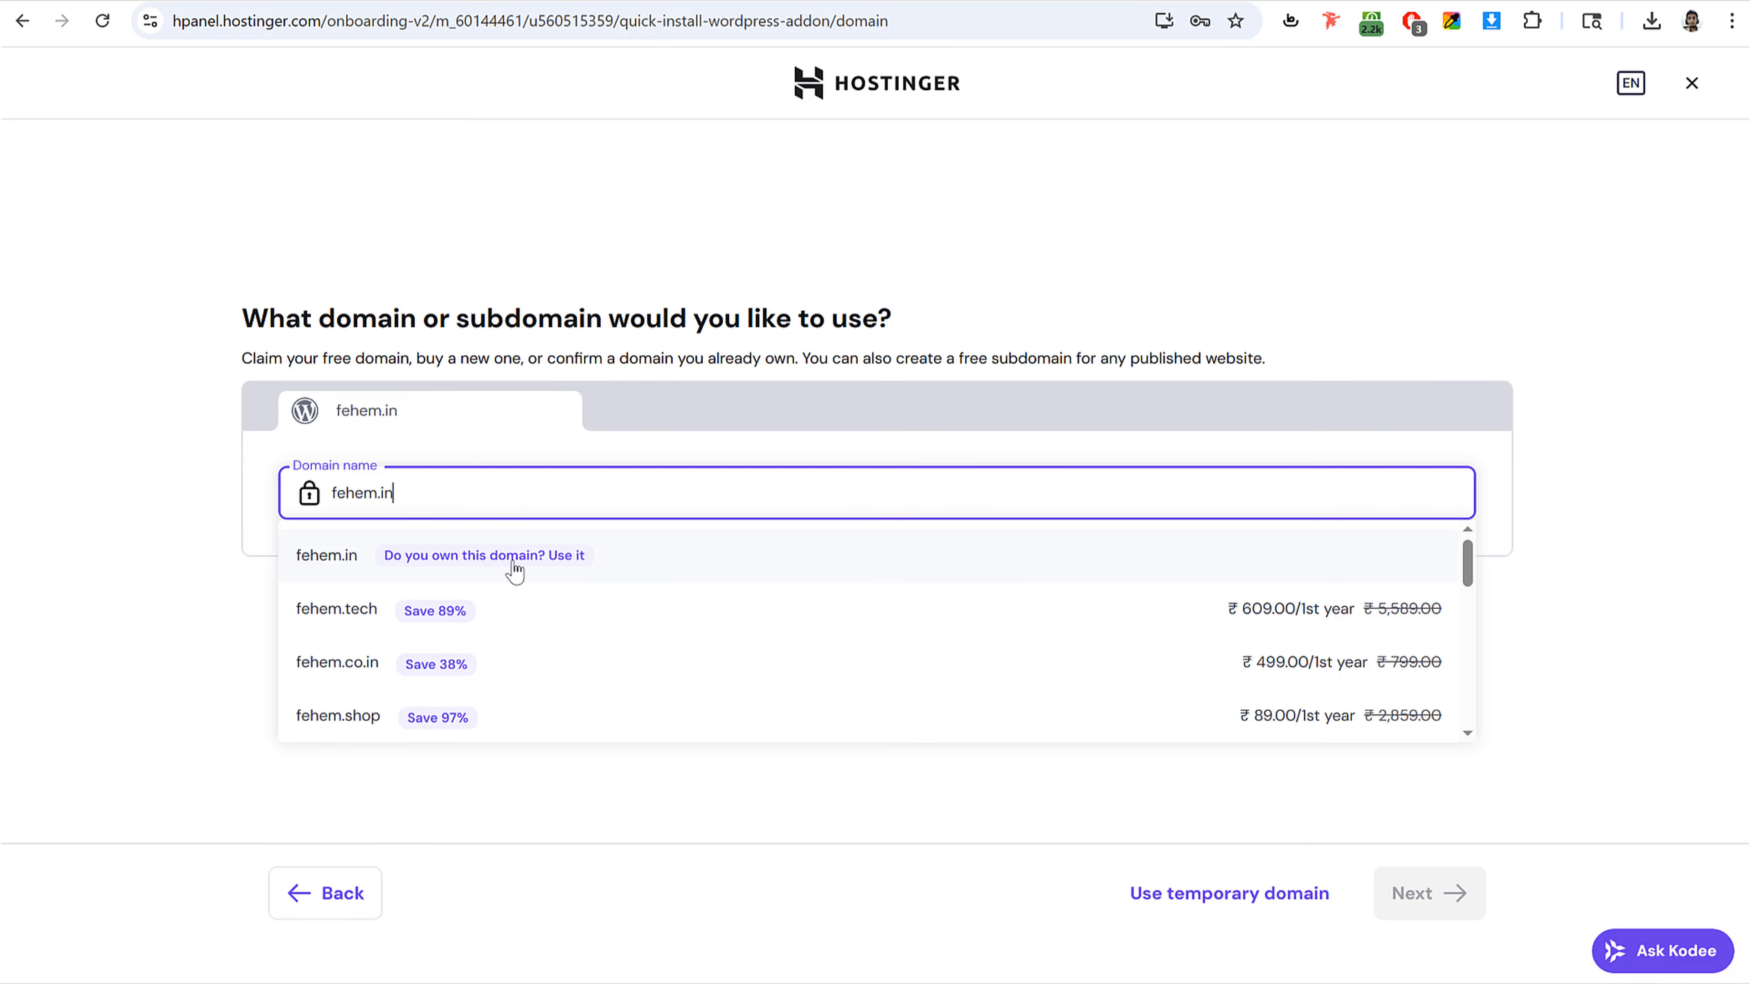
click(627, 566)
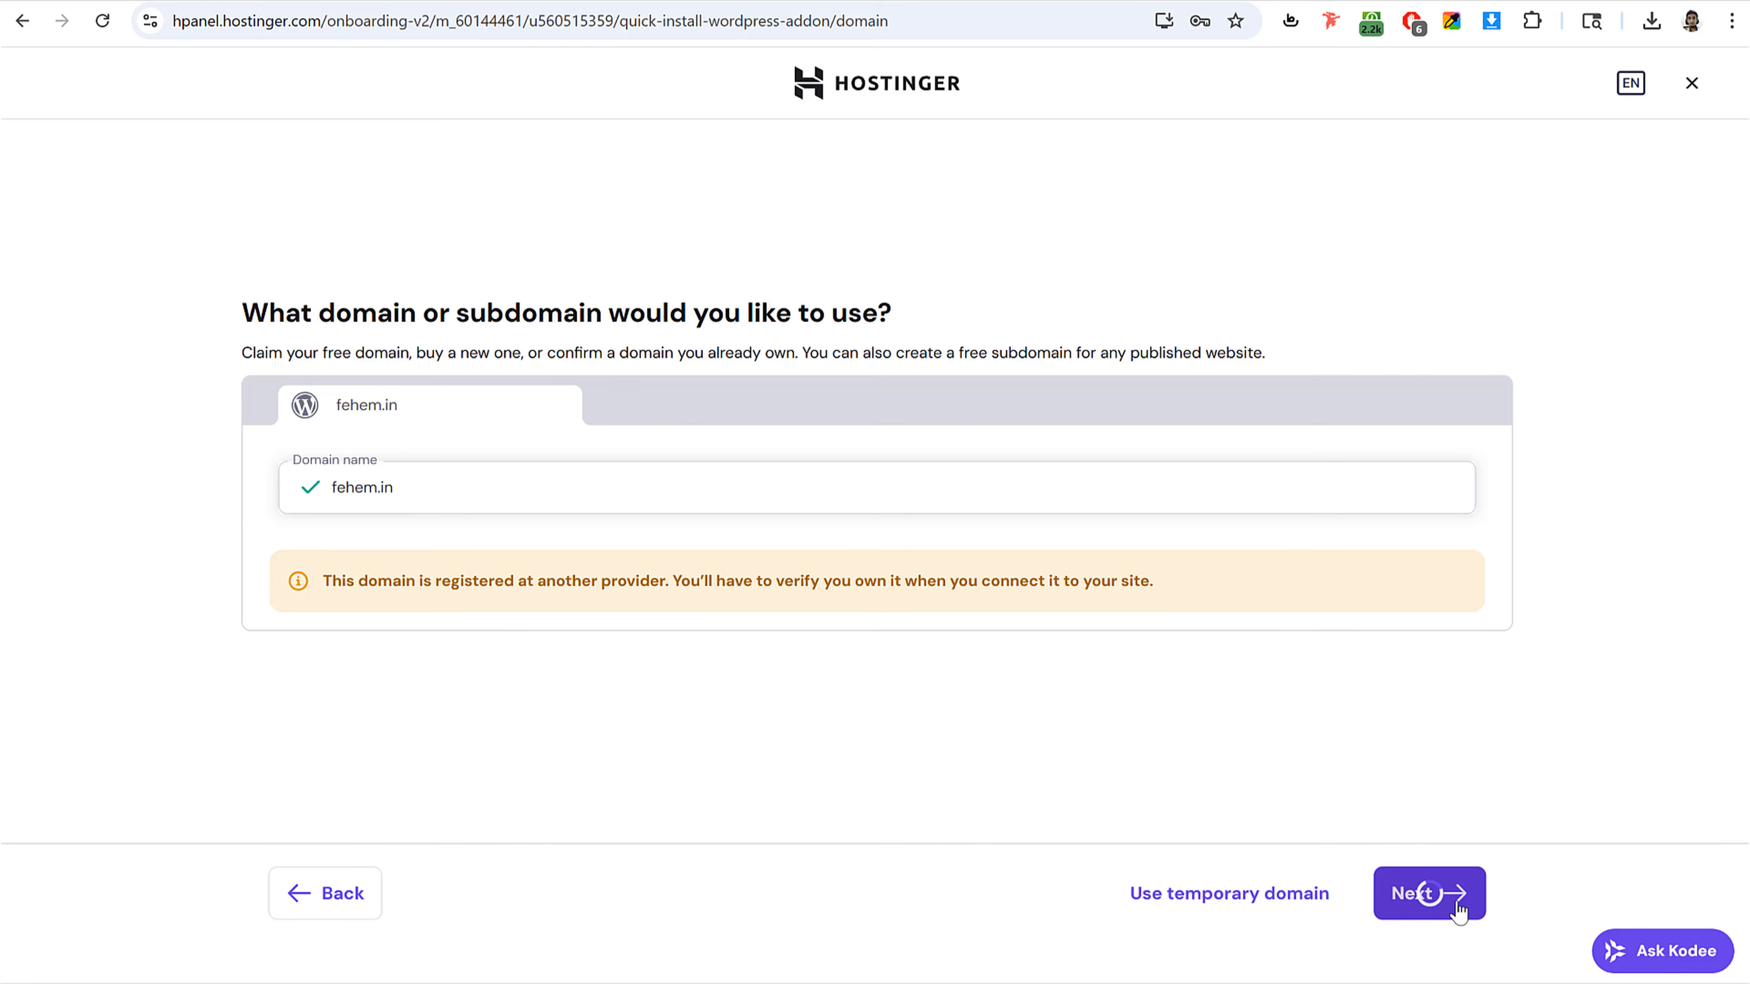
click(1418, 893)
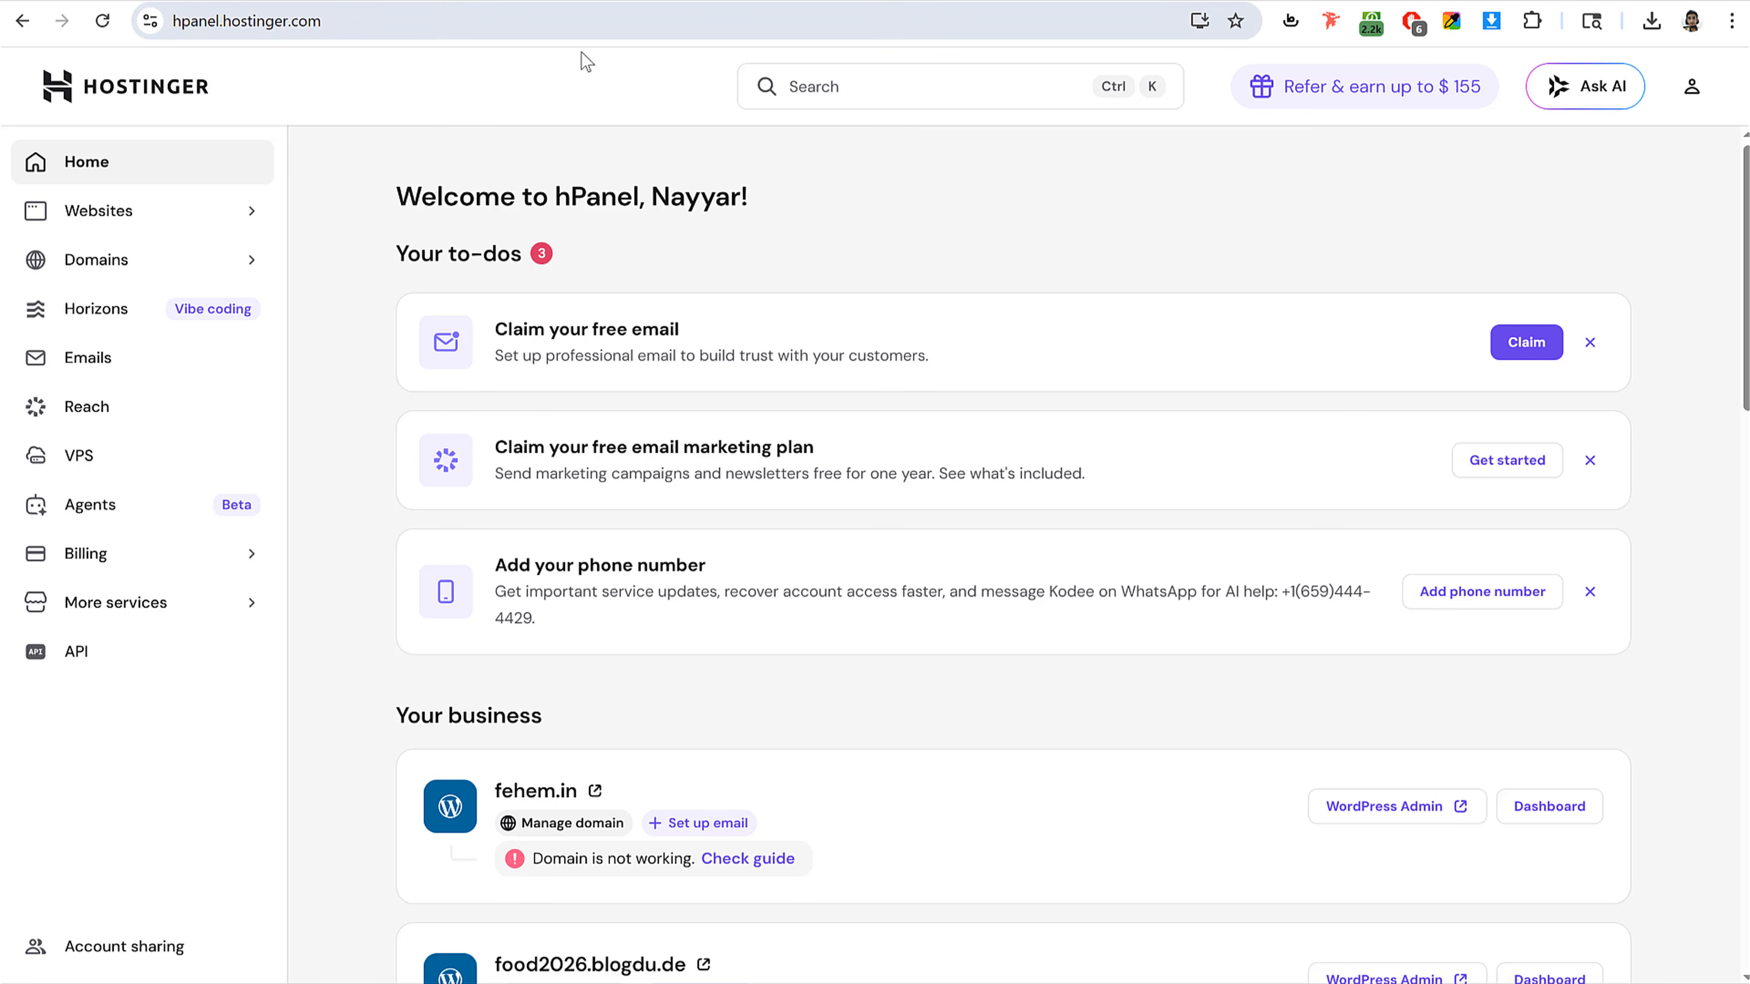
Step: Open the domain connection guide for fehem.in from the websites list
click(131, 216)
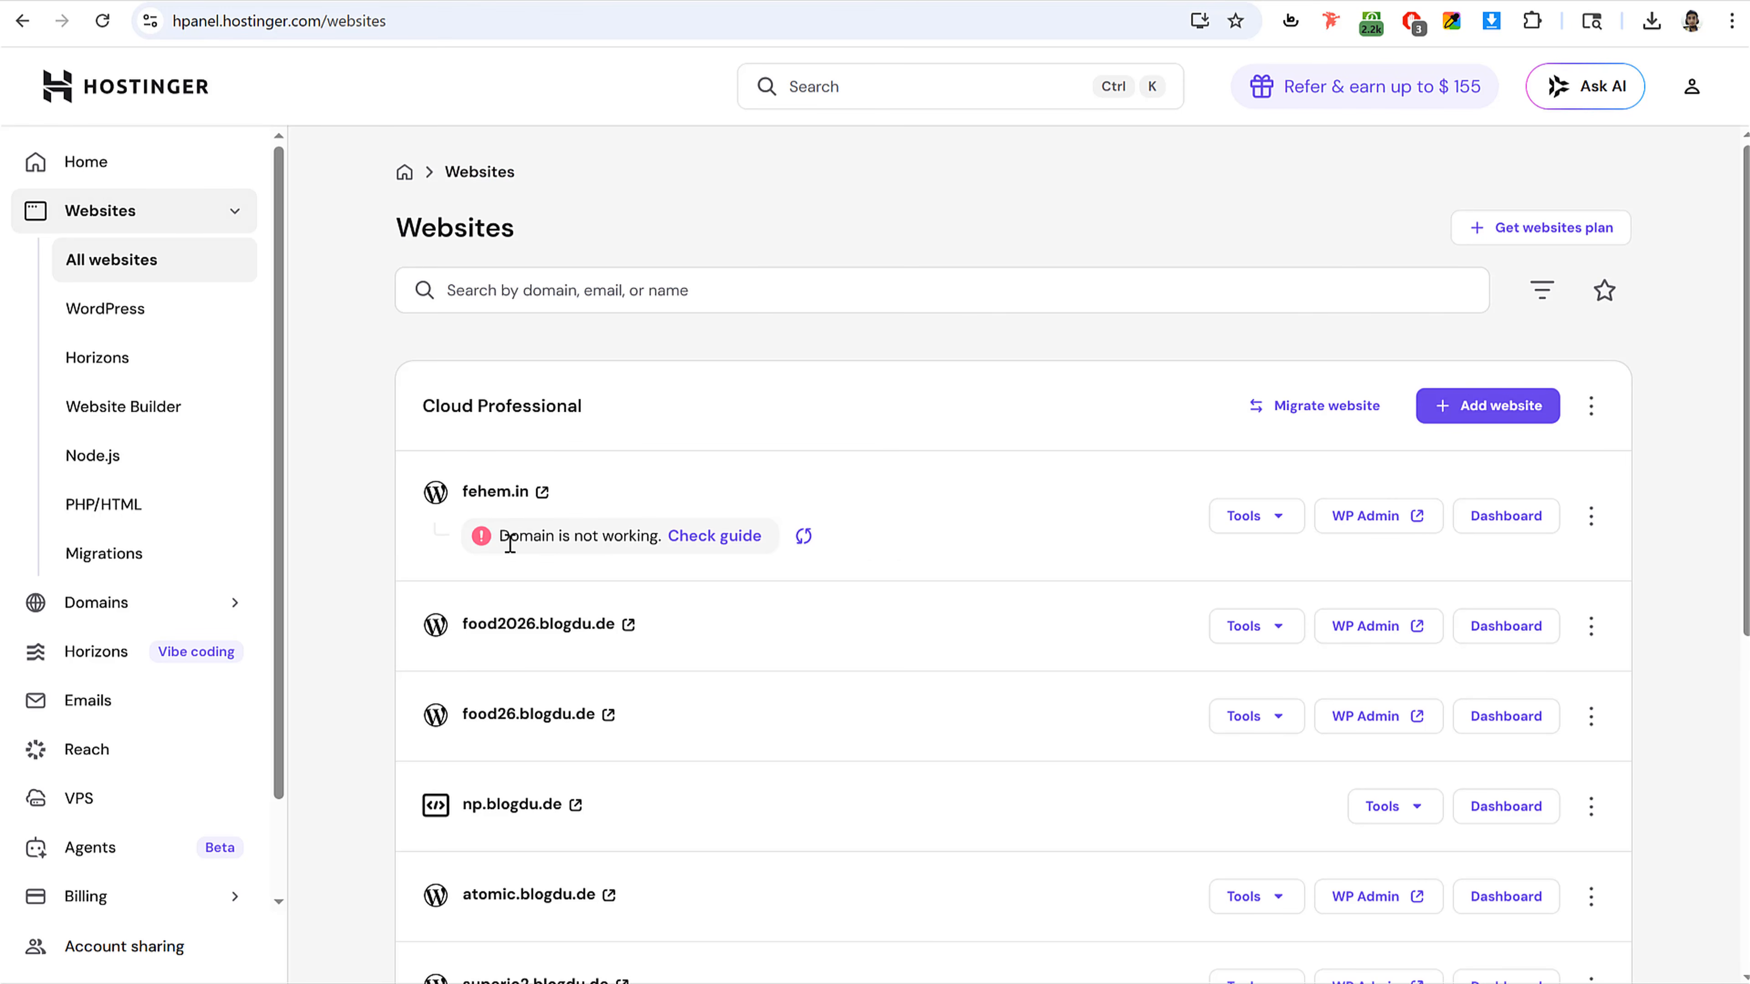
drag(498, 538, 661, 532)
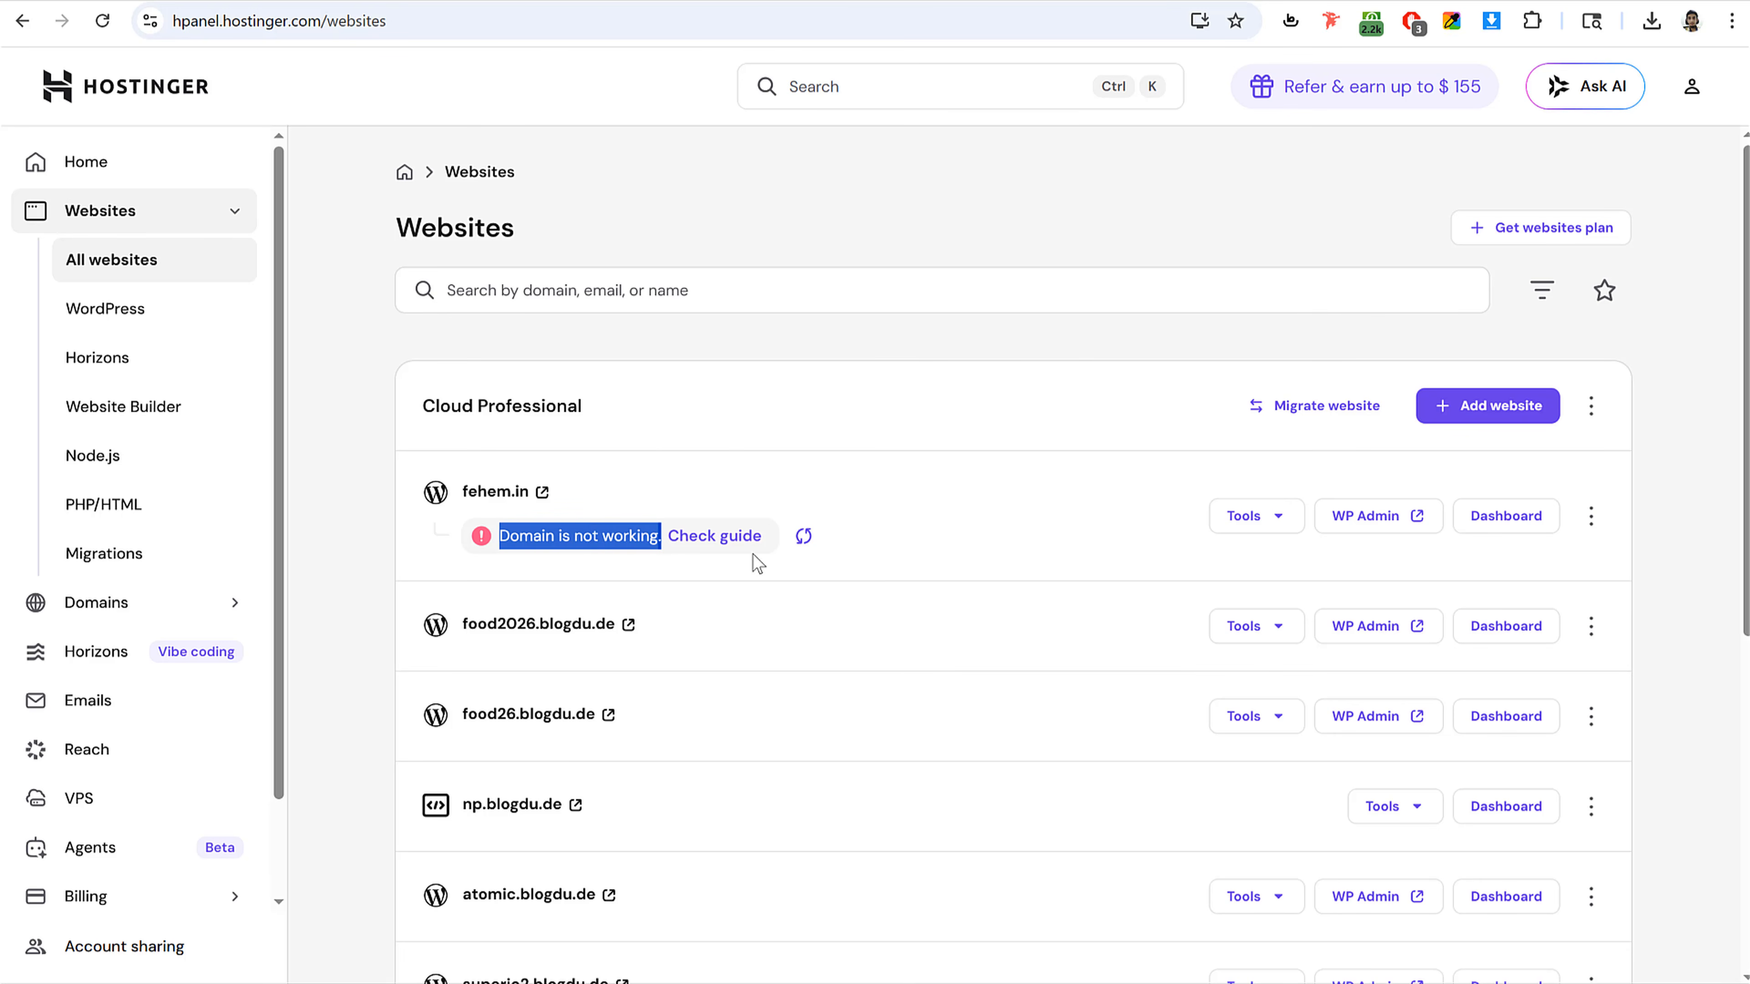
click(732, 541)
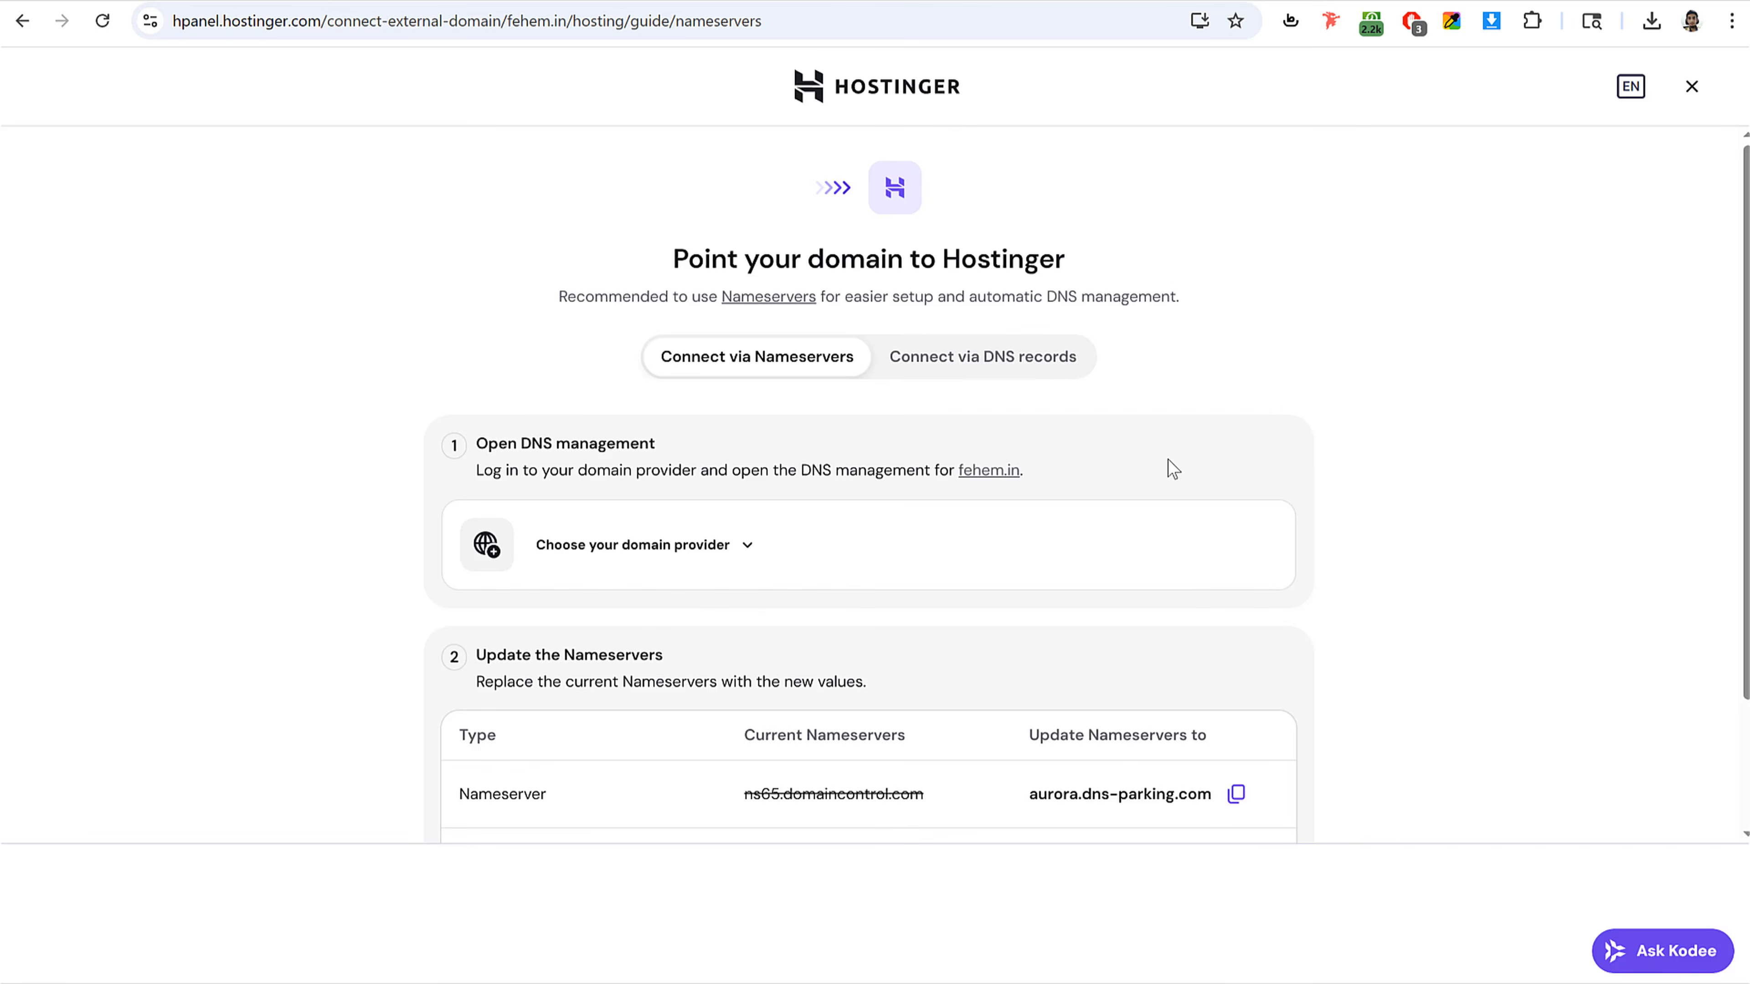
Step: Examine the current and replacement nameservers listed in the Hostinger connection guide
scroll(1129, 469, down, 2)
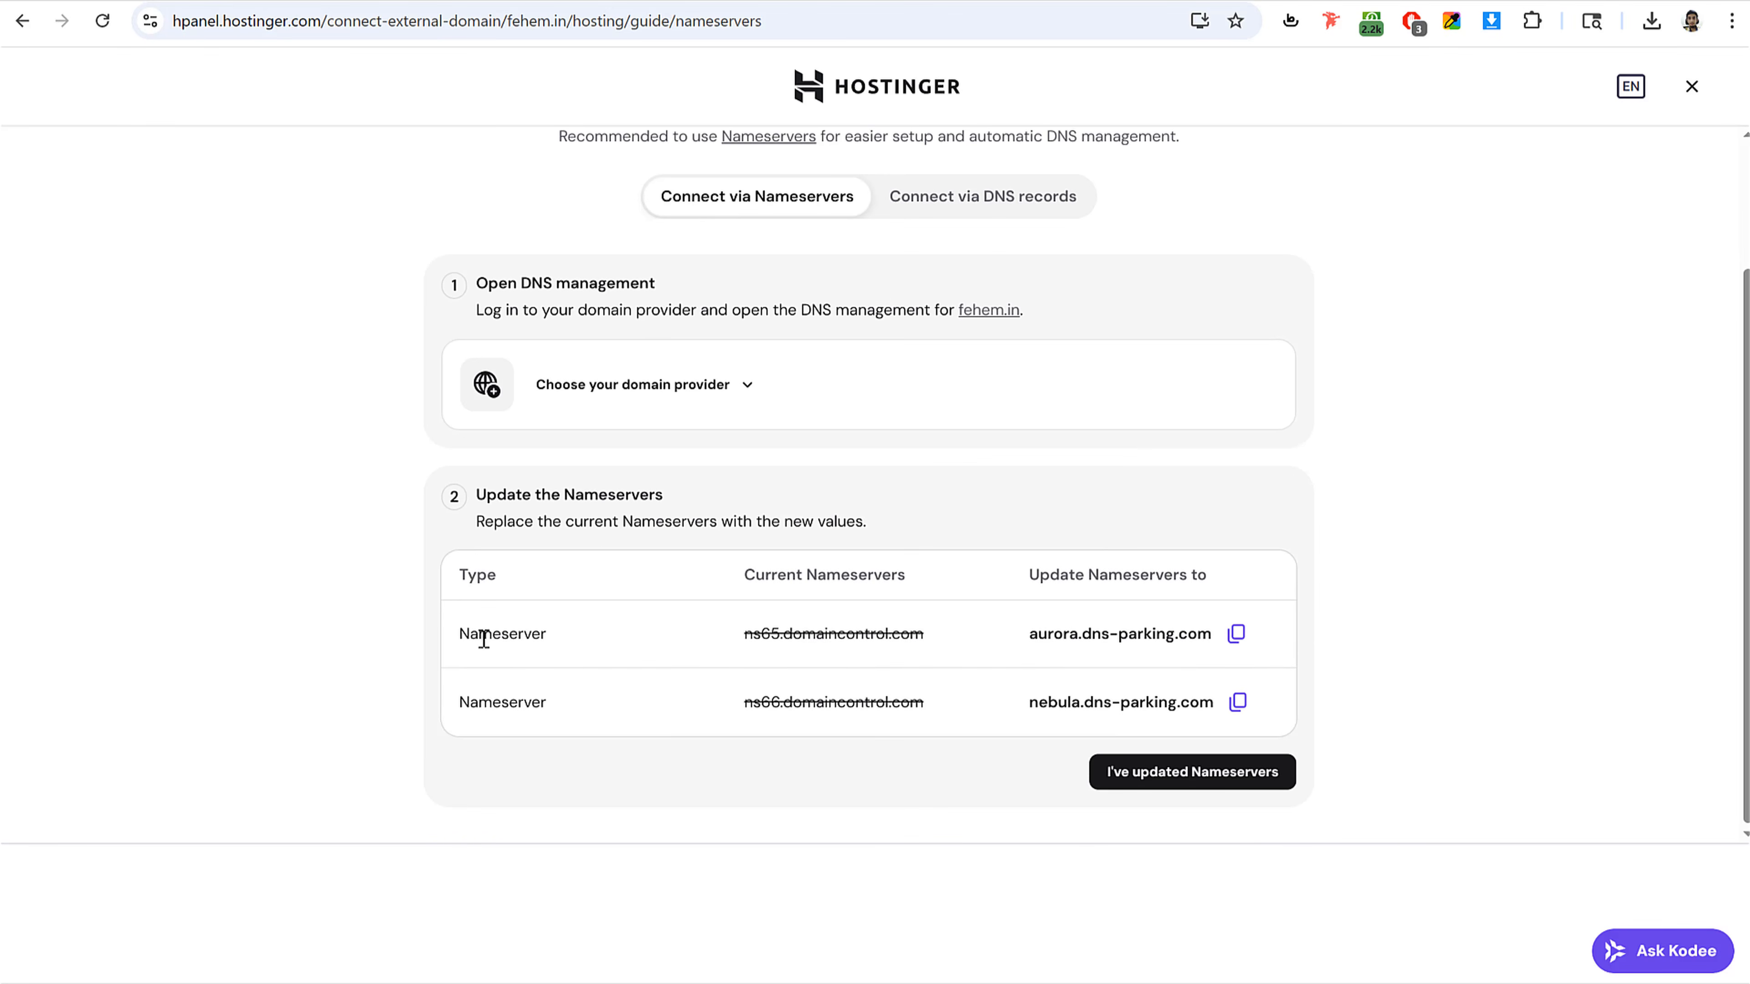
drag(744, 633, 962, 641)
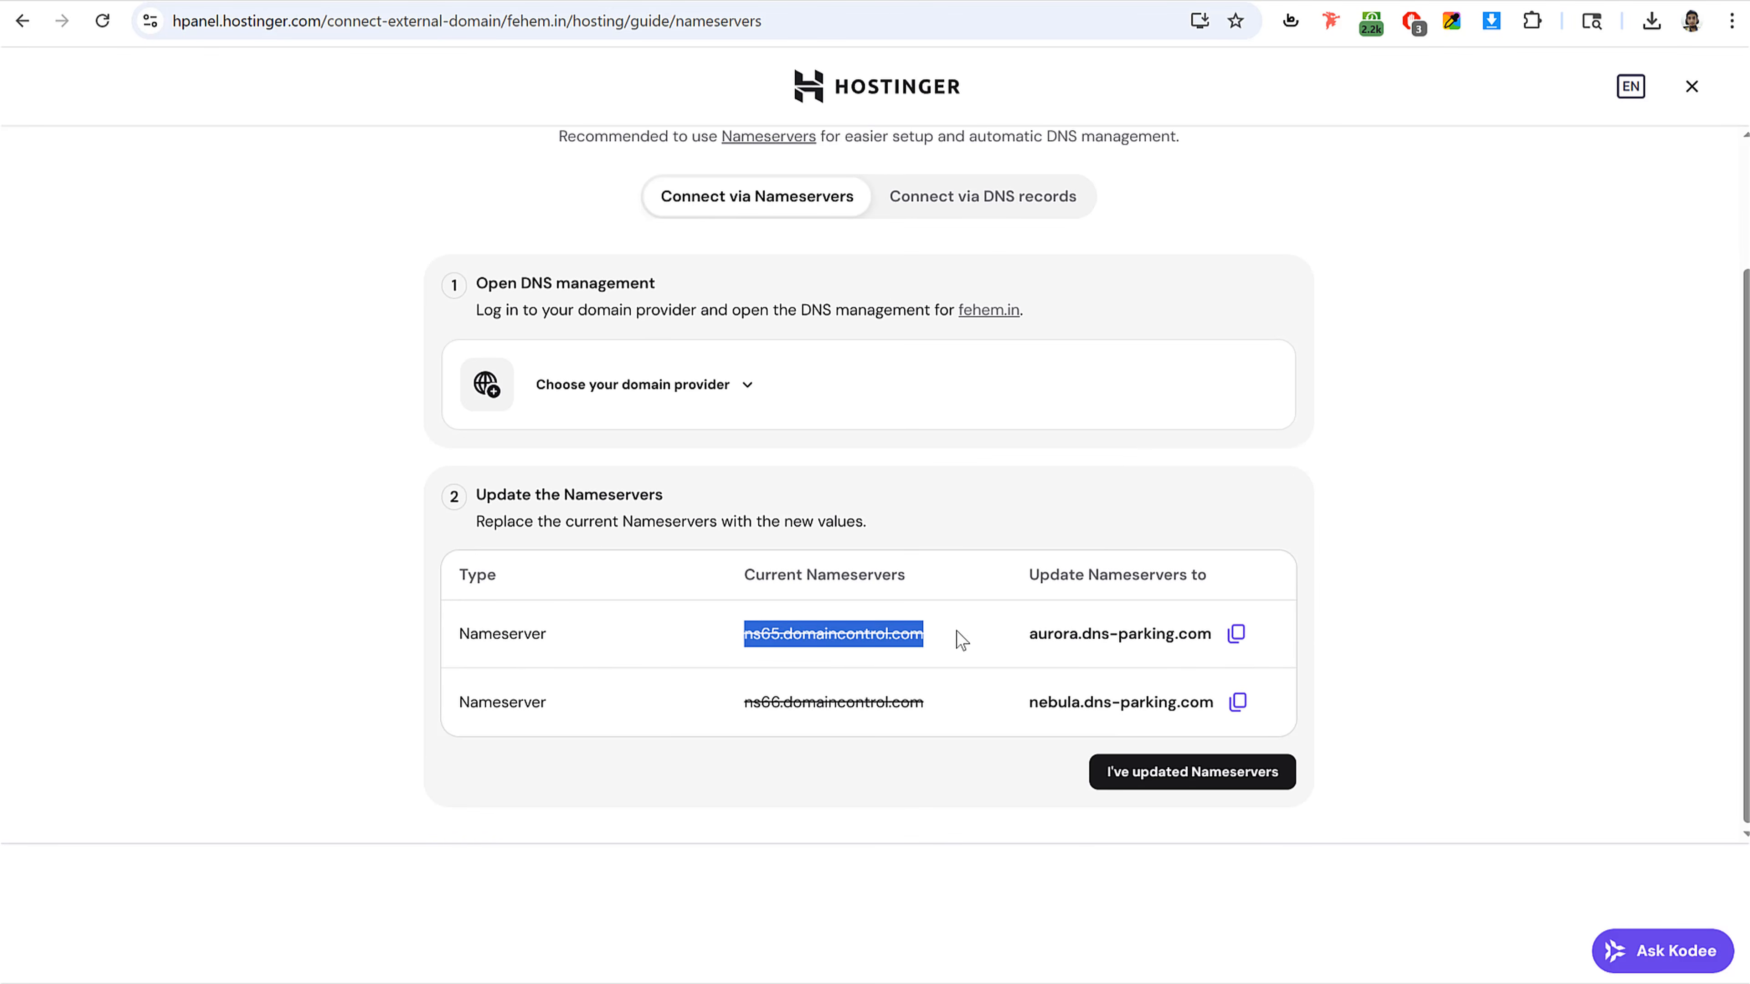
drag(744, 704, 944, 701)
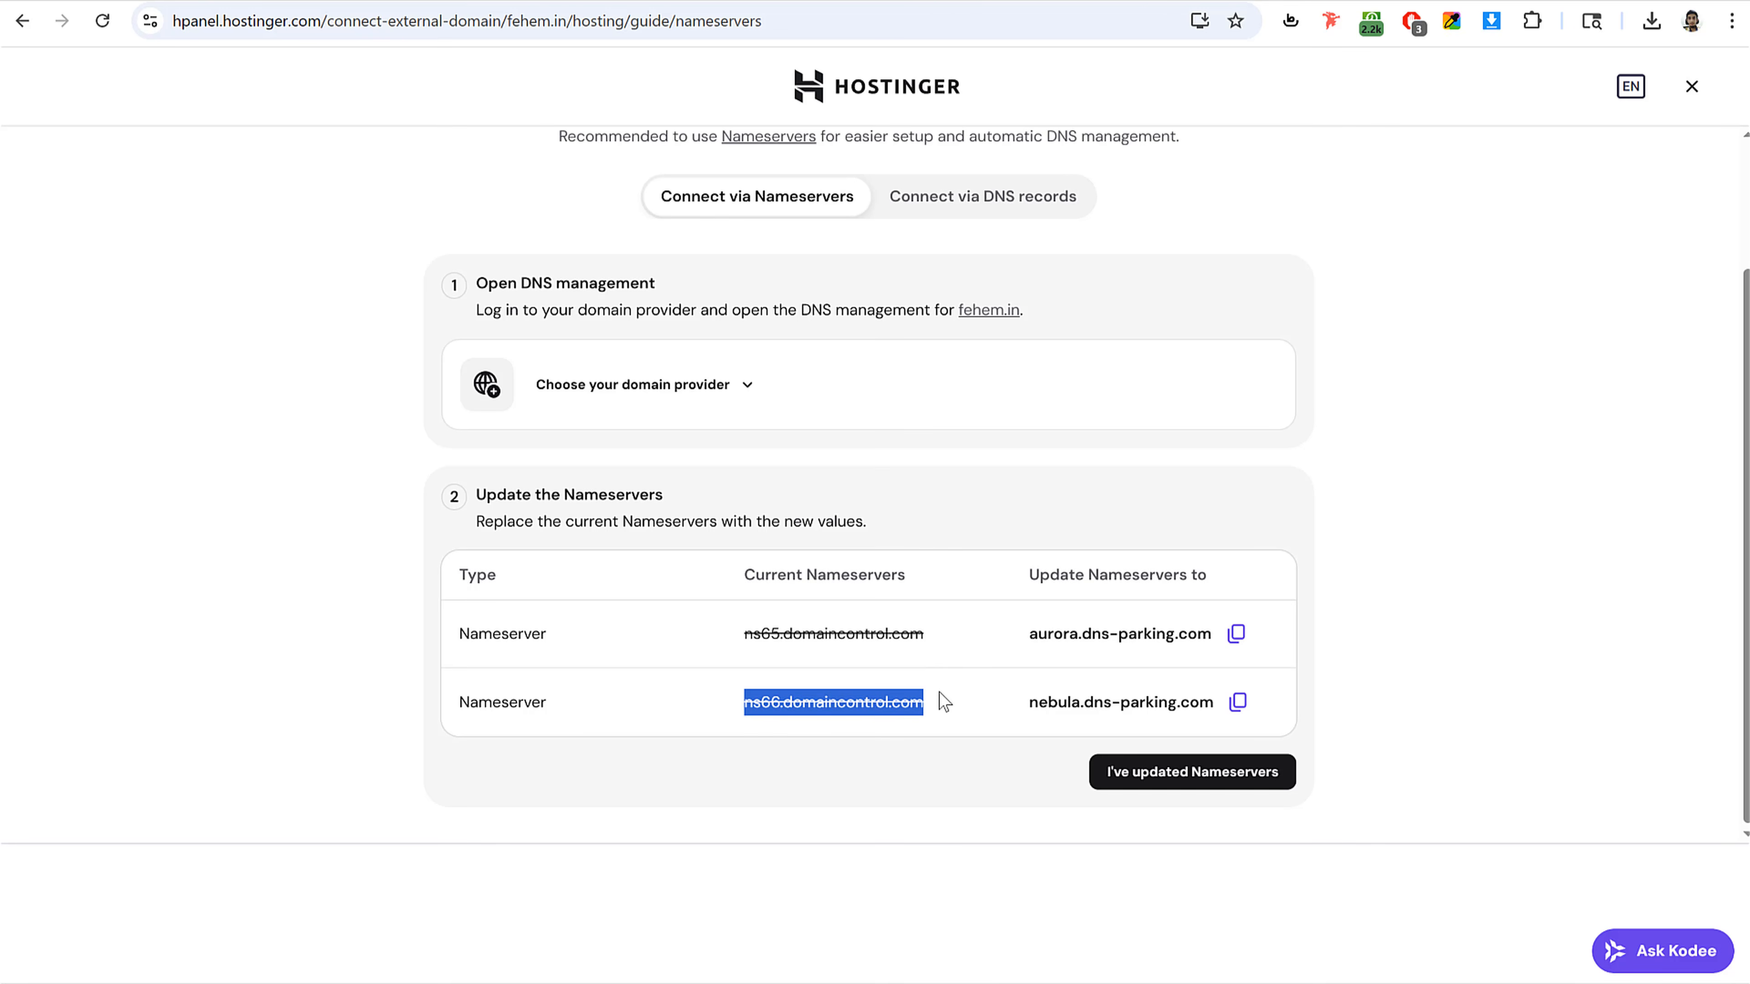
click(913, 668)
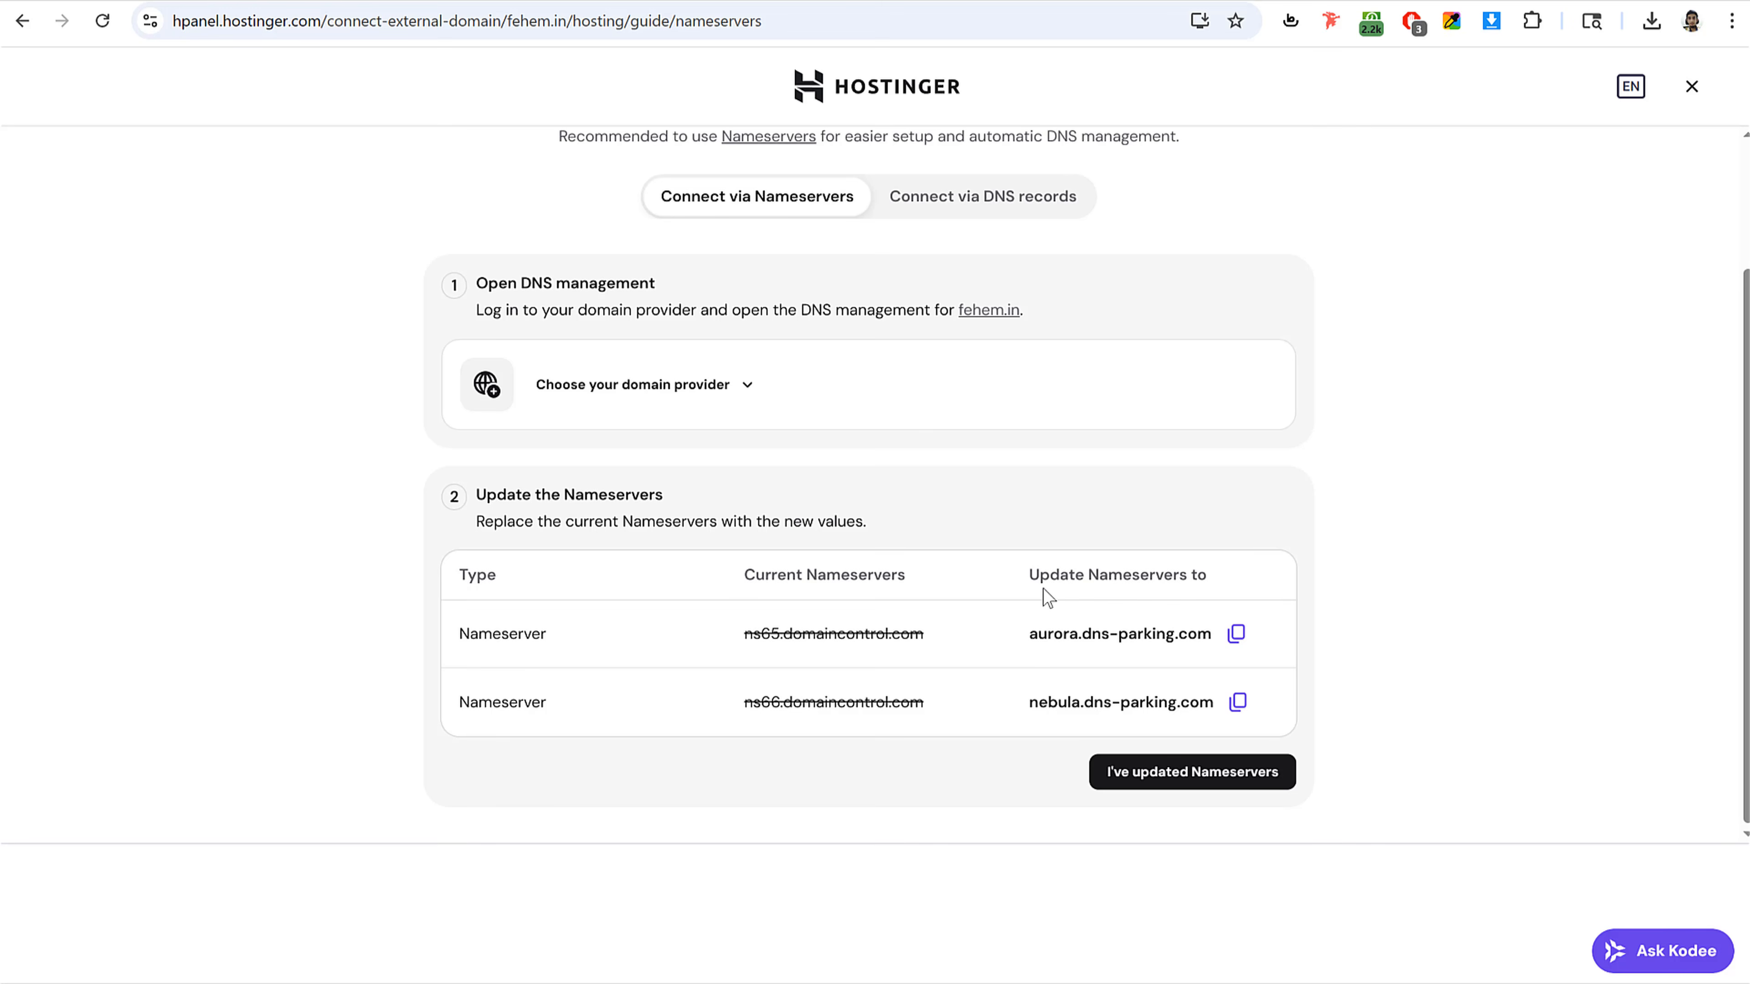
drag(1030, 633, 1214, 636)
Step: Open the Nameservers section of fehem.in's DNS management in the GoDaddy account
click(1445, 530)
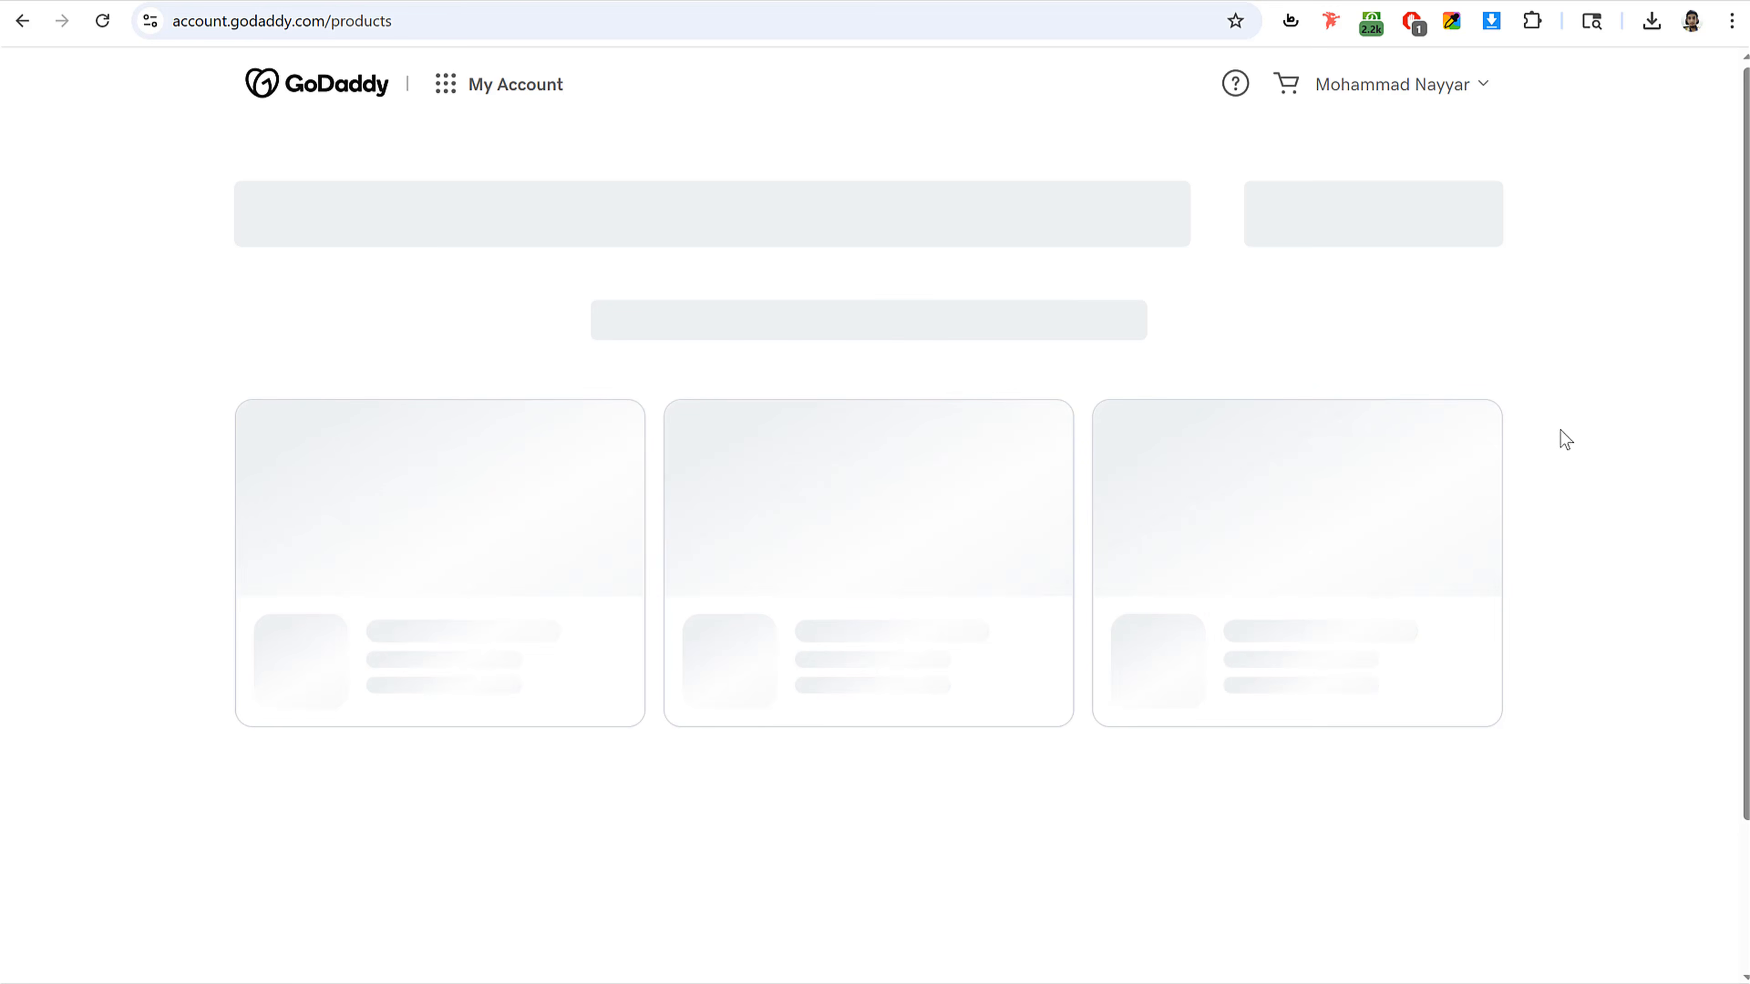
scroll(1541, 419, down, 15)
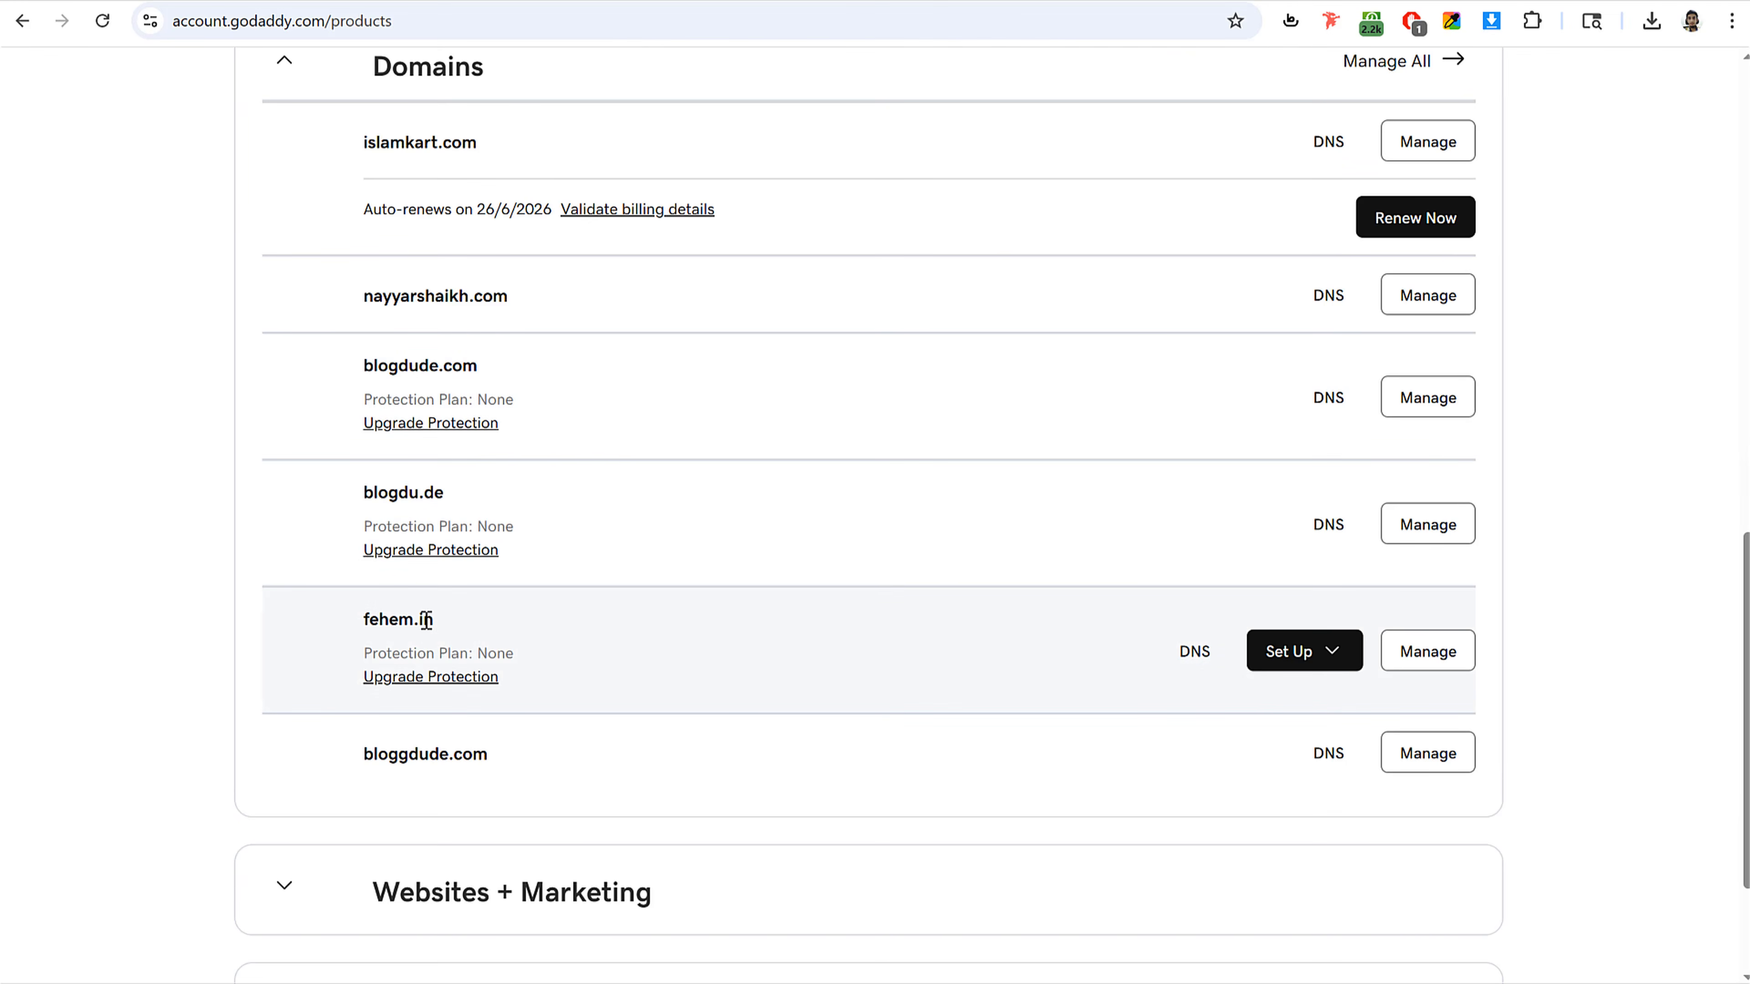
scroll(1222, 641, down, 2)
scroll(1354, 431, up, 4)
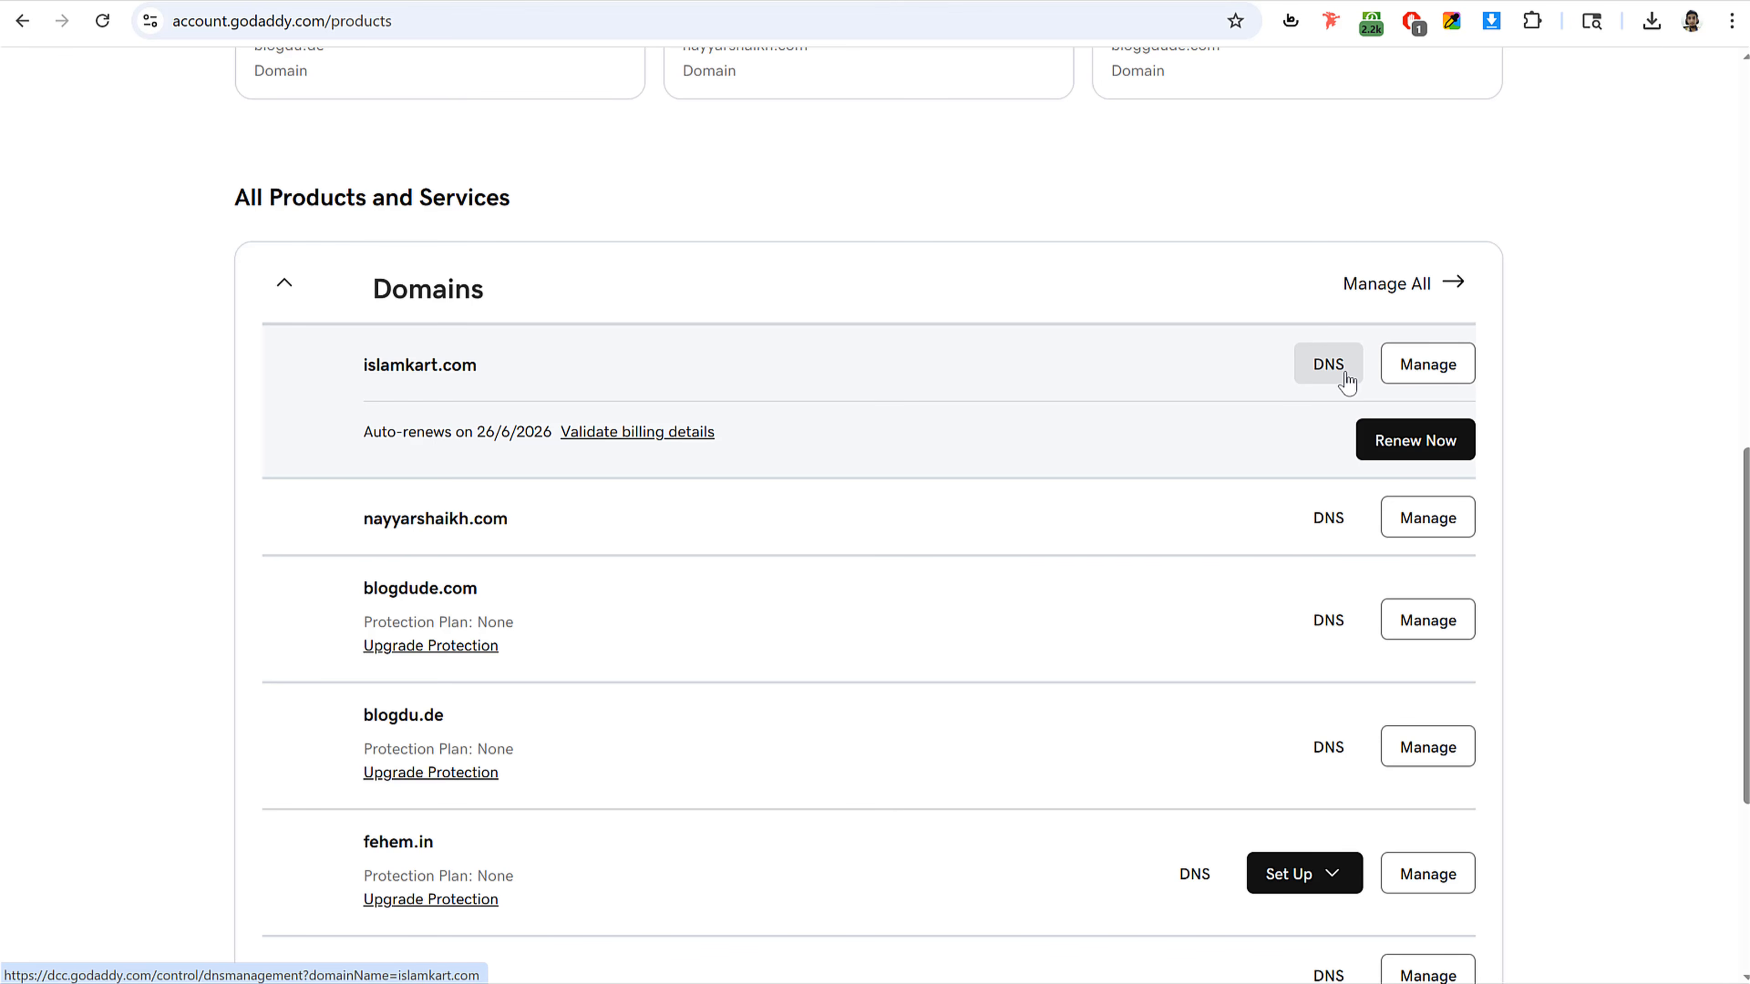
scroll(645, 555, down, 5)
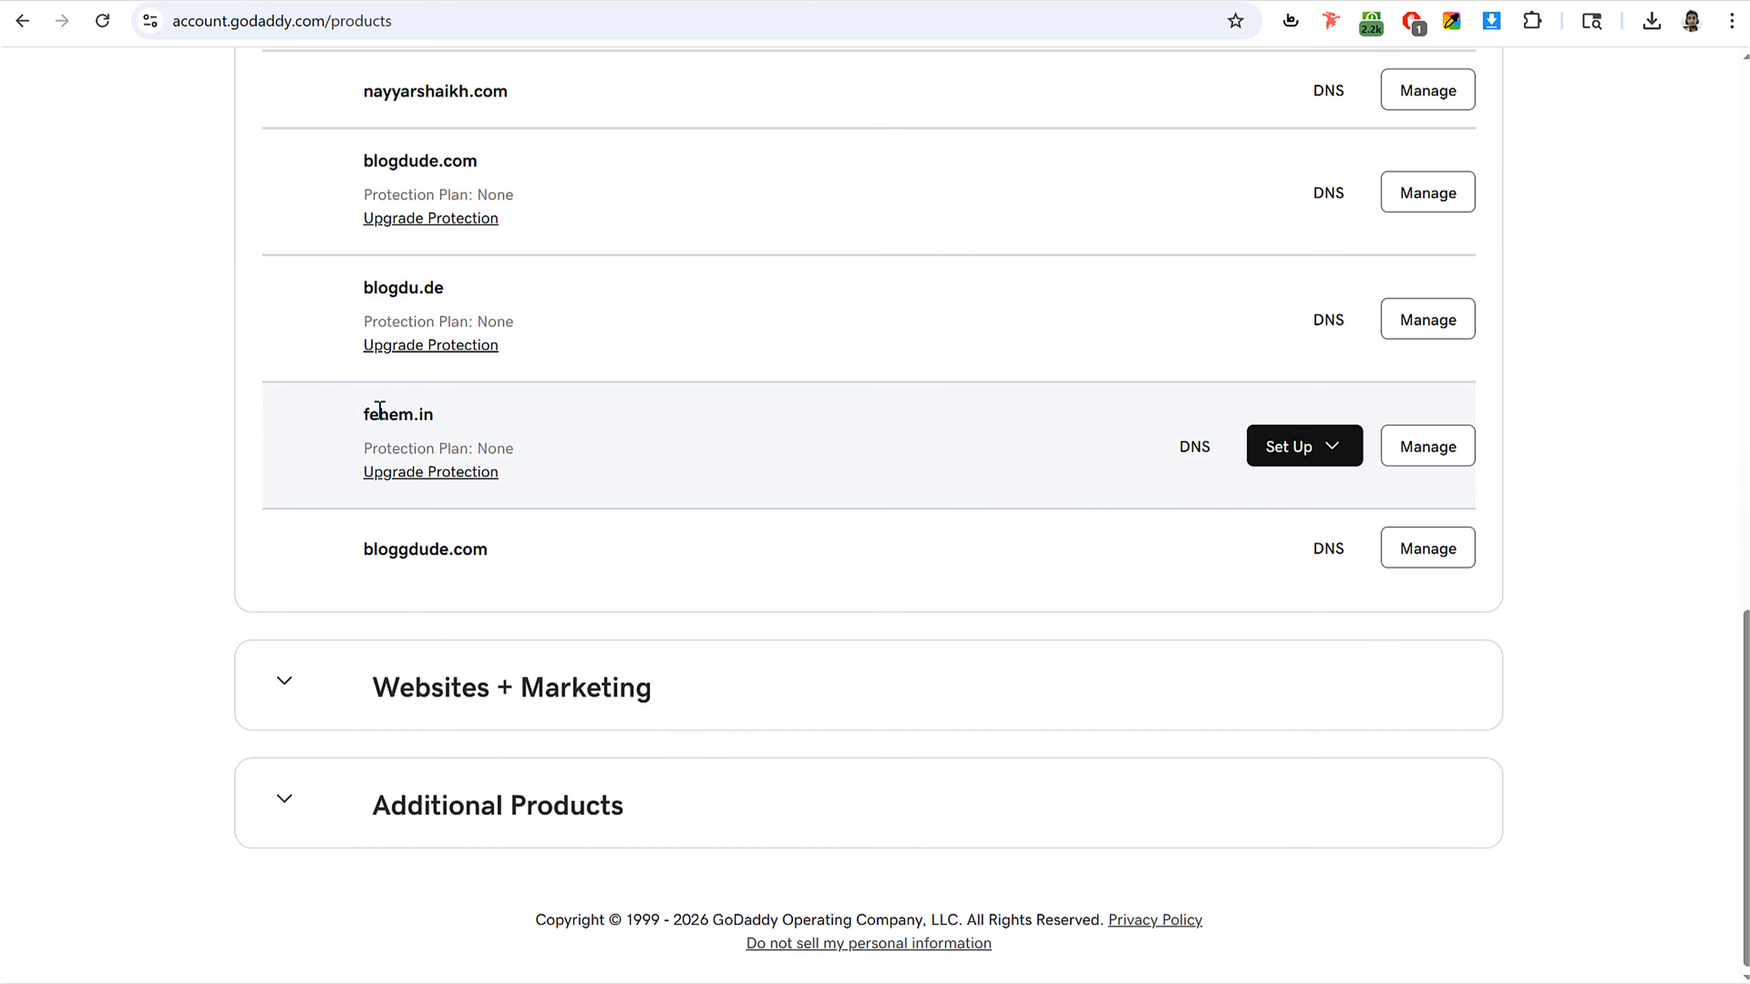
drag(365, 414, 501, 417)
click(510, 418)
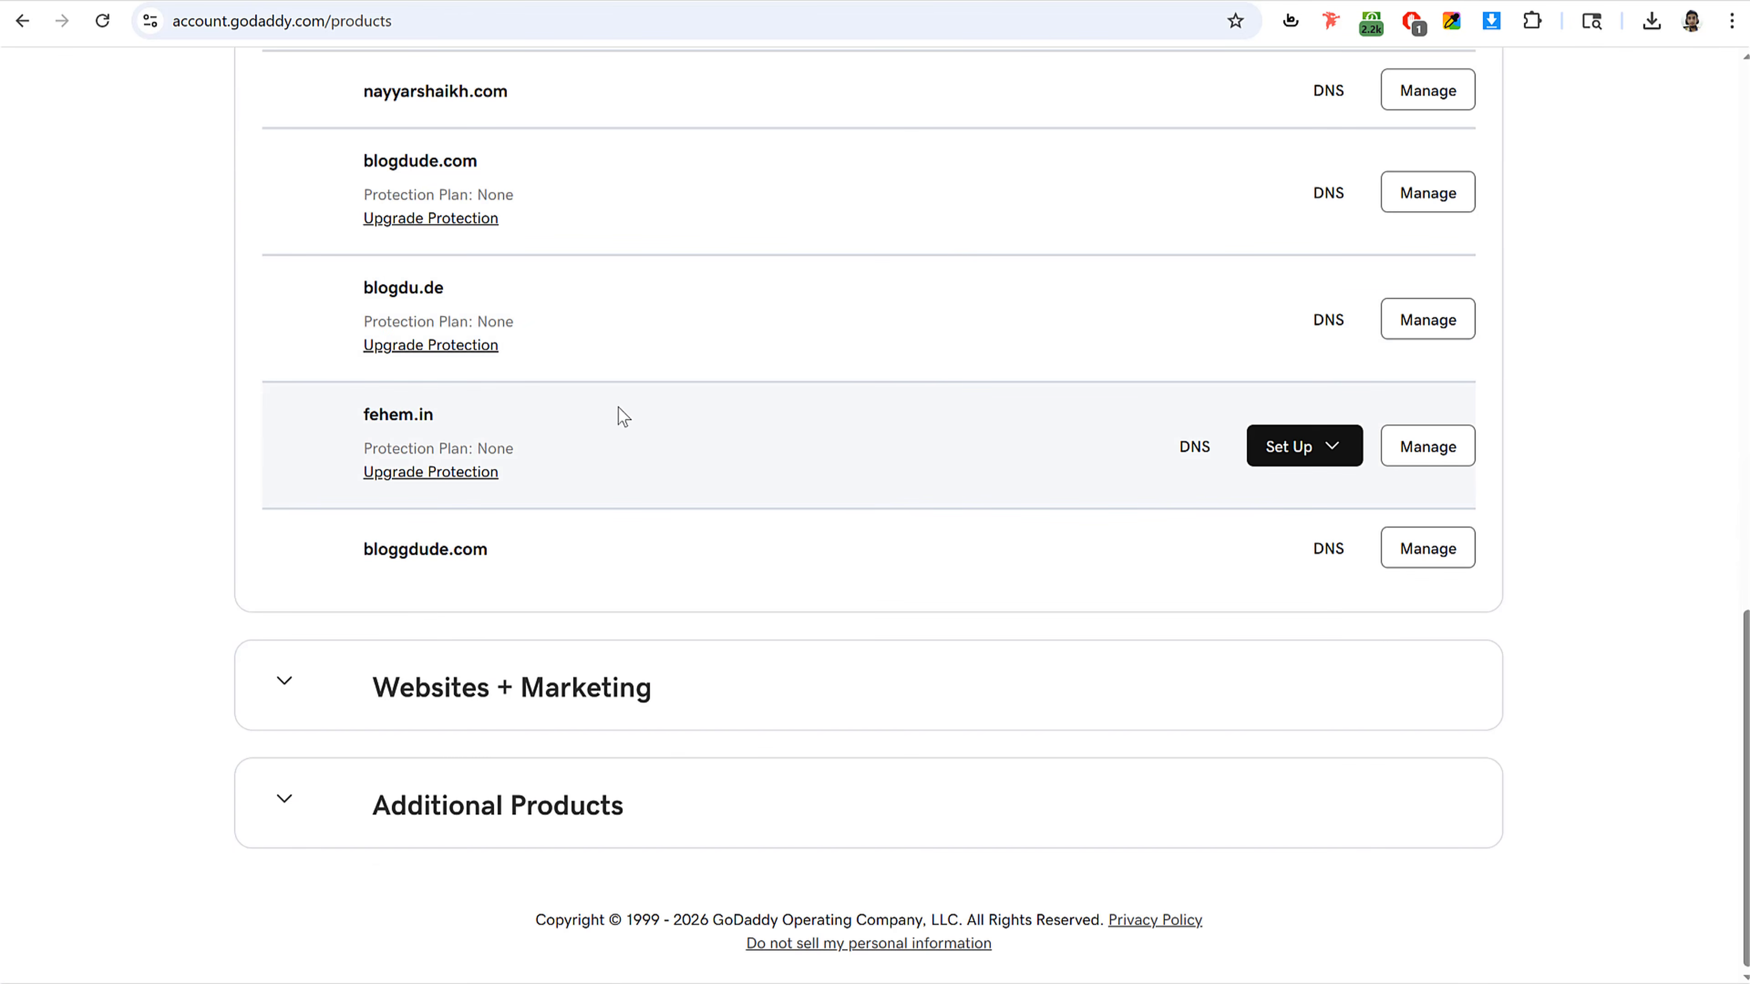
click(1194, 461)
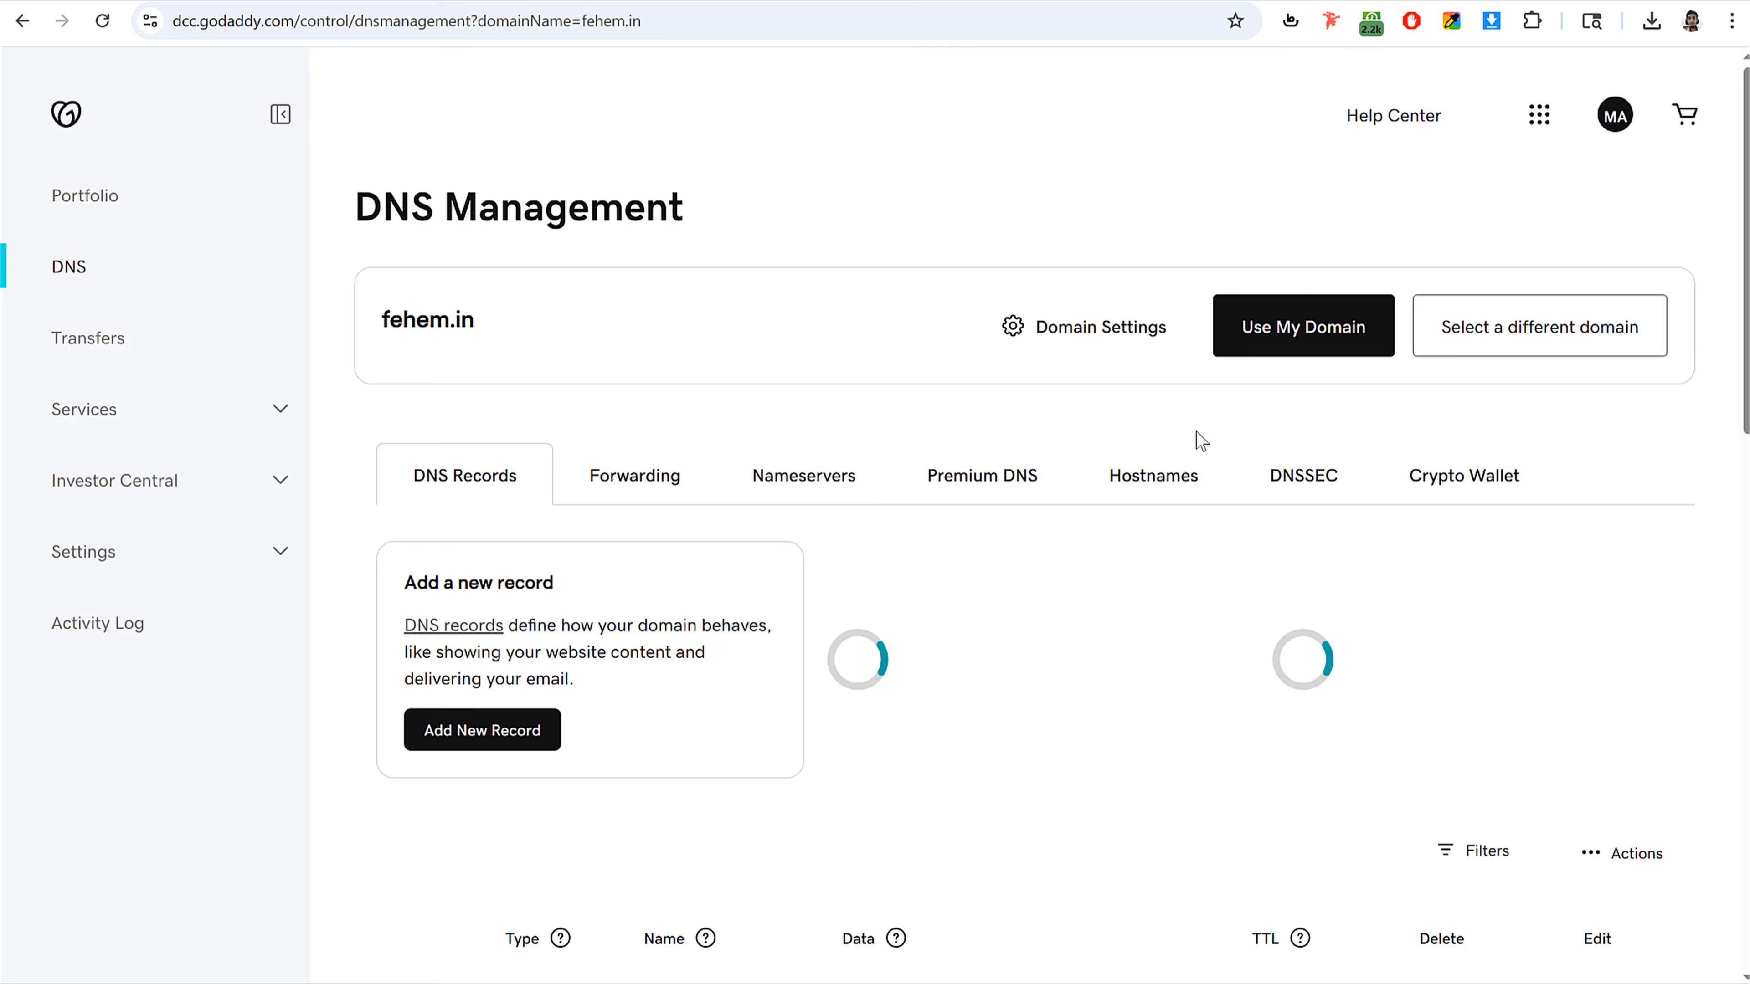
scroll(783, 406, down, 2)
click(806, 376)
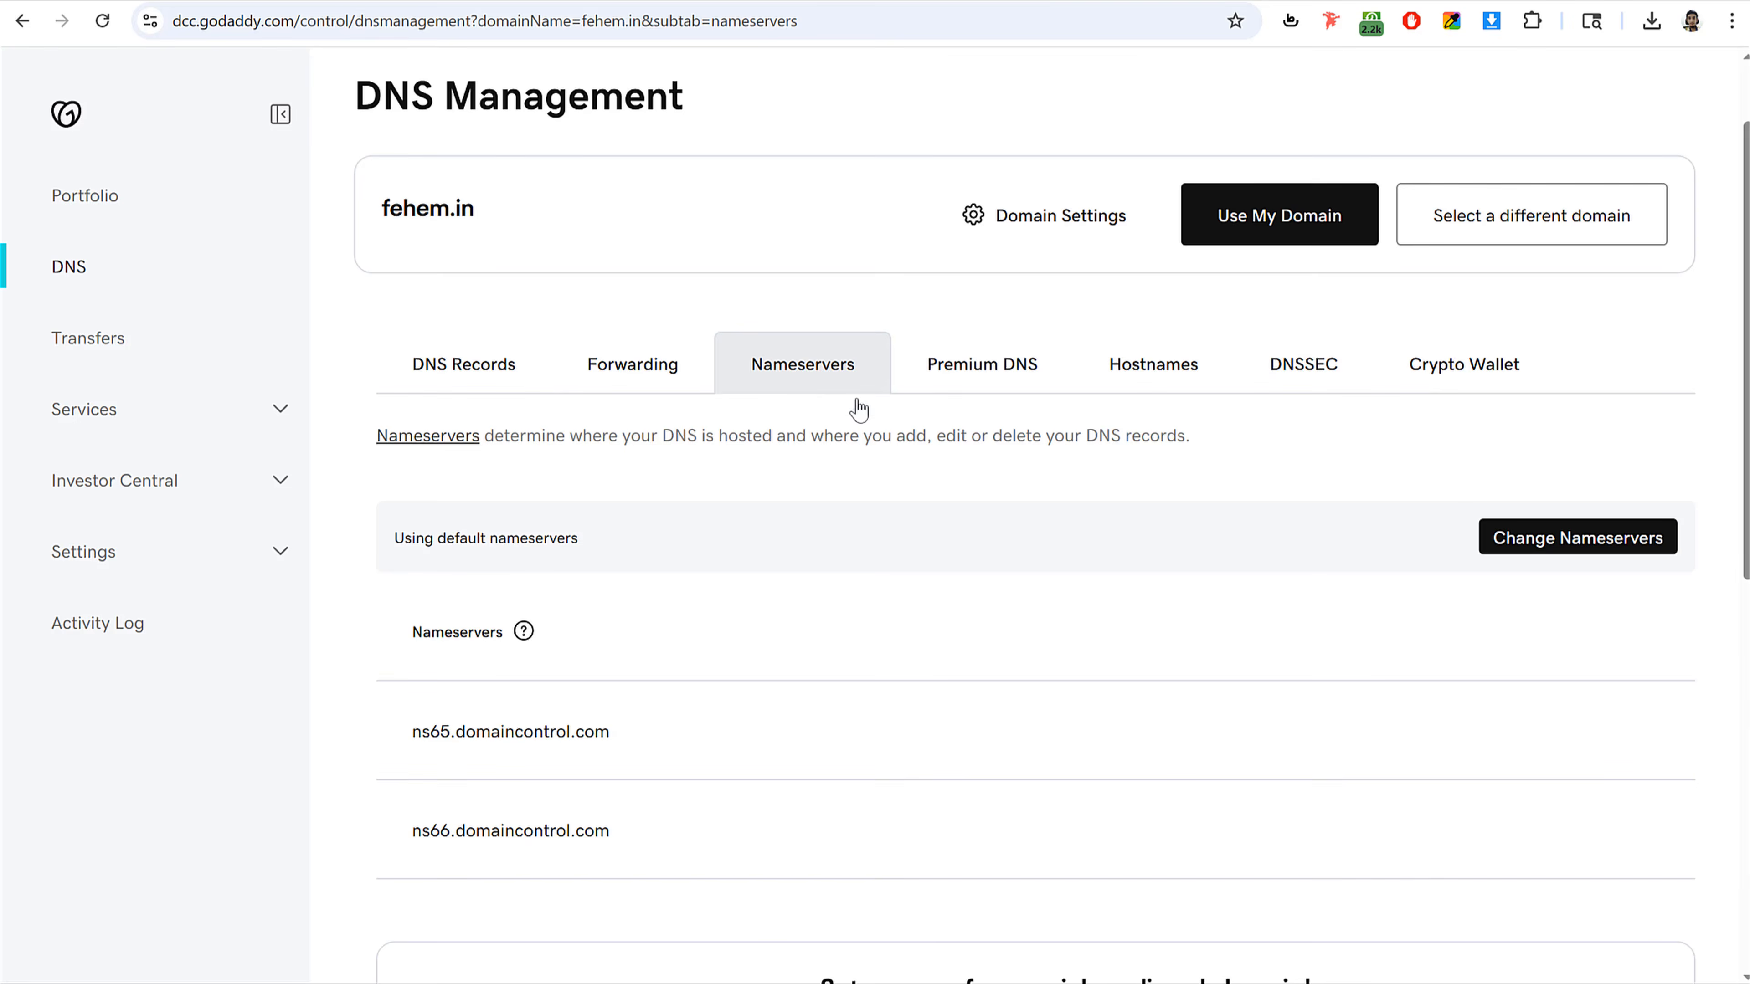
Step: Compare fehem.in's GoDaddy nameservers against those in the Hostinger guide
scroll(895, 414, down, 4)
scroll(927, 425, down, 2)
drag(419, 290, 667, 301)
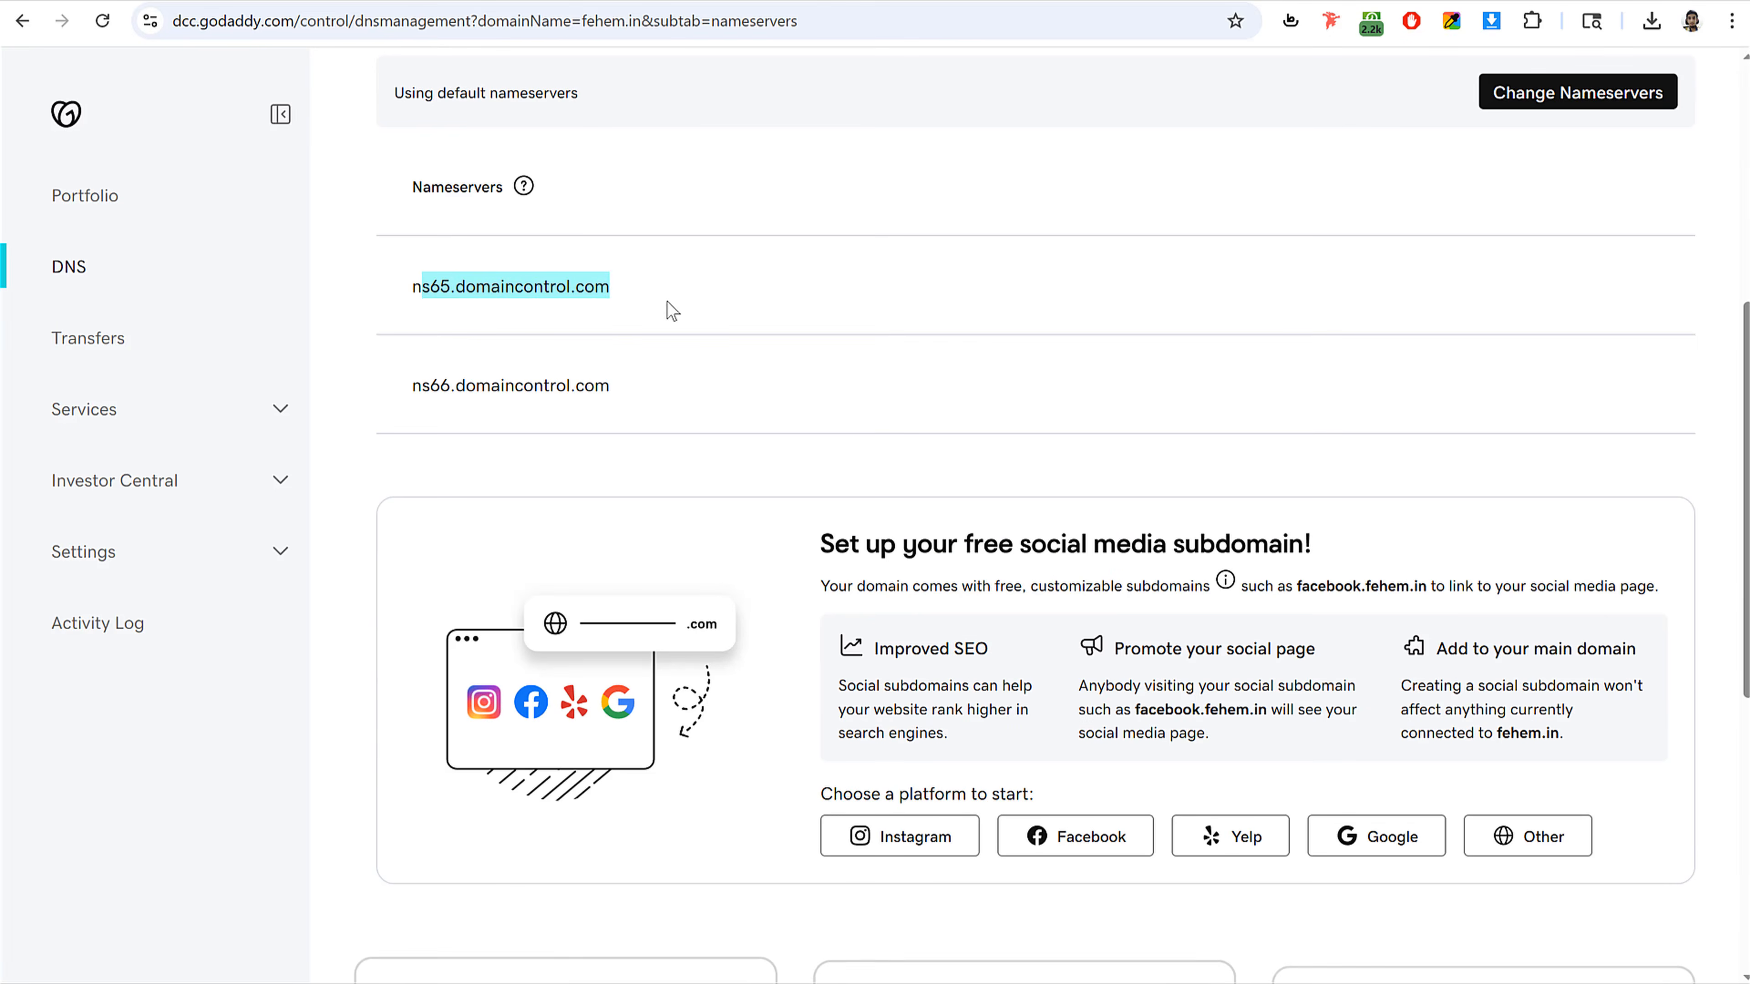
drag(430, 388, 767, 378)
click(688, 1)
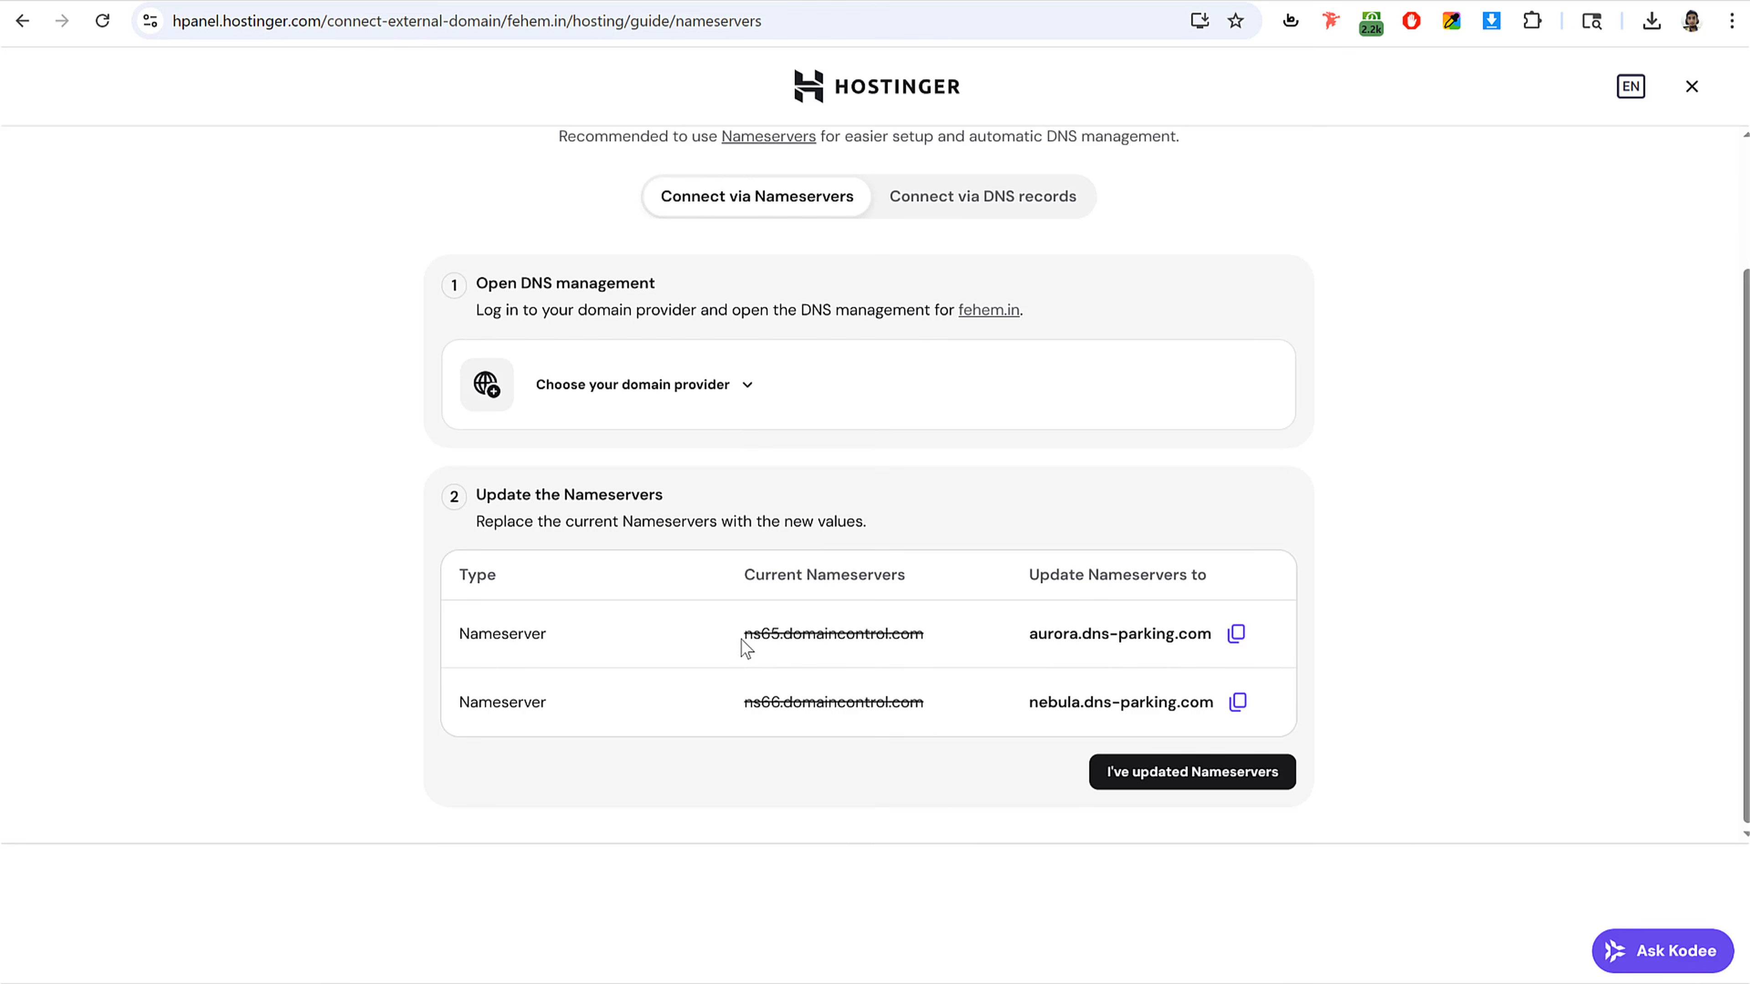
drag(742, 639, 951, 644)
click(696, 2)
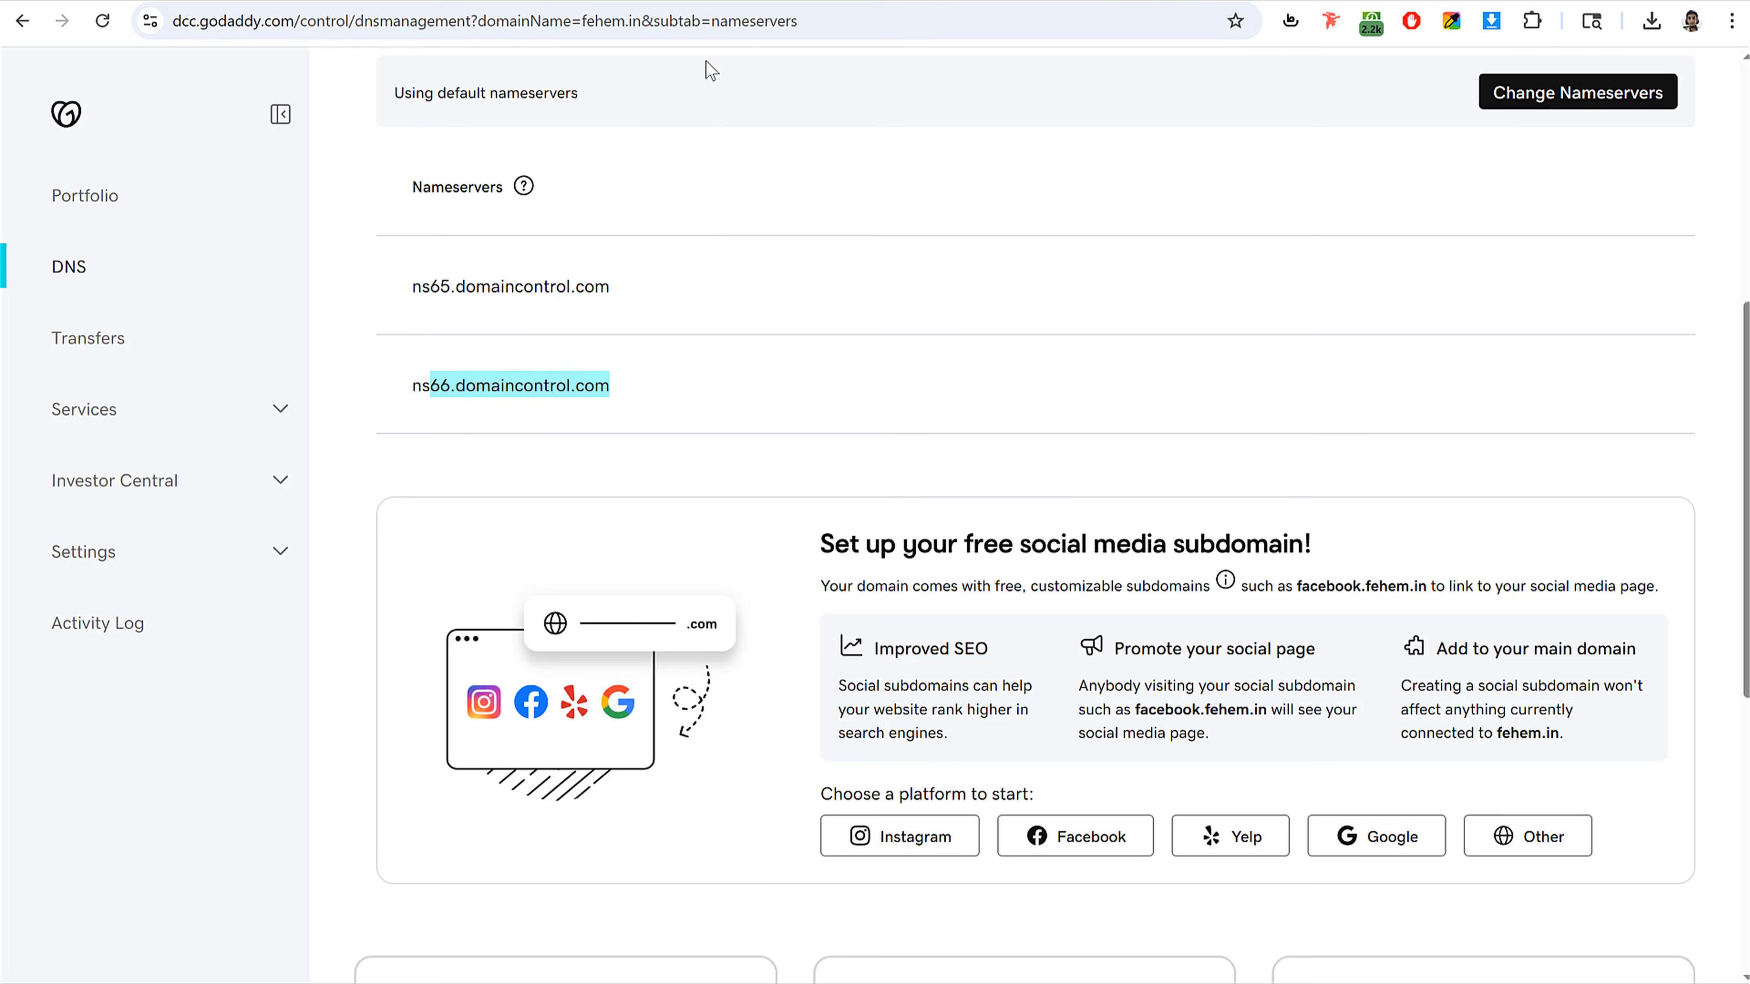
click(1081, 381)
scroll(1516, 281, up, 3)
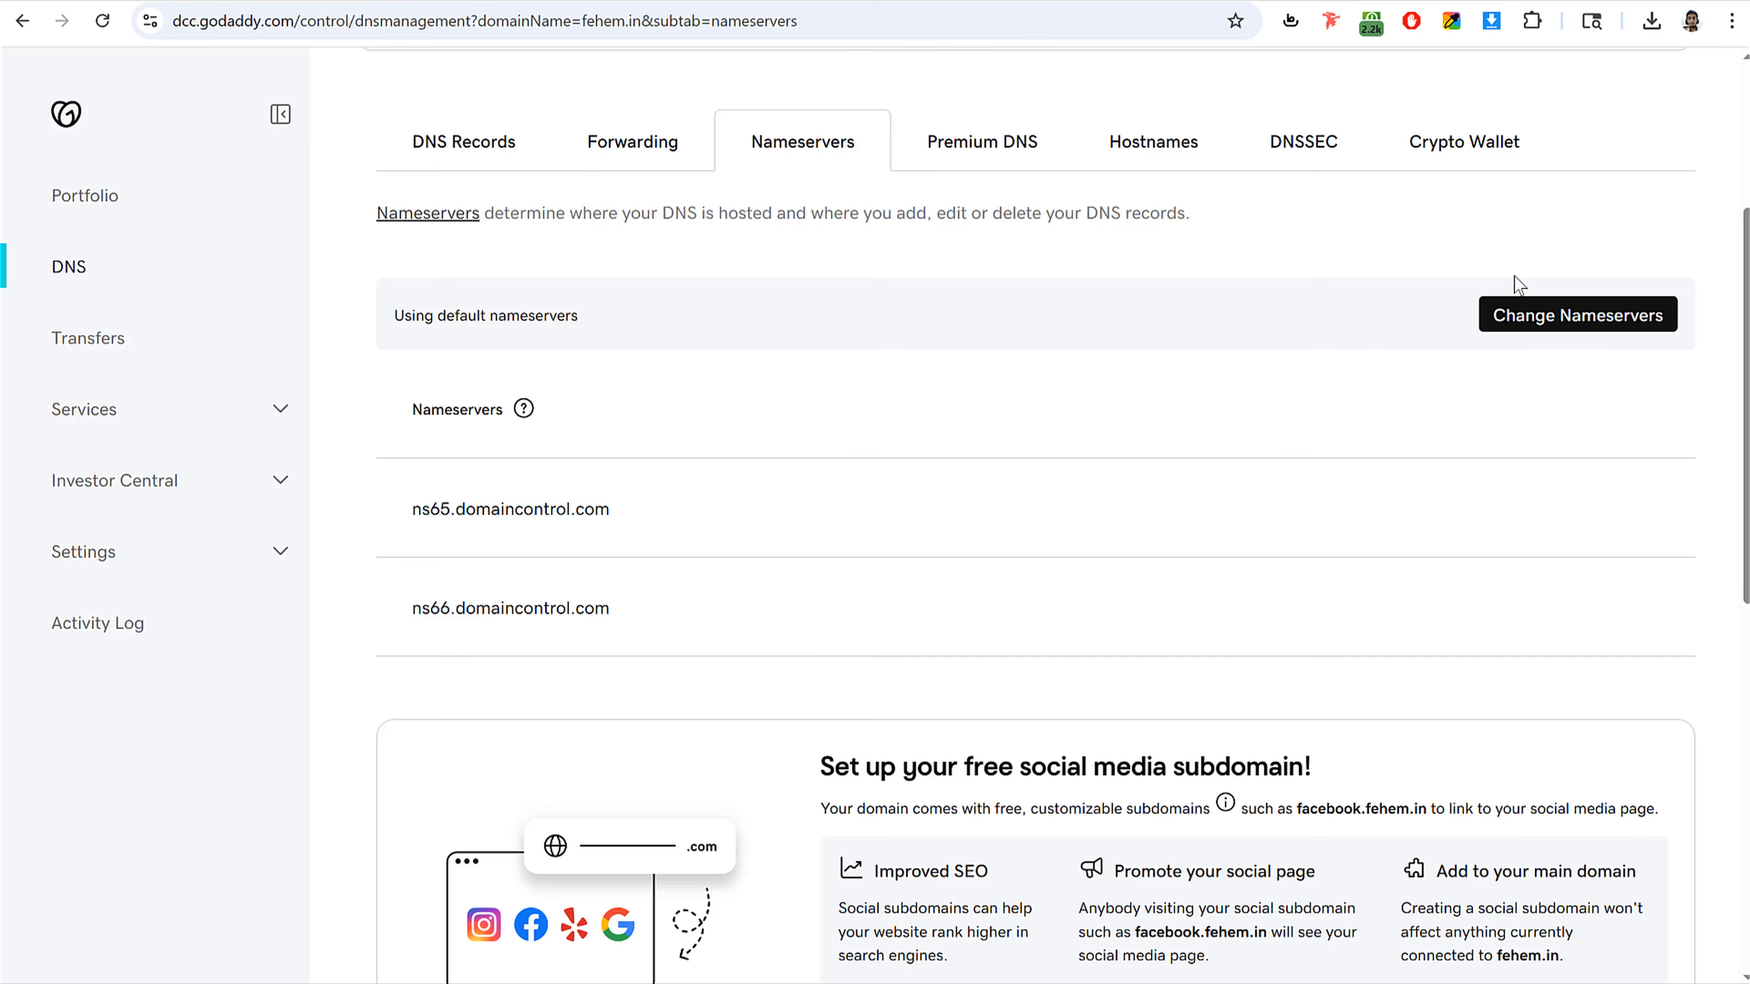
Step: Switch fehem.in to custom nameservers and enter aurora.dns-parking.com, copied from the Hostinger guide, as Nameserver 1
click(1565, 319)
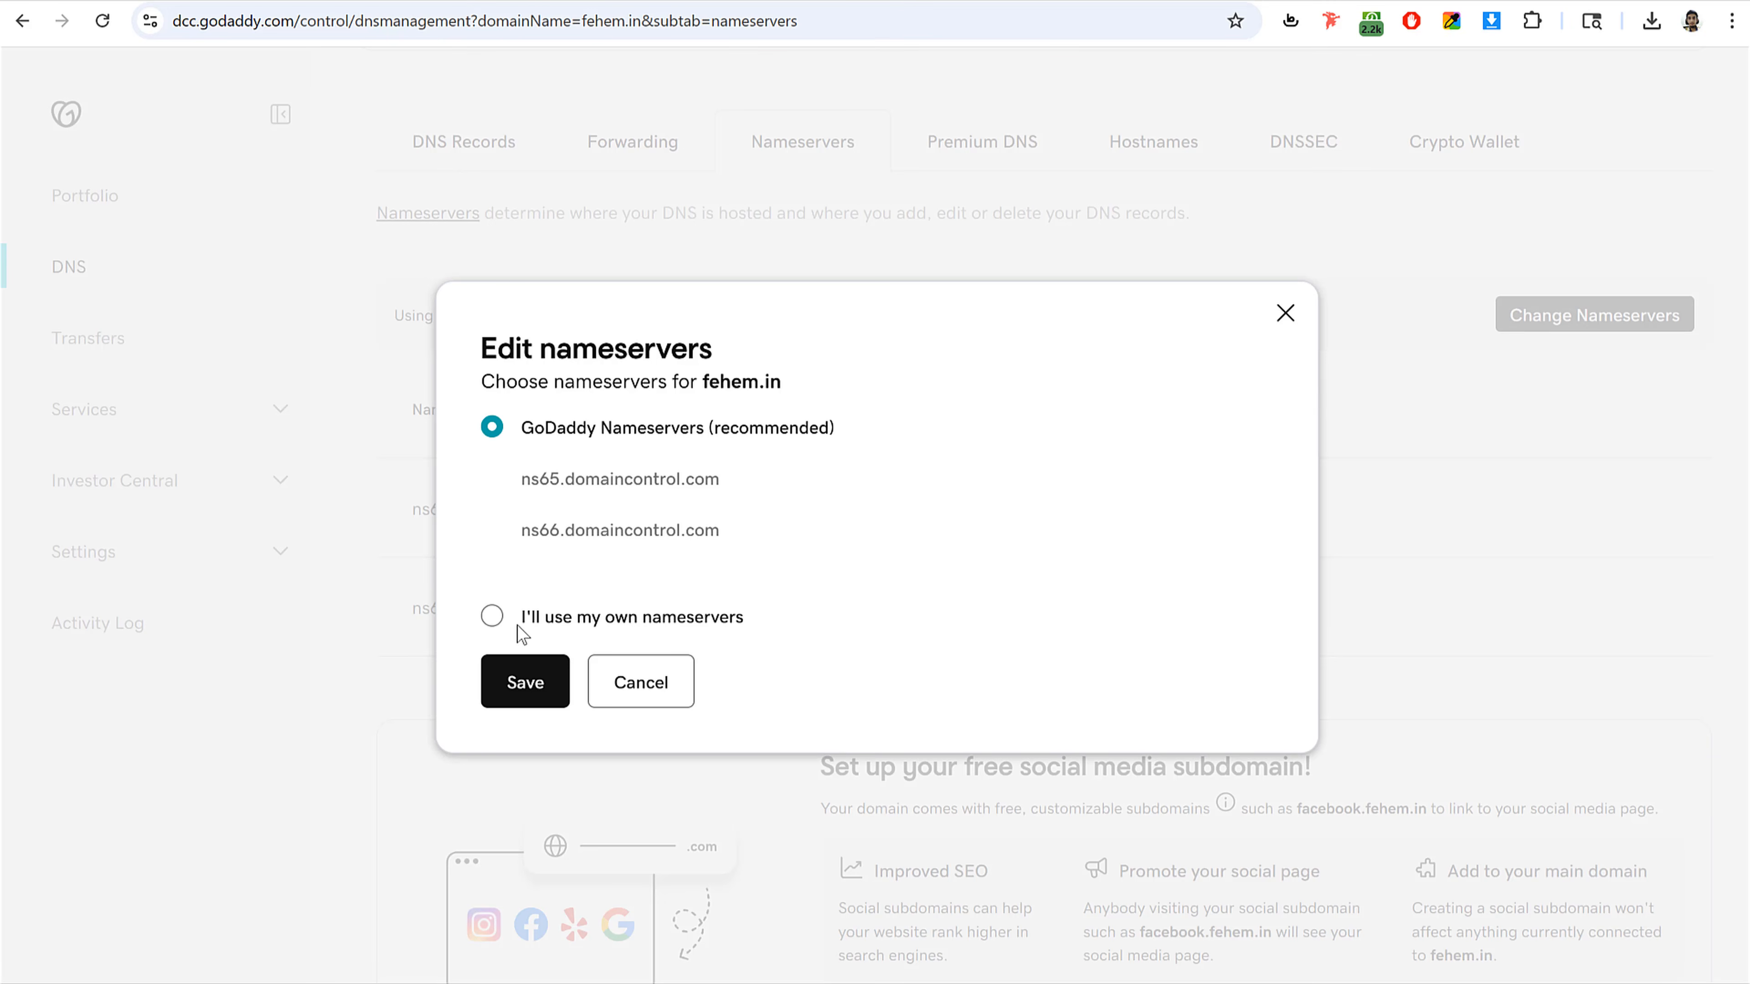
click(490, 616)
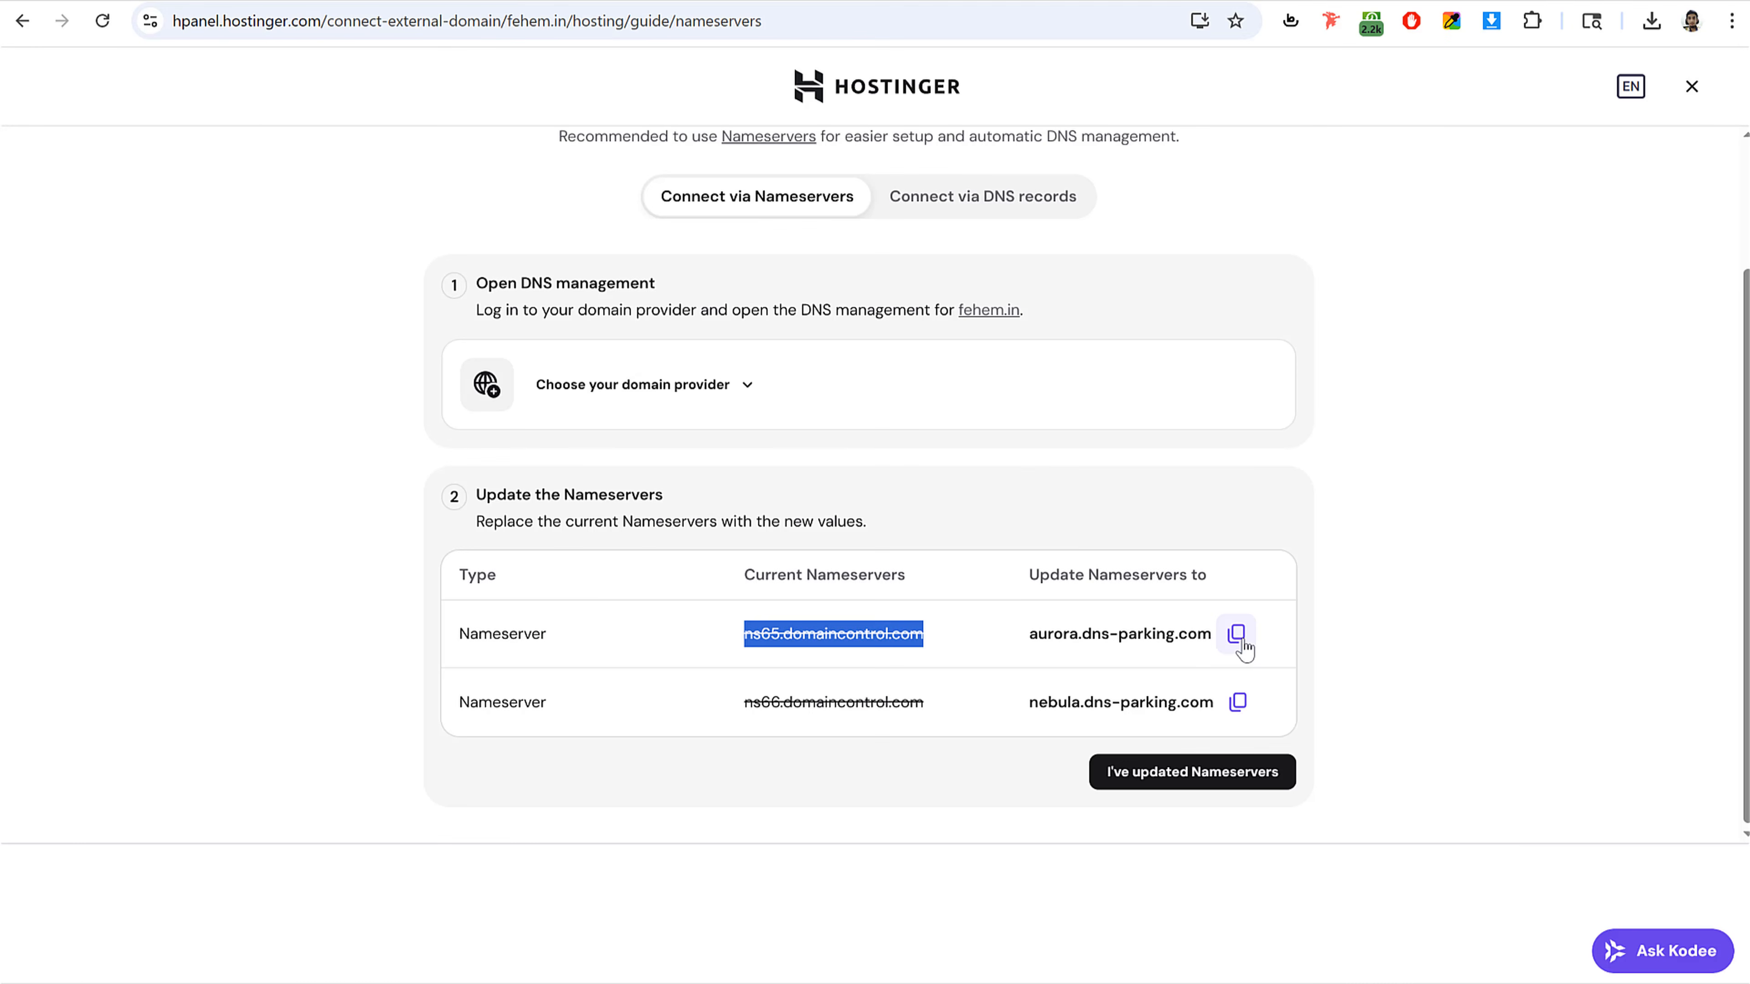
click(1236, 635)
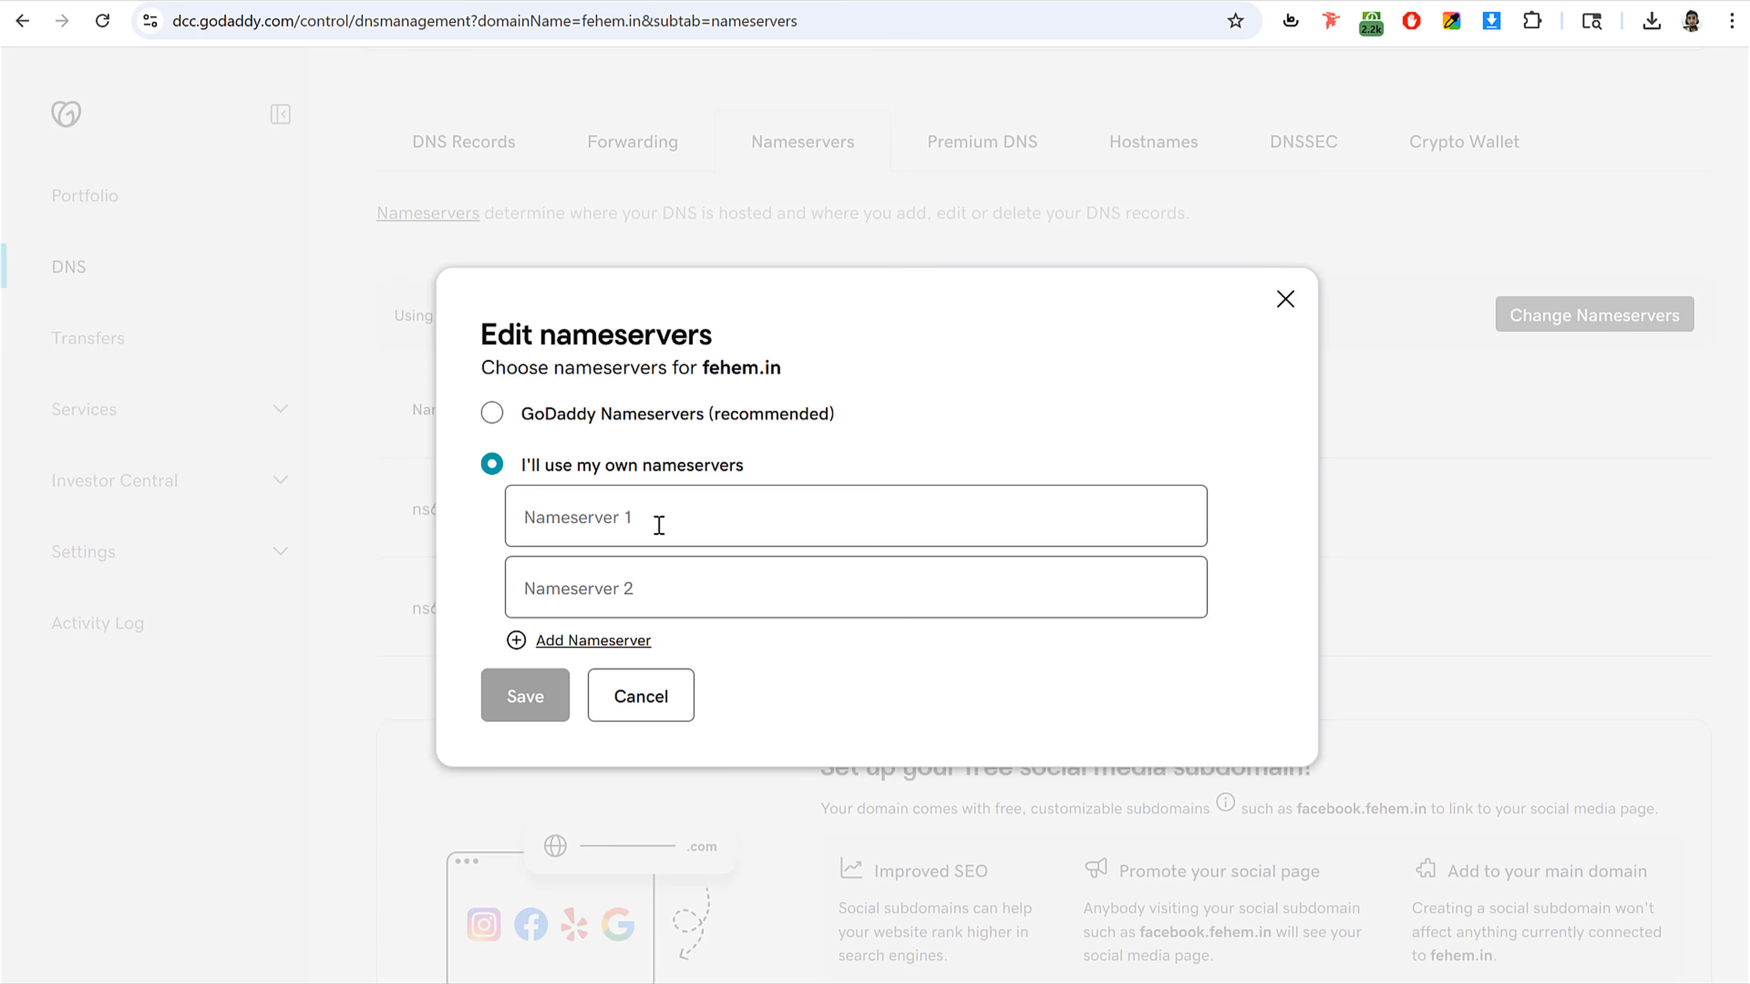
click(657, 523)
key(ctrl+v)
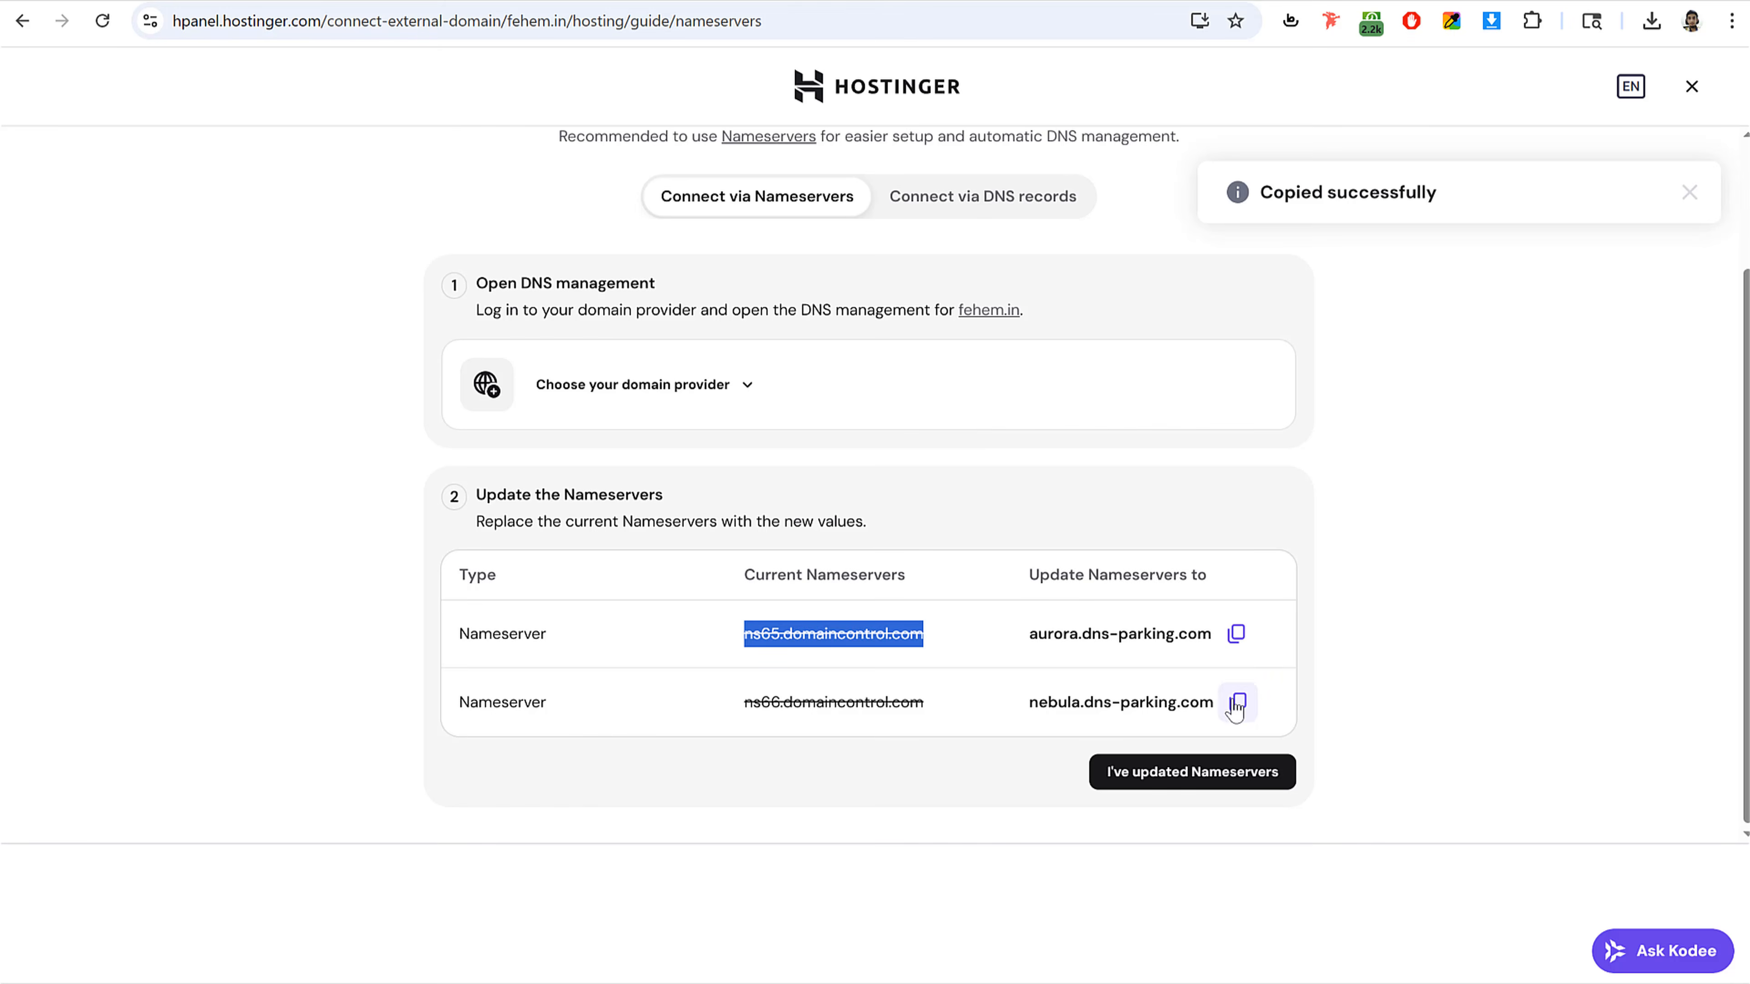
Step: Enter nebula.dns-parking.com from the Hostinger guide as Nameserver 2 and save the new nameservers
click(1238, 702)
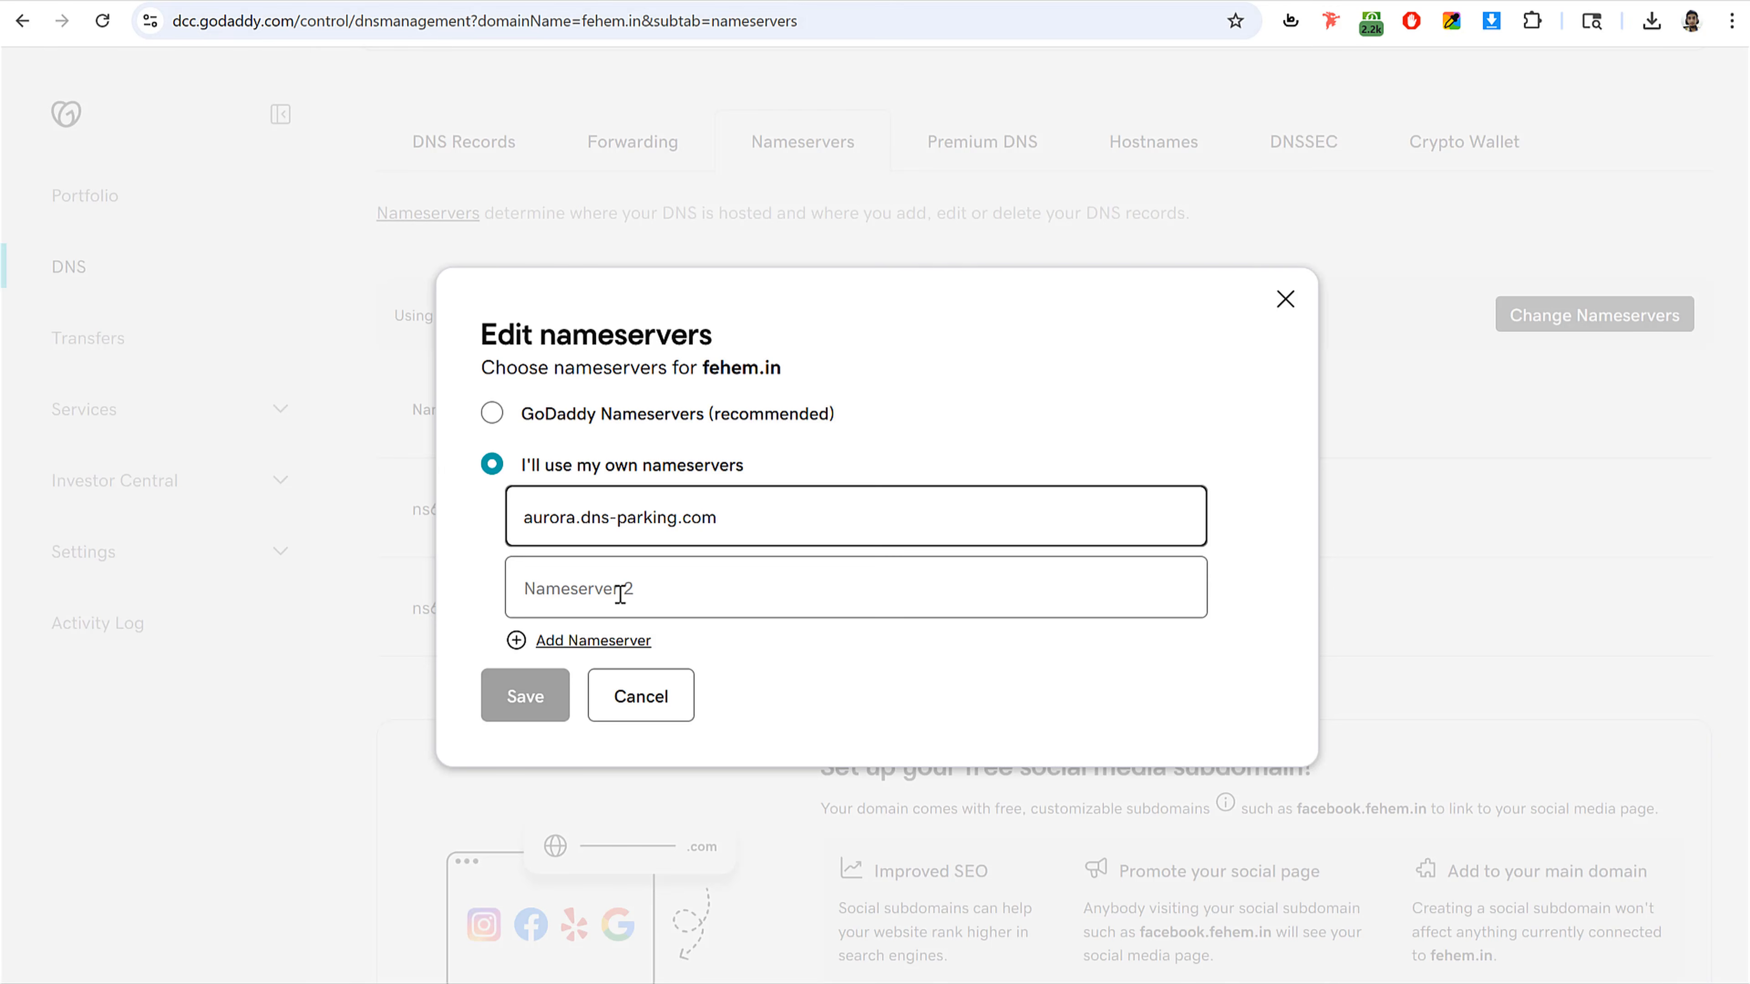
click(618, 592)
key(ctrl+v)
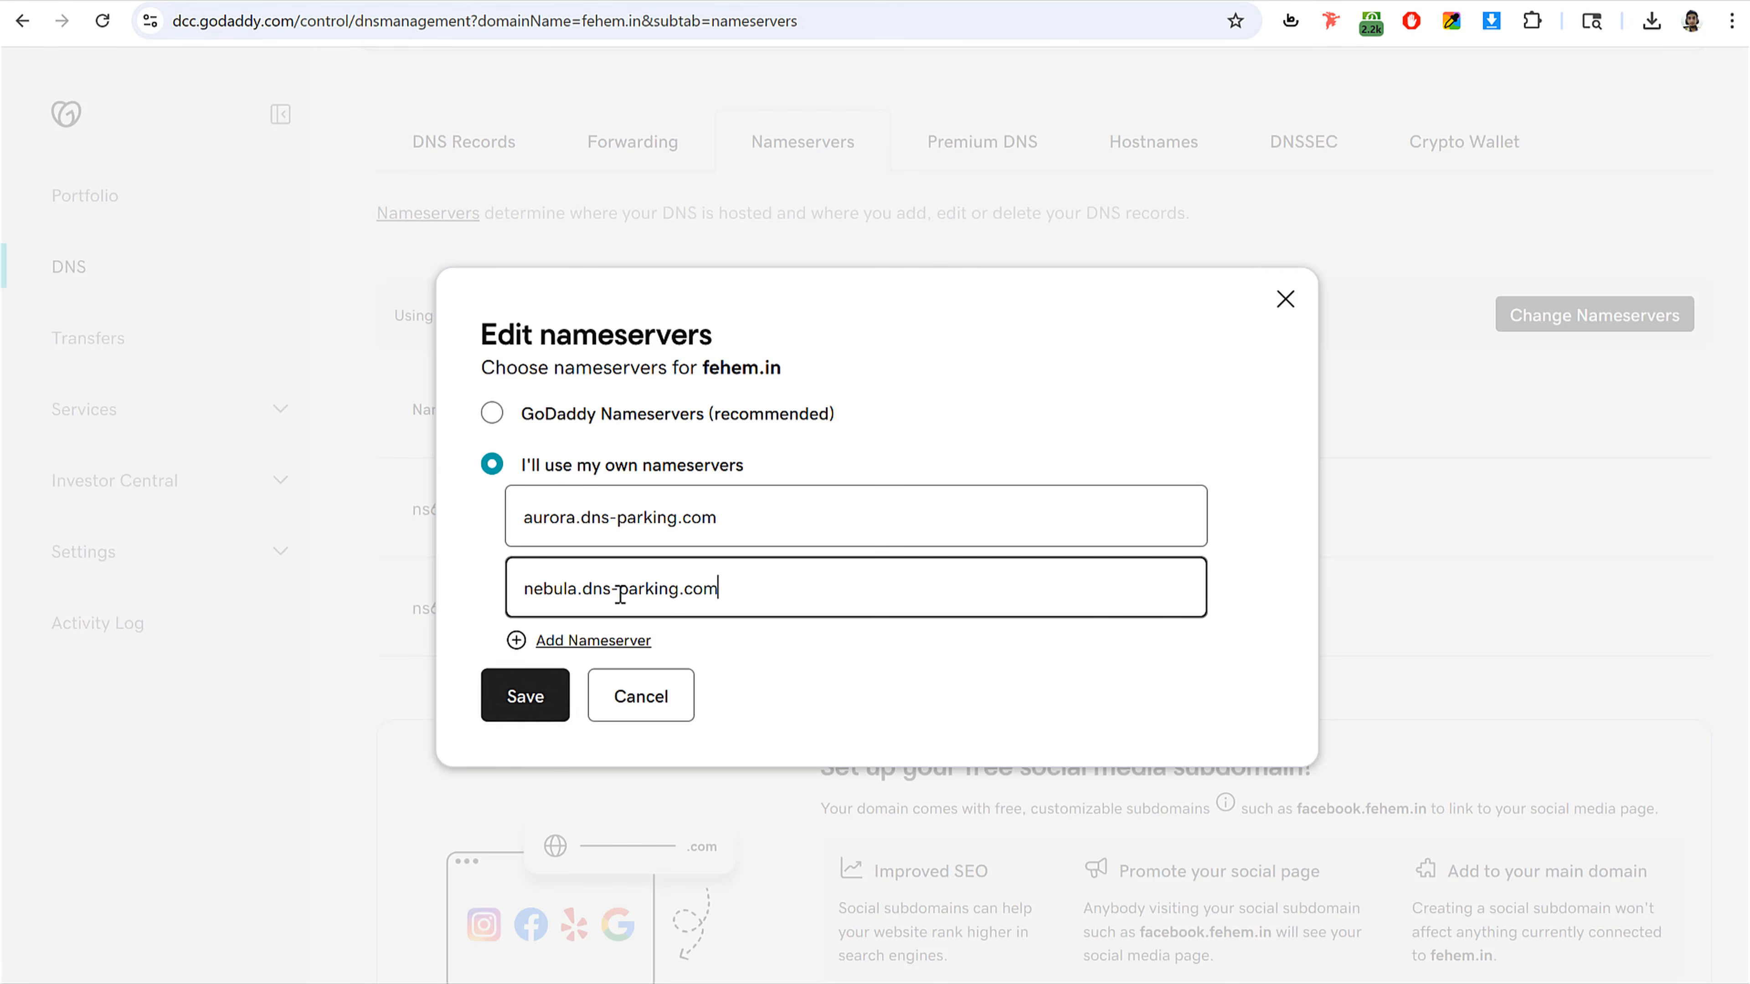
click(542, 702)
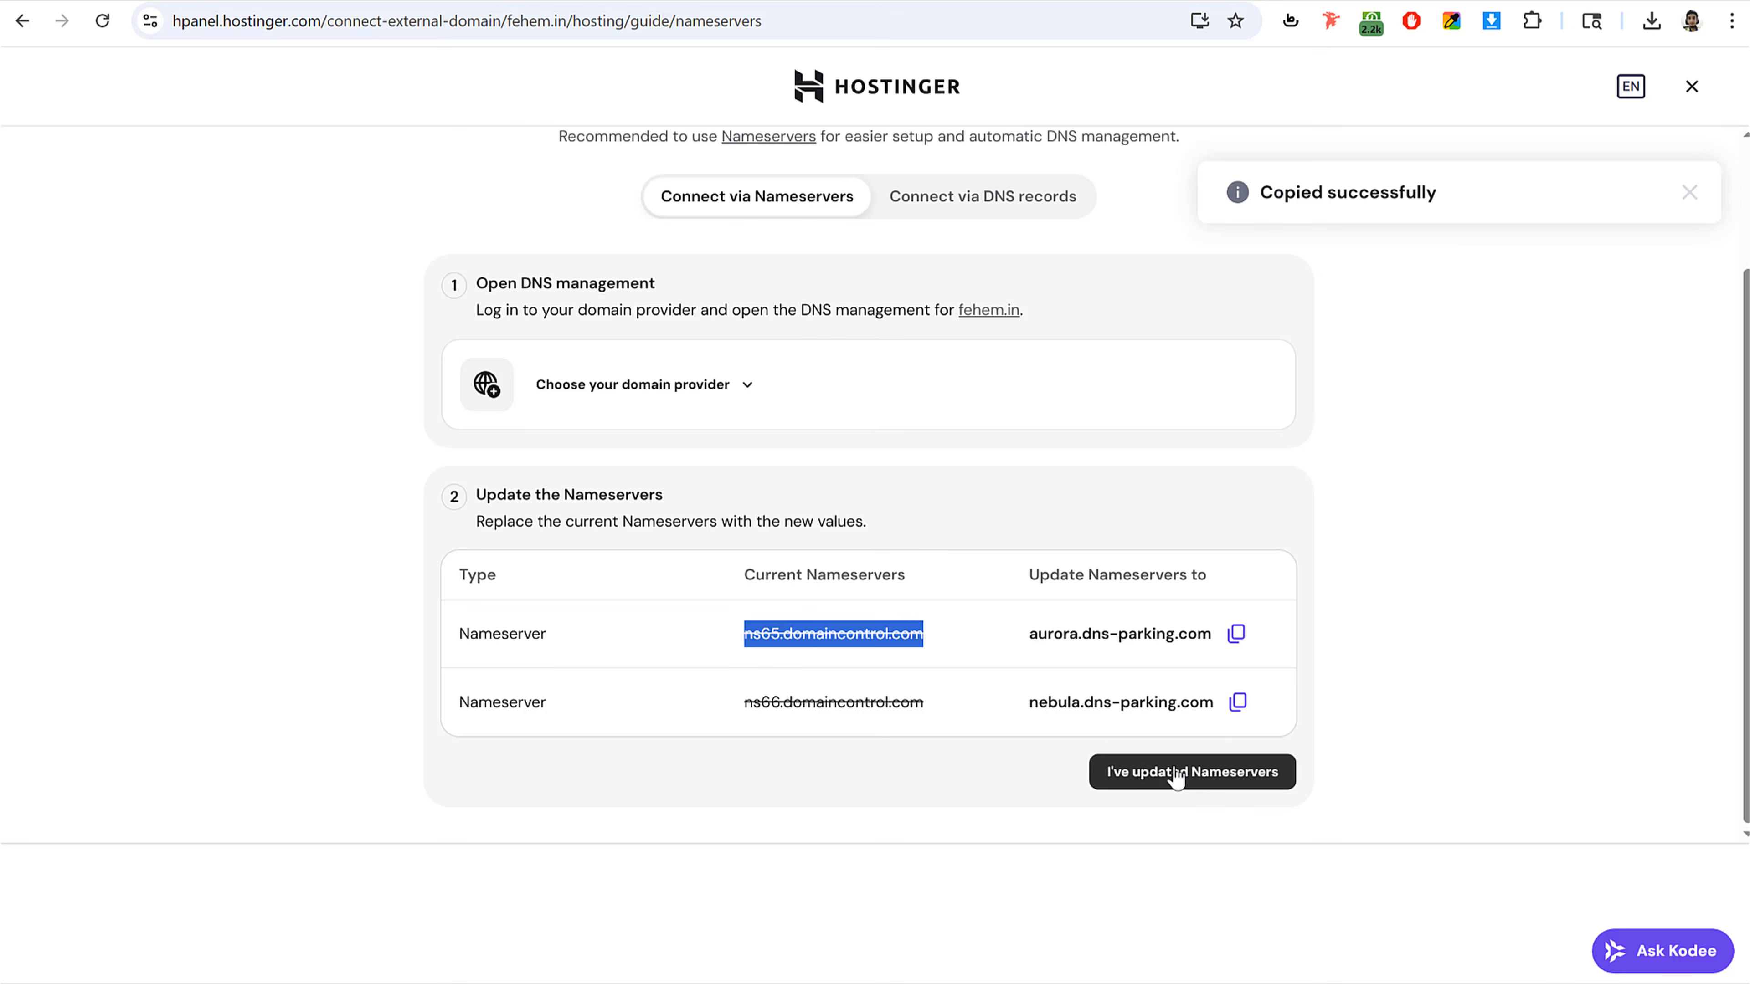
Step: Confirm the nameservers were updated in the Hostinger guide, opt in to email notification of completion, and close it
click(1189, 785)
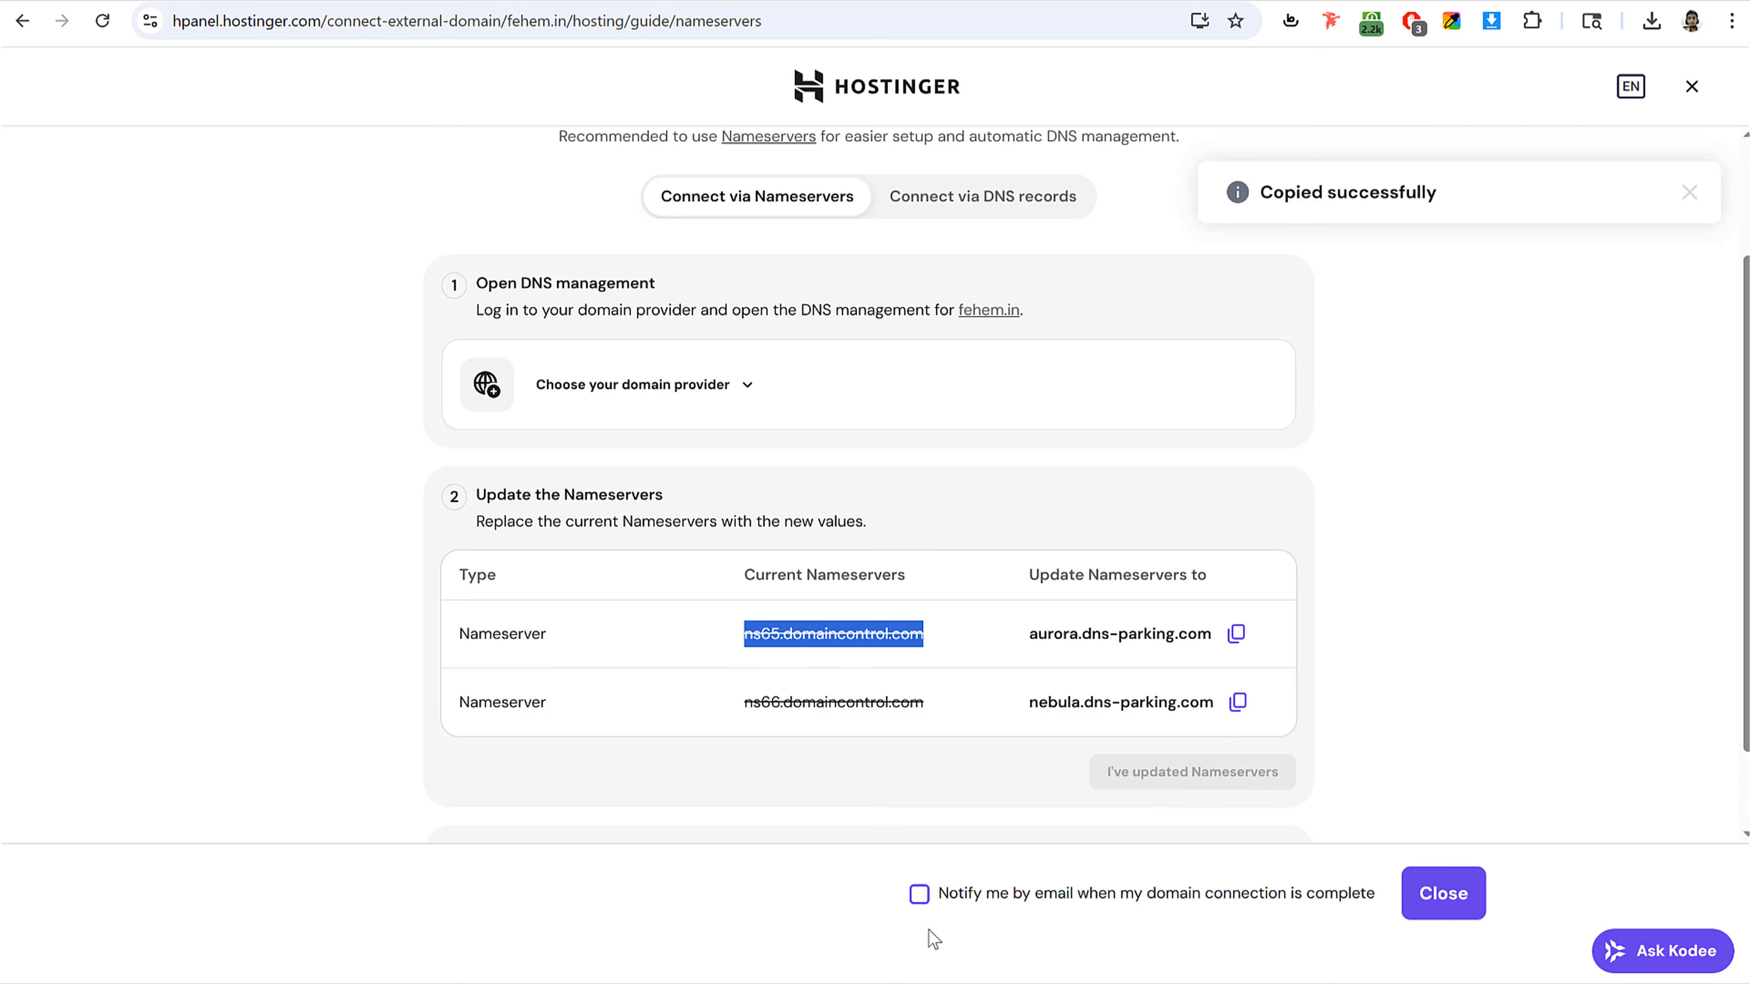
click(919, 893)
click(1480, 904)
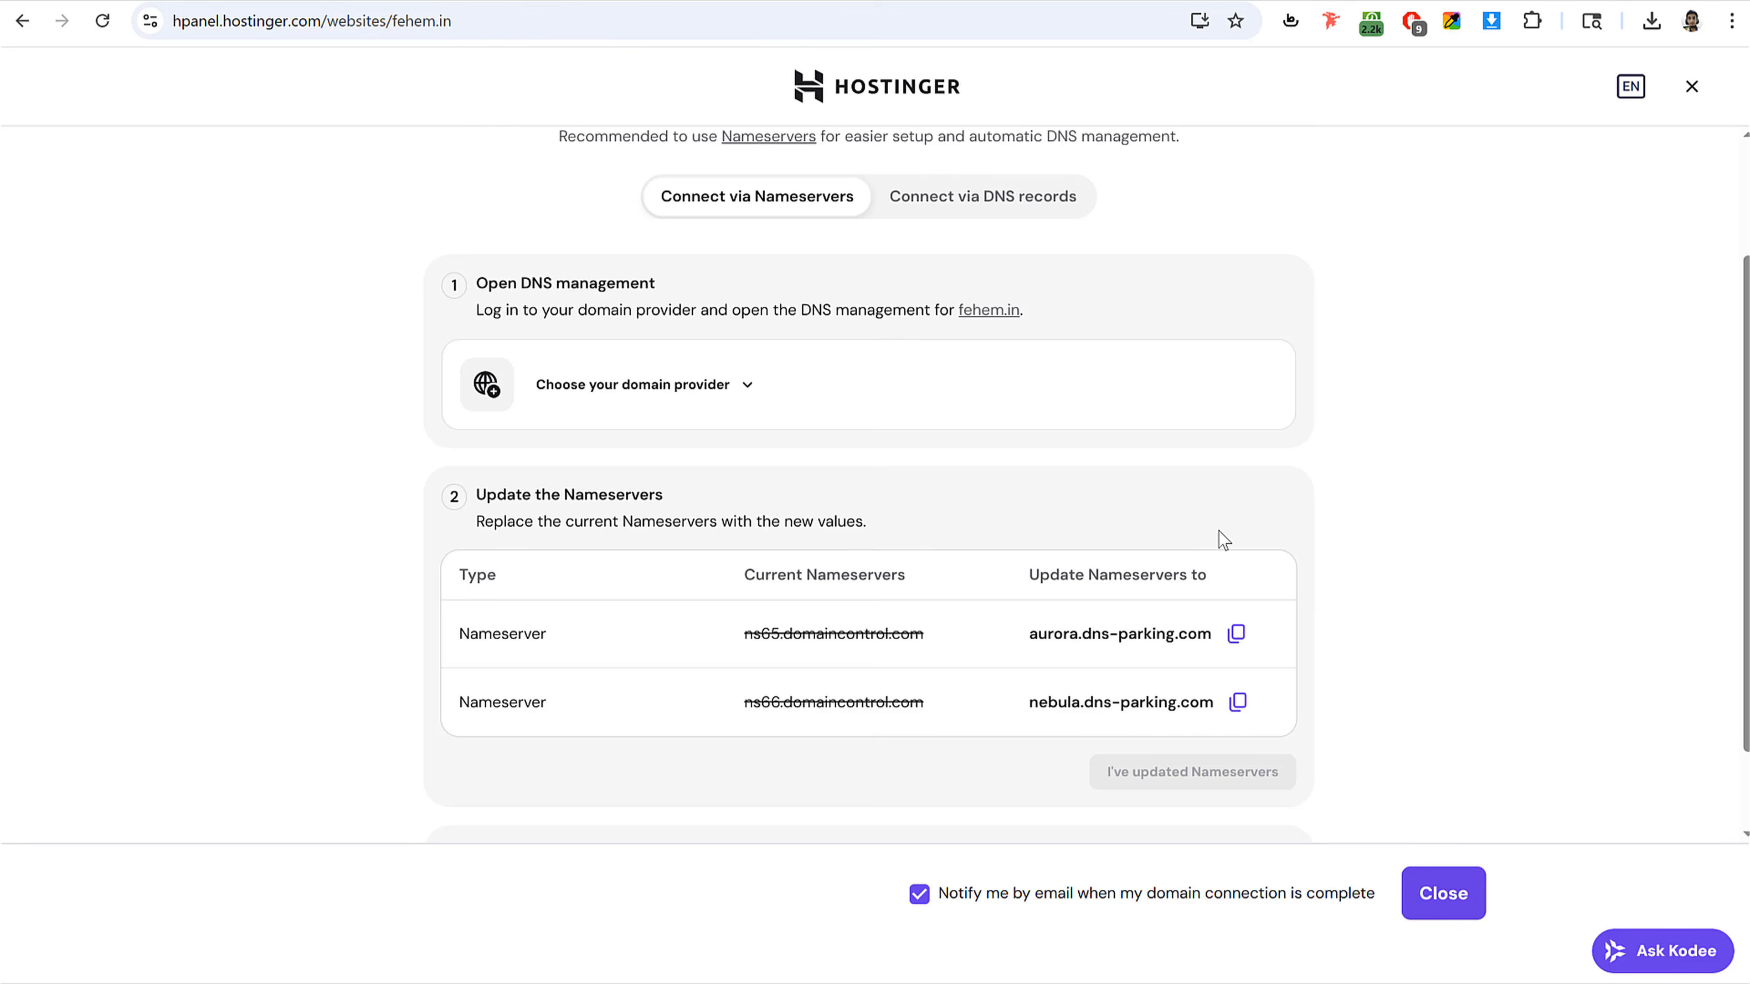
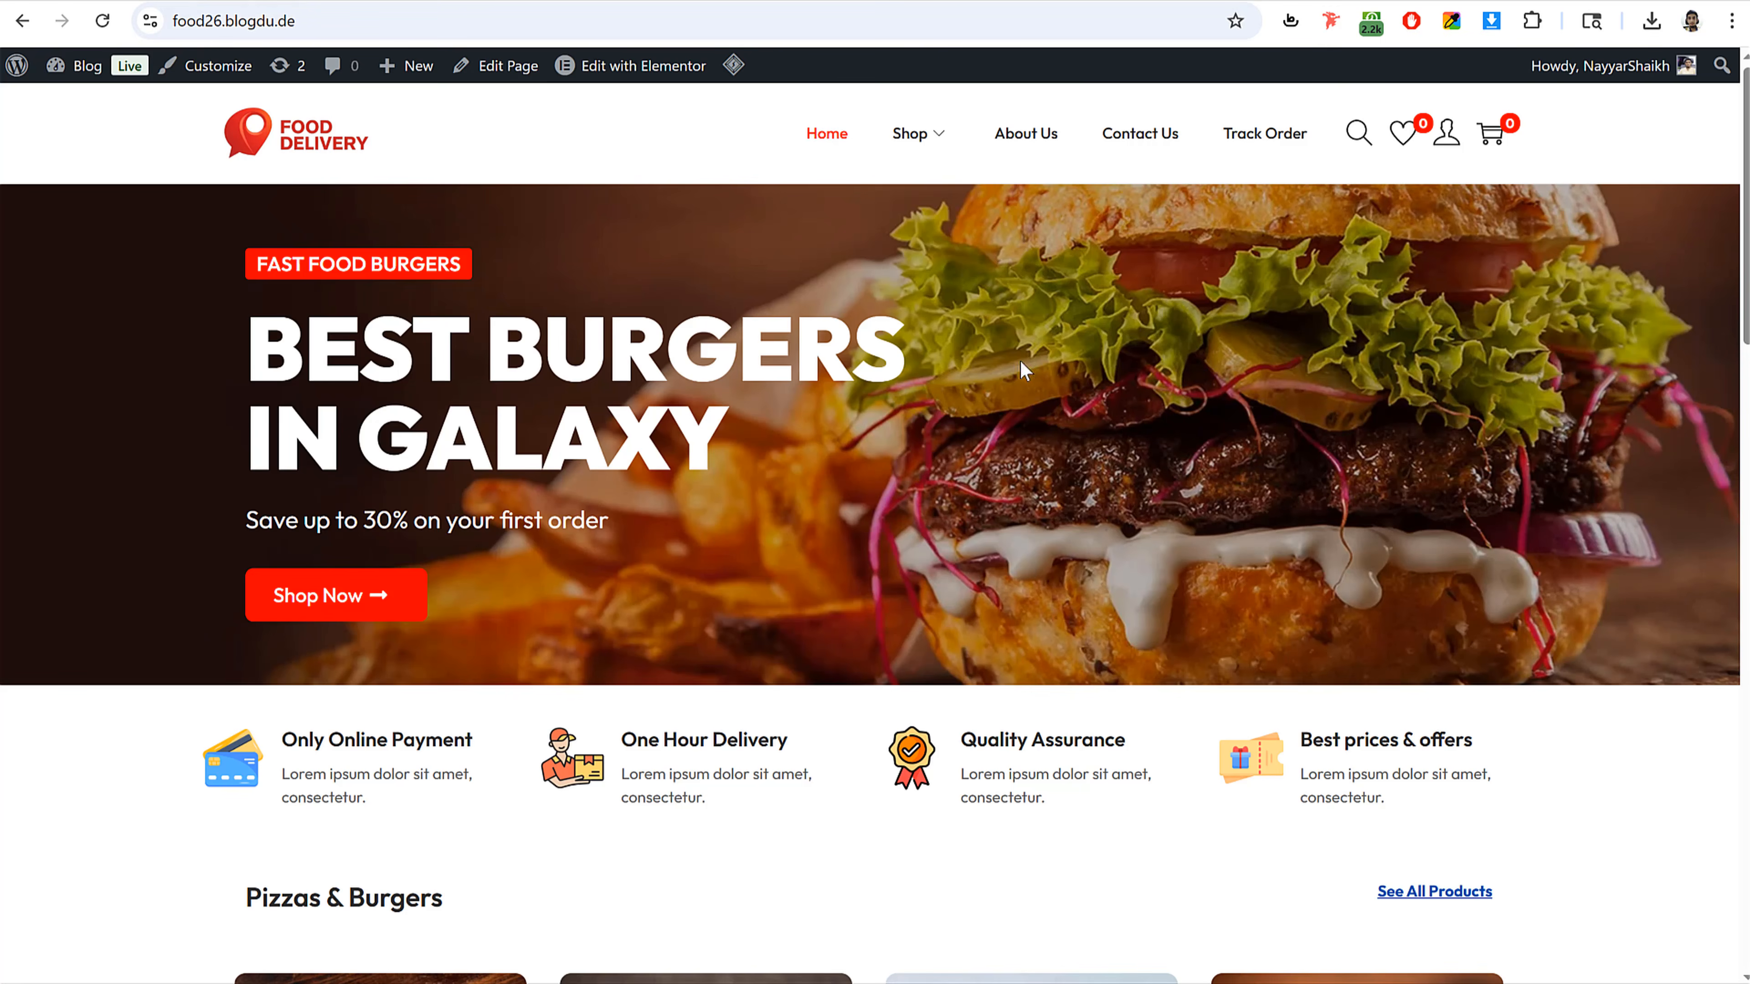
Step: Open bloggdude.com/elementor in a new browser tab
scroll(1019, 360, down, 20)
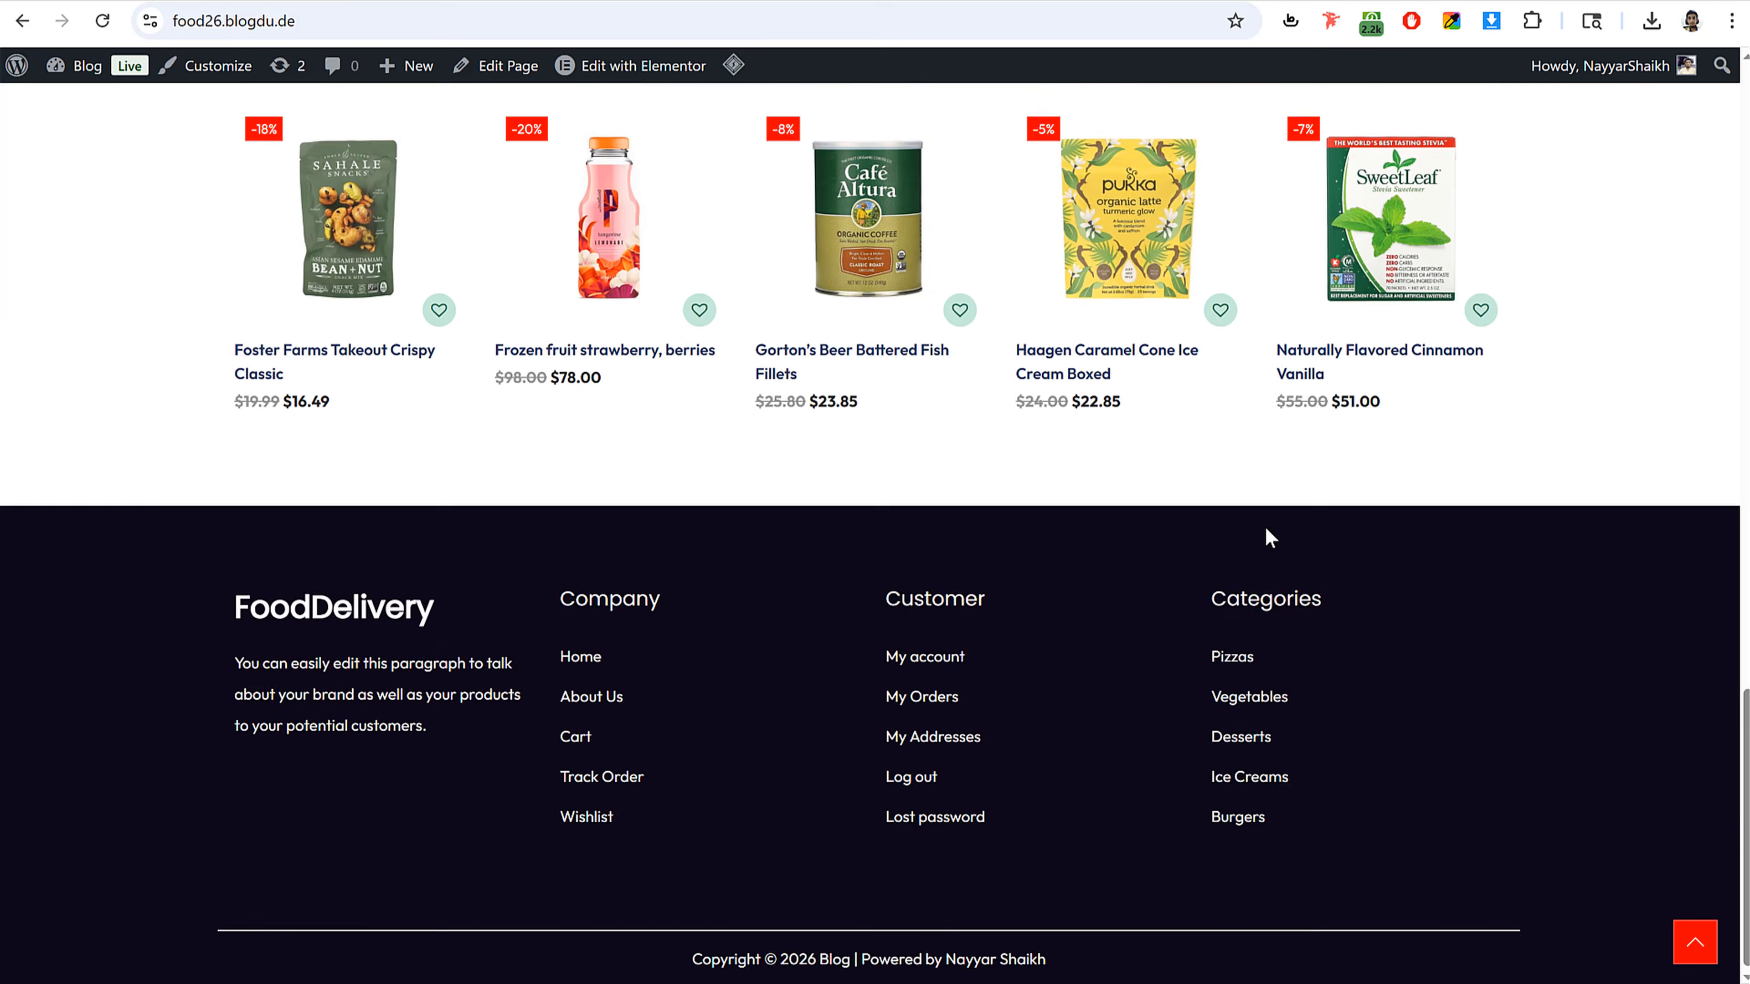
scroll(1268, 536, up, 20)
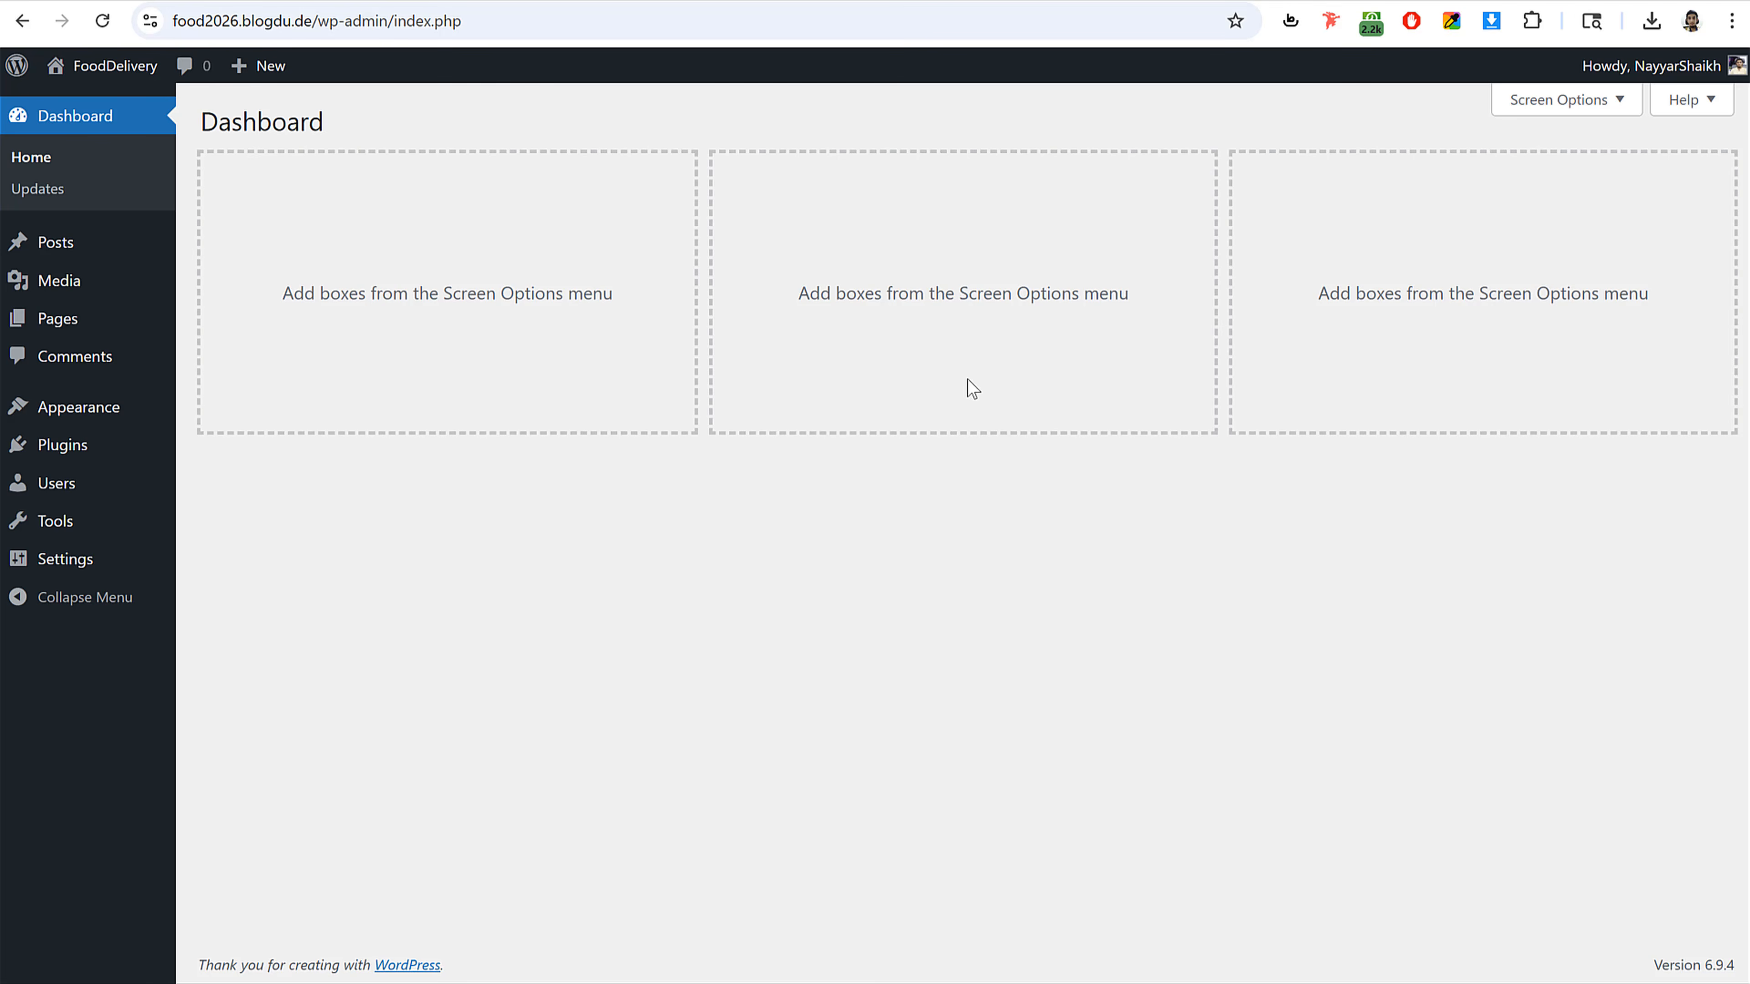
key(ctrl+t)
text(bloggdude.com/elementor)
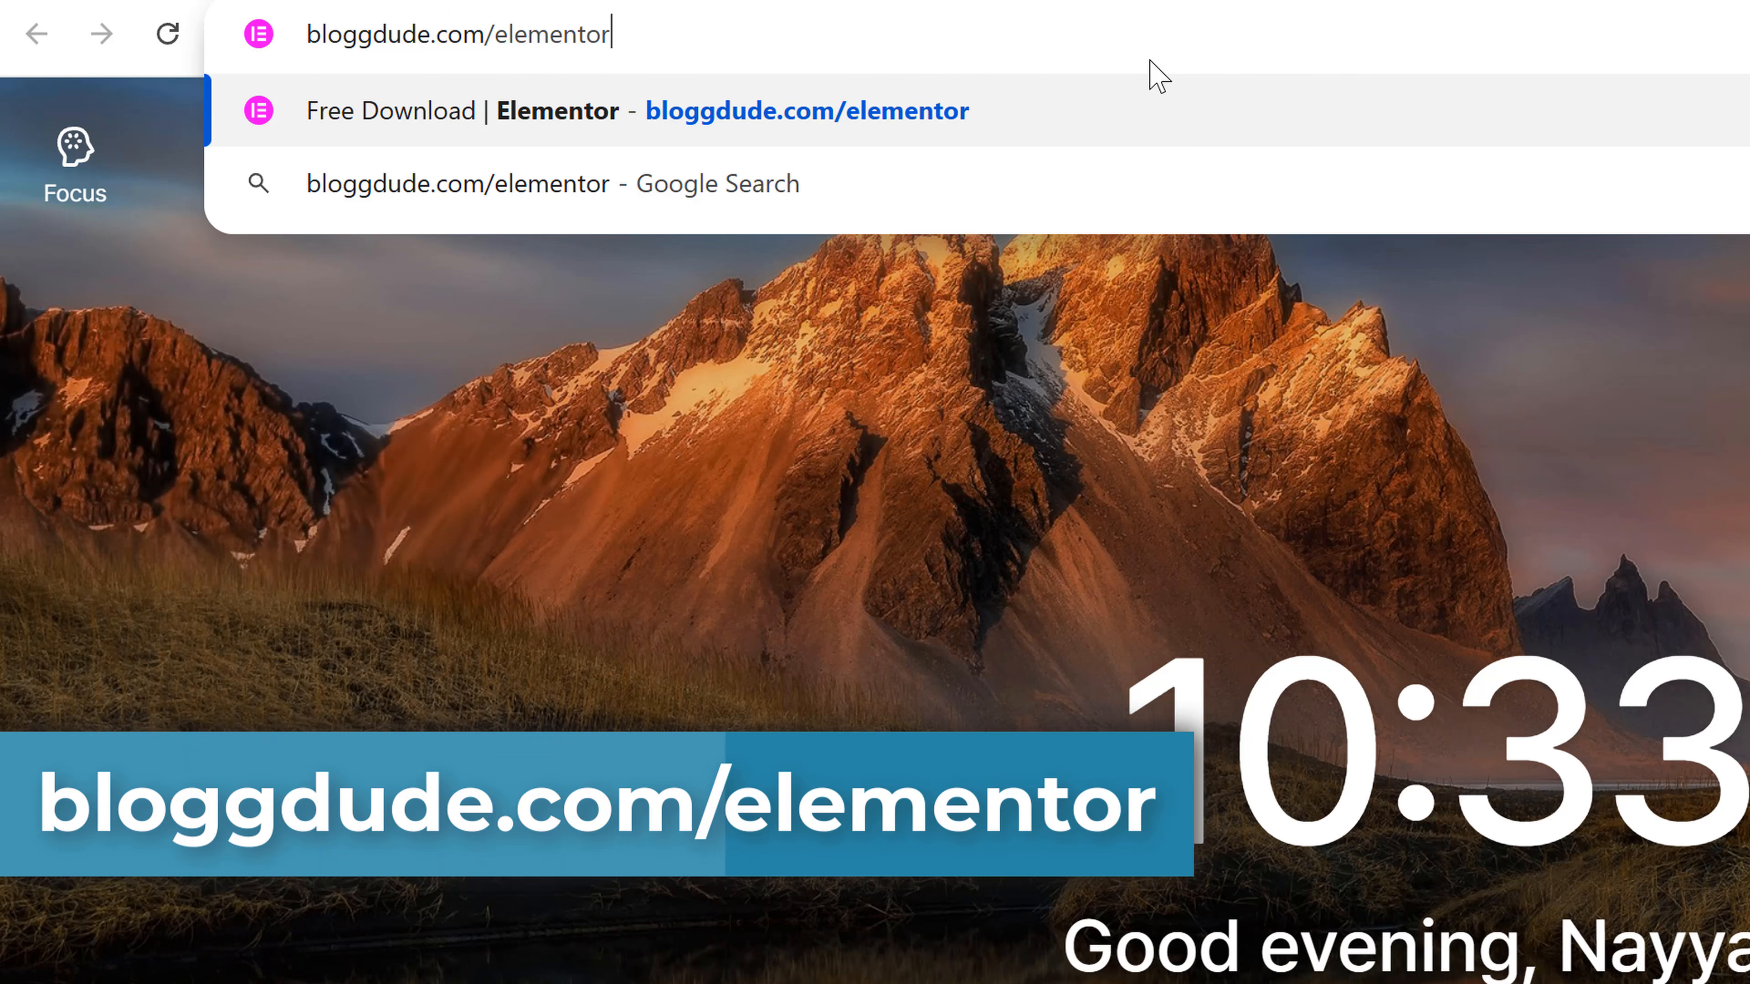
key(Return)
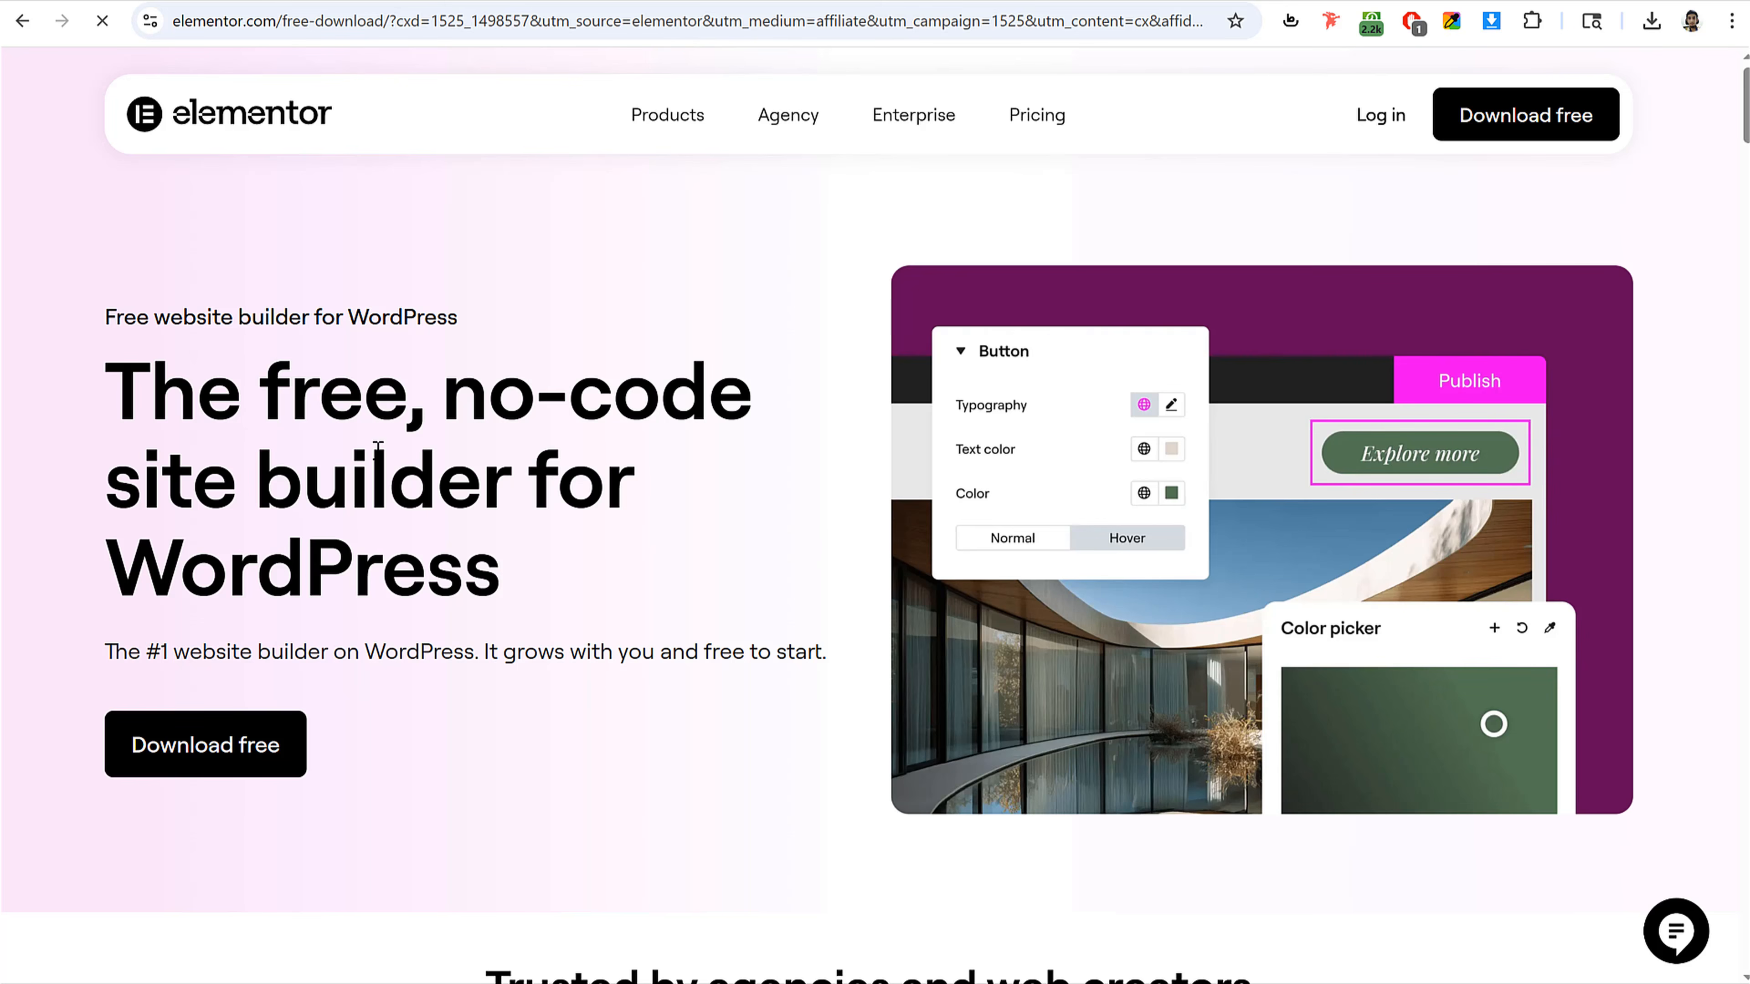
Step: Review the Elementor pricing plans on the free download page
scroll(419, 511, down, 5)
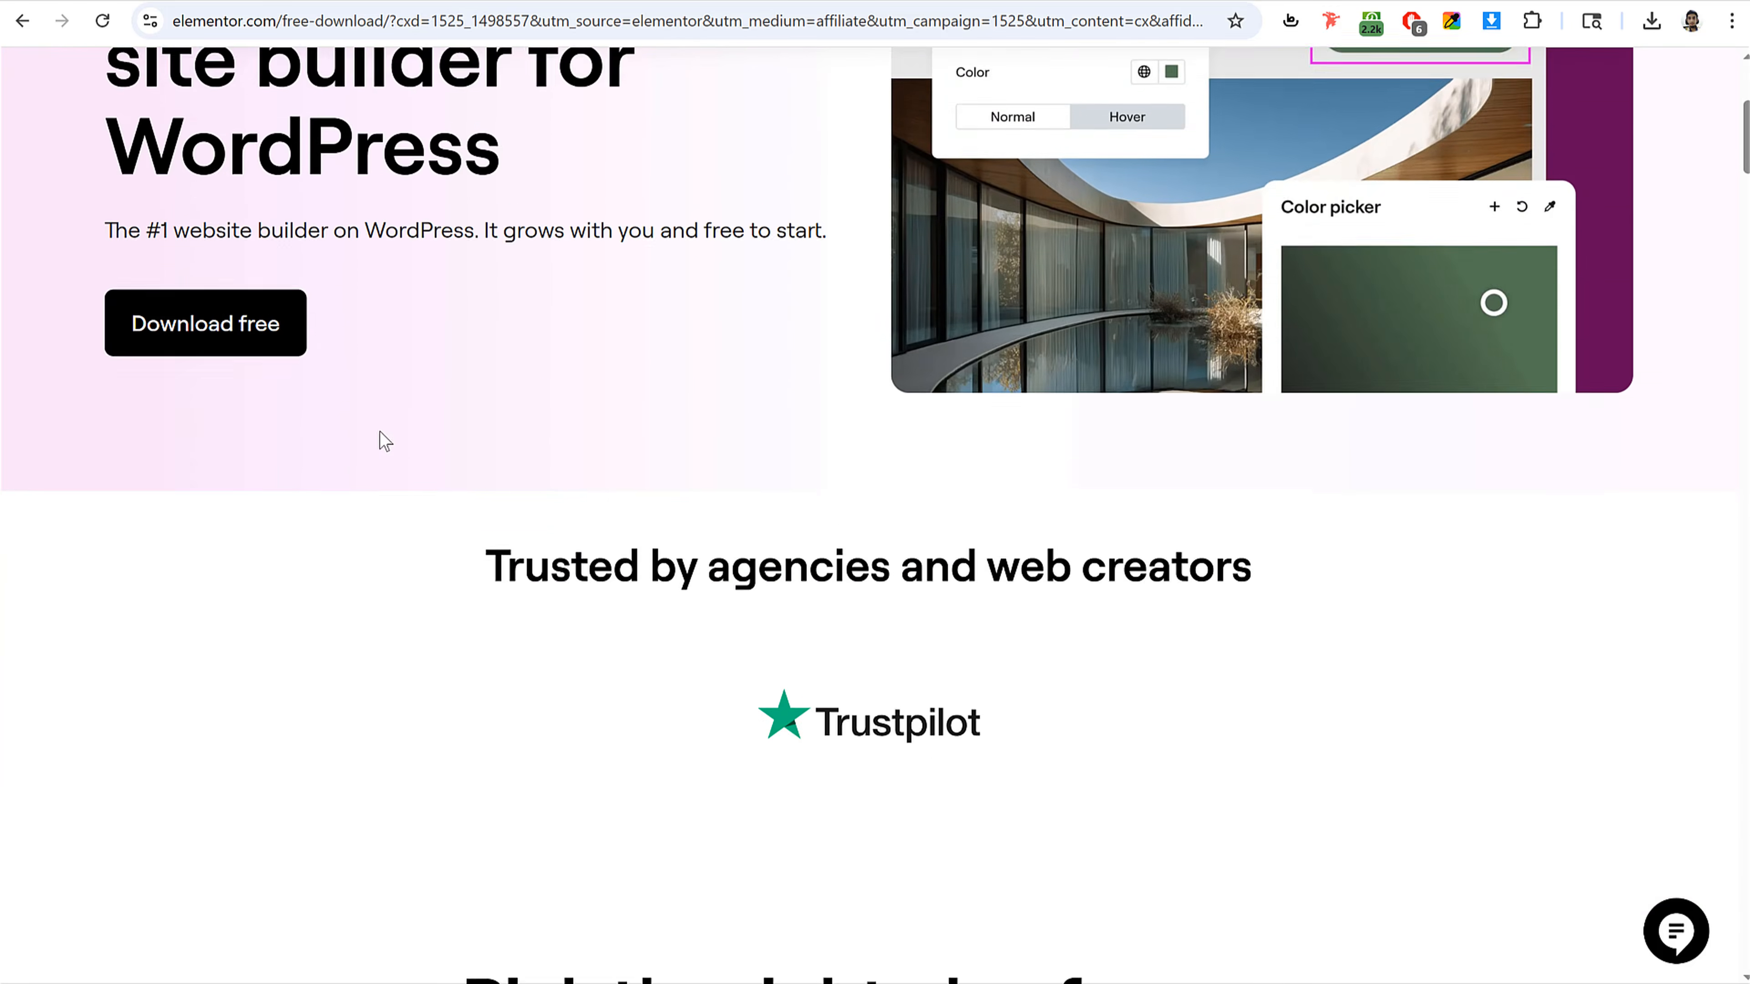
scroll(625, 394, down, 7)
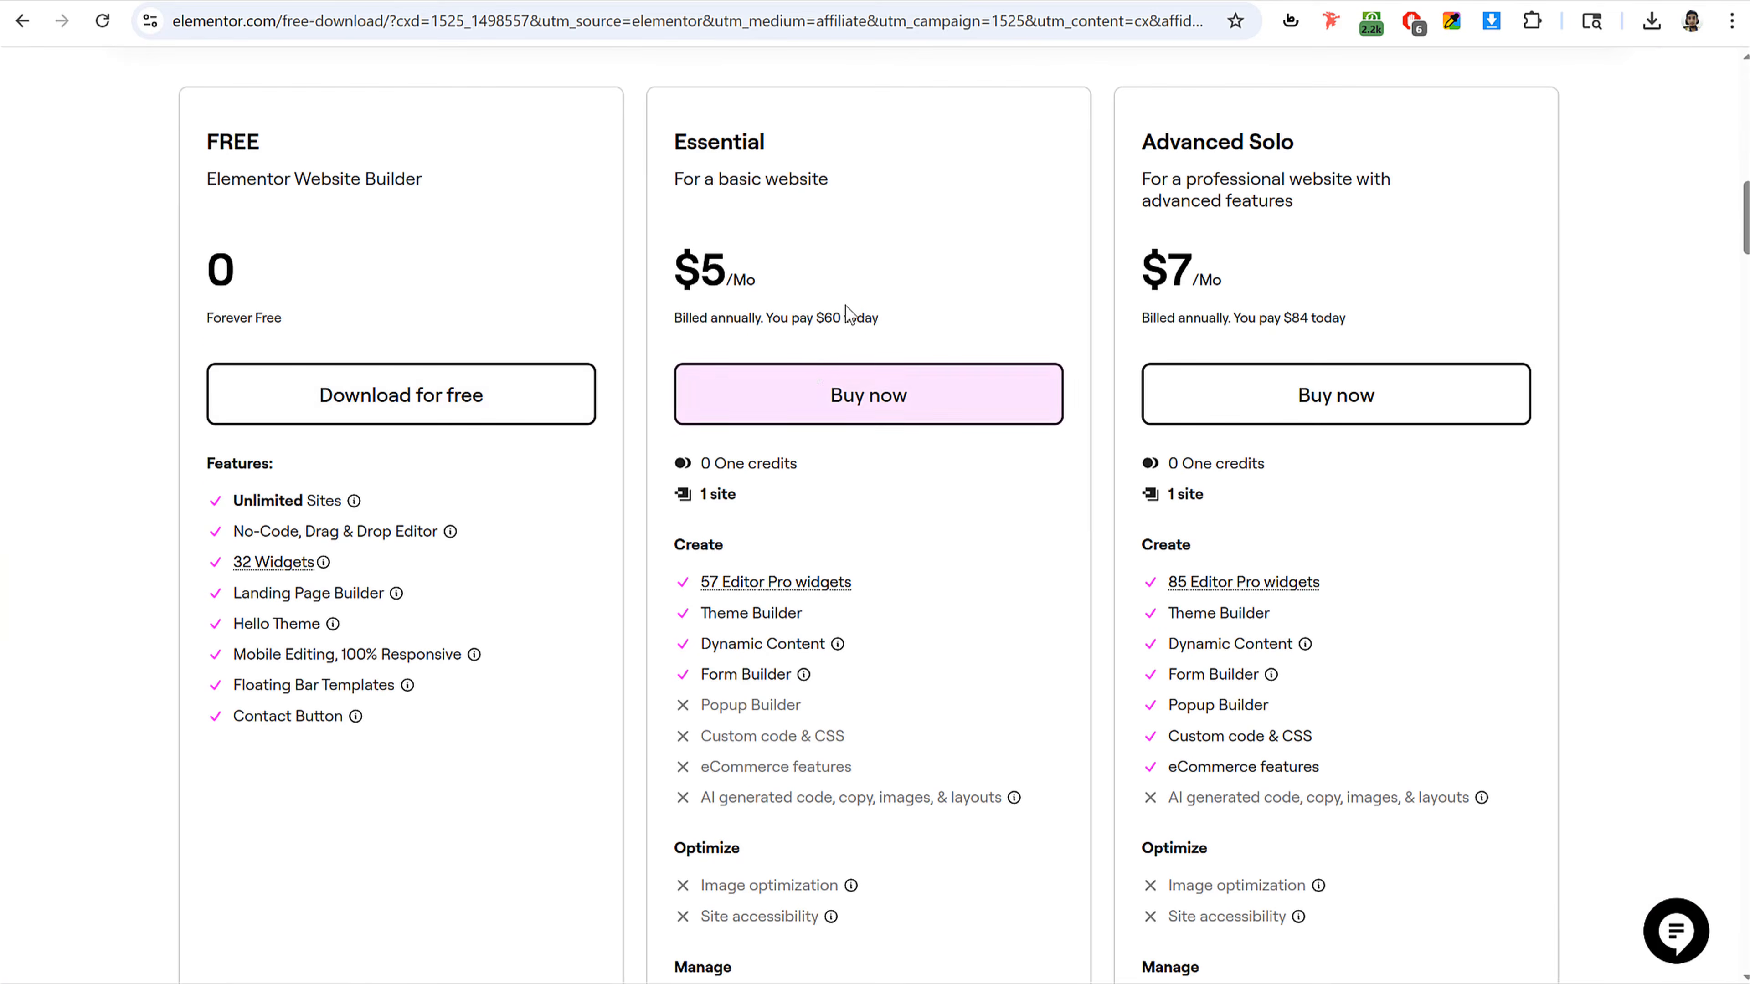
scroll(1317, 303, up, 1)
drag(206, 243, 444, 297)
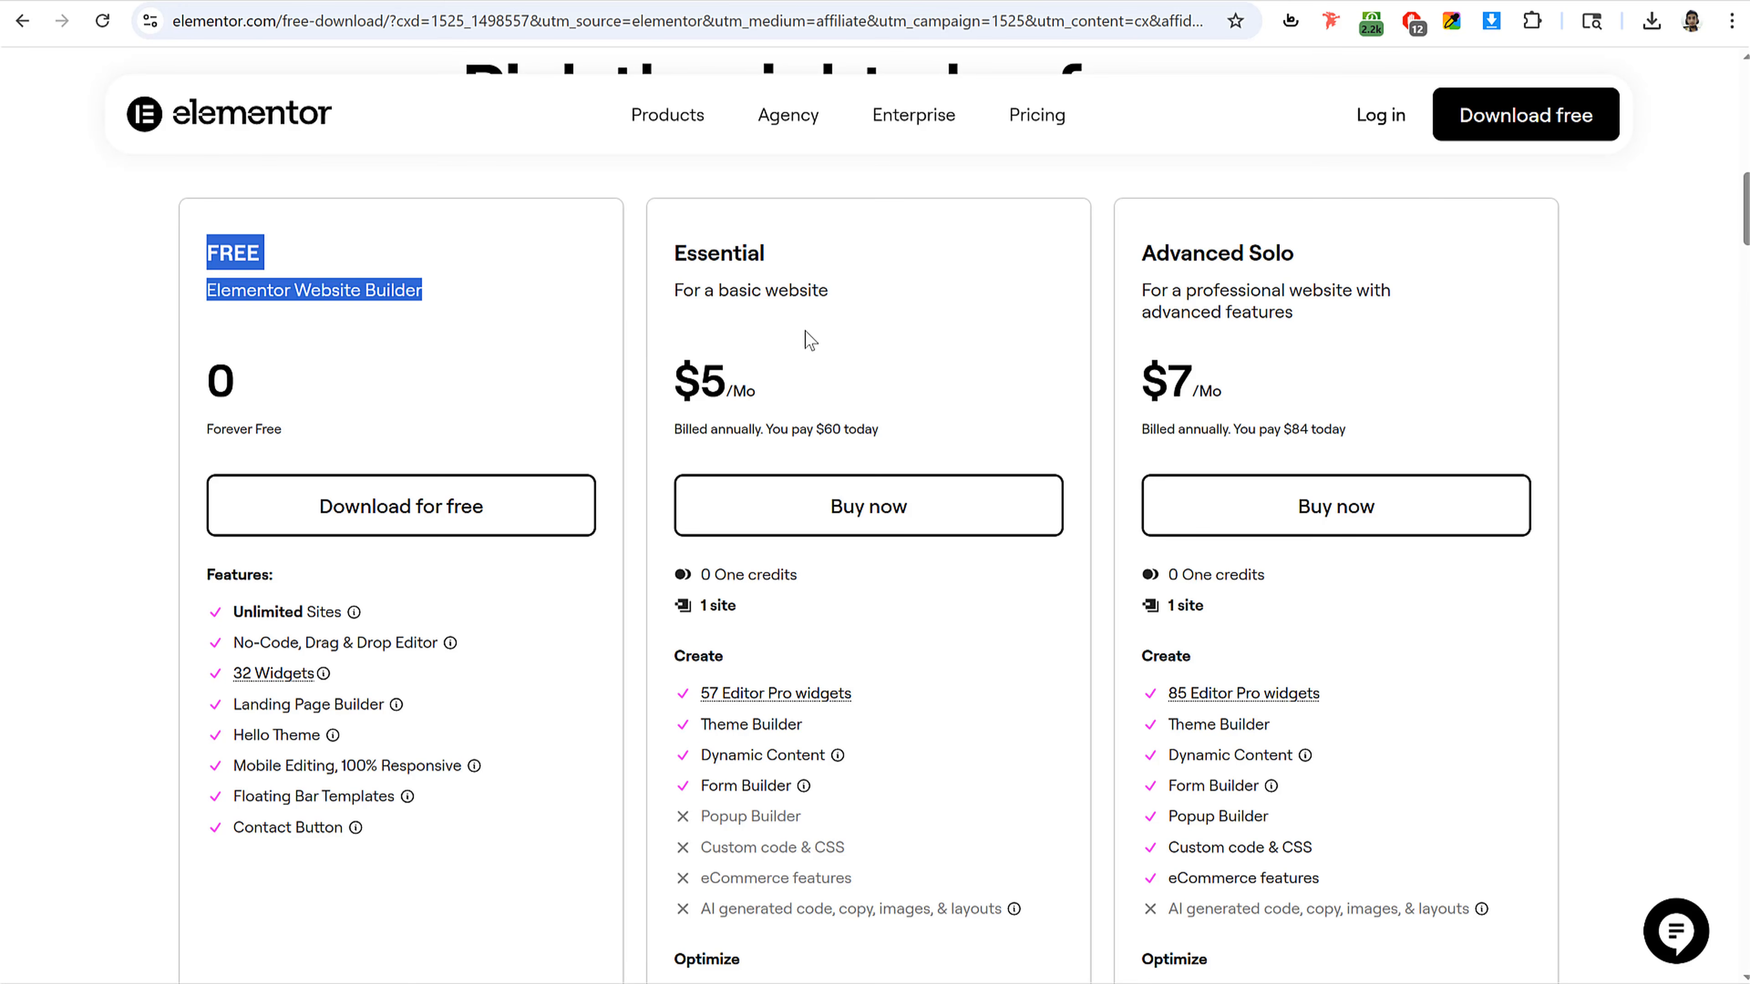
scroll(757, 661, down, 1)
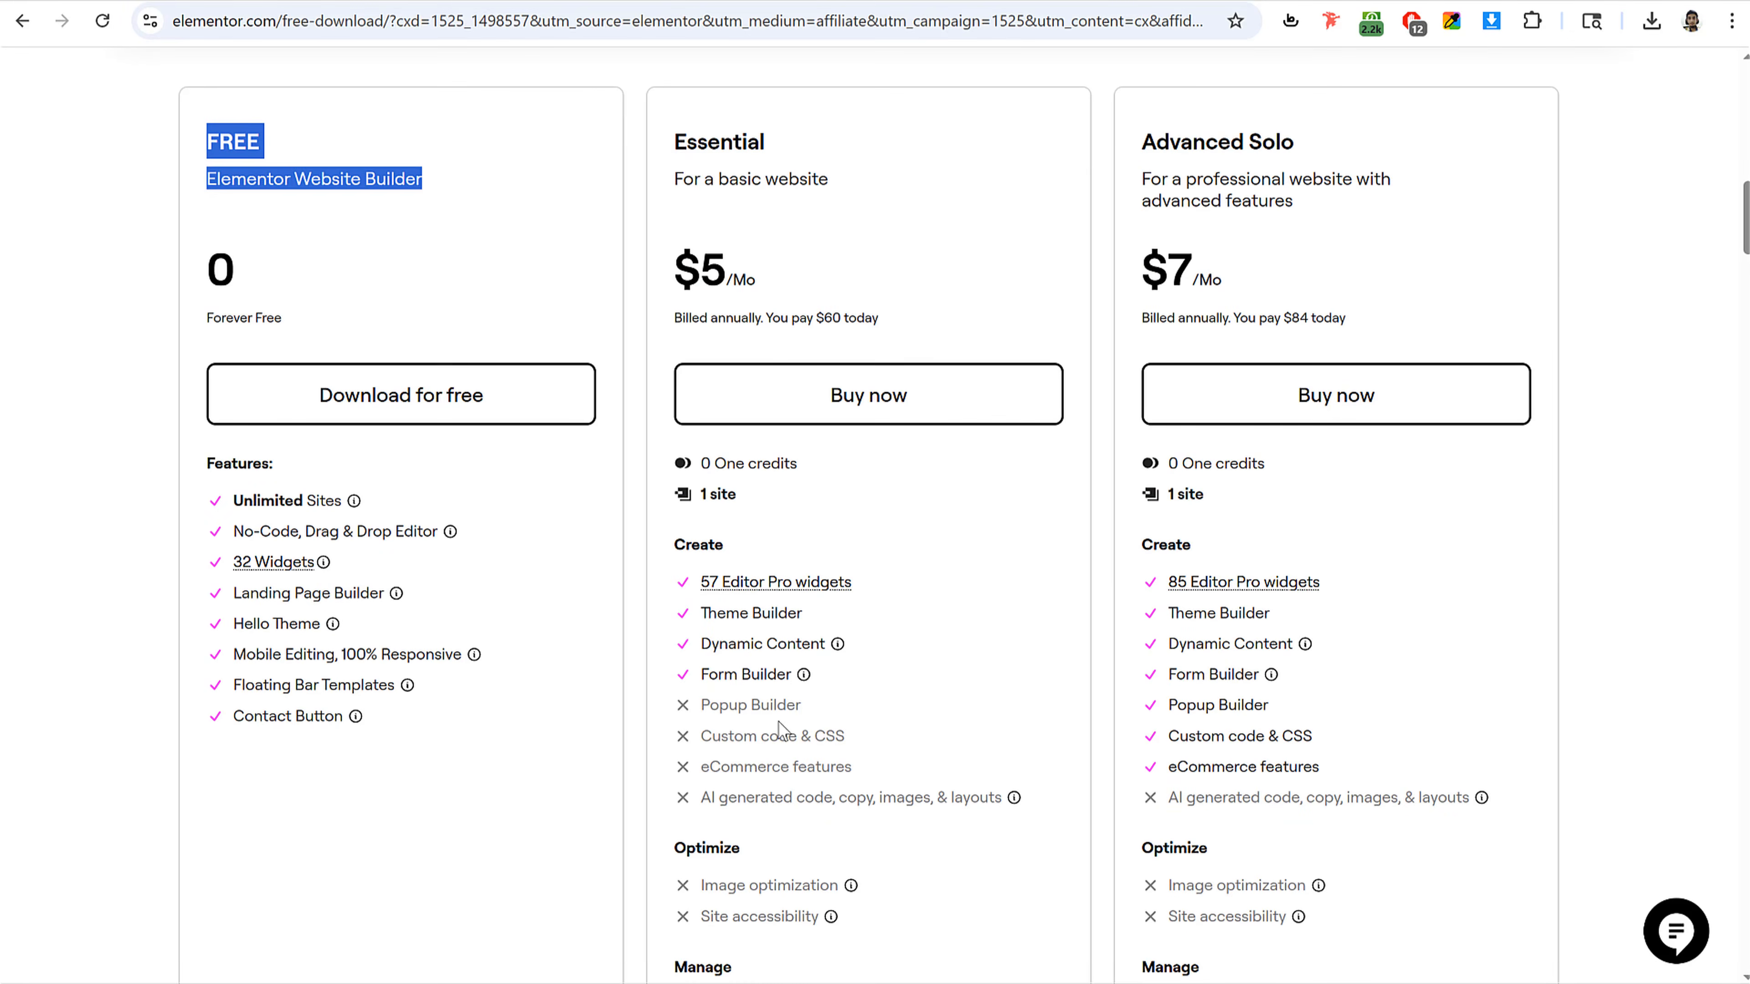
scroll(778, 721, up, 2)
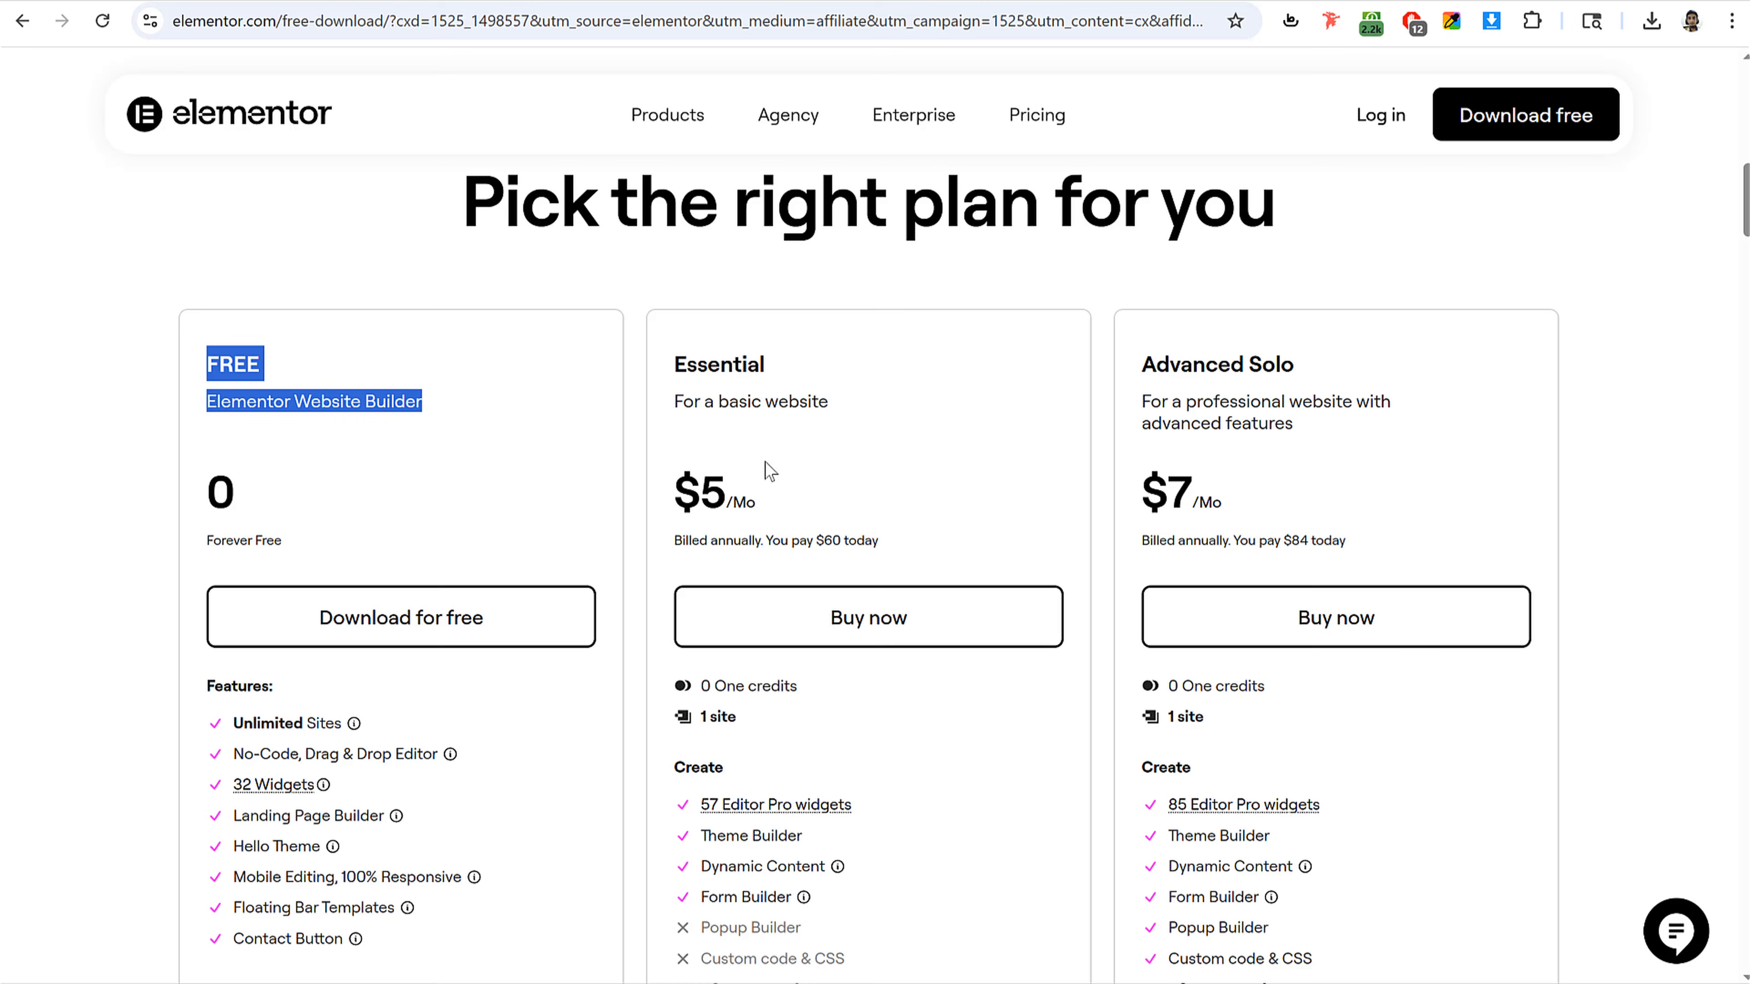
click(997, 459)
scroll(988, 460, down, 1)
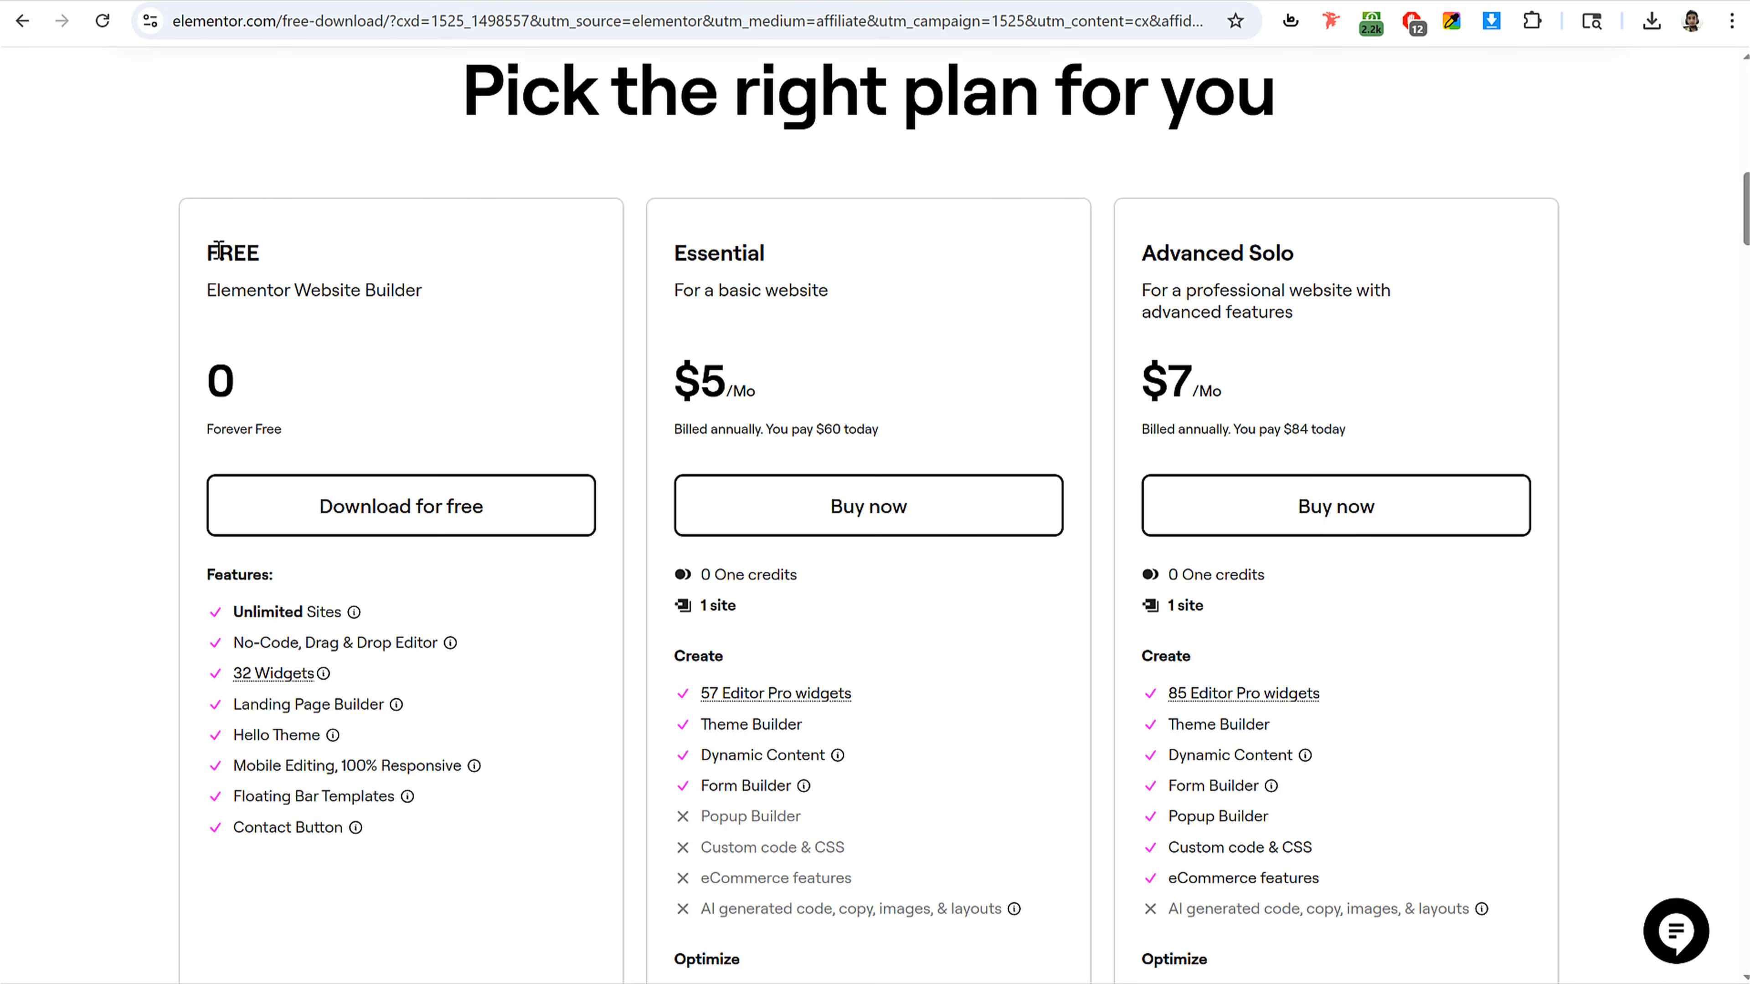
Step: Download the free Elementor plugin, entering an e-mail address and accepting the terms and conditions
click(377, 518)
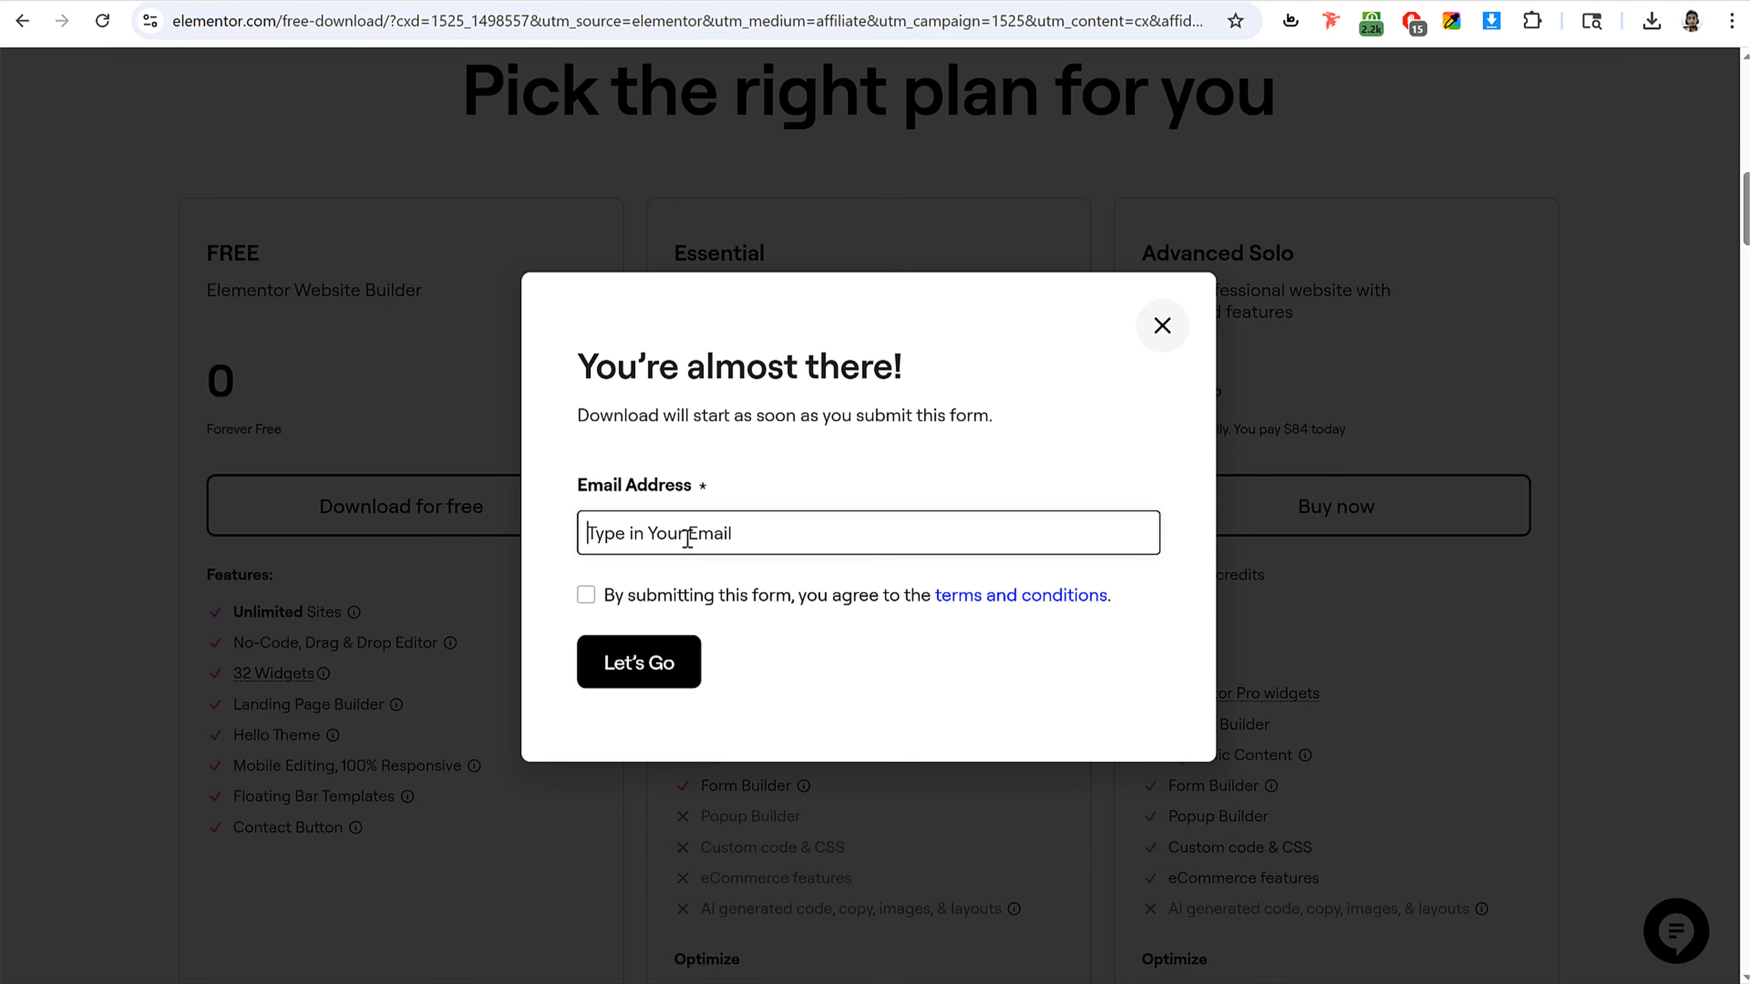
click(687, 538)
click(586, 594)
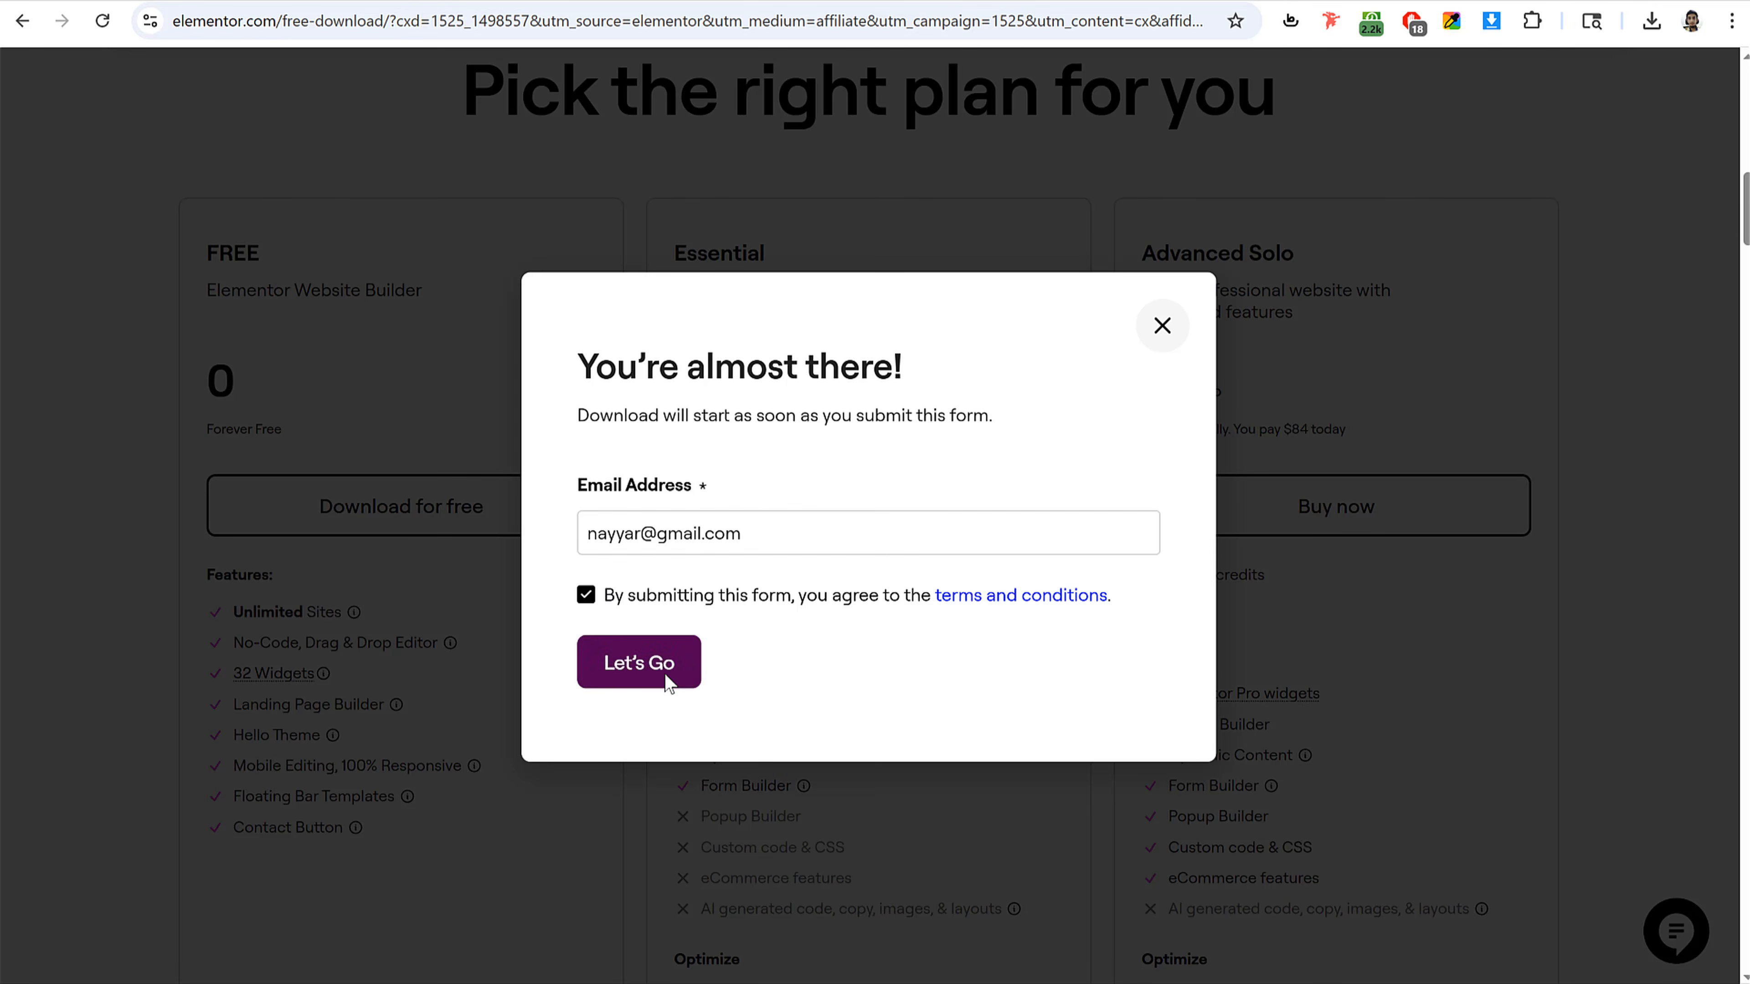
click(667, 679)
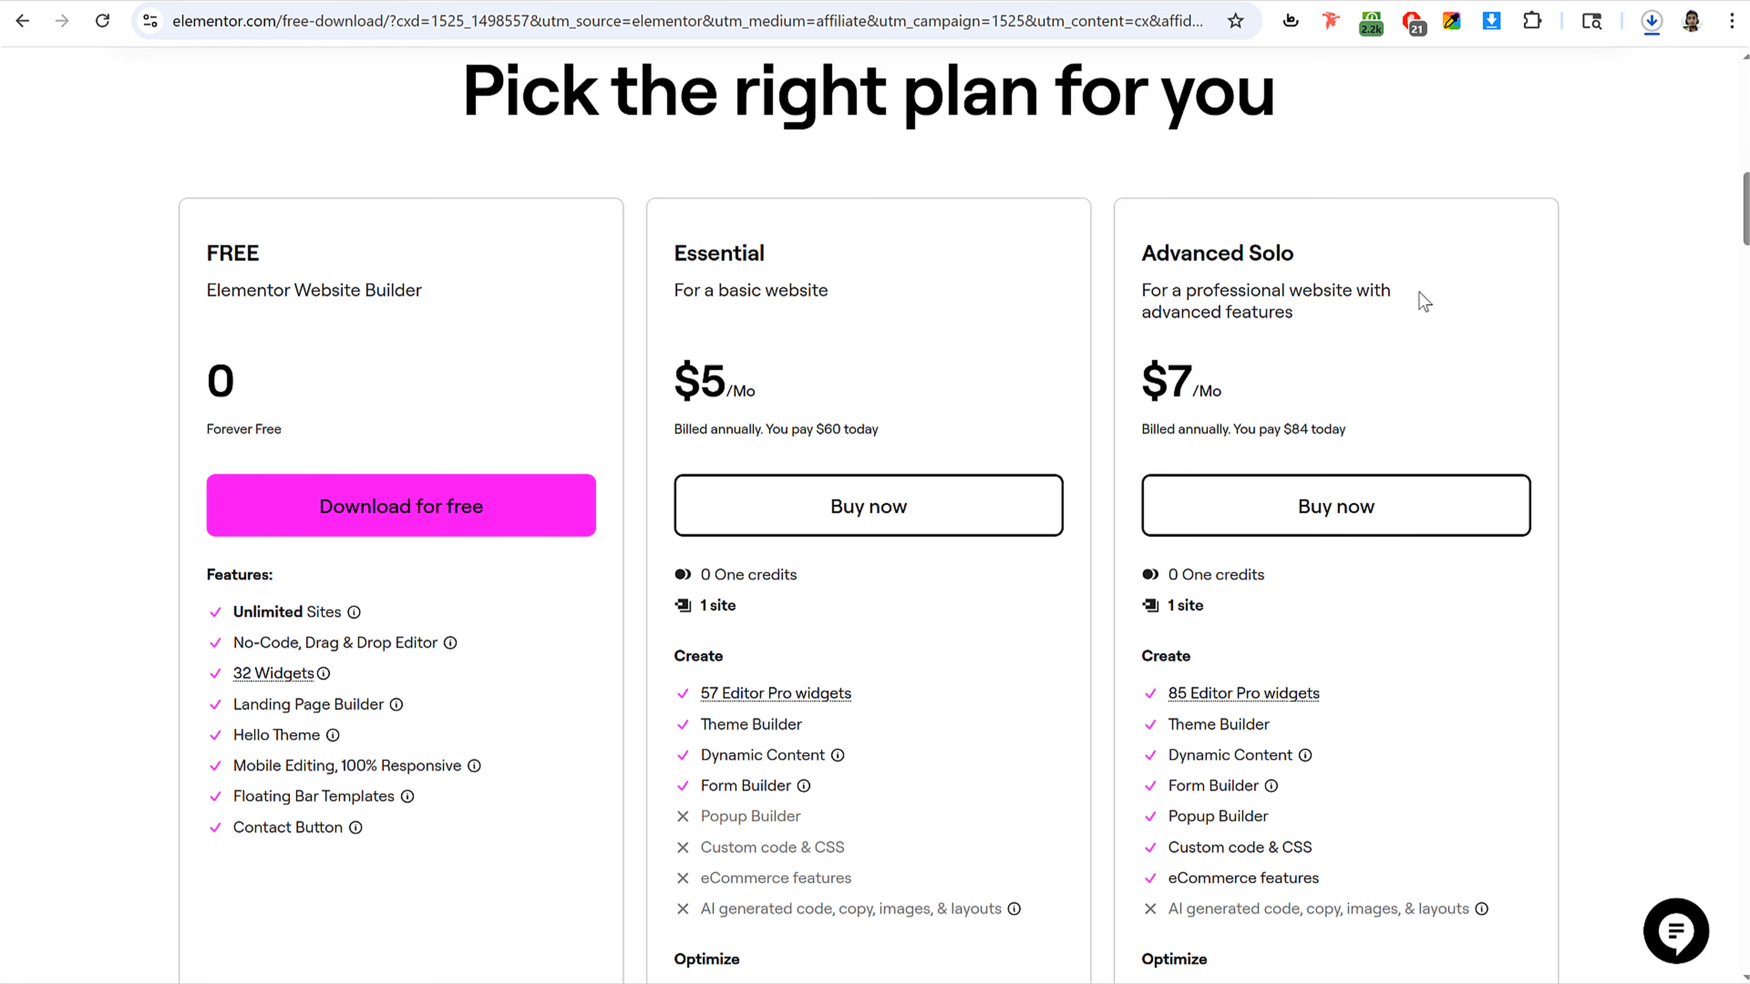
Step: Upload the downloaded elementor.4.0.2.zip as a new plugin in WP Admin, install it and activate it
click(1652, 21)
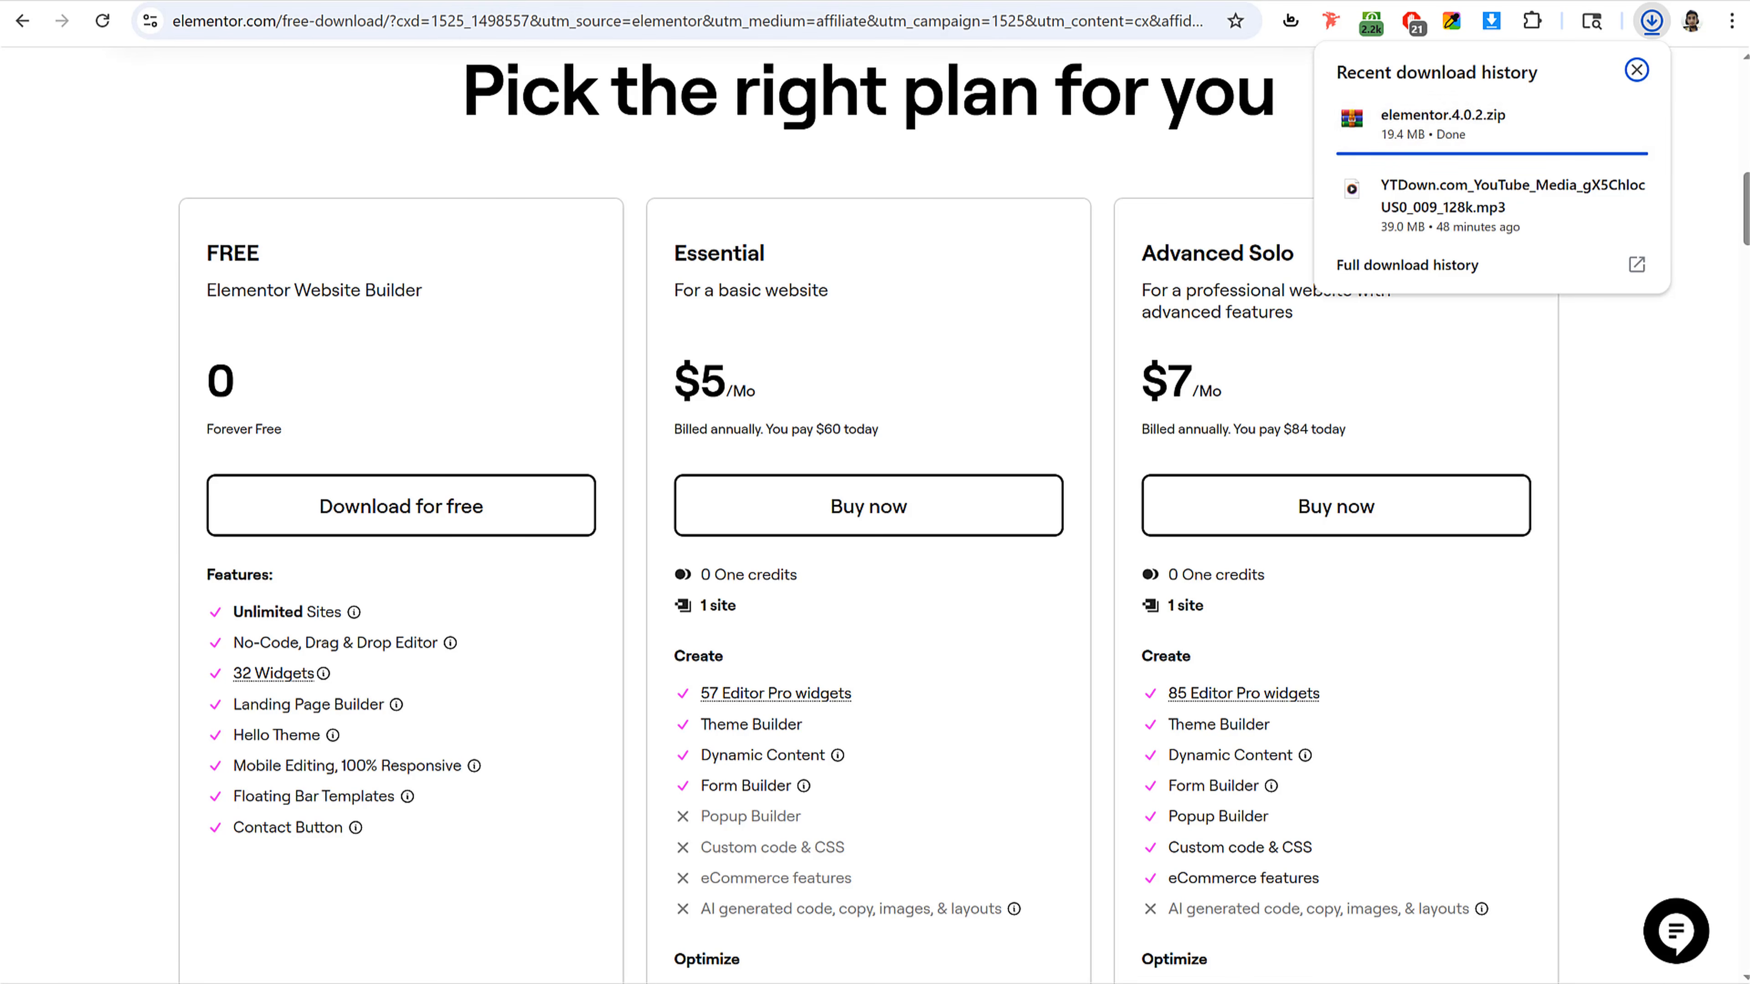
click(778, 1)
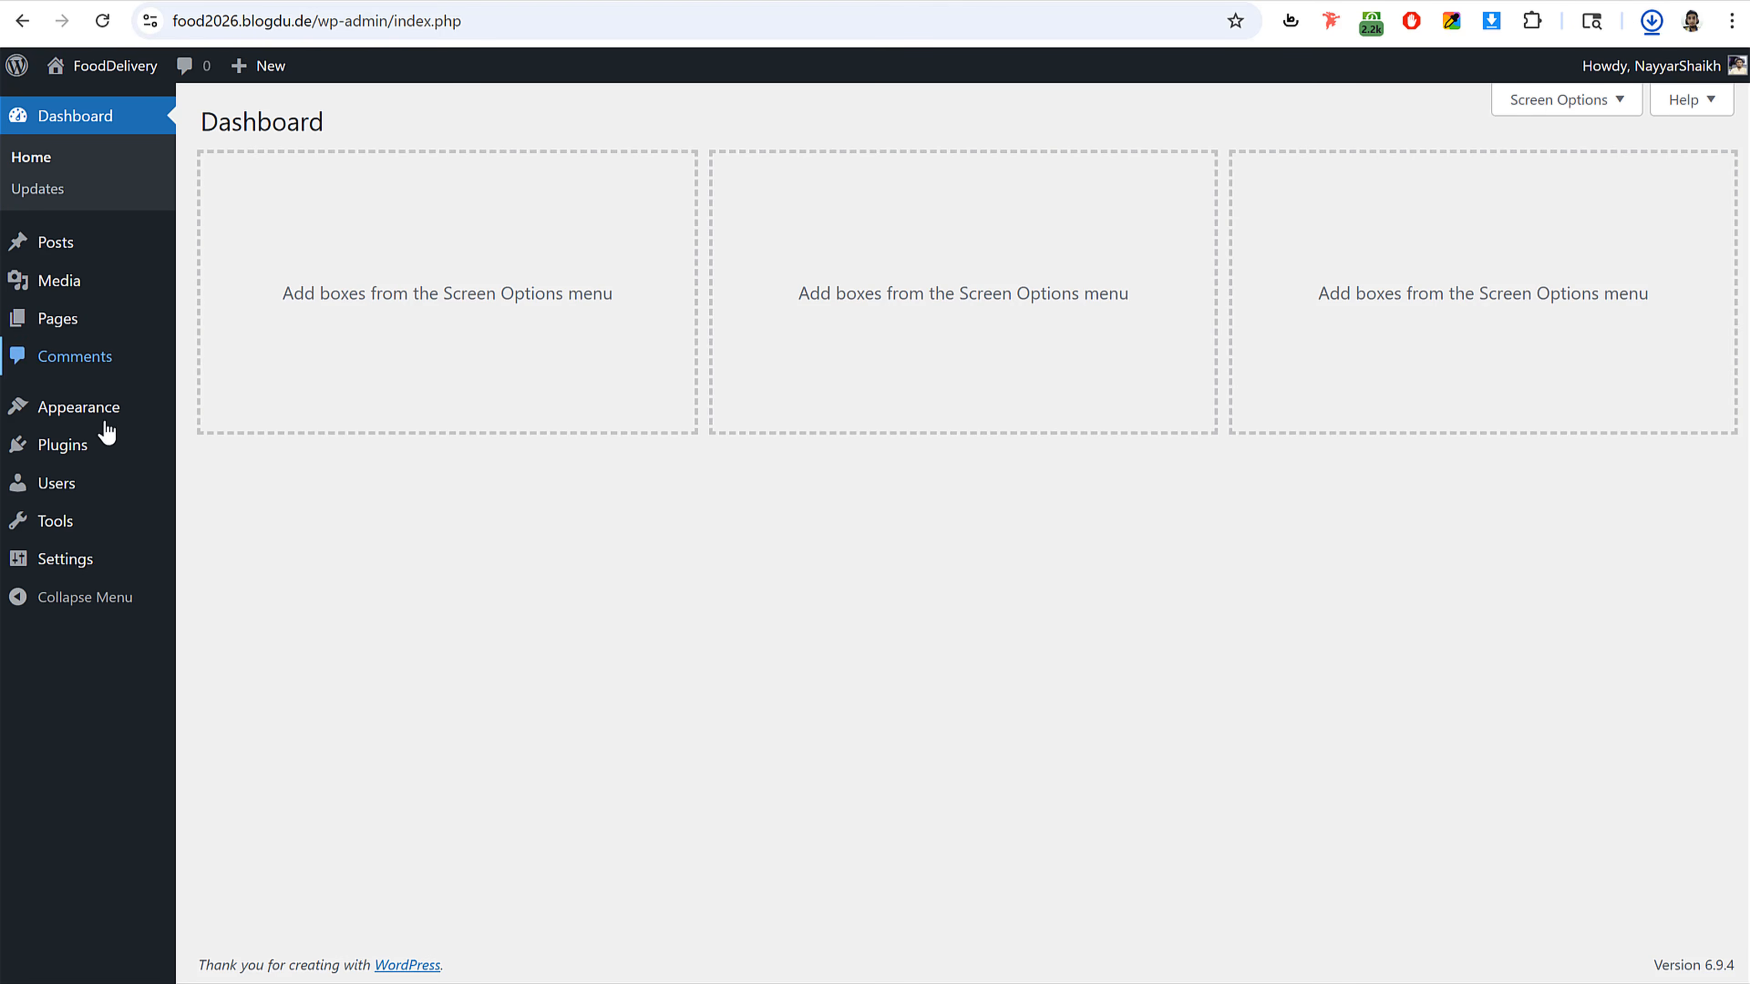
click(82, 448)
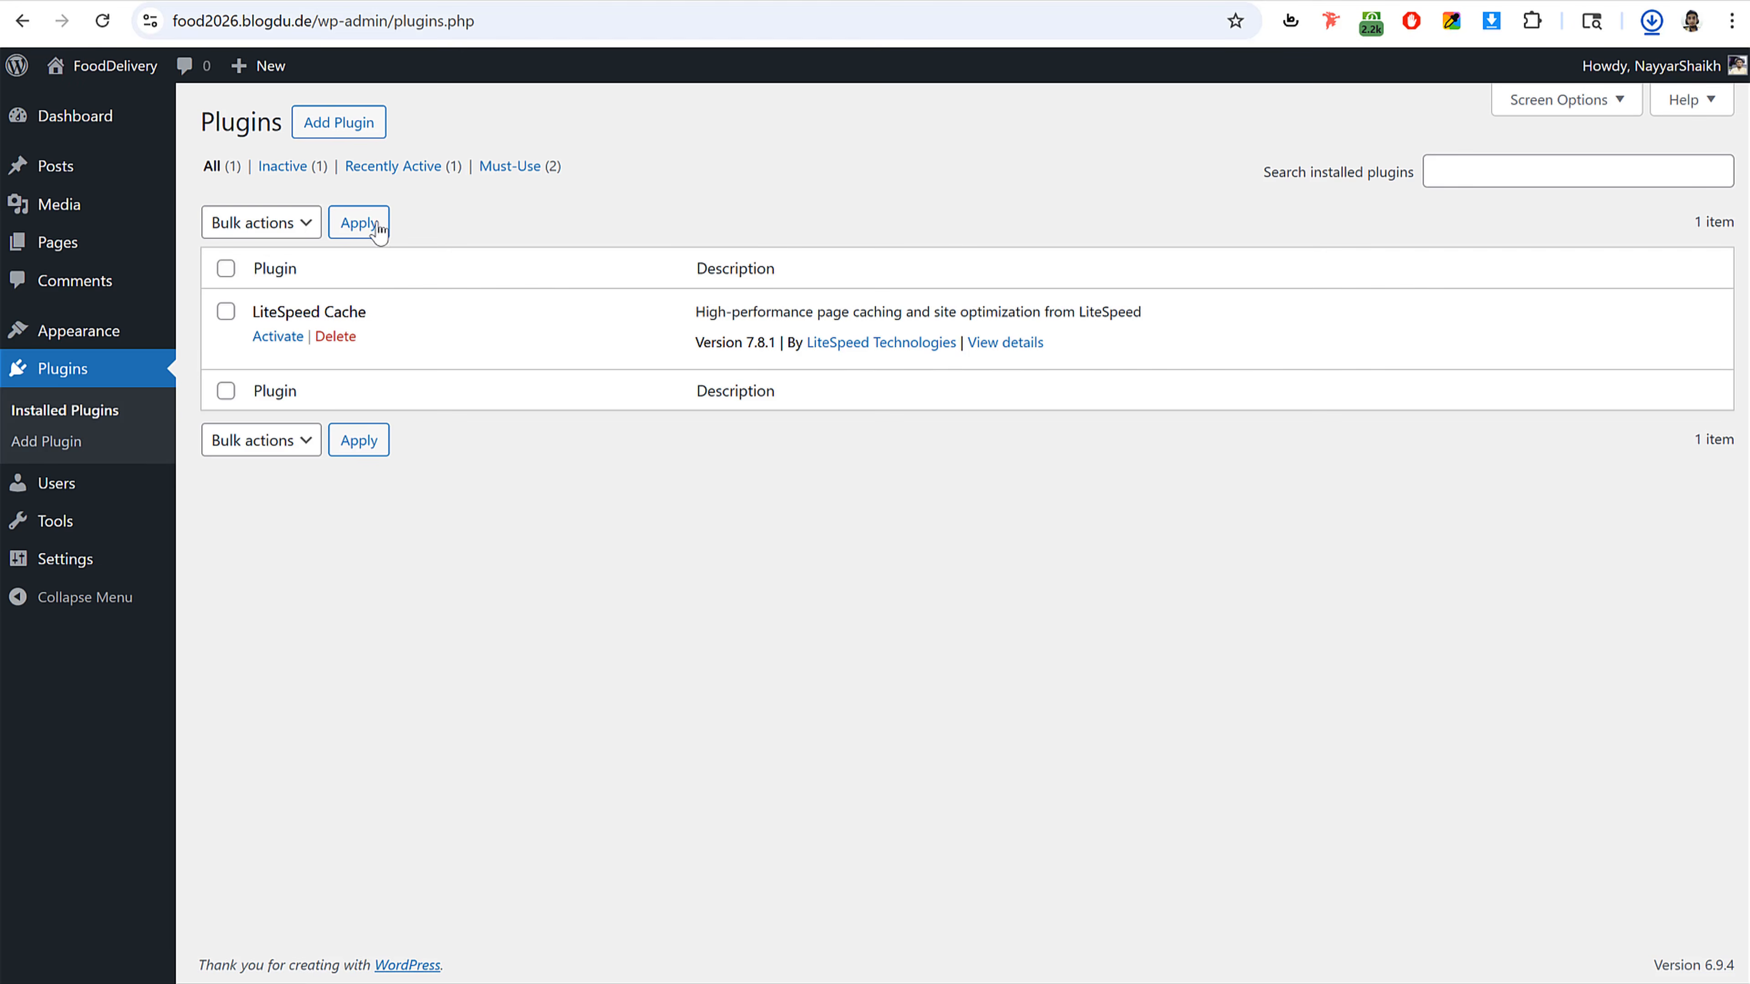
click(360, 123)
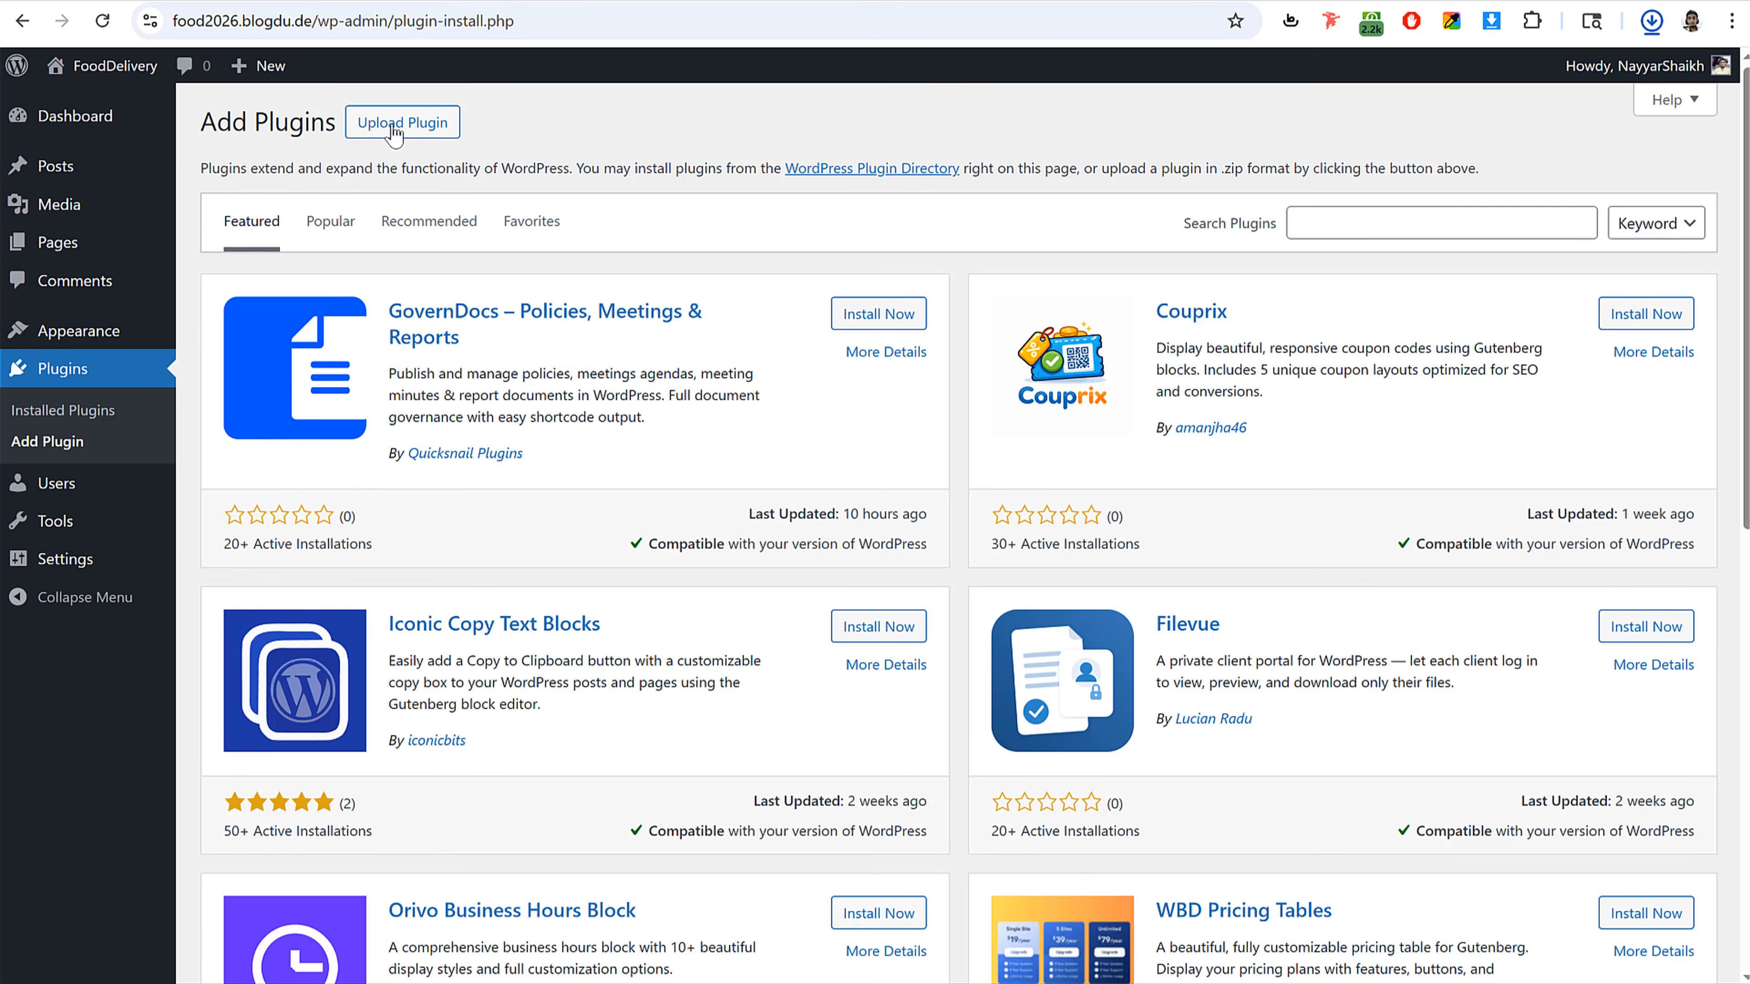
click(420, 131)
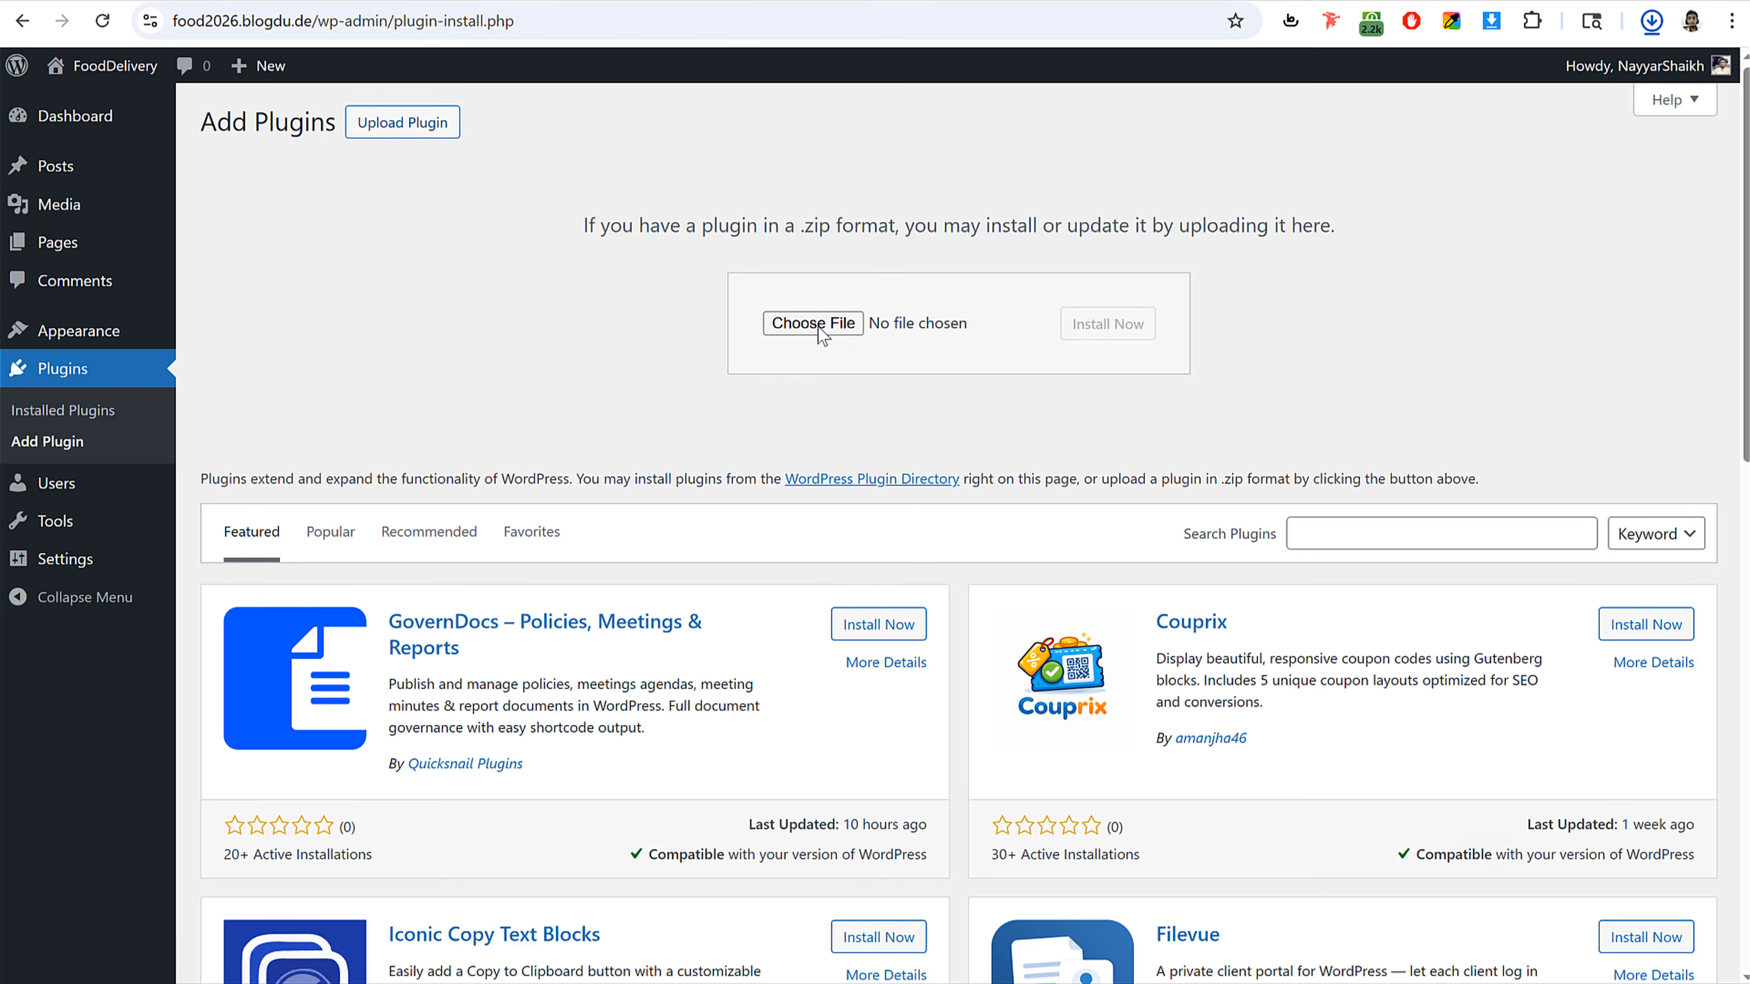
click(858, 324)
click(613, 314)
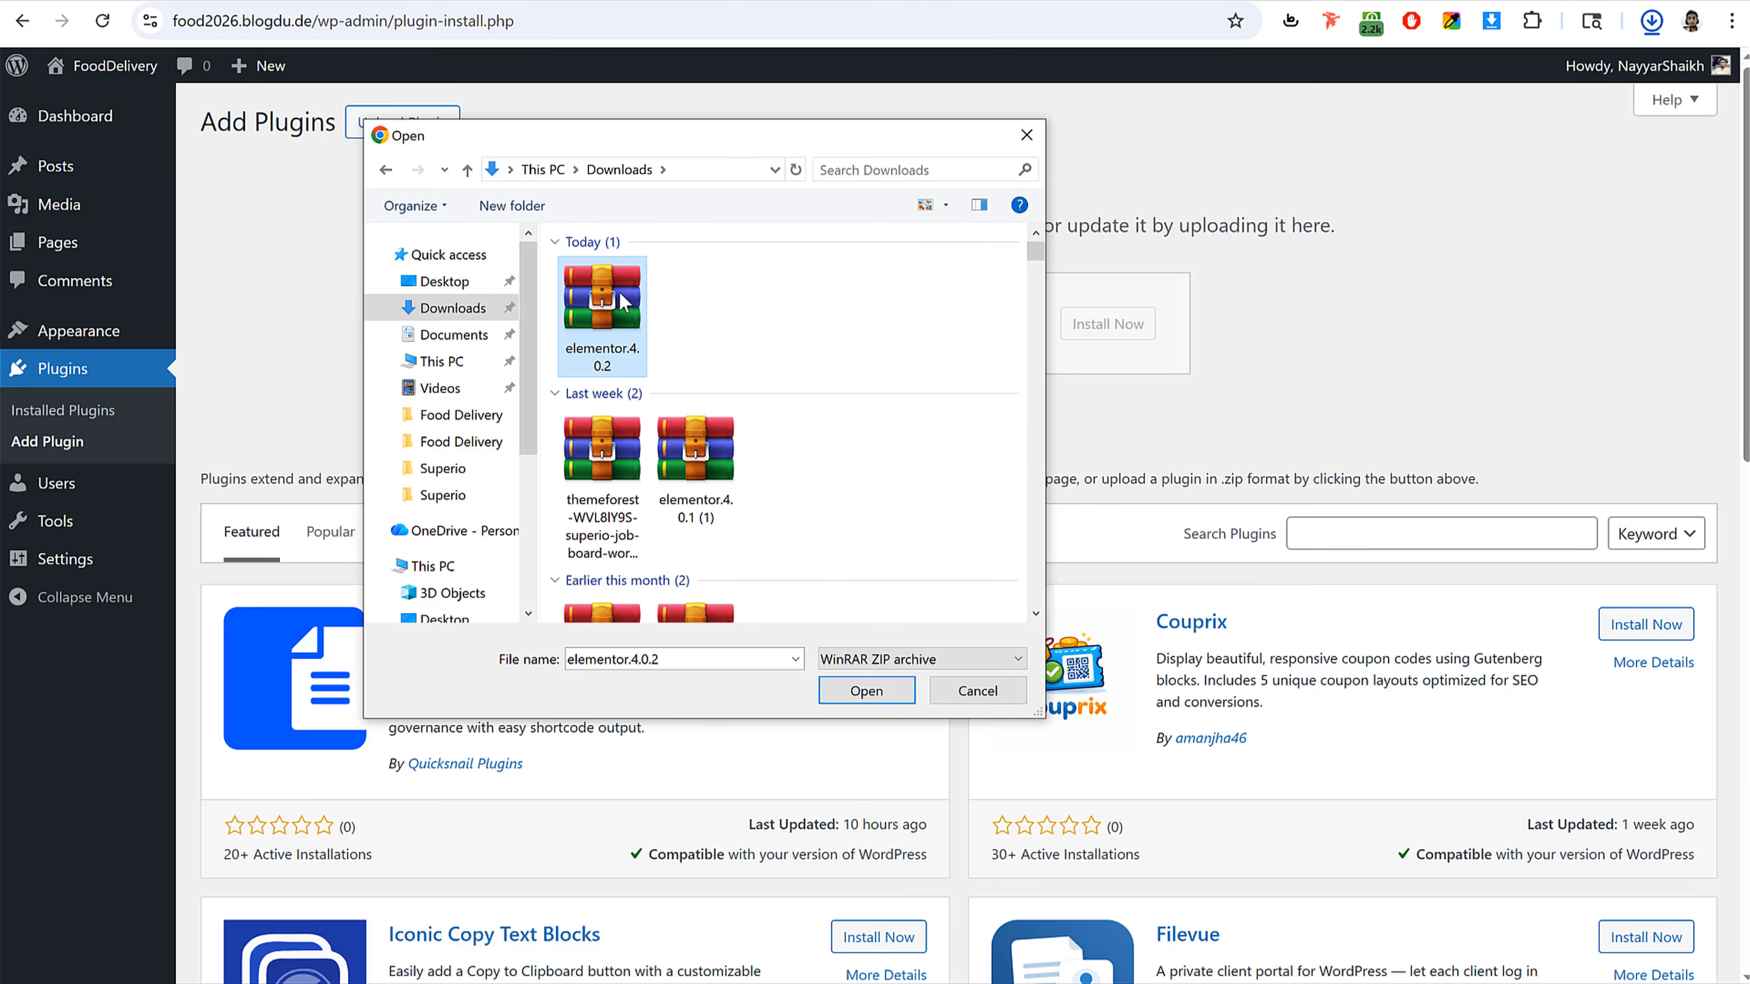
click(849, 691)
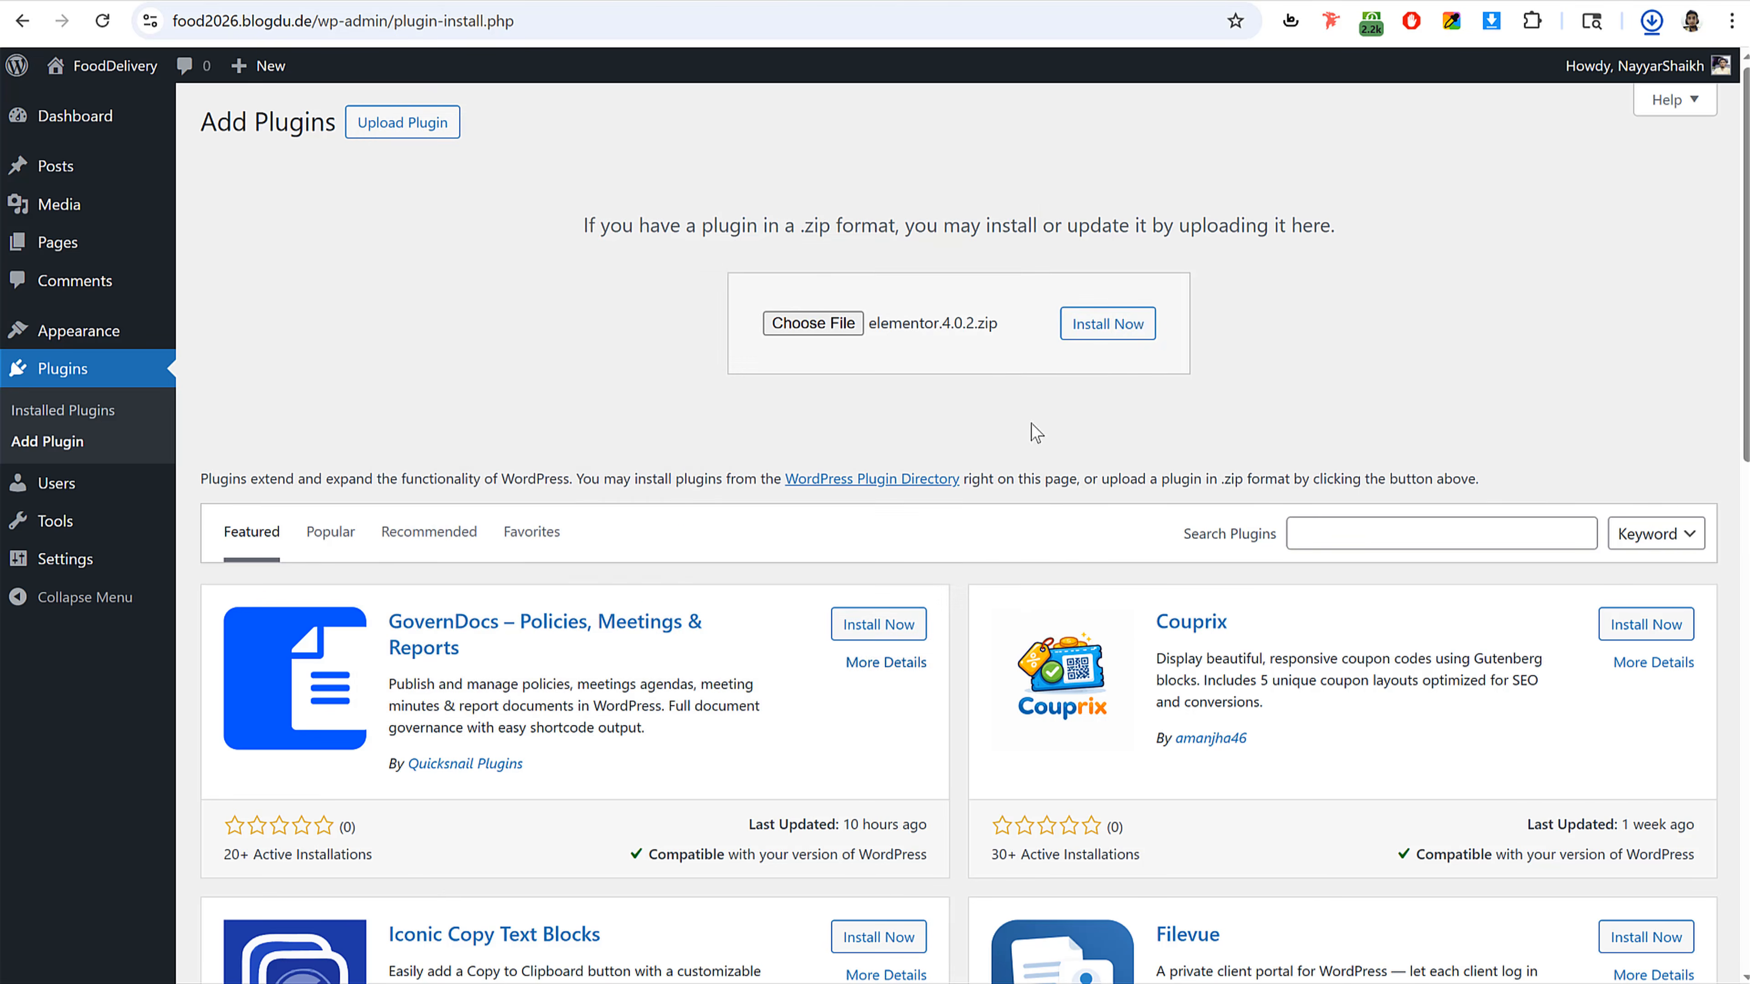
click(1115, 332)
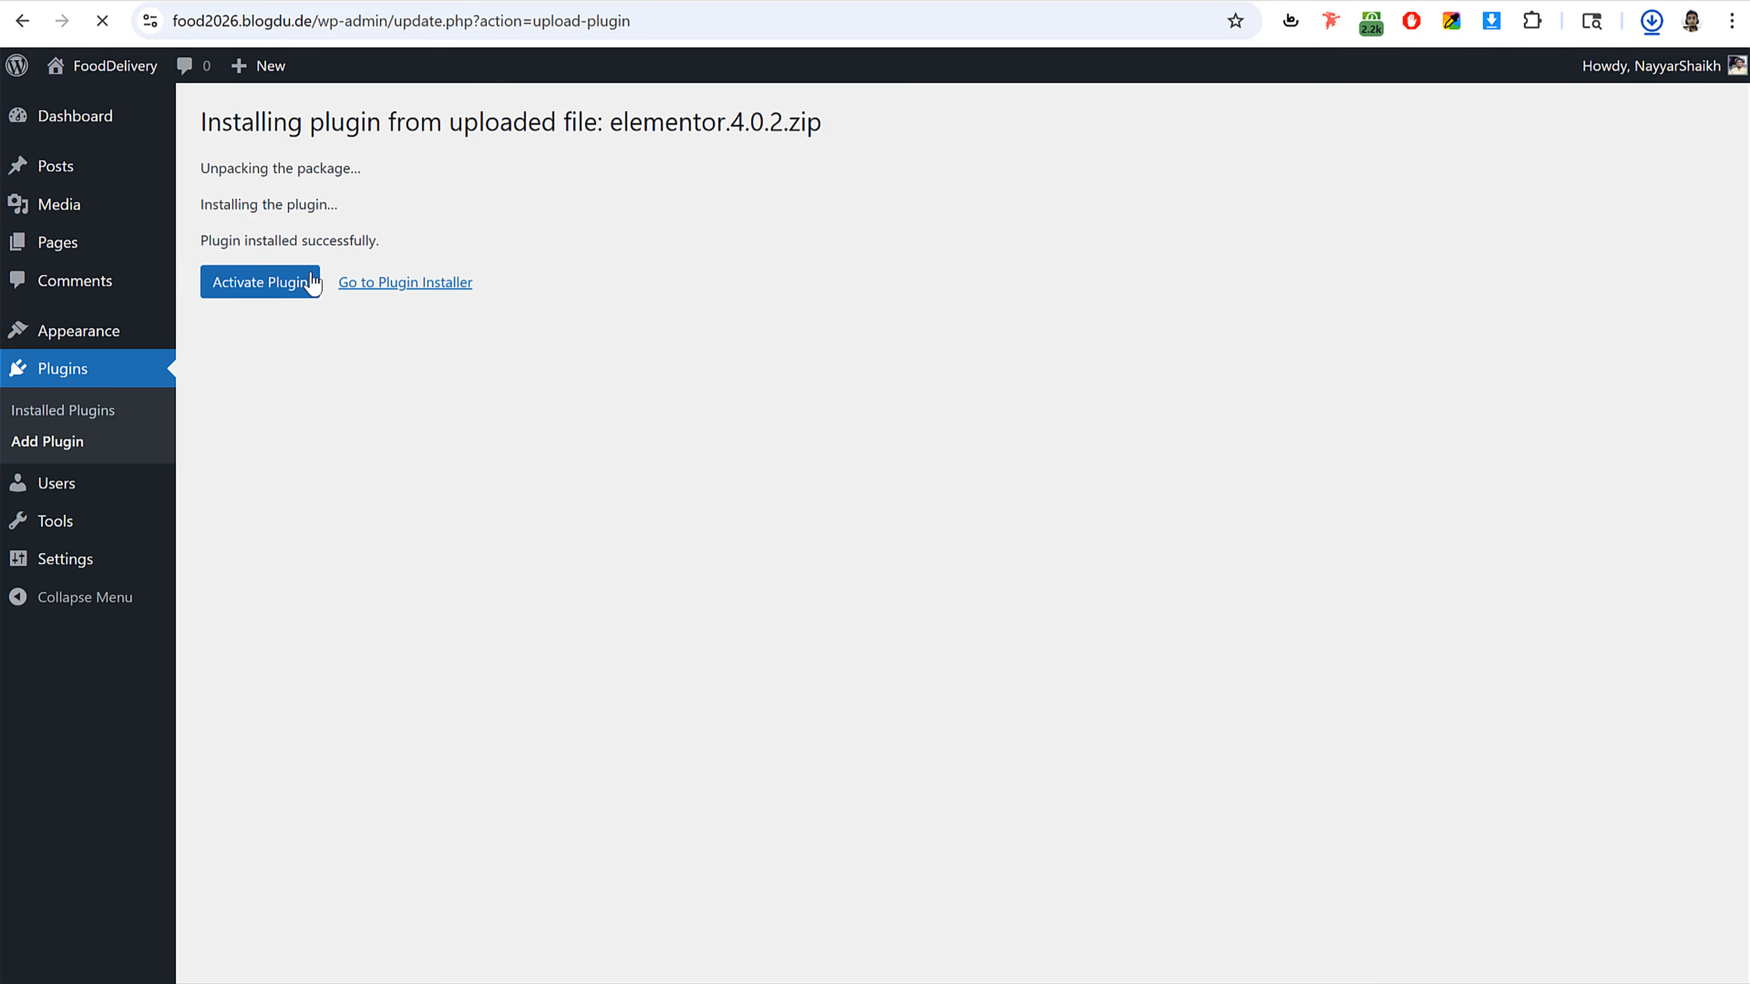
click(261, 291)
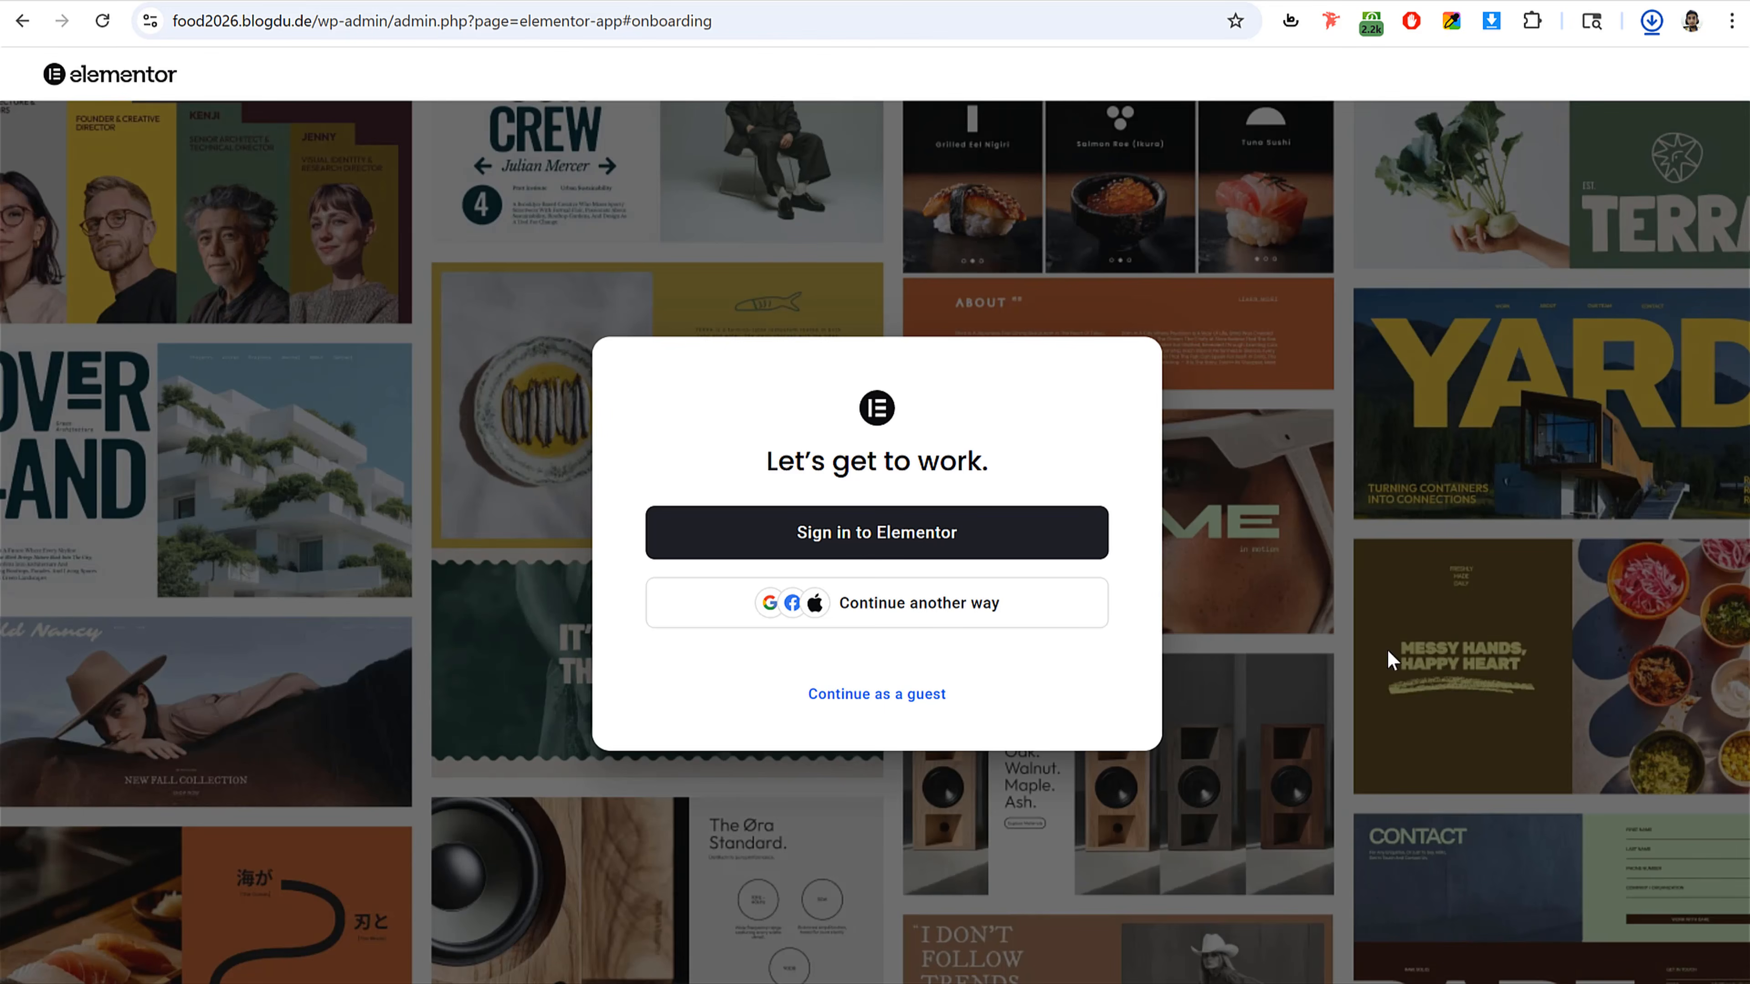
Step: Skip Elementor onboarding as a guest and return to the WP Admin dashboard
click(887, 698)
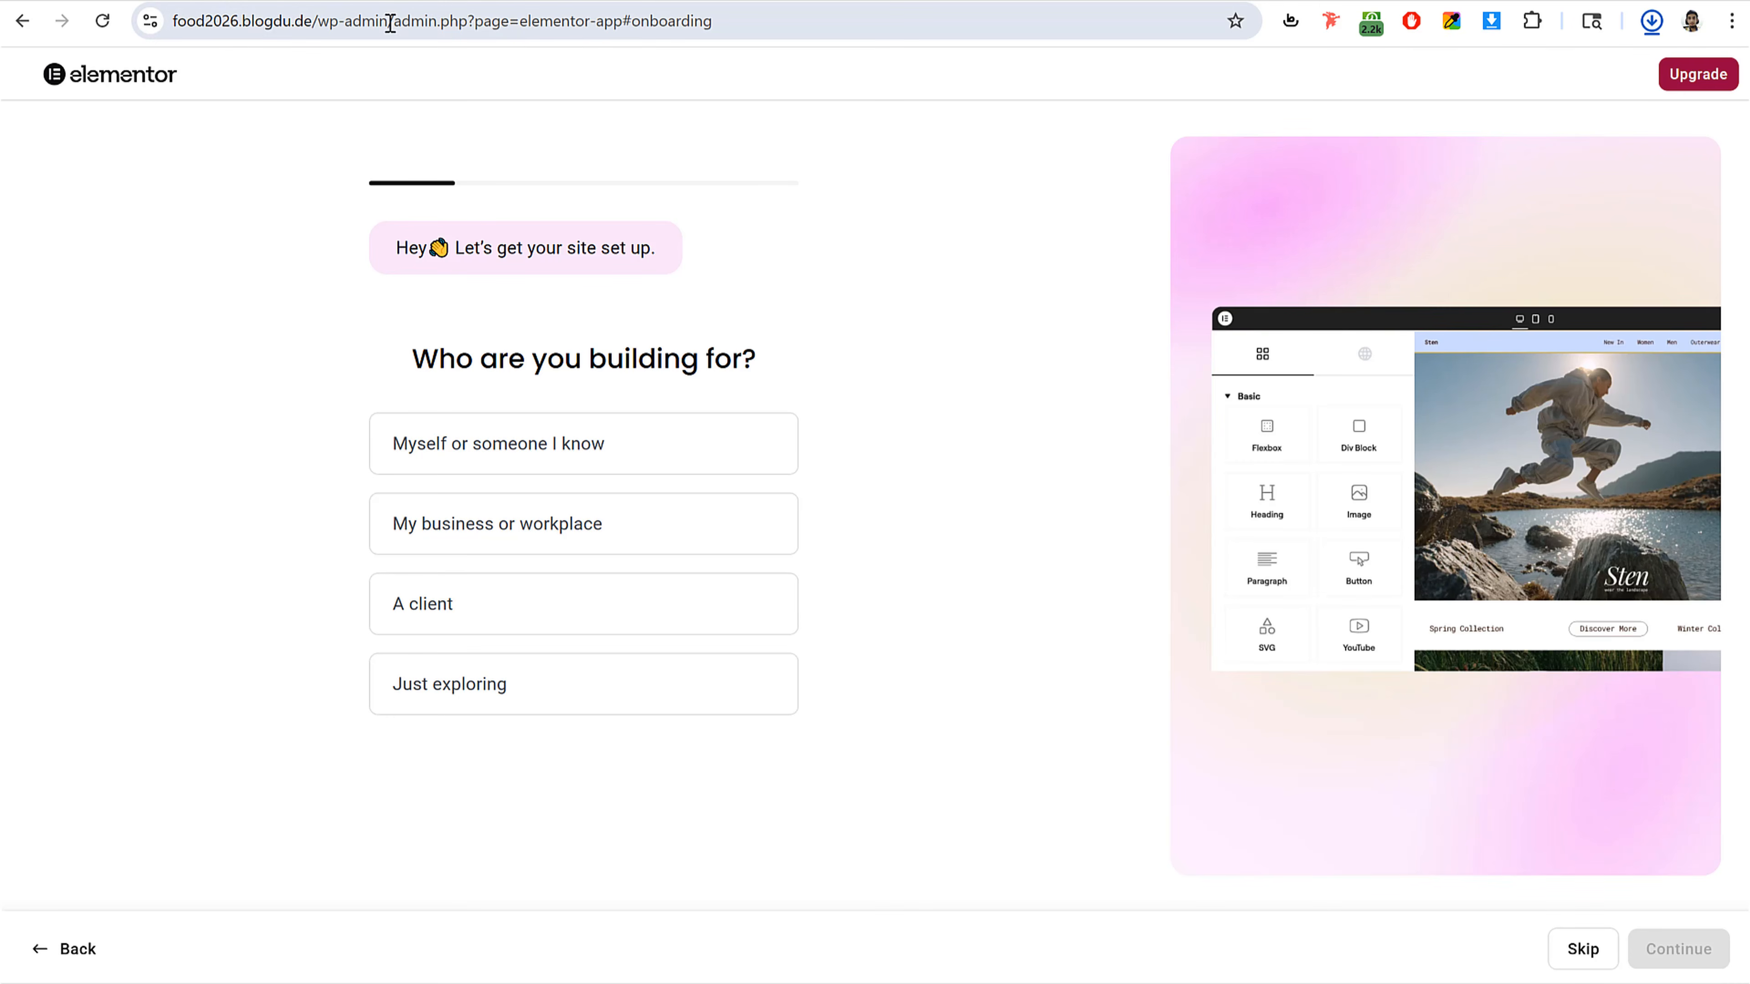
drag(390, 22, 922, 13)
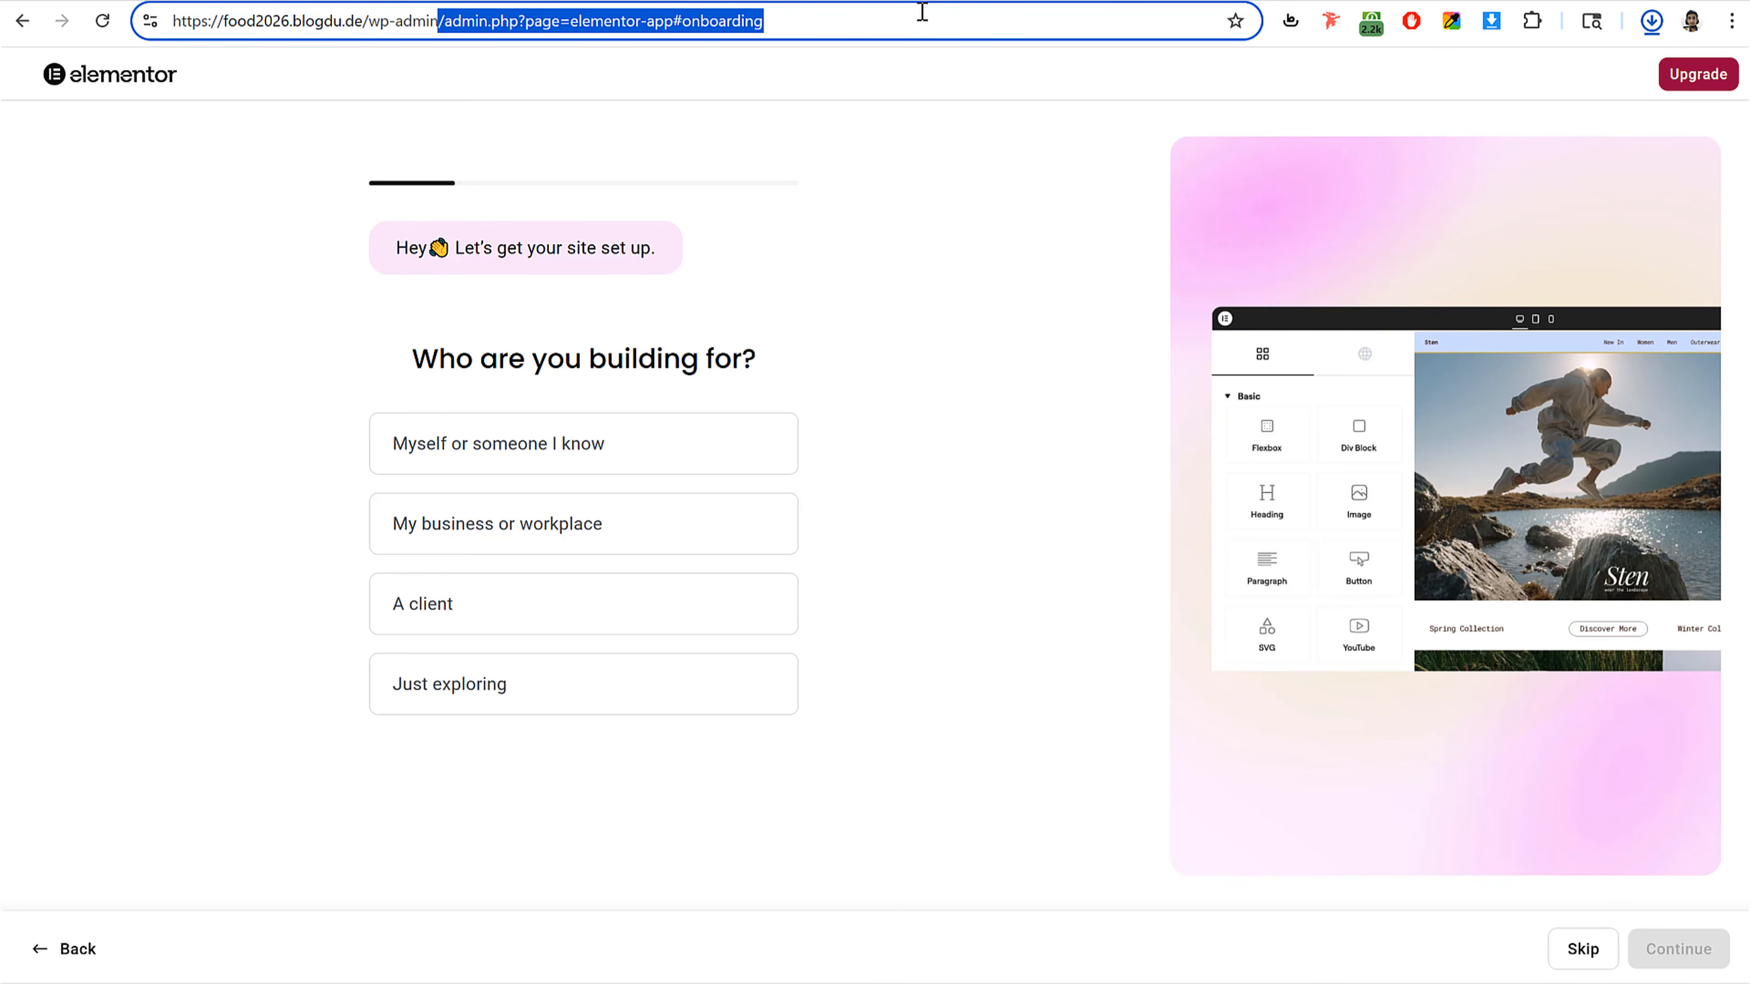
key(BackSpace)
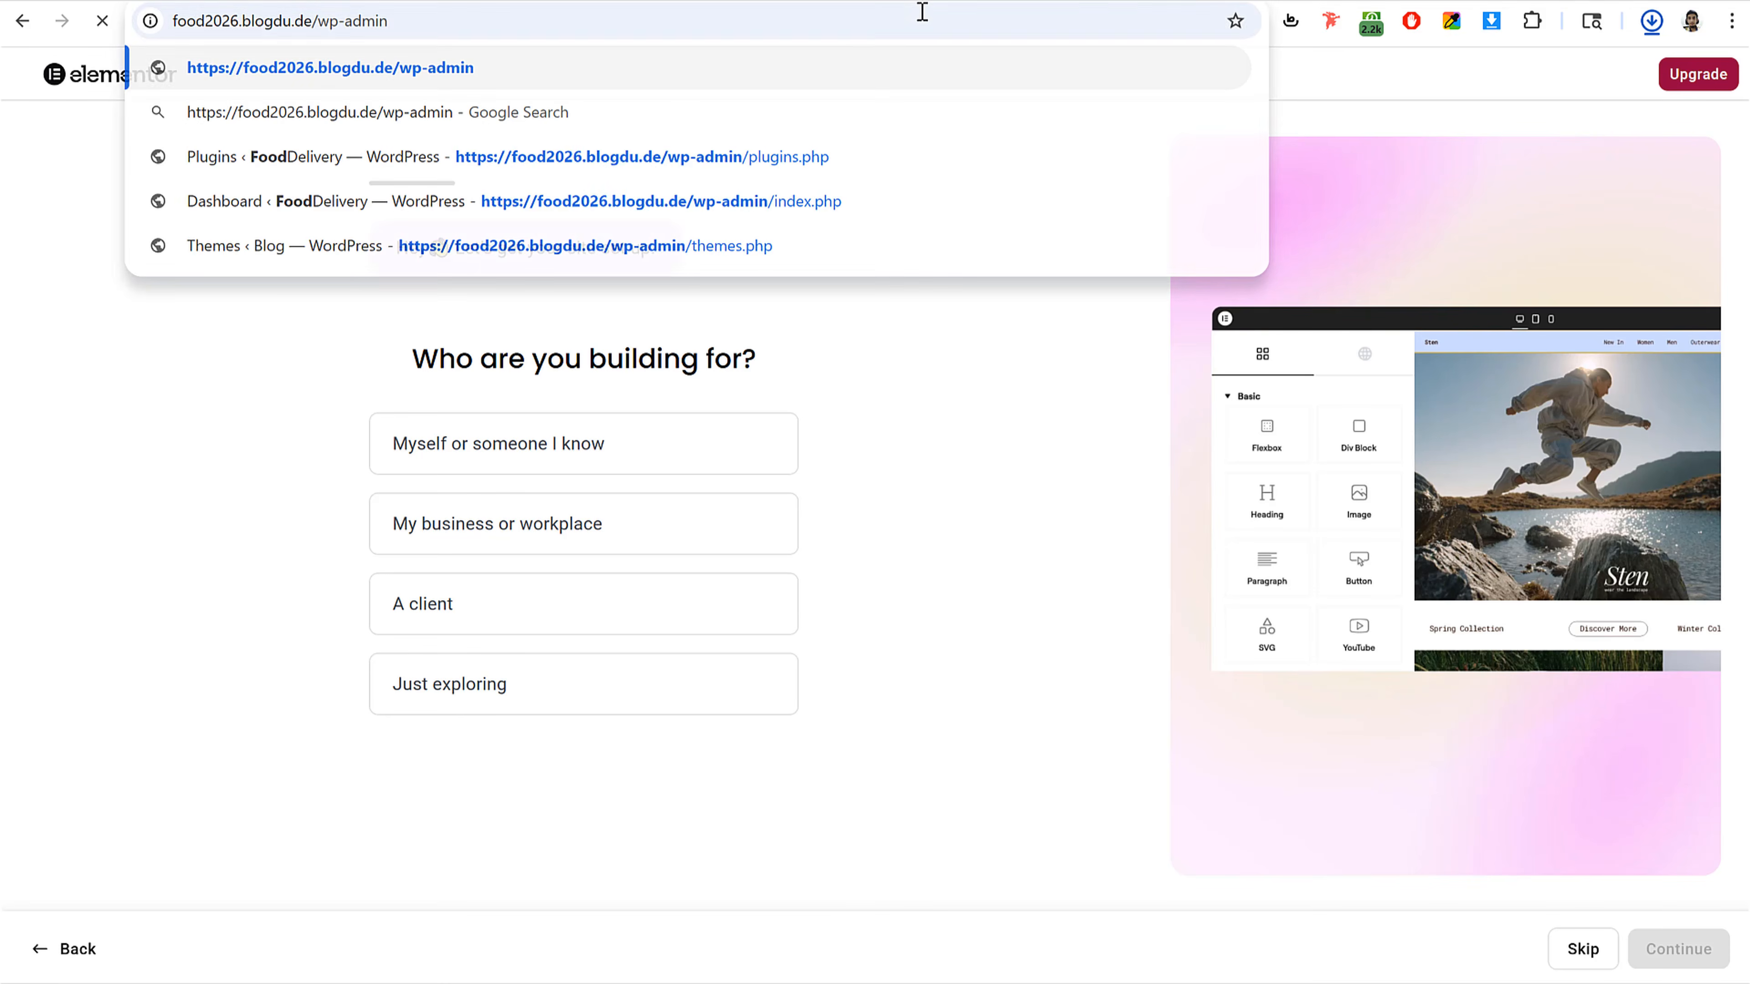
key(Return)
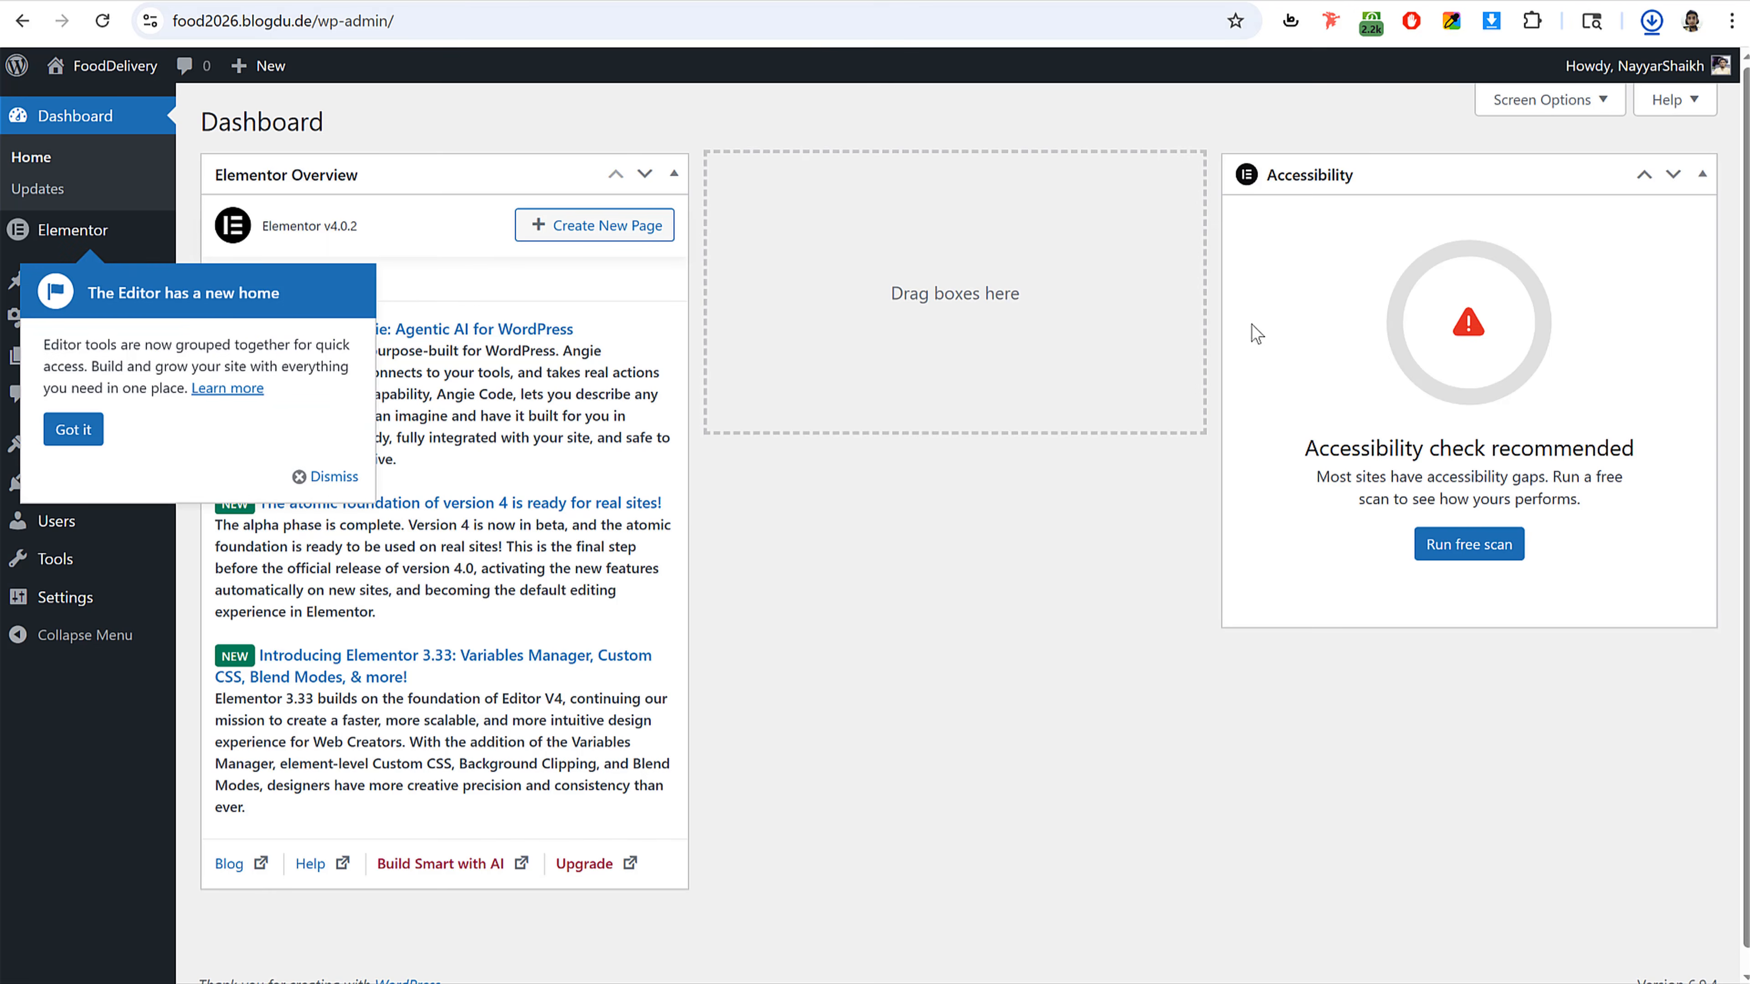
Step: Dismiss the editor notice and hide the Elementor Overview and Accessibility boxes from the dashboard
click(348, 474)
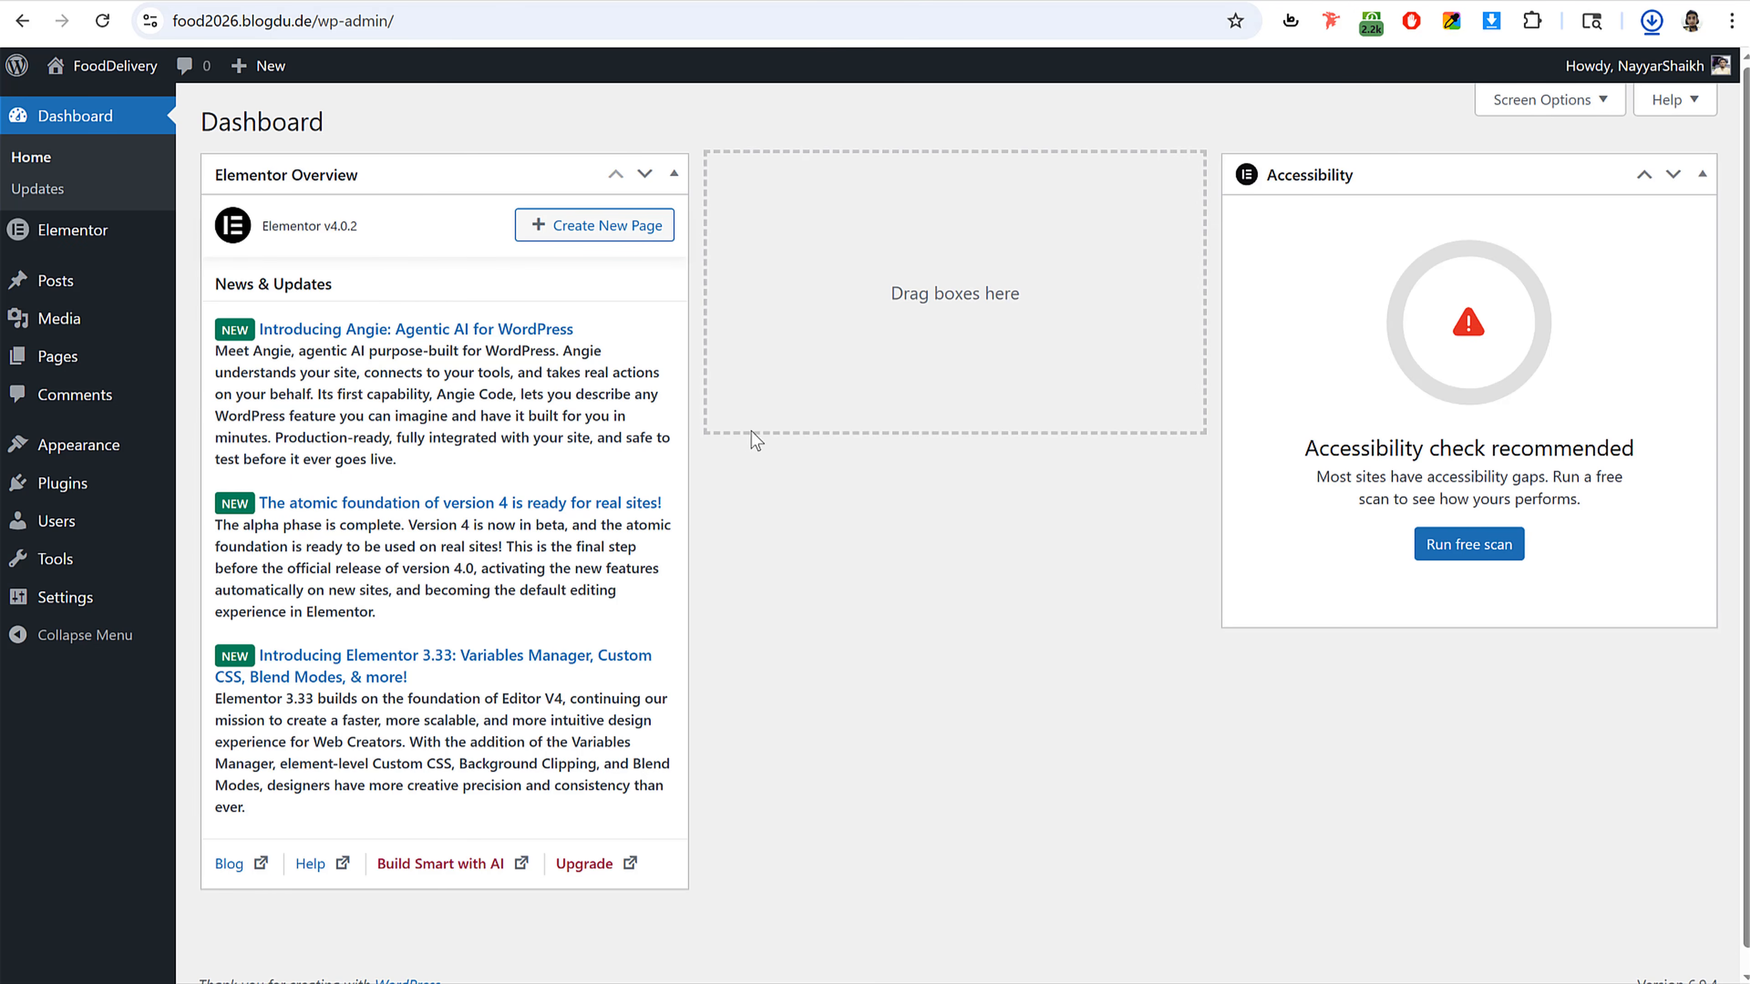
click(1553, 100)
click(282, 204)
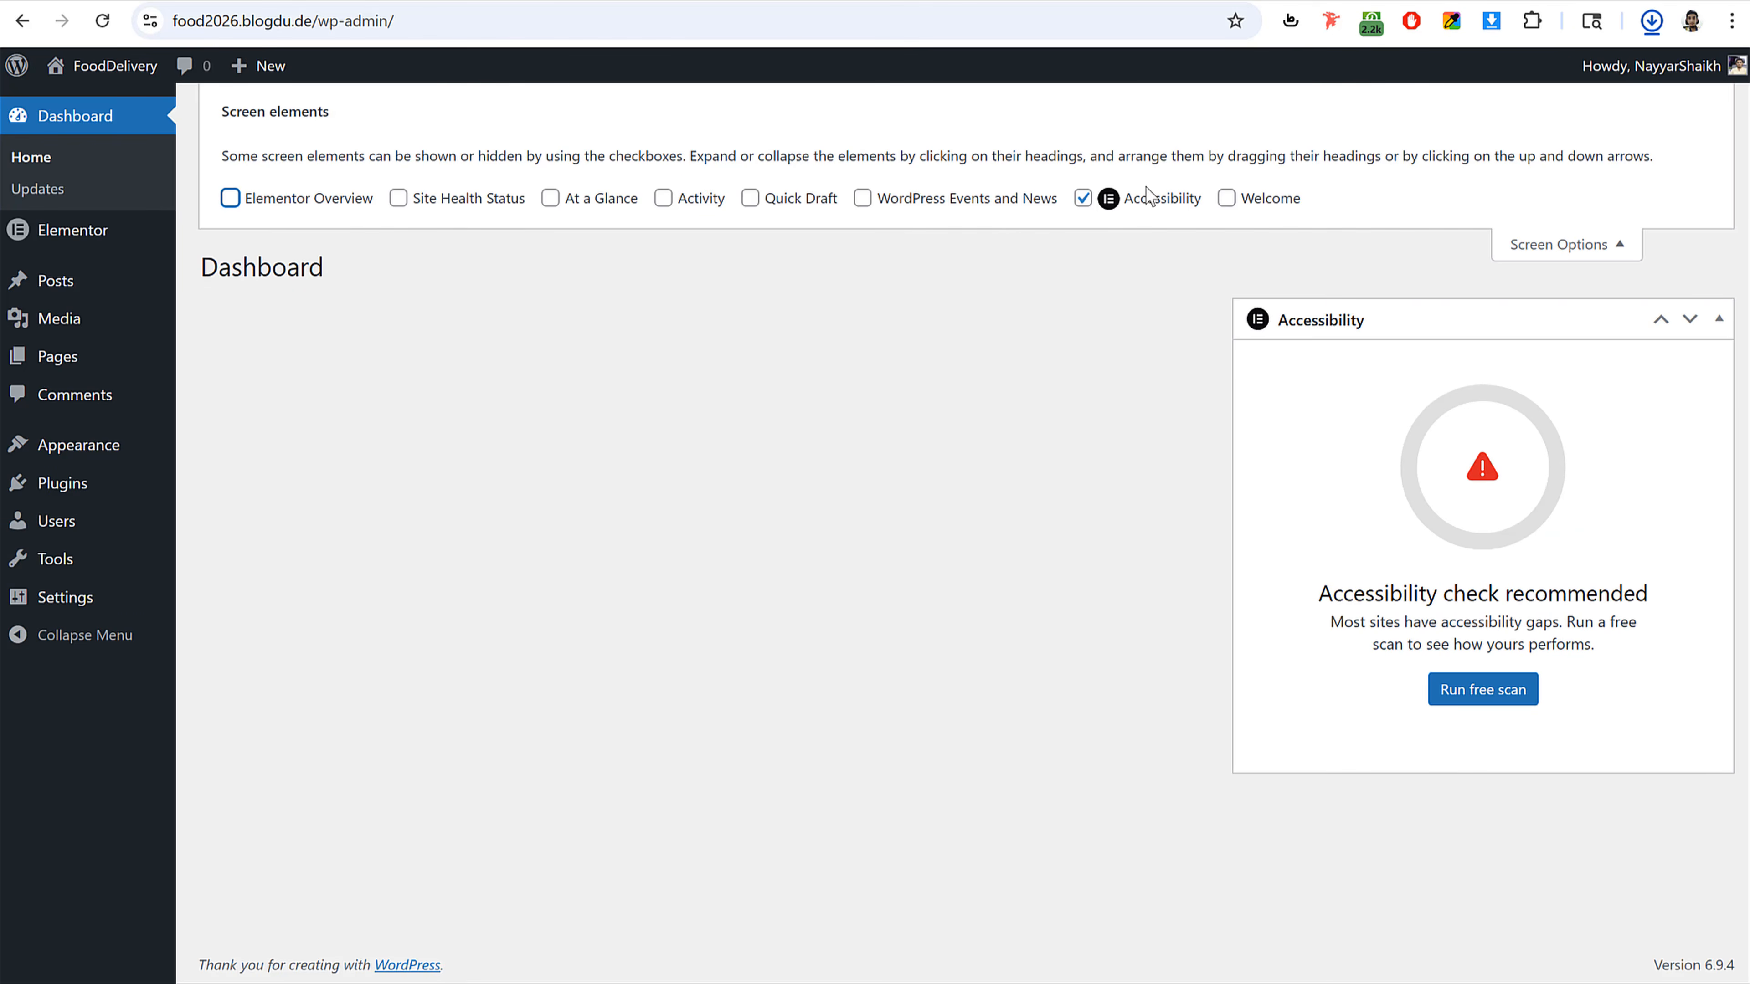
click(1083, 198)
click(1546, 245)
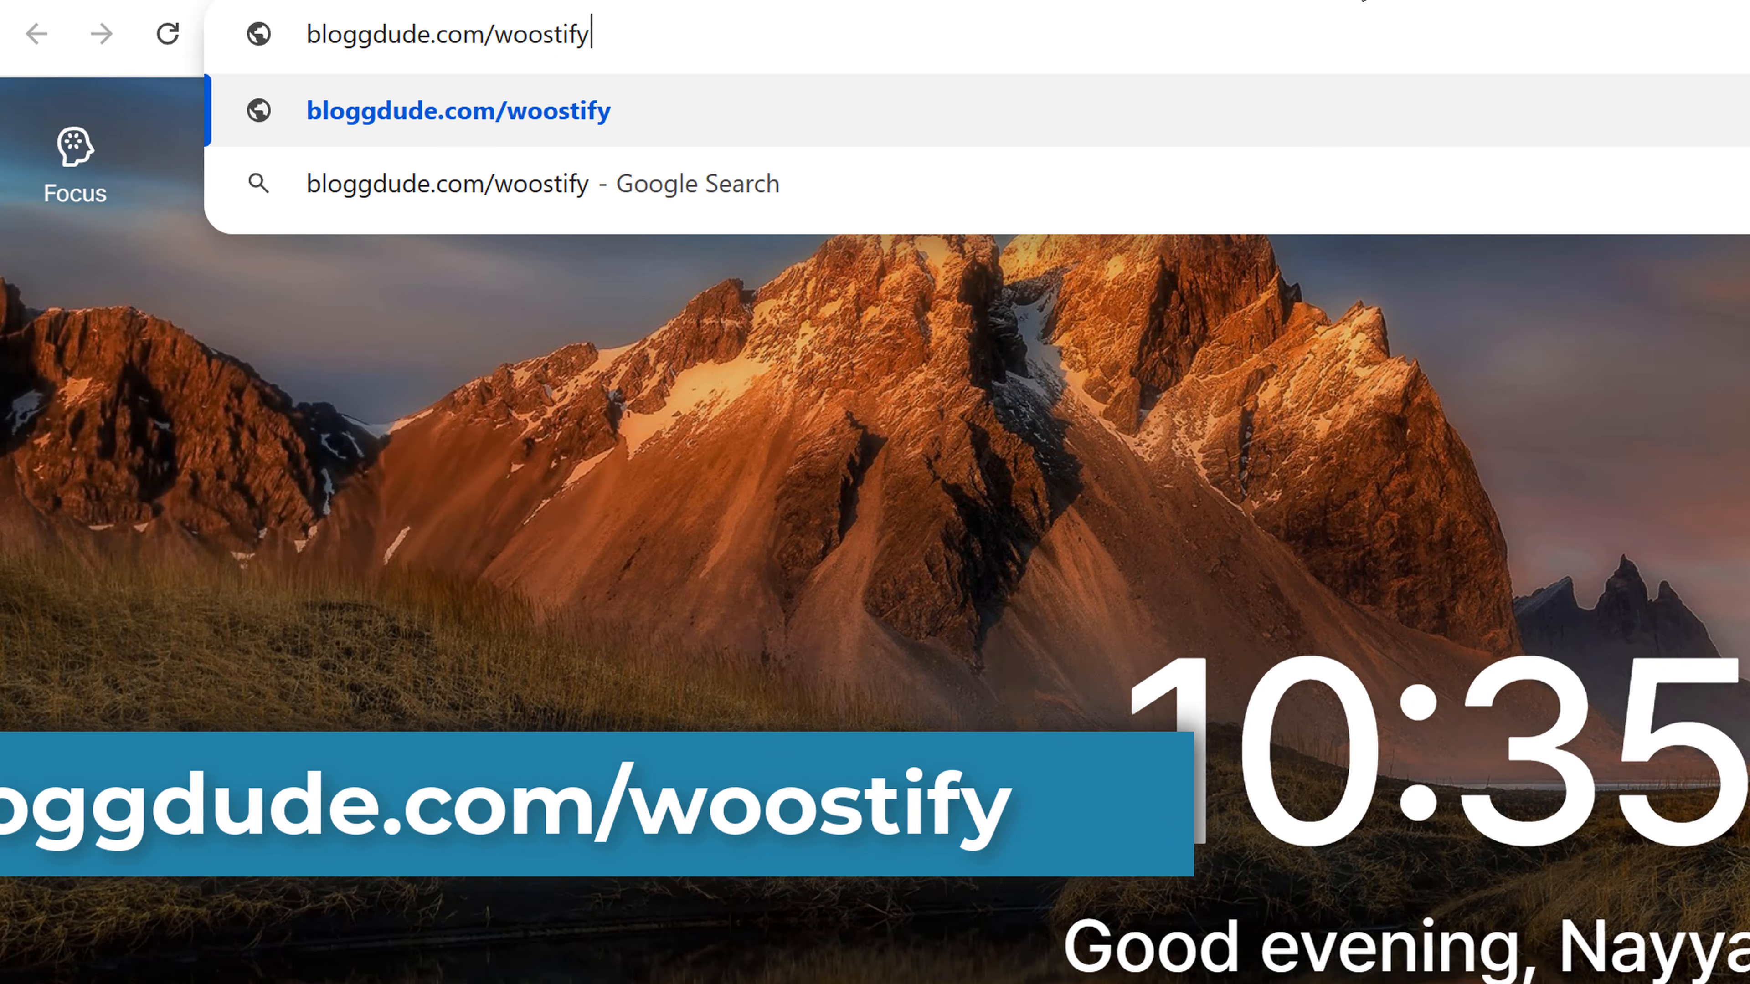
Step: Open bloggdude.com/woostify and download the free Woostify theme, declining the e-mail subscription
key(Return)
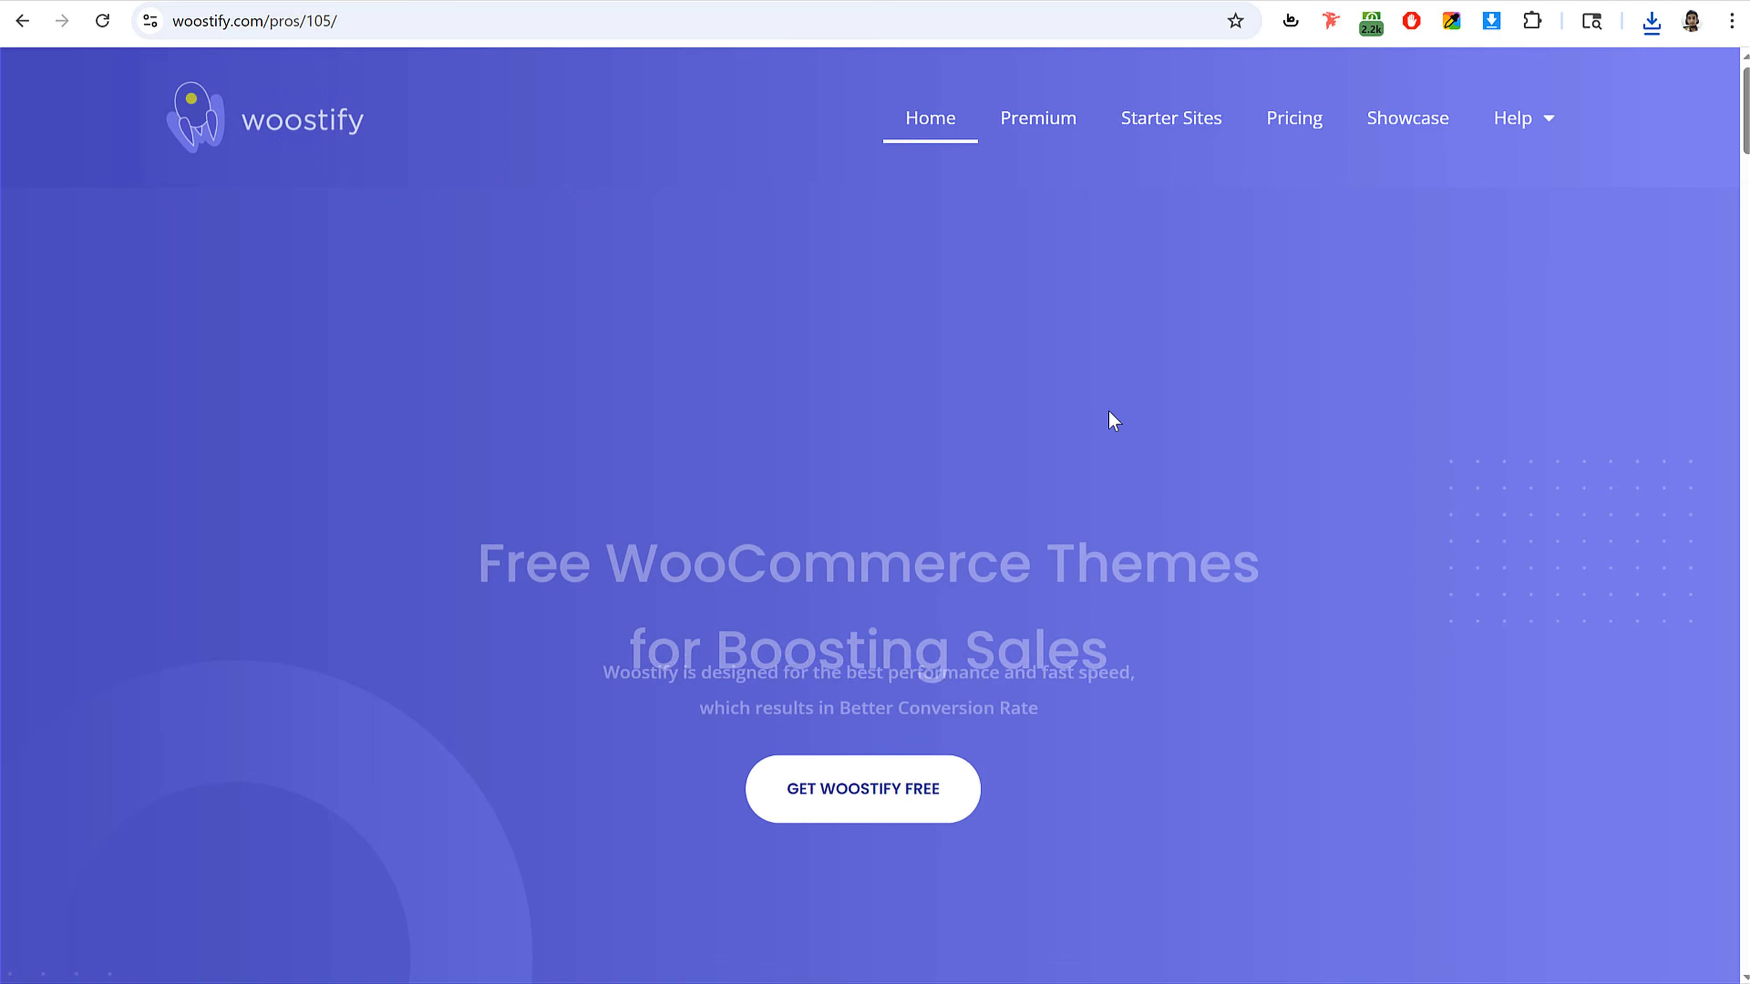
scroll(1239, 474, down, 15)
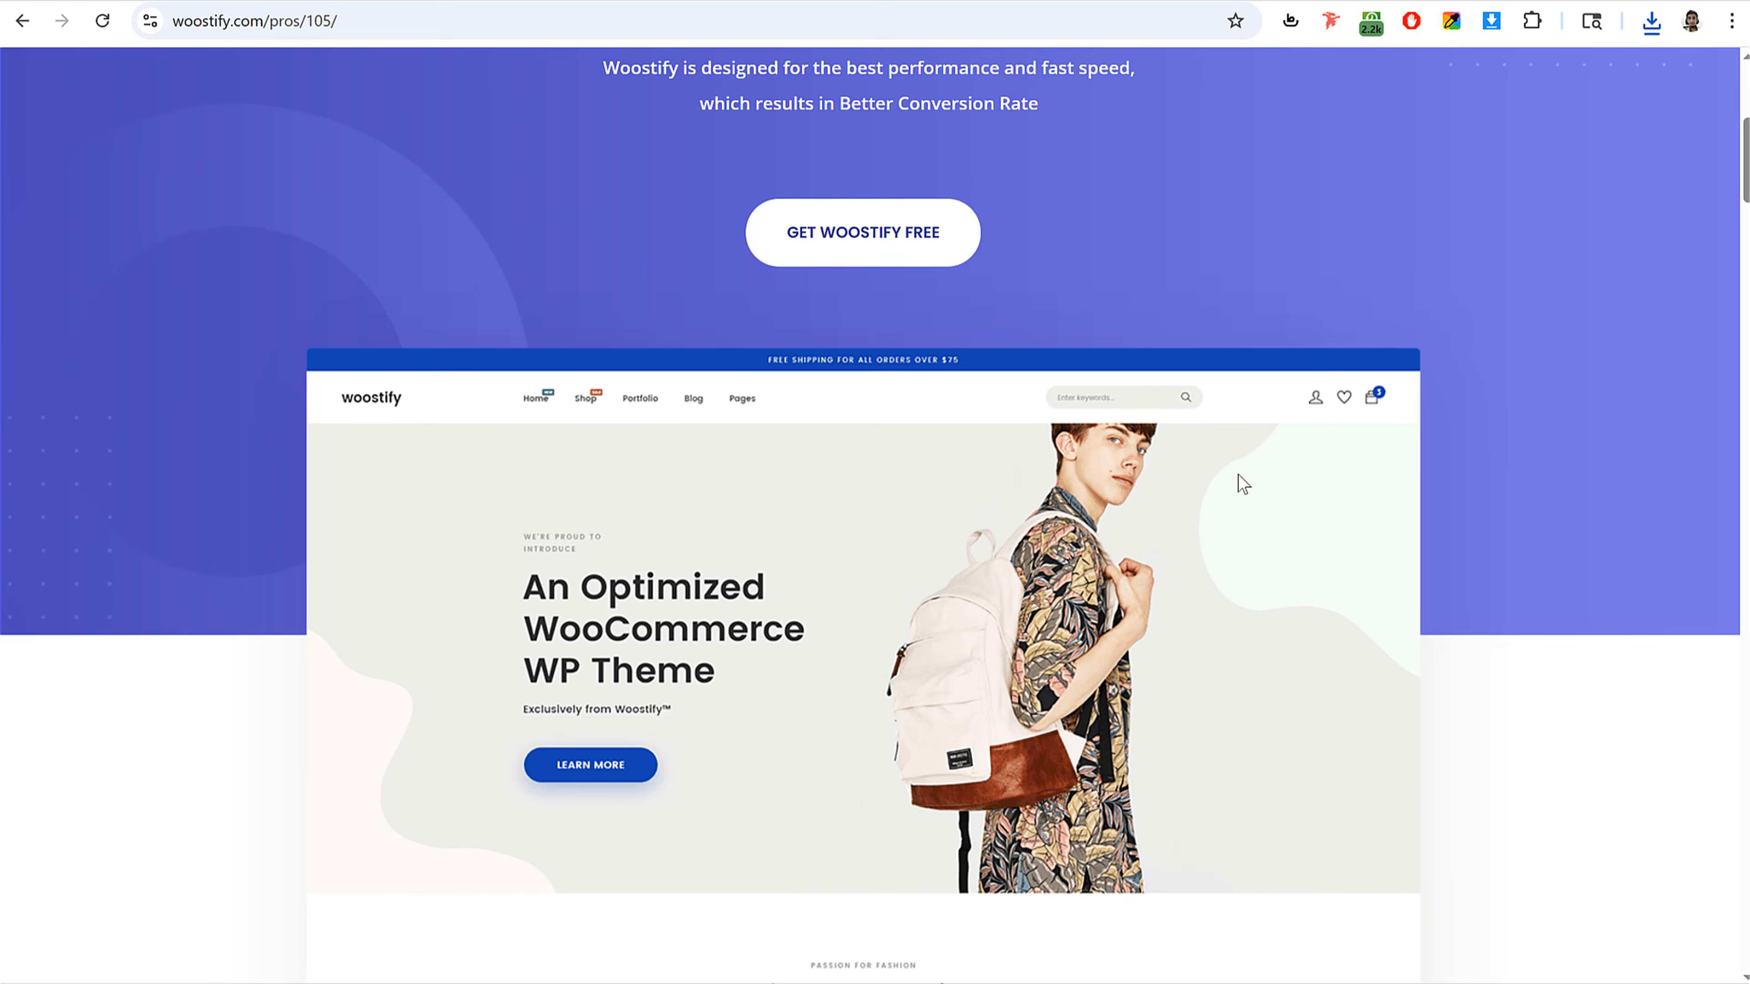
scroll(1239, 475, up, 15)
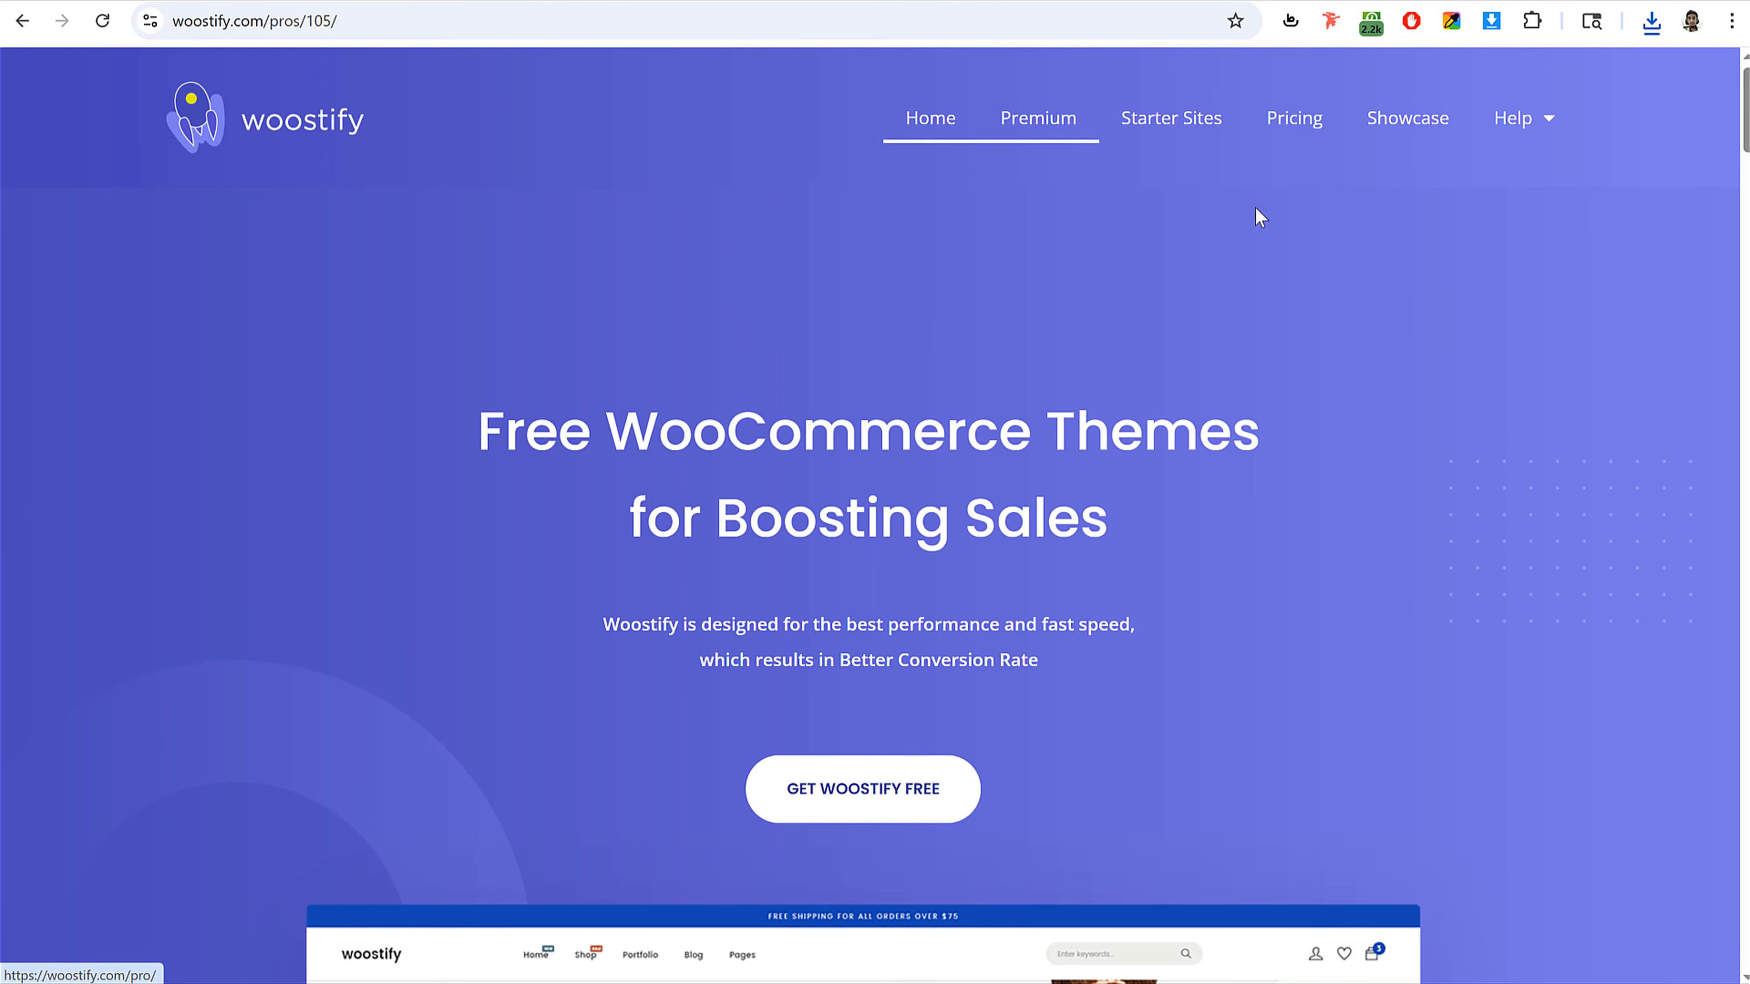
scroll(1442, 344, down, 3)
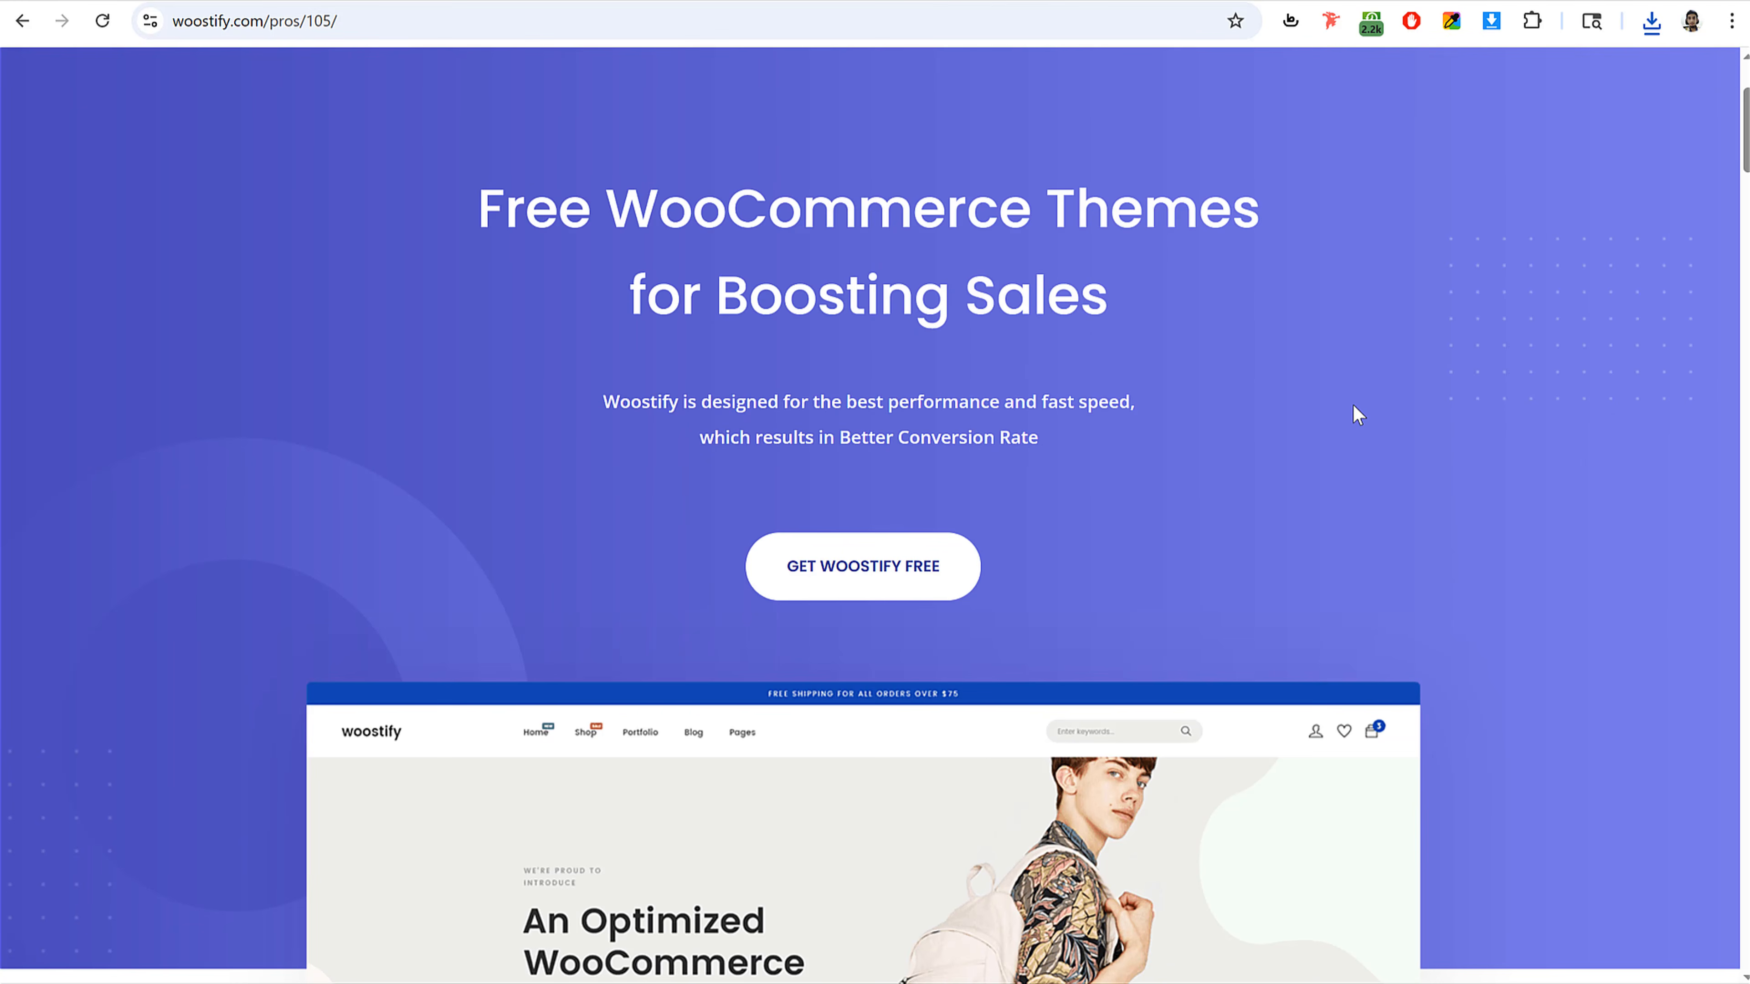
scroll(1152, 519, down, 5)
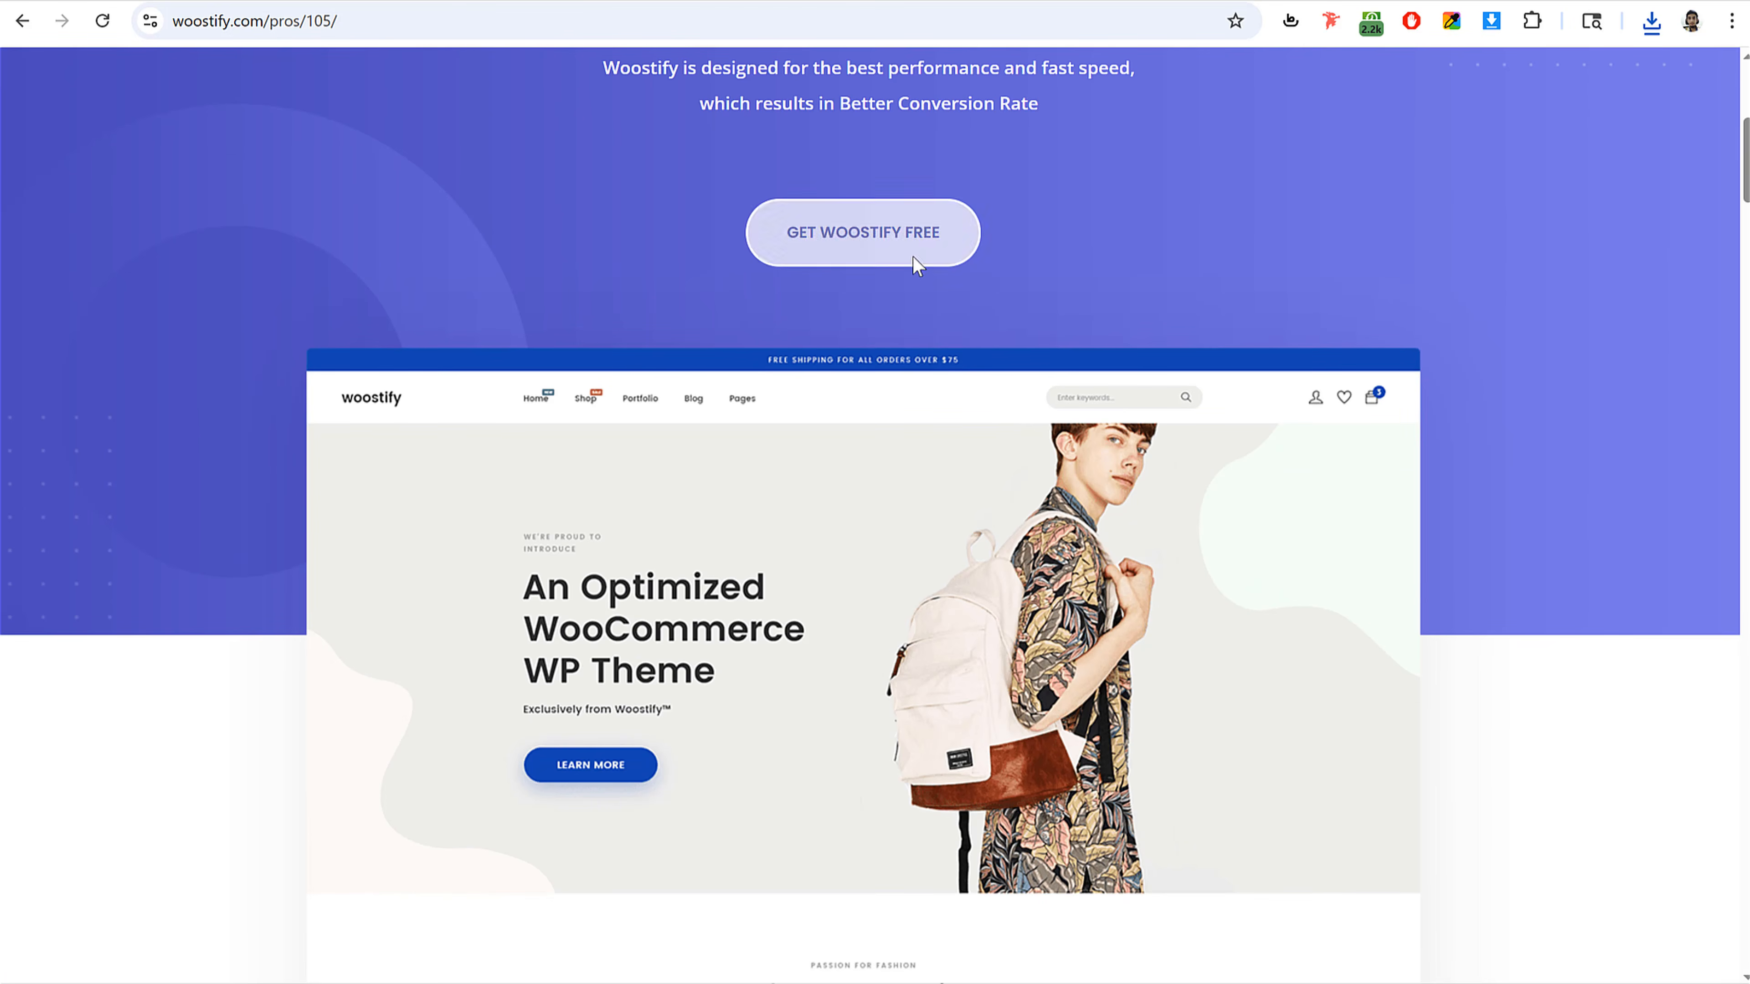
click(840, 255)
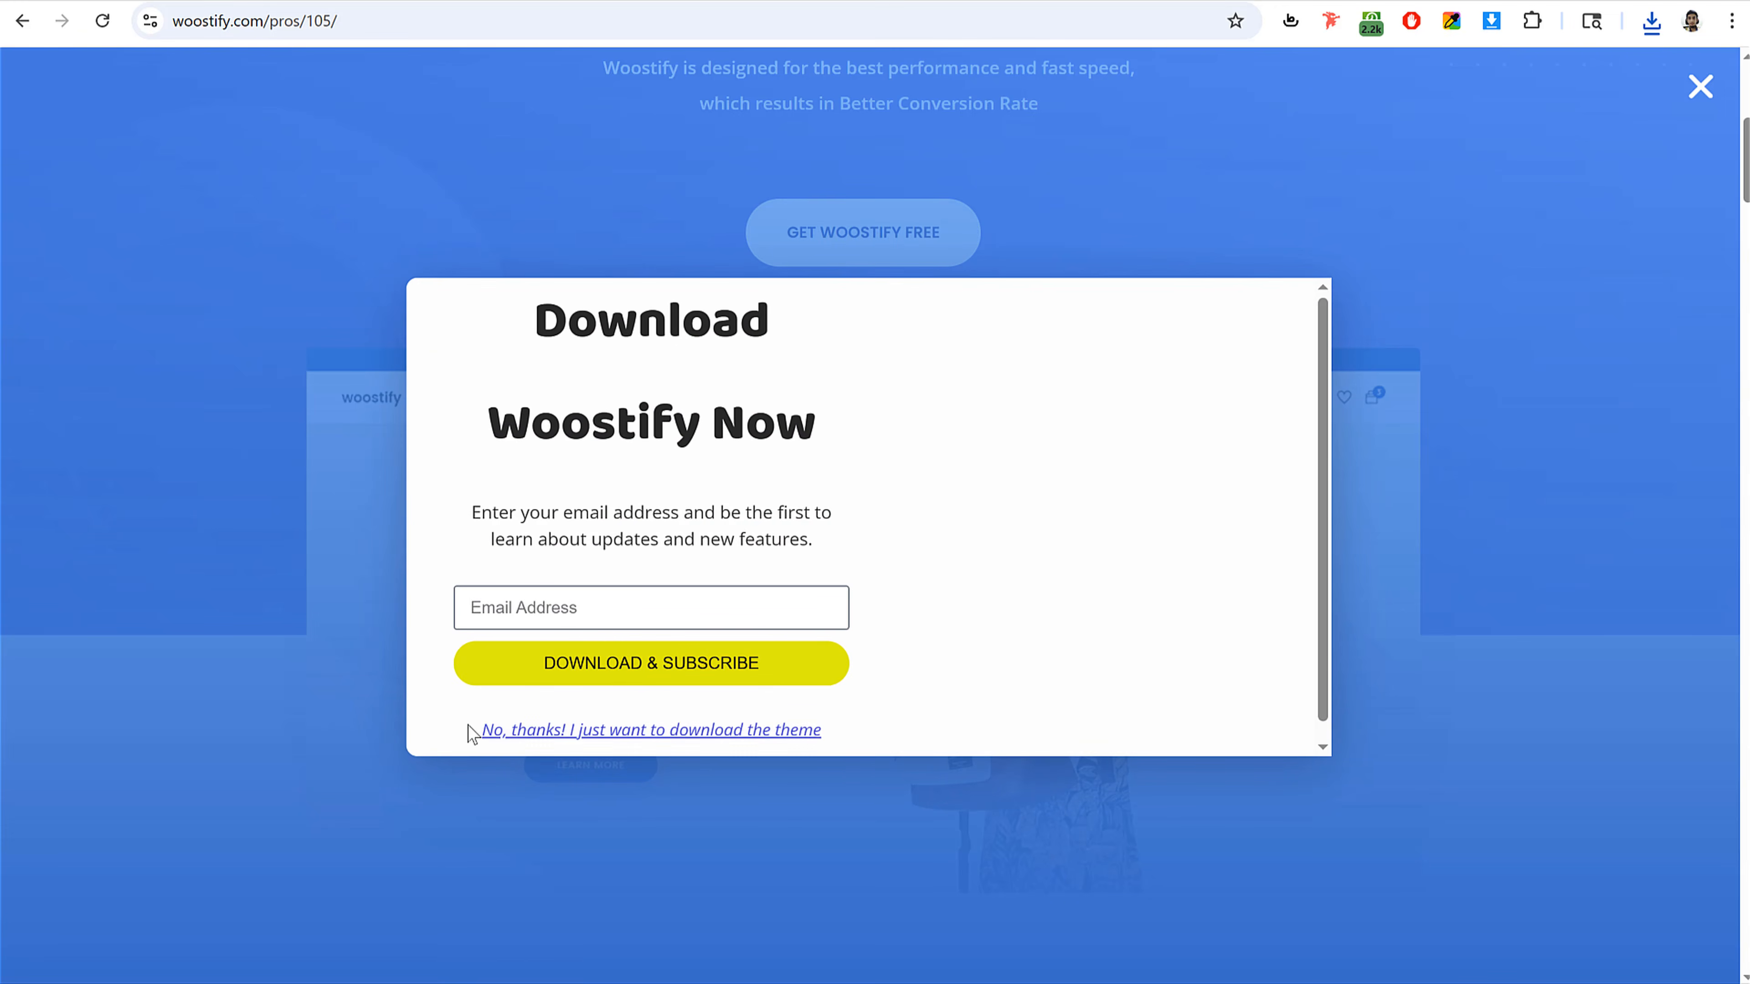
drag(471, 732, 854, 741)
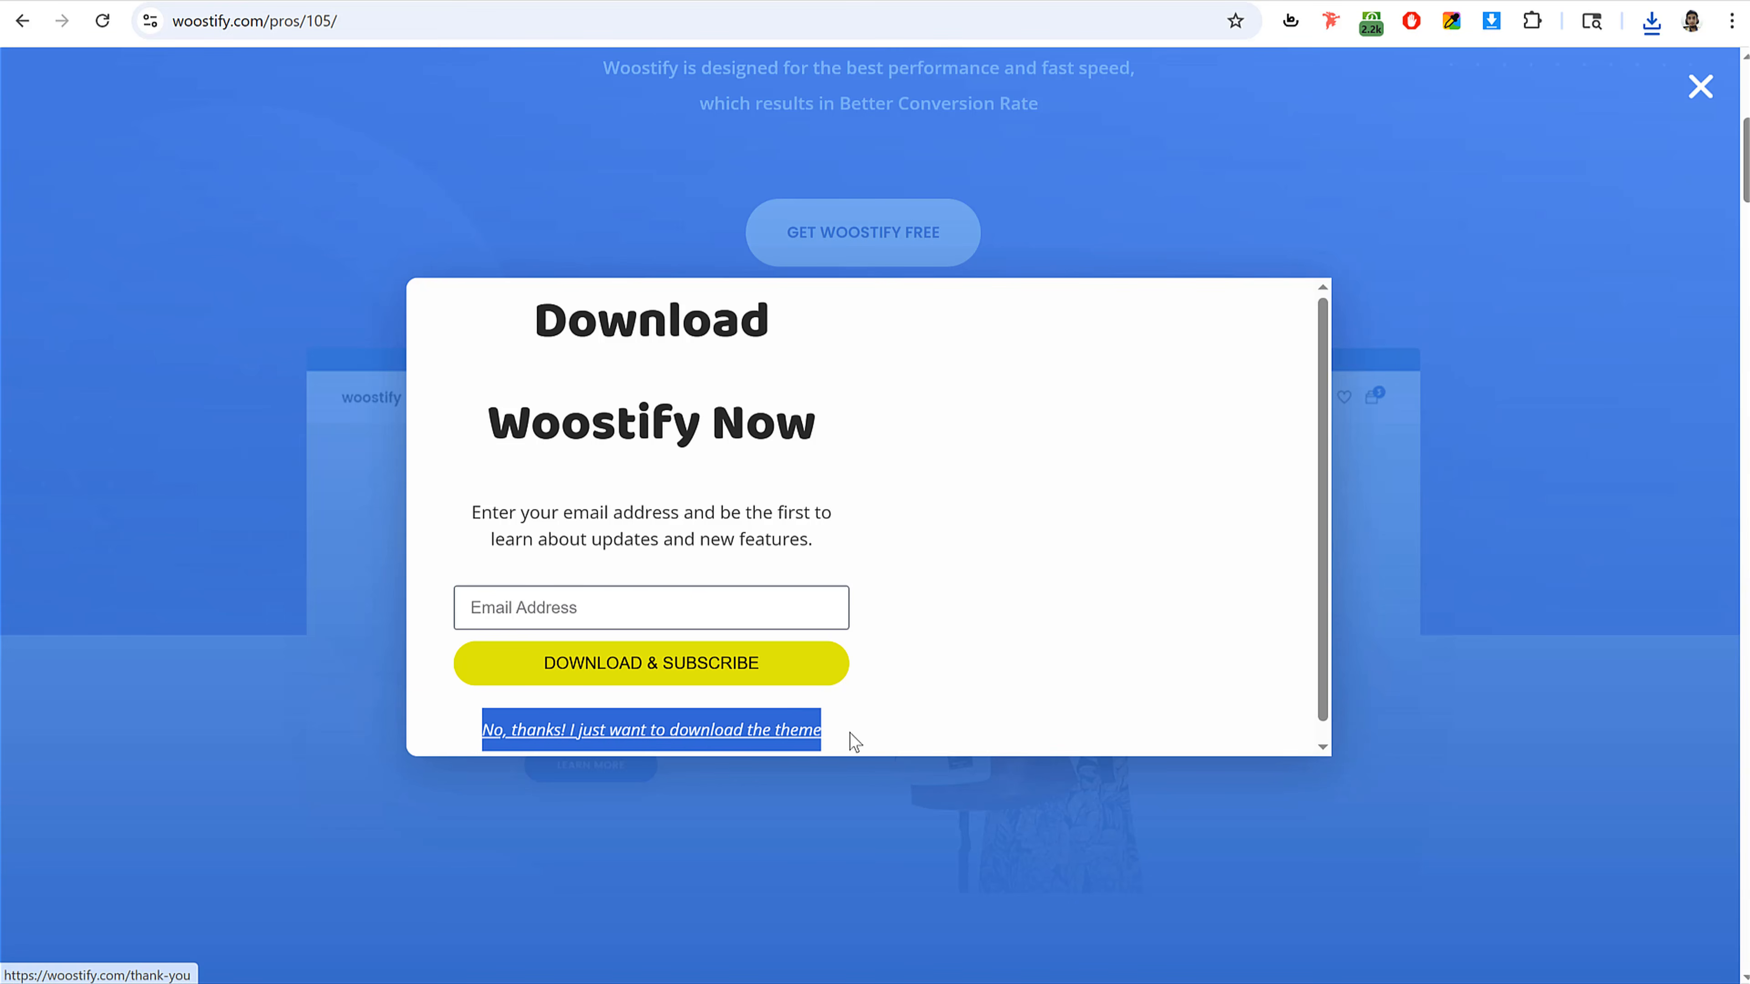
click(632, 742)
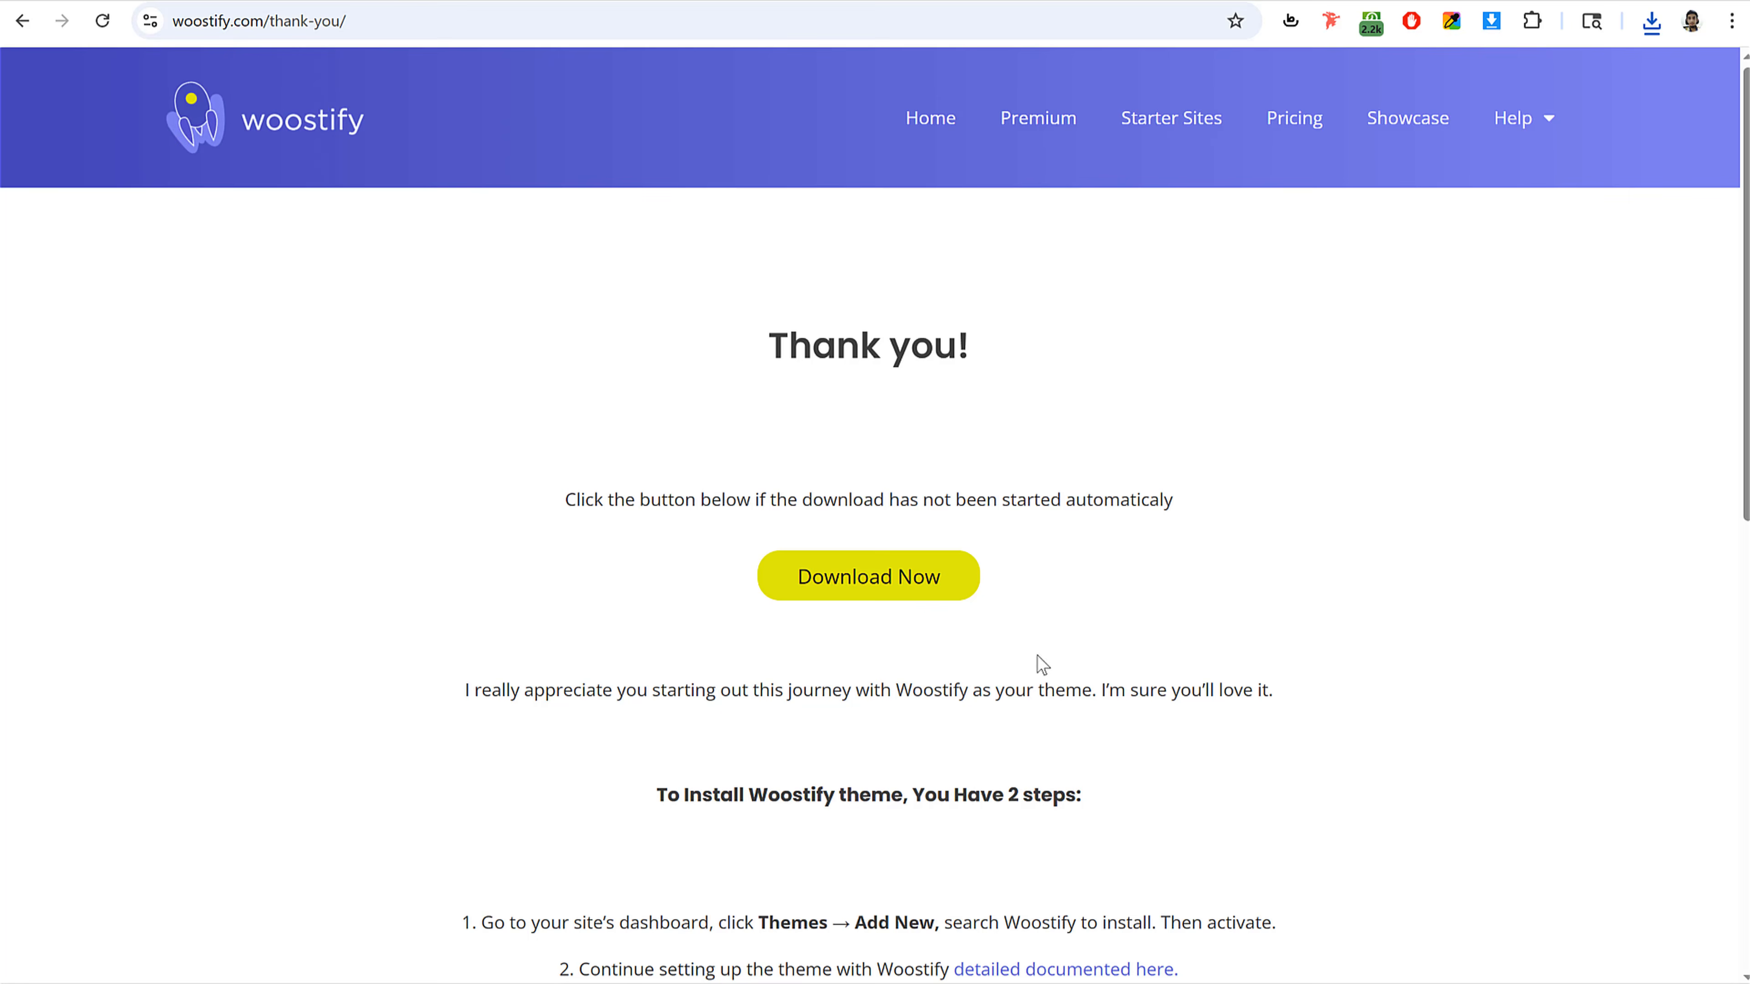
click(890, 586)
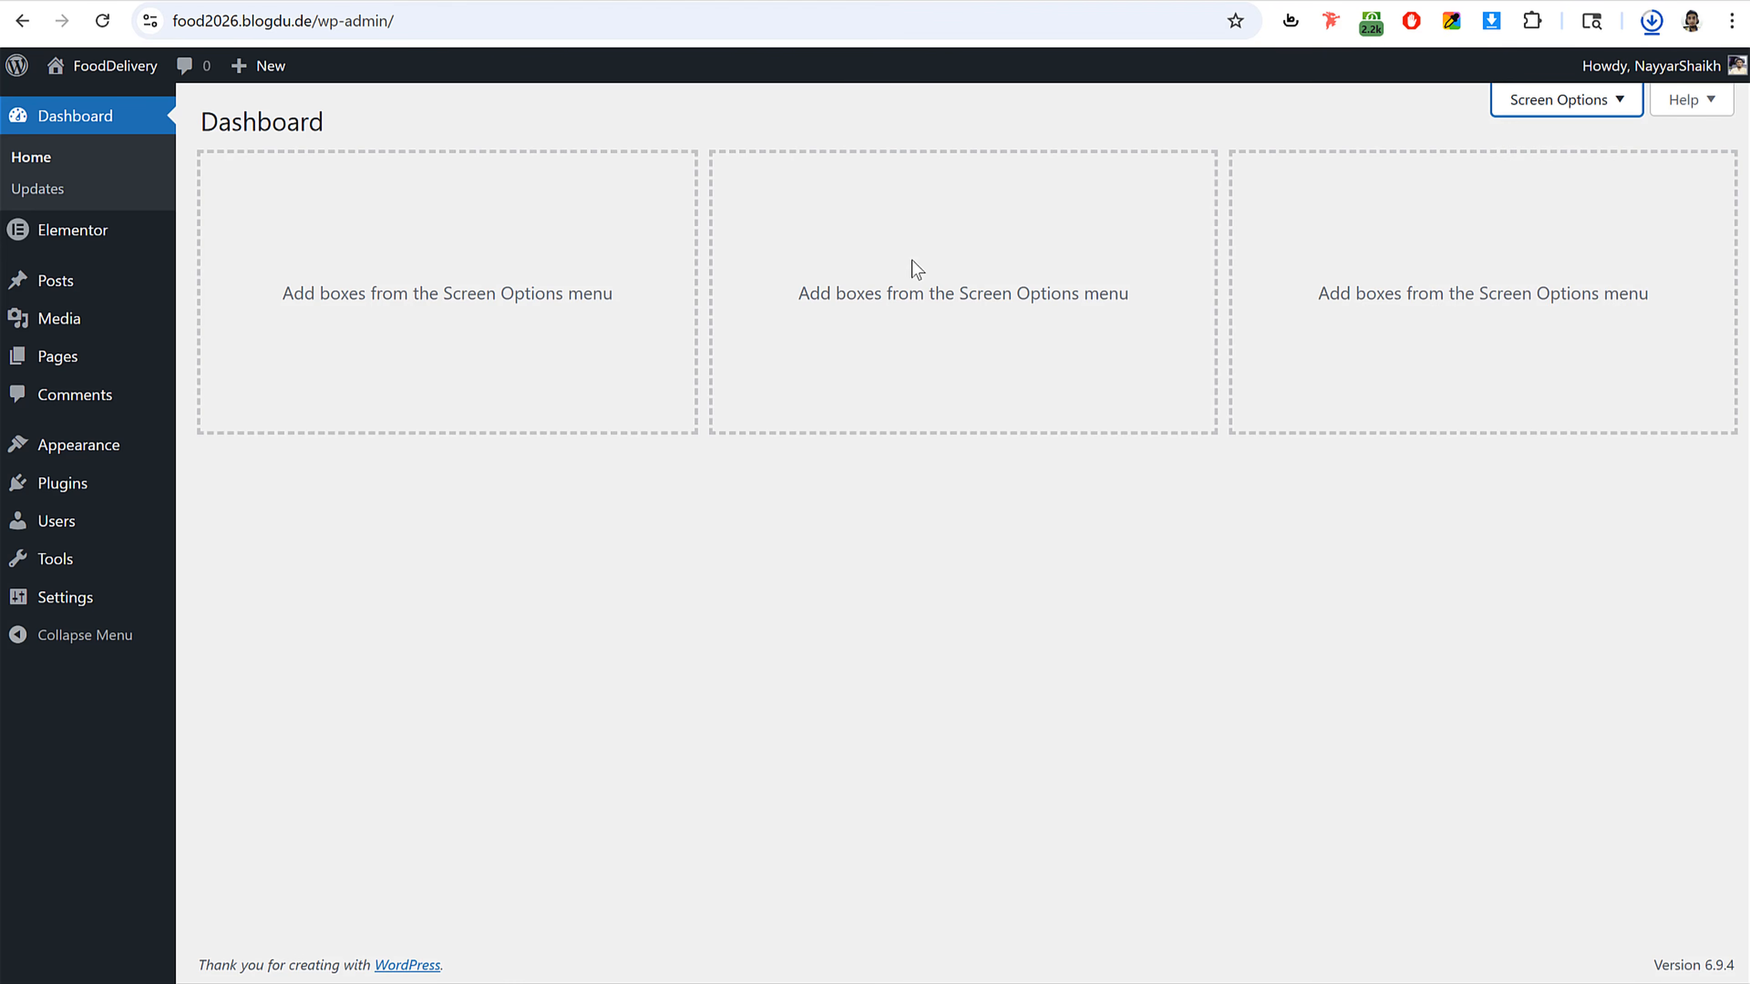
Step: Upload woostify.2.5.0.zip as a new theme in WP Admin, install it and activate it
click(72, 460)
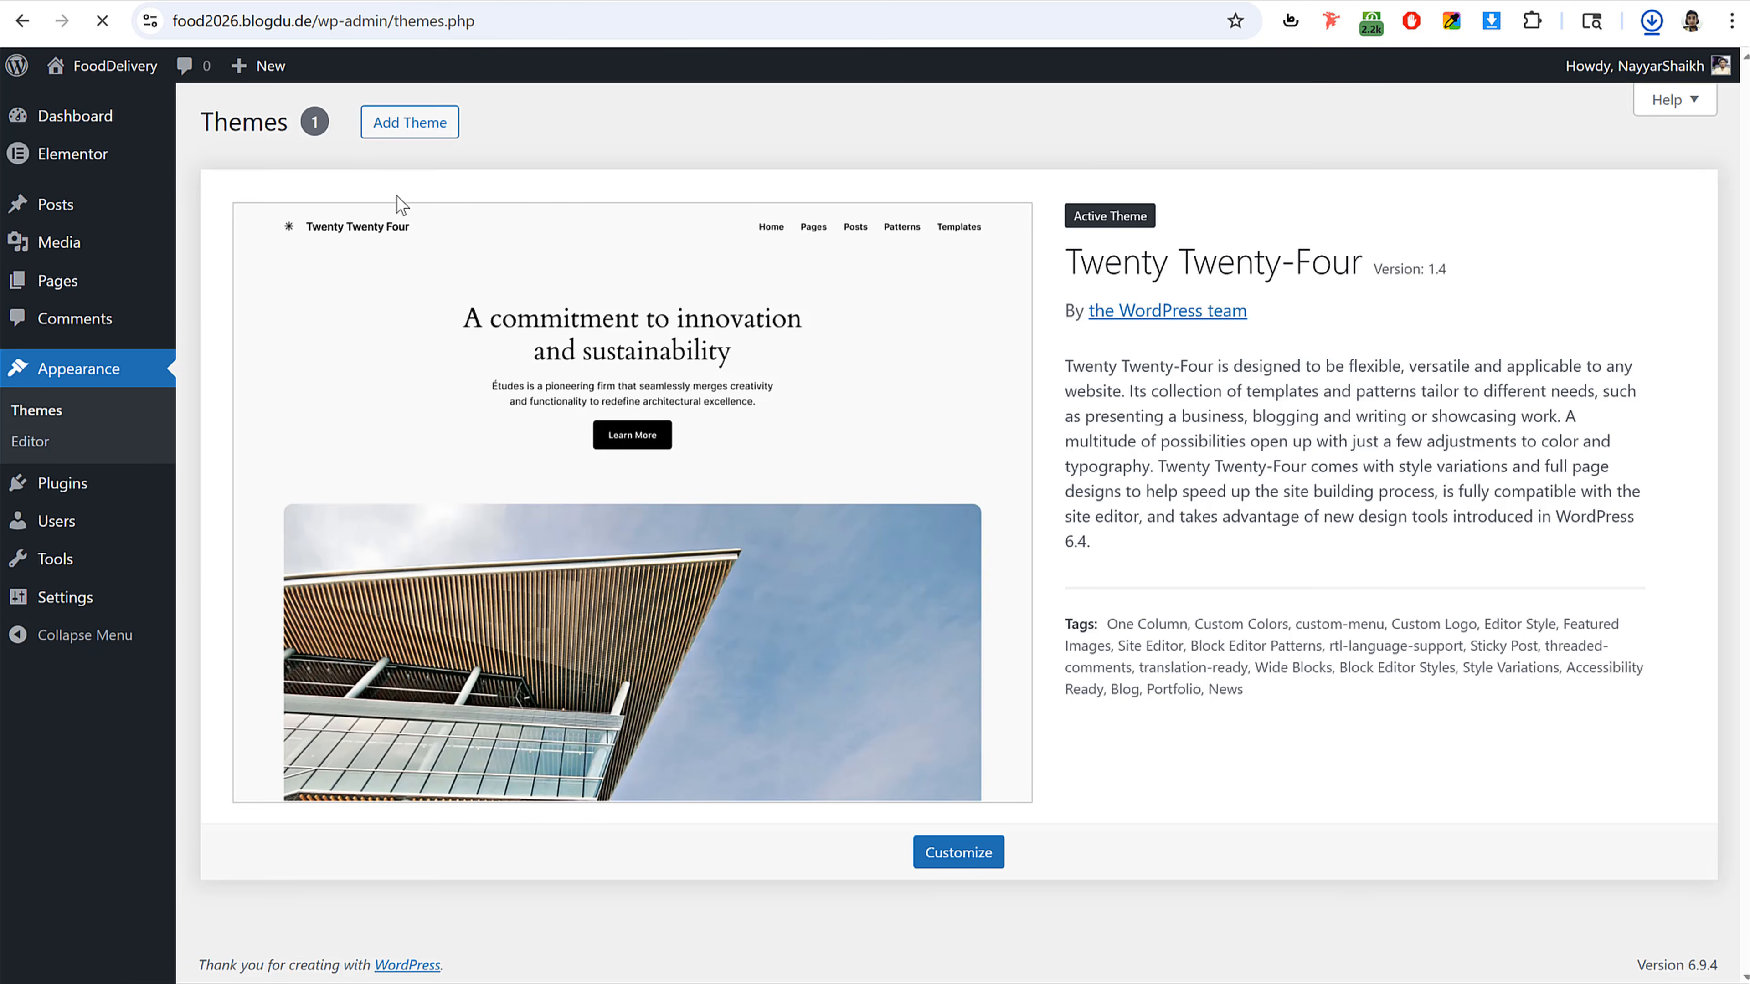
click(406, 120)
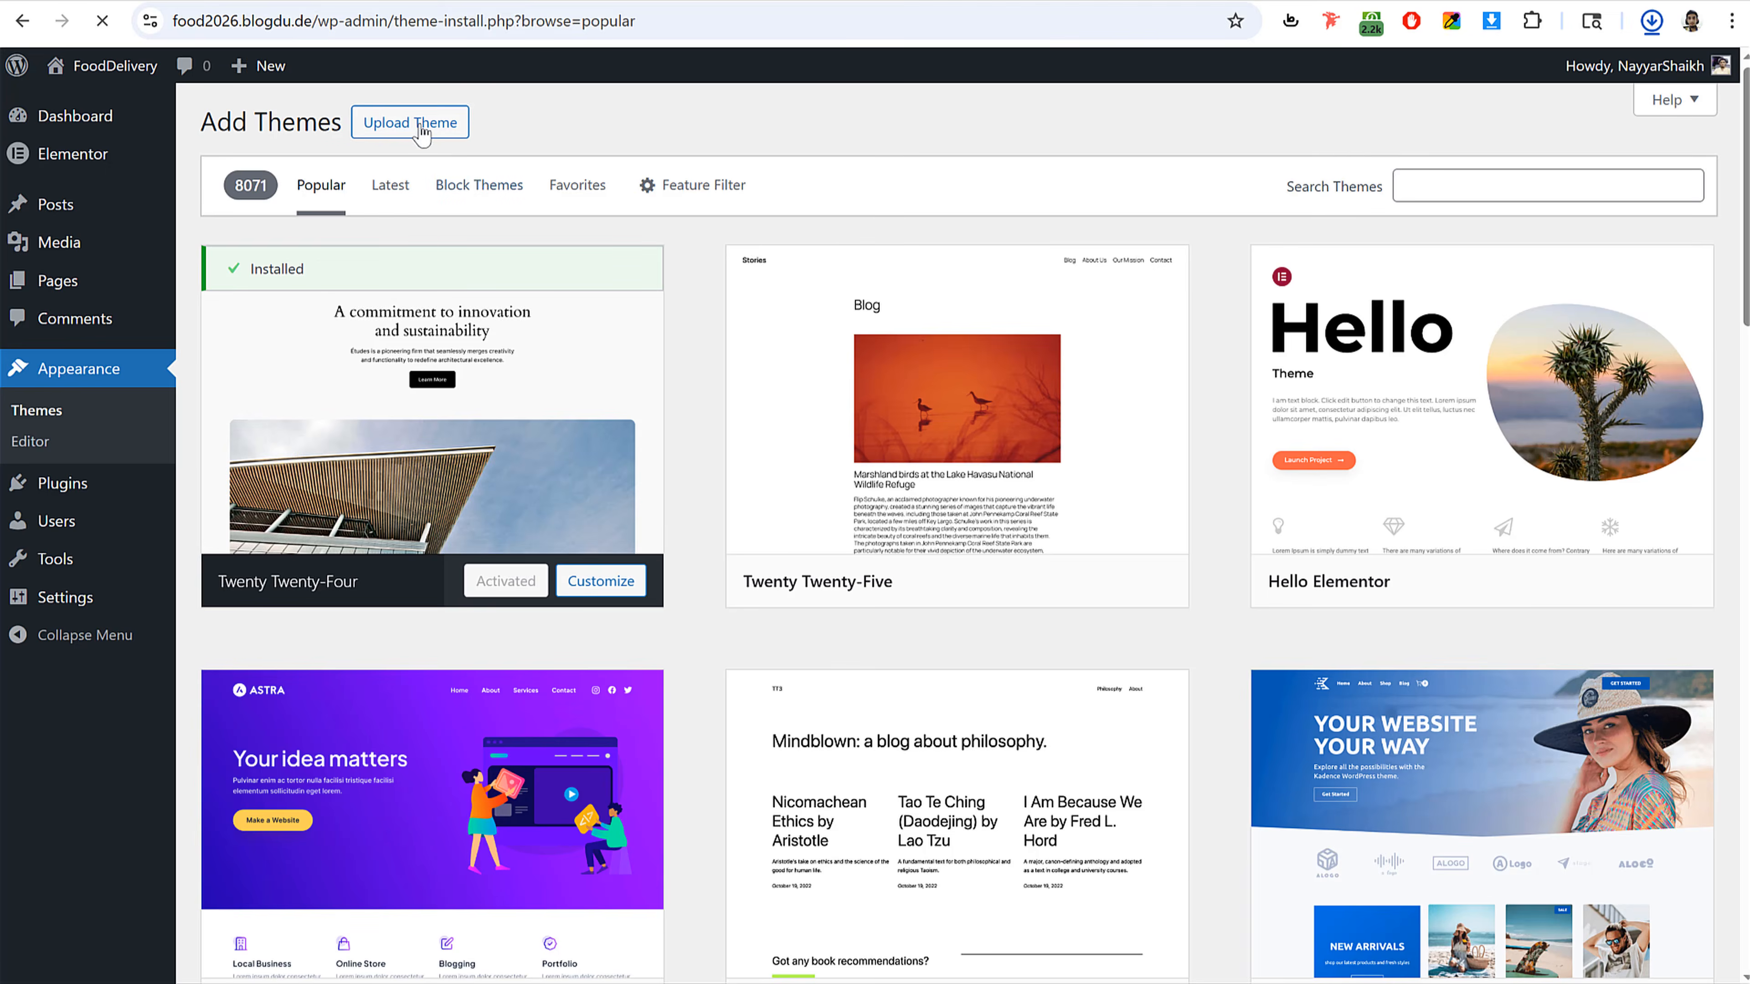
click(407, 122)
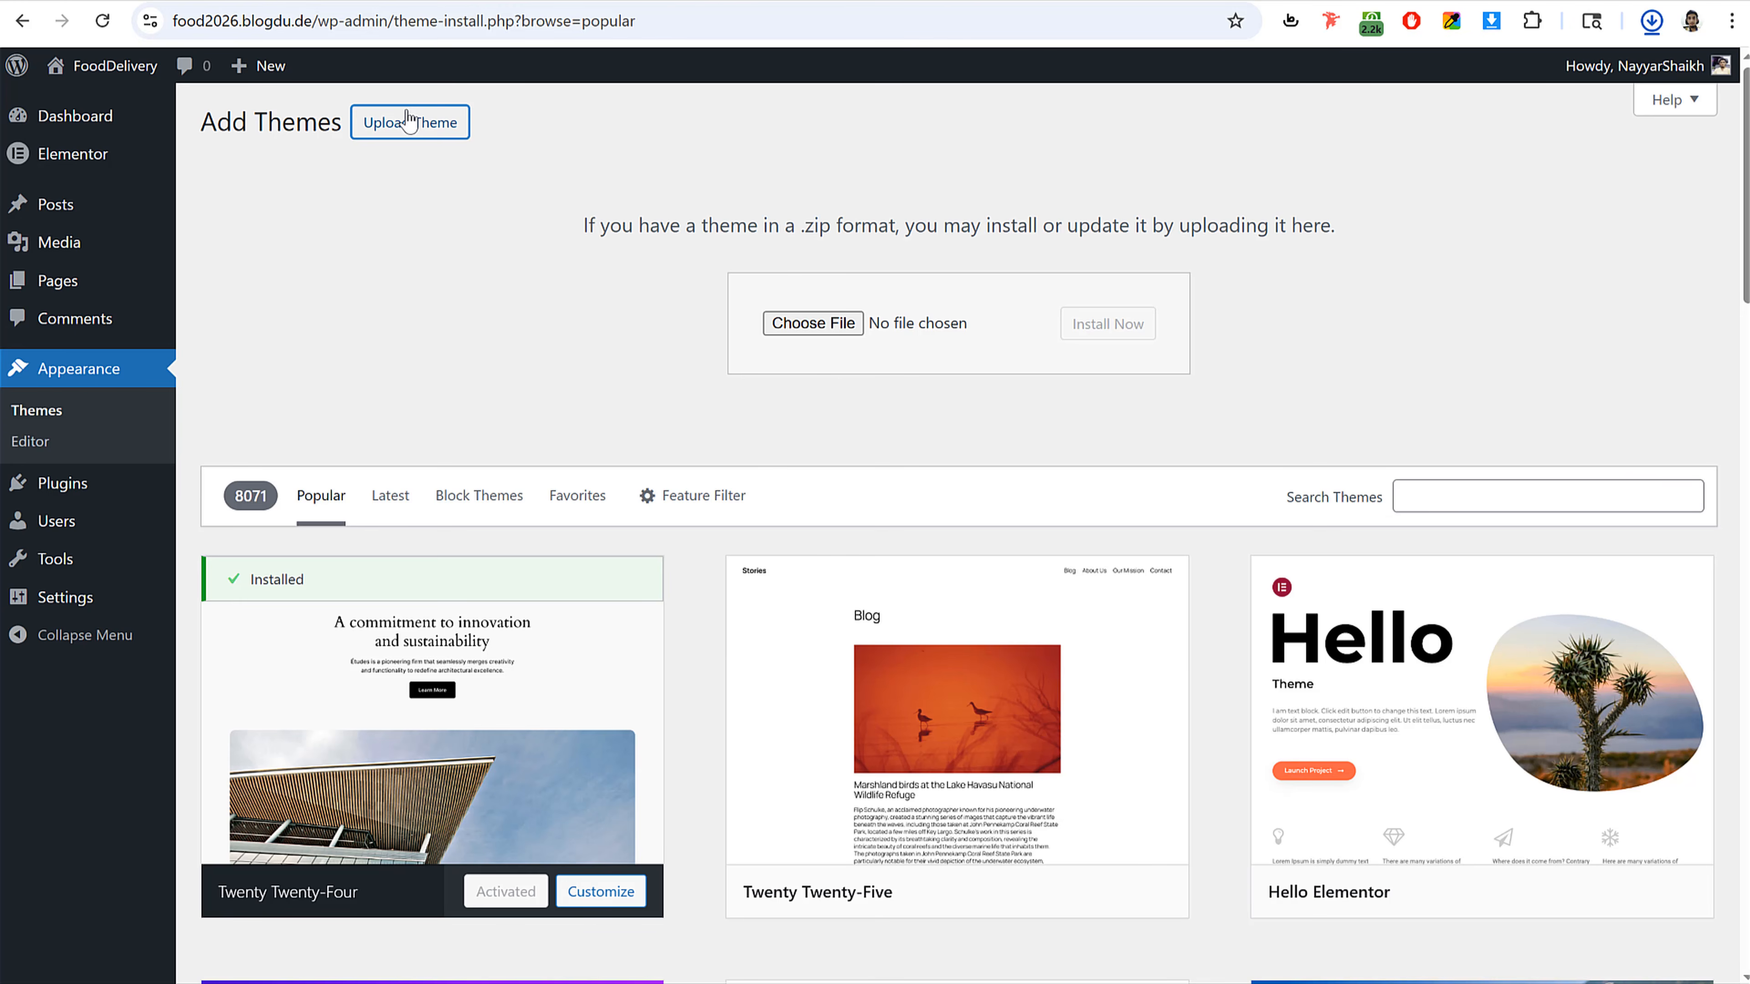
click(847, 332)
click(610, 321)
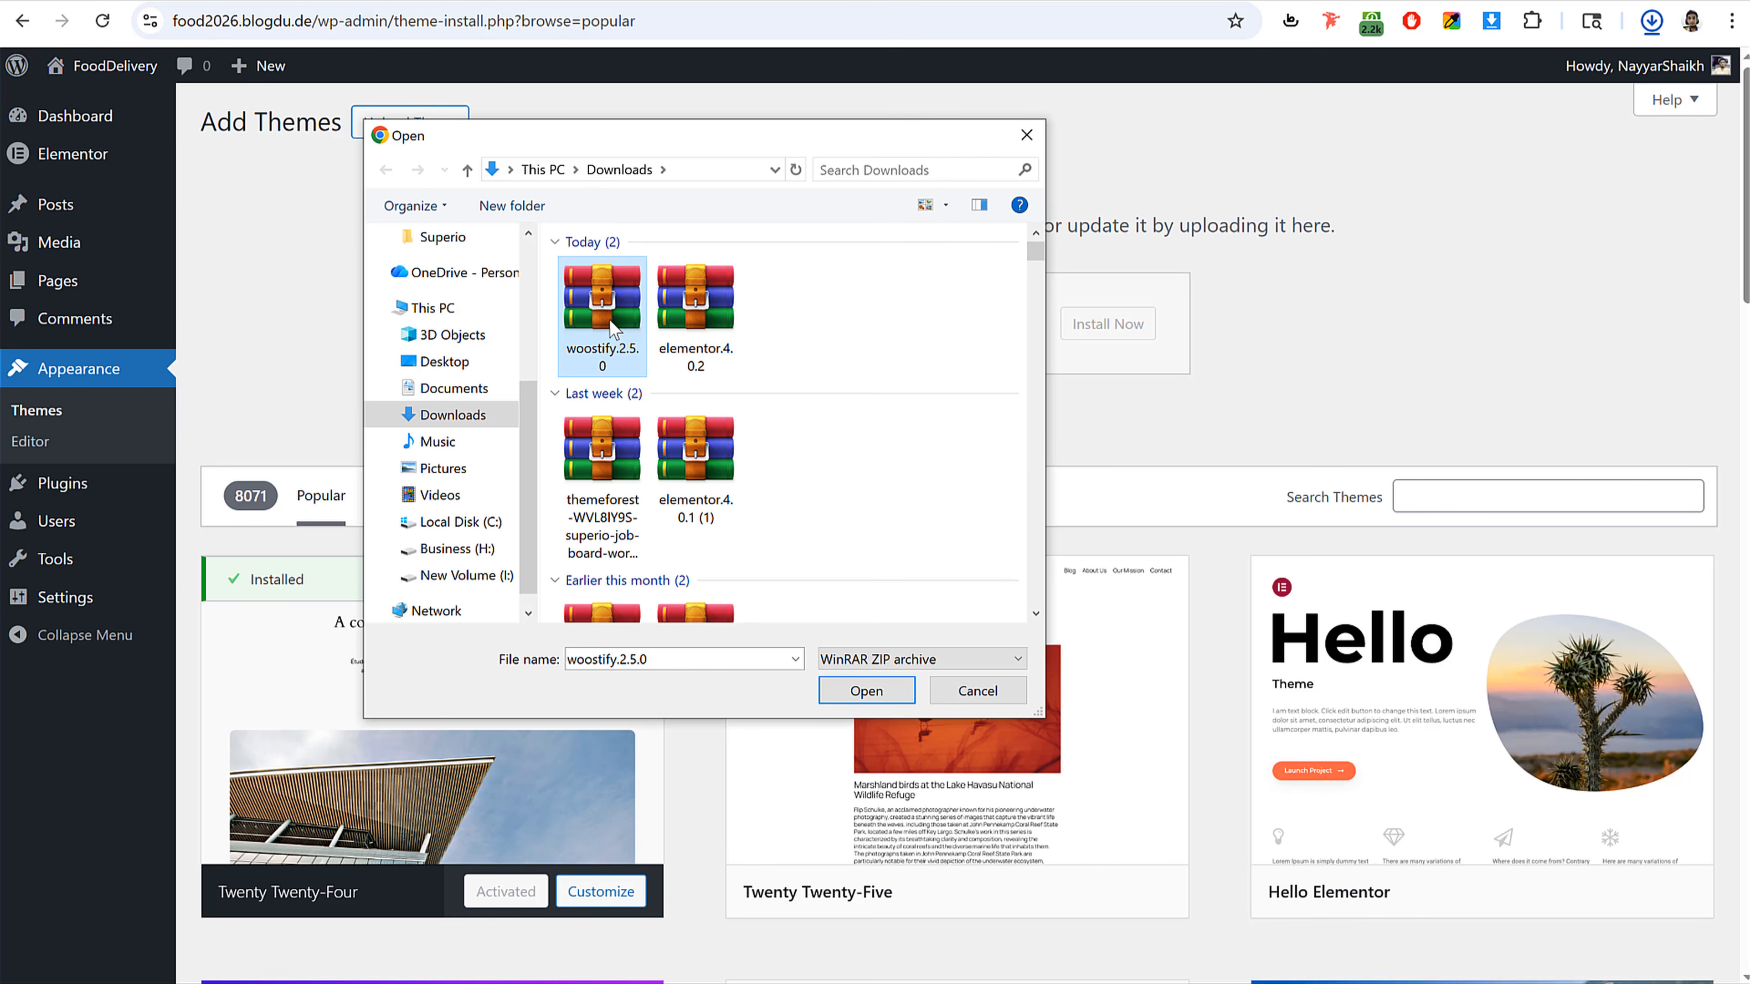
click(847, 691)
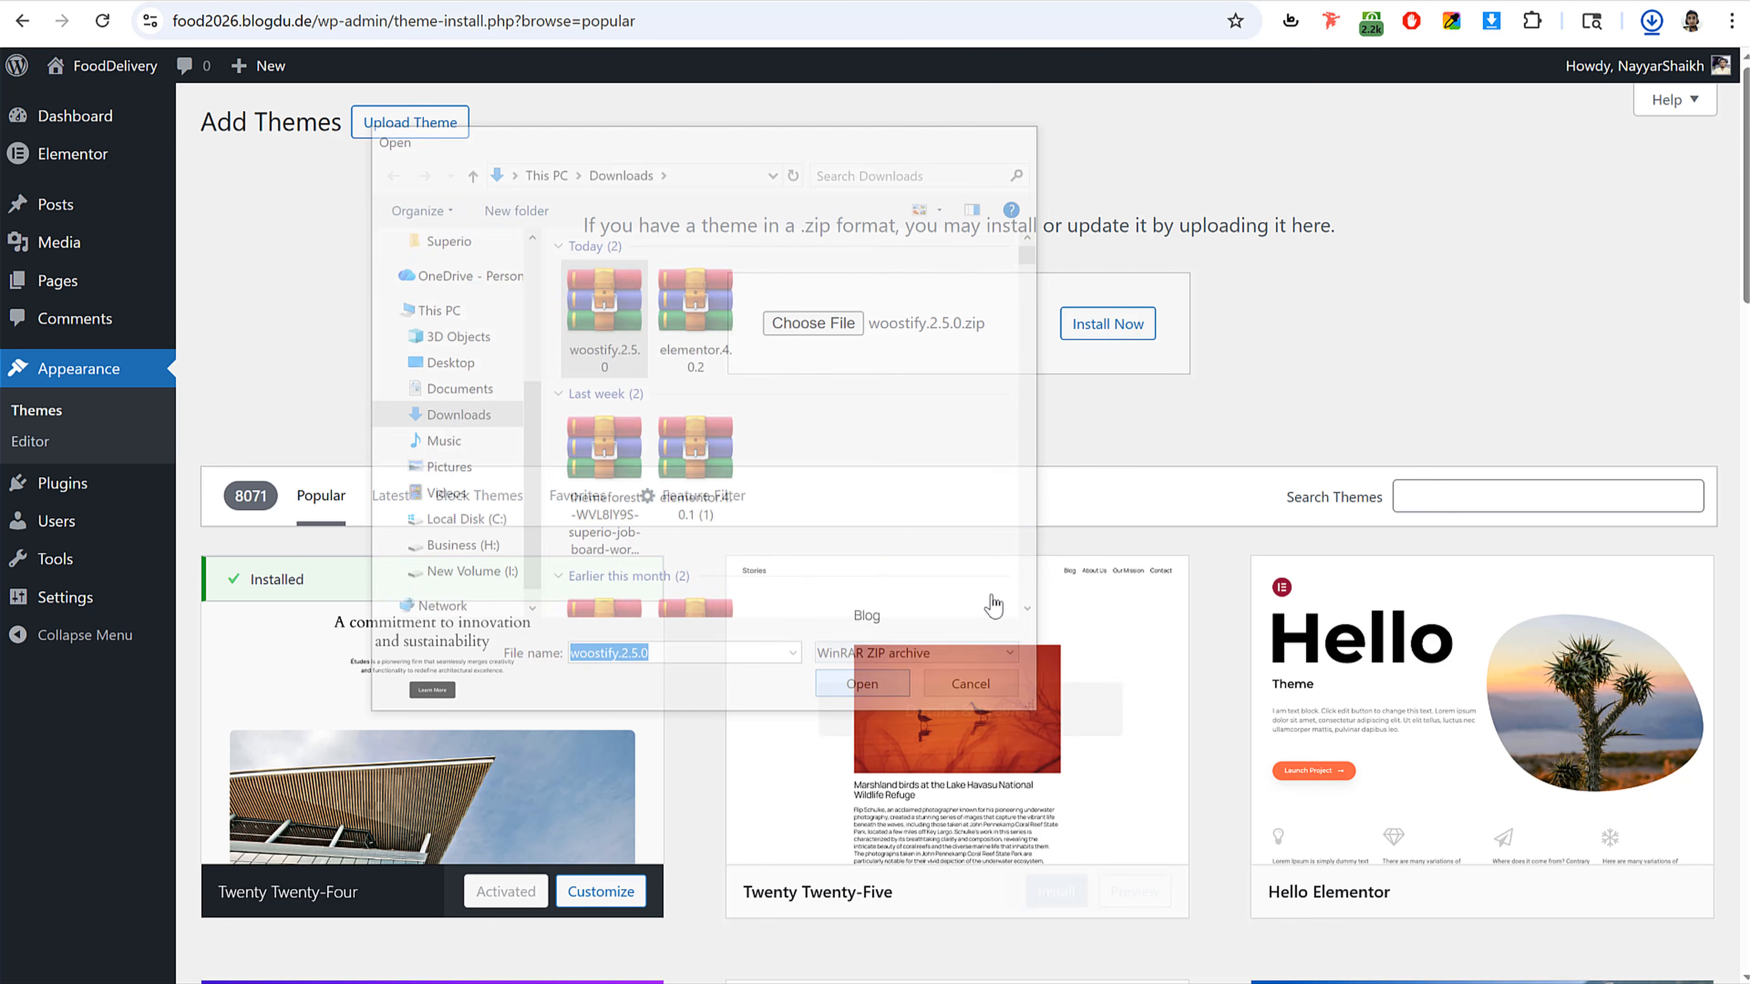
click(1107, 326)
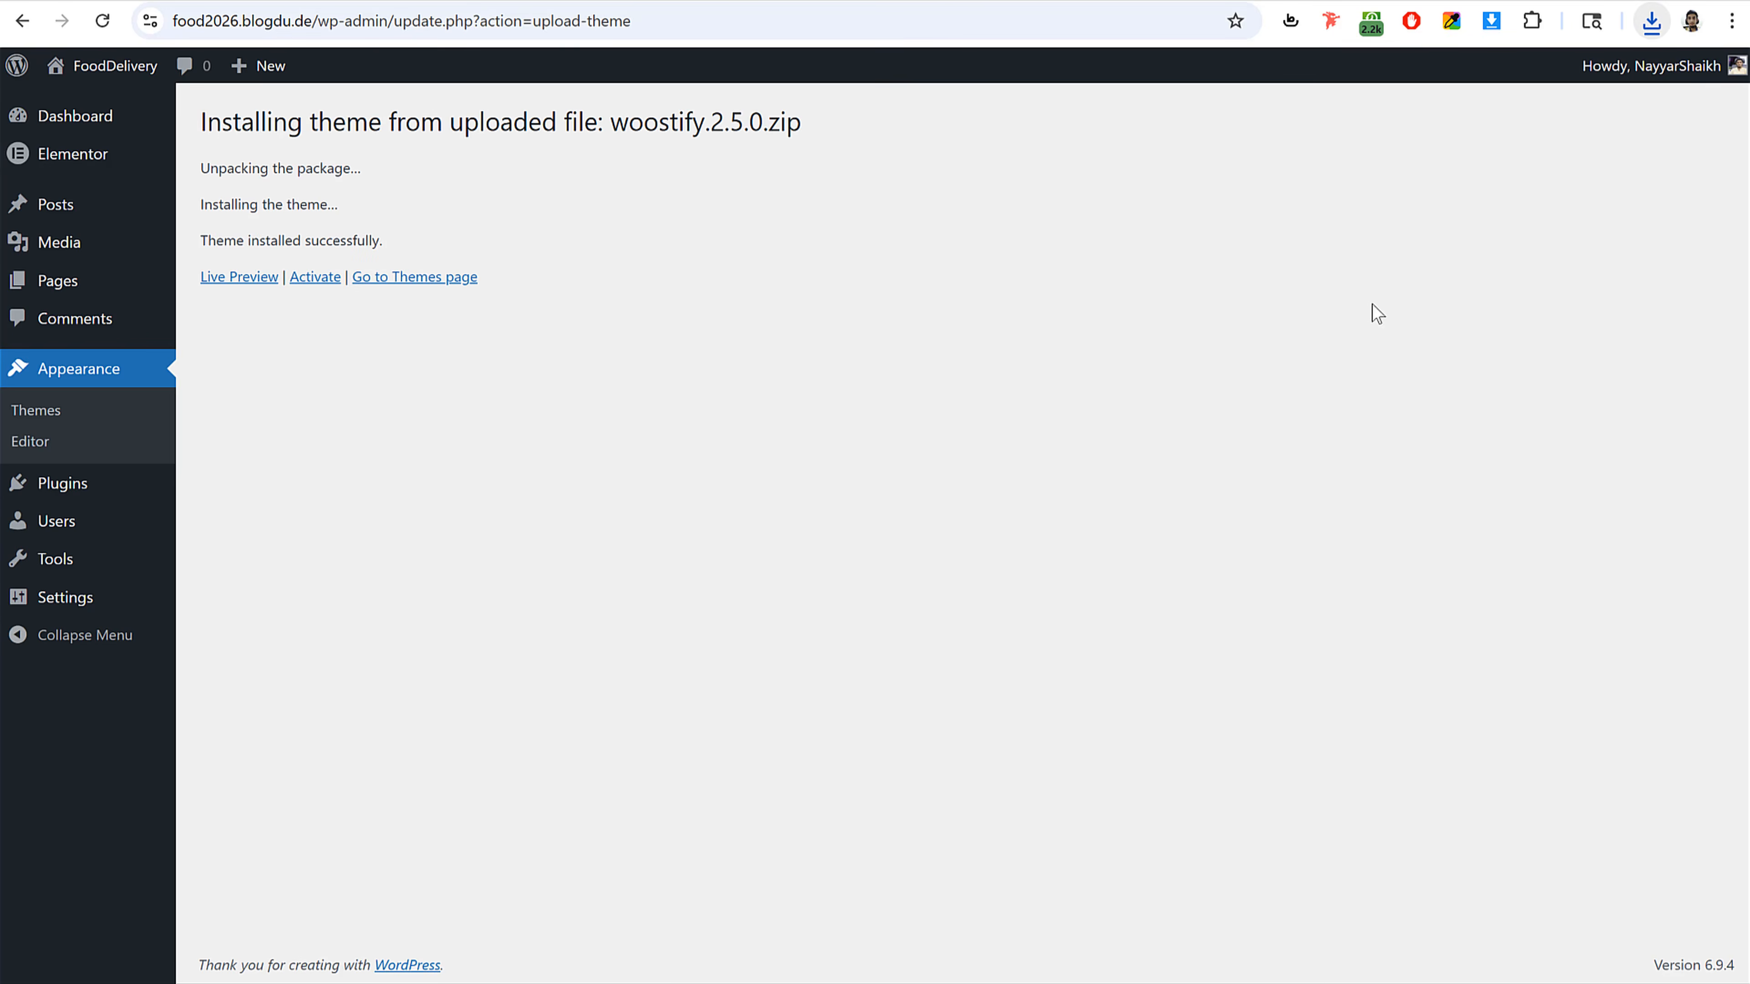
click(326, 280)
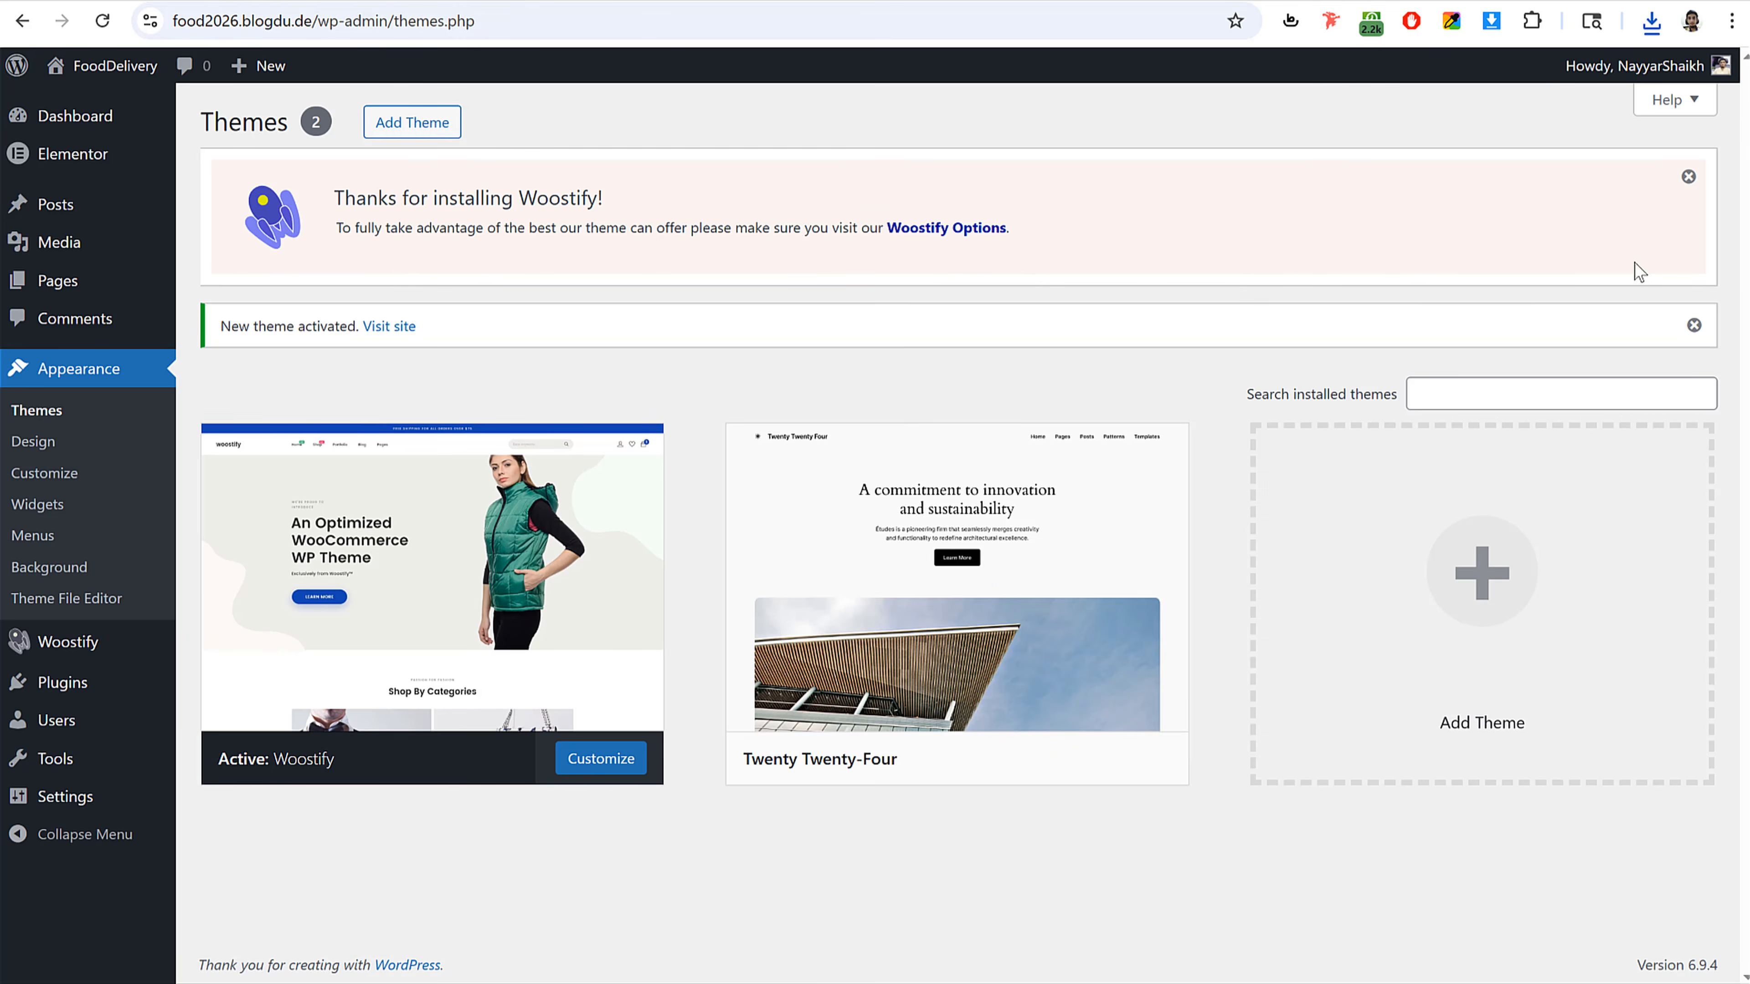
Step: Dismiss the Woostify welcome notice and delete the Twenty Twenty-Four theme
click(1688, 176)
click(1693, 174)
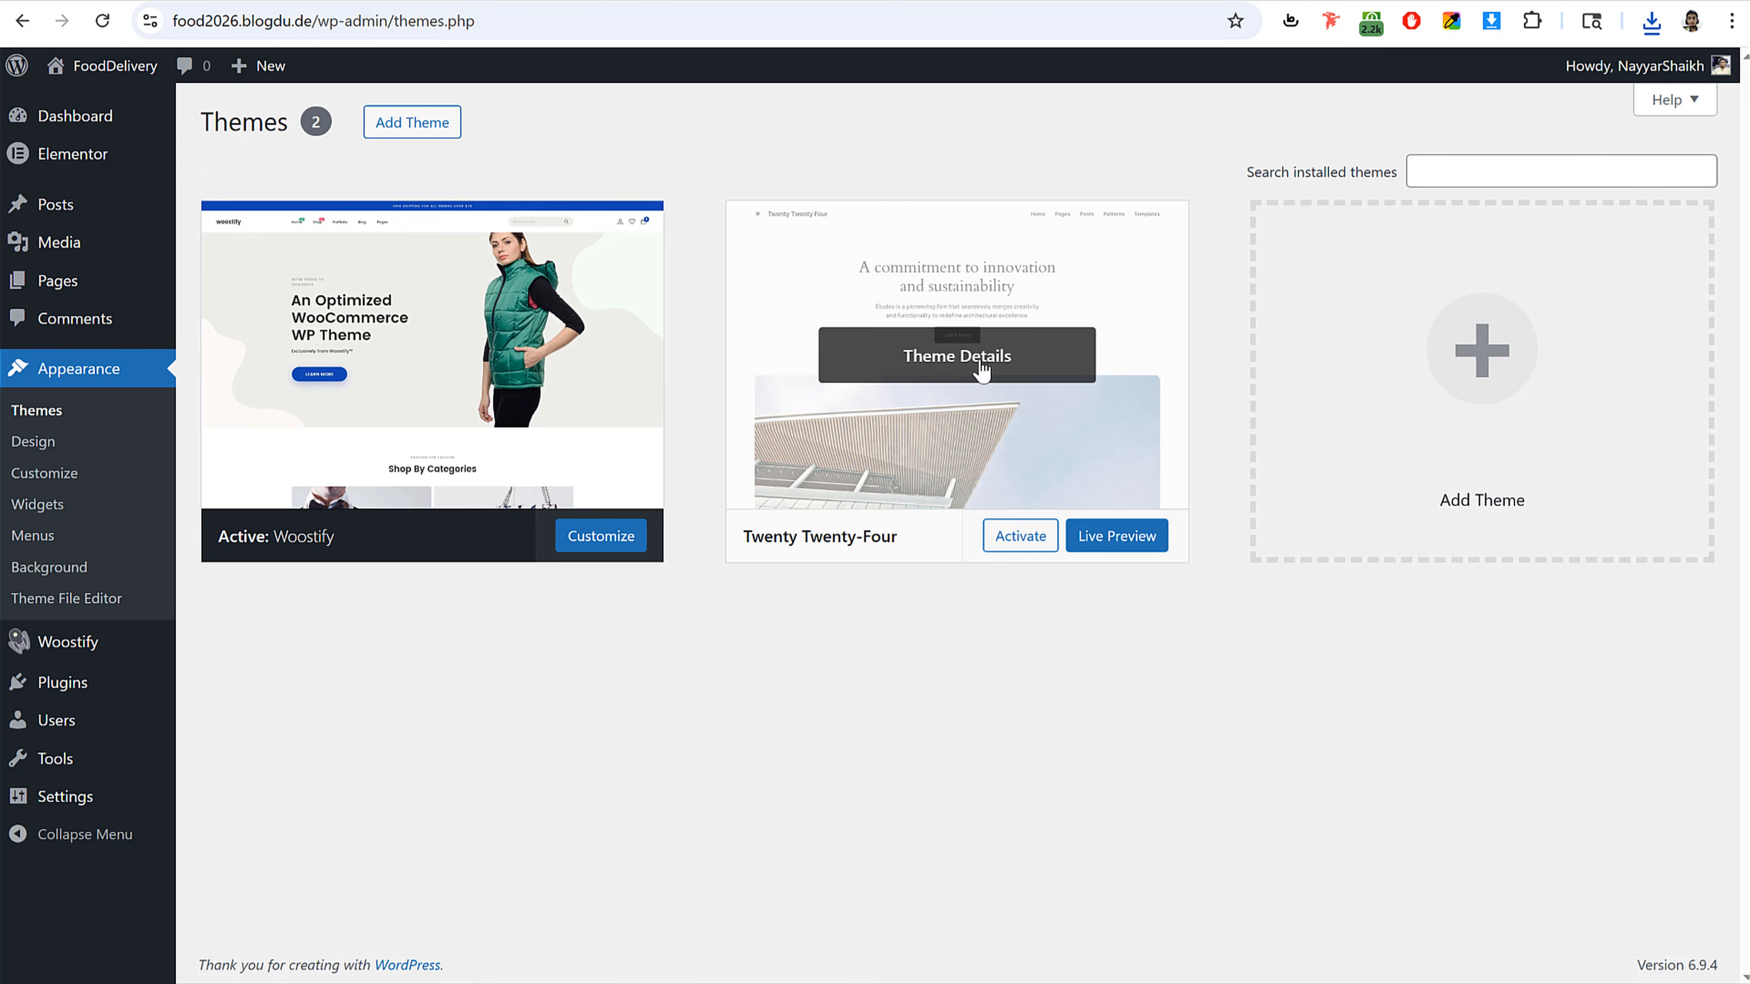
click(955, 354)
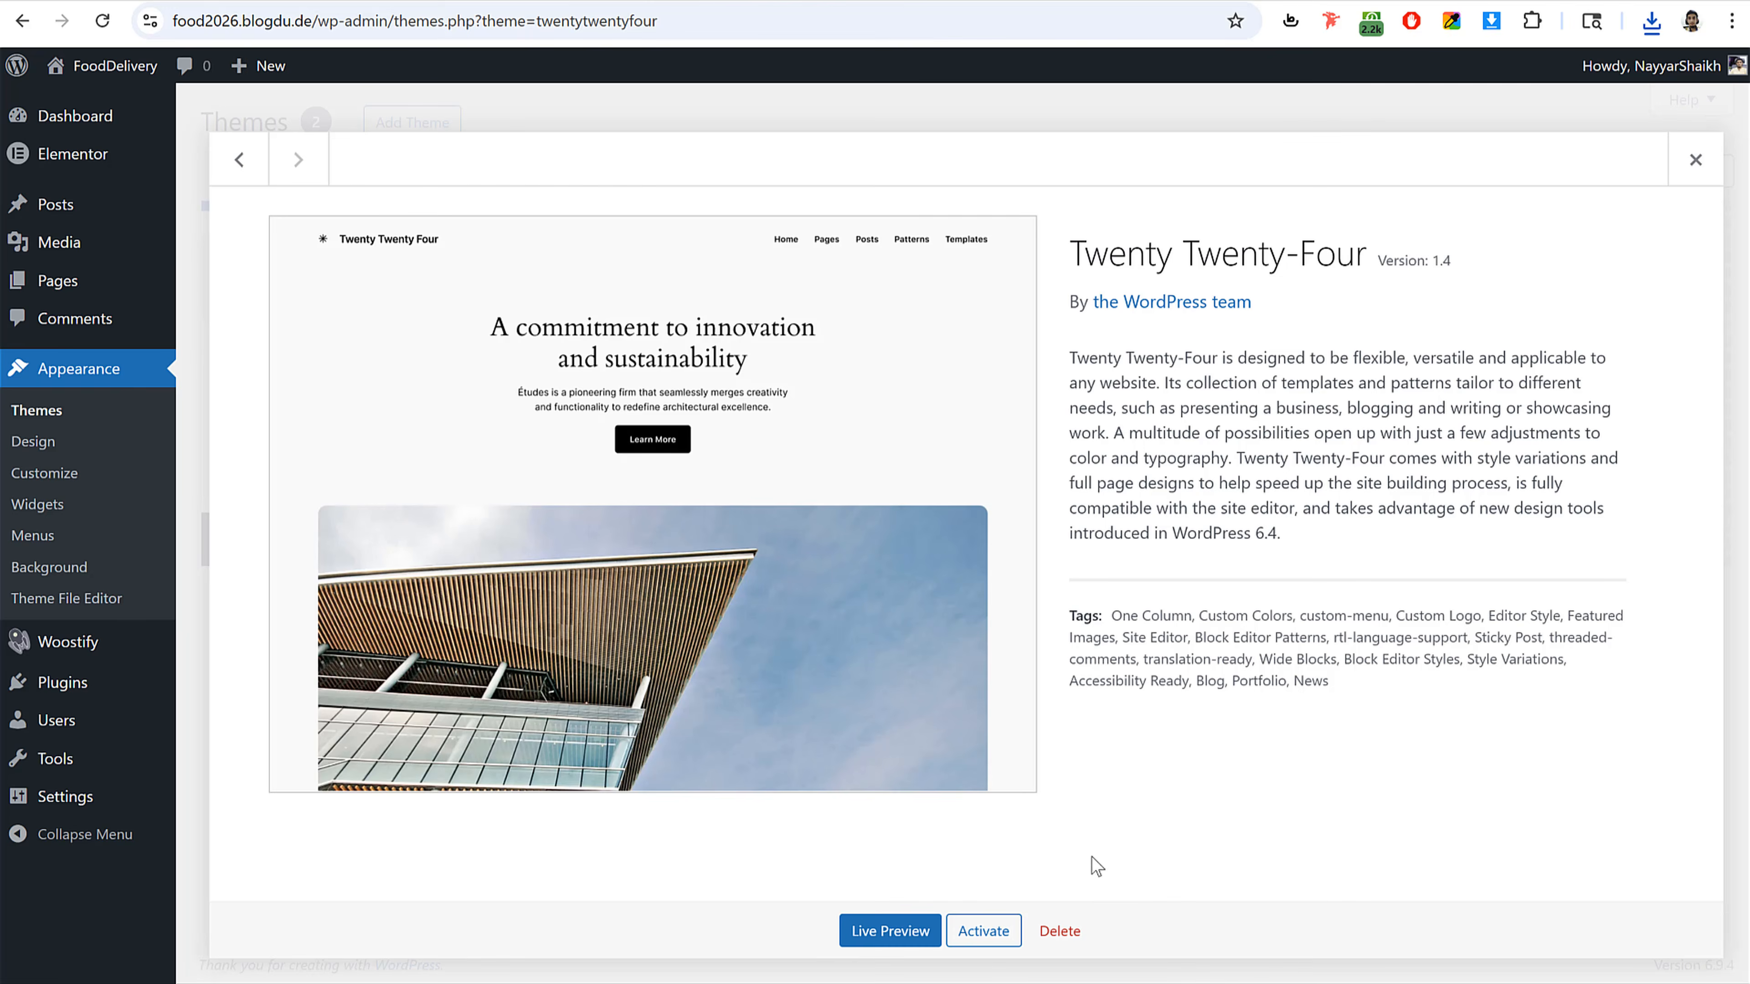
click(1059, 930)
click(978, 206)
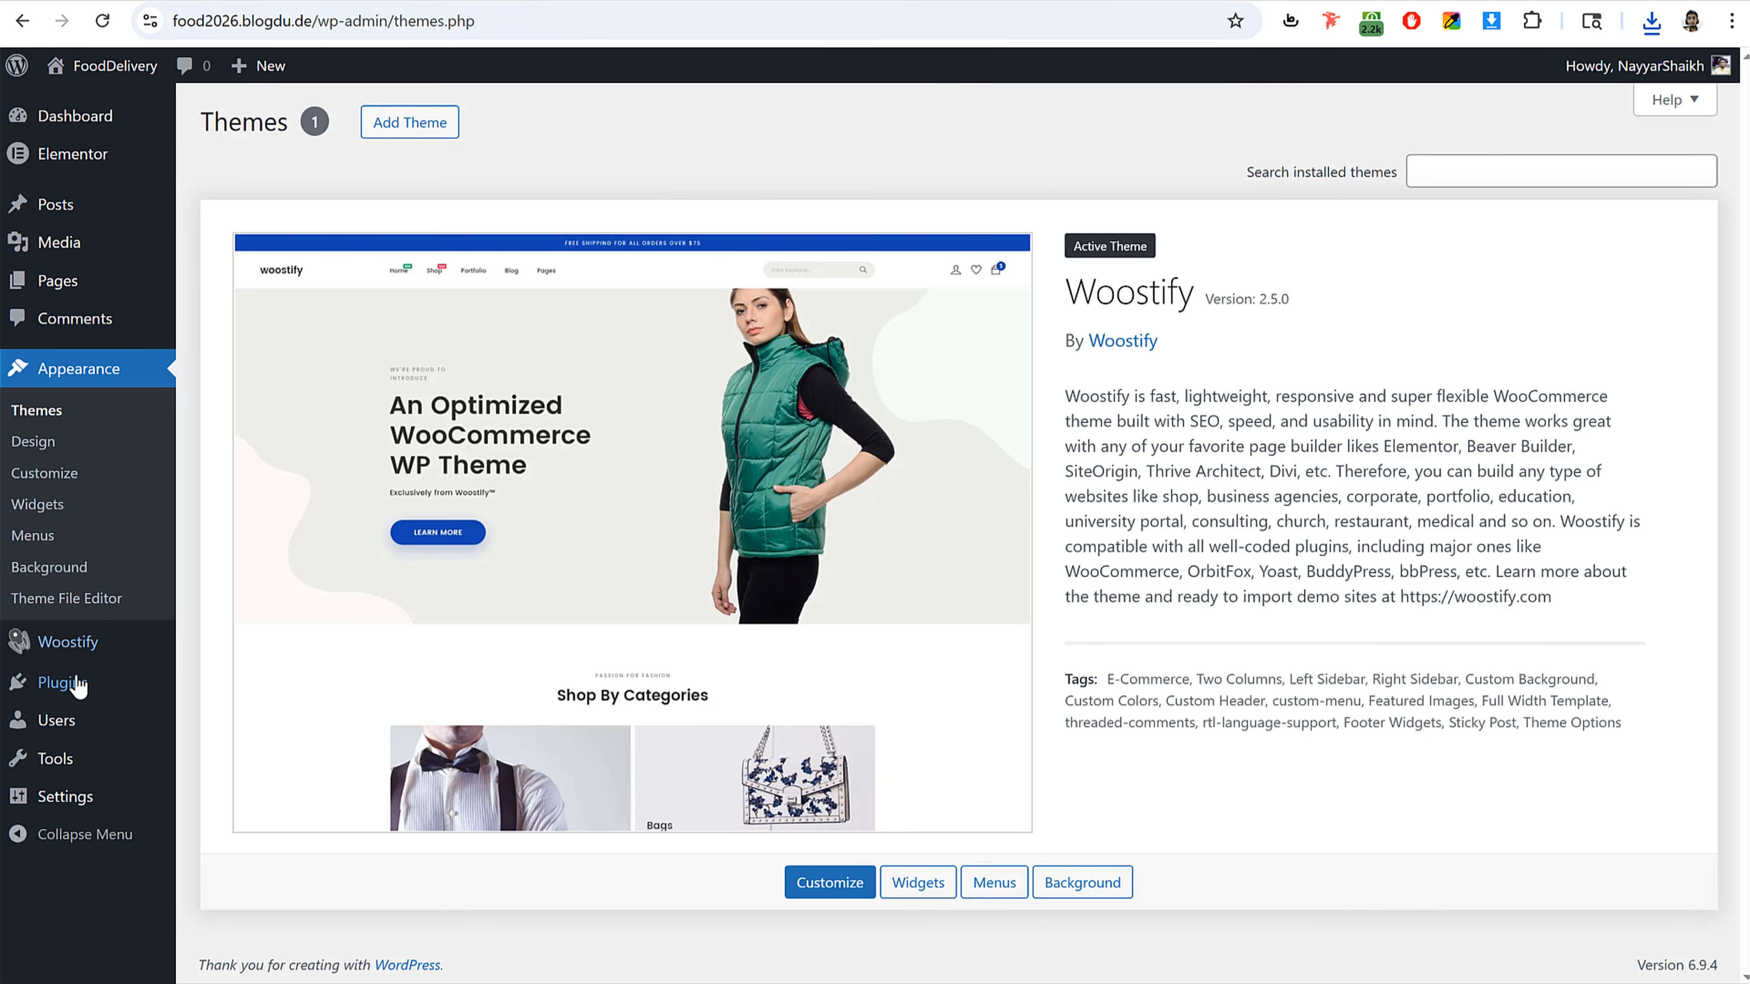
Step: Search the plugin directory for woo, then install and activate the WooCommerce plugin
click(64, 695)
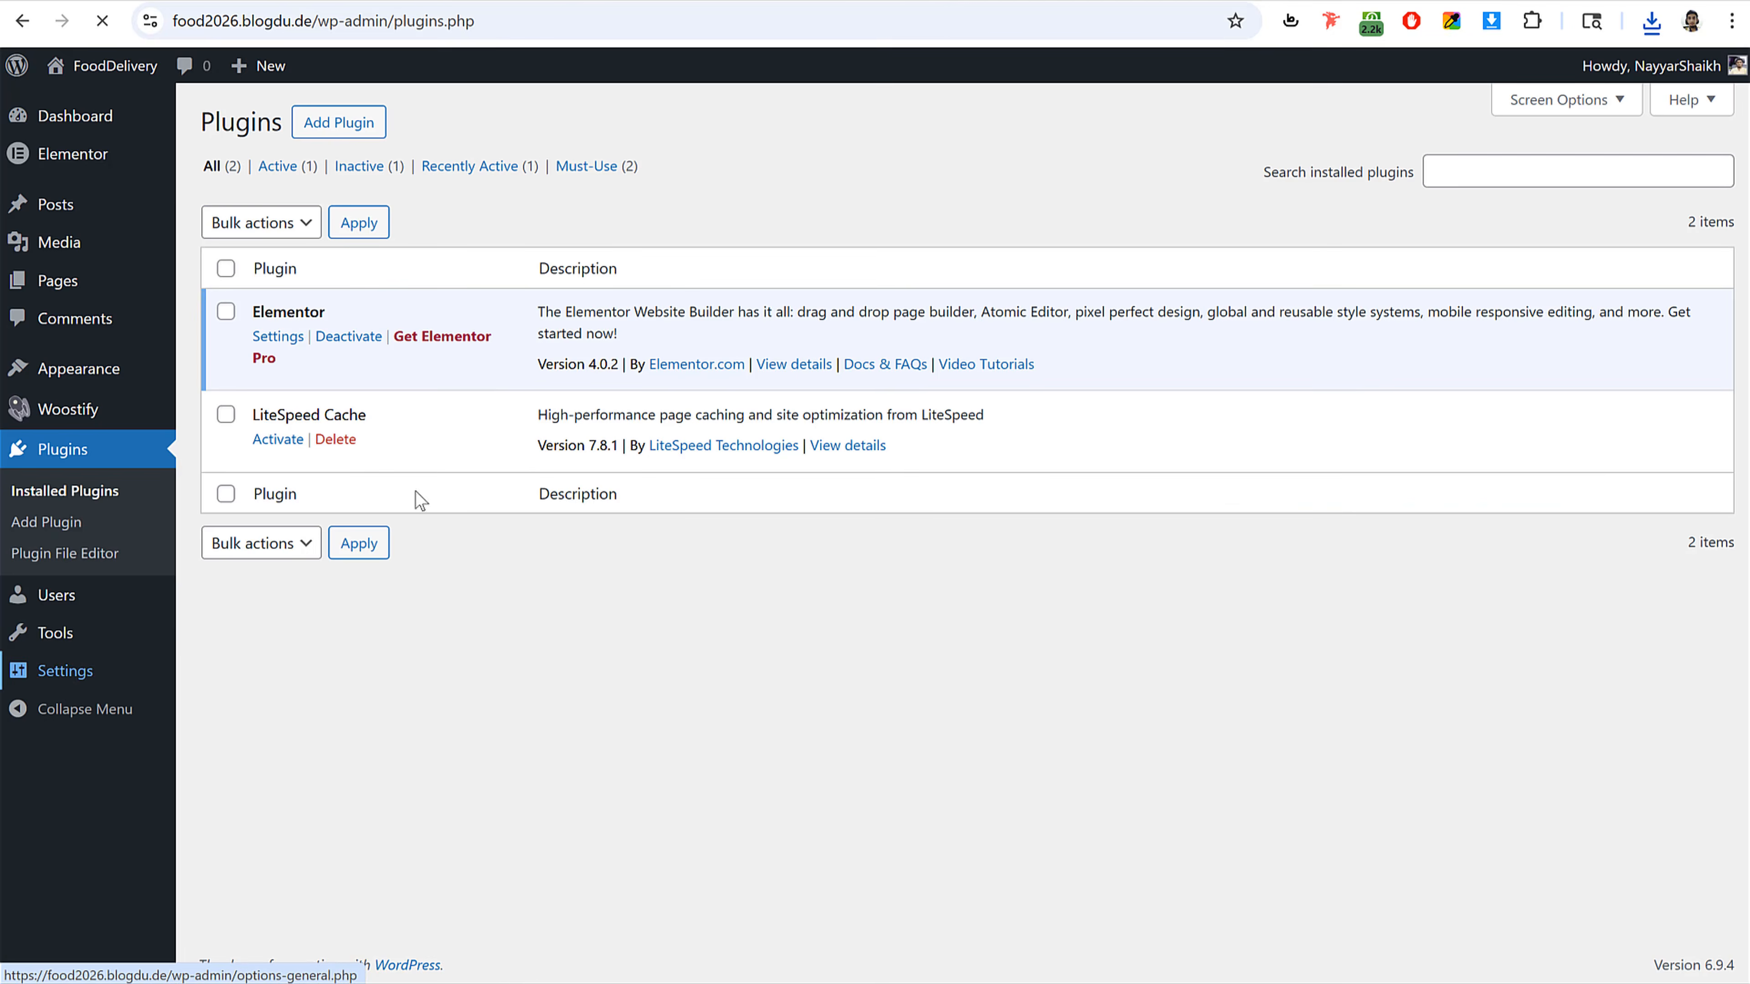
click(336, 122)
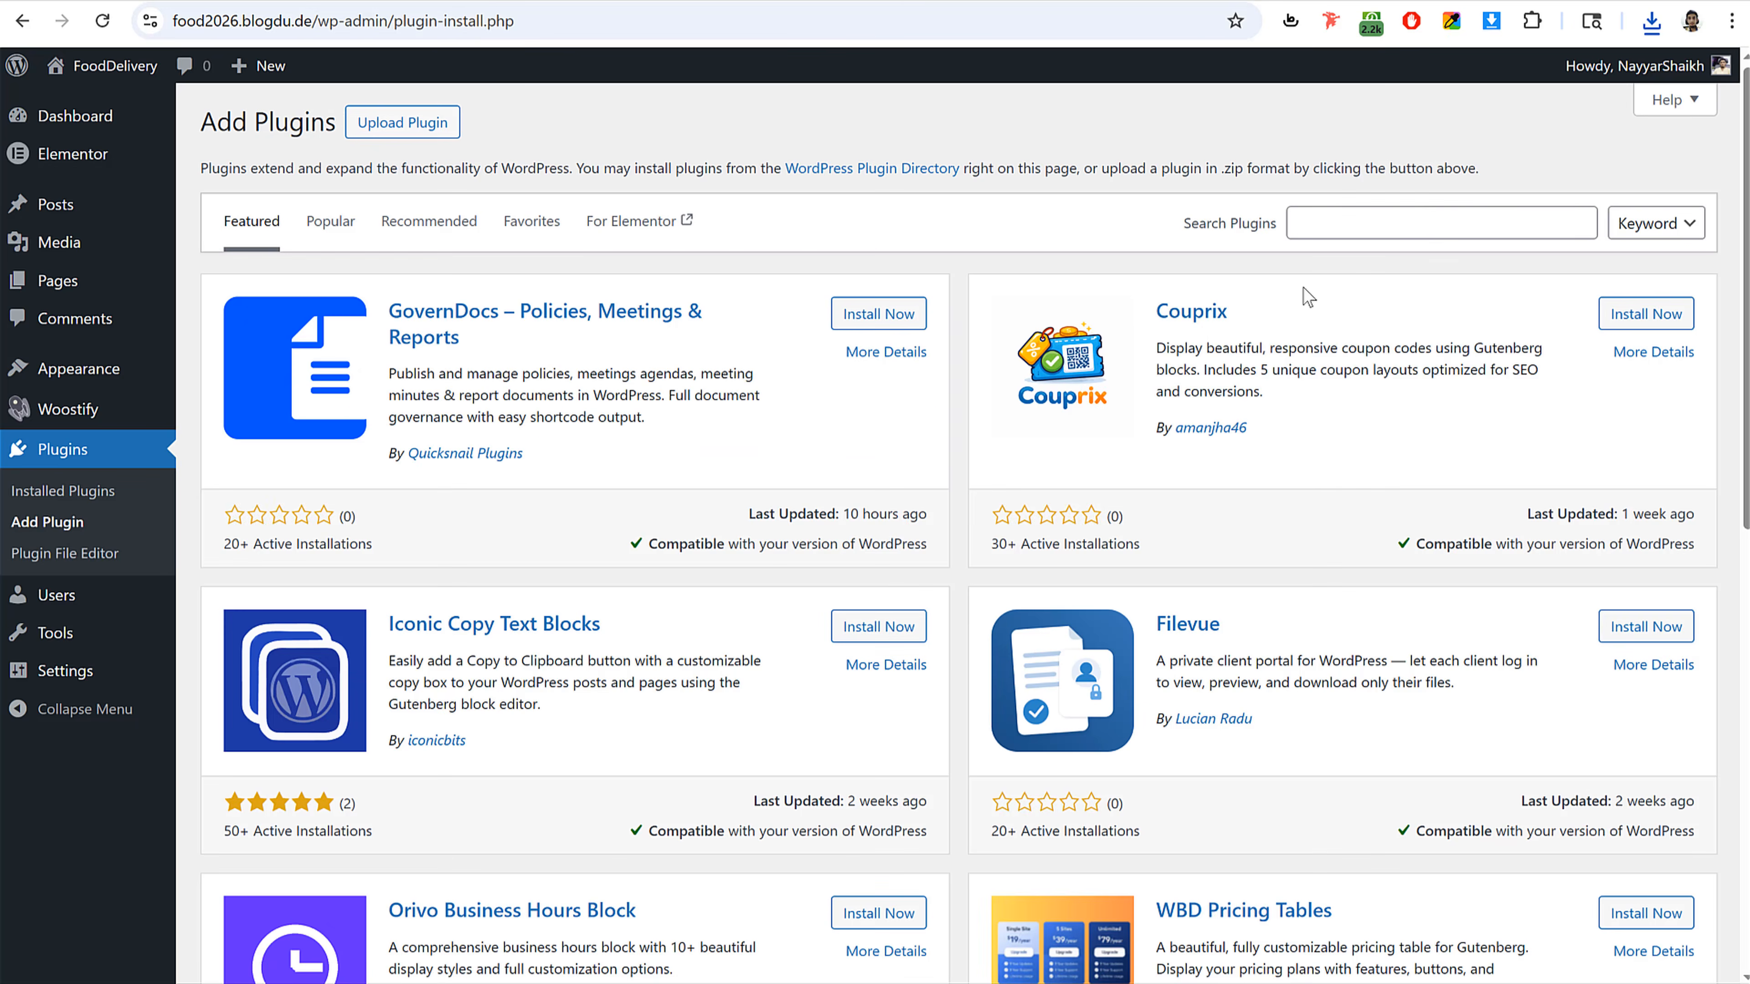
click(1382, 213)
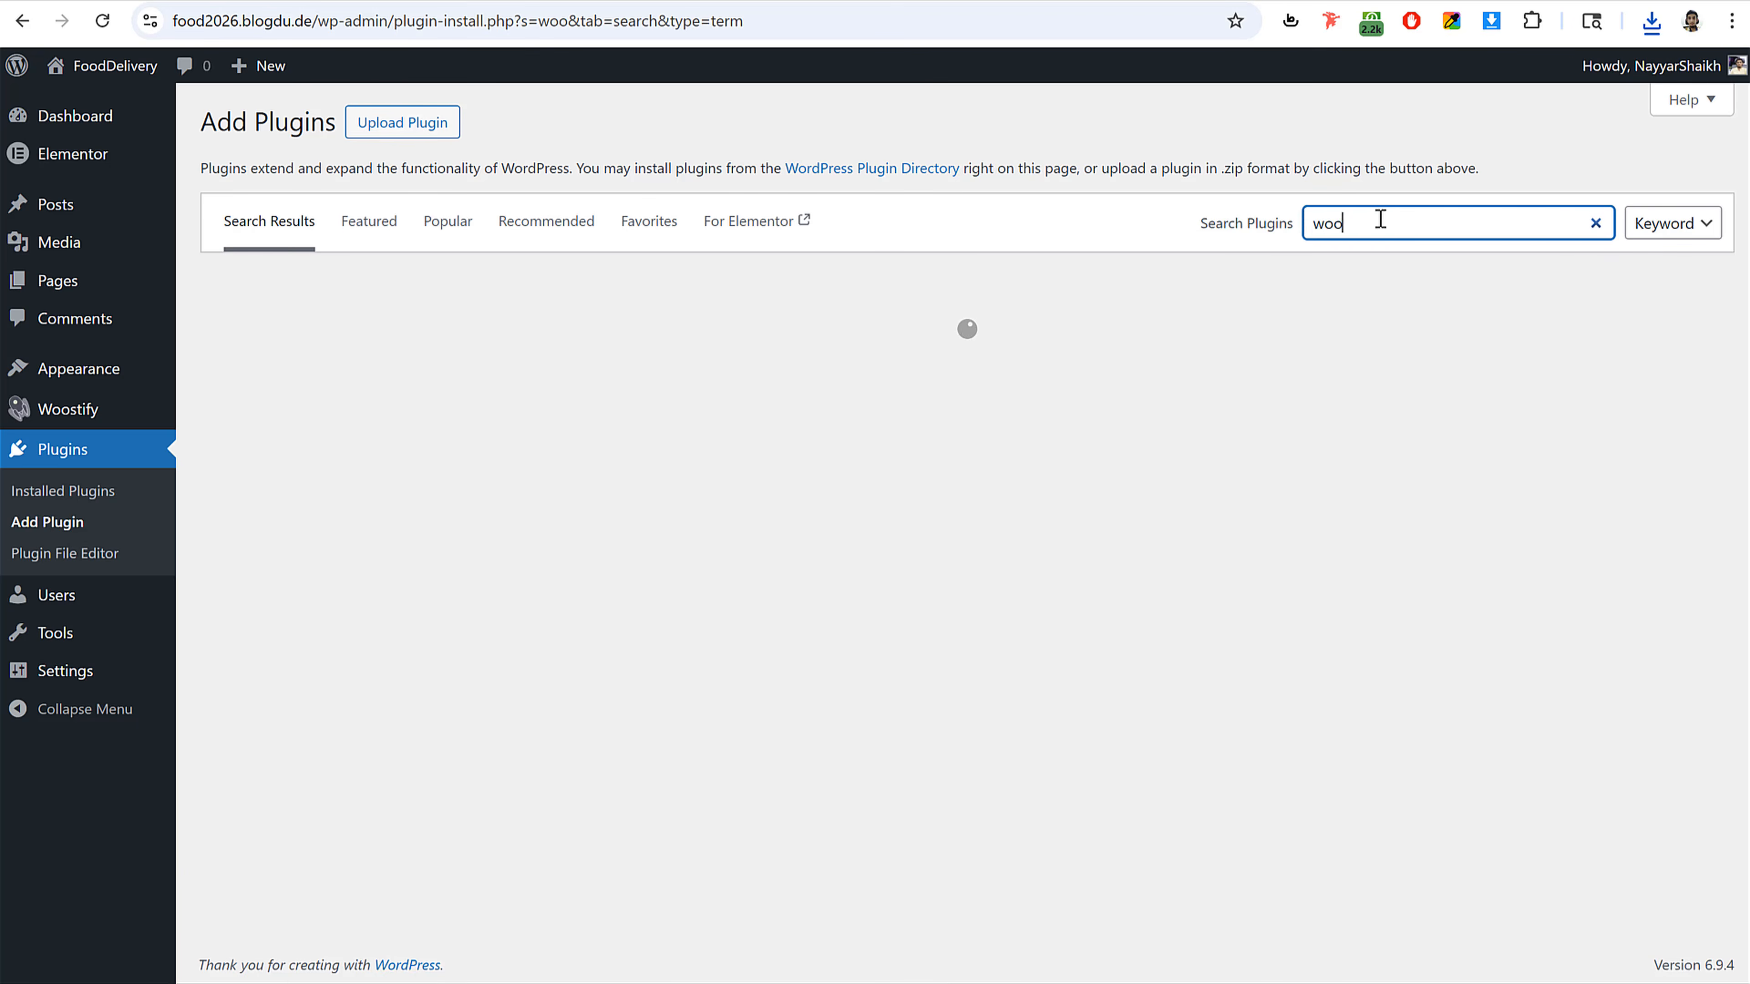
drag(1379, 220, 1299, 234)
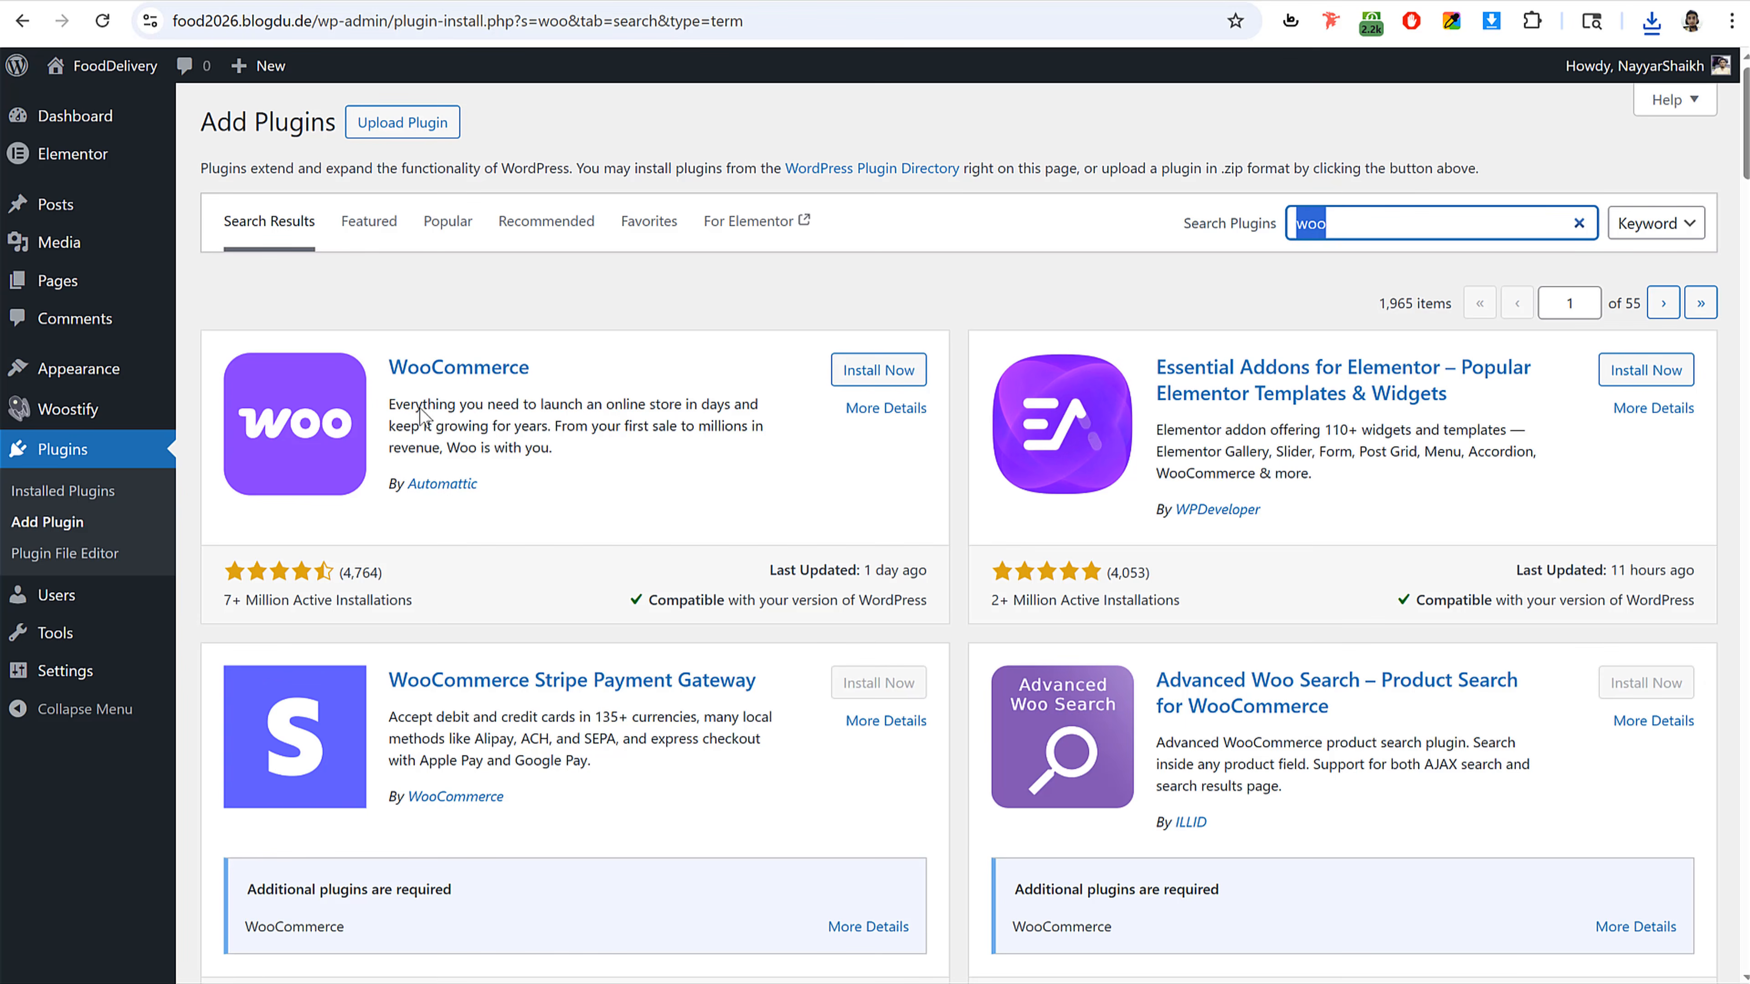
click(876, 370)
drag(505, 502, 385, 485)
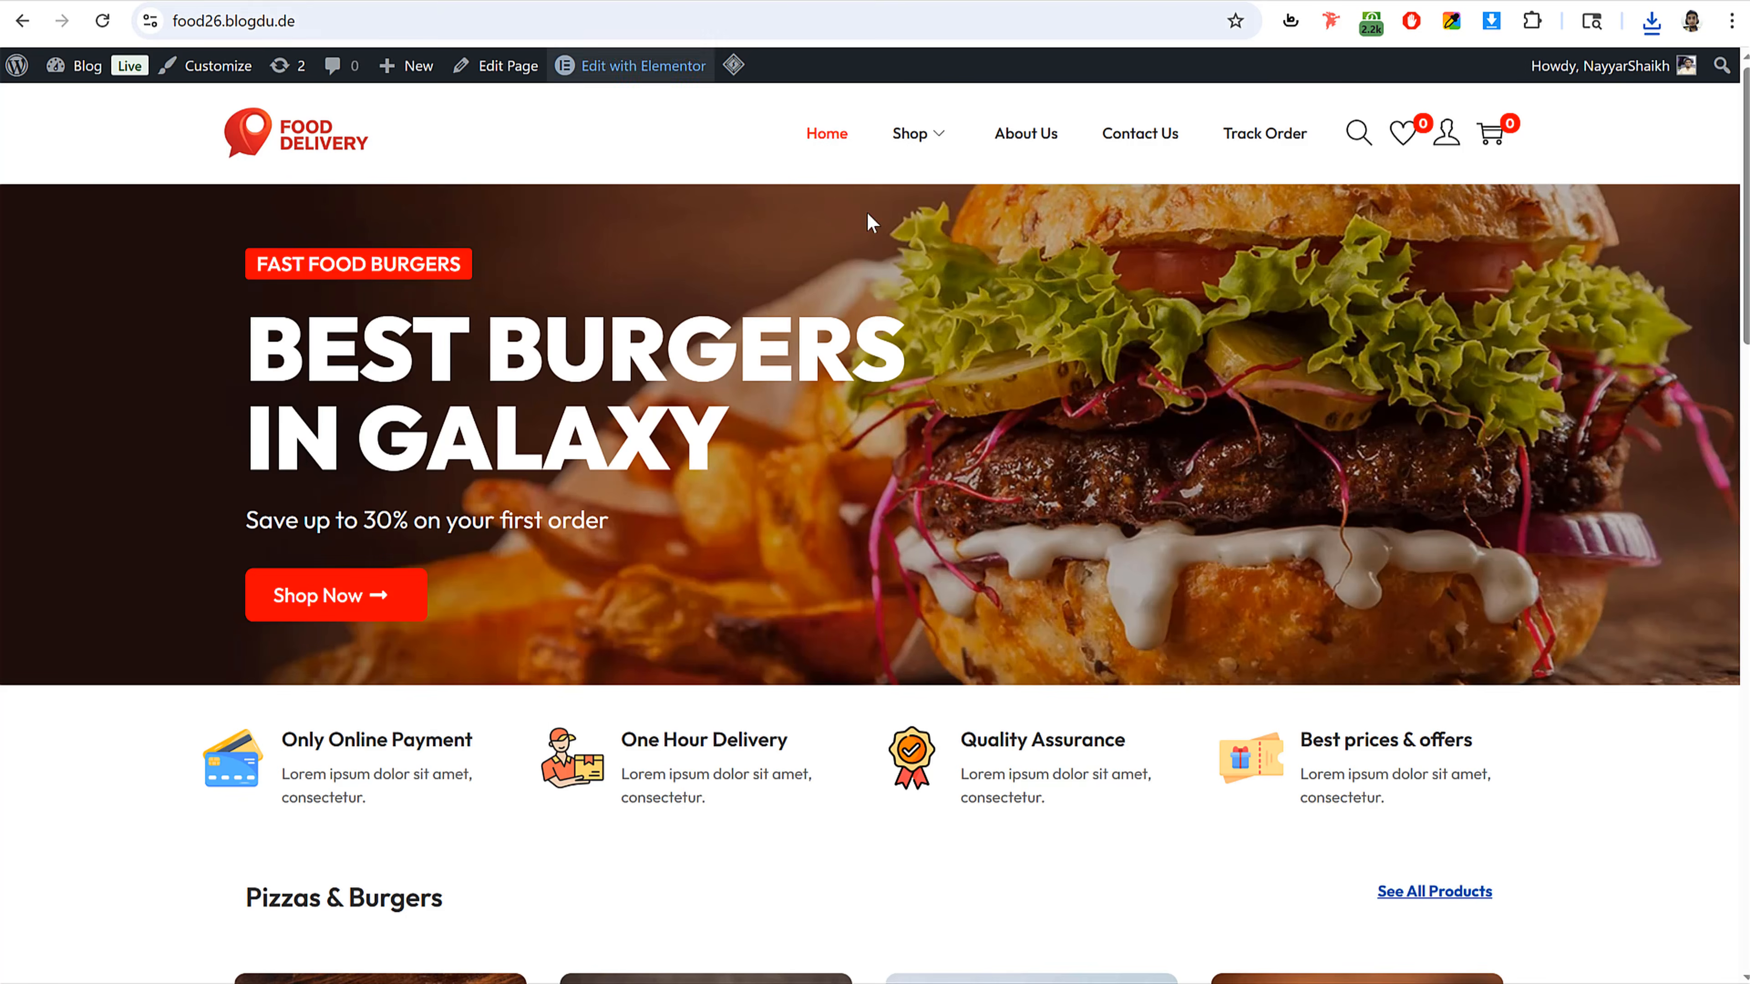
scroll(929, 481, down, 10)
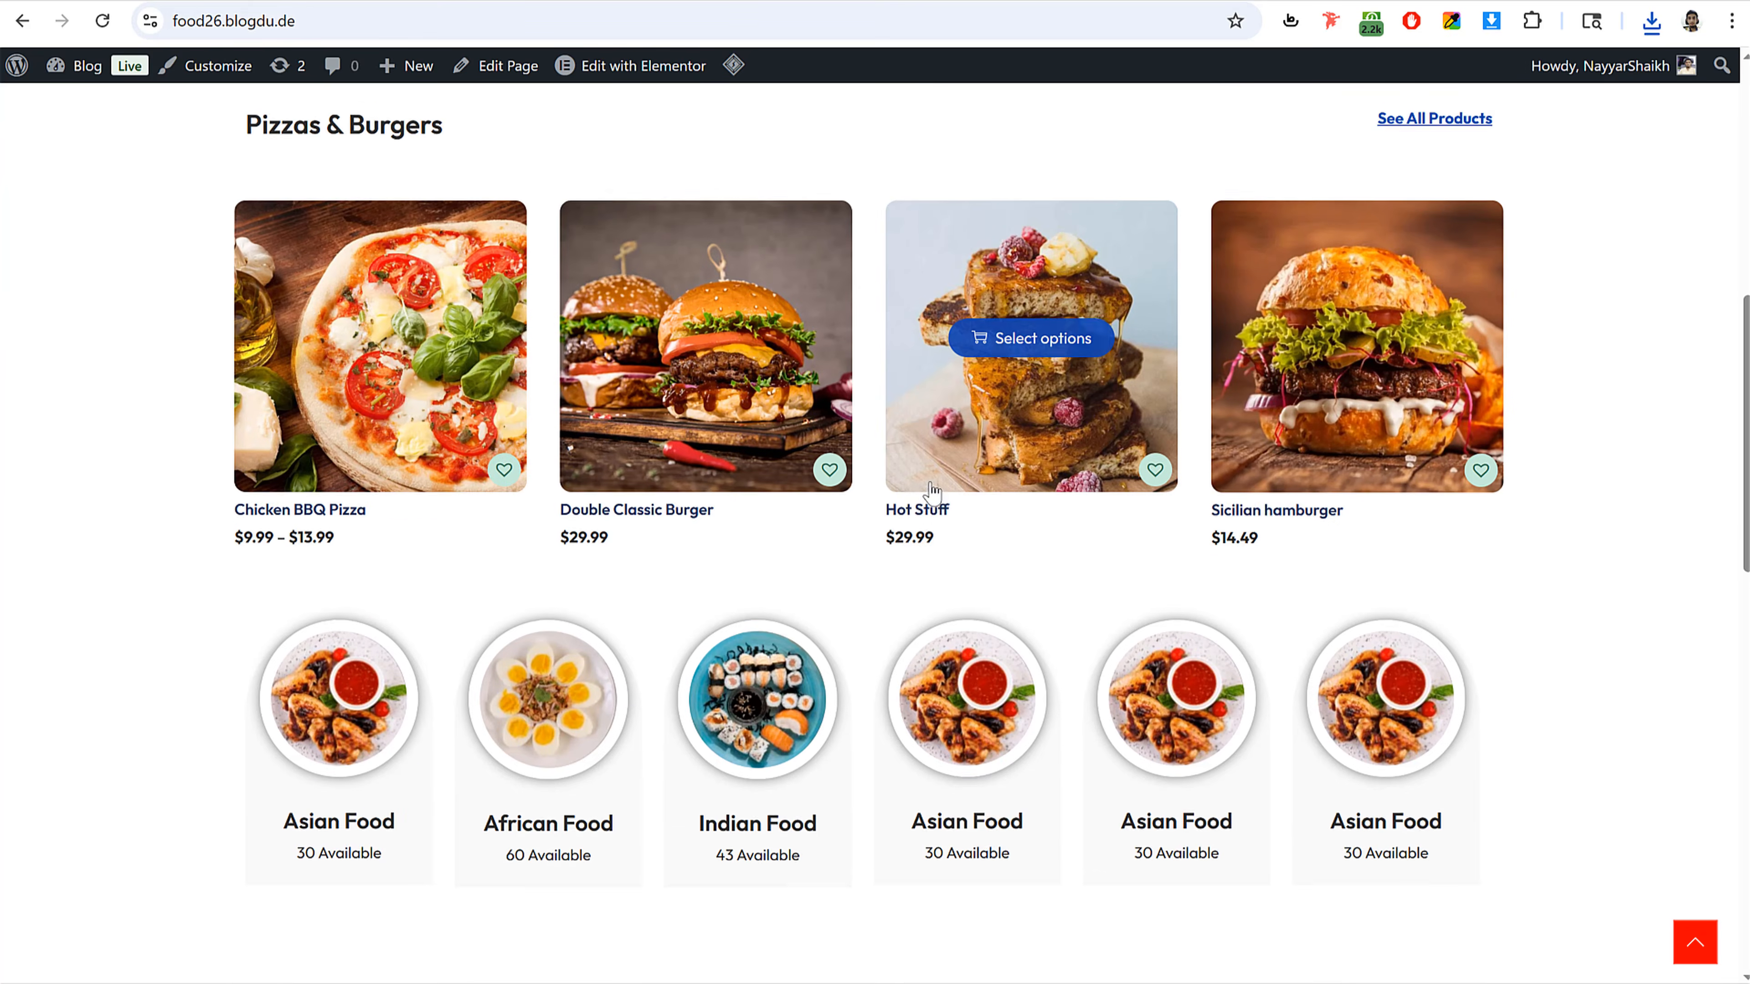
scroll(916, 496, down, 7)
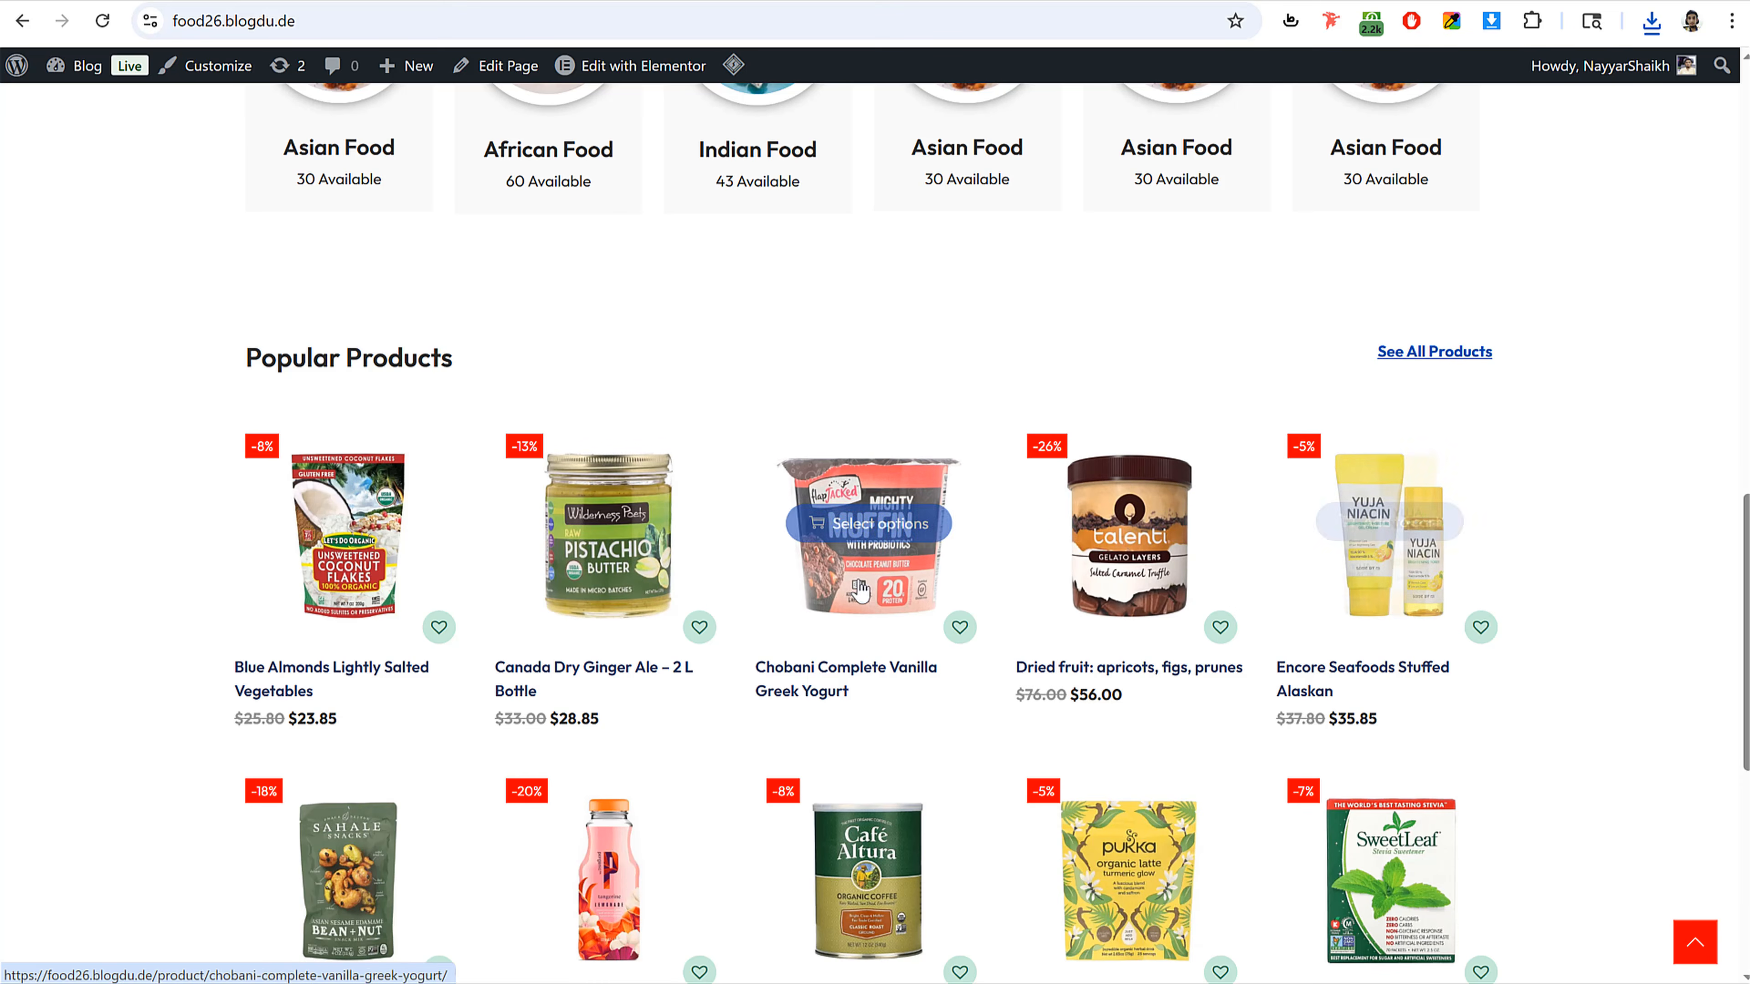
scroll(597, 616, up, 15)
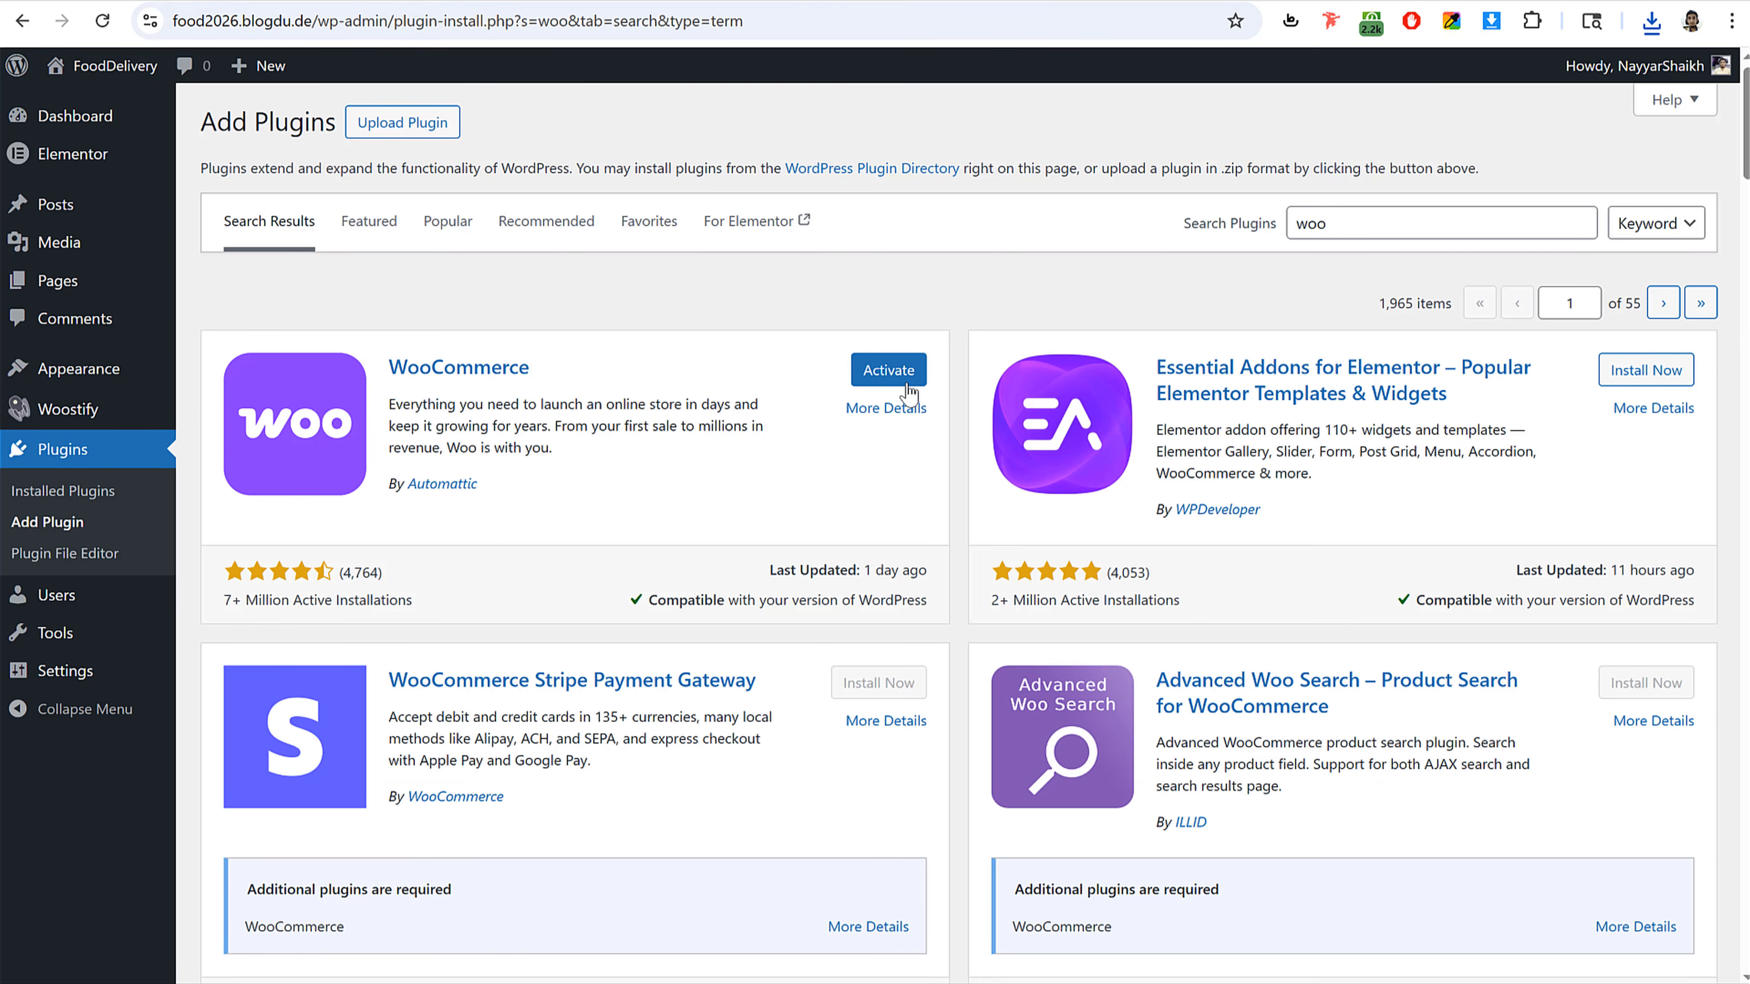
click(888, 378)
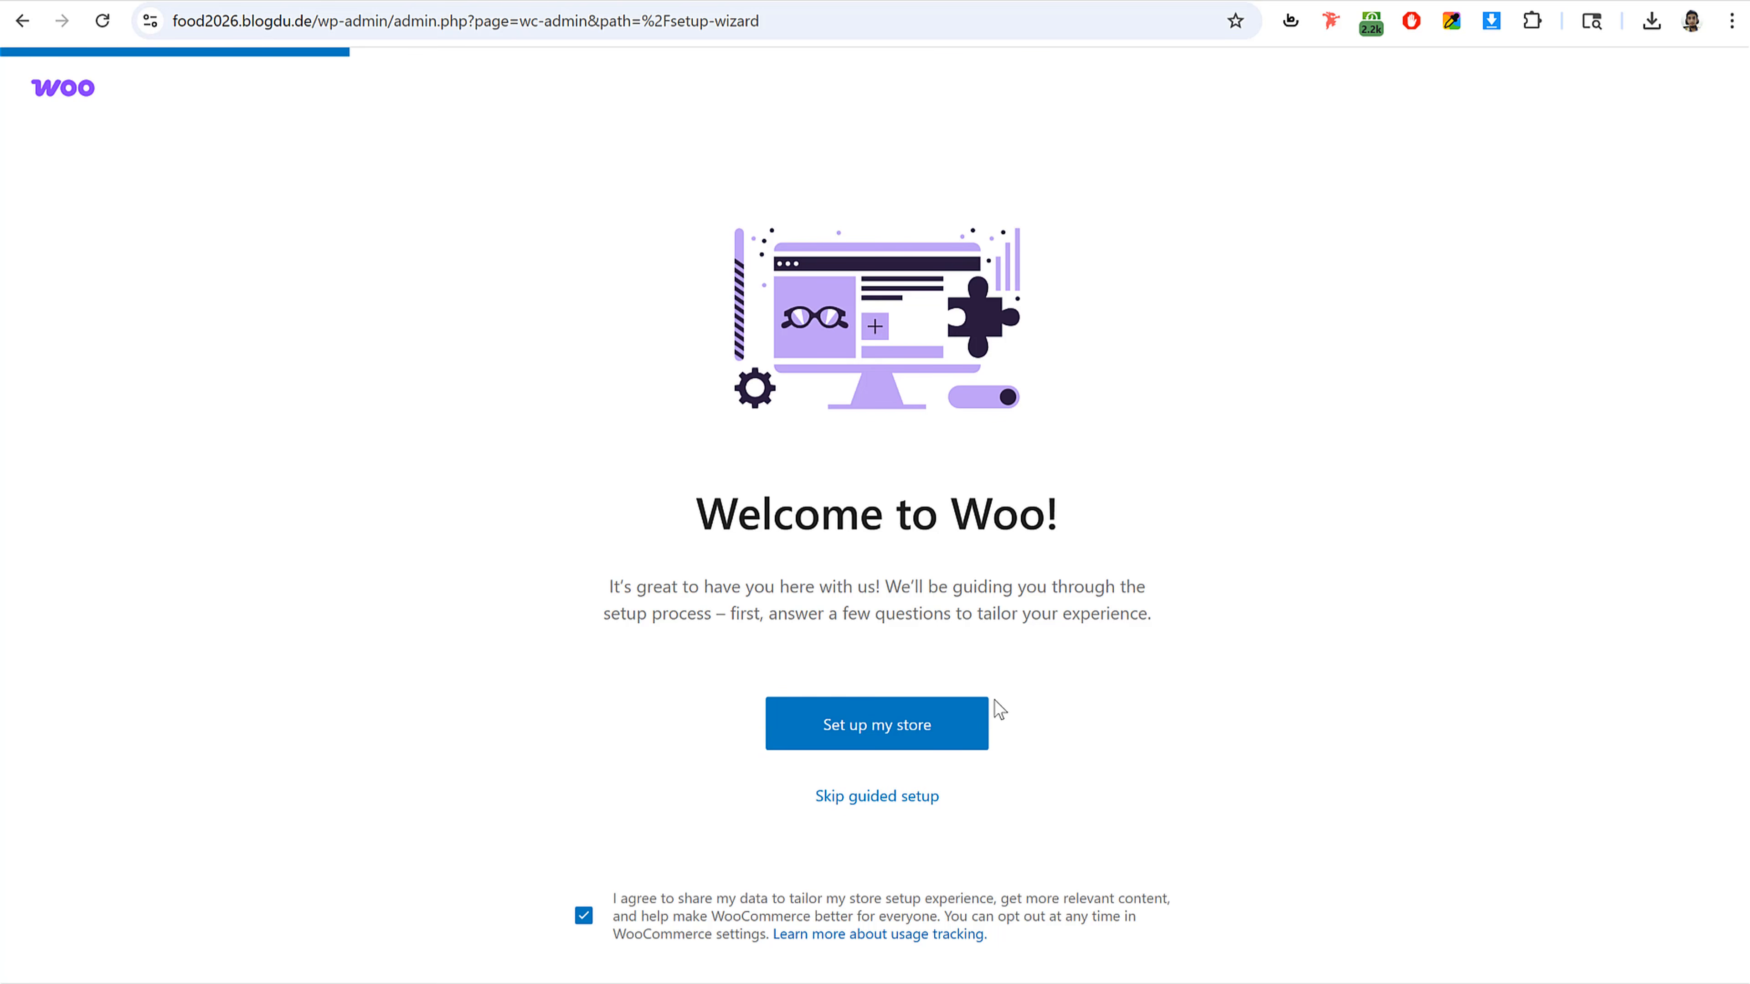
Step: Skip WooCommerce's guided setup and go straight to the store's home page
click(859, 800)
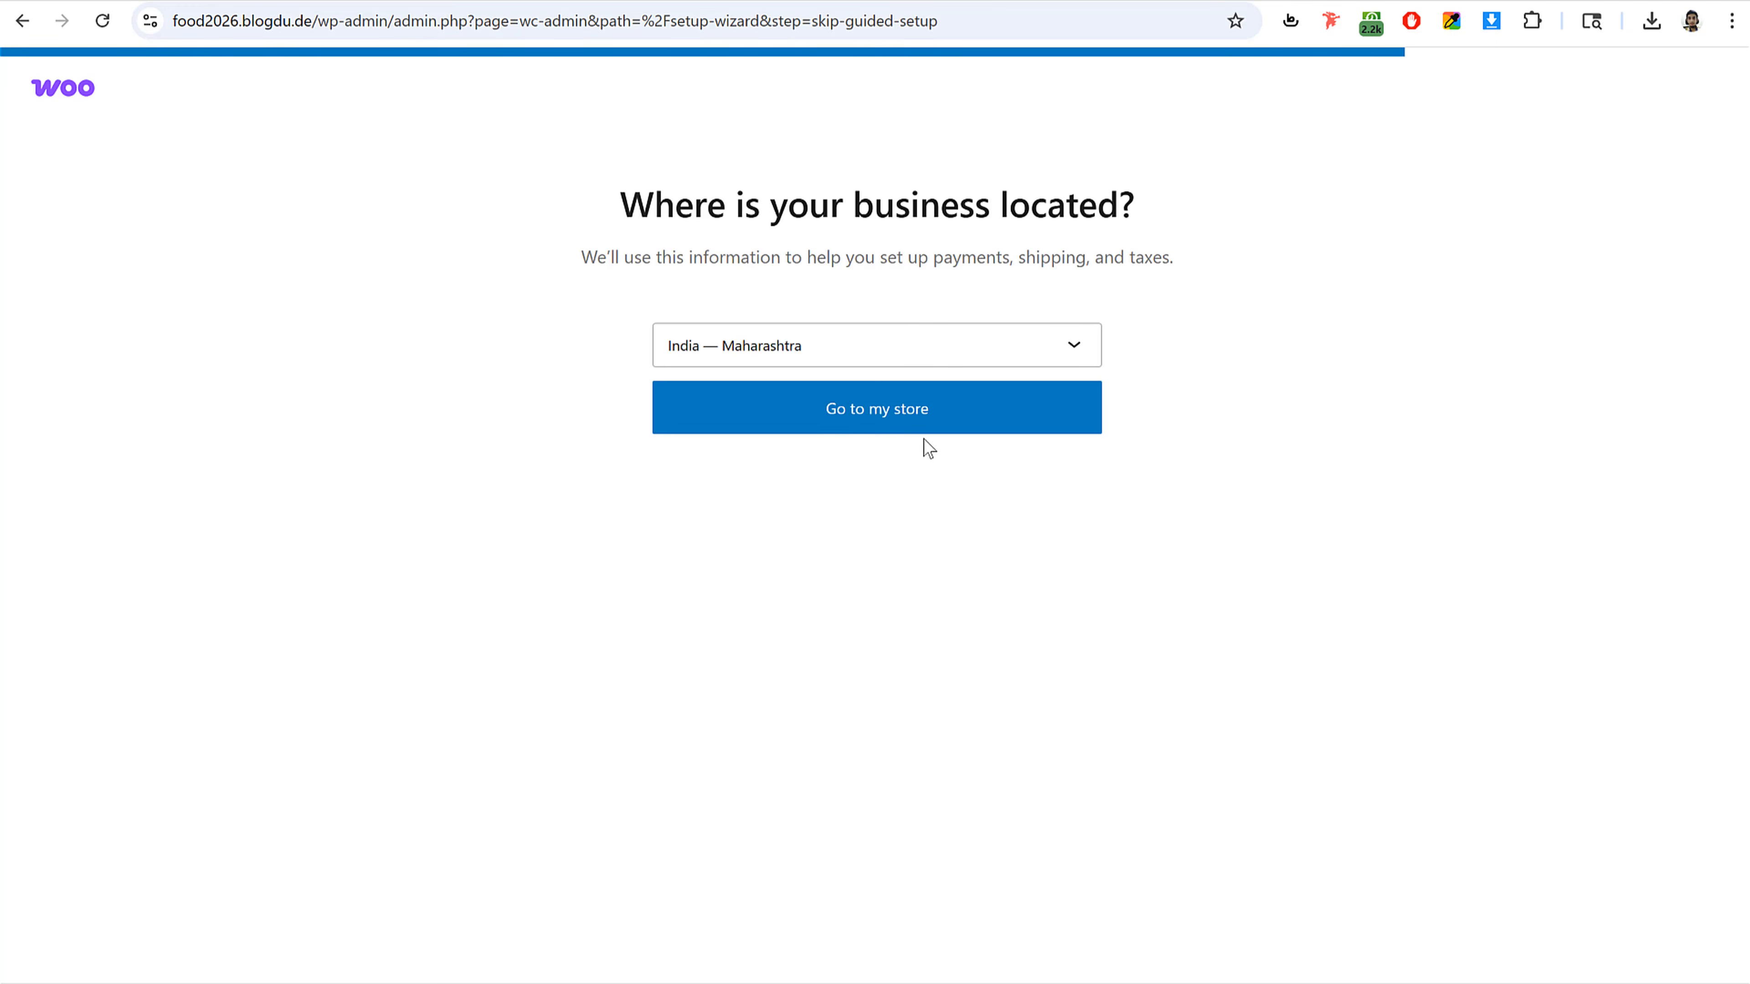
click(914, 414)
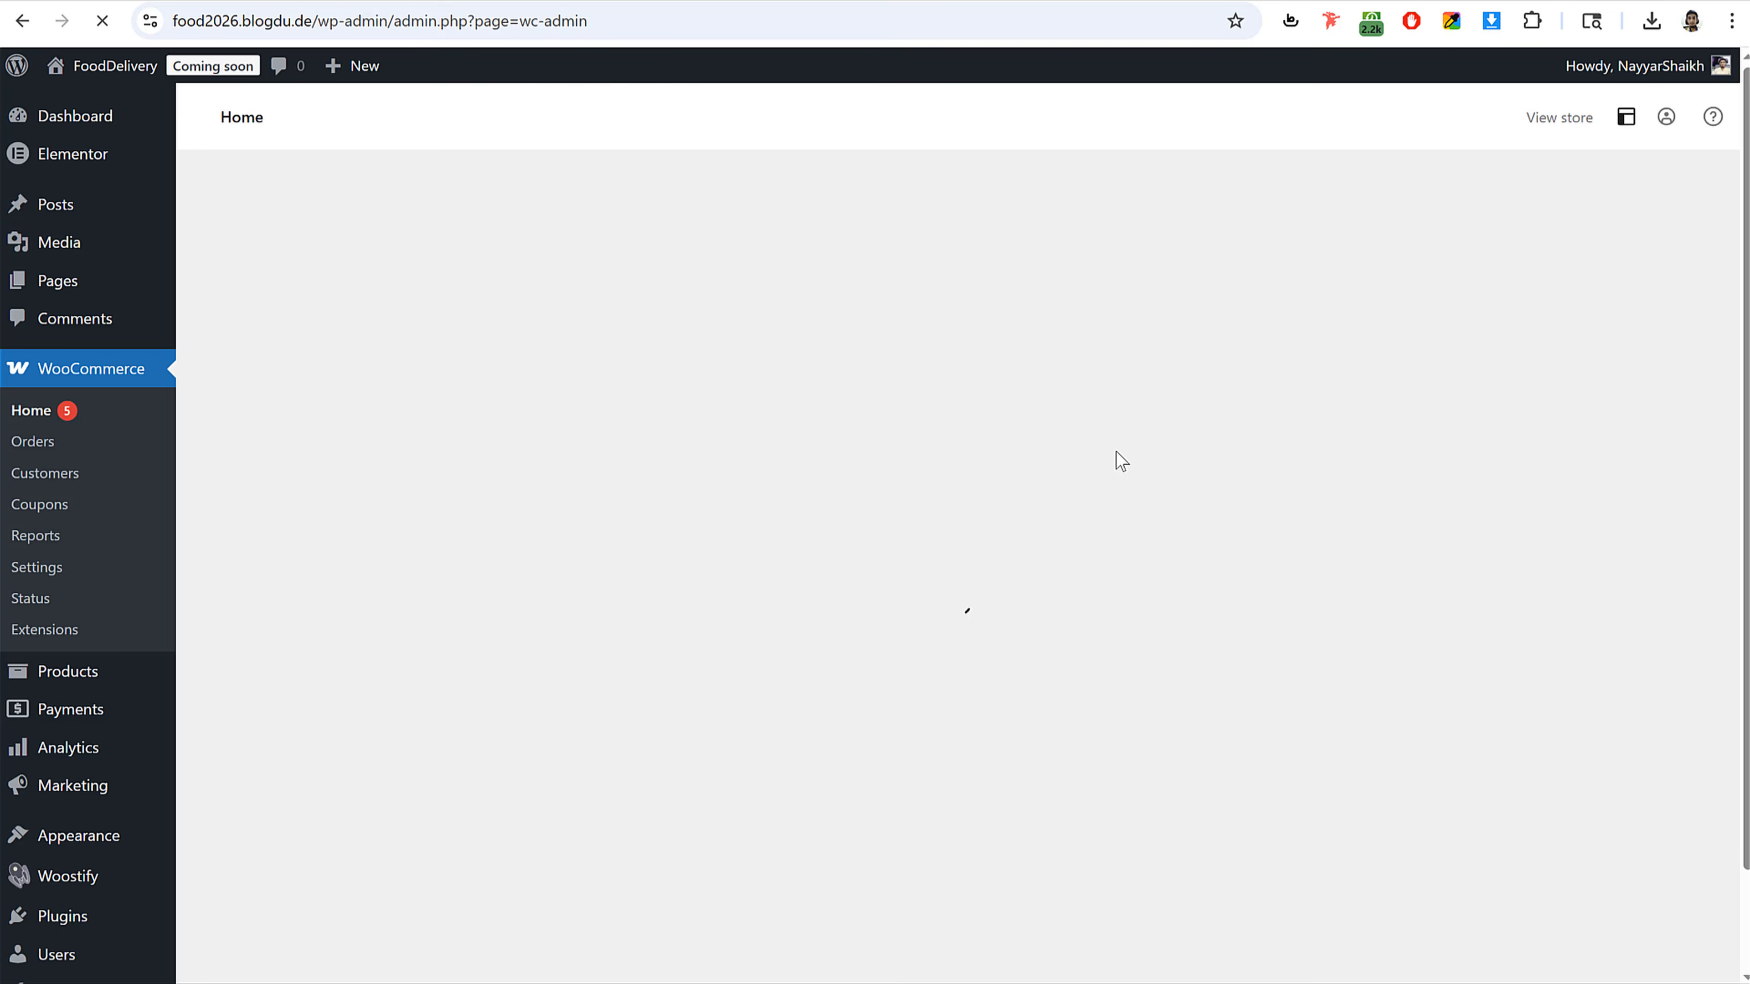
scroll(557, 524, down, 5)
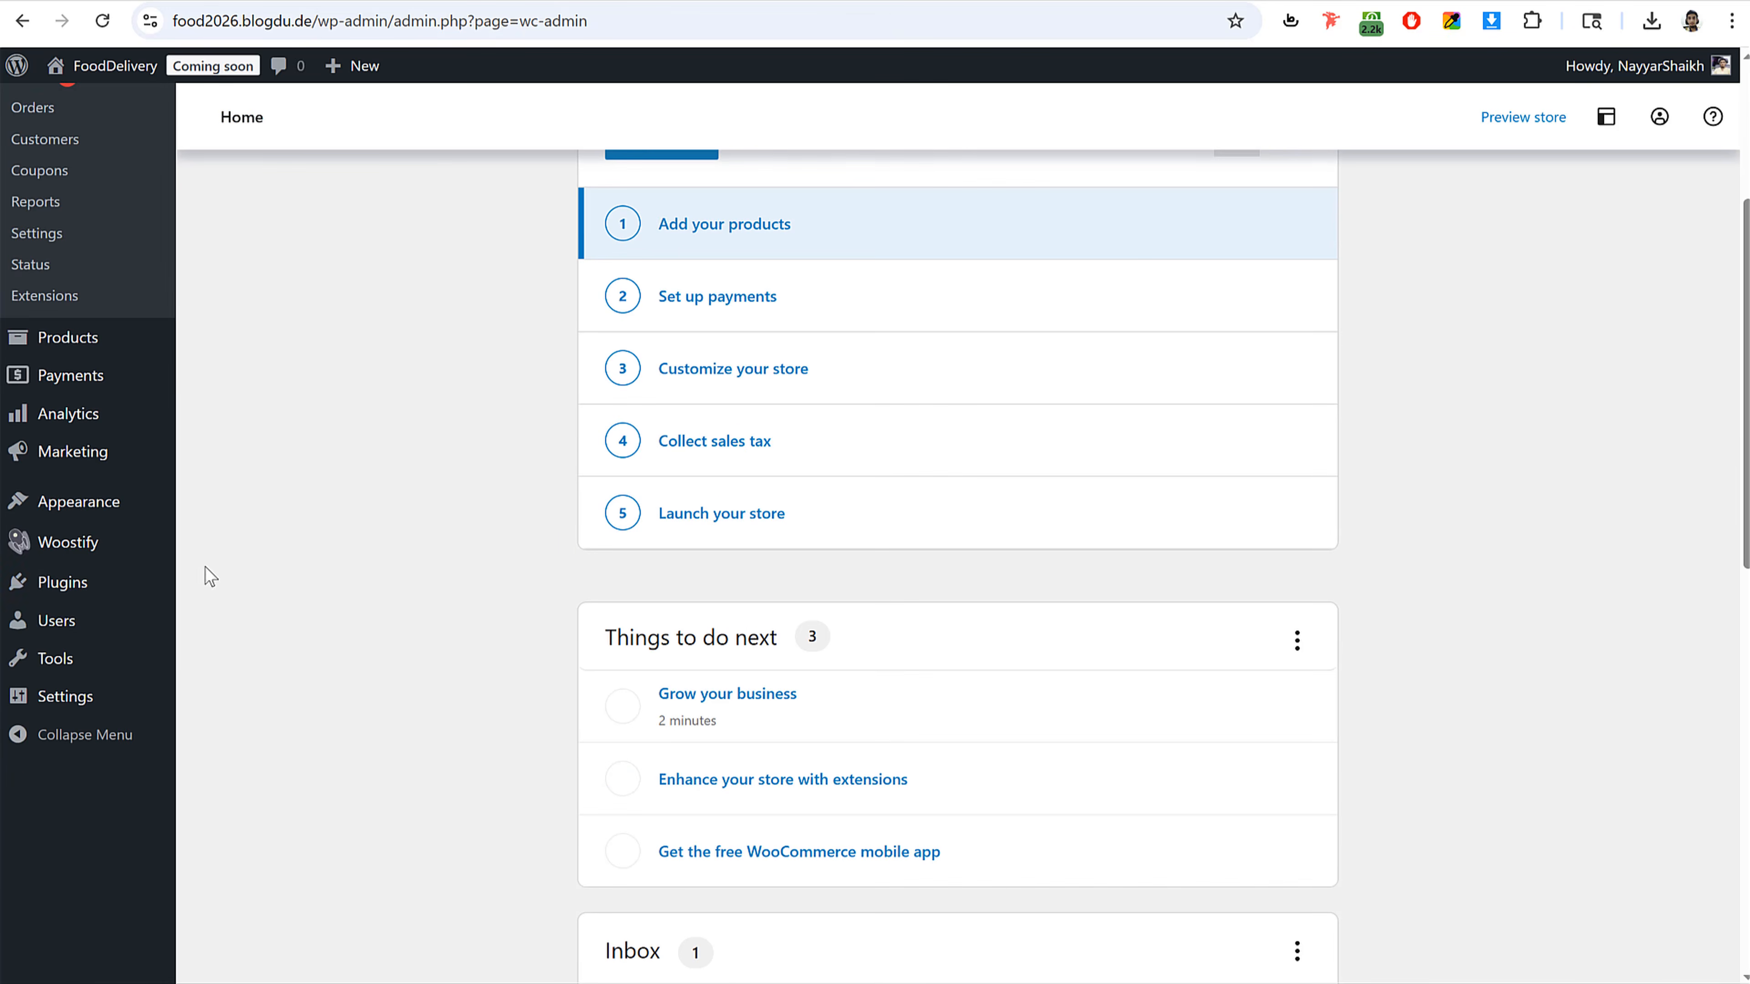
Step: Search the plugin directory for wishlist
click(66, 587)
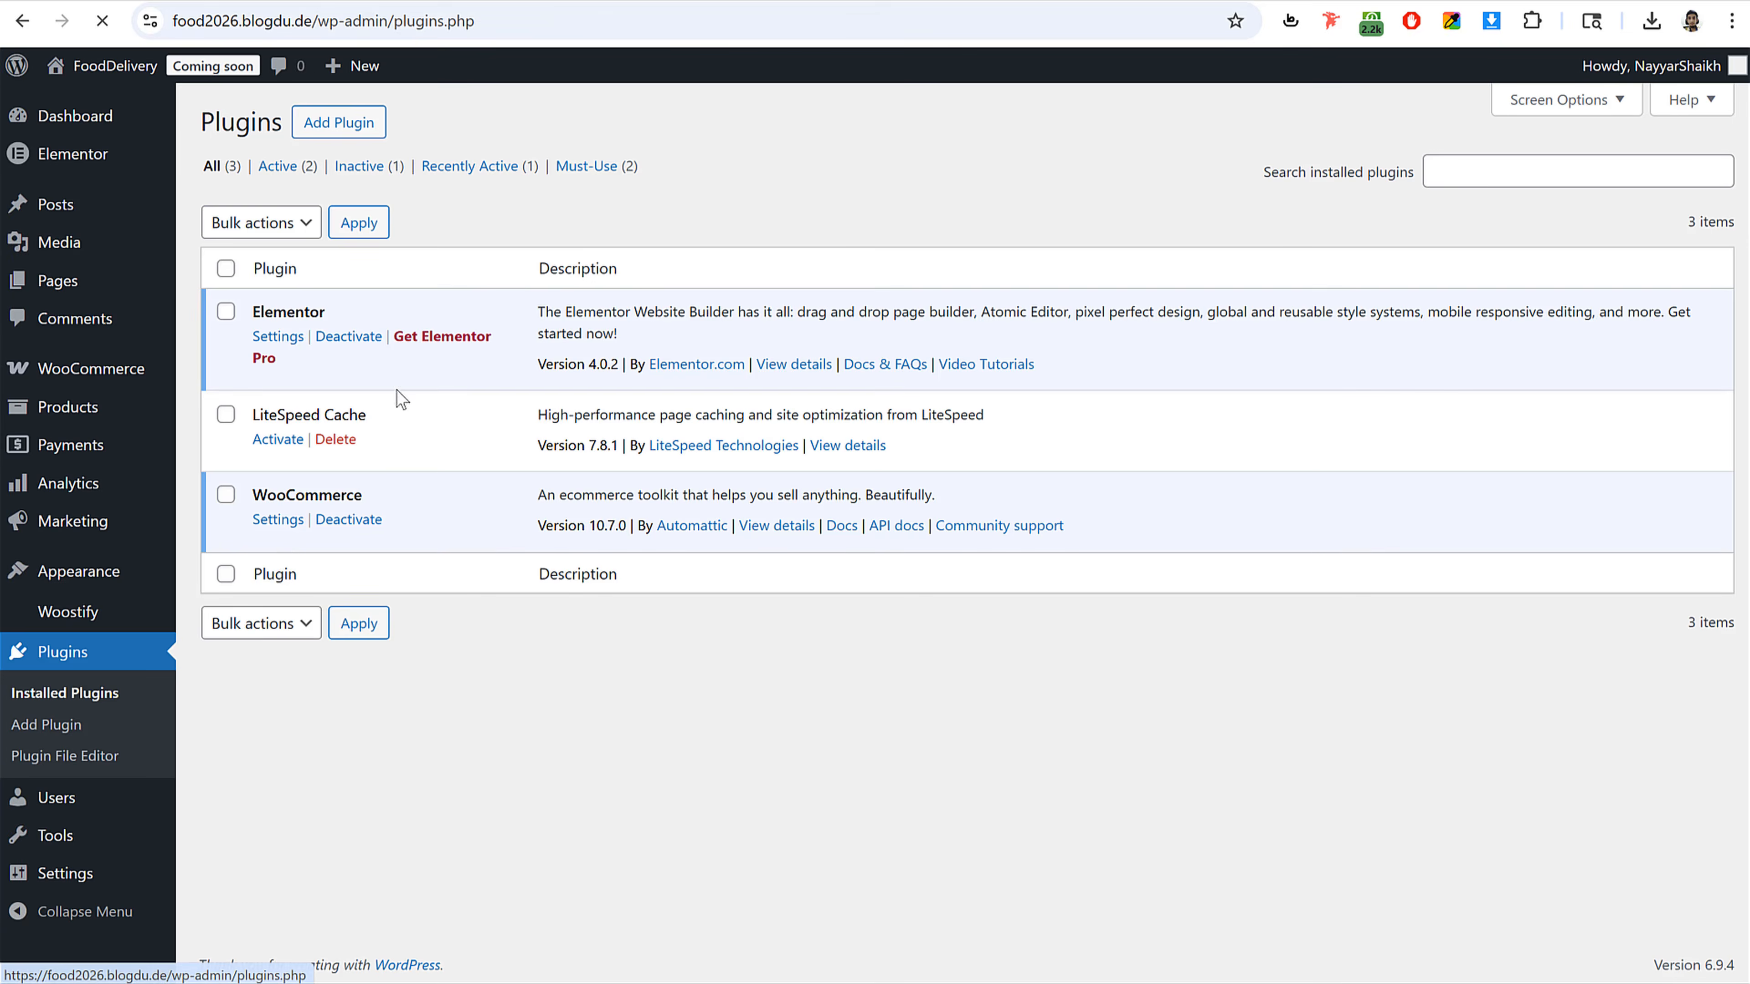
click(342, 124)
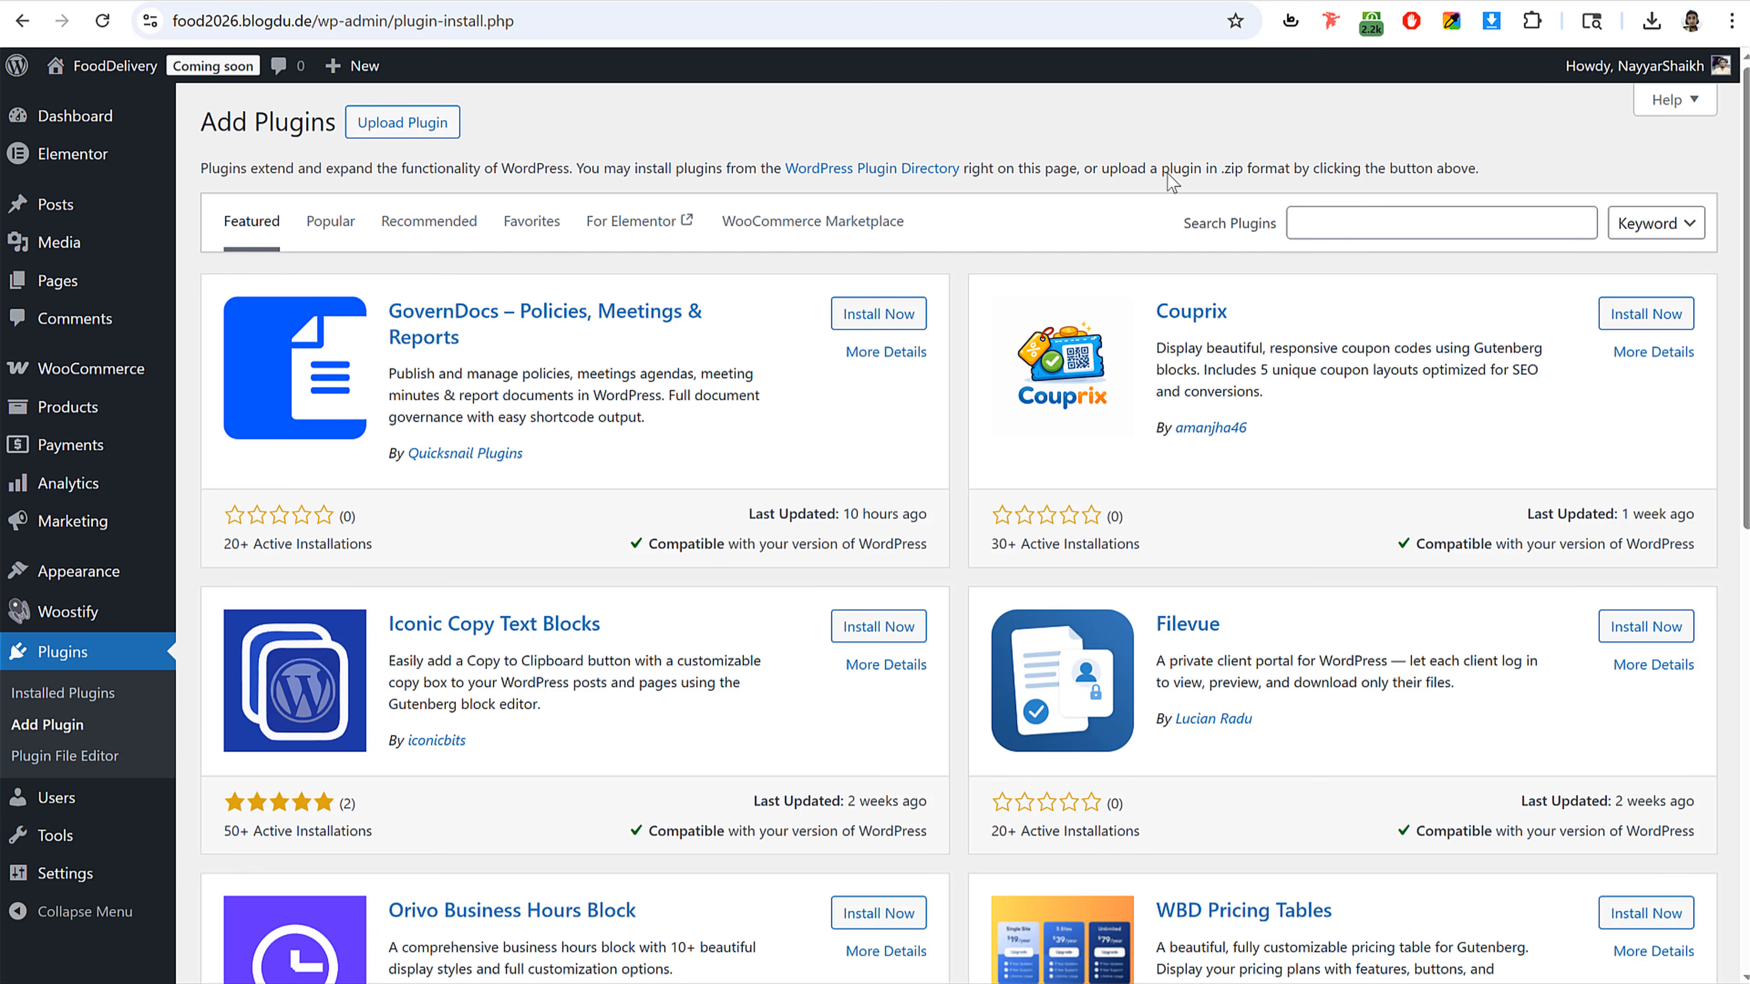
click(1318, 215)
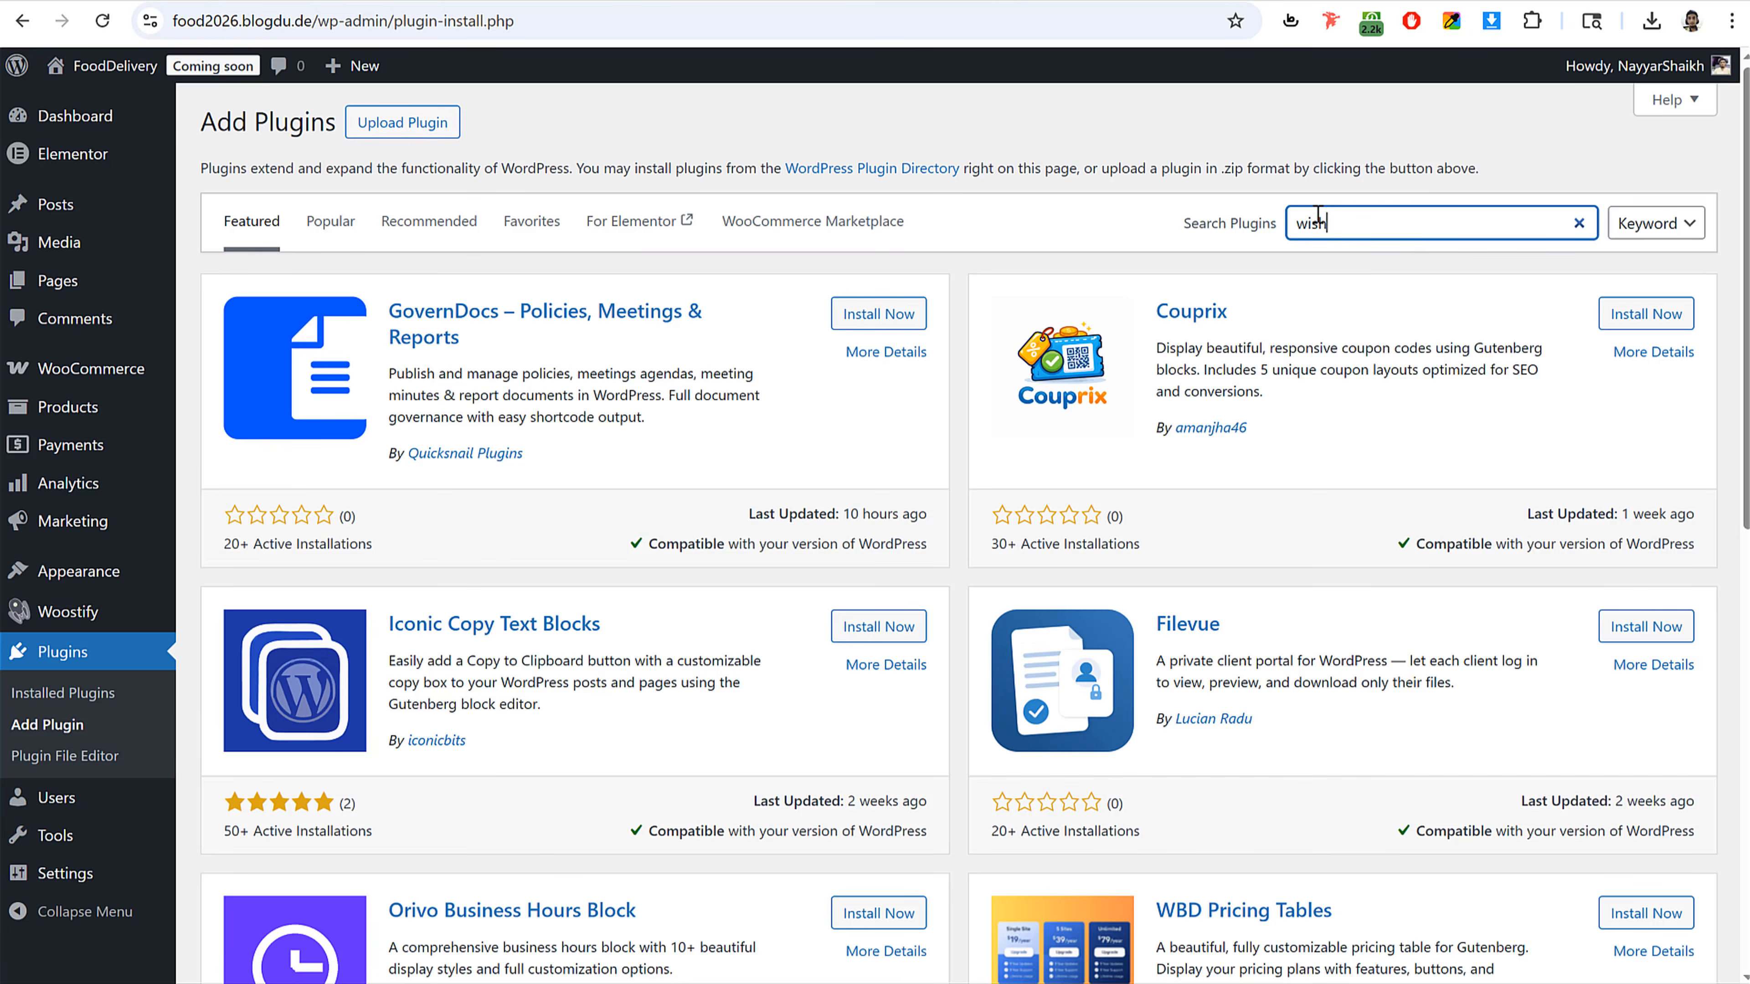
text(wishlist)
key(Return)
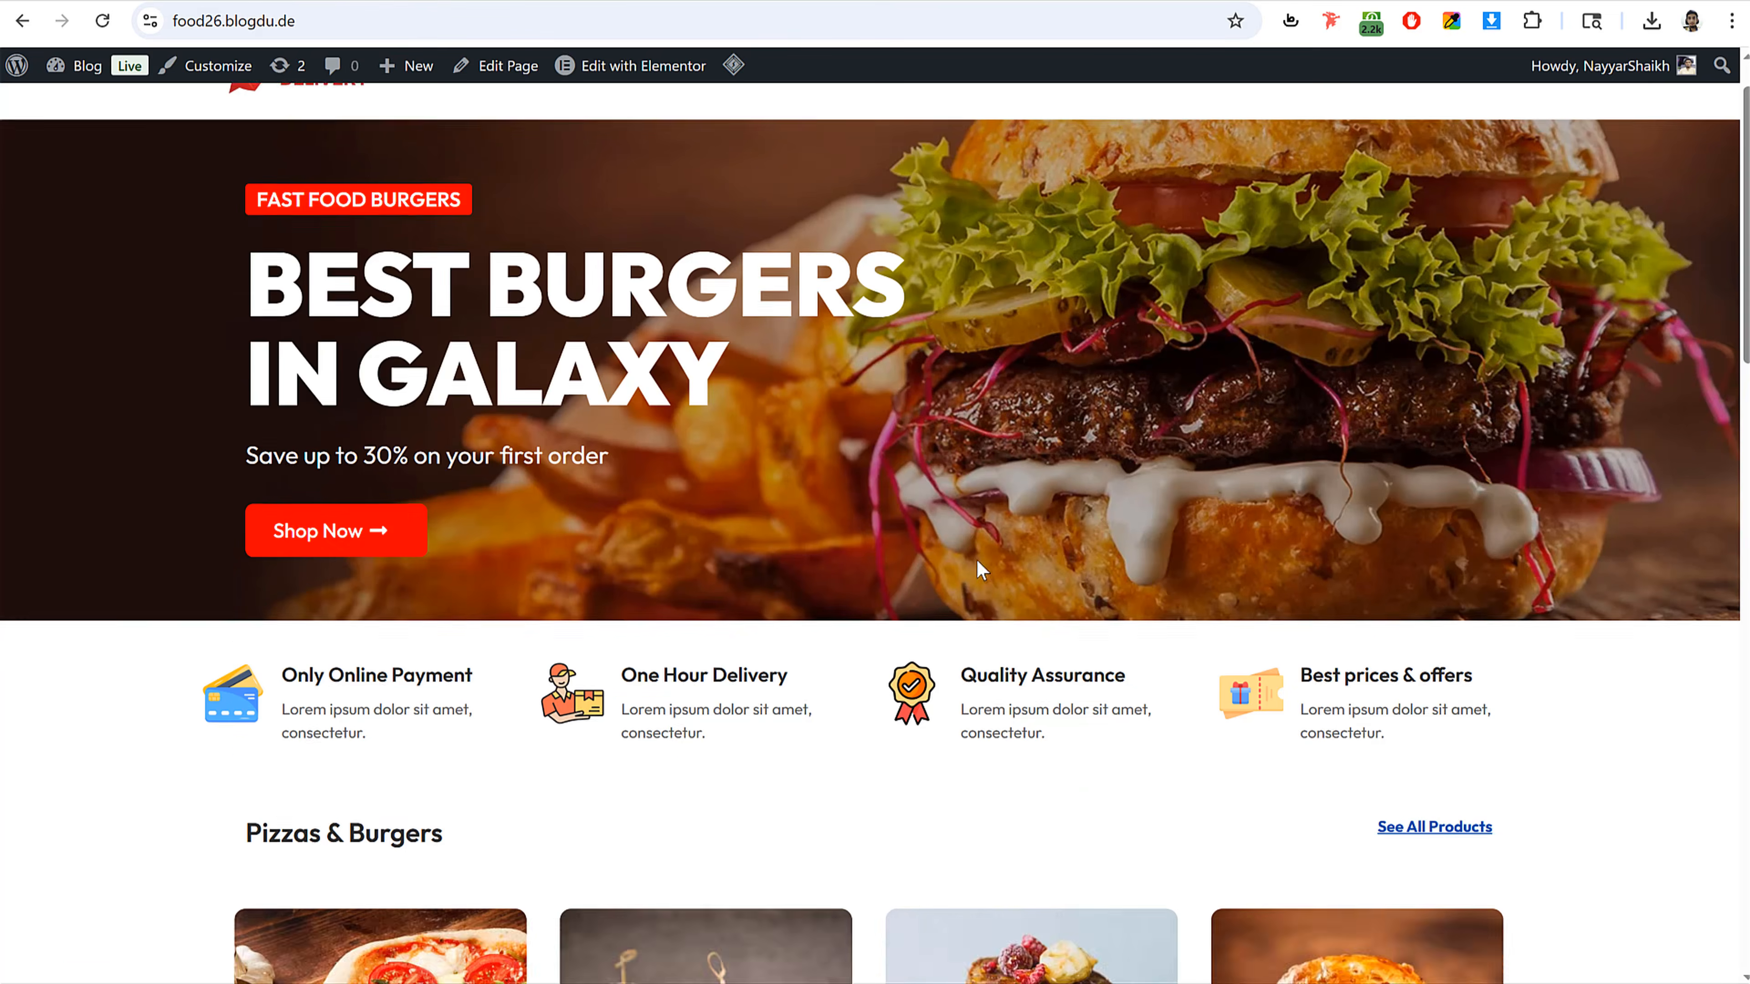
Step: Browse the demo site's product section and close its wishlist popup
scroll(976, 562, down, 6)
scroll(974, 569, down, 1)
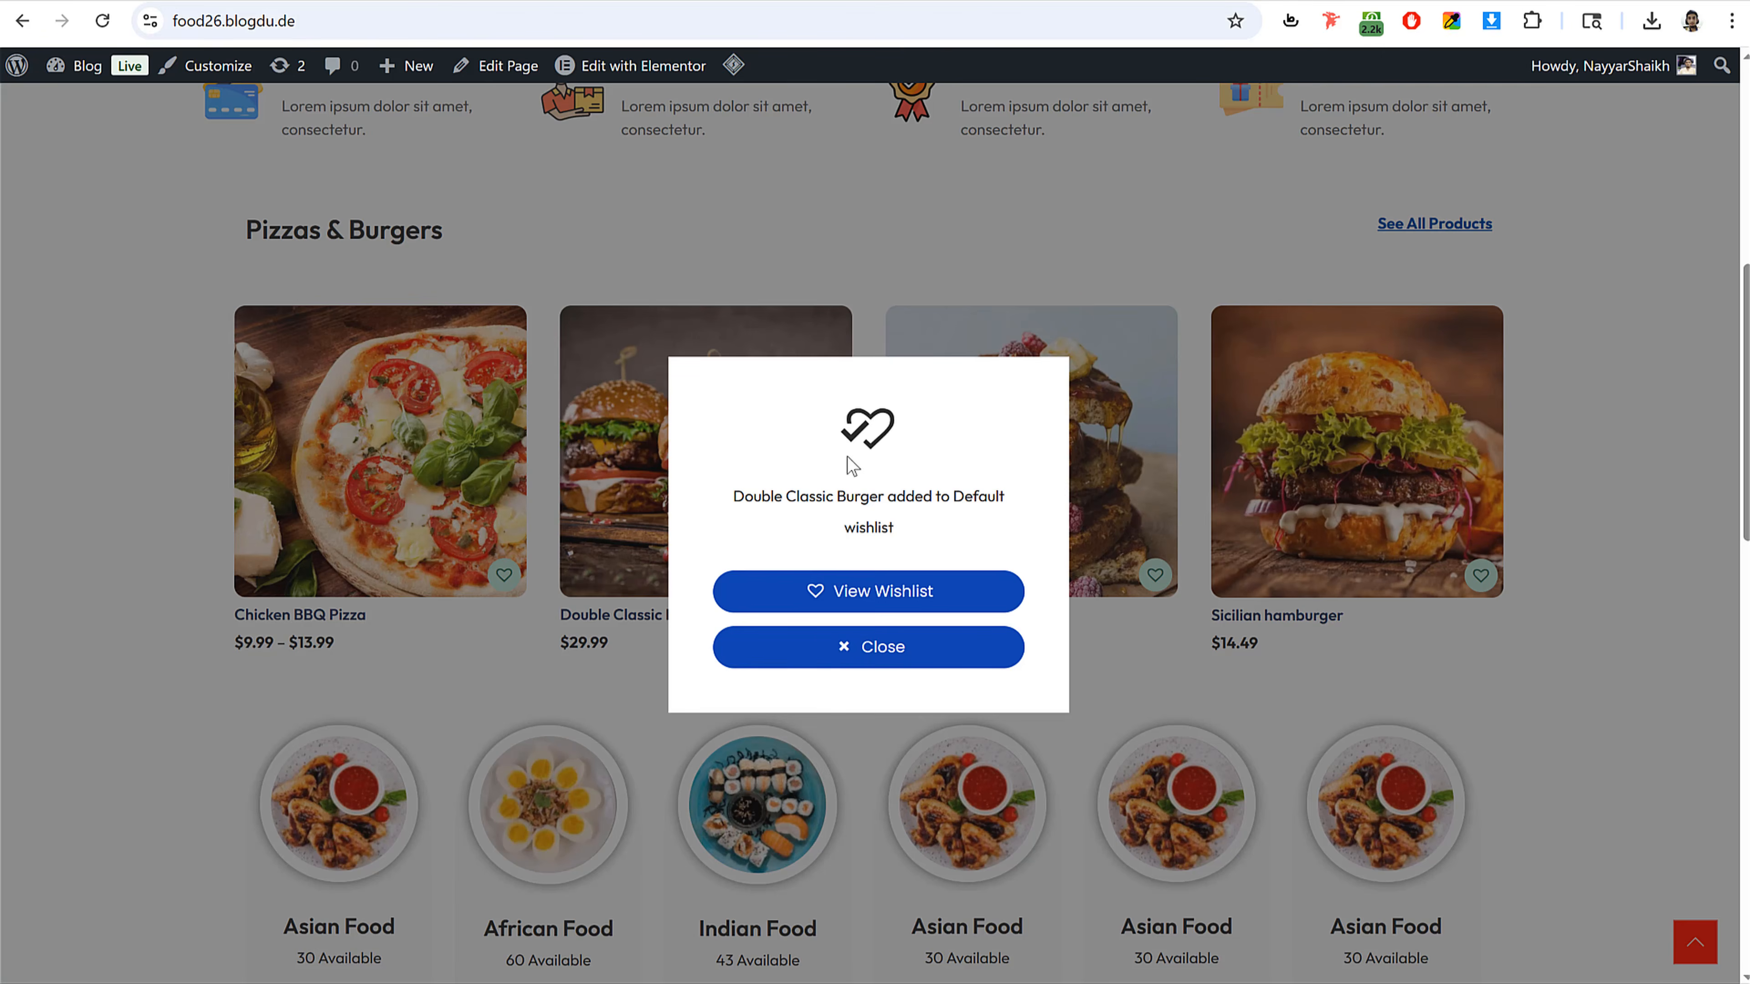
click(880, 647)
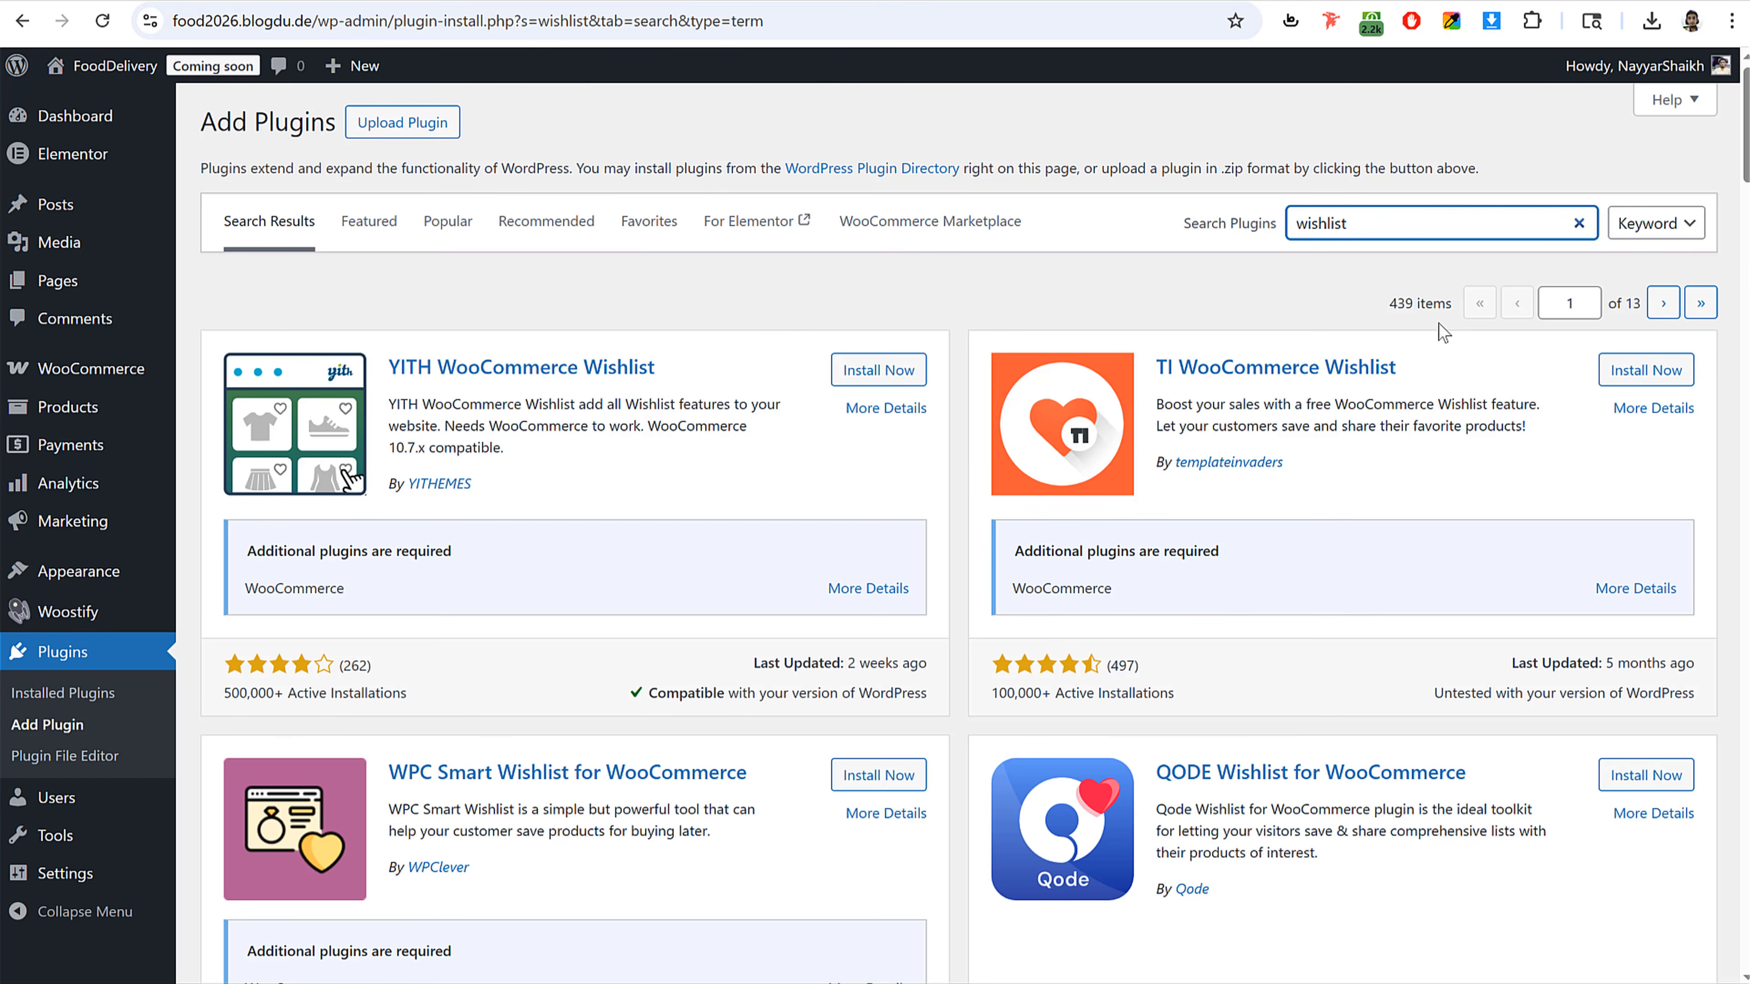
Step: Install the TI WooCommerce Wishlist plugin from the wishlist search results
drag(1413, 381, 1158, 381)
click(1646, 369)
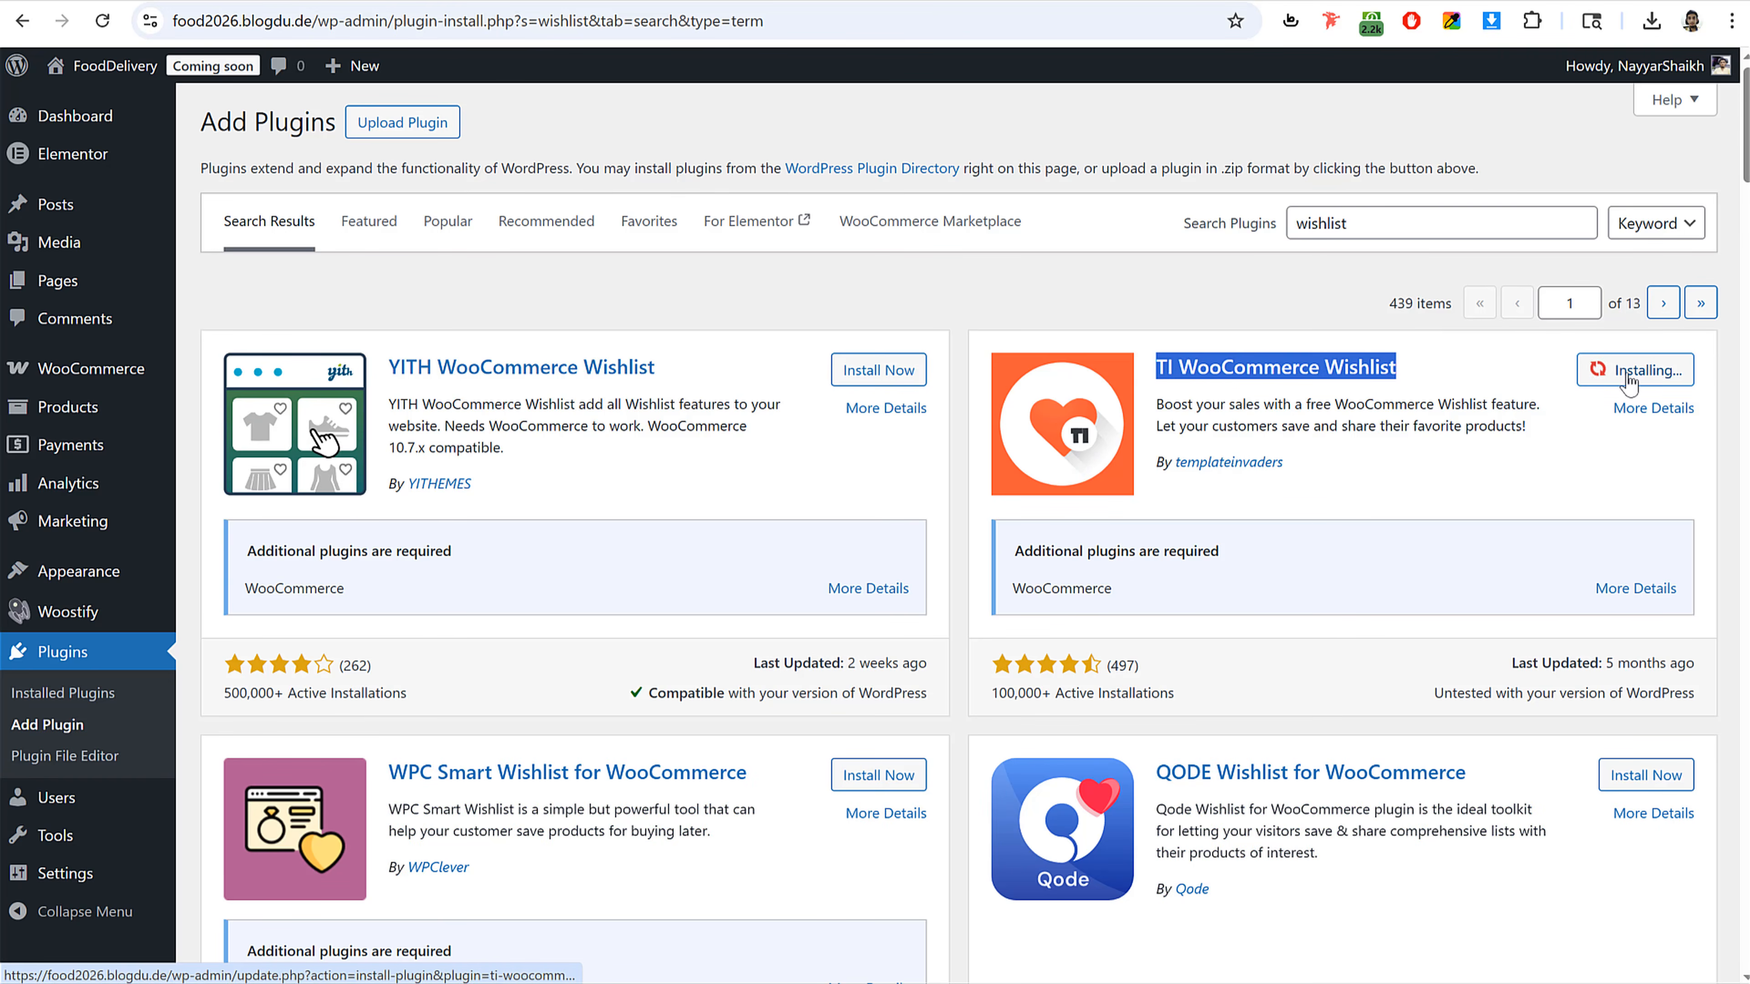
click(1384, 431)
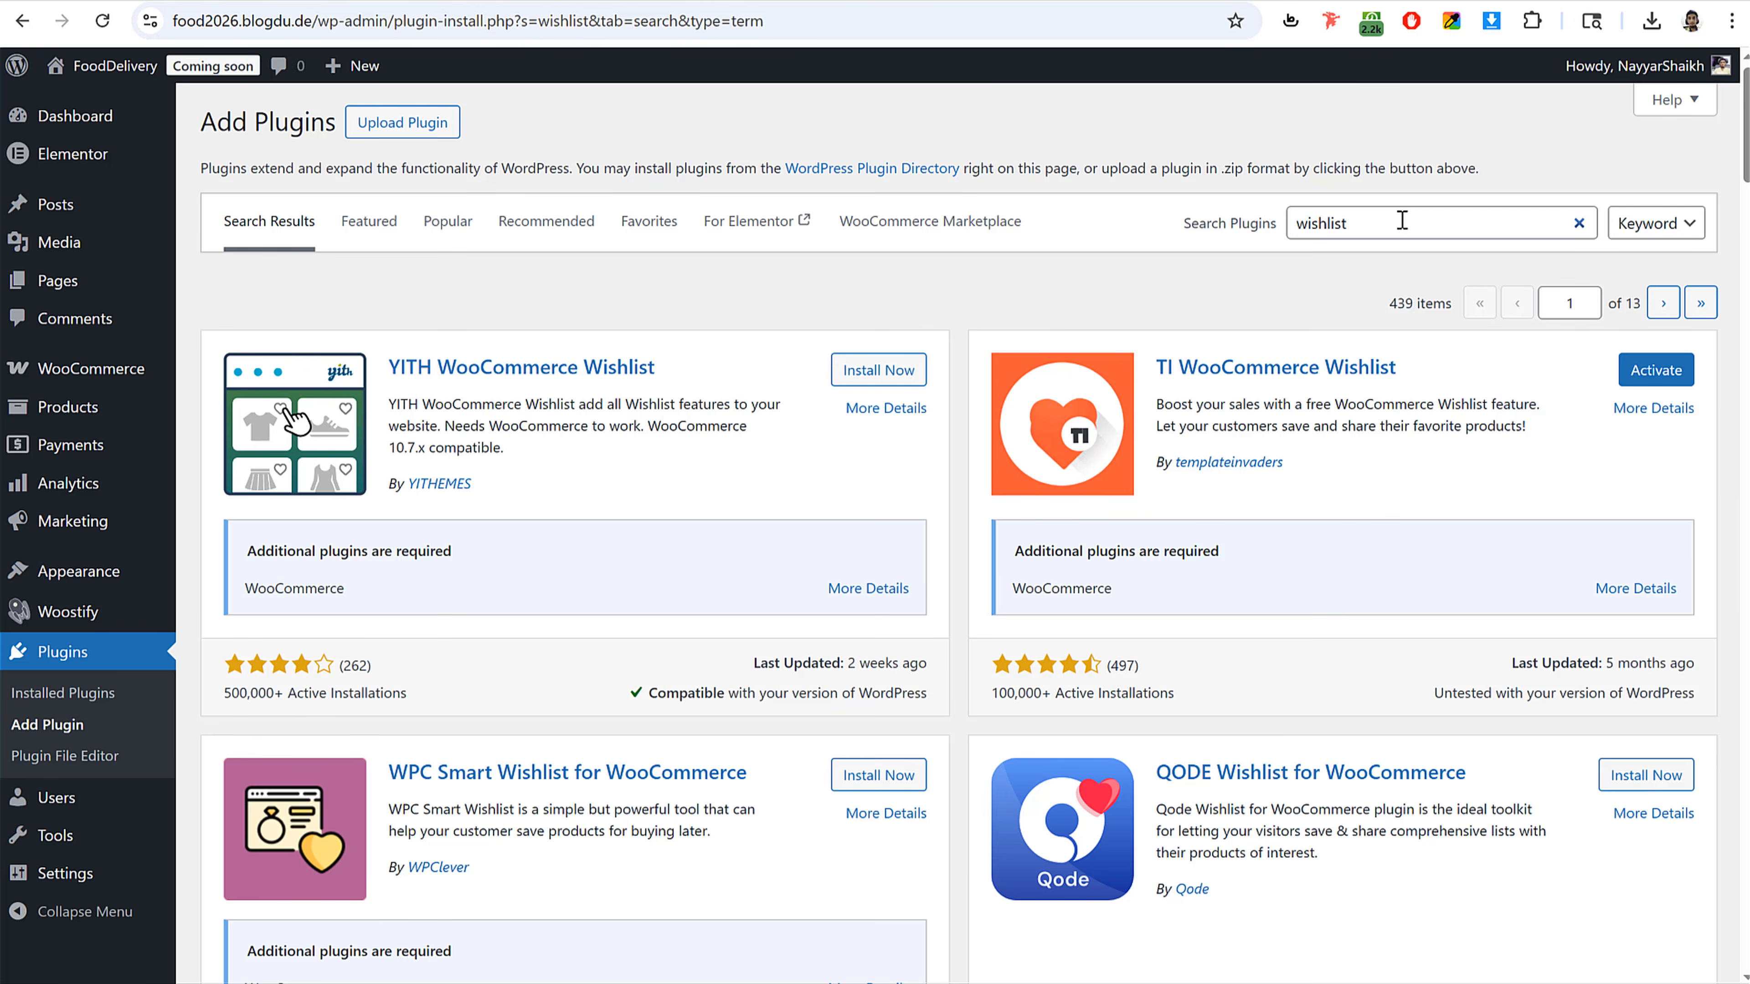
Step: Search the plugin directory for swatches and scan the results
drag(1378, 223, 1268, 234)
text(dwatches)
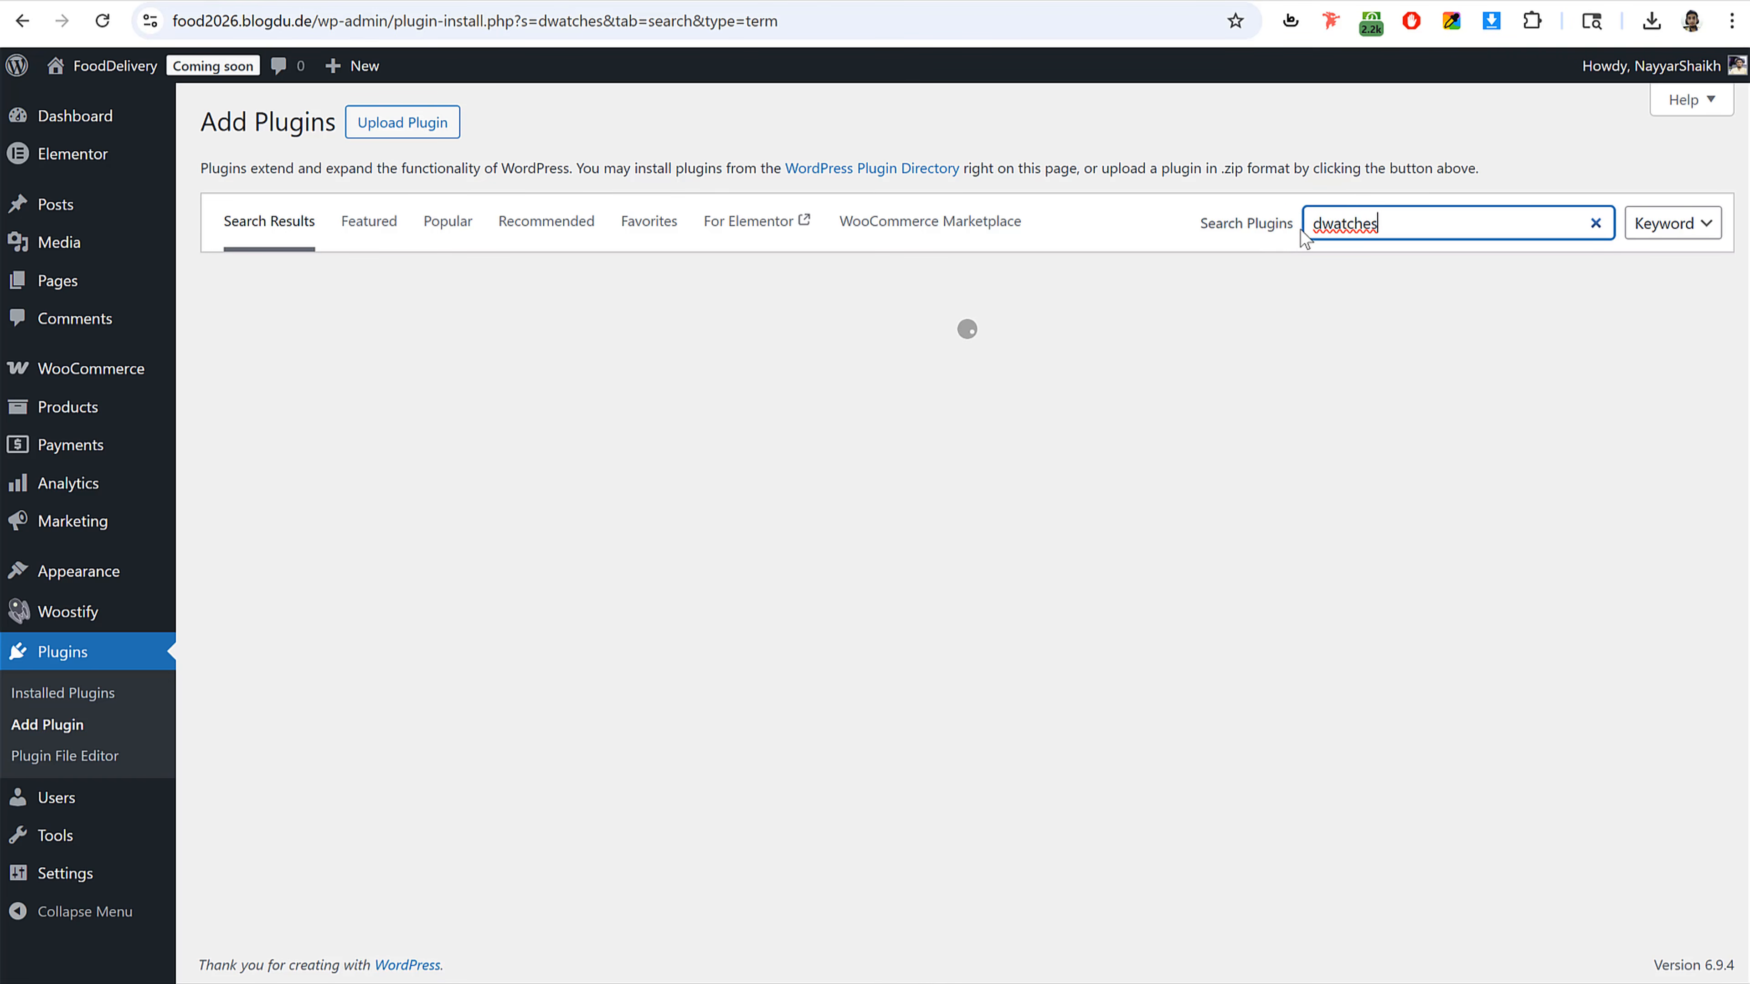
text(s)
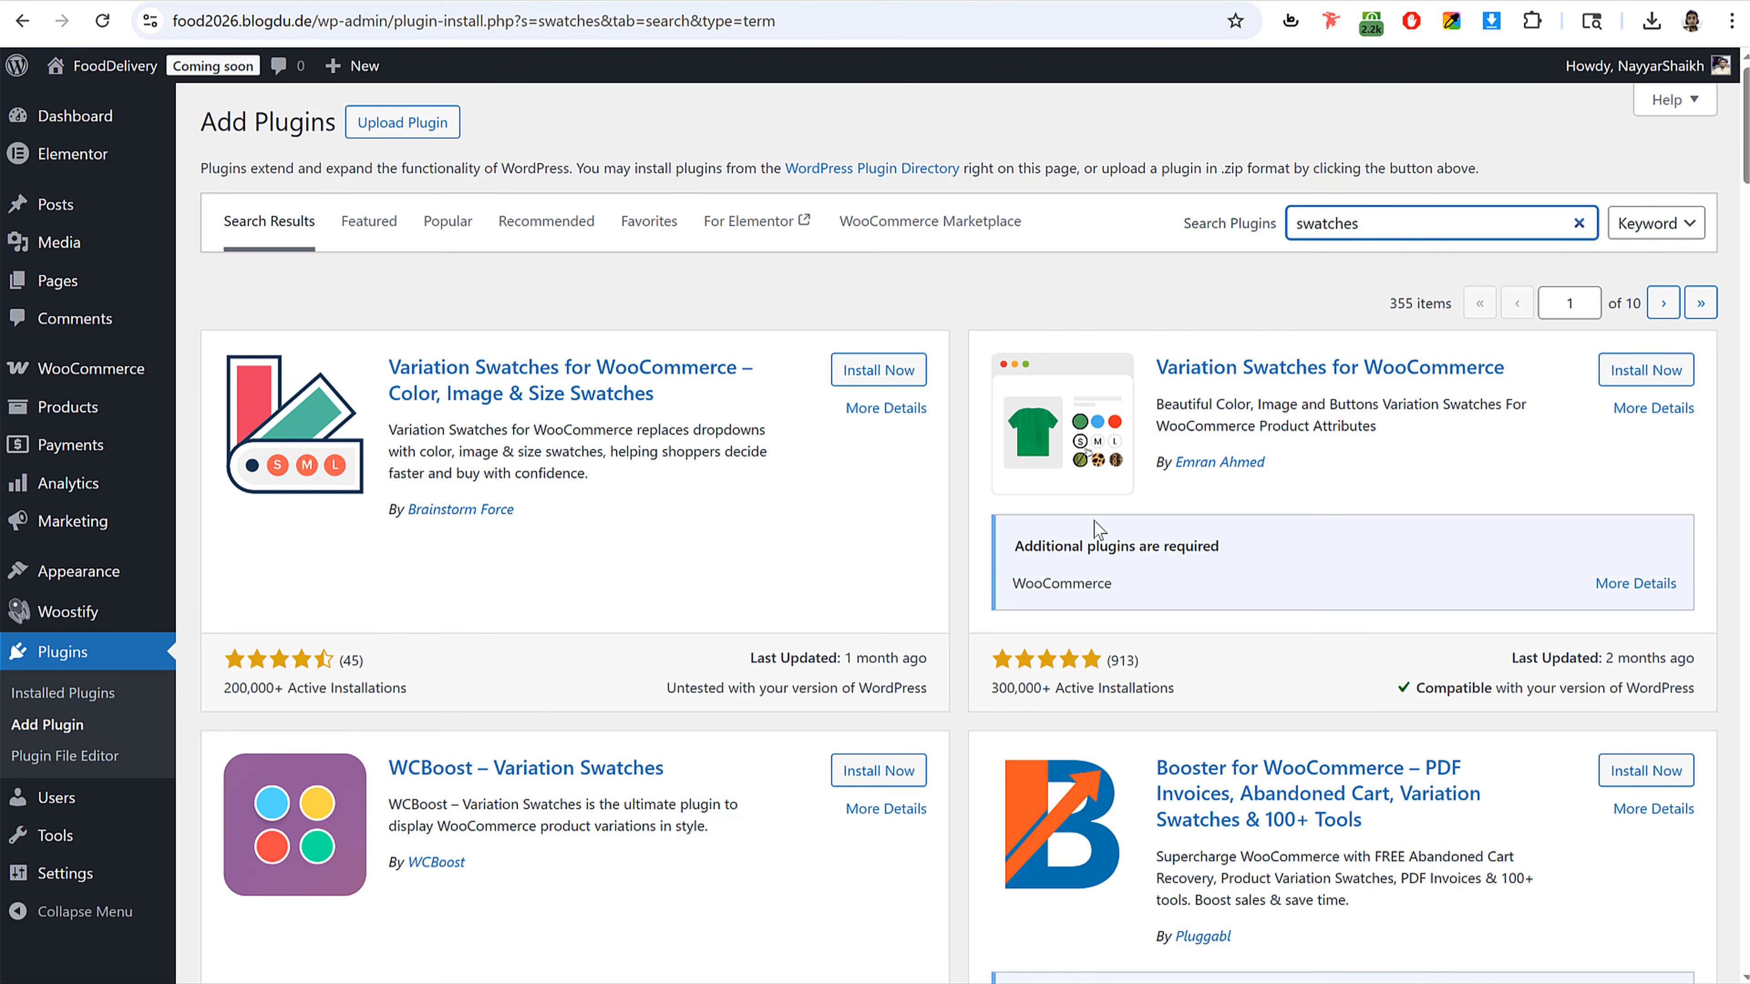
scroll(921, 651, down, 5)
scroll(922, 651, down, 6)
scroll(922, 652, up, 11)
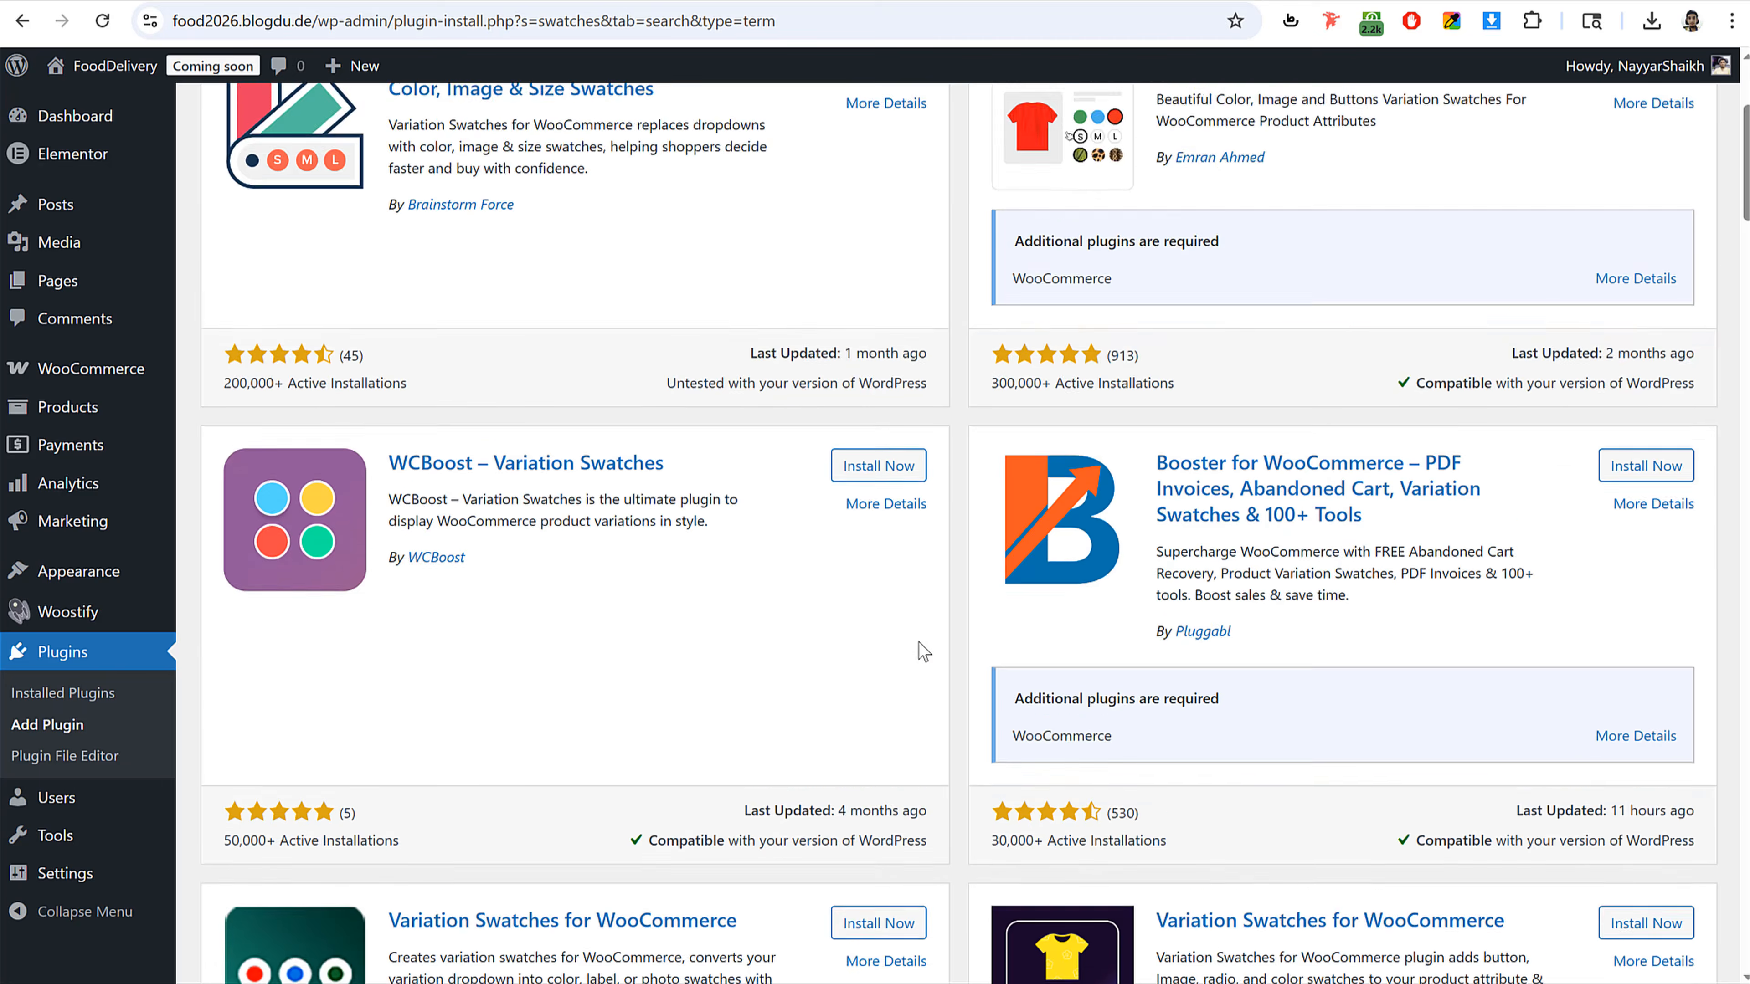
Step: Install the Variation Swatches for WooCommerce plugin by Emran Ahmed
drag(1156, 367, 1564, 375)
click(1646, 370)
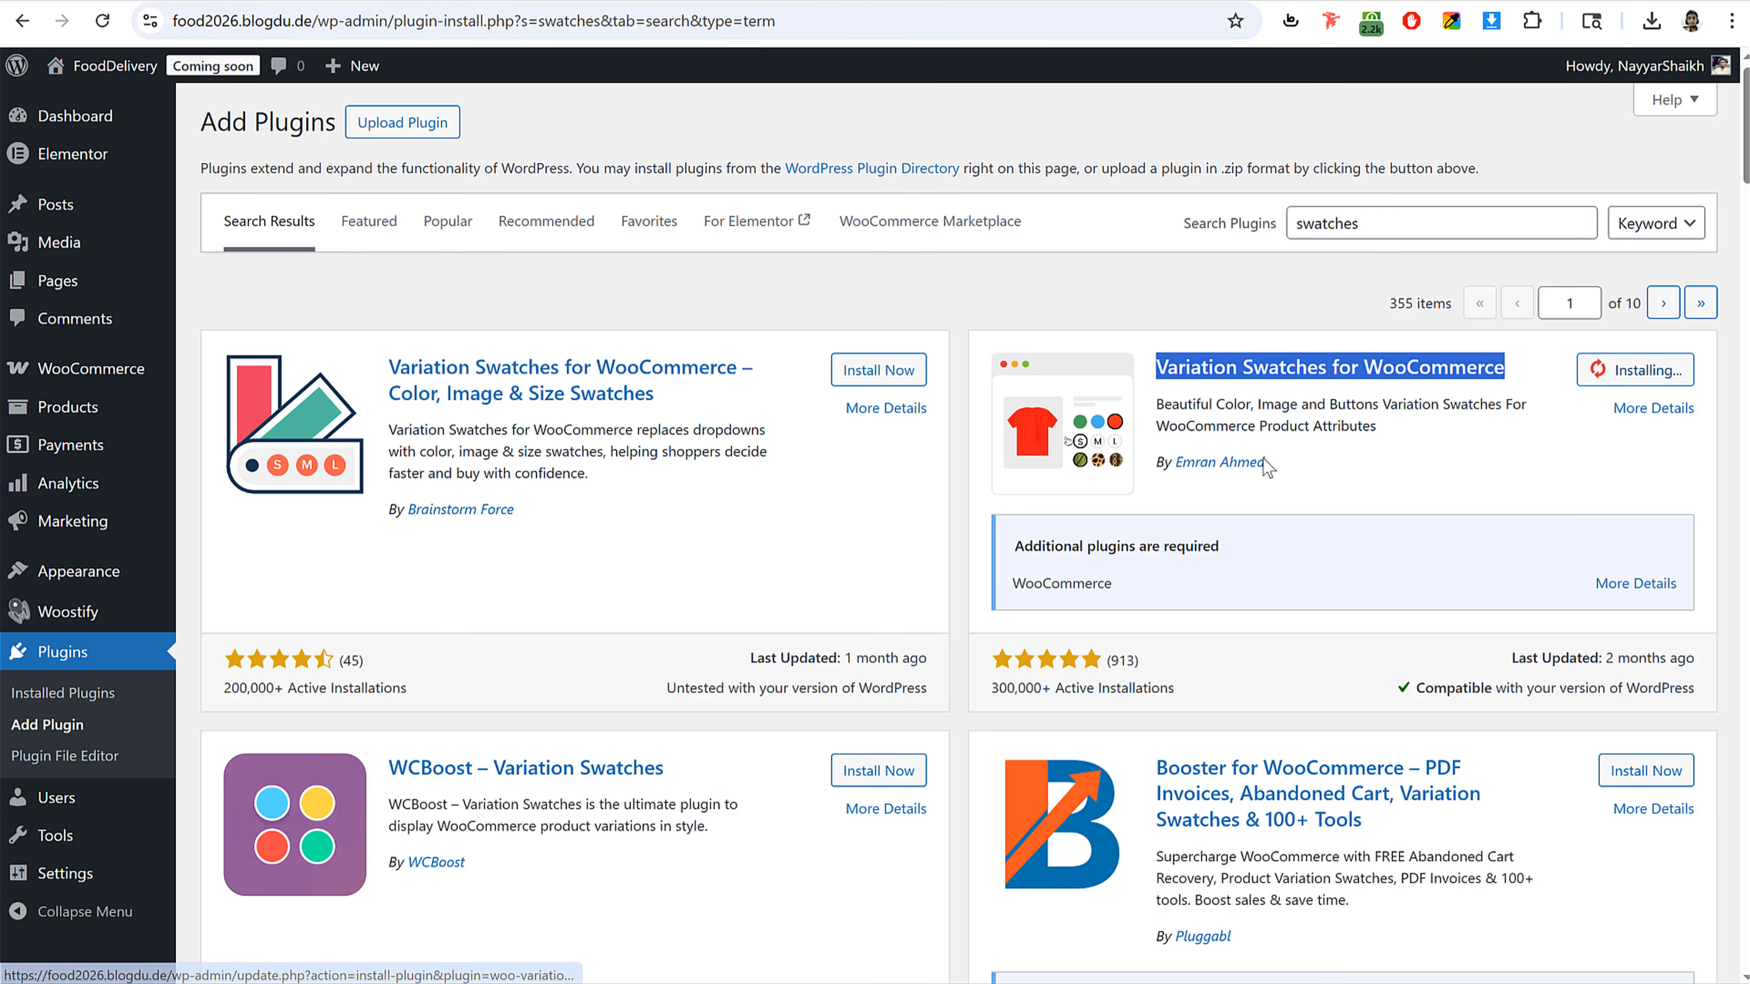
drag(1157, 461, 1346, 456)
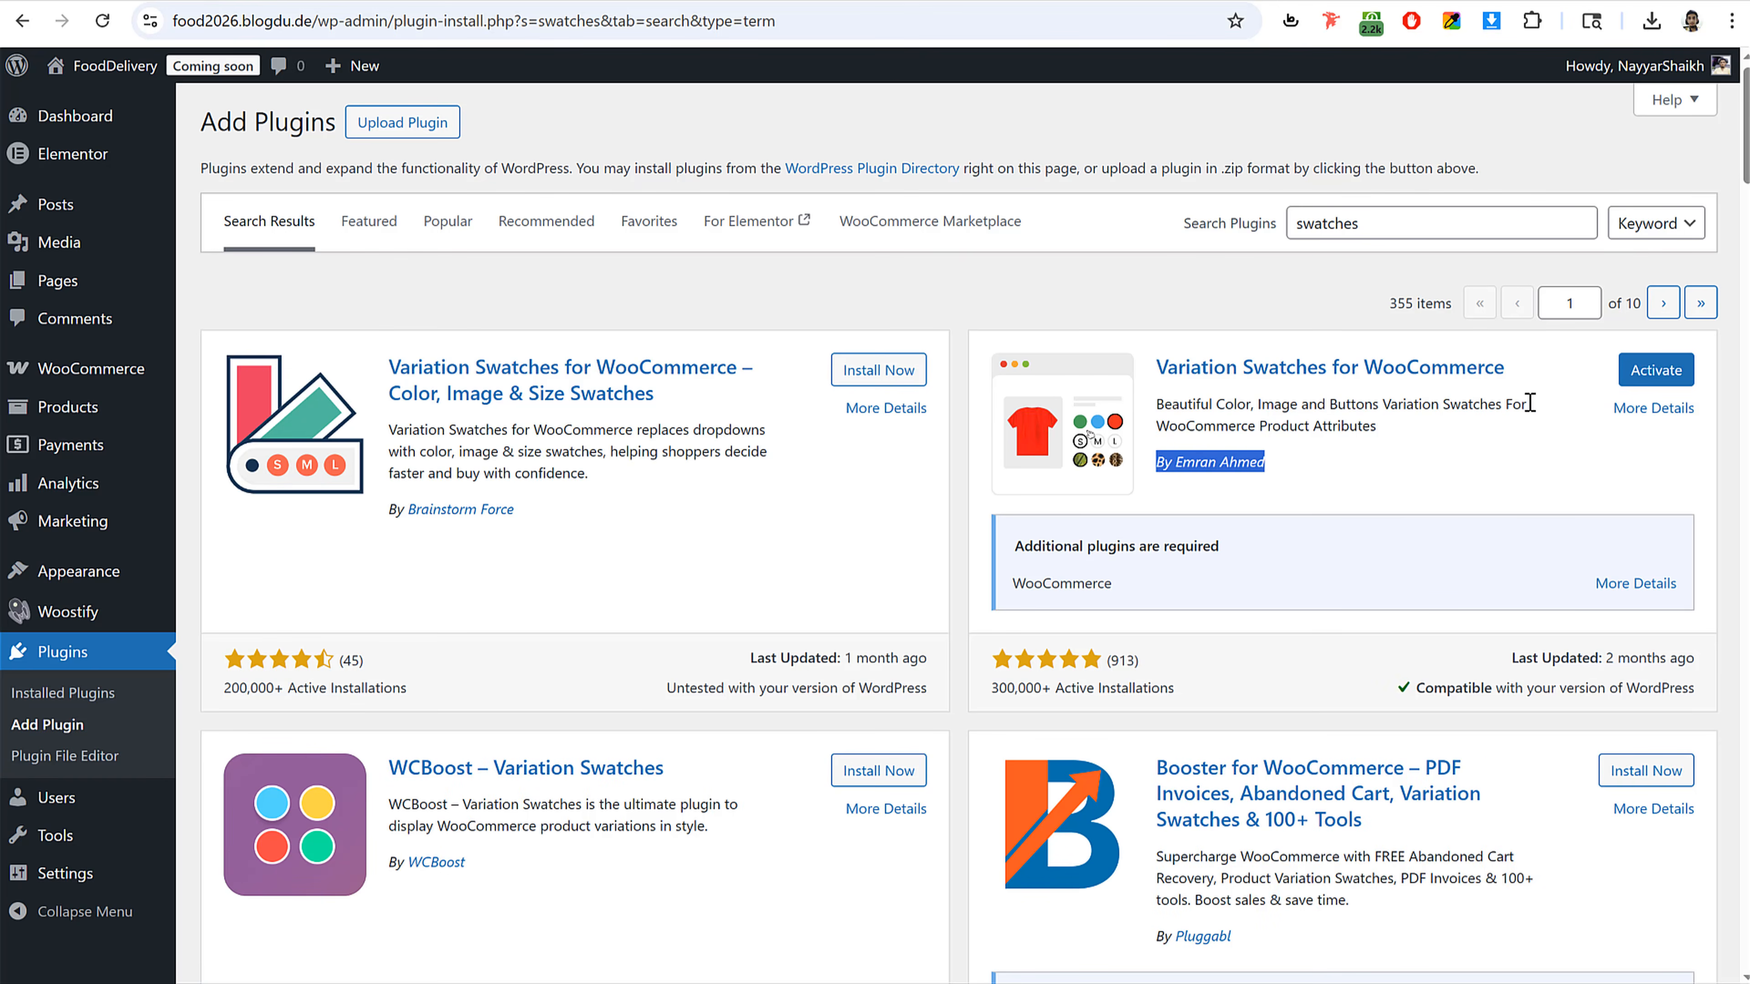
click(1240, 223)
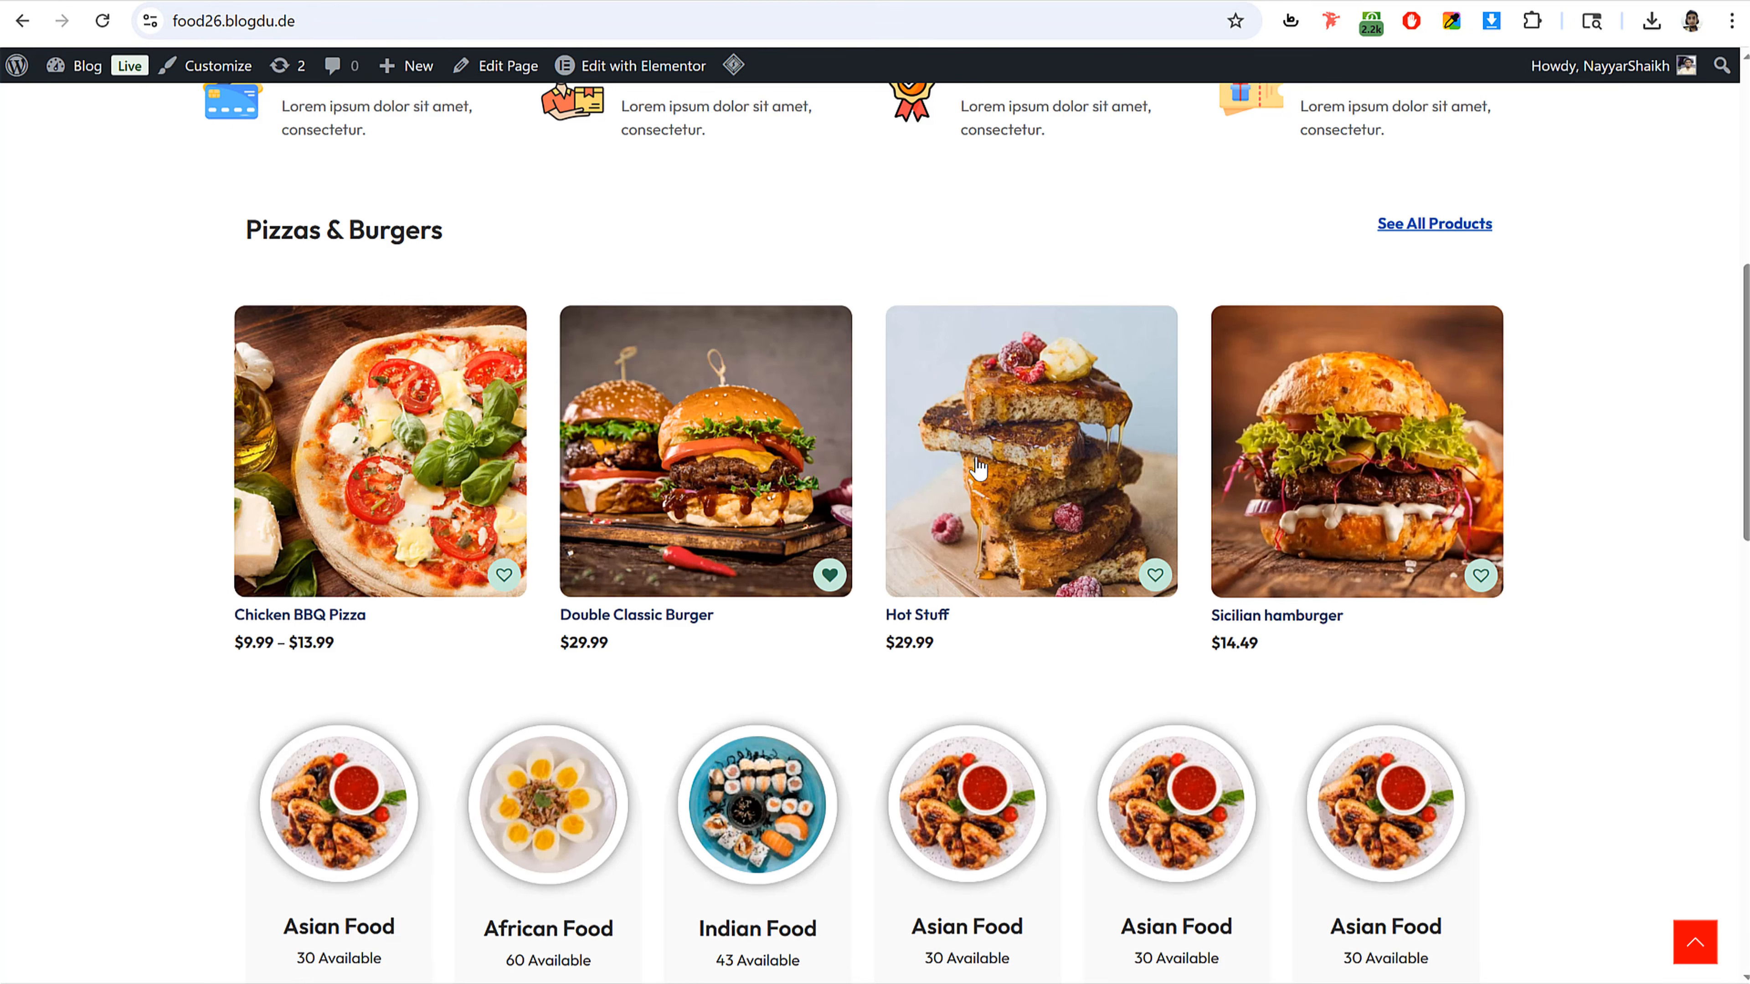
Step: Preview the size swatches on the demo site's Chicken BBQ Pizza product page
mouse_move(1130, 529)
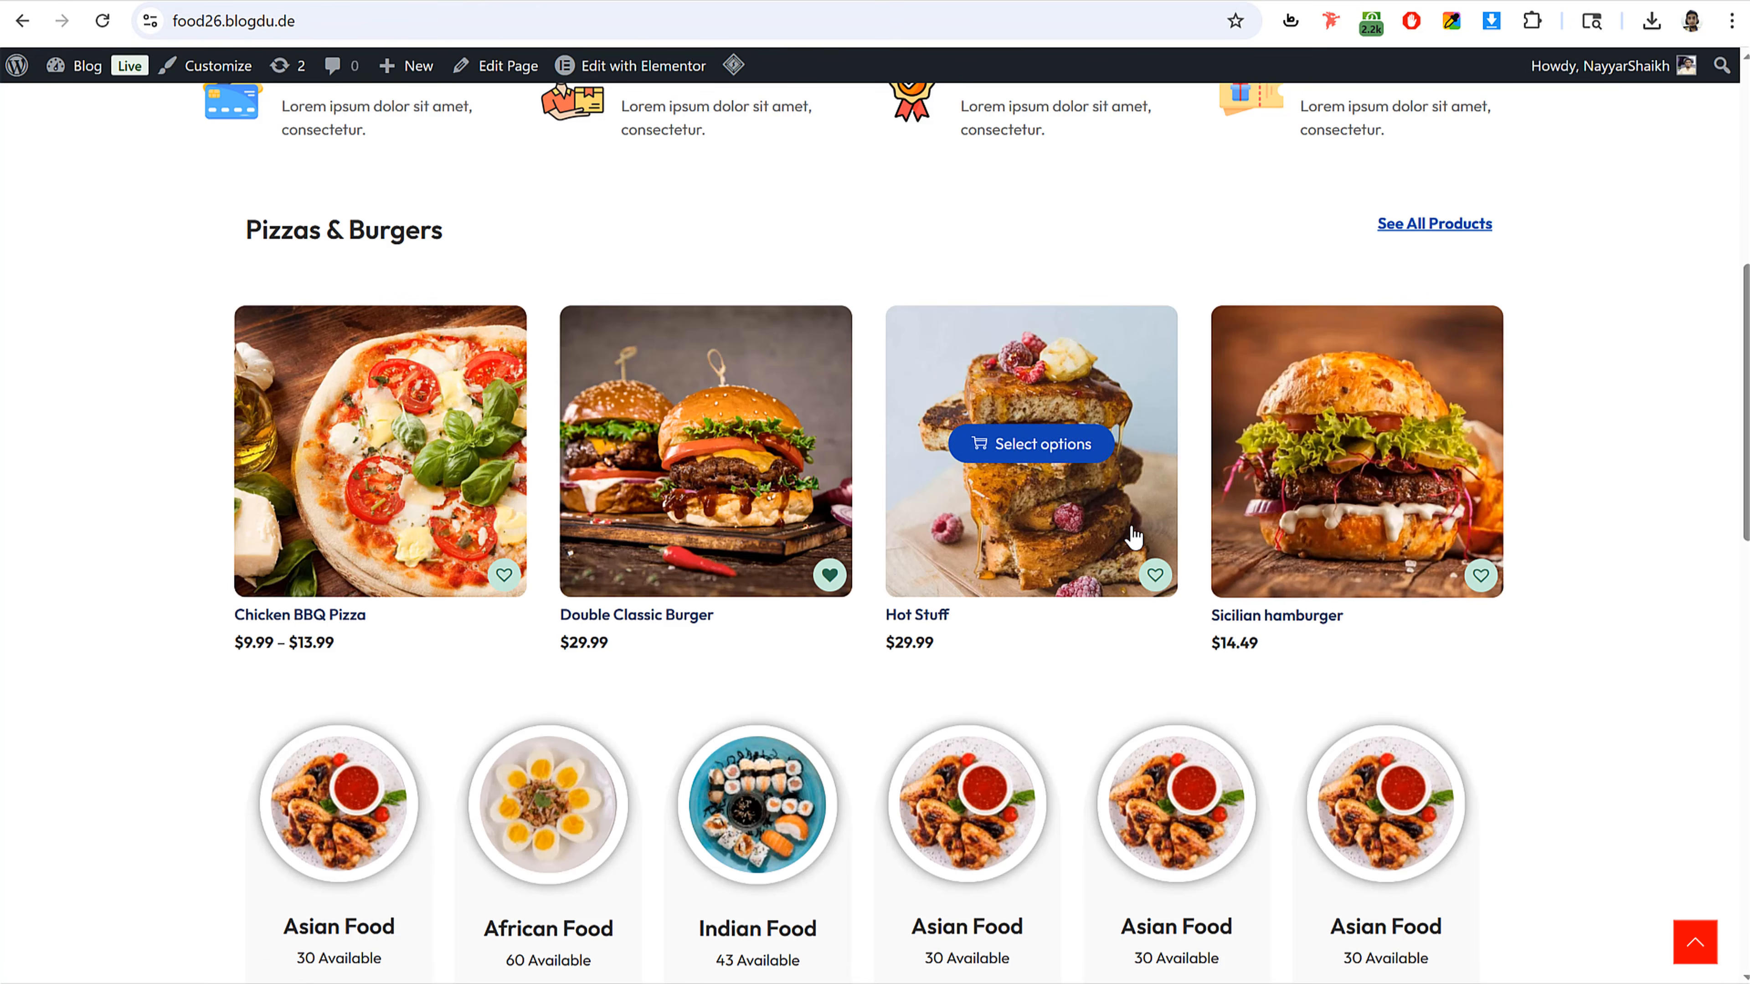
mouse_move(435, 515)
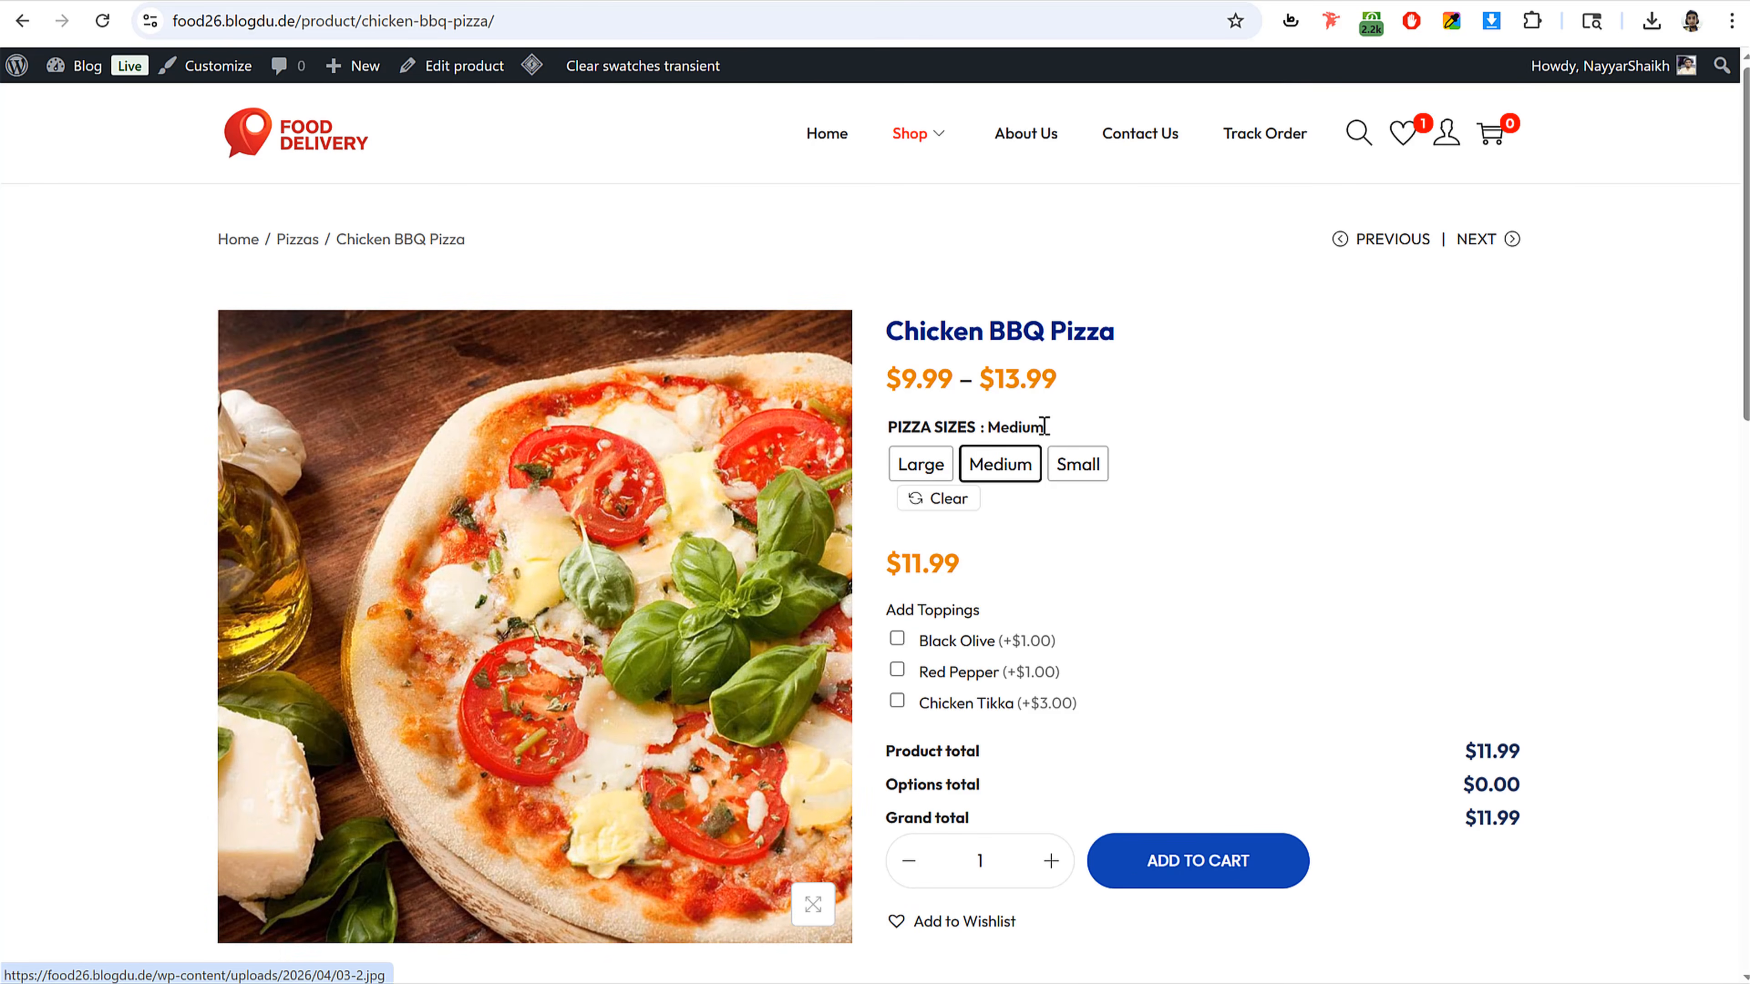
drag(1043, 428, 889, 430)
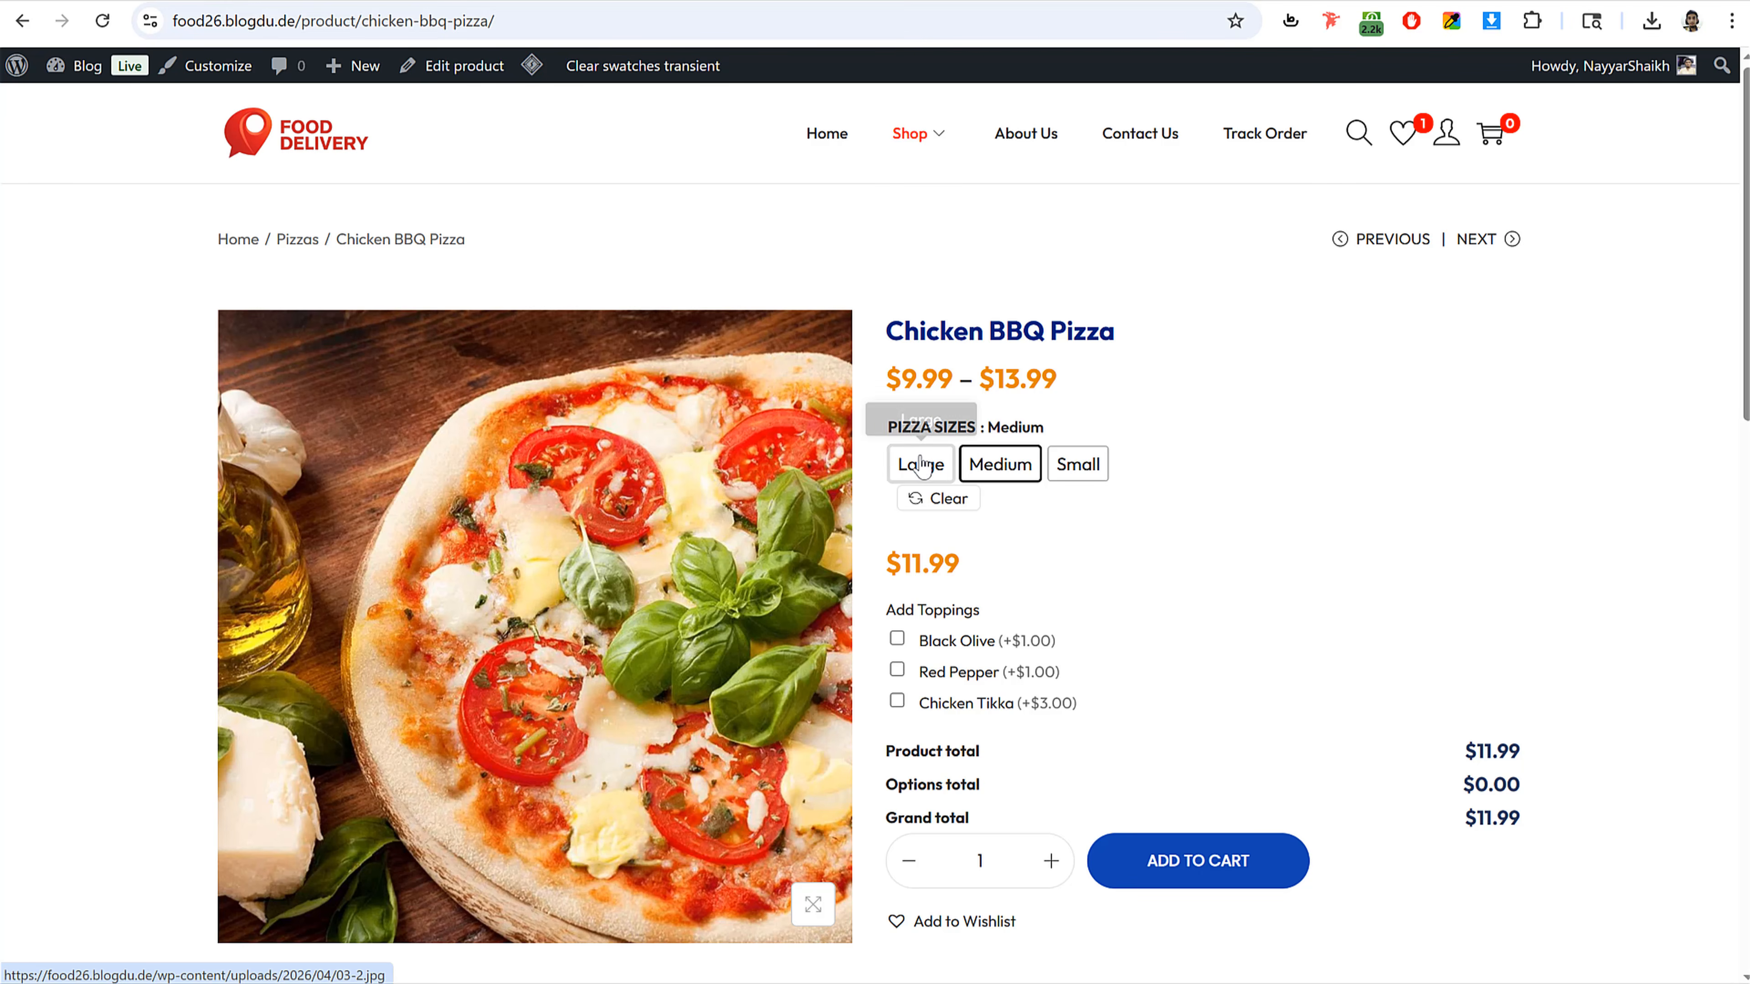
click(921, 464)
click(1005, 472)
click(1074, 464)
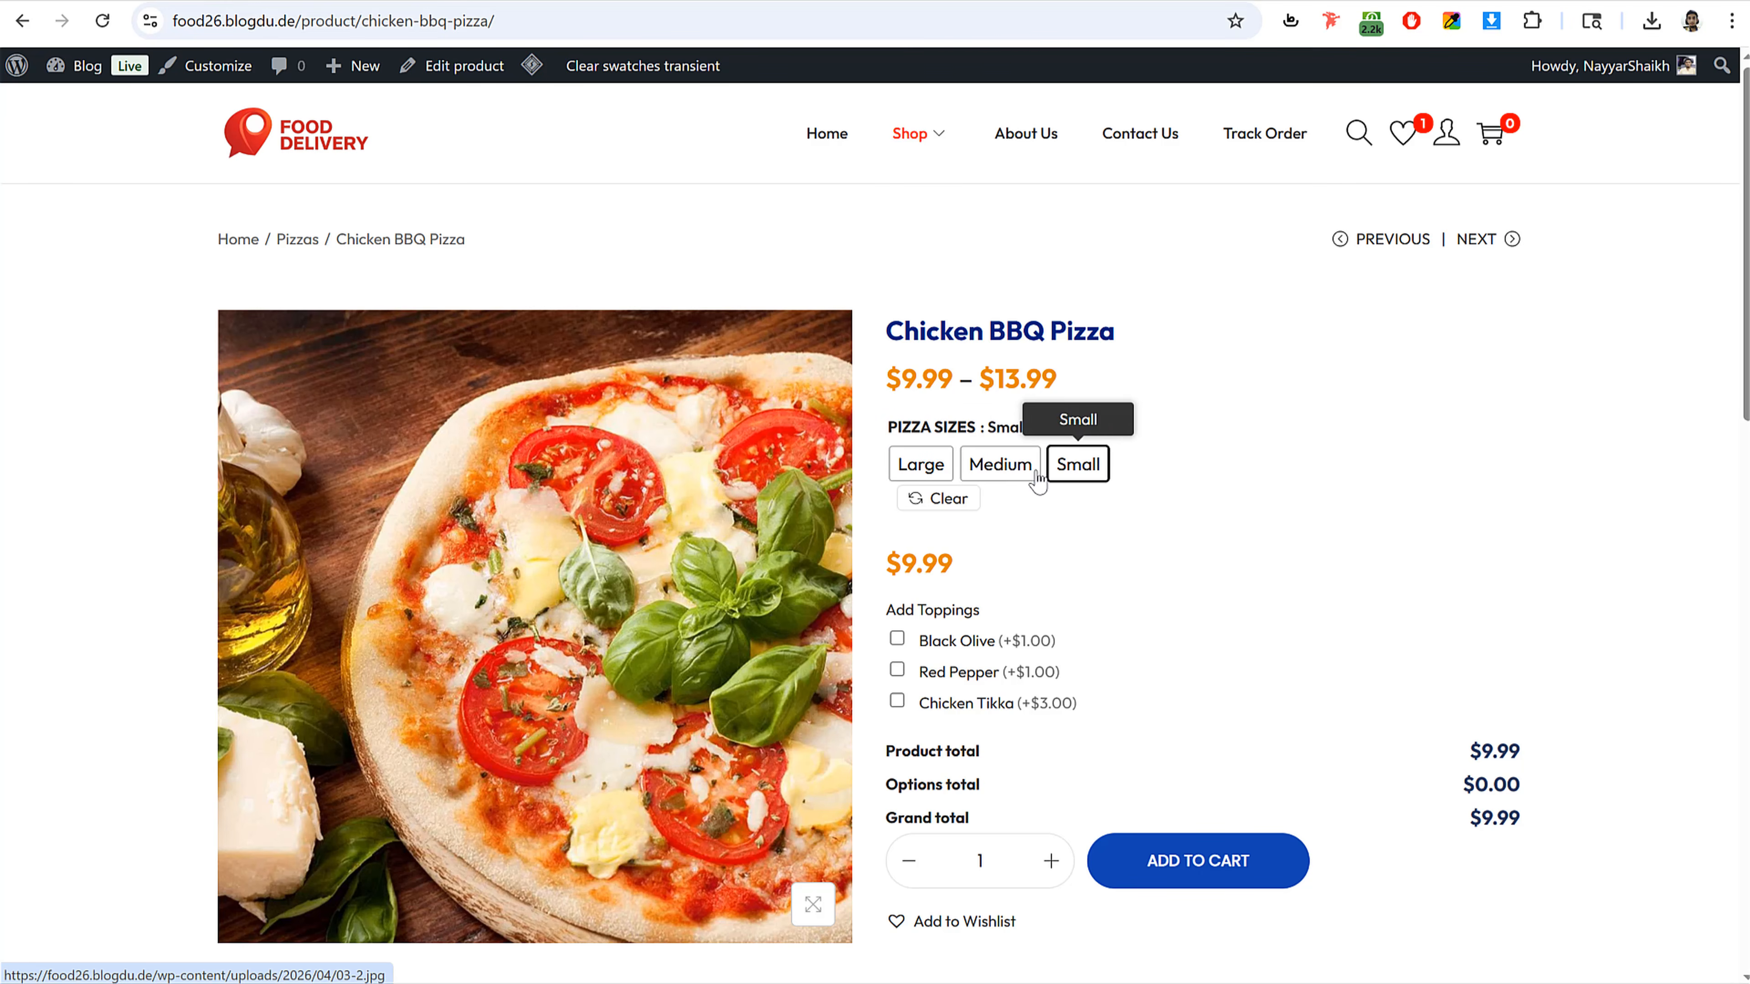
click(1000, 464)
click(921, 464)
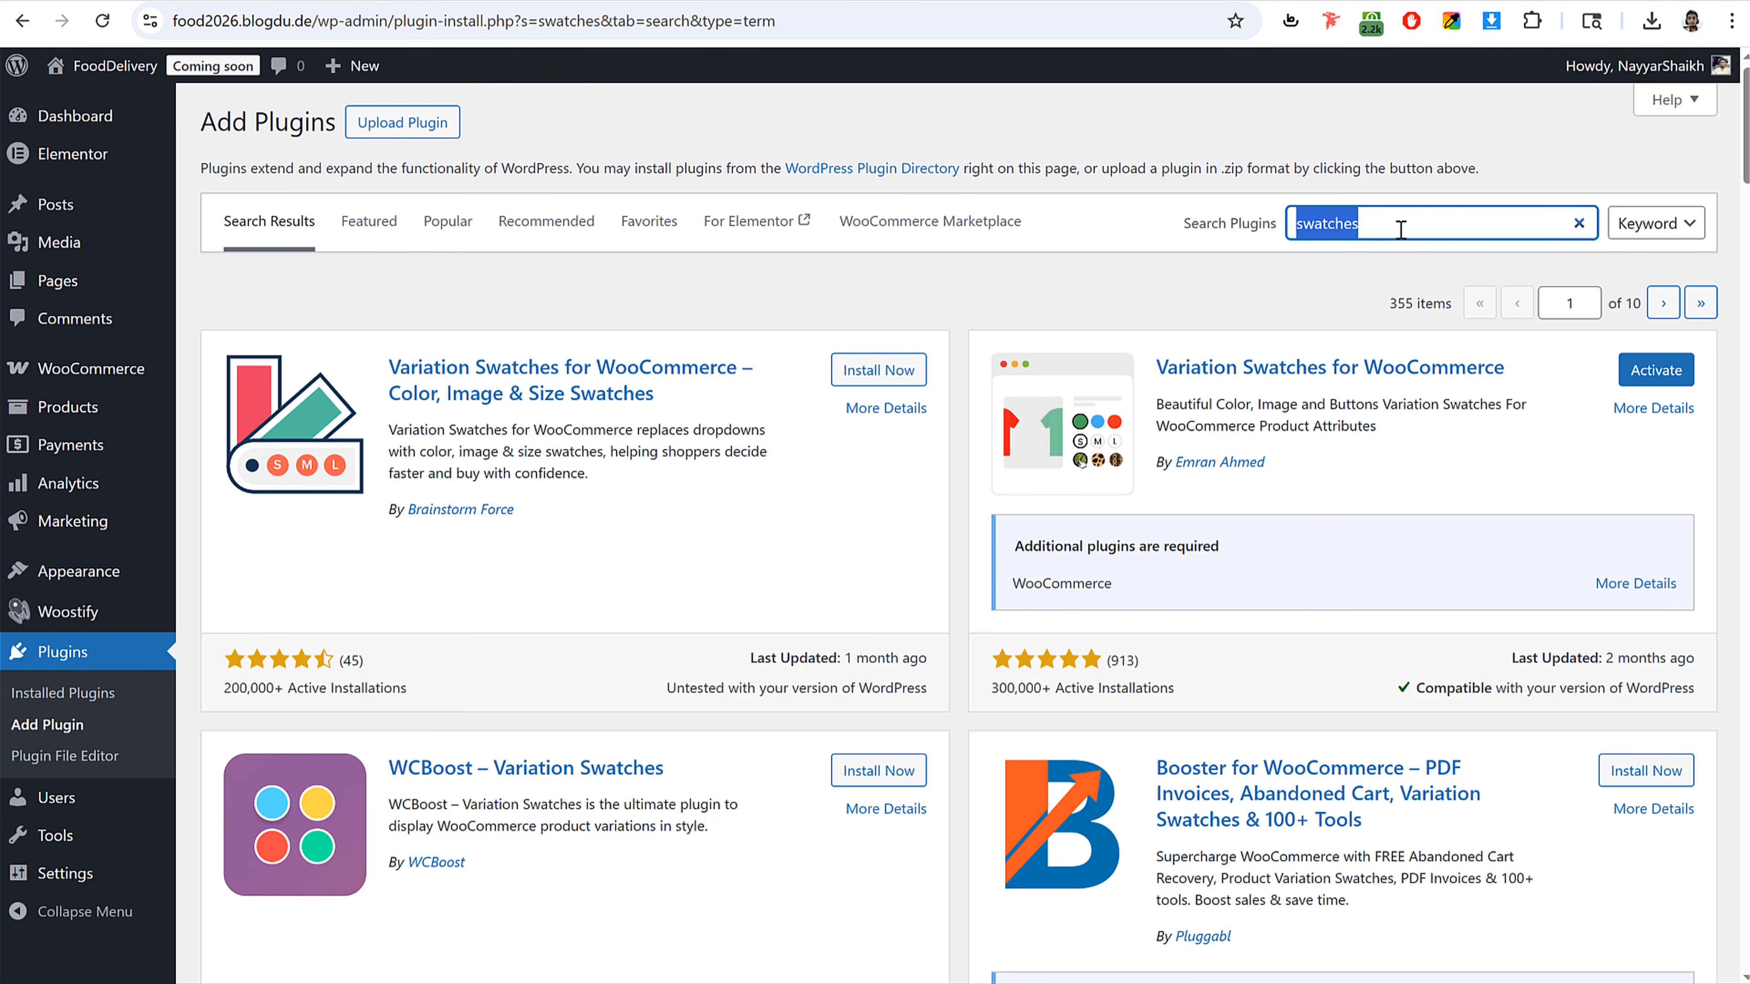
Step: Search the plugin directory for contact and install Contact Form 7
text(contact)
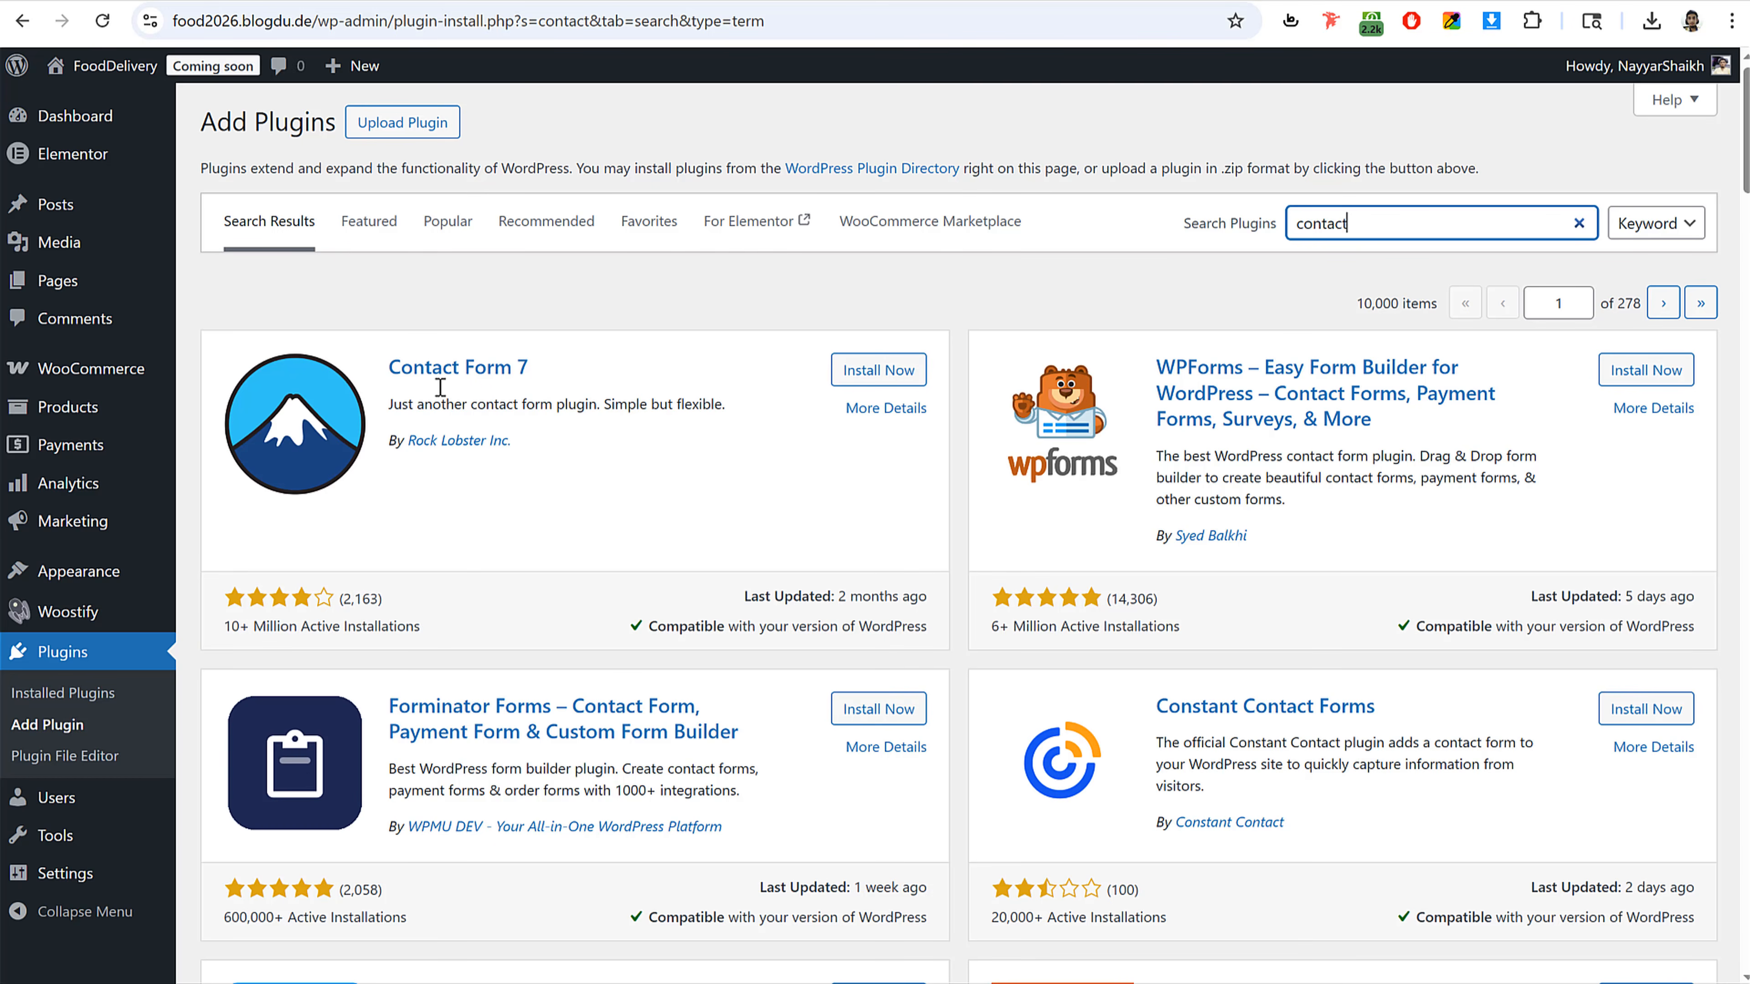
click(845, 386)
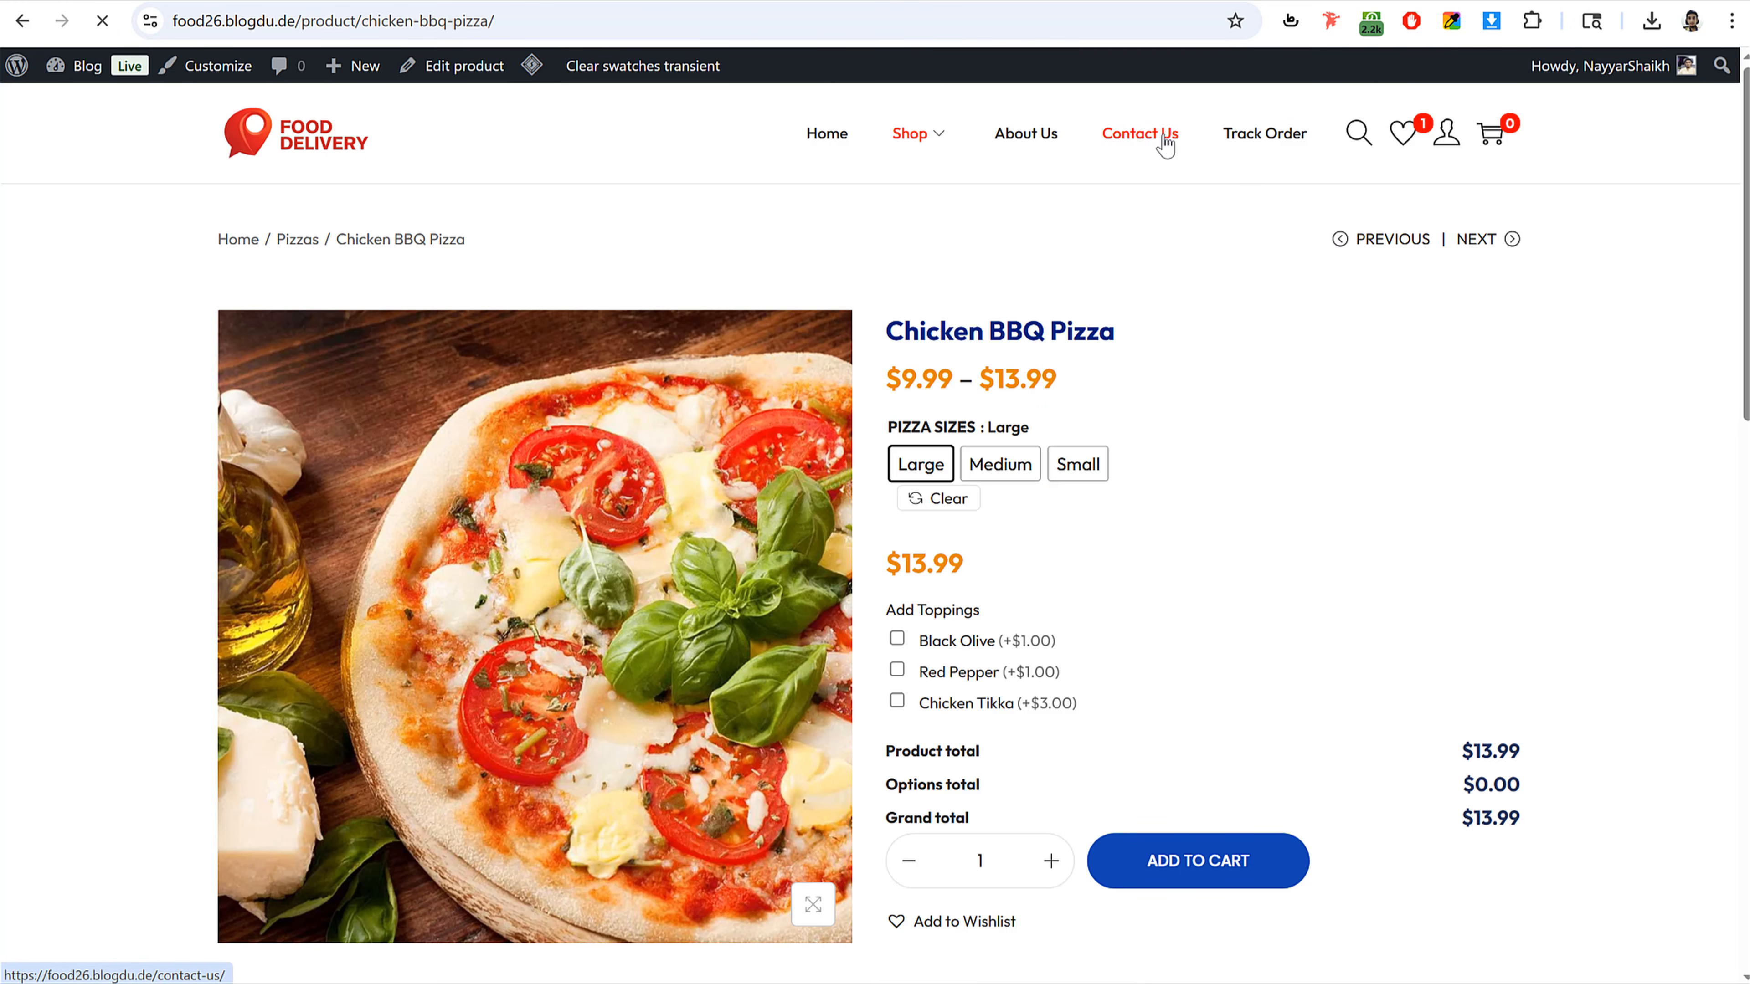
scroll(1125, 473, down, 3)
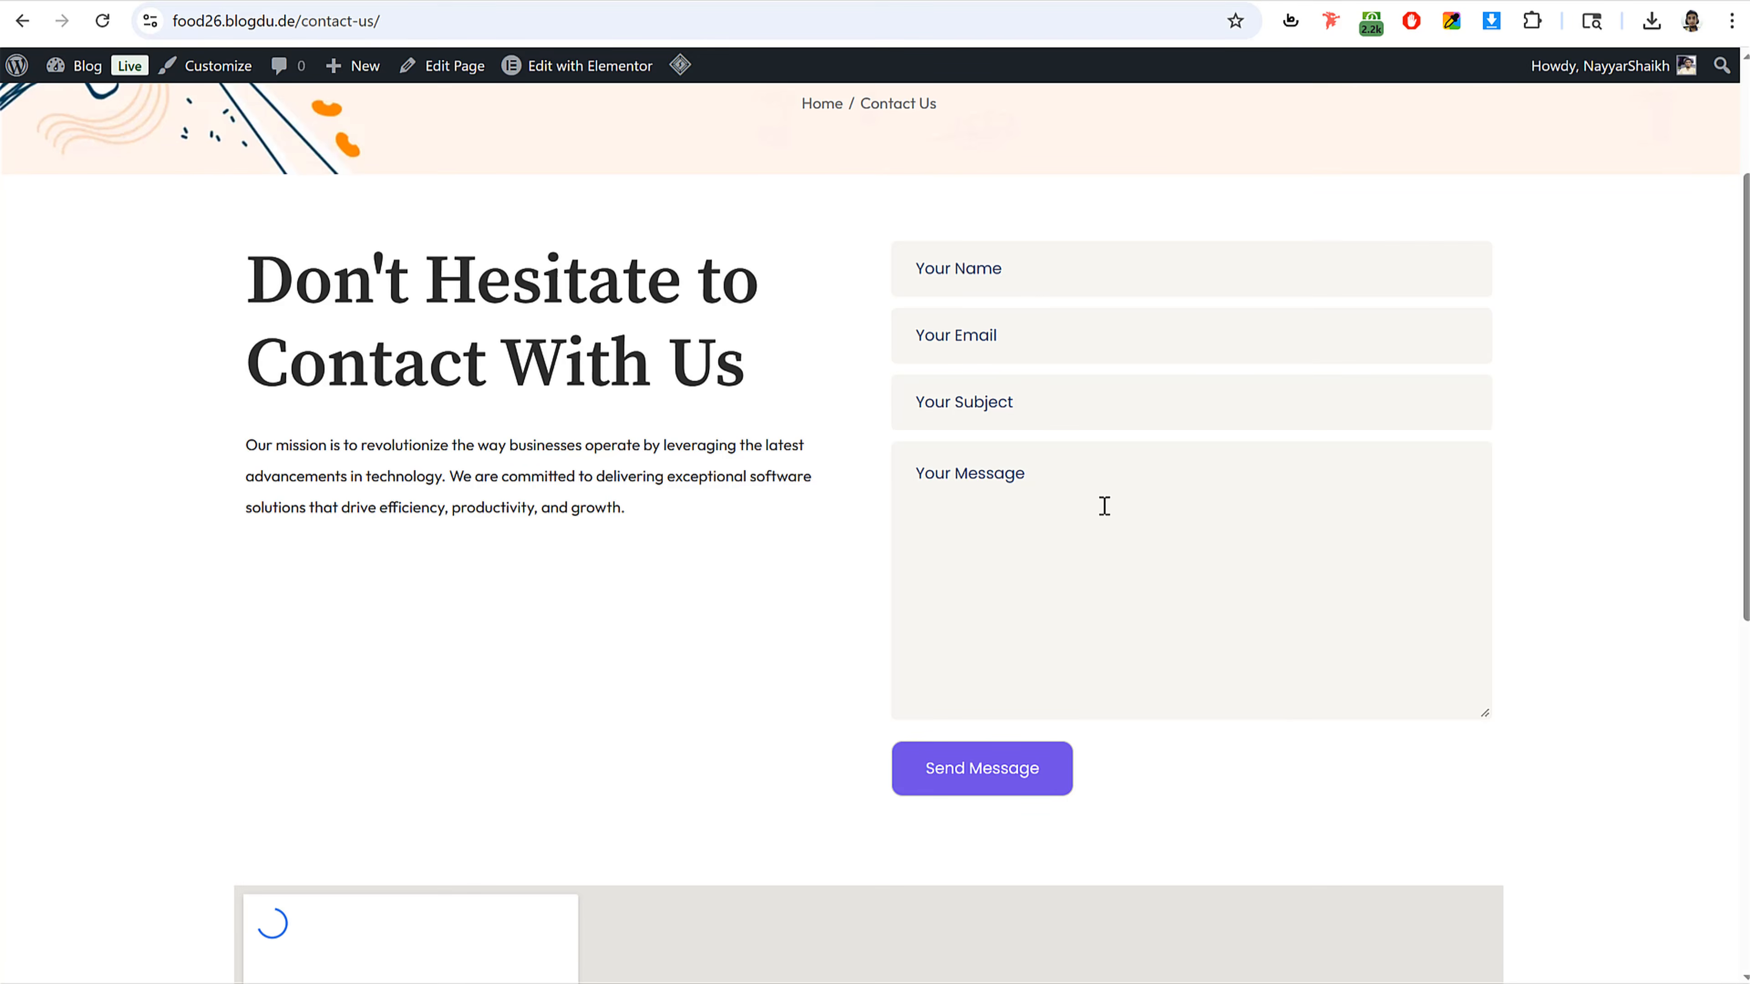
scroll(1103, 505, up, 3)
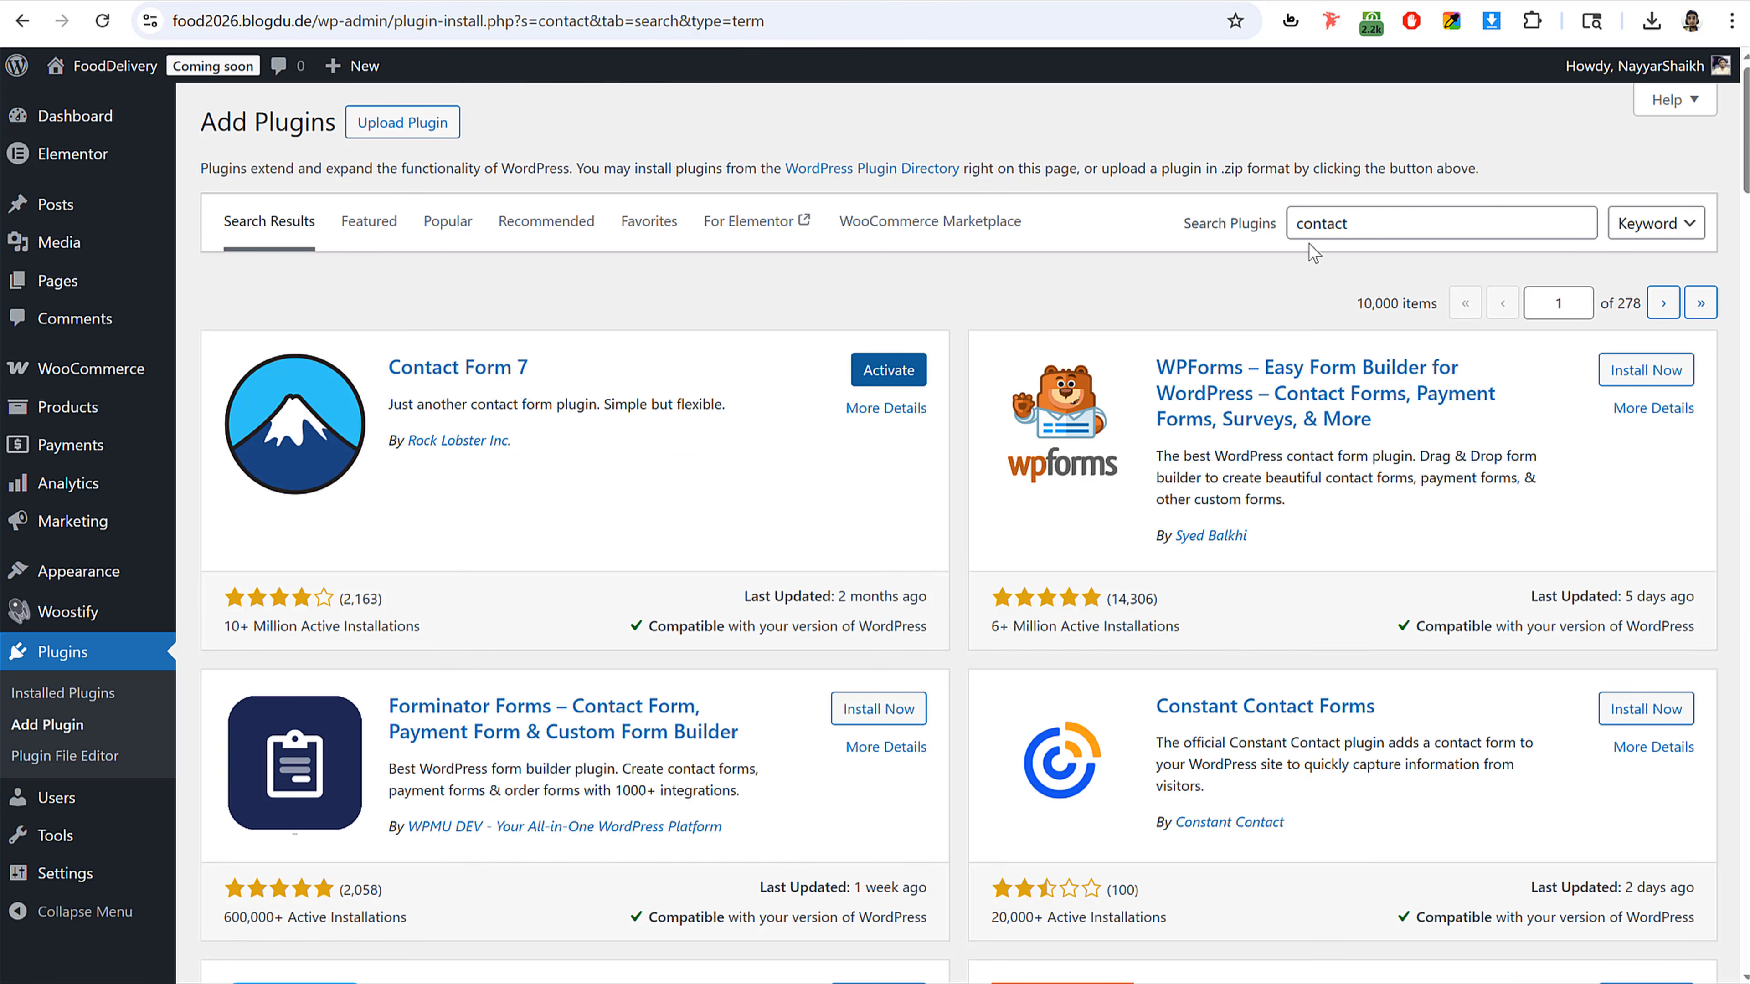
Step: Search the plugin directory for classic and install Classic Widgets
drag(1387, 219, 1171, 253)
text(classic)
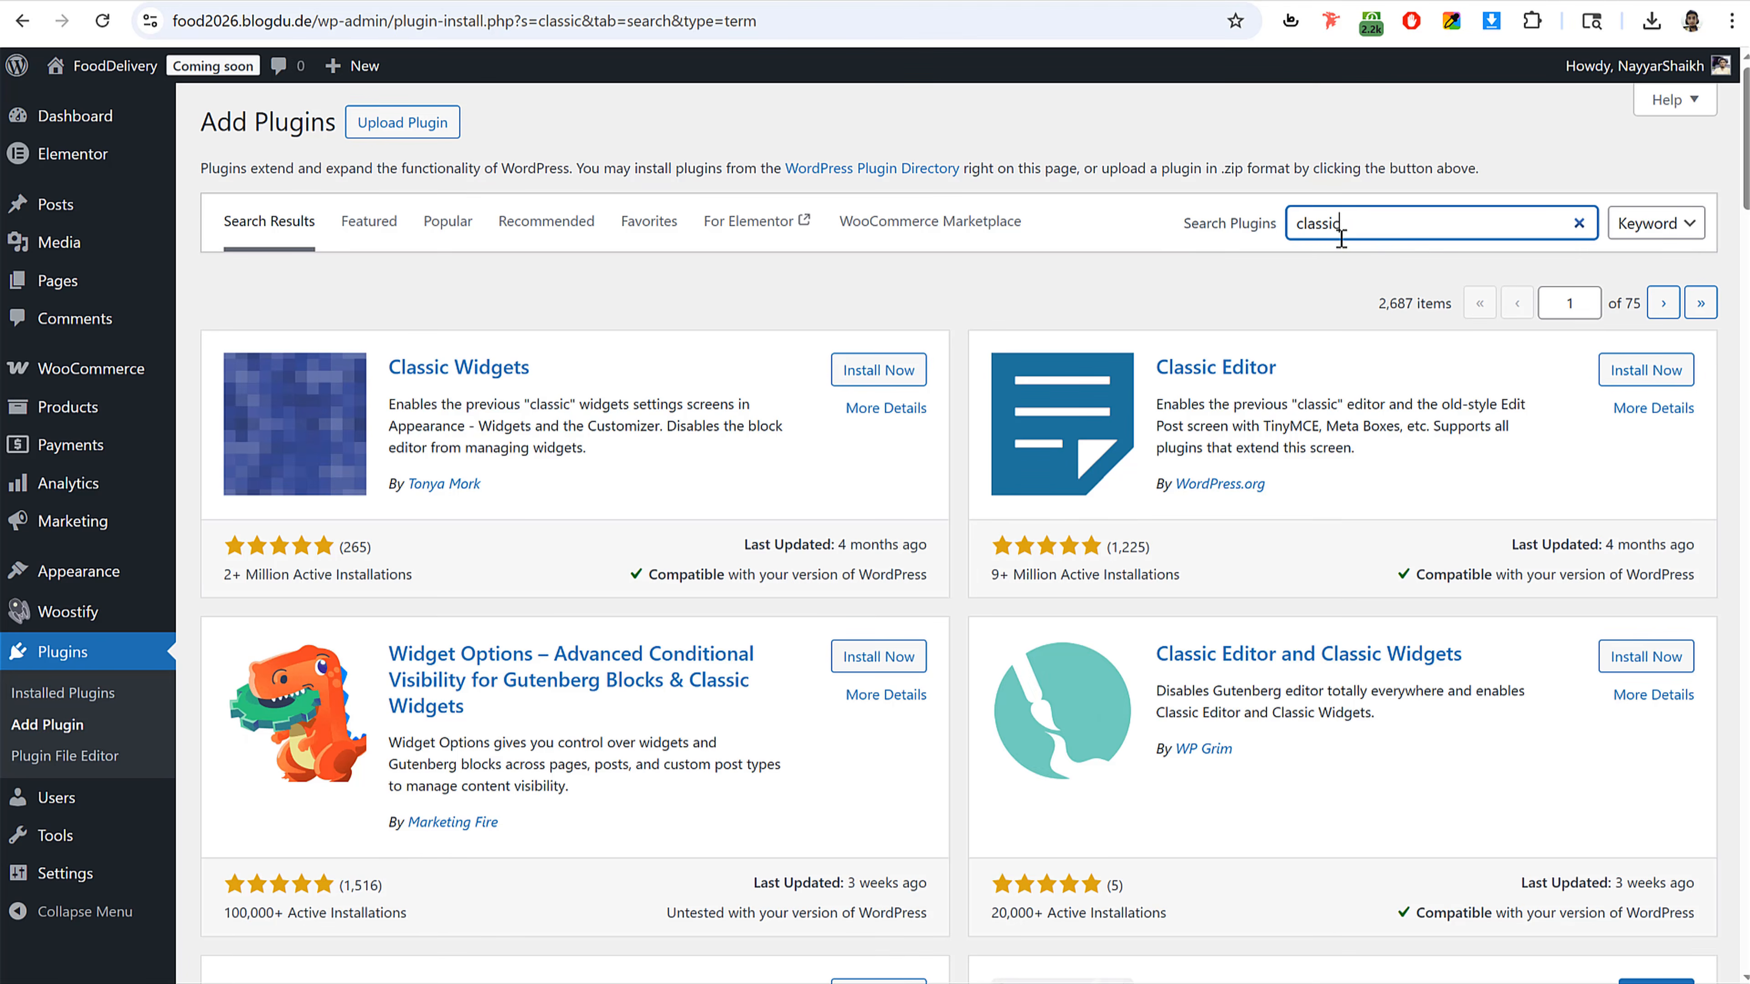
click(866, 373)
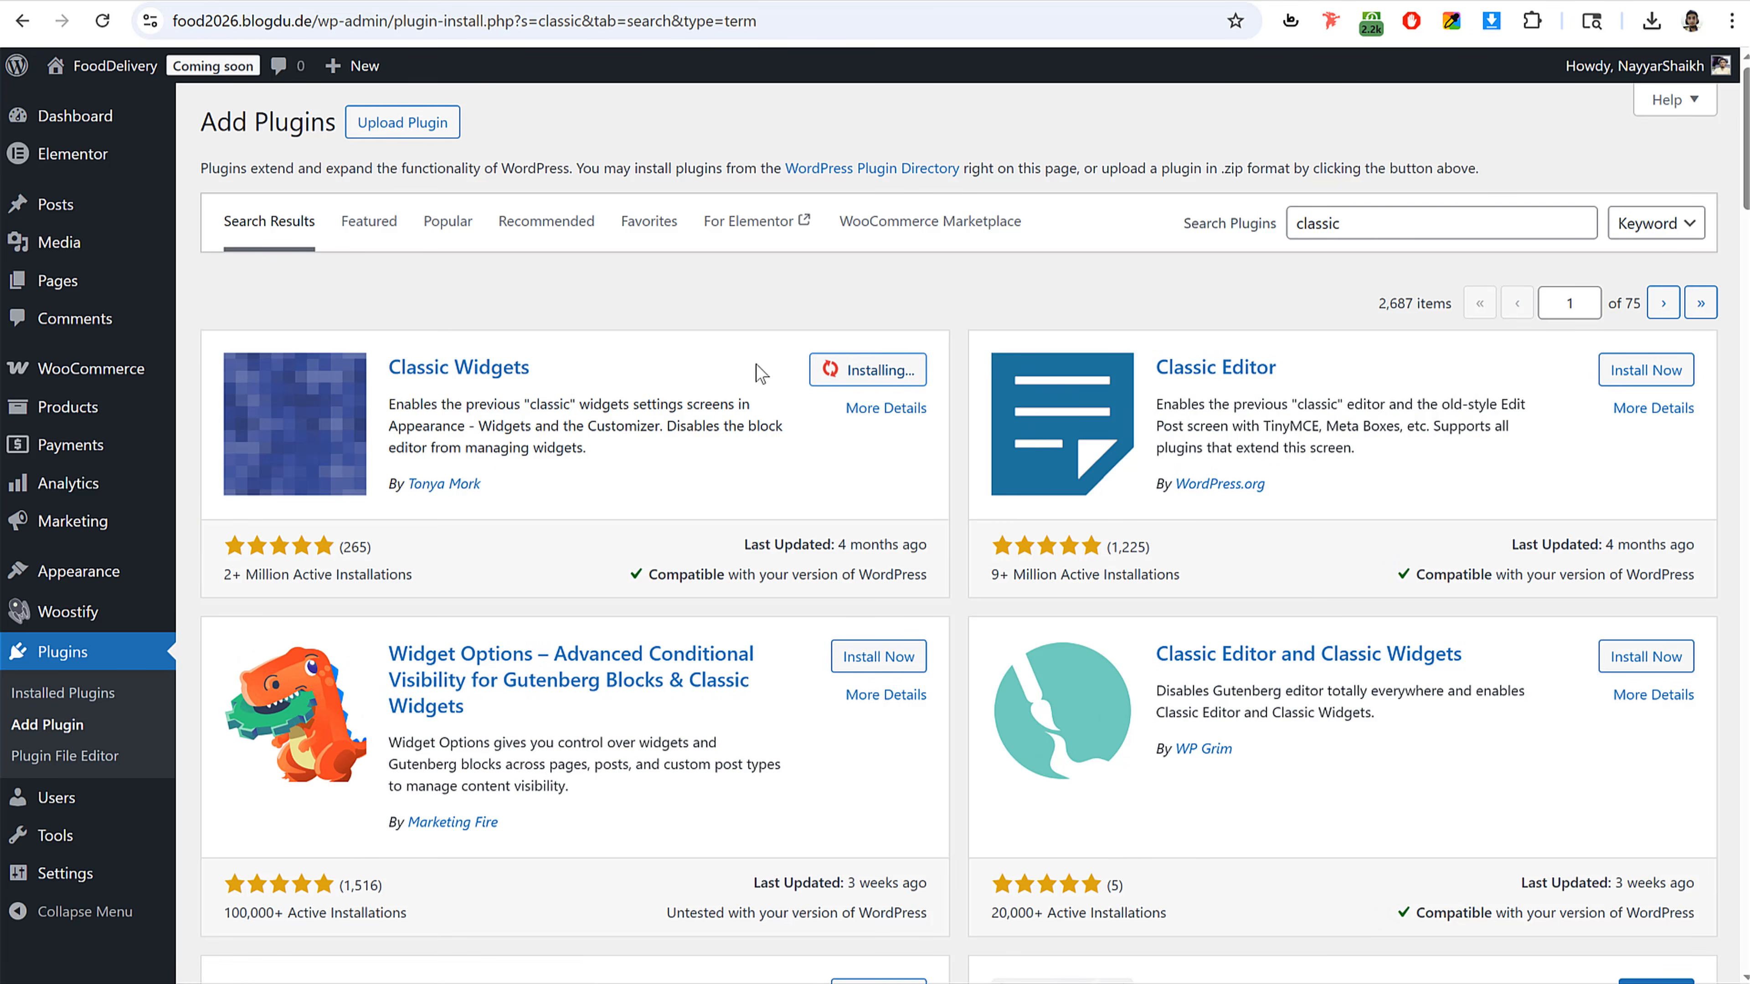
Step: Bulk-activate Classic Widgets, Contact Form 7, TI WooCommerce Wishlist and Variation Swatches for WooCommerce in the installed plugins list
click(88, 664)
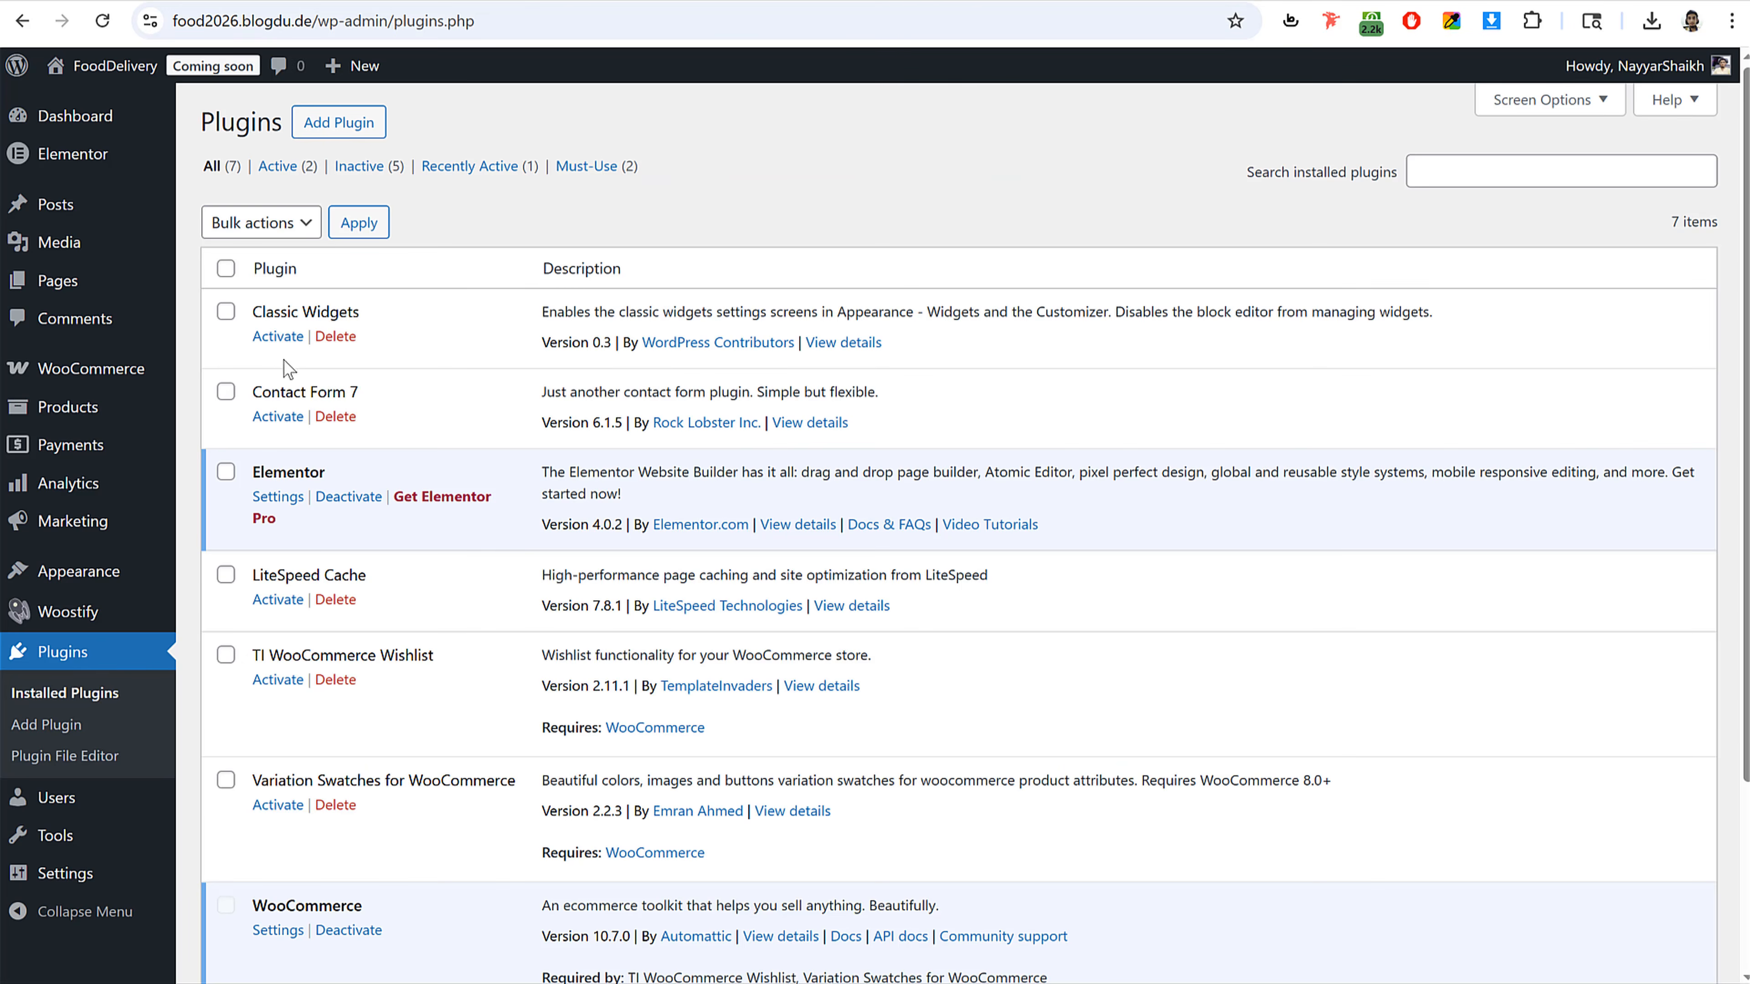
click(225, 311)
click(225, 391)
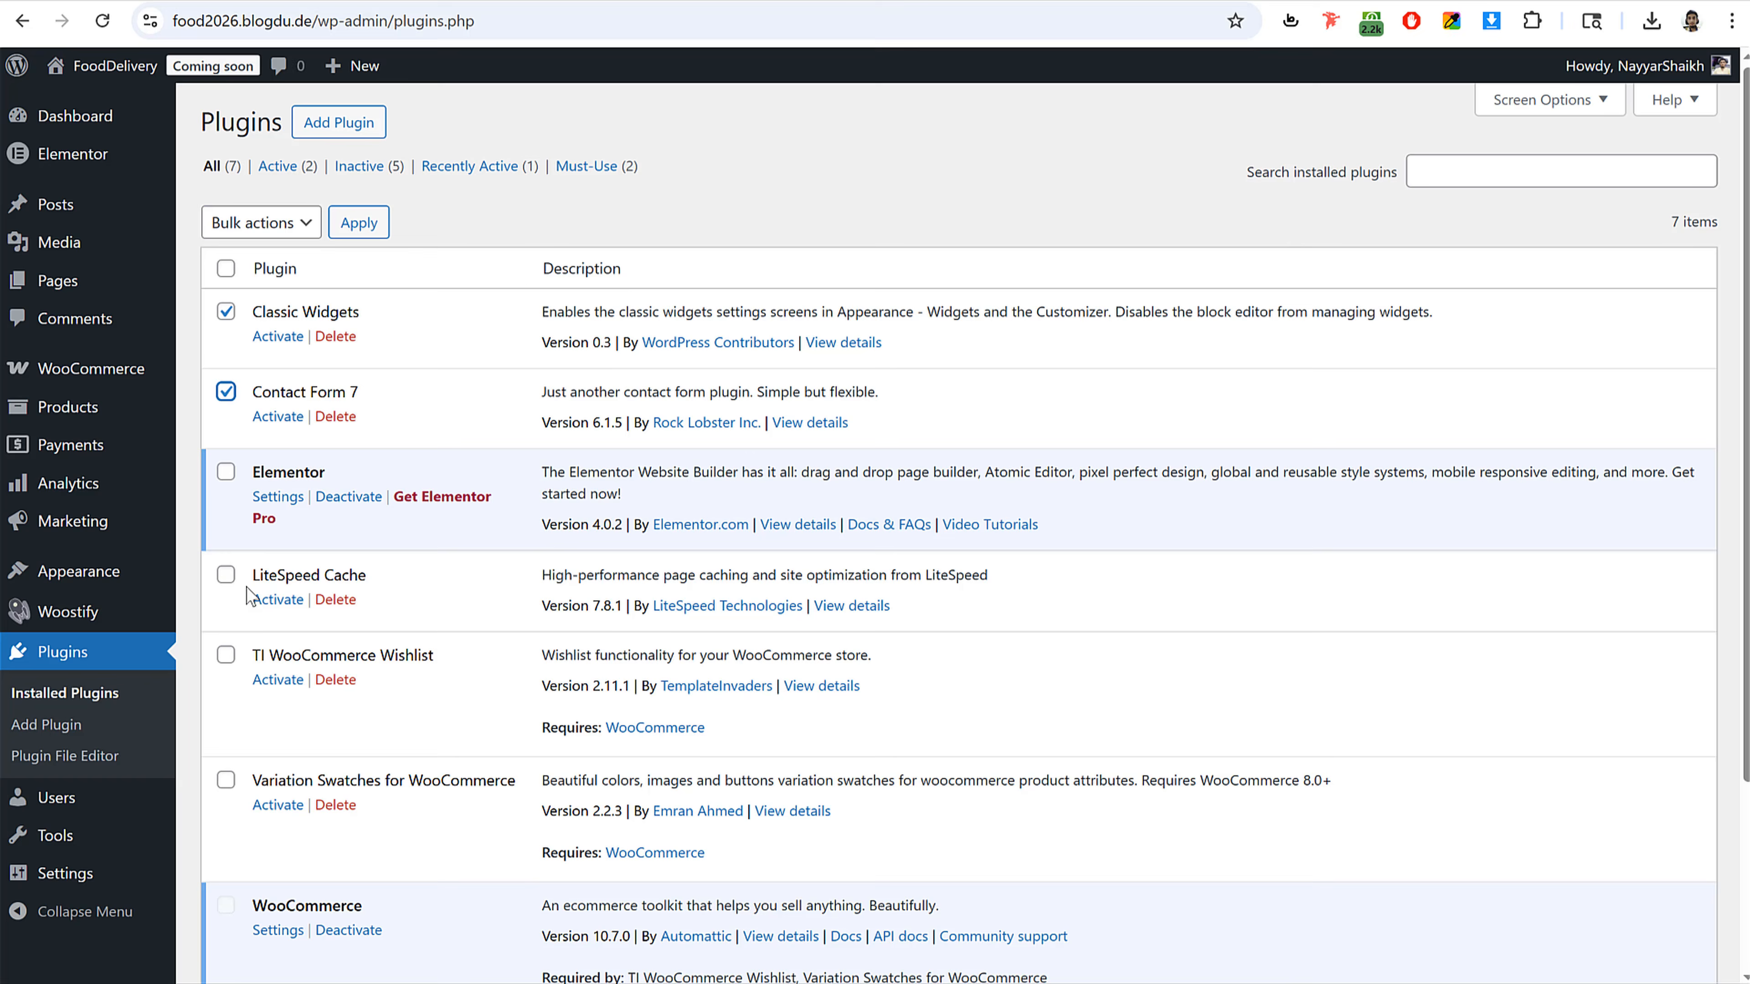
click(225, 653)
scroll(234, 620, down, 3)
click(226, 563)
scroll(261, 345, up, 3)
click(260, 221)
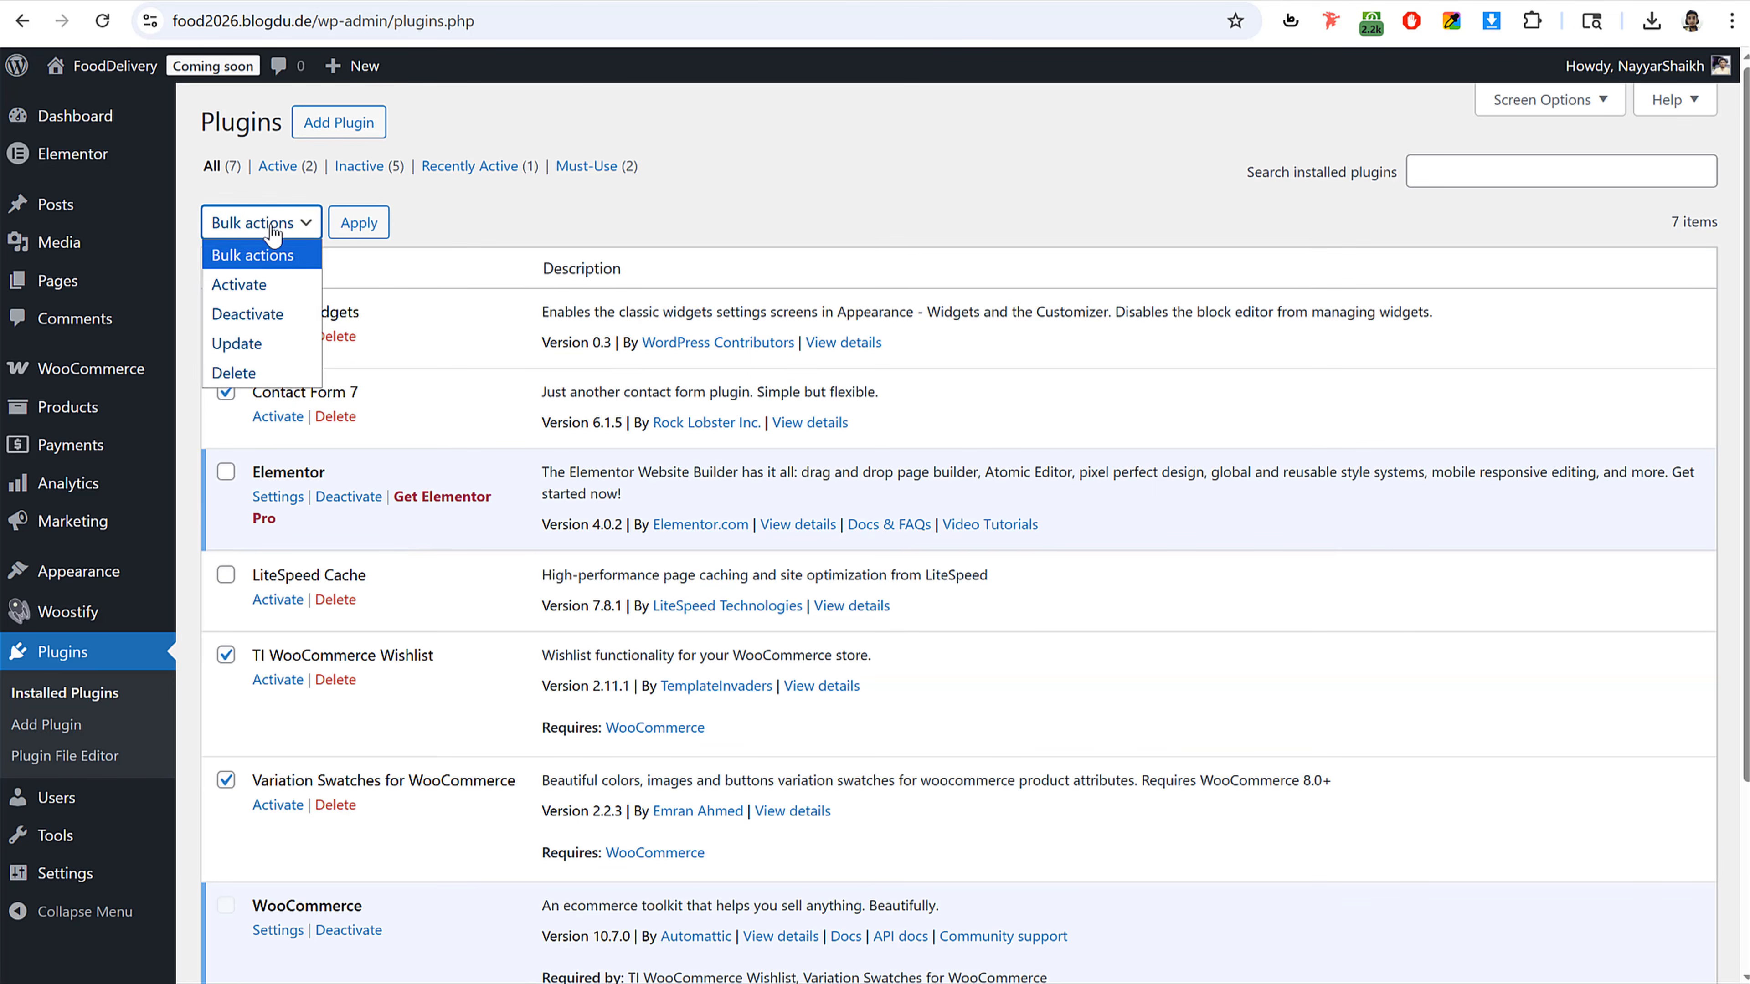
click(265, 281)
click(386, 235)
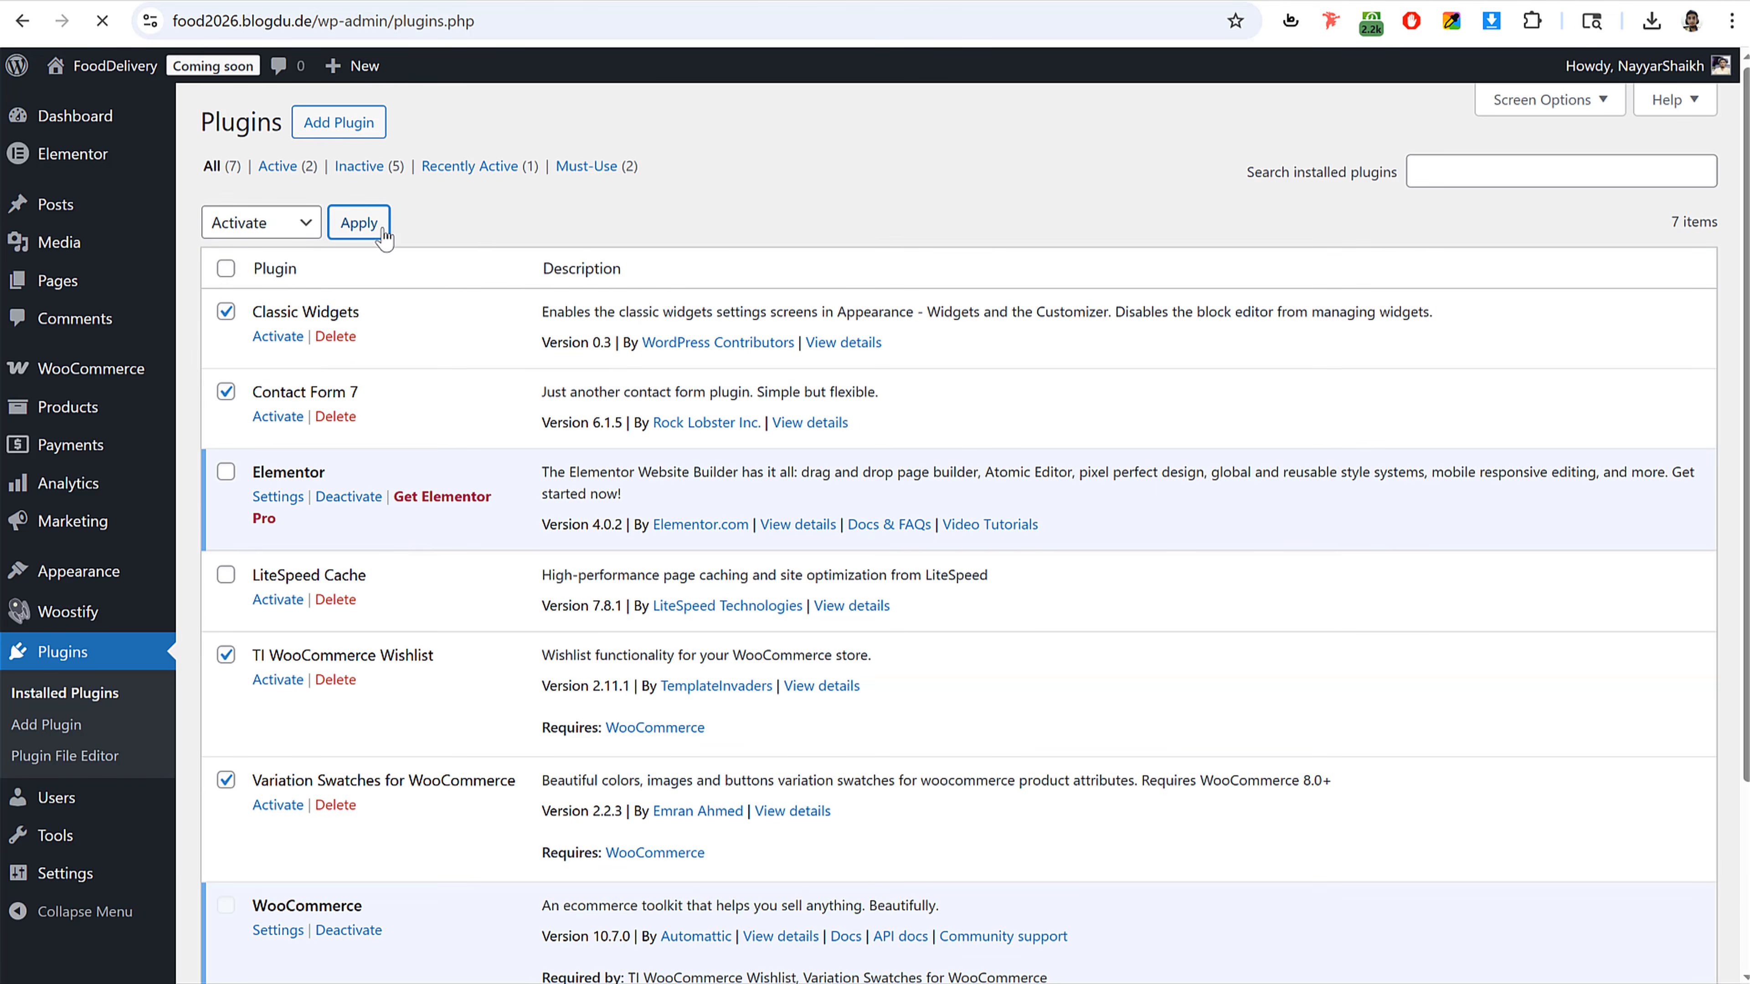
Step: Launch the TI Wishlist setup wizard and begin it
scroll(666, 414, down, 5)
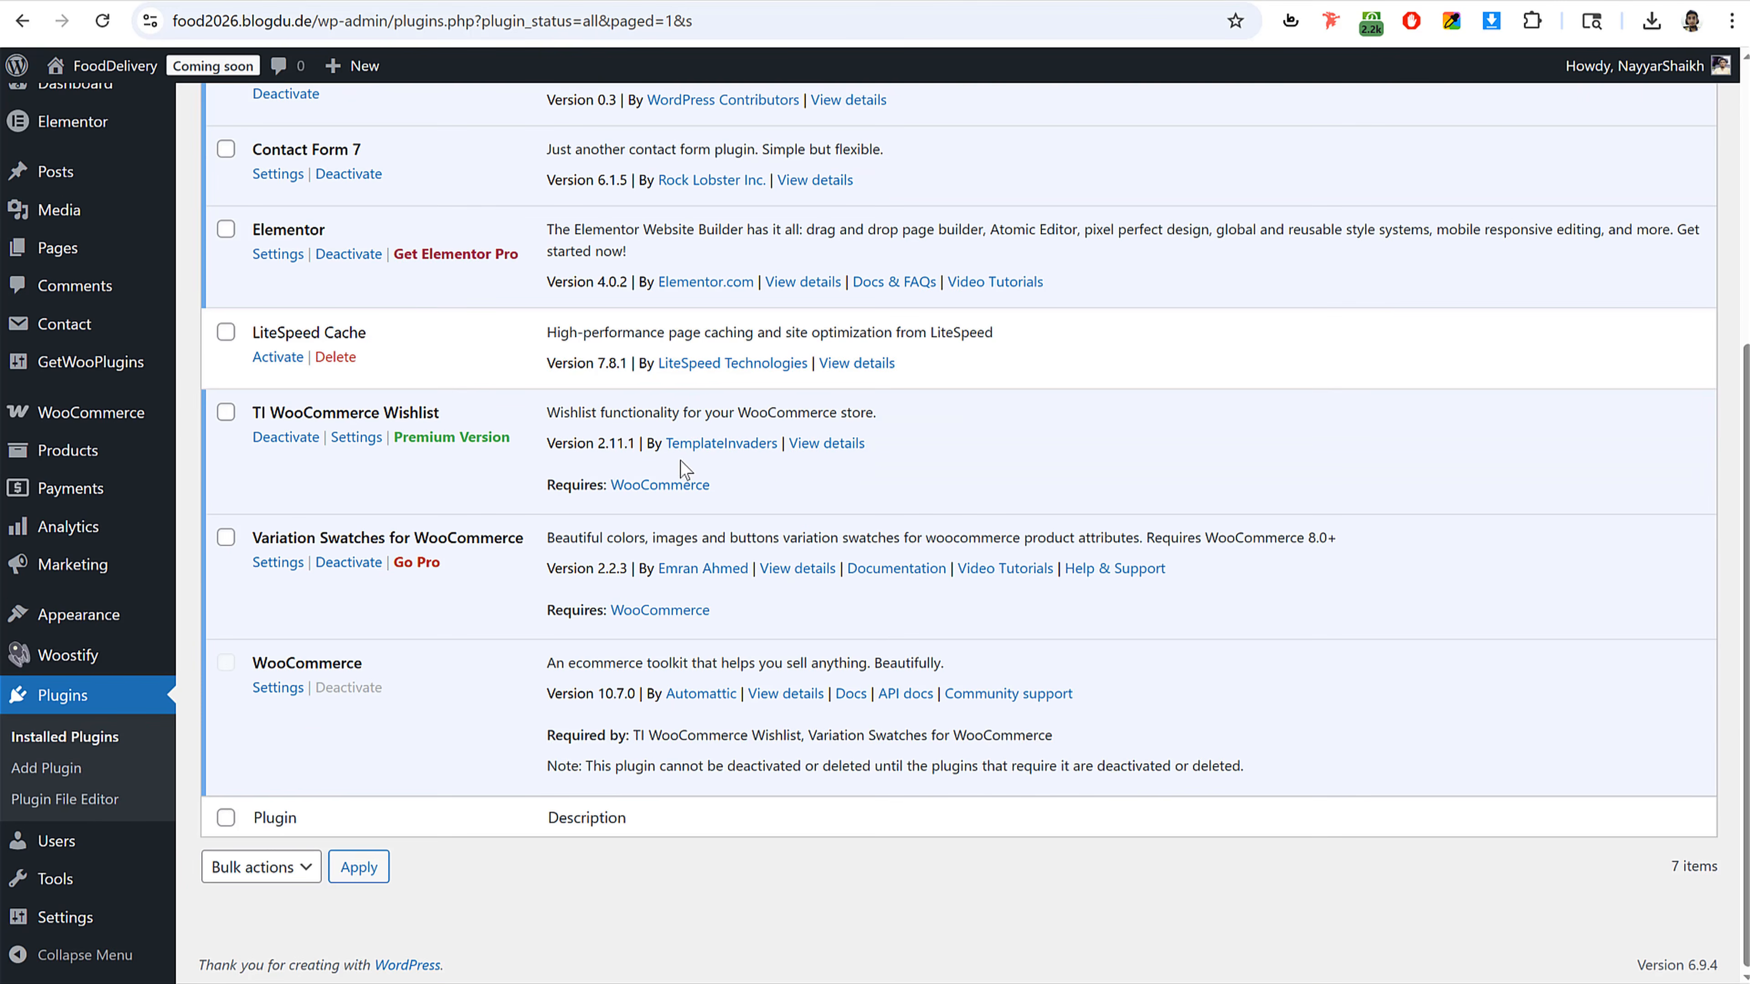
scroll(684, 468, up, 6)
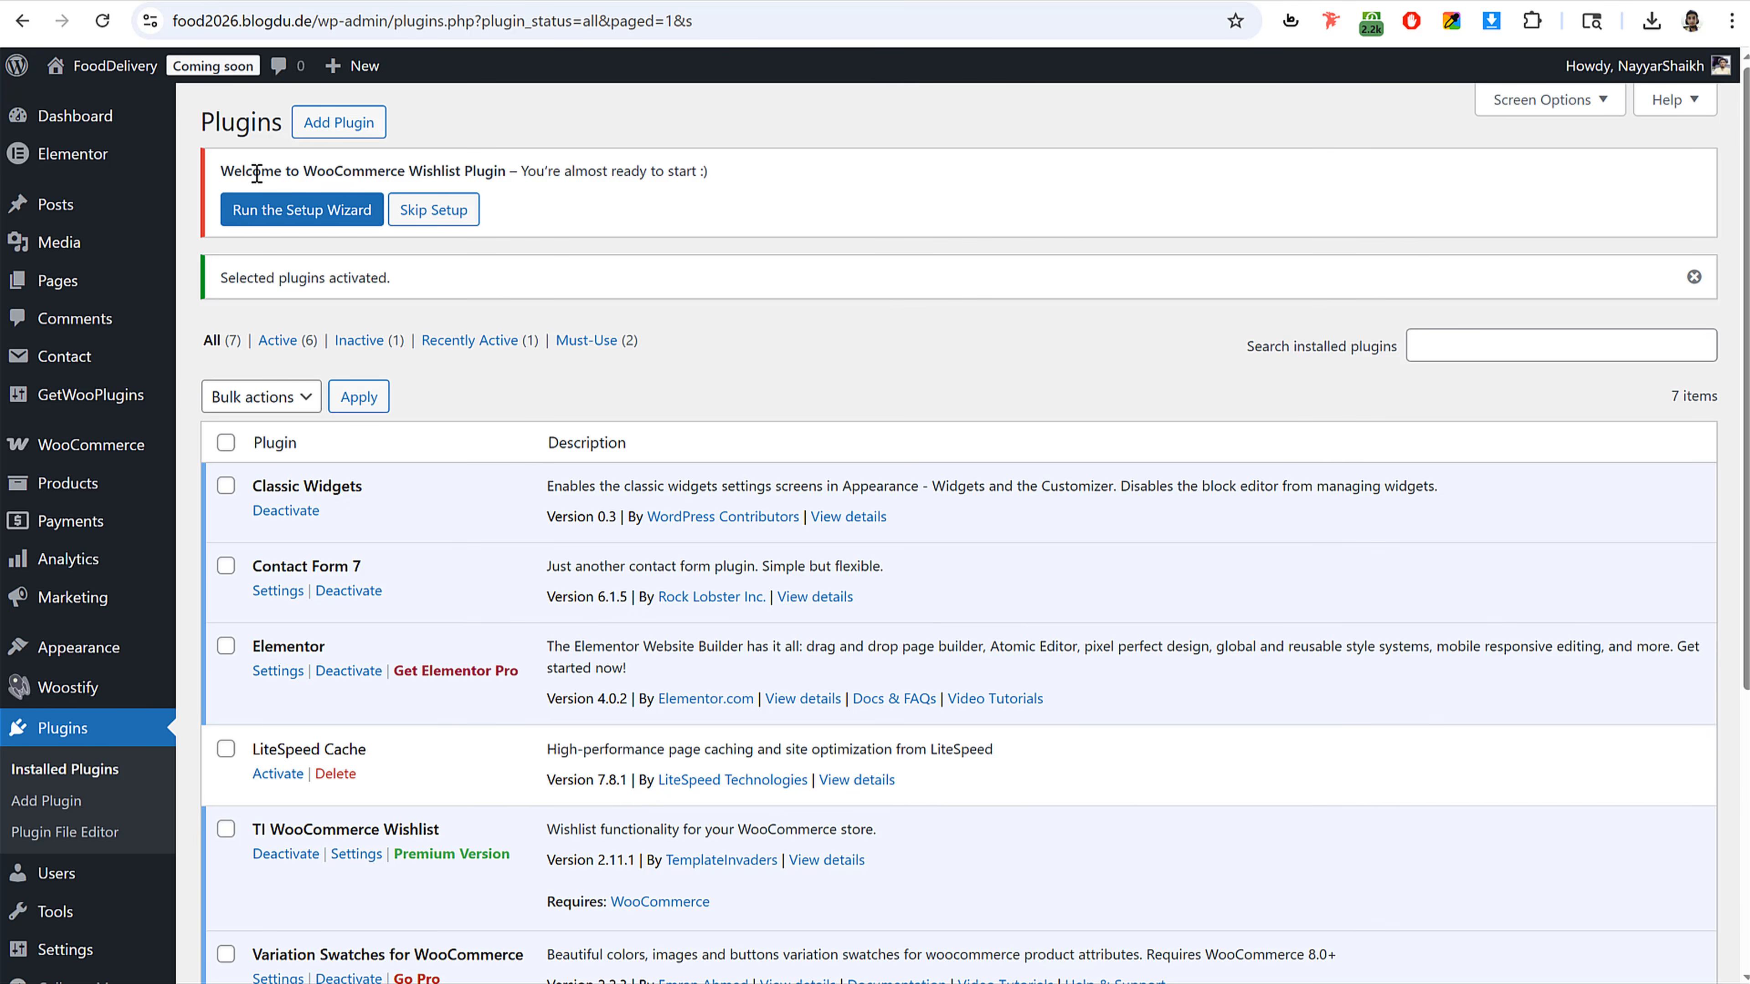
drag(237, 170, 498, 164)
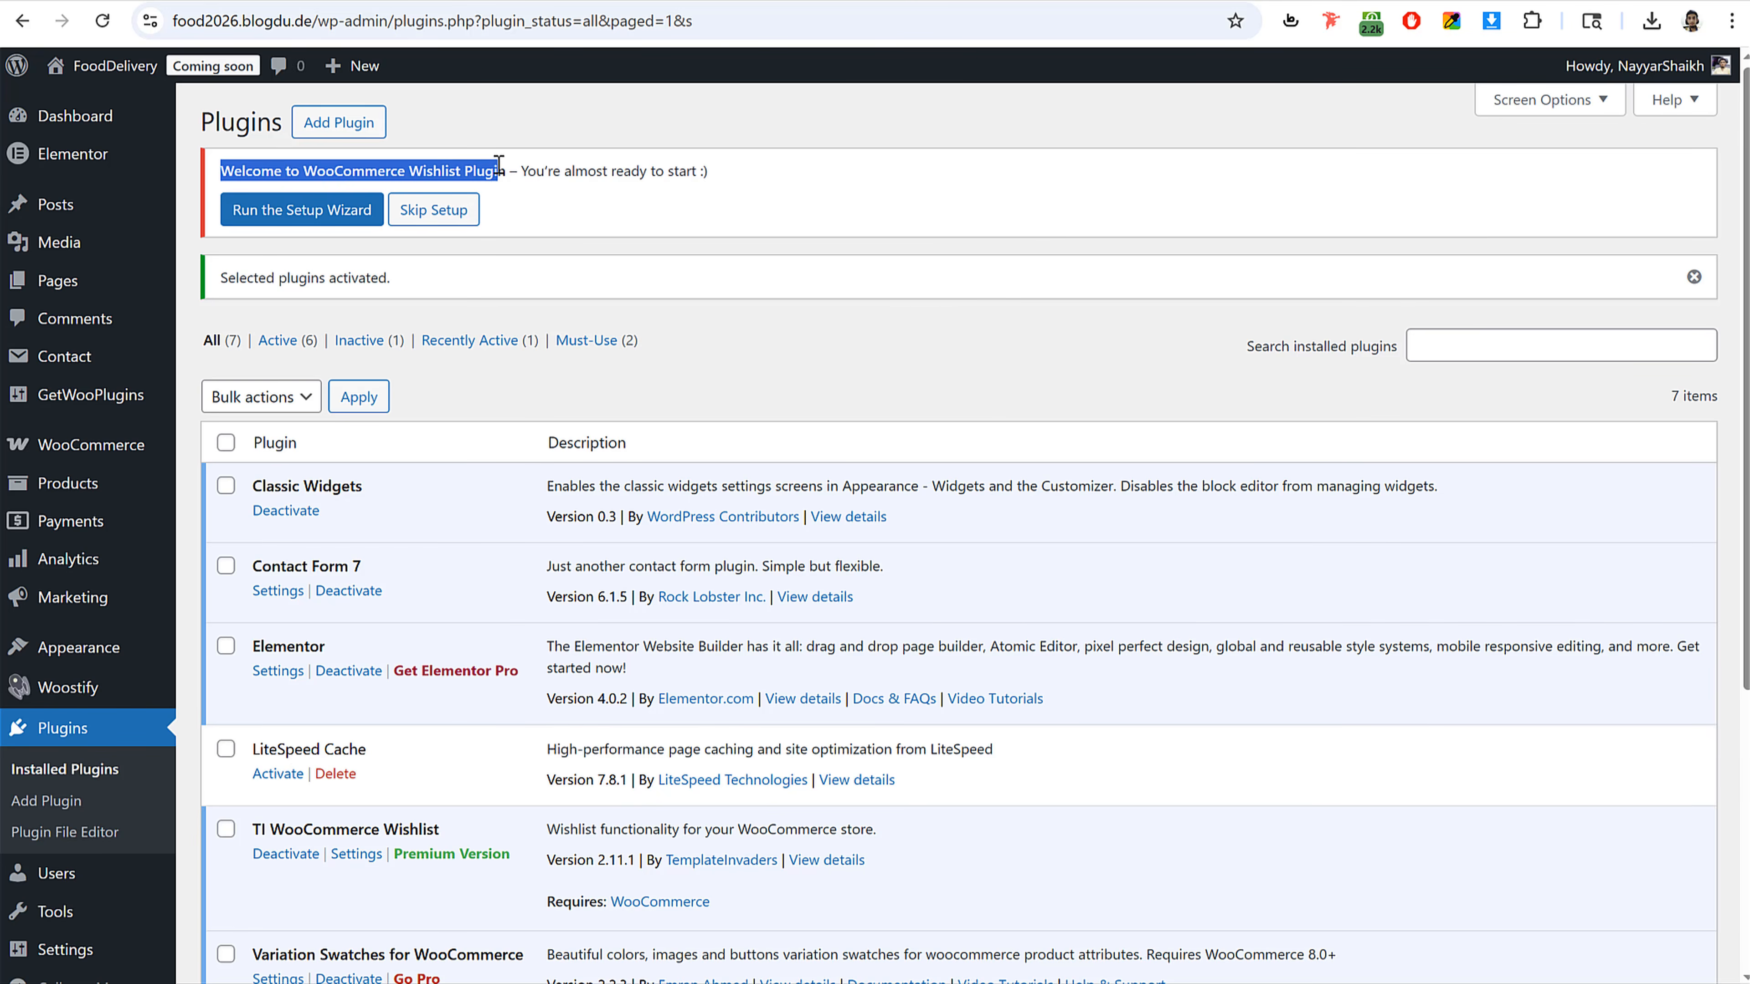
click(315, 217)
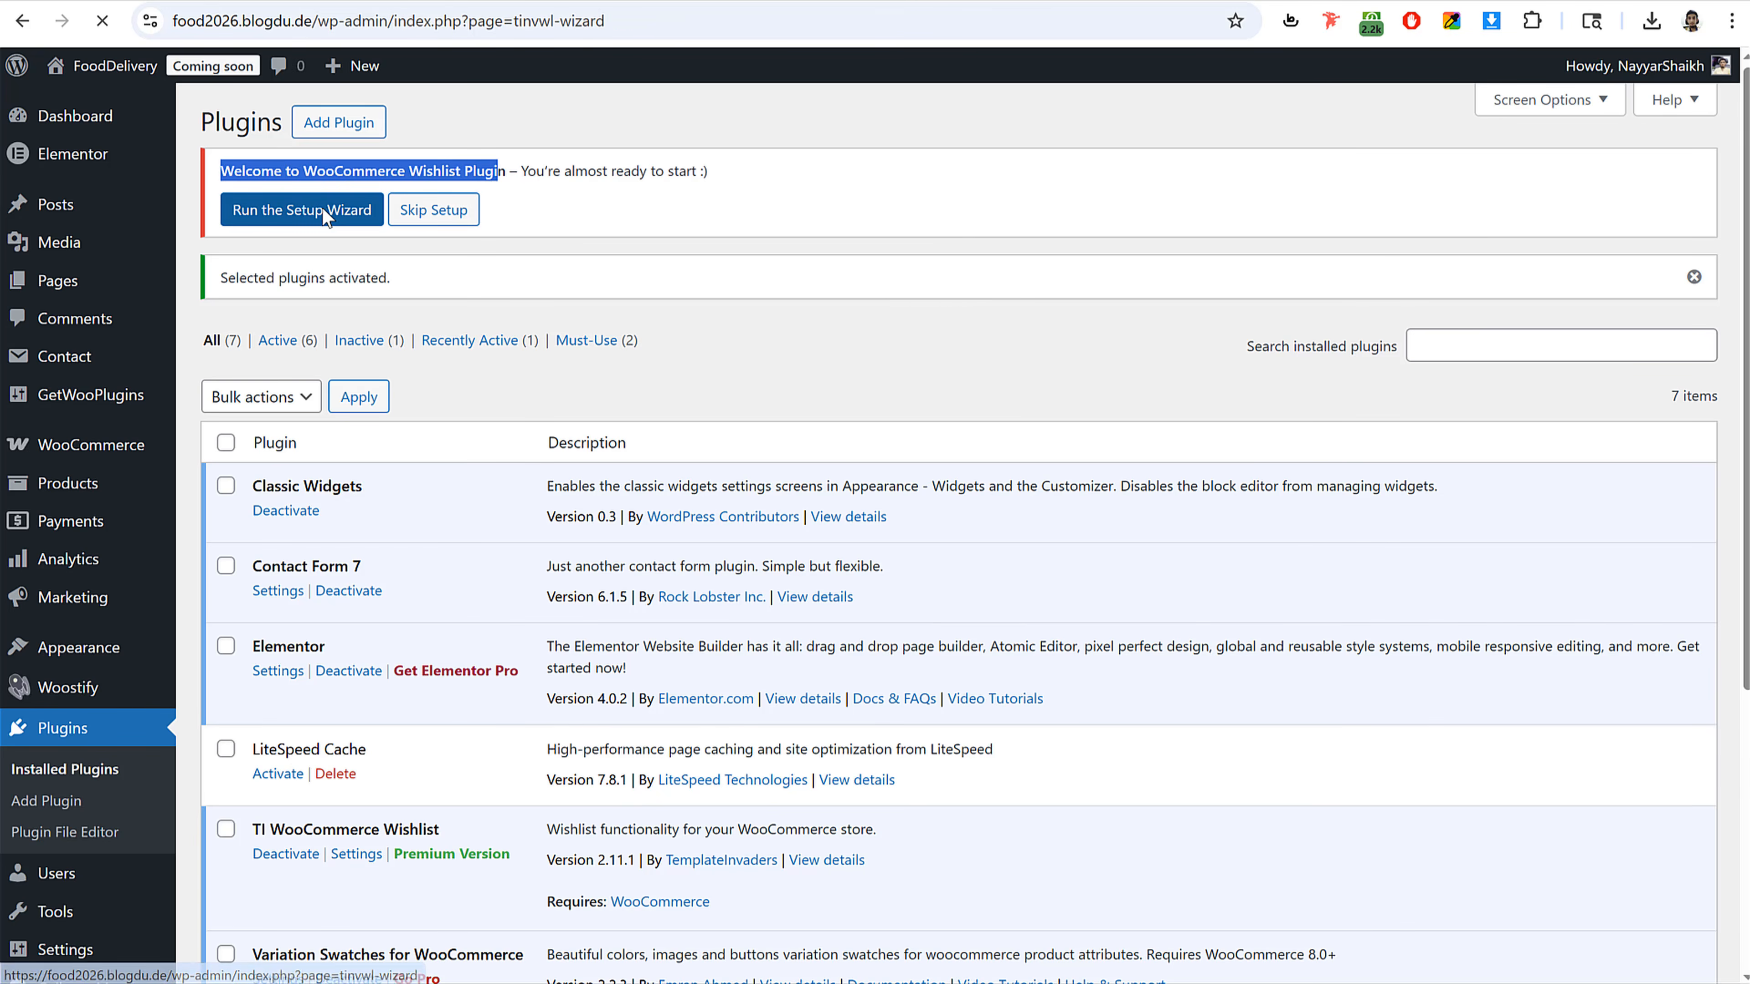
scroll(1019, 491, down, 2)
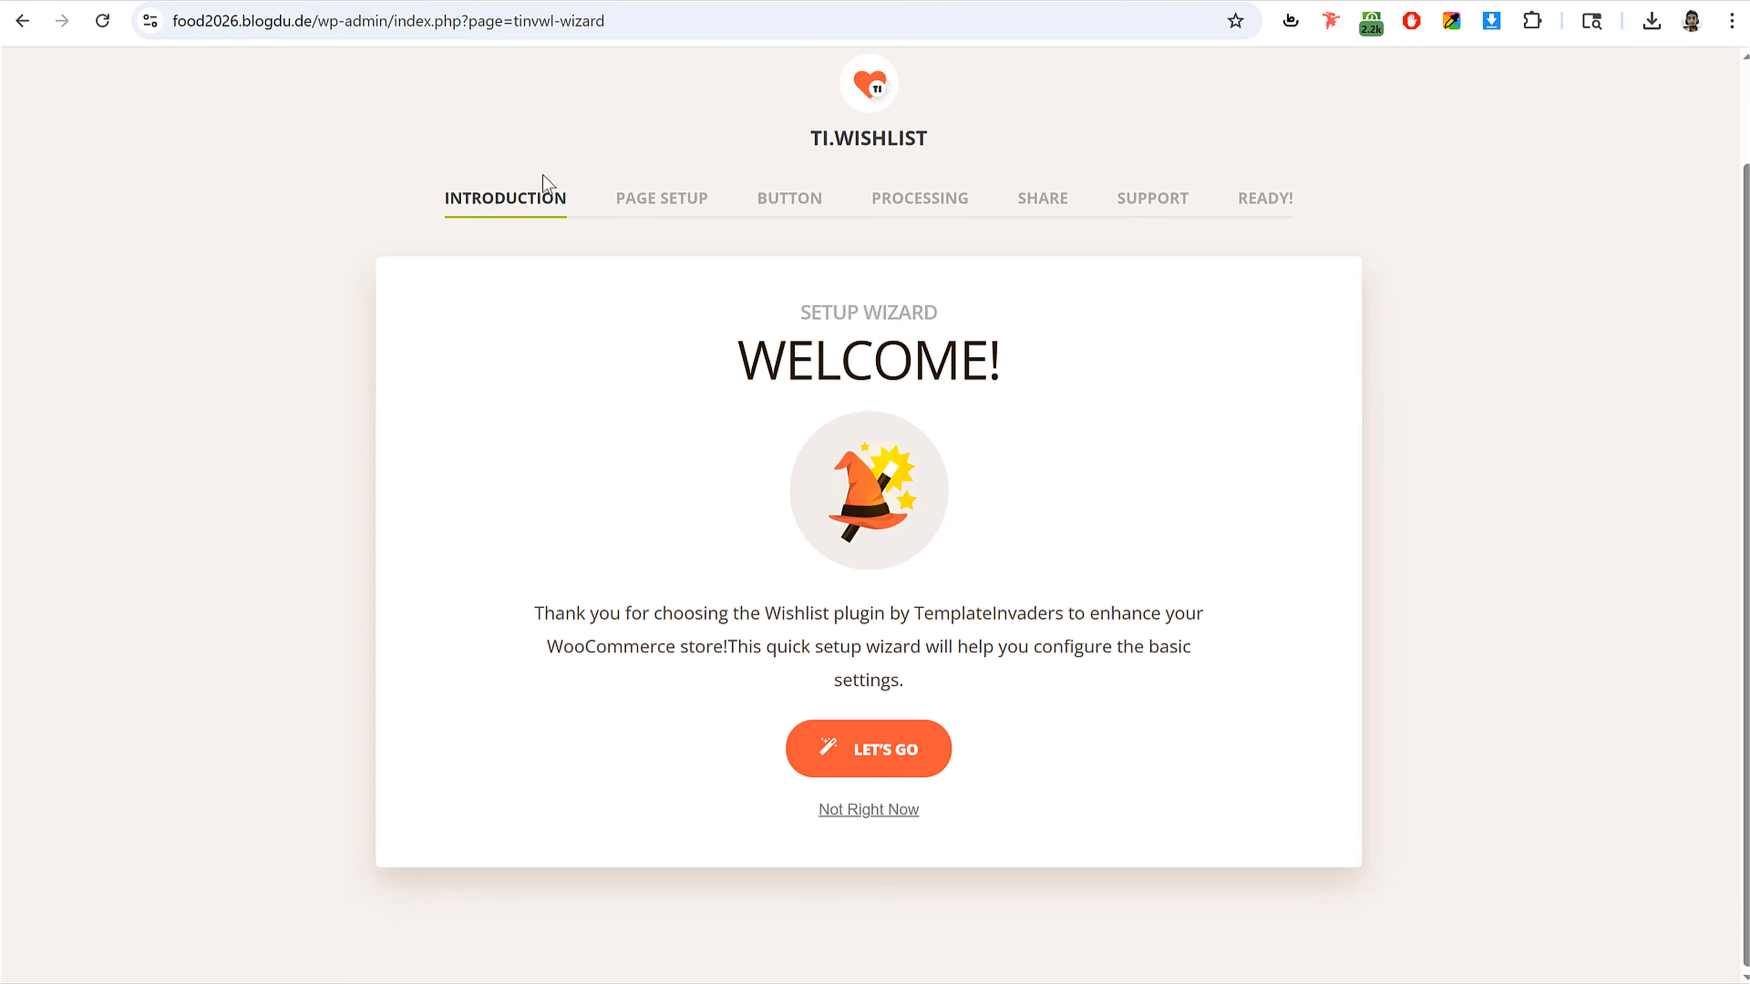
click(839, 777)
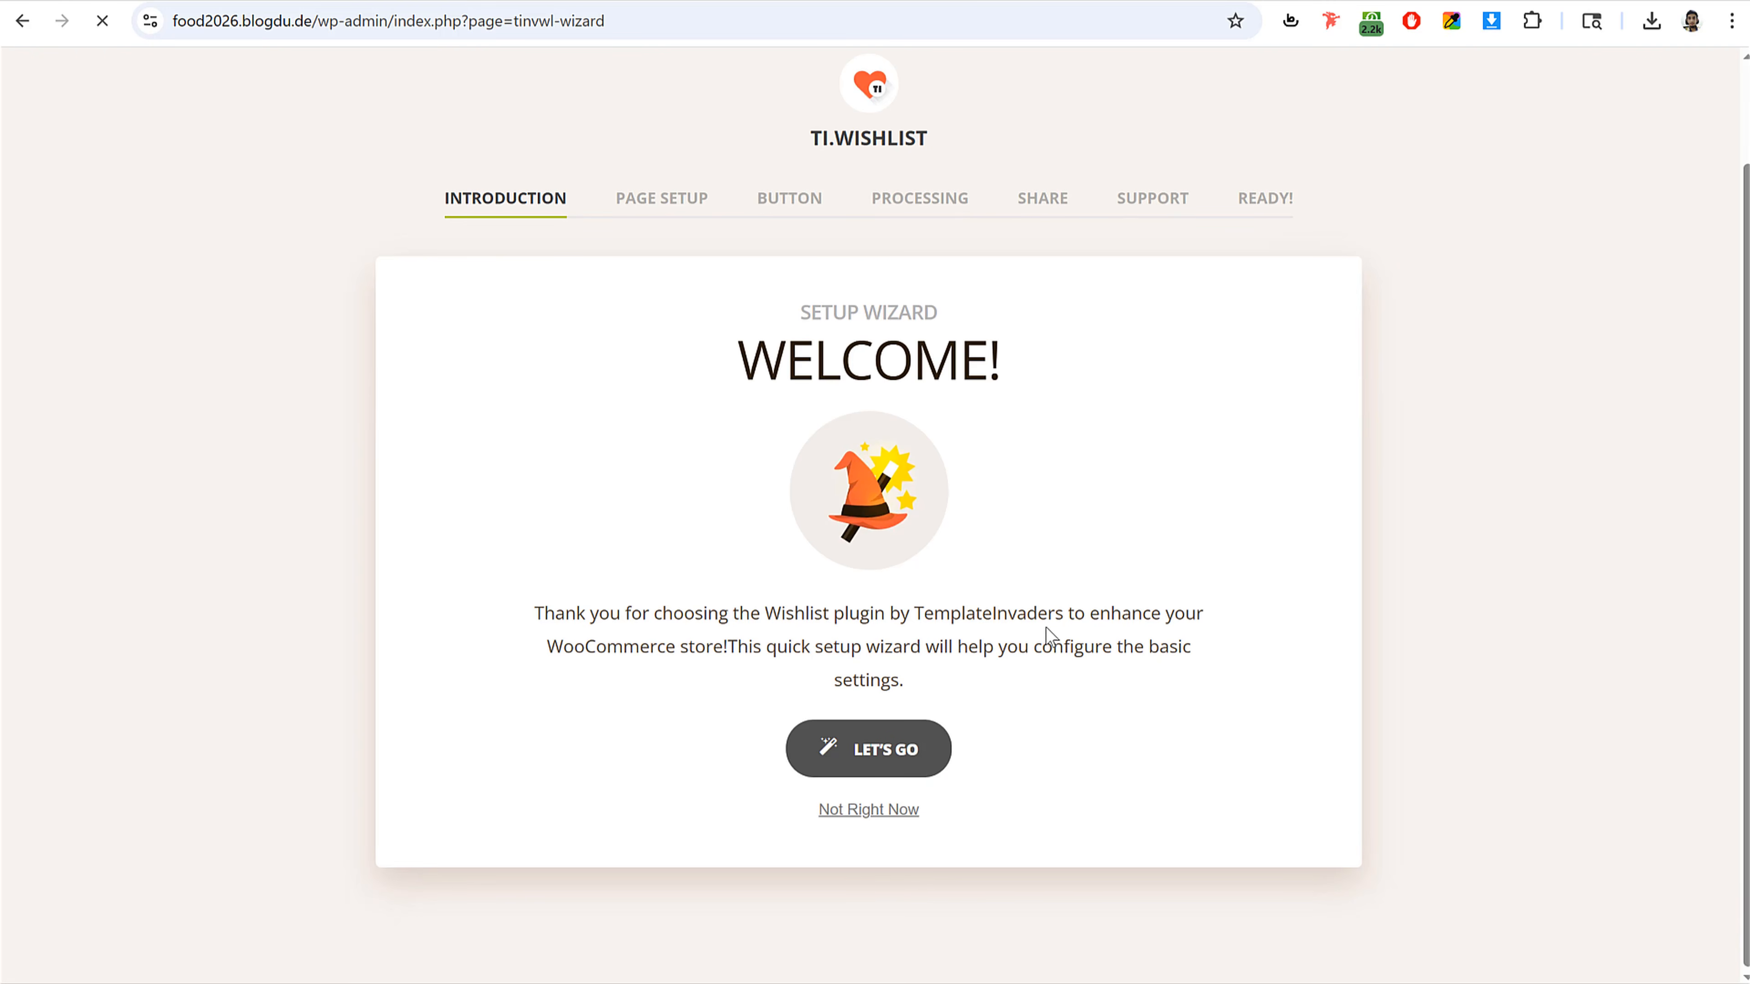
Step: Continue through the wishlist wizard's page setup, processing and share steps keeping the default settings
scroll(1136, 675, down, 3)
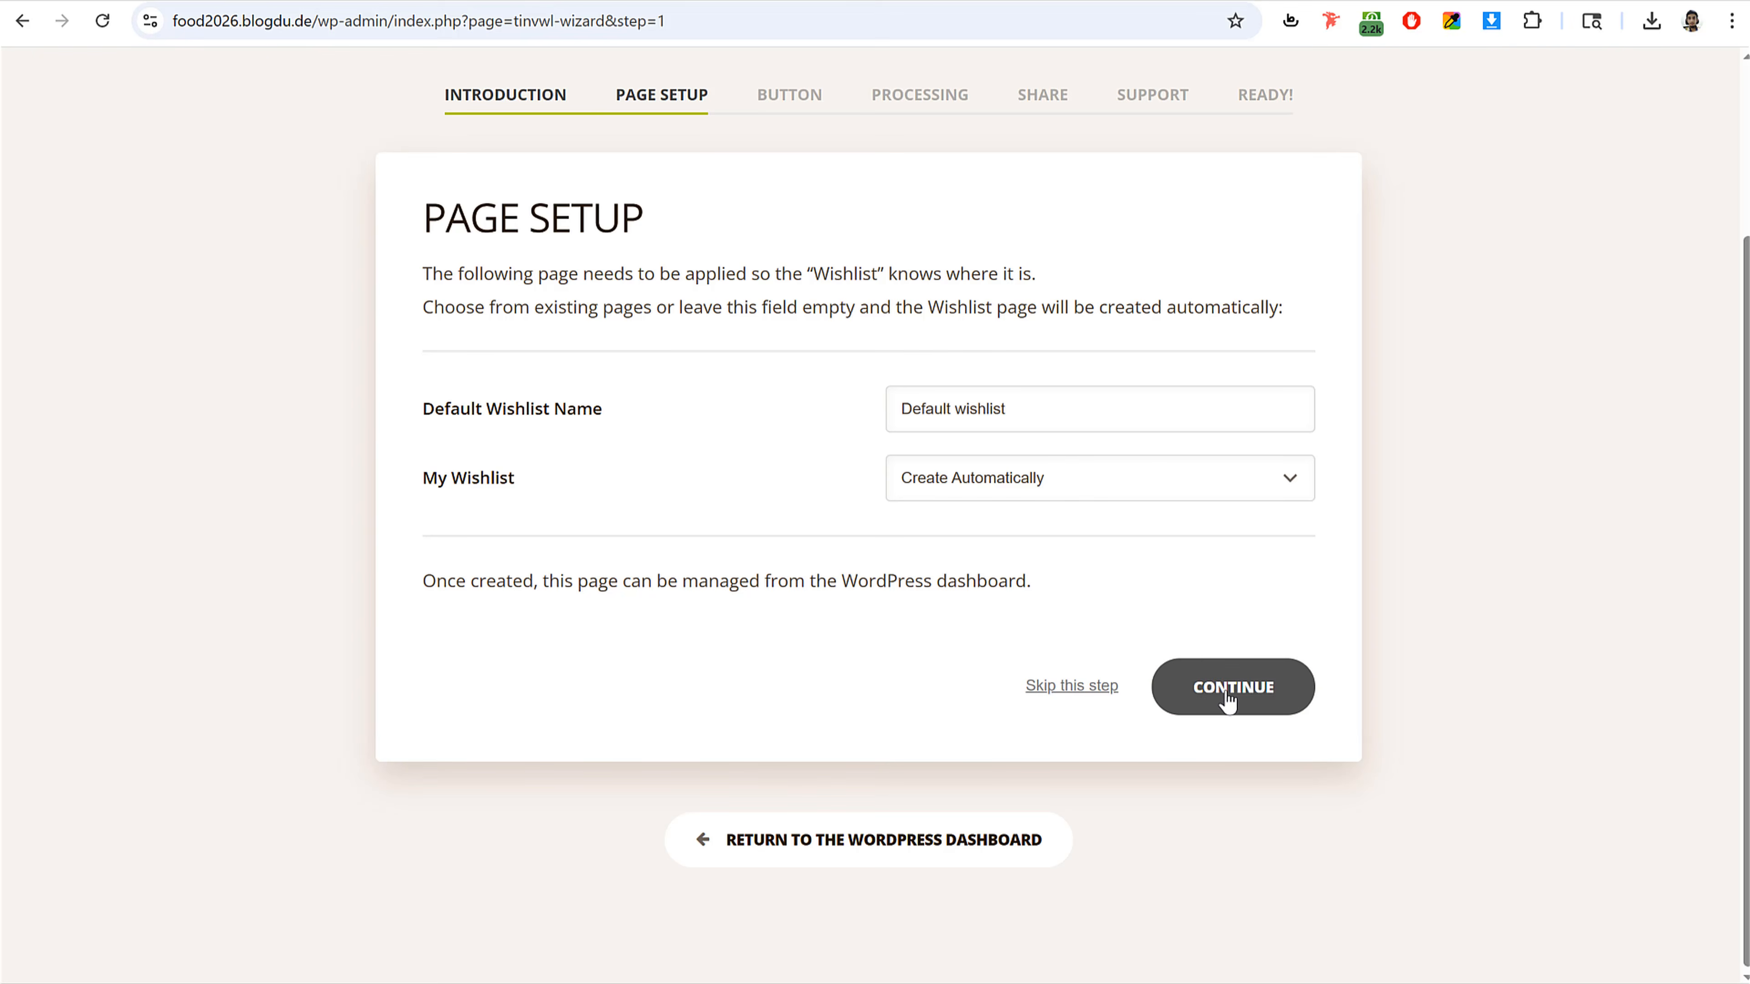
click(1219, 700)
scroll(1191, 701, down, 7)
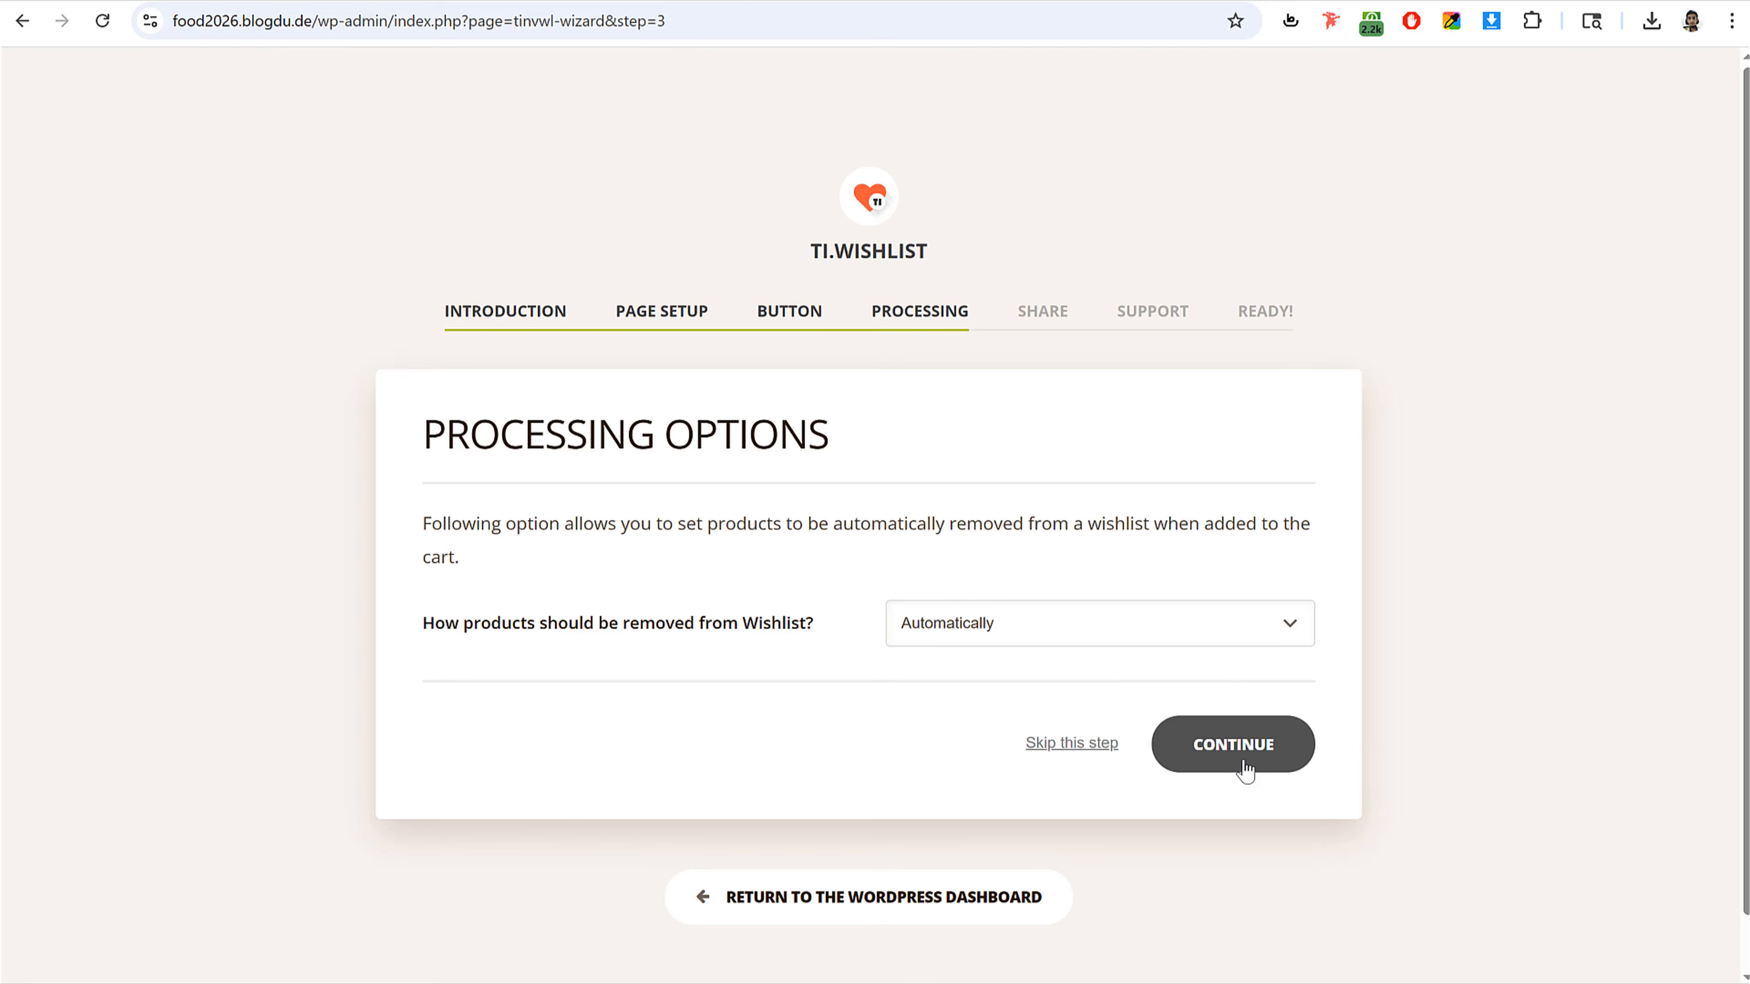
scroll(1241, 753, down, 5)
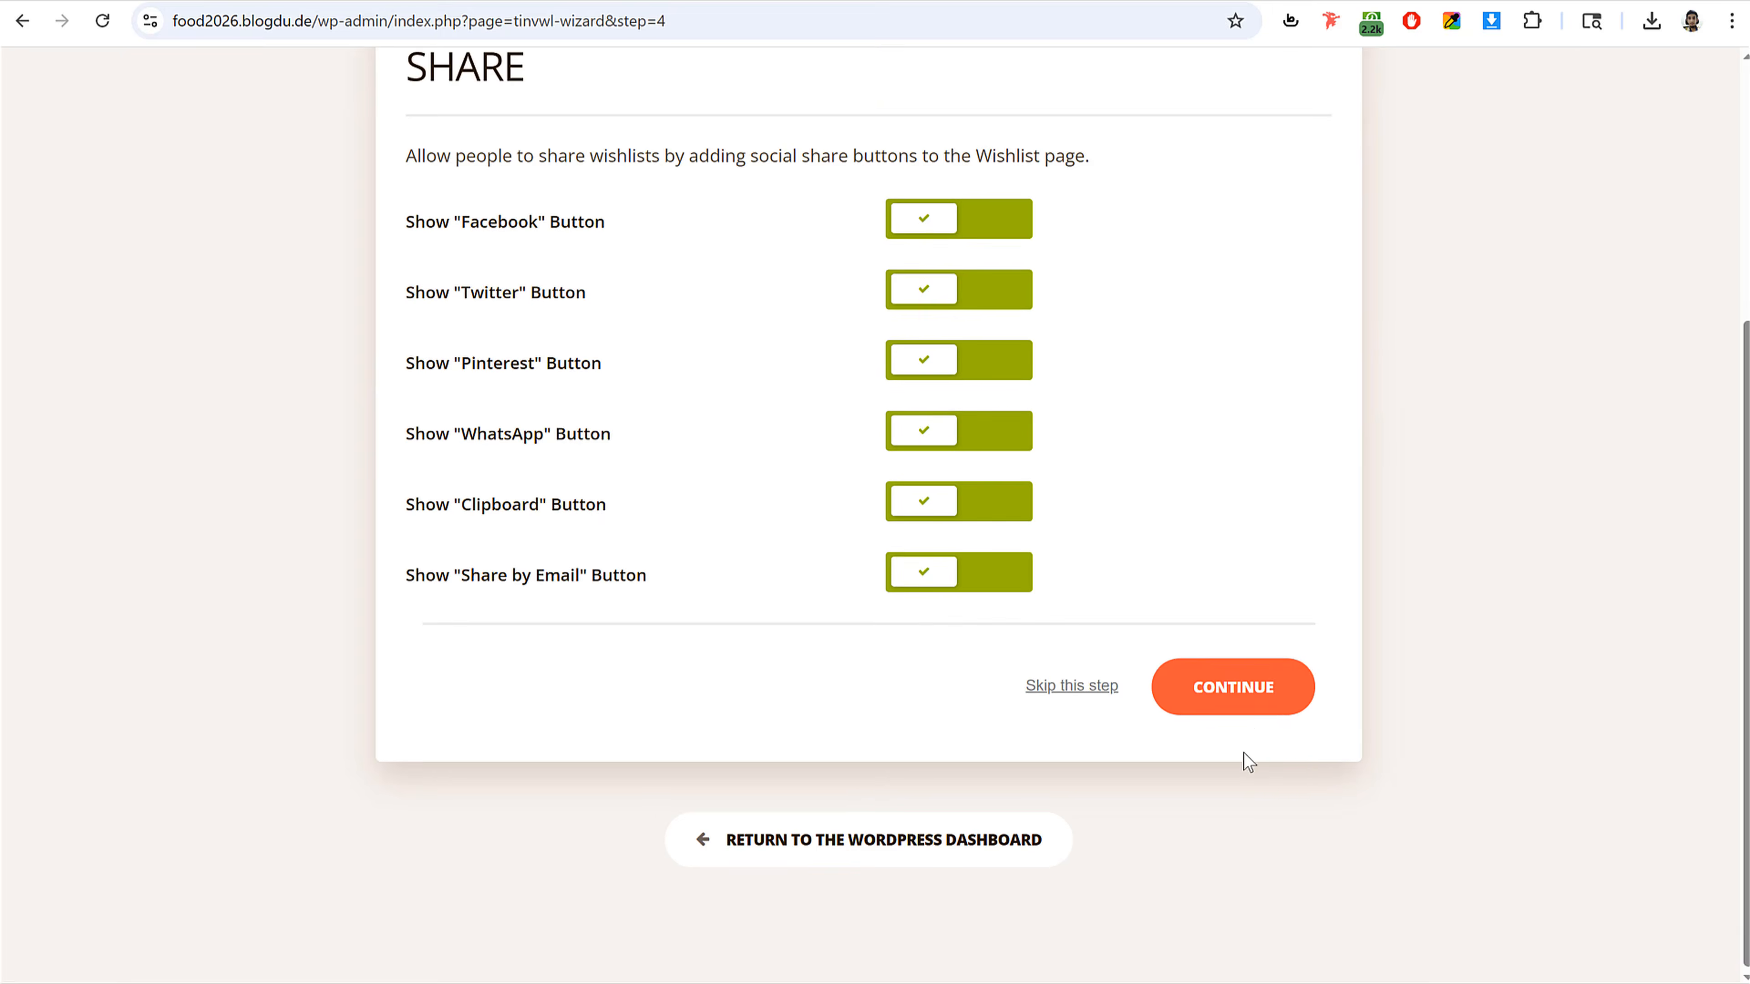
click(1248, 714)
click(1252, 690)
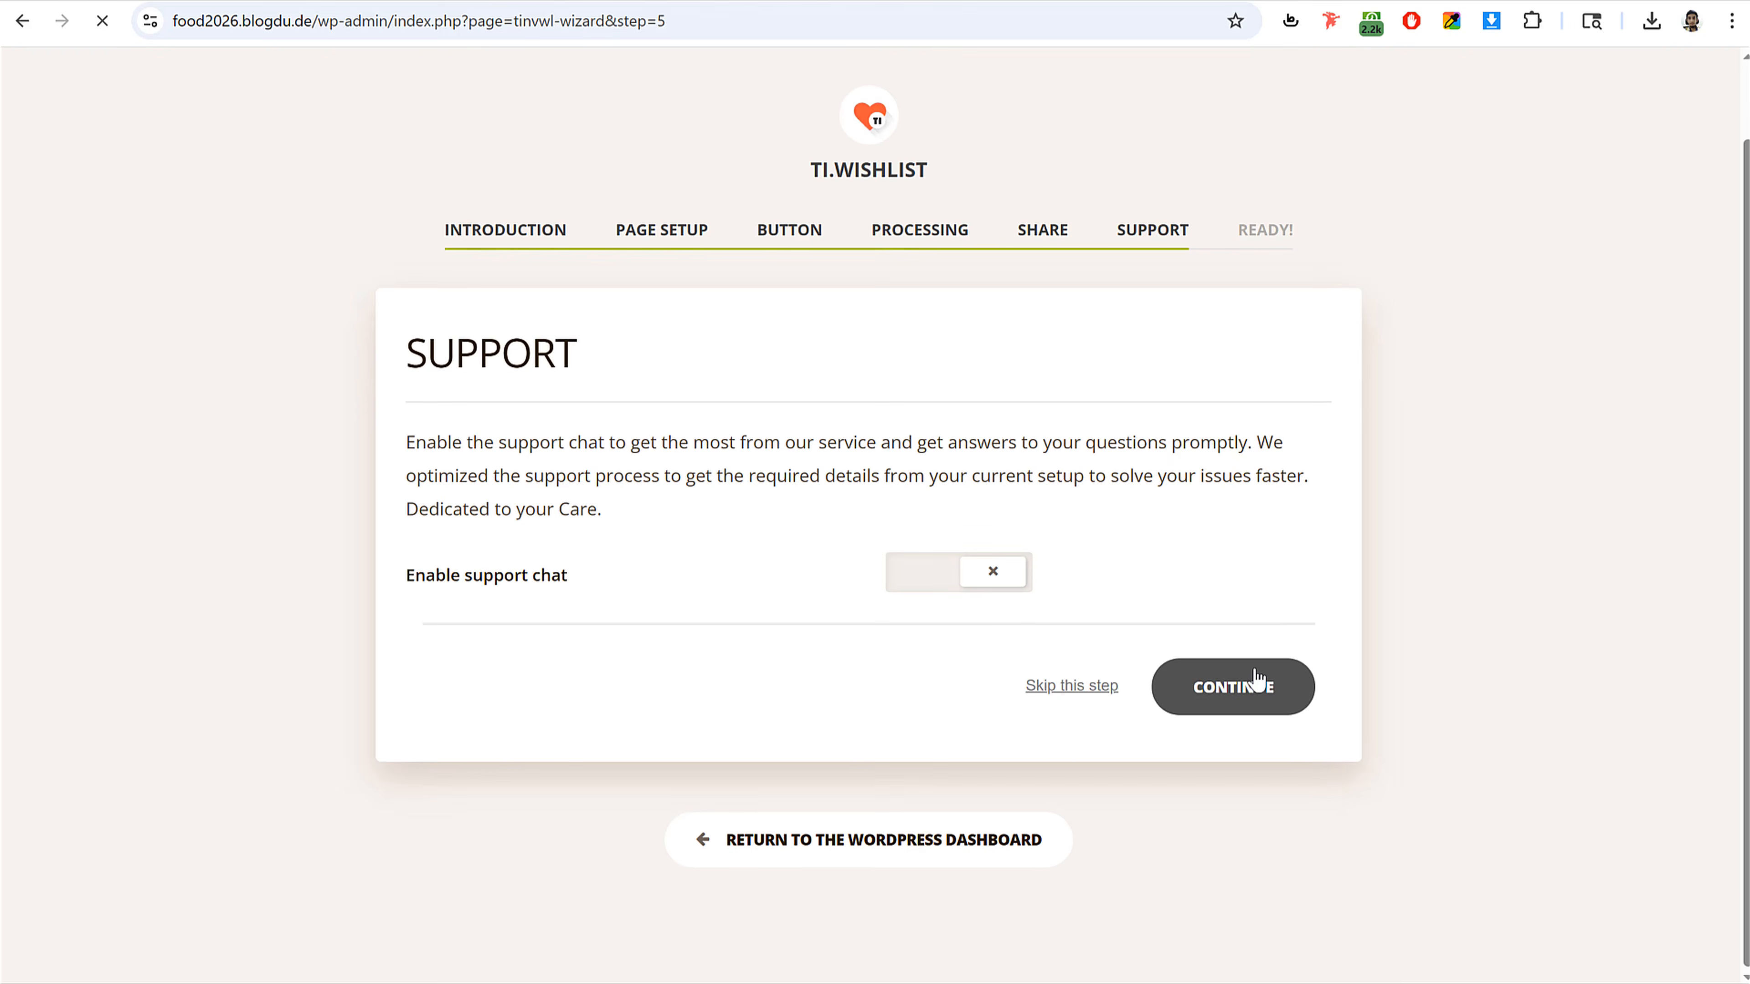
Step: Finish the wishlist wizard, return to the WordPress dashboard and glance at the live site's homepage
scroll(1257, 678, down, 3)
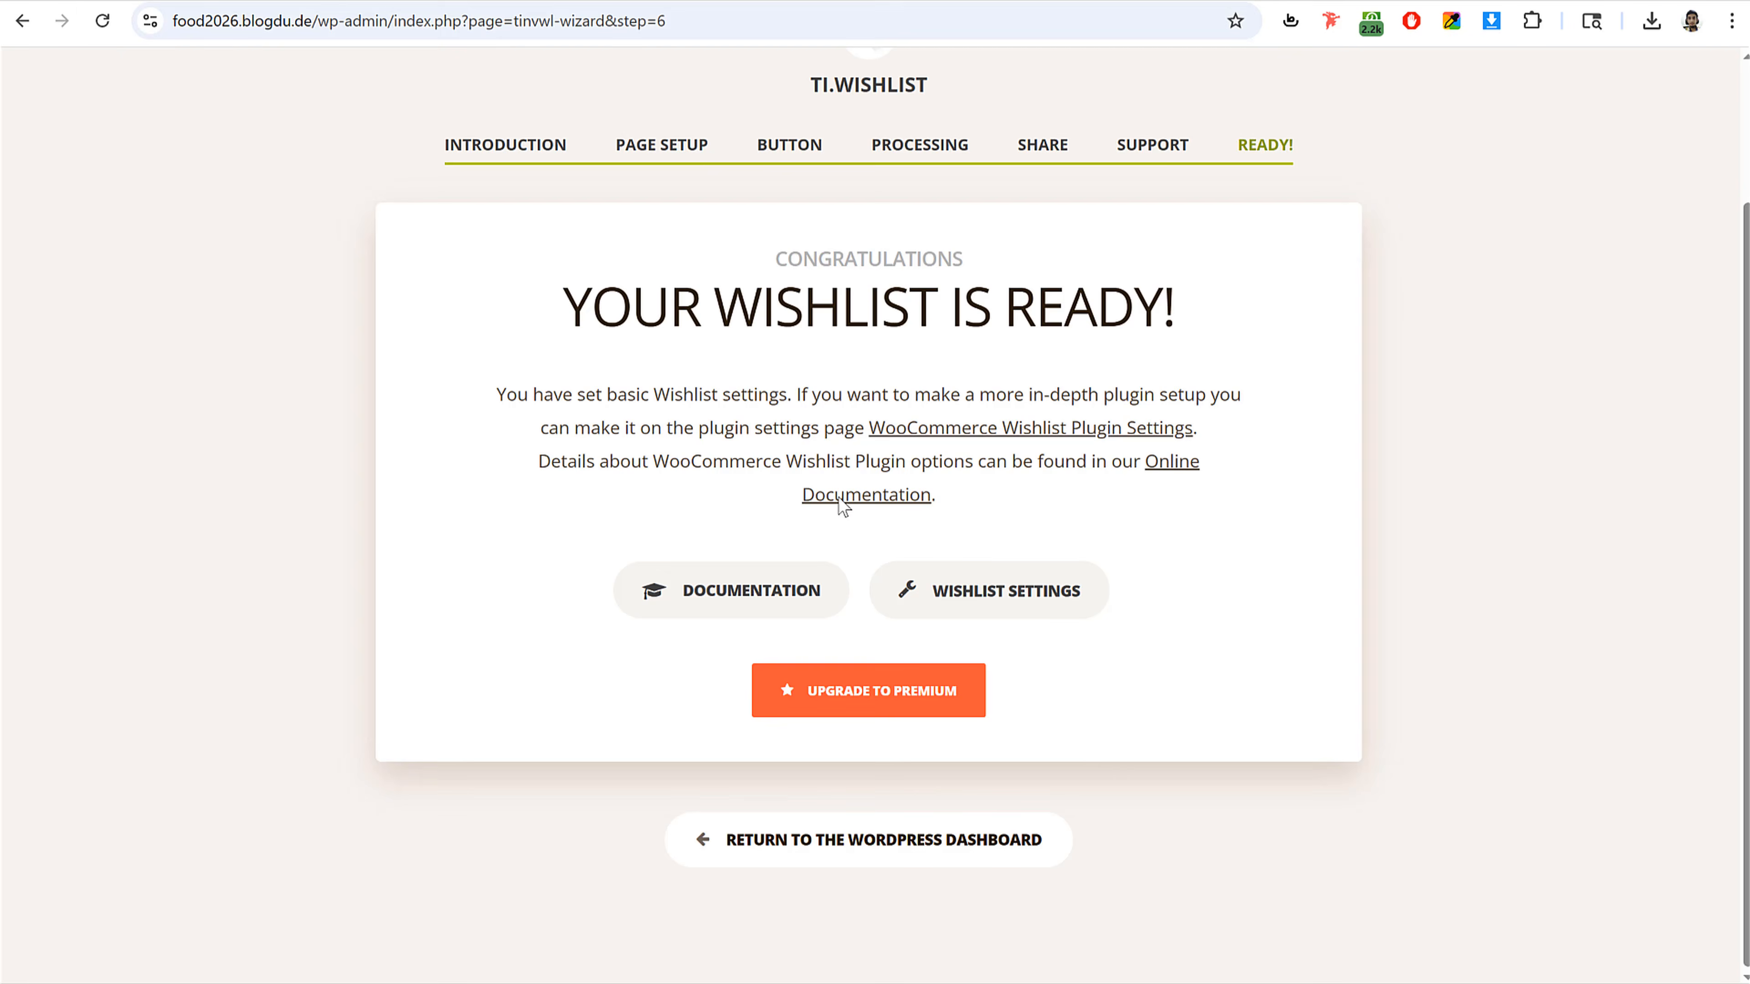
click(801, 844)
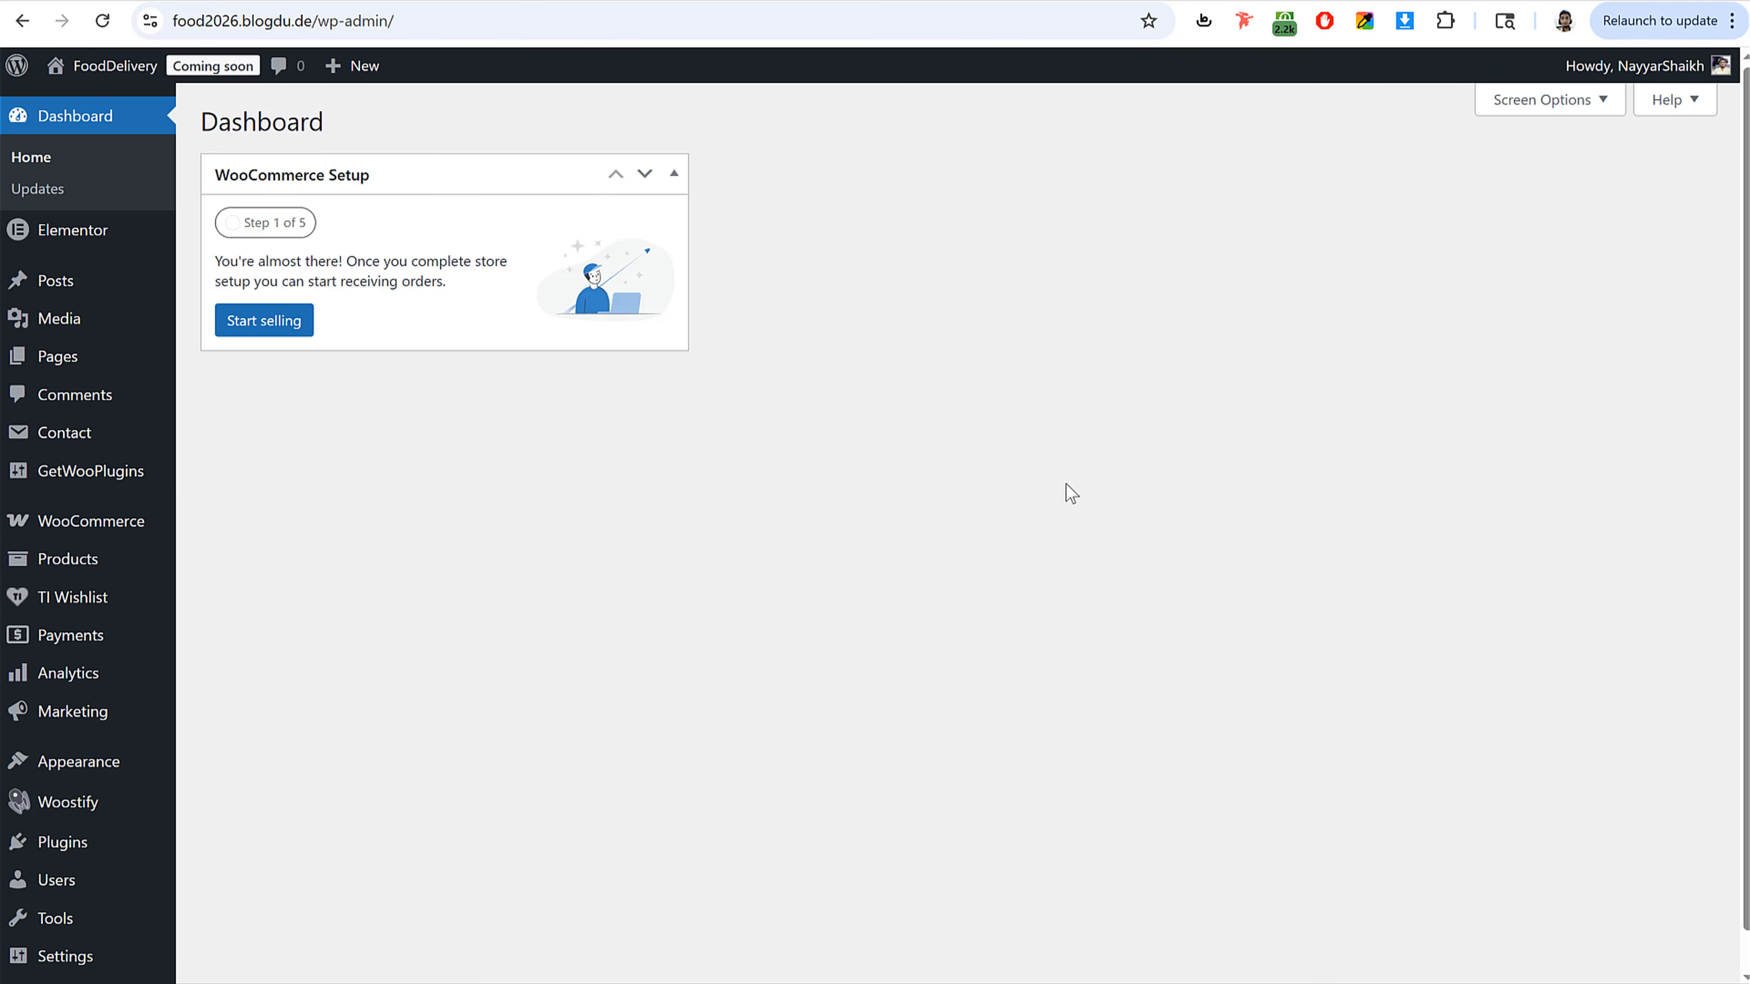
scroll(1119, 515, down, 1)
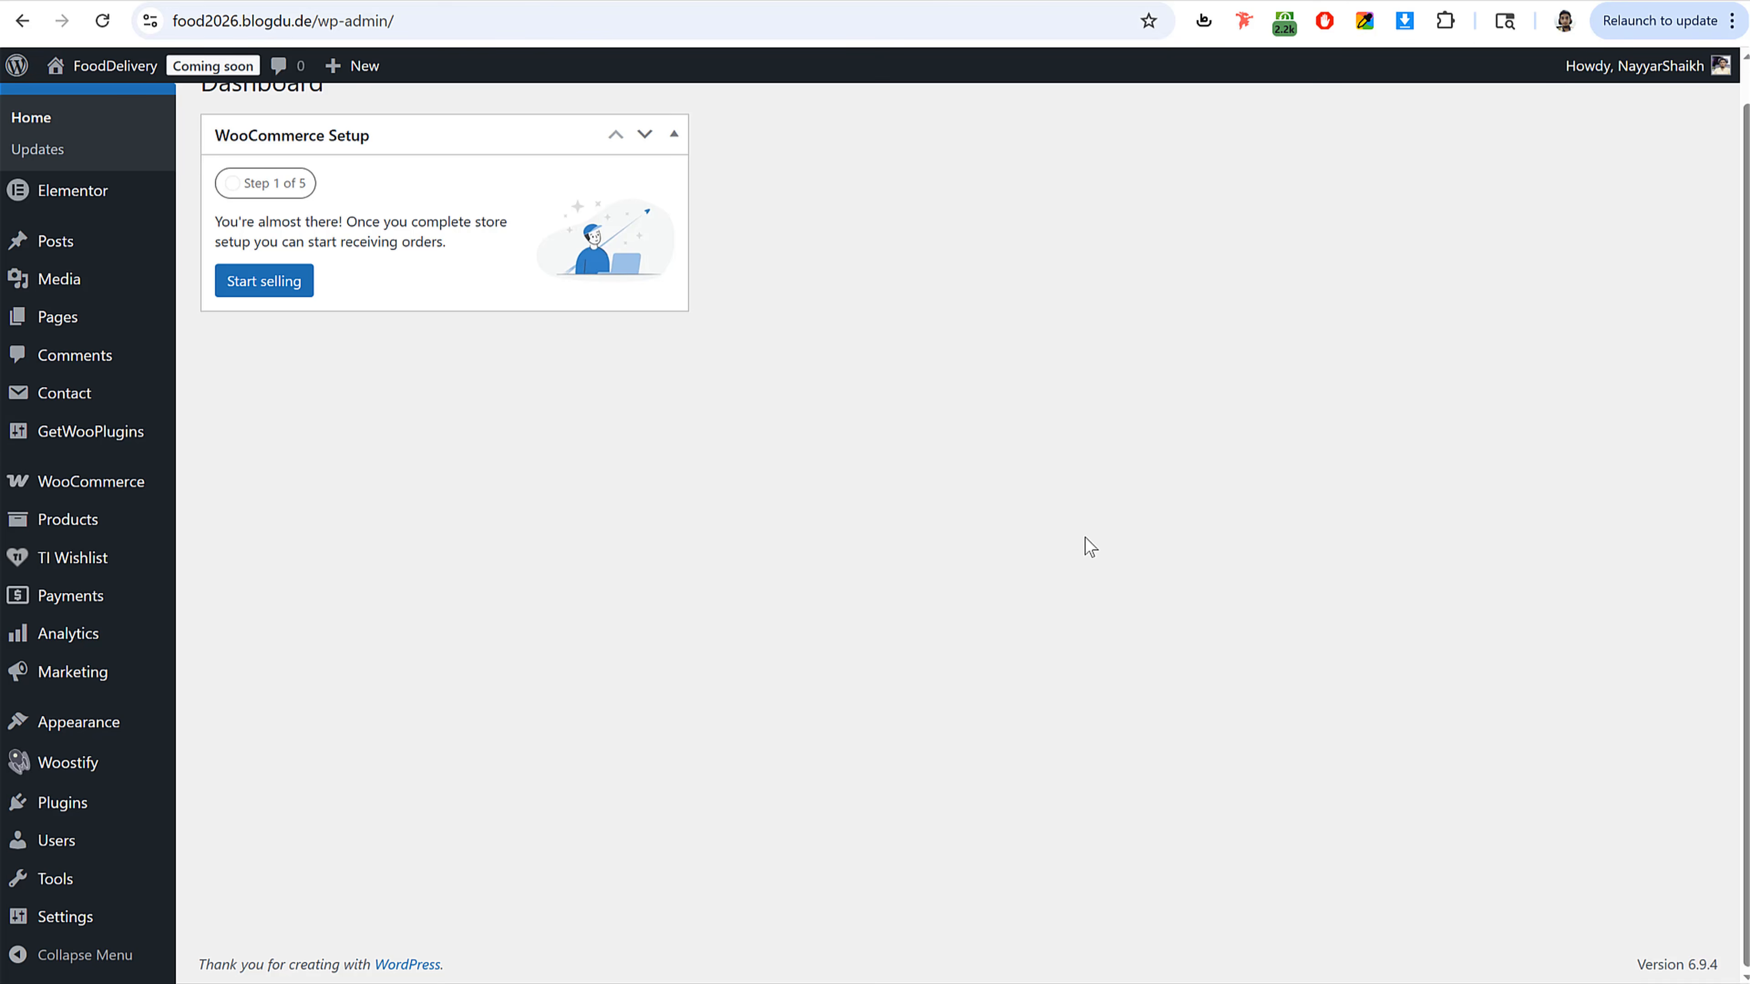
click(147, 1)
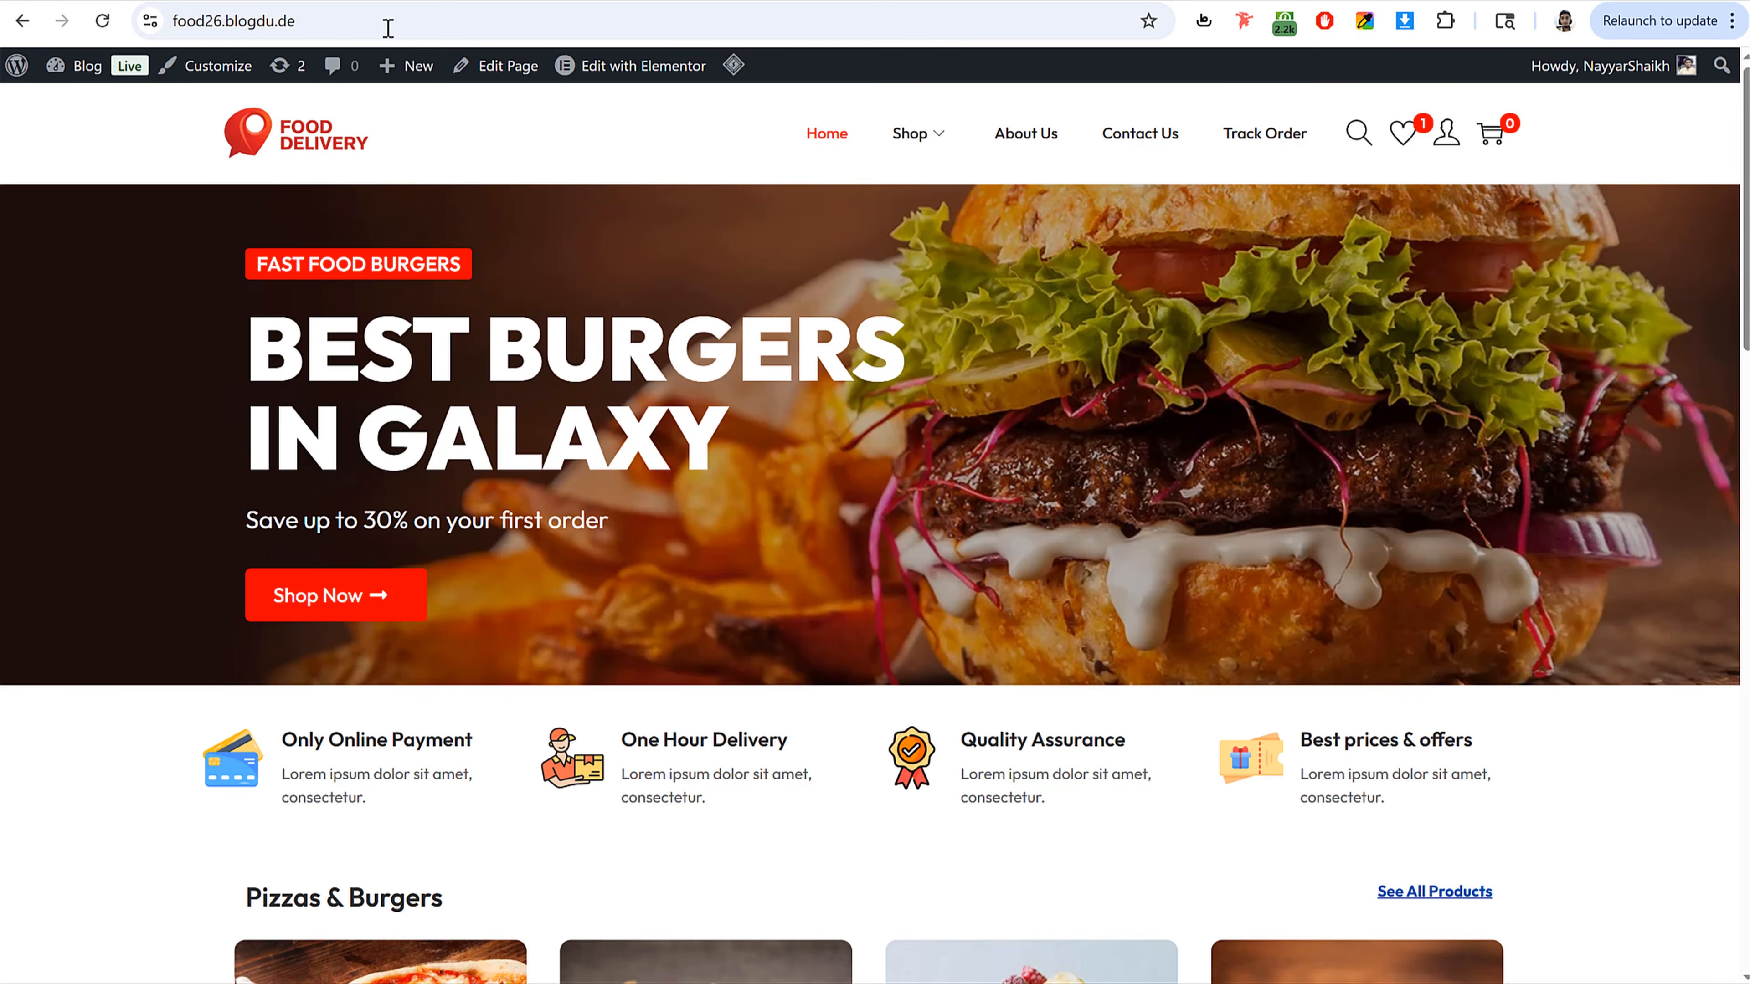
click(427, 1)
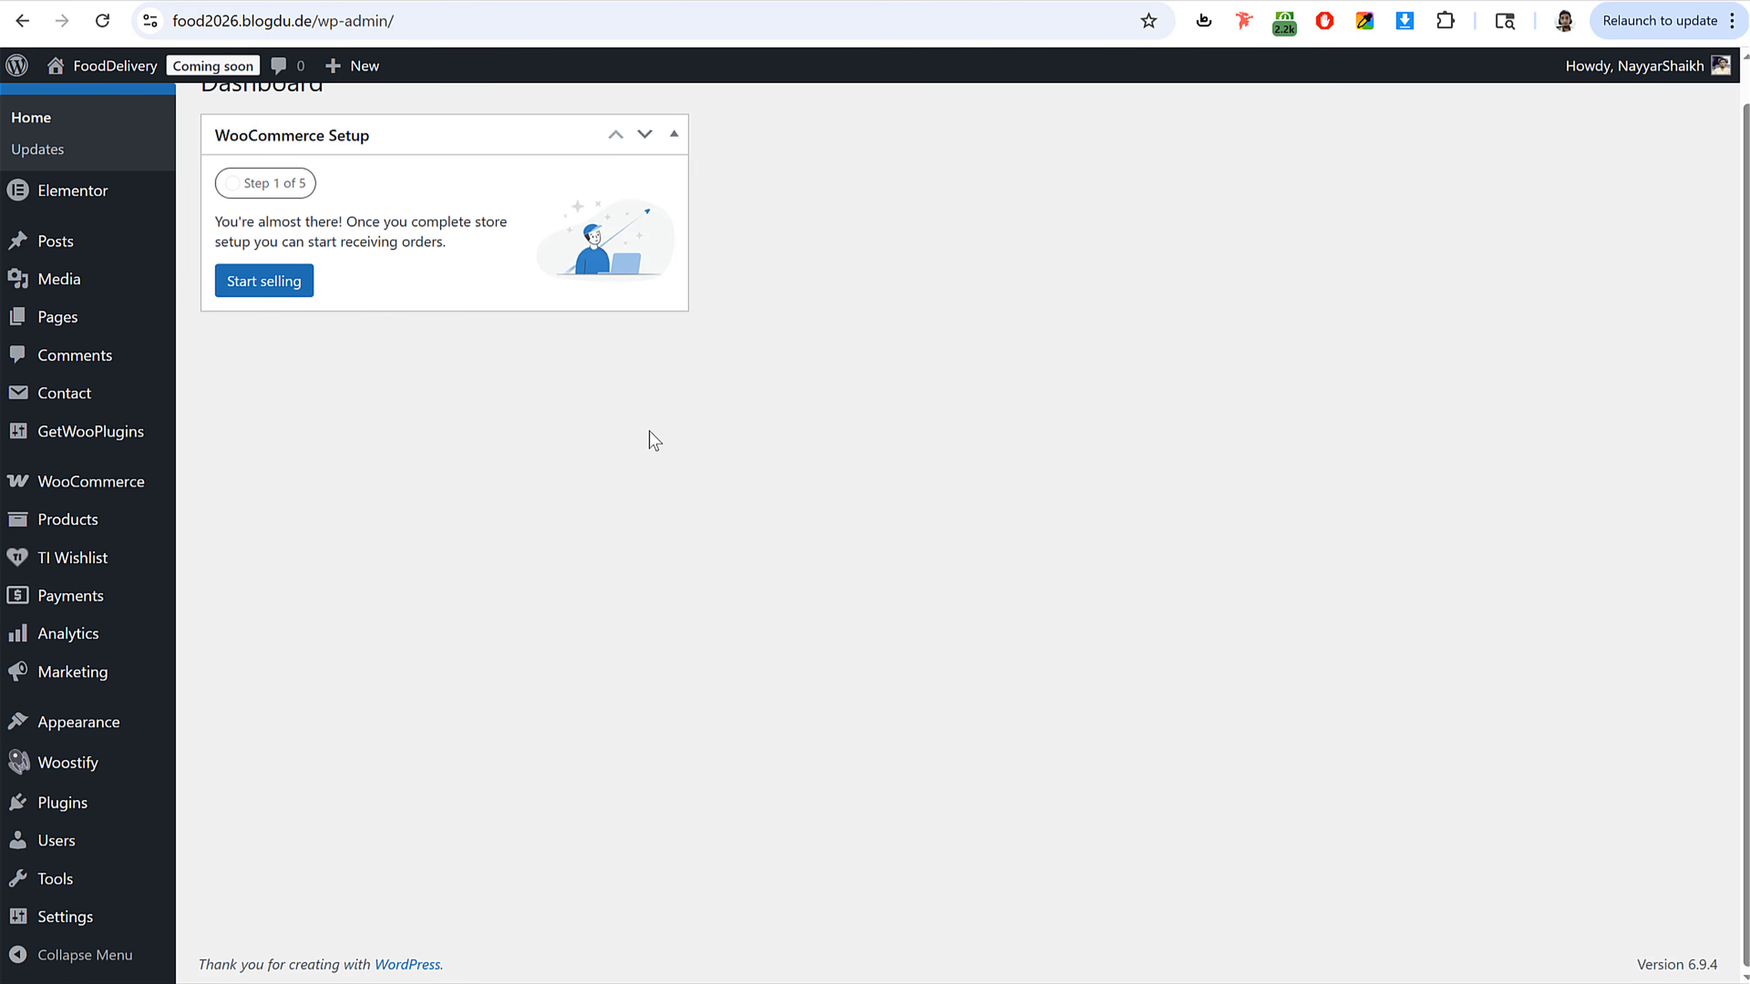
Step: Open WooCommerce general settings and enter the store's street address, area, city and postcode
mouse_move(70, 493)
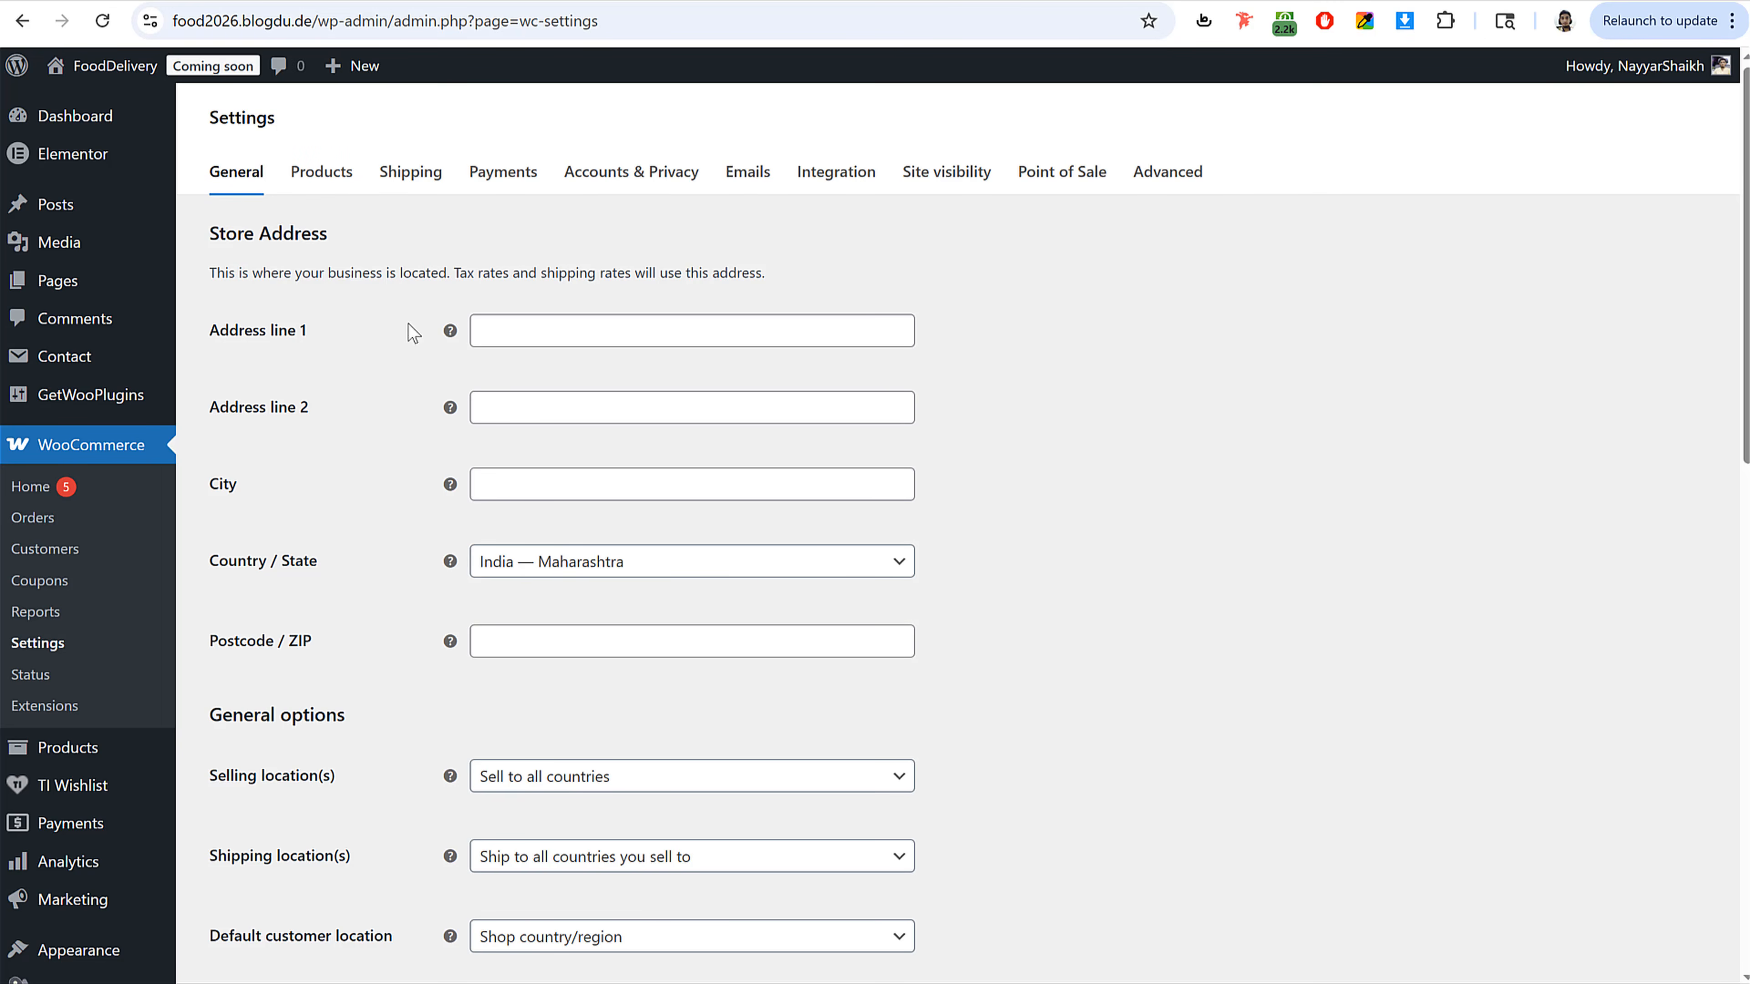
click(559, 336)
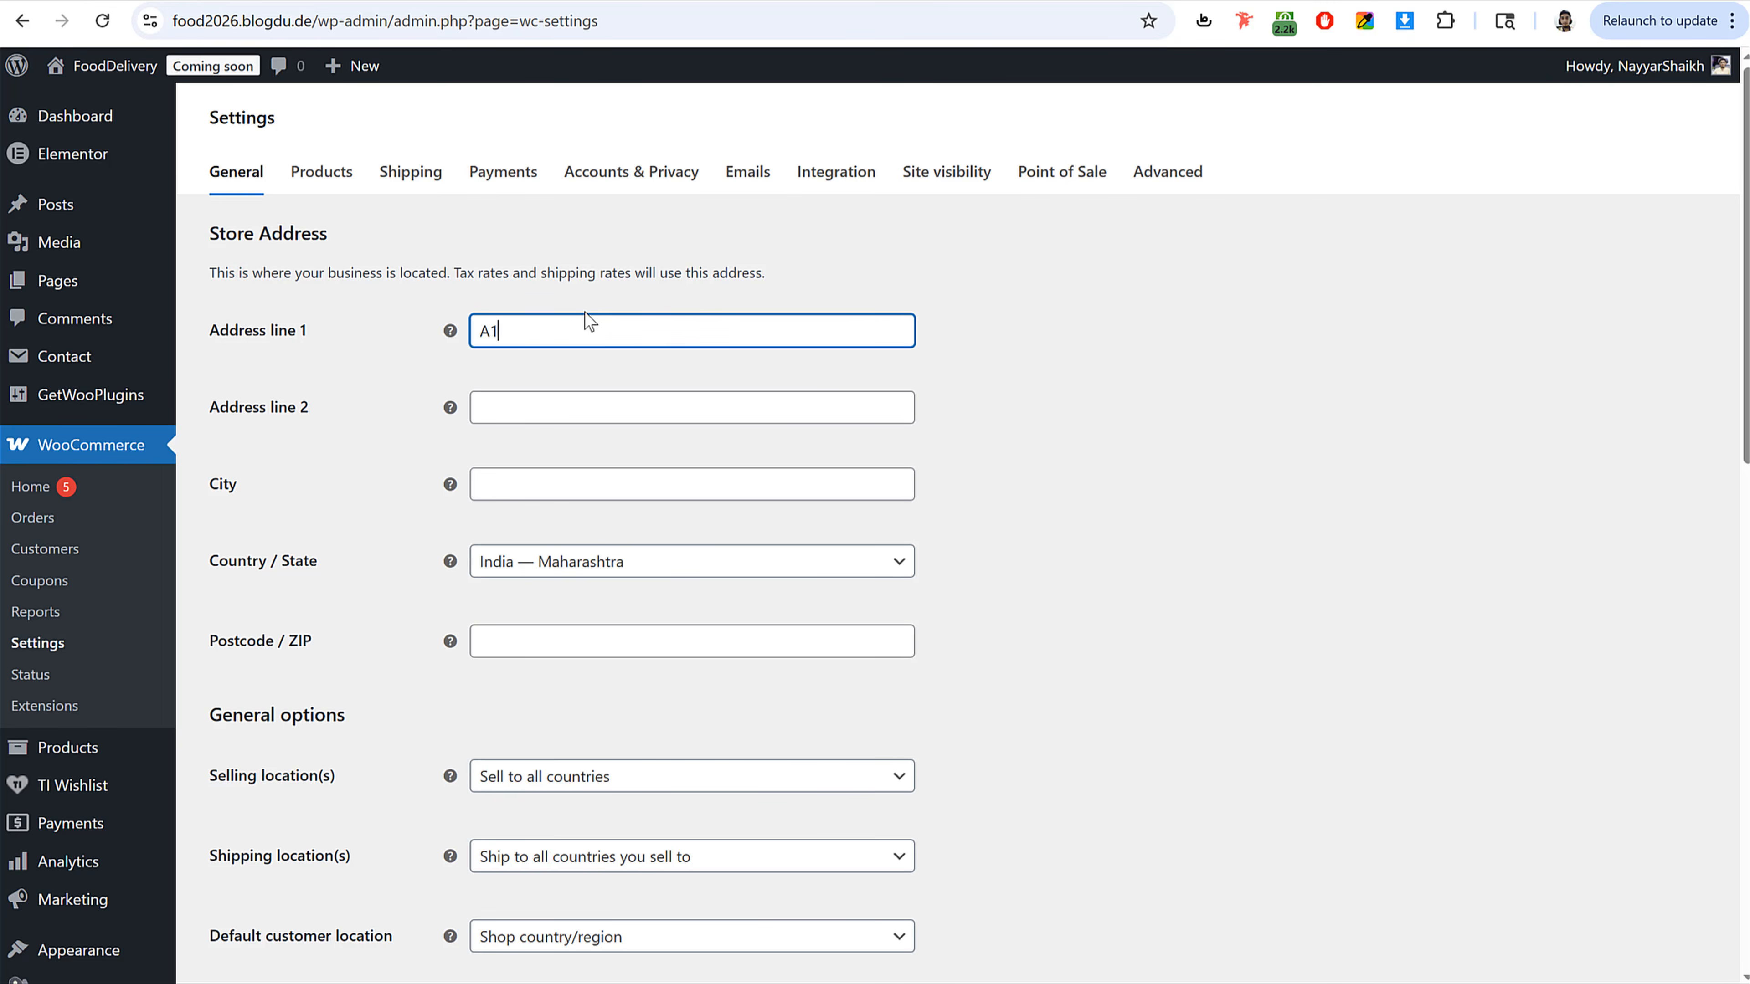
key(Tab)
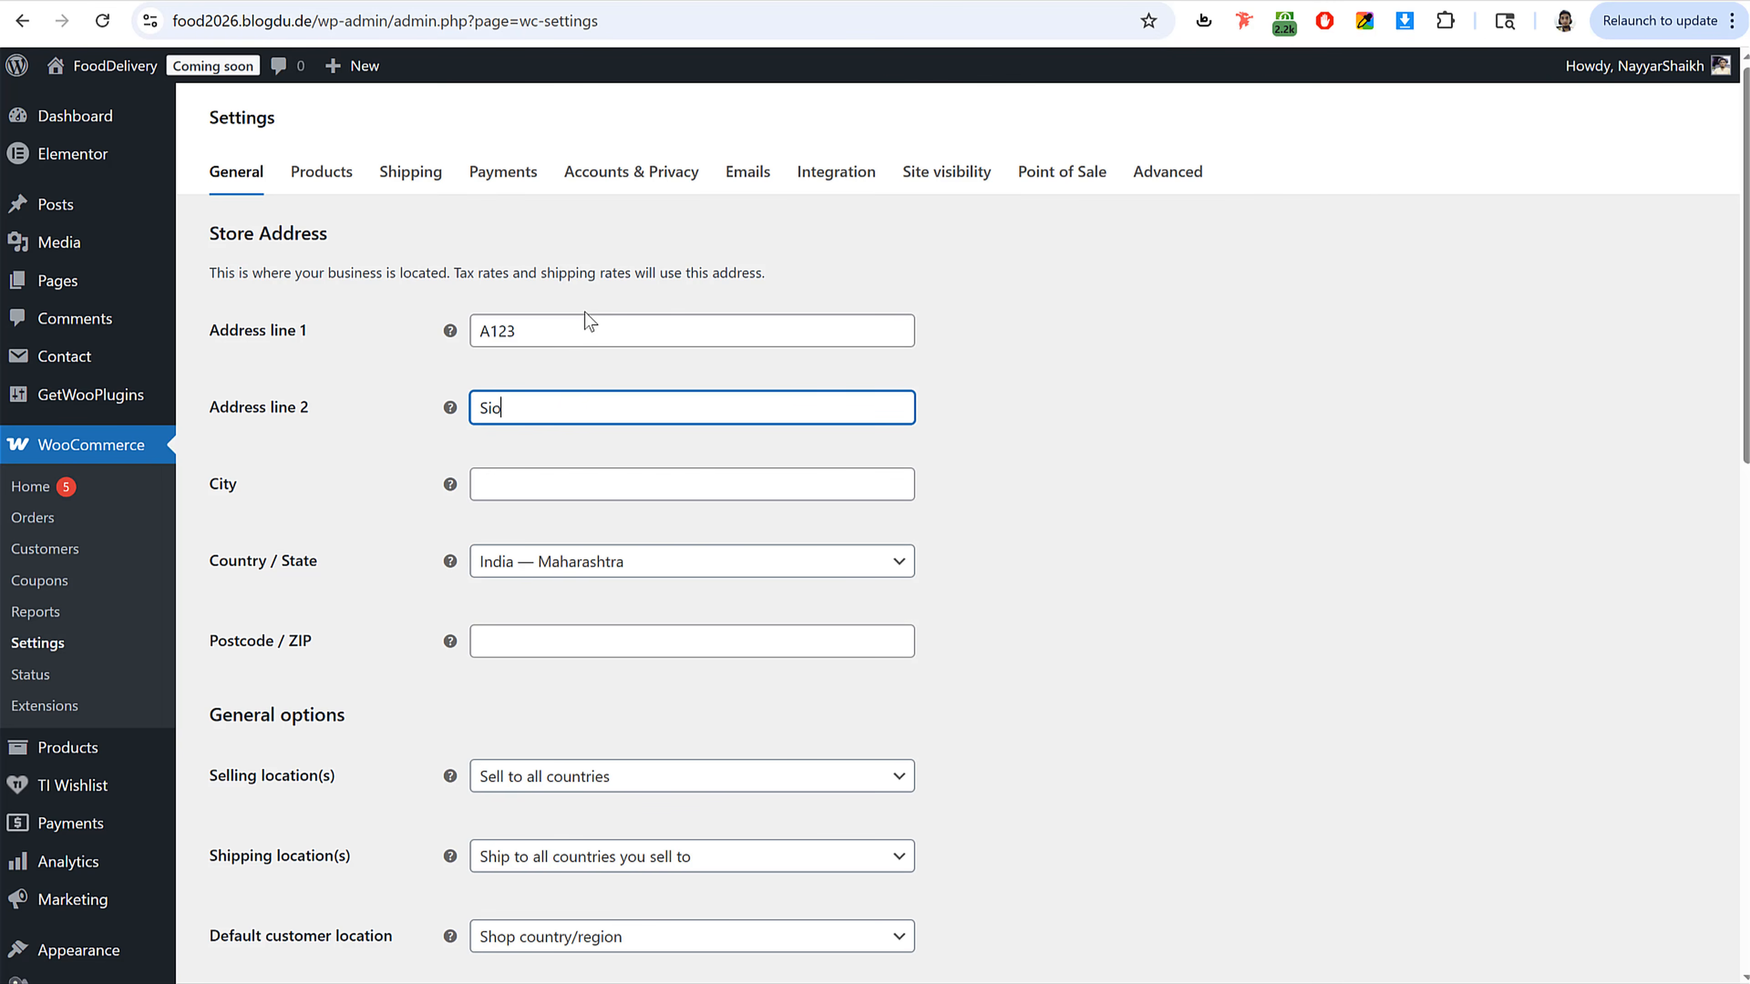
key(Tab)
text(Mum)
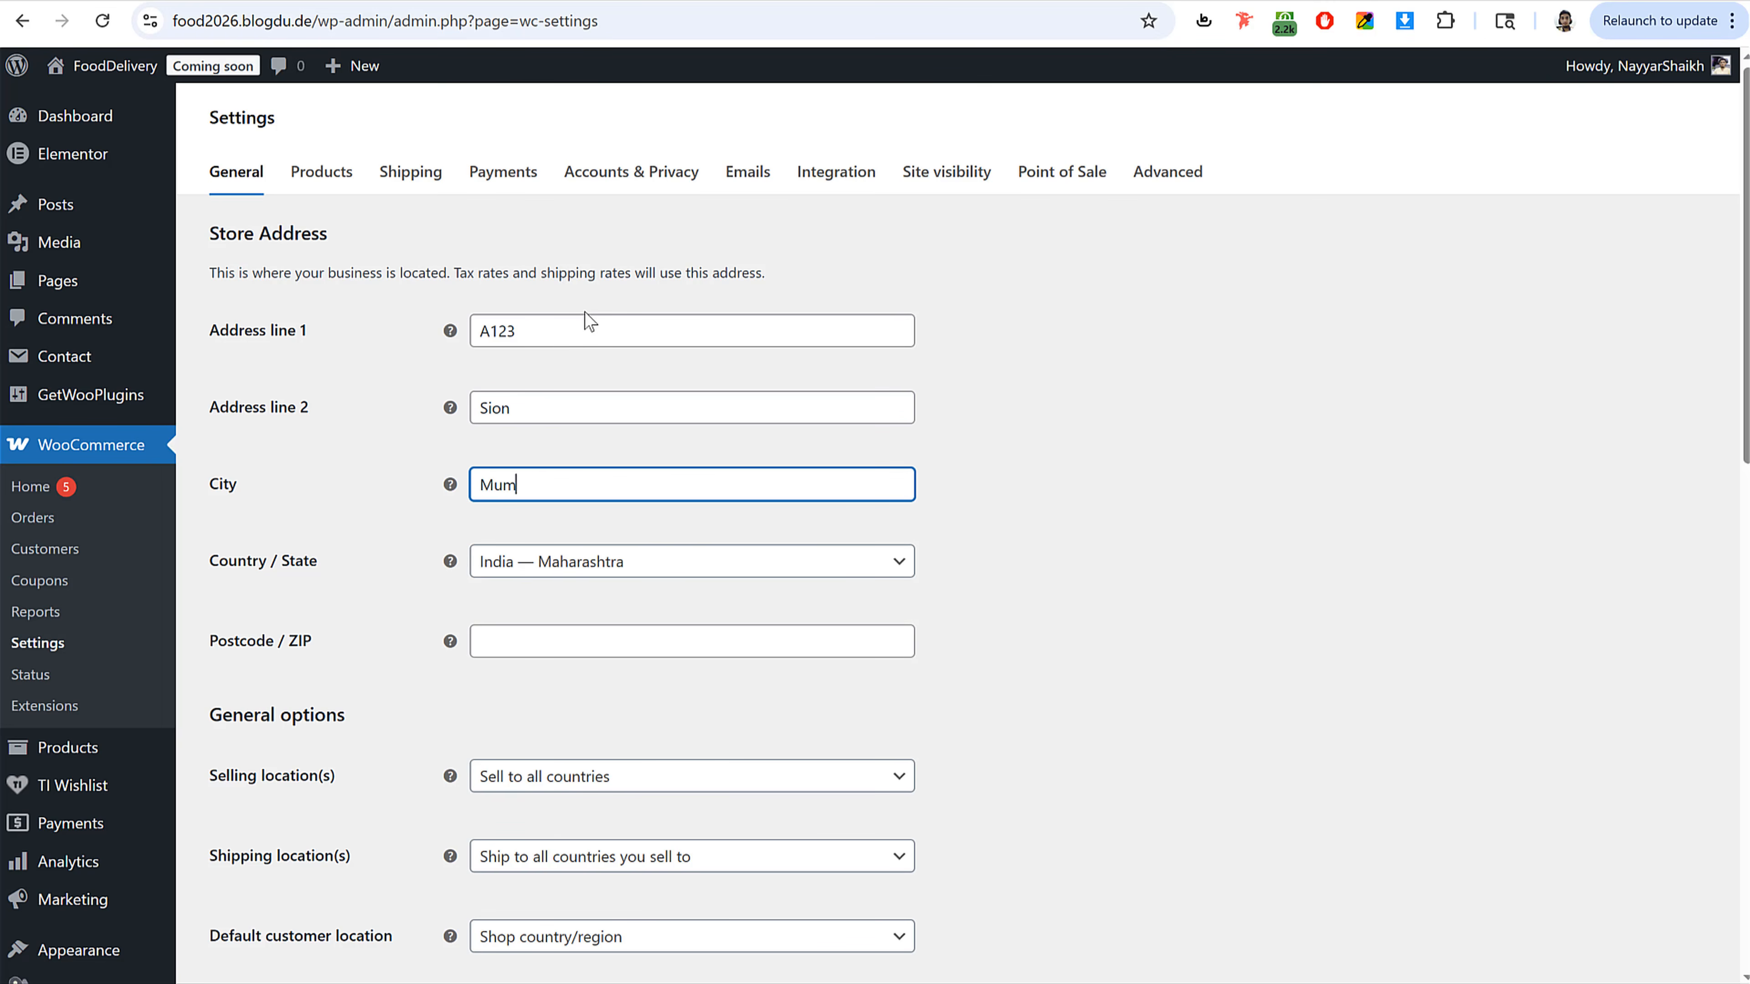
key(Tab)
key(Tab)
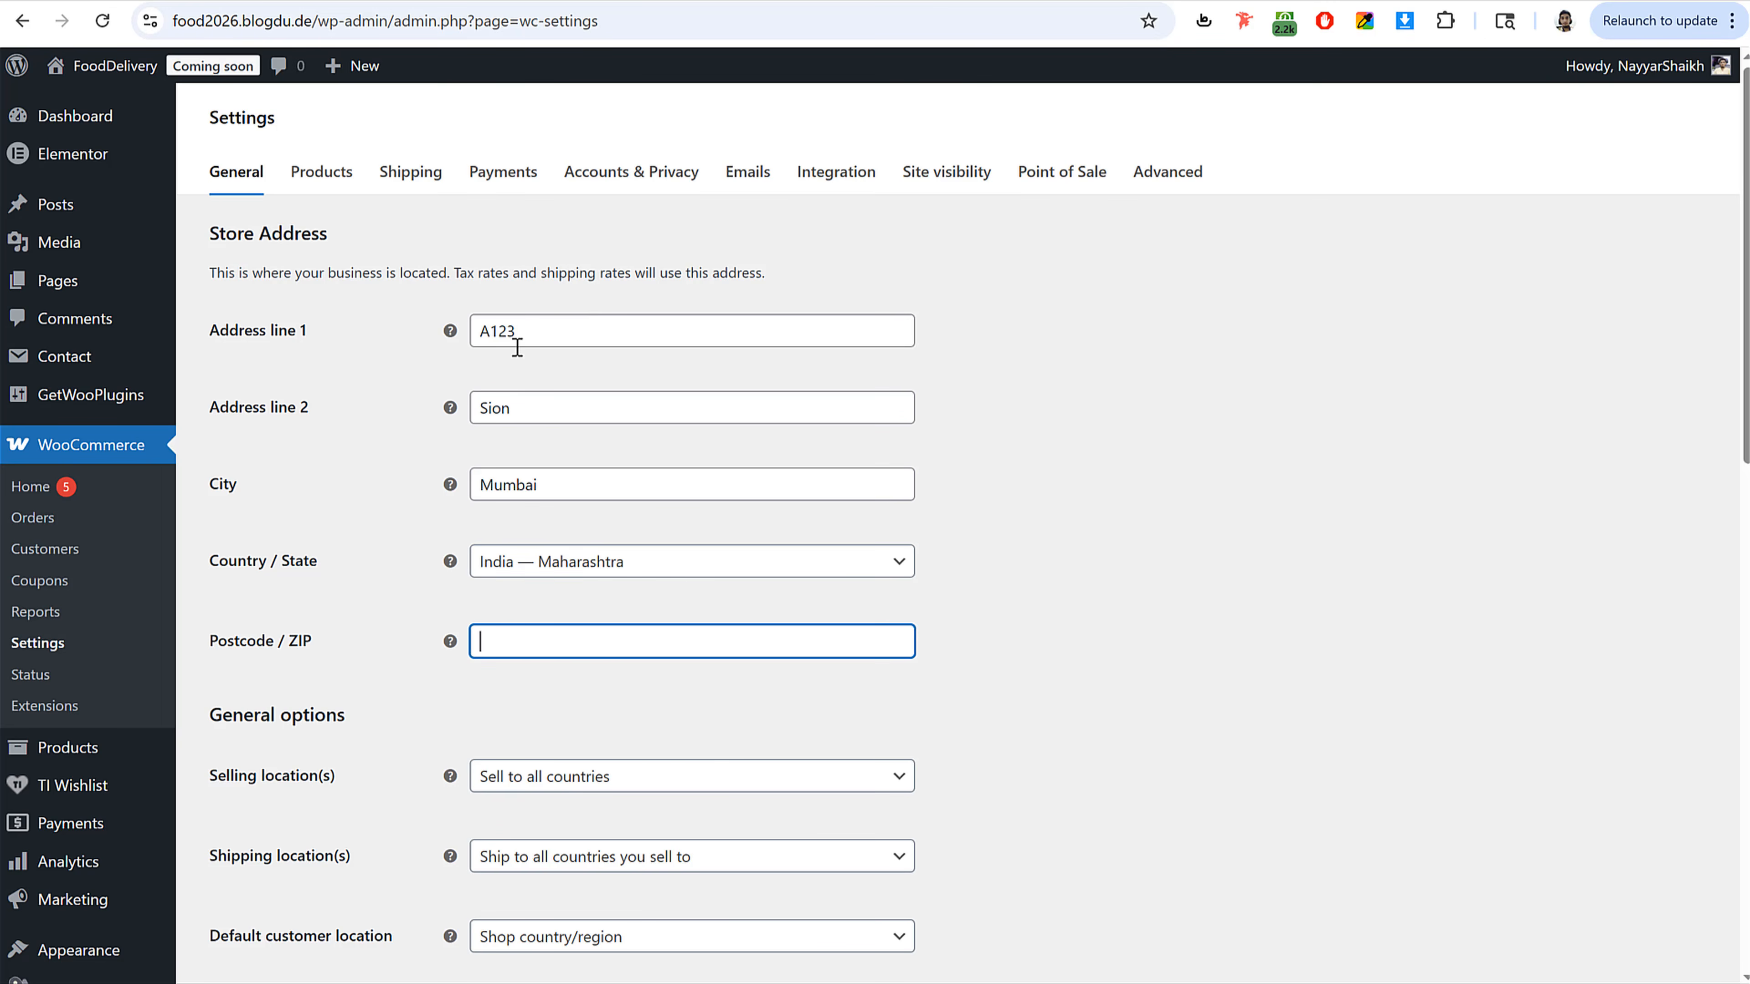
text(400001)
Step: Set selling locations to Sell to specific countries and add India as the only country
scroll(1212, 637, down, 3)
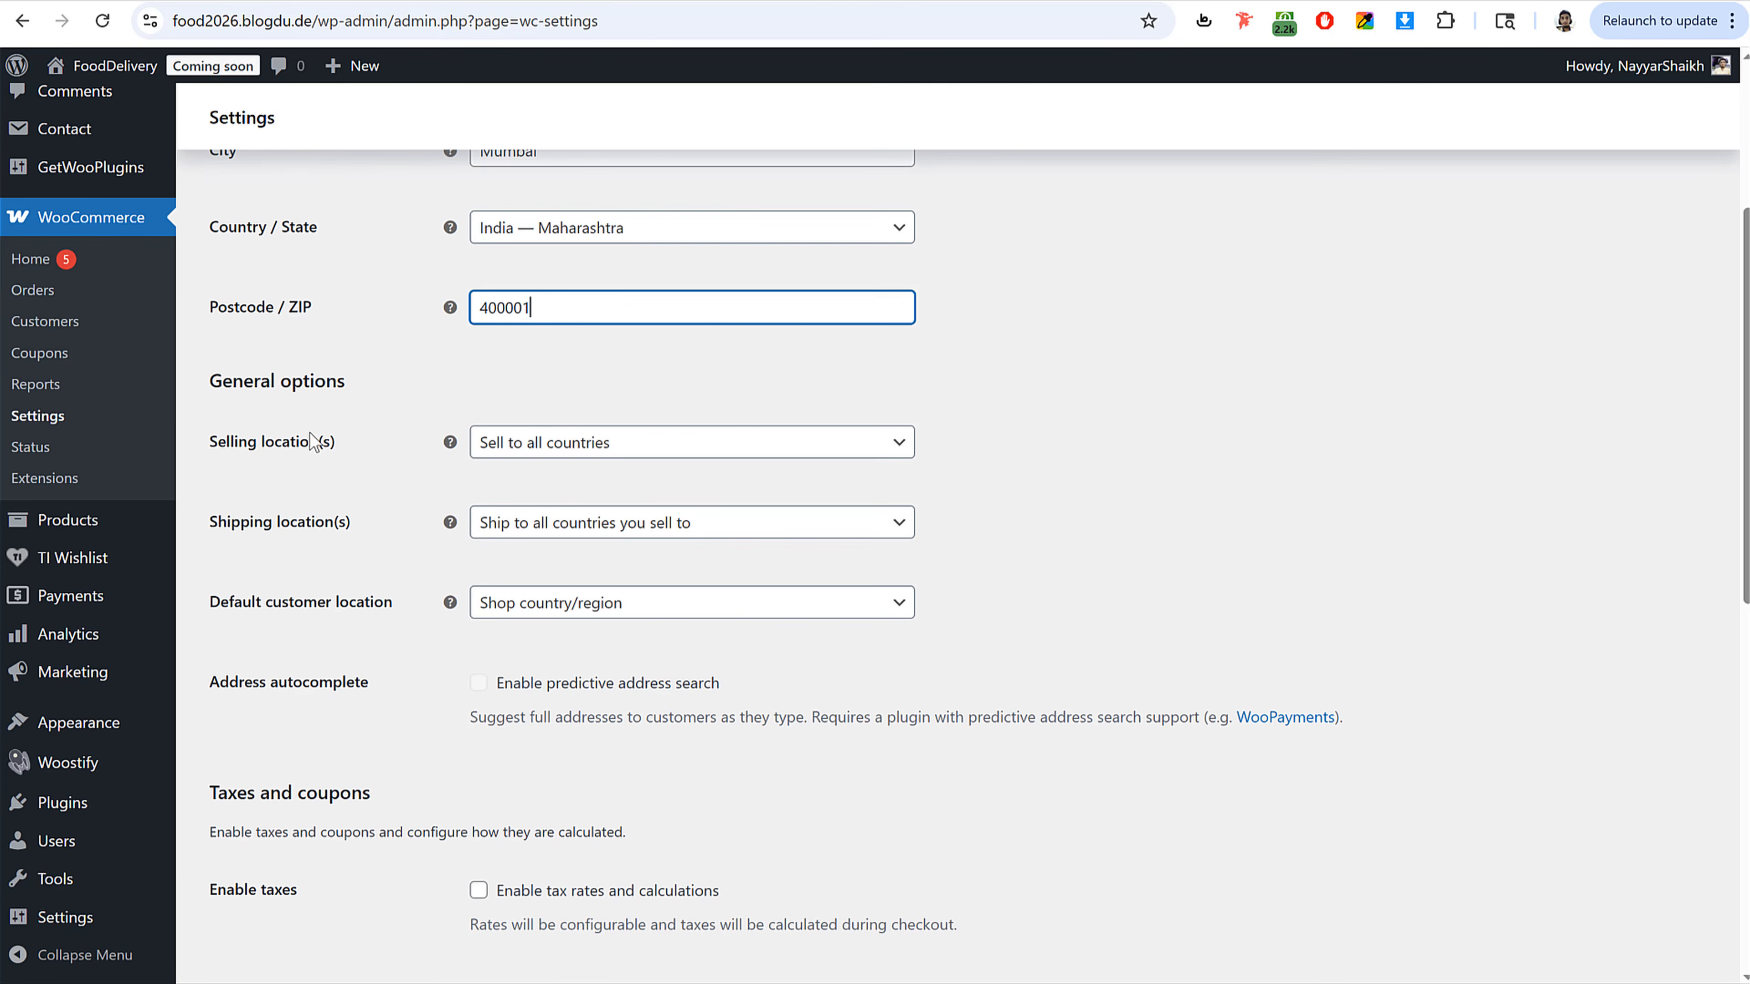
click(551, 449)
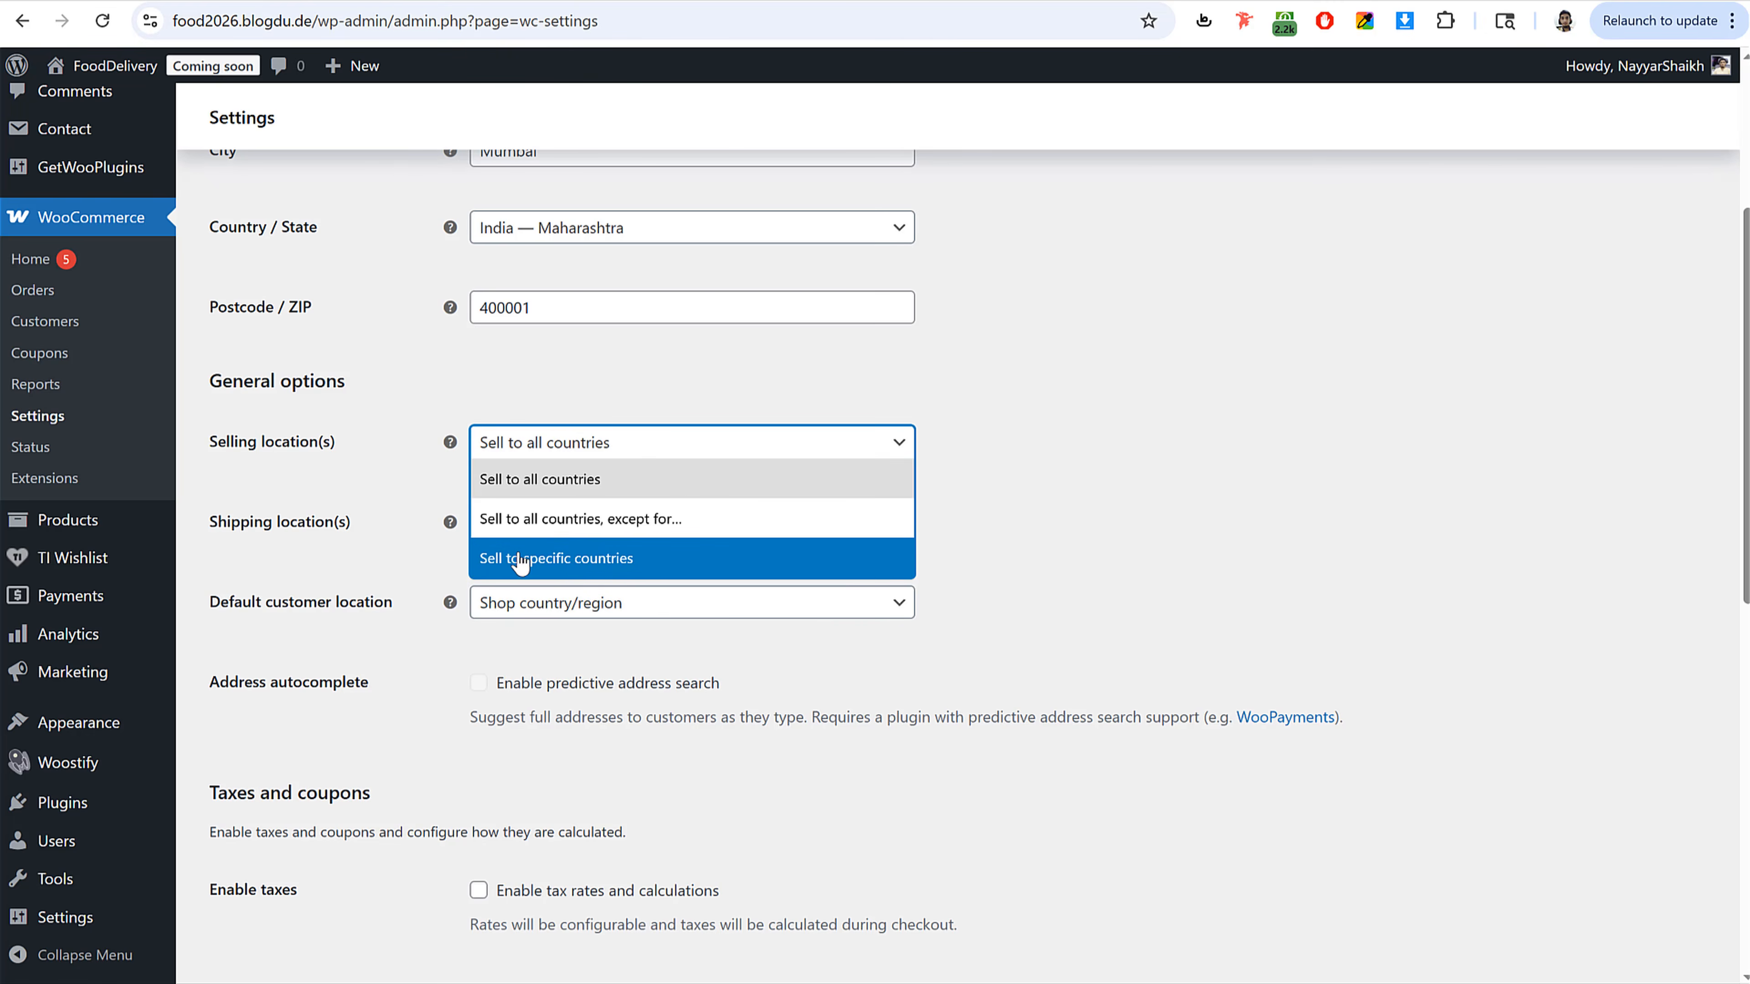
click(565, 558)
click(574, 525)
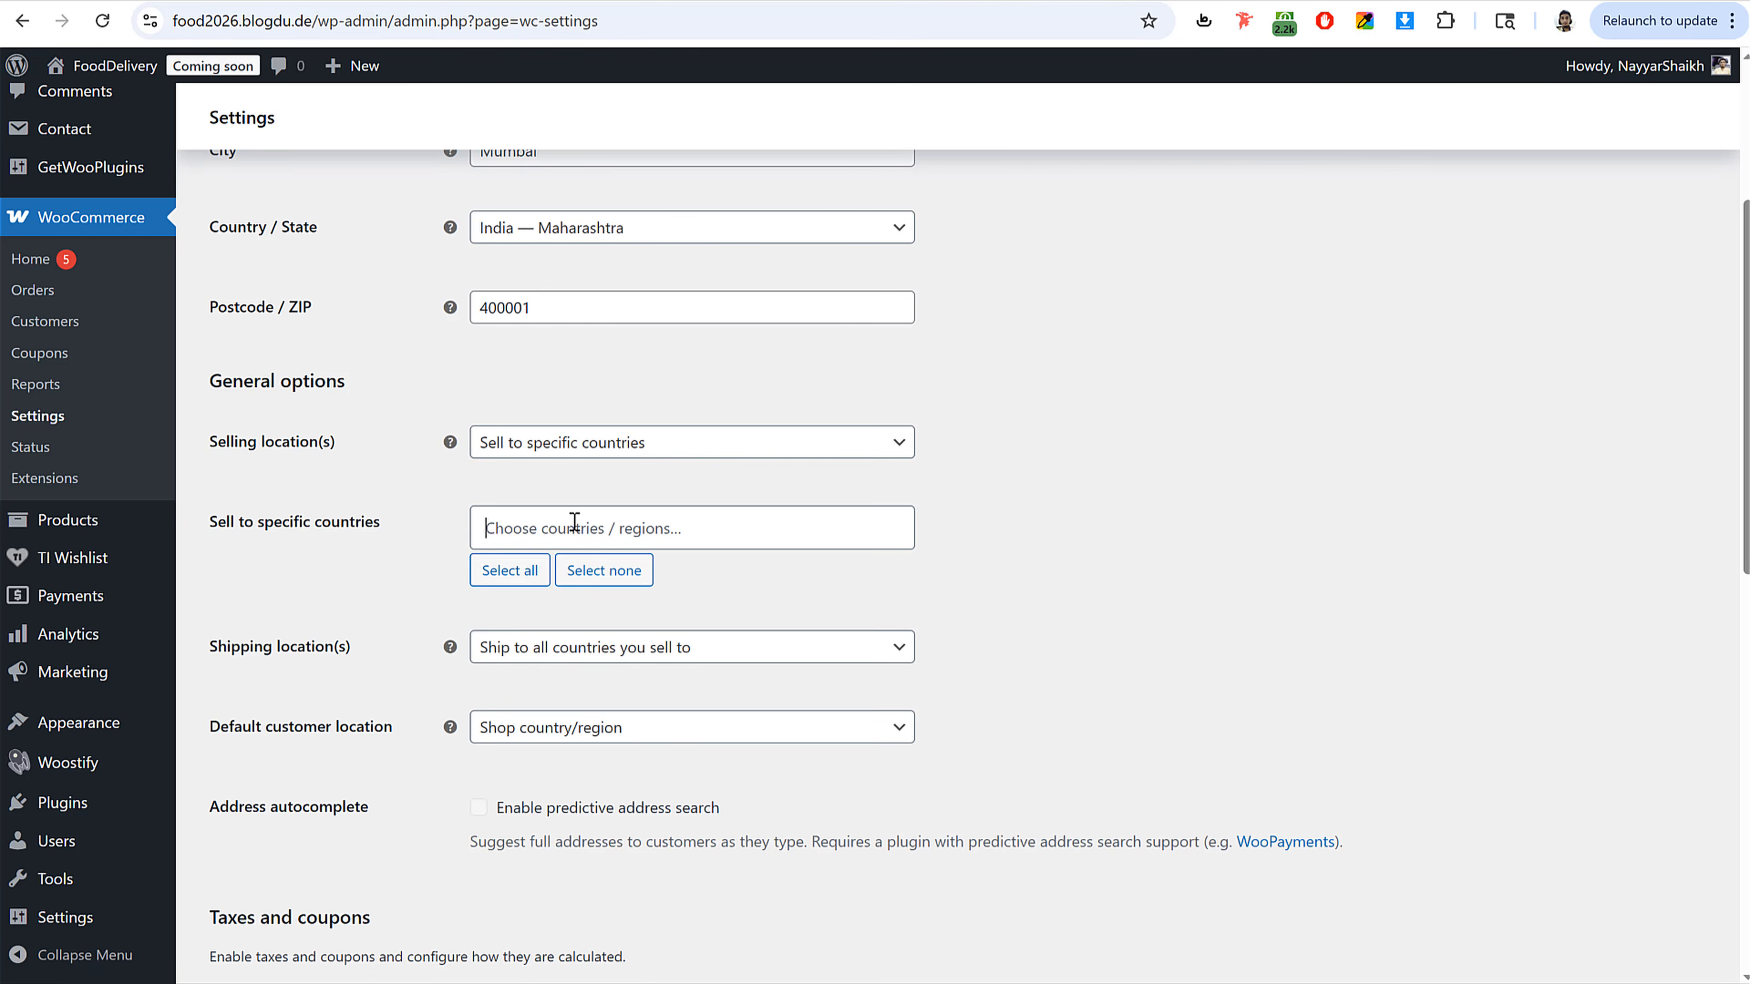
text(ind)
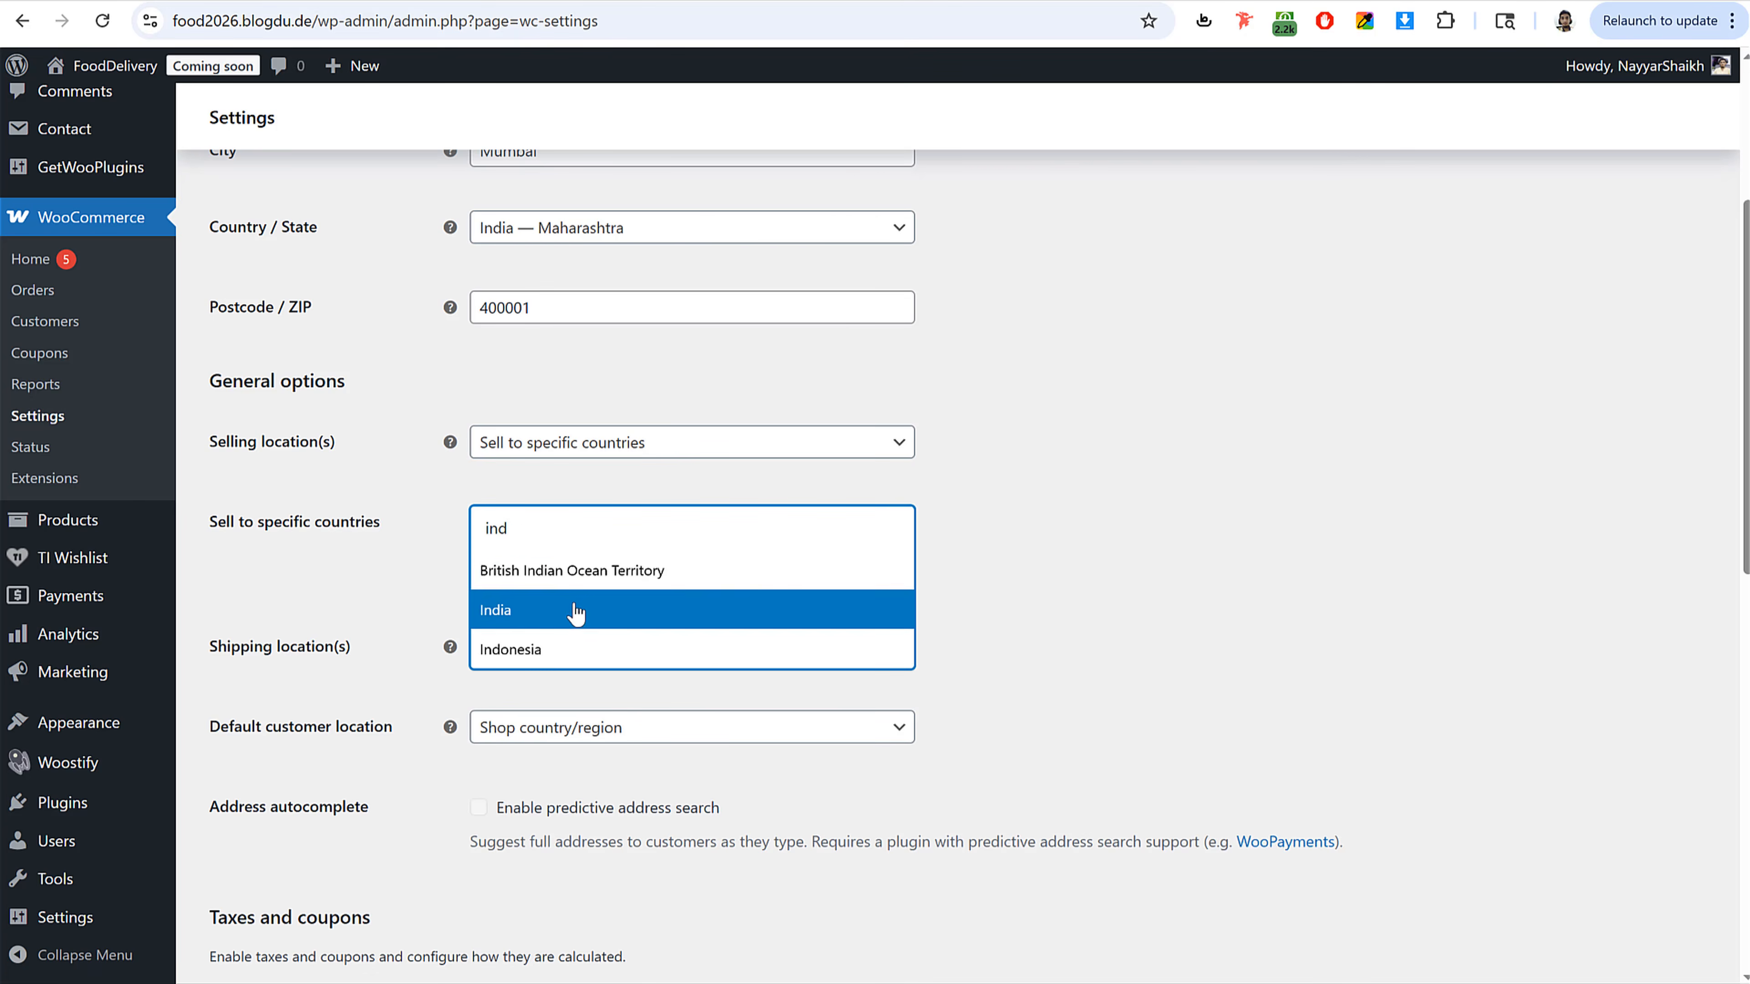
click(573, 609)
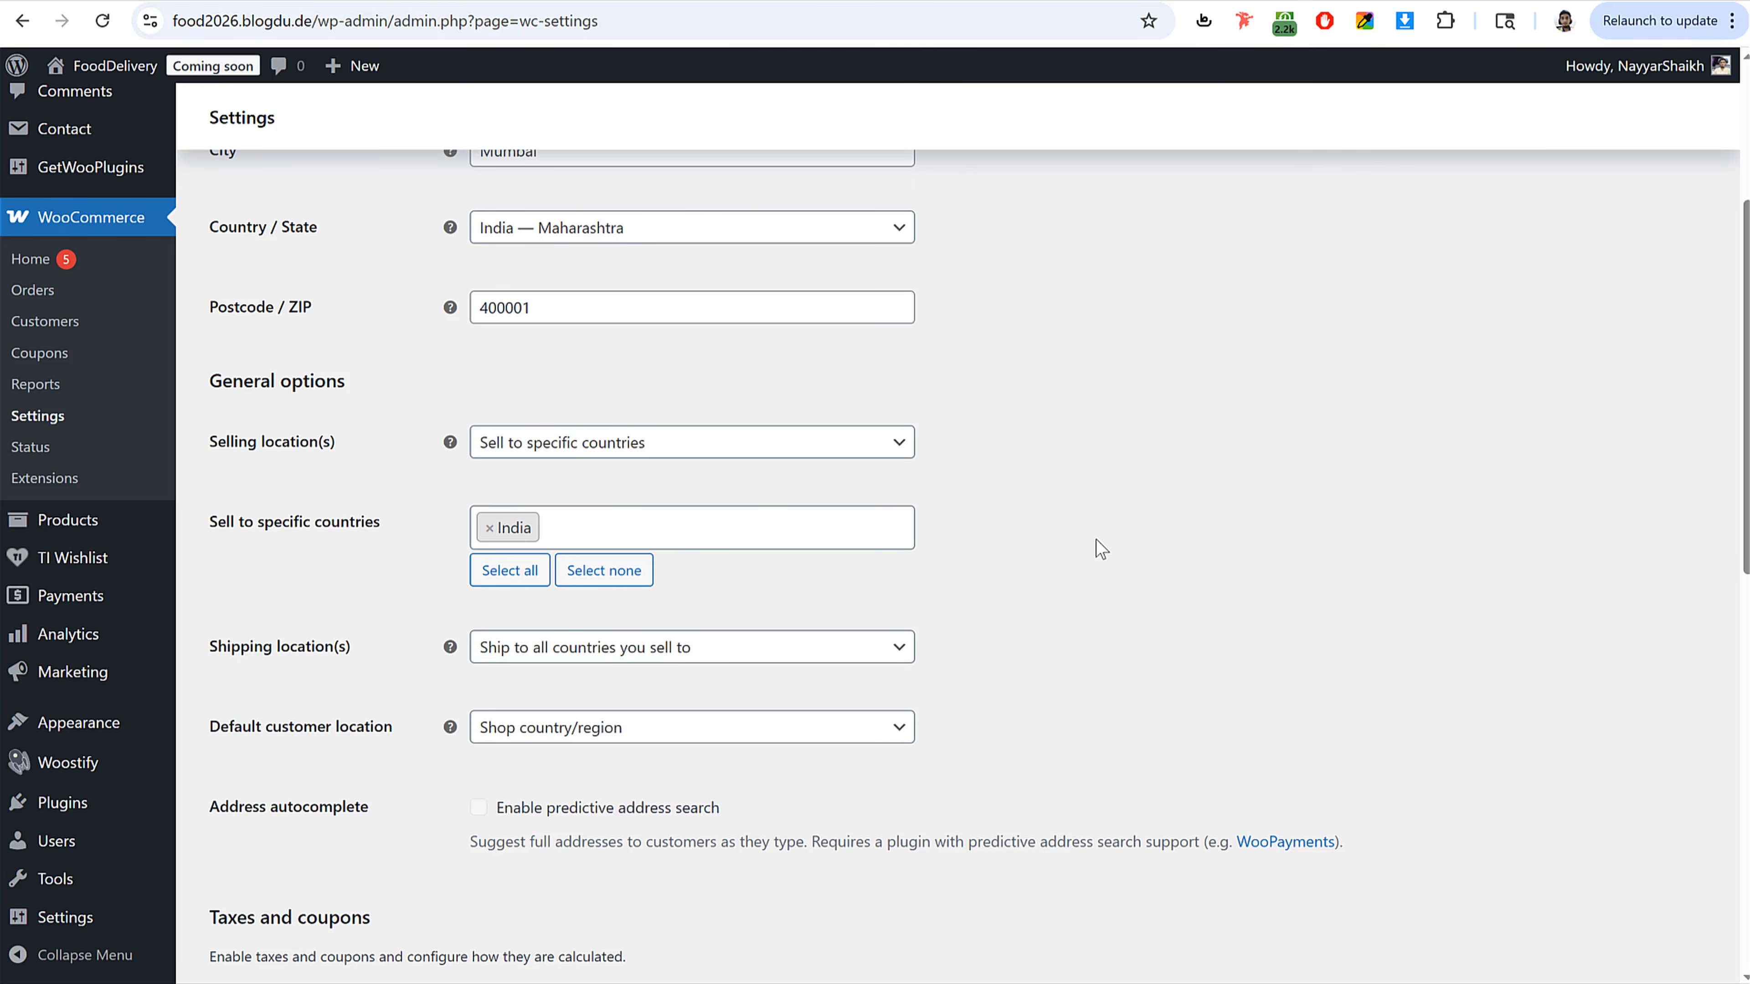
Step: Set the store currency to United States (US) dollar and save the general settings
scroll(995, 615, down, 6)
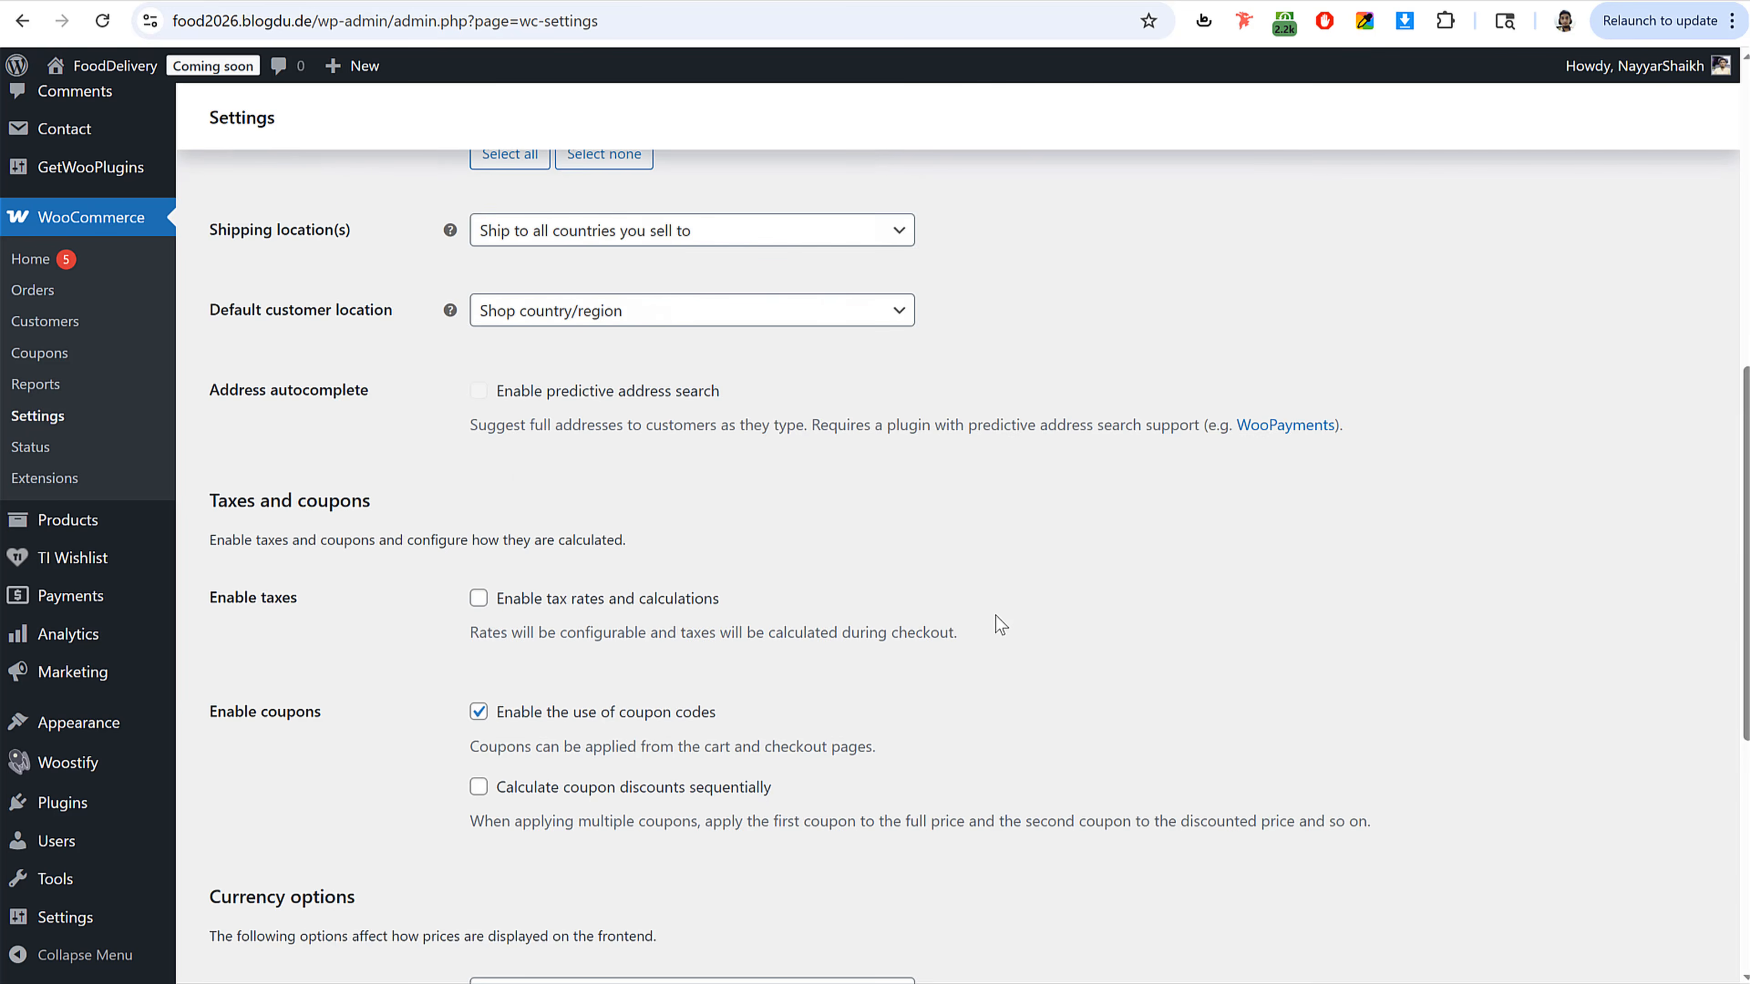
scroll(996, 615, down, 5)
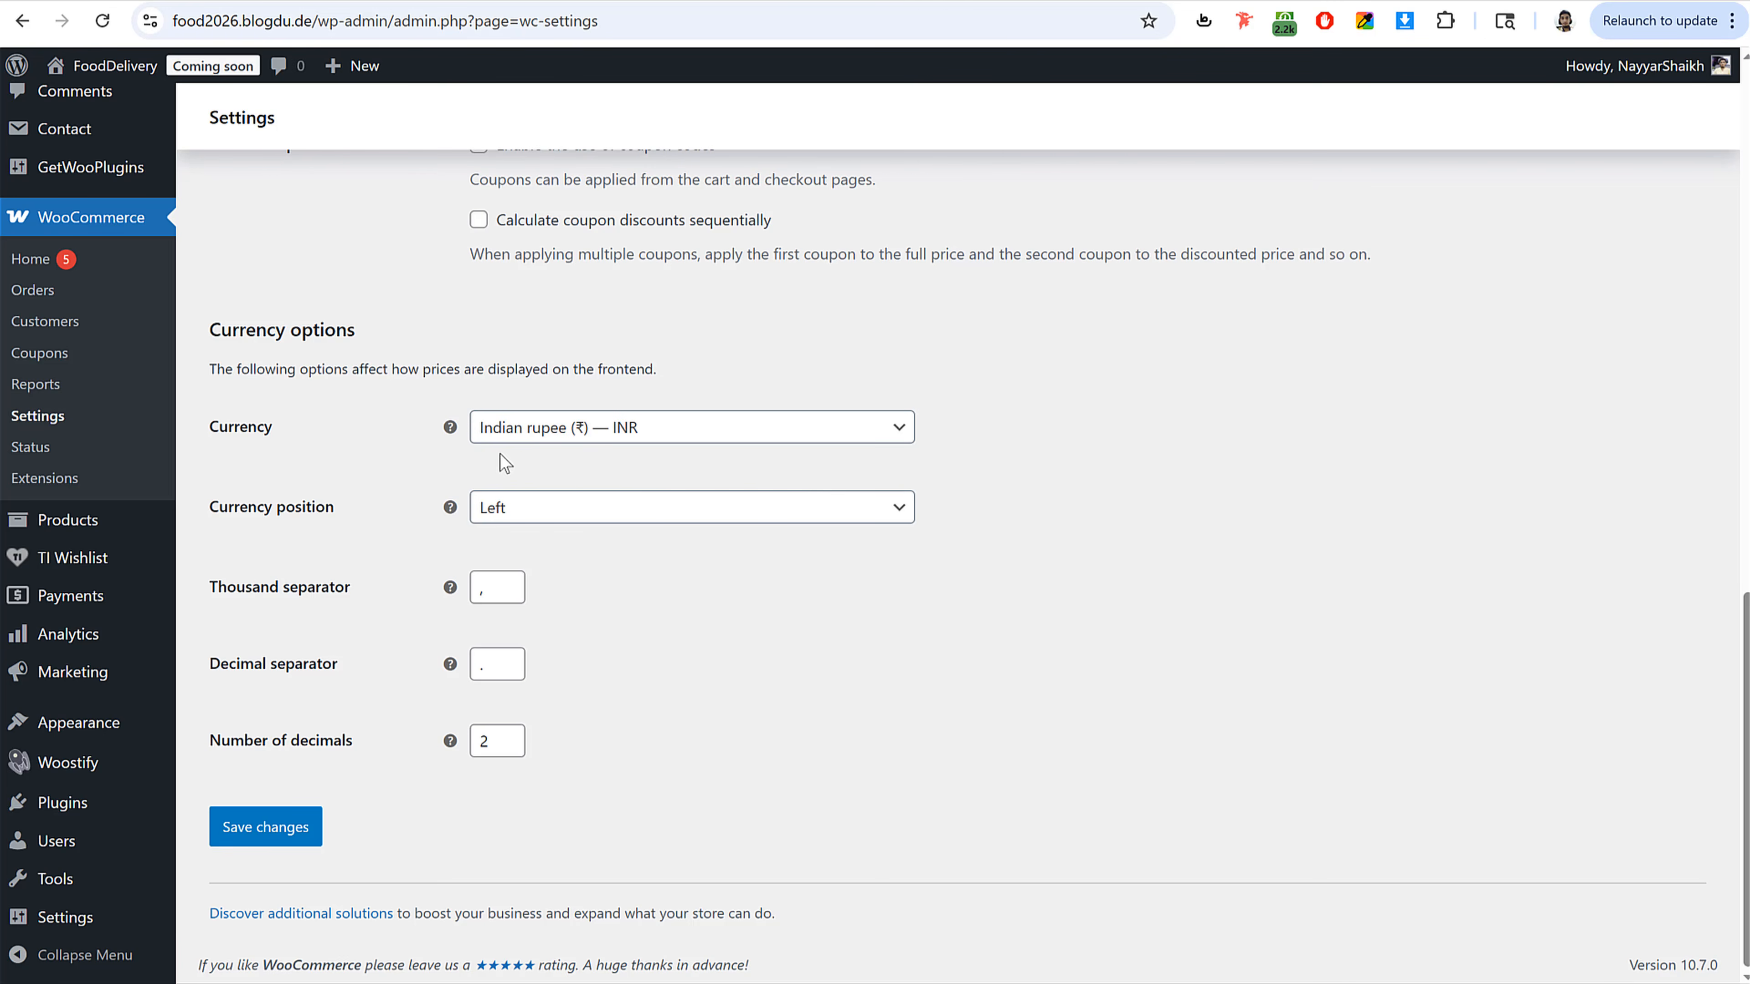
click(655, 435)
text(unit)
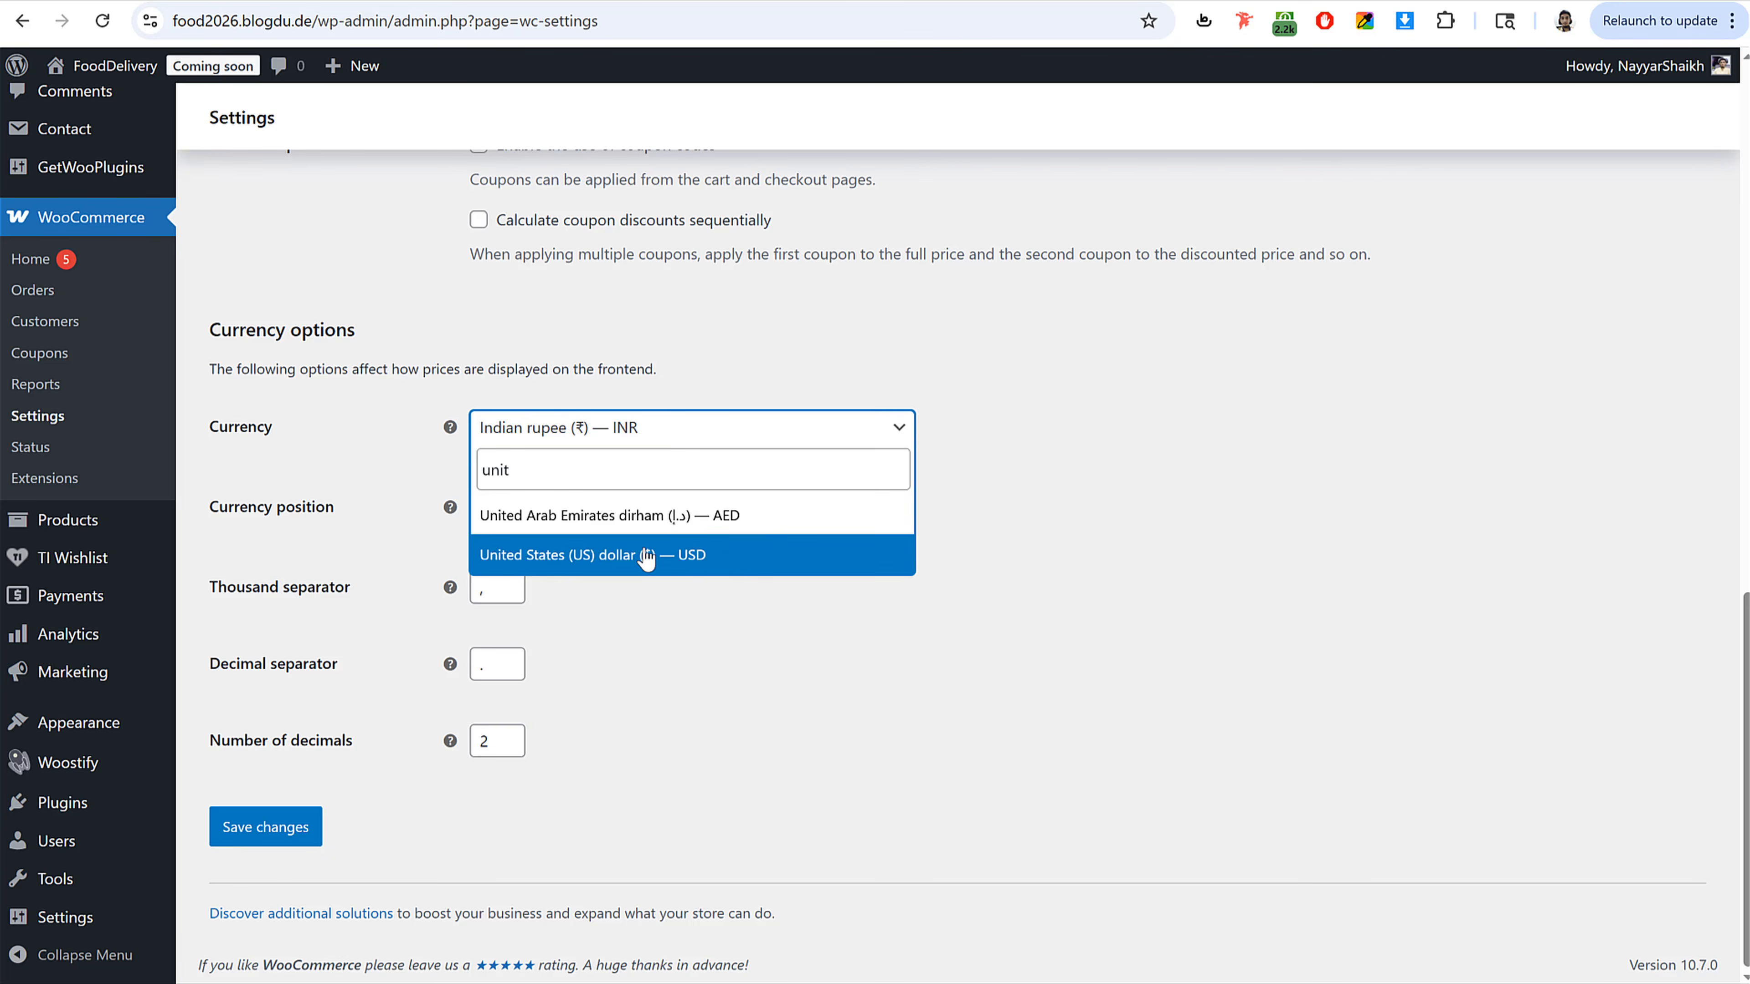
click(646, 556)
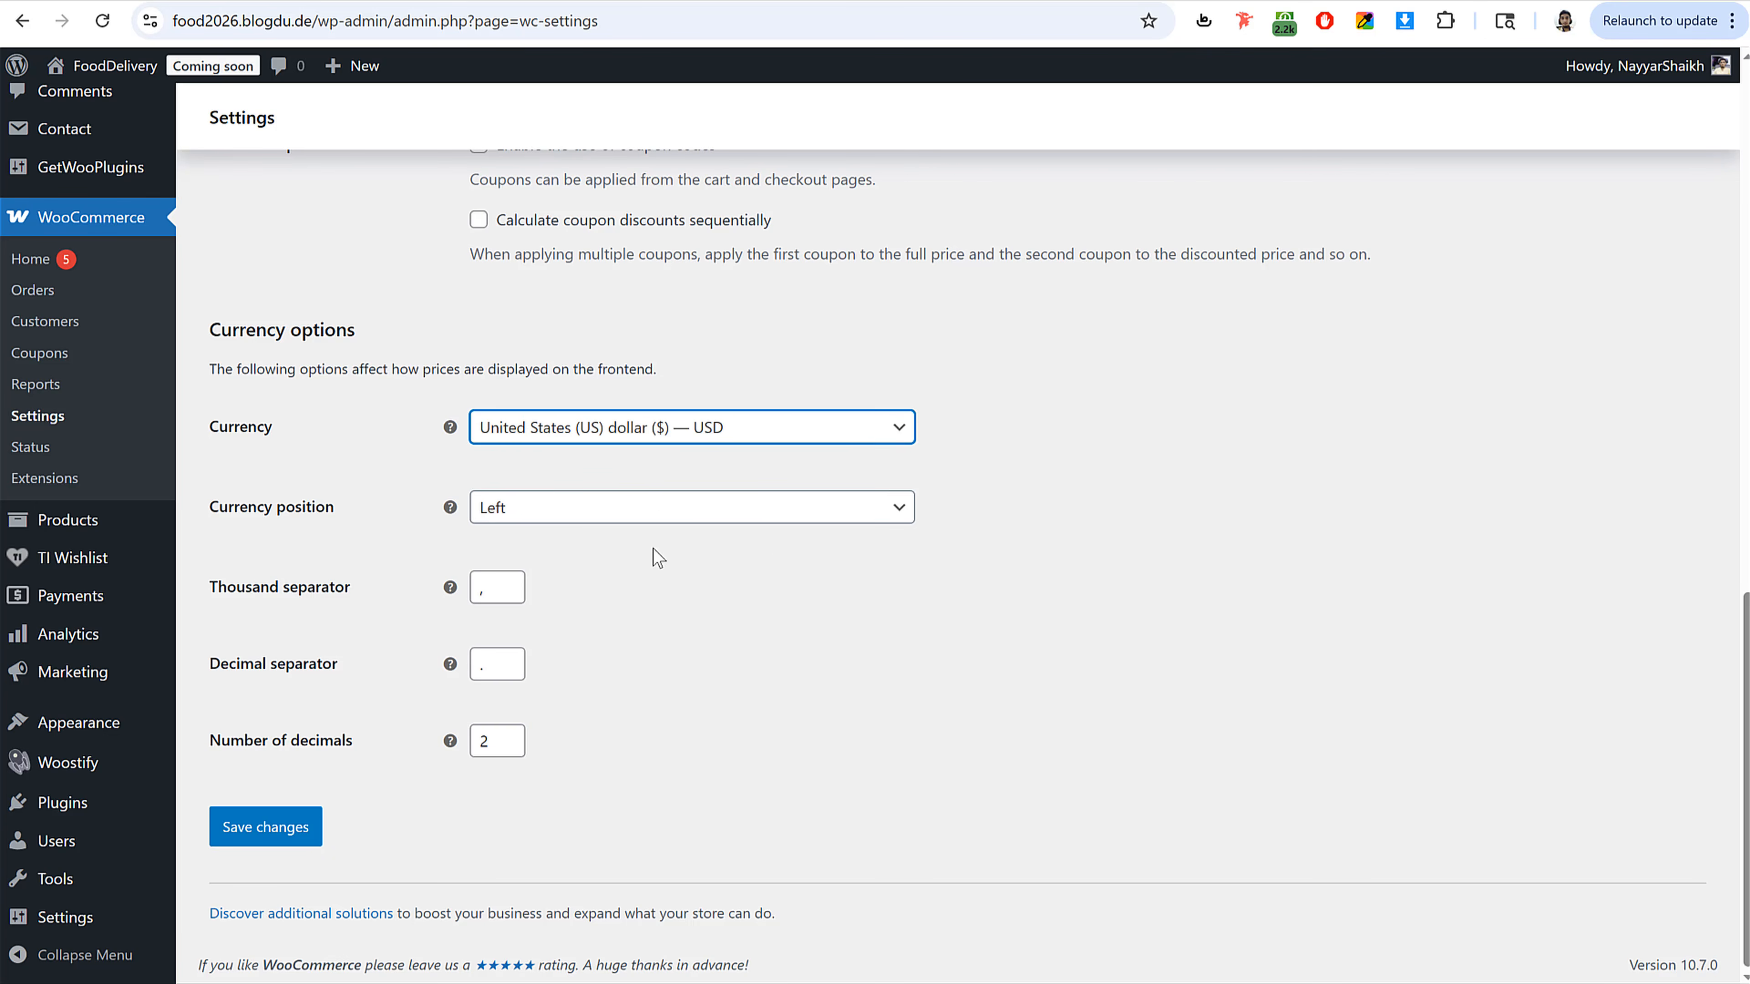
scroll(789, 720, up, 4)
scroll(792, 739, down, 5)
click(311, 835)
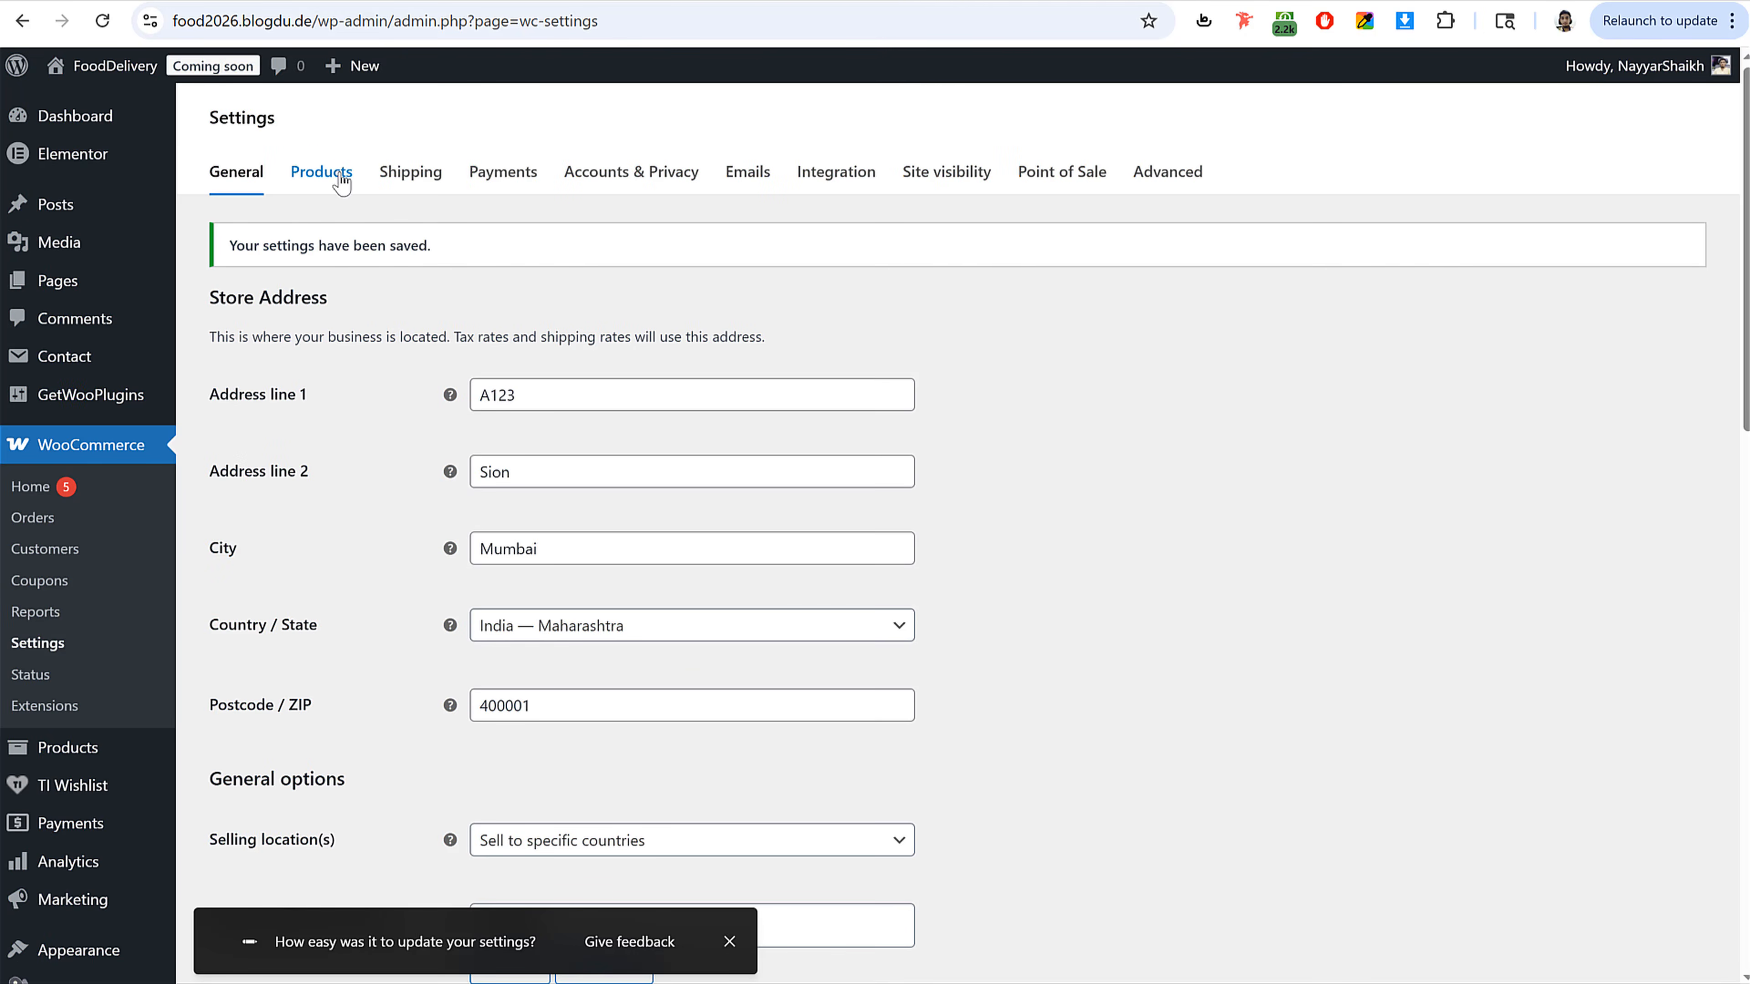
Step: Open the product settings, set the weight unit to g and save
click(328, 181)
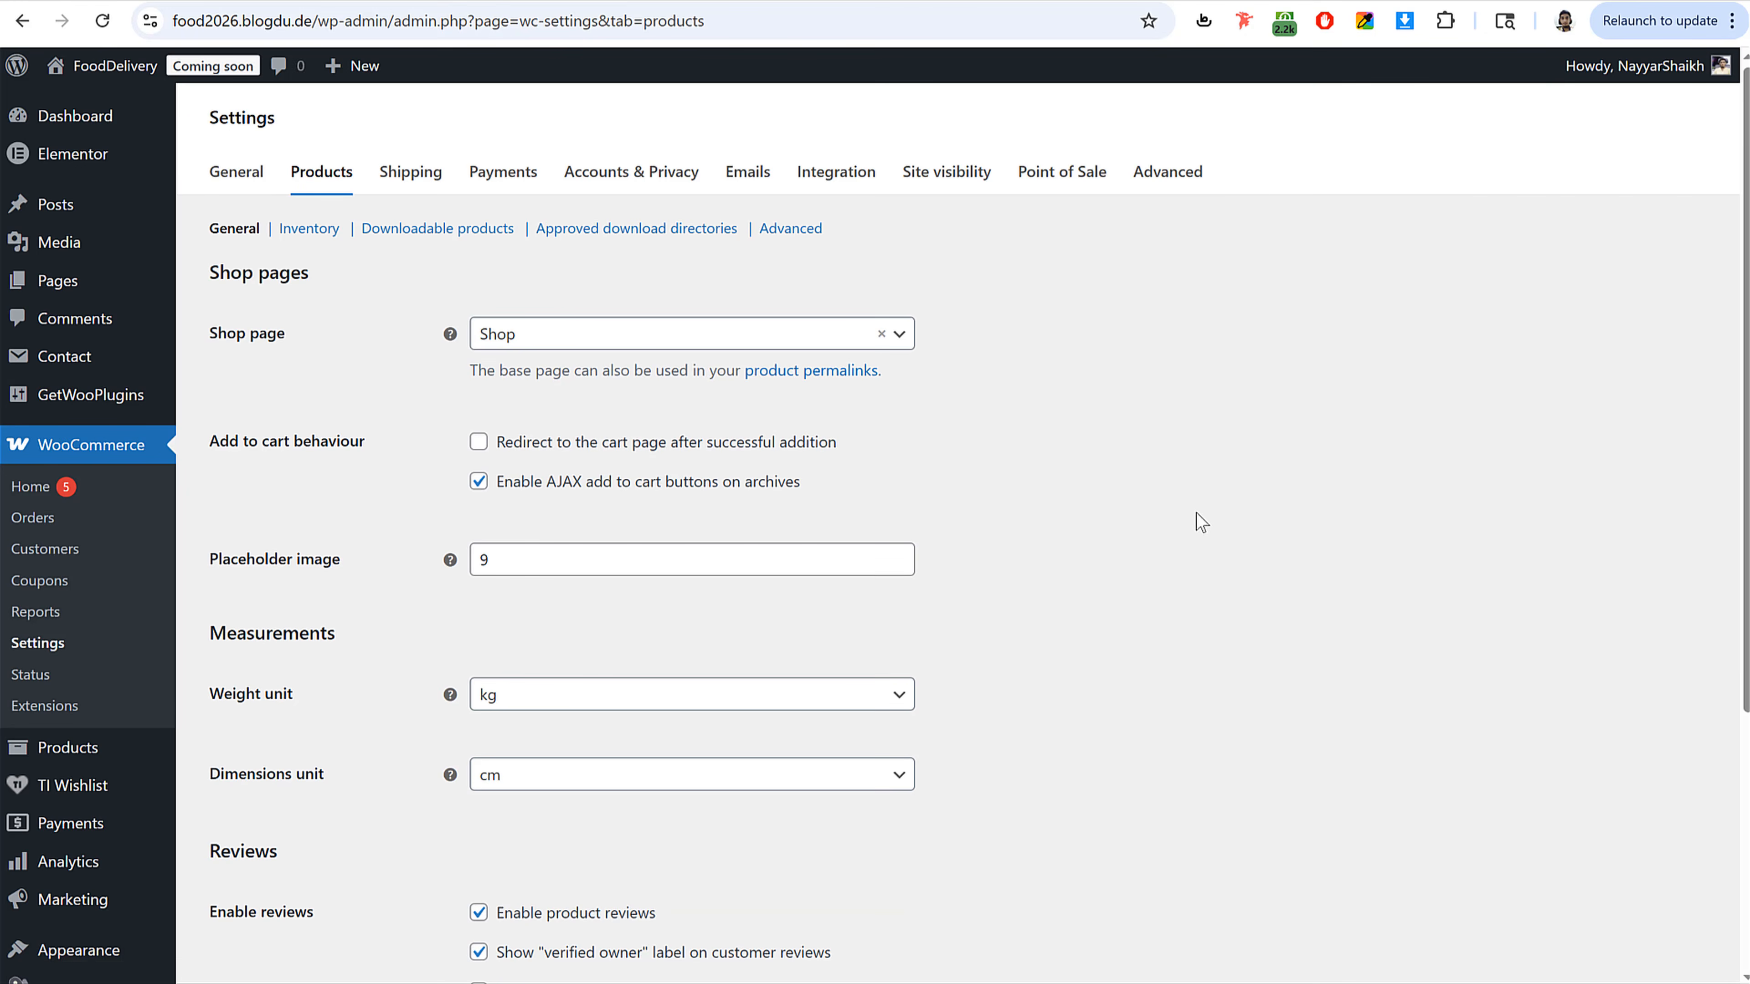
scroll(347, 475, down, 3)
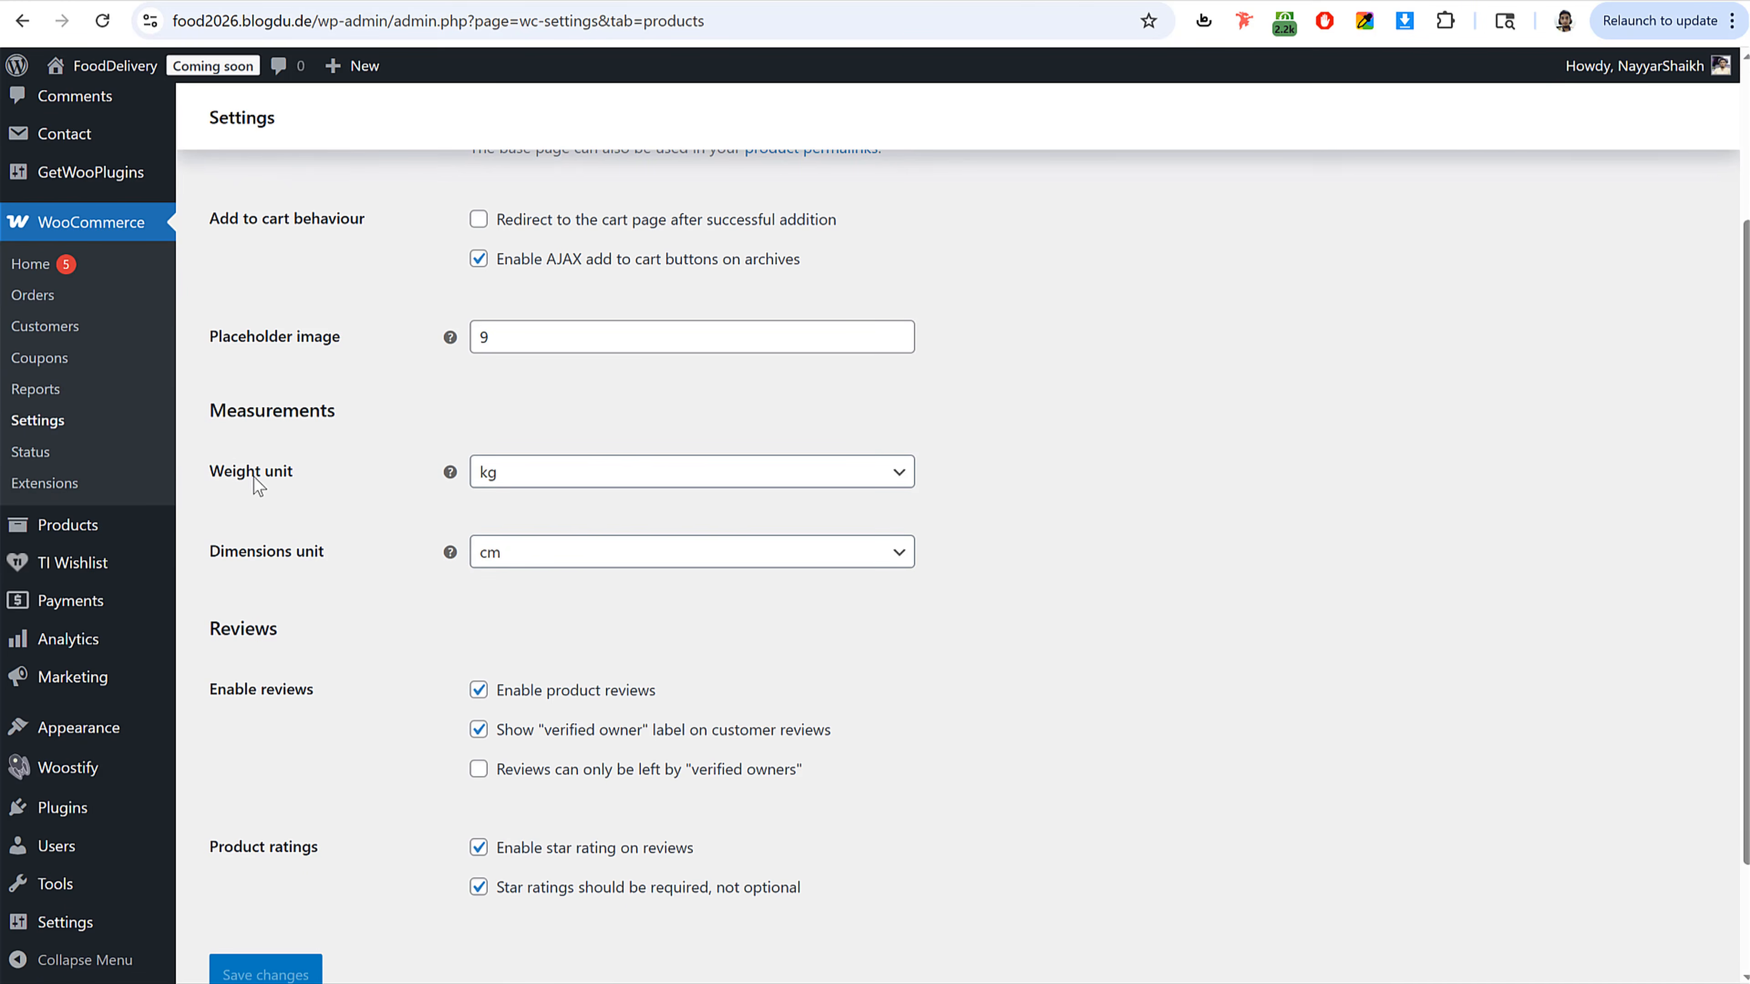
drag(223, 476, 394, 487)
click(349, 484)
click(532, 476)
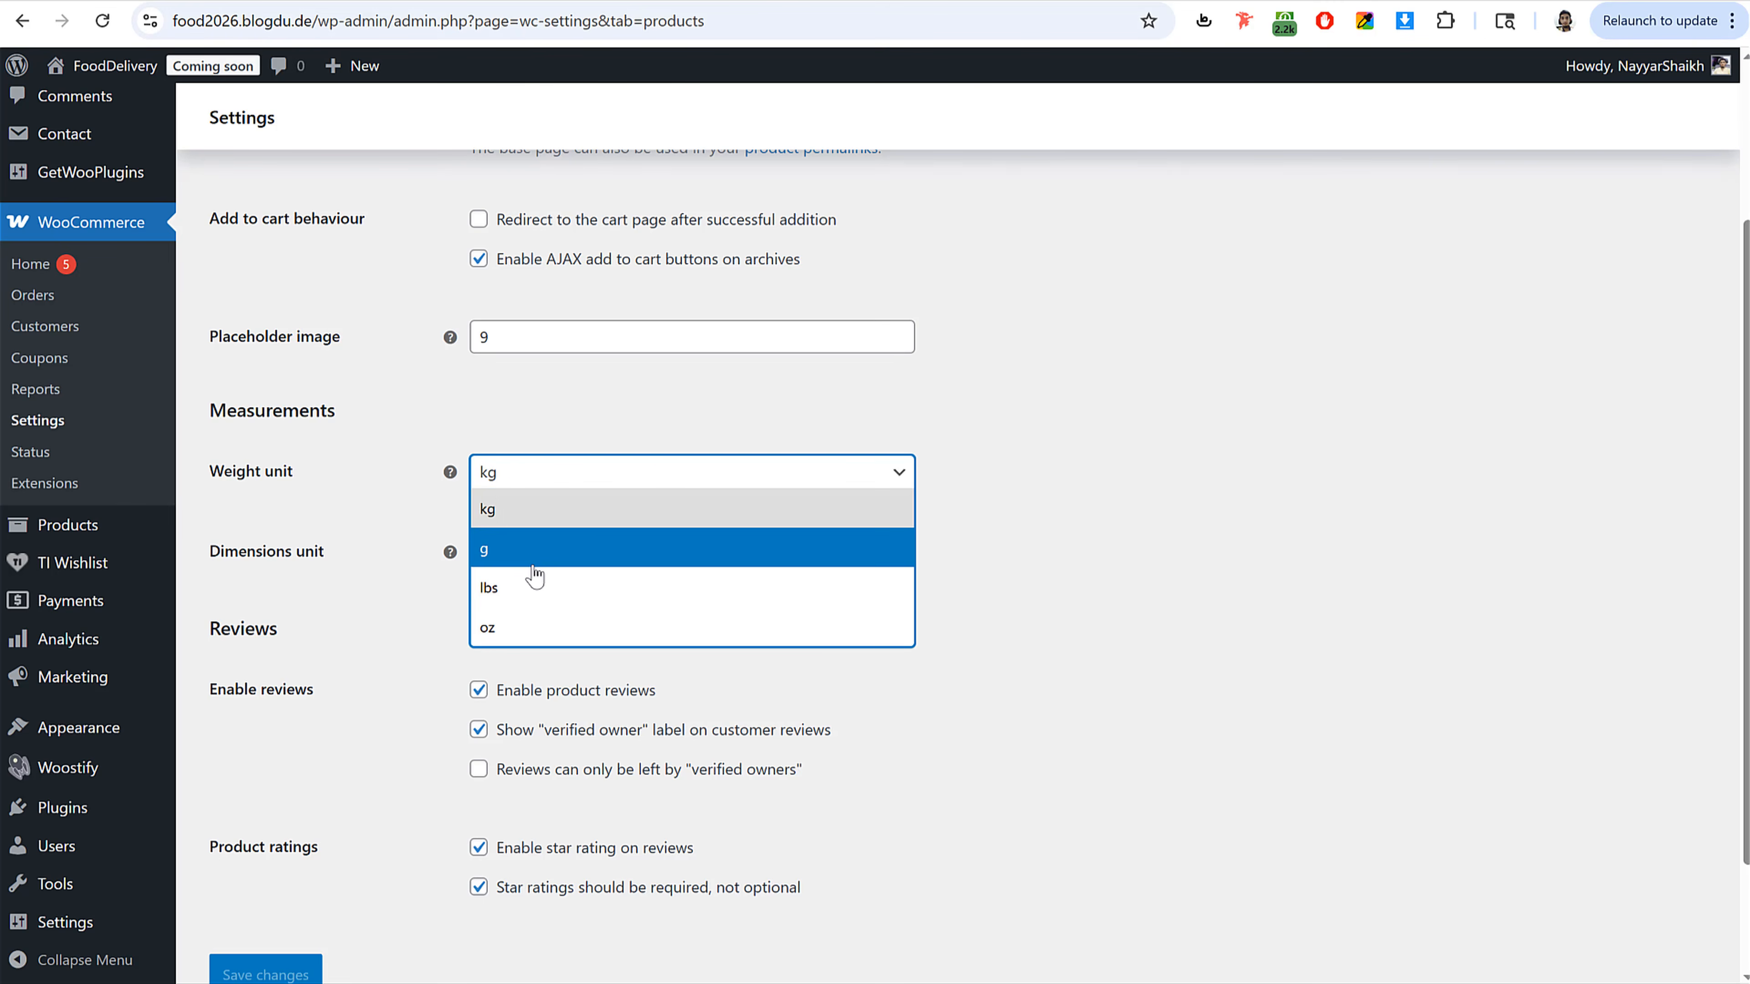
click(534, 552)
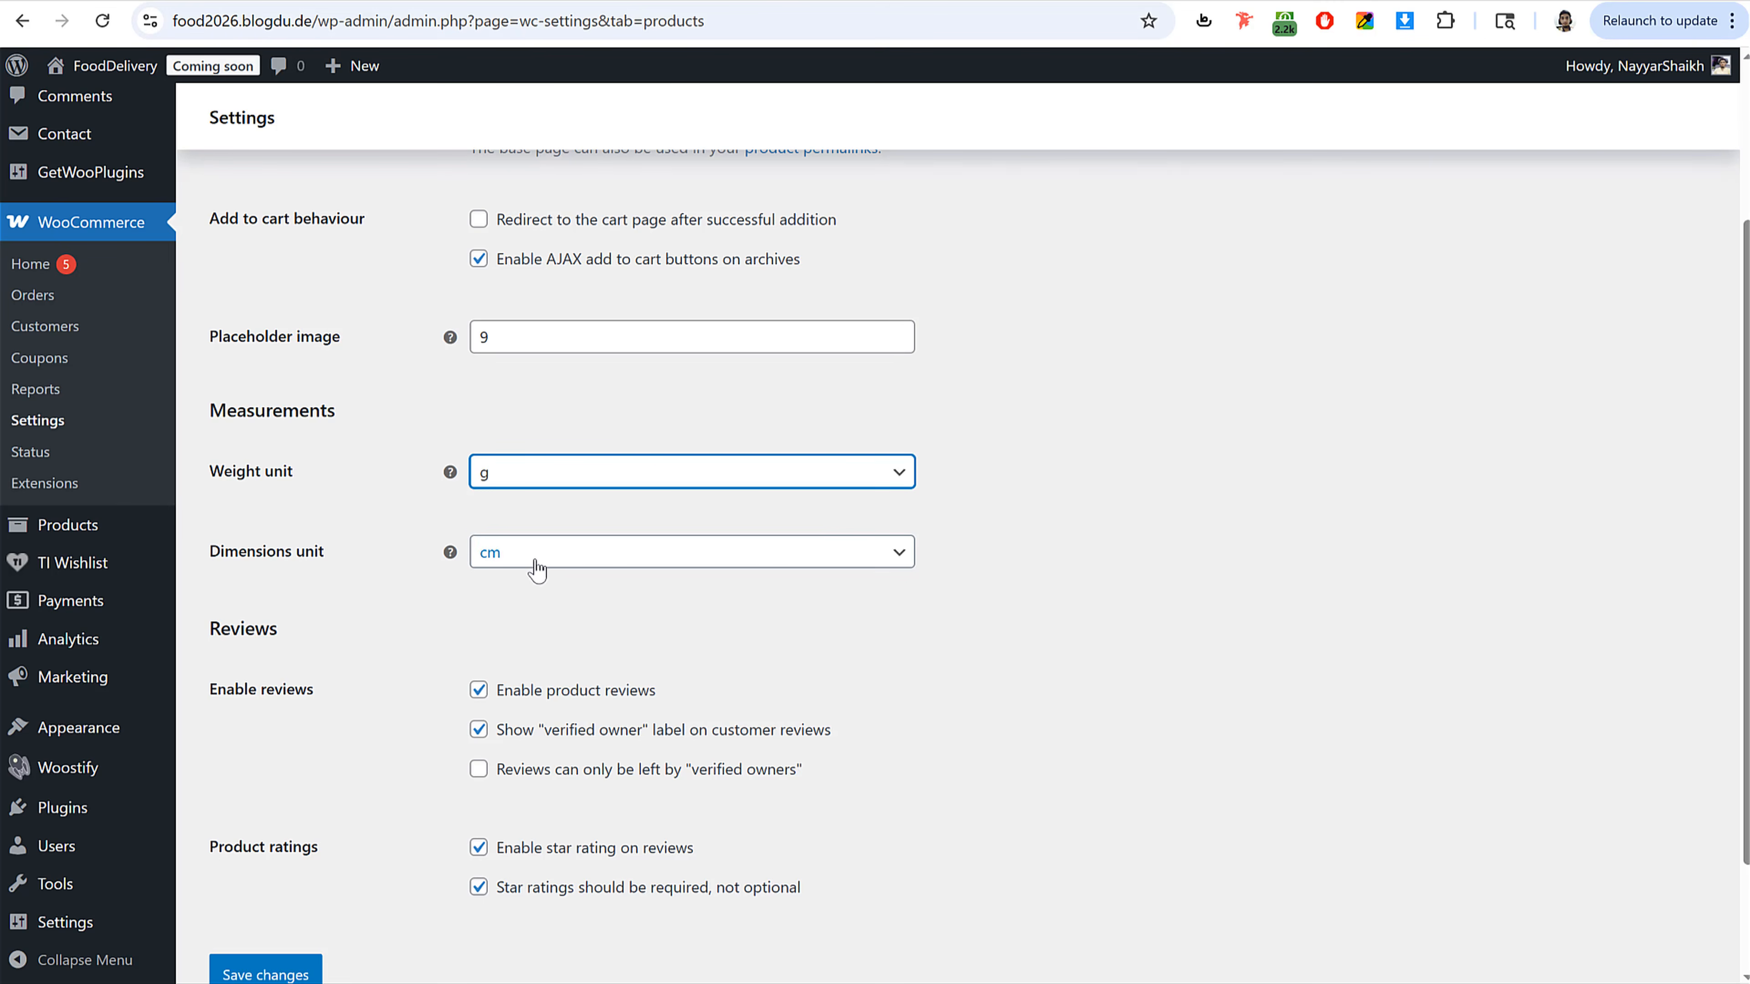
click(532, 562)
click(529, 647)
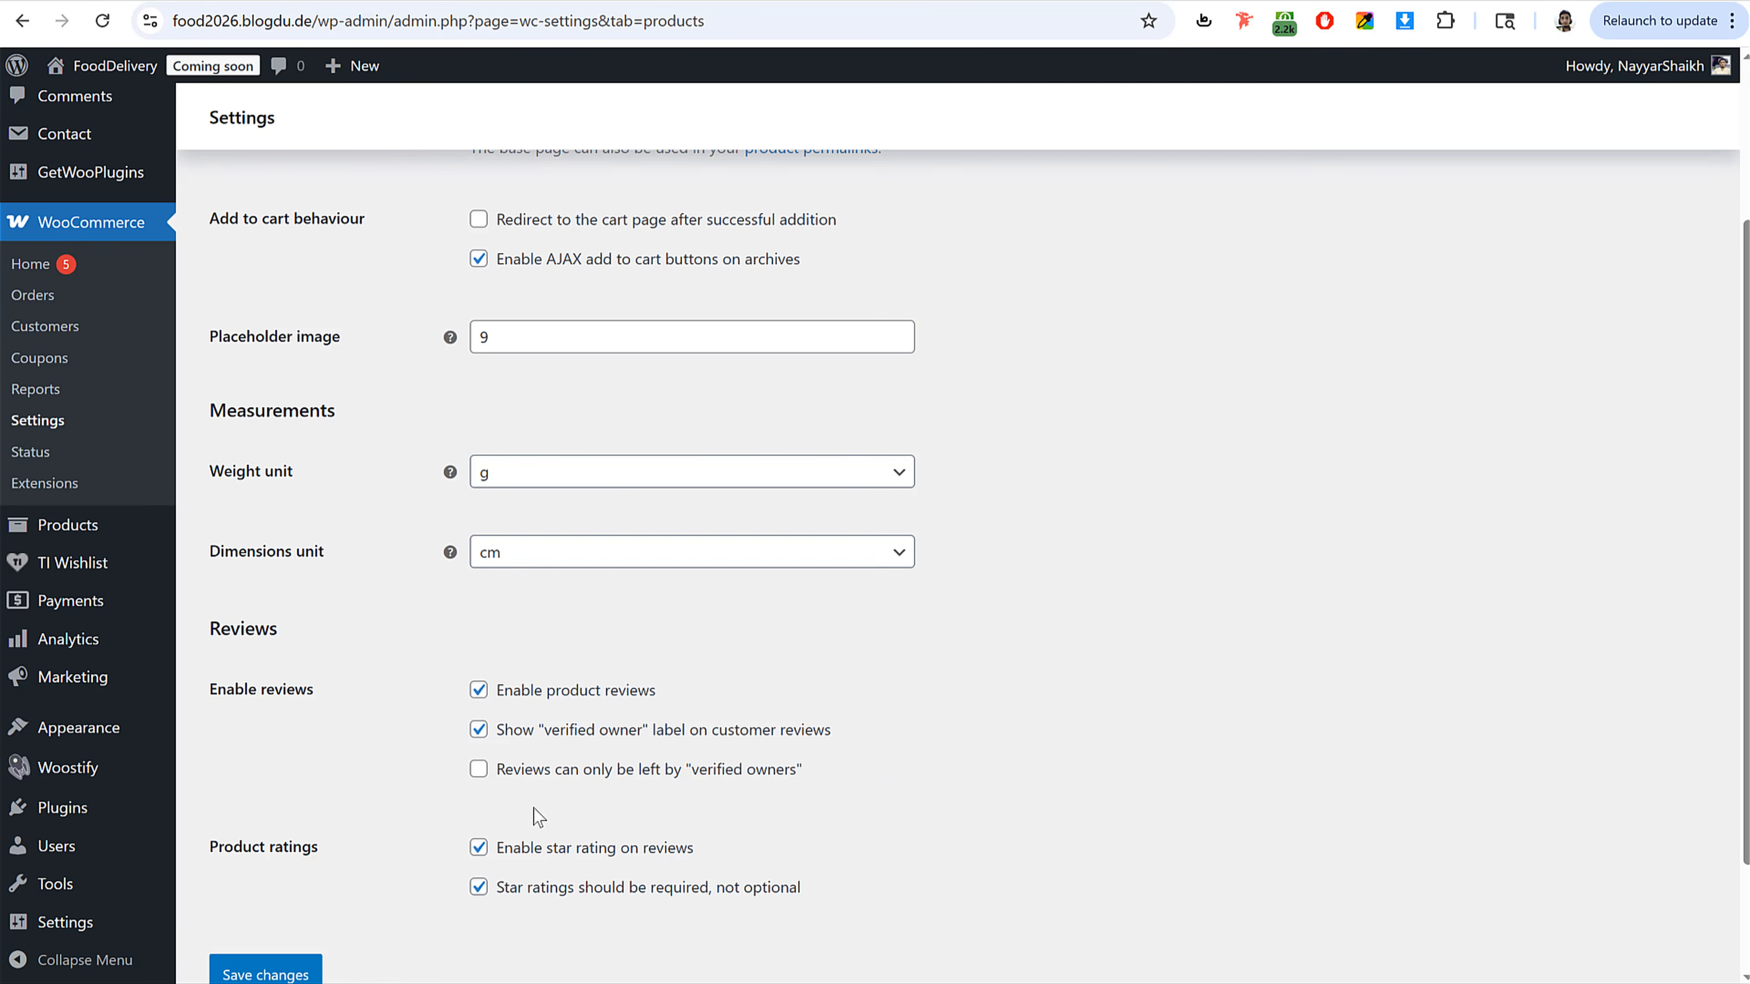
scroll(644, 820, down, 2)
click(227, 870)
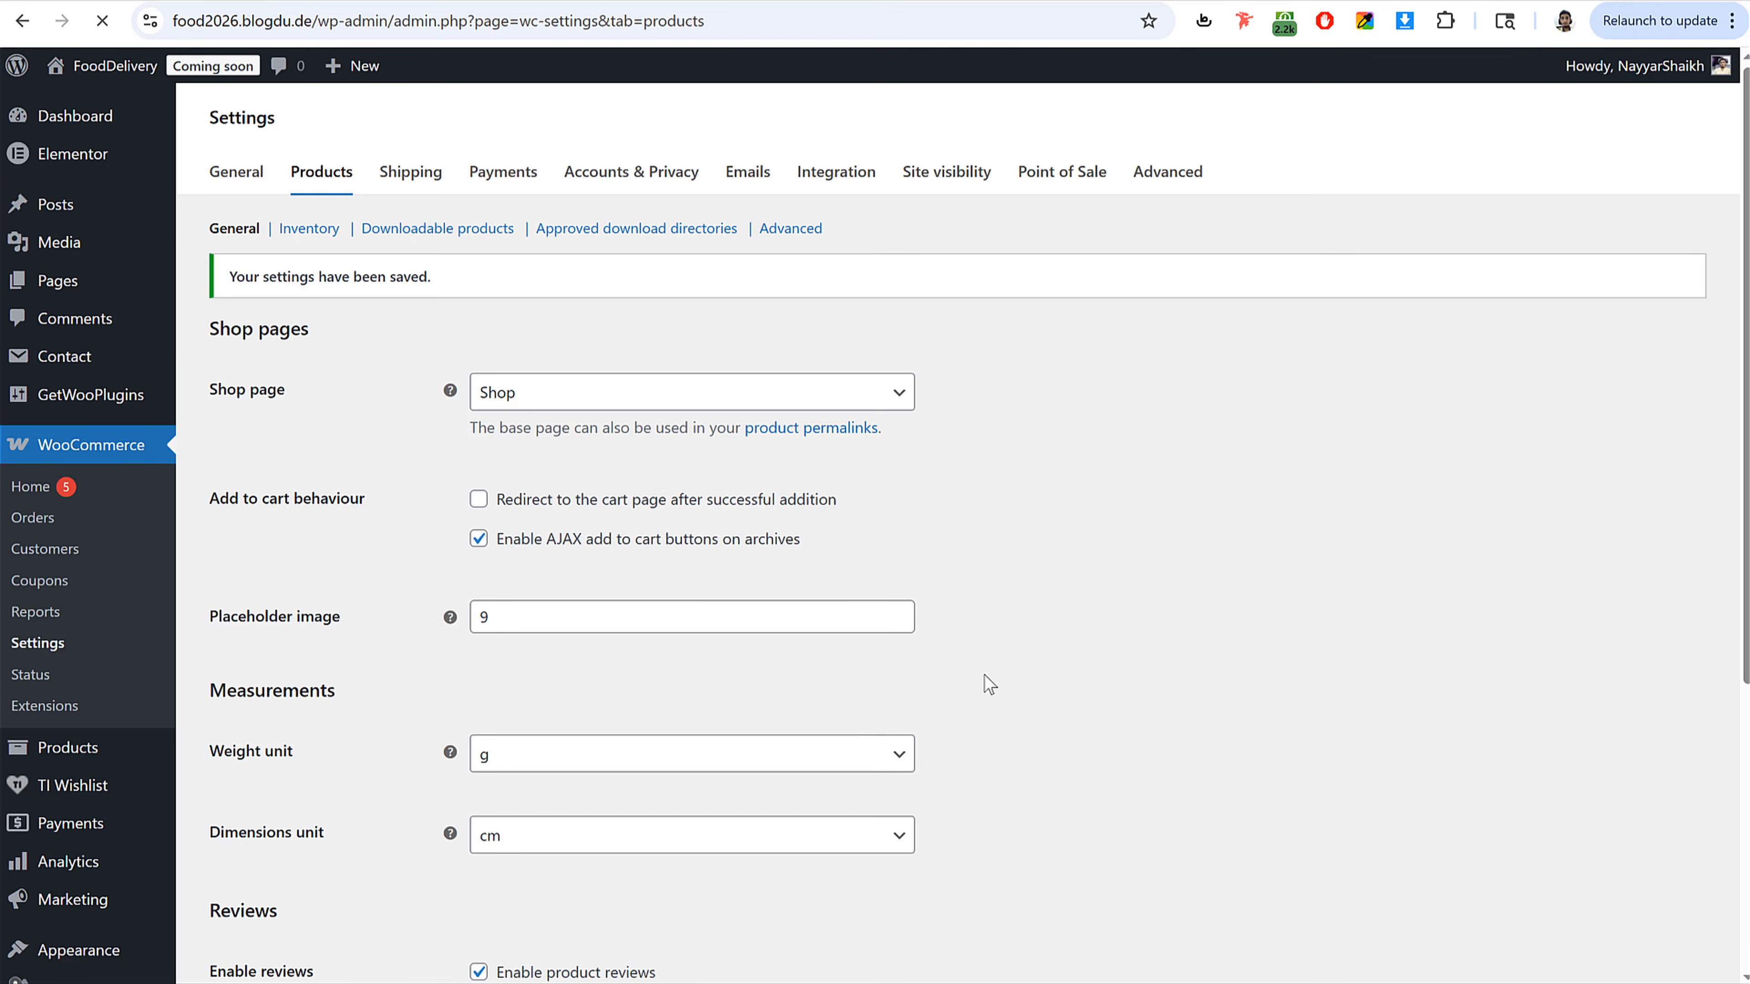
Step: Allow reviews only from verified owners and save the product settings
scroll(1163, 680, down, 1)
click(556, 625)
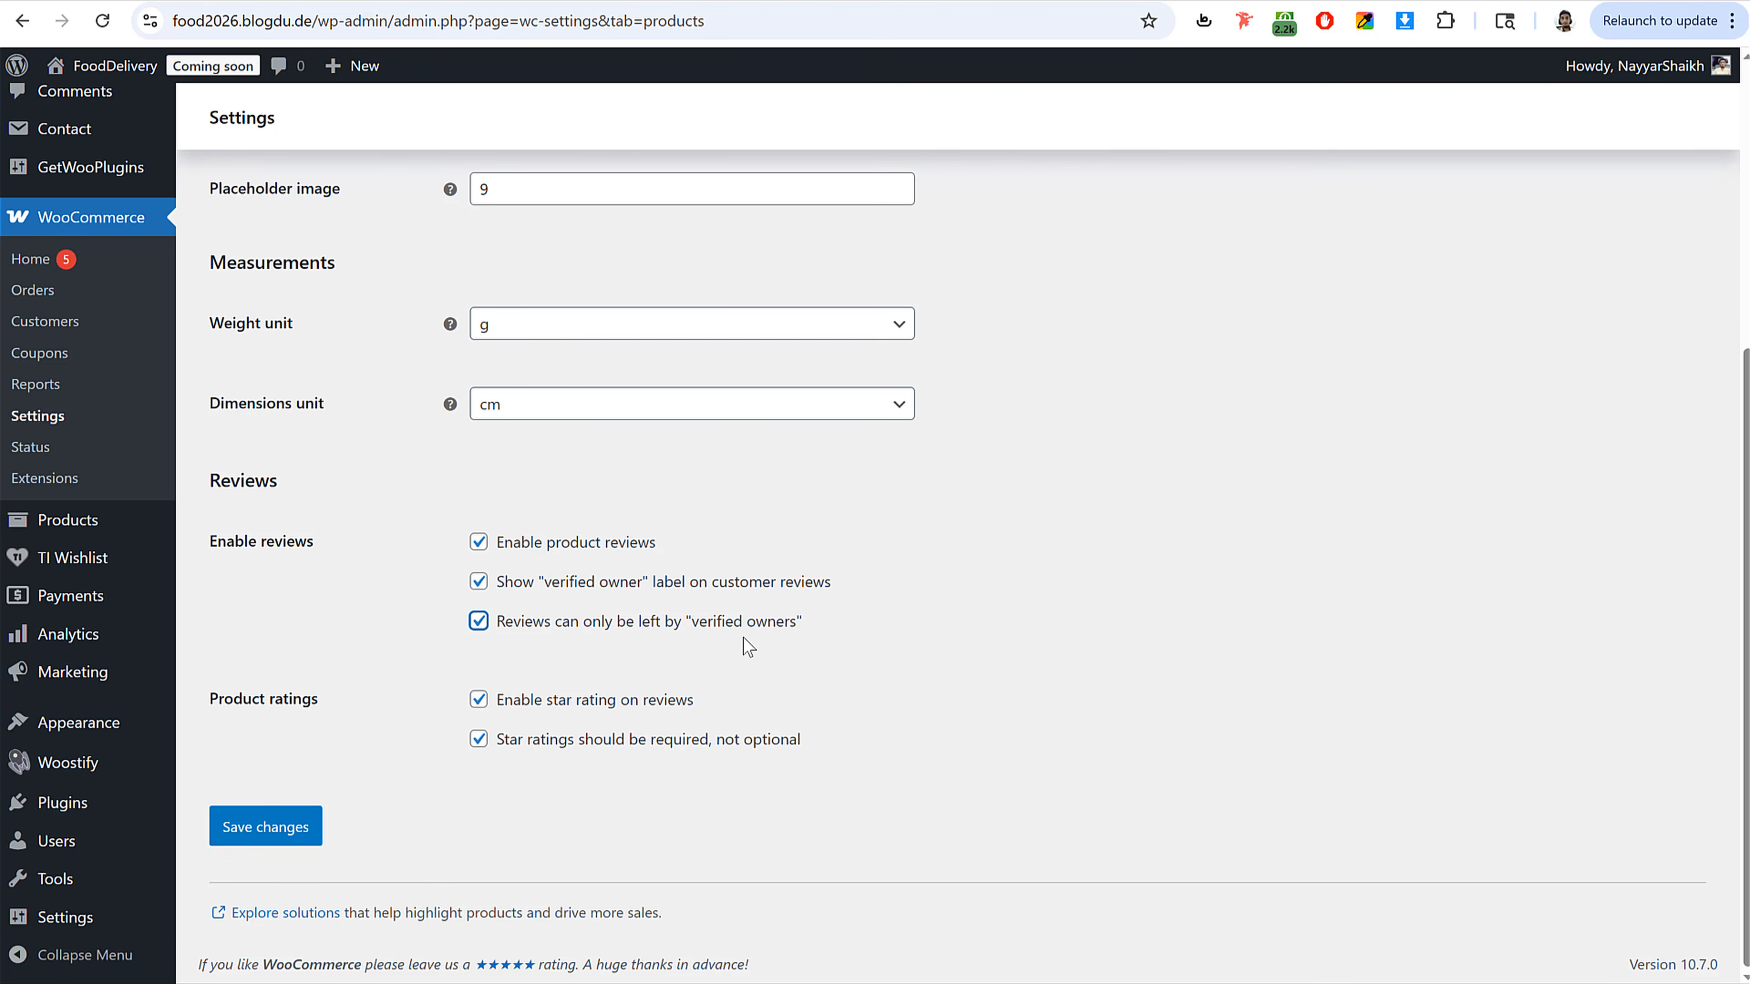
click(305, 835)
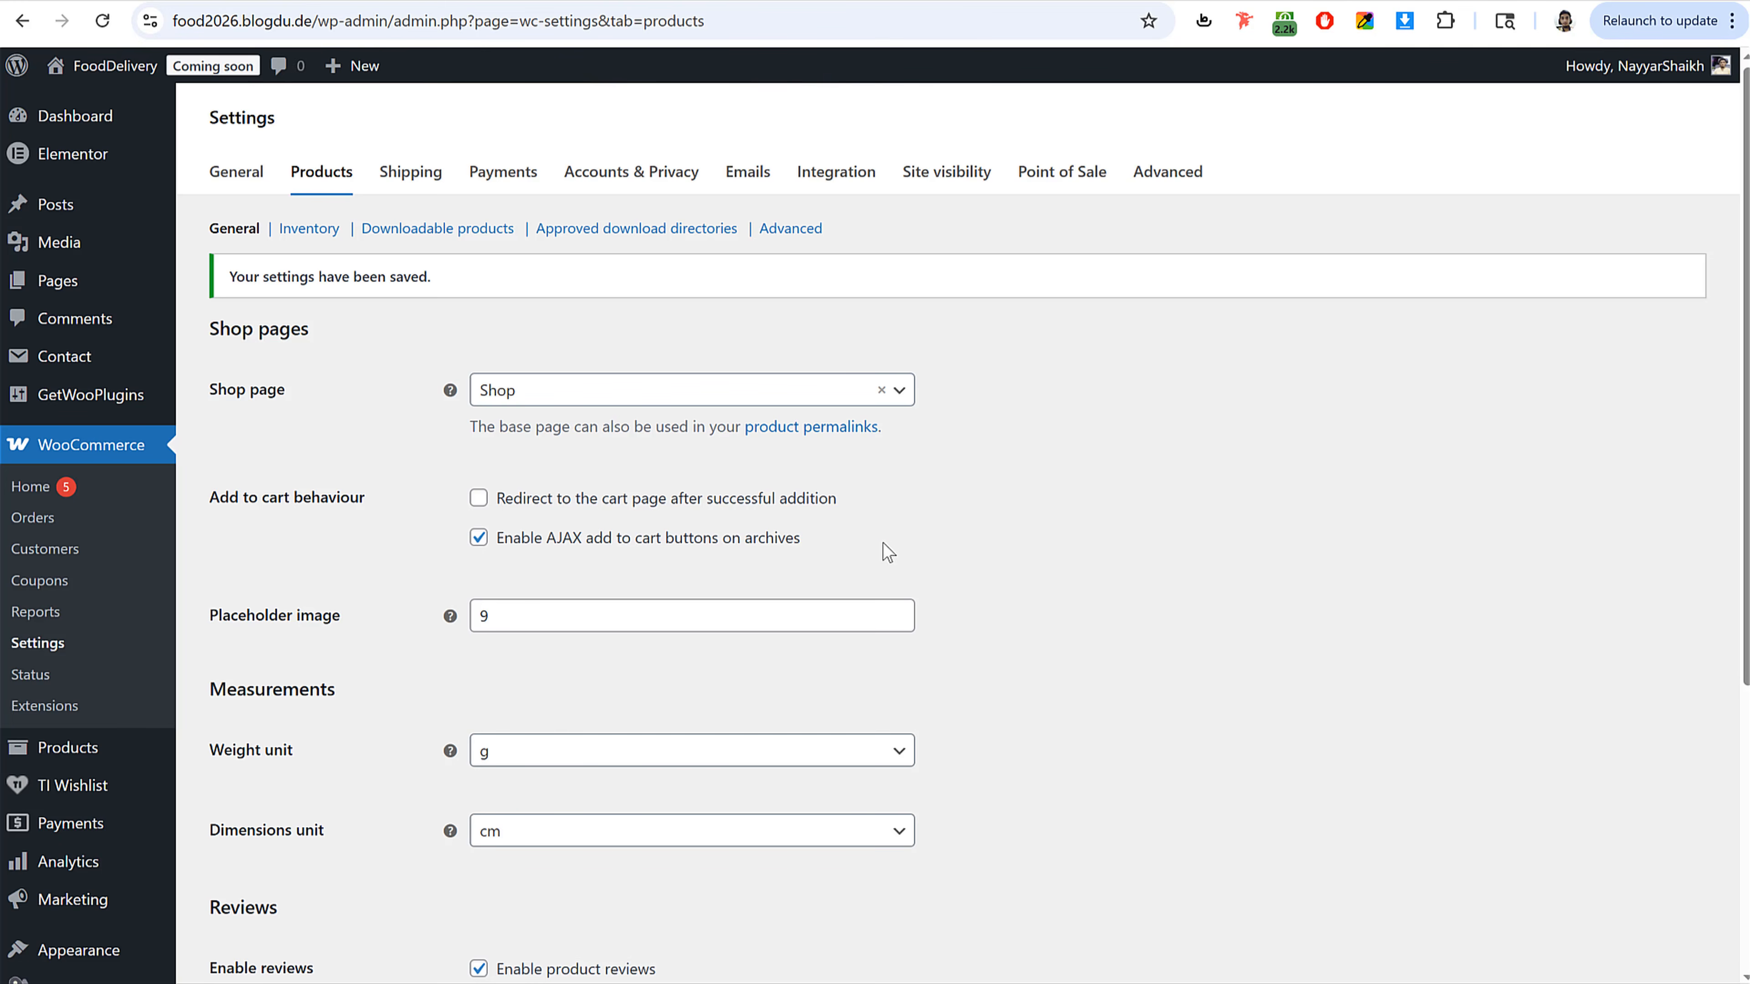
Step: Add a new shipping zone named Mumbai and save it
click(394, 170)
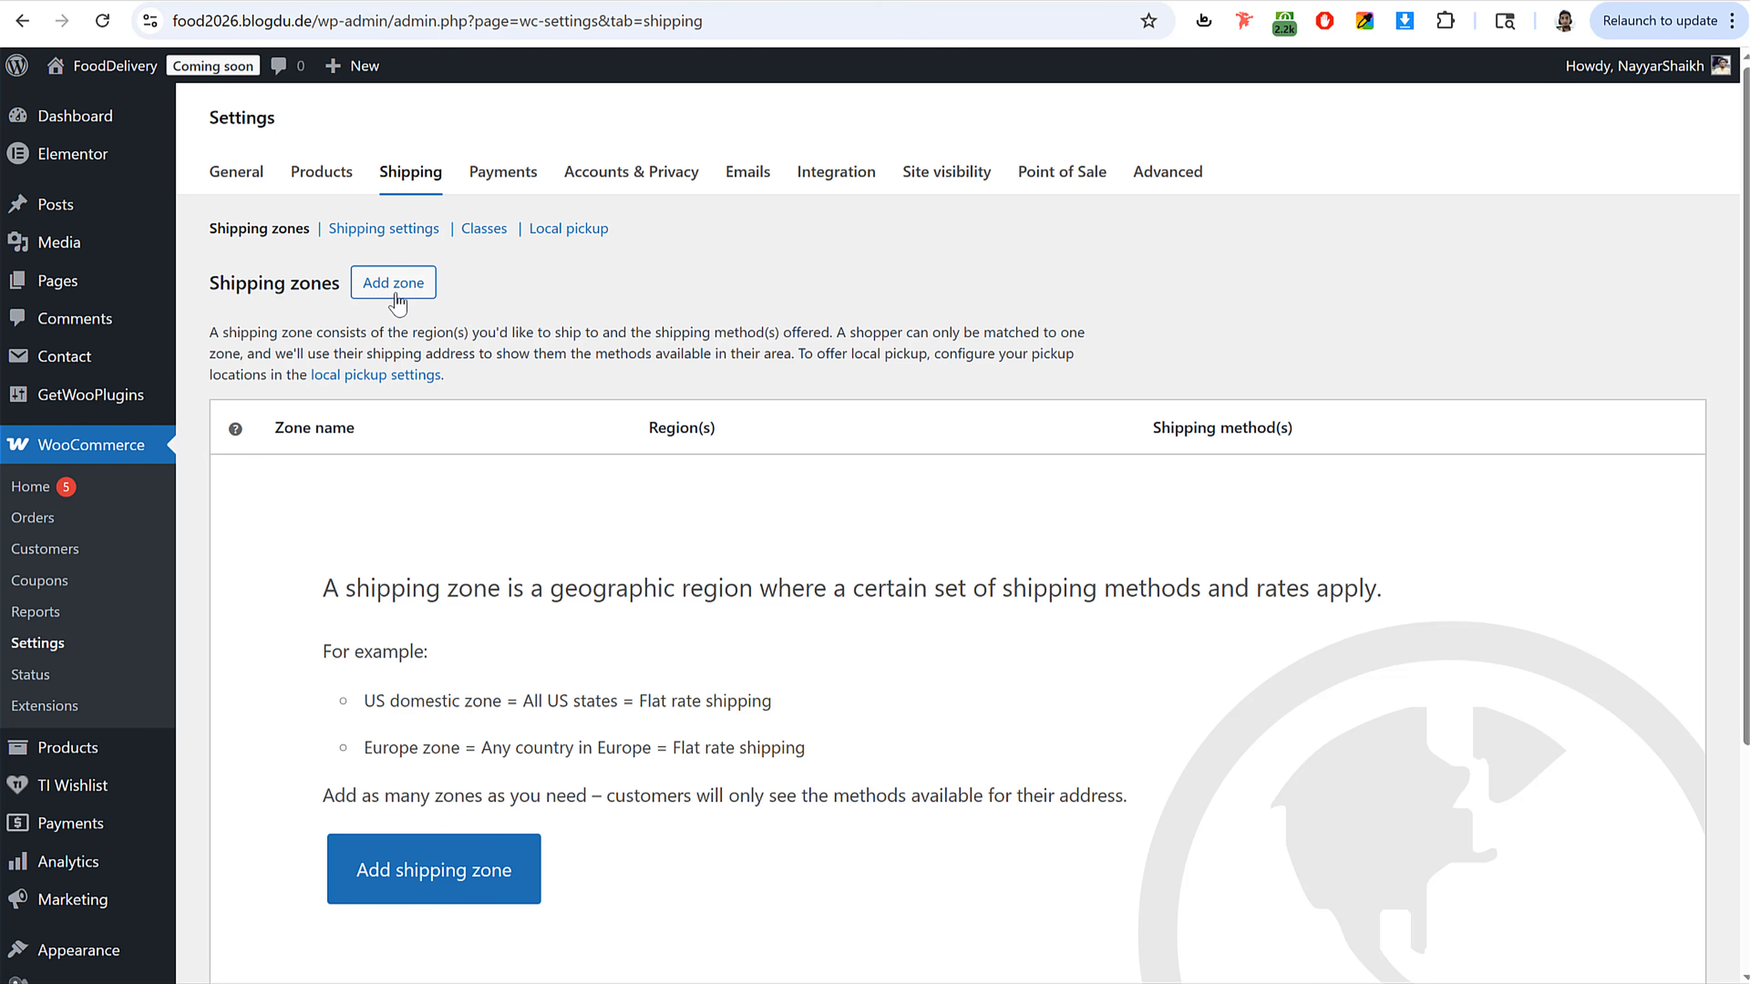
click(411, 293)
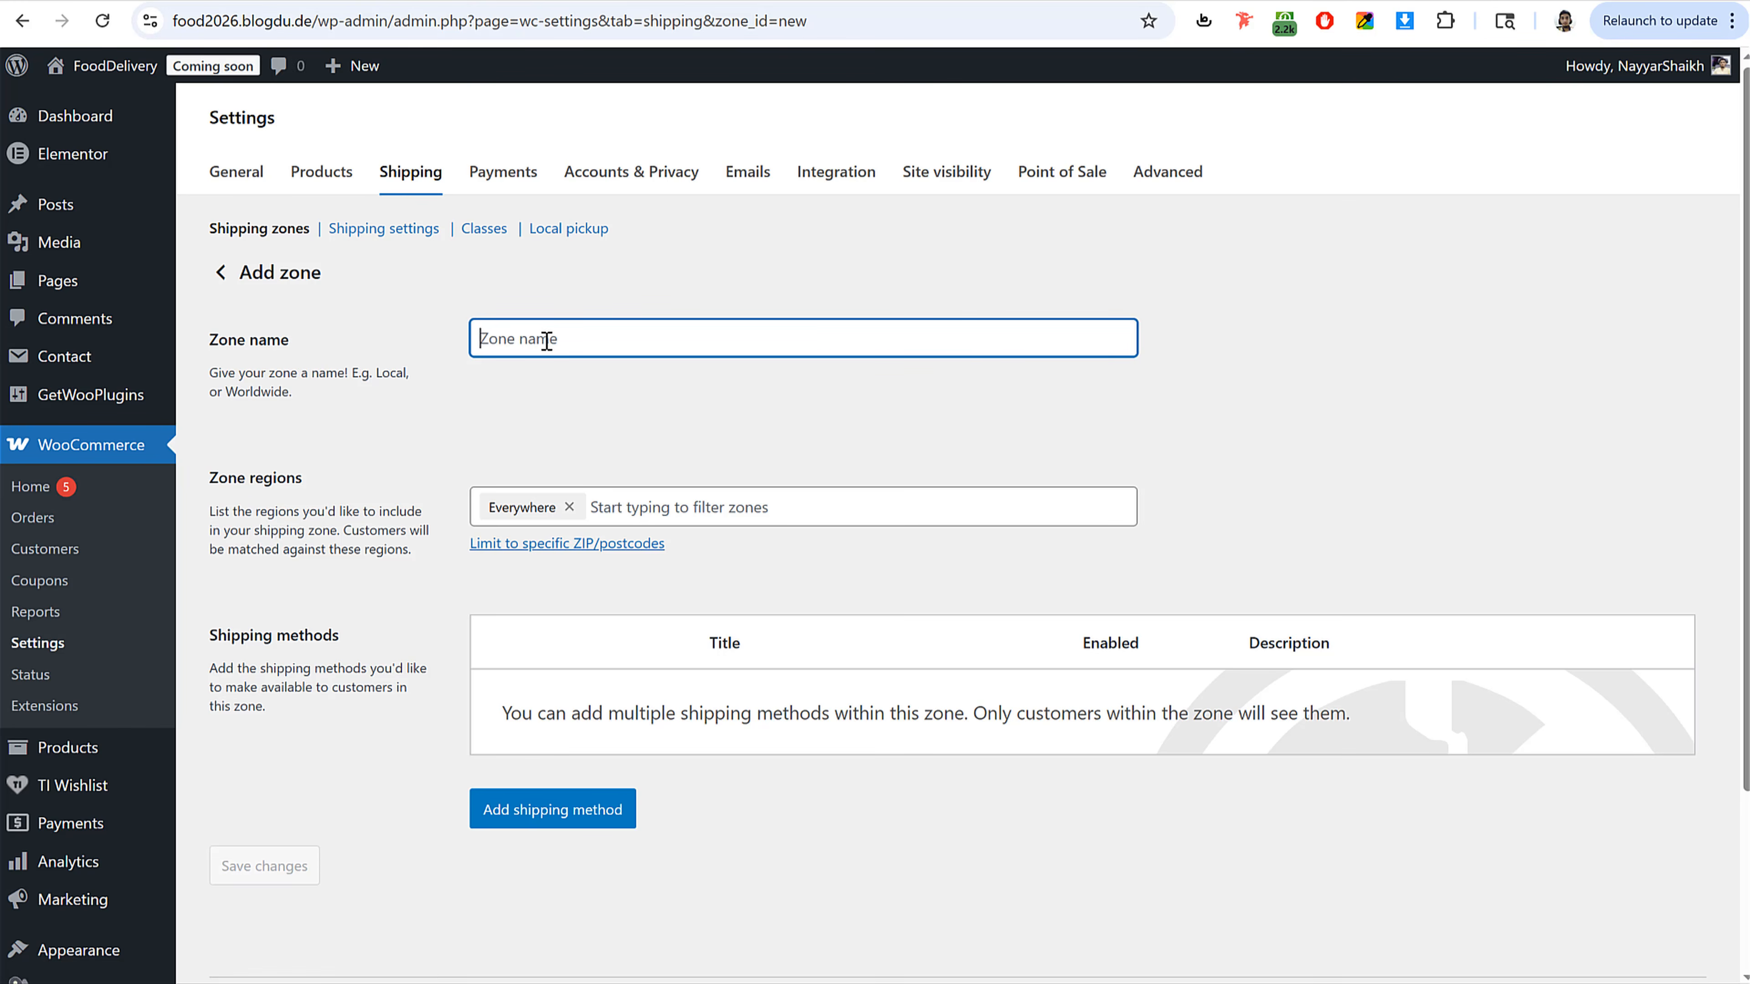
text(Mumbai)
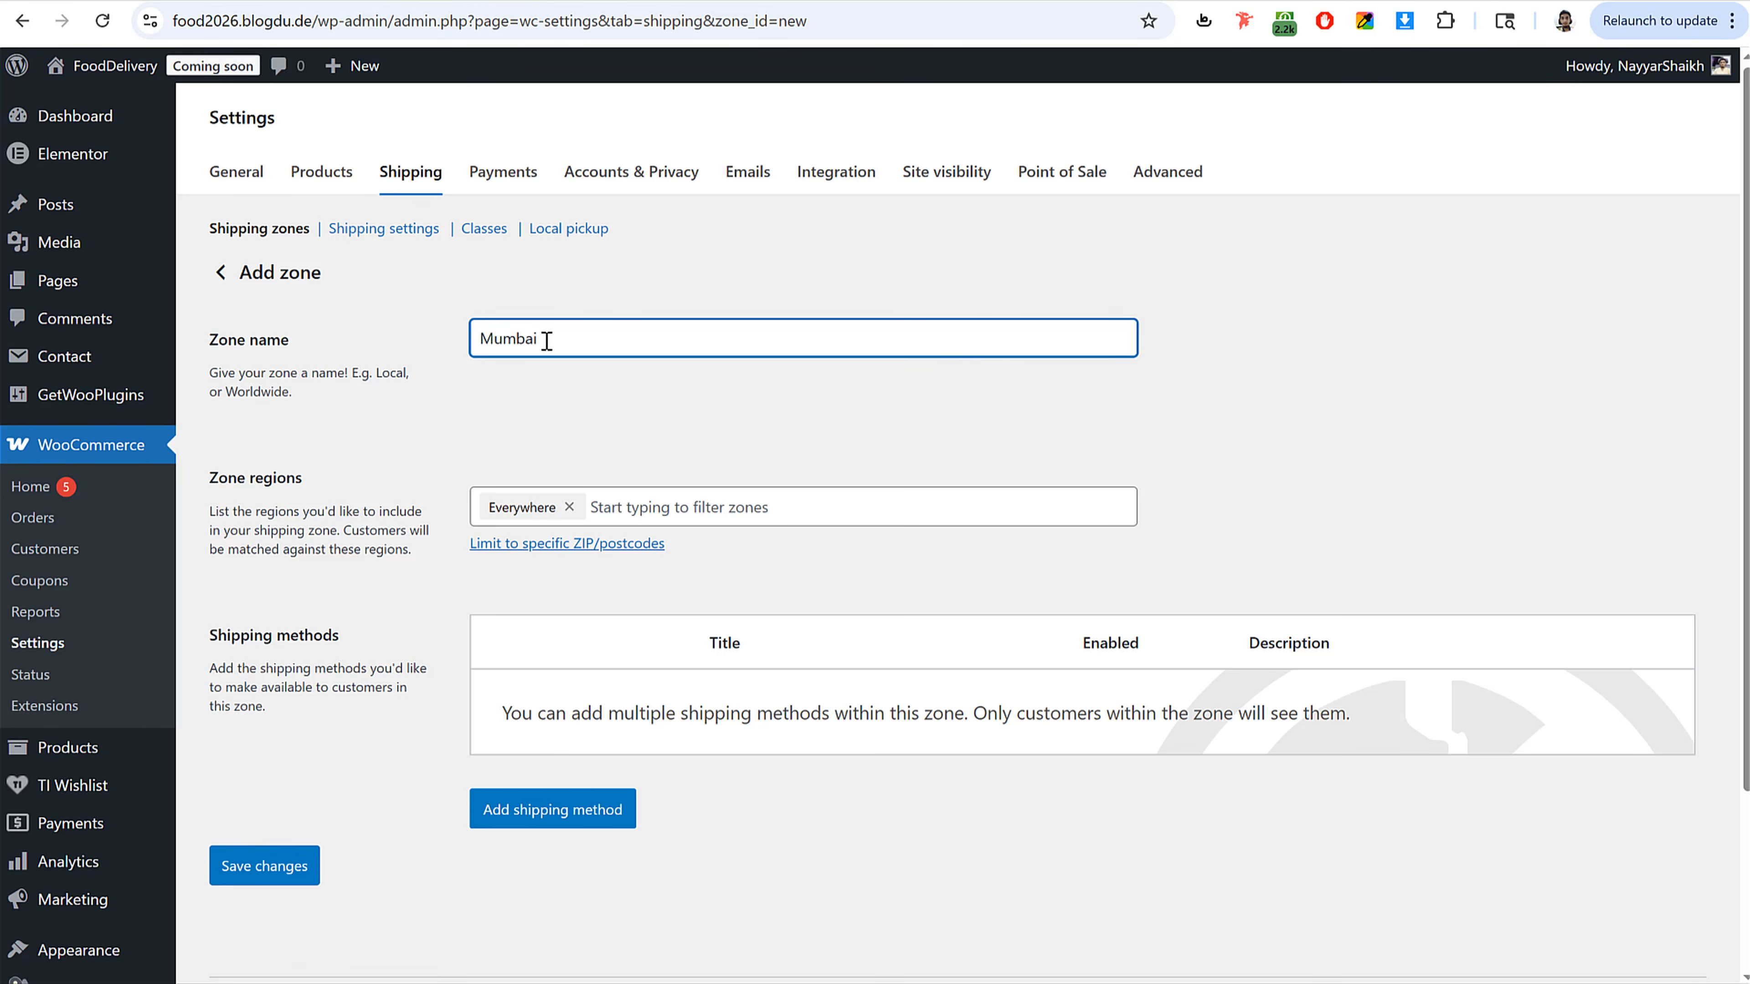
click(283, 867)
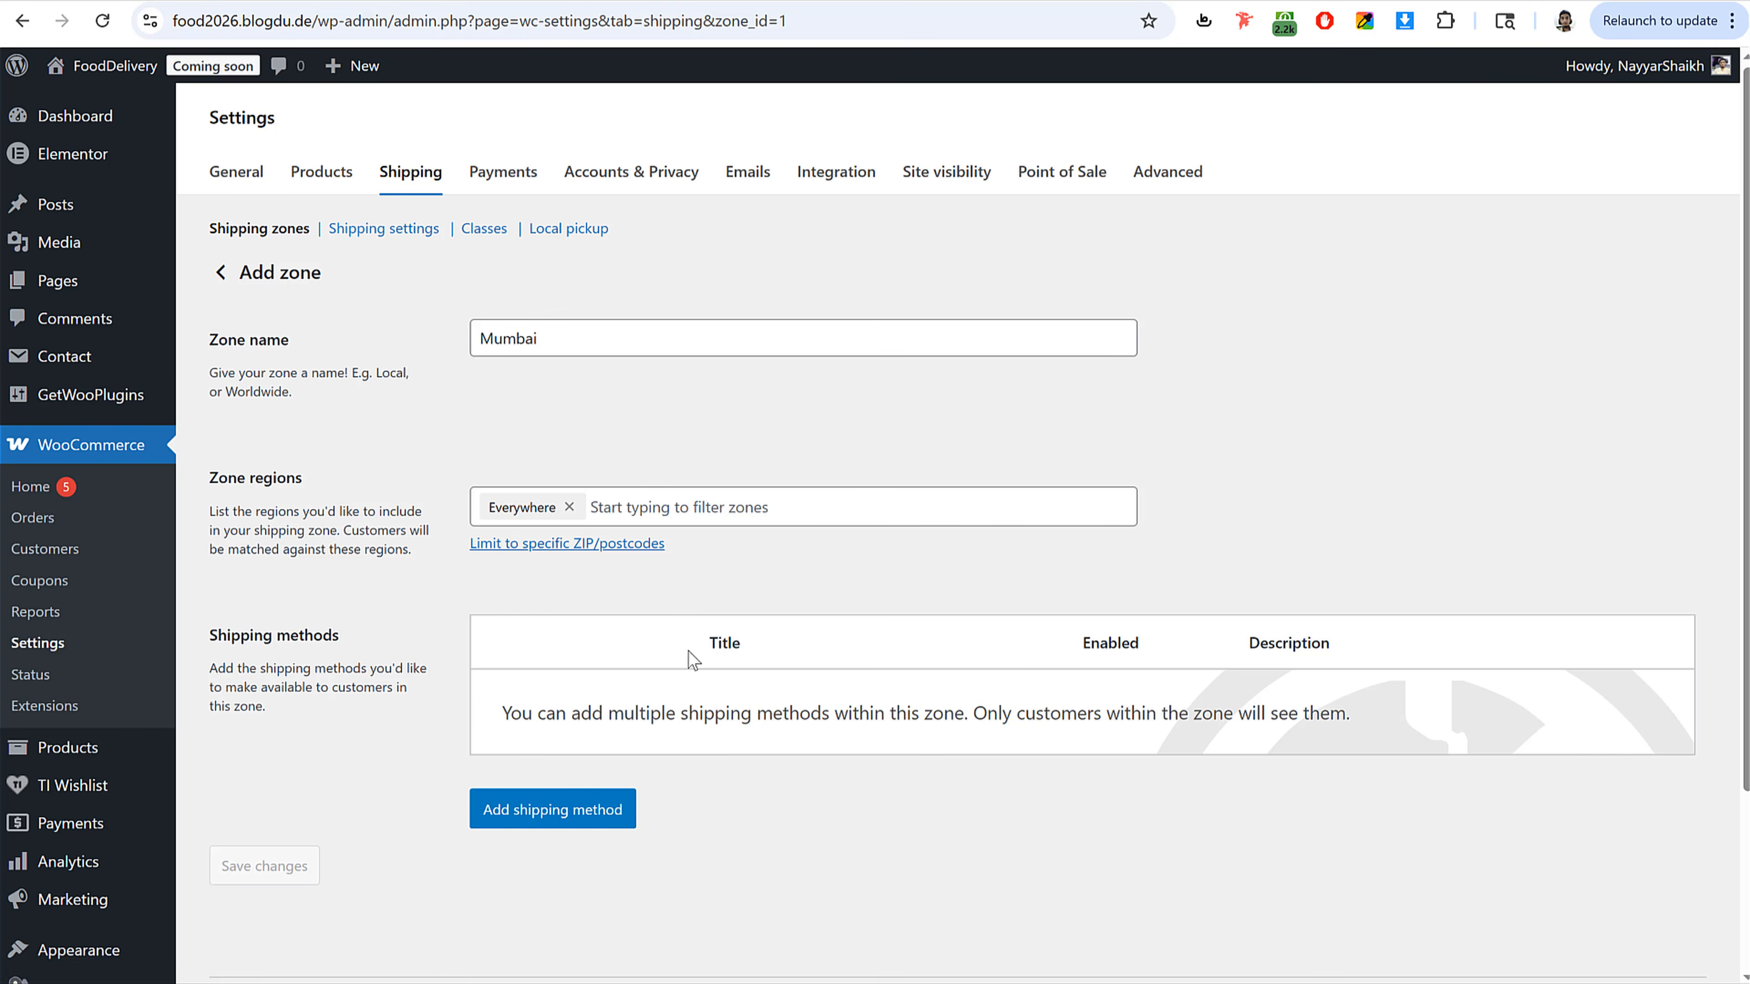
click(627, 508)
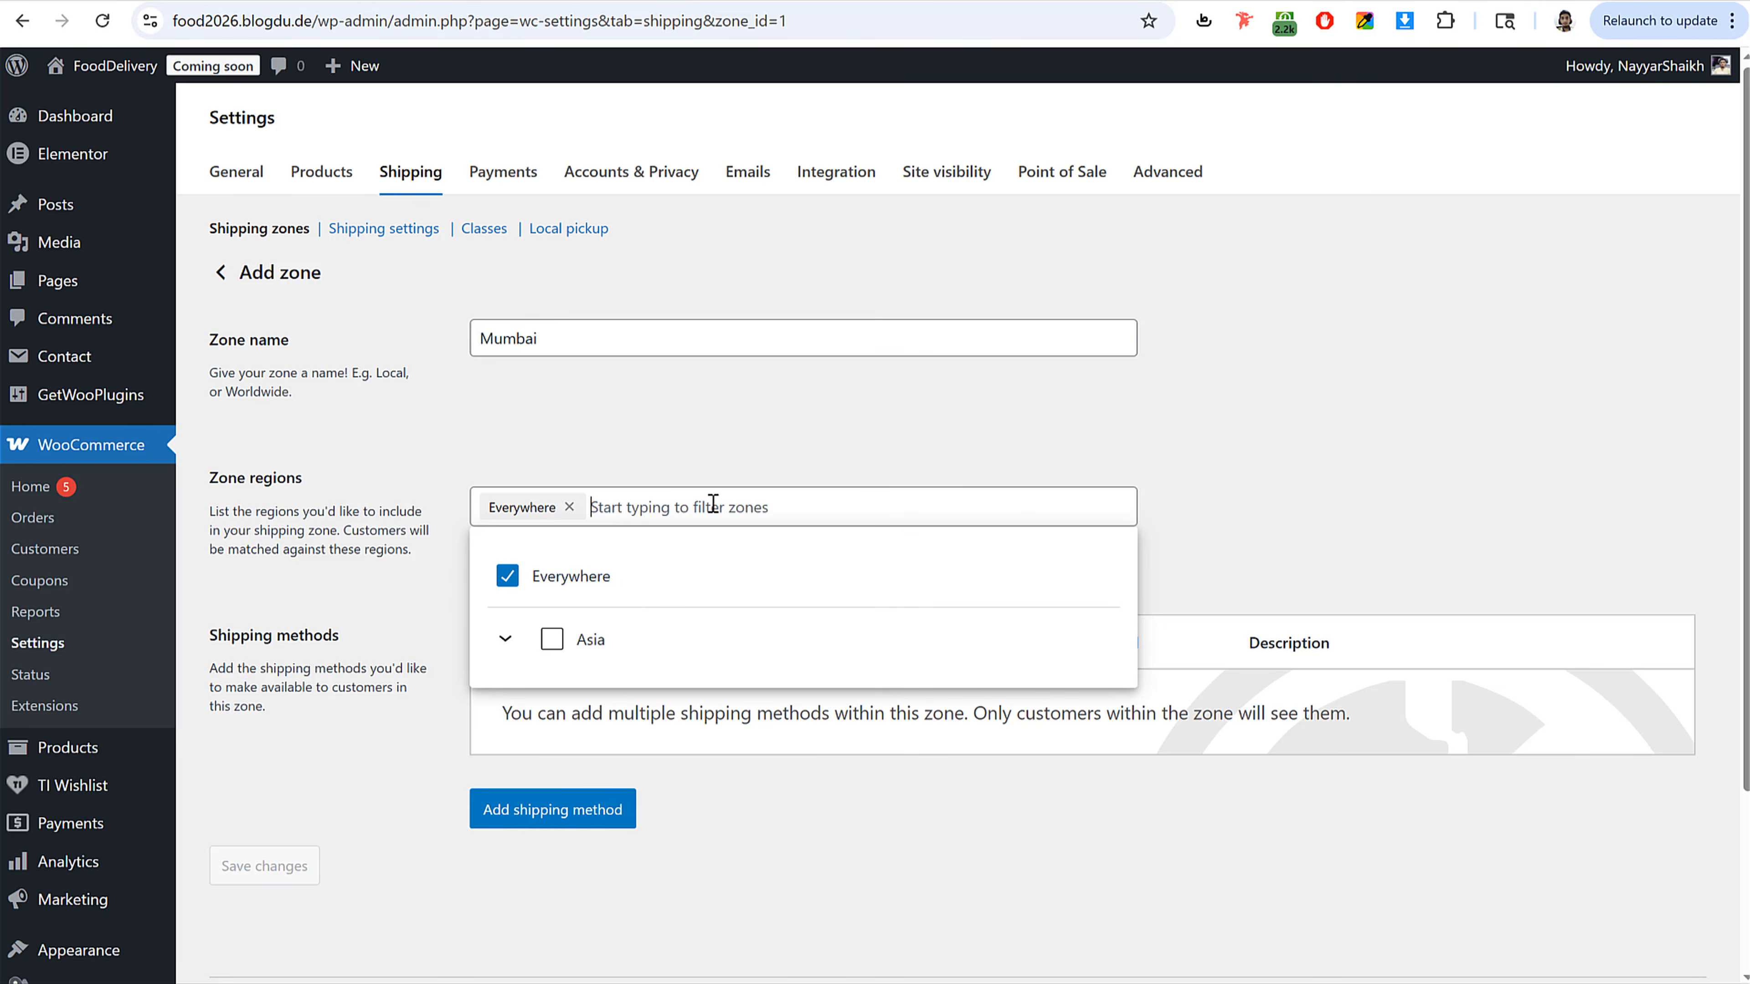
click(507, 648)
click(541, 709)
click(542, 712)
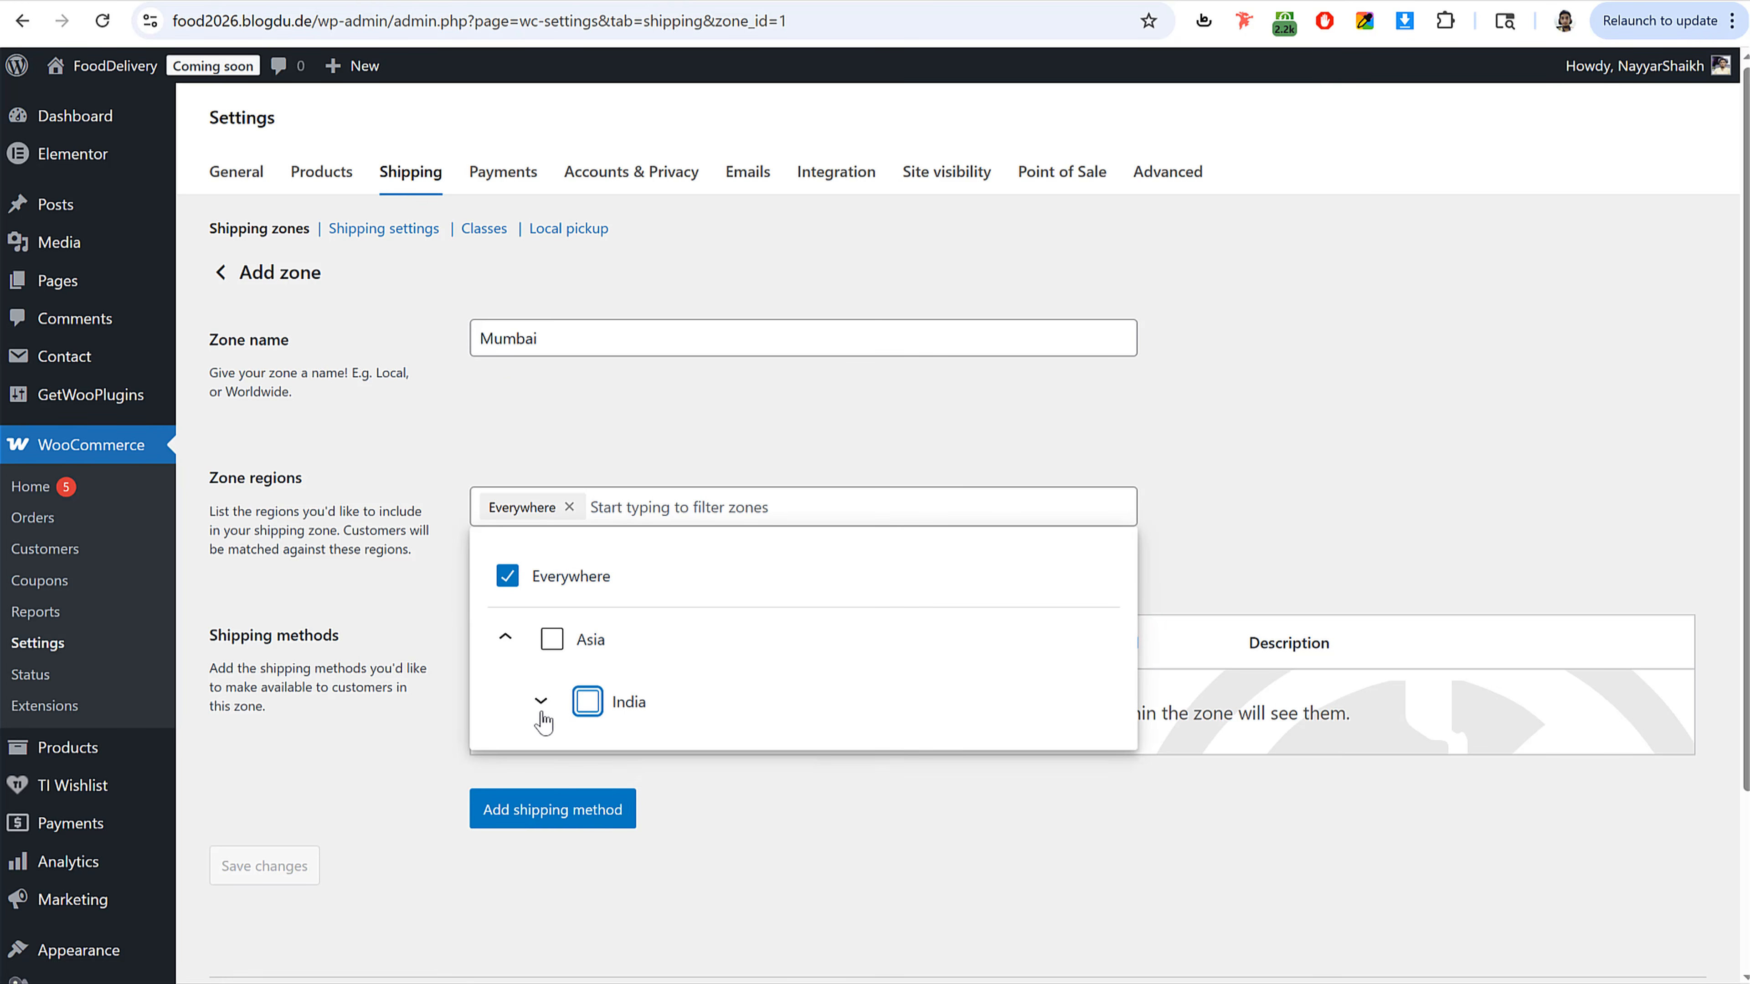
click(772, 468)
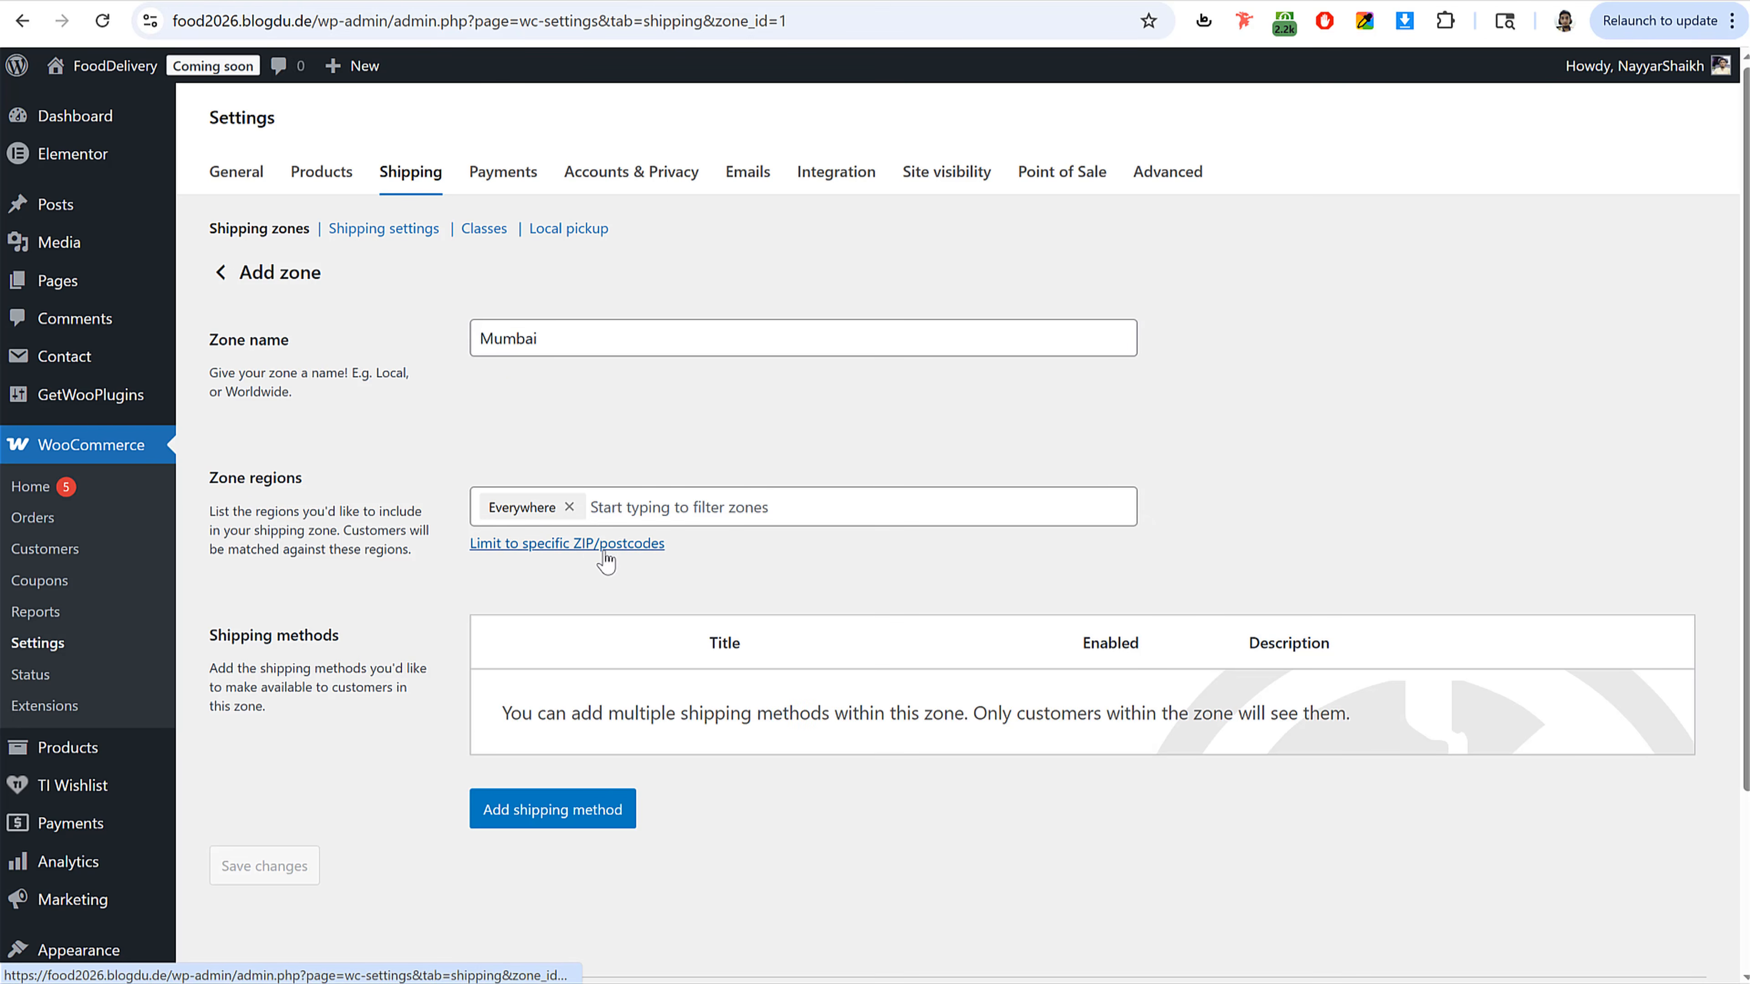
Step: Limit the Mumbai zone to the postcode range 400001...400037
click(594, 562)
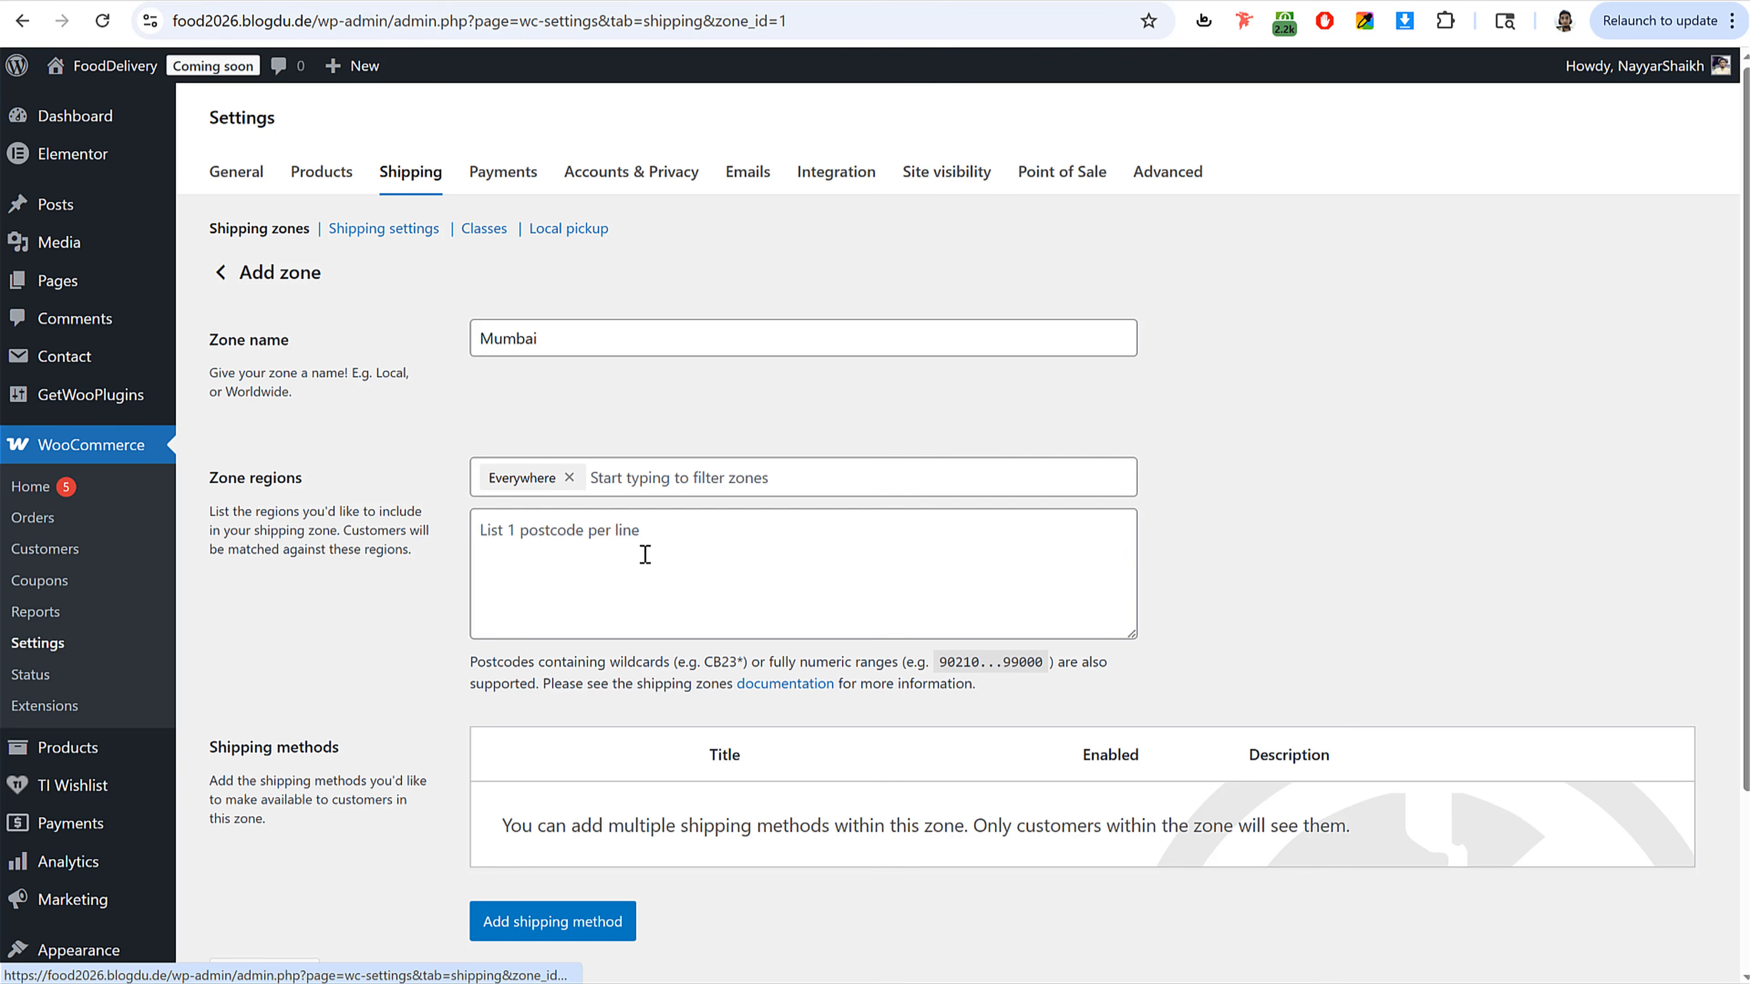
click(646, 555)
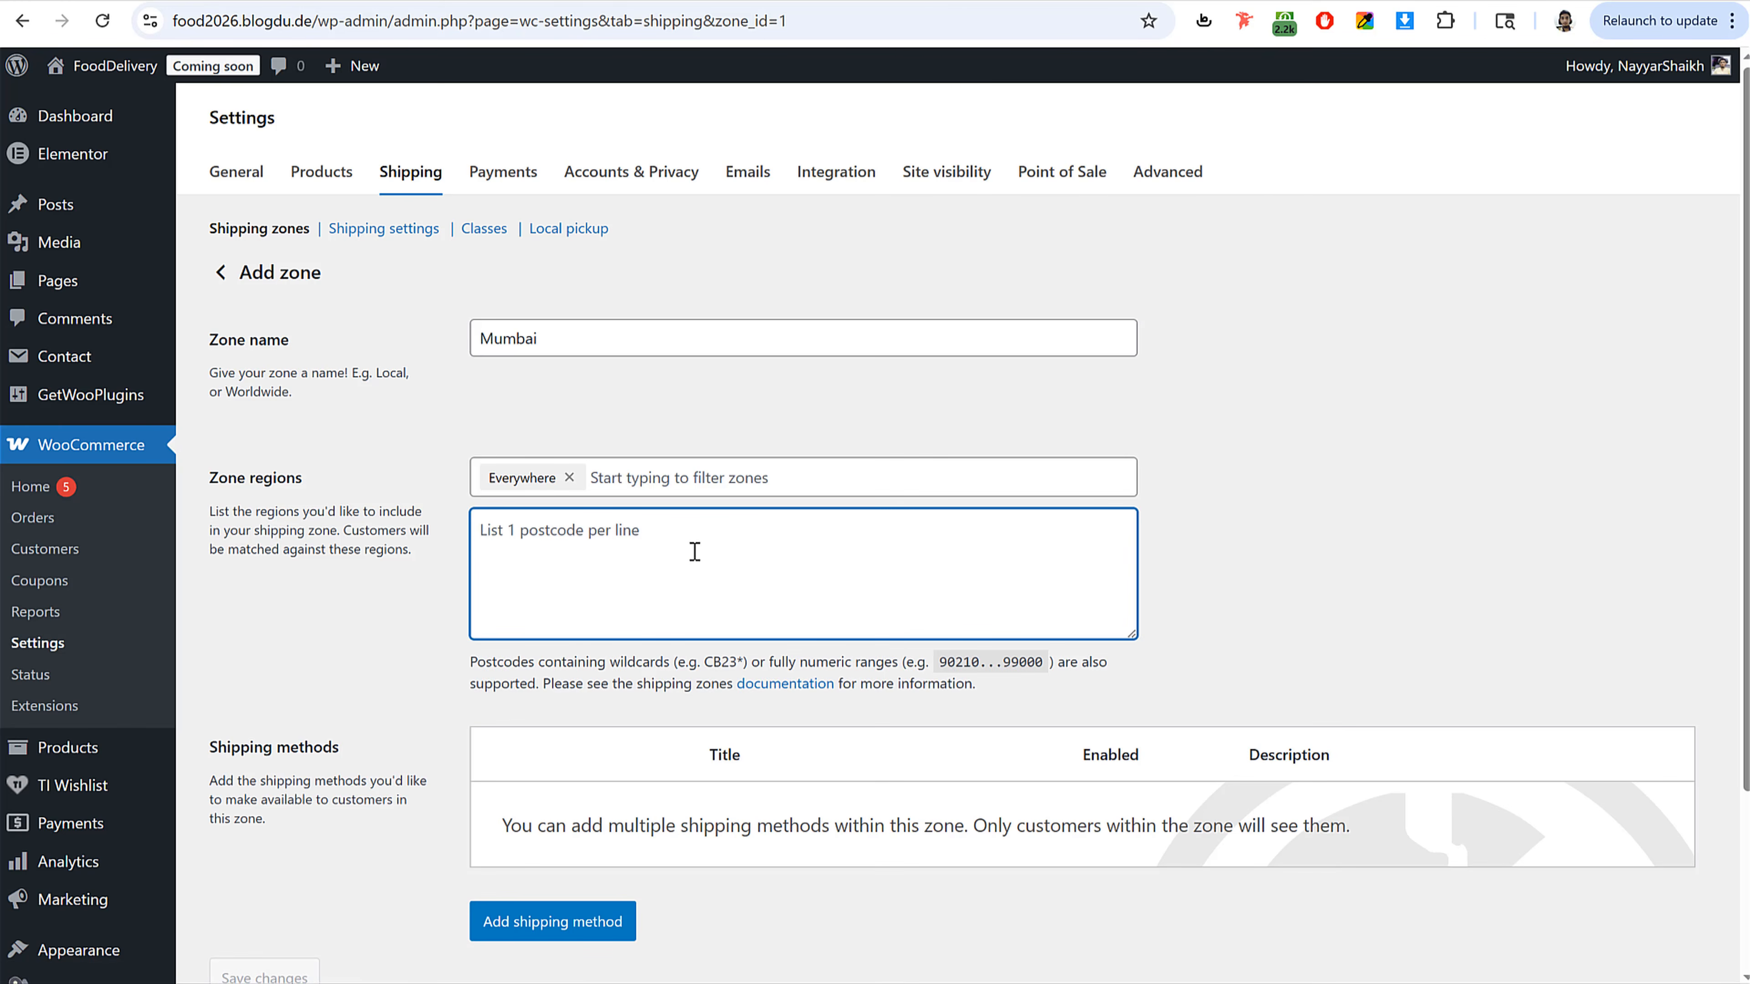
text(400001...)
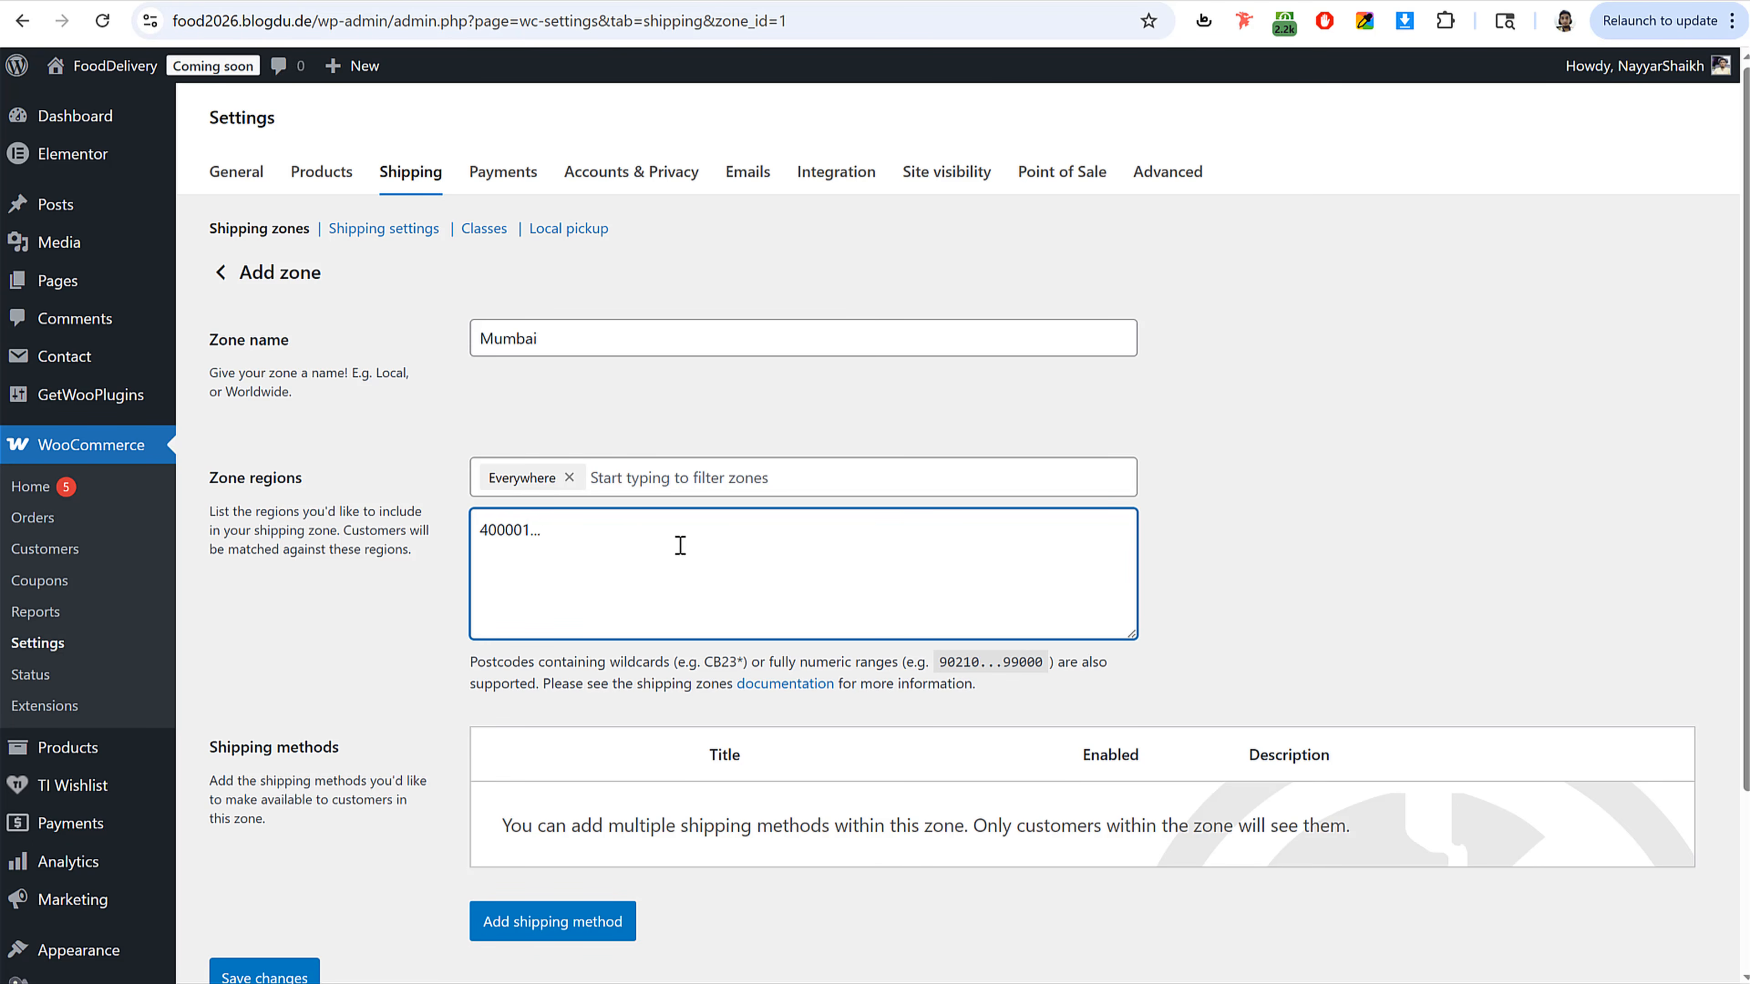
text(400037)
drag(639, 532, 468, 527)
click(596, 534)
drag(638, 525, 441, 550)
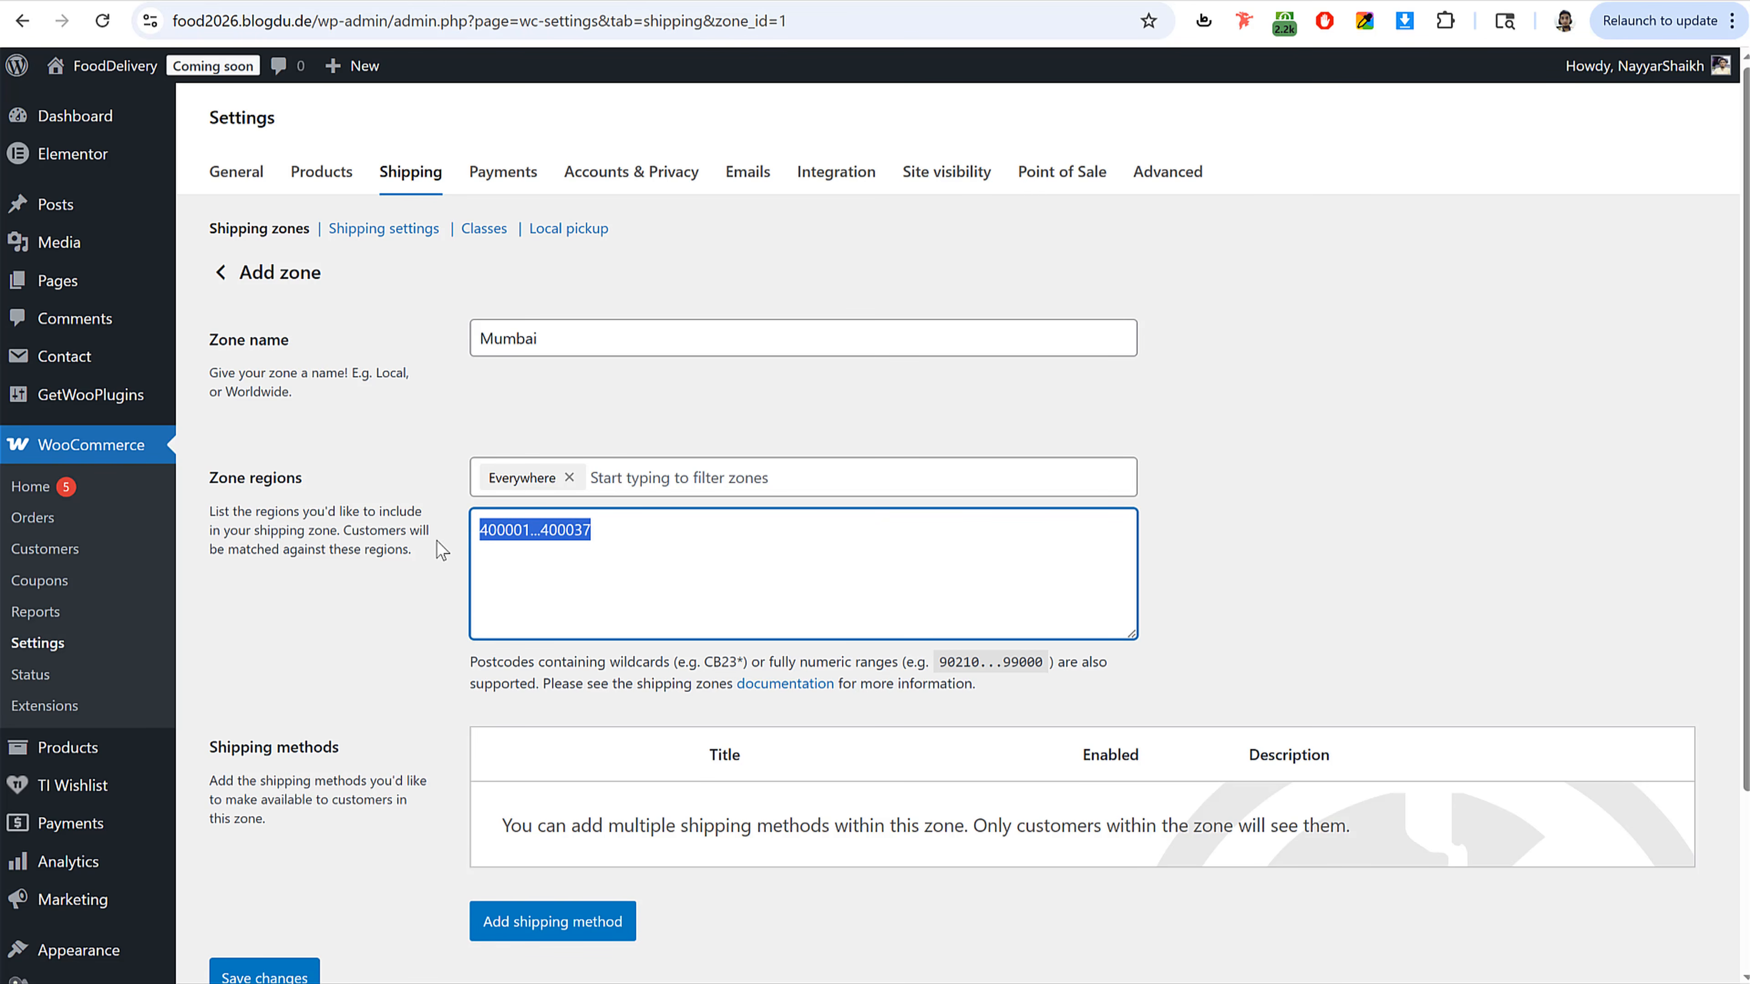
click(548, 528)
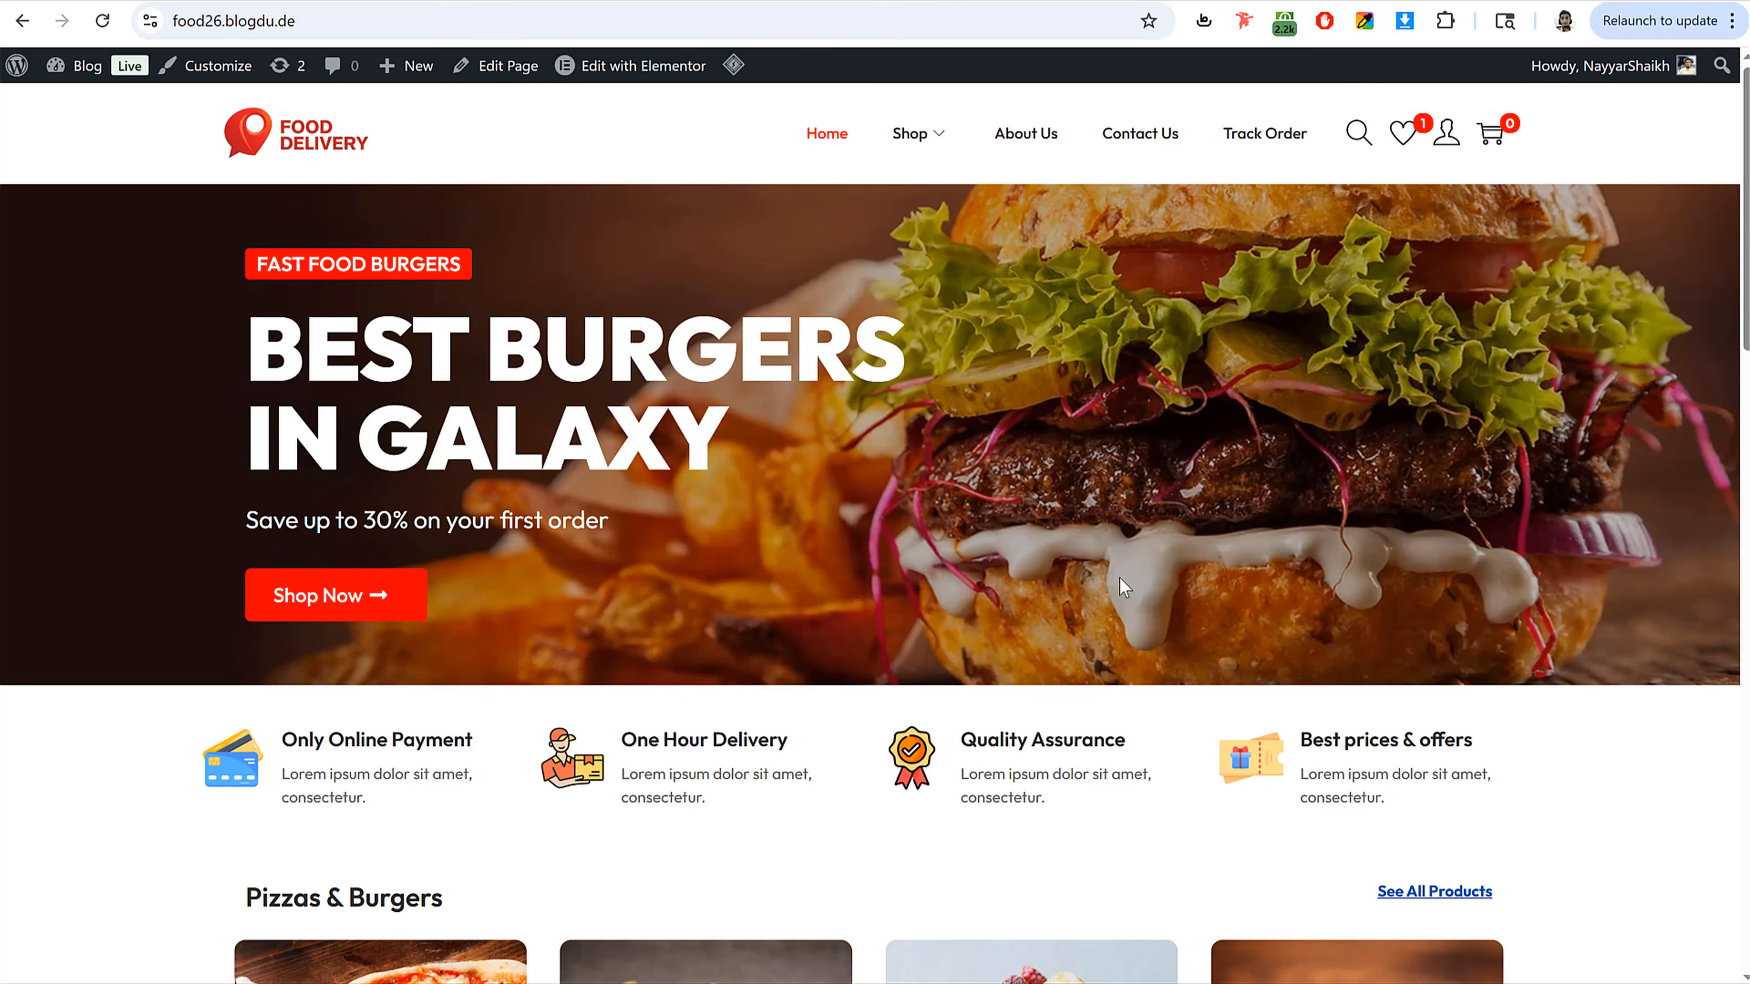
Step: On the storefront, add the Double Classic Burger to the cart and check the PIN code at checkout
scroll(1119, 576, down, 10)
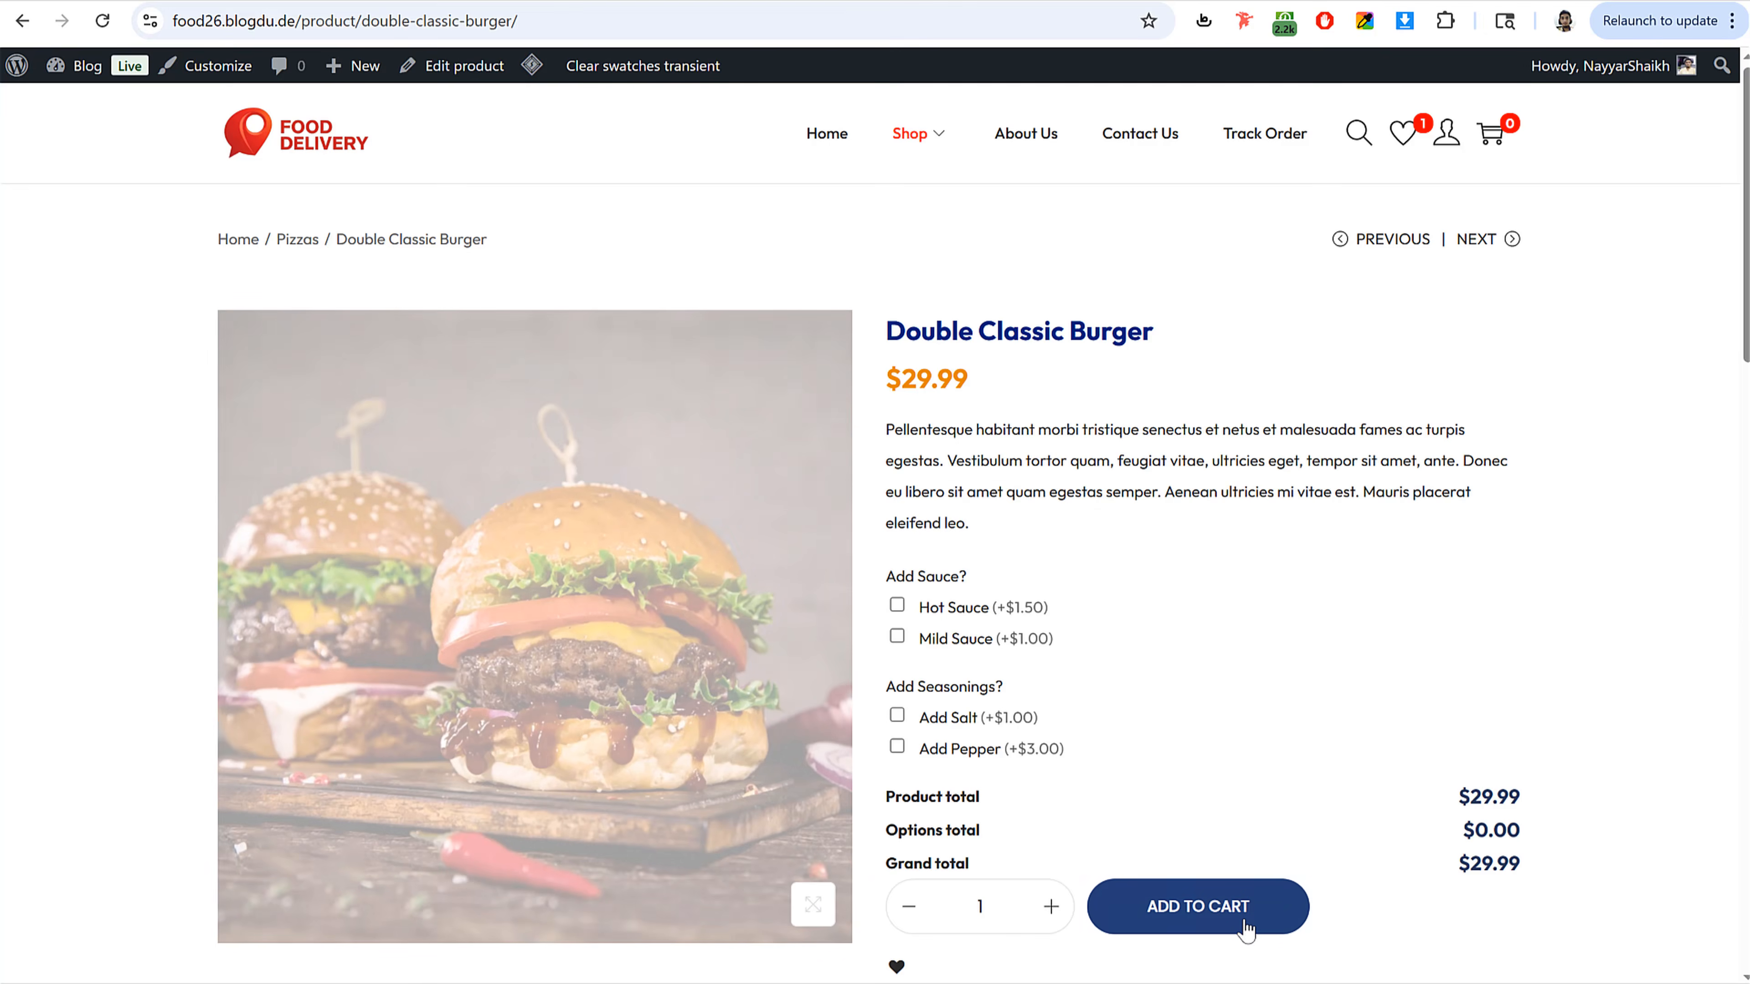
click(1245, 930)
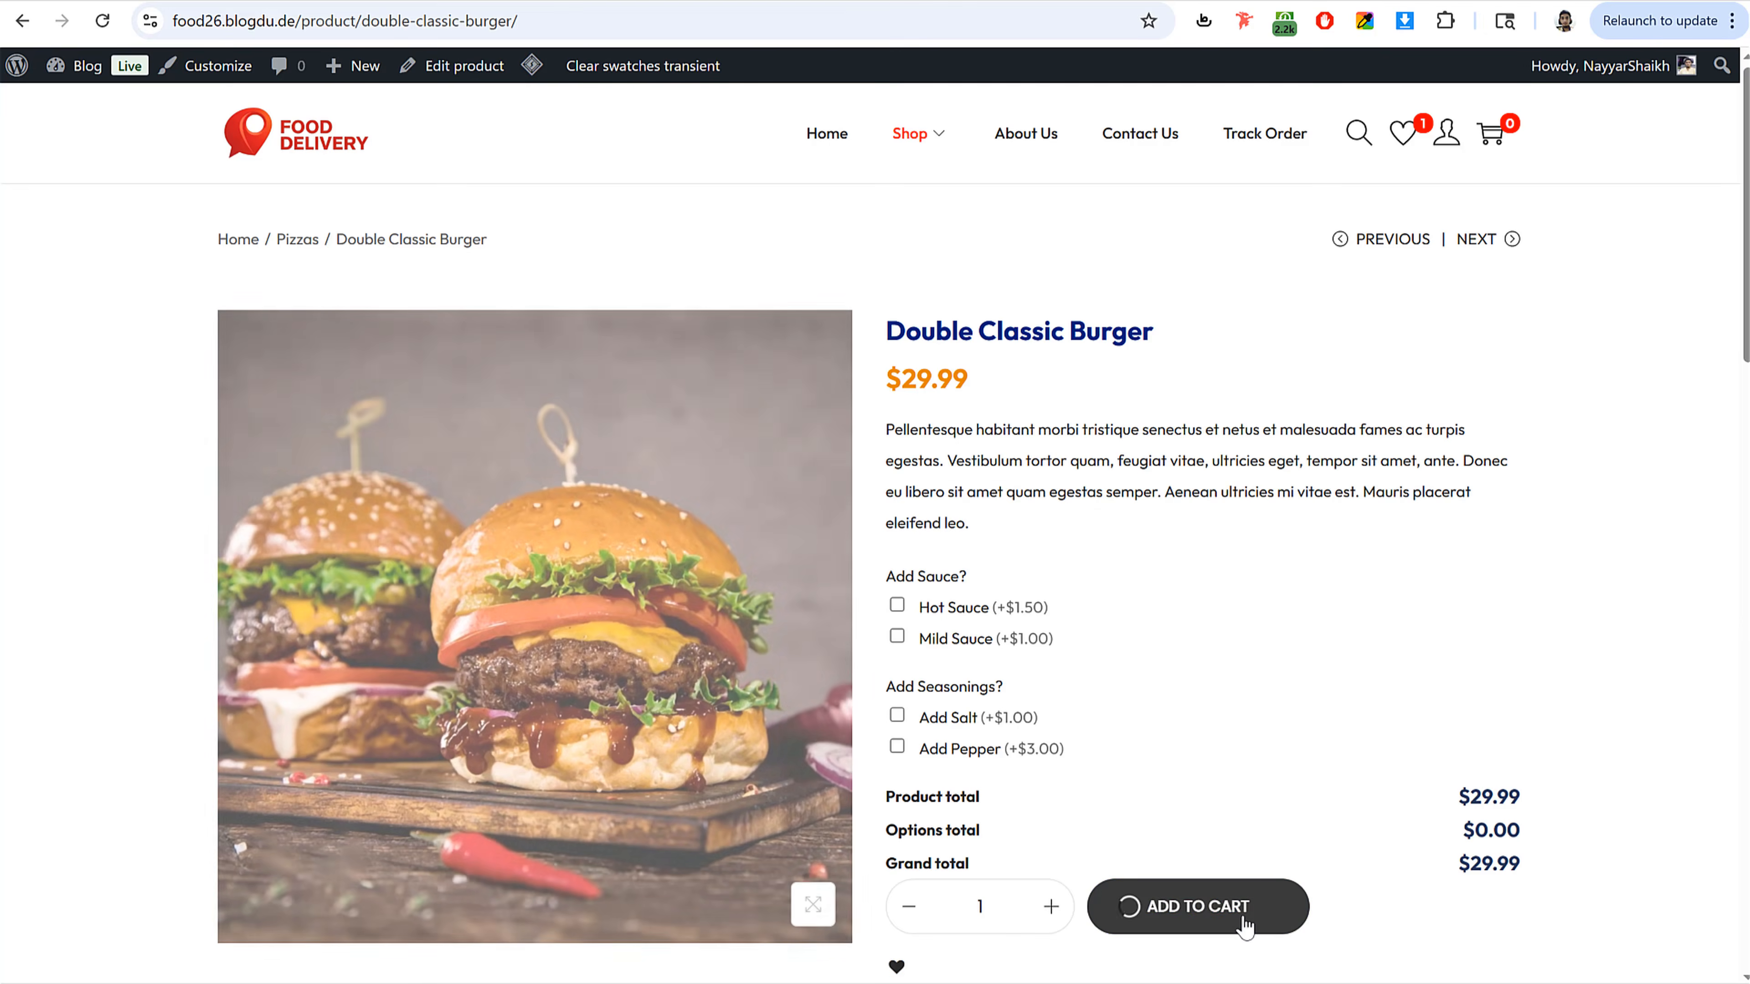
click(1575, 948)
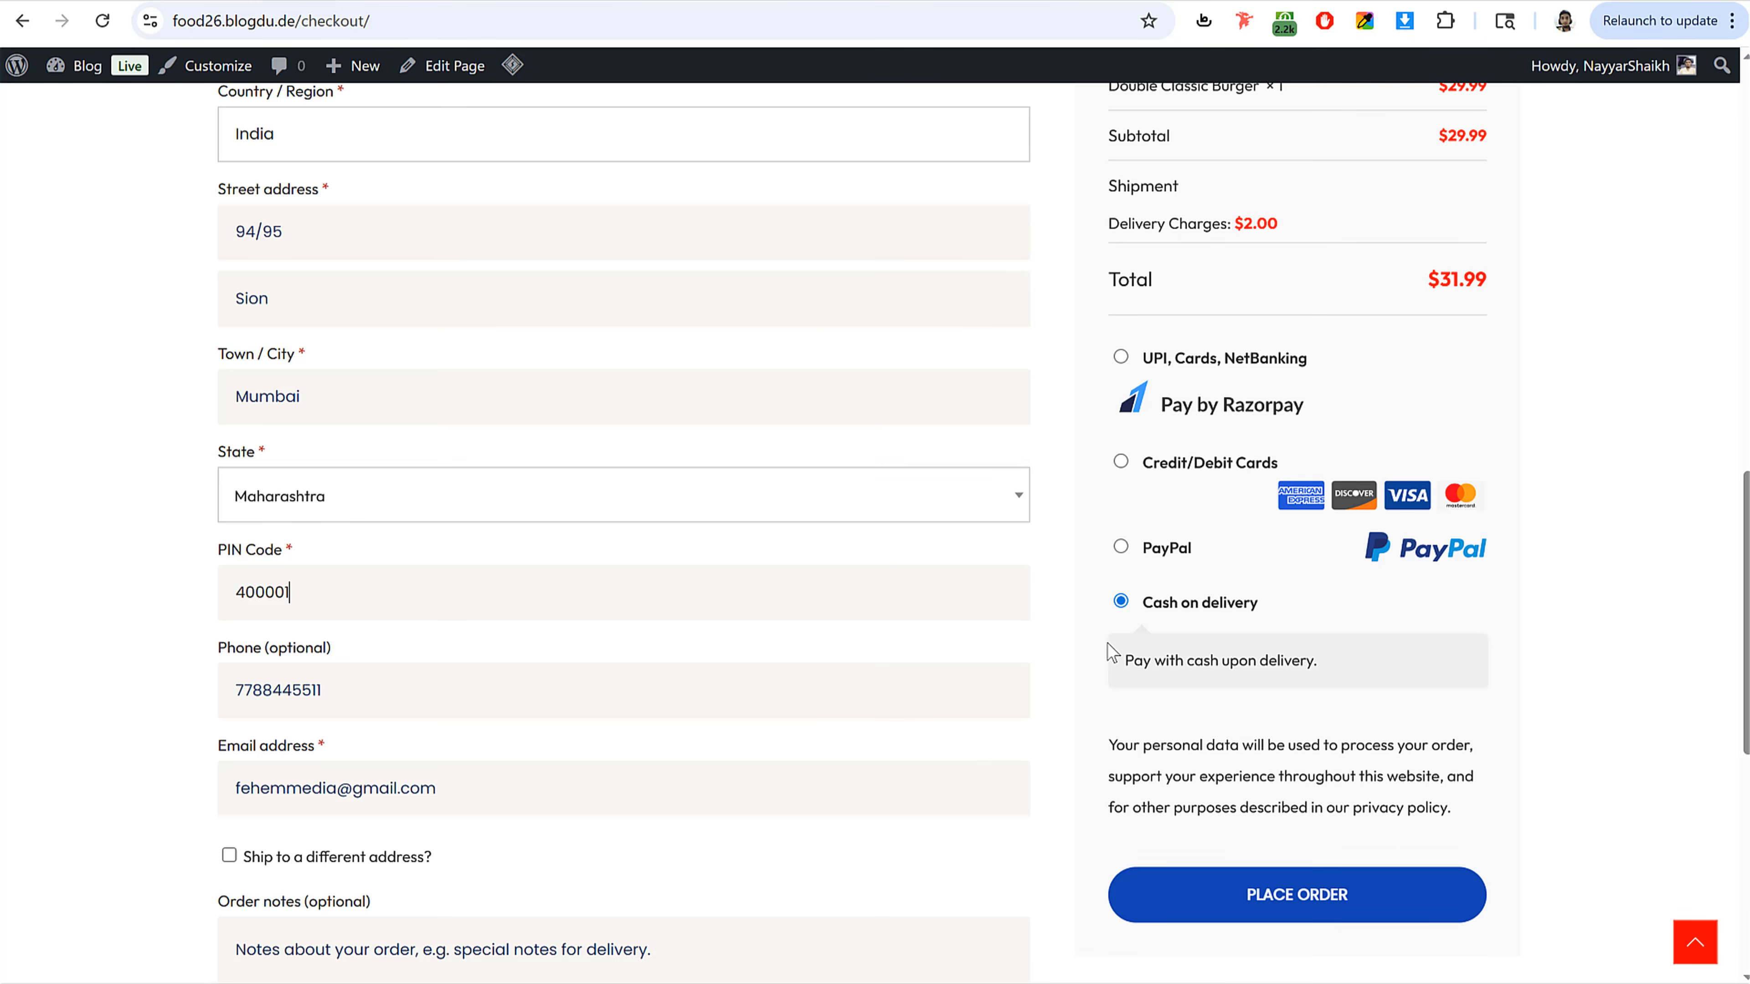
drag(313, 591, 193, 606)
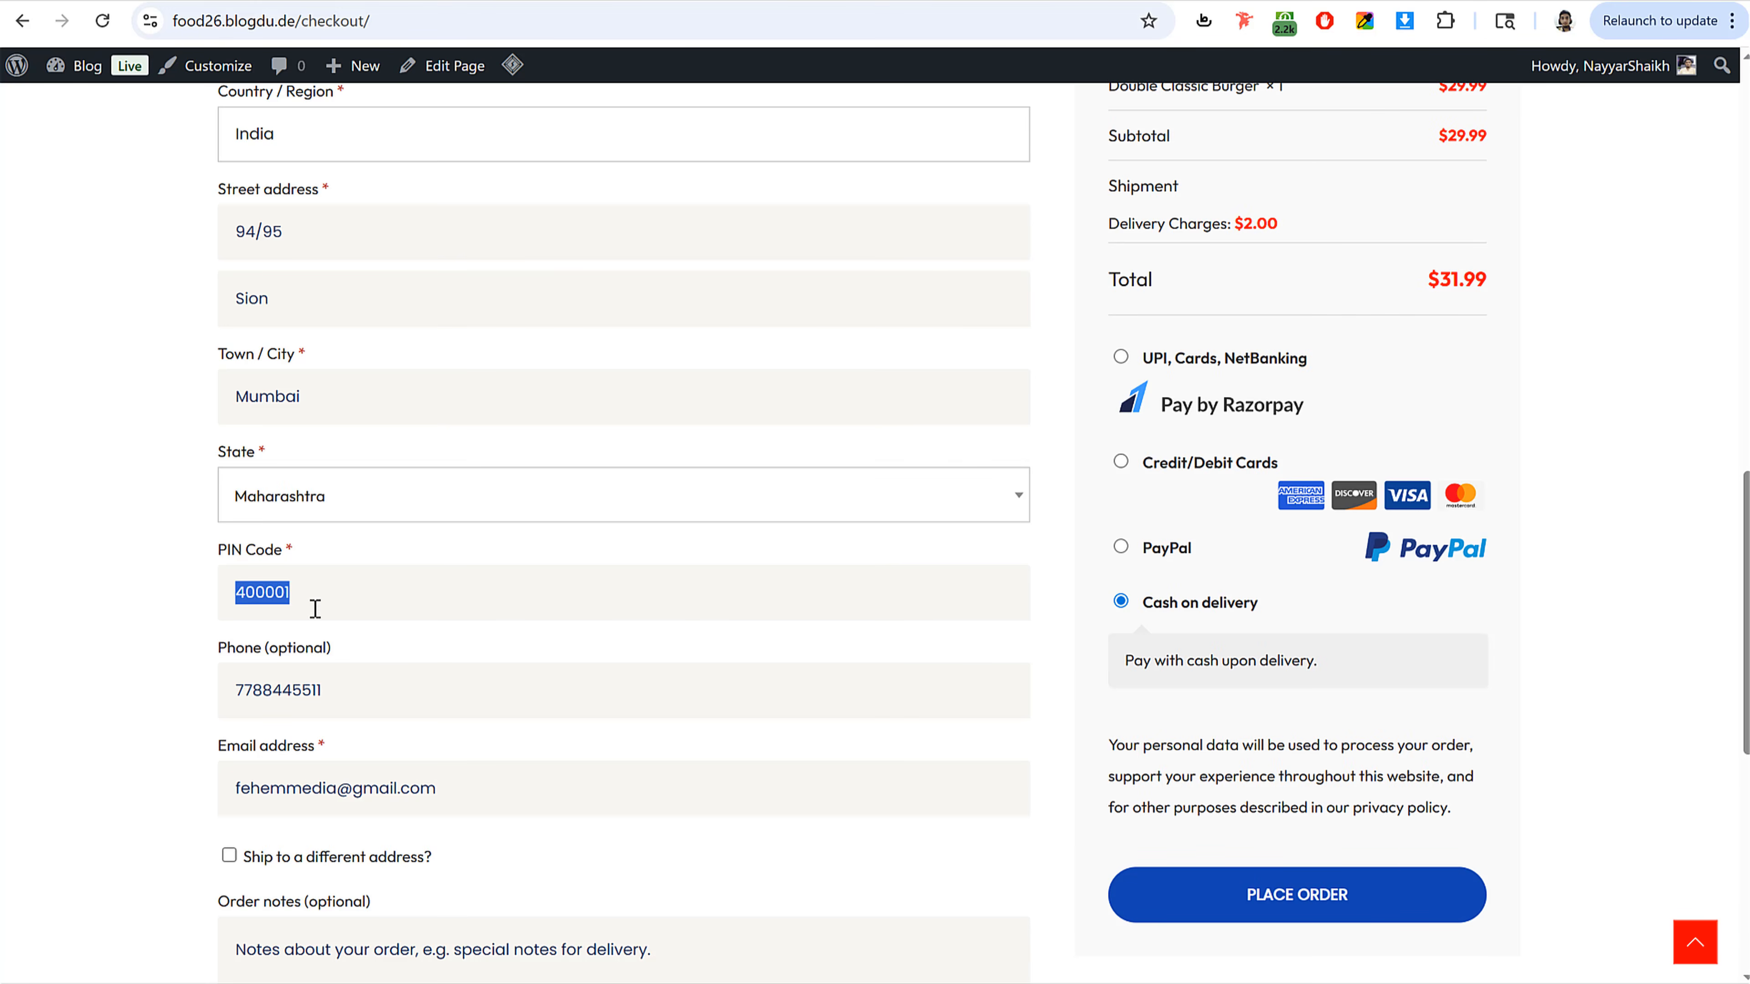
click(331, 598)
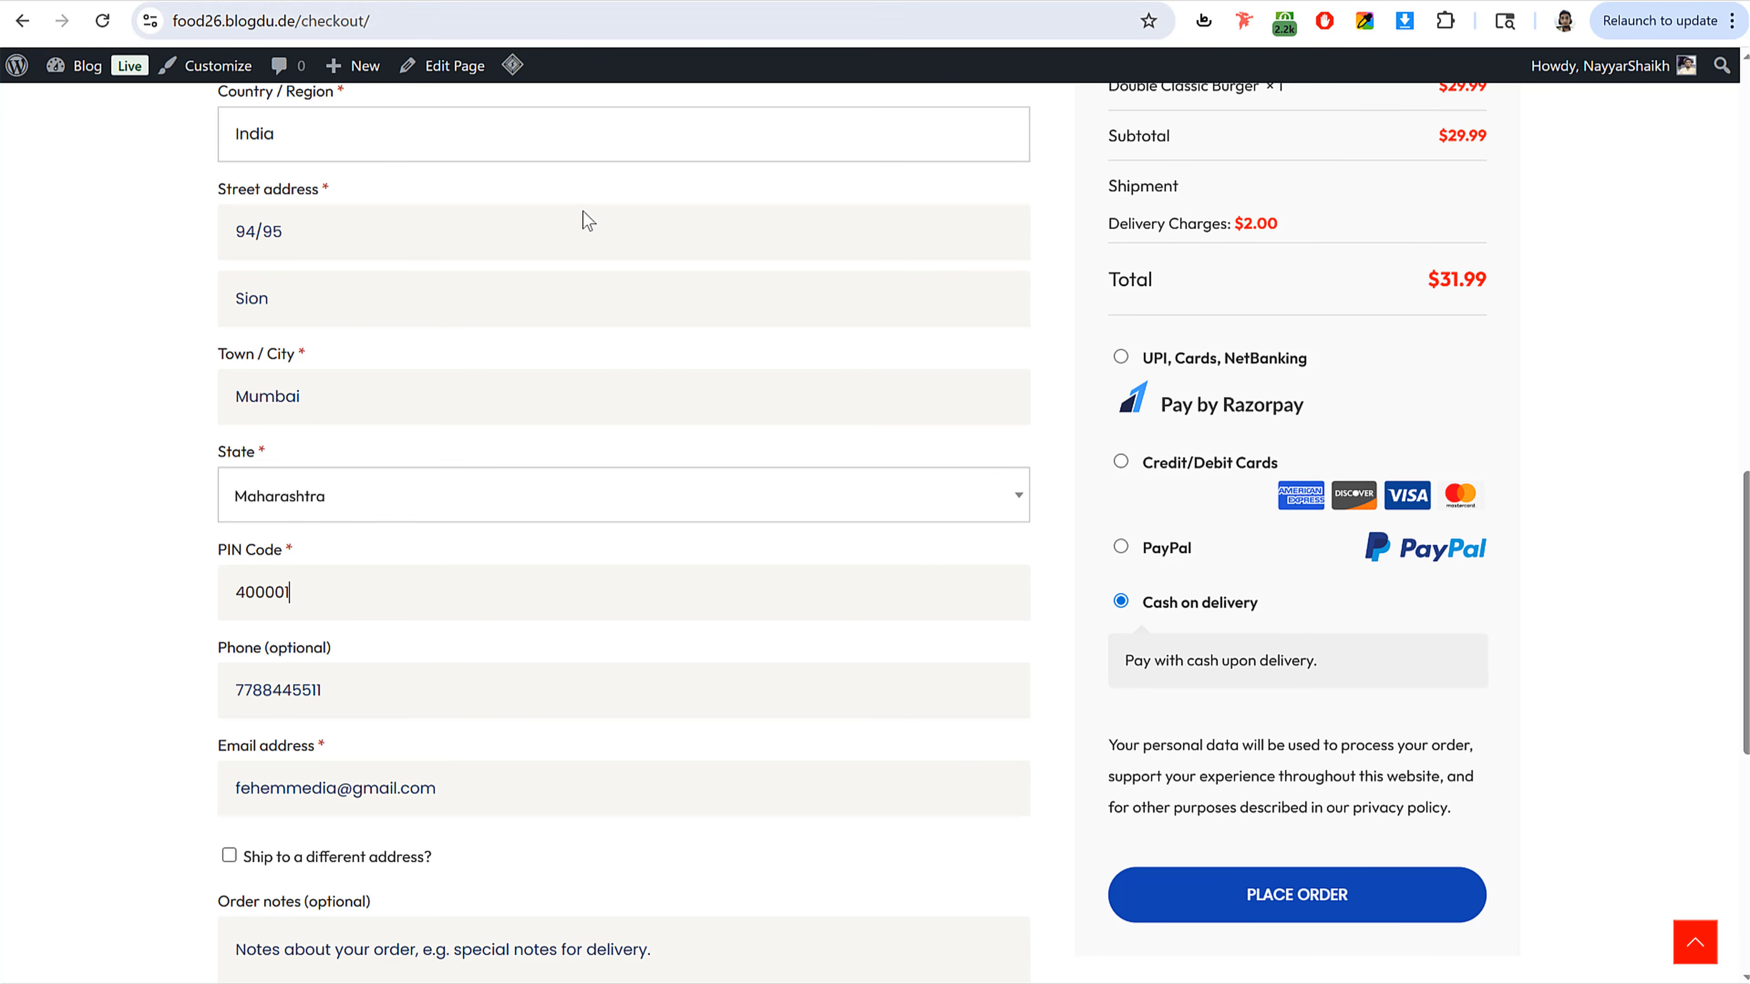
scroll(1164, 659, up, 4)
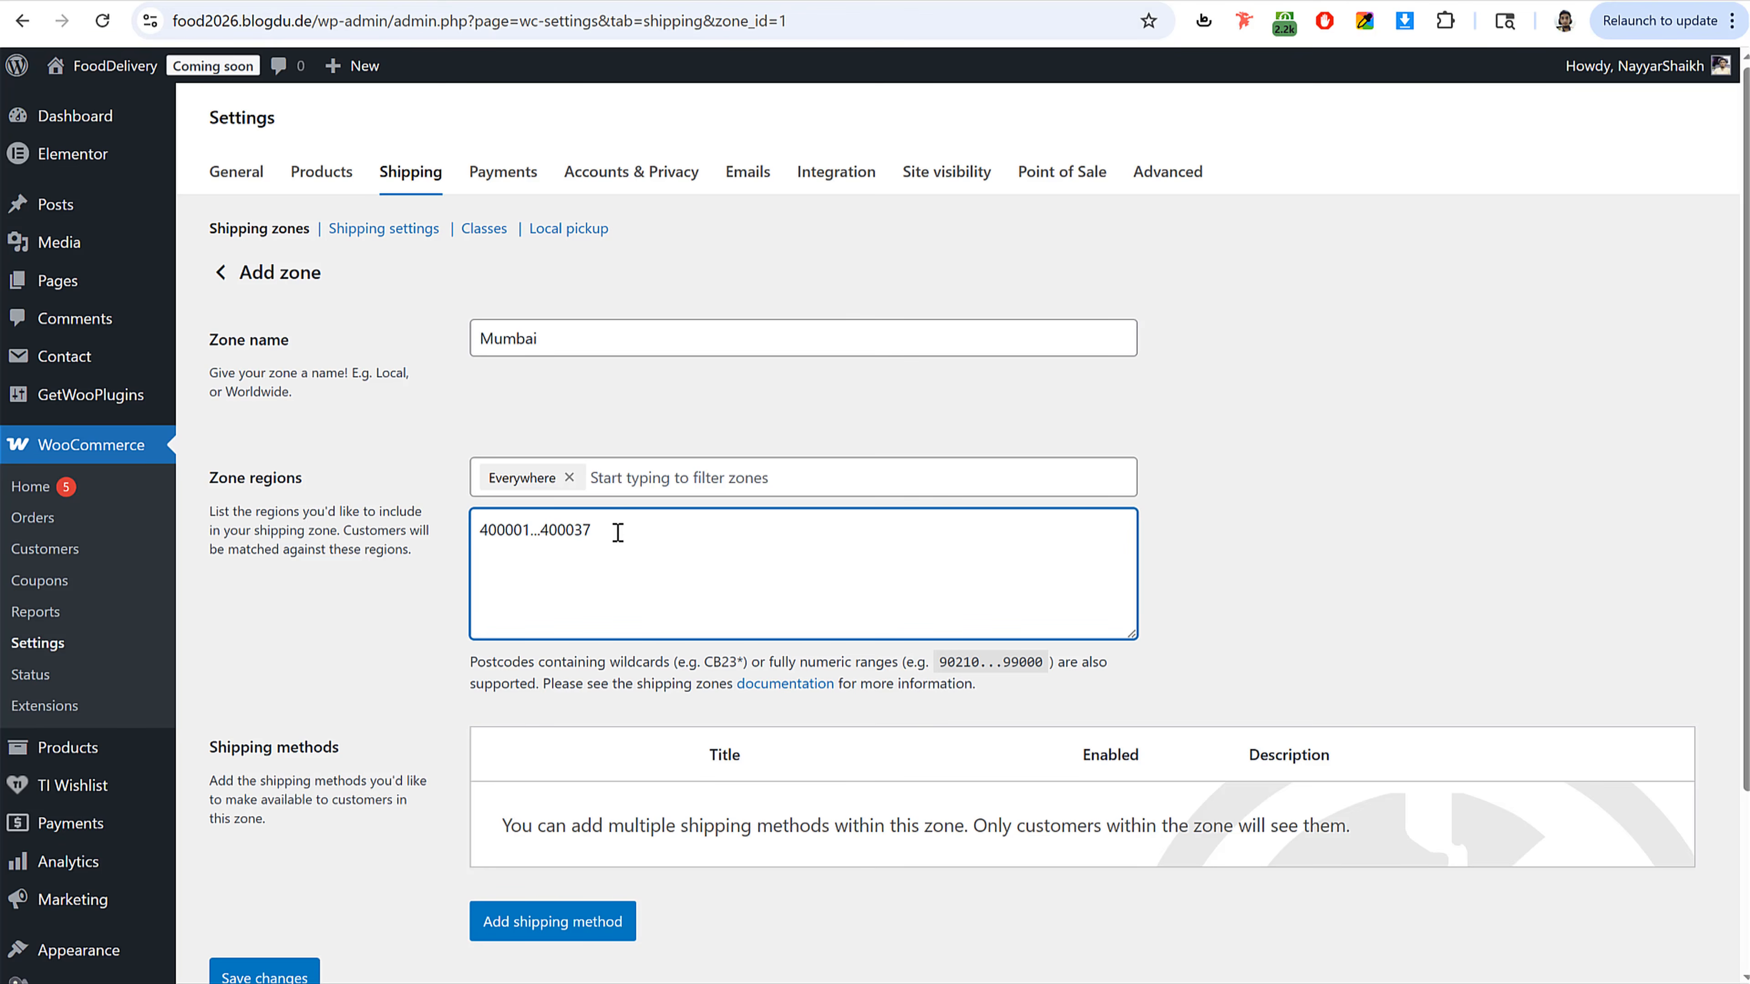
Step: Save the Mumbai zone with its postcode range
drag(629, 528, 432, 554)
scroll(482, 655, down, 3)
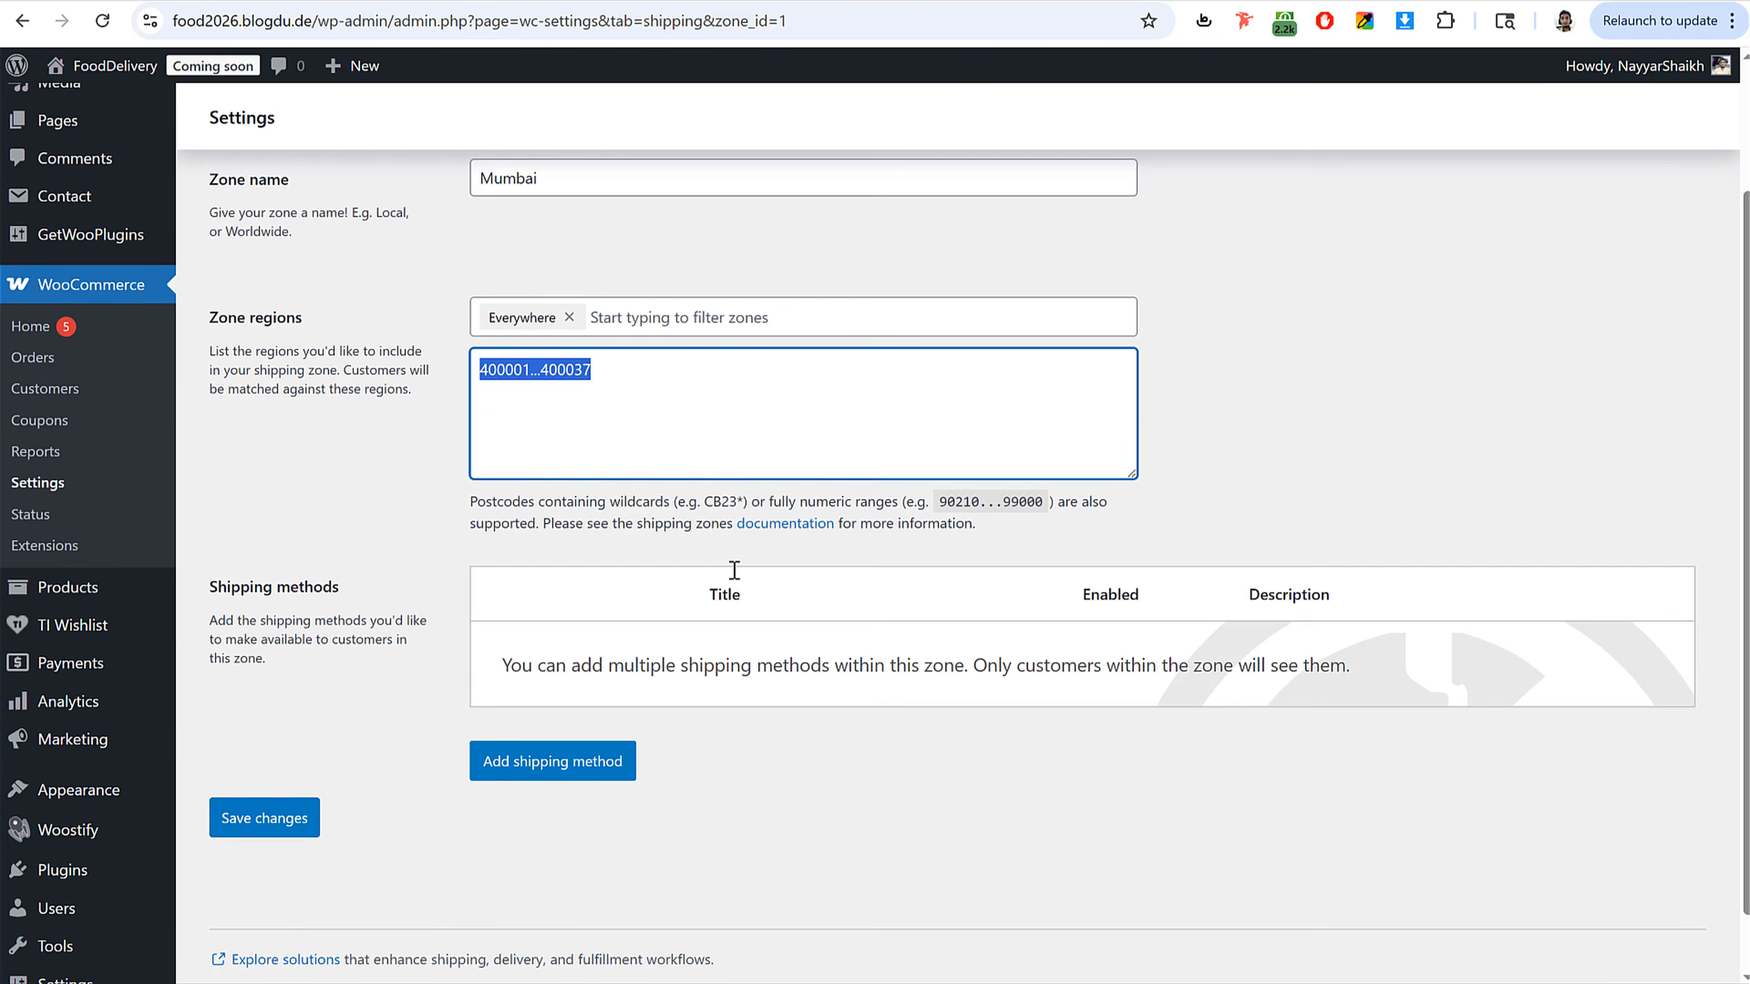
click(313, 756)
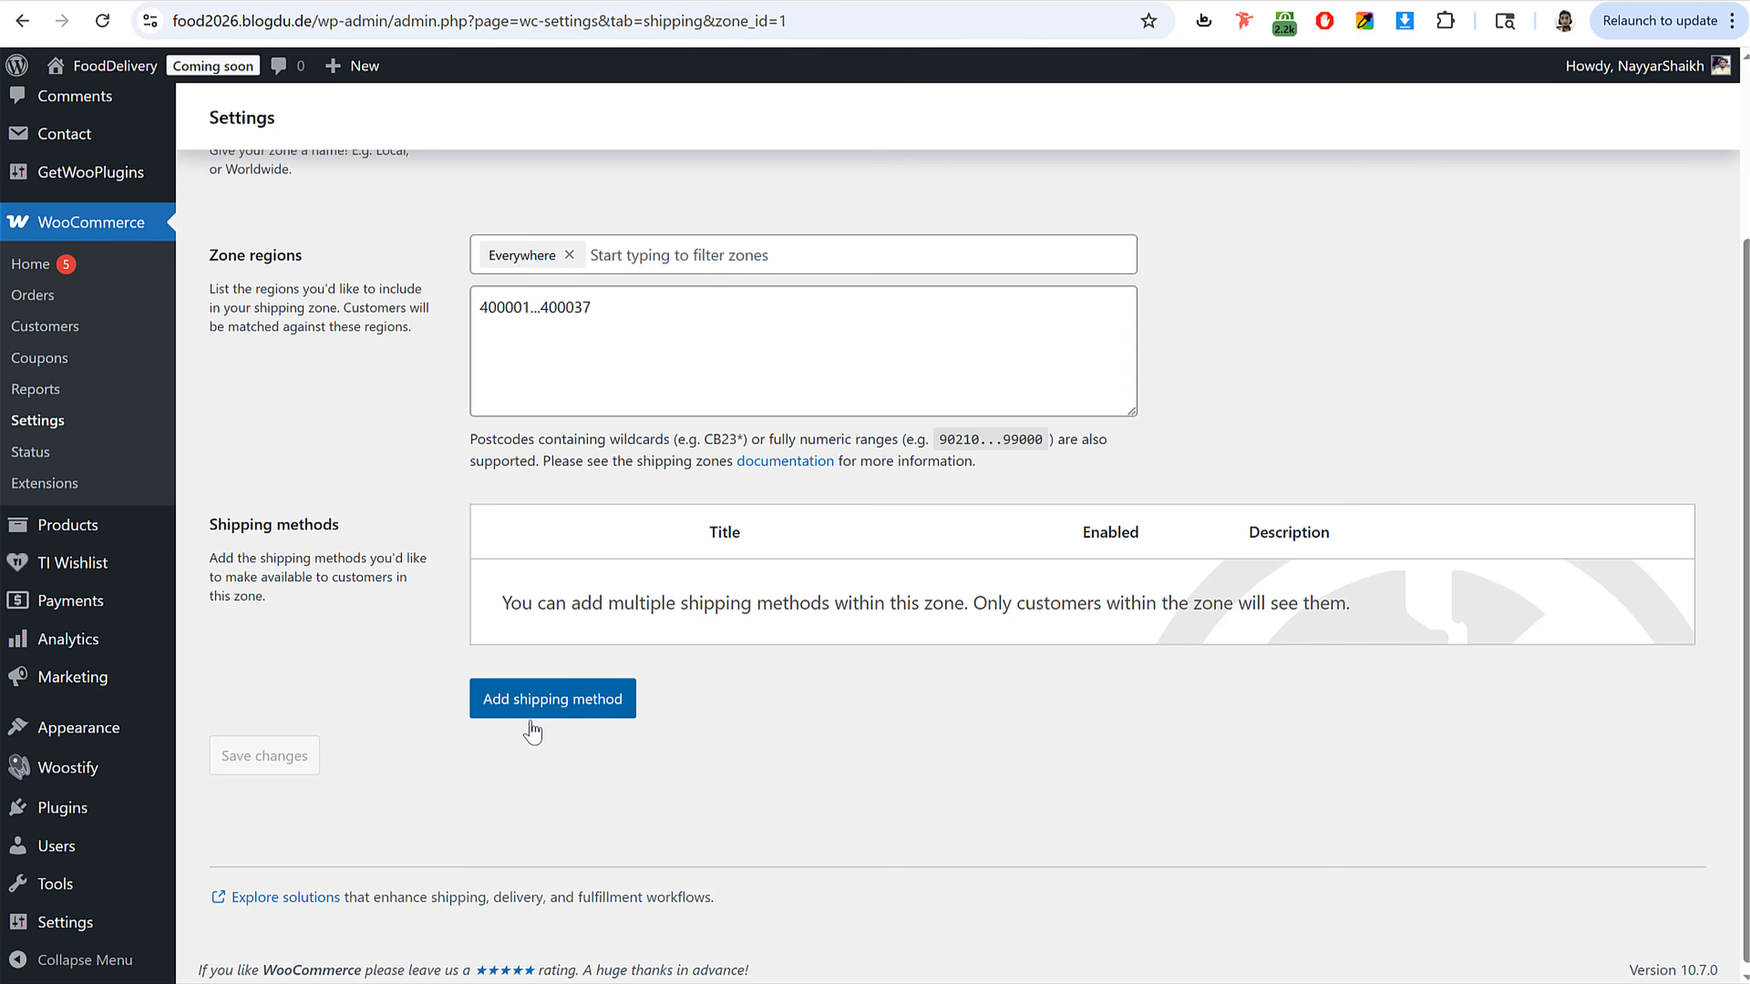
Step: Add a Free shipping method to the Mumbai zone requiring a minimum order amount of 50
click(532, 699)
click(591, 419)
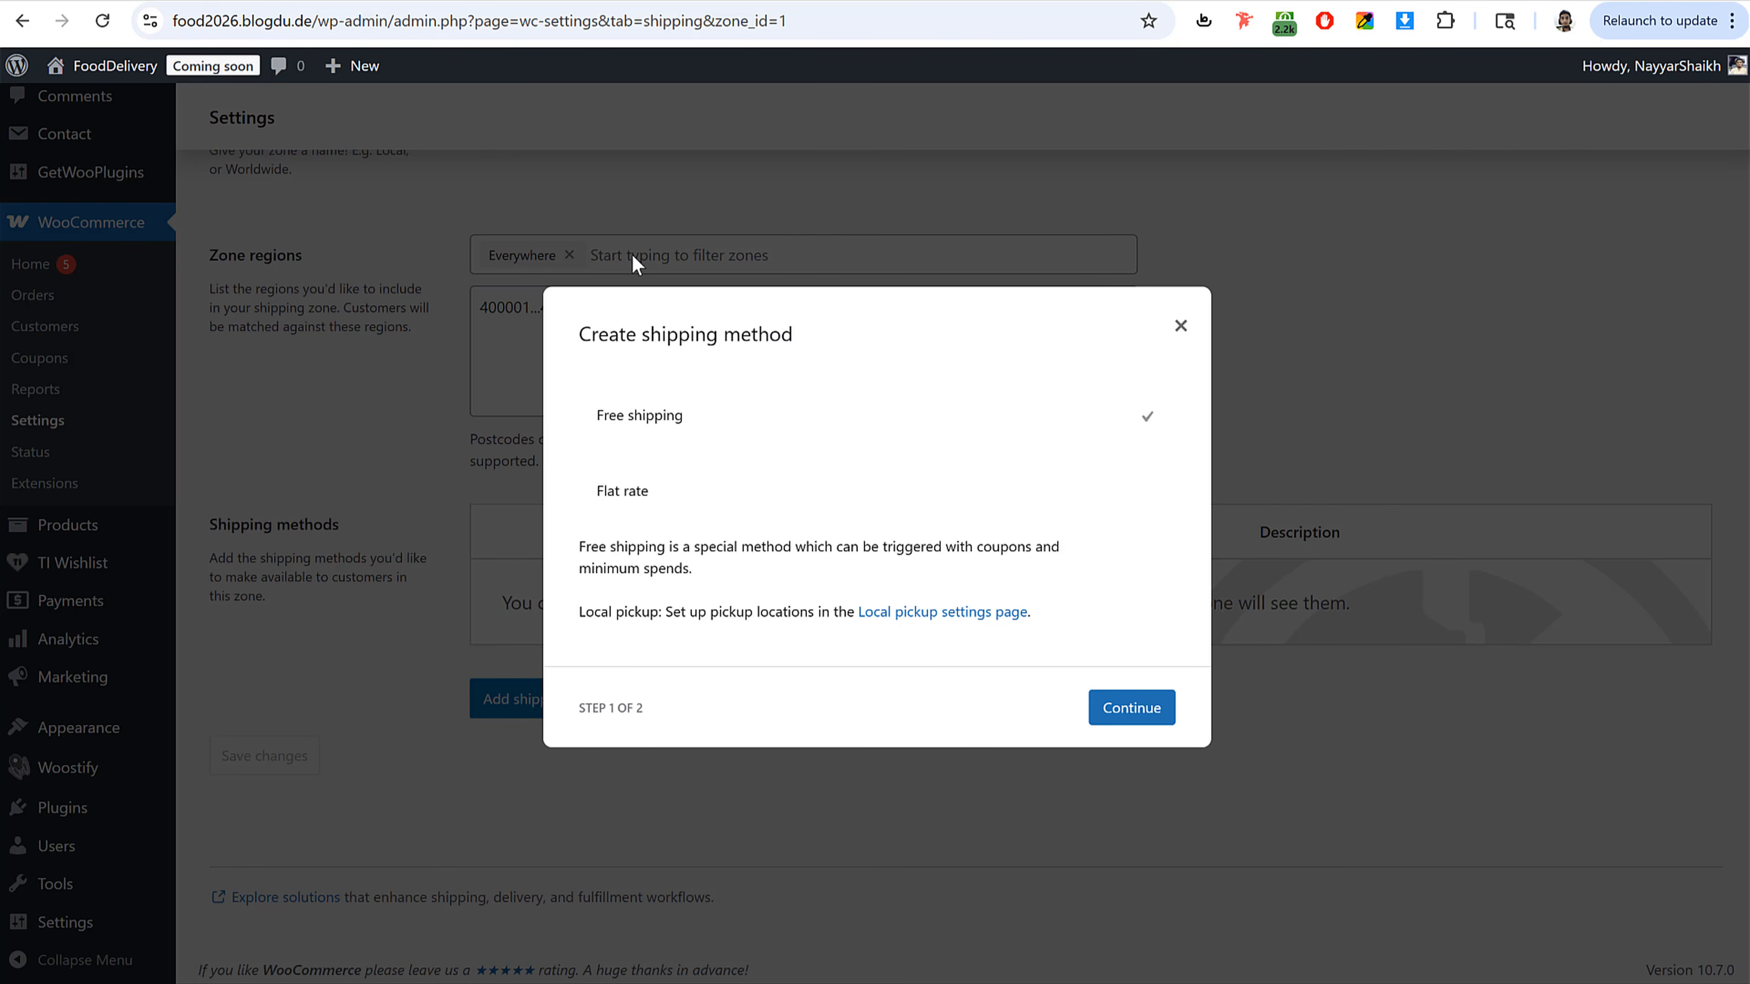
click(1132, 707)
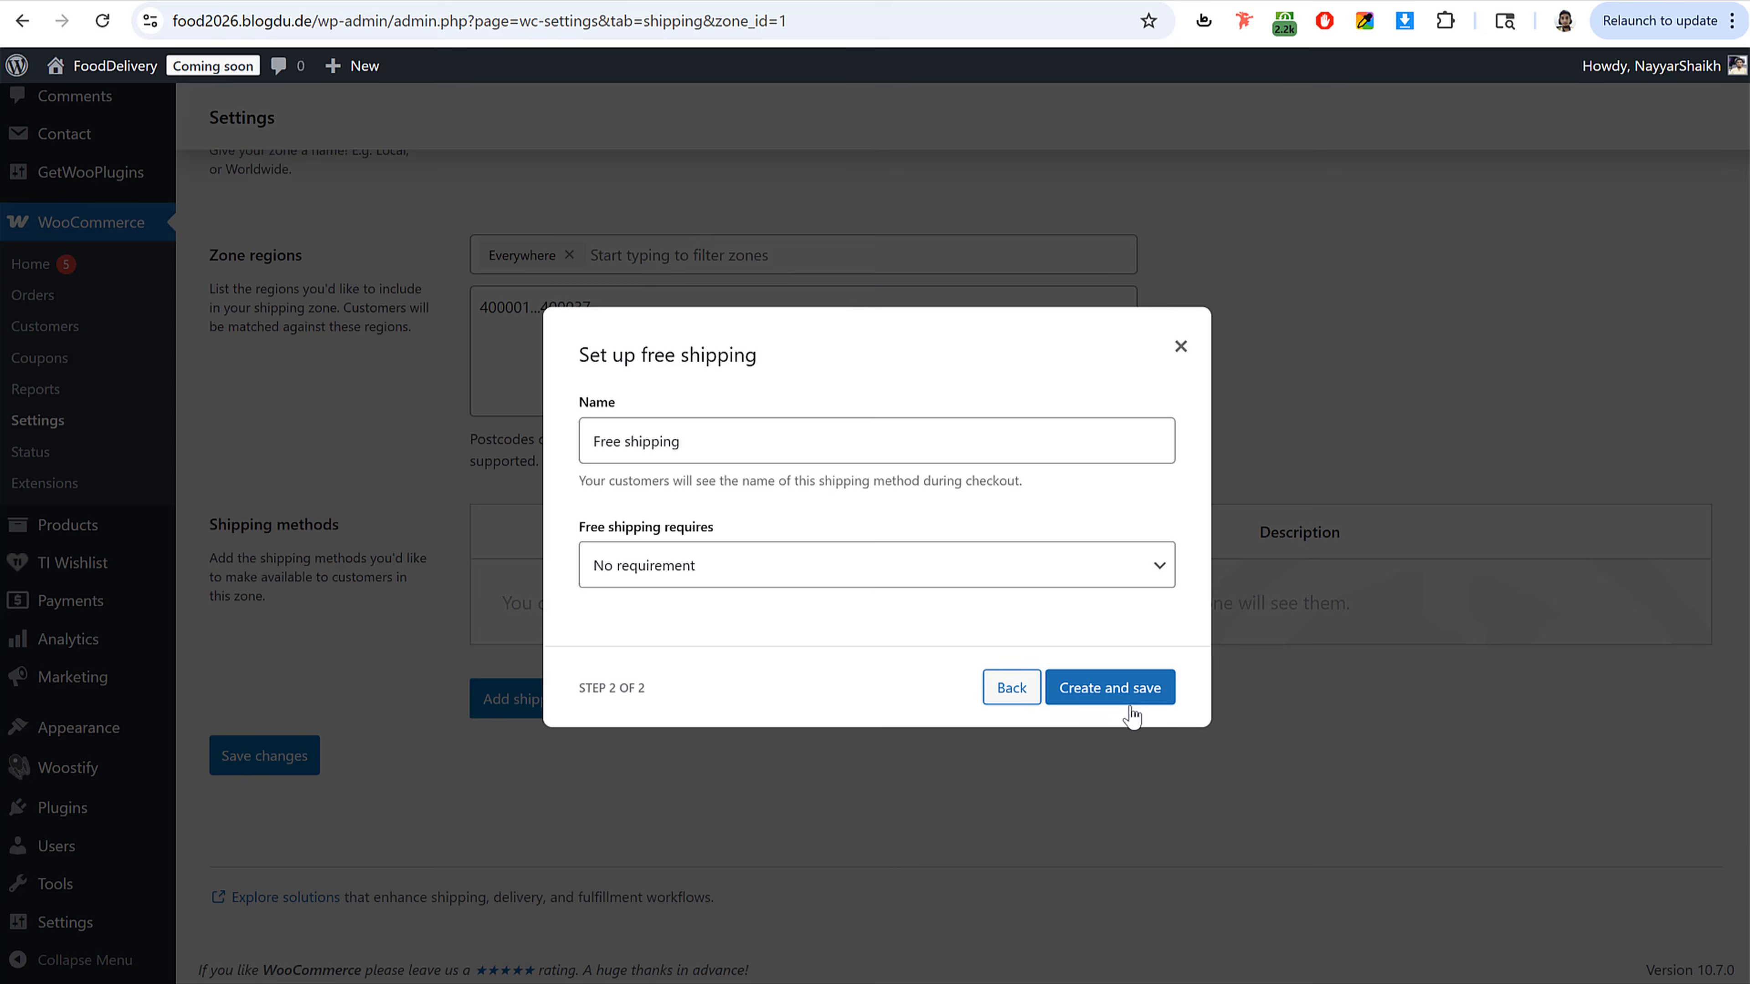
click(718, 565)
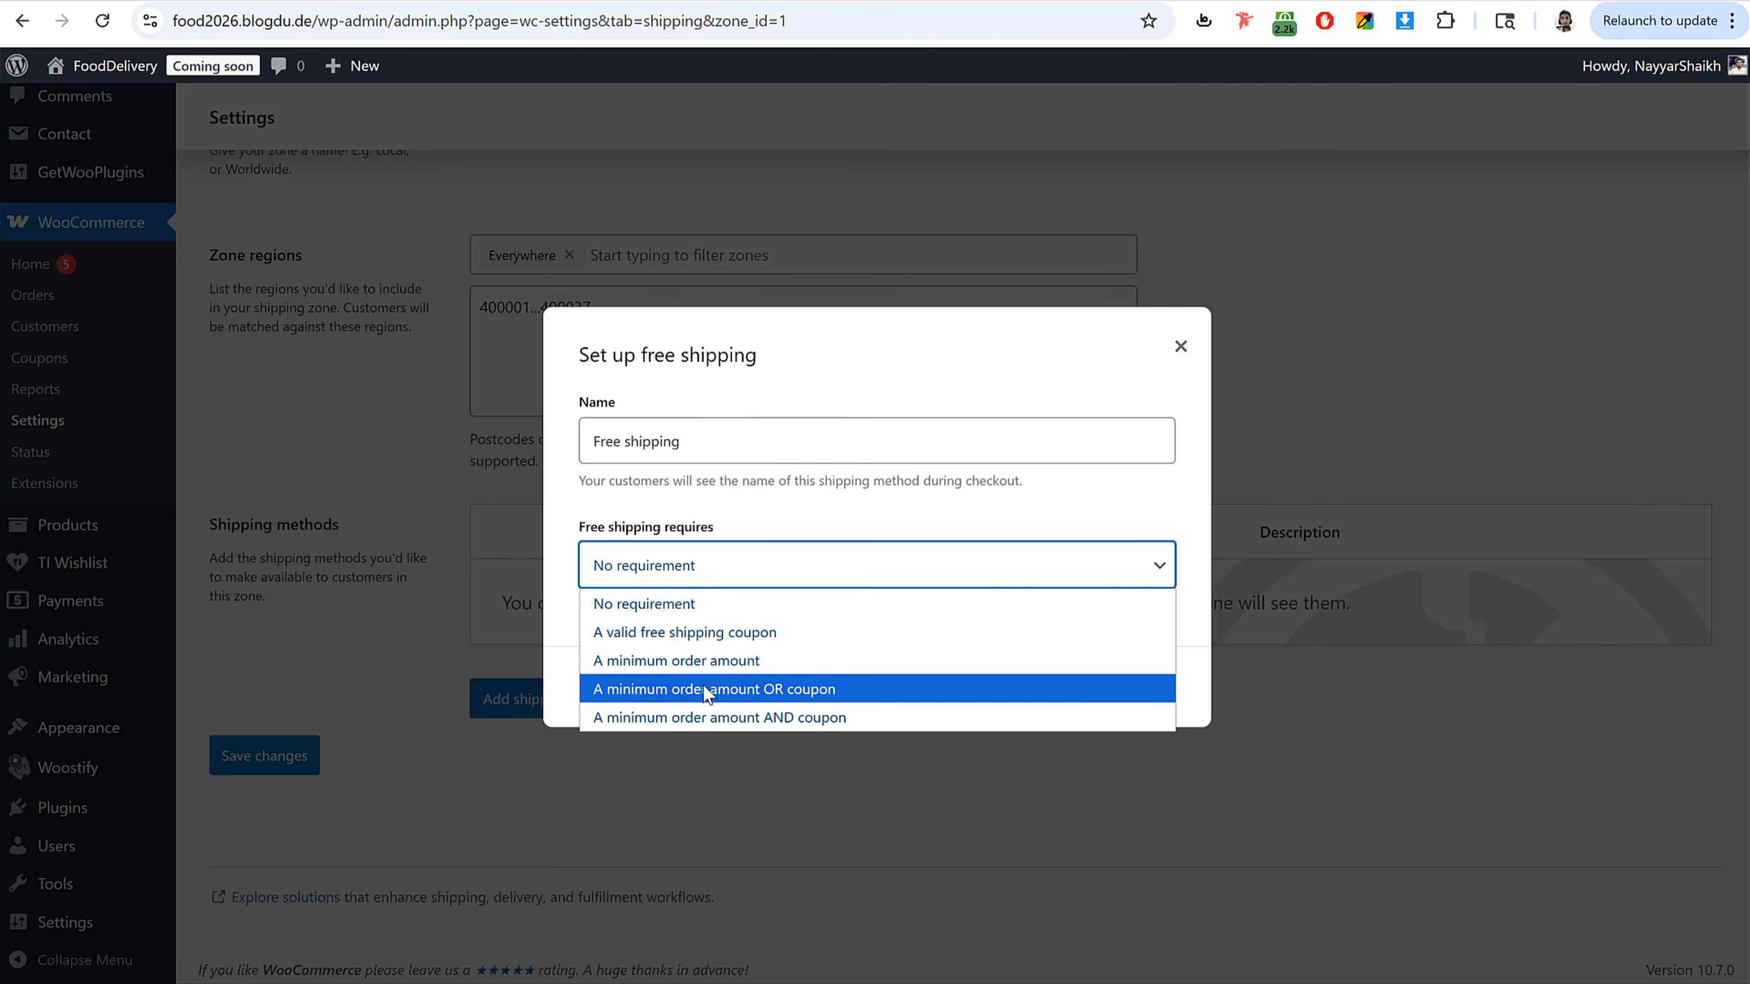
click(689, 661)
double_click(692, 577)
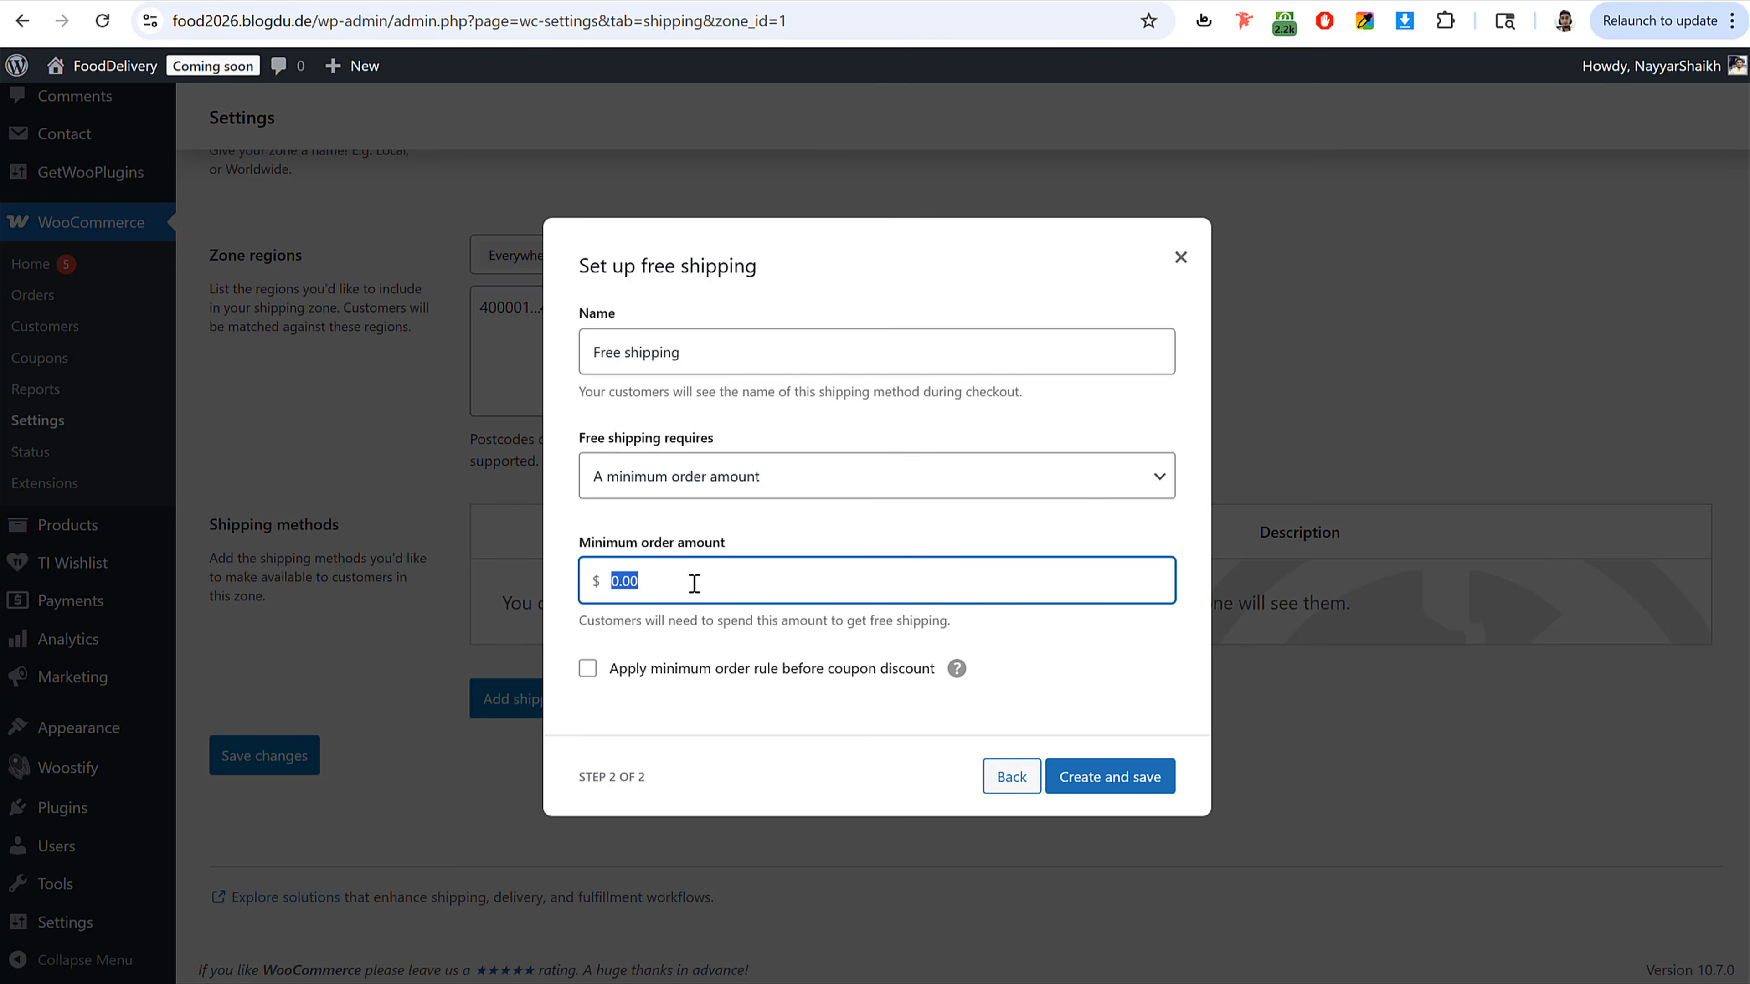
text(50)
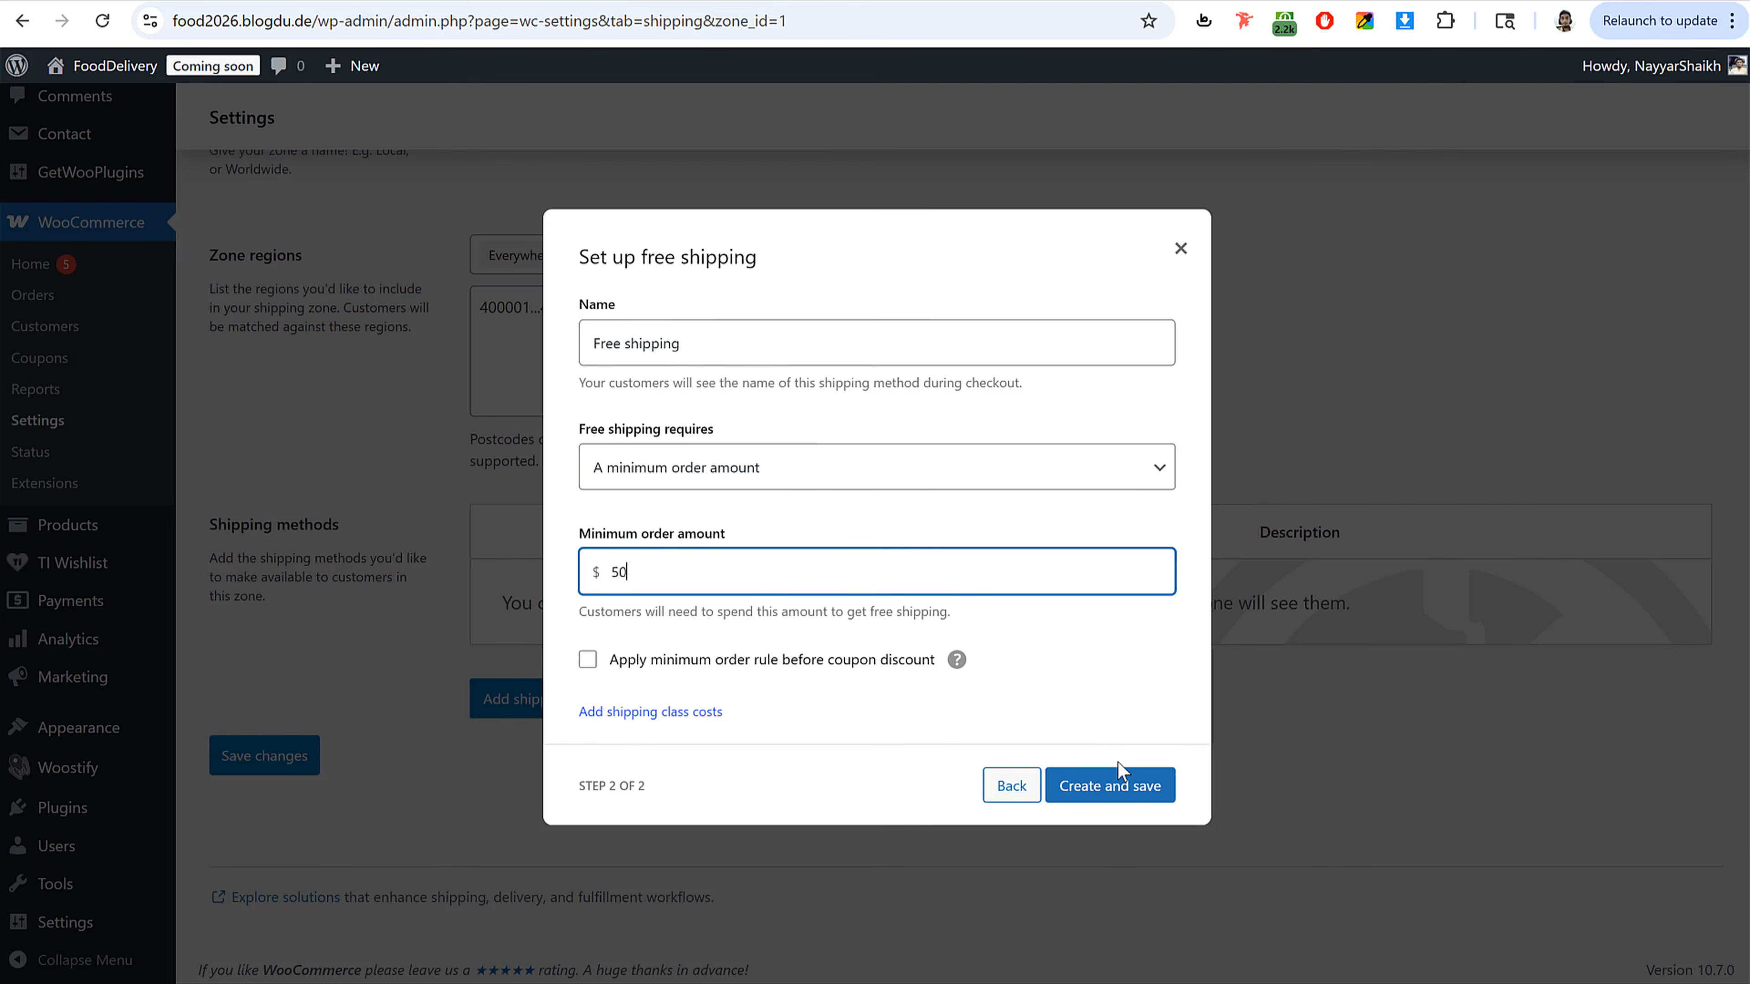
click(1120, 786)
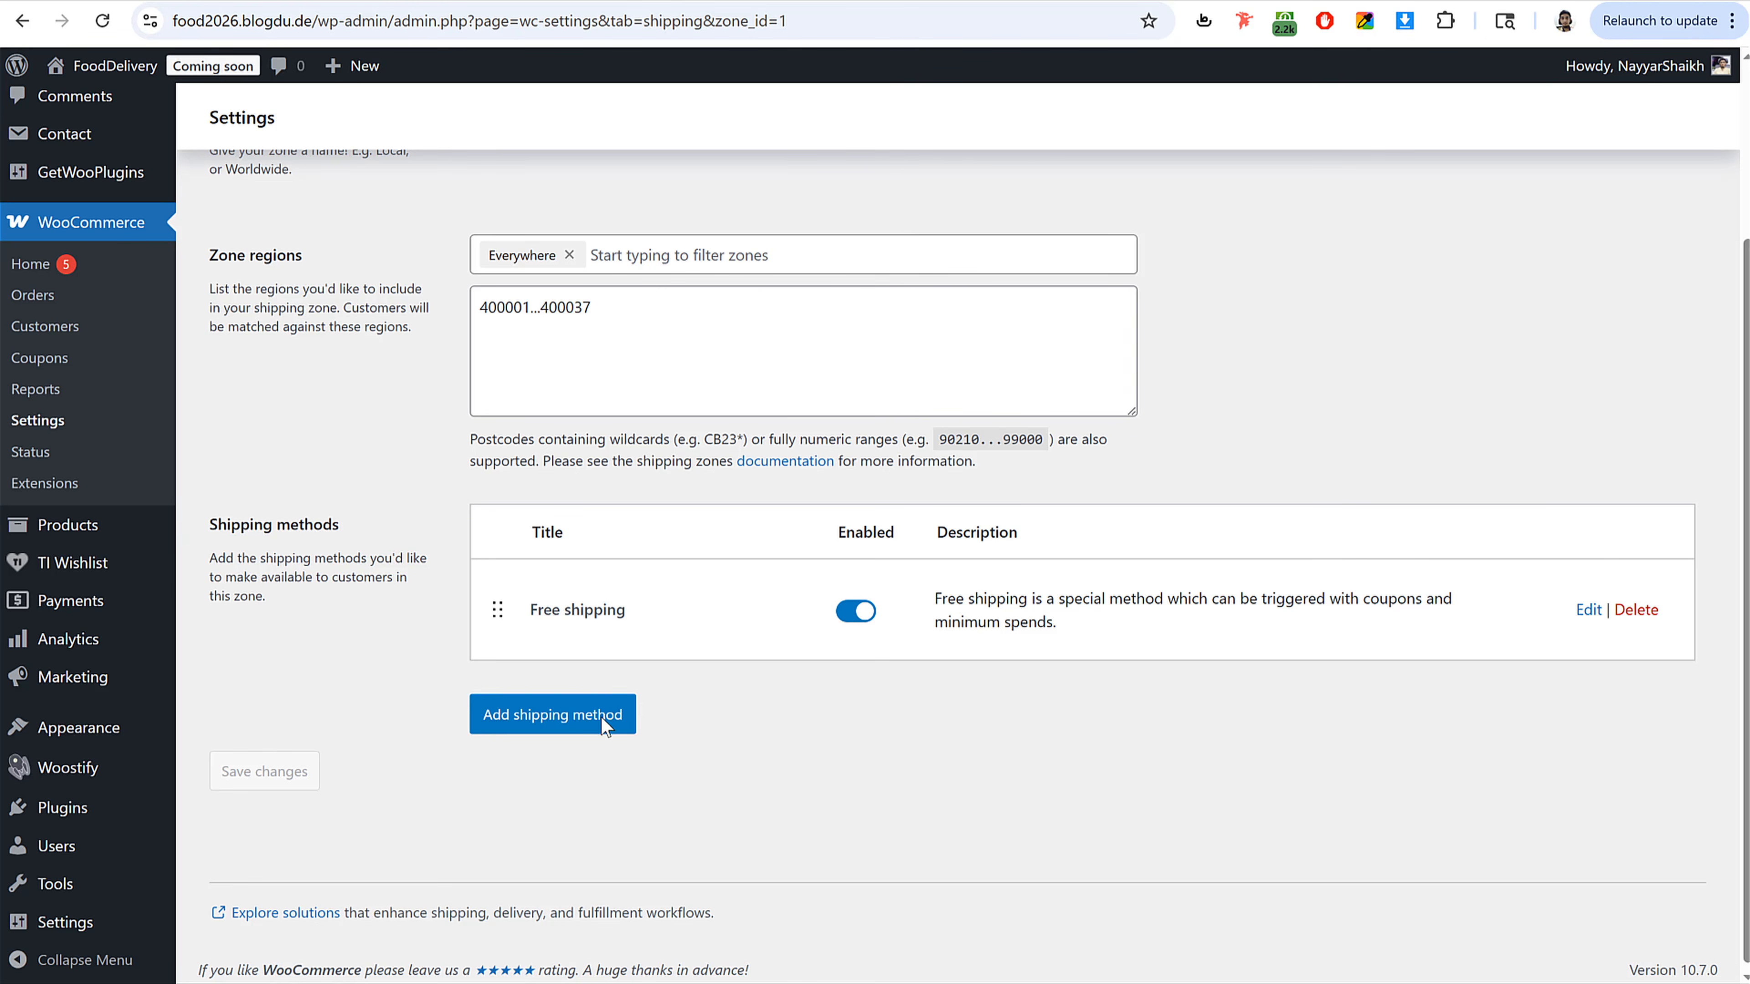
Step: Add a Flat rate method named Delivery Charges with a cost of 100
click(549, 720)
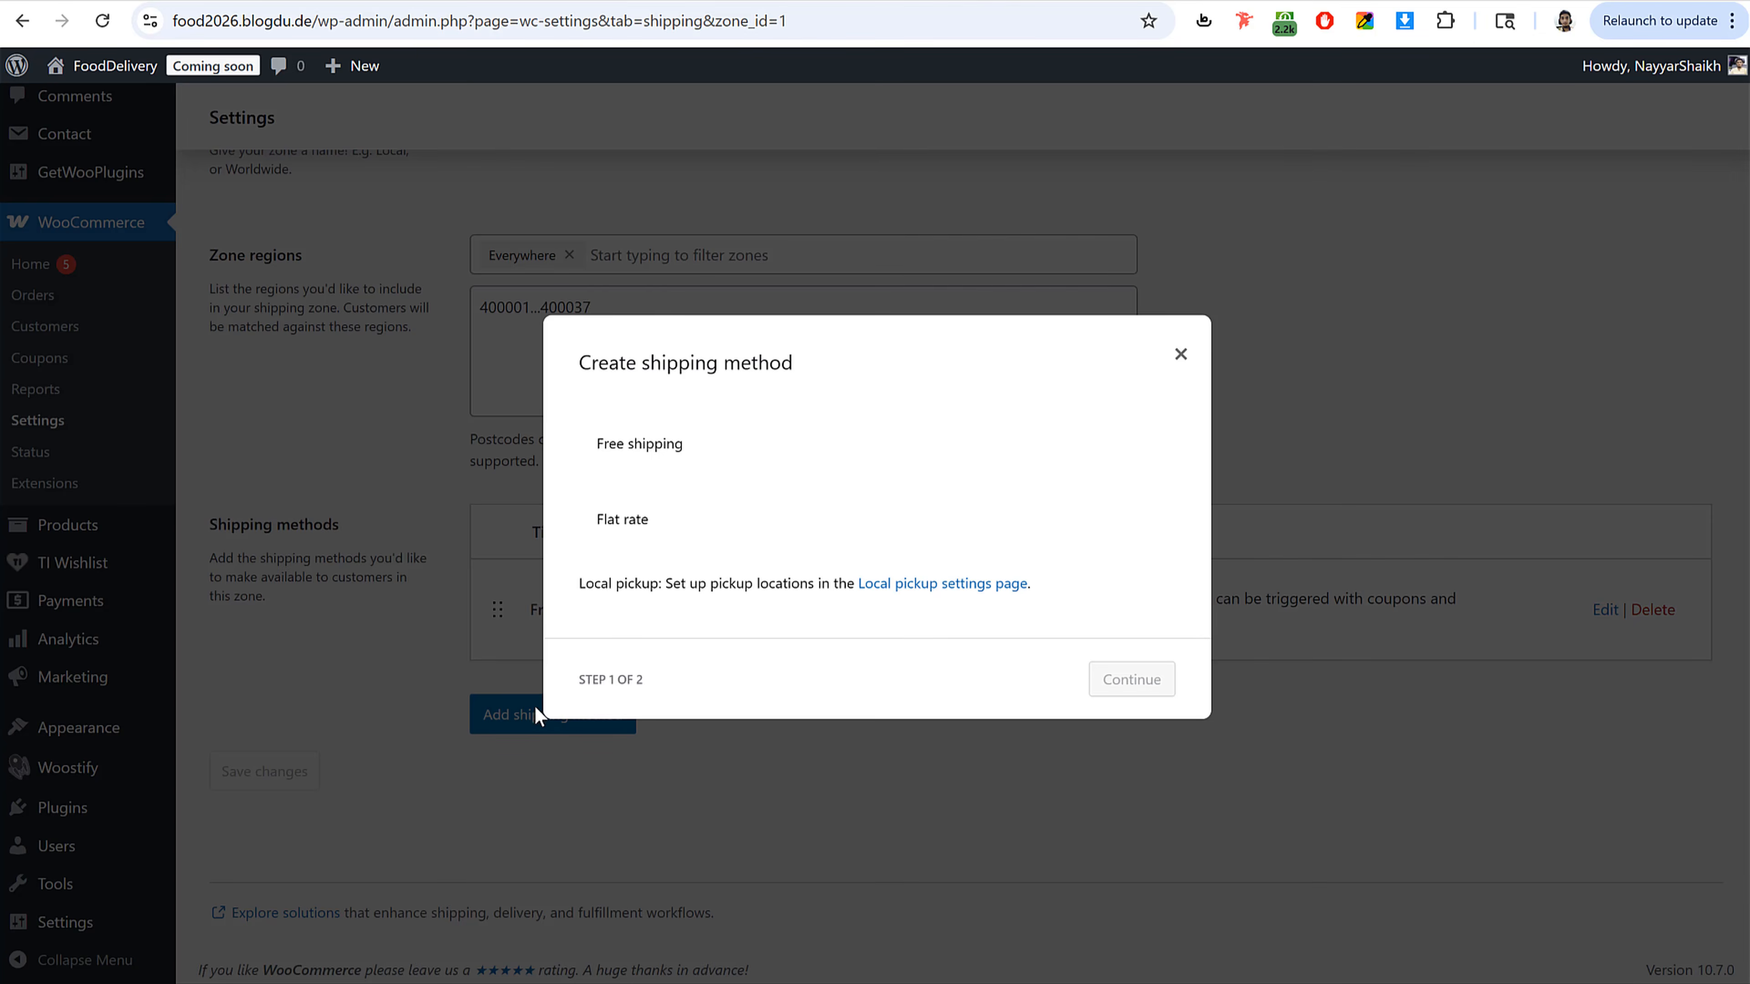
click(643, 522)
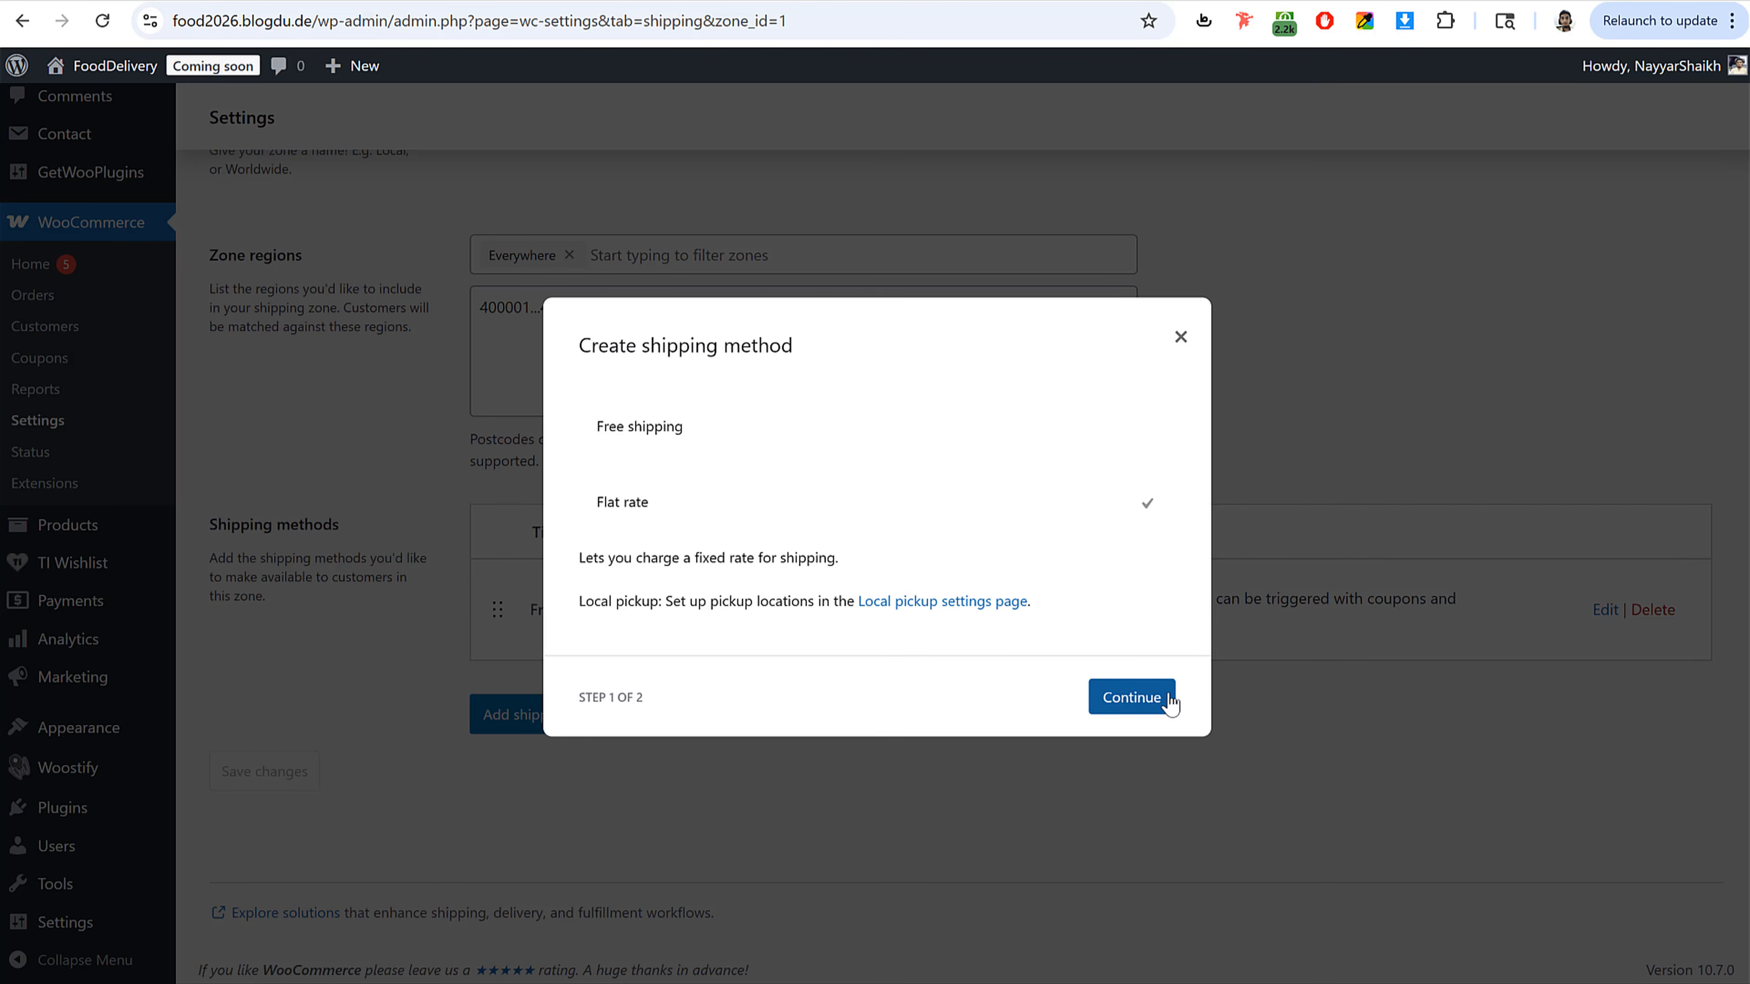
click(1151, 716)
drag(703, 399, 559, 399)
text(Deli)
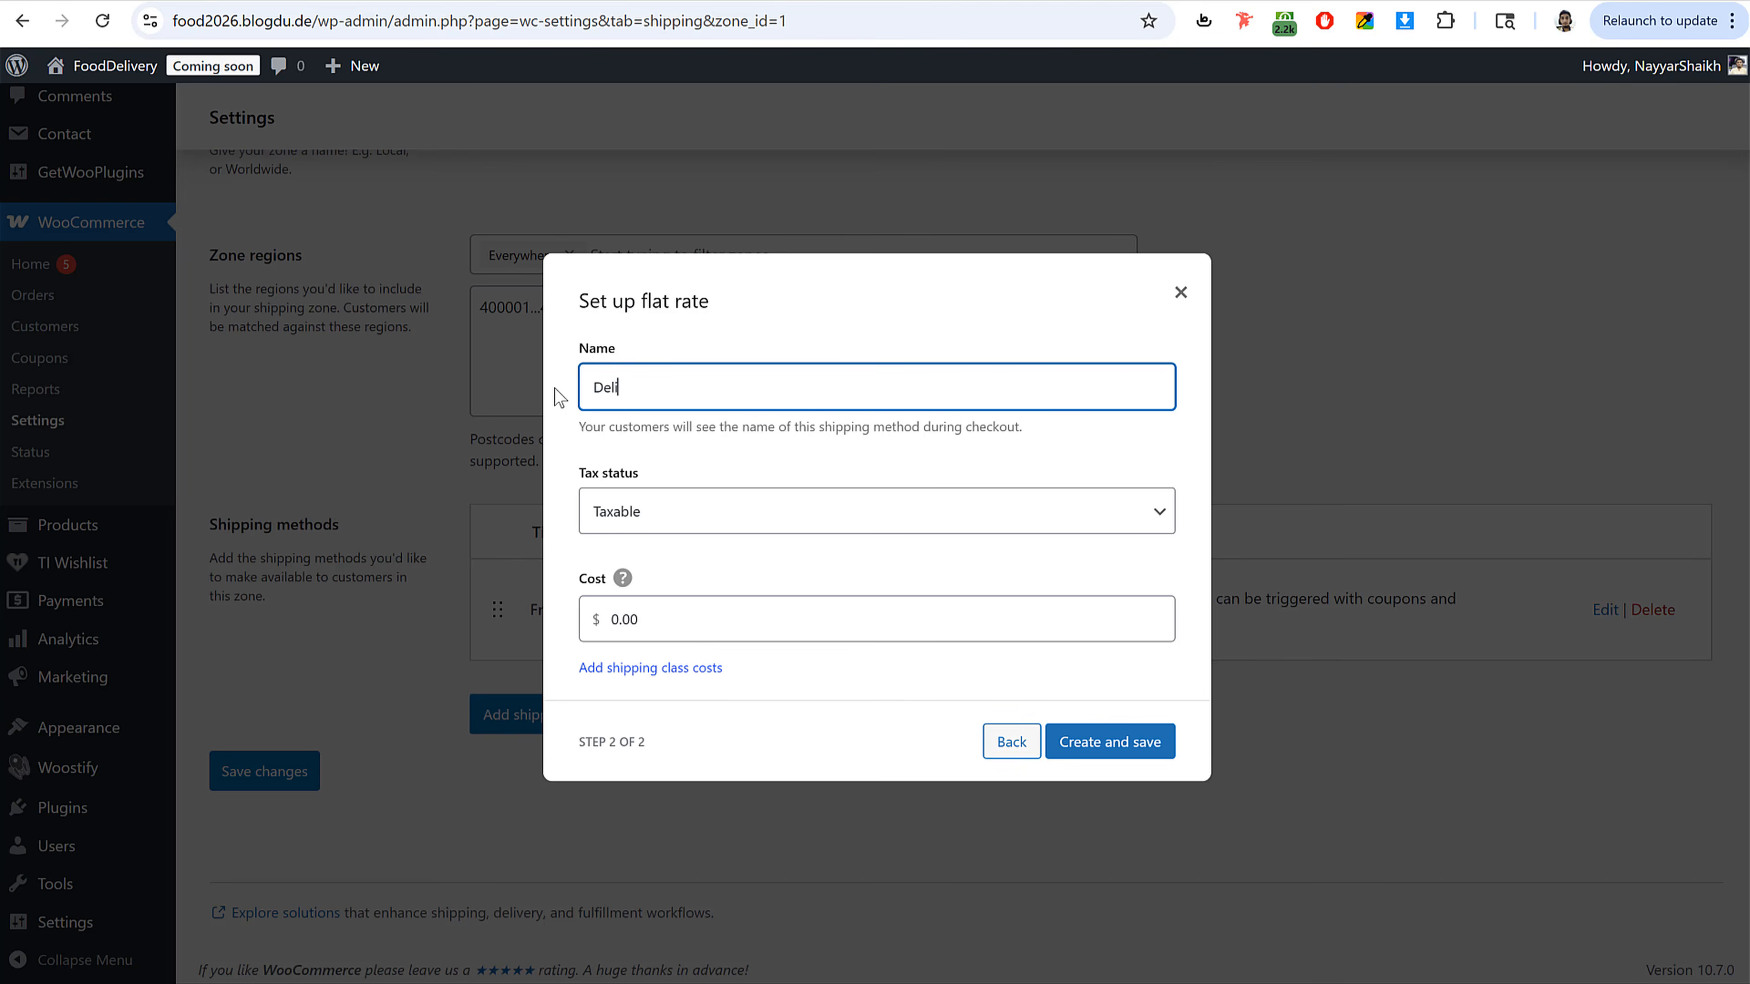
text(very Charges)
click(701, 615)
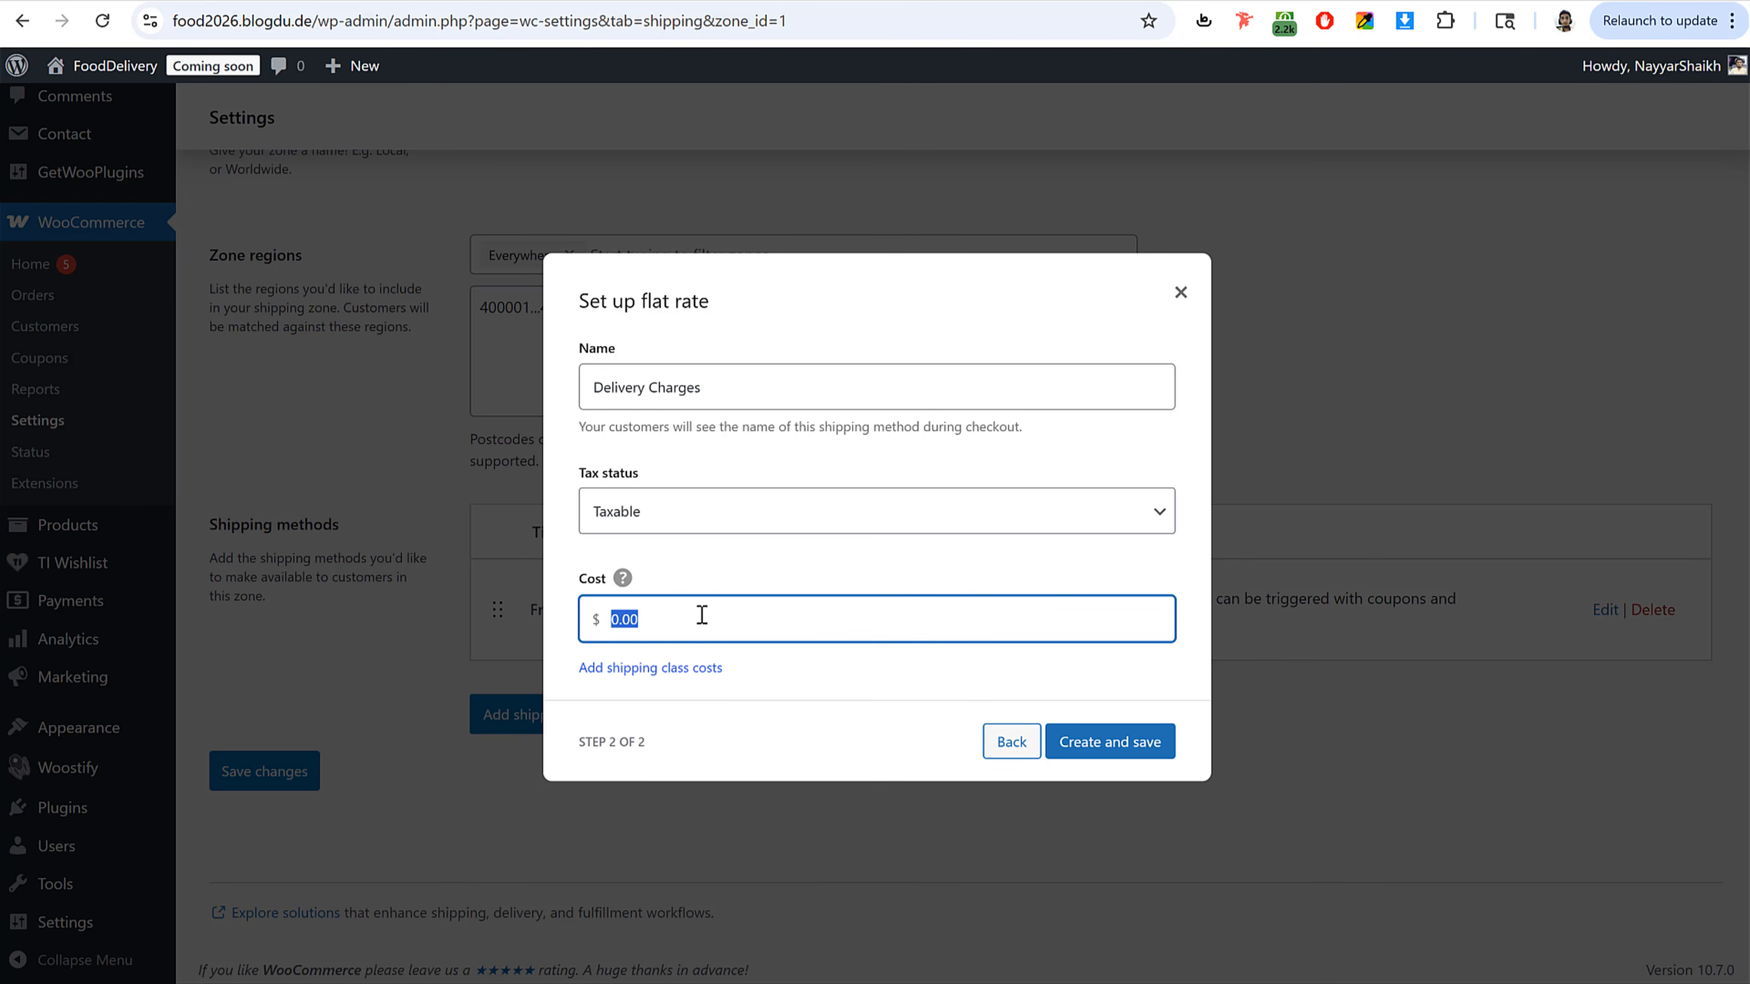
text(100)
click(1136, 749)
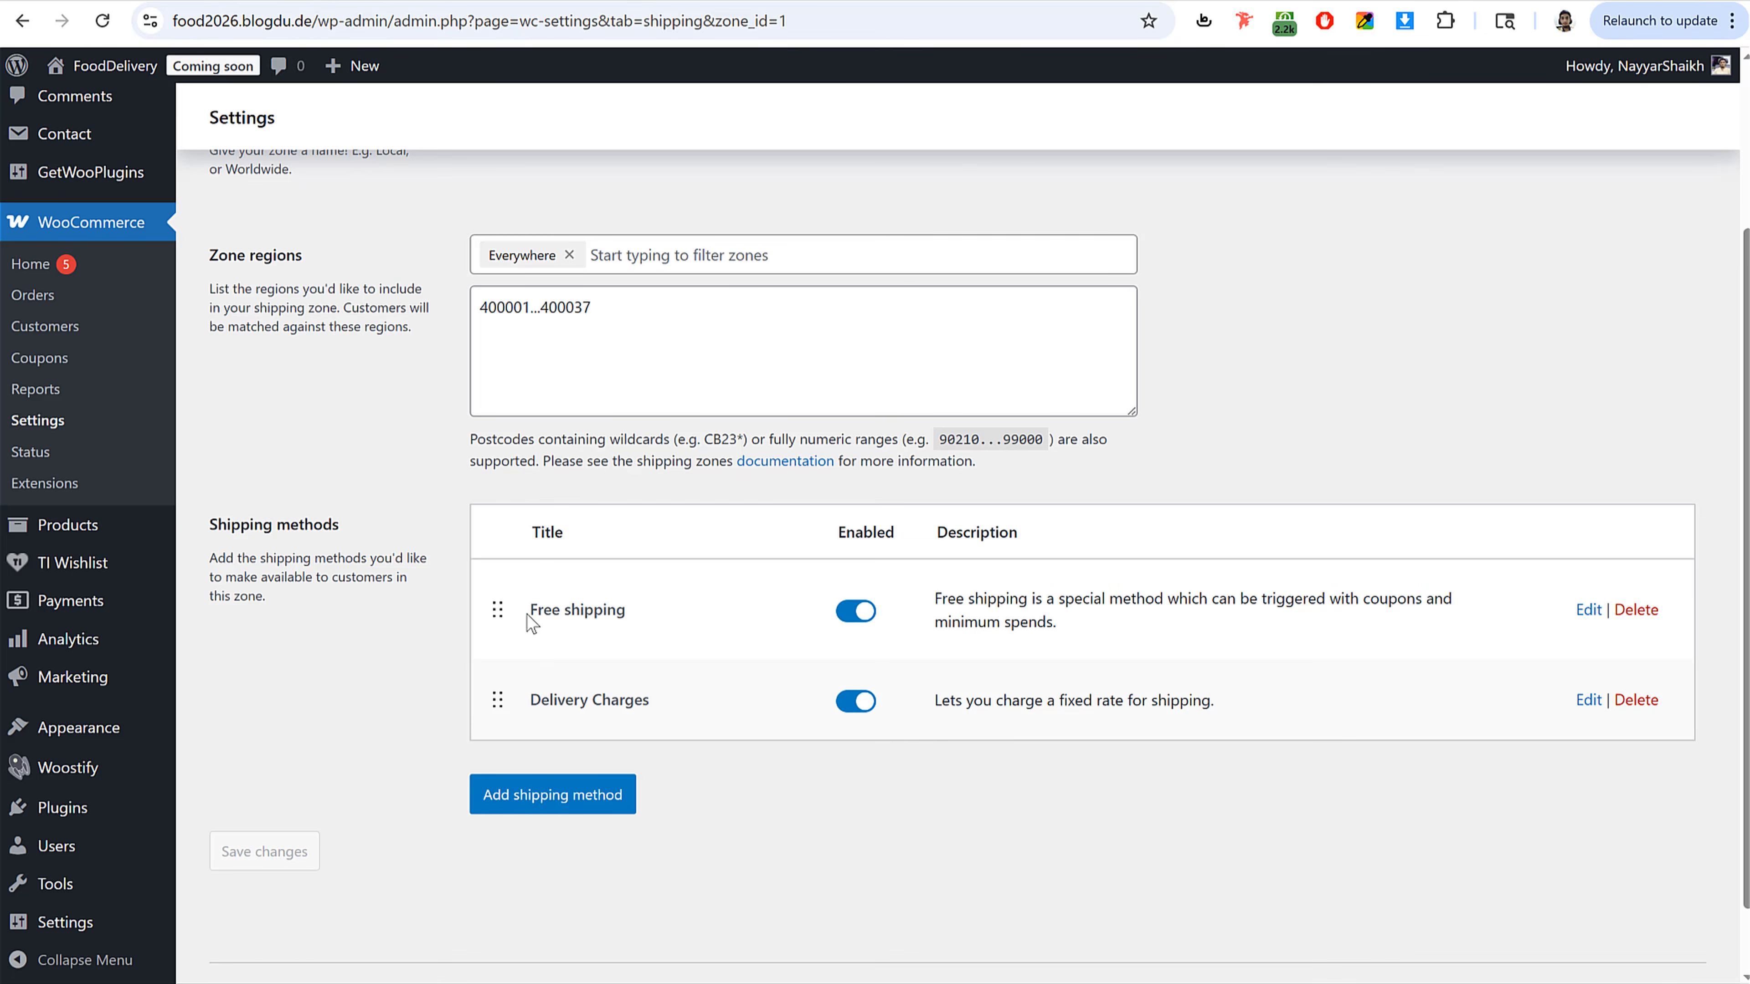
Step: Rename the free shipping method to Free Delivery and save it
drag(529, 609, 627, 611)
click(1587, 609)
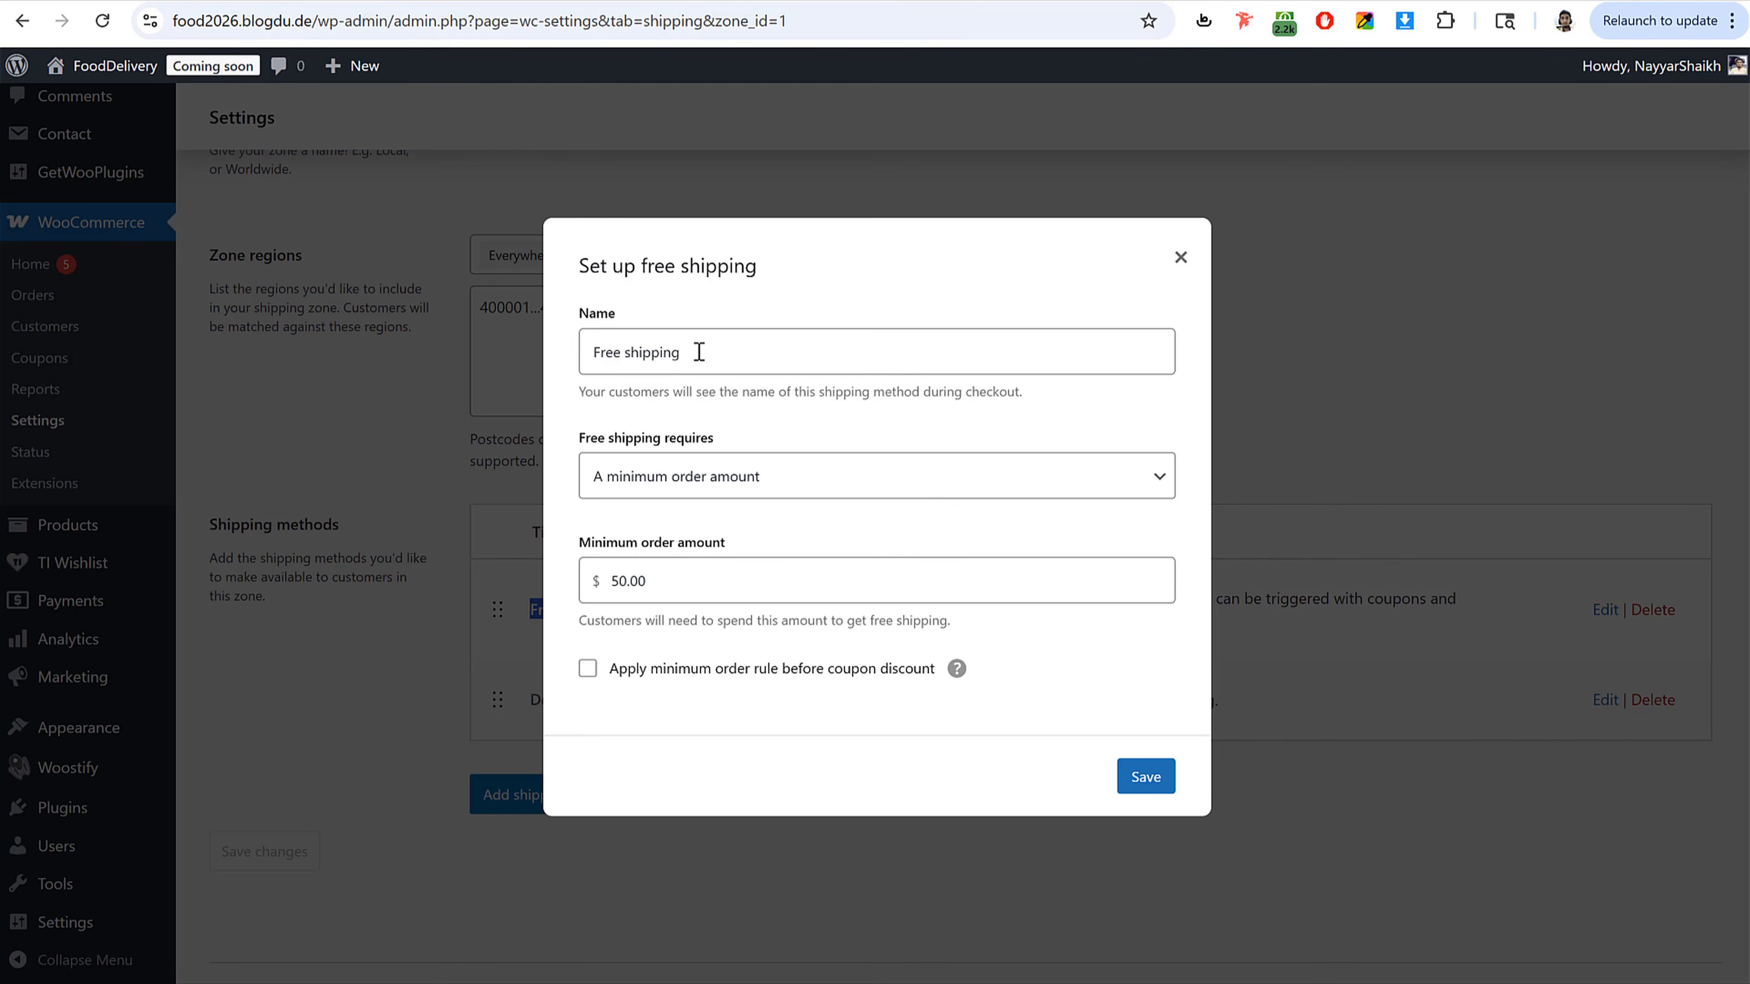
triple_click(610, 366)
text(Free Delivery)
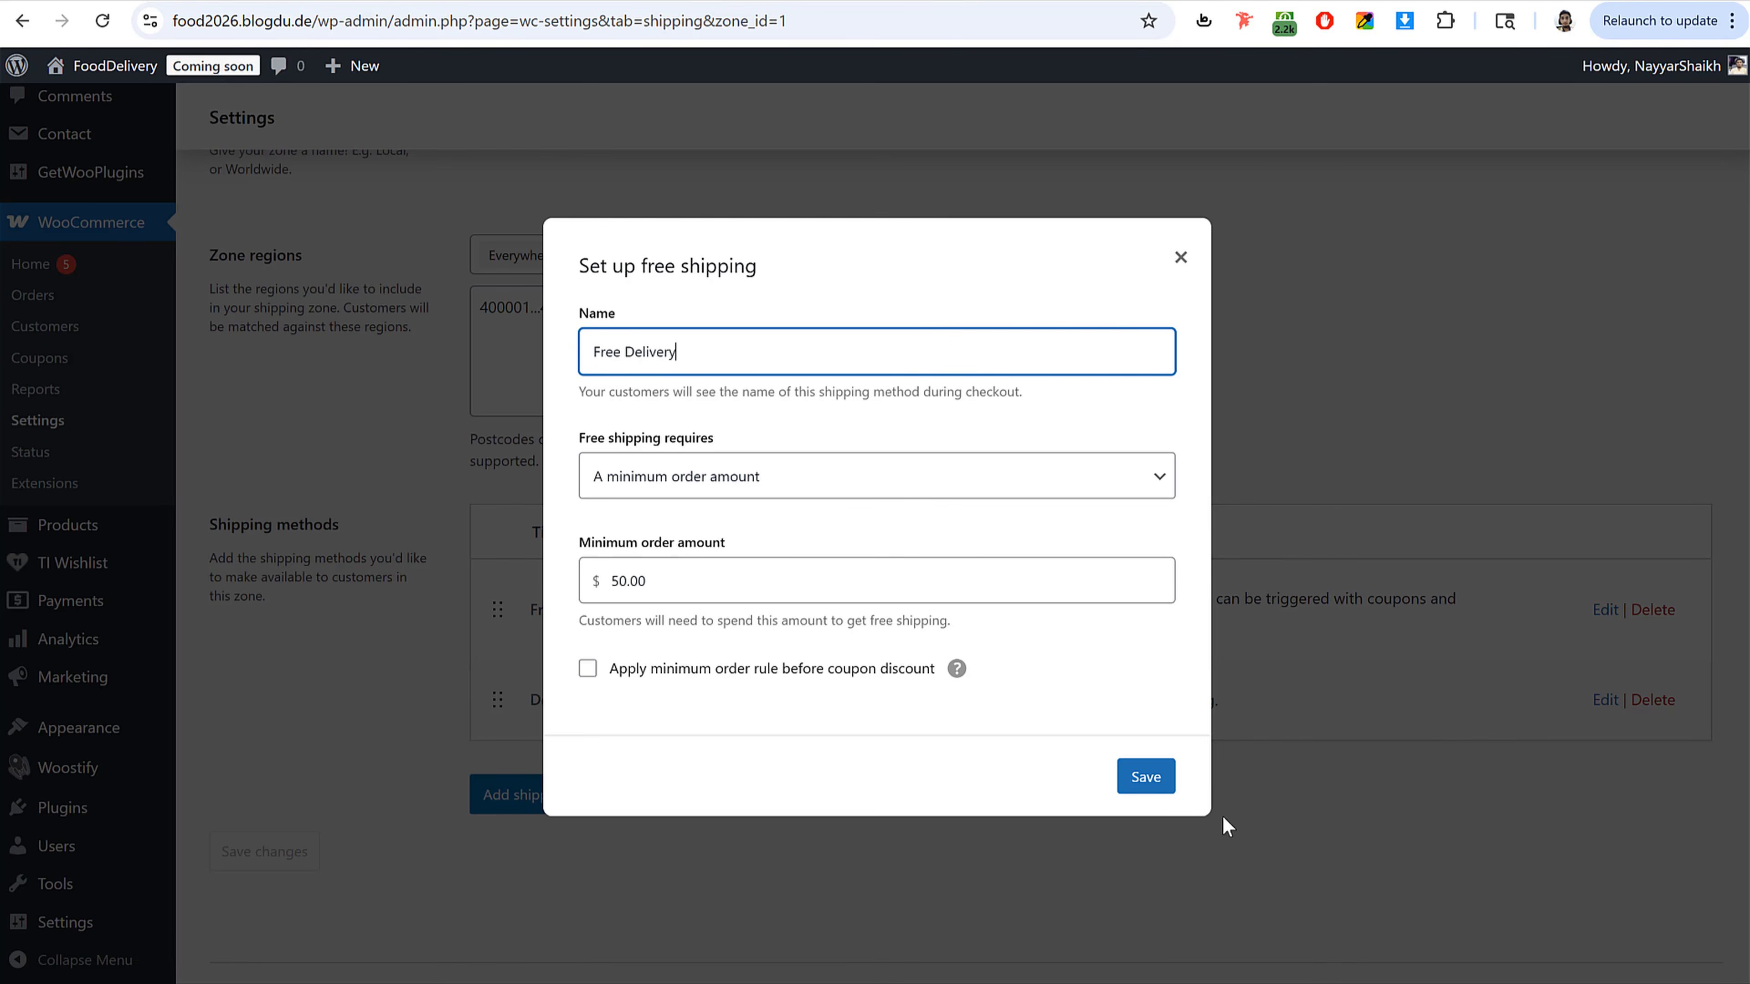
click(1149, 782)
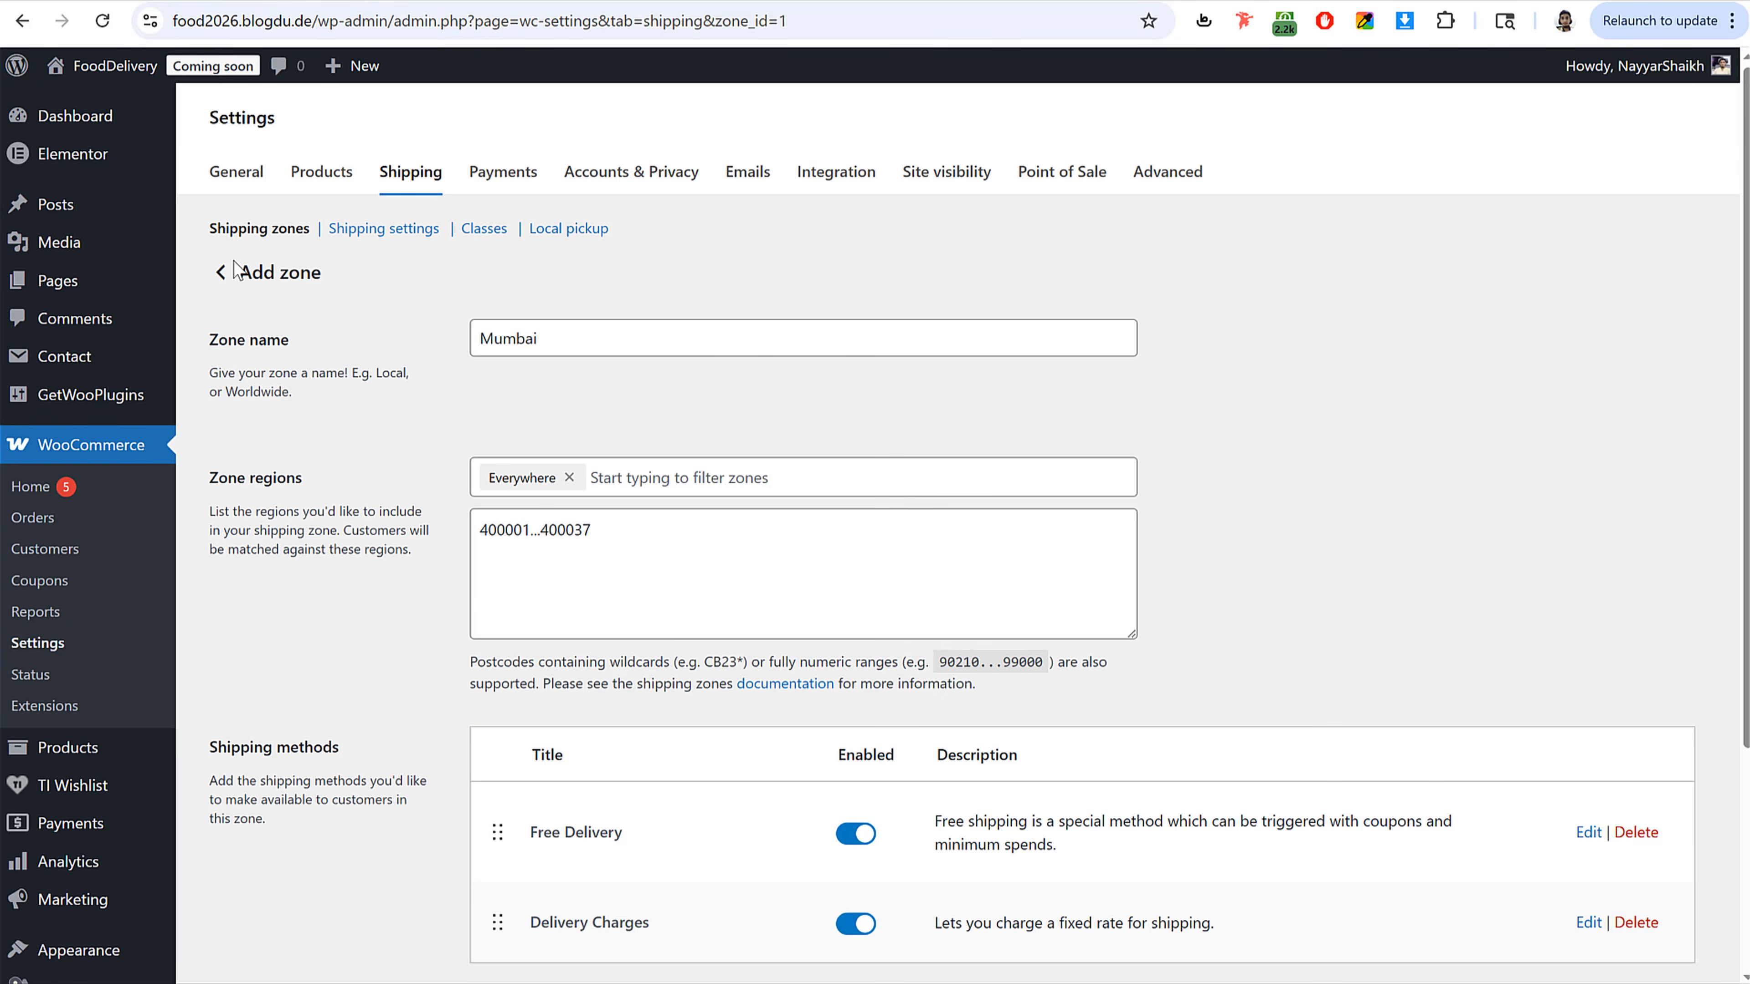
Step: Return to the shipping zones and add a new zone named MMR, saving it
click(282, 237)
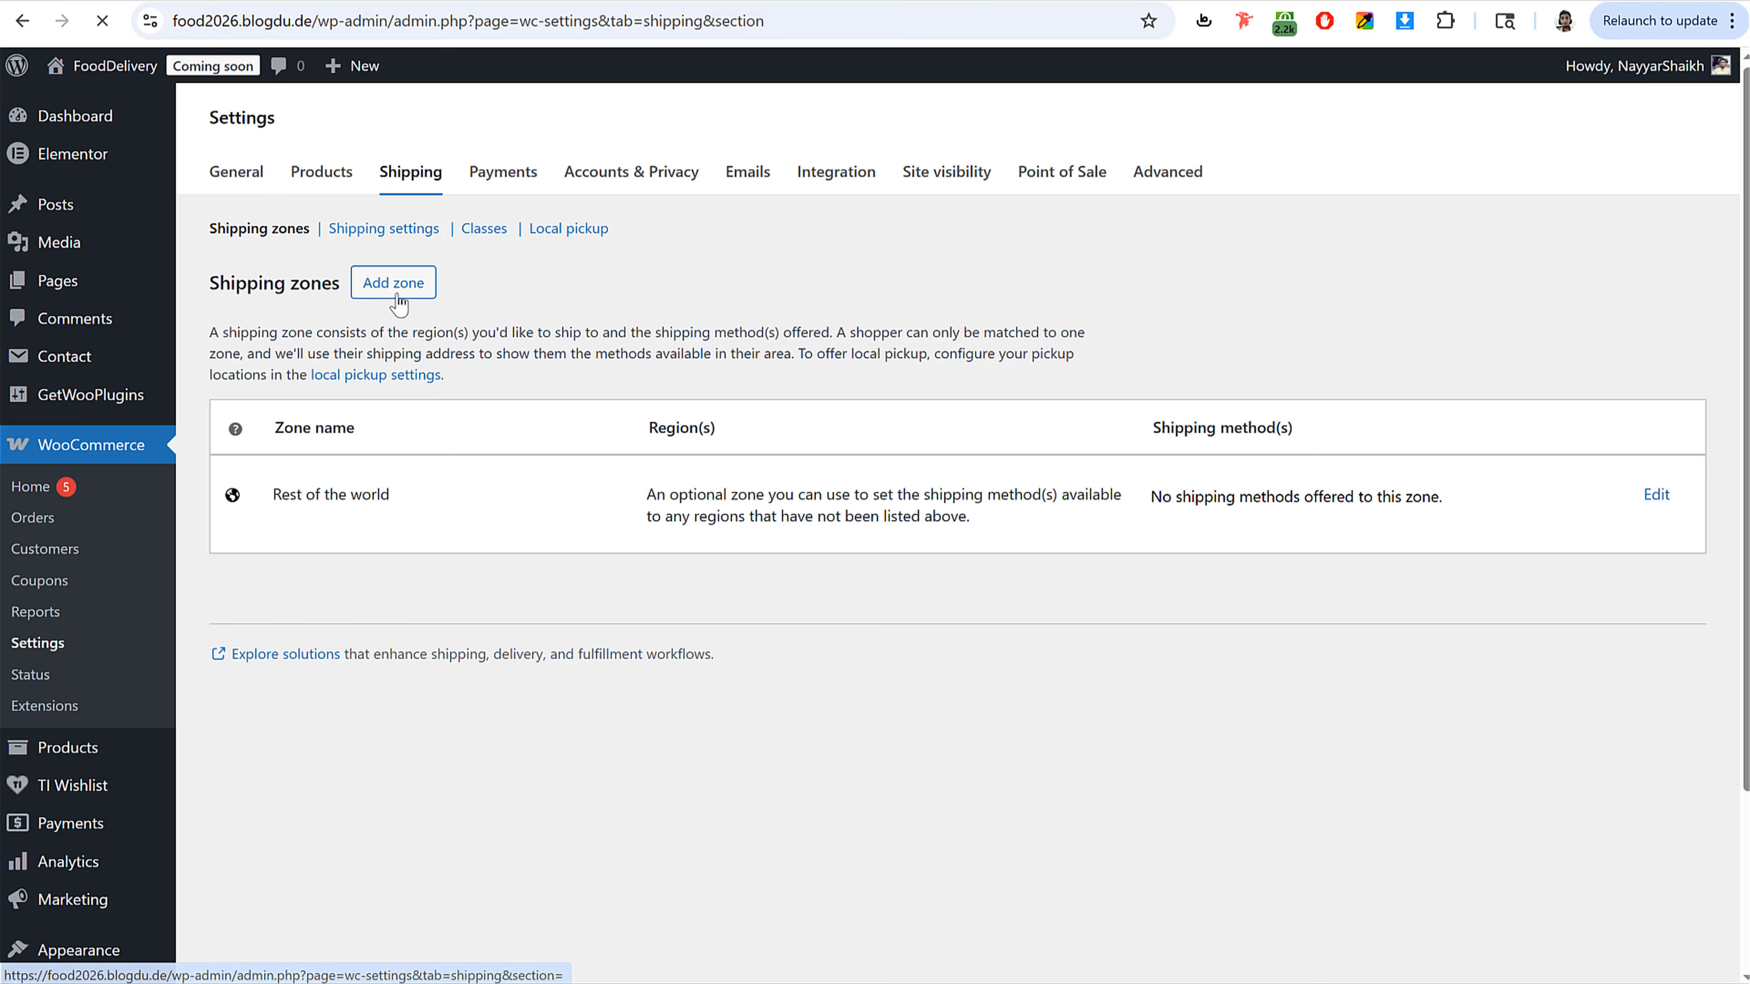
click(403, 286)
click(541, 330)
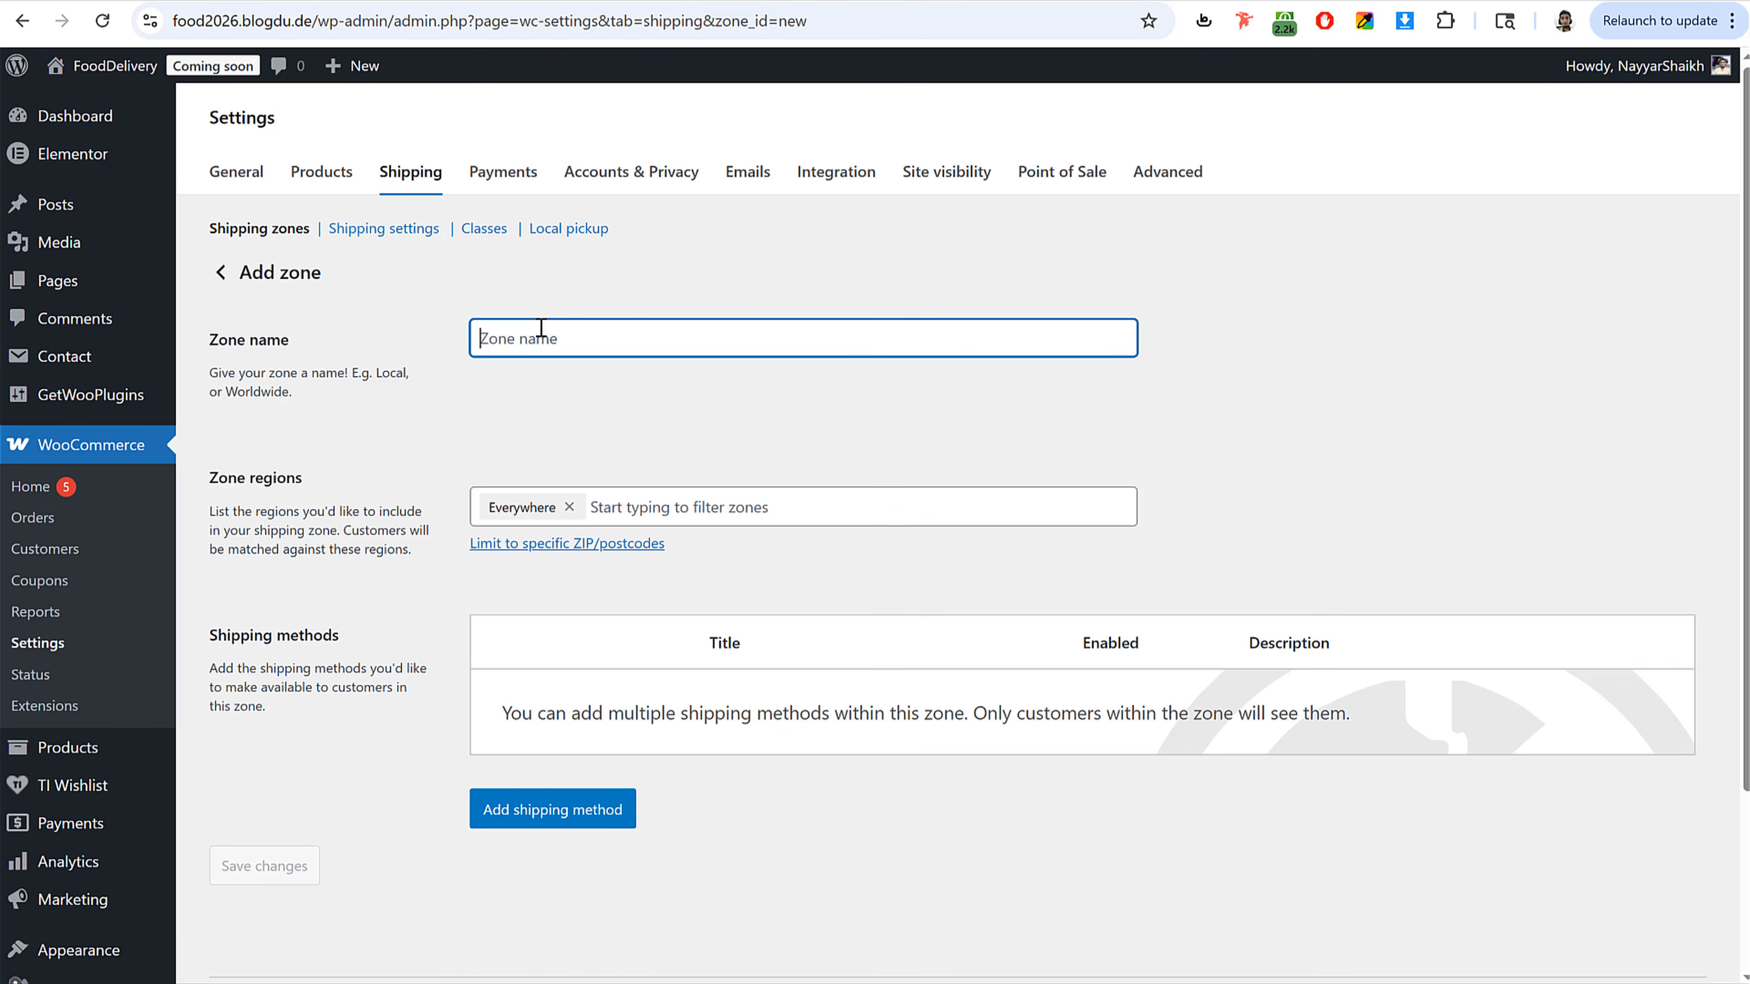
text(MMR)
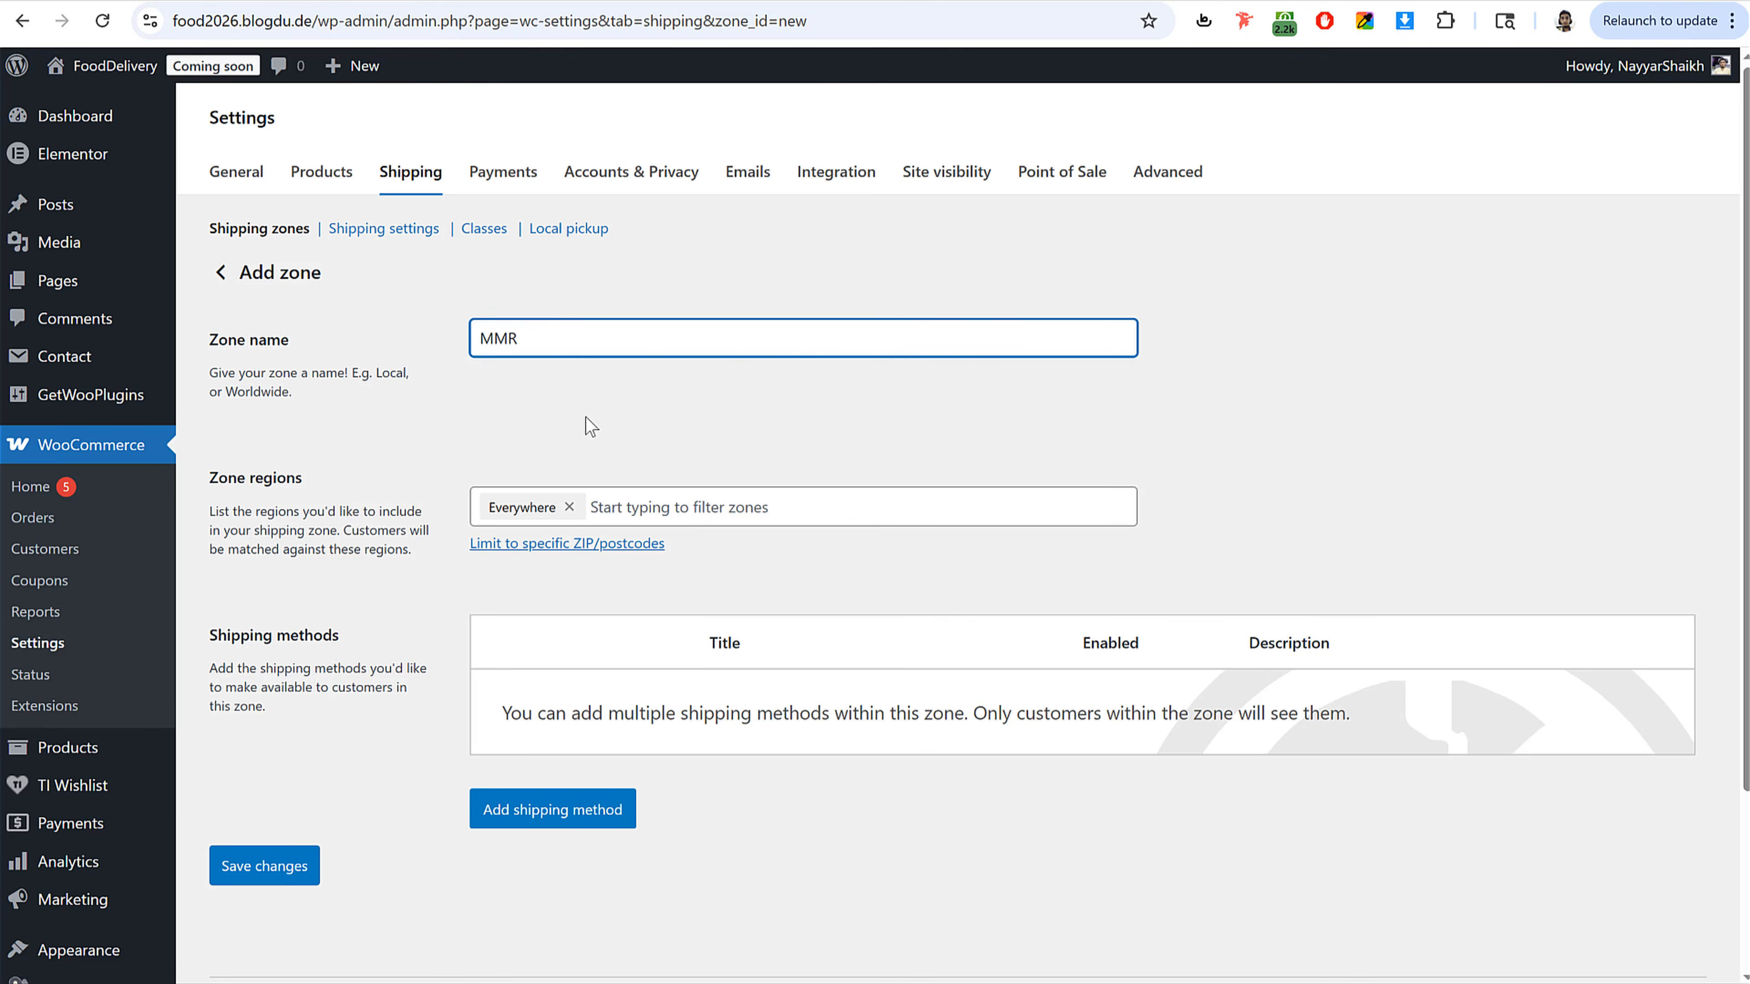
click(241, 861)
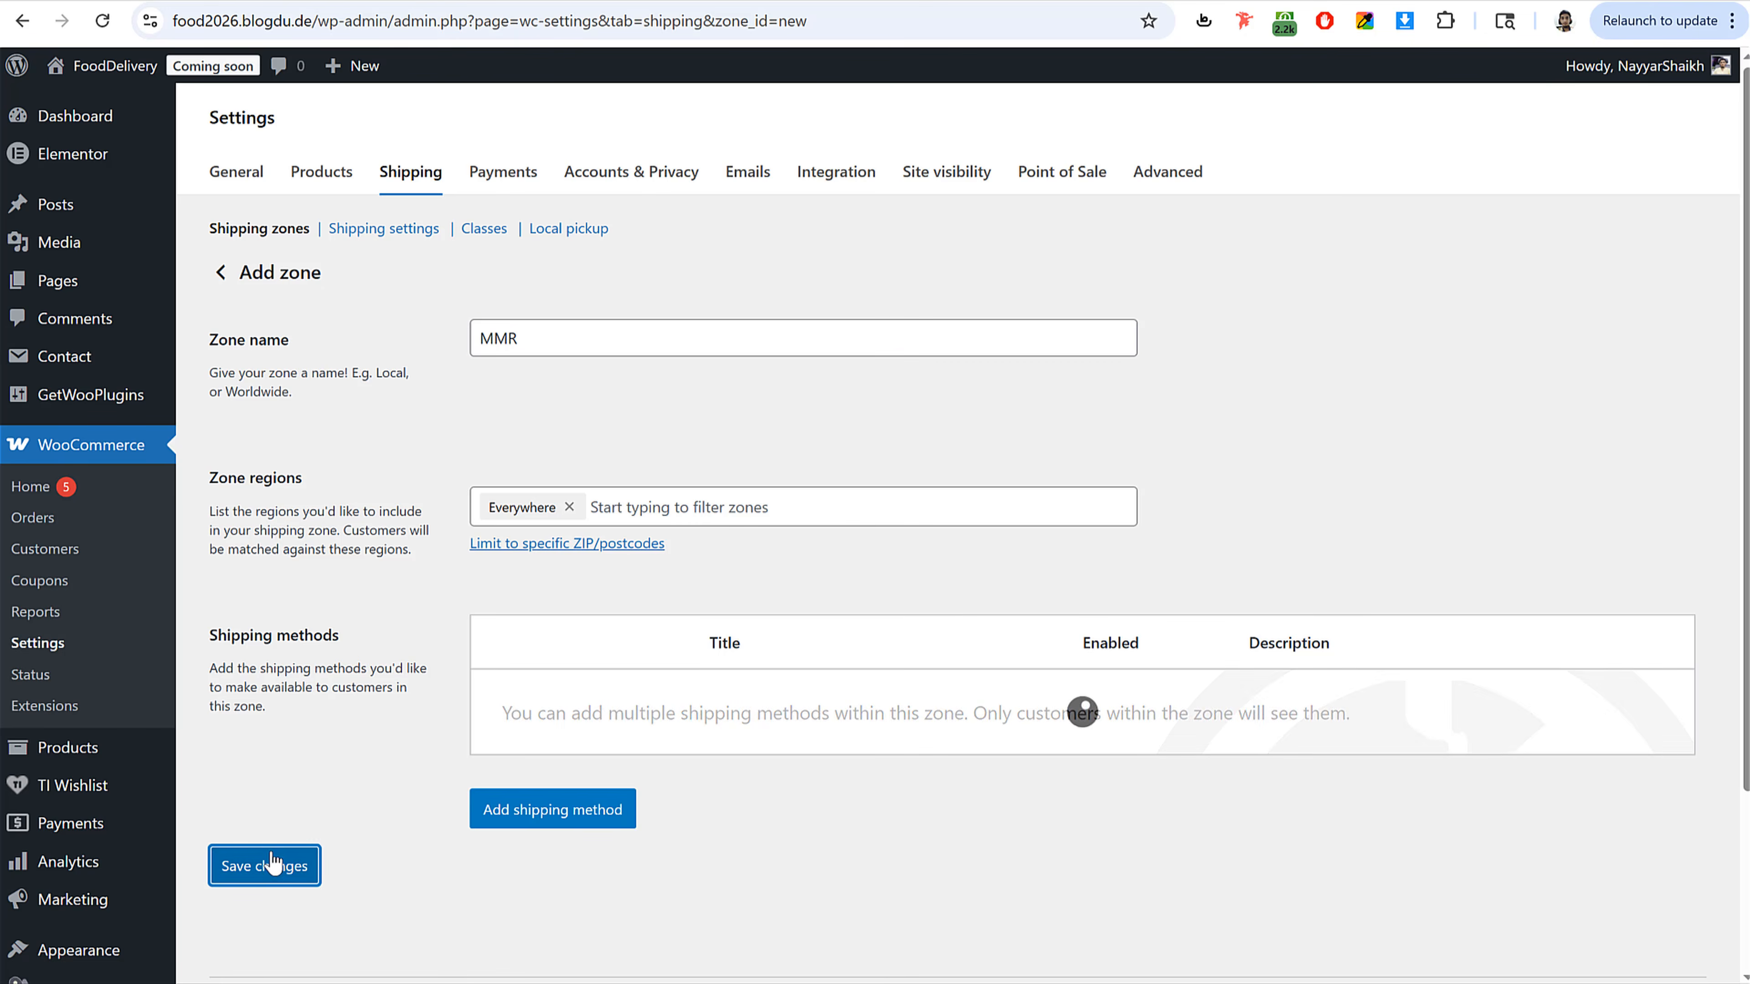
Step: Limit the MMR zone to the postcode range 400038...400100 and save the changes
click(577, 543)
click(561, 551)
text(4000)
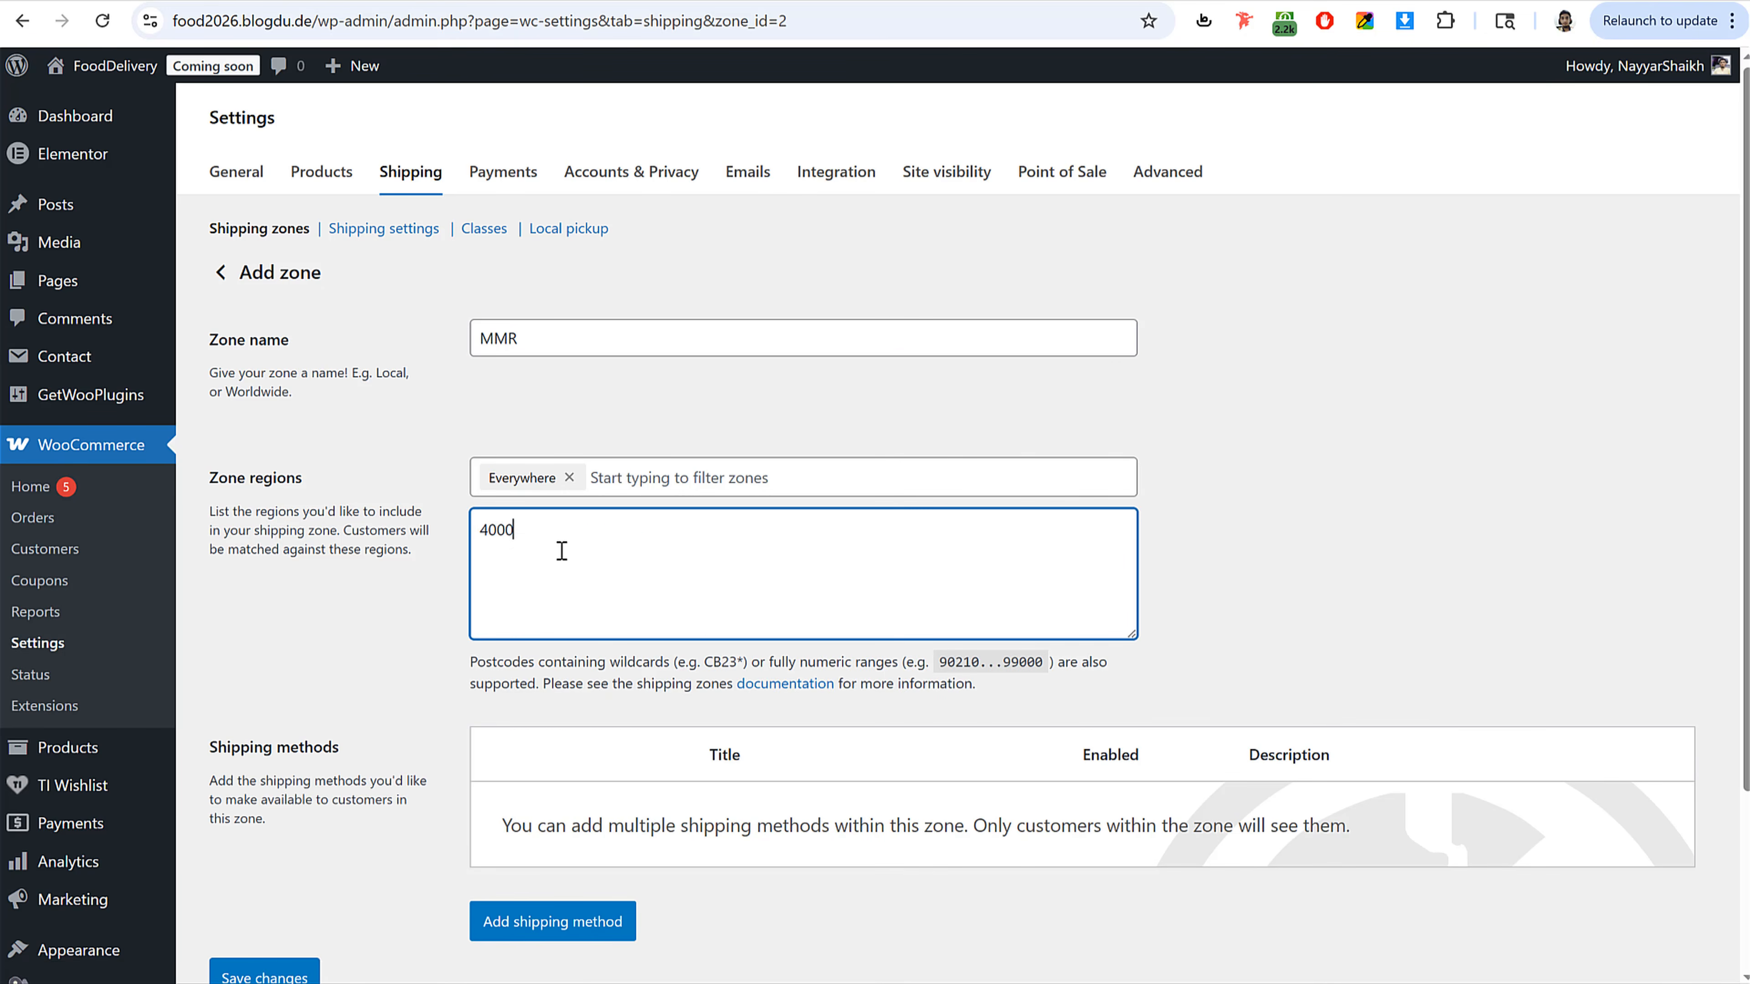
text(38-)
text(...)
drag(935, 660, 1005, 667)
click(979, 666)
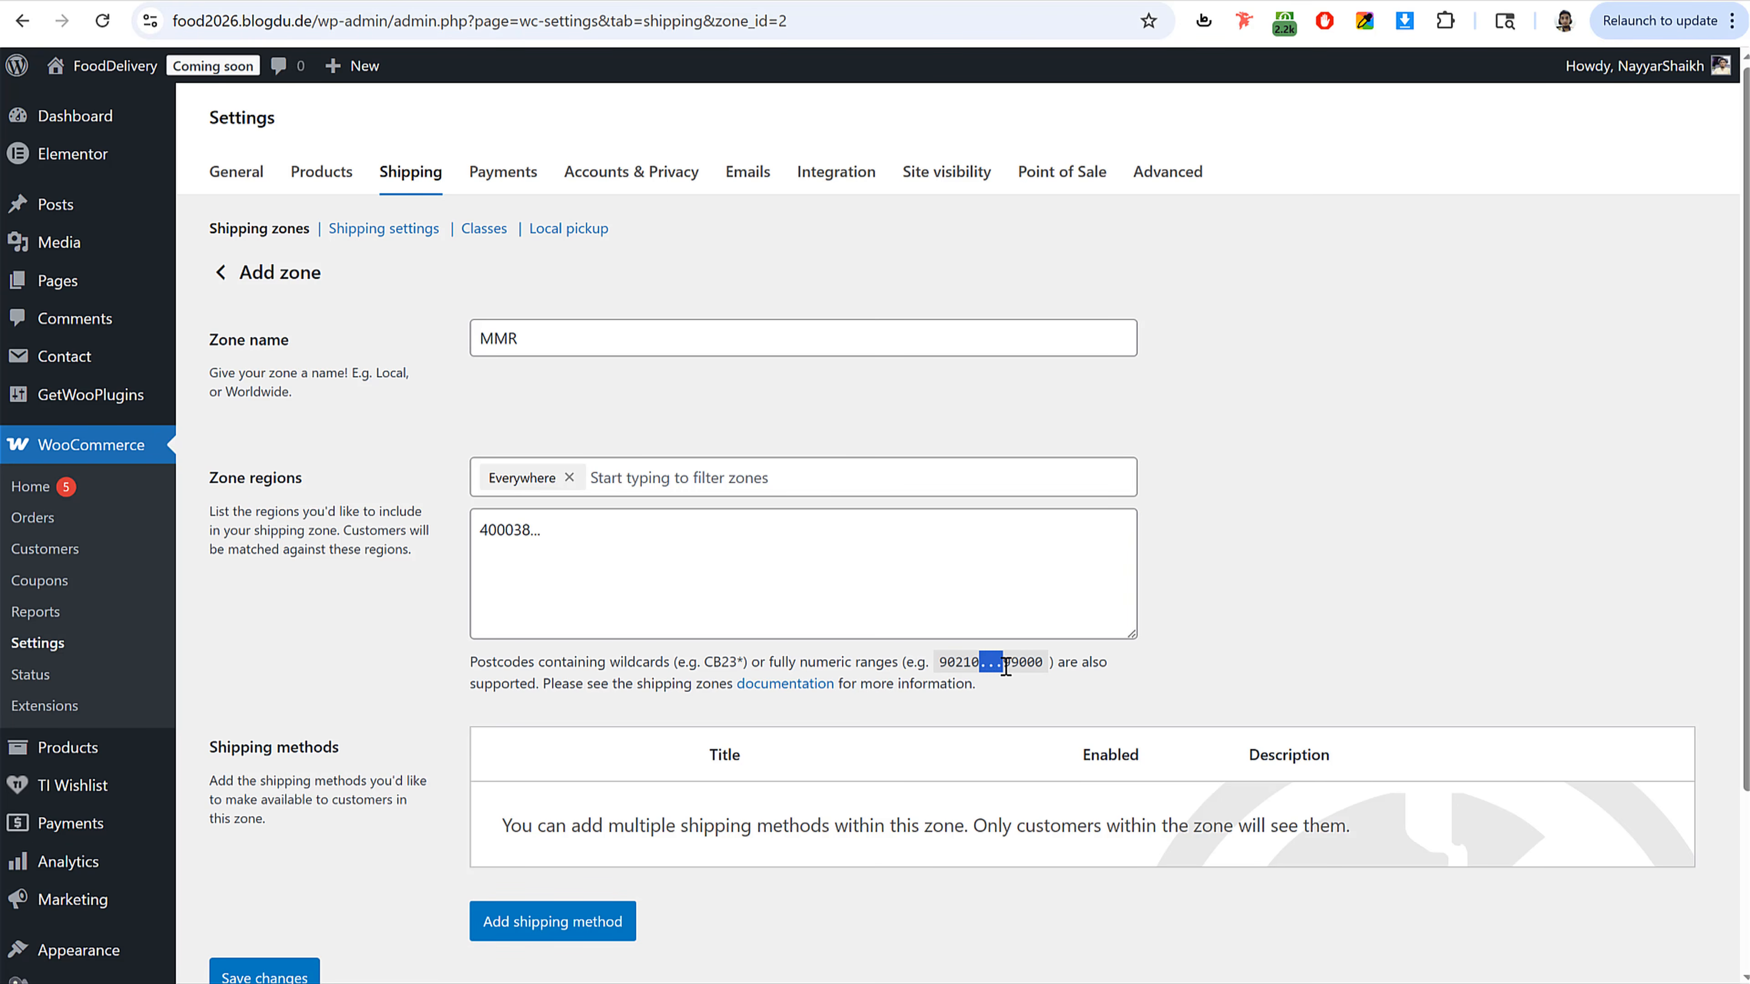
click(1018, 665)
click(613, 528)
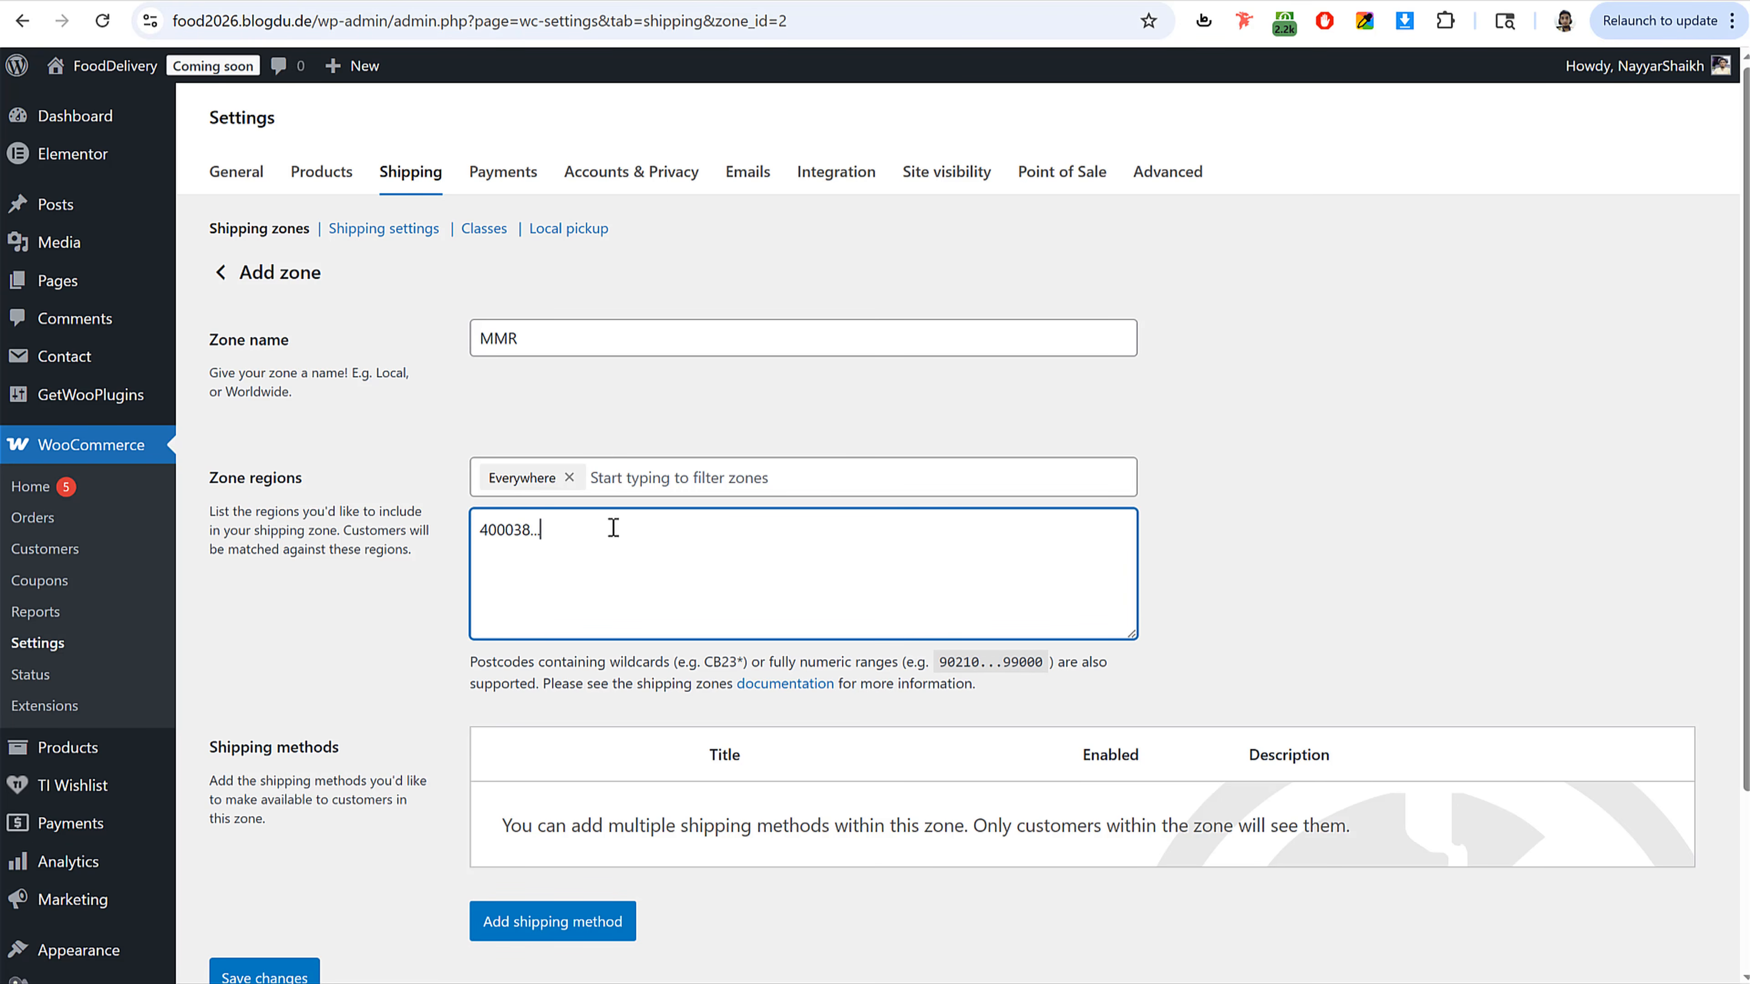
text(400100)
click(267, 973)
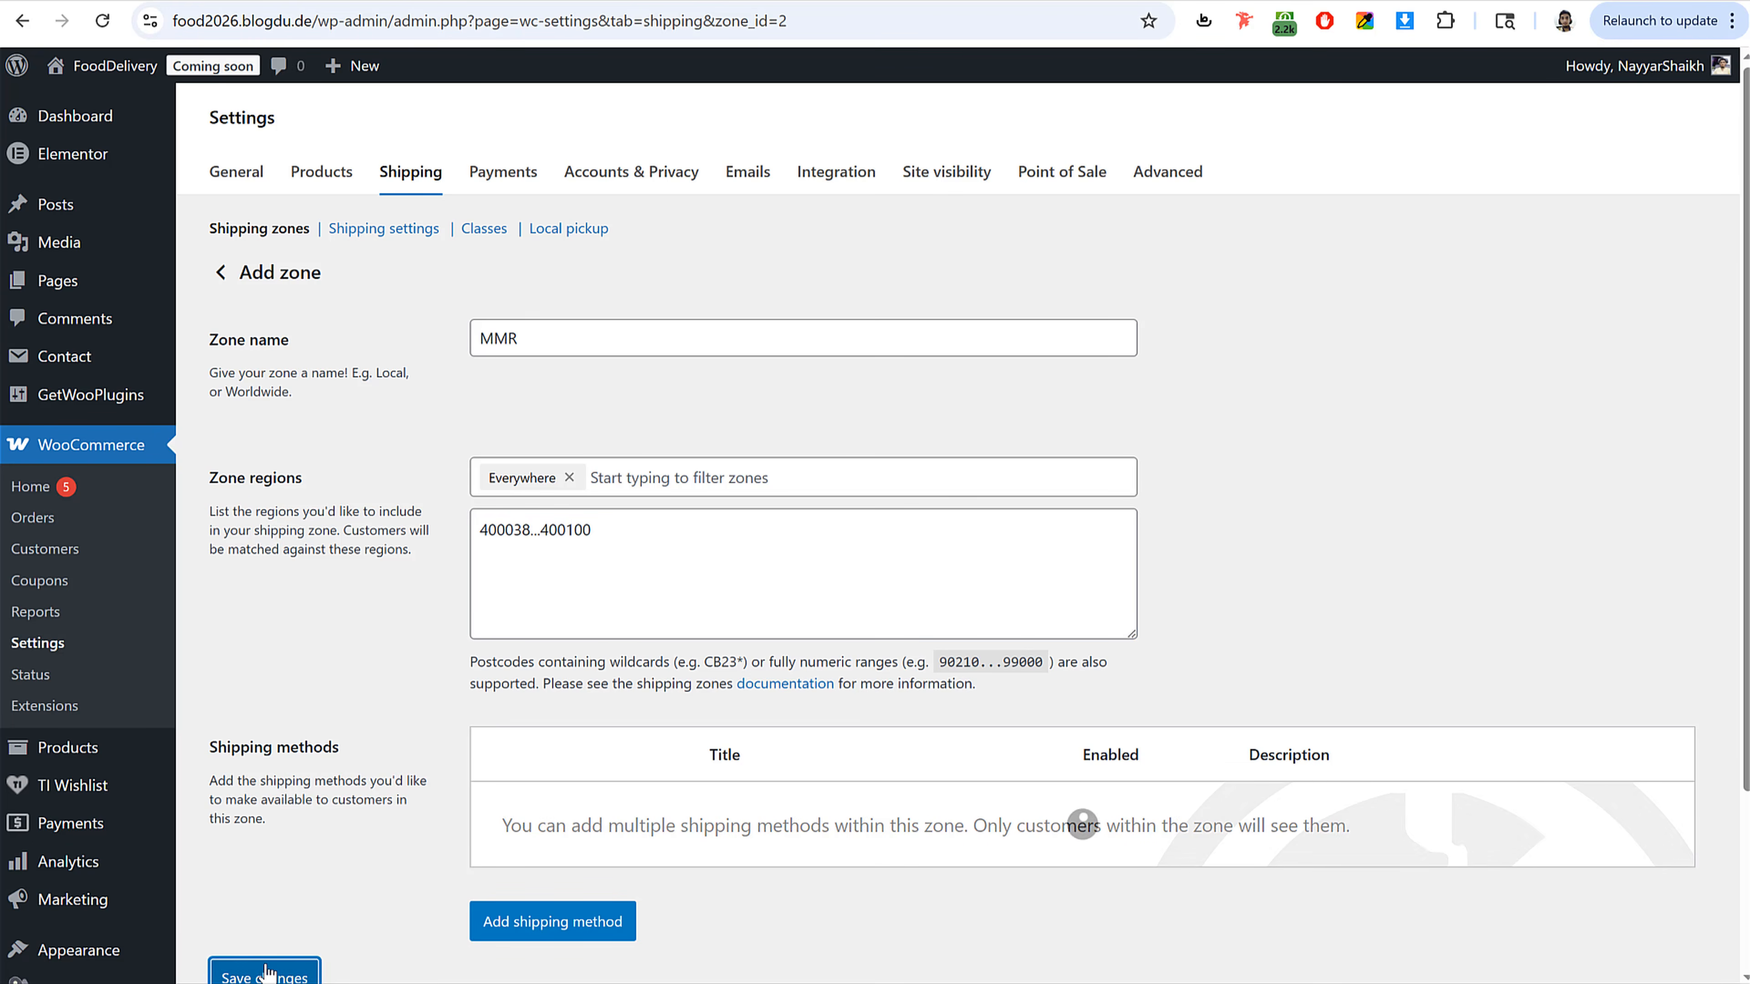
Step: Add a free shipping method named Free Delivery requiring a minimum order amount of 100
scroll(859, 766, down, 3)
click(551, 710)
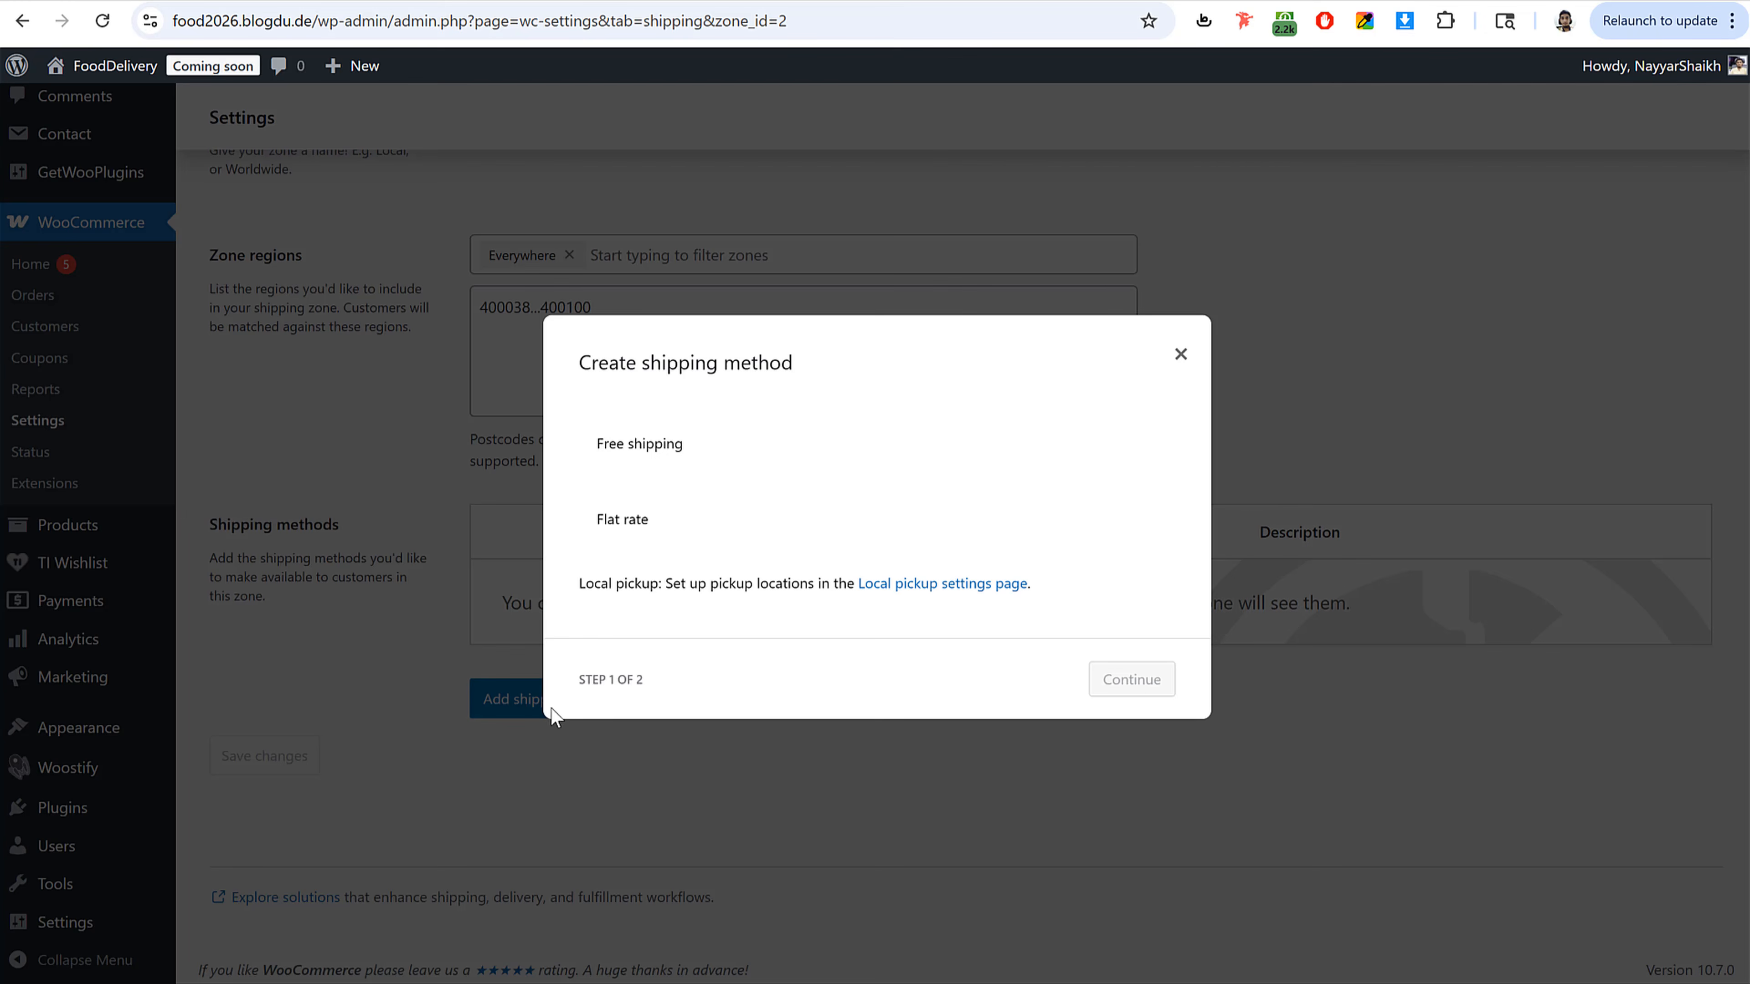
click(655, 439)
click(1132, 707)
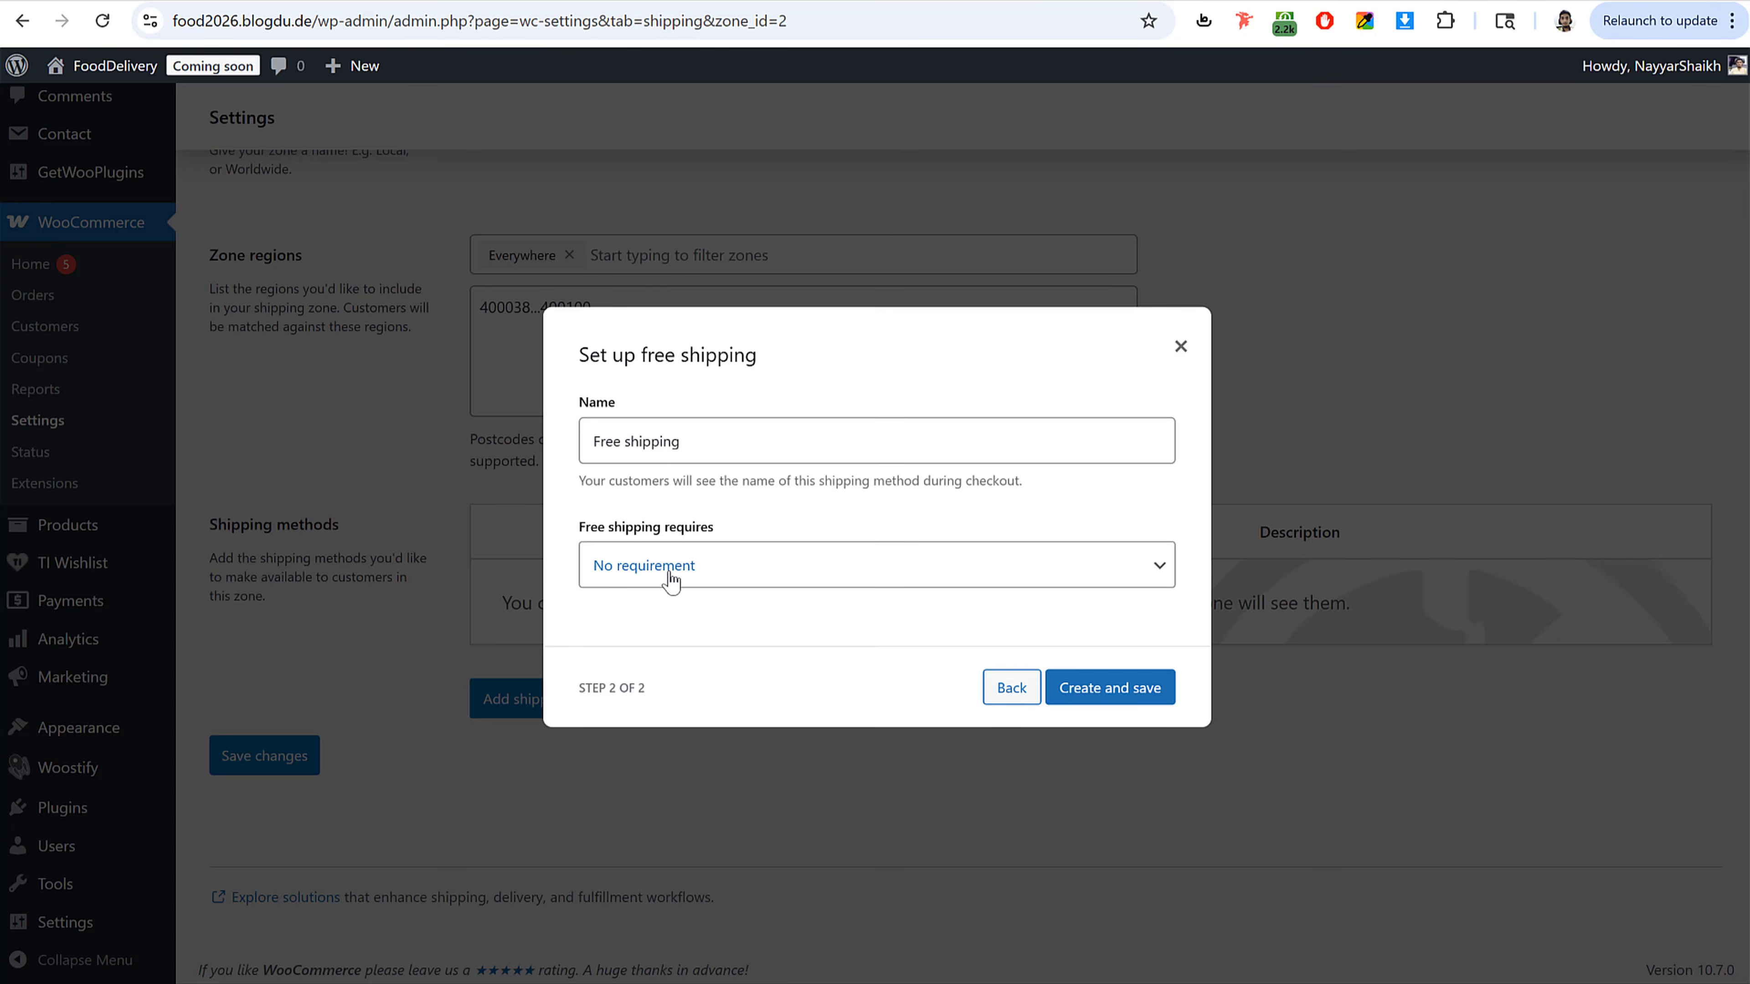
click(671, 574)
click(678, 662)
click(673, 579)
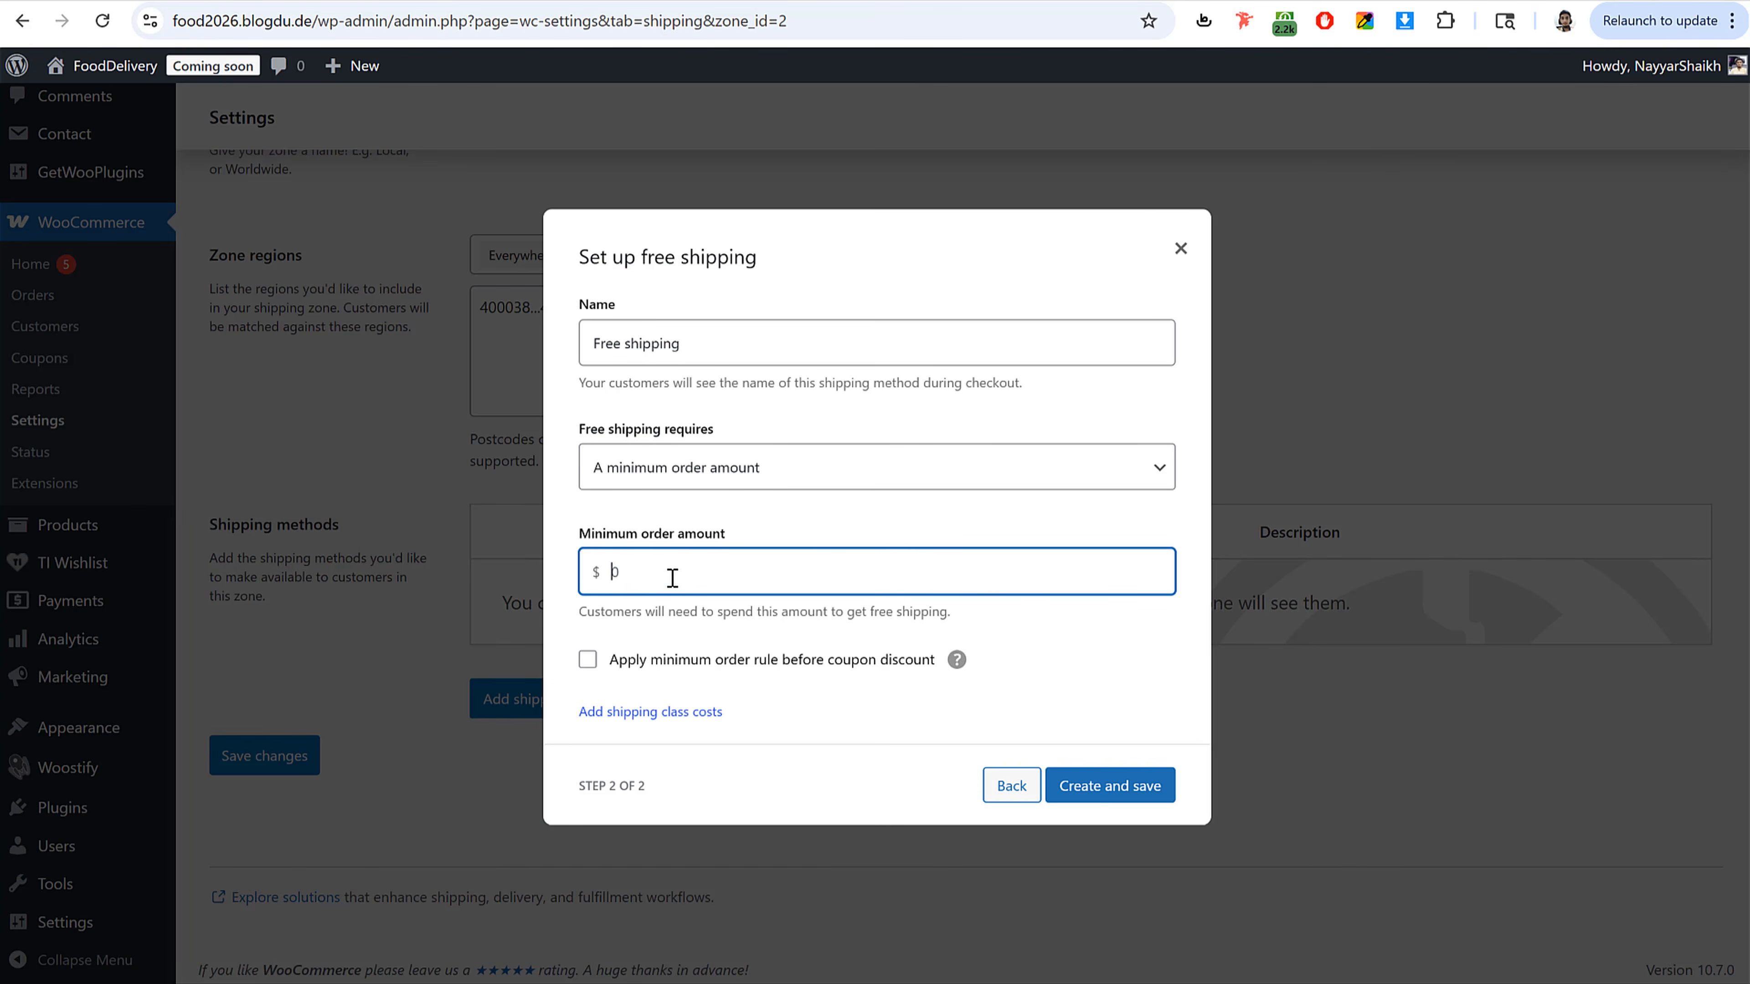
text(100)
double_click(627, 348)
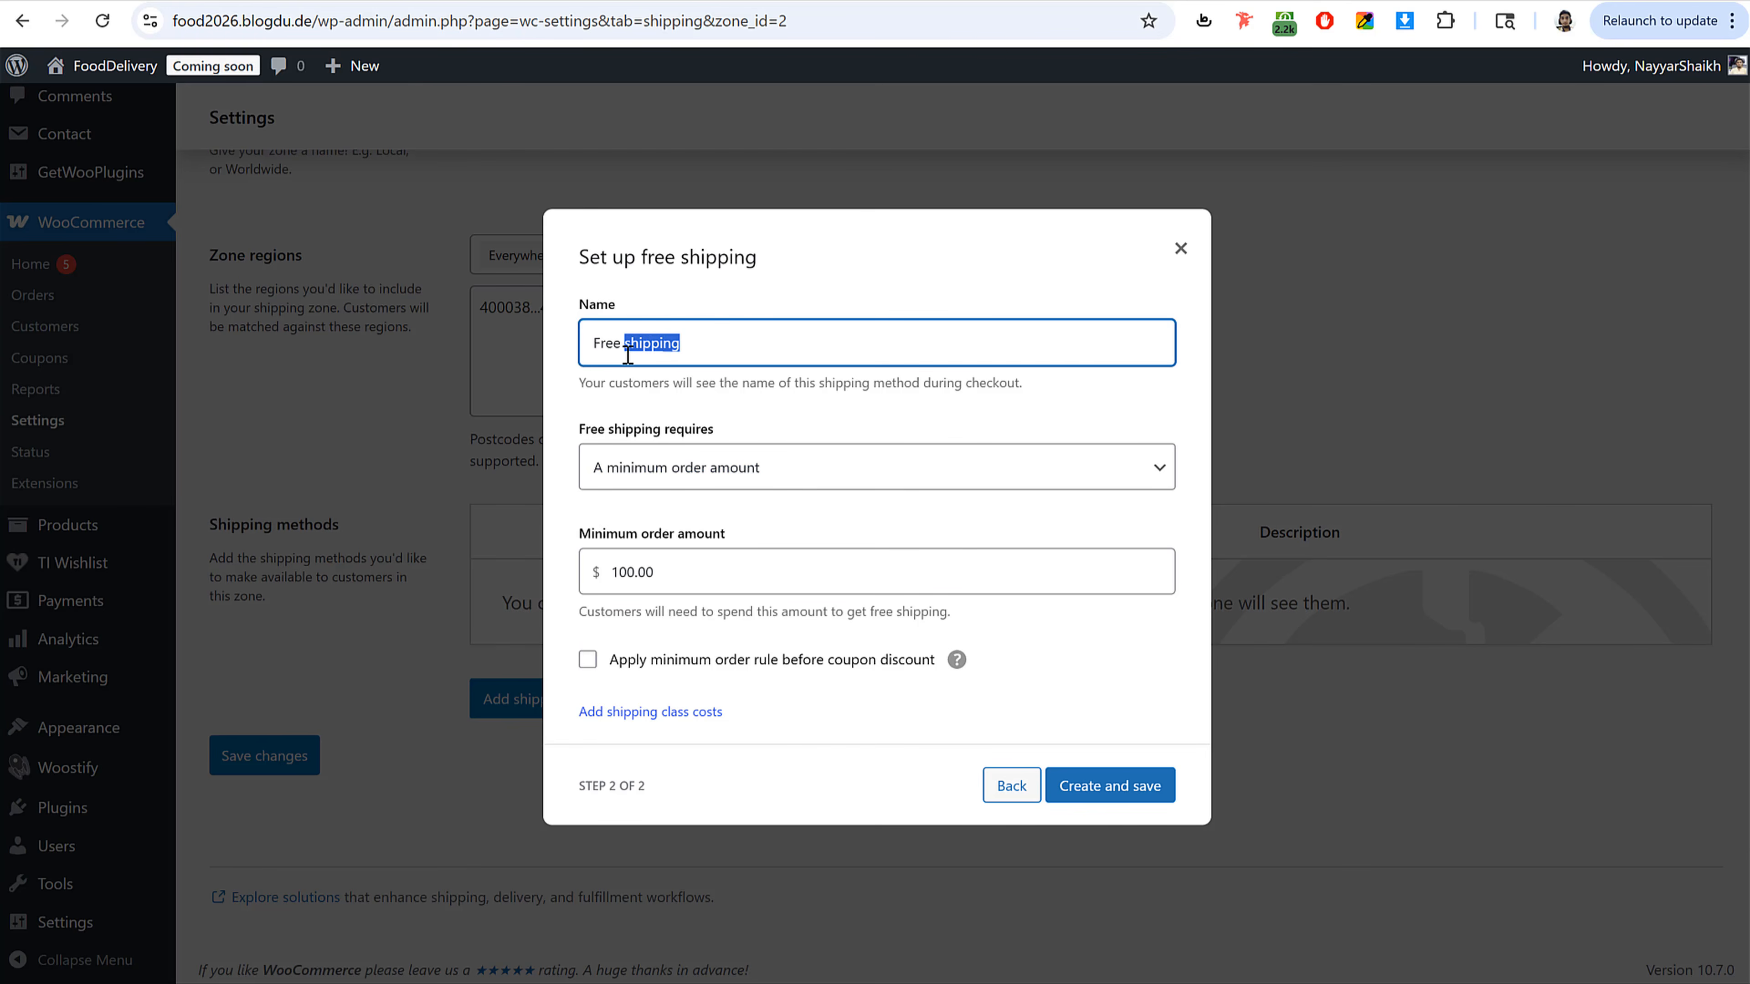
text(Delivery)
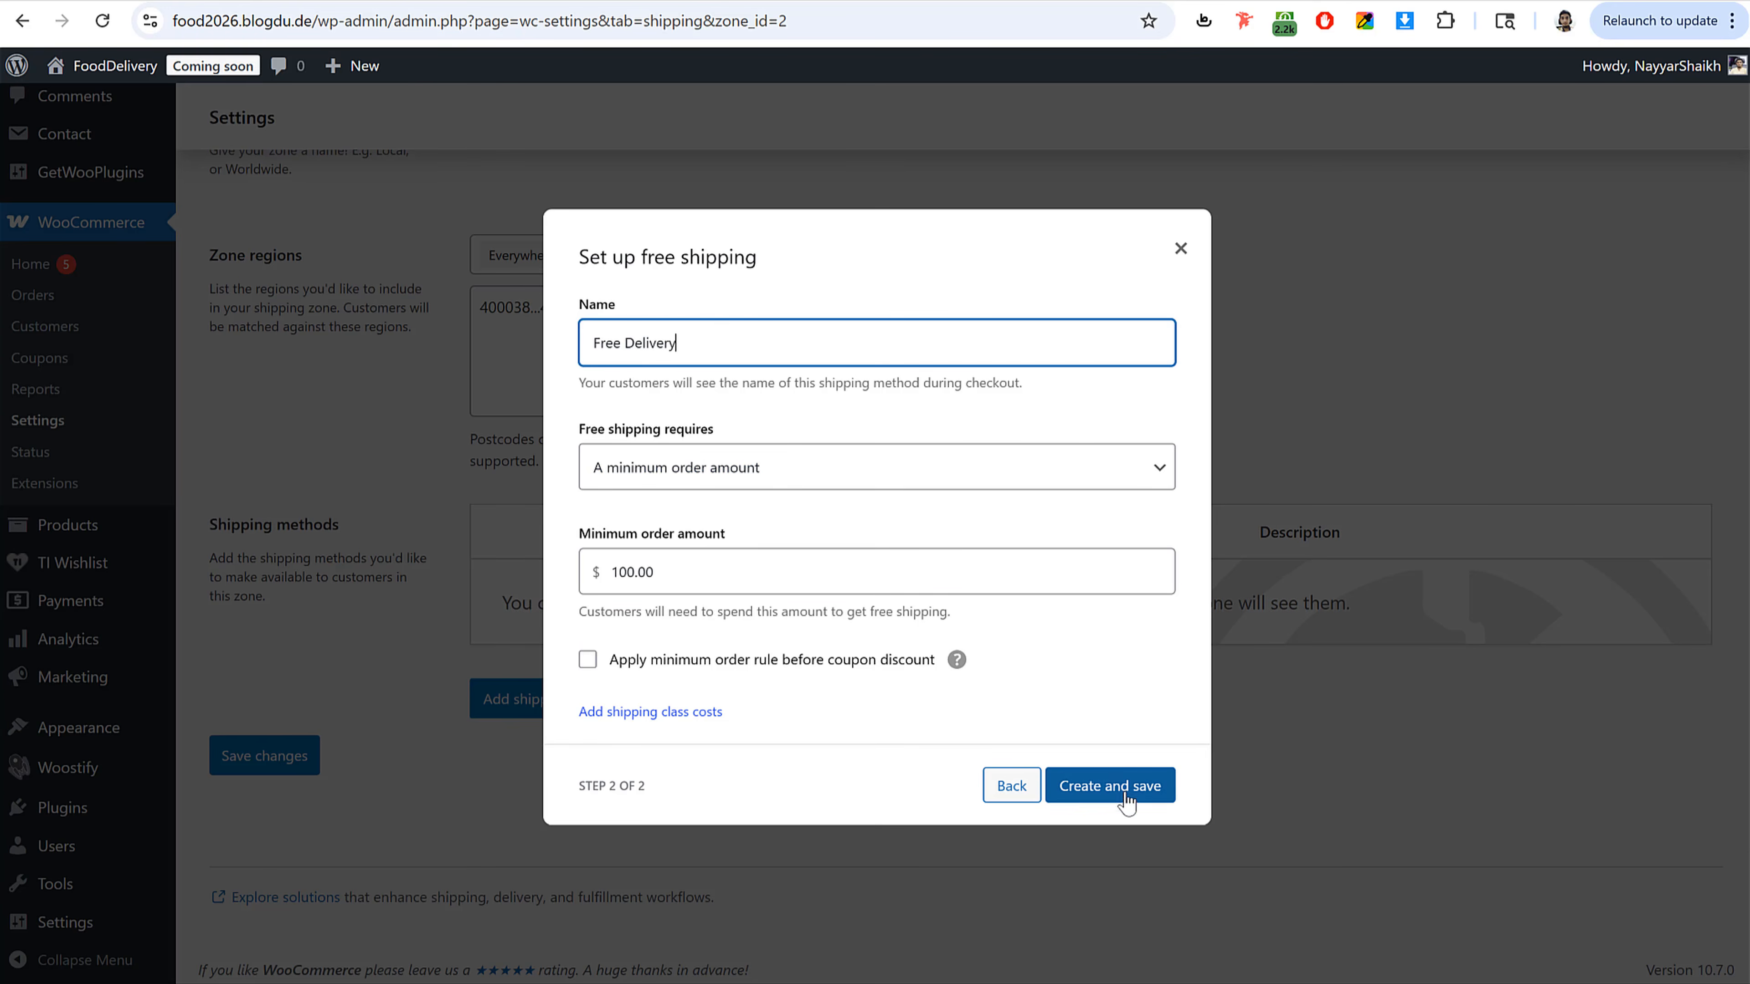
click(1126, 799)
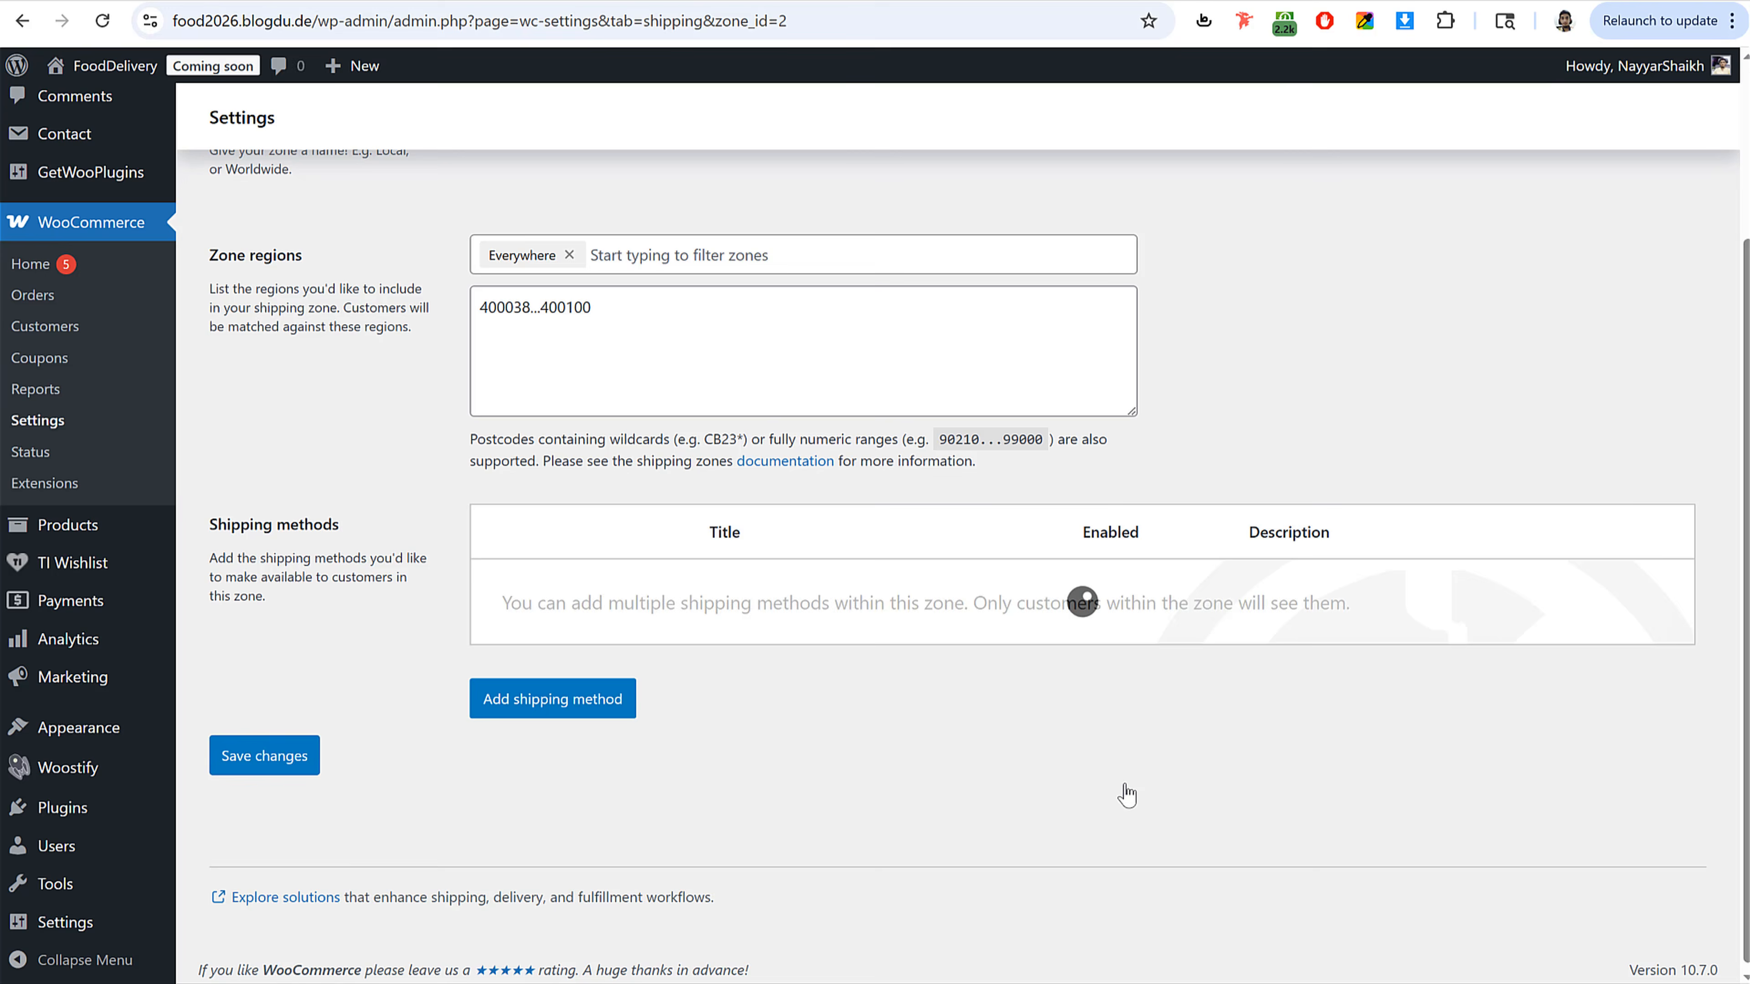
Step: Add a Flat rate method named Delivery Charges with a cost of 2
click(576, 717)
click(648, 502)
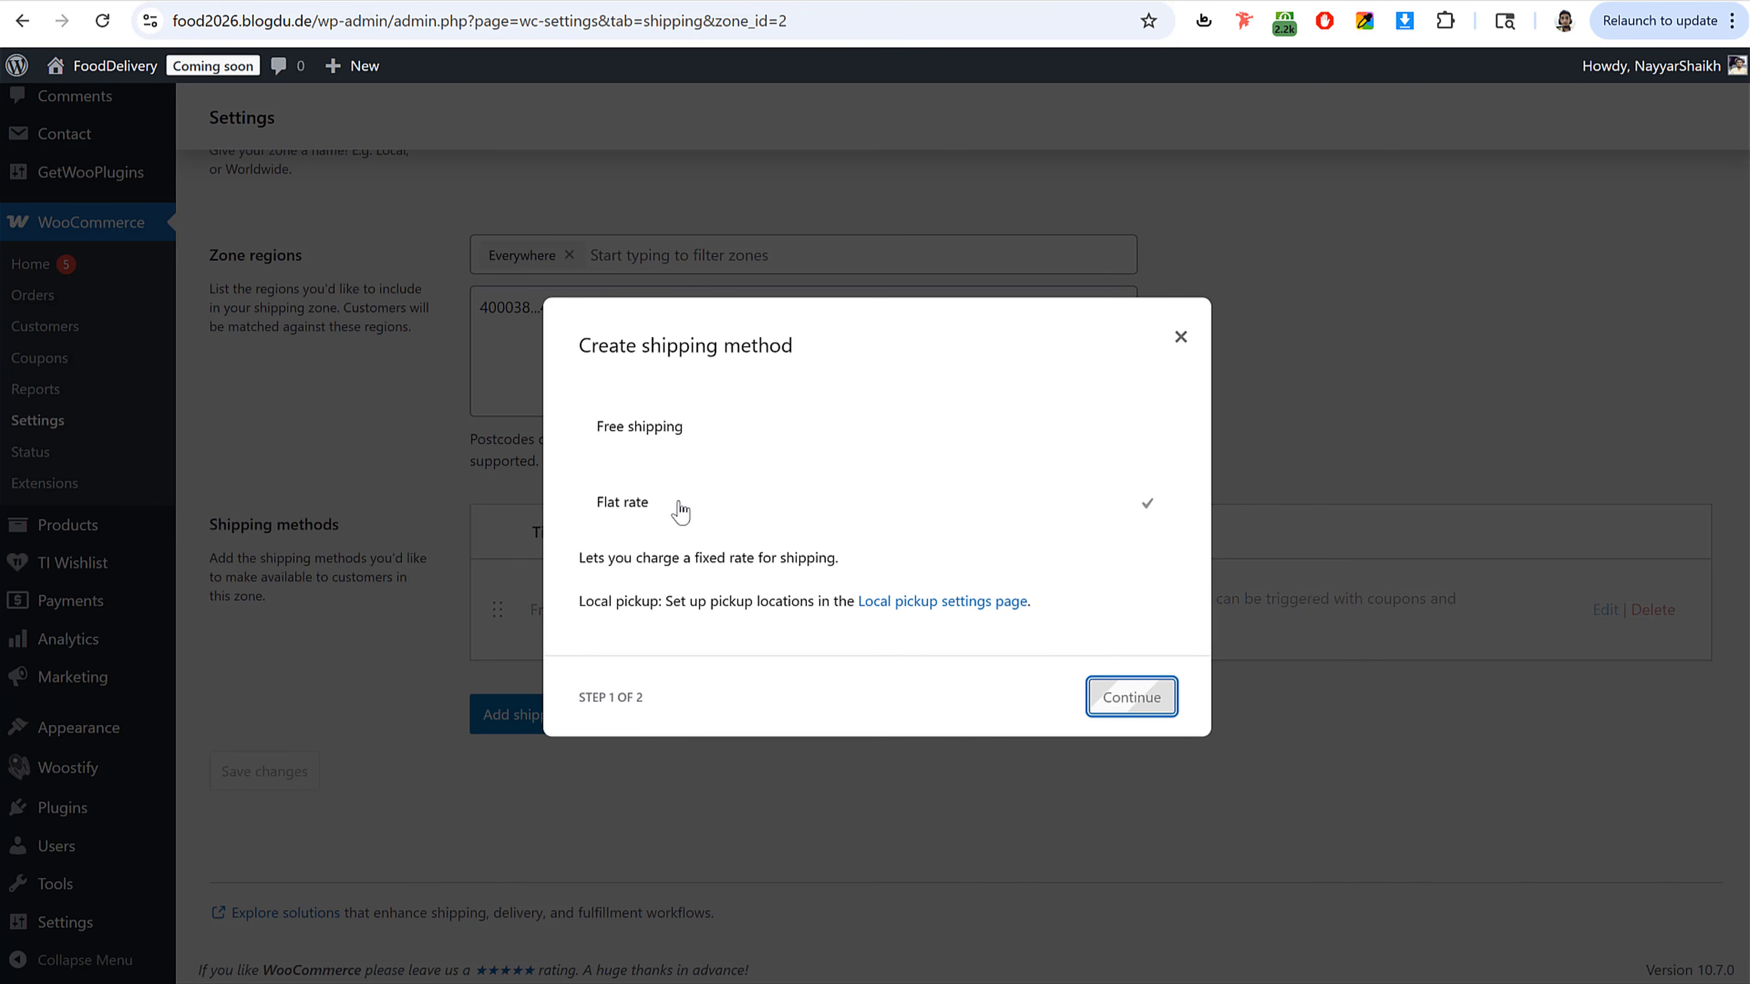
key(Return)
drag(679, 387, 480, 404)
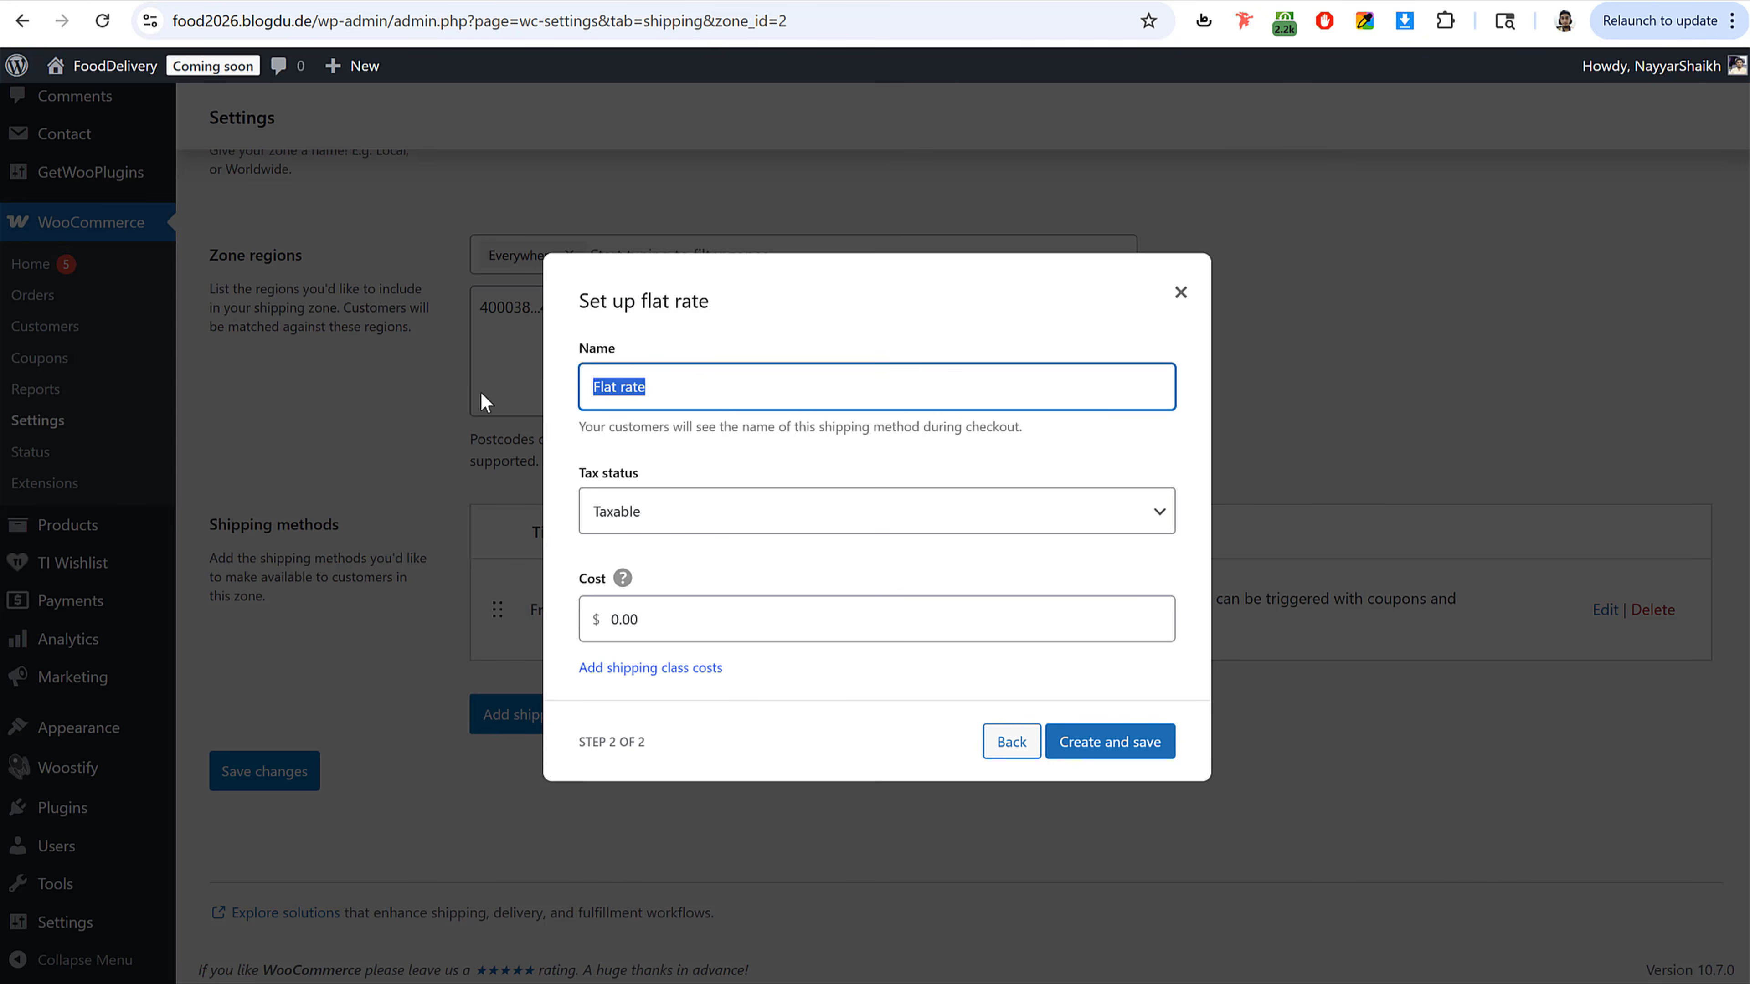
text(Delivery Charges)
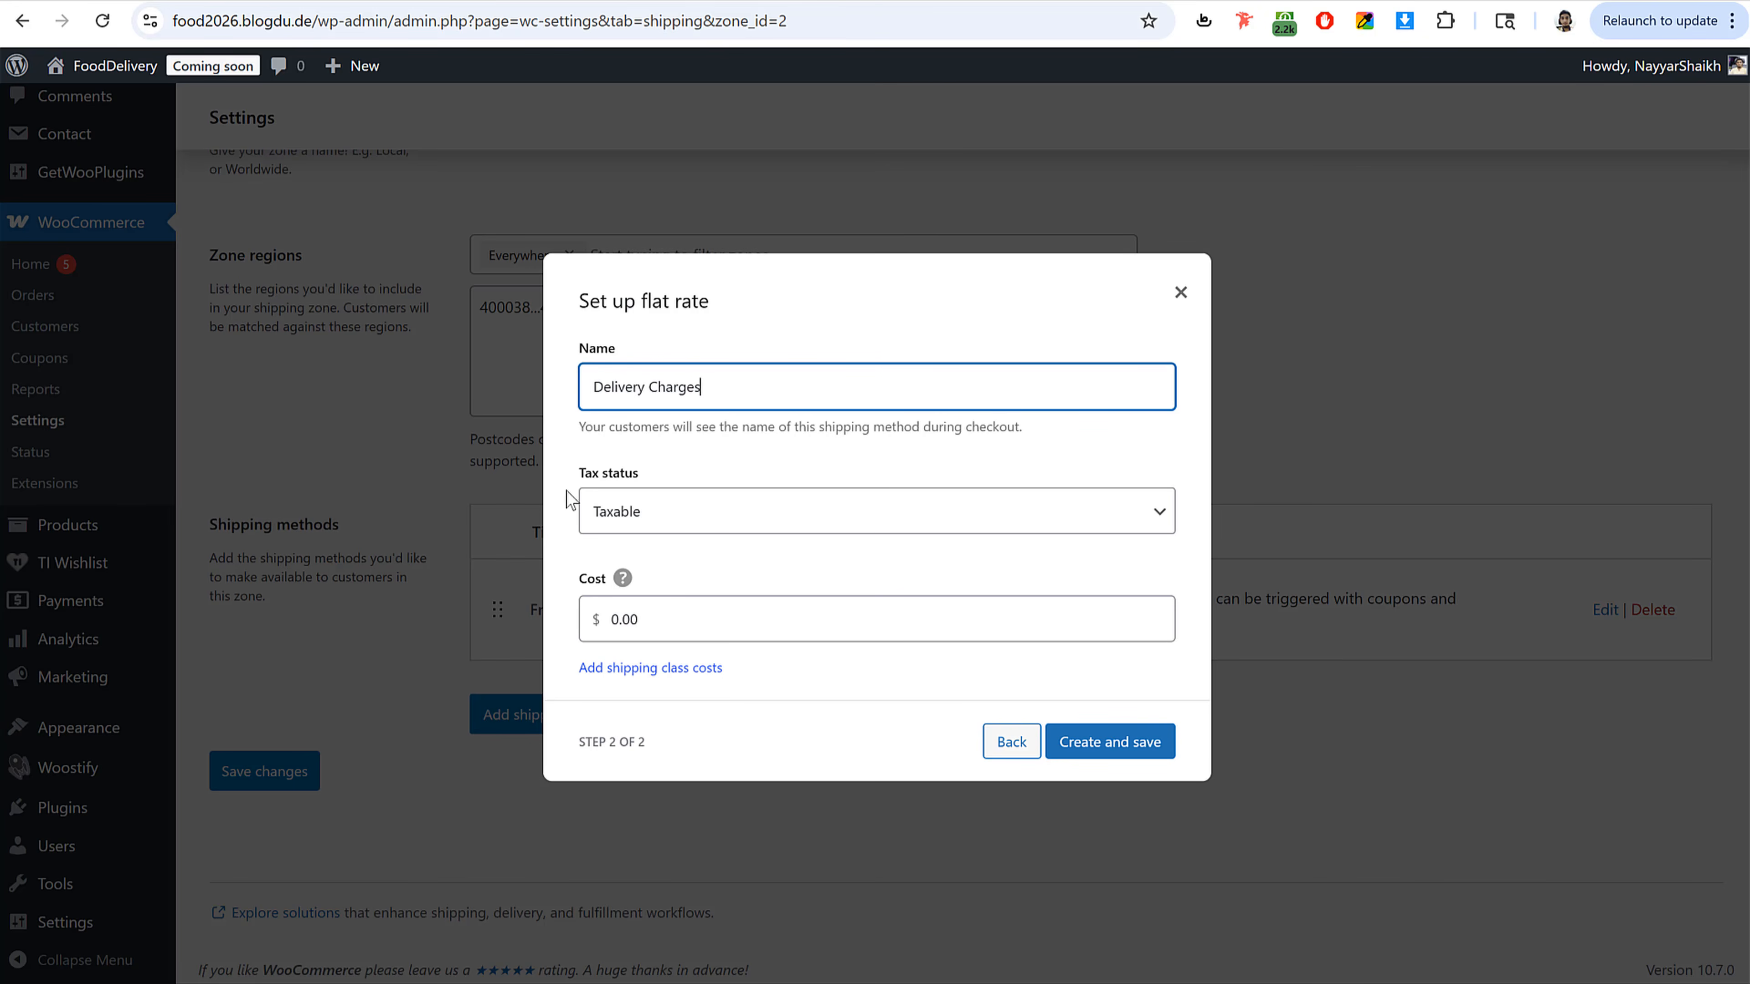
double_click(690, 634)
text(2)
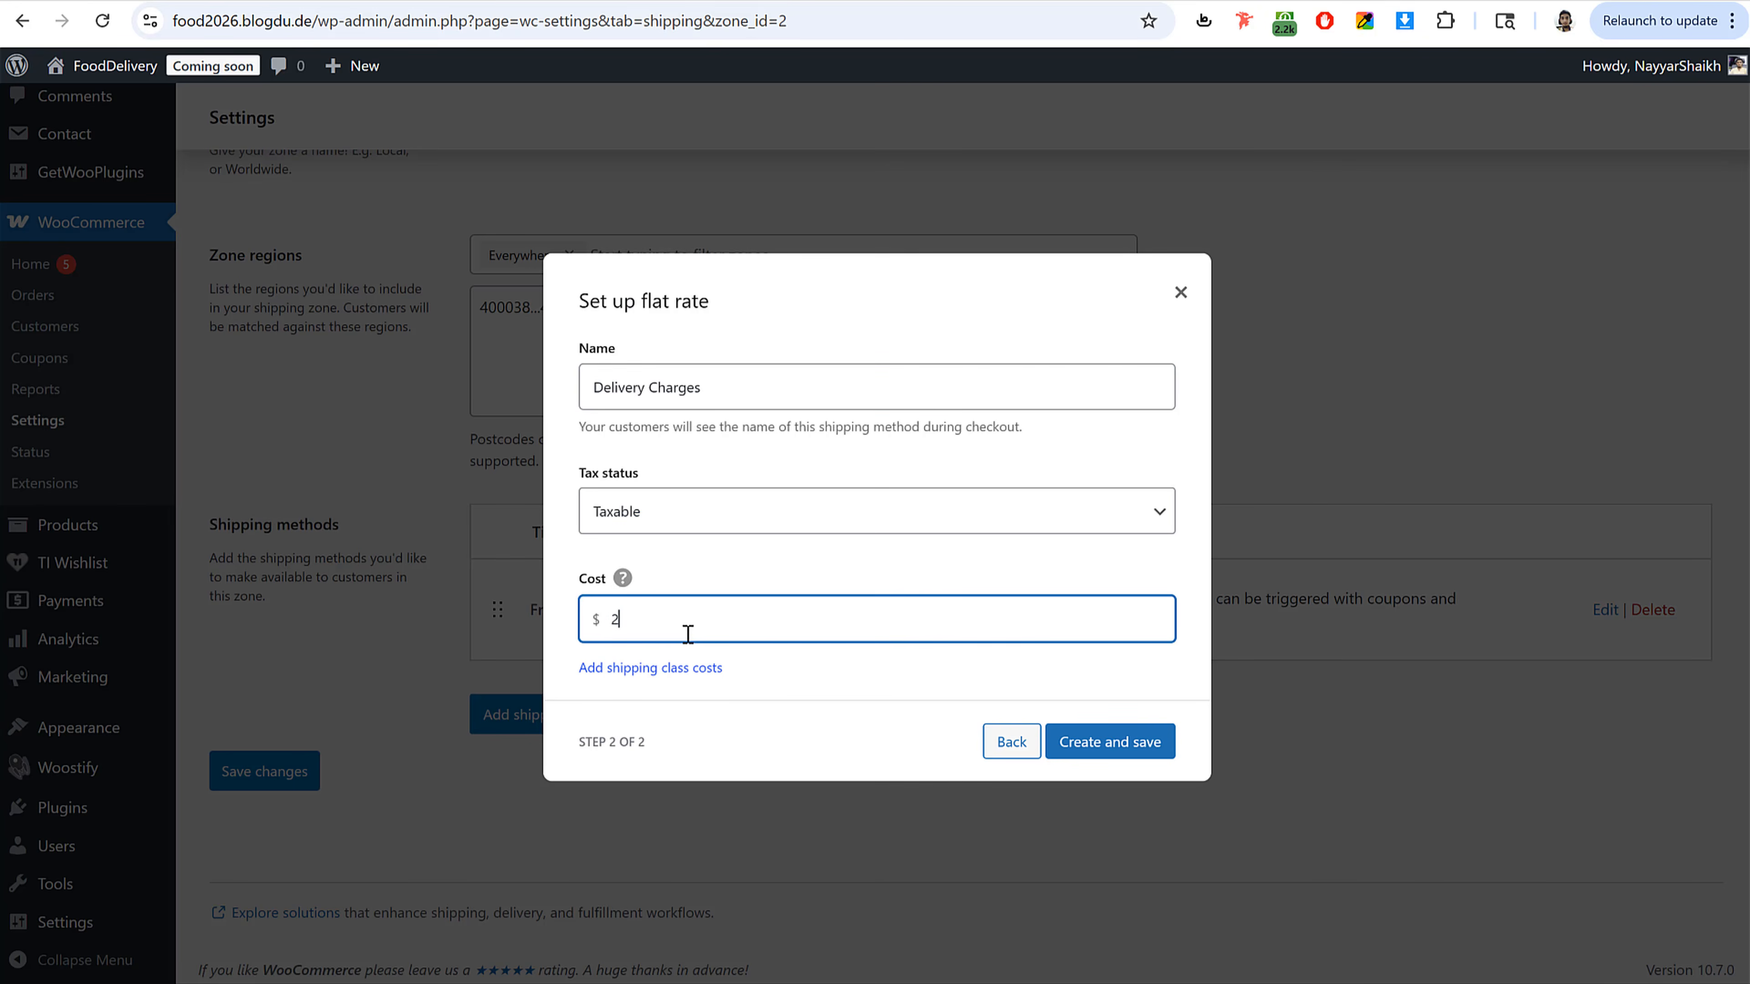
click(1095, 742)
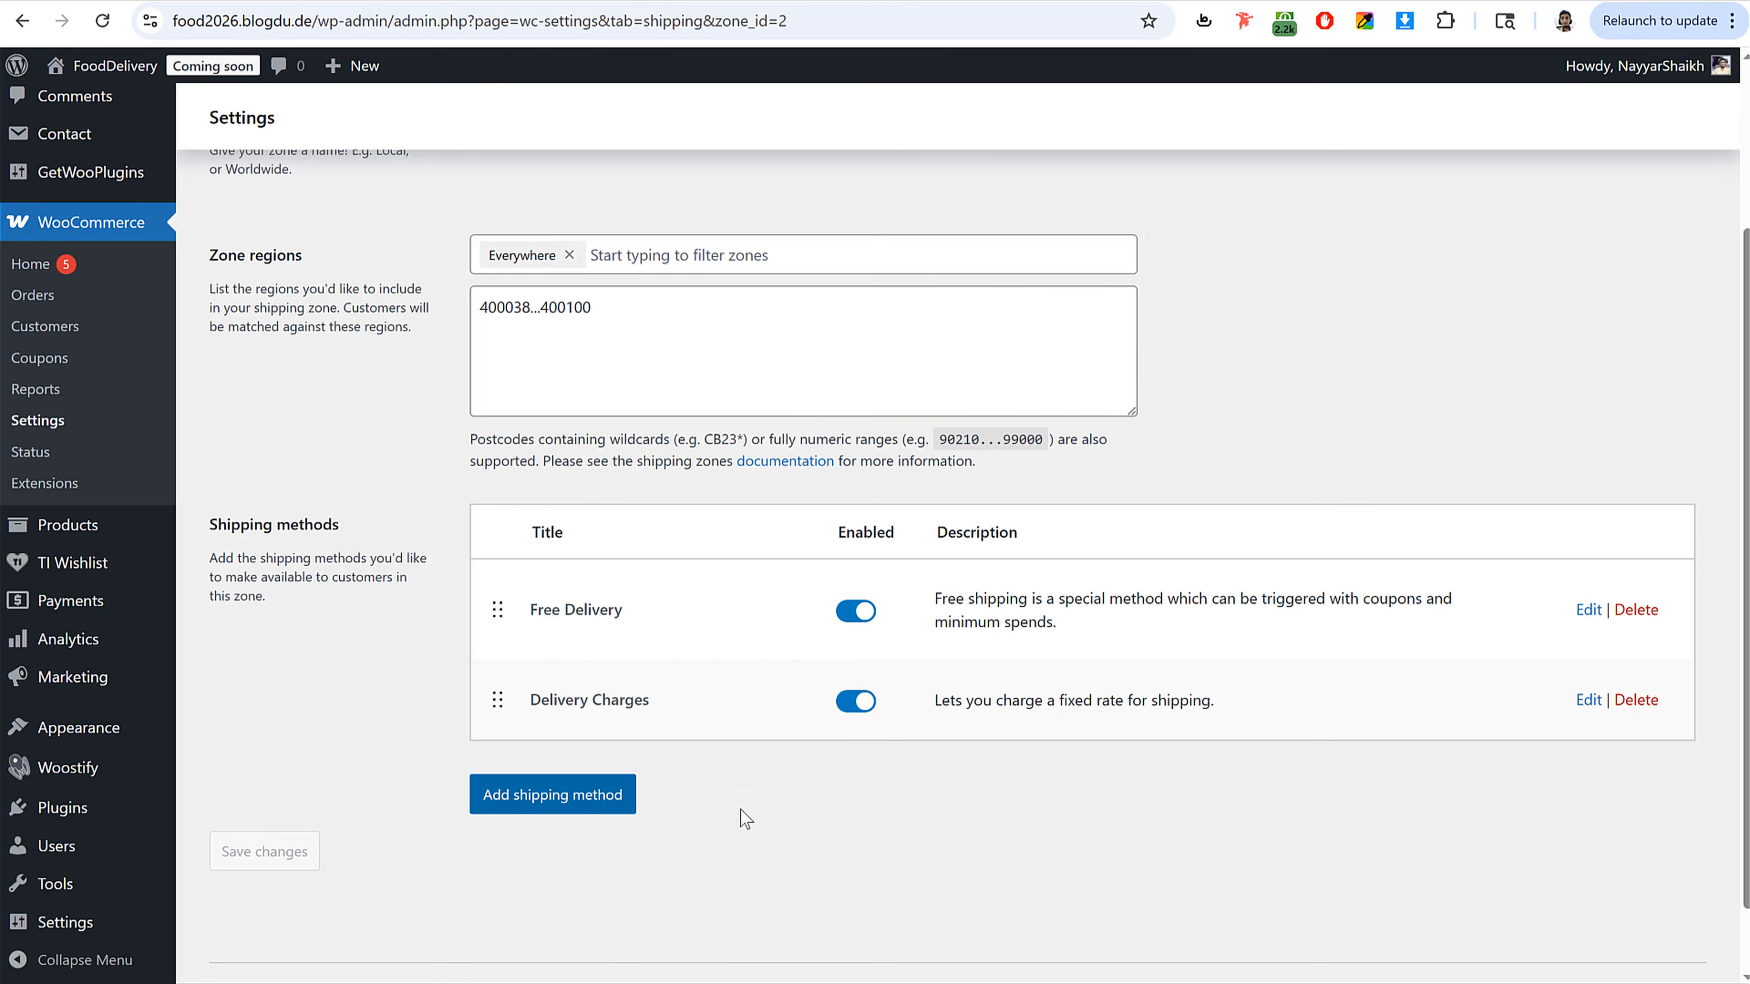
Step: Enable Cash on delivery among the offline payment methods
scroll(740, 809, up, 3)
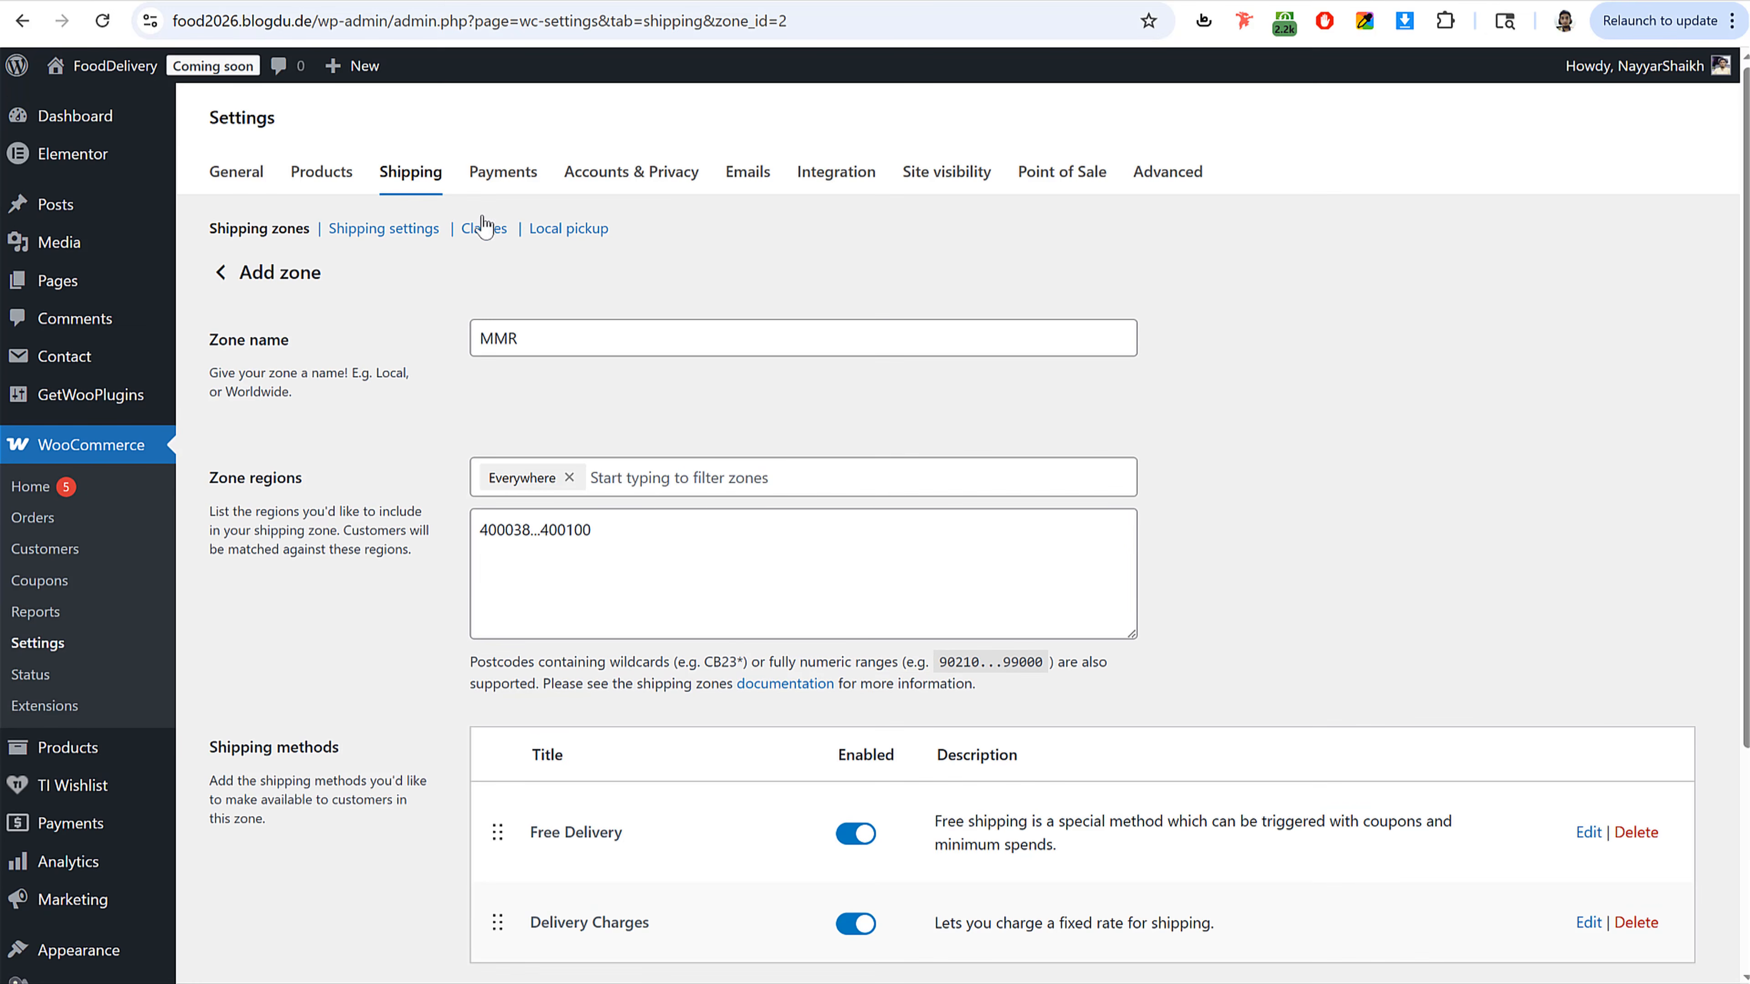
drag(636, 549, 453, 536)
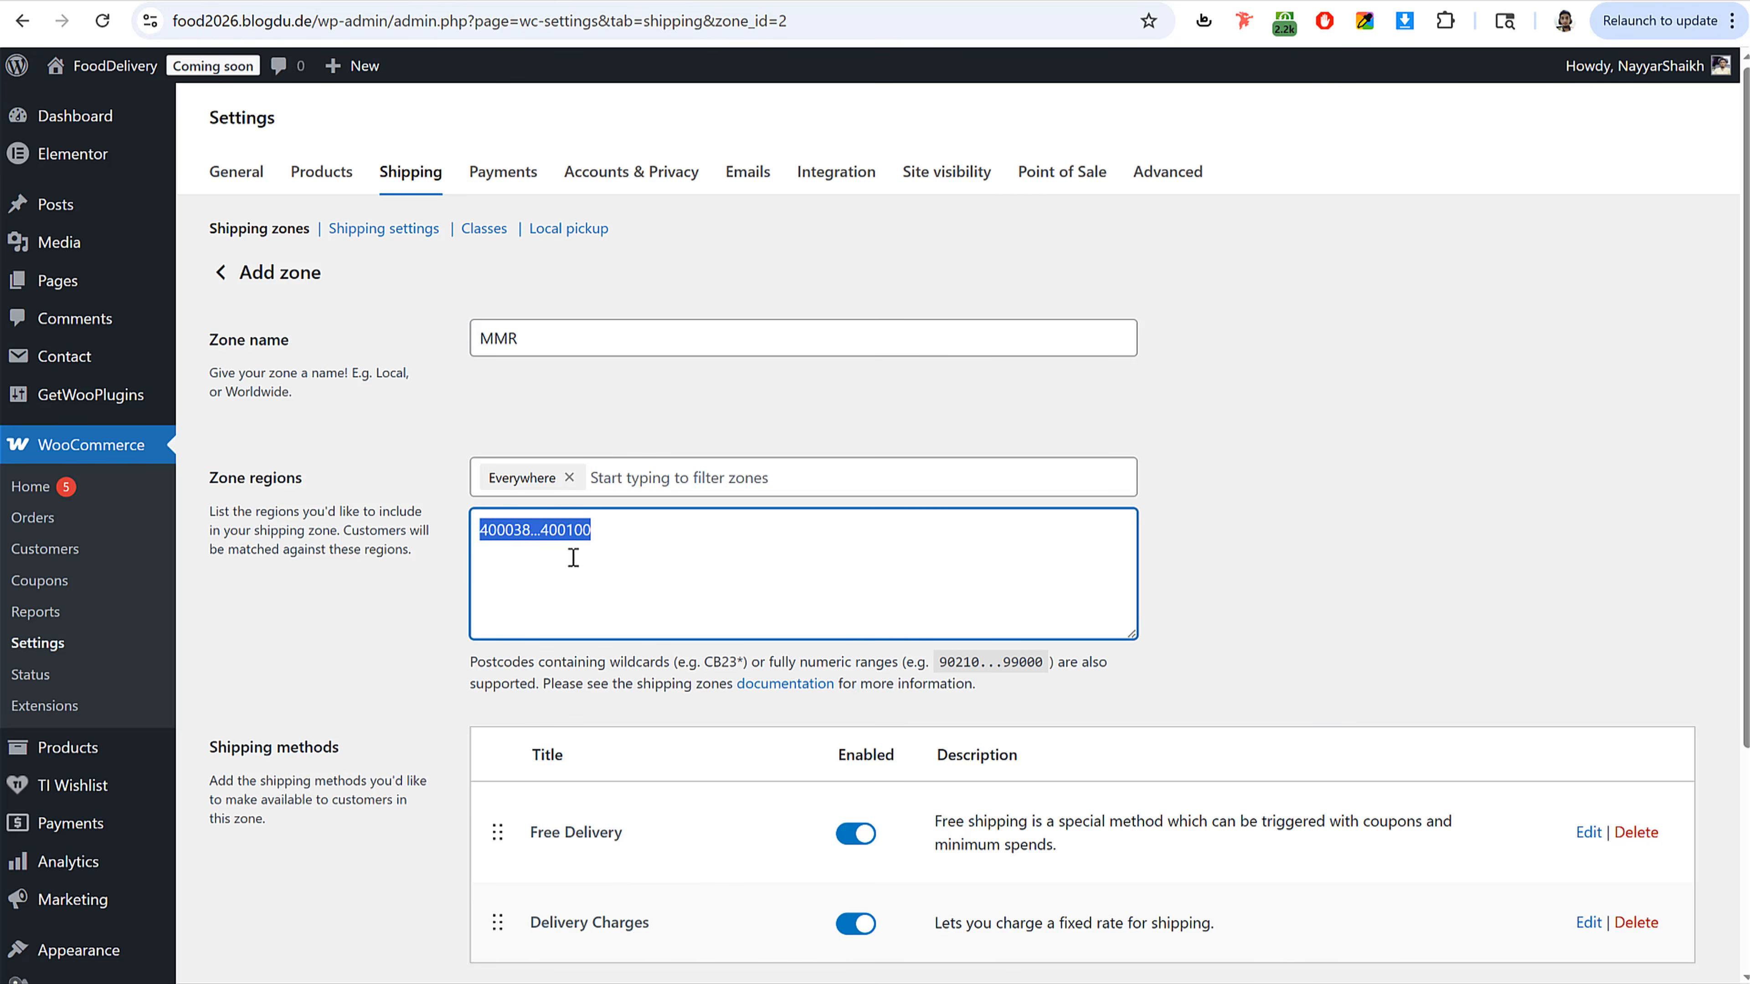
click(500, 183)
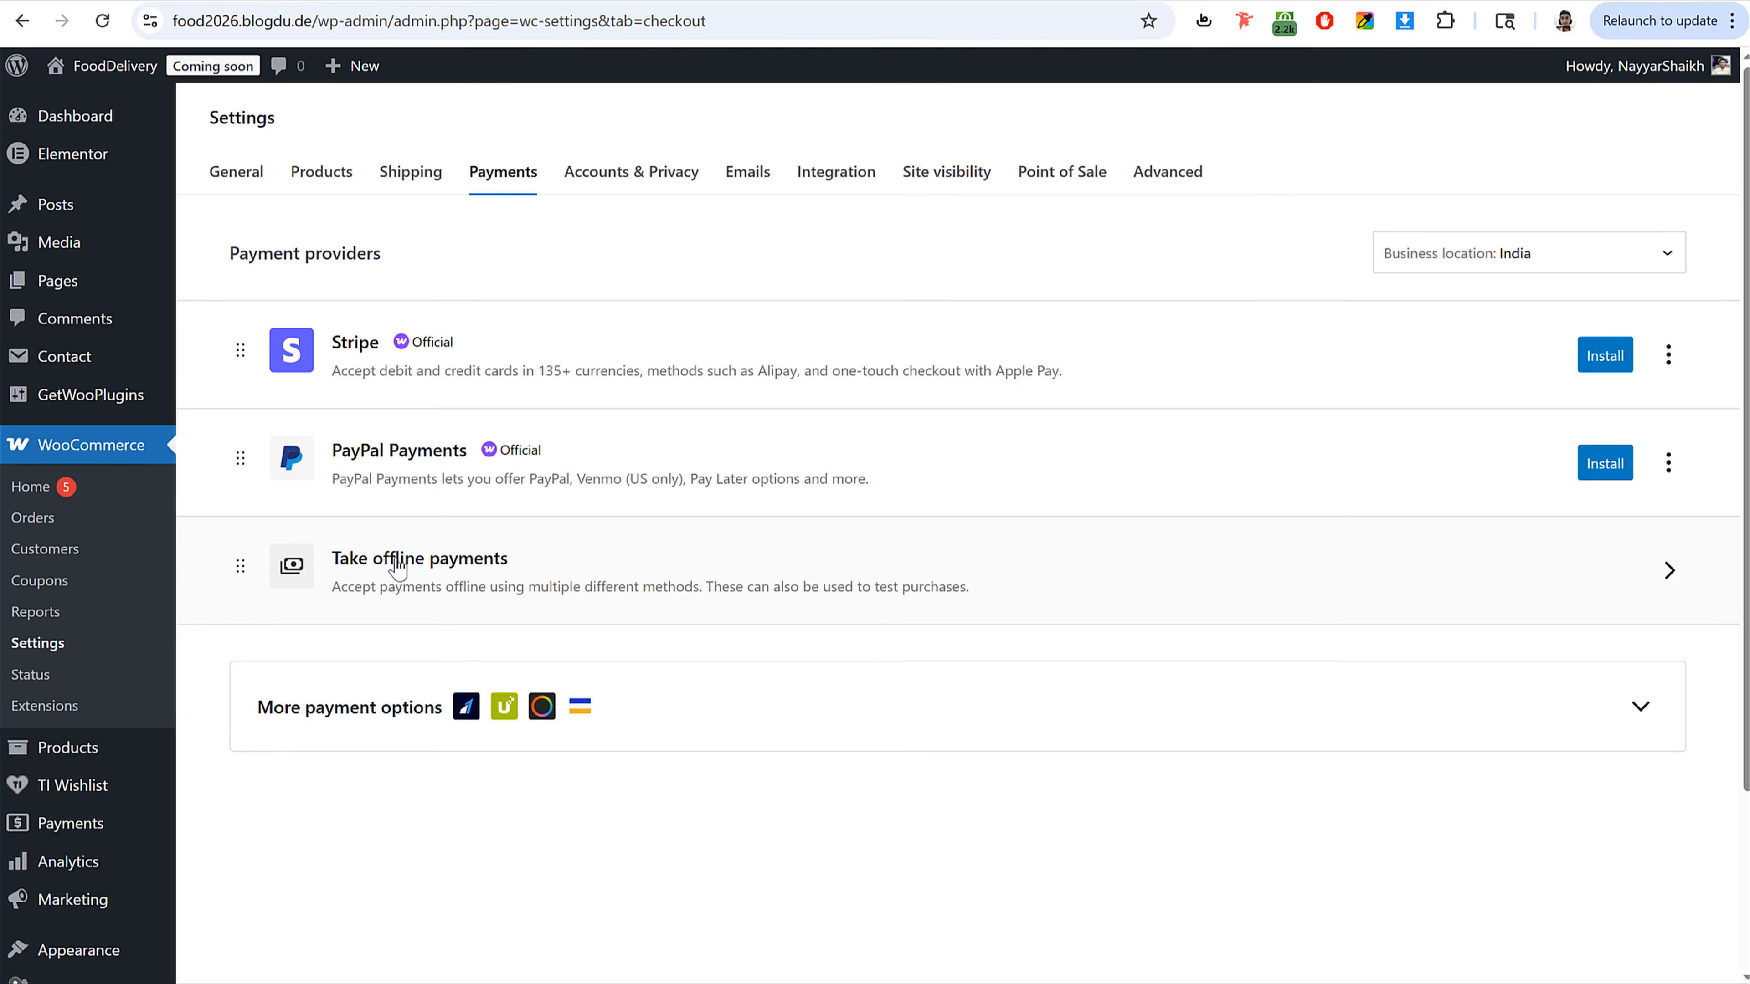
click(460, 584)
drag(341, 558, 558, 572)
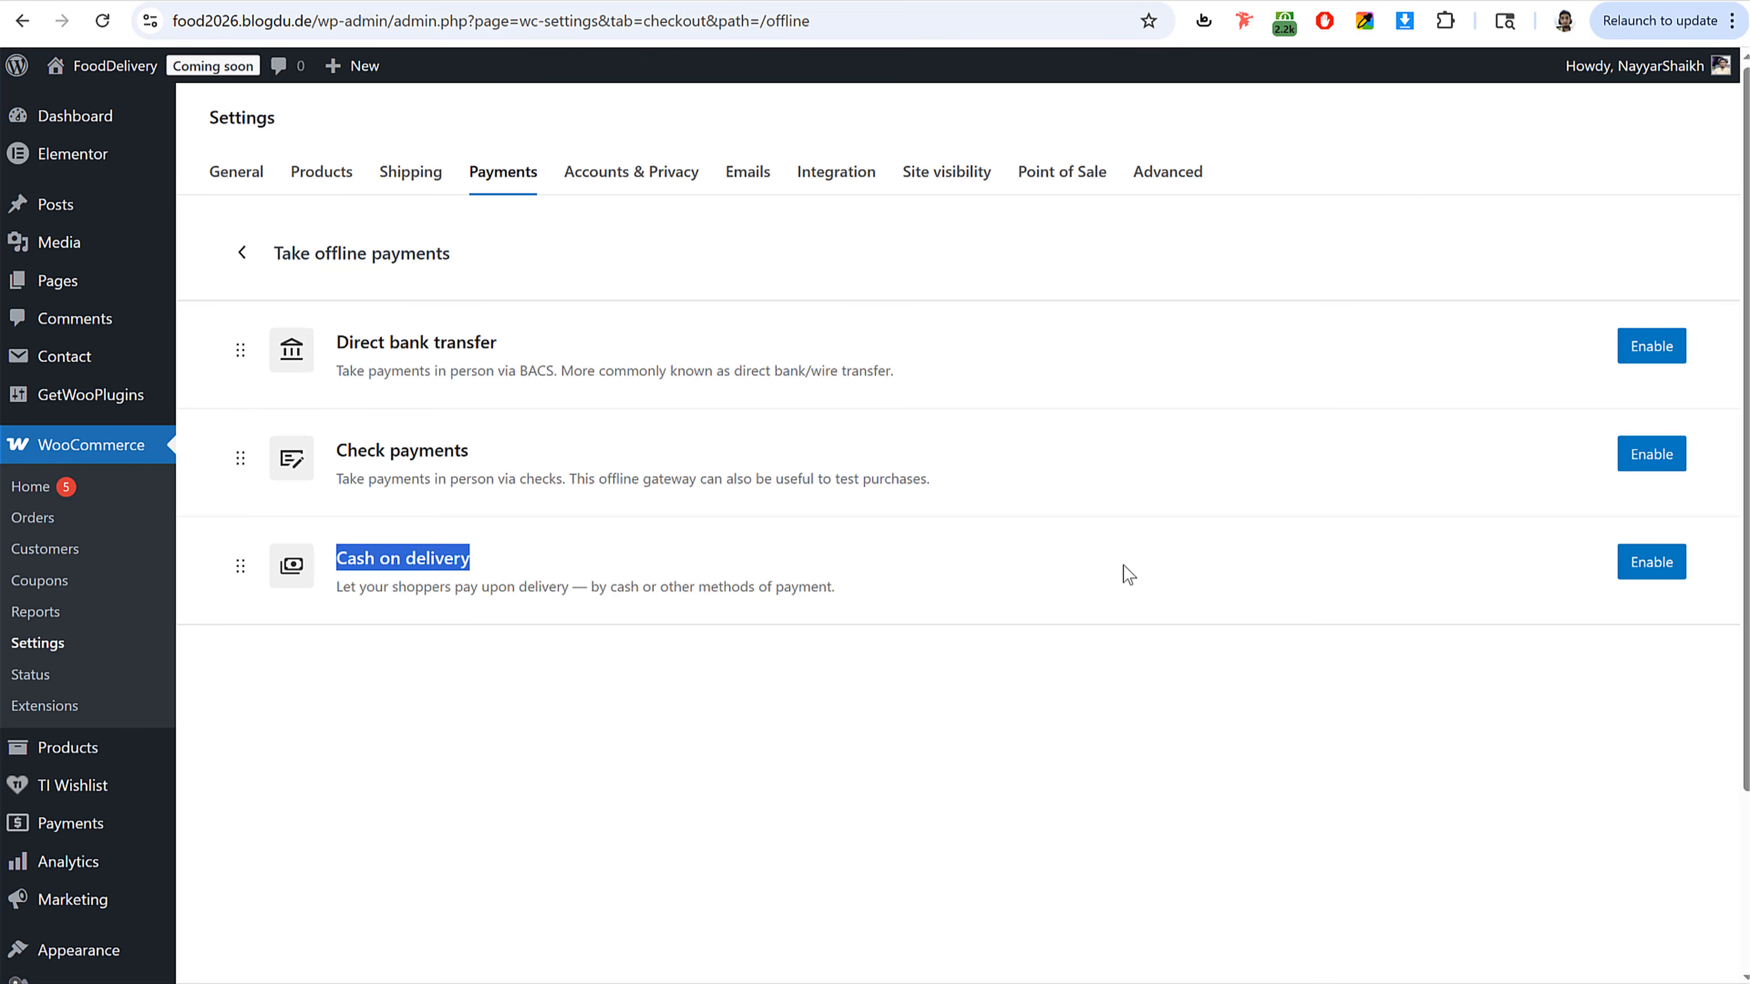
click(1659, 573)
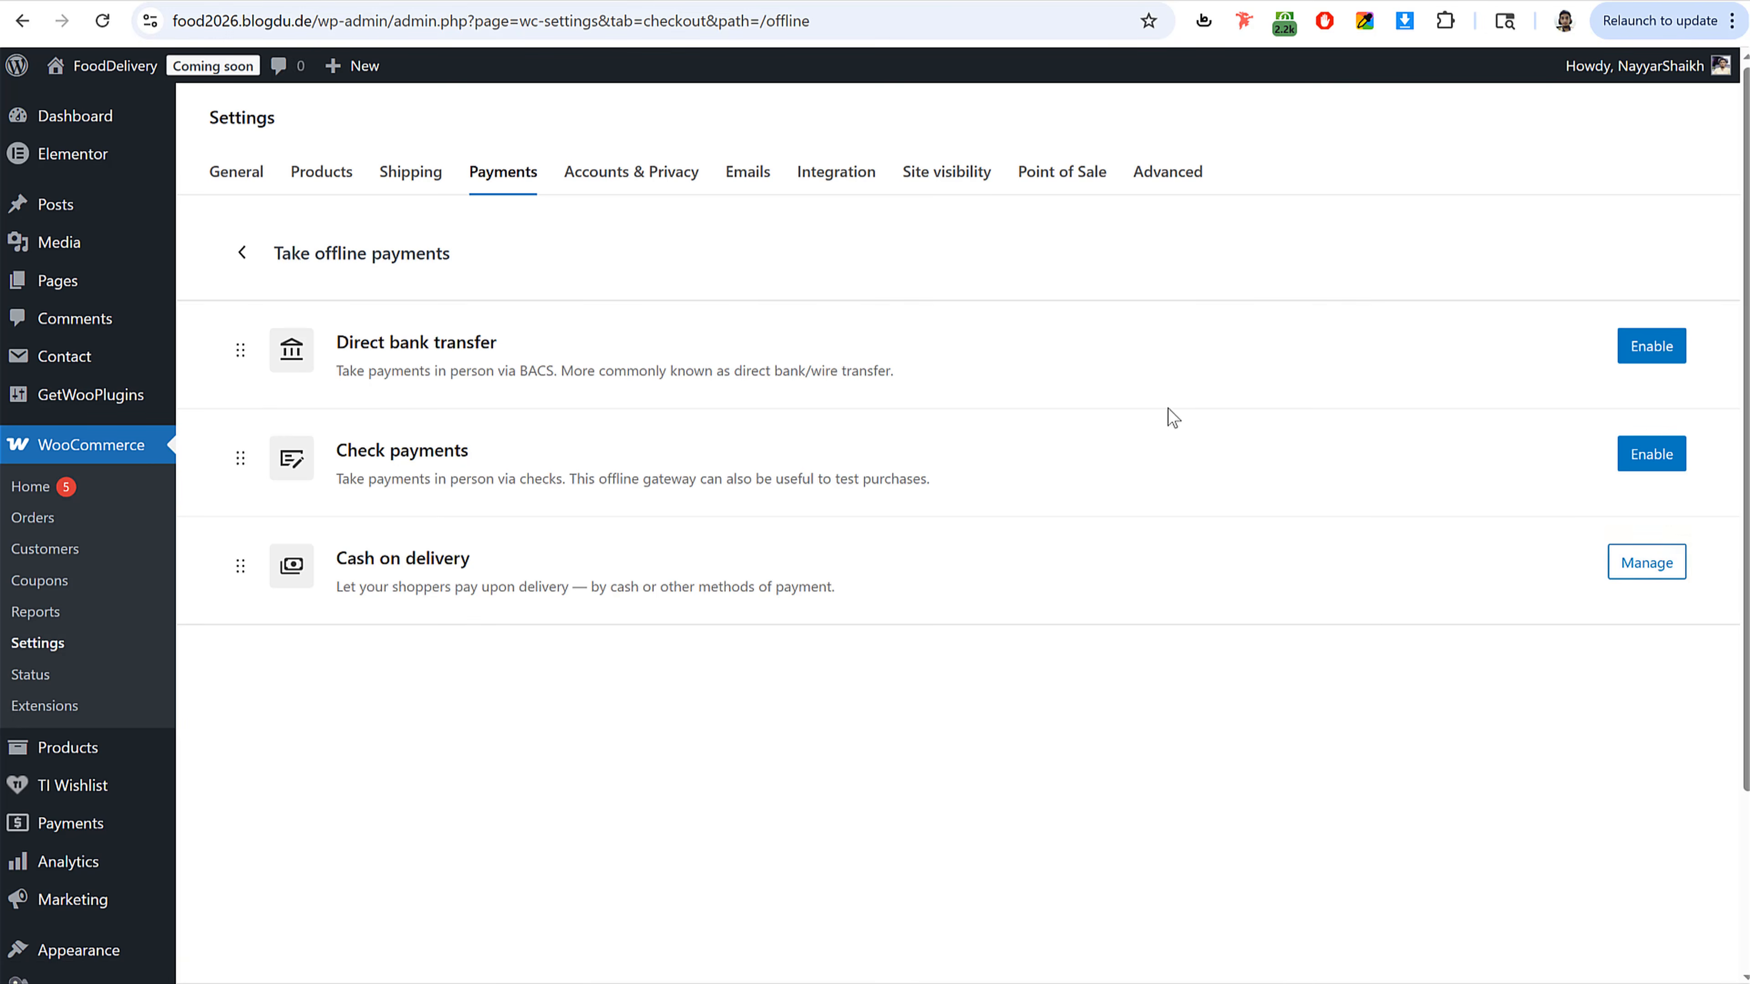
Step: Search the plugin directory for paypal and install Payment Plugins for PayPal WooCommerce
click(496, 190)
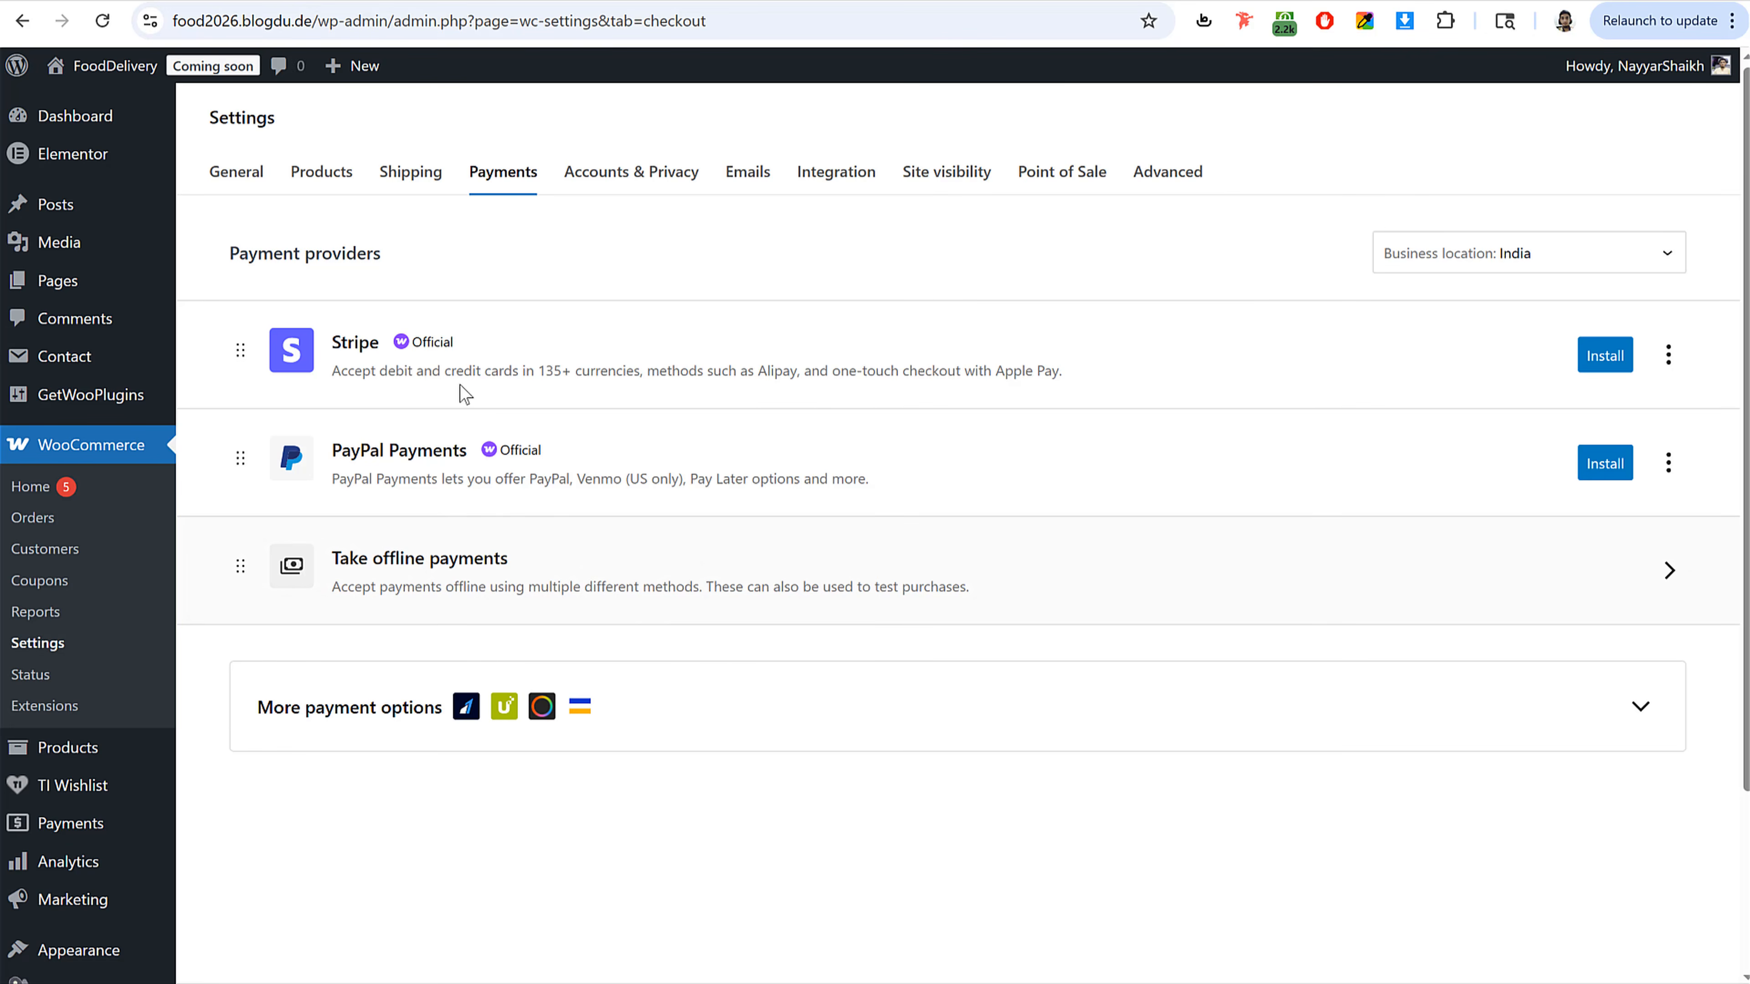
scroll(684, 690, down, 1)
scroll(683, 689, down, 2)
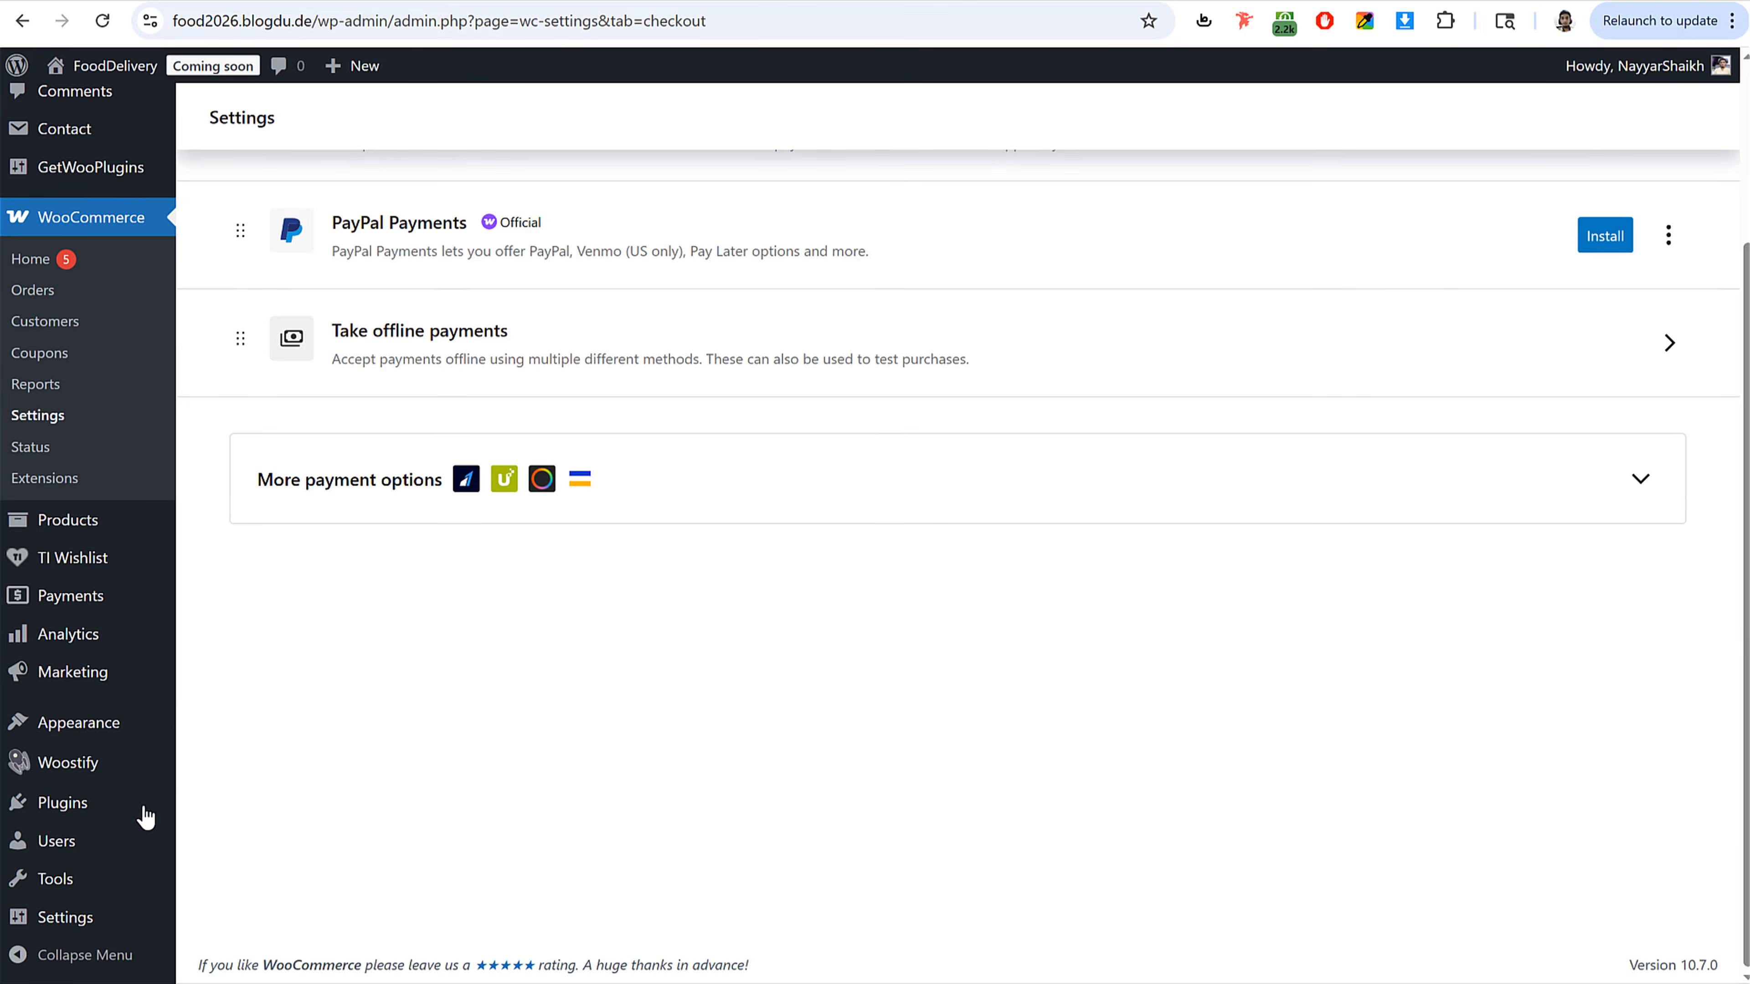
right_click(97, 804)
click(216, 440)
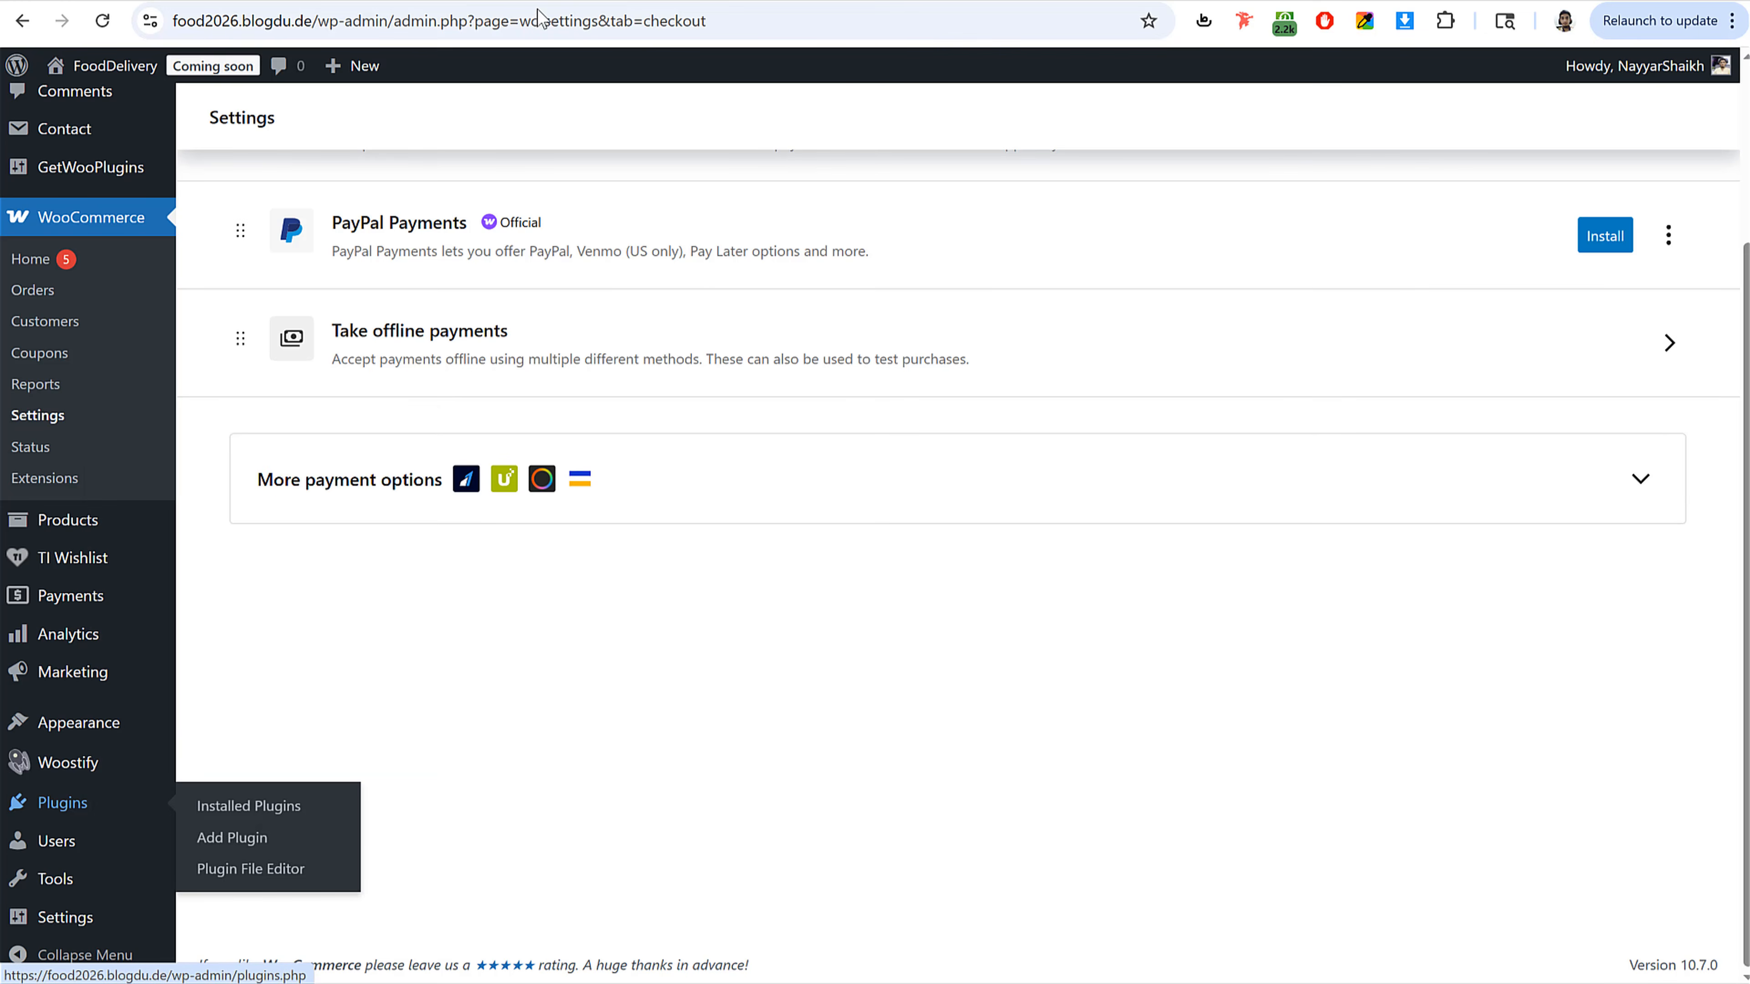
click(659, 1)
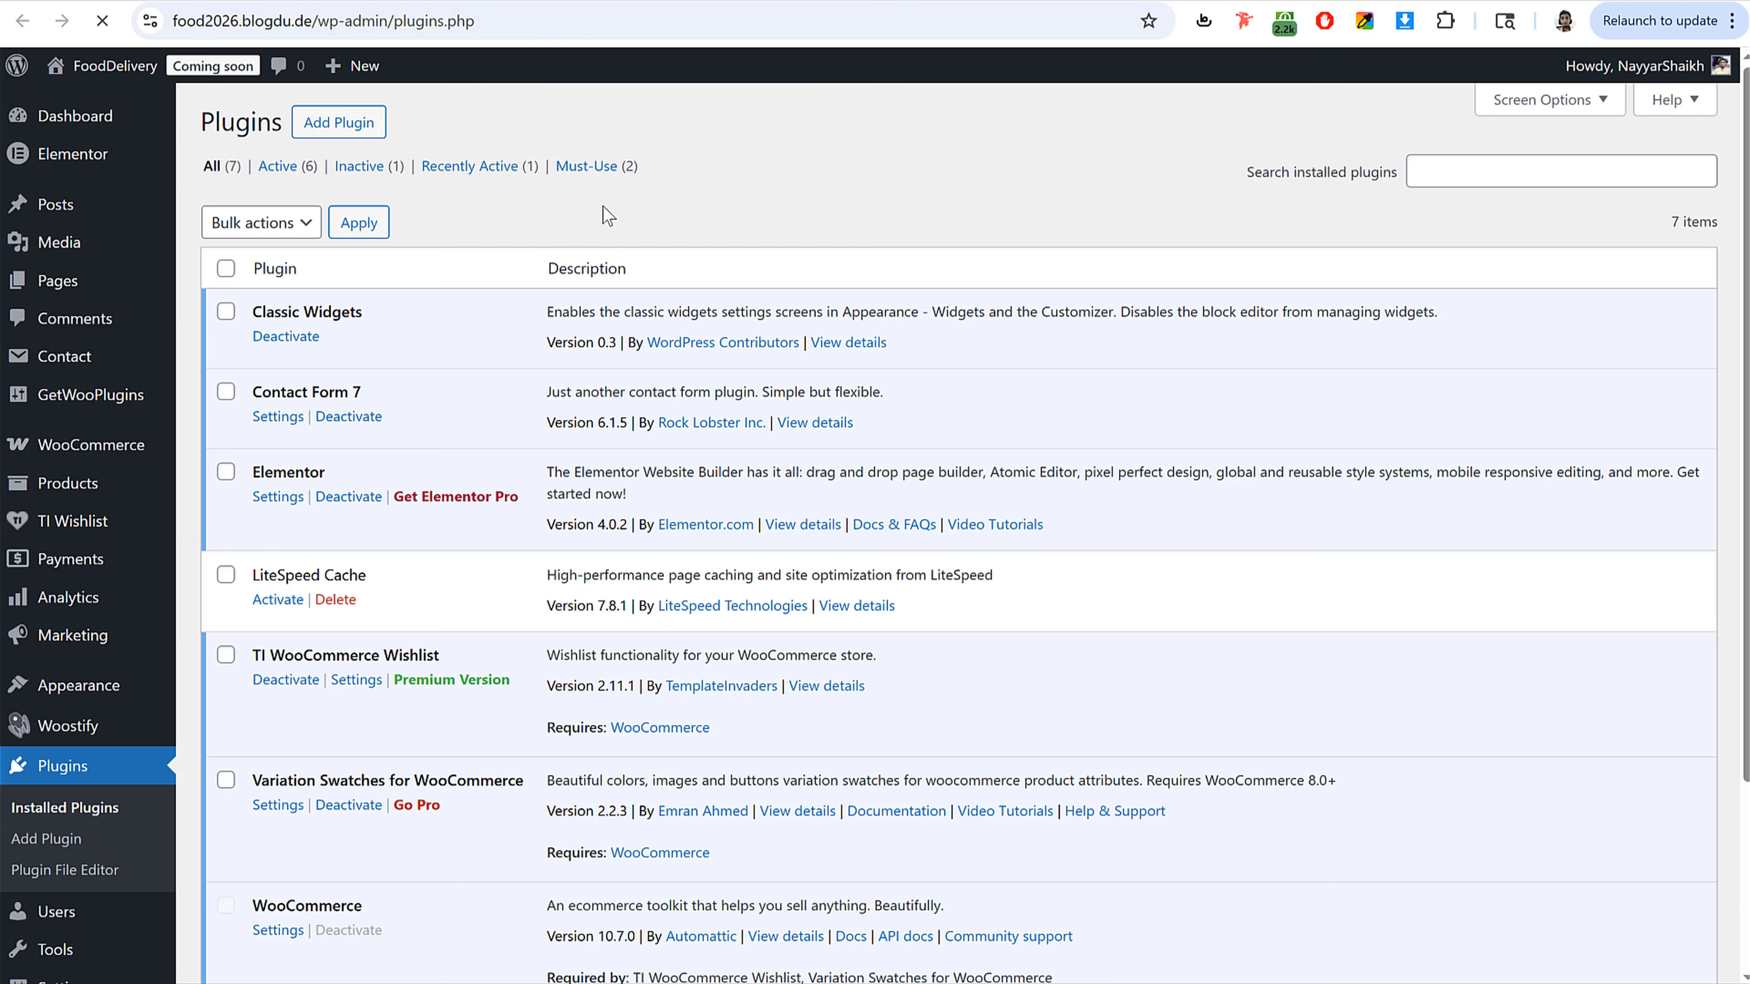
click(341, 121)
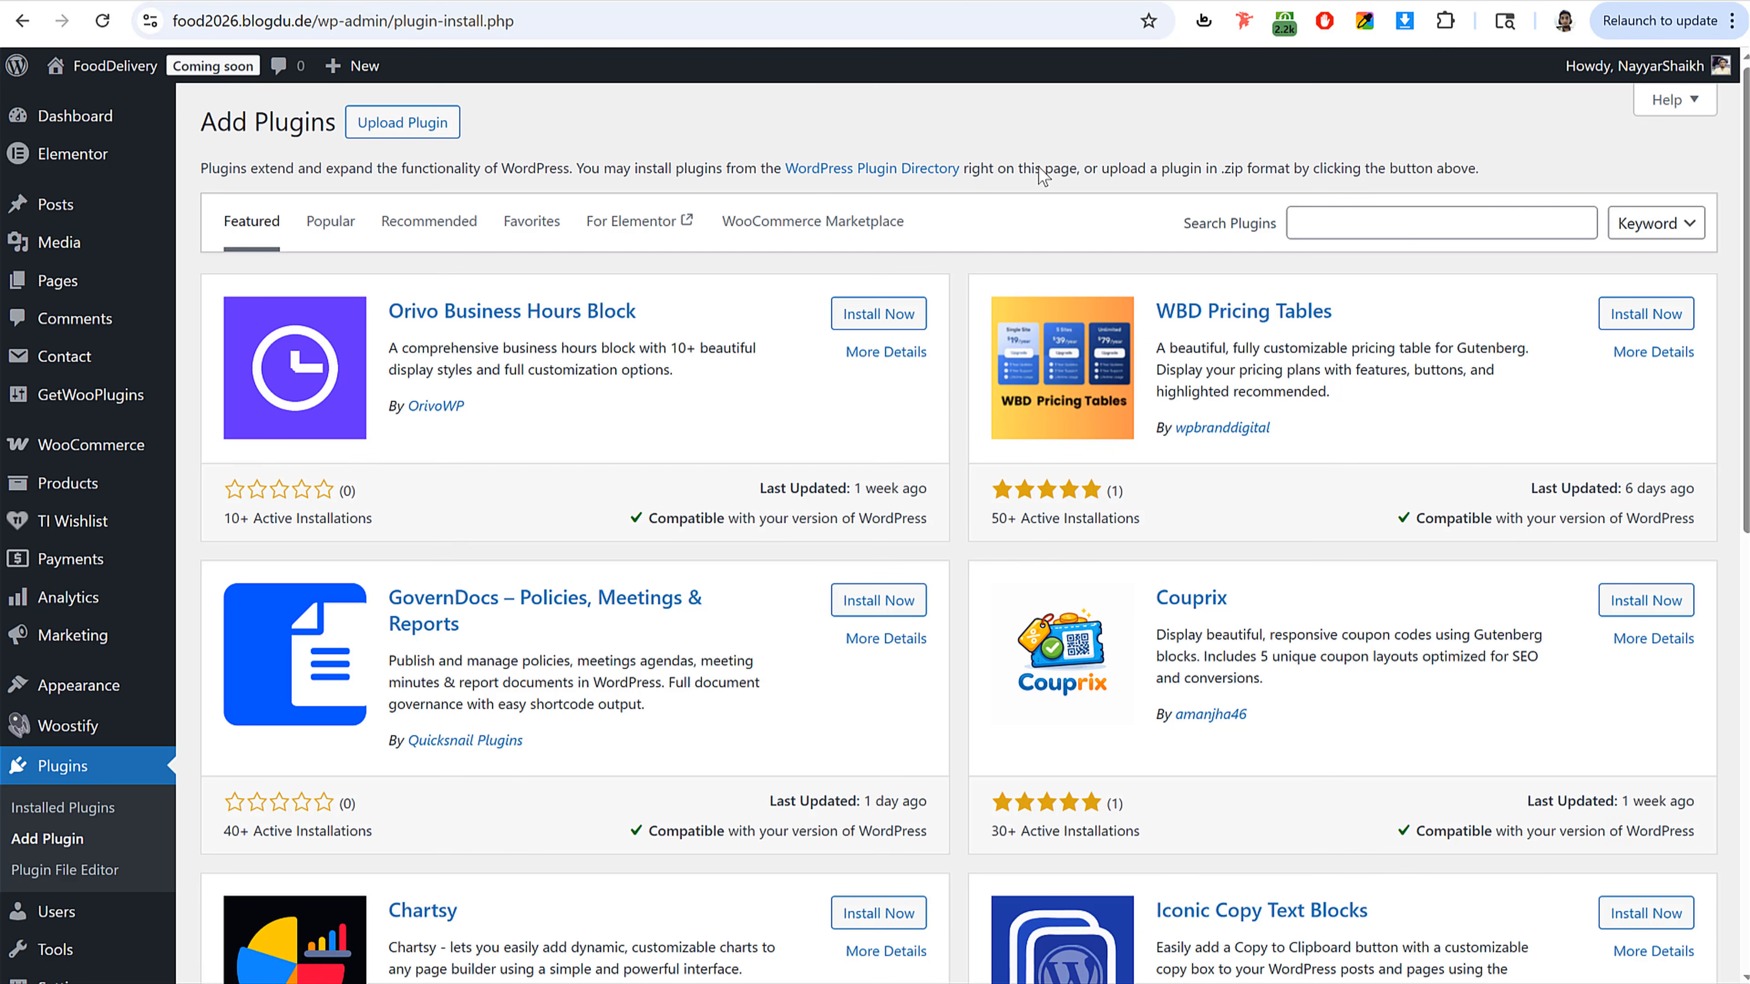
click(1458, 227)
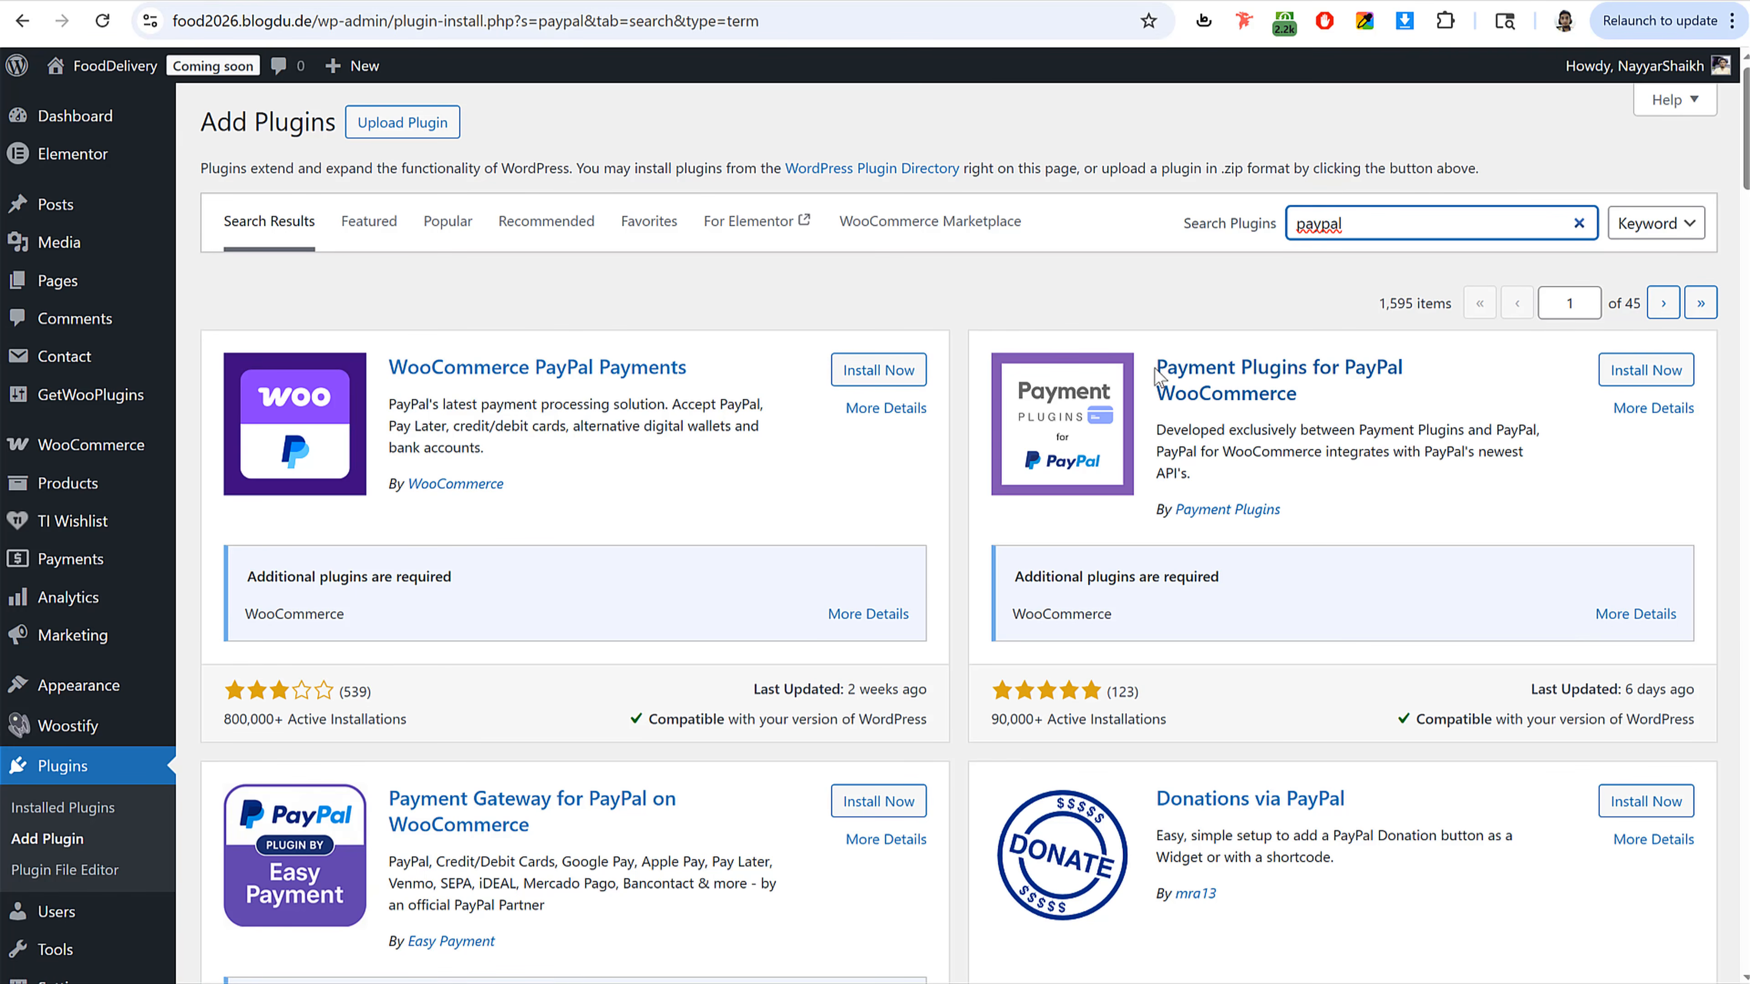
click(1643, 383)
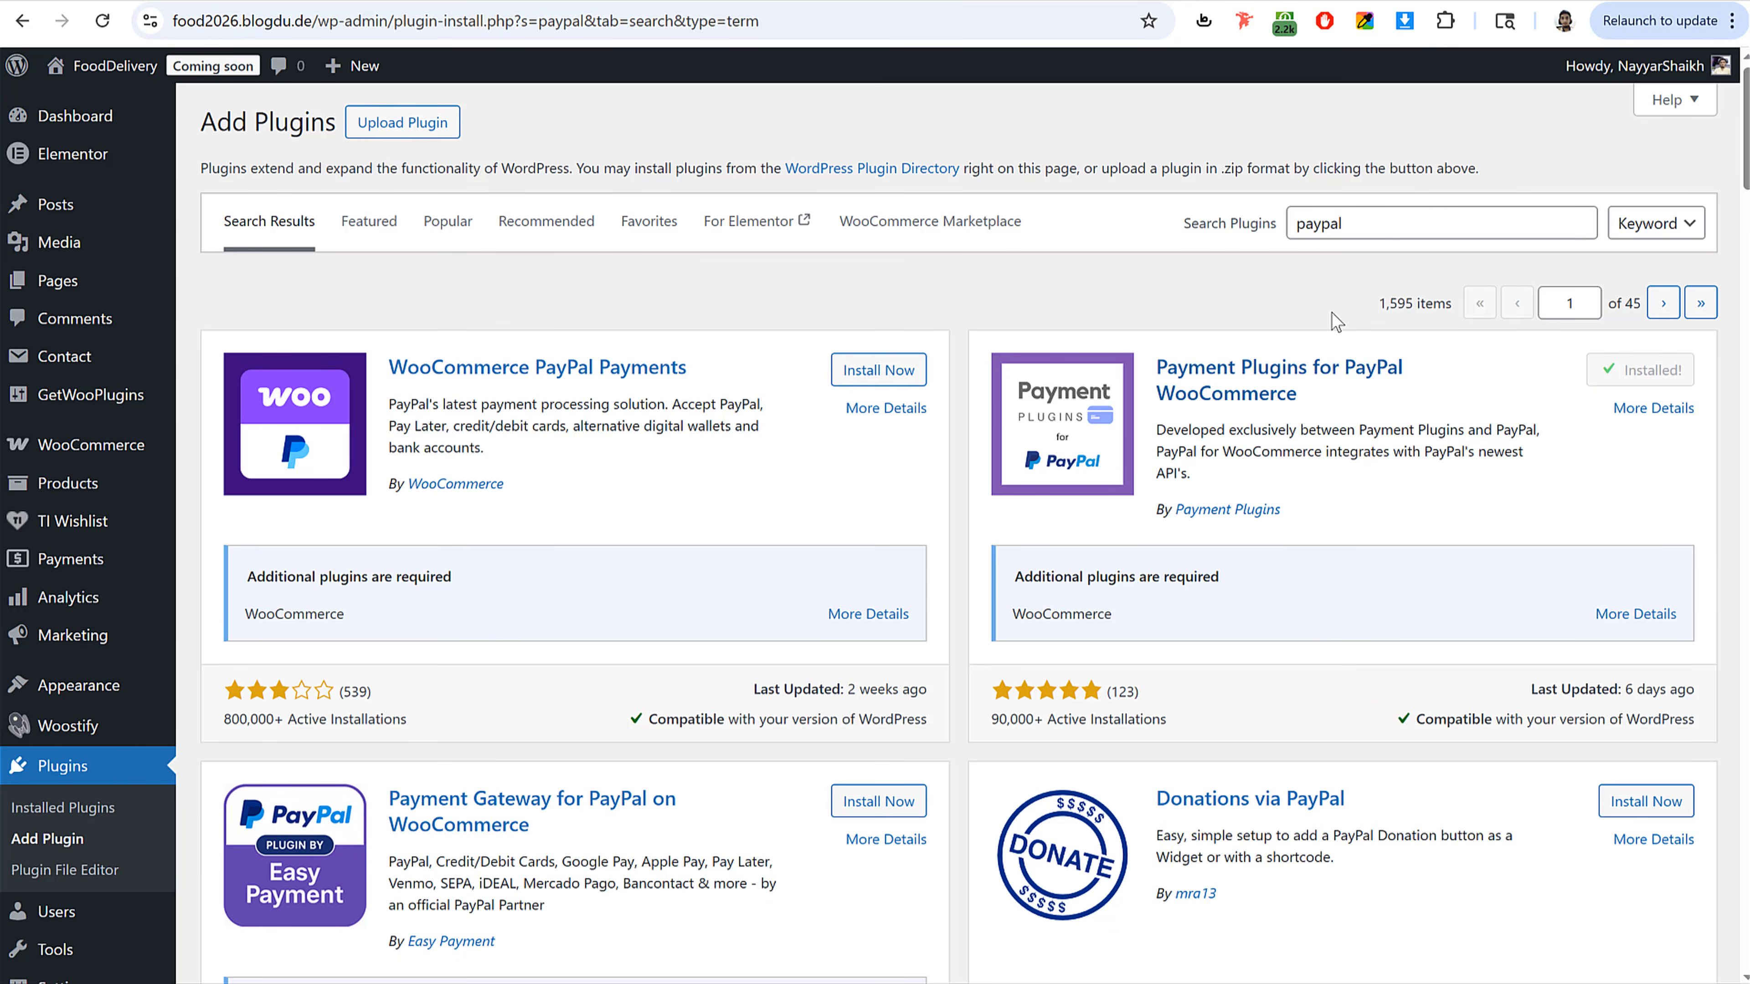
Step: Search for stripe and install Payment Plugins for Stripe WooCommerce
double_click(1373, 221)
text(stripe)
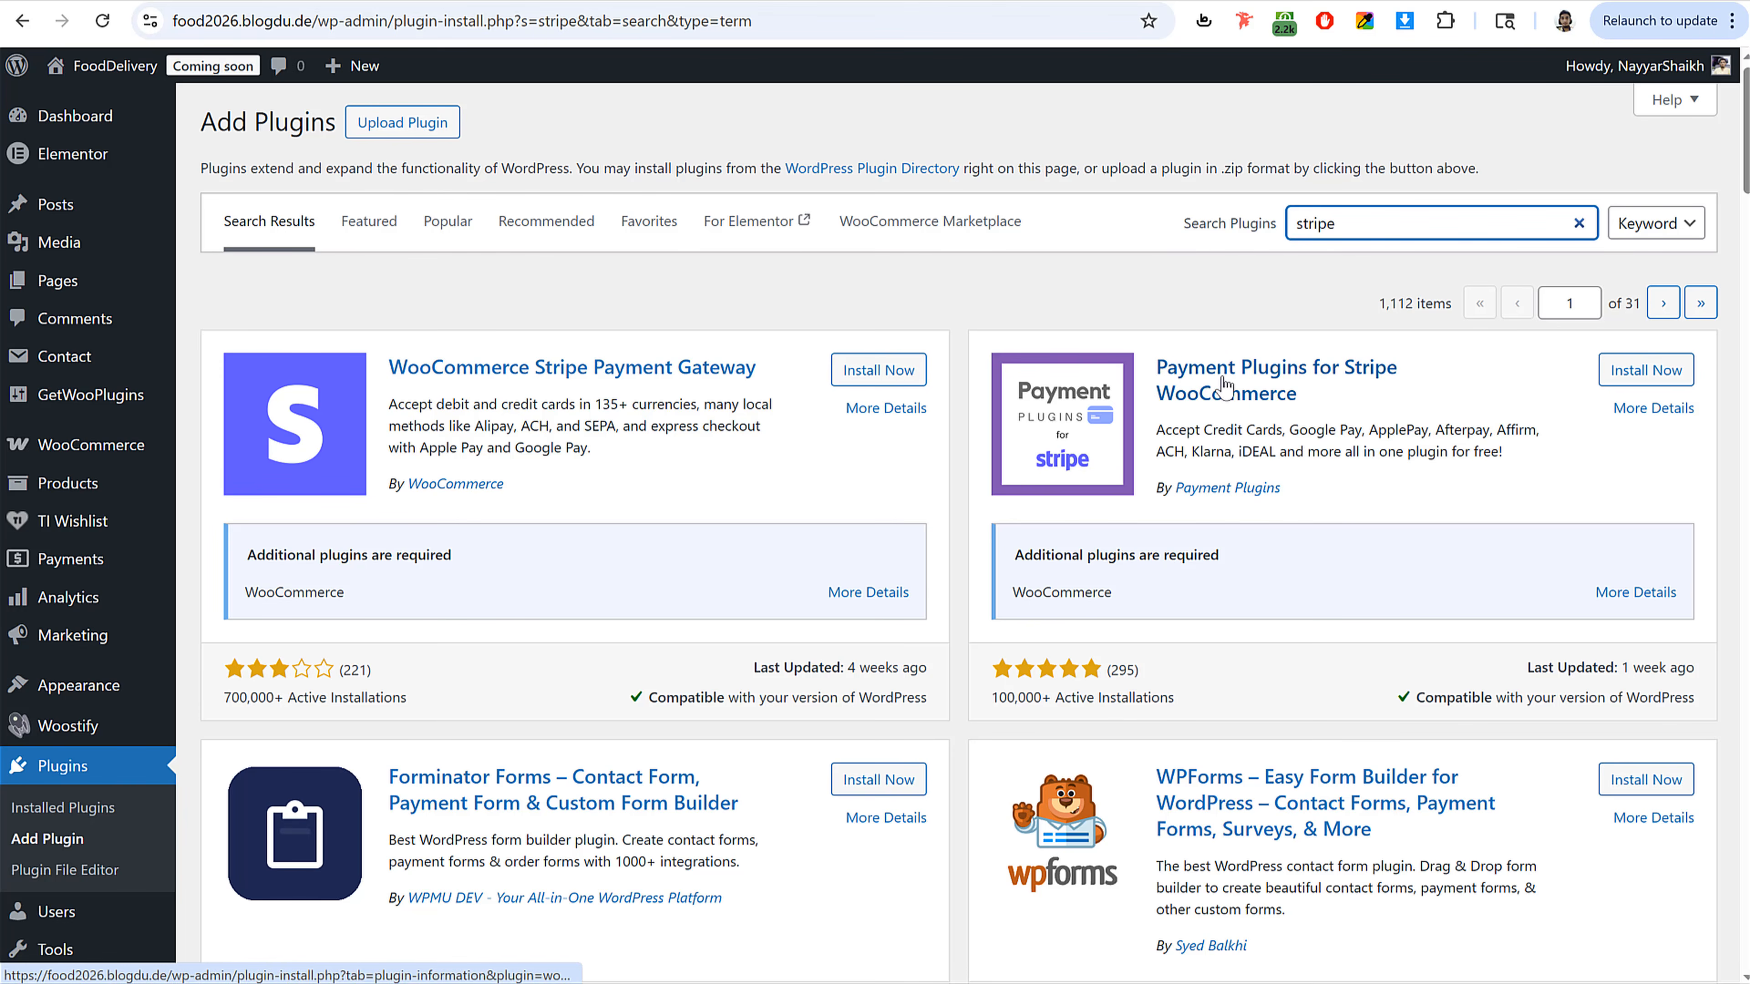
click(1632, 378)
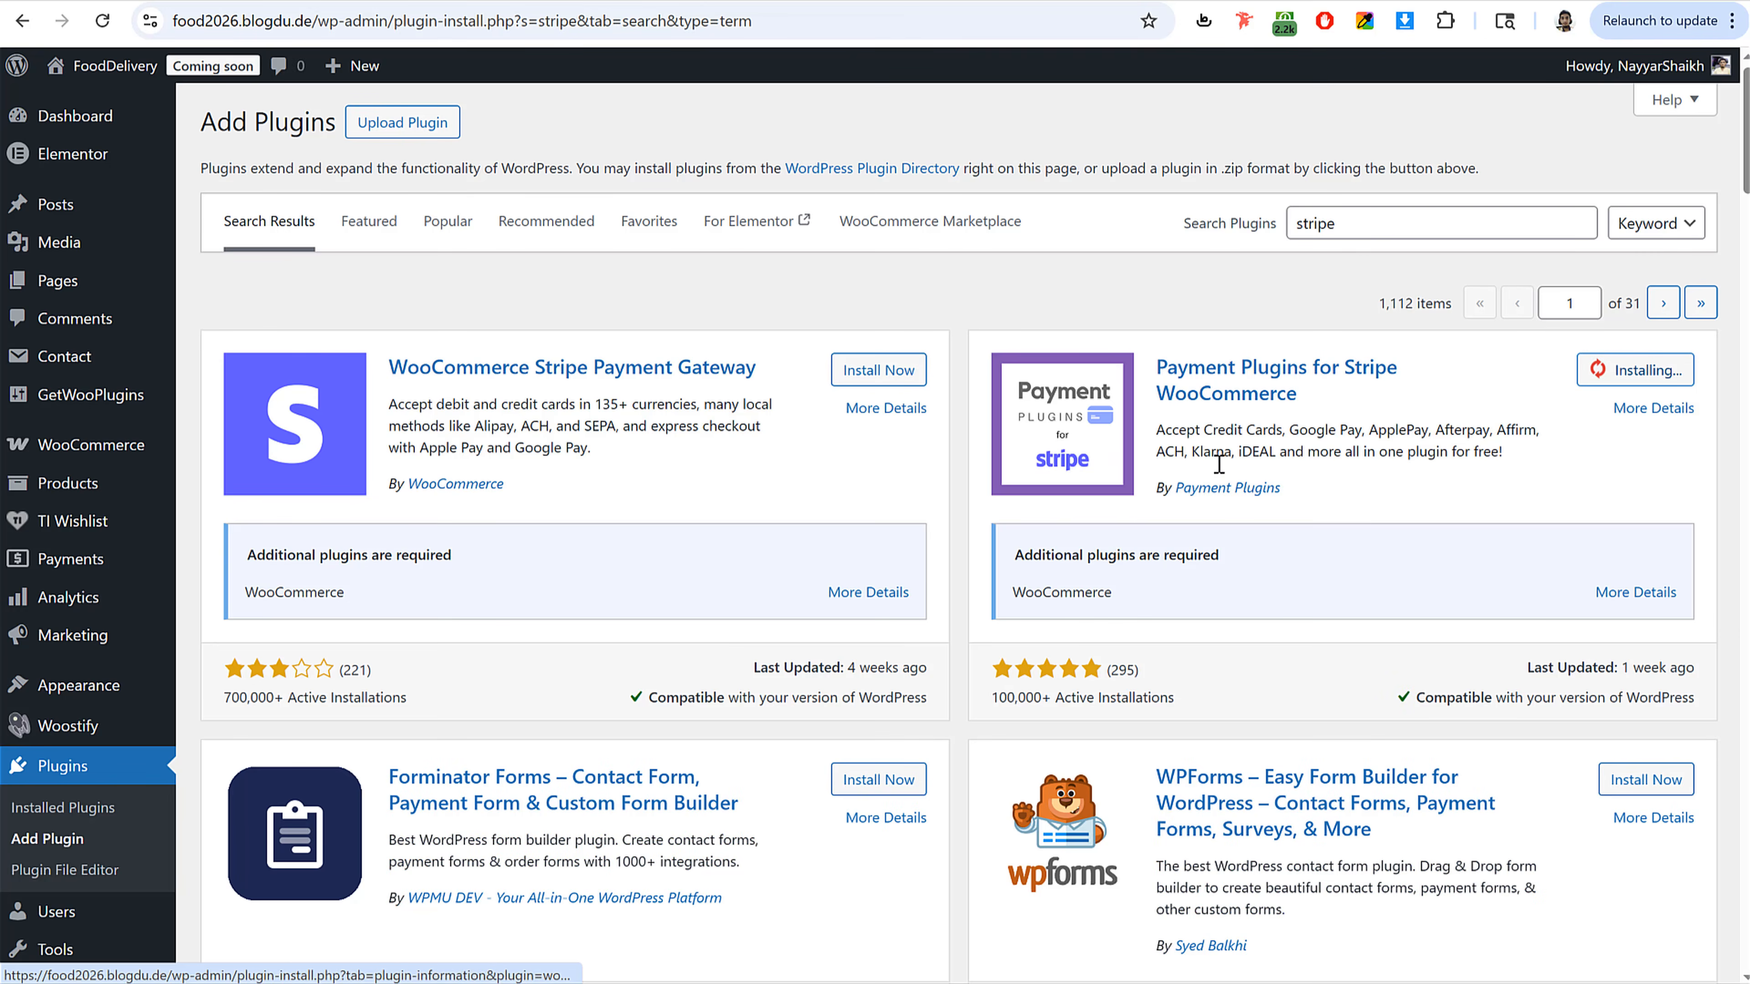
drag(1258, 488, 1159, 506)
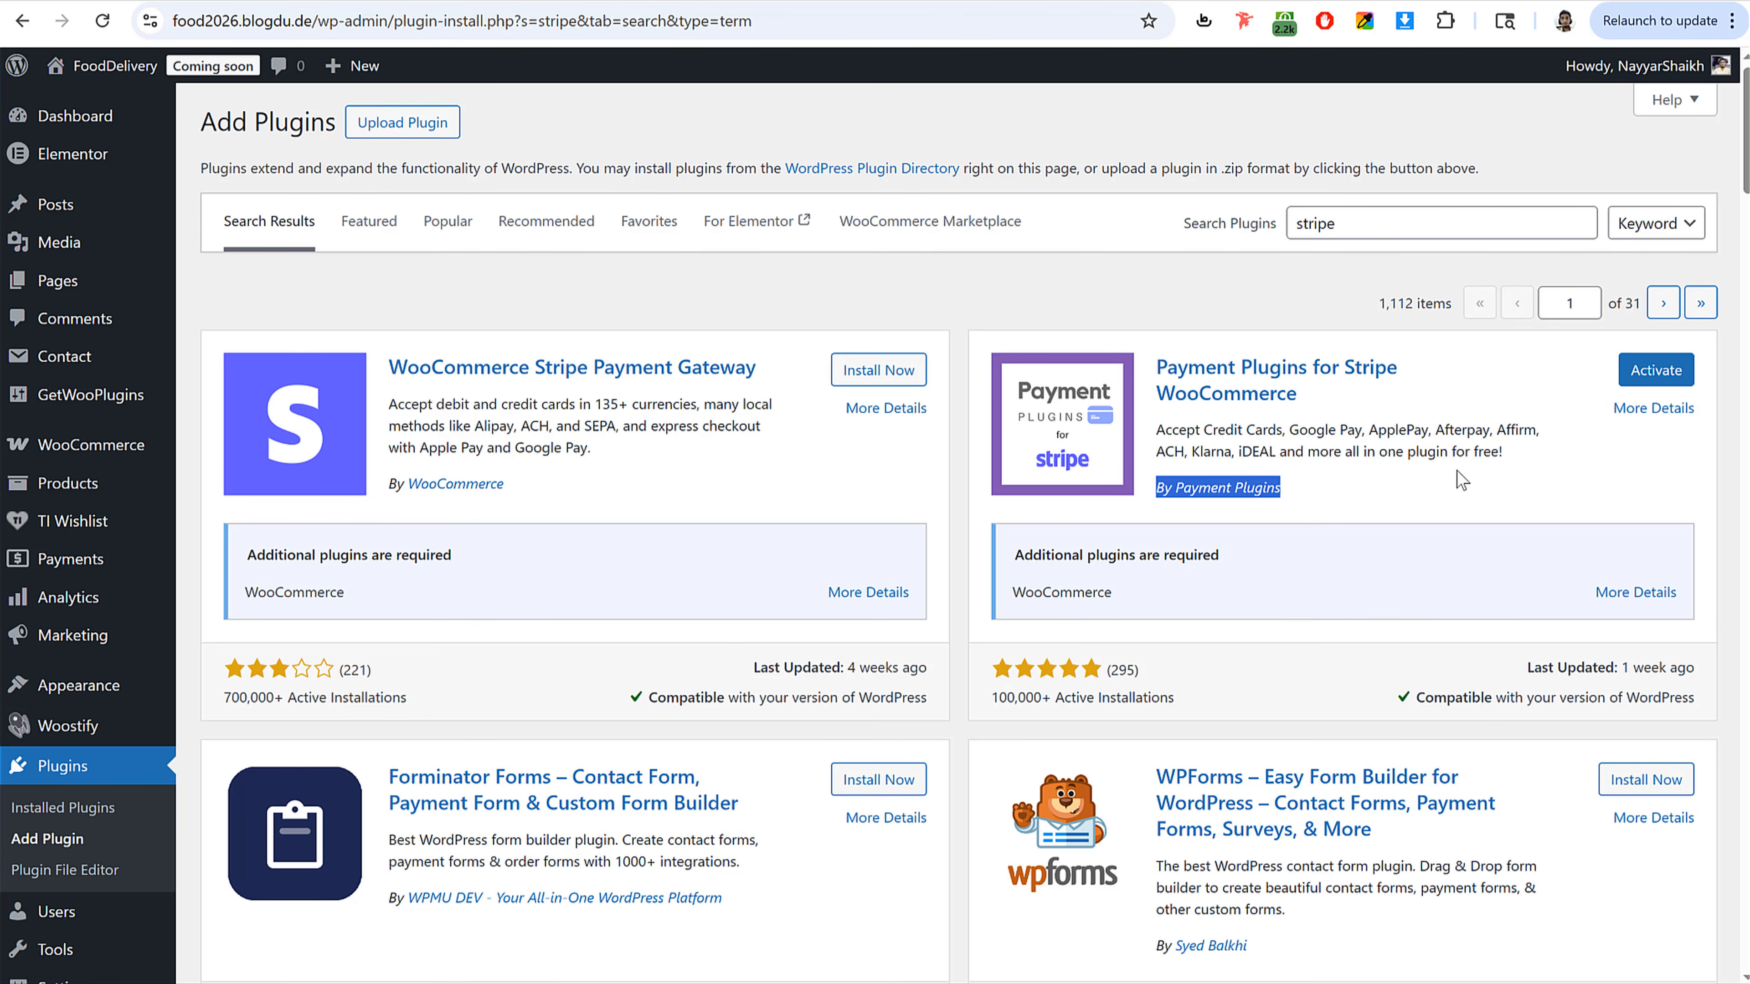
Step: Search for razorpay and install Razorpay for WooCommerce
double_click(1390, 233)
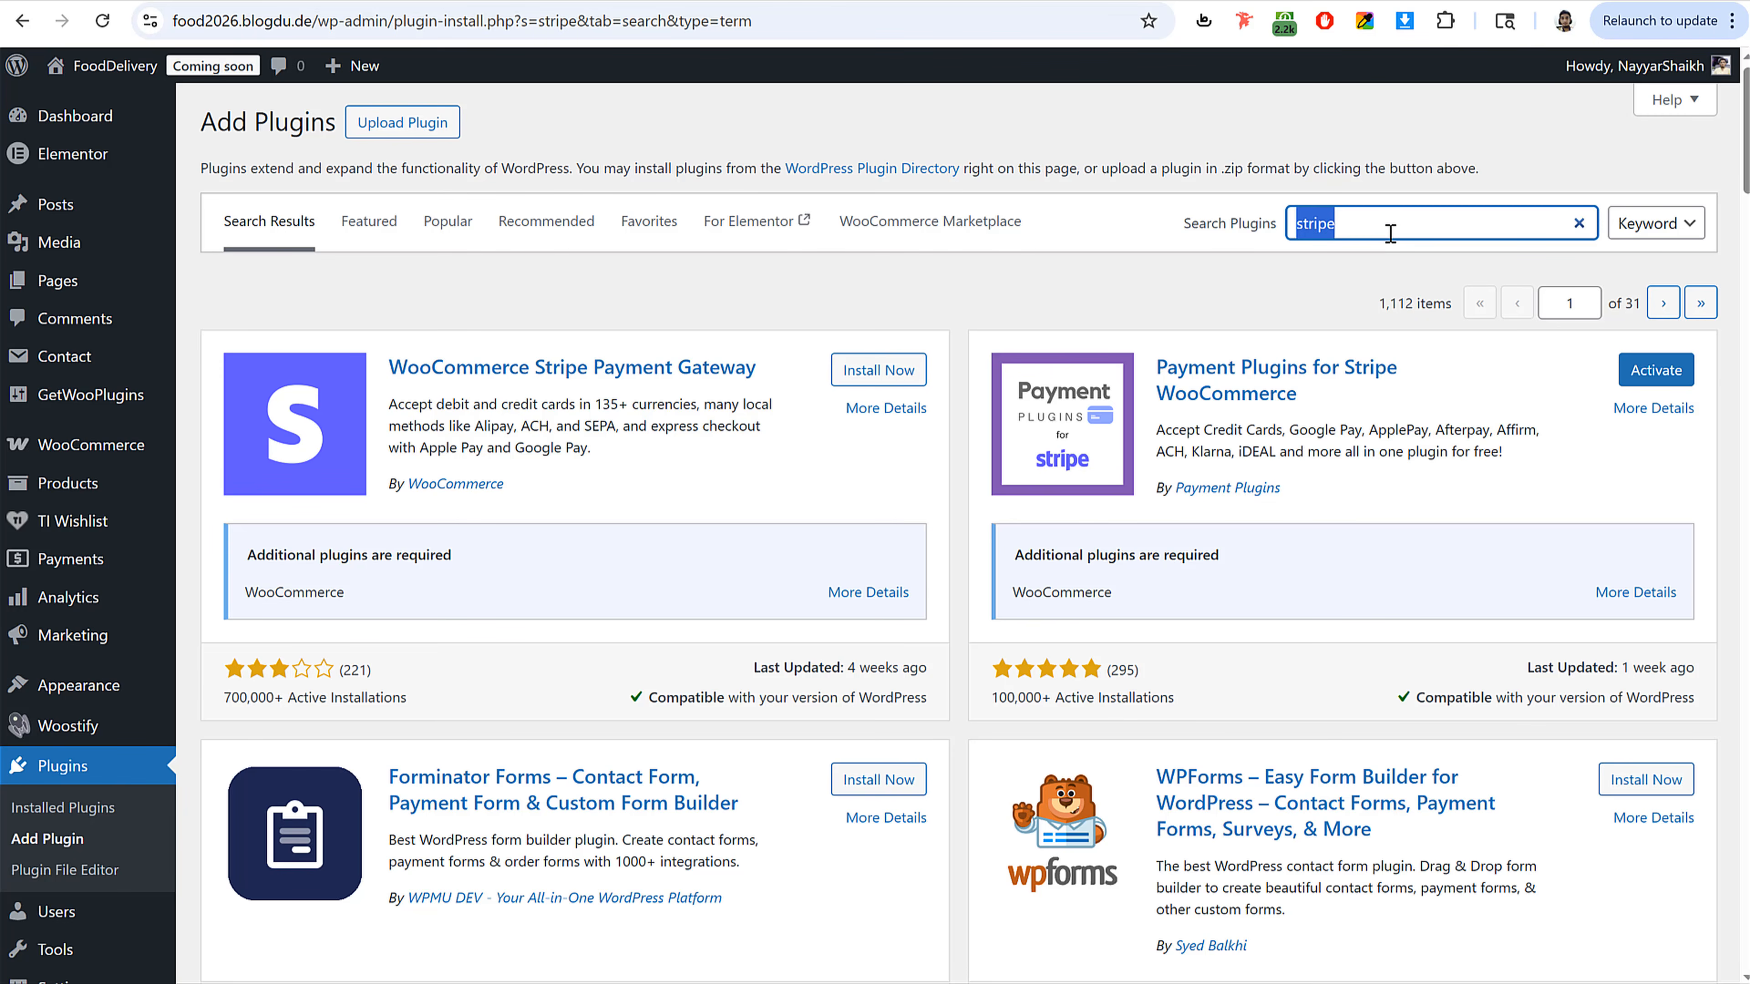
text(razorpay)
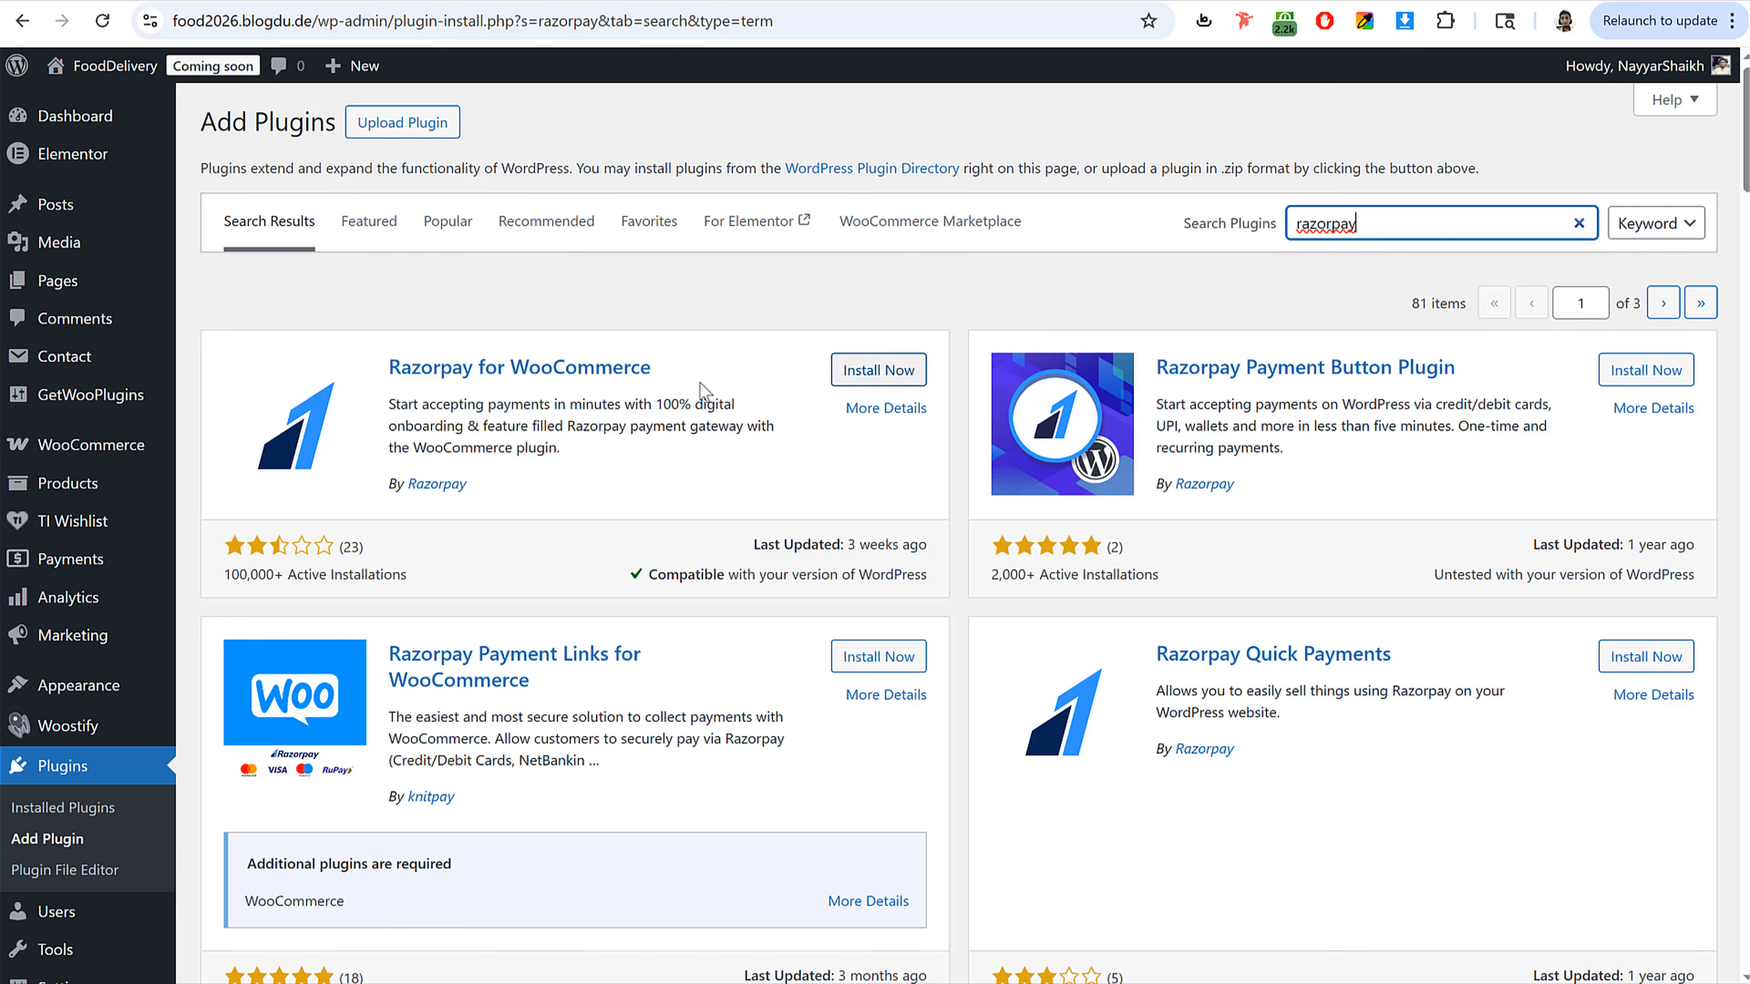
click(854, 378)
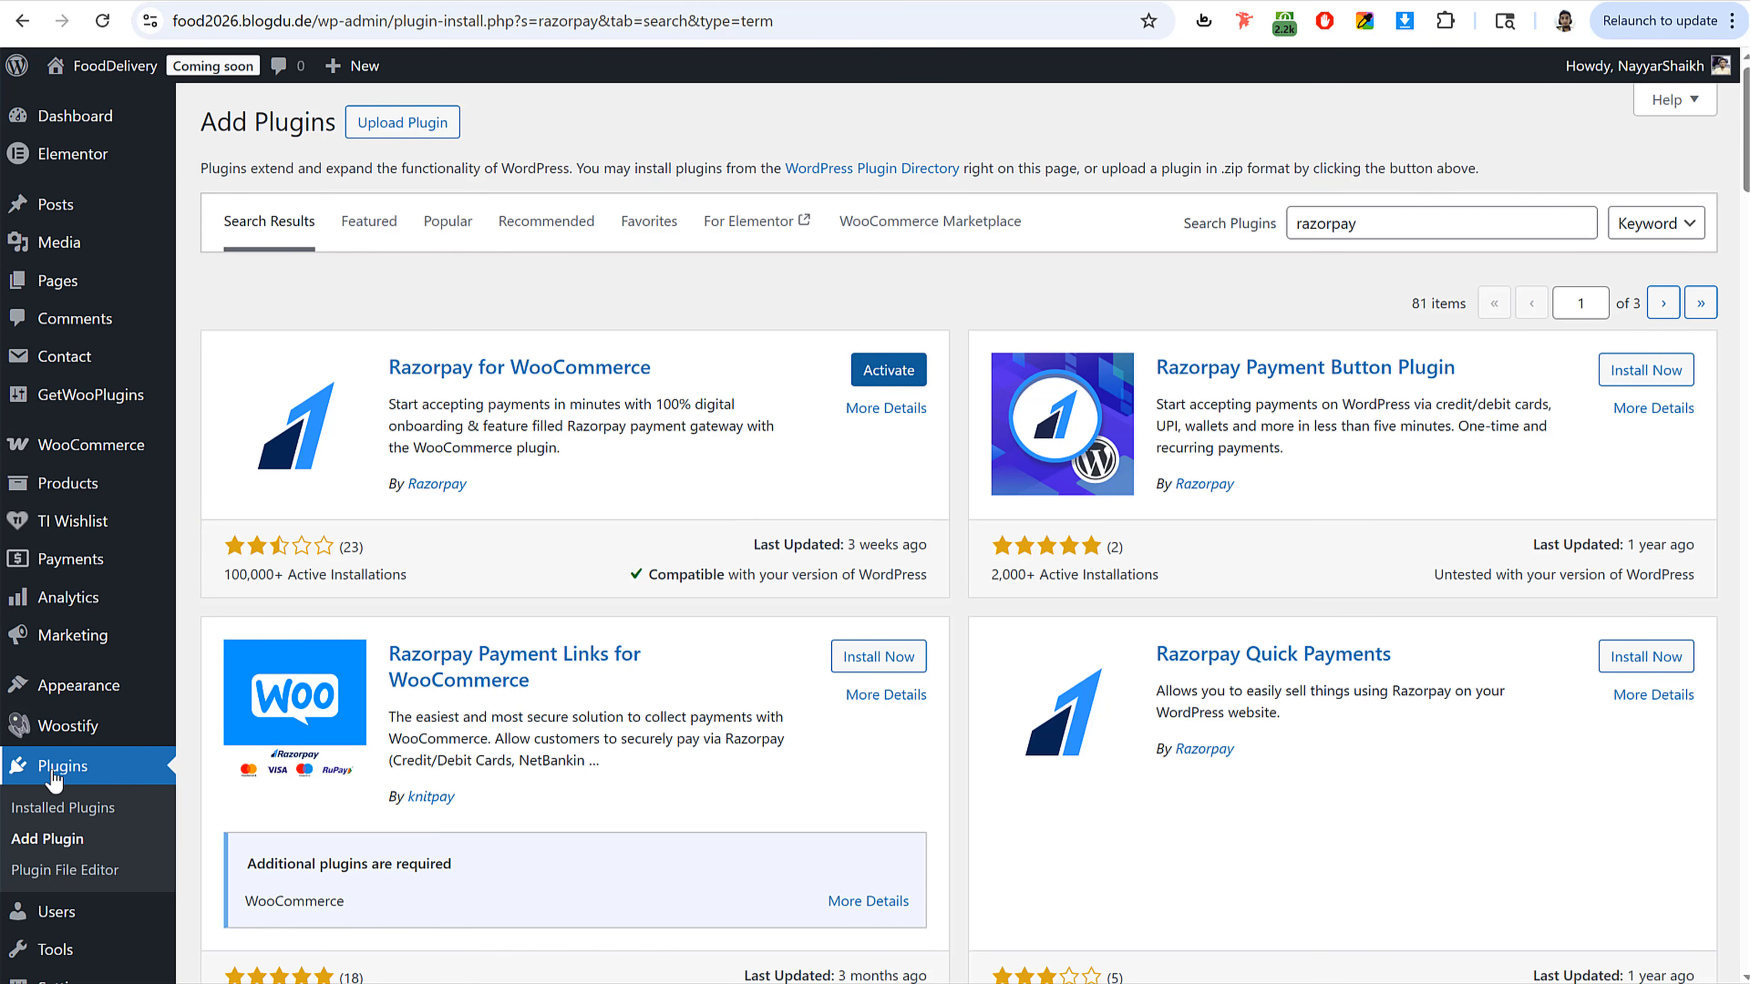
Step: Bulk-activate the newly installed Razorpay, PayPal and Stripe payment plugins from the installed plugins list
click(84, 775)
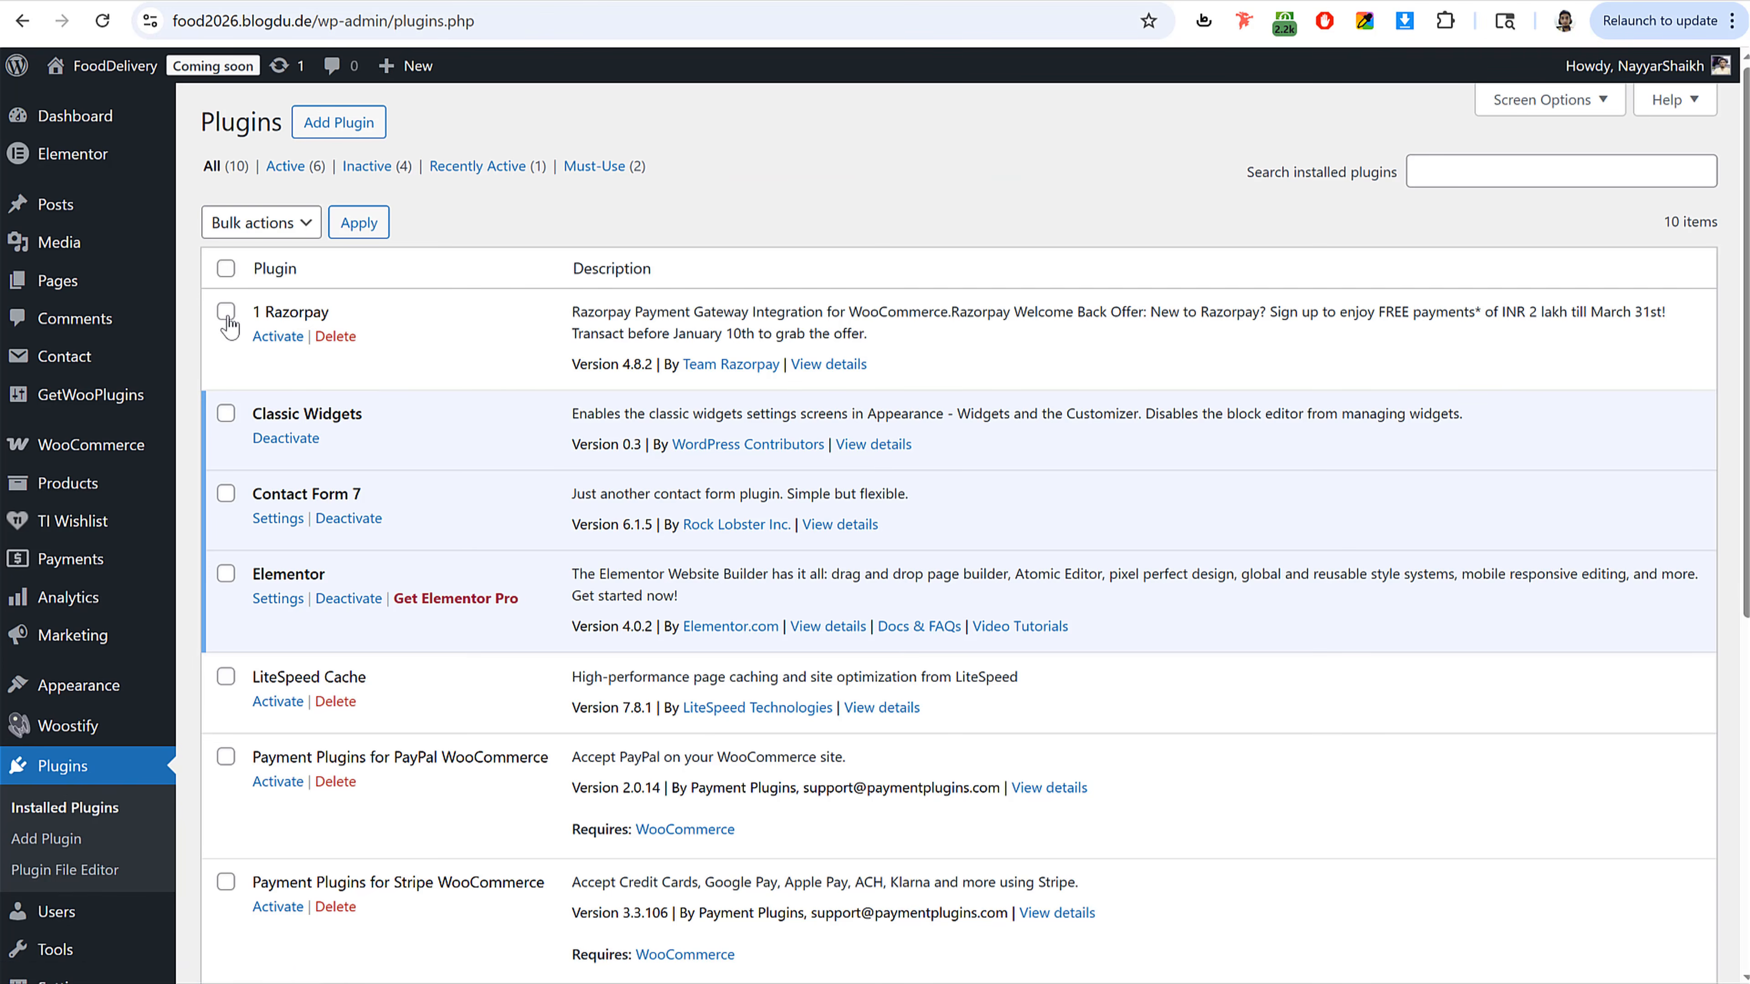
click(225, 310)
scroll(610, 517, down, 3)
click(226, 534)
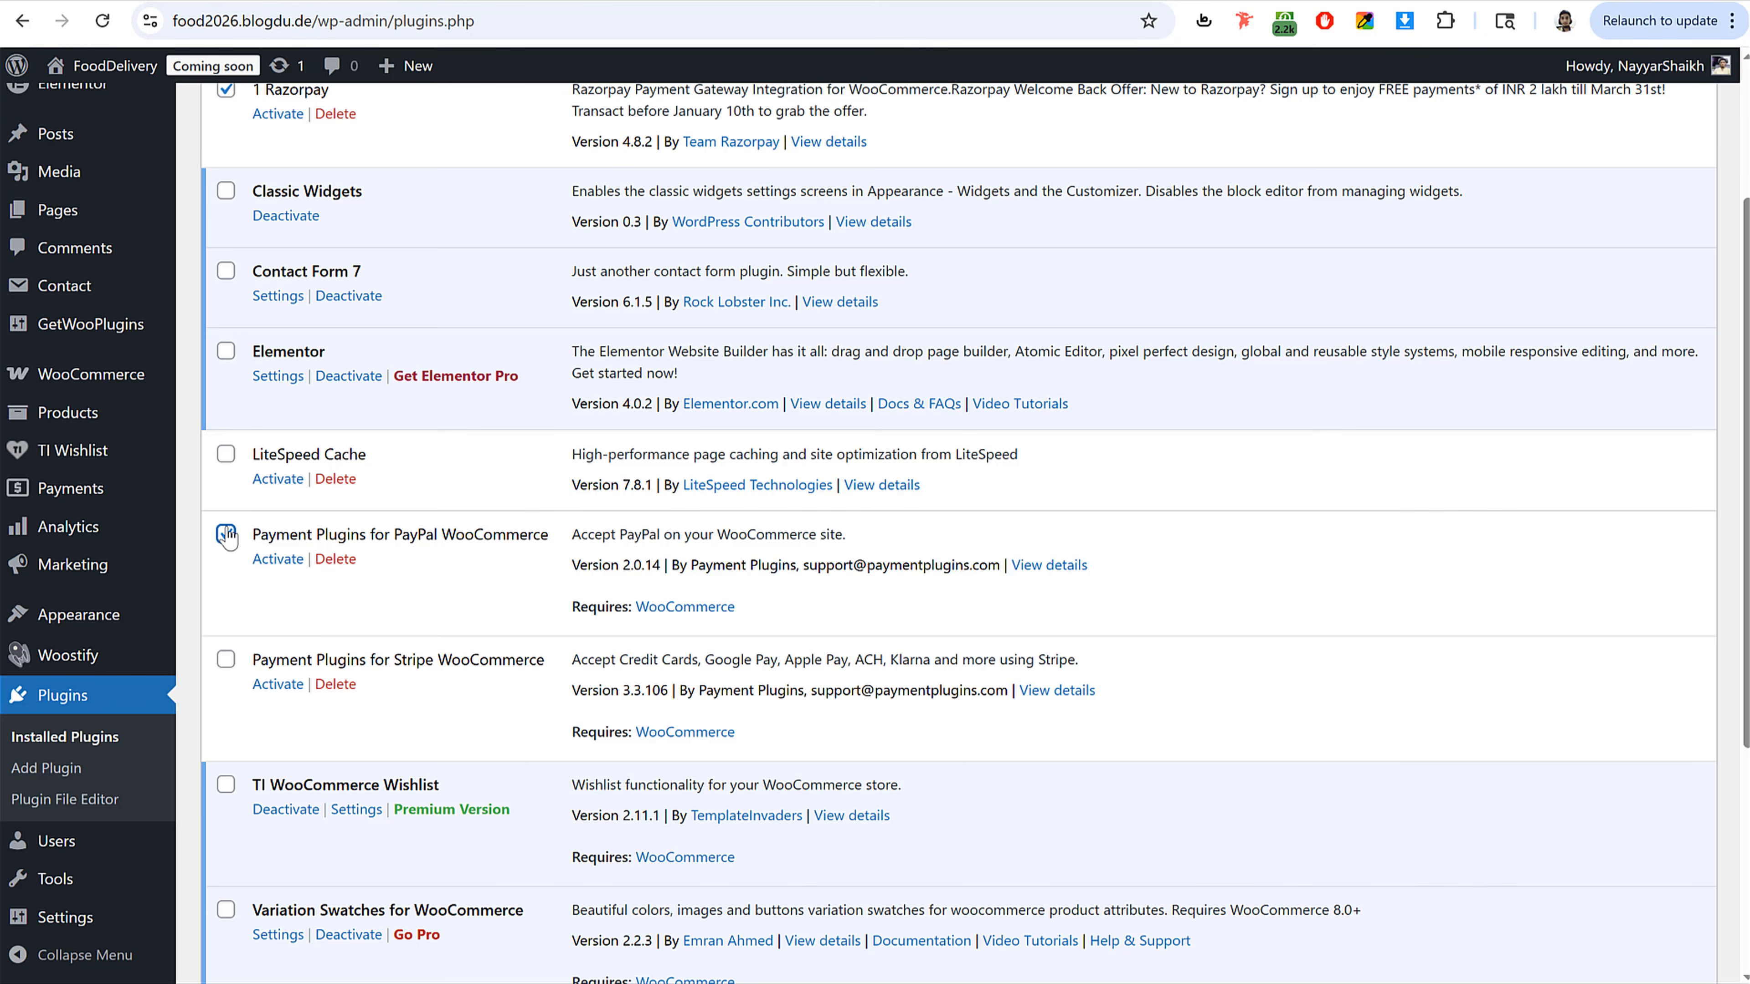
click(225, 660)
scroll(482, 414, up, 3)
click(258, 222)
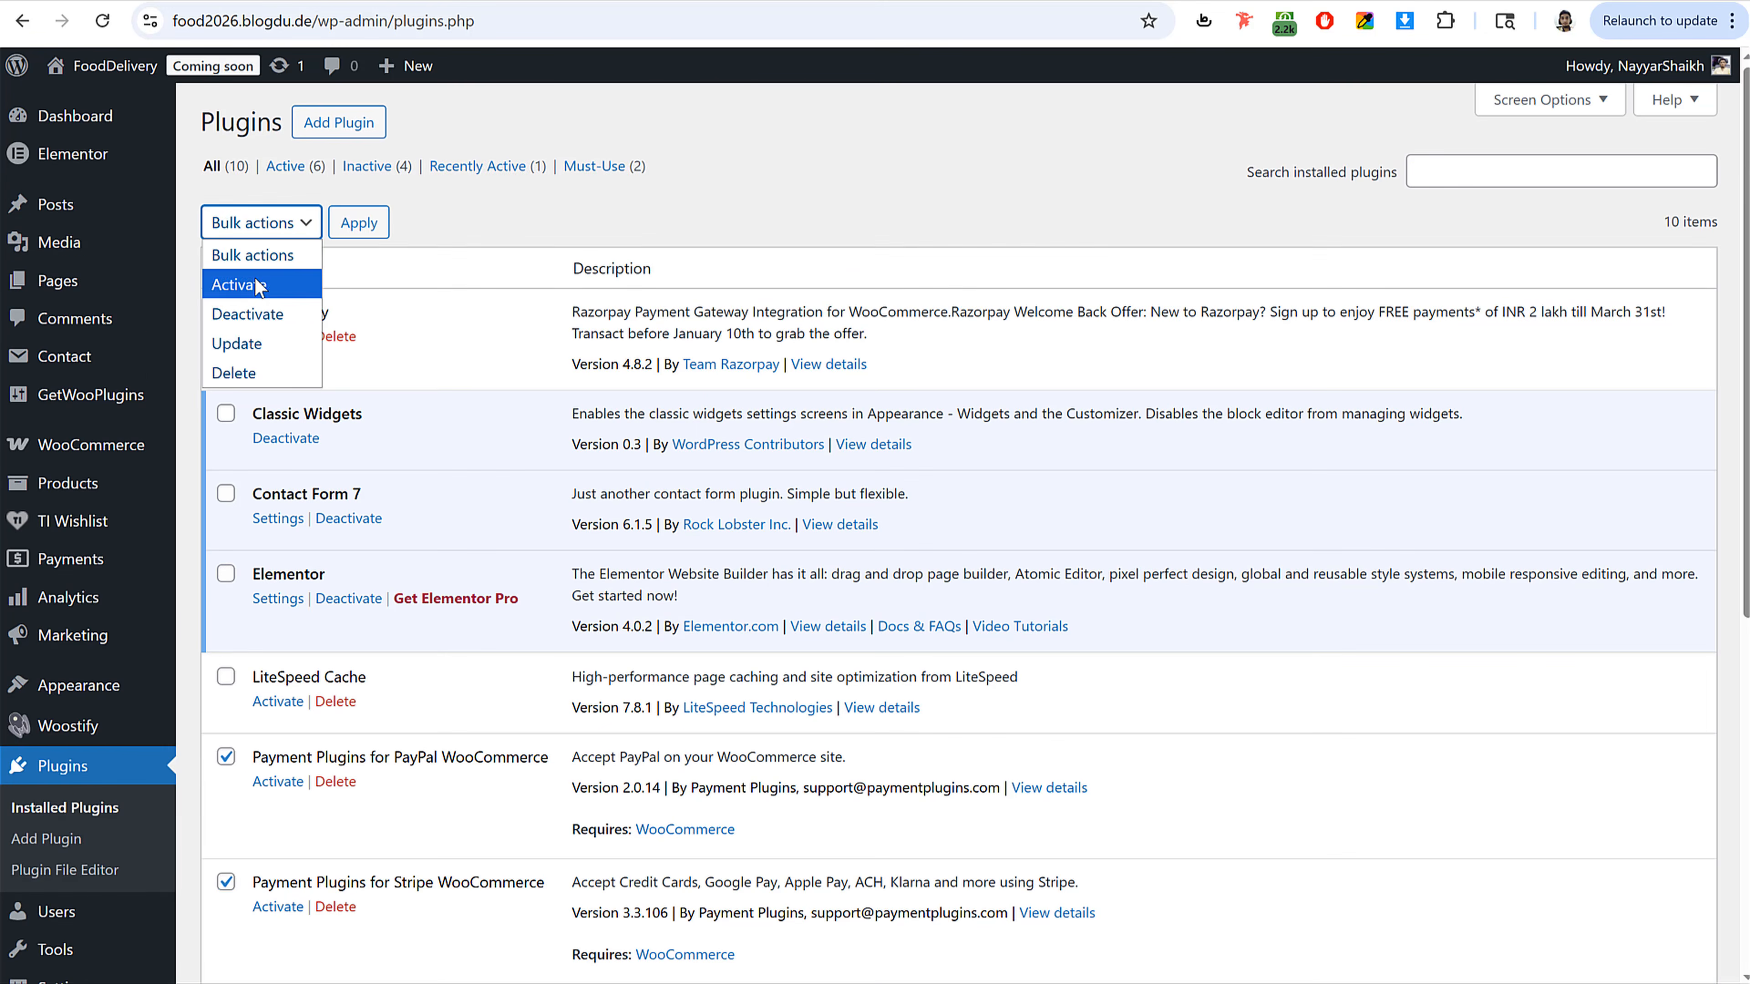
click(258, 285)
click(369, 233)
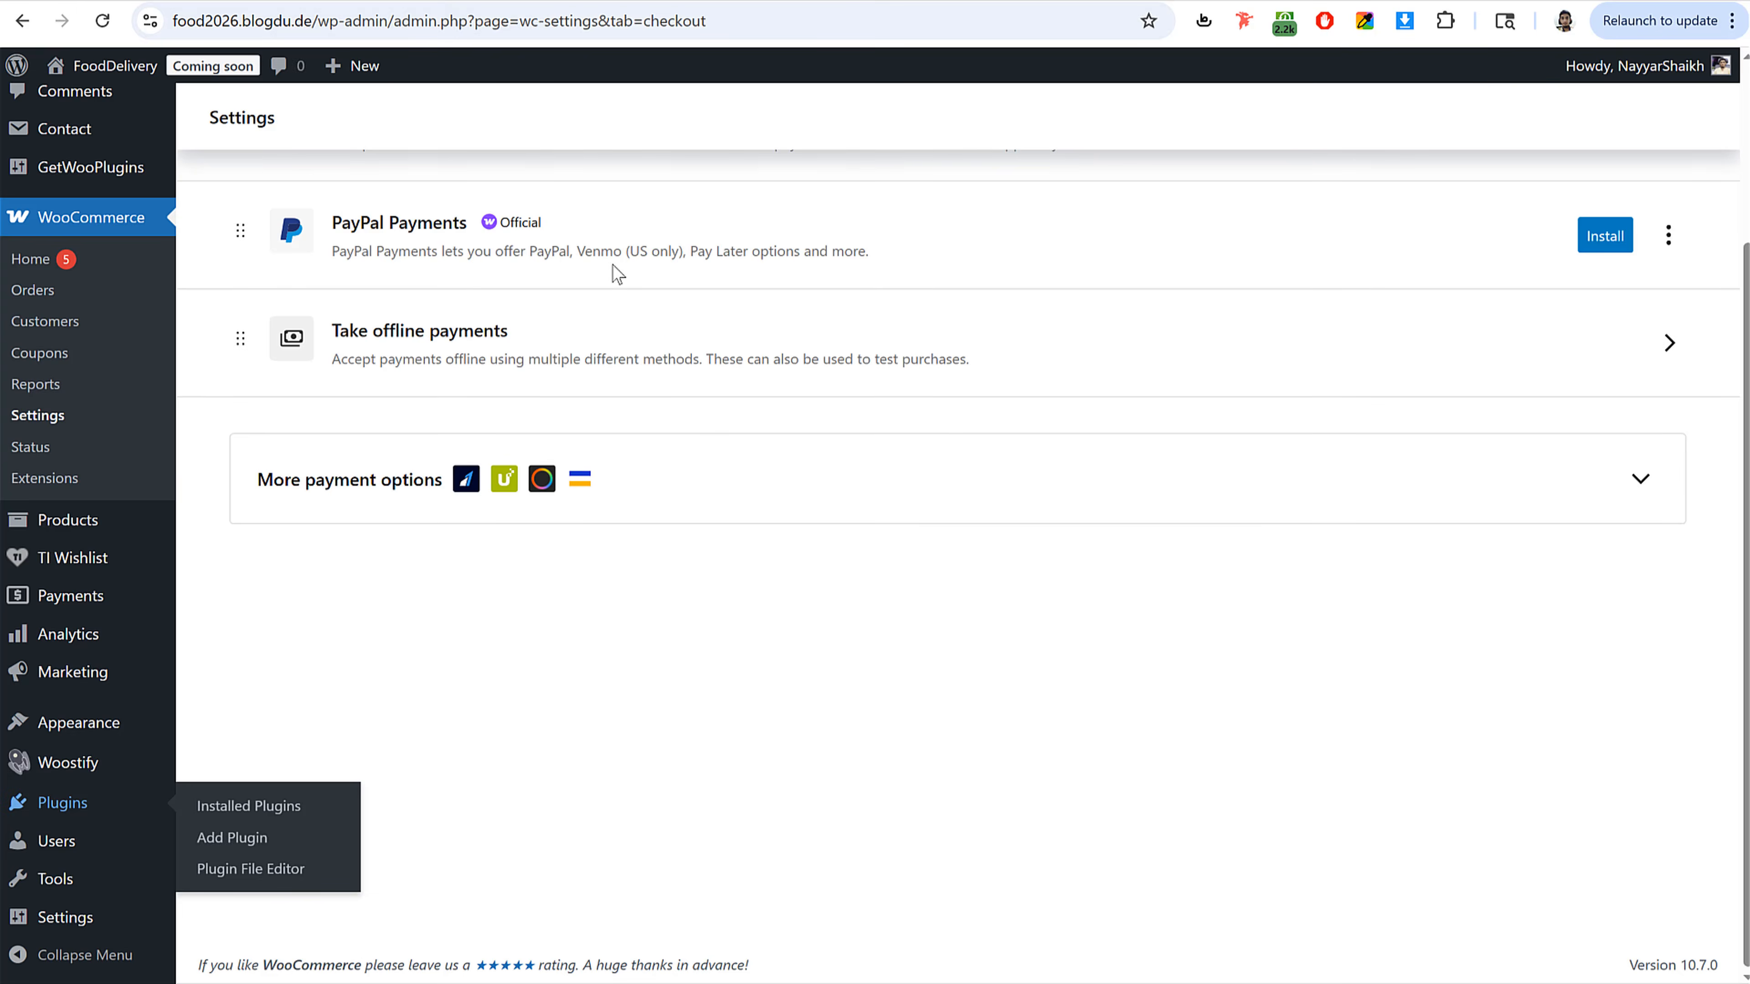
Step: Reload the WooCommerce payment providers list and enable PayPal Gateway By Payment Plugins
scroll(753, 527, up, 3)
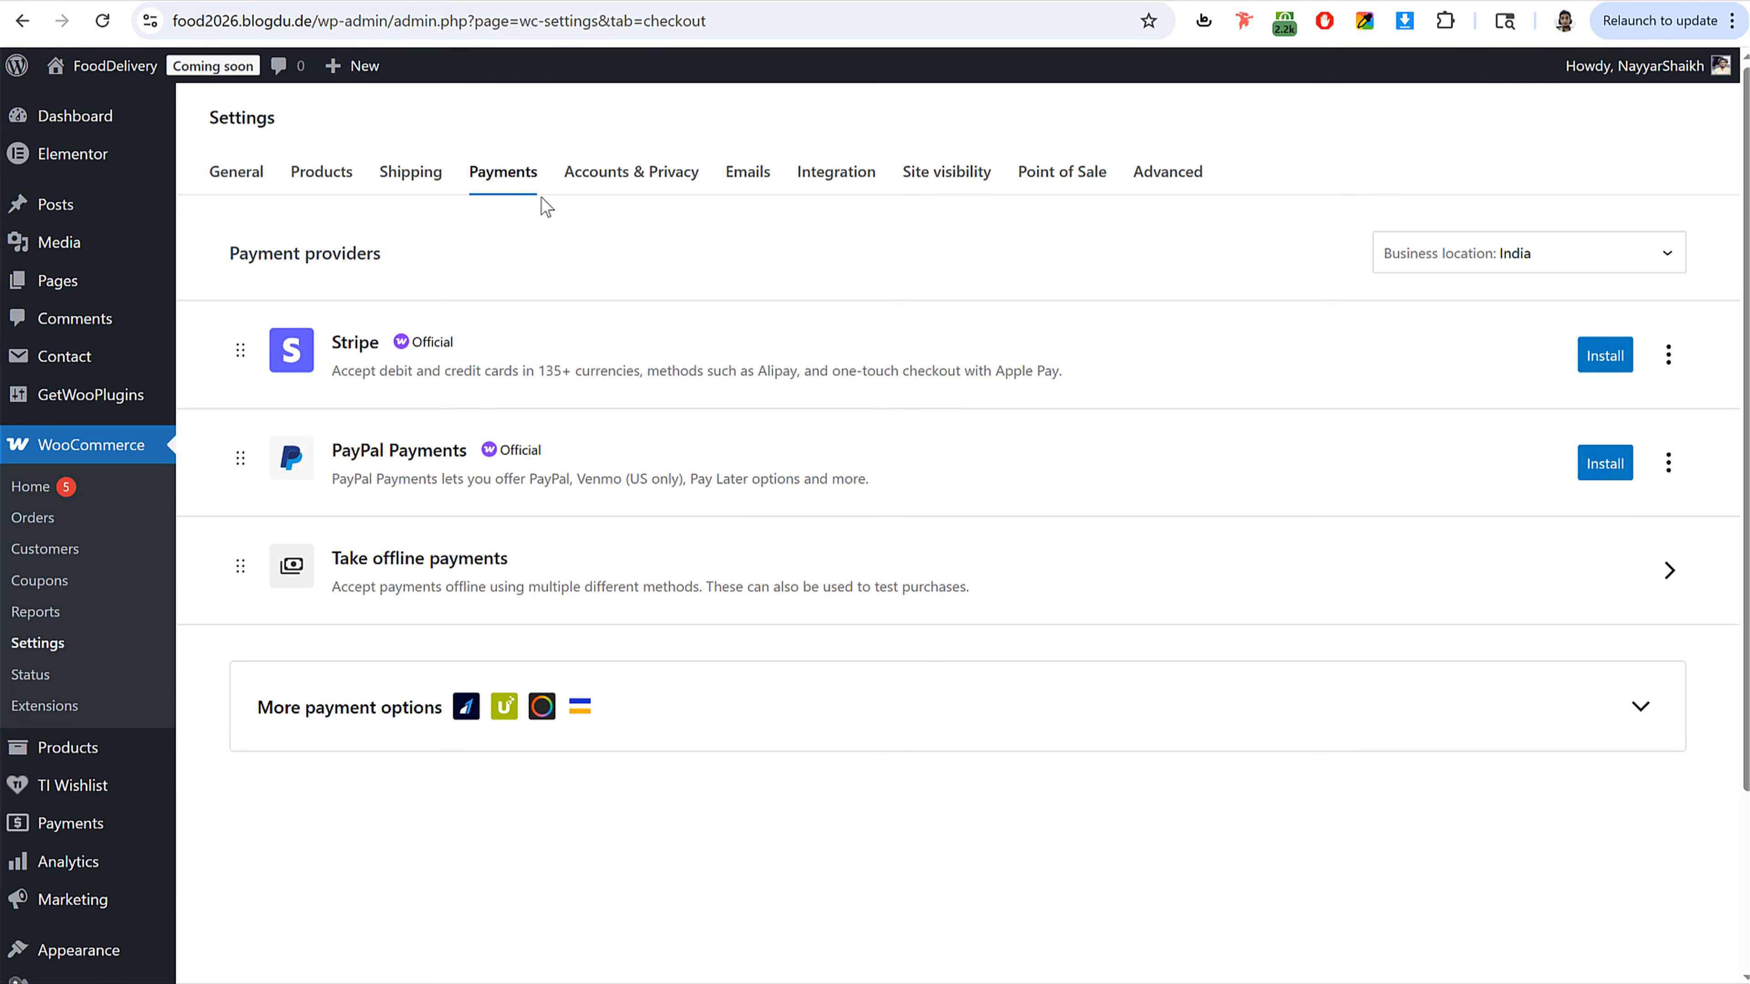
click(103, 22)
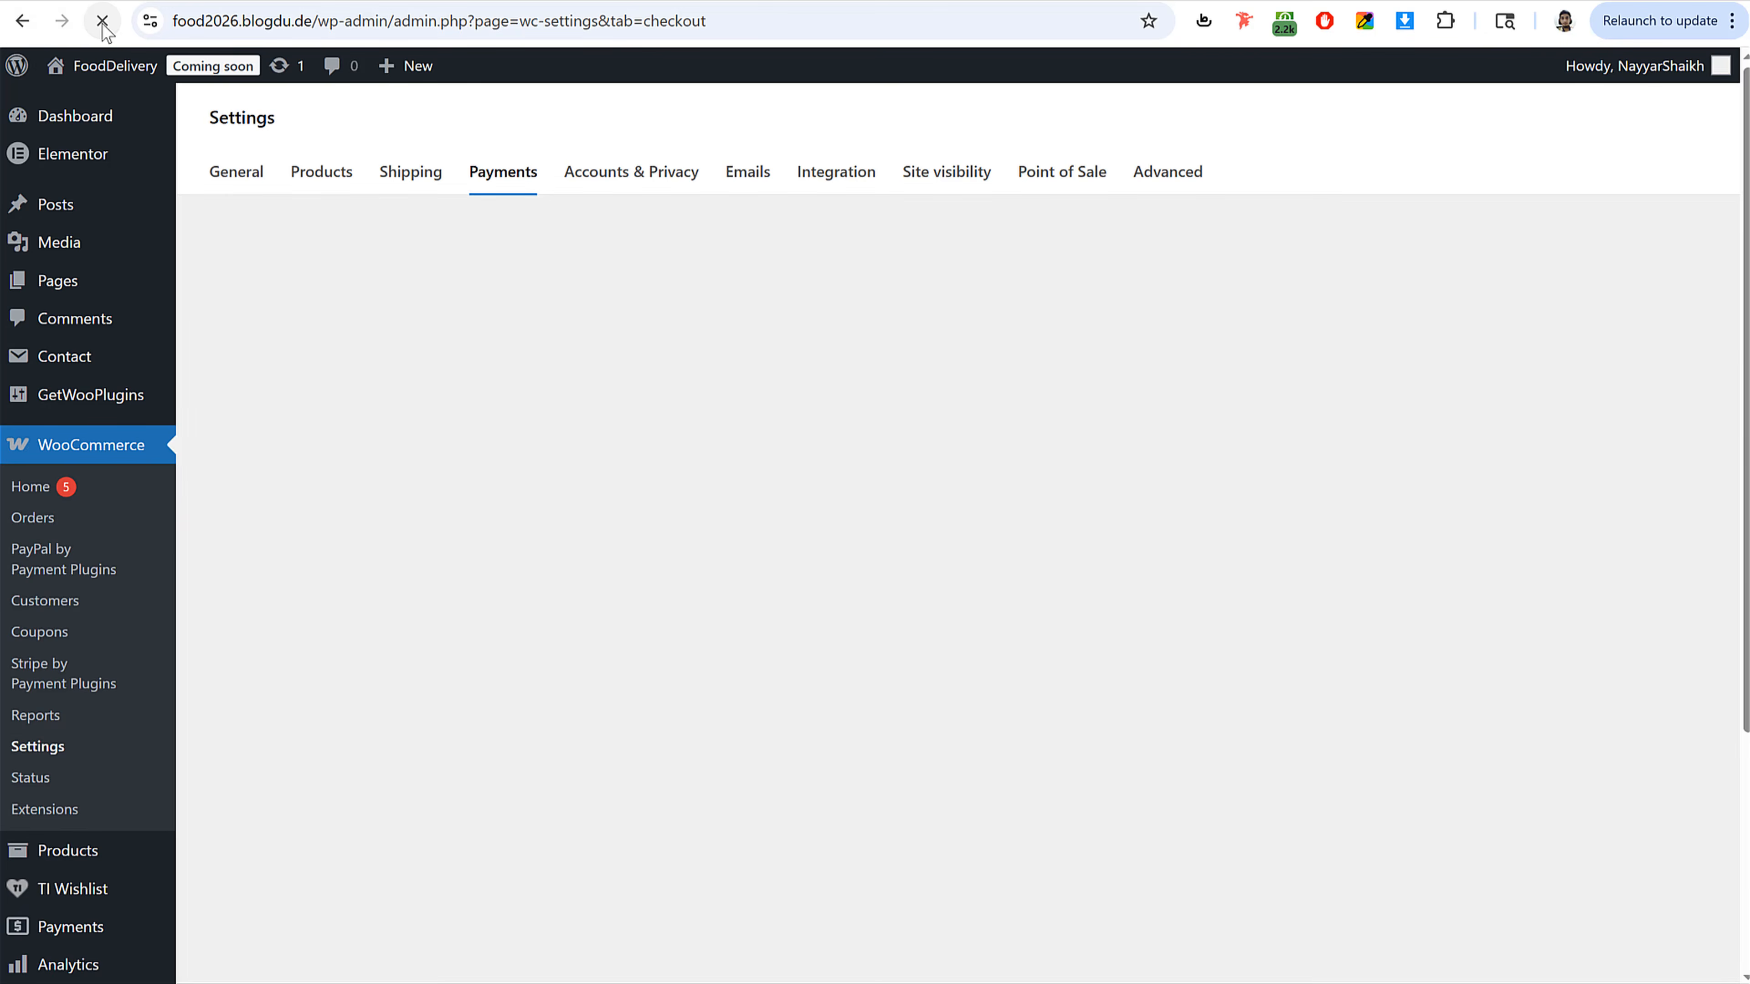
scroll(785, 620, down, 15)
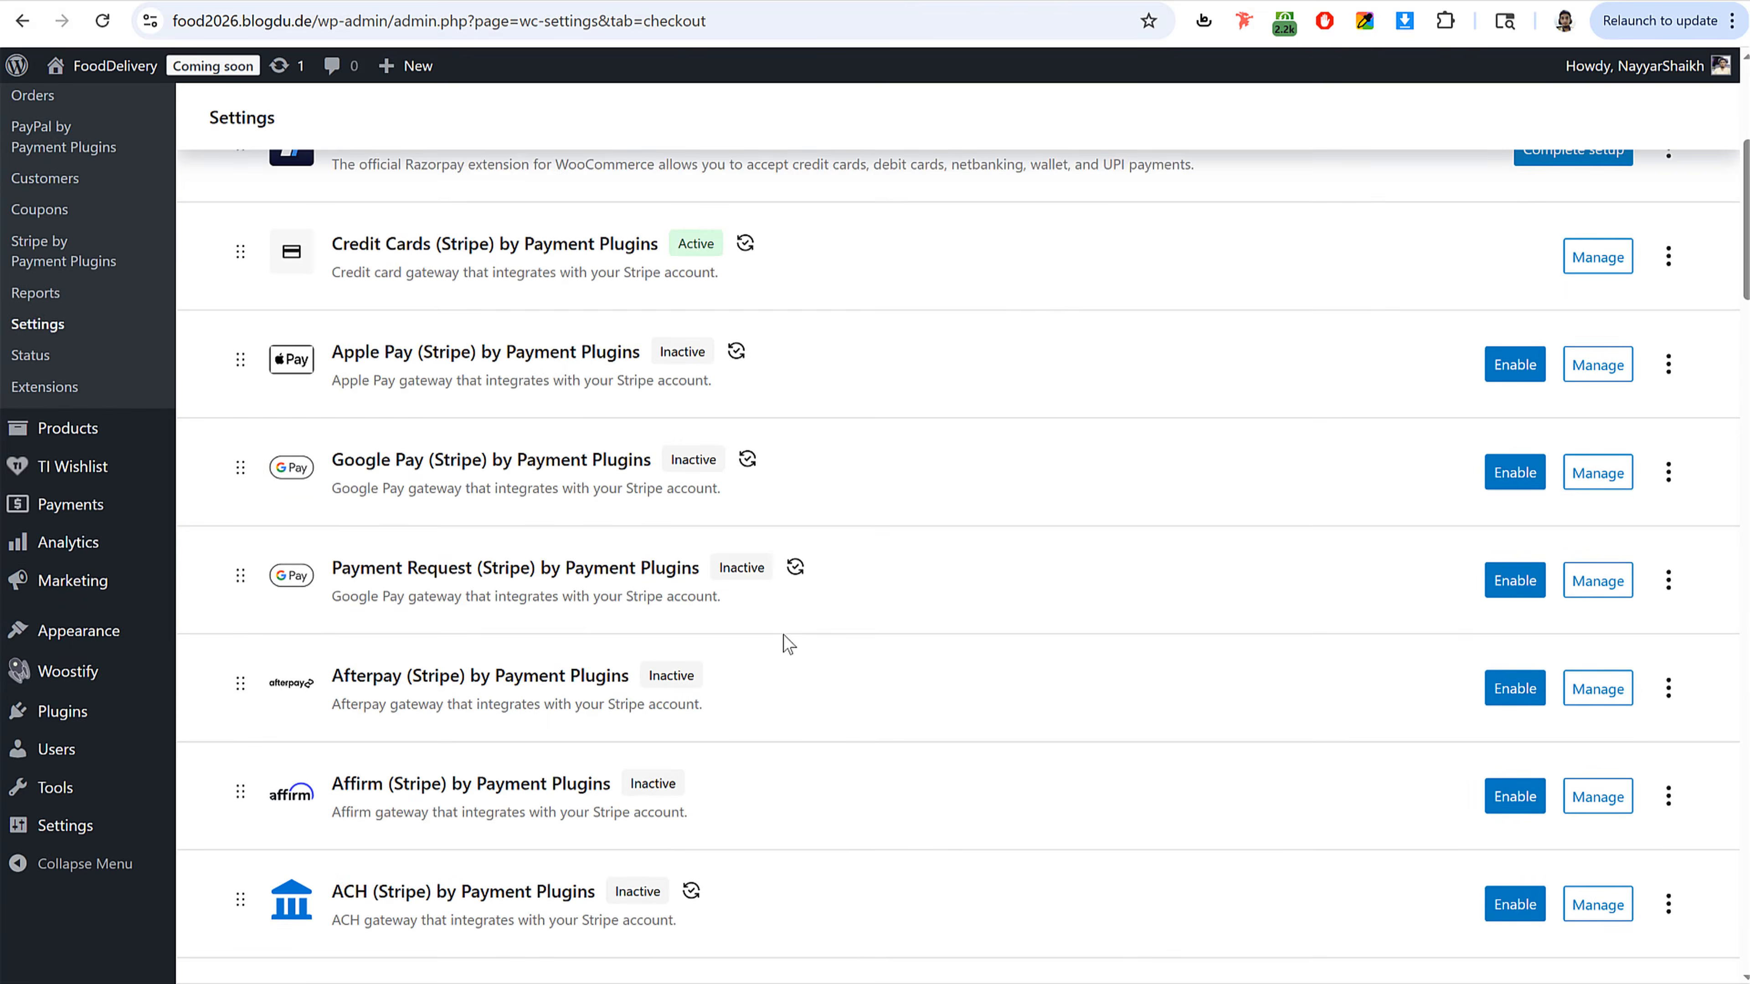
scroll(787, 646, down, 5)
scroll(783, 645, up, 20)
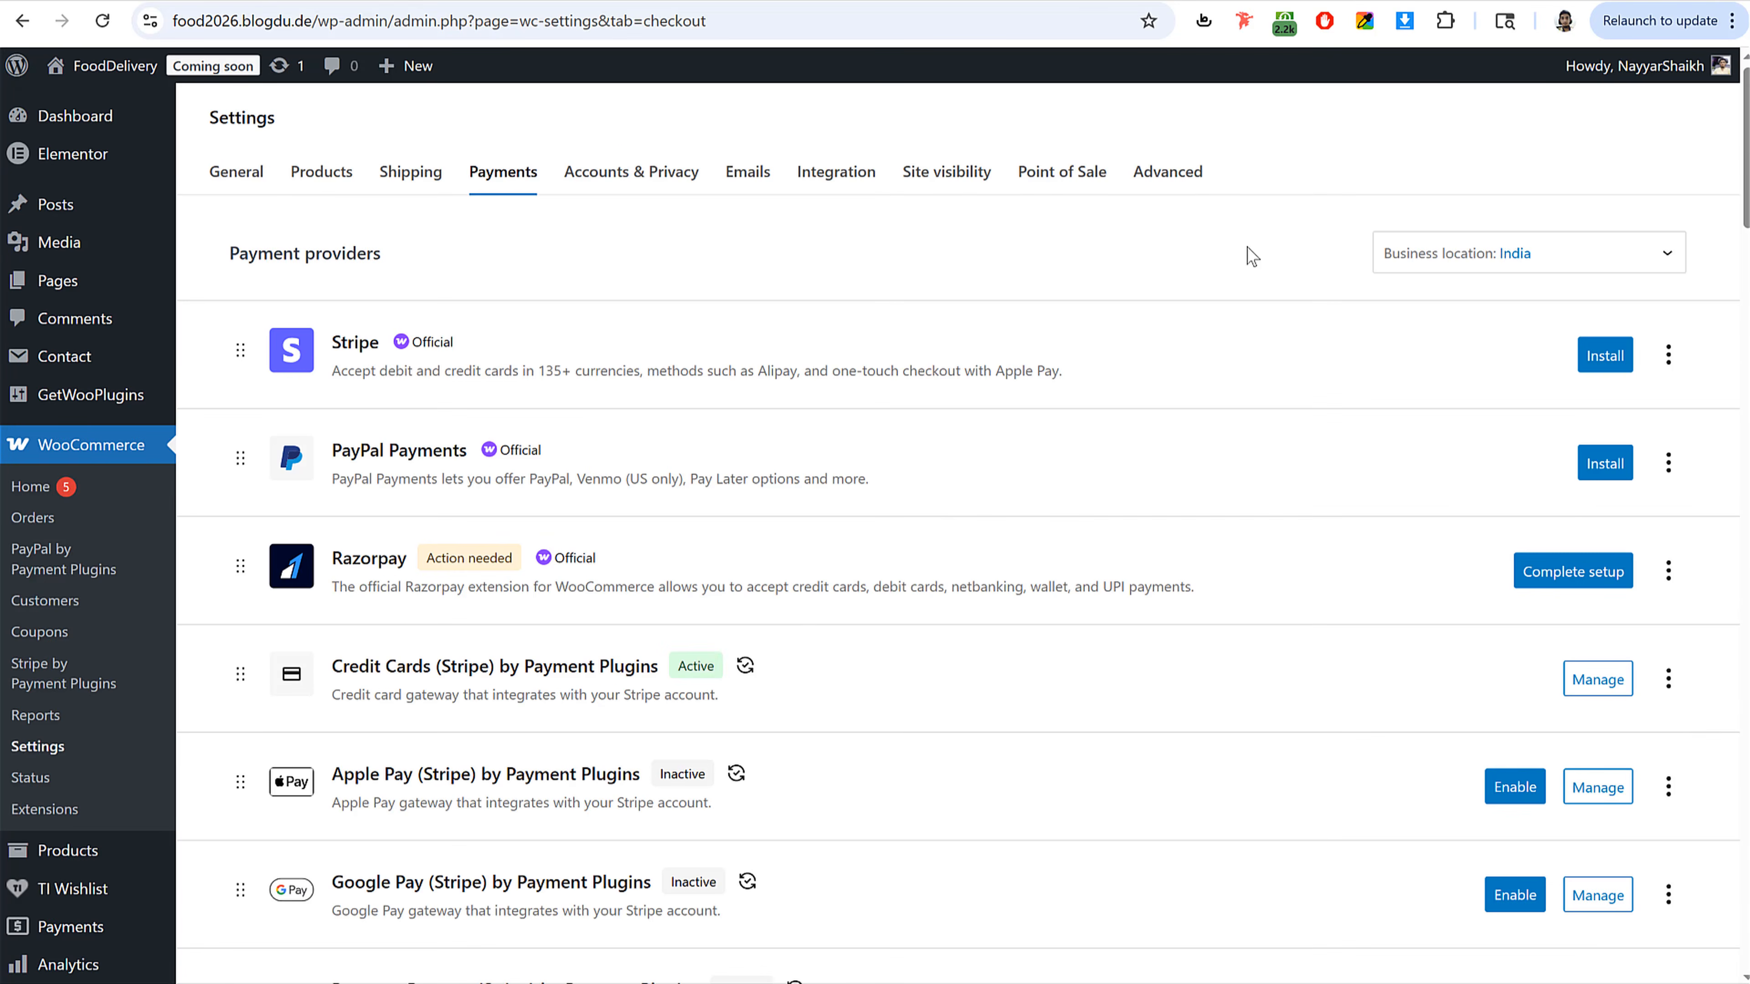
scroll(1128, 653, down, 20)
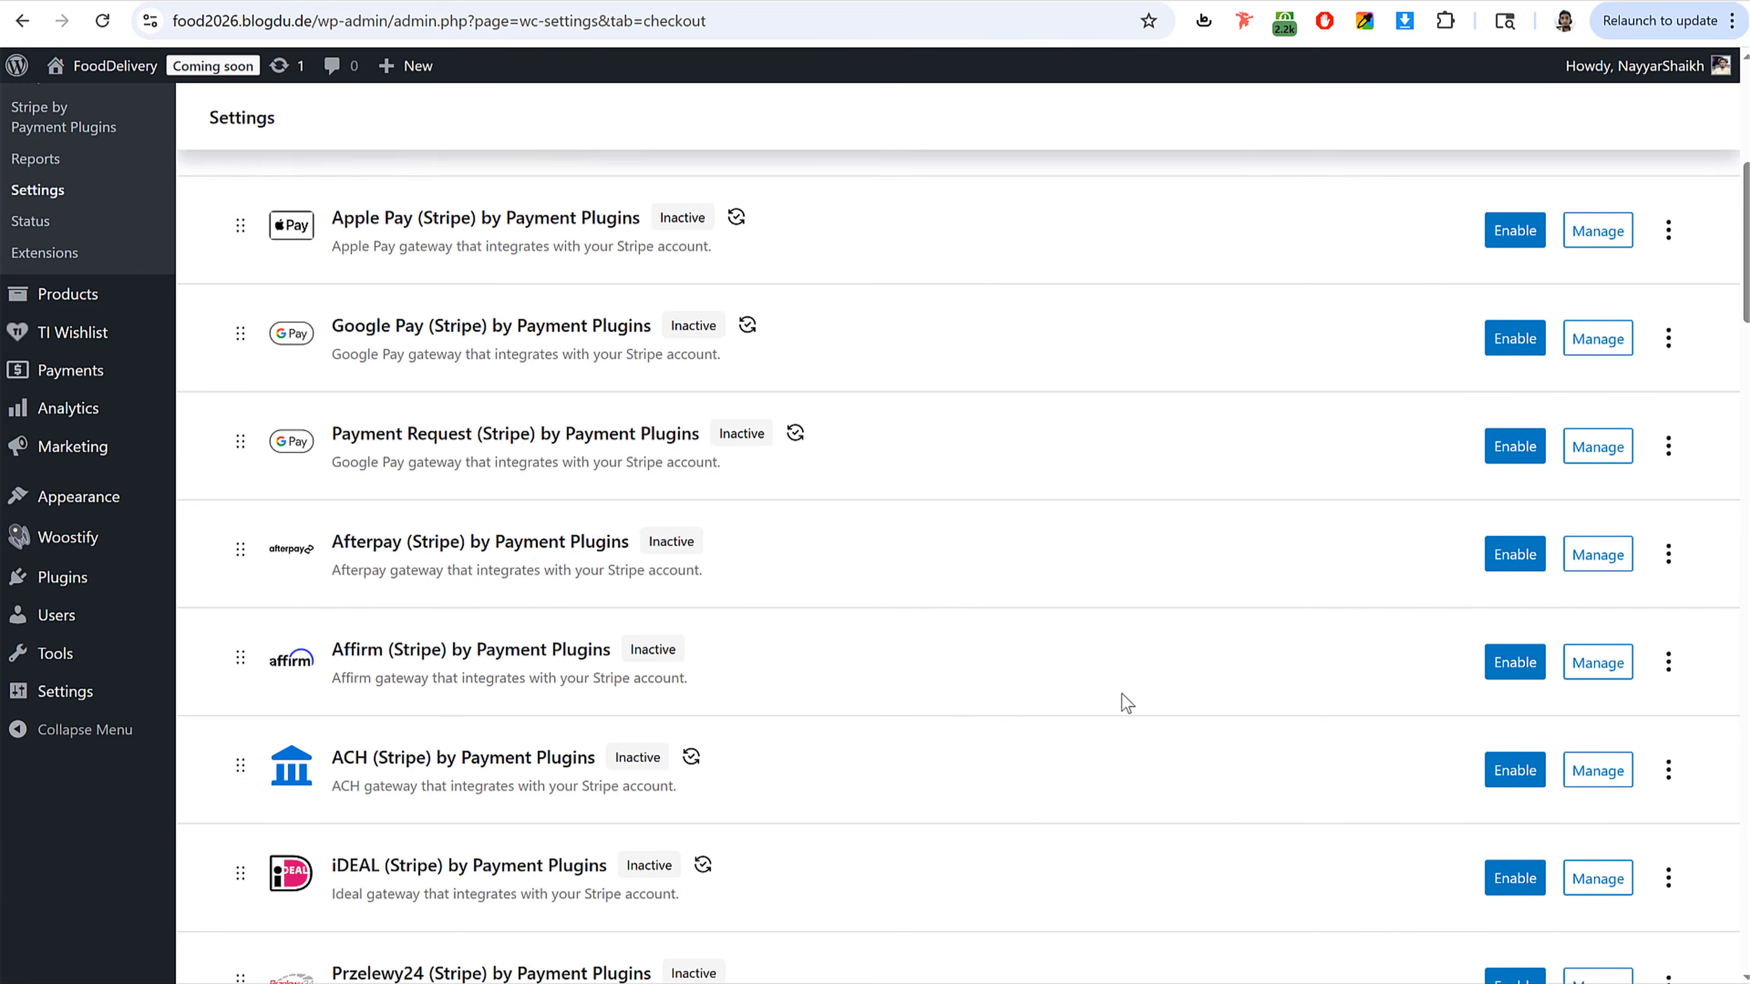
scroll(1118, 698, down, 20)
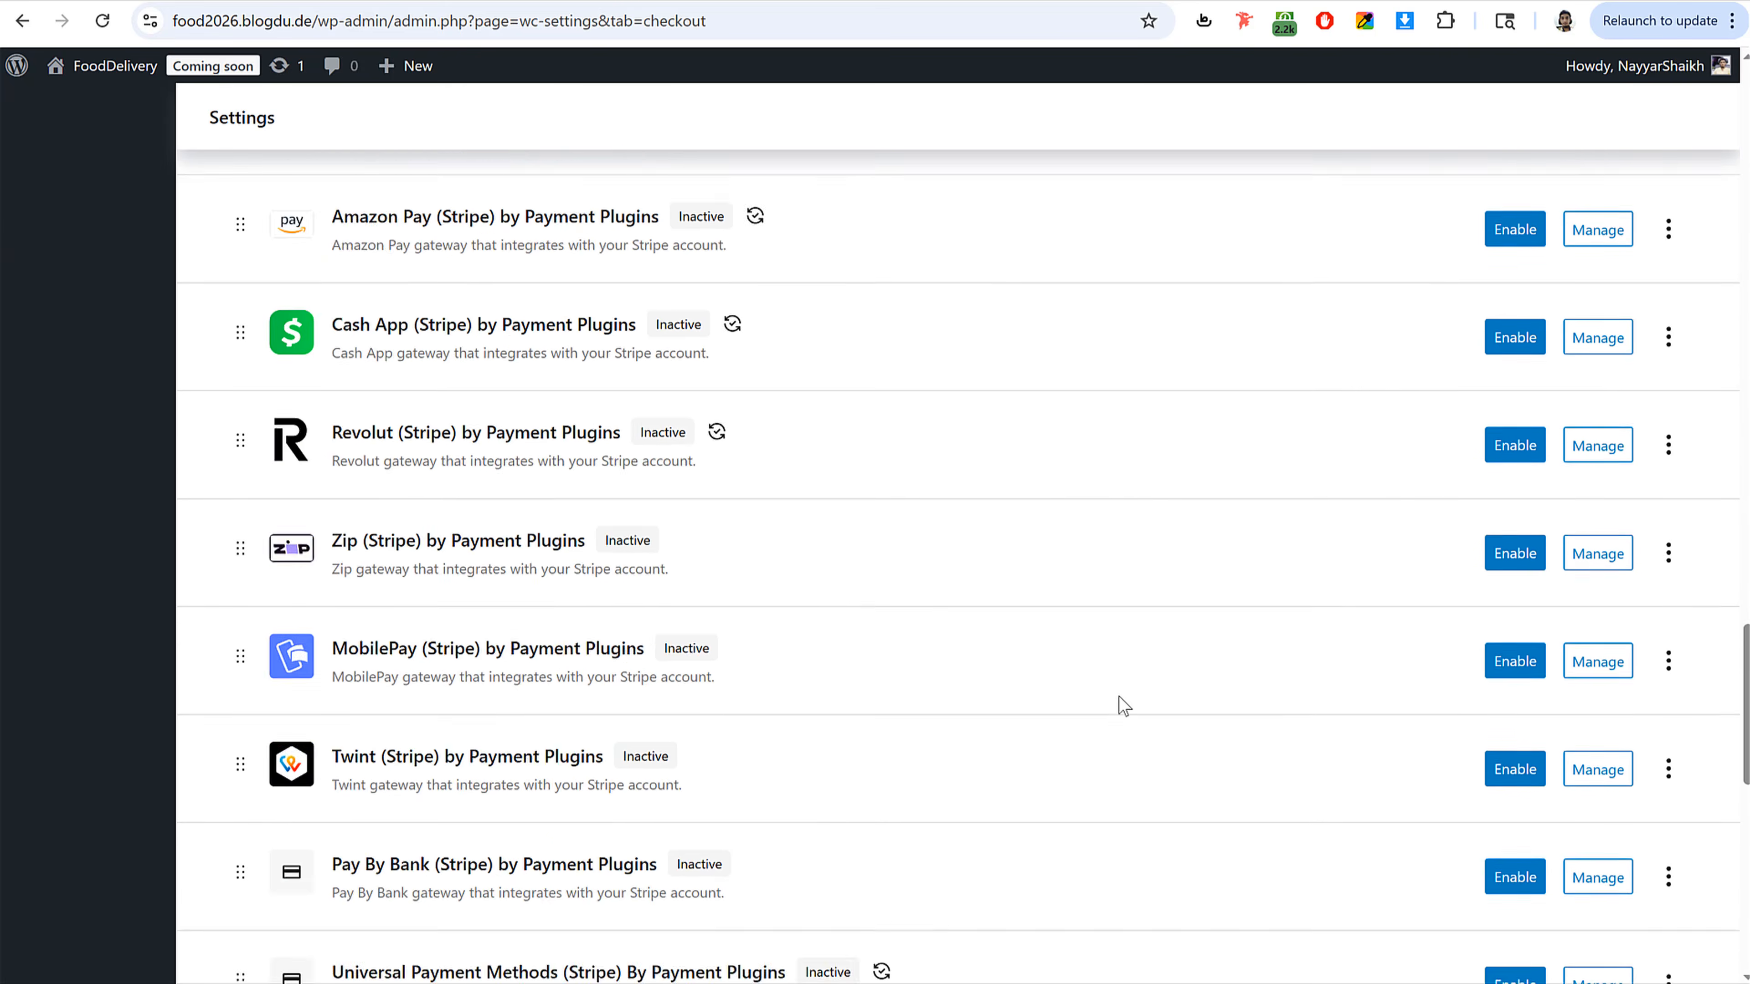
scroll(850, 612, down, 1)
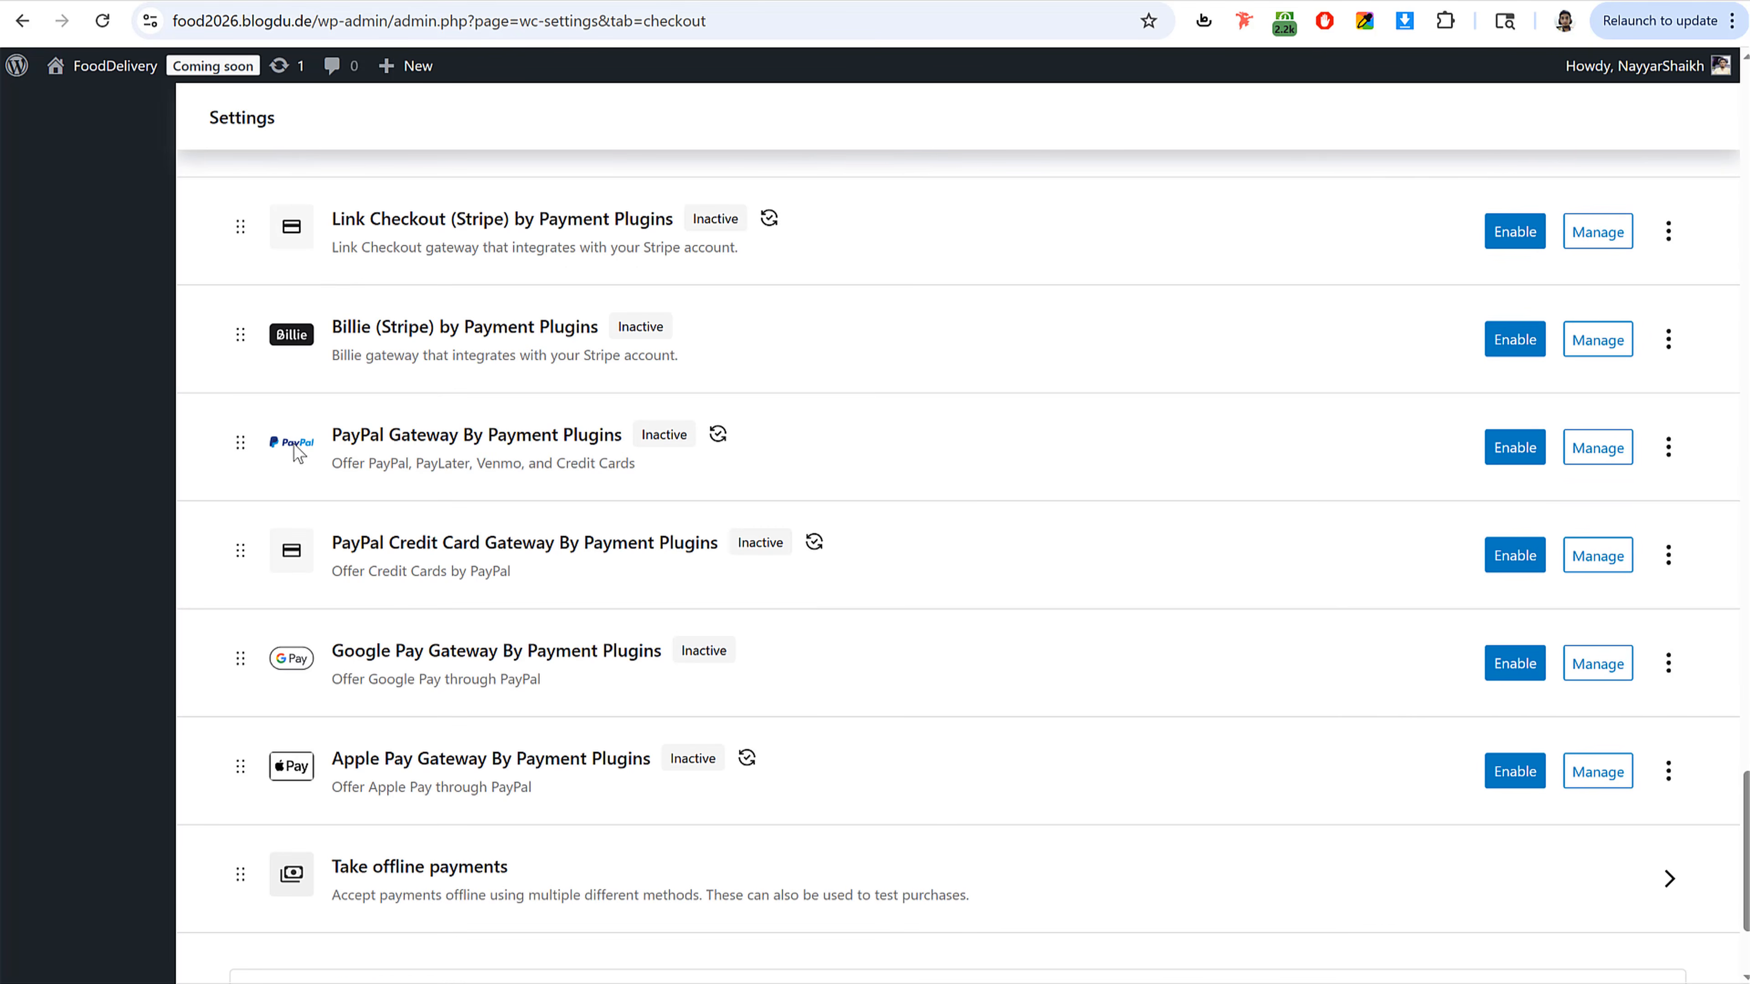
click(1519, 447)
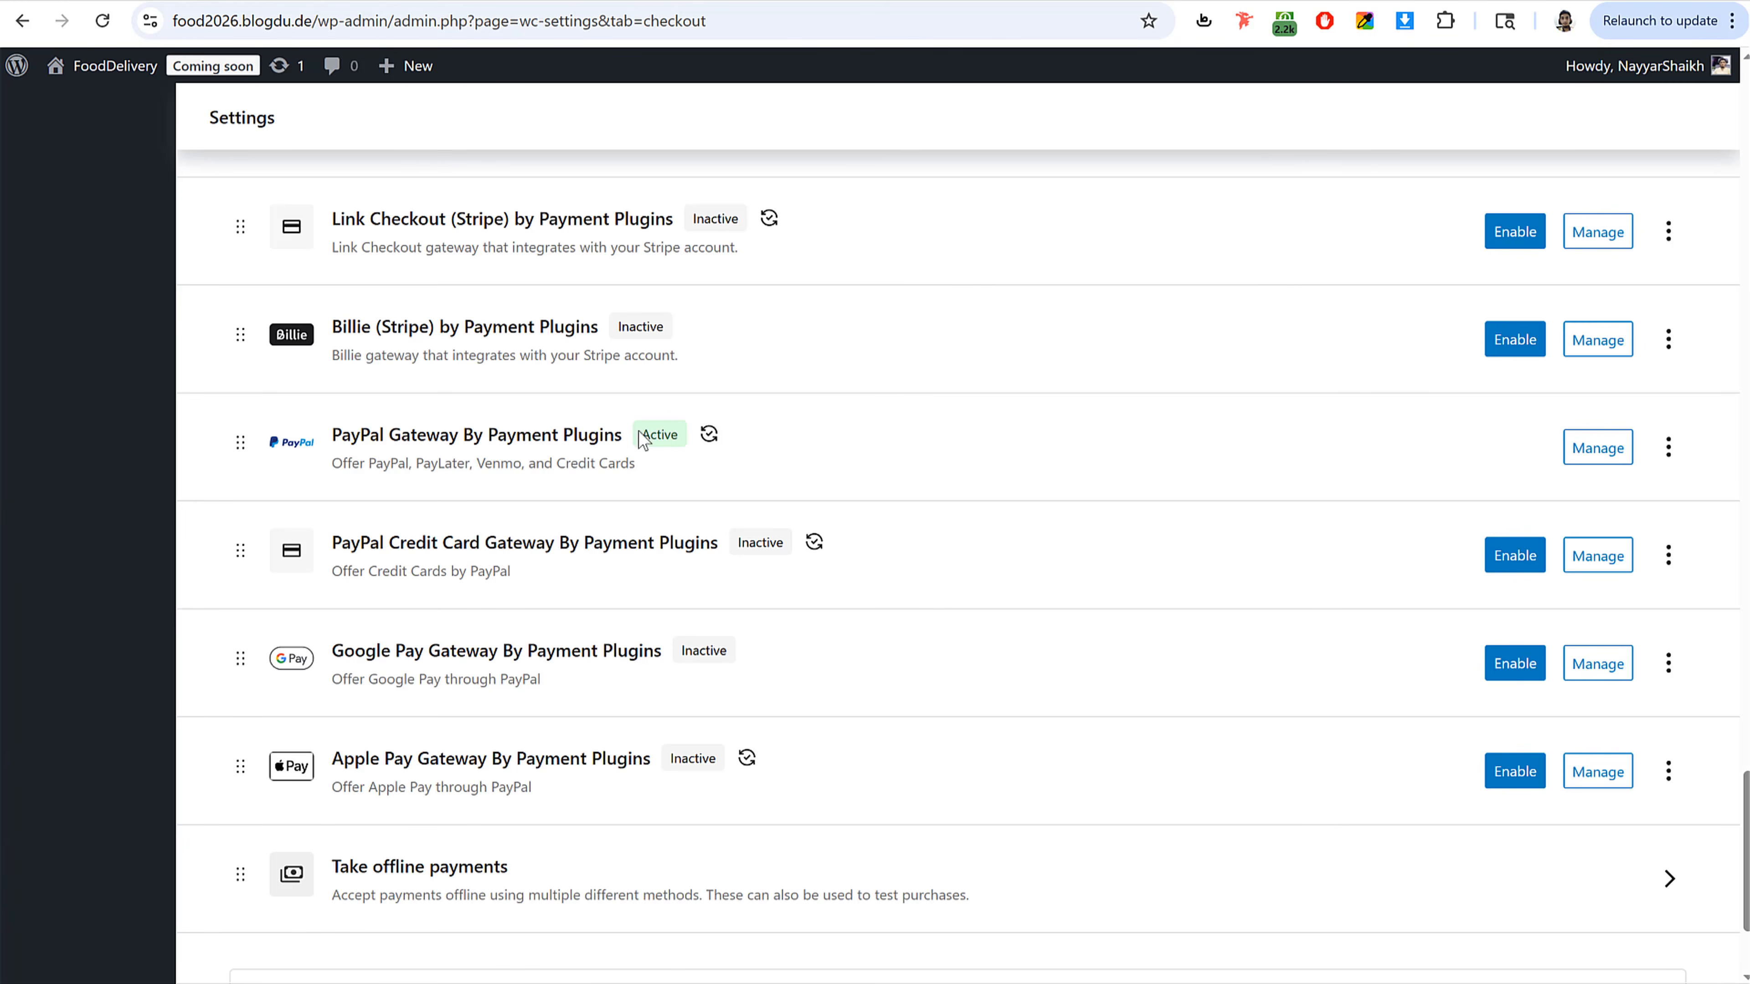
double_click(677, 431)
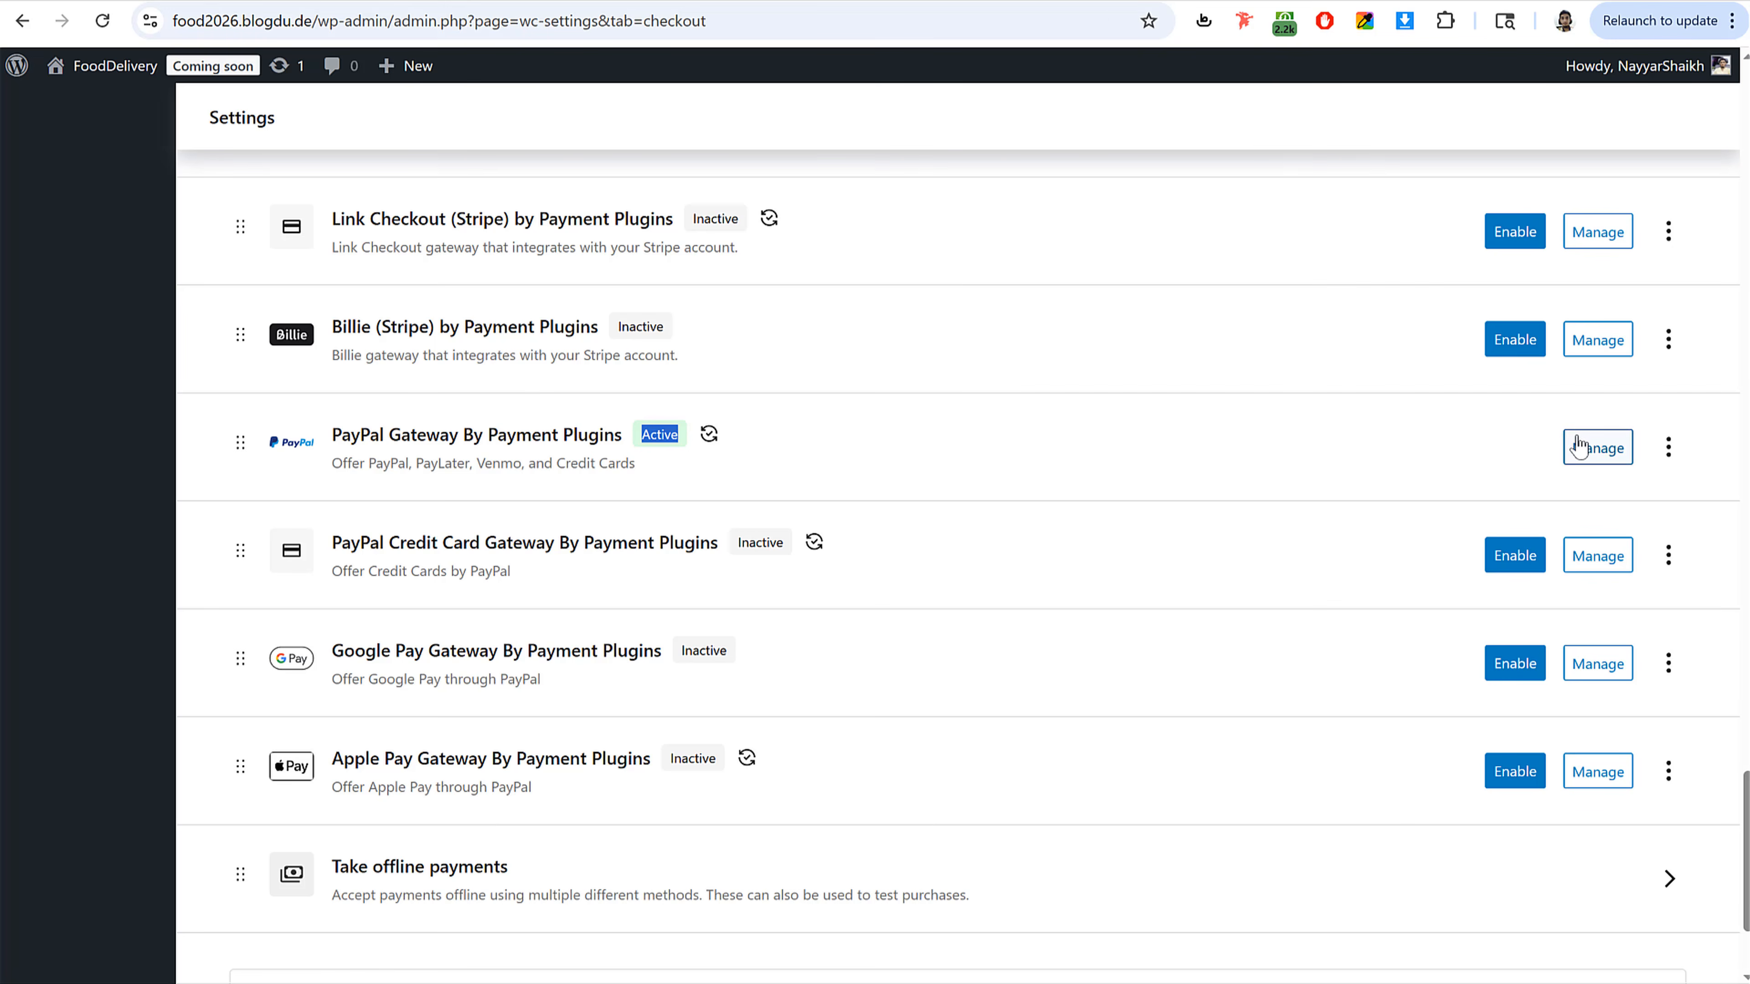
Step: Open the PayPal gateway's API settings and start connecting a PayPal account in the production environment
click(1611, 449)
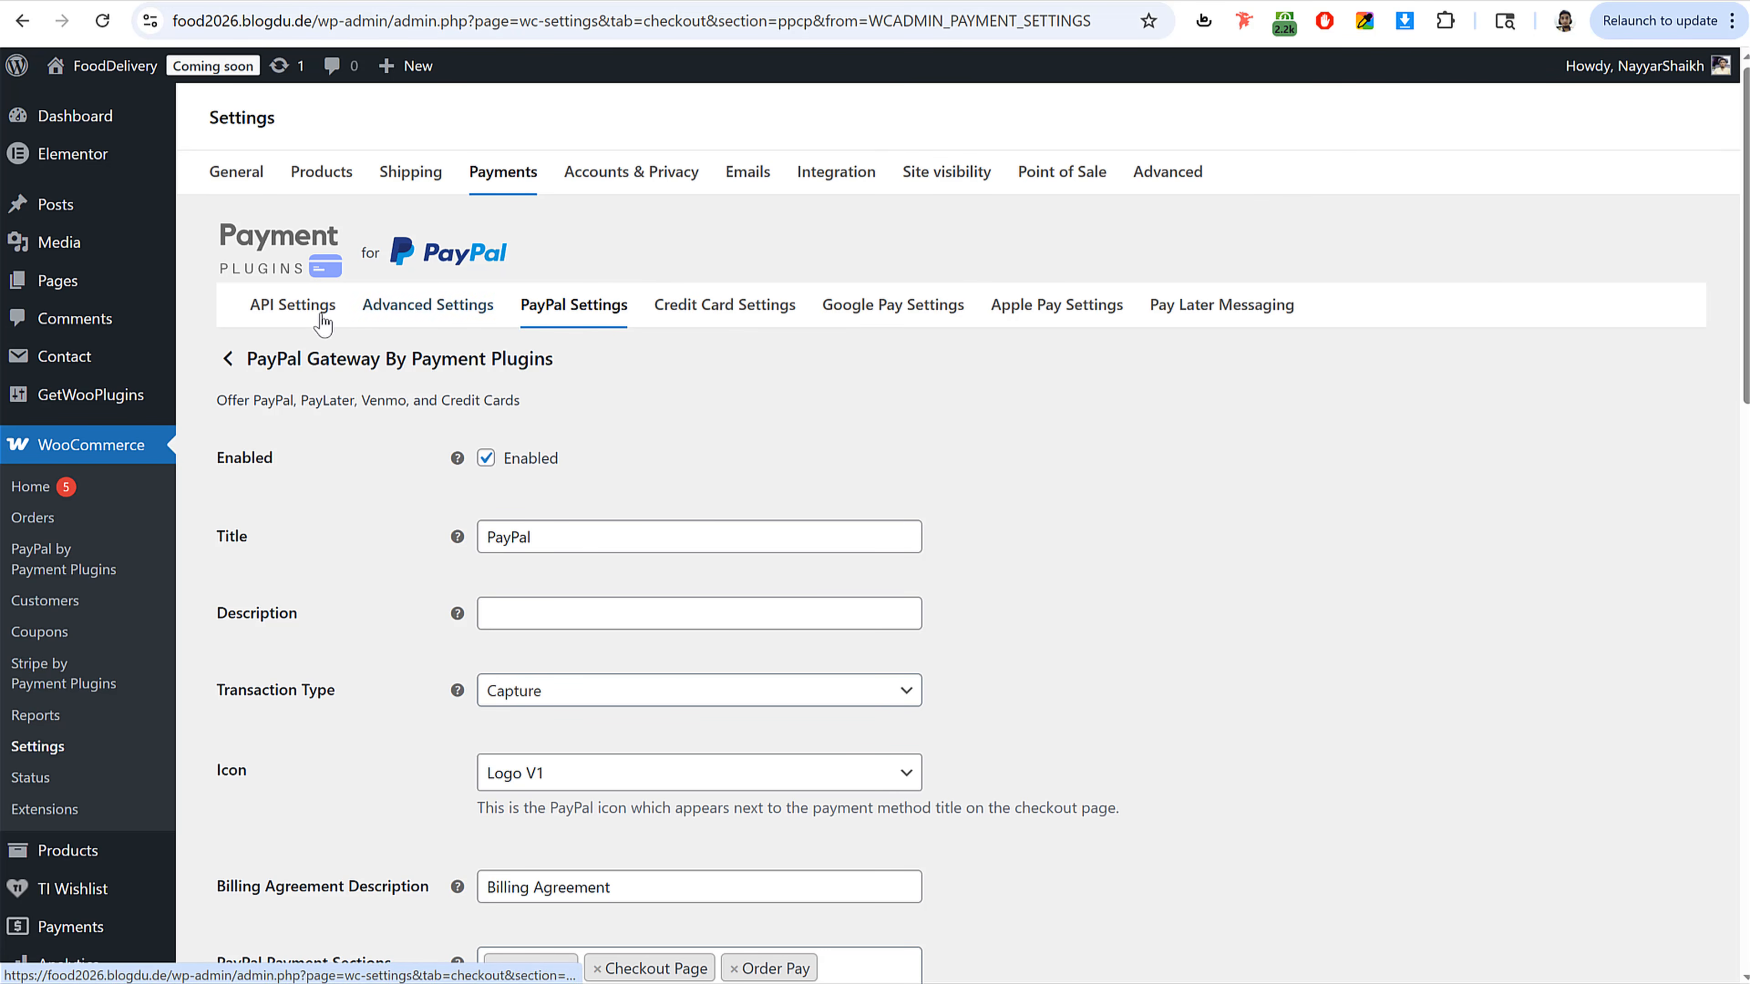
click(289, 313)
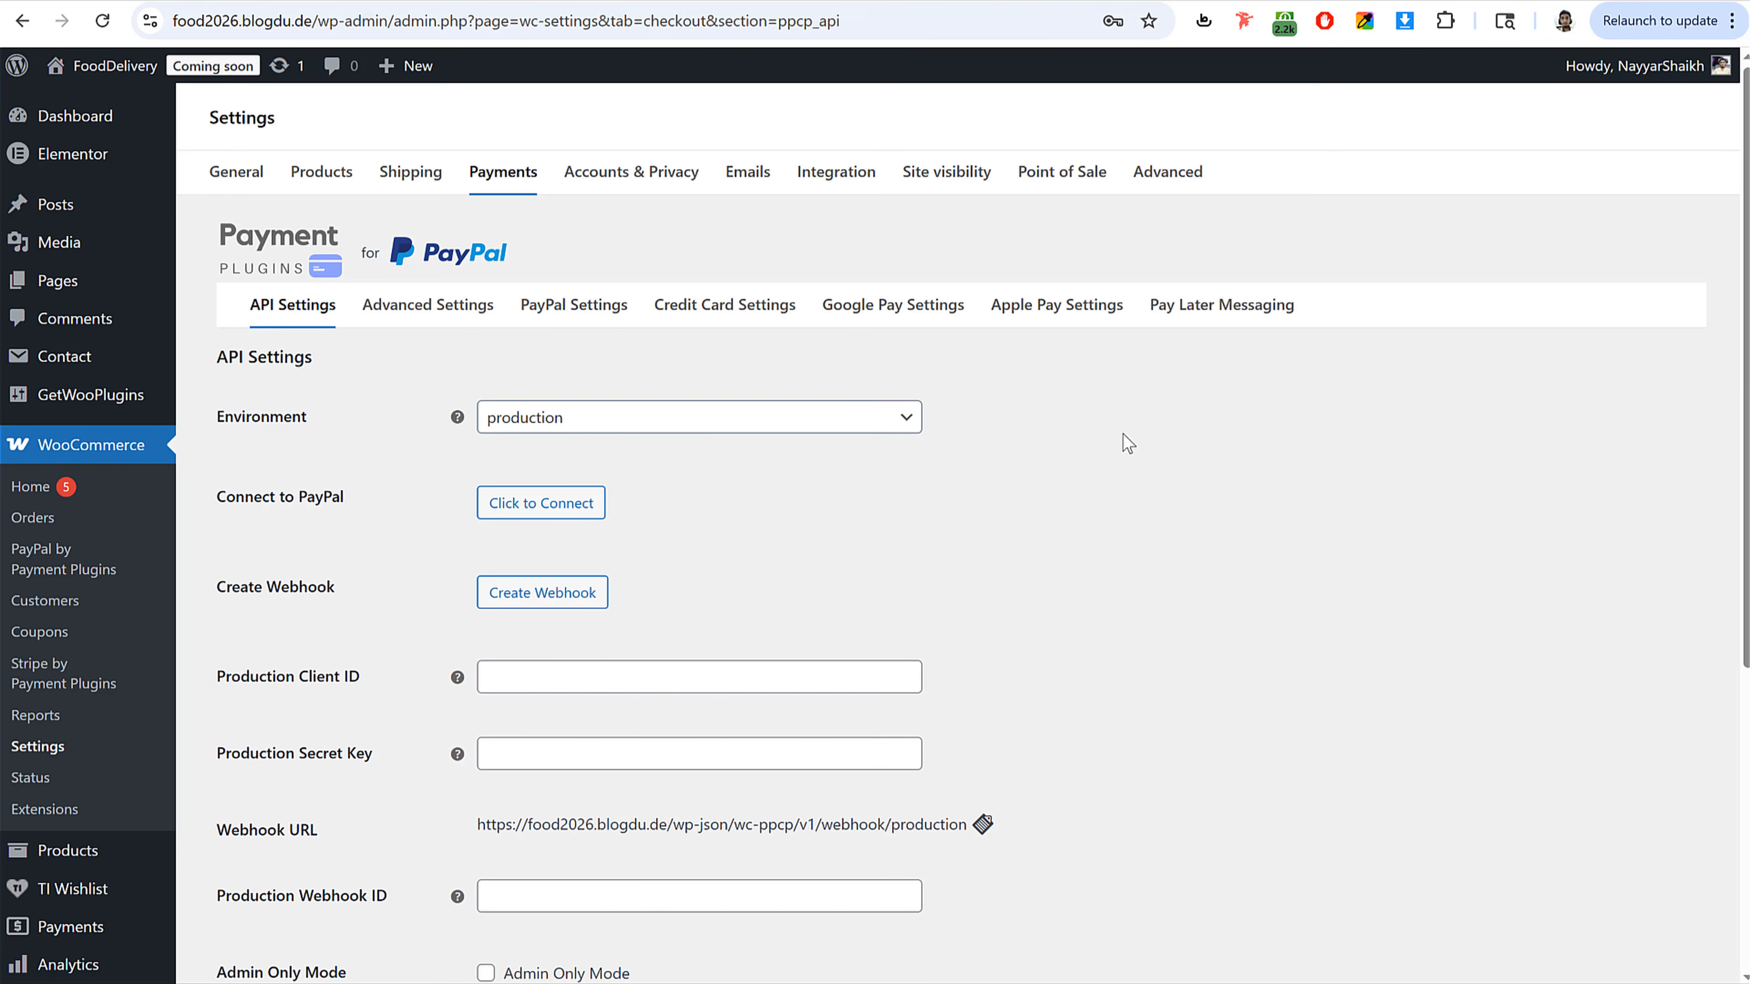
scroll(1146, 513, down, 4)
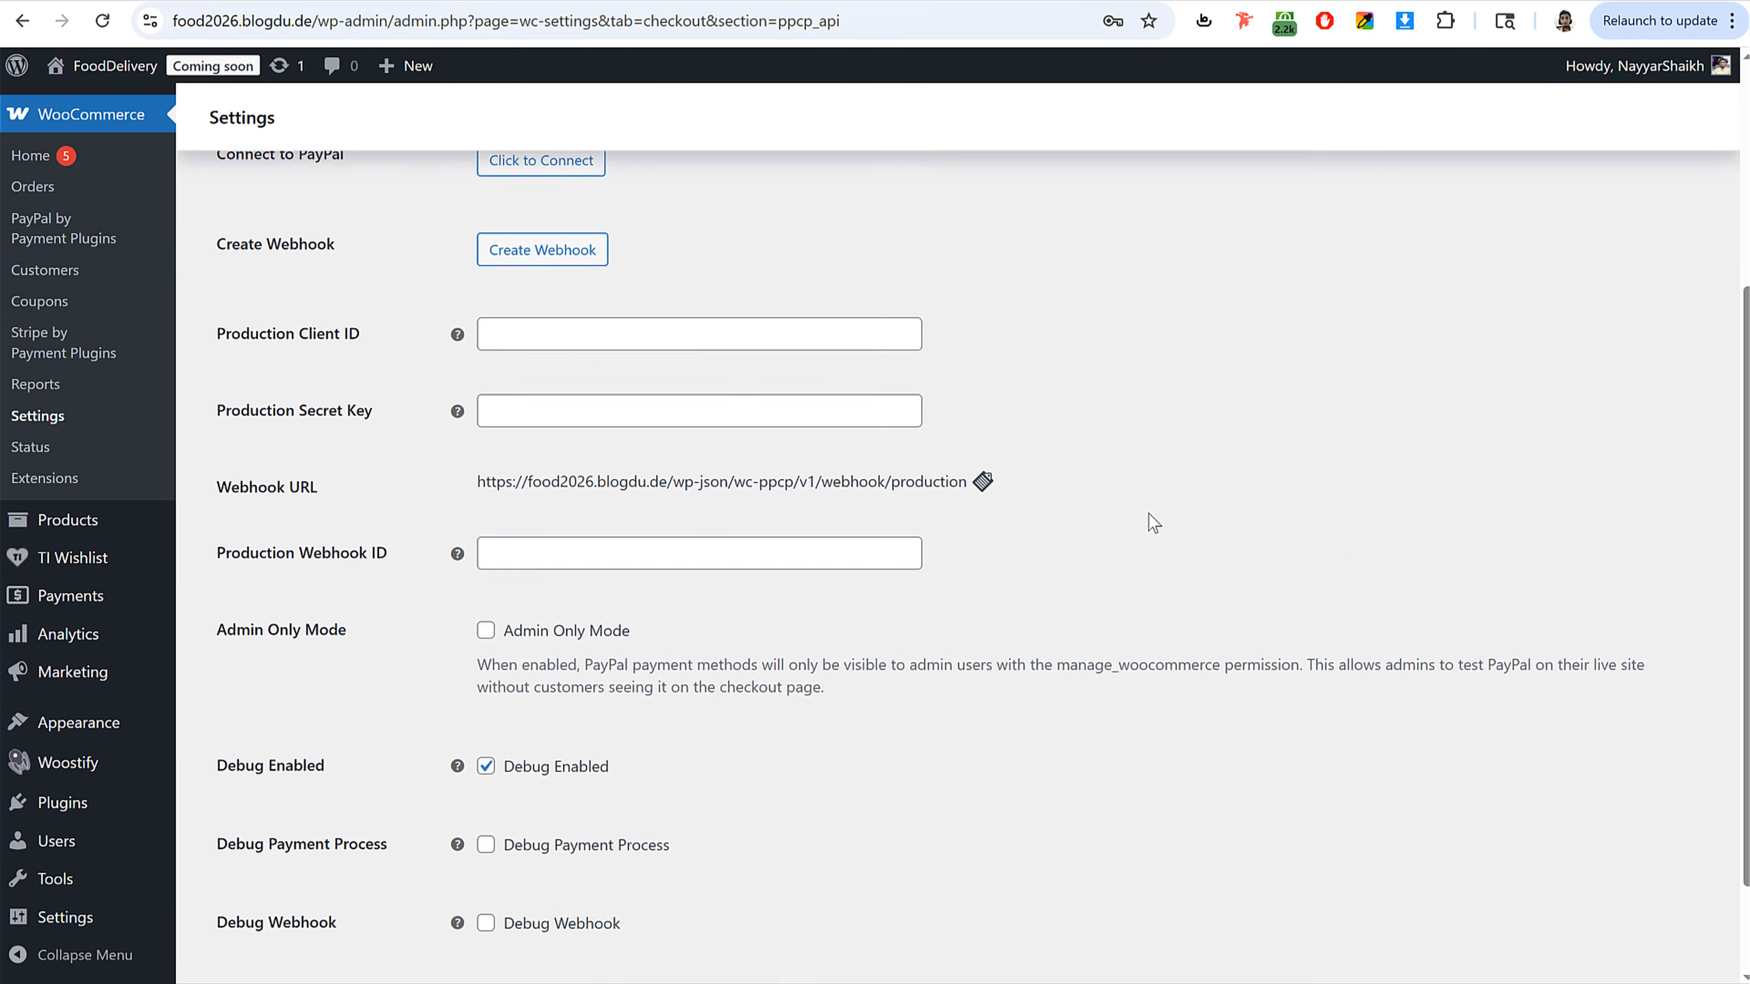
scroll(1148, 513, up, 2)
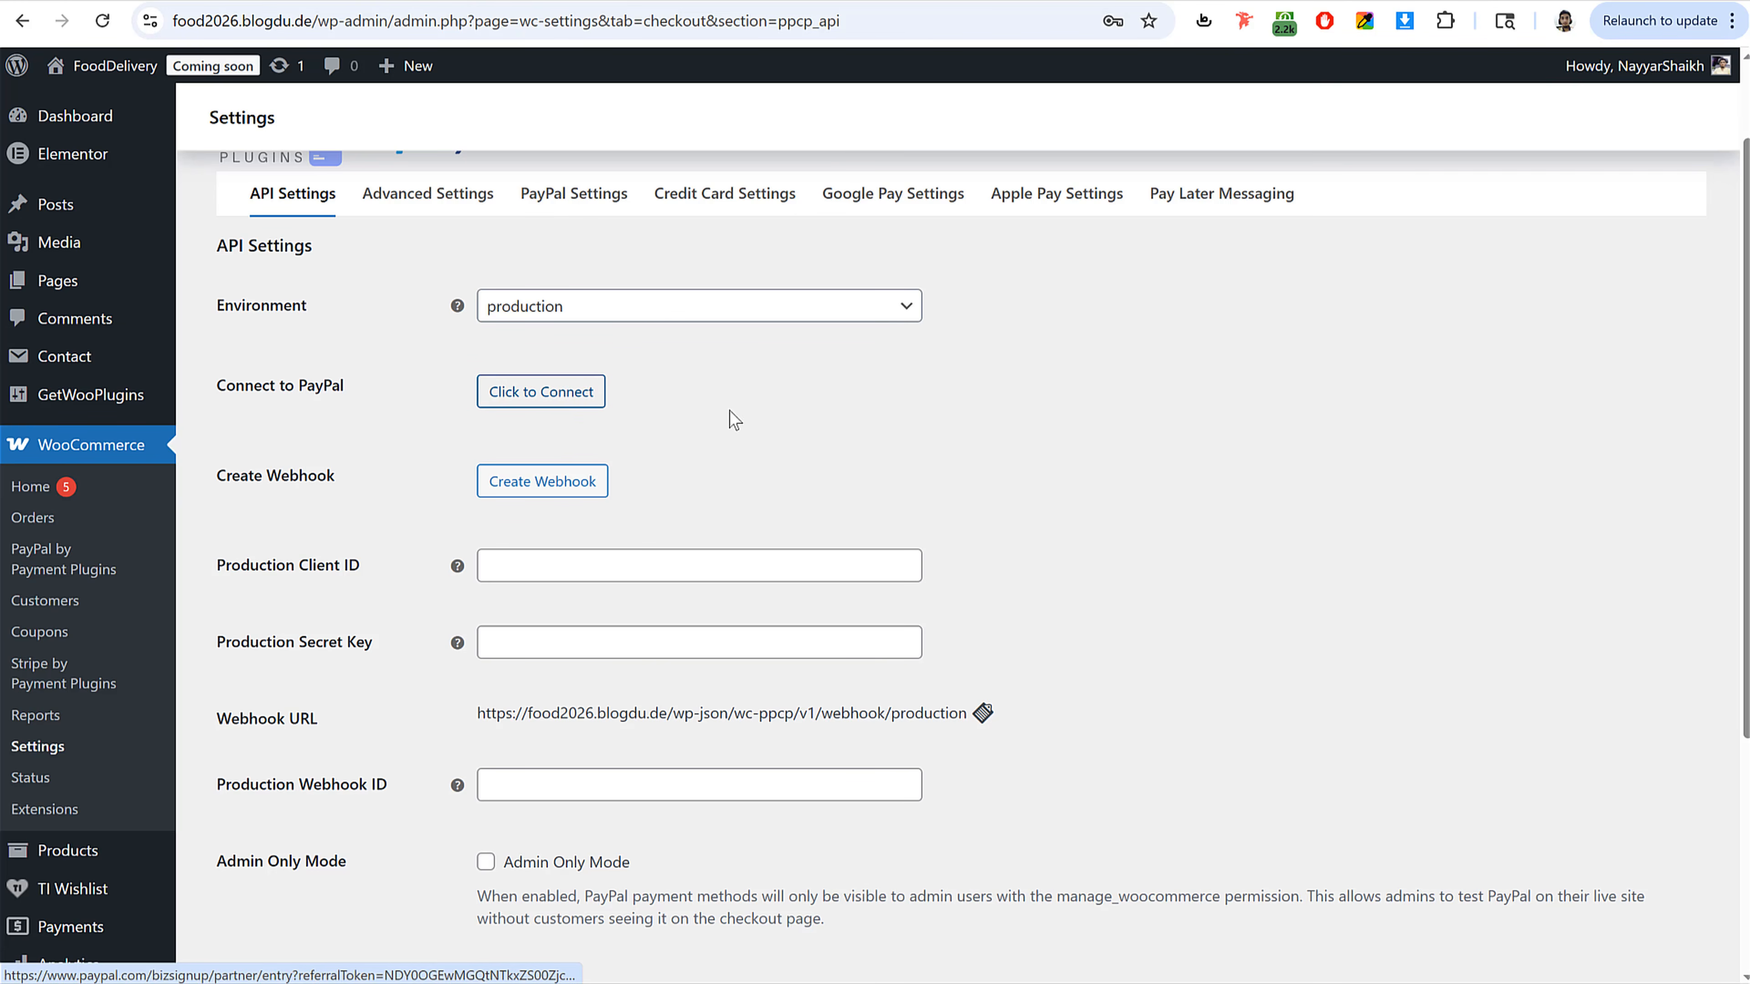
scroll(925, 488, up, 2)
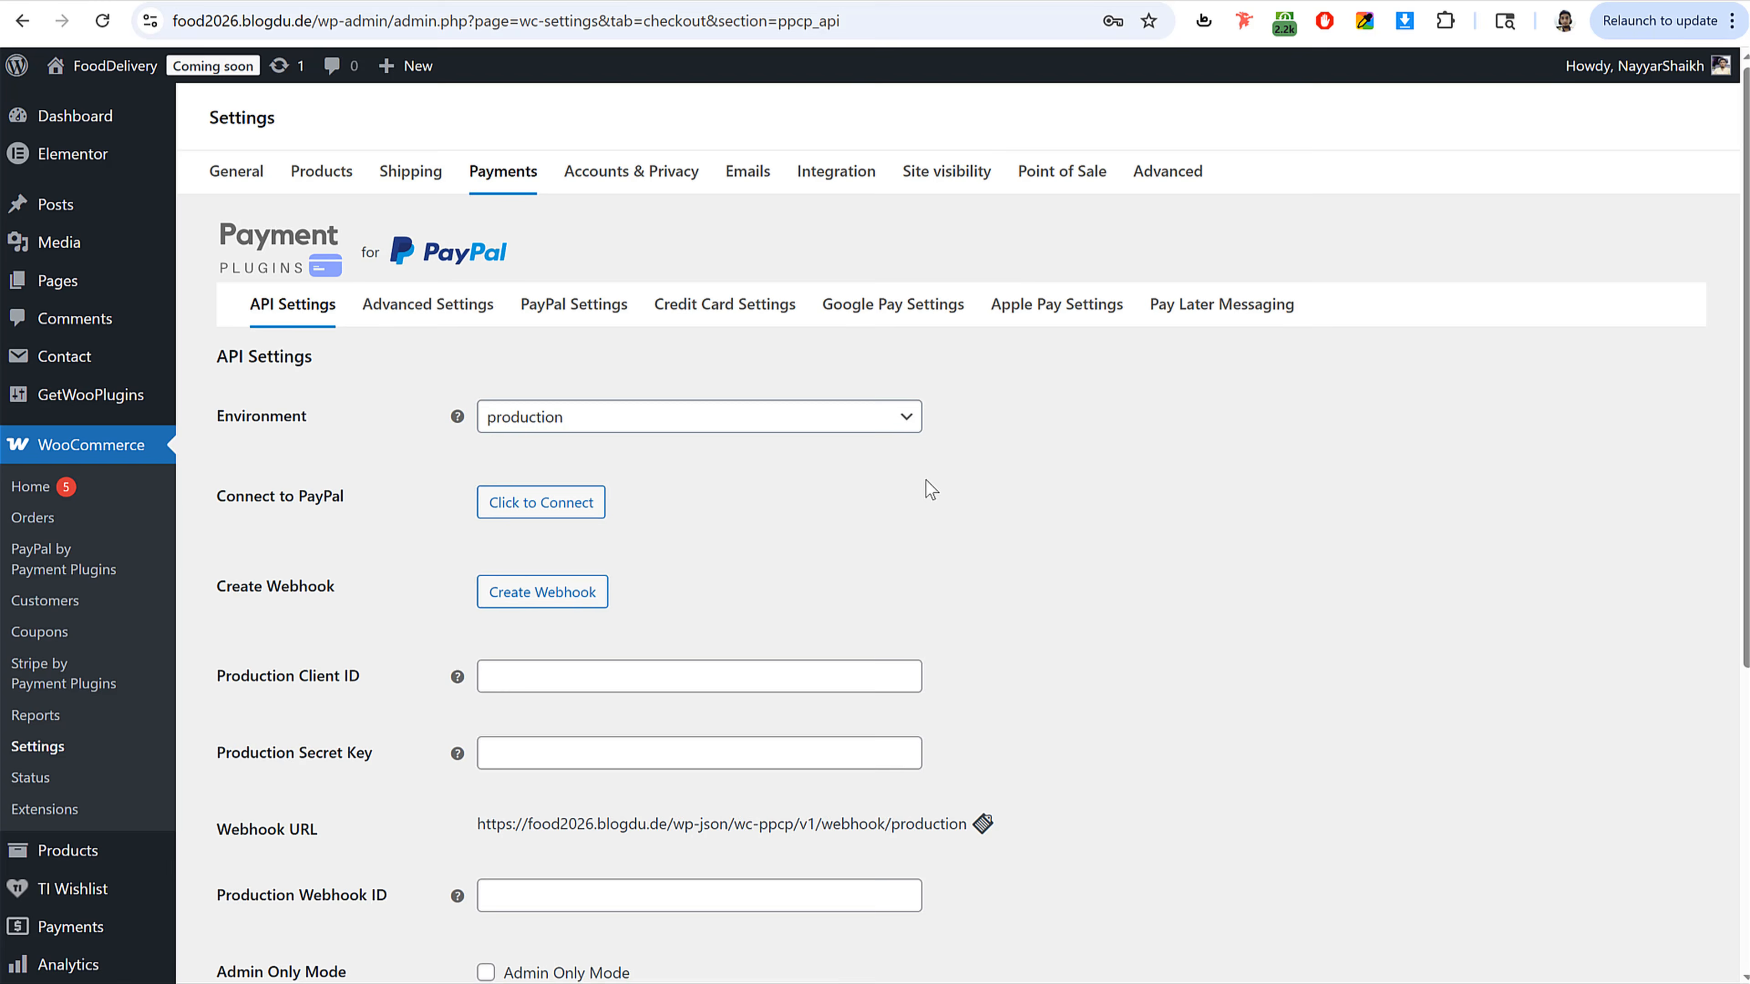
click(540, 506)
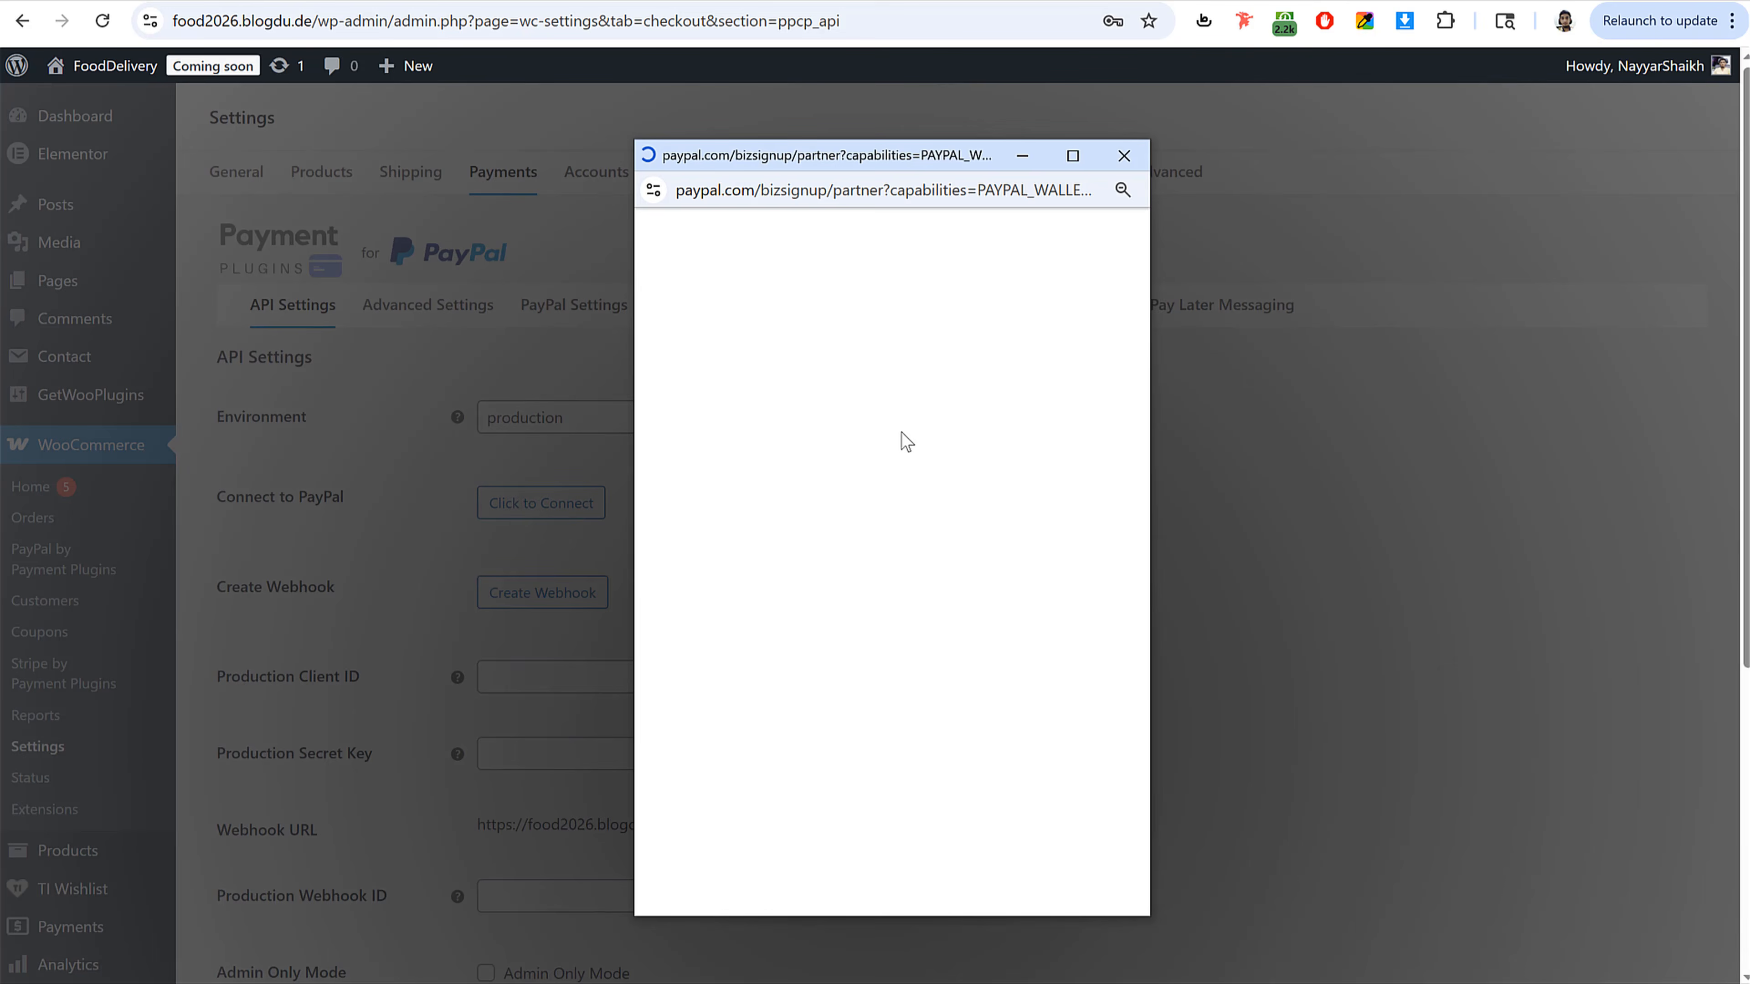
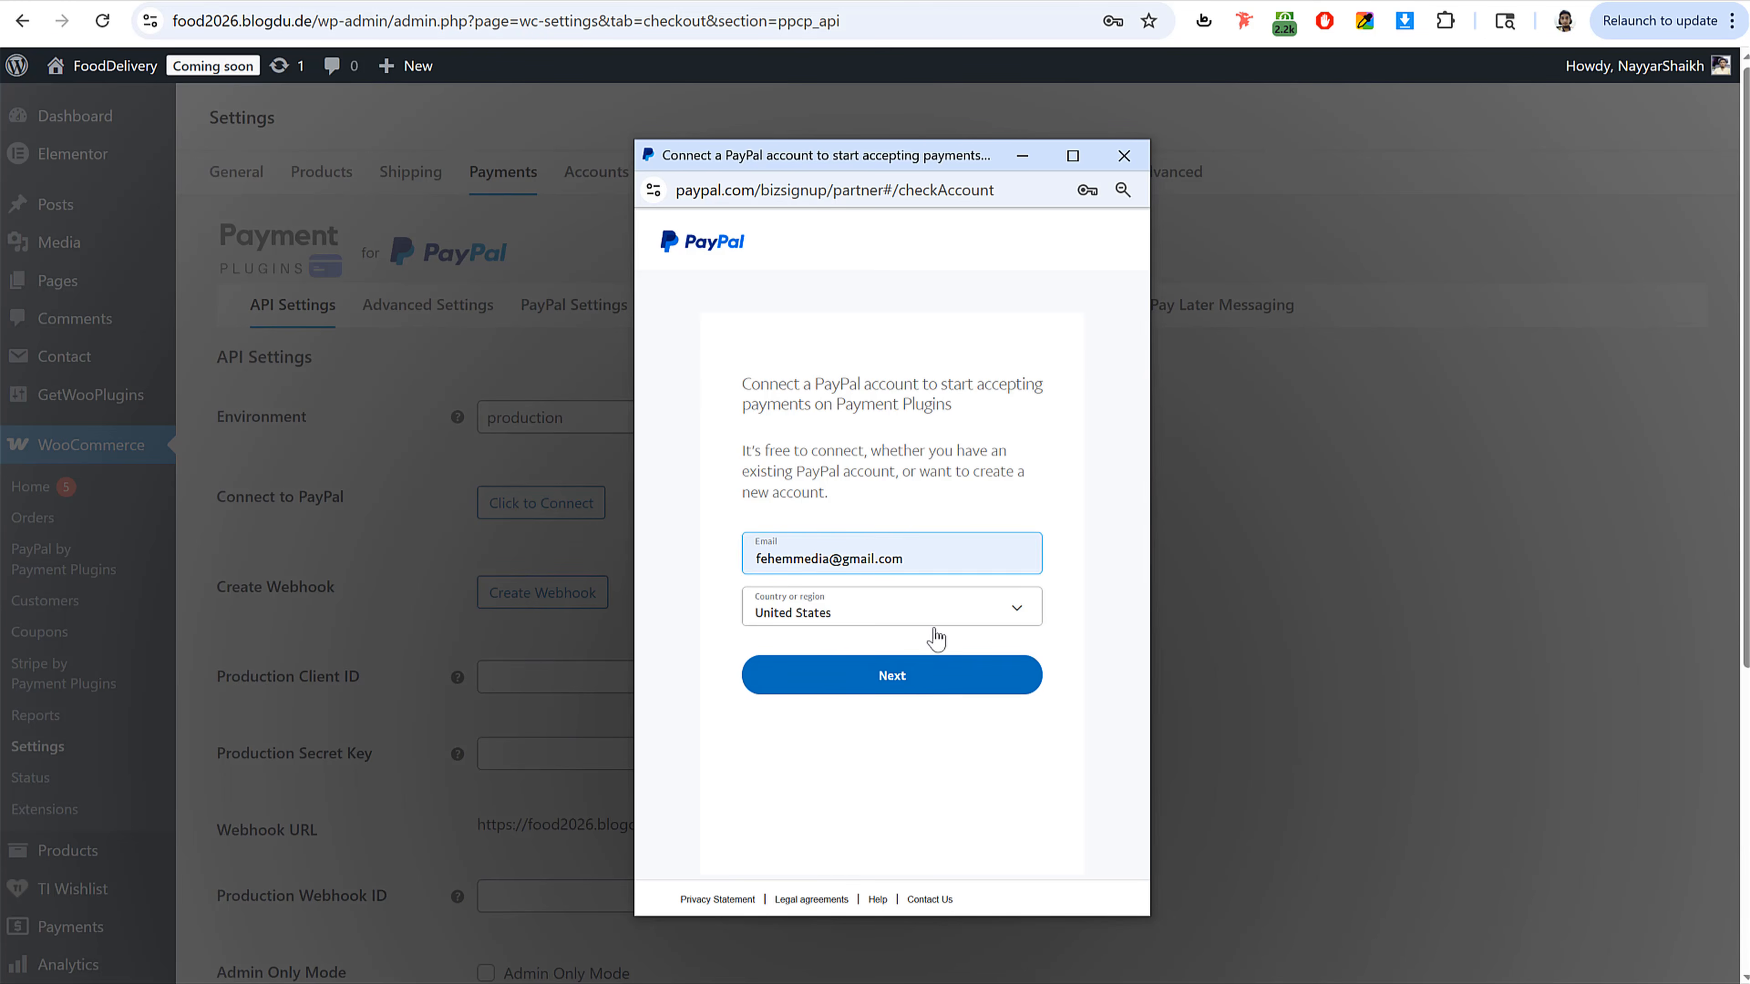
Step: Continue with the account email, log in to the existing PayPal business account and finish connecting it to the gateway
click(918, 690)
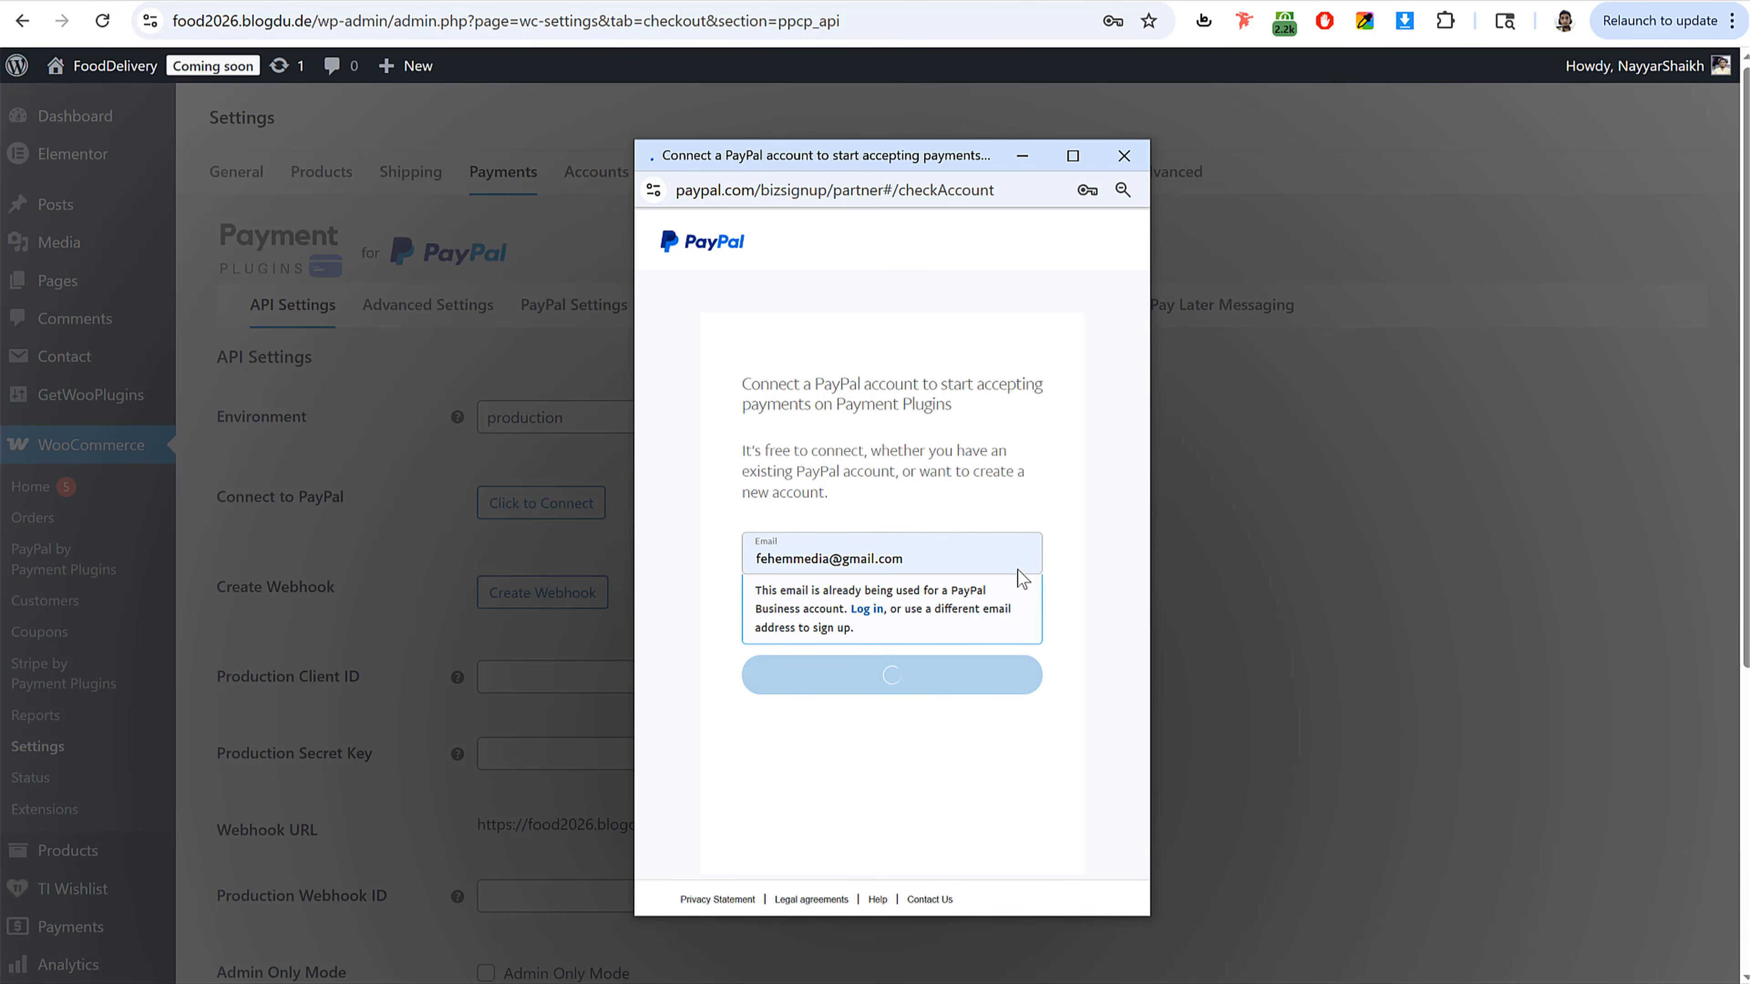
click(926, 536)
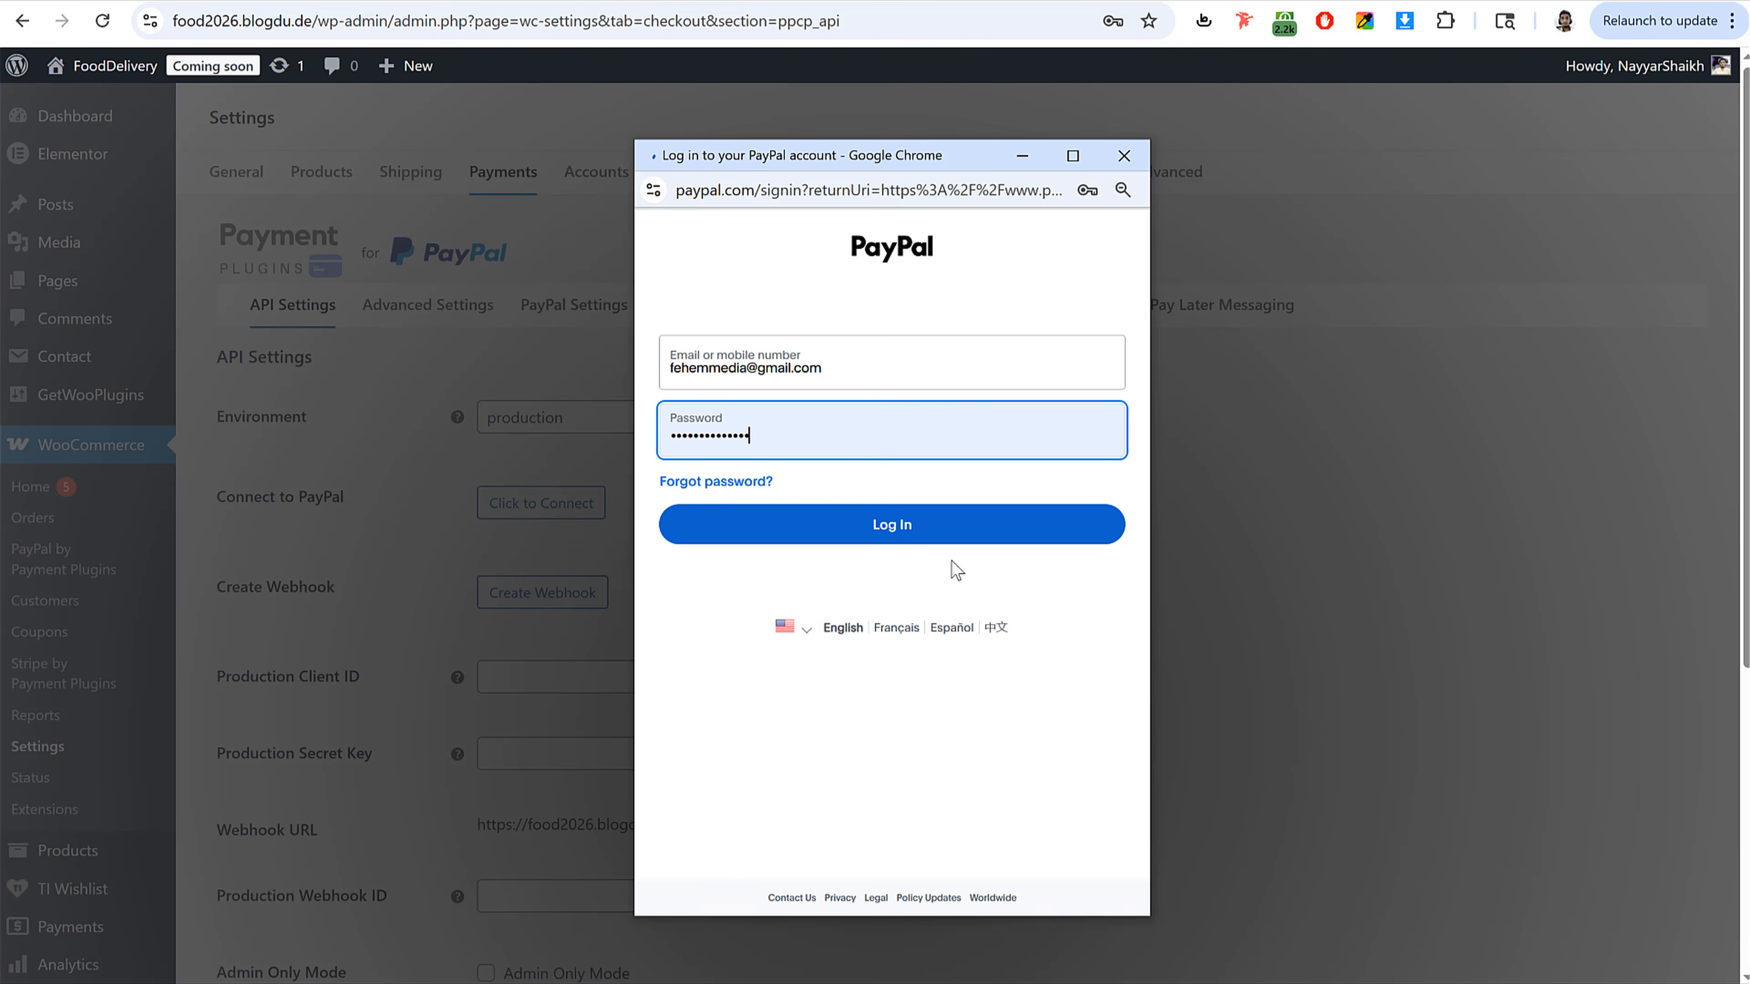
scroll(441, 686, down, 5)
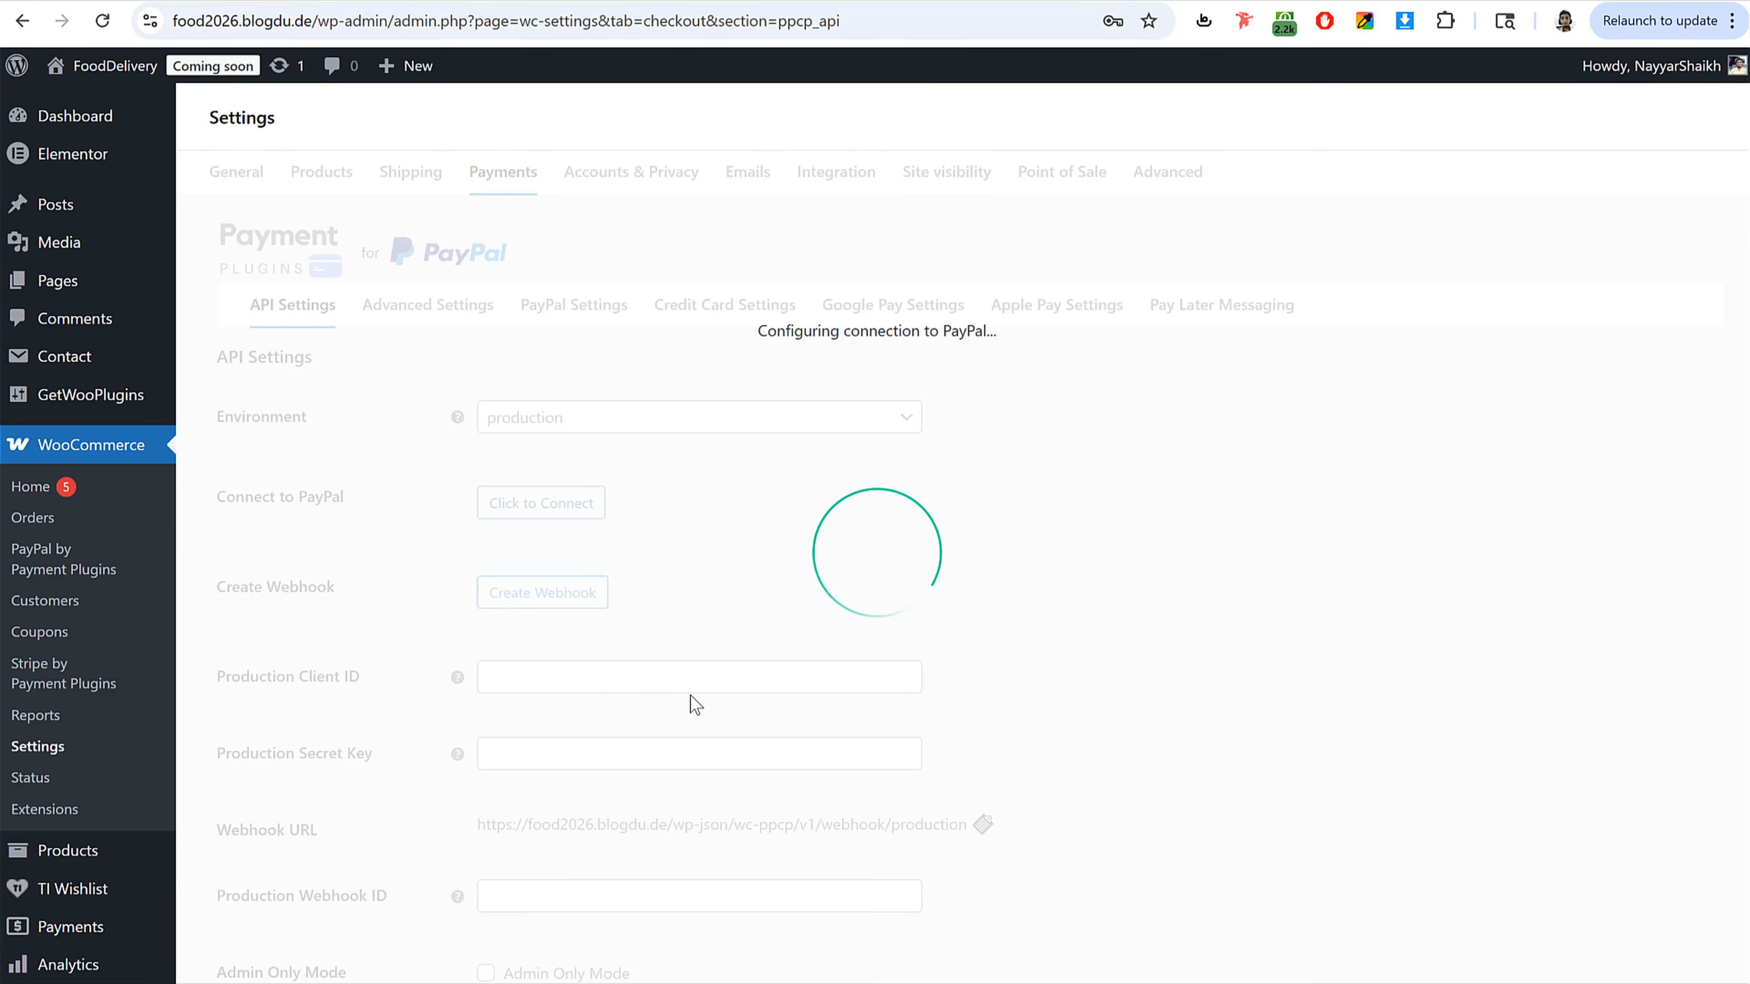
scroll(741, 700, down, 1)
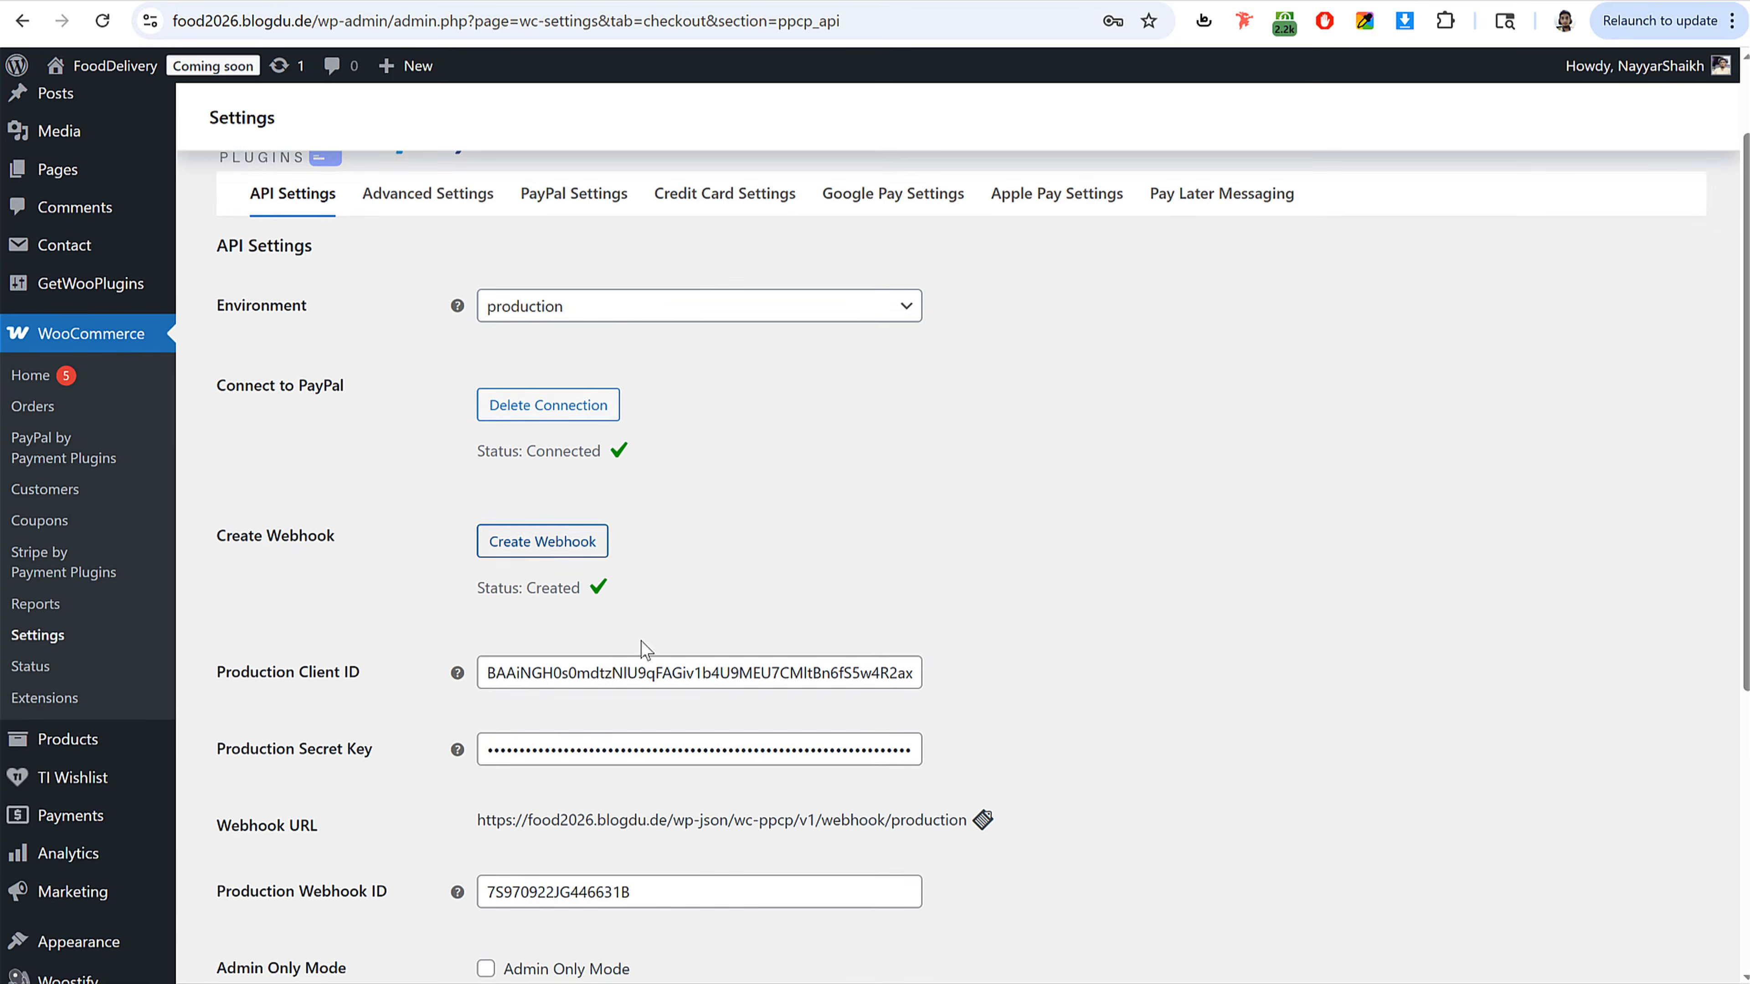
scroll(644, 641, down, 1)
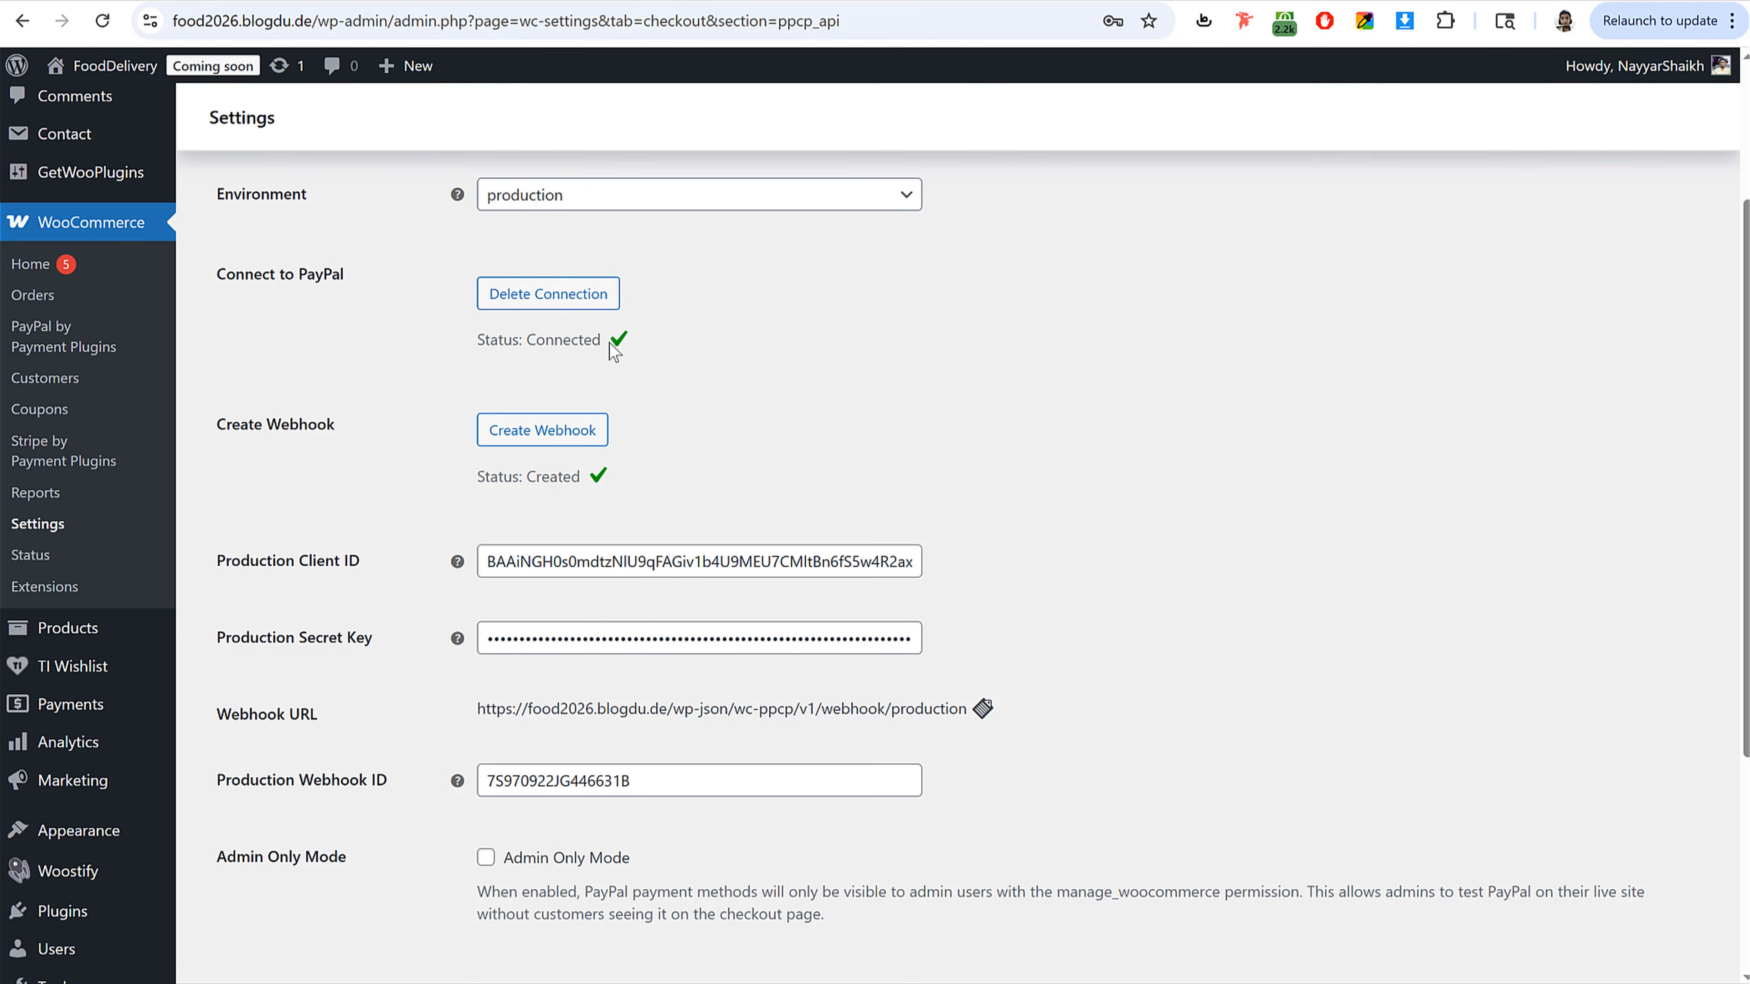
scroll(718, 593, down, 4)
scroll(596, 723, up, 7)
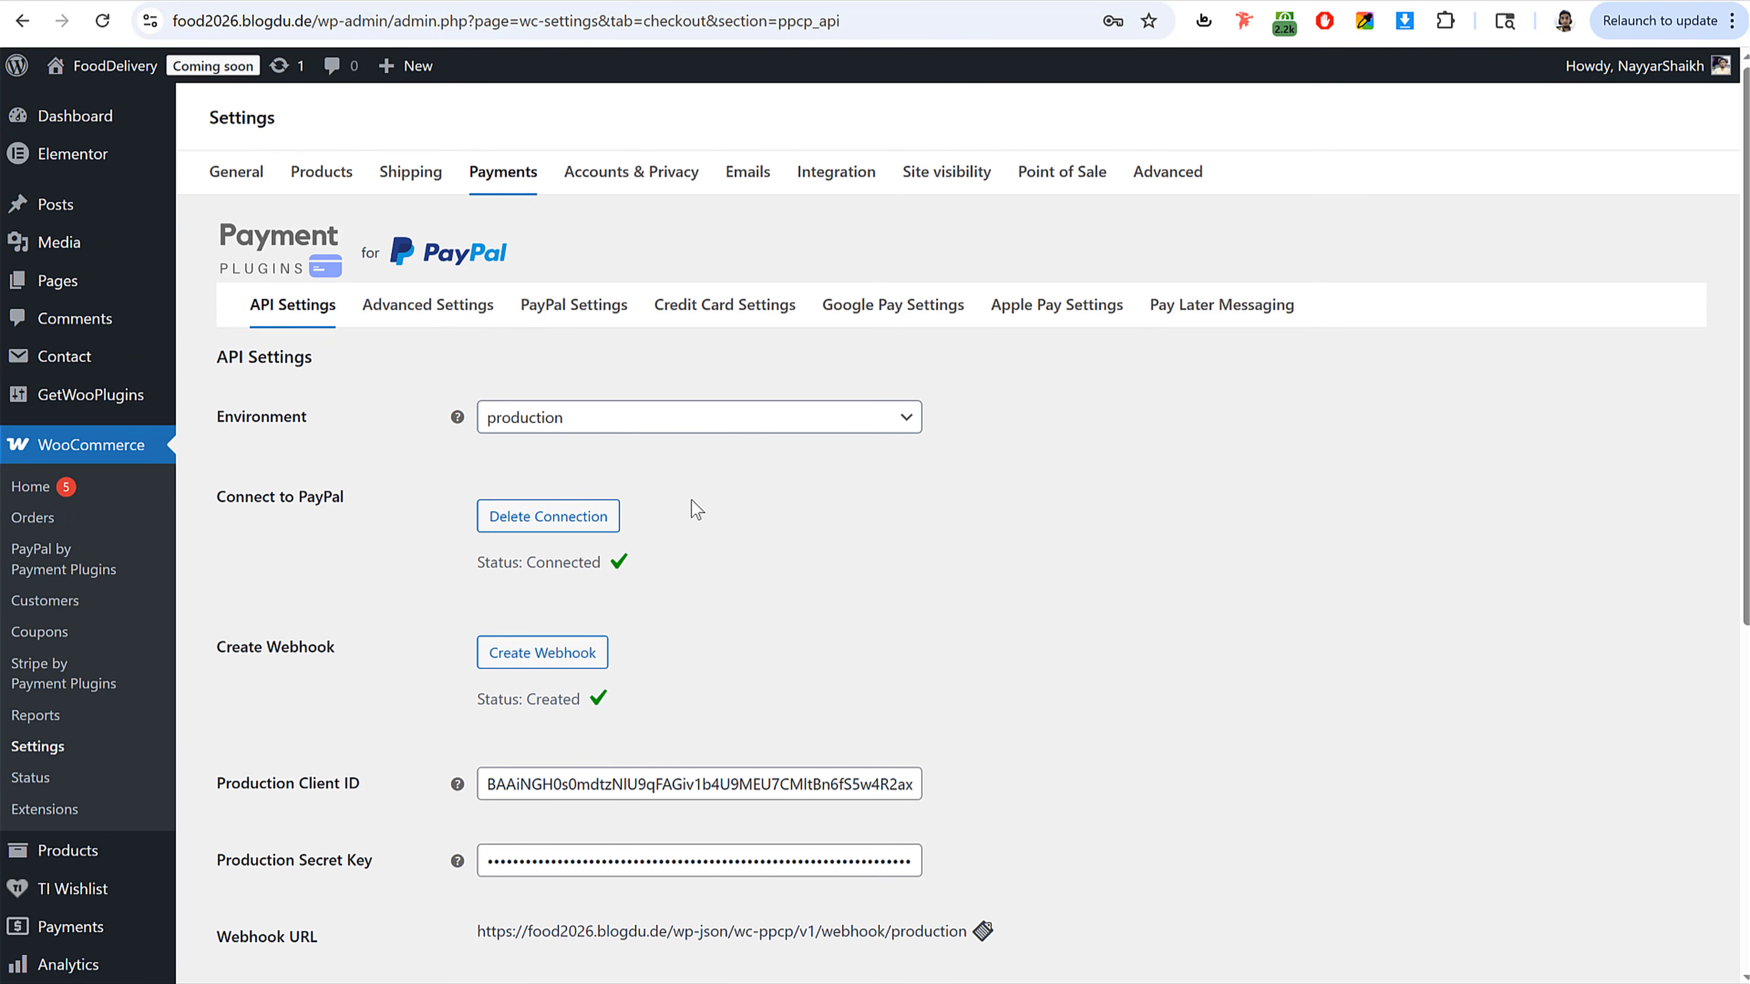
Step: Return to the payment providers list and open the settings of Credit Cards (Stripe) by Payment Plugins
click(511, 183)
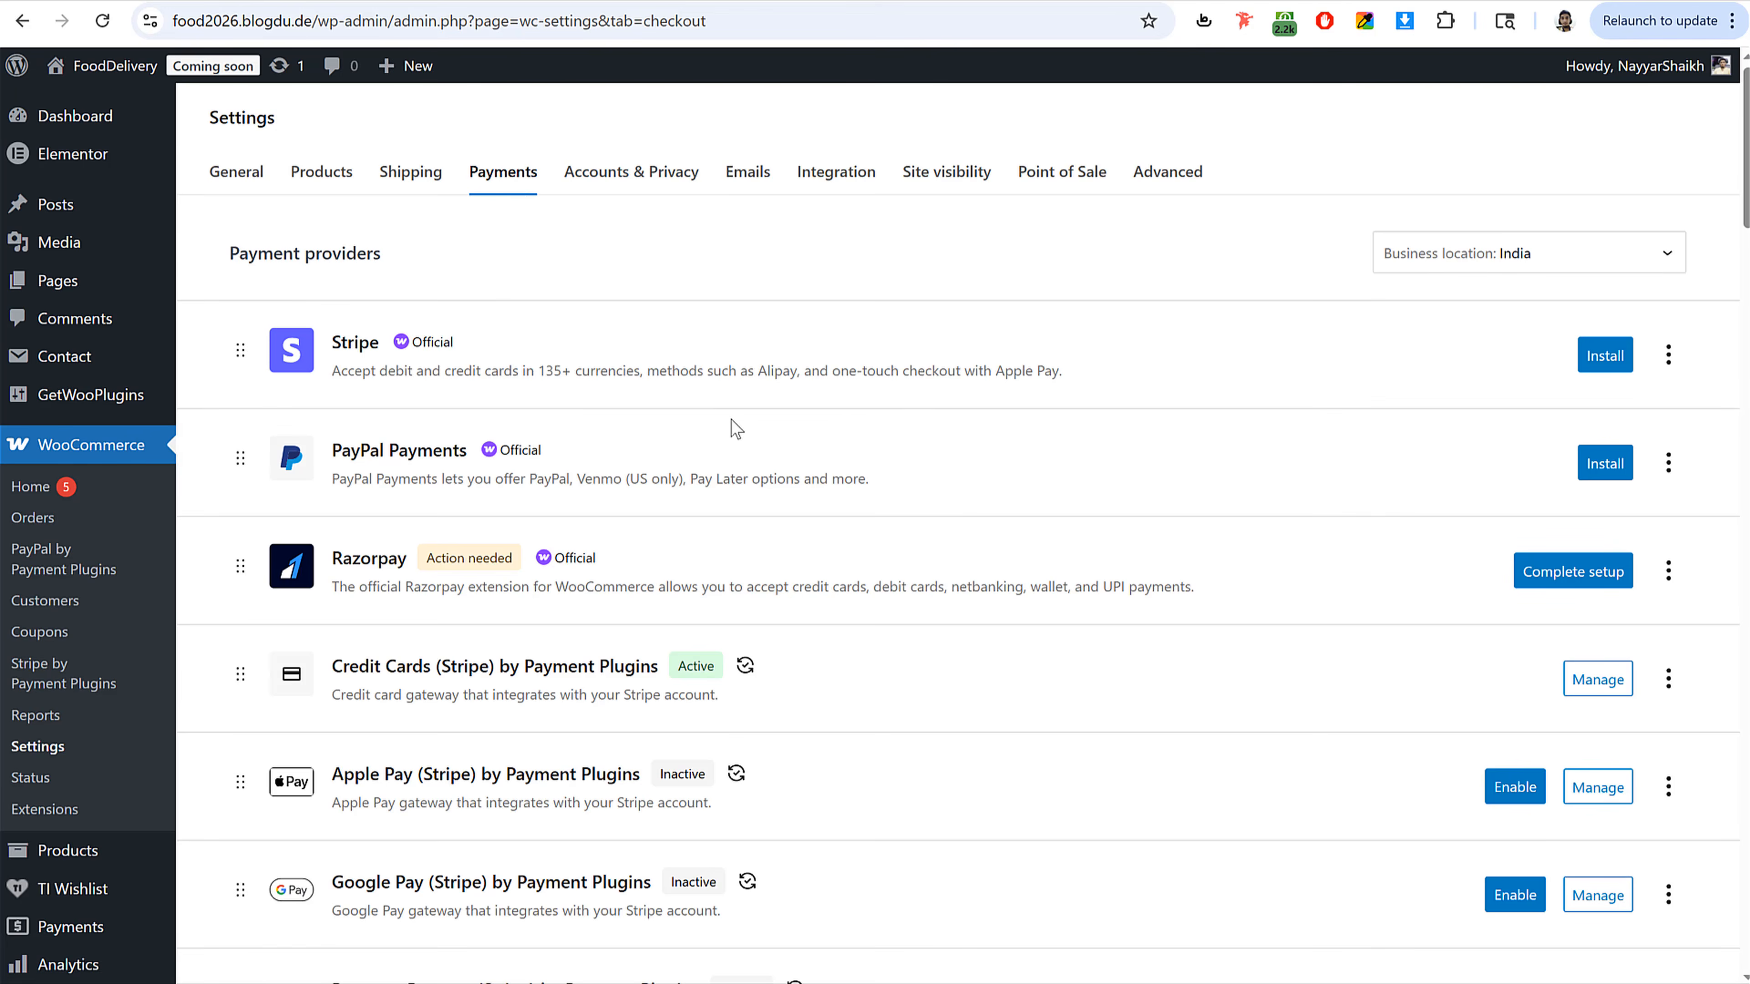
scroll(876, 530, down, 5)
scroll(873, 522, up, 3)
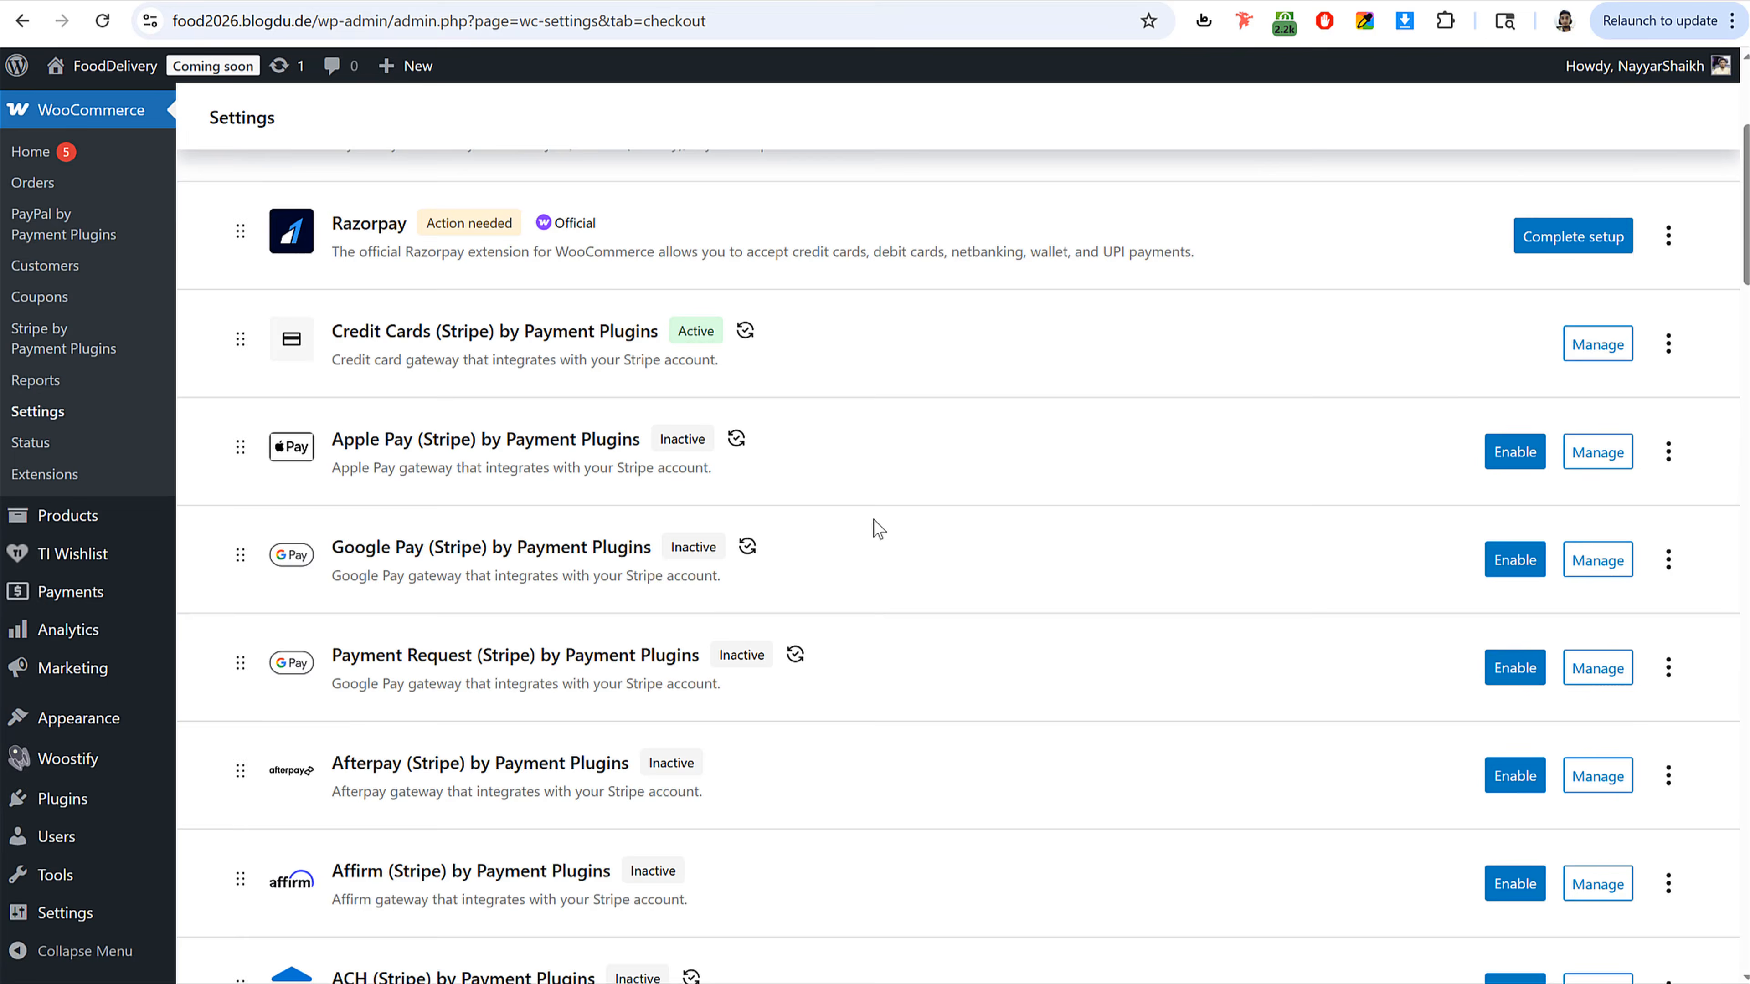
drag(335, 443, 661, 451)
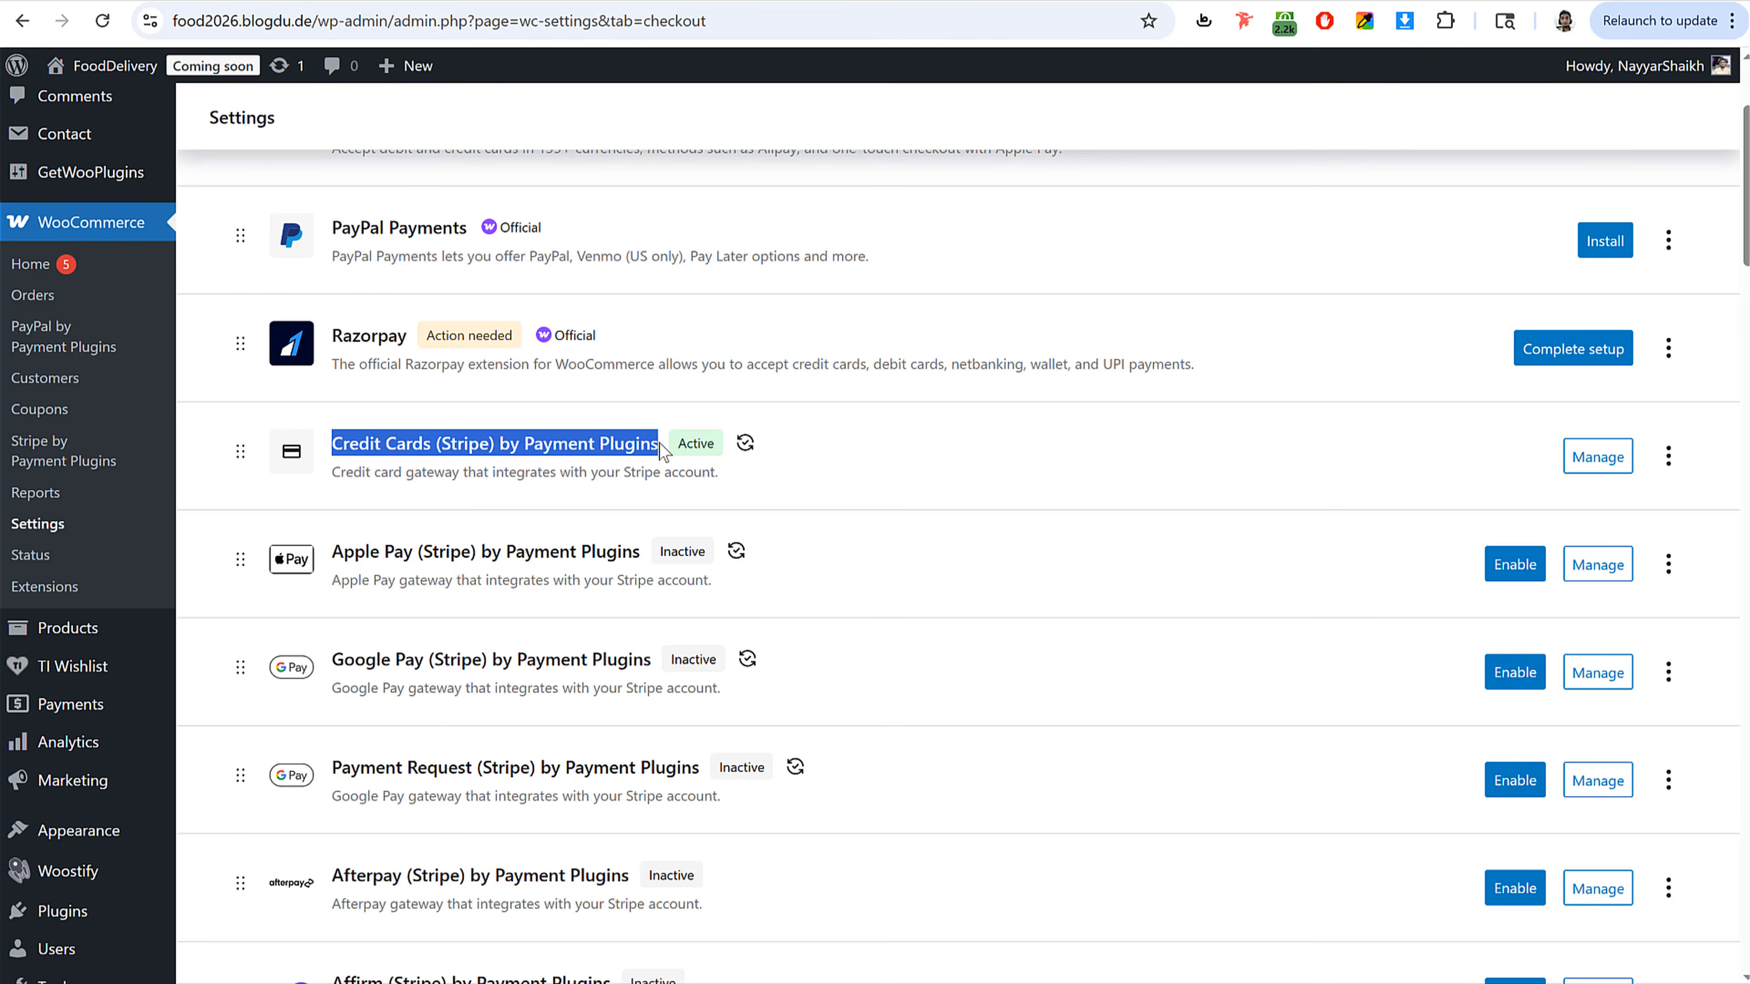
double_click(686, 444)
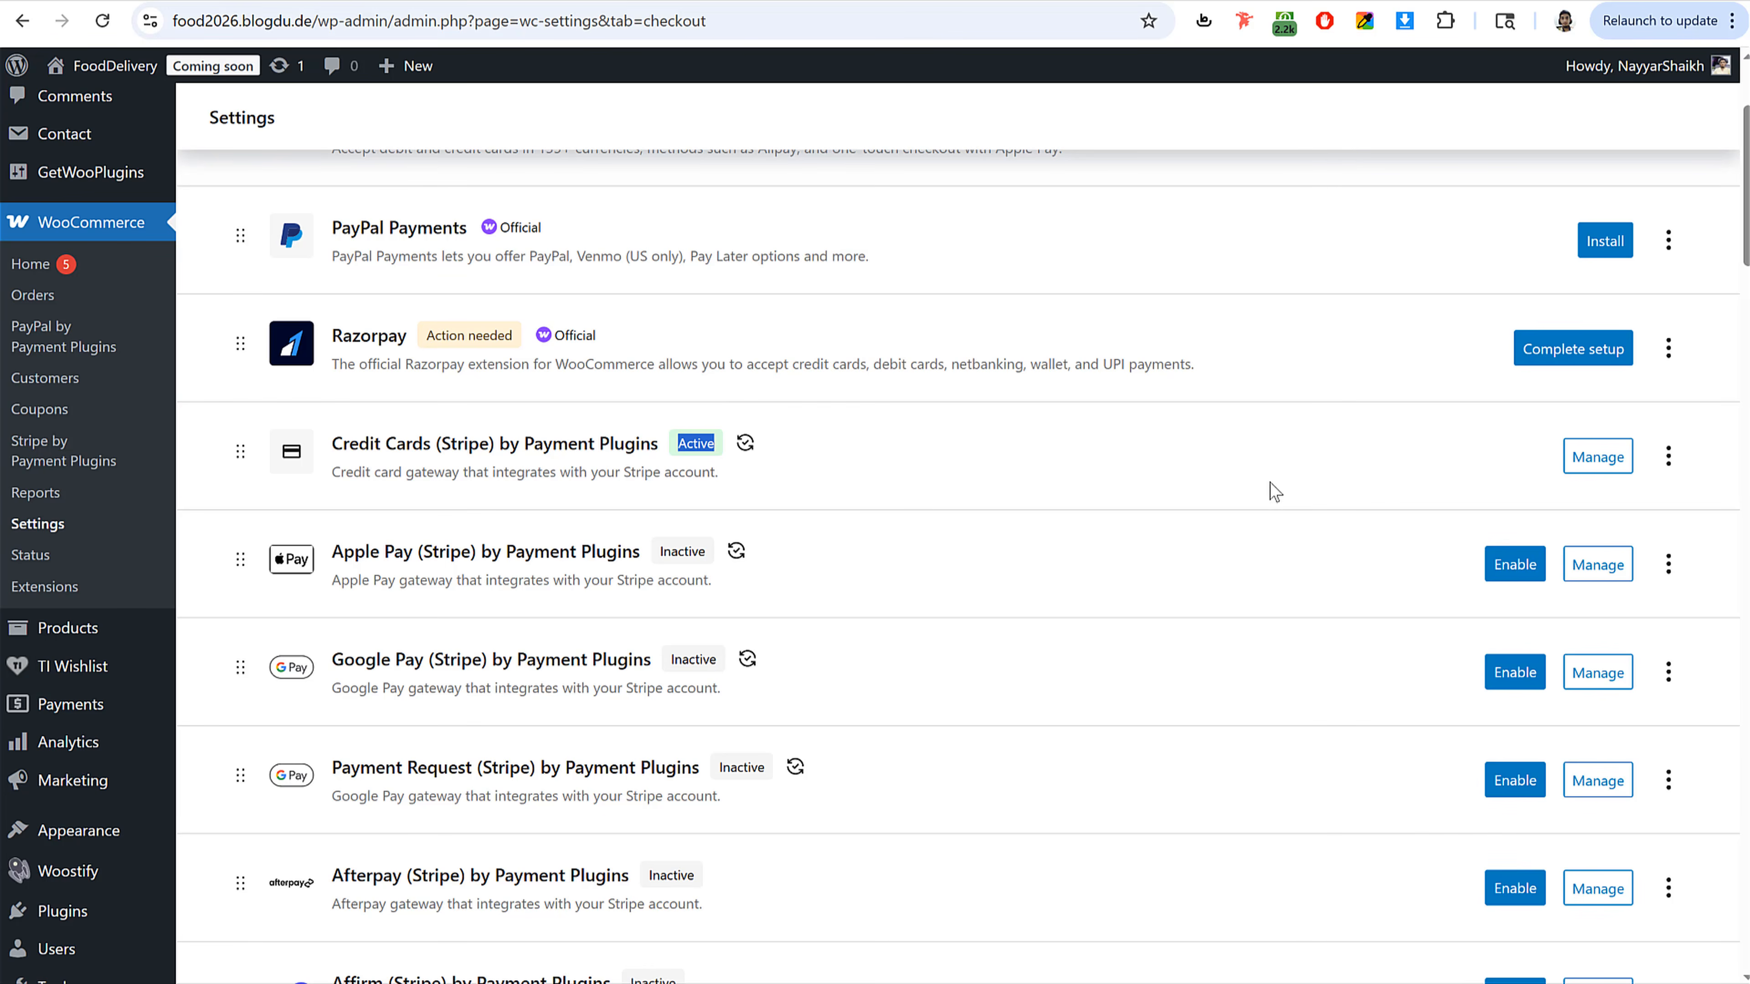
click(1591, 469)
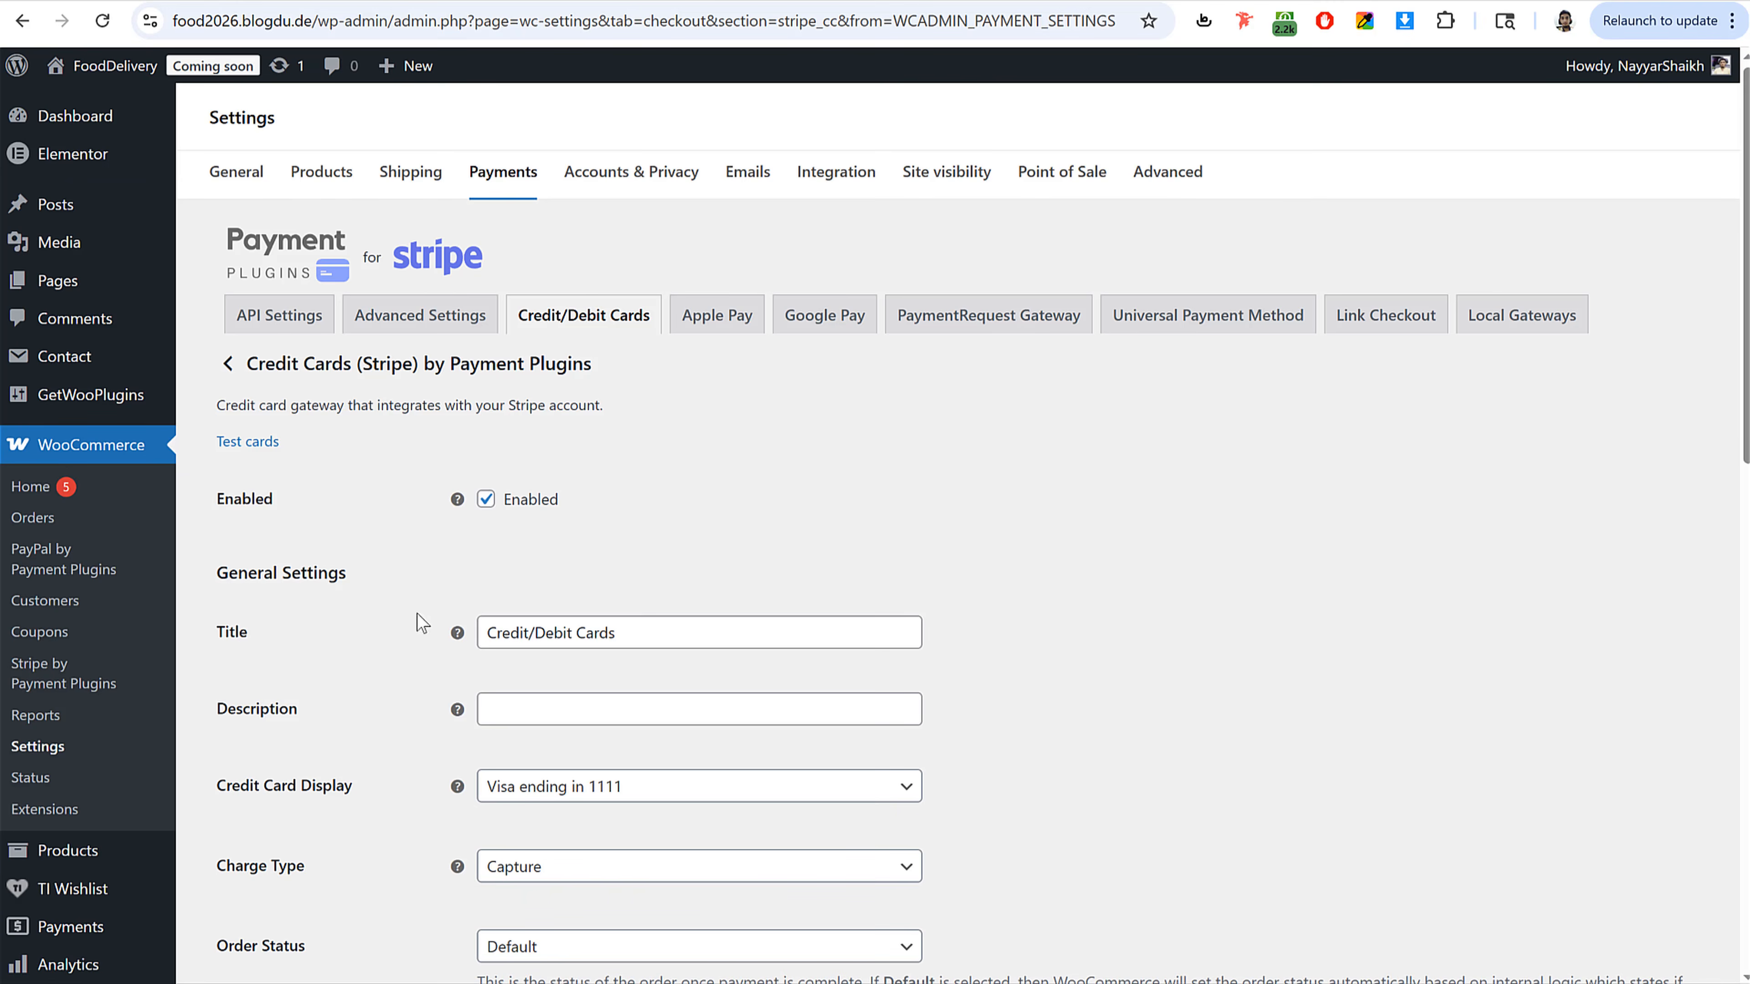
Step: Copy the Credit/Debit Cards title into the Description field and save the card gateway settings
drag(624, 632, 484, 643)
key(ctrl+c)
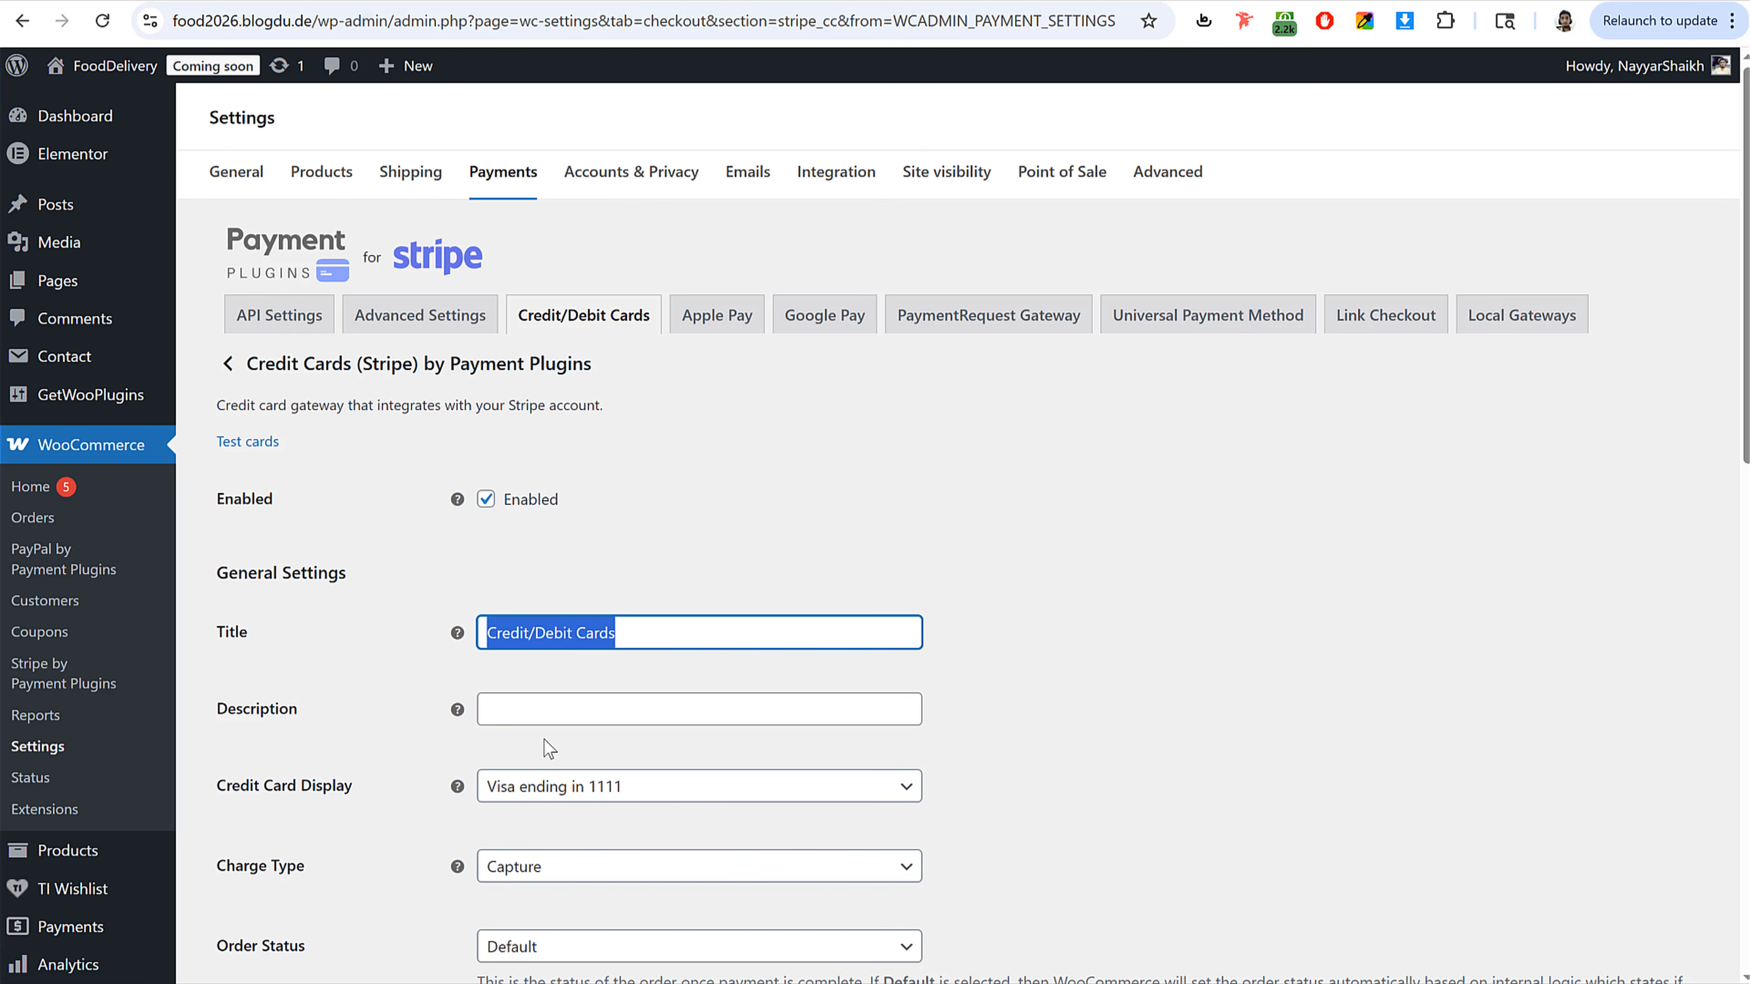
click(549, 709)
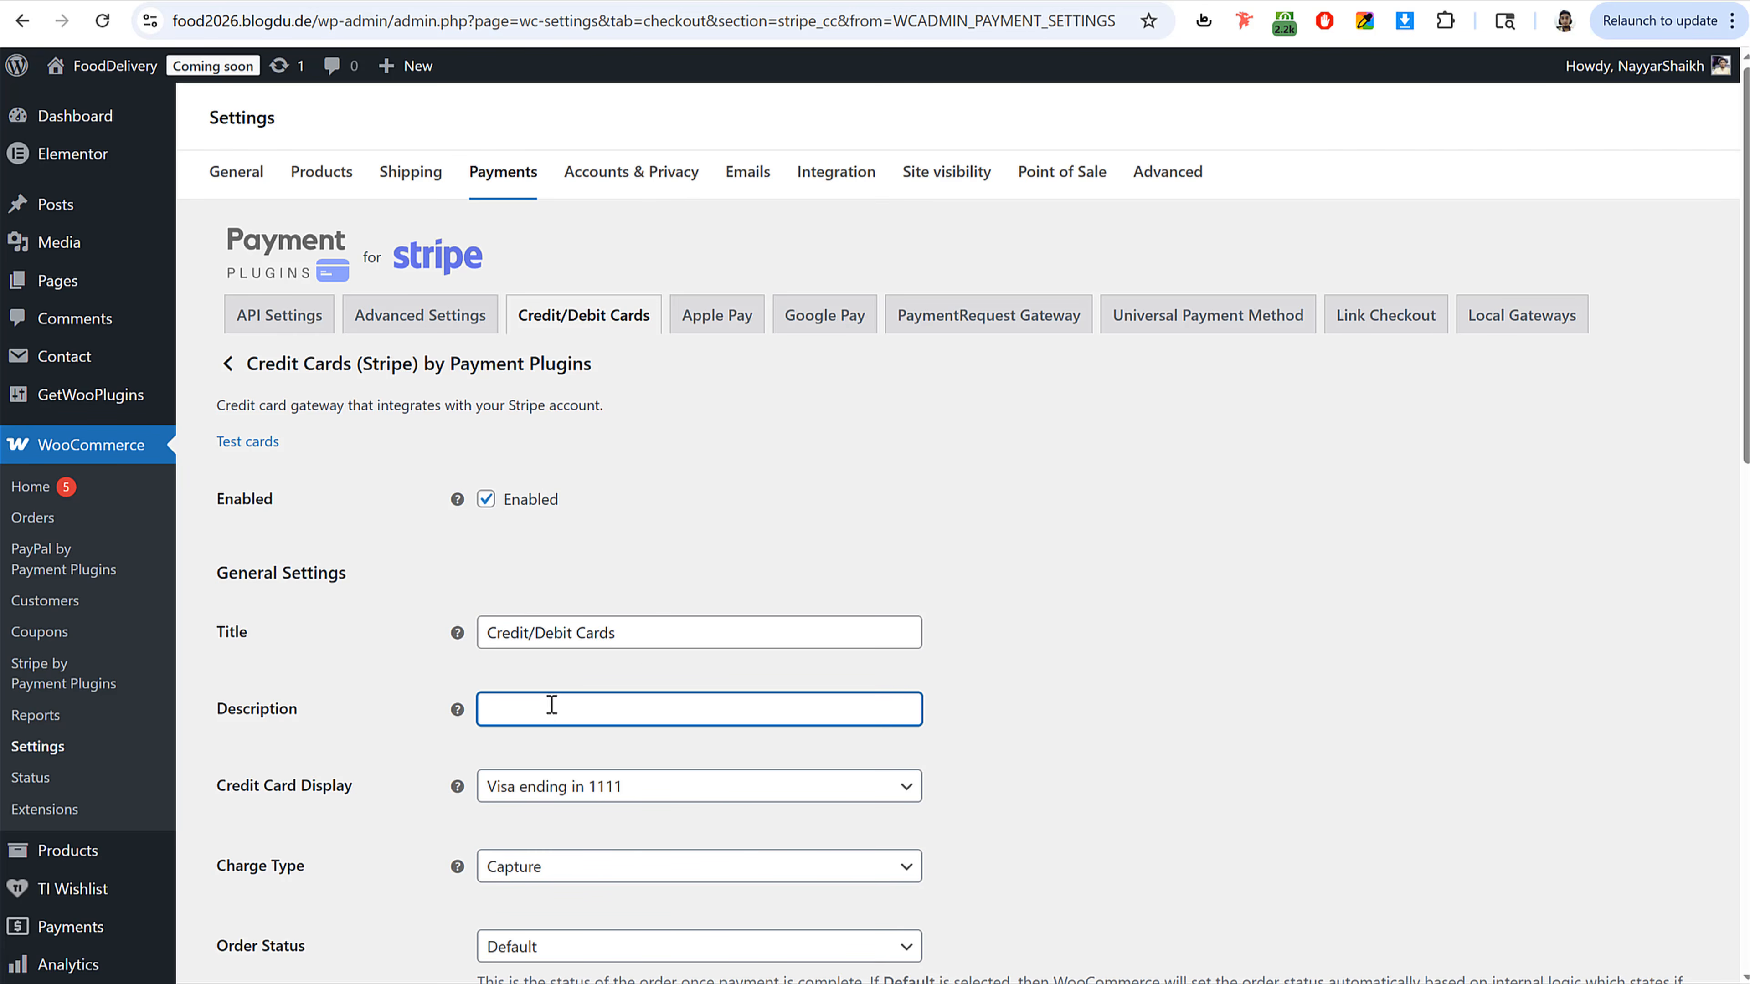
click(649, 642)
click(574, 709)
key(ctrl+v)
scroll(707, 848, down, 8)
scroll(706, 848, down, 5)
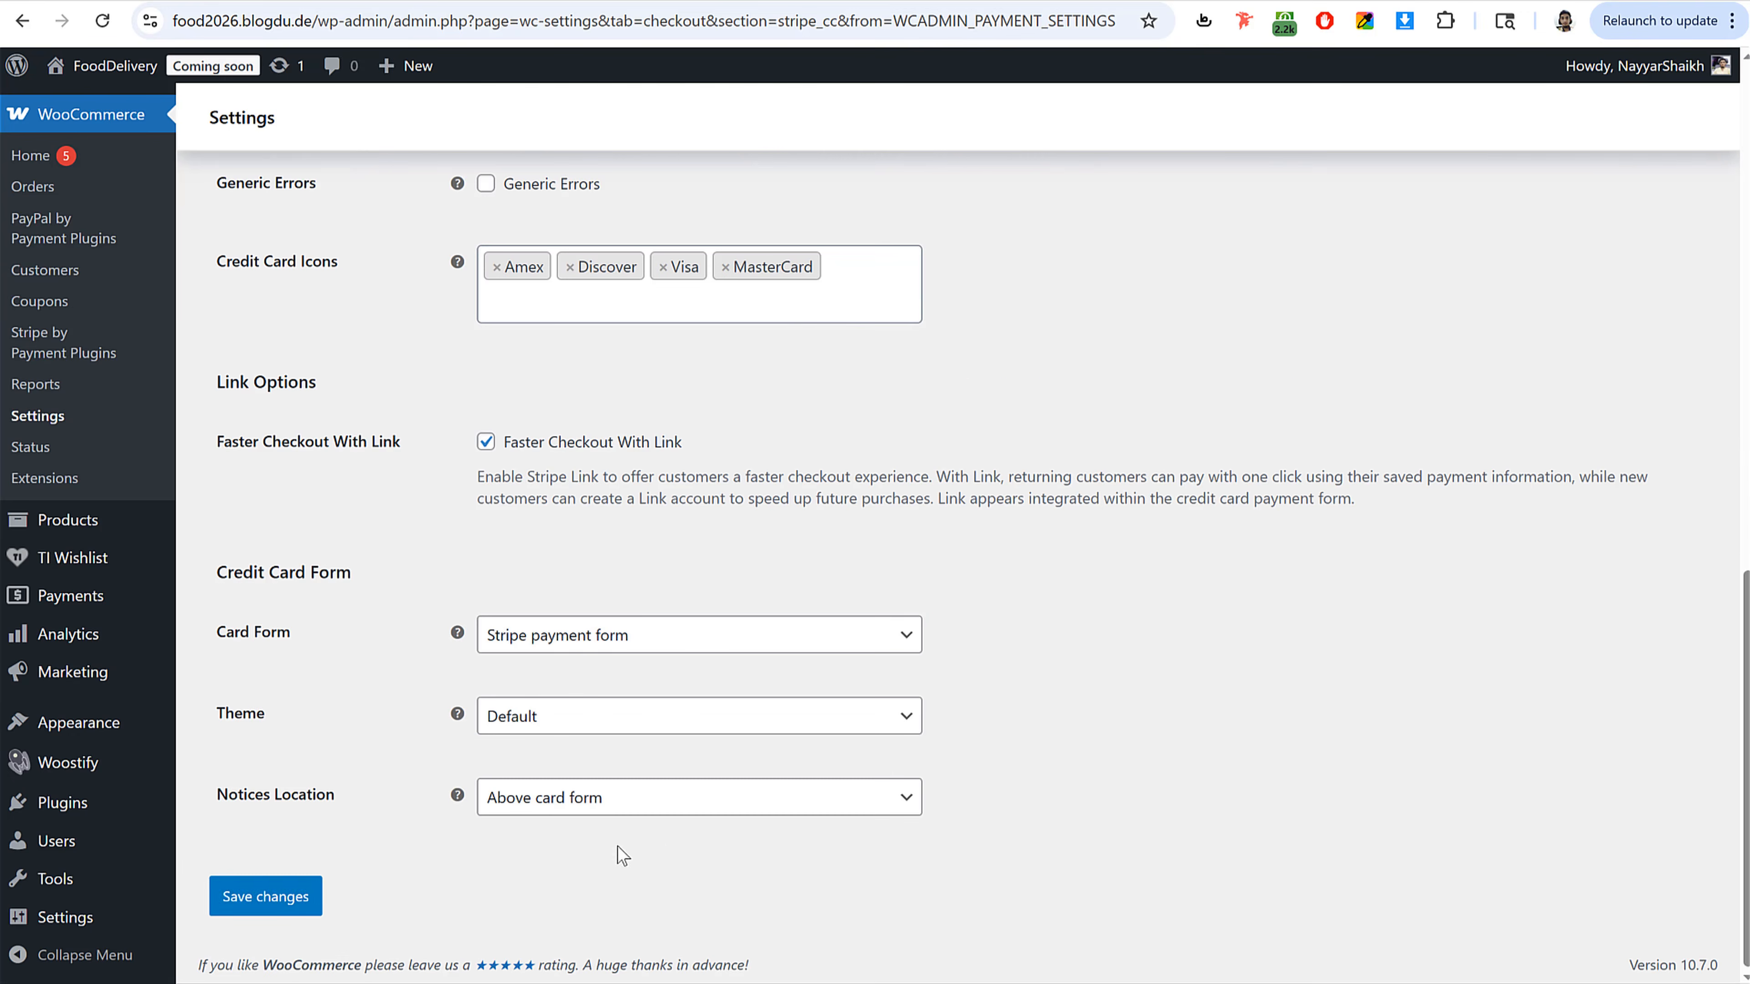
click(261, 896)
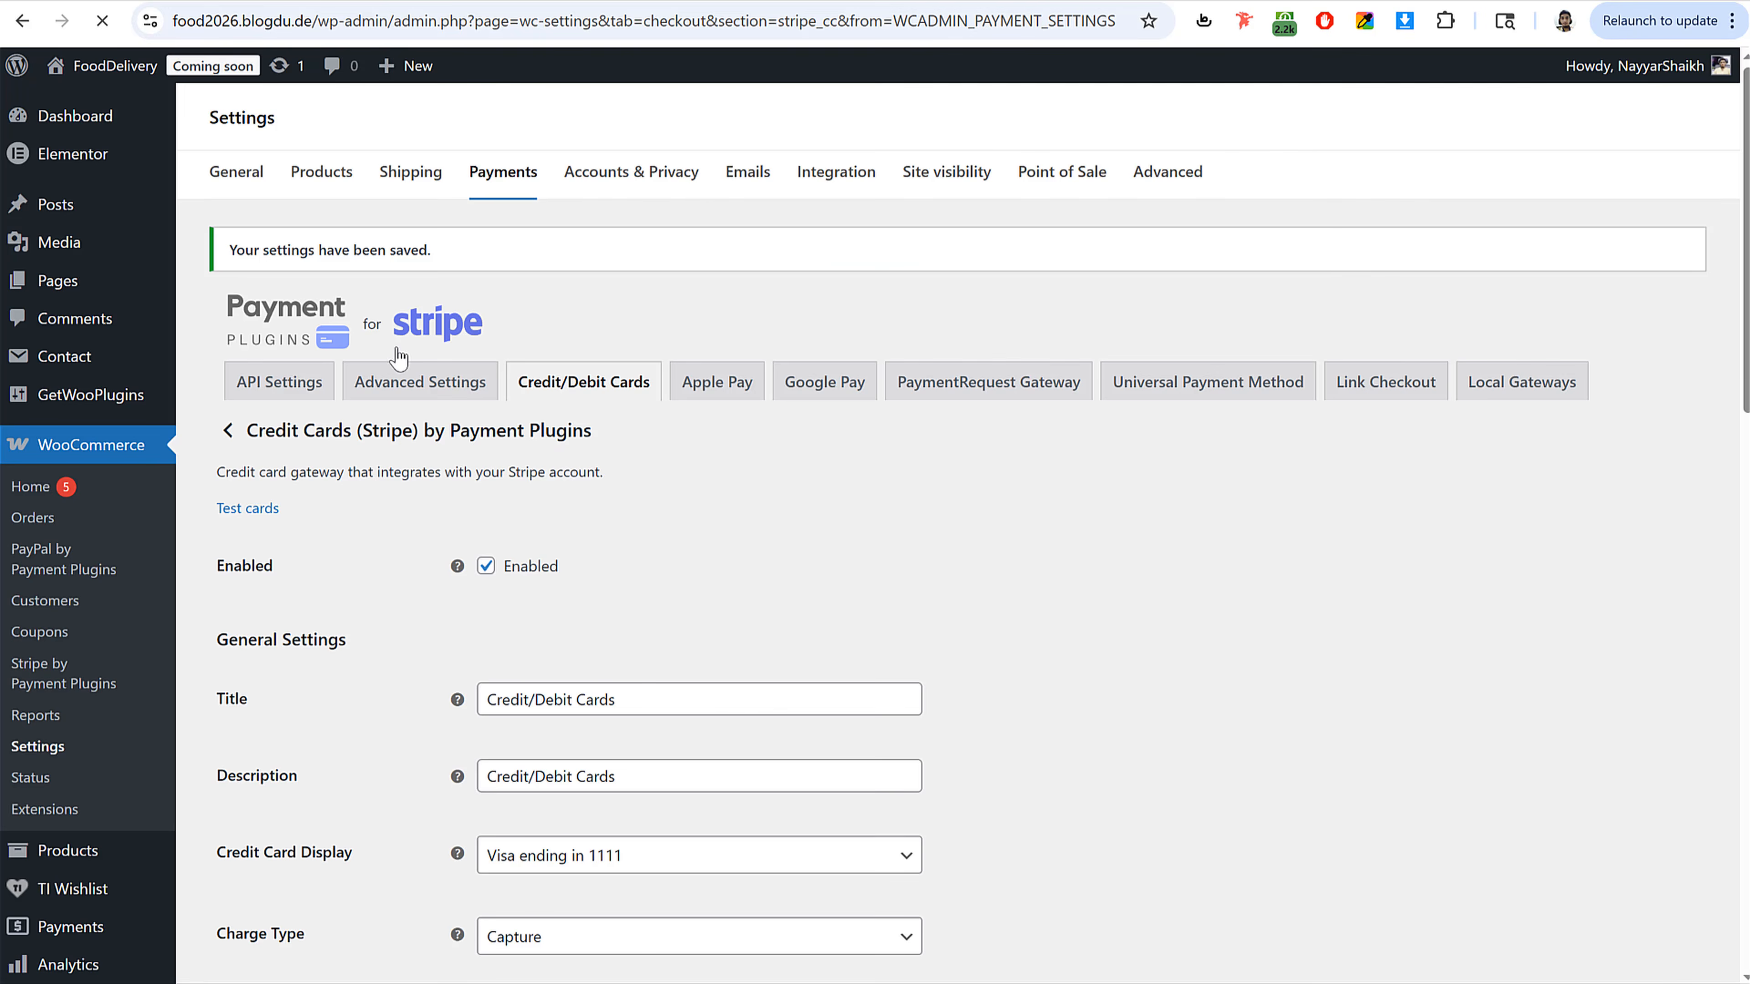
Step: Open the Stripe API Settings, switch the Mode to Live, and save the changes
click(309, 388)
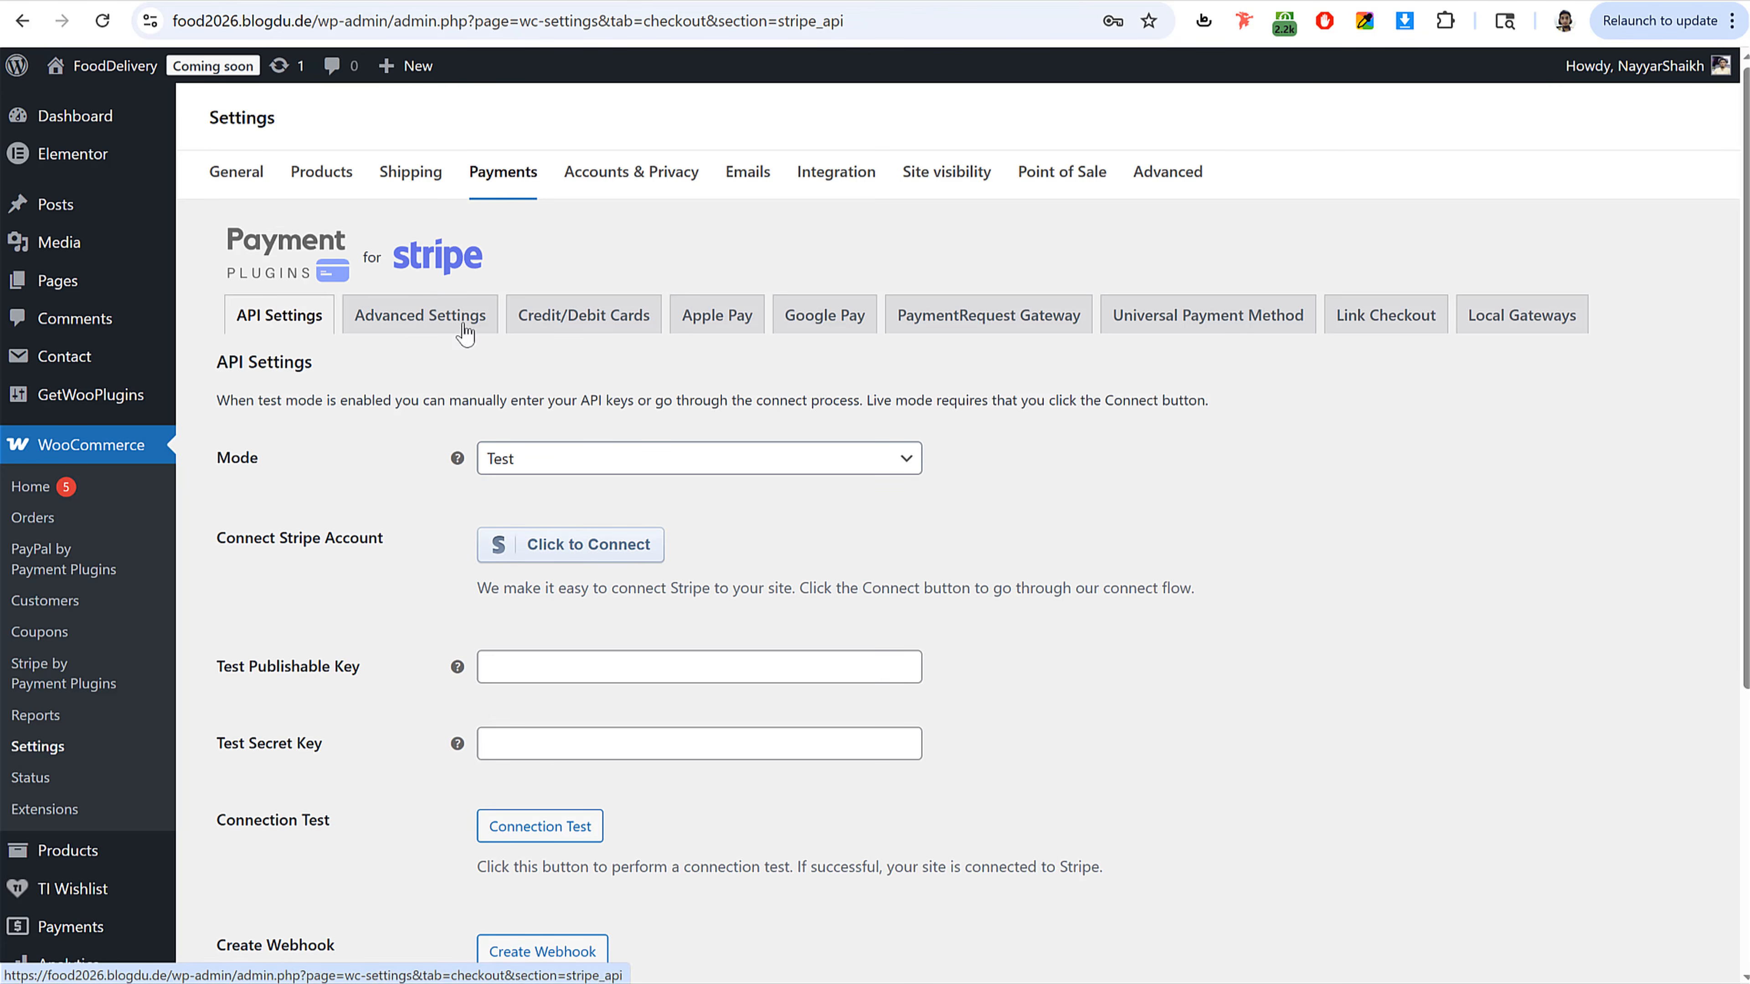
click(538, 463)
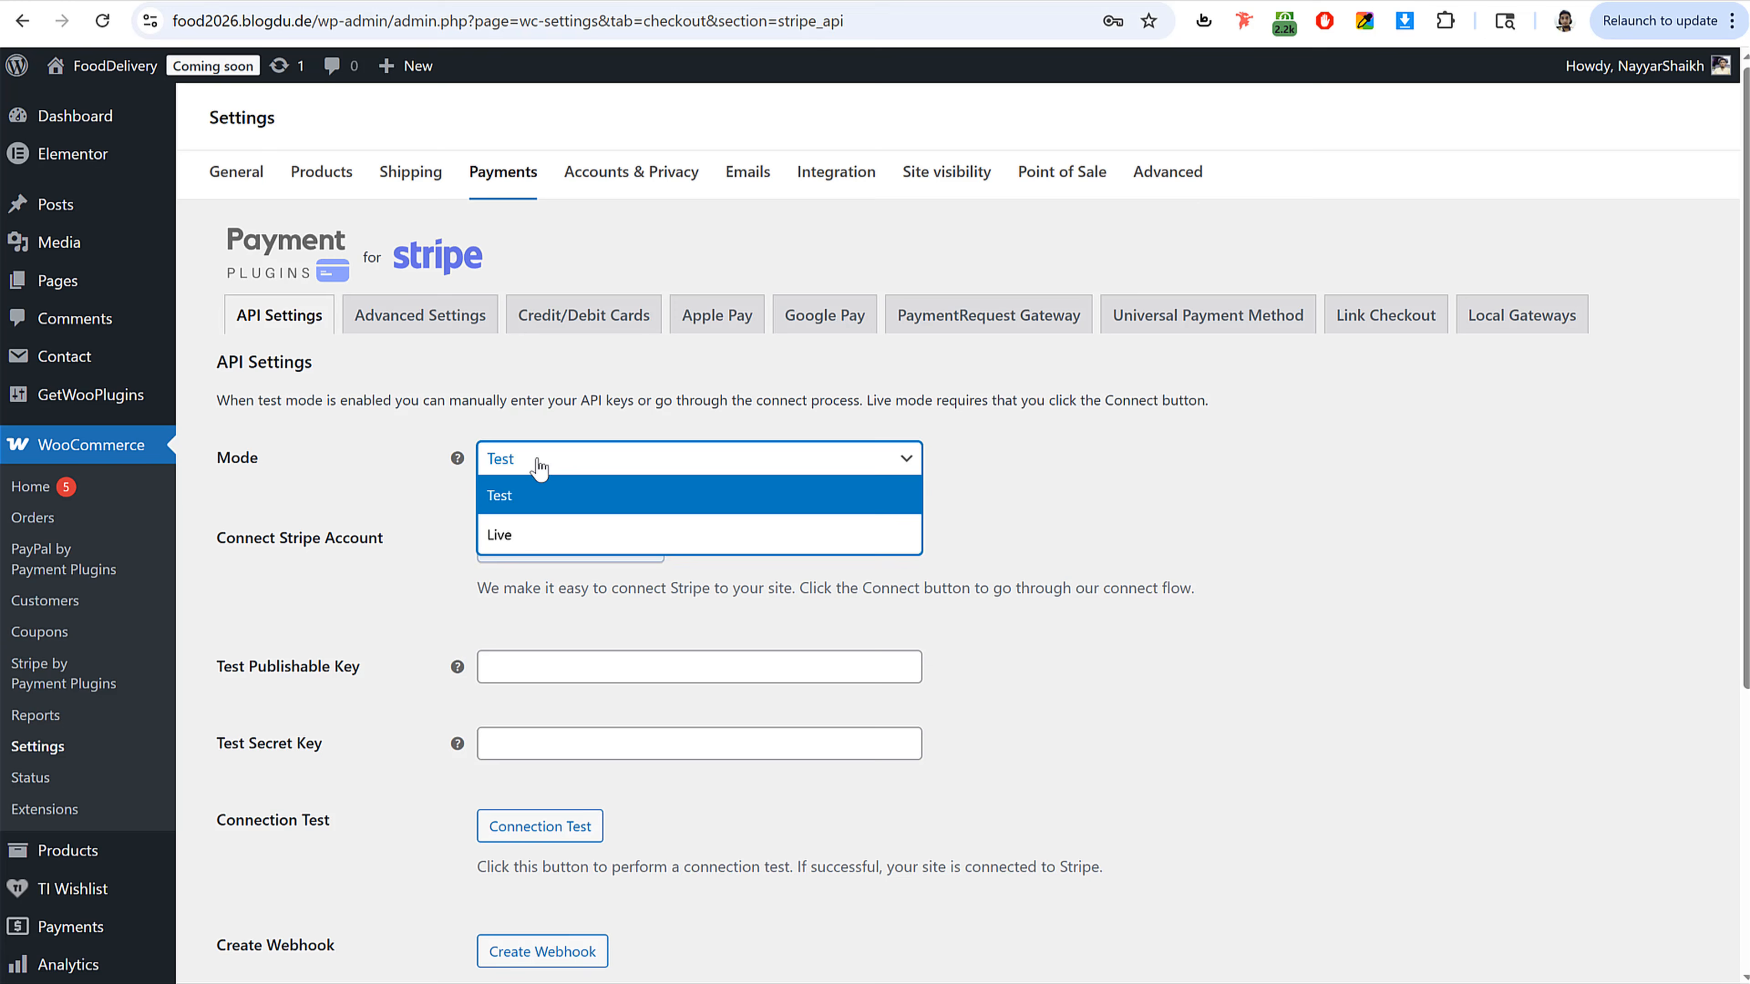
click(549, 536)
scroll(482, 620, down, 3)
click(287, 816)
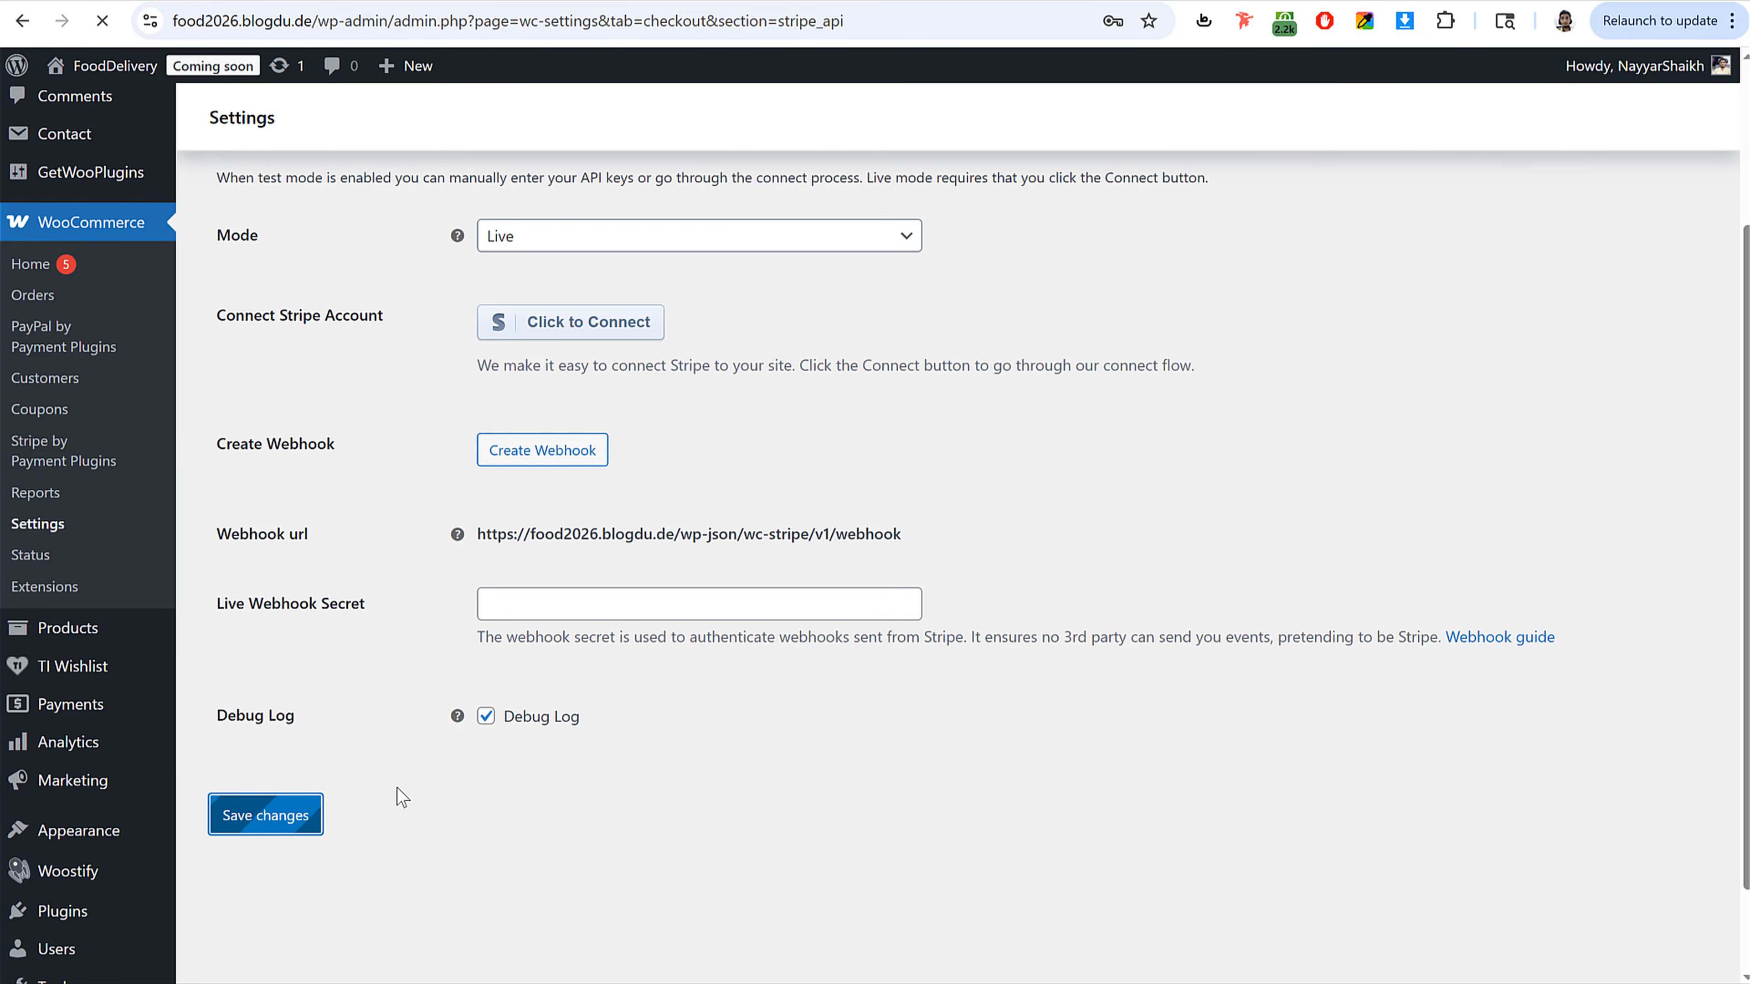
scroll(1152, 443, down, 3)
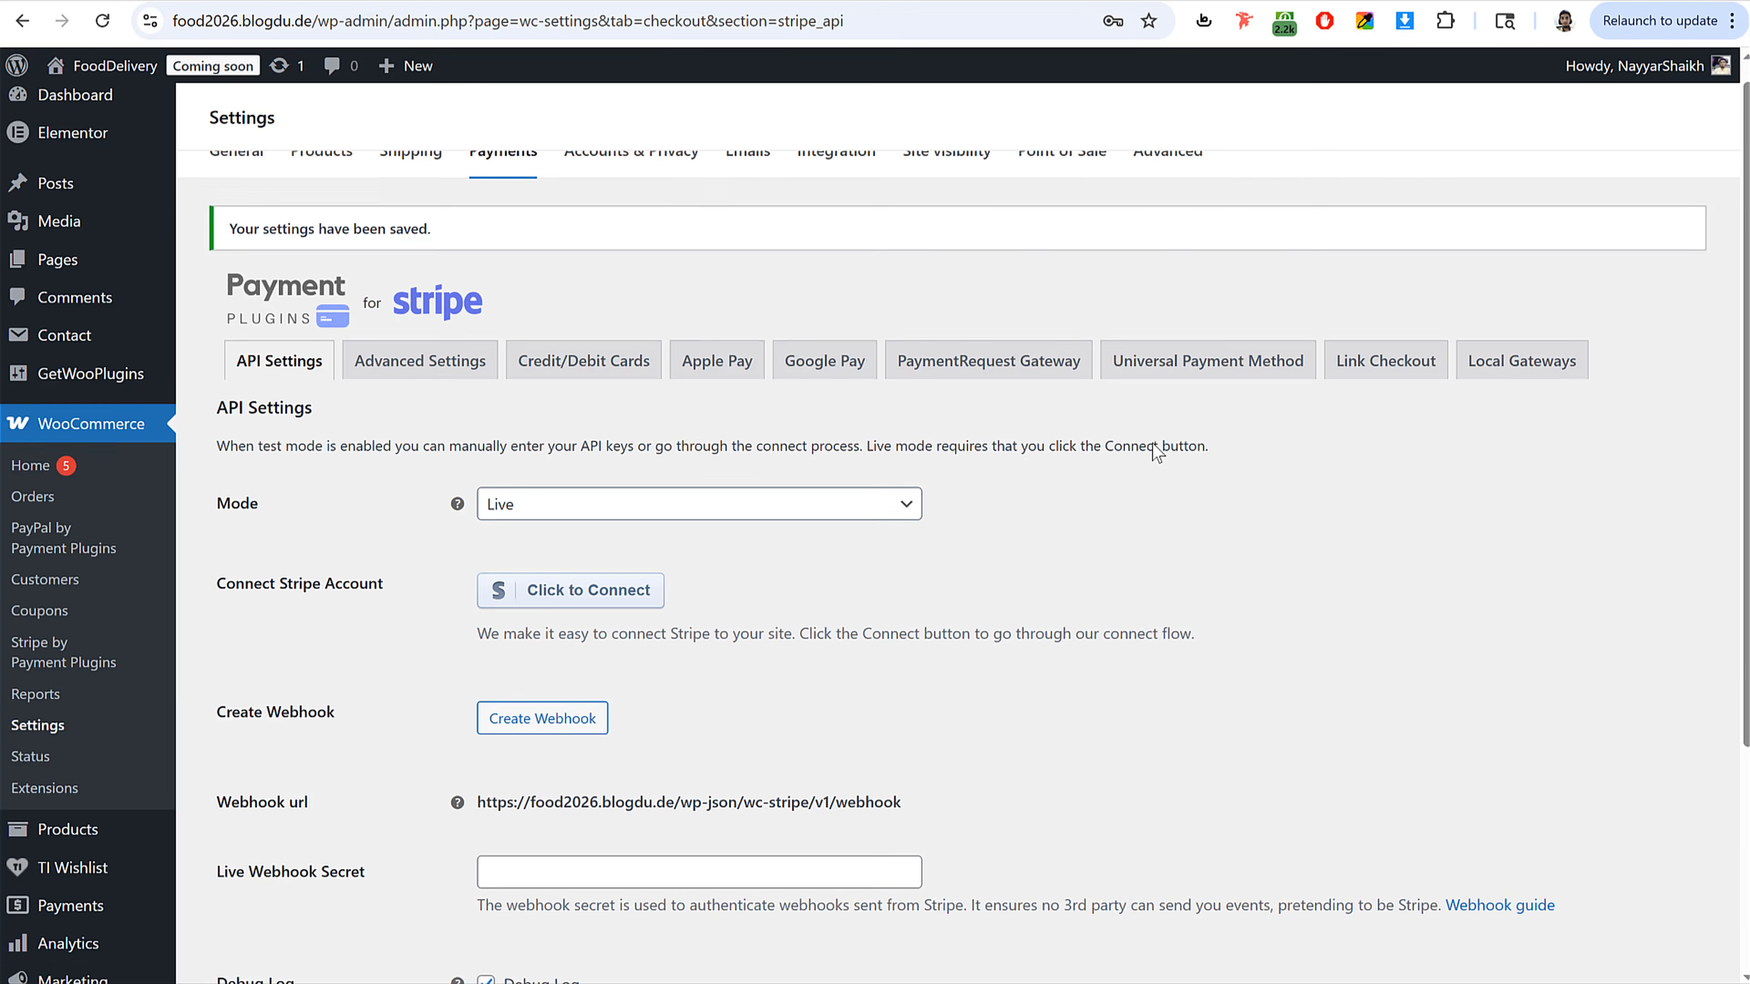
Step: Start connecting a Stripe account: sign in with the account email and password and select the first listed business account
click(580, 398)
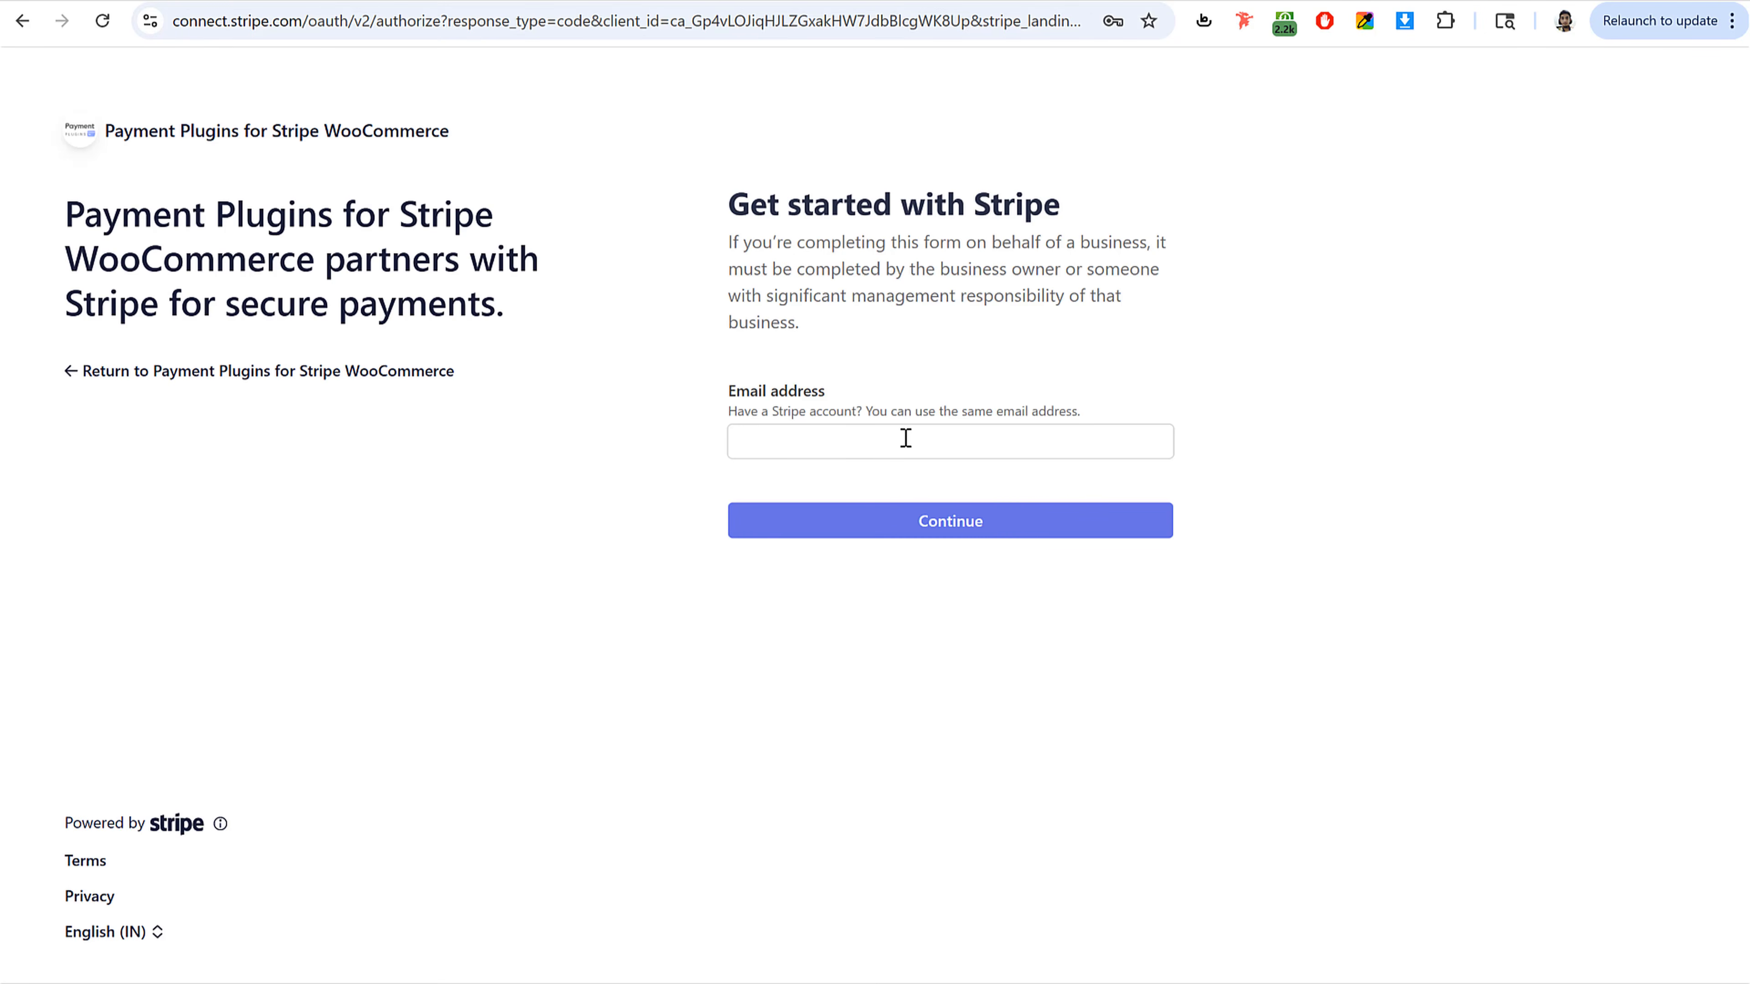
click(985, 518)
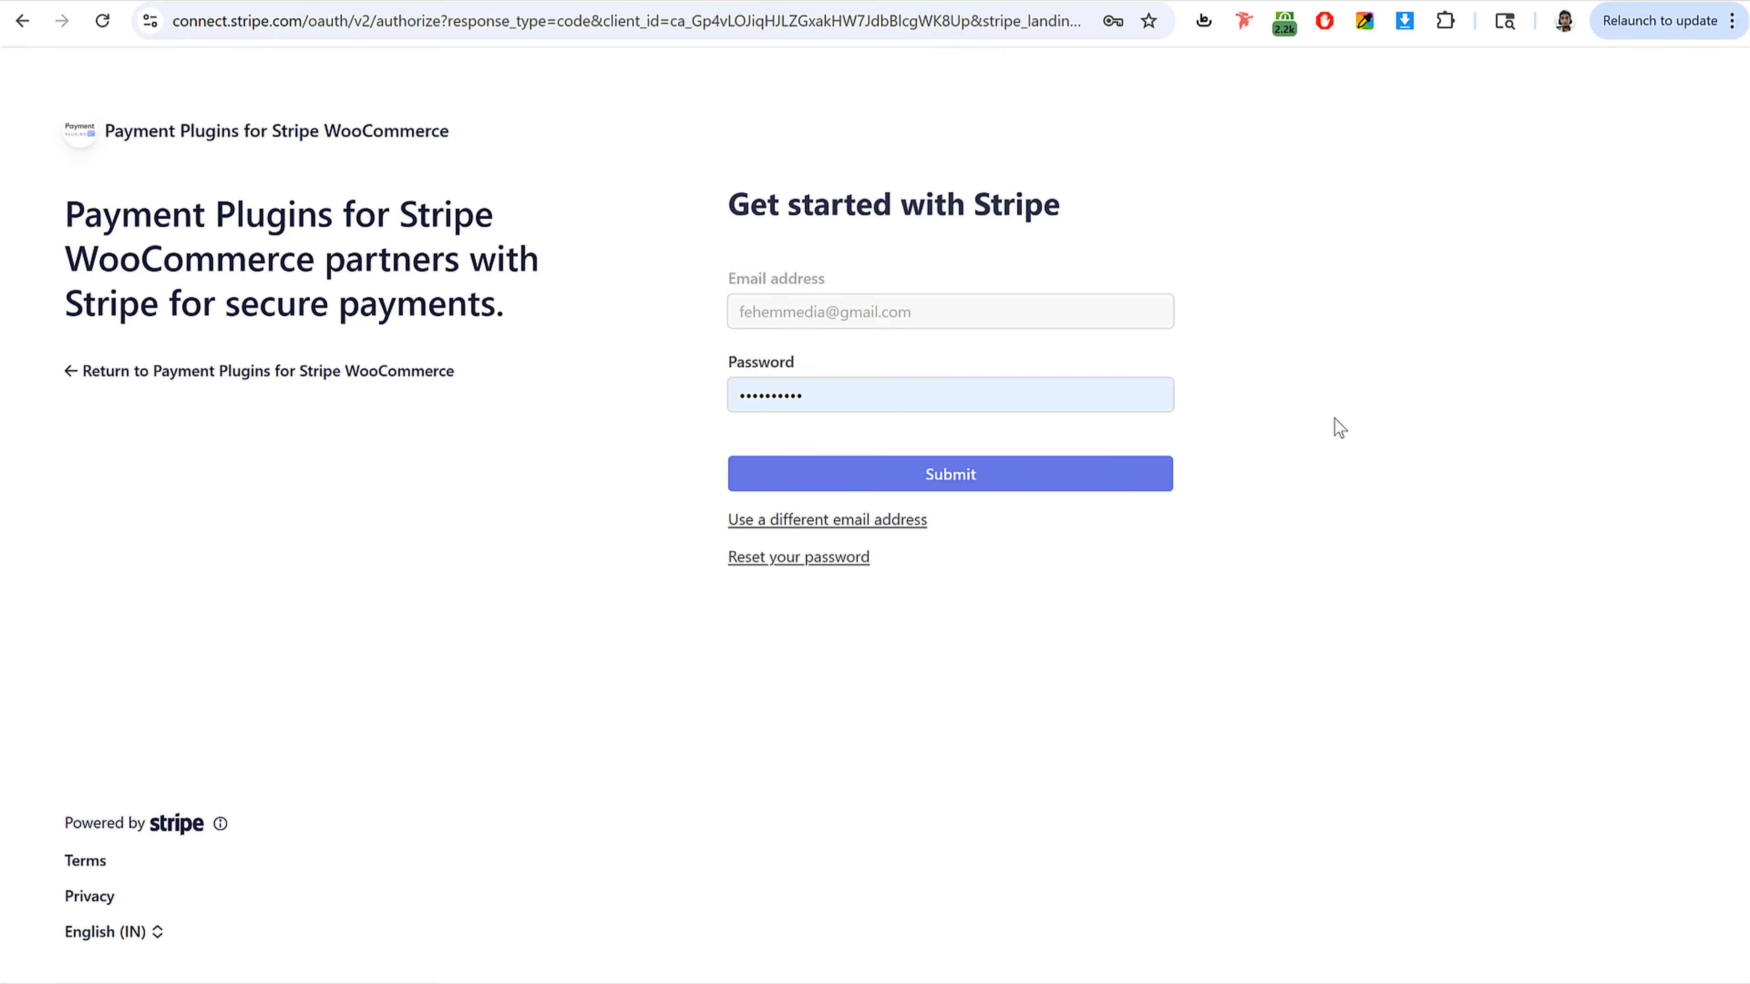
click(1087, 482)
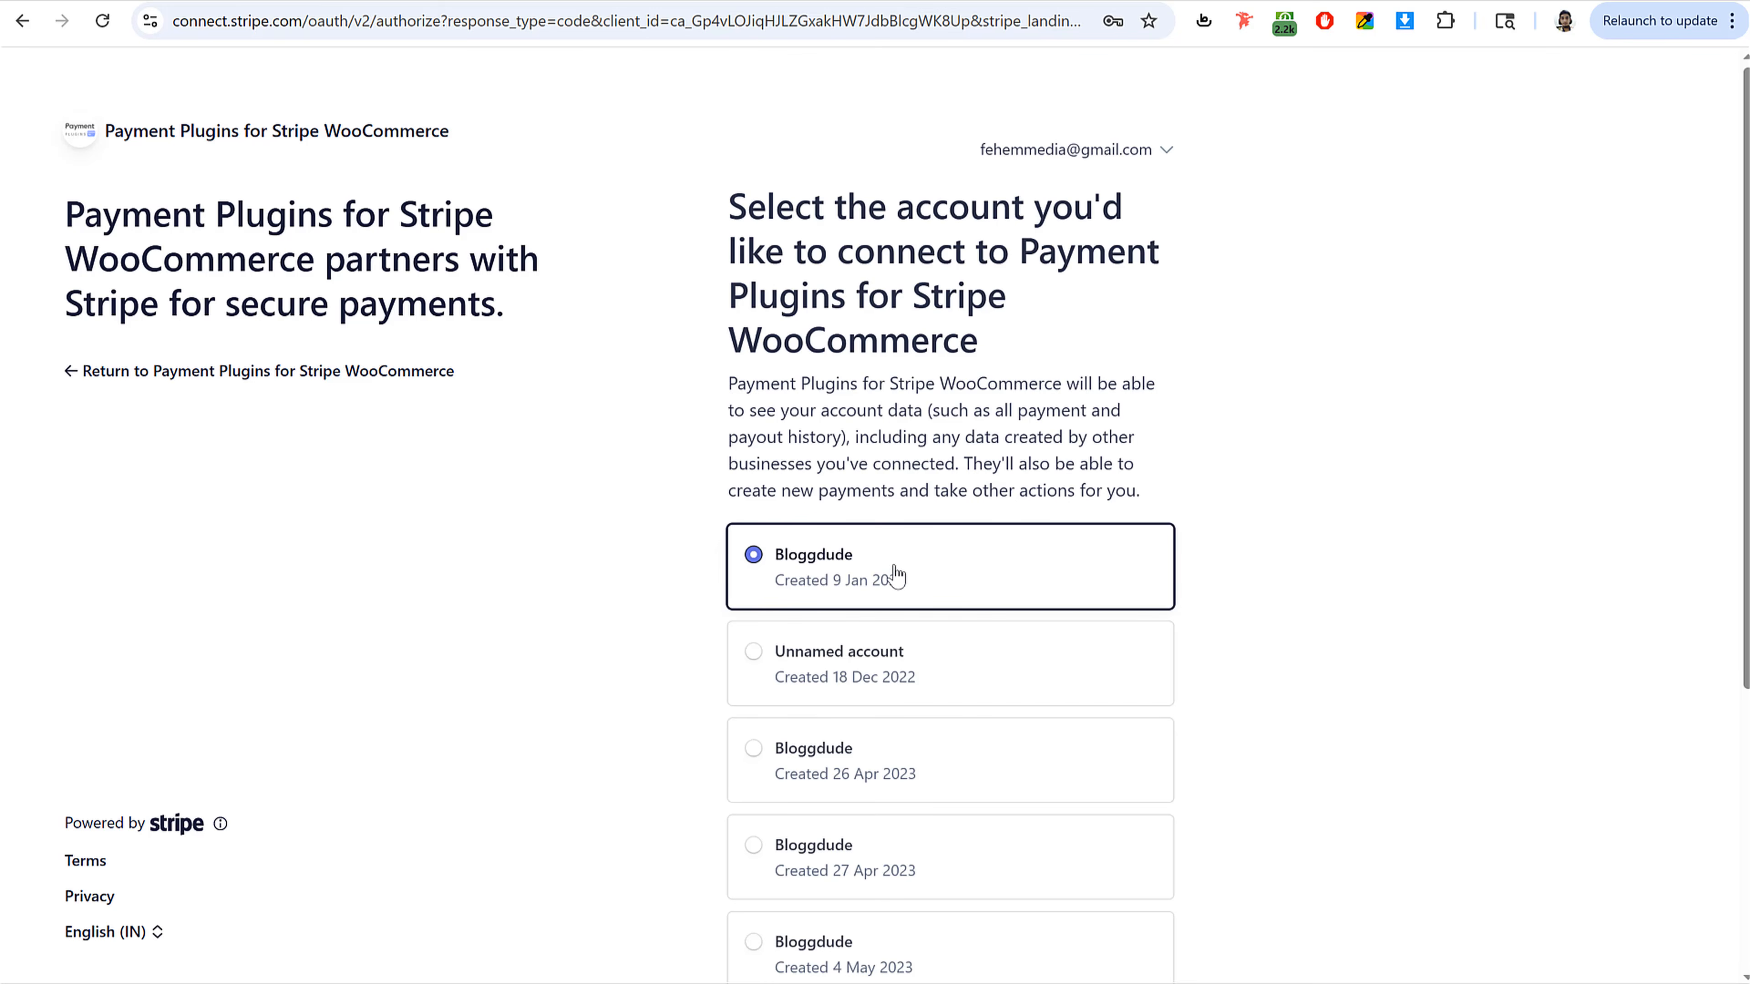
scroll(957, 592, down, 5)
click(1018, 727)
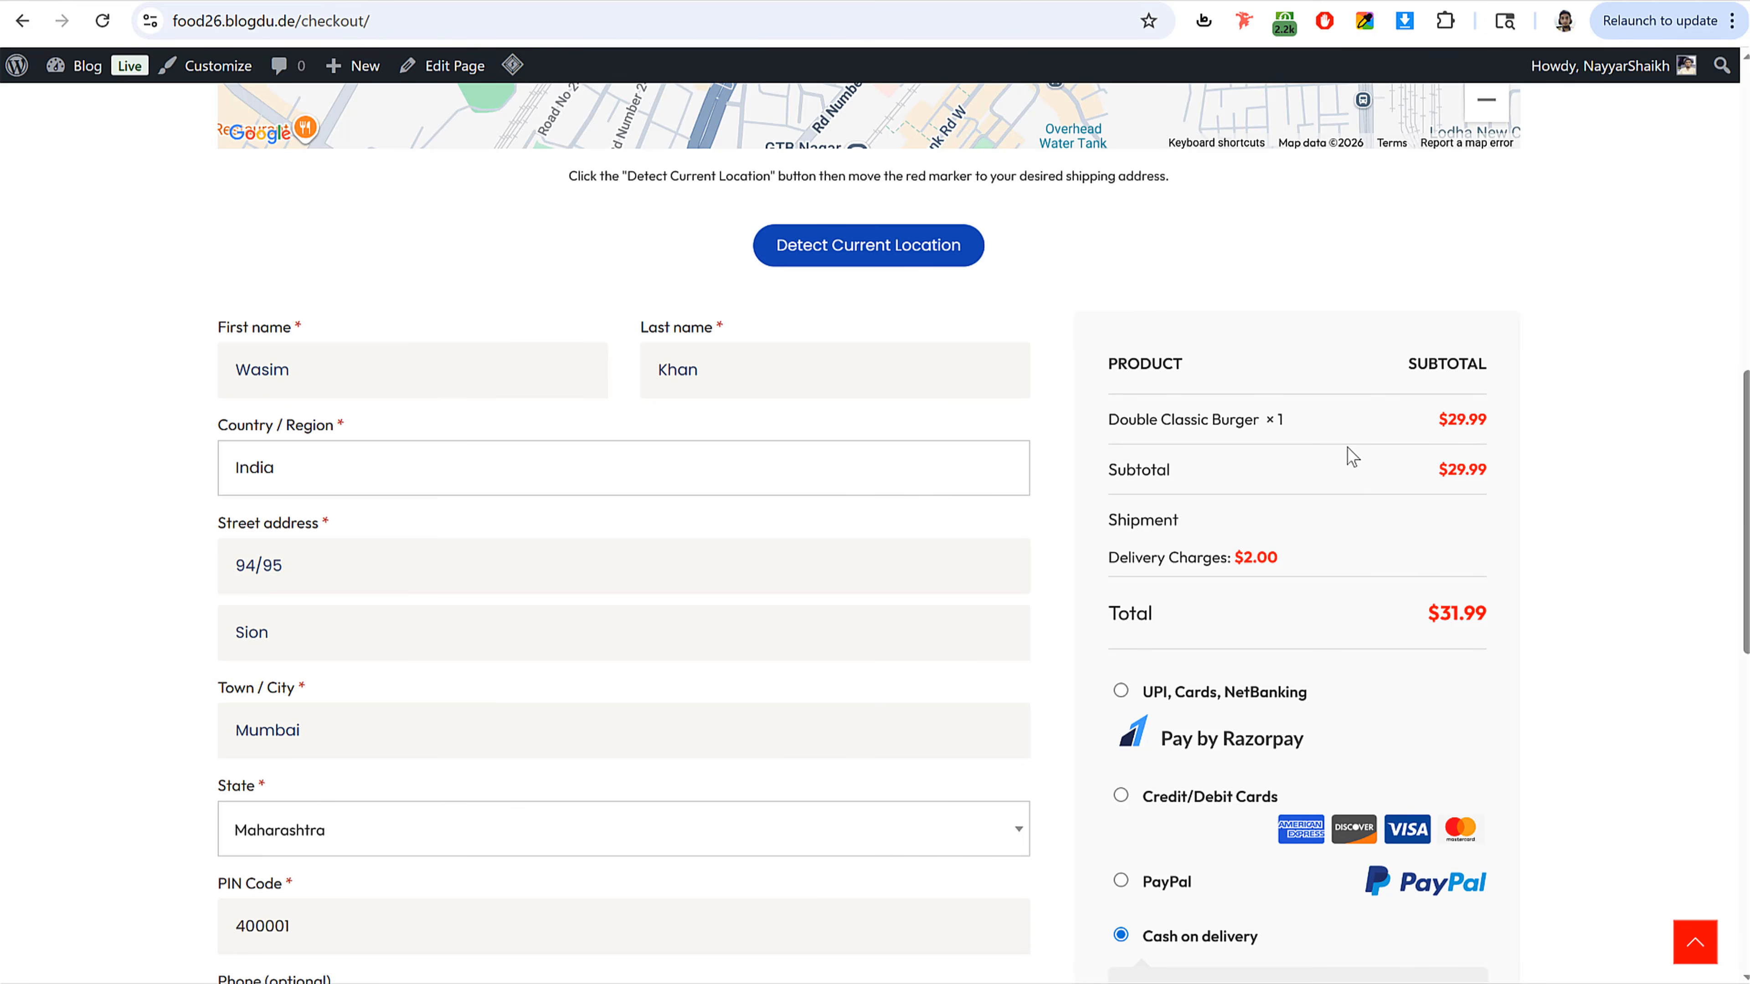
Step: Check the checkout page's payment options by selecting Credit/Debit Cards and then UPI, Cards, NetBanking
scroll(1352, 456, down, 5)
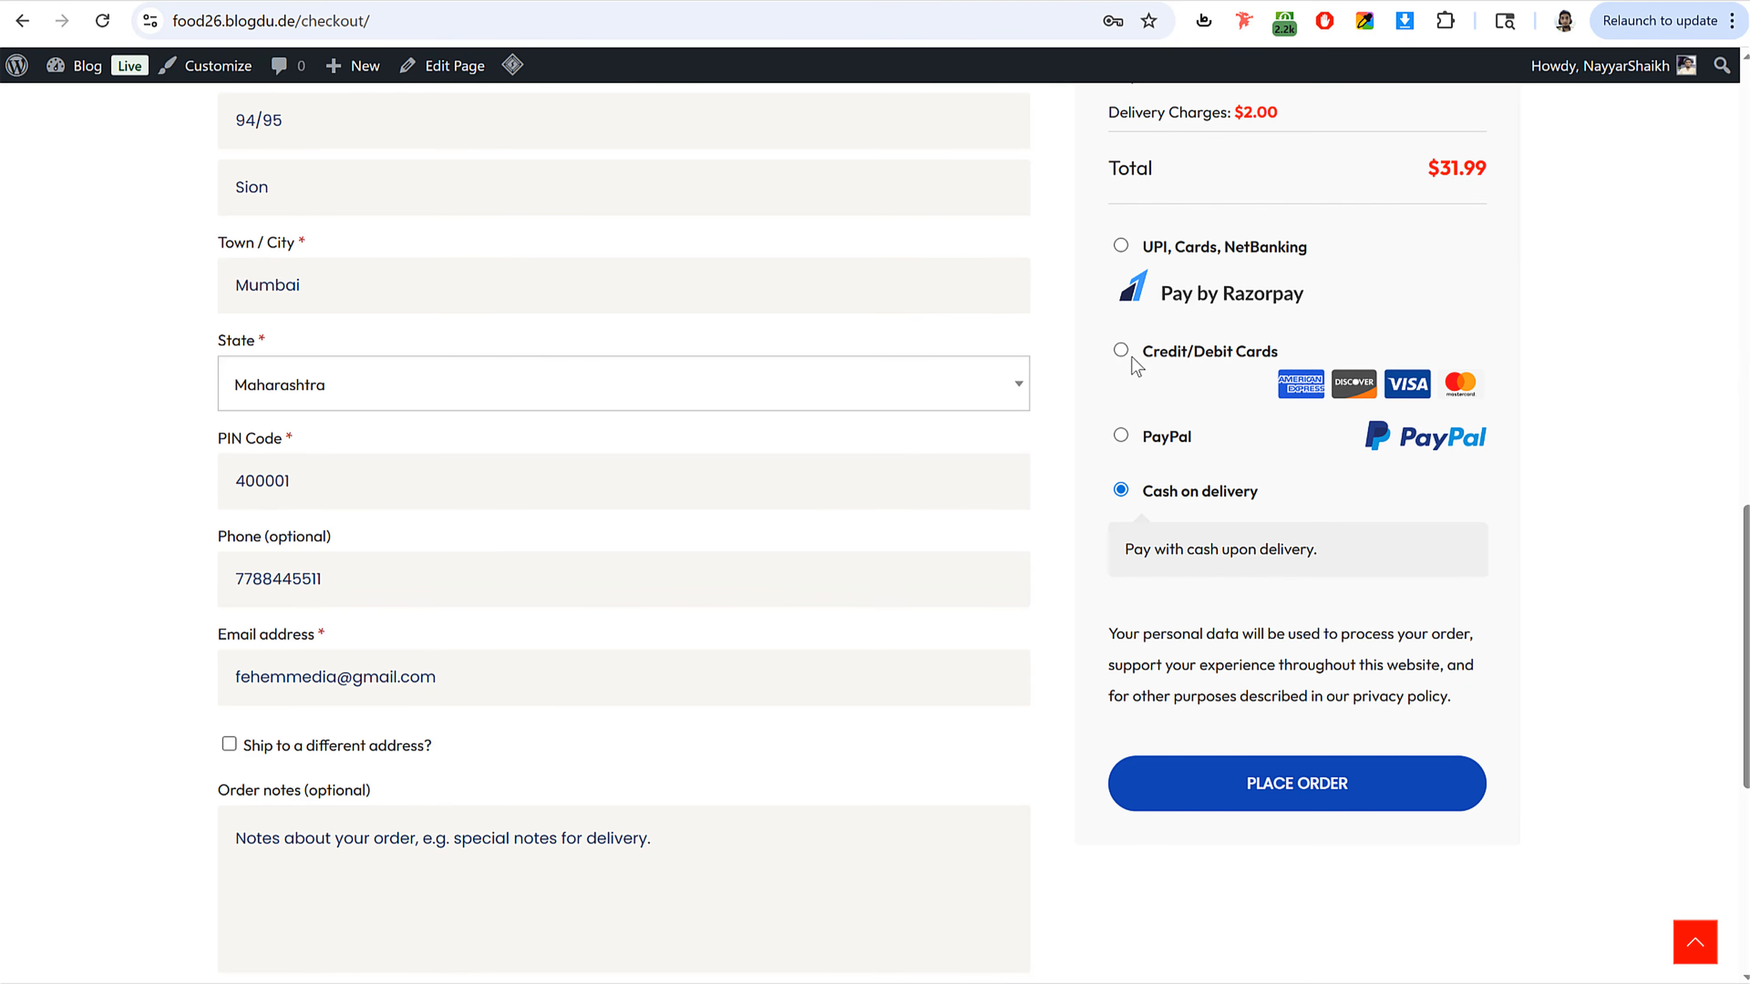
click(1121, 351)
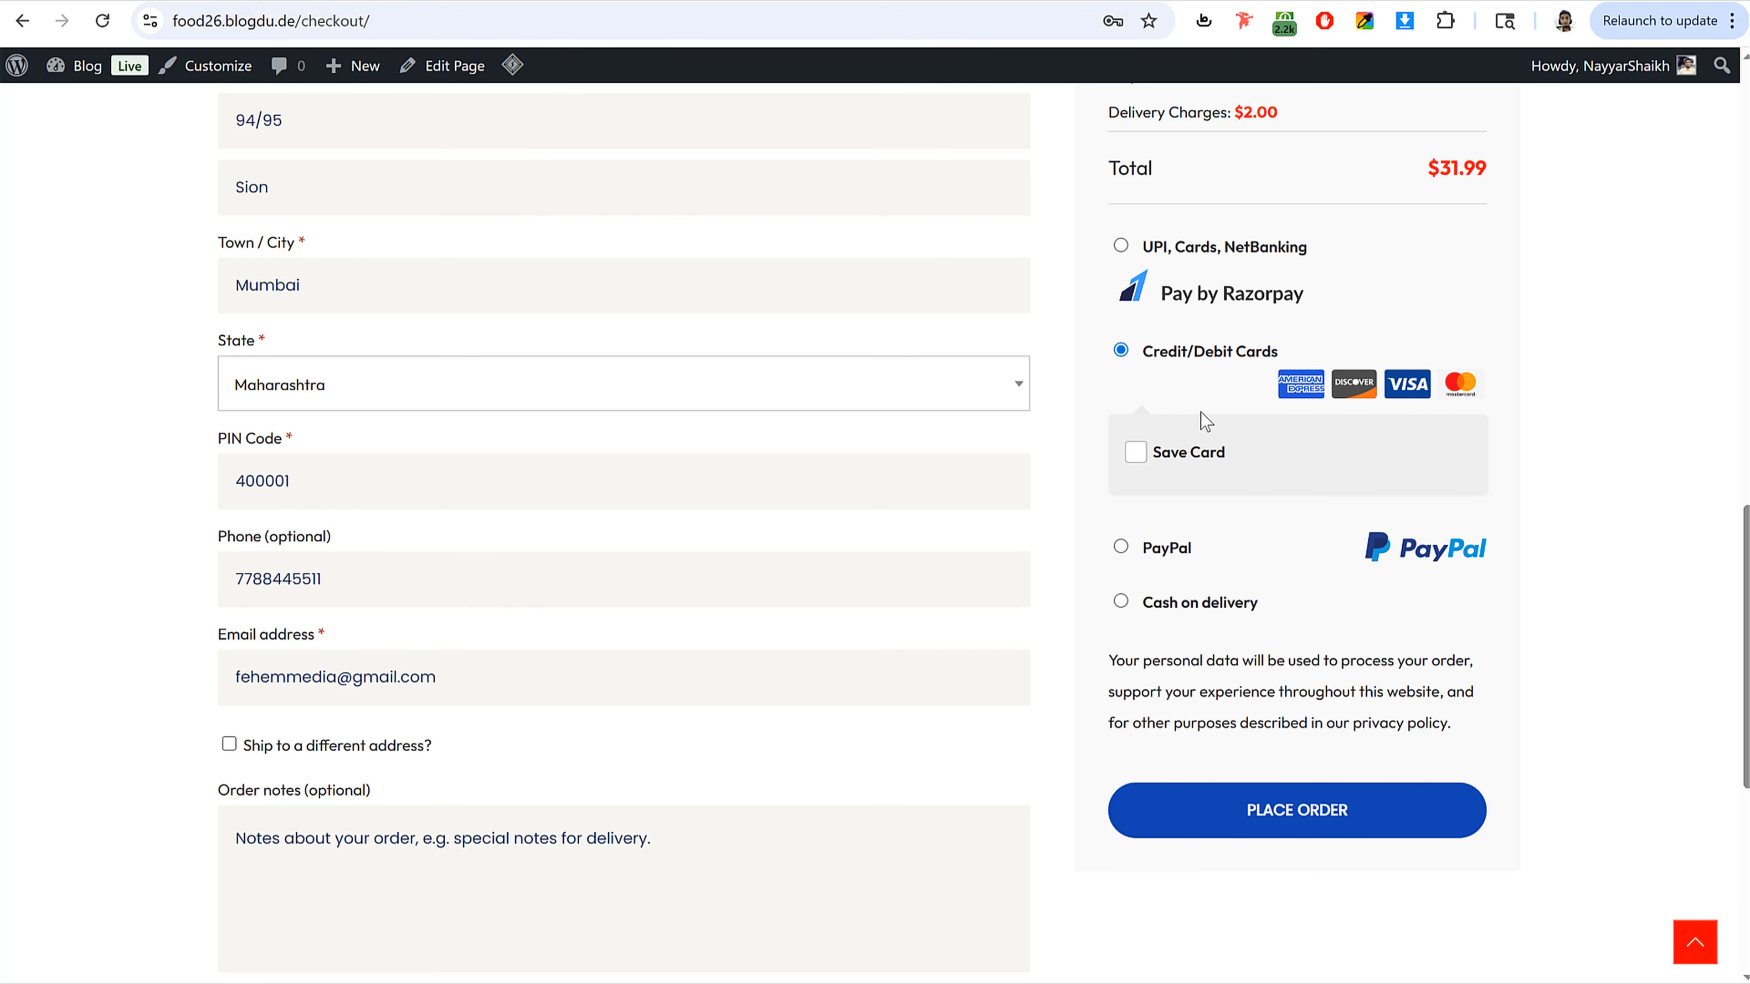
click(1121, 245)
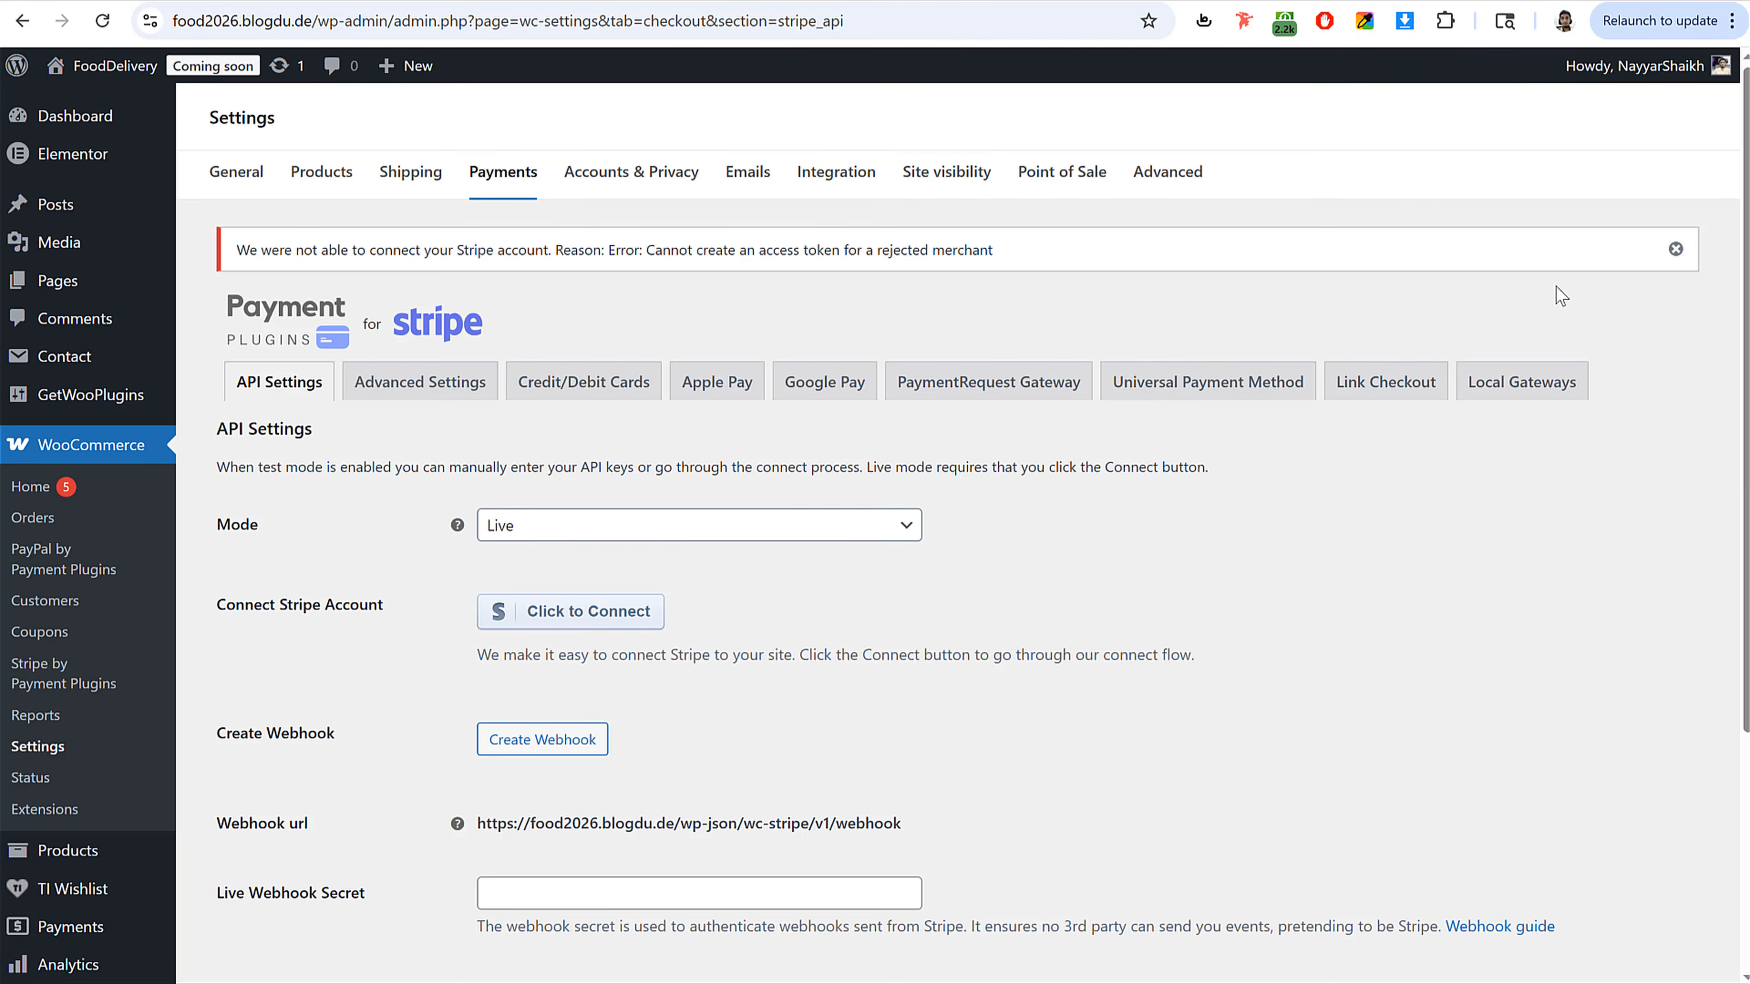
Step: Dismiss the Stripe connection error notice on the API Settings page
click(1675, 249)
scroll(840, 451, down, 3)
scroll(586, 306, up, 3)
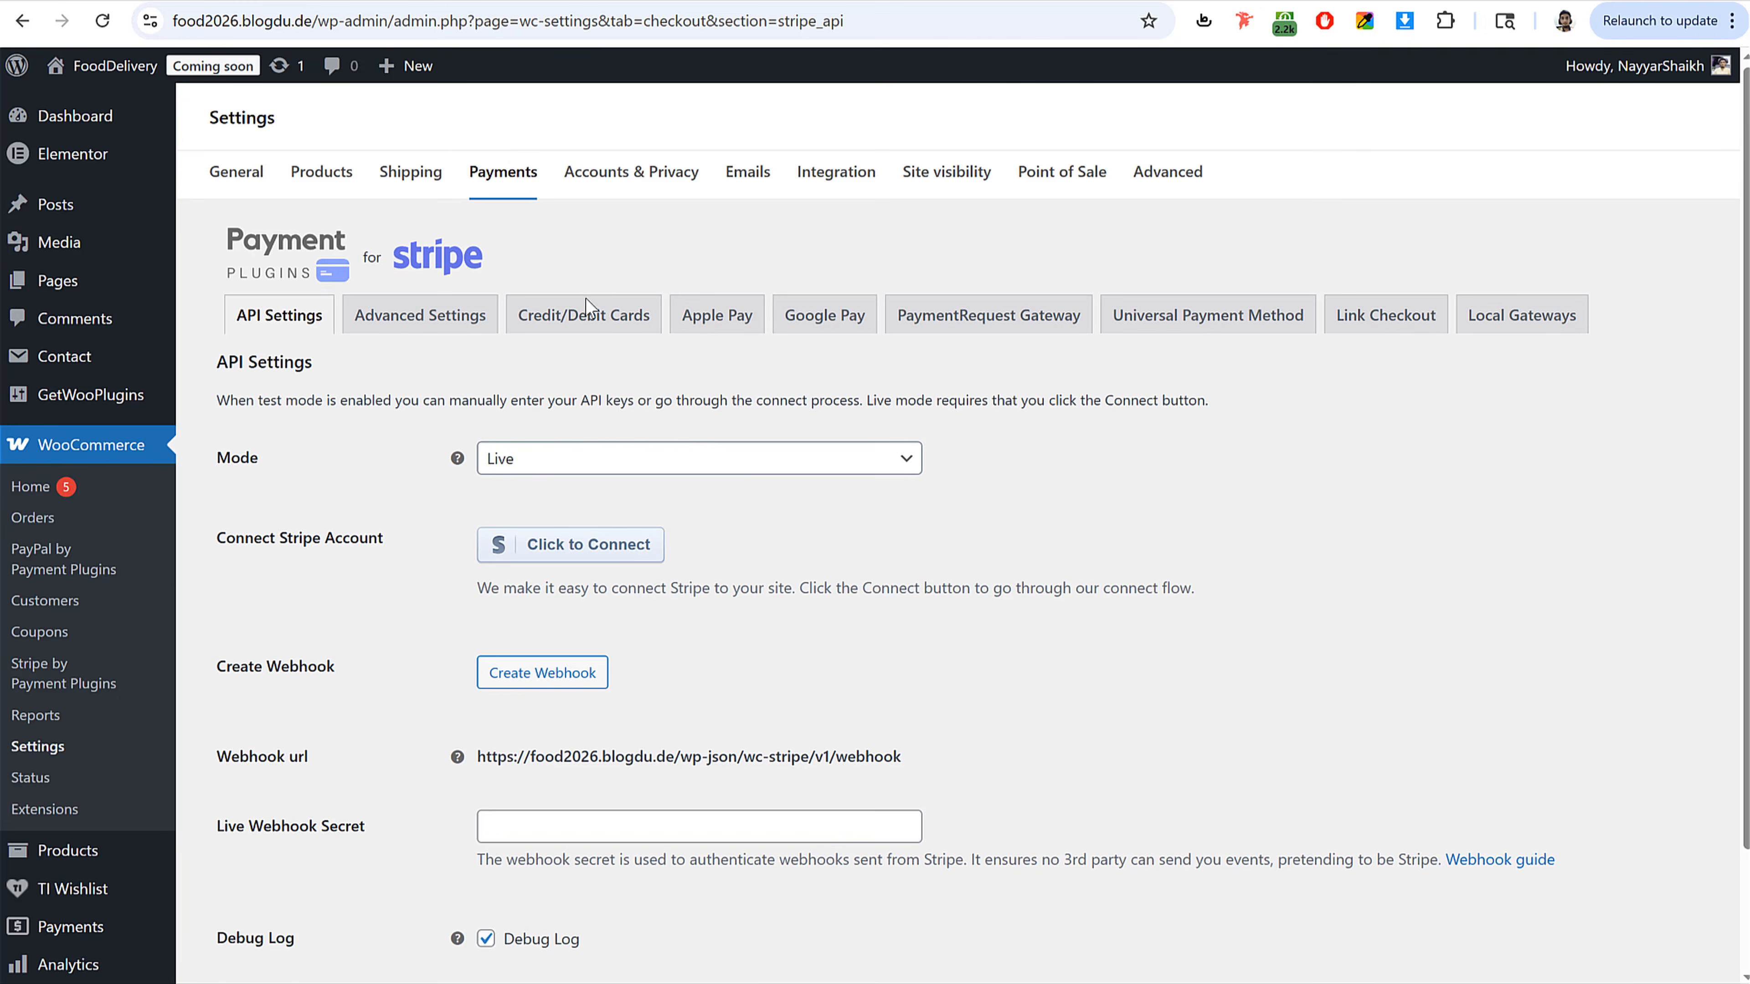
Step: Go back to the payment providers list and open the Razorpay Payment Gateway setup page
click(509, 169)
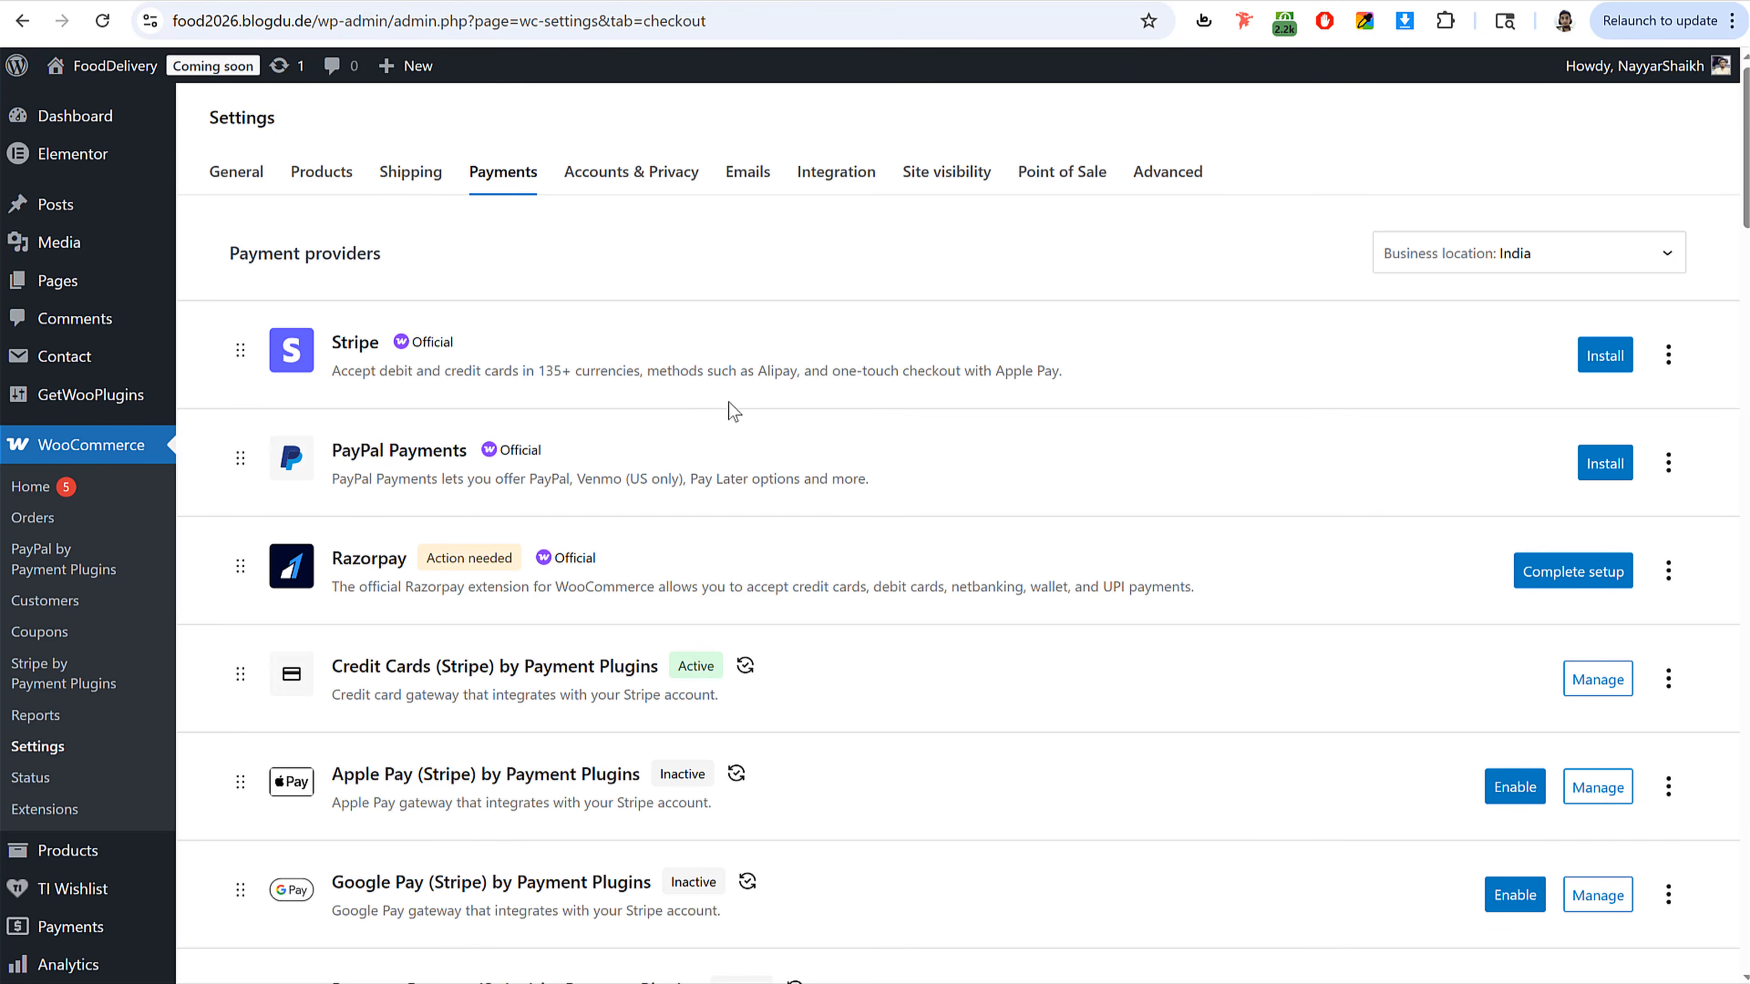
drag(334, 558, 407, 559)
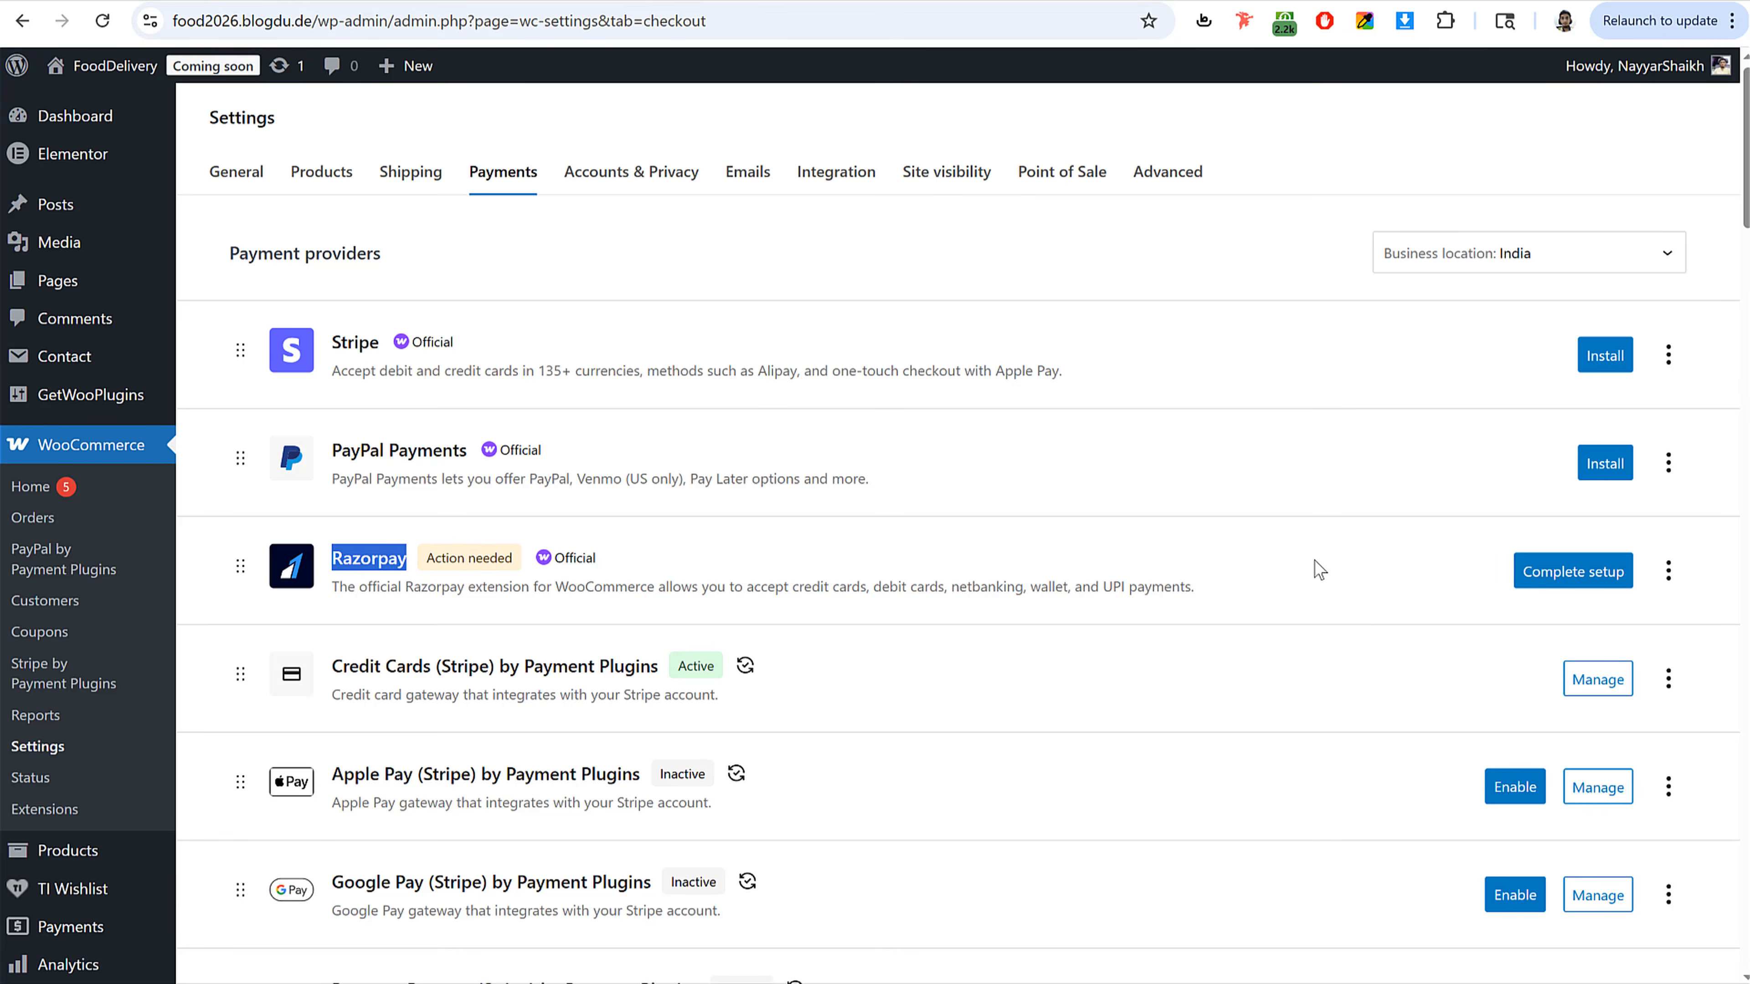
click(1592, 585)
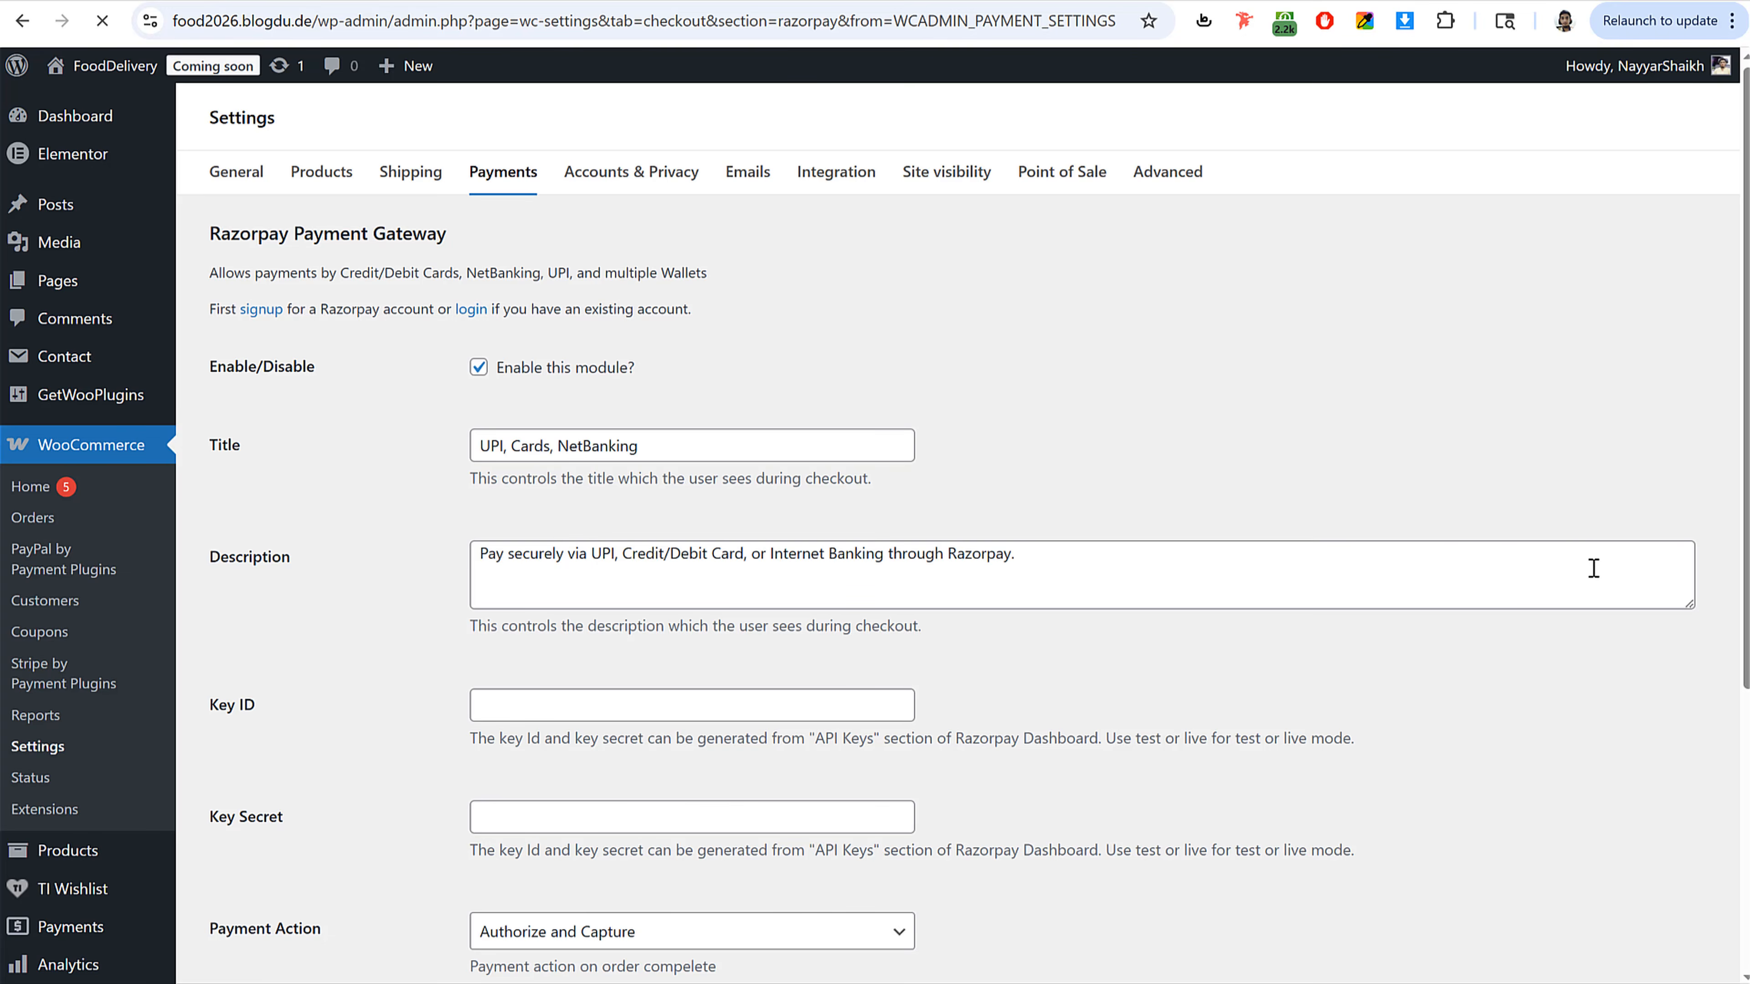
scroll(865, 507, down, 1)
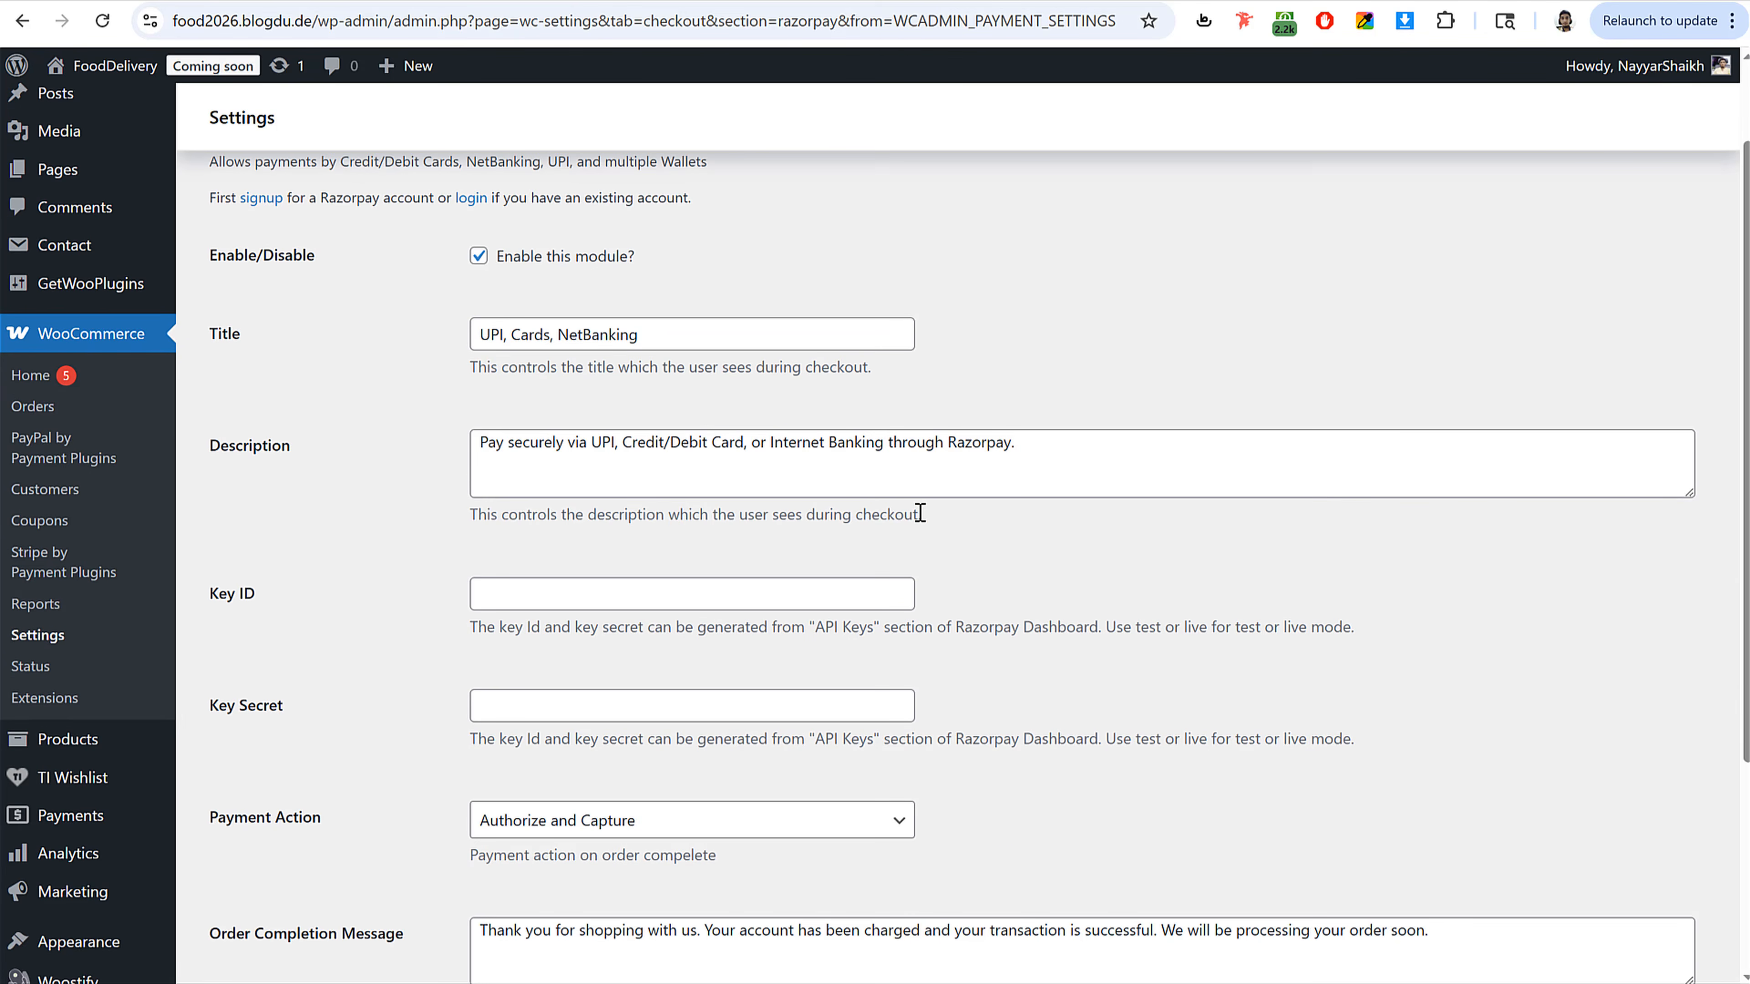
scroll(923, 500, down, 2)
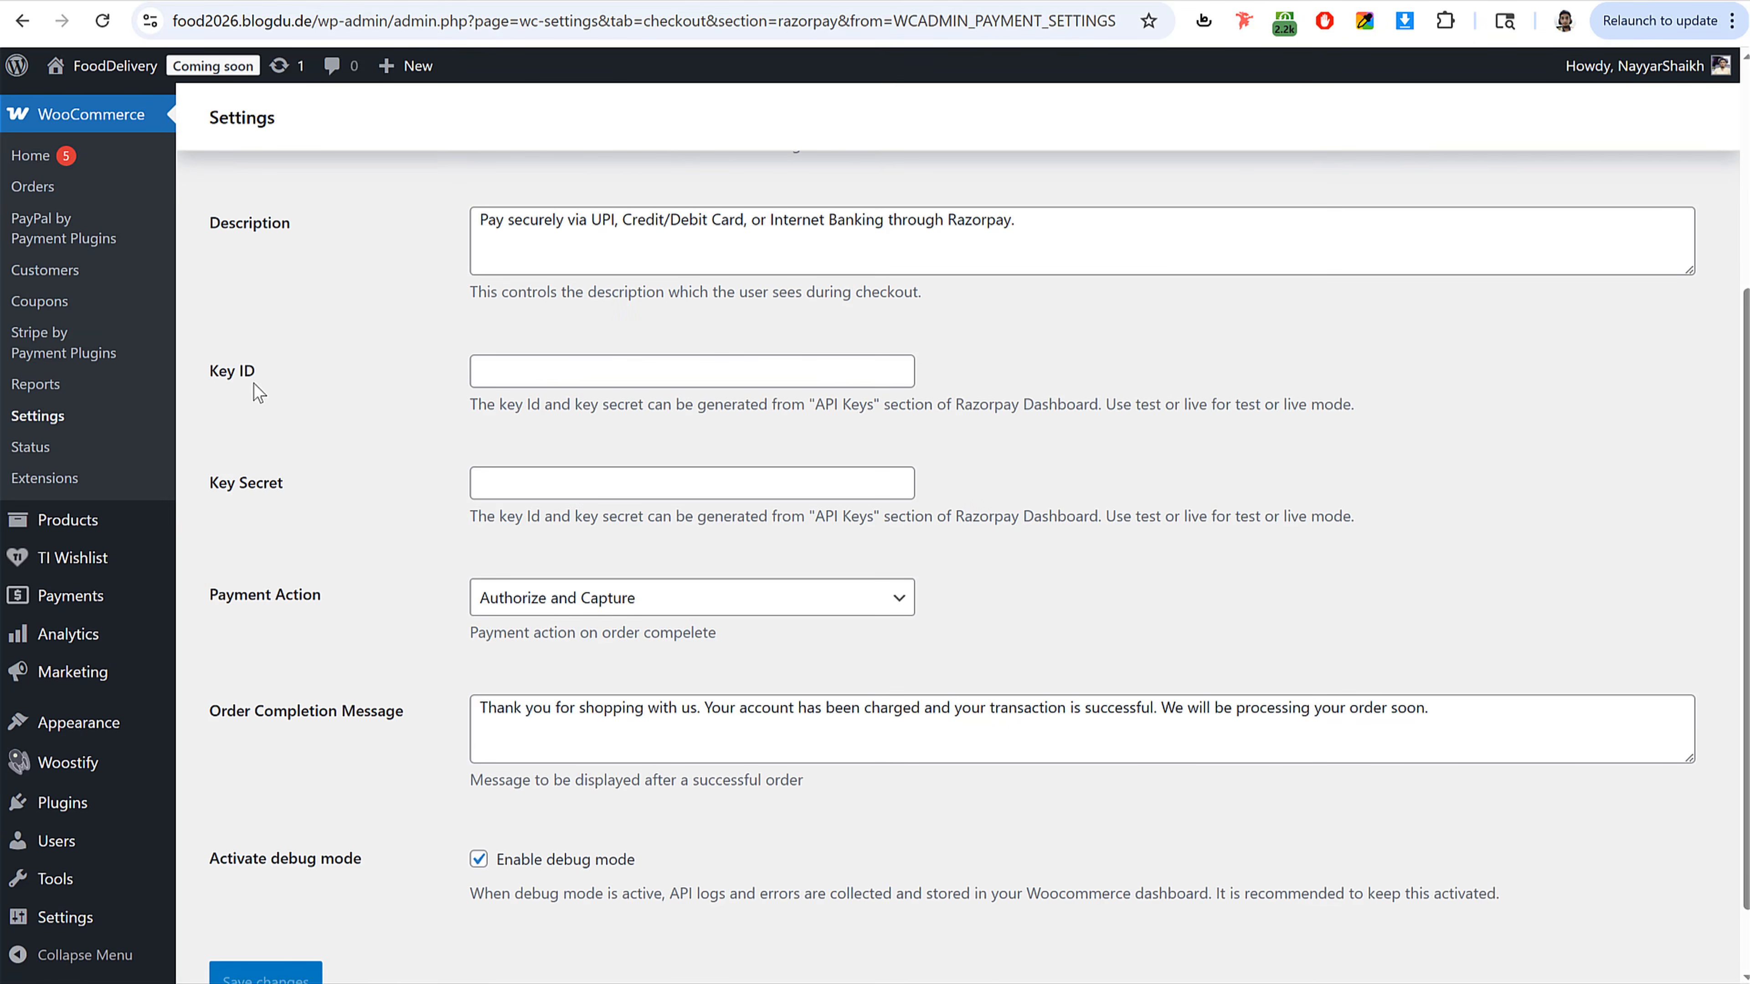
Step: Open the API keys section of the Razorpay dashboard's website and app settings
drag(257, 378, 356, 400)
click(275, 478)
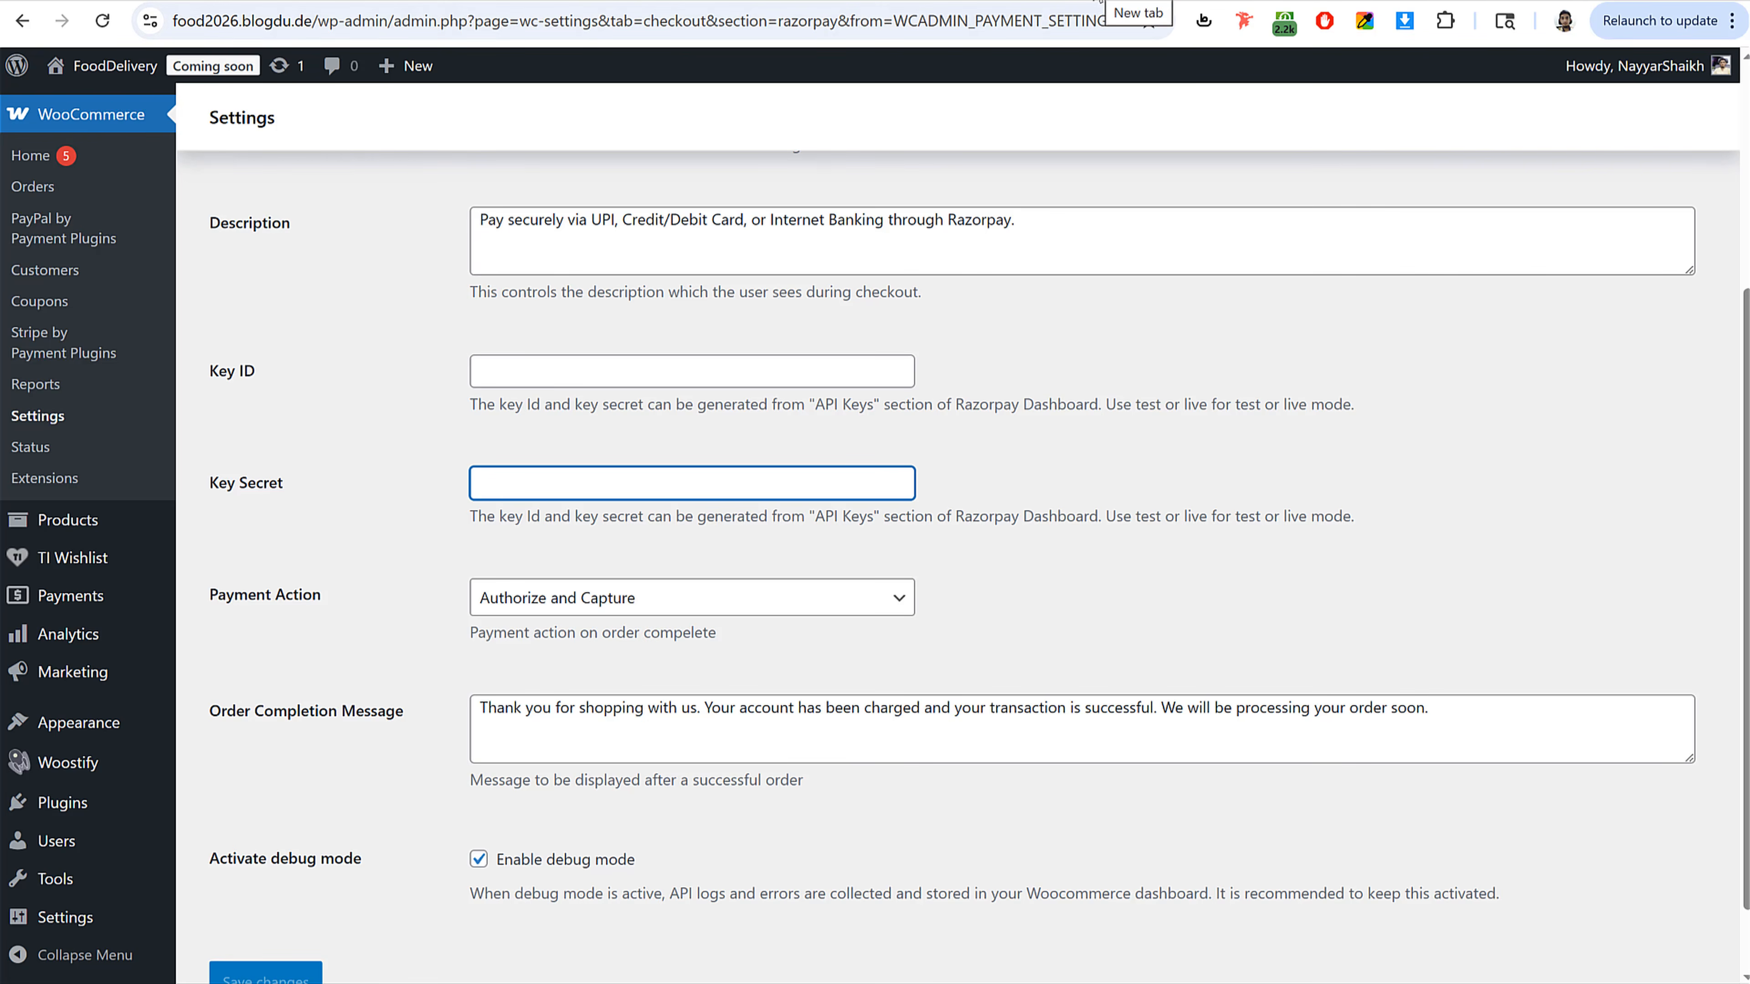
click(1098, 1)
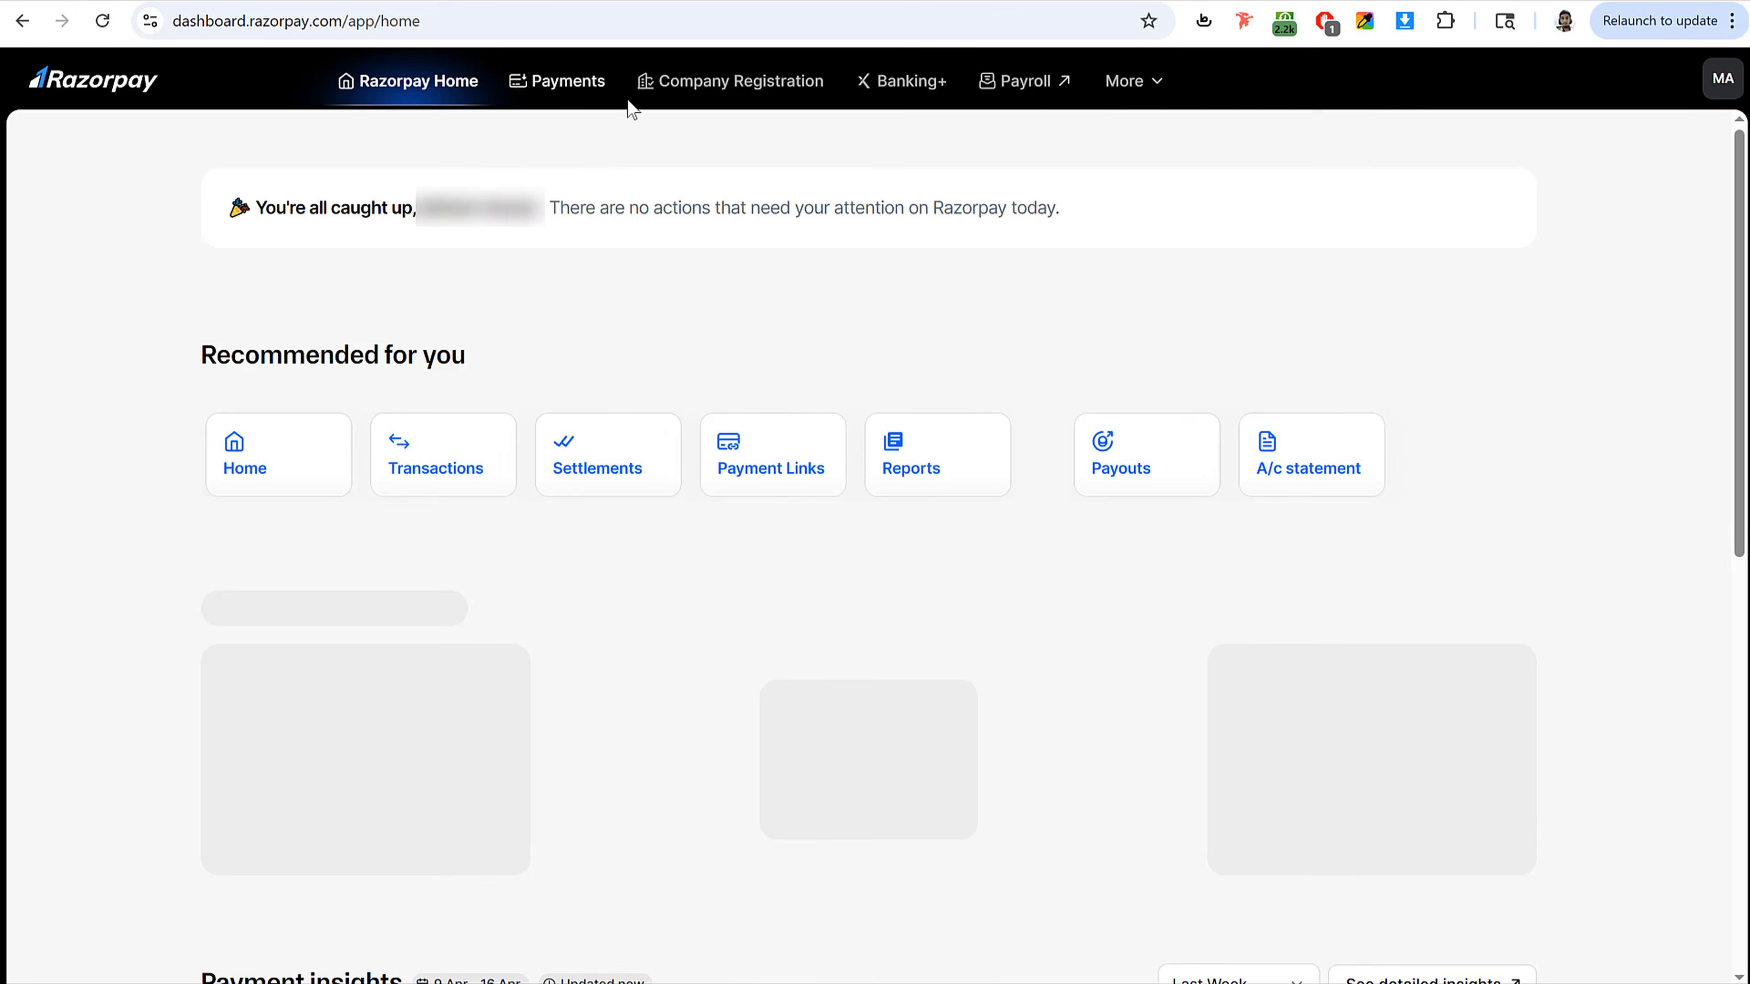
click(551, 83)
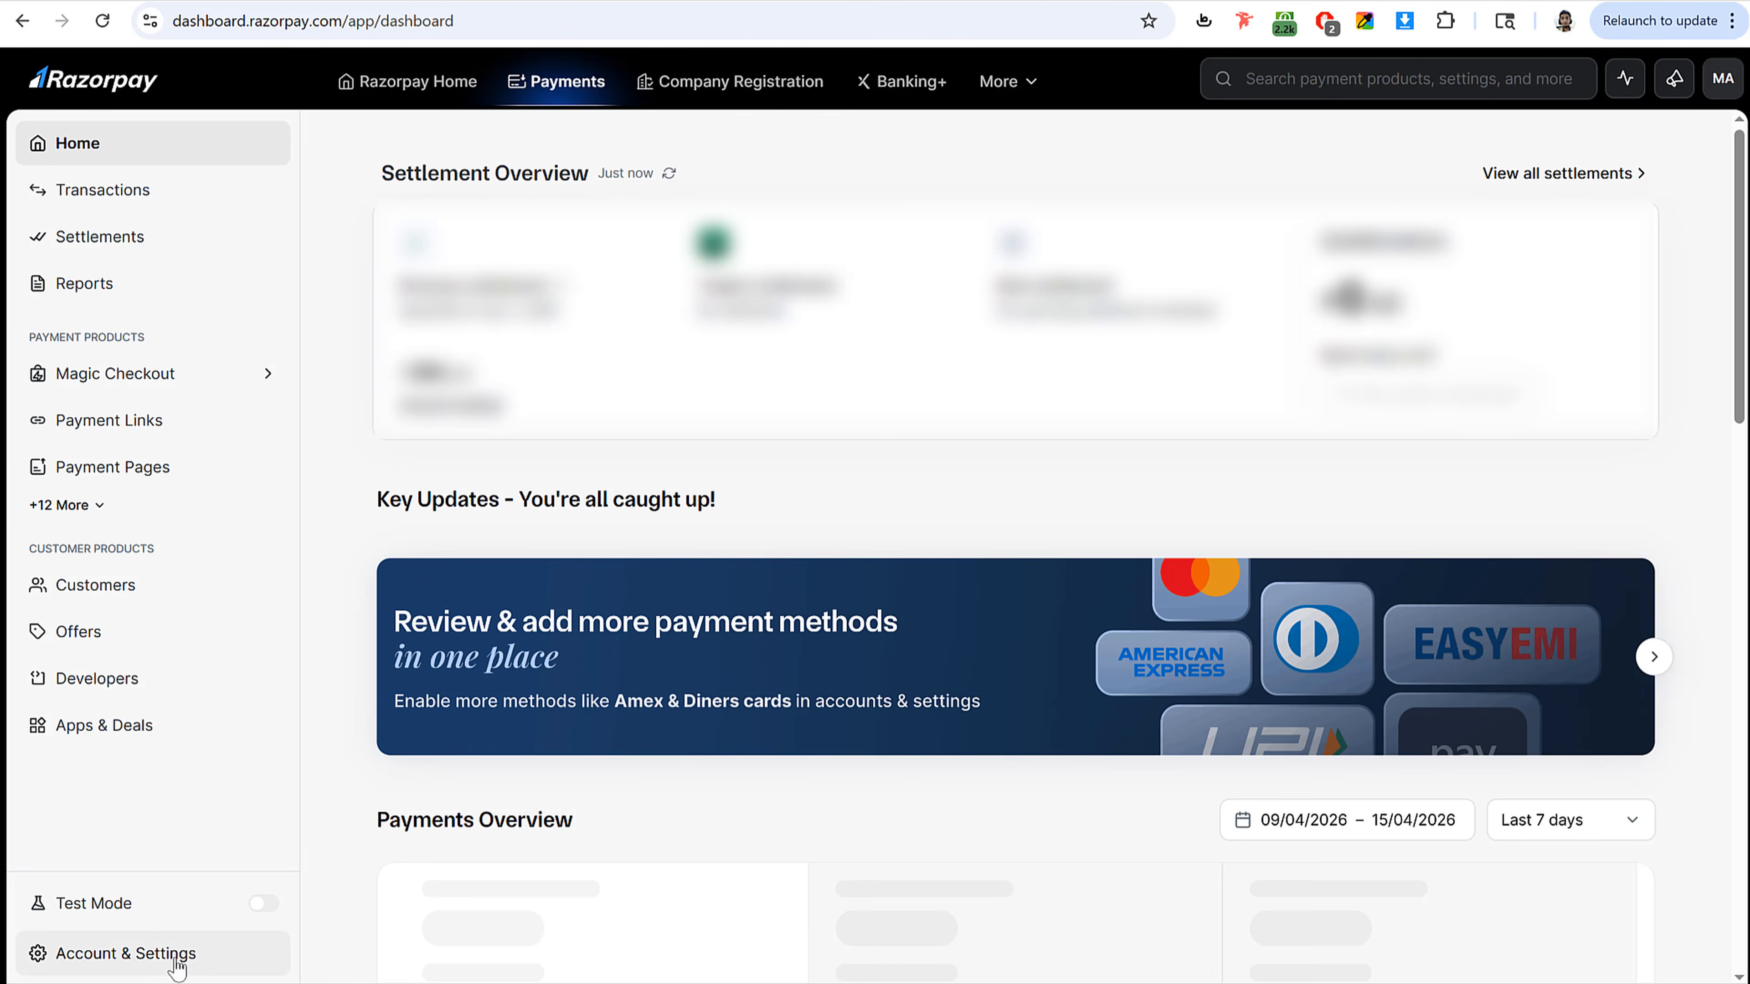
click(119, 955)
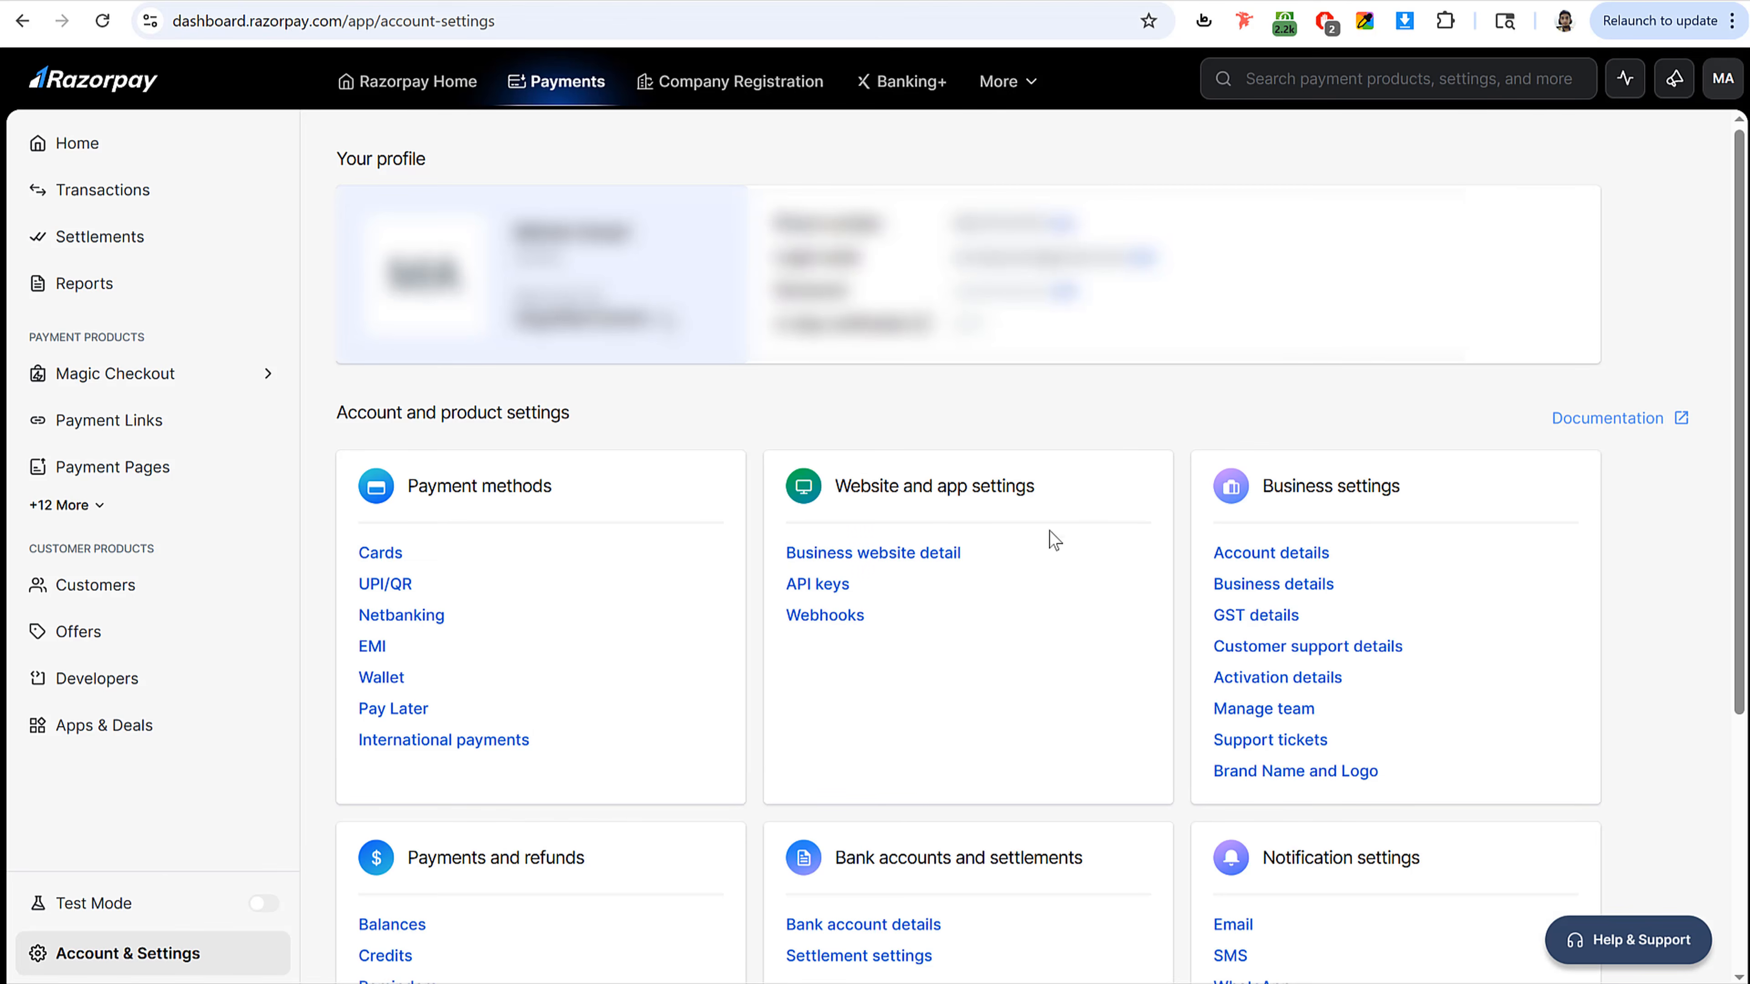
drag(853, 585, 783, 582)
click(852, 587)
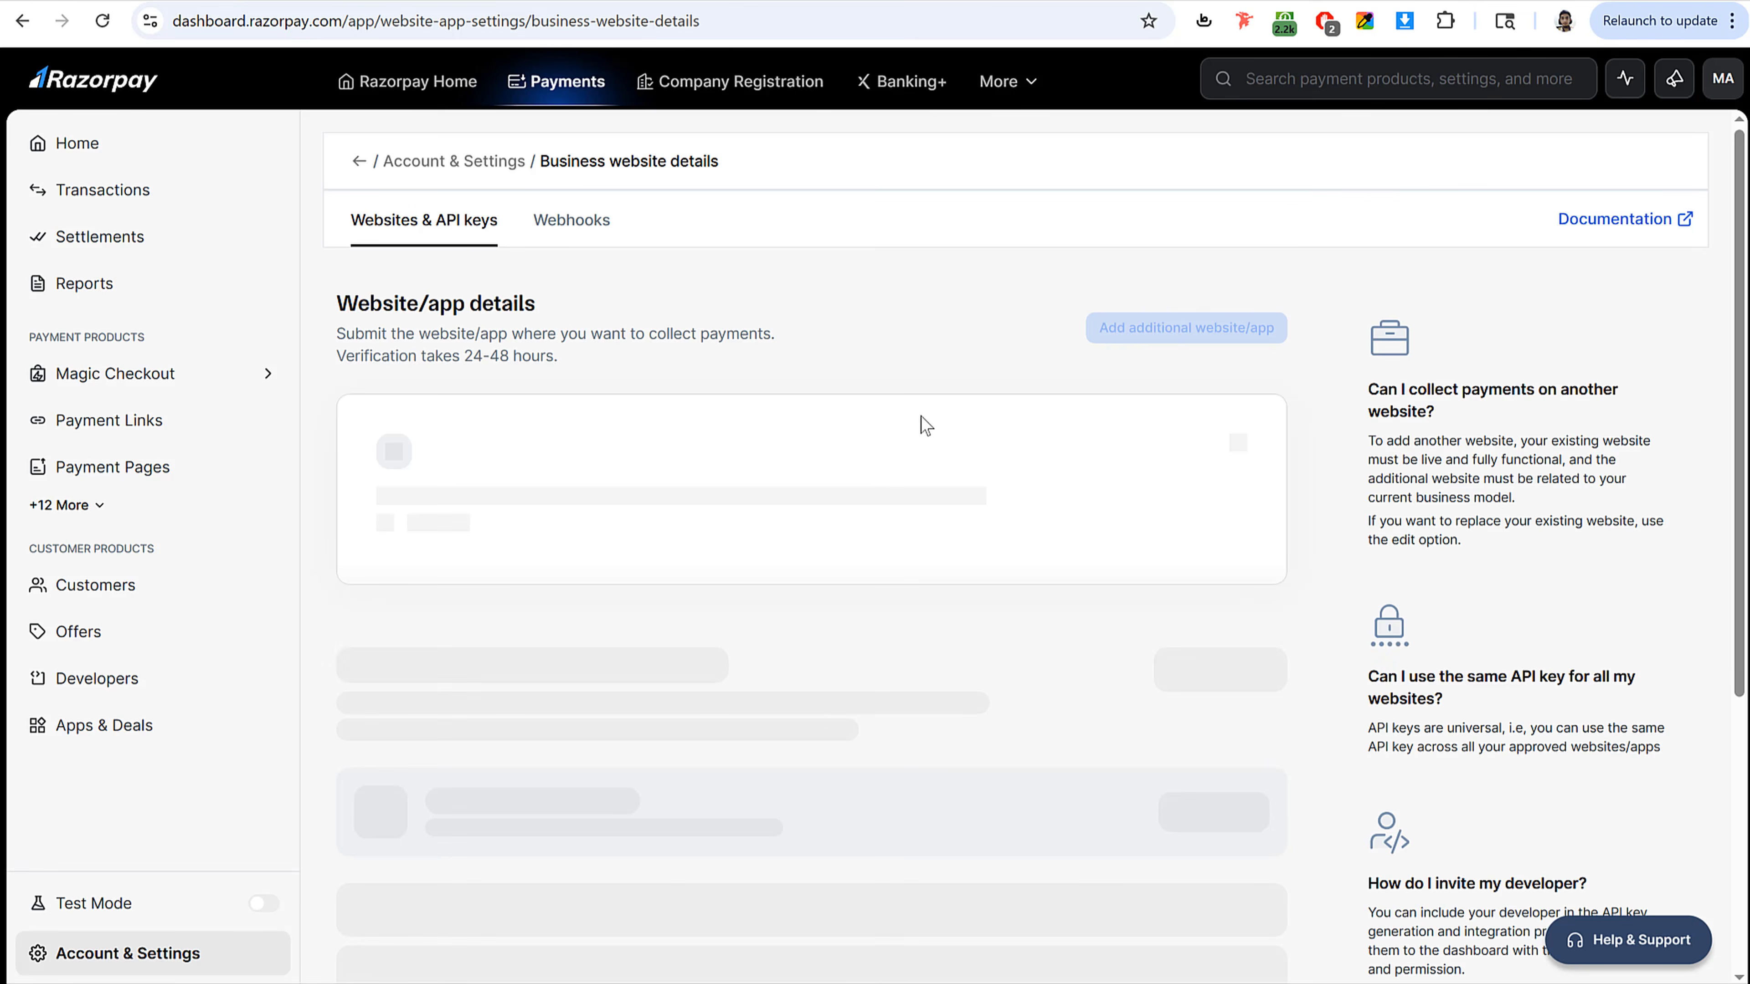
scroll(916, 469, down, 3)
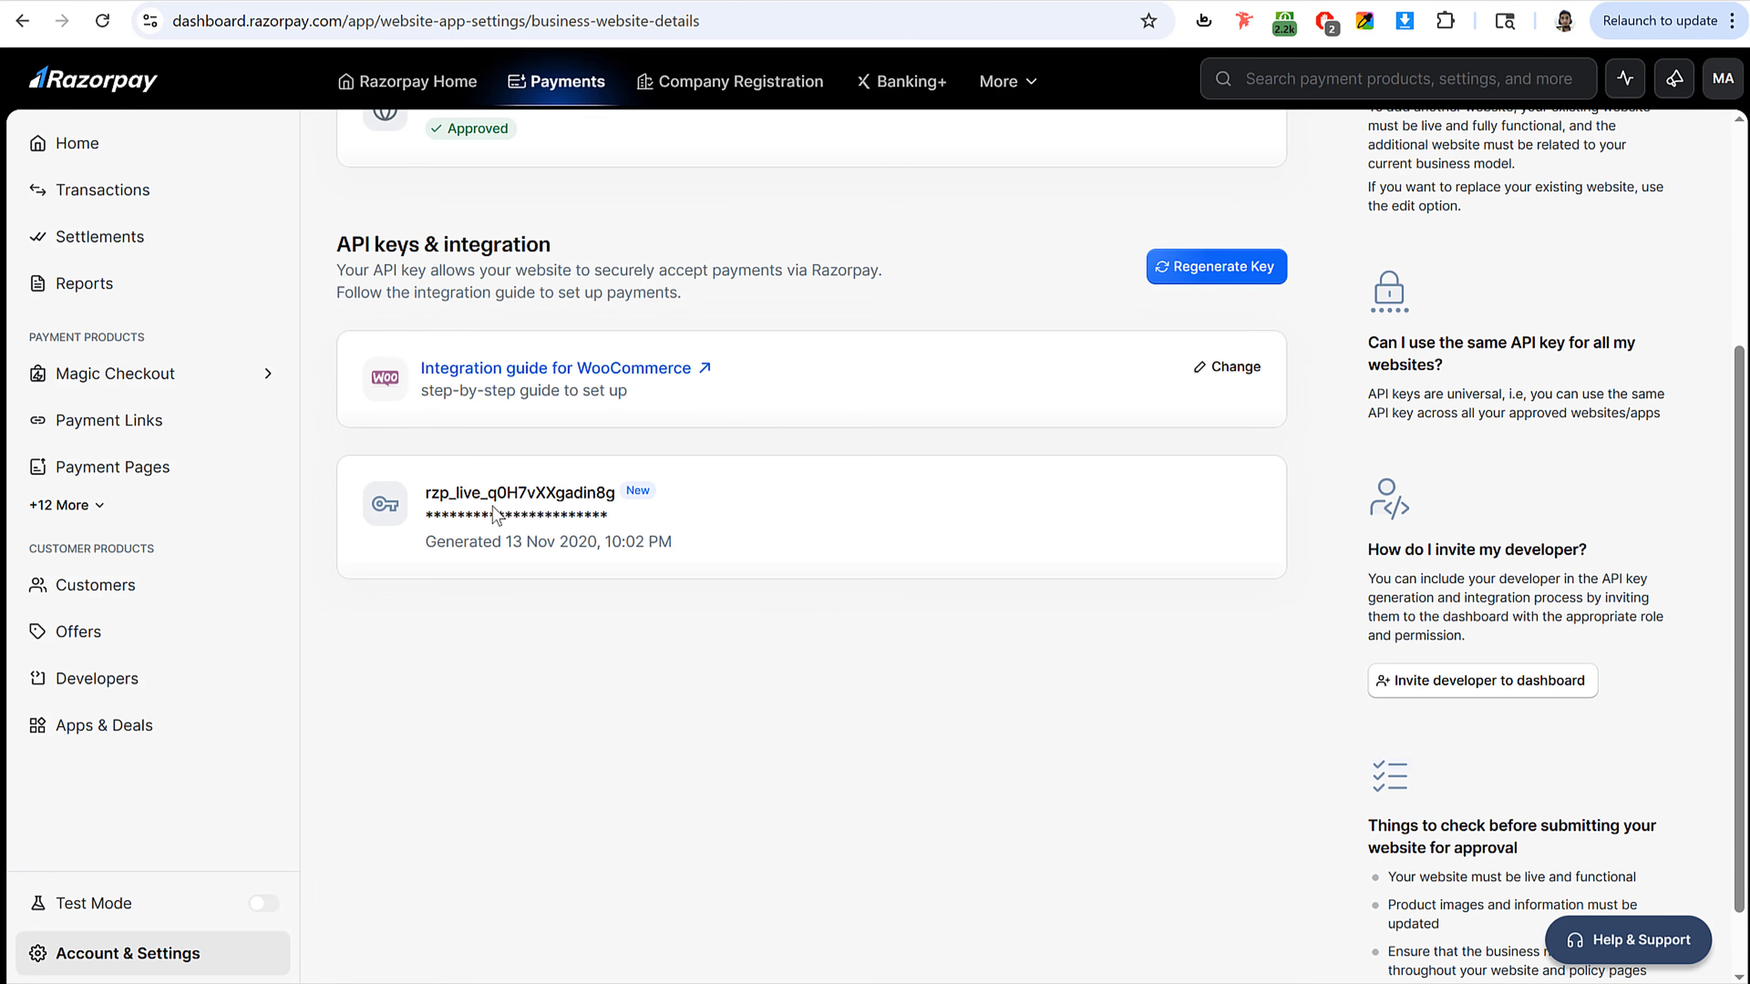
Step: Copy the Razorpay live key ID into the gateway's Key ID field
drag(425, 493, 616, 492)
key(ctrl+c)
key(ctrl+Tab)
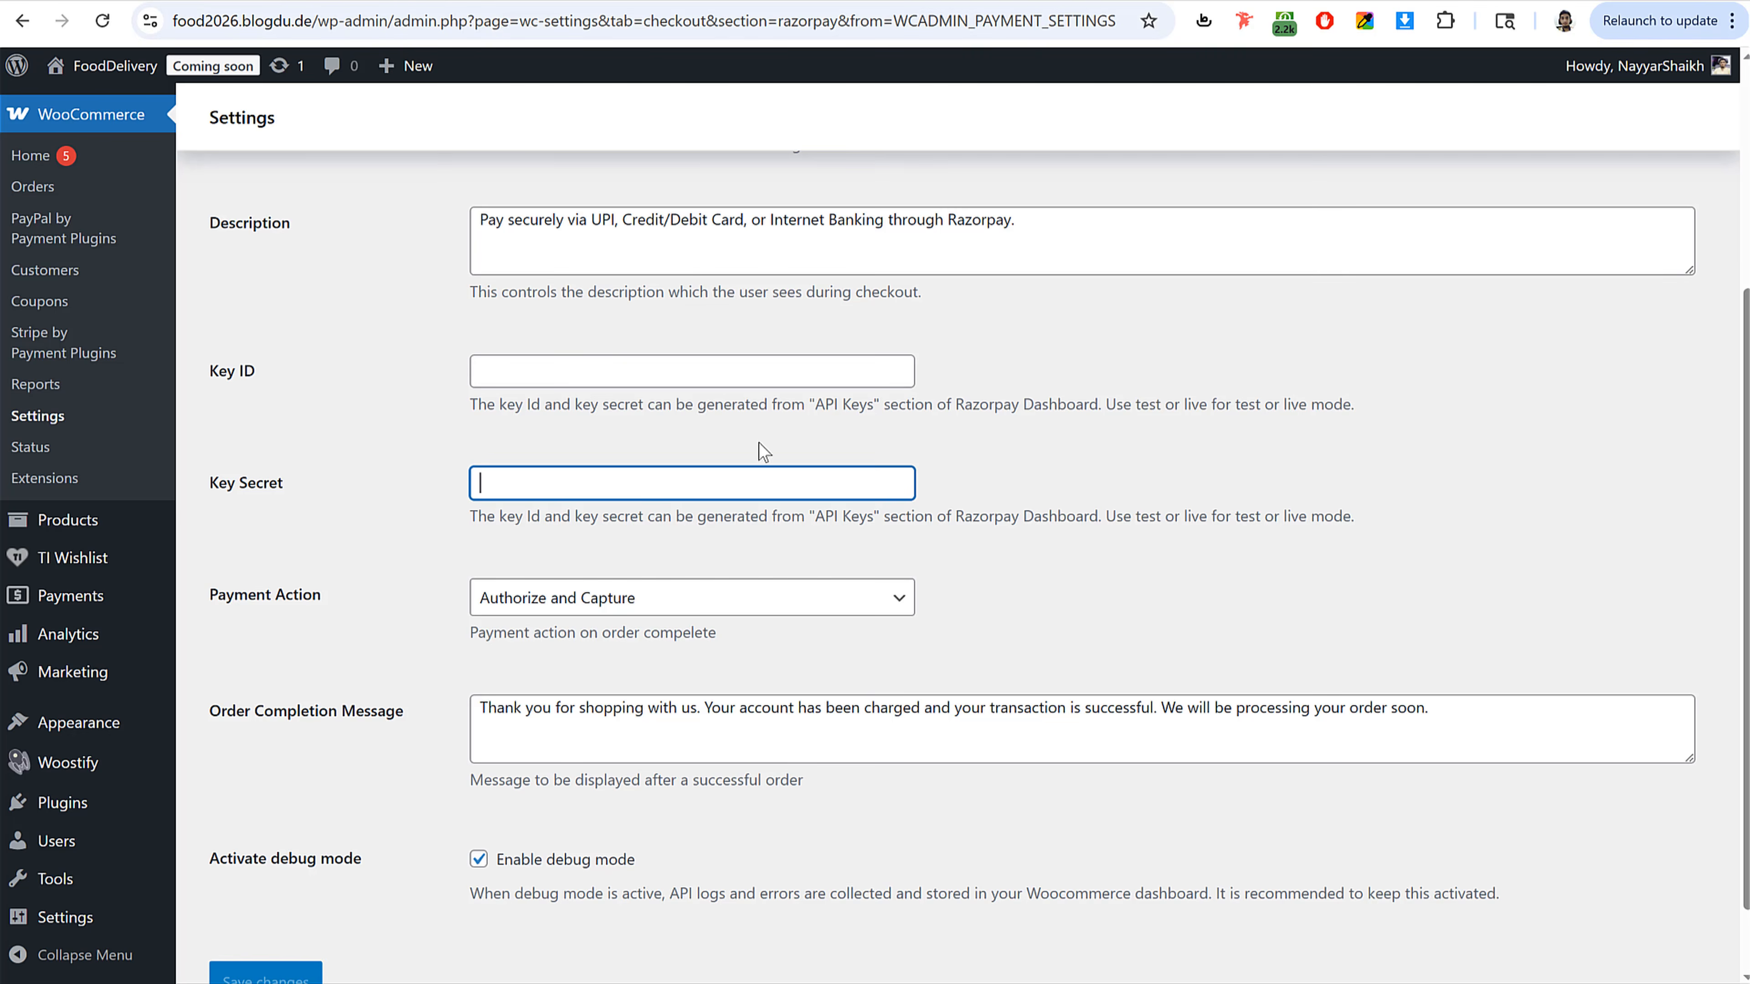
click(633, 374)
key(ctrl+v)
Step: Copy the Razorpay key secret into the gateway's Key Secret field
key(ctrl+shift+Tab)
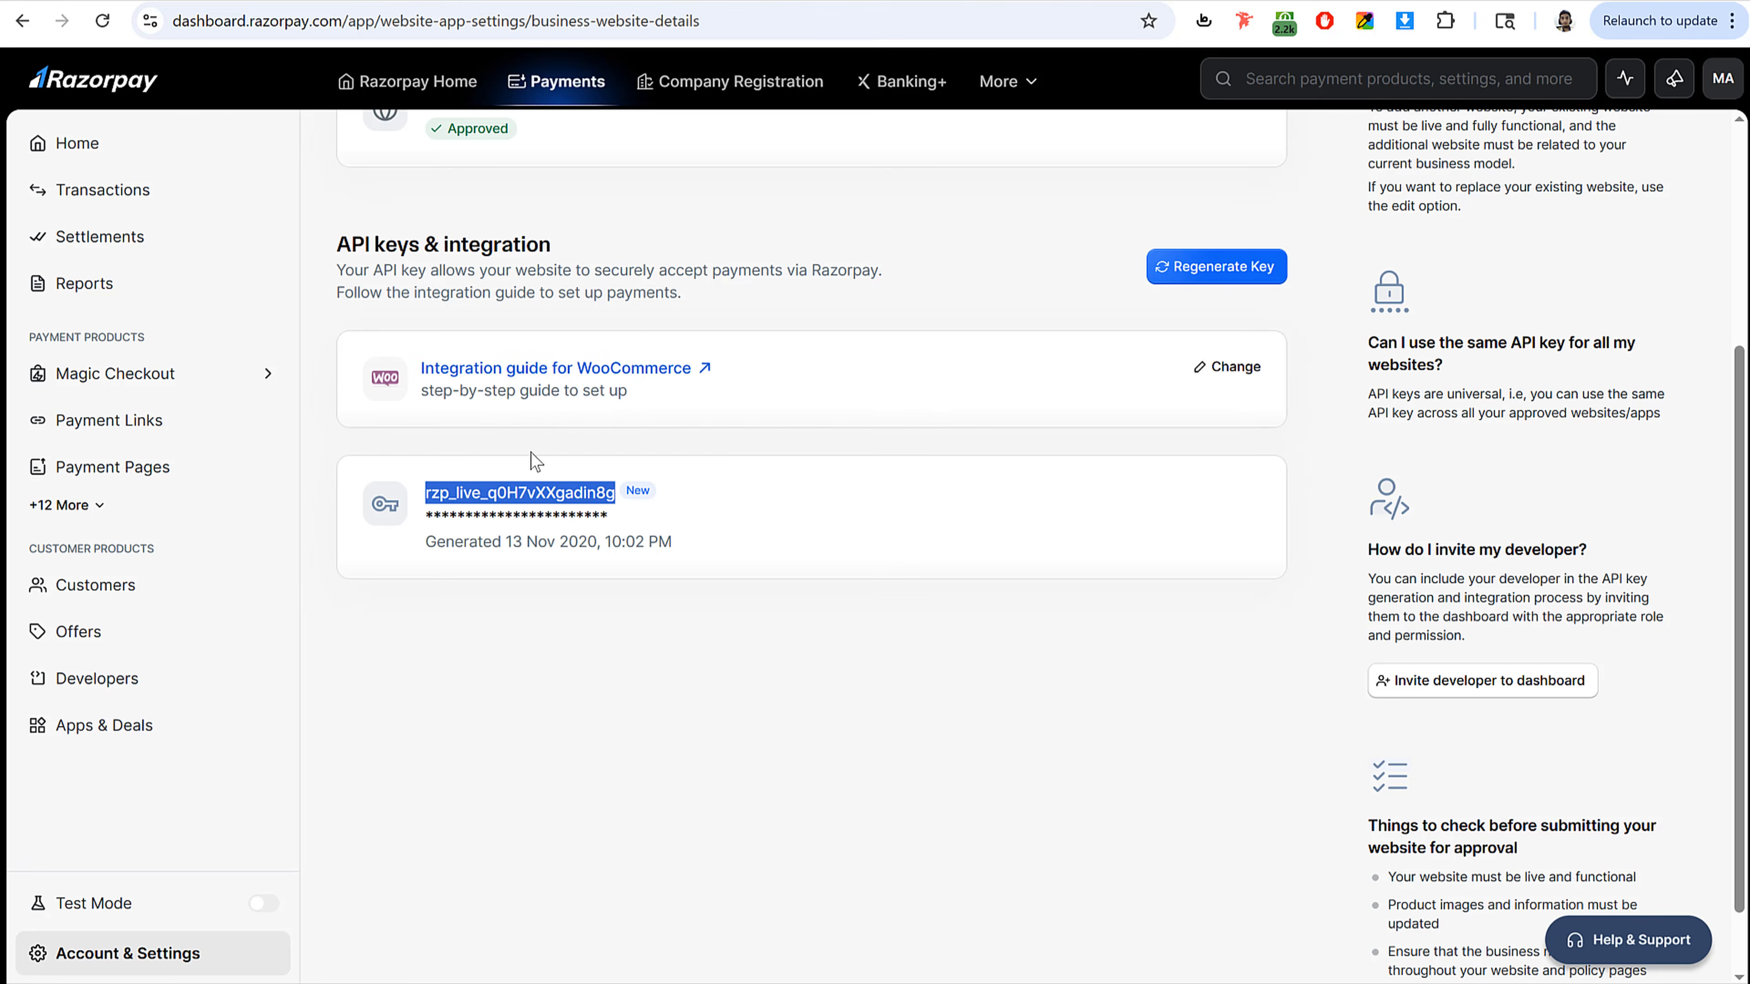
double_click(510, 517)
key(ctrl+c)
key(ctrl+Tab)
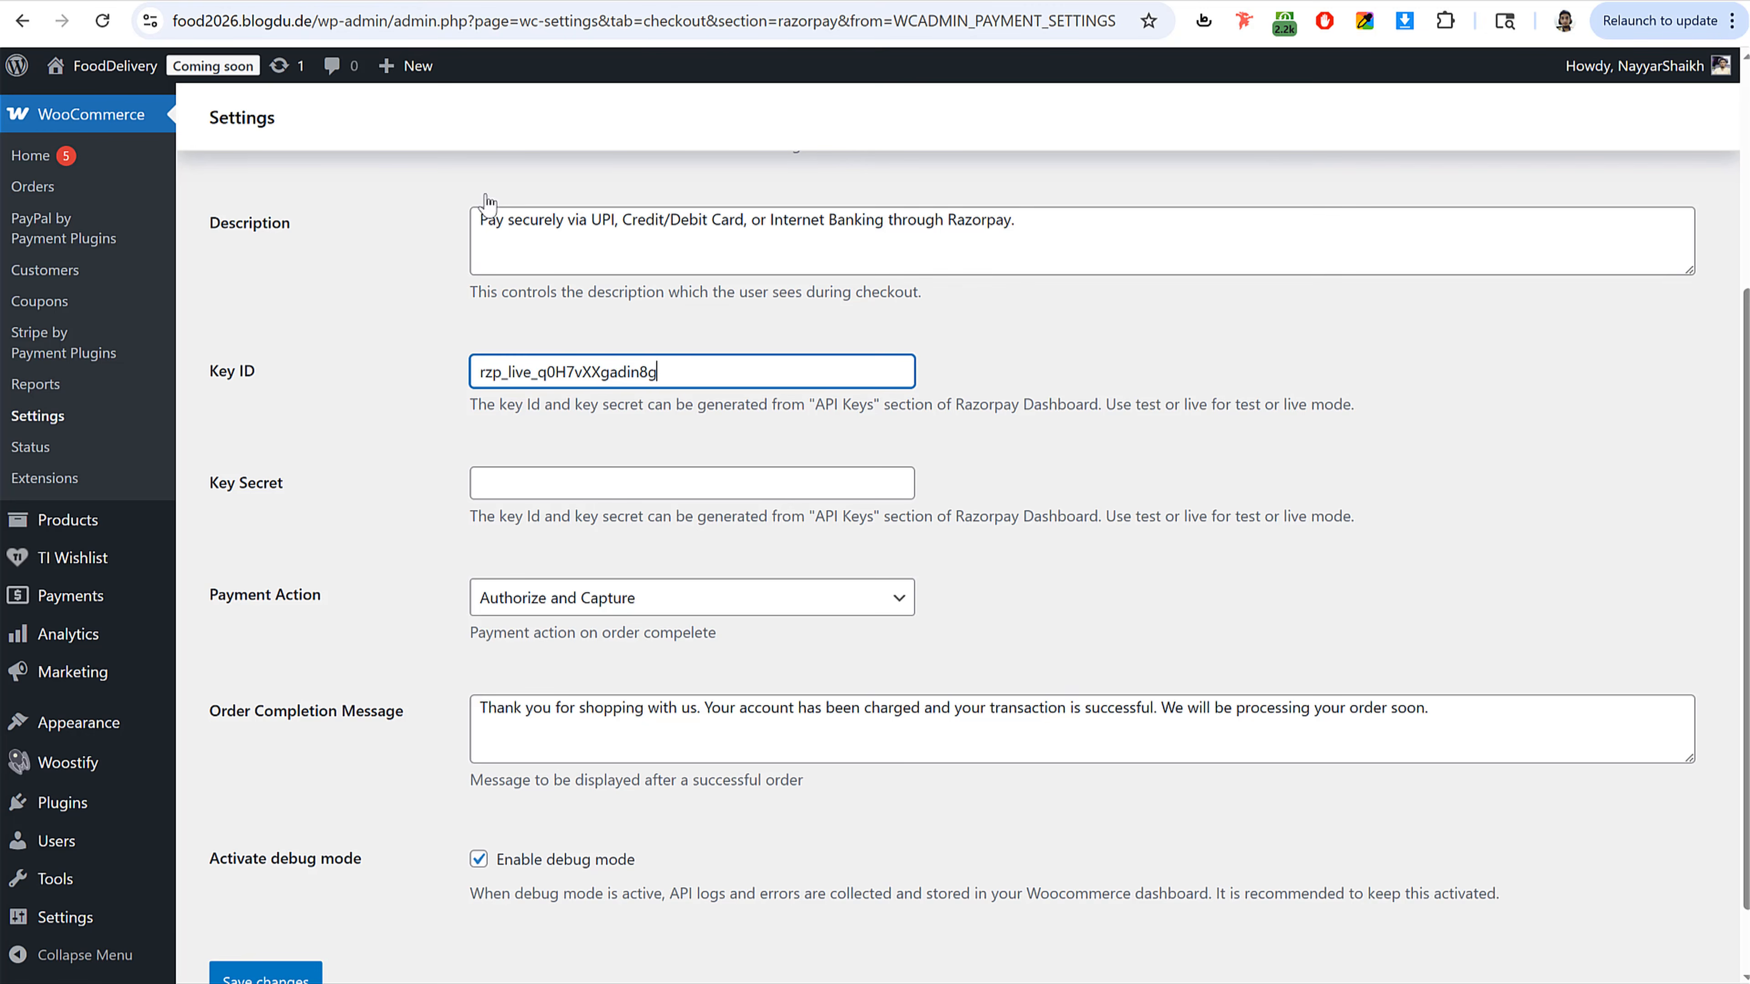
click(558, 479)
key(ctrl+v)
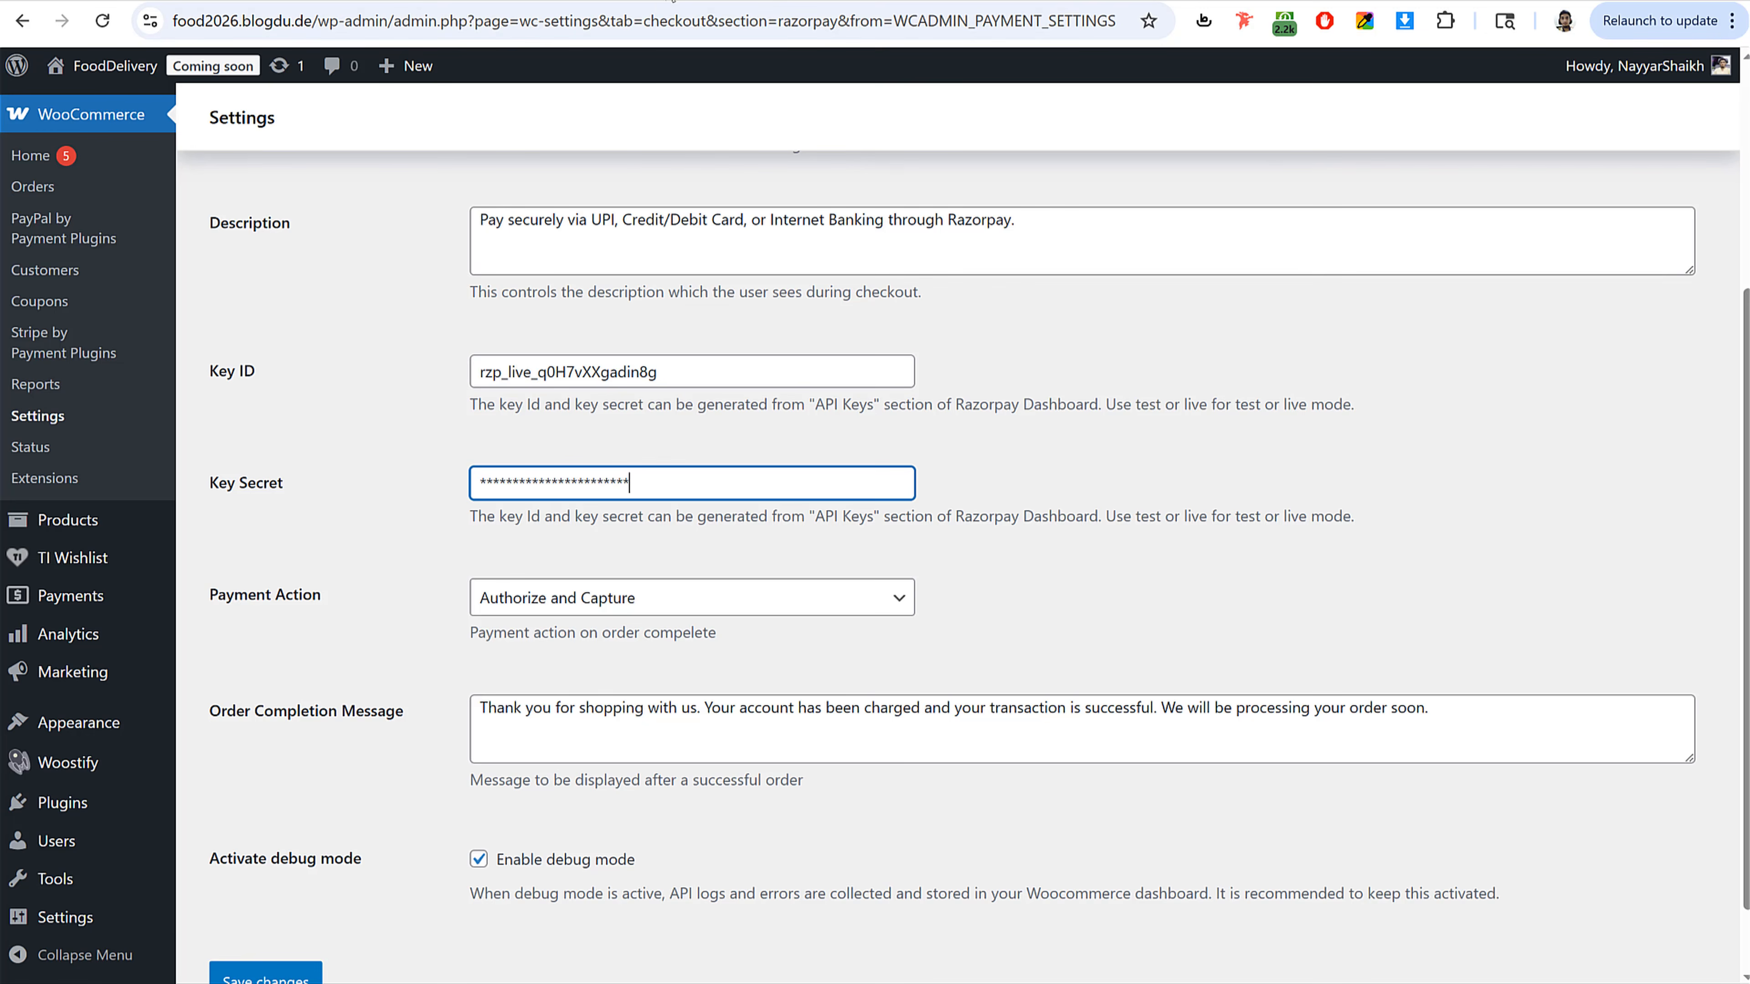
Step: Save the Razorpay Payment Gateway settings
key(ctrl+shift+Tab)
click(610, 513)
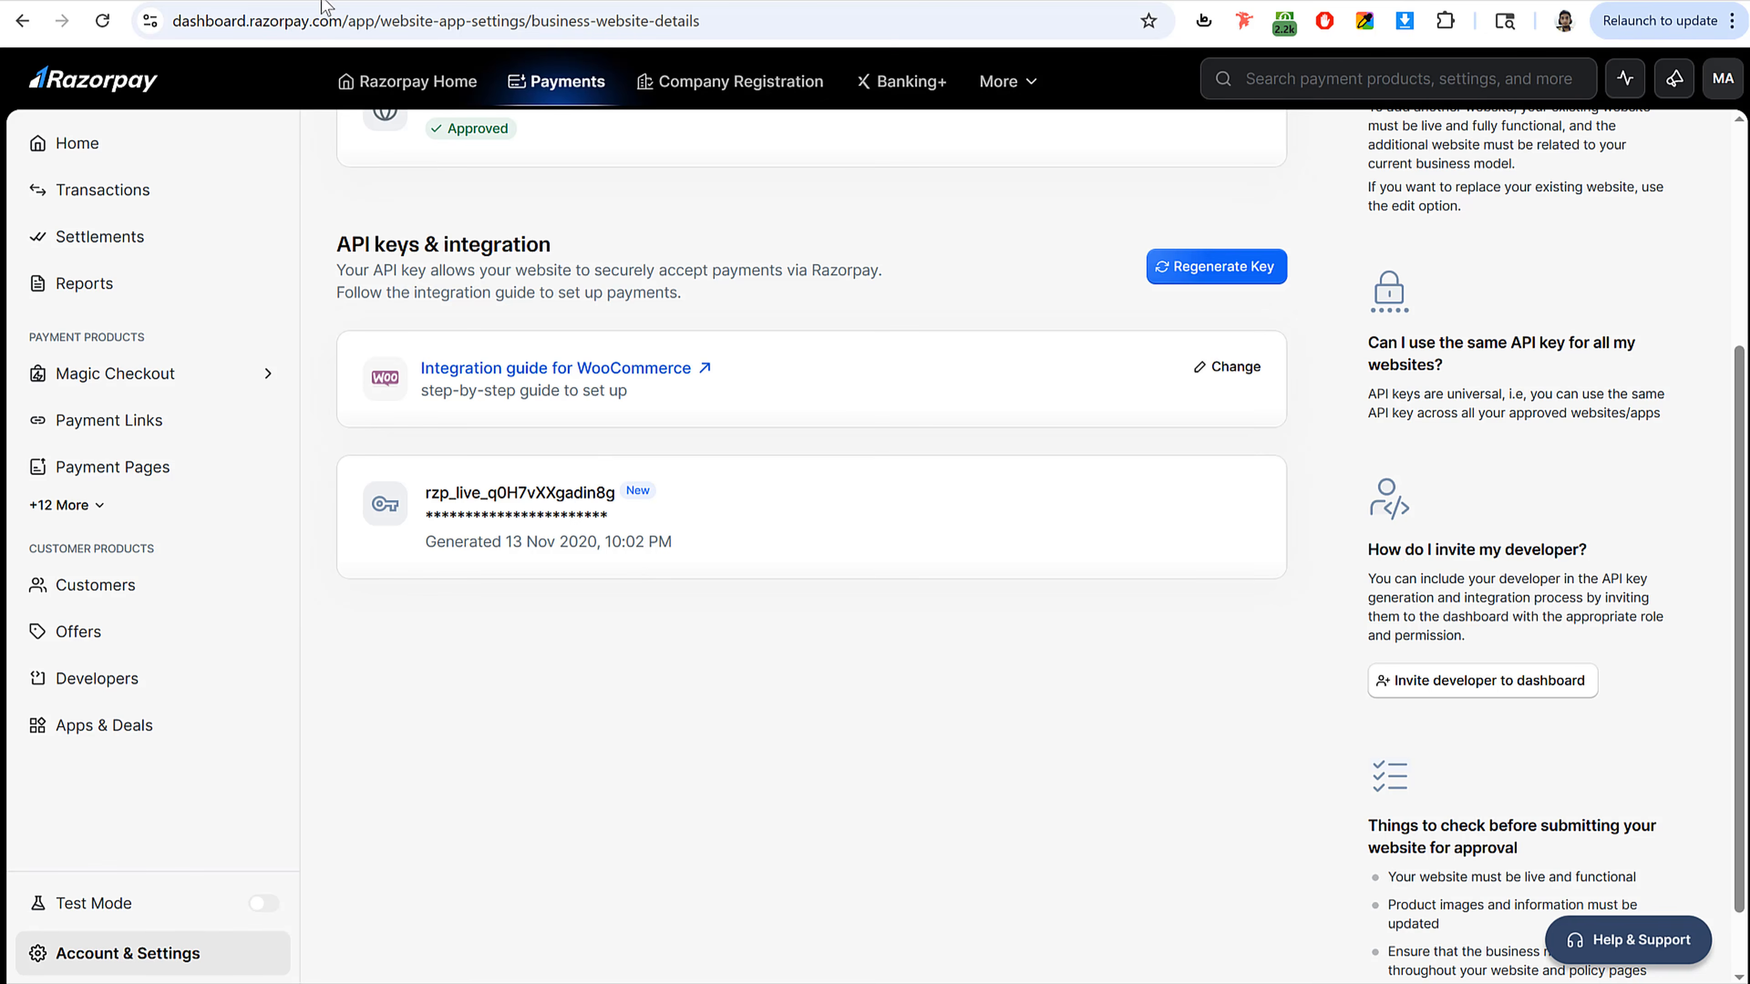
key(ctrl+Tab)
scroll(430, 803, down, 1)
click(265, 896)
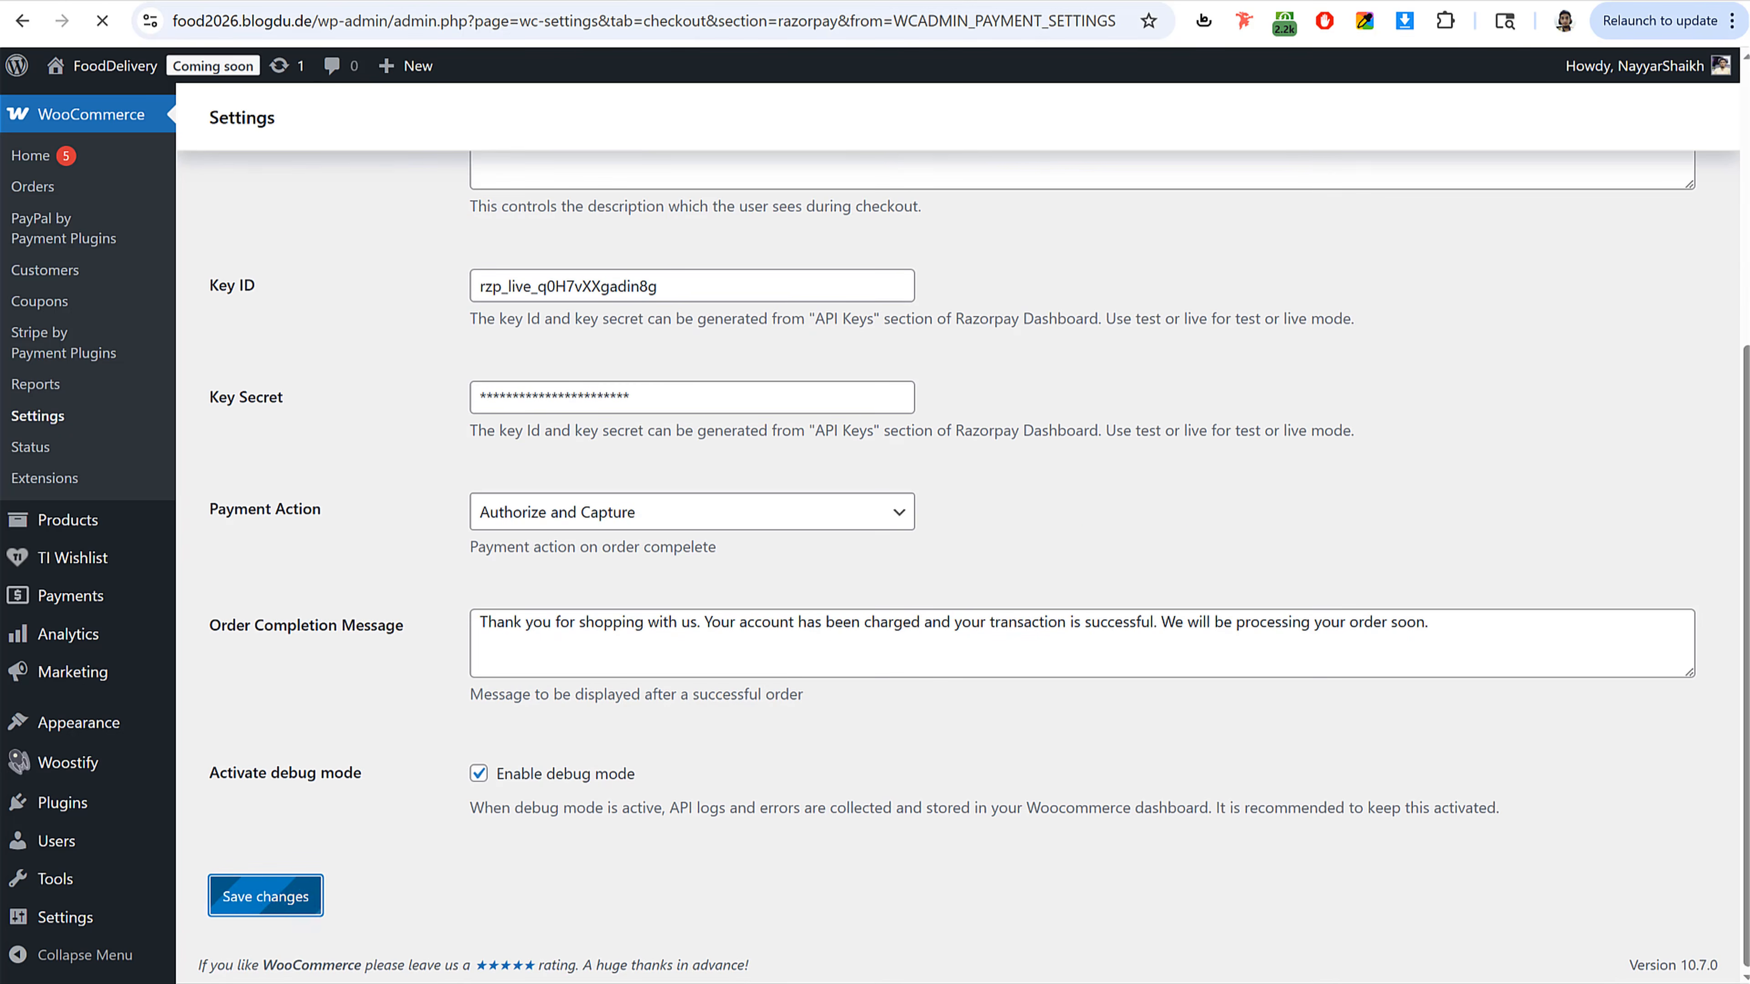
key(ctrl+shift+Tab)
key(ctrl+Tab)
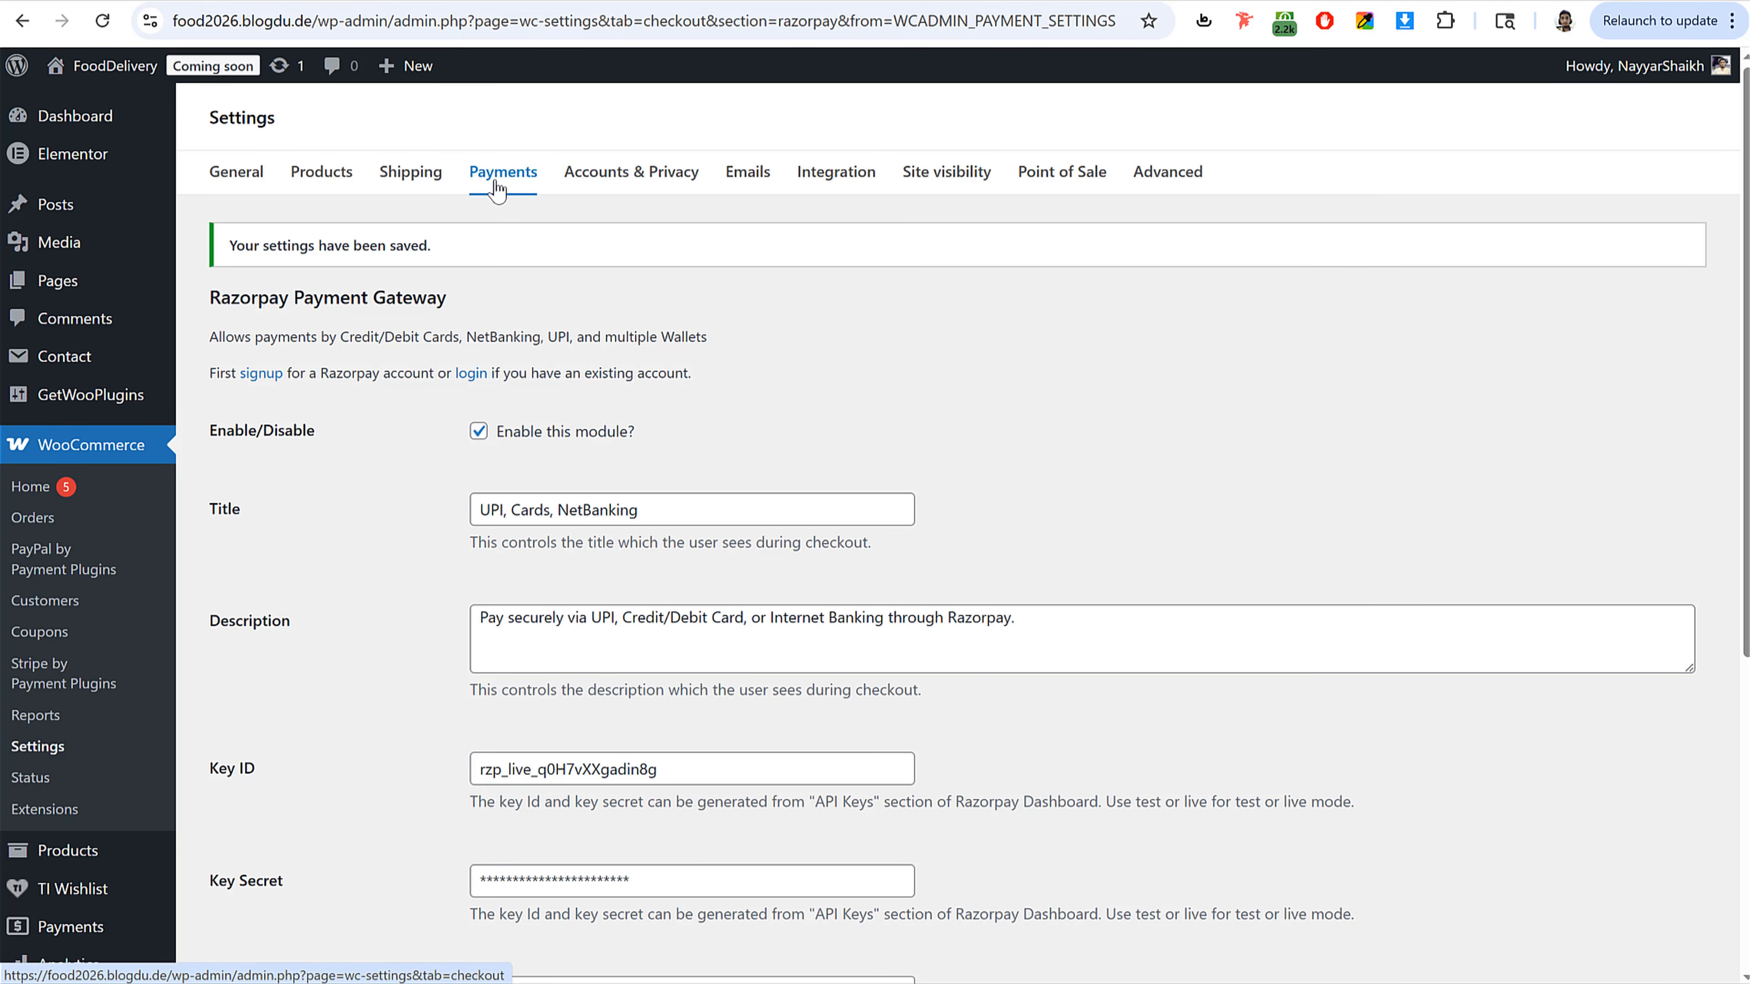
Step: Enable log-in during checkout in the Accounts & Privacy settings and review the storefront checkout form
click(632, 183)
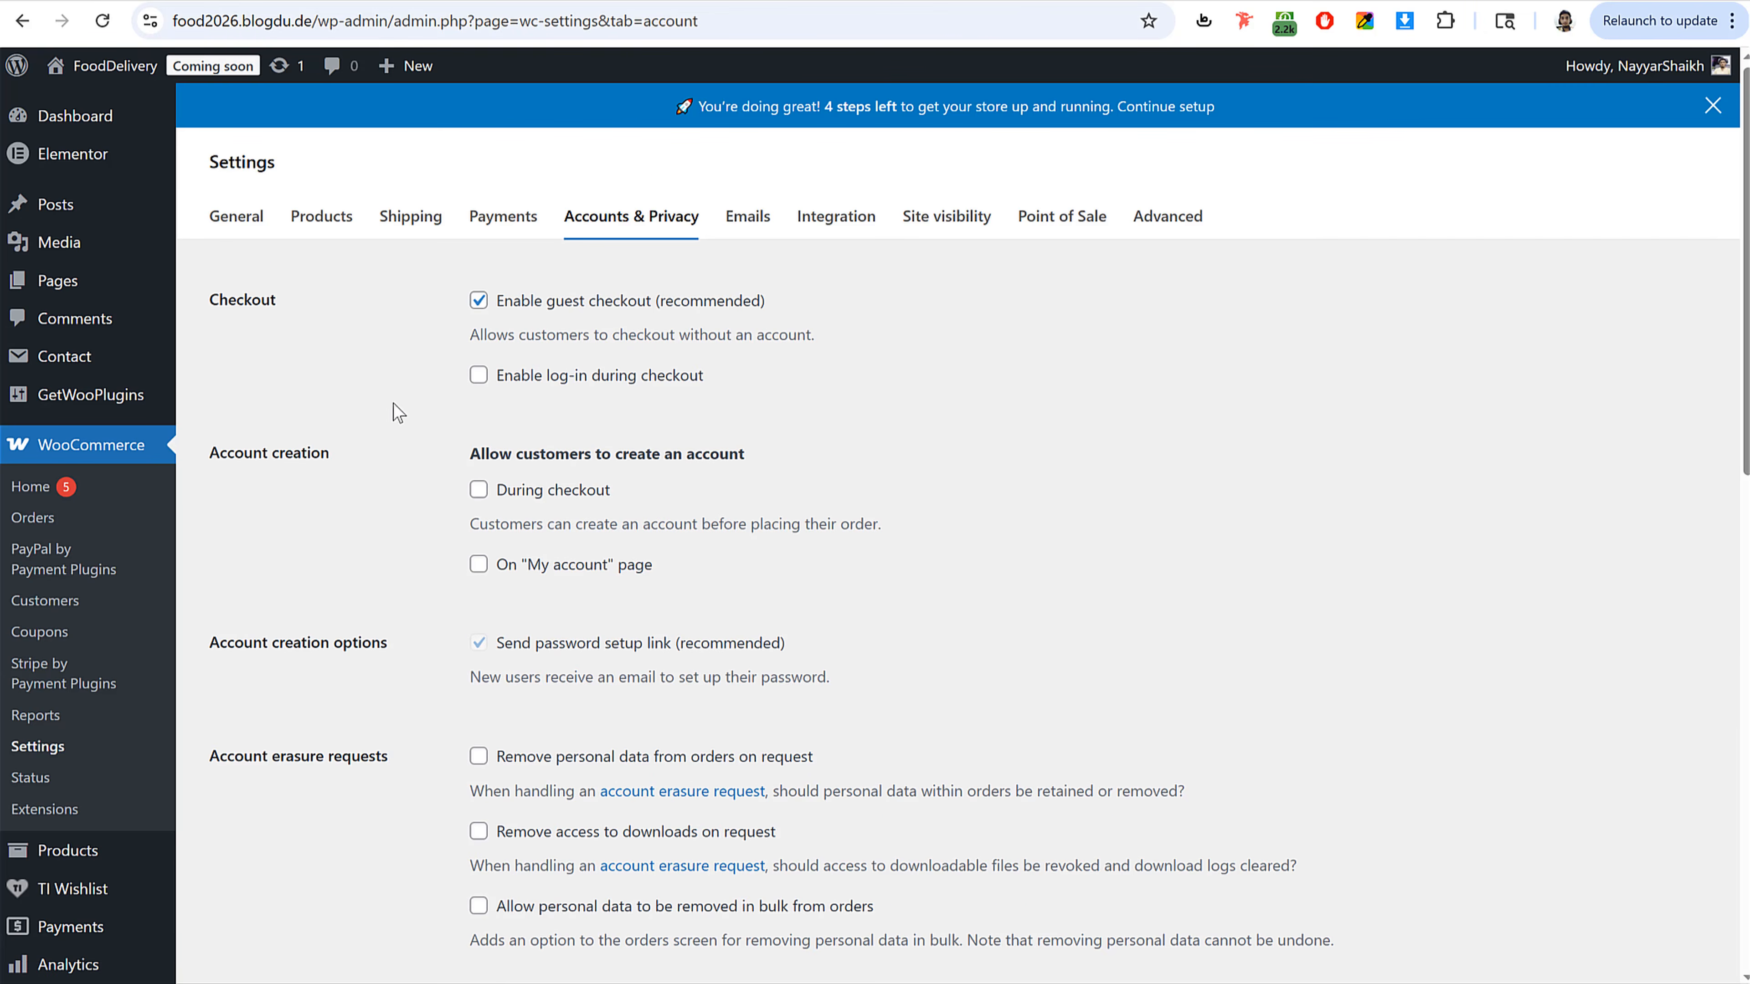
drag(736, 399, 535, 376)
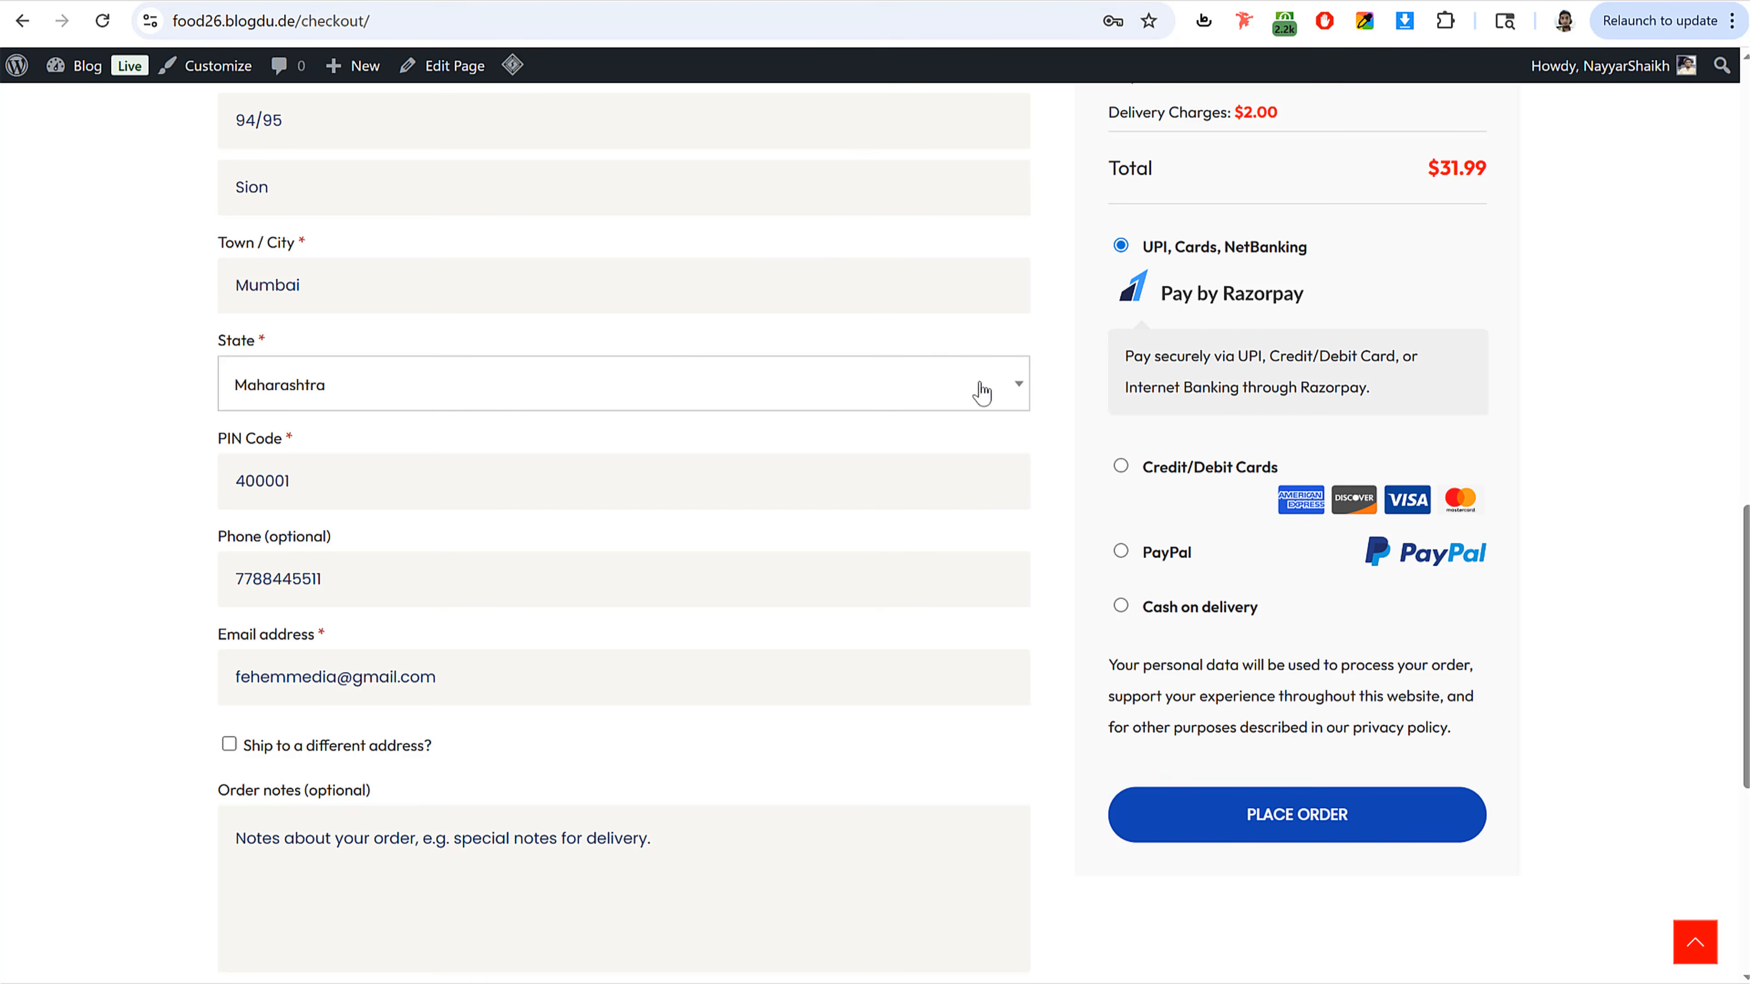
scroll(982, 492, up, 15)
scroll(164, 483, down, 15)
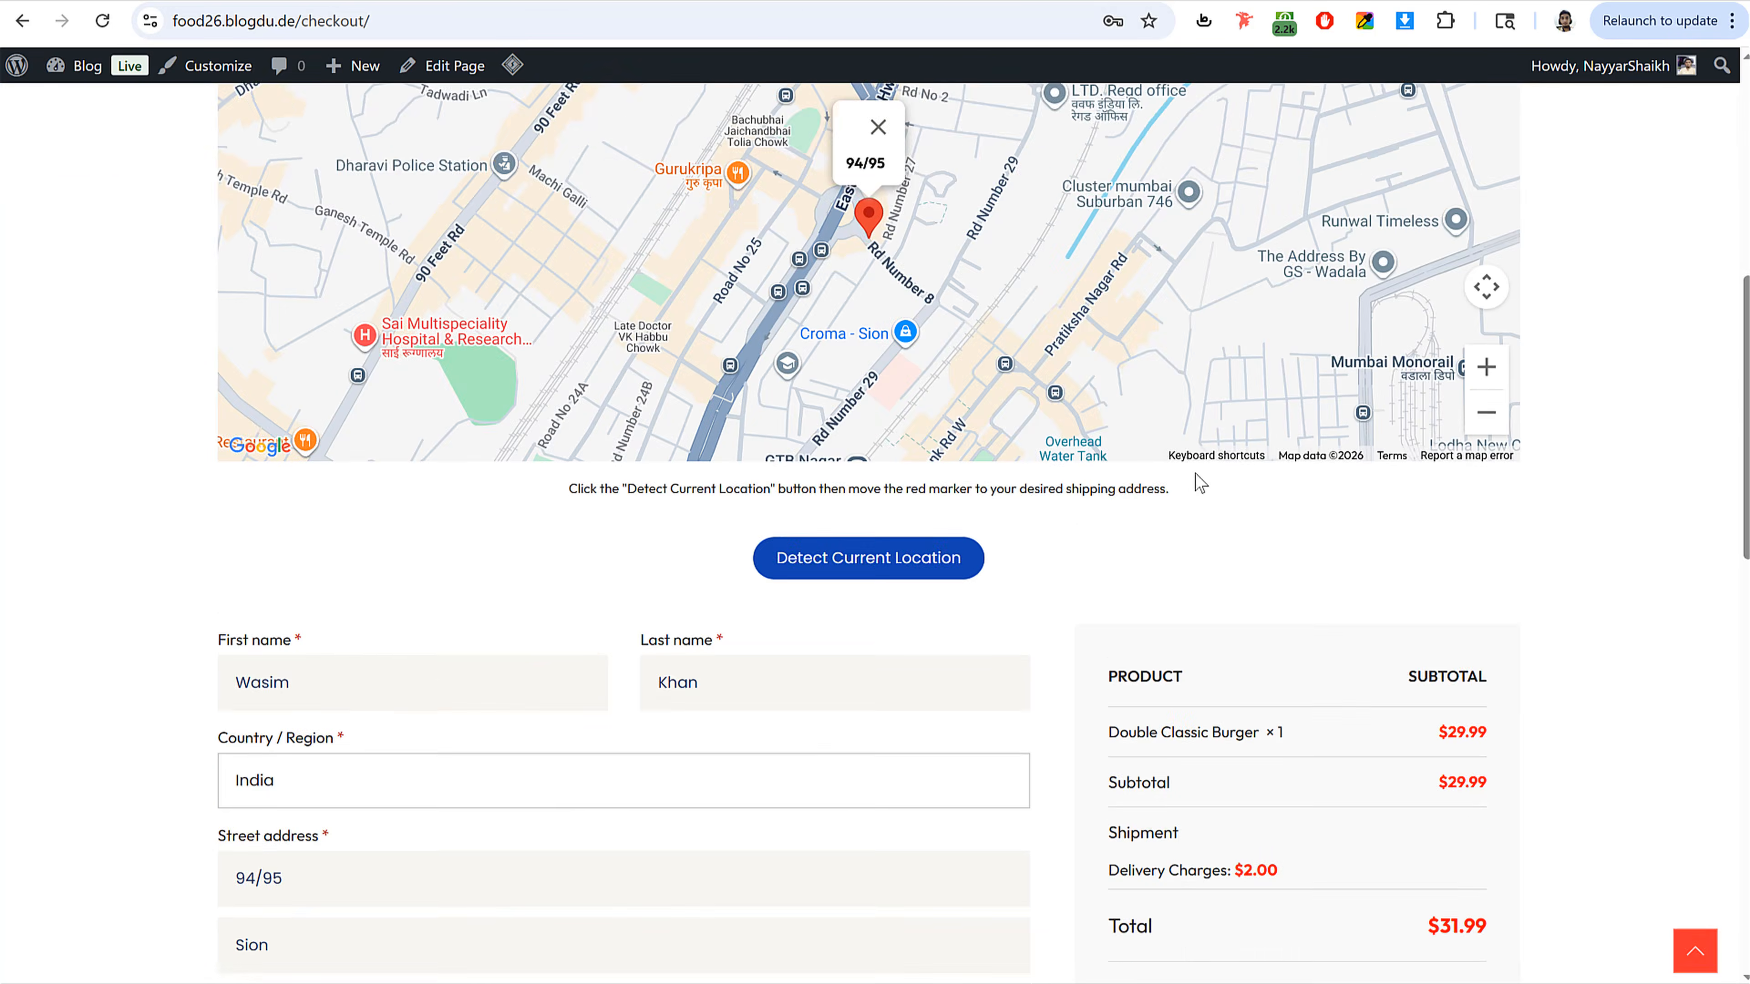
scroll(393, 579, down, 3)
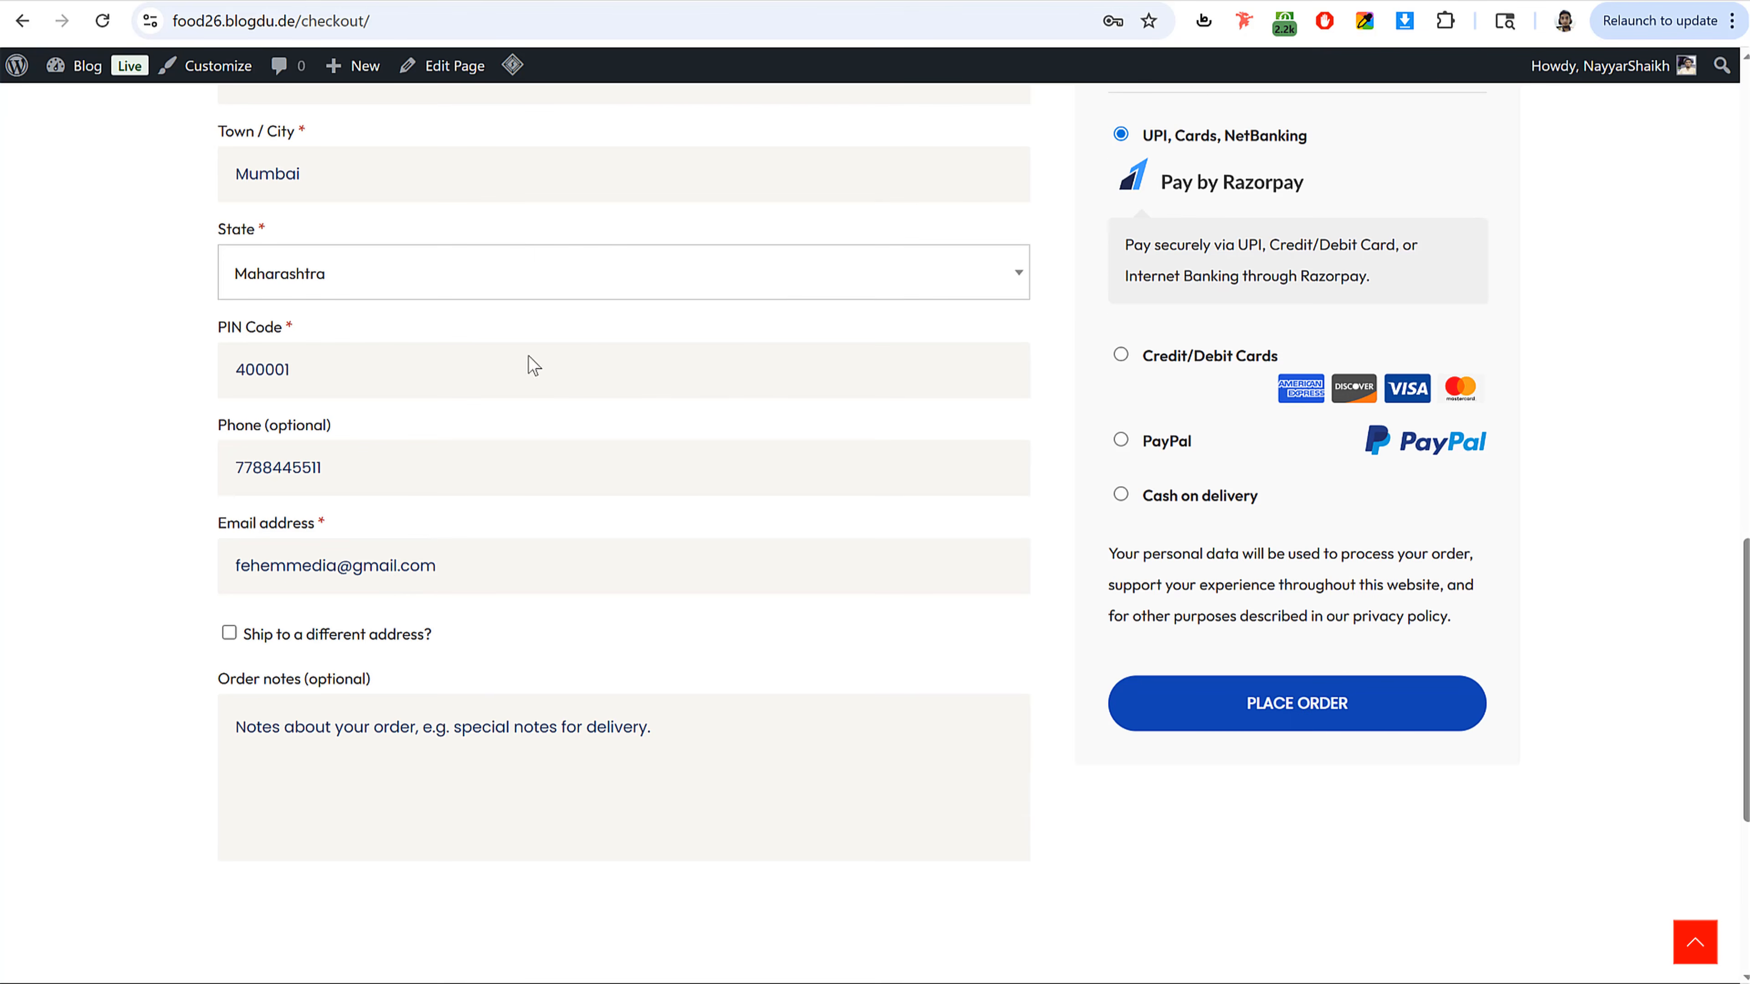
scroll(391, 441, up, 10)
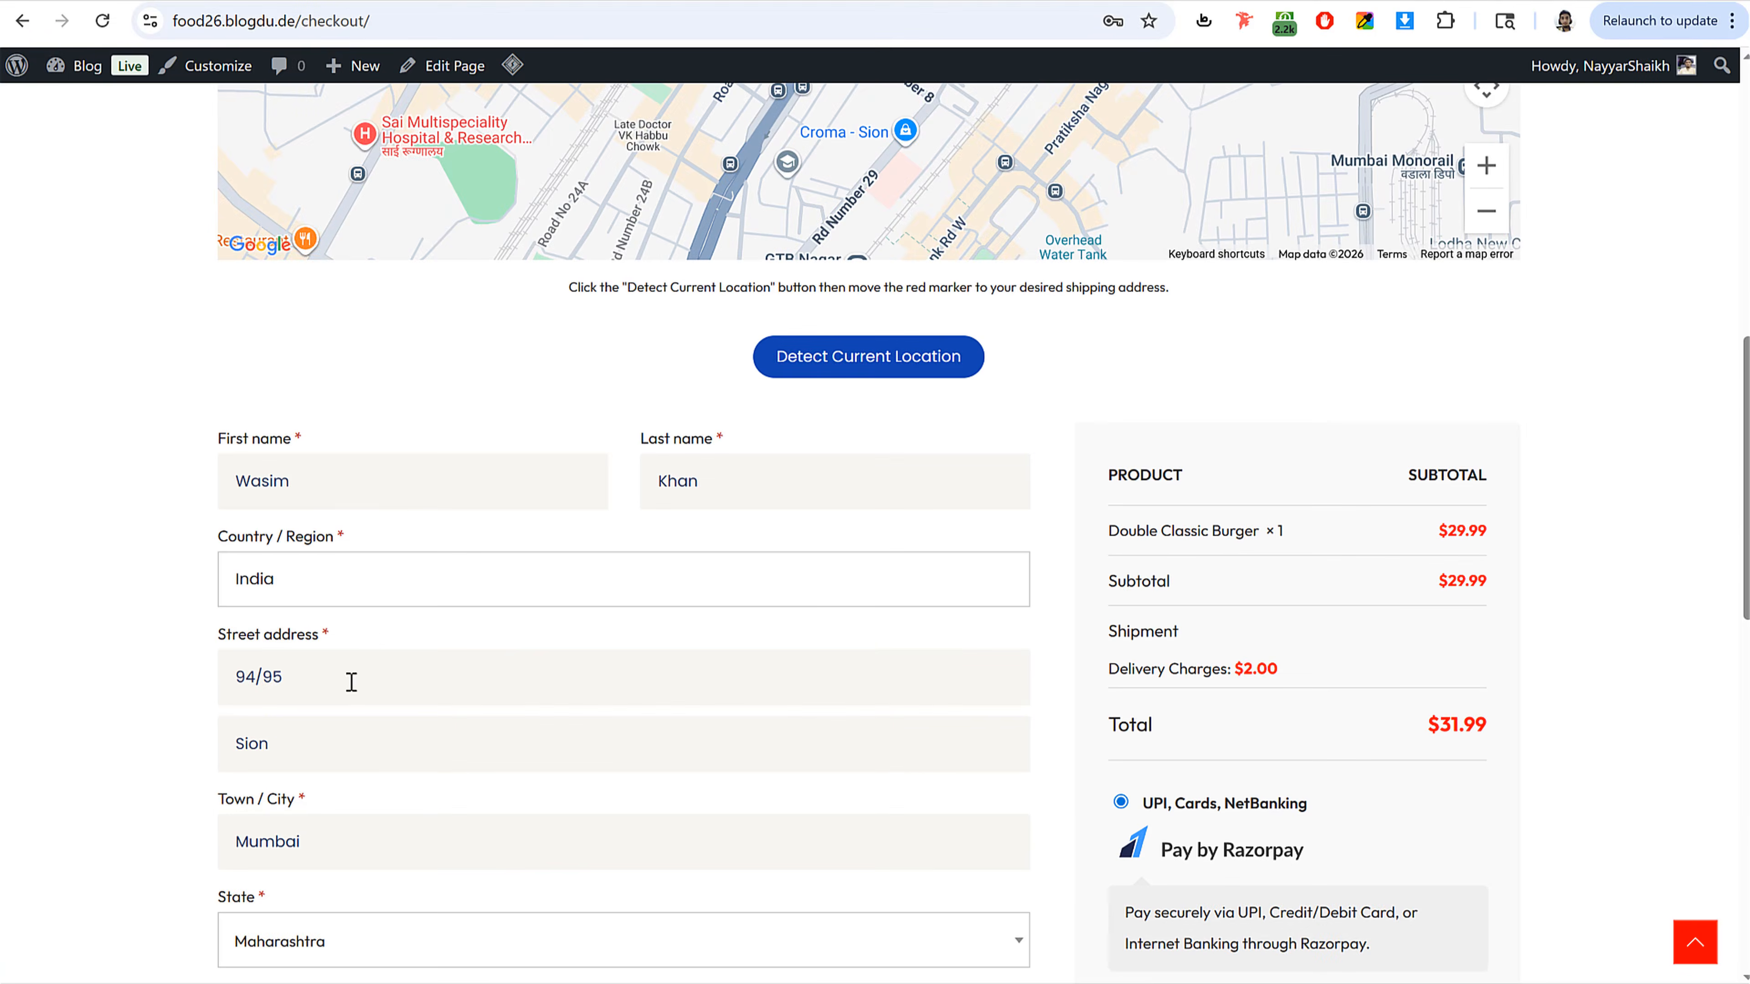
scroll(351, 680, down, 10)
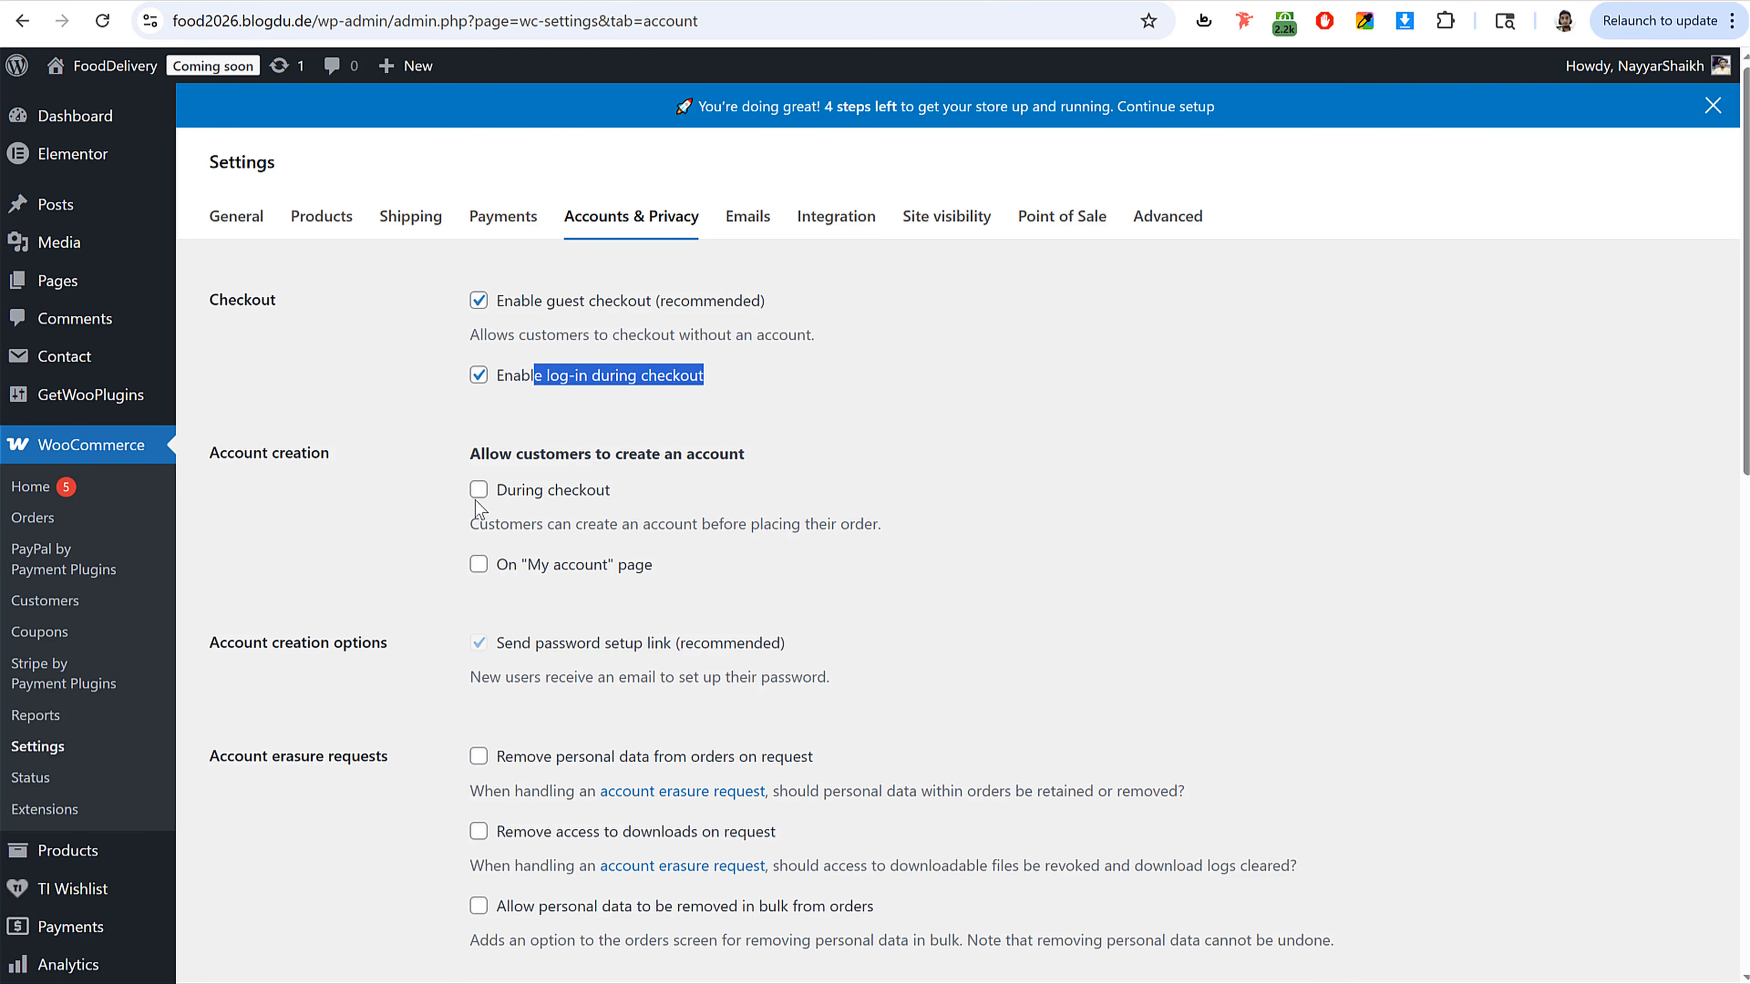
Step: Allow account creation during checkout and on the My account page, turn off the password setup link, and save
click(478, 489)
click(478, 563)
click(478, 643)
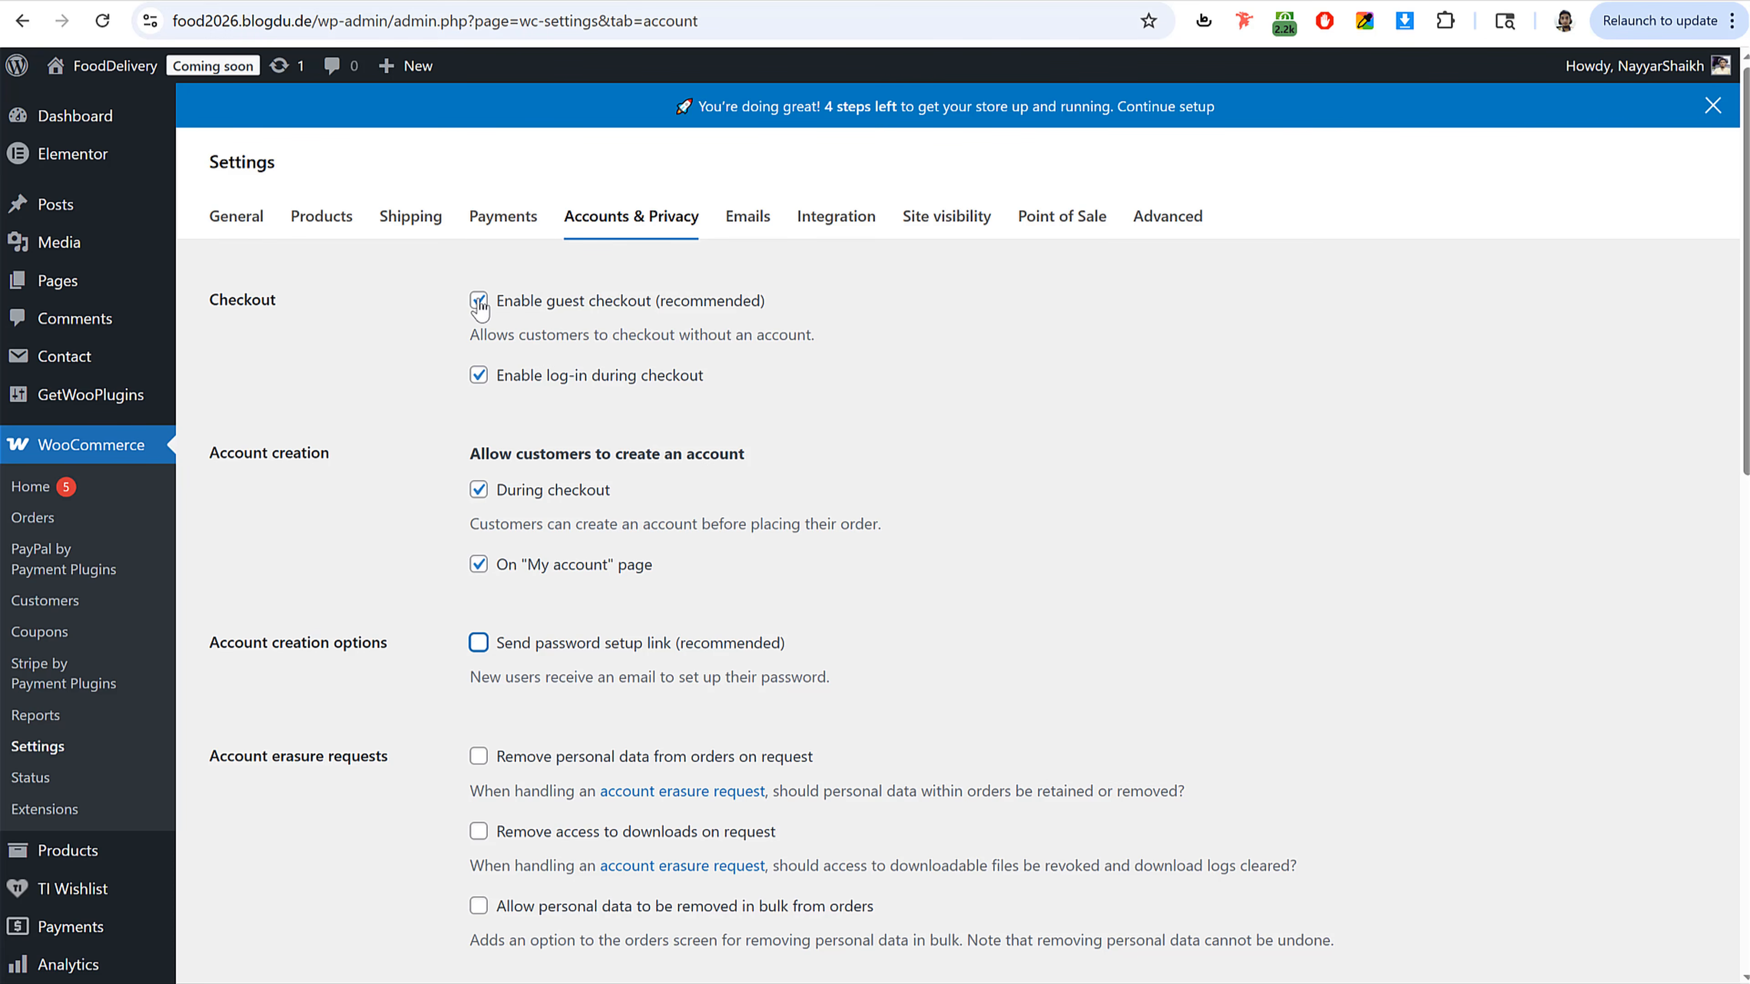
drag(516, 457, 844, 465)
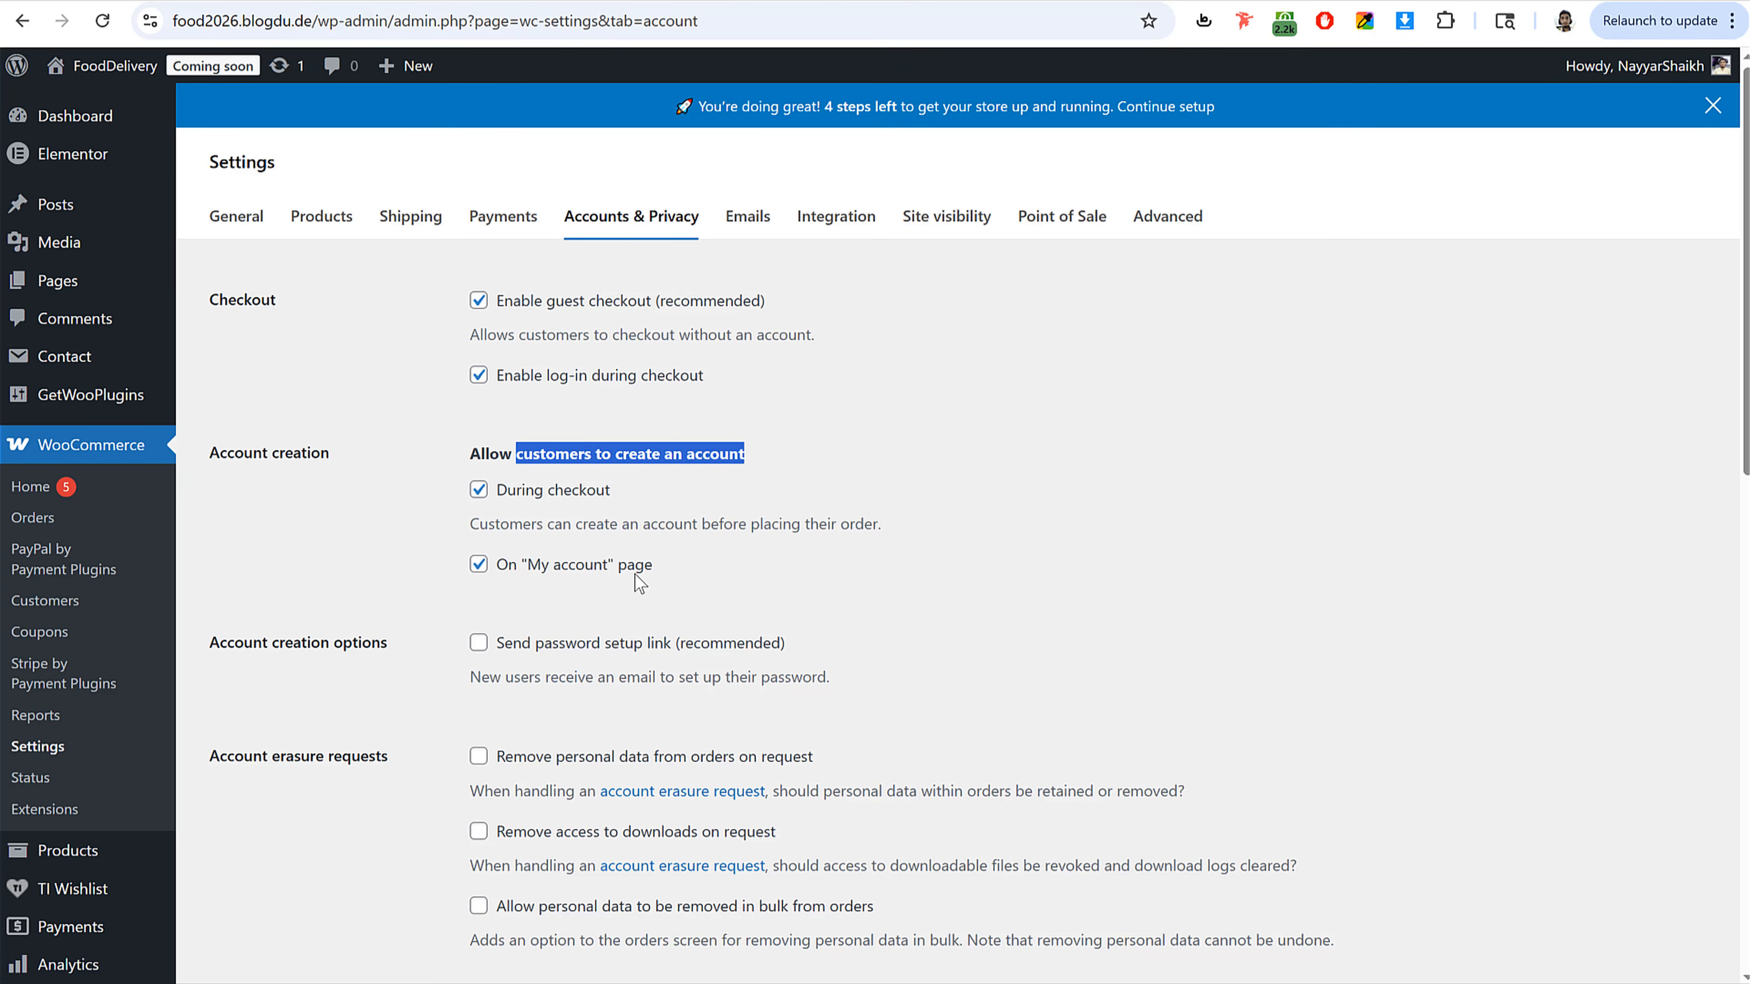
scroll(762, 548, down, 15)
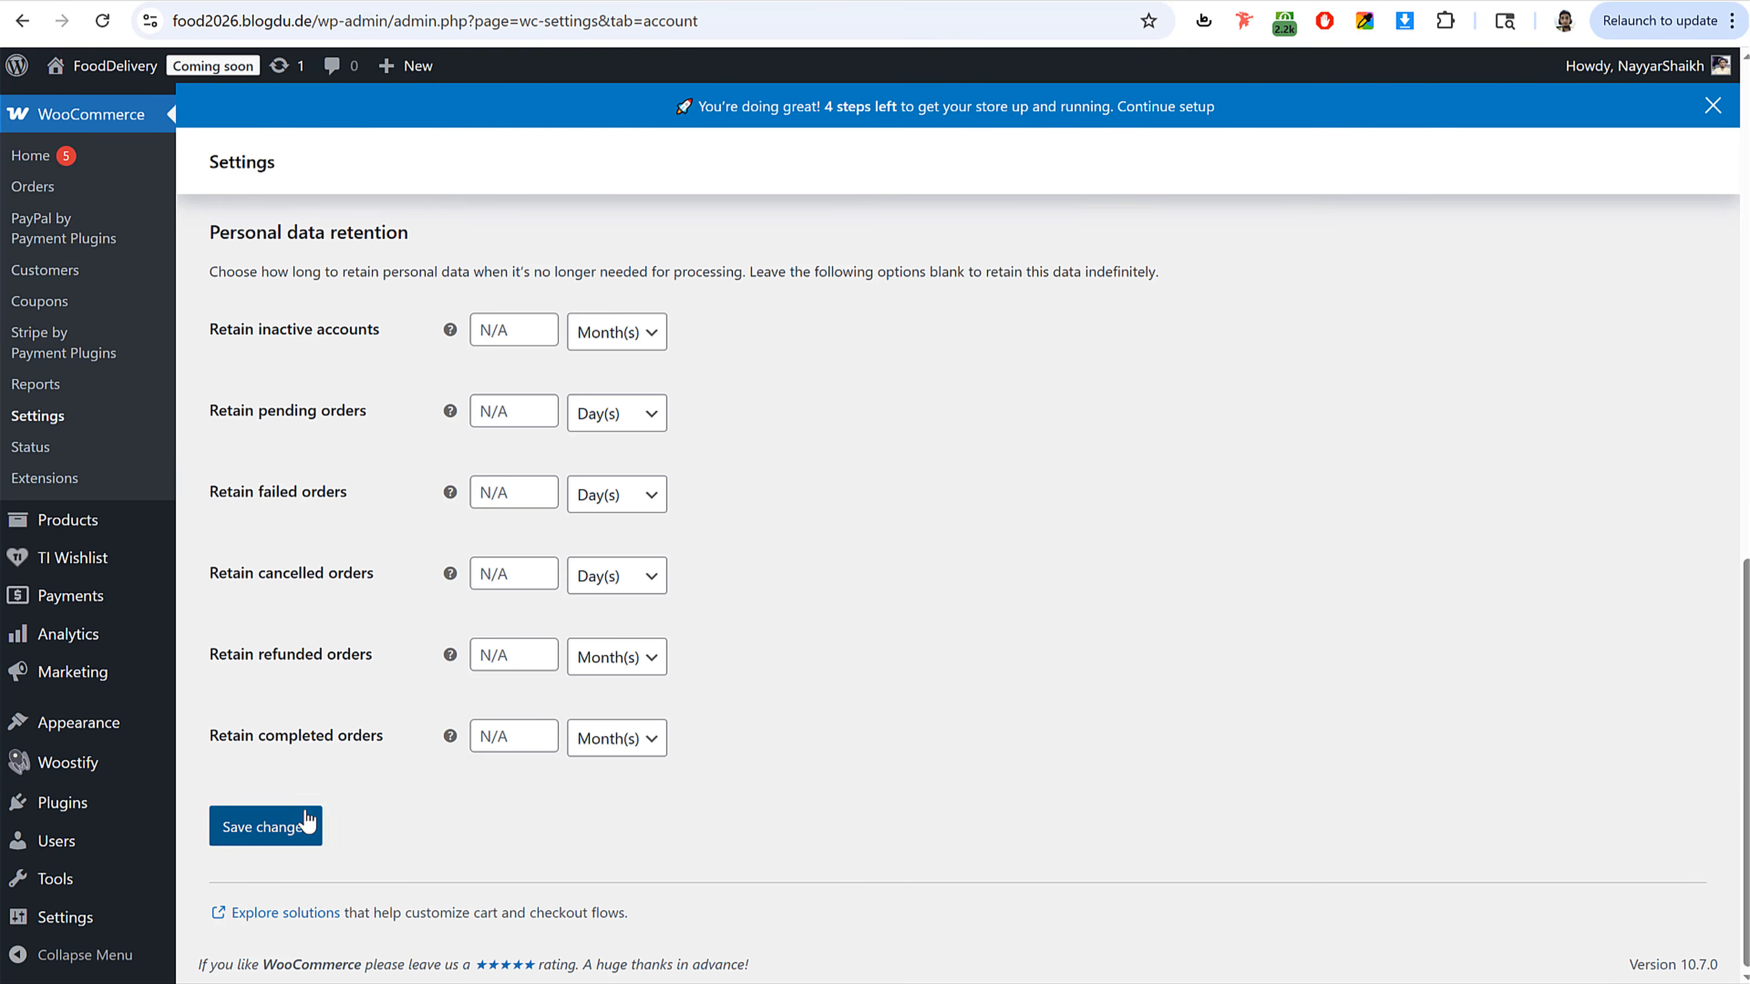
click(305, 825)
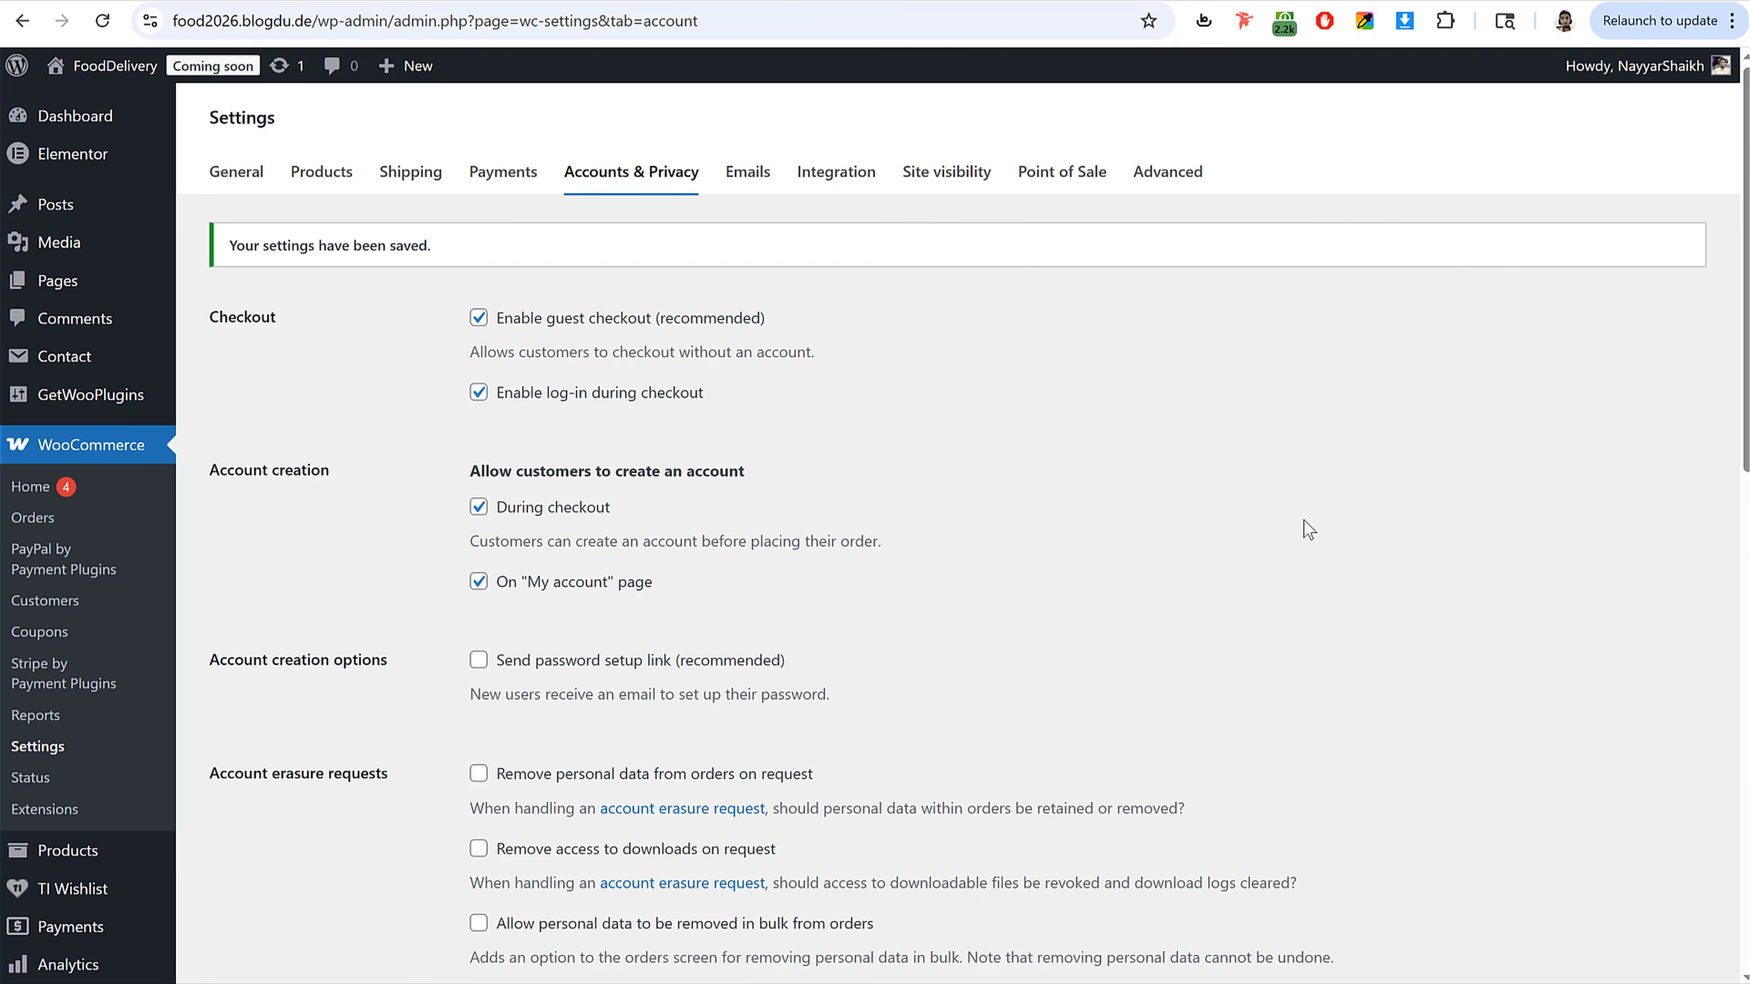
Step: Switch the site visibility from Coming soon to Live and save
click(969, 241)
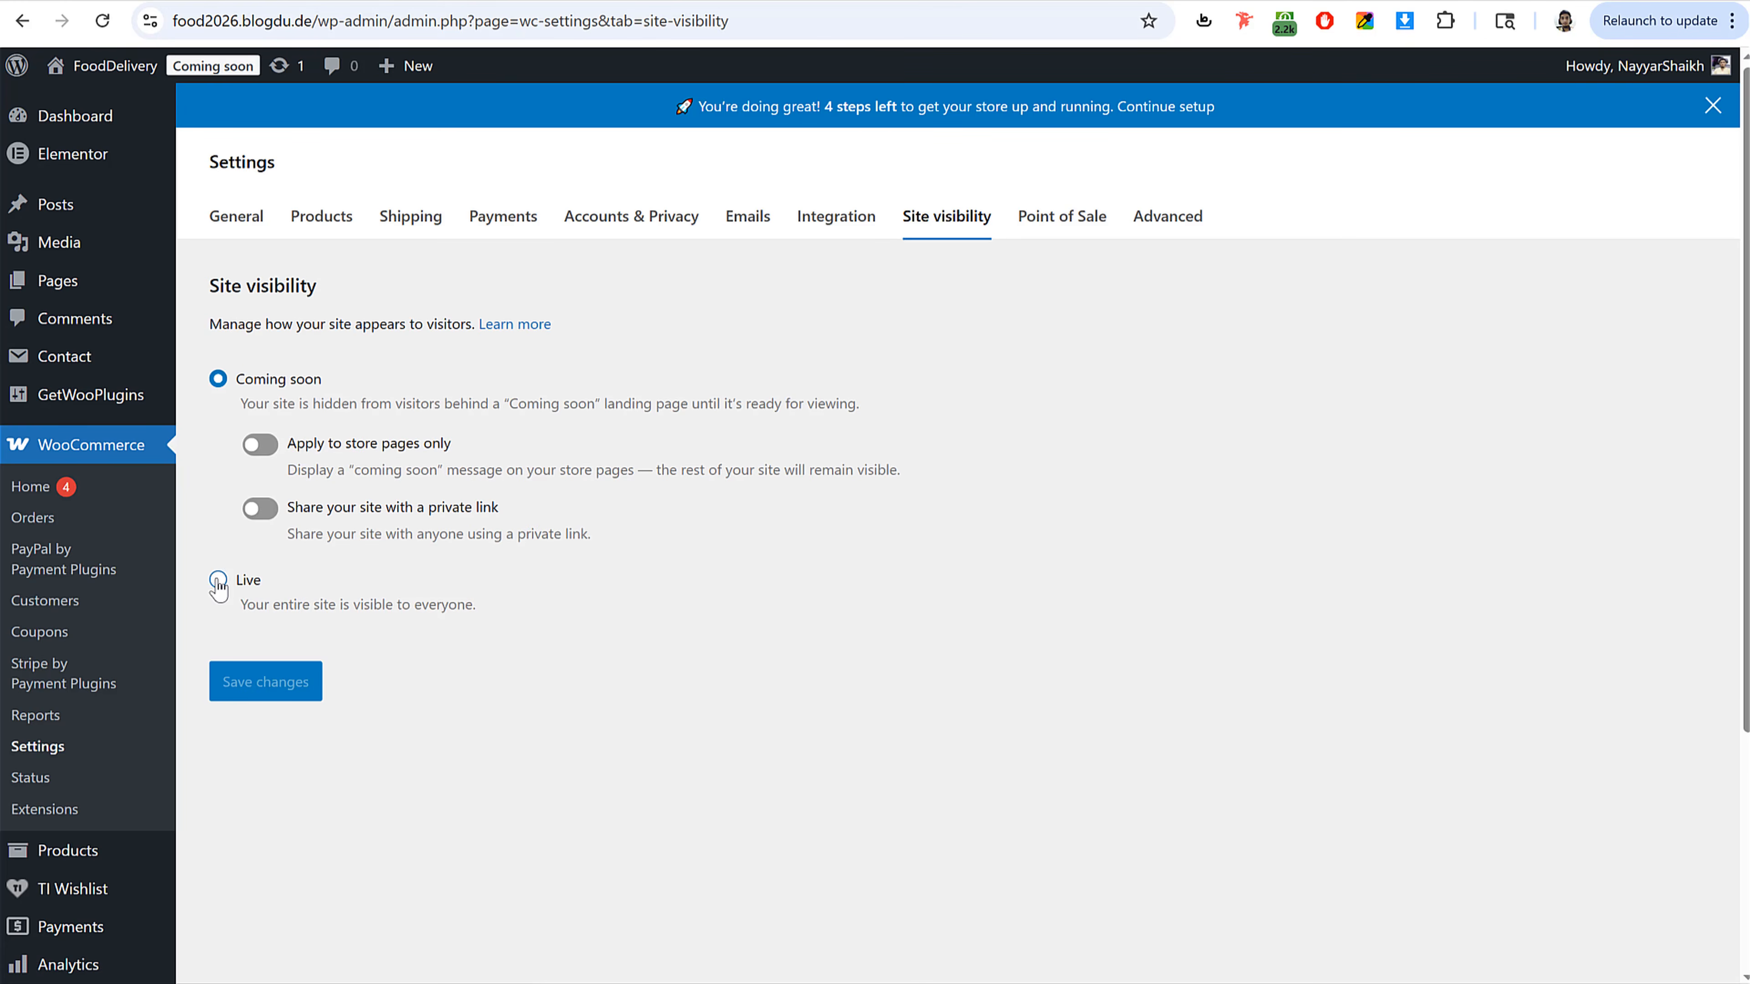
click(218, 581)
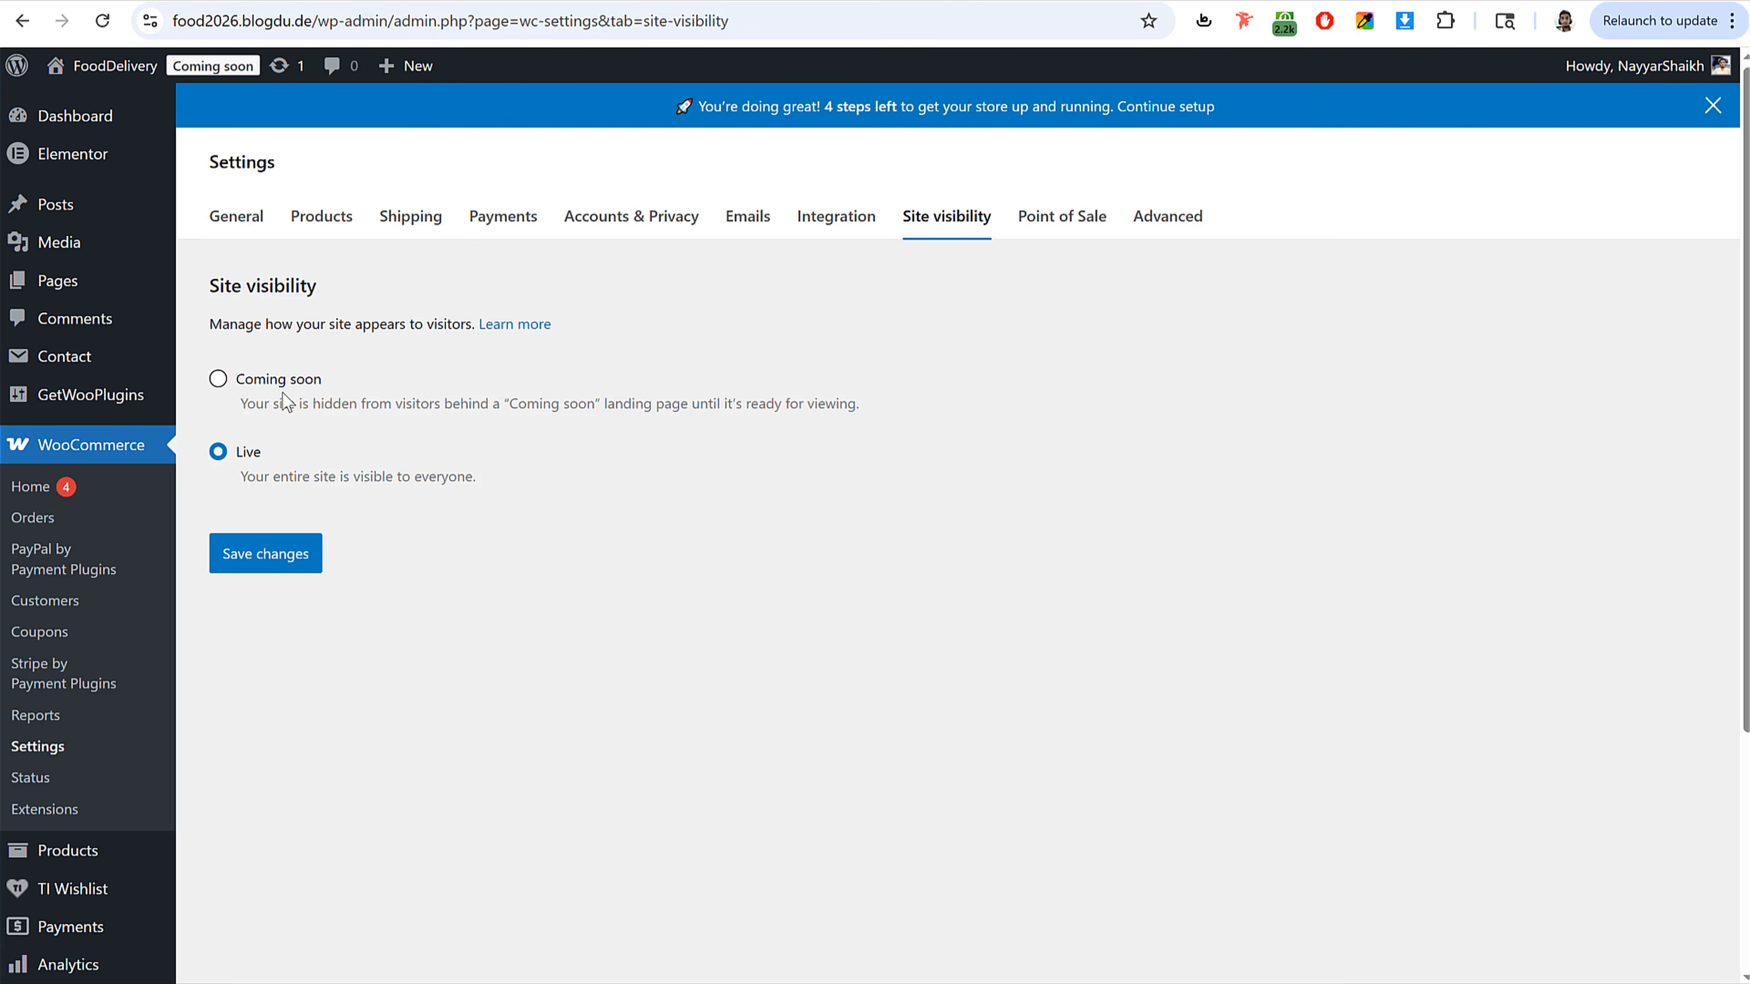
click(283, 559)
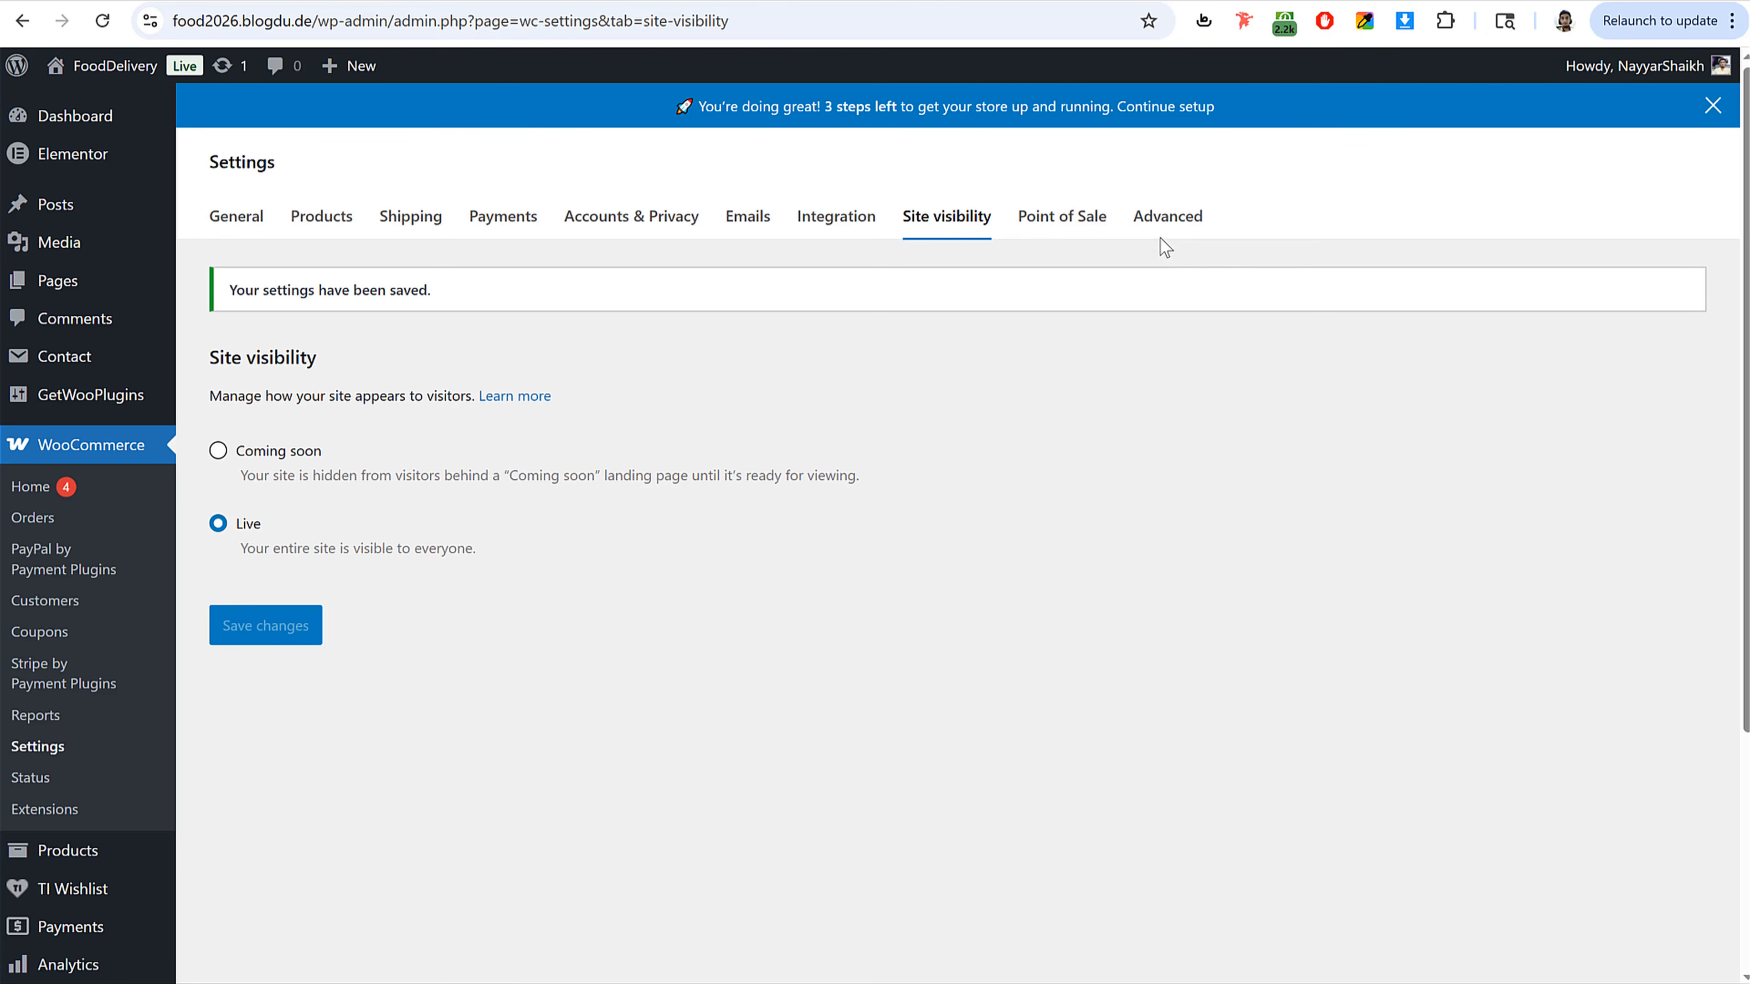
Step: Review the Advanced page setup and checkout endpoint settings
click(1170, 216)
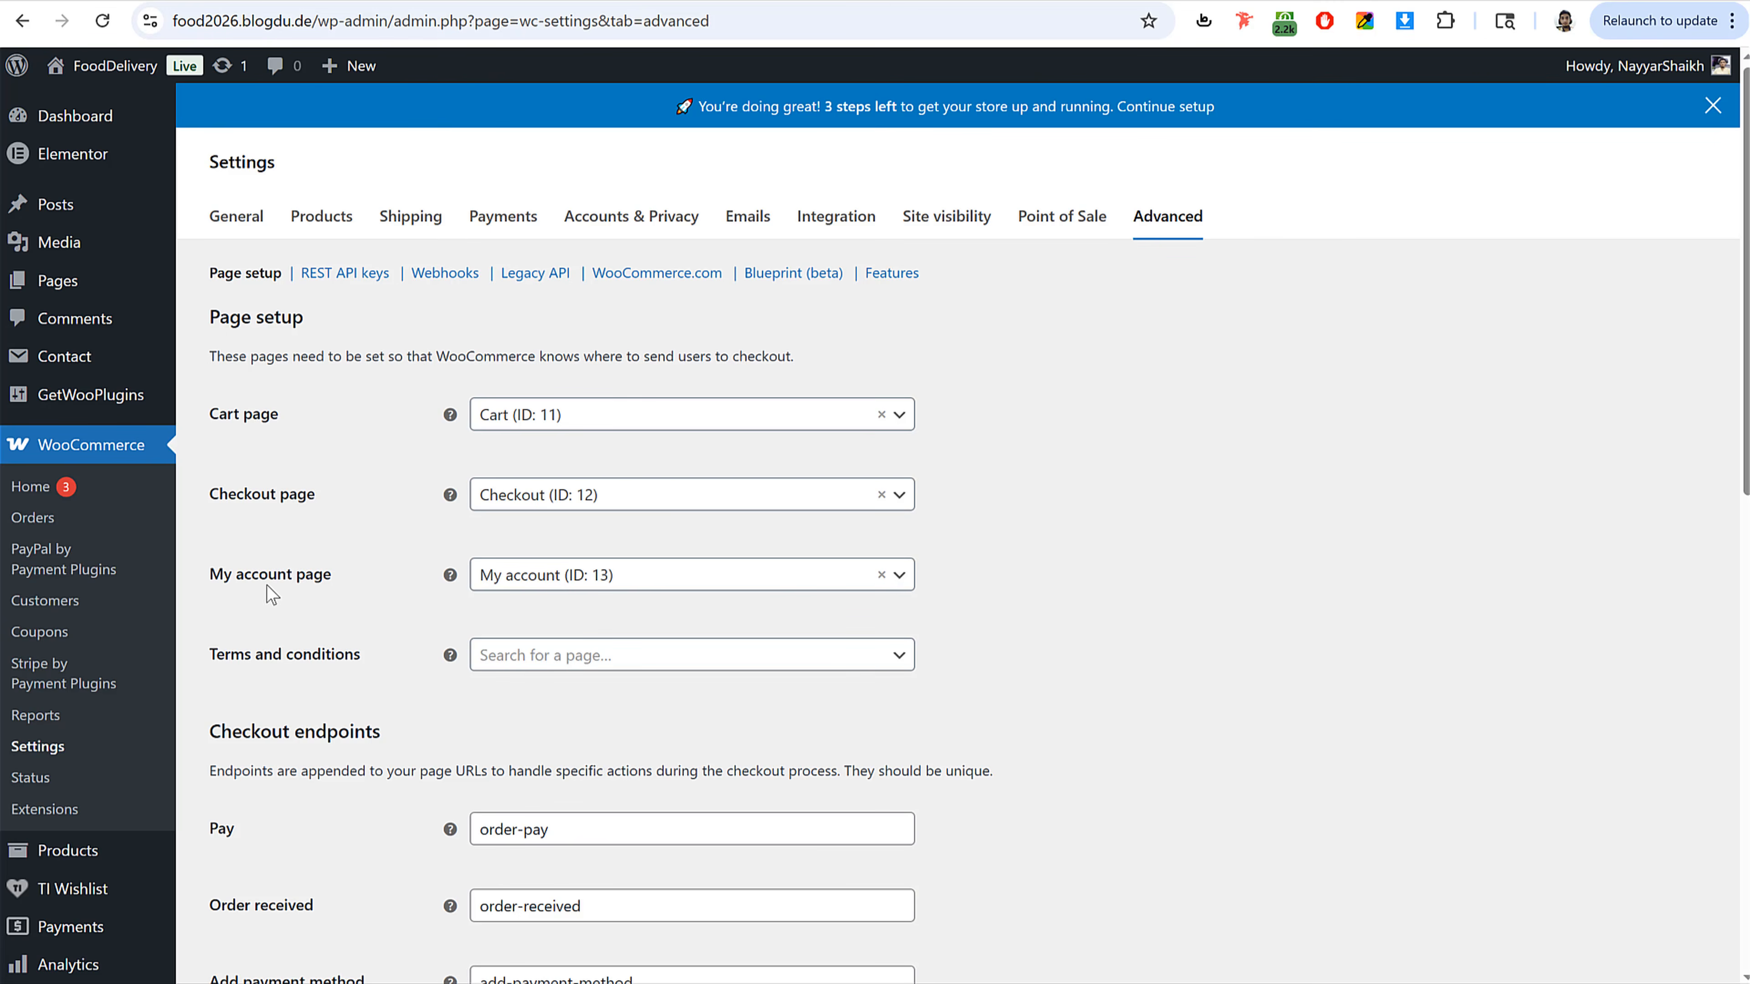
scroll(945, 625, down, 6)
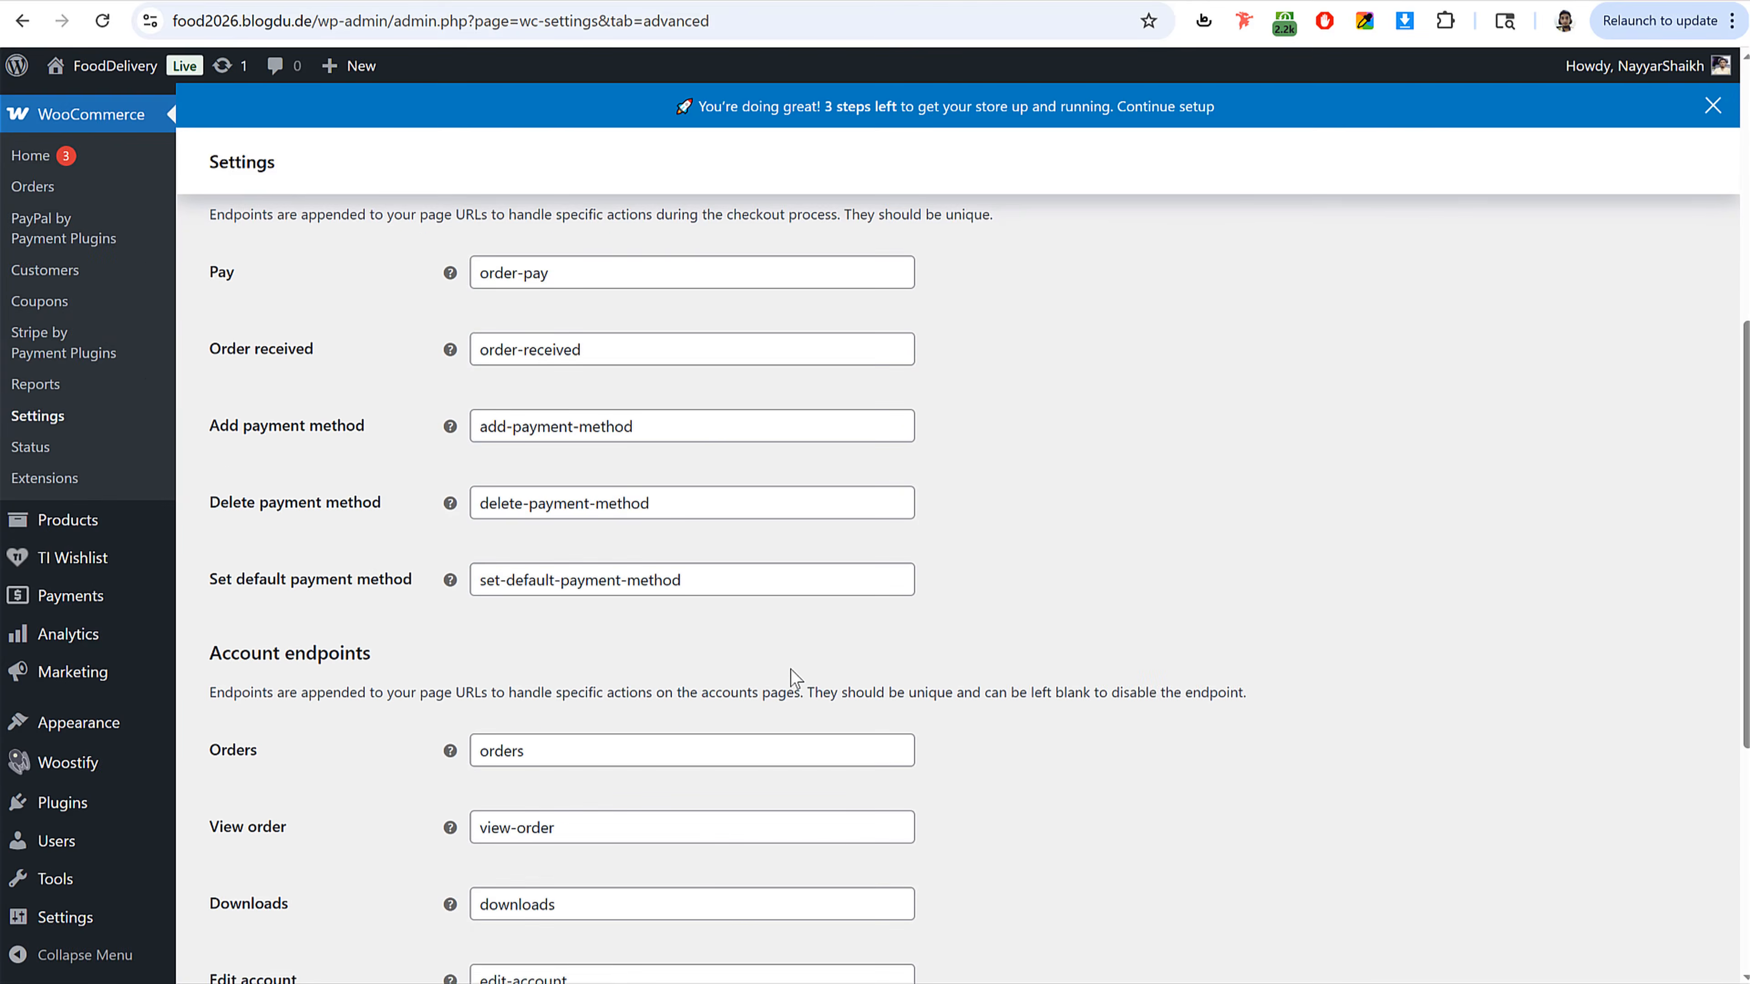
scroll(793, 679, down, 5)
scroll(506, 845, up, 11)
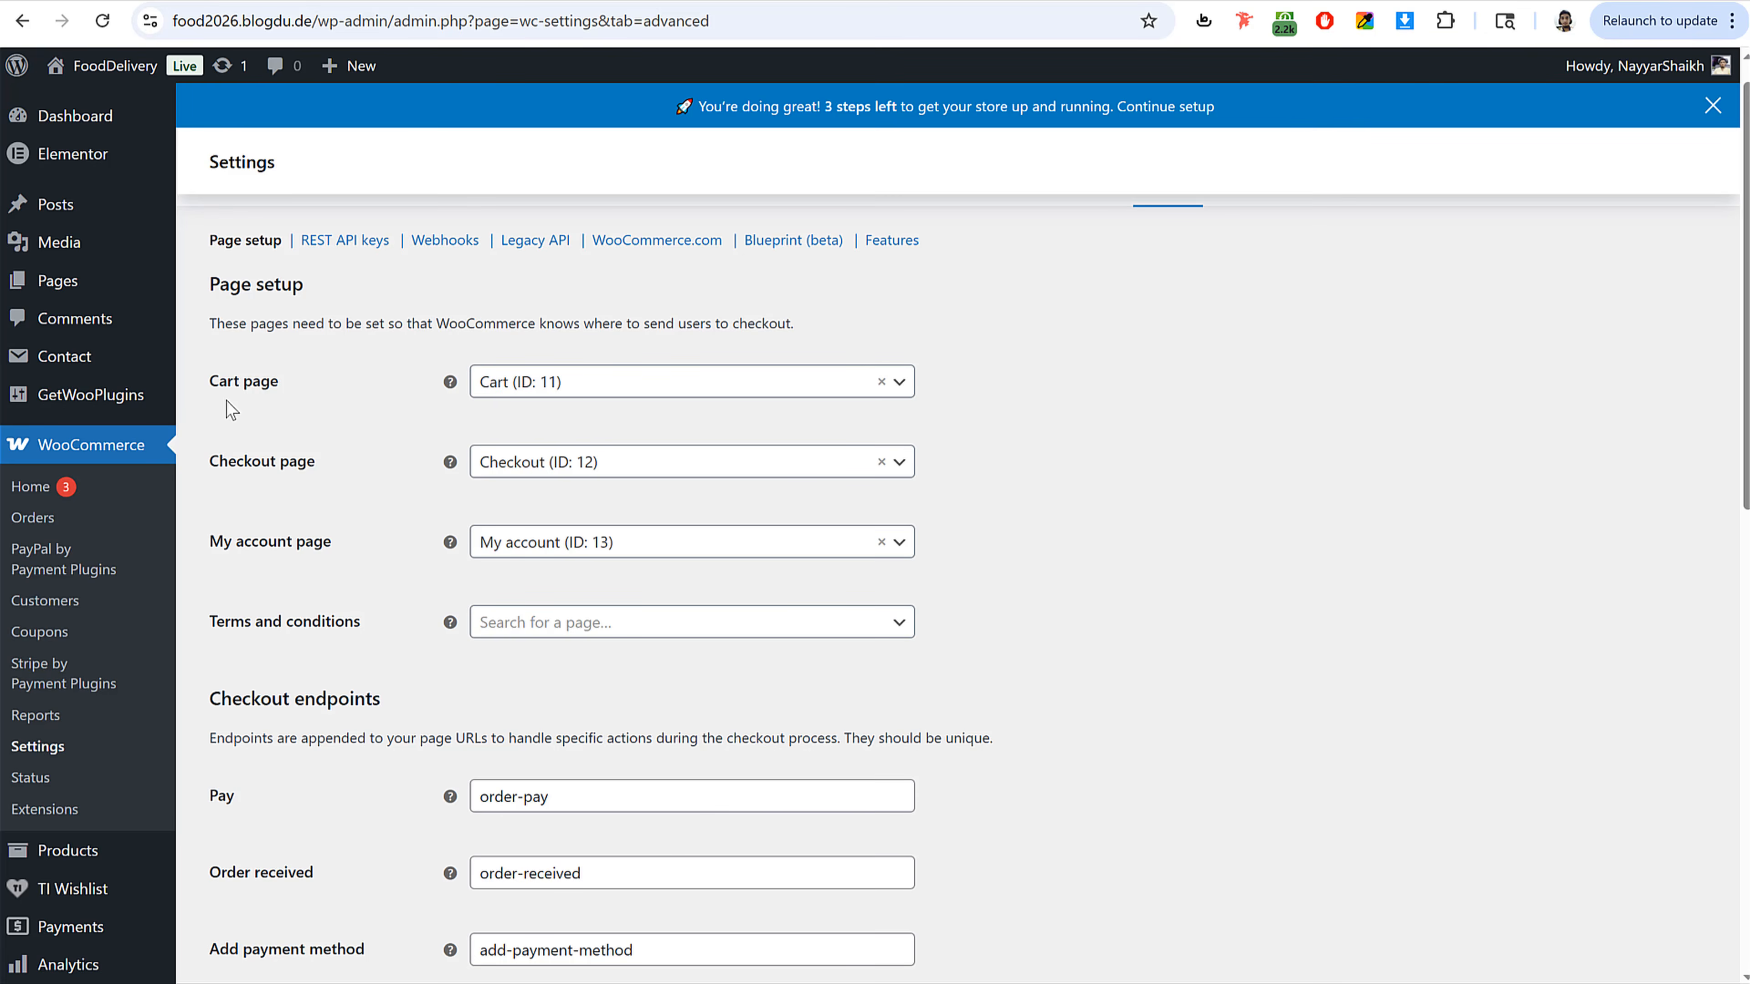
scroll(403, 417, down, 5)
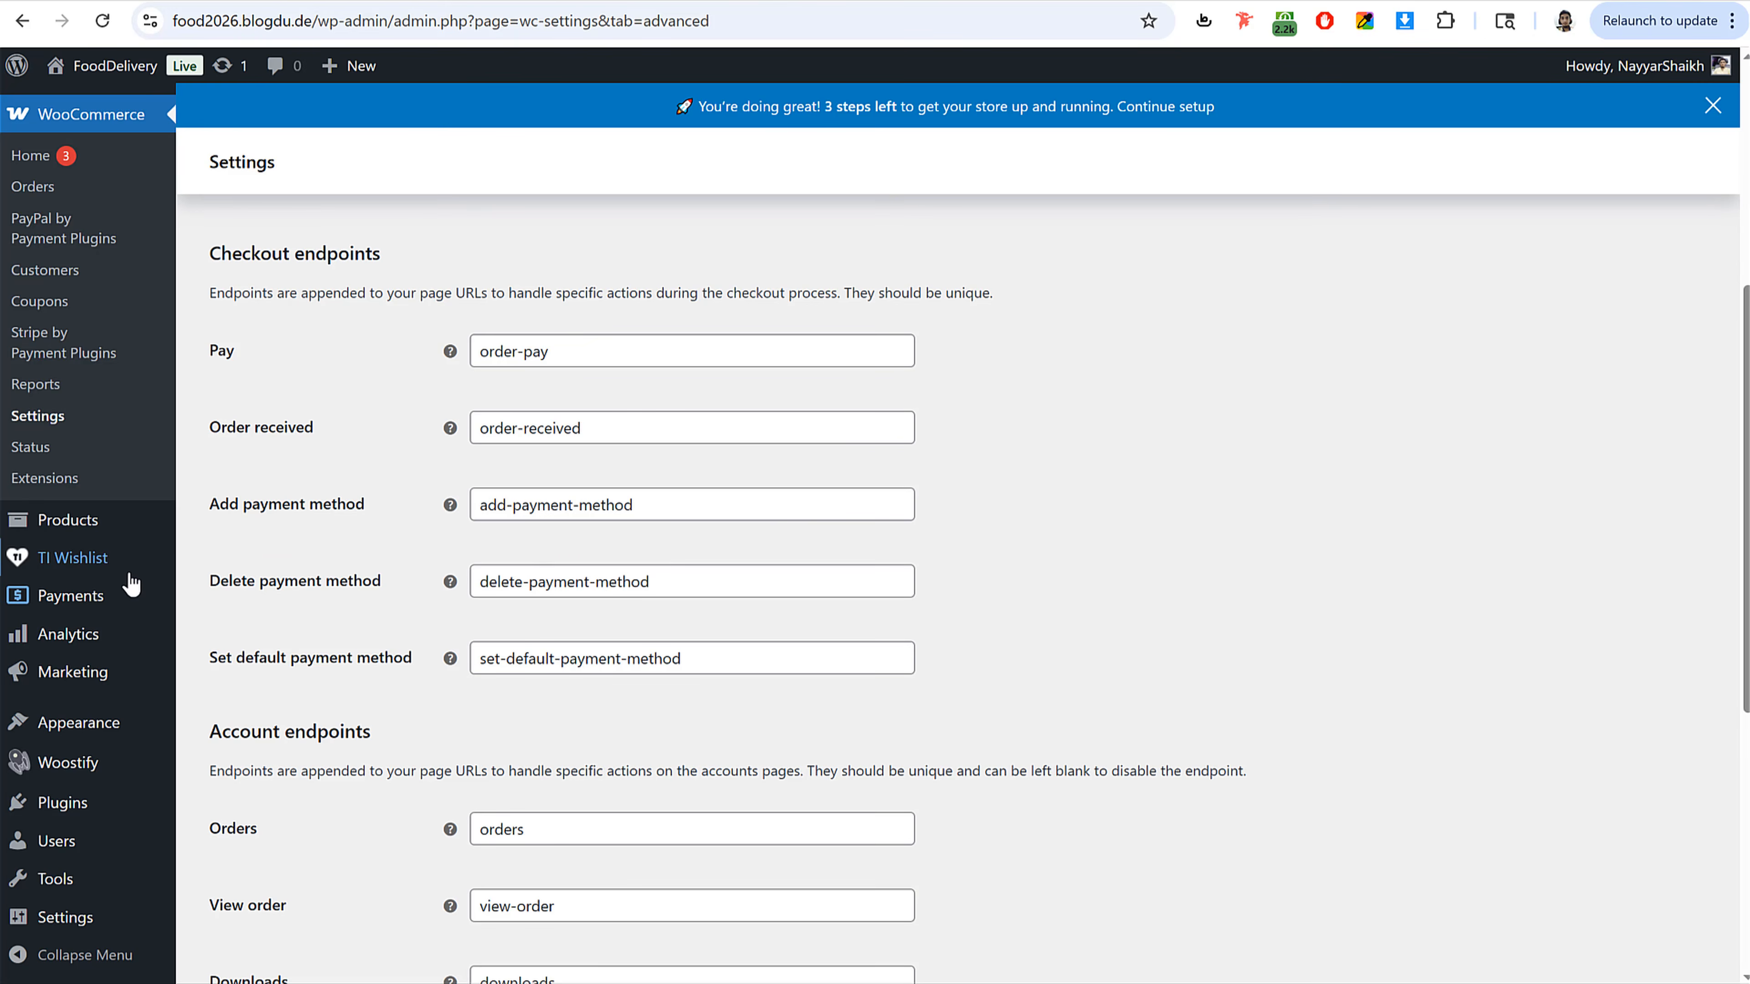
mouse_move(167, 552)
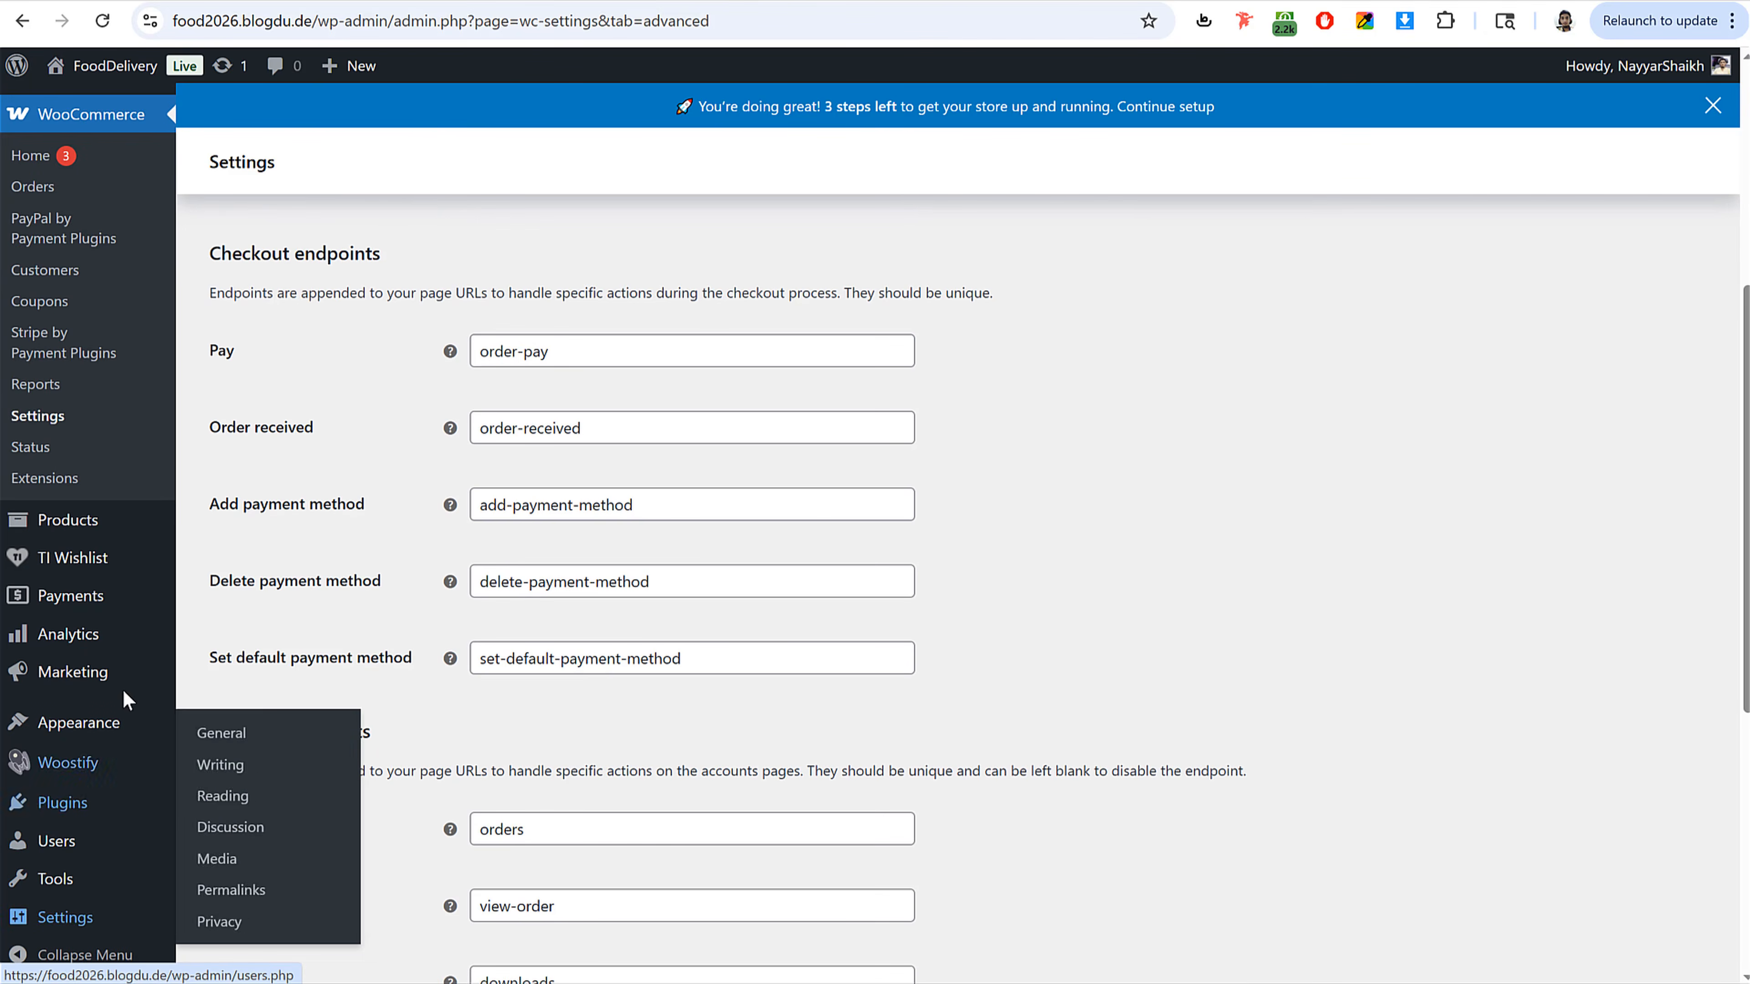
mouse_move(104, 686)
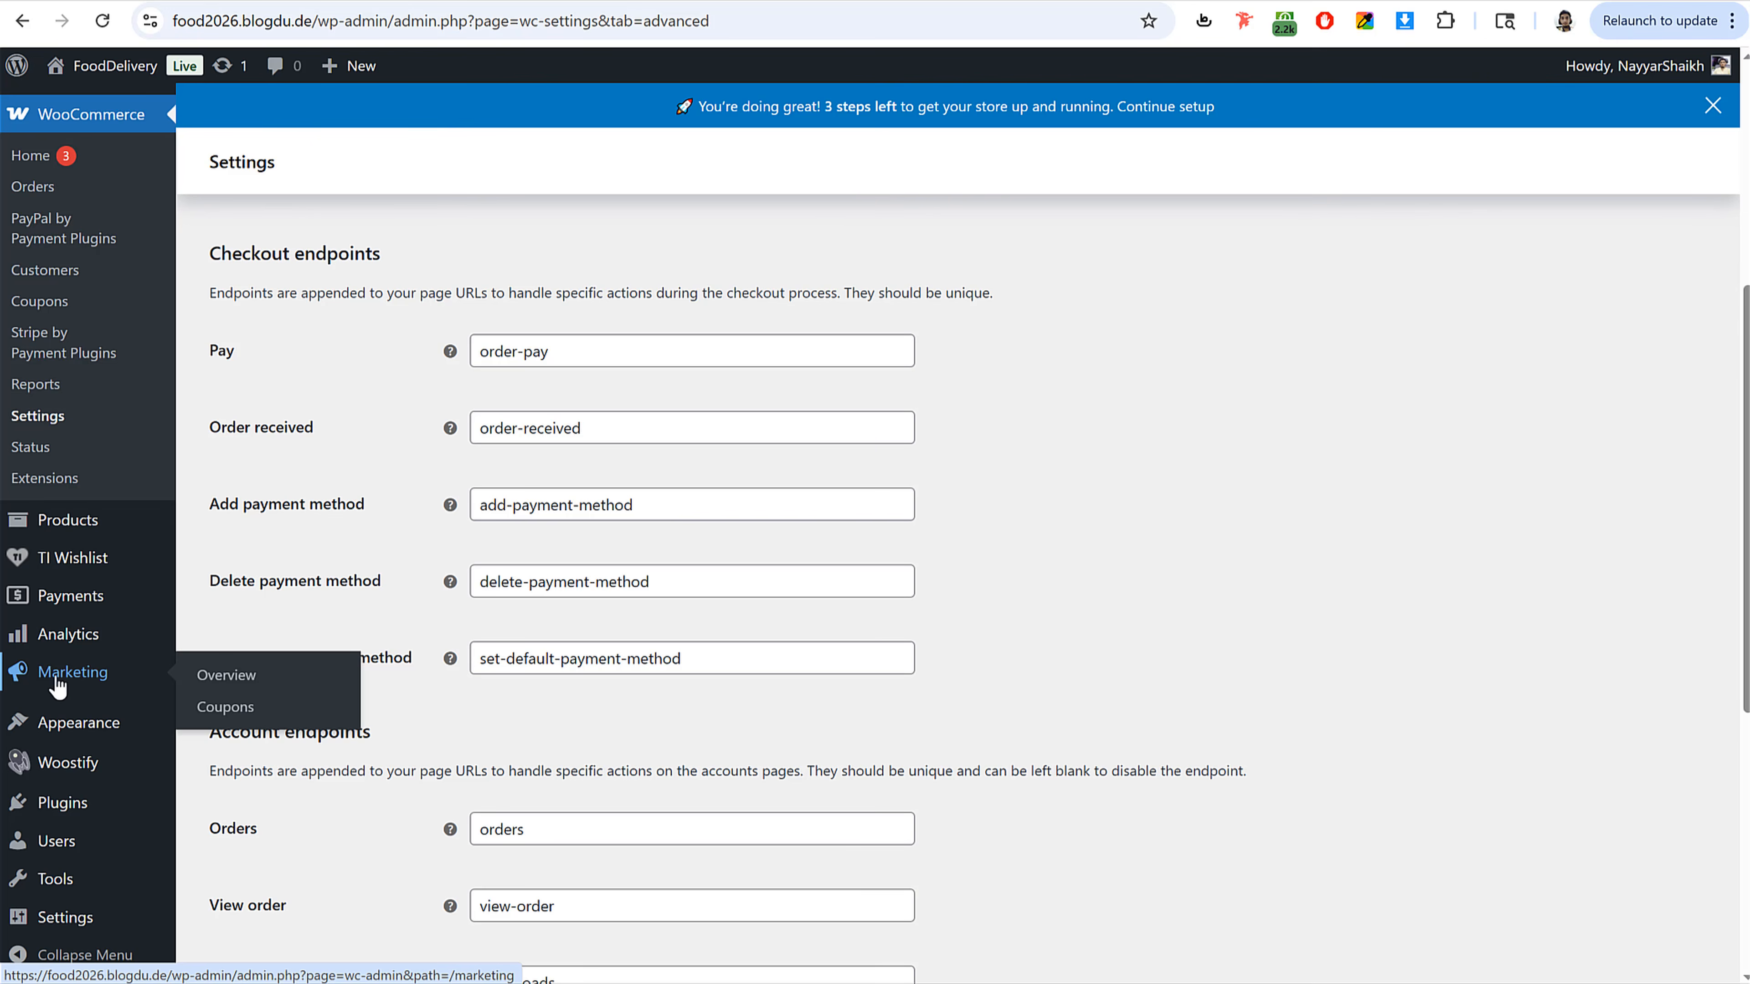
Step: Add a new coupon and enter a coupon code based on the site owner's first name
click(225, 707)
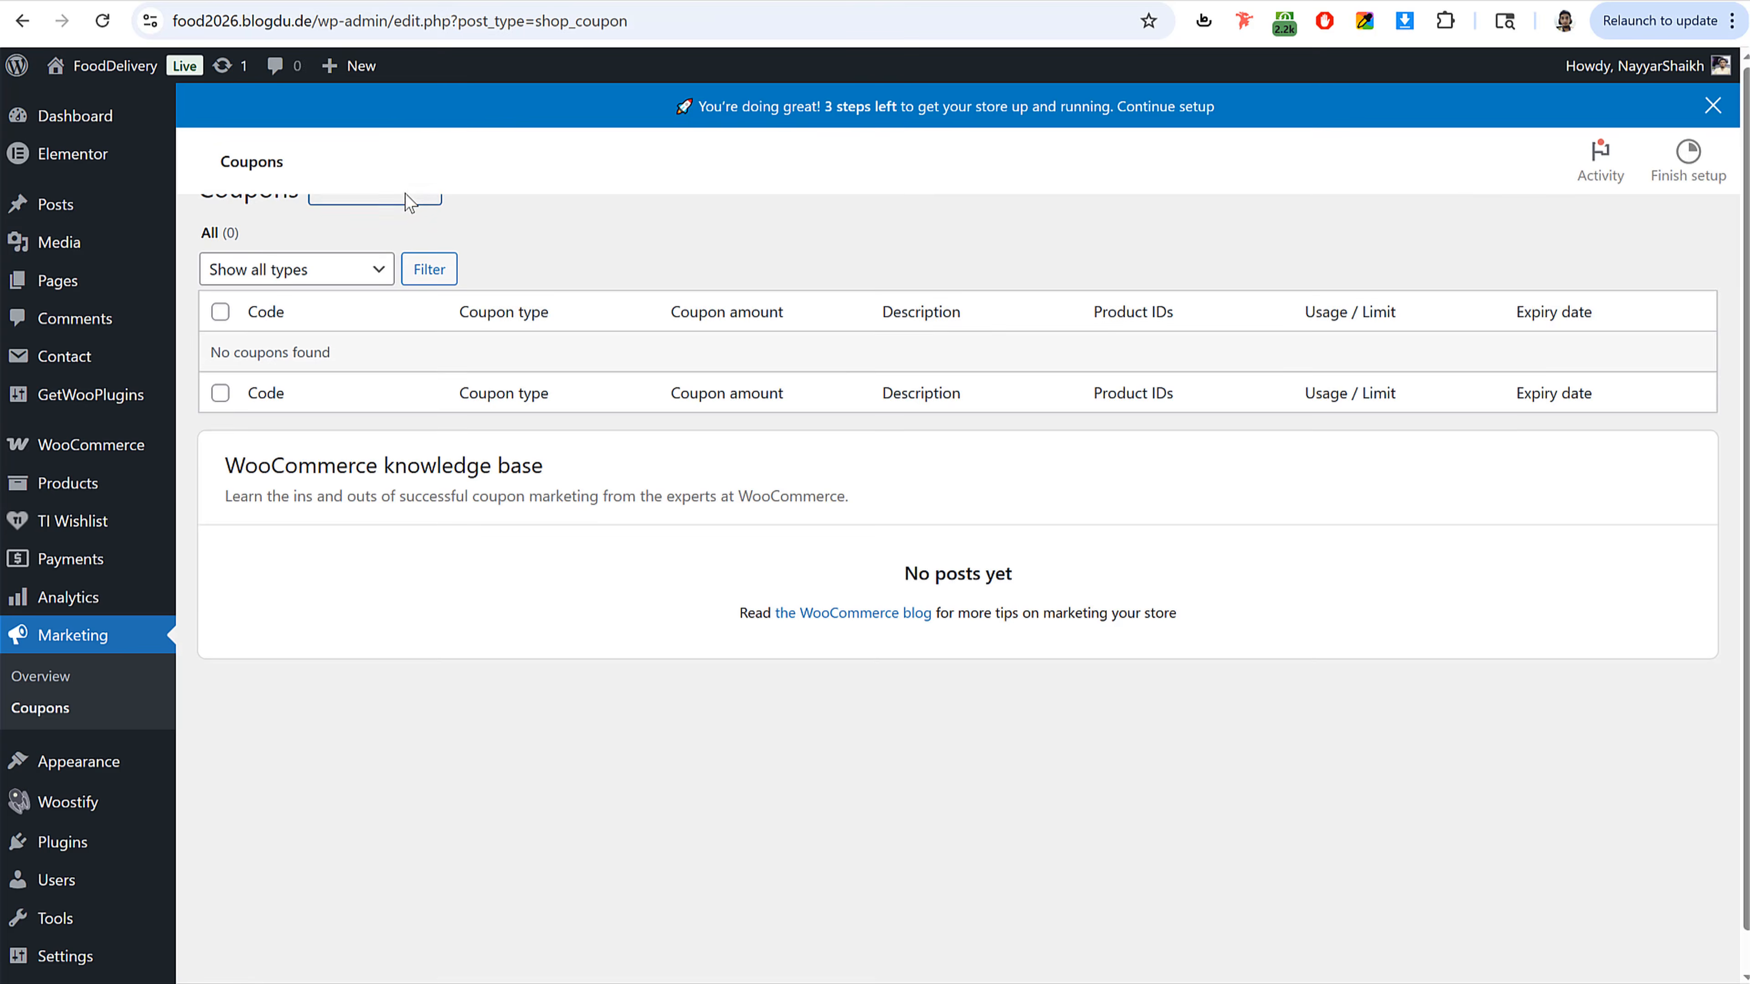
click(422, 236)
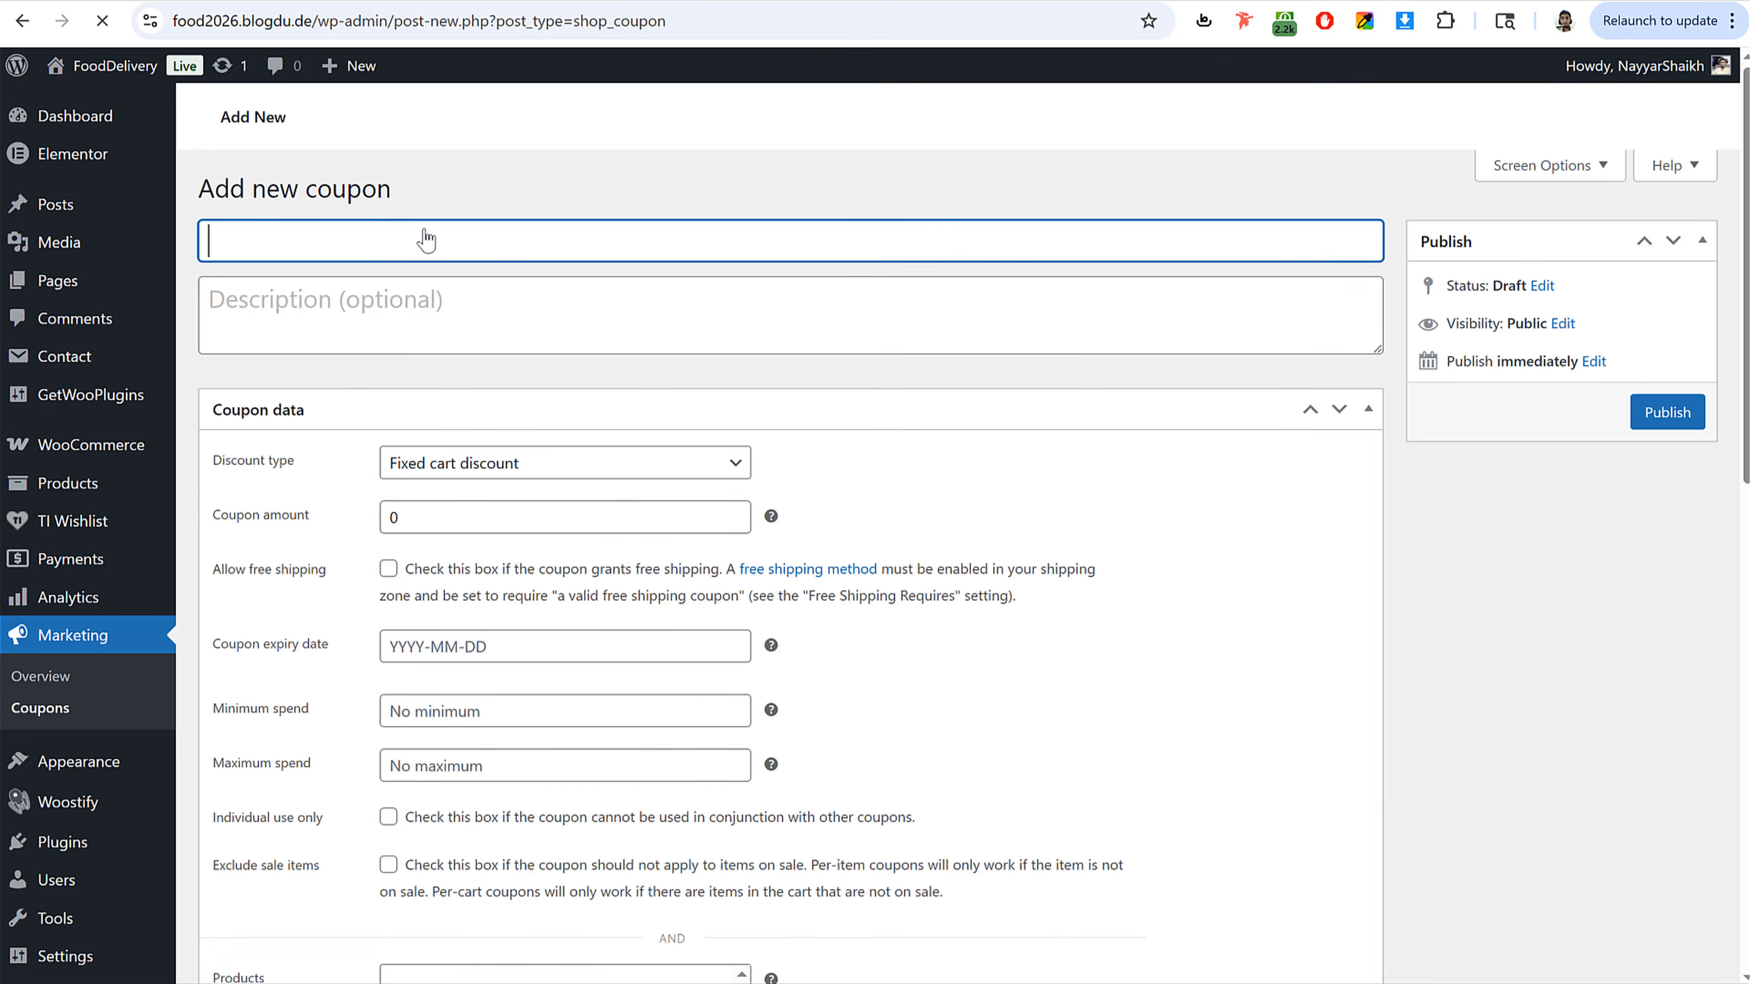
text(N)
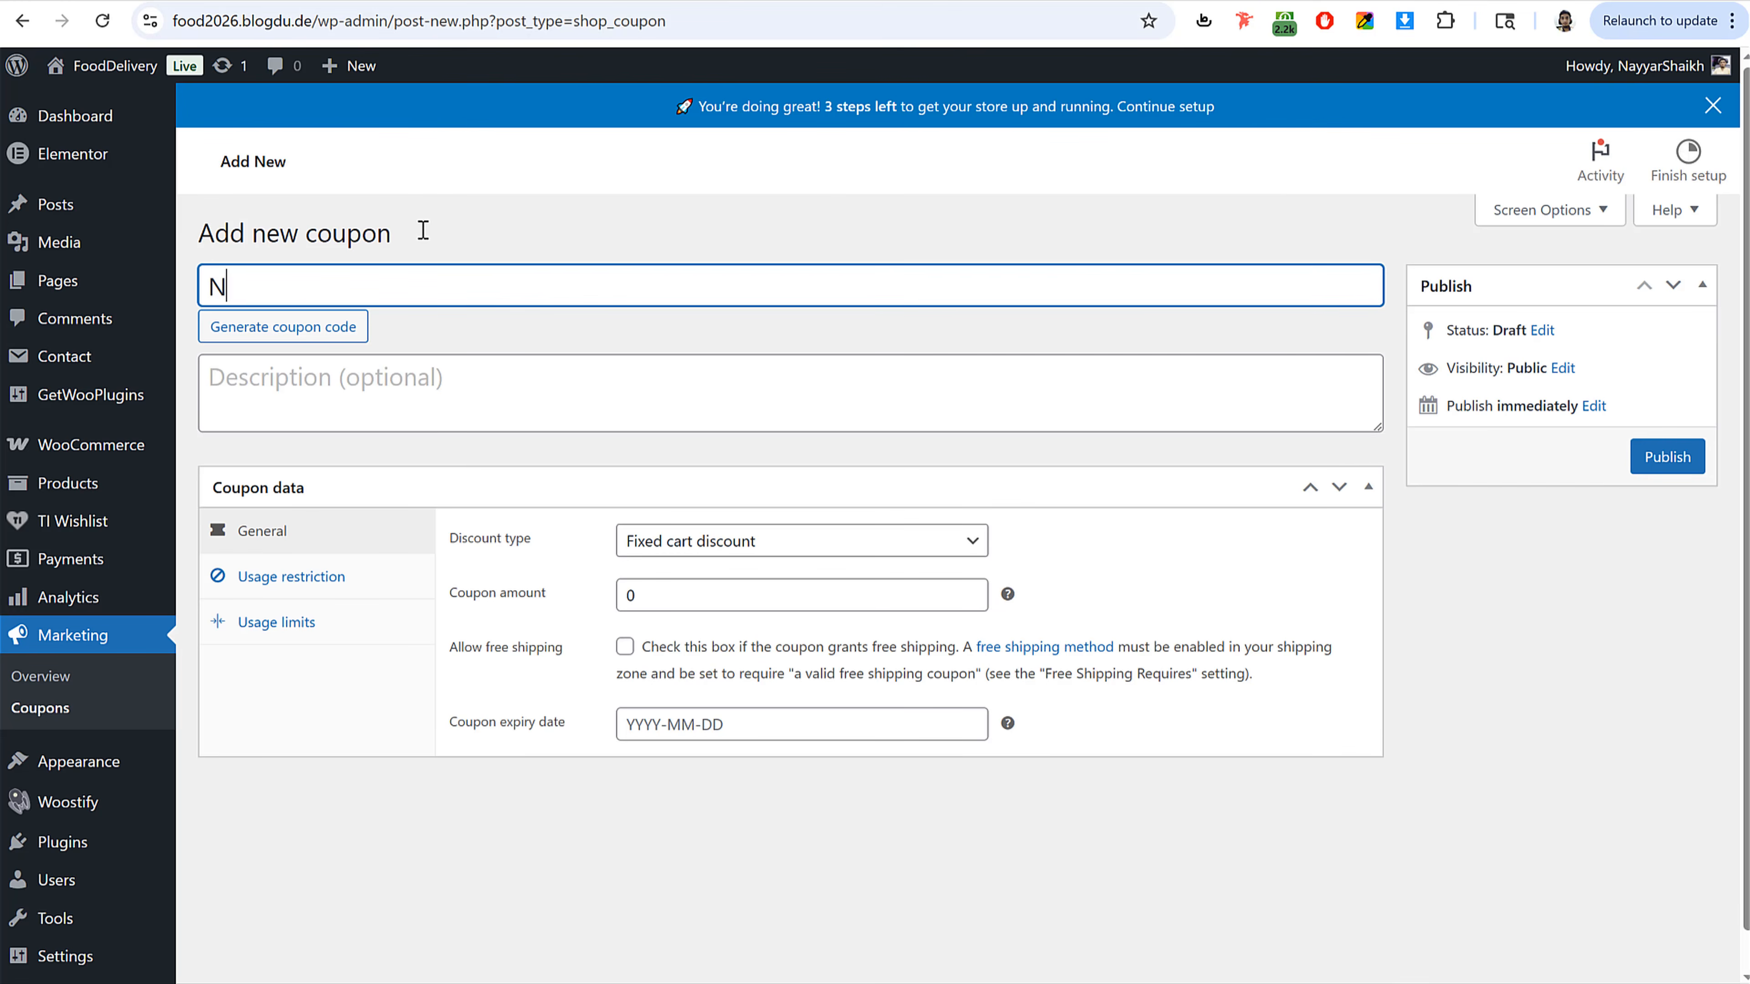
text(AYYAR)
drag(307, 286, 119, 286)
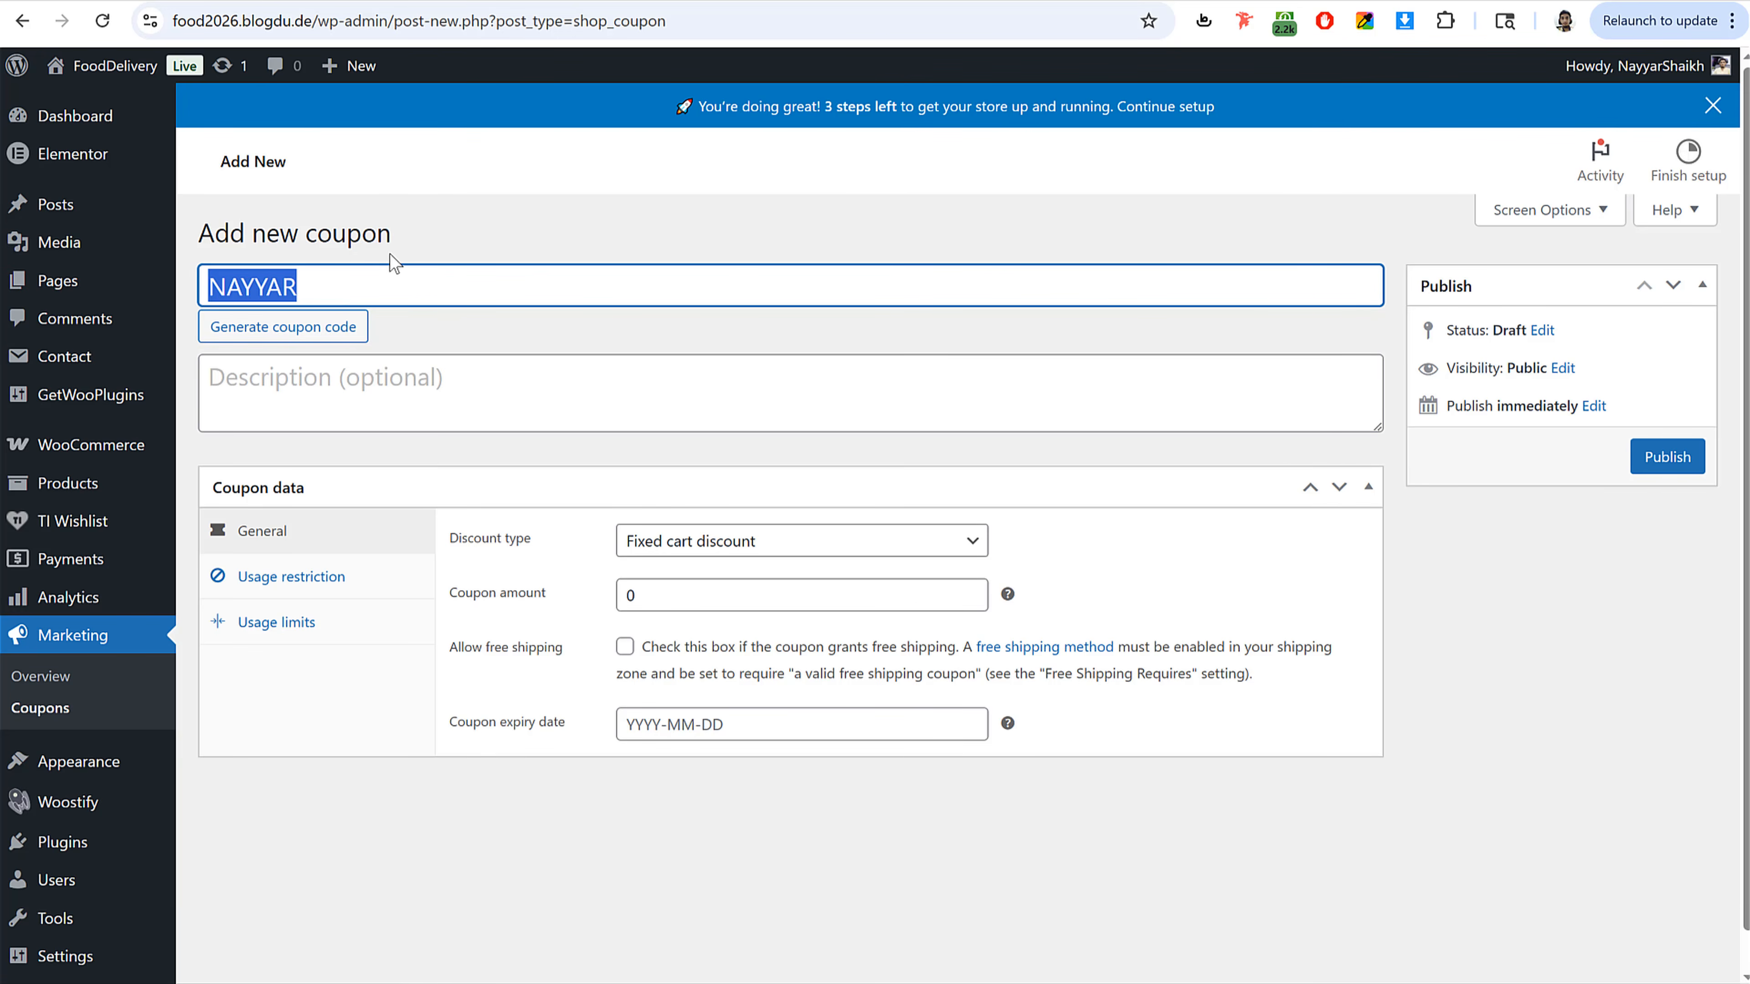
drag(370, 286, 141, 293)
click(400, 204)
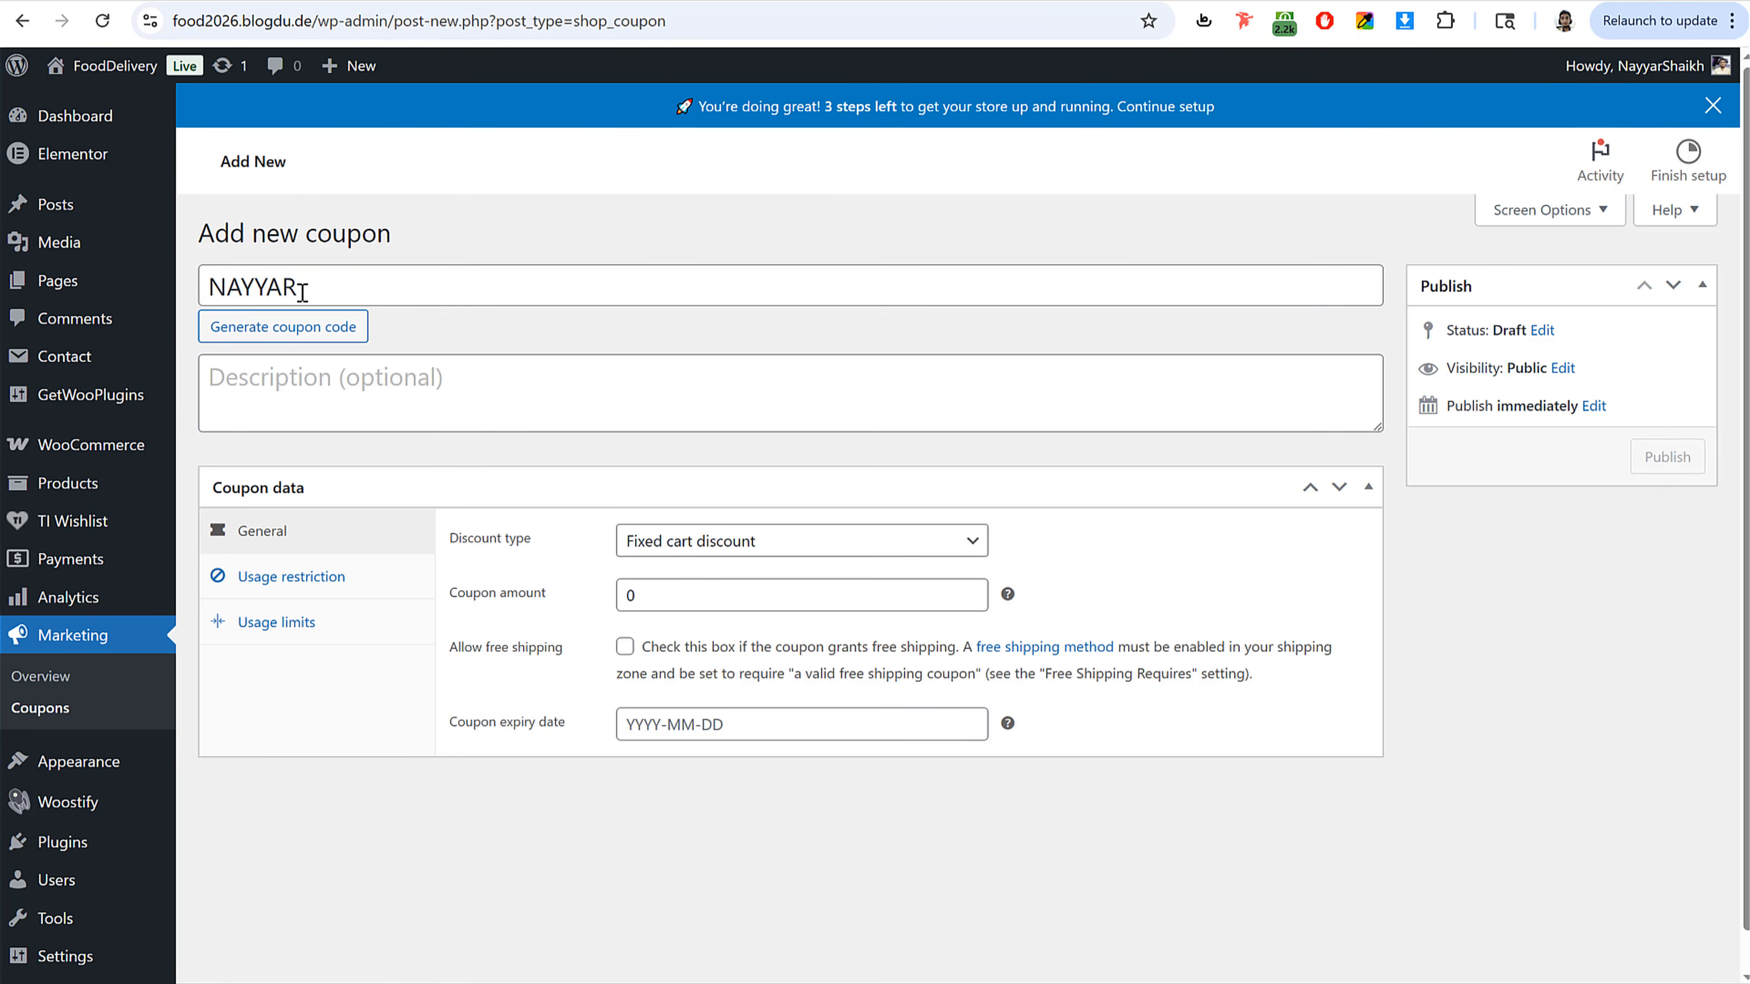
drag(303, 291, 203, 296)
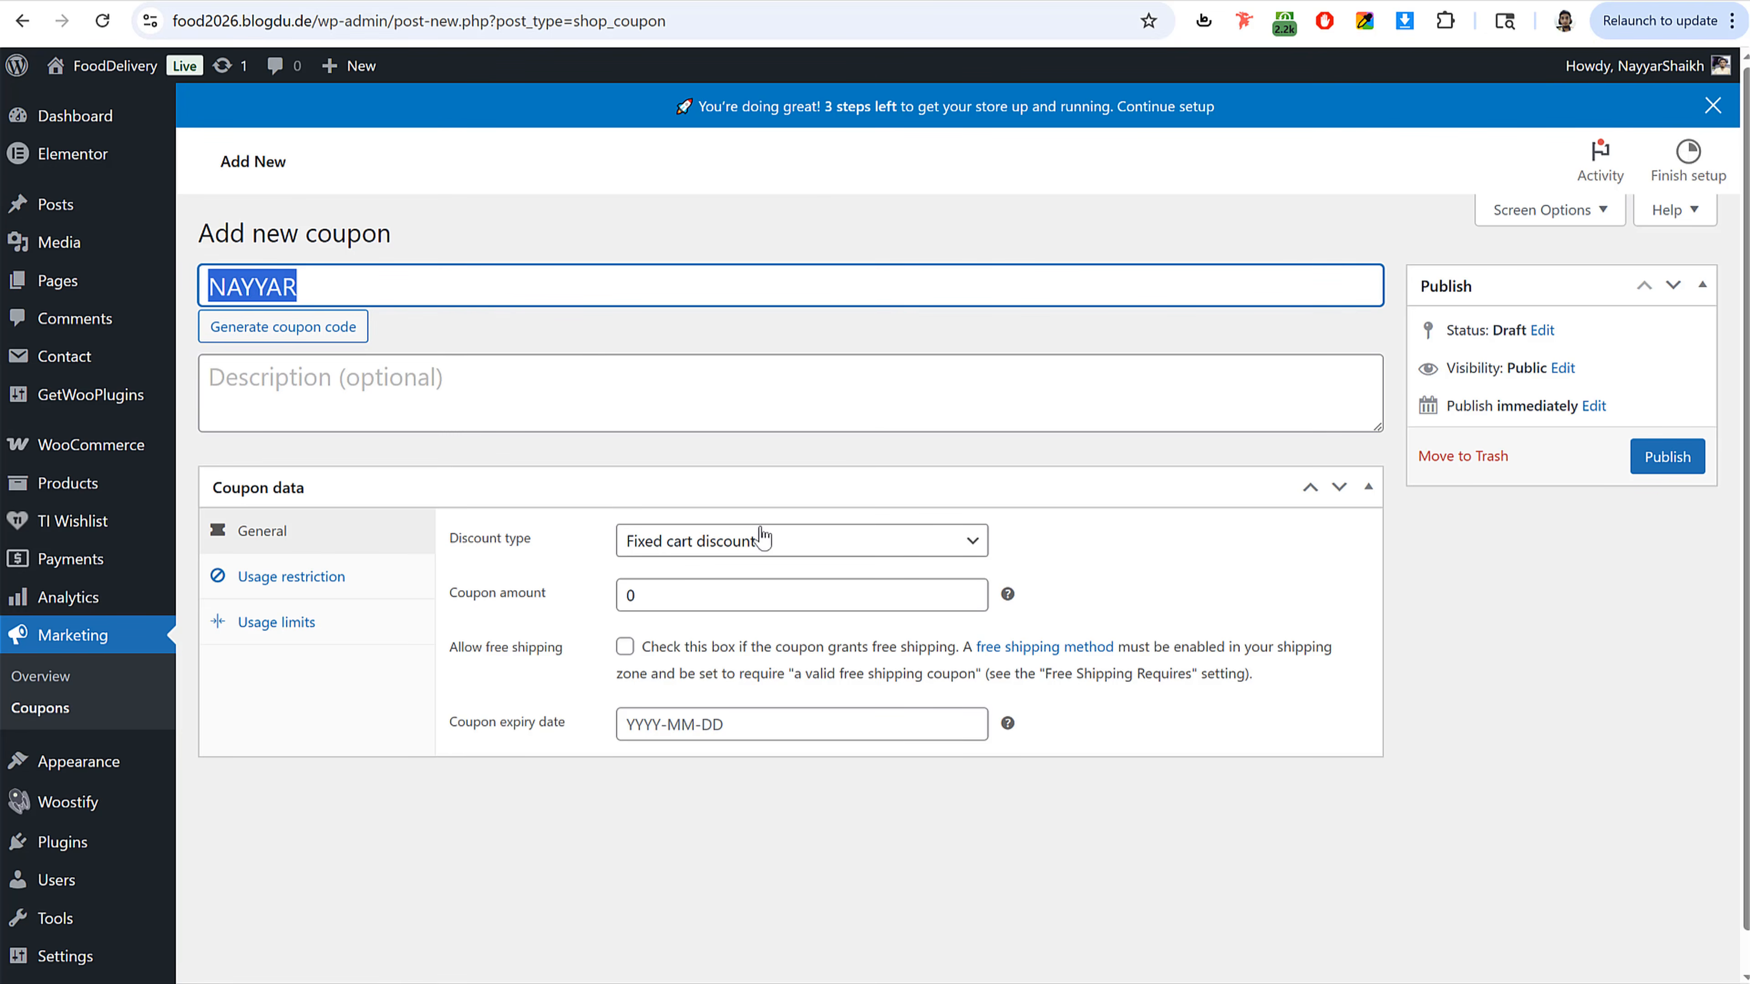
Step: Set the coupon to a Percentage discount of 10 and allow it to grant free shipping
drag(452, 545, 692, 548)
click(692, 548)
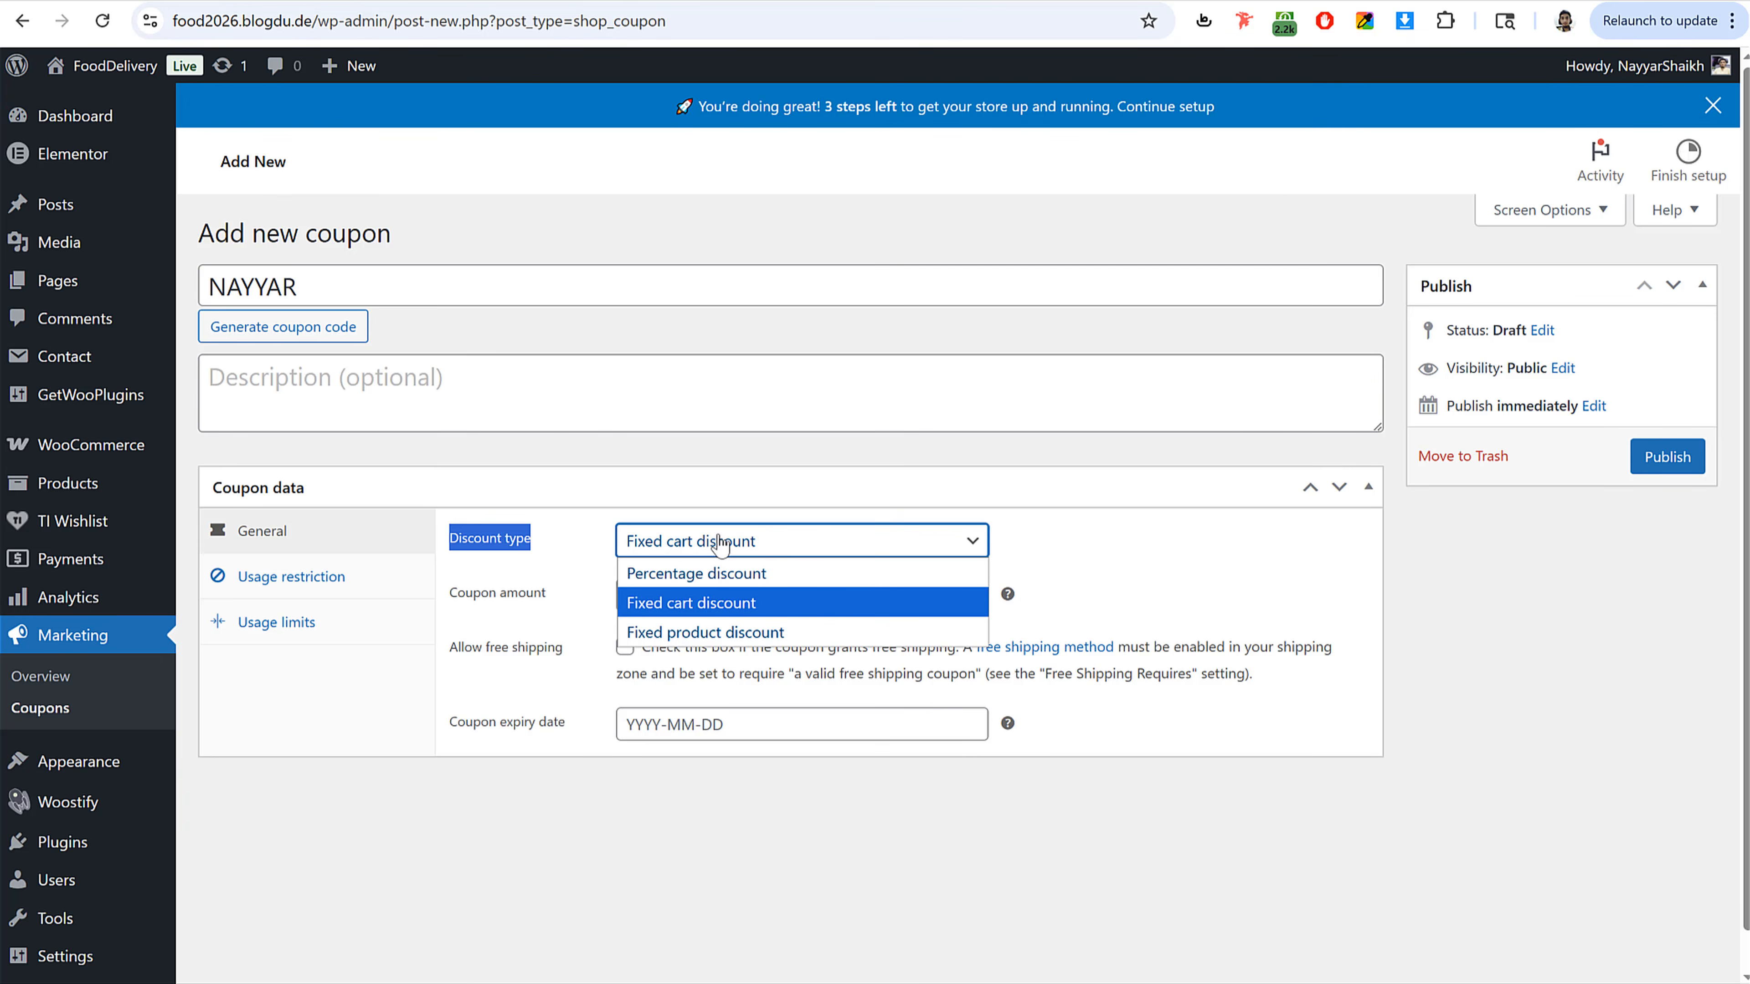
click(720, 587)
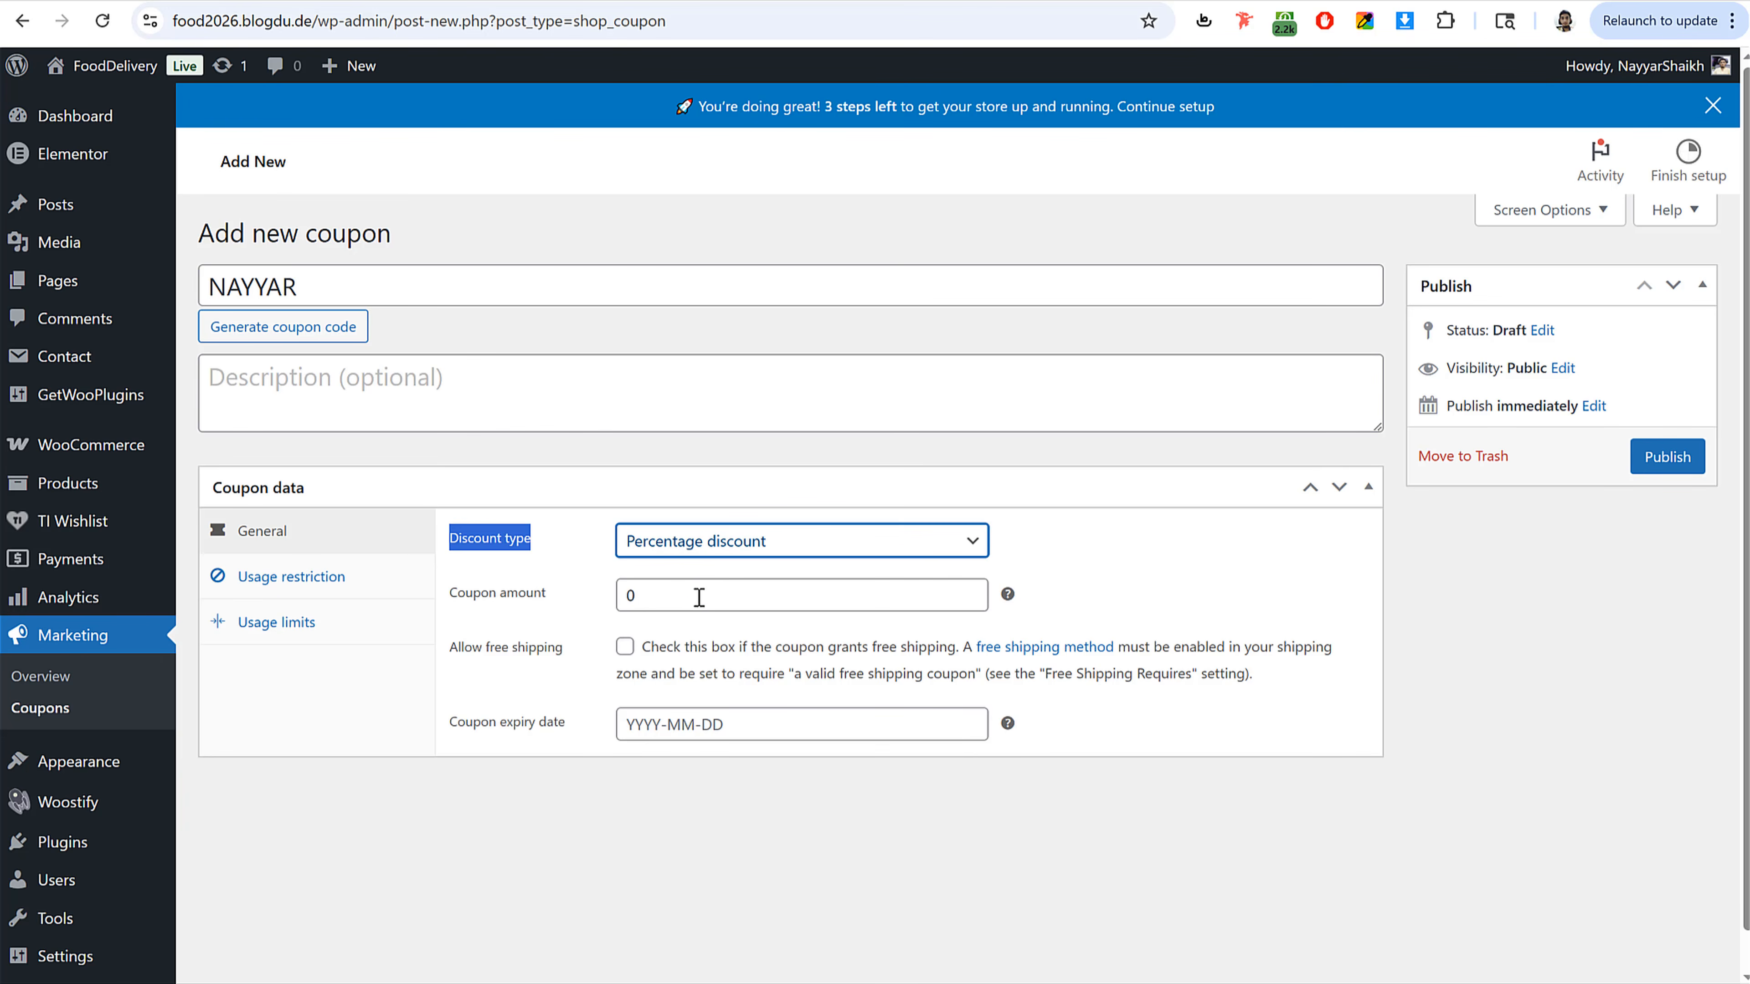
click(682, 597)
text(10)
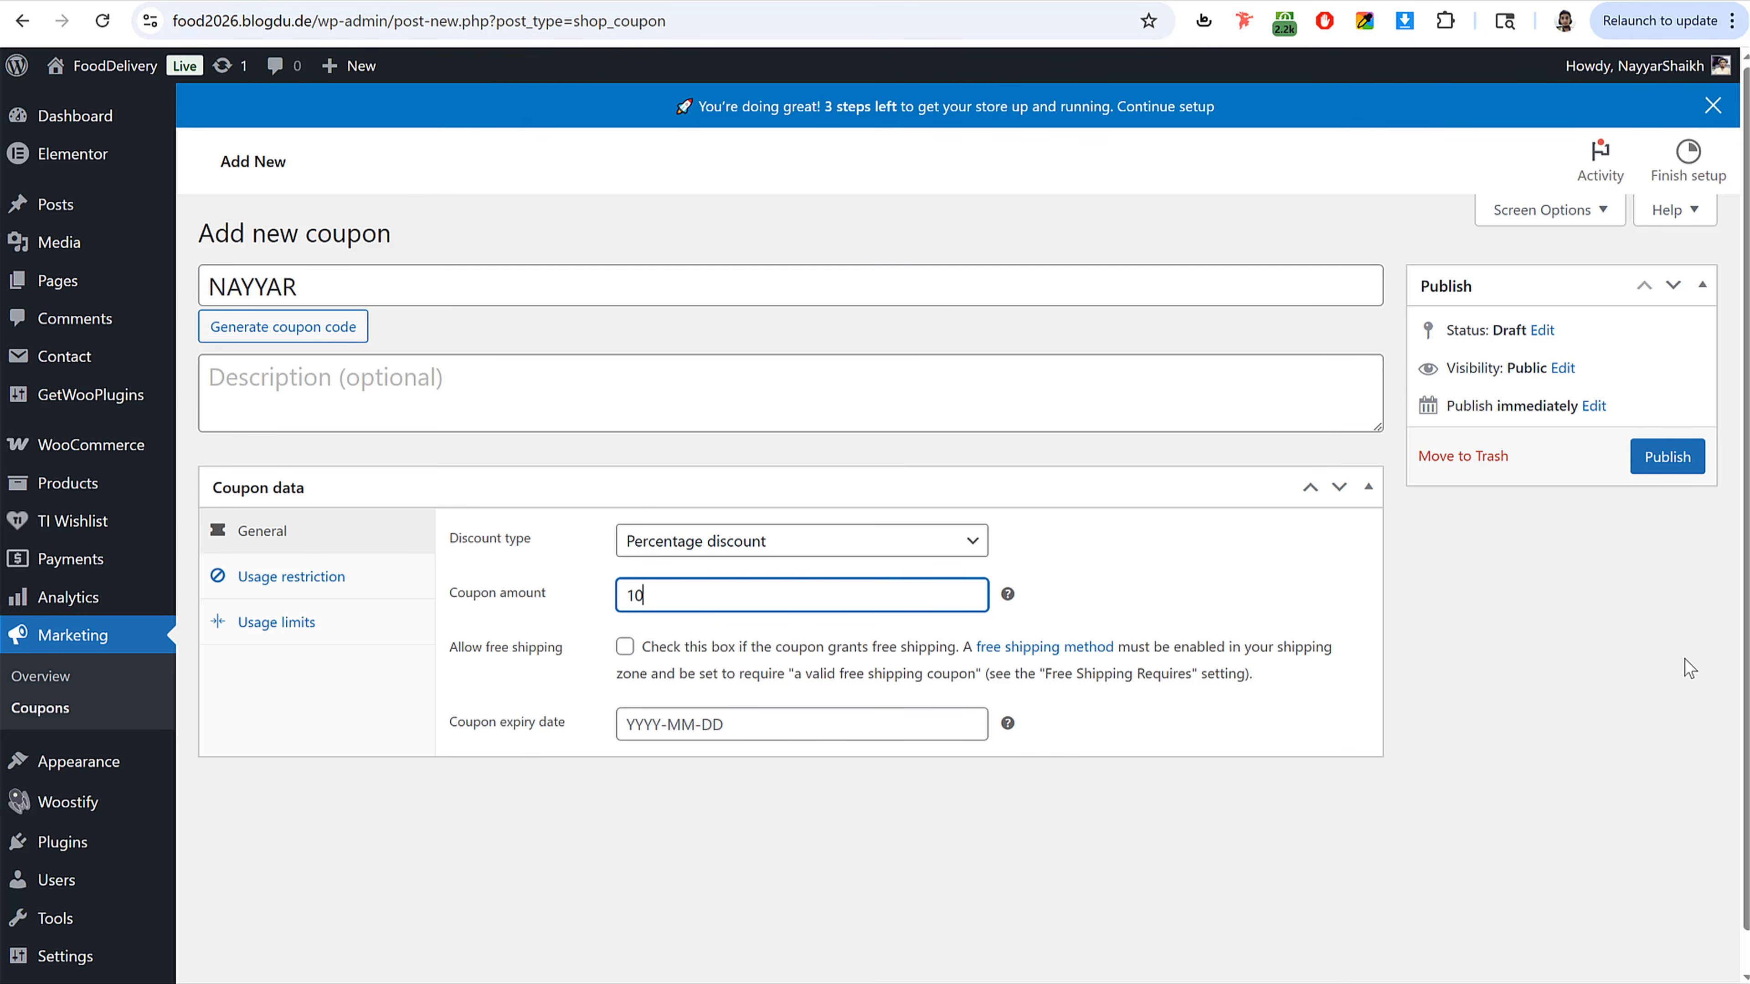
click(625, 647)
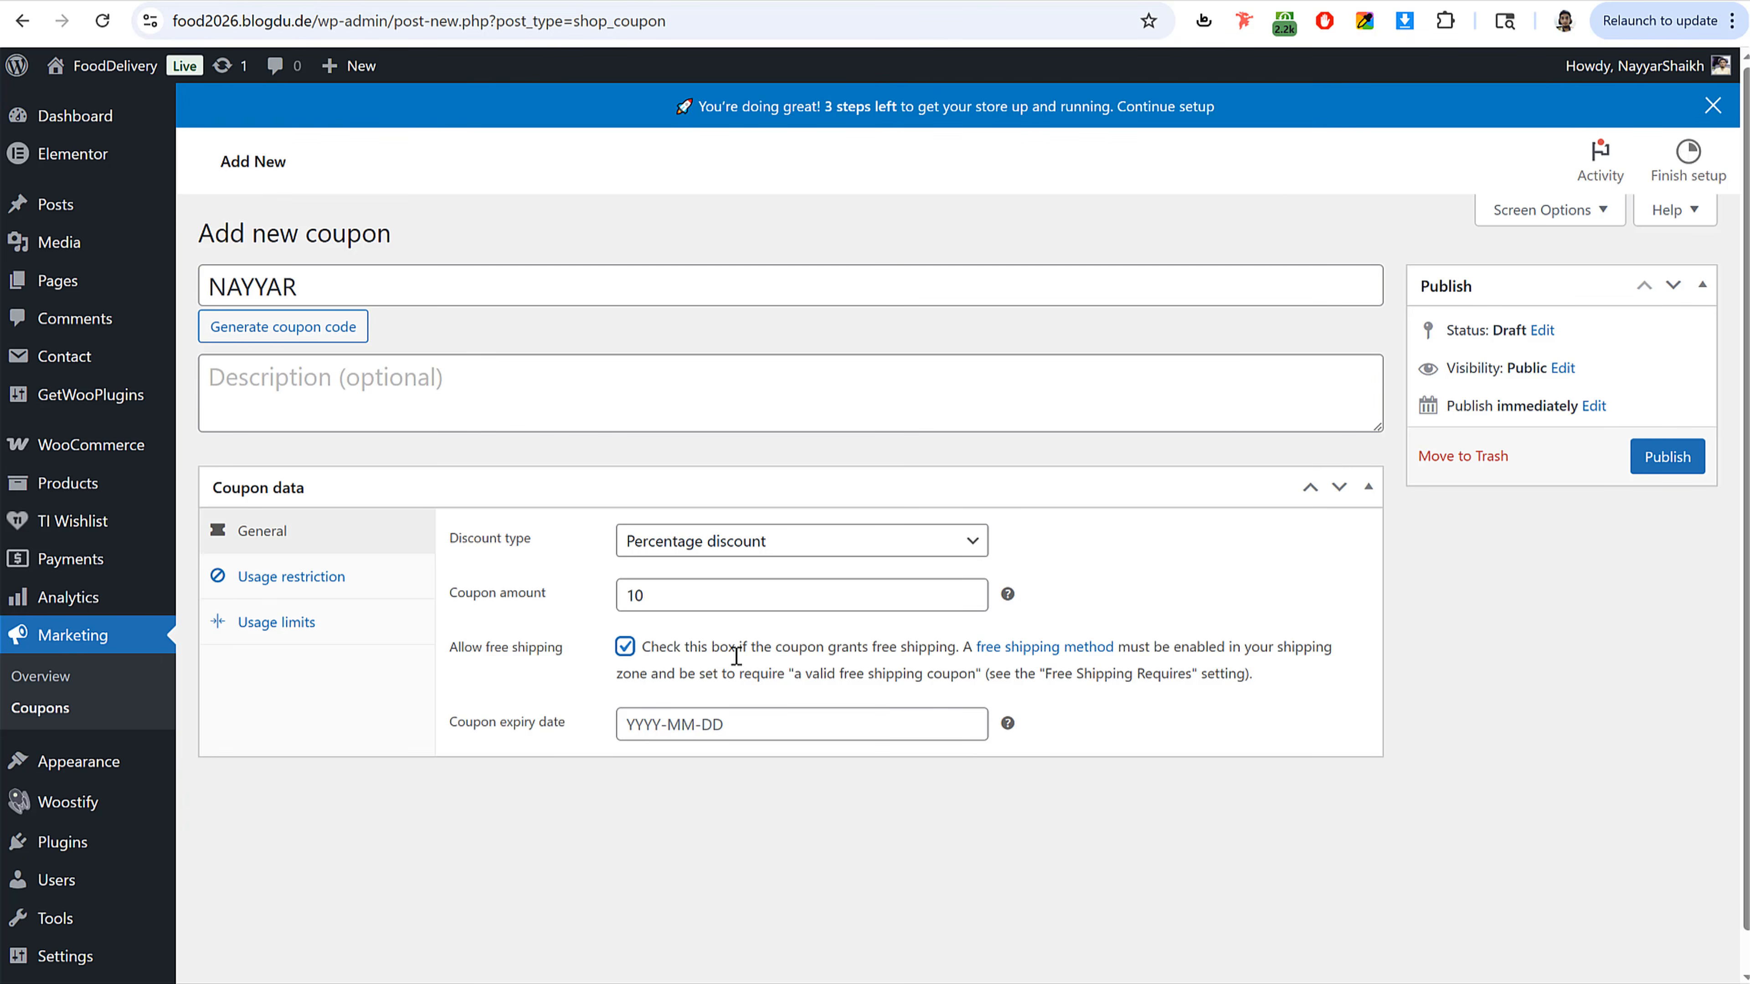
drag(849, 647, 960, 648)
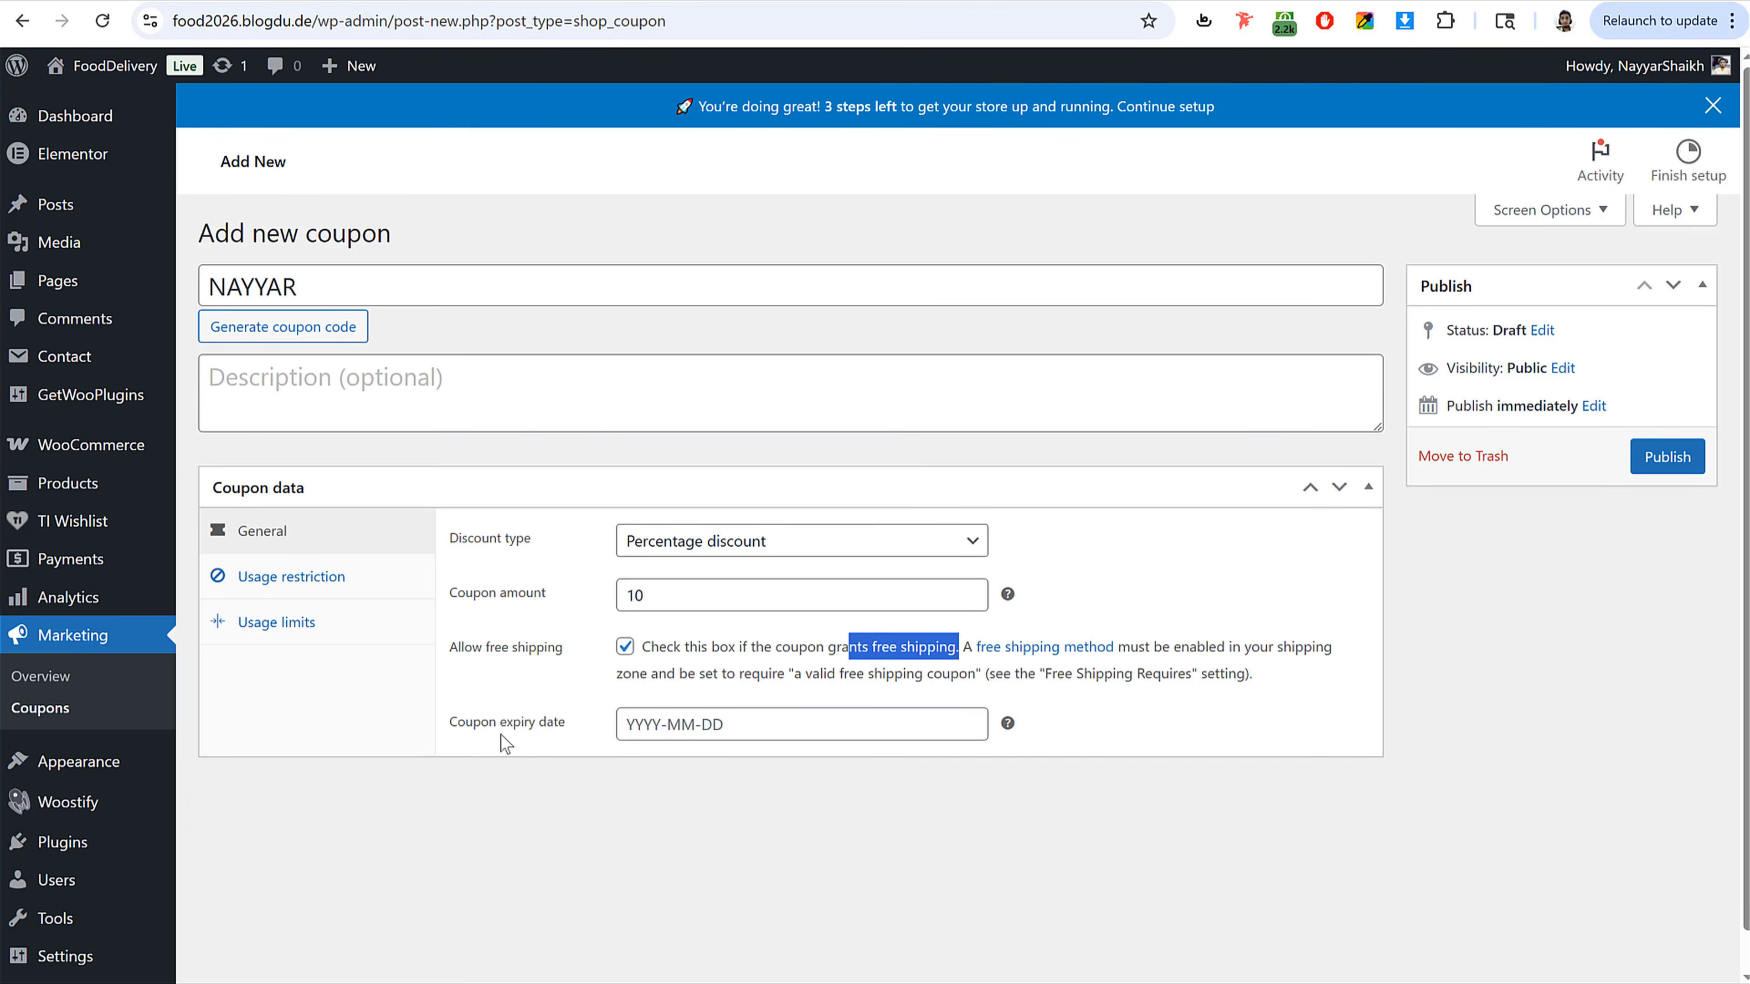
click(801, 736)
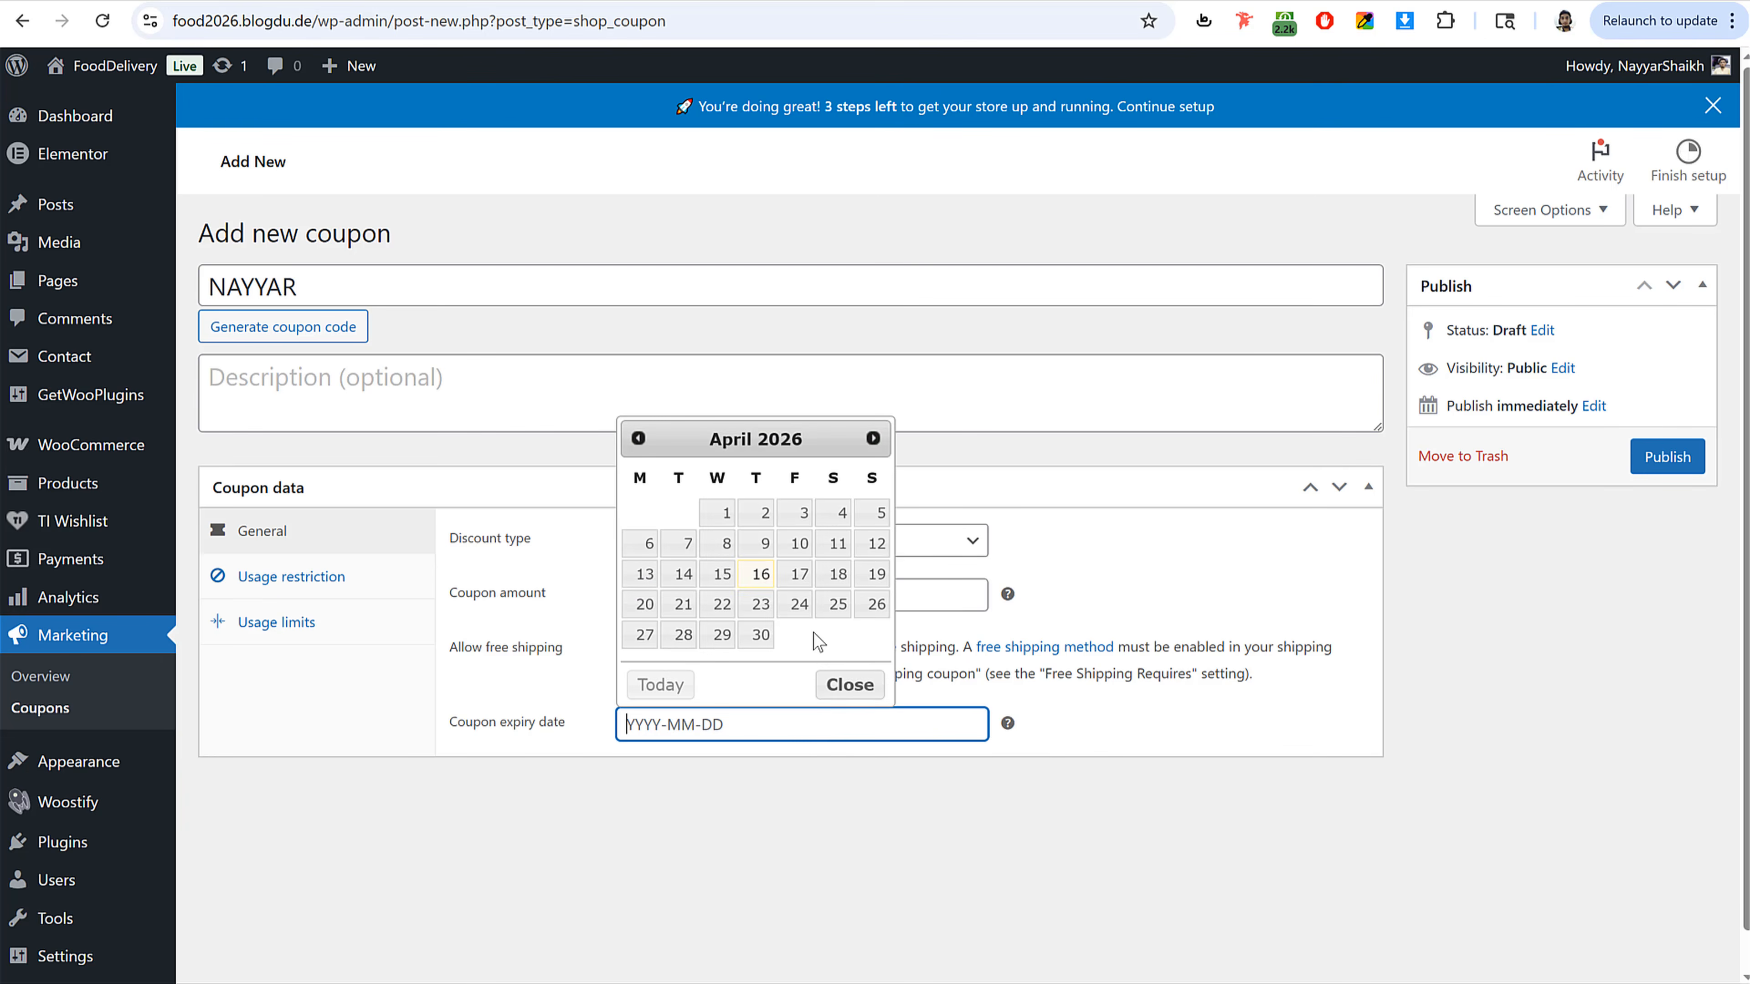
triple_click(872, 439)
triple_click(872, 438)
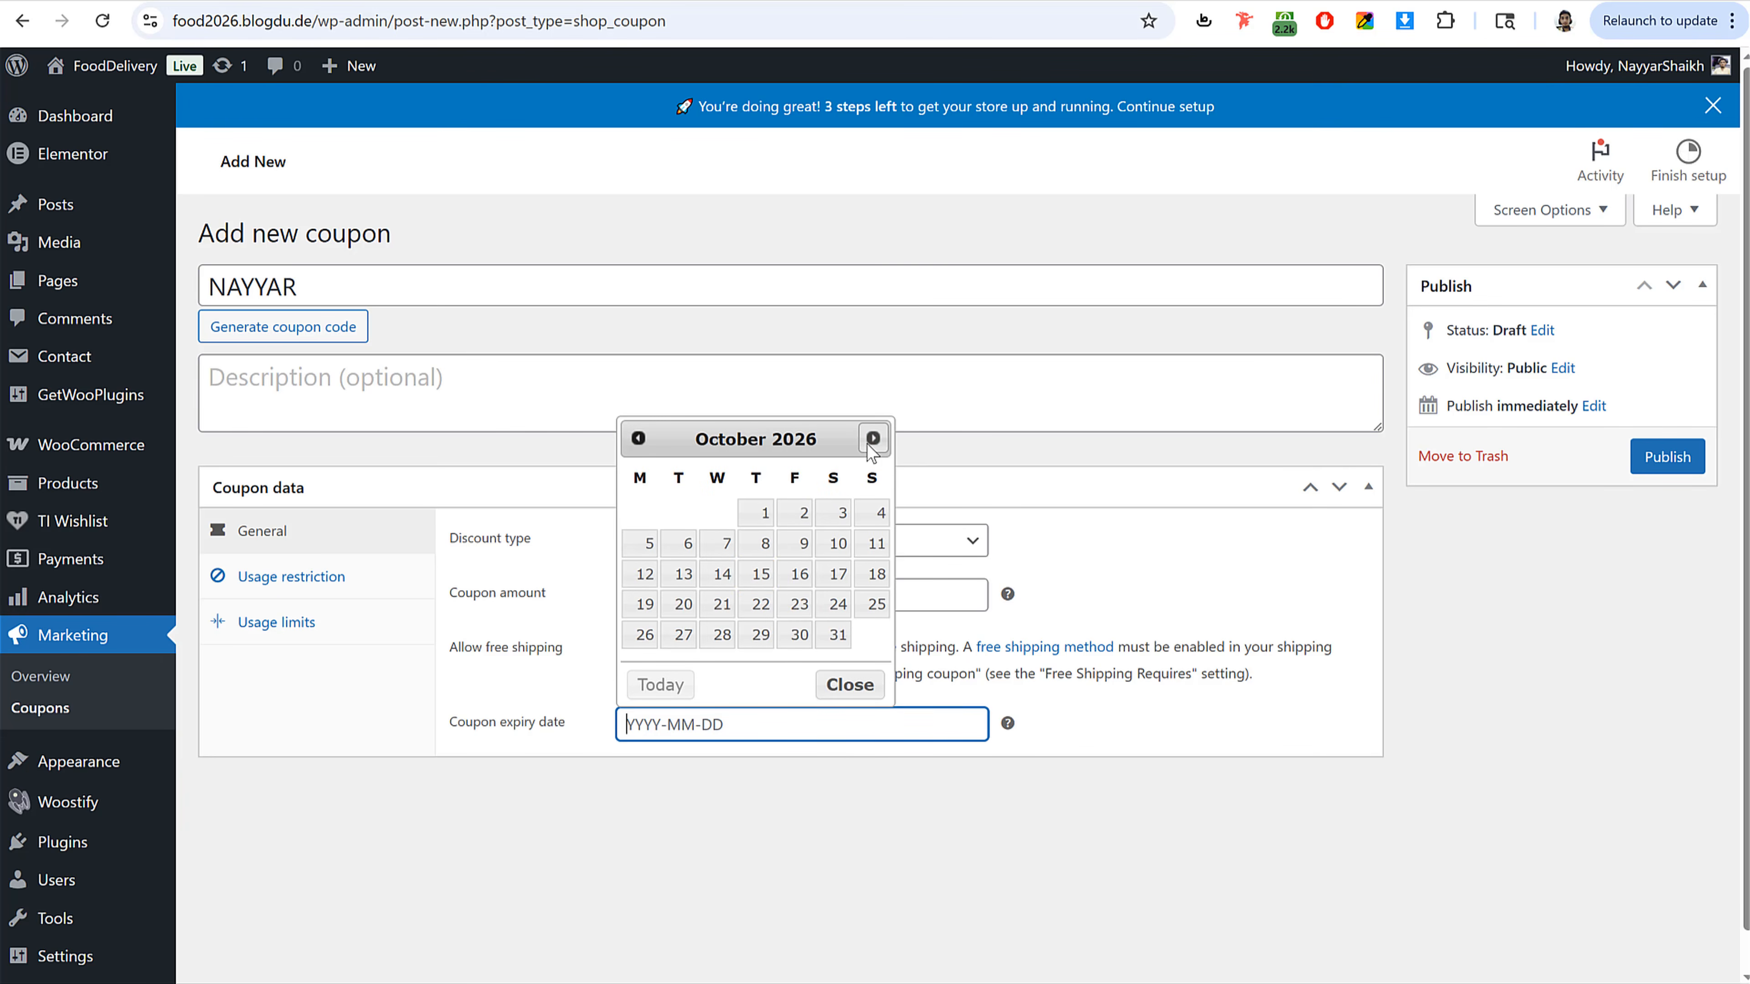
triple_click(873, 439)
click(873, 438)
click(876, 603)
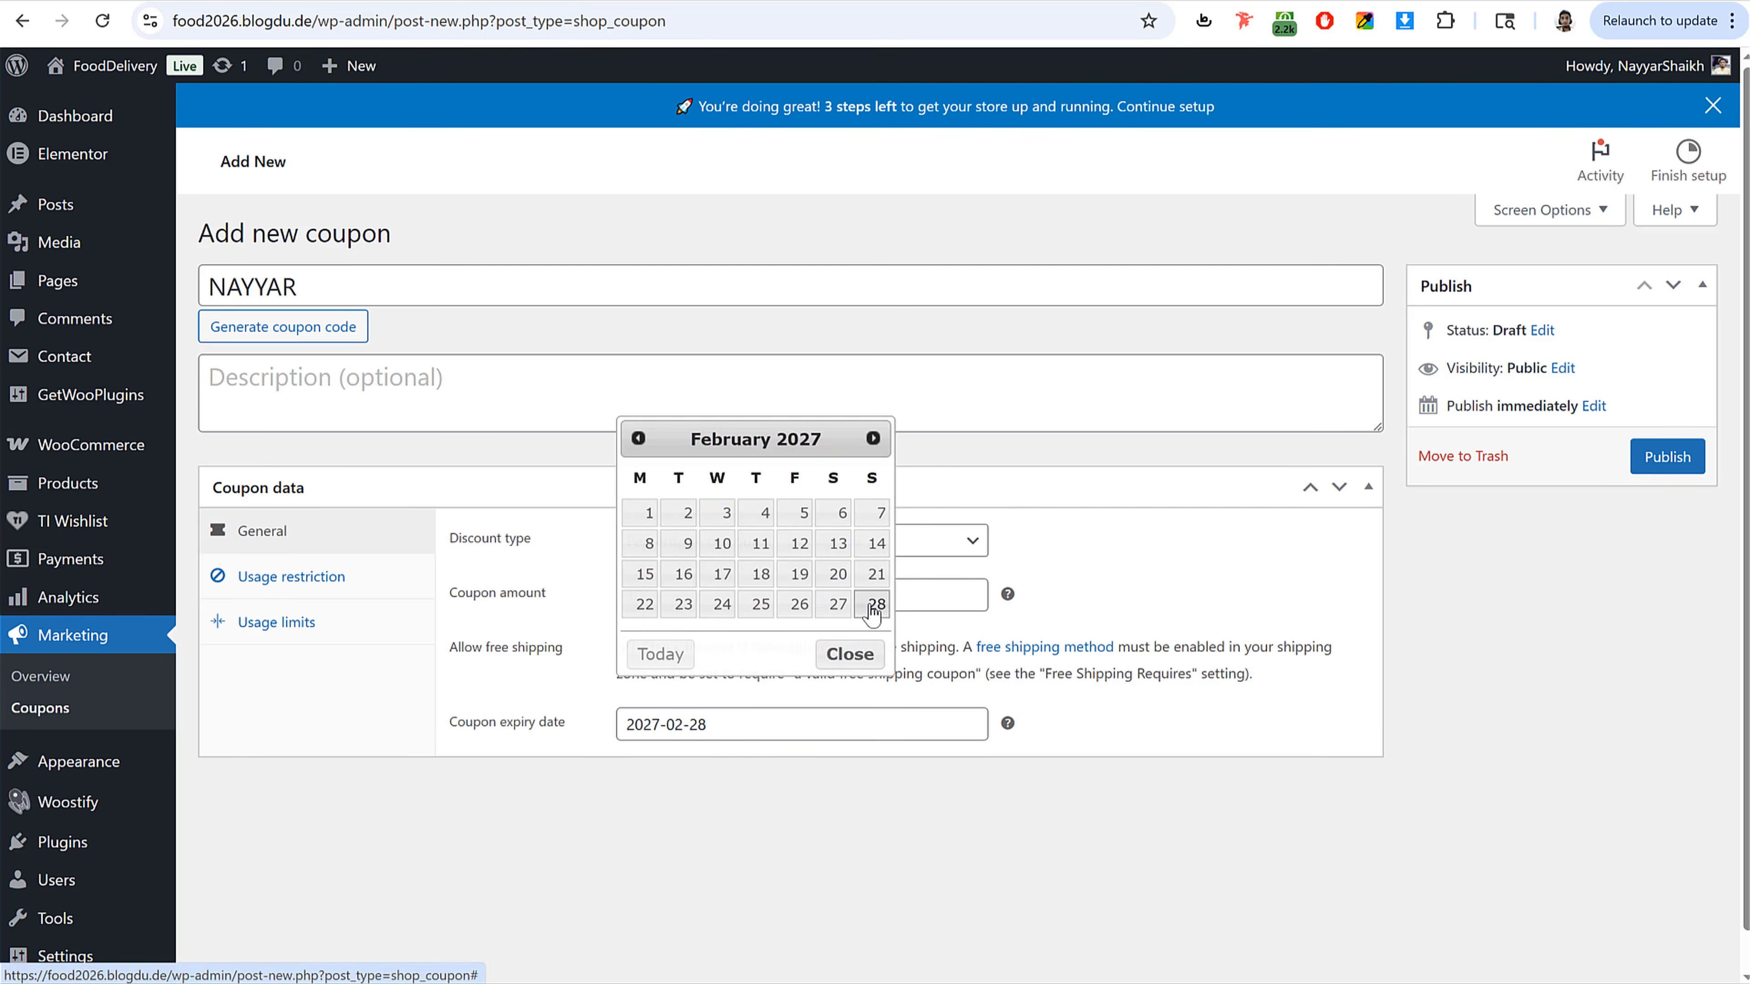
drag(744, 724, 569, 731)
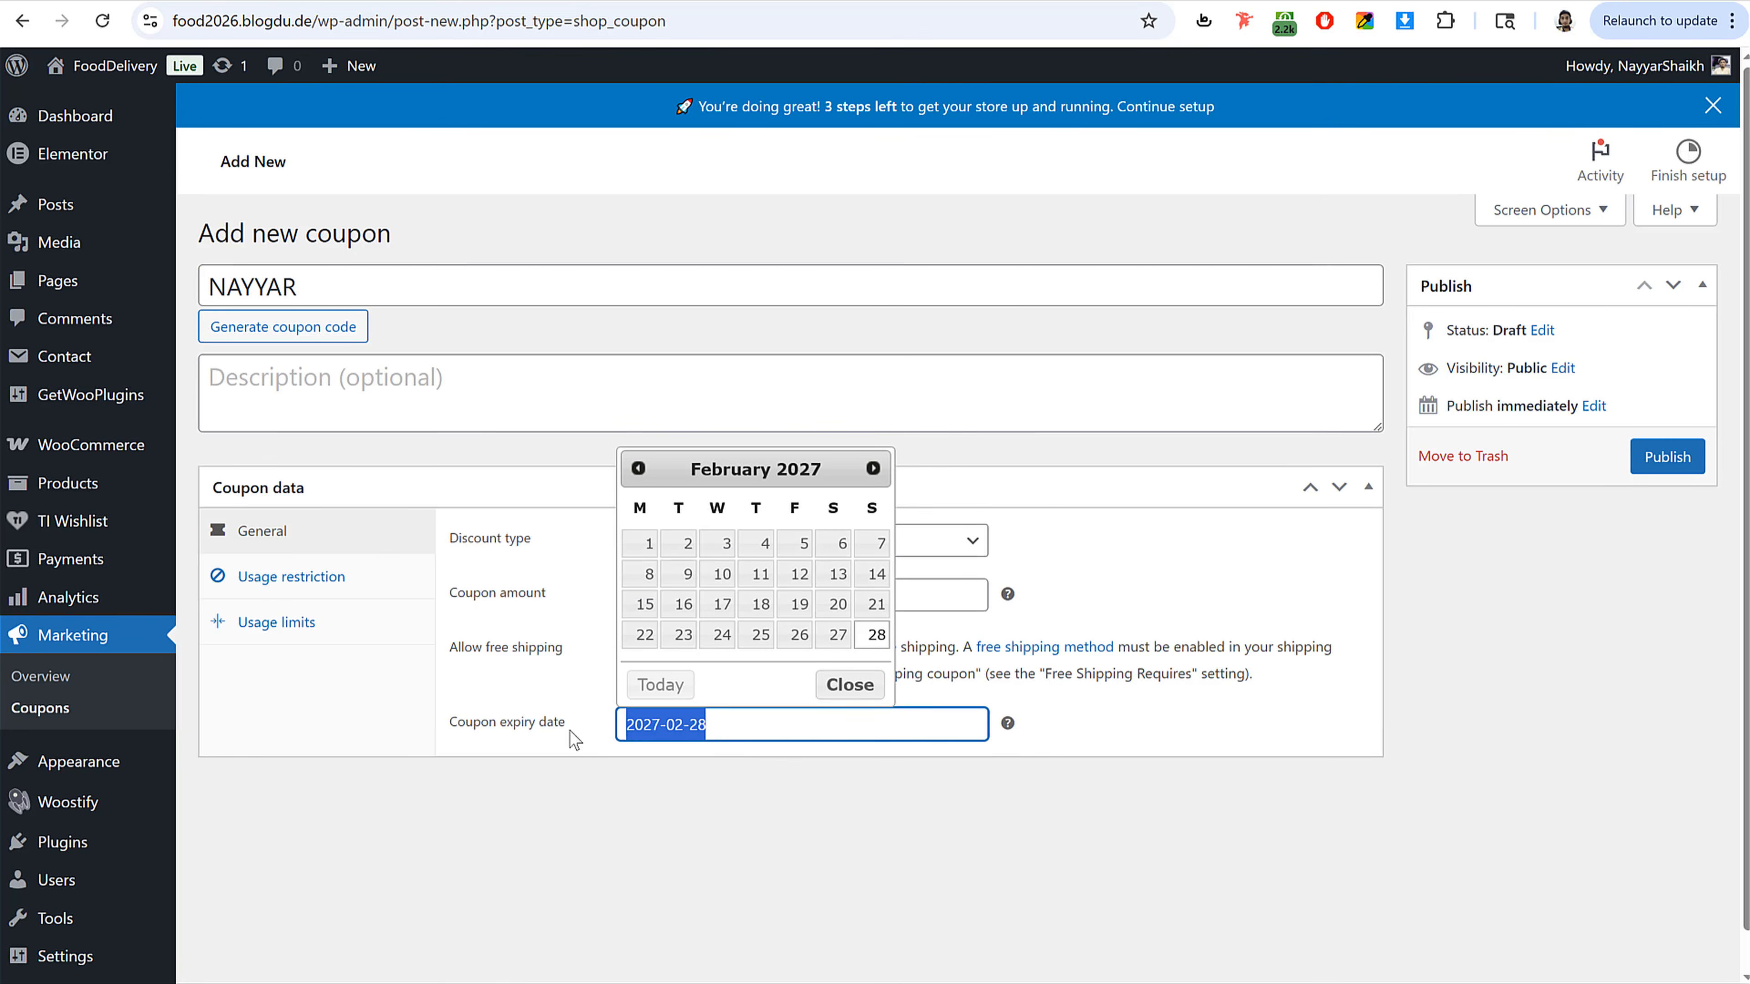
key(BackSpace)
click(577, 780)
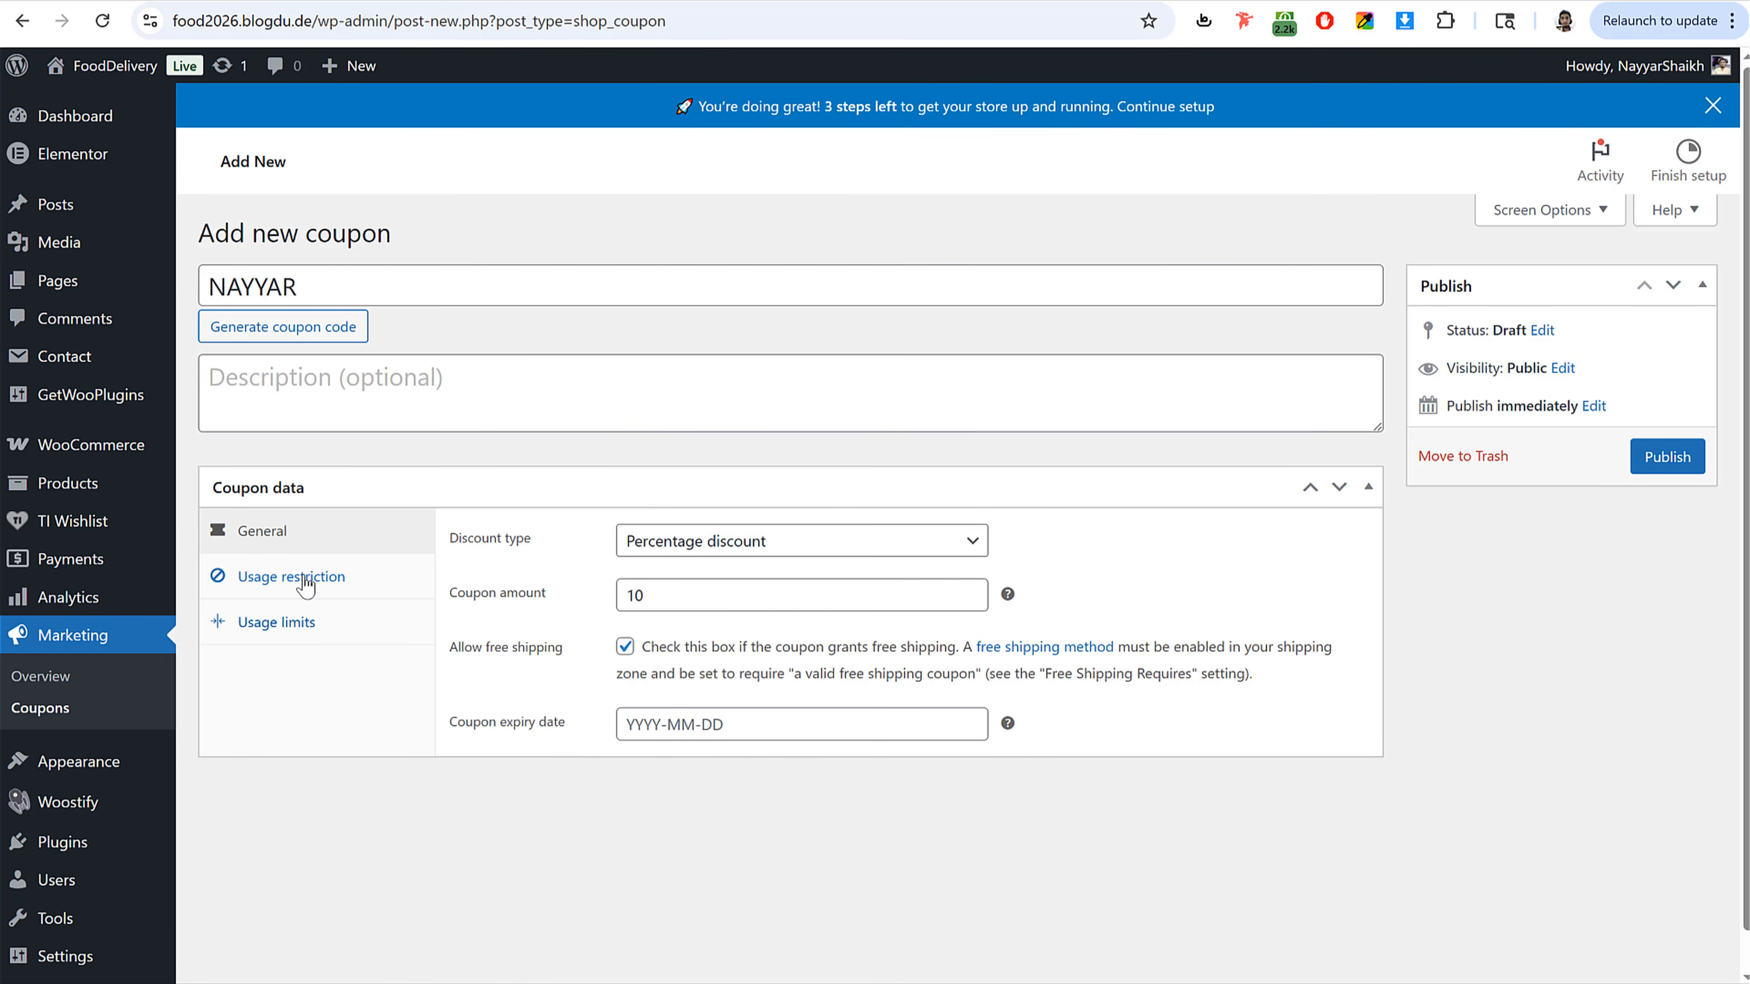
Step: Limit the coupon's total usage to 100 uses
click(303, 585)
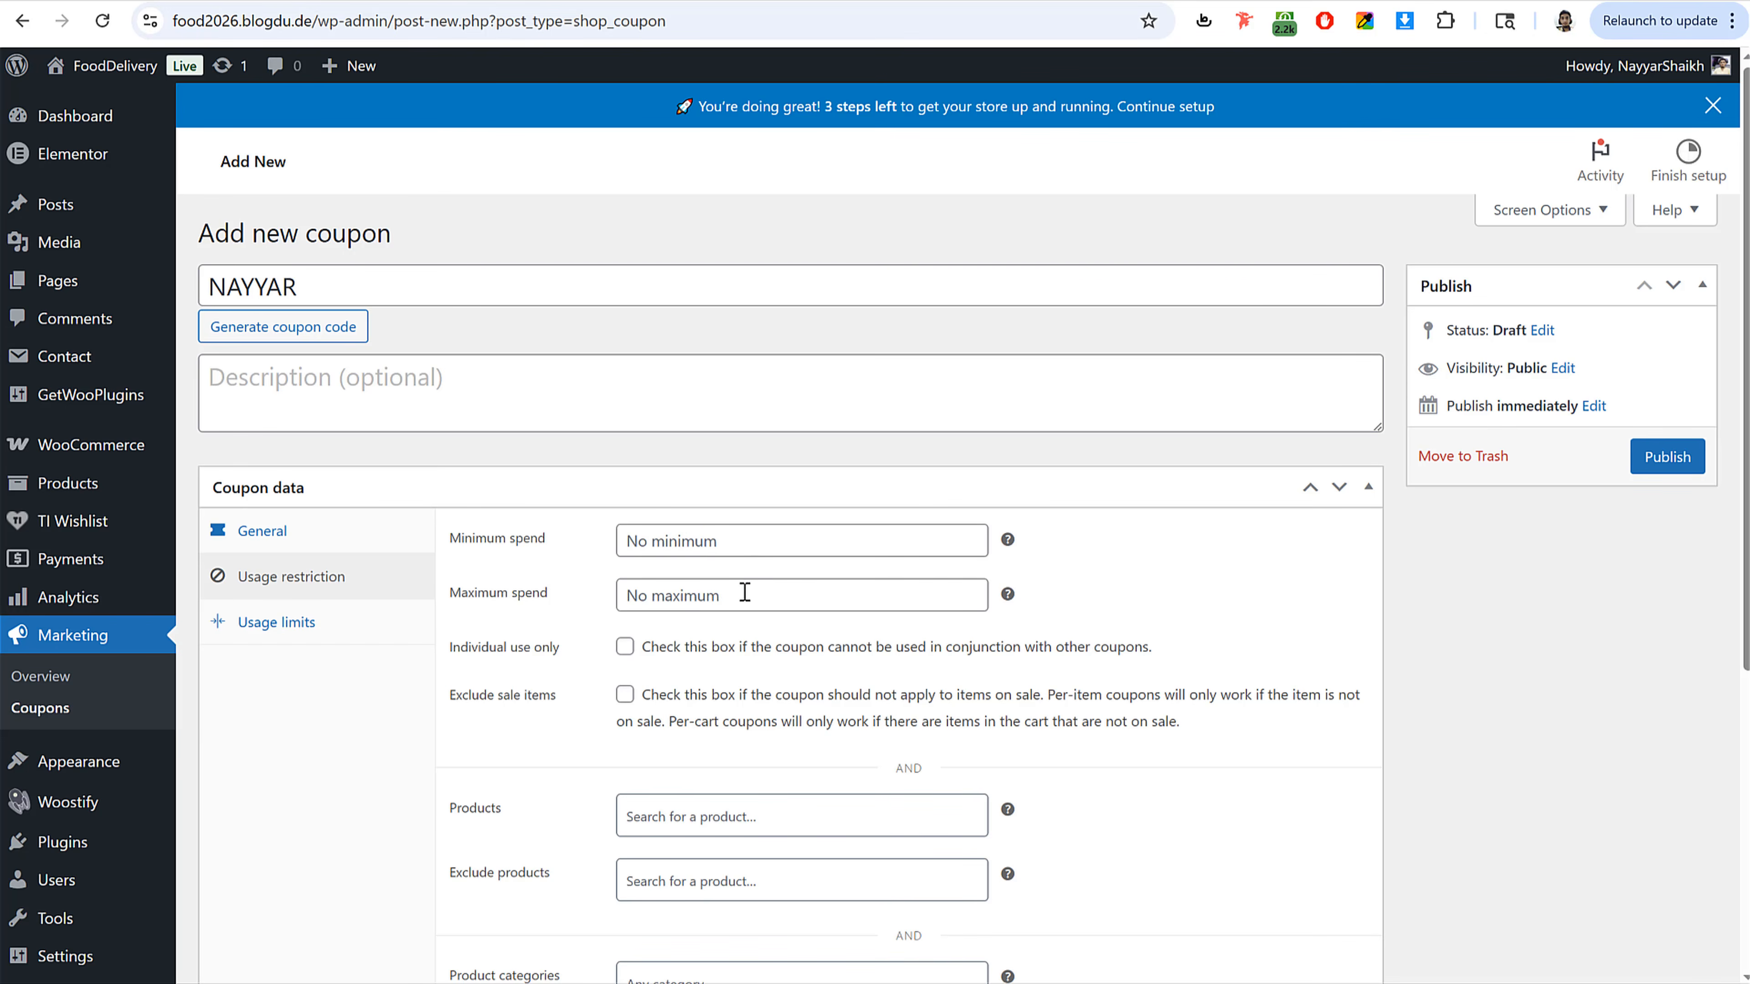
scroll(744, 593, down, 3)
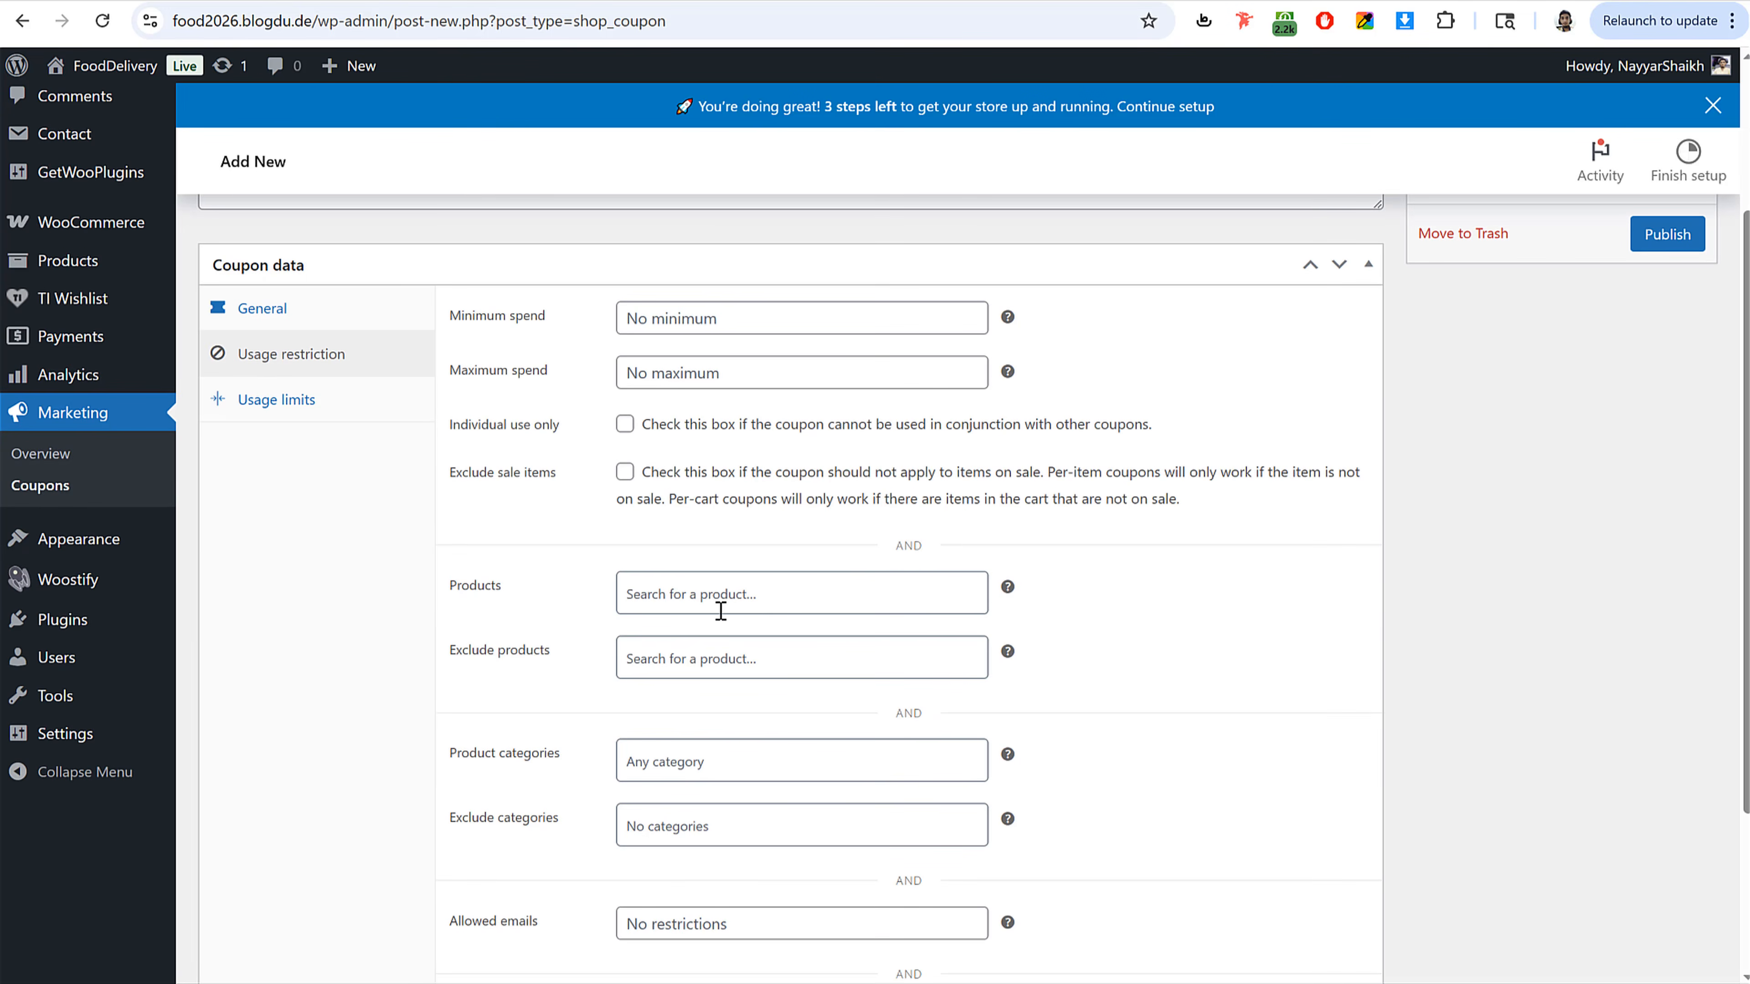
scroll(749, 633, down, 3)
scroll(668, 606, up, 6)
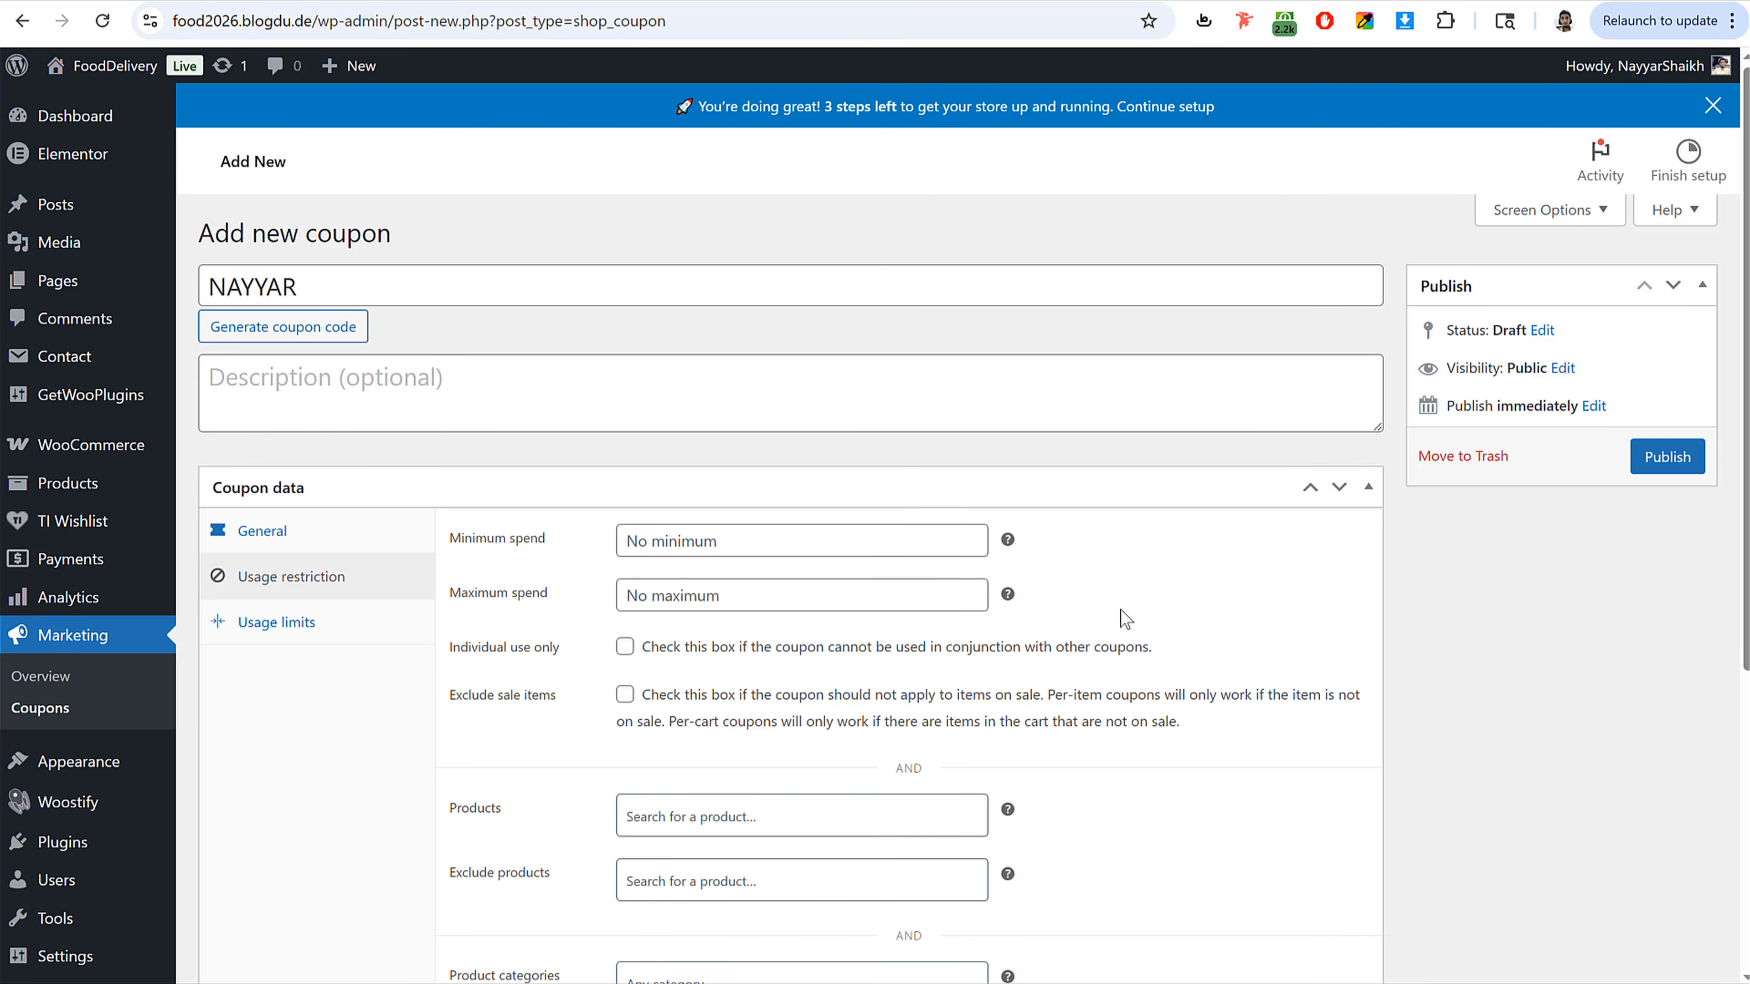
click(342, 628)
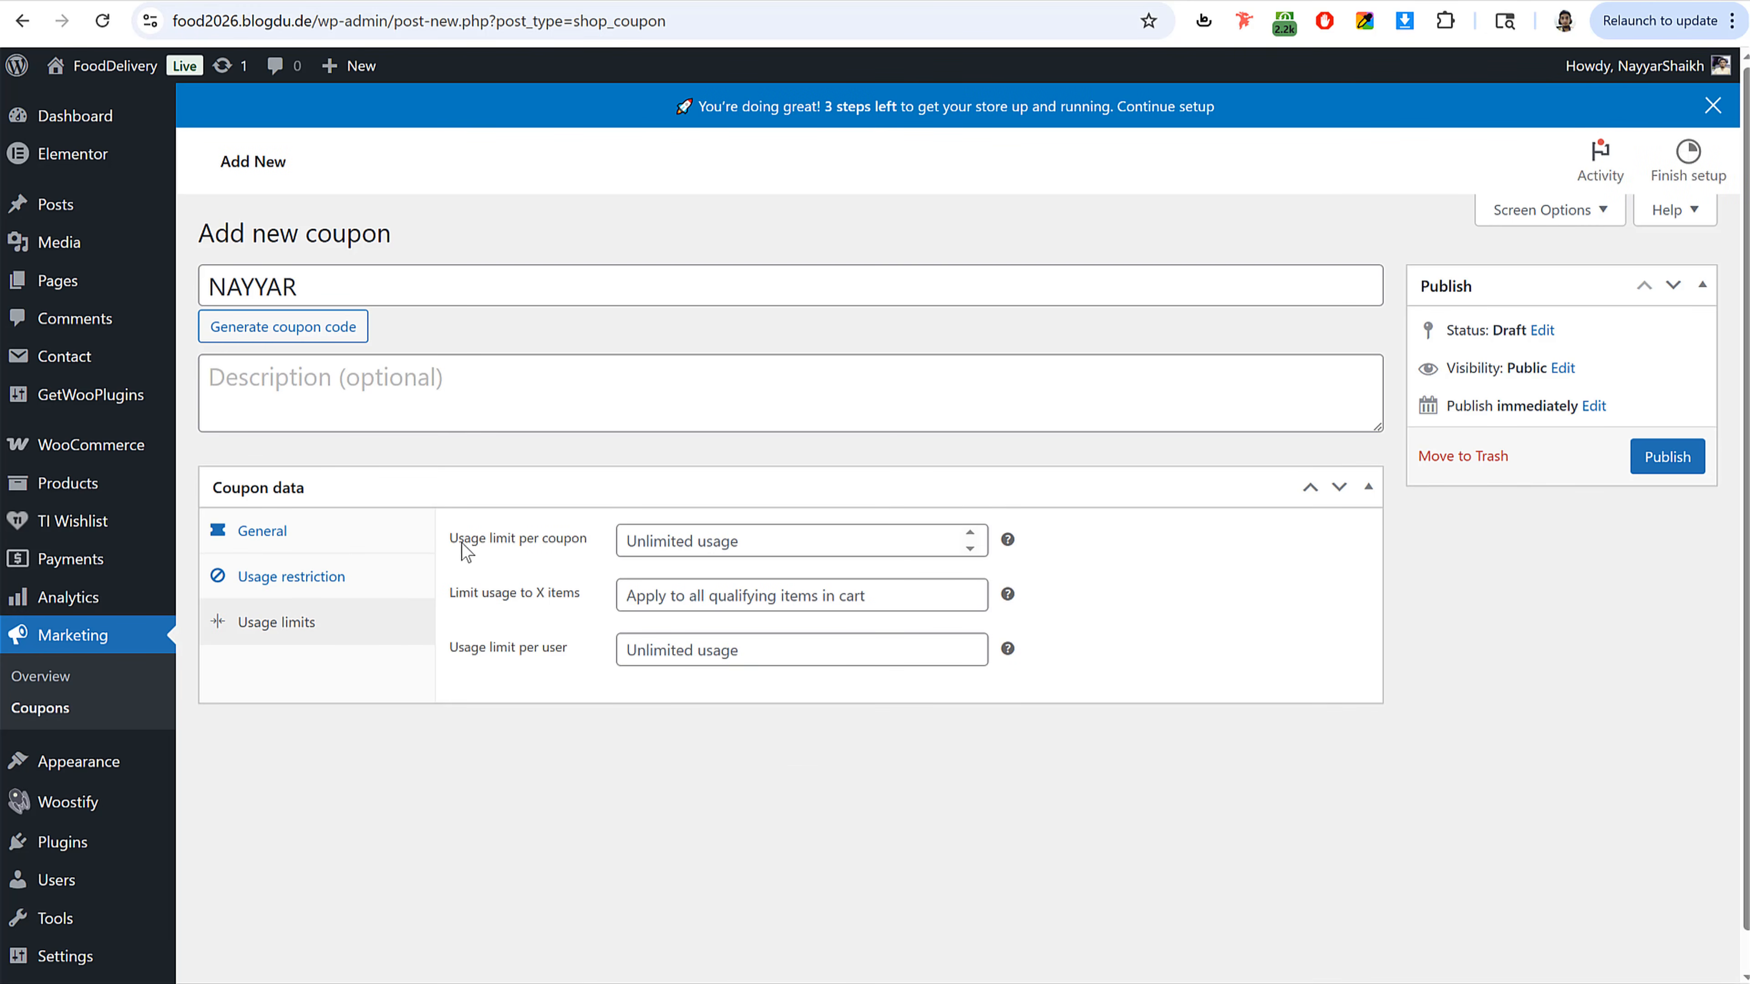
click(647, 544)
click(651, 660)
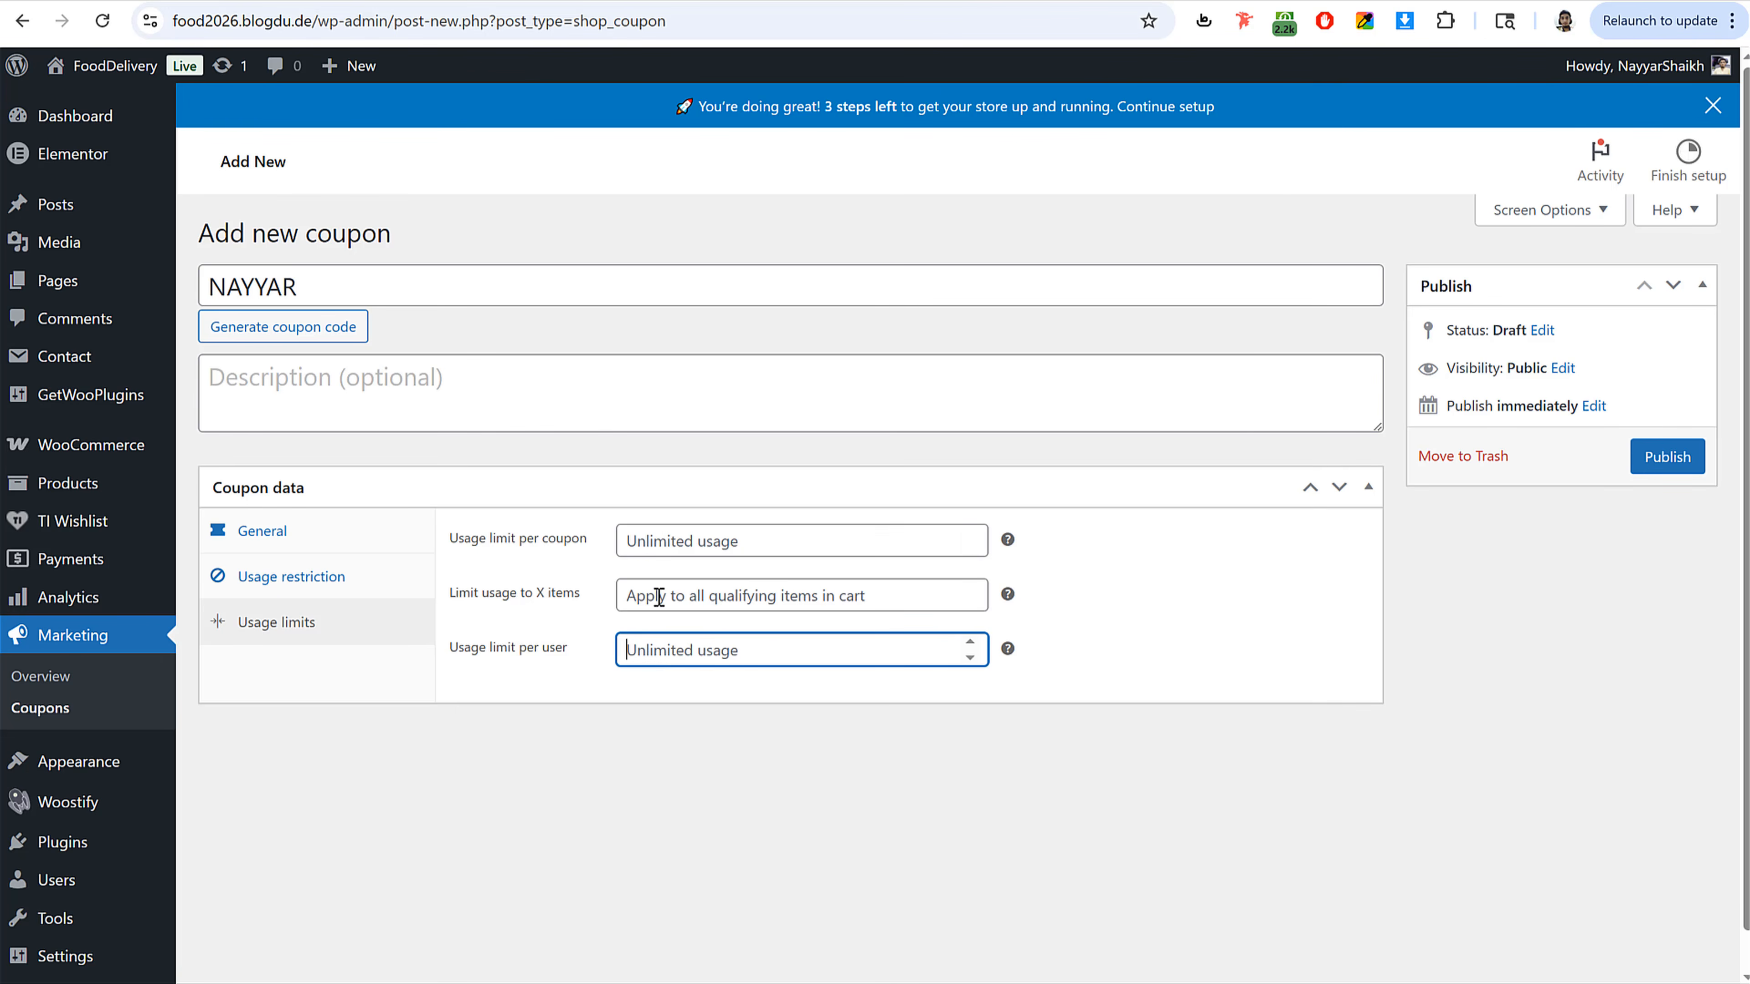
click(754, 536)
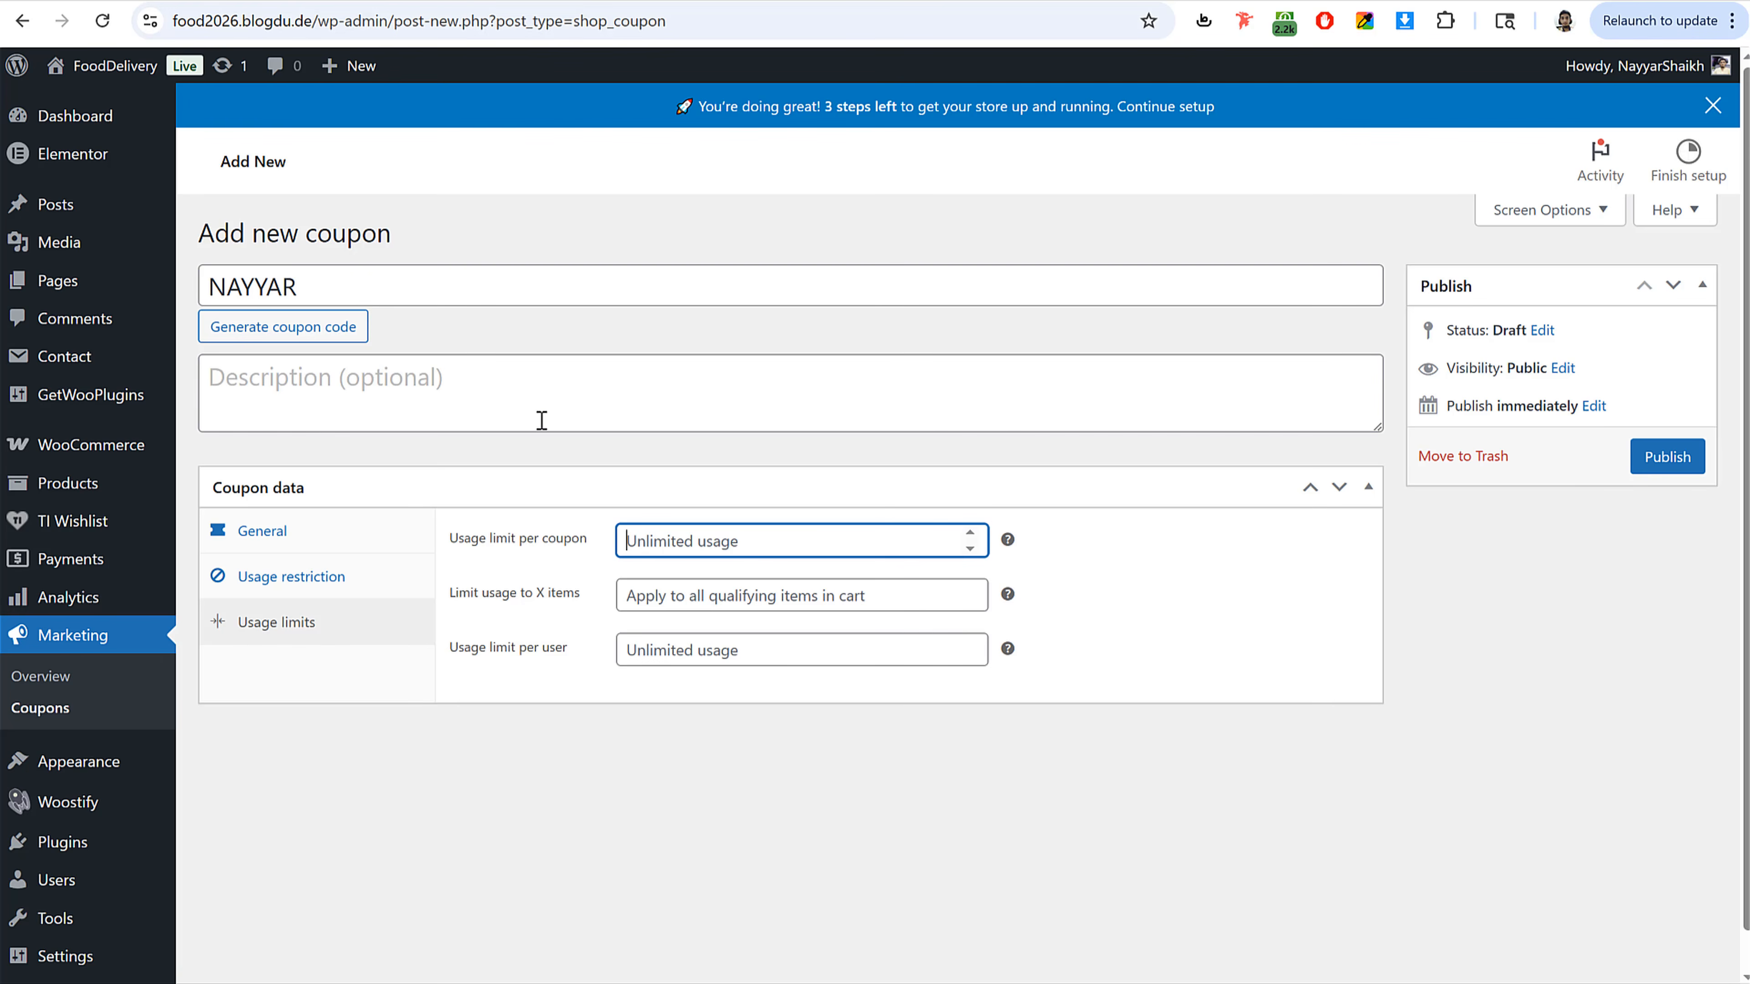
text(100)
drag(684, 542, 609, 568)
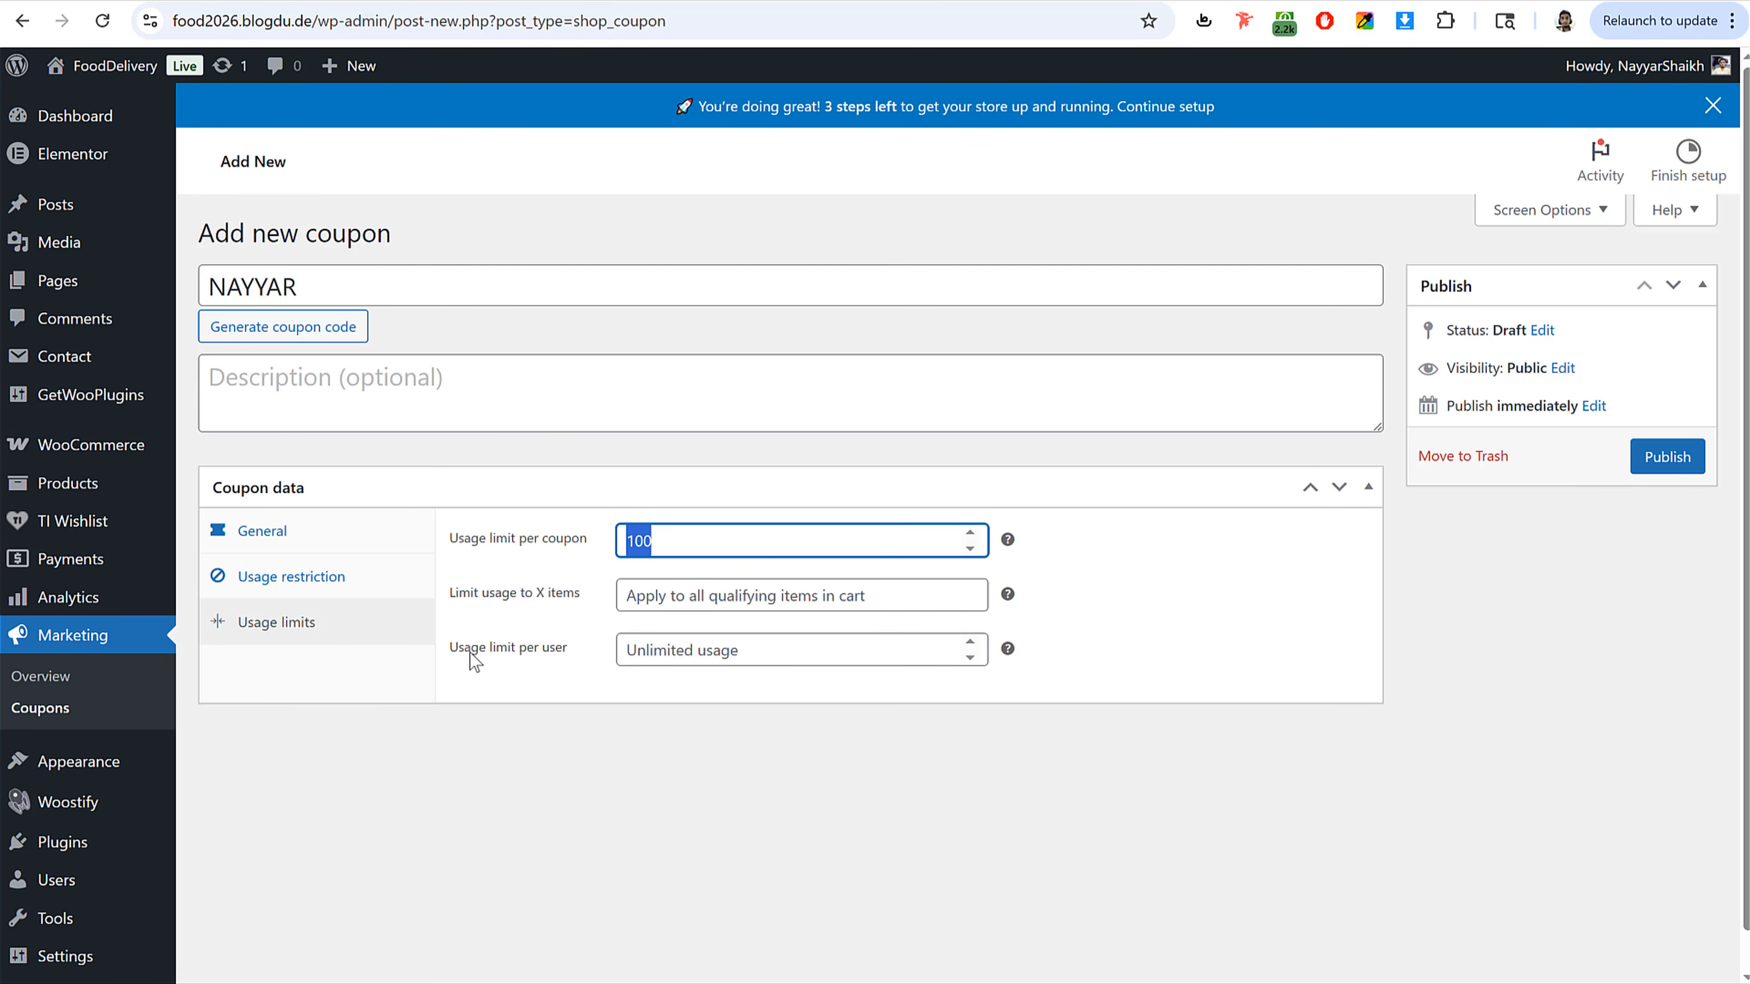
Step: Limit the coupon's usage per user to 1 and publish the coupon
drag(456, 655, 580, 658)
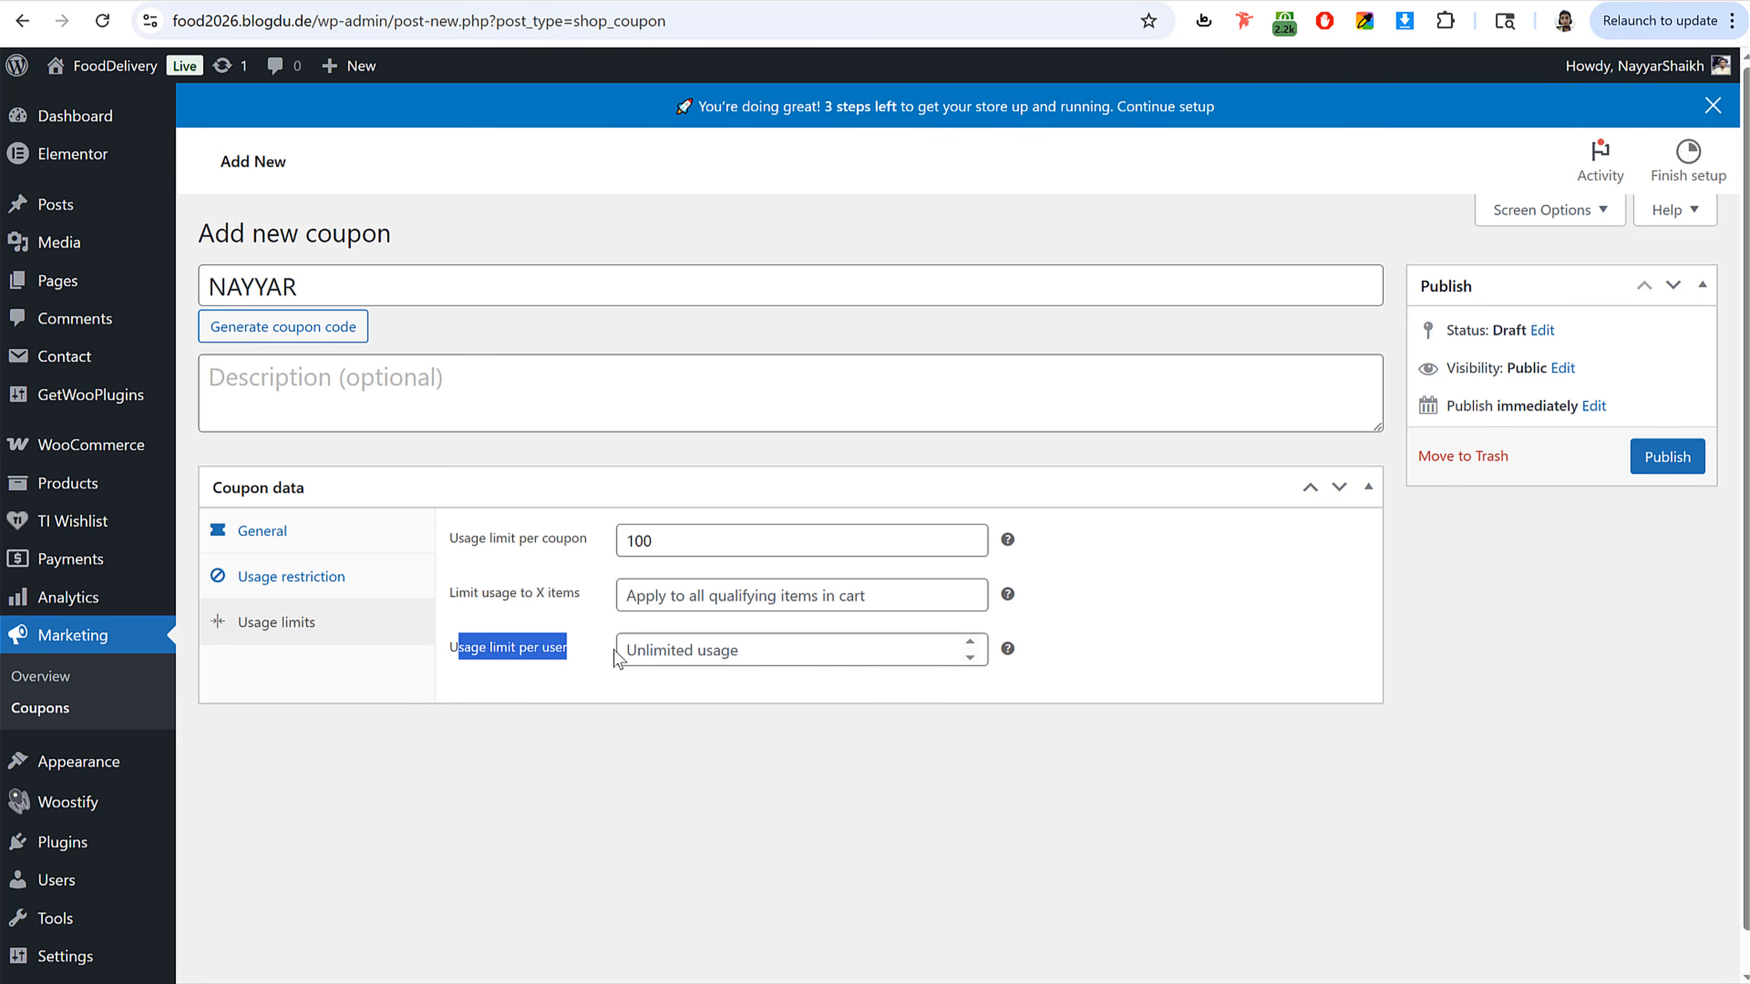
click(707, 656)
text(1)
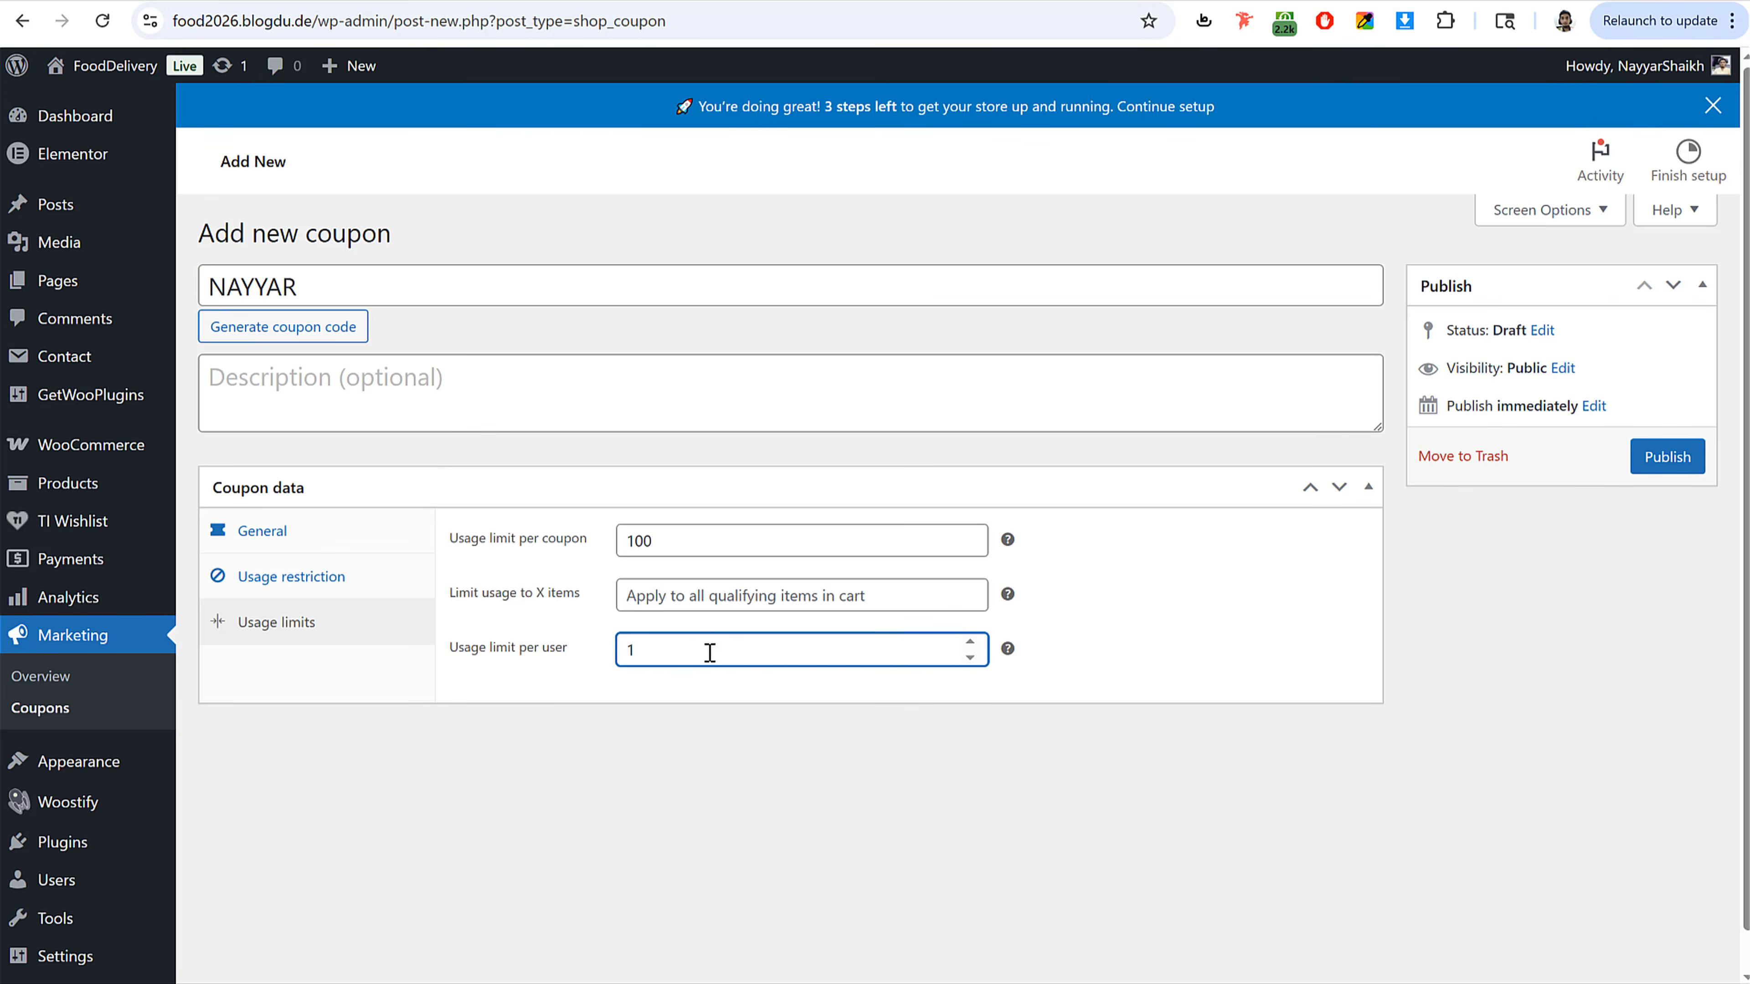
drag(631, 649, 596, 659)
click(1688, 463)
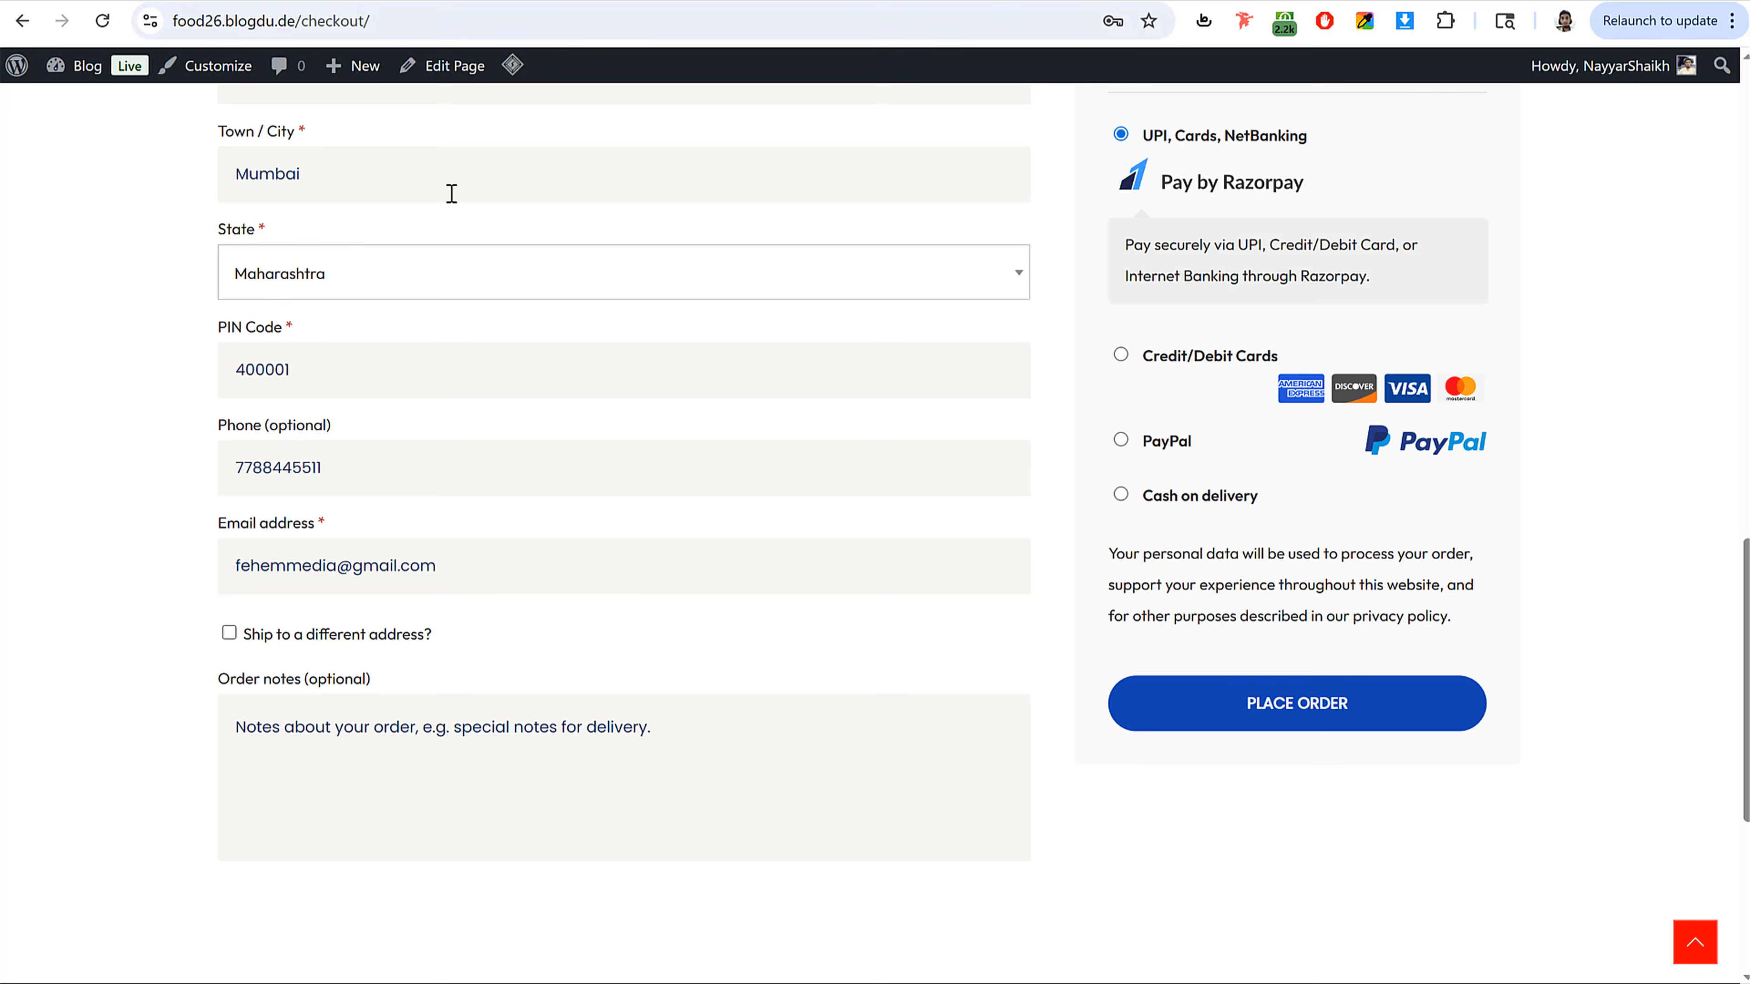
scroll(484, 314, up, 15)
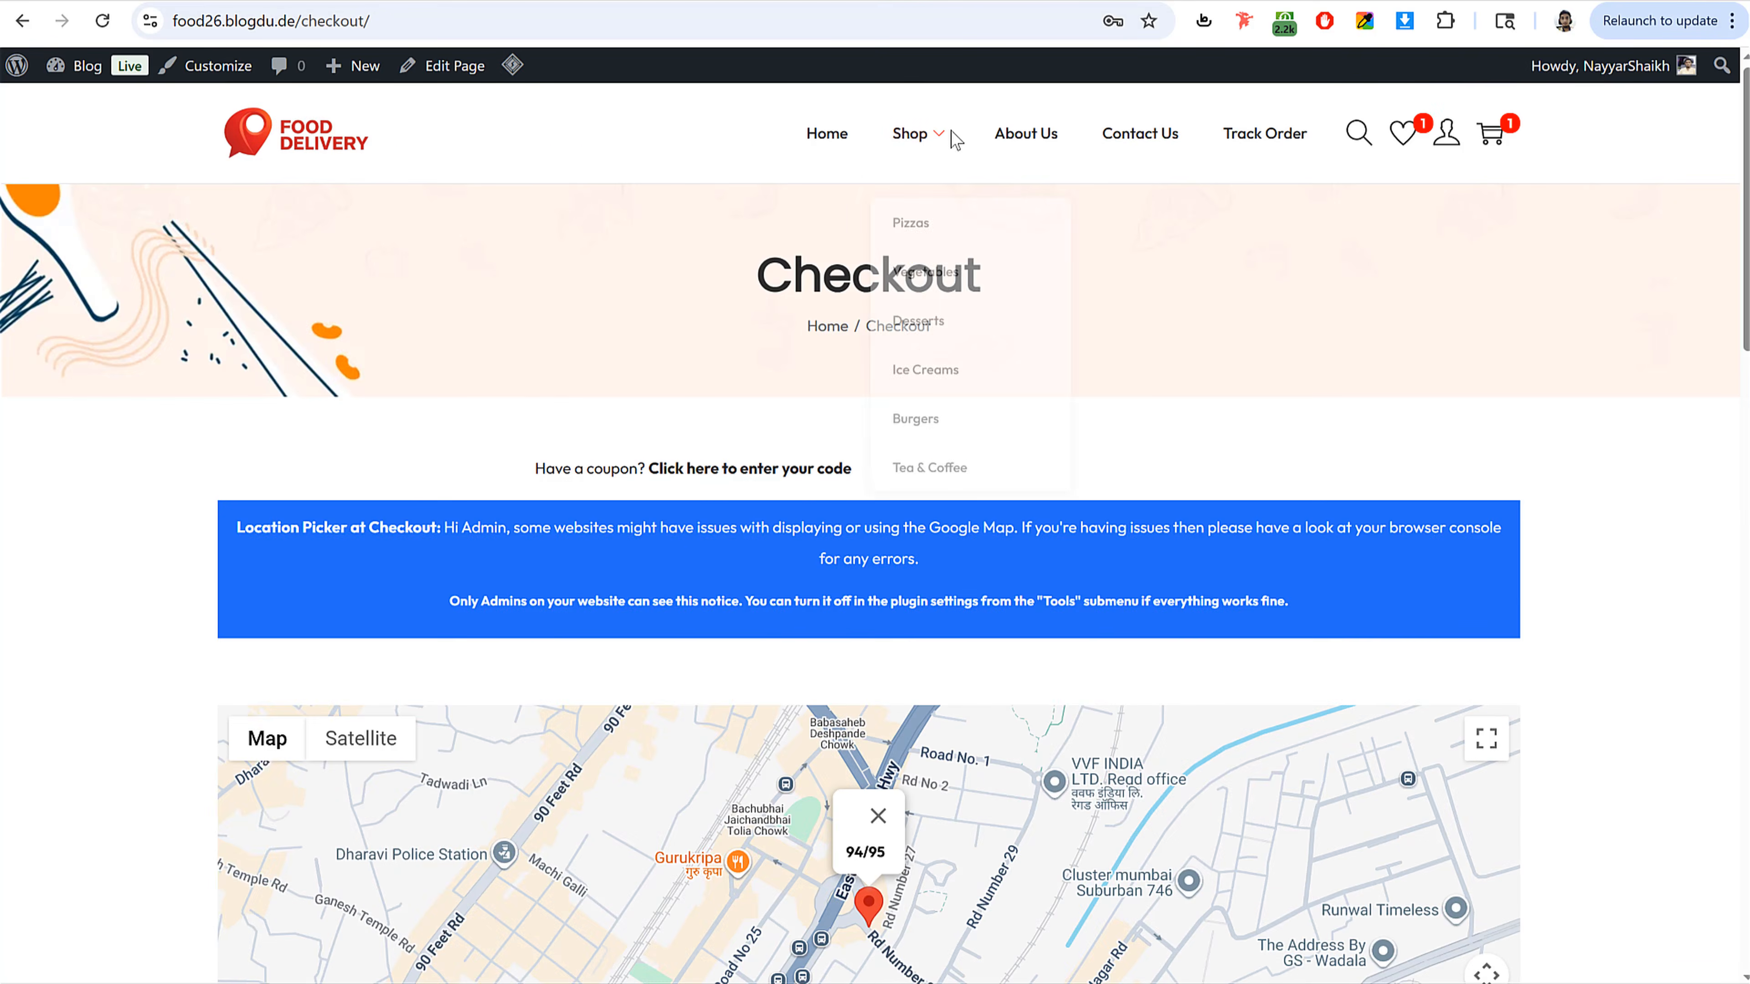
click(910, 133)
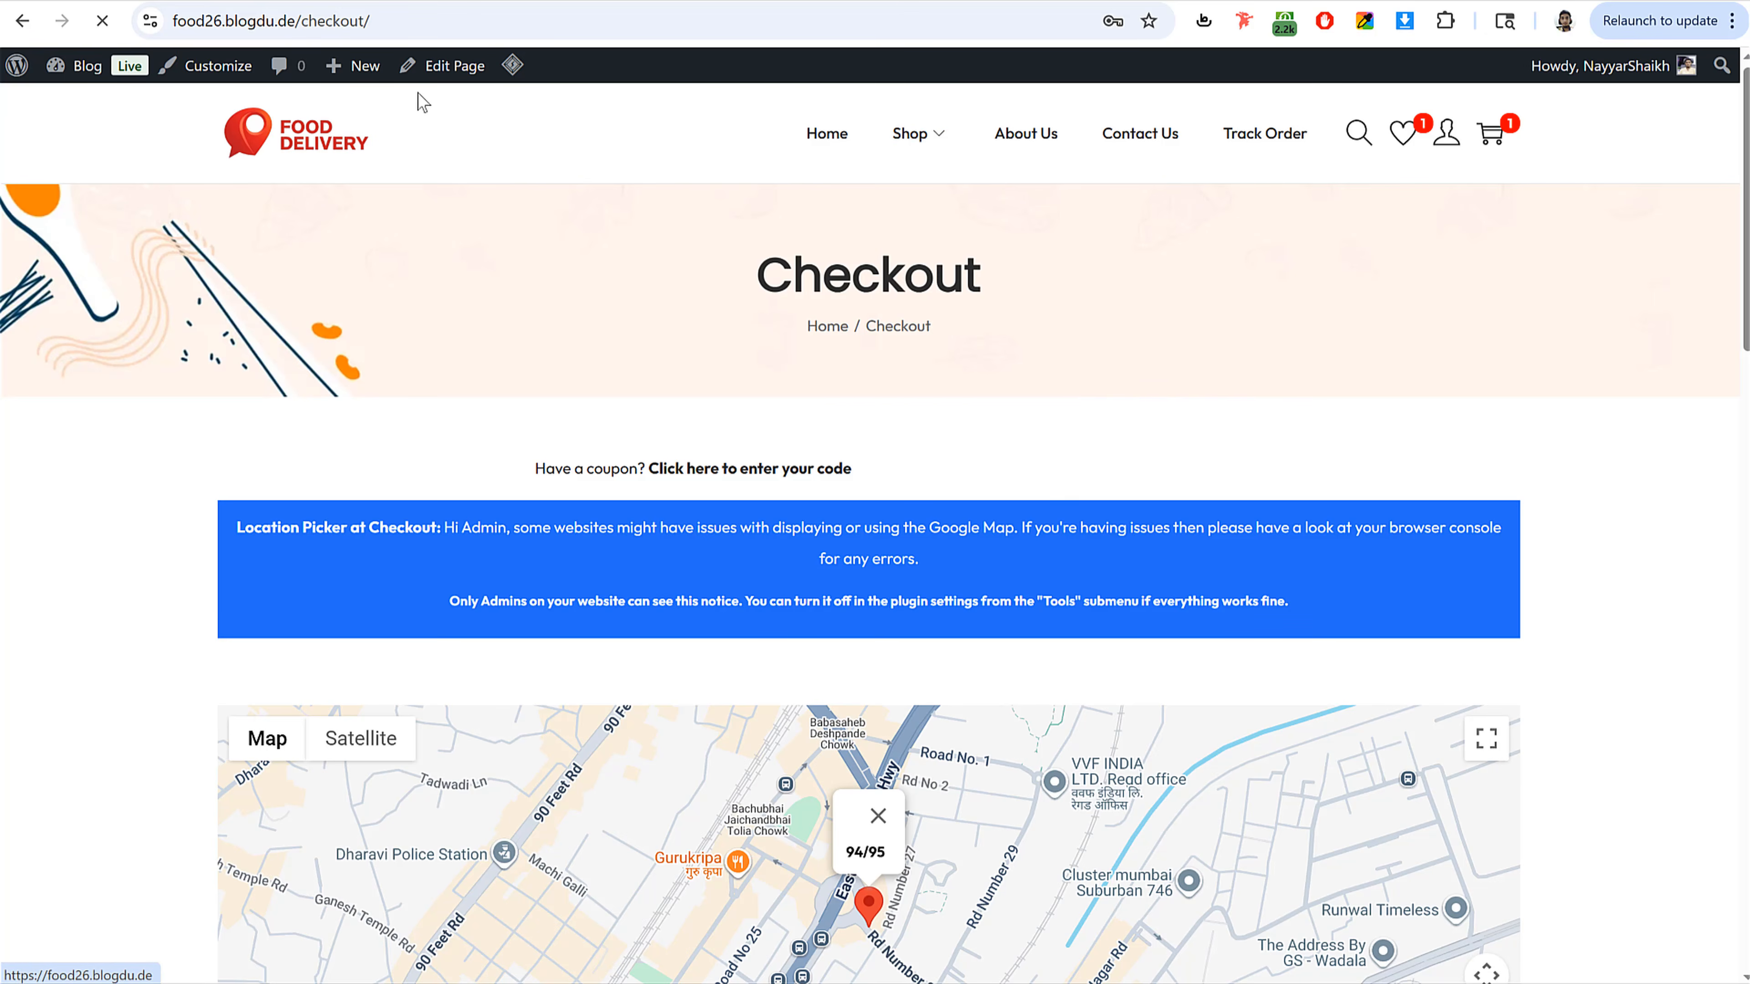
scroll(768, 434, down, 8)
scroll(768, 444, down, 2)
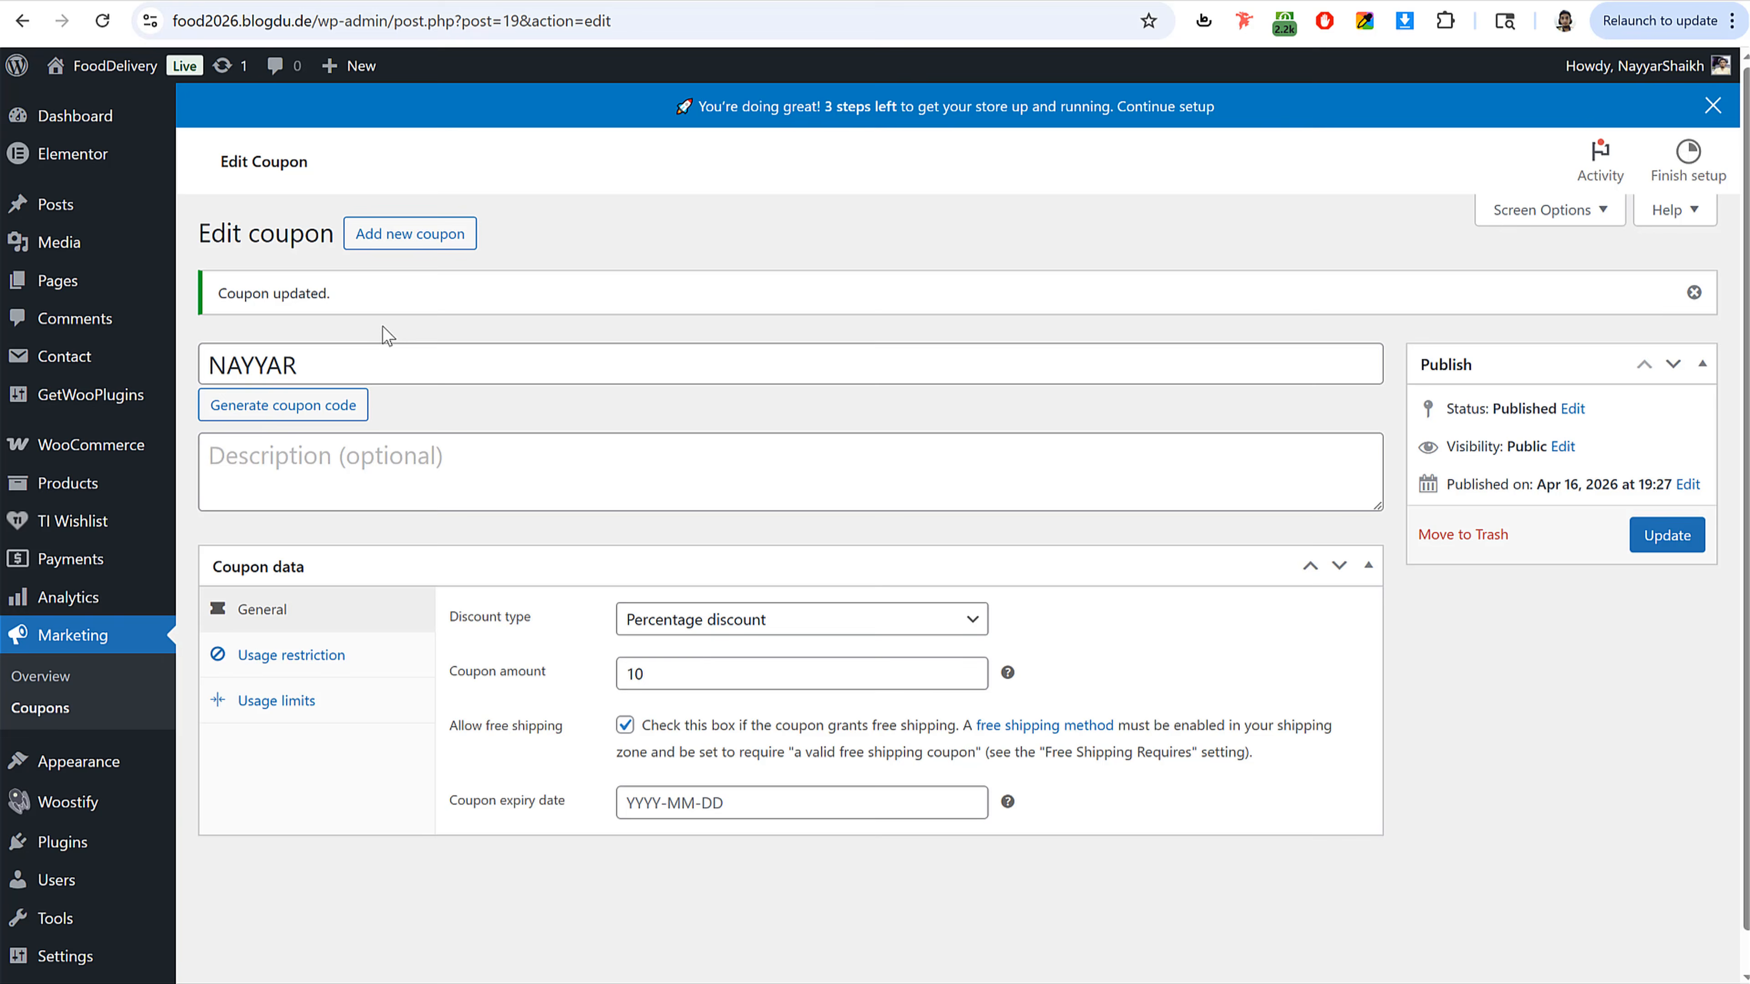
scroll(388, 336, down, 1)
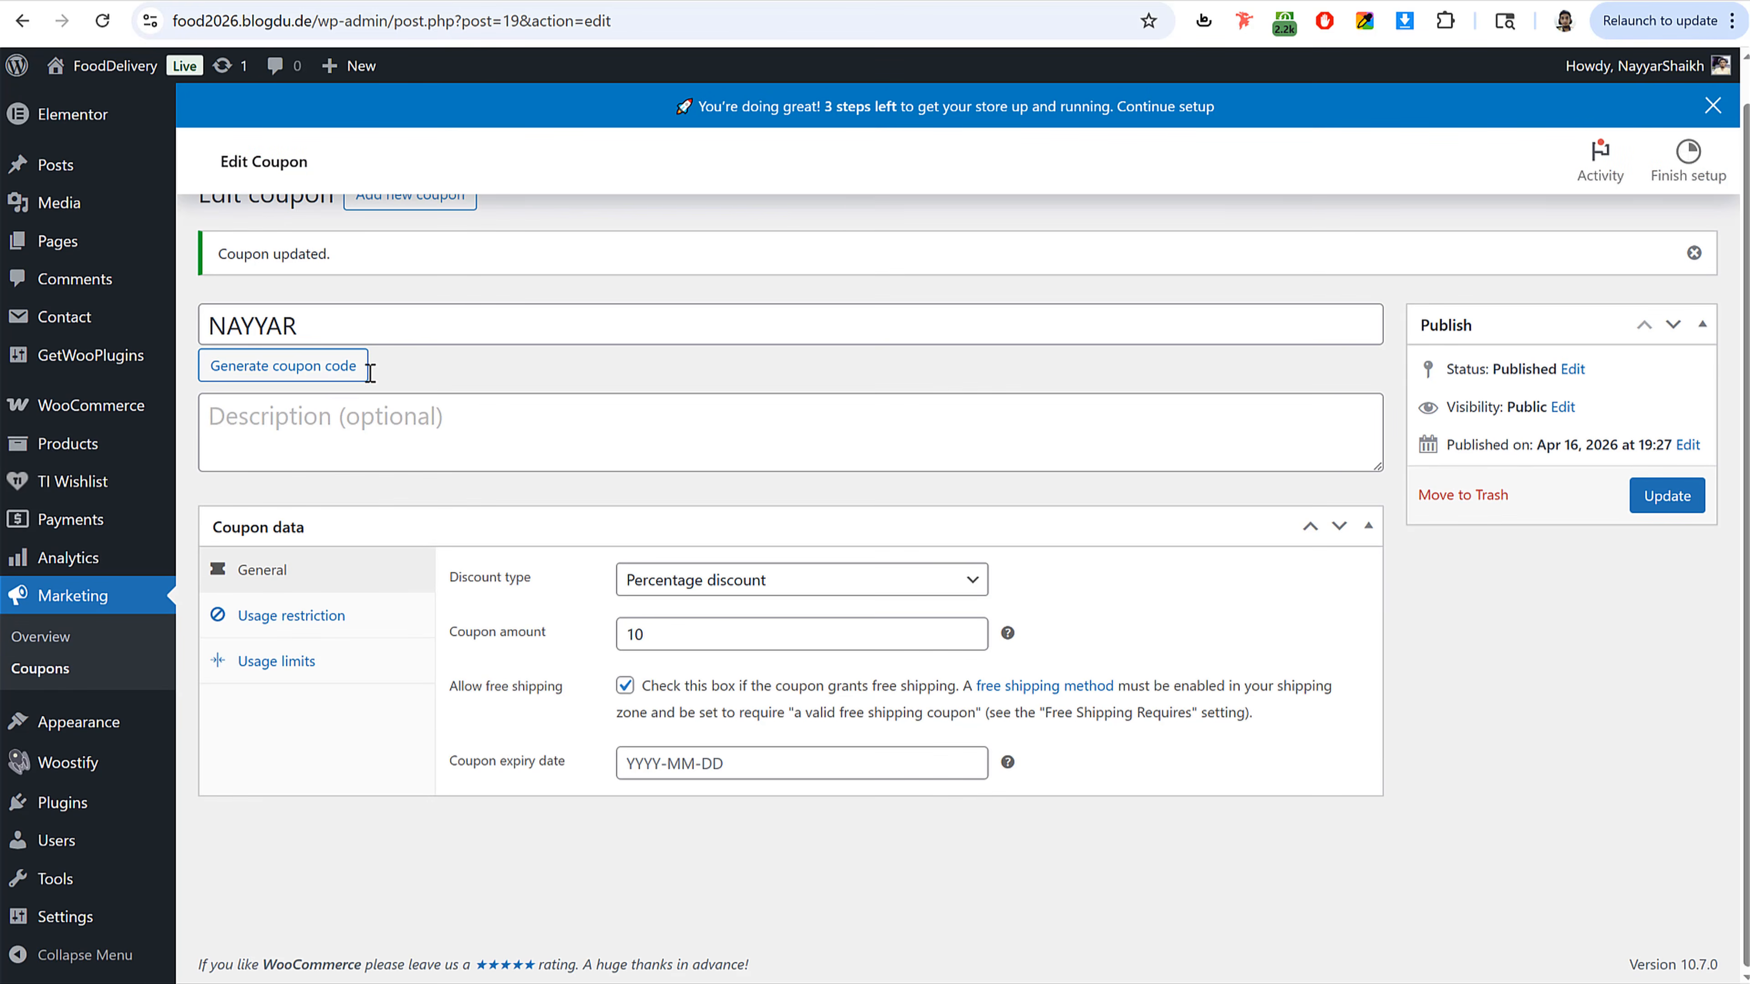
Step: Open the Add new product editor from the Products menu
click(73, 453)
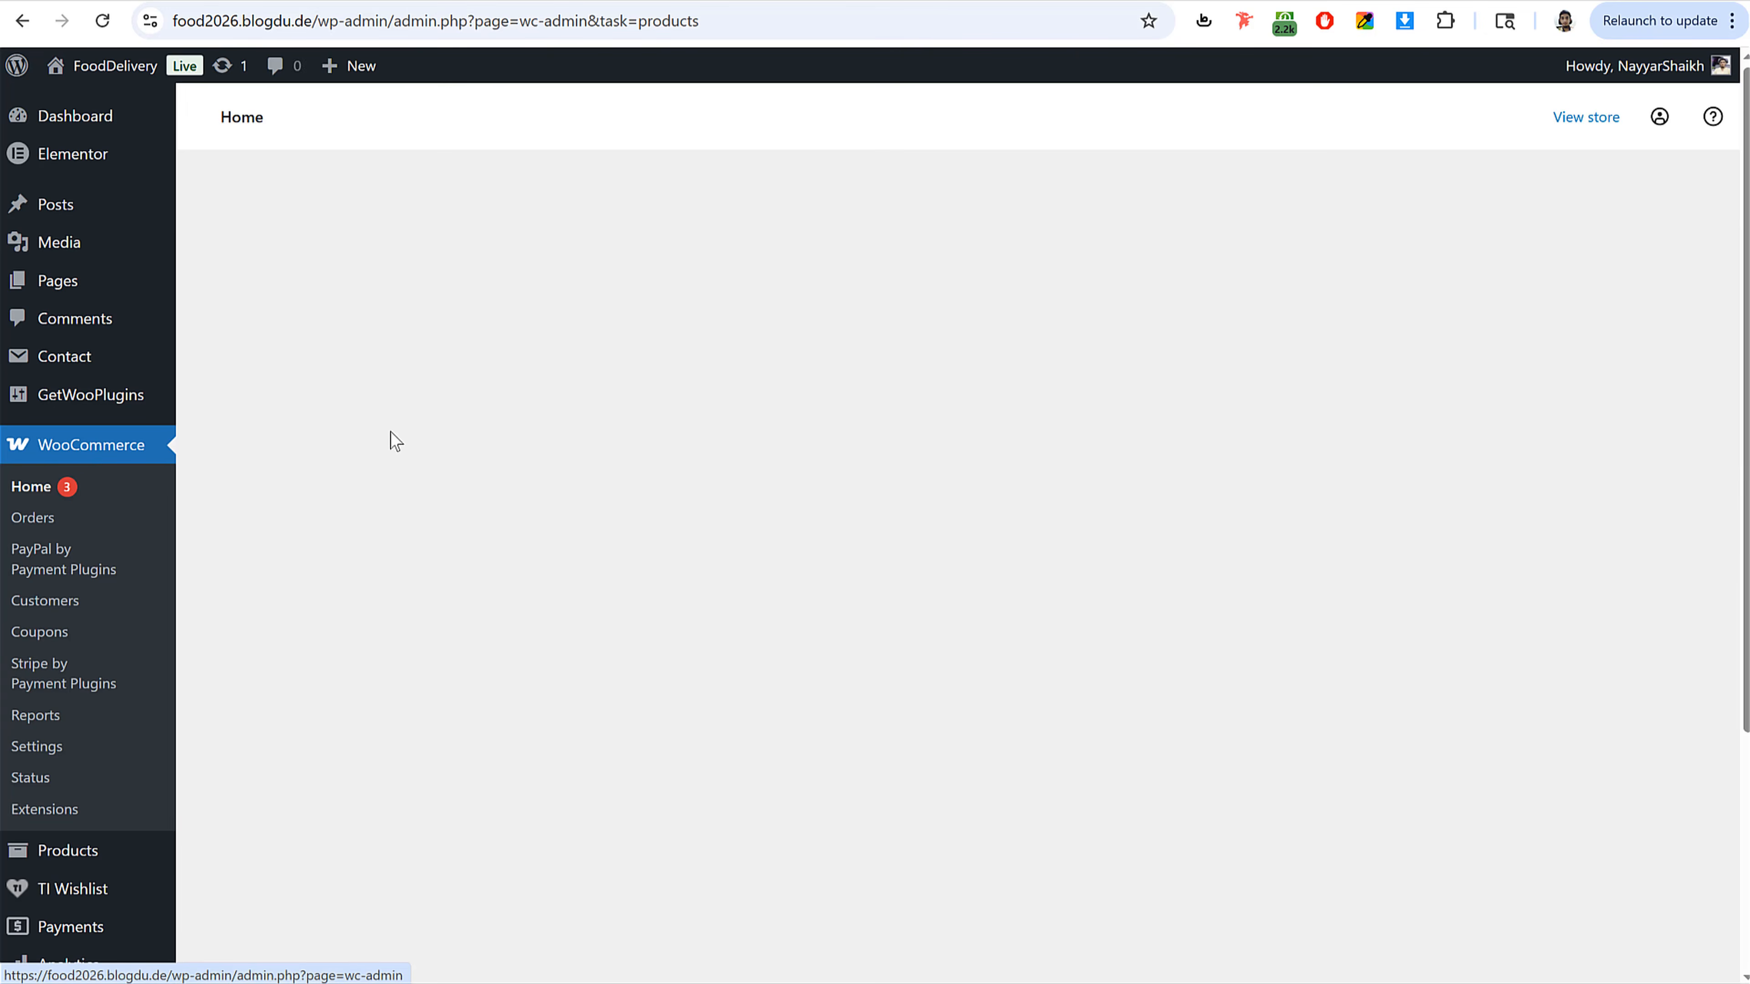
scroll(156, 453, down, 2)
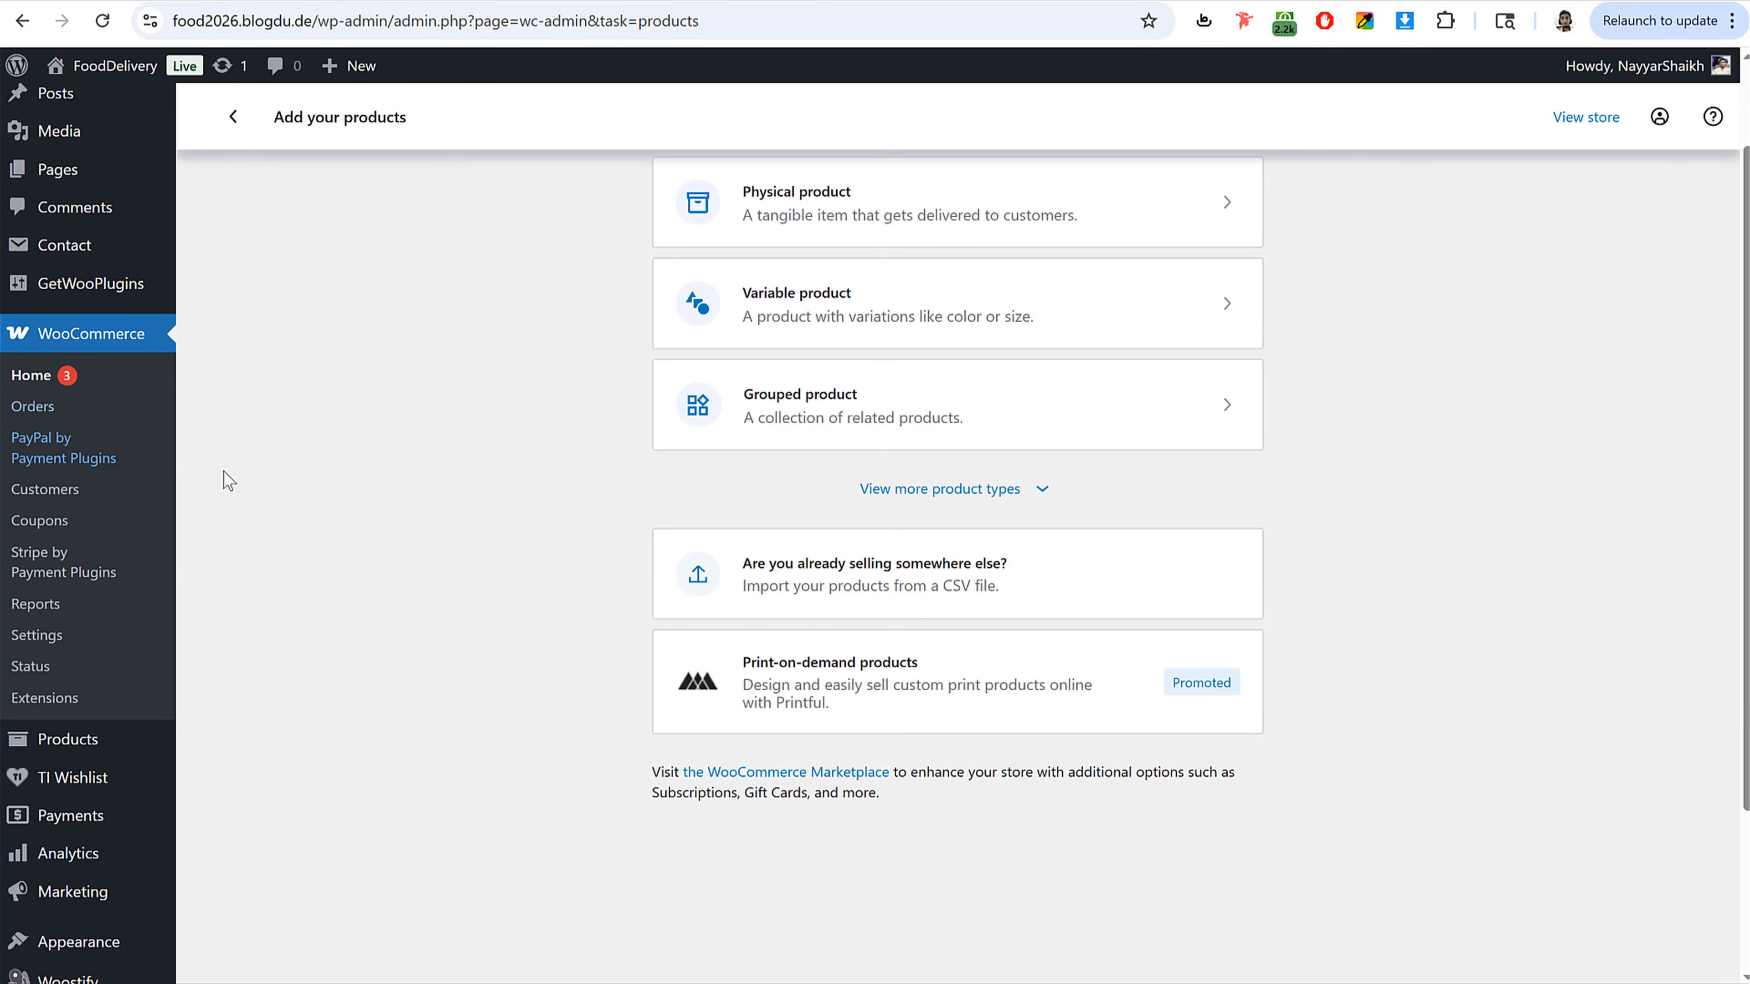
scroll(223, 481, down, 3)
mouse_move(172, 531)
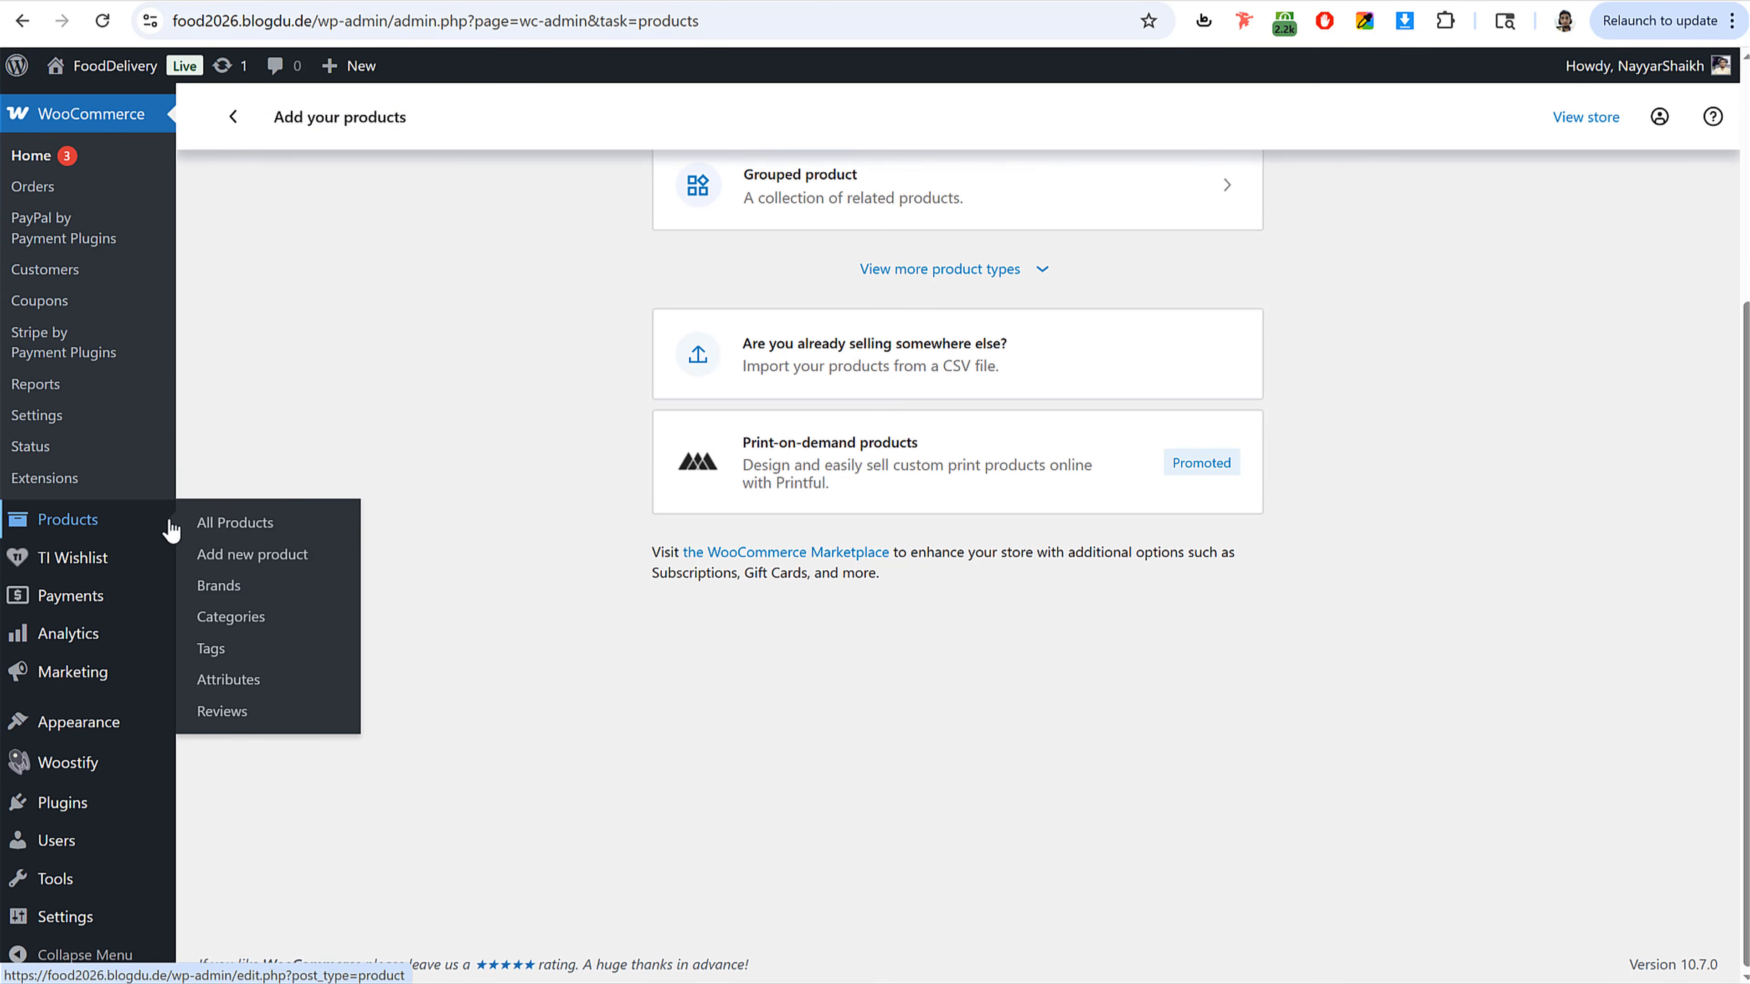
click(251, 559)
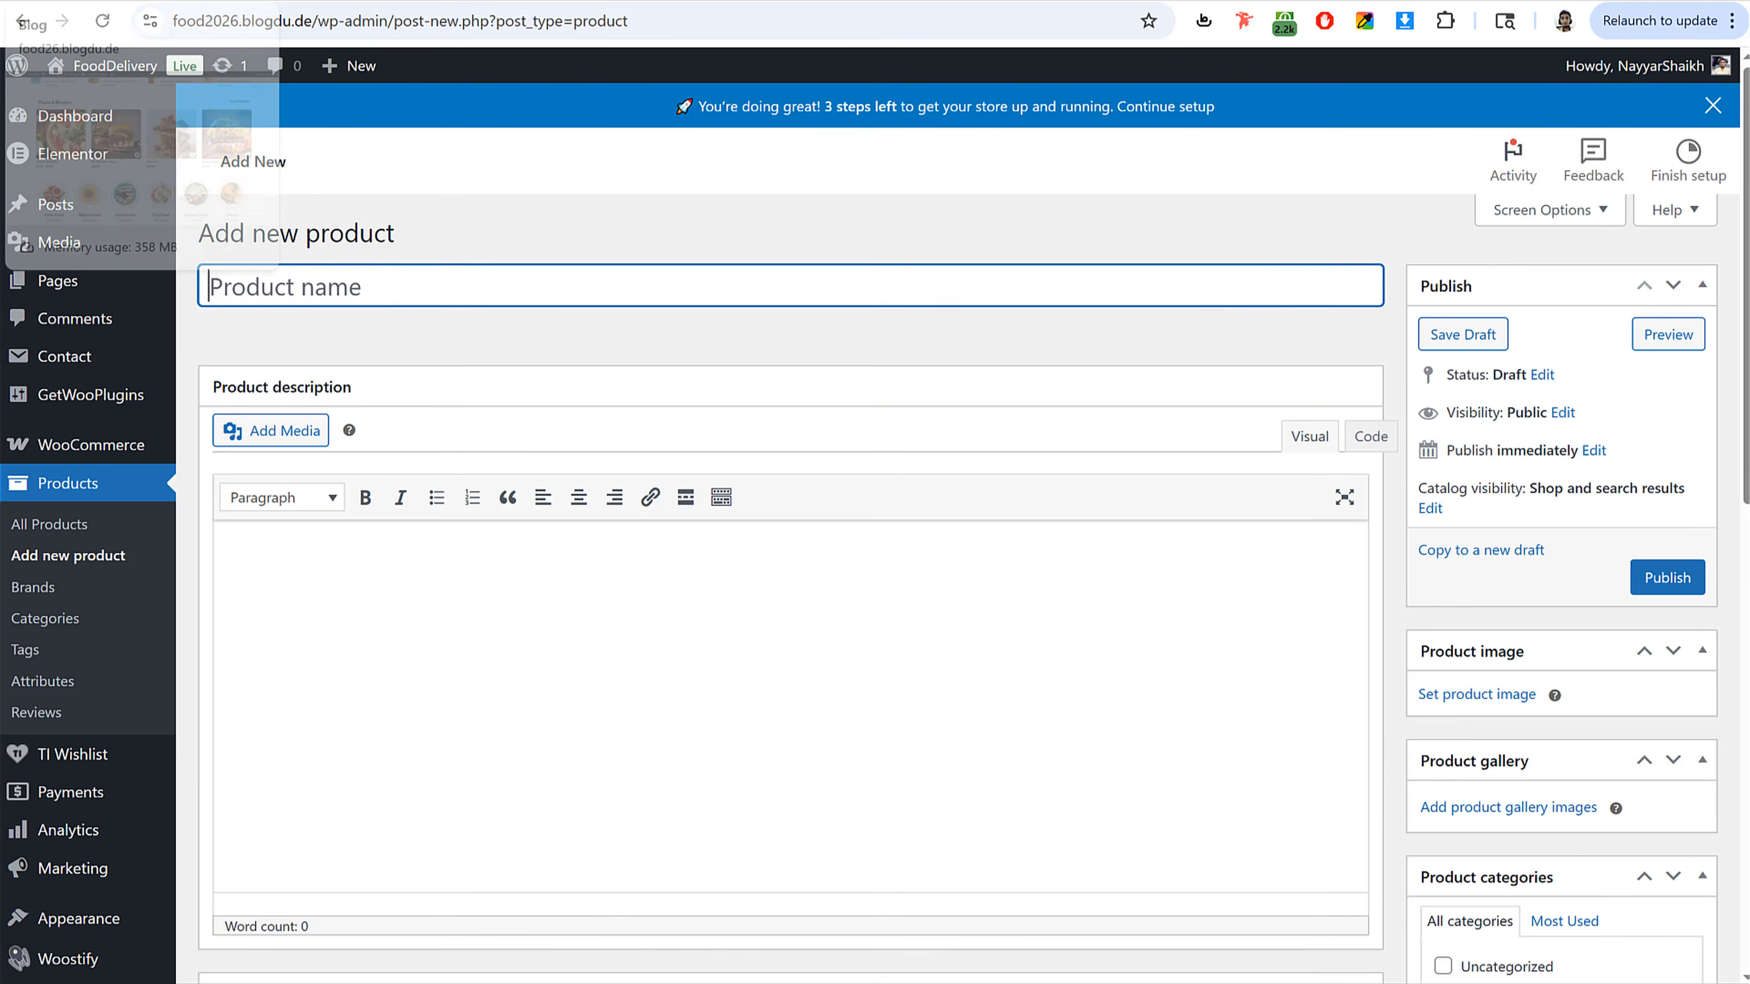
Step: Switch to the storefront tab and scroll through the home page's product sections
click(76, 2)
scroll(797, 234, down, 6)
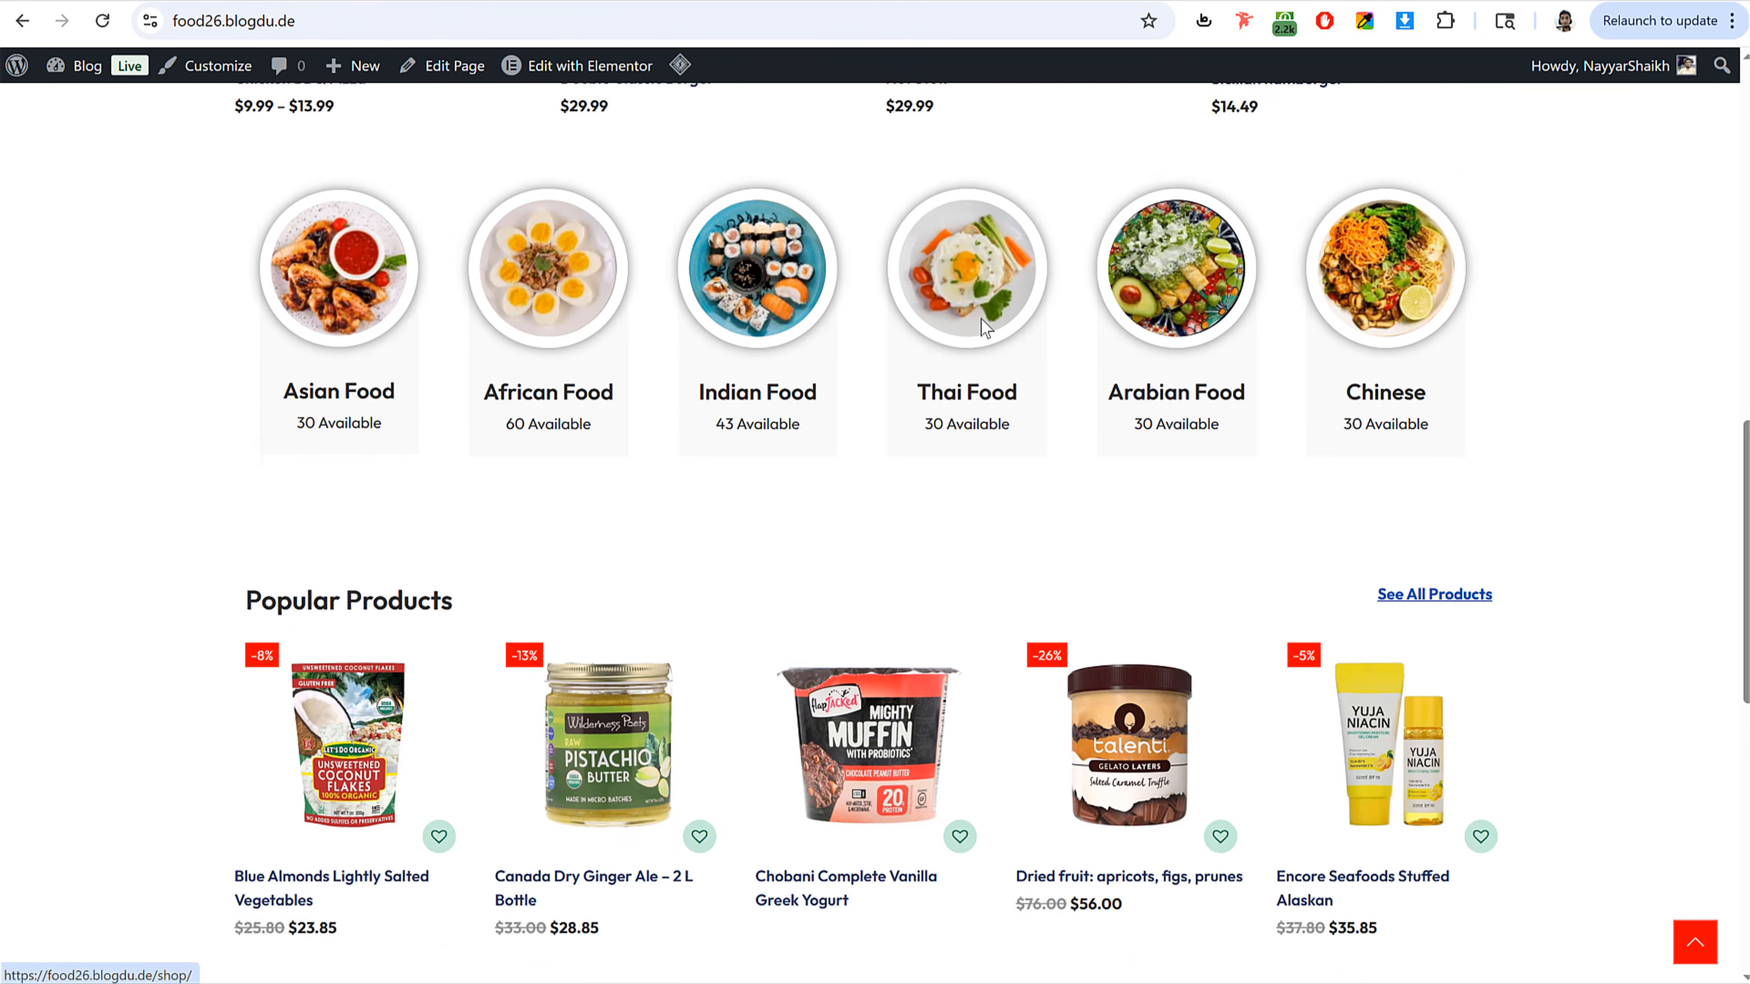
Step: Open the Canada Dry Ginger Ale – 2 L Bottle product page from the storefront's Popular Products section
scroll(980, 319, up, 8)
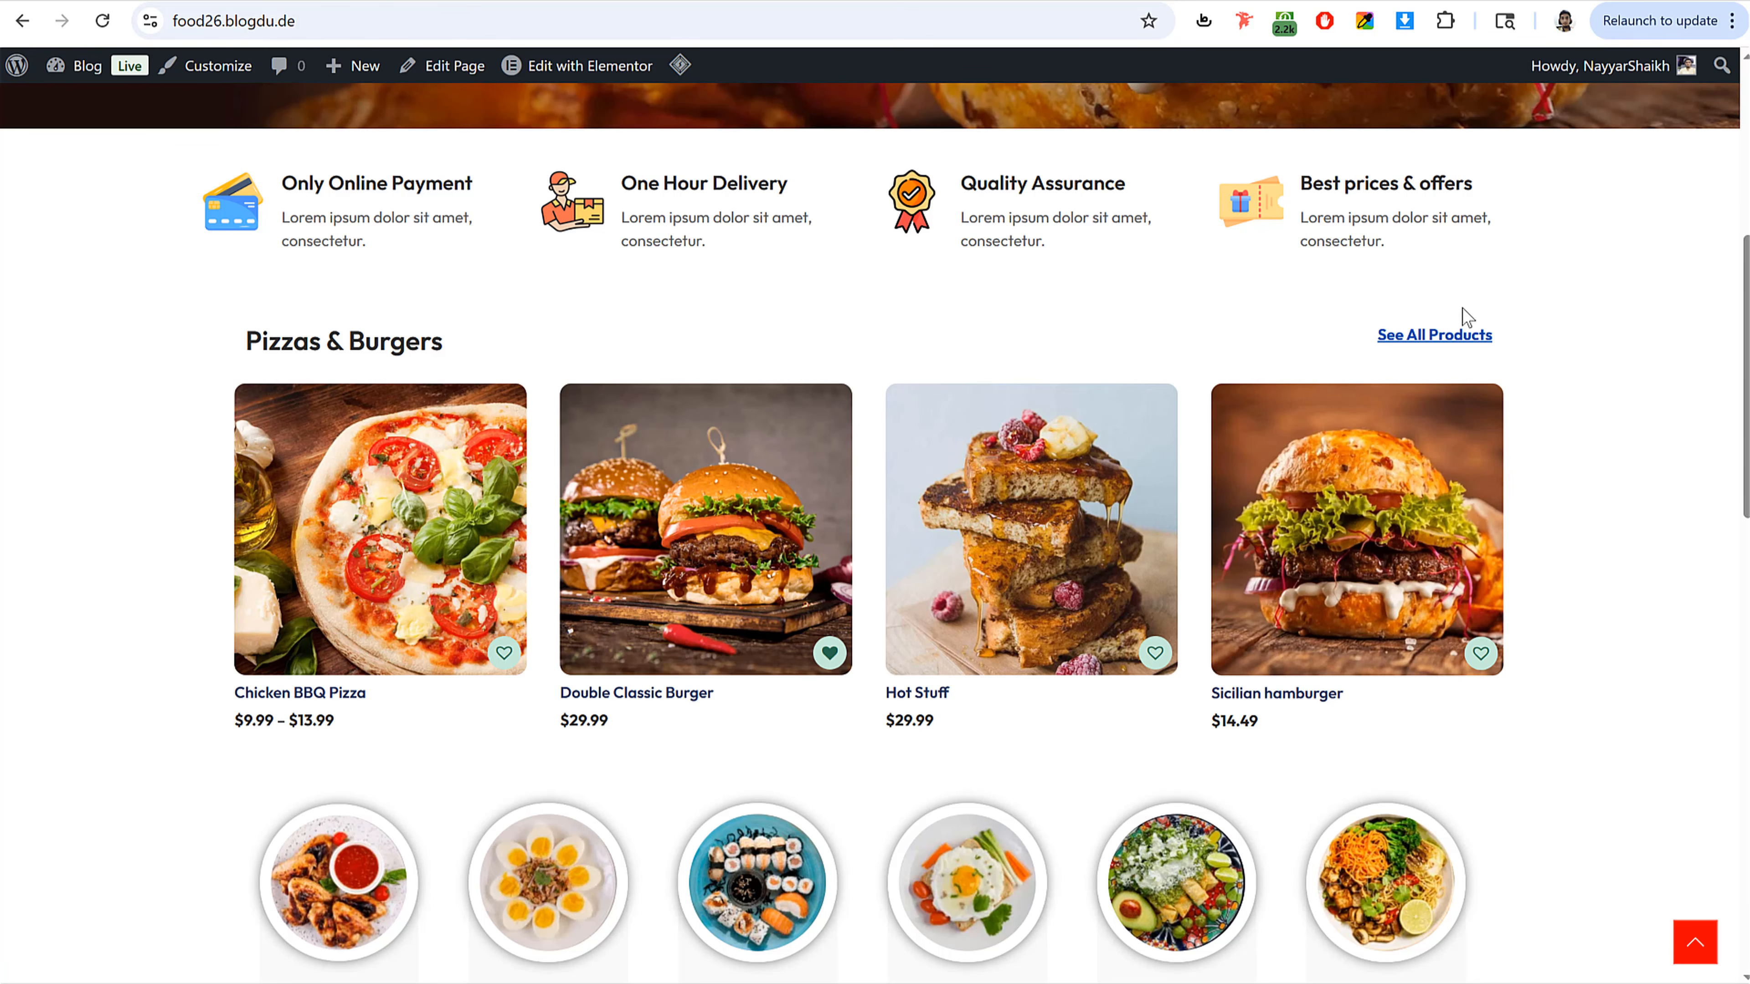
scroll(1471, 366, down, 5)
scroll(1474, 386, down, 5)
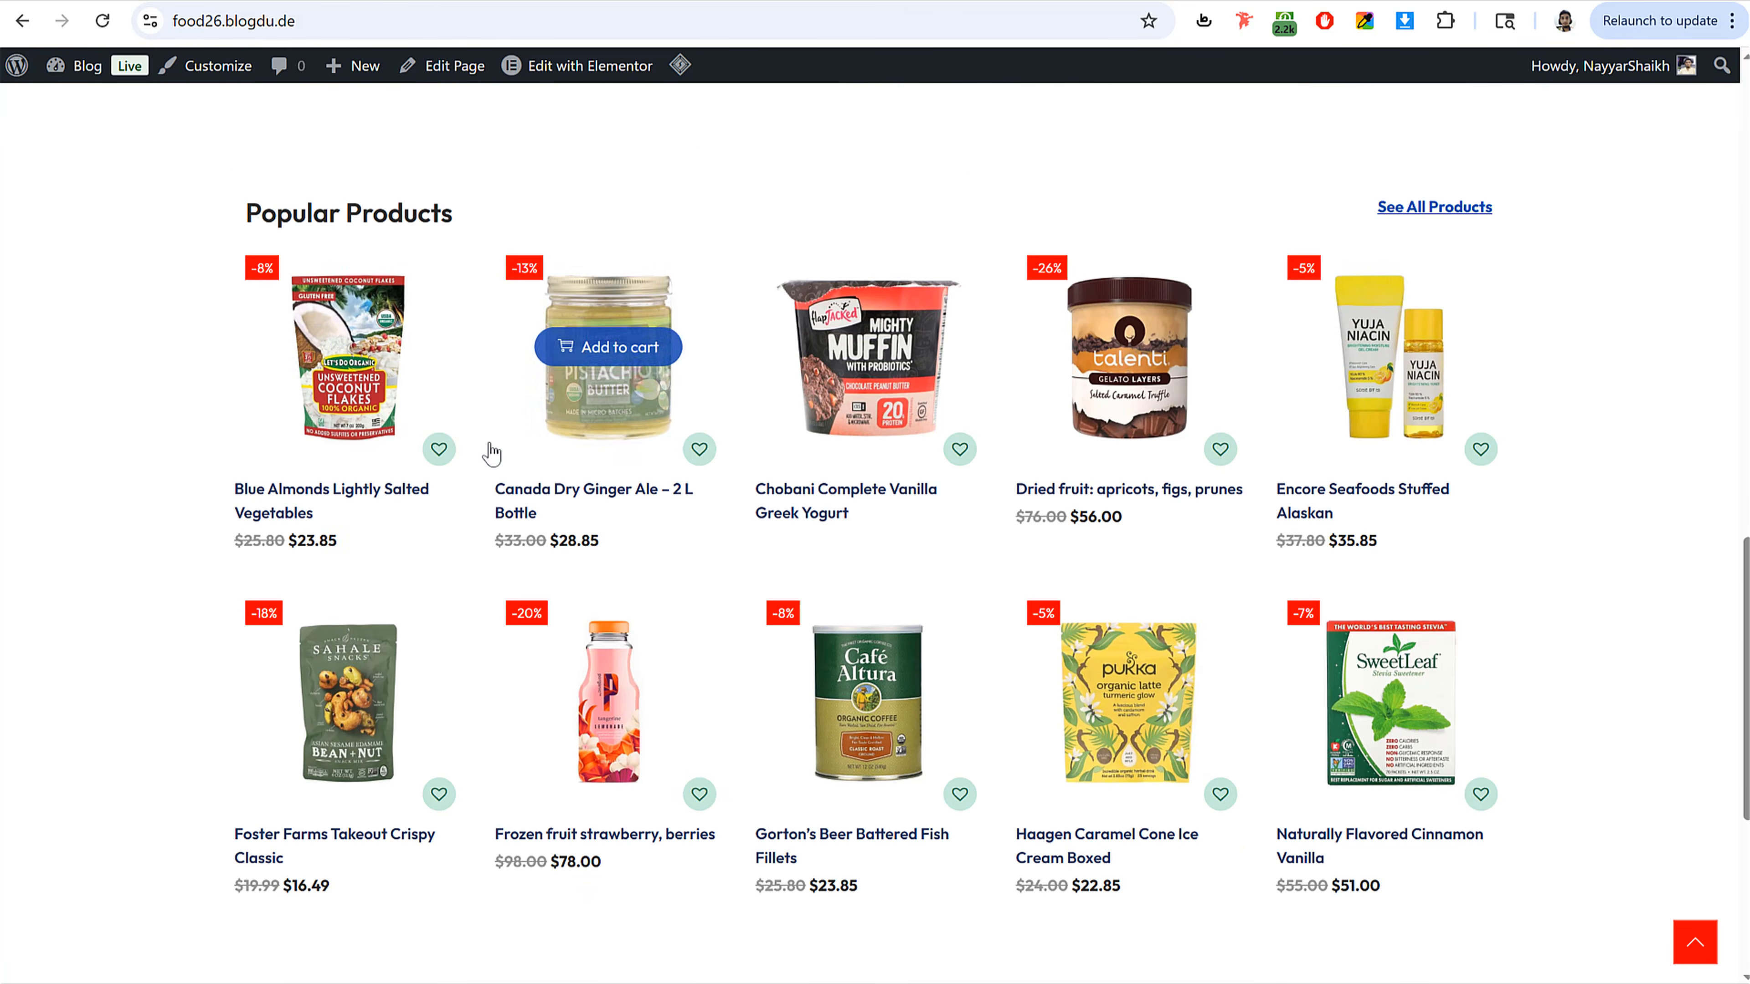
click(598, 427)
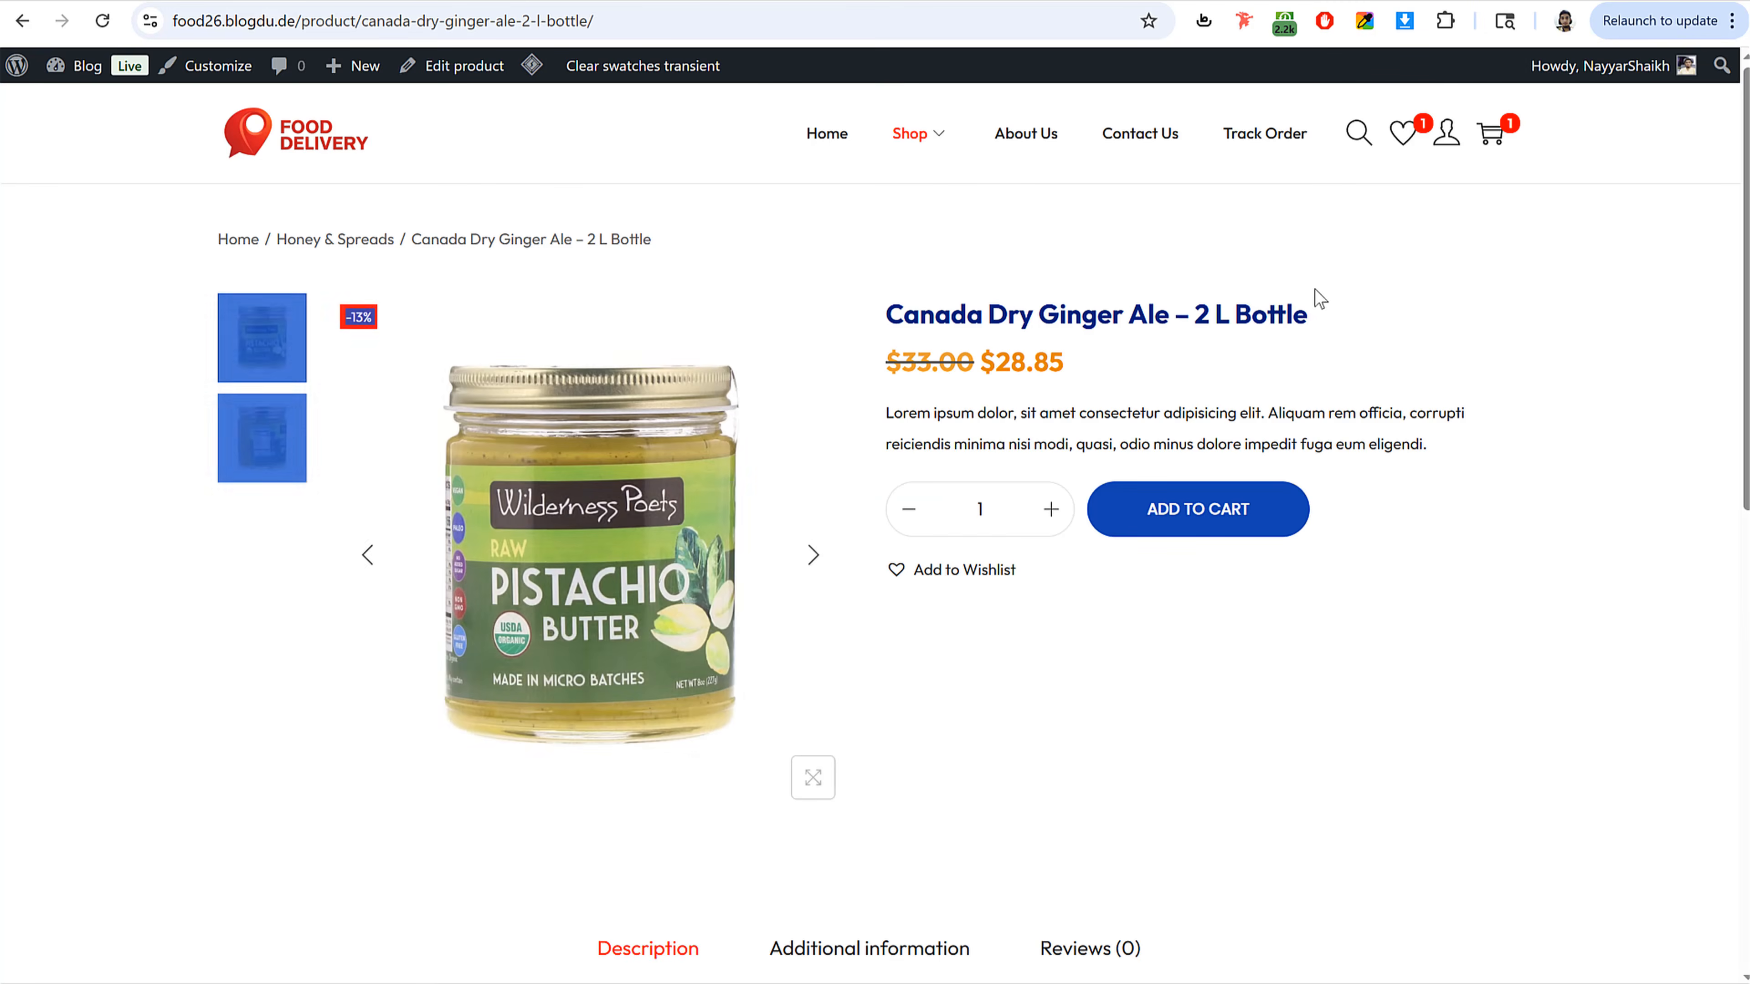
Step: Copy the storefront product's title into the new product's title field
triple_click(1321, 319)
key(ctrl+c)
click(336, 2)
key(ctrl+v)
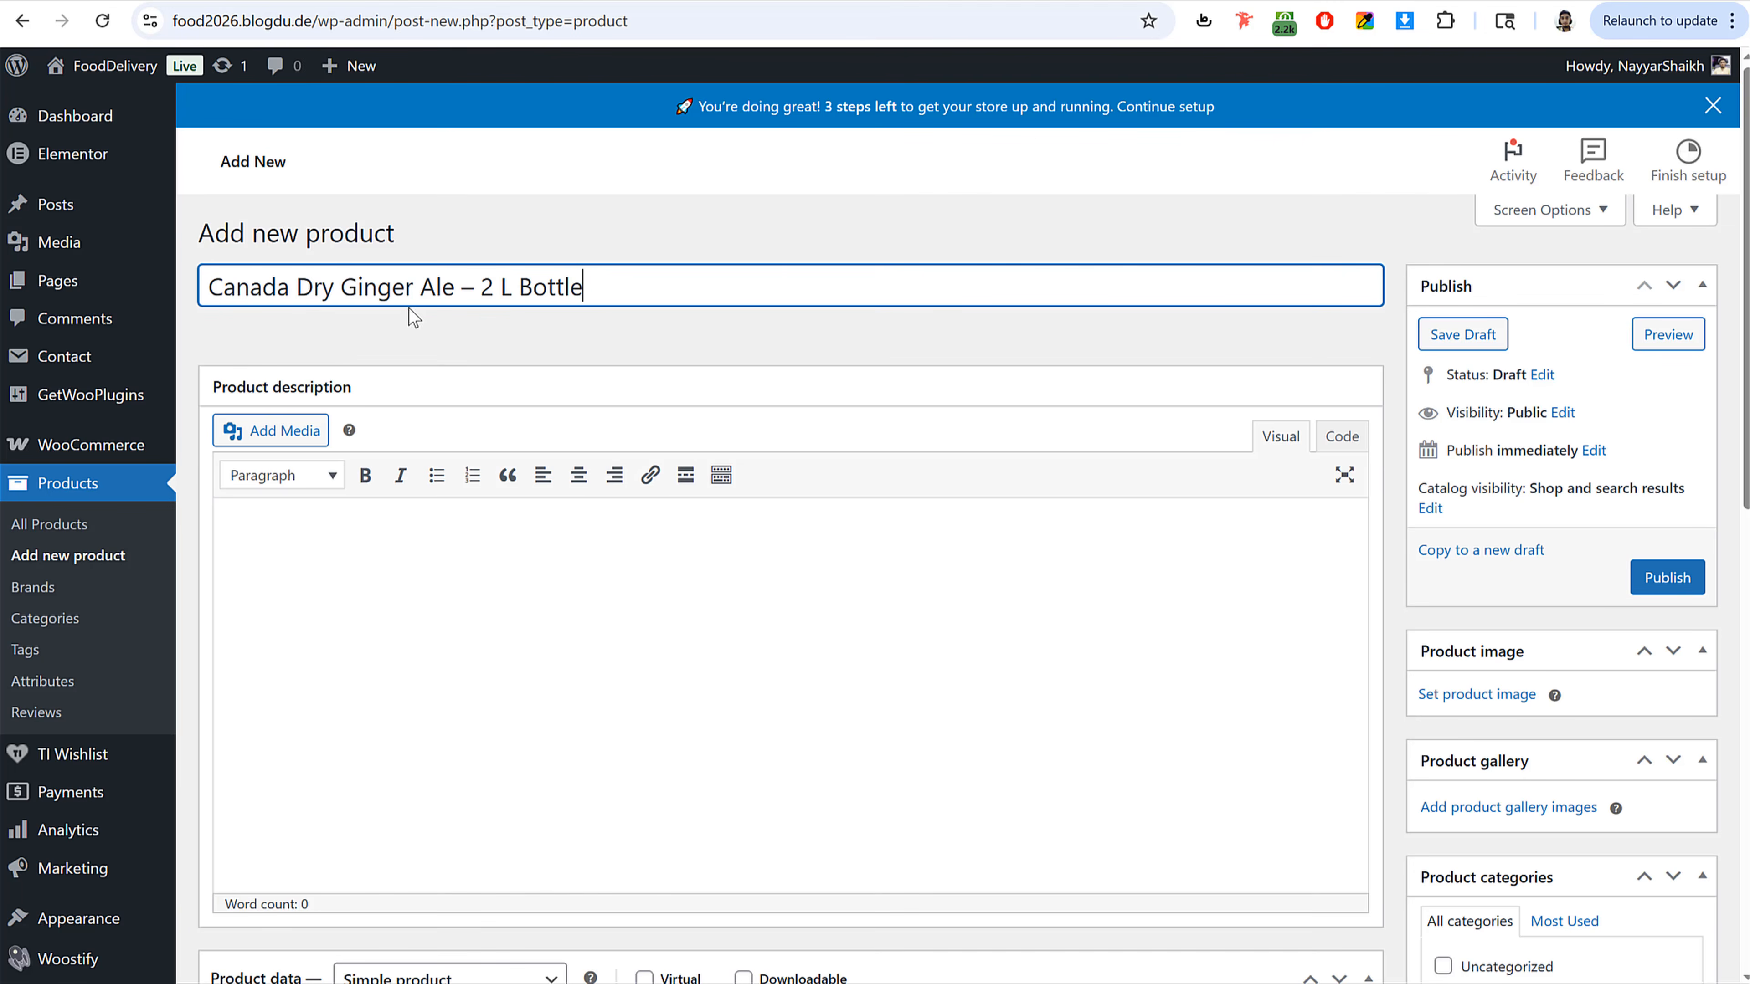
Step: Copy the storefront product's short description into the Product short description box
click(482, 1)
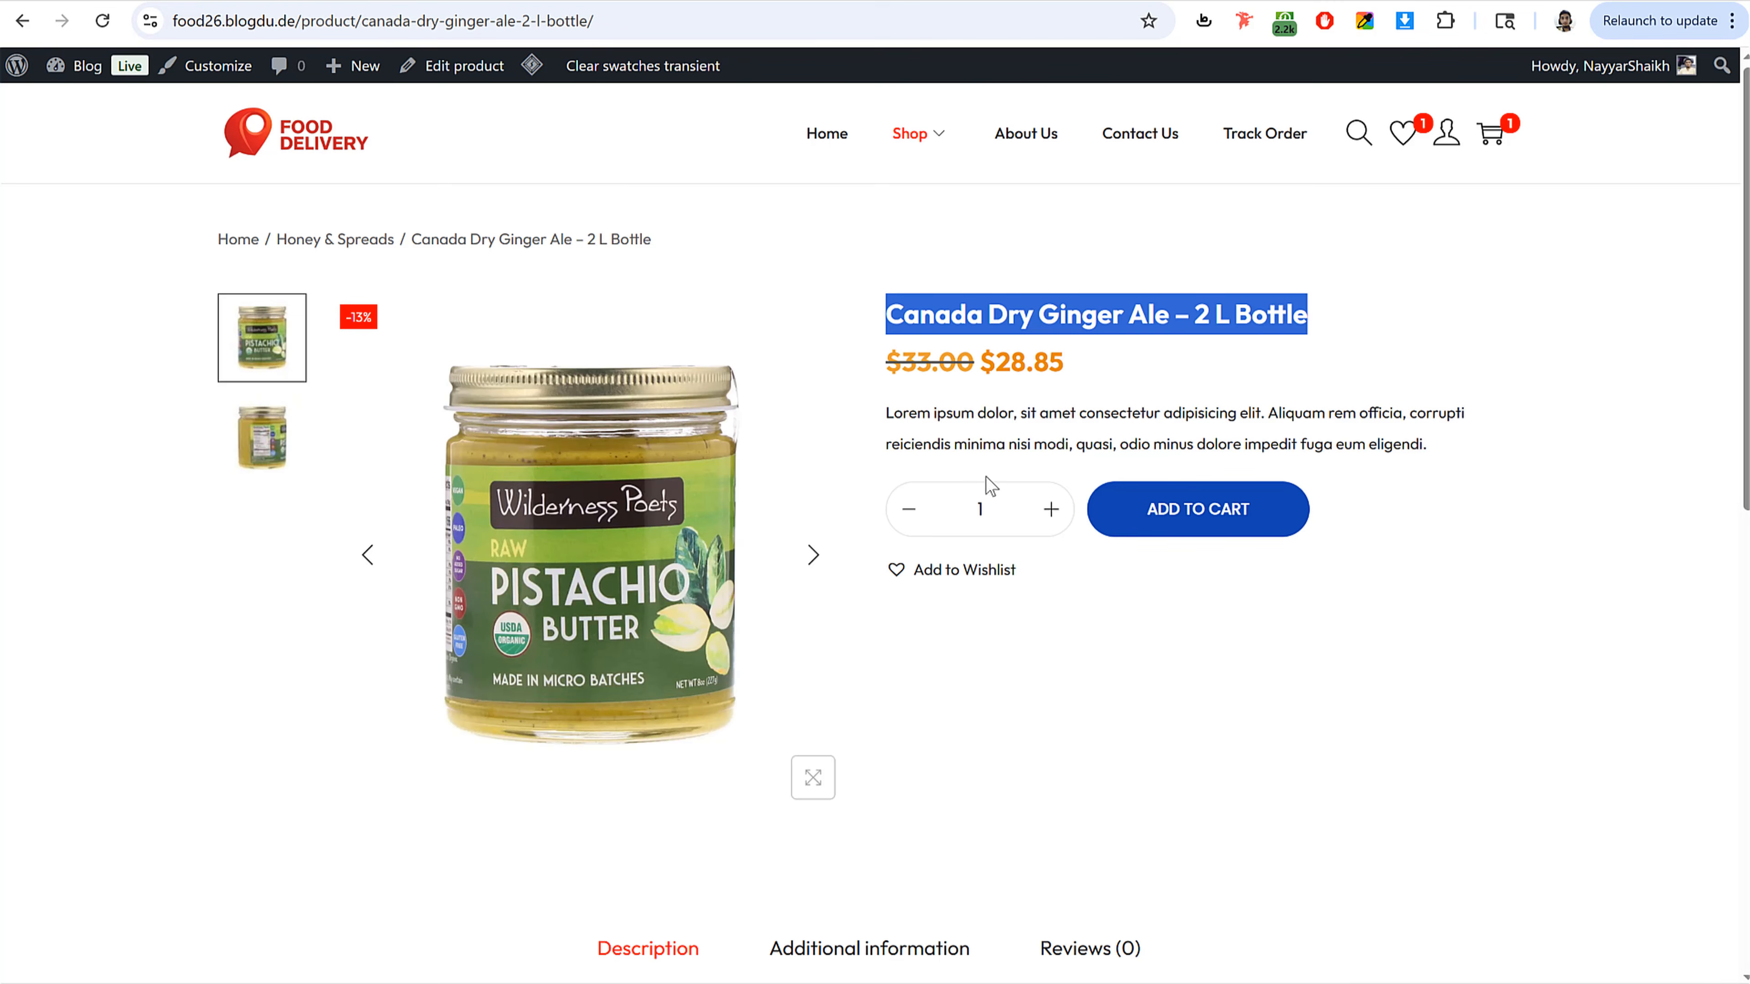
drag(886, 412, 1501, 448)
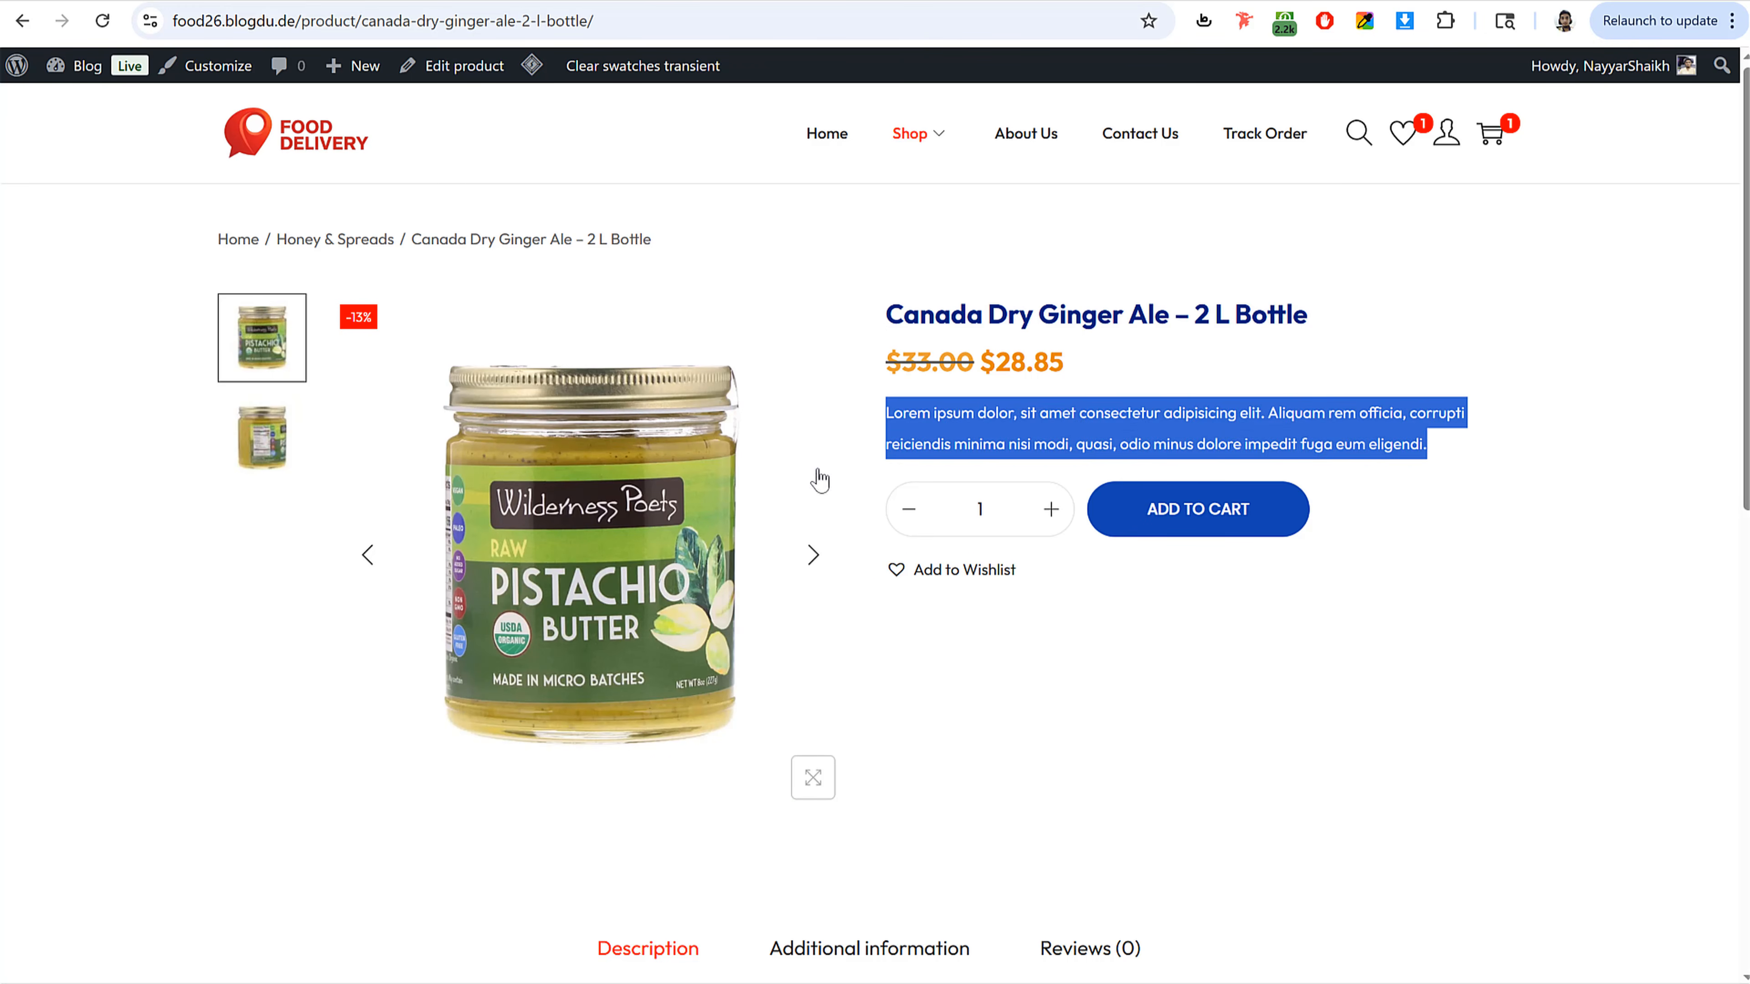
click(446, 6)
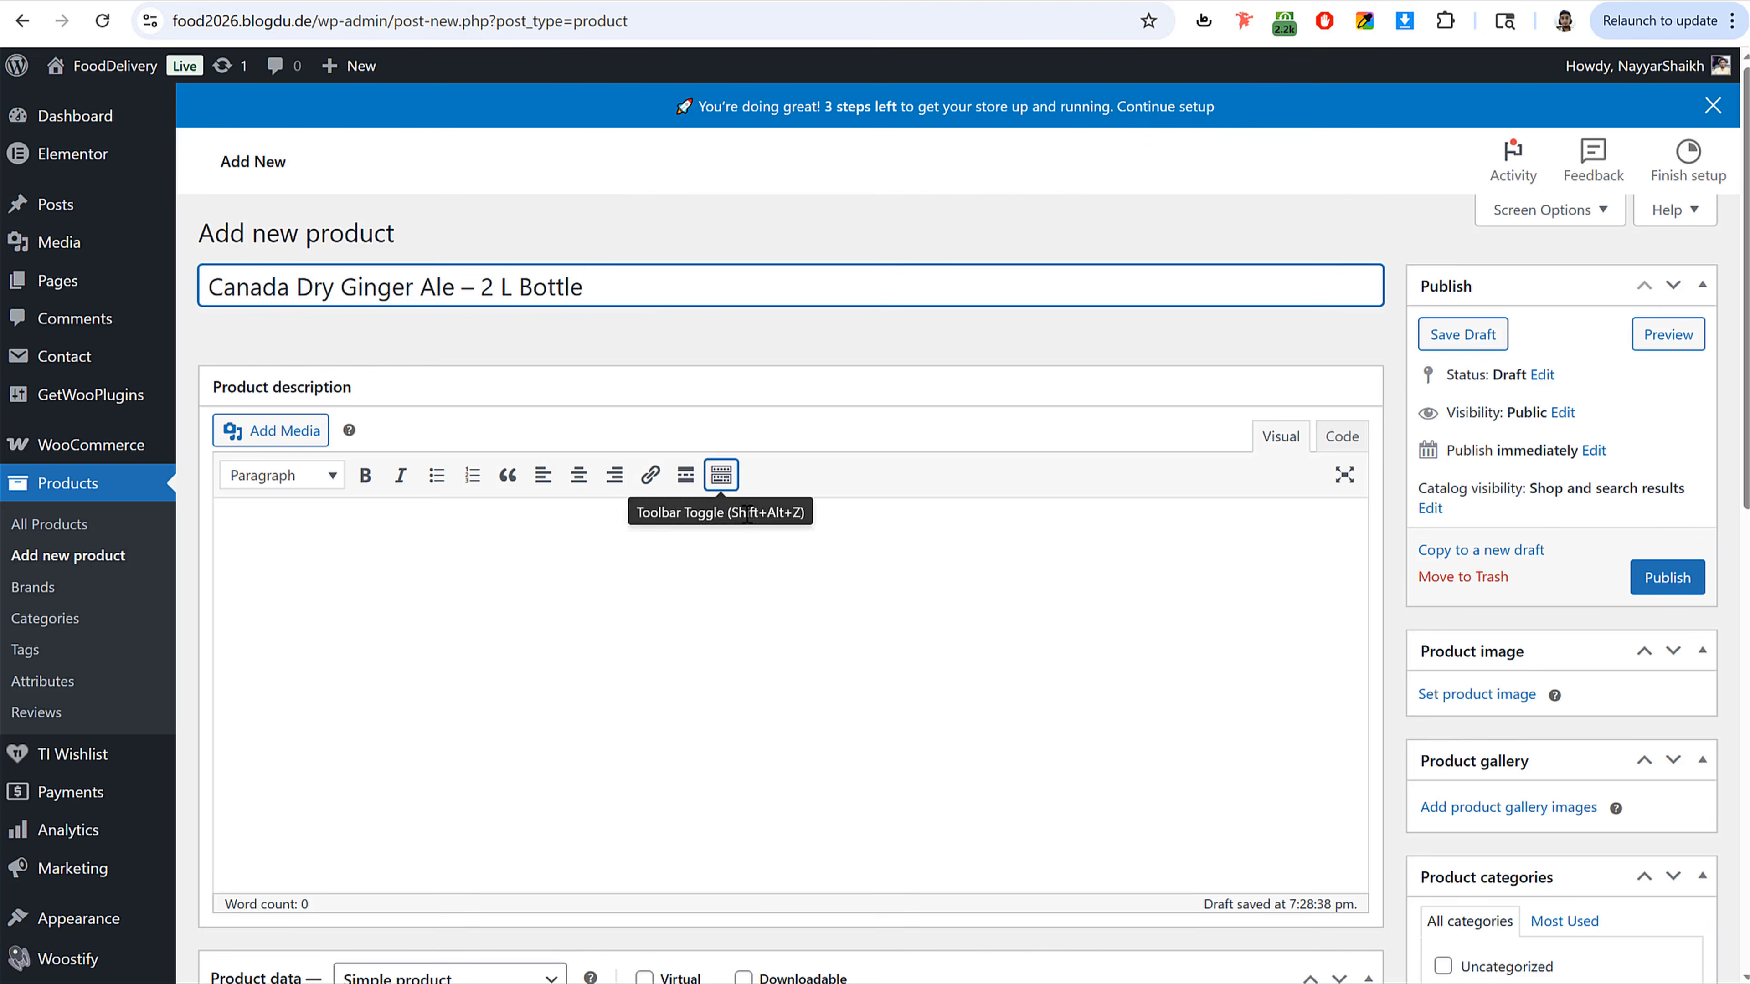
scroll(752, 539, down, 5)
scroll(752, 539, down, 5)
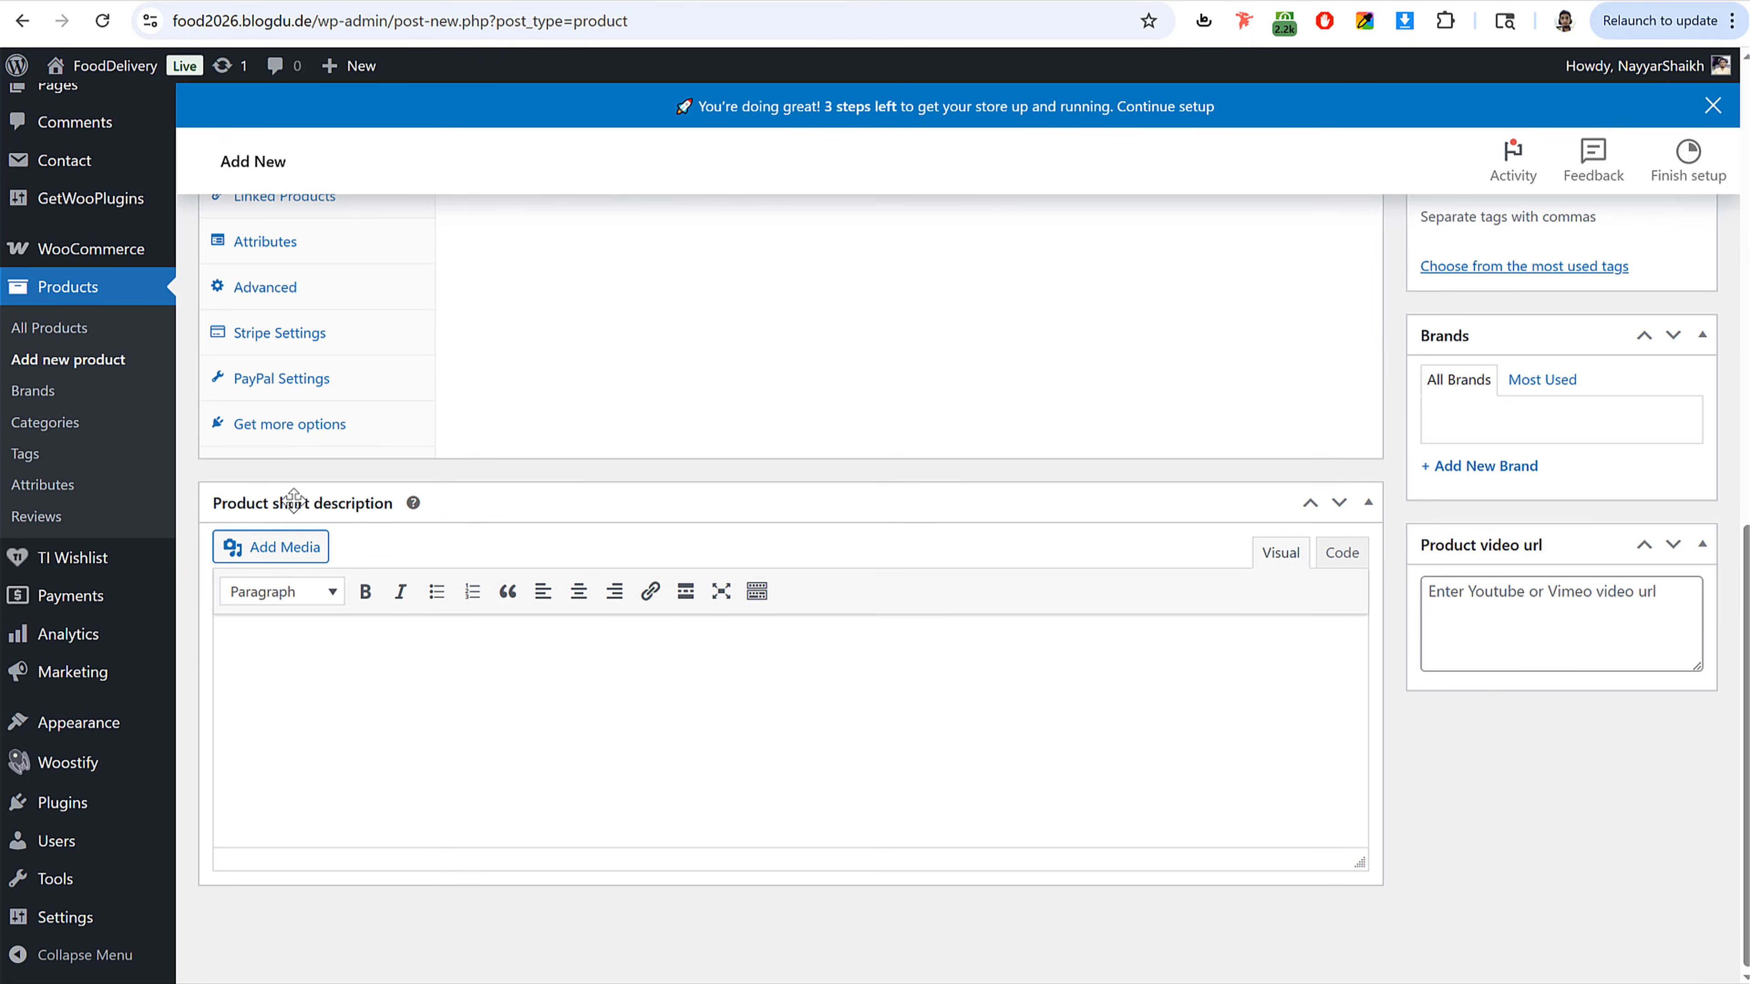
key(ctrl+v)
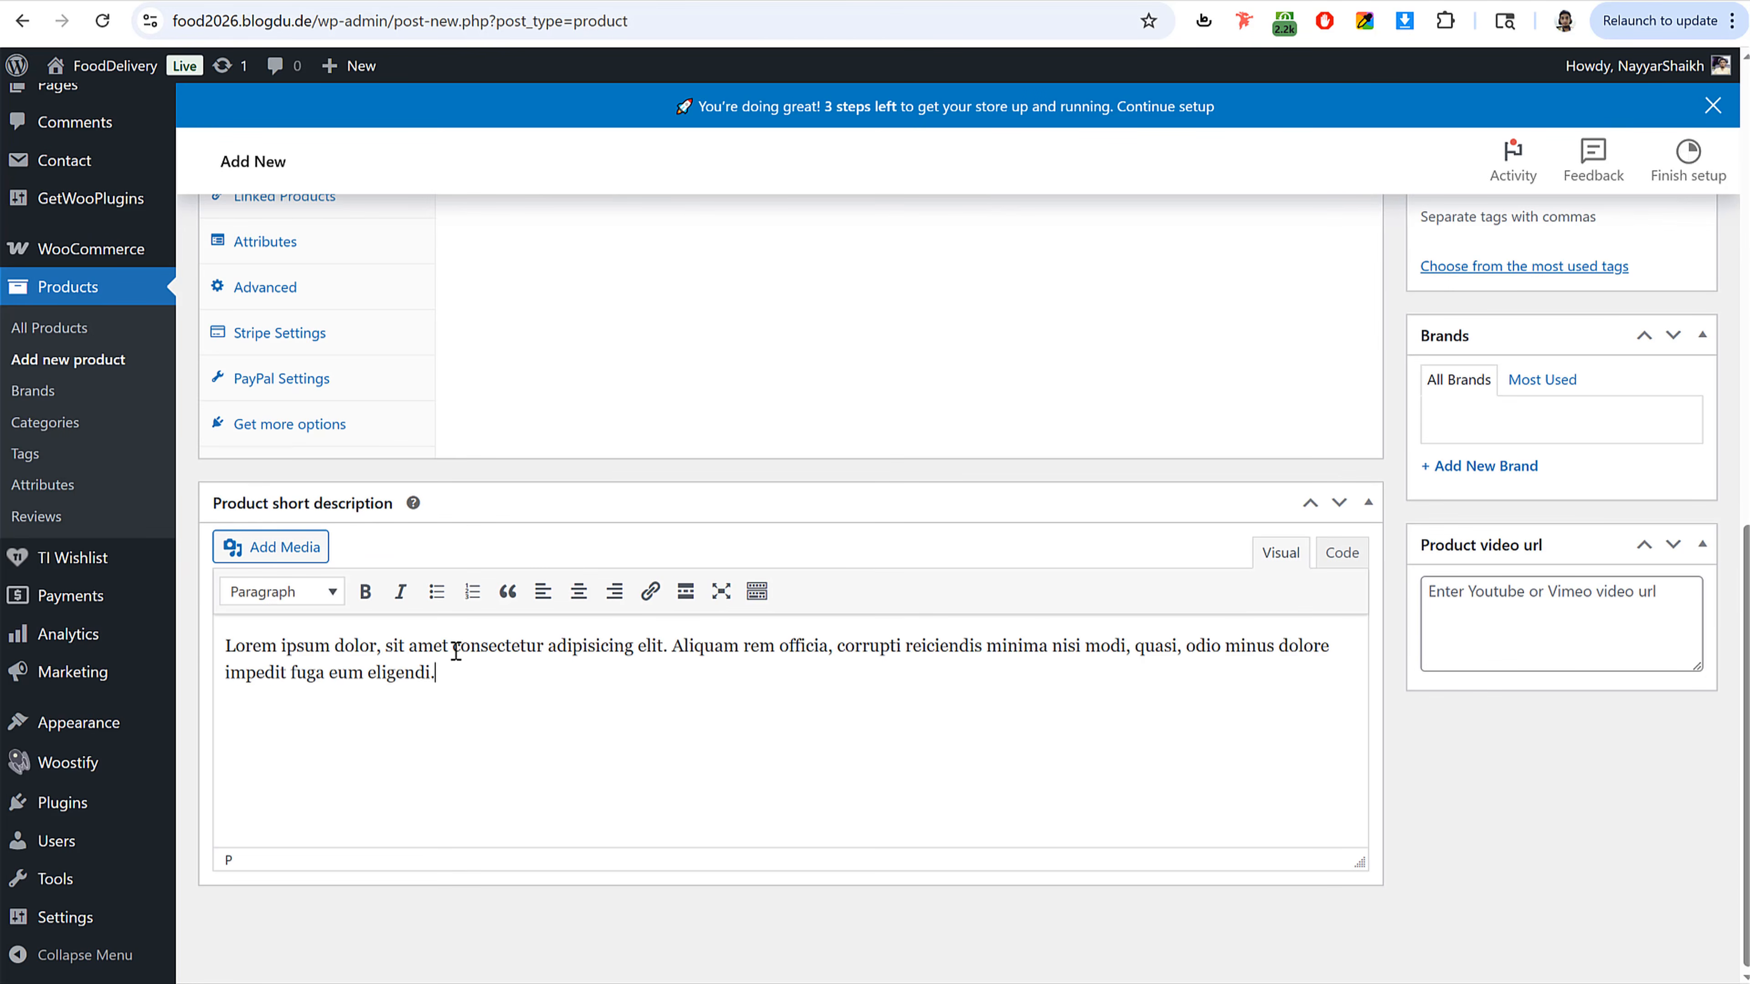
Step: Copy the two paragraphs of the storefront product's Description tab into the Product description editor
drag(463, 672, 219, 641)
scroll(778, 696, up, 5)
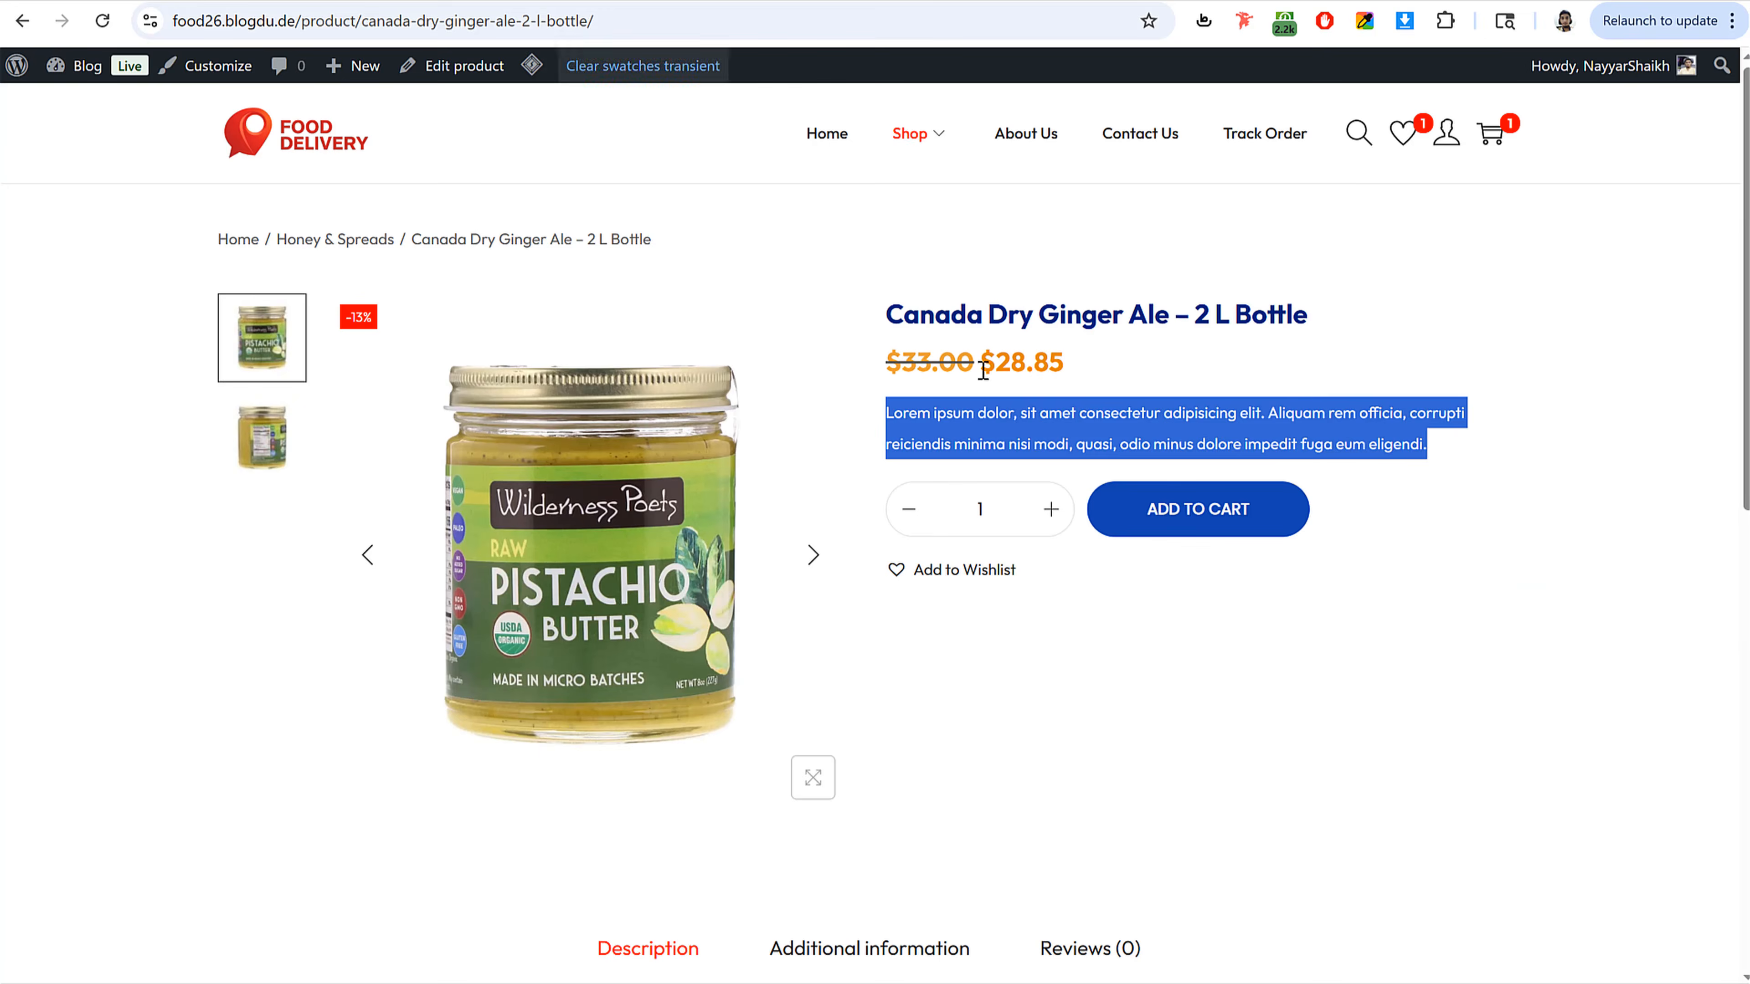
scroll(969, 391, down, 8)
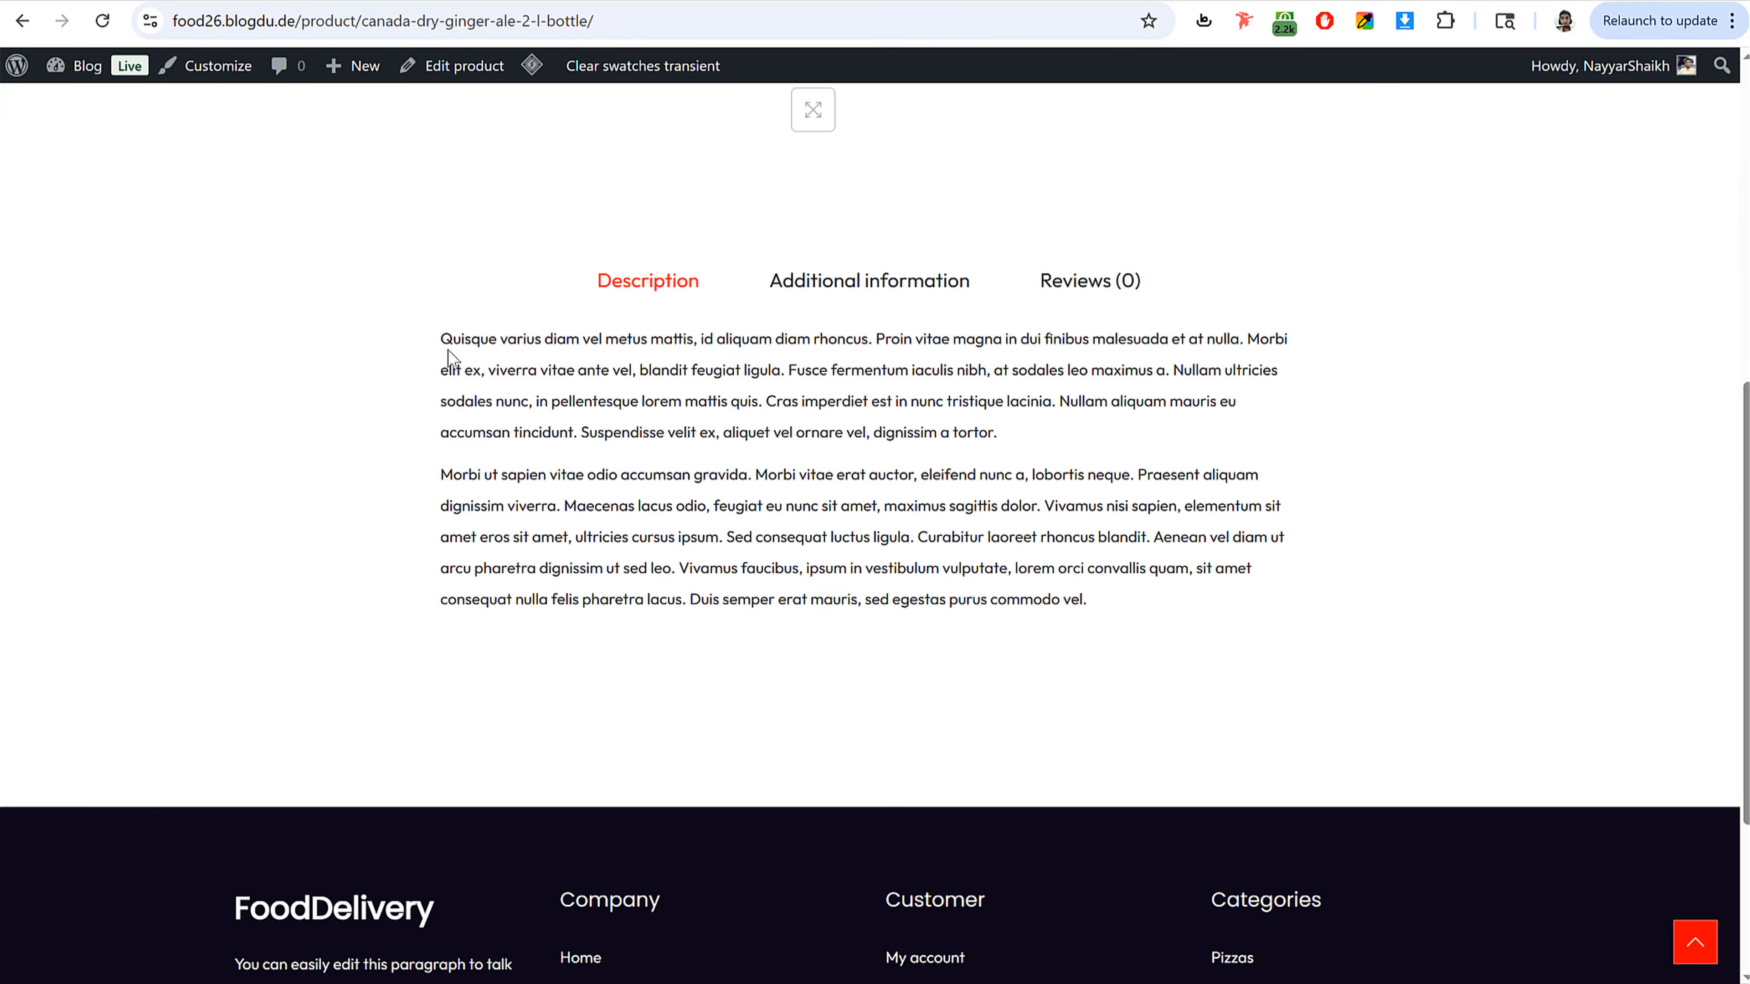
drag(442, 339, 1145, 601)
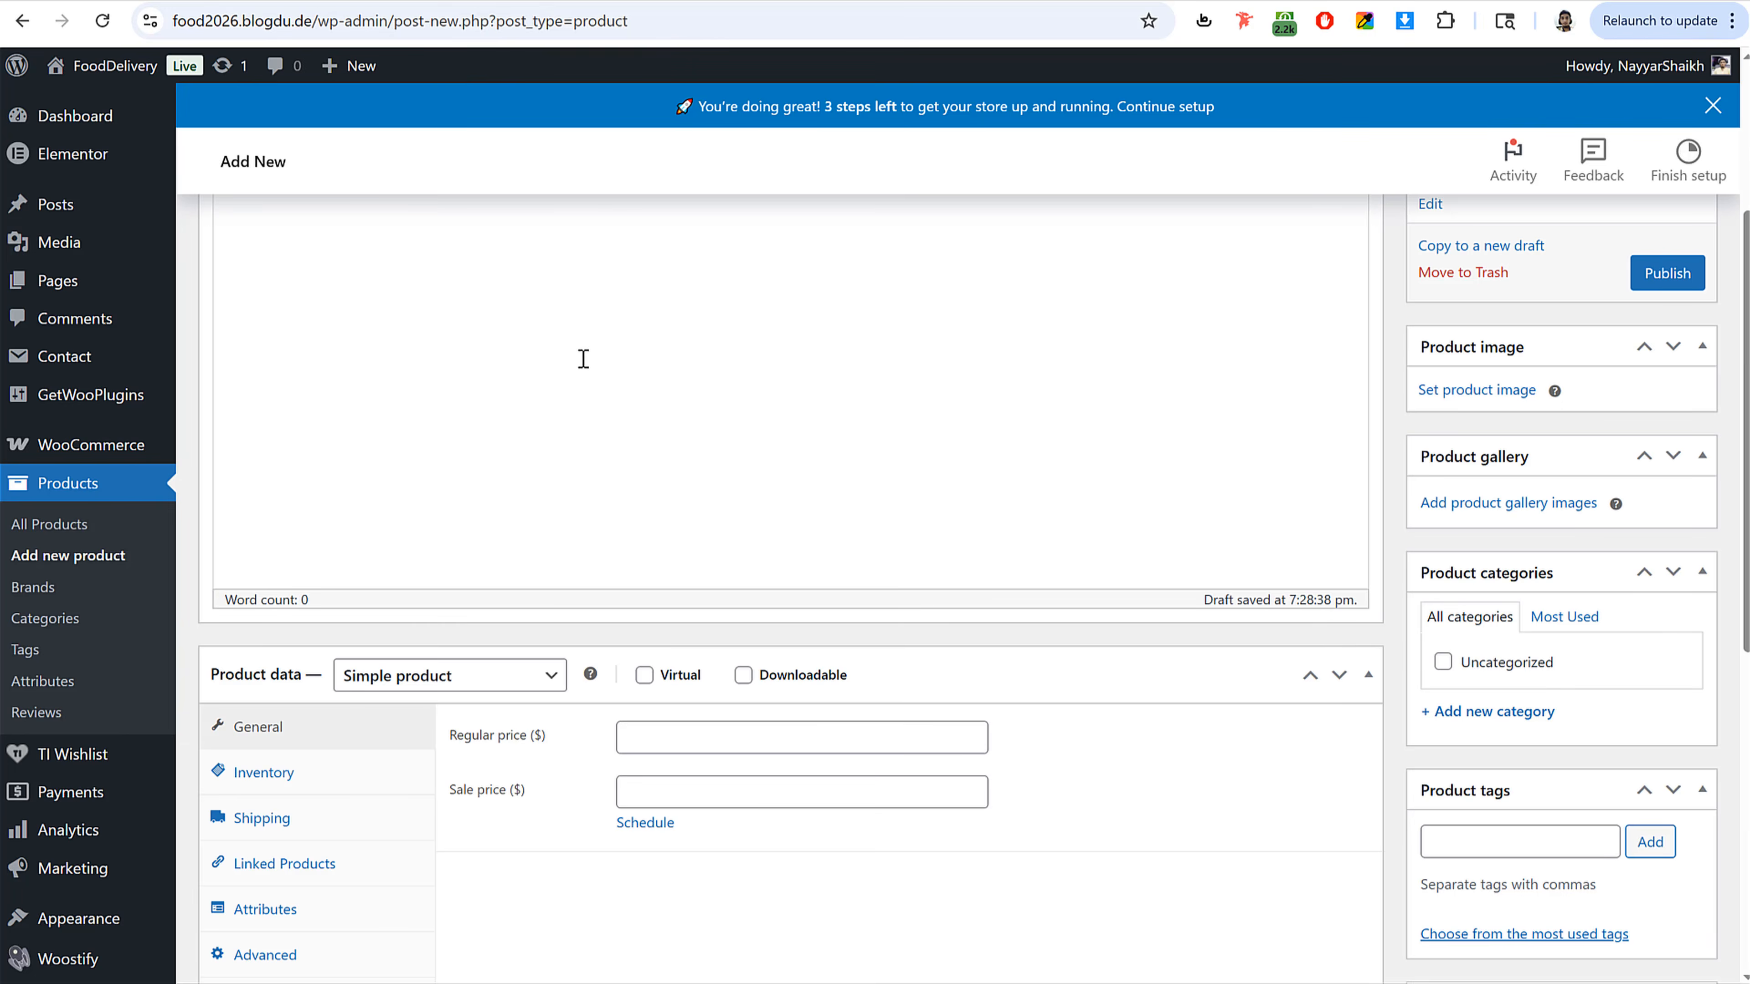
scroll(584, 365, up, 4)
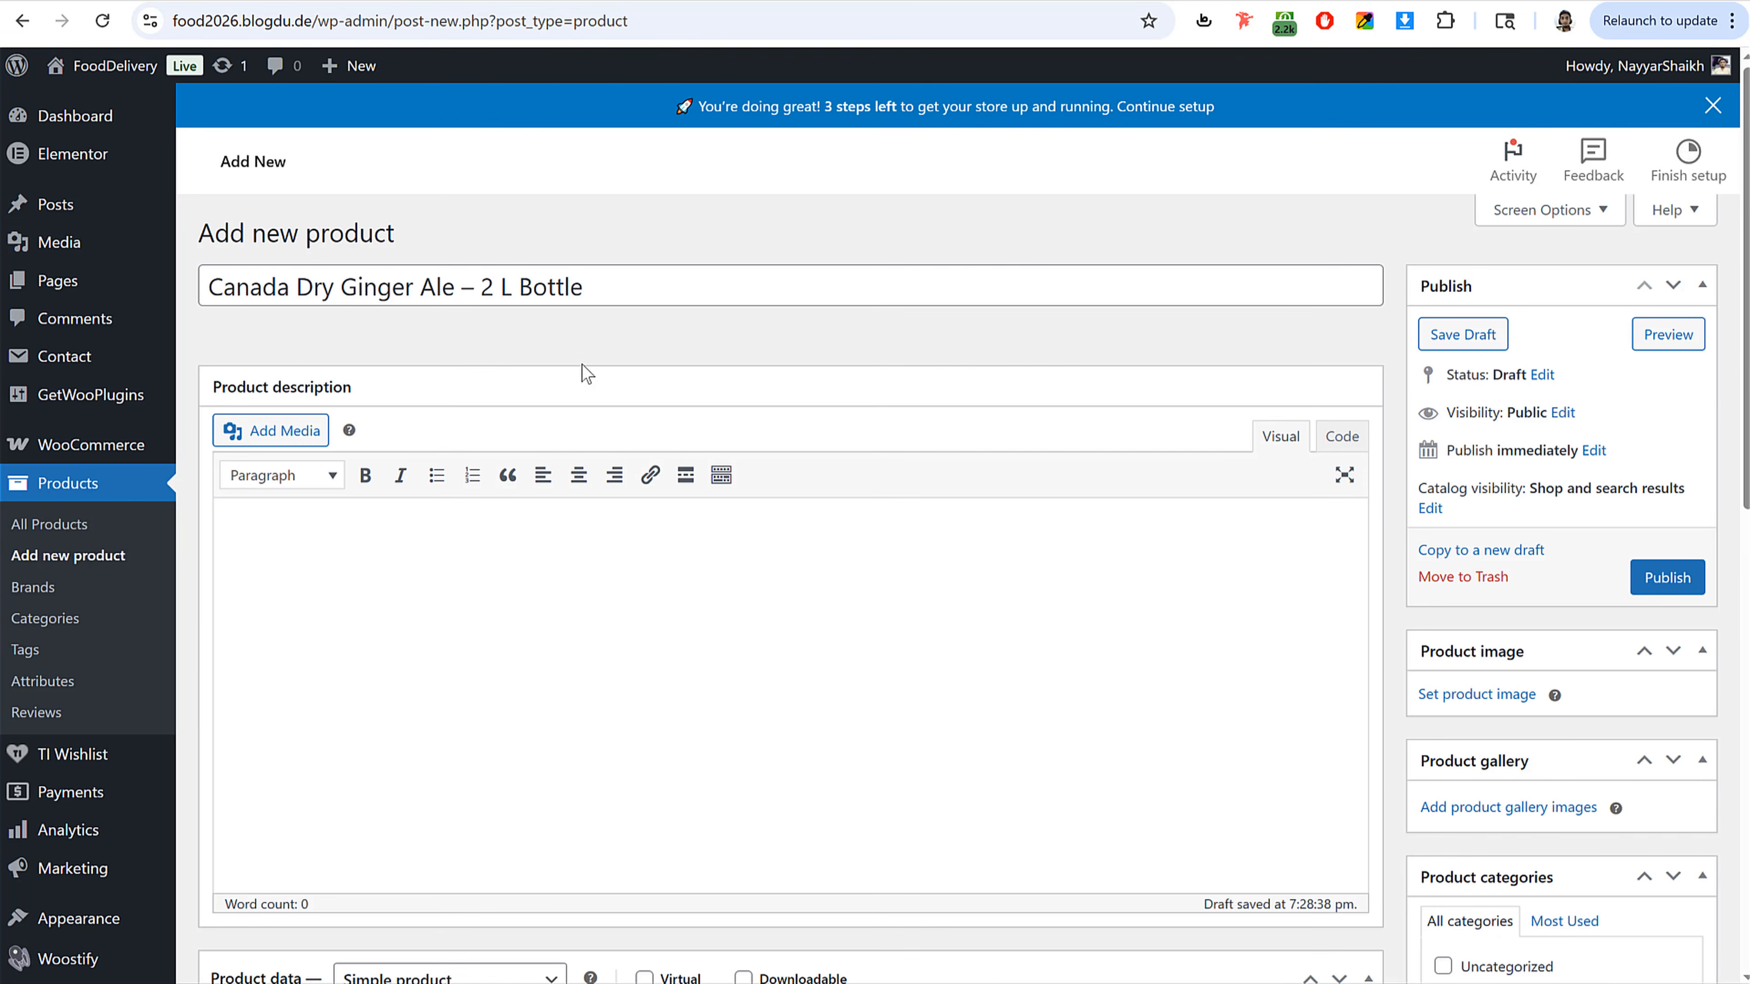
key(ctrl+v)
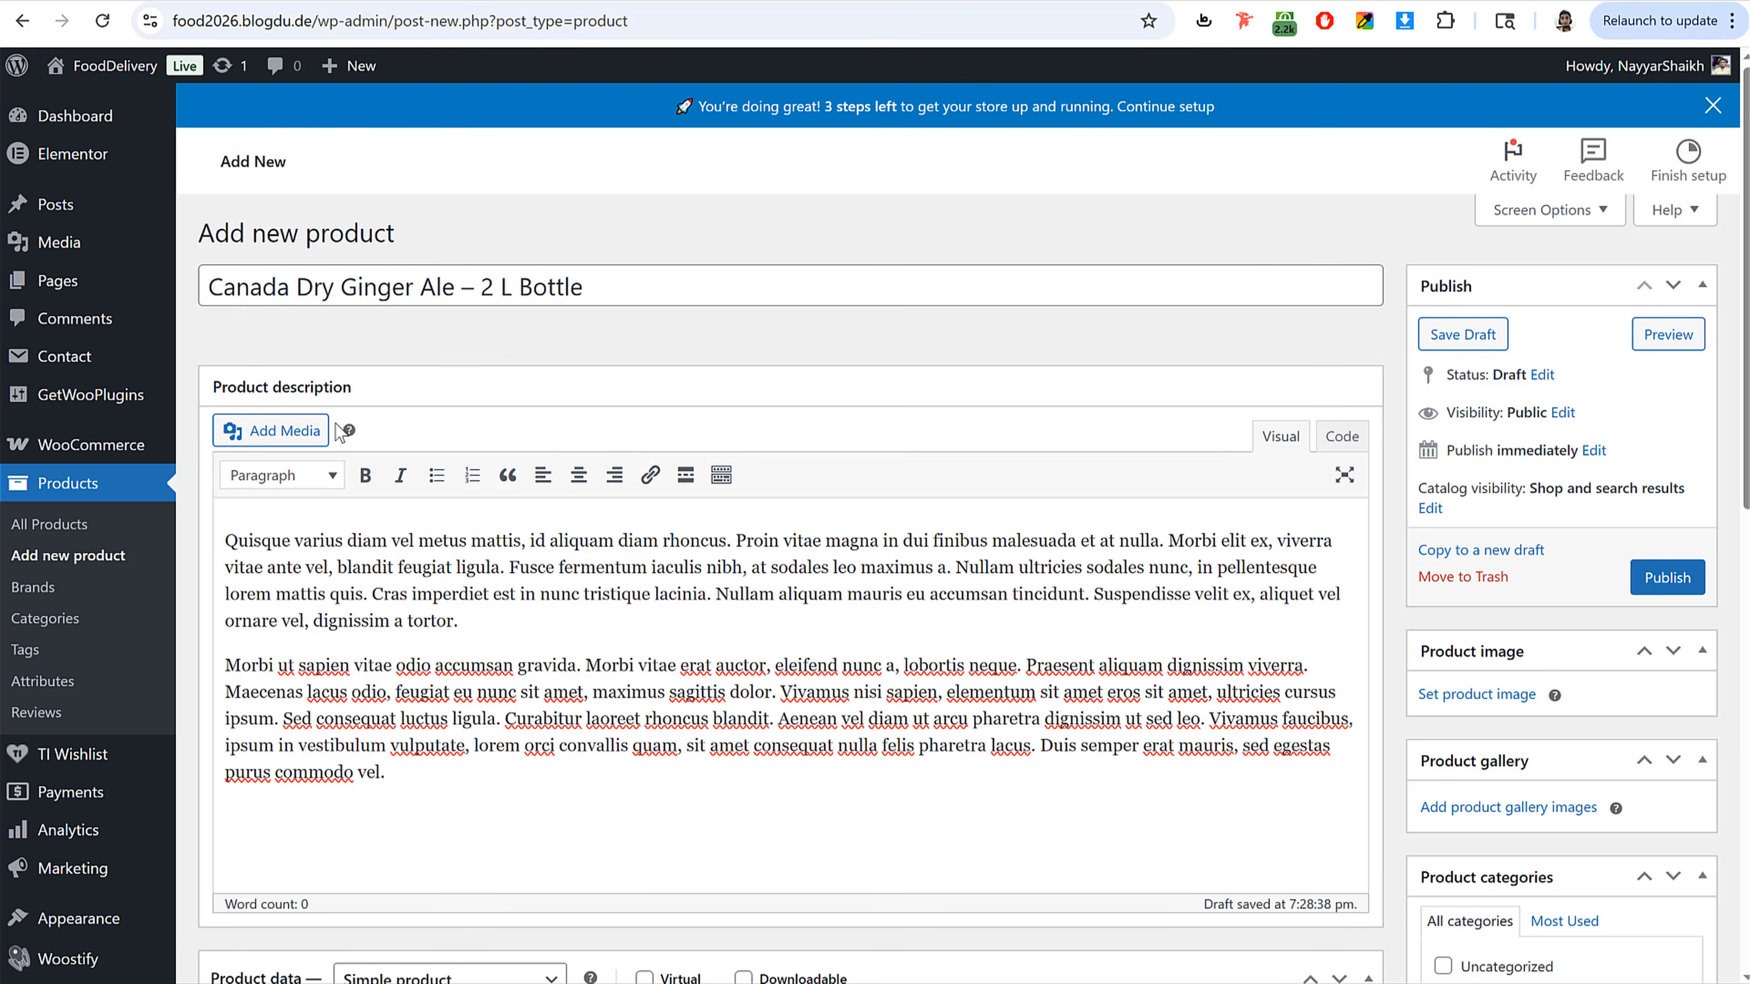
drag(388, 767, 203, 508)
click(364, 570)
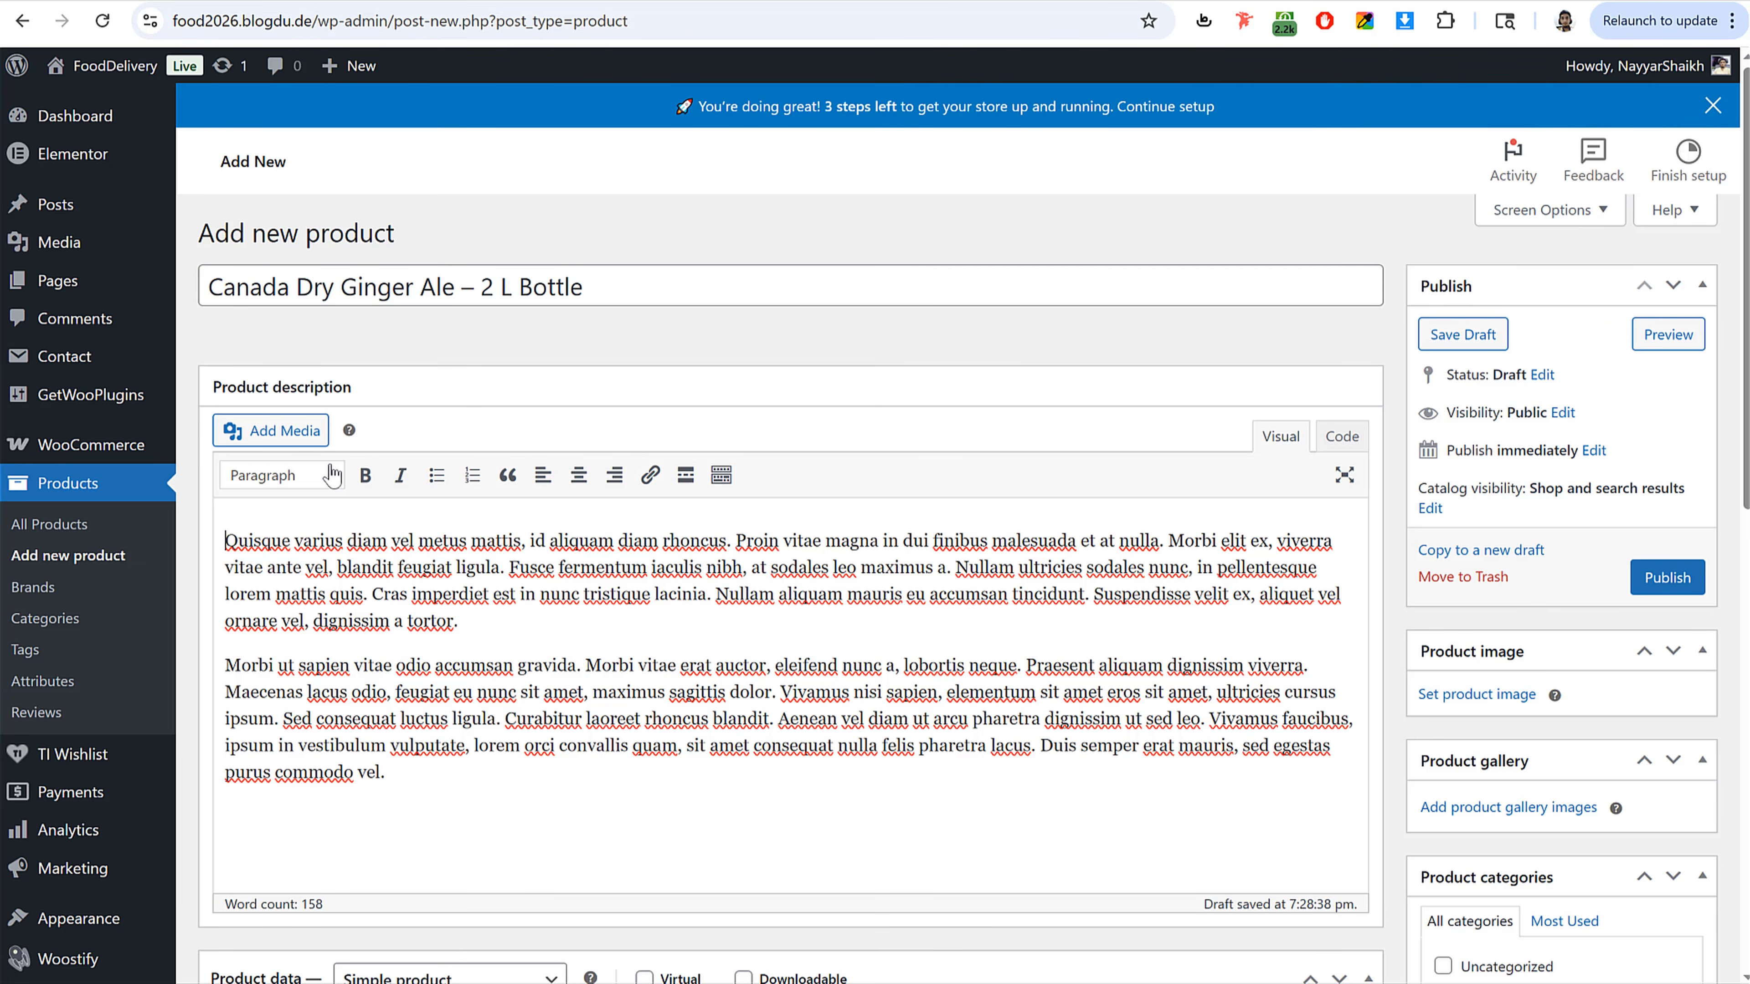
click(275, 430)
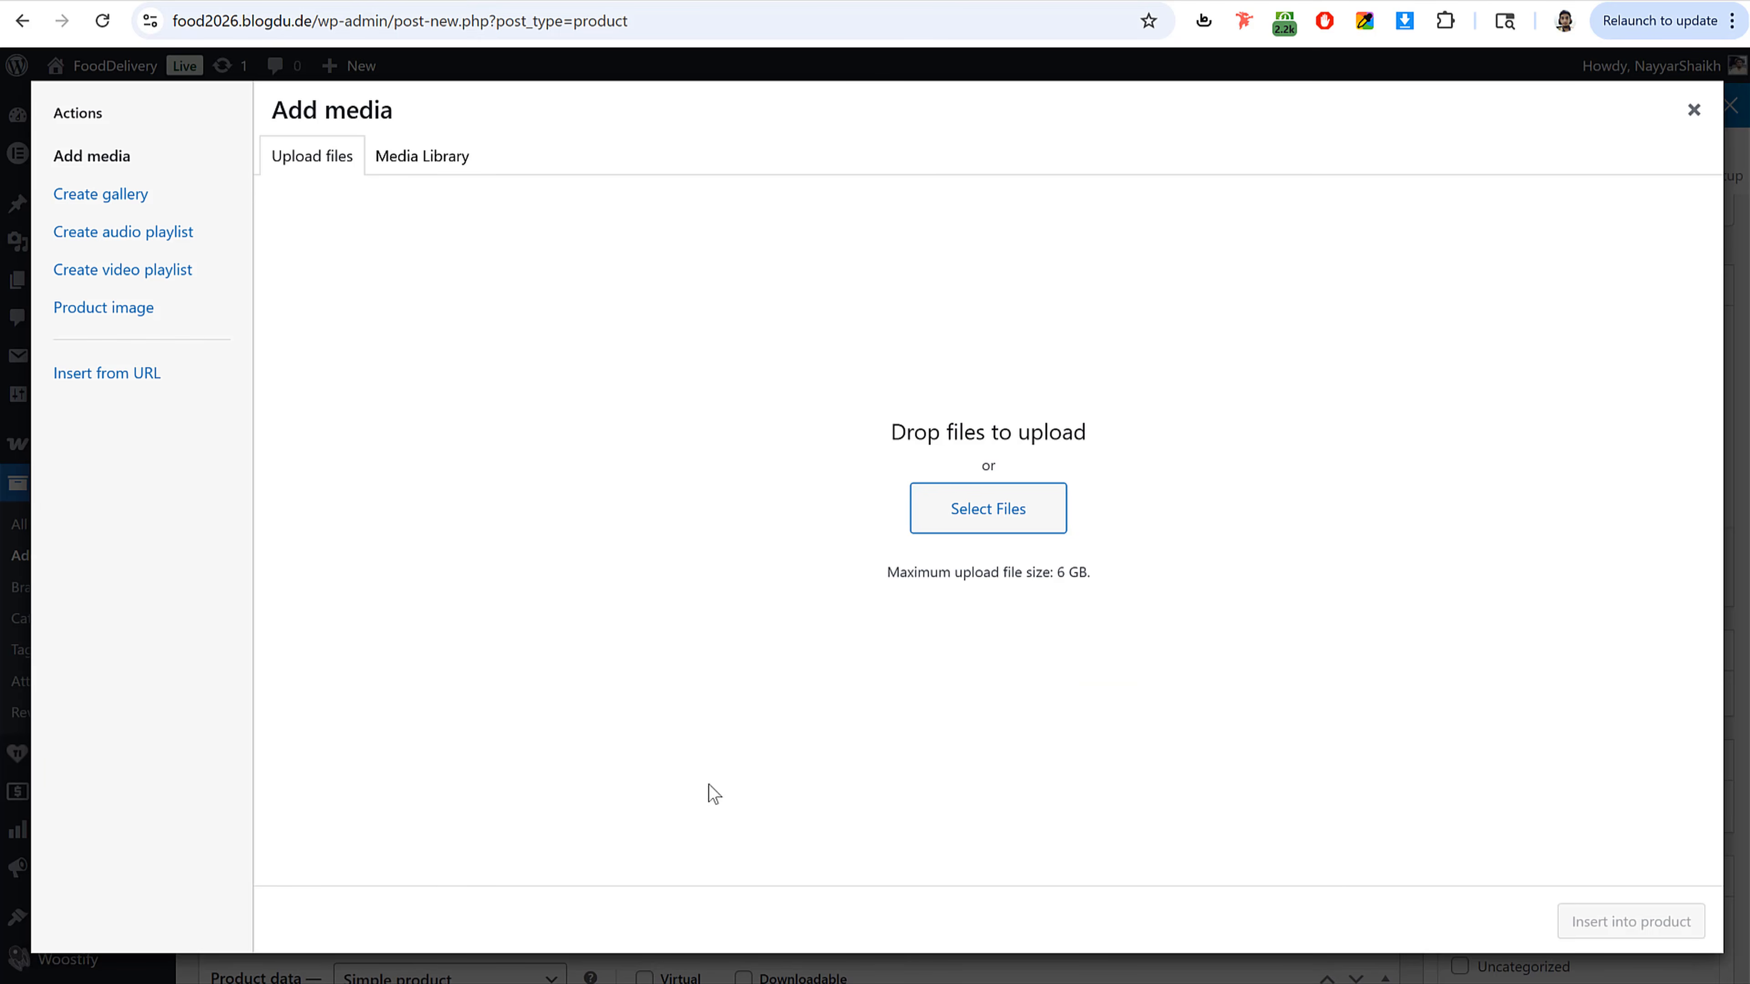
click(1693, 110)
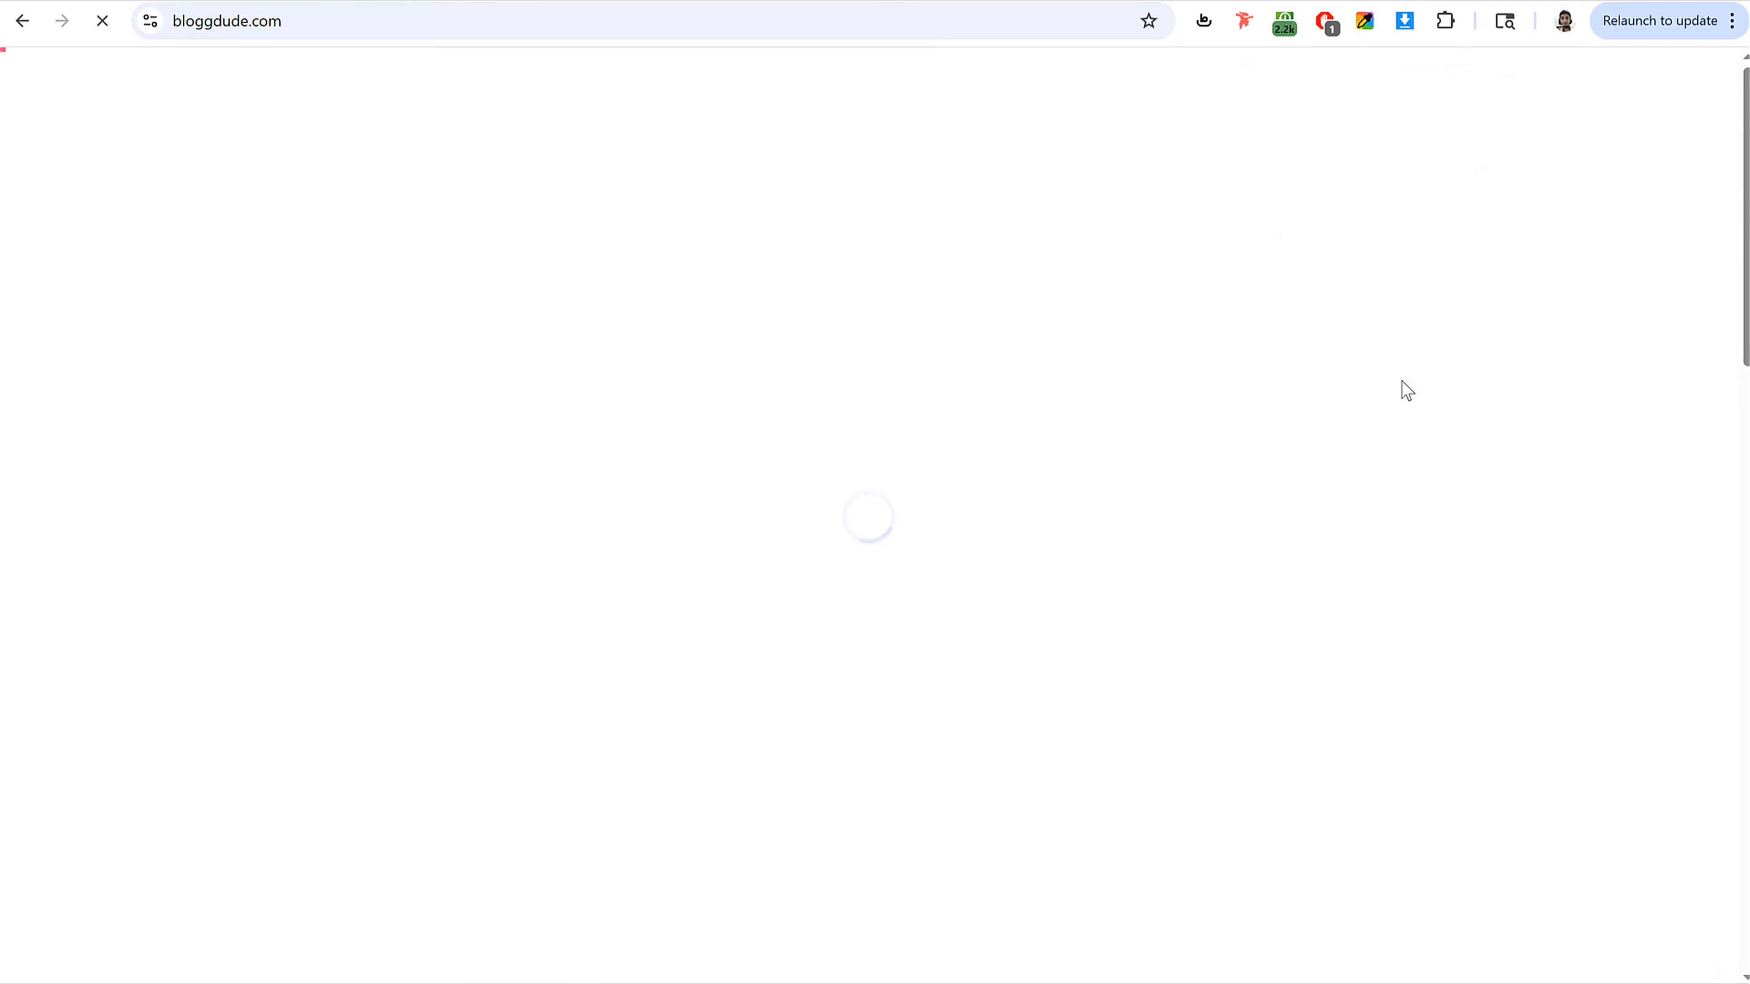
Step: Open the job portal tutorial post on bloggdude.com and scroll to its download links
scroll(1682, 545, down, 10)
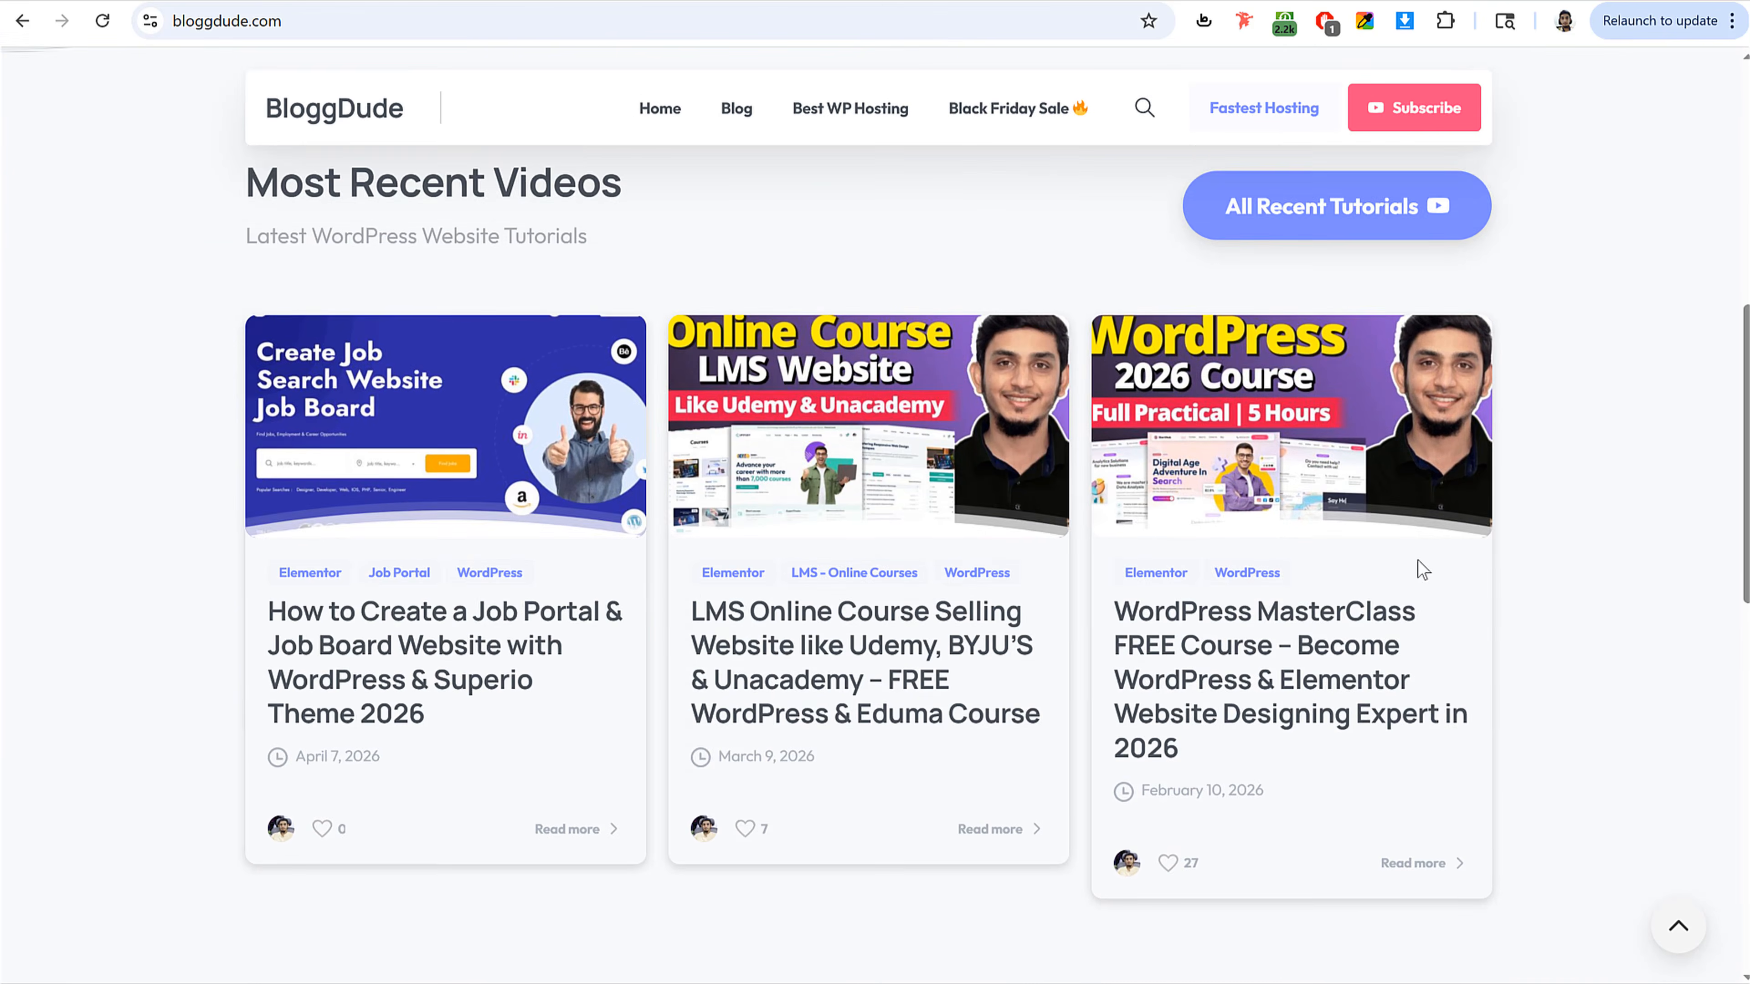
click(640, 457)
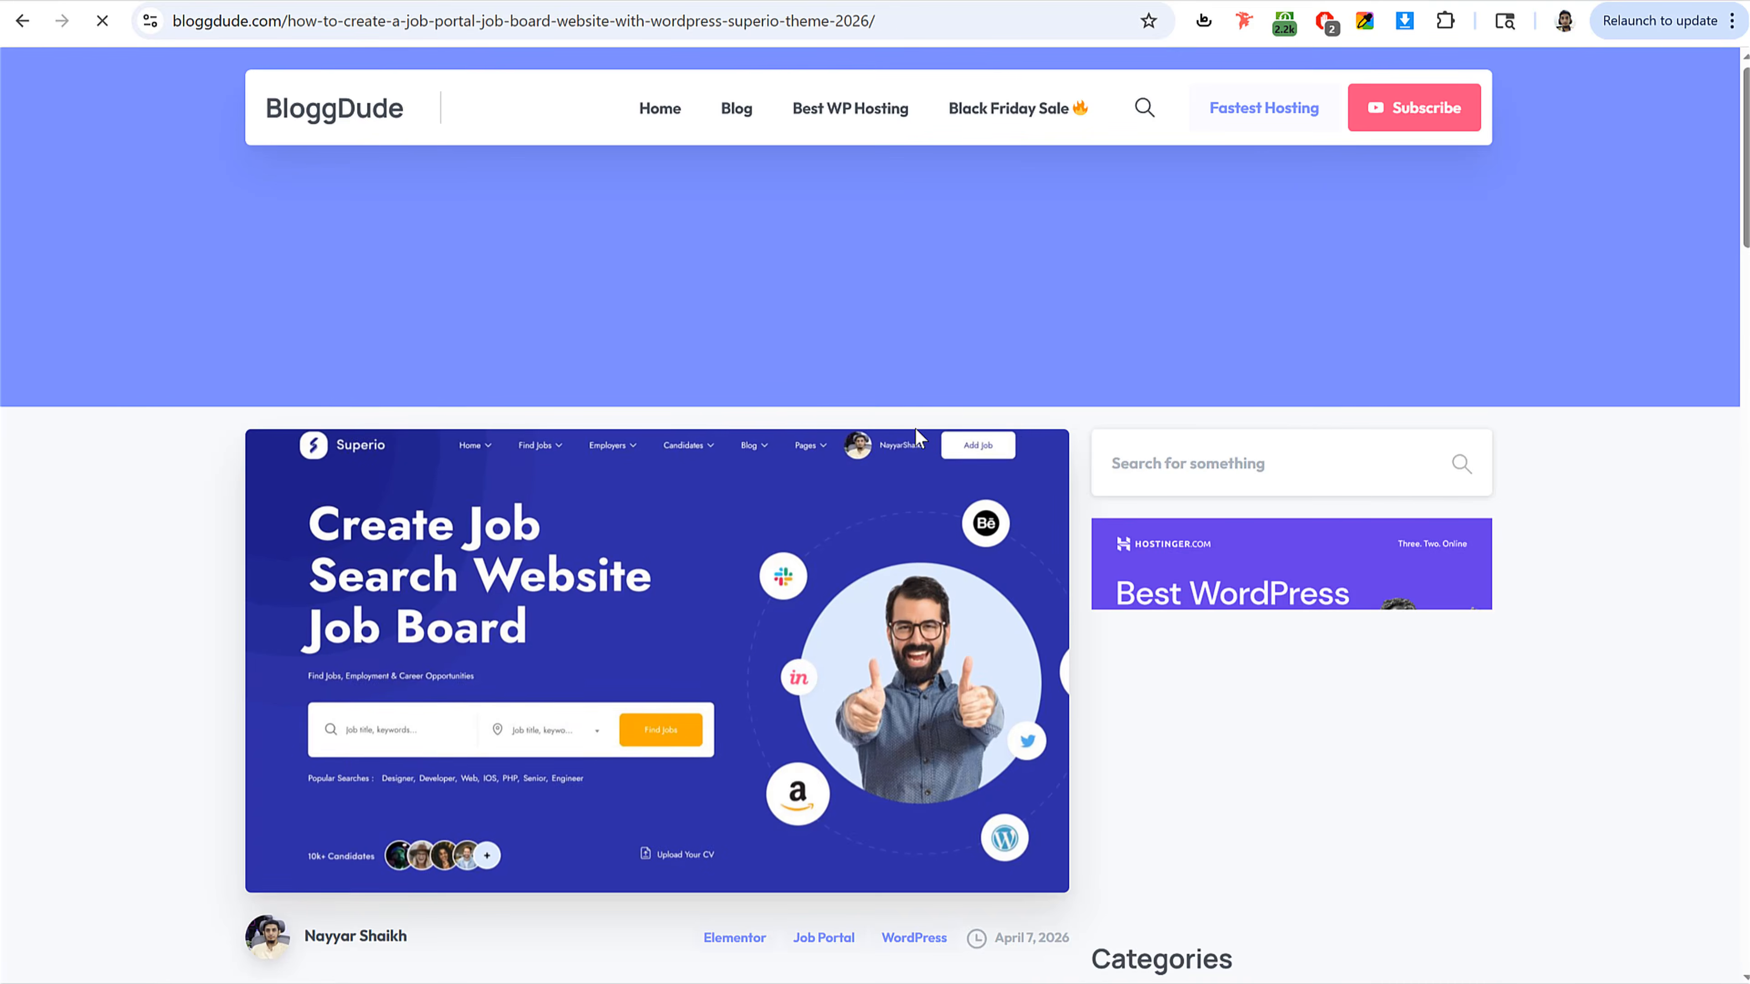
scroll(1016, 474, down, 4)
scroll(1011, 471, down, 3)
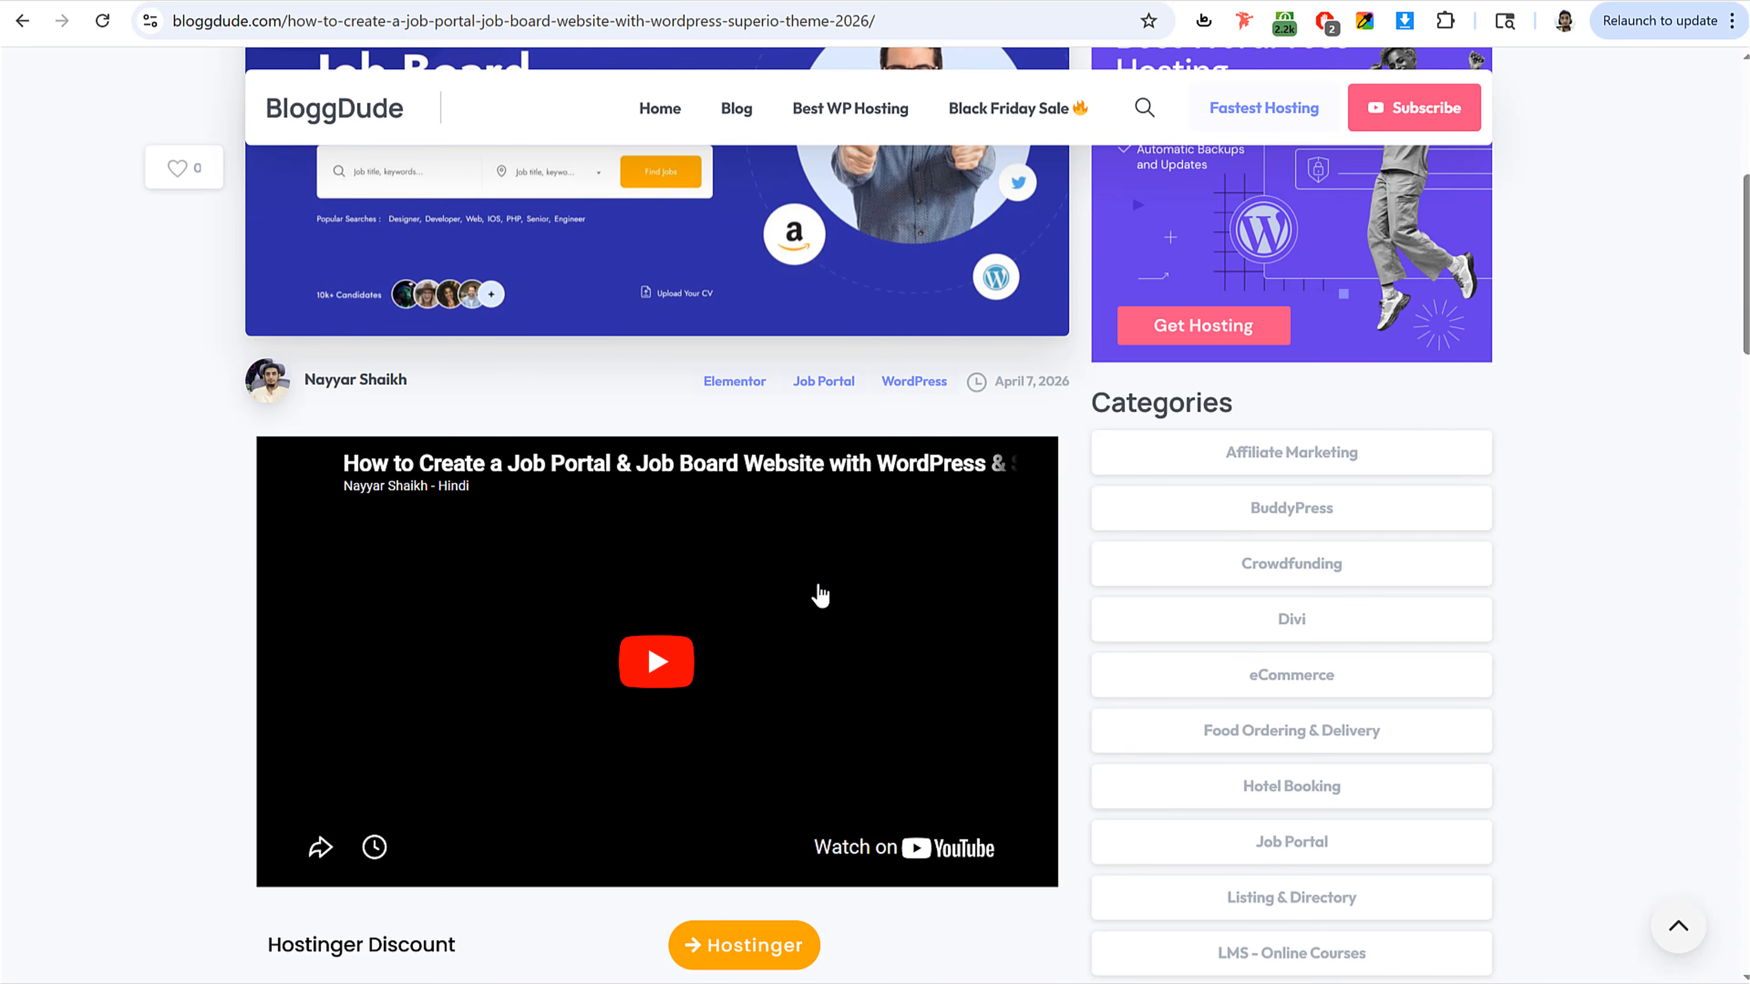
scroll(939, 472, down, 4)
scroll(941, 473, down, 5)
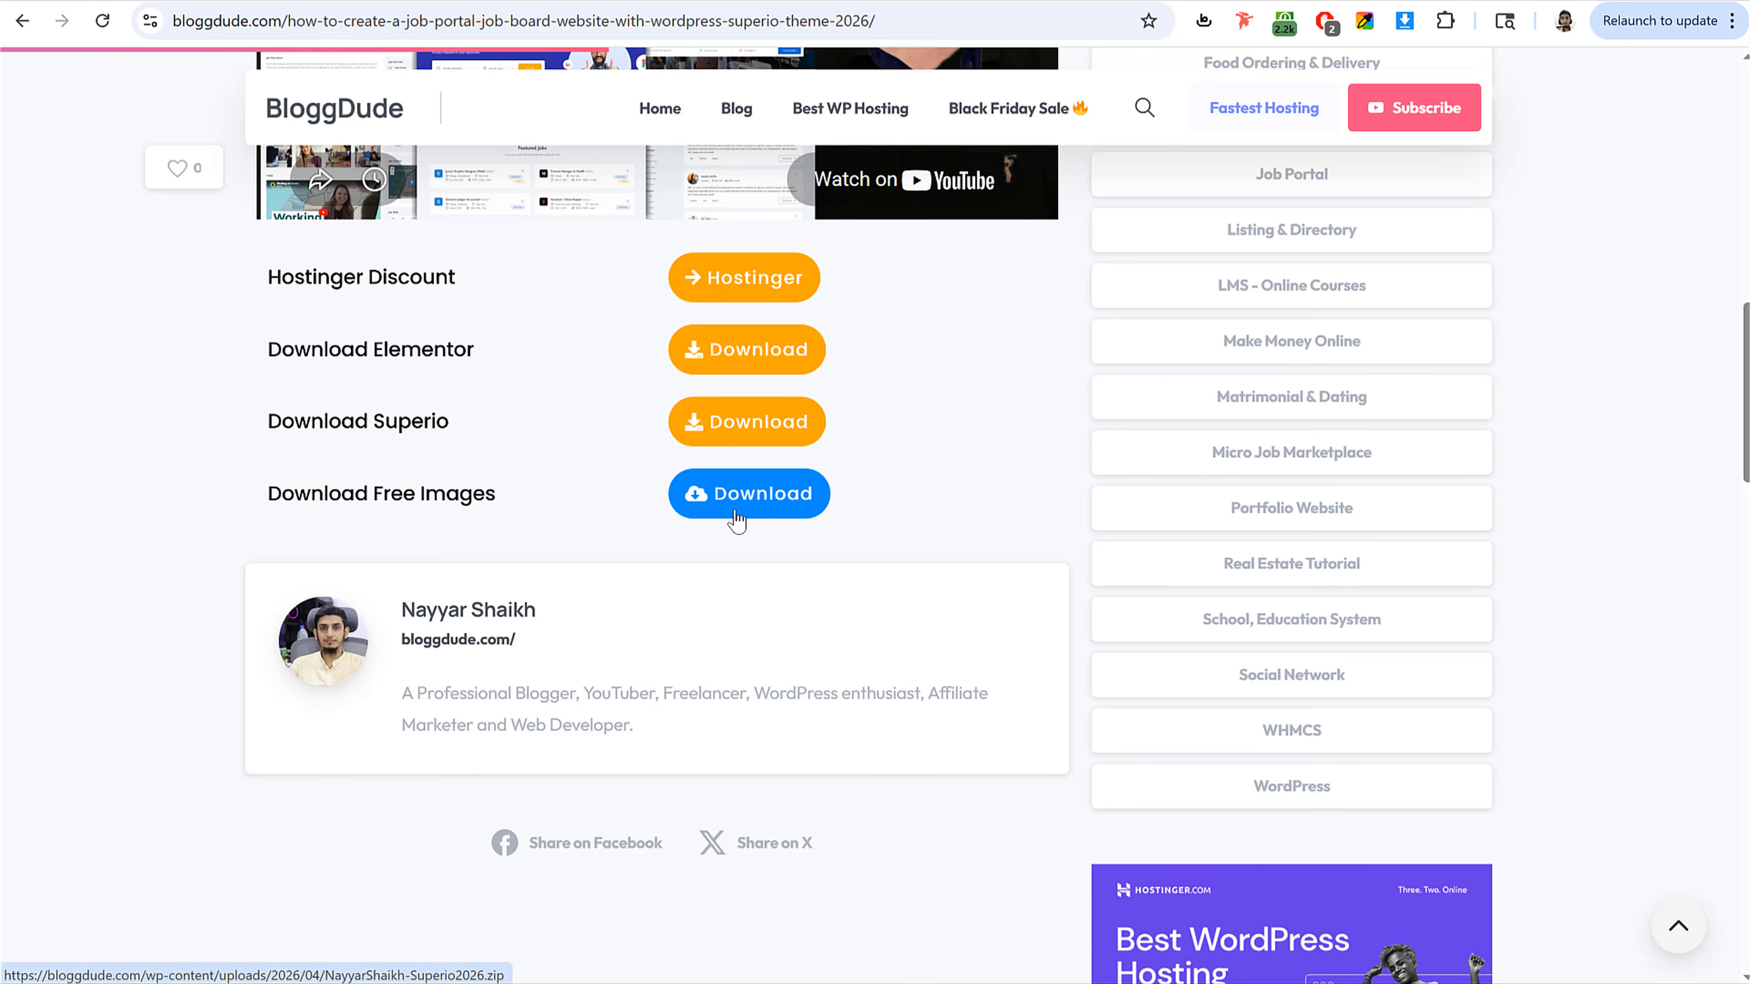
Step: Browse the Food Images and Files subfolders of the Food Delivery folder in File Explorer
key(alt+Tab)
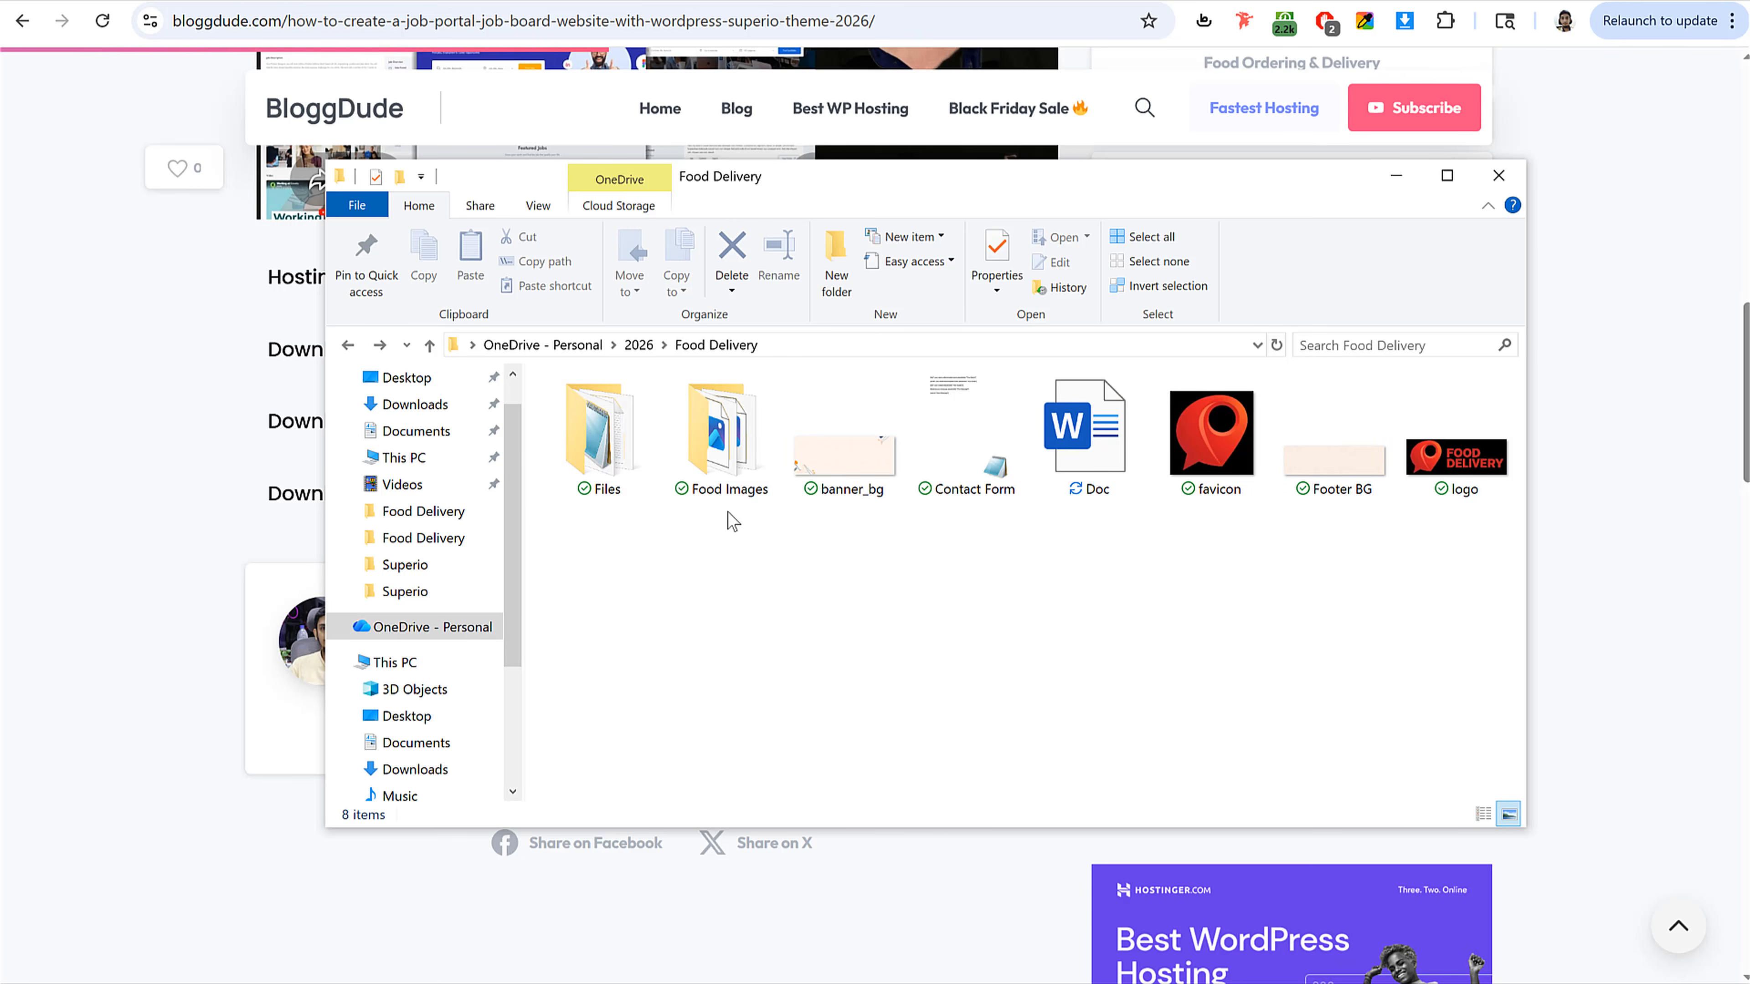
click(728, 455)
double_click(729, 454)
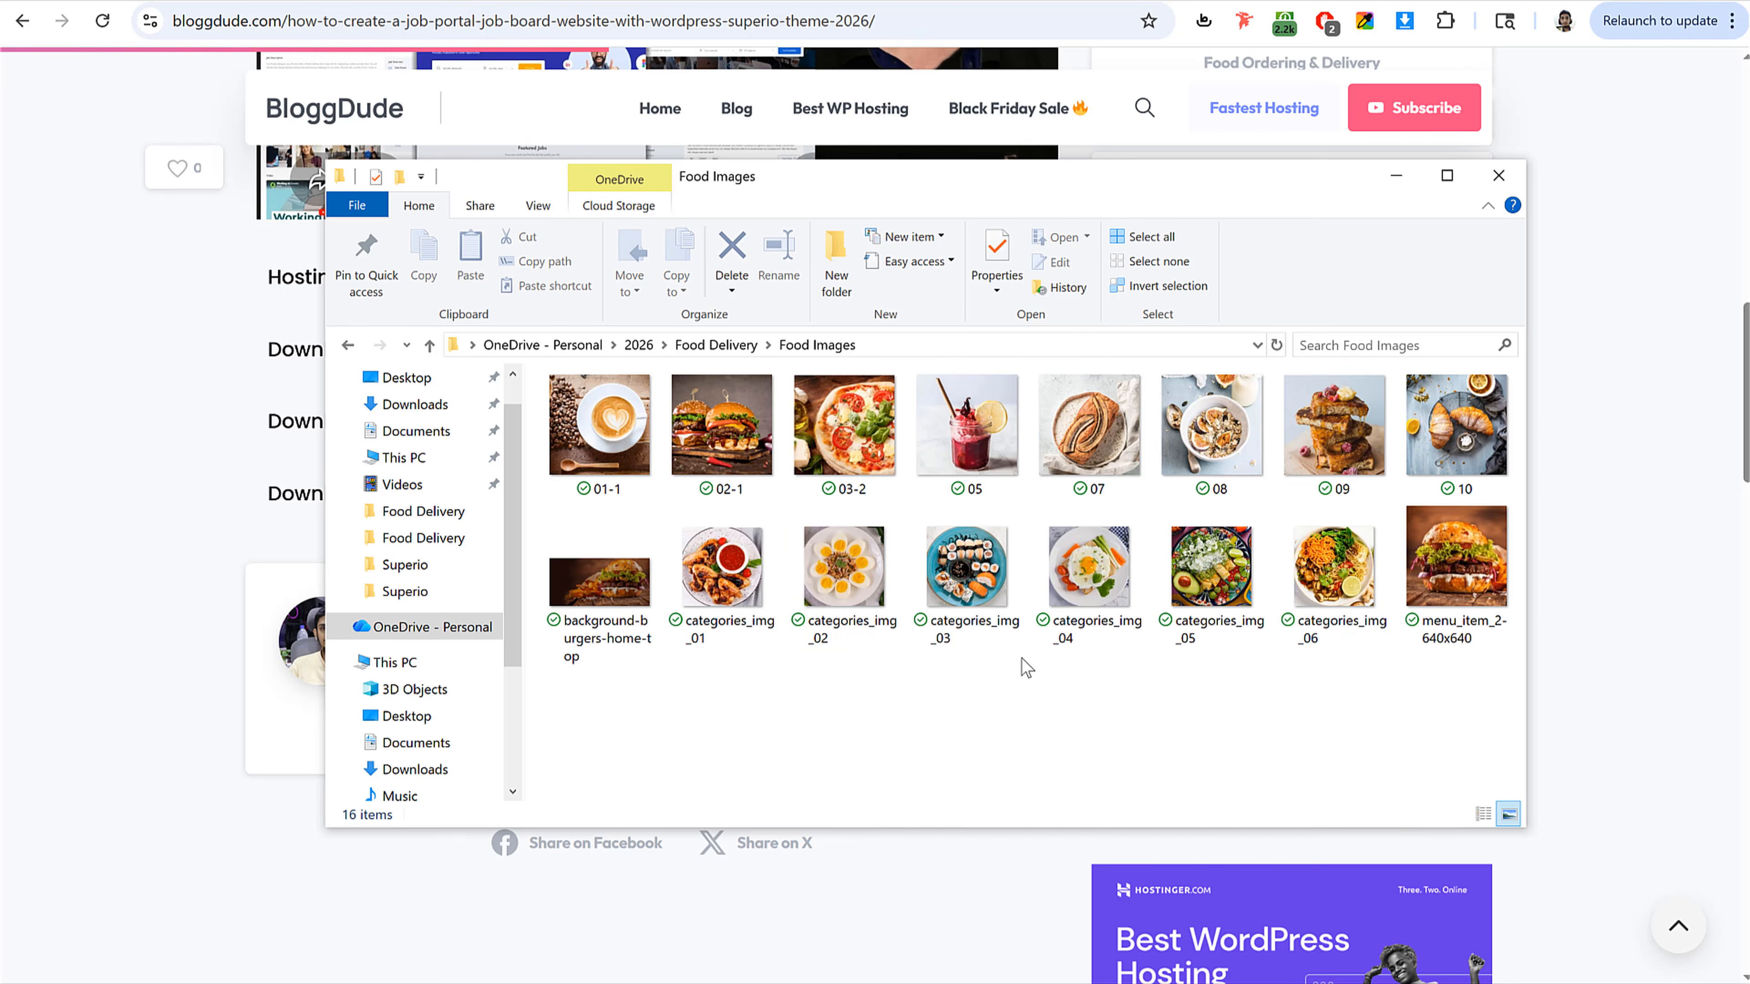
key(alt+Left)
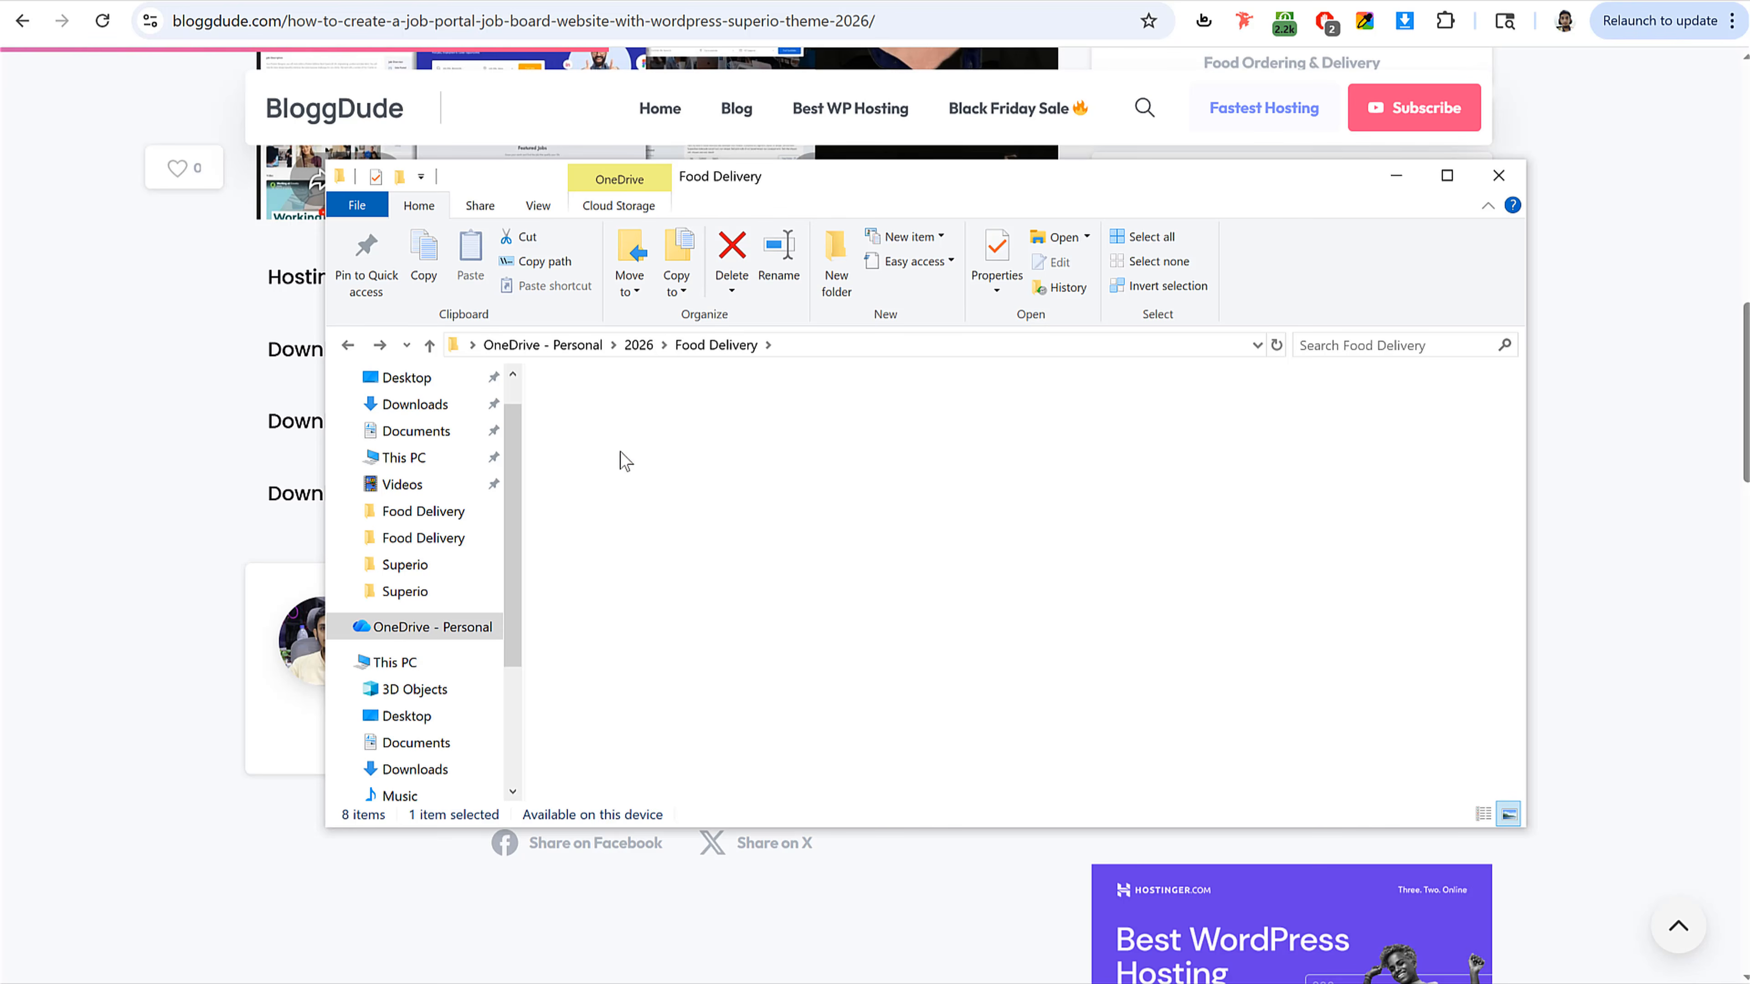
double_click(620, 455)
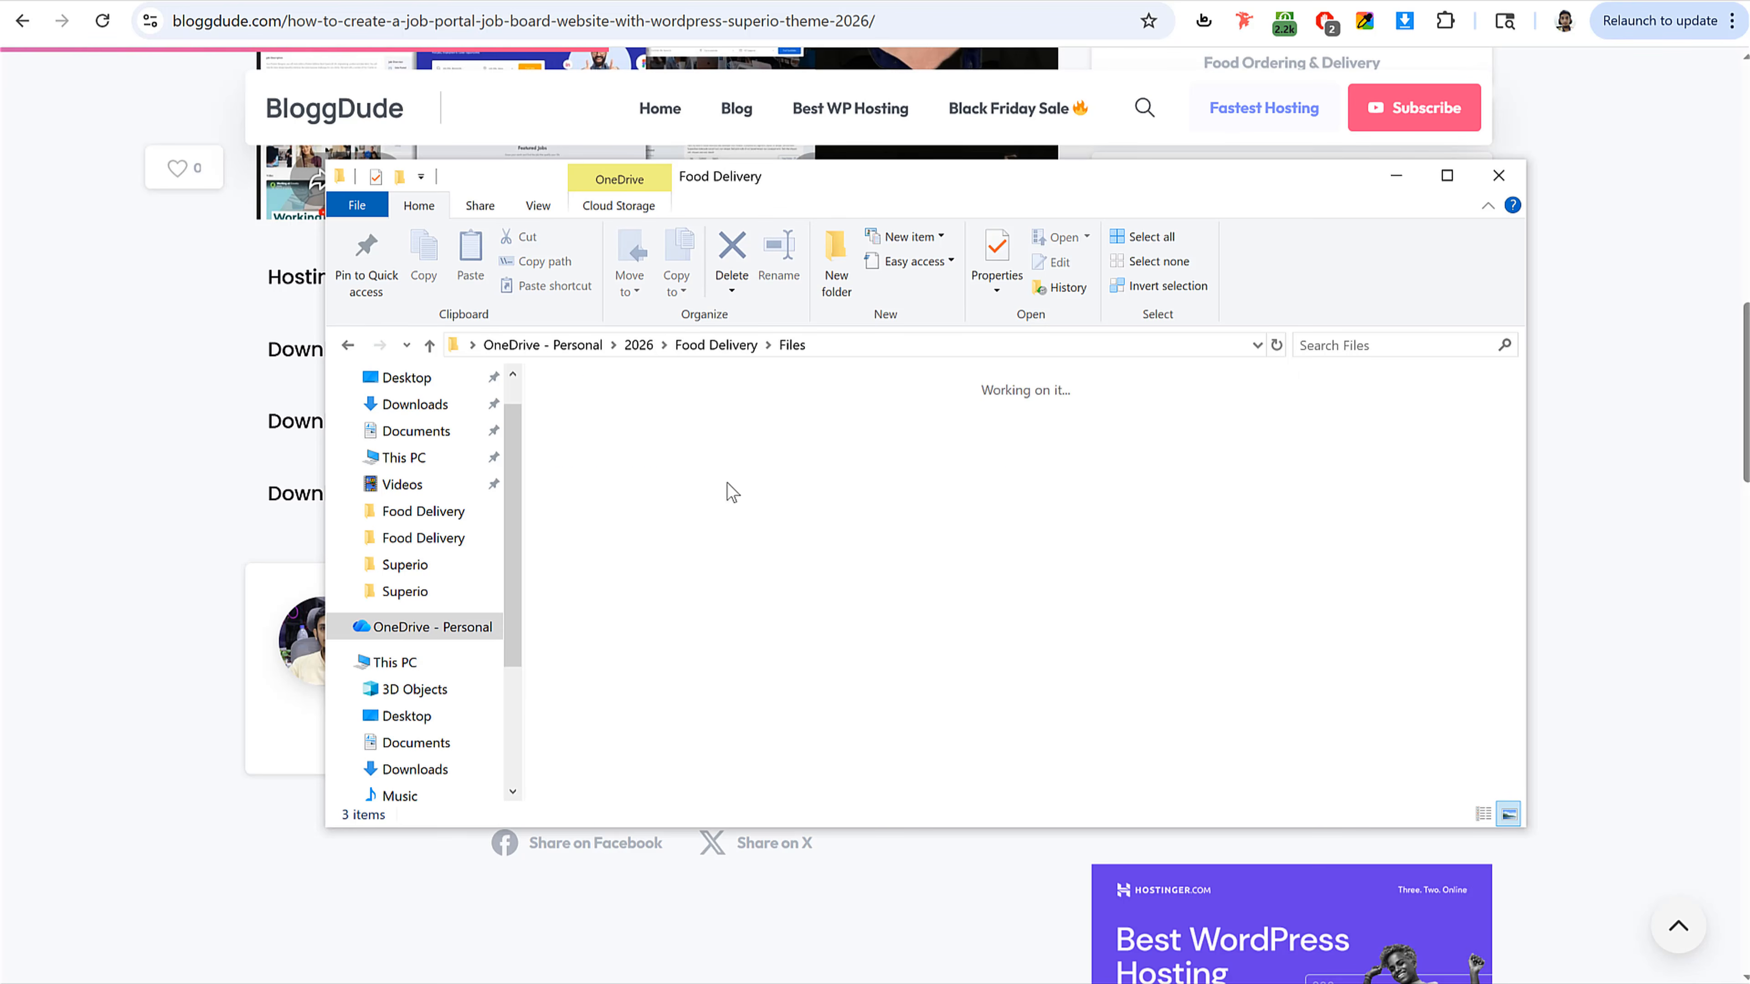
key(alt+Left)
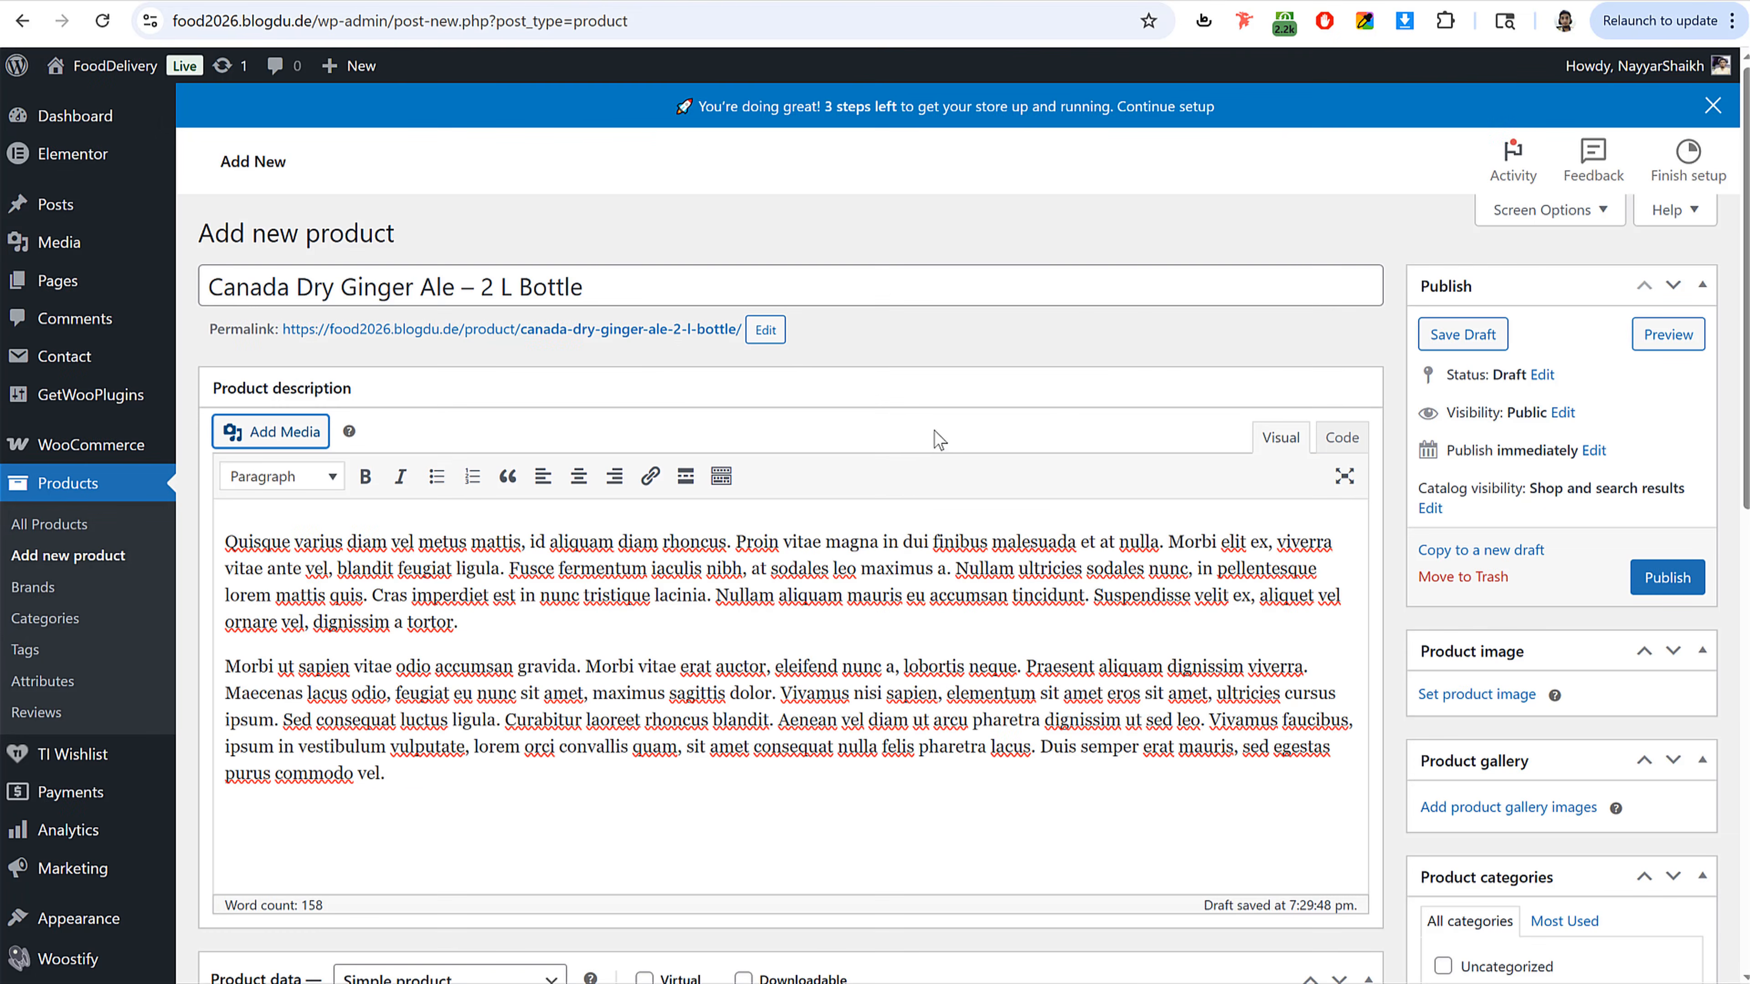
Step: Upload the background-burgers-home-top image from the Food Images folder through the description's Add Media dialog
scroll(930, 511, down, 7)
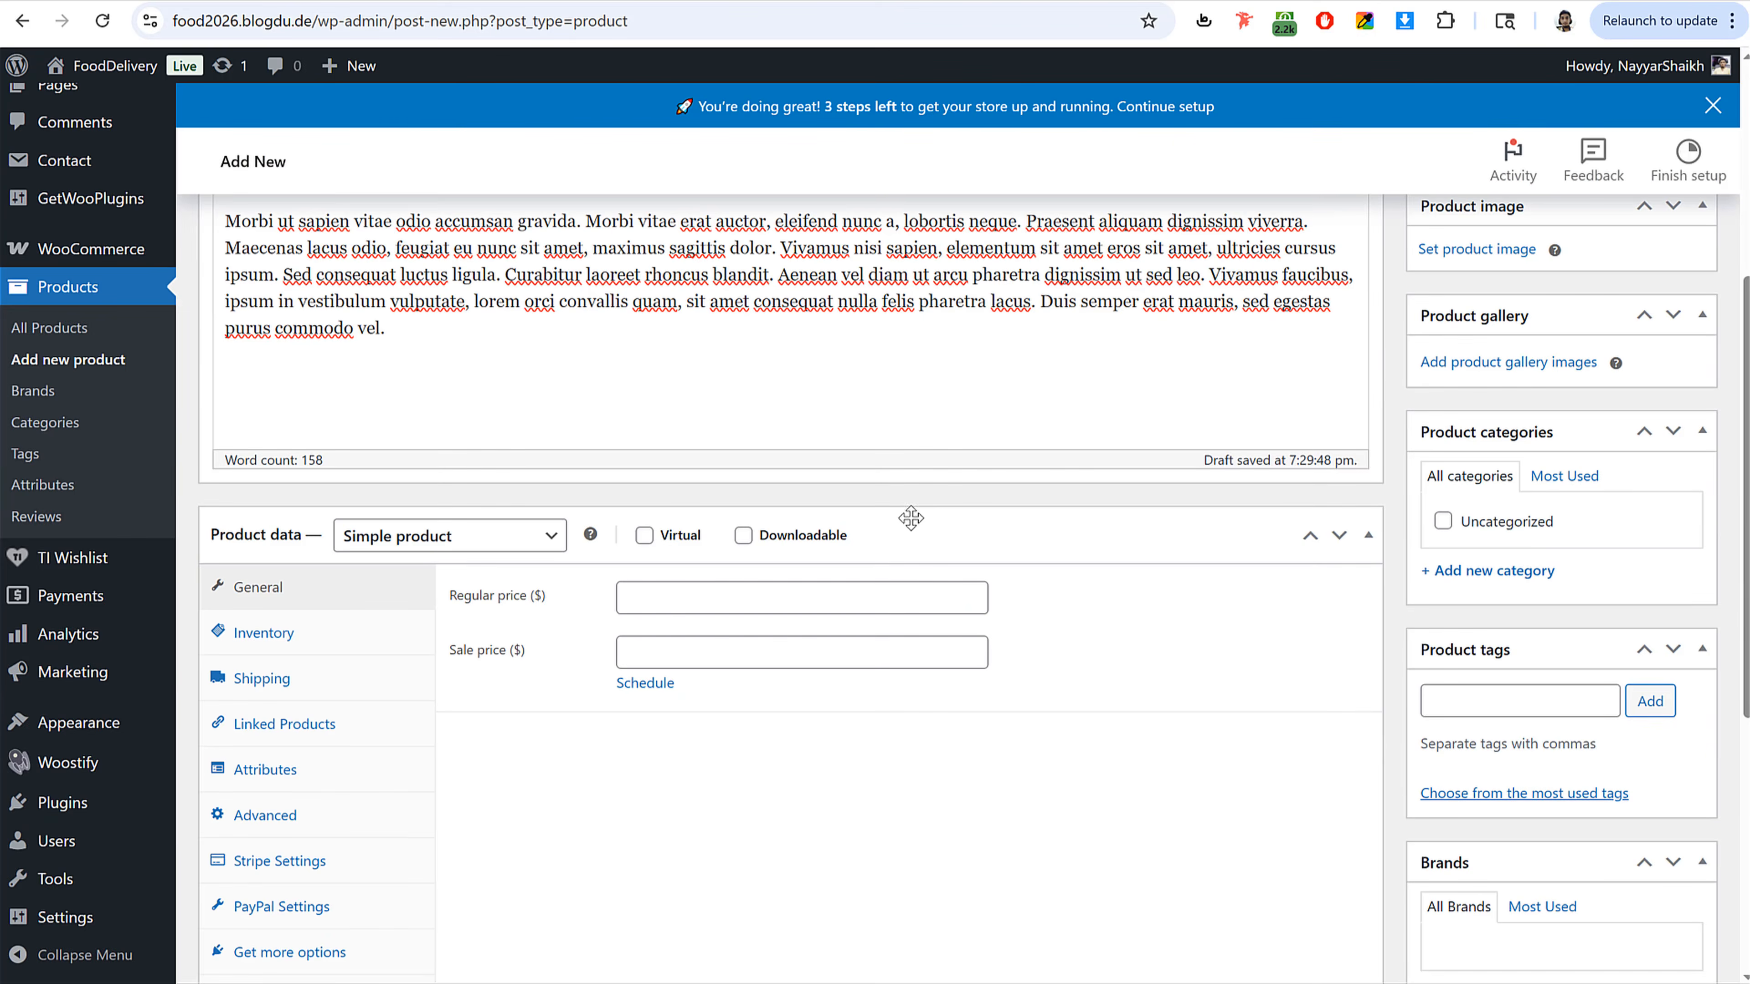
scroll(906, 511, up, 7)
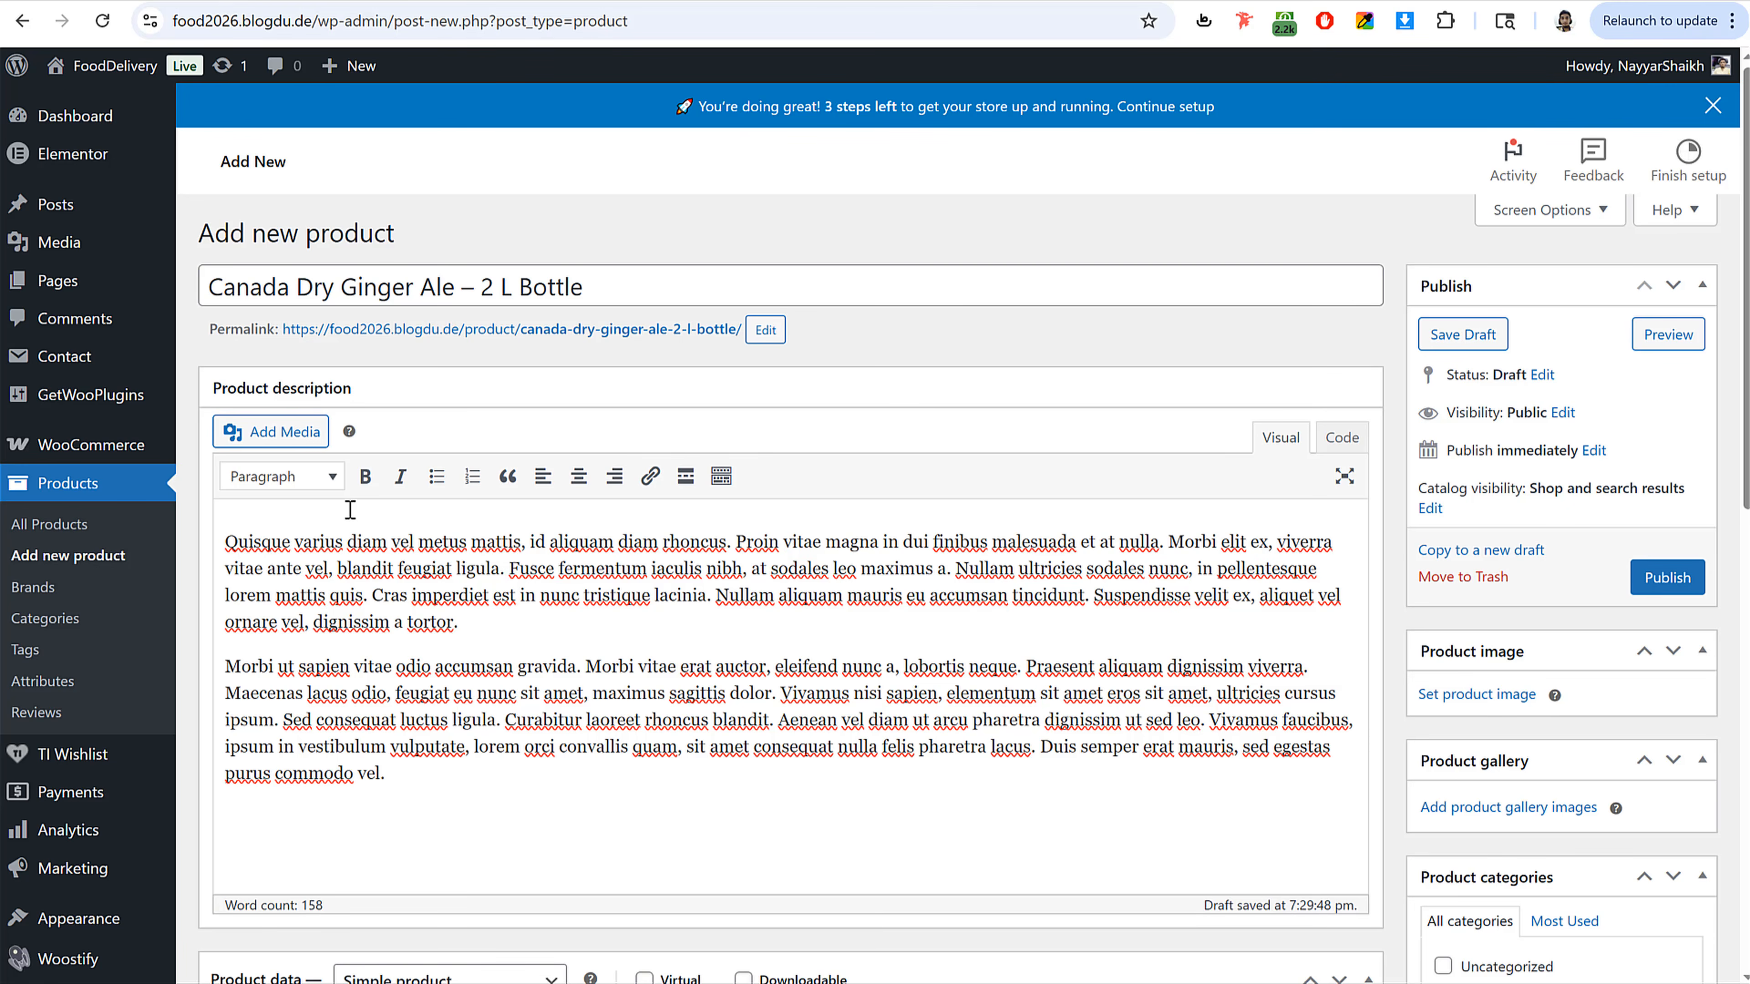
click(270, 431)
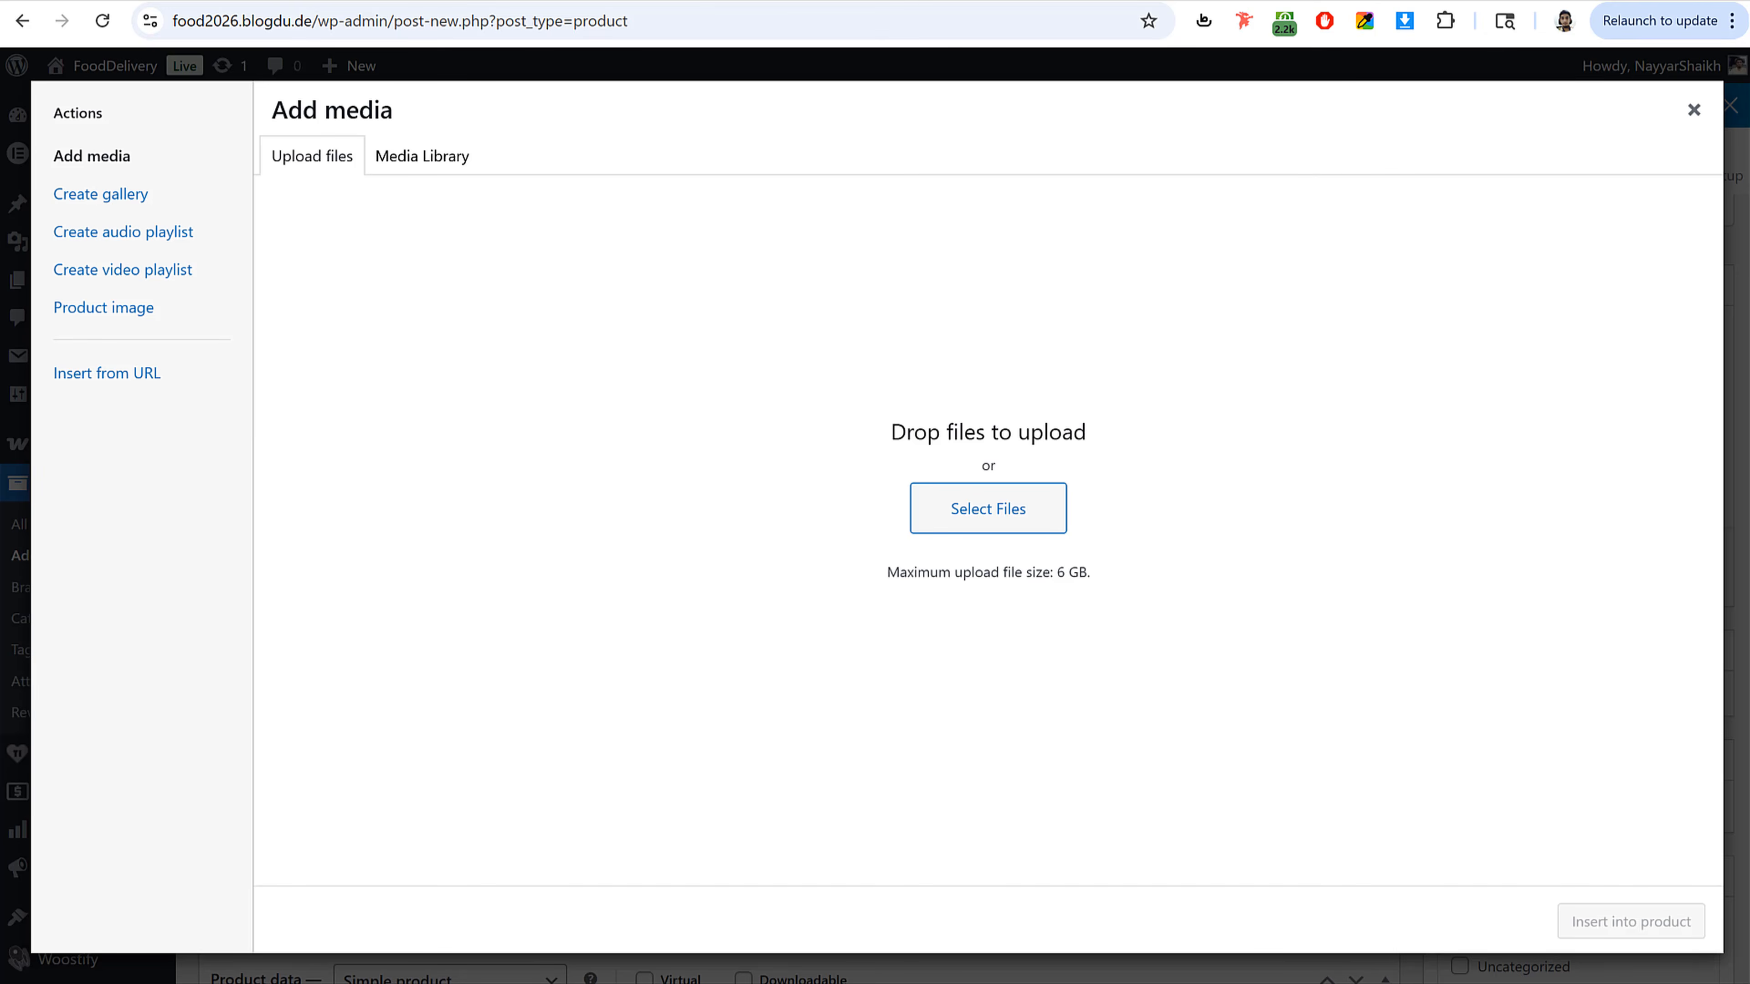
key(alt+Tab)
double_click(745, 452)
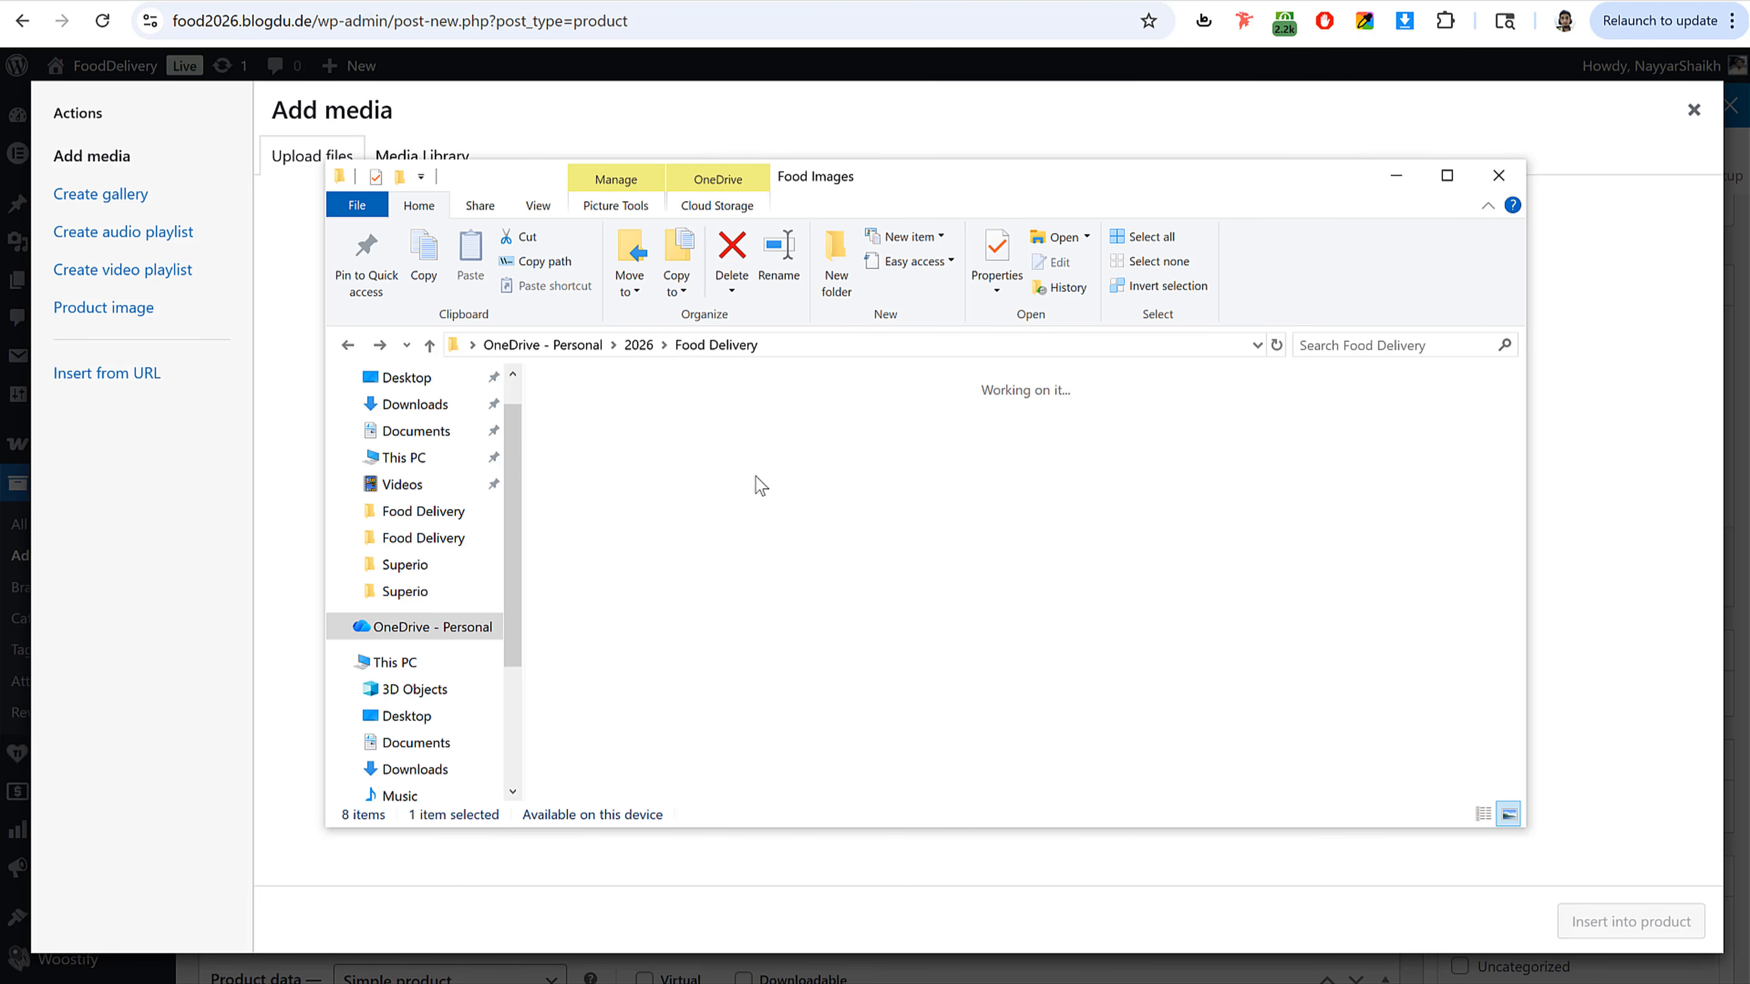
click(740, 582)
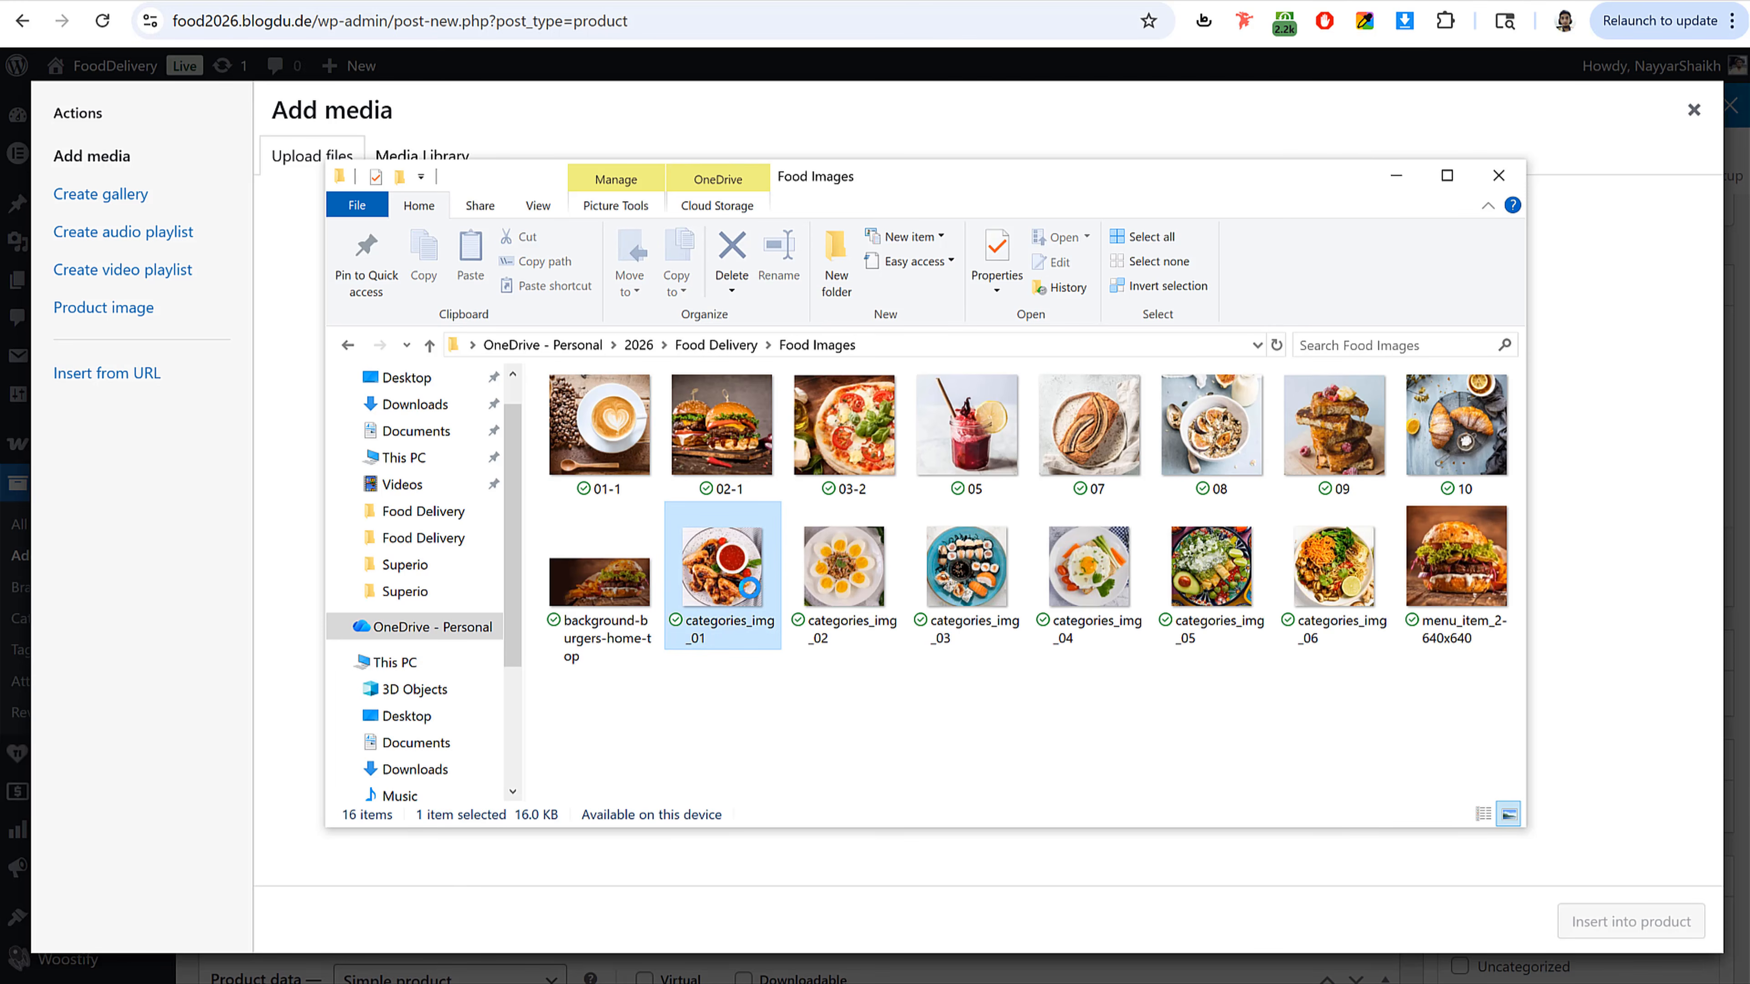
click(609, 604)
drag(628, 596, 625, 555)
click(1693, 110)
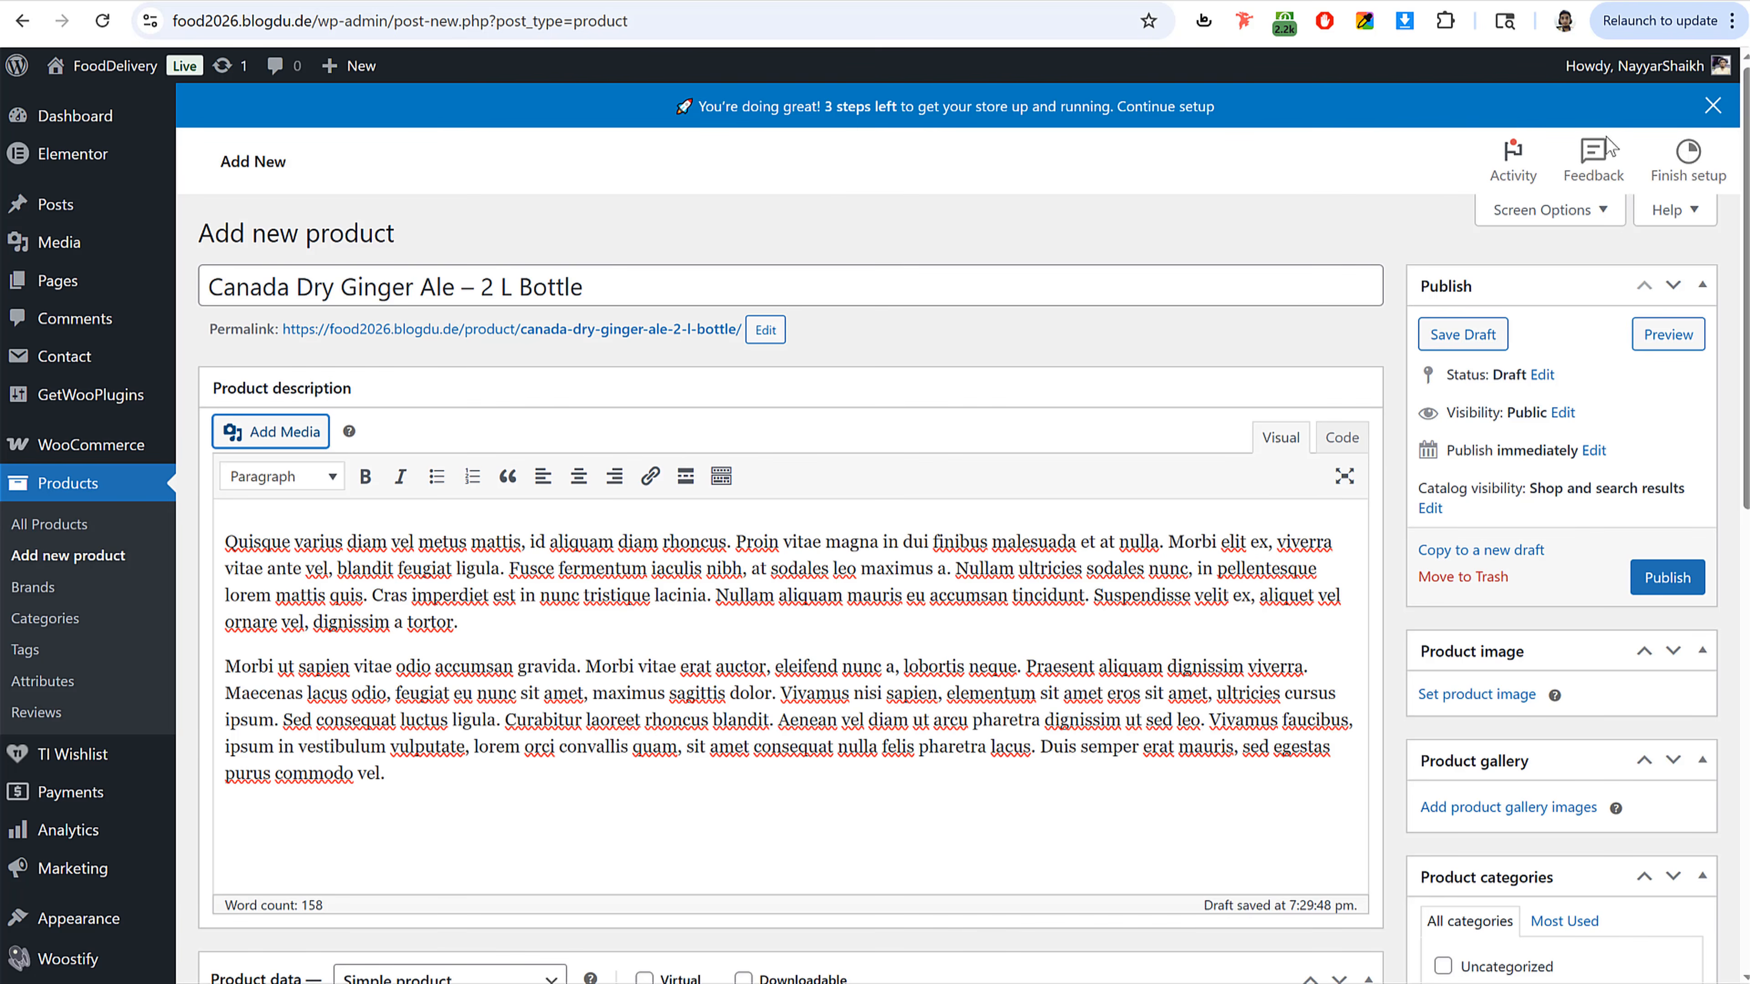
Step: Insert the background-burgers-home-top image on a new line between the two description paragraphs
click(580, 631)
key(Return)
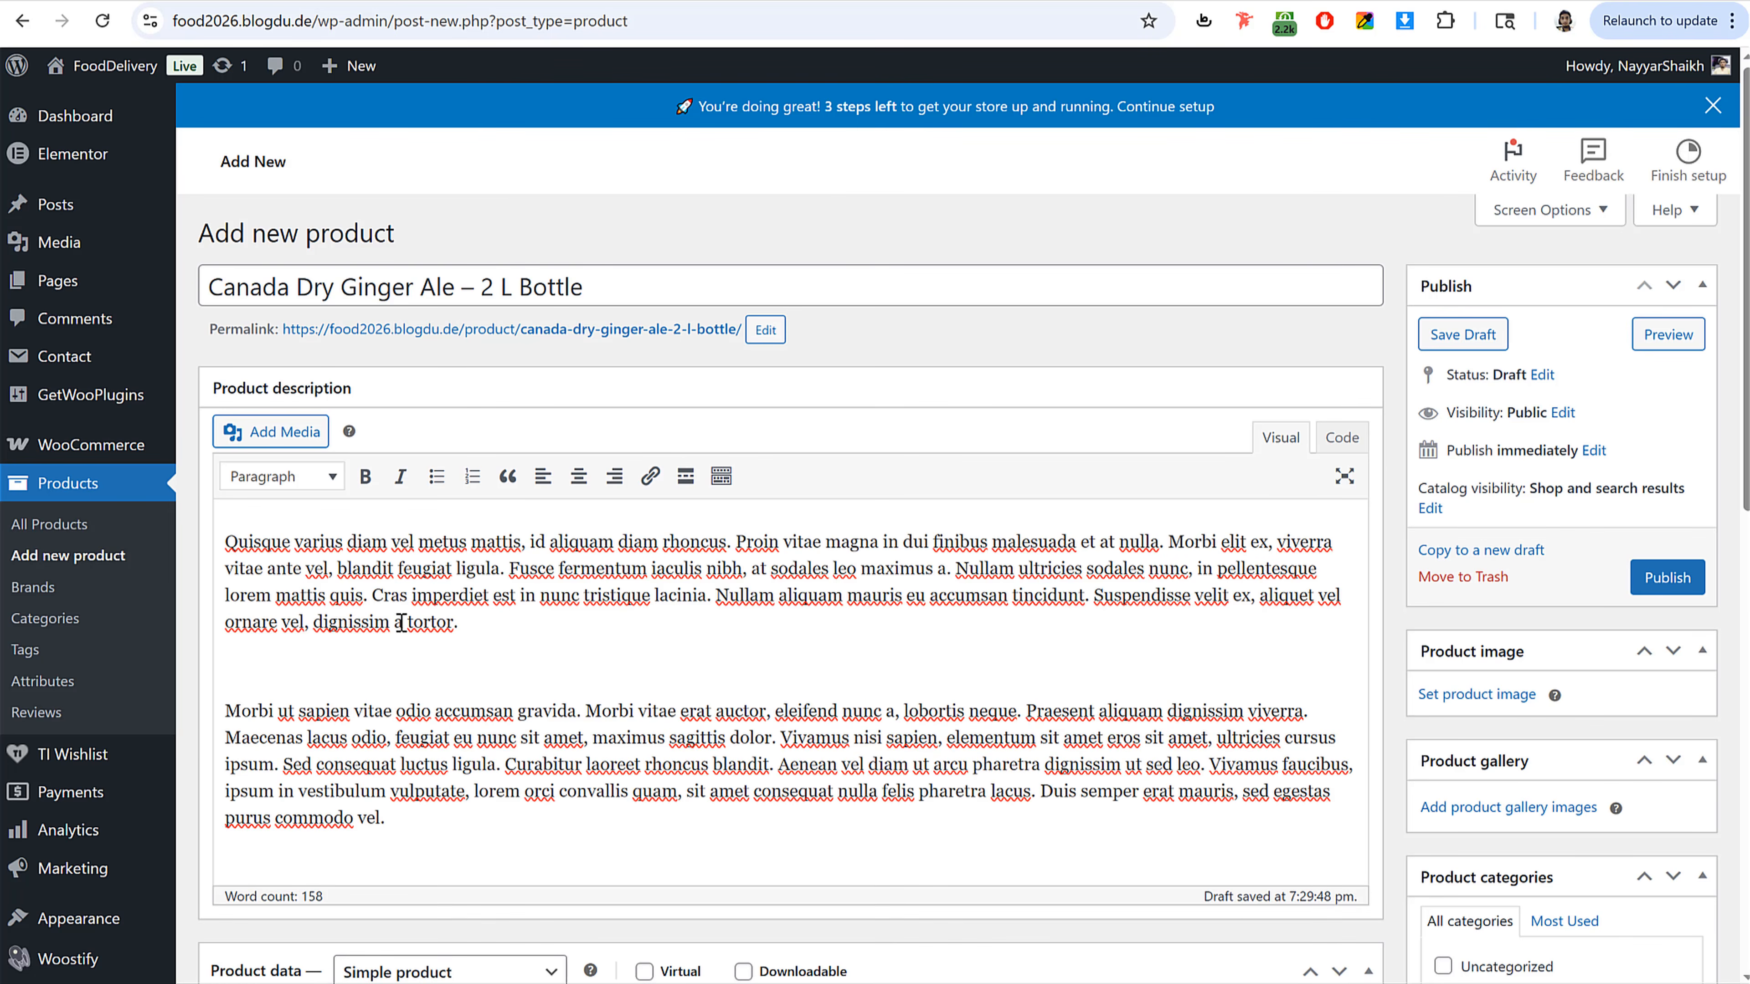
scroll(455, 656, down, 3)
scroll(310, 414, up, 2)
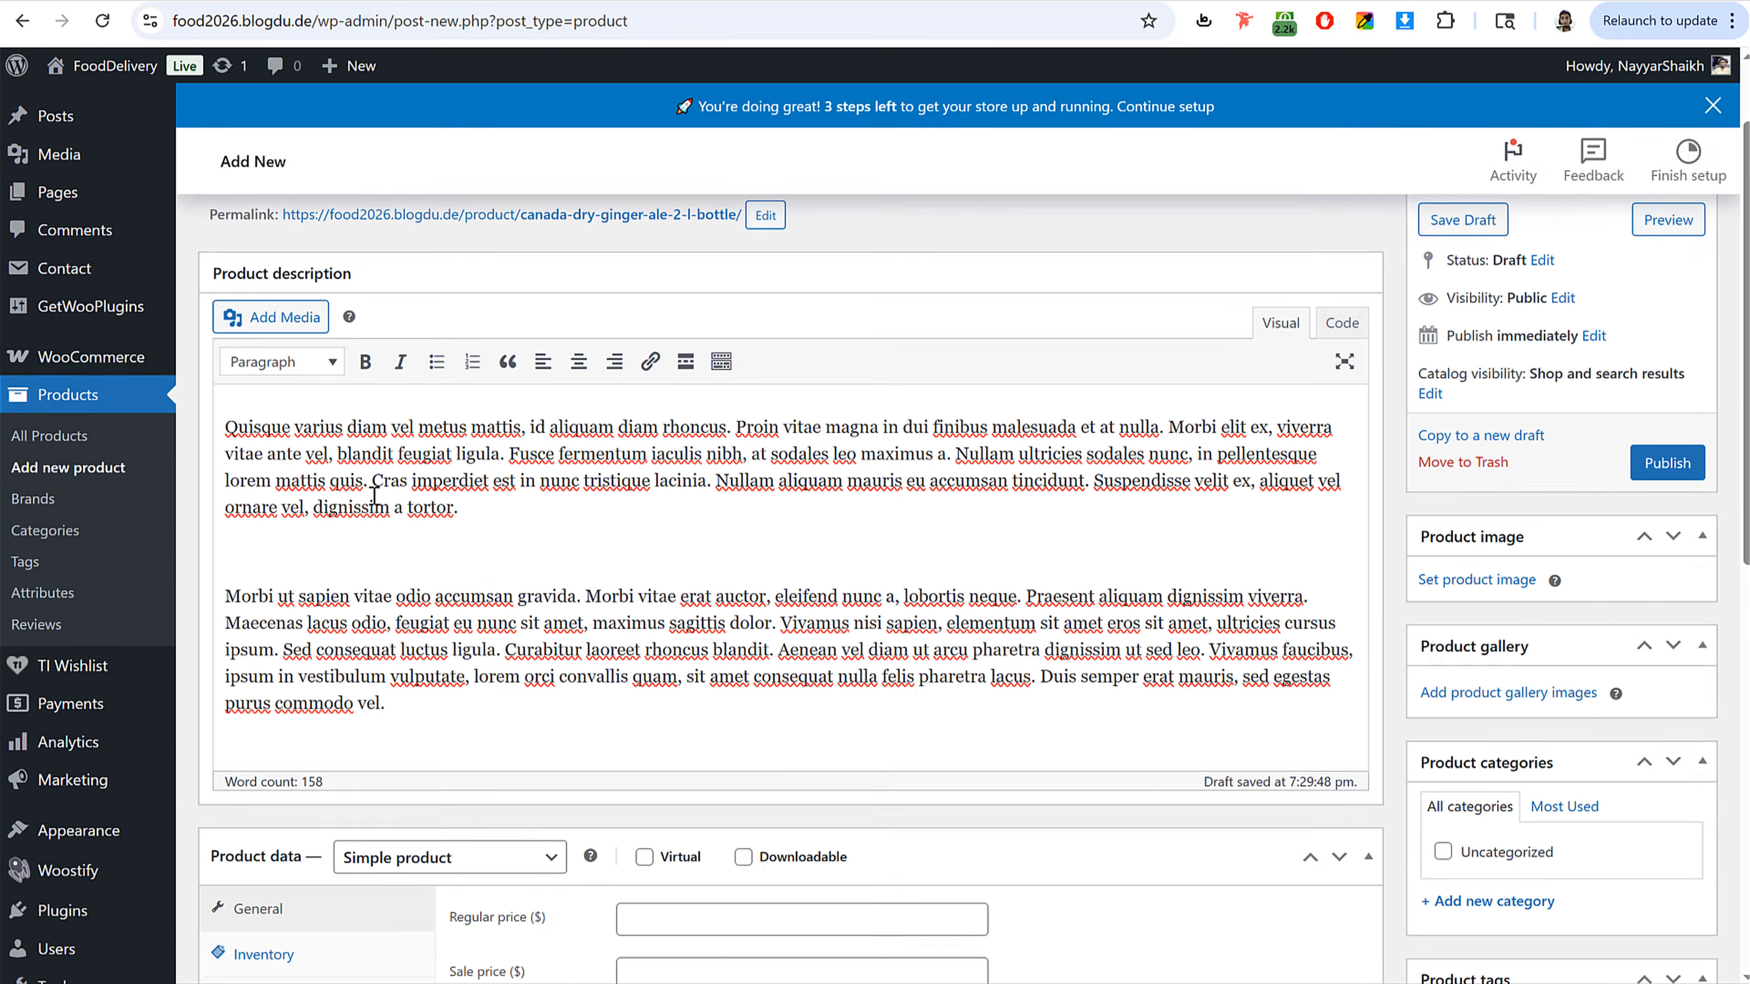
click(287, 321)
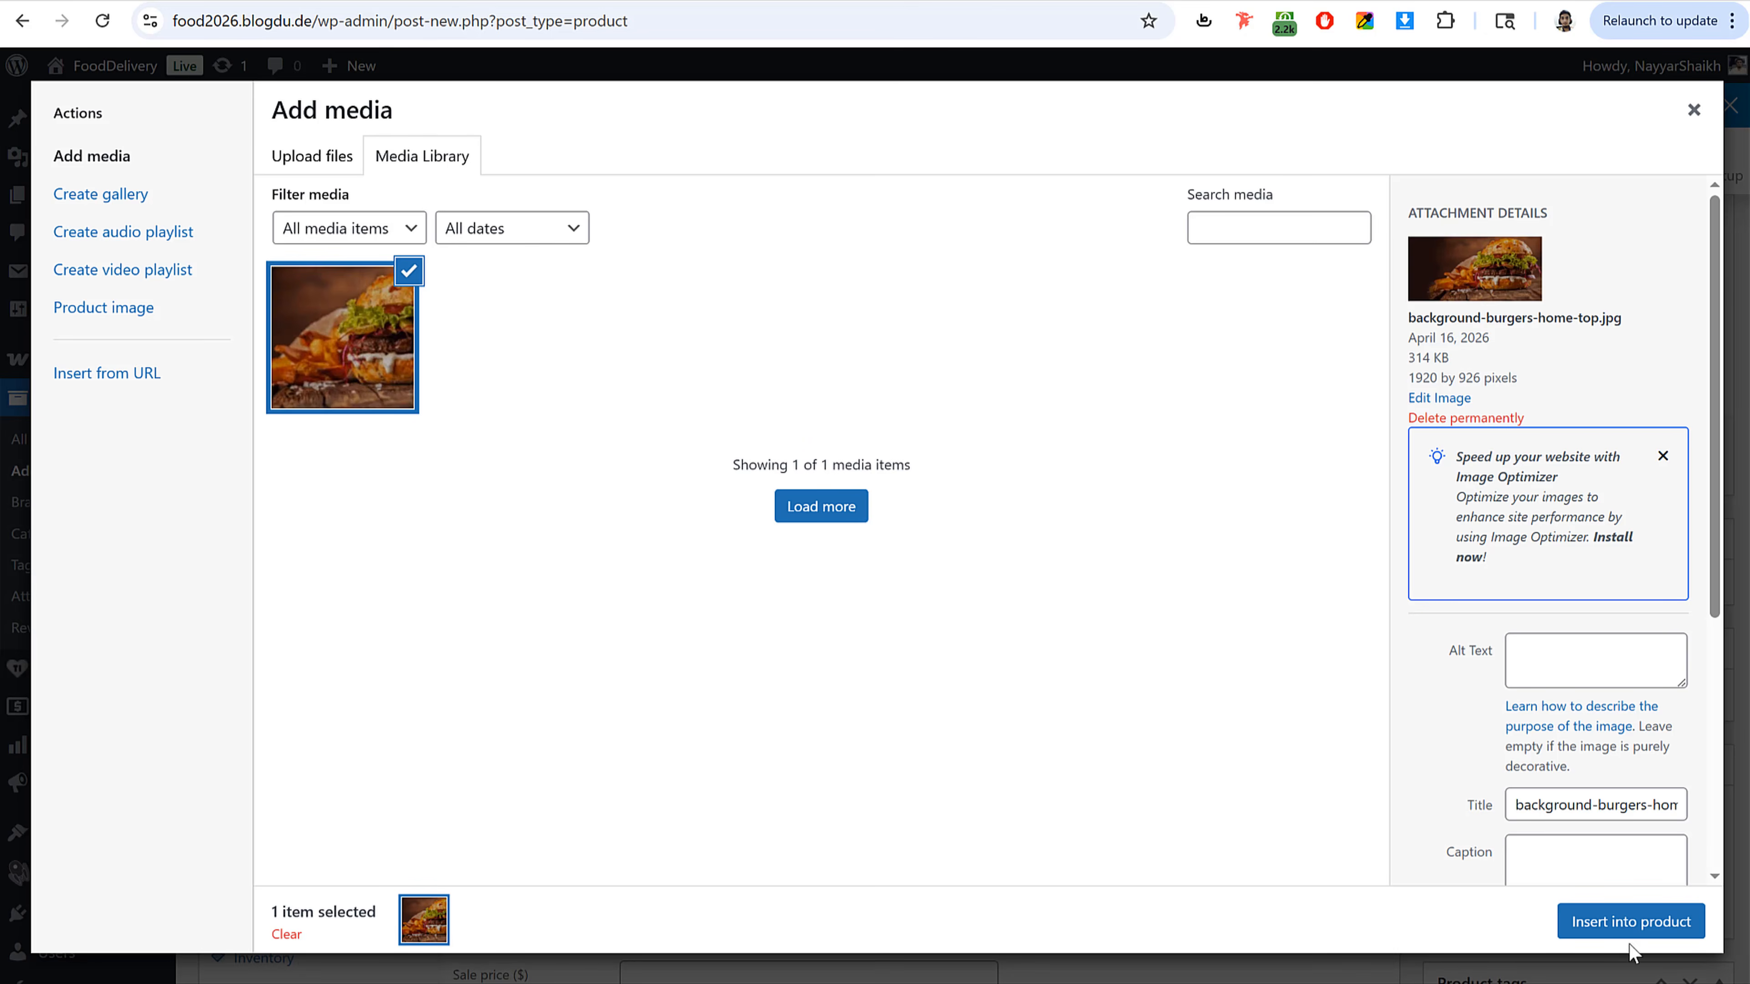
click(1626, 925)
Step: Set the inserted image's size to Full Size – 1920 × 926 and its alignment to Center
click(475, 612)
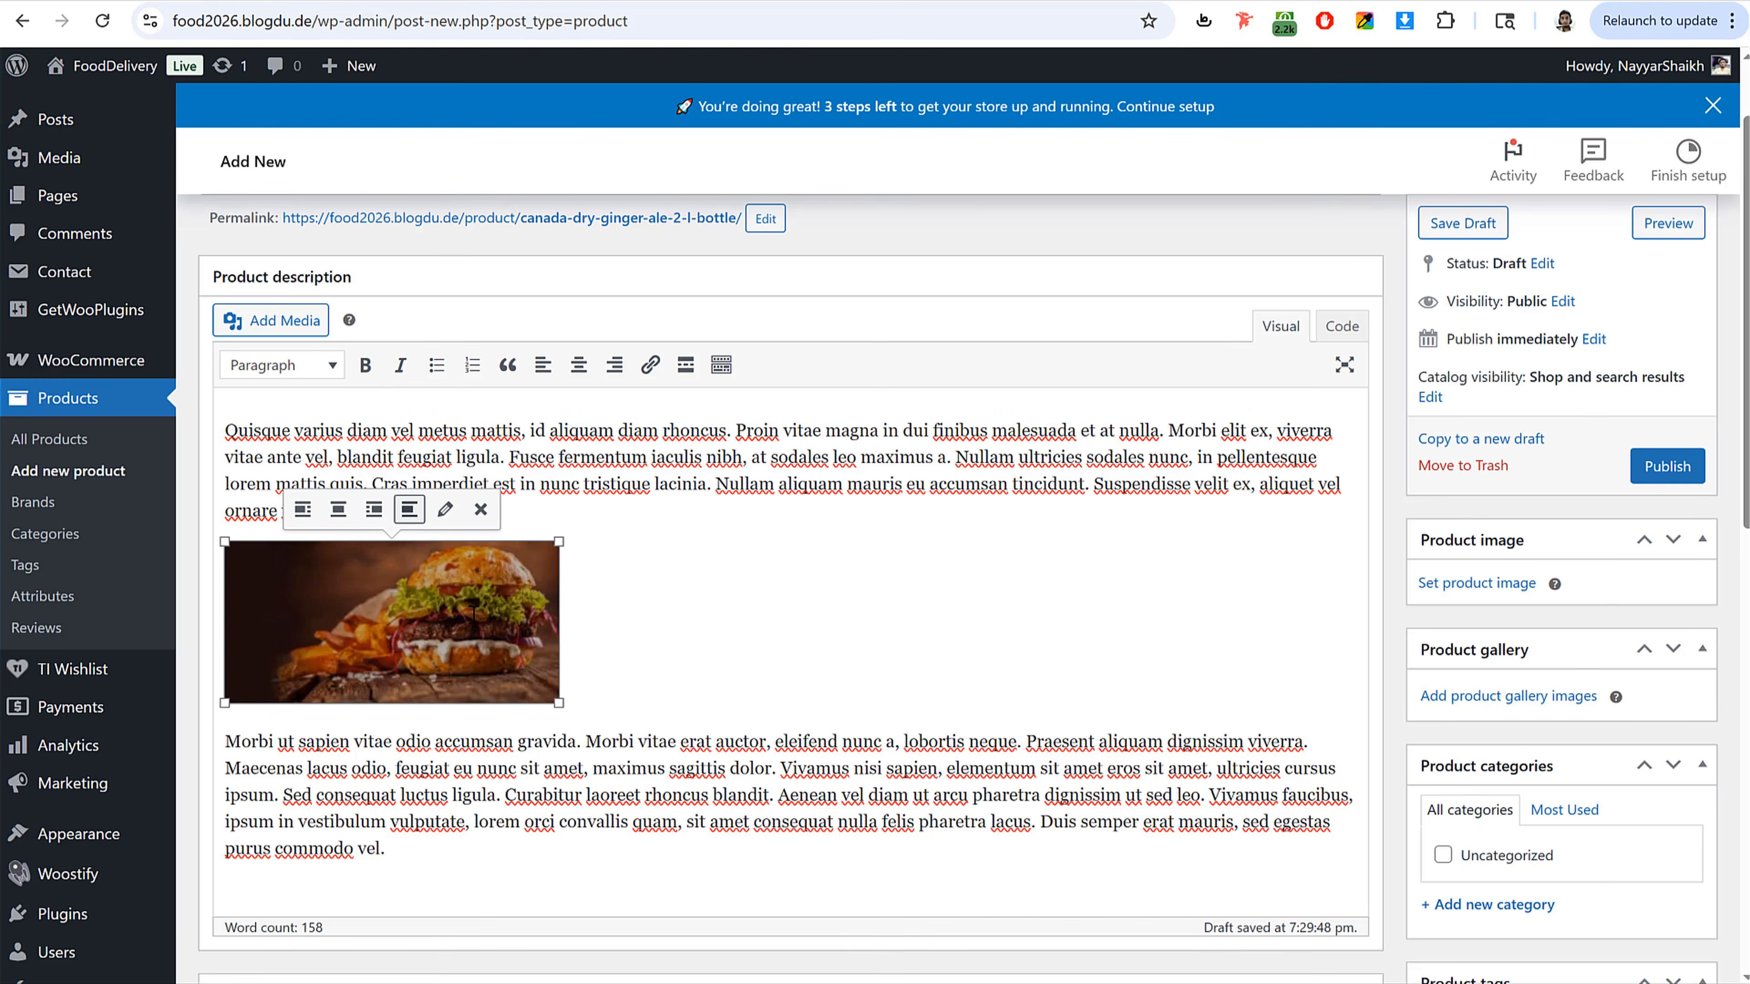
click(445, 510)
click(482, 474)
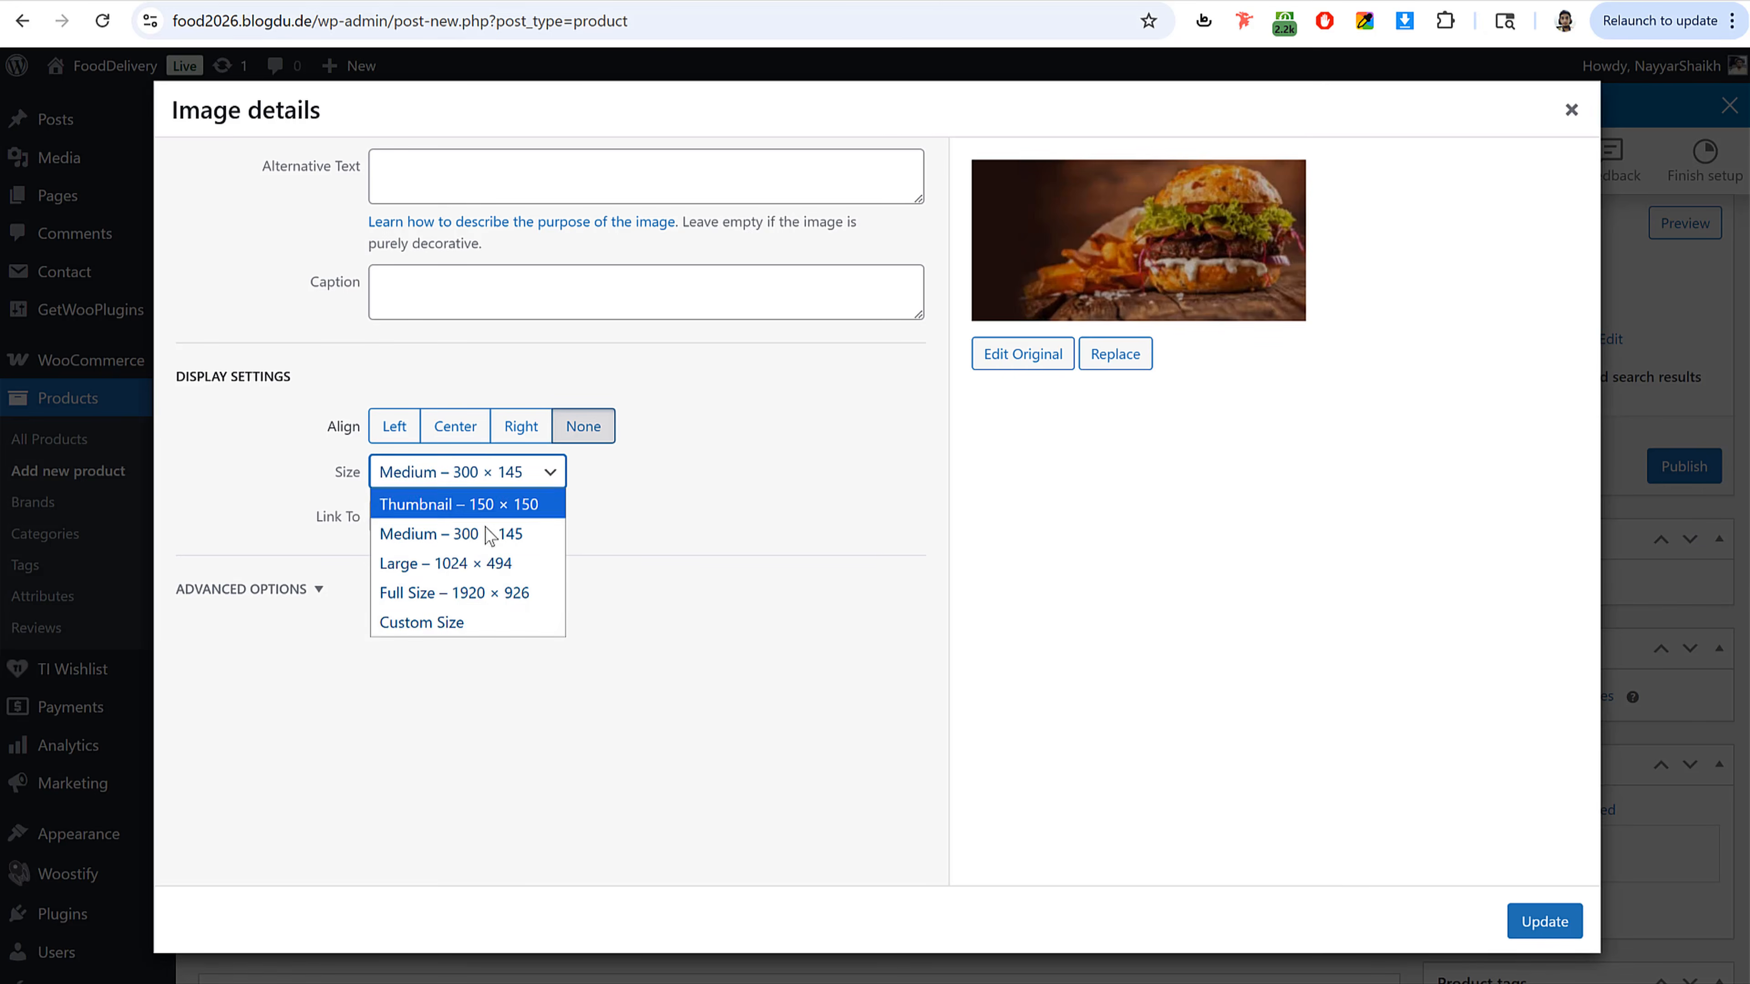
click(480, 593)
click(454, 426)
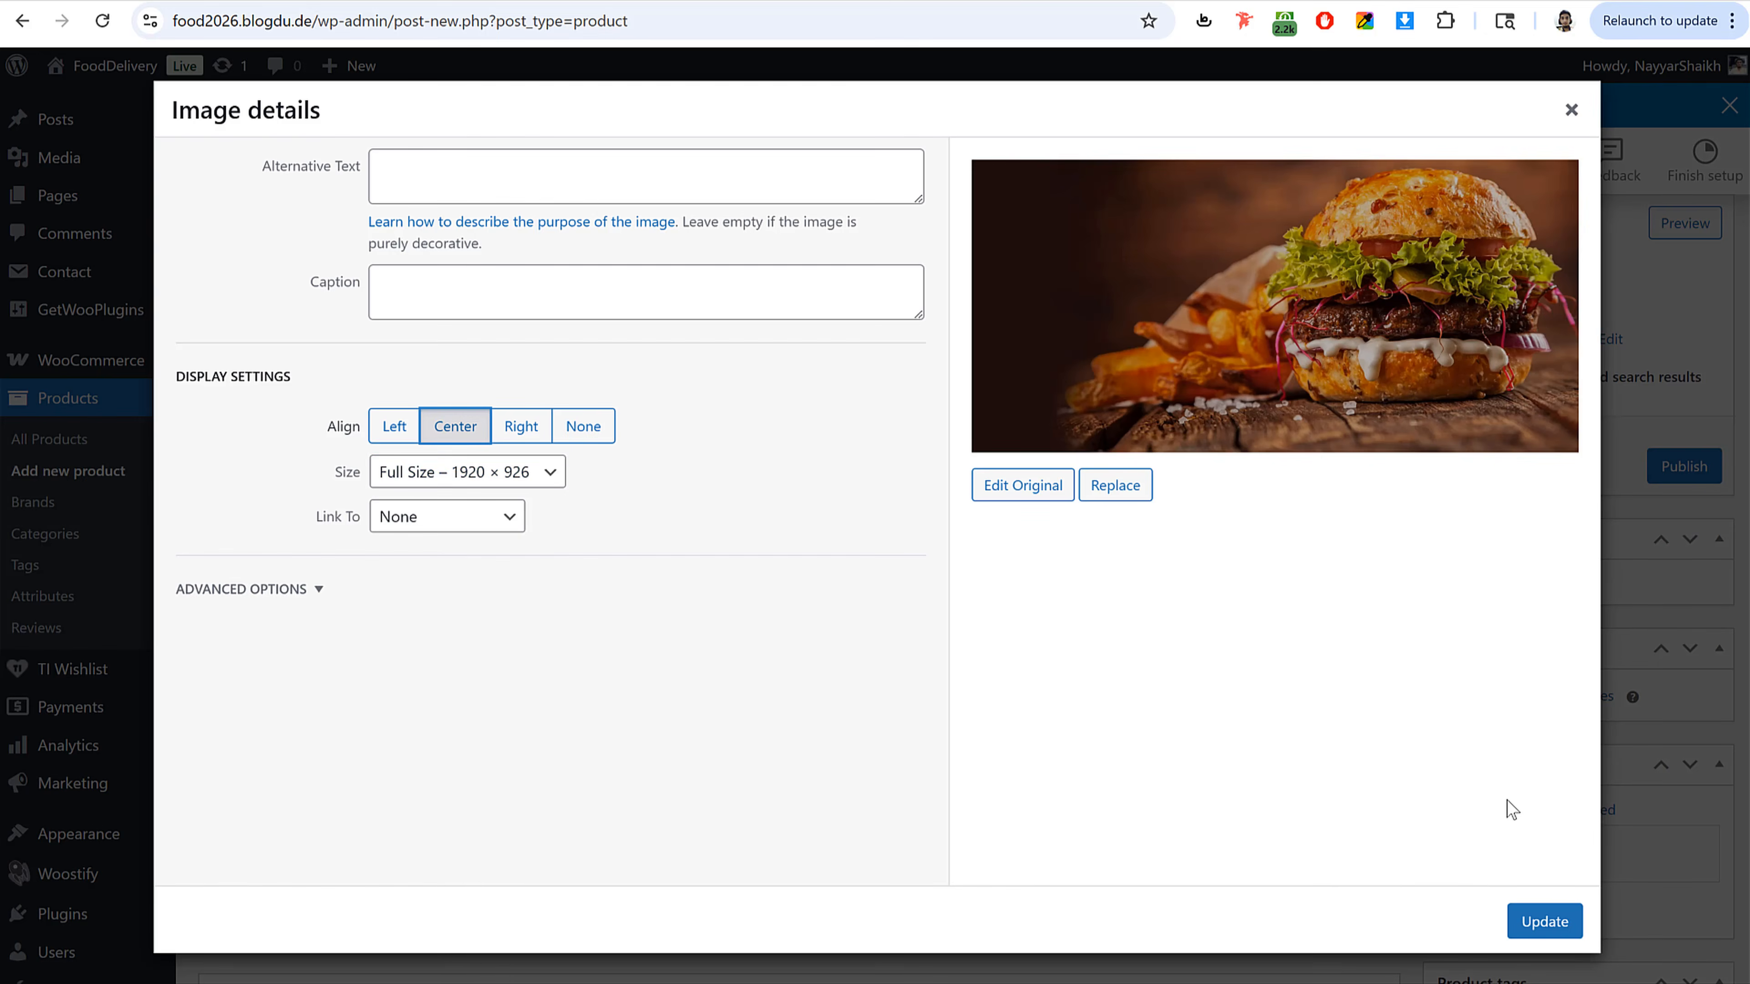
click(1580, 933)
Step: Make the phrase "id aliquam diam rhoncus" in the first description paragraph bold
scroll(1029, 616, down, 8)
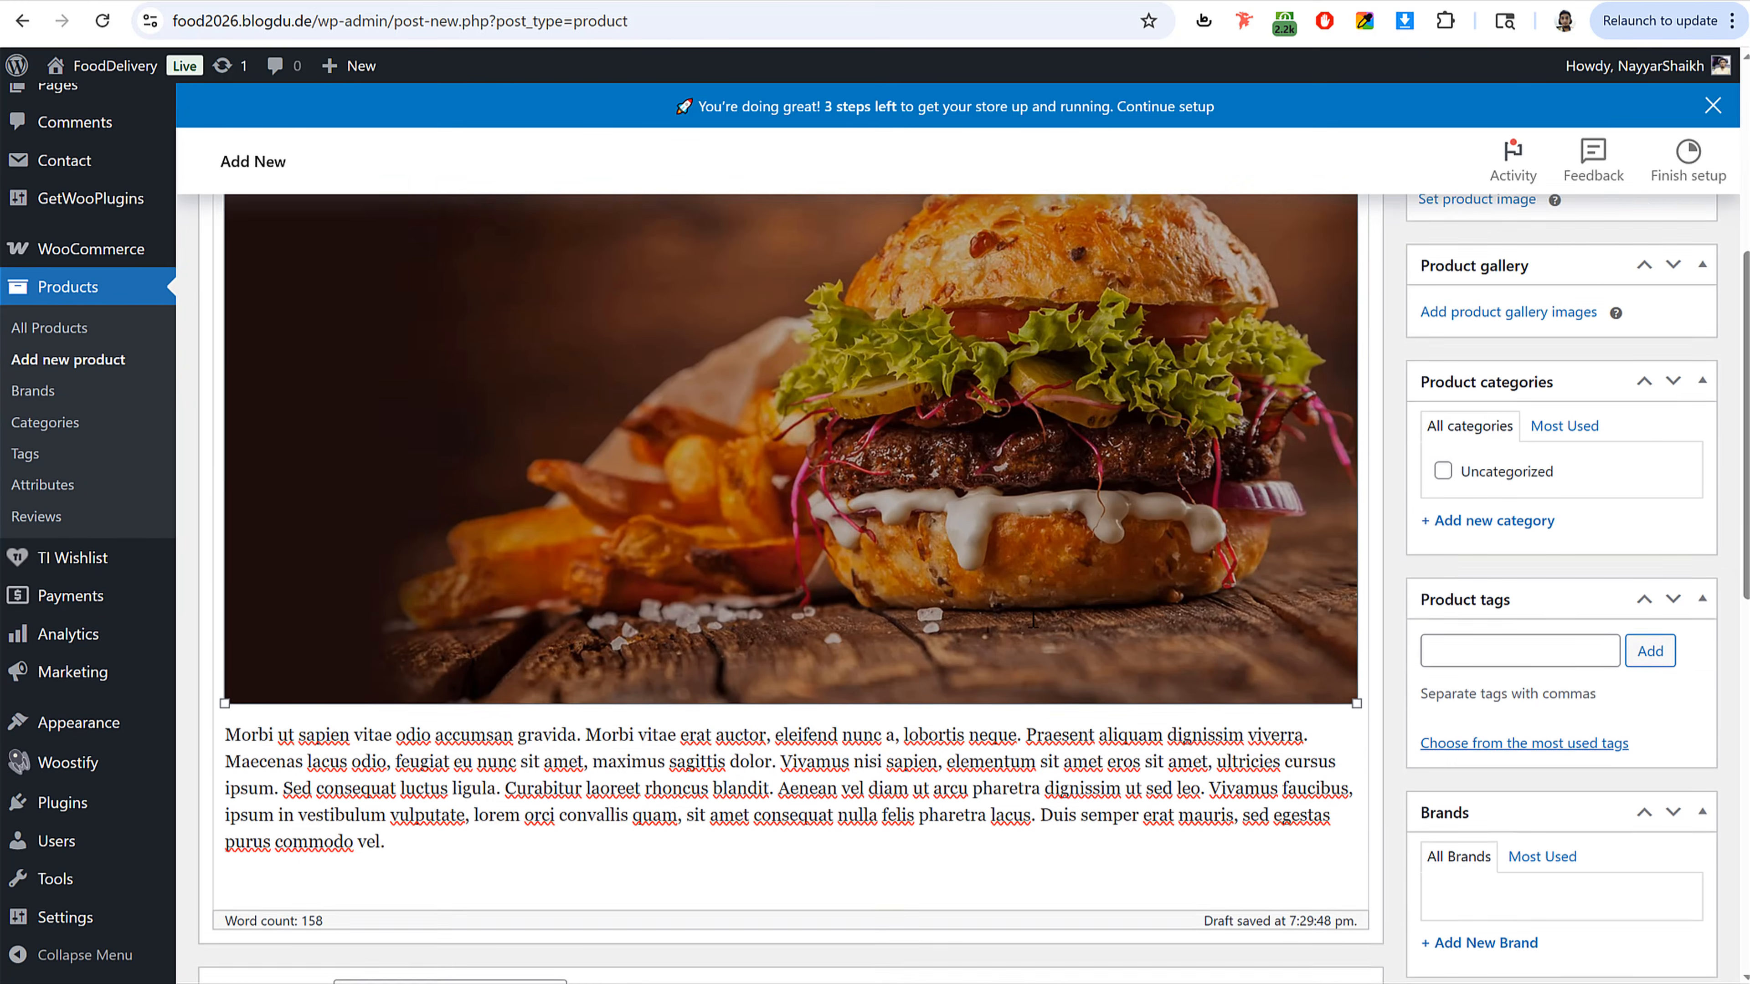
scroll(1029, 616, up, 8)
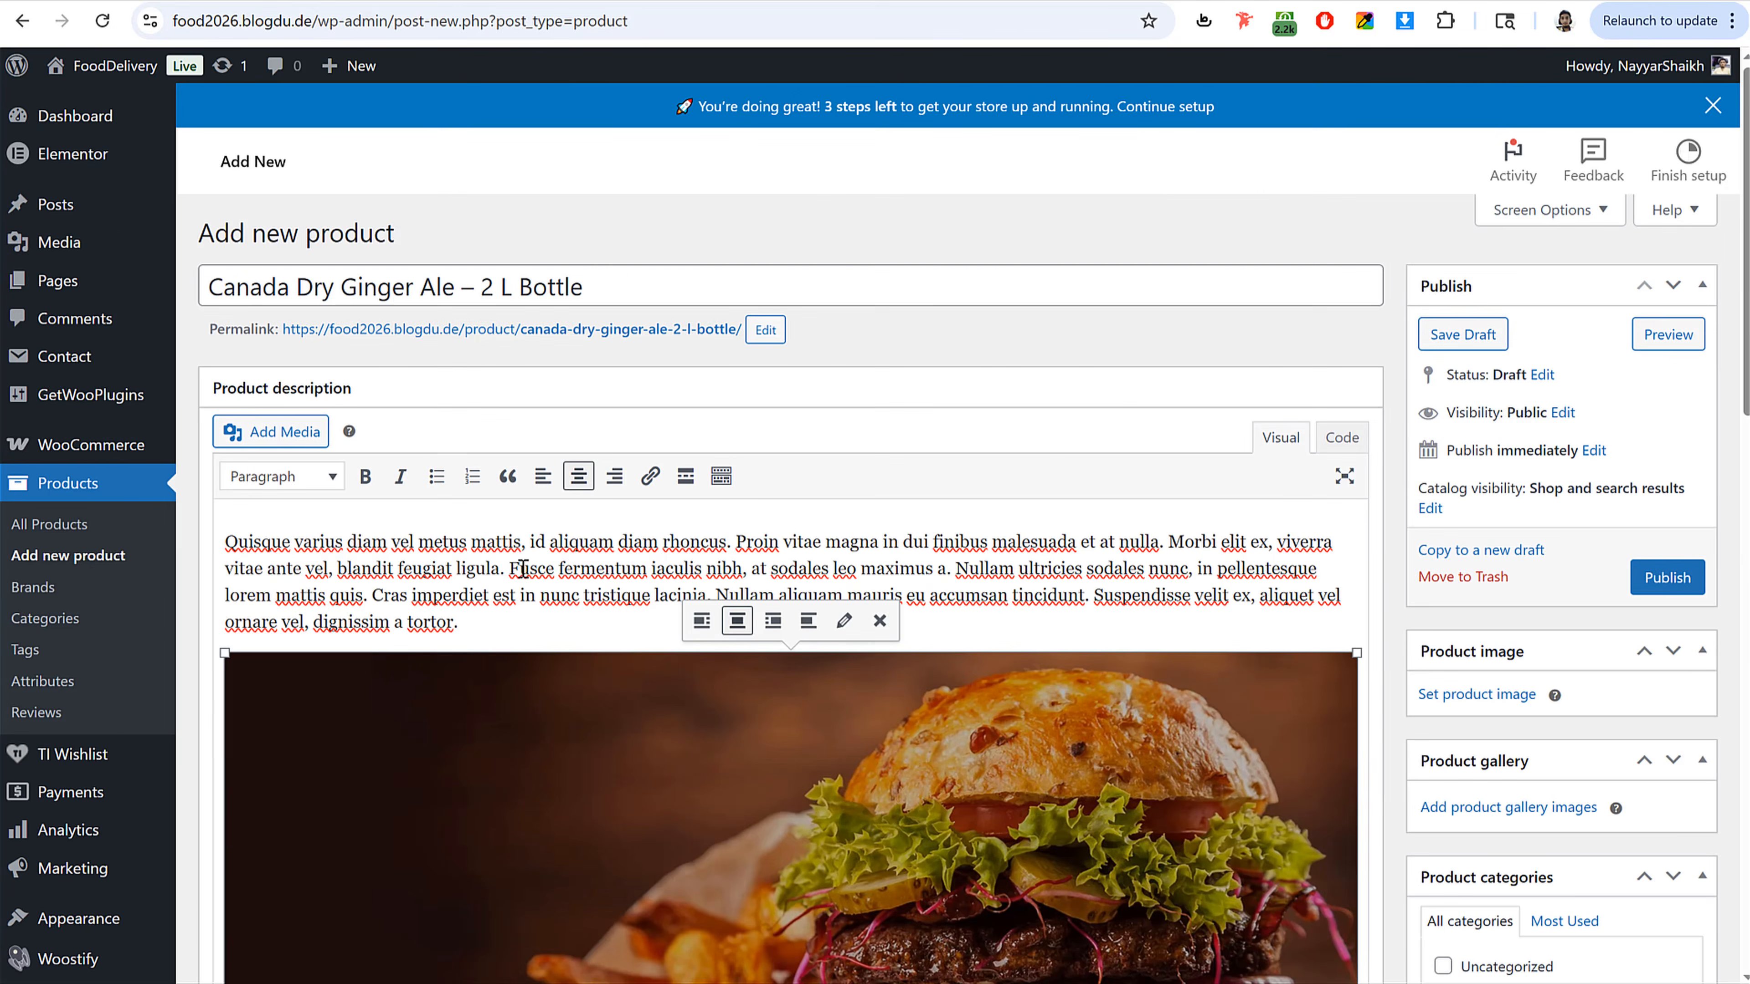
drag(529, 542, 726, 542)
click(365, 476)
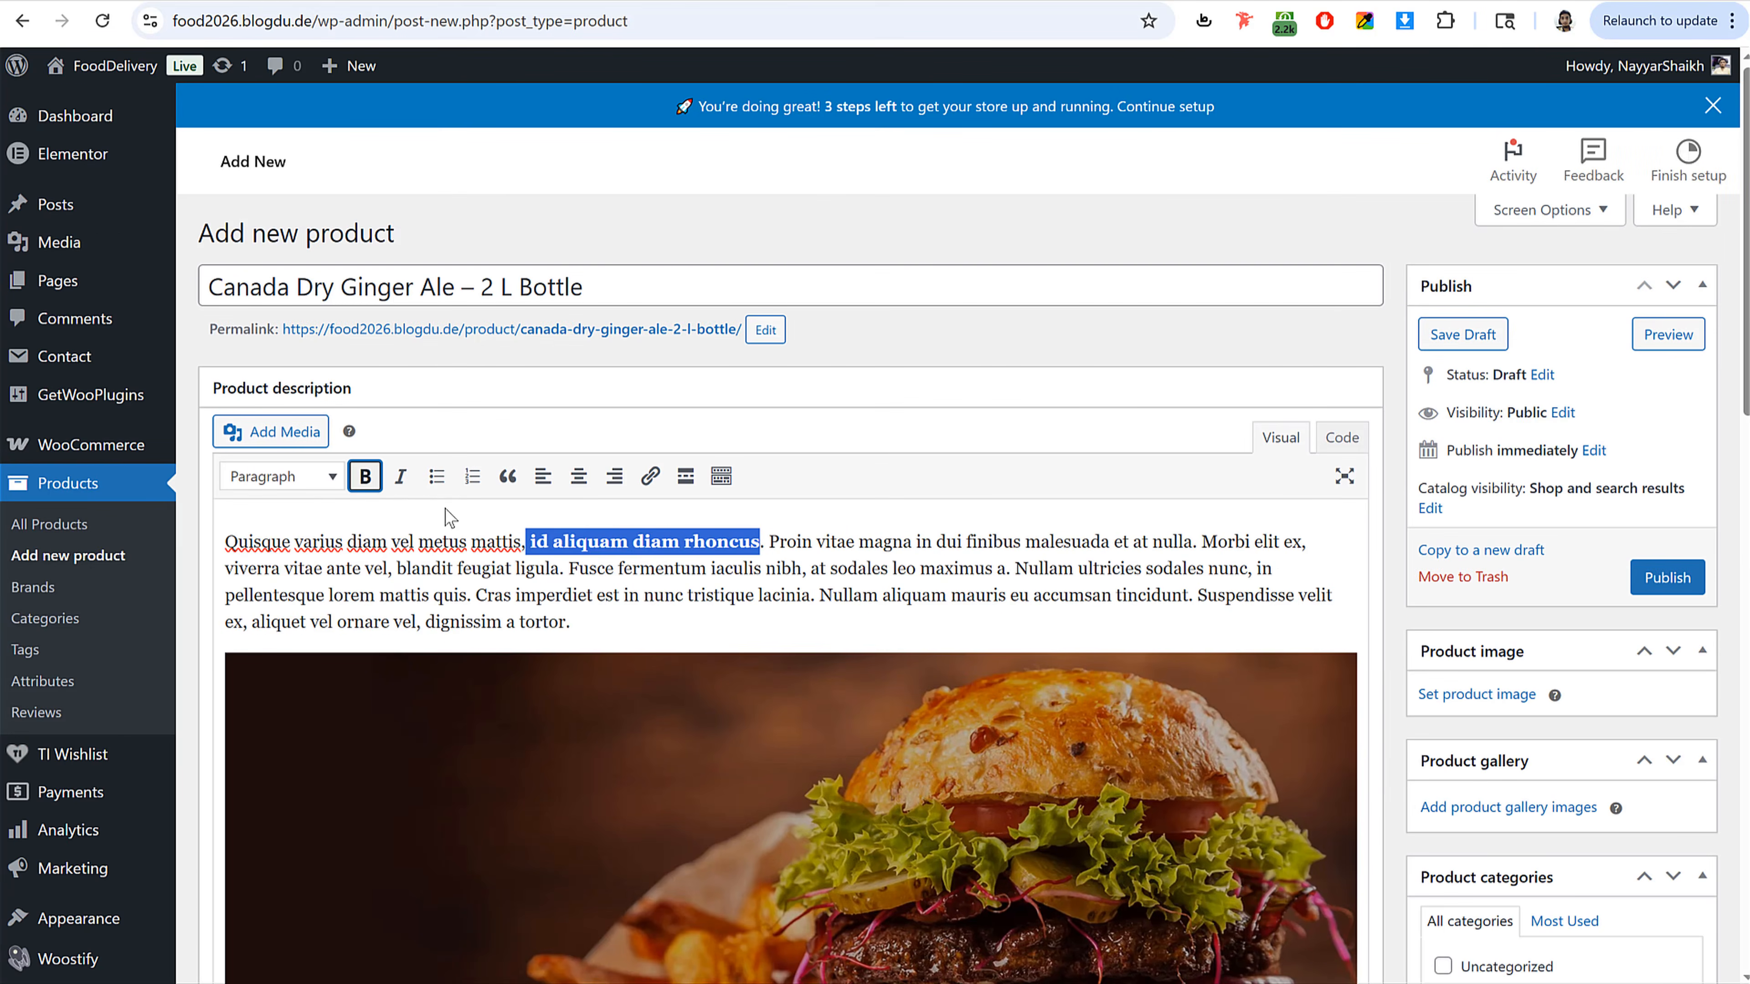
Step: Color the text from "Proin vitae magna" to "tristique lacinia." in the first paragraph orange
click(801, 566)
drag(771, 544, 818, 594)
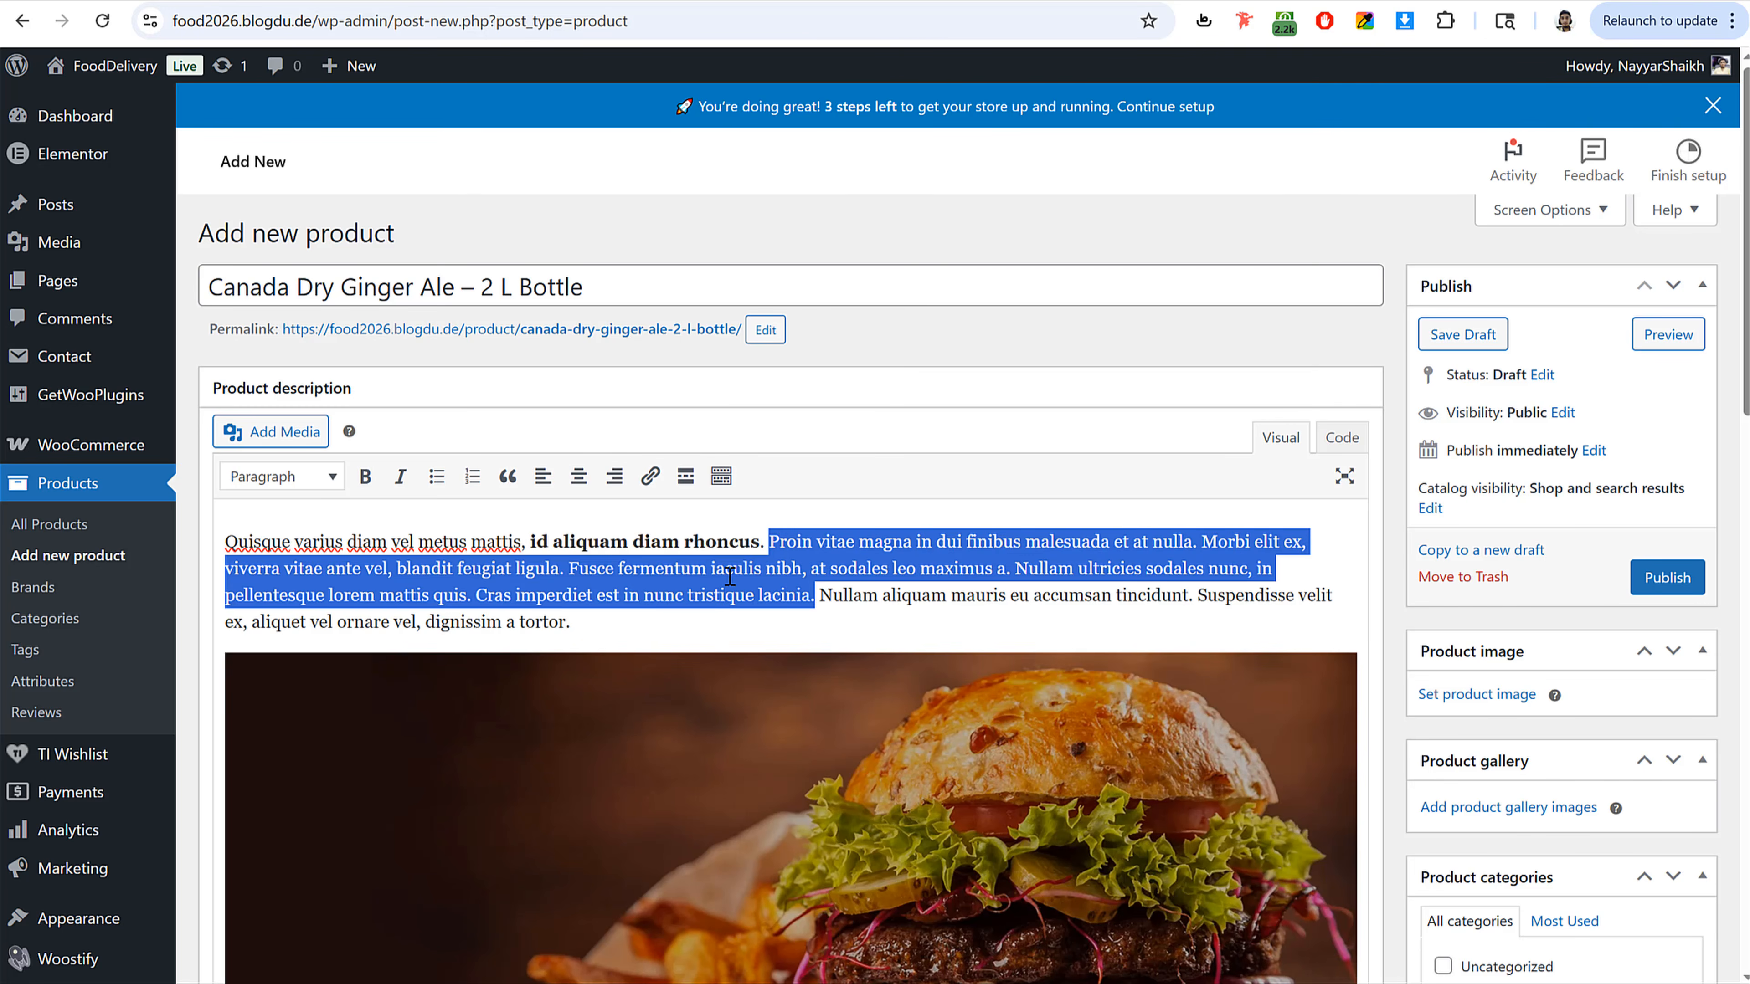
click(721, 476)
click(331, 513)
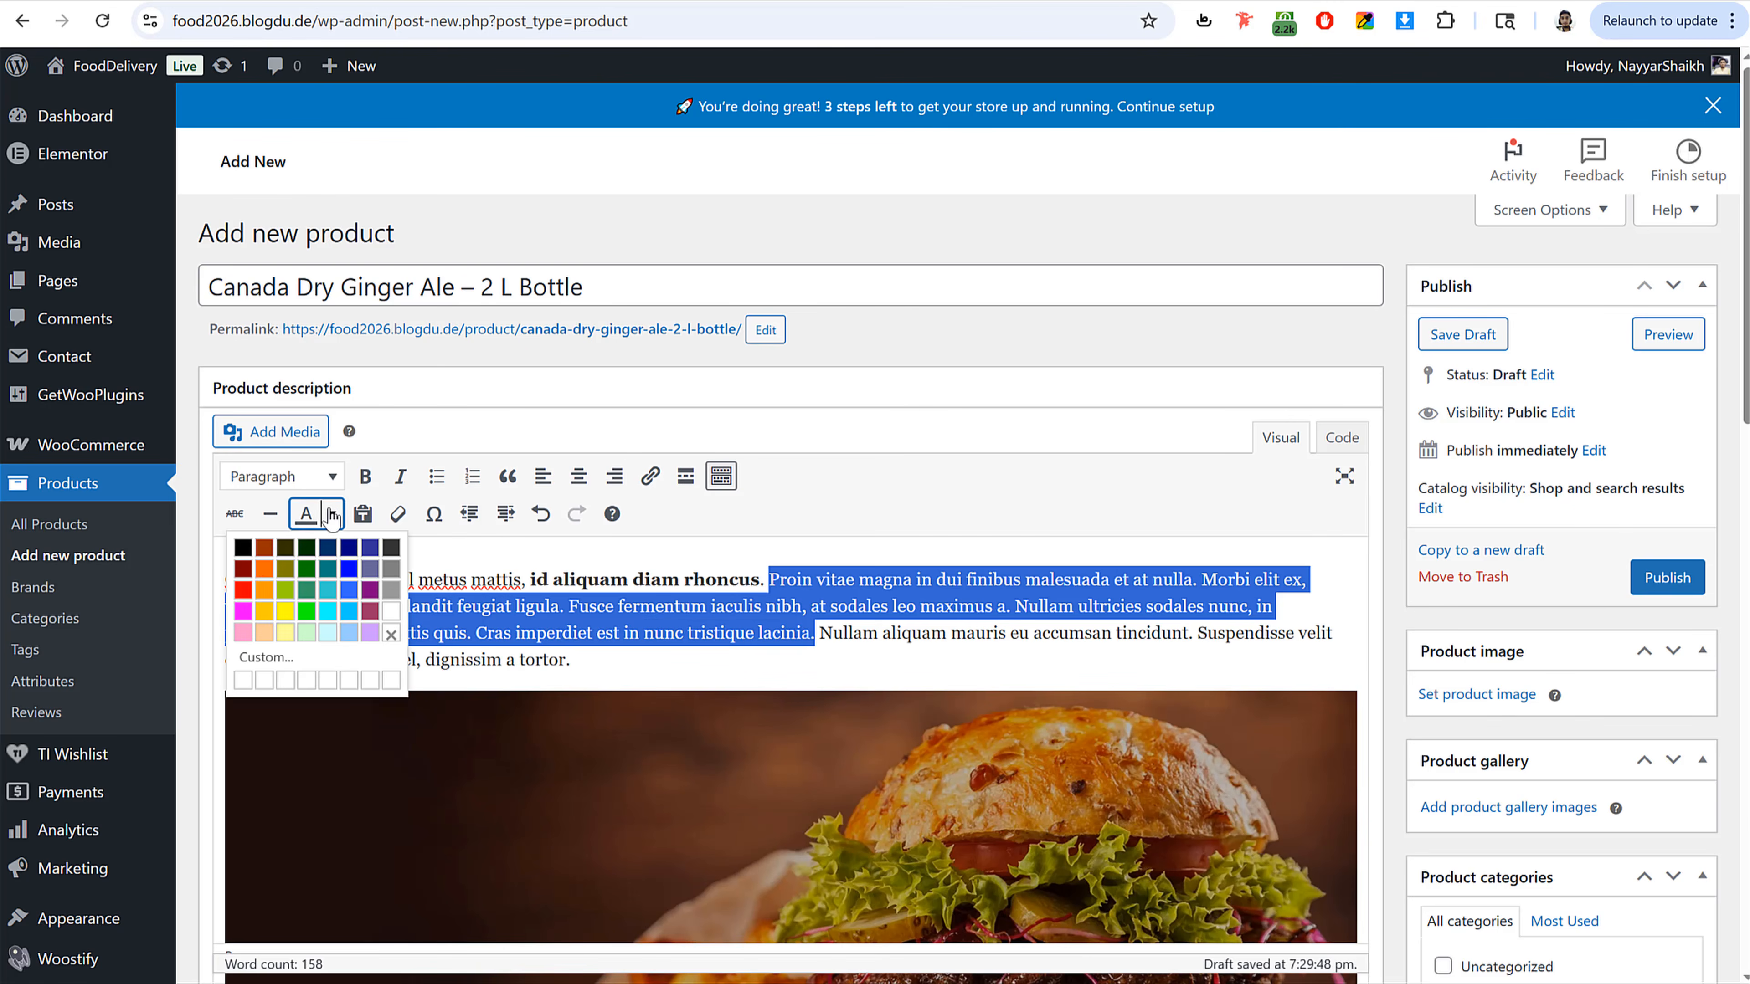
click(262, 584)
click(894, 585)
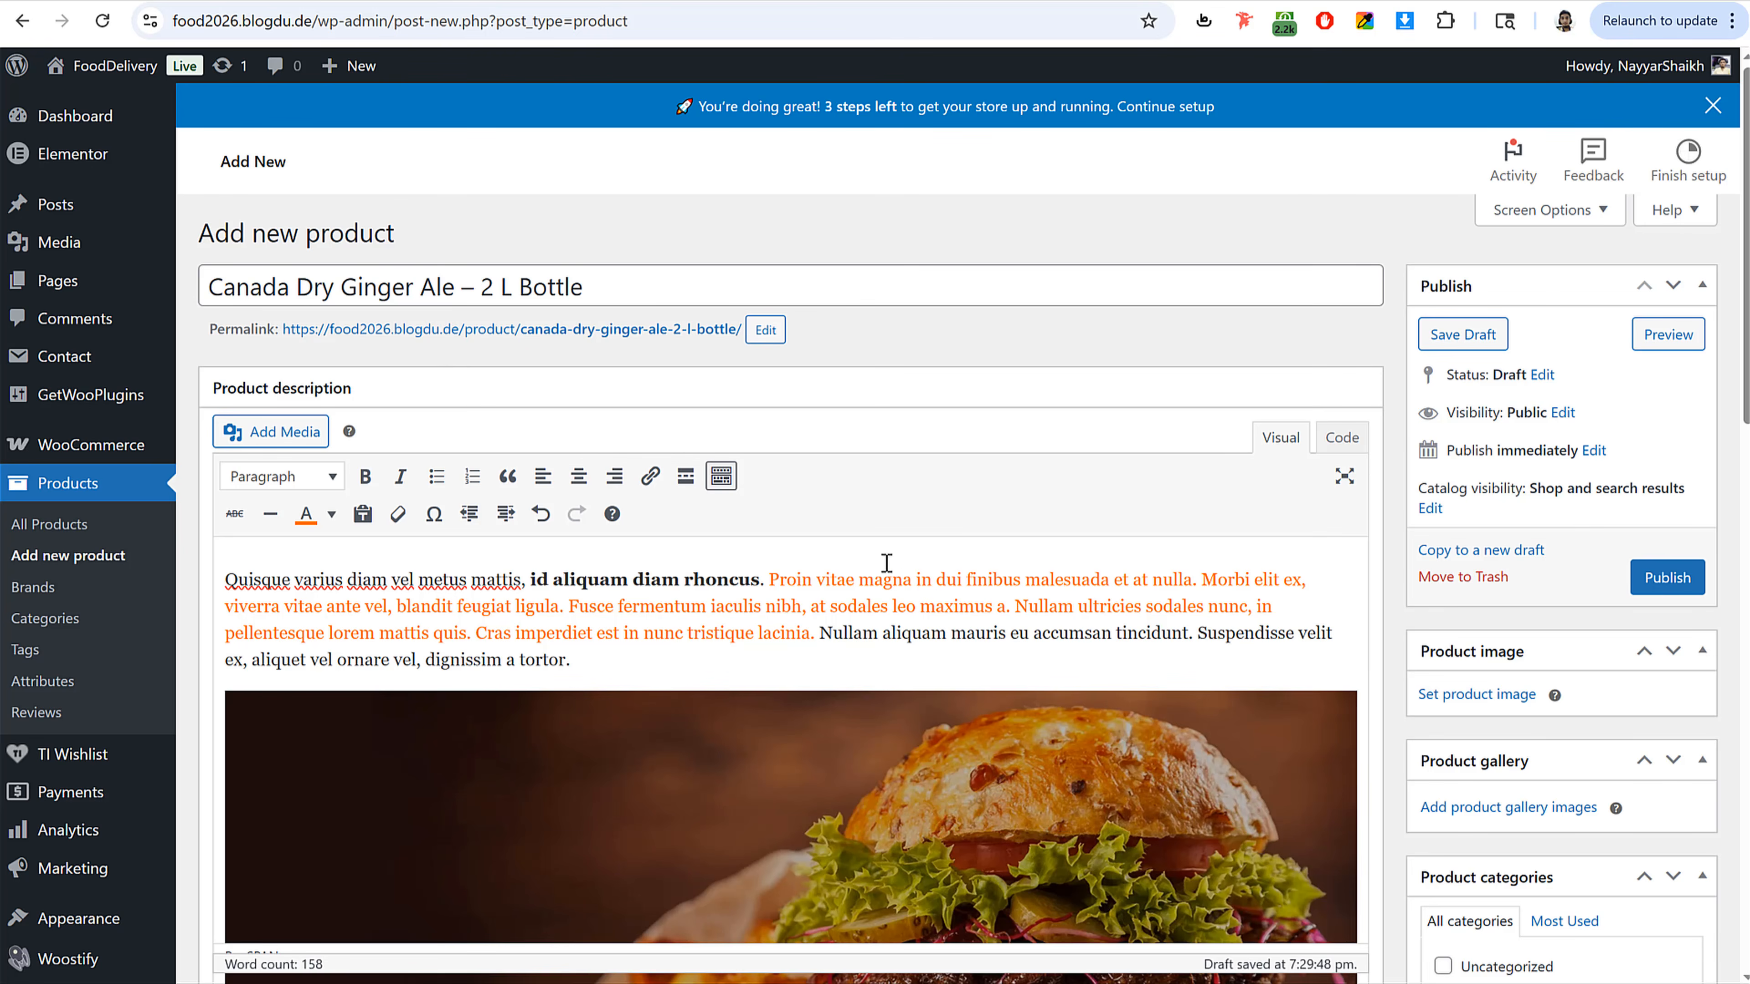
Step: Set the product's regular price to 33 and sale price to 29, matching the storefront product's prices
scroll(1028, 640, down, 15)
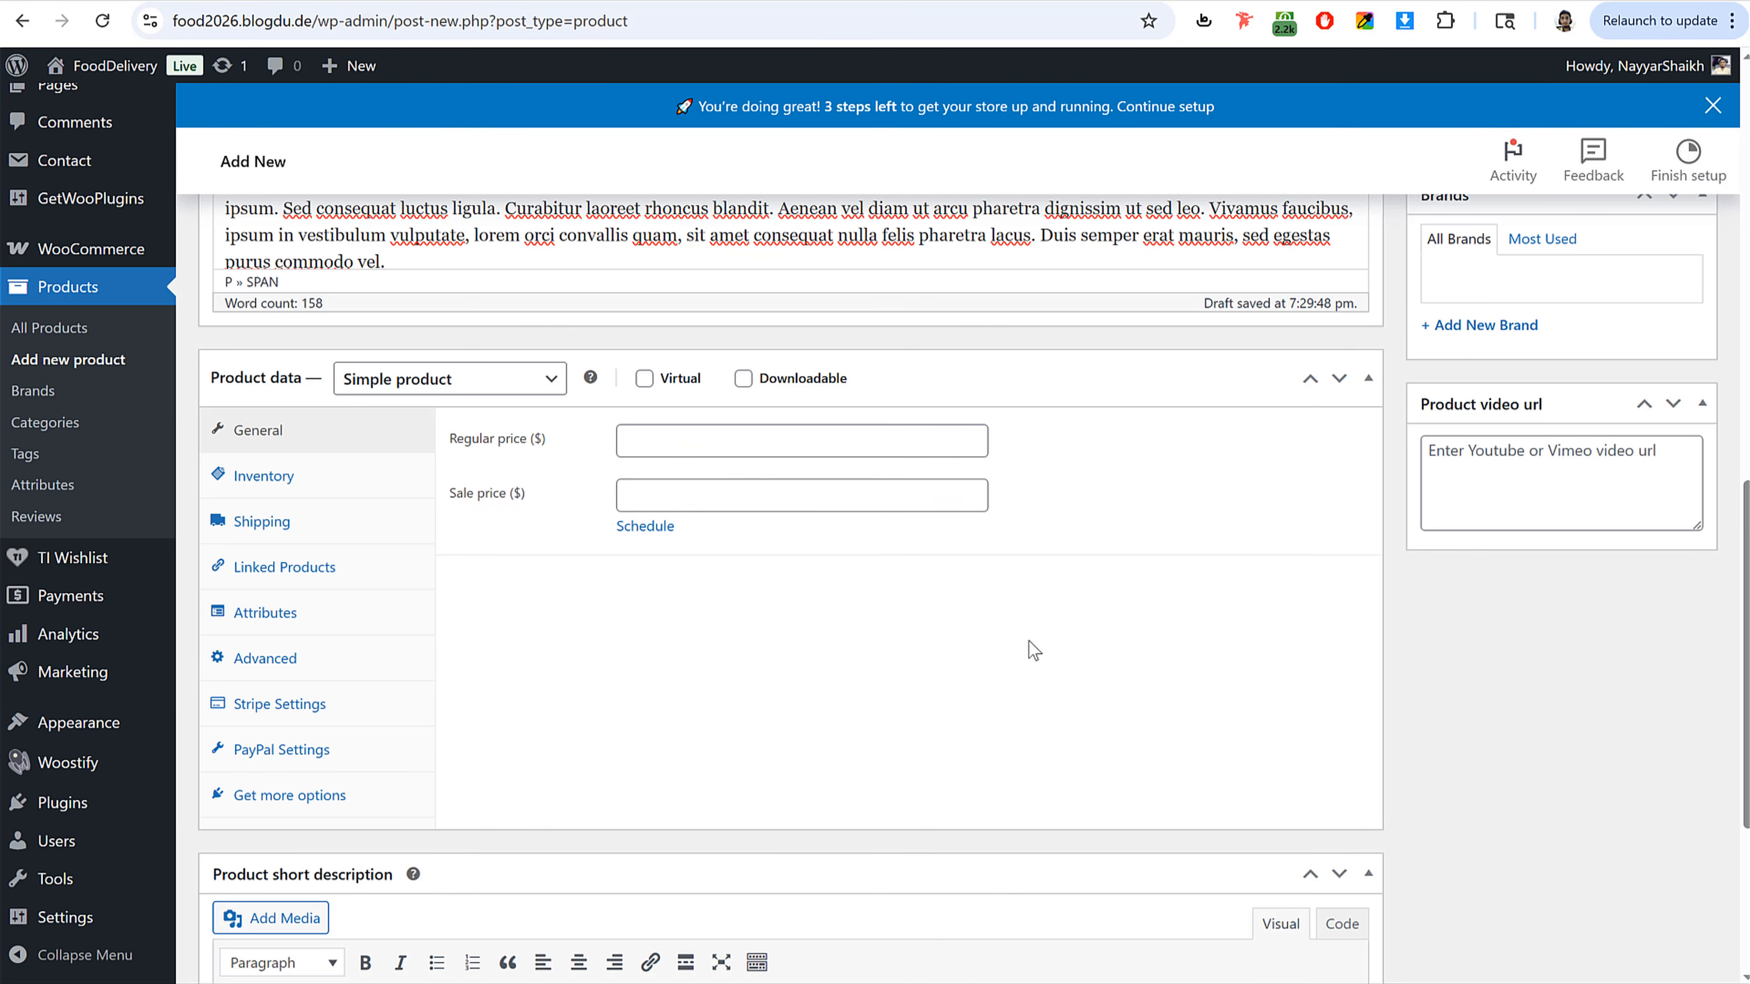
click(716, 457)
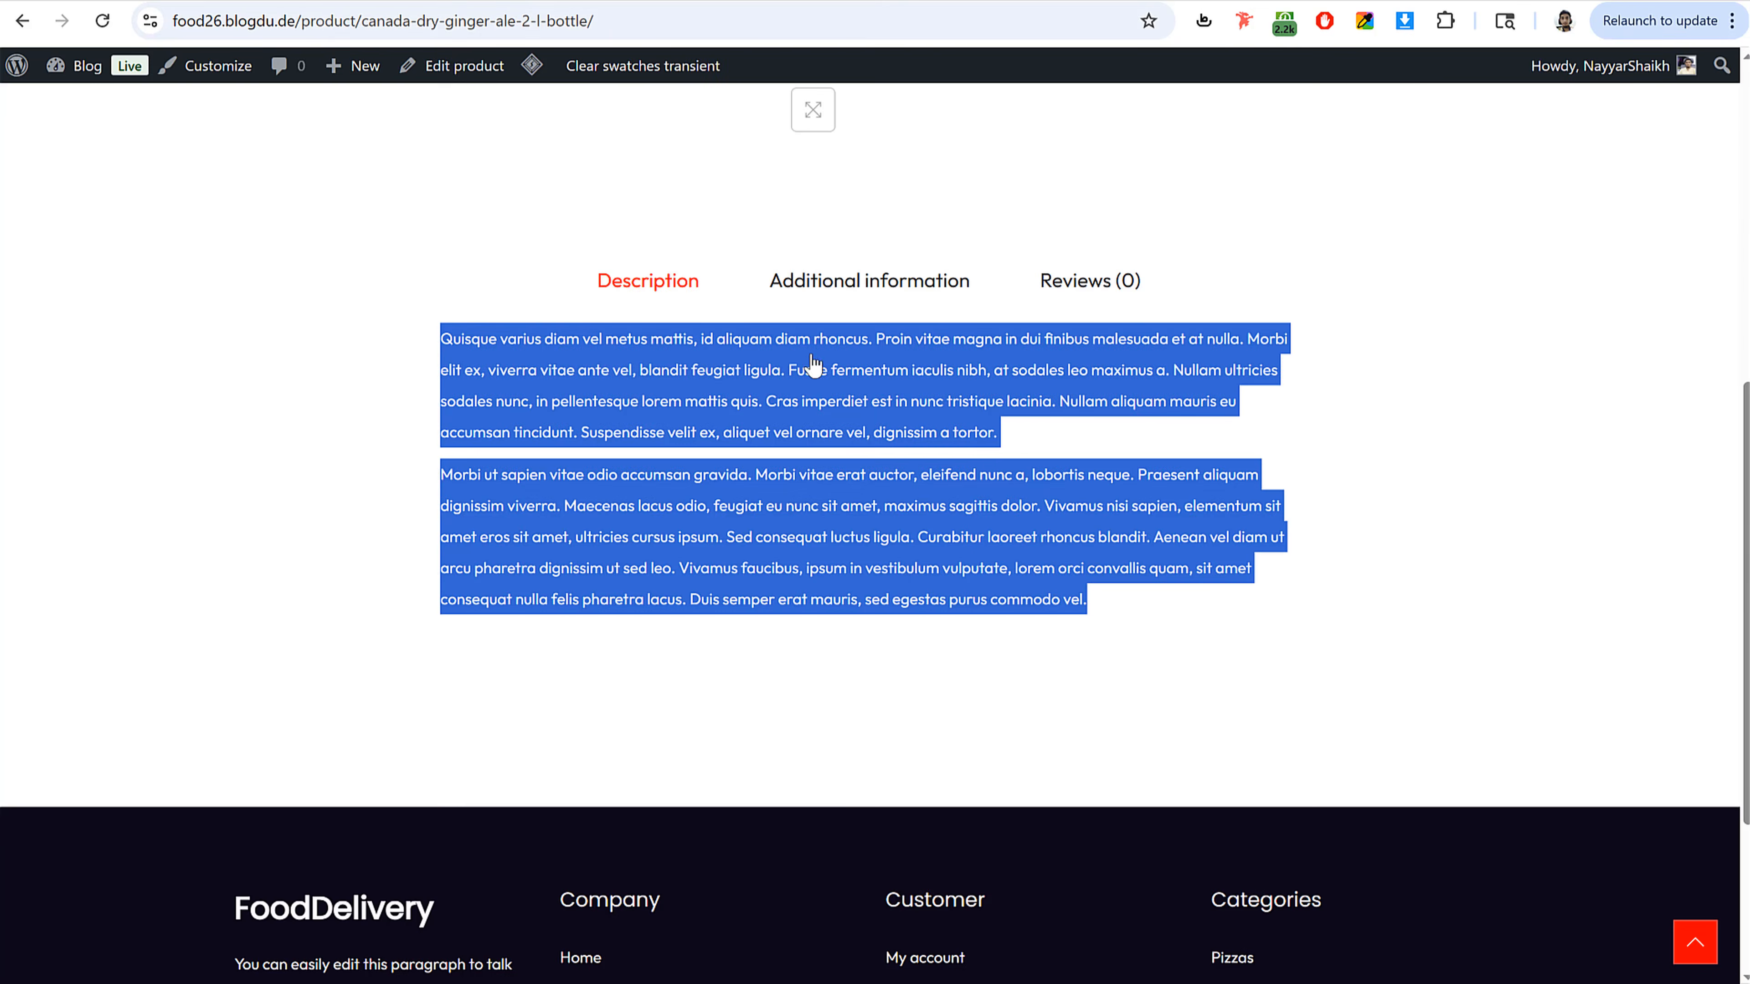
scroll(855, 542, up, 8)
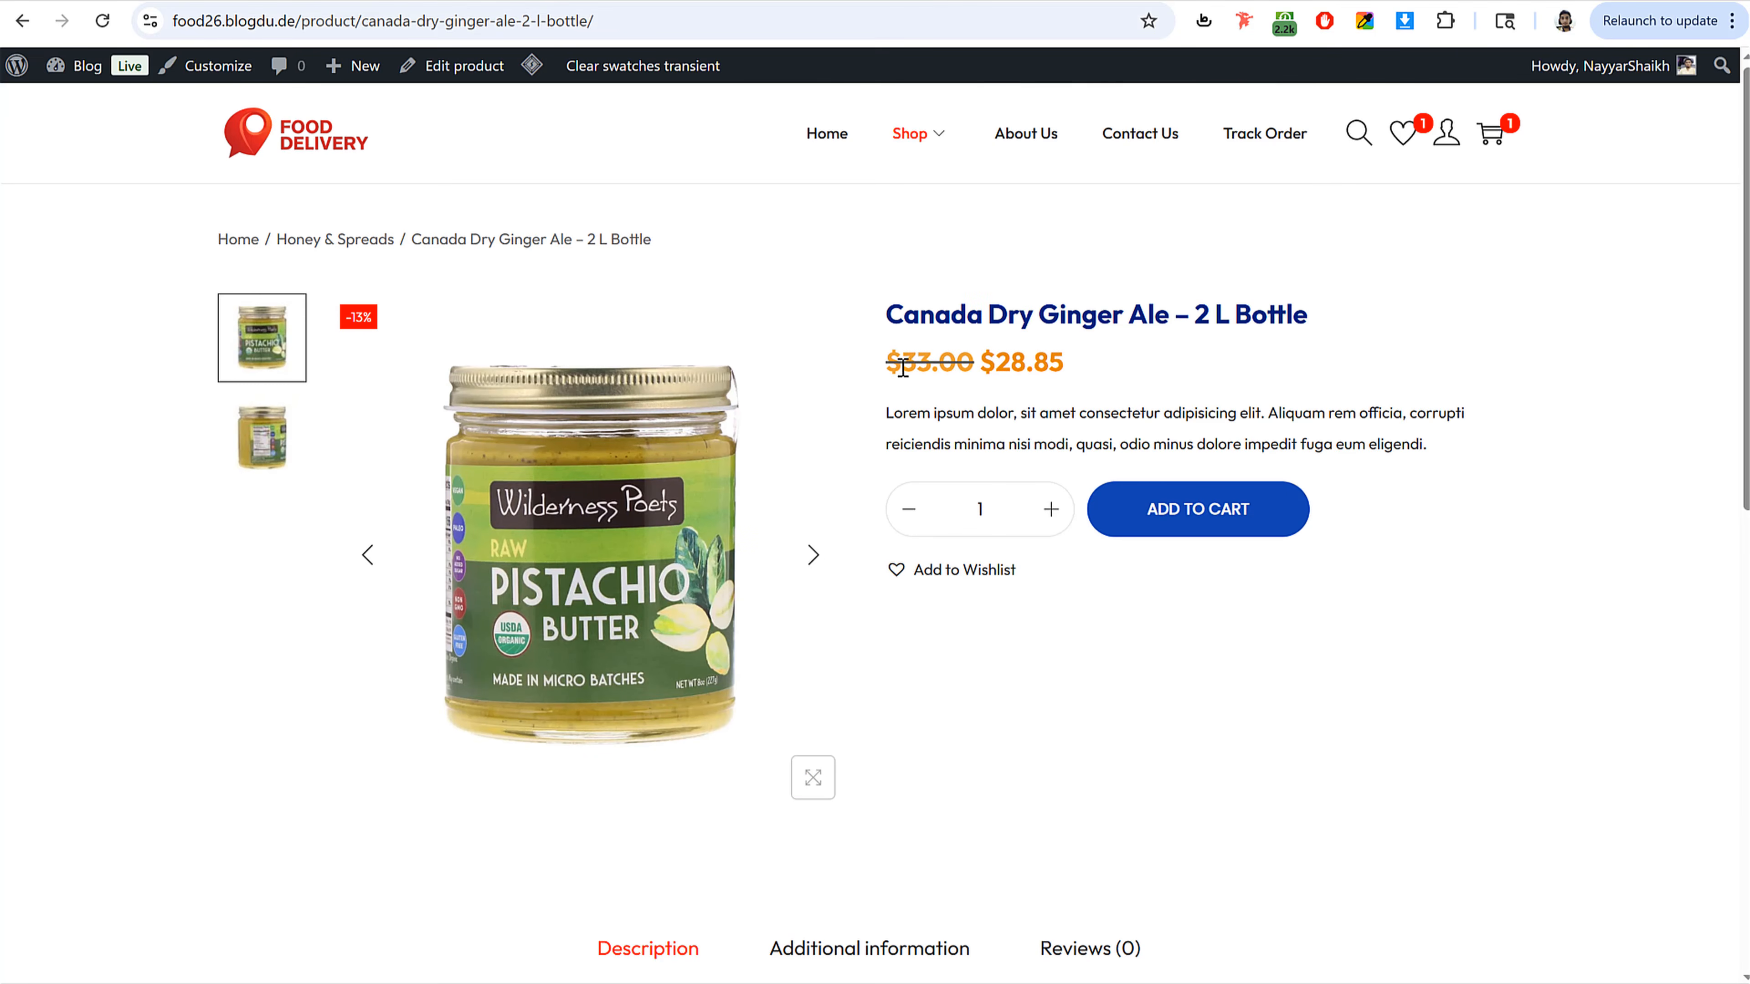
drag(902, 368, 960, 364)
click(987, 361)
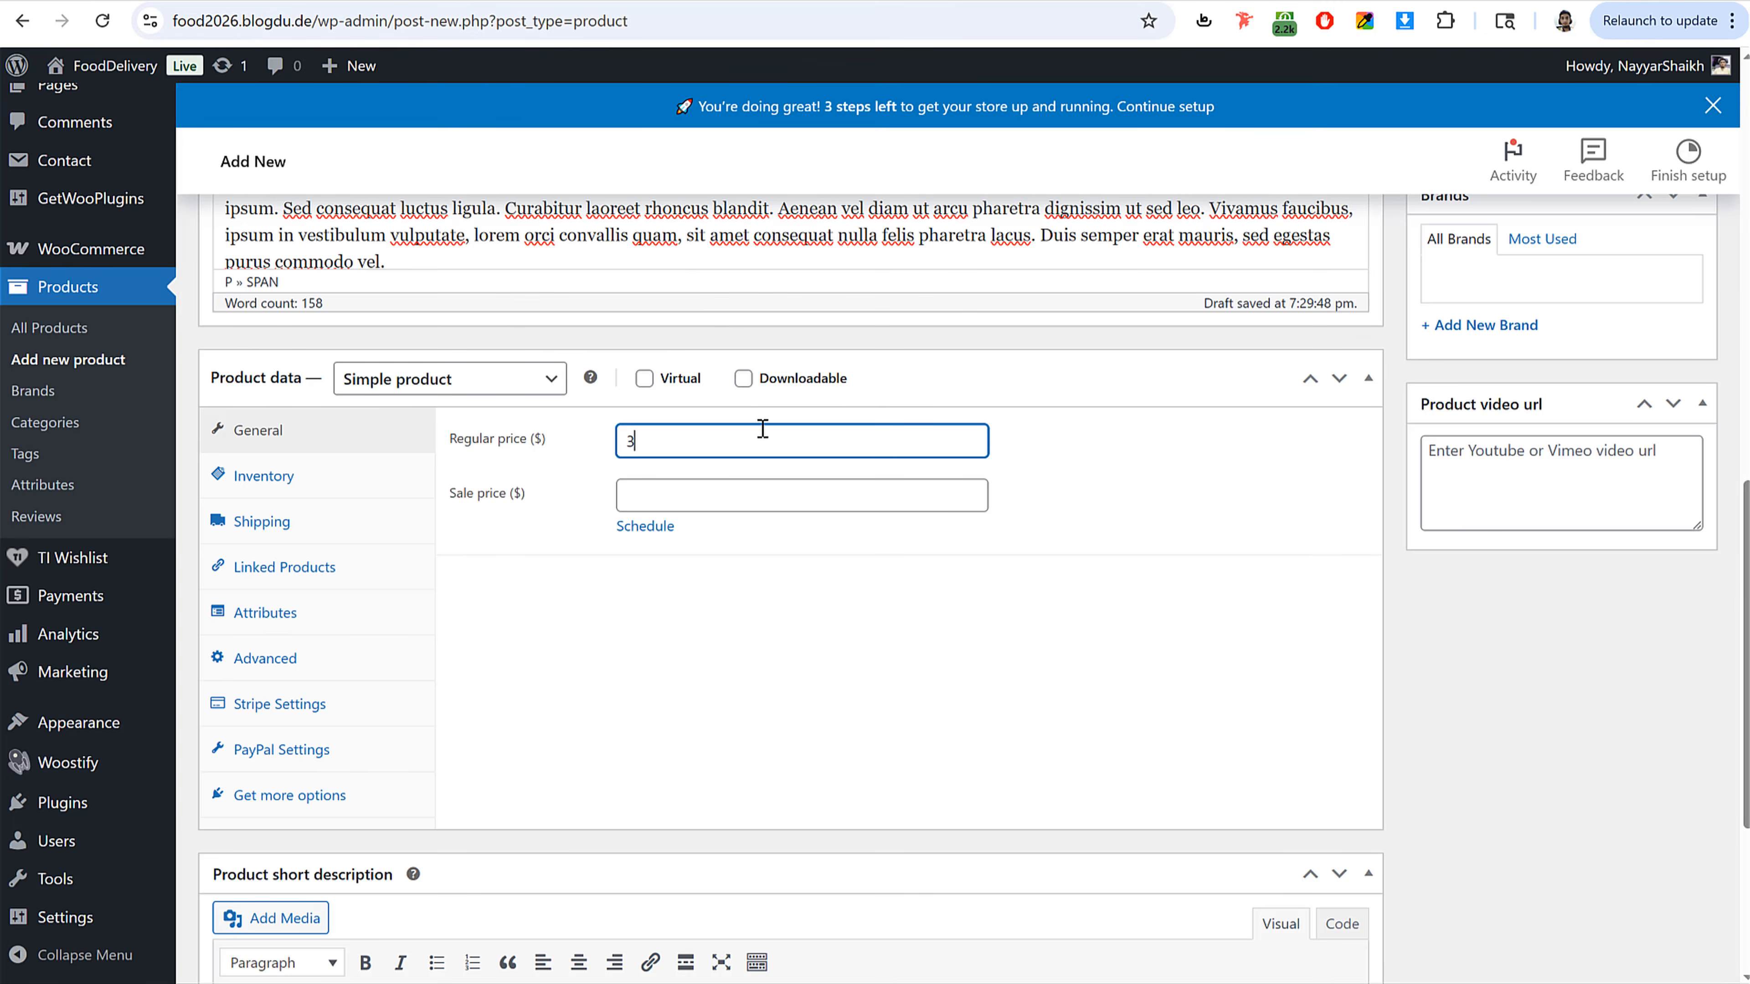
click(680, 503)
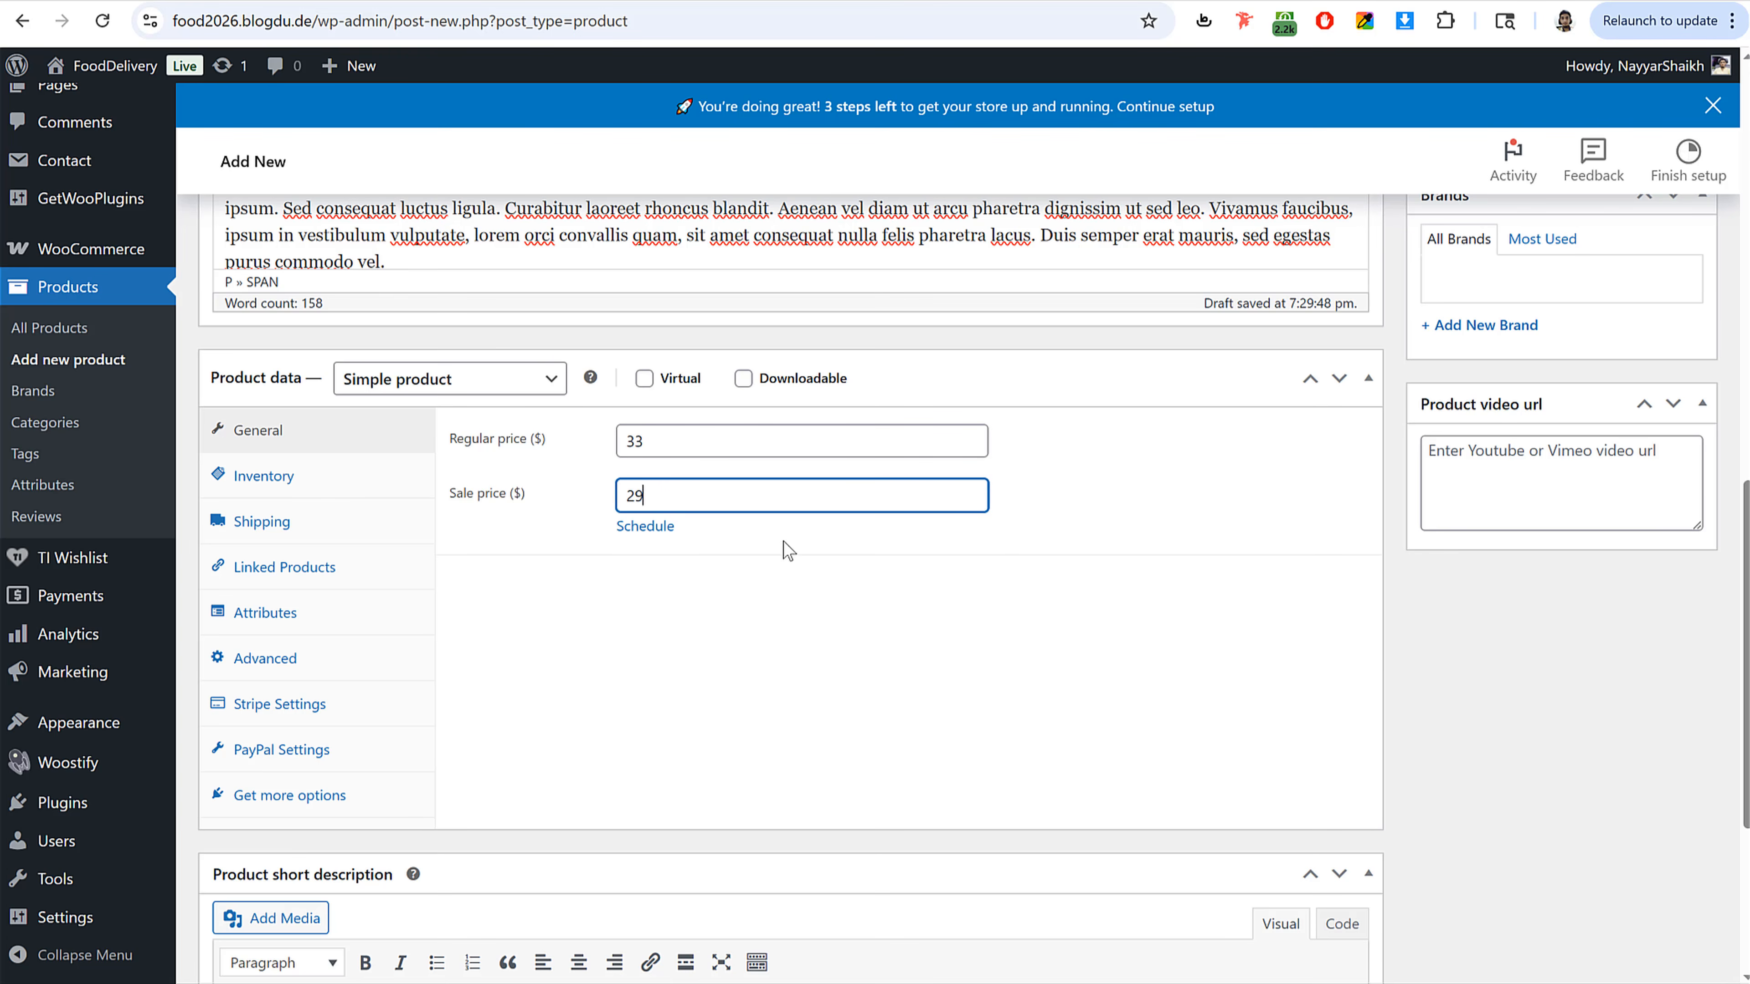
Step: Schedule the sale price to run from 2026-04-15 to 2027-06-30
click(652, 527)
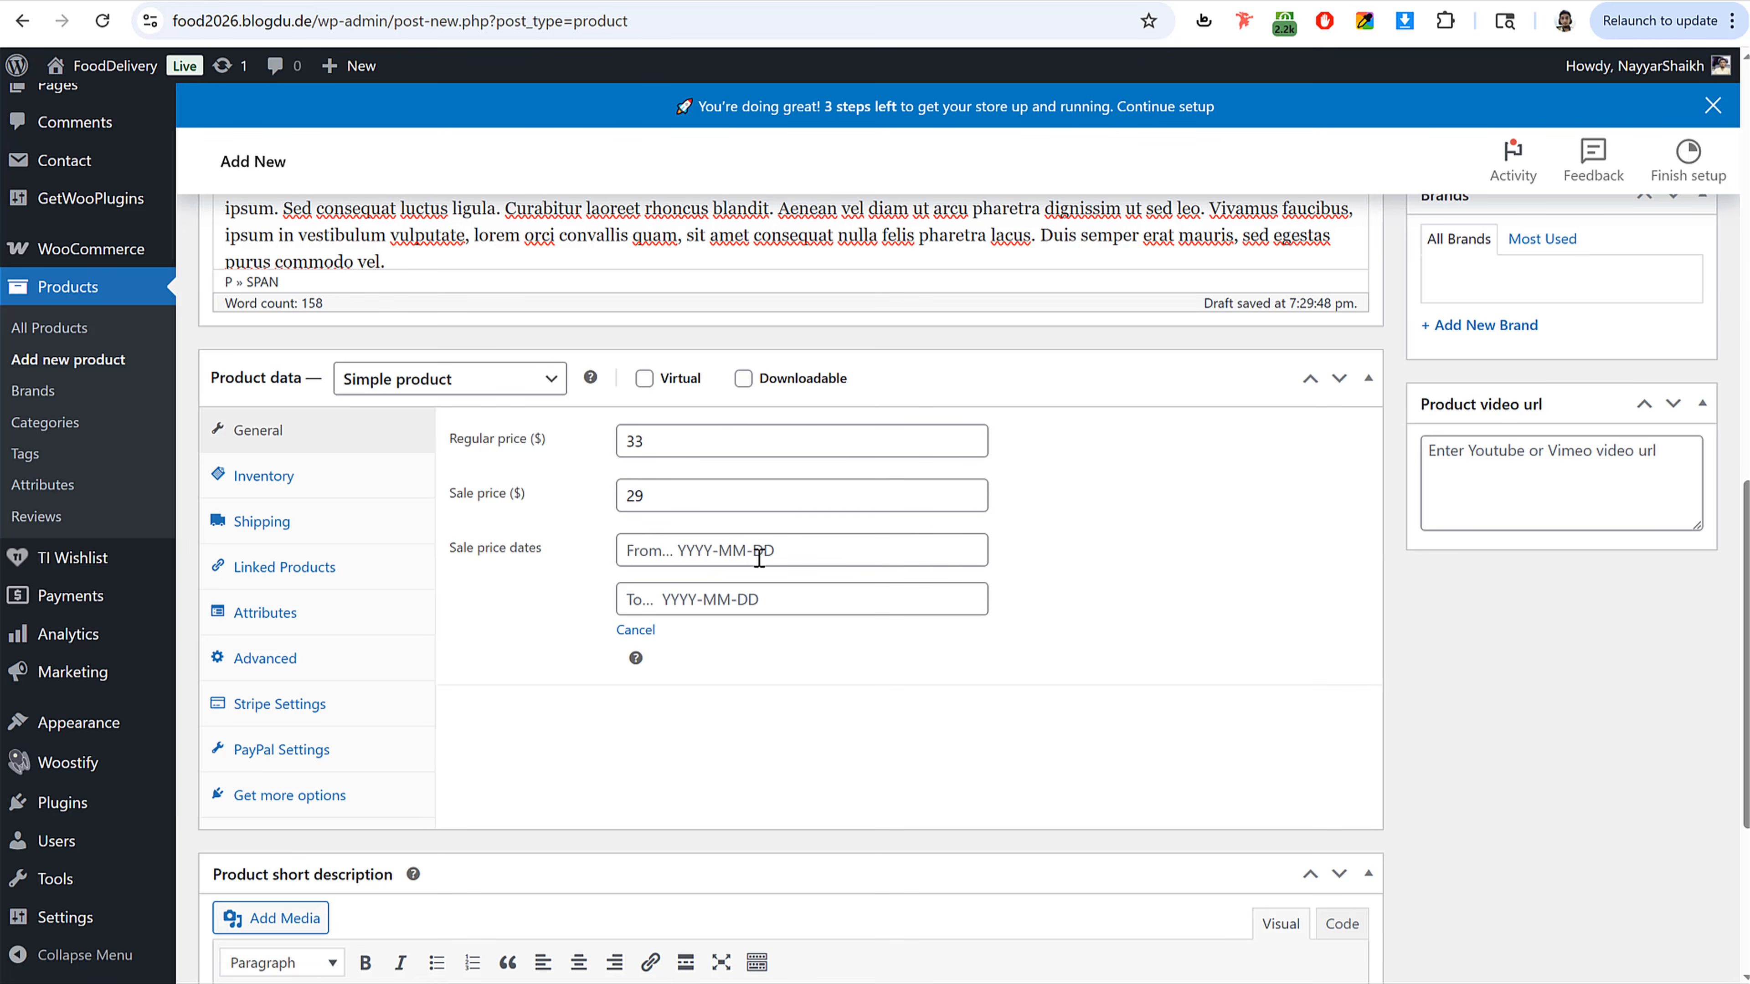
click(741, 556)
click(721, 723)
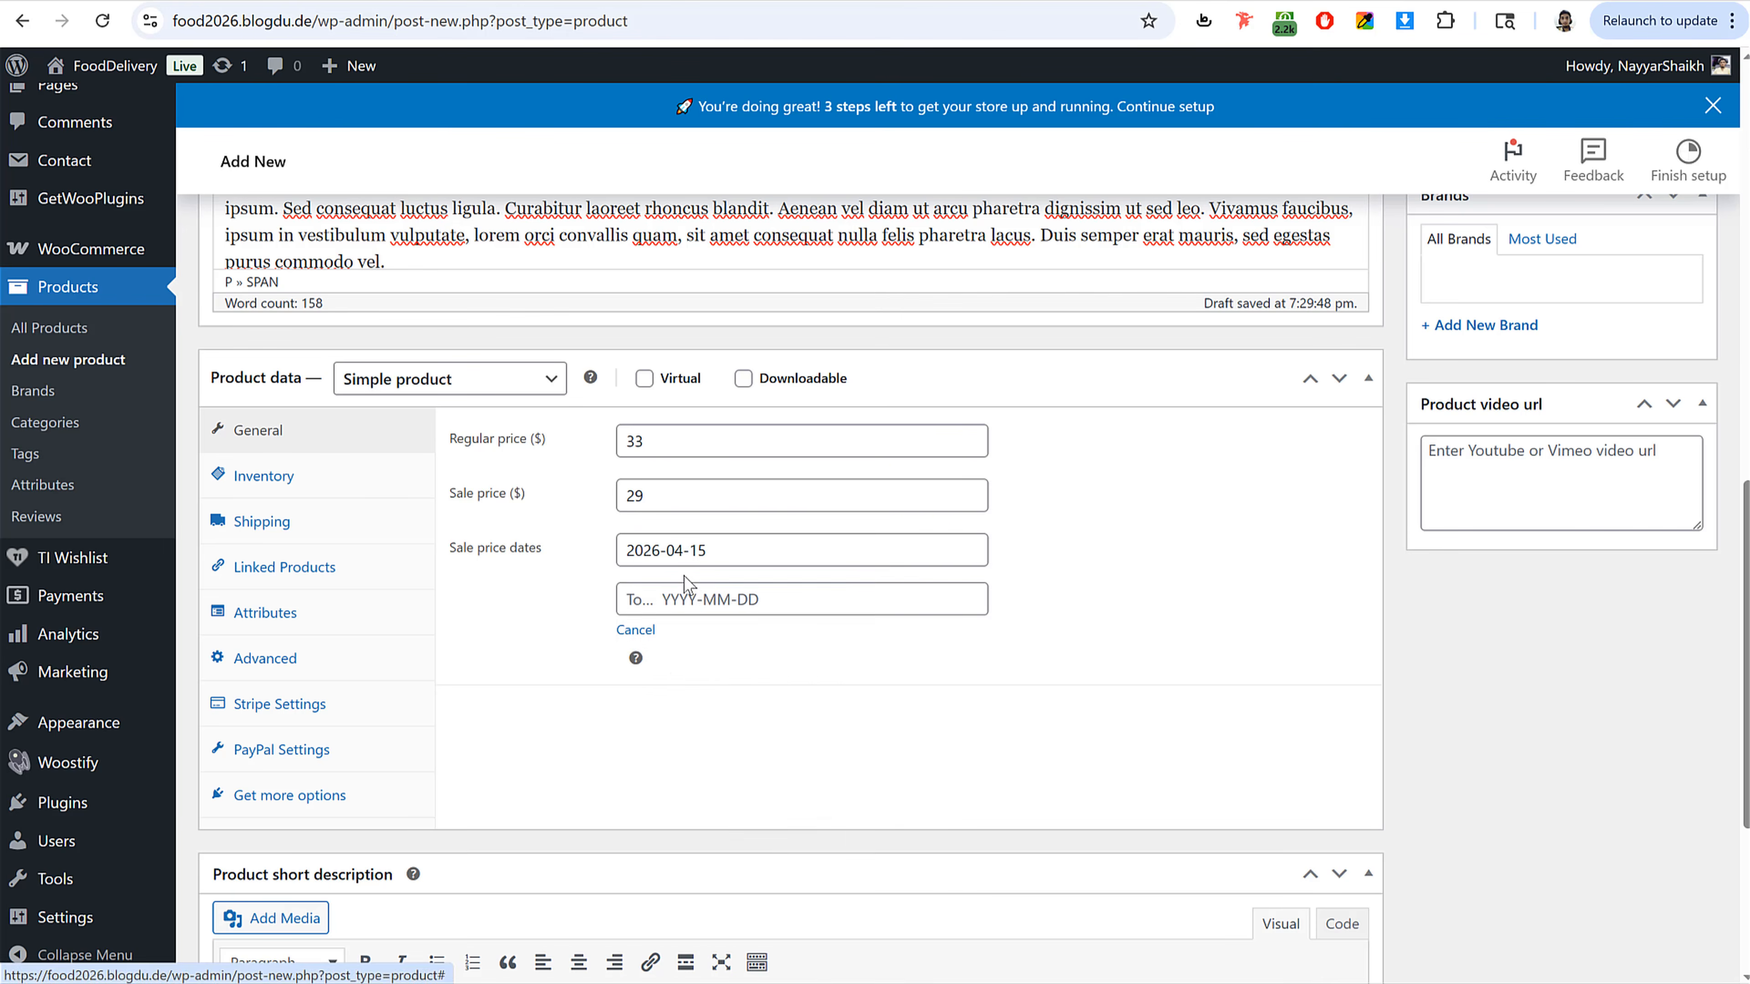
click(696, 598)
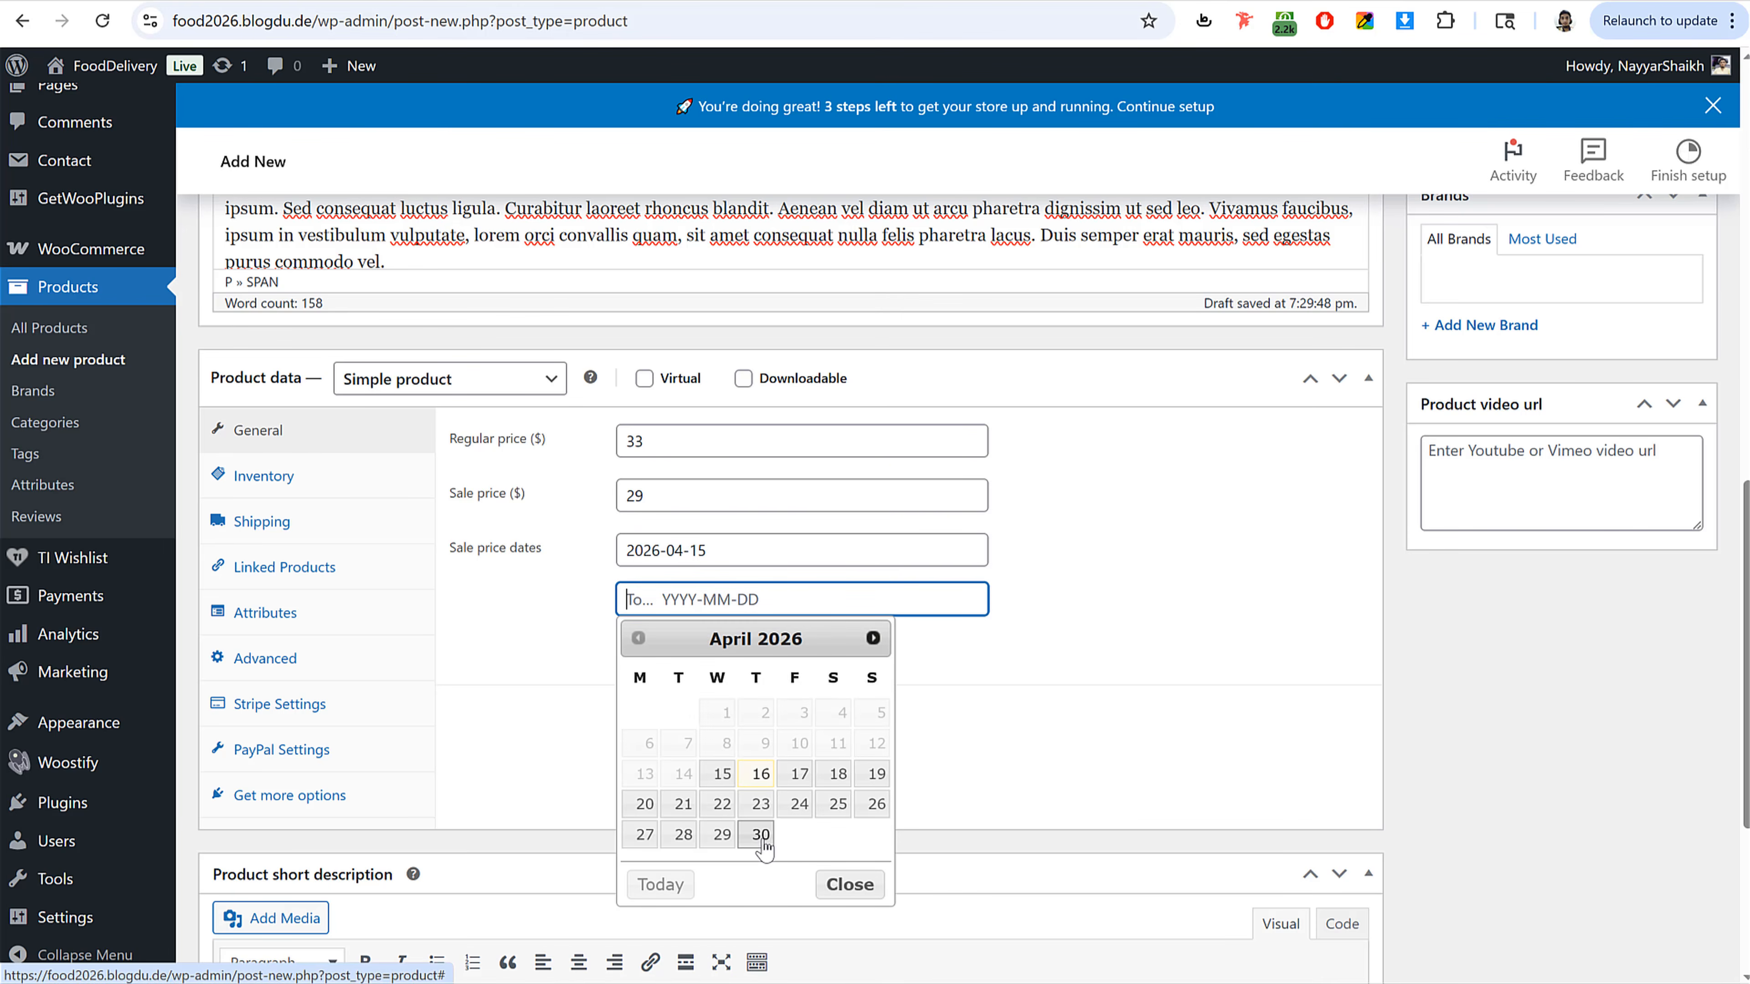
double_click(779, 639)
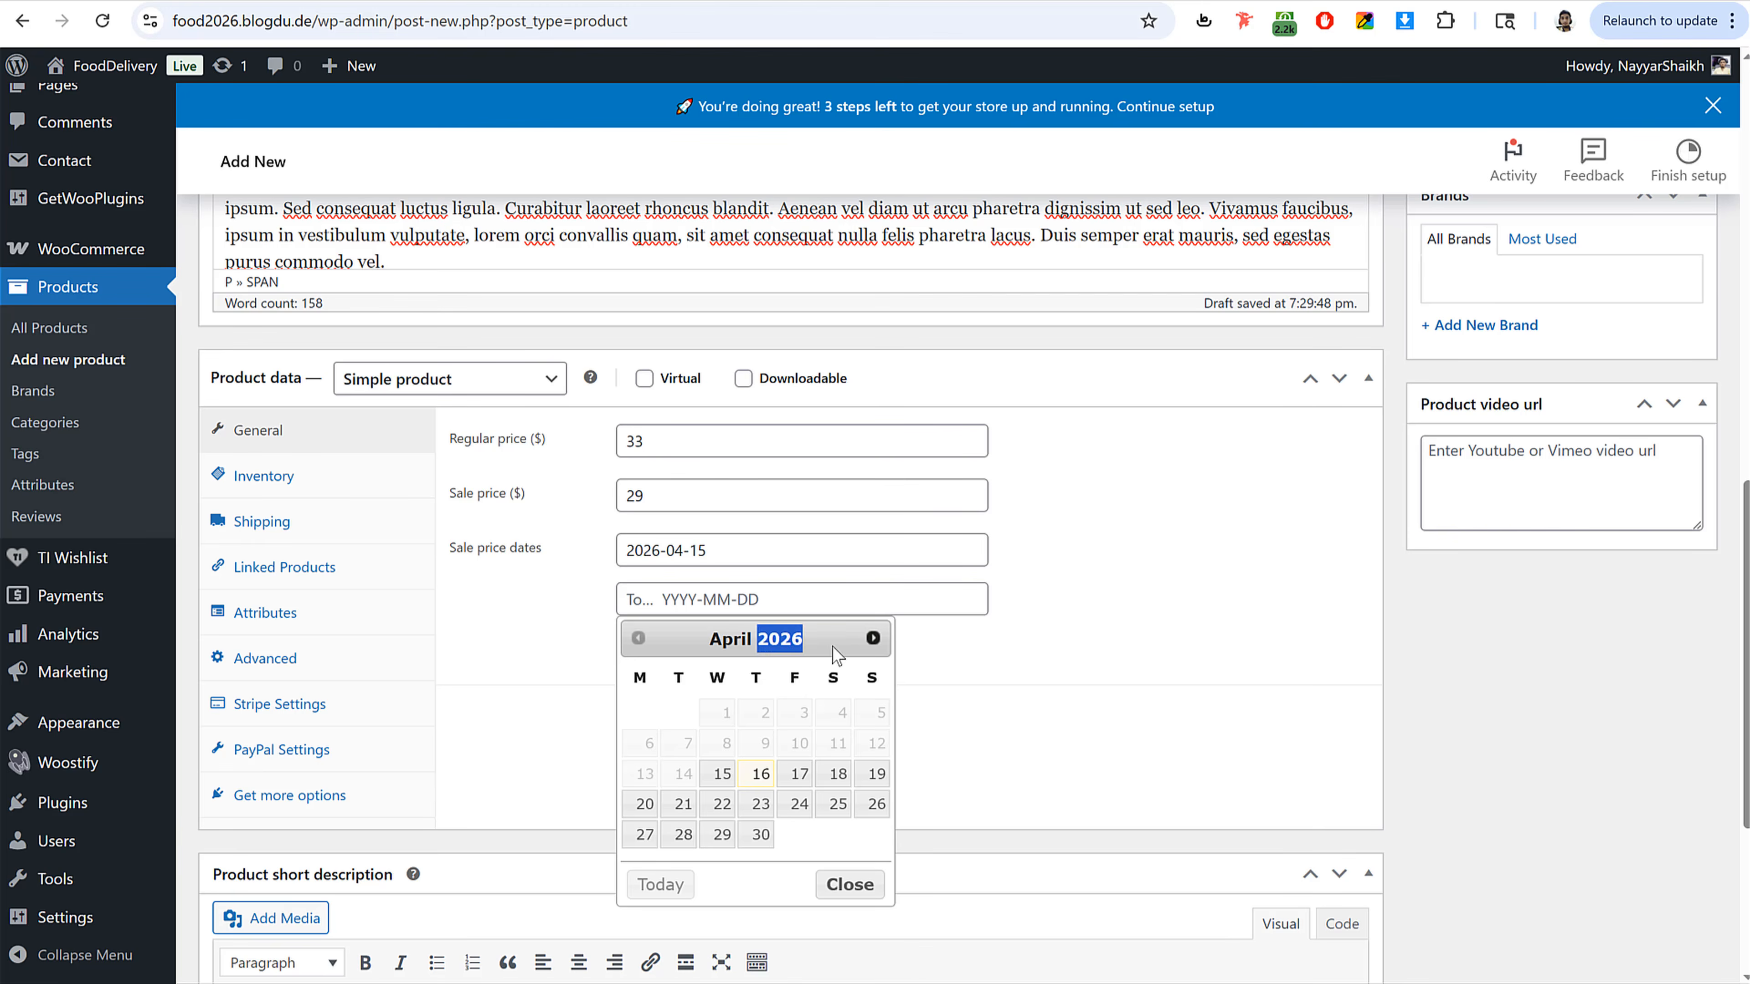
click(873, 639)
click(873, 639)
click(873, 639)
click(873, 639)
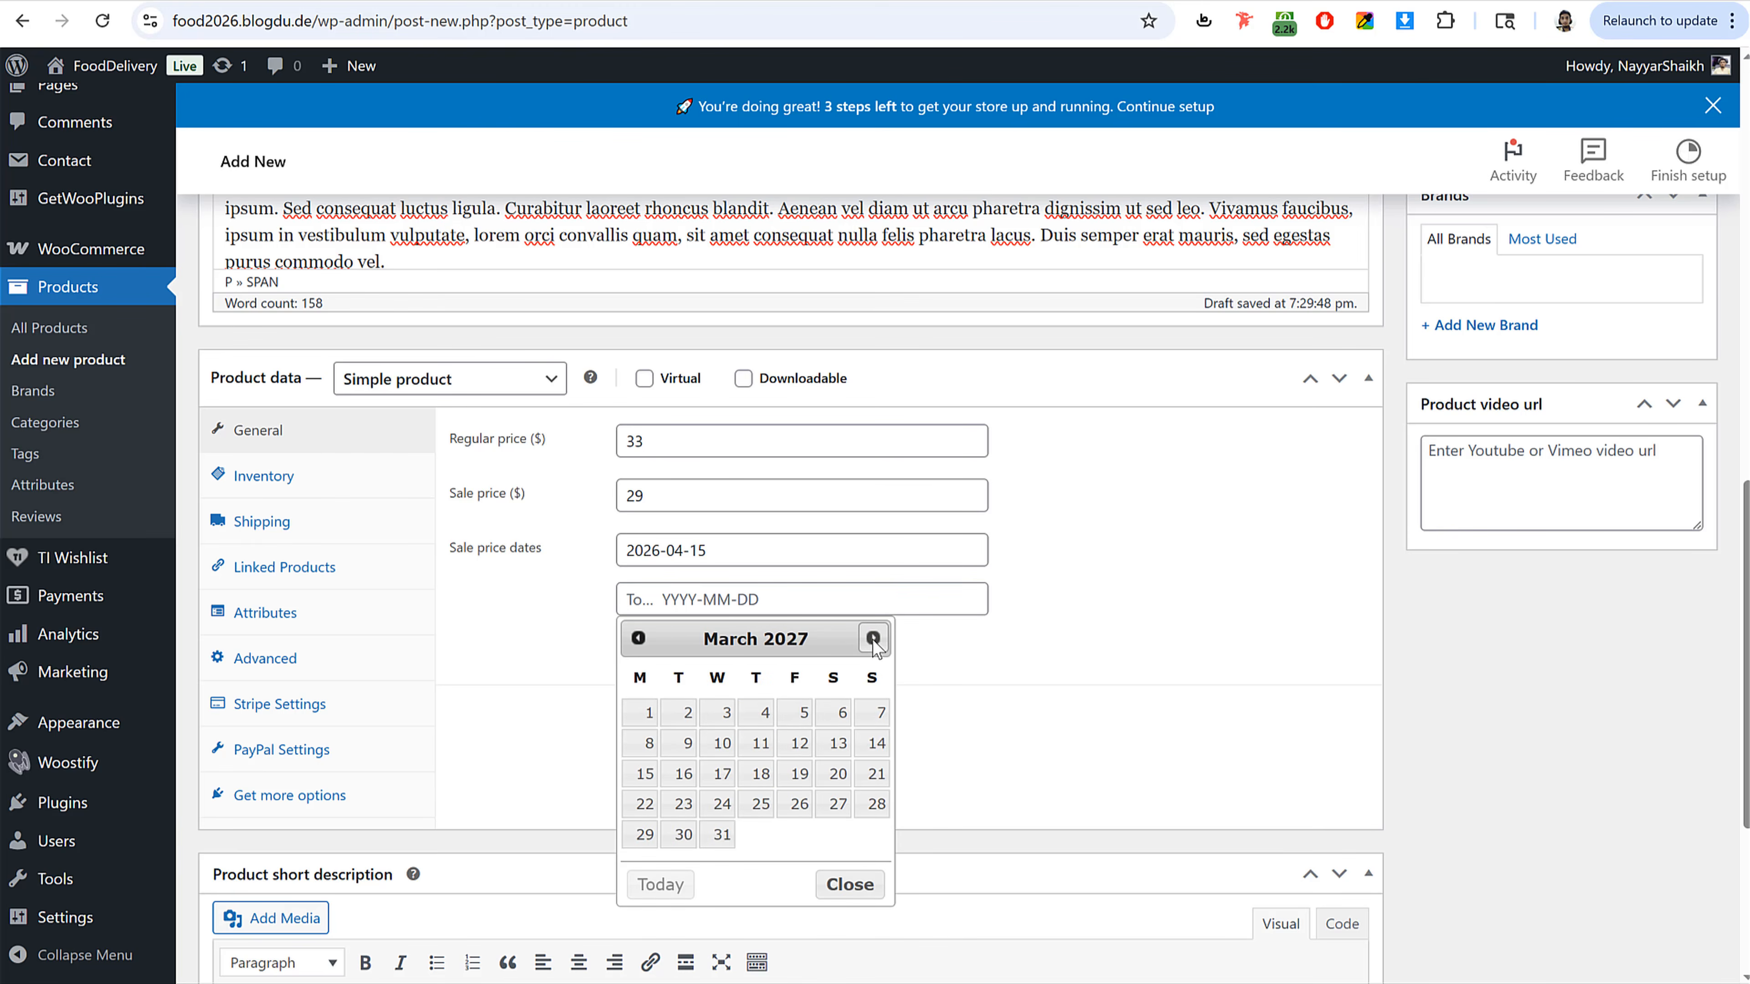
click(872, 639)
click(721, 835)
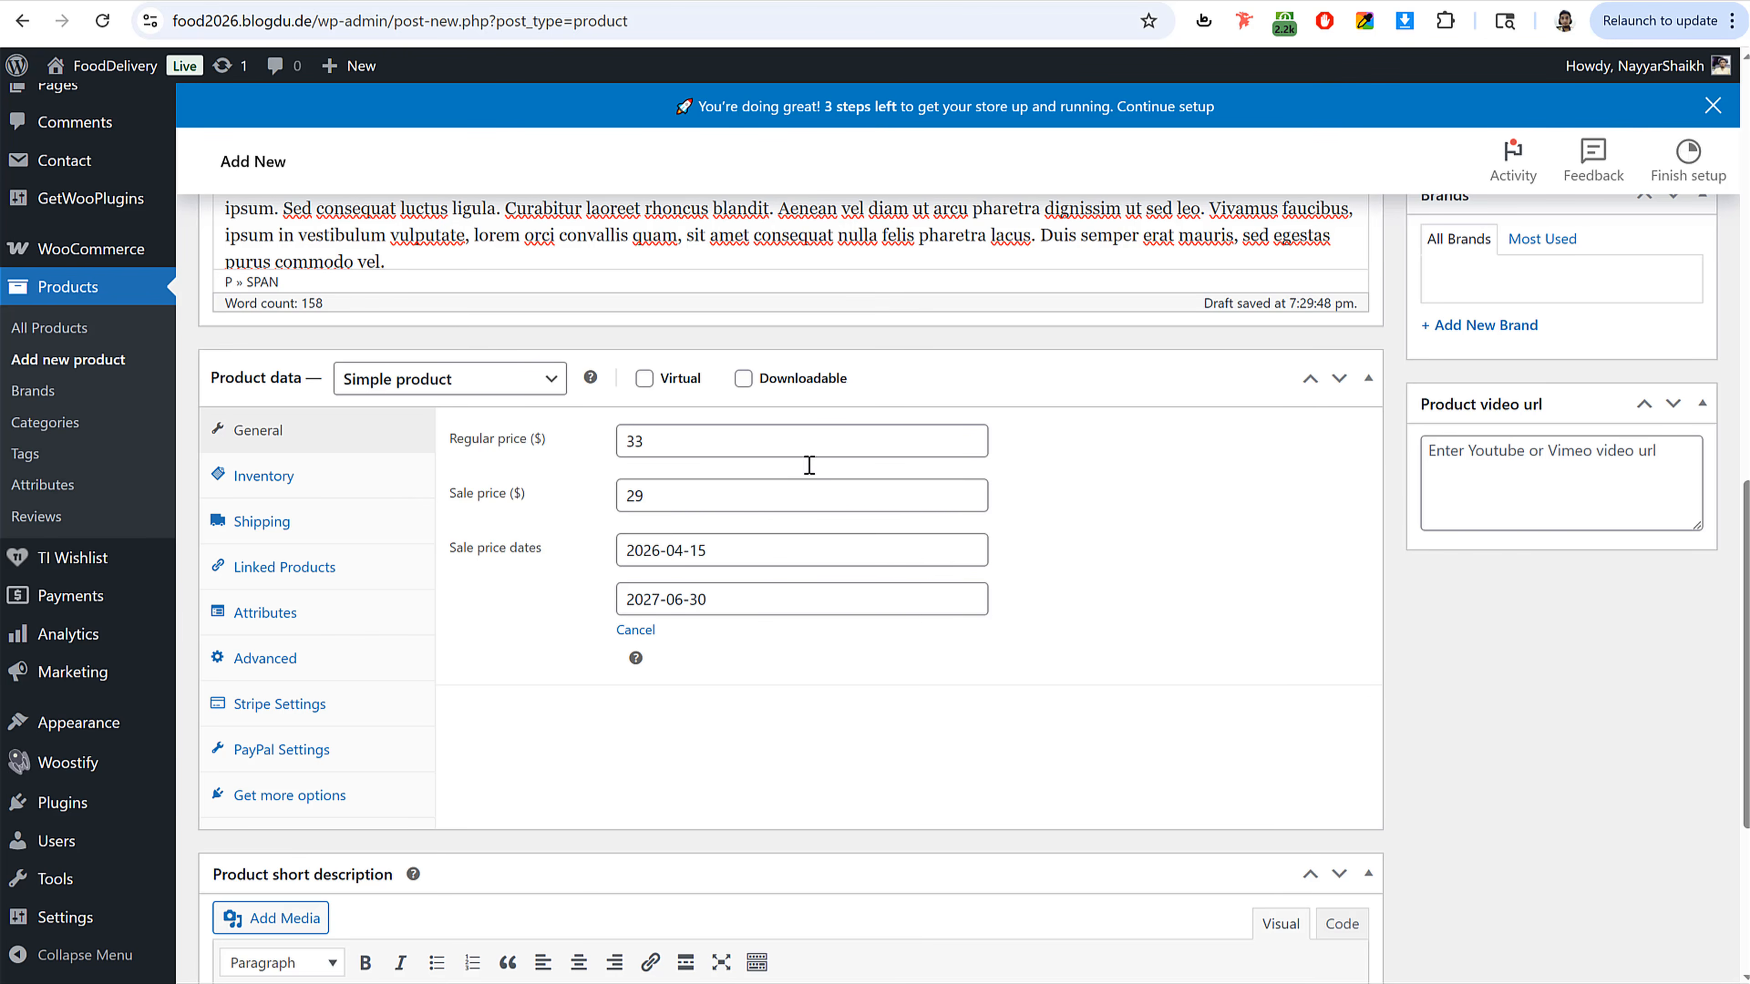
Step: Set the product's SKU to BOTTLE1 in the inventory settings
scroll(810, 575, up, 2)
click(265, 588)
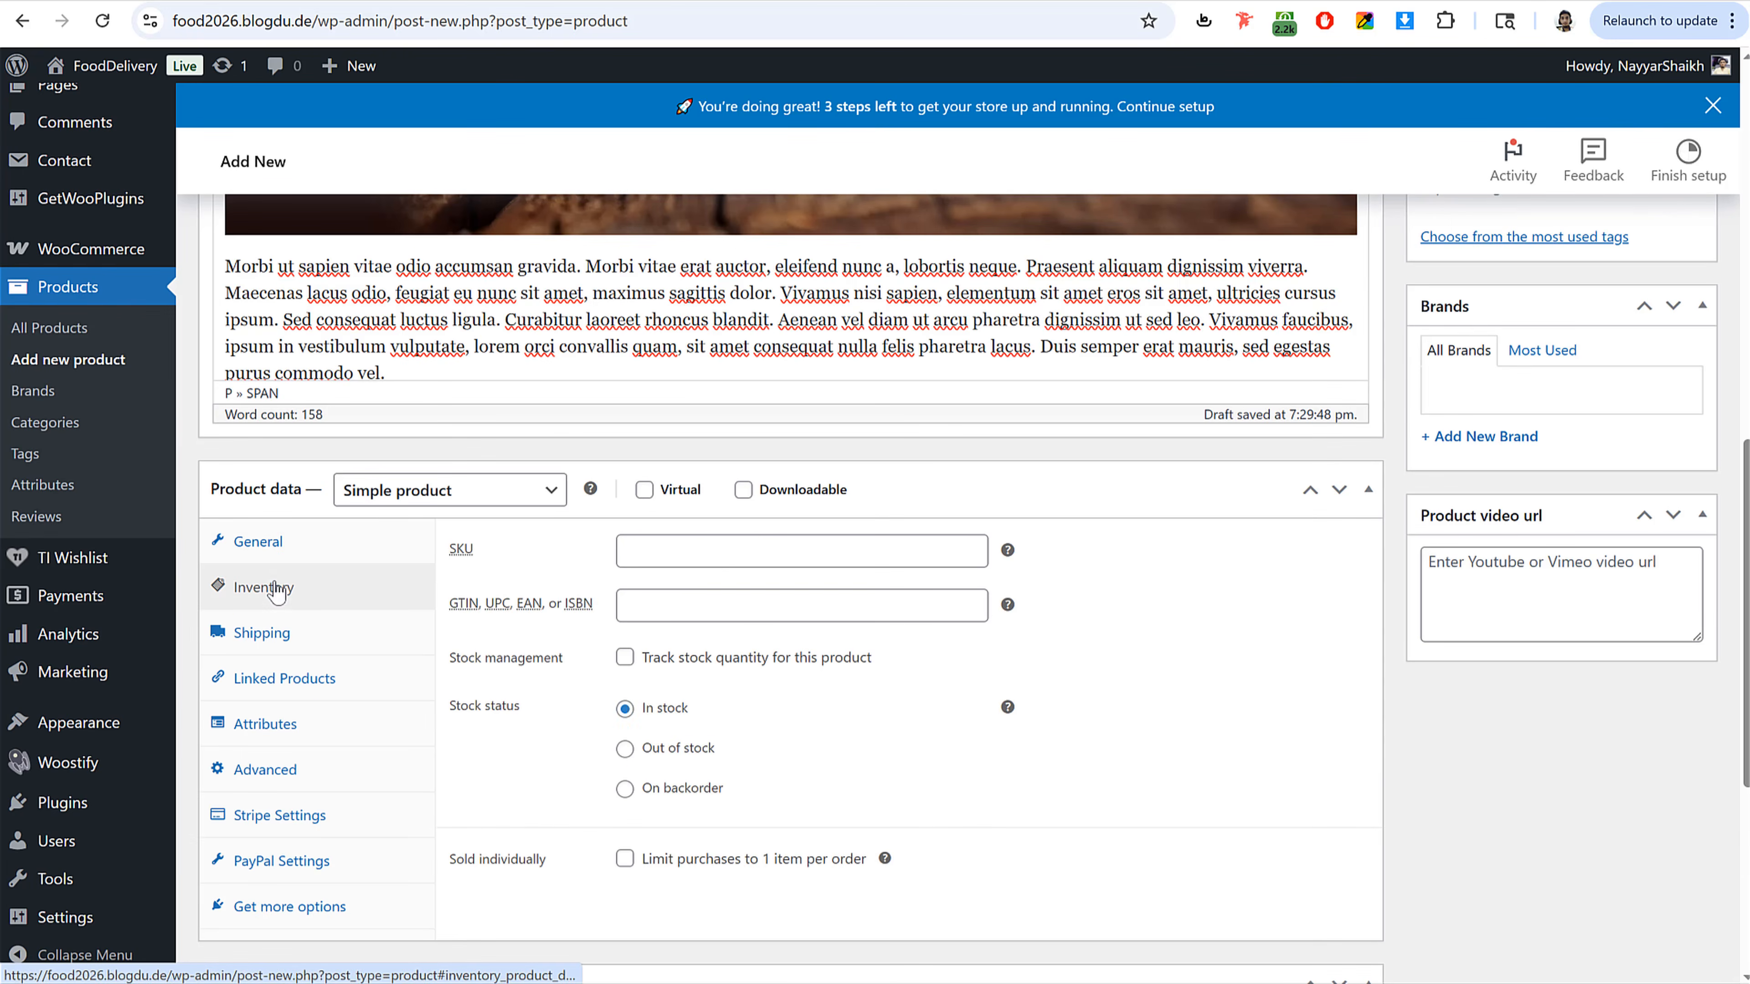
click(741, 544)
scroll(1147, 661, up, 15)
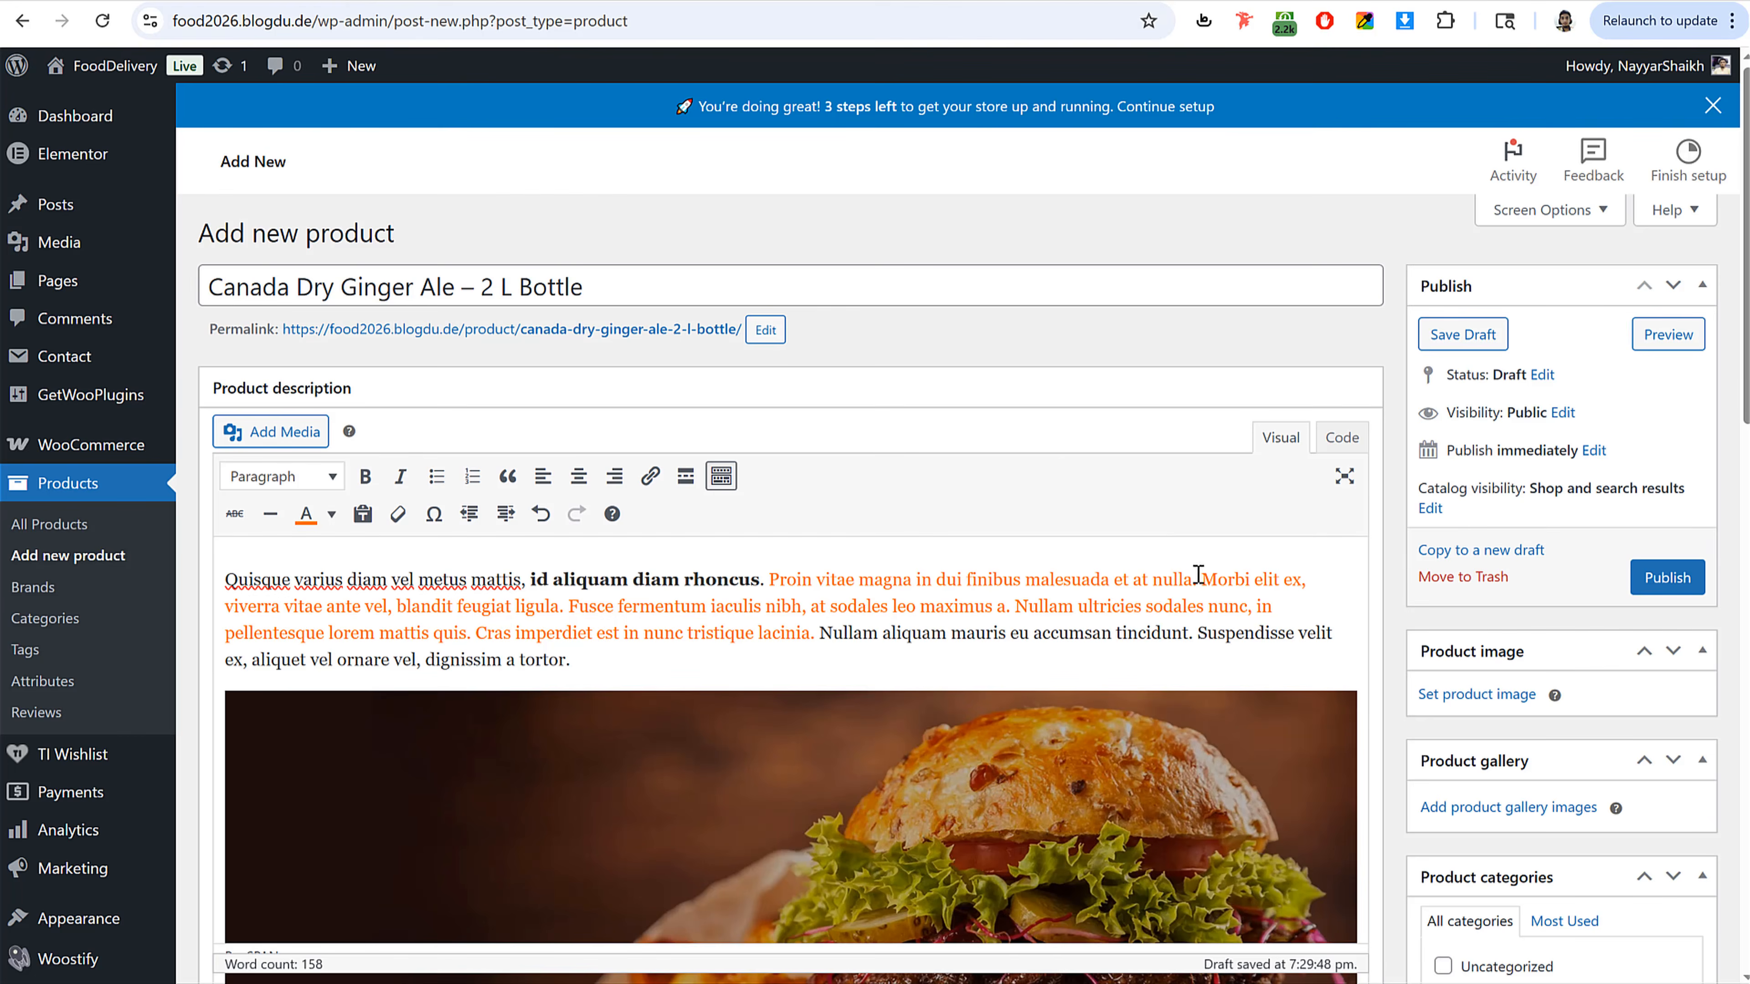
scroll(1240, 682, down, 10)
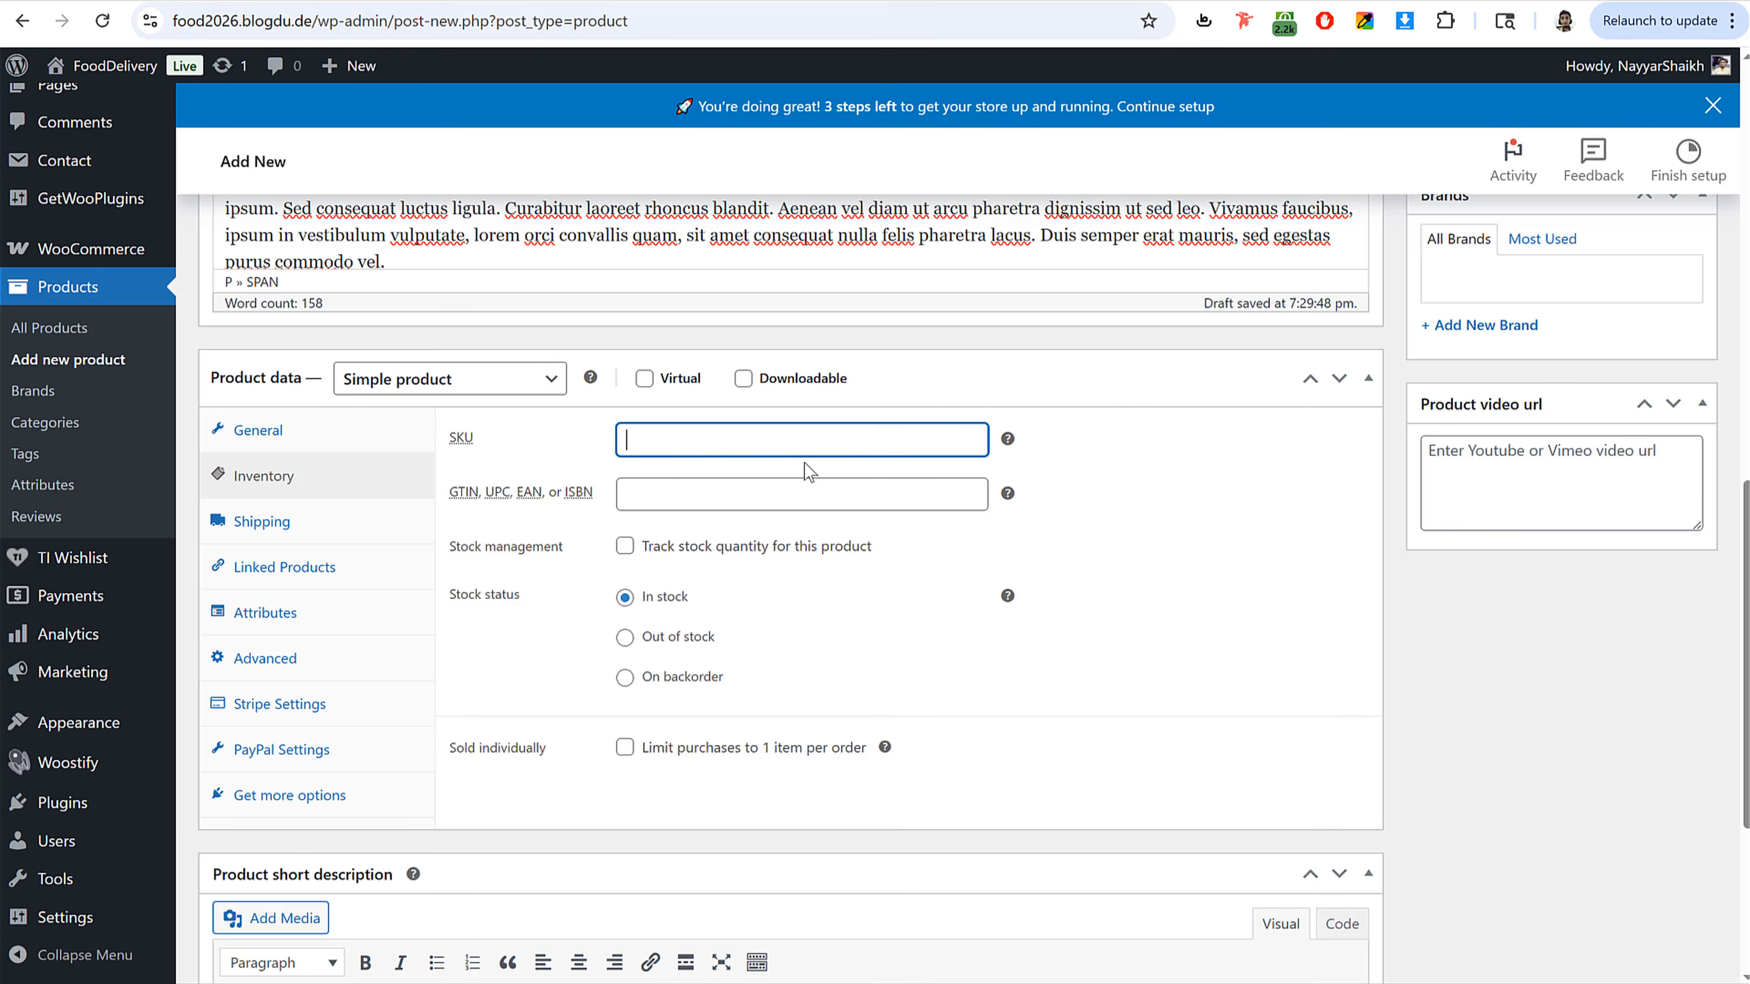
text(BOTTLE1)
Step: Enable stock tracking with a quantity of 100 and a low stock threshold of 5
click(625, 548)
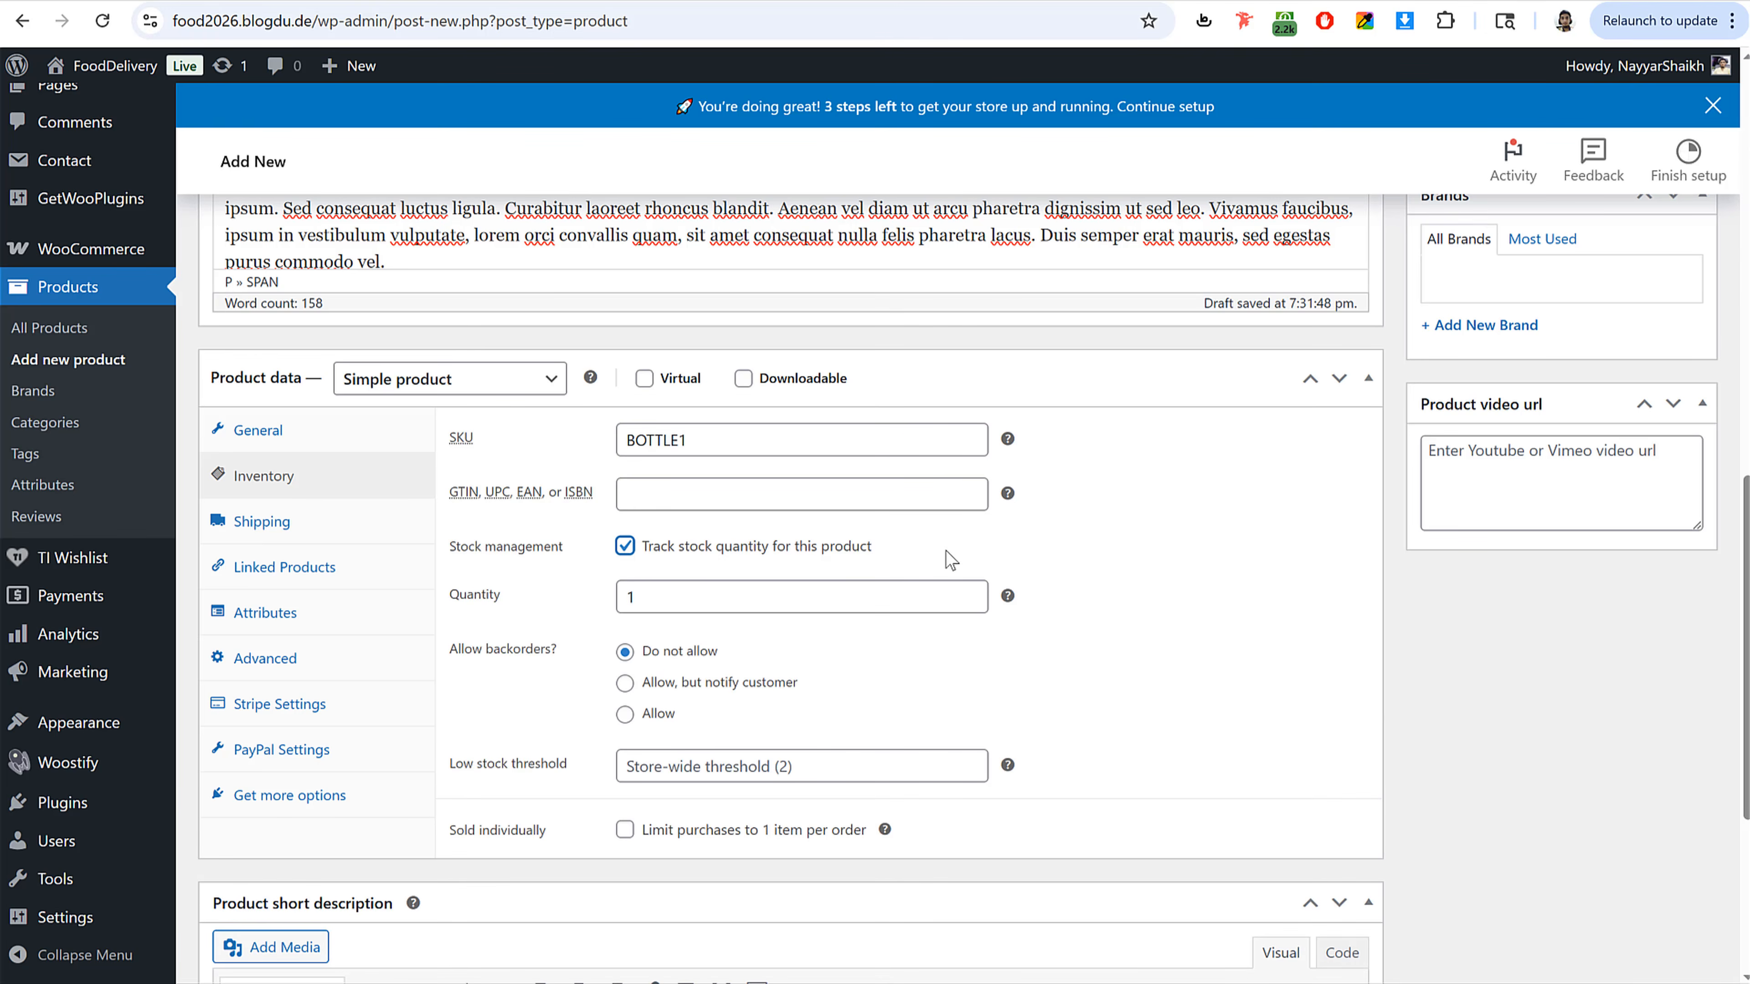
click(707, 596)
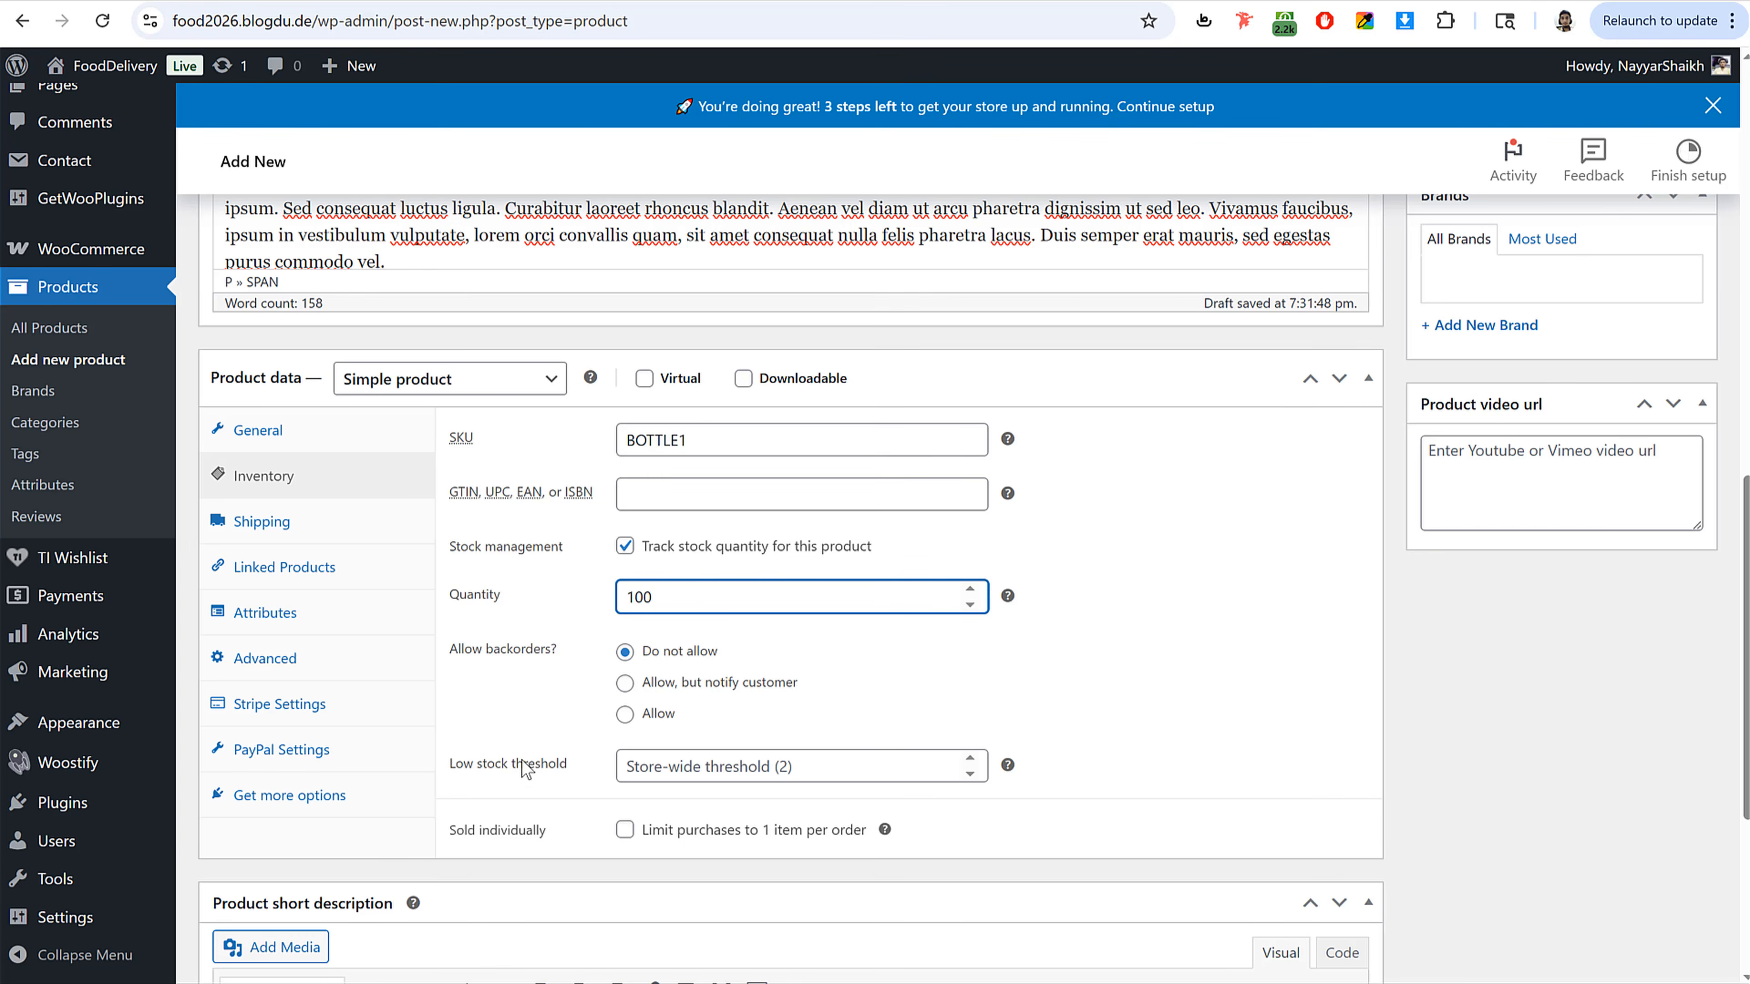
click(684, 767)
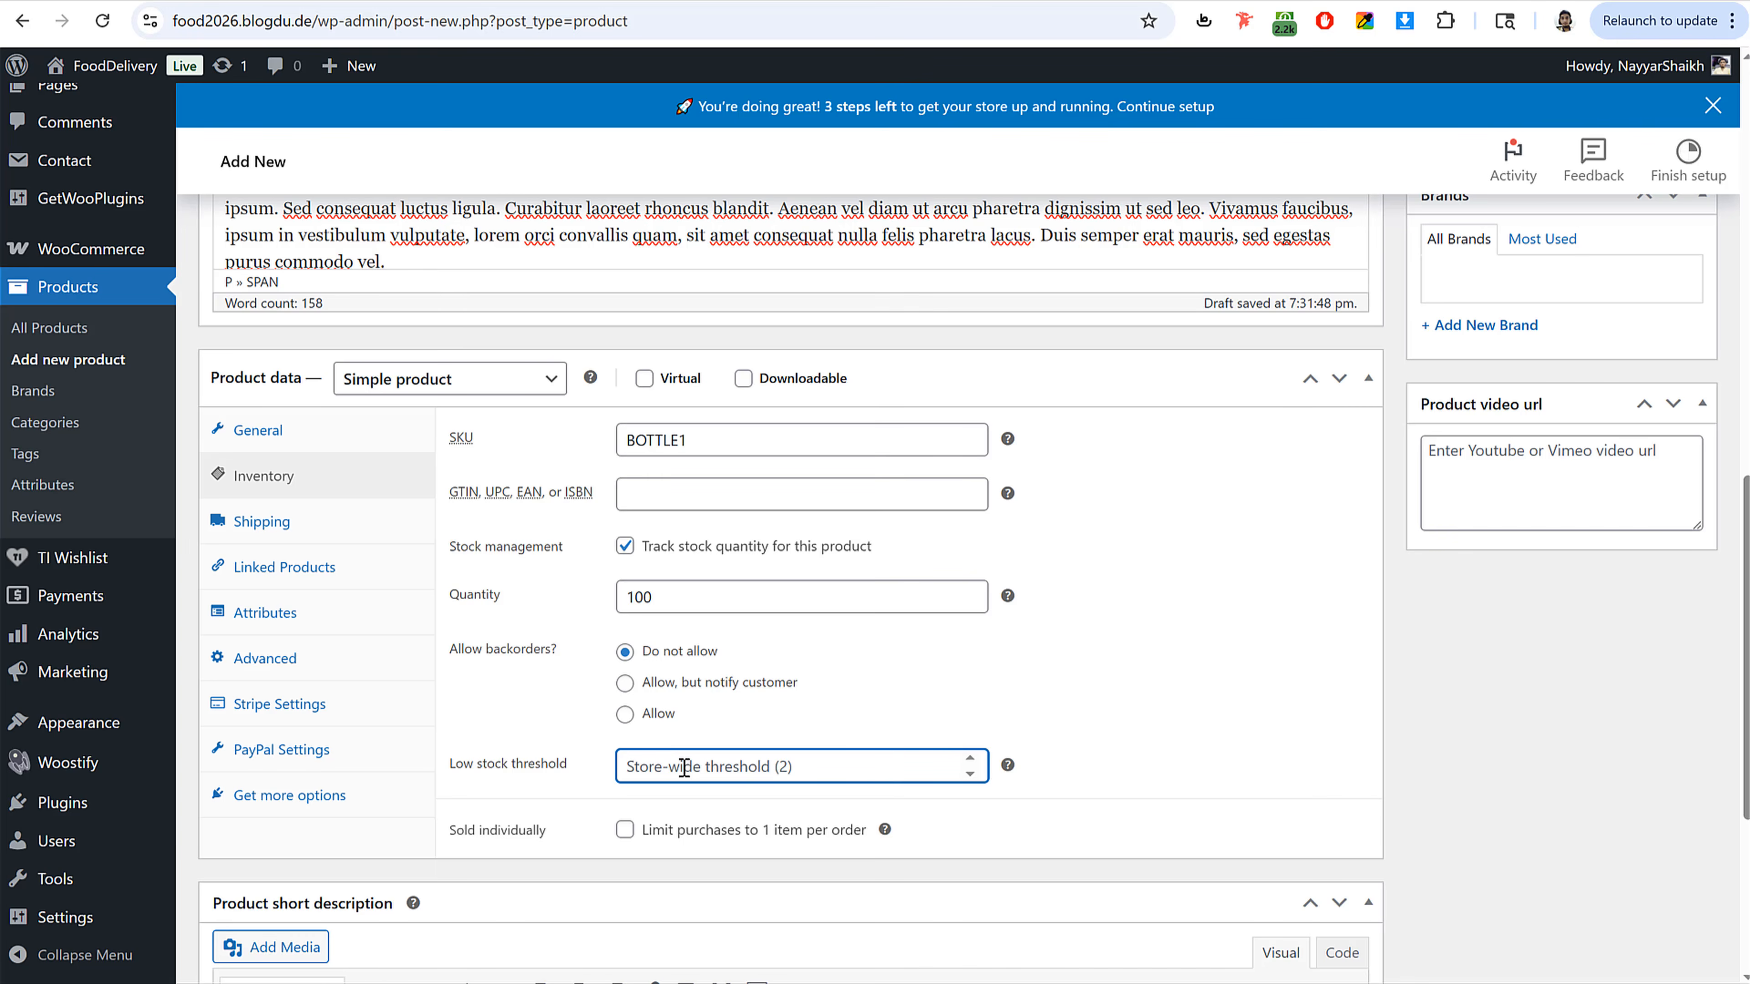
text(5)
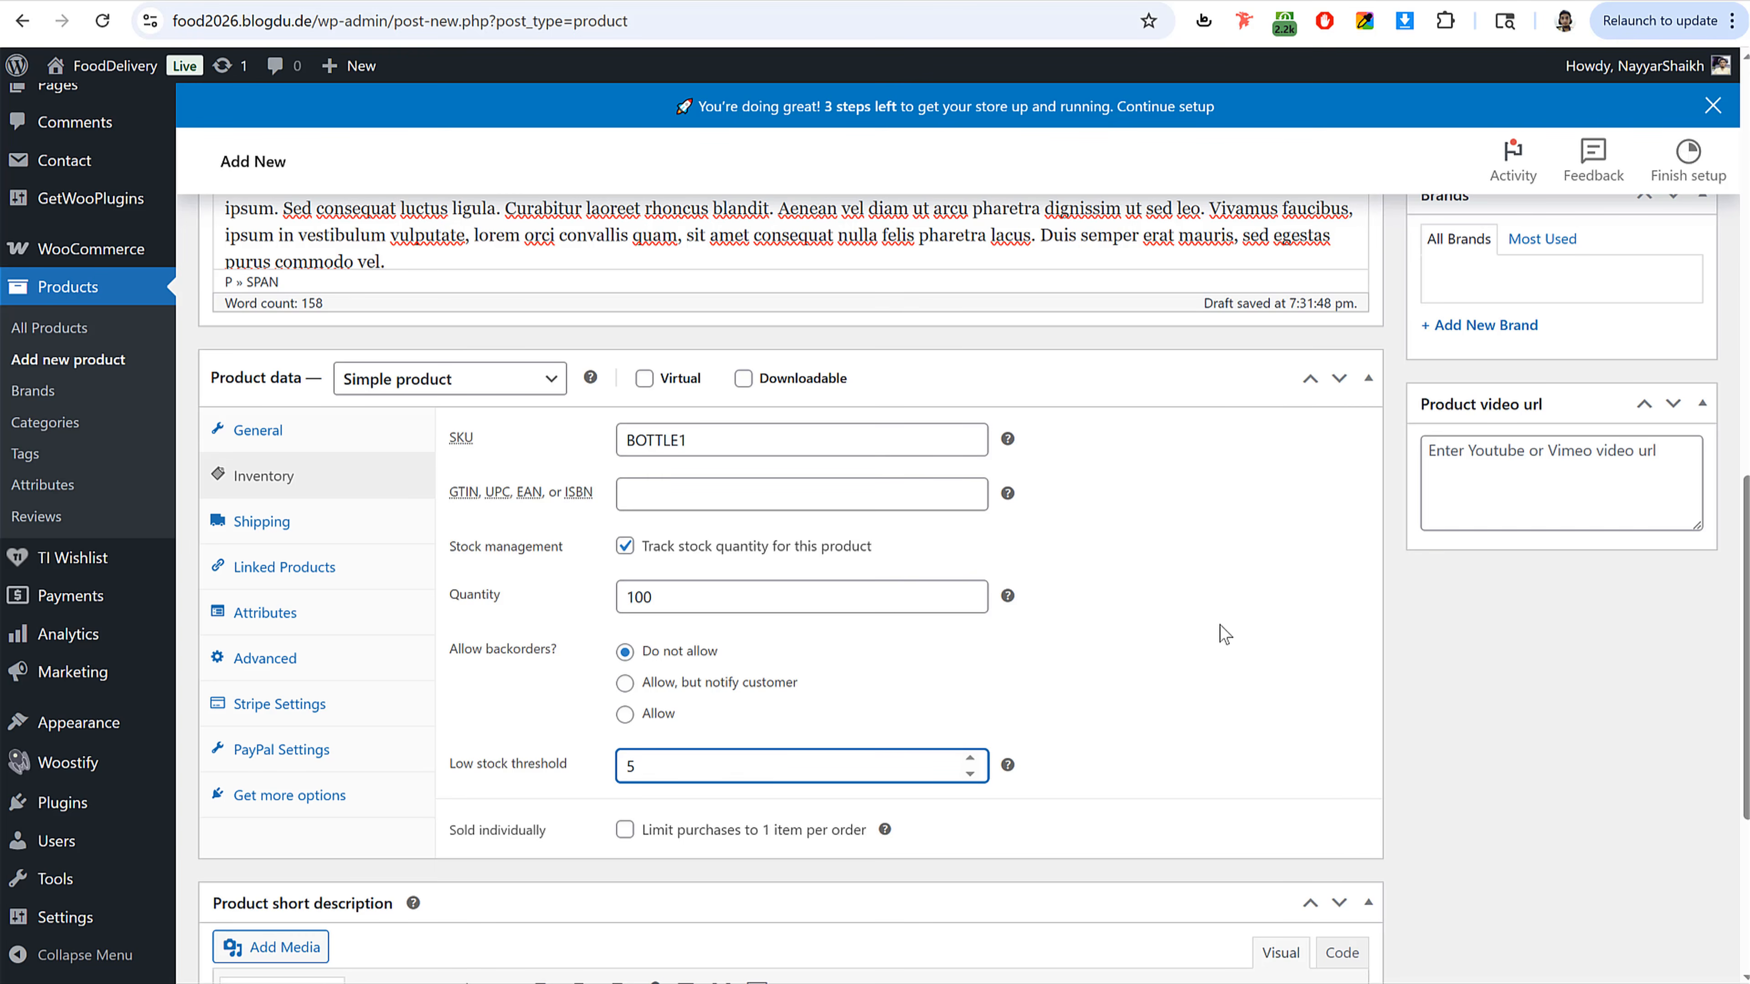
scroll(1217, 704, up, 10)
scroll(1218, 704, down, 10)
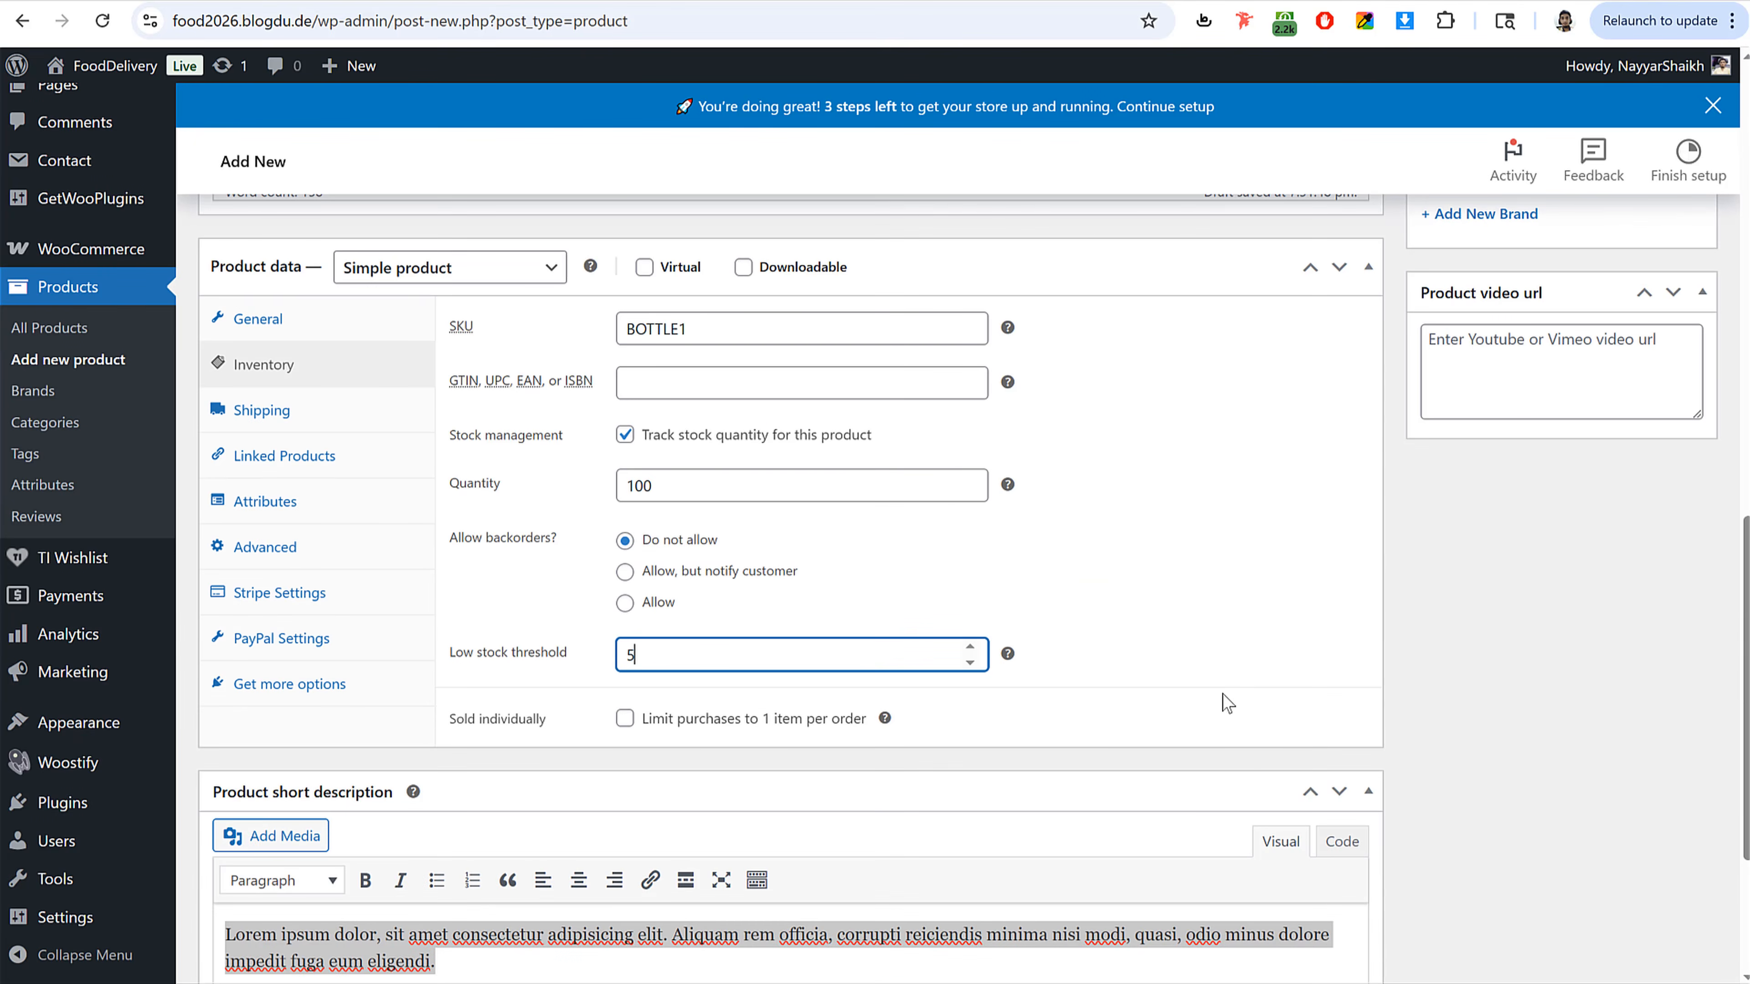
click(1217, 620)
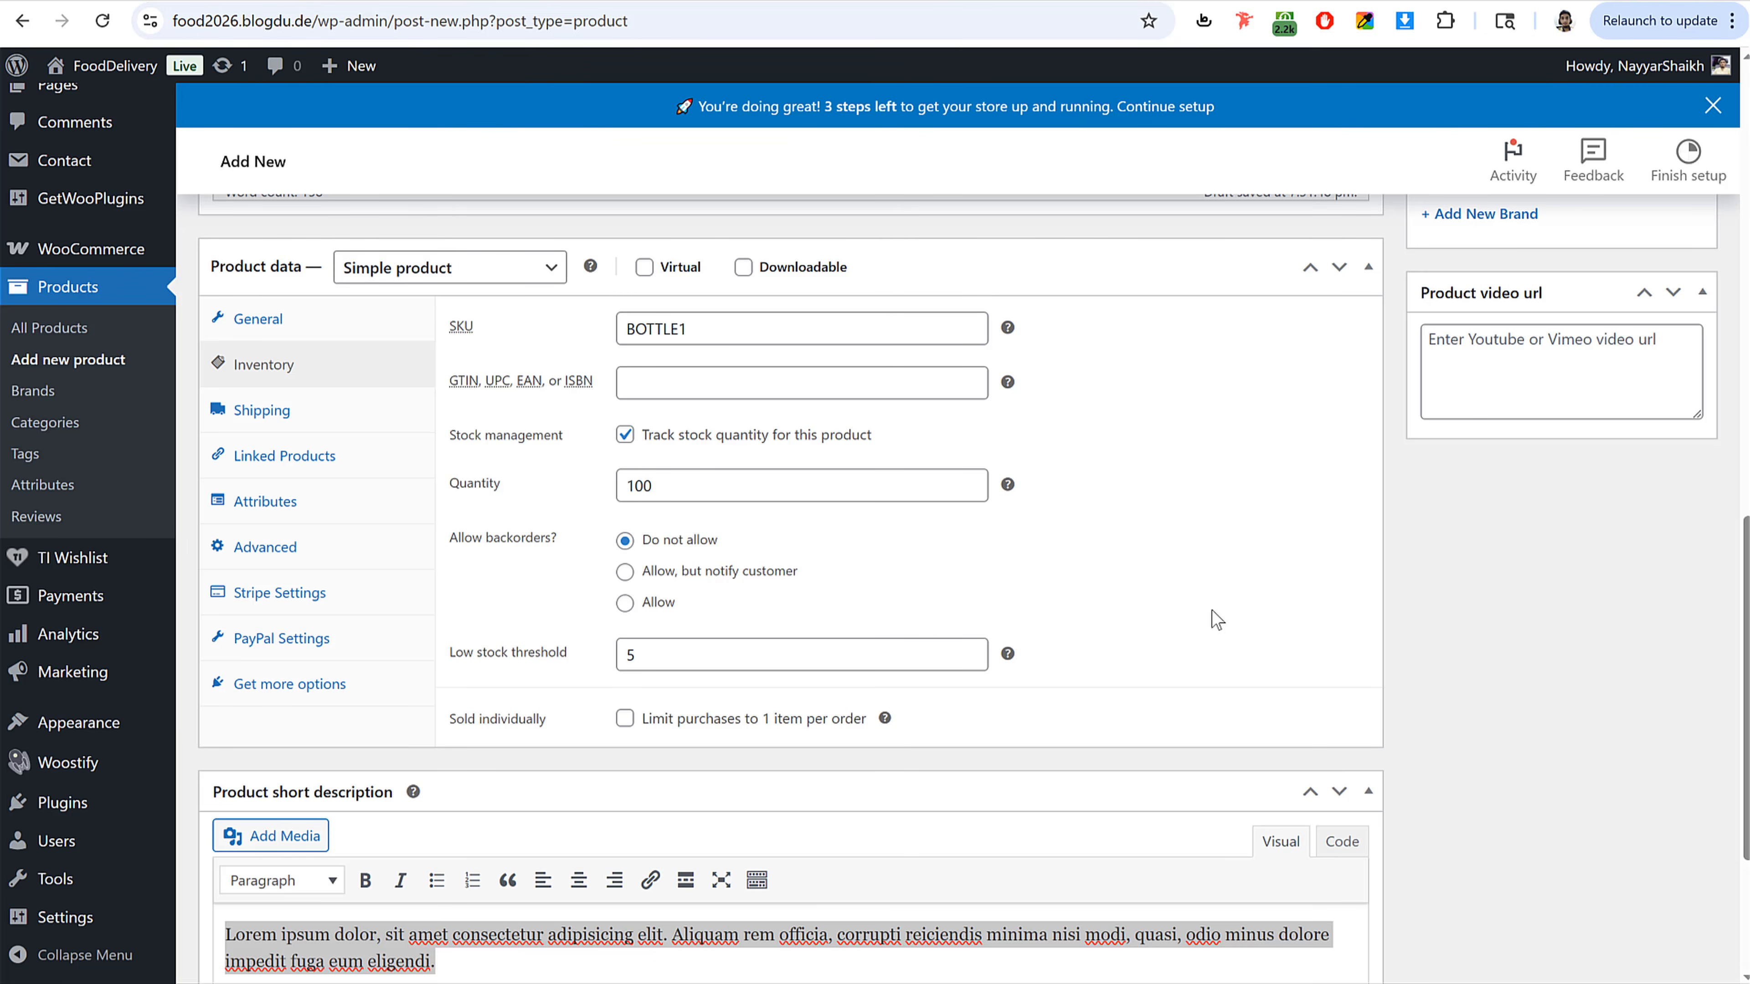
Step: Set the shipping weight to 250 g and dimensions to 50 × 5 × 0 cm
click(340, 411)
click(661, 329)
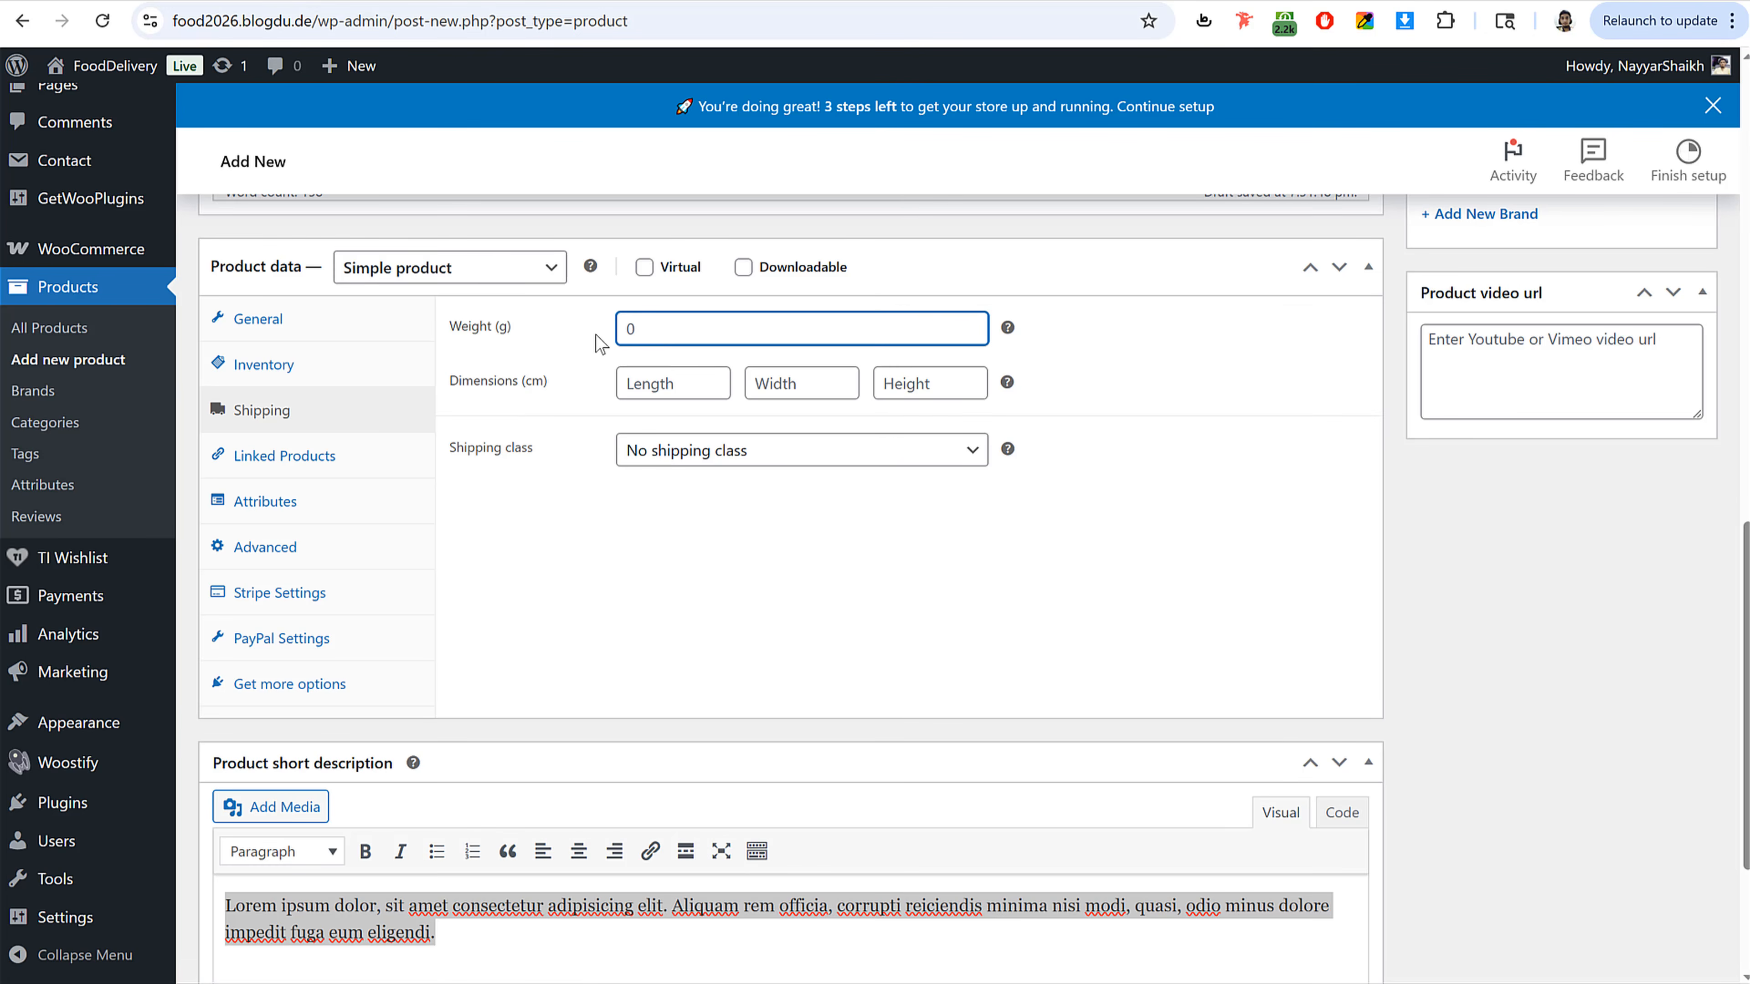
text(25)
click(645, 386)
text(50)
key(Tab)
text(5)
key(Tab)
text(0)
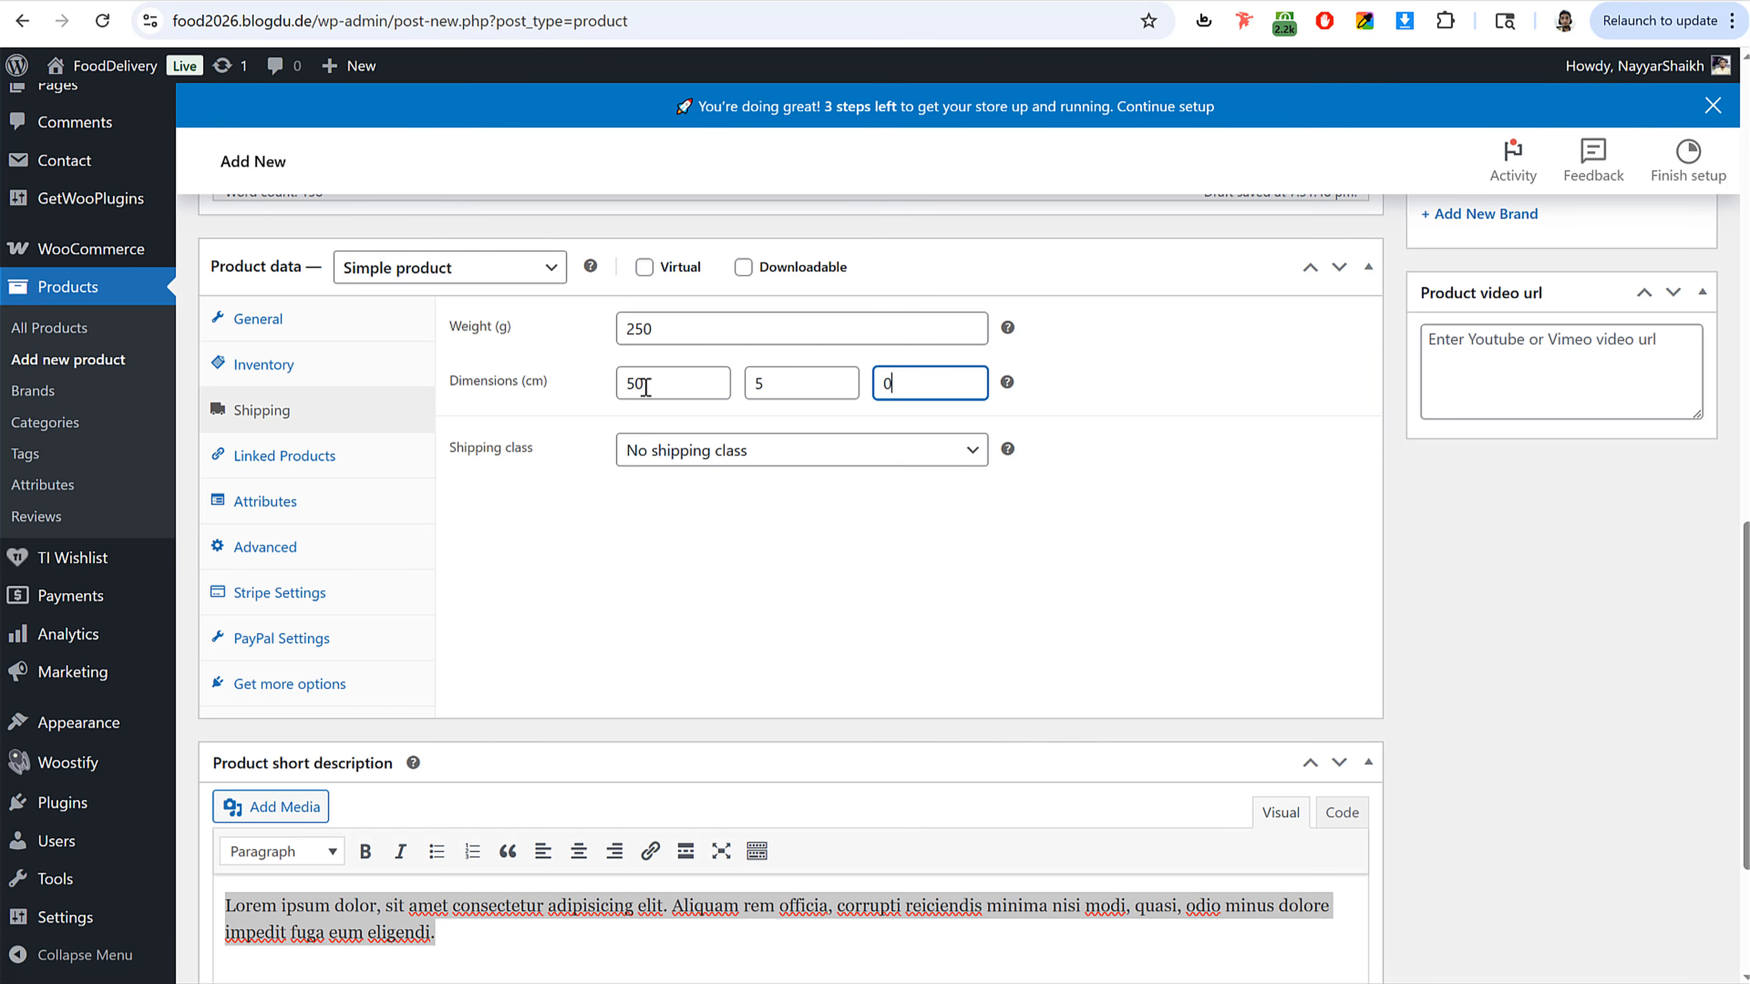
click(802, 383)
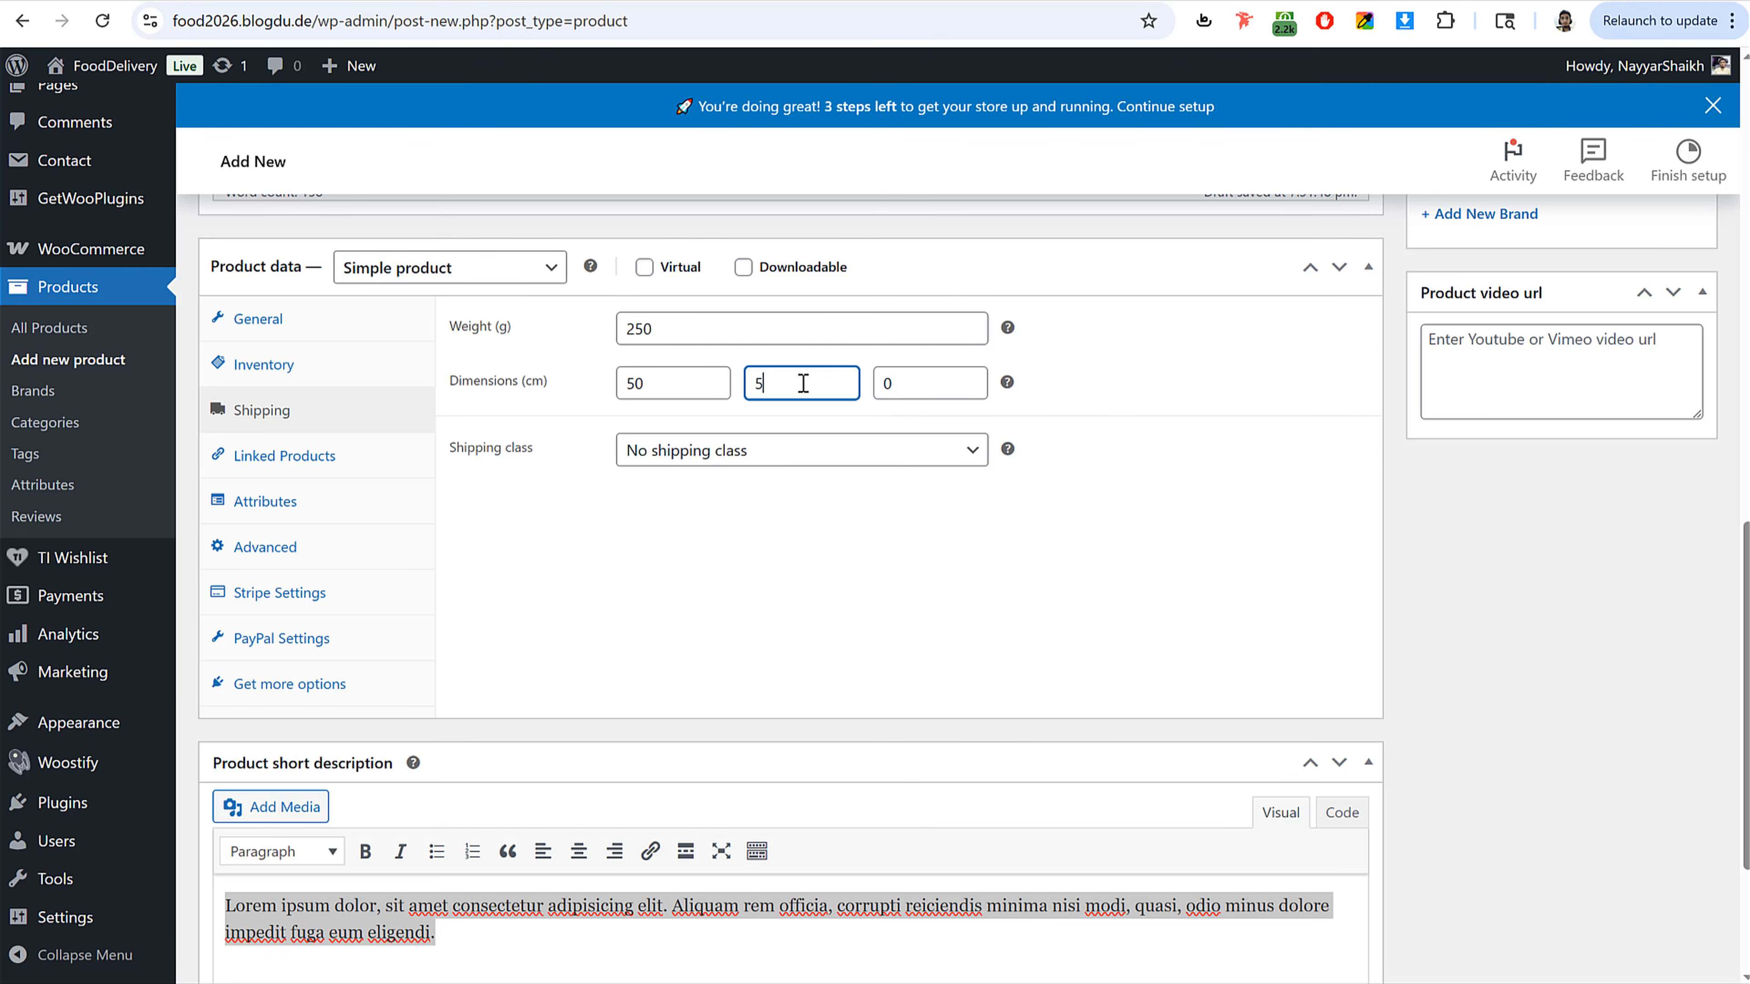
Step: Set the product dimensions to 50 × 50 × 50 cm
text(0)
key(Tab)
text(5)
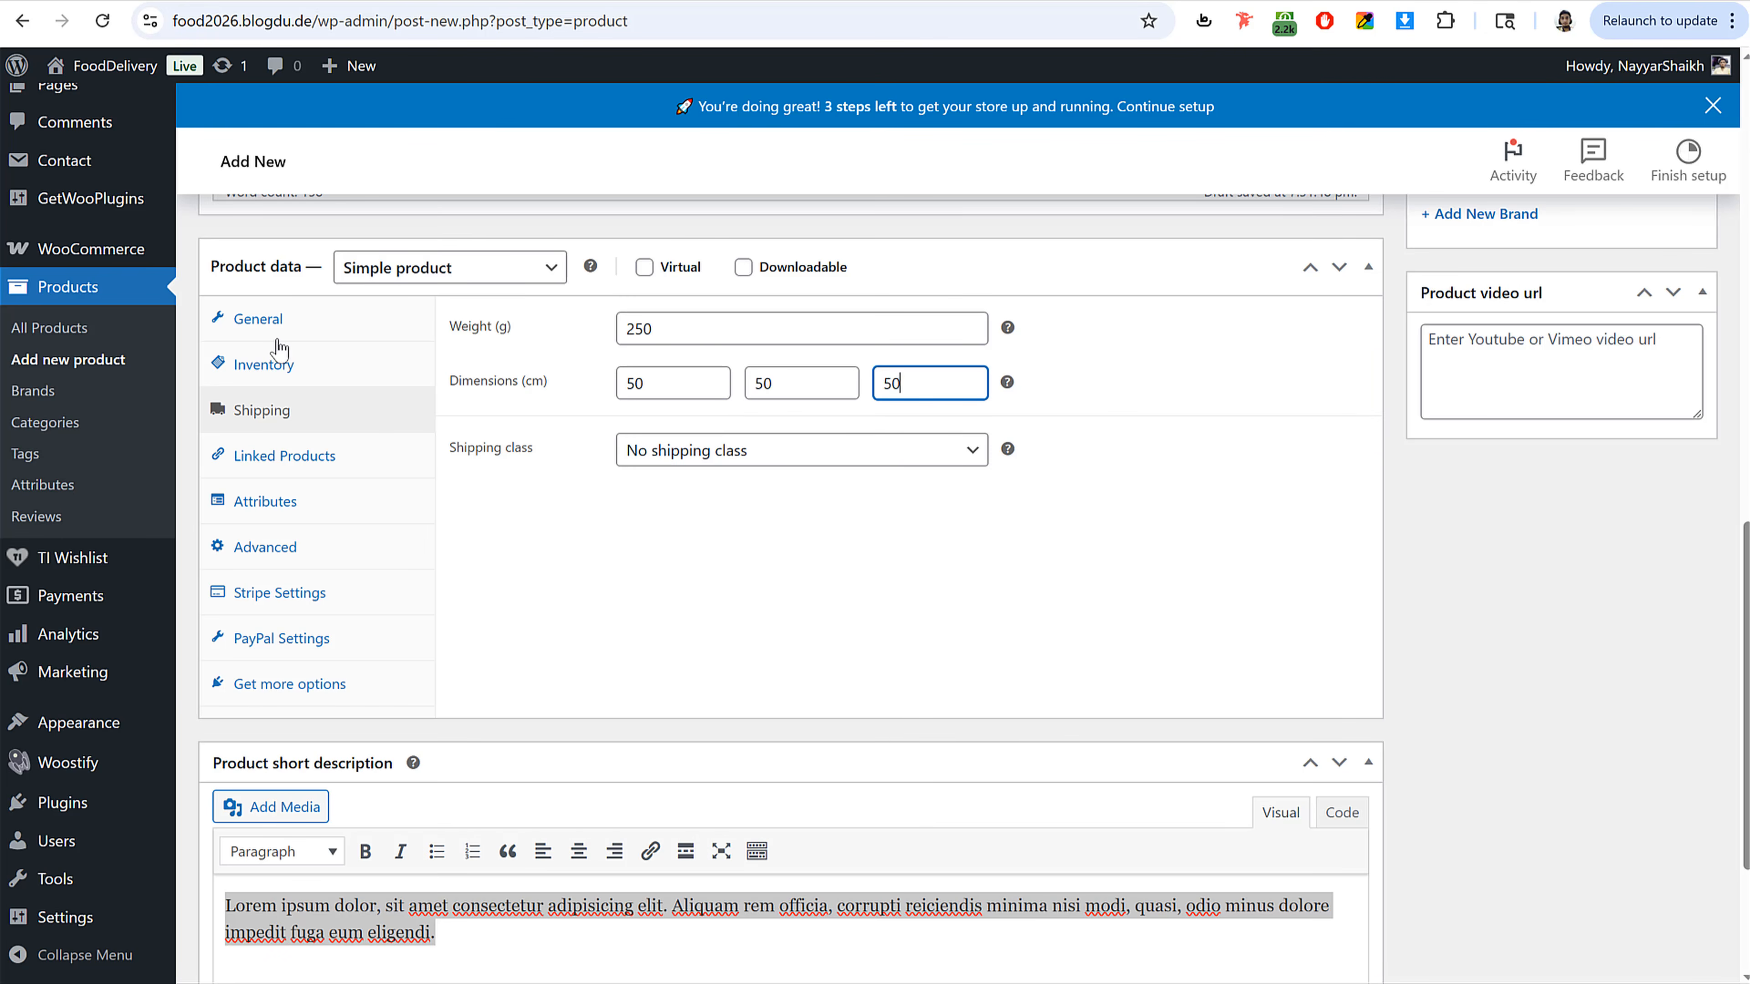
click(272, 323)
scroll(943, 680, down, 3)
scroll(943, 679, up, 15)
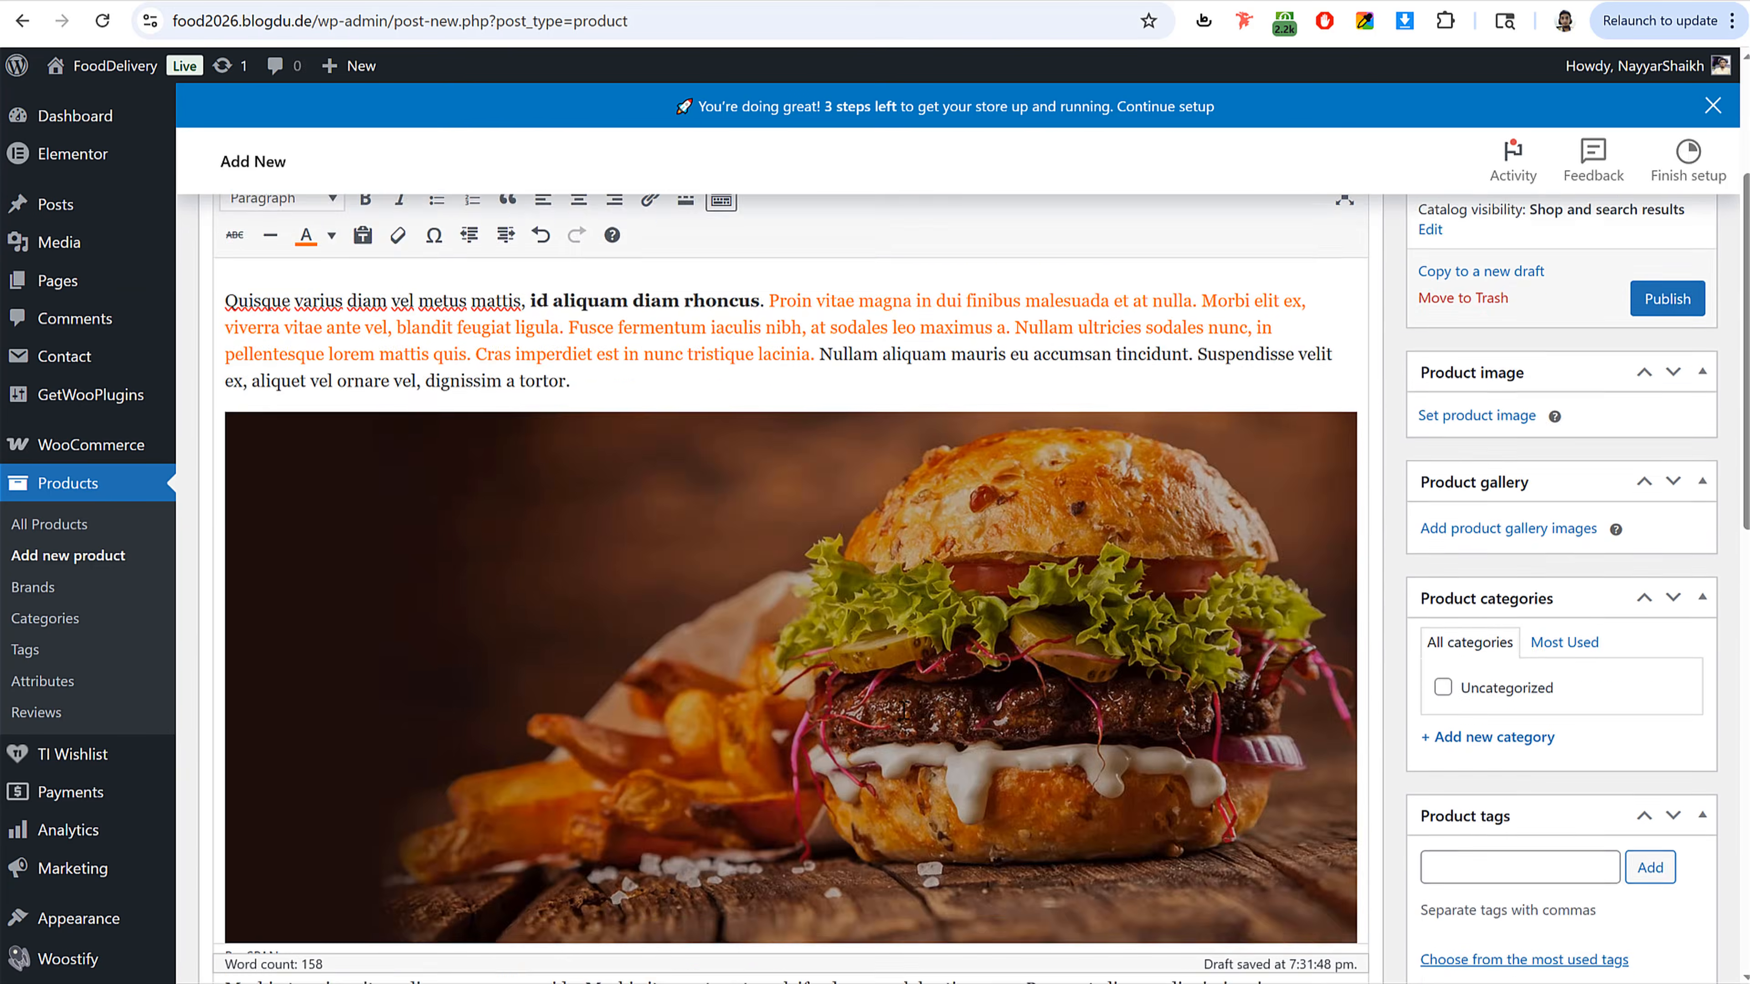
Step: Upload all the food images from the Food Images folder and set the latte coffee image as the product image
scroll(1555, 523, down, 3)
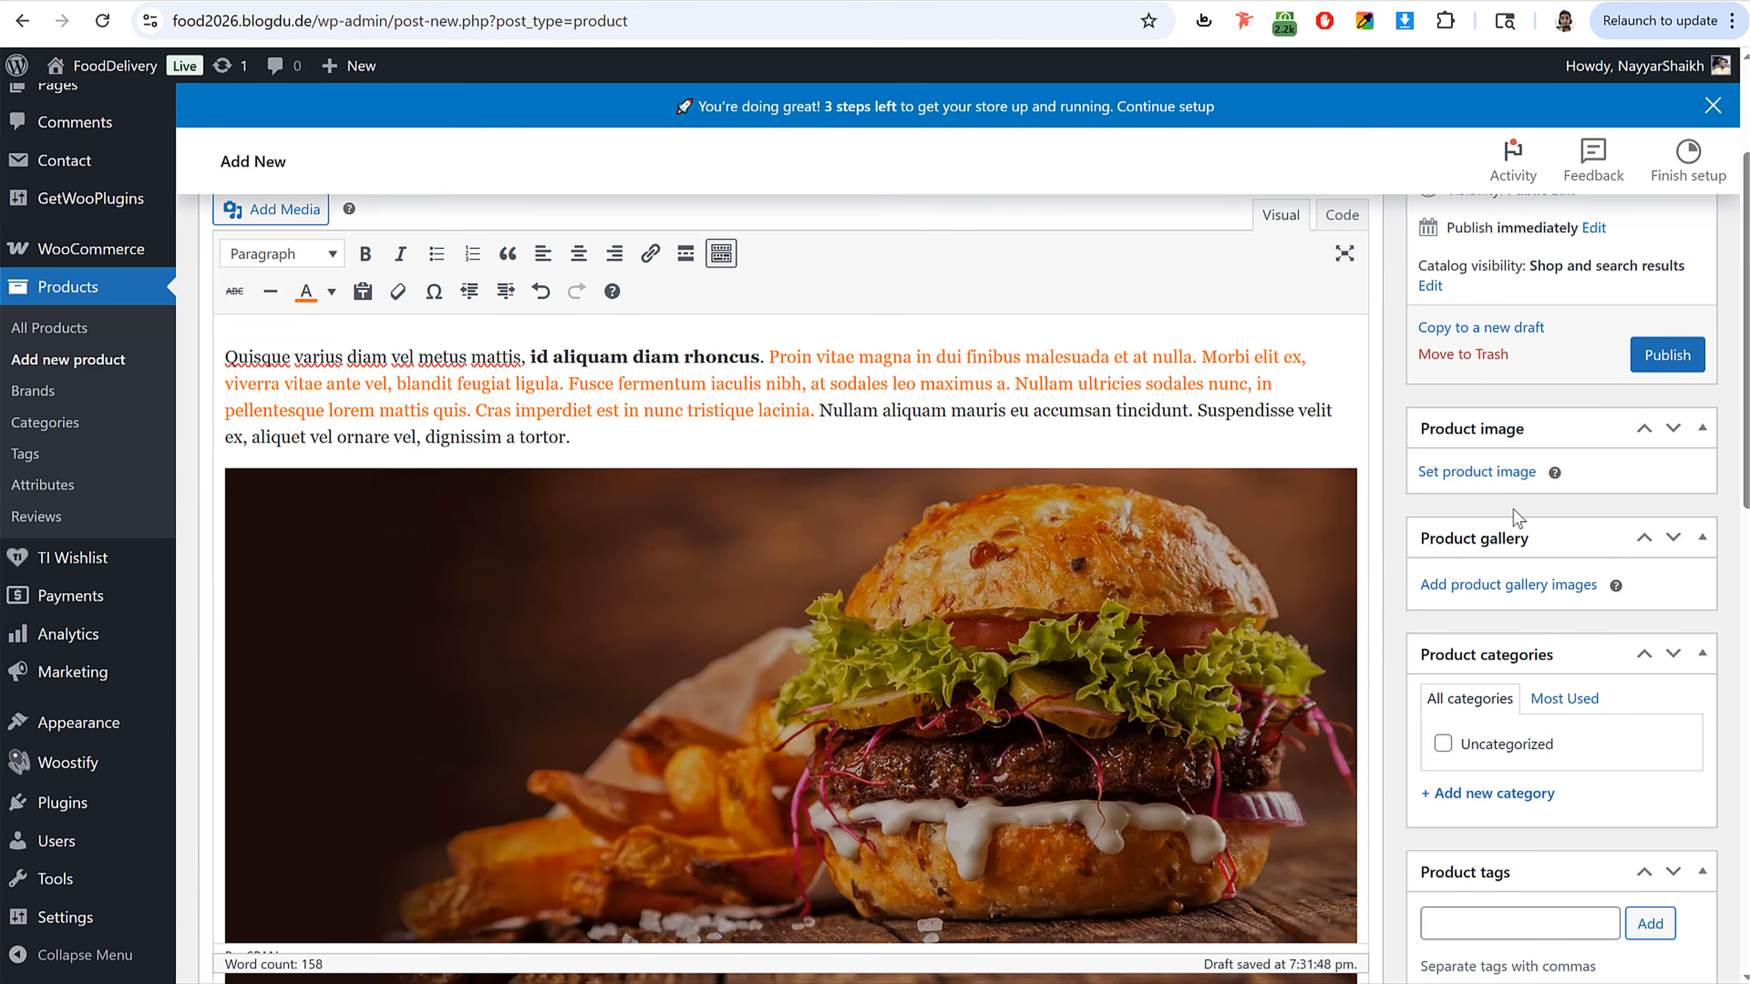
click(1499, 475)
key(alt+Tab)
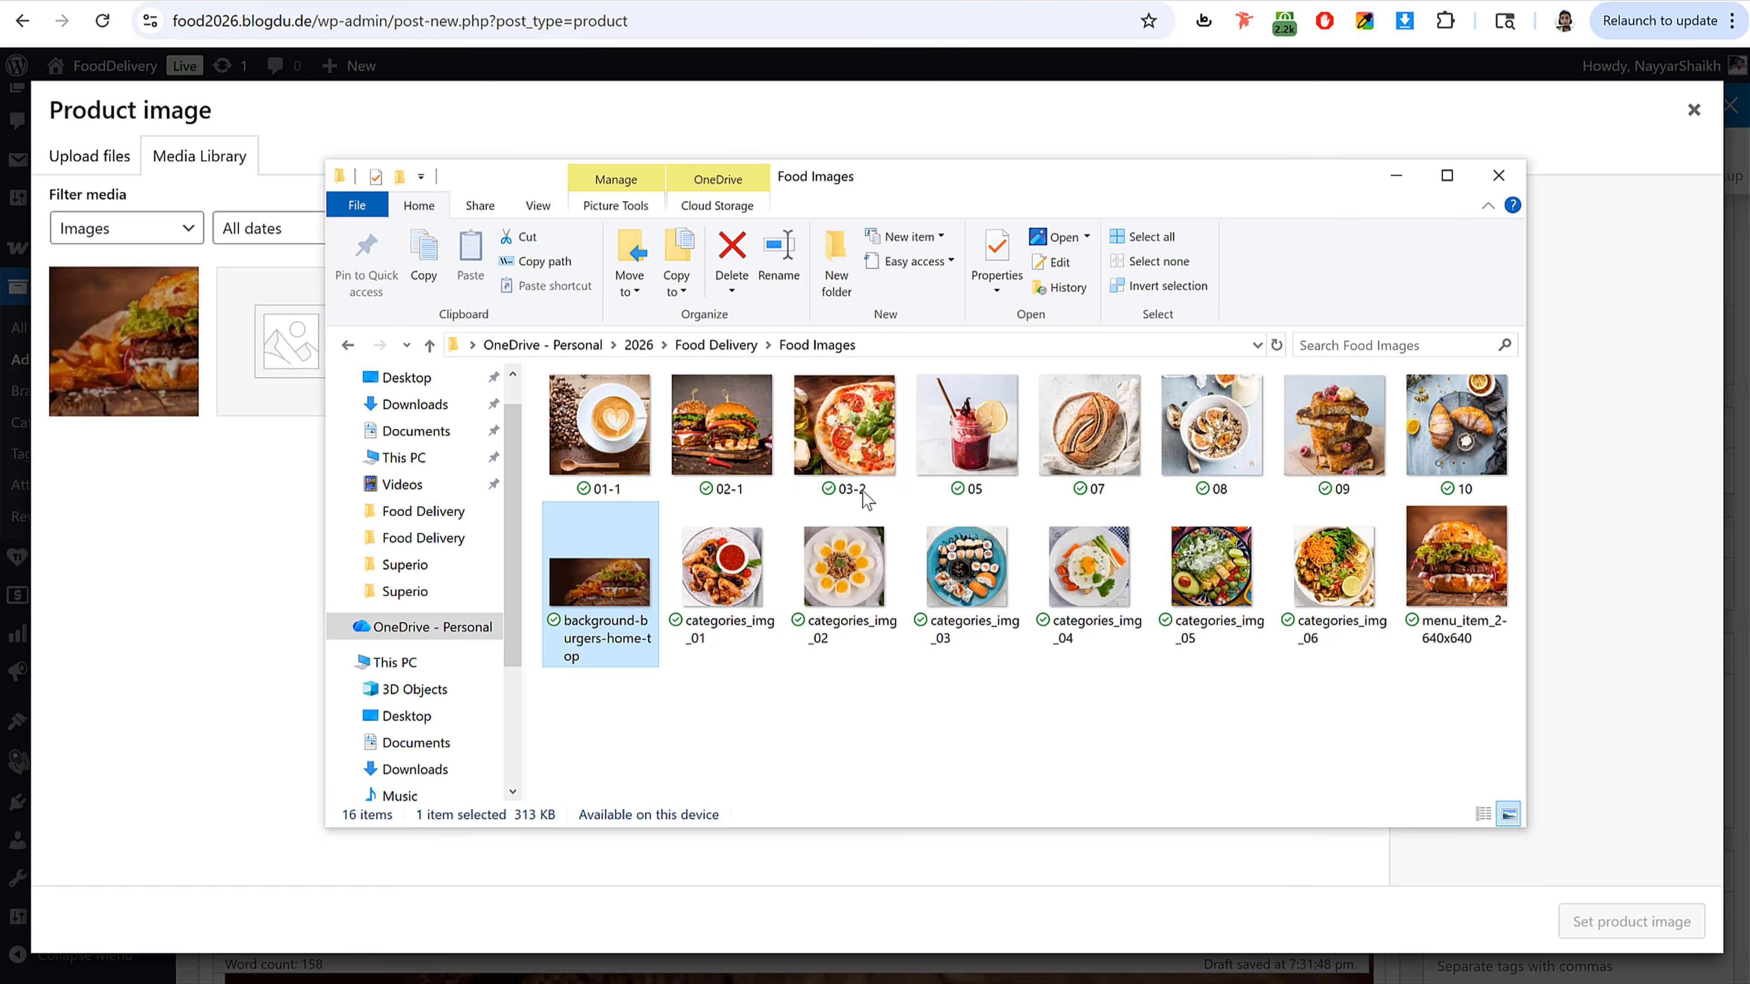
key(ctrl+a)
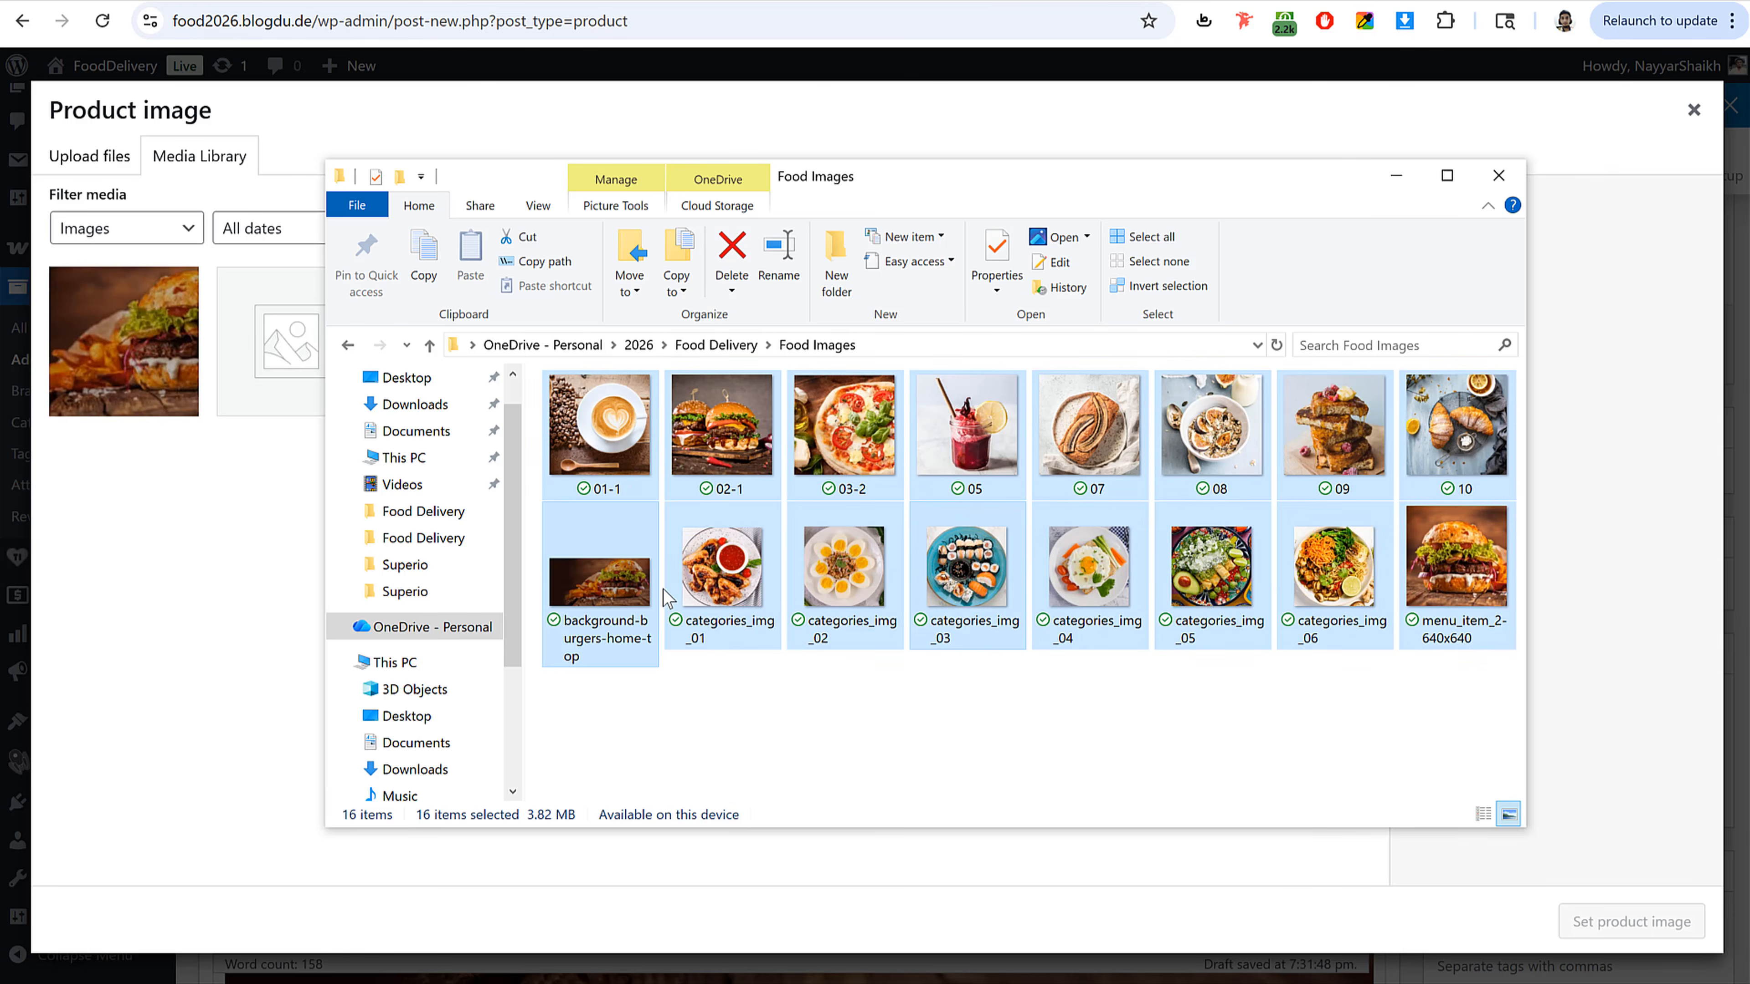
ctrl+click(620, 551)
drag(655, 438, 289, 551)
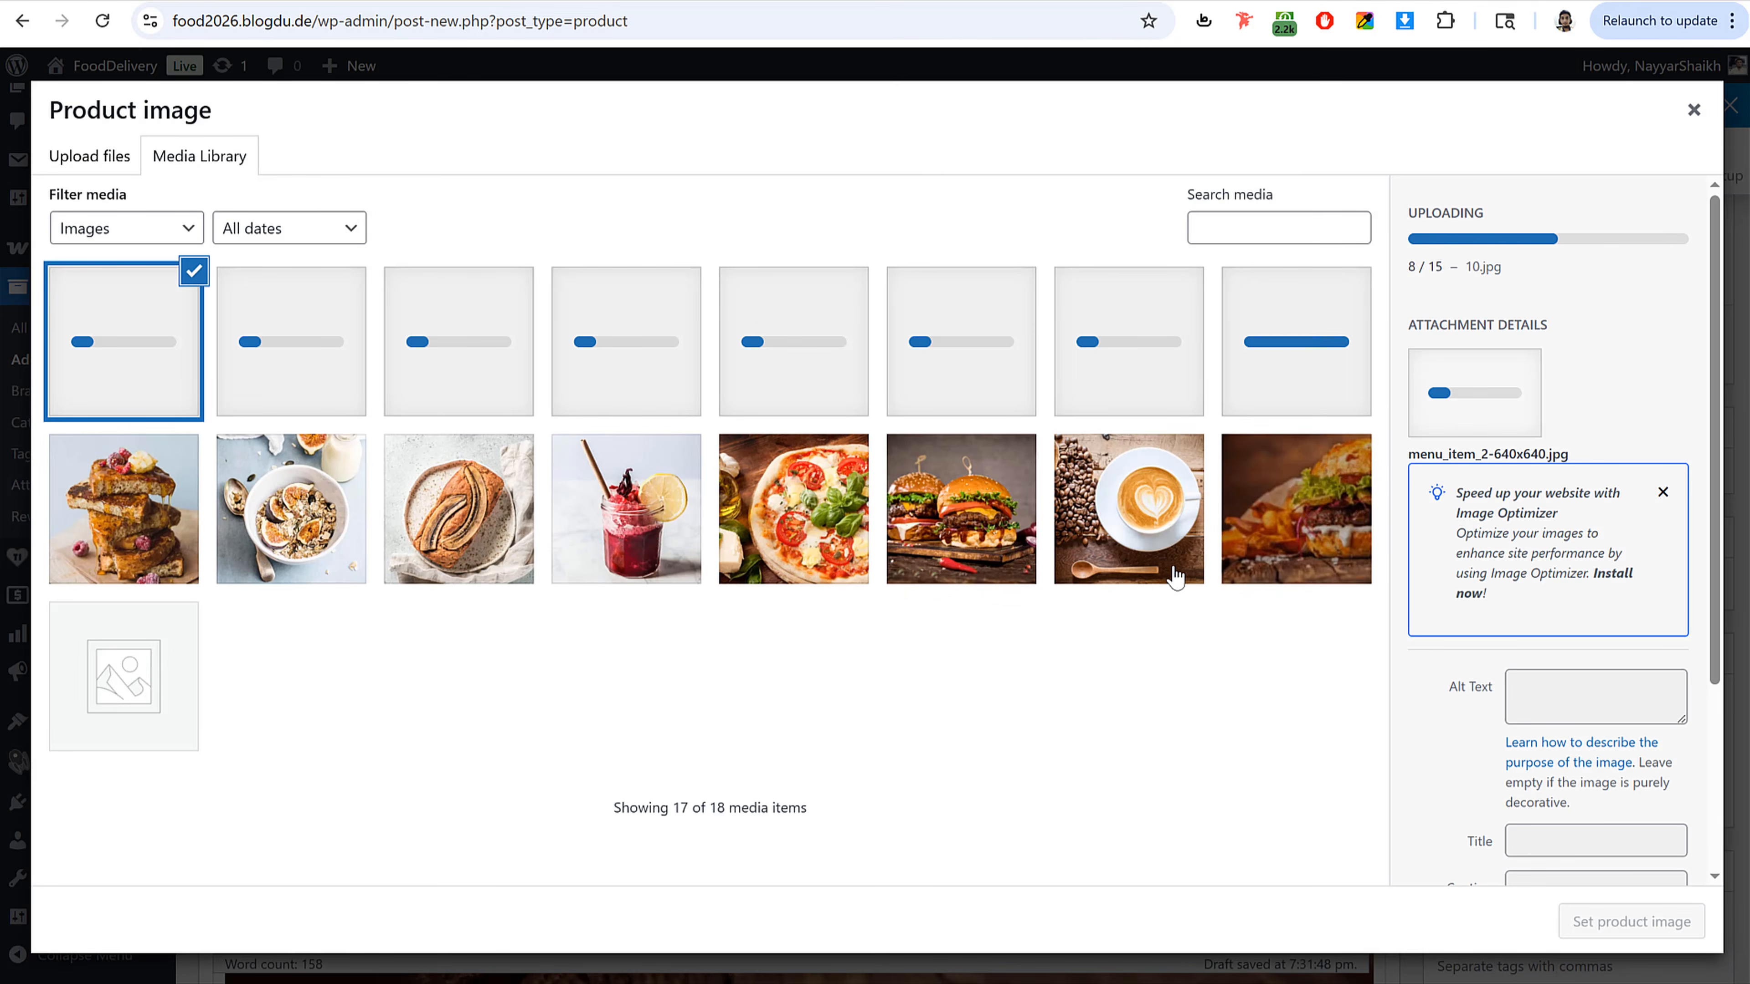
click(1146, 548)
click(1631, 921)
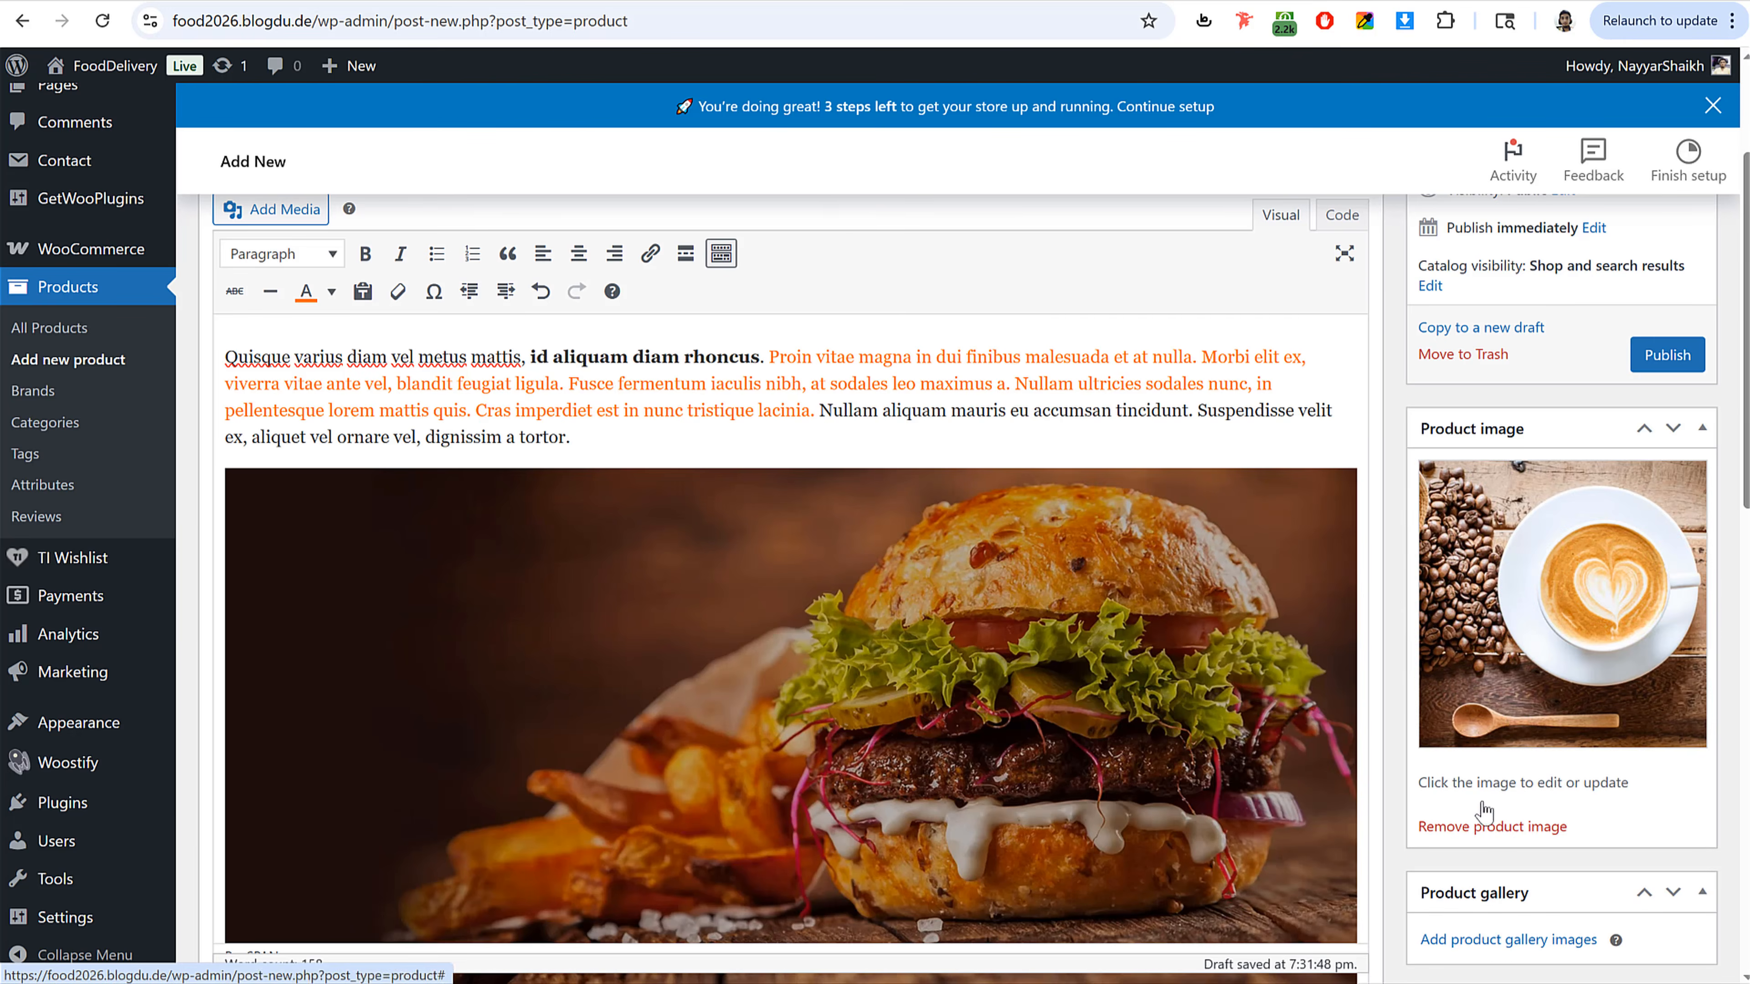
Step: Create and assign a new product category named Honey & Spreads
scroll(1536, 538, down, 5)
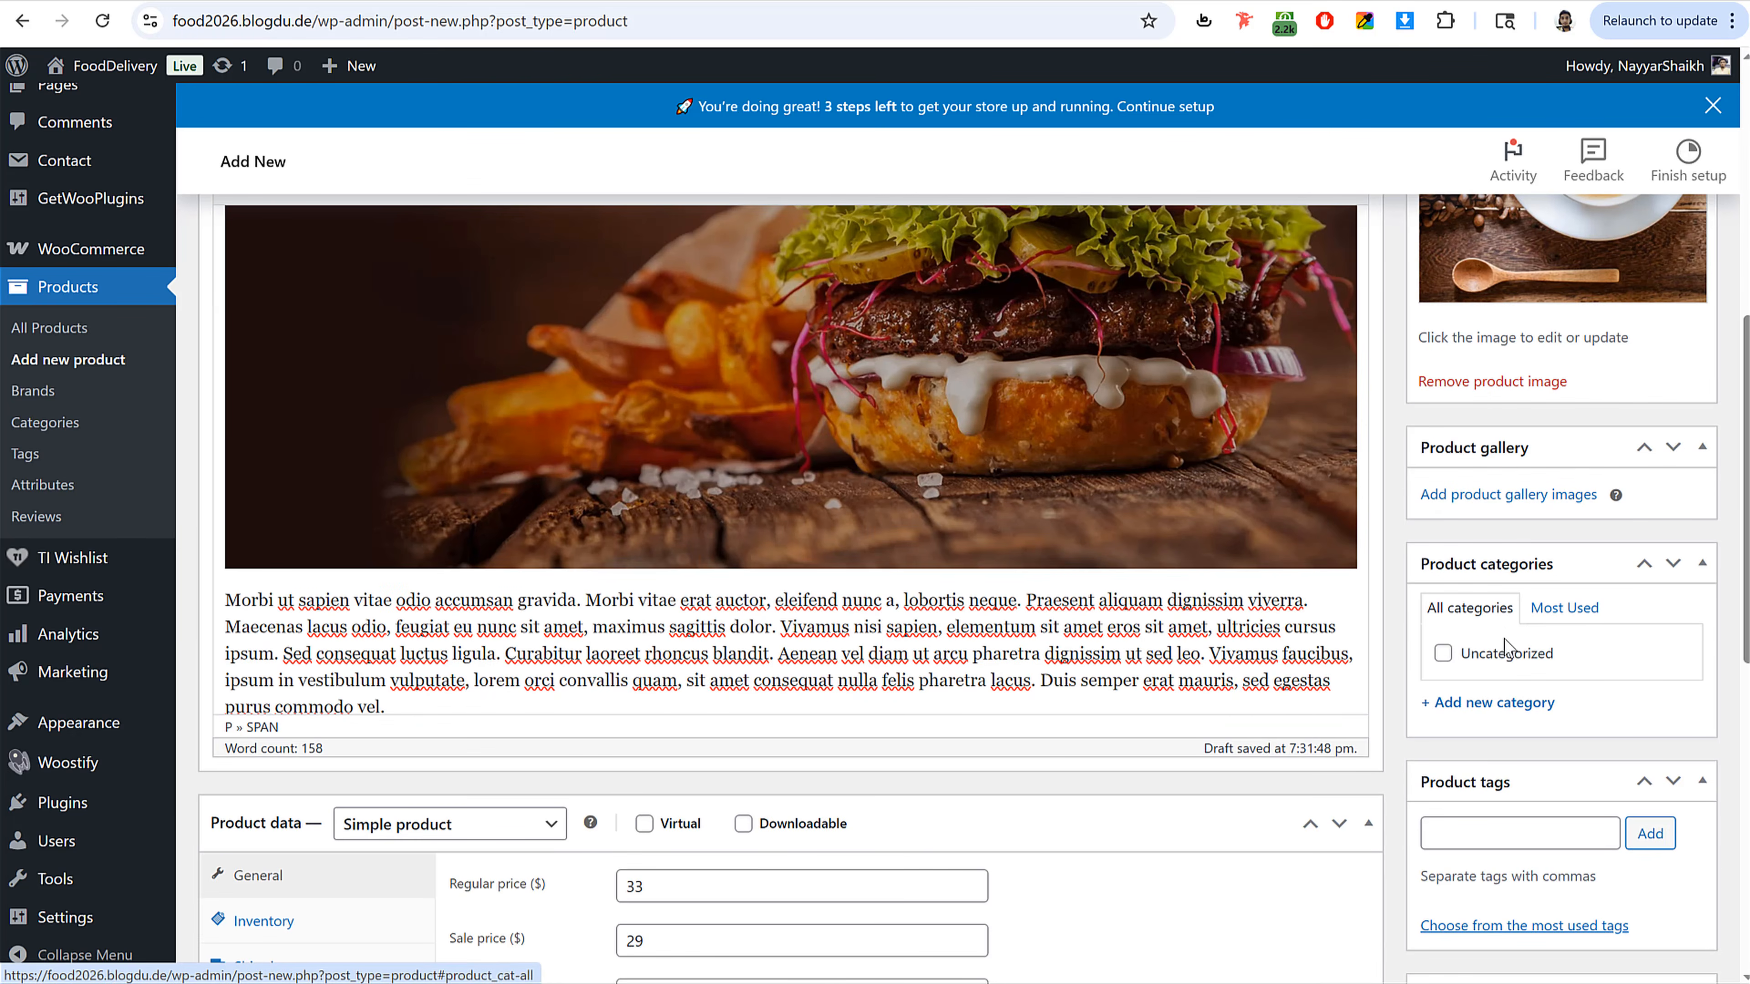
scroll(1529, 648, down, 3)
click(1499, 480)
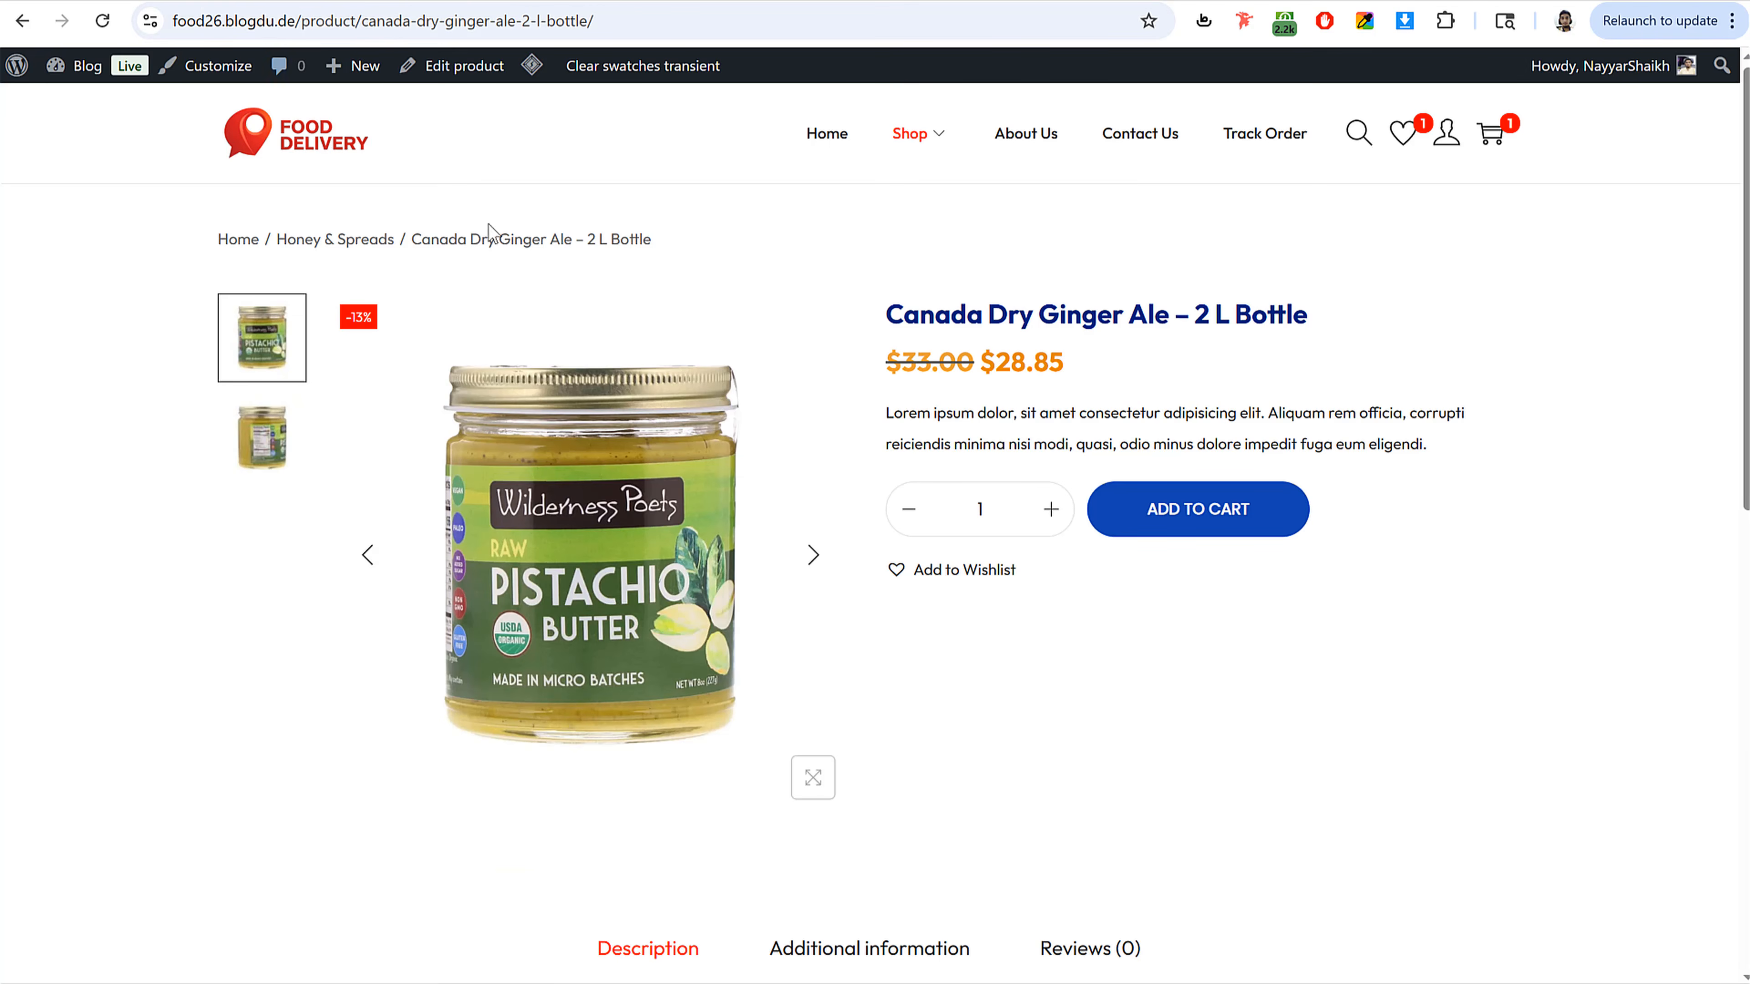
drag(276, 231, 399, 230)
key(ctrl+c)
click(482, 1)
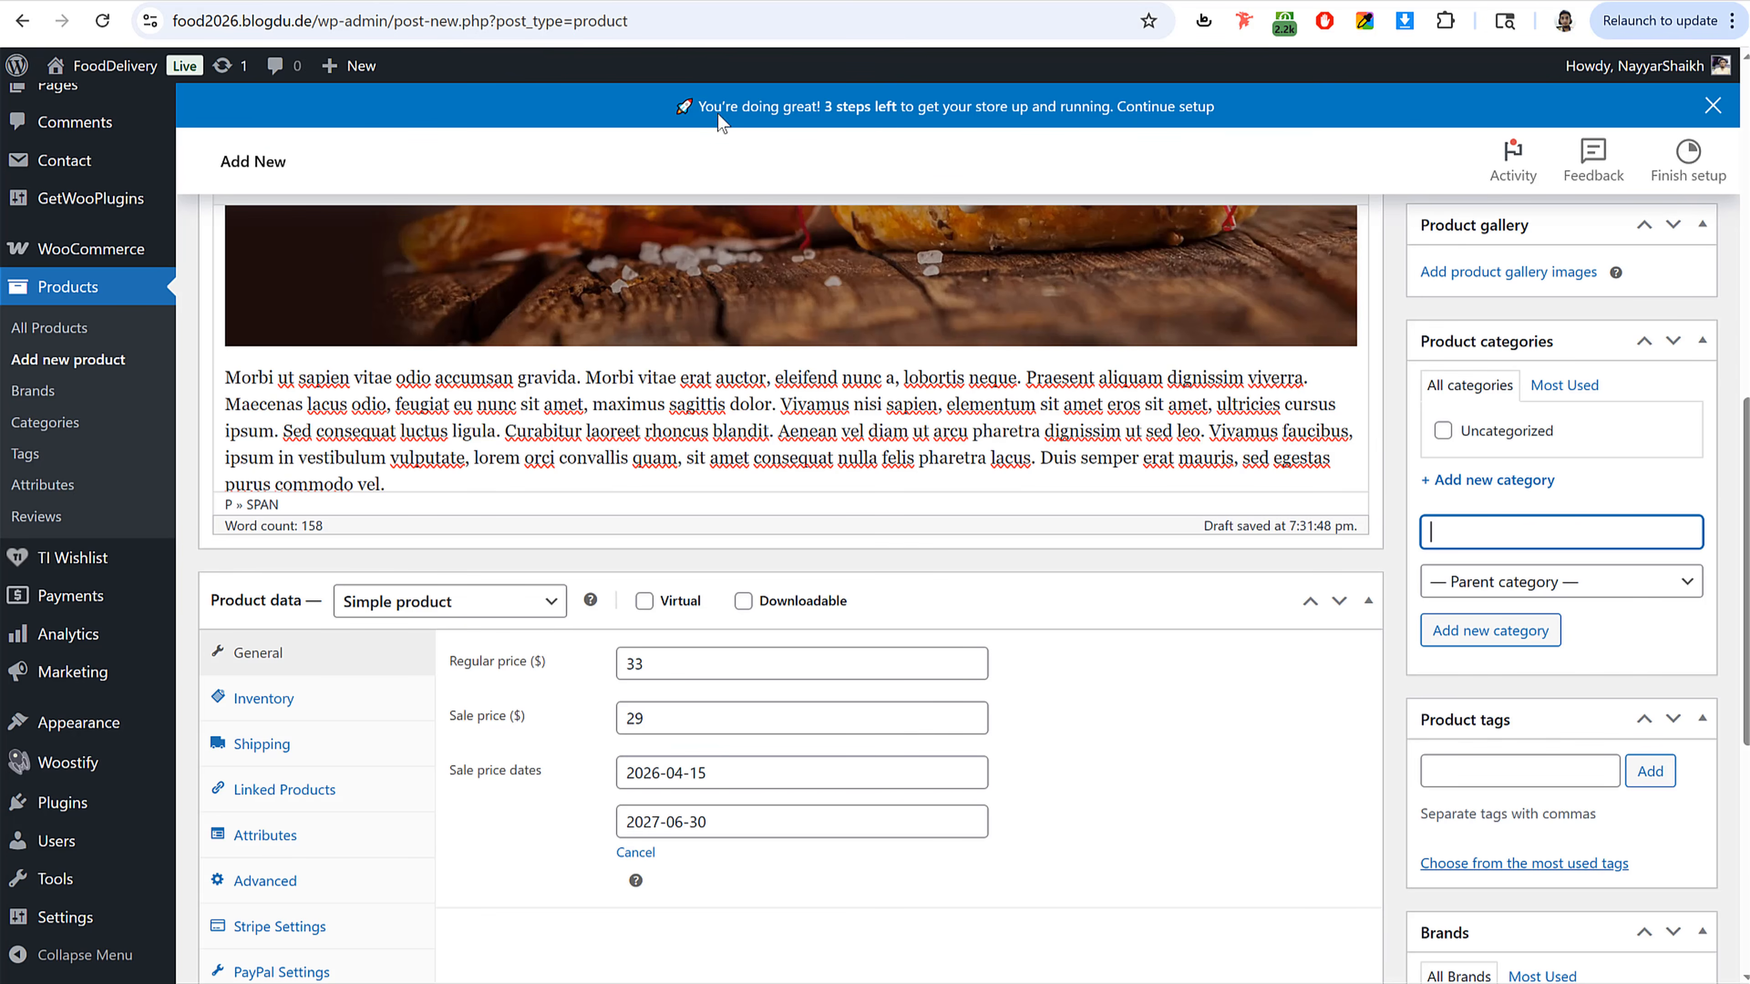
key(ctrl+v)
click(1524, 637)
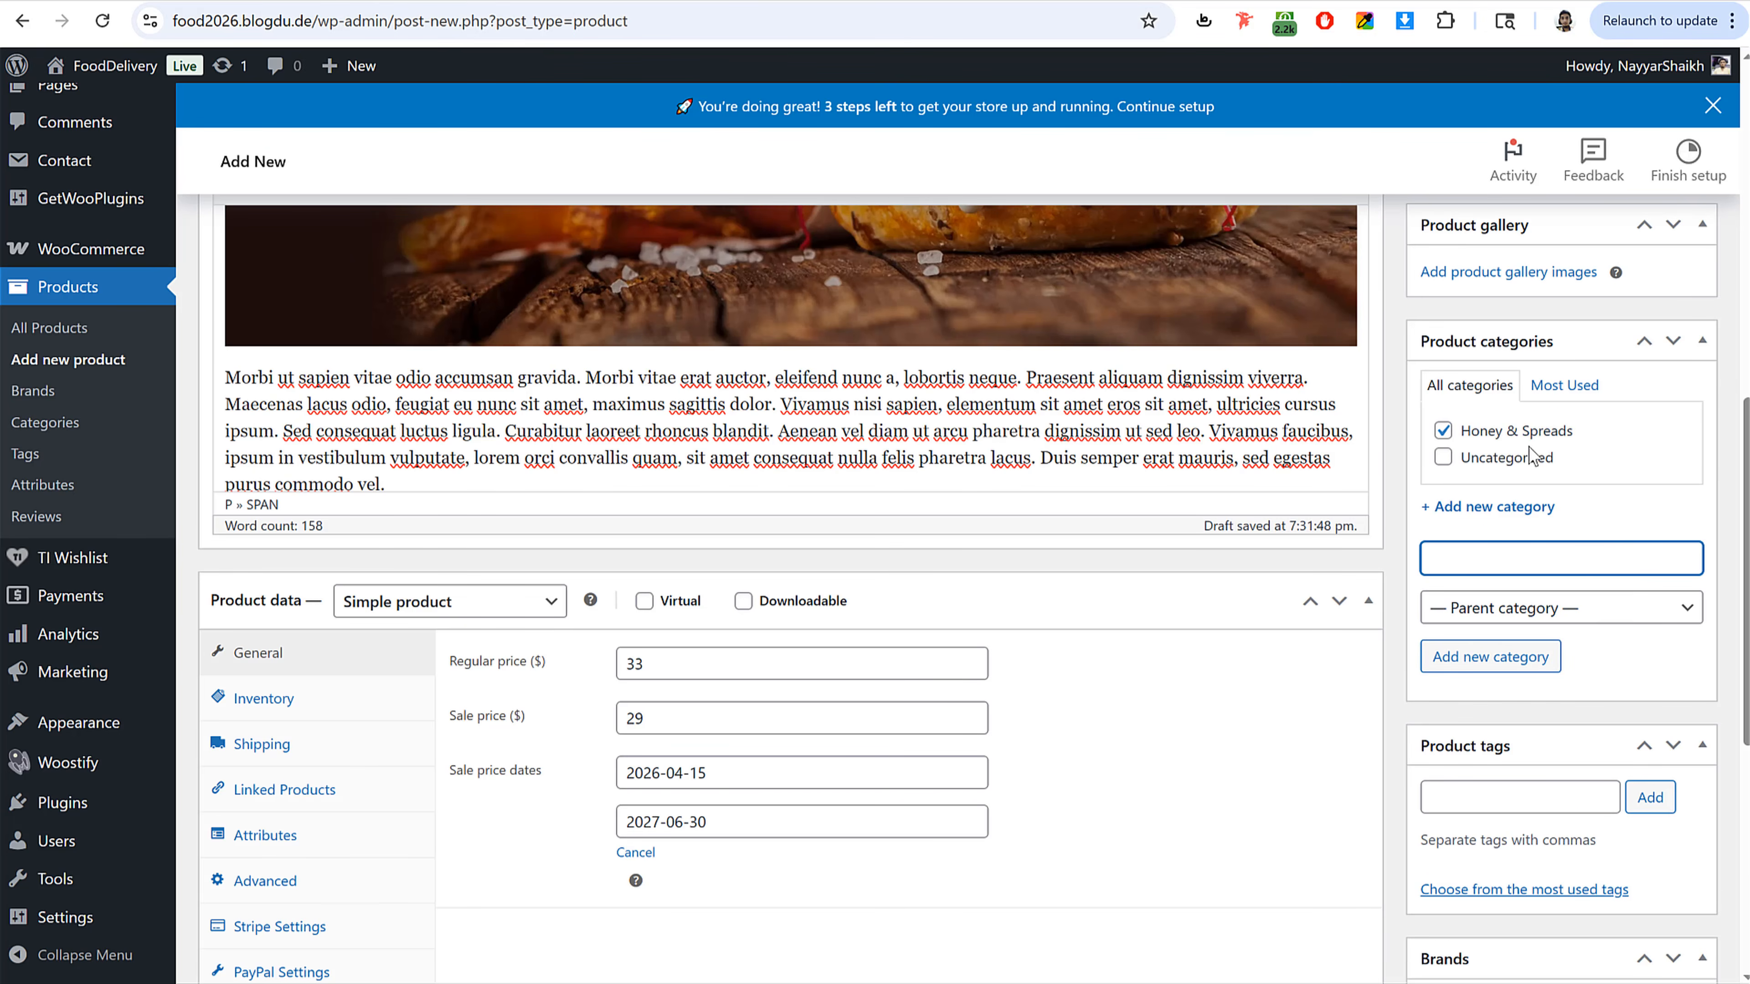
Step: Publish the Canada Dry Ginger Ale product
scroll(1582, 582, down, 10)
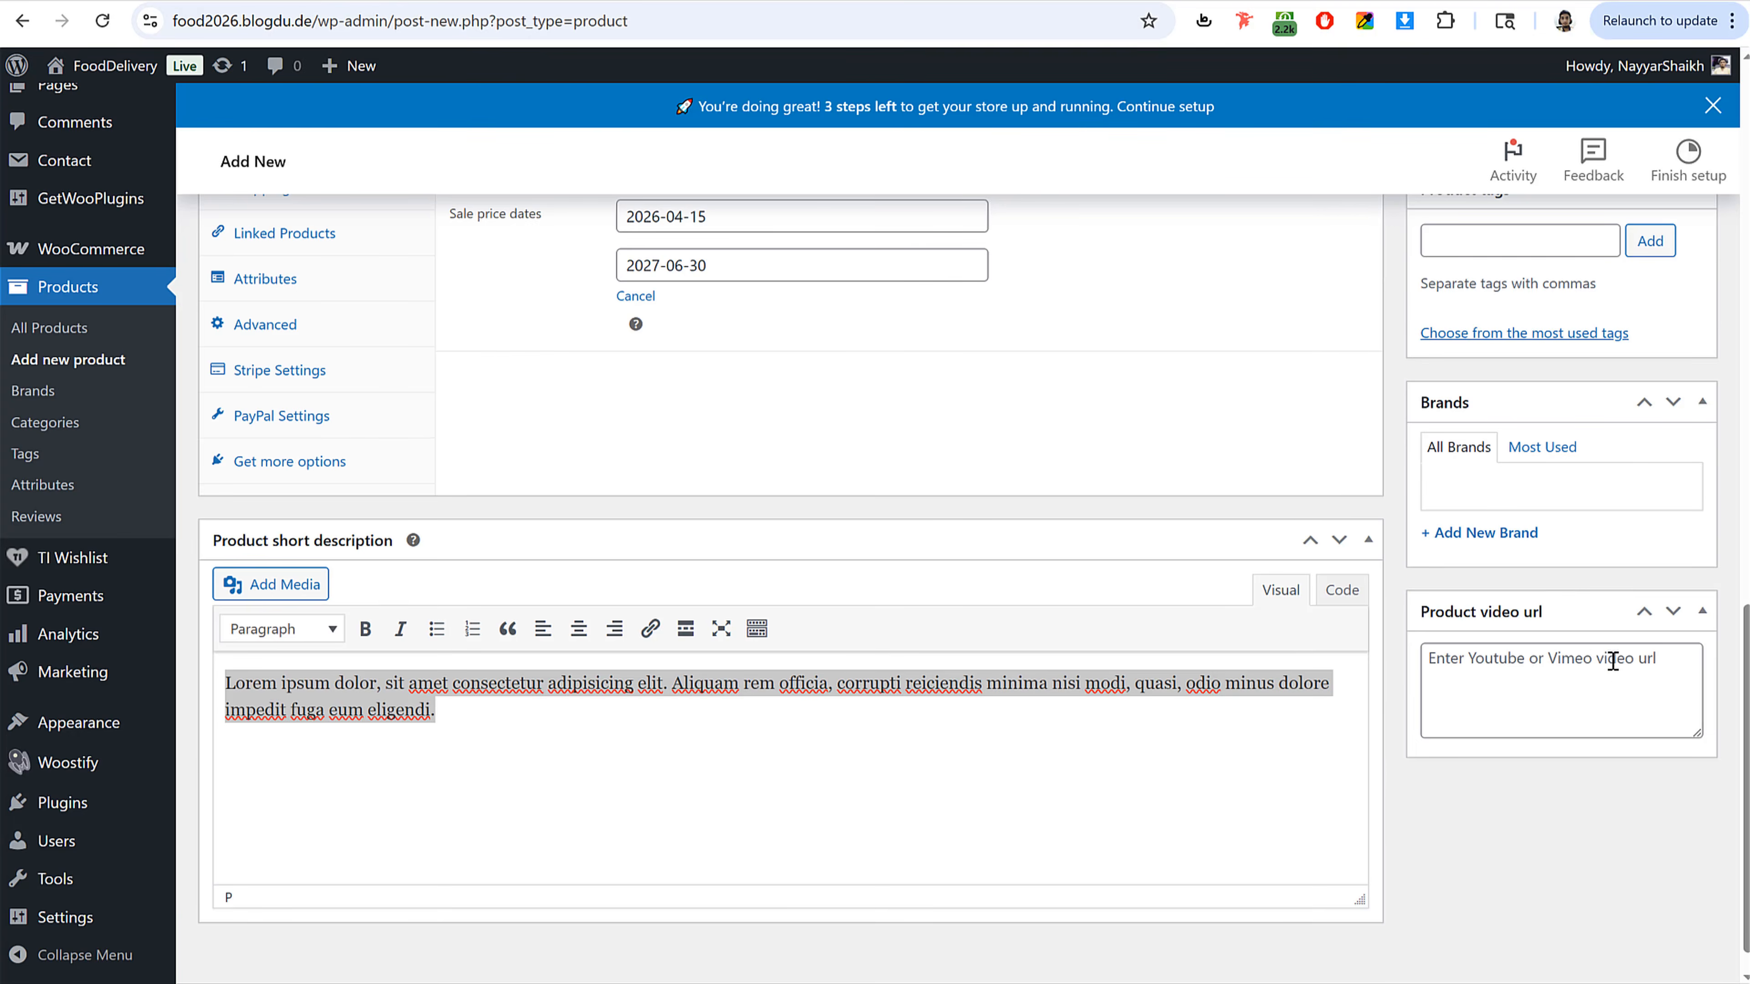
scroll(1583, 662, up, 12)
scroll(1584, 659, up, 10)
click(1662, 579)
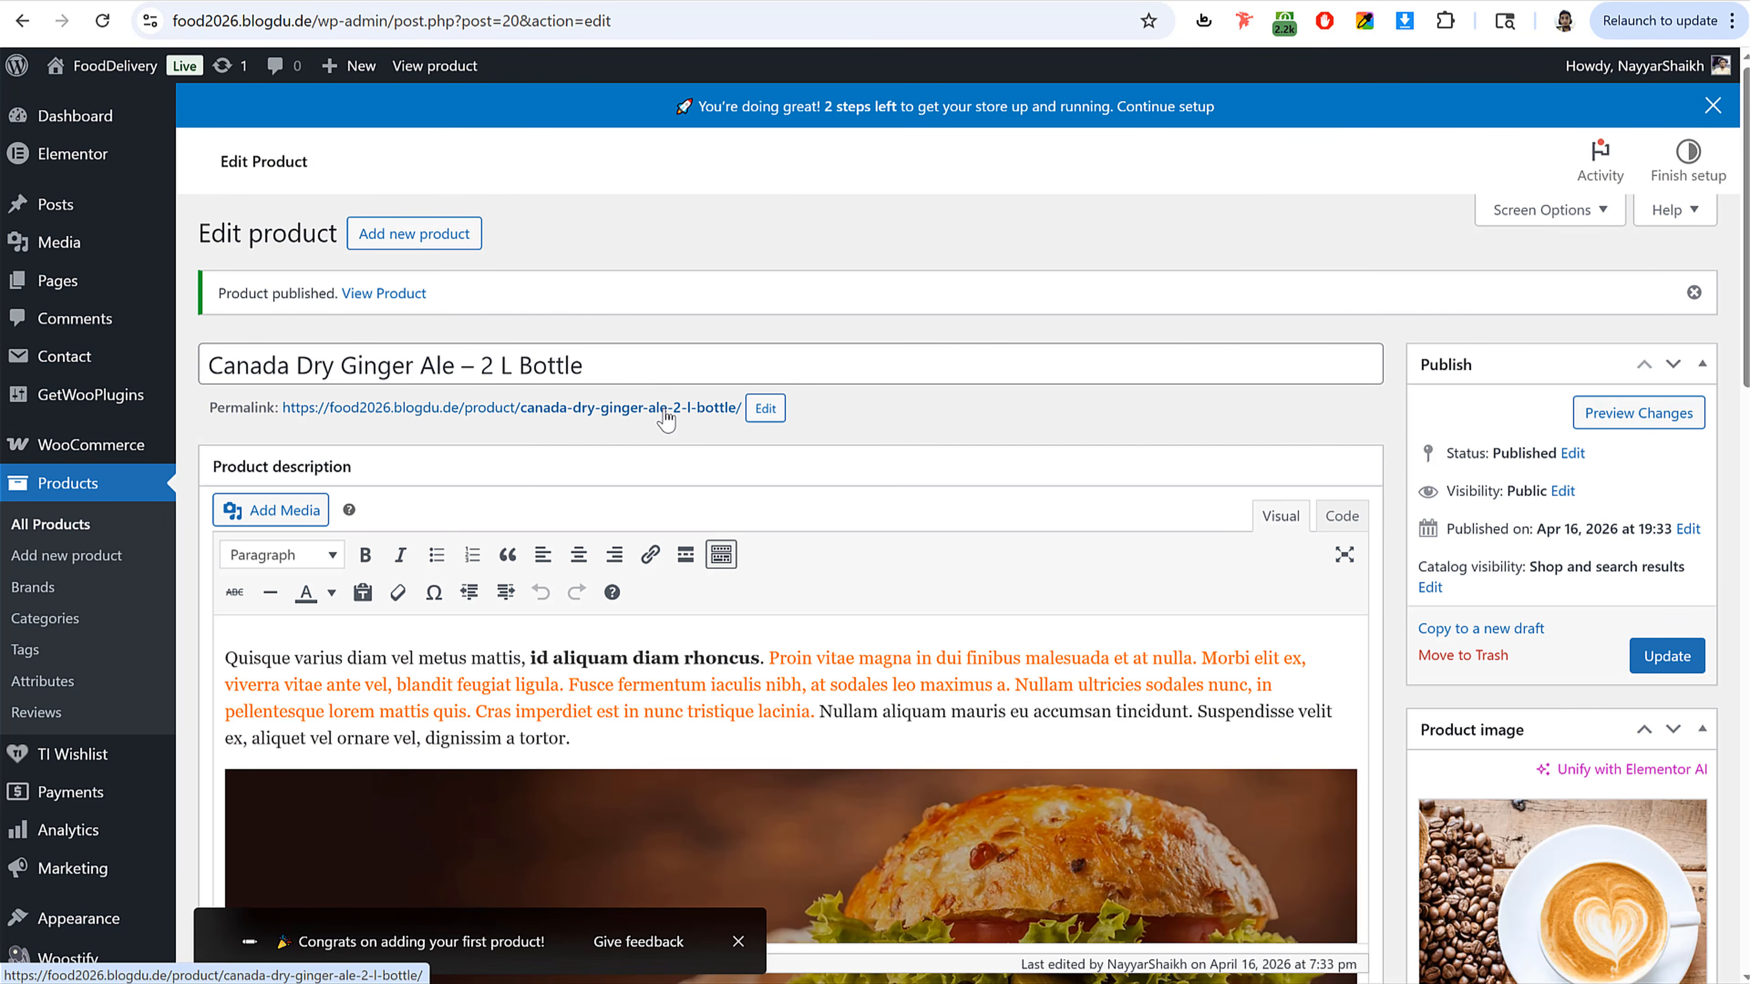
Step: Open the published product page in a new tab and review how it appears on the storefront
right_click(621, 412)
click(641, 440)
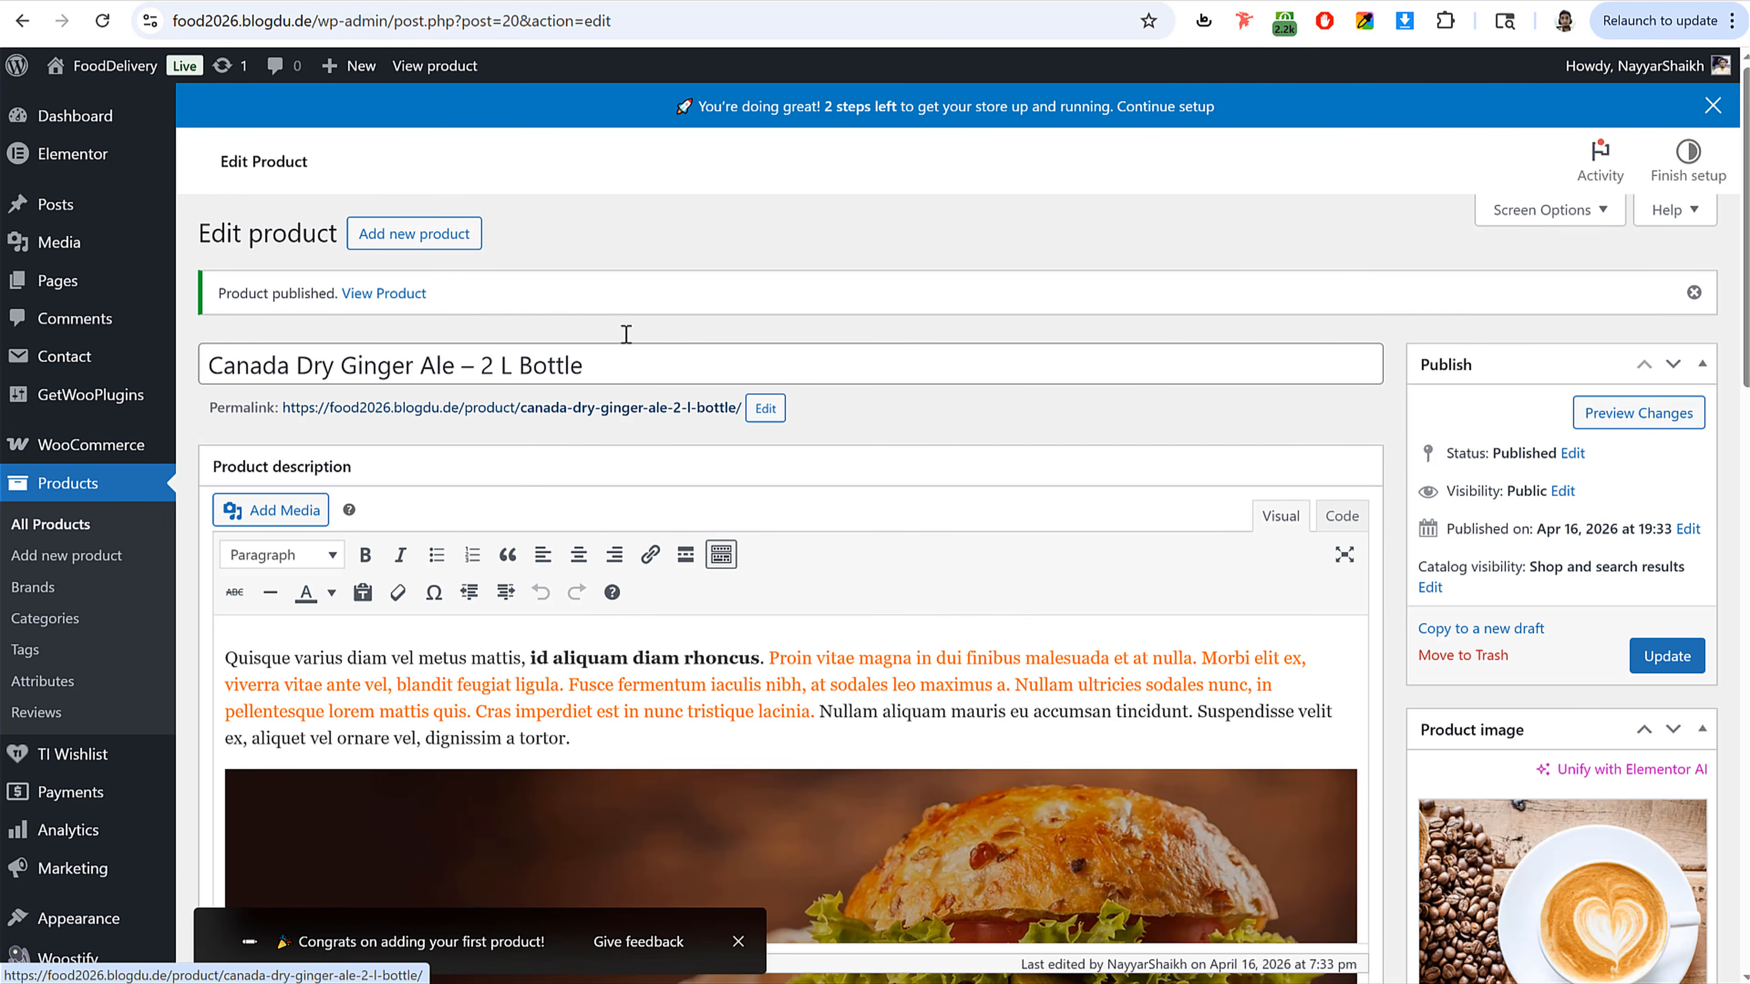
key(ctrl+Tab)
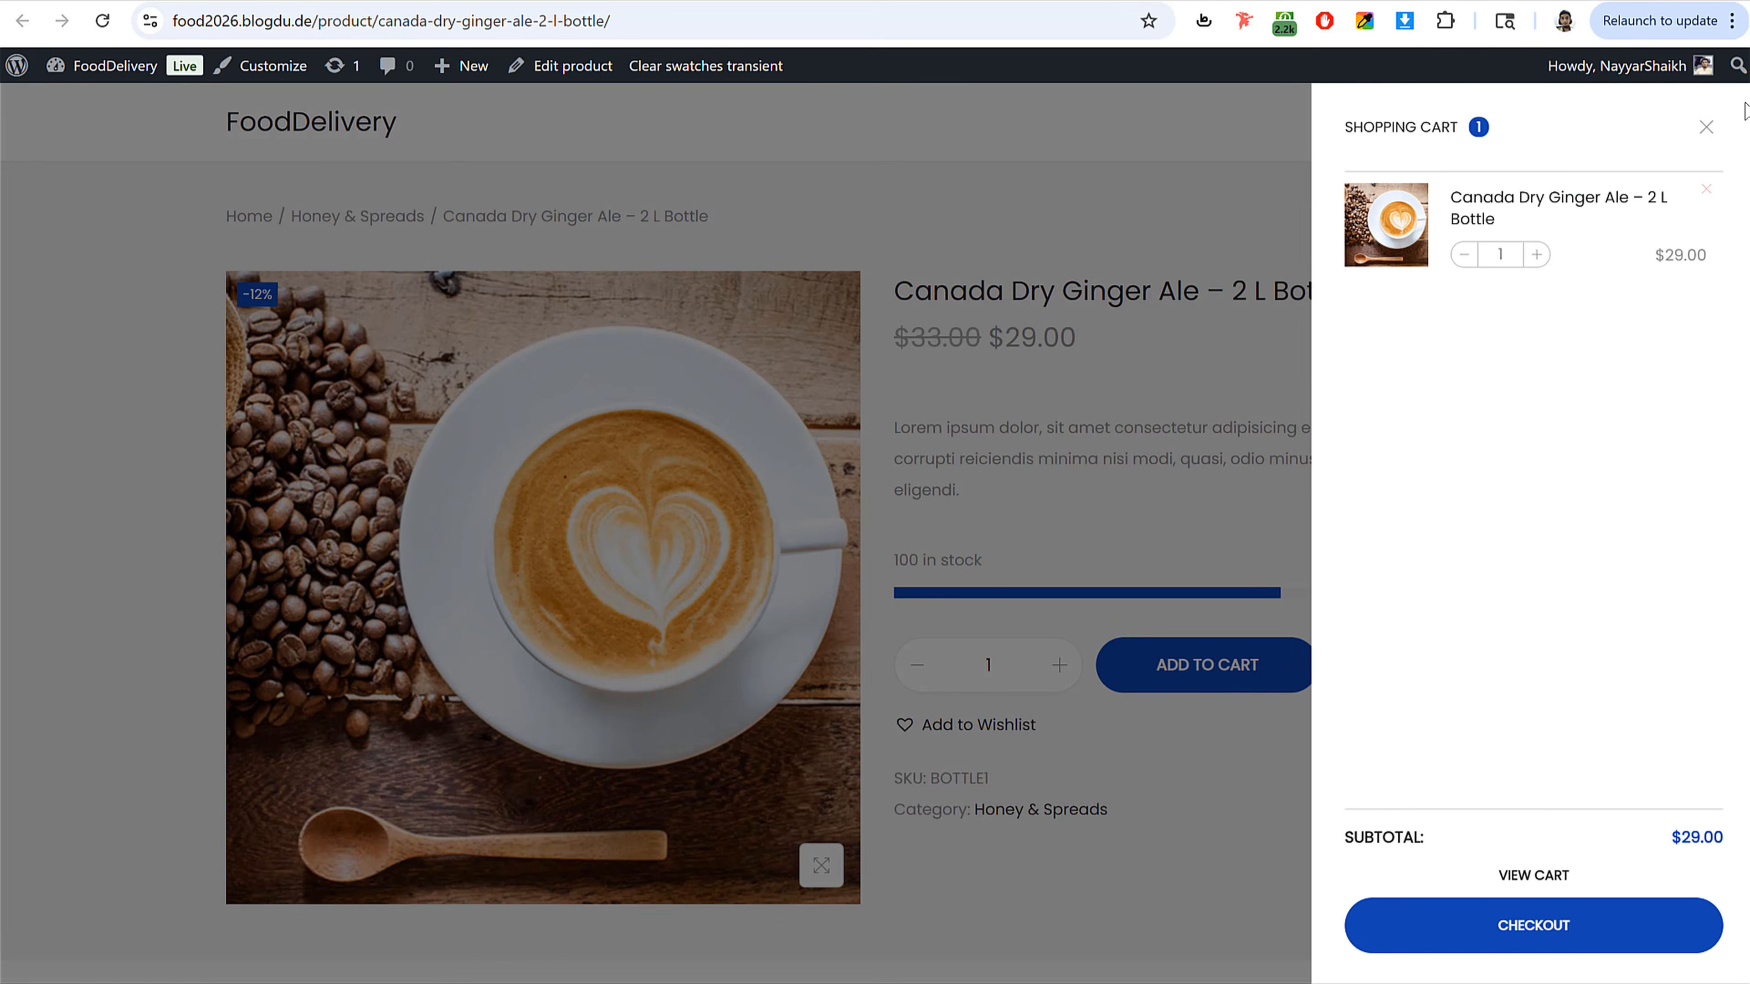
click(1705, 127)
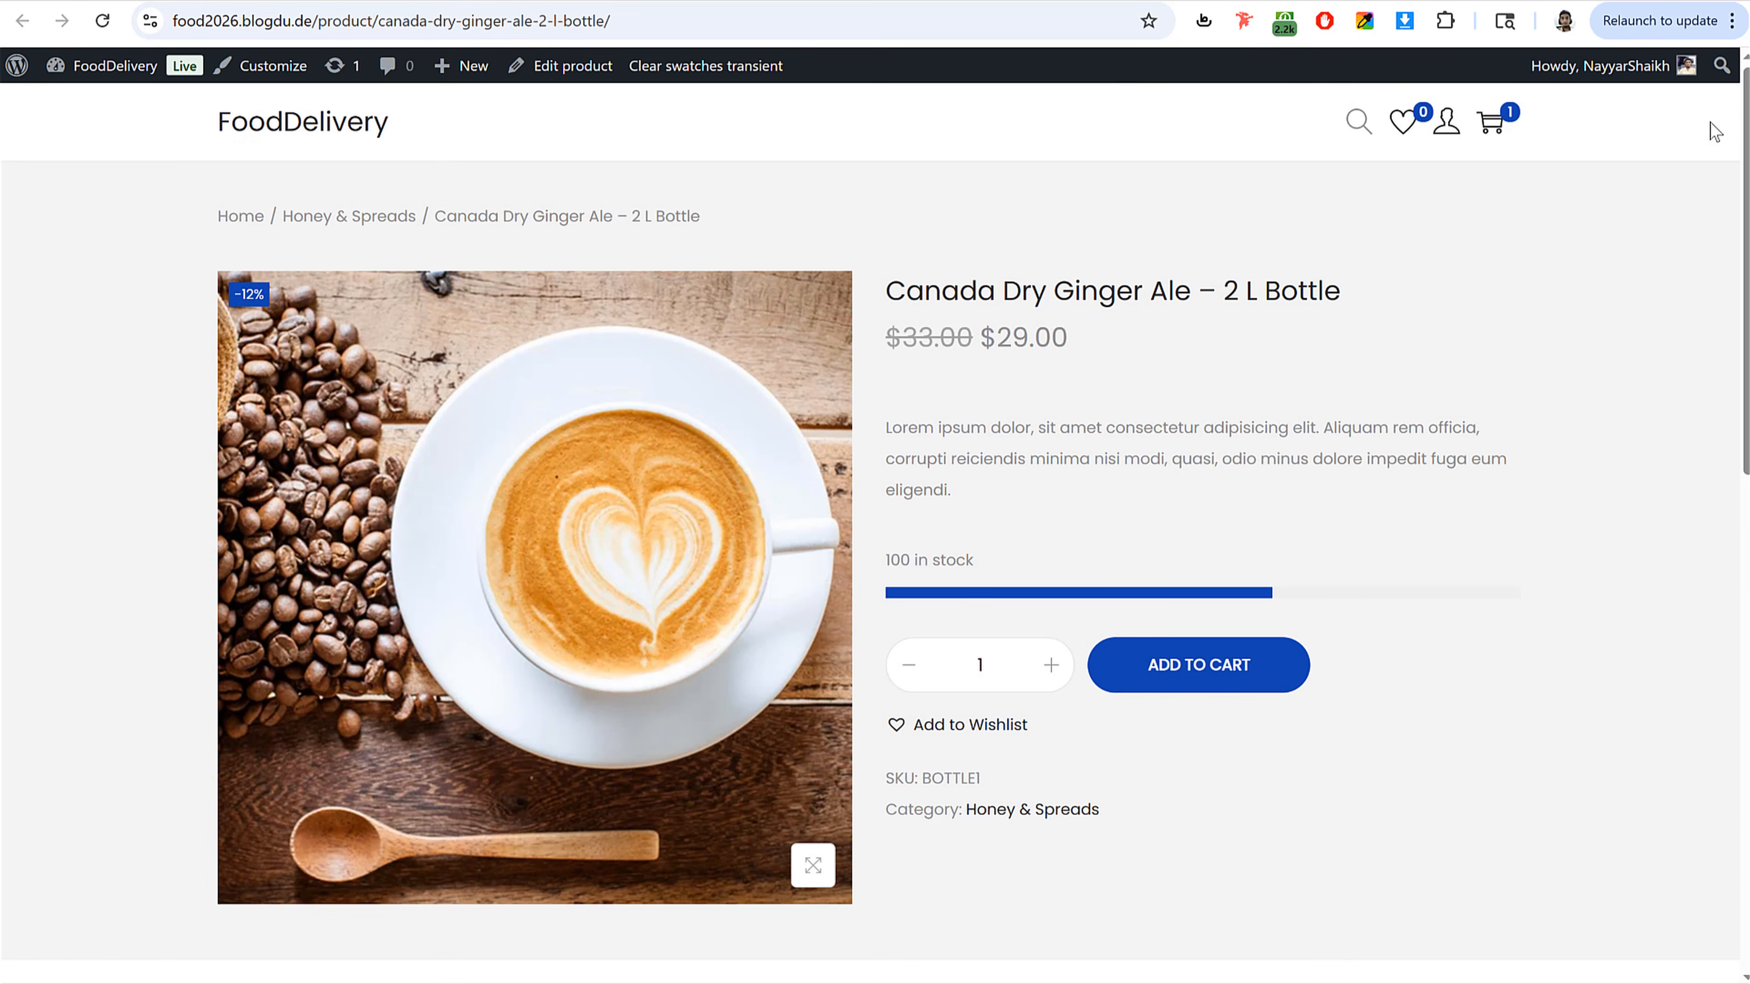
click(324, 0)
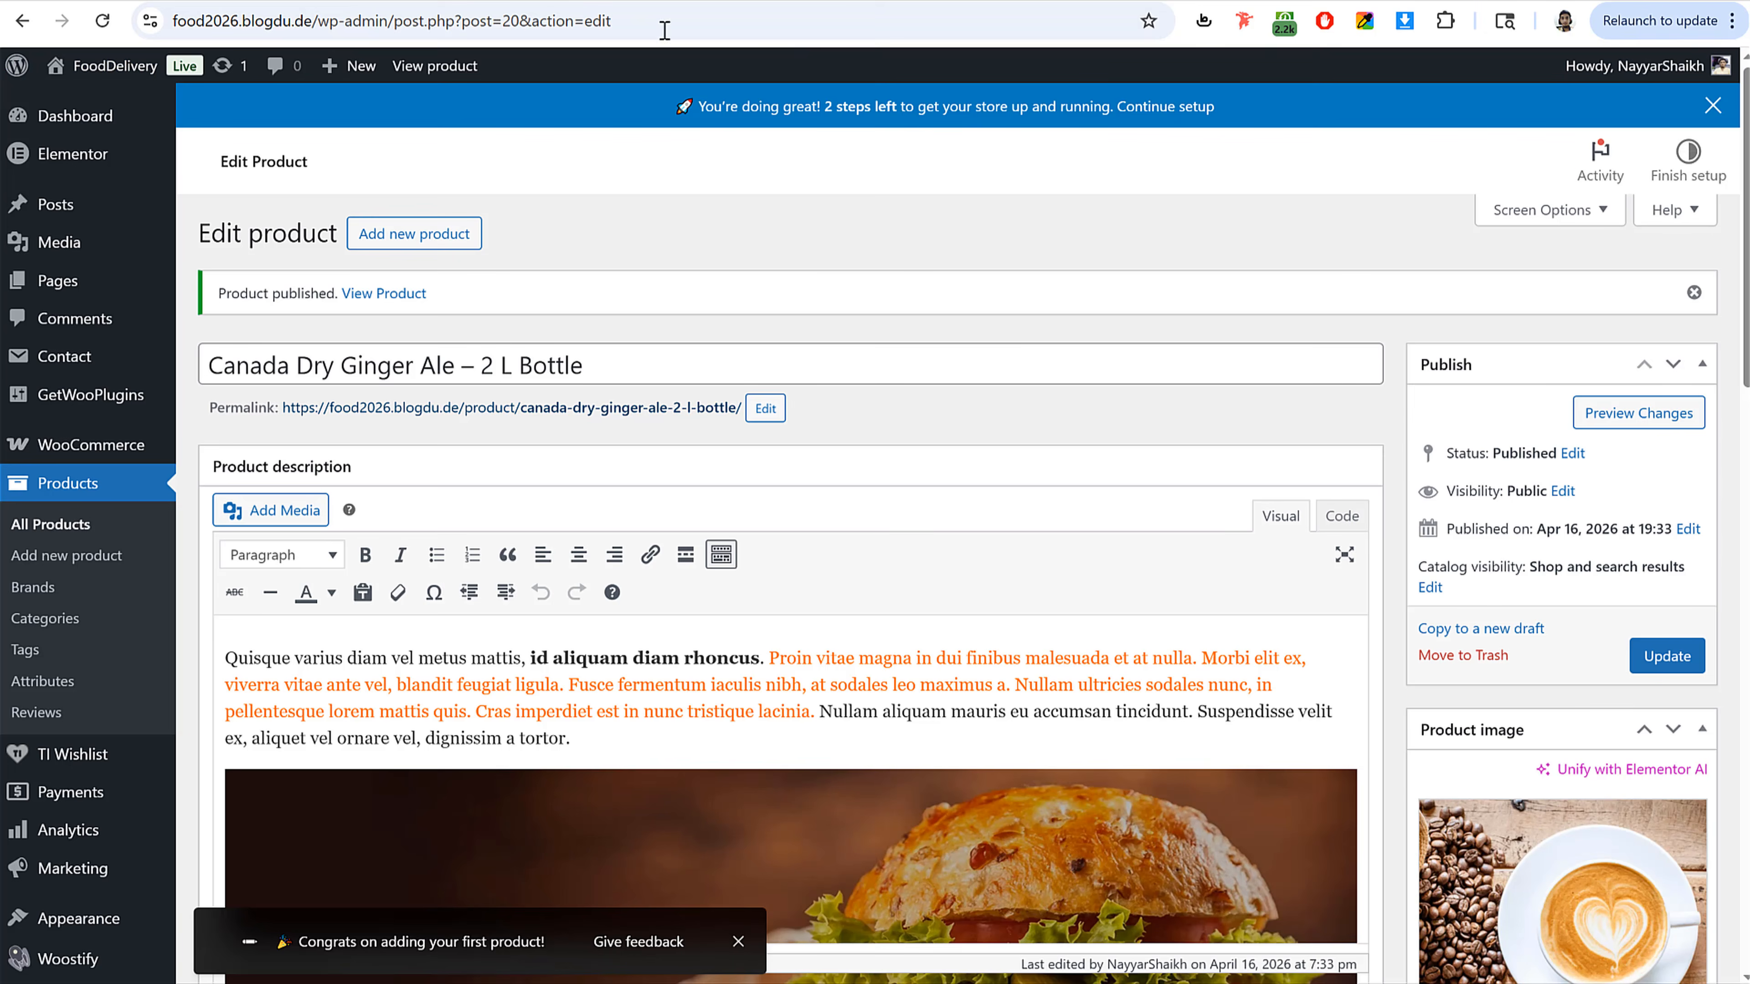
Step: Dismiss the store setup banner and start adding a new product
click(1712, 105)
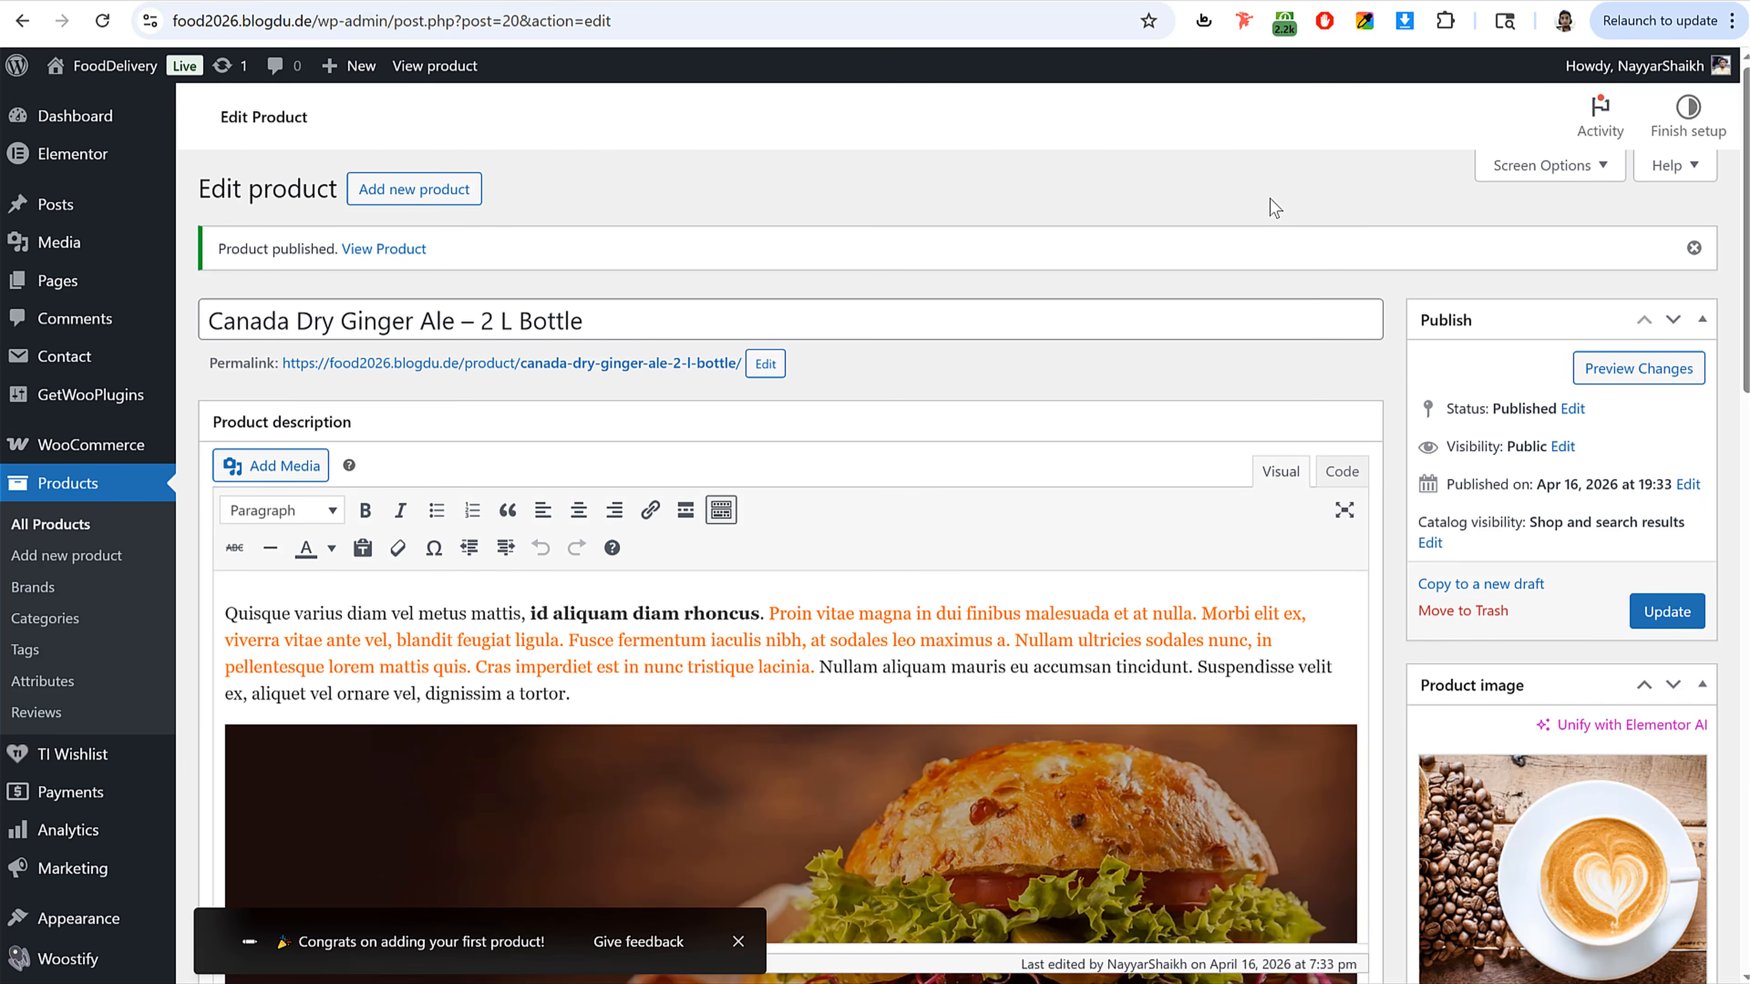
click(120, 553)
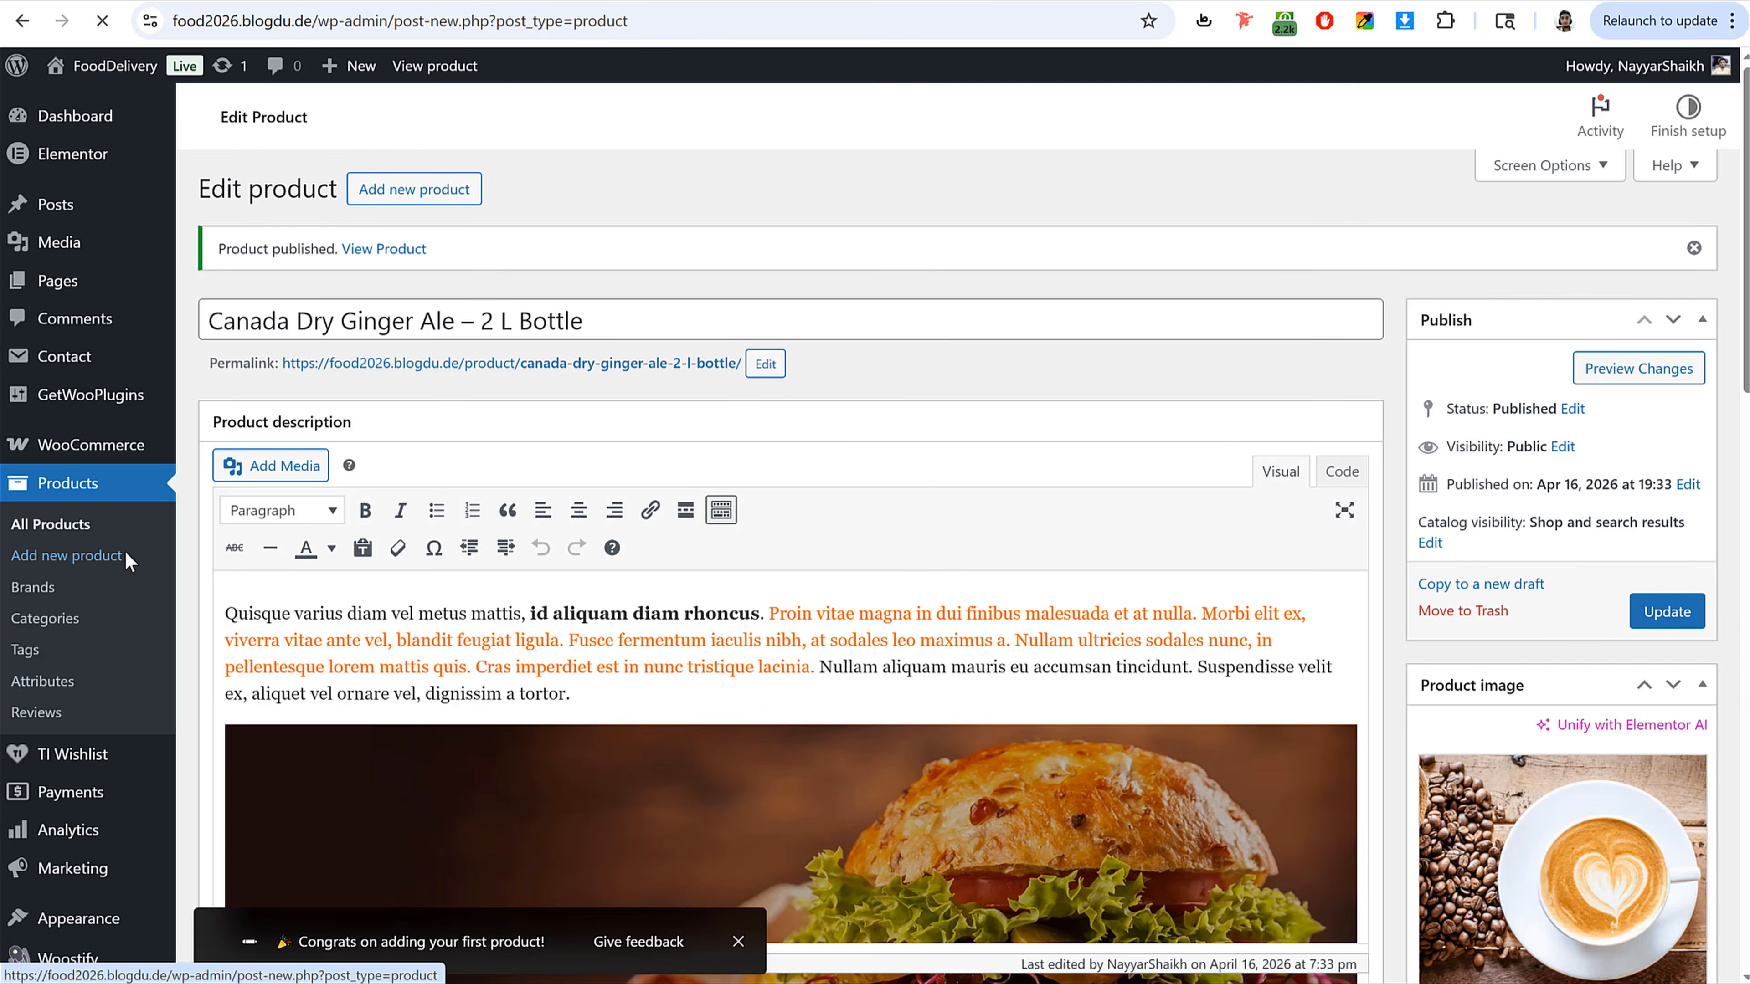
Step: Open the reference site's Chicken BBQ Pizza page and examine its size and topping options
click(102, 3)
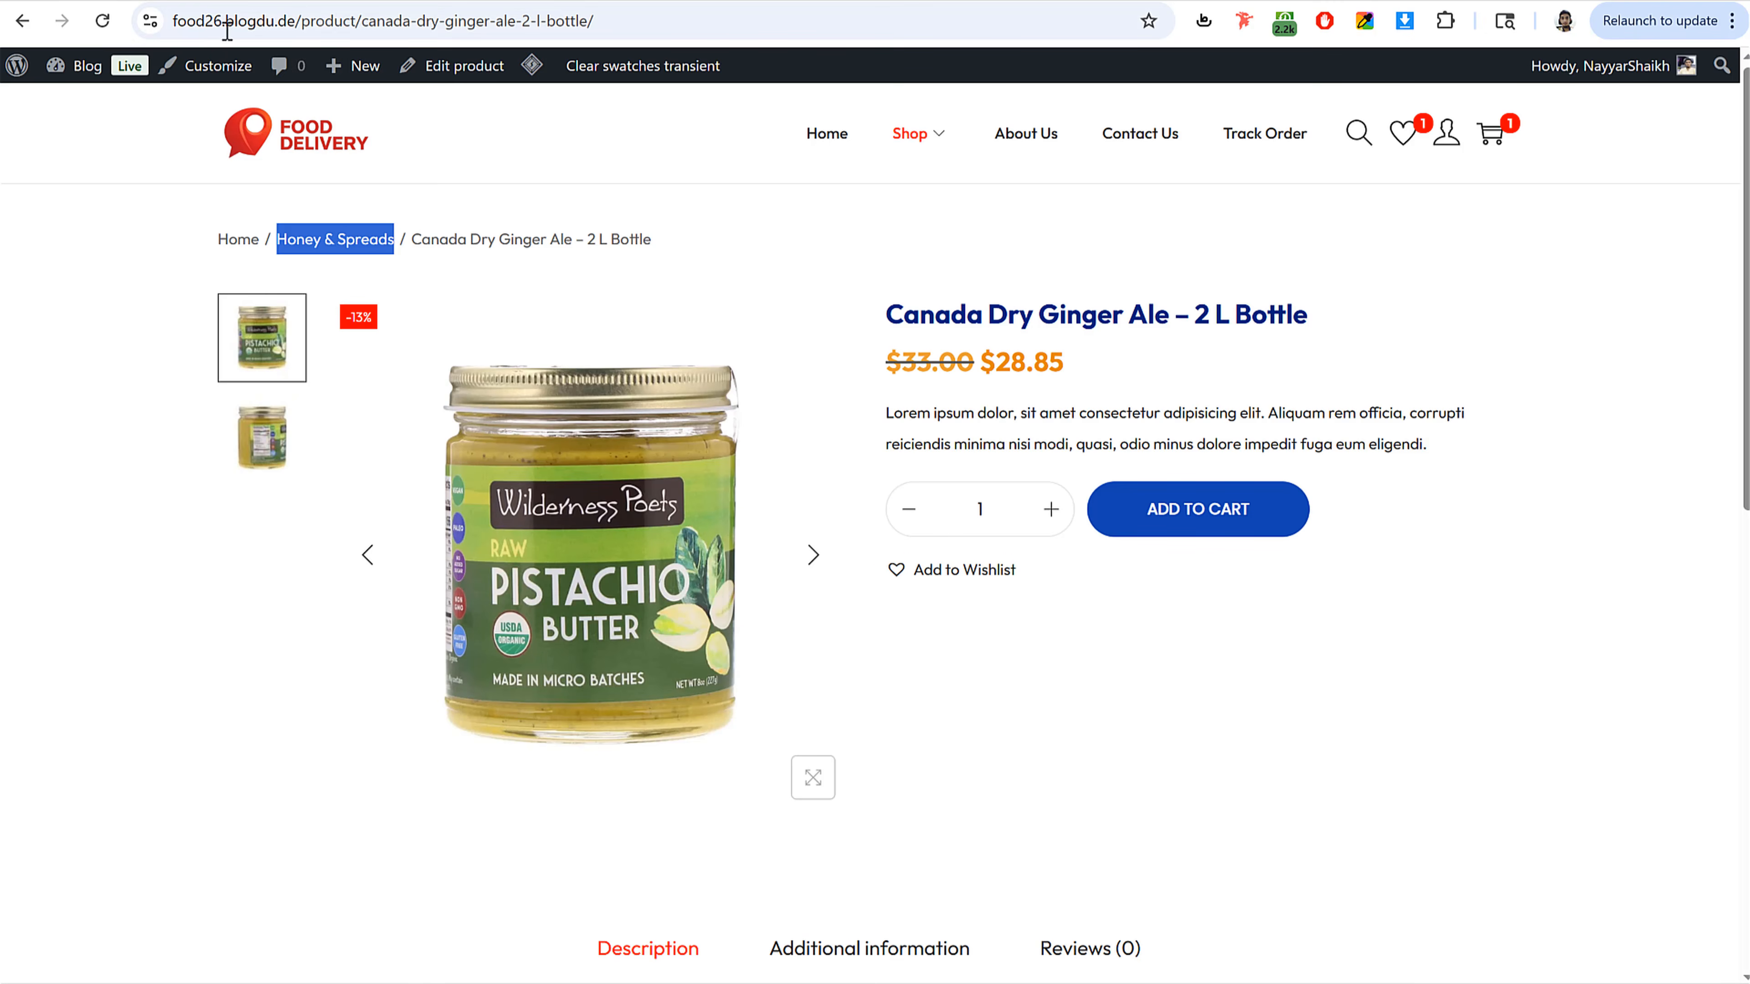
click(321, 146)
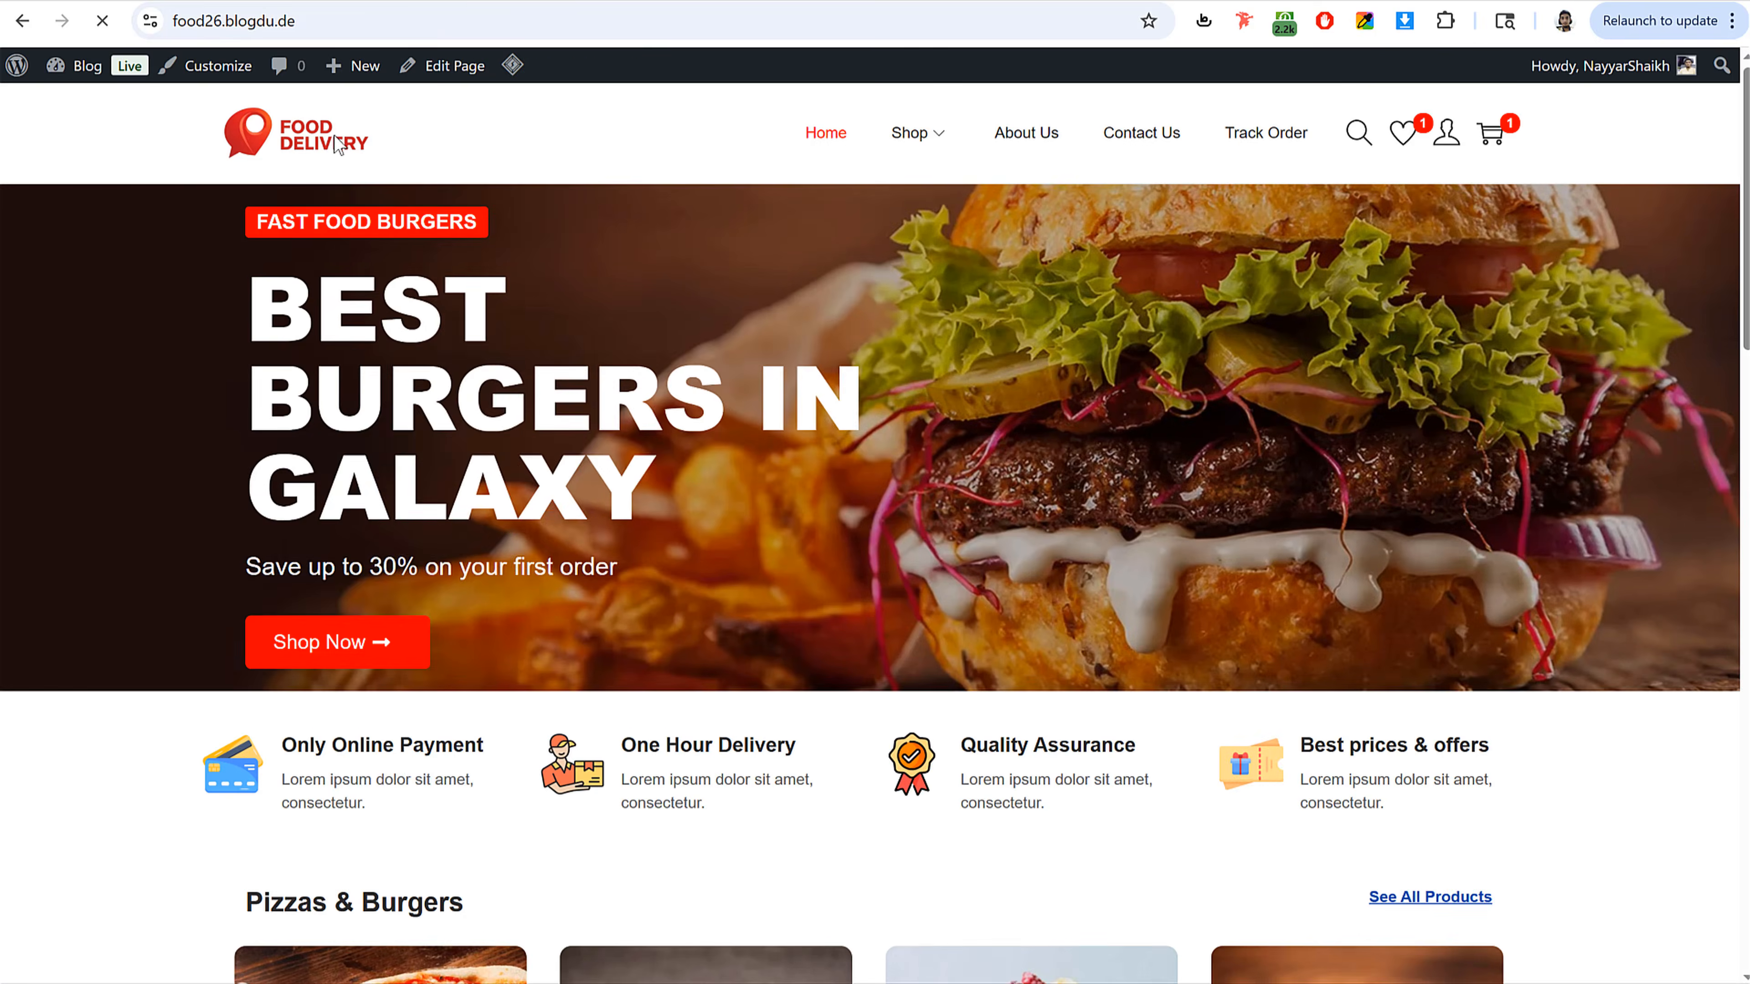
scroll(802, 520, down, 8)
scroll(804, 528, down, 2)
click(333, 501)
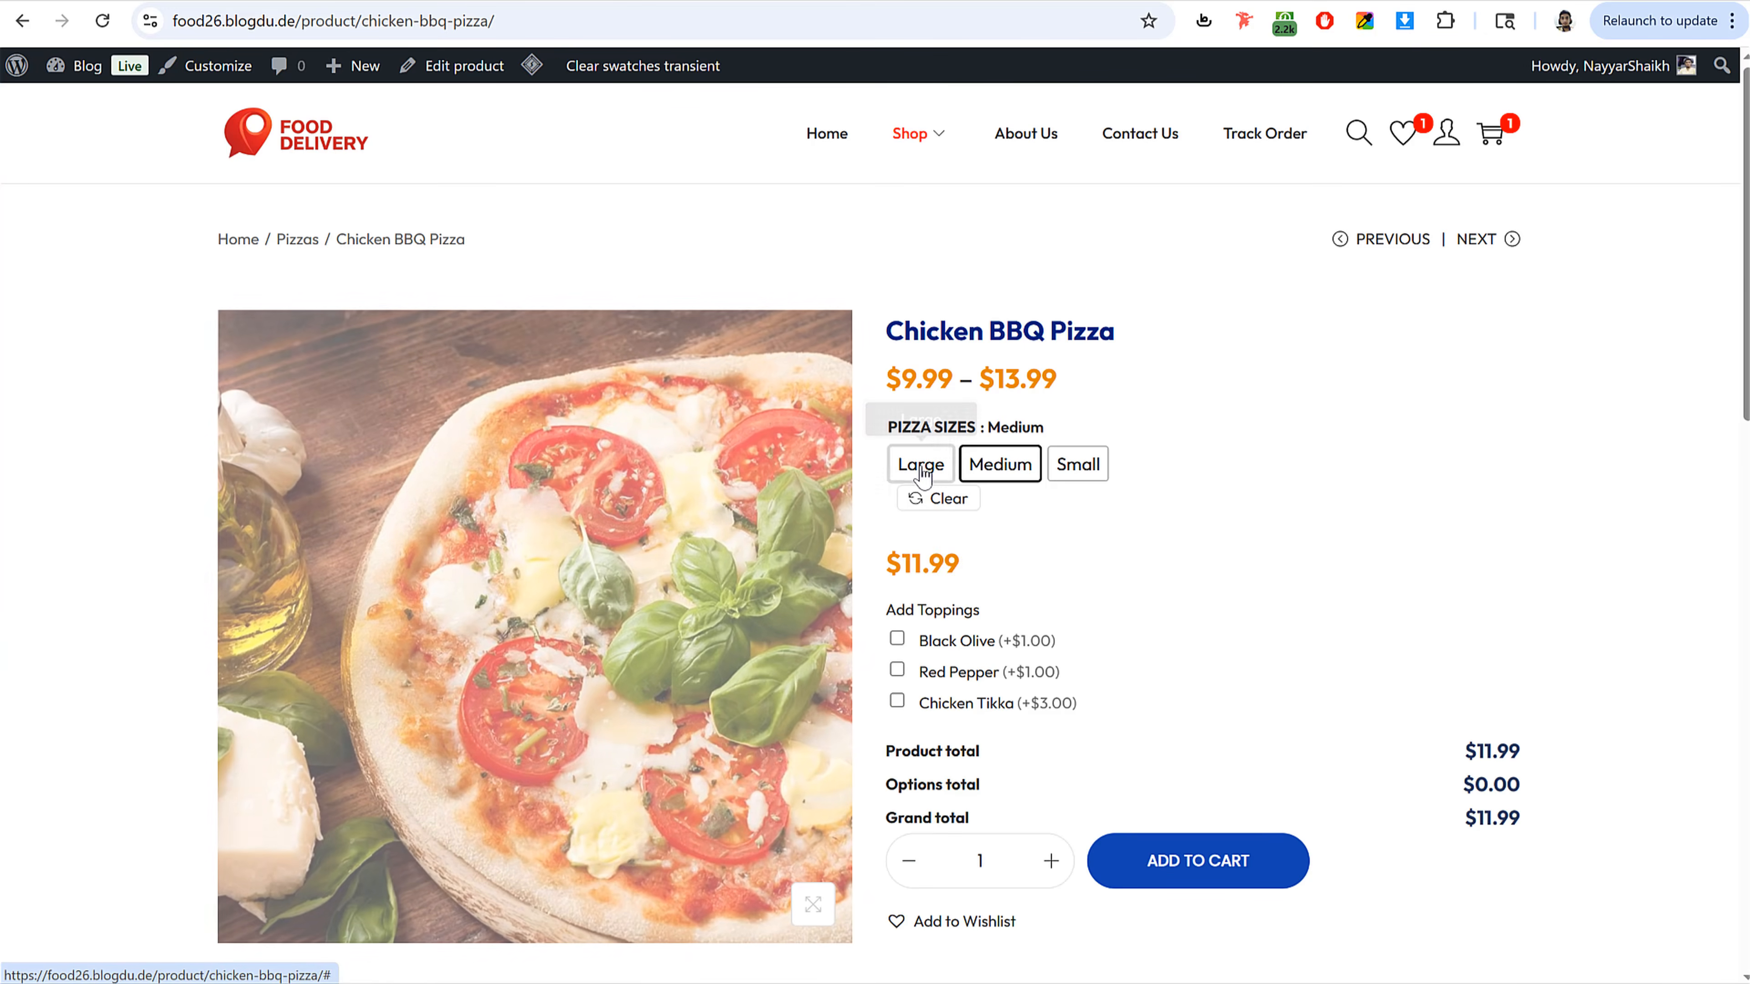
click(923, 464)
click(1077, 465)
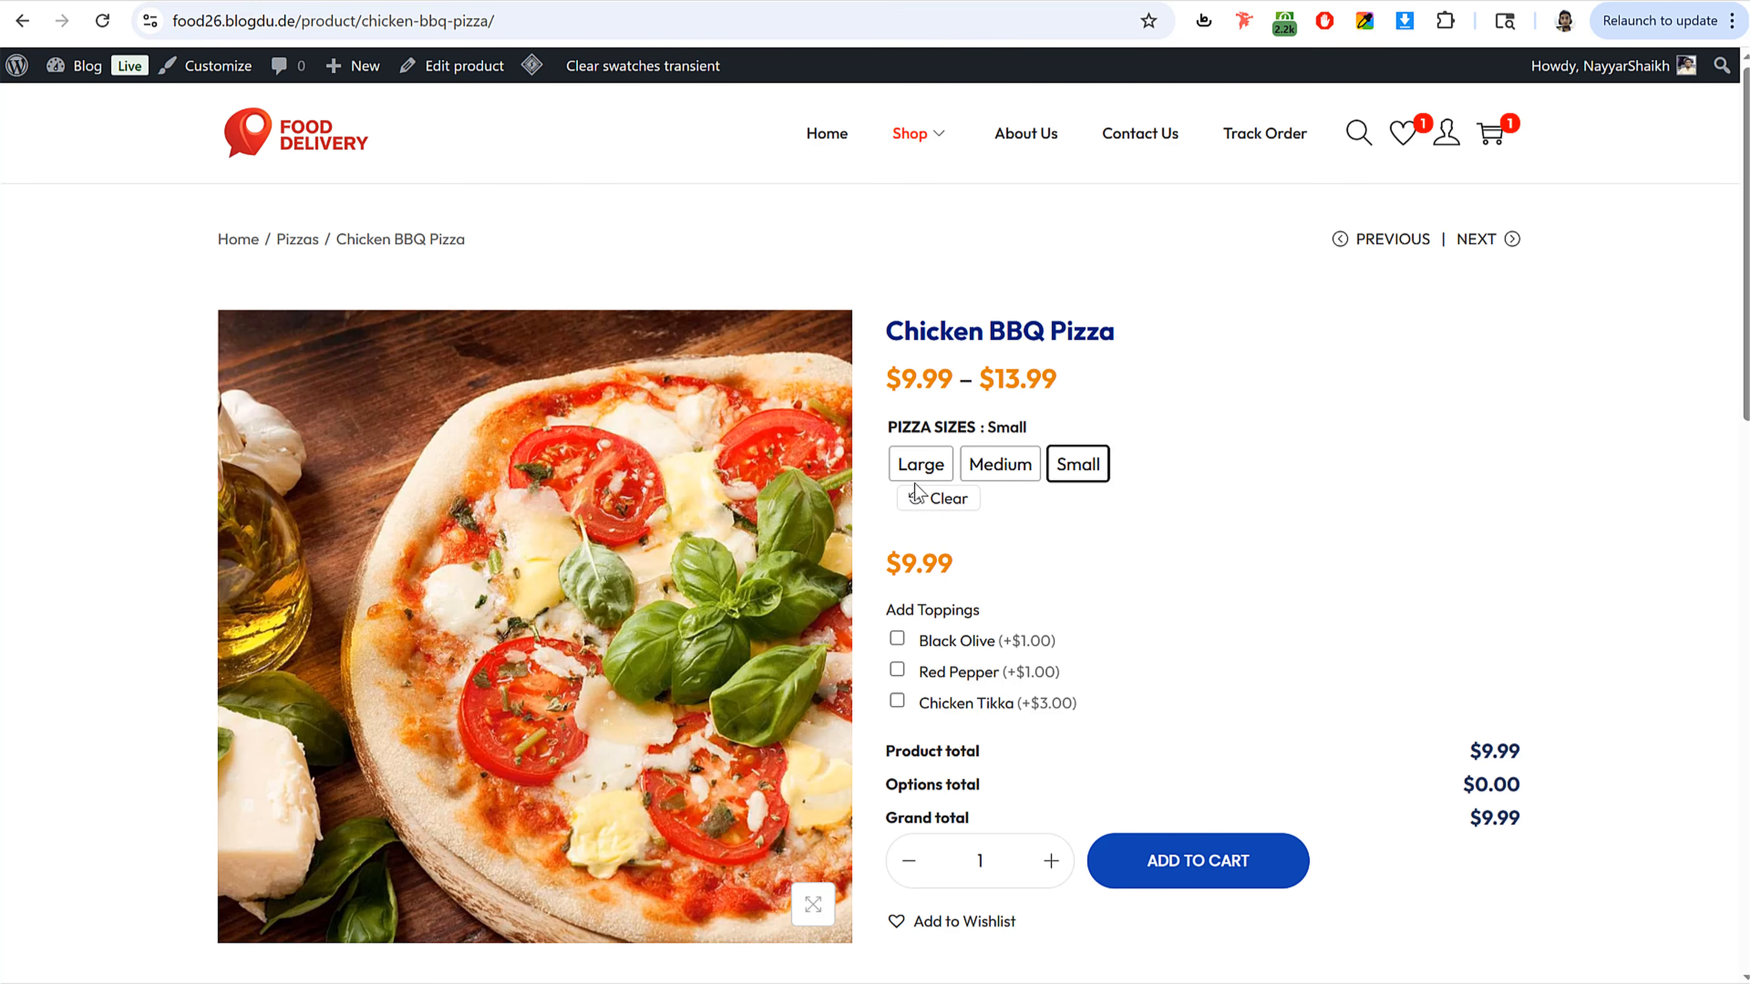
click(1000, 476)
click(1077, 464)
click(896, 641)
click(896, 670)
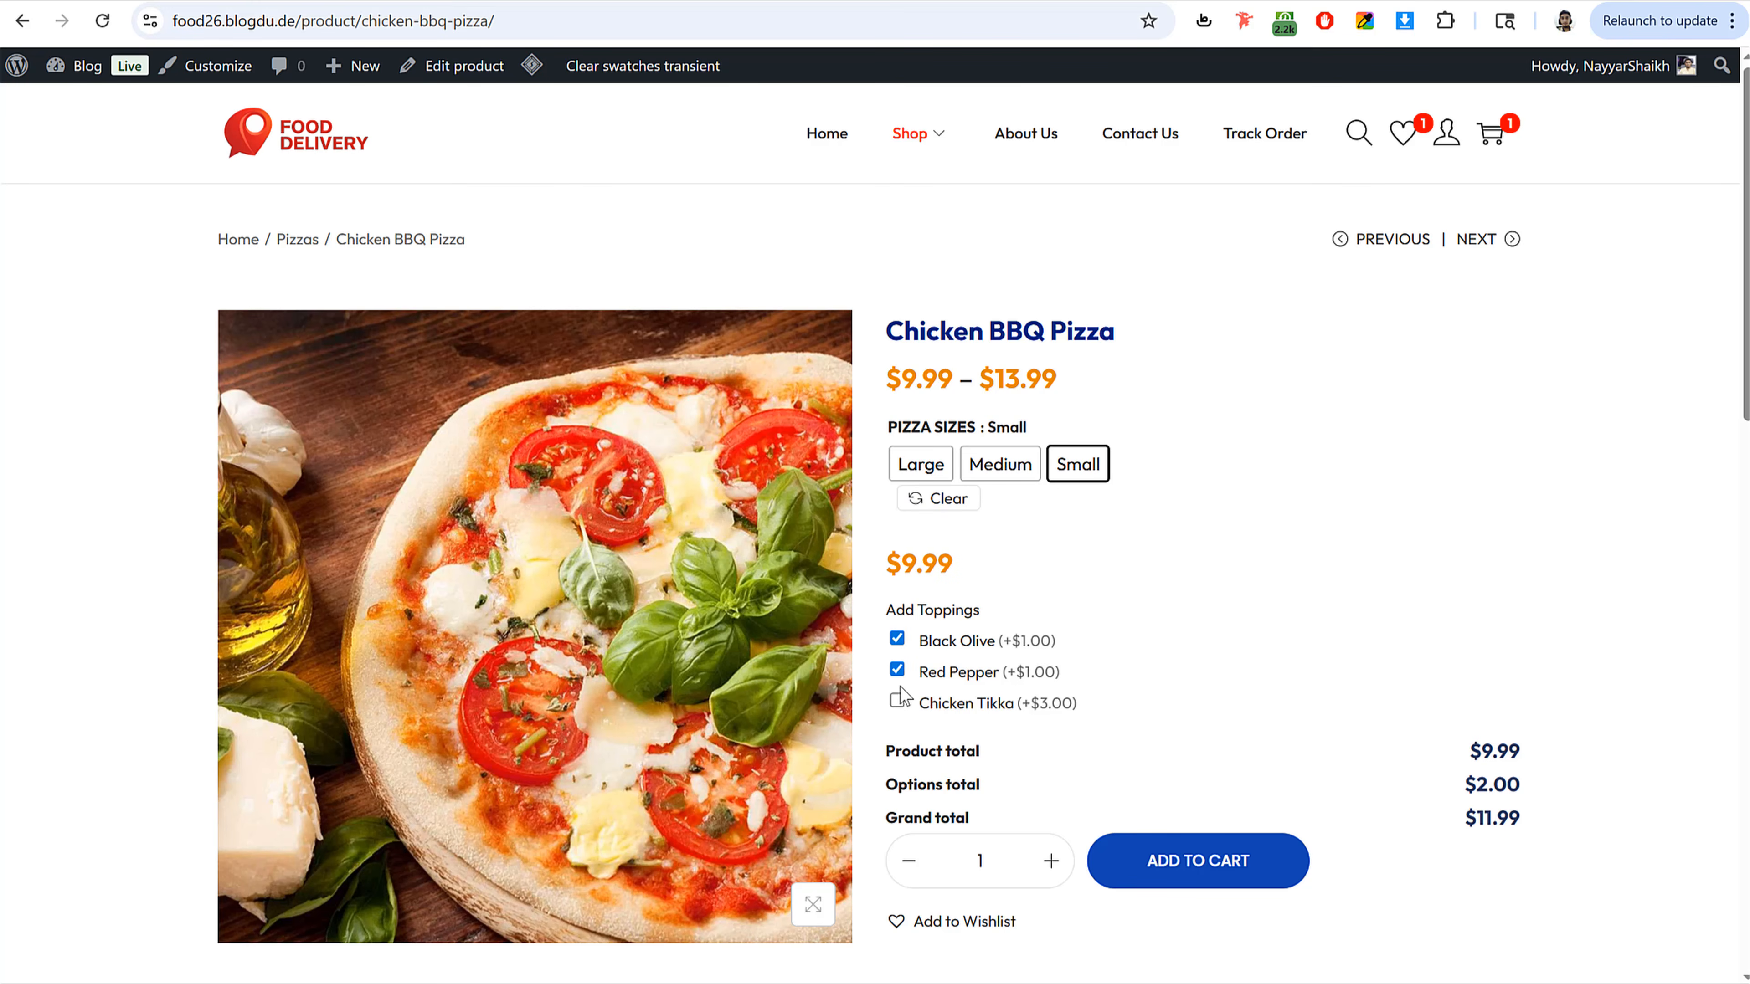
click(899, 703)
Step: Name the new product Chicken BBQ Pizza using the title copied from the reference page
triple_click(1158, 329)
key(ctrl+c)
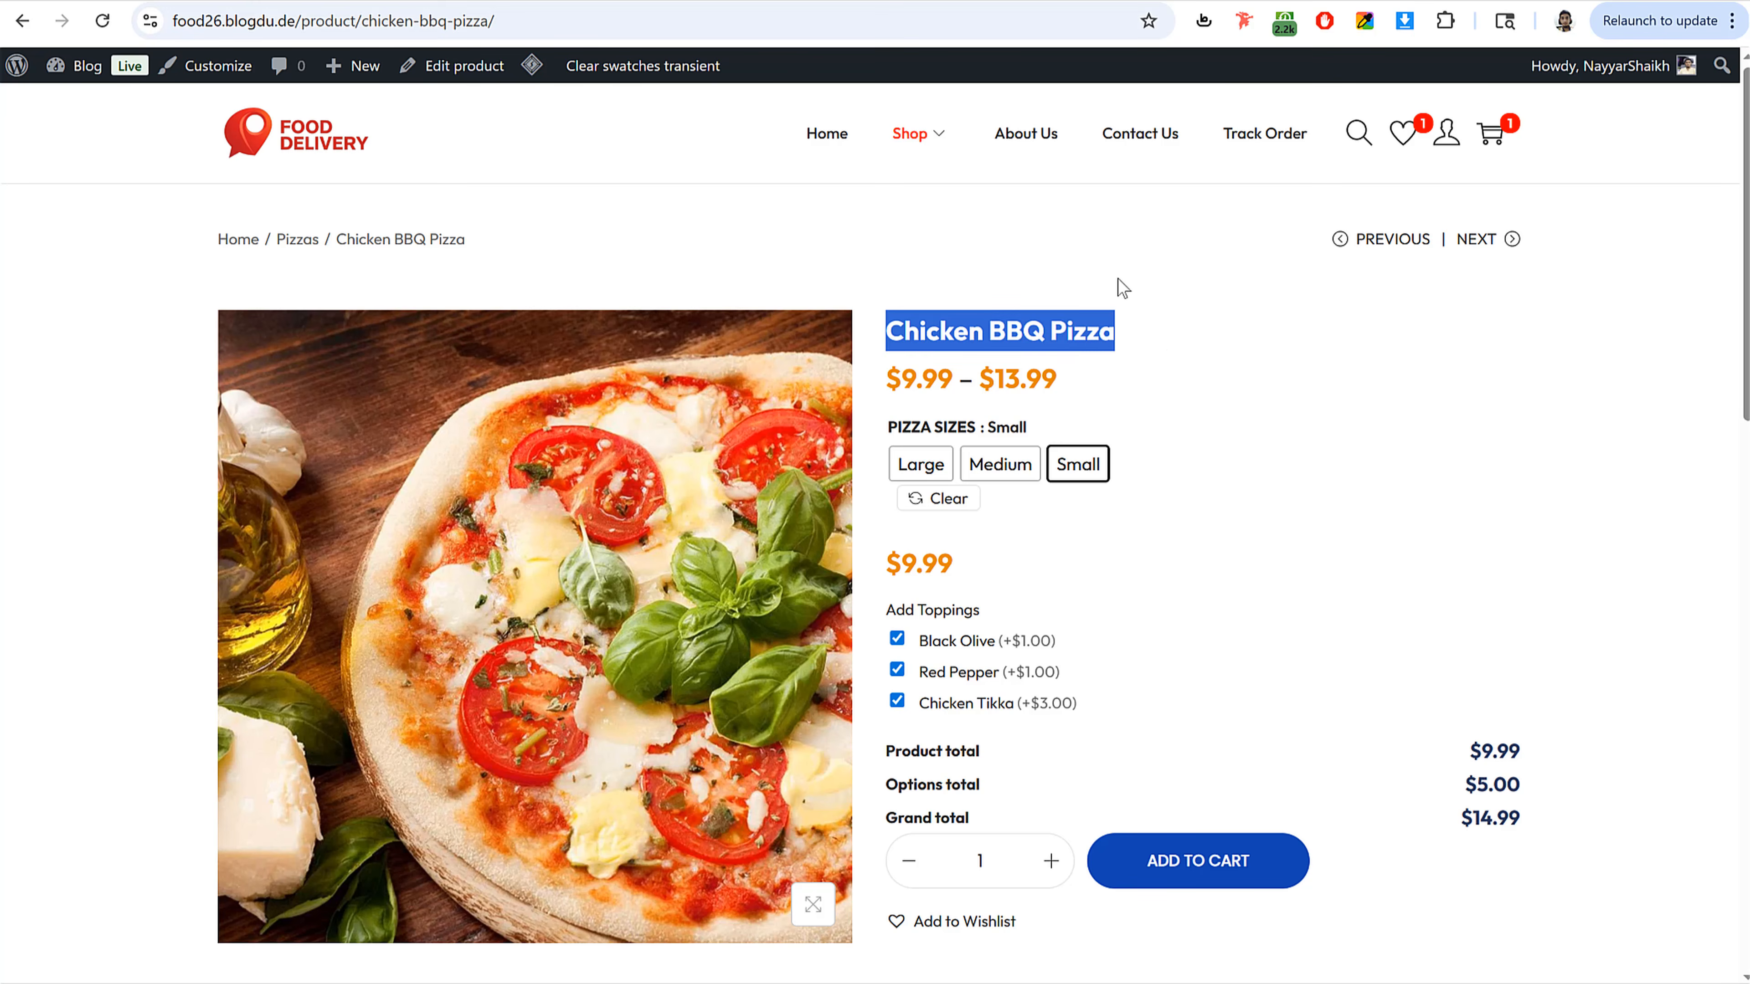
click(412, 1)
key(ctrl+v)
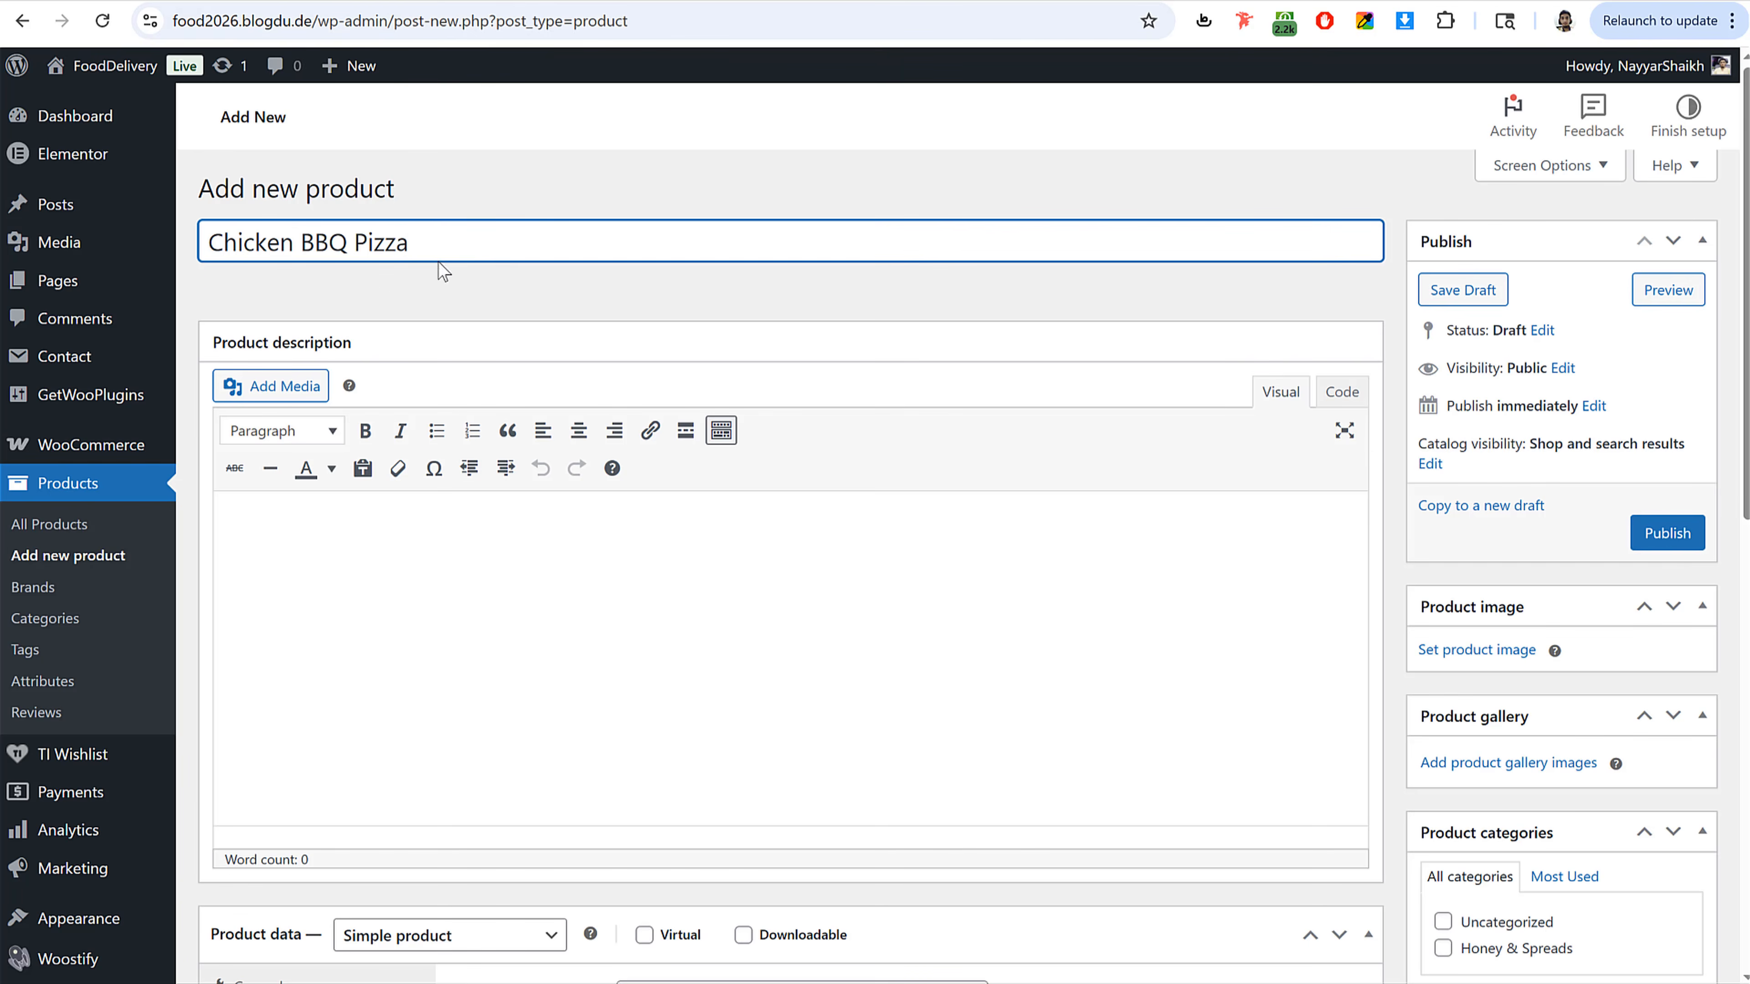
Step: Compare the reference pizza's additional information with the new product form
click(241, 2)
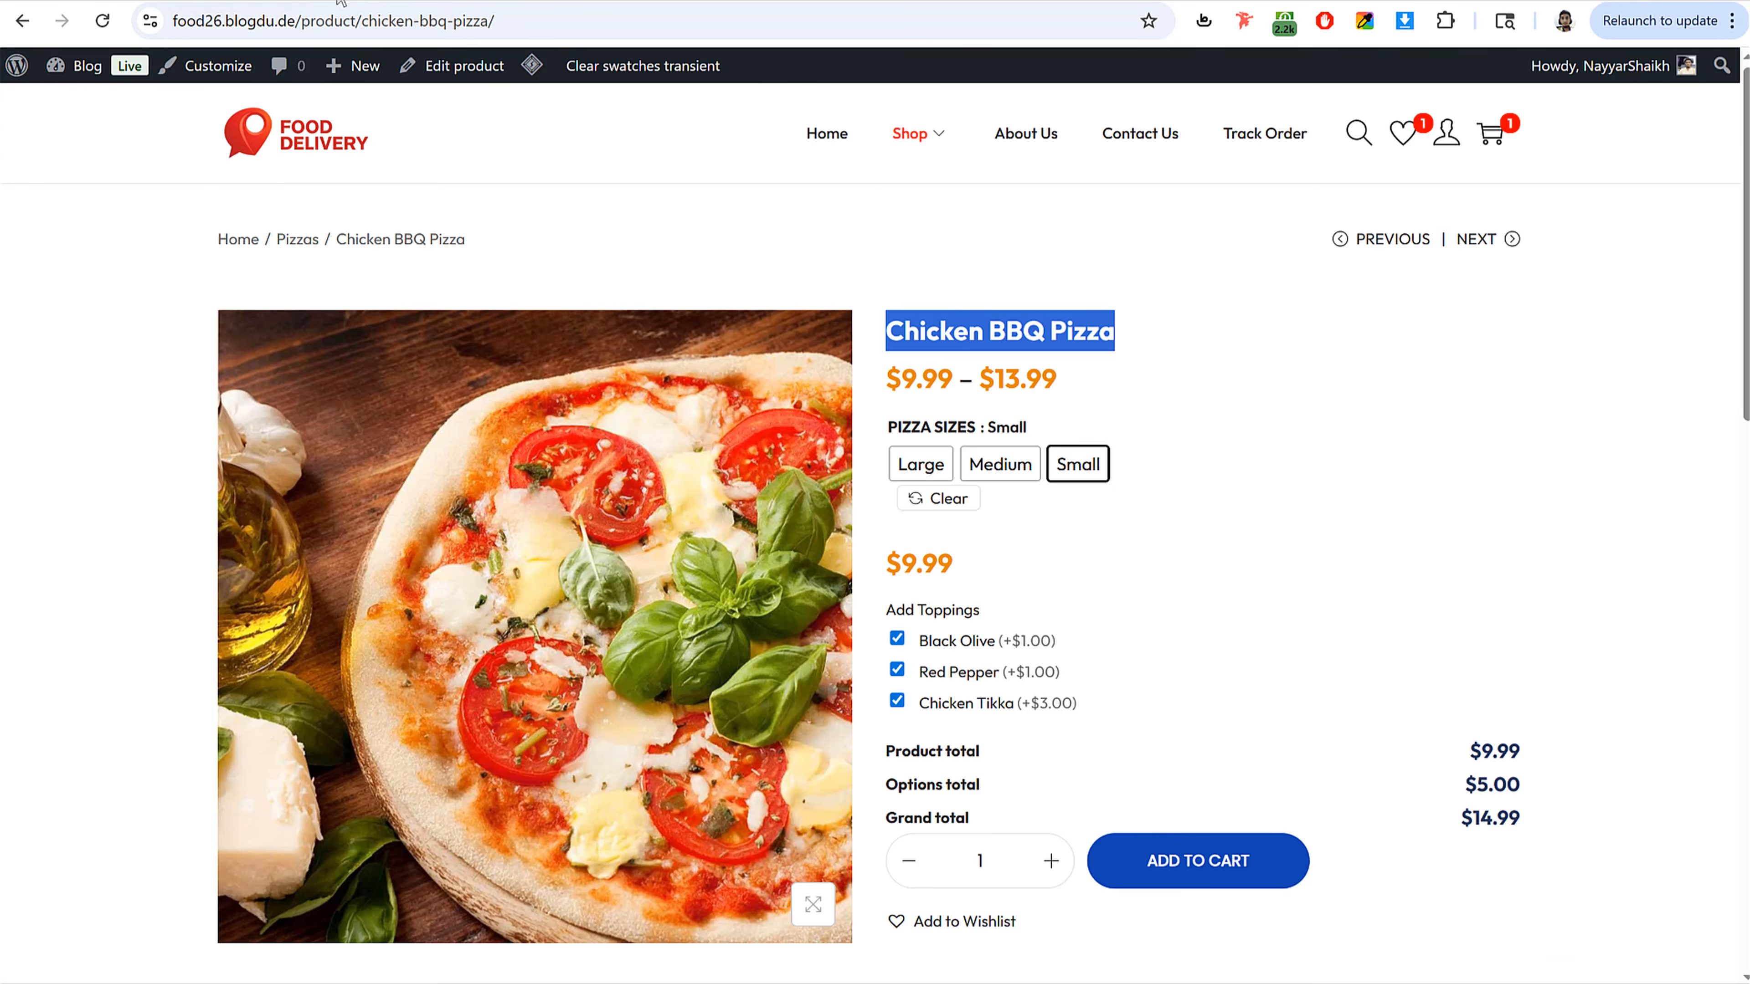
click(412, 1)
click(241, 2)
scroll(884, 648, down, 5)
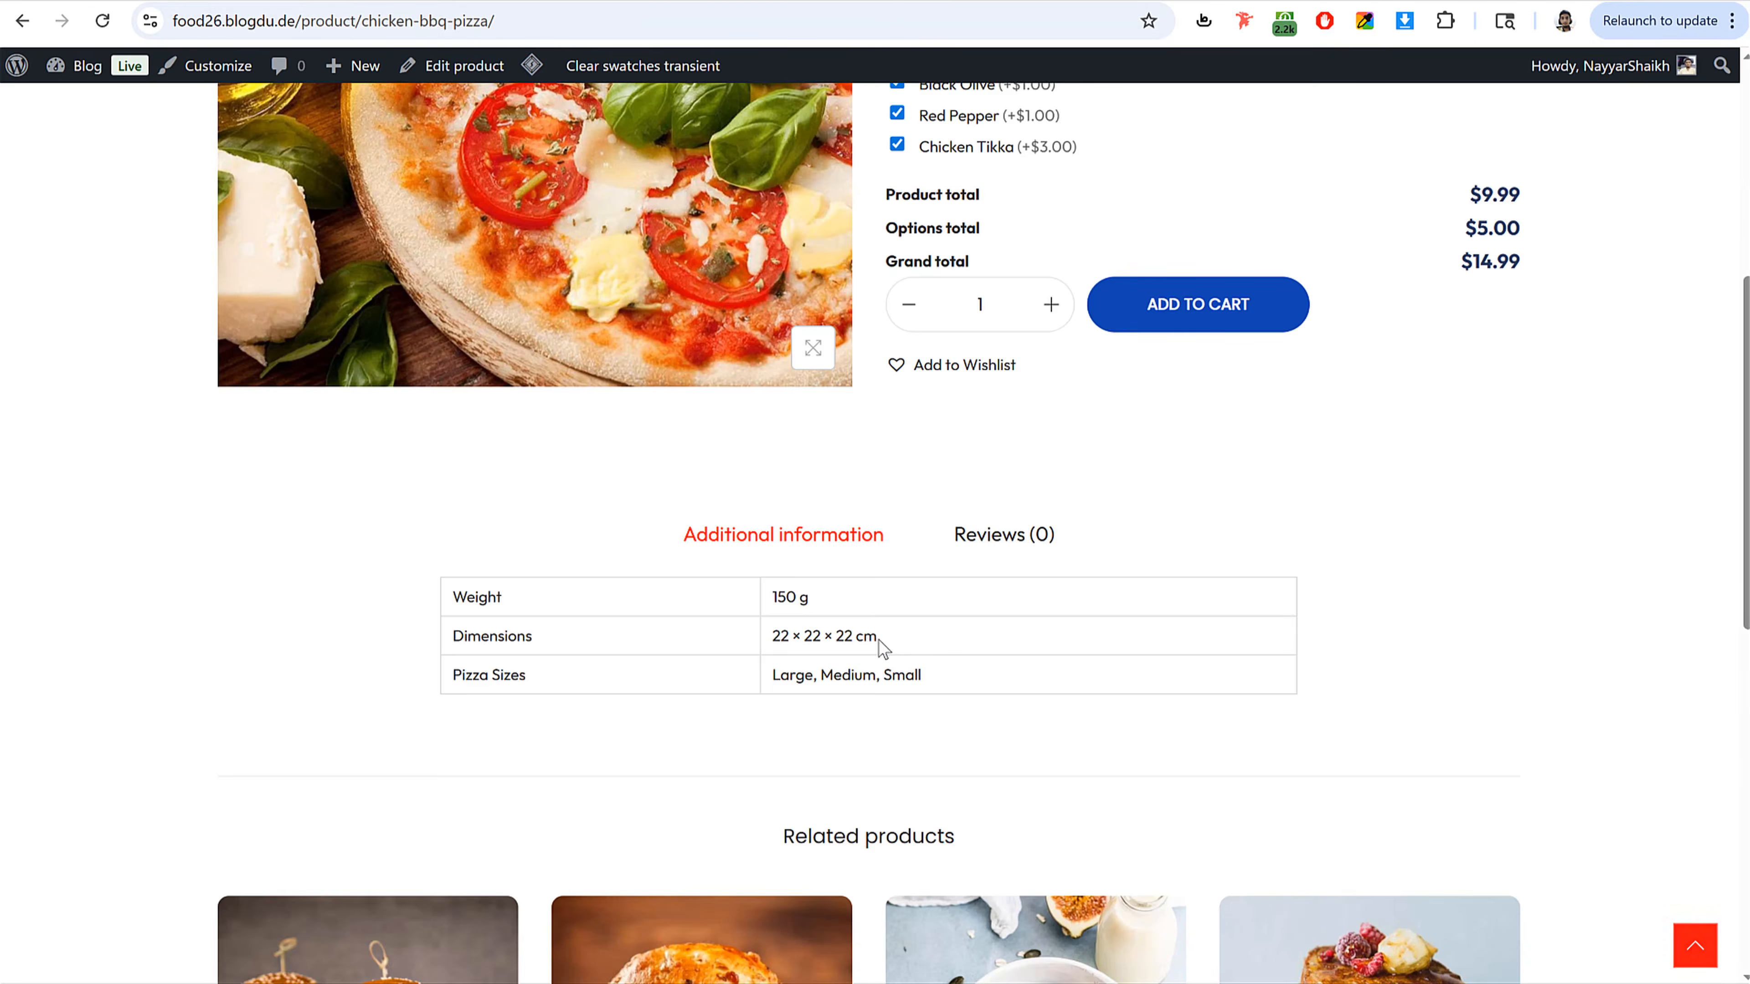
scroll(878, 639, down, 3)
scroll(887, 345, up, 3)
click(412, 1)
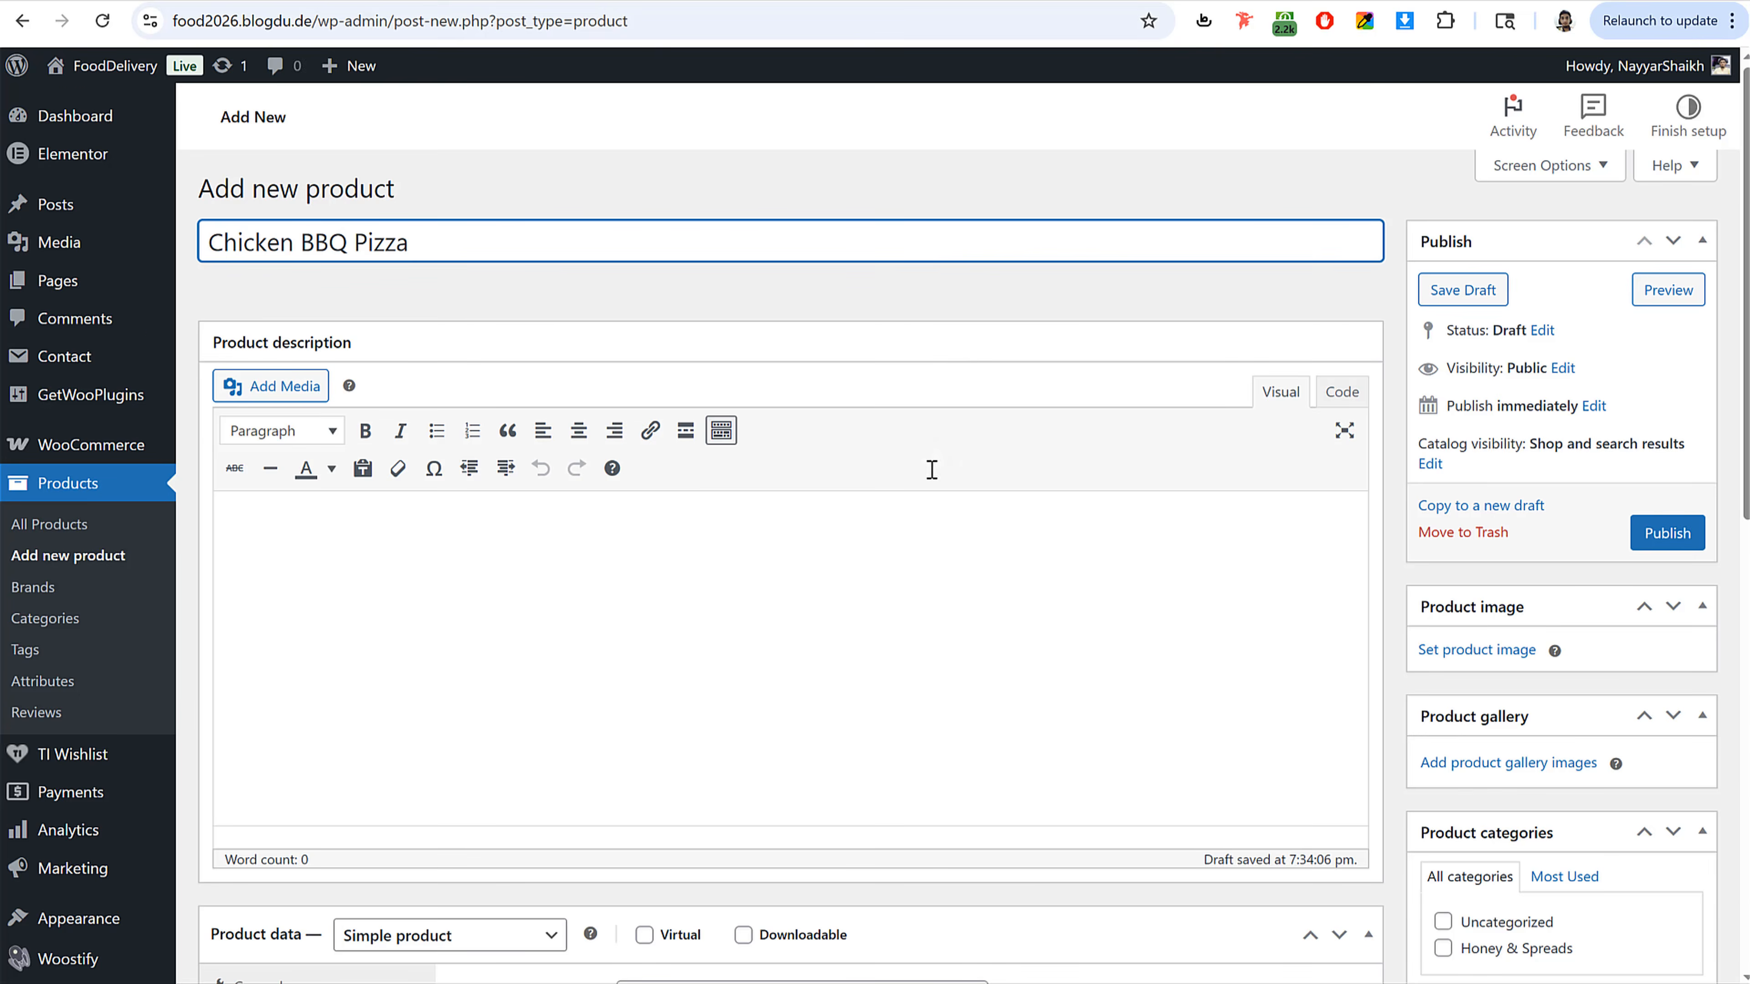
scroll(931, 469, down, 8)
click(241, 2)
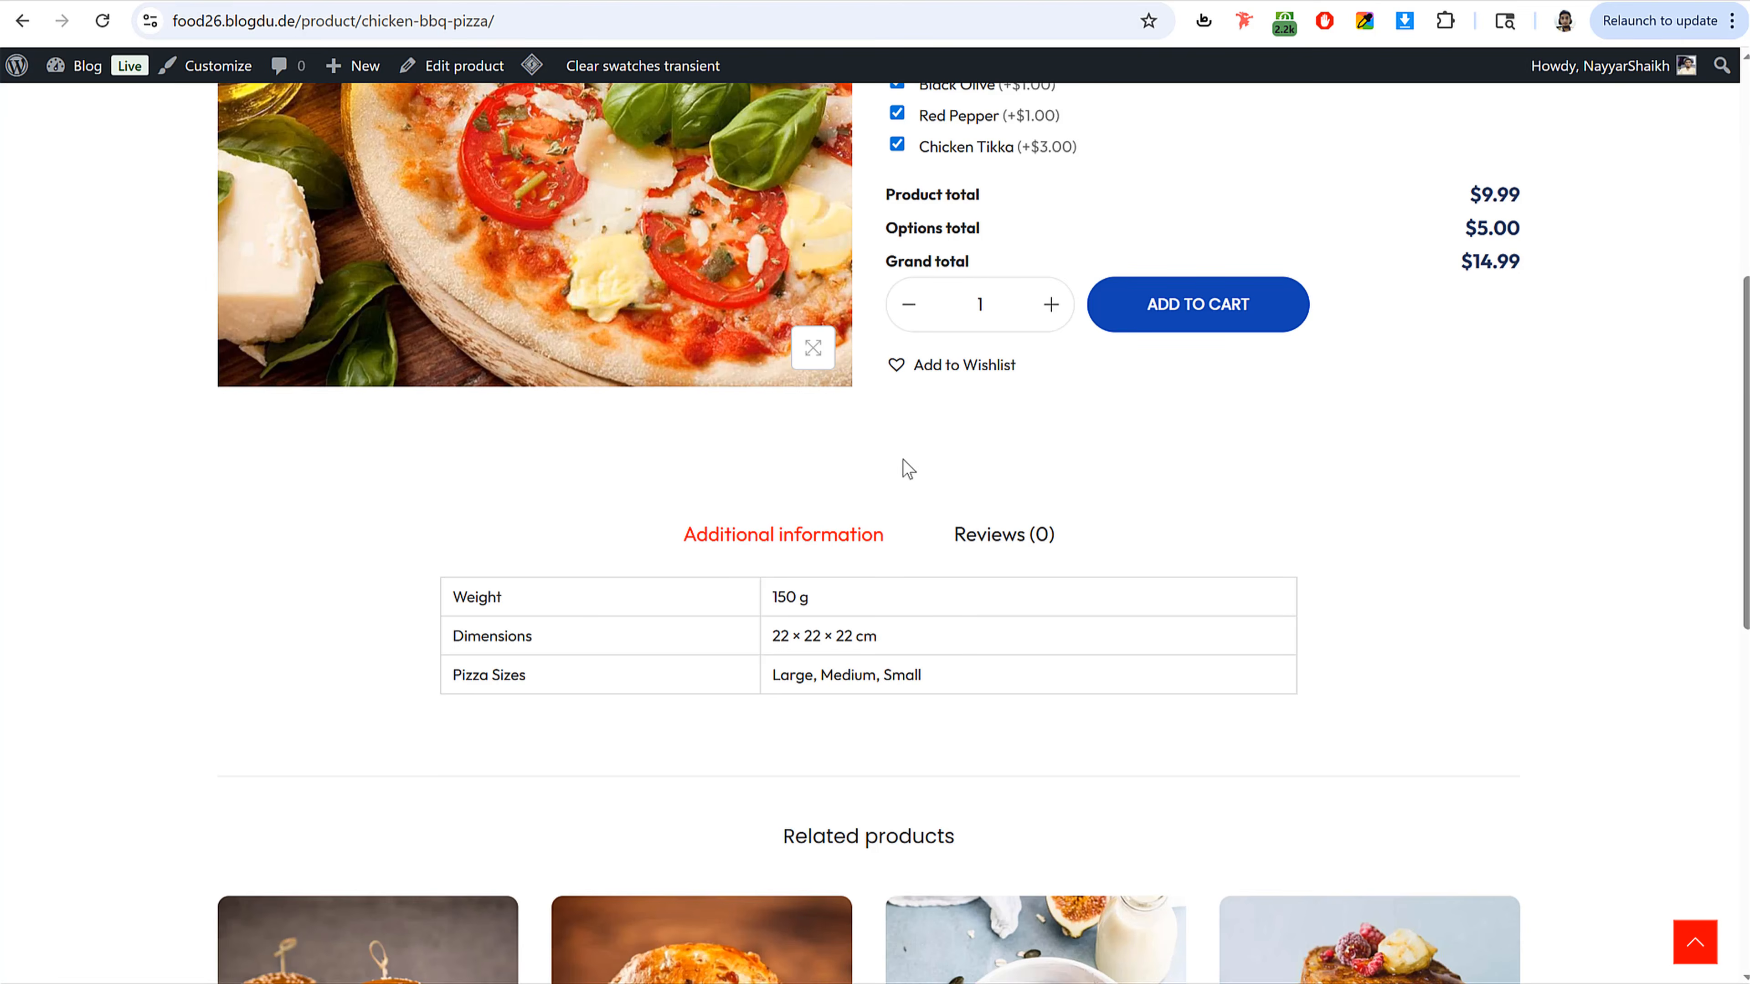
scroll(902, 461, up, 6)
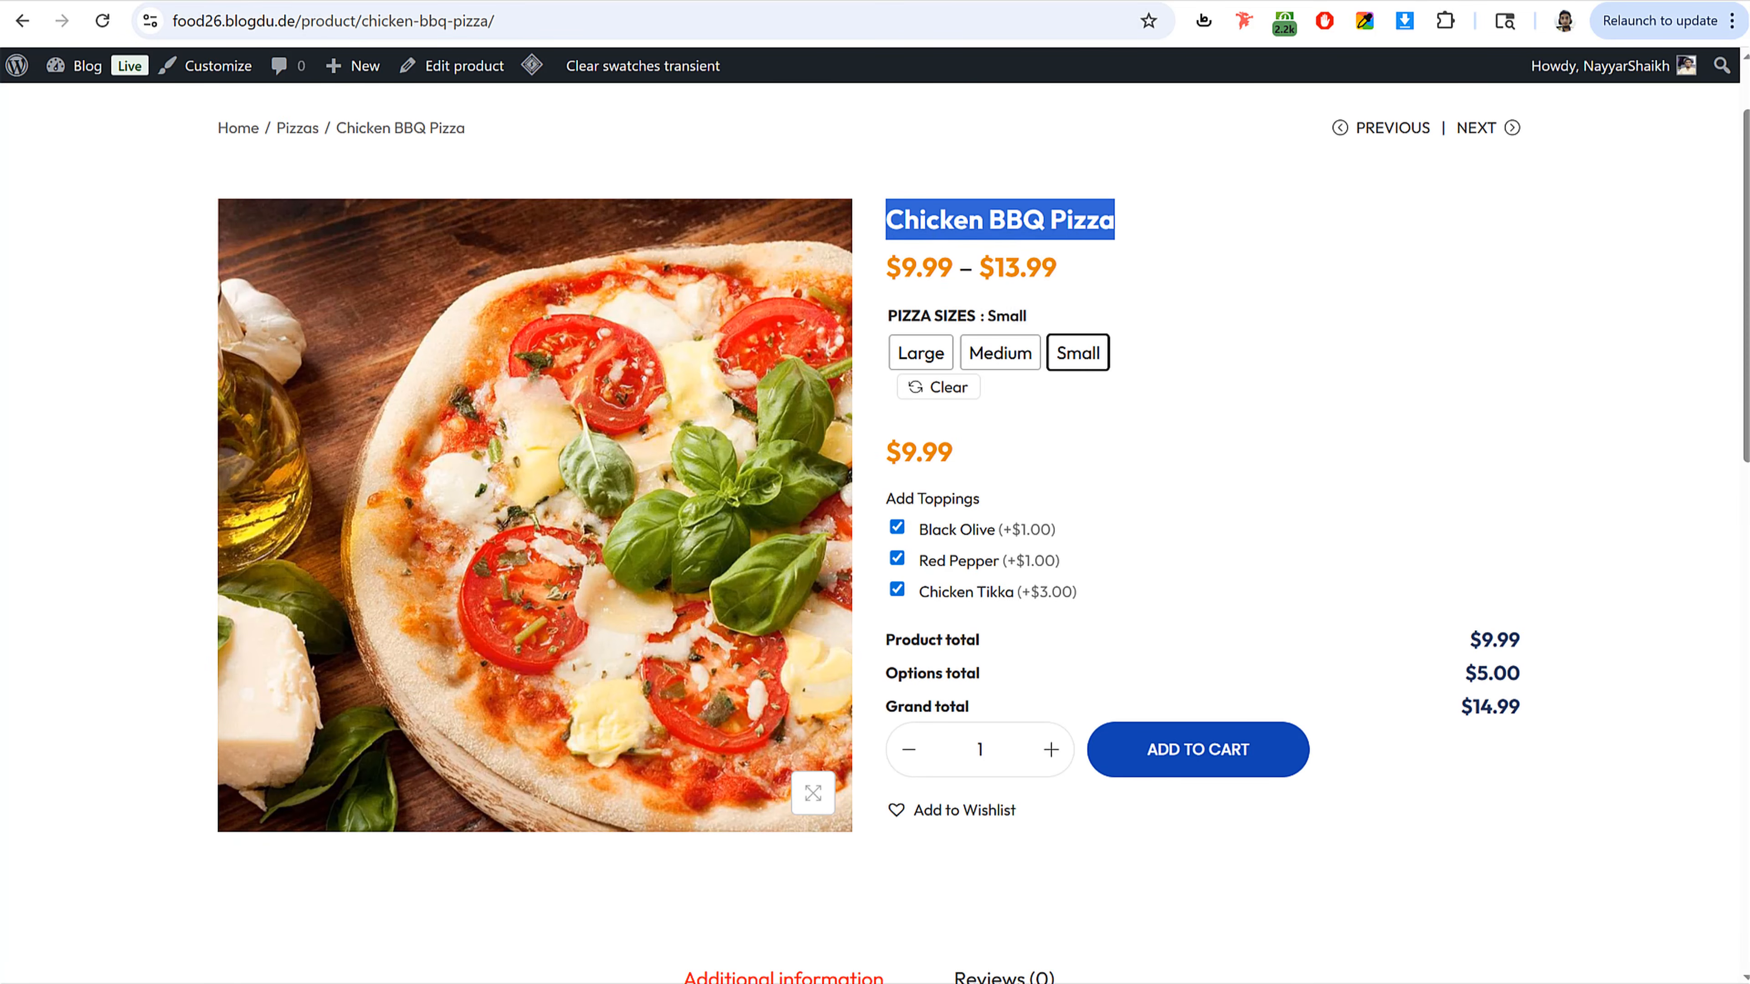
Step: Clear the new product's name field
key(ctrl+Tab)
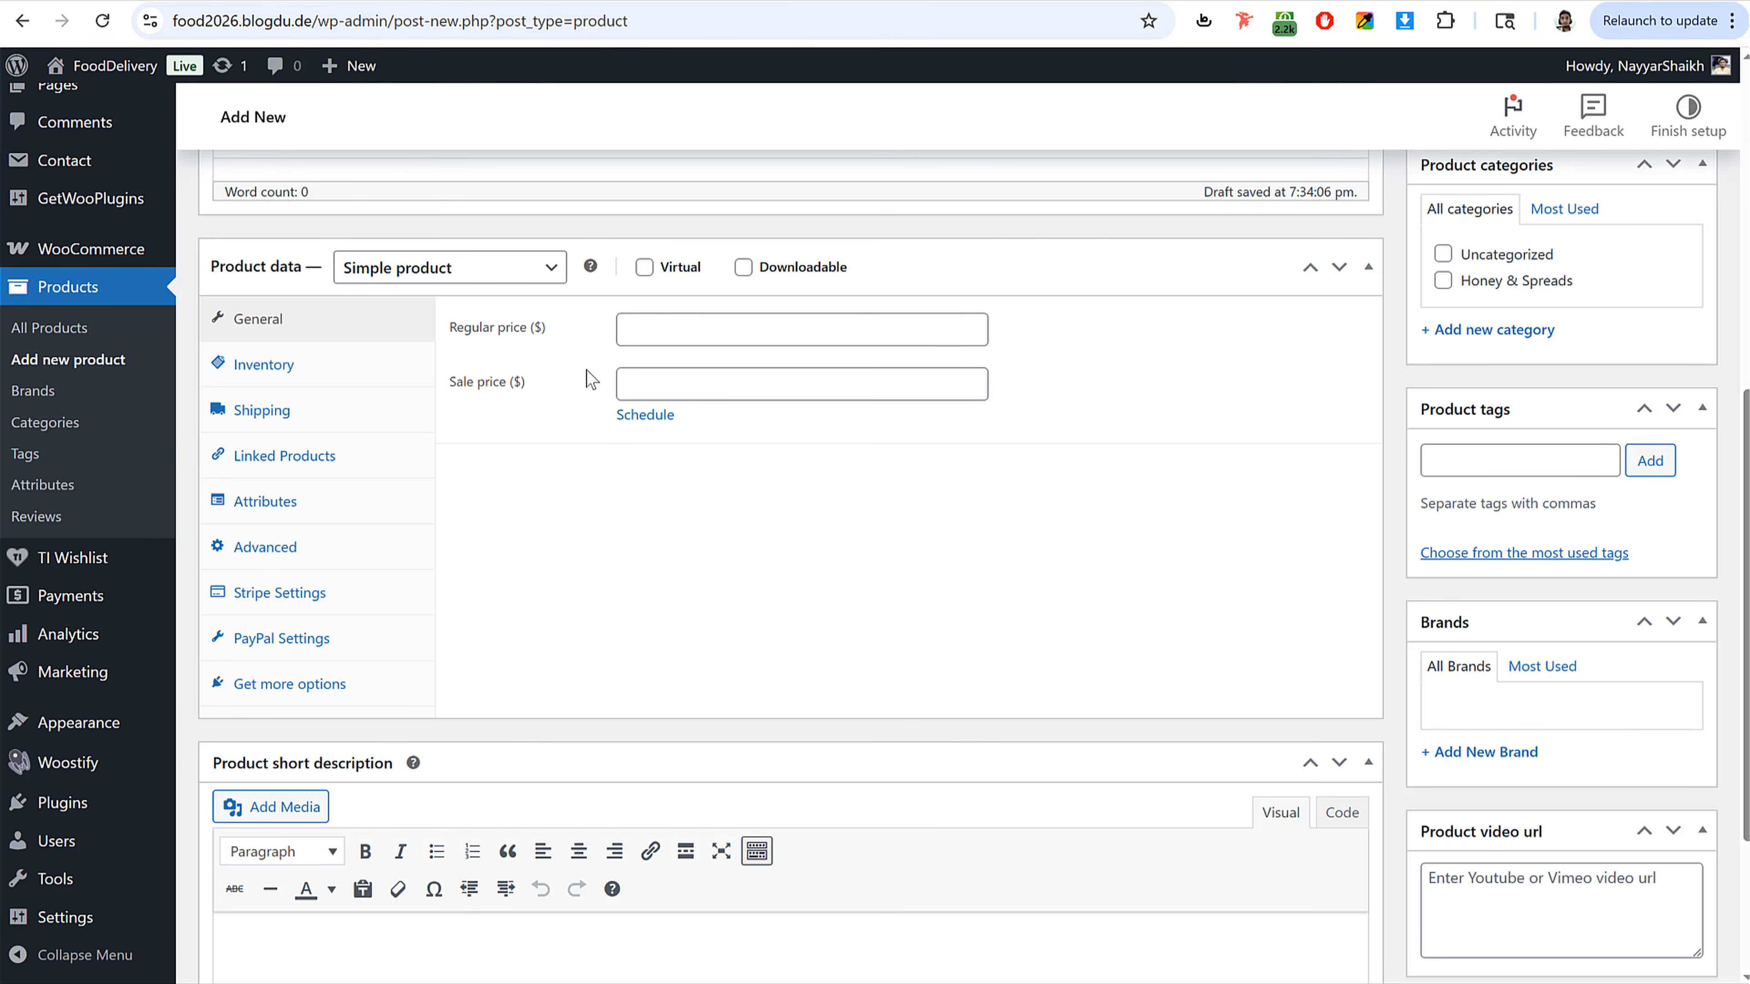
scroll(624, 457, up, 8)
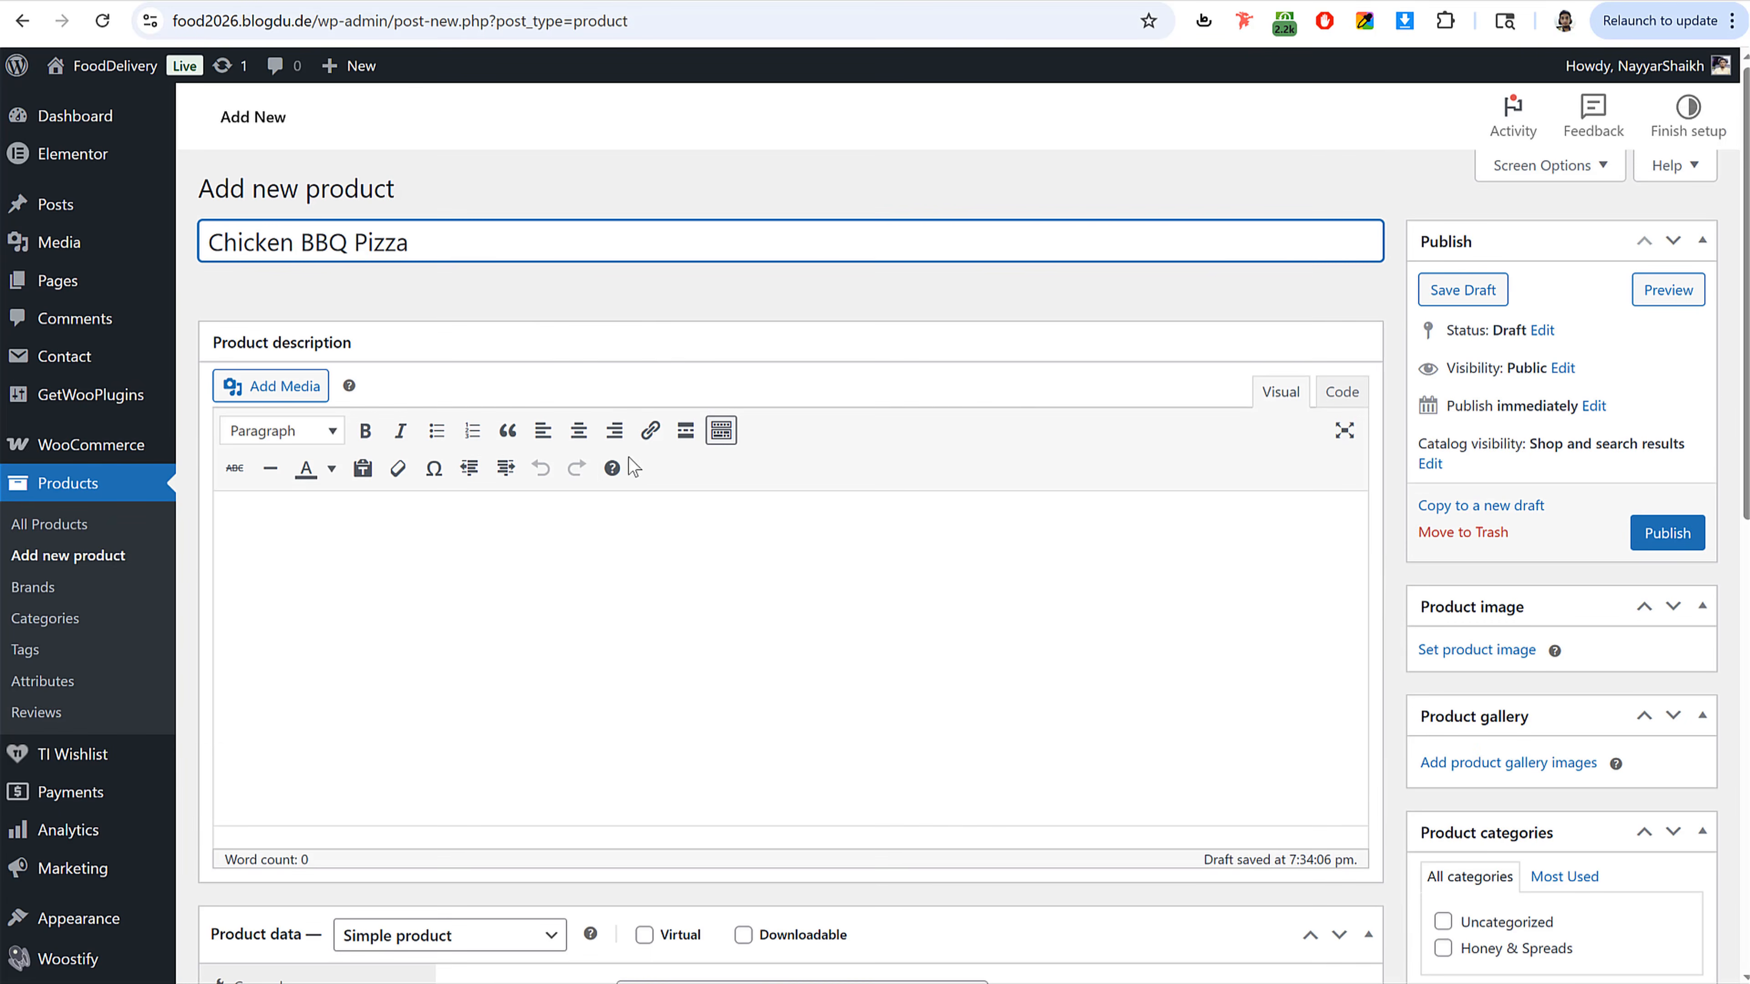
key(ctrl+a)
key(BackSpace)
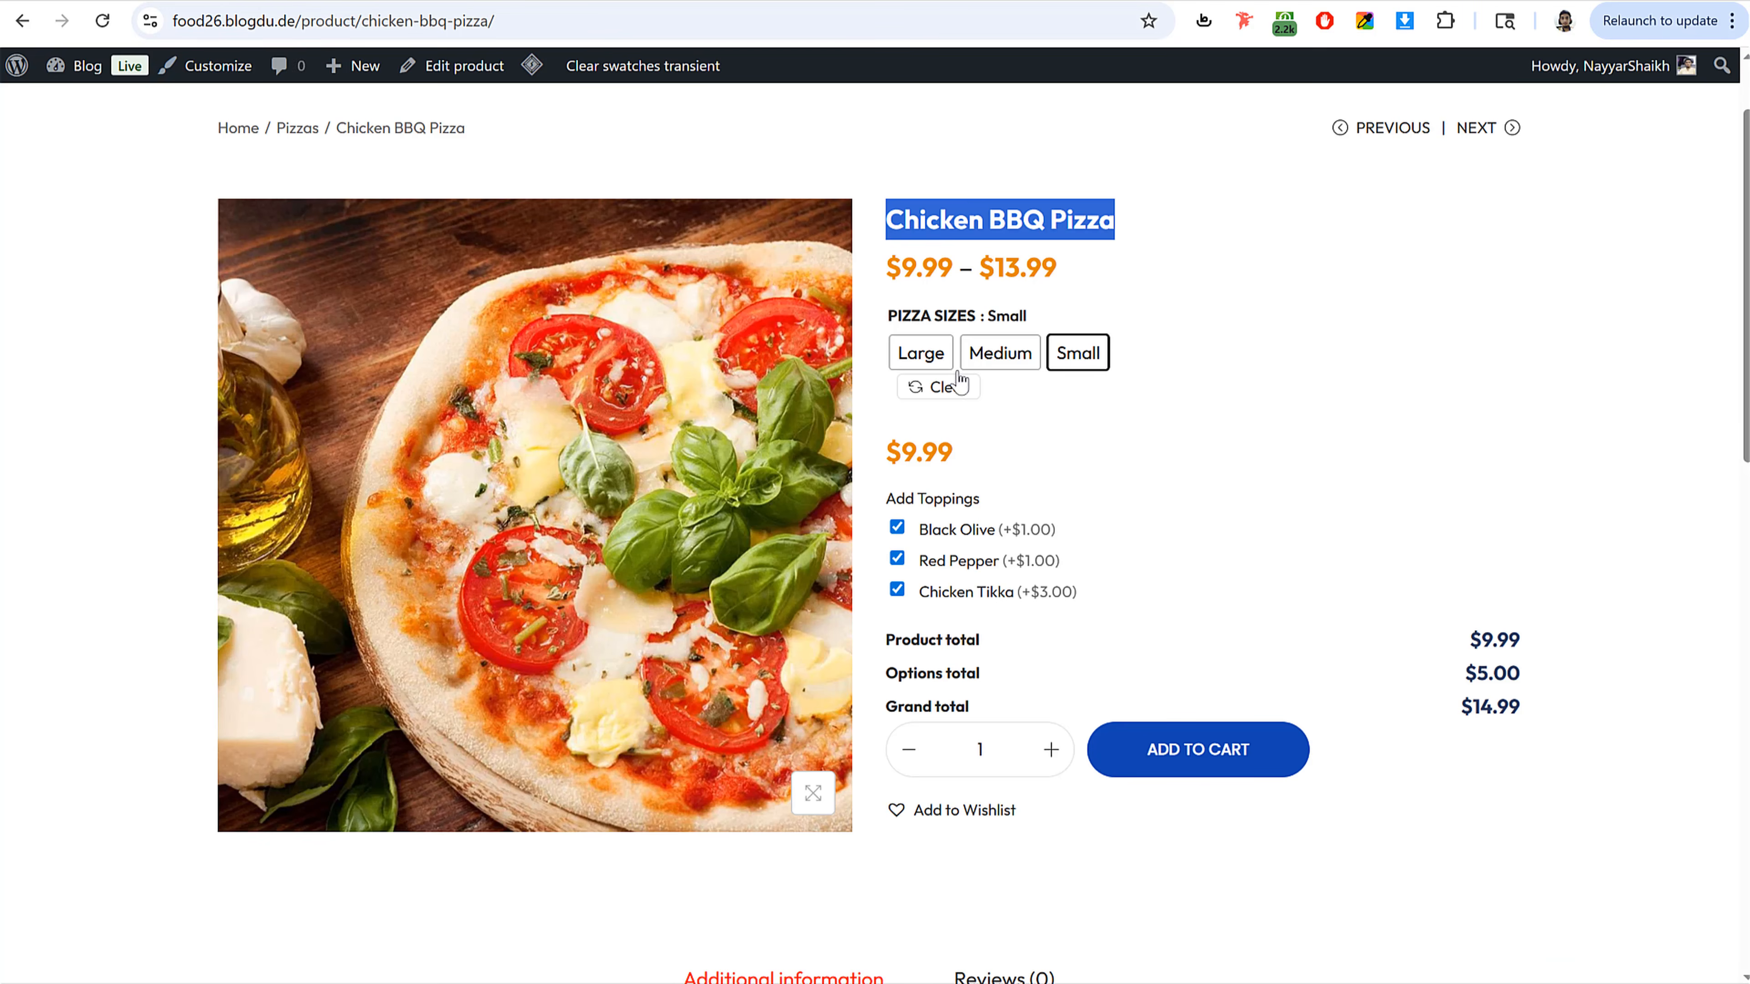
click(1266, 303)
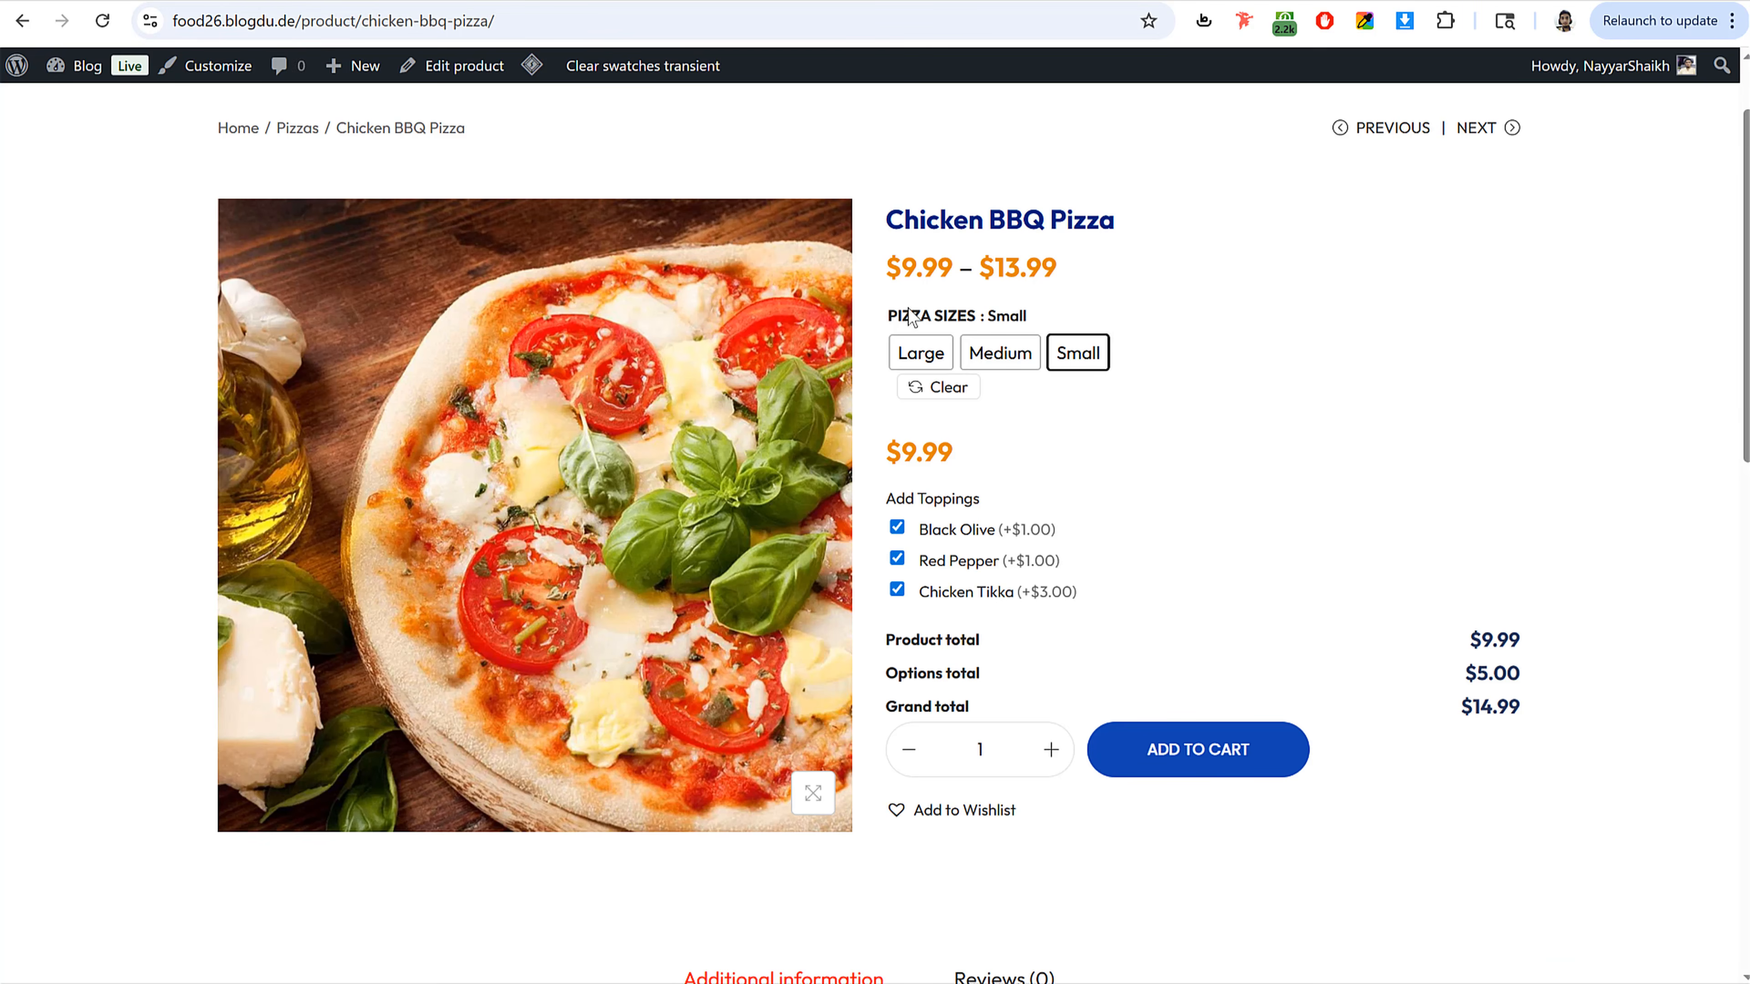
Step: Switch the existing draft product to Variable product and open its attributes and variations sections
drag(890, 318, 1009, 317)
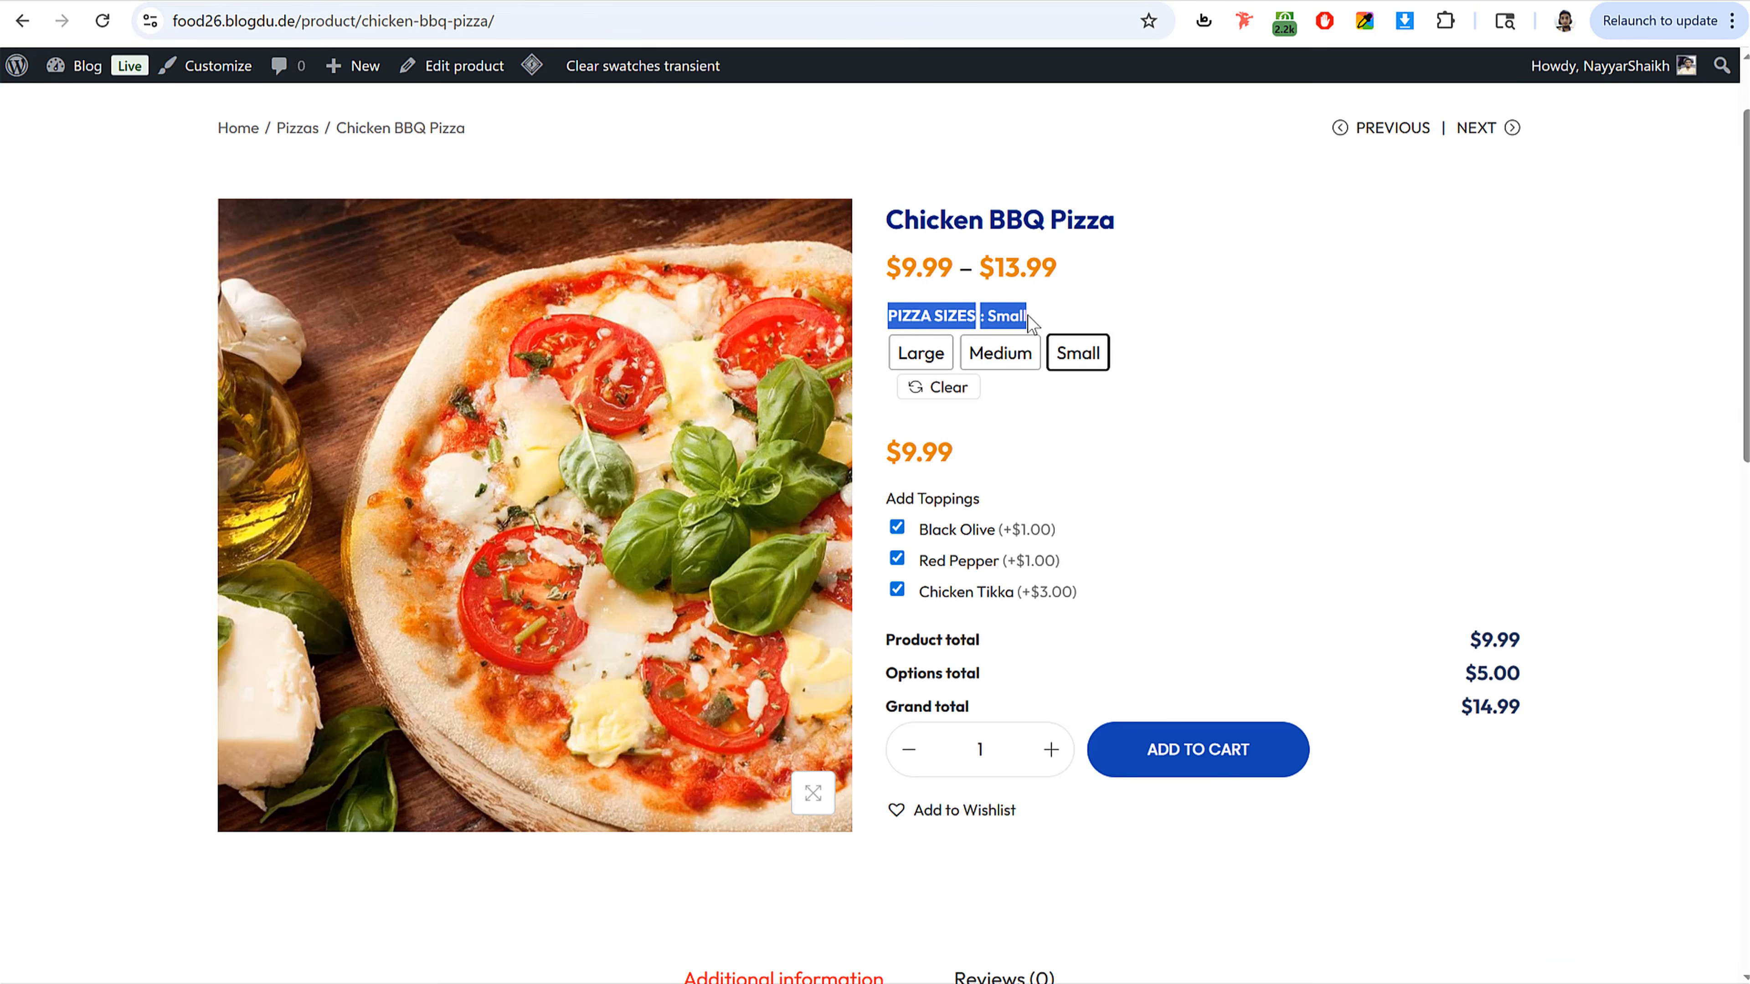
click(1031, 320)
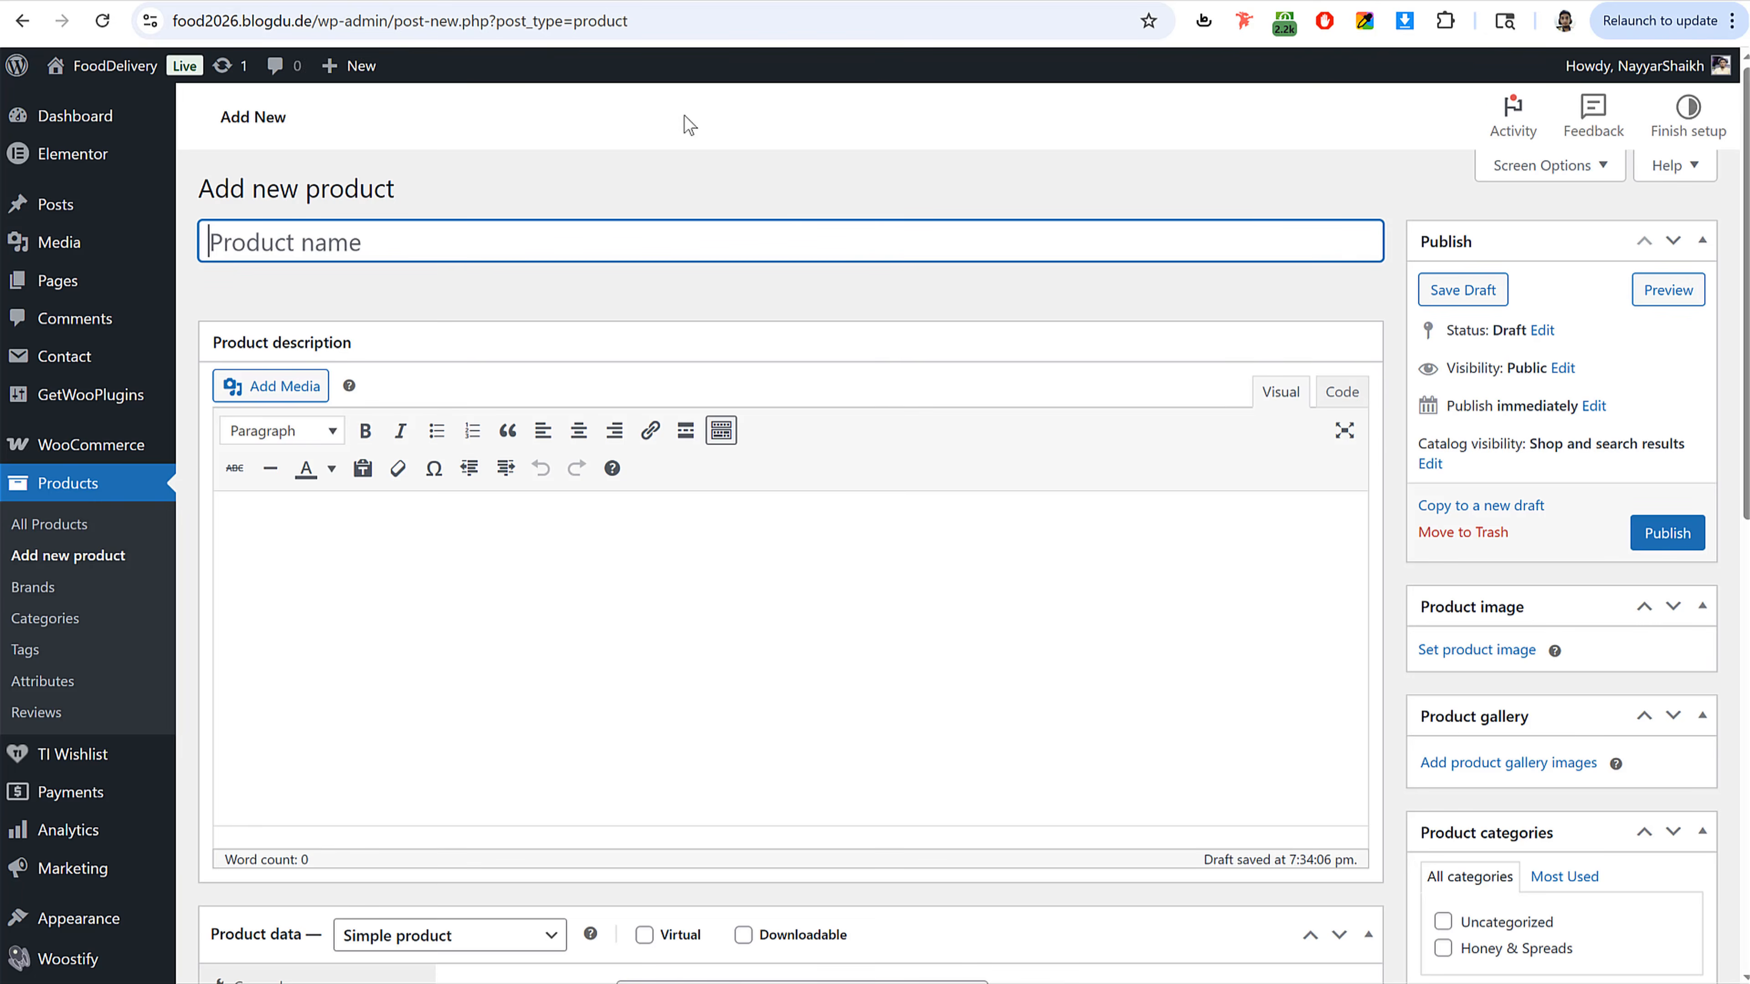
scroll(808, 571, down, 5)
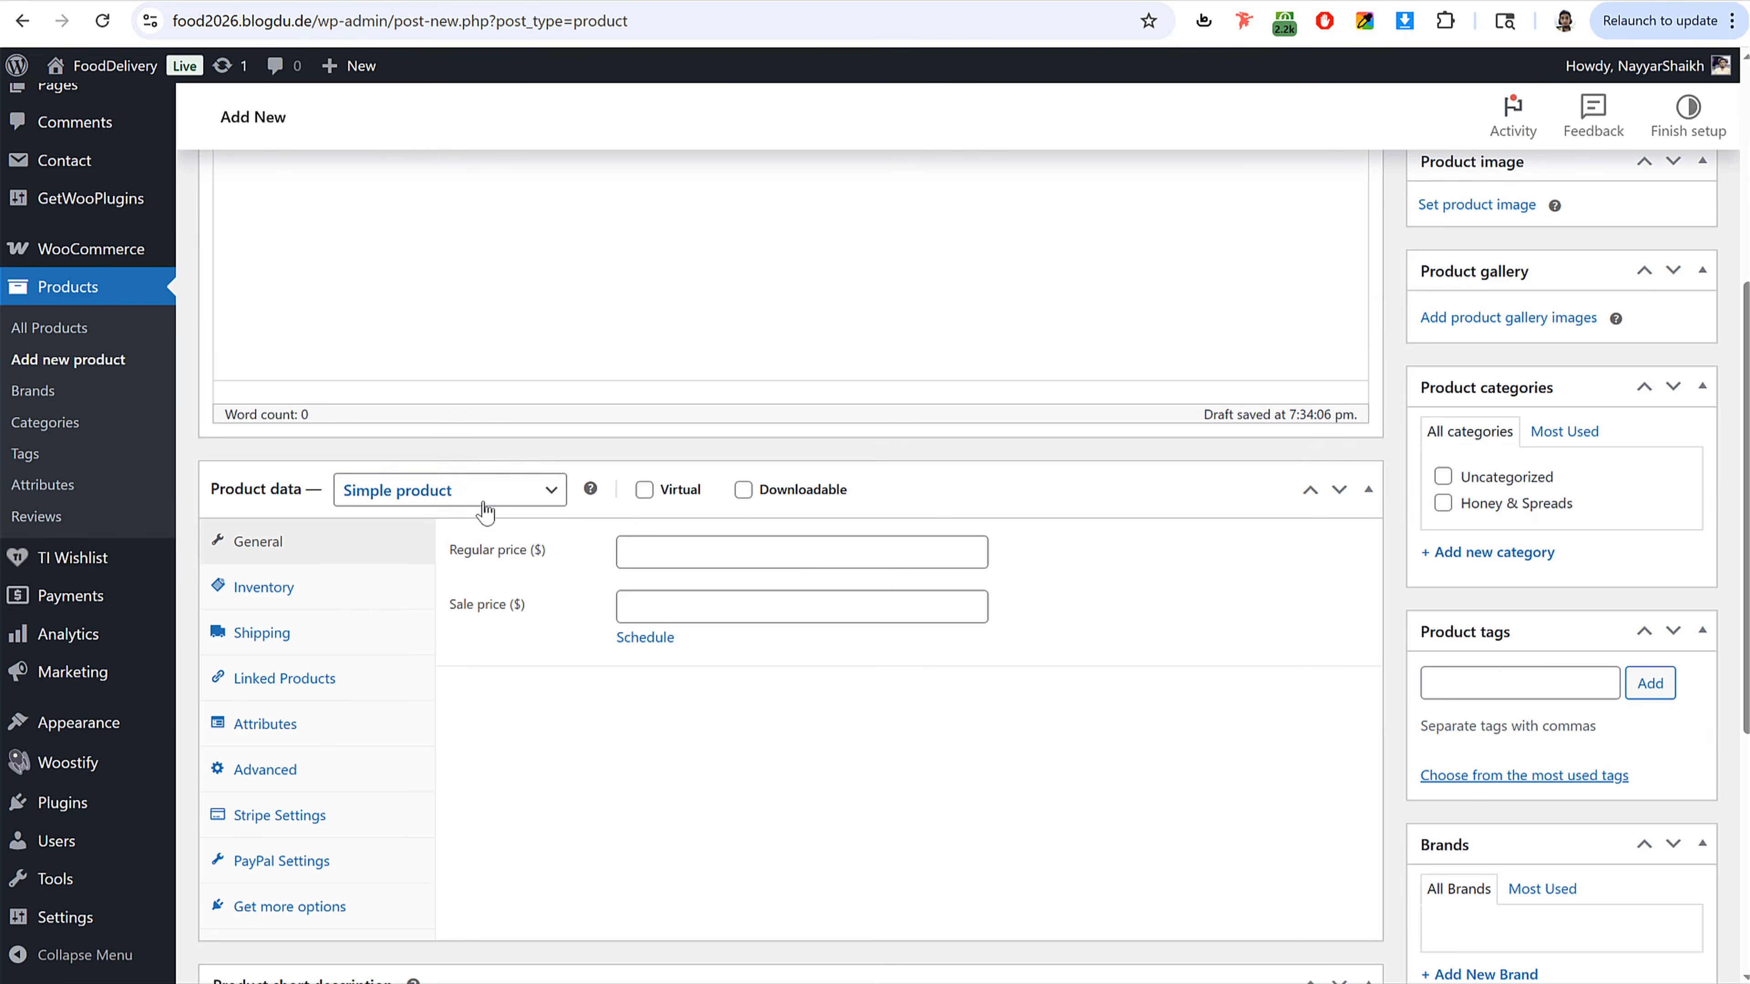
click(484, 511)
click(444, 640)
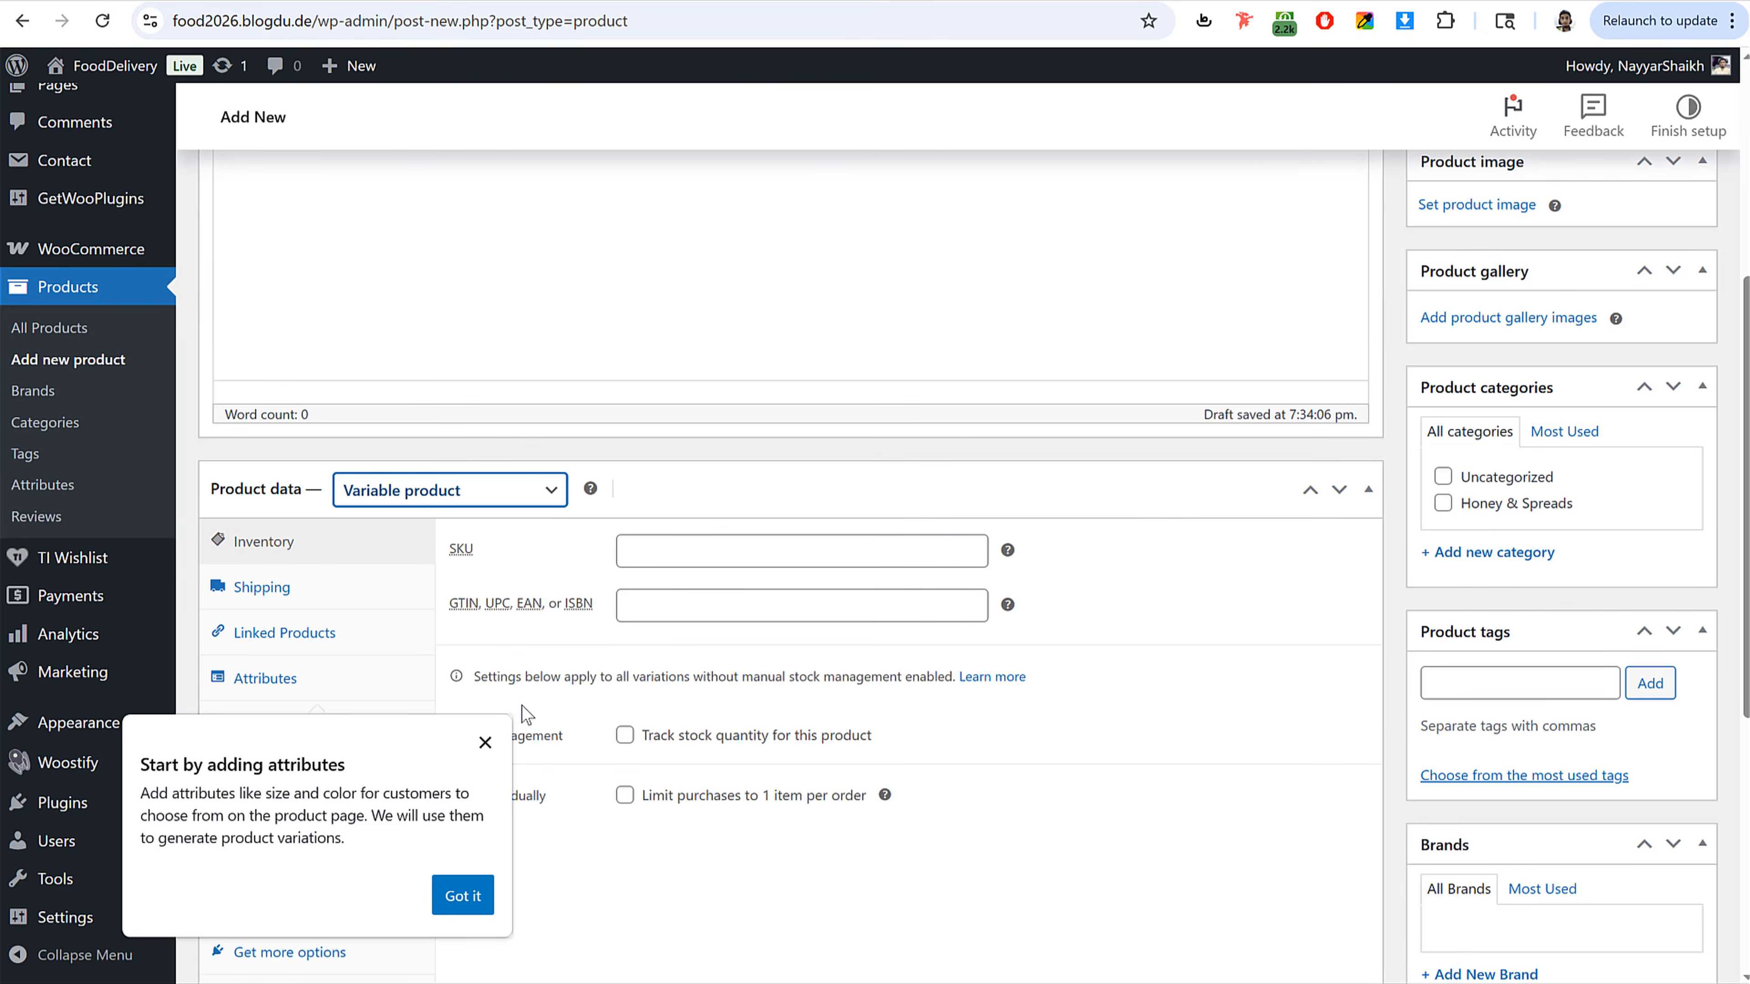
click(462, 896)
click(302, 687)
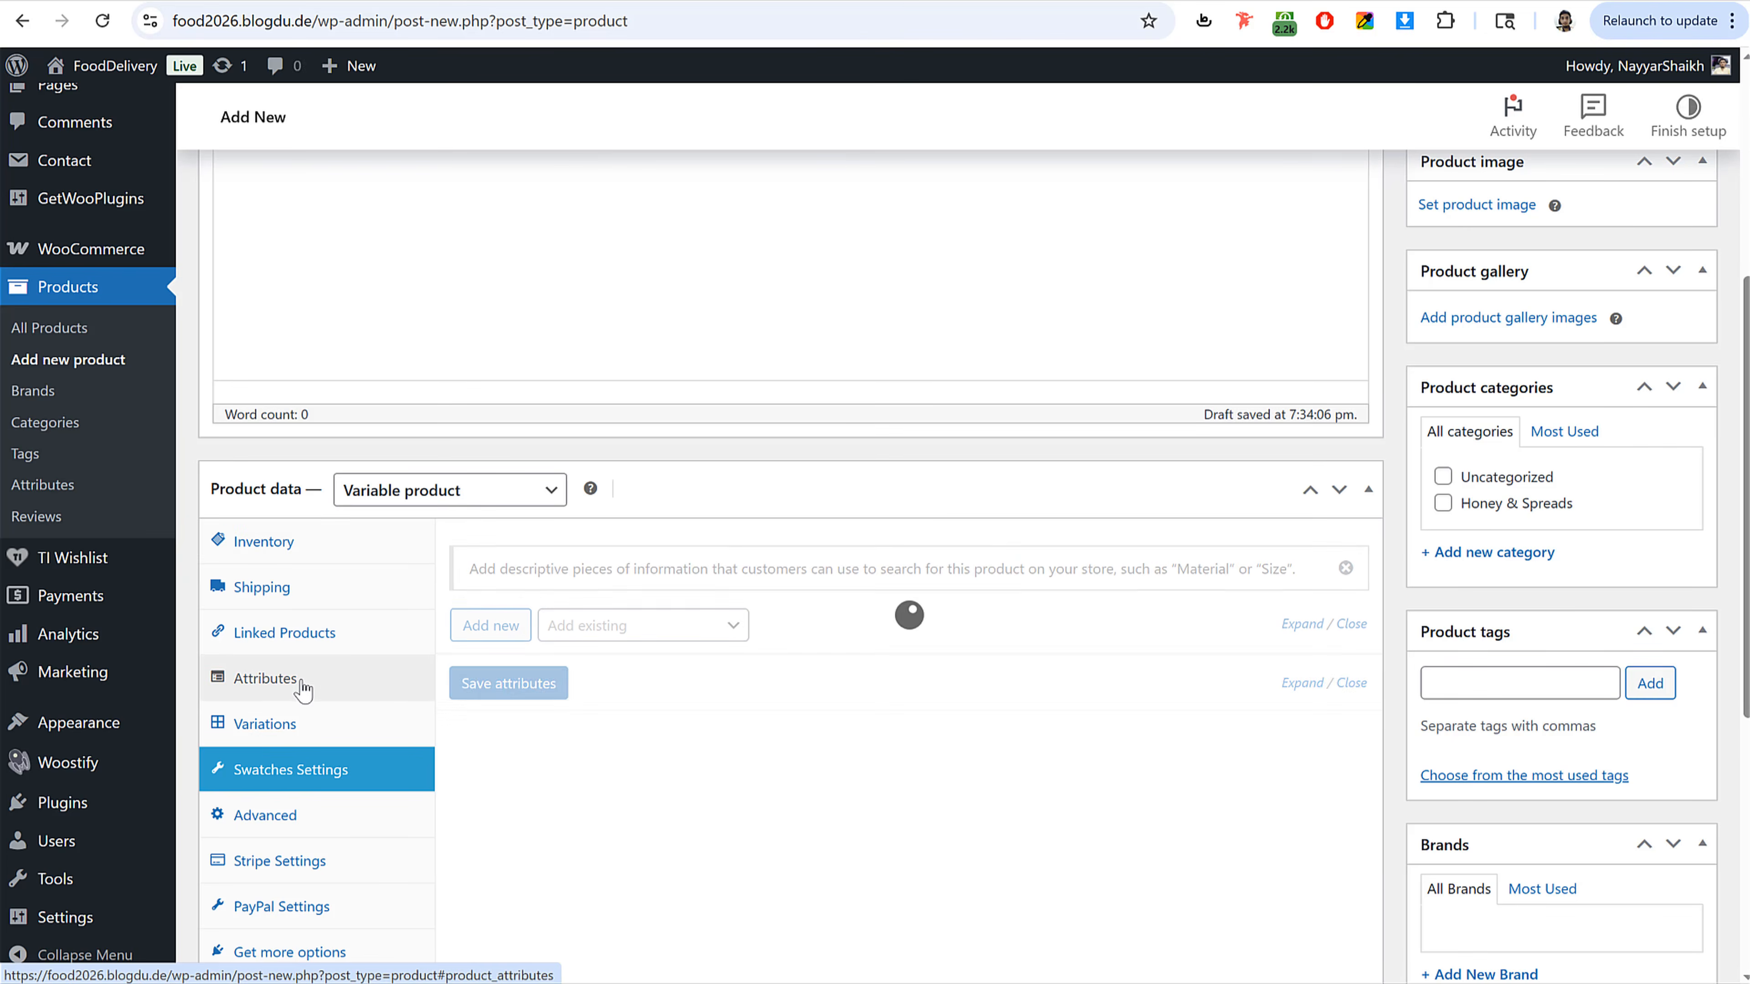
click(317, 729)
Step: Open the global product attributes page and name a new attribute Pizza Sizes, copied from the reference page
scroll(731, 656, up, 5)
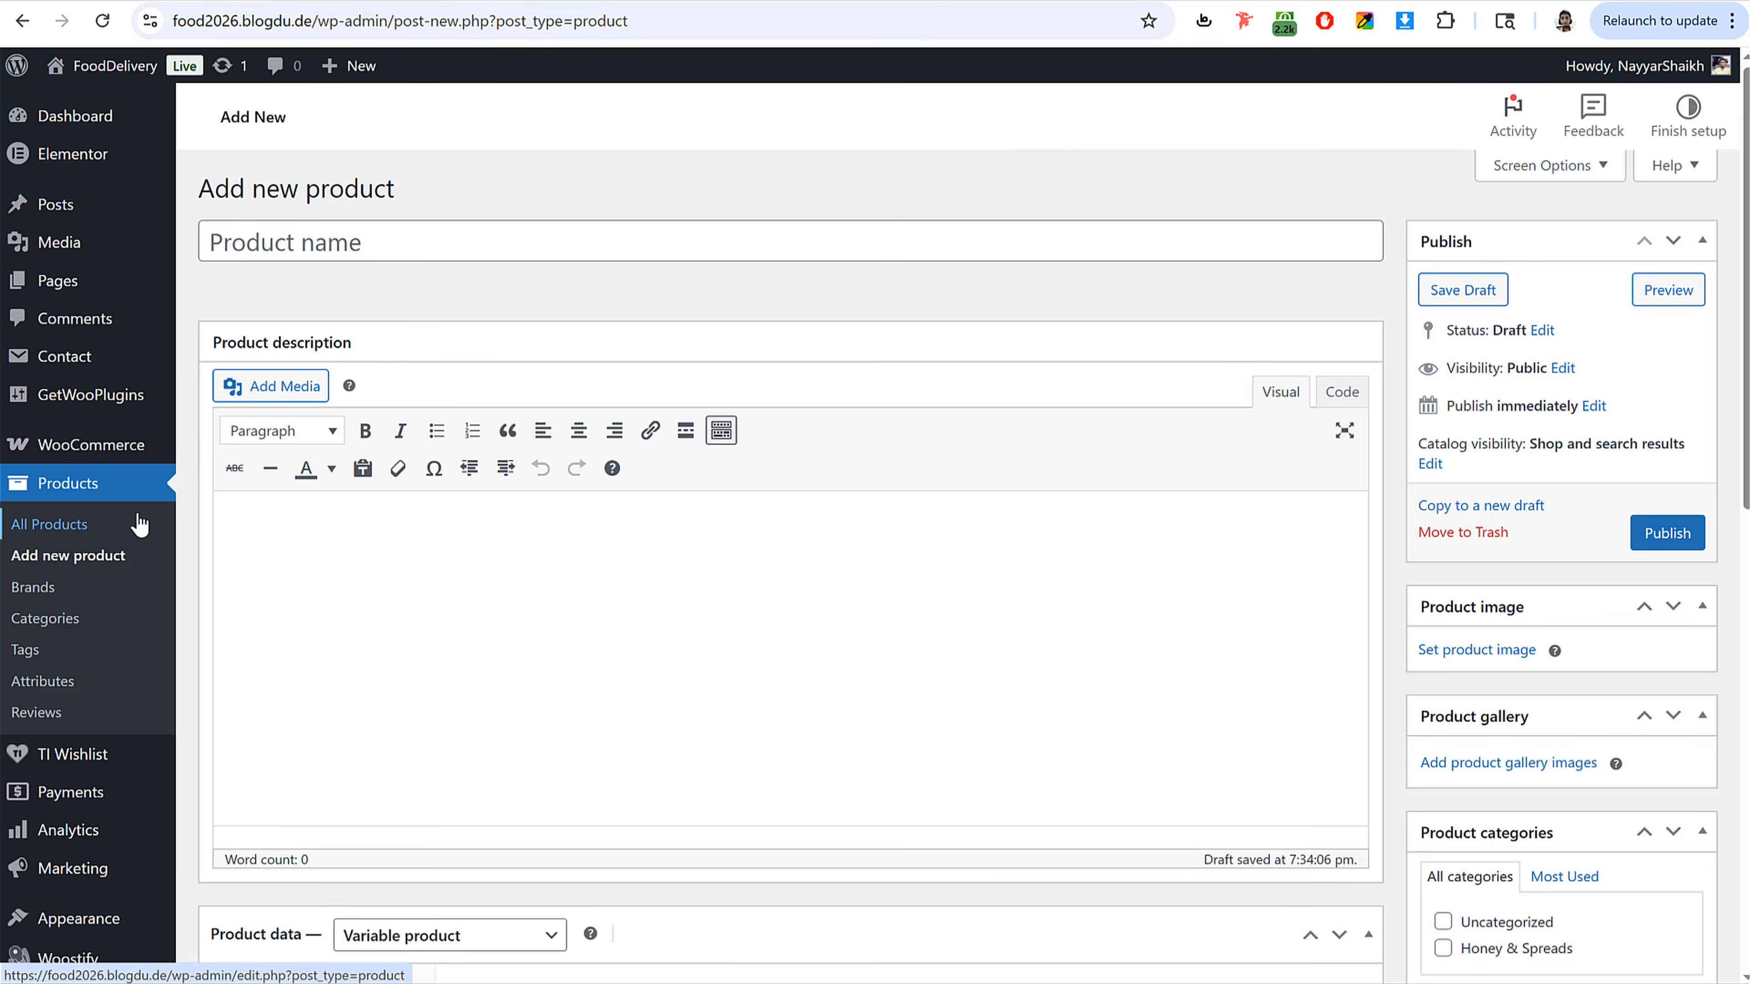
click(50, 686)
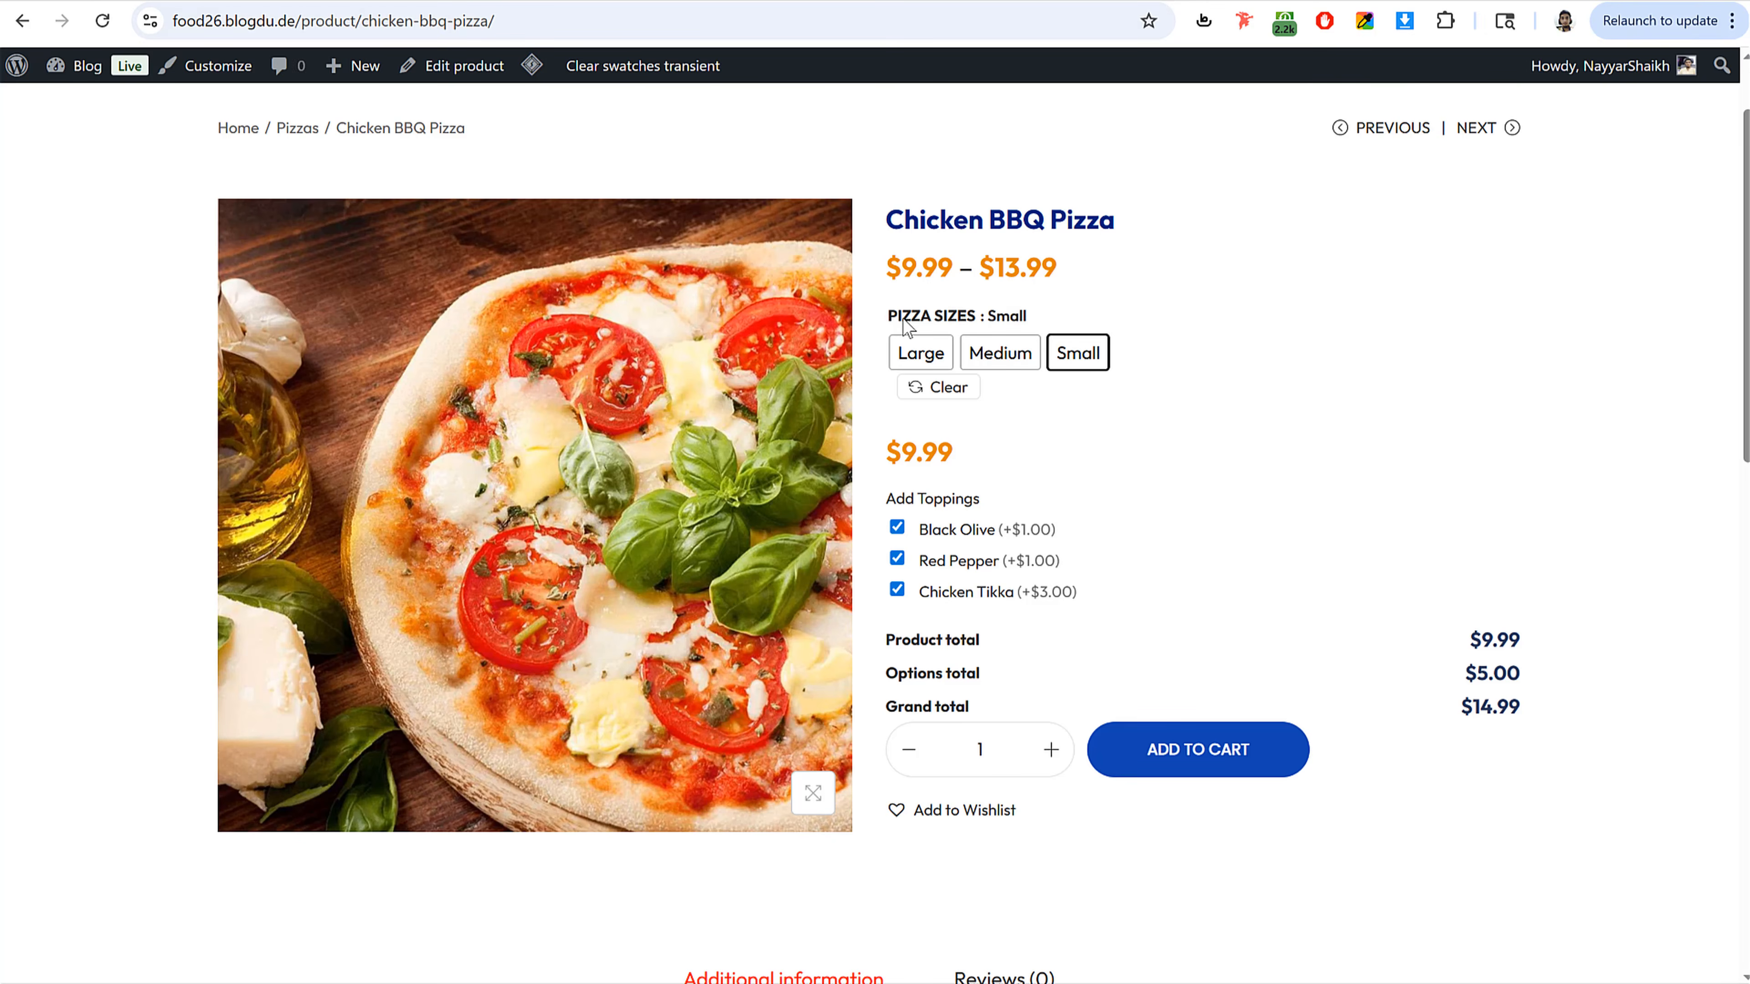
drag(889, 319, 979, 325)
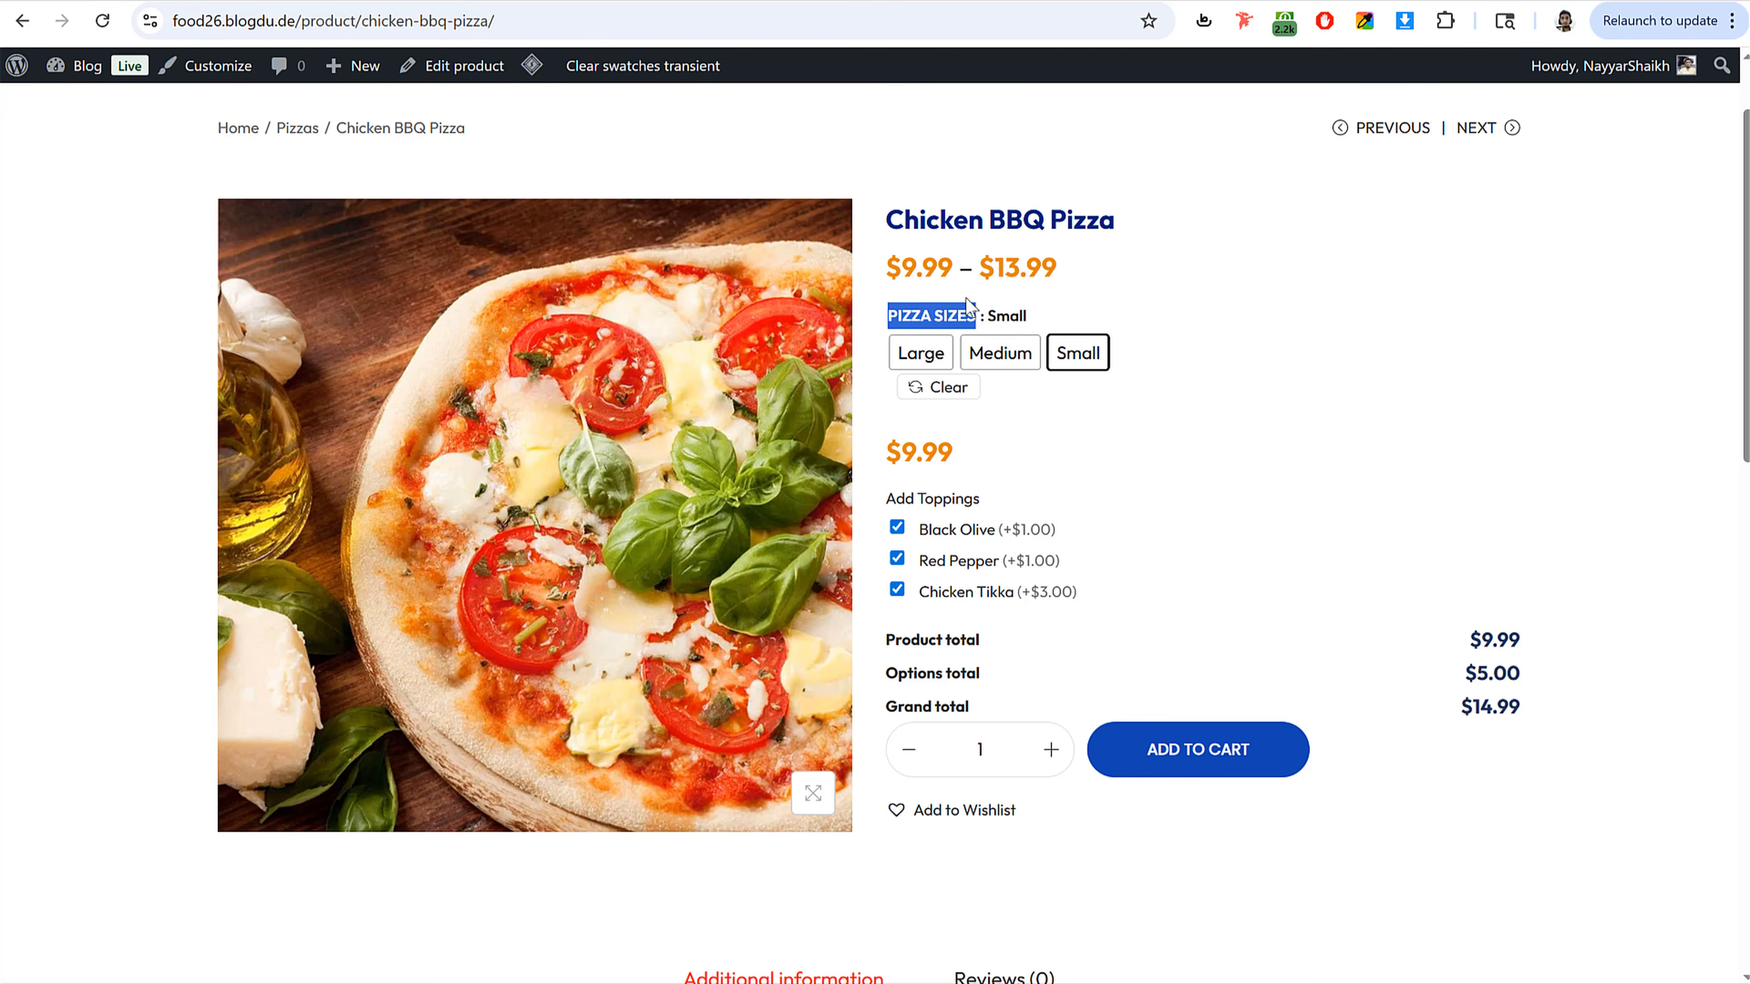
click(386, 1)
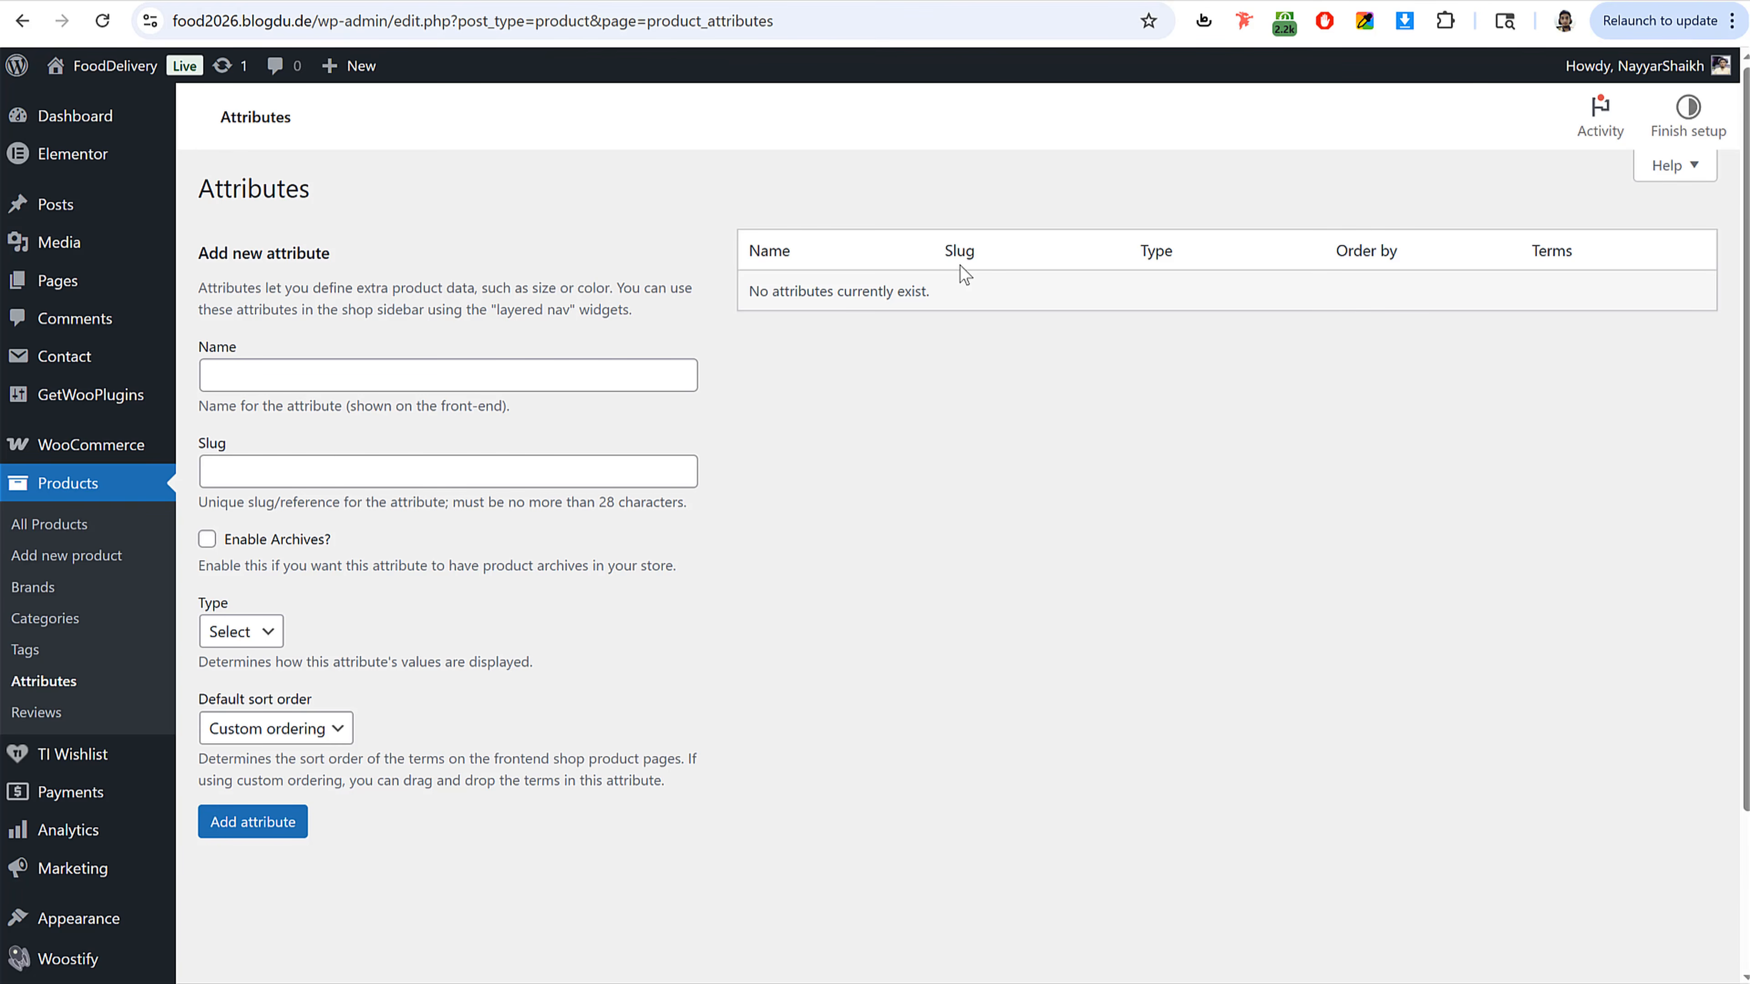
click(593, 375)
text(Pizza Sizes)
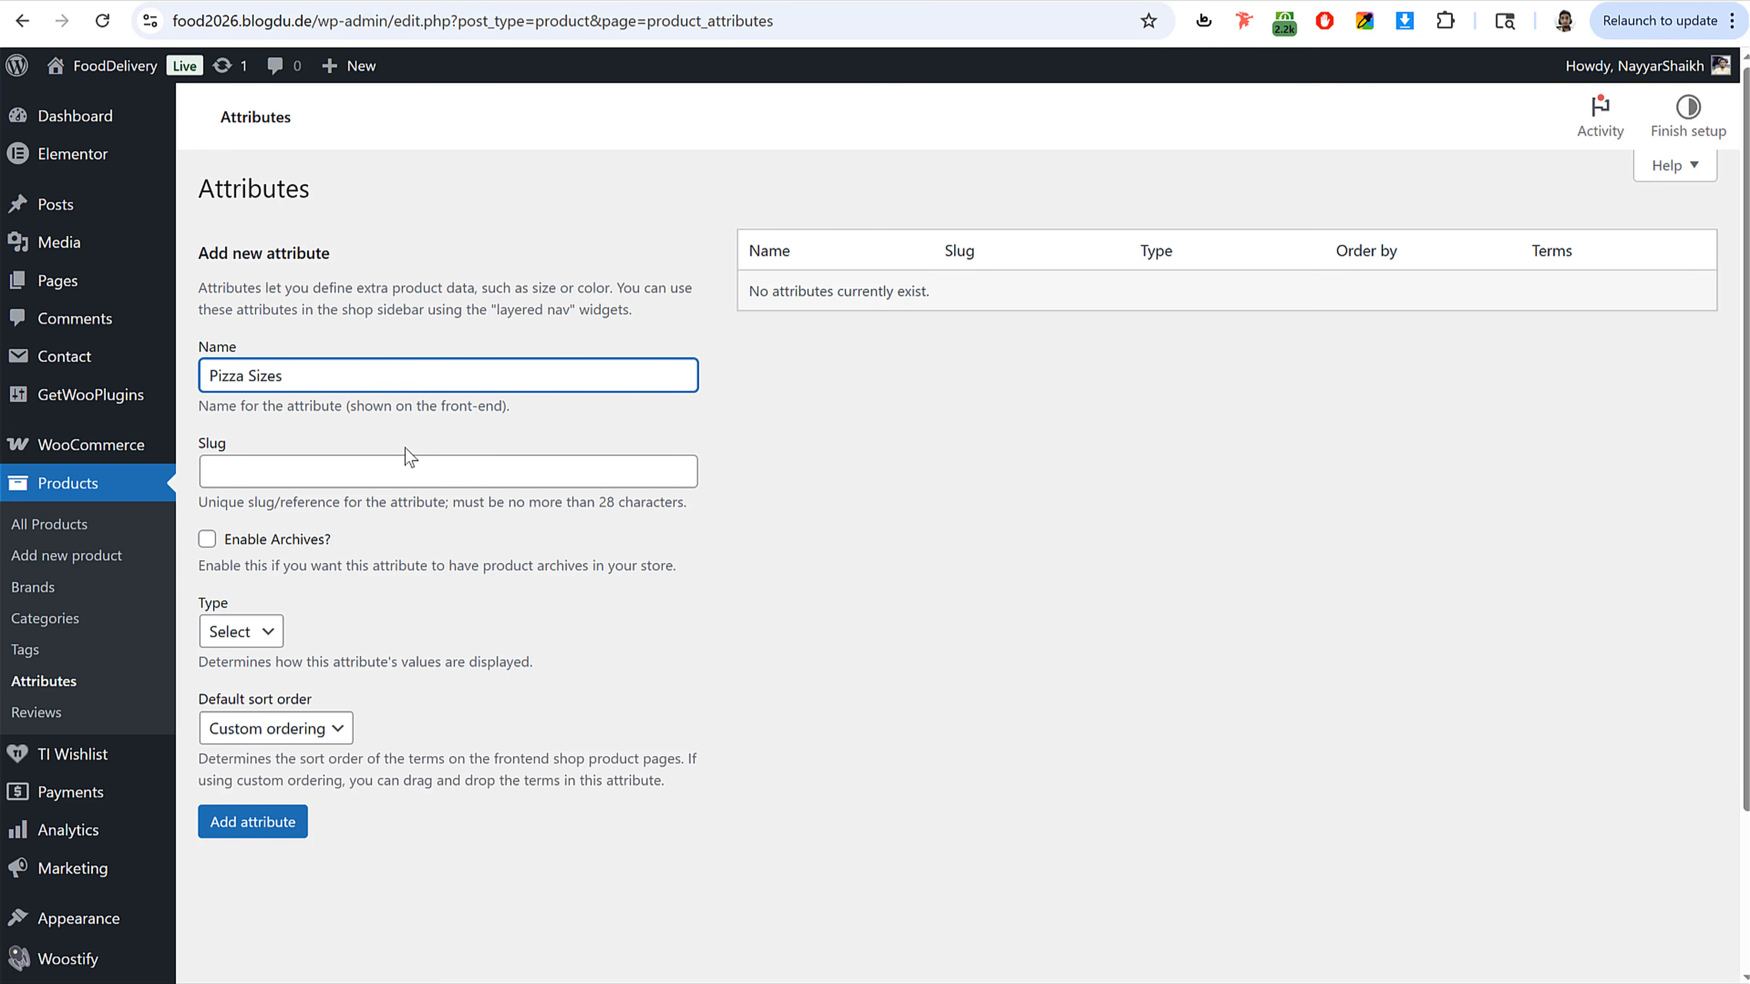
Step: Enable archives, set the attribute type to Button, and add the Pizza Sizes attribute
click(207, 540)
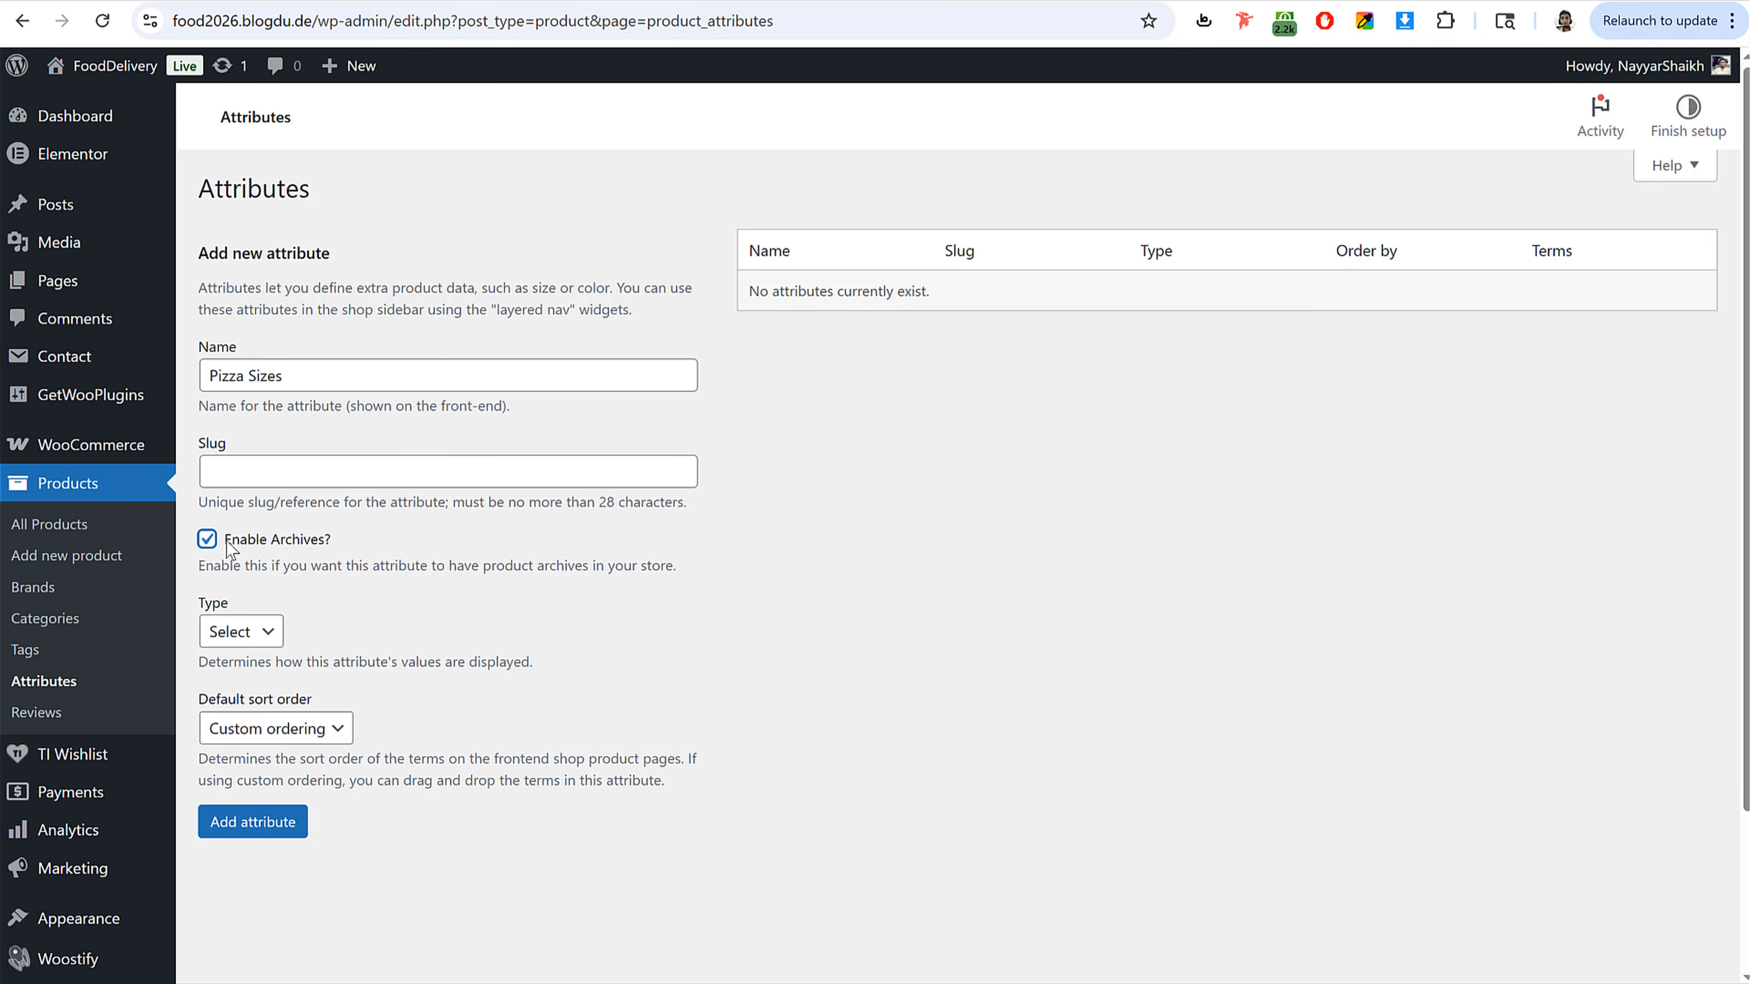
click(257, 647)
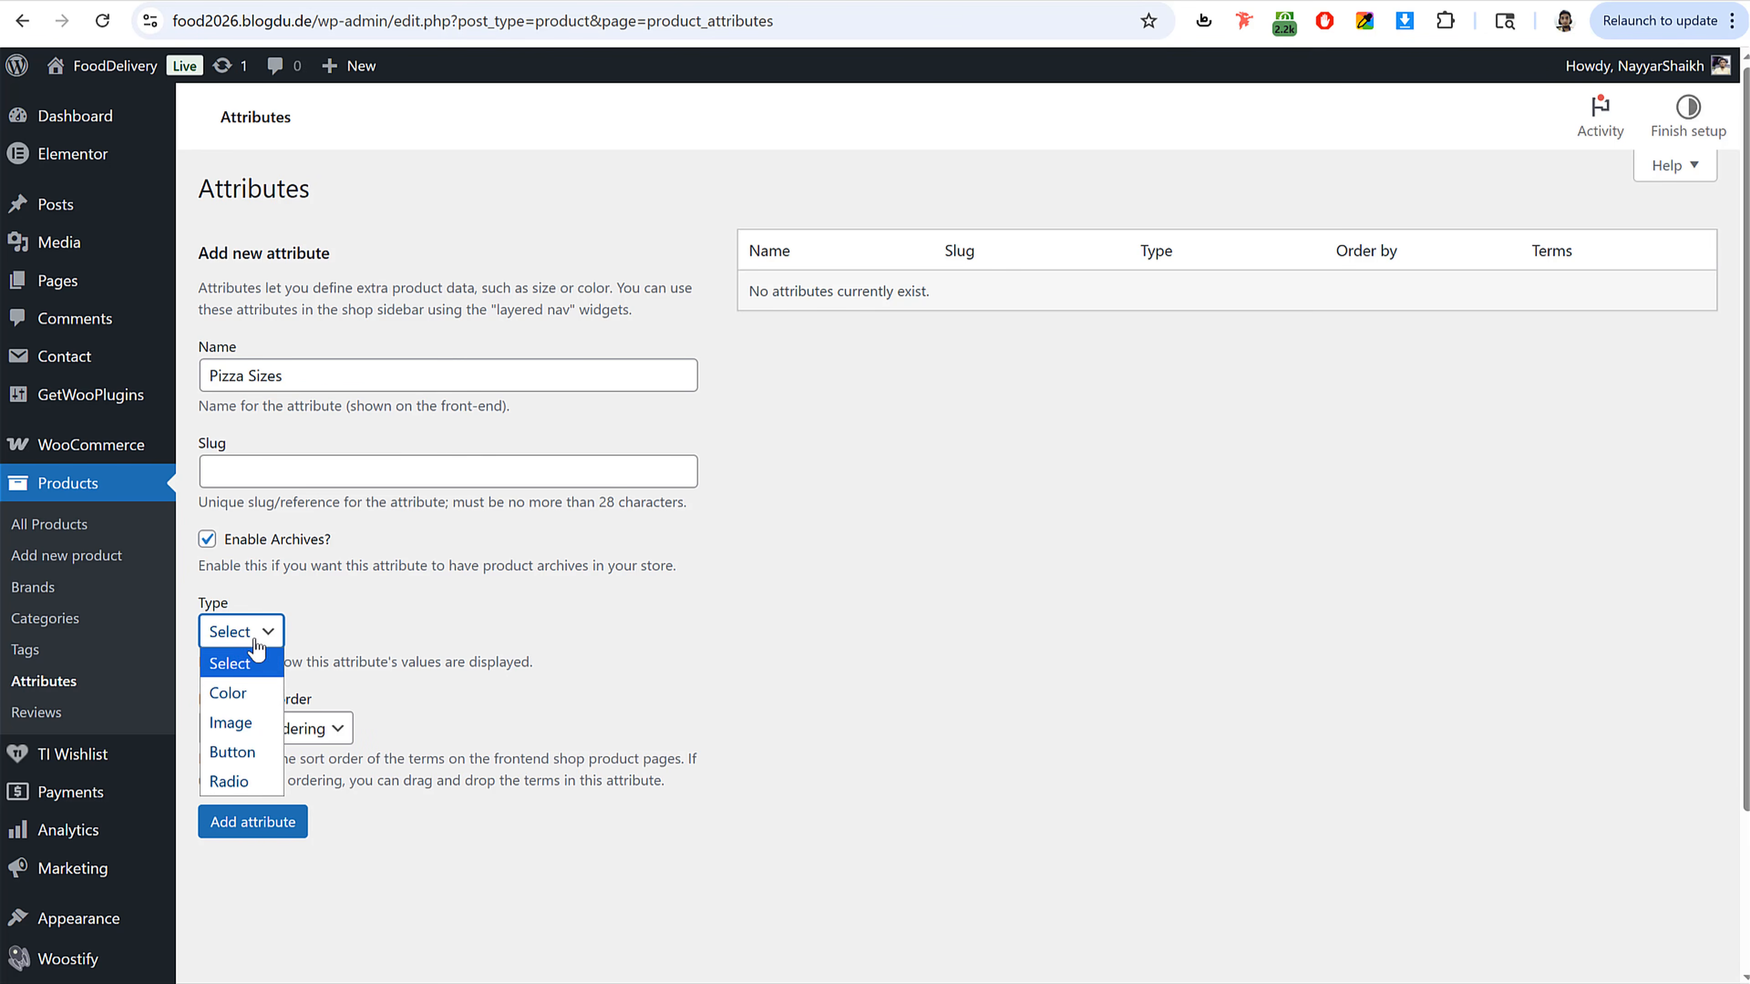
click(249, 746)
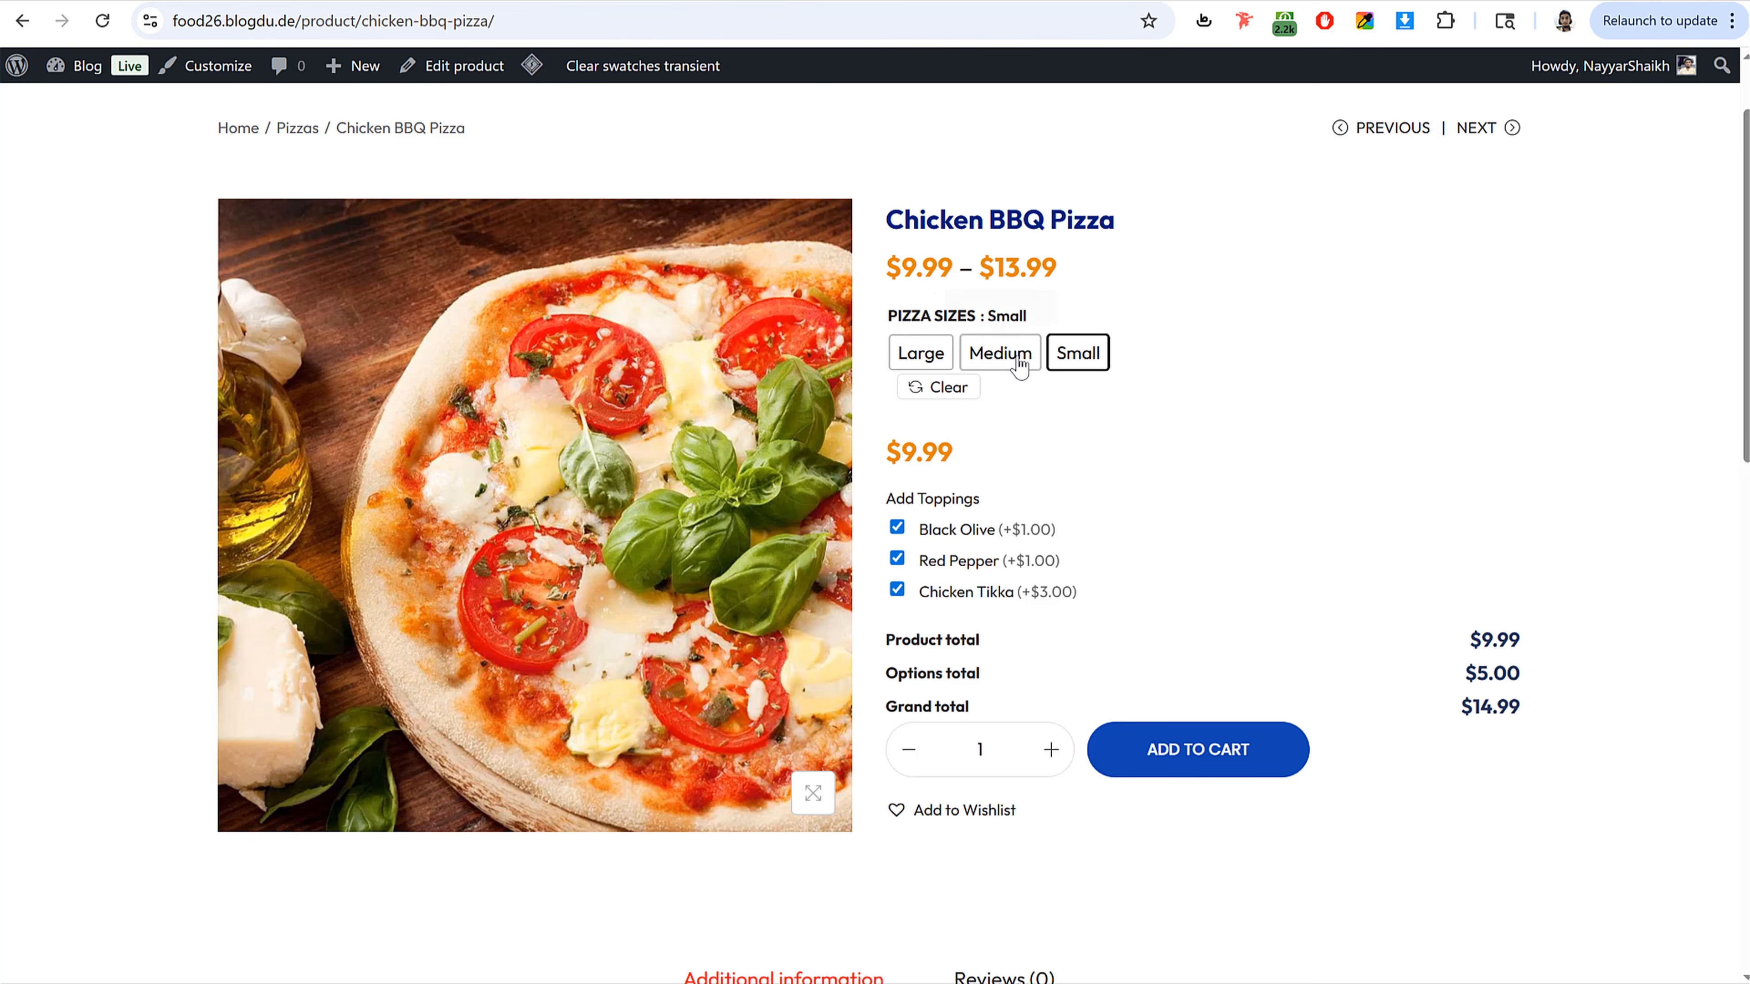
click(1019, 359)
click(1078, 355)
click(921, 355)
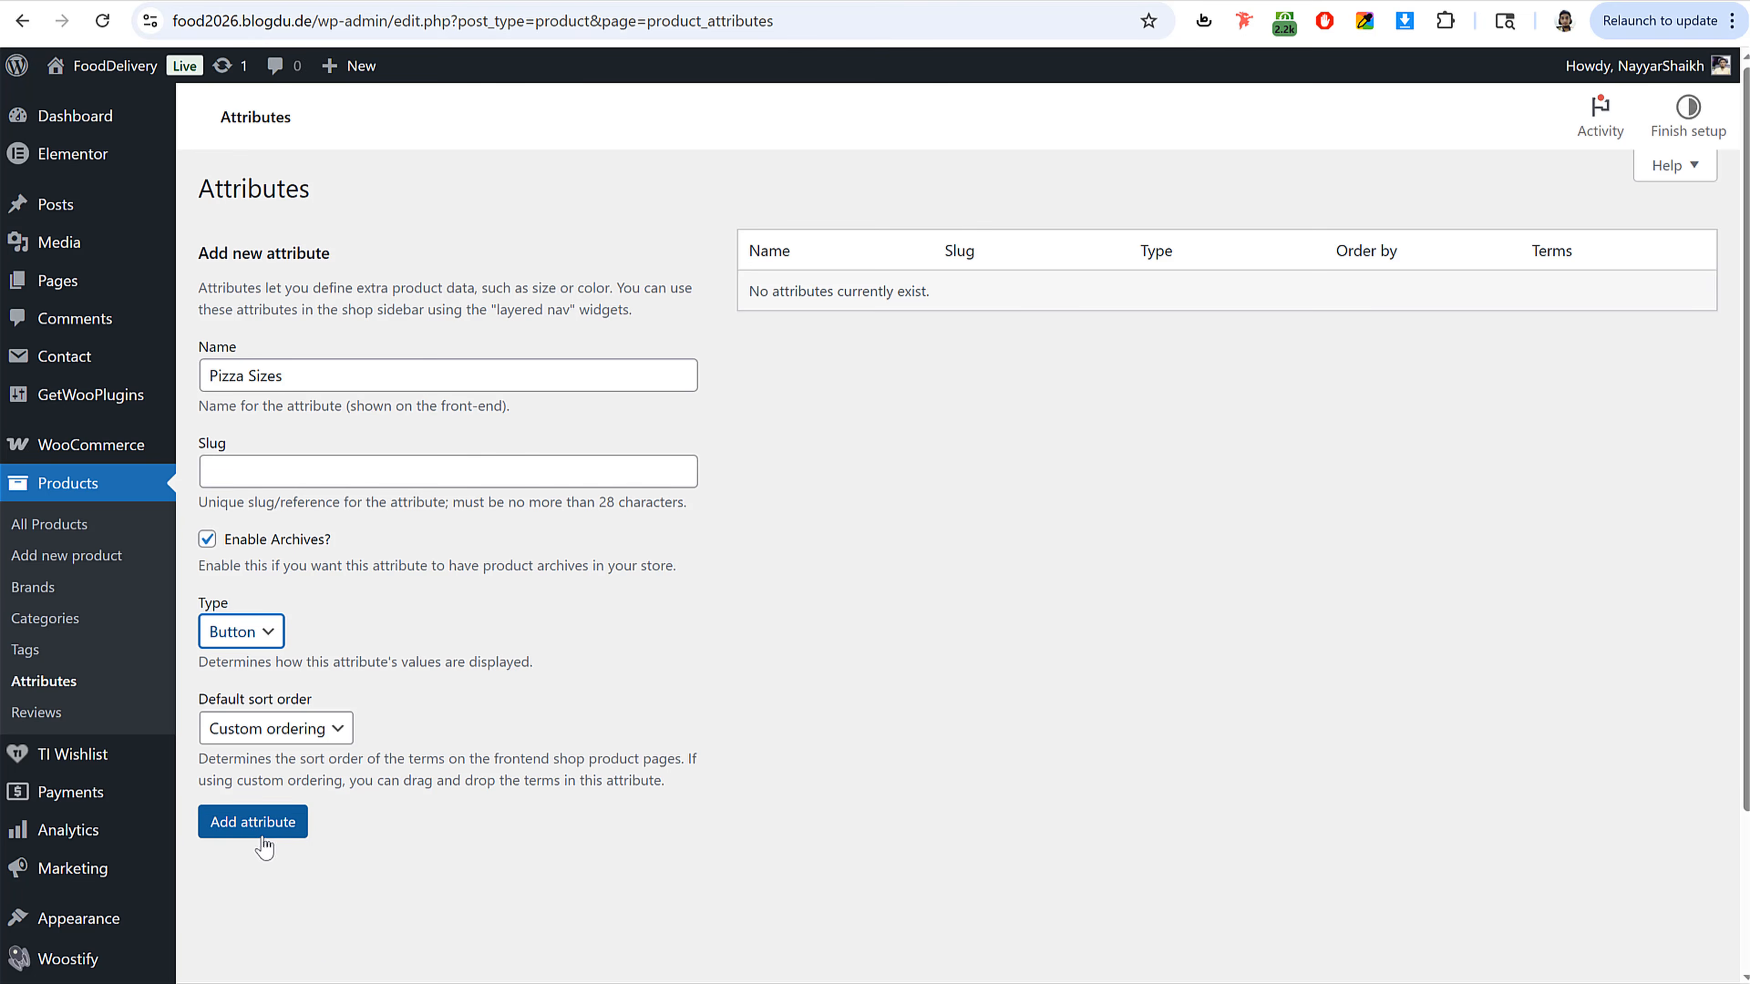
click(258, 824)
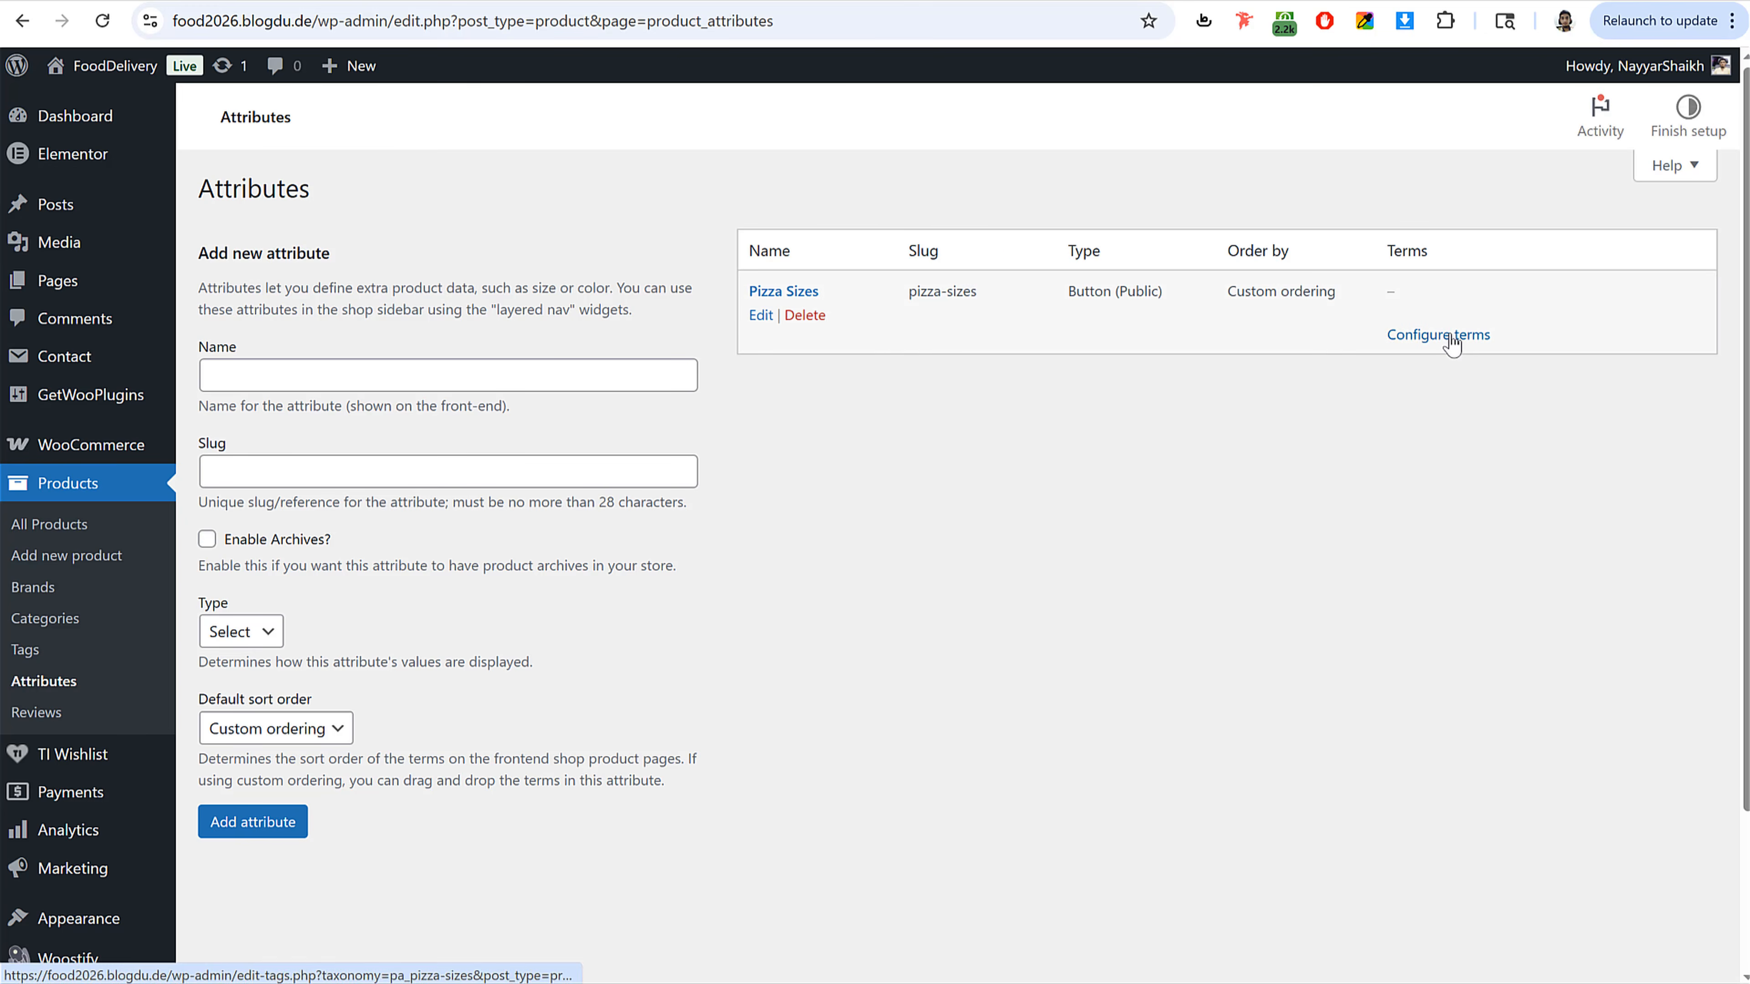
Step: Configure the Pizza Sizes terms by adding Small, Medium and Large
click(1452, 343)
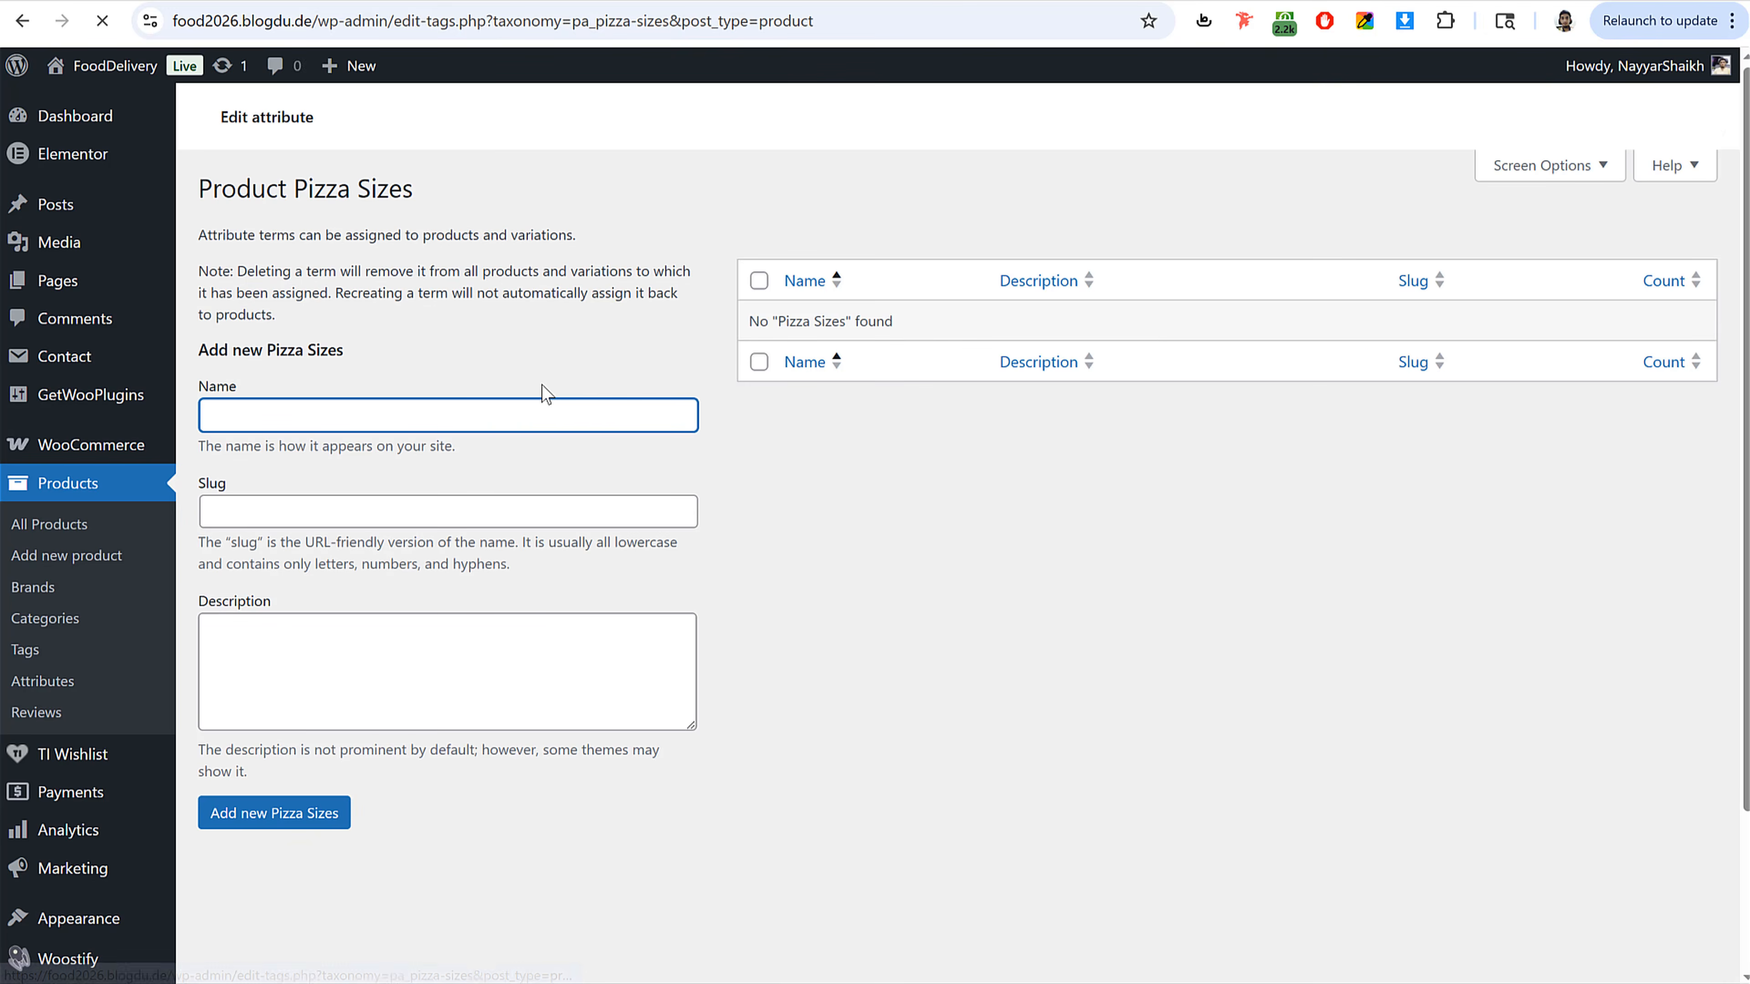
text(Small)
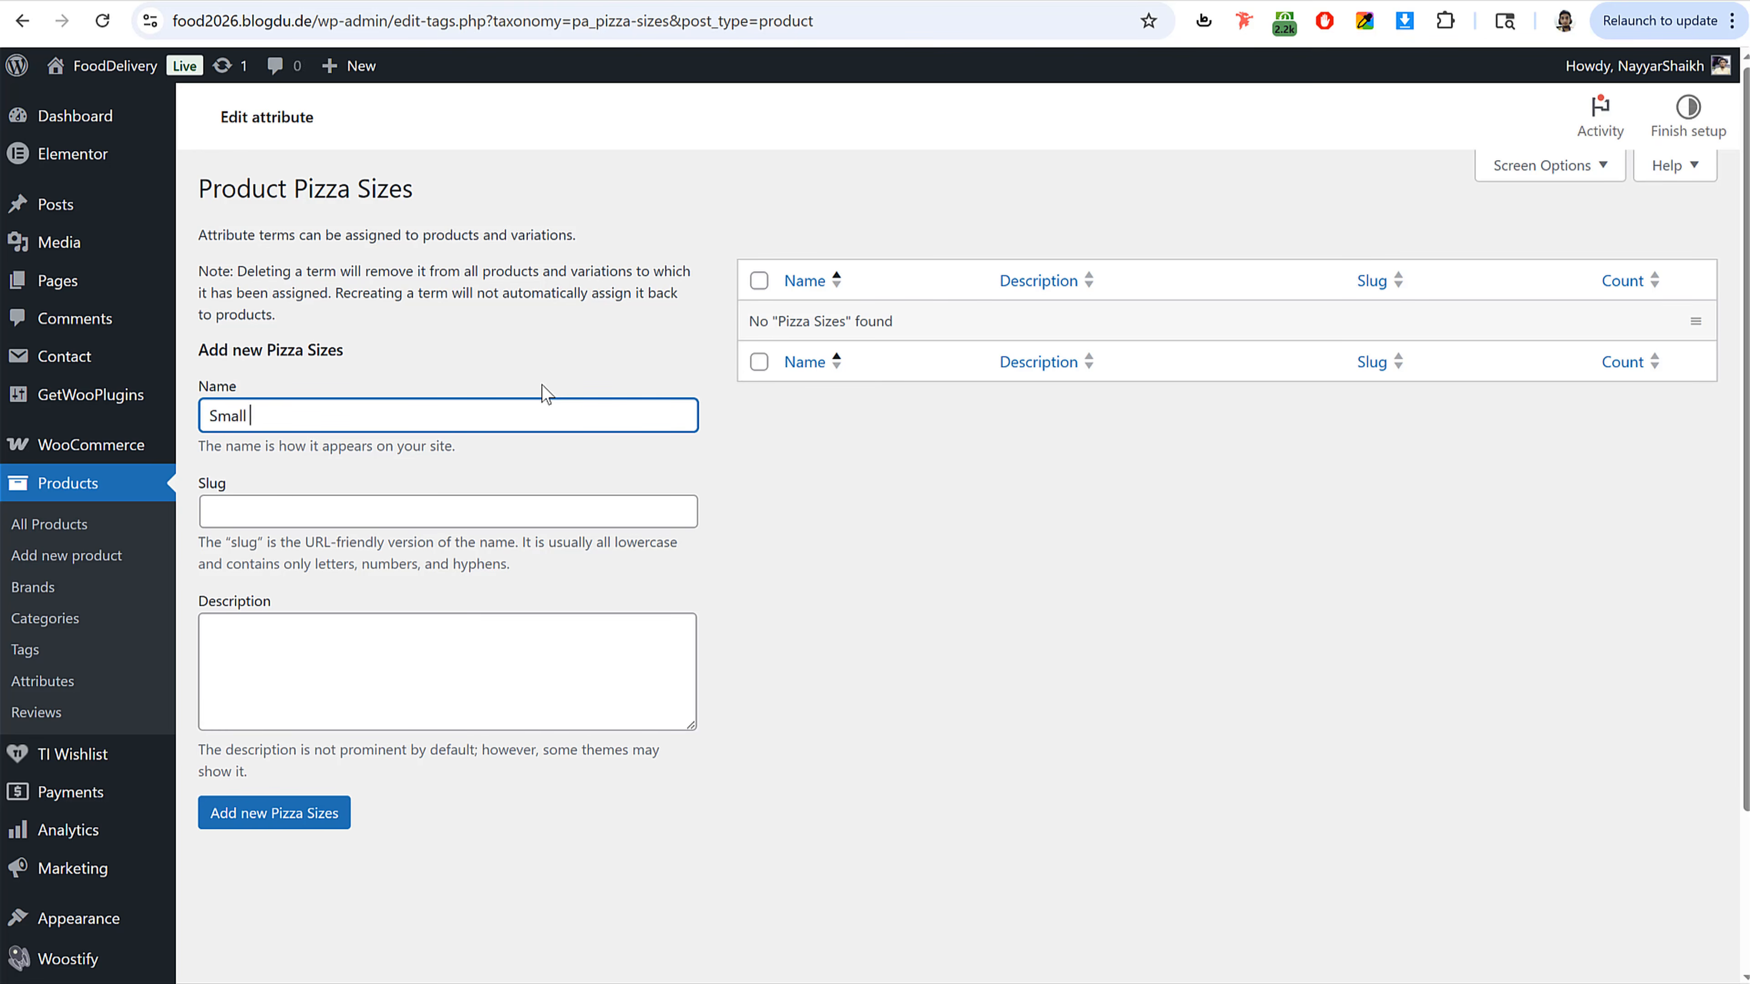
click(296, 812)
click(330, 489)
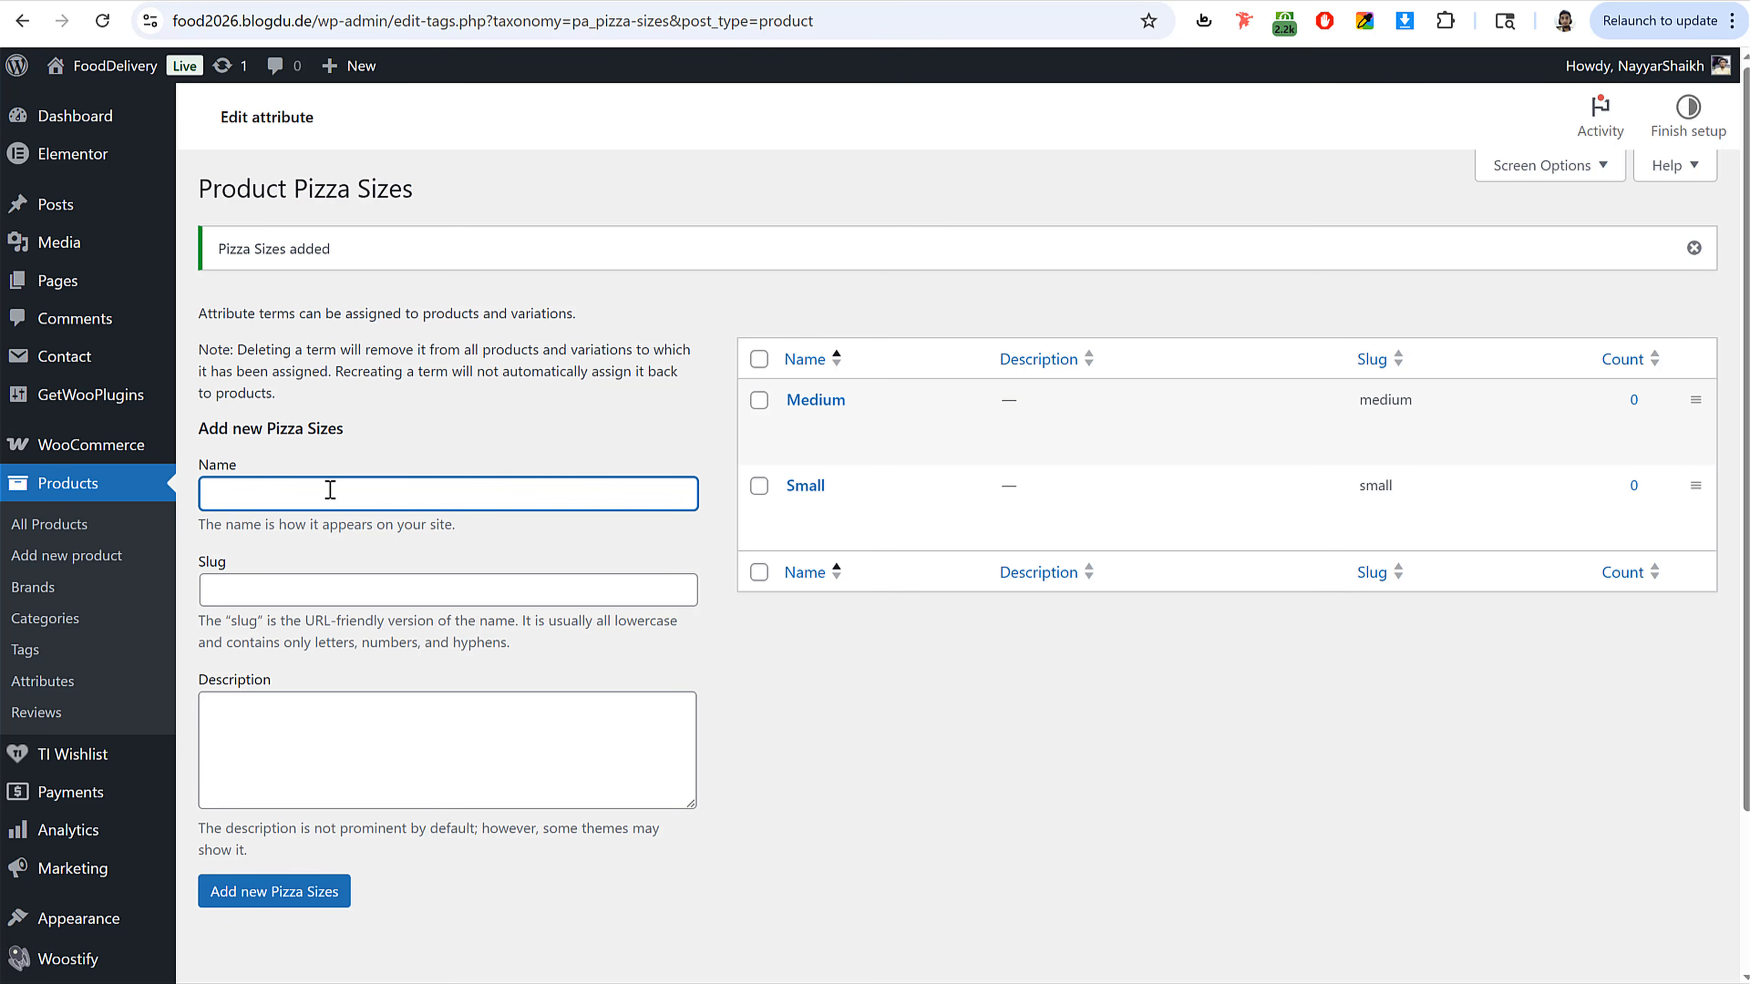
Step: Move the Chicken BBQ Pizza draft from the product list to the trash
click(68, 520)
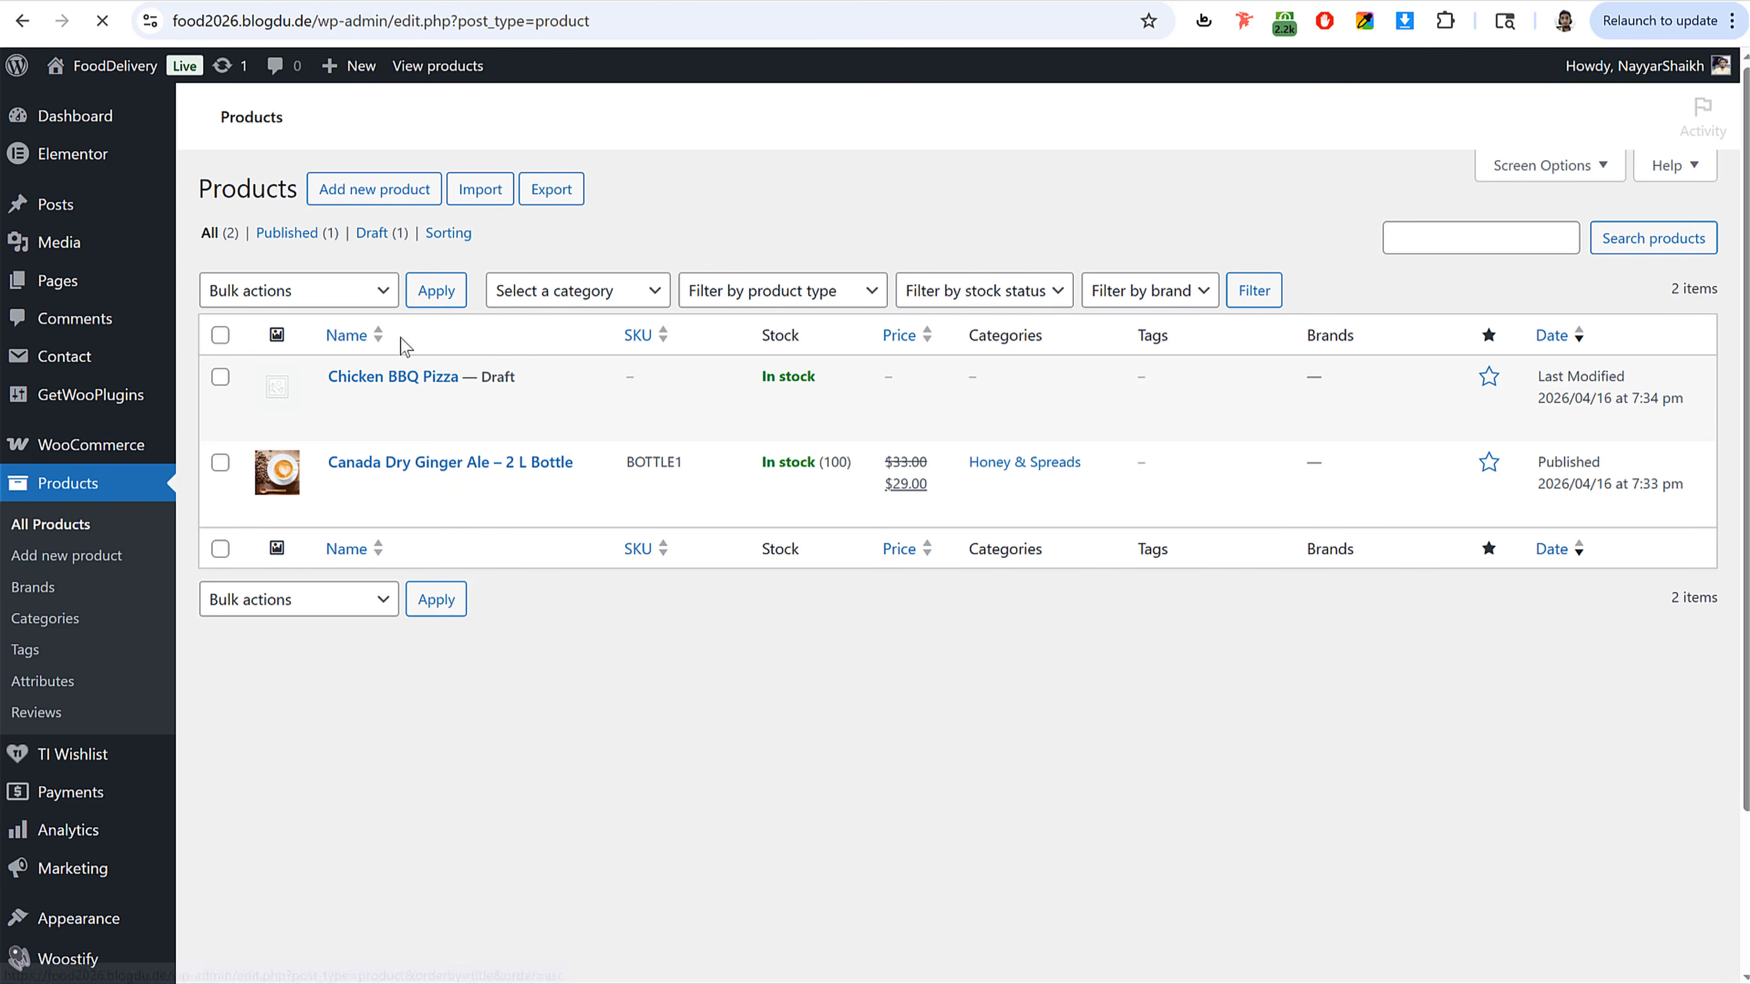
click(503, 401)
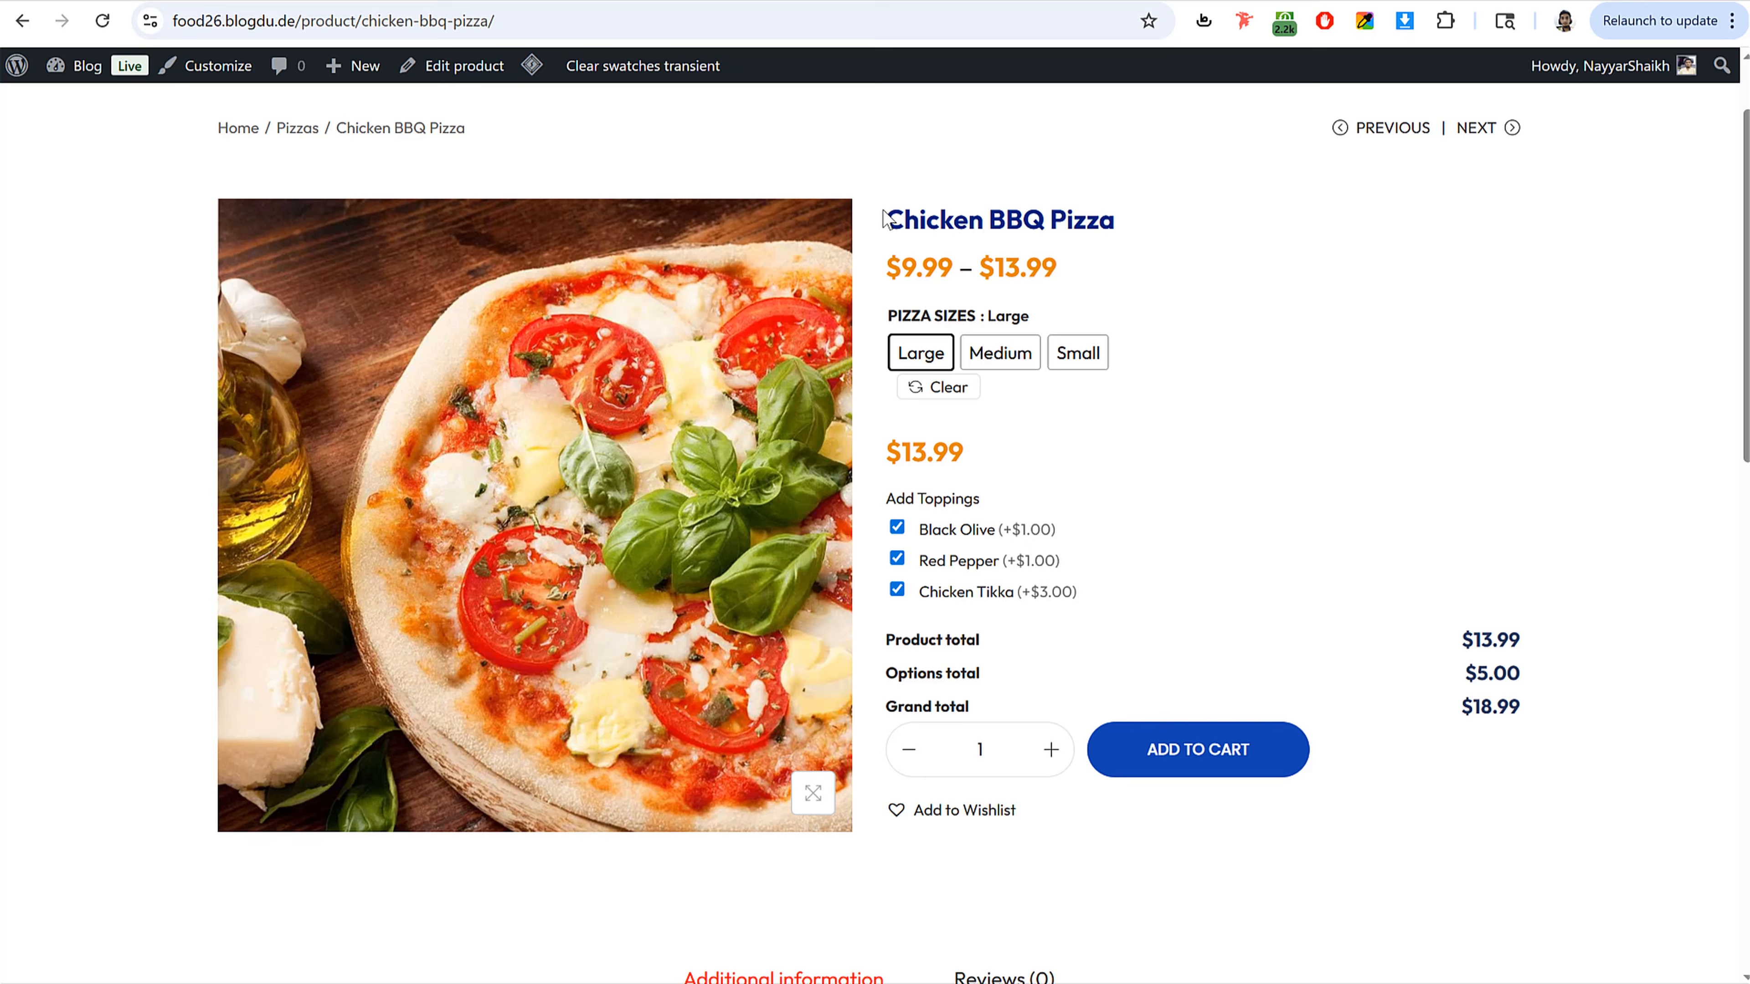
Step: Start a new product named Chicken BBQ Pizza, copied from the reference, and set it to Variable product
drag(884, 219, 1141, 228)
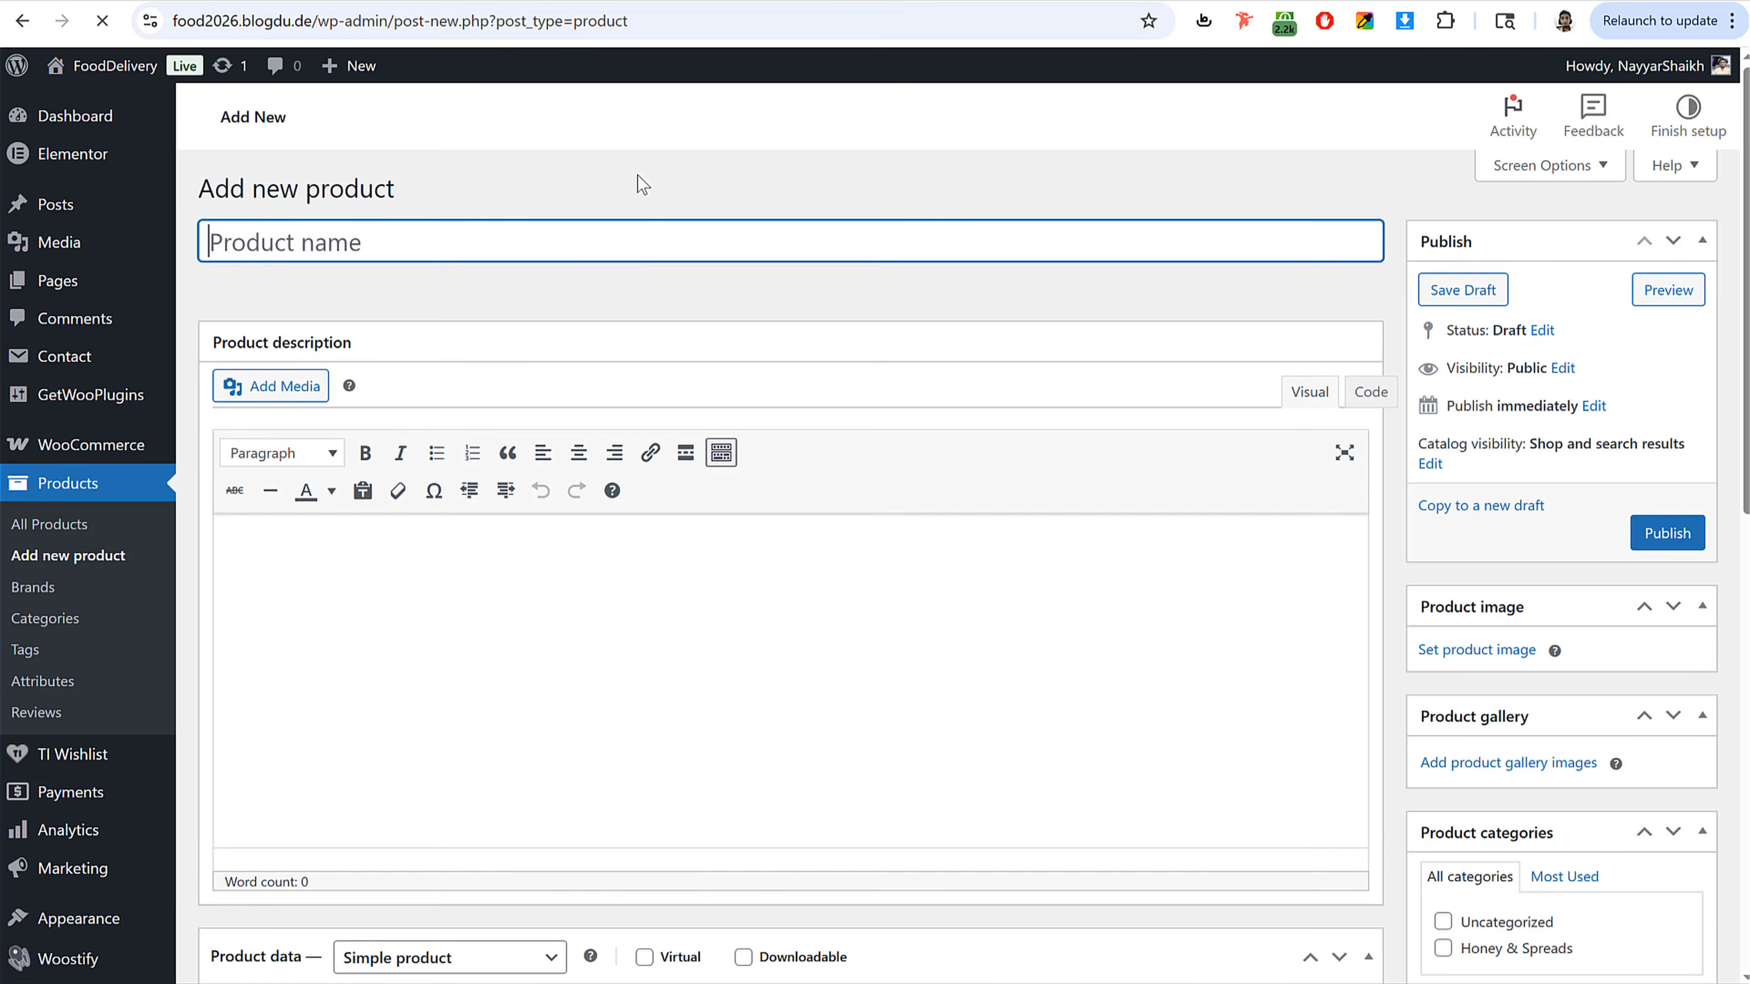
text(Chicken BBQ Pizza)
scroll(688, 527, down, 5)
scroll(693, 530, down, 2)
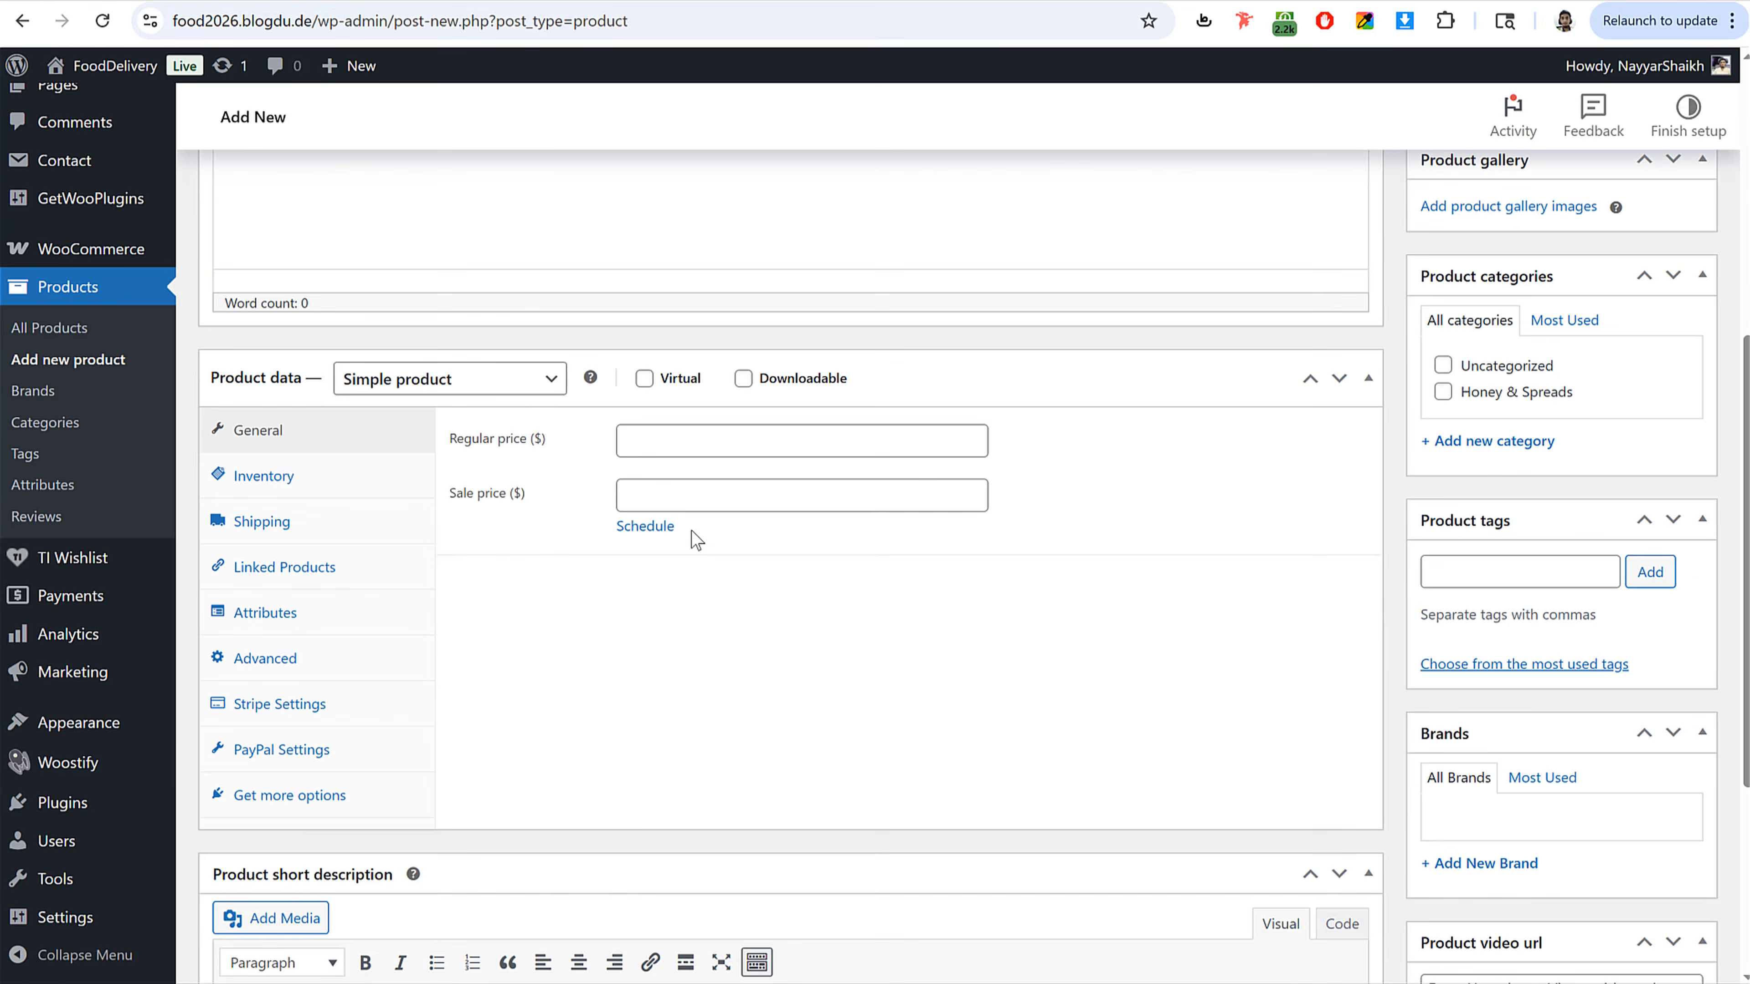
click(432, 385)
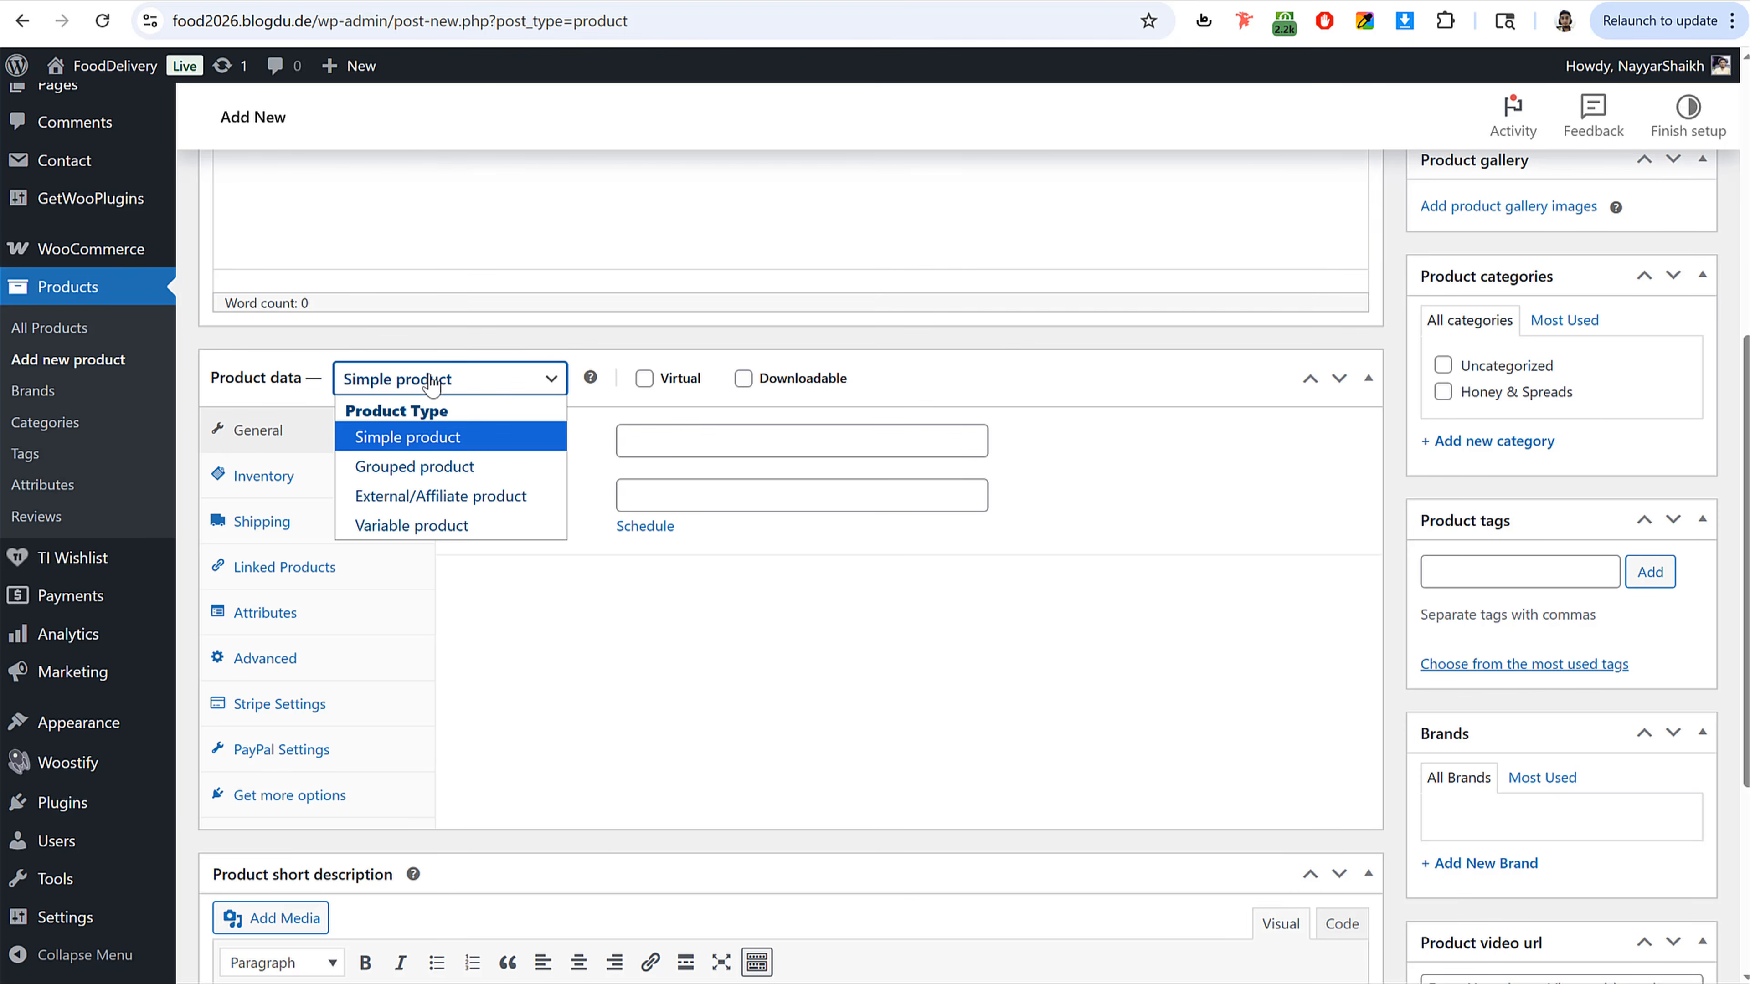
click(410, 524)
Step: Set the product's SKU to PIZZA1
click(682, 436)
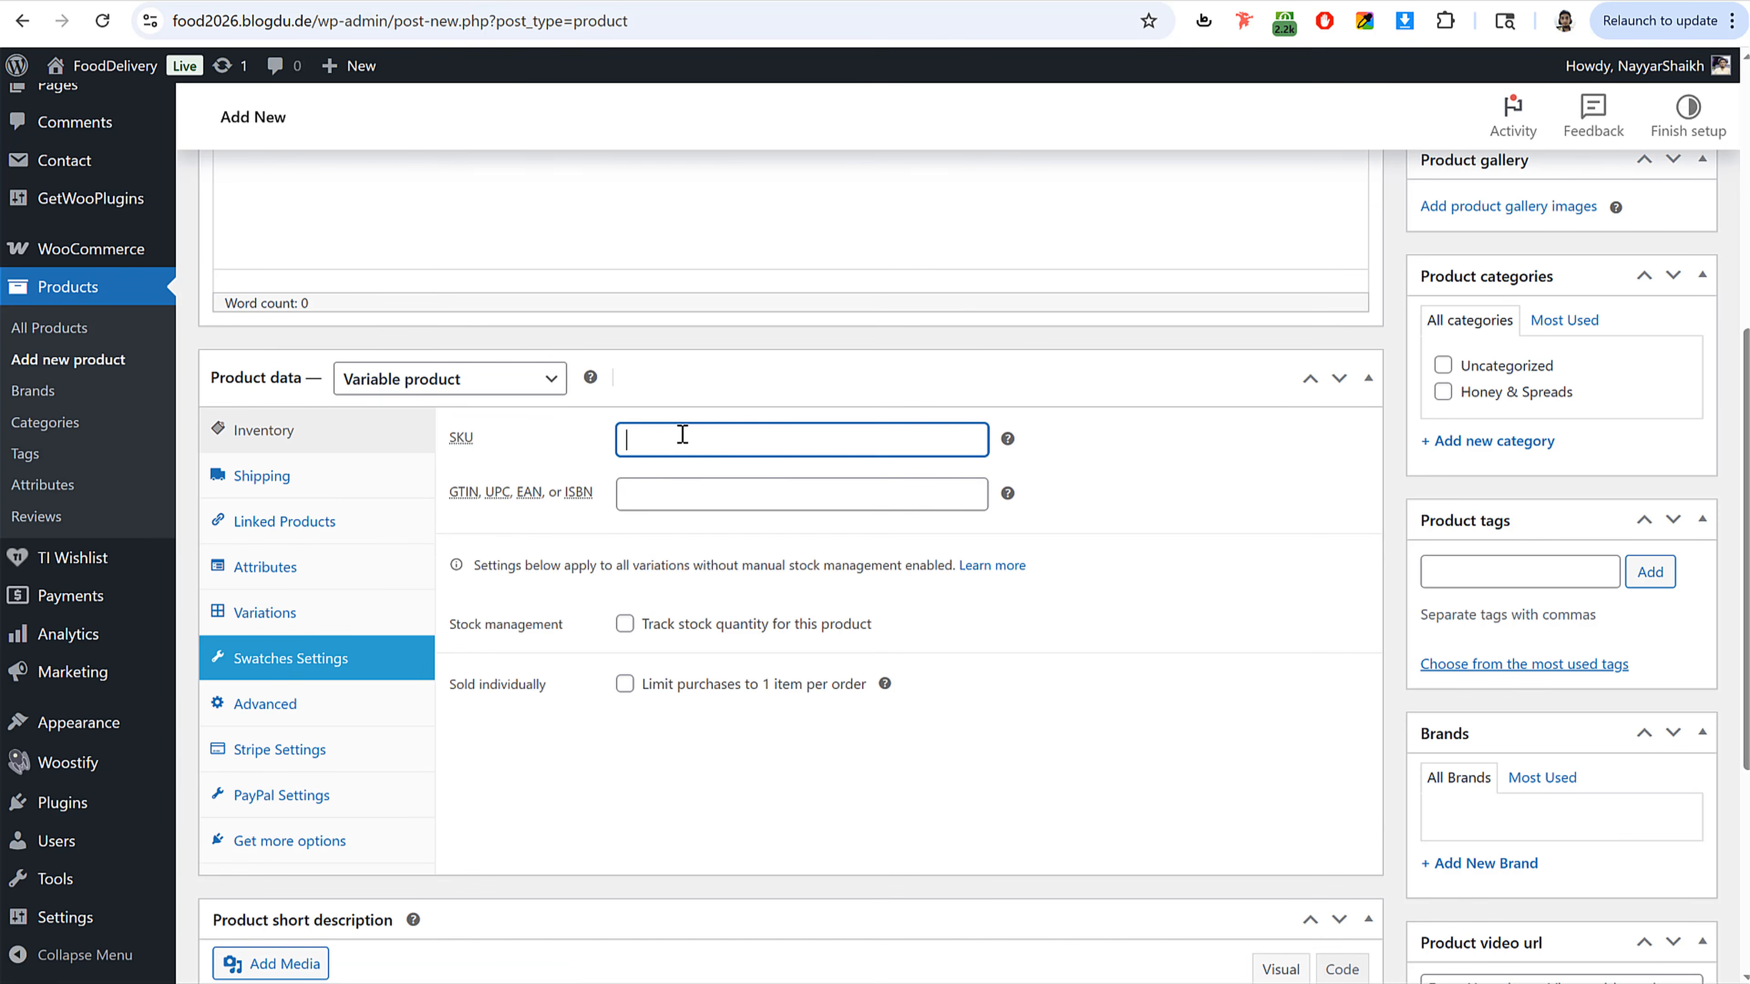
text(PIZAZ)
key(BackSpace)
text(ZA1)
click(1075, 500)
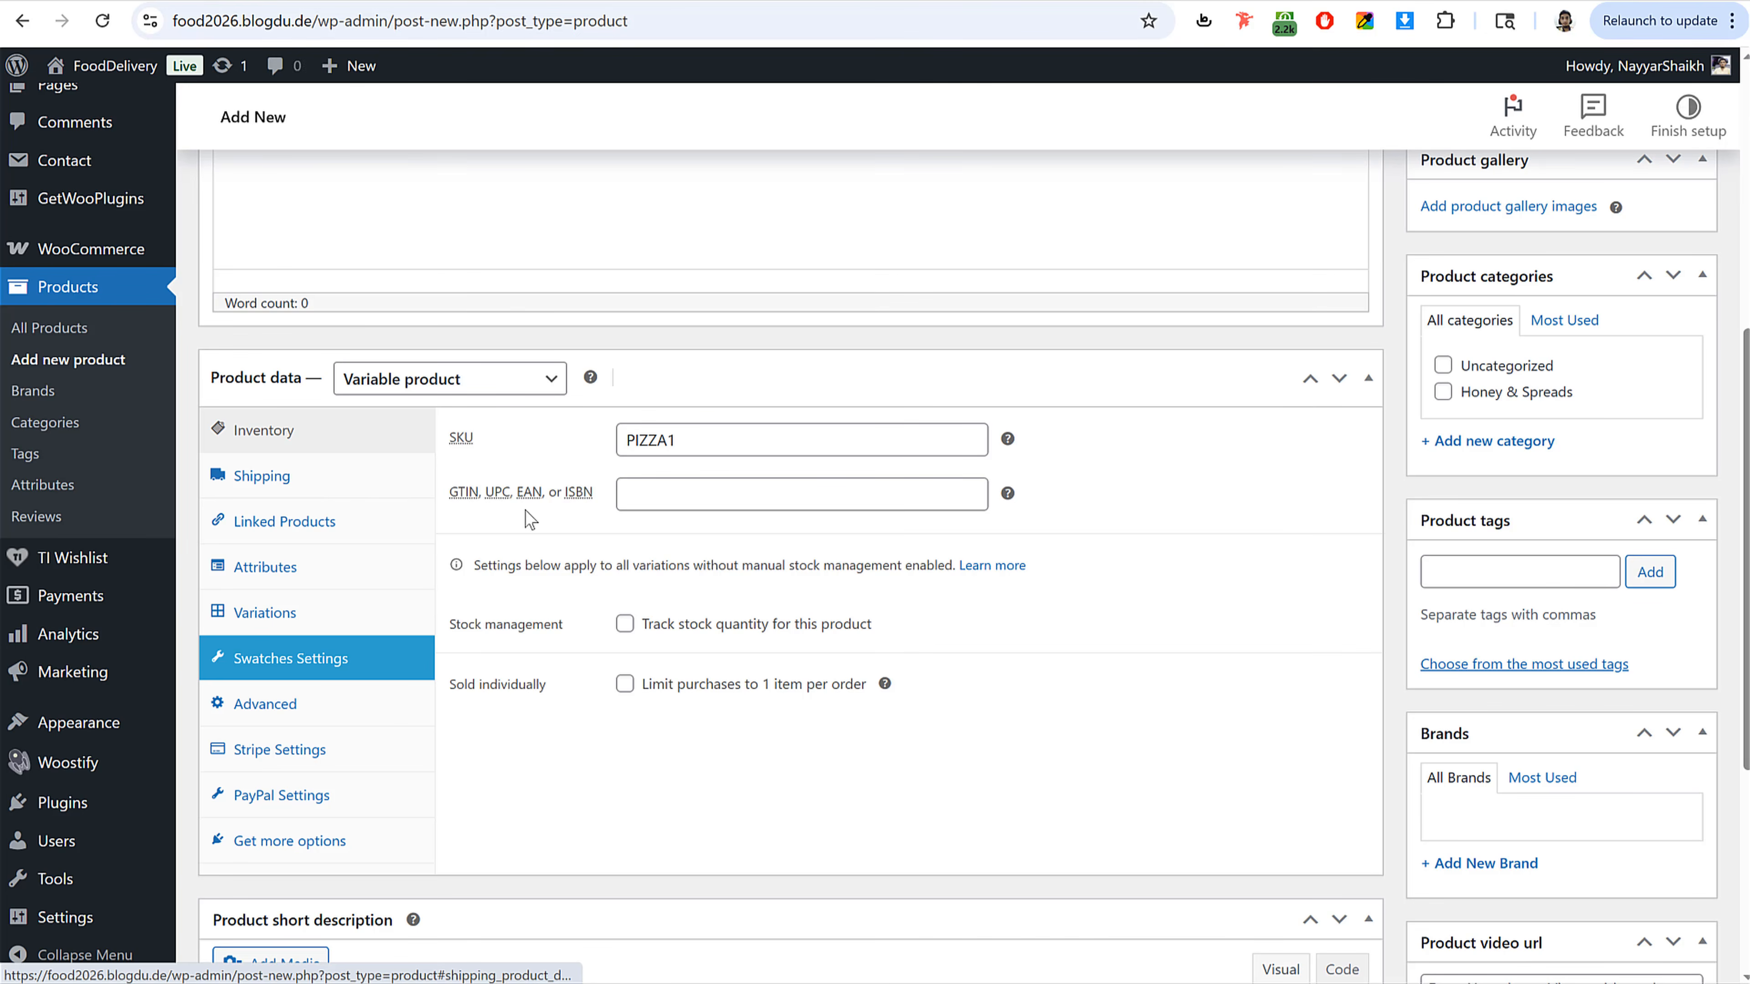
Step: Set the shipping weight to 100 g and dimensions to 50 × 50 × 50 cm
click(323, 482)
click(654, 441)
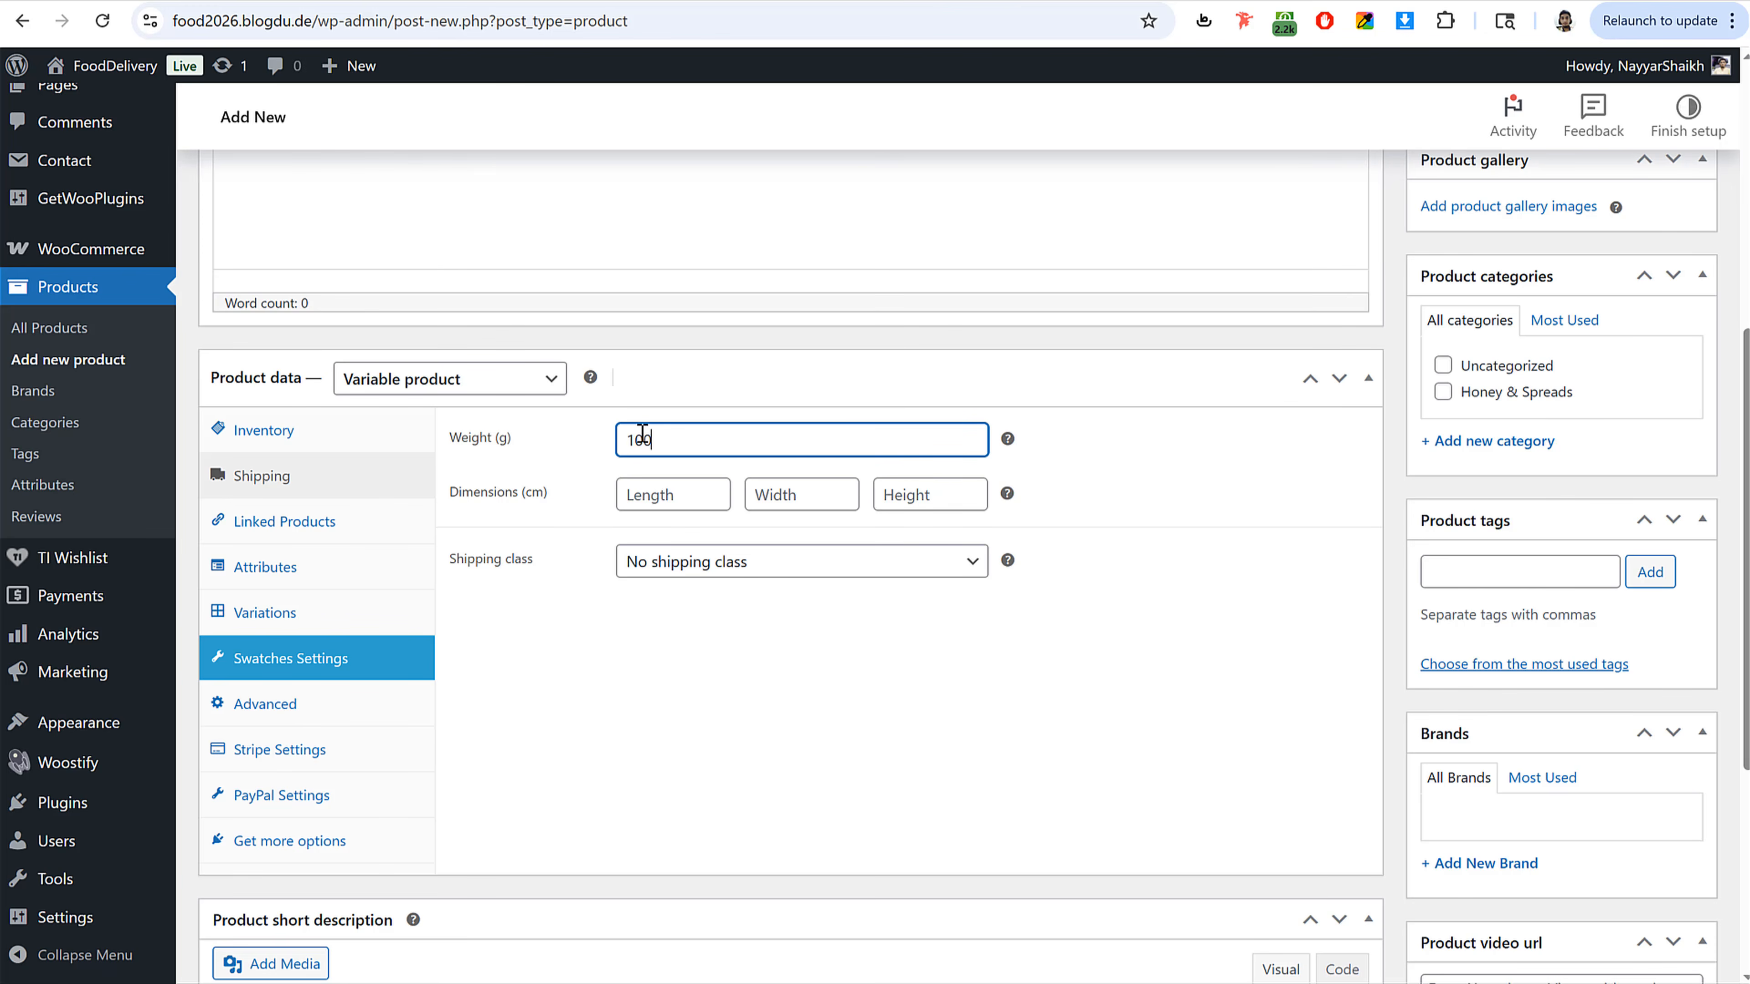
key(Tab)
text(50)
key(Tab)
text(50)
key(Tab)
text(5)
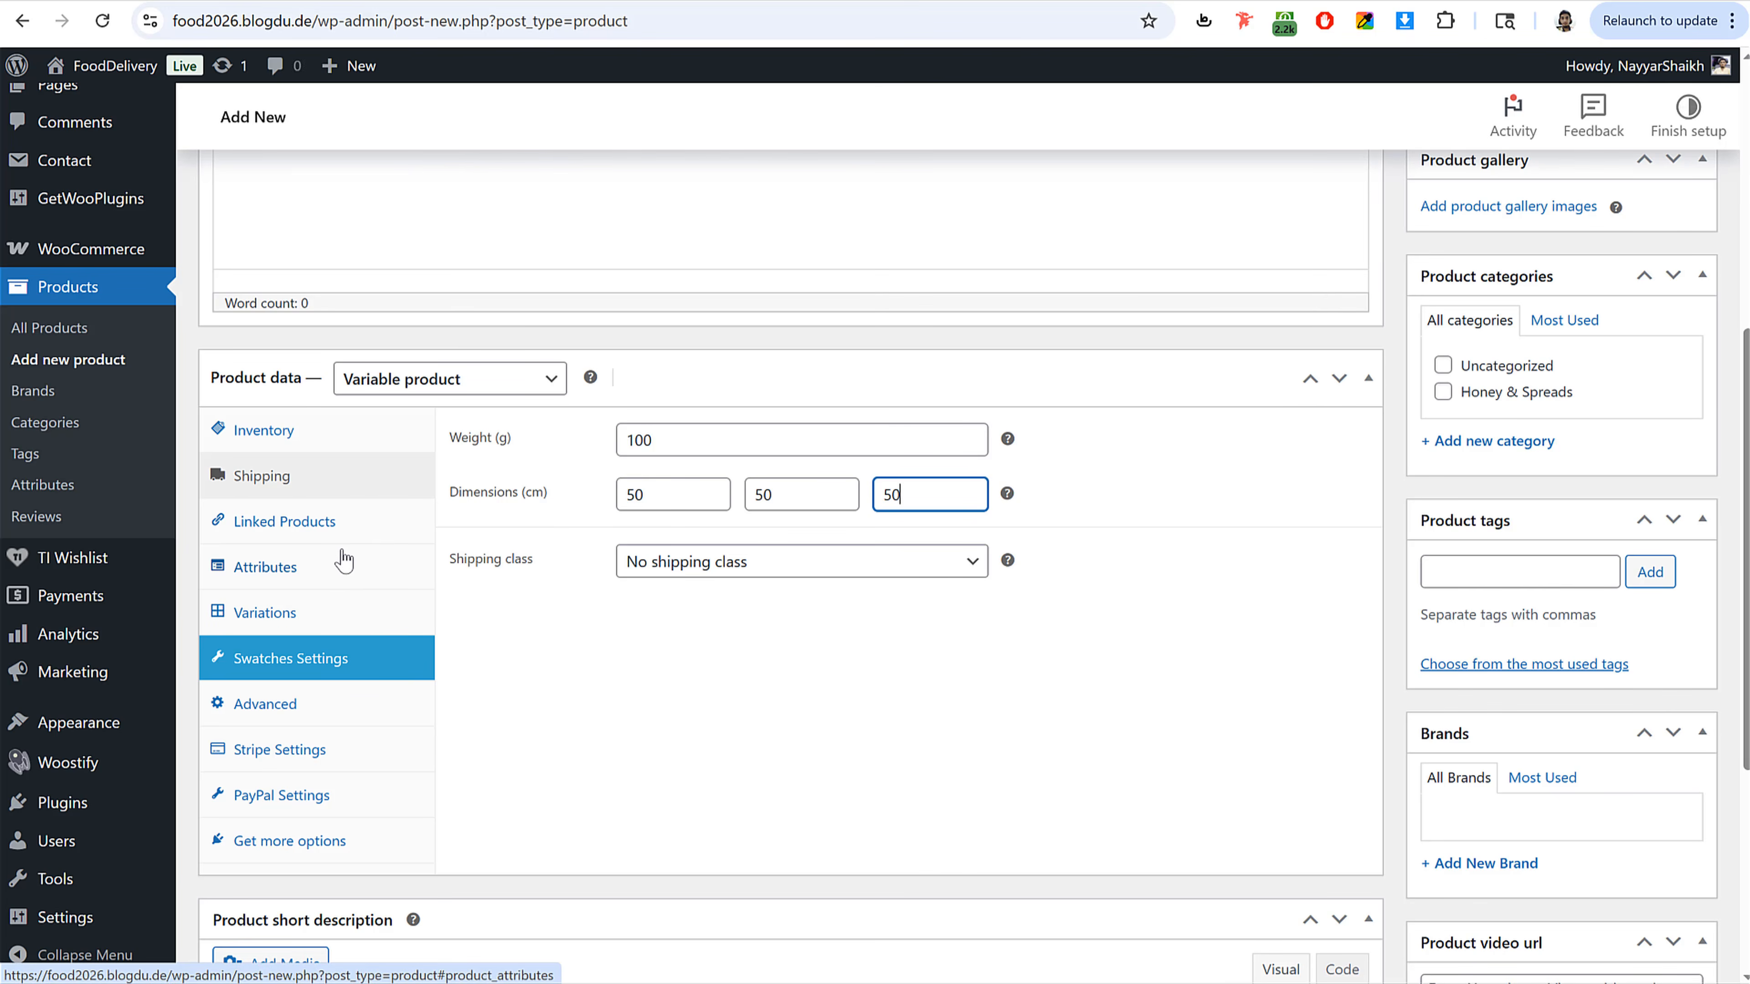
Step: Add the existing Pizza Sizes attribute with Small, Medium and Large values and save the attributes
click(324, 575)
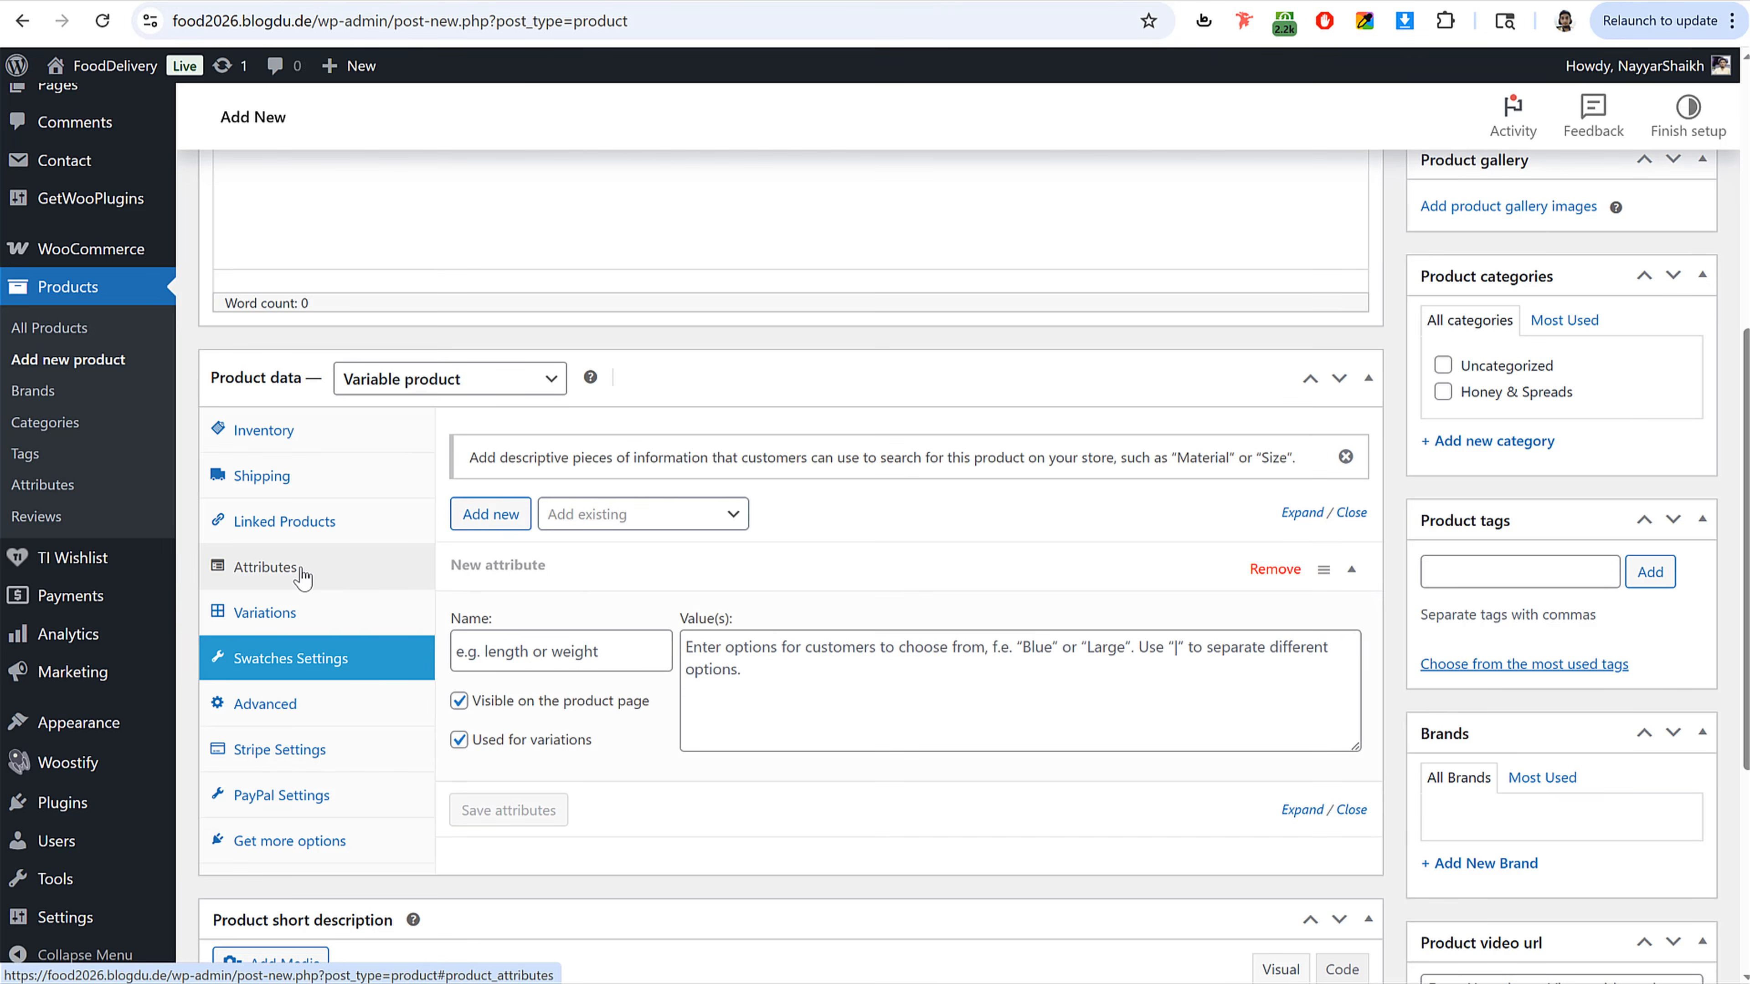
scroll(592, 582, down, 3)
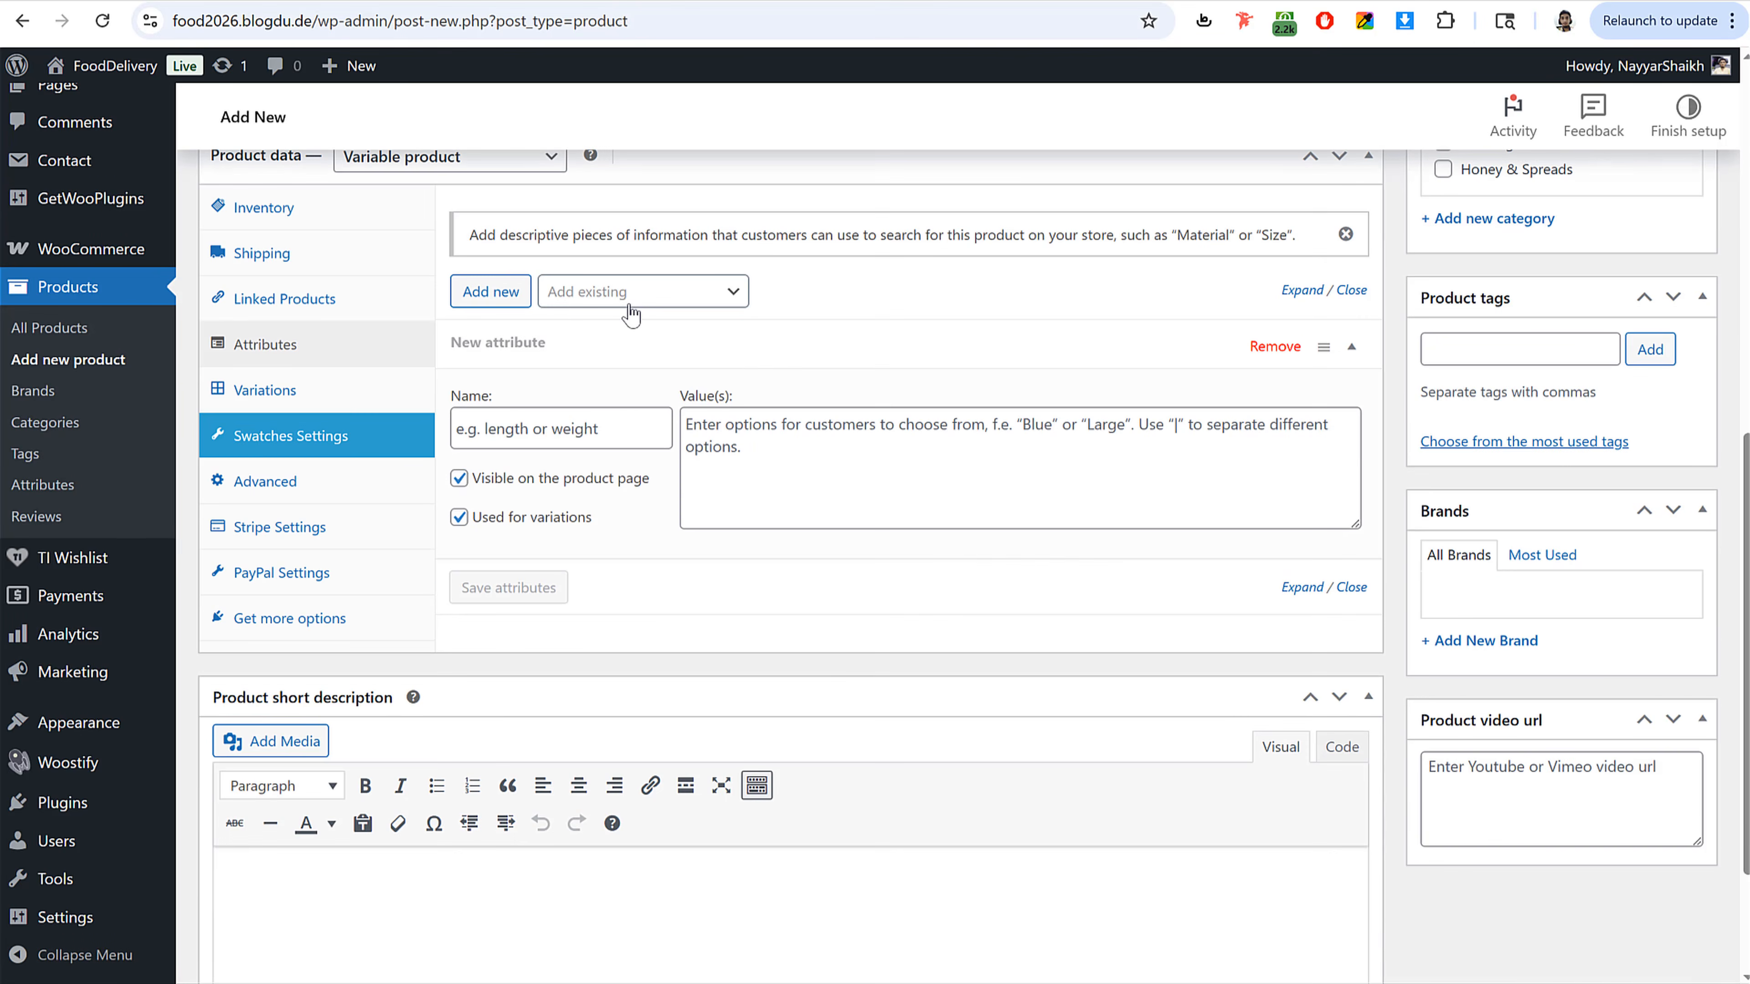
click(631, 314)
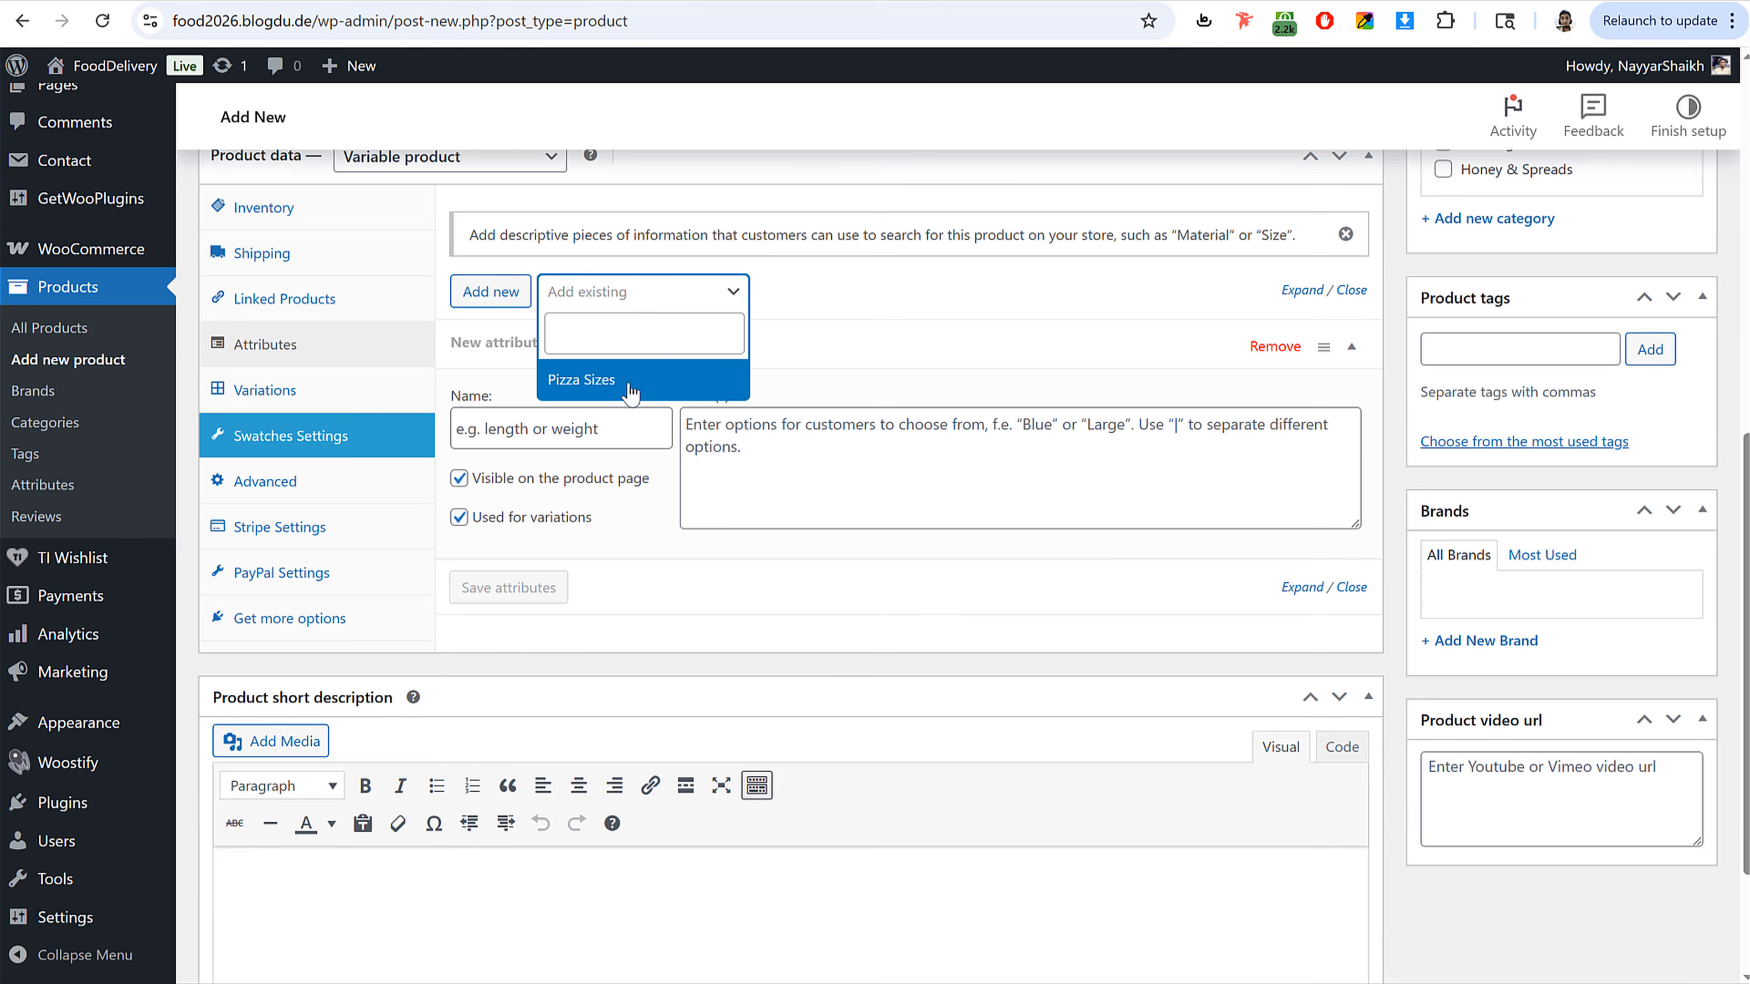
click(631, 384)
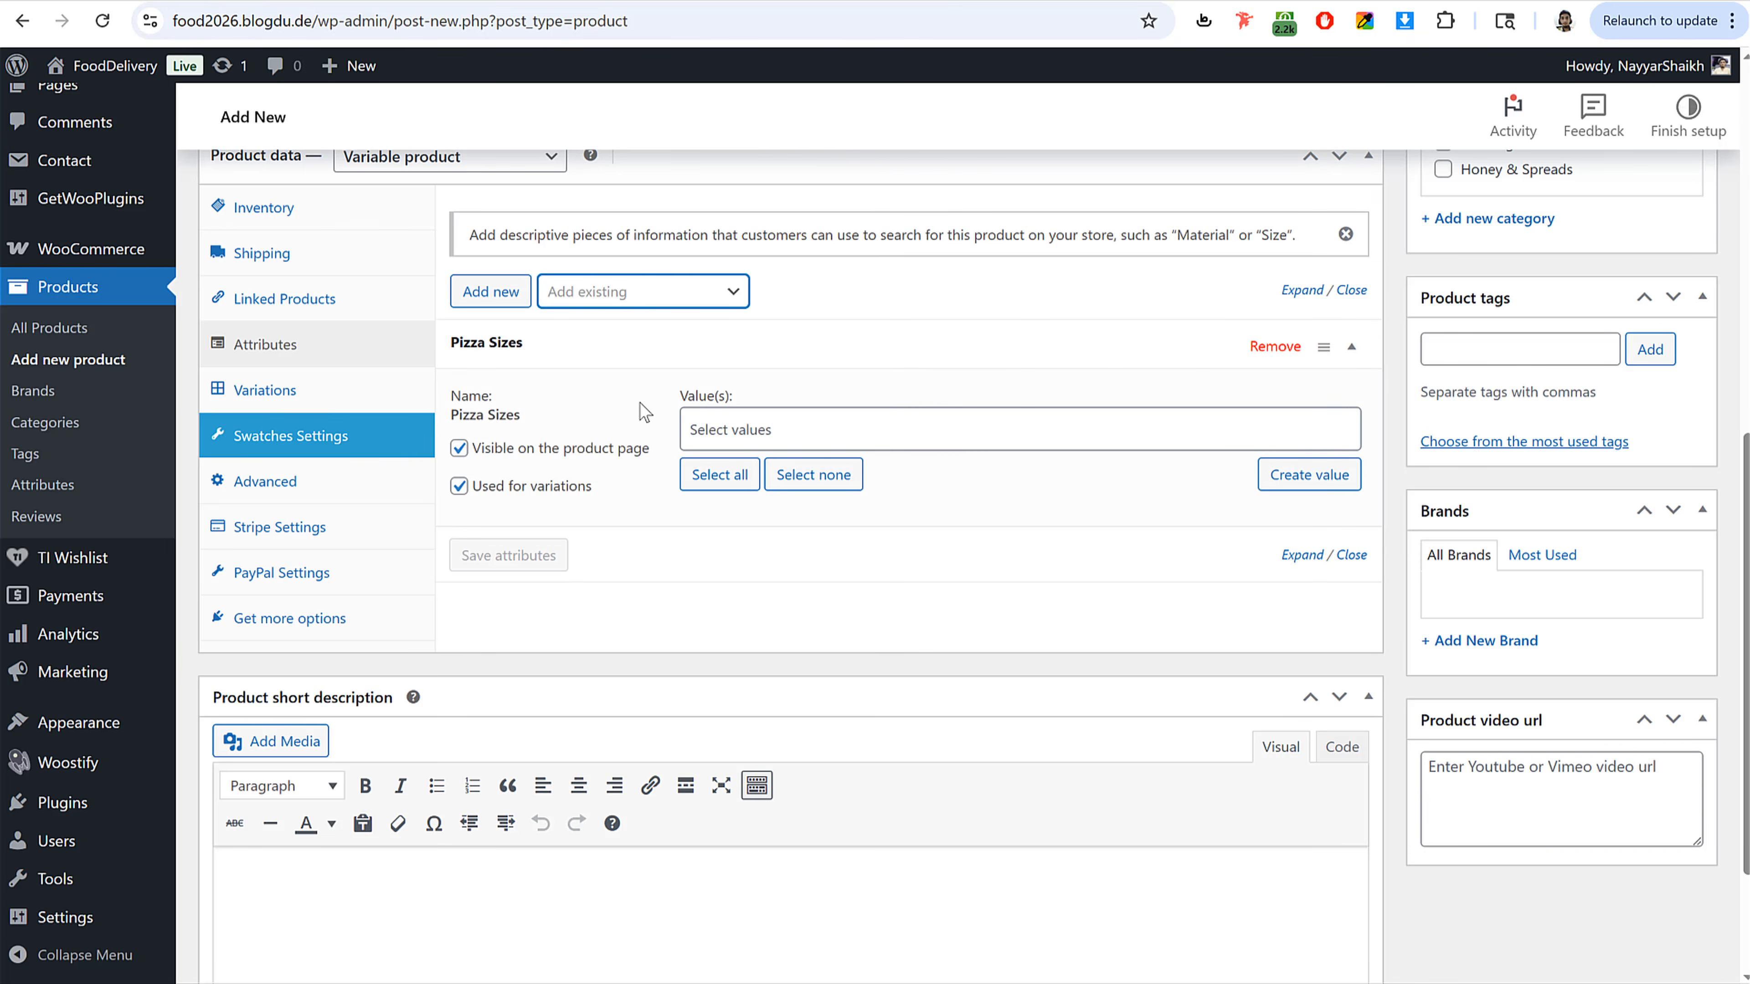
click(741, 418)
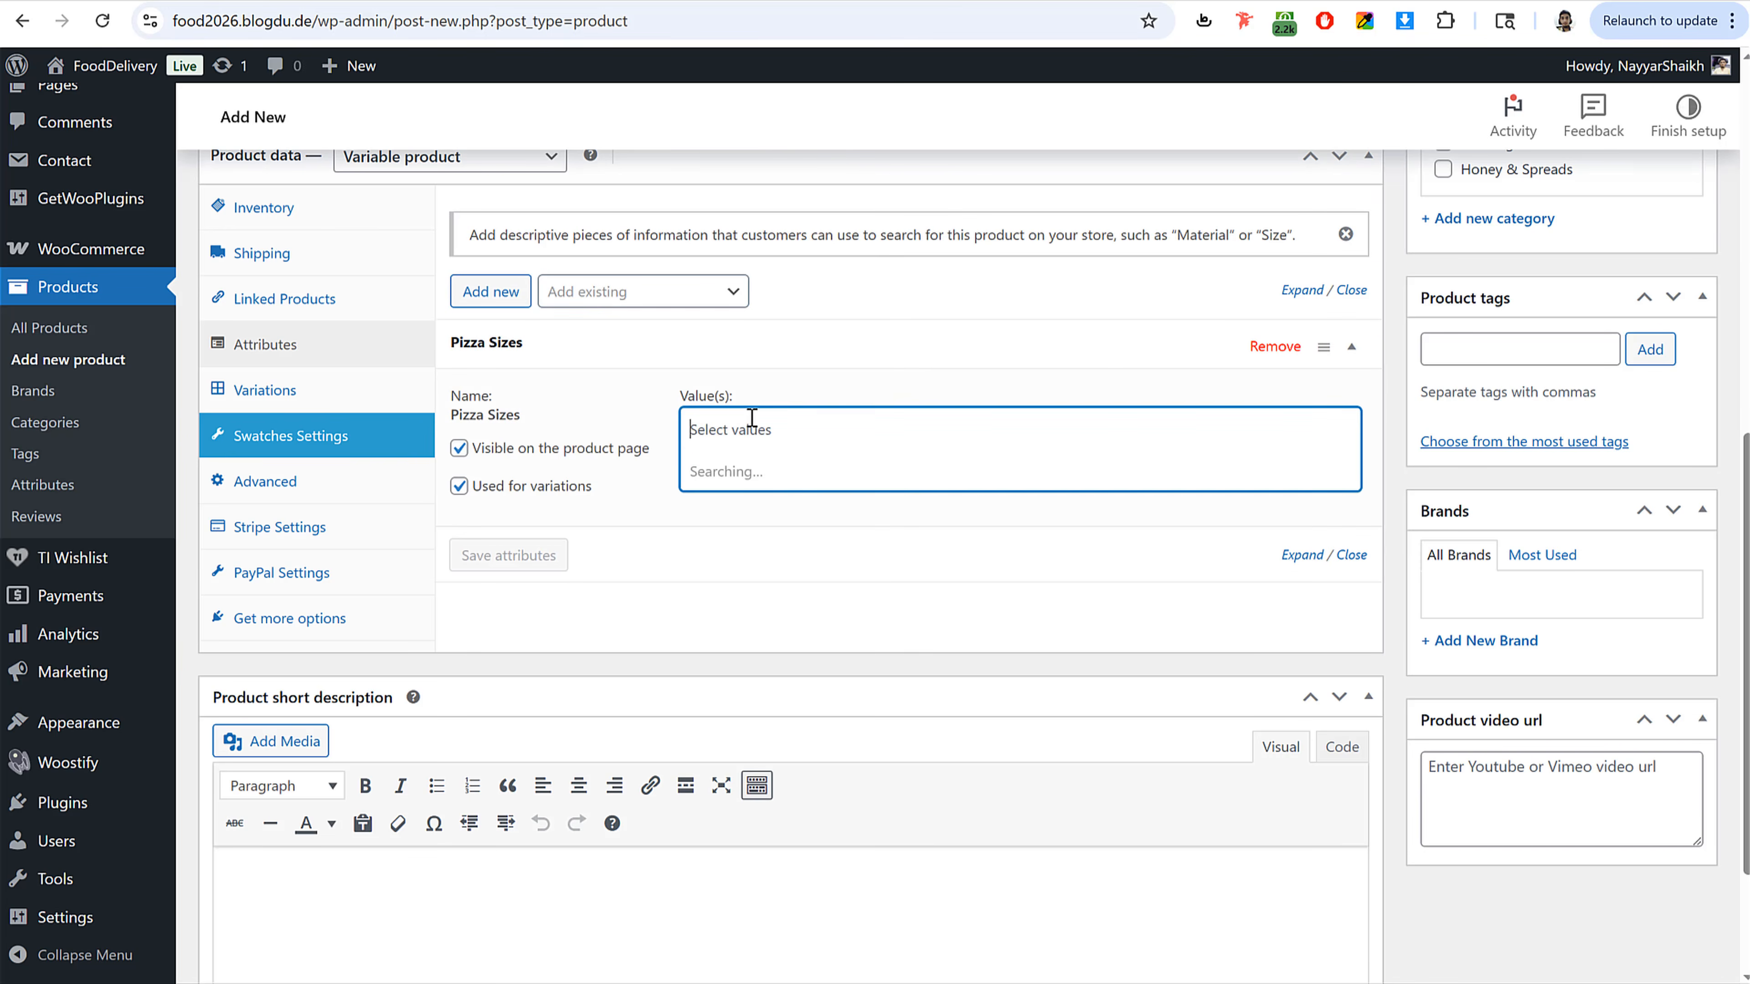
click(724, 556)
click(831, 425)
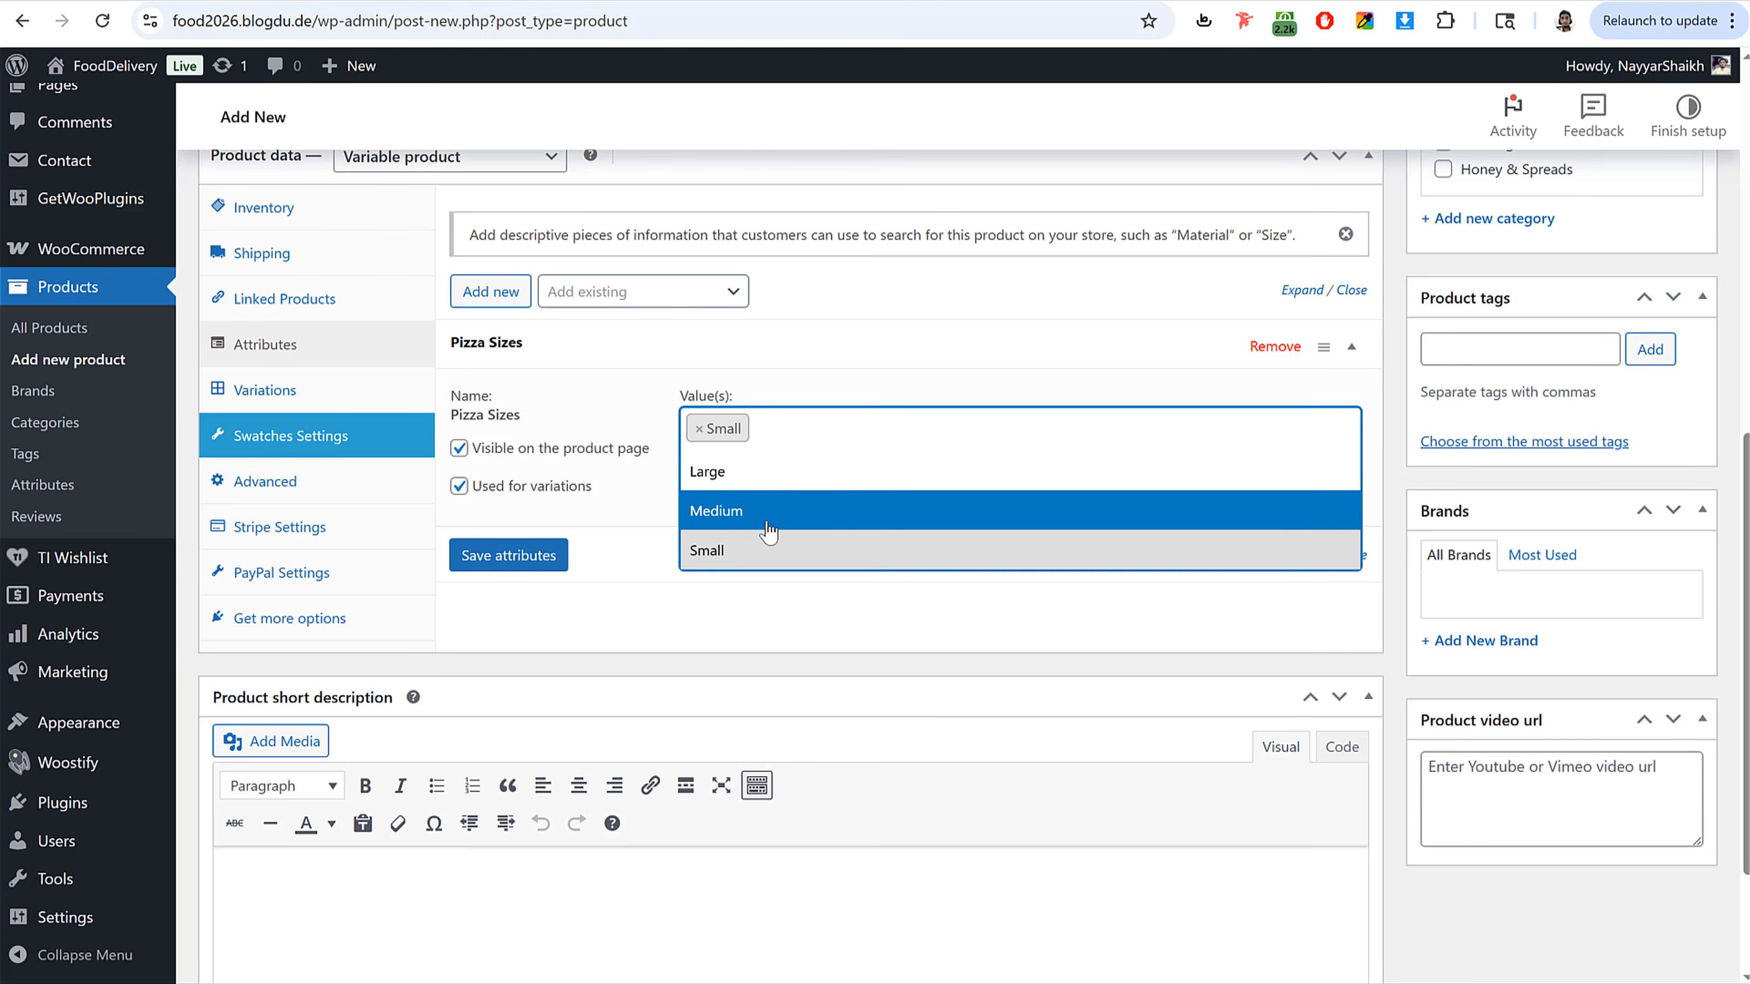
click(792, 511)
click(883, 429)
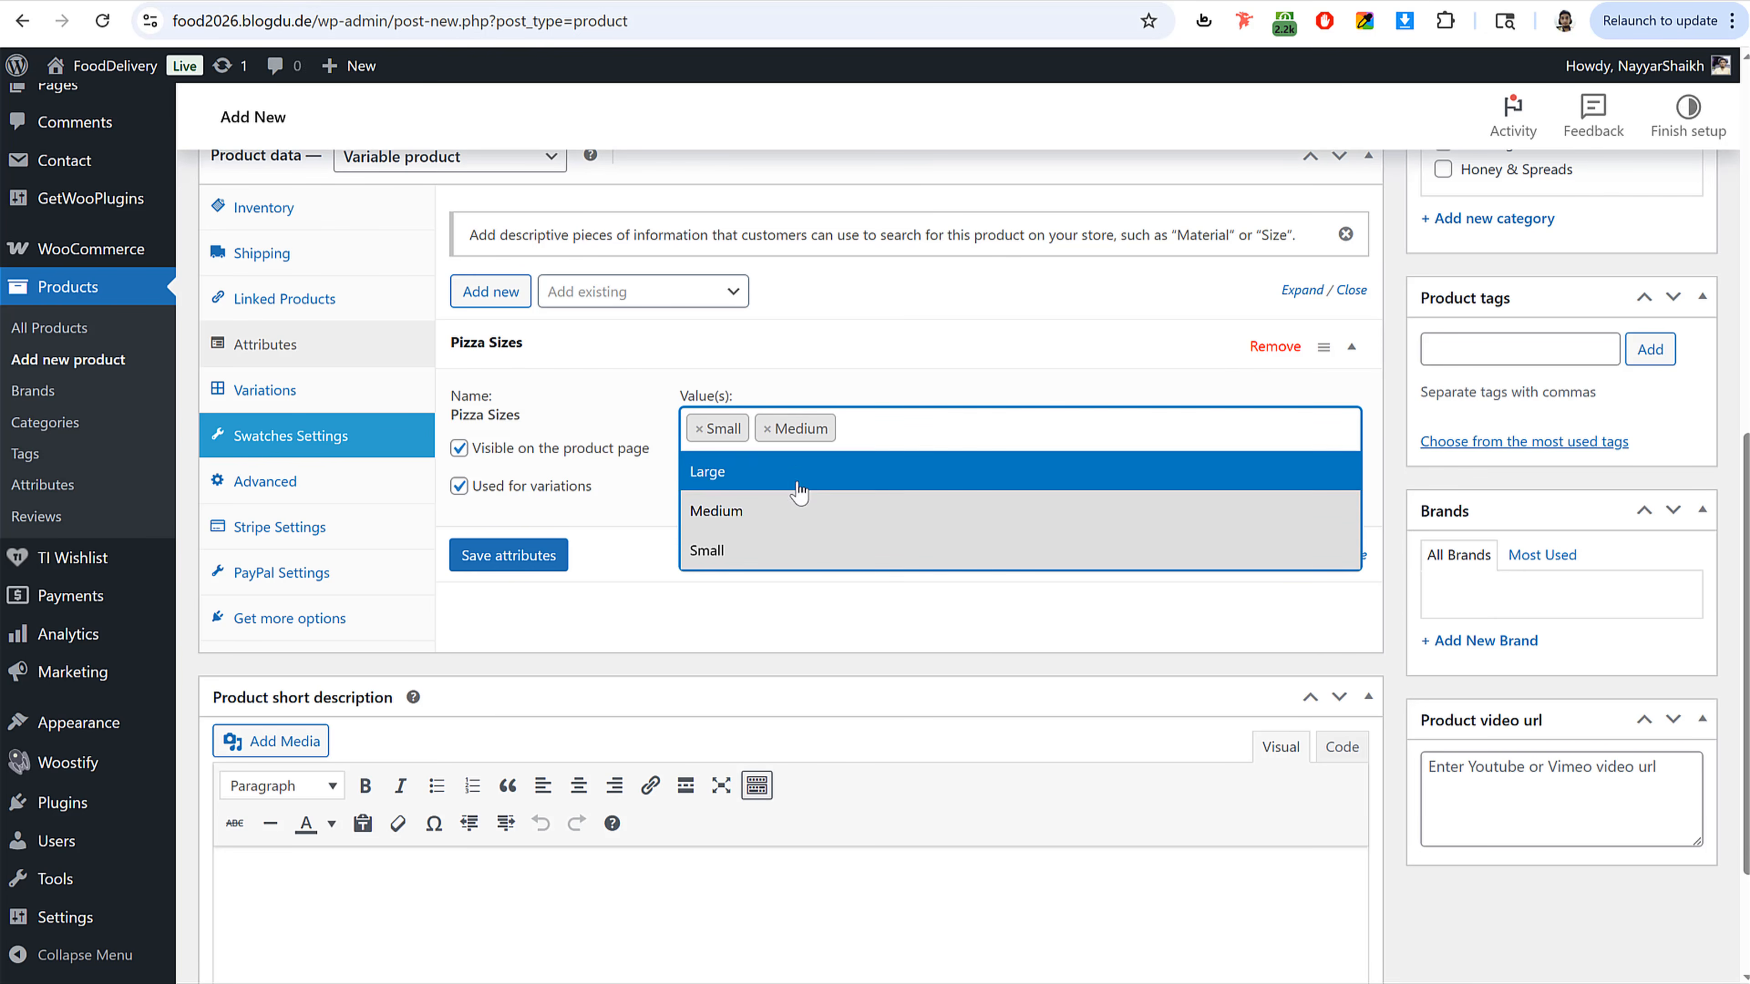
click(799, 473)
click(534, 559)
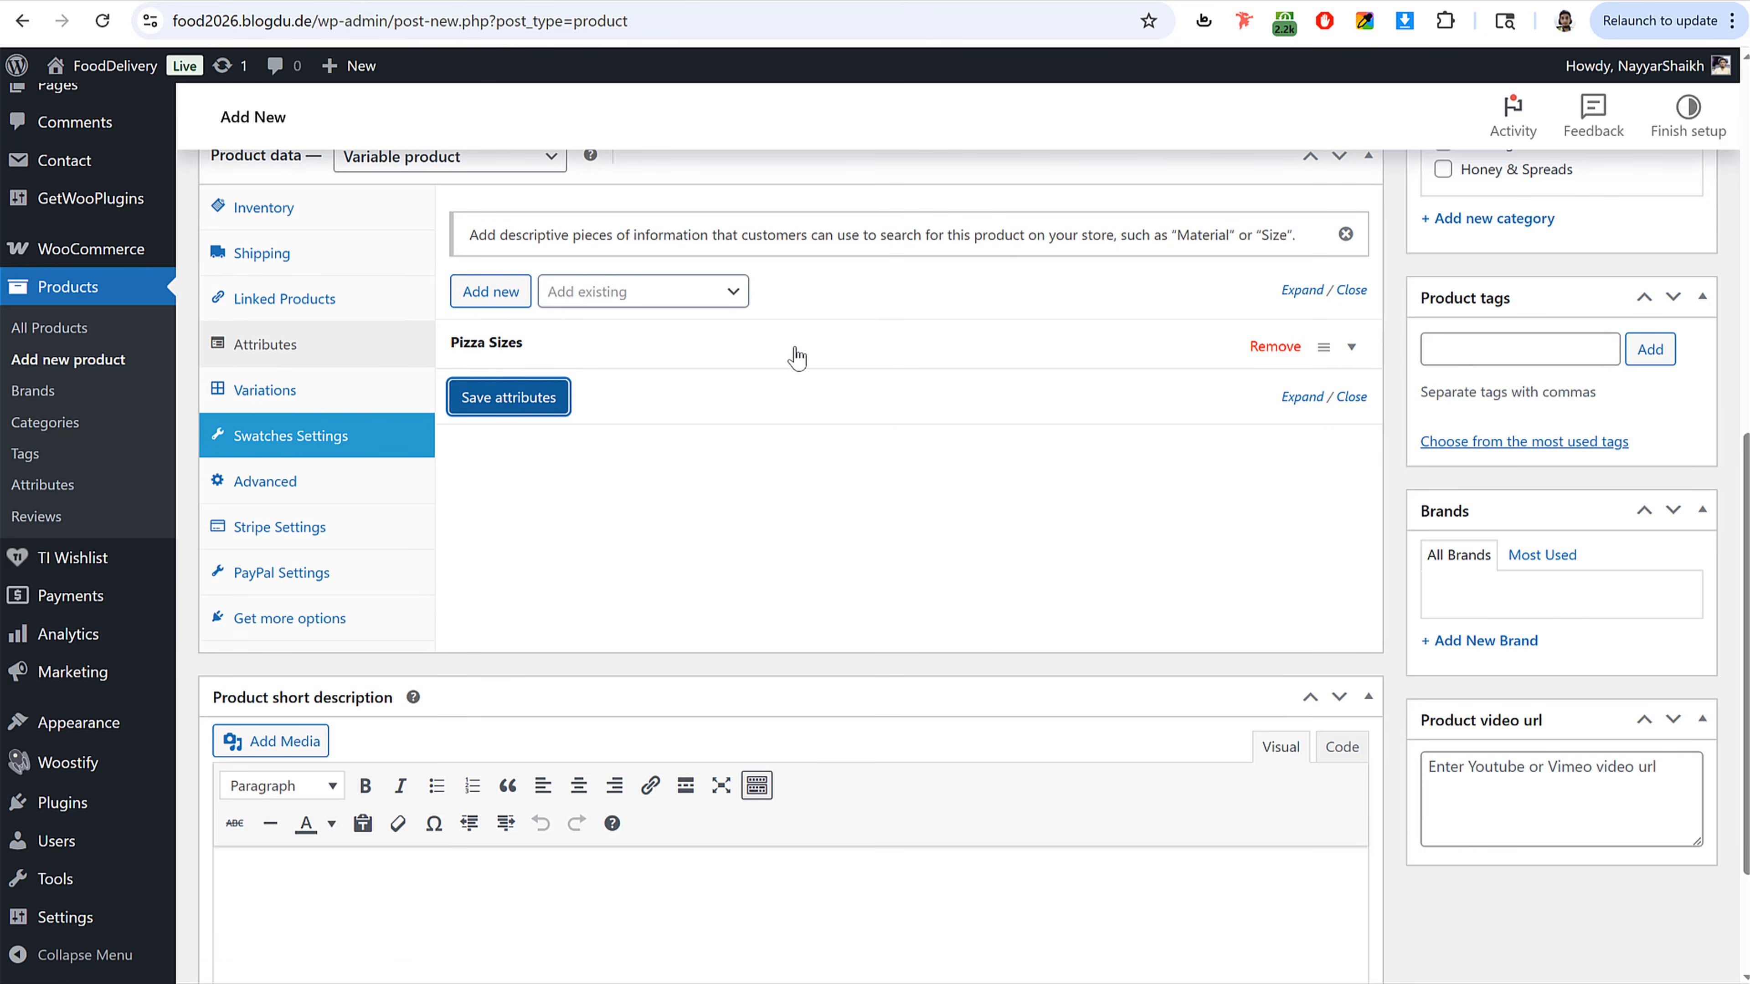
Step: Generate variations for every pizza size of the product
click(258, 391)
scroll(926, 455, up, 3)
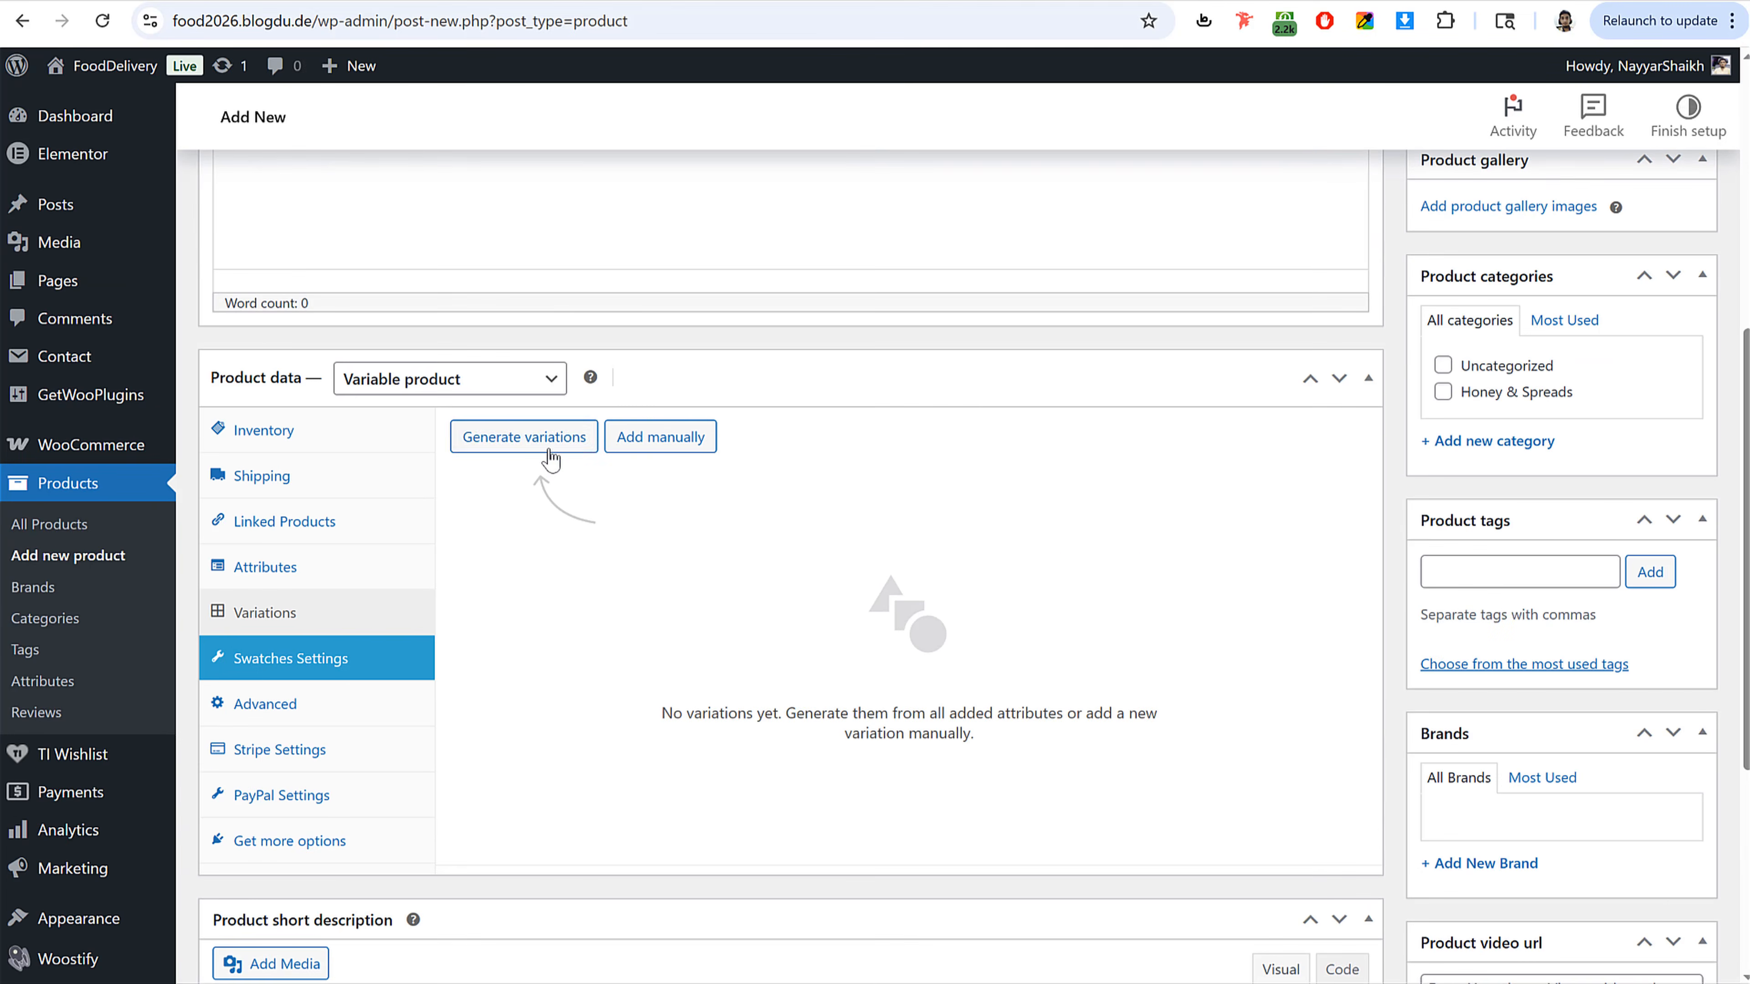
click(525, 437)
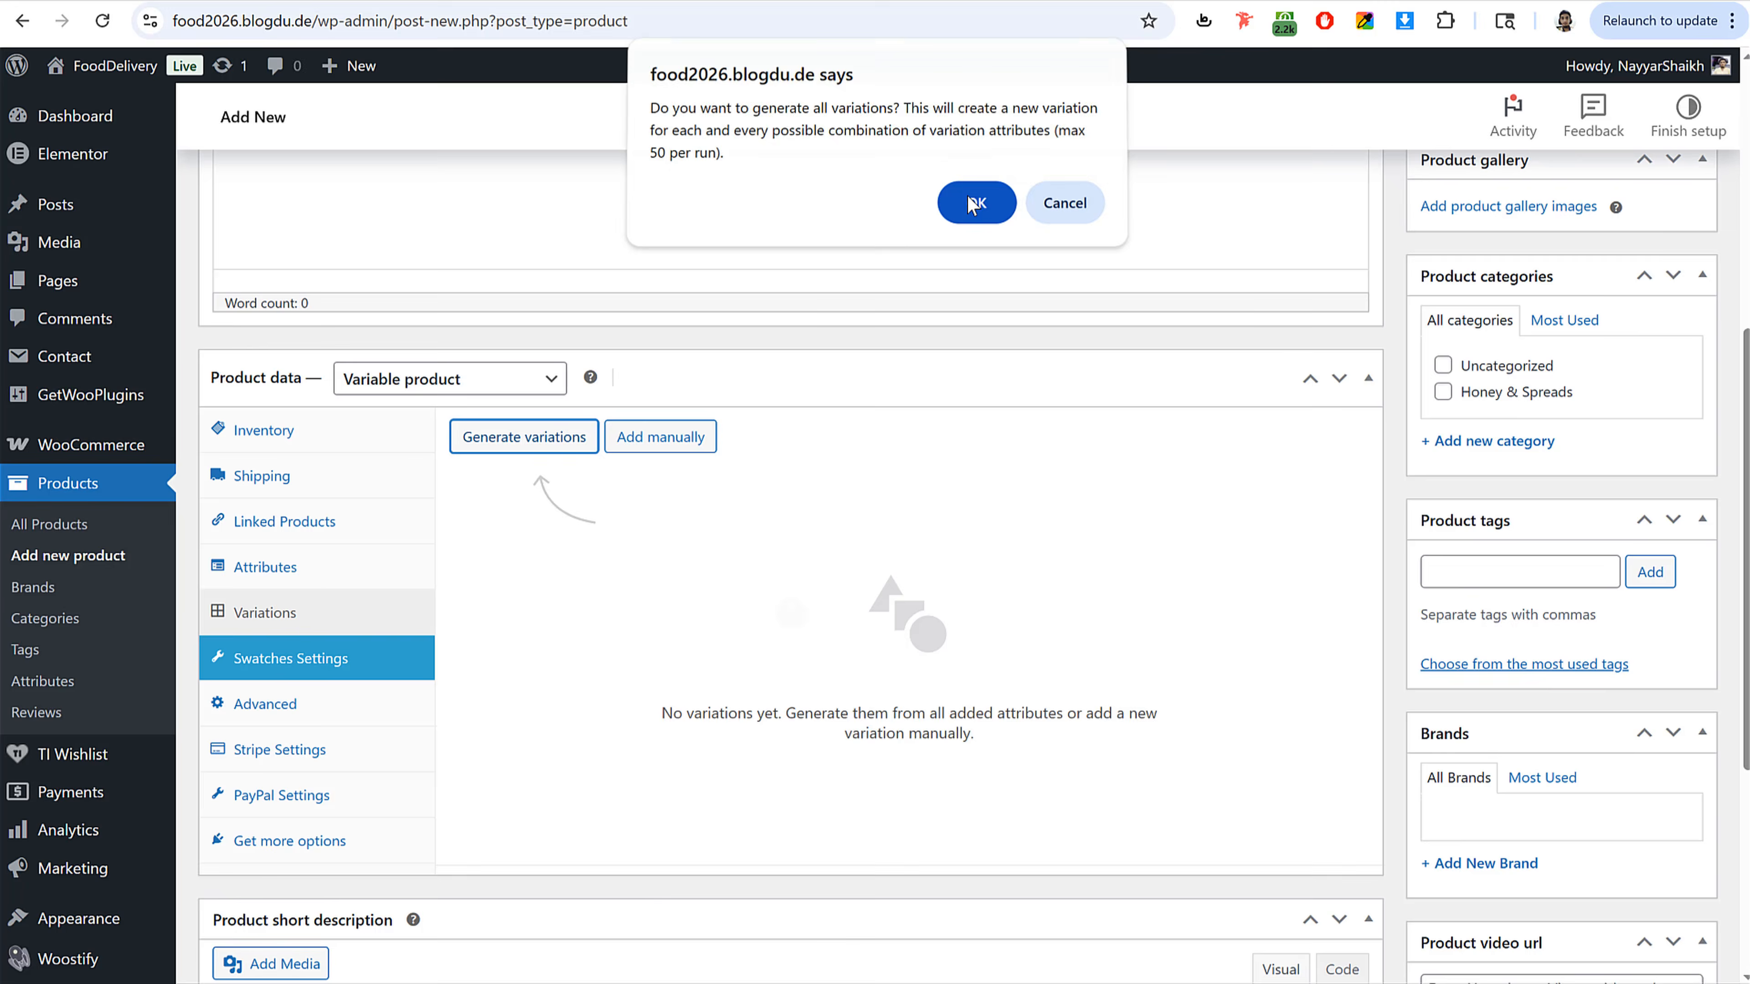
click(974, 207)
scroll(830, 607, down, 3)
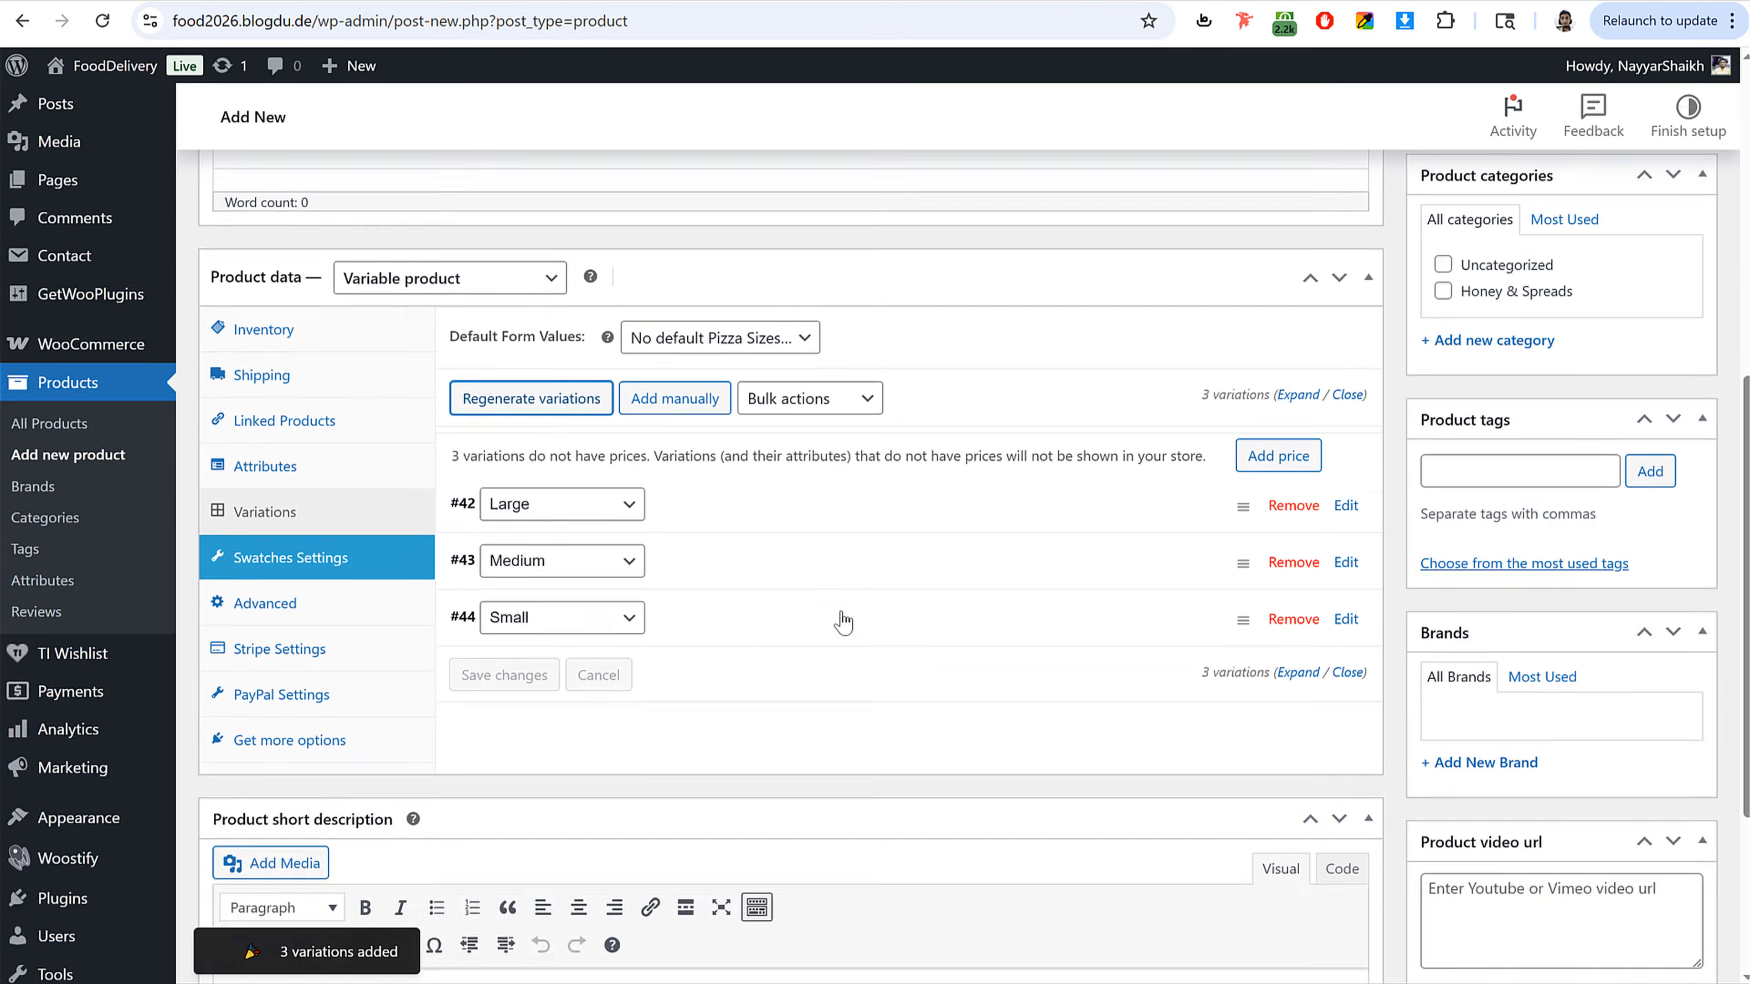
Step: Reorder the variations to Small, Medium, Large
drag(945, 508, 923, 358)
click(1102, 594)
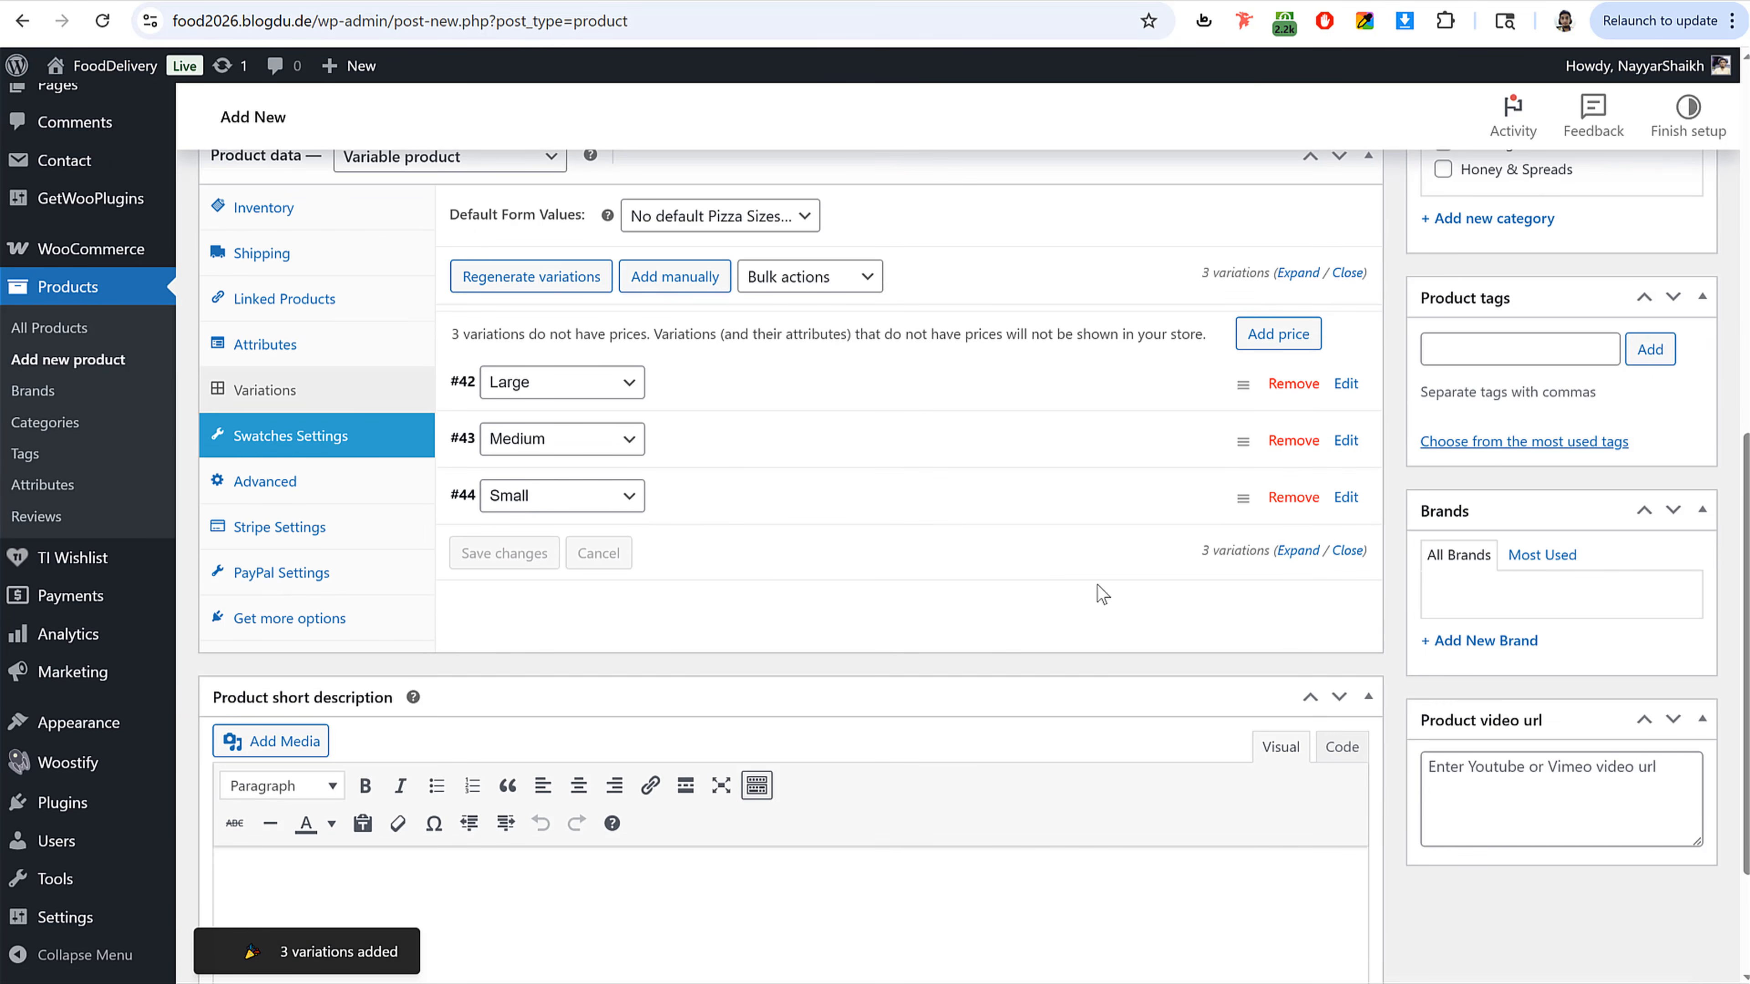
drag(1243, 504, 1223, 386)
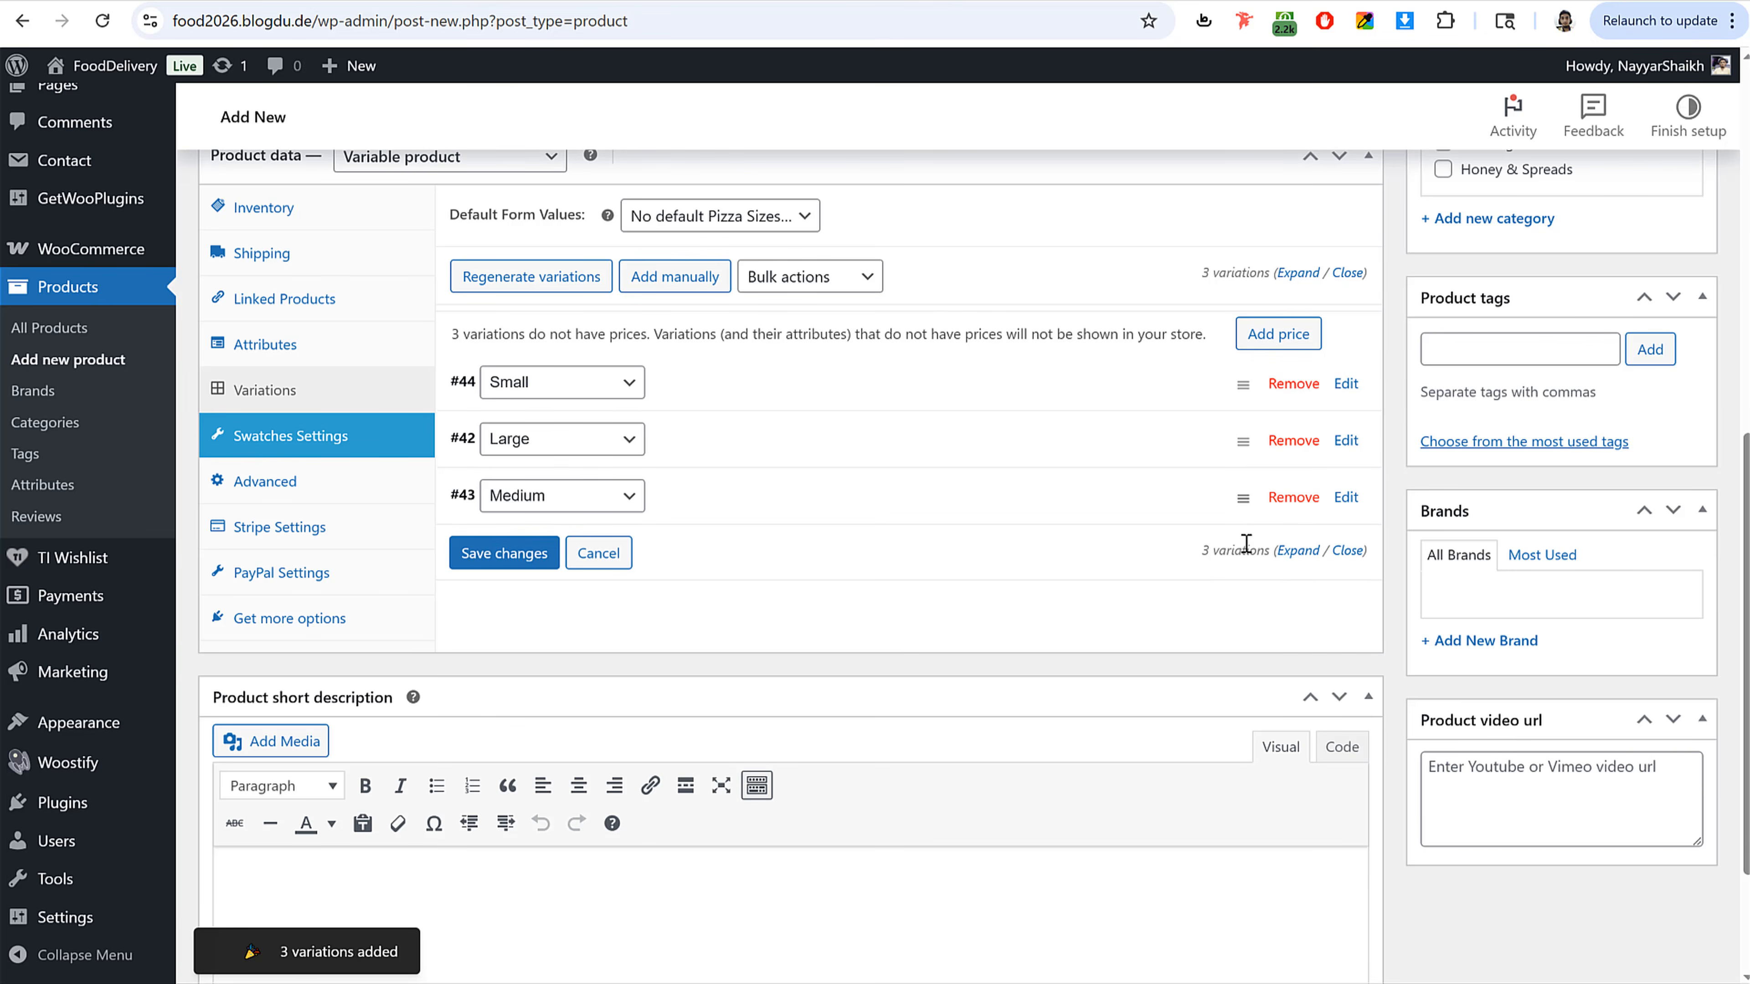
drag(1232, 495, 1235, 425)
click(932, 694)
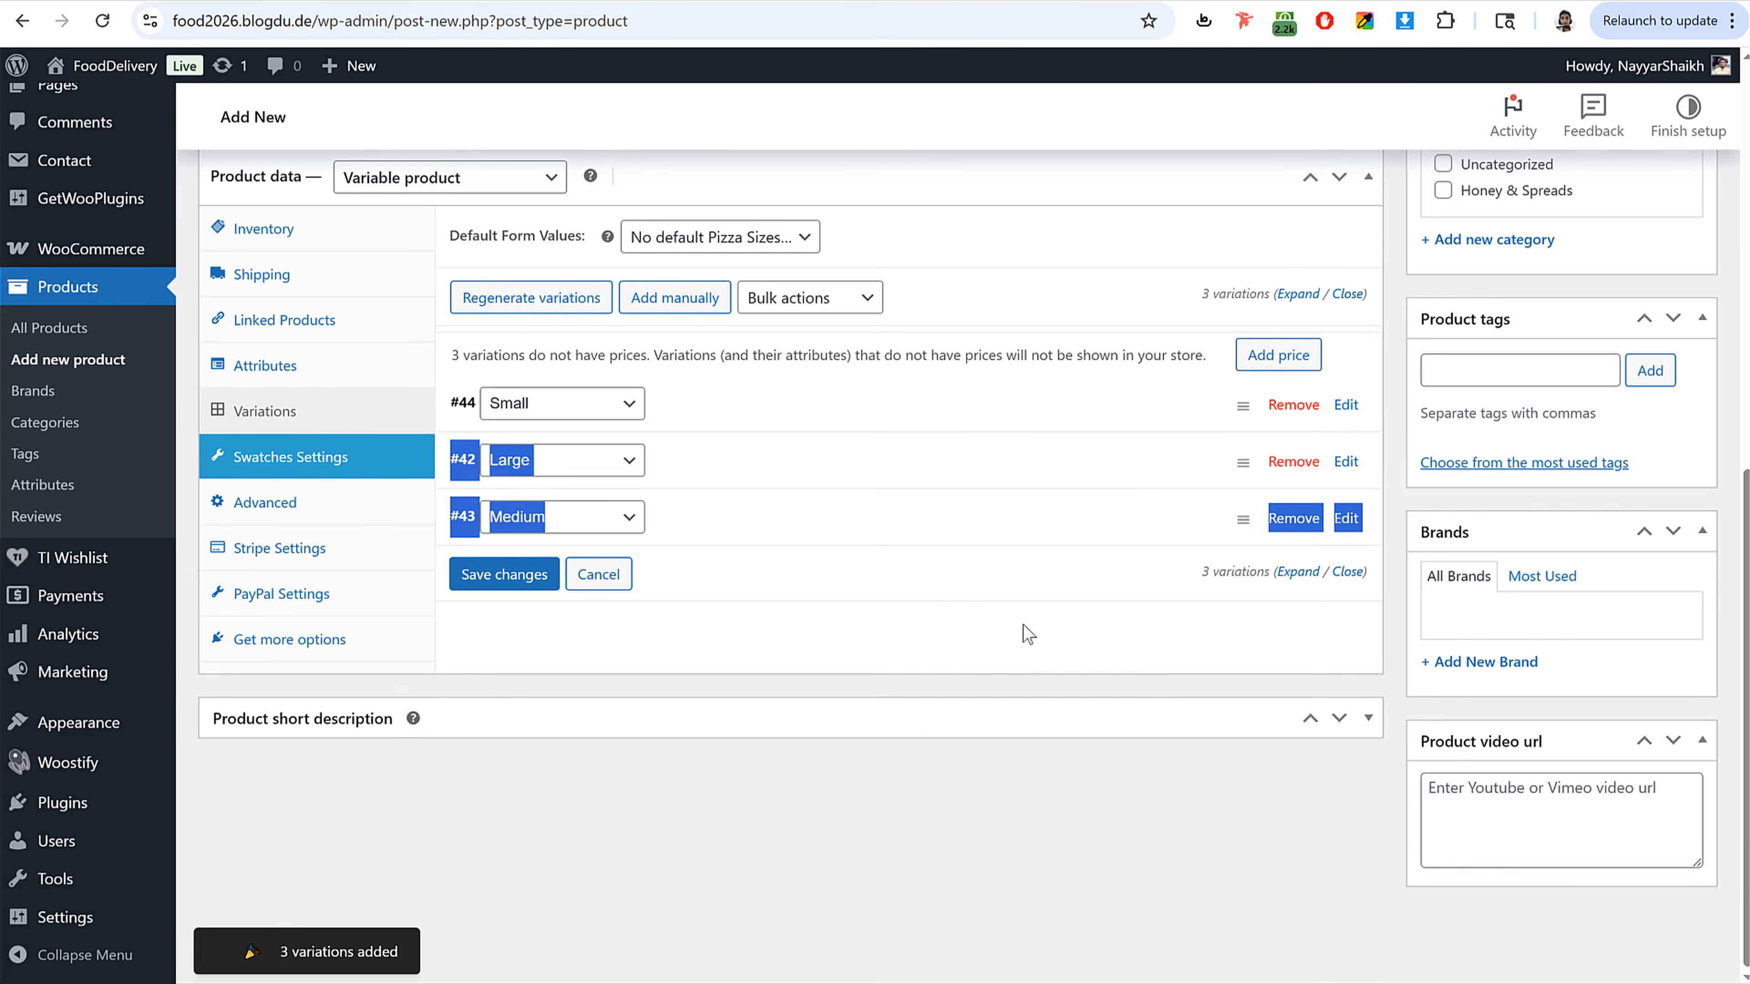
click(1101, 589)
drag(1237, 518, 1236, 460)
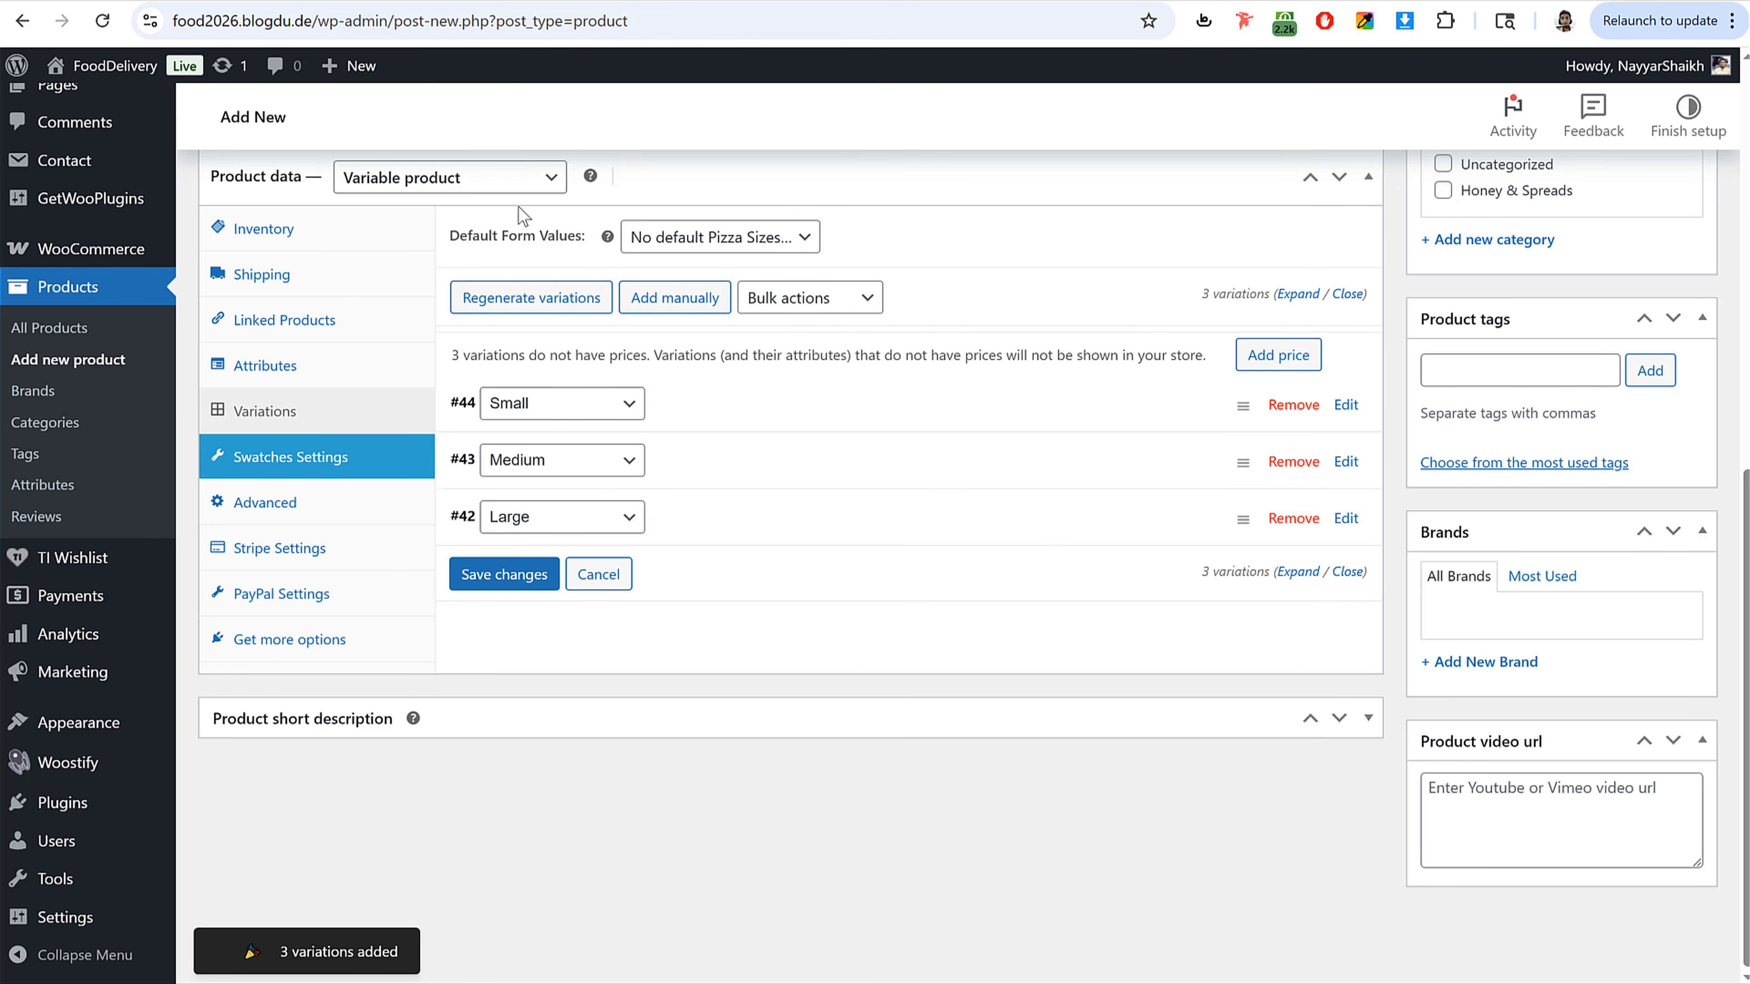
Step: Set the default form value for pizza size to Medium
click(750, 241)
click(708, 330)
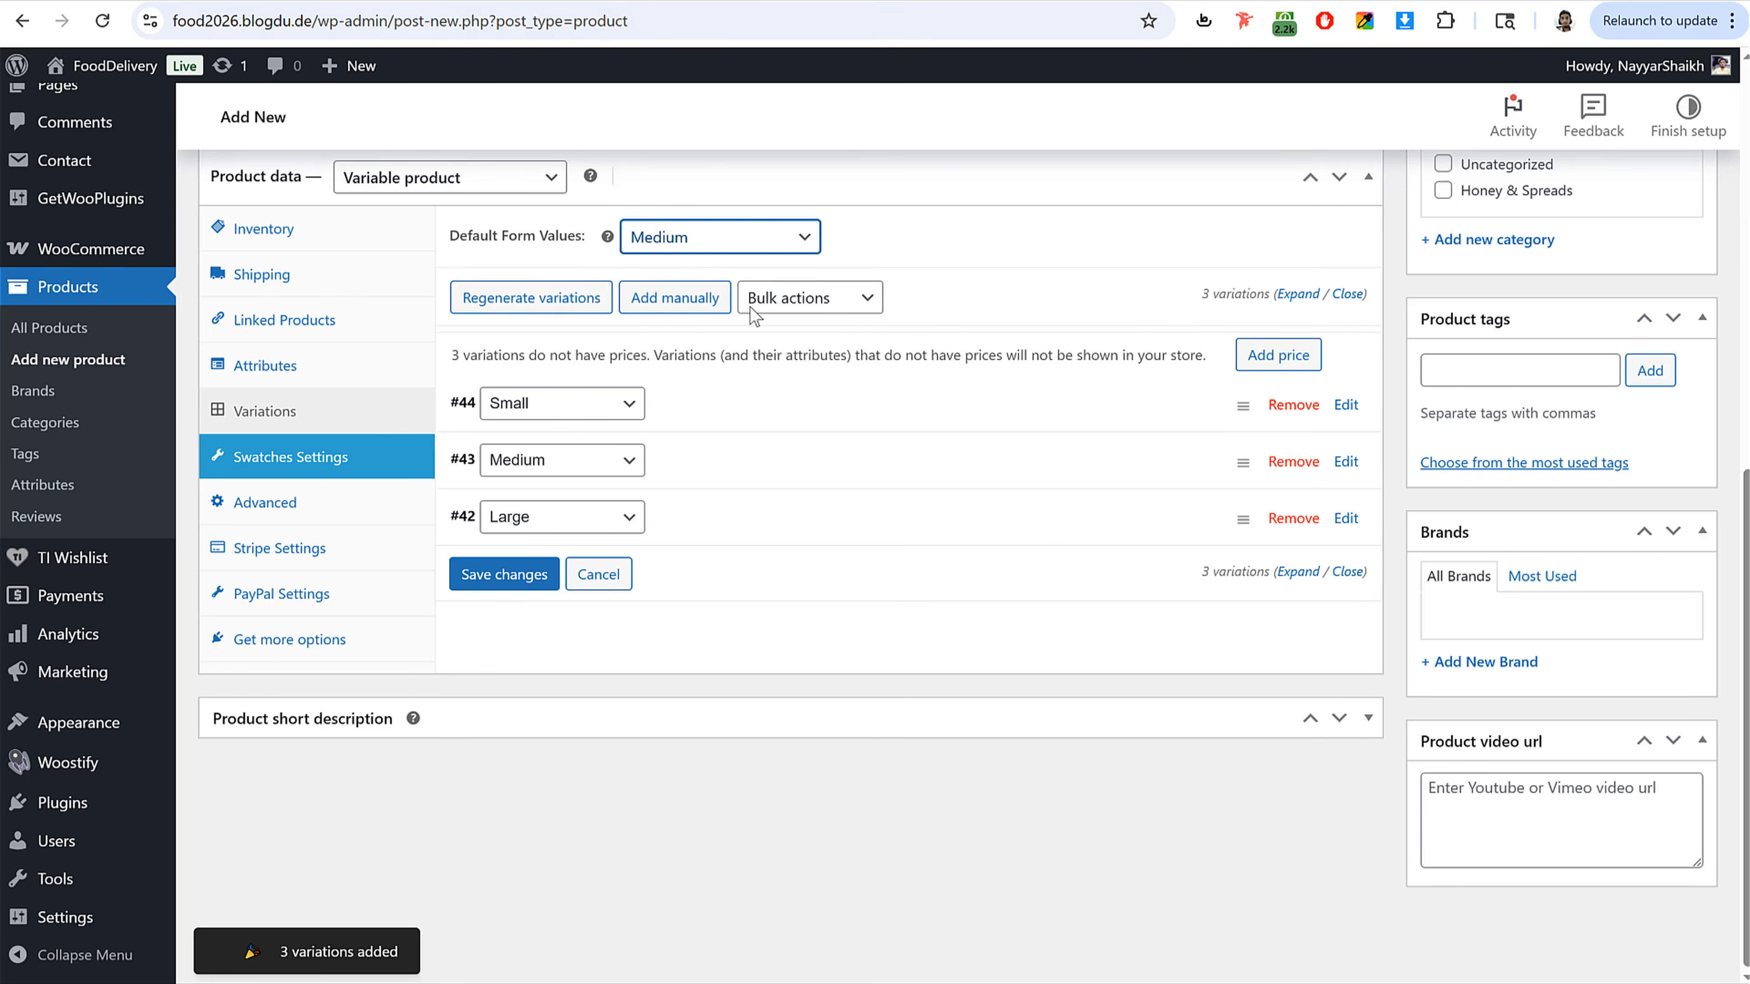
click(869, 241)
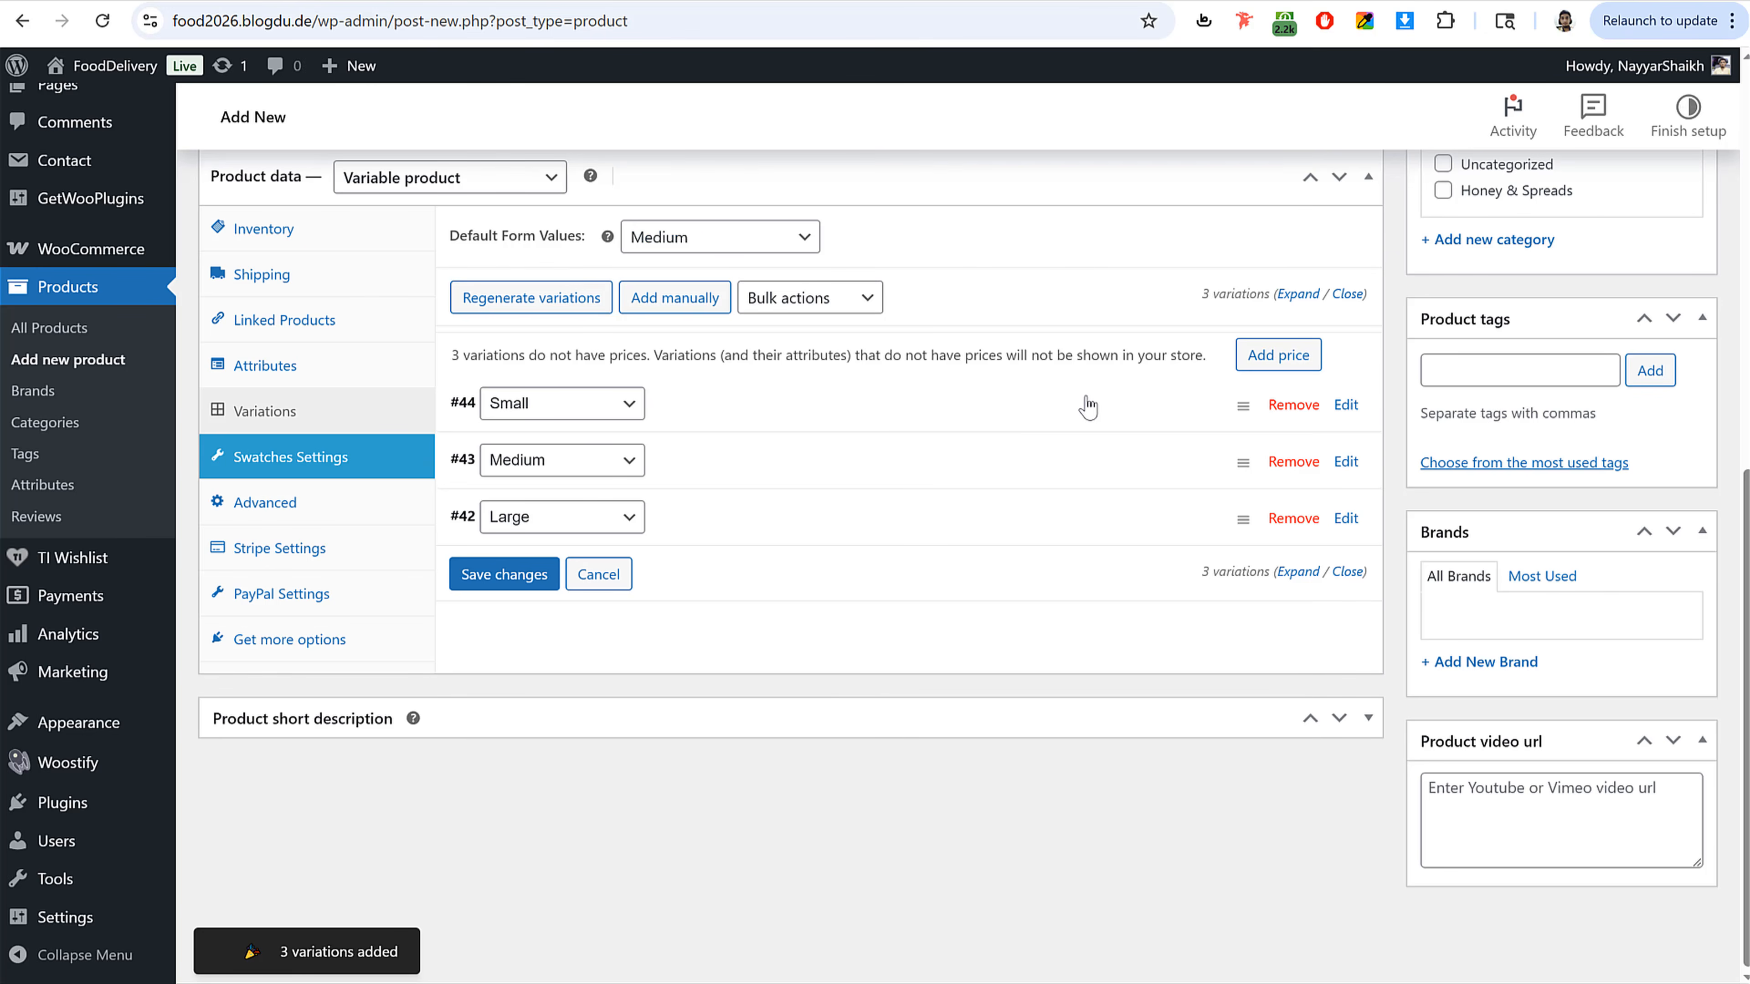
Step: Set the Small variation's regular price to 11
click(1029, 416)
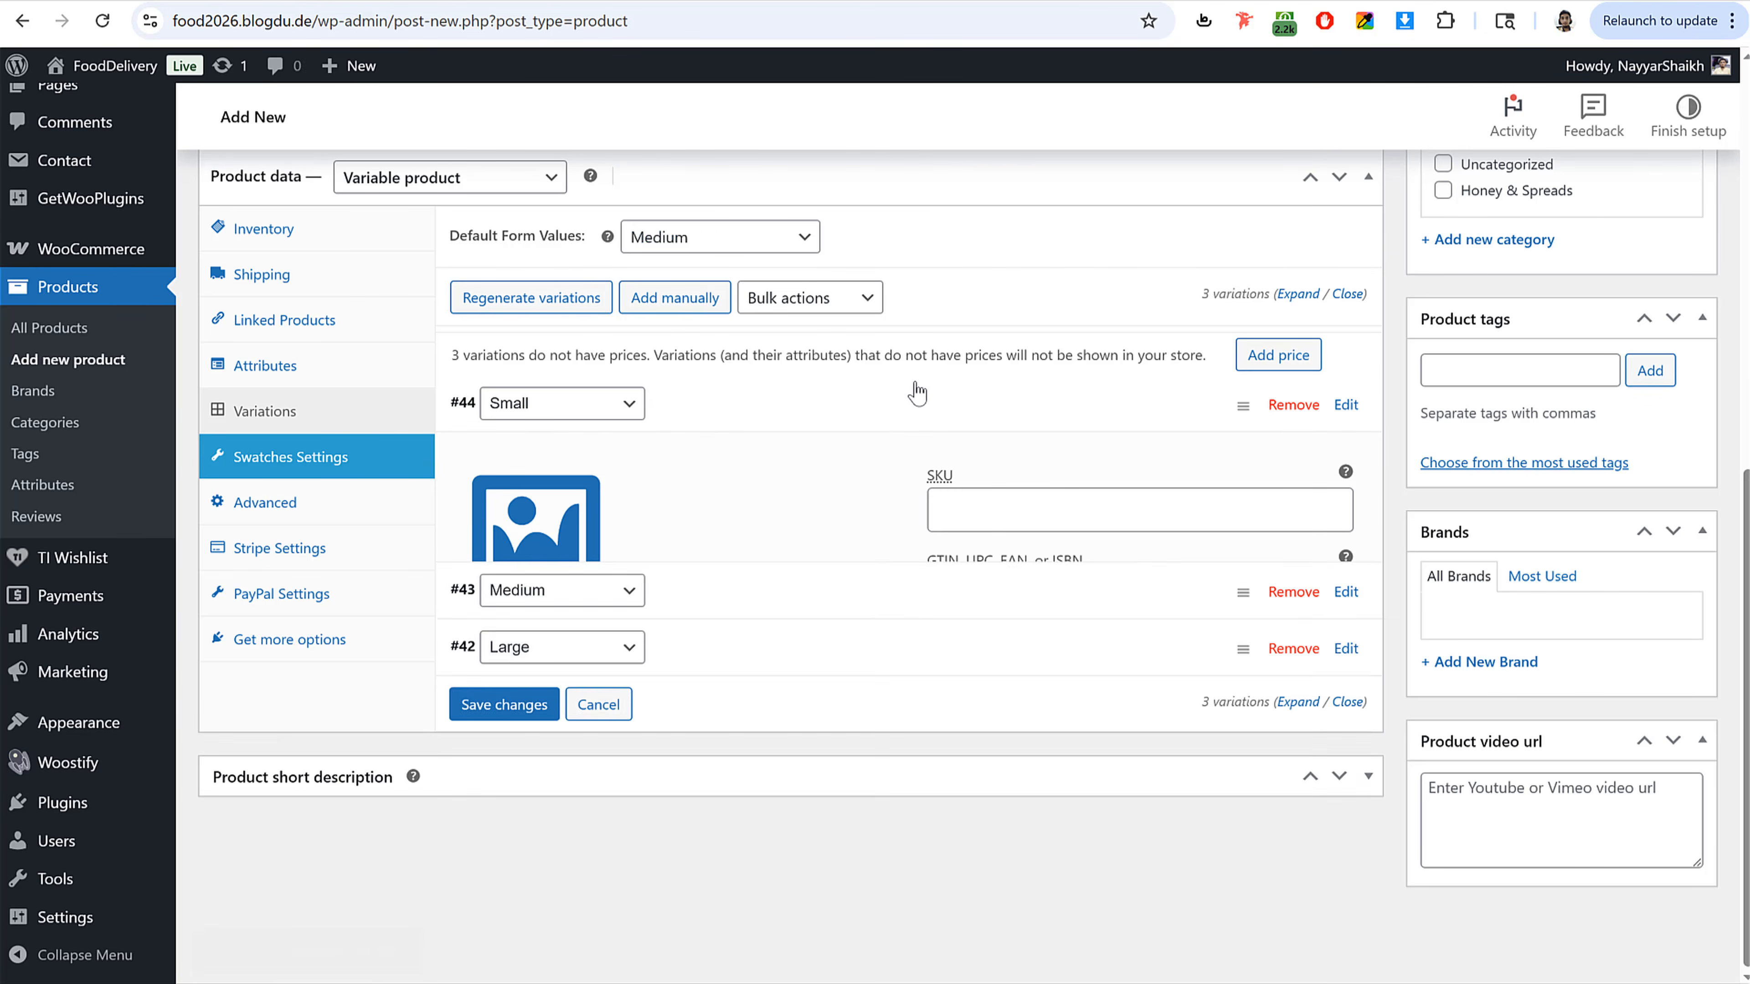
click(653, 755)
scroll(755, 714, down, 3)
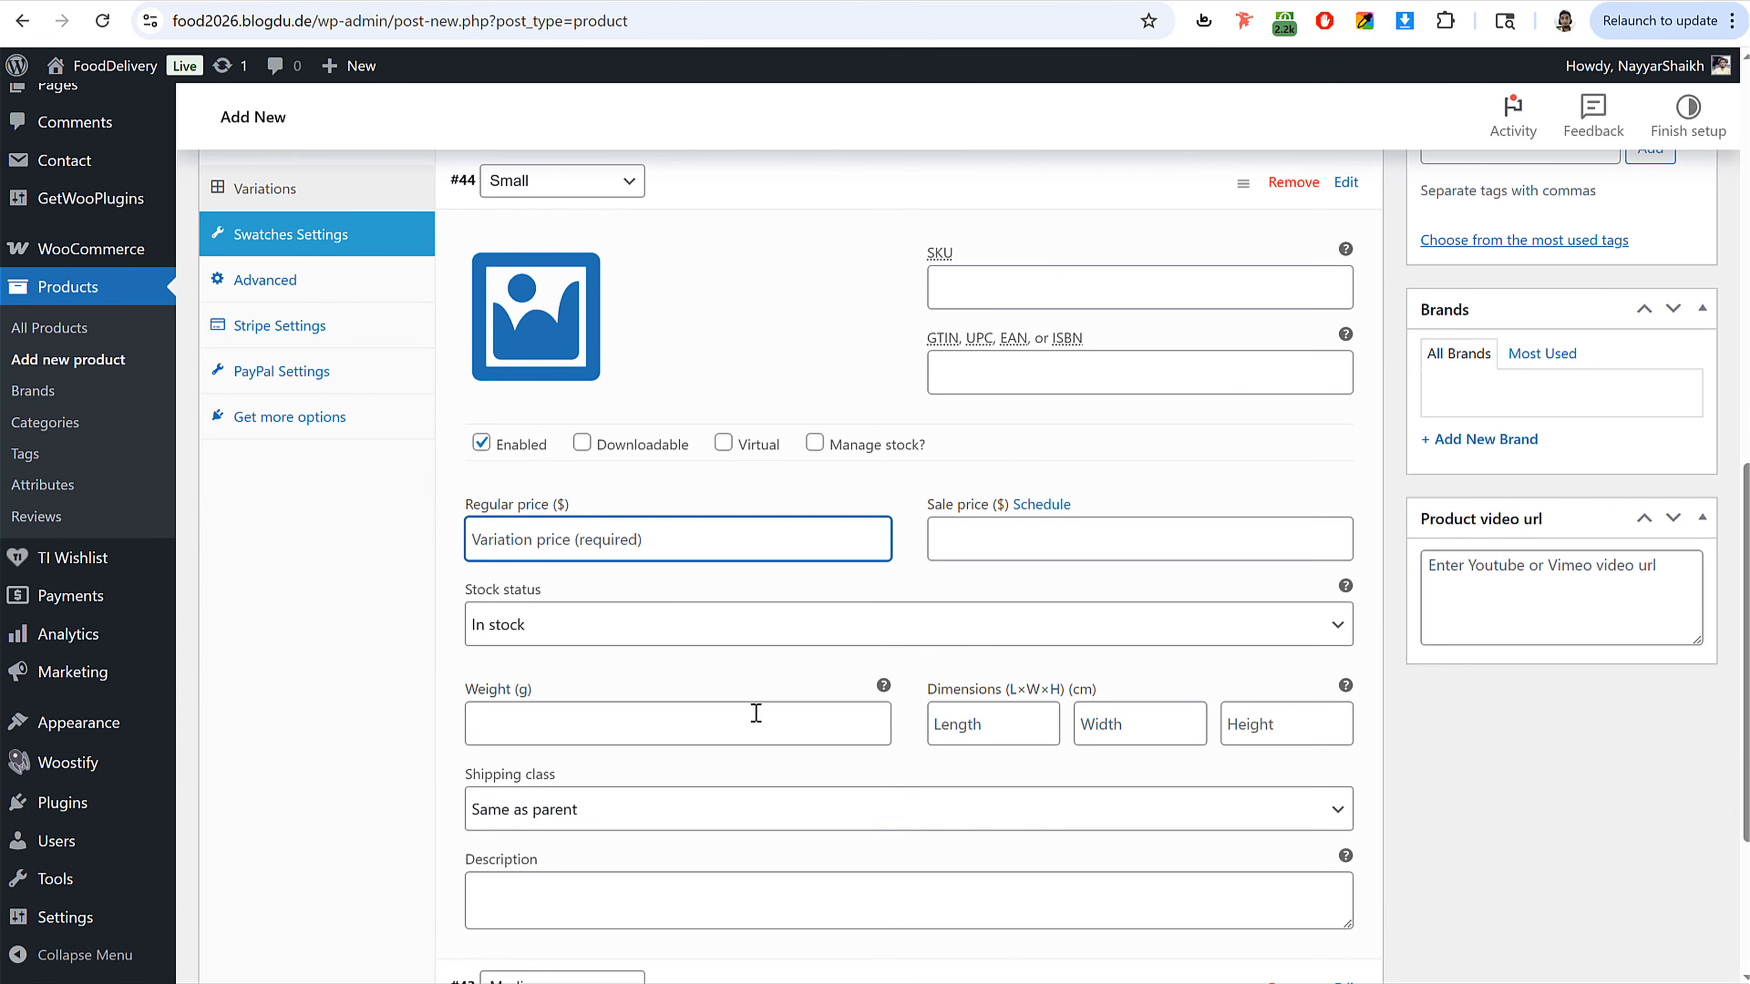
text(11)
scroll(812, 659, up, 3)
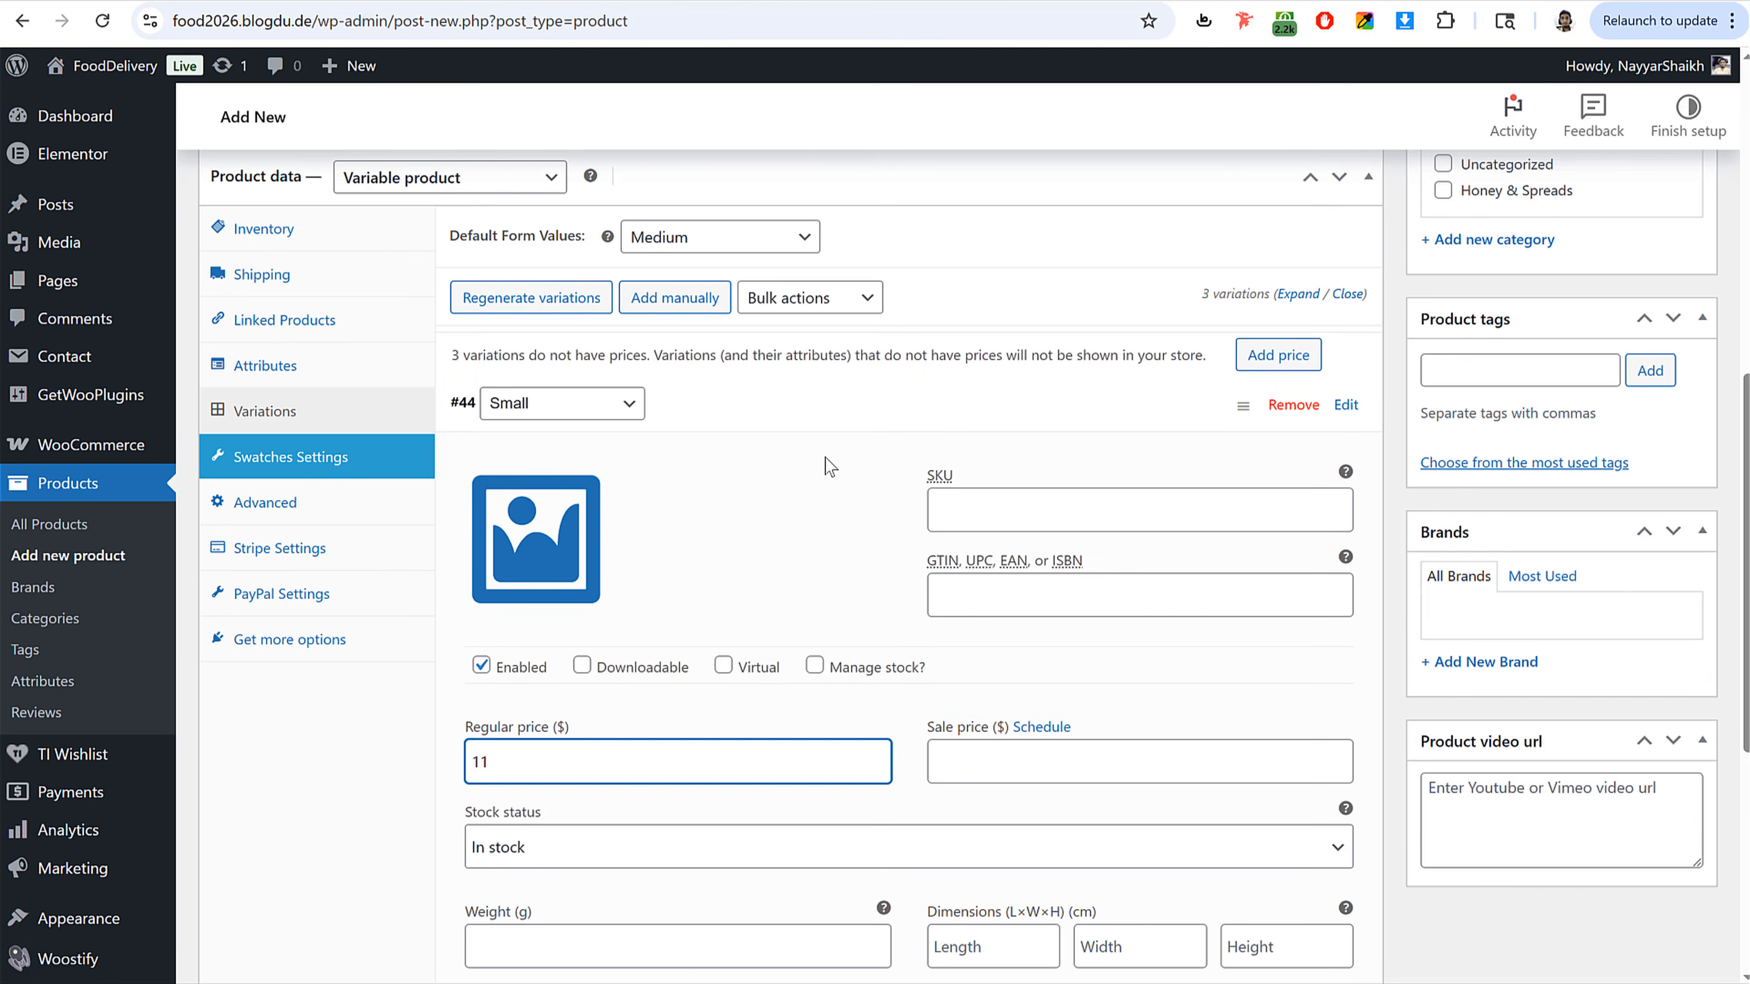
click(840, 374)
click(1019, 434)
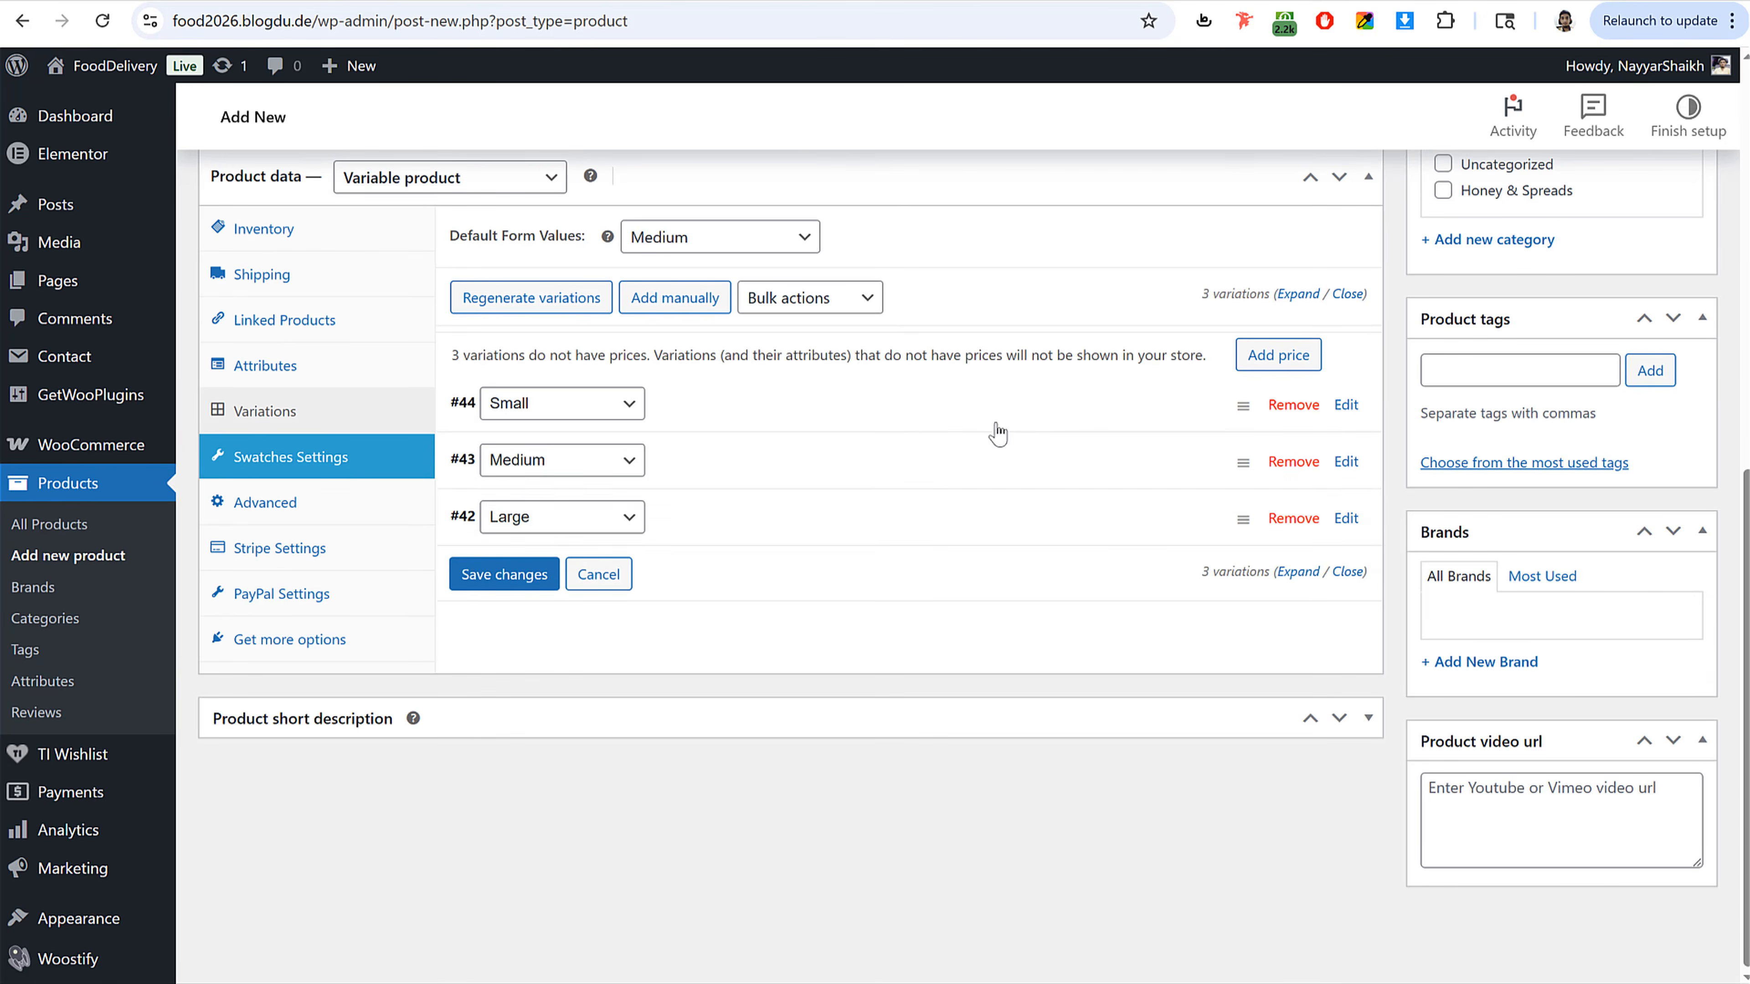
Step: Set the Medium variation's regular price to 15
click(684, 461)
scroll(818, 541, down, 2)
click(548, 720)
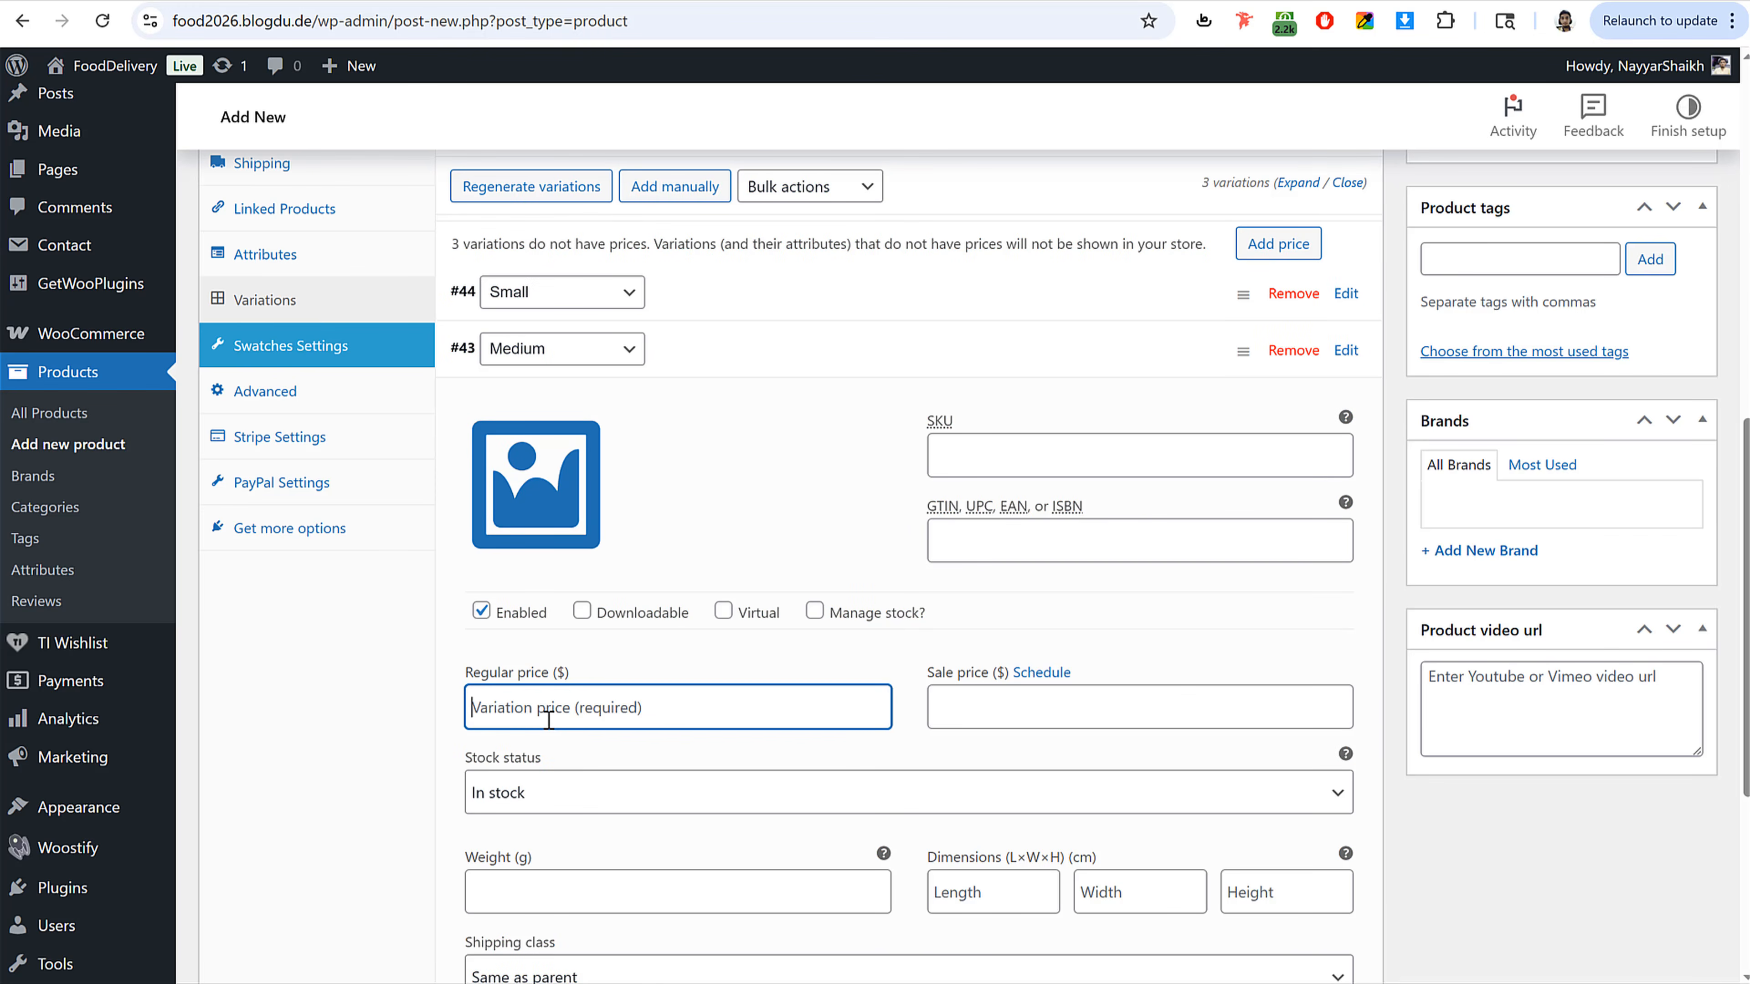
text(15)
click(826, 365)
Step: Set the Large variation's regular price to 20 and save the variation changes
click(898, 400)
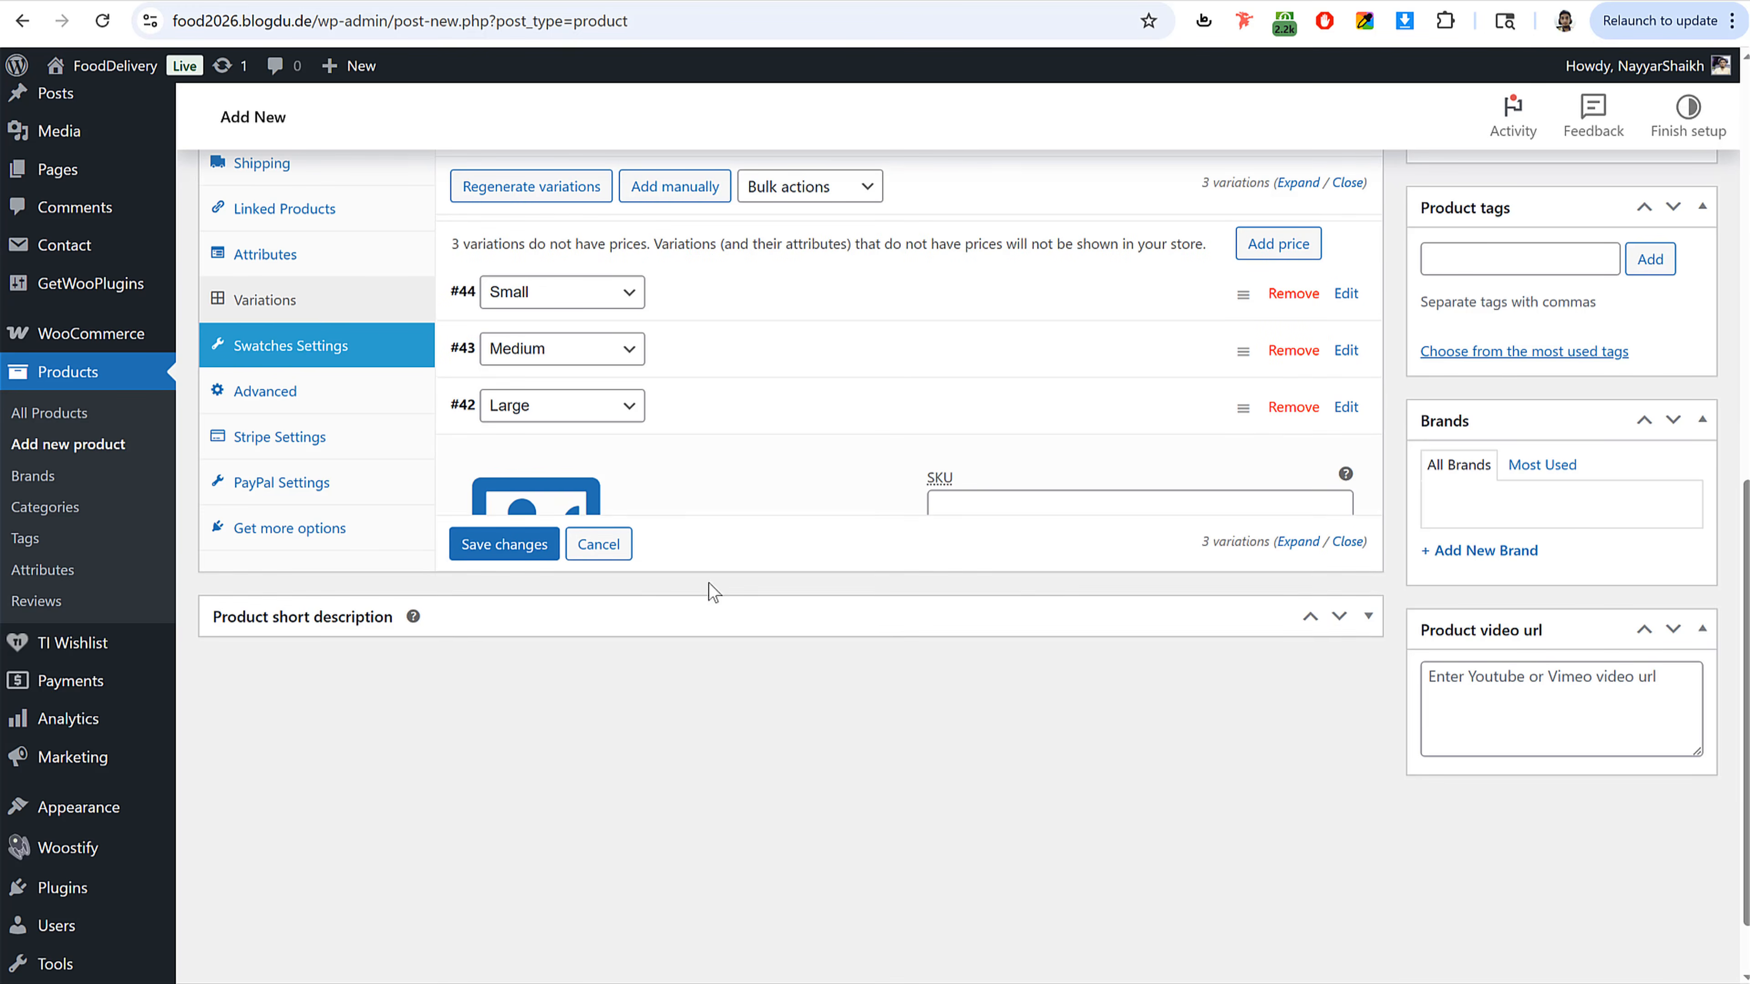
click(520, 761)
text(18)
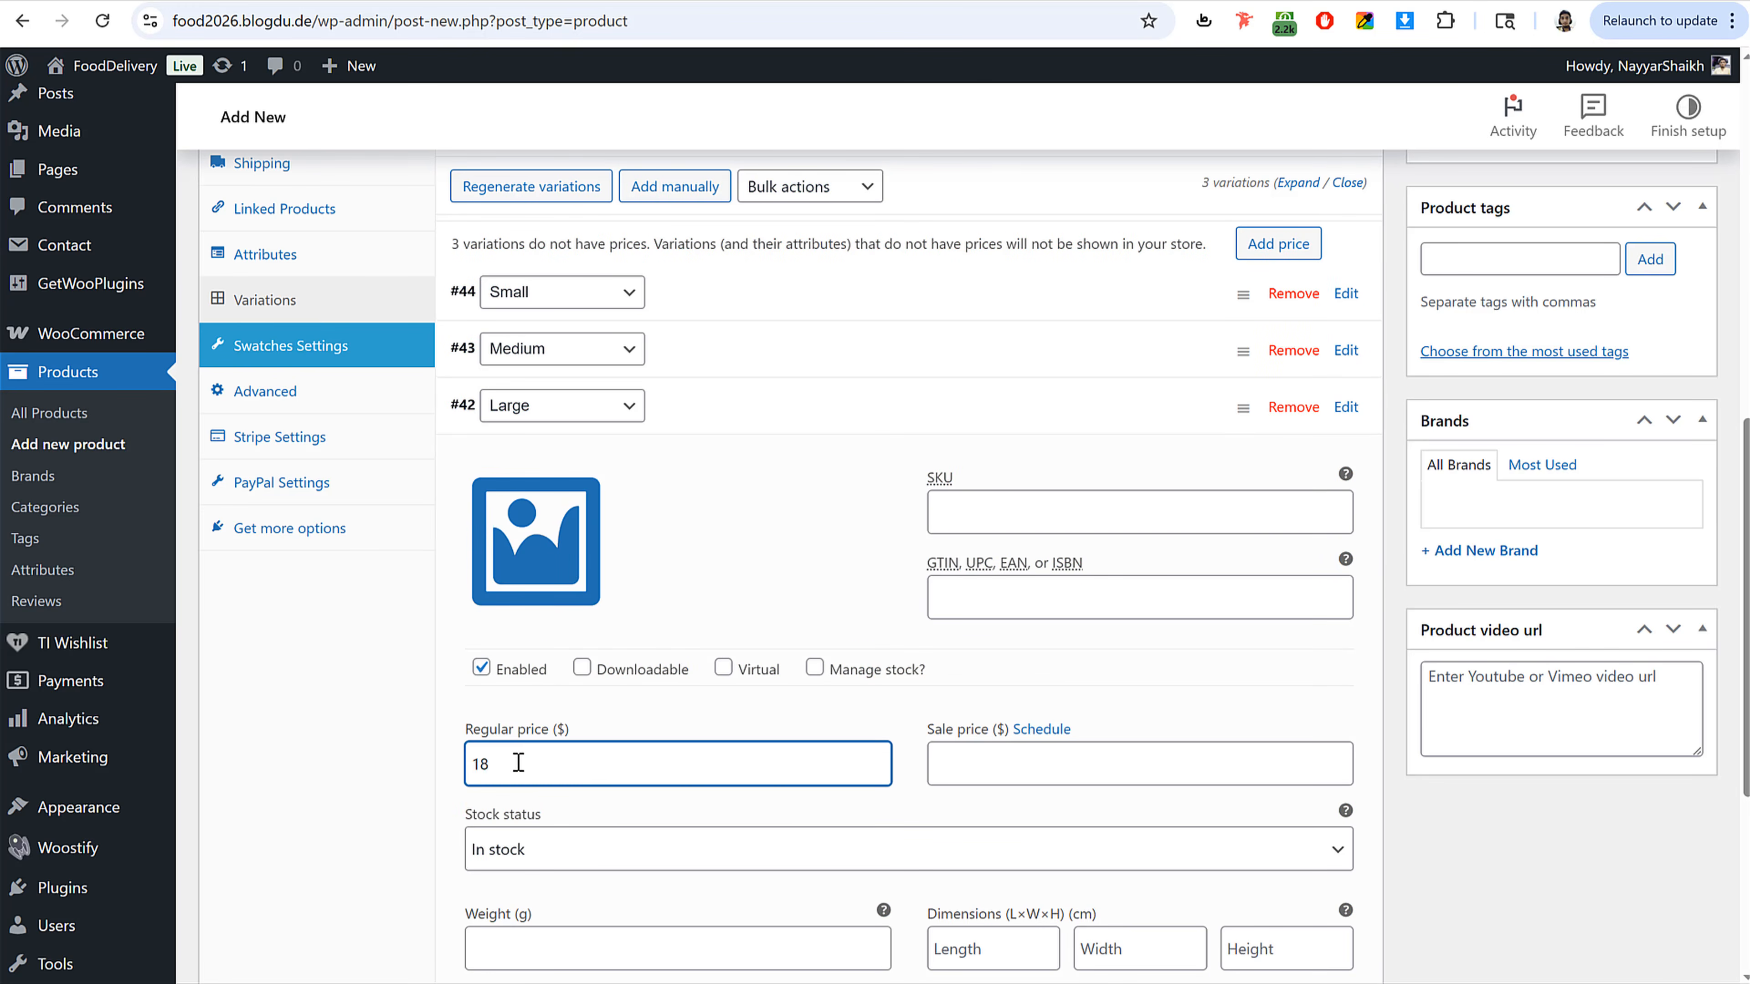
key(ctrl+a)
text(20)
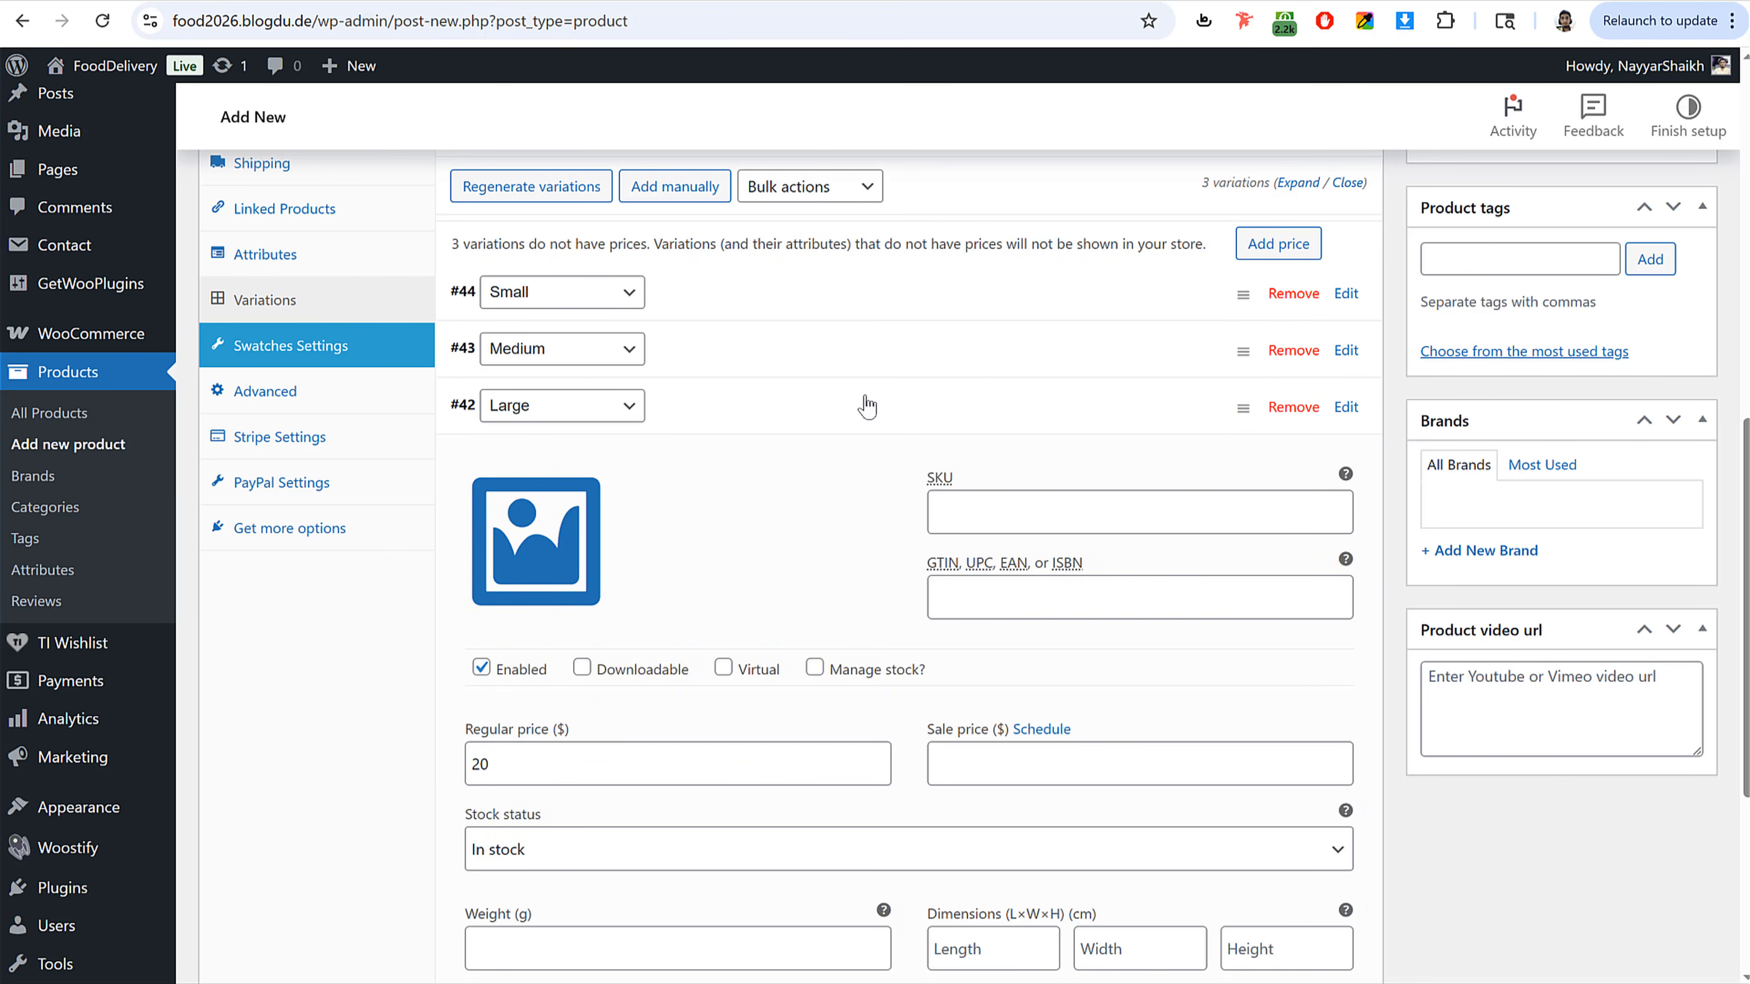
click(861, 403)
click(525, 463)
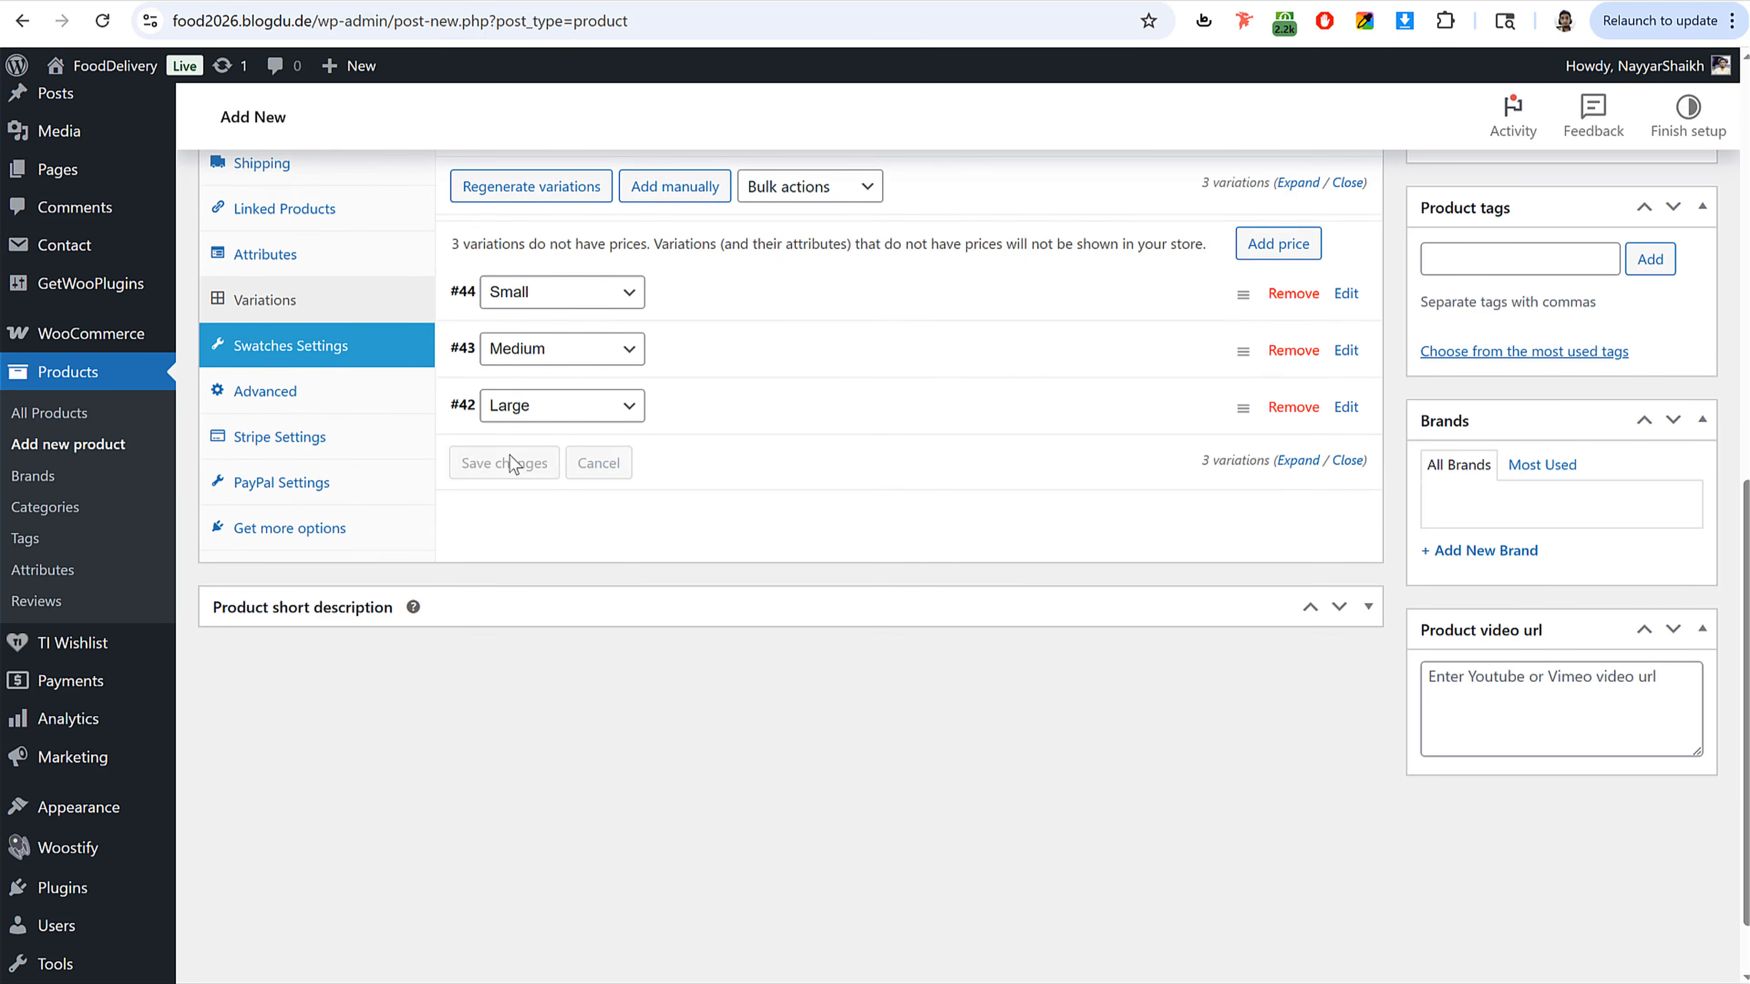
Step: Set the product image to the pizza photo from the media library
scroll(973, 548, up, 10)
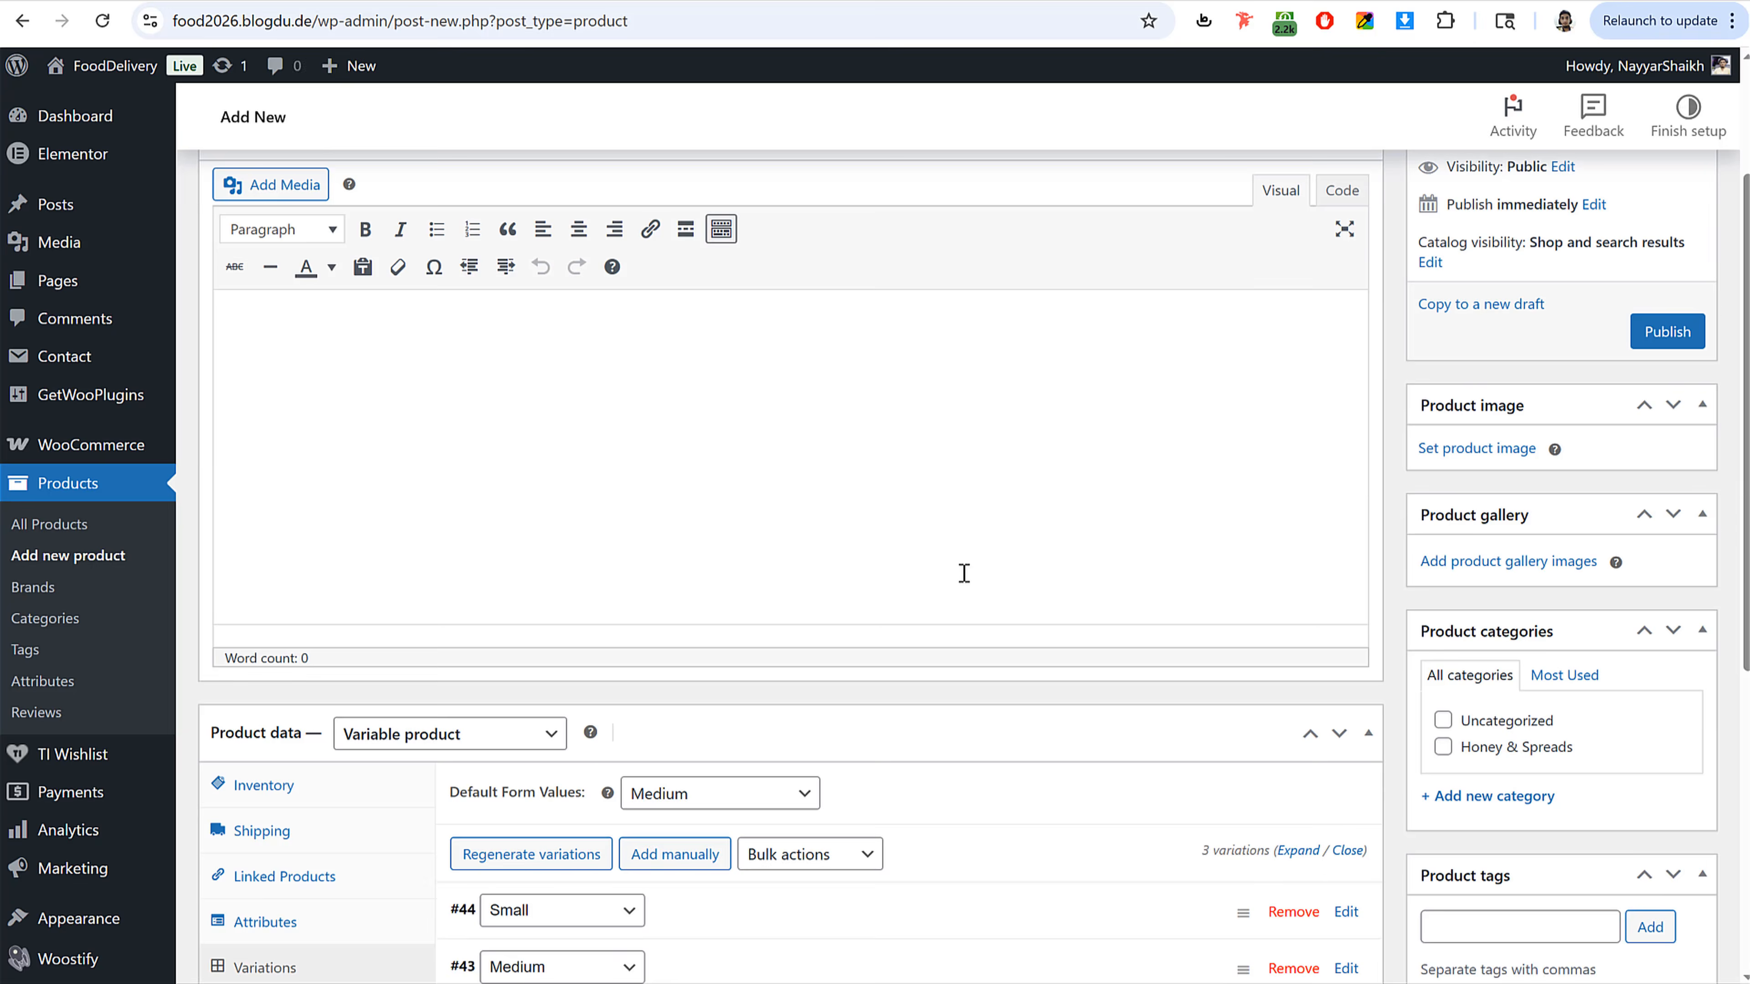
click(1511, 654)
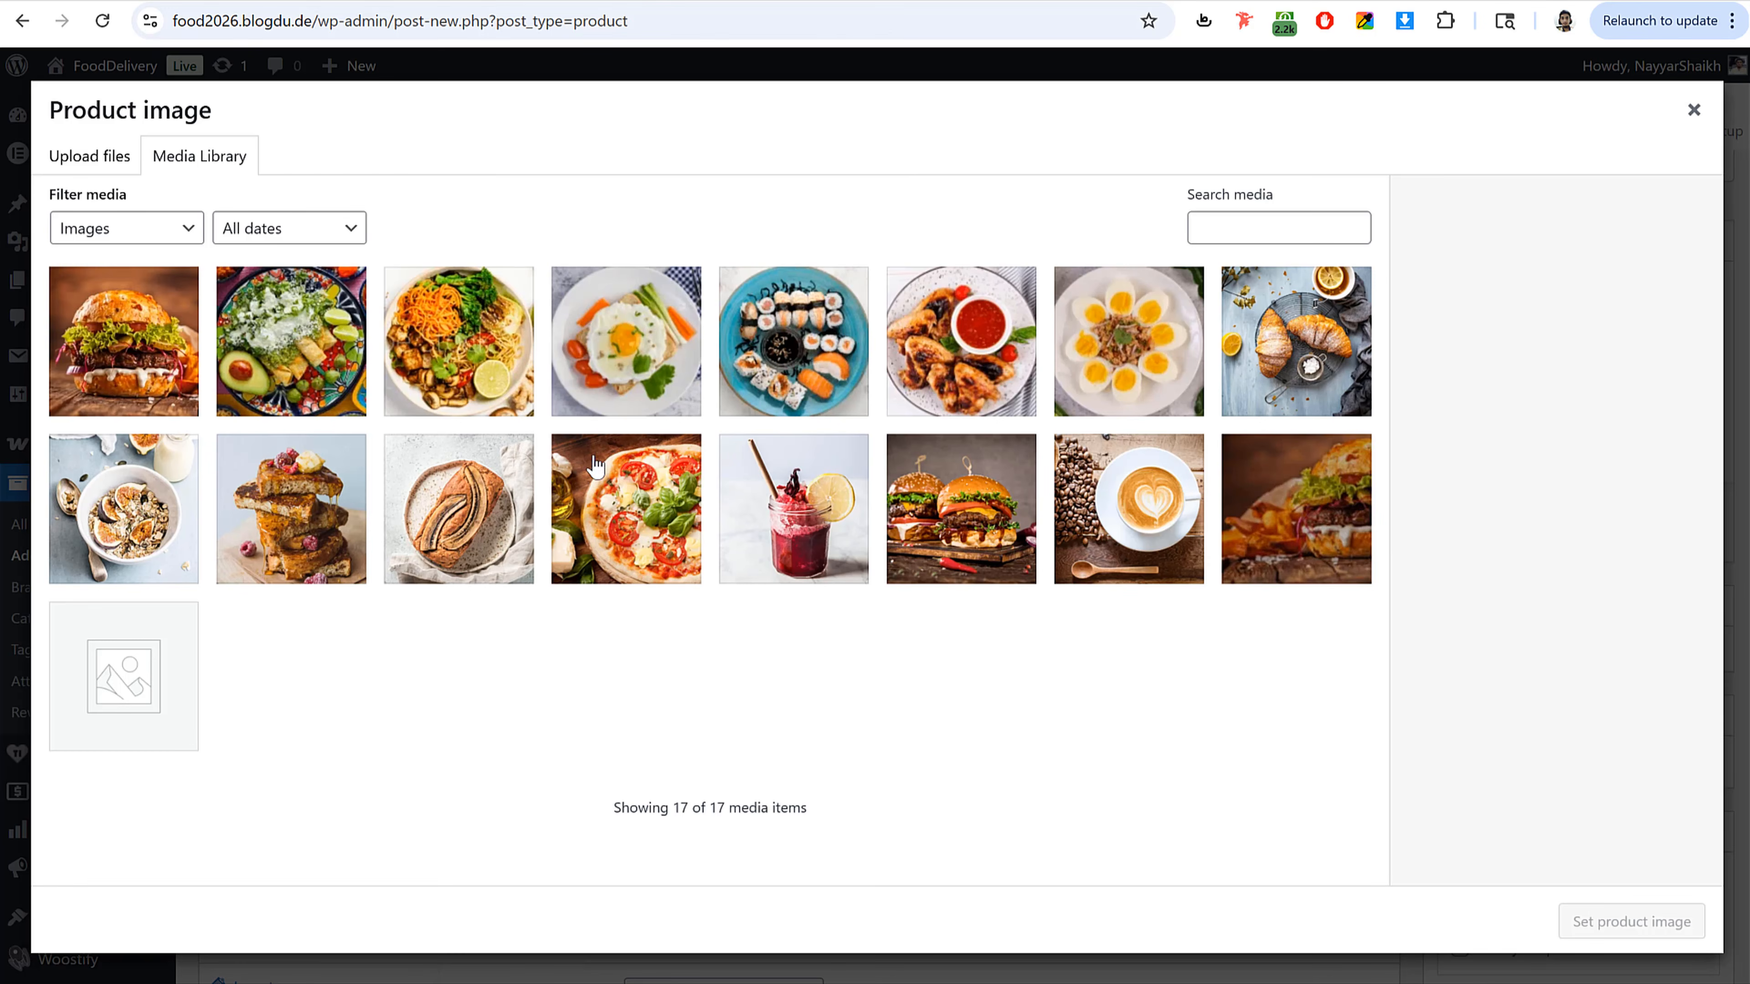
click(596, 466)
click(1656, 923)
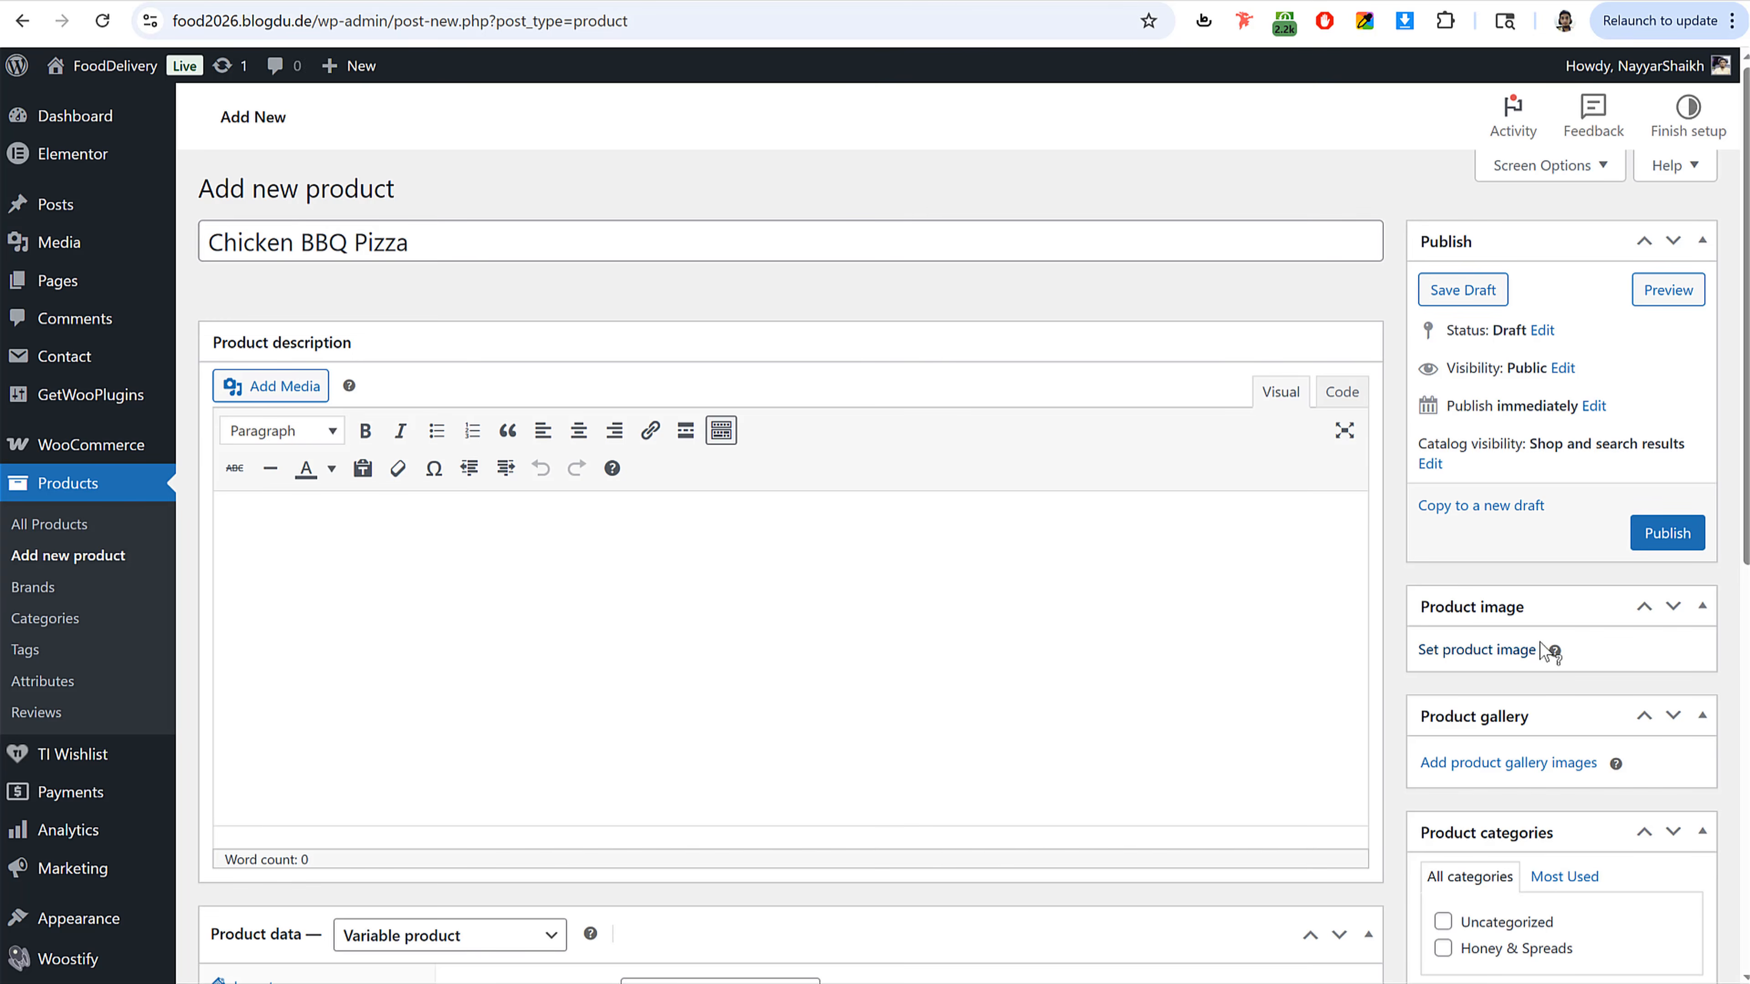
Step: Add a new product category named Pizzas
scroll(1543, 627, down, 8)
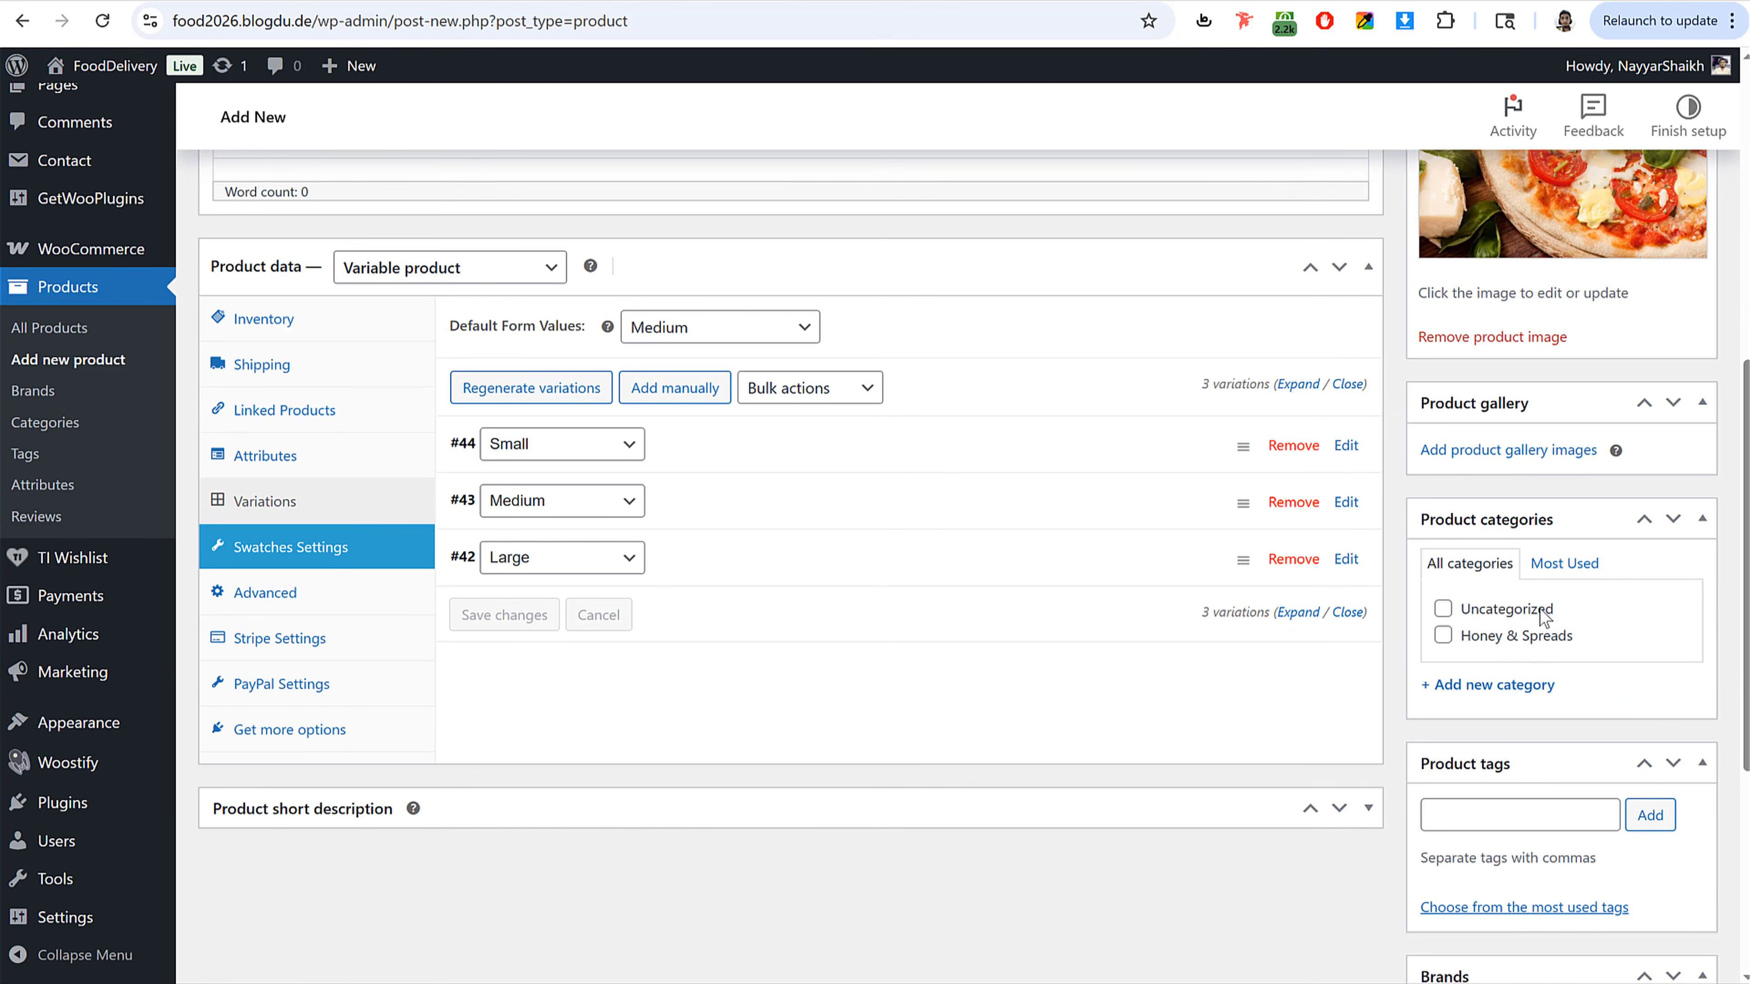
scroll(1536, 567, down, 2)
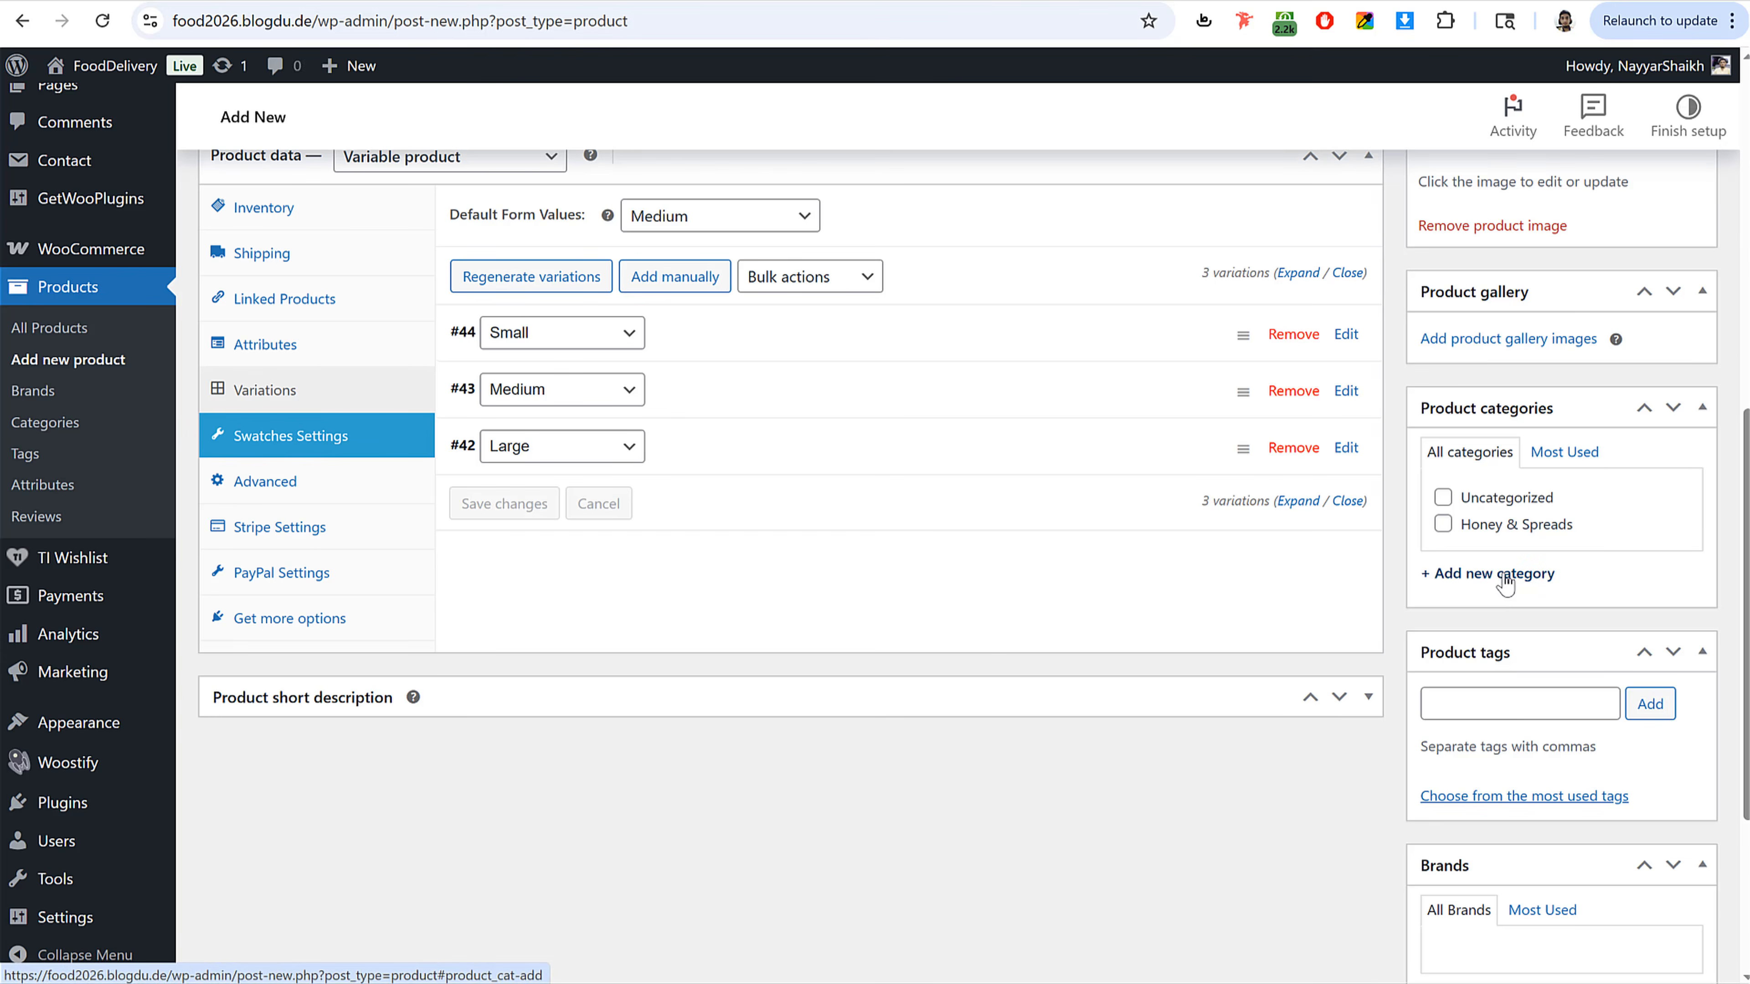
click(1495, 573)
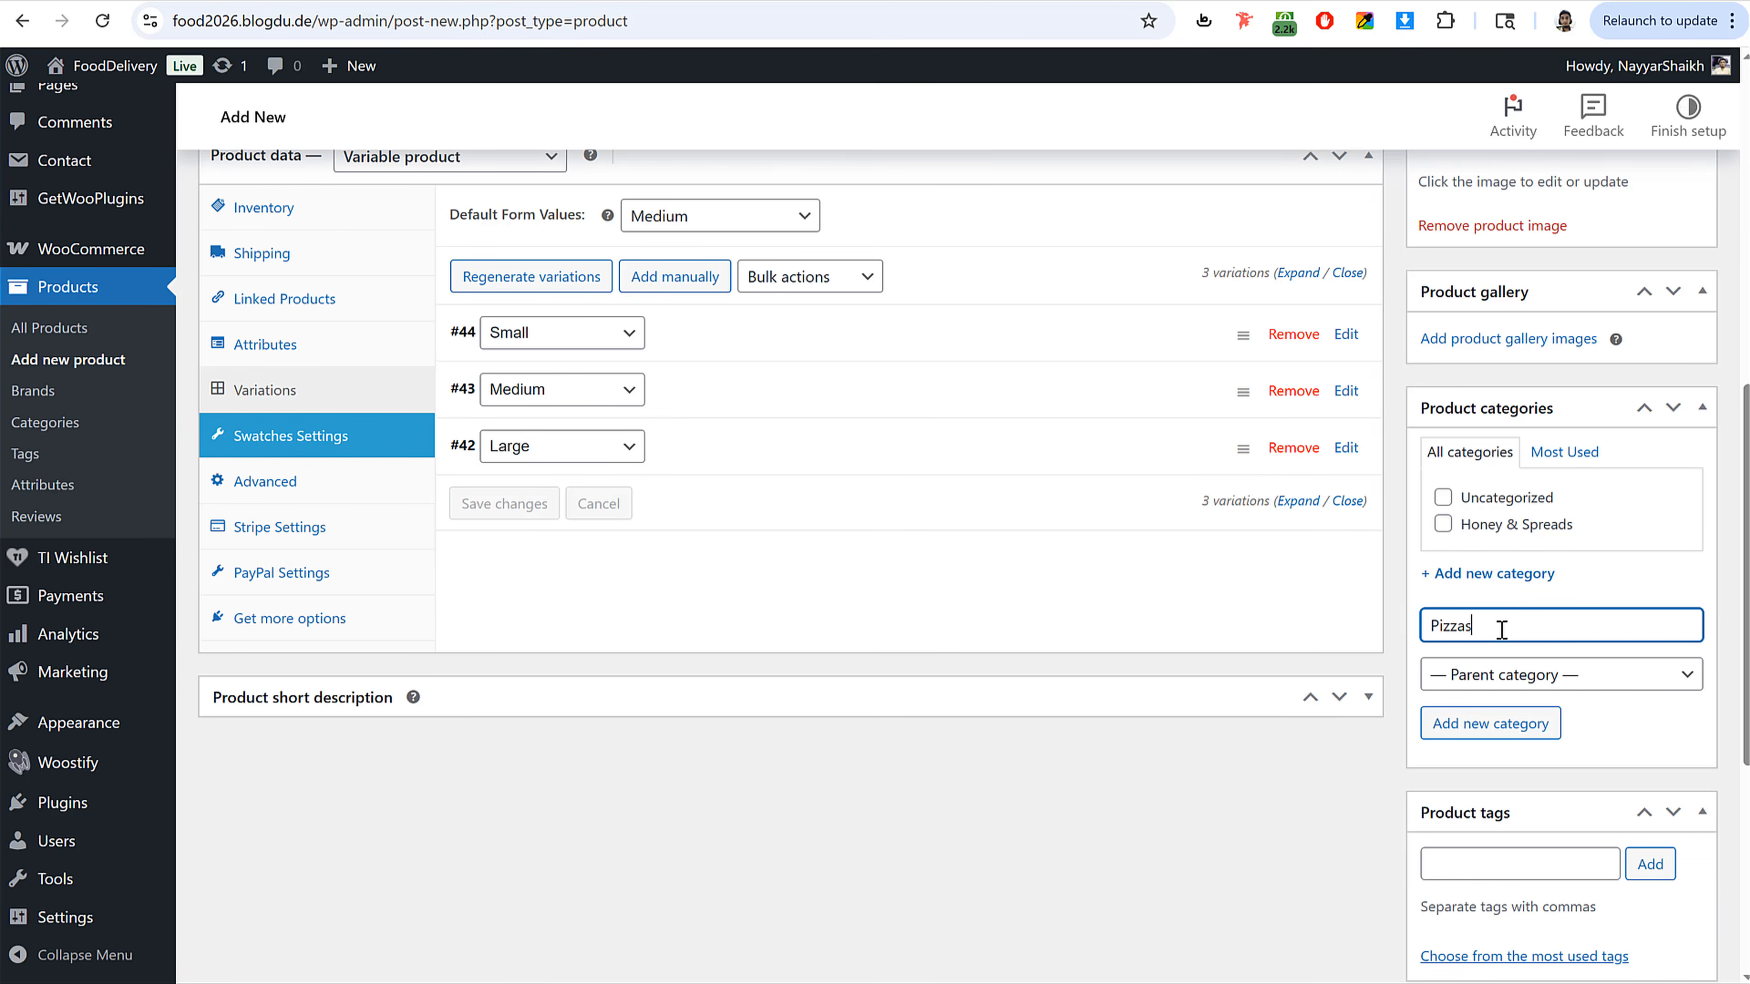
click(1514, 727)
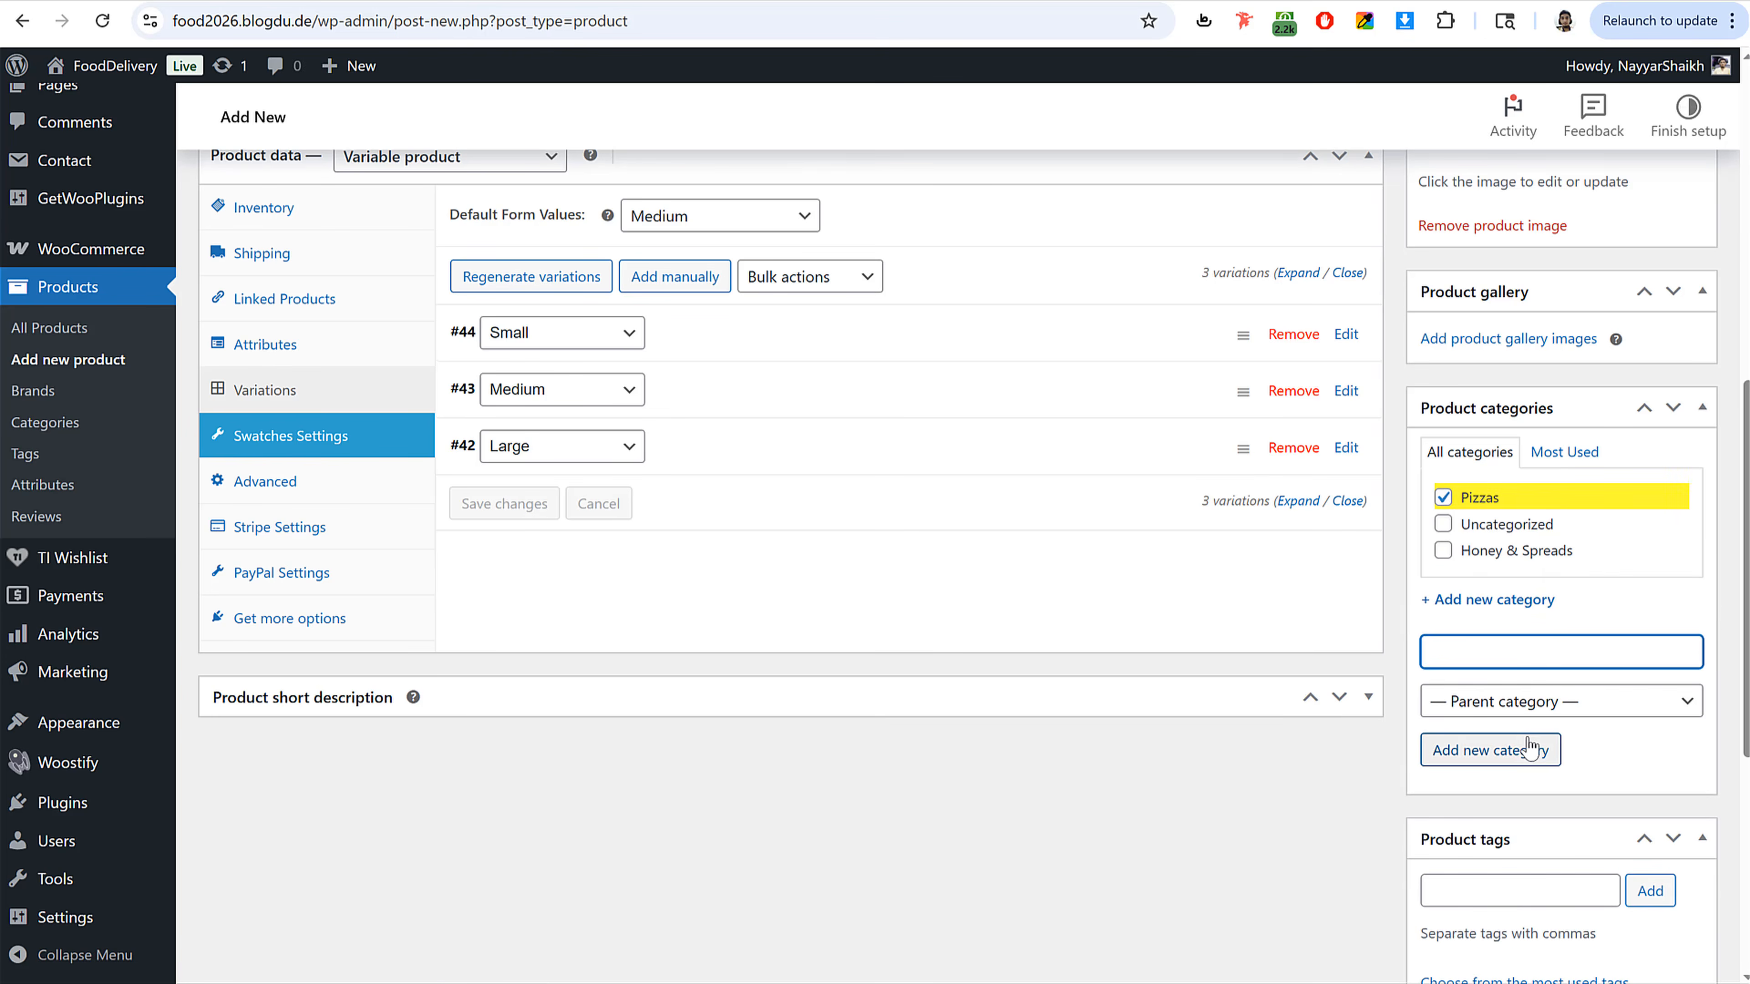
Step: Publish the Chicken BBQ Pizza product
scroll(1536, 754, down, 5)
scroll(1539, 754, up, 2)
scroll(1538, 754, down, 4)
scroll(1540, 758, up, 15)
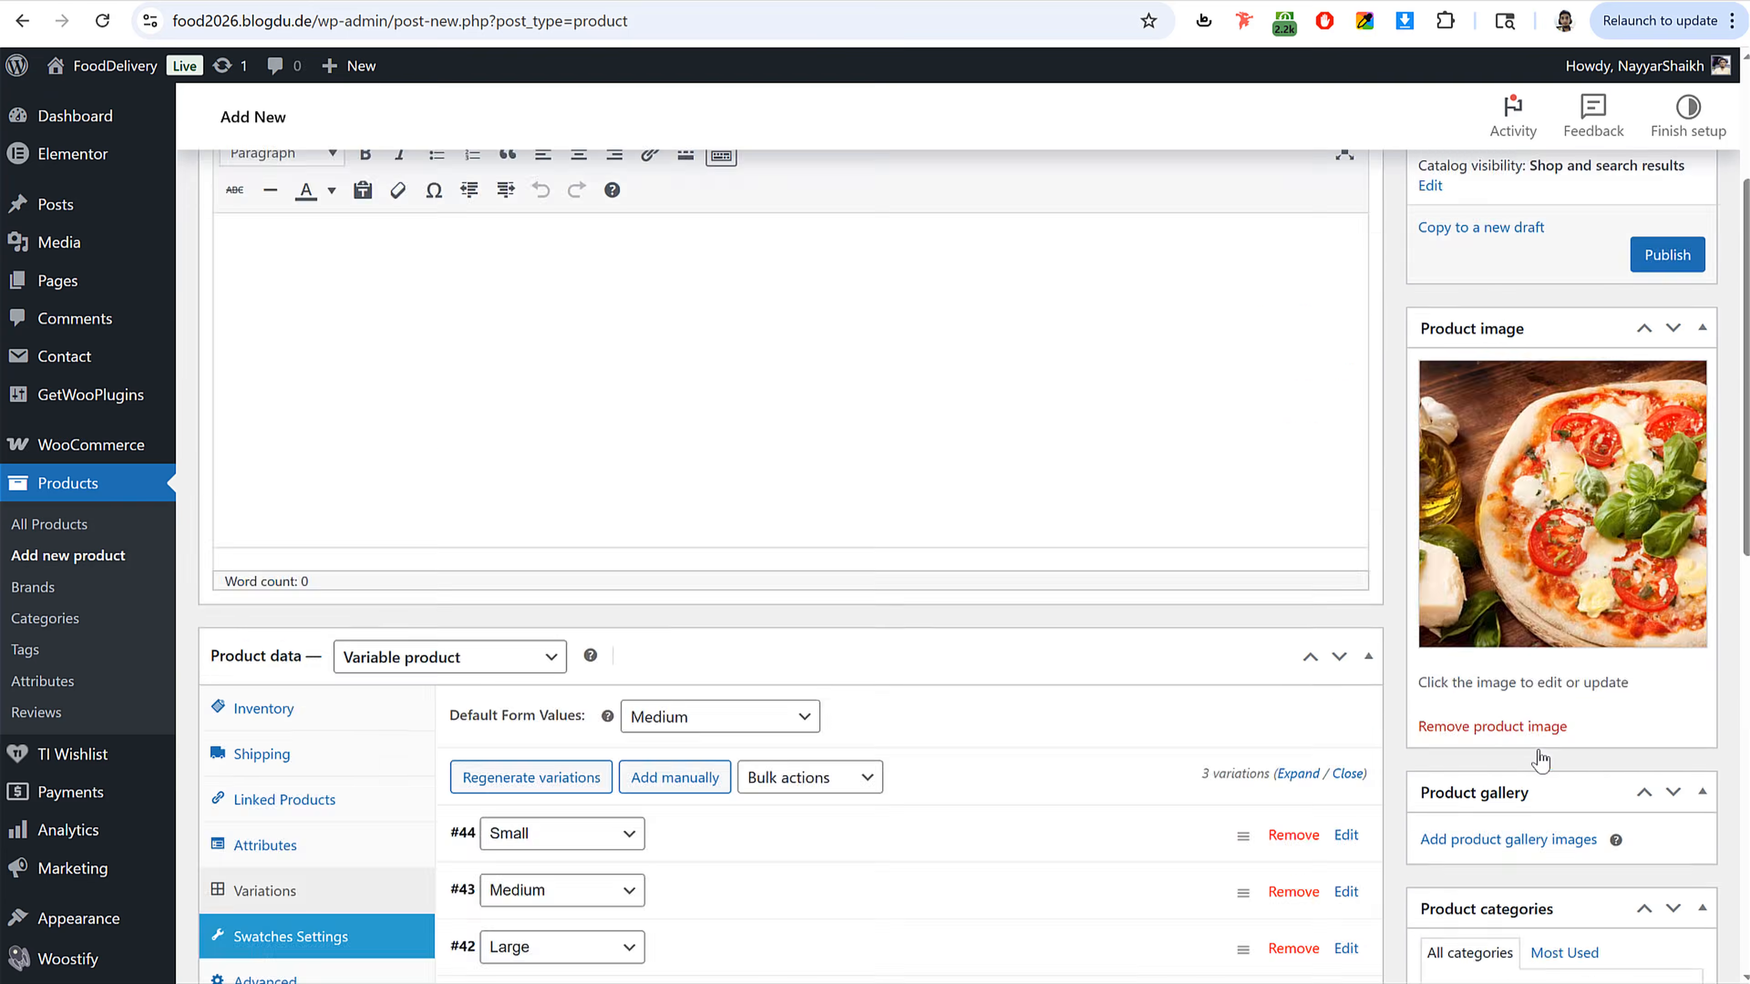
scroll(1539, 758, up, 4)
click(1667, 533)
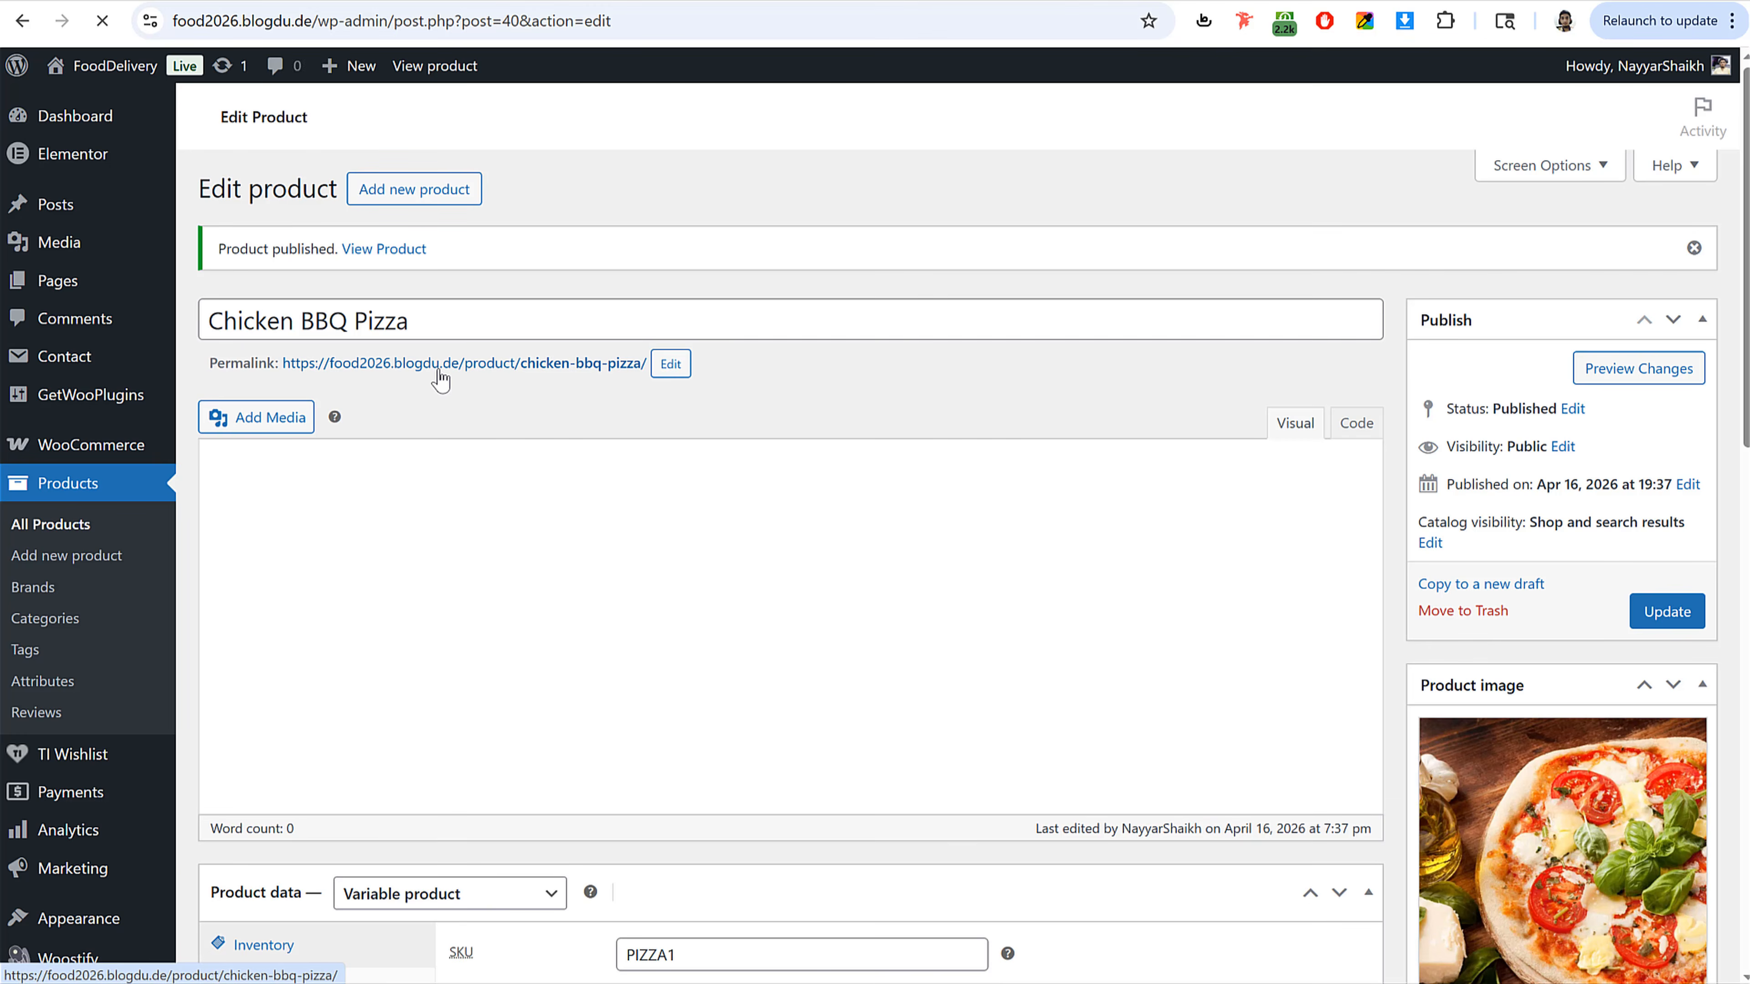
Step: Open the published product page in a new tab and check the price shown for each pizza size
right_click(439, 367)
click(498, 395)
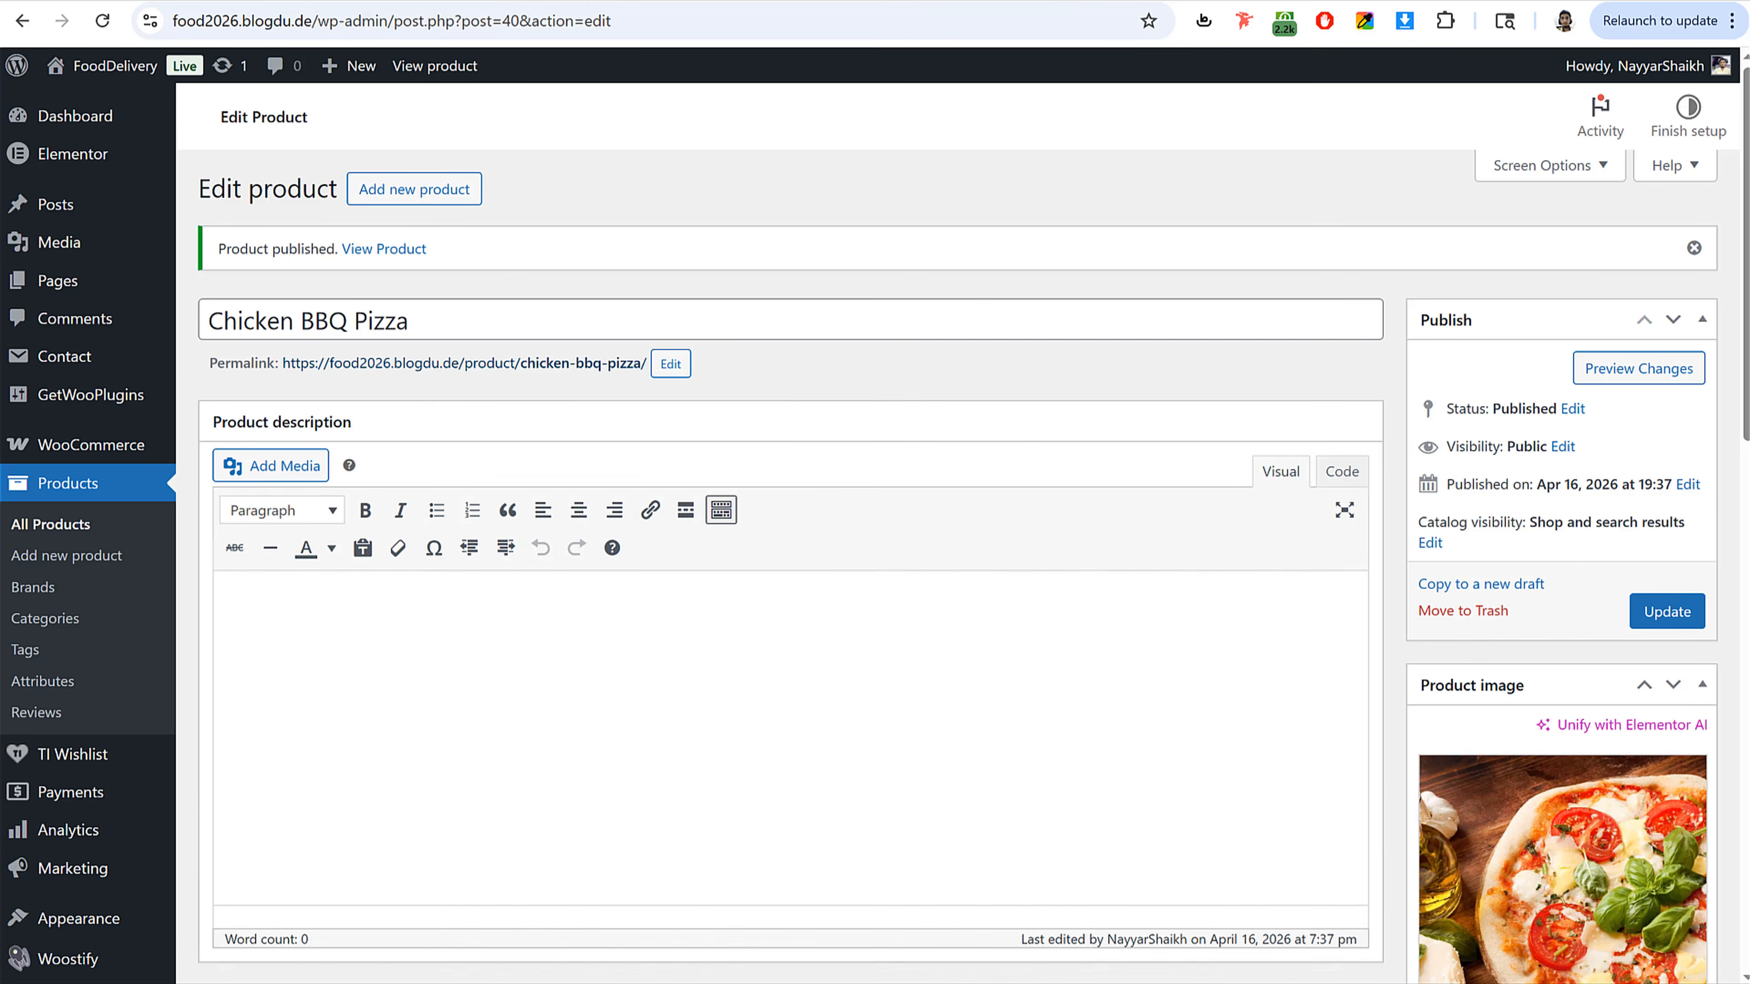
click(636, 1)
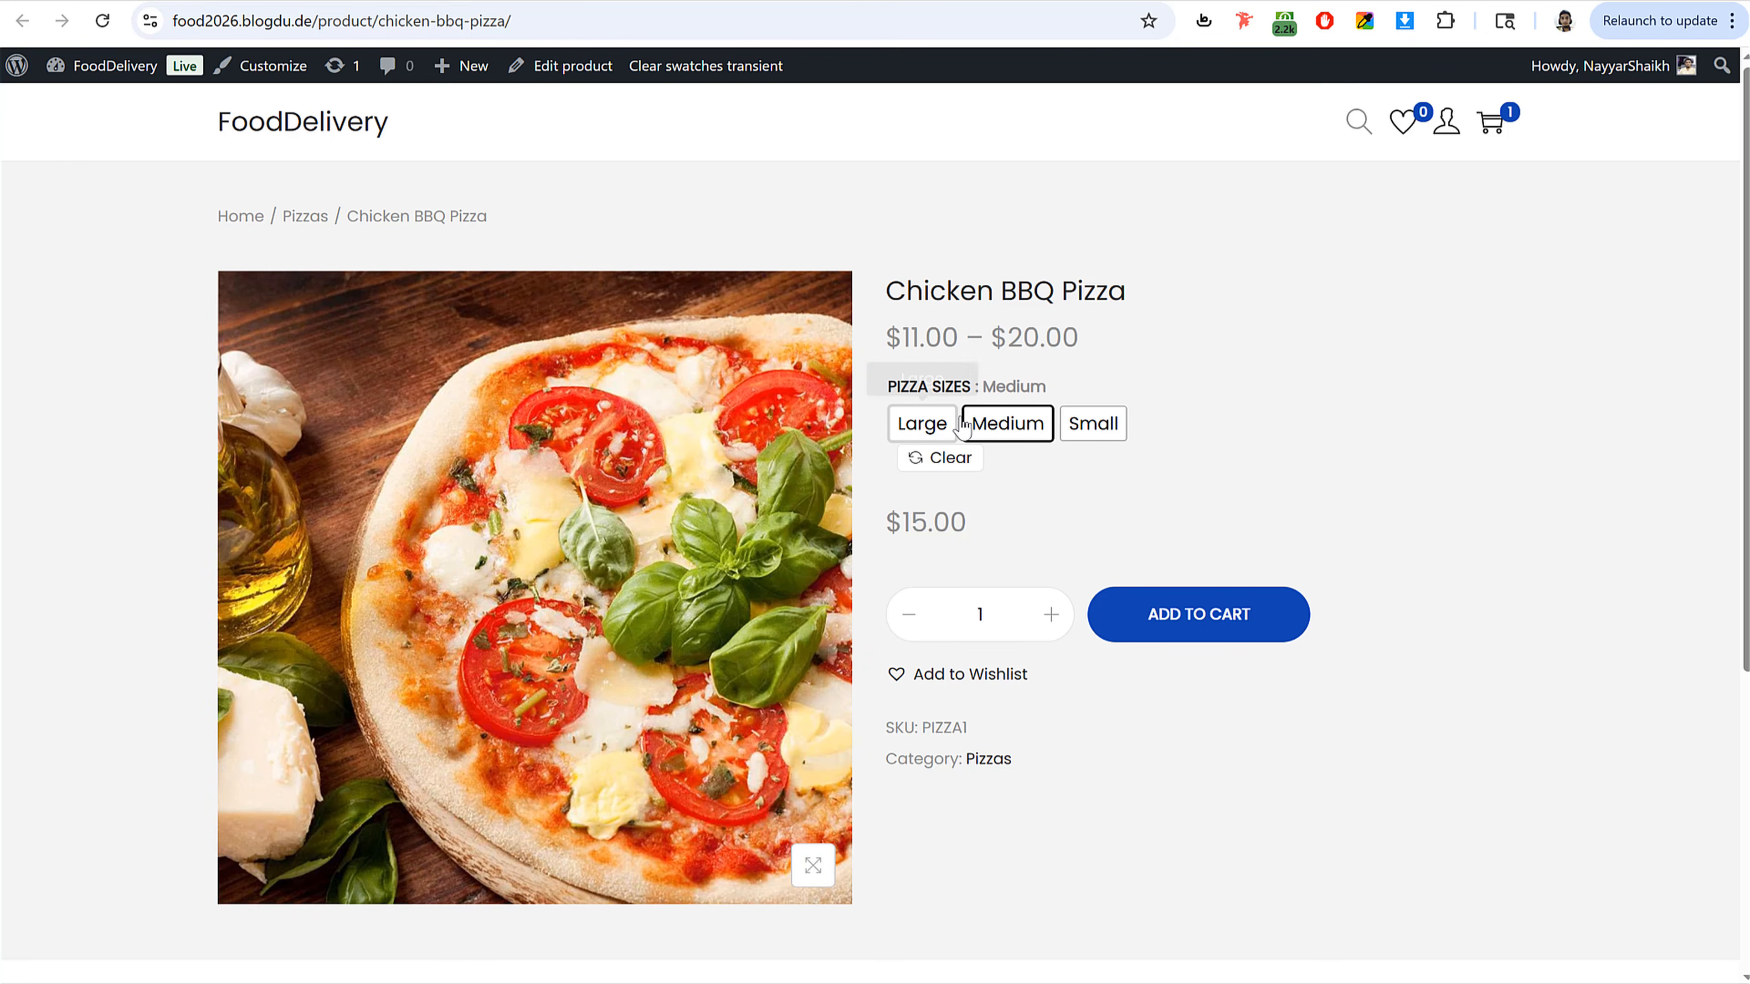
click(909, 435)
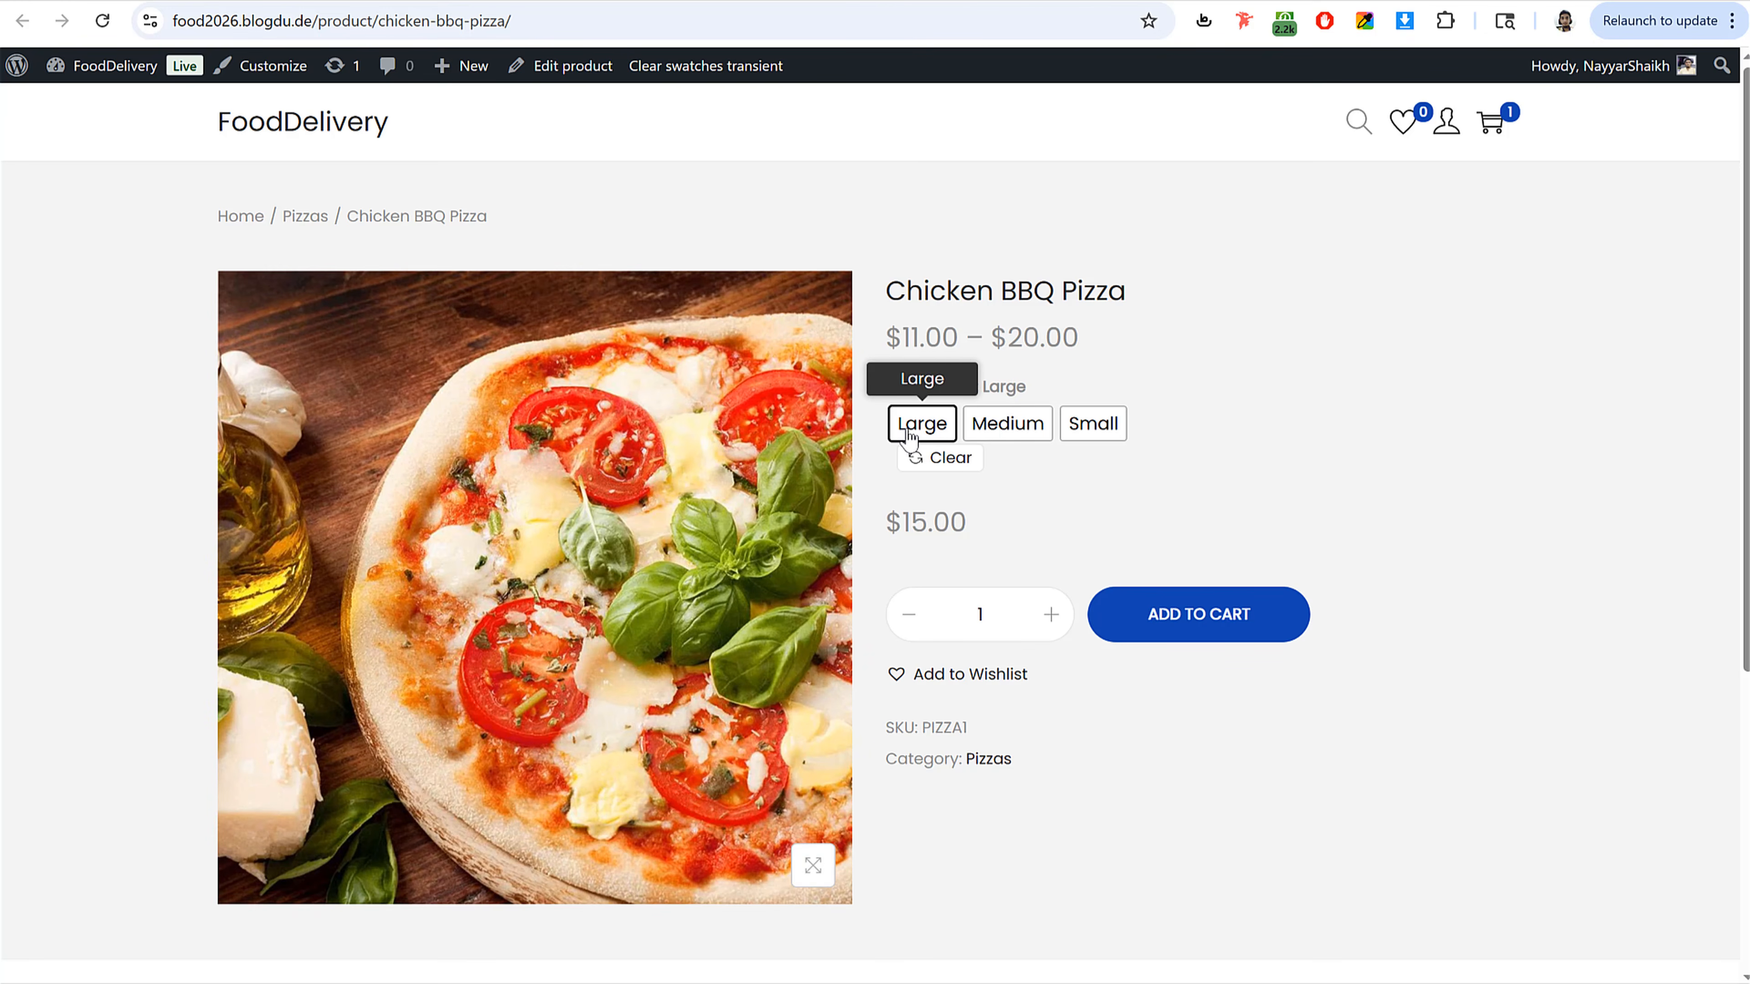
triple_click(933, 524)
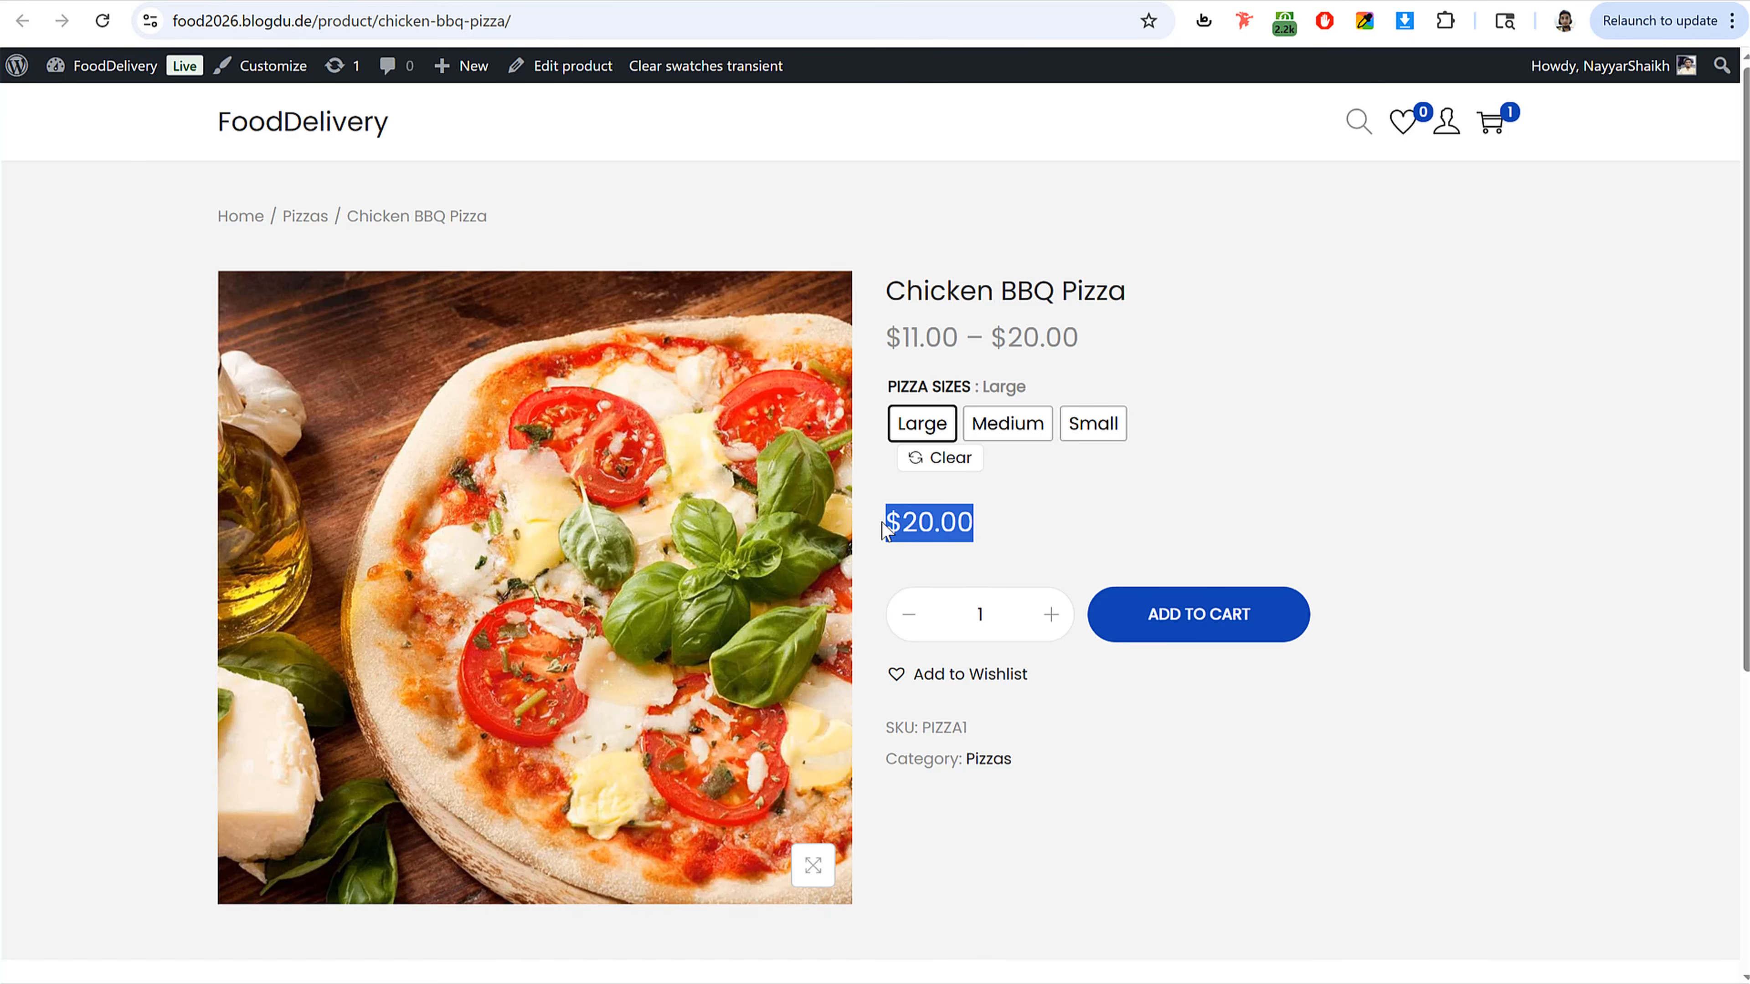
click(1025, 428)
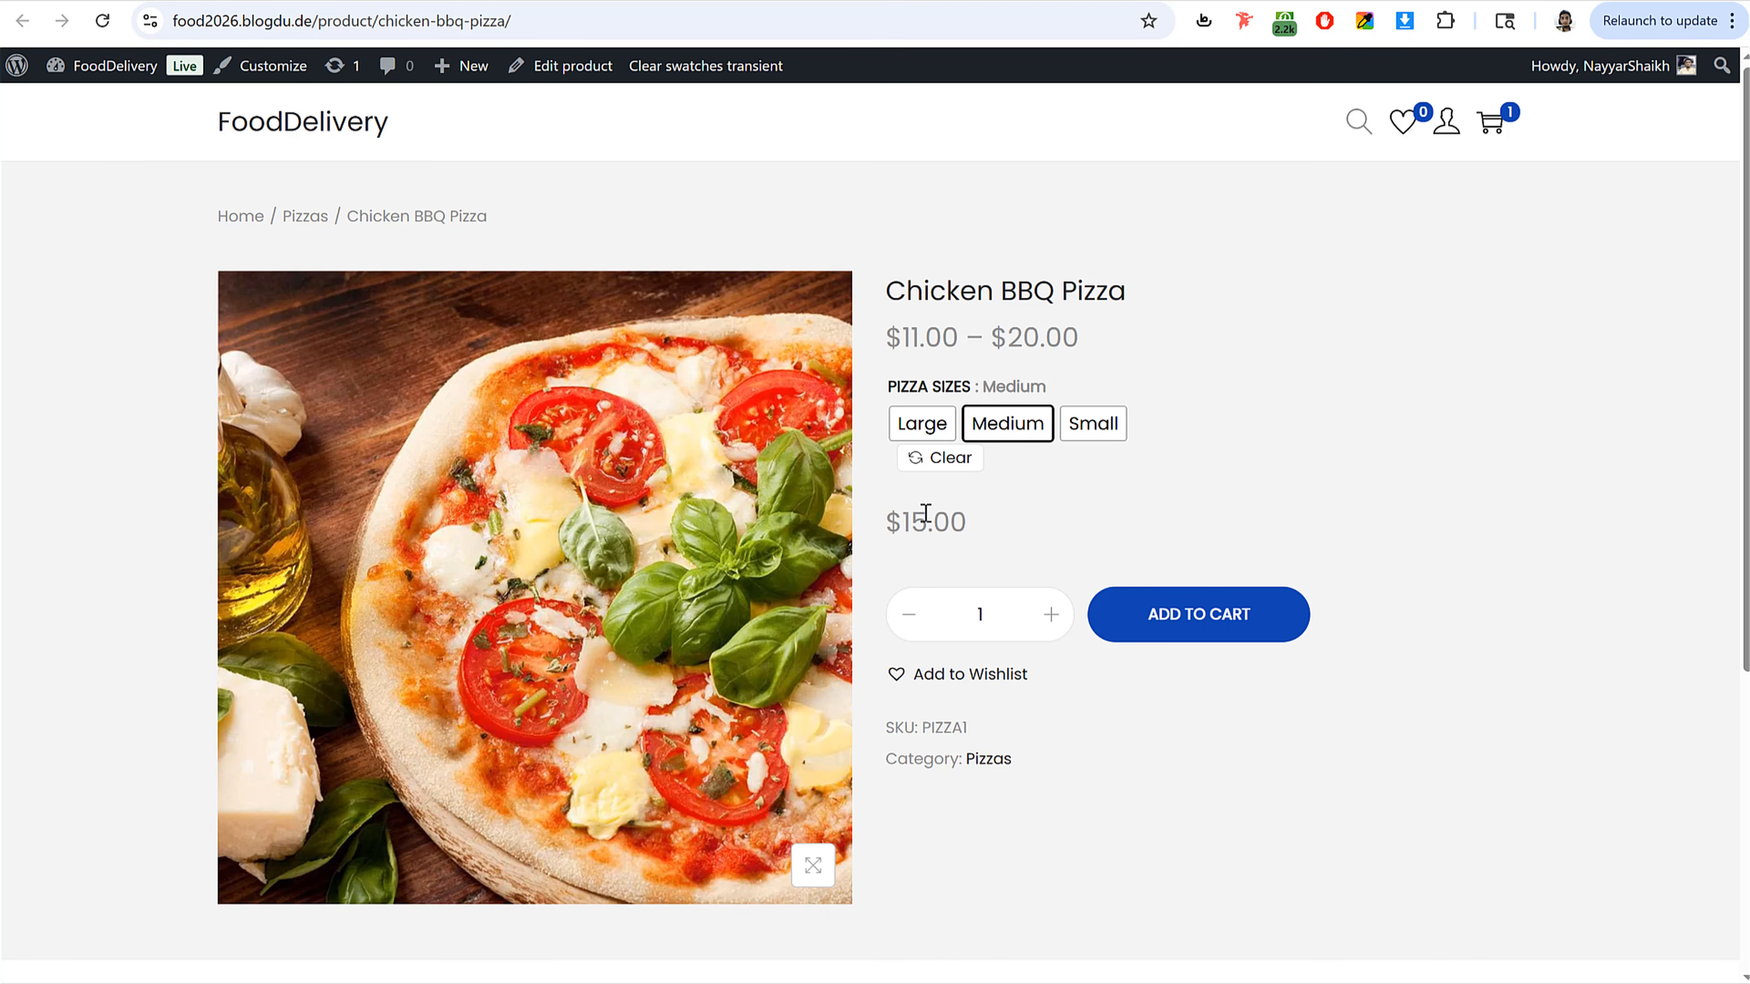
drag(903, 516, 1014, 510)
click(1091, 427)
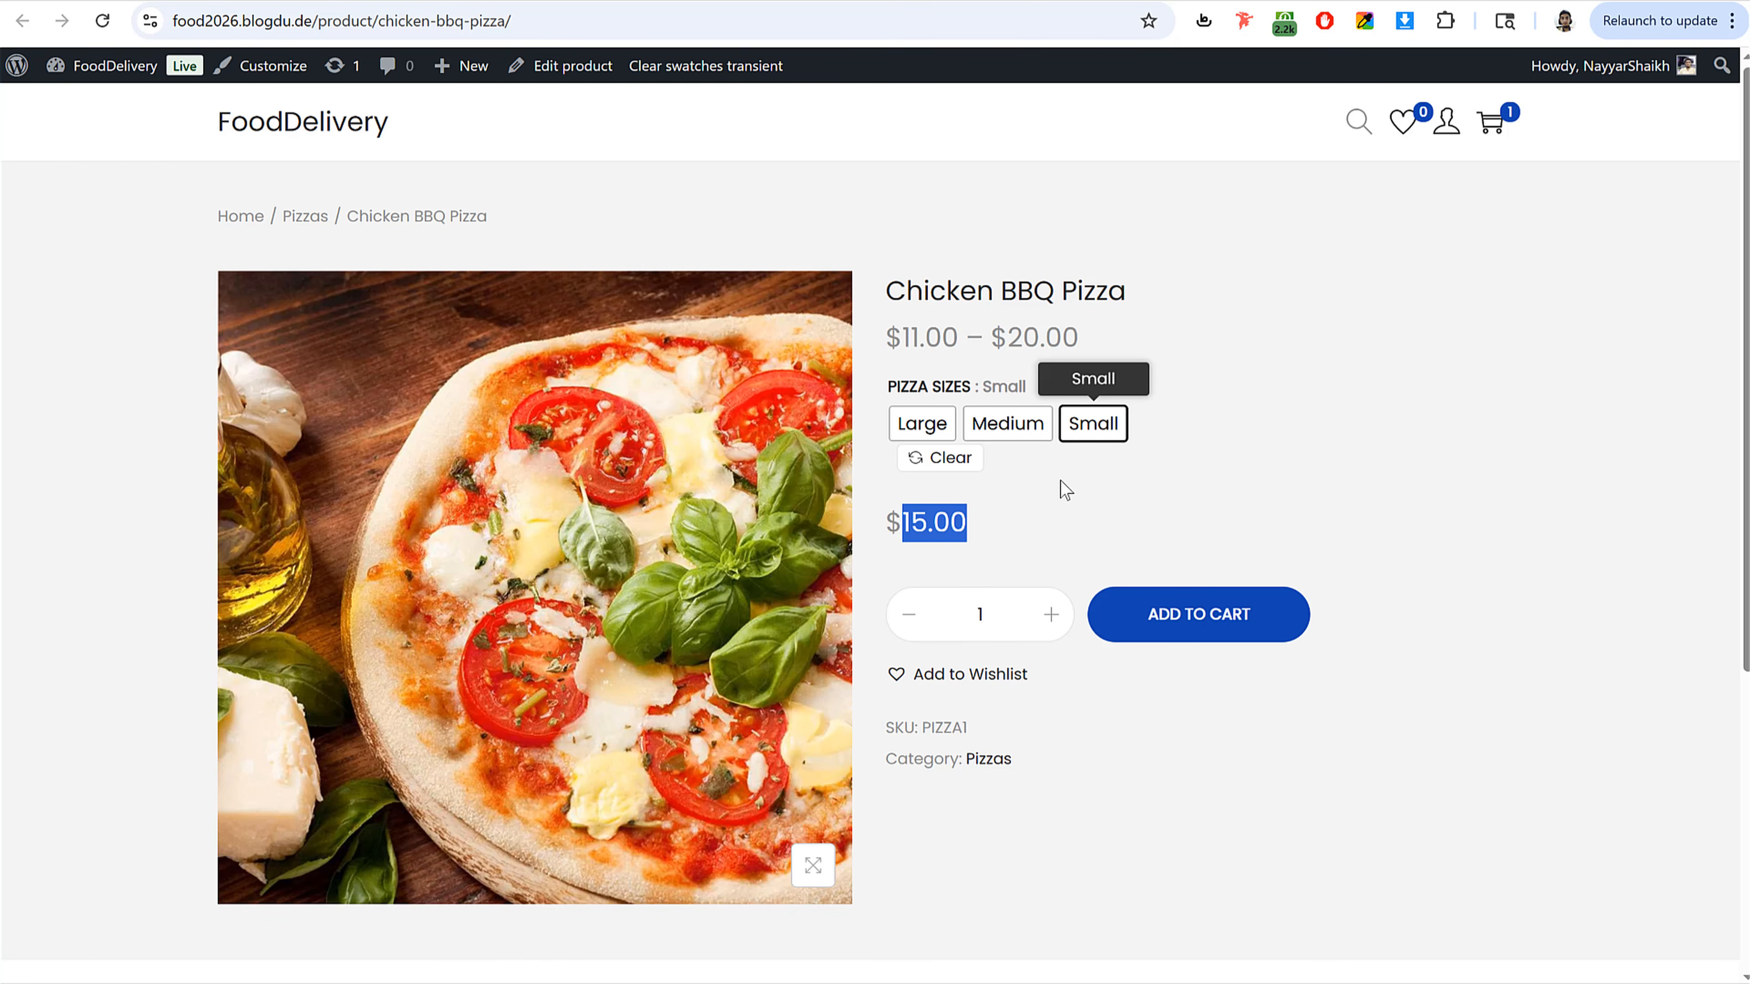
drag(888, 525, 976, 524)
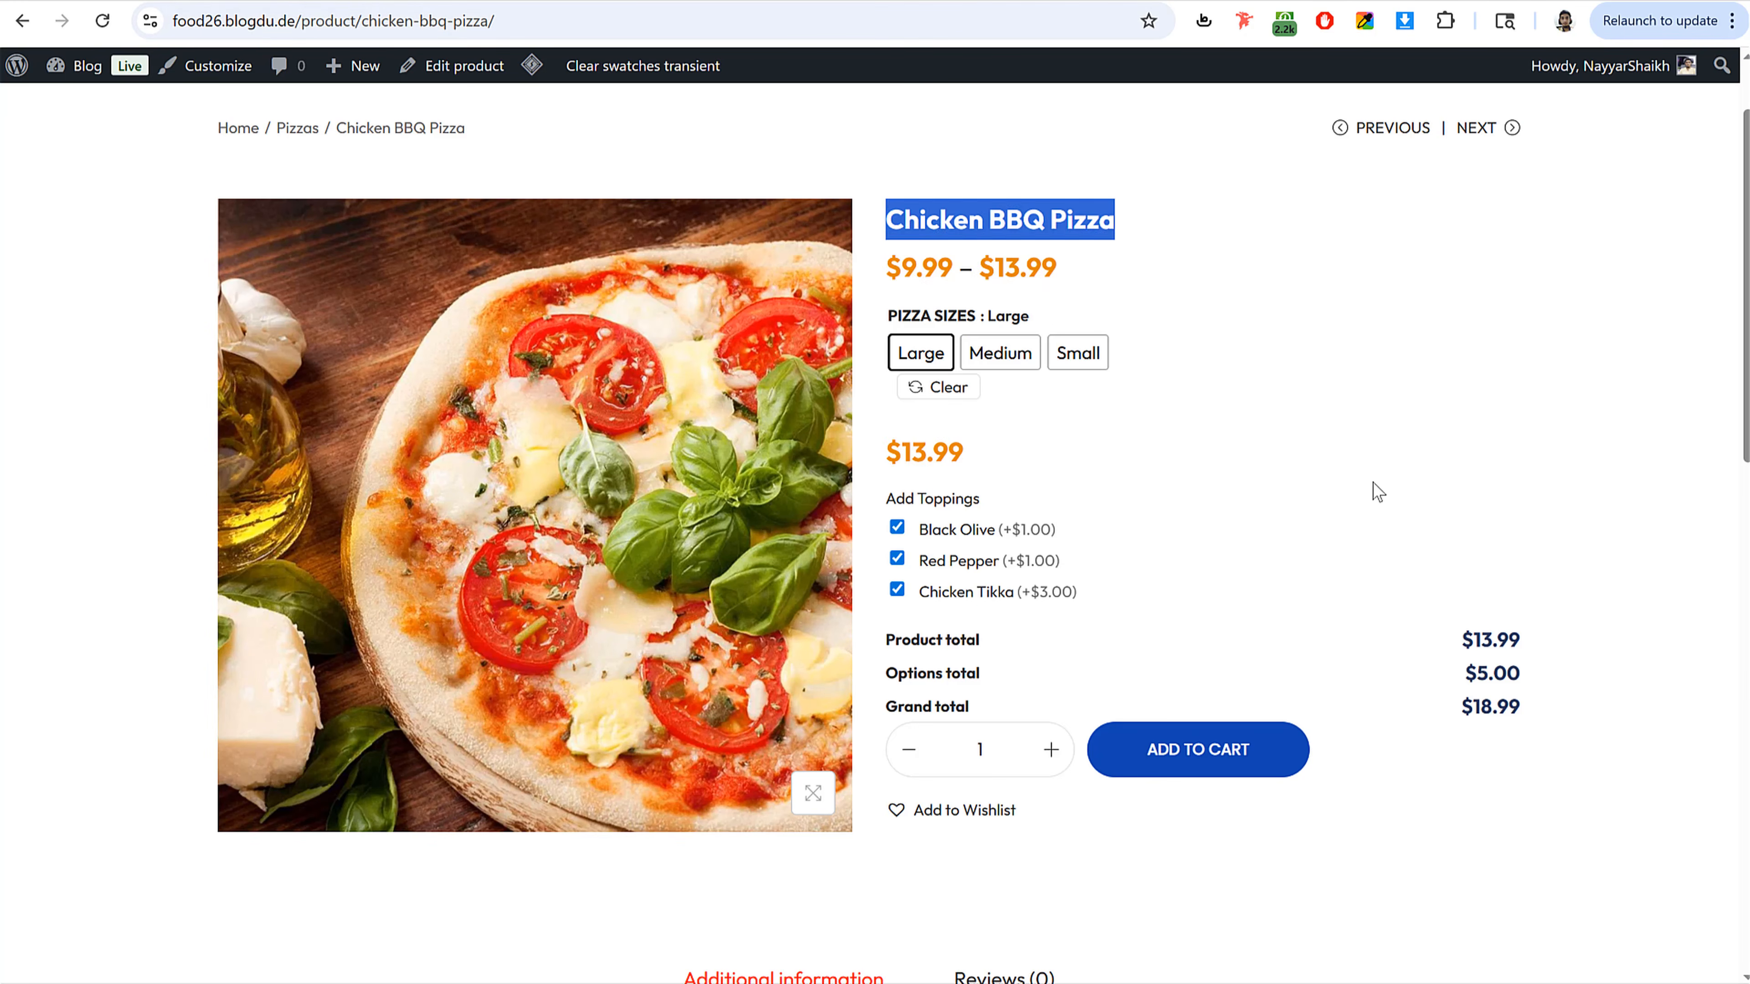
Step: Examine the Add Toppings options on the reference site's Chicken BBQ Pizza page
drag(884, 498, 1002, 535)
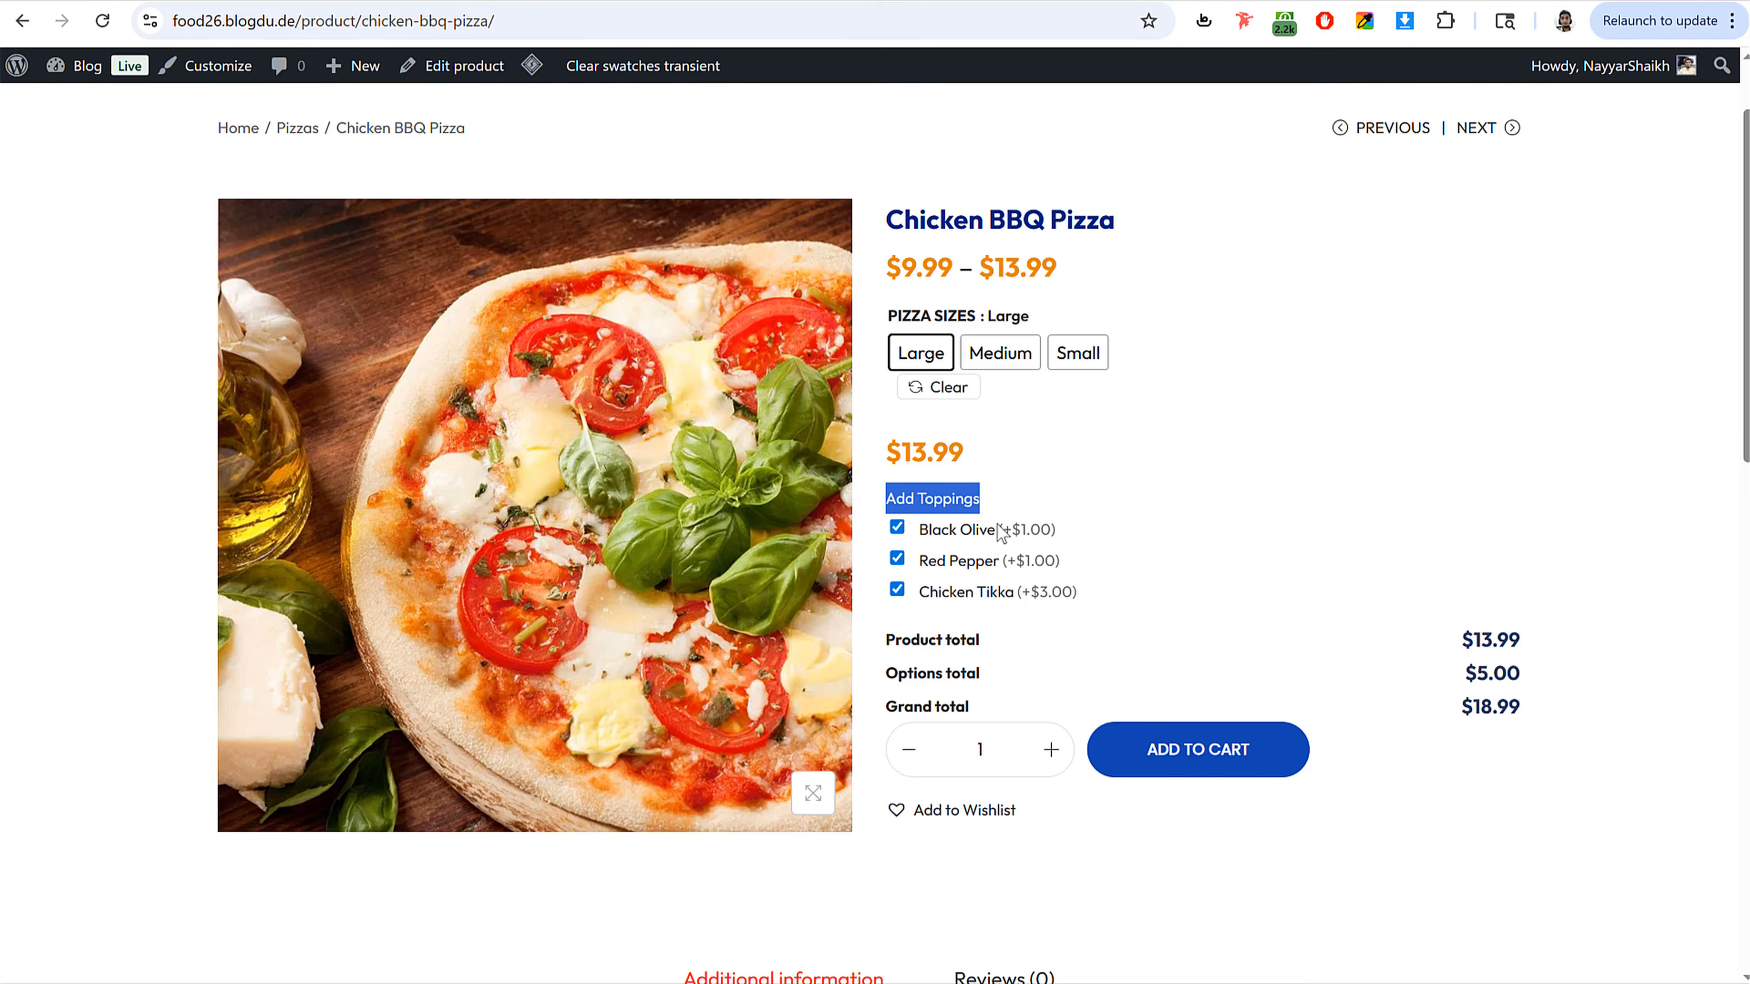
Step: Open the Plugins admin page in a new browser tab from the product editor
click(1200, 467)
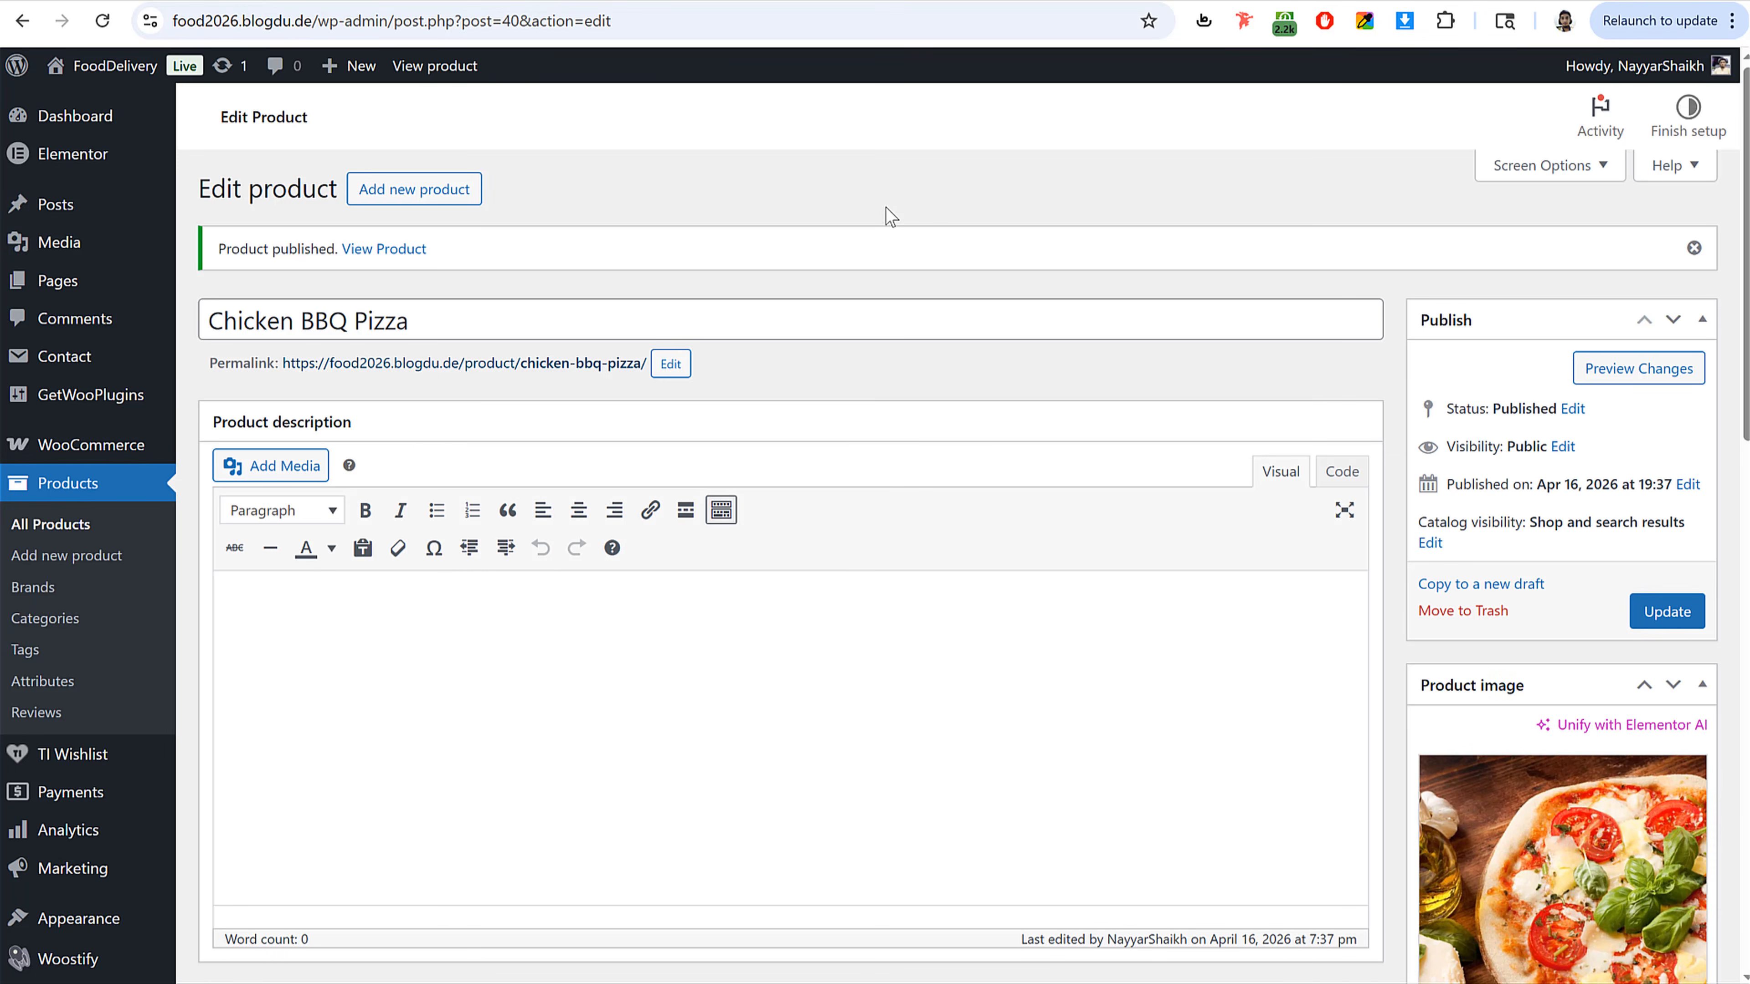
scroll(355, 715, down, 5)
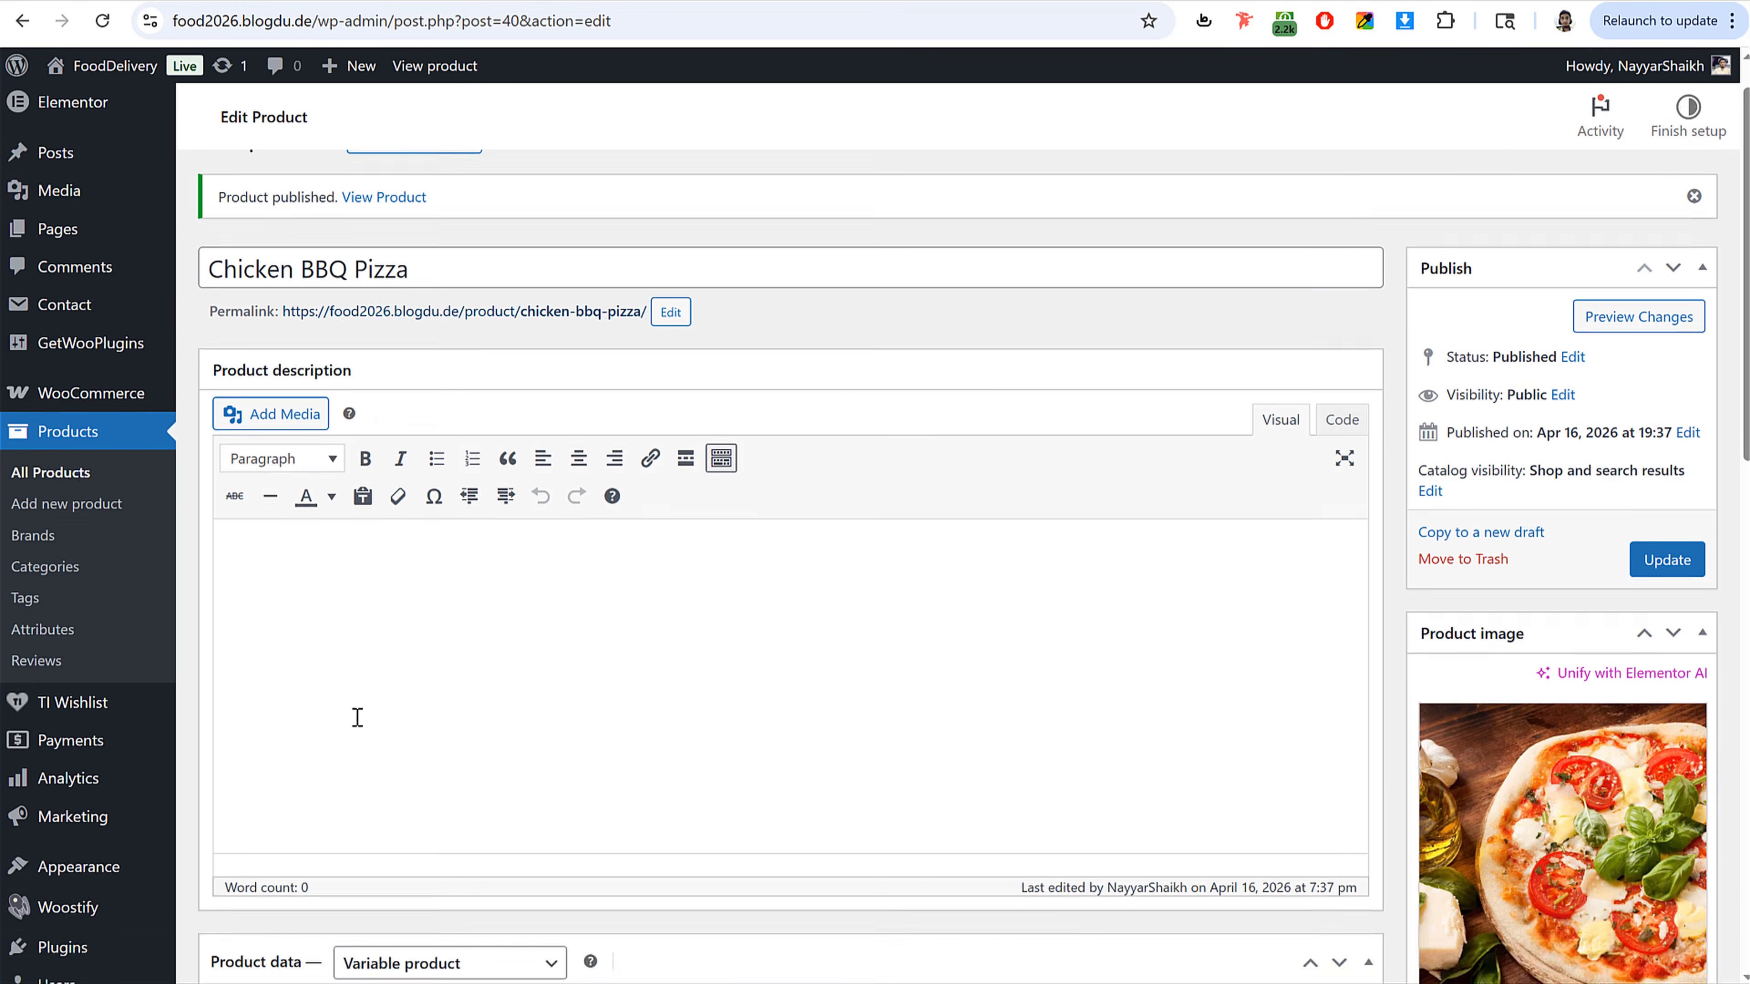
right_click(83, 819)
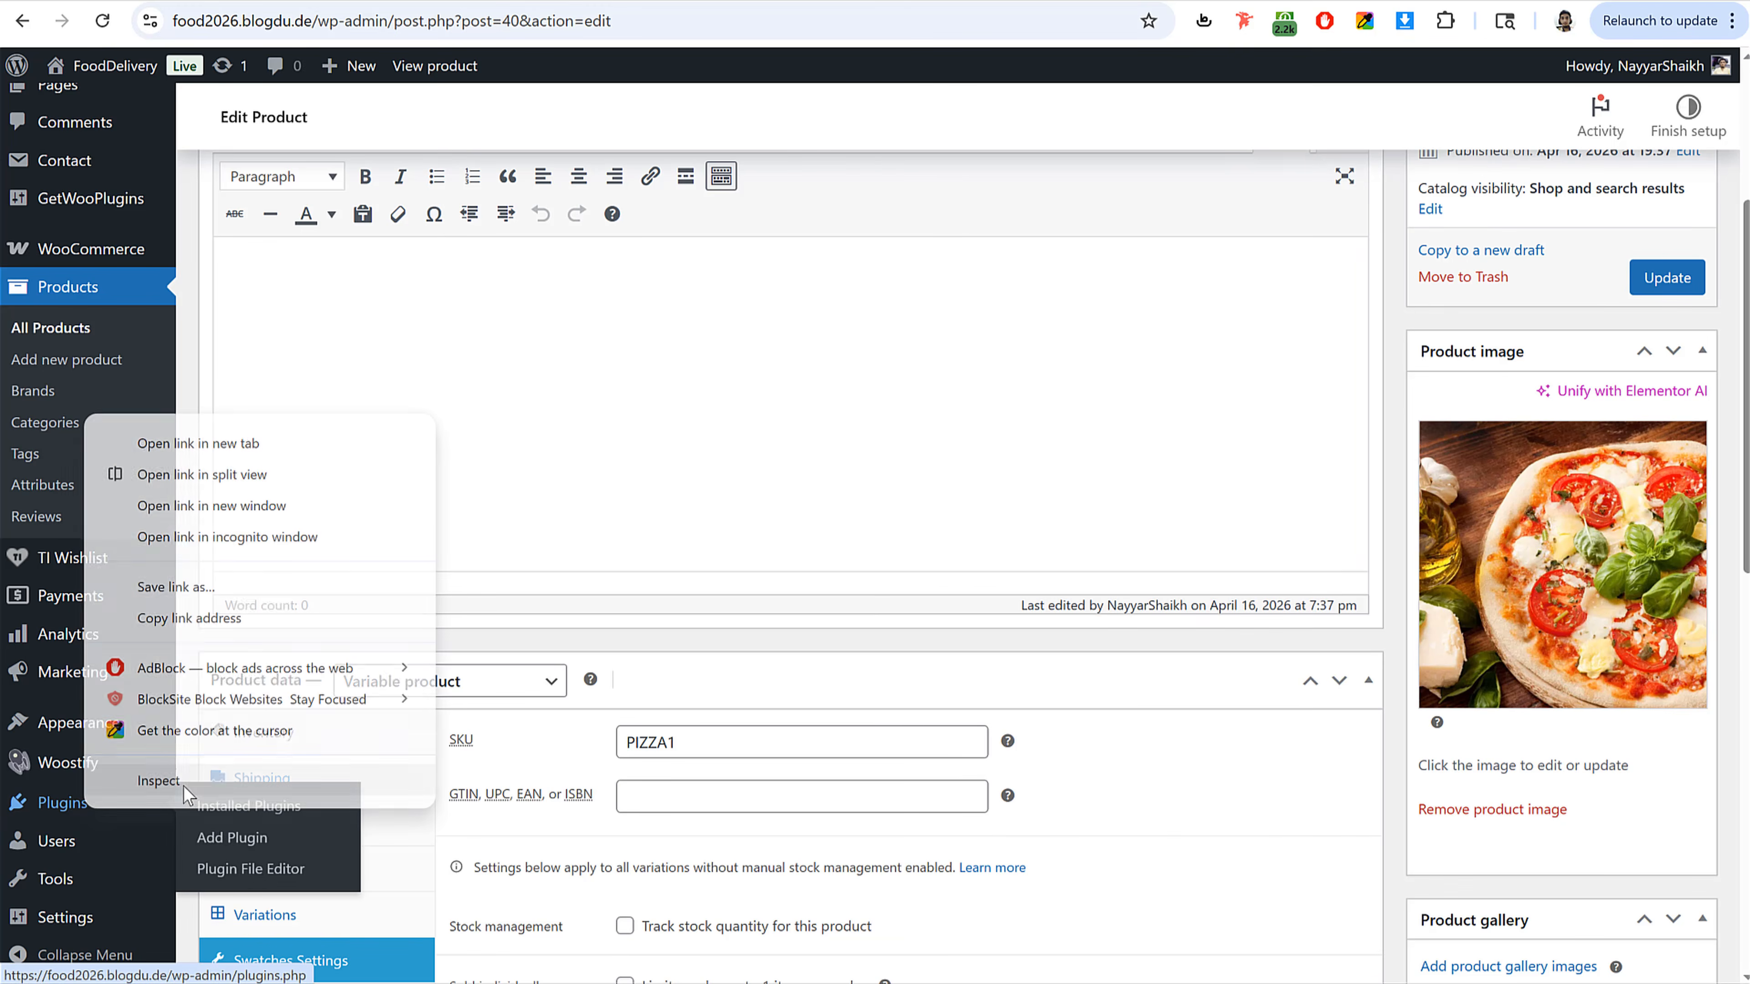
click(265, 444)
scroll(716, 508, up, 5)
click(420, 1)
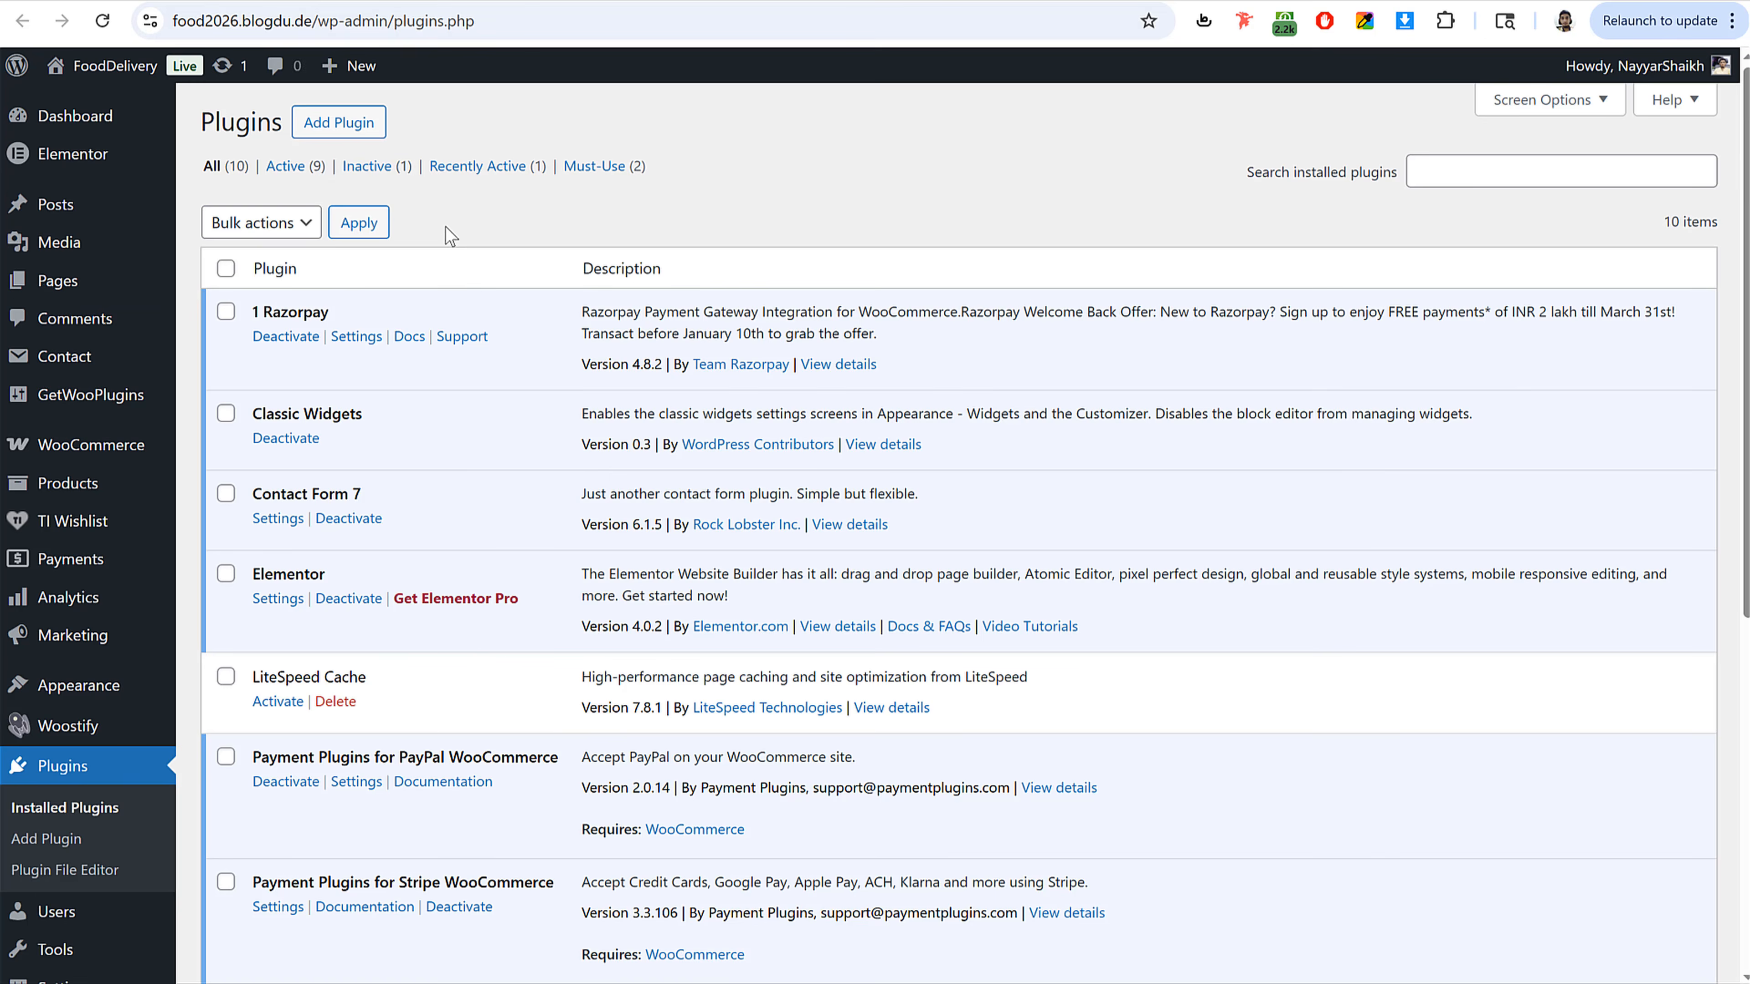
Step: Search for Advanced Product Fields, then install and activate the Advanced Product Fields (Product Addons) for WooCommerce plugin
click(356, 130)
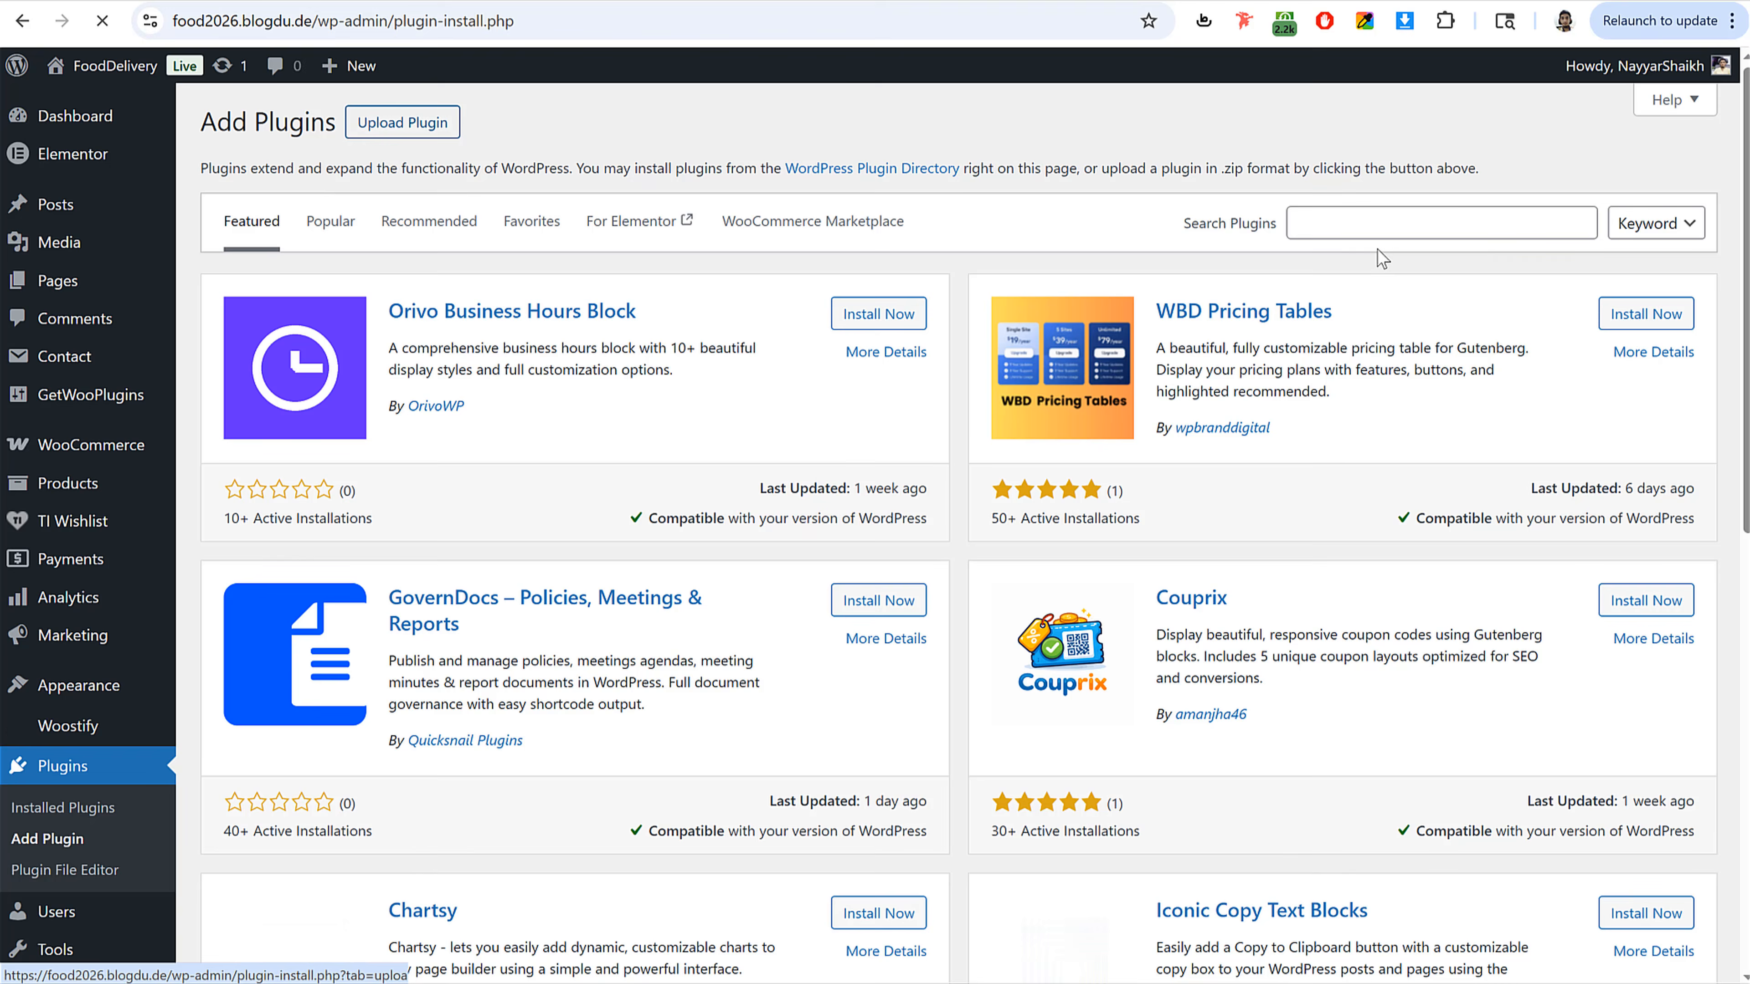
click(1463, 219)
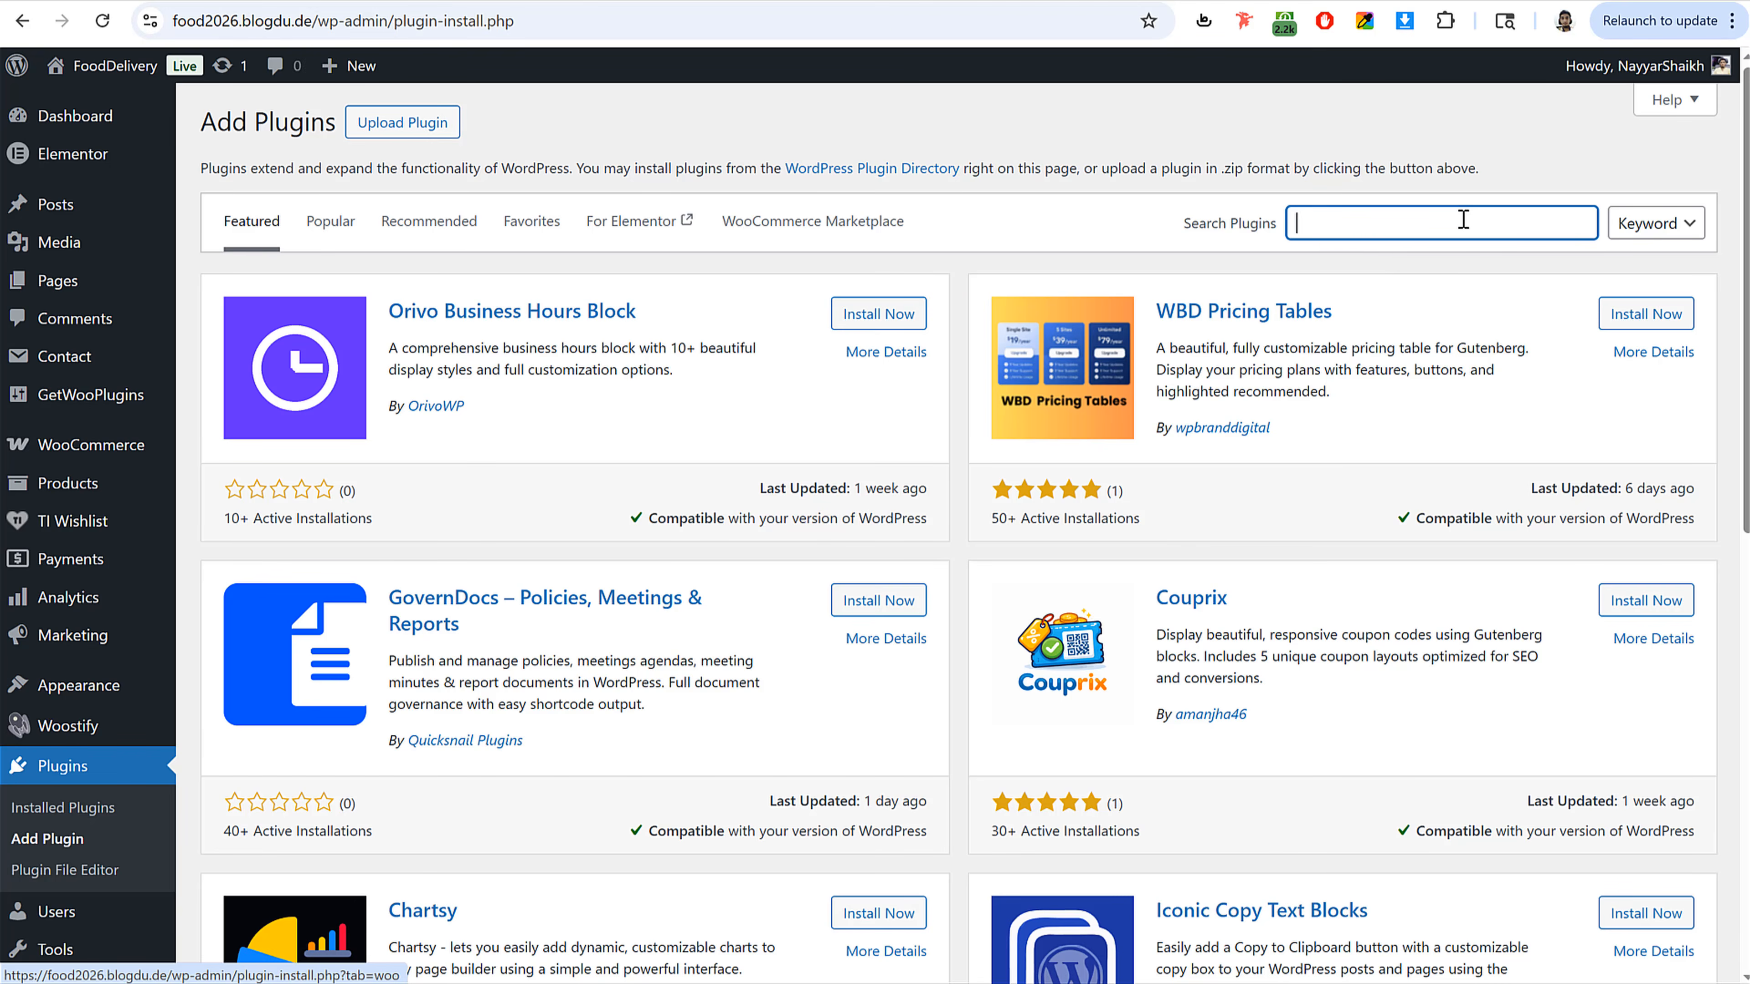
text(Advanced Product Fields)
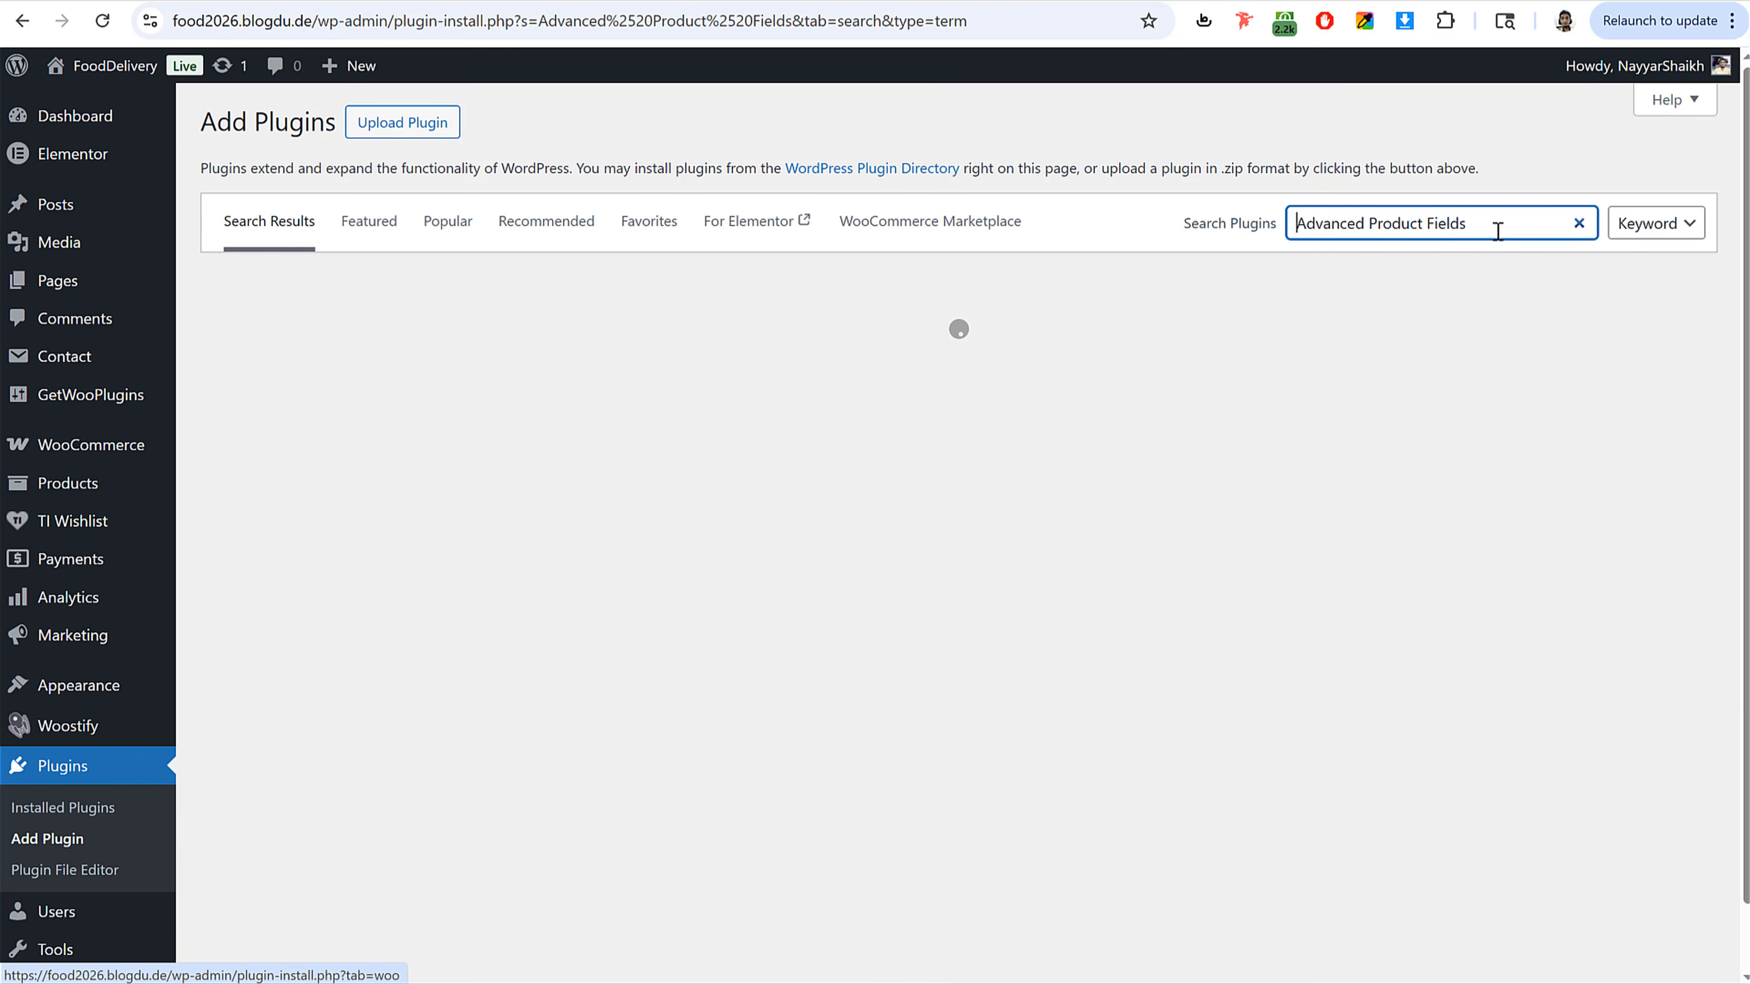
drag(1488, 228, 1288, 241)
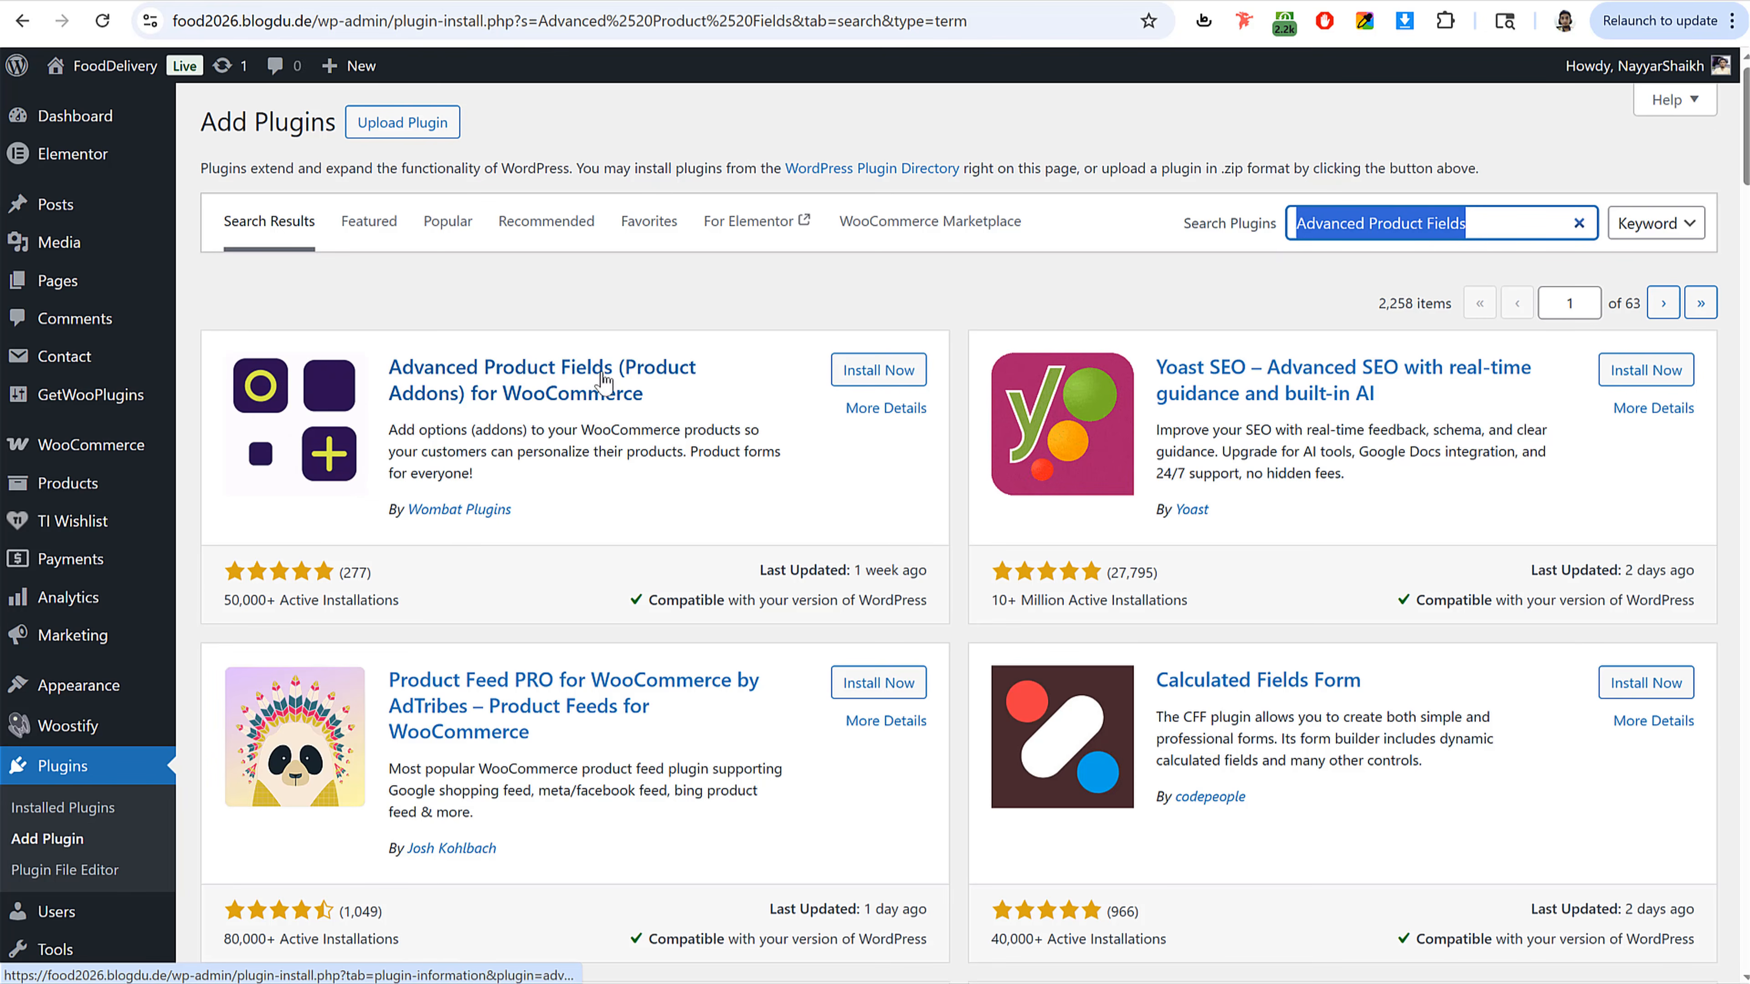
click(879, 370)
triple_click(442, 512)
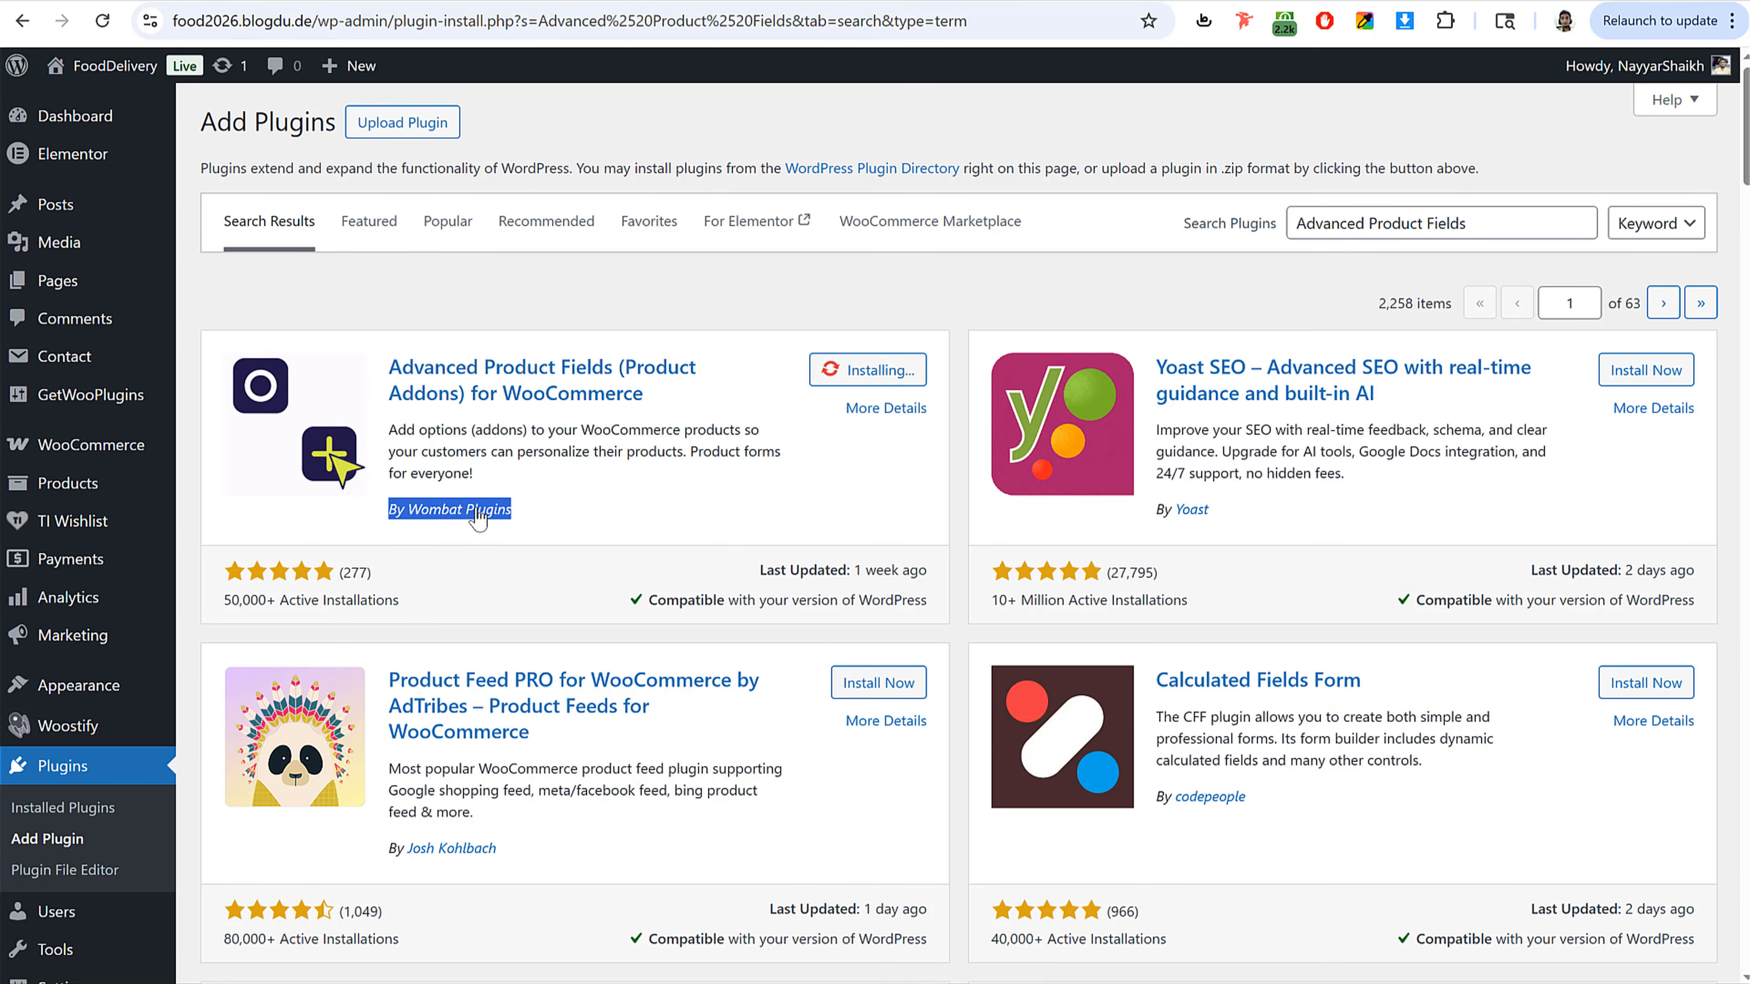
click(547, 510)
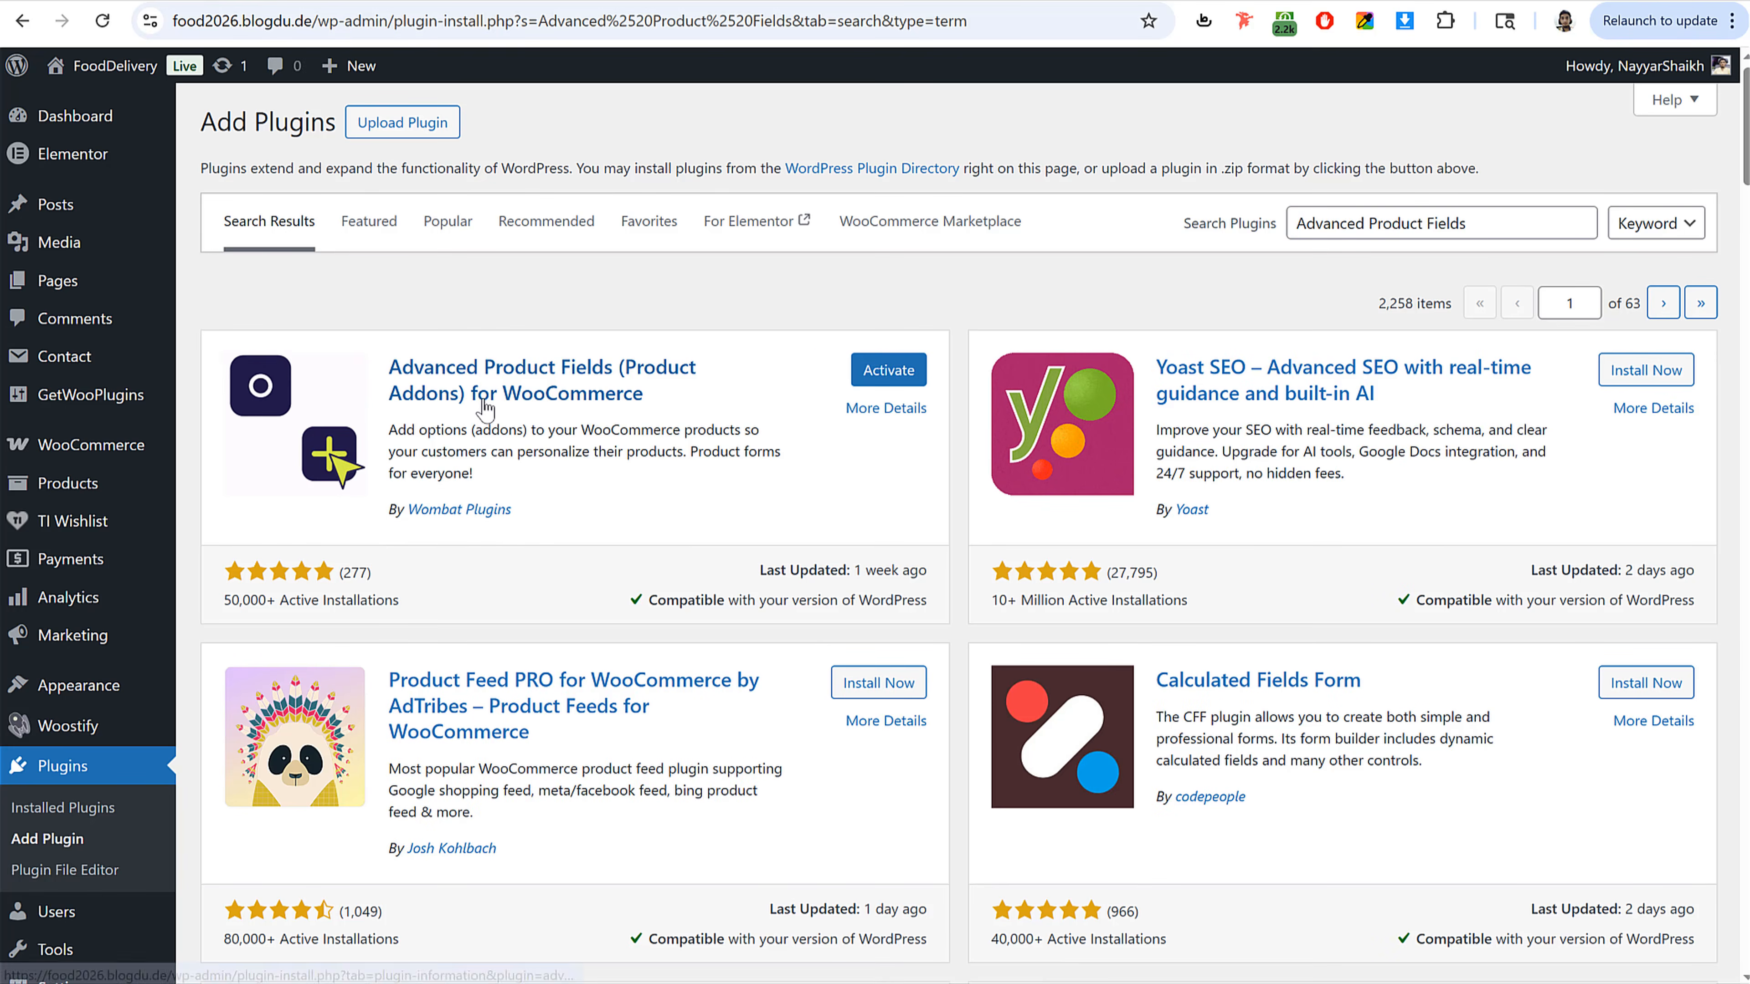
click(888, 380)
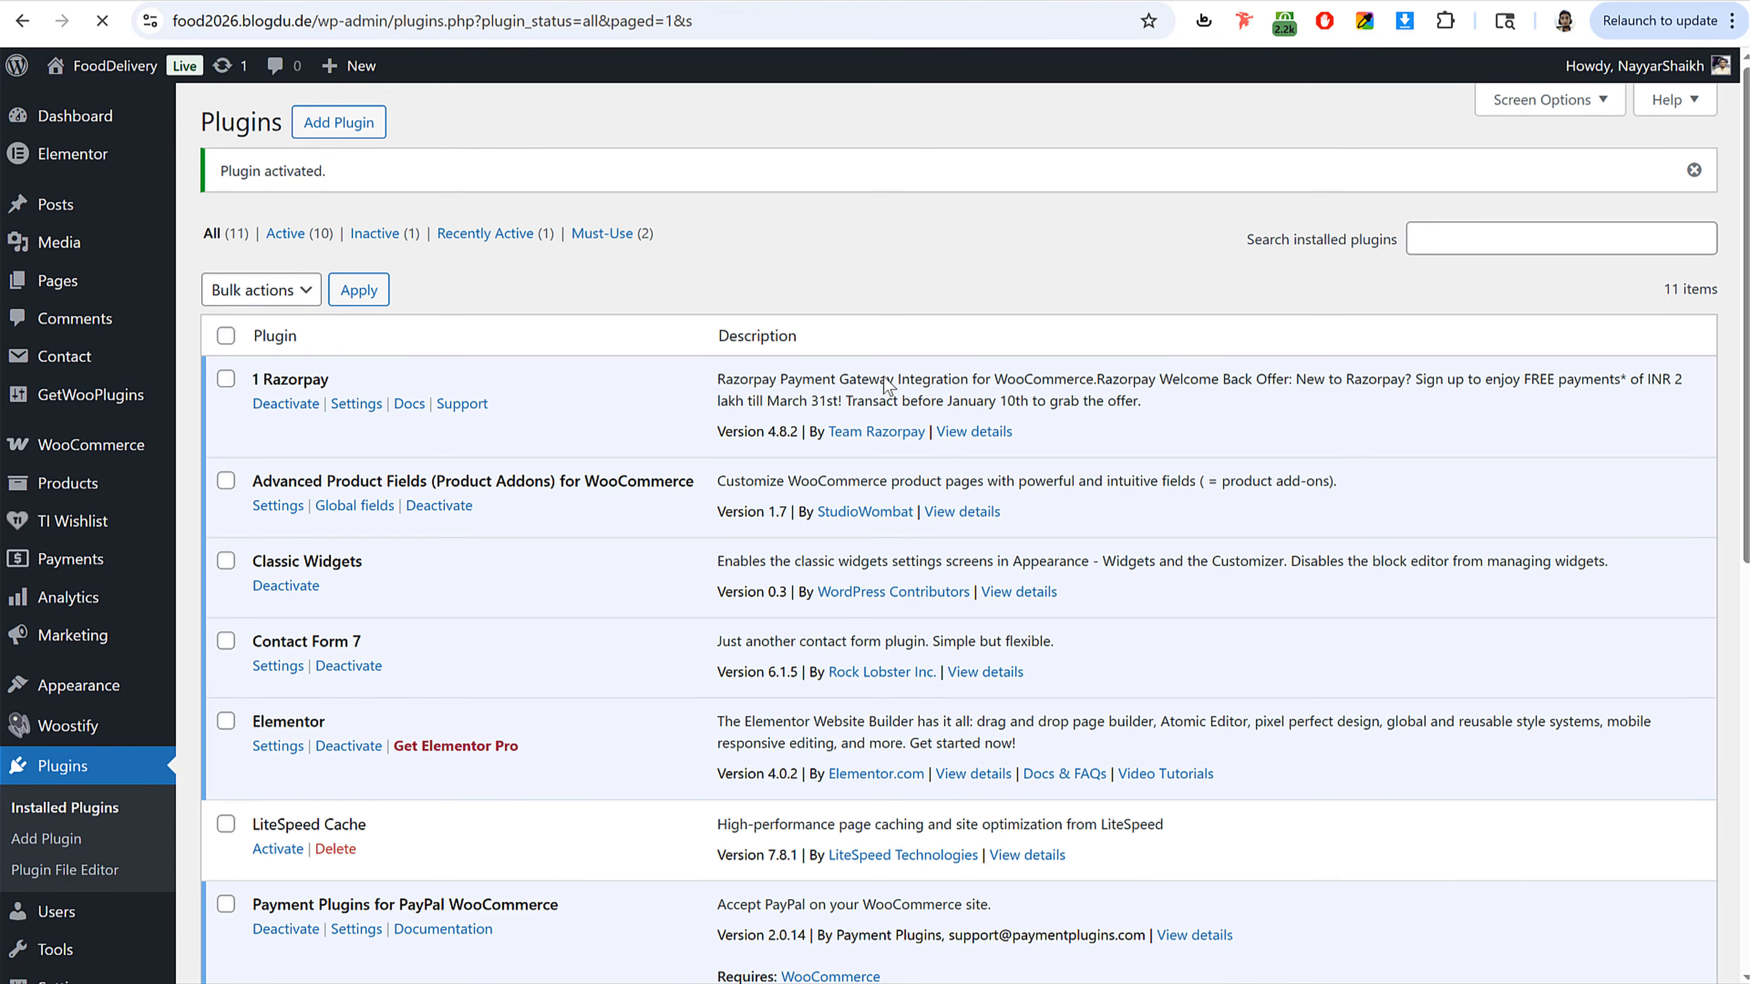
Step: Review the new plugin's Product fields tab in the WooCommerce settings
scroll(862, 520, down, 5)
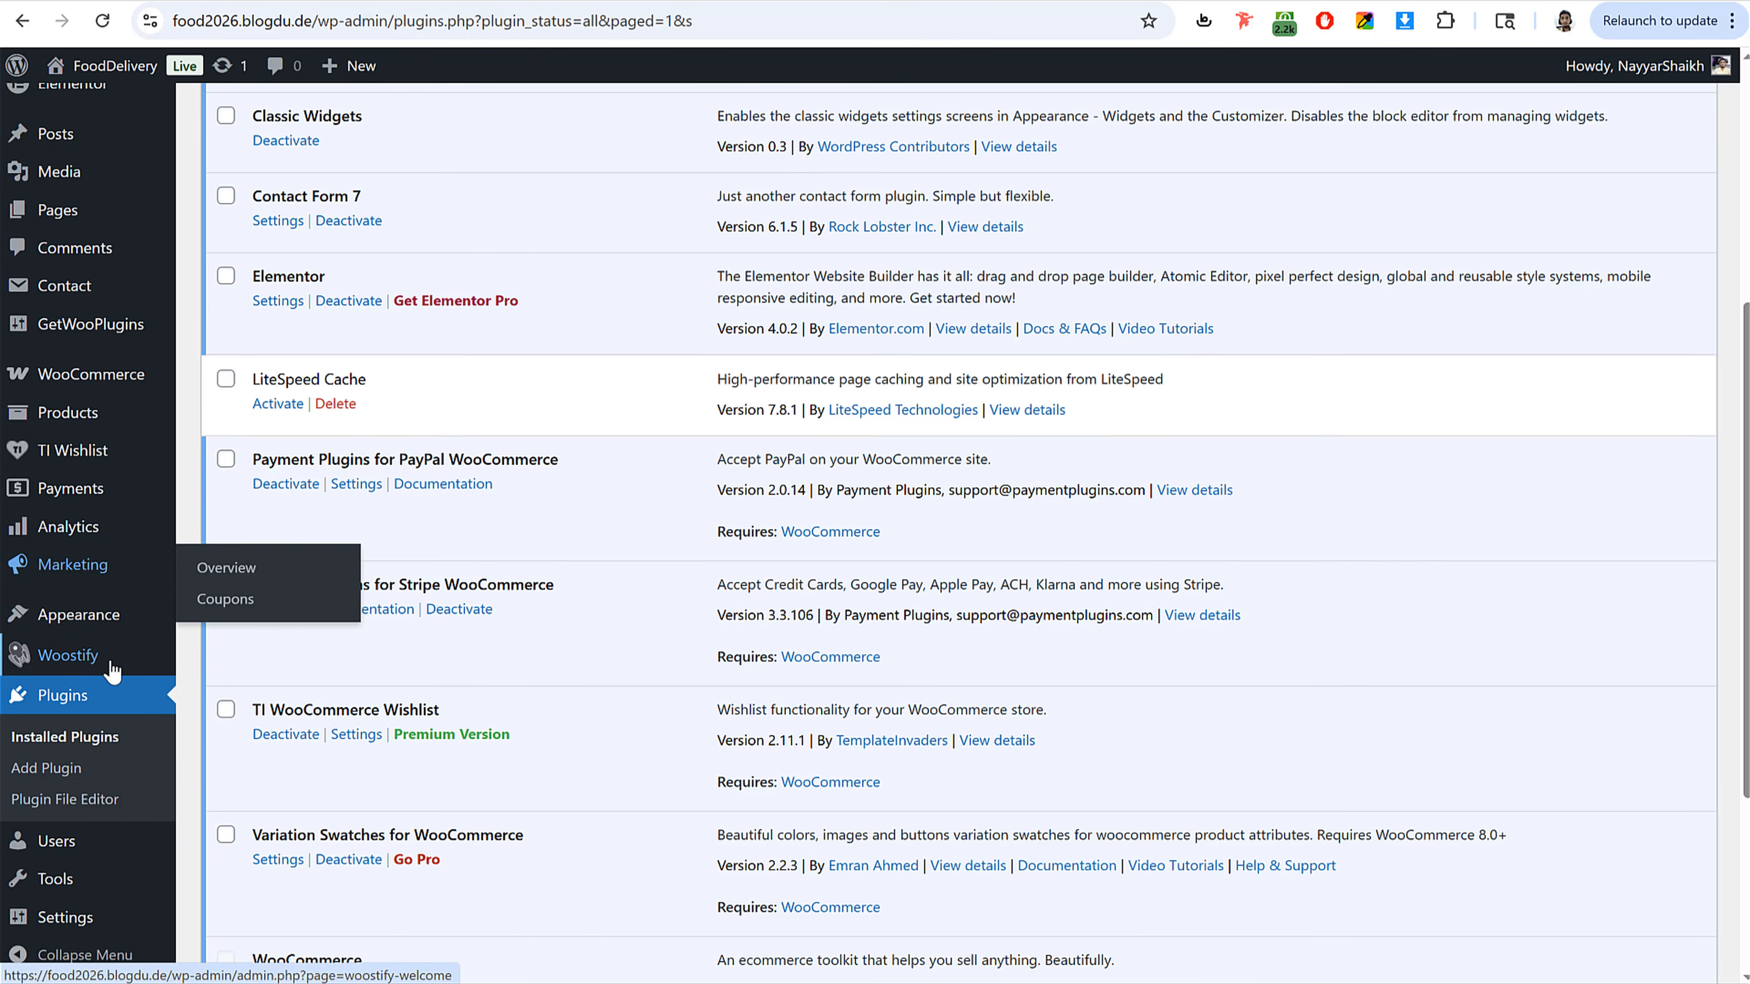
scroll(112, 672, up, 2)
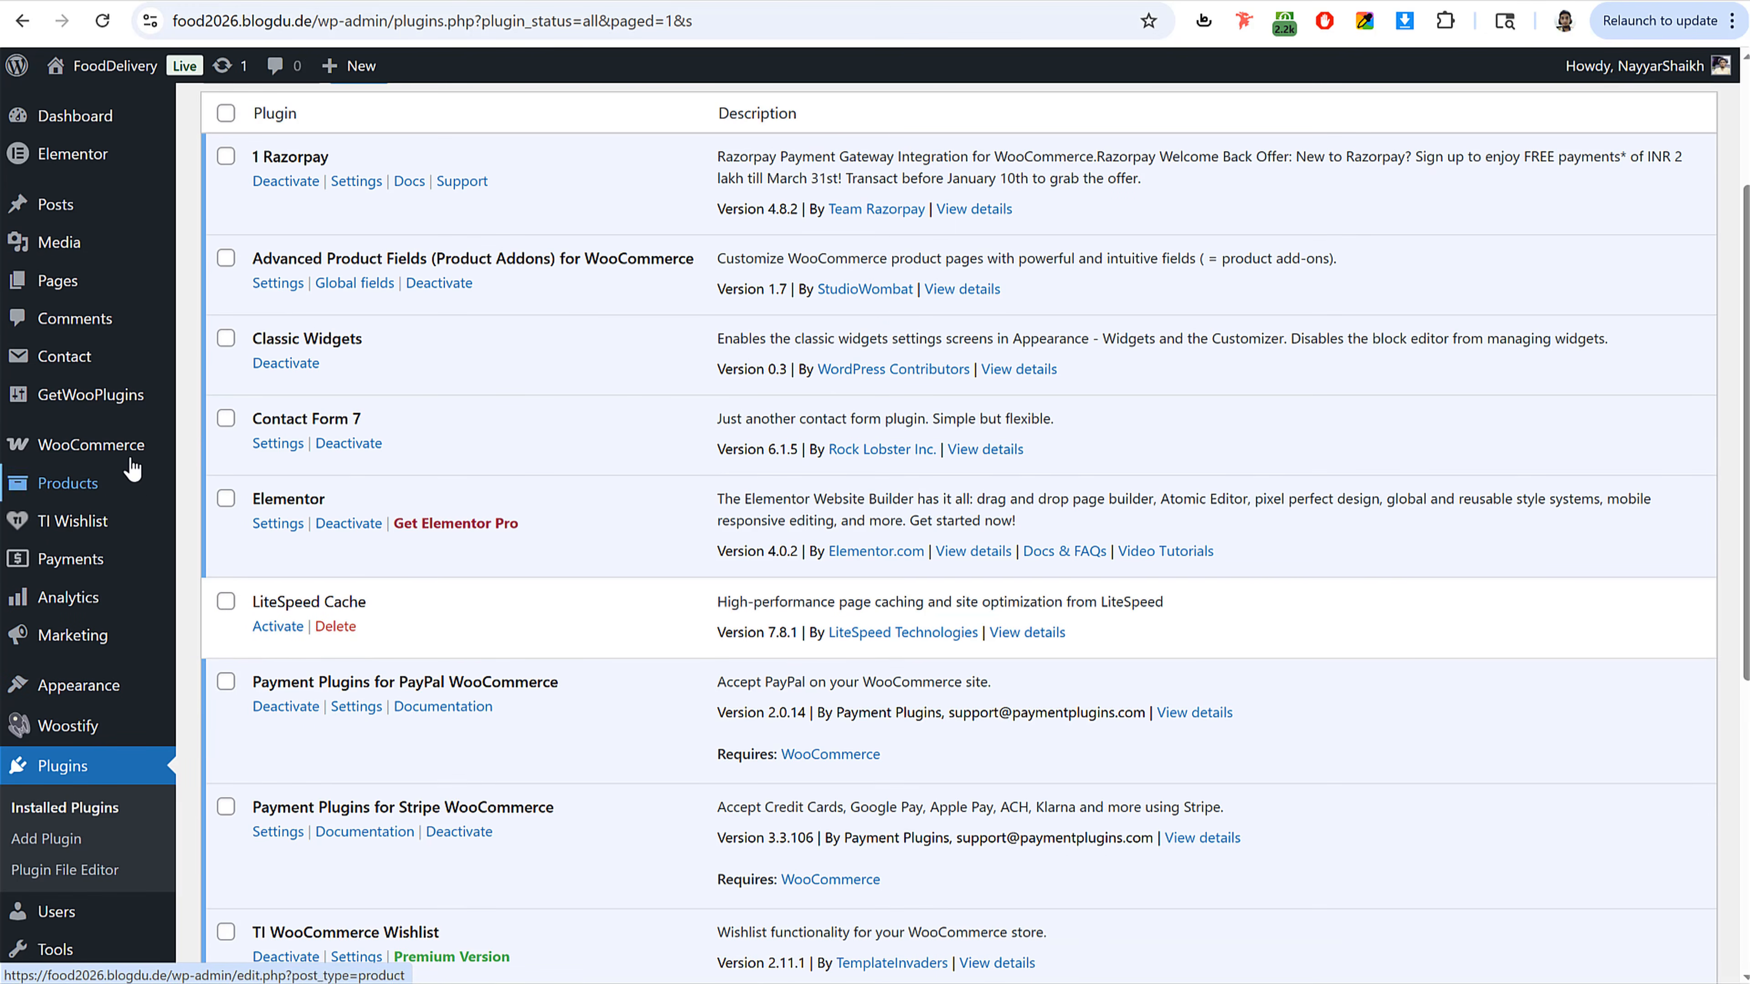
mouse_move(131, 462)
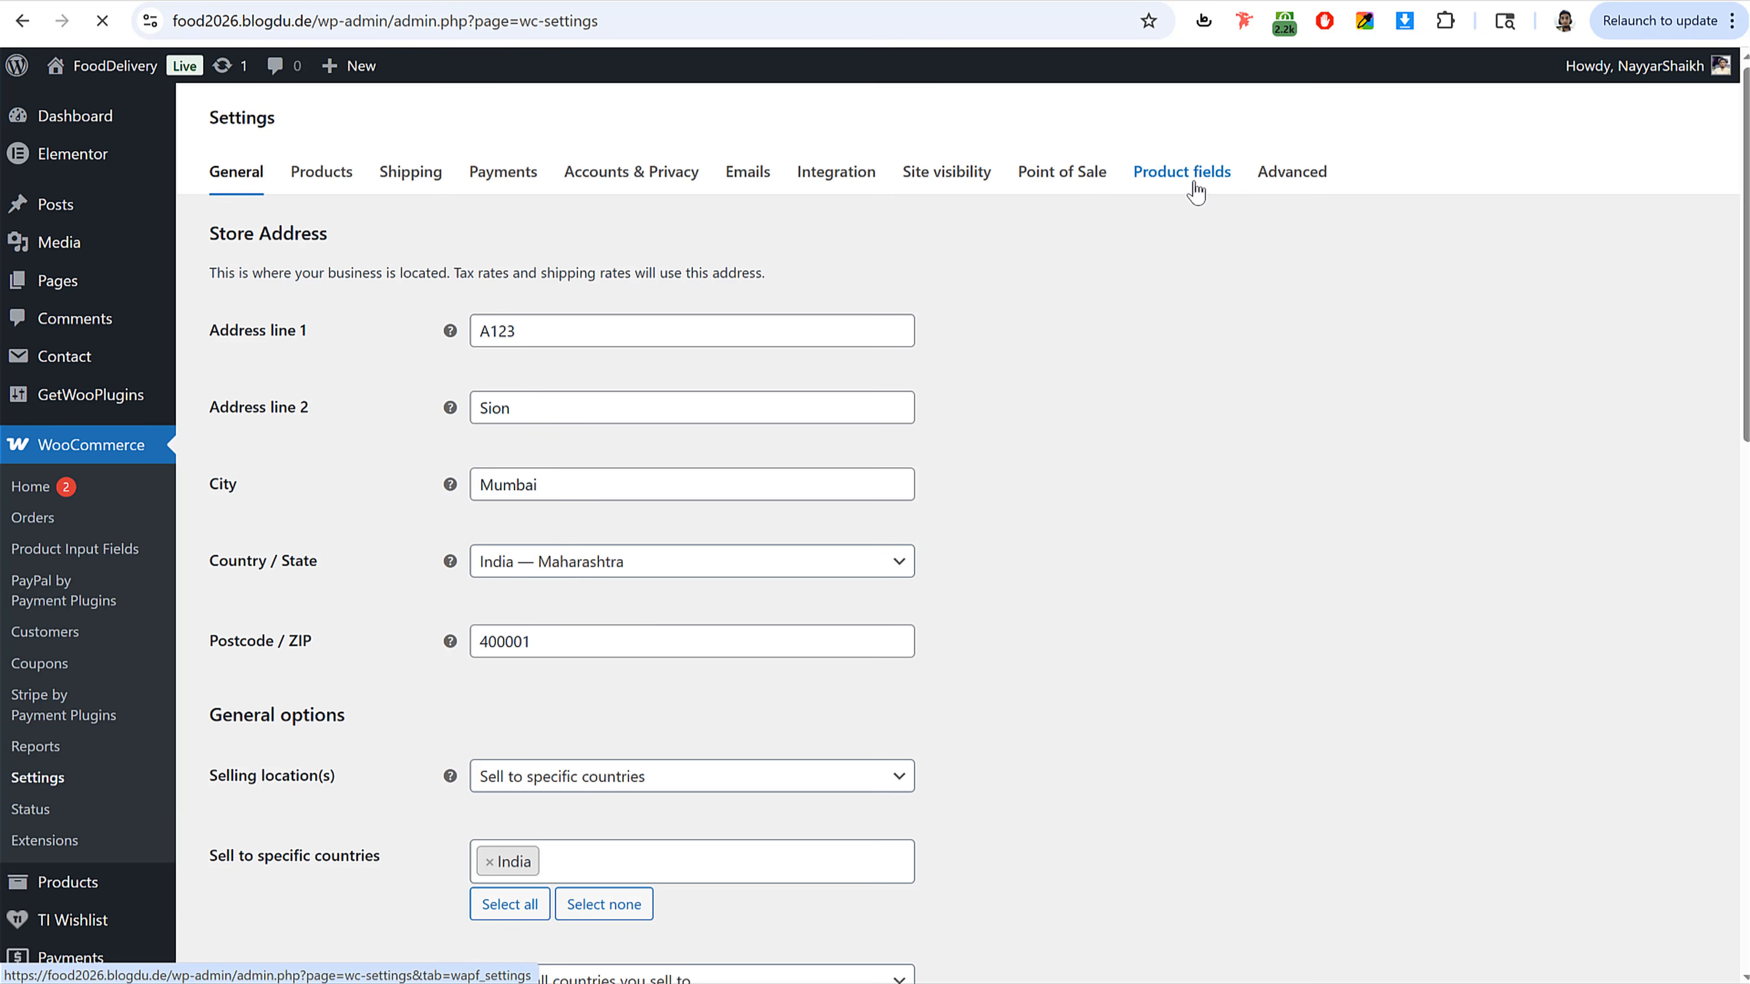
click(1192, 180)
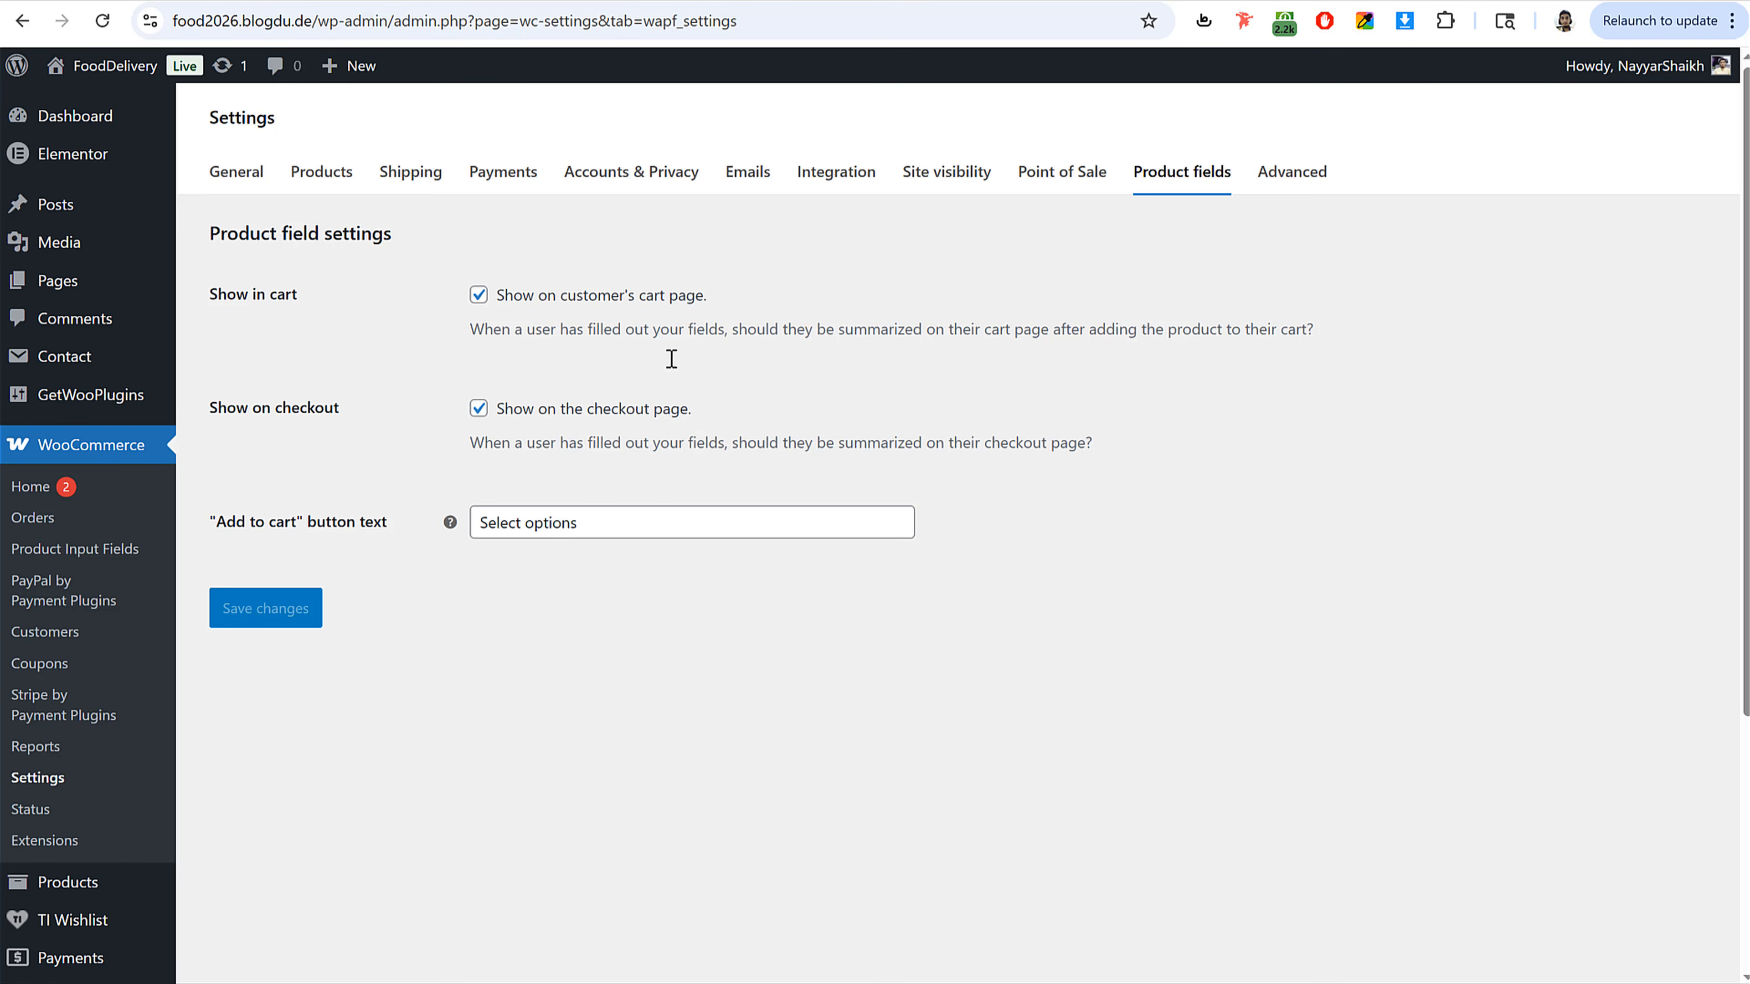
Step: Open the Product Input Fields page under WooCommerce
click(80, 556)
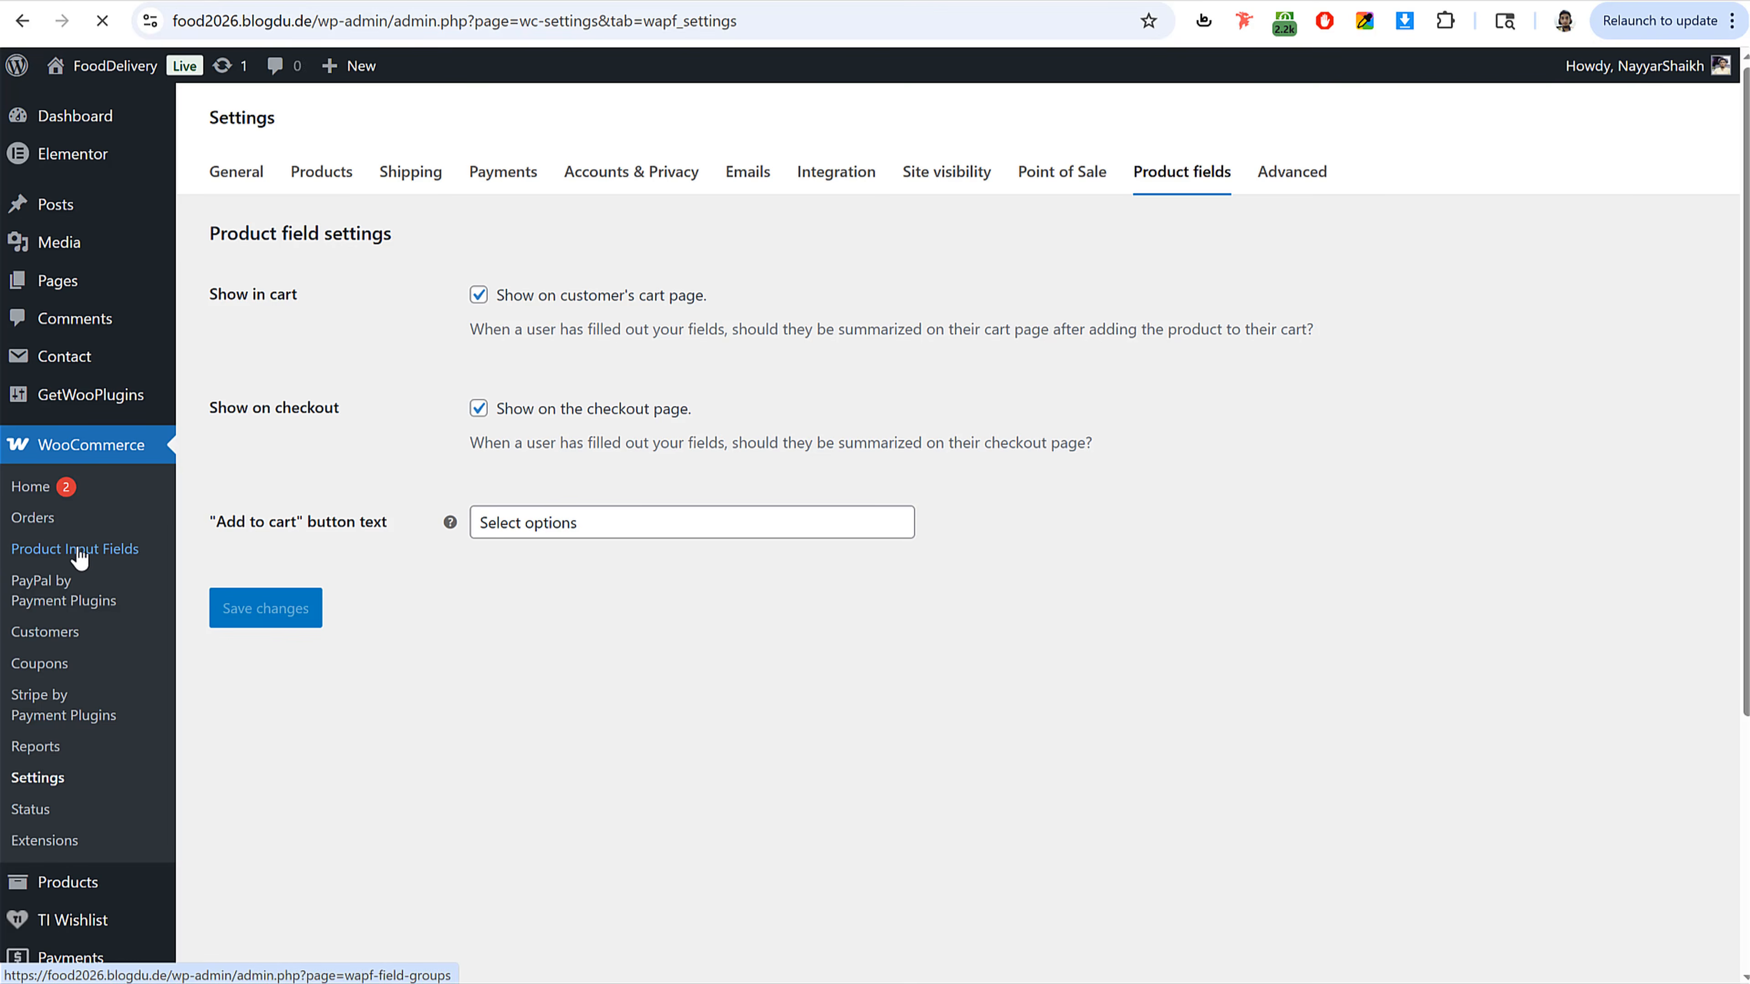
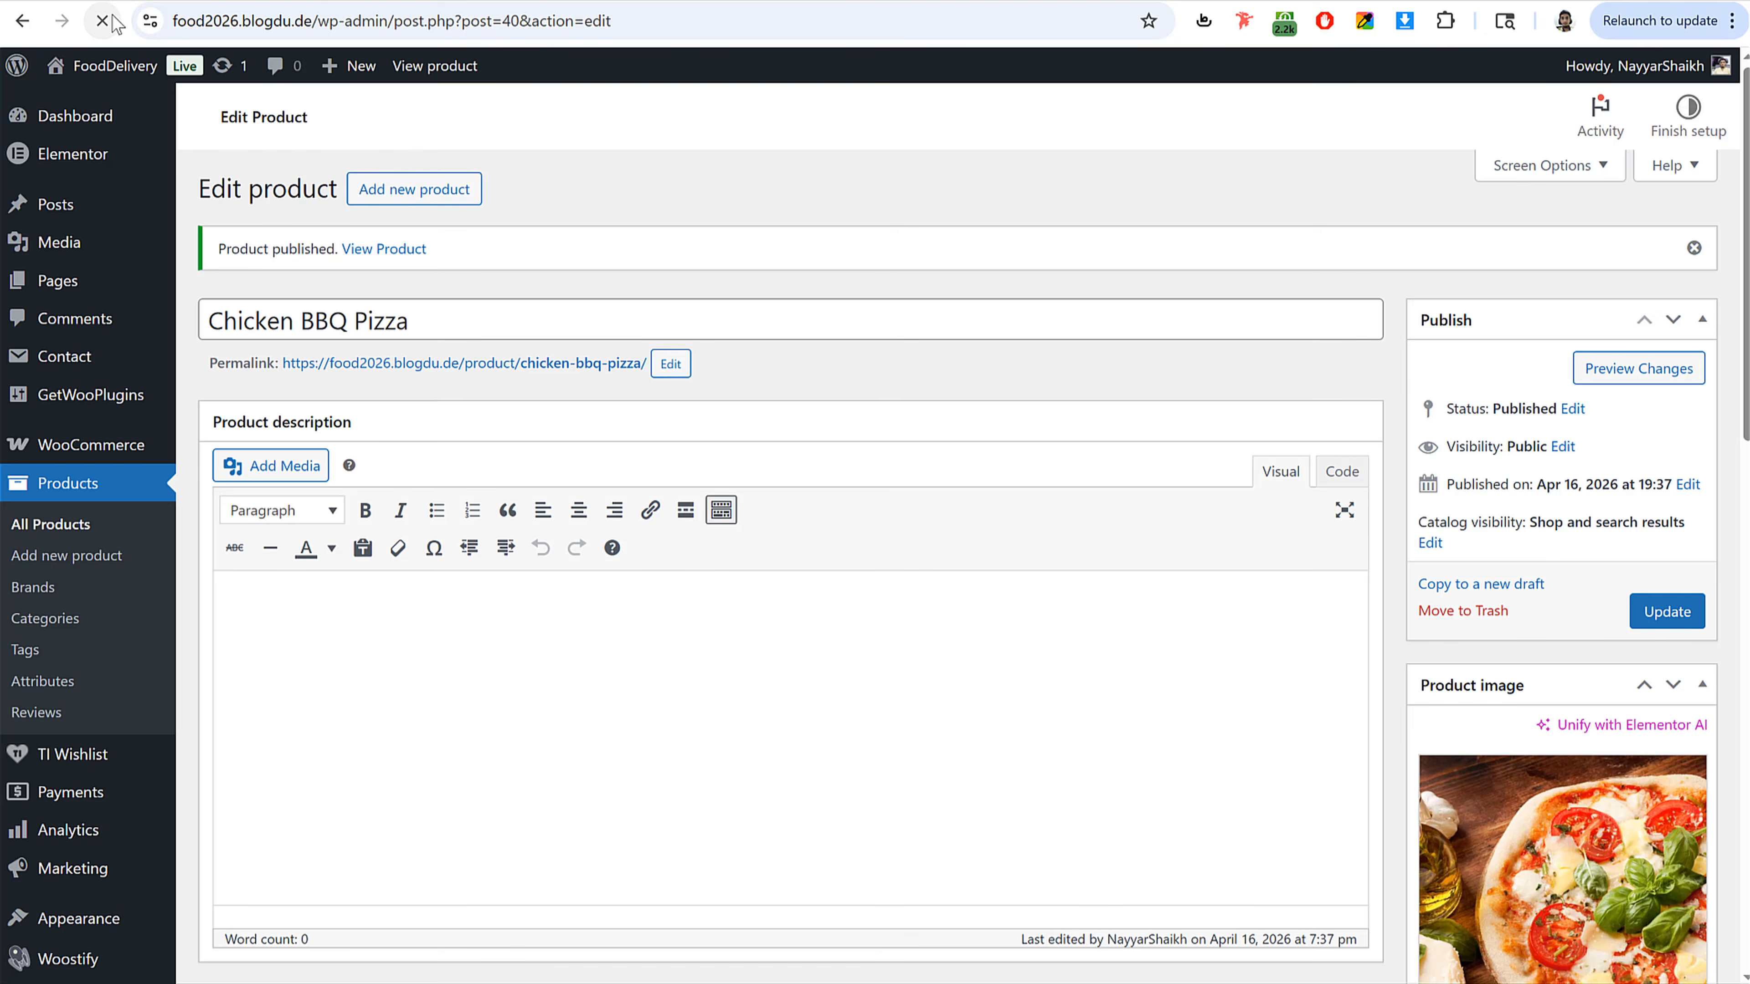
Step: Add a Checkboxes input field in the pizza's Product input fields settings
scroll(1062, 441, down, 5)
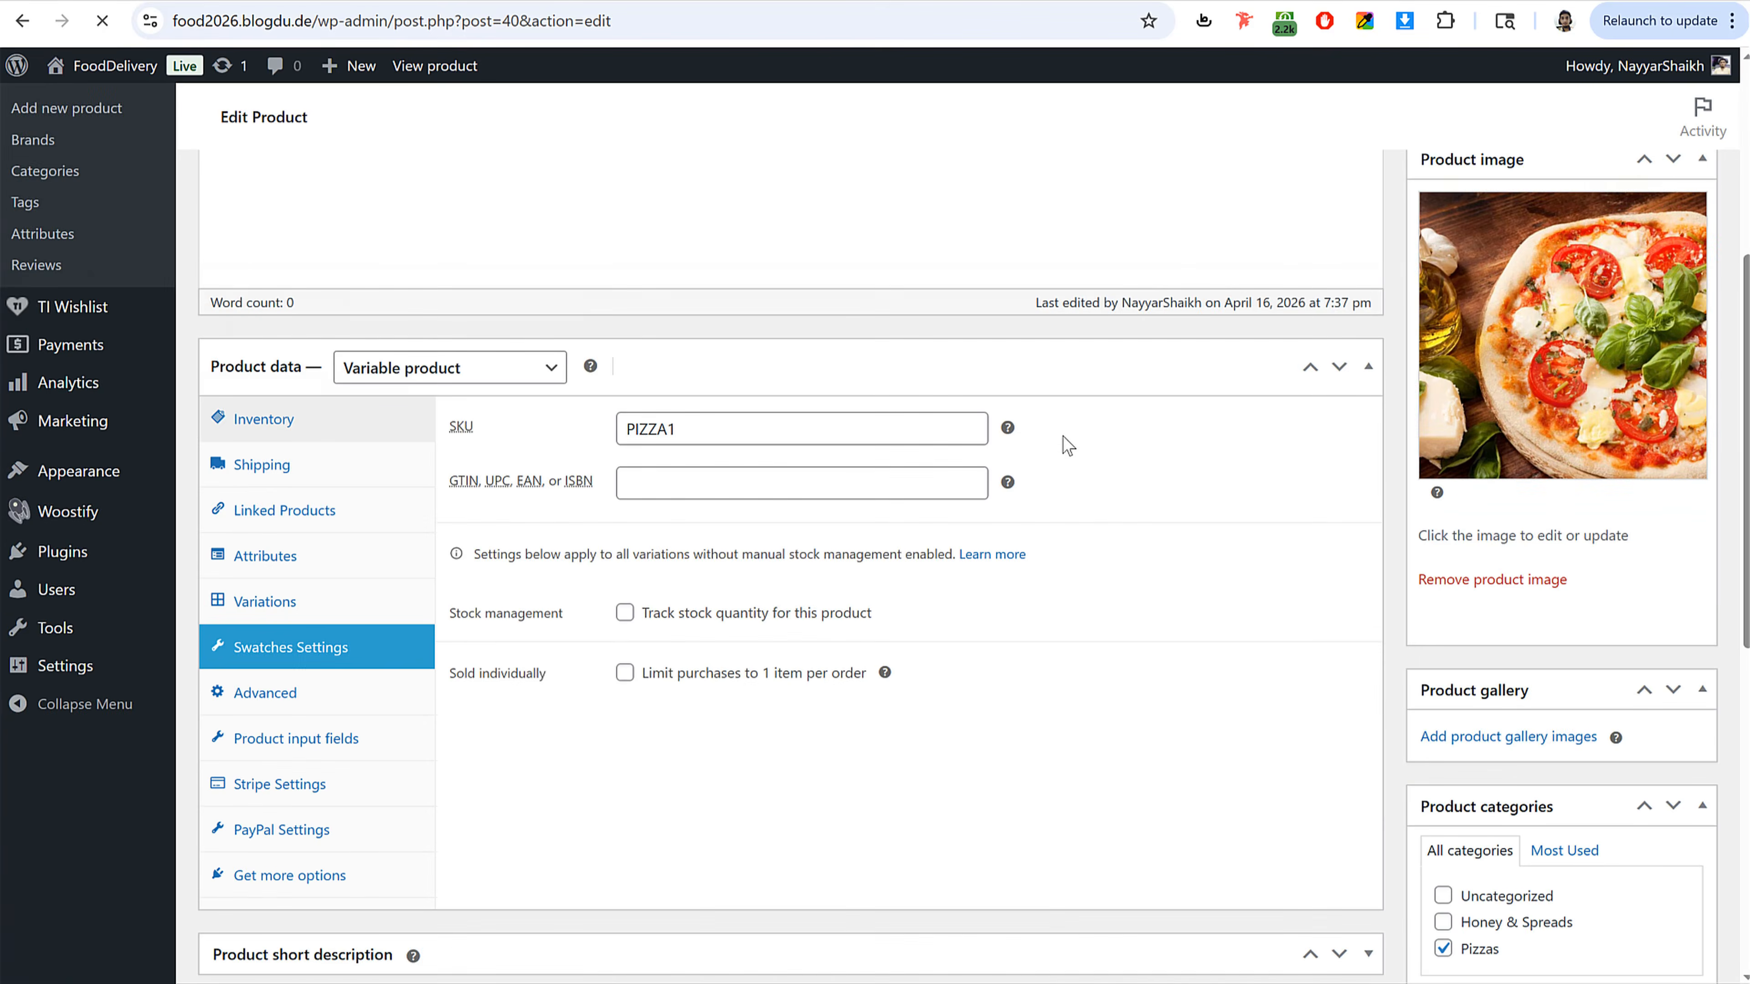
scroll(709, 875, down, 2)
scroll(455, 627, down, 10)
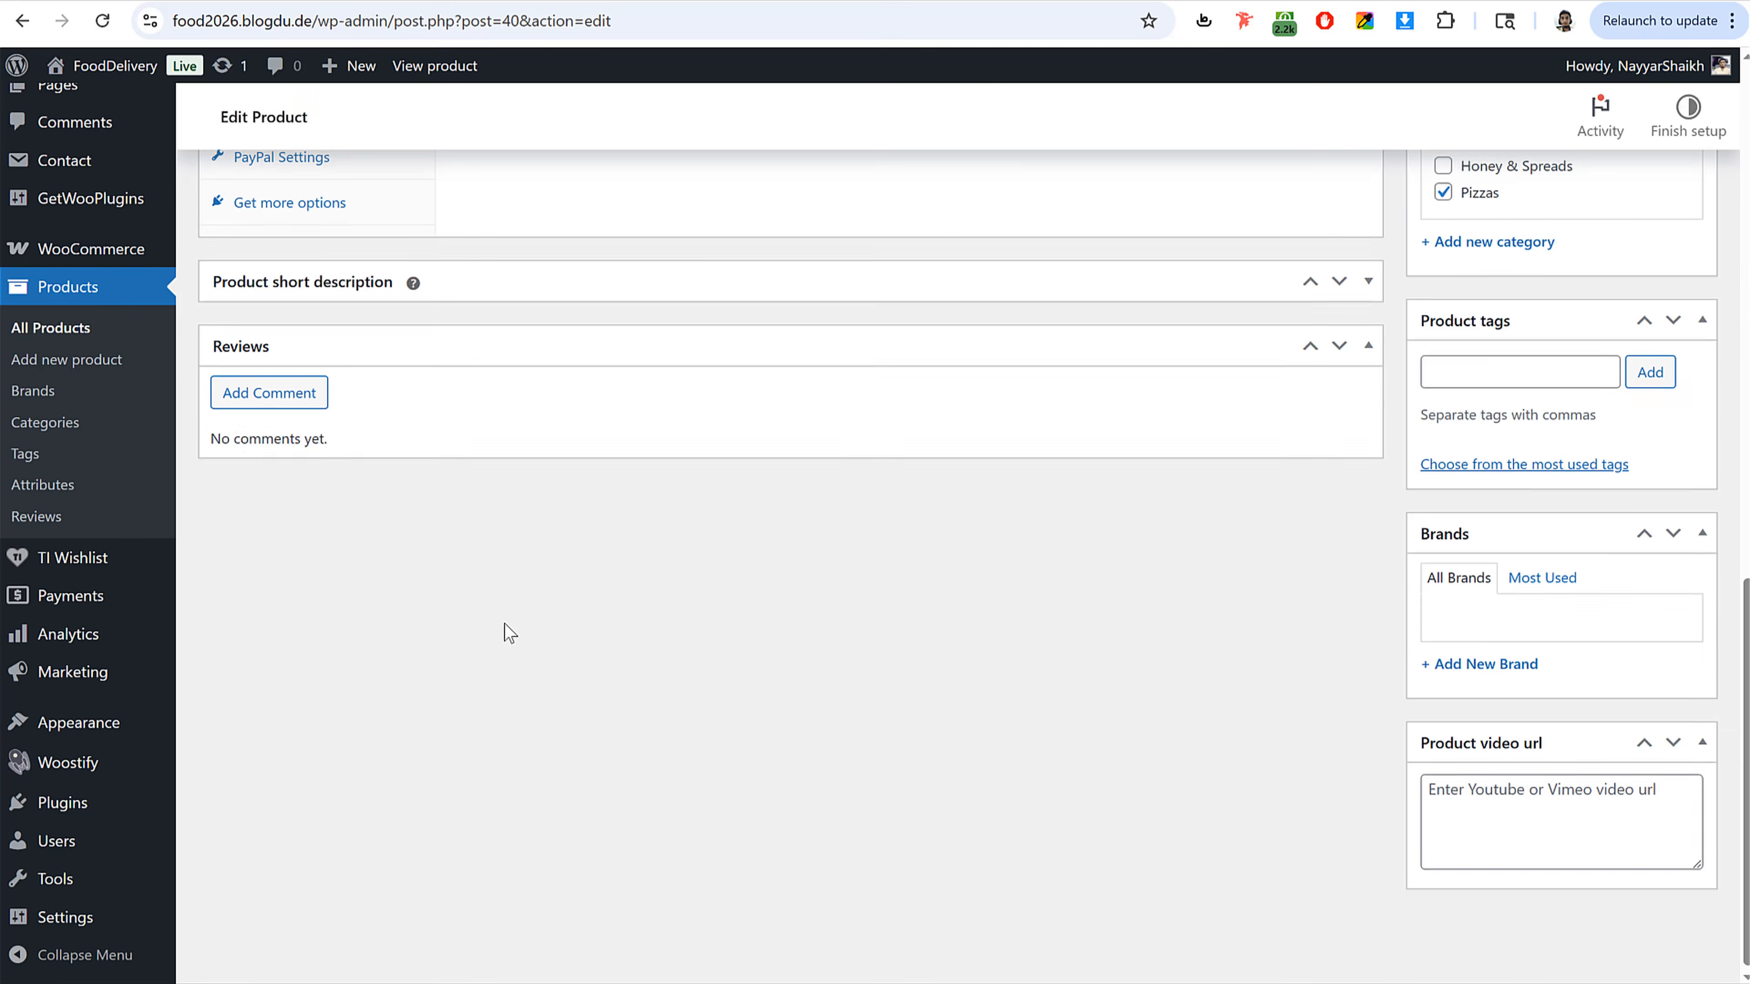
scroll(504, 624, up, 9)
click(307, 621)
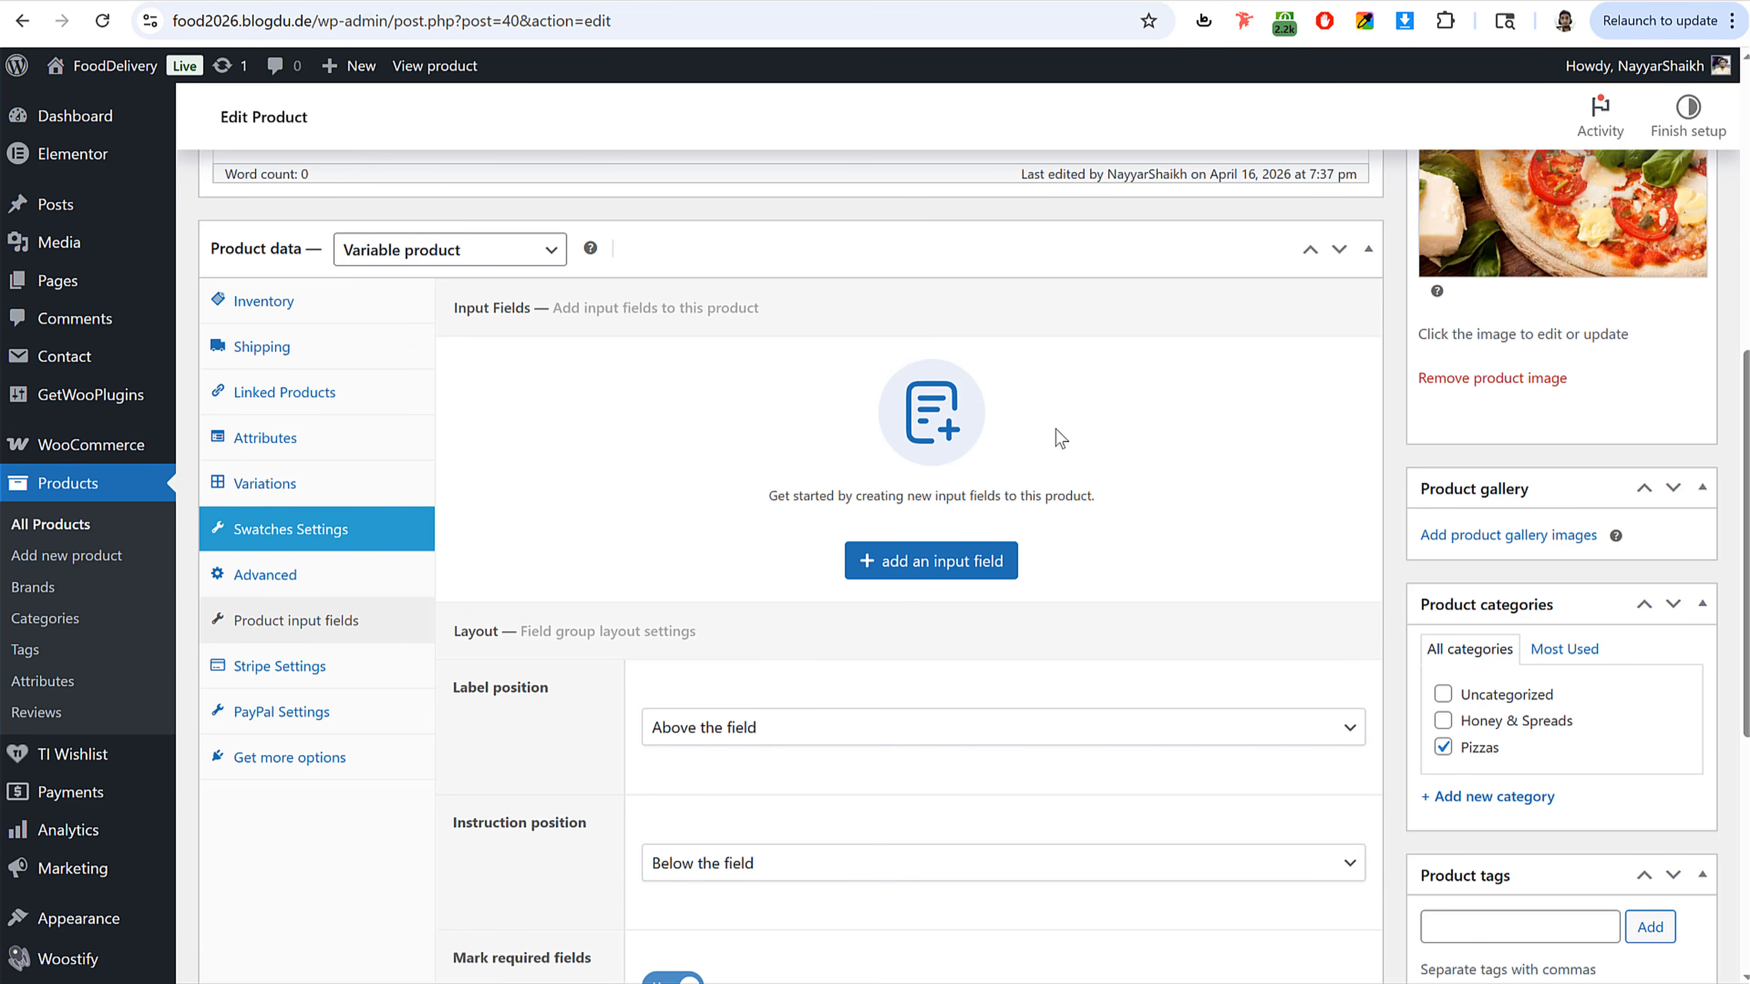
click(932, 572)
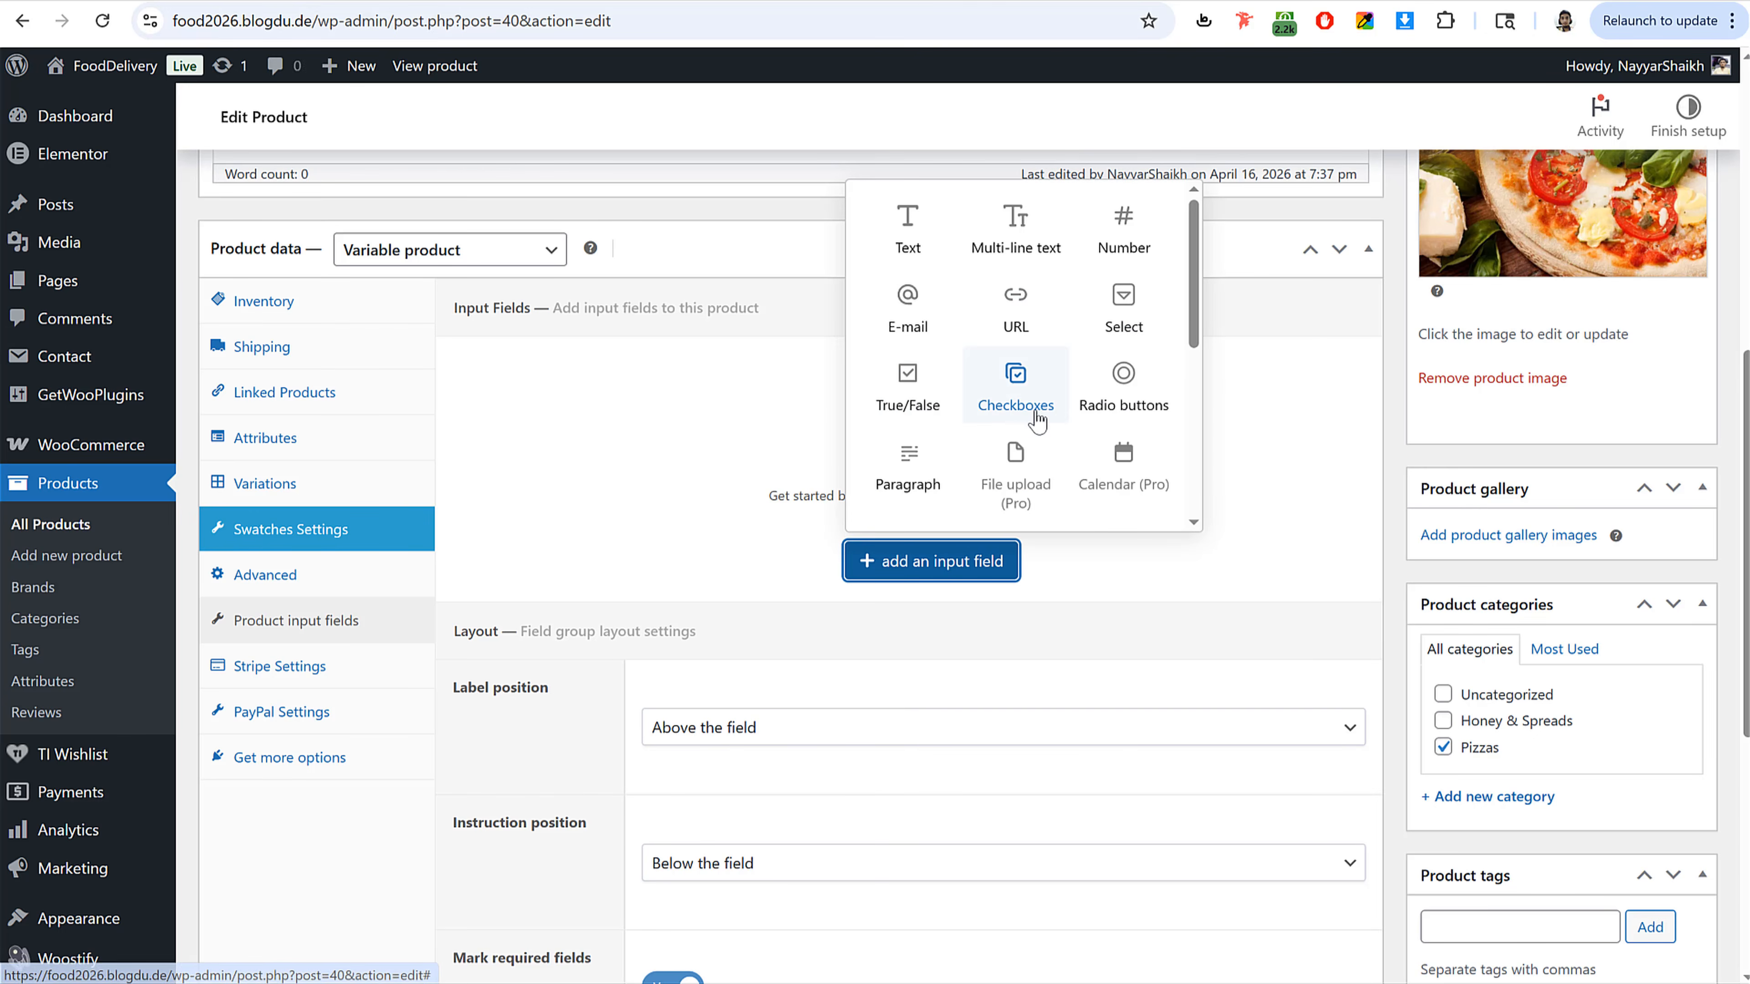
click(1025, 413)
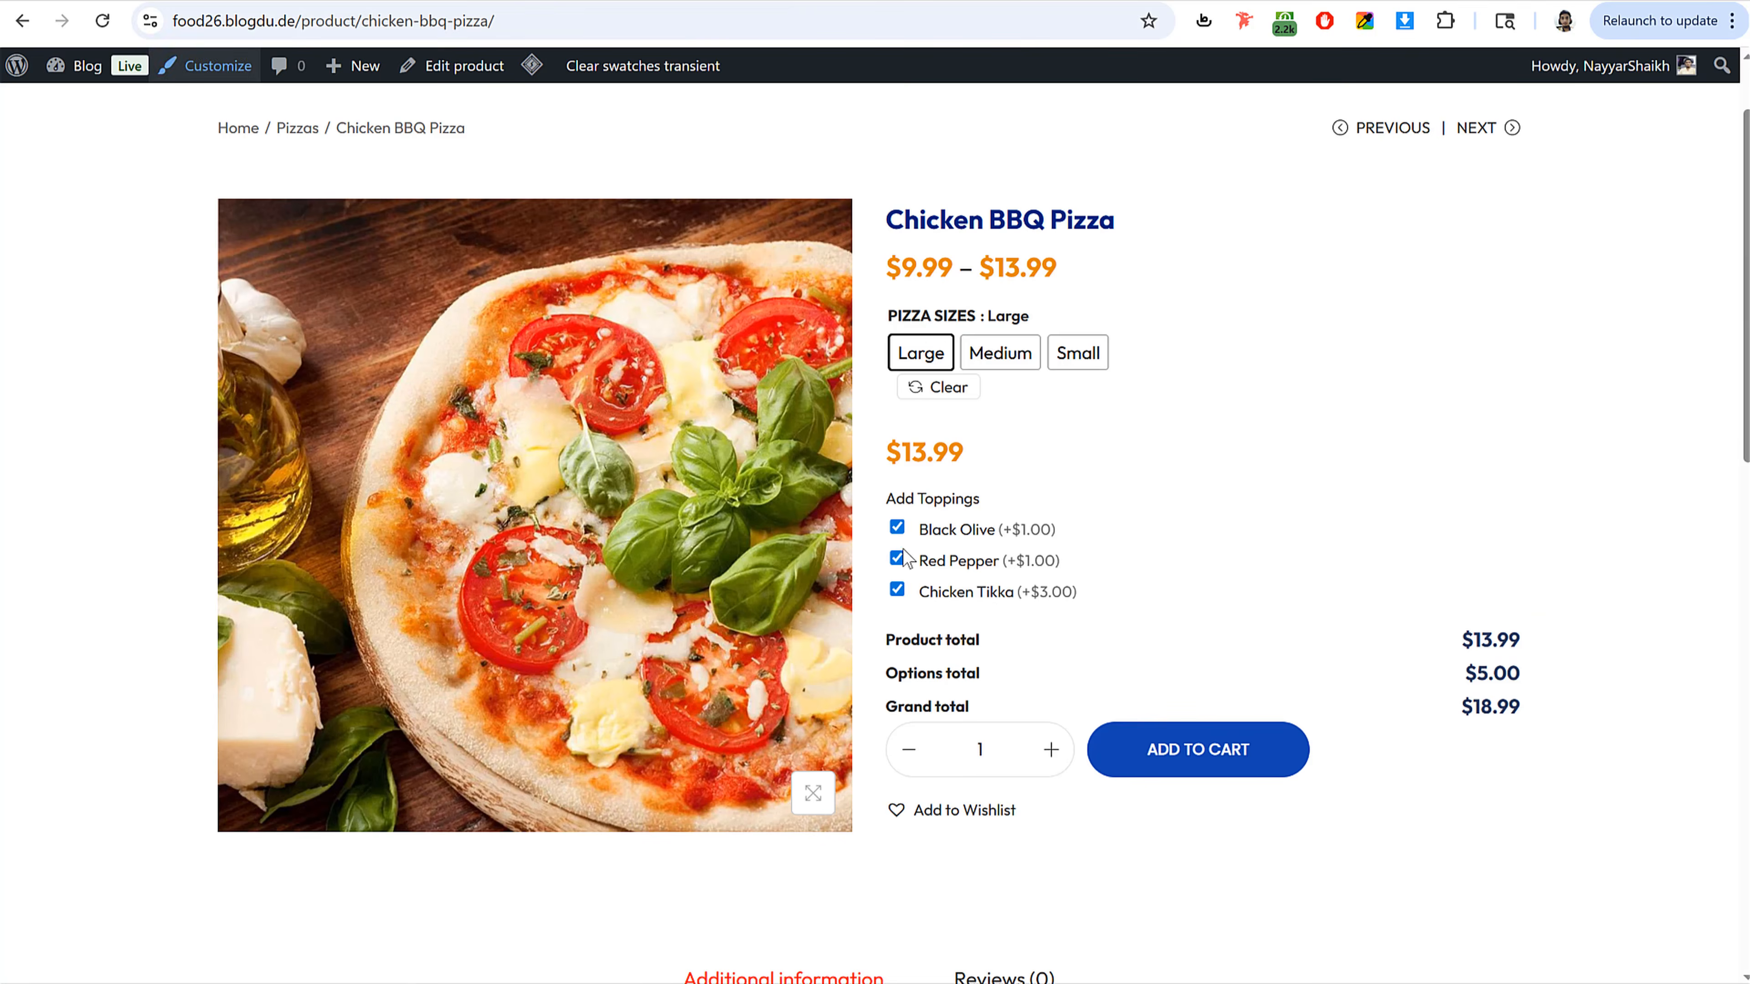
Step: Toggle the topping checkboxes on the reference pizza page to compare how the totals change
click(896, 528)
click(896, 559)
click(896, 590)
click(896, 559)
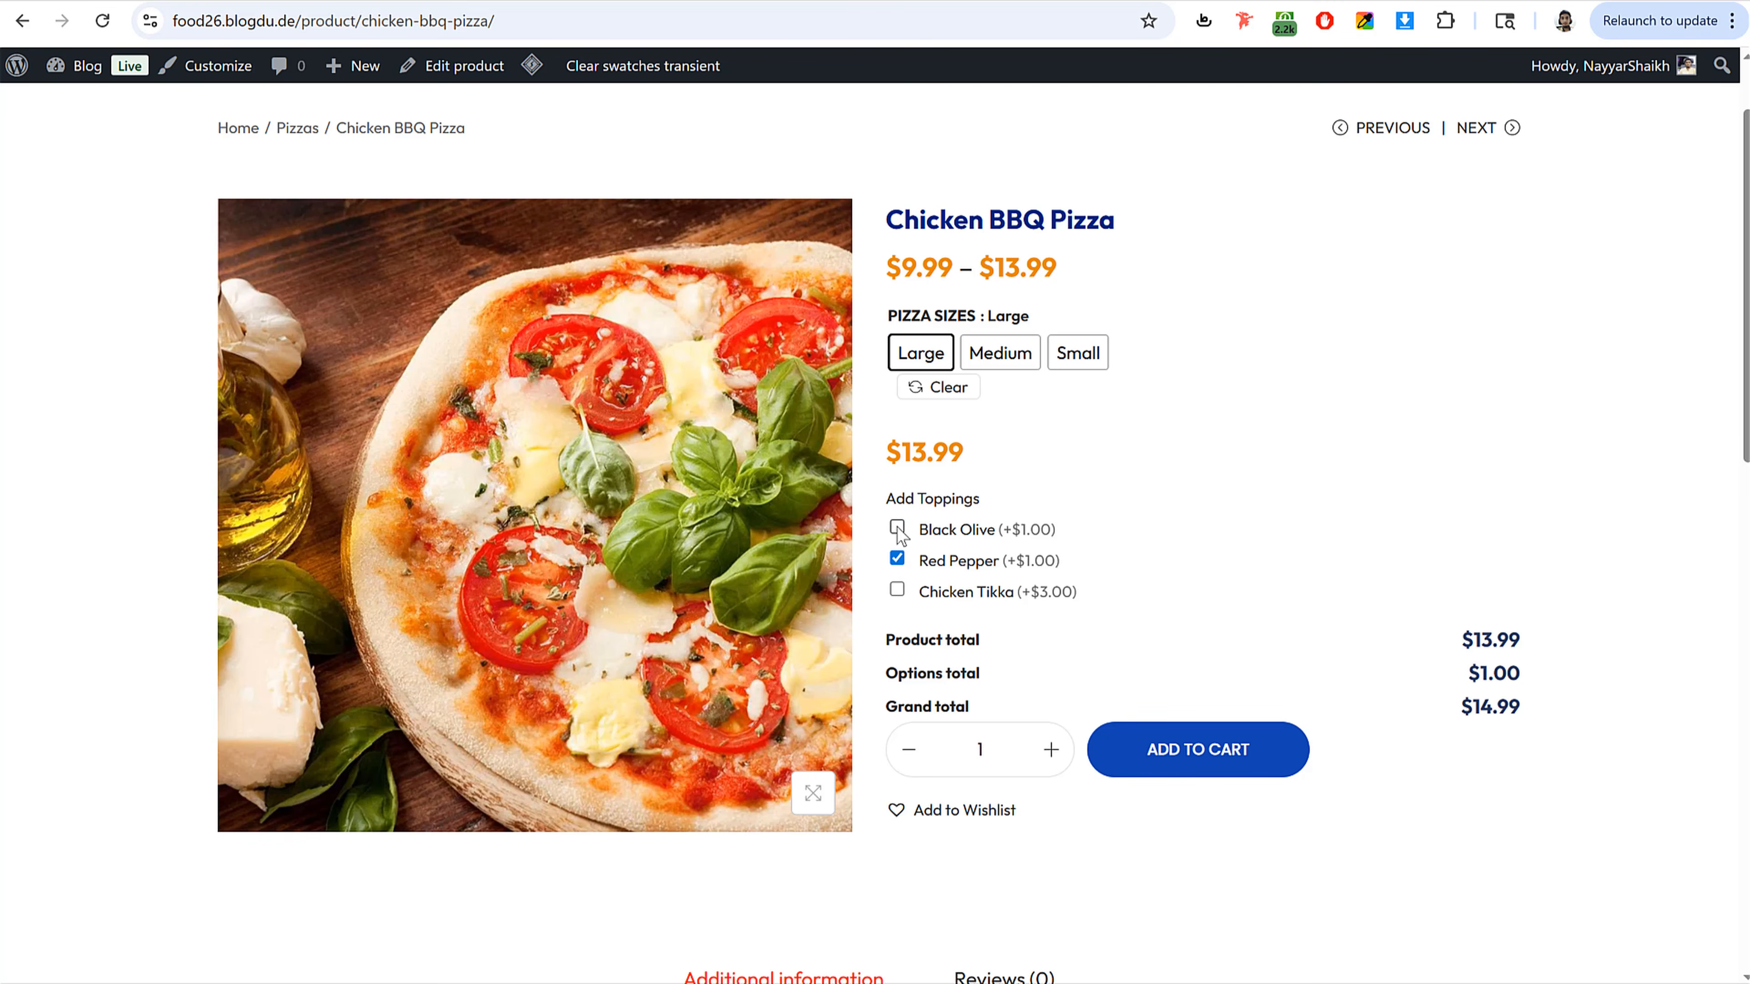
click(897, 528)
Step: Copy the Add Toppings heading from the reference page and set it as the new field's label
drag(986, 509, 882, 509)
key(ctrl+c)
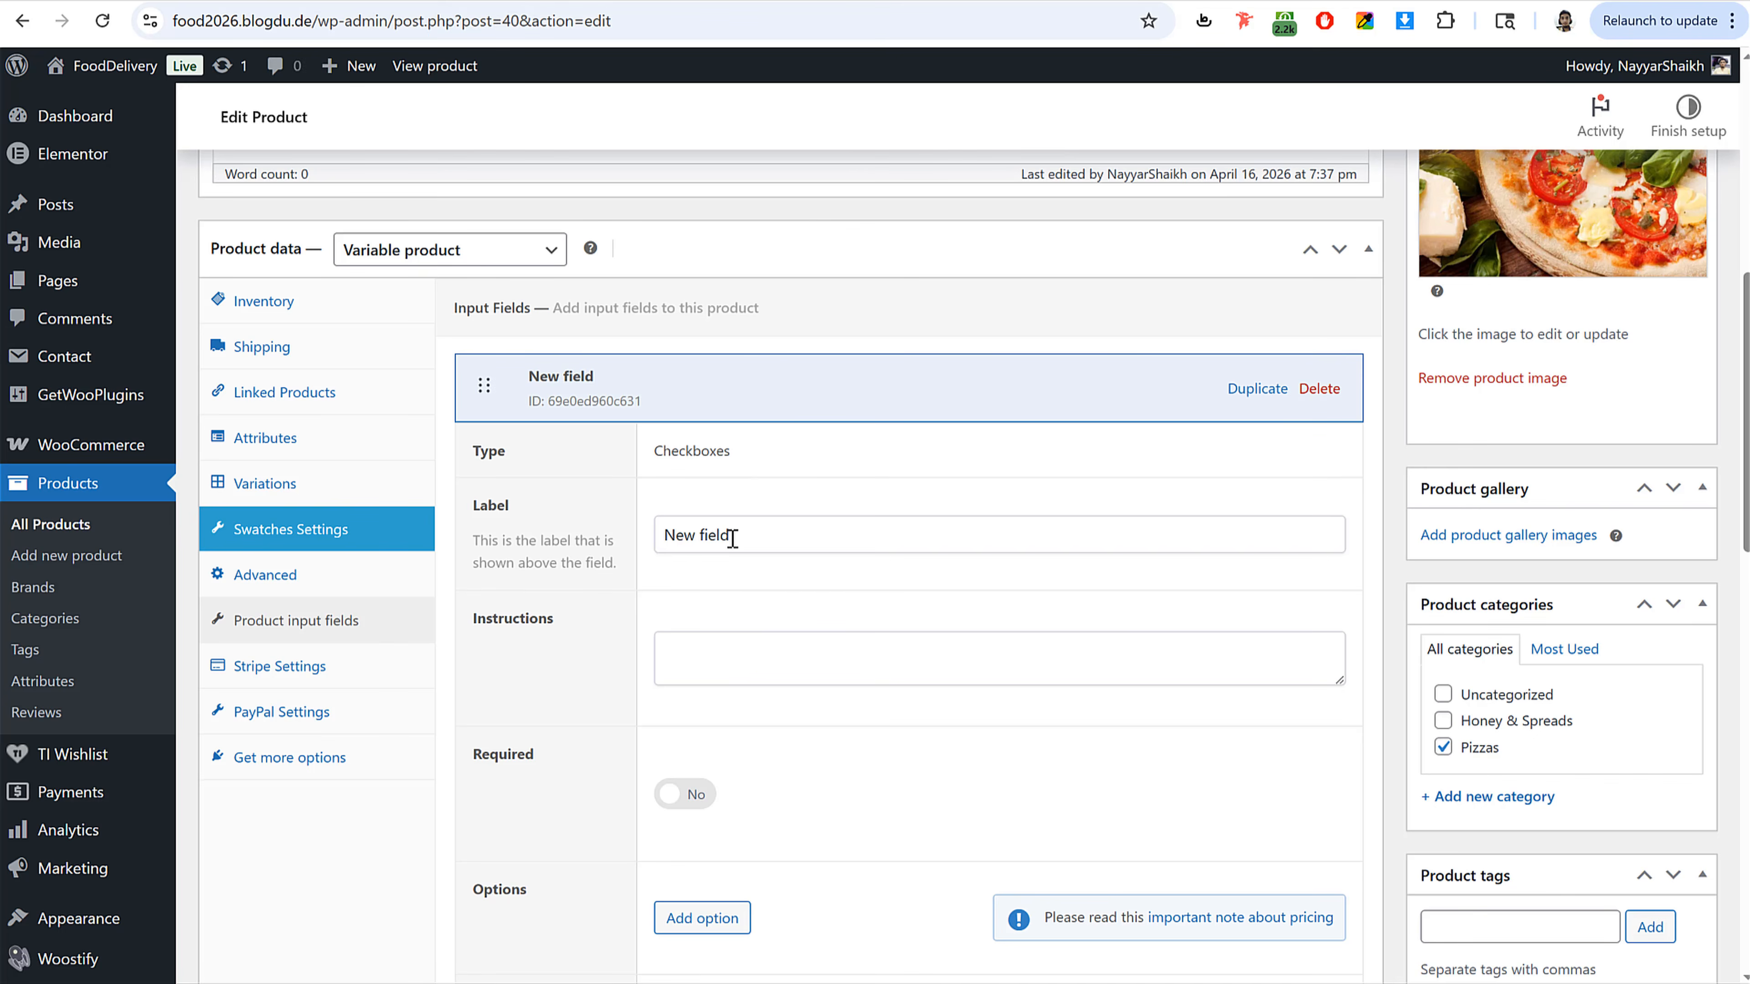
triple_click(782, 528)
key(ctrl+v)
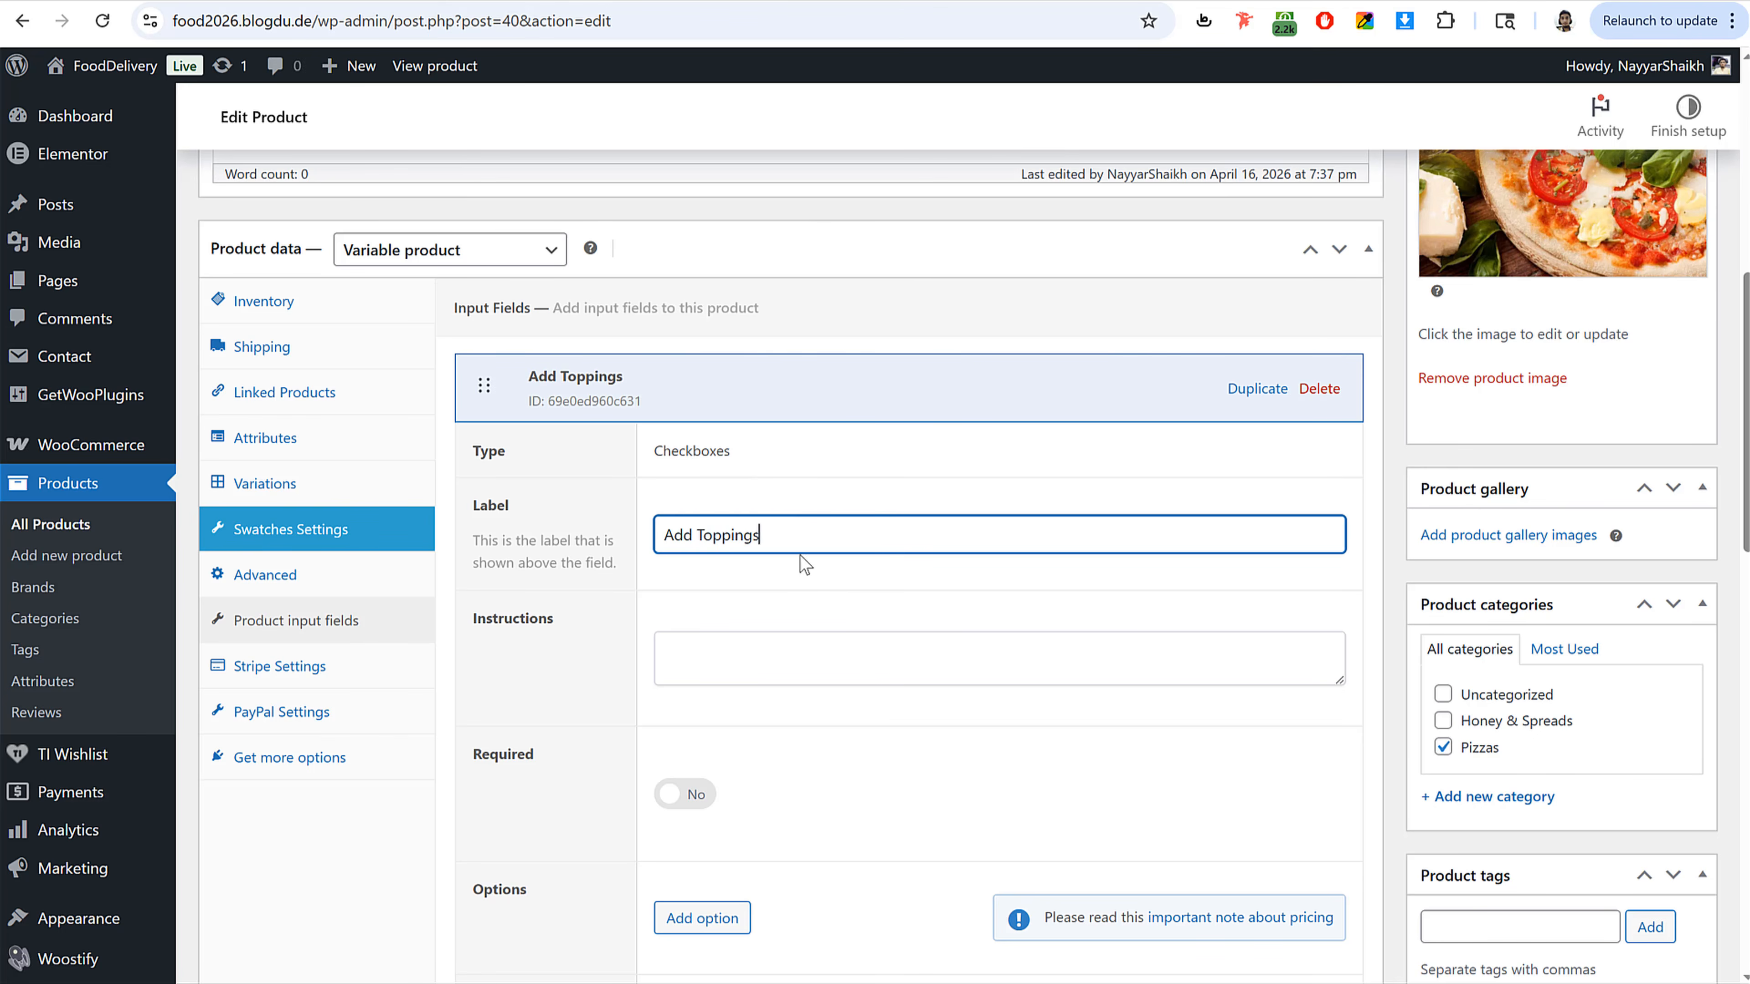
Step: Add a Black Olive option with a flat fee pricing amount of 1
scroll(851, 537, down, 8)
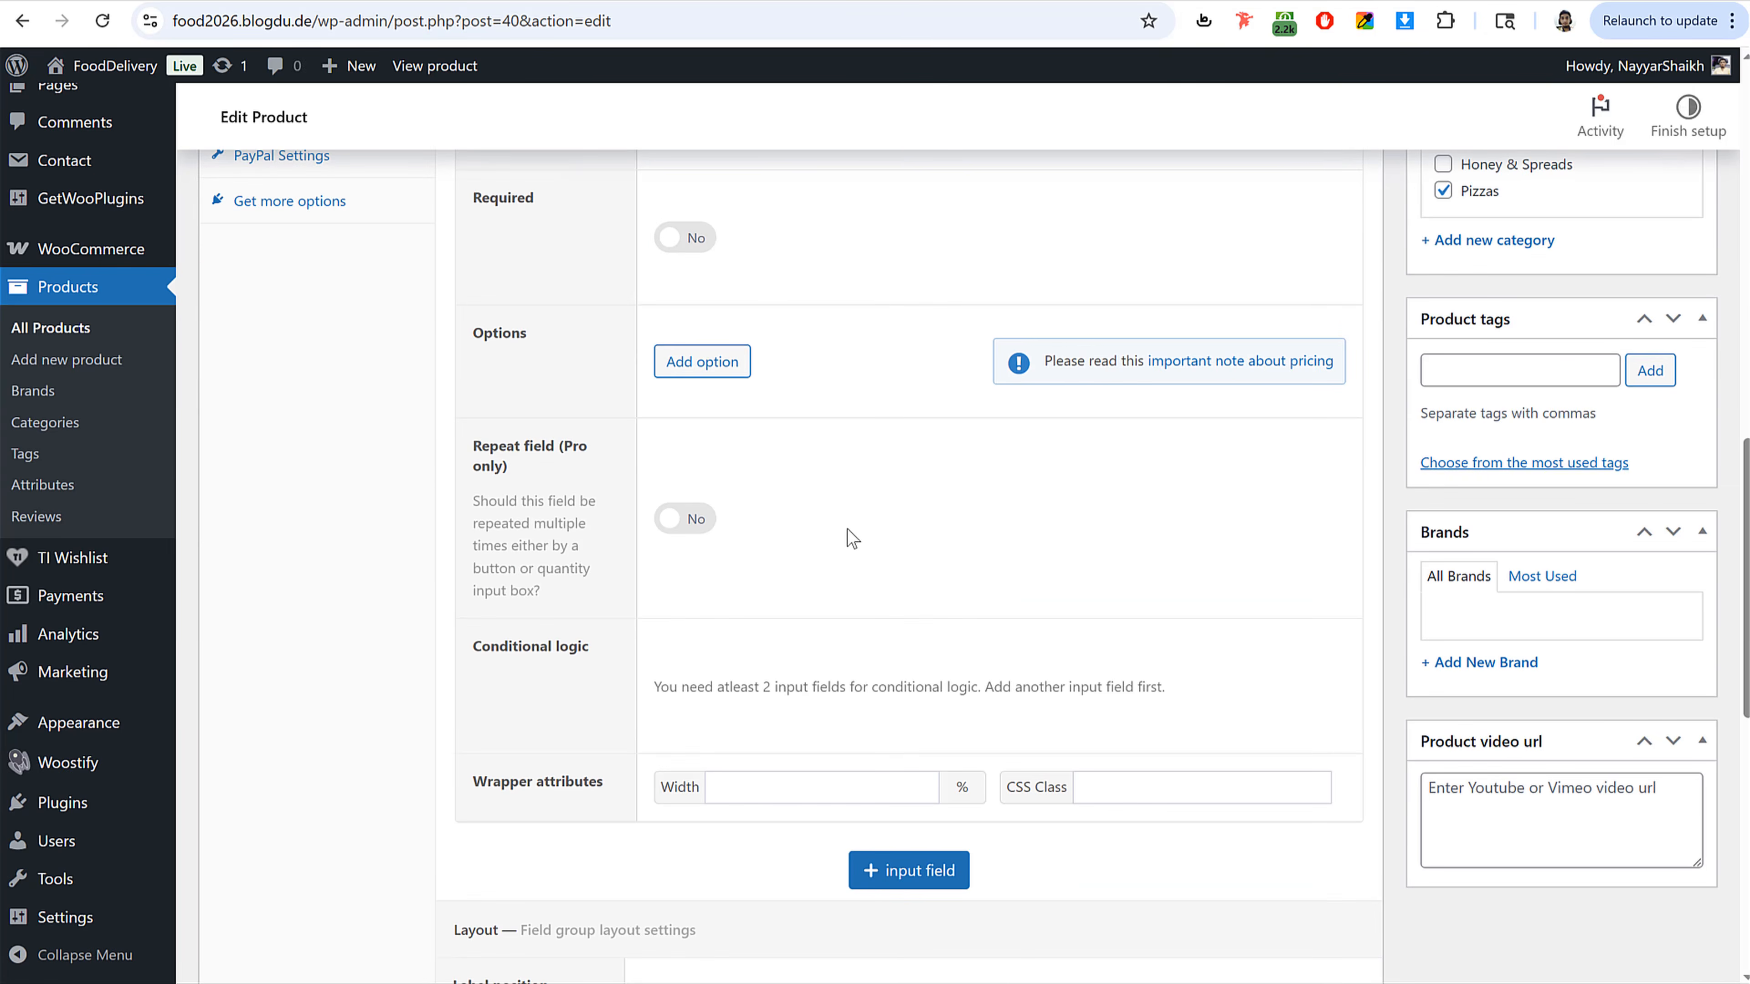
click(725, 379)
click(767, 395)
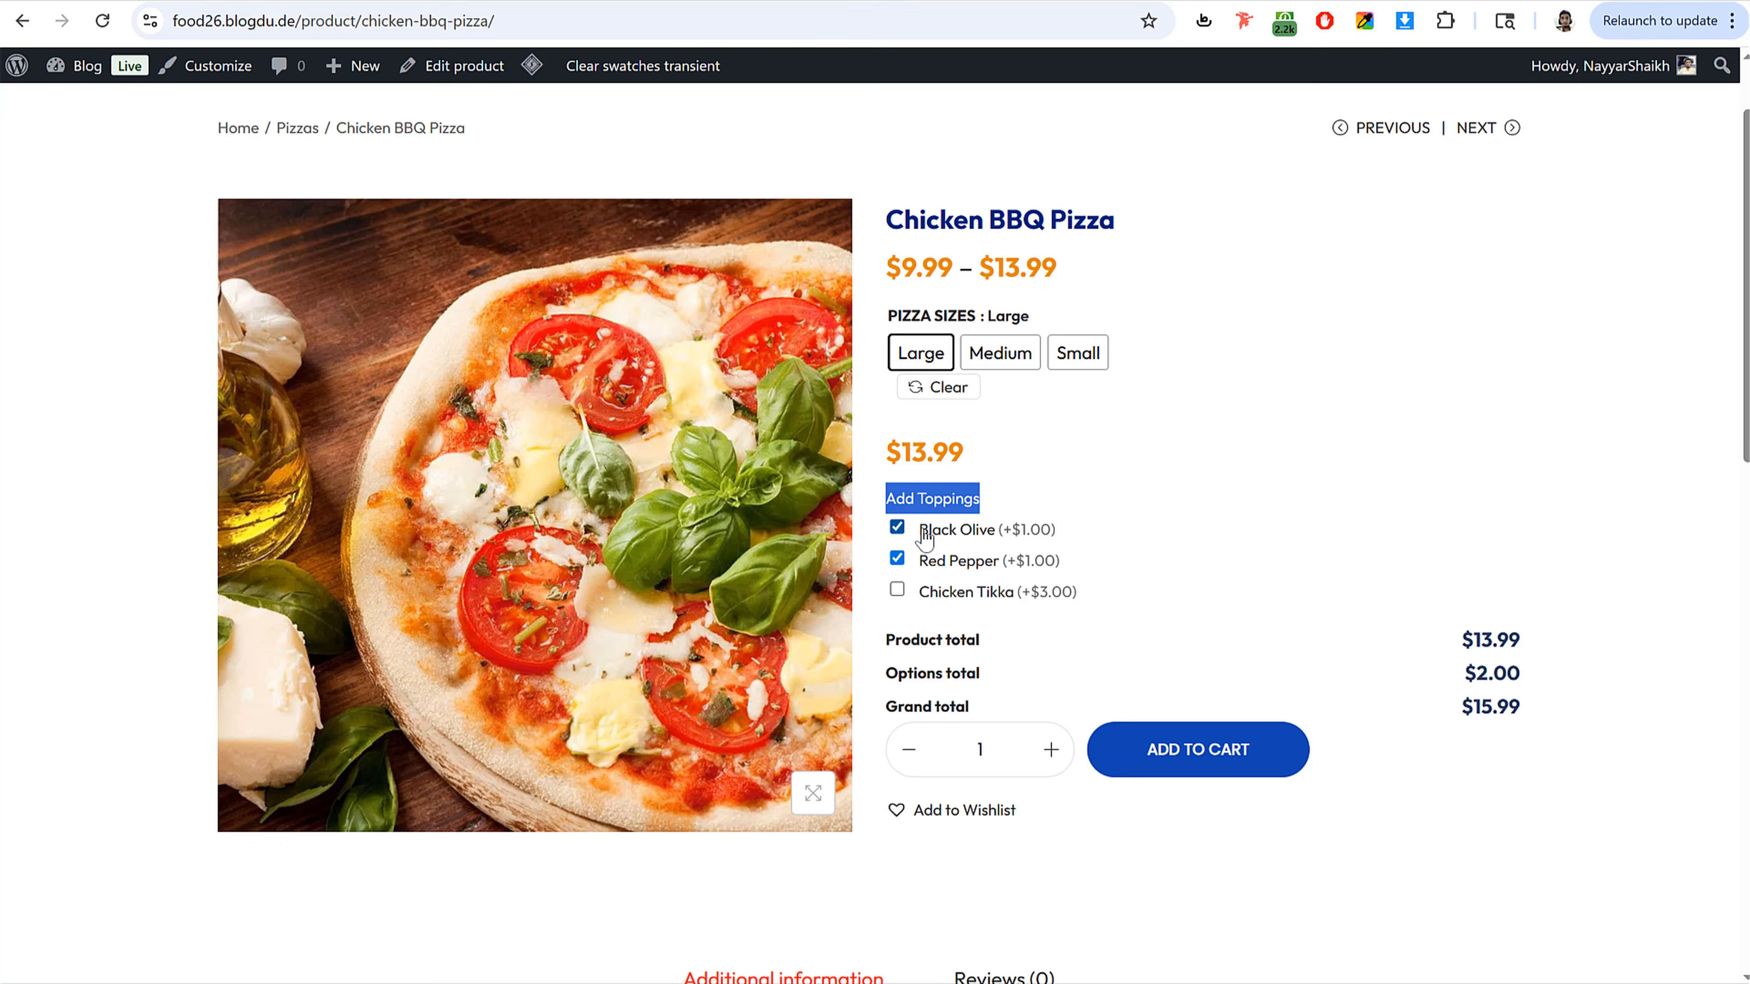
drag(923, 529, 1002, 531)
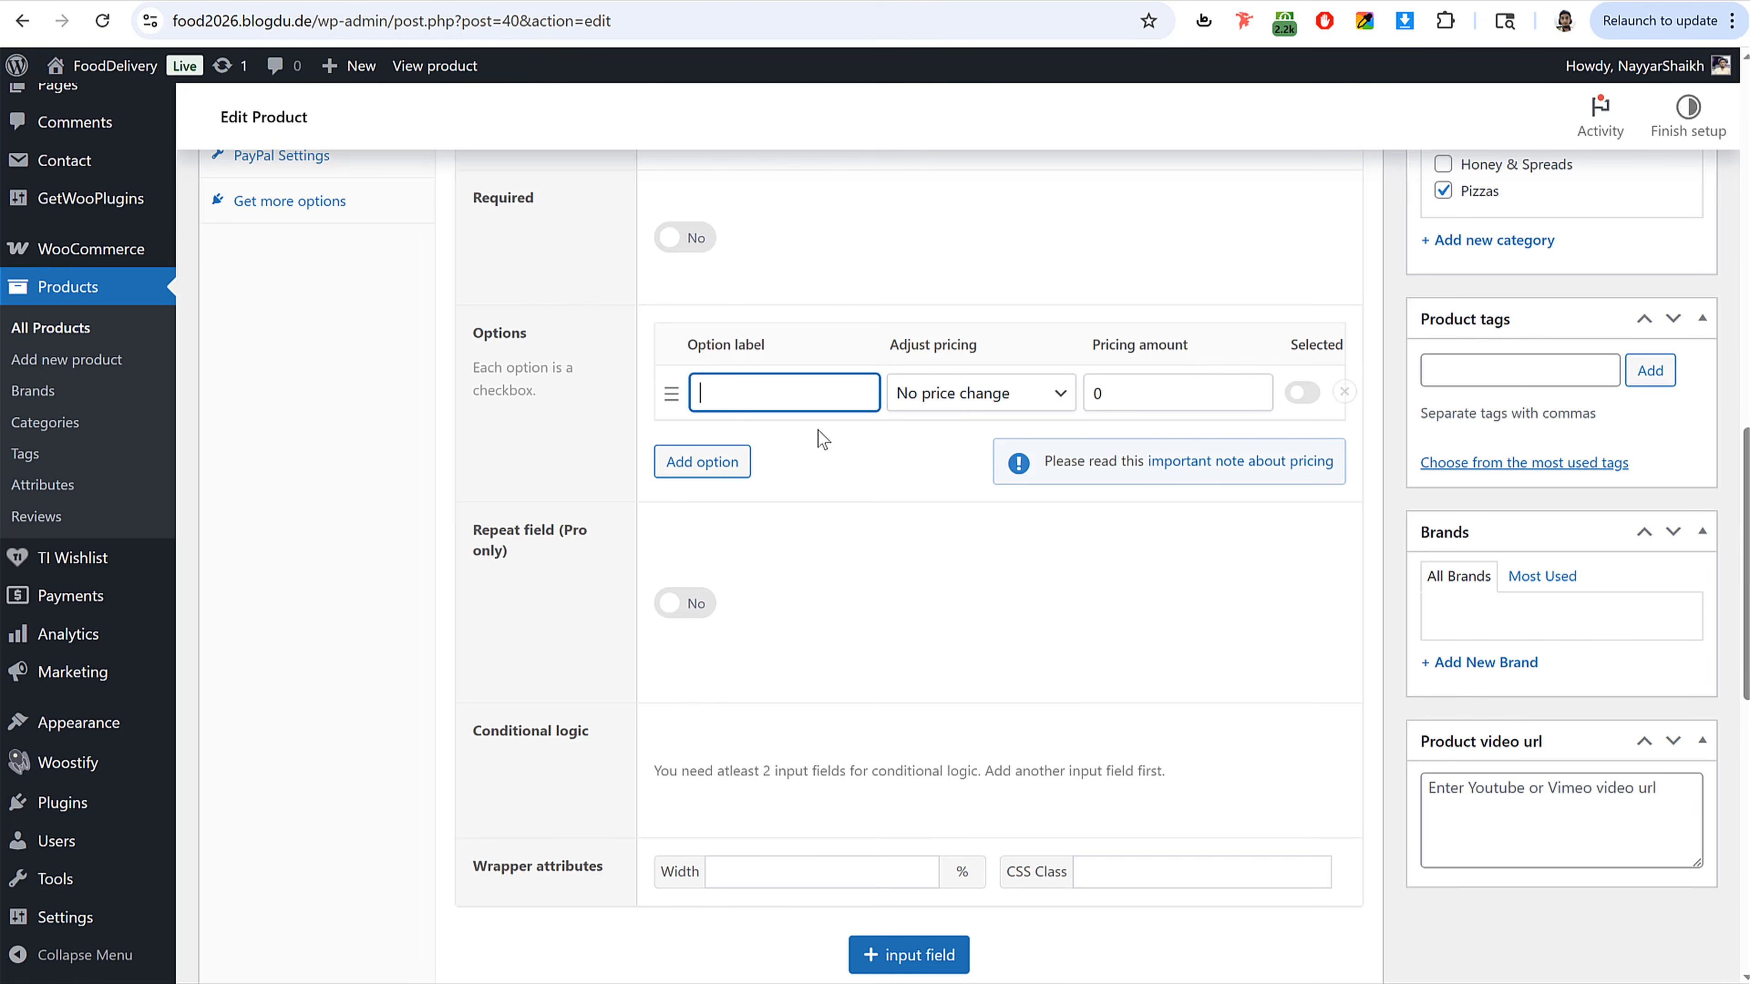
text(Black Olive)
click(978, 393)
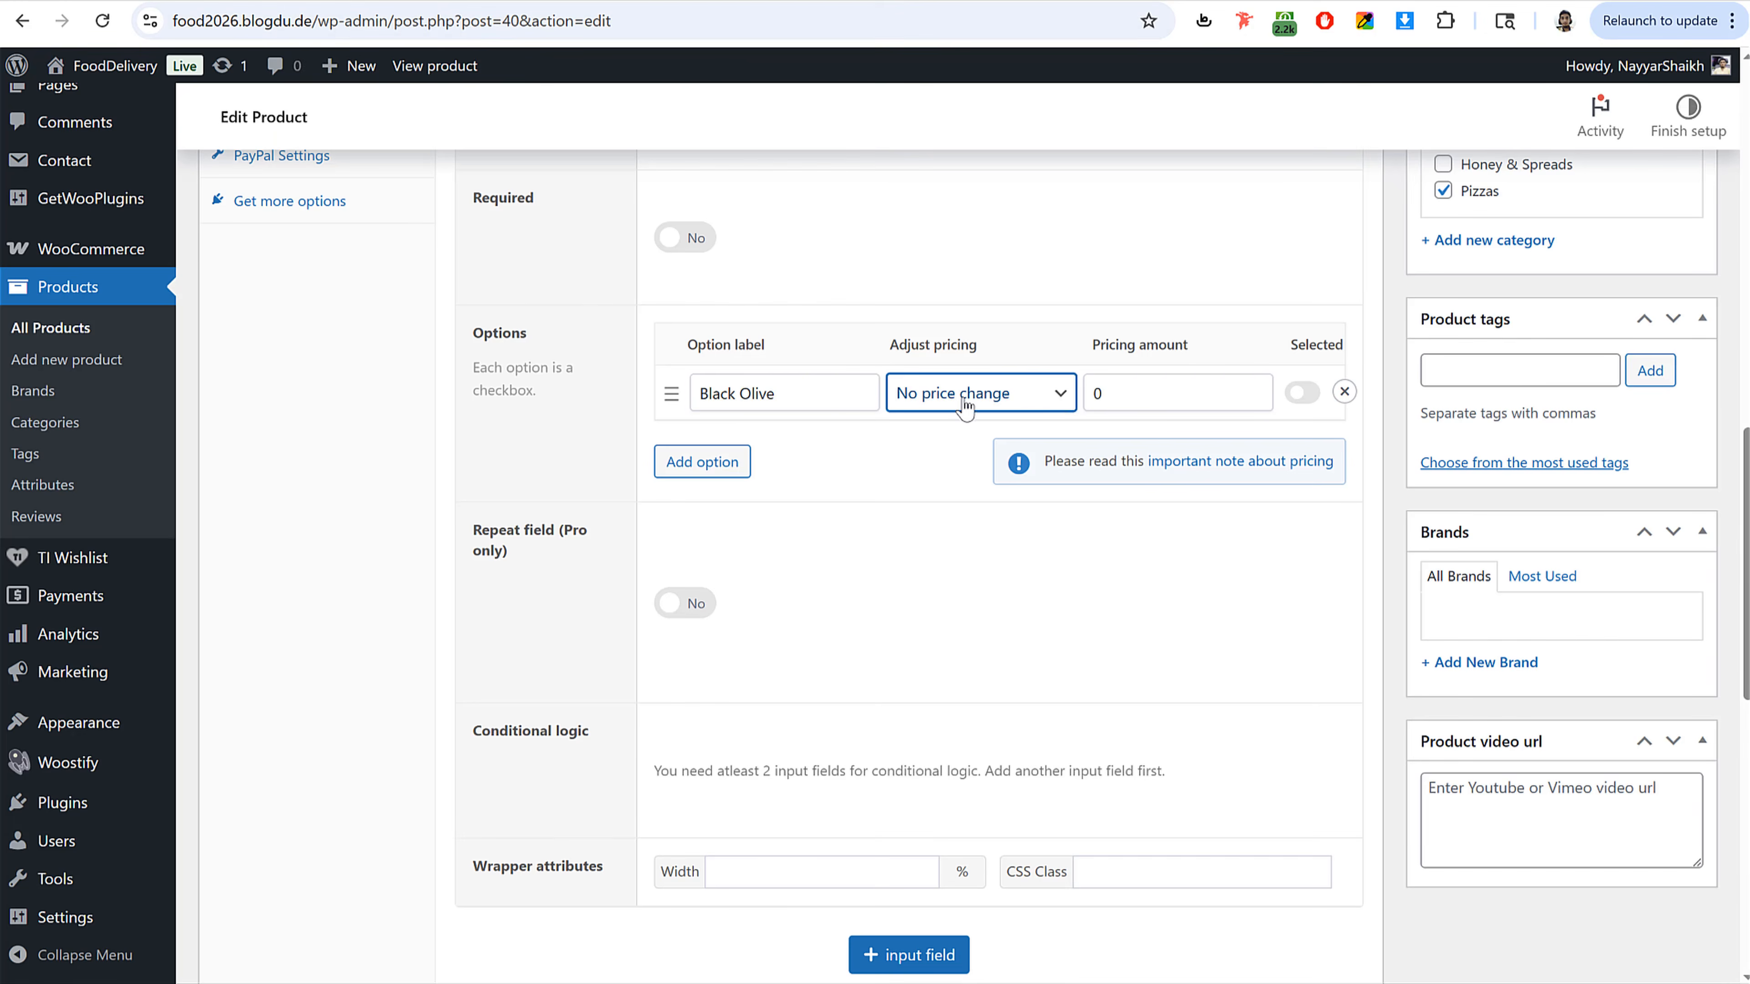
click(964, 458)
key(Tab)
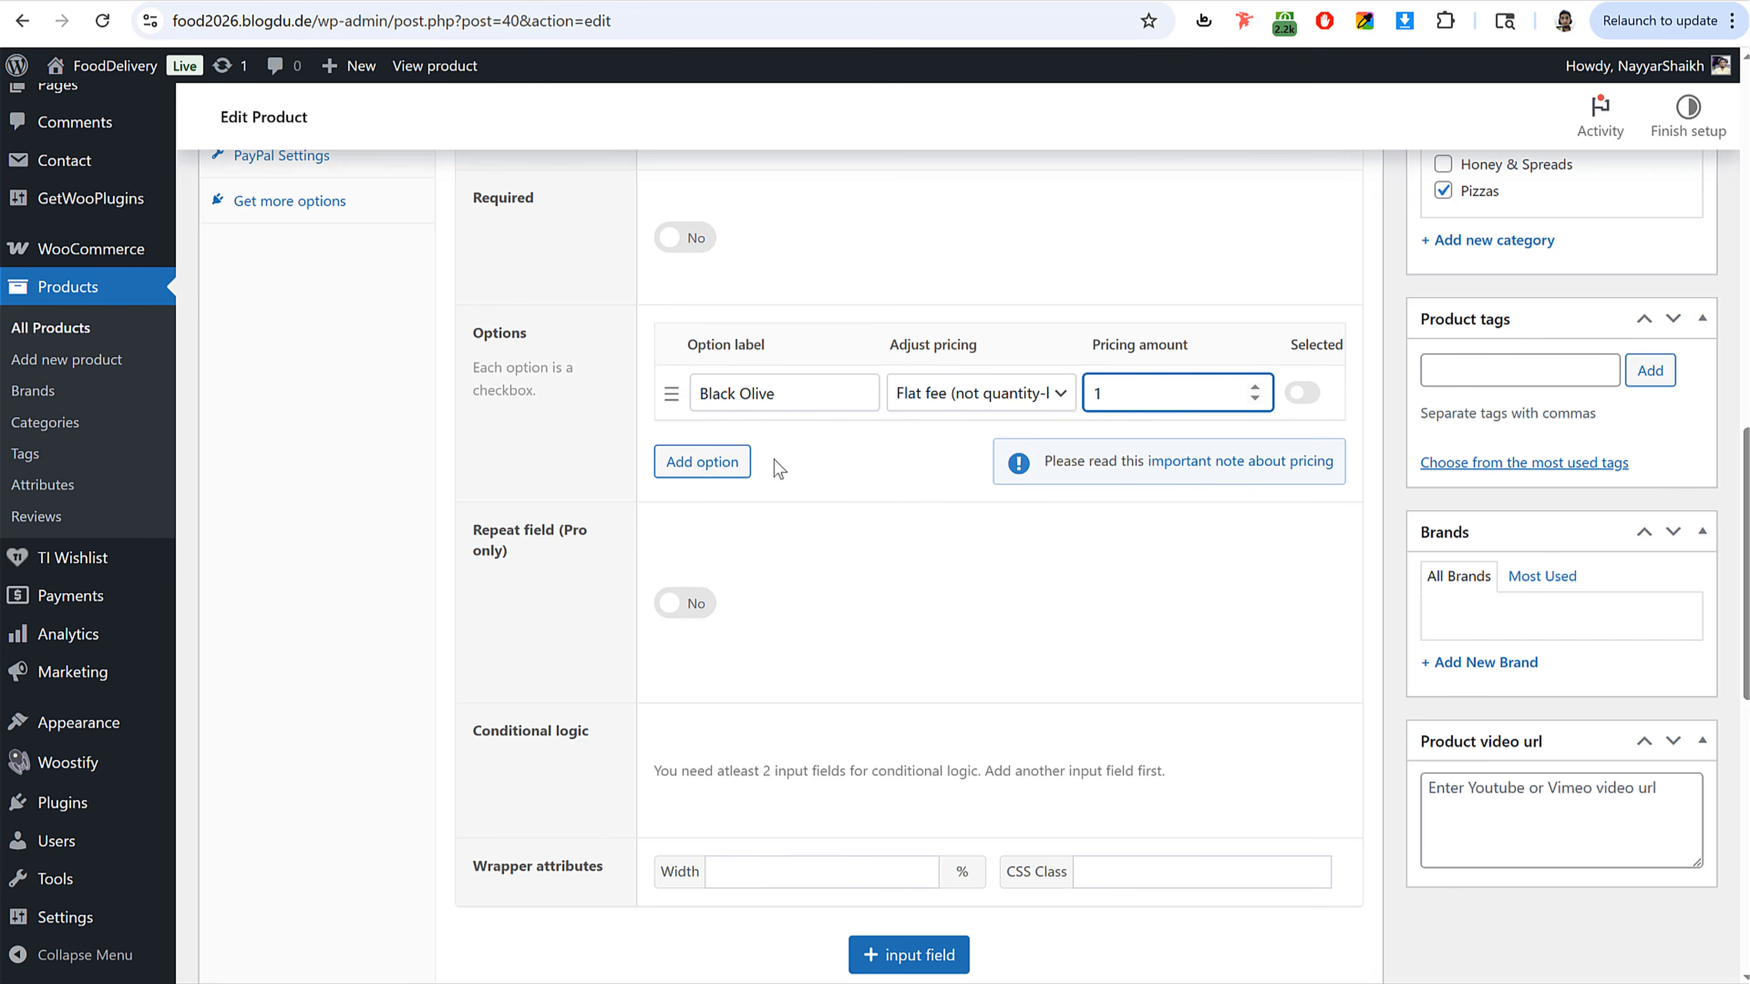
Step: Add a second option labelled Red Pepper with no price change
click(747, 465)
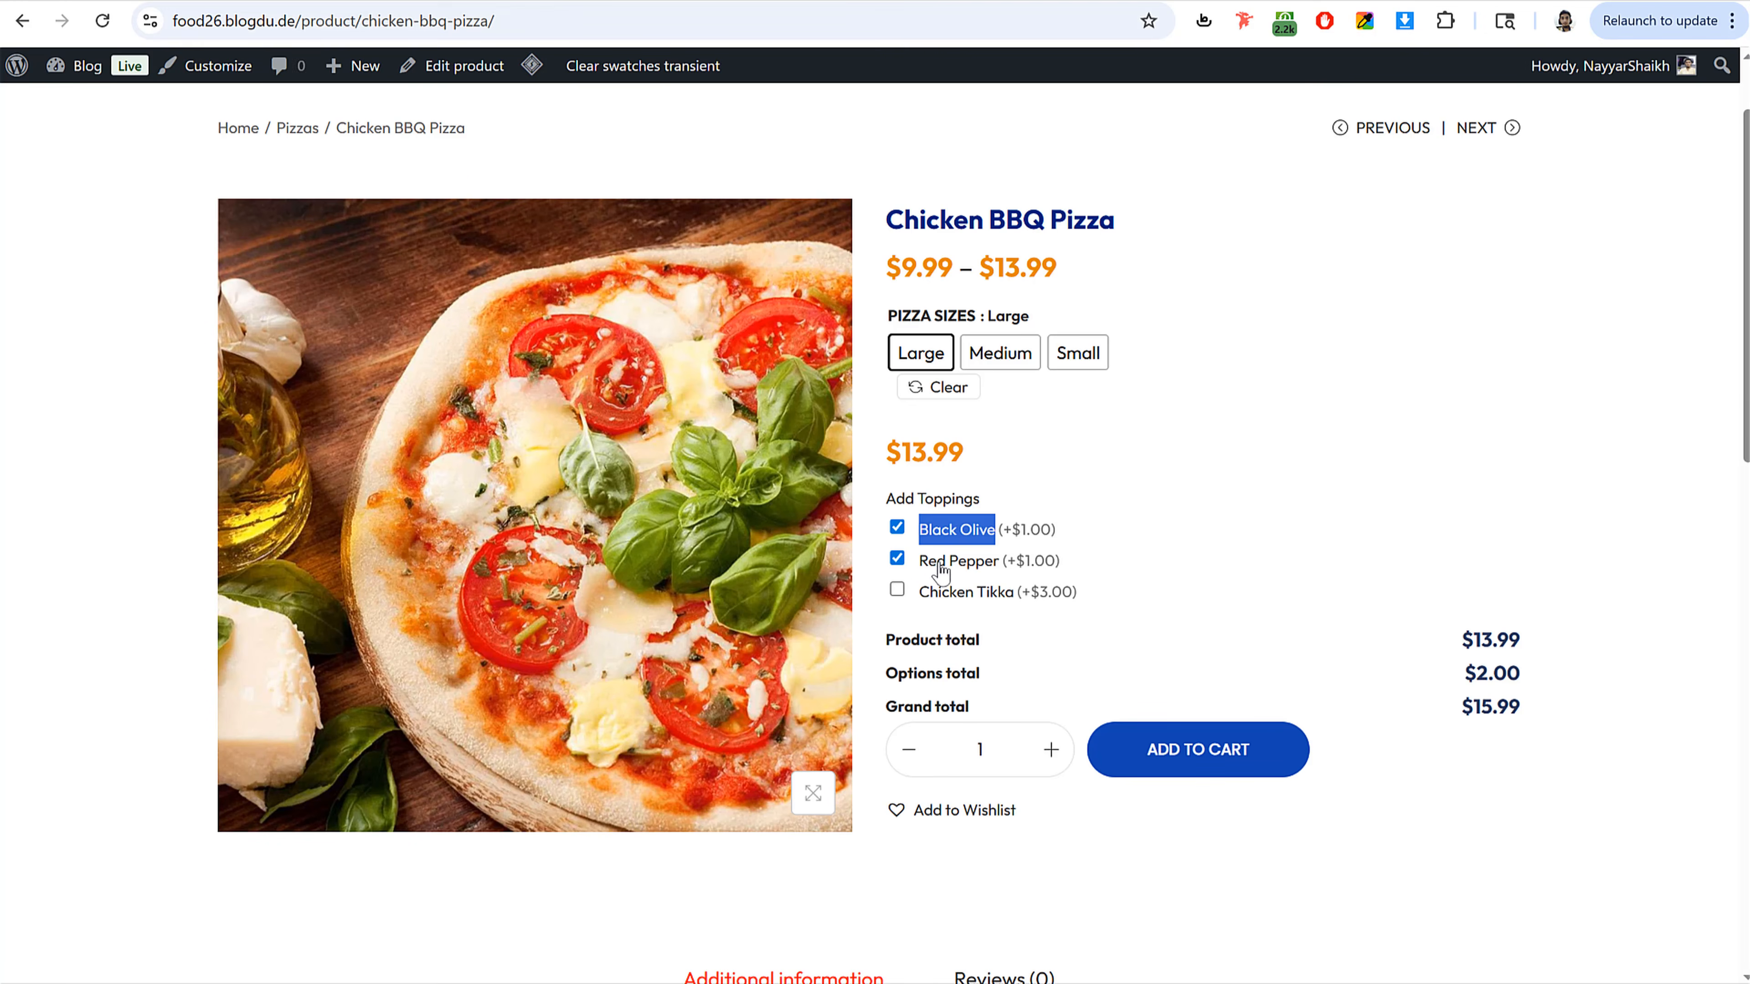
drag(919, 570, 996, 572)
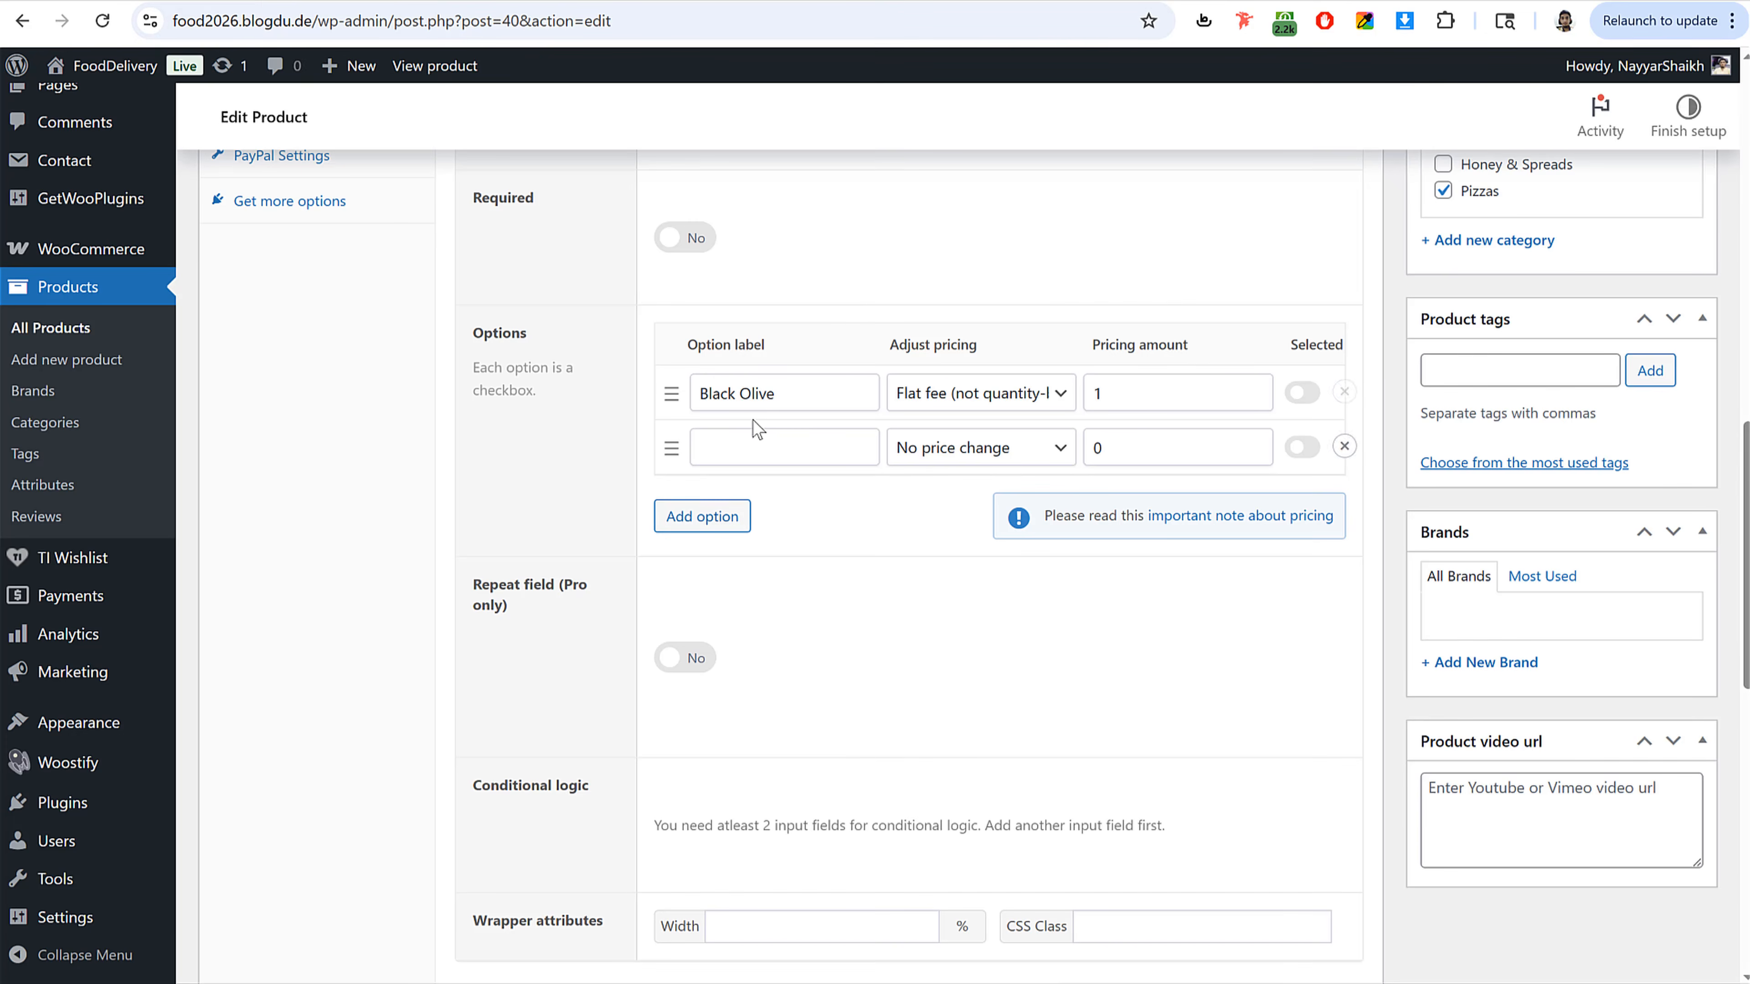
click(758, 441)
text(Red Pepper)
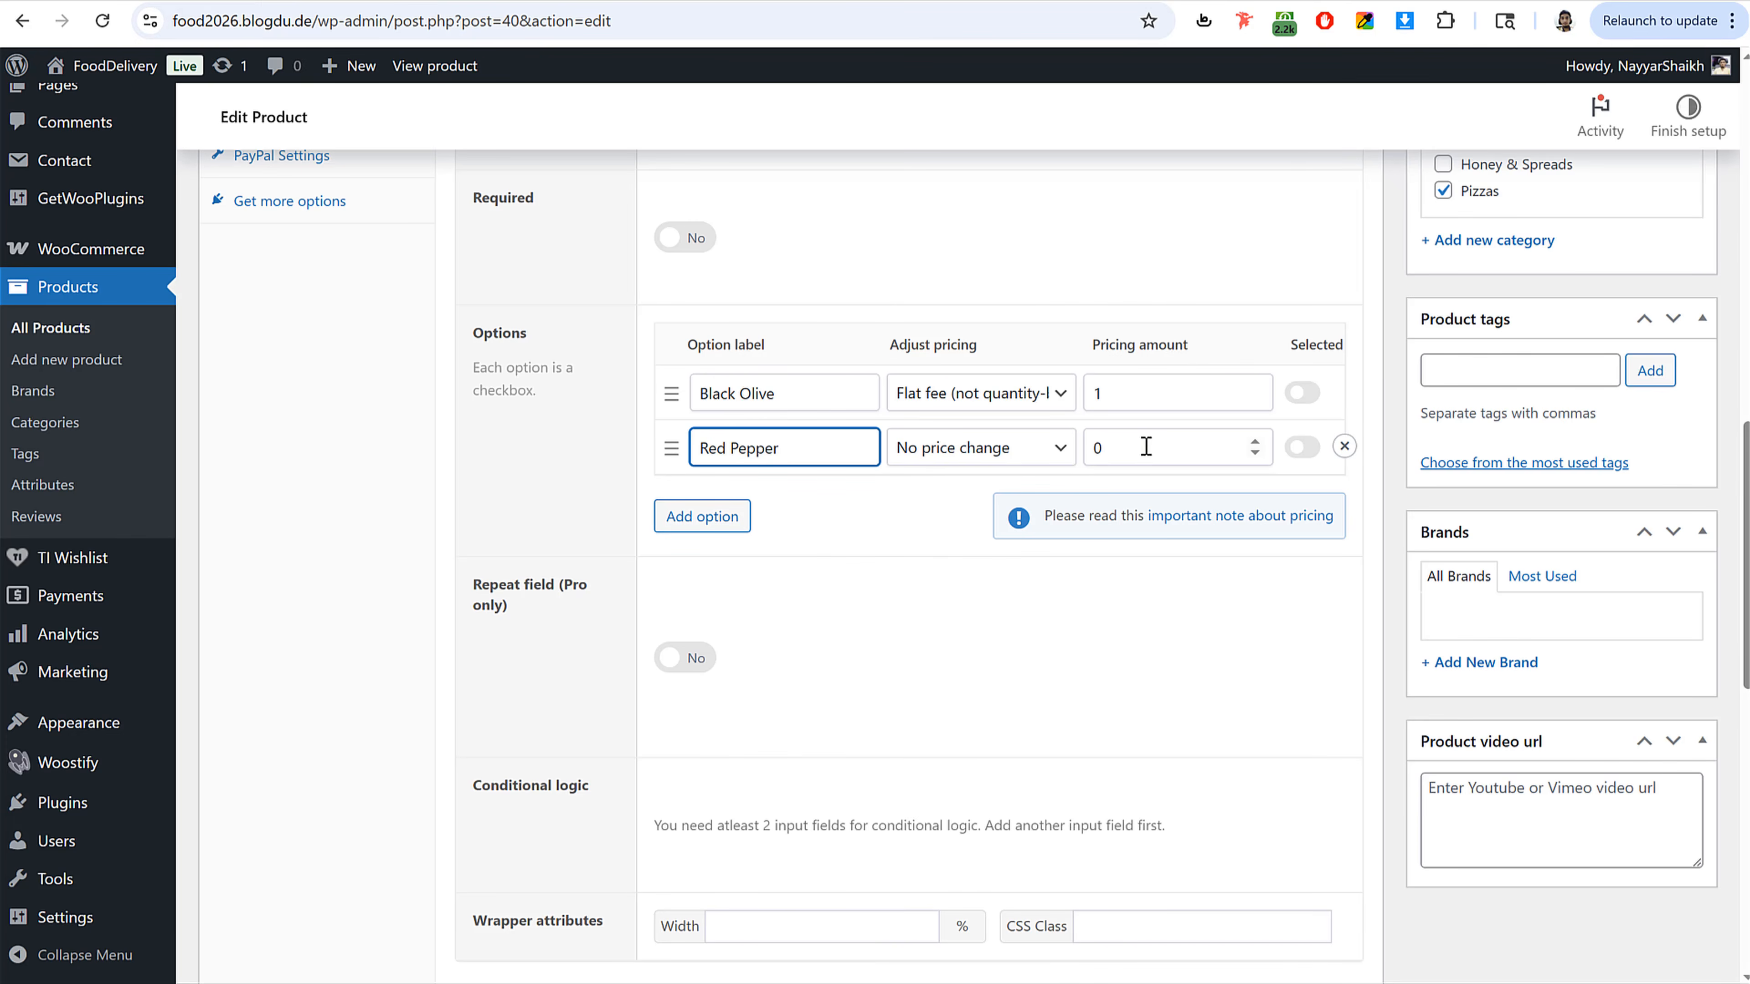
drag(1145, 447, 1005, 451)
click(979, 451)
drag(1159, 439, 1037, 452)
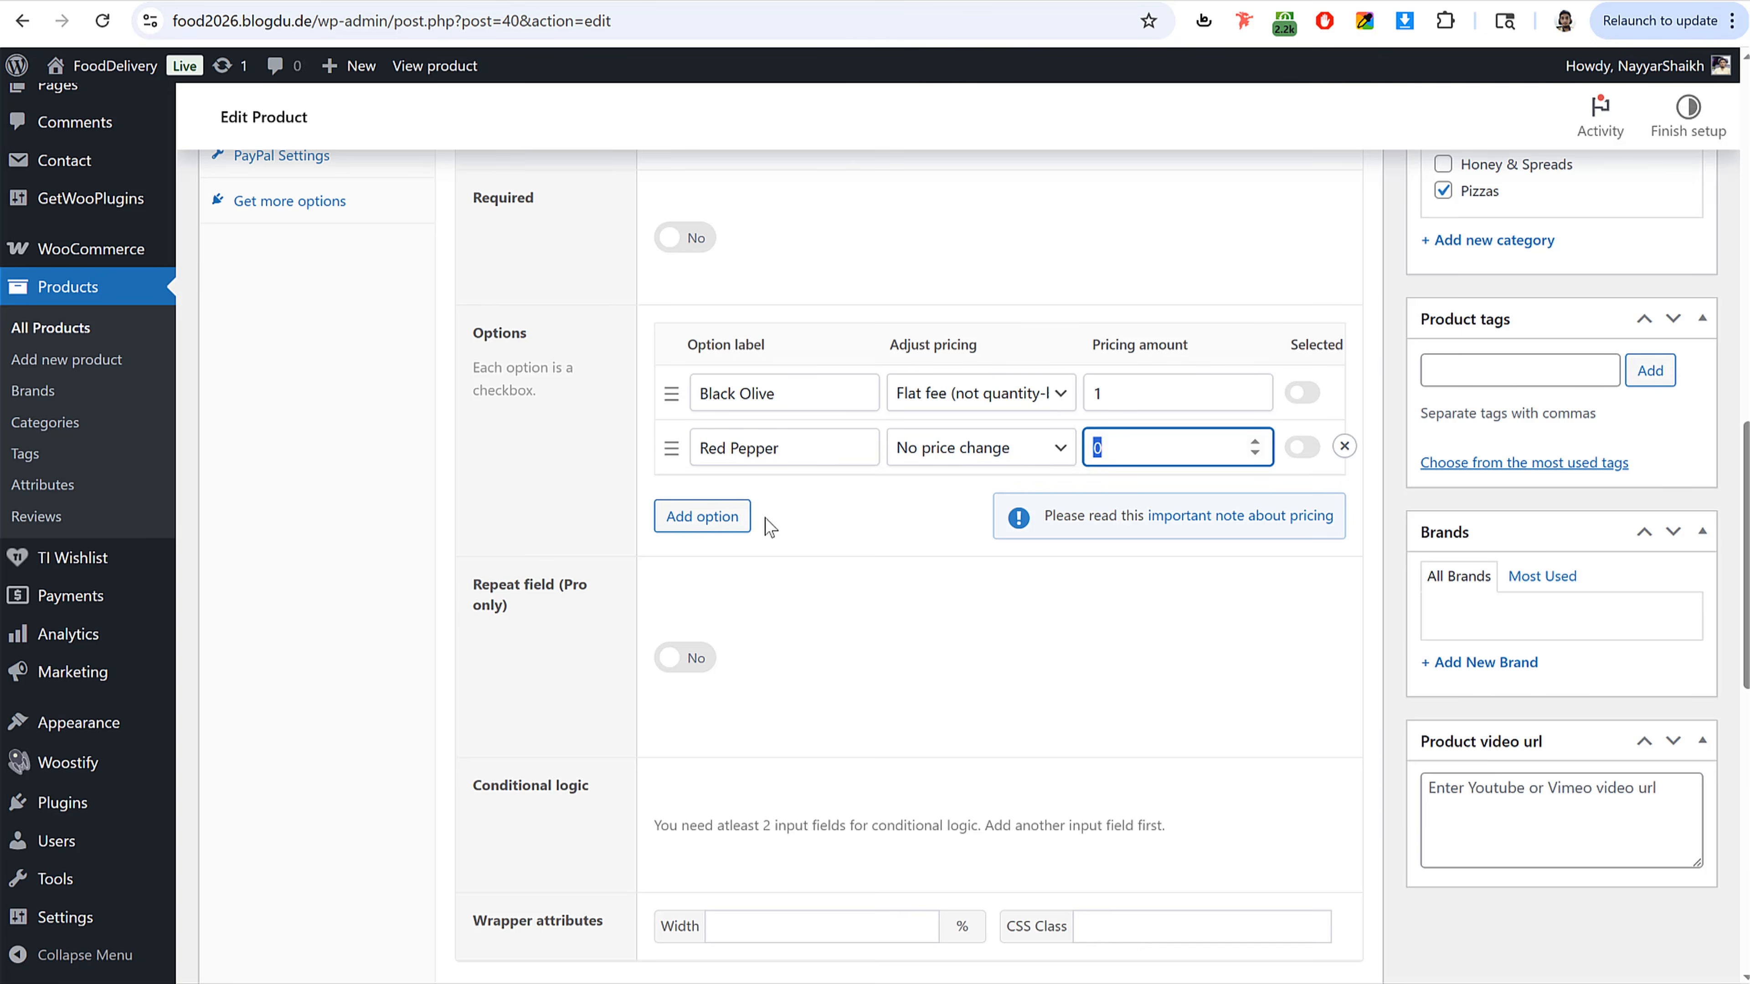
Step: Add a Chicken Tikka option with a flat fee pricing amount of 3
click(743, 518)
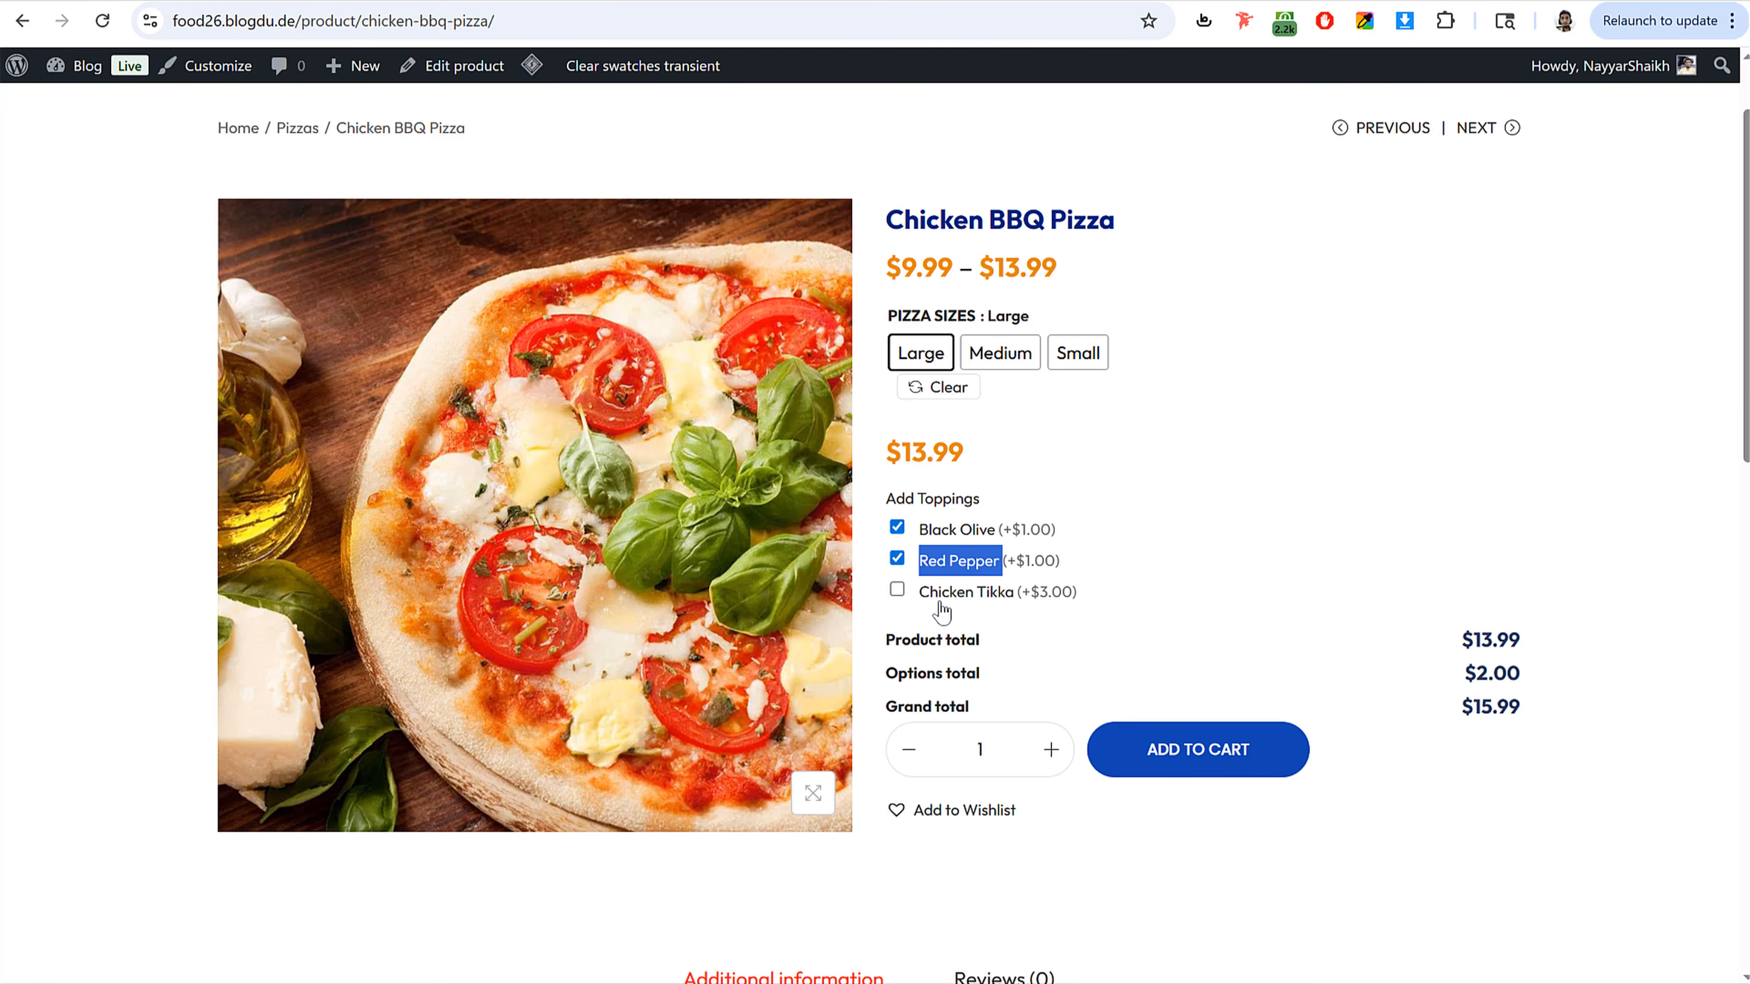
drag(921, 594, 1015, 599)
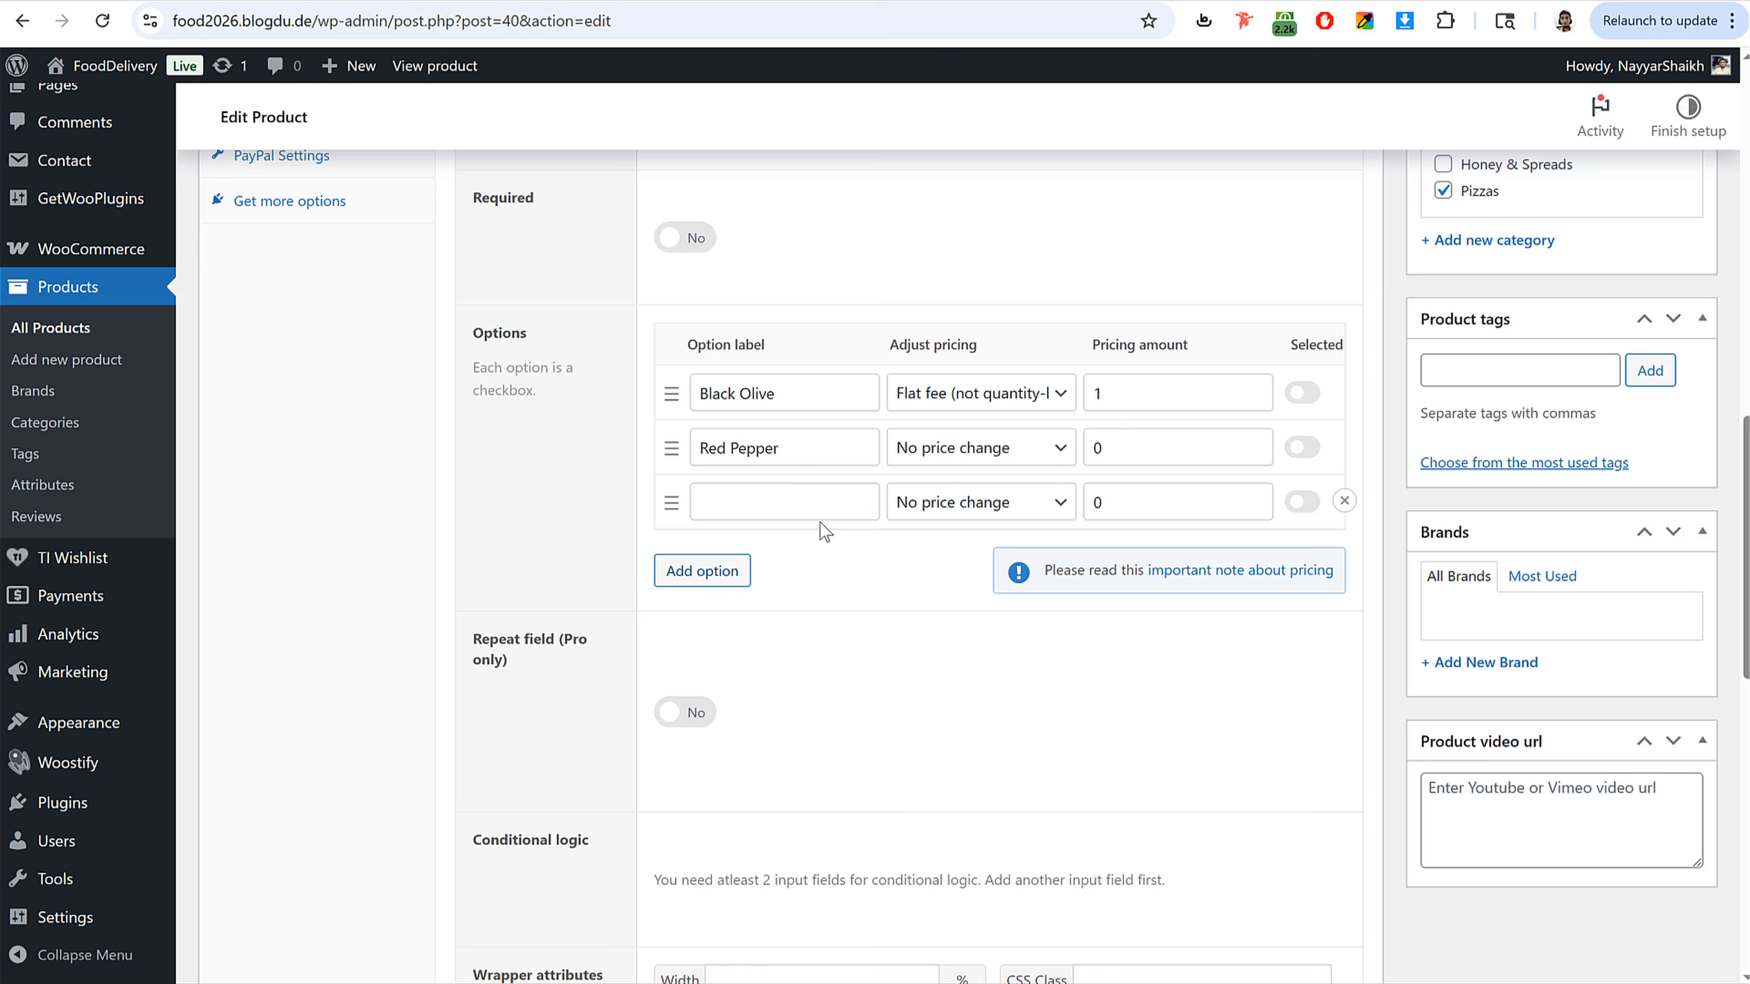
text(Chicken Tikka)
click(978, 506)
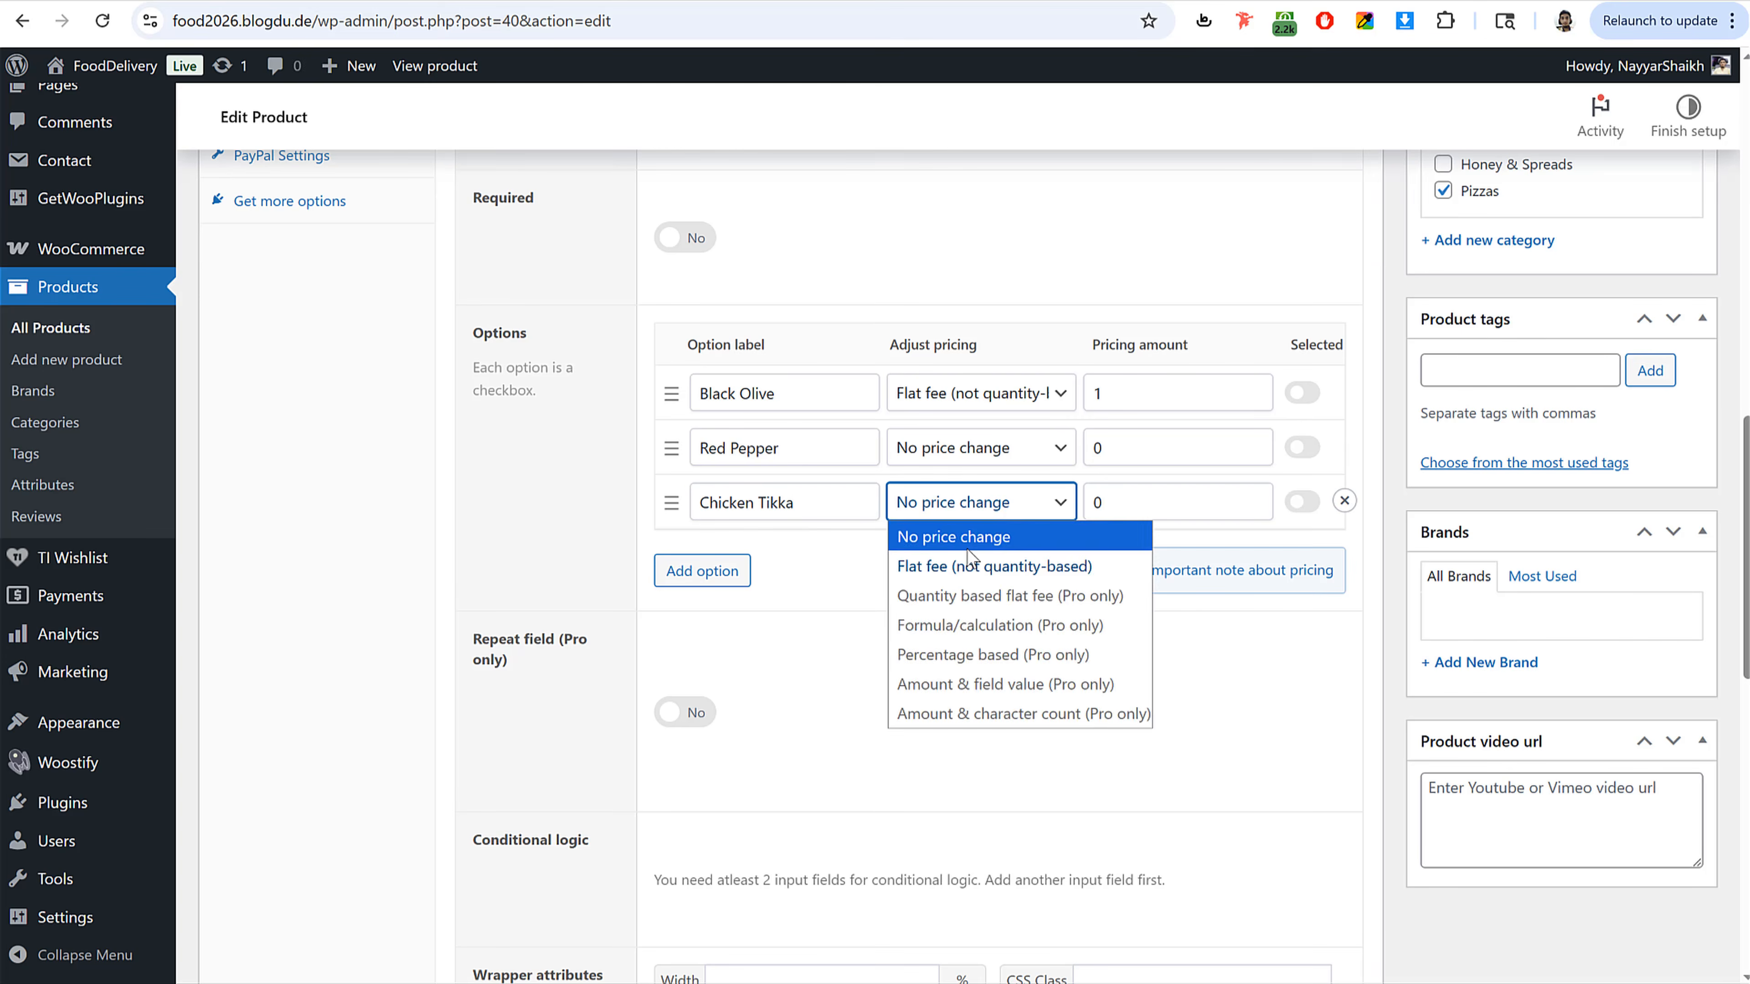
click(970, 564)
key(Tab)
text(5)
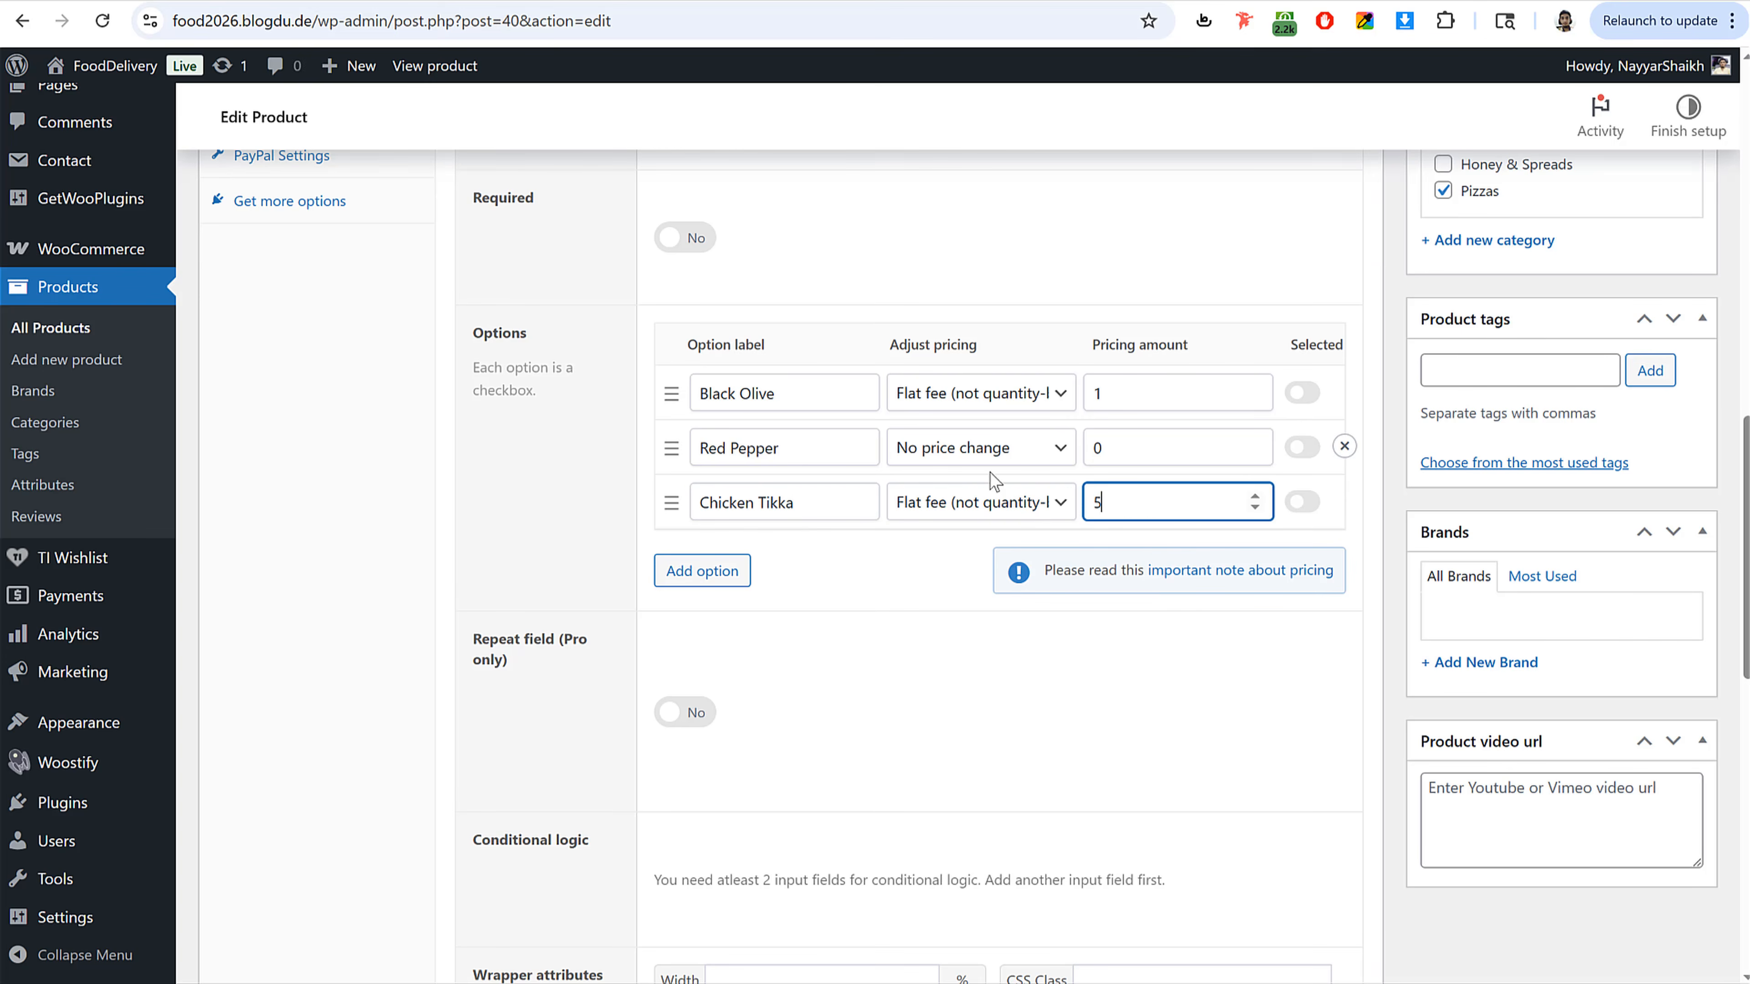
key(ctrl+a)
text(3)
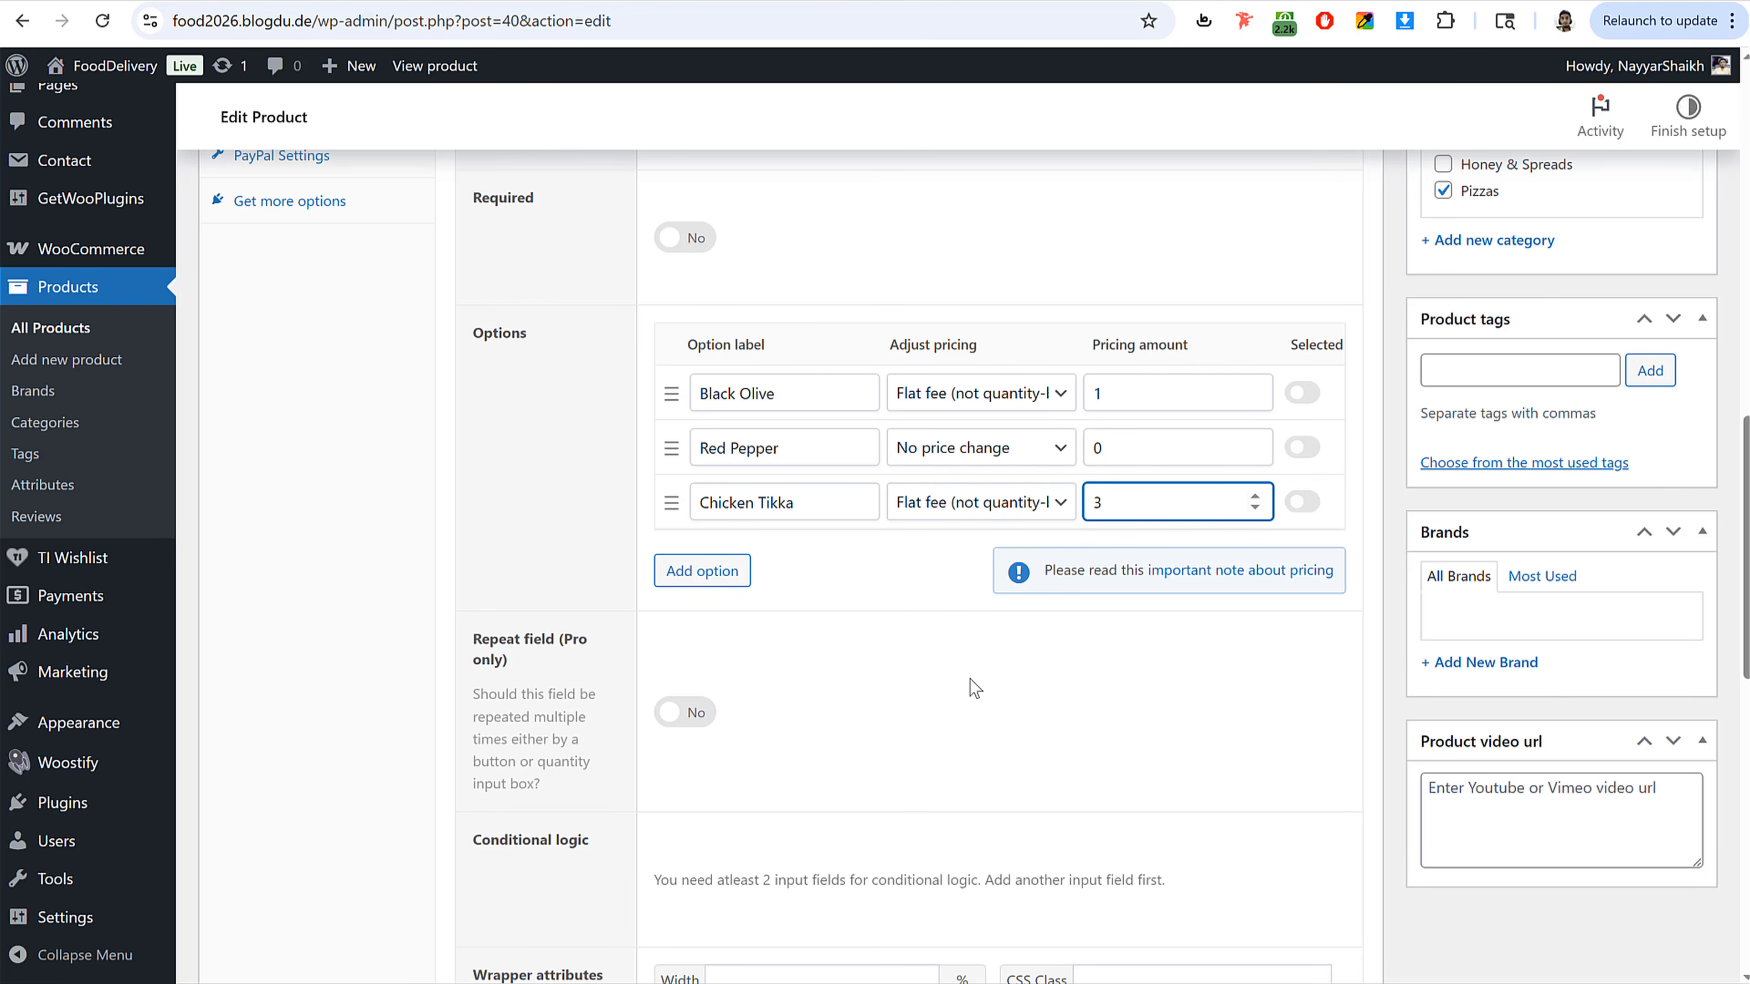
Step: Review the field group layout settings and update the product
scroll(969, 678, down, 5)
scroll(1049, 754, down, 6)
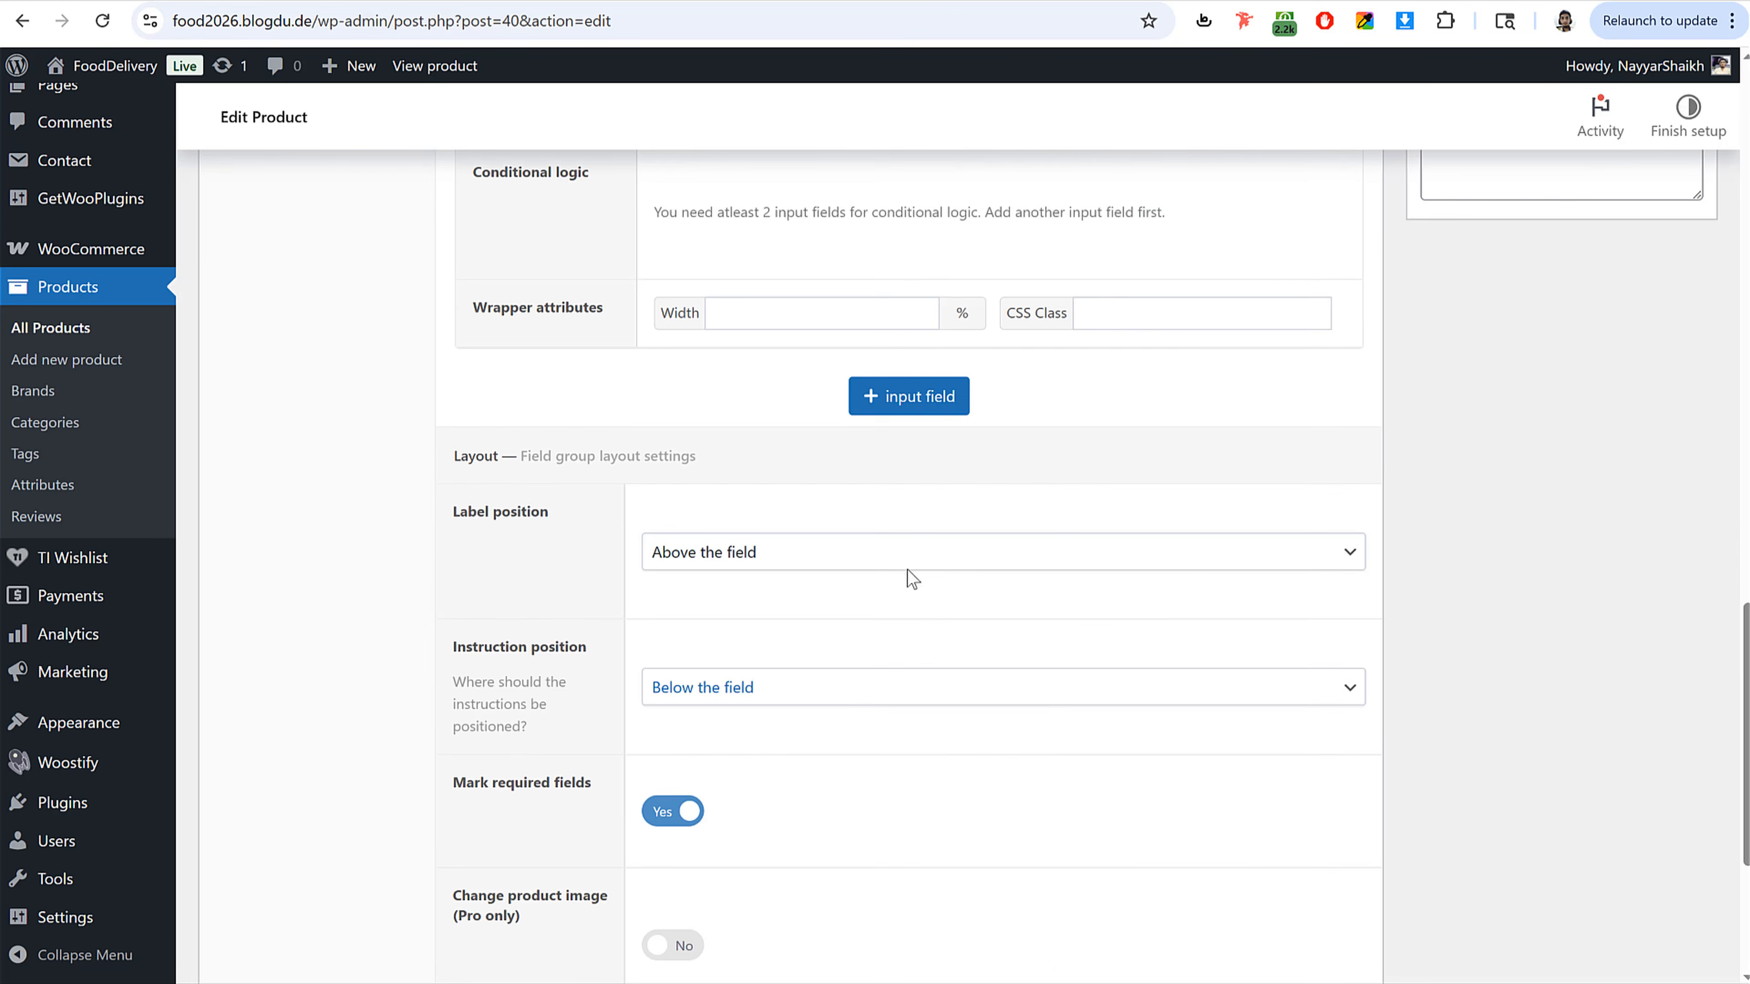
scroll(996, 622, down, 2)
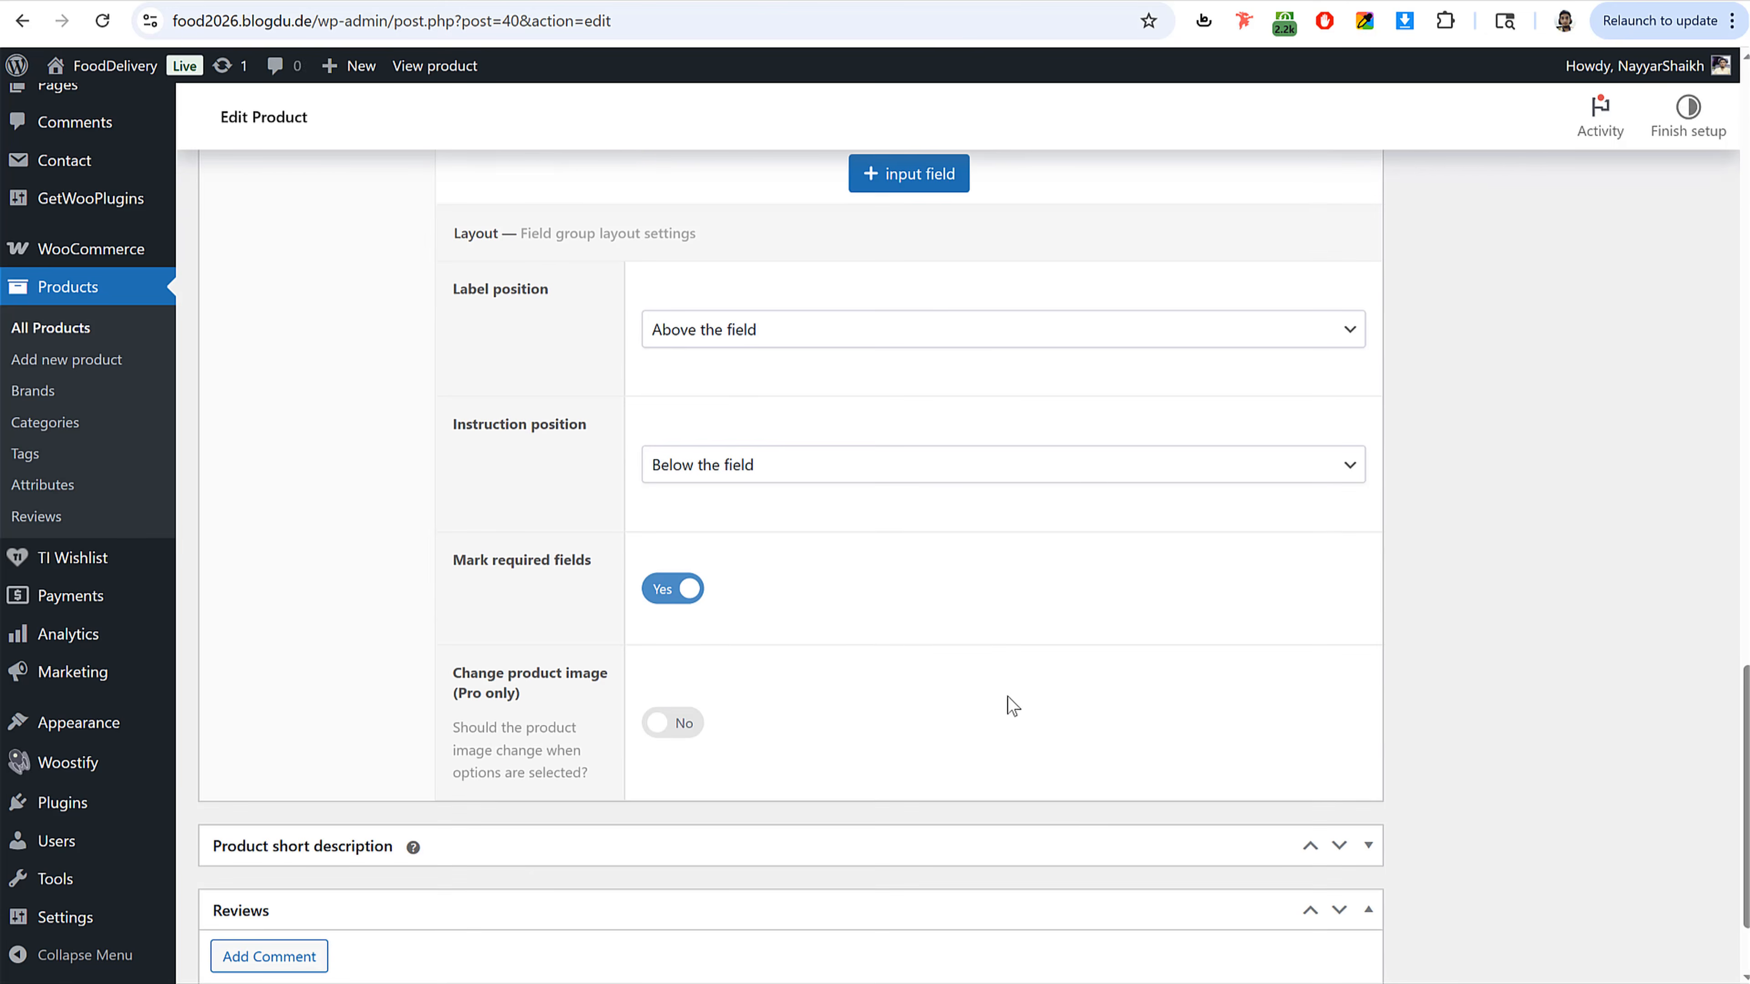
scroll(1008, 703, up, 15)
click(1648, 531)
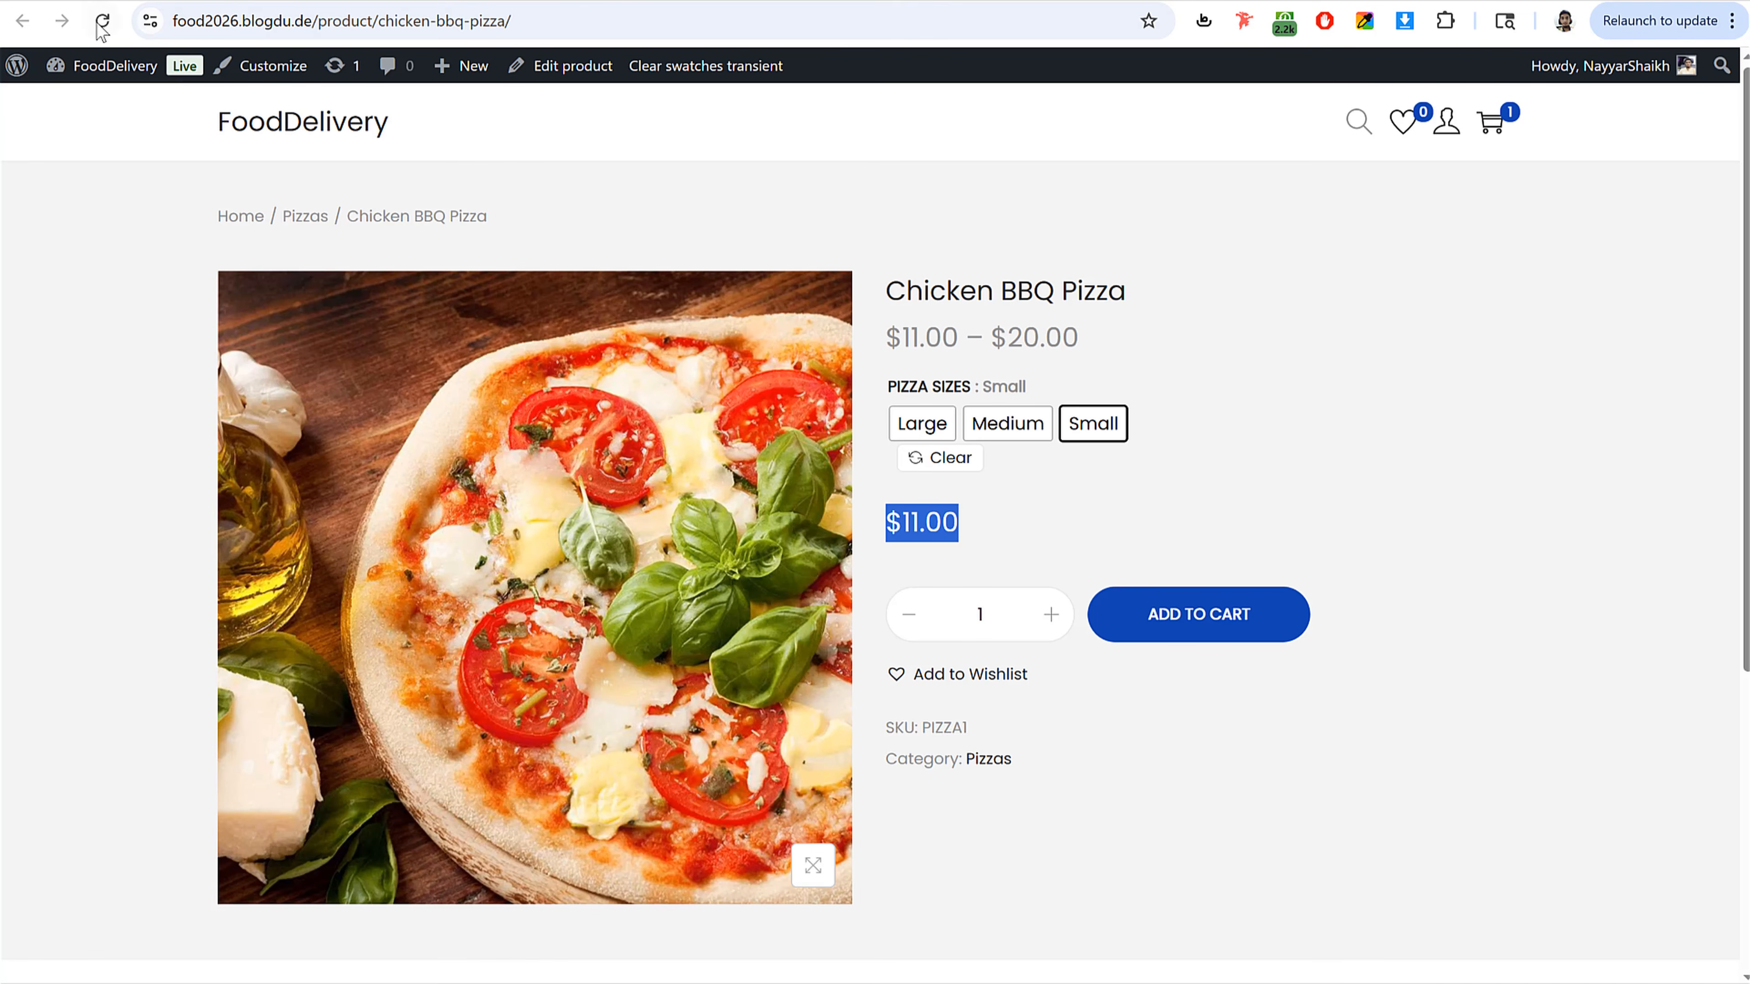
Step: Reload the live pizza page and test size and topping selections against the price totals
click(101, 22)
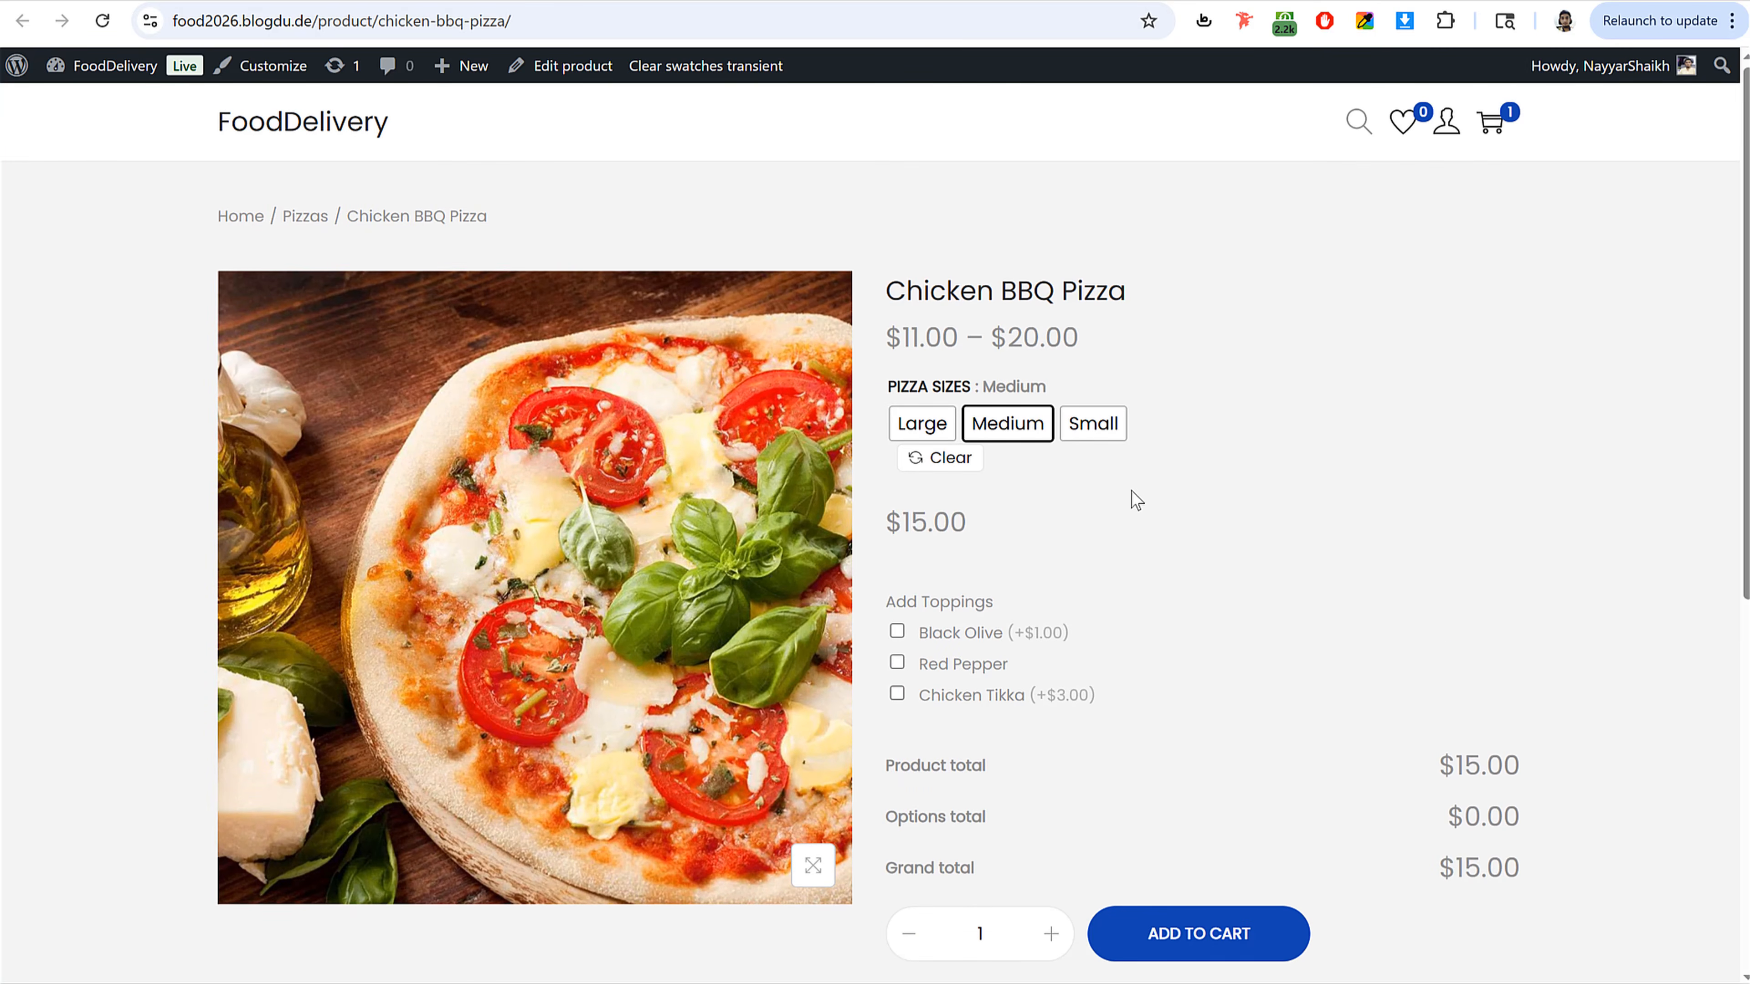
click(945, 433)
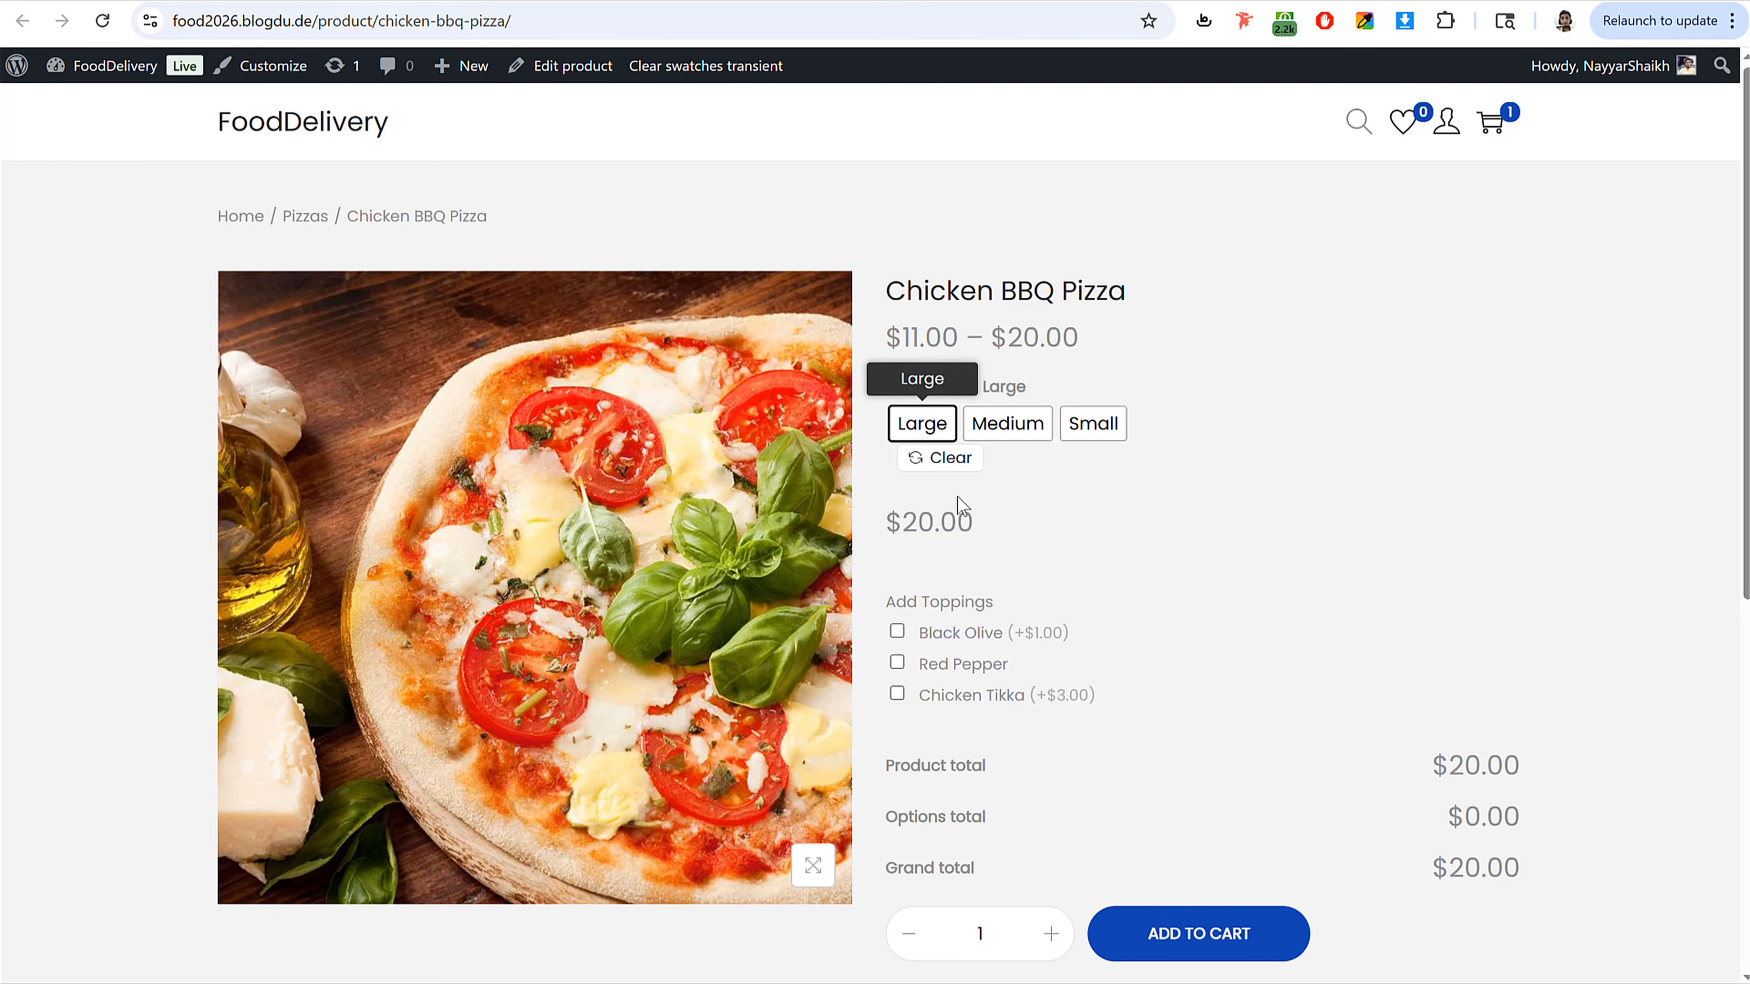
click(1006, 422)
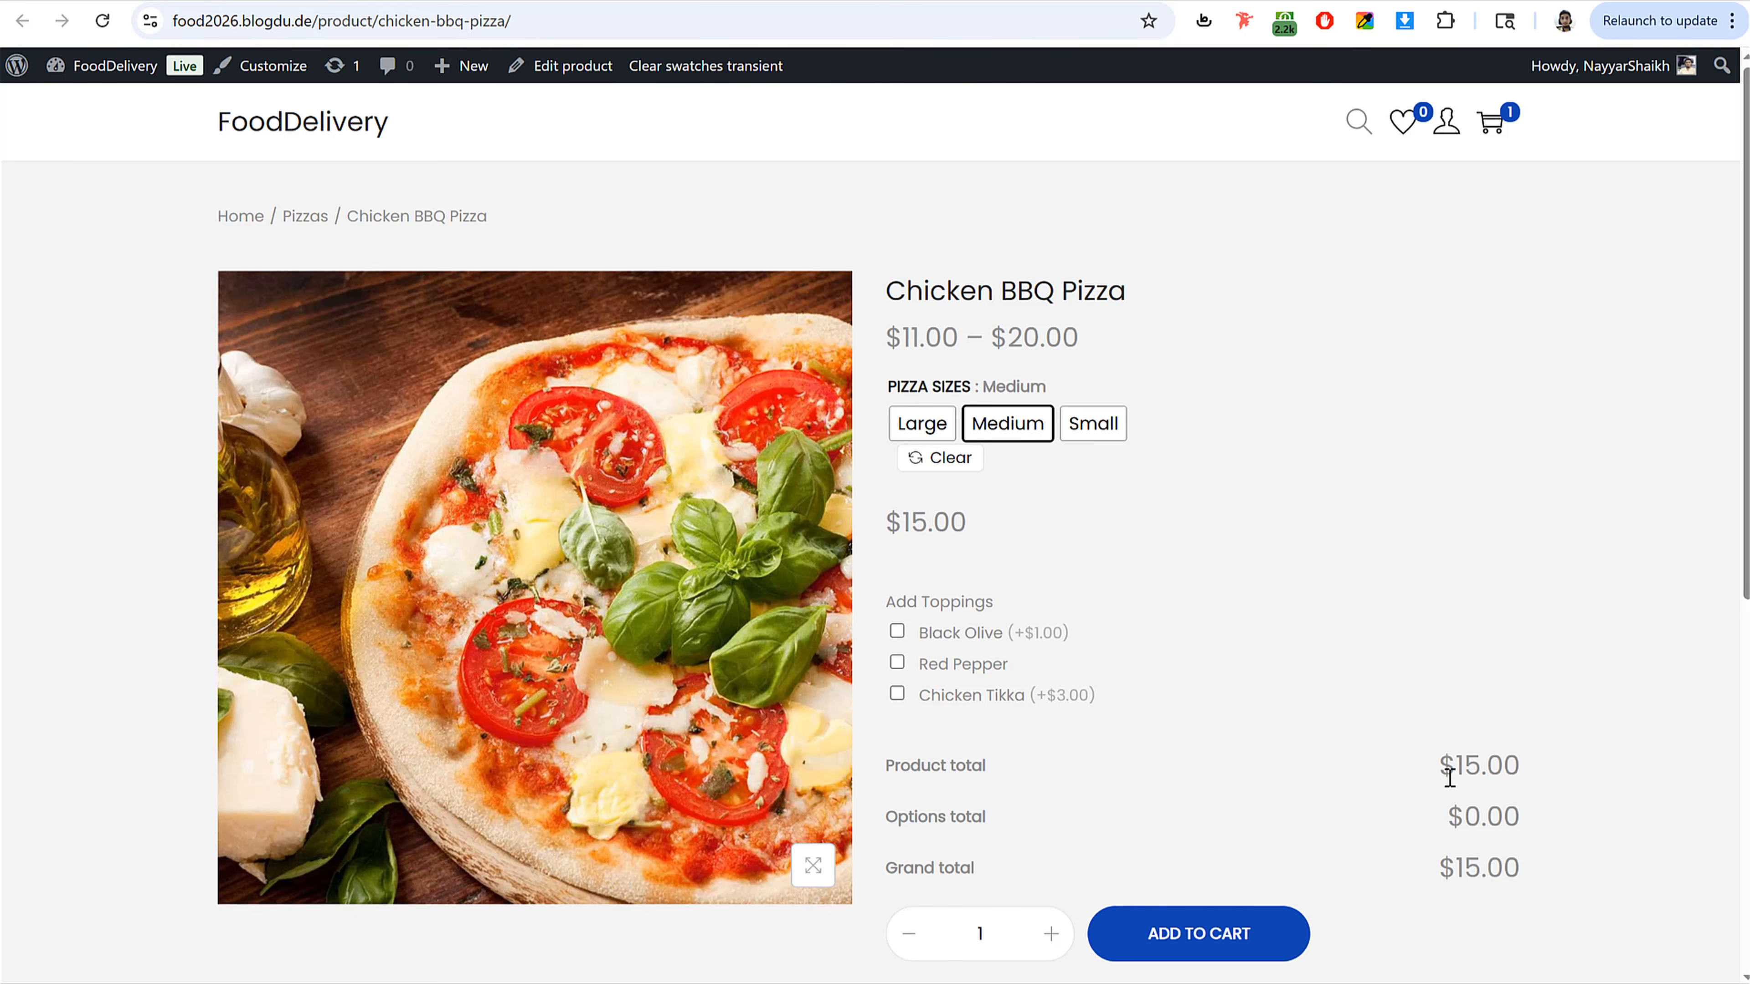
drag(1507, 867, 1432, 886)
click(933, 433)
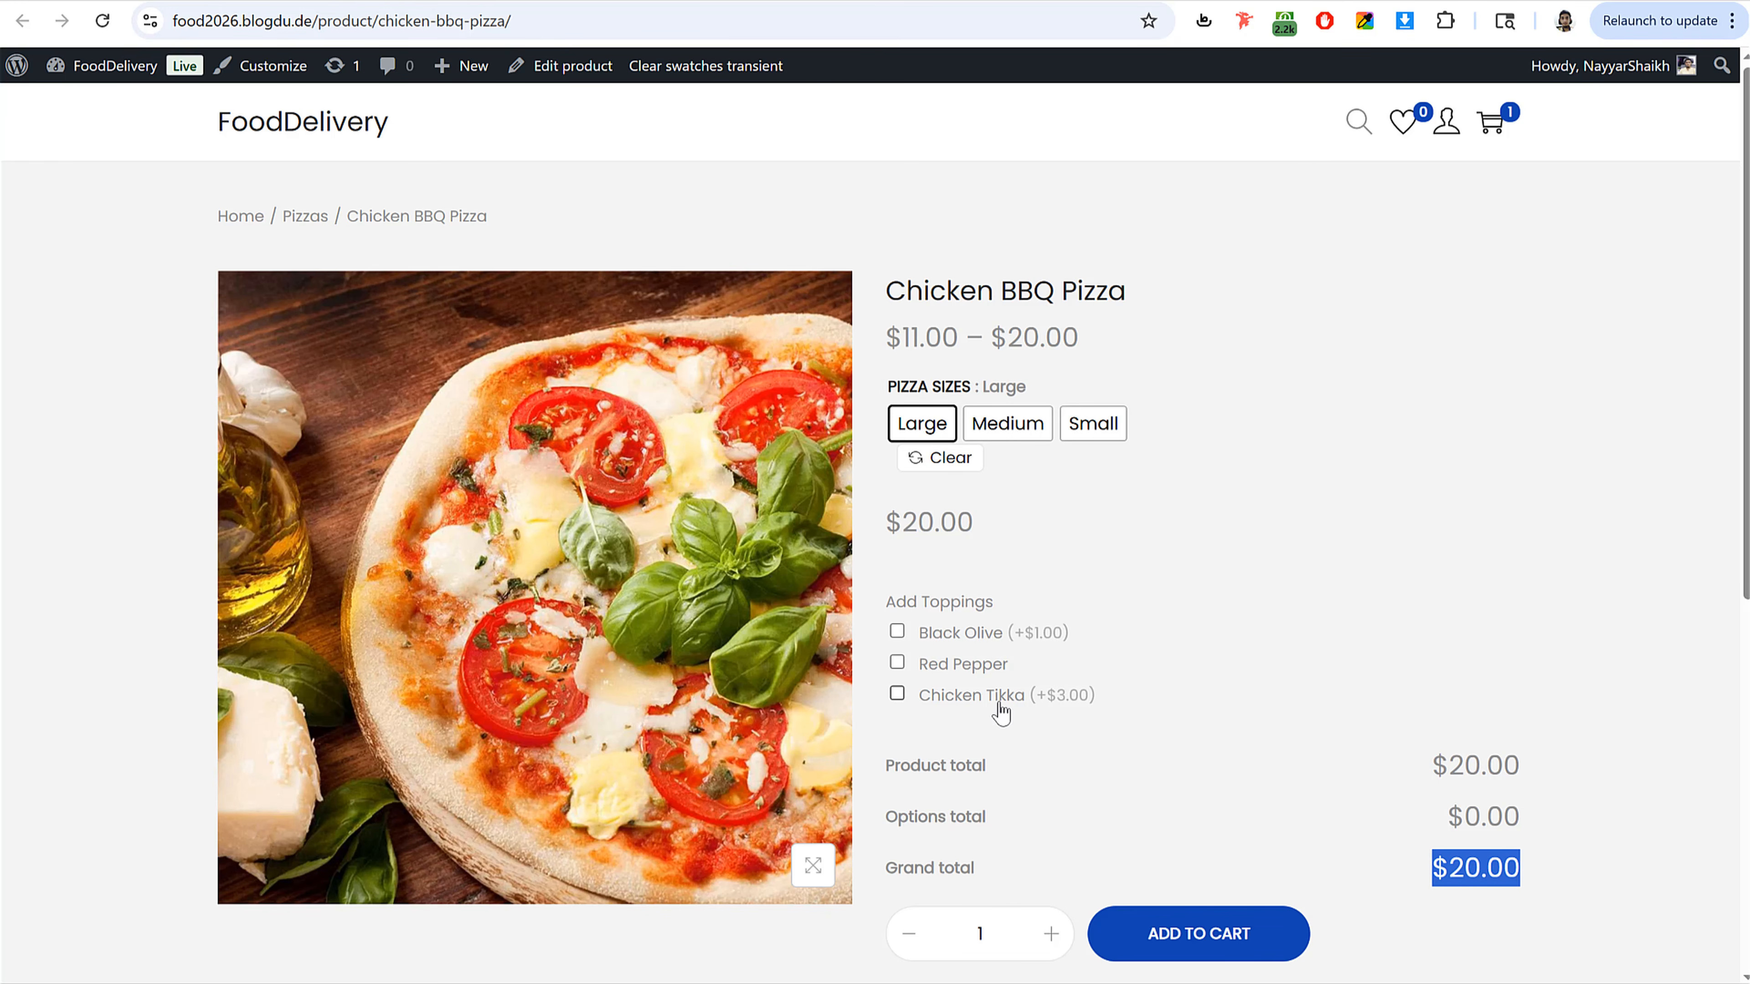
click(899, 679)
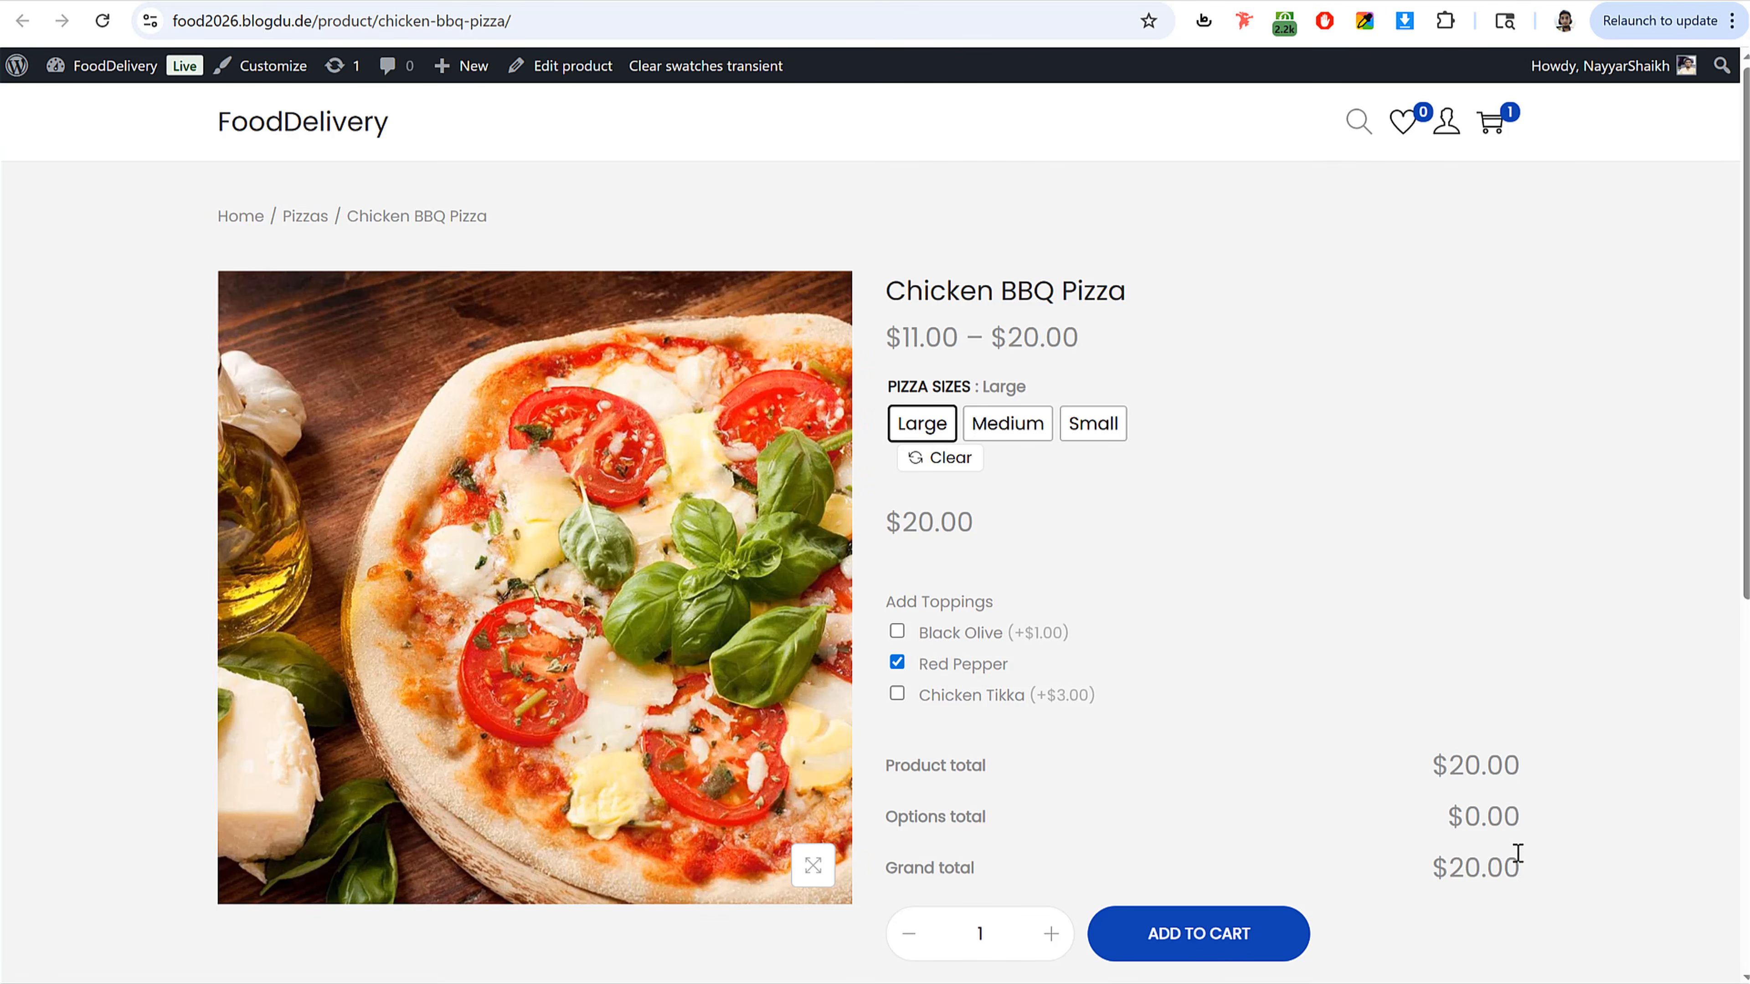
click(896, 694)
drag(1448, 868, 1513, 862)
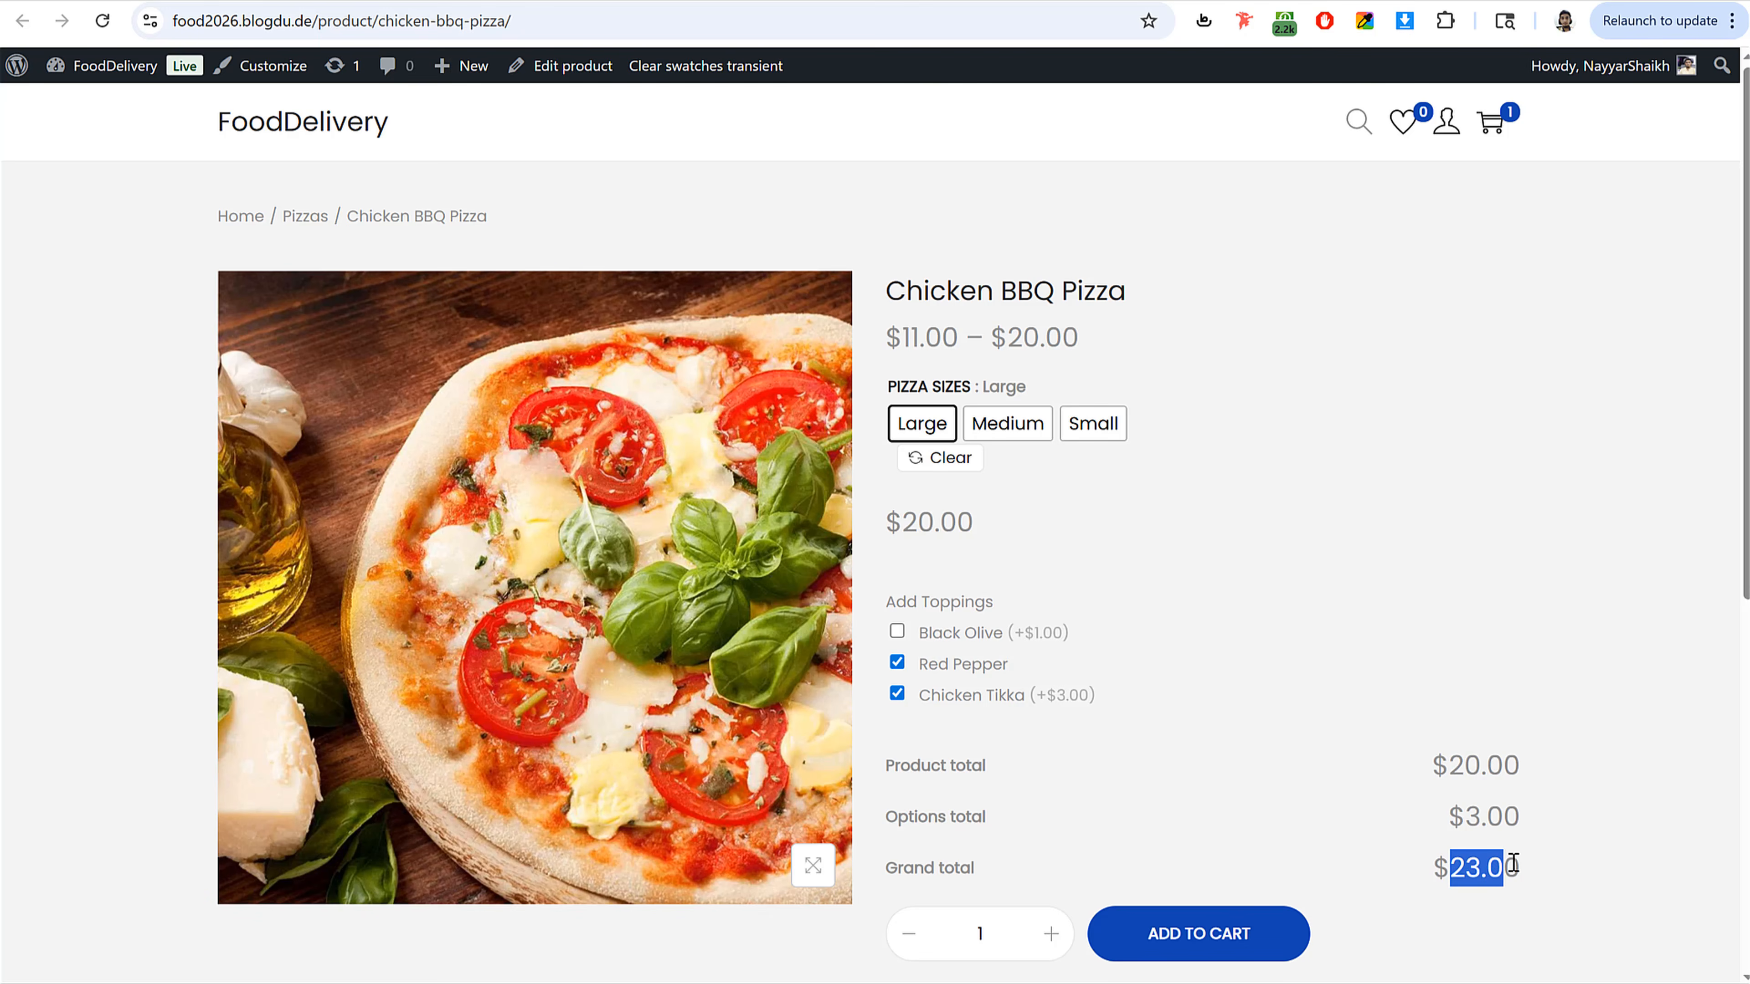
click(1513, 863)
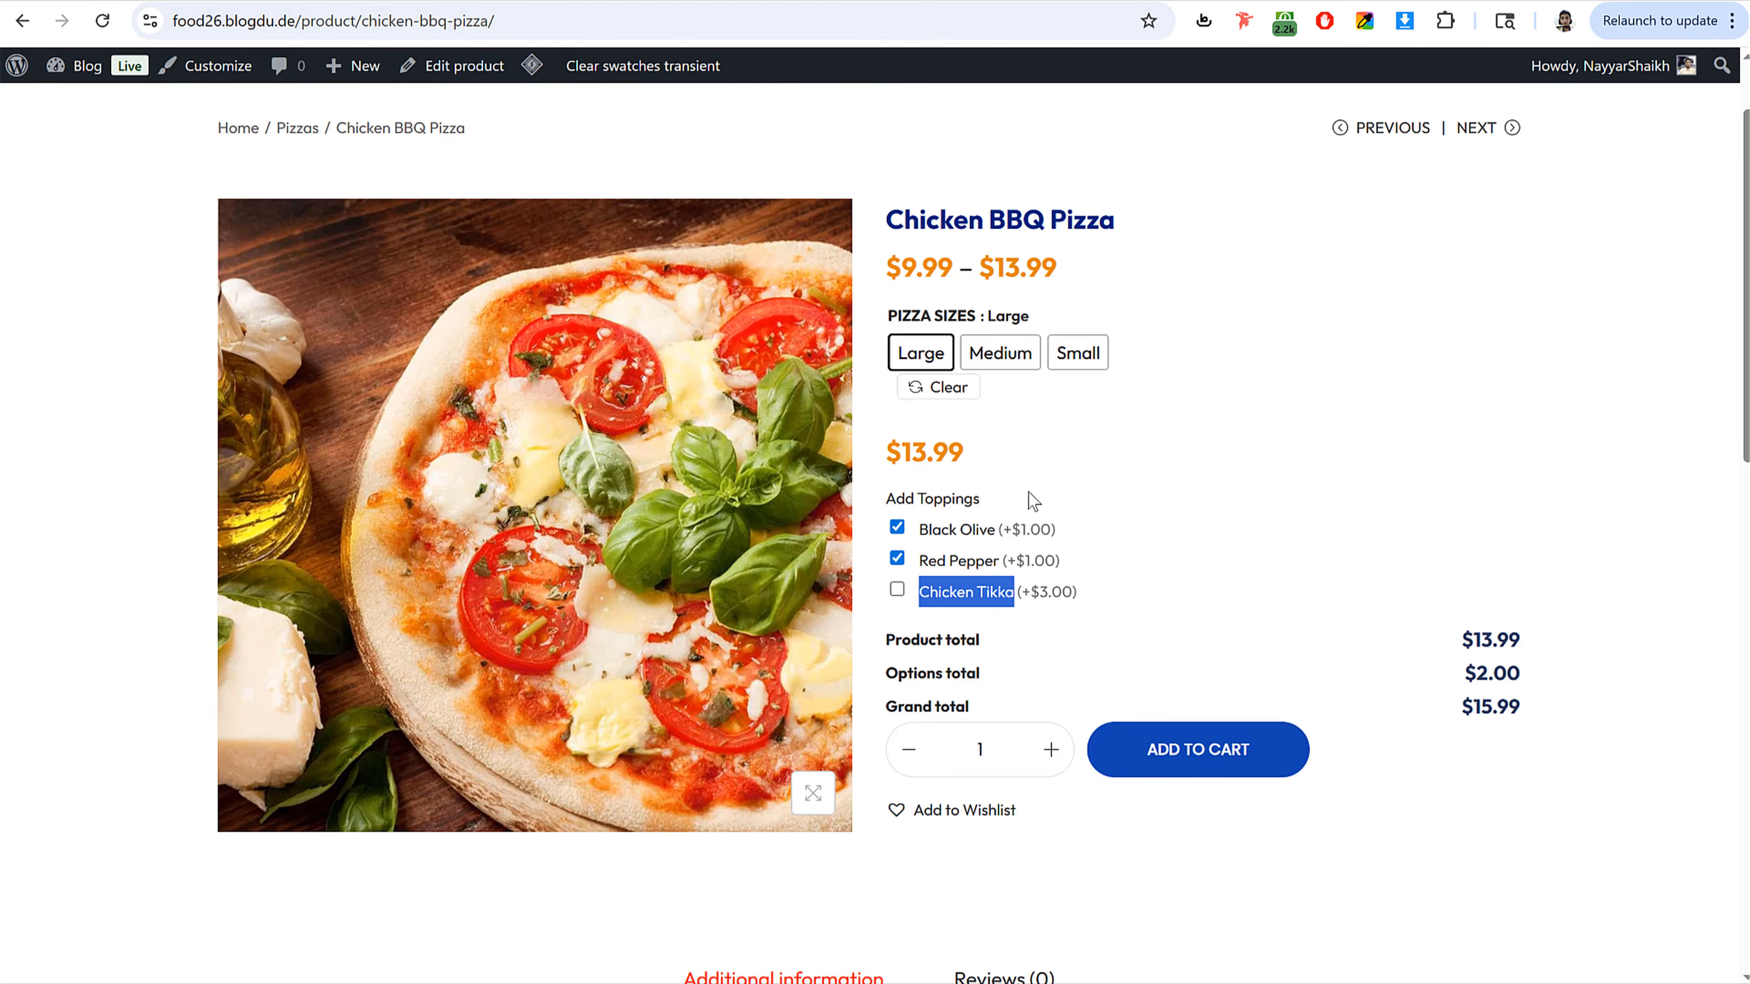
Step: Remove the Canada Dry Ginger Ale item from the cart and choose the Medium pizza size
click(1146, 497)
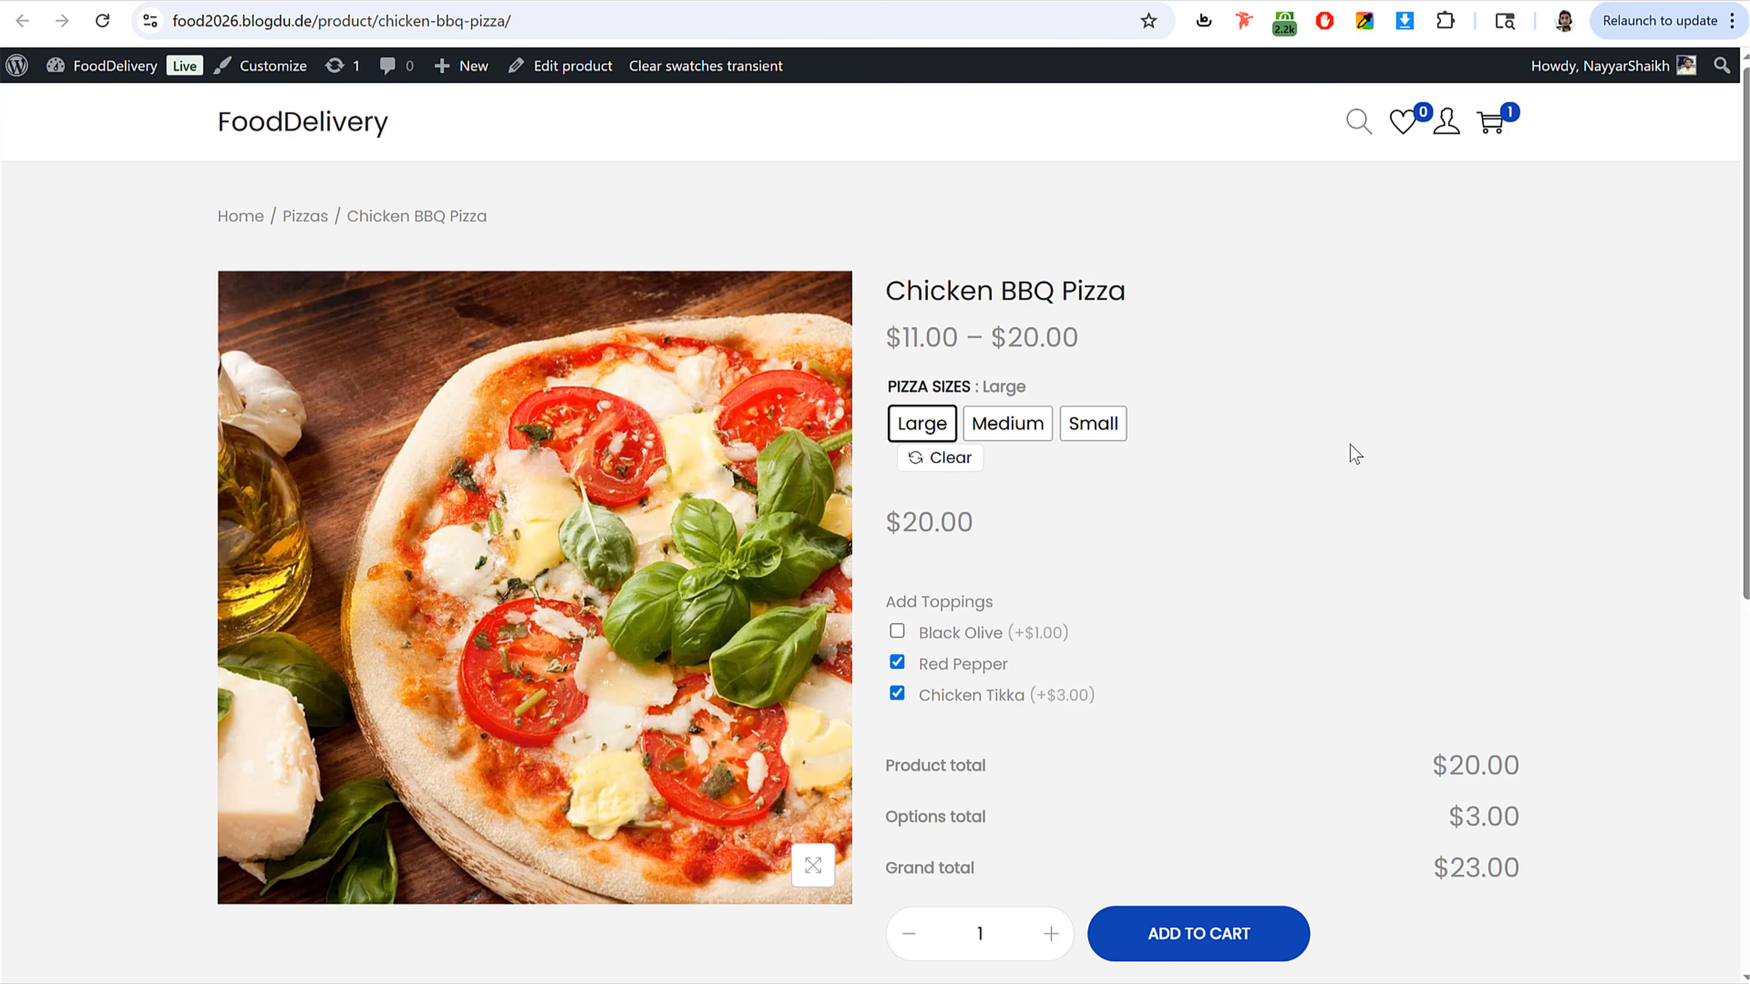
click(1491, 121)
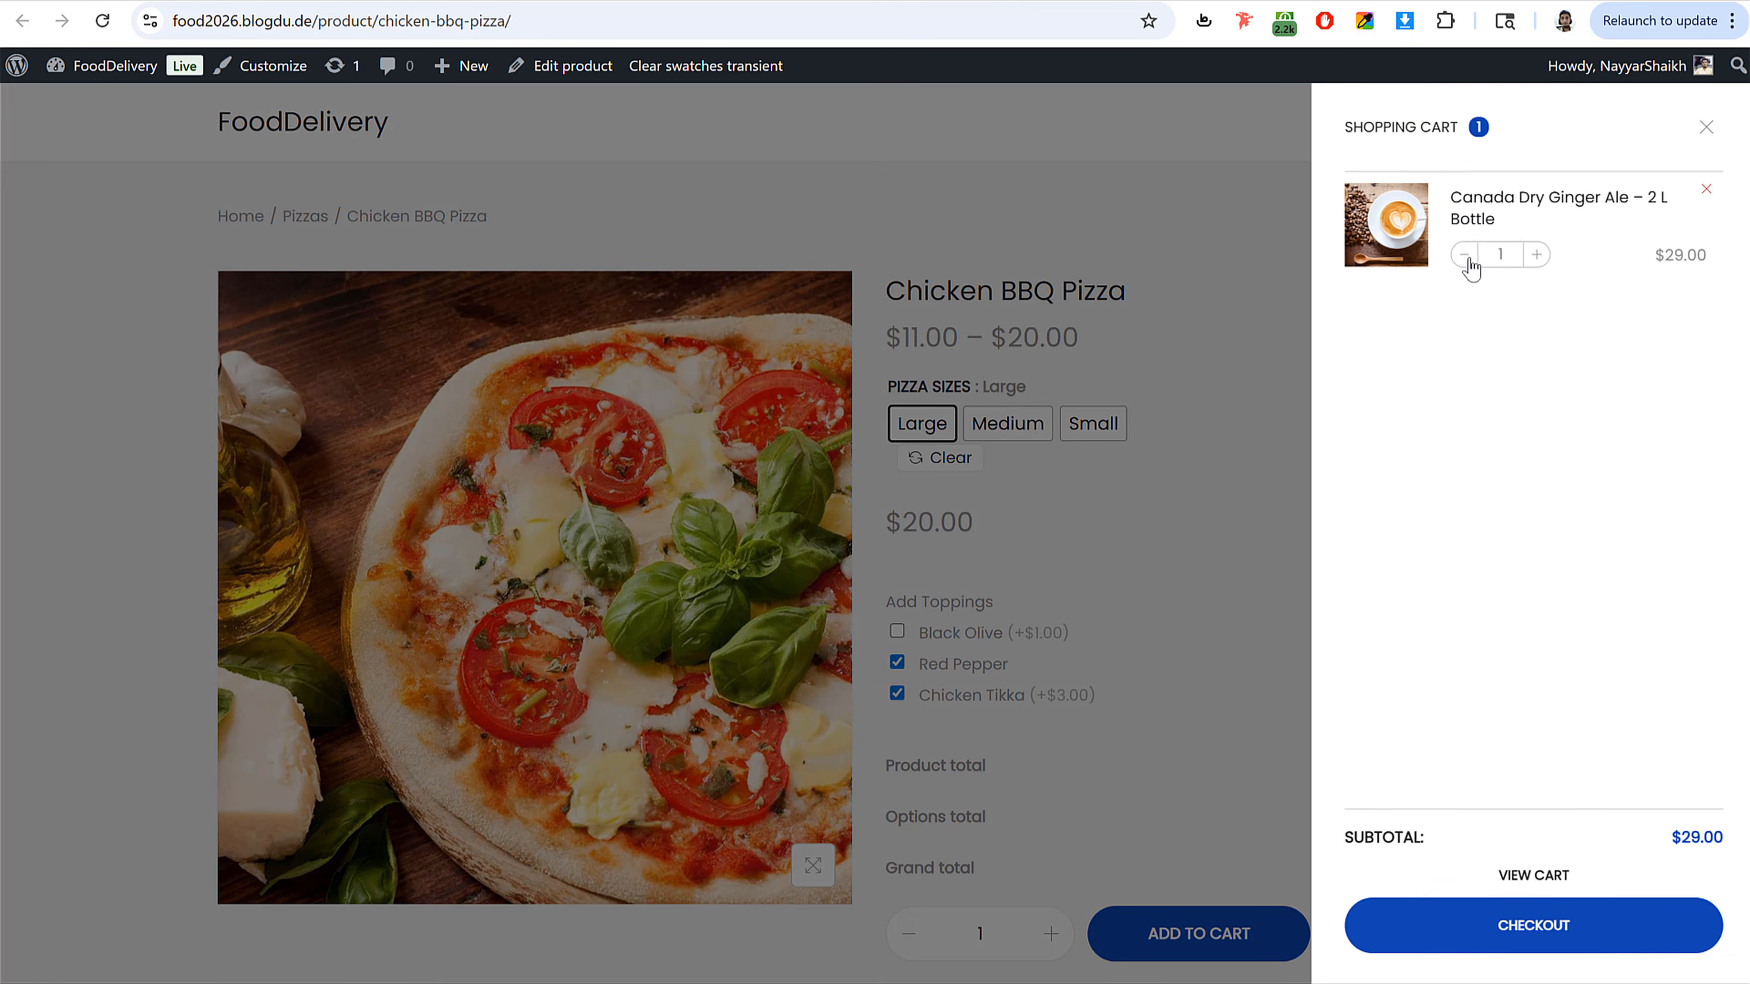
click(1705, 190)
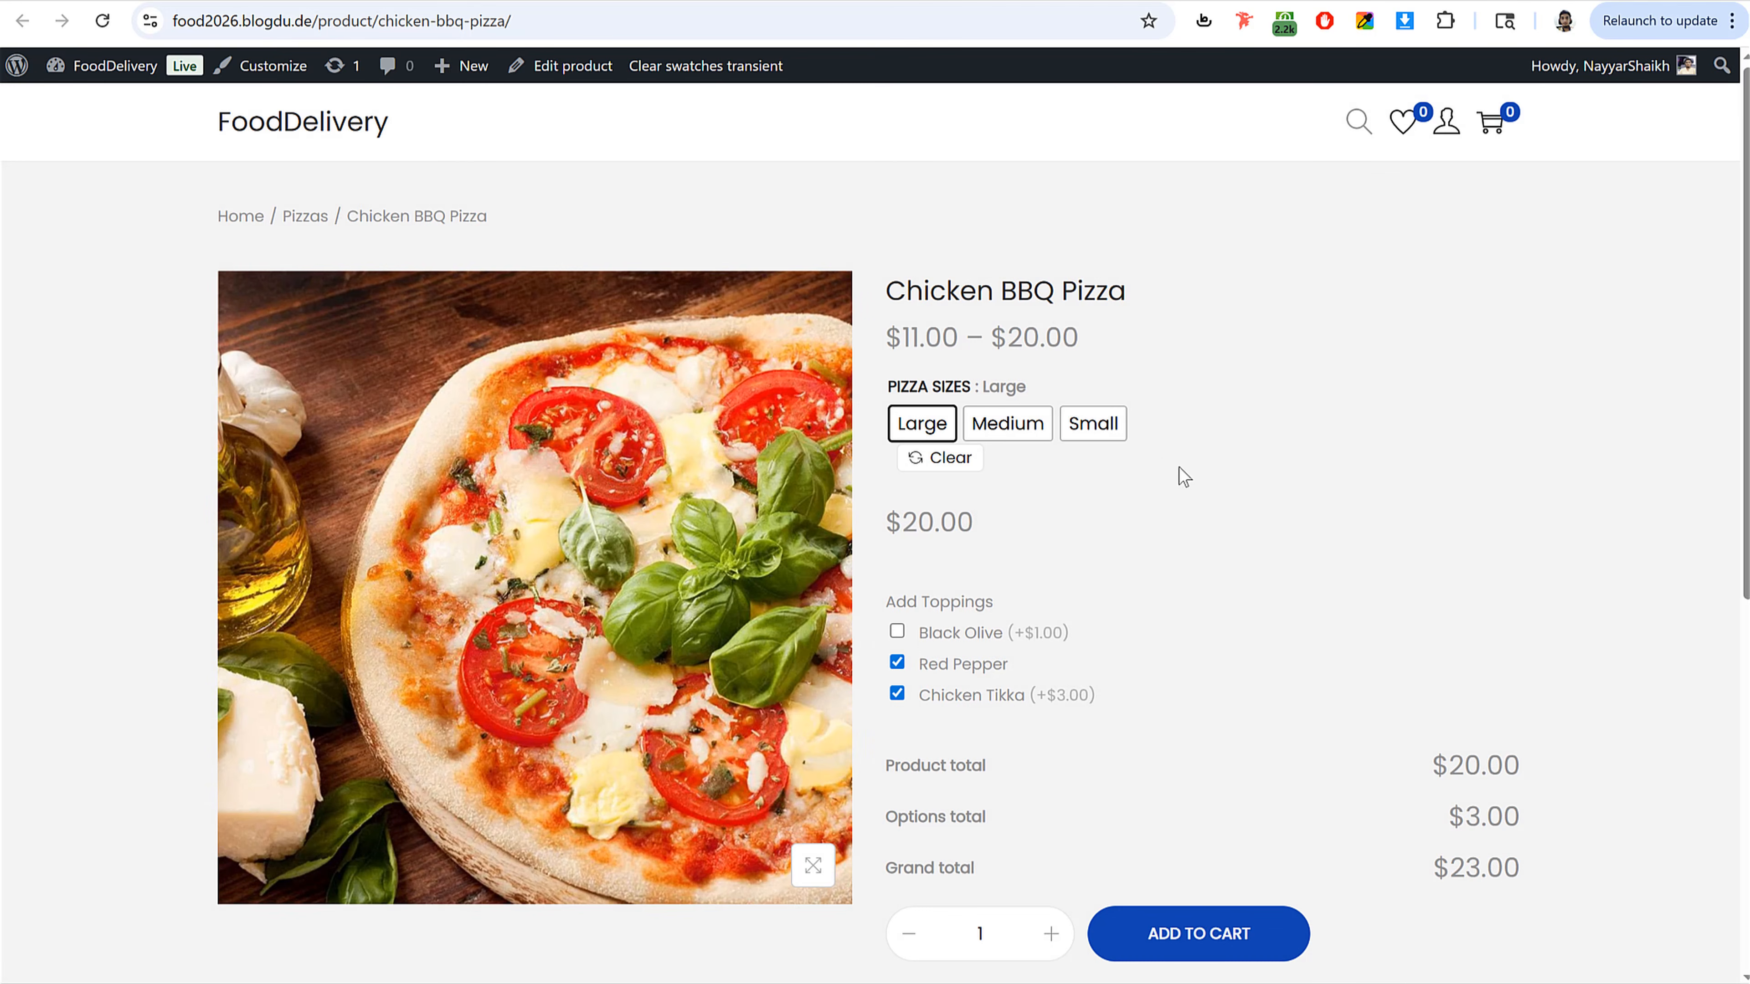
click(1009, 420)
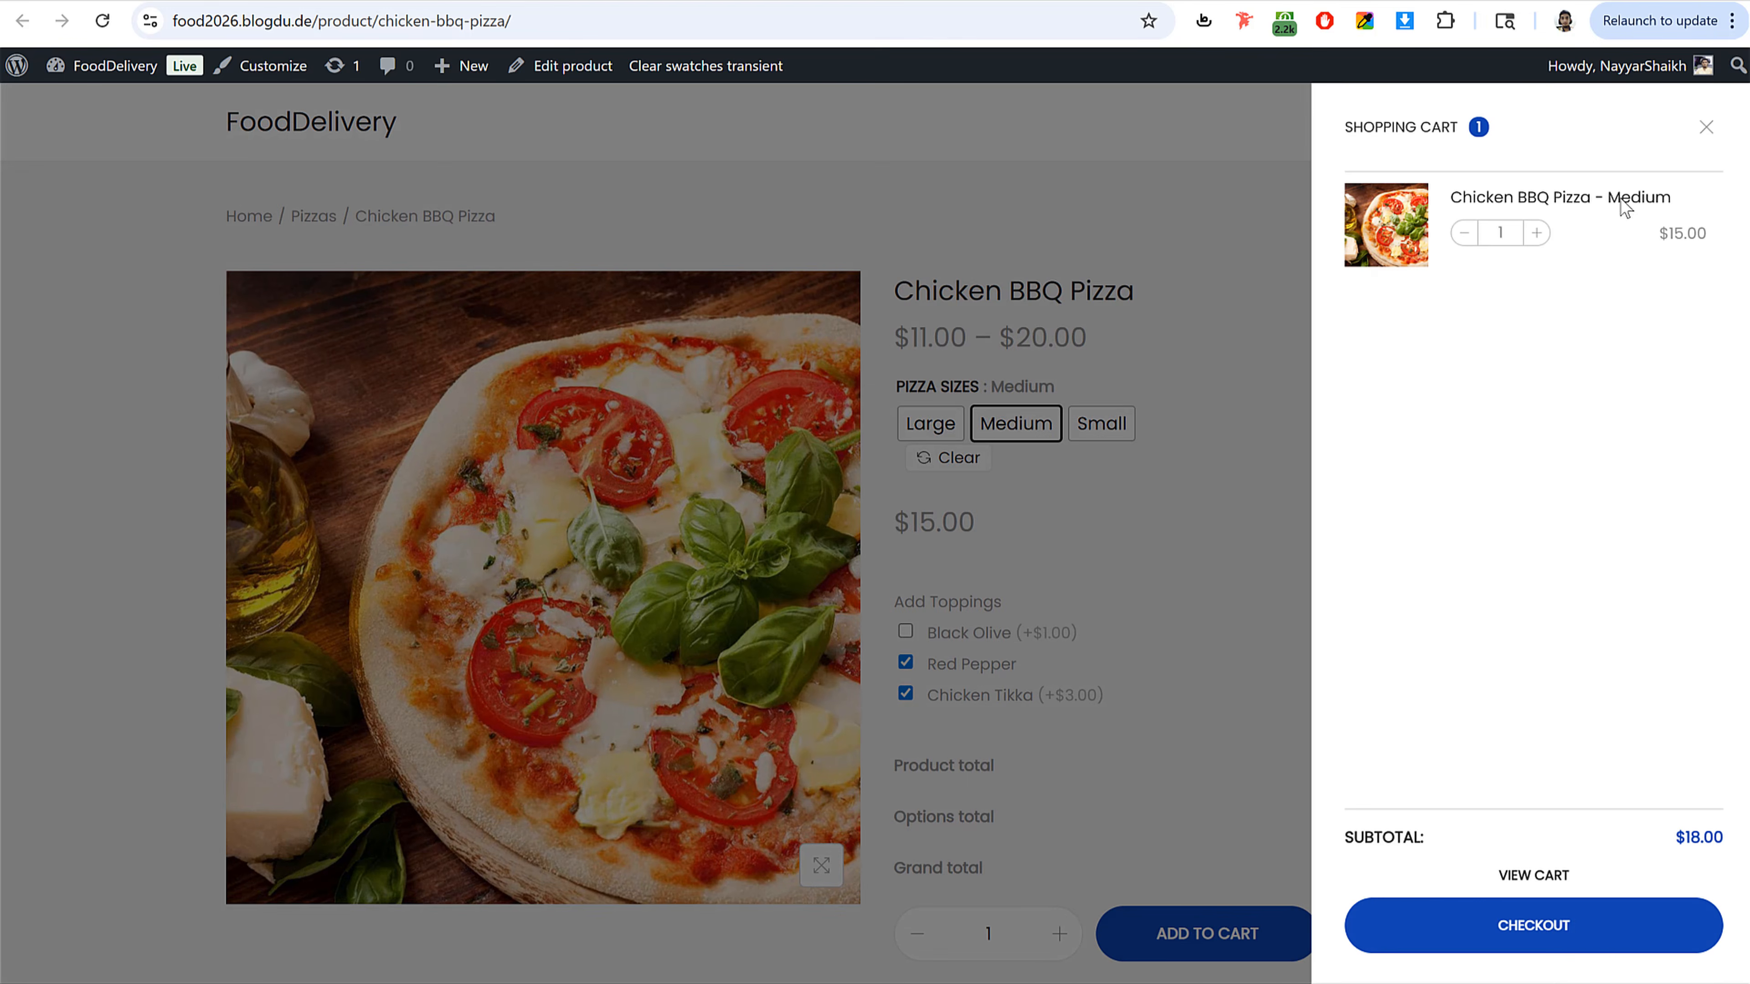
Step: Proceed to checkout and apply the discount coupon code in the order summary
click(1570, 941)
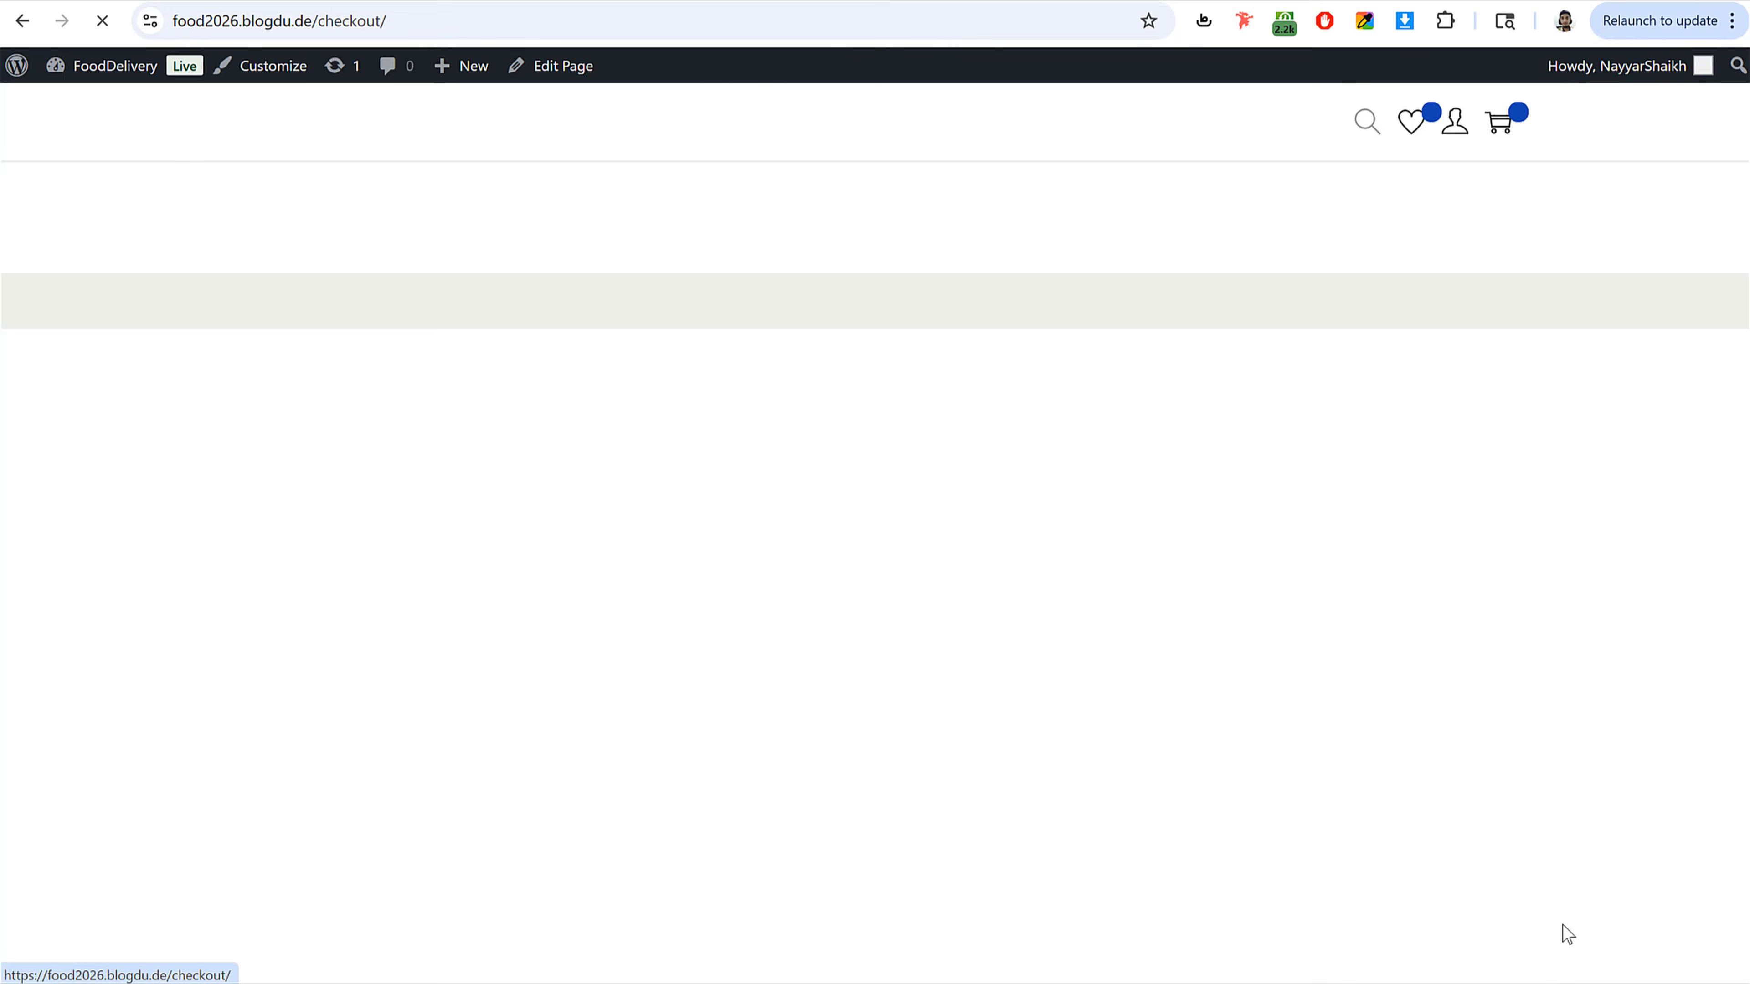
scroll(881, 645, down, 1)
scroll(880, 648, down, 5)
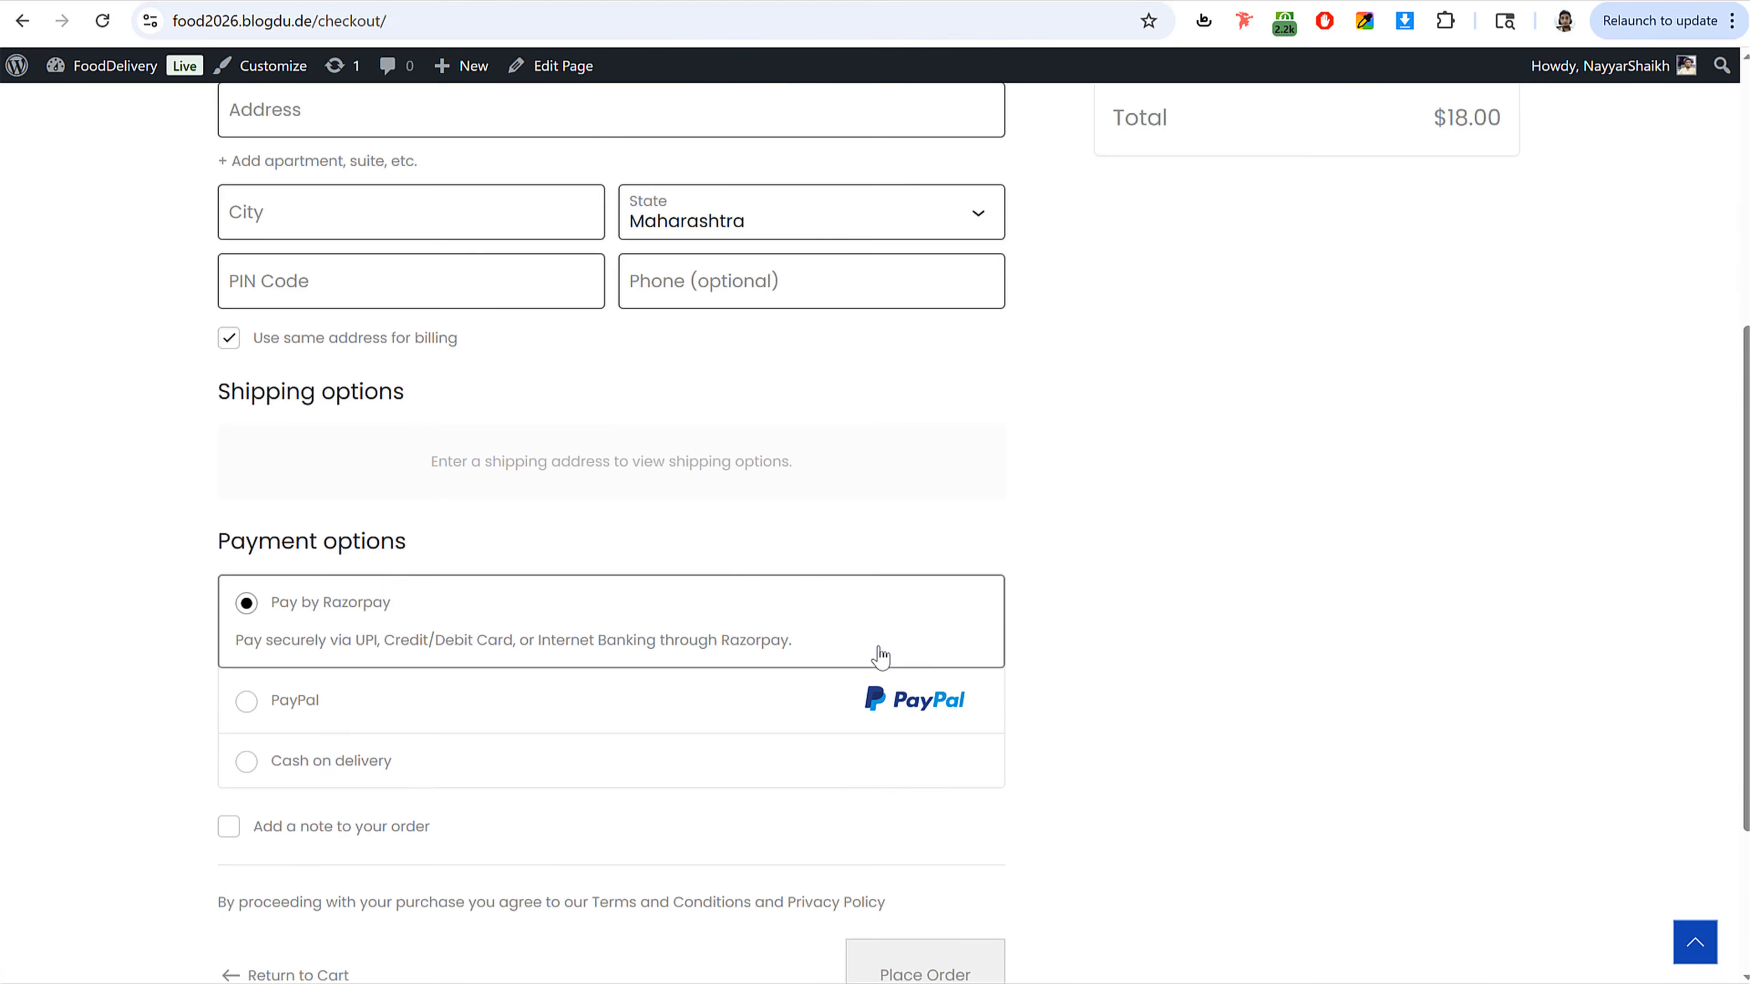
scroll(876, 658, up, 6)
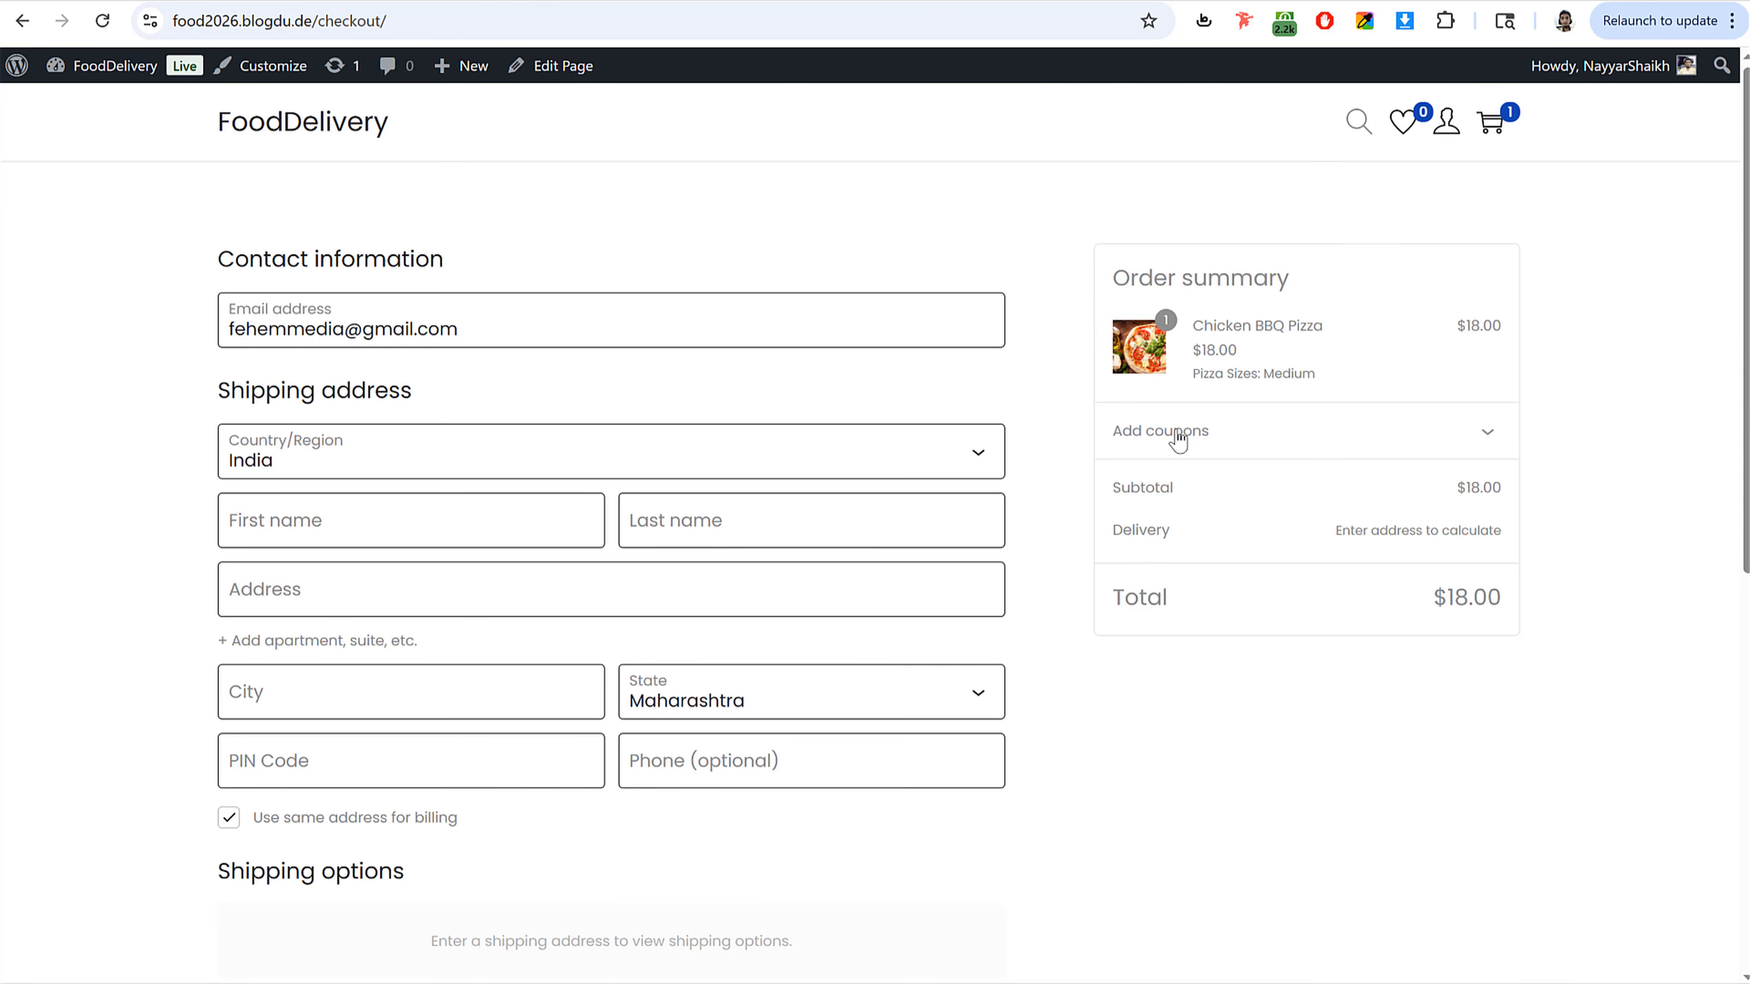
click(1179, 430)
text(nayyar)
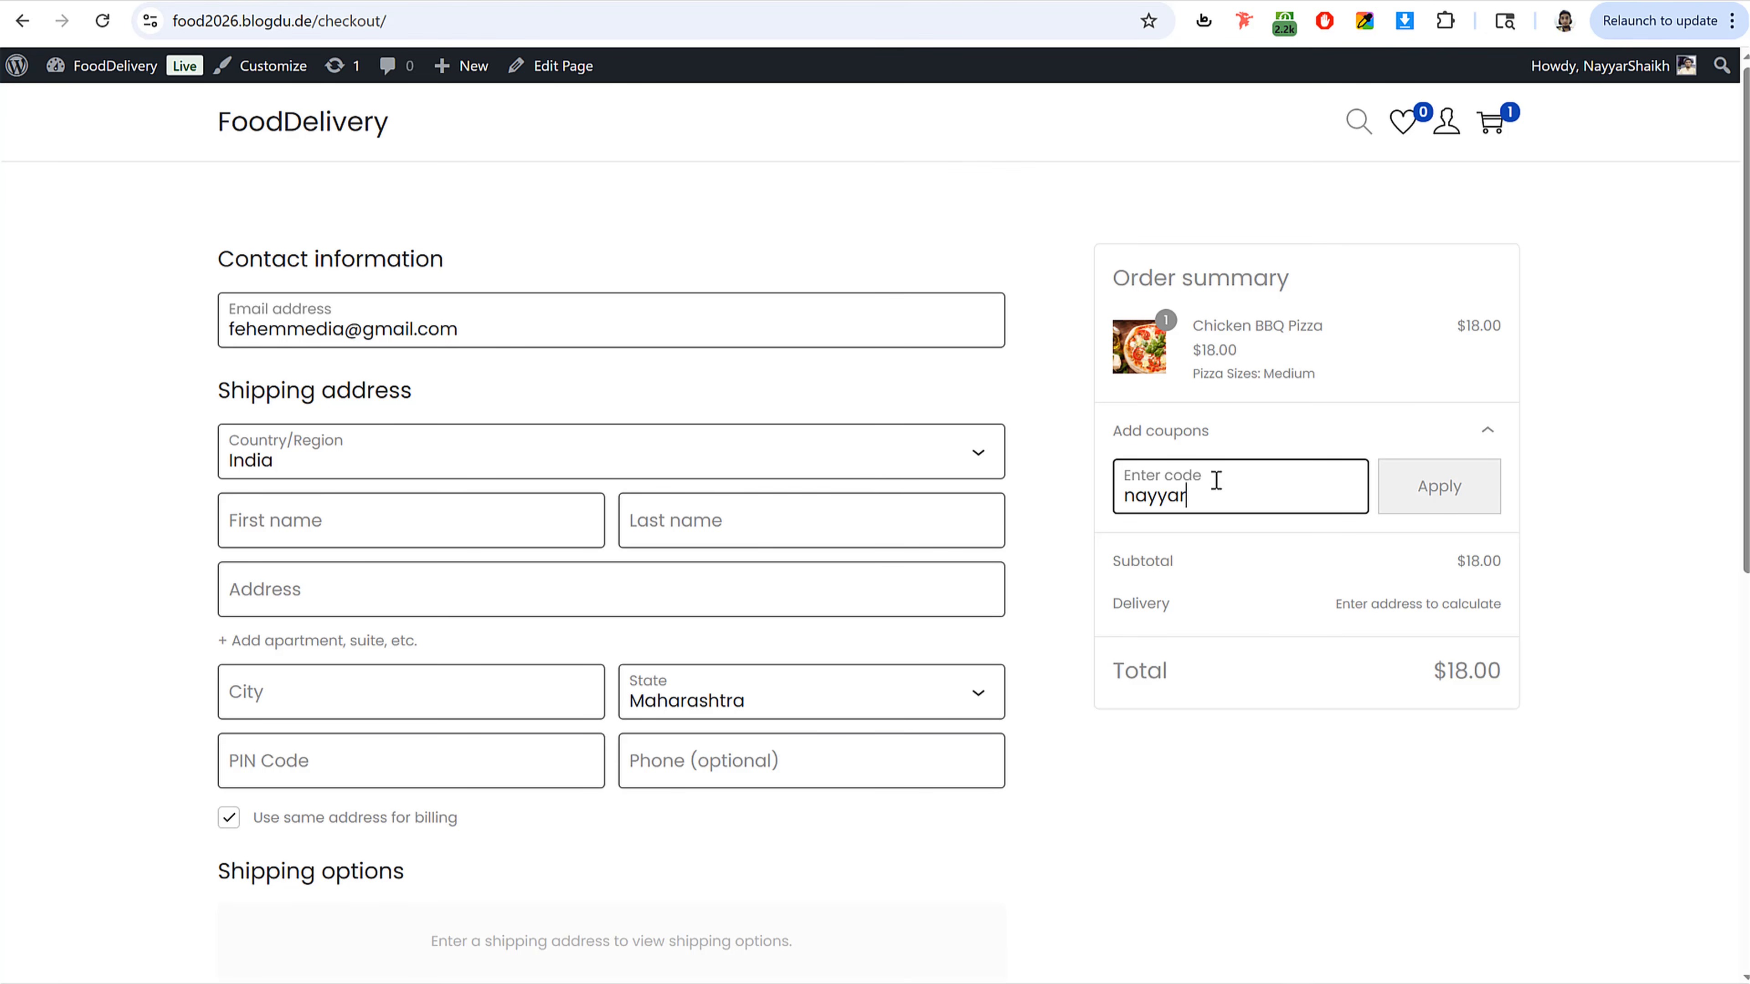
click(1422, 502)
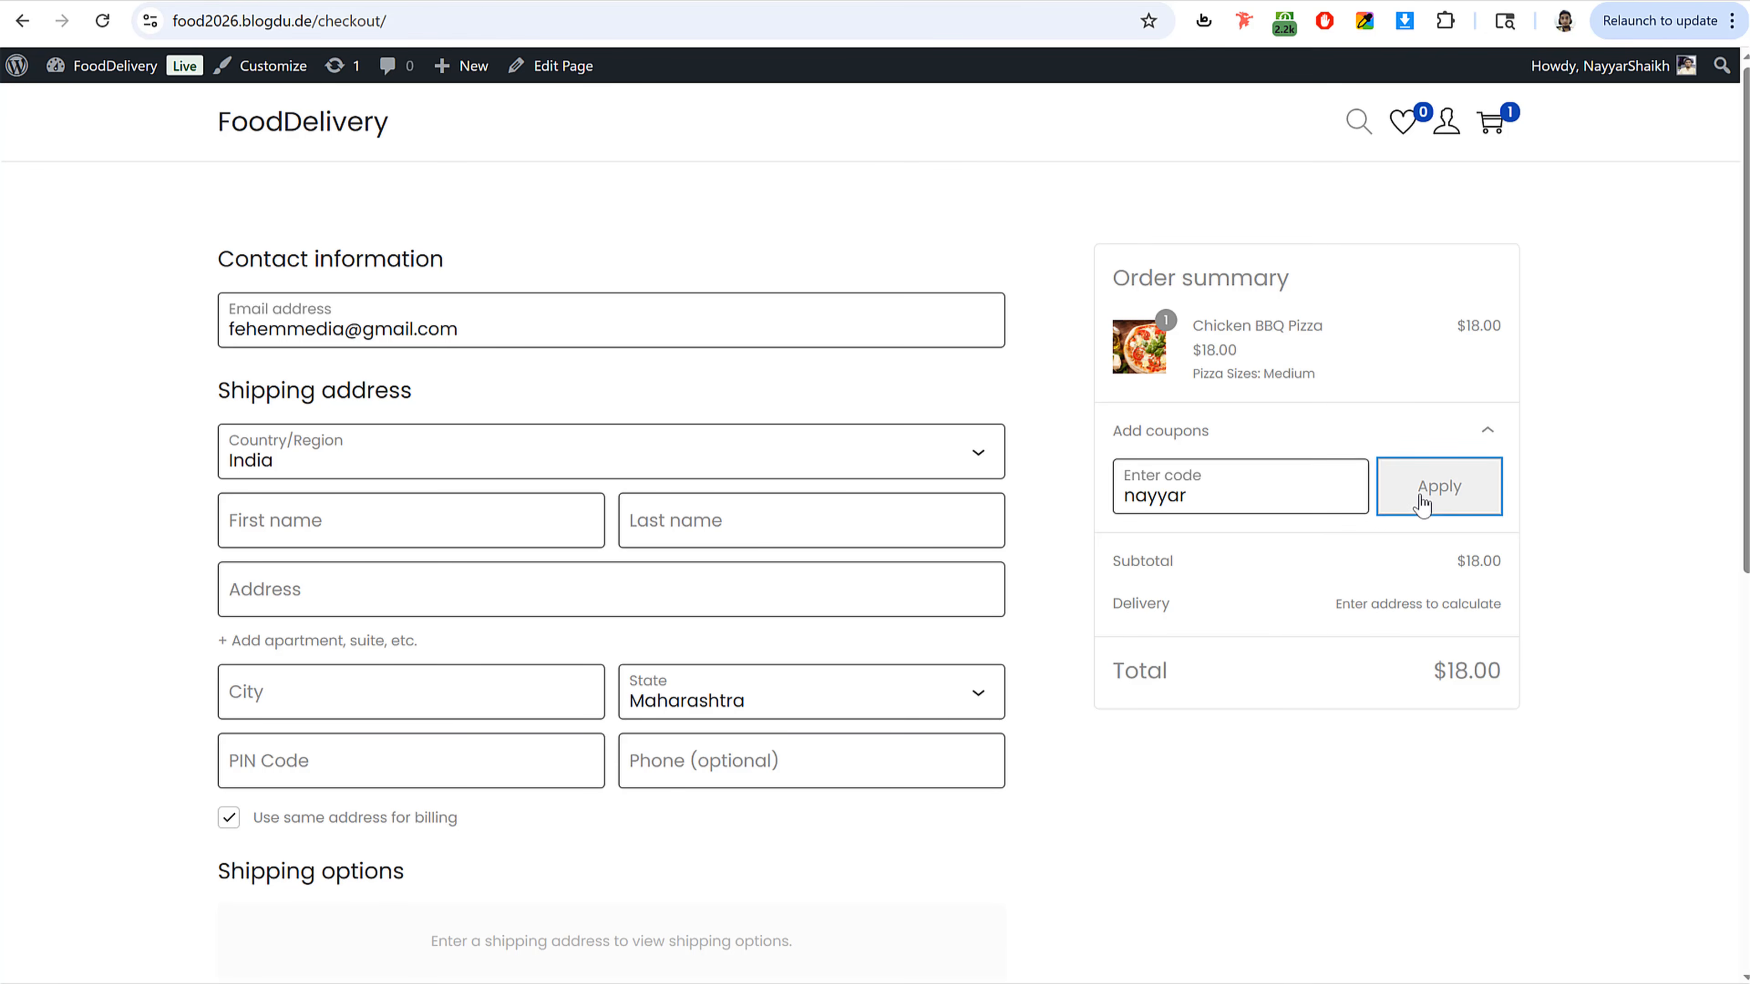
Step: Review the discount and total lines of the order summary and dismiss the payment error notice
scroll(1171, 497, down, 10)
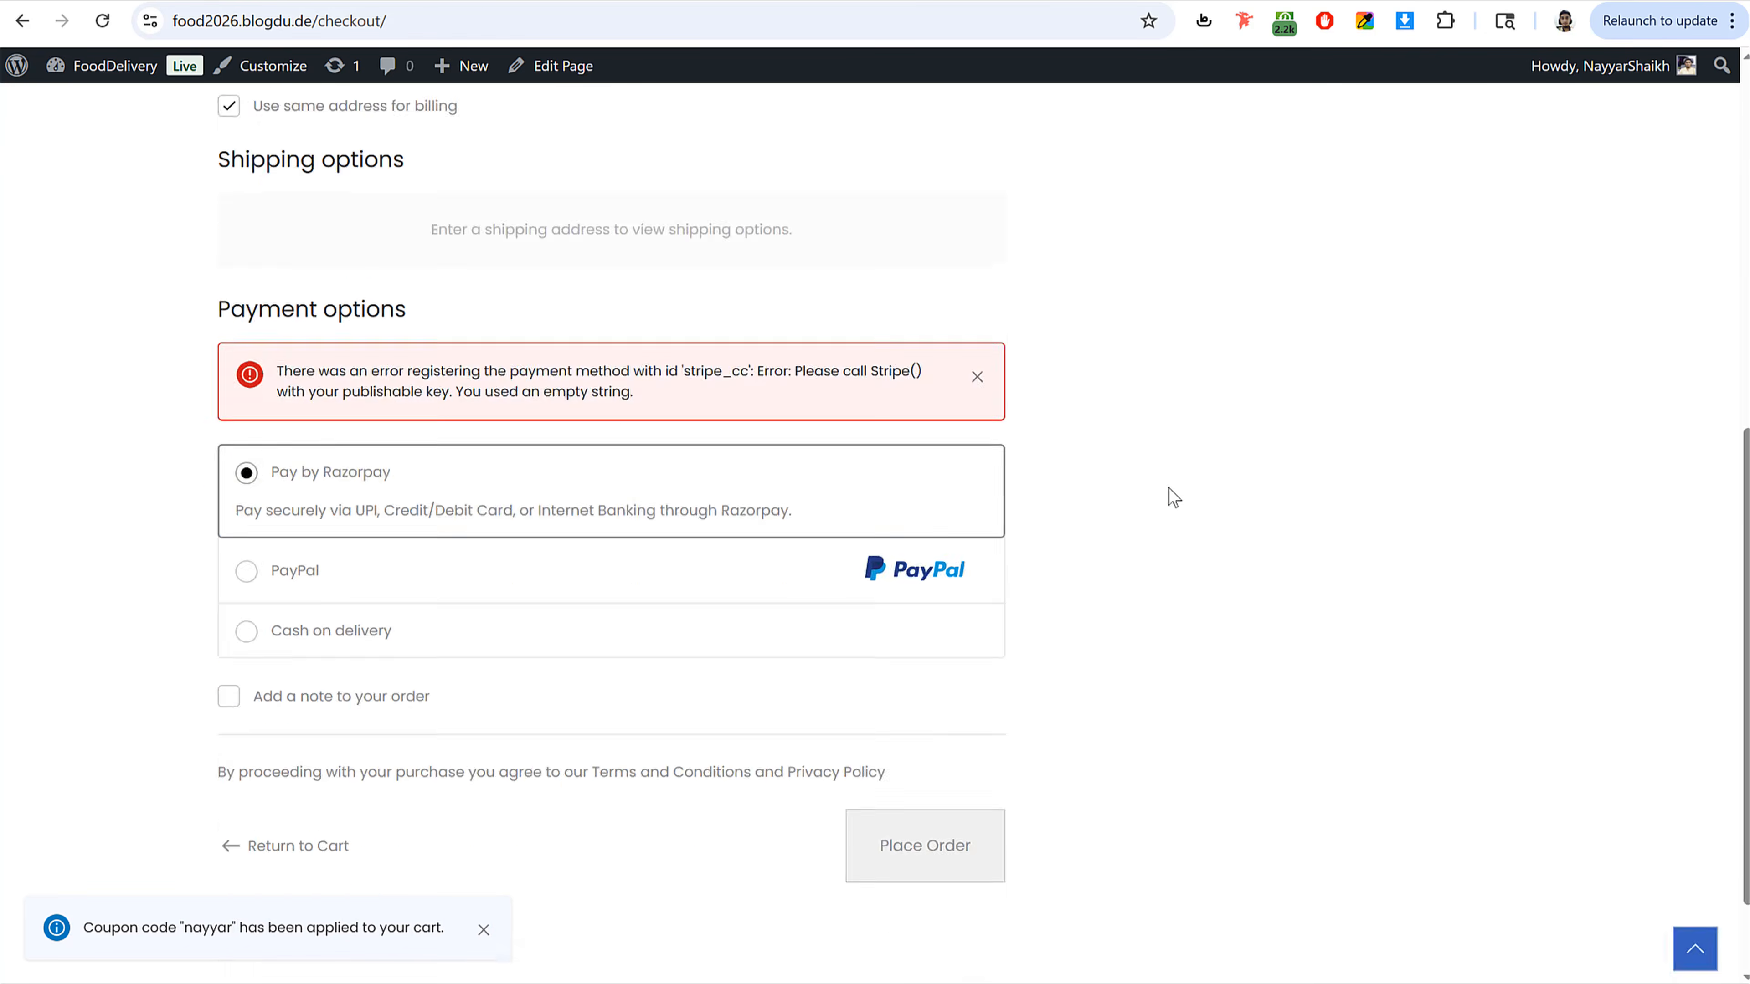
scroll(1253, 618, up, 10)
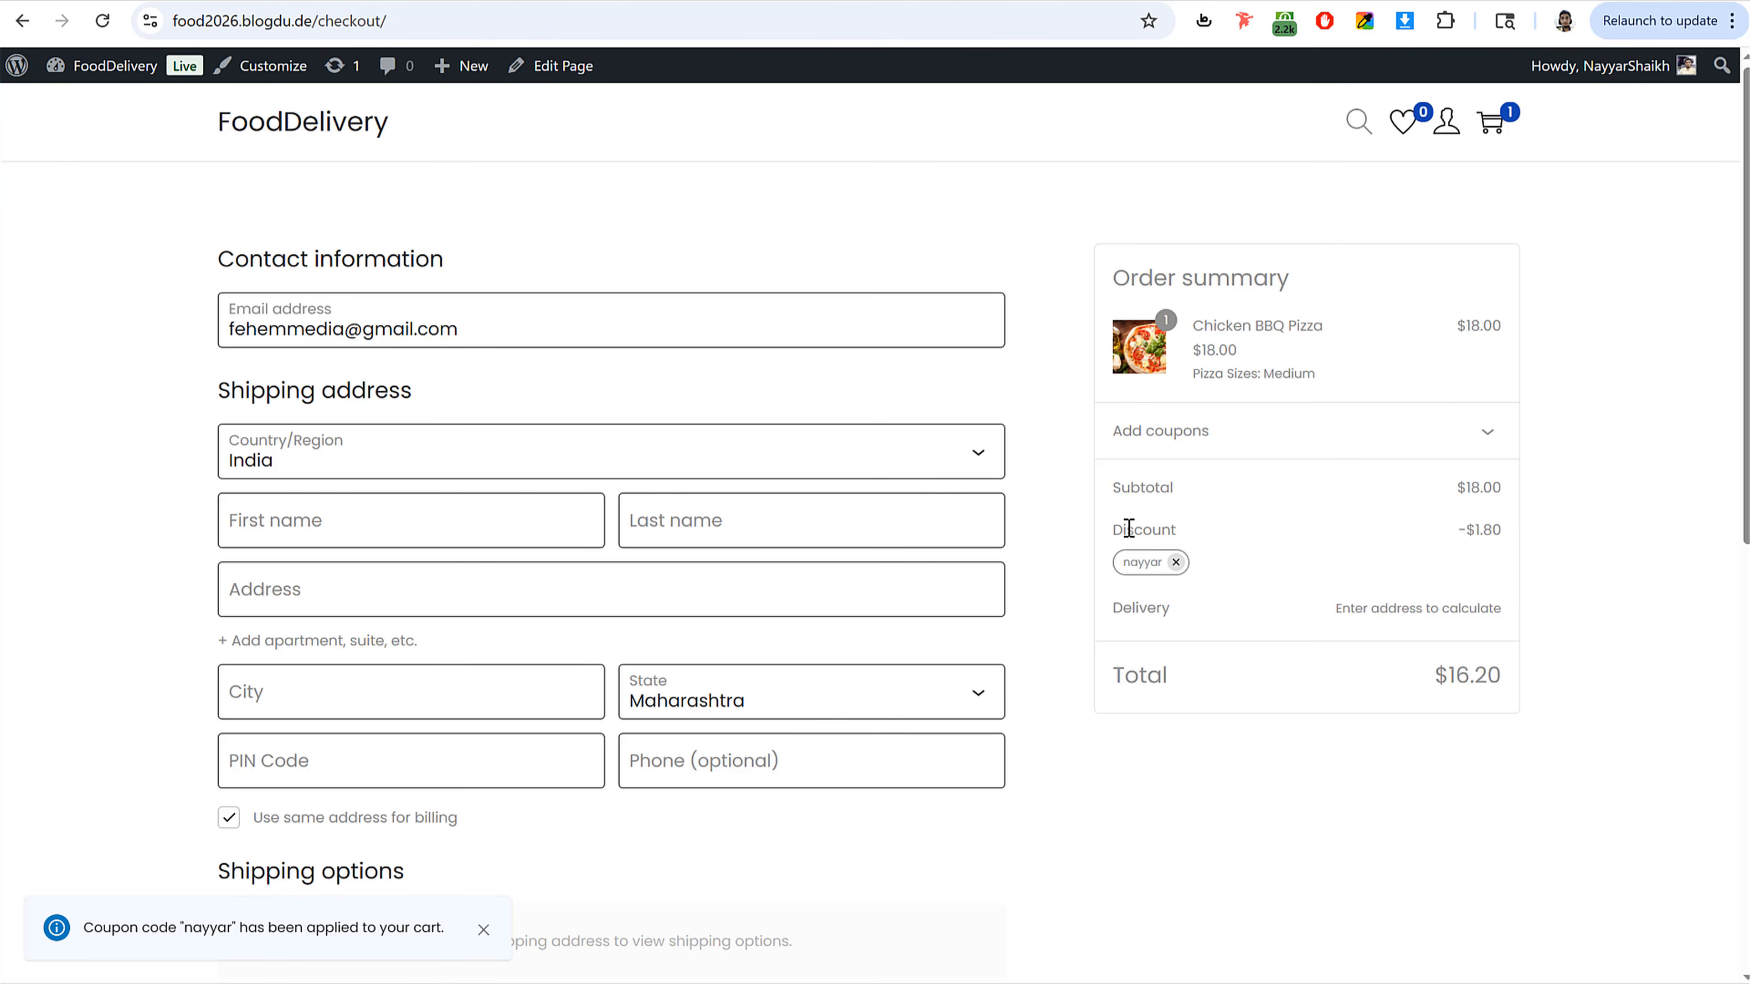
drag(1471, 528, 1510, 534)
click(1478, 535)
drag(1450, 487, 1505, 490)
click(1499, 490)
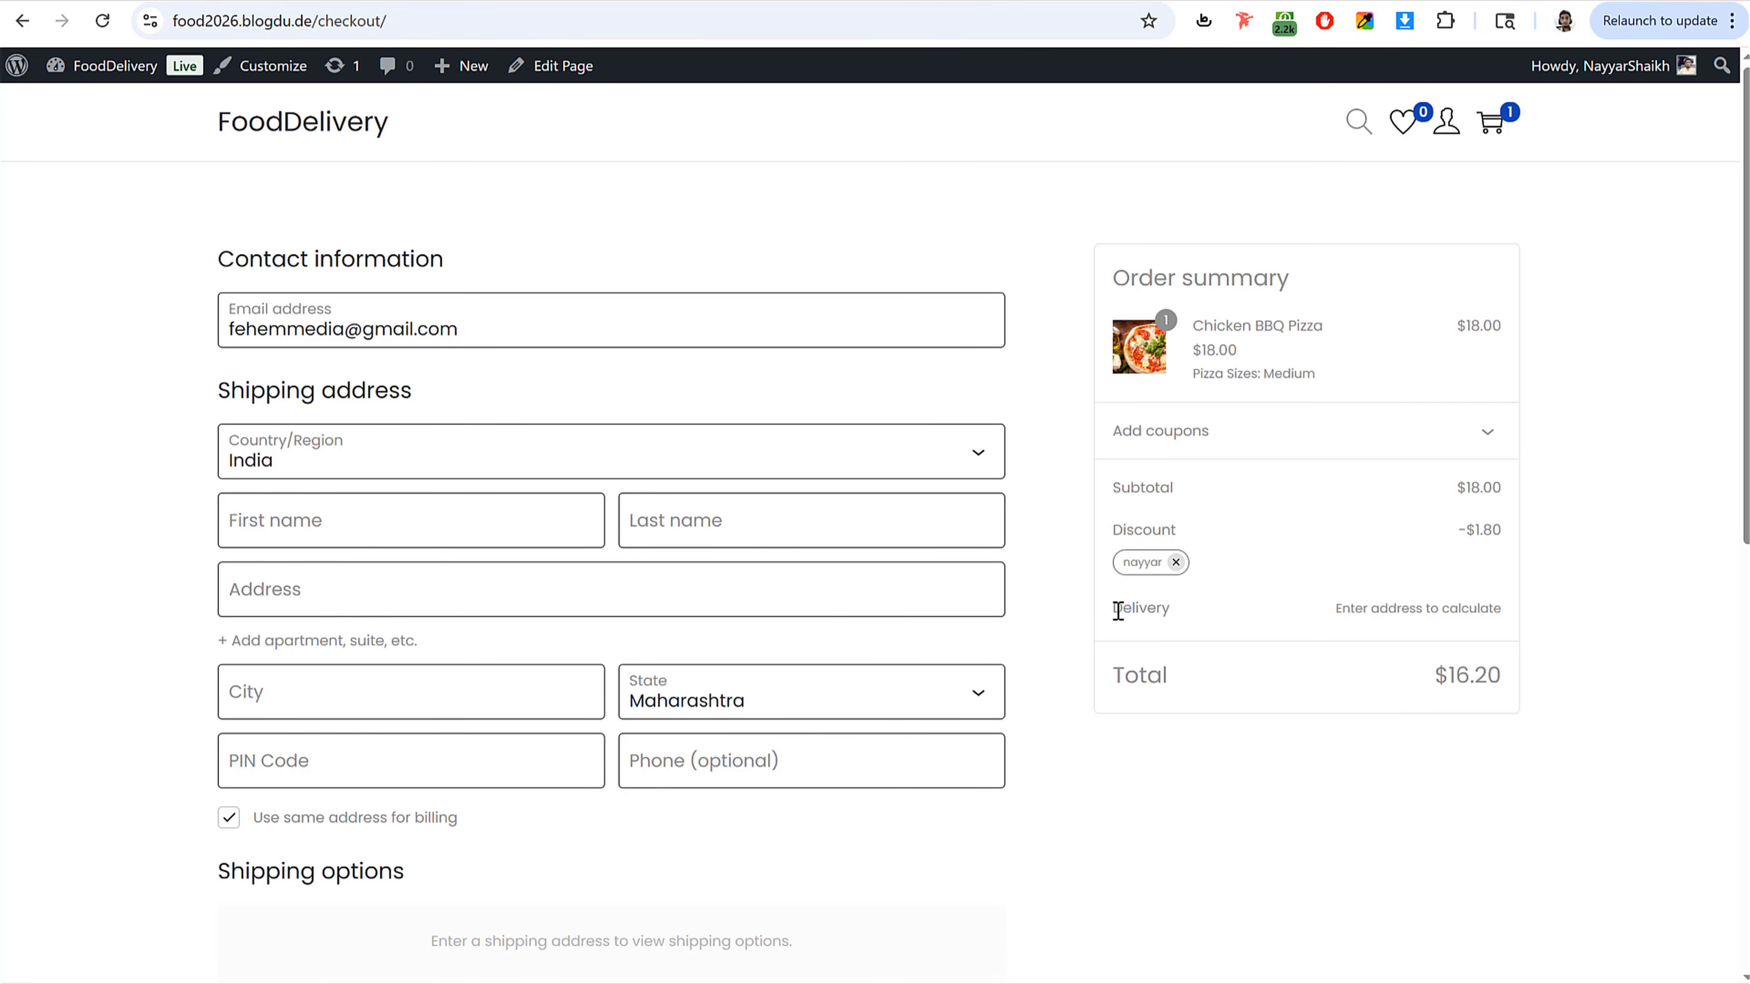
drag(1116, 610, 1173, 613)
click(1202, 627)
scroll(1239, 658, down, 5)
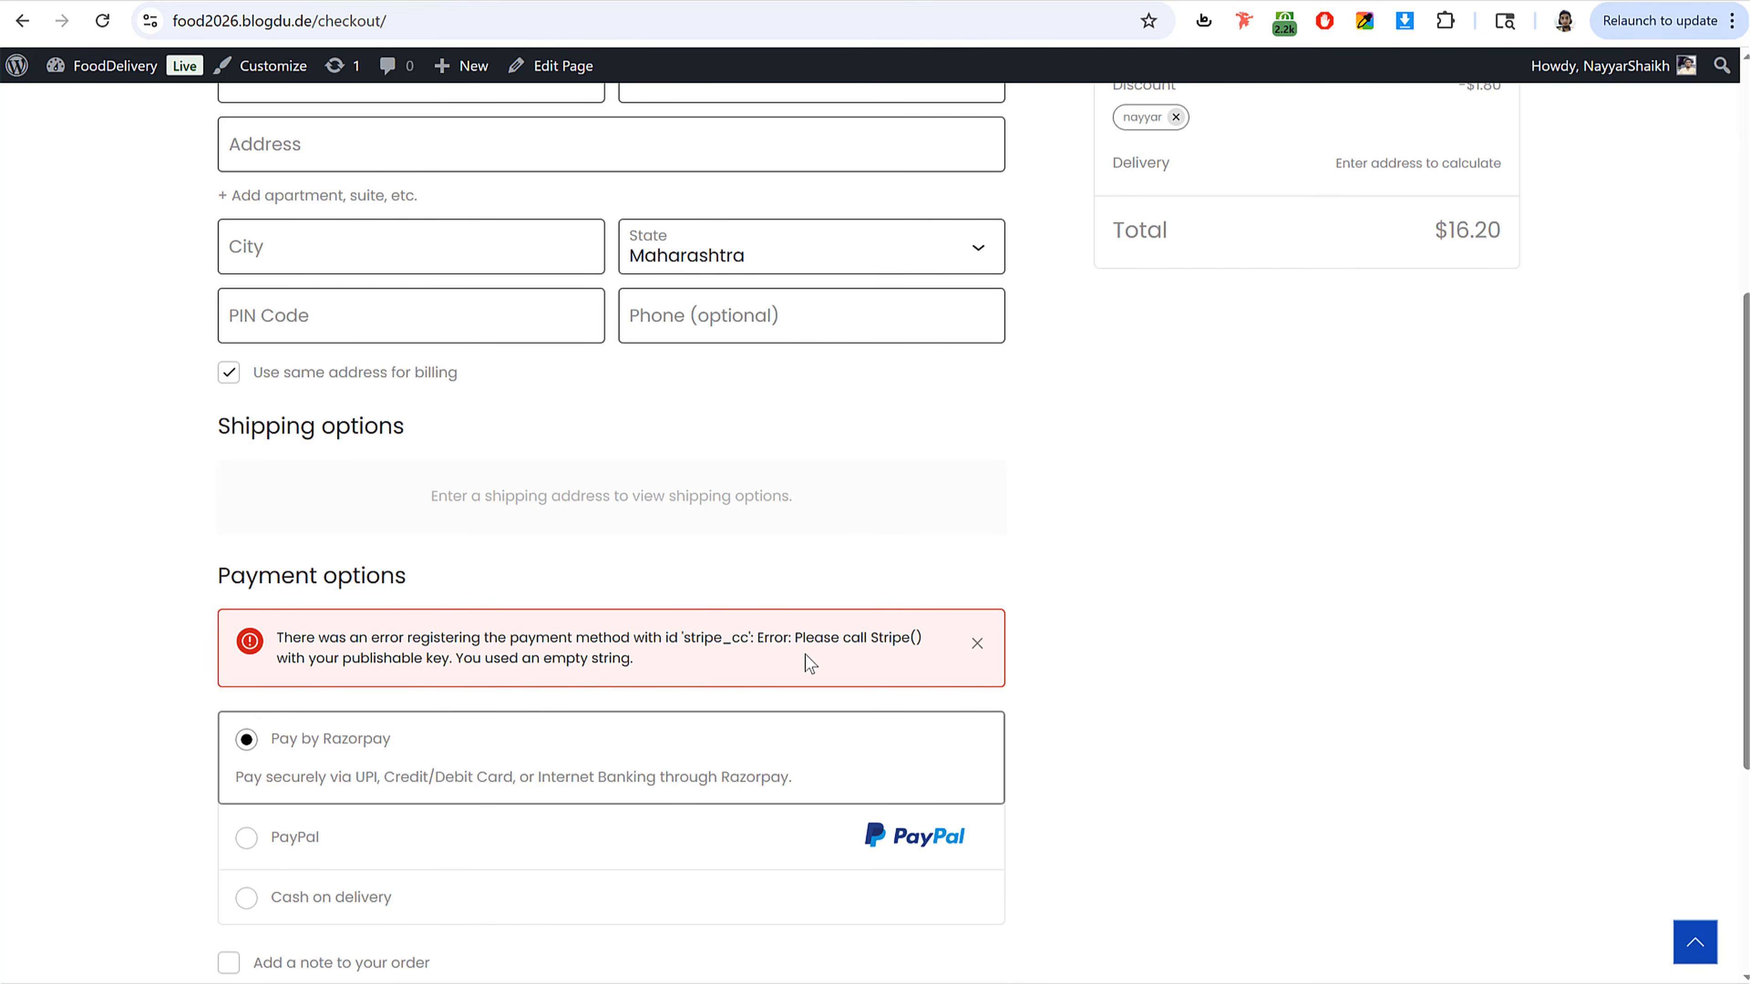
click(973, 646)
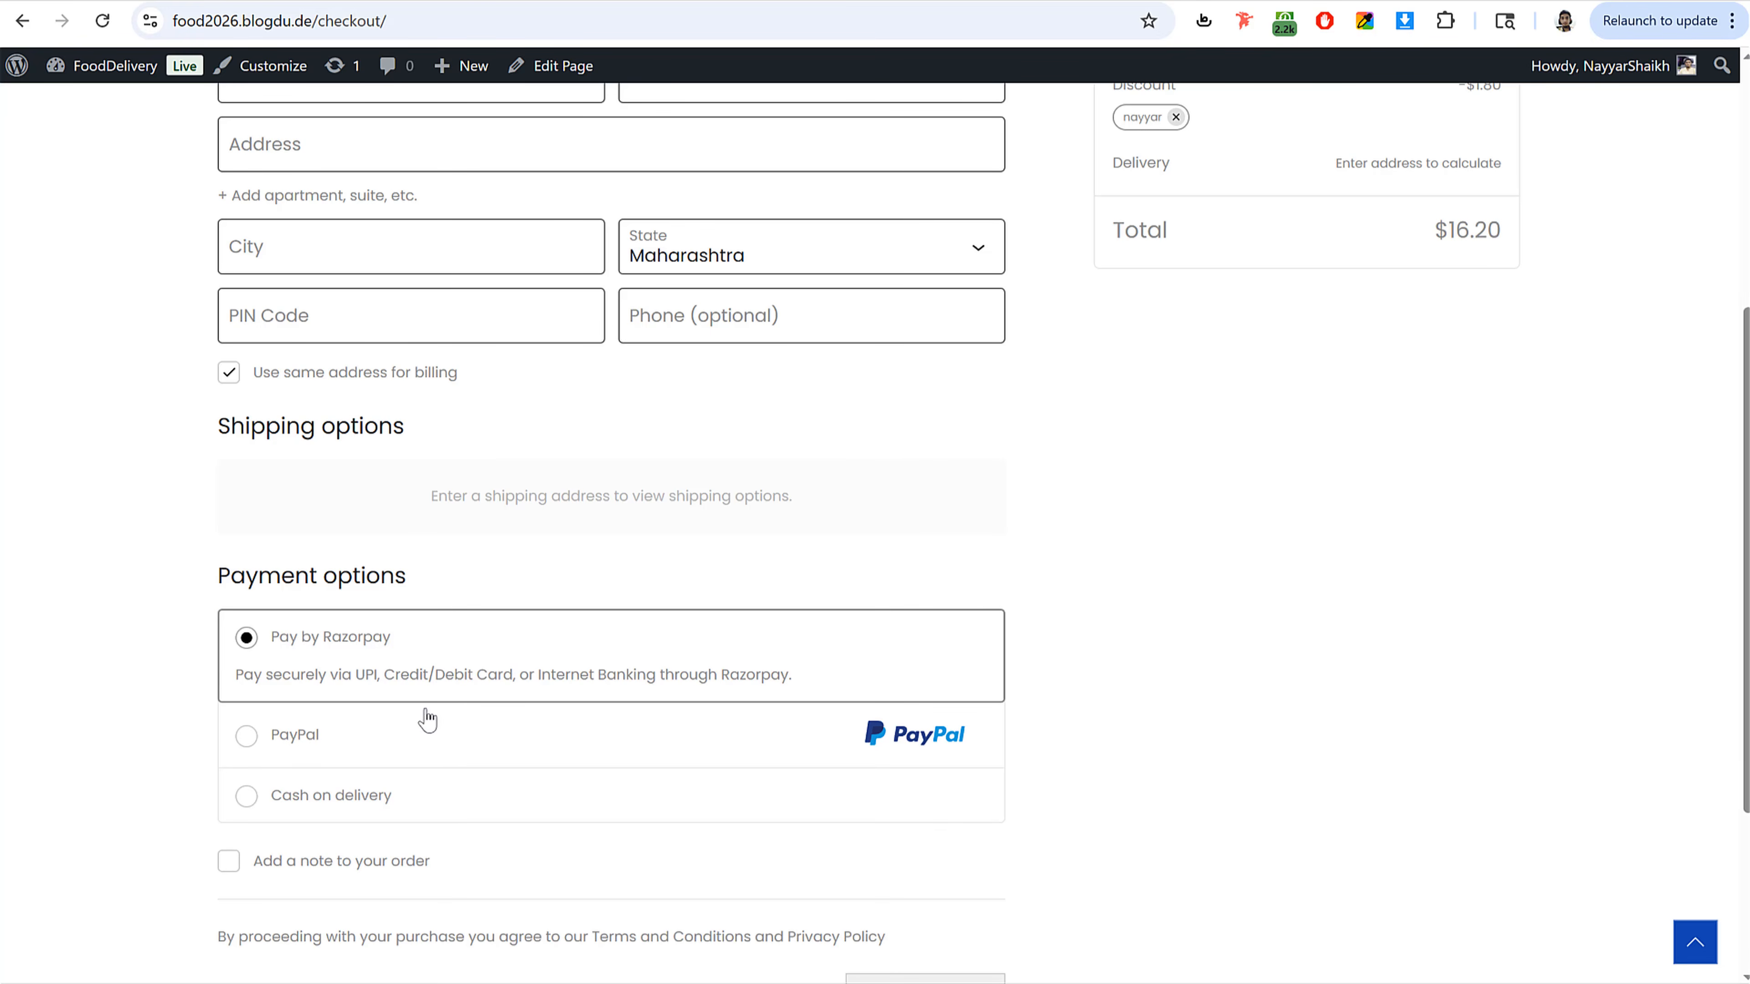
Step: Open the reference site's cart and checkout page to examine its delivery location map
scroll(827, 754, up, 1)
scroll(1078, 751, up, 3)
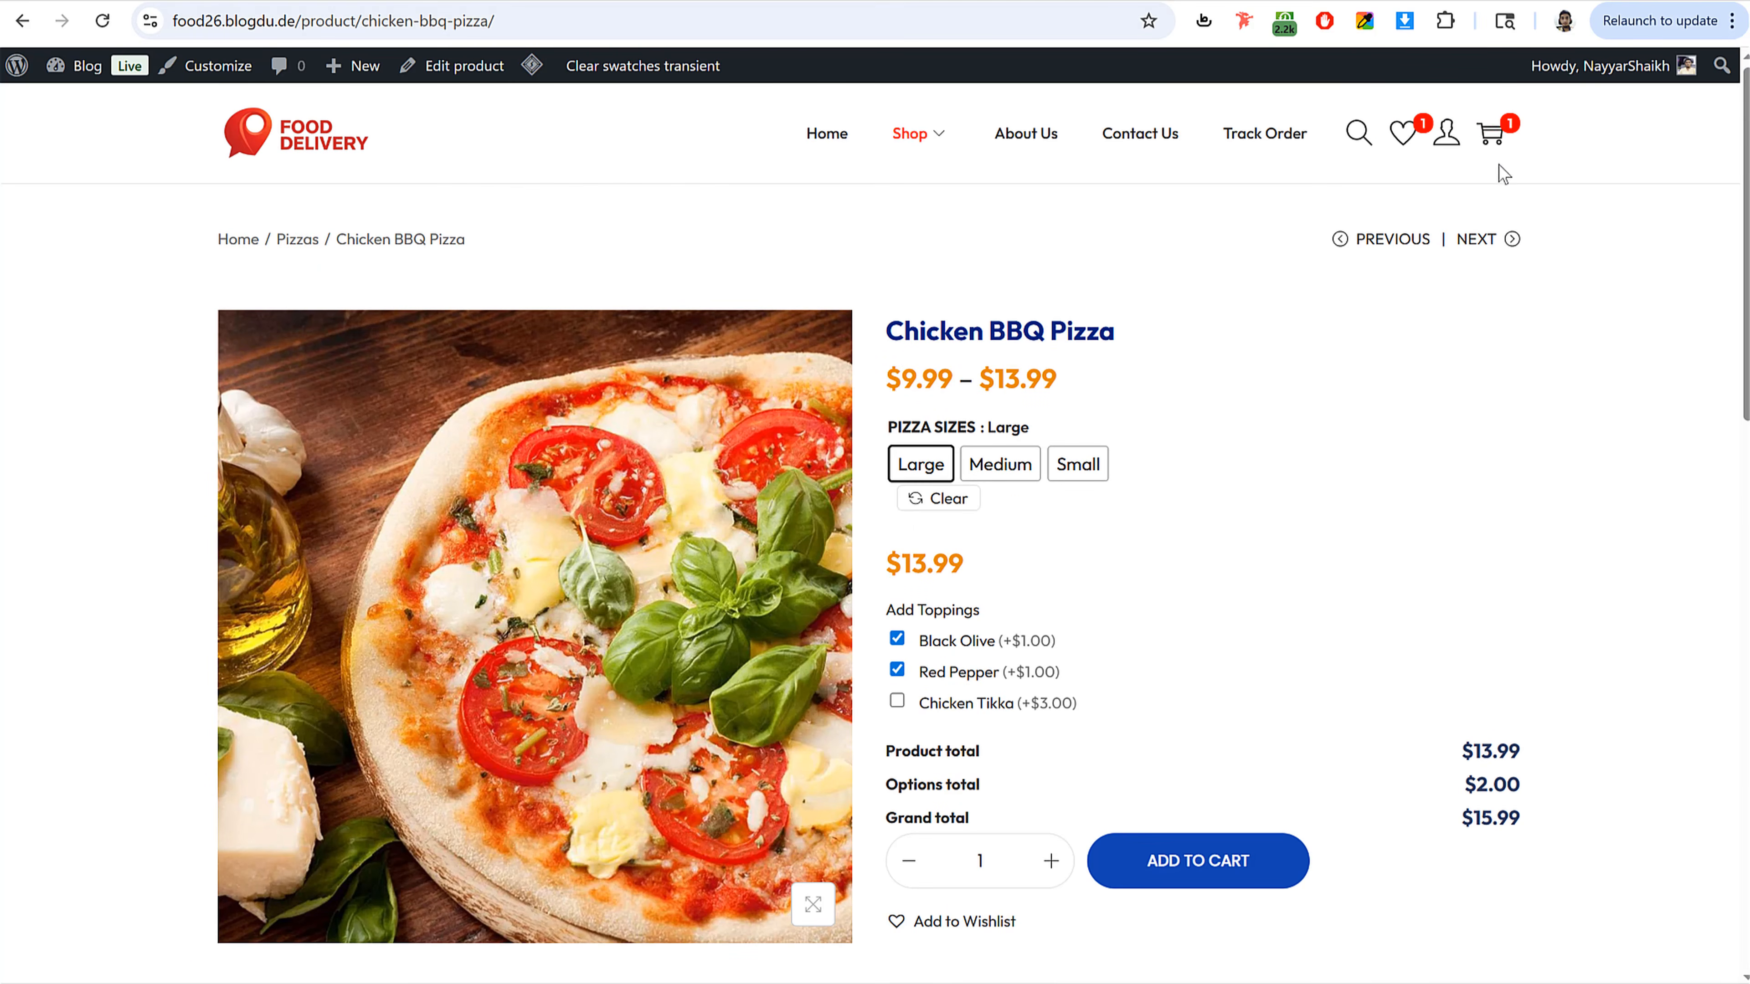
click(1494, 136)
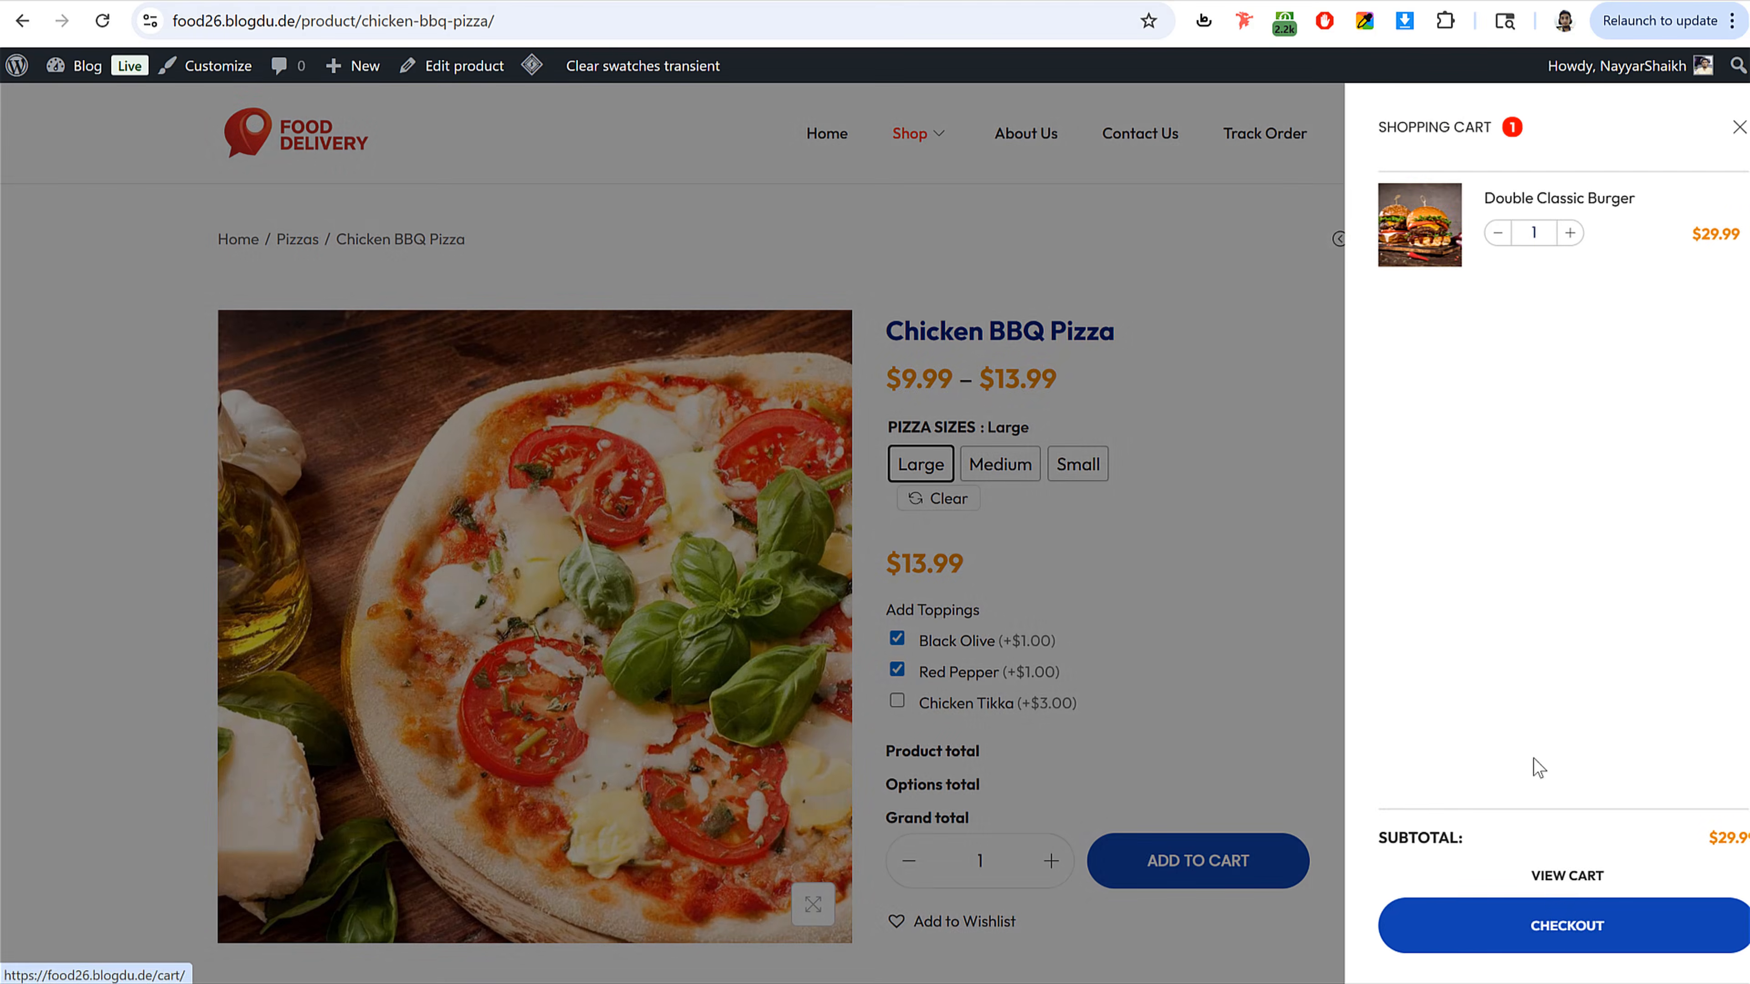
click(1532, 925)
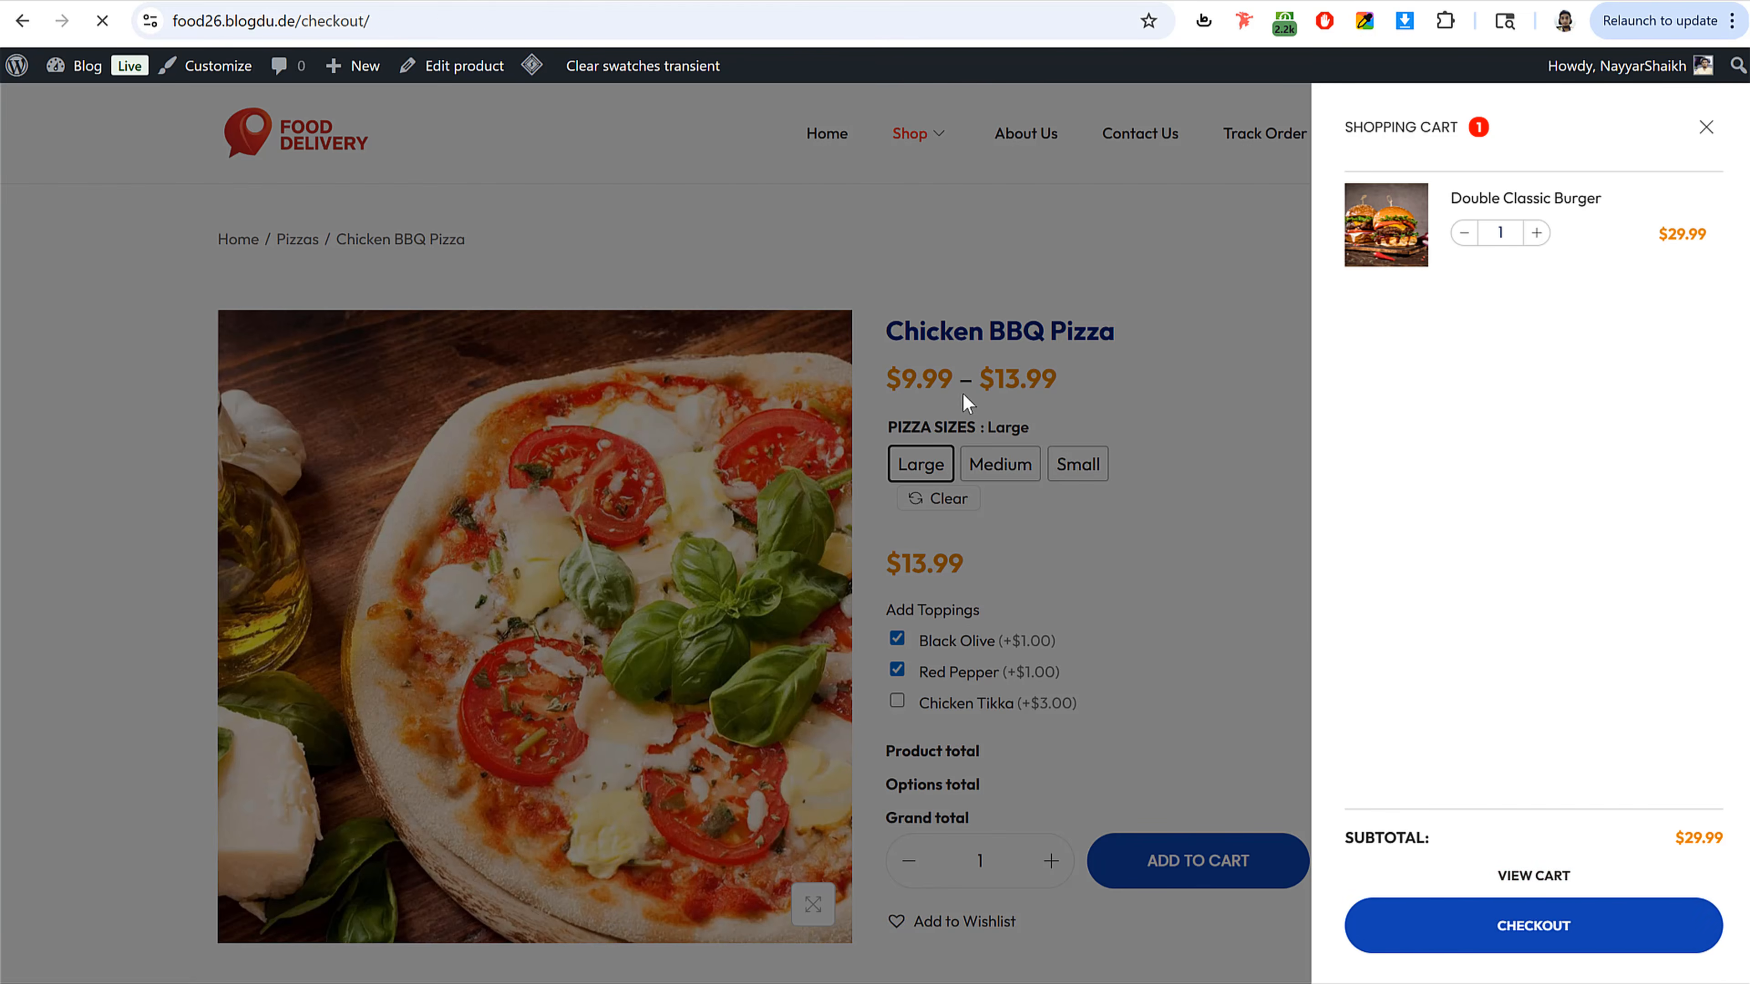
scroll(1081, 466, down, 5)
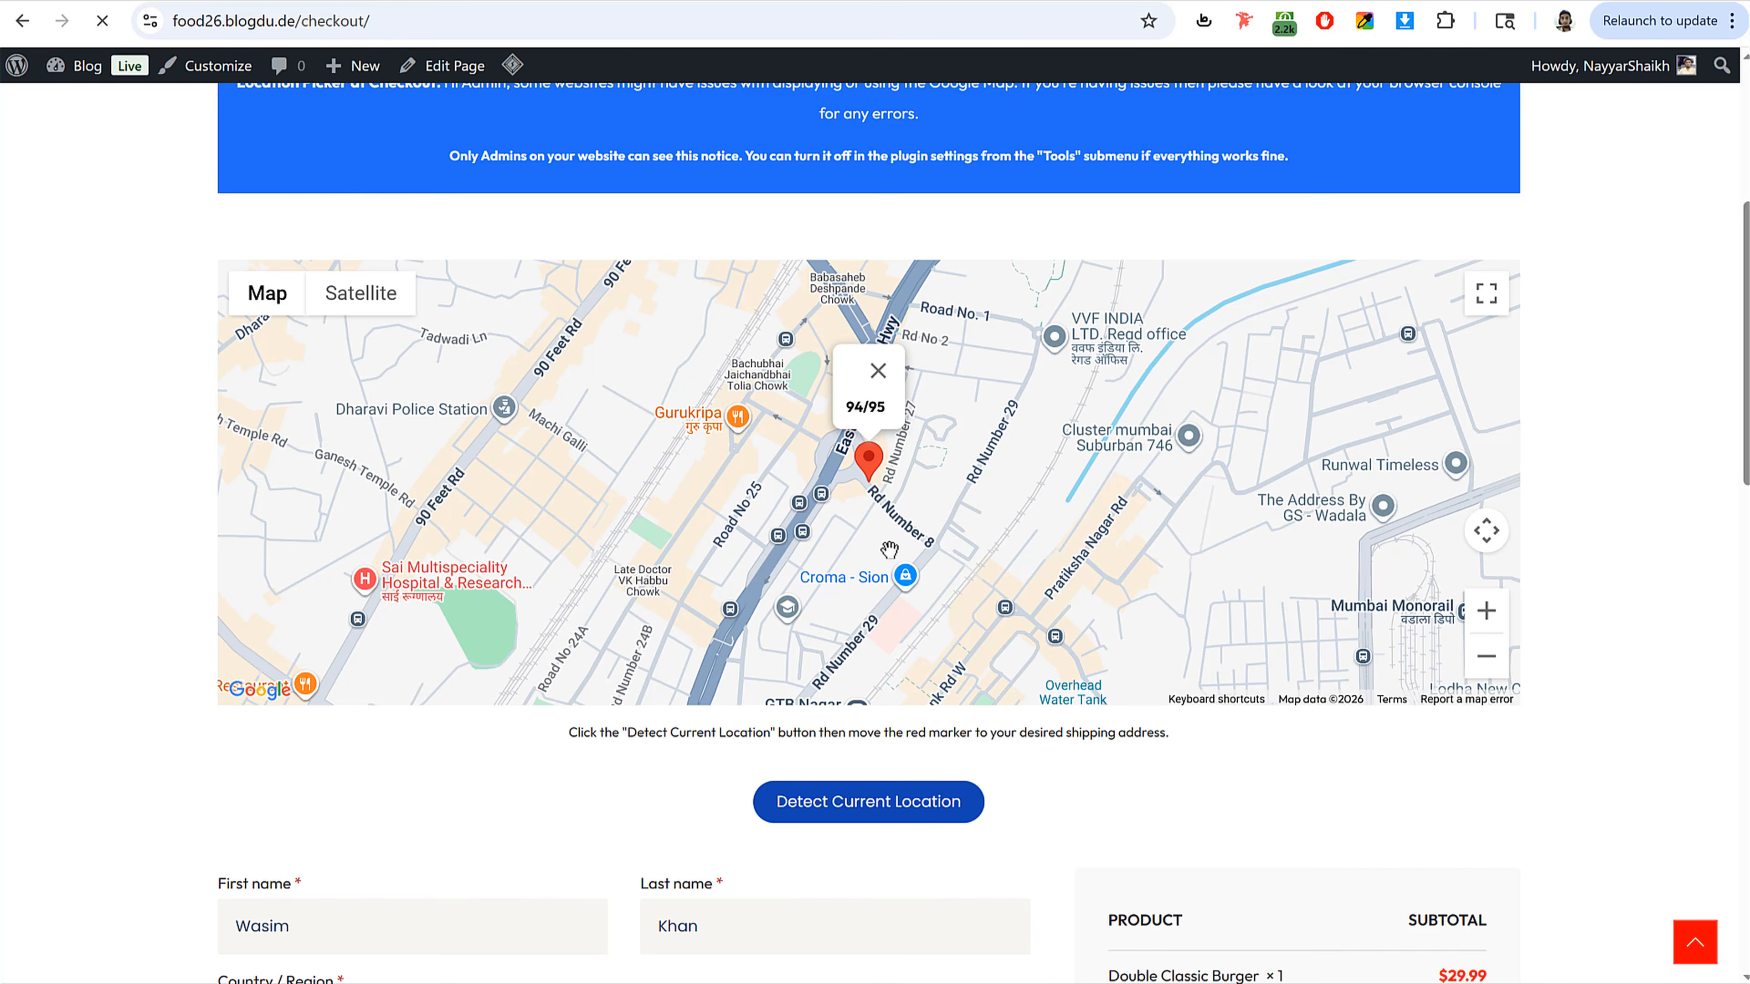
scroll(890, 548, down, 2)
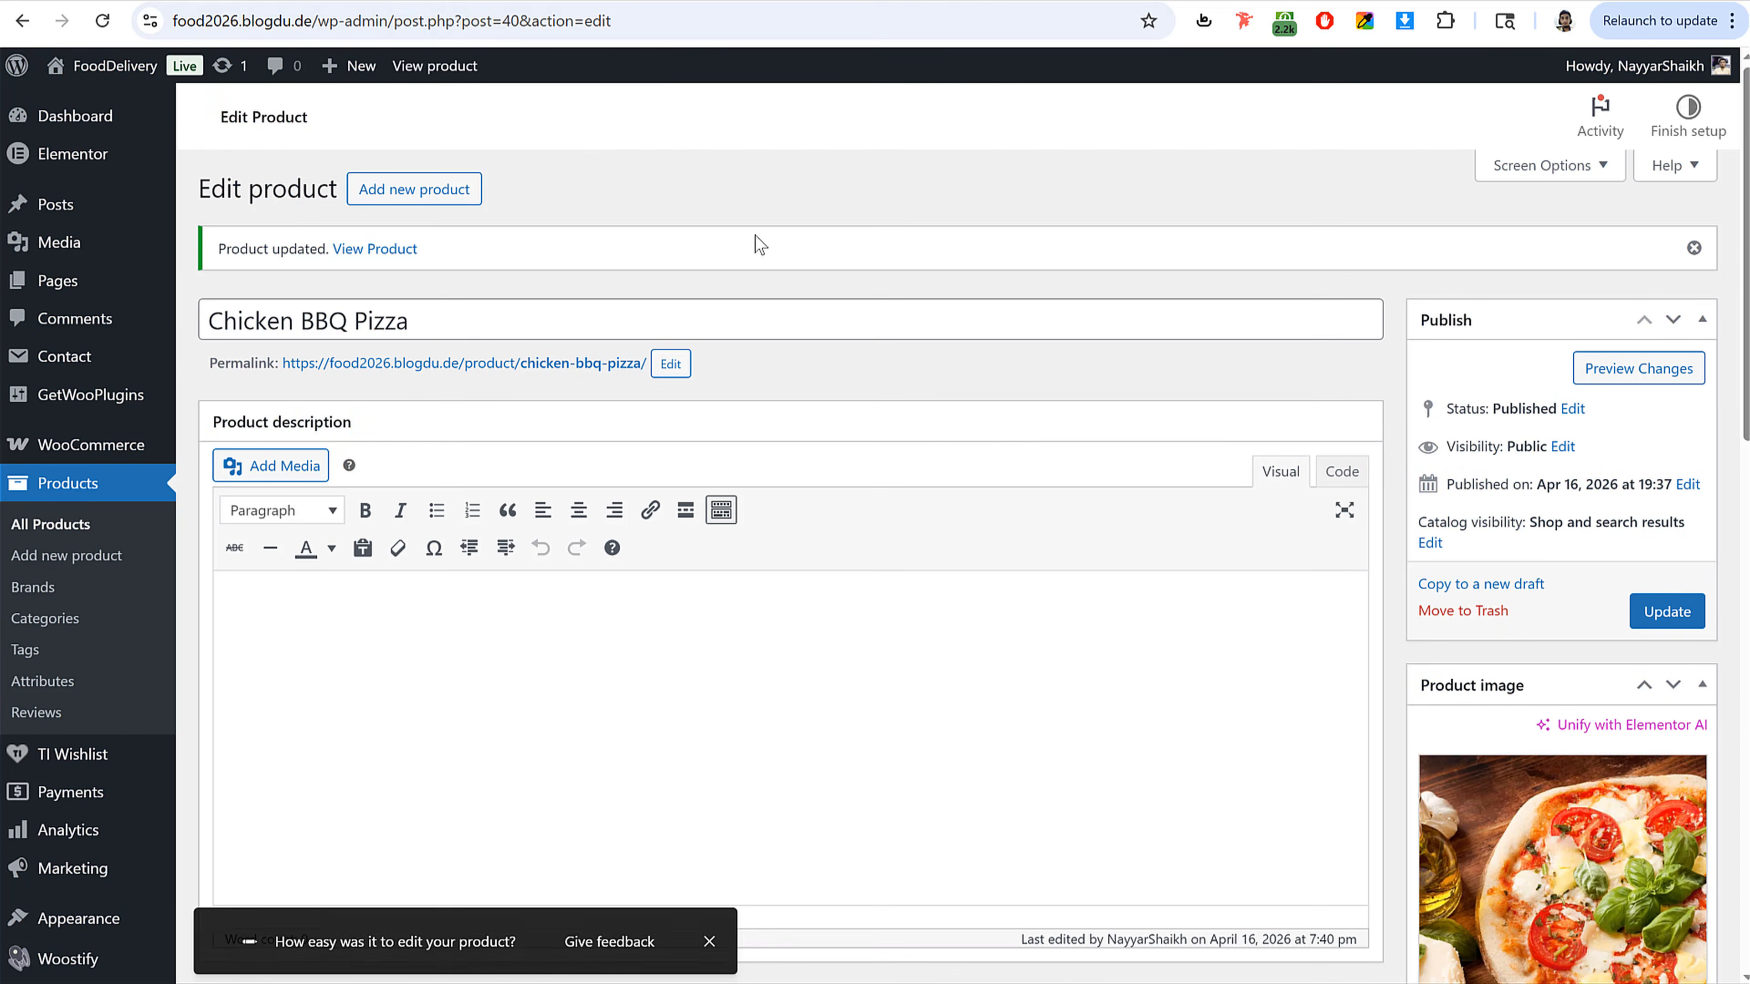
Step: Search the plugin directory for kikote and install the Kikote Location Picker at Checkout plugin
scroll(759, 245, down, 5)
mouse_move(76, 802)
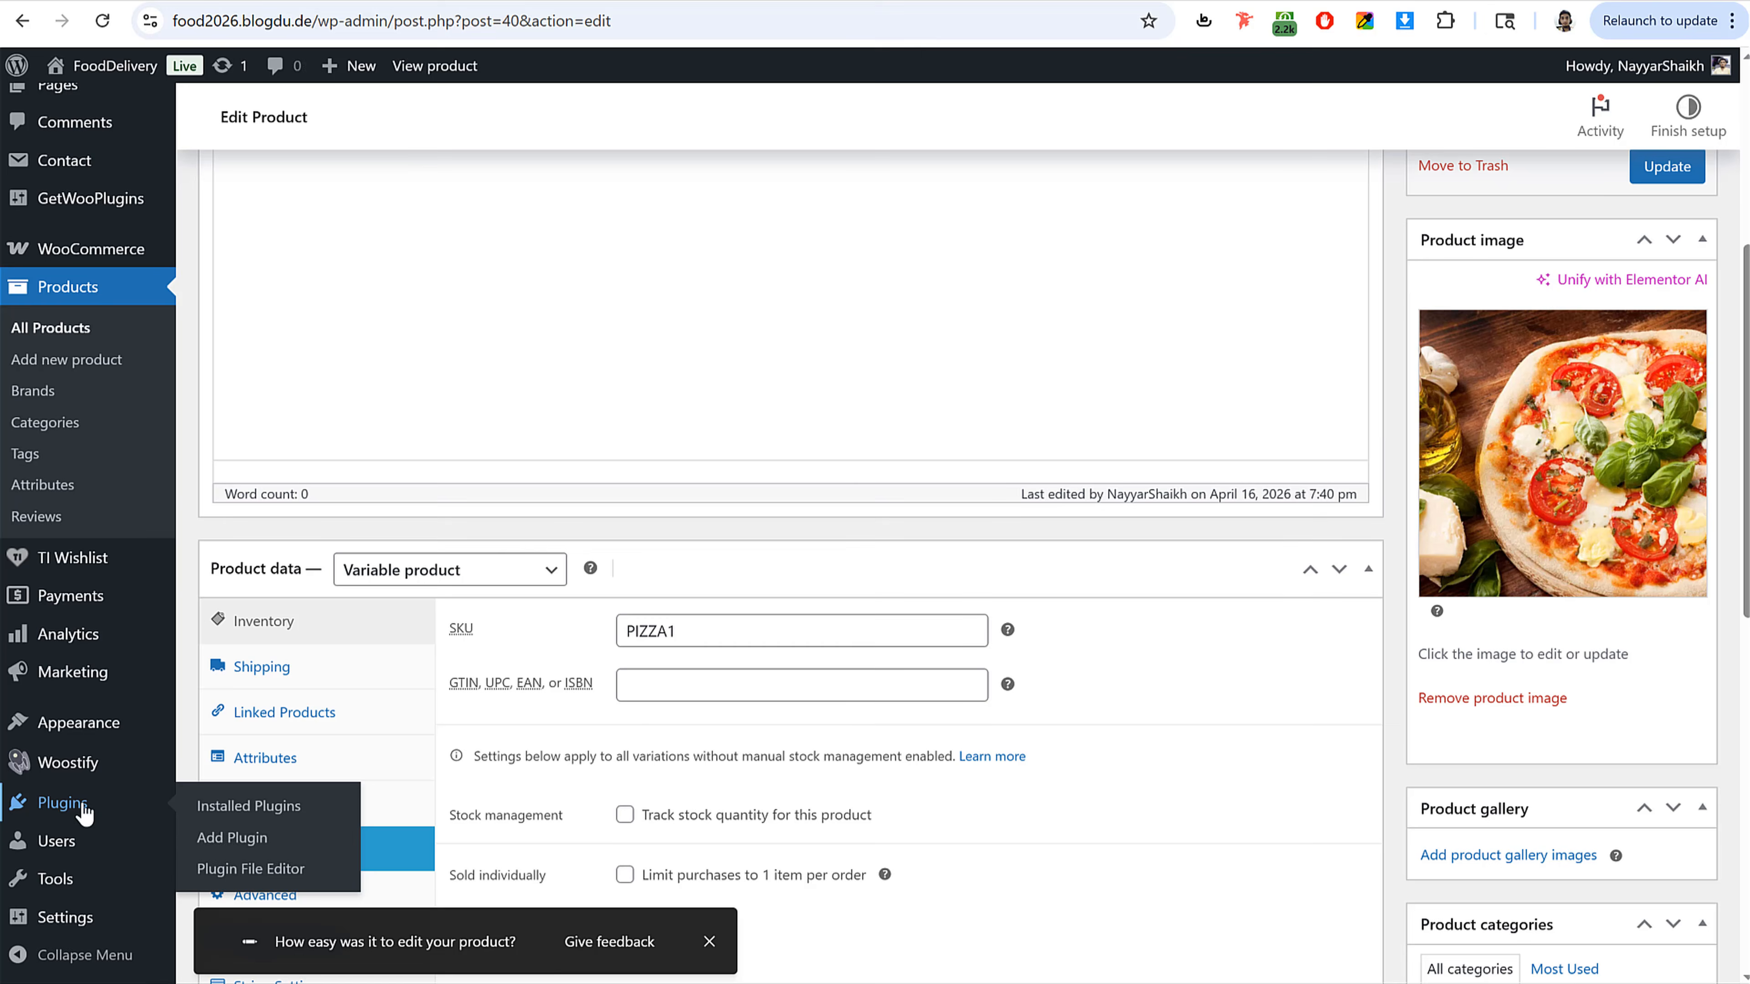
click(234, 840)
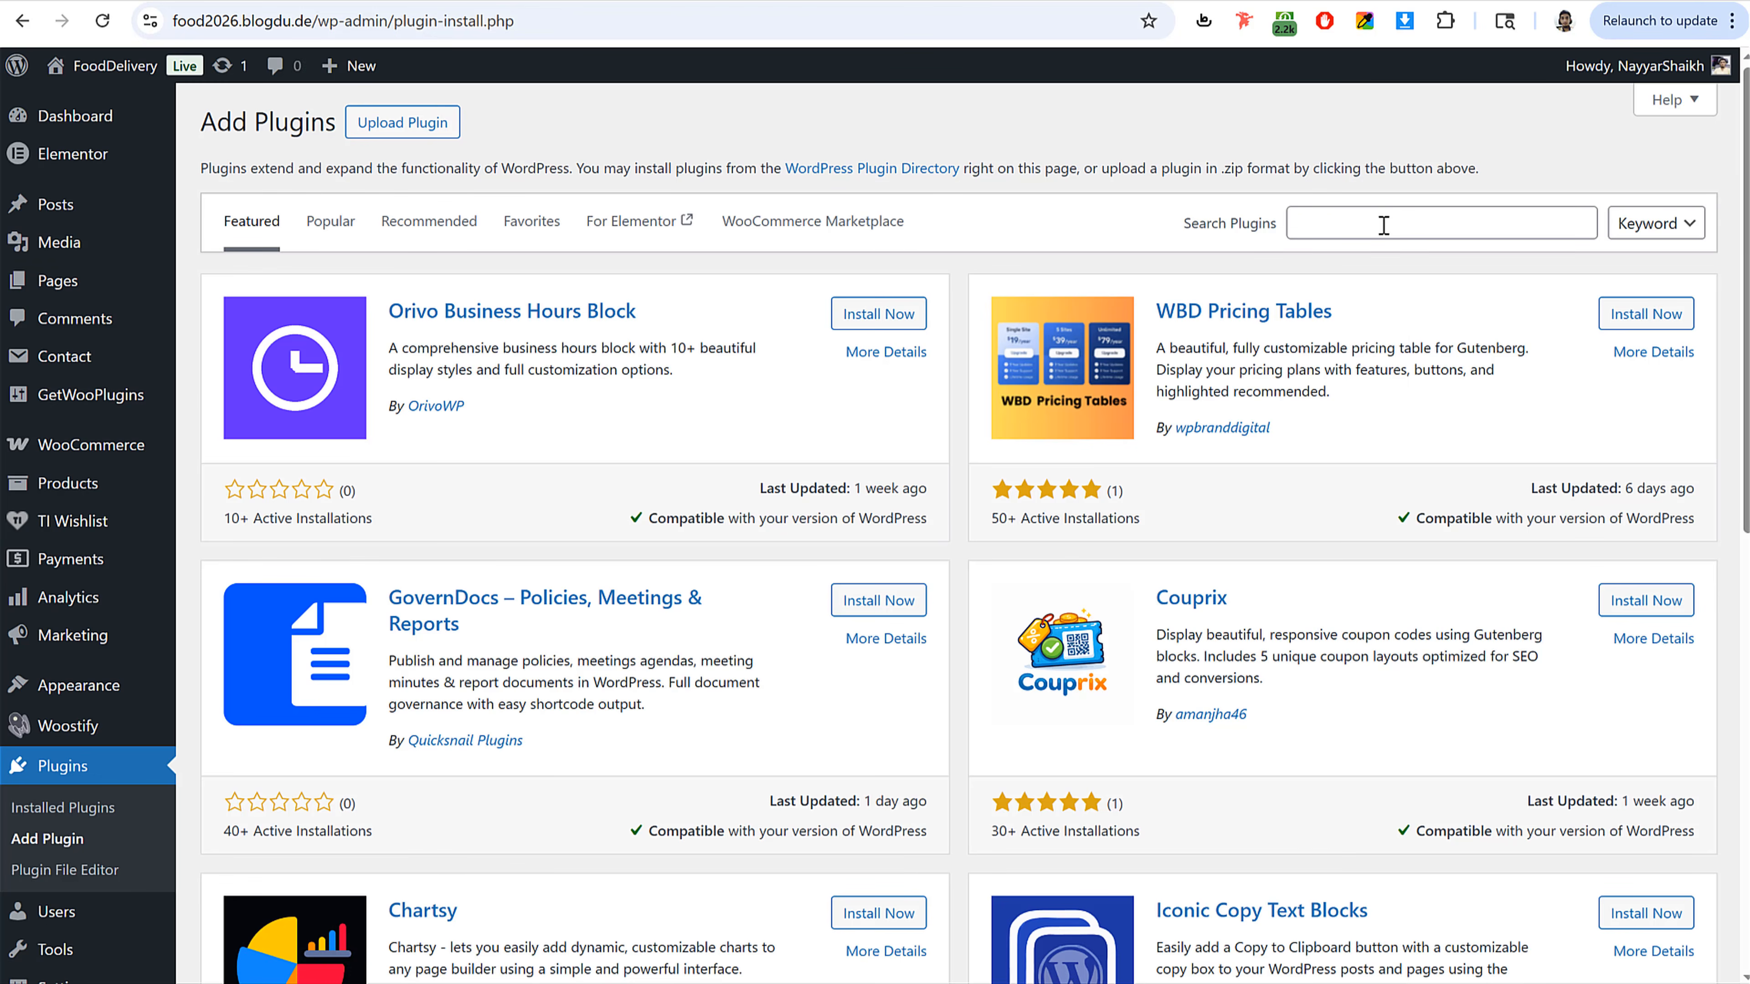
click(1383, 224)
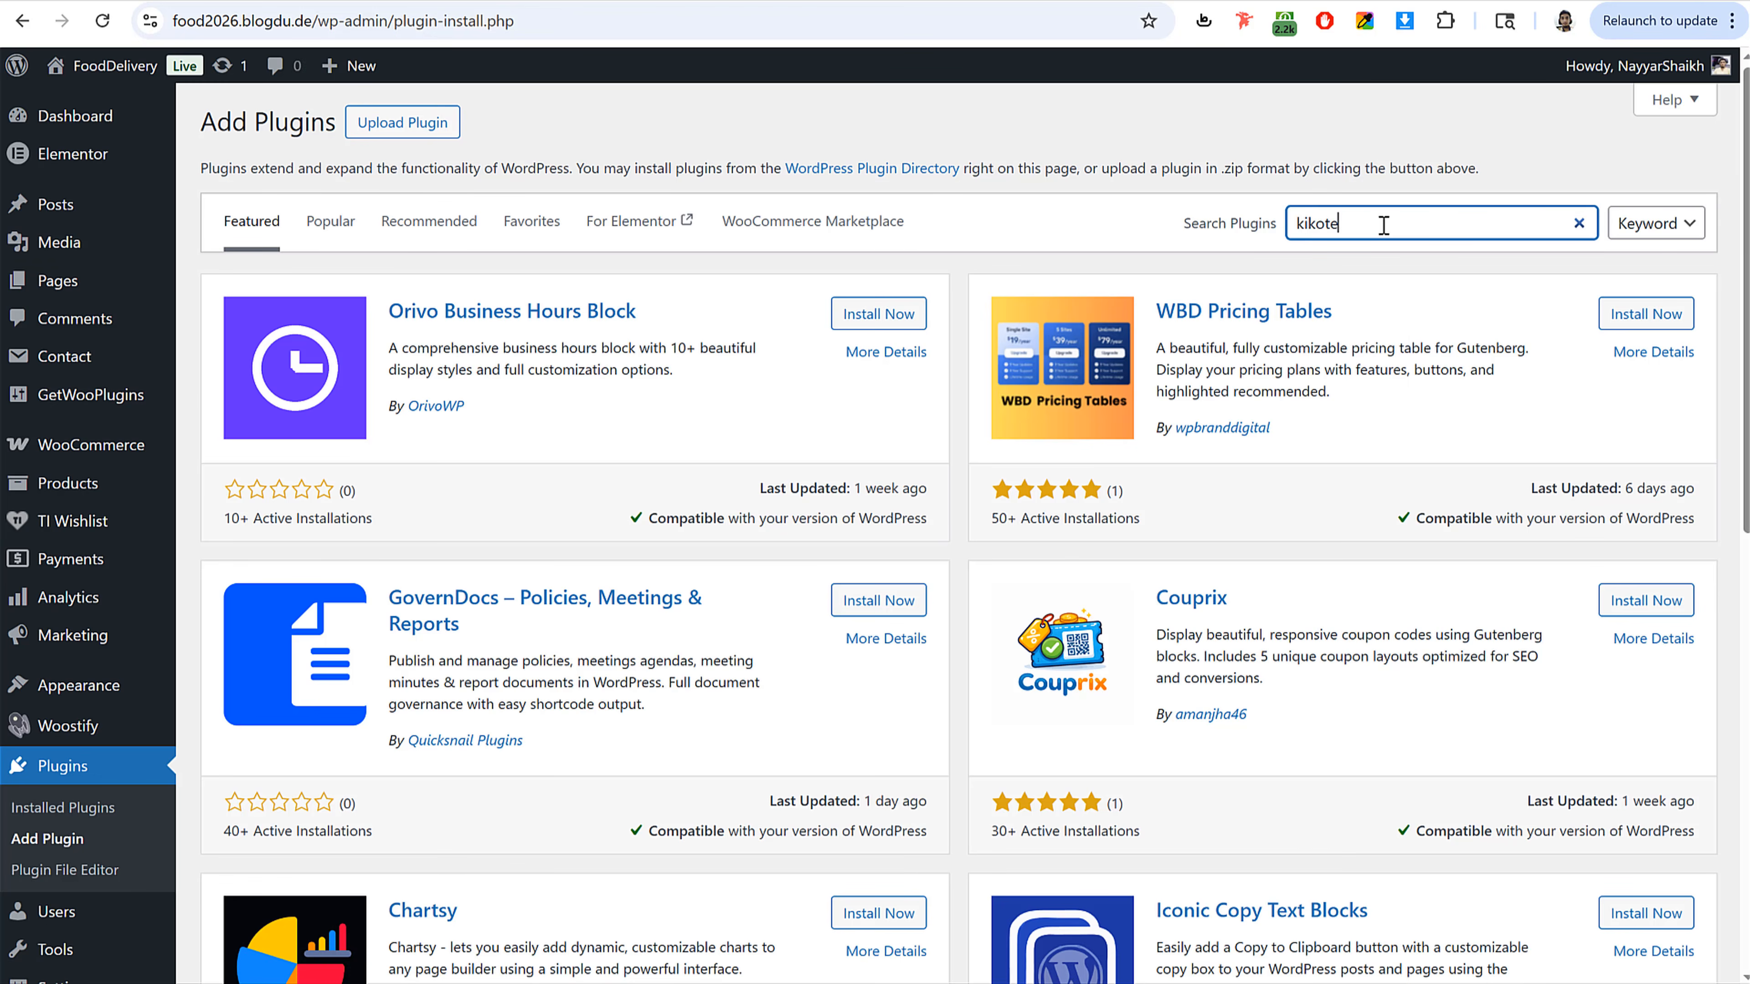
text(kikote)
double_click(1304, 227)
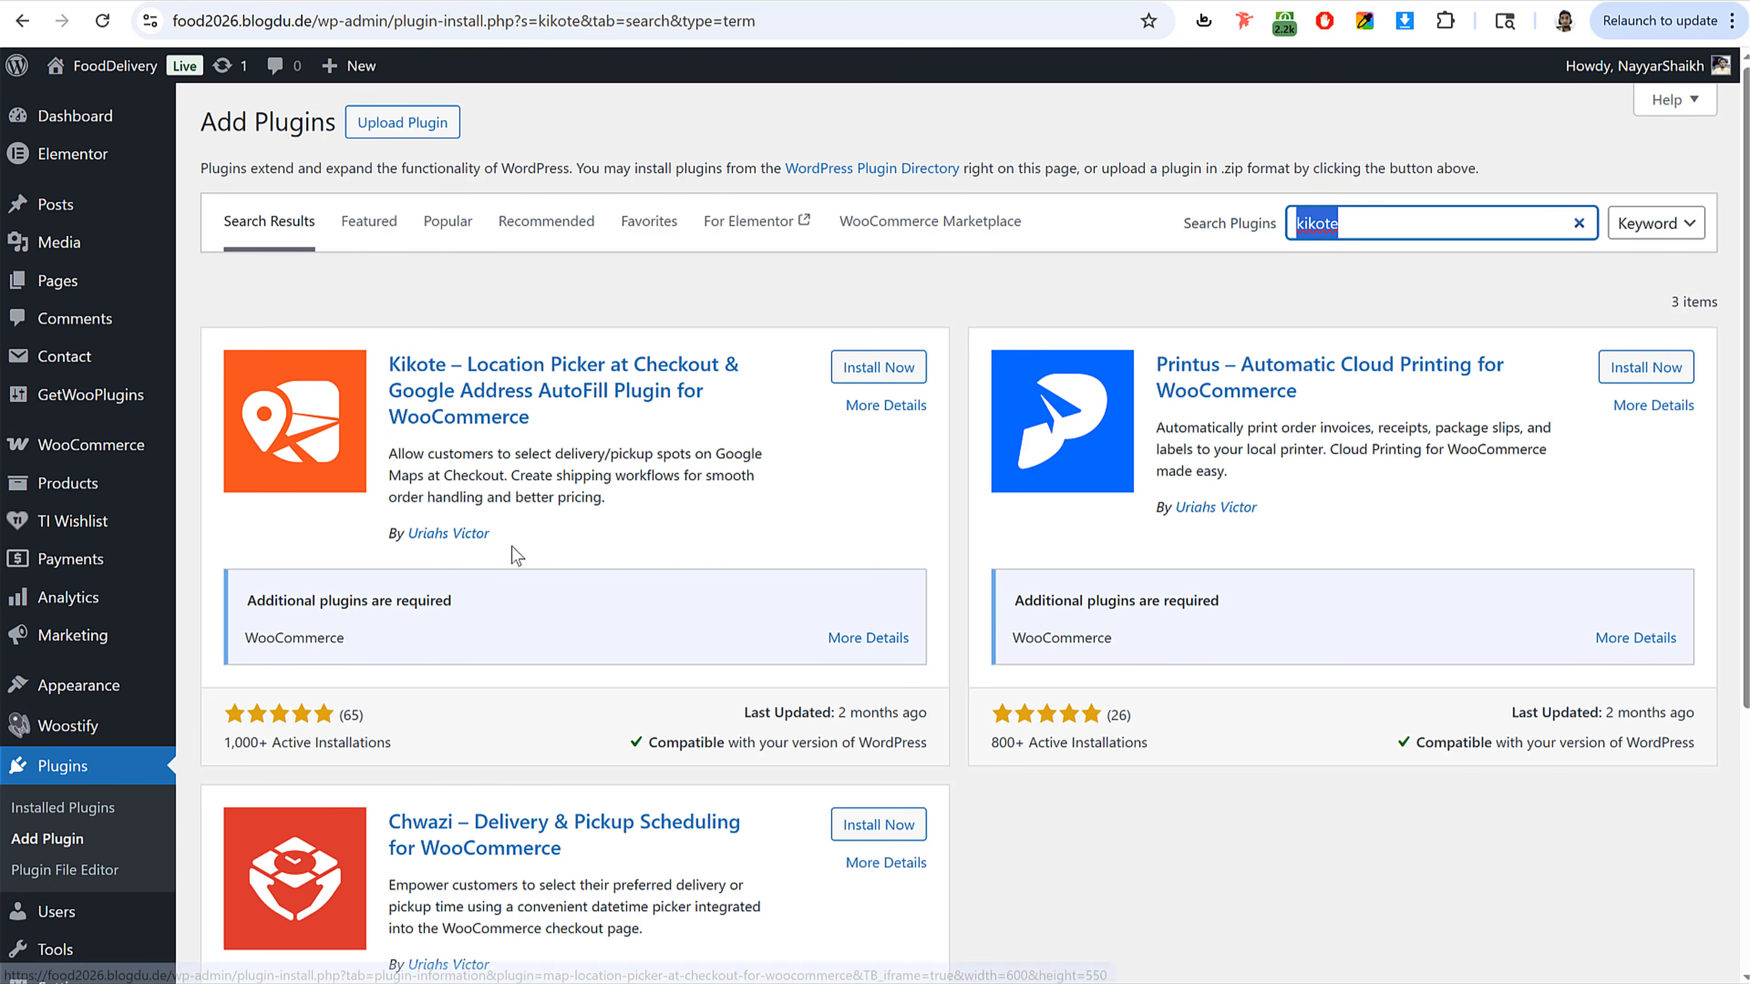
click(891, 368)
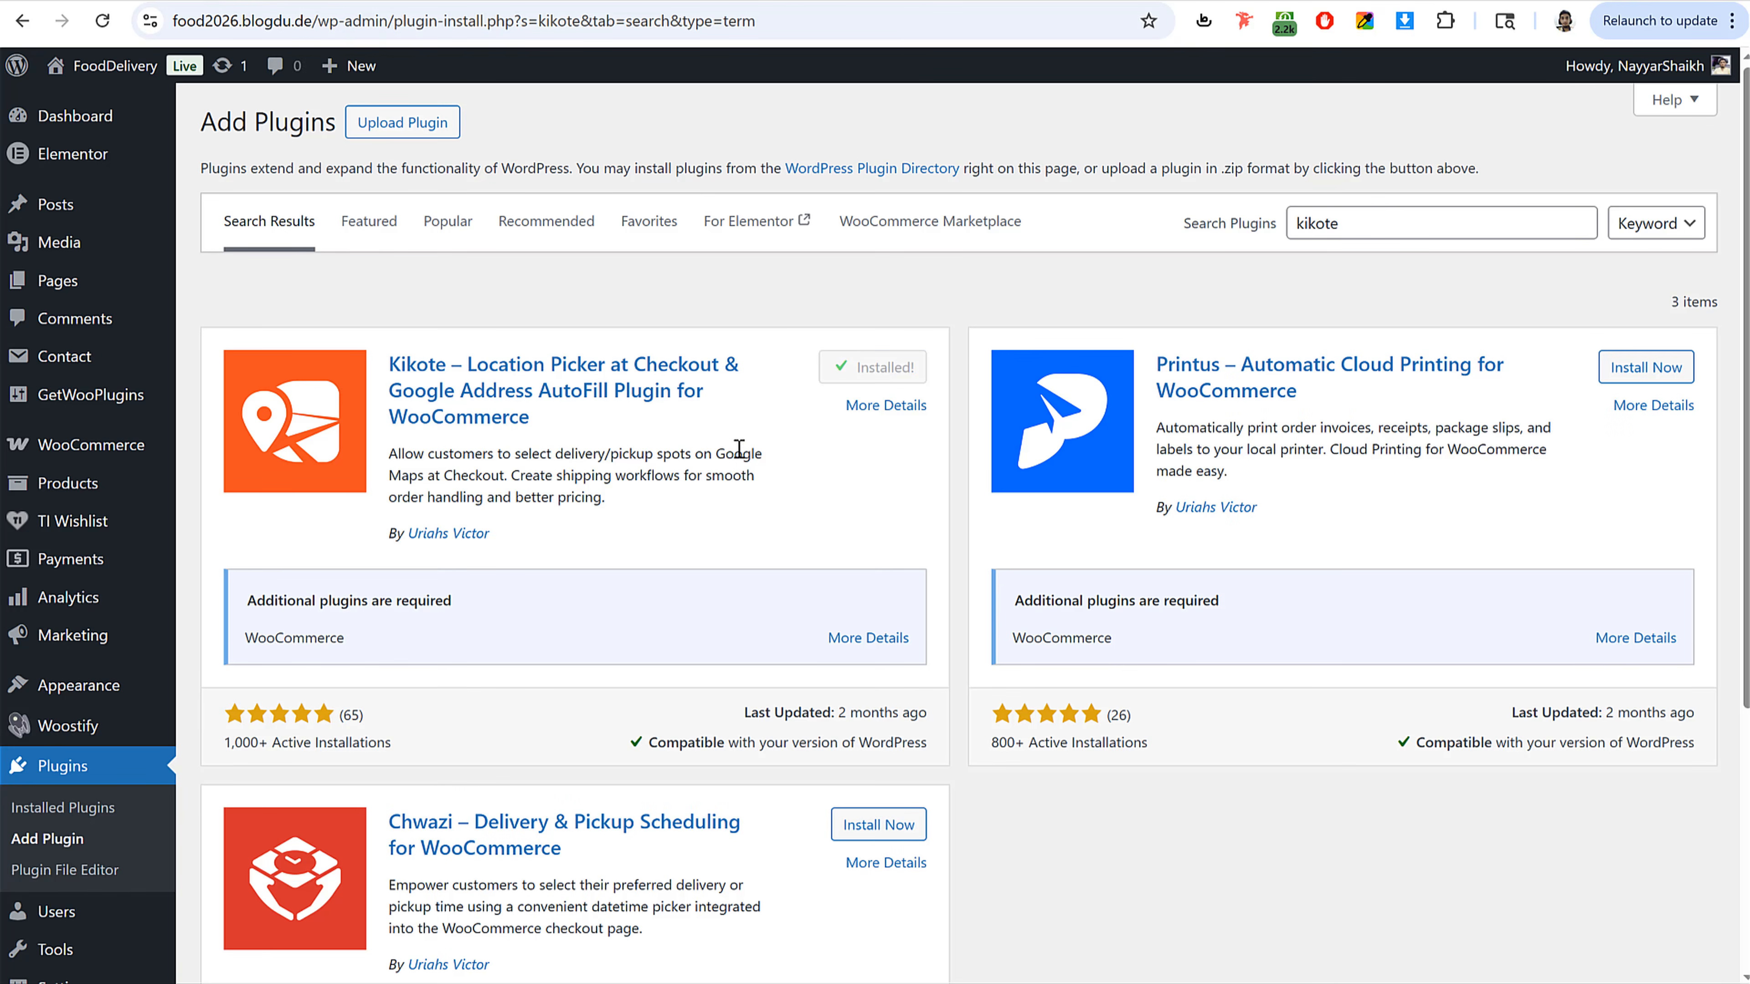
Step: Activate the Kikote plugin, accept the opt-in and step through its setup tour
click(889, 375)
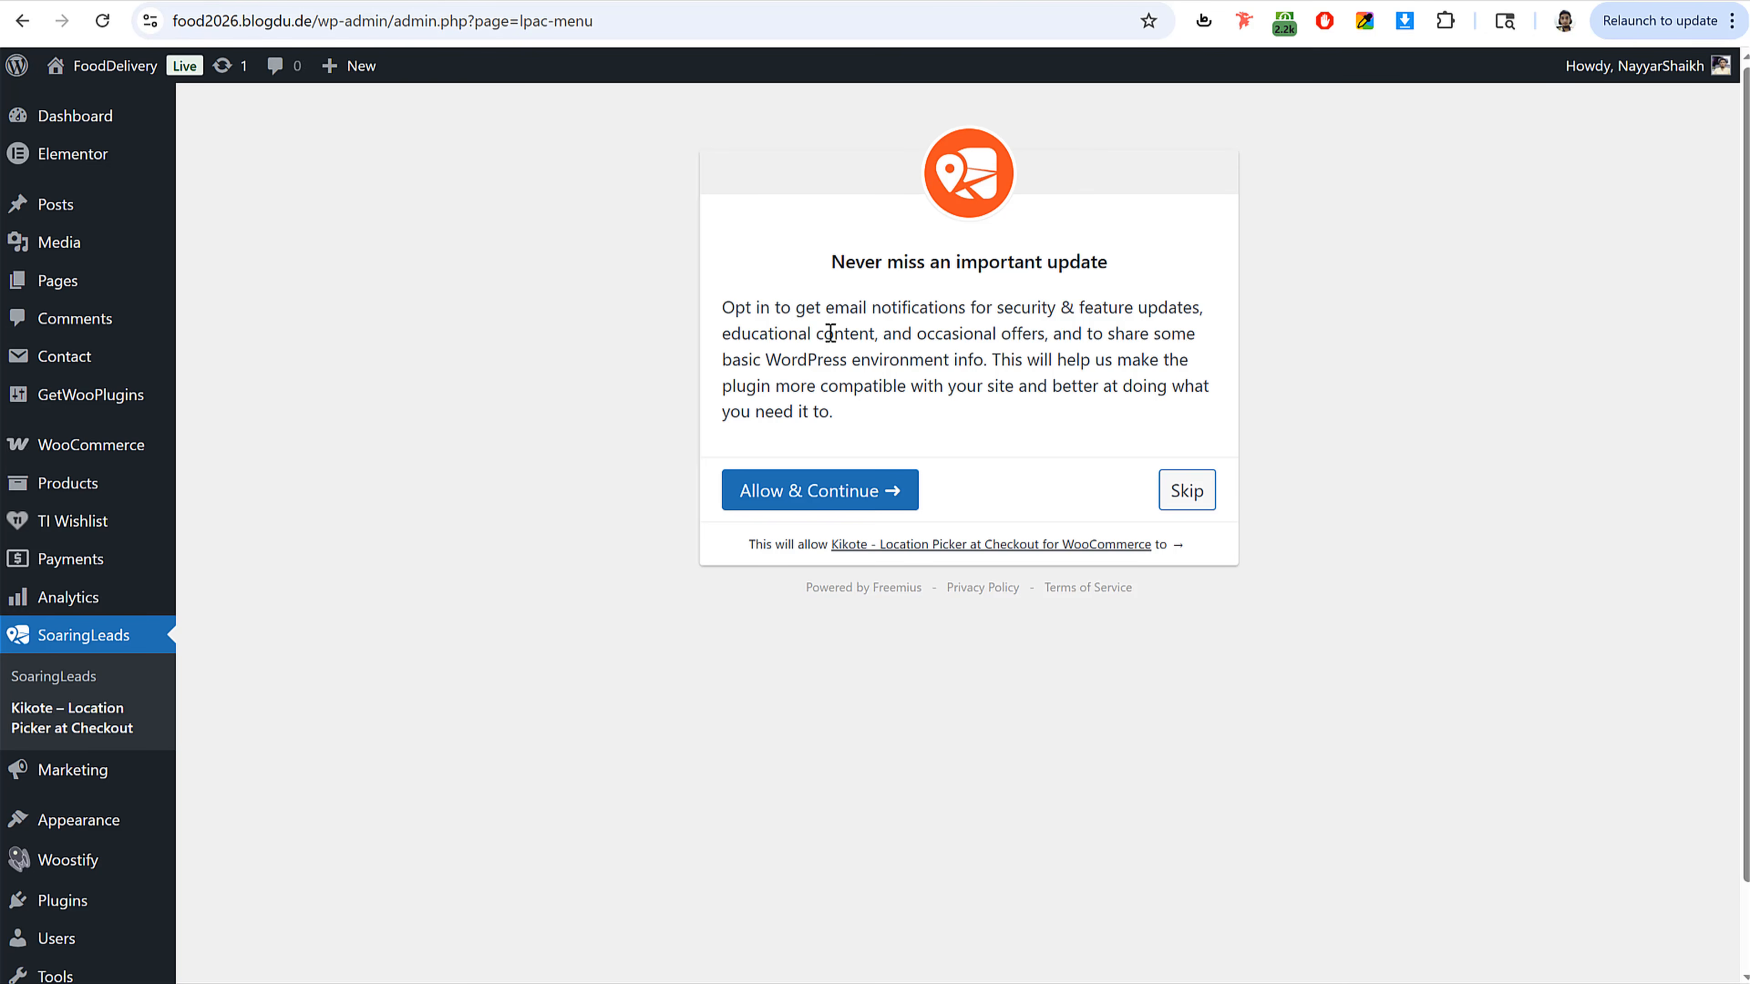
click(790, 492)
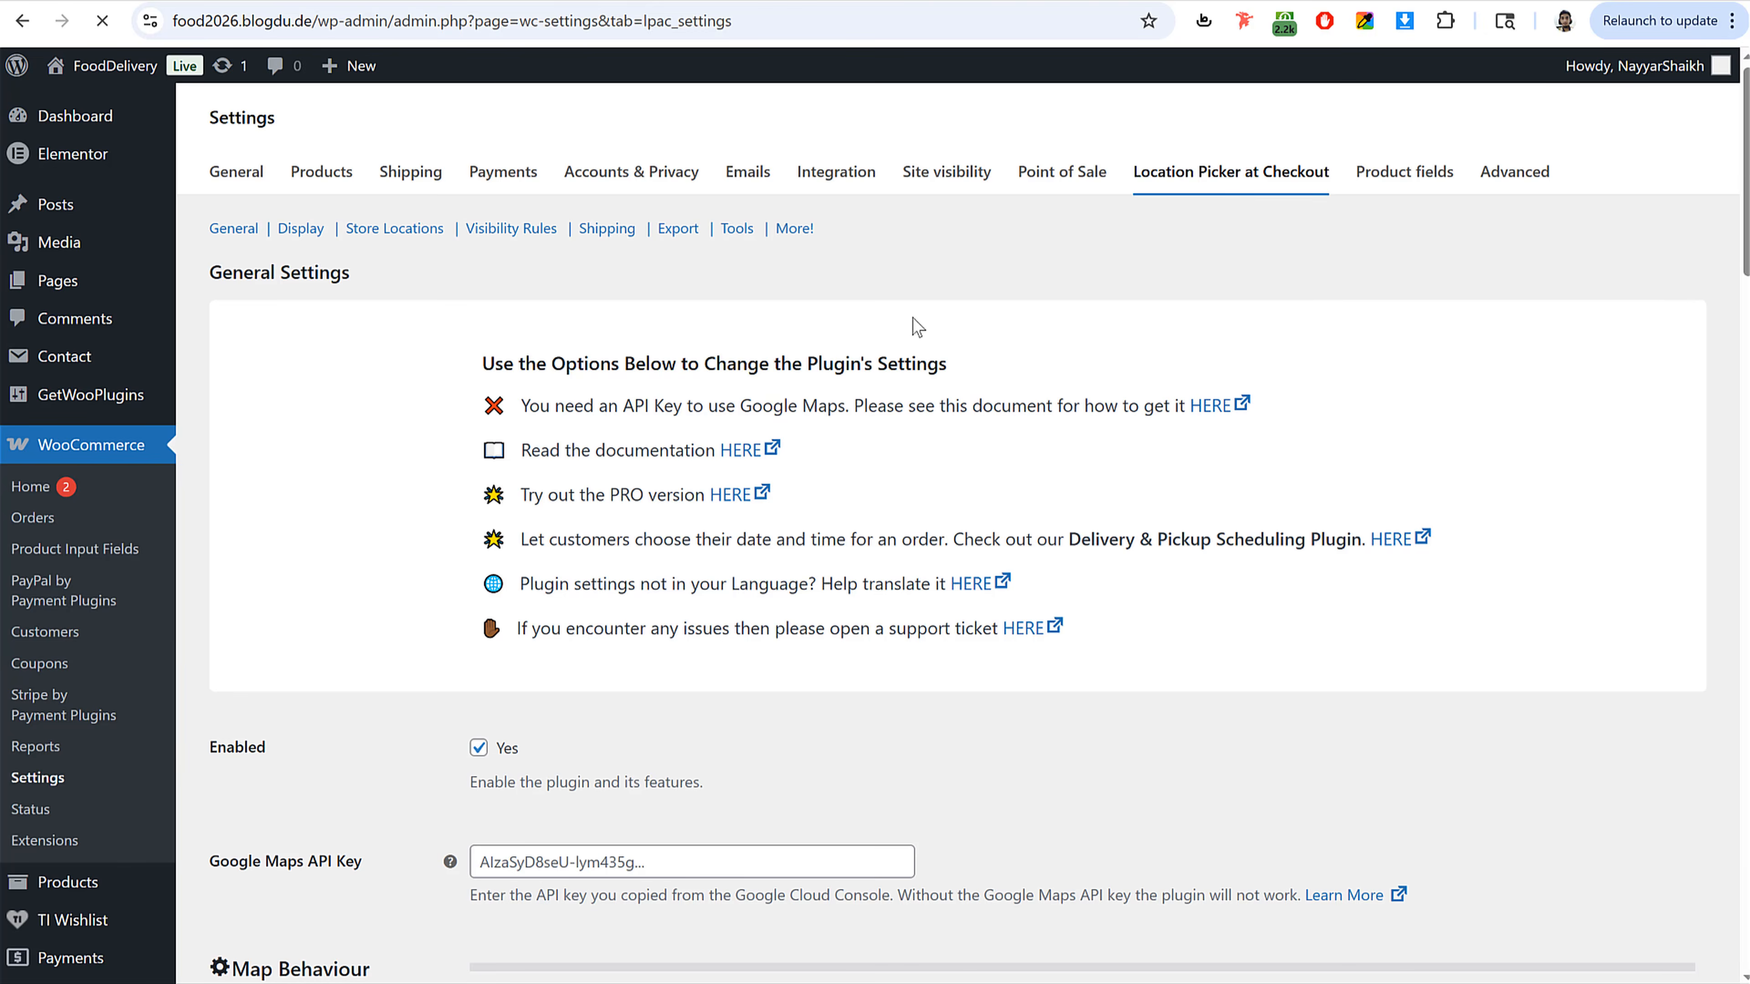
scroll(982, 651, down, 2)
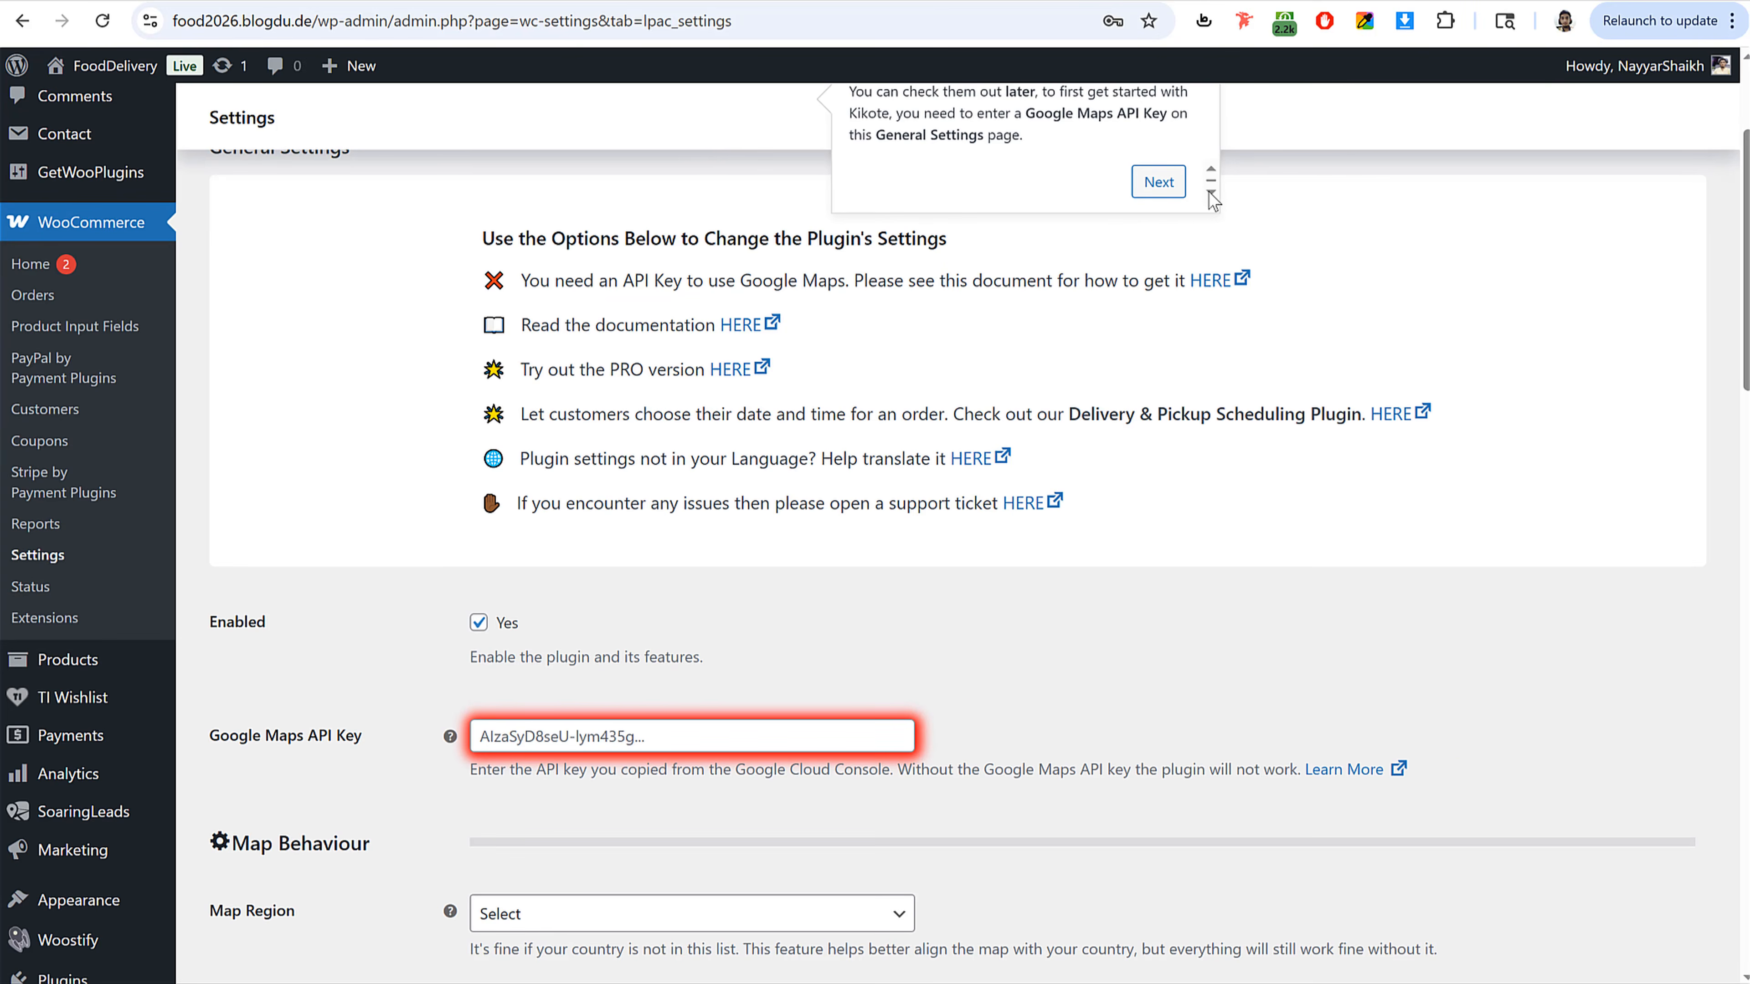
click(1157, 182)
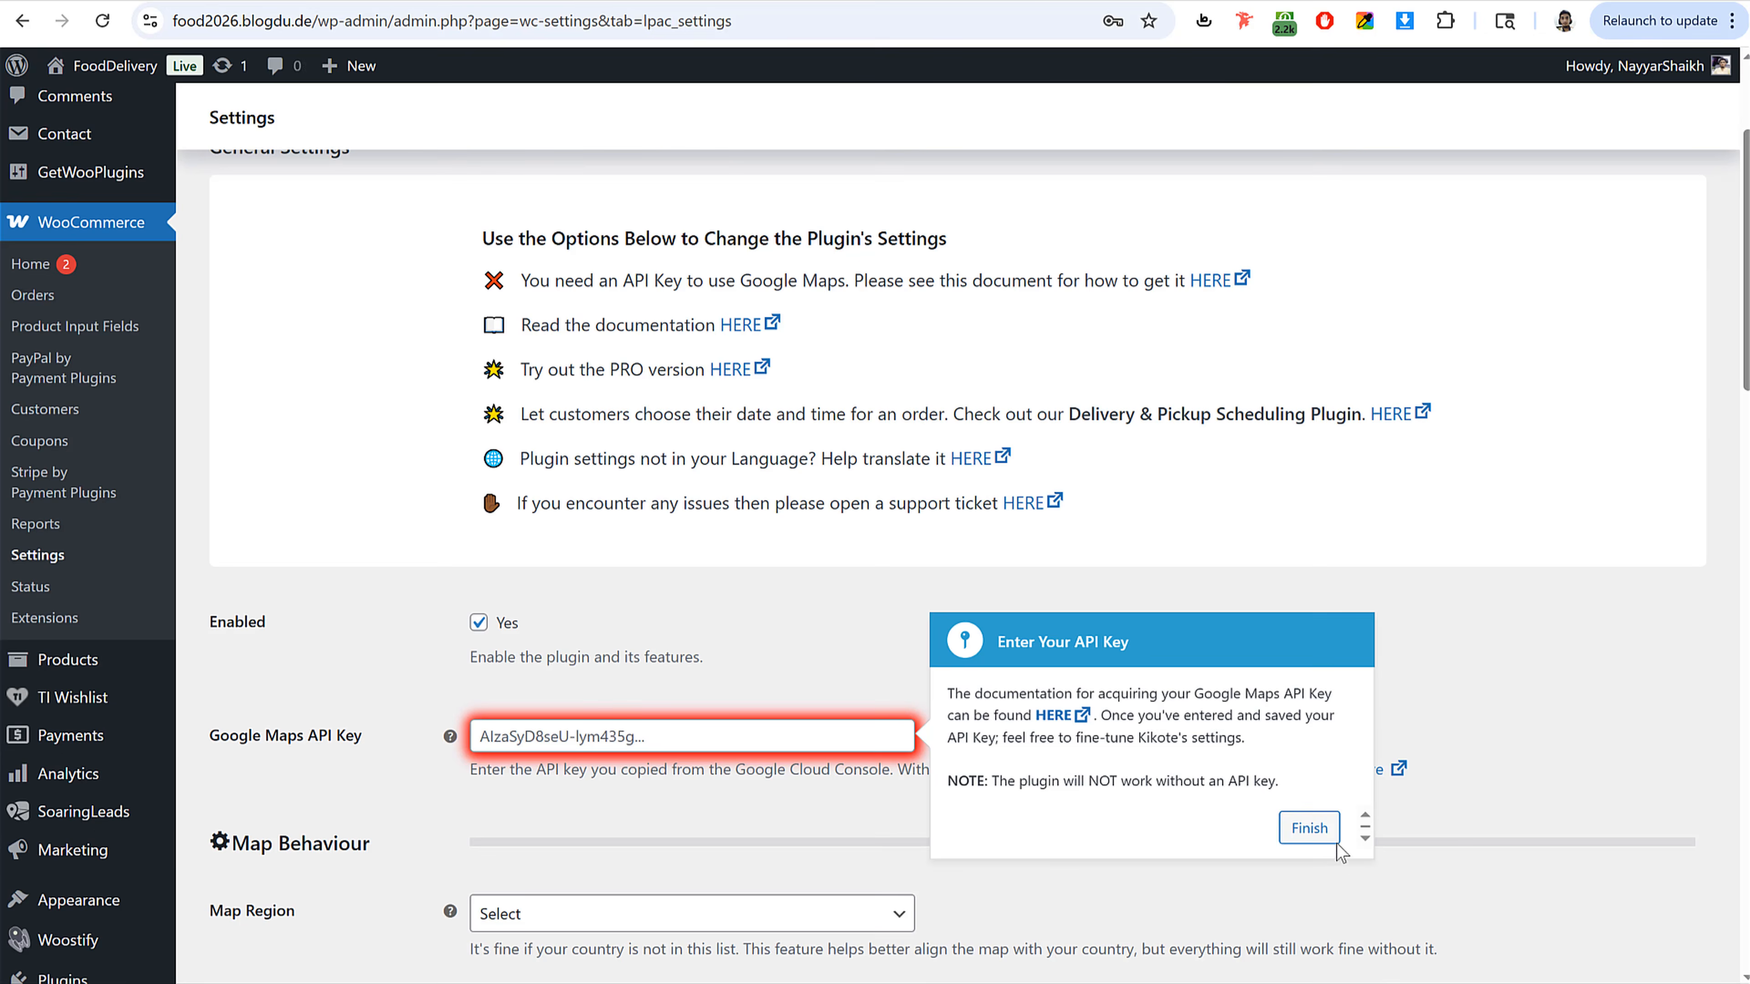
click(1333, 841)
Step: Examine the Location Picker at Checkout settings, including the Google Maps API key and map behaviour options
scroll(1075, 713, down, 3)
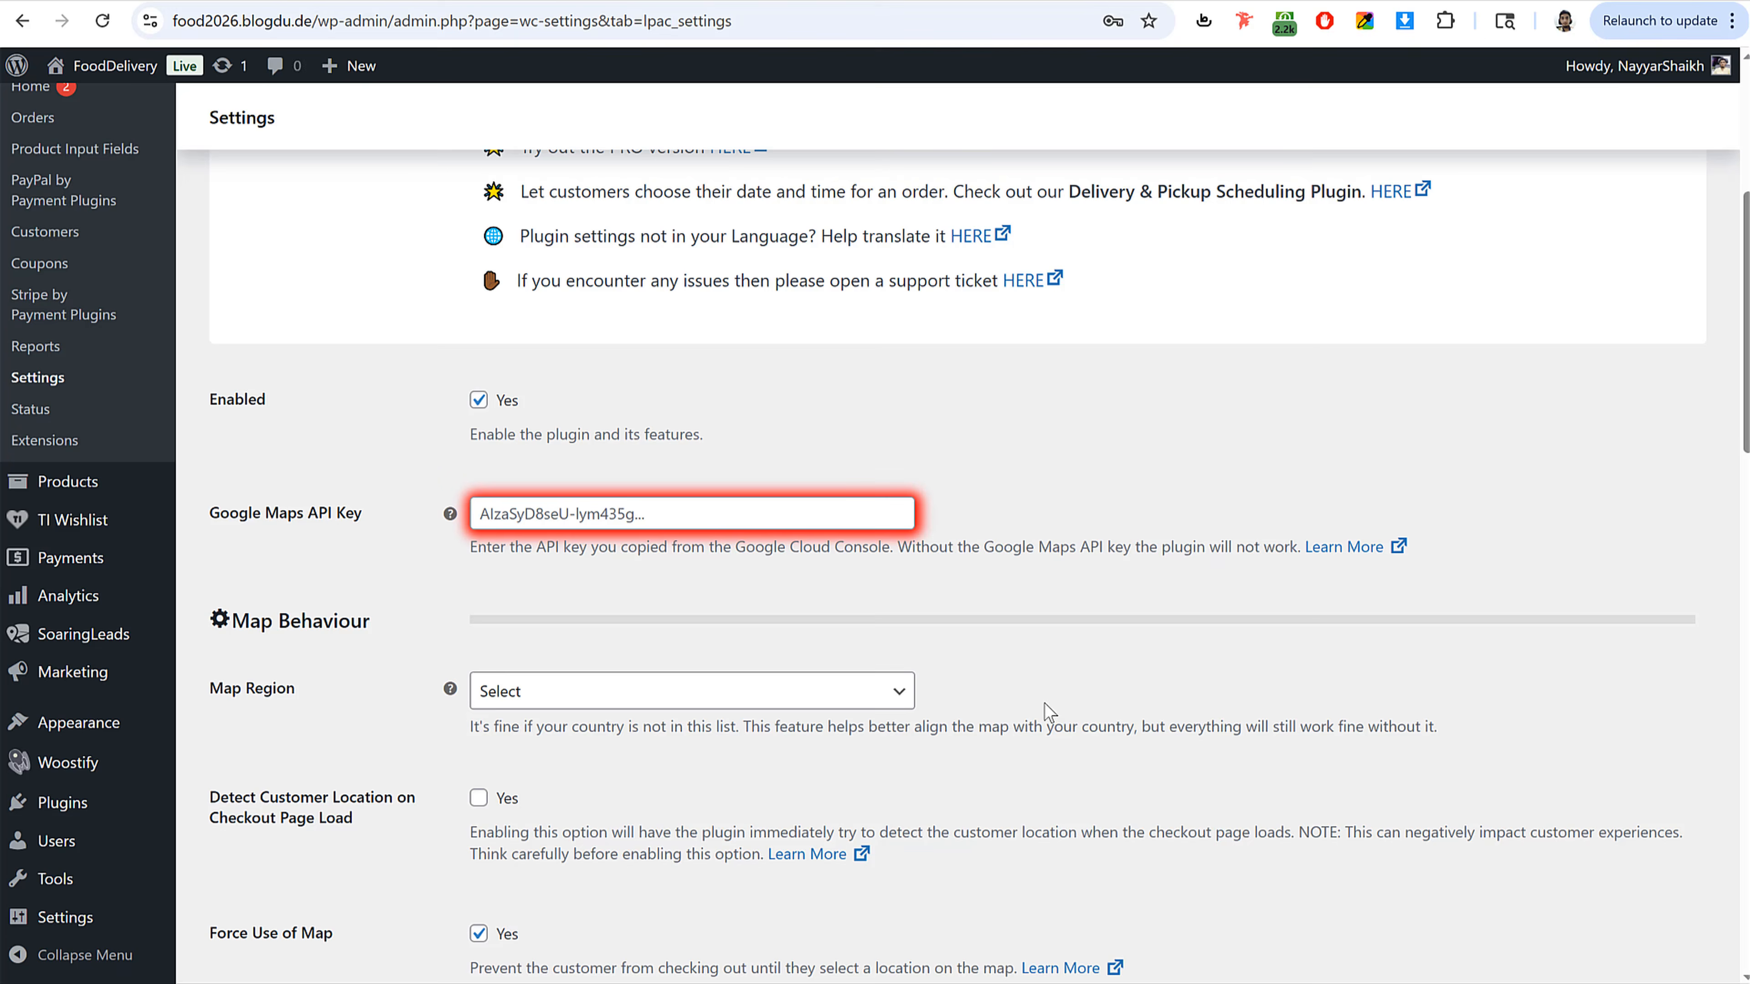
click(570, 528)
click(344, 540)
scroll(553, 526, up, 2)
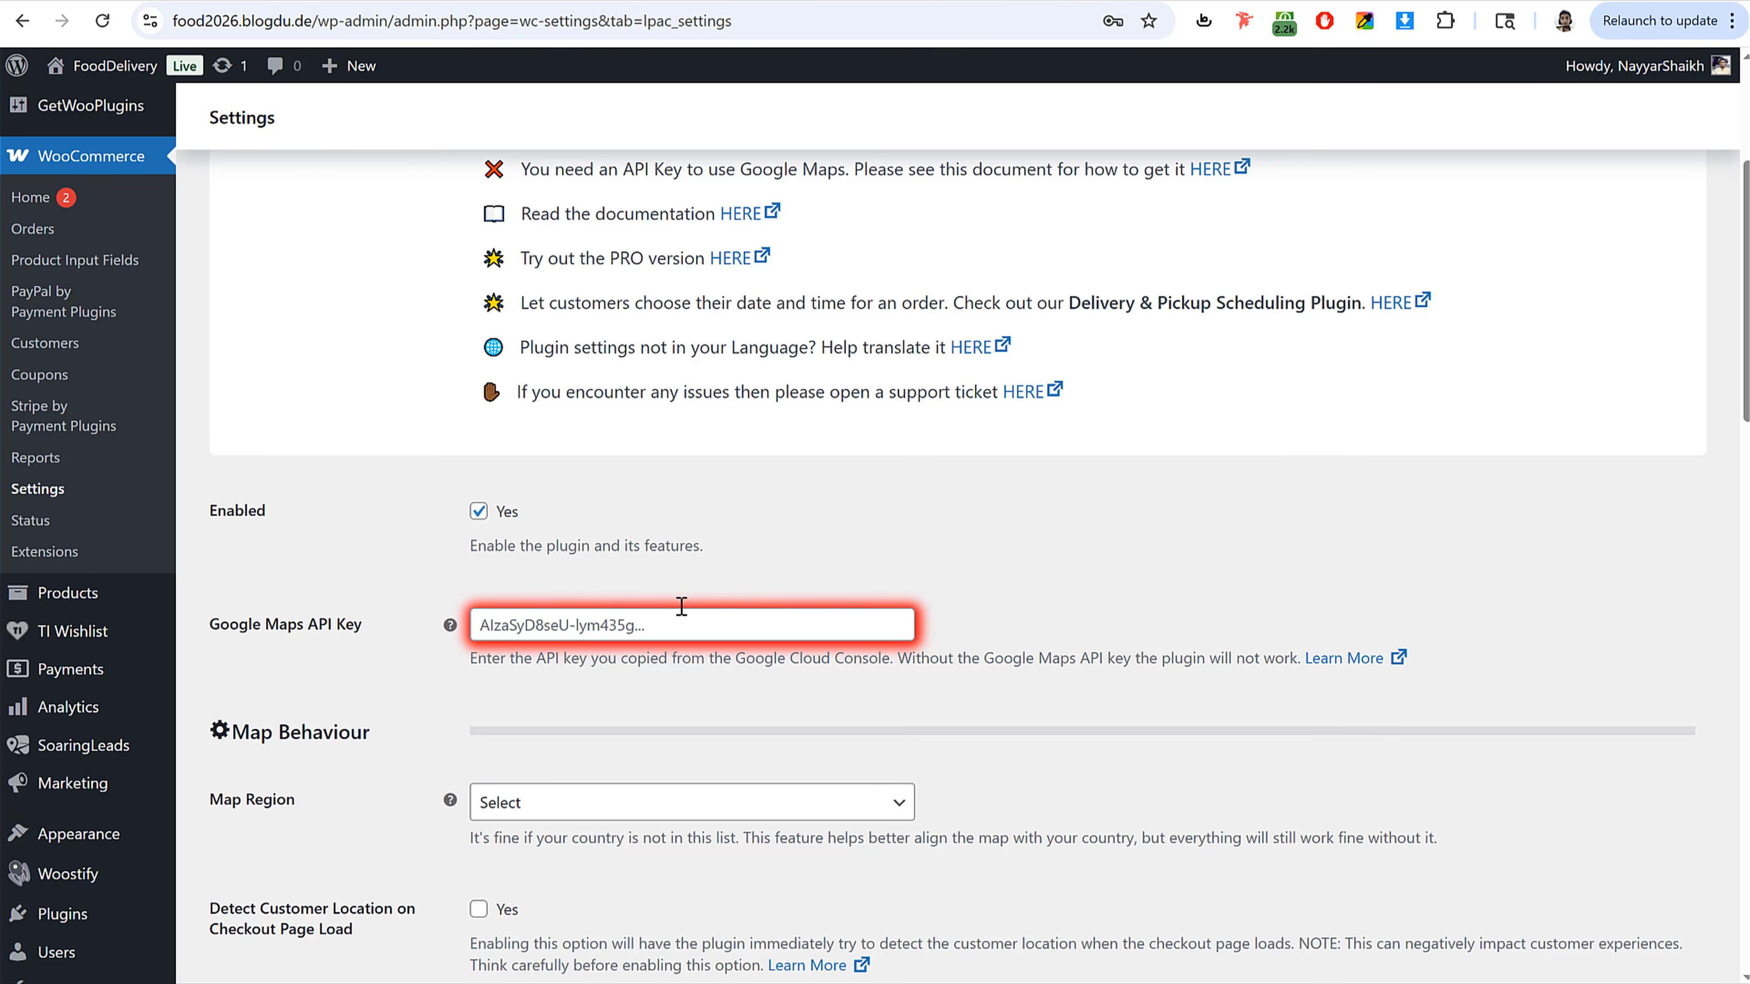
scroll(681, 606, up, 4)
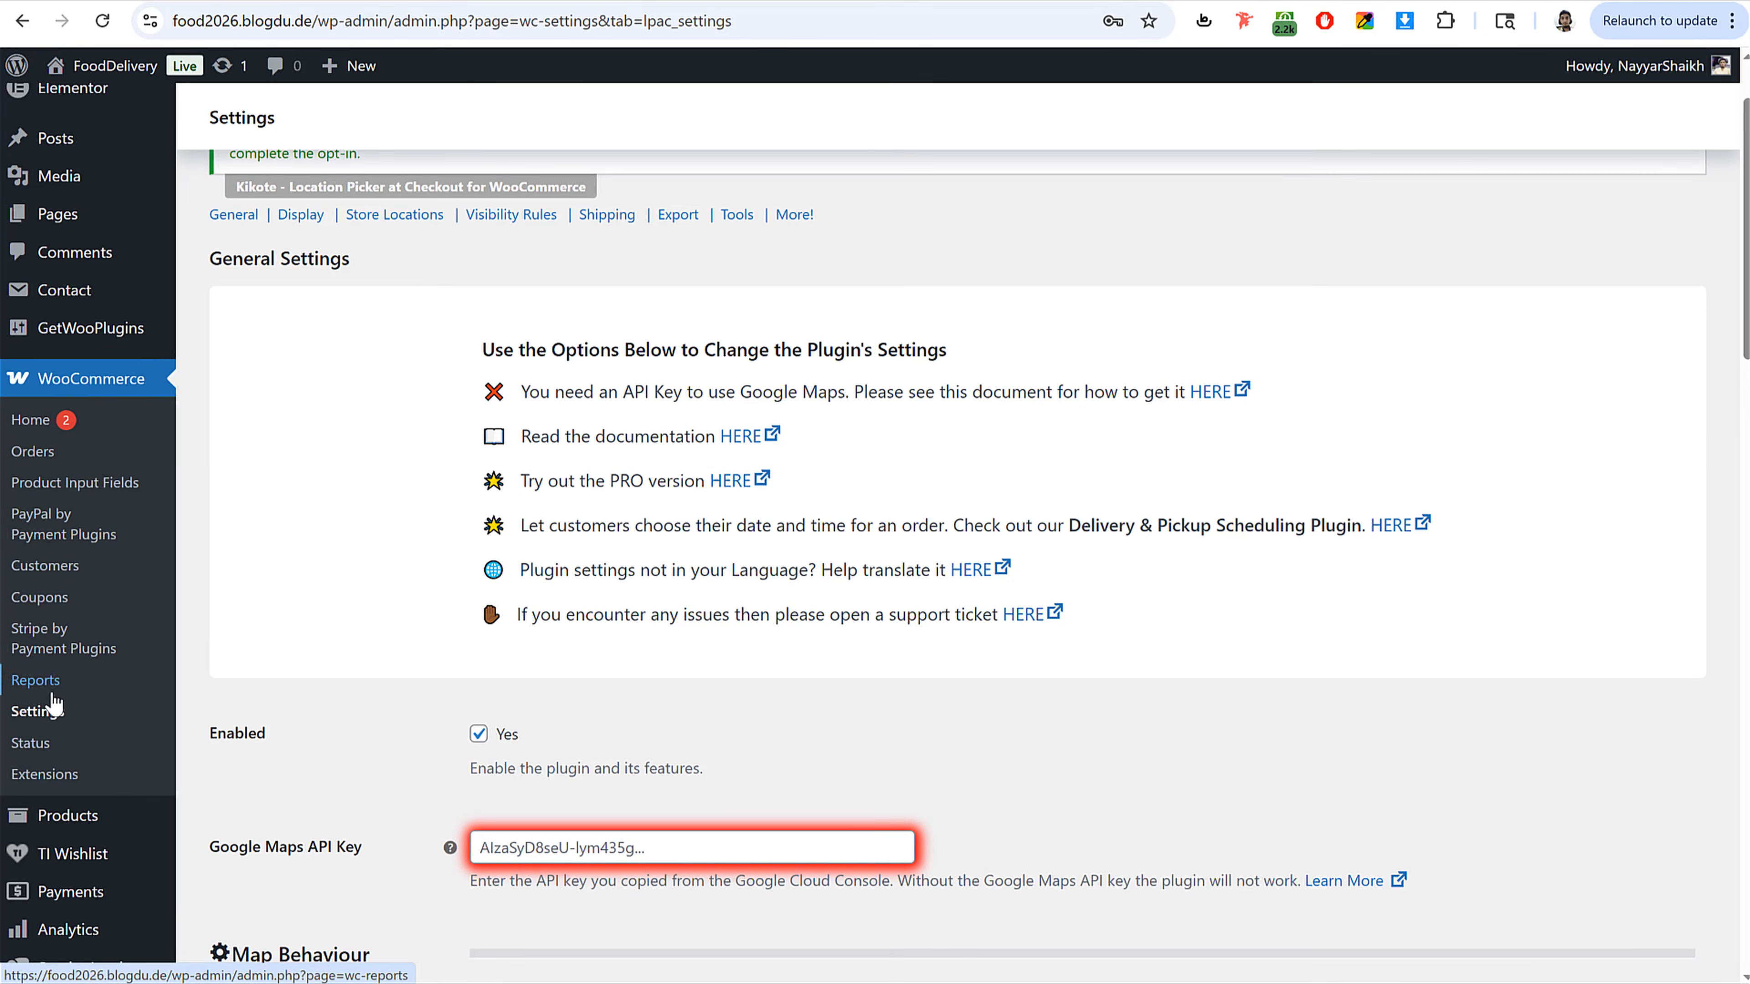
scroll(52, 704, up, 2)
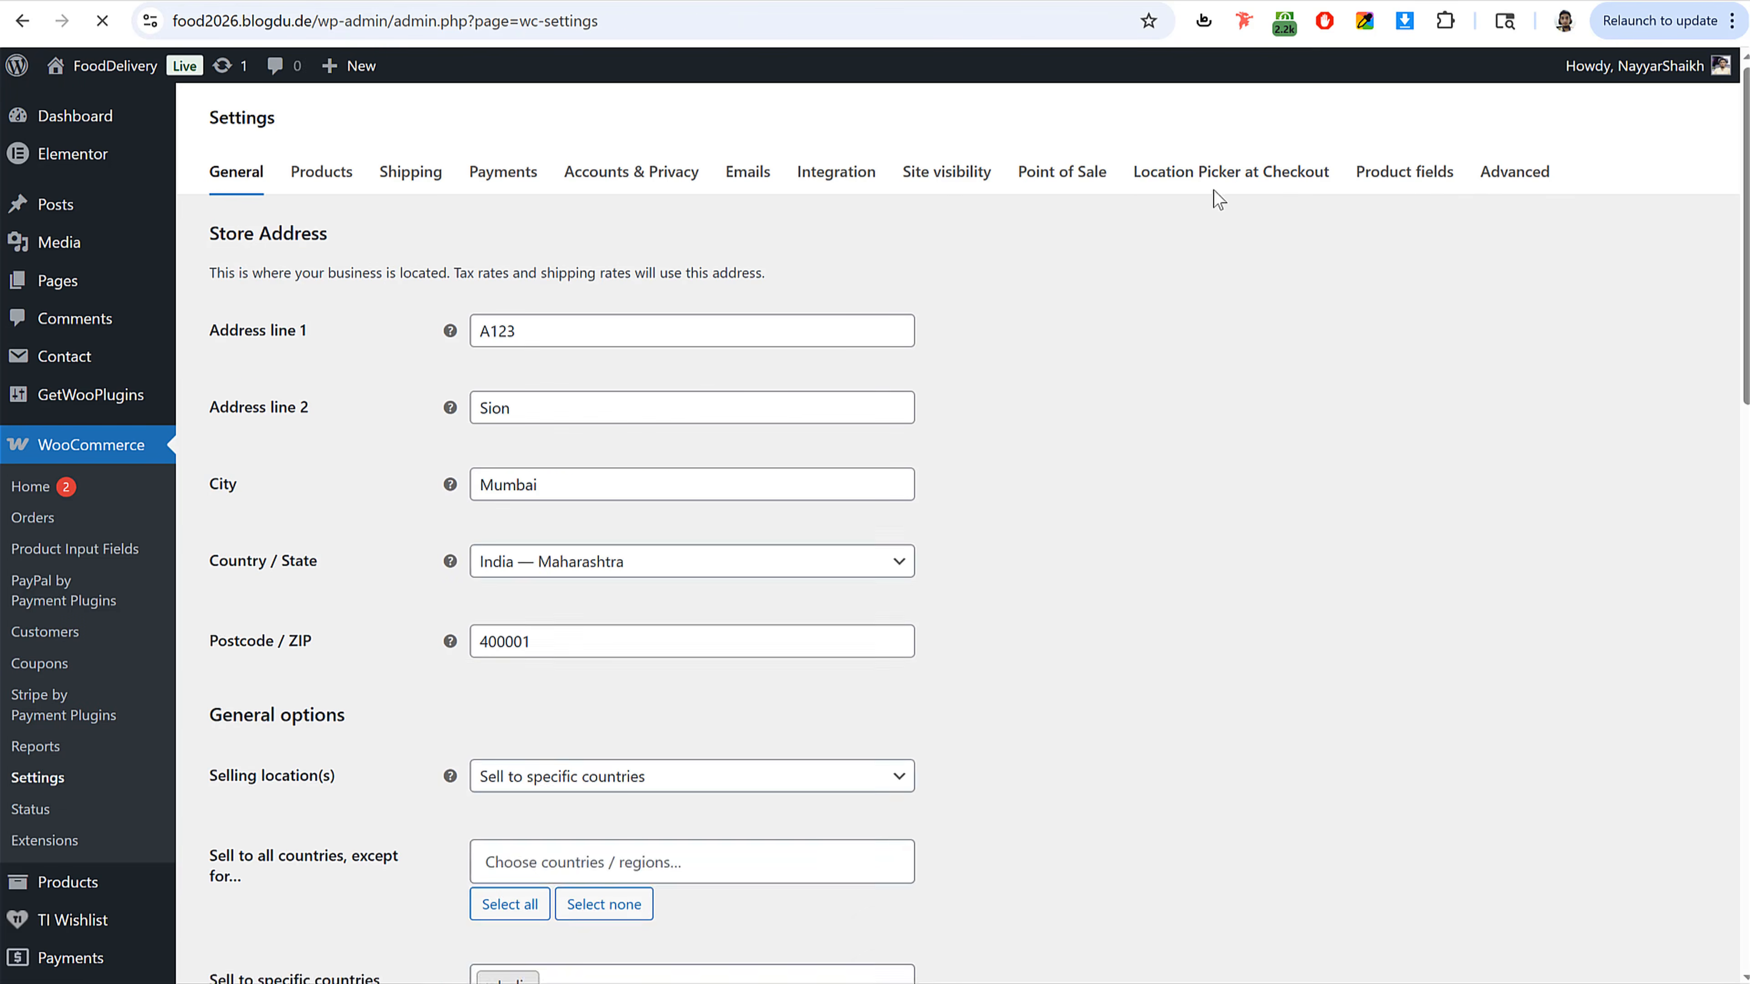
click(1258, 179)
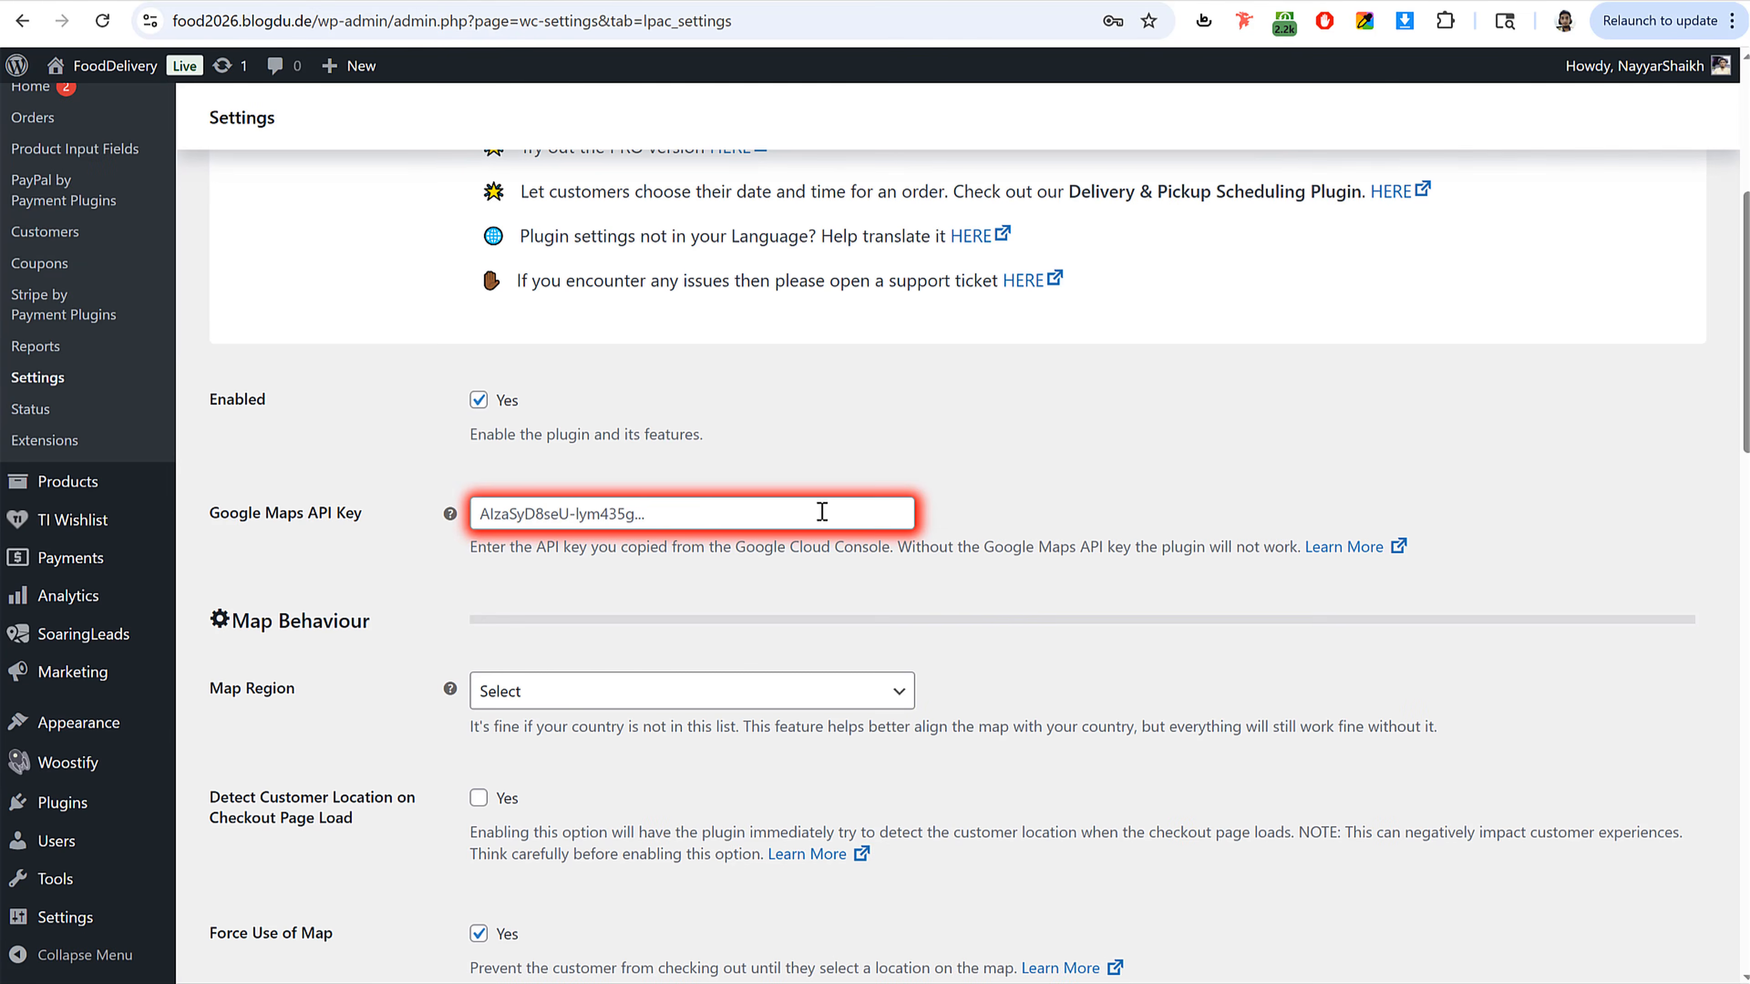
scroll(314, 520, down, 2)
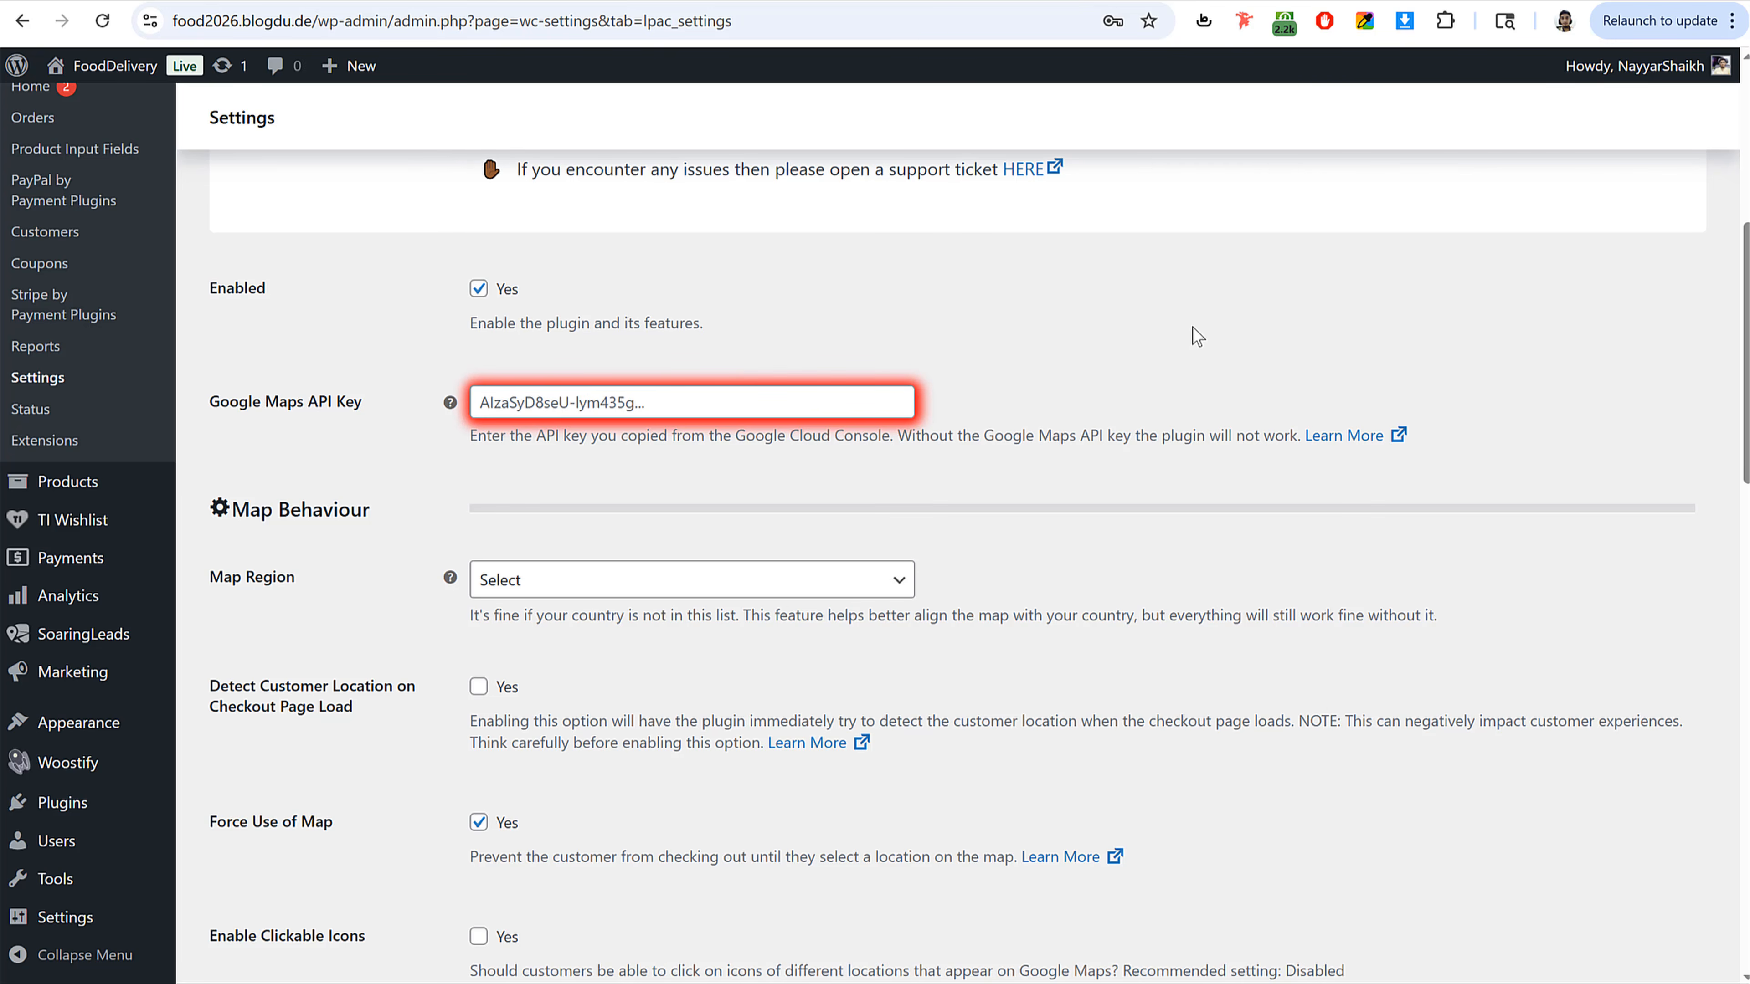
Step: Open console.cloud.google.com in a new browser tab
key(ctrl+t)
text(console.cloud.google.com/b)
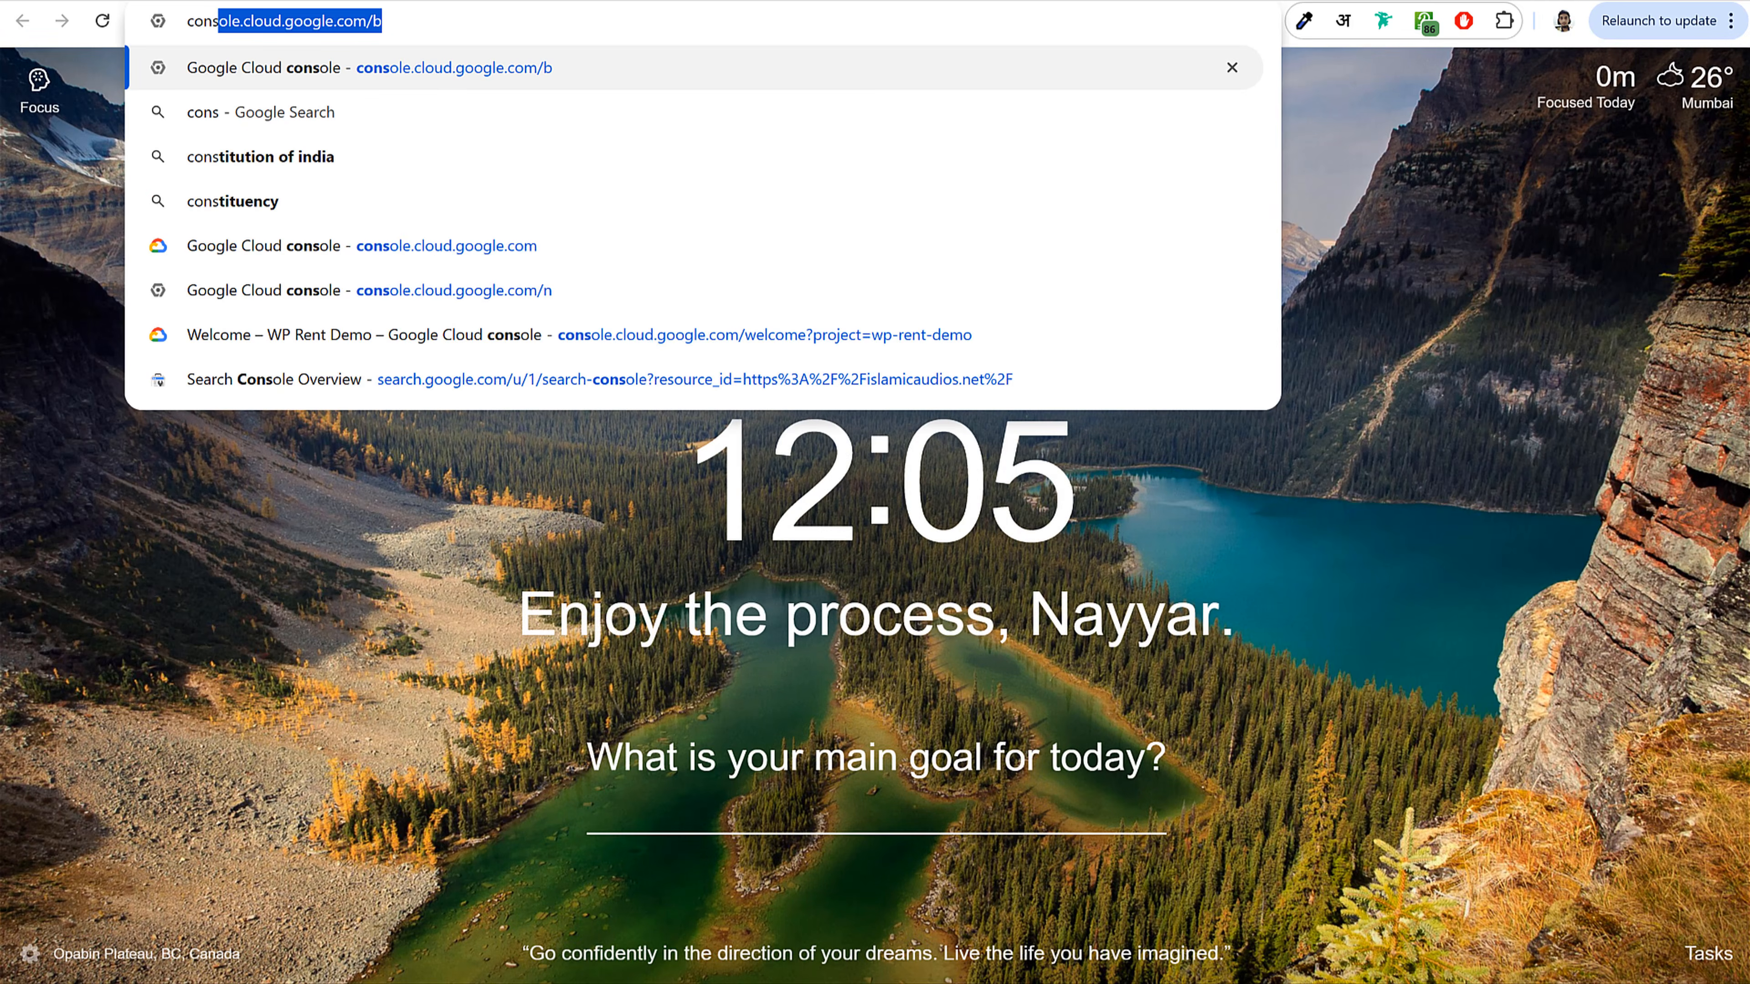
key(Right)
key(BackSpace)
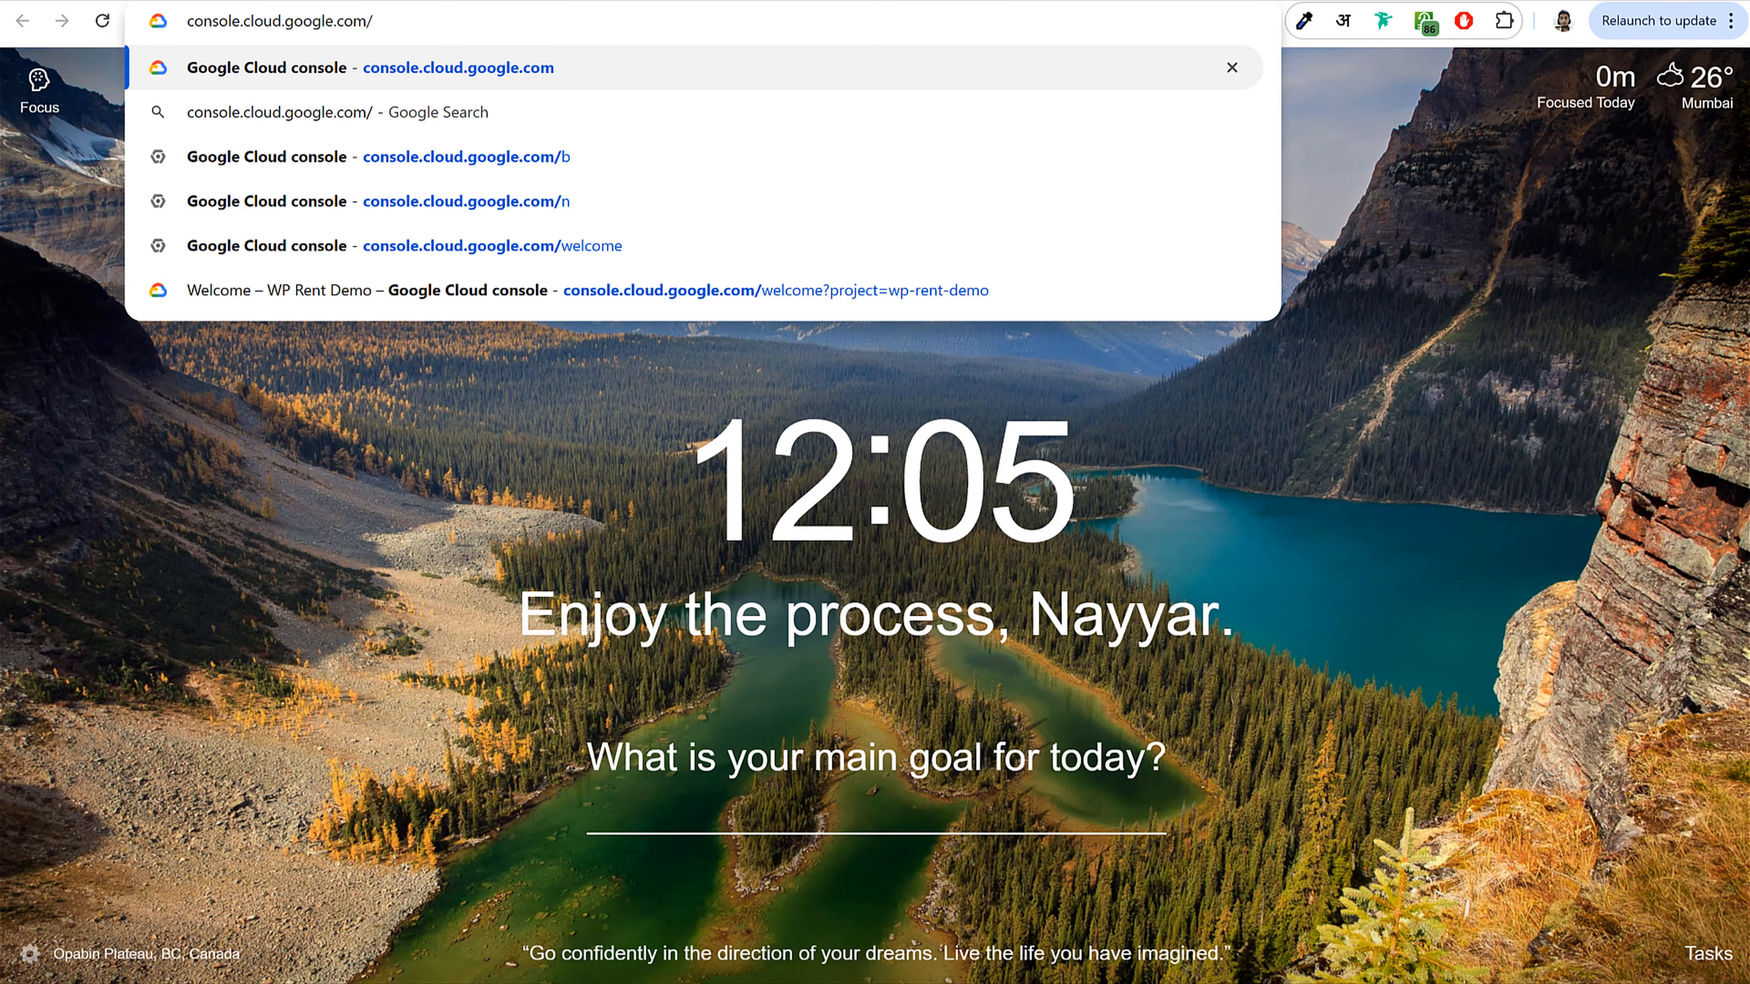
key(Return)
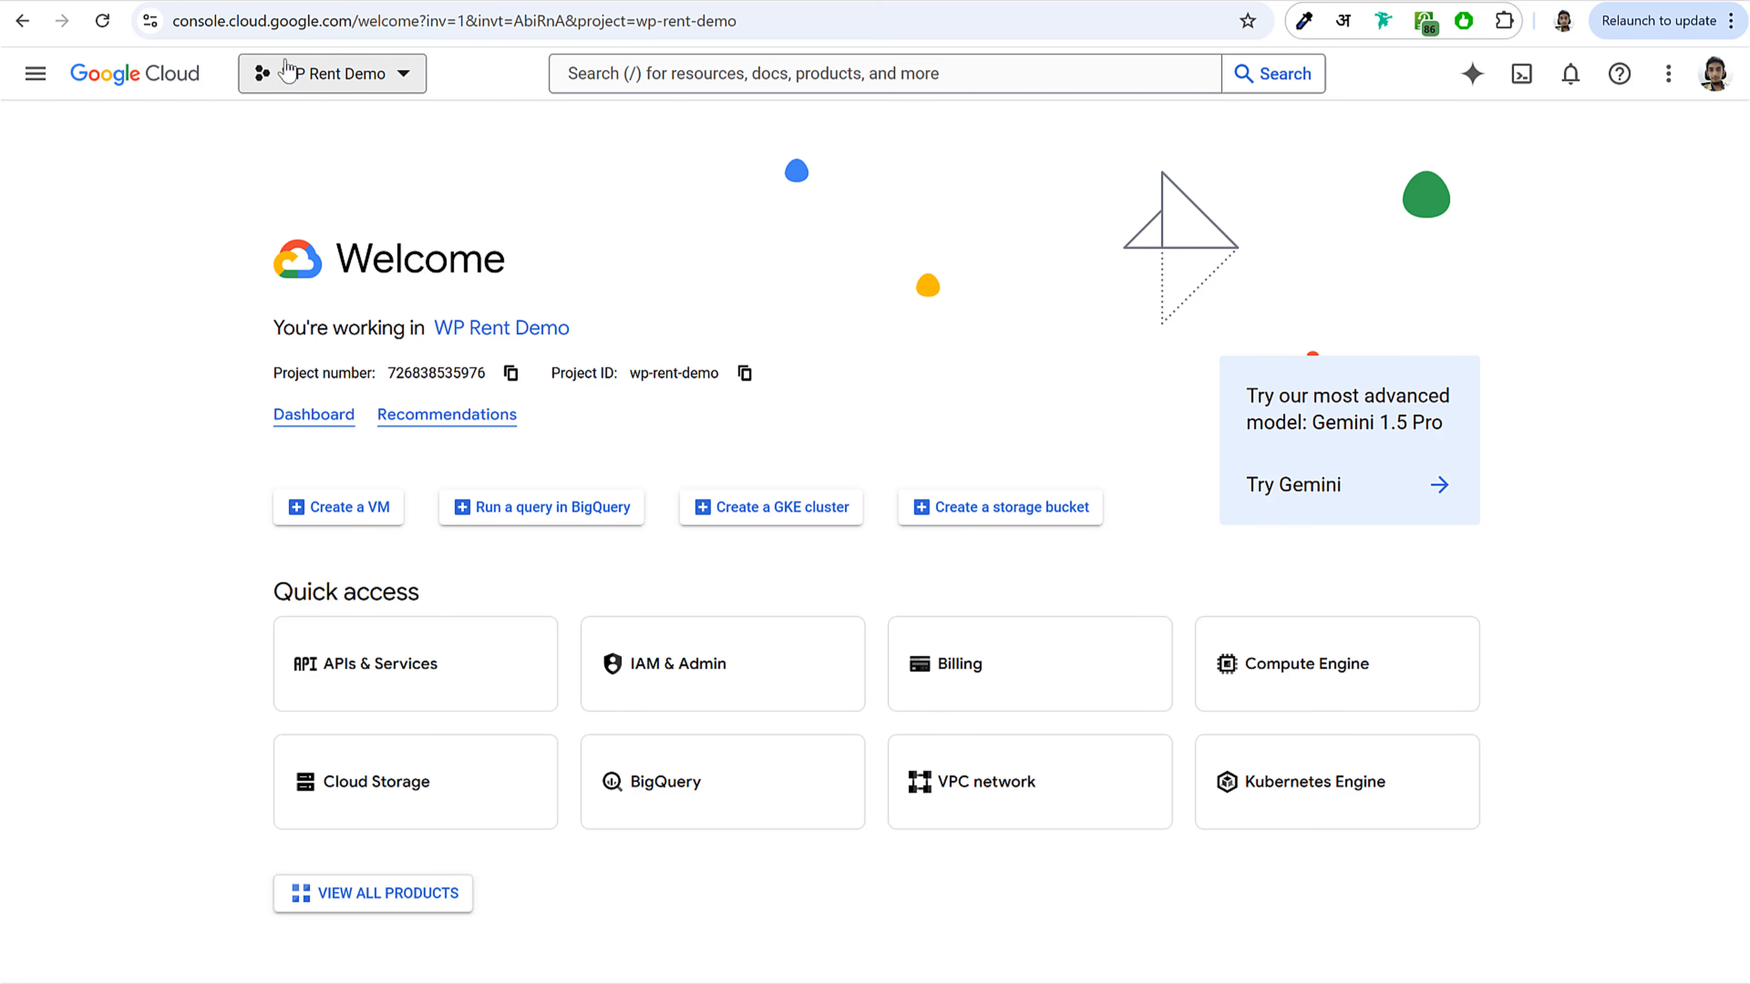
Step: Create a new Google Cloud project named Grocery1
click(336, 95)
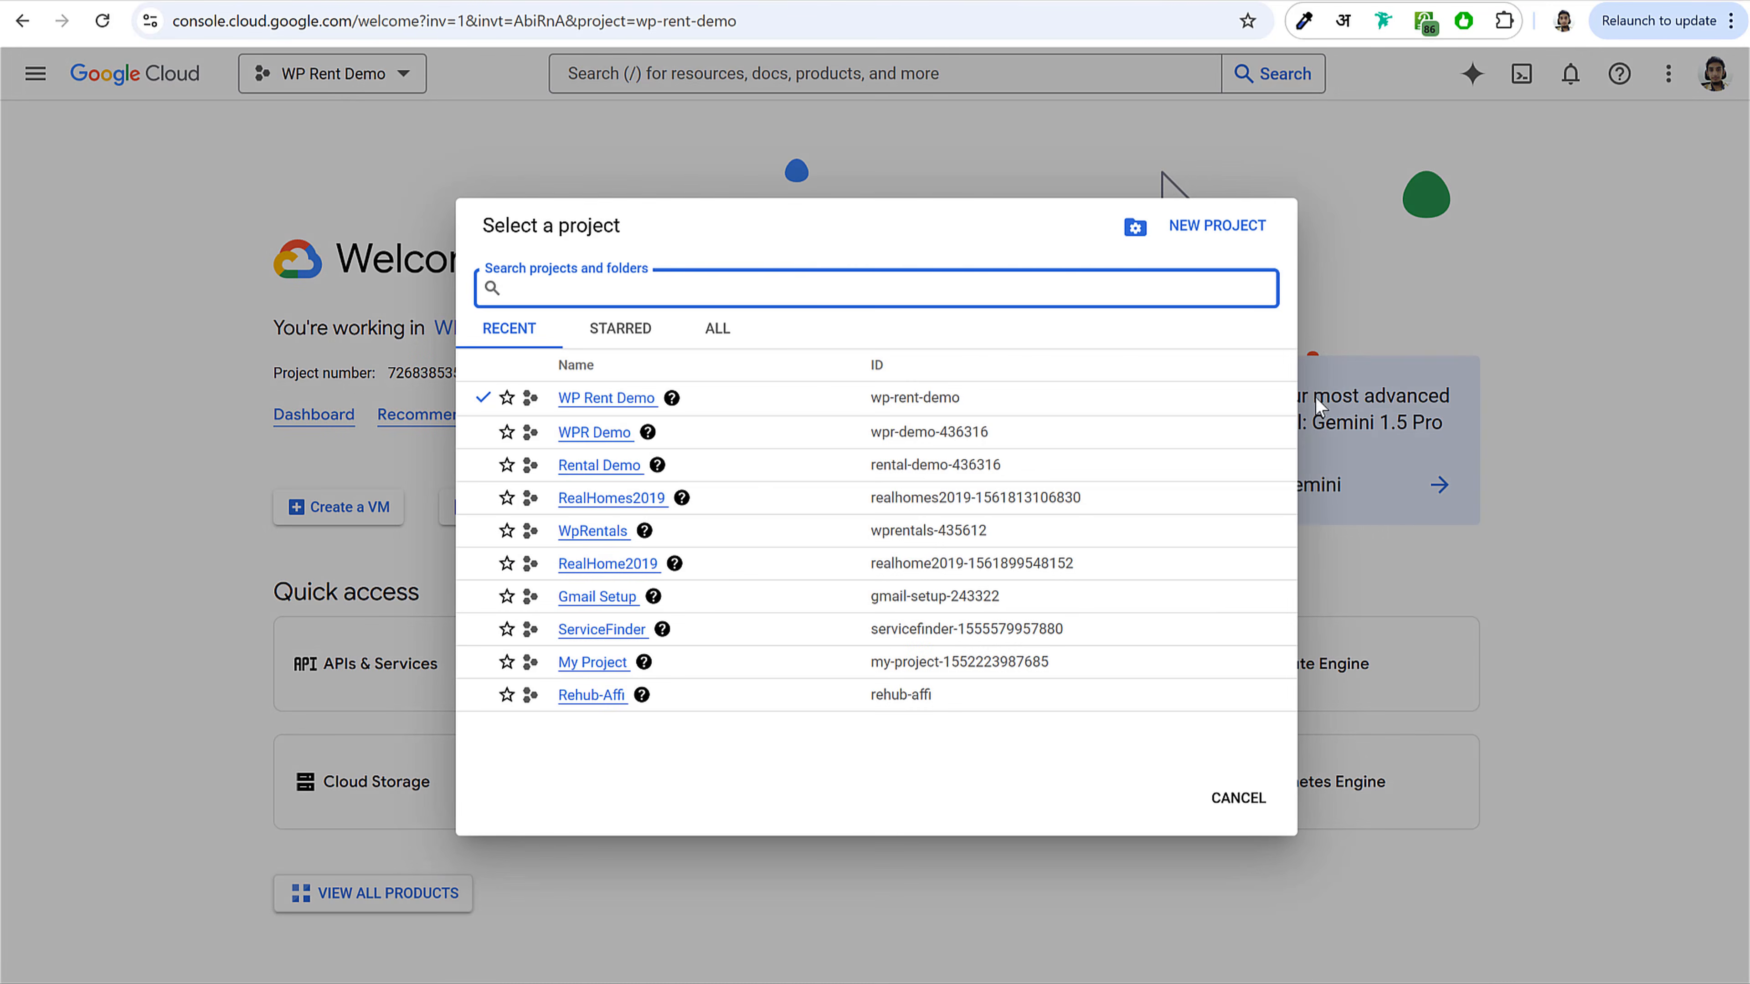
click(1242, 228)
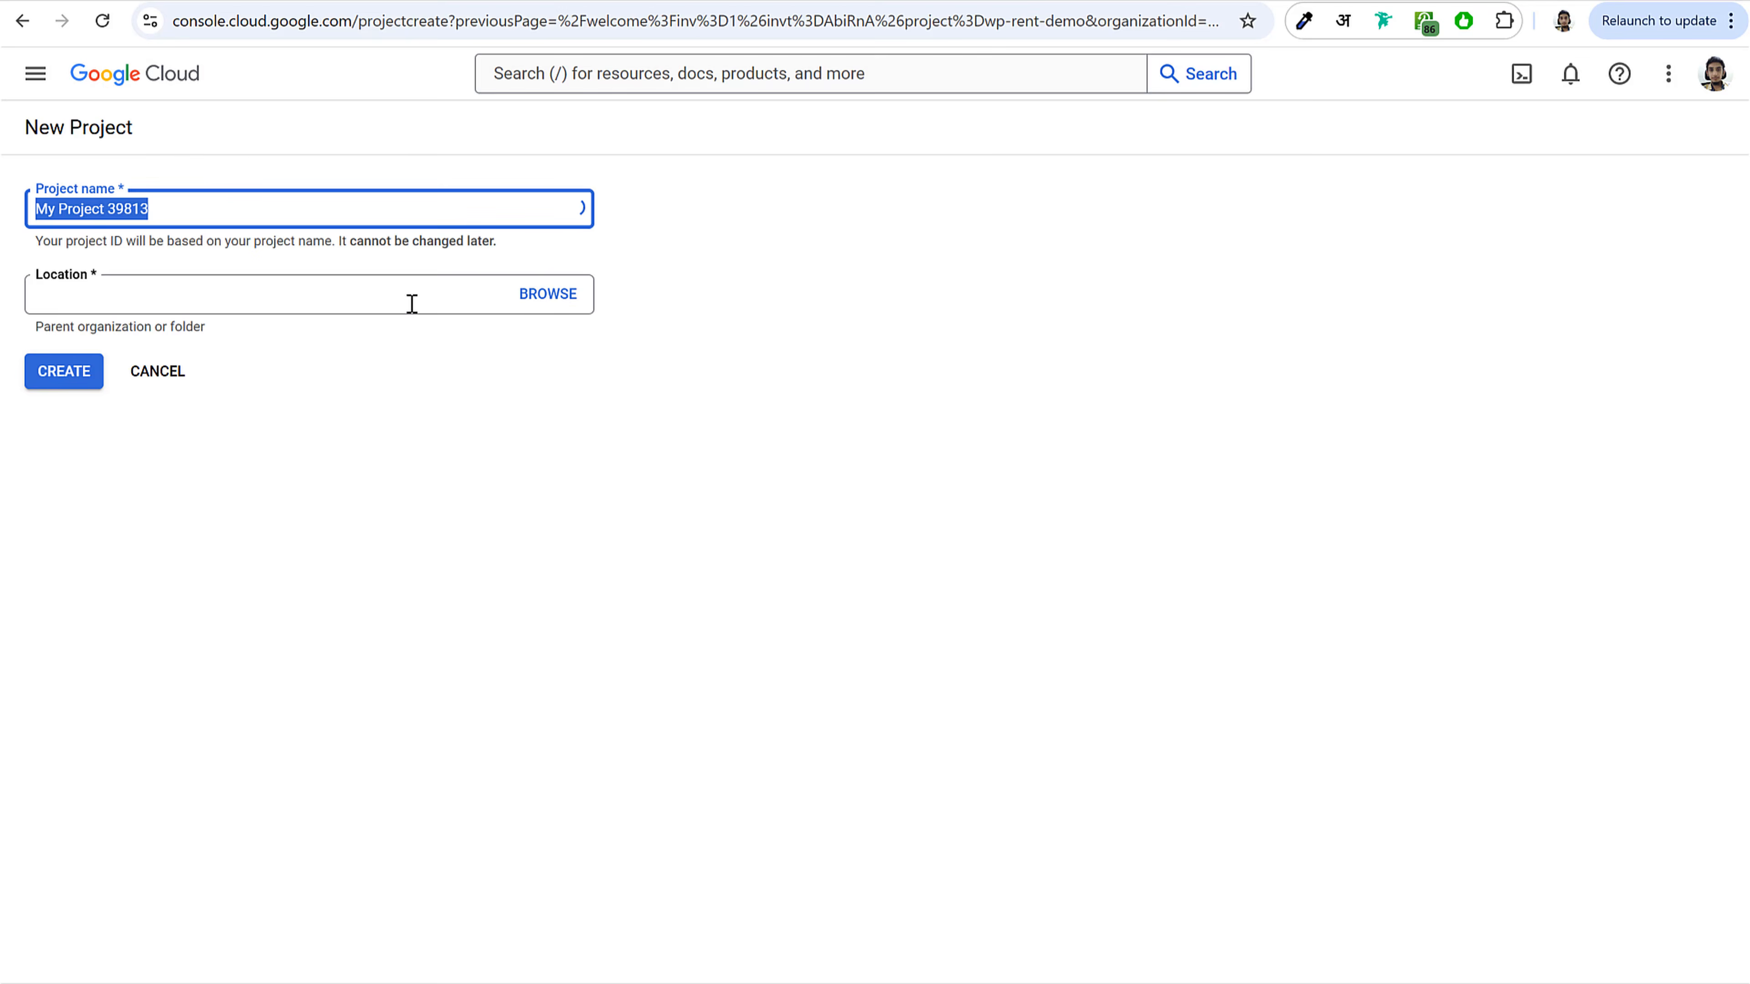
mouse_move(563, 348)
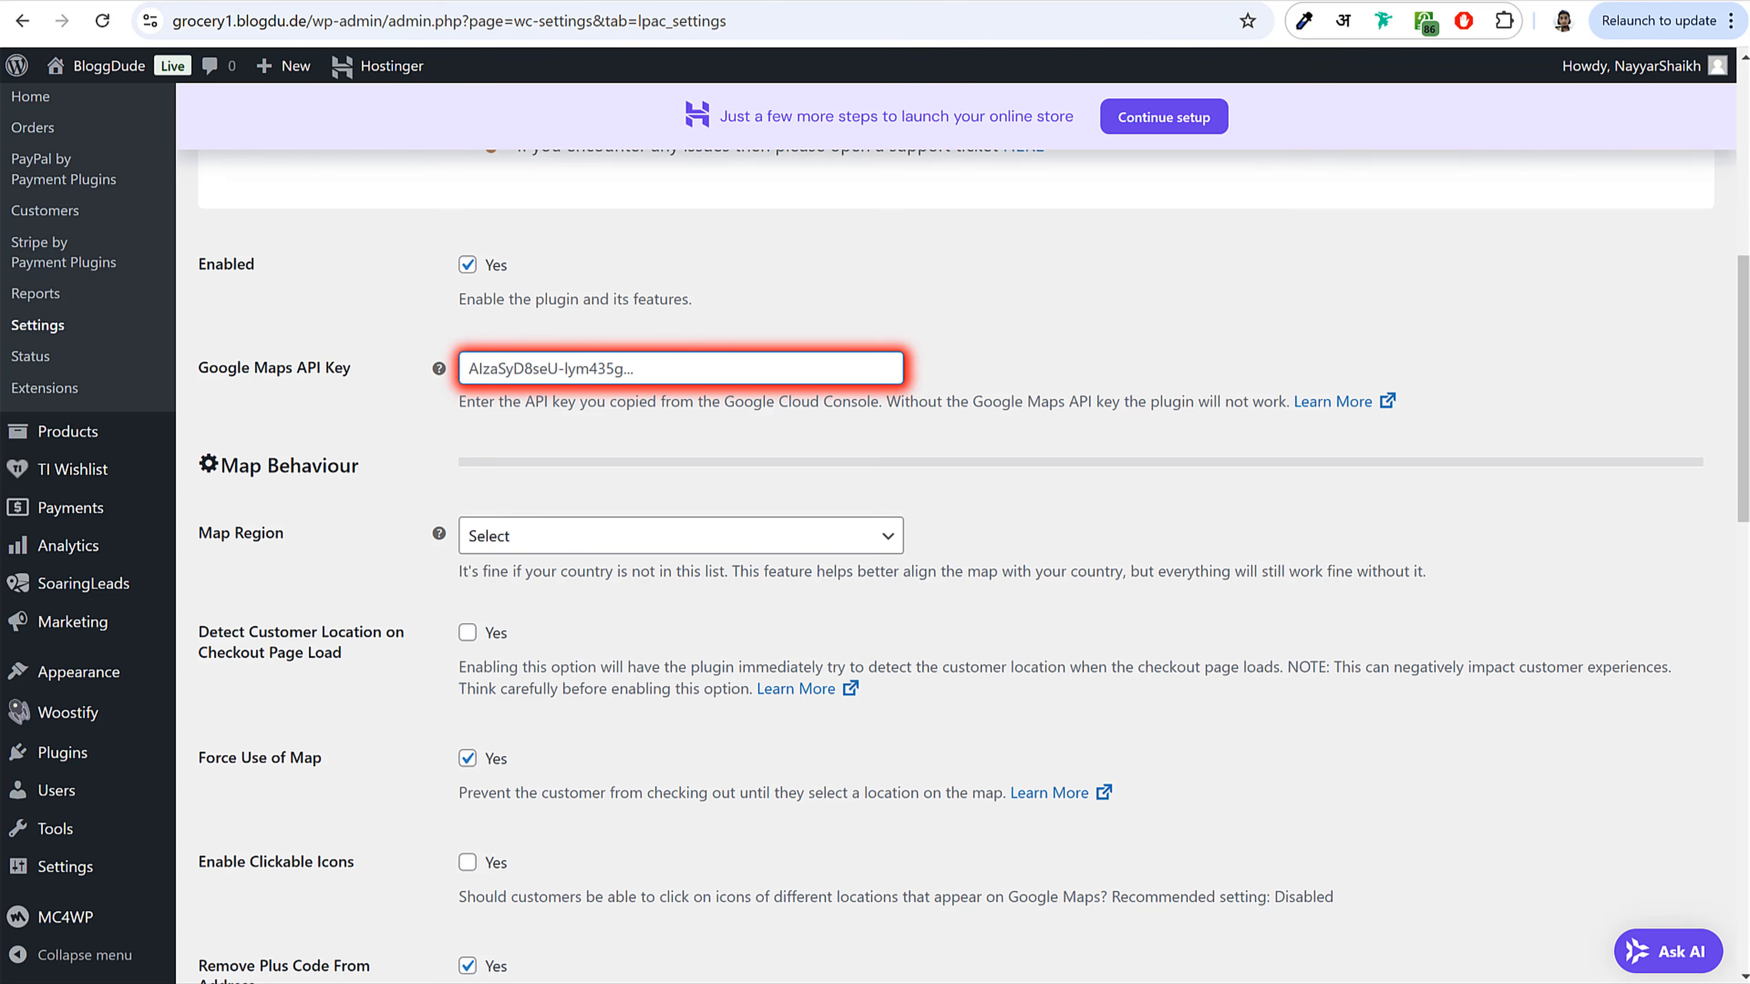
triple_click(369, 335)
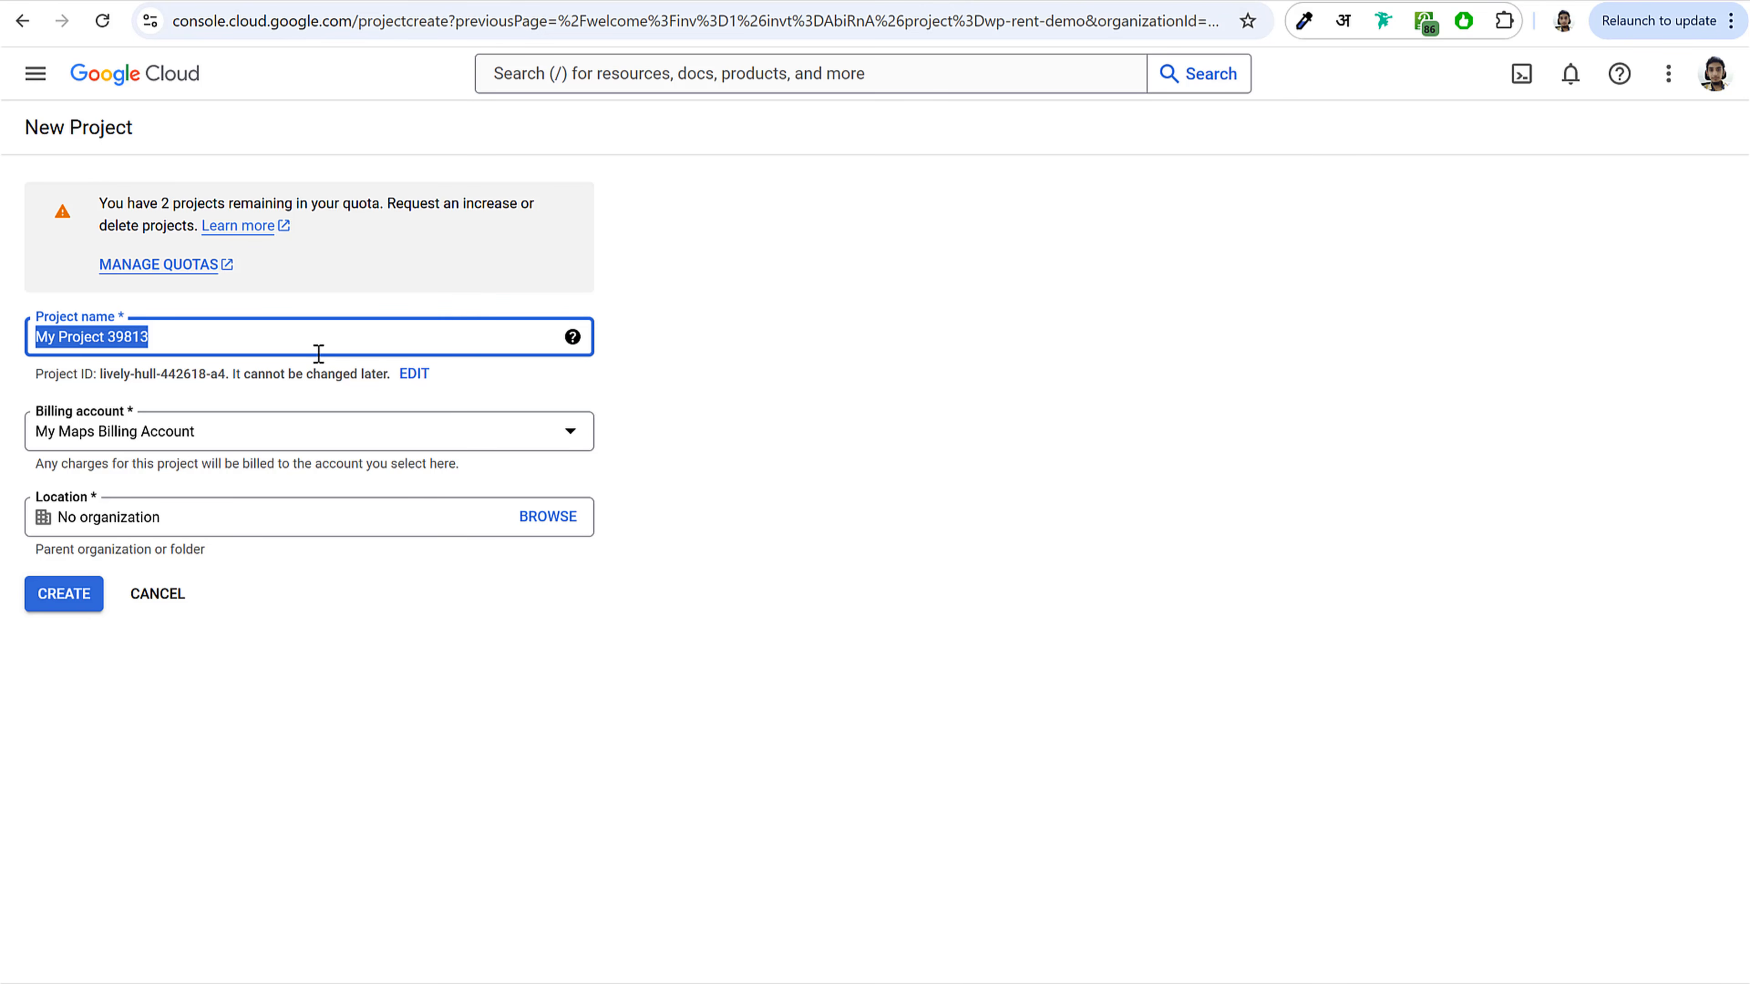
text(Grocery1)
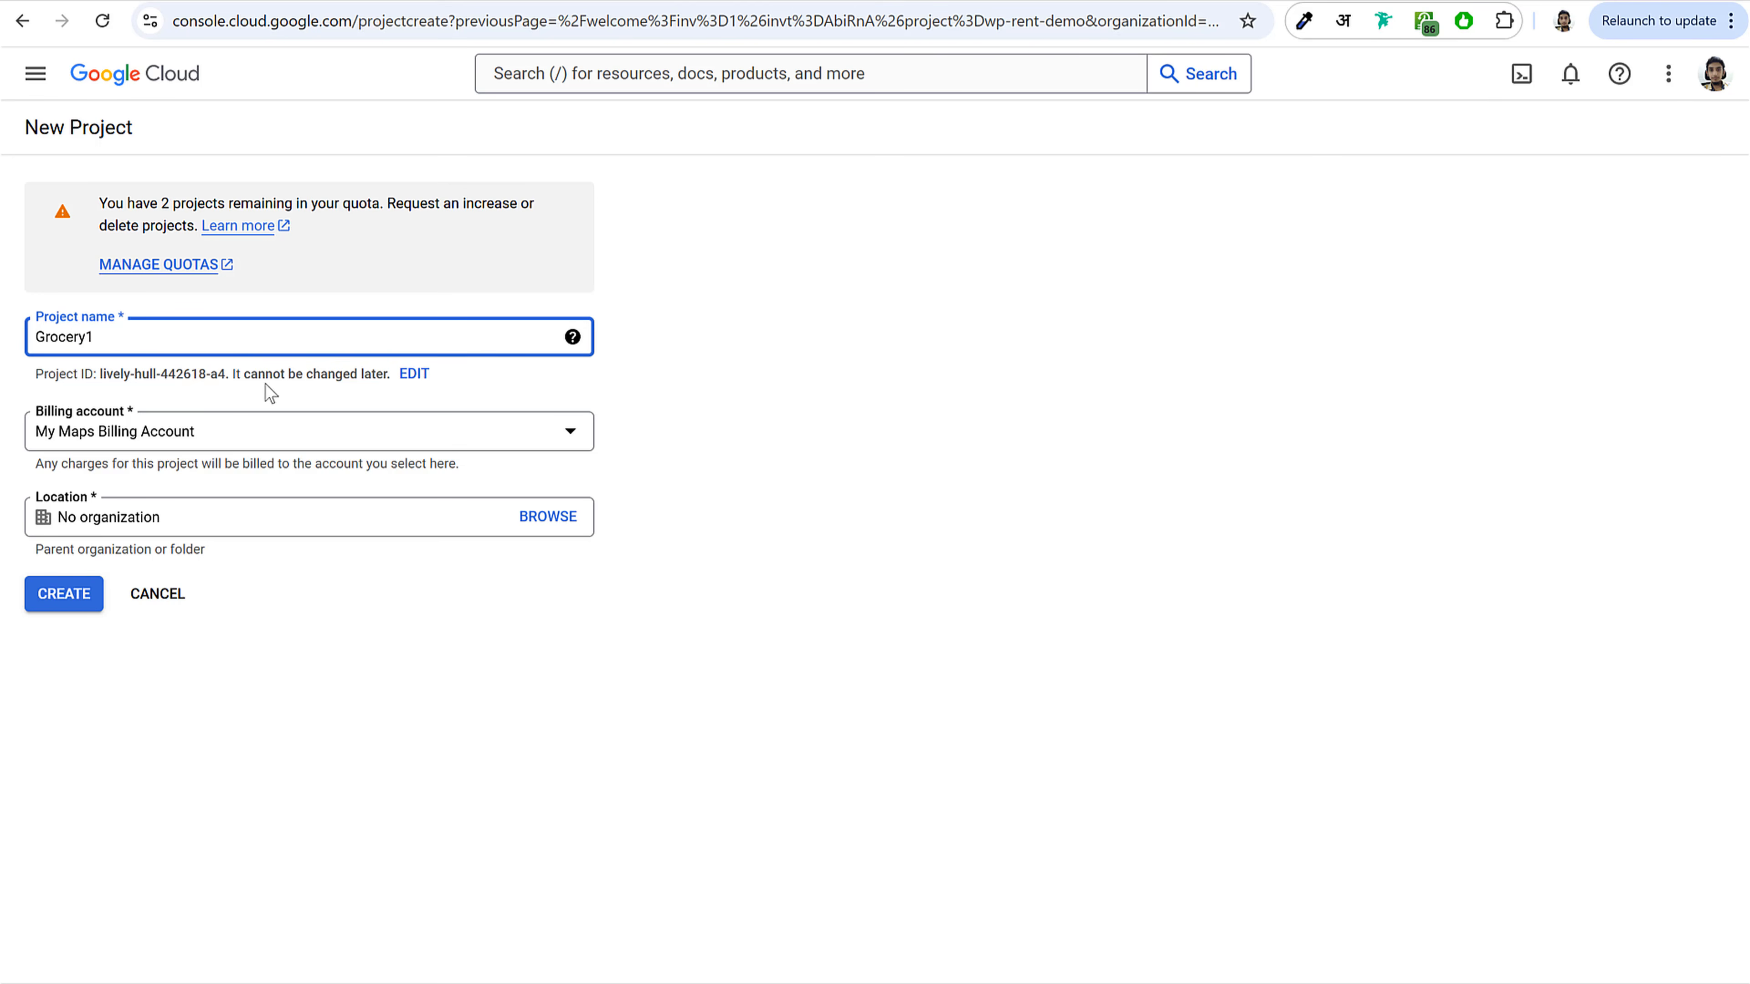
click(61, 596)
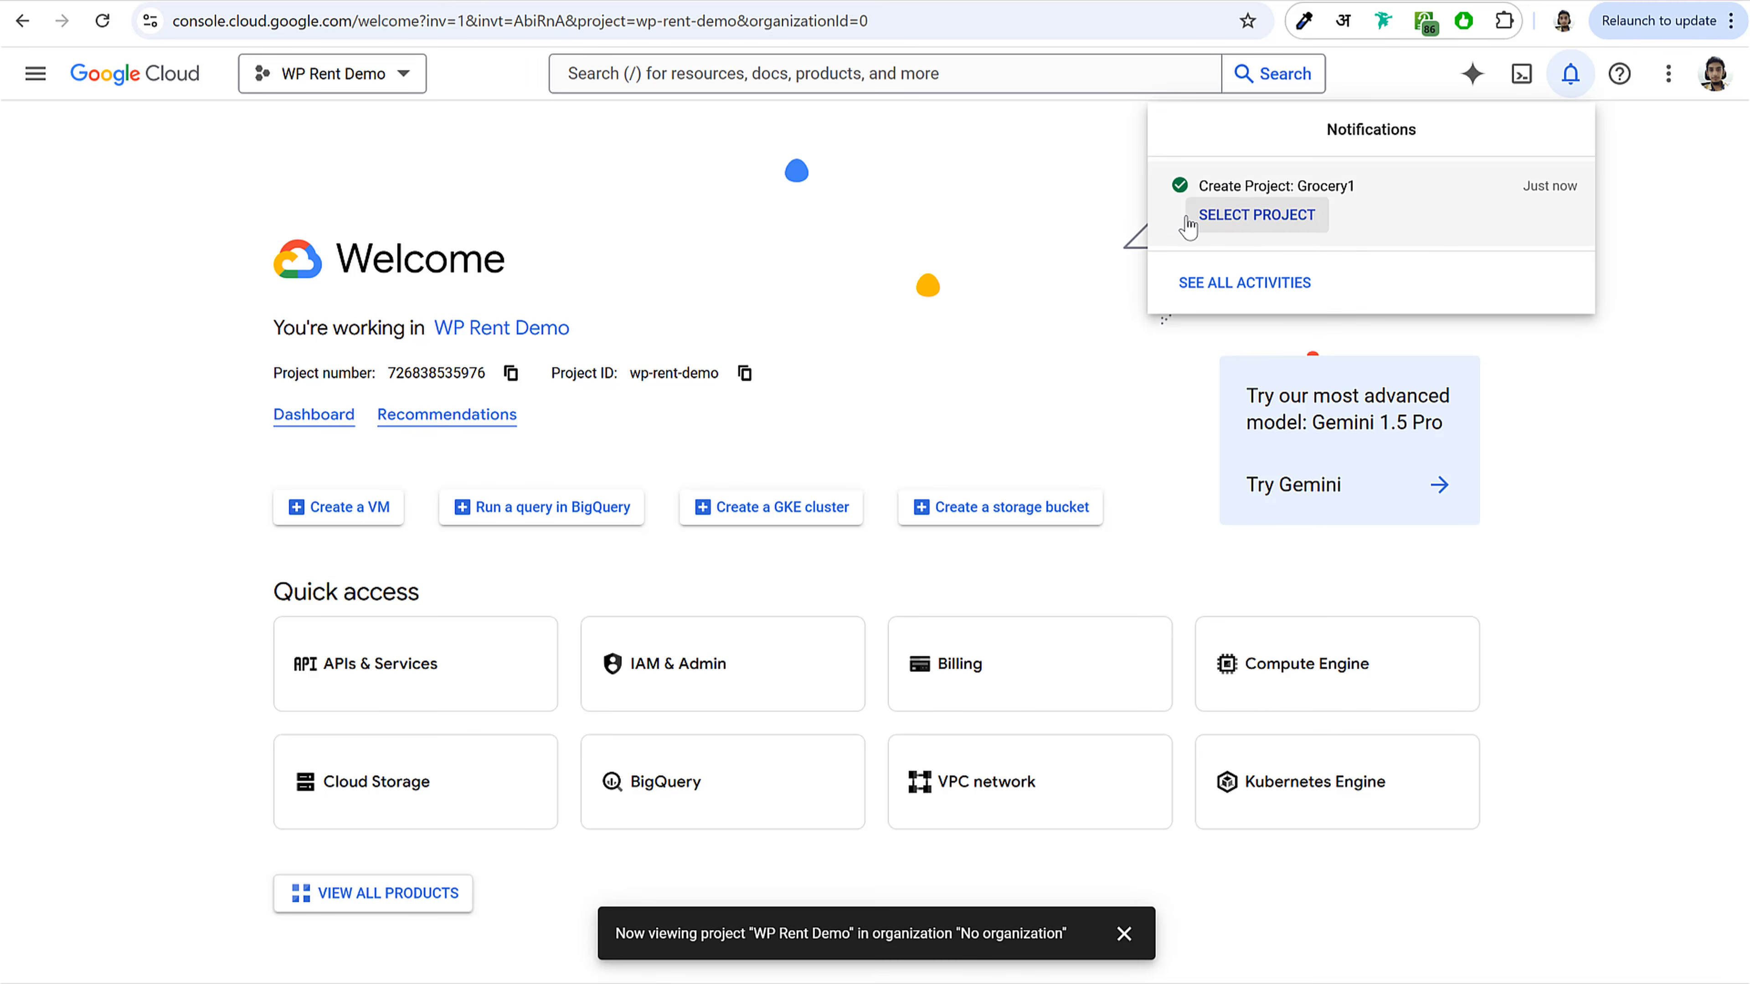
Step: Switch the console to the Grocery1 project
click(363, 87)
click(364, 86)
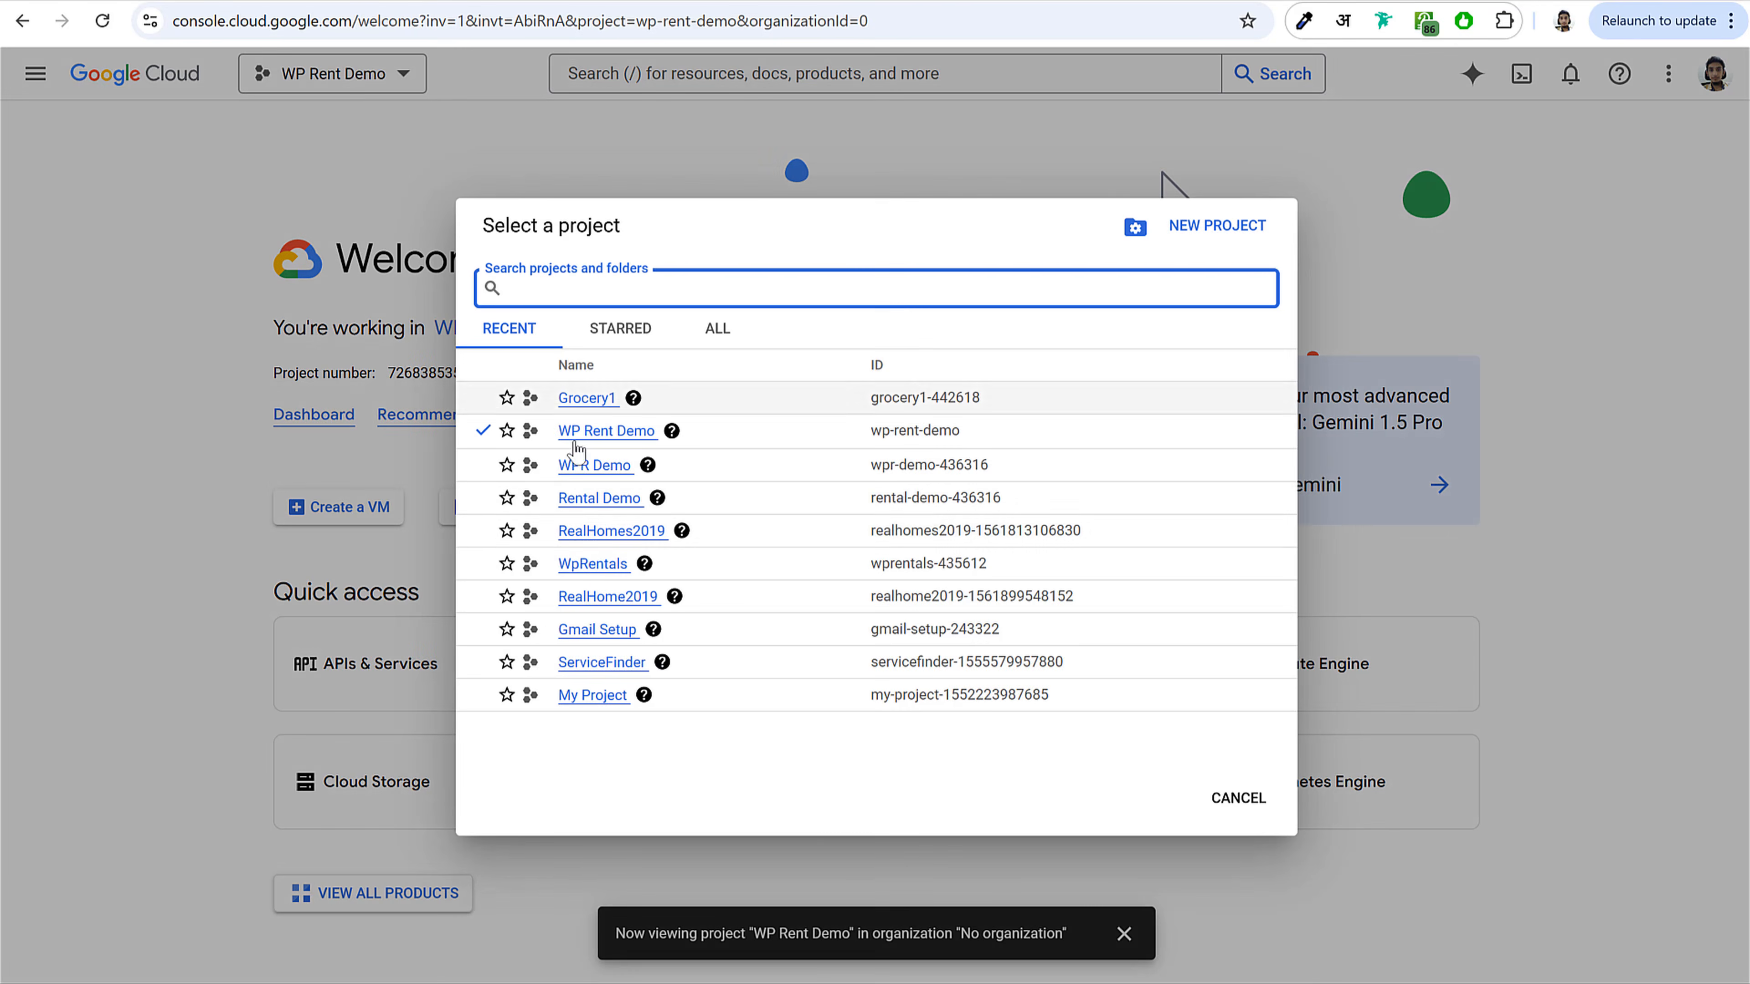
click(582, 398)
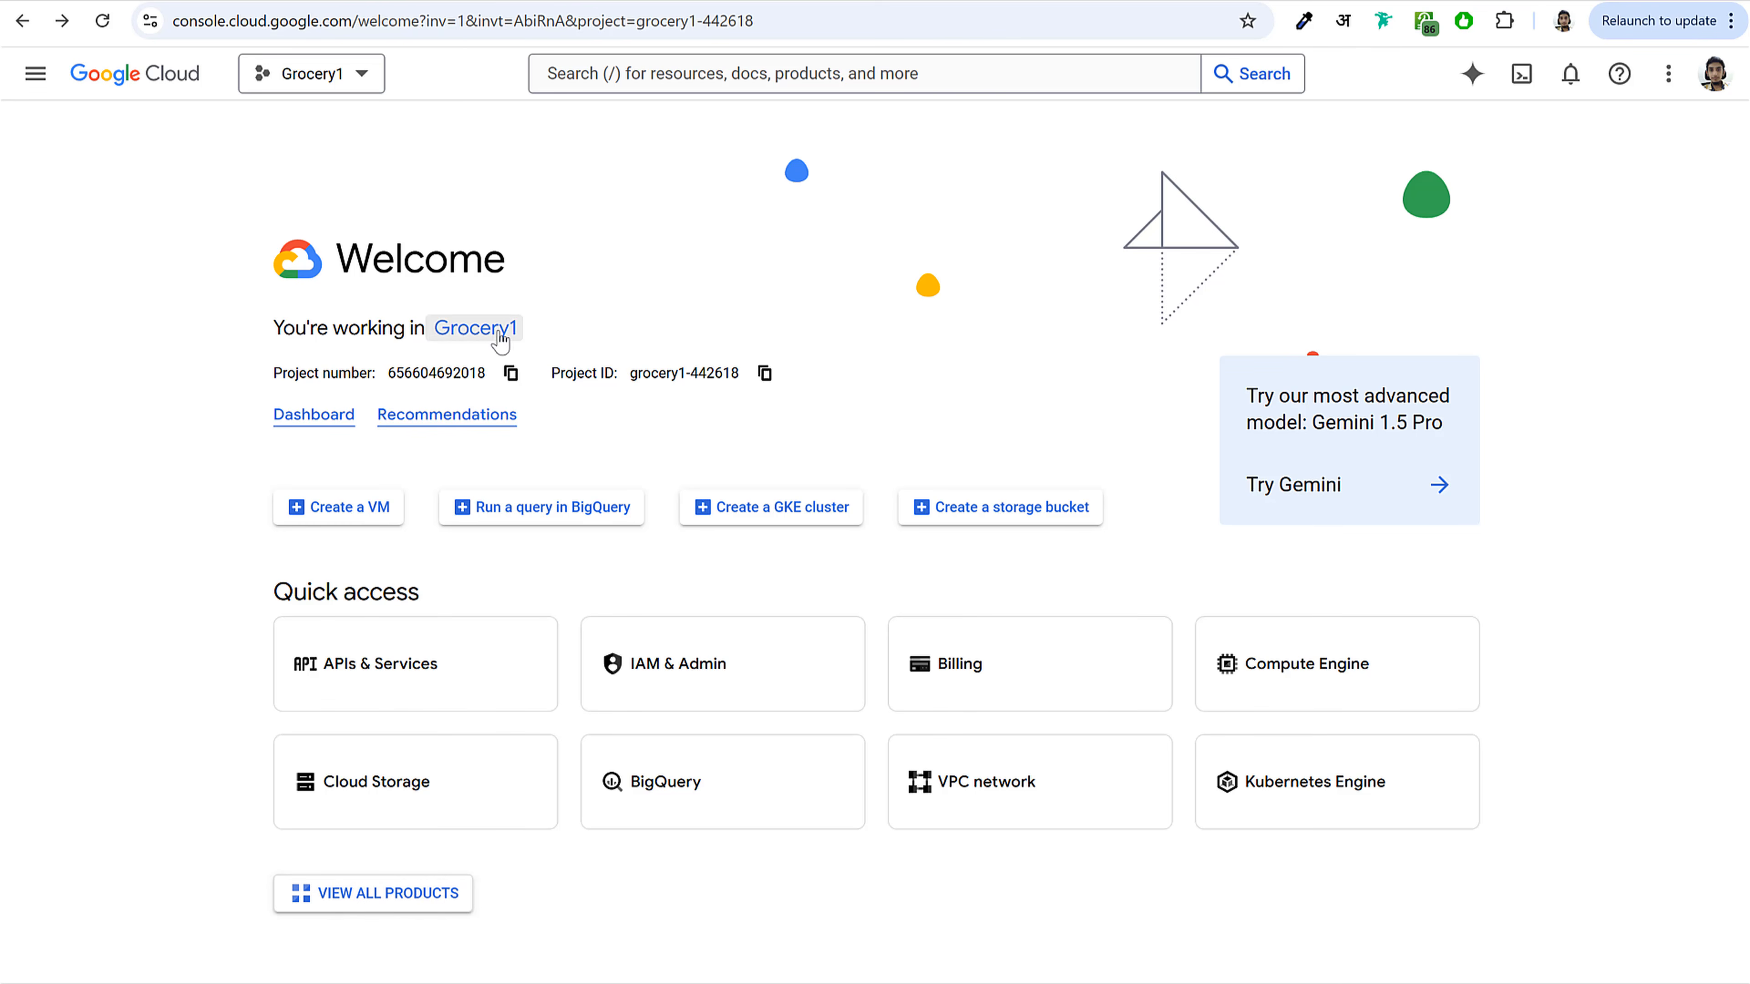
Step: Find Google Maps Platform in the full product list and open it
click(381, 907)
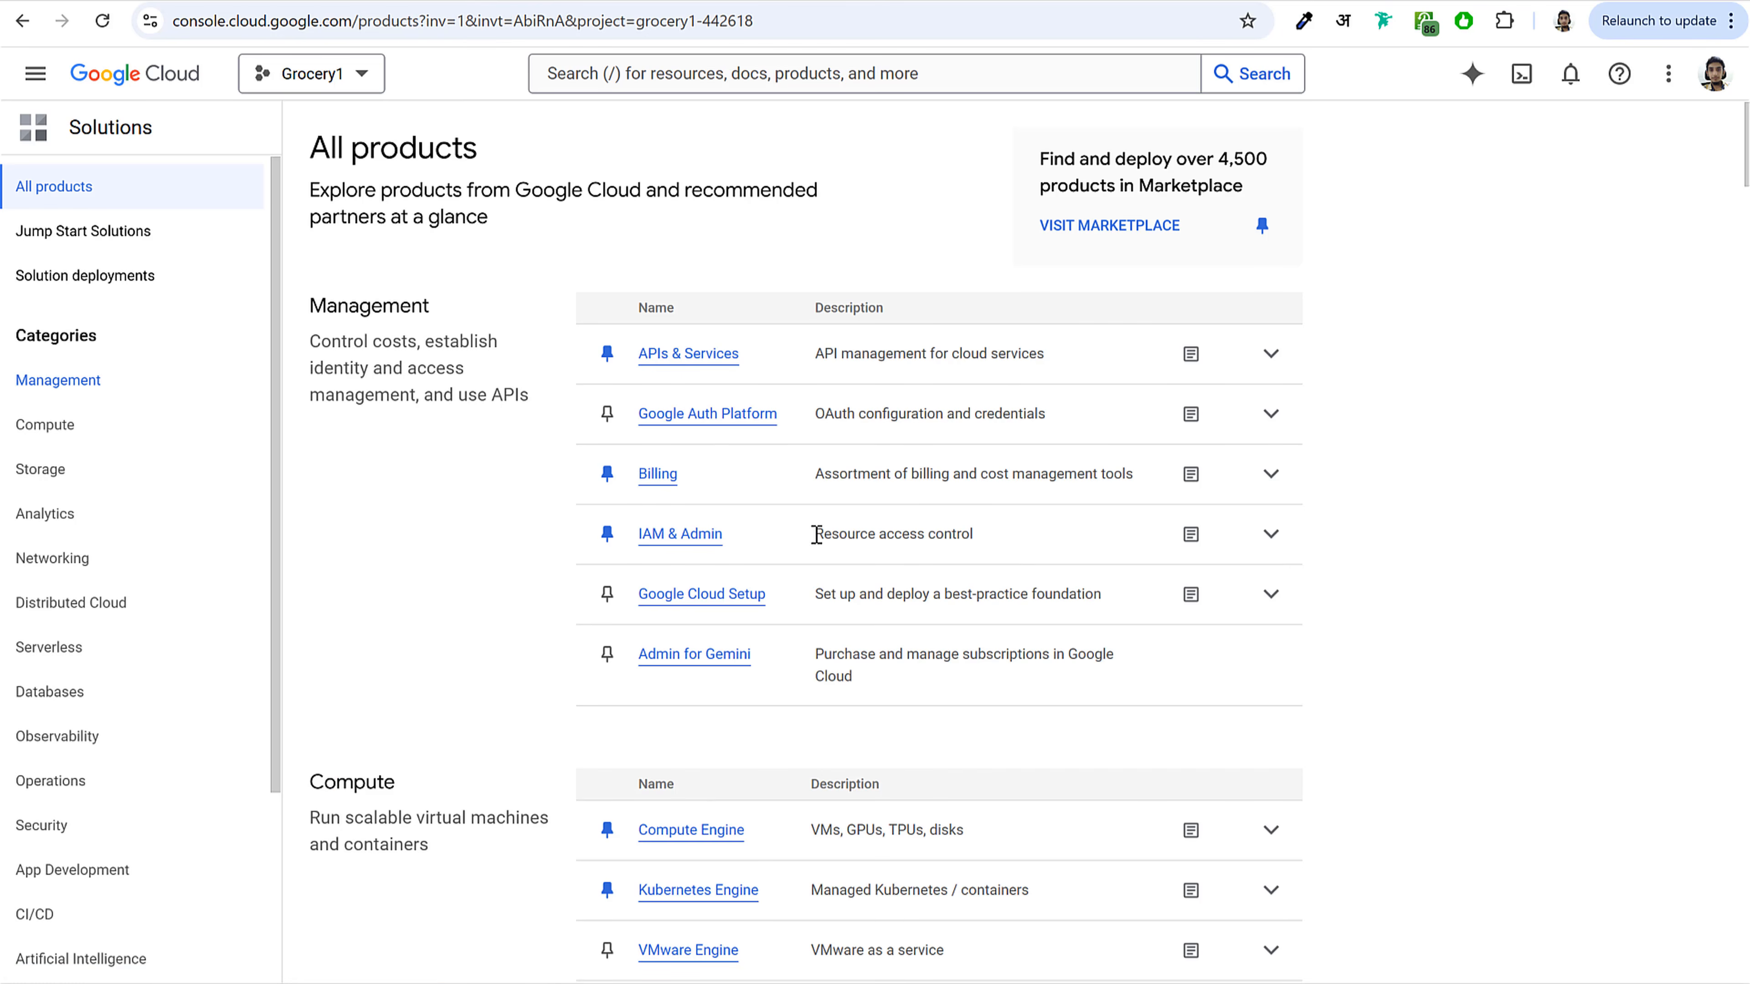
scroll(816, 535, down, 20)
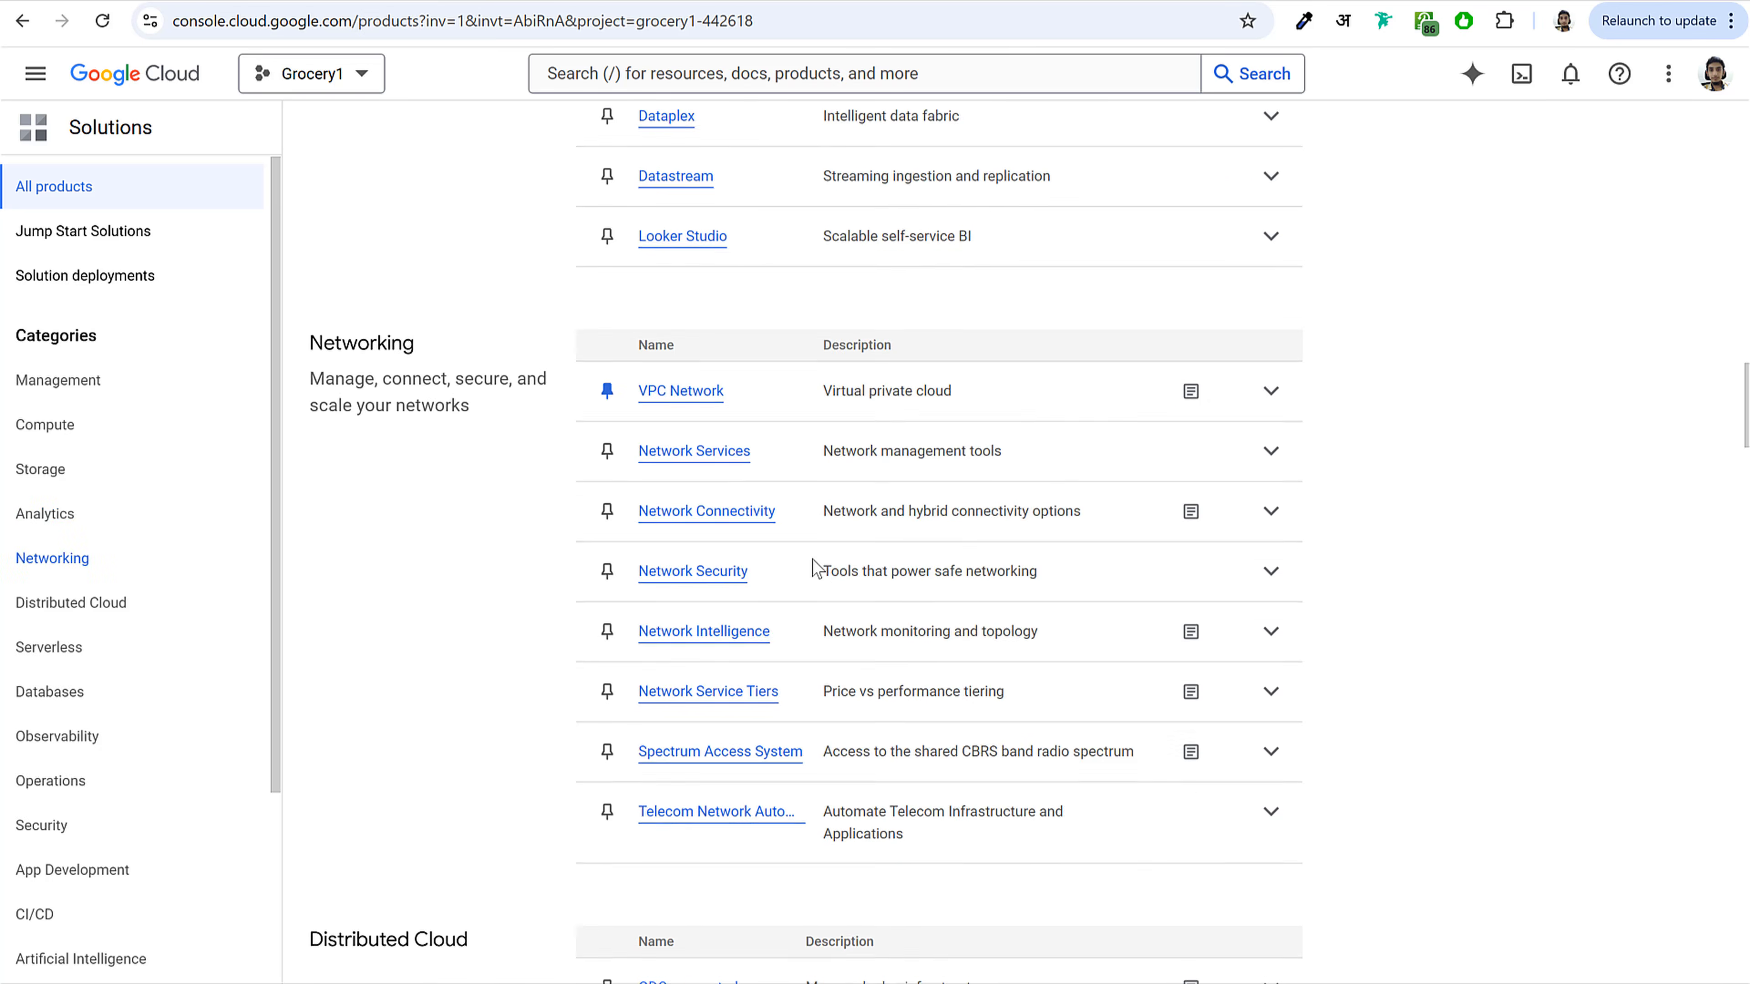
scroll(813, 562, down, 20)
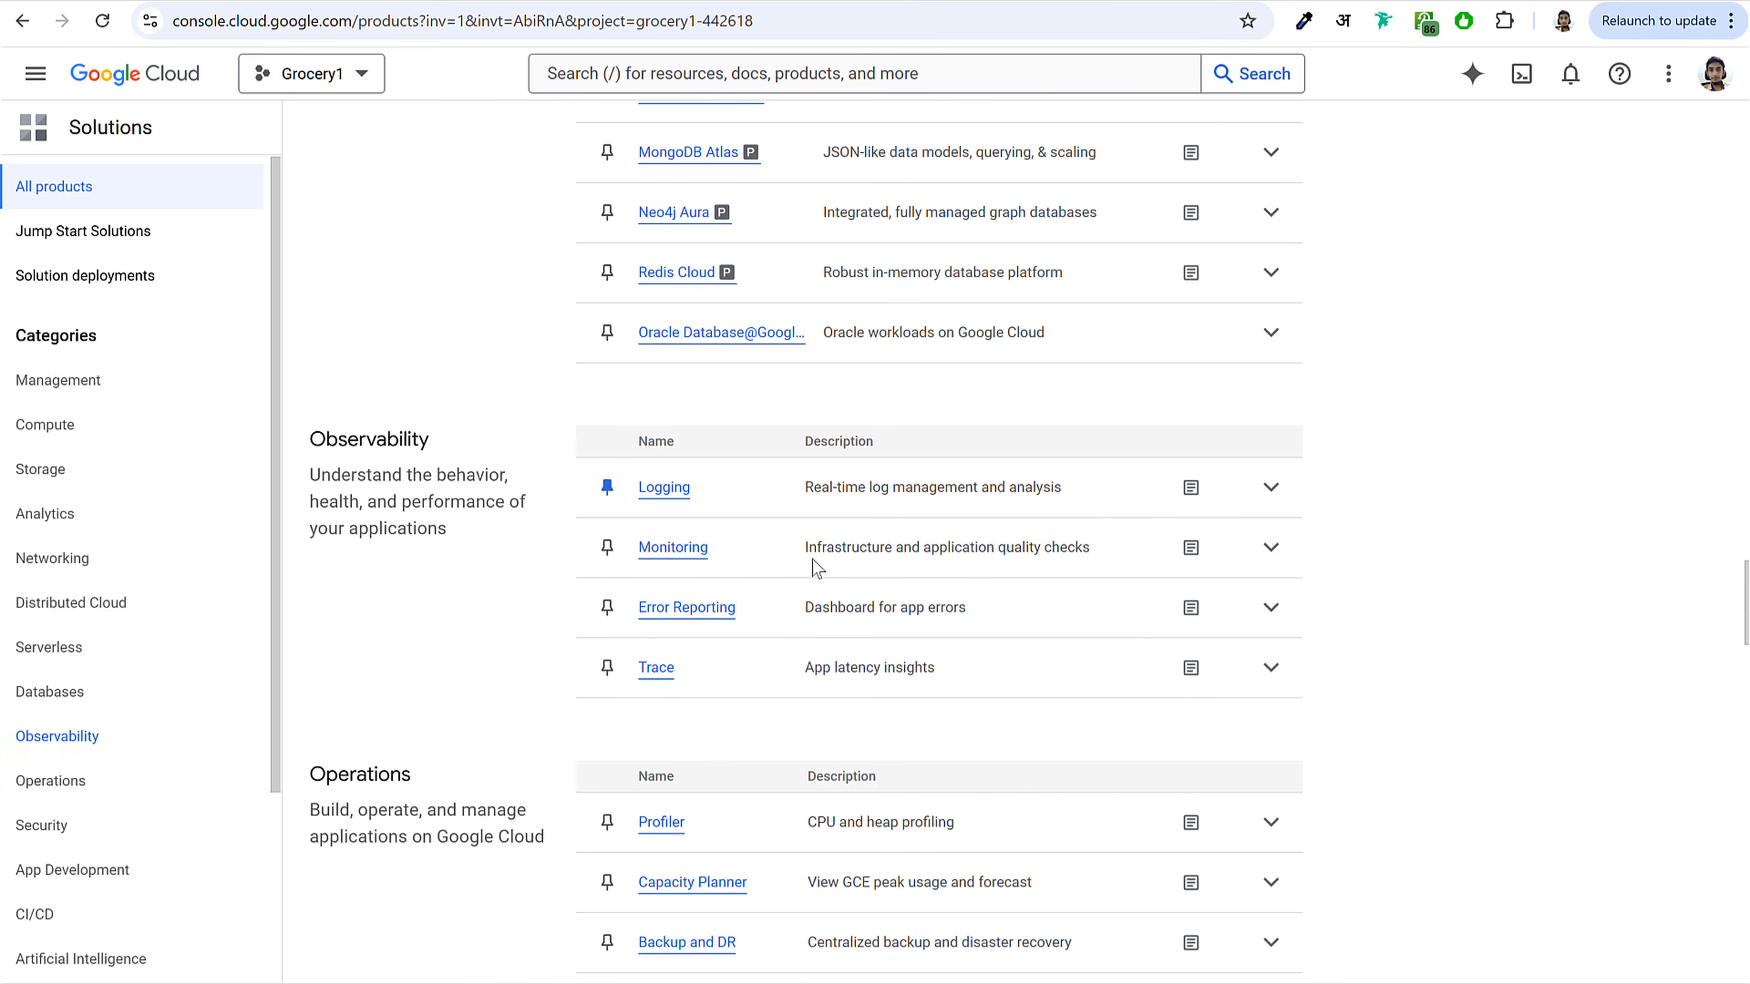
scroll(812, 560, down, 20)
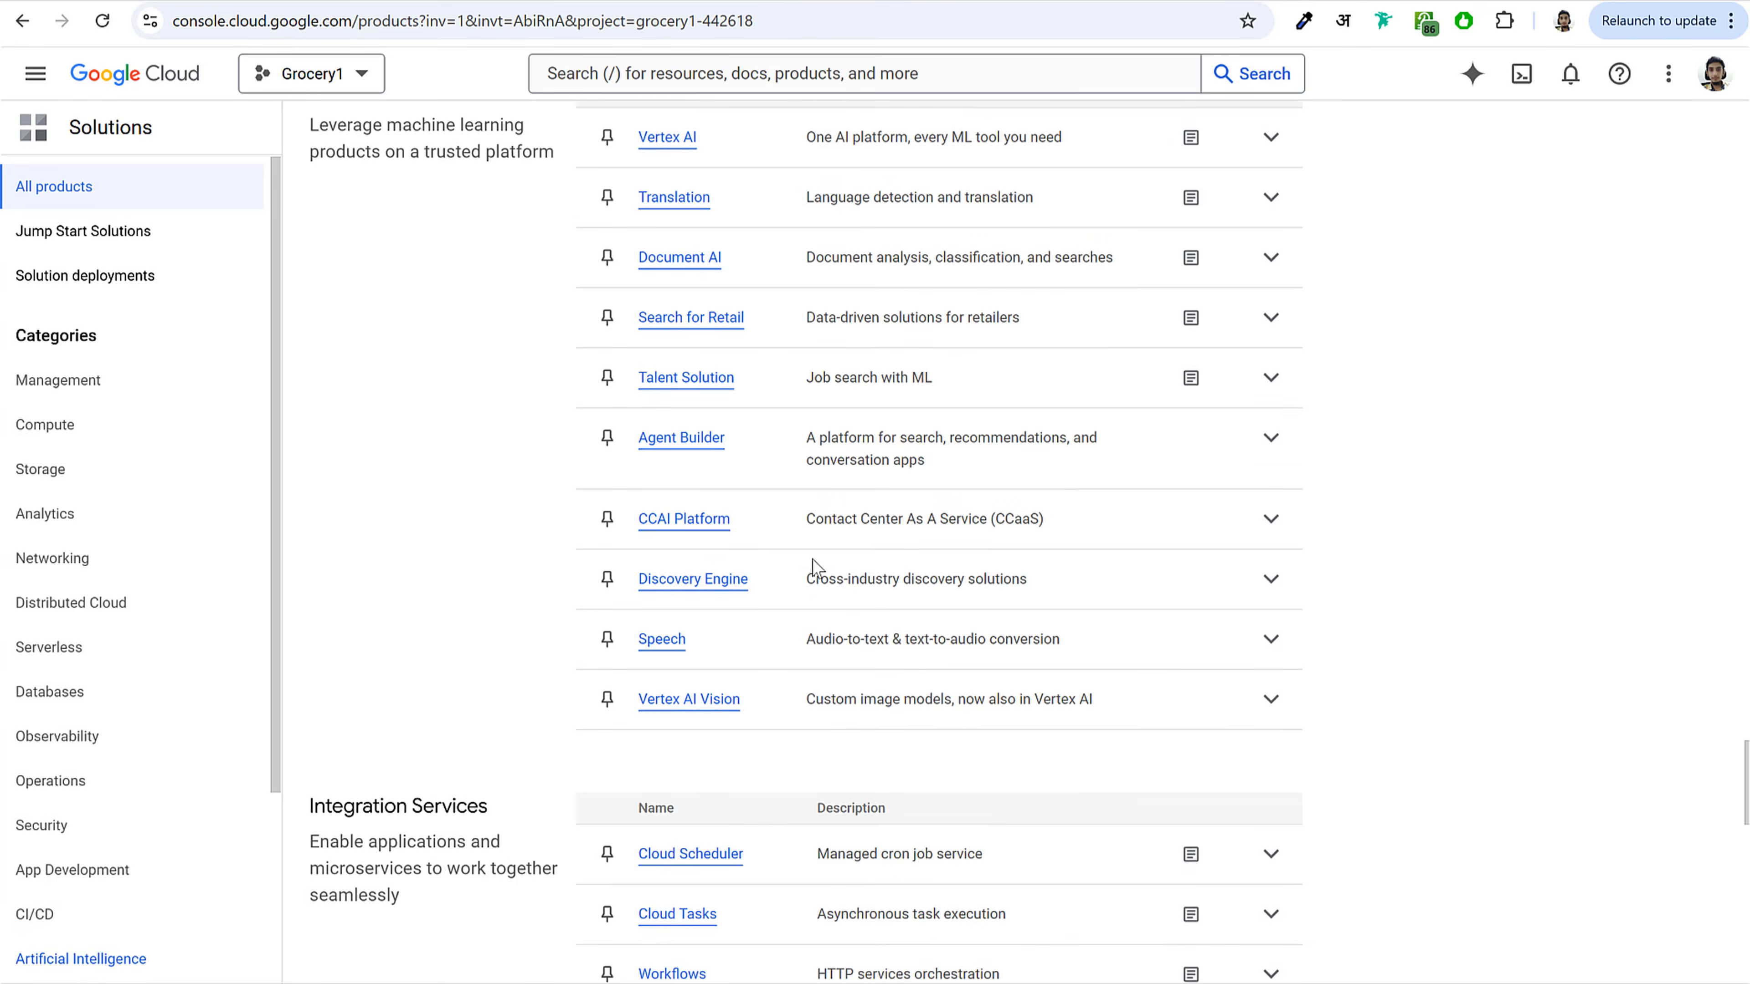
scroll(811, 560, down, 20)
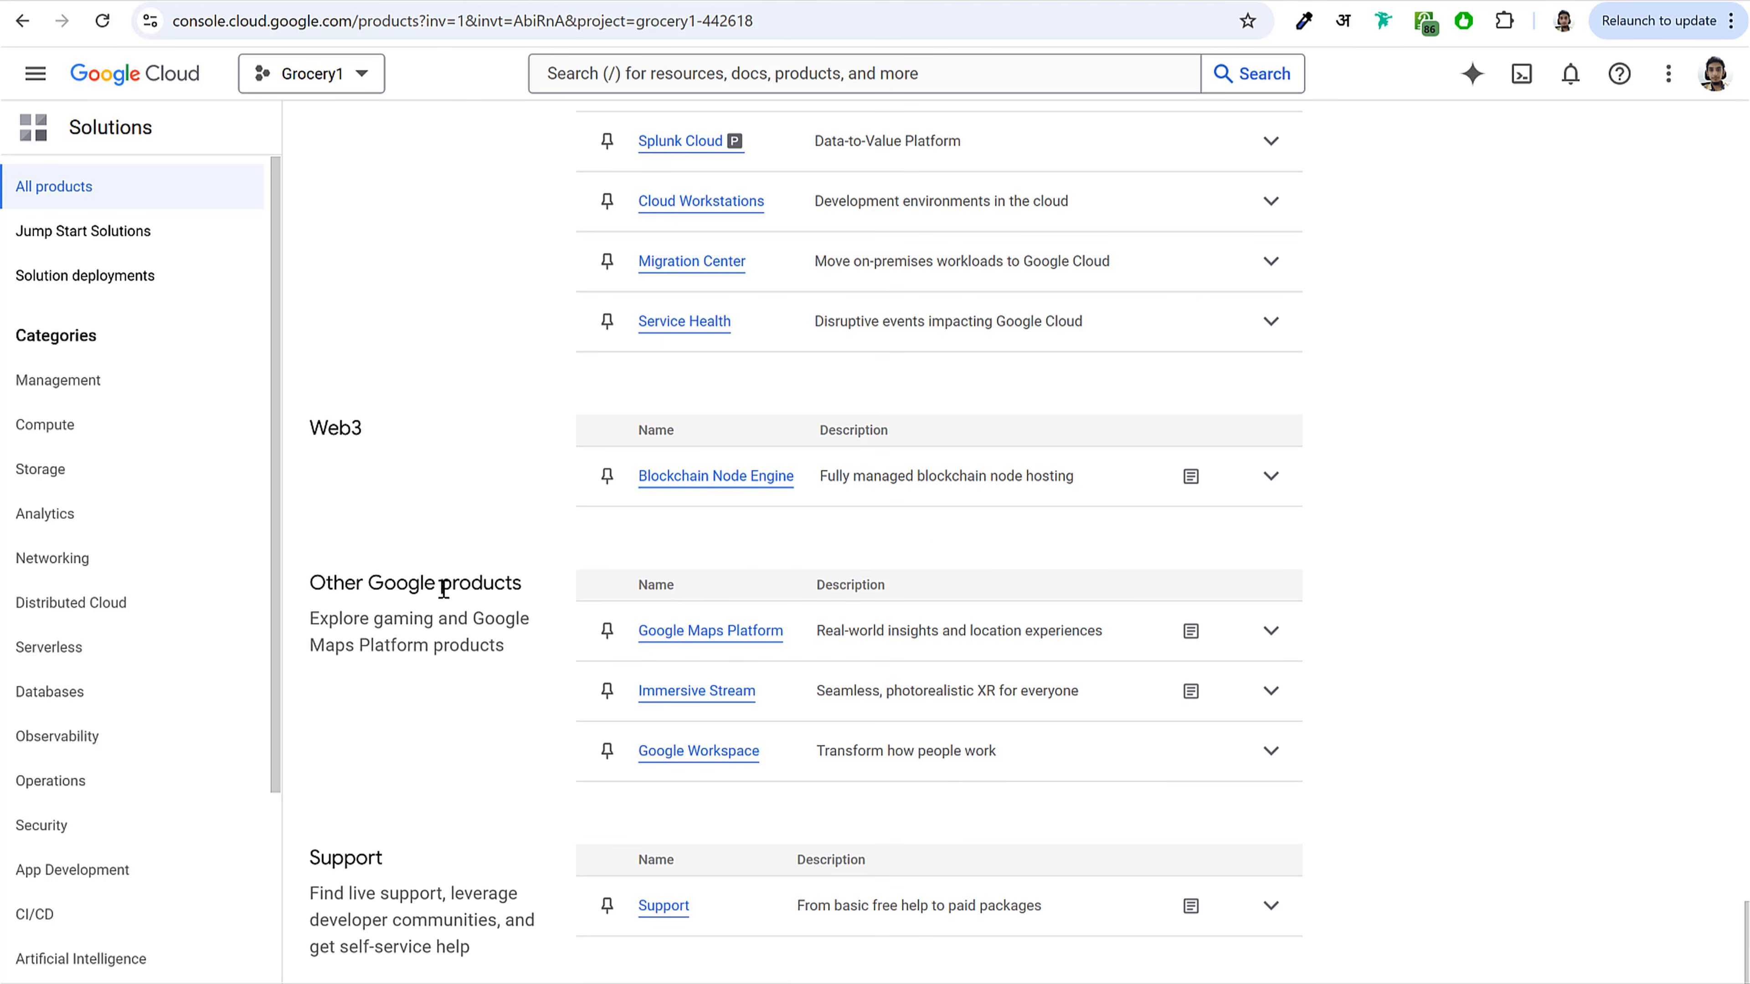
drag(320, 586, 544, 588)
click(846, 586)
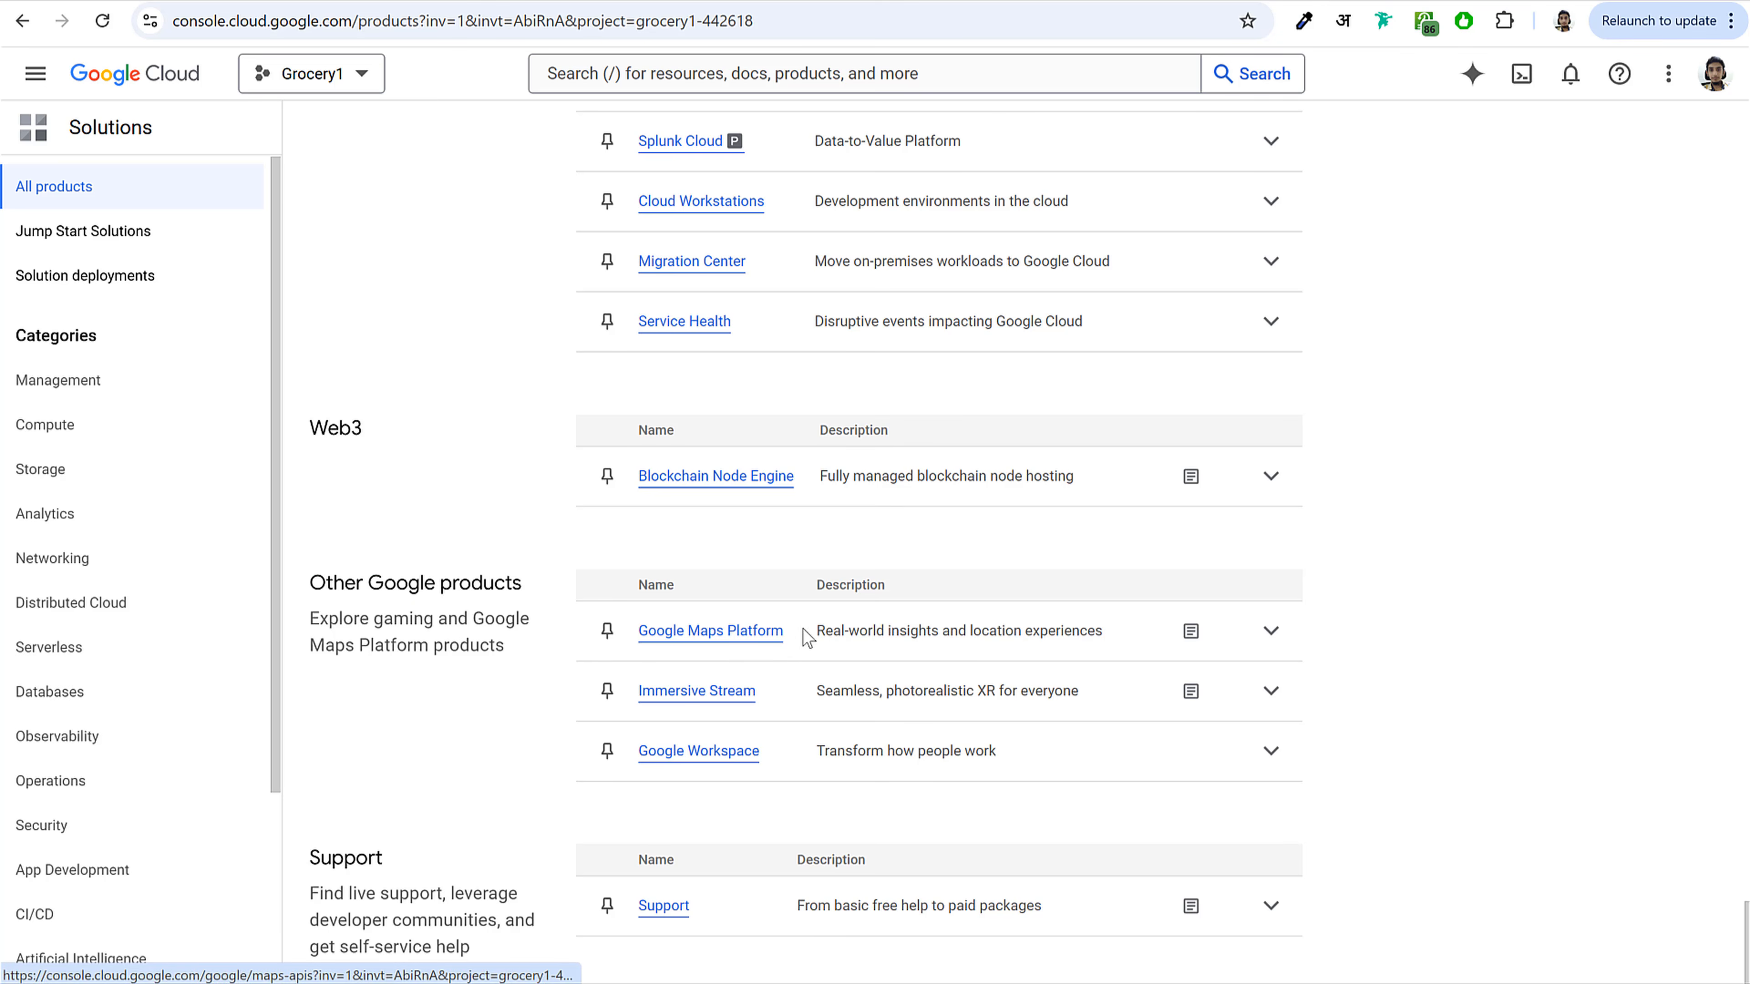
drag(784, 630, 640, 640)
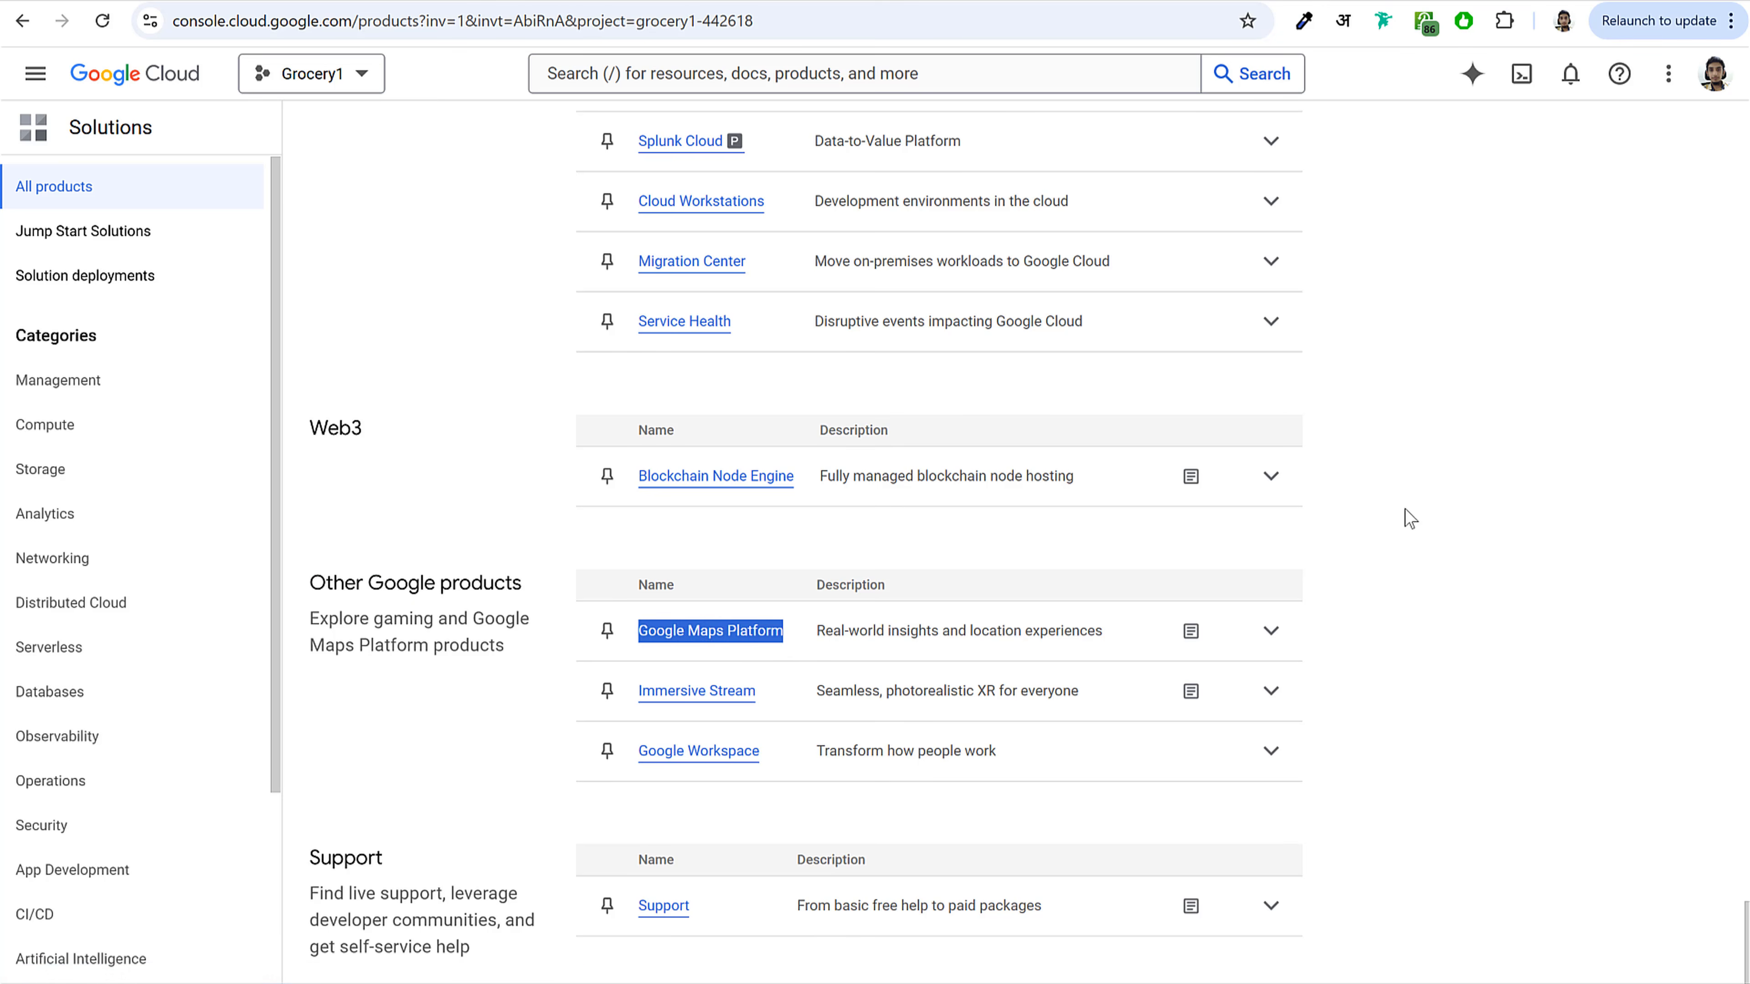
click(1437, 513)
key(ctrl+f)
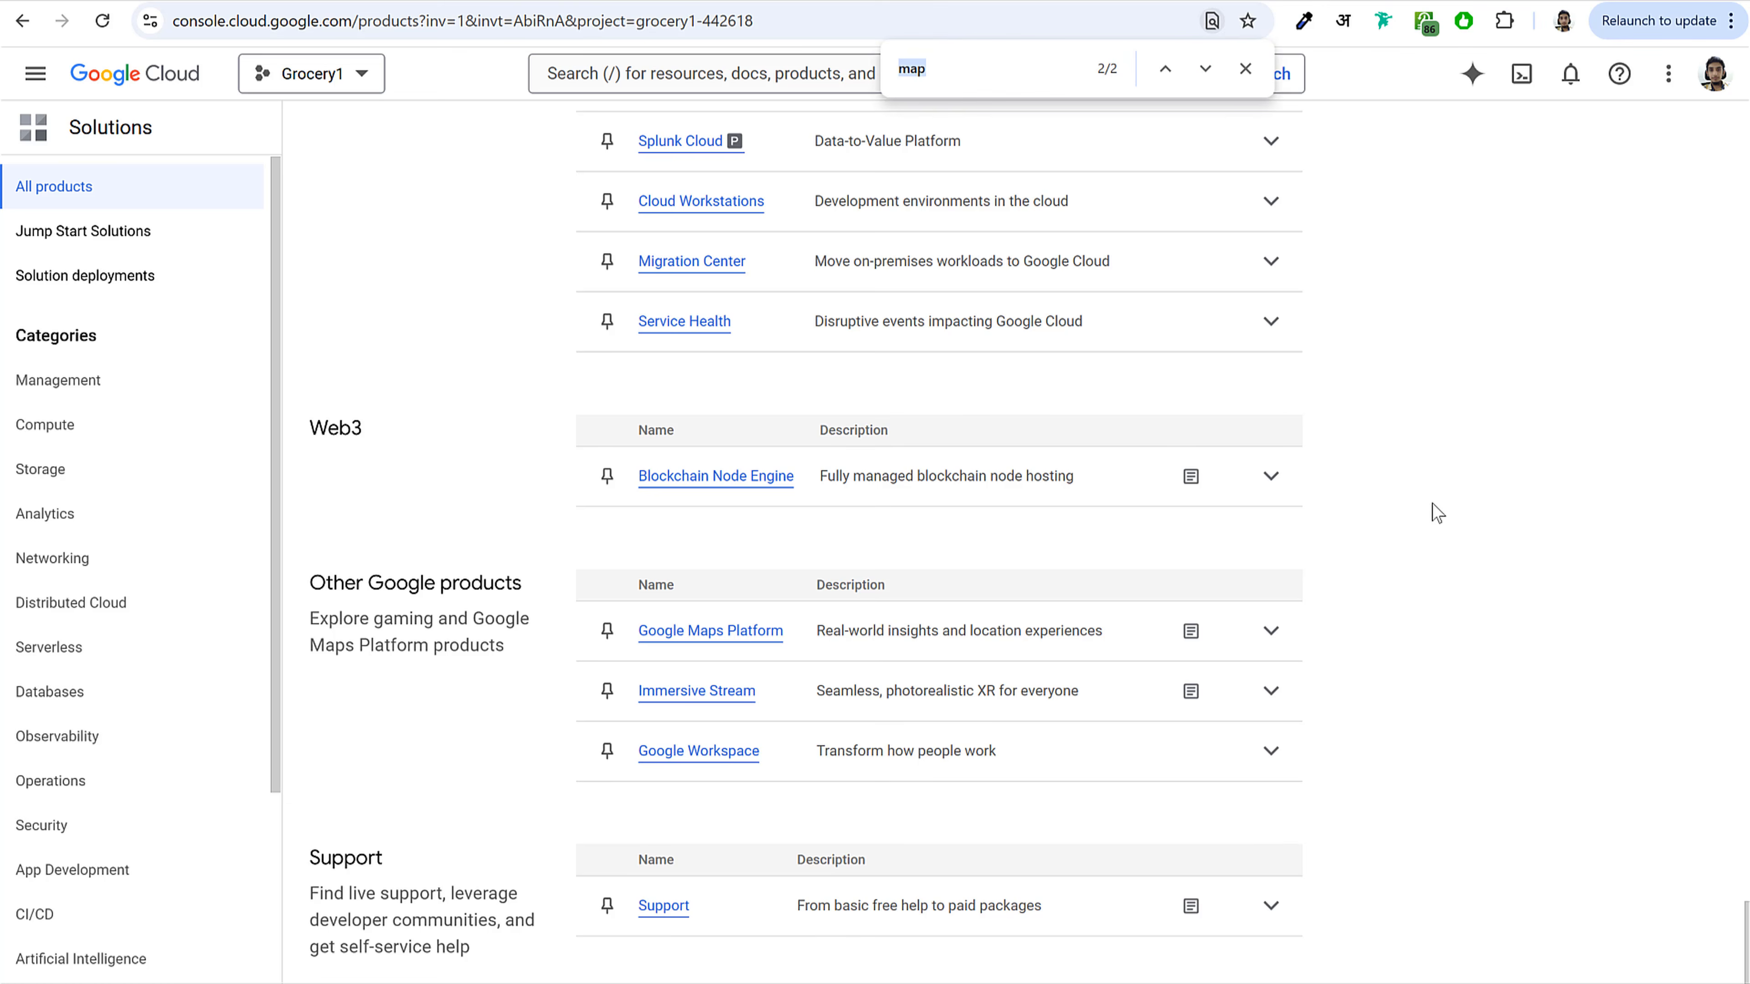
text(map)
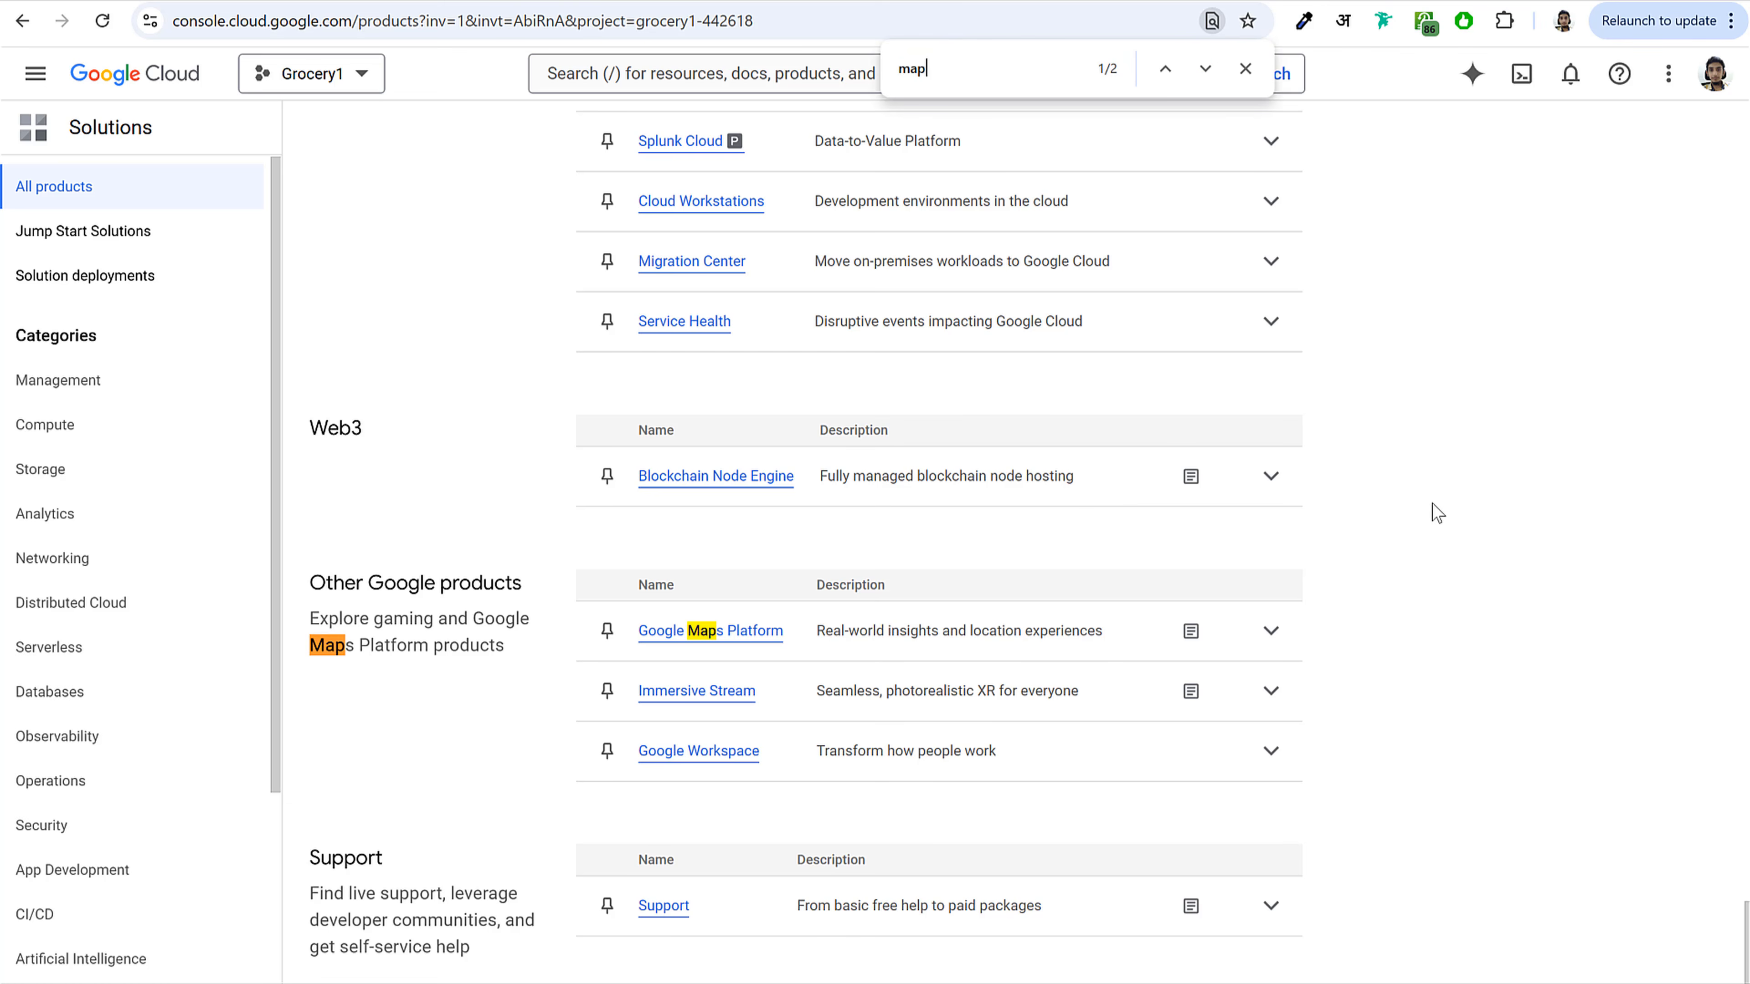
click(695, 637)
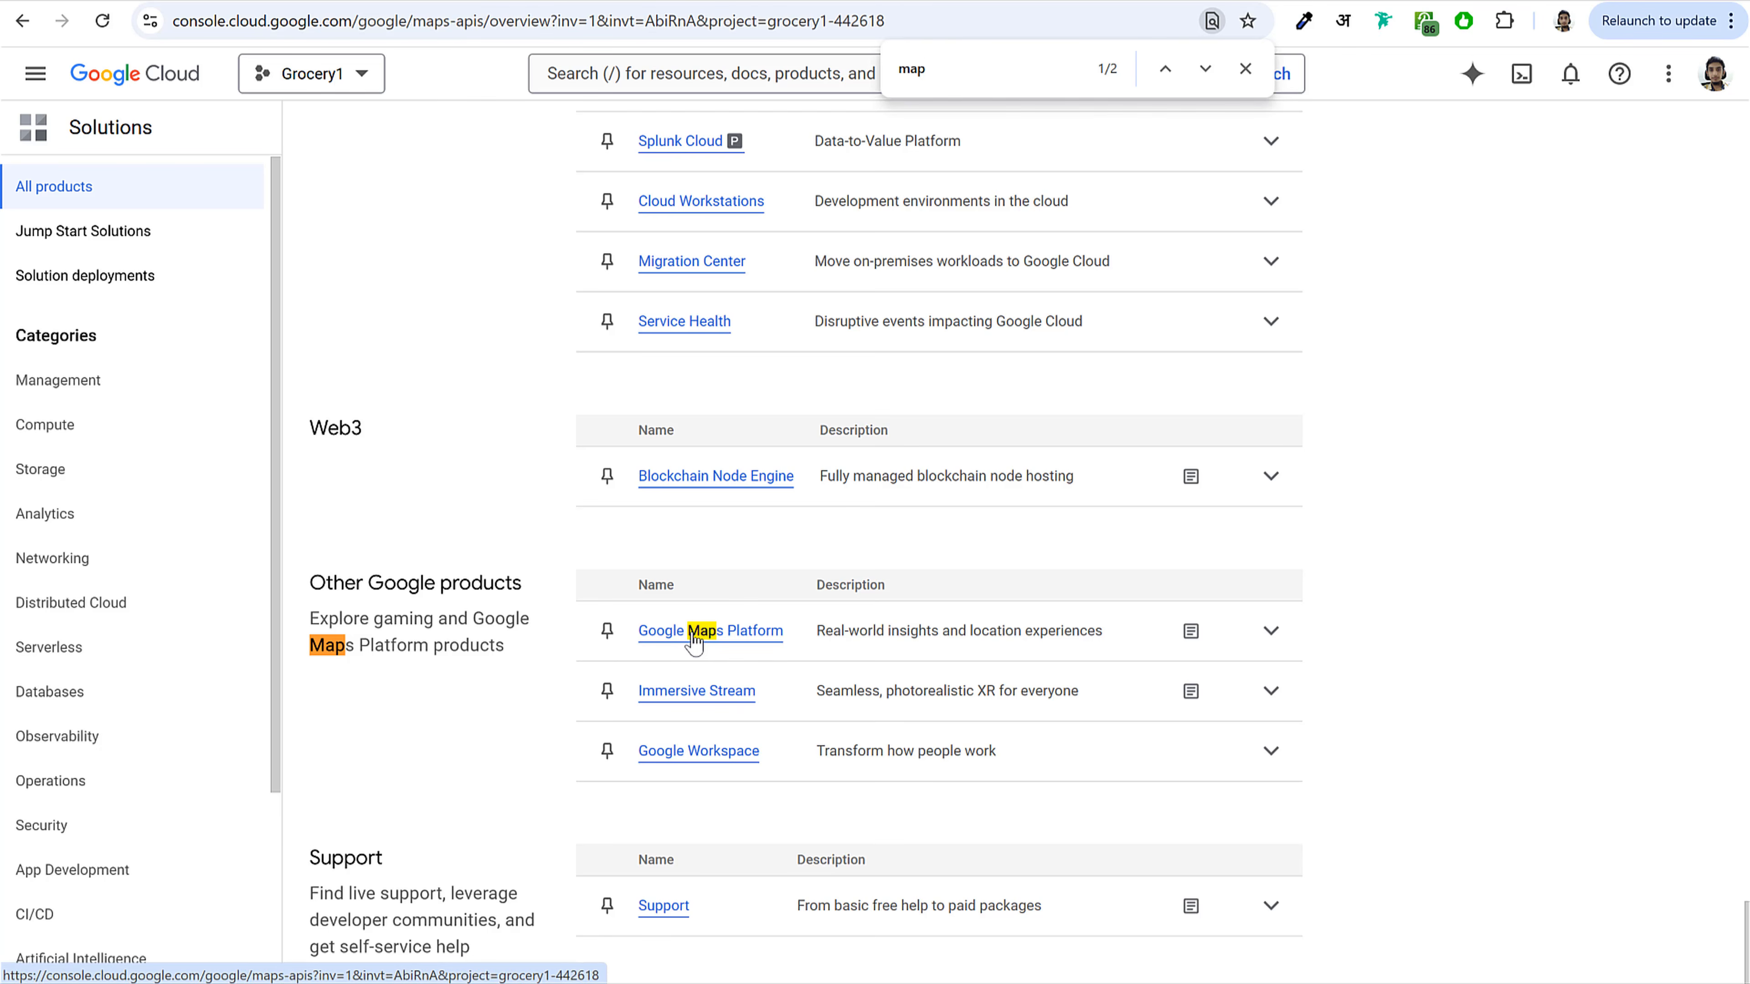
click(1245, 69)
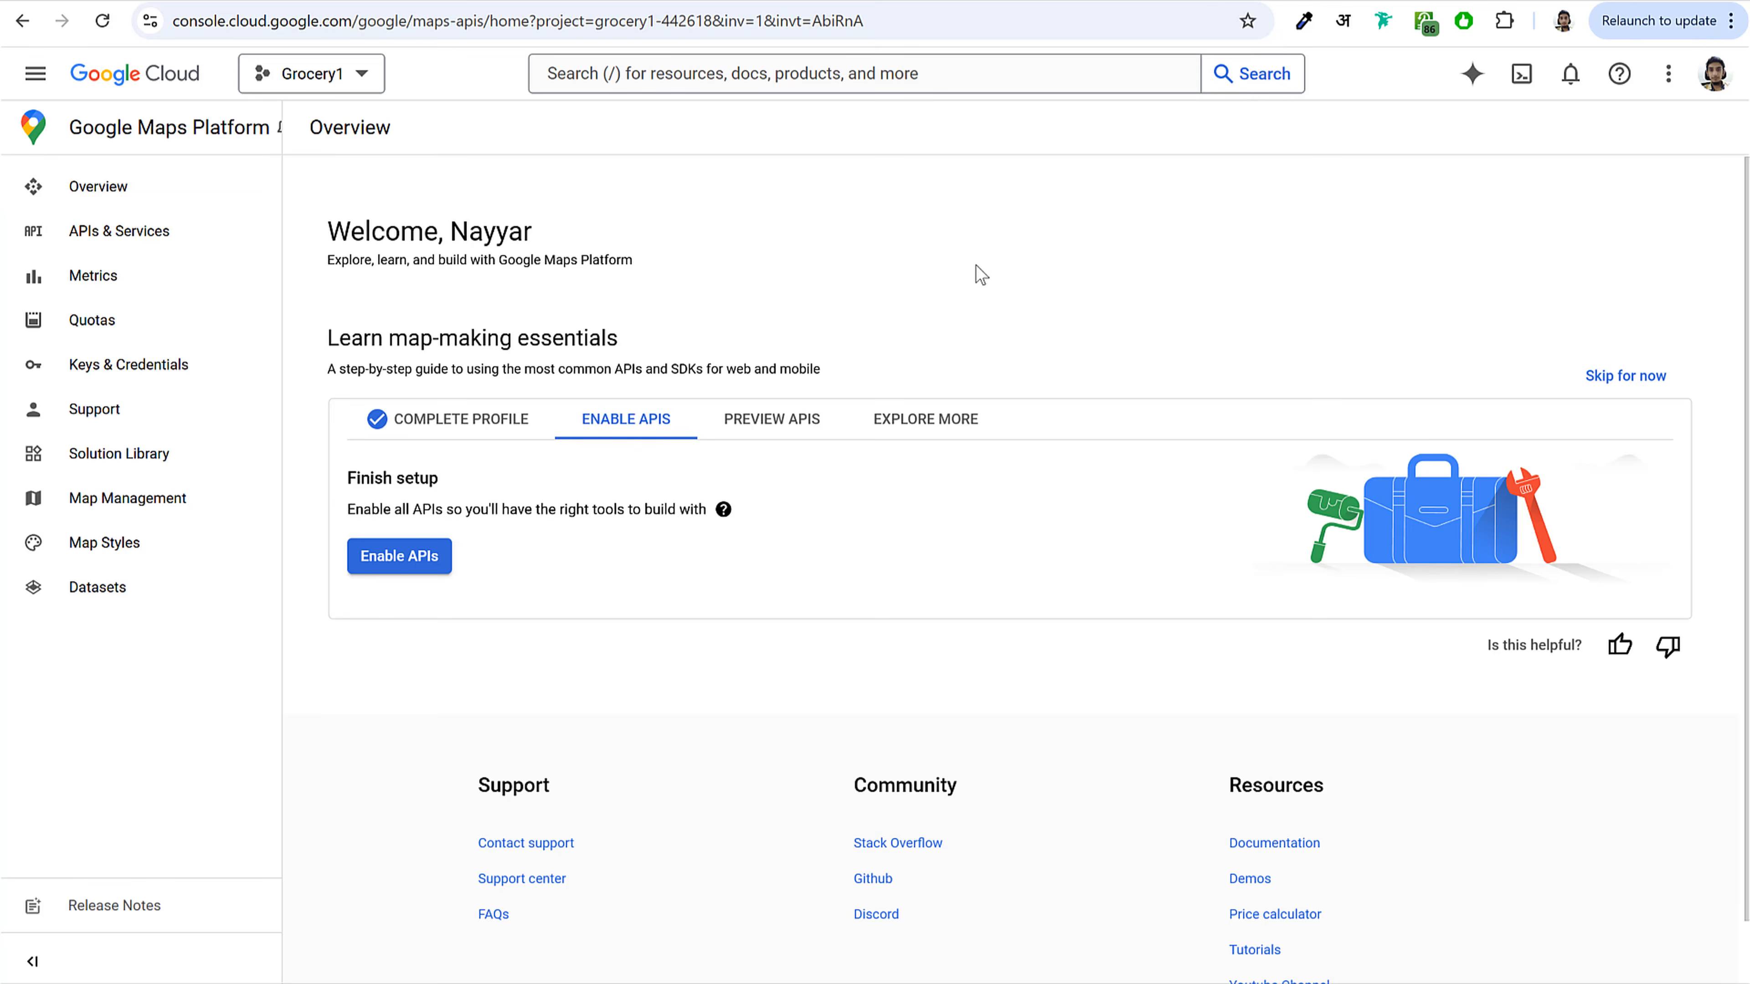
Step: Enable the Google Maps APIs from the Maps Platform getting-started guide
click(454, 422)
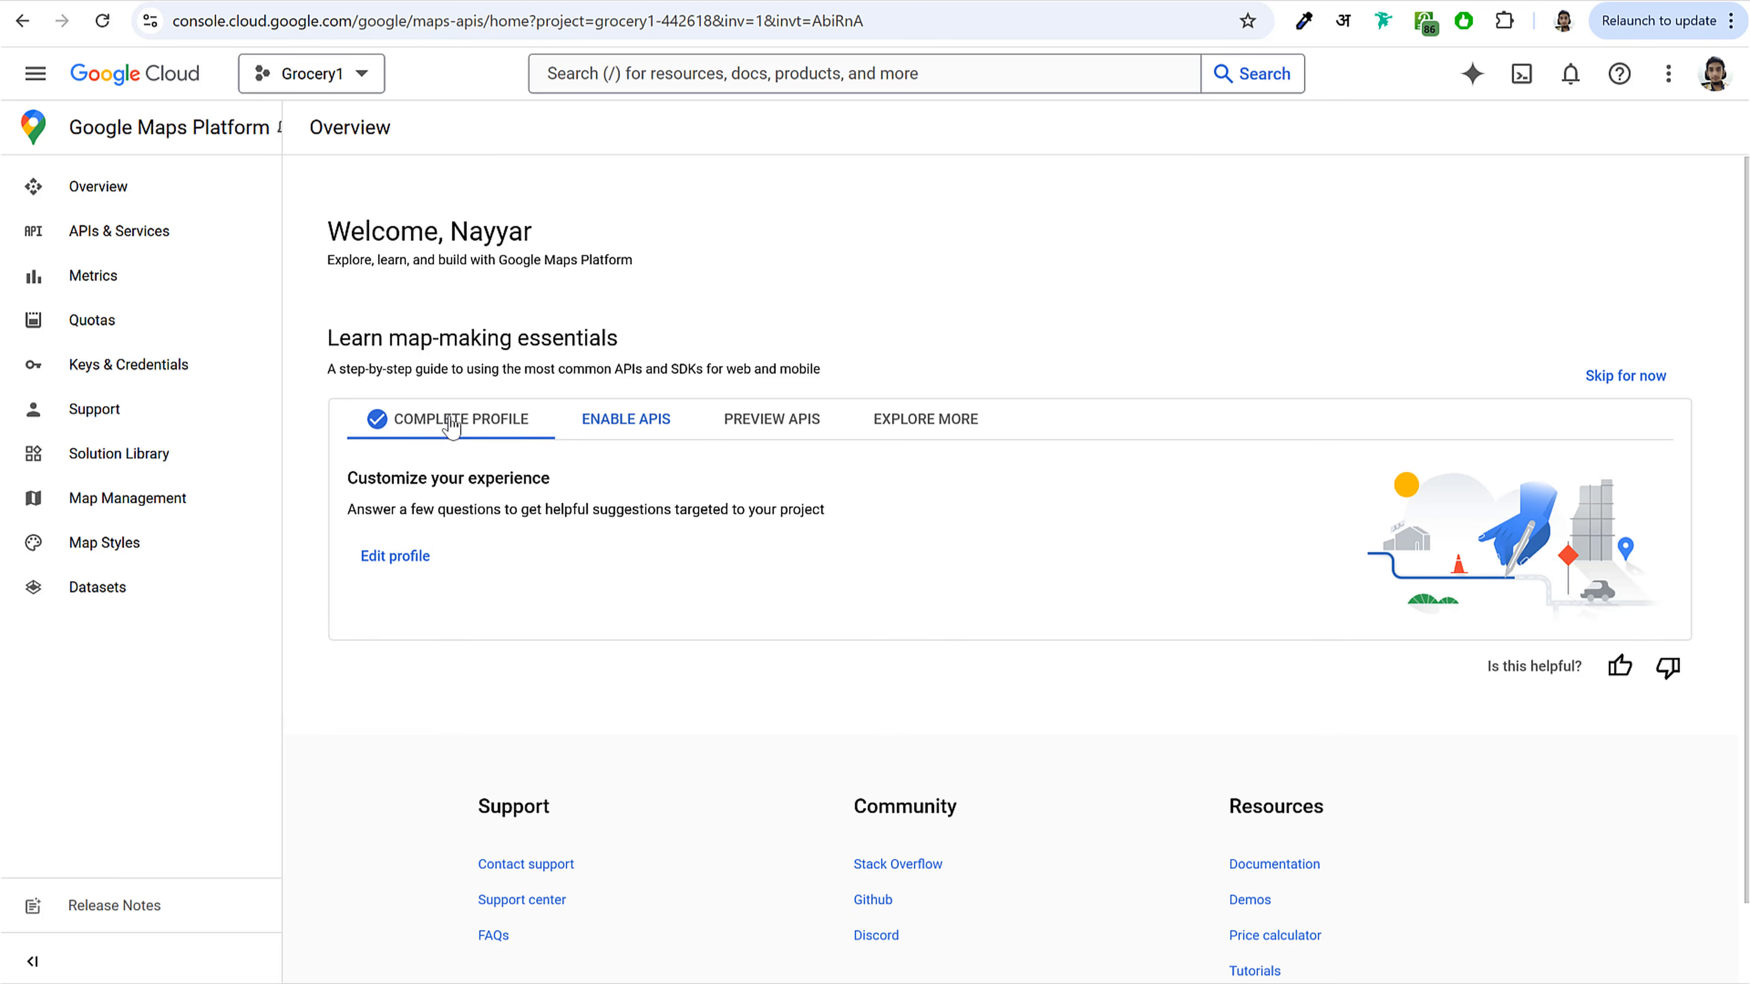
click(641, 423)
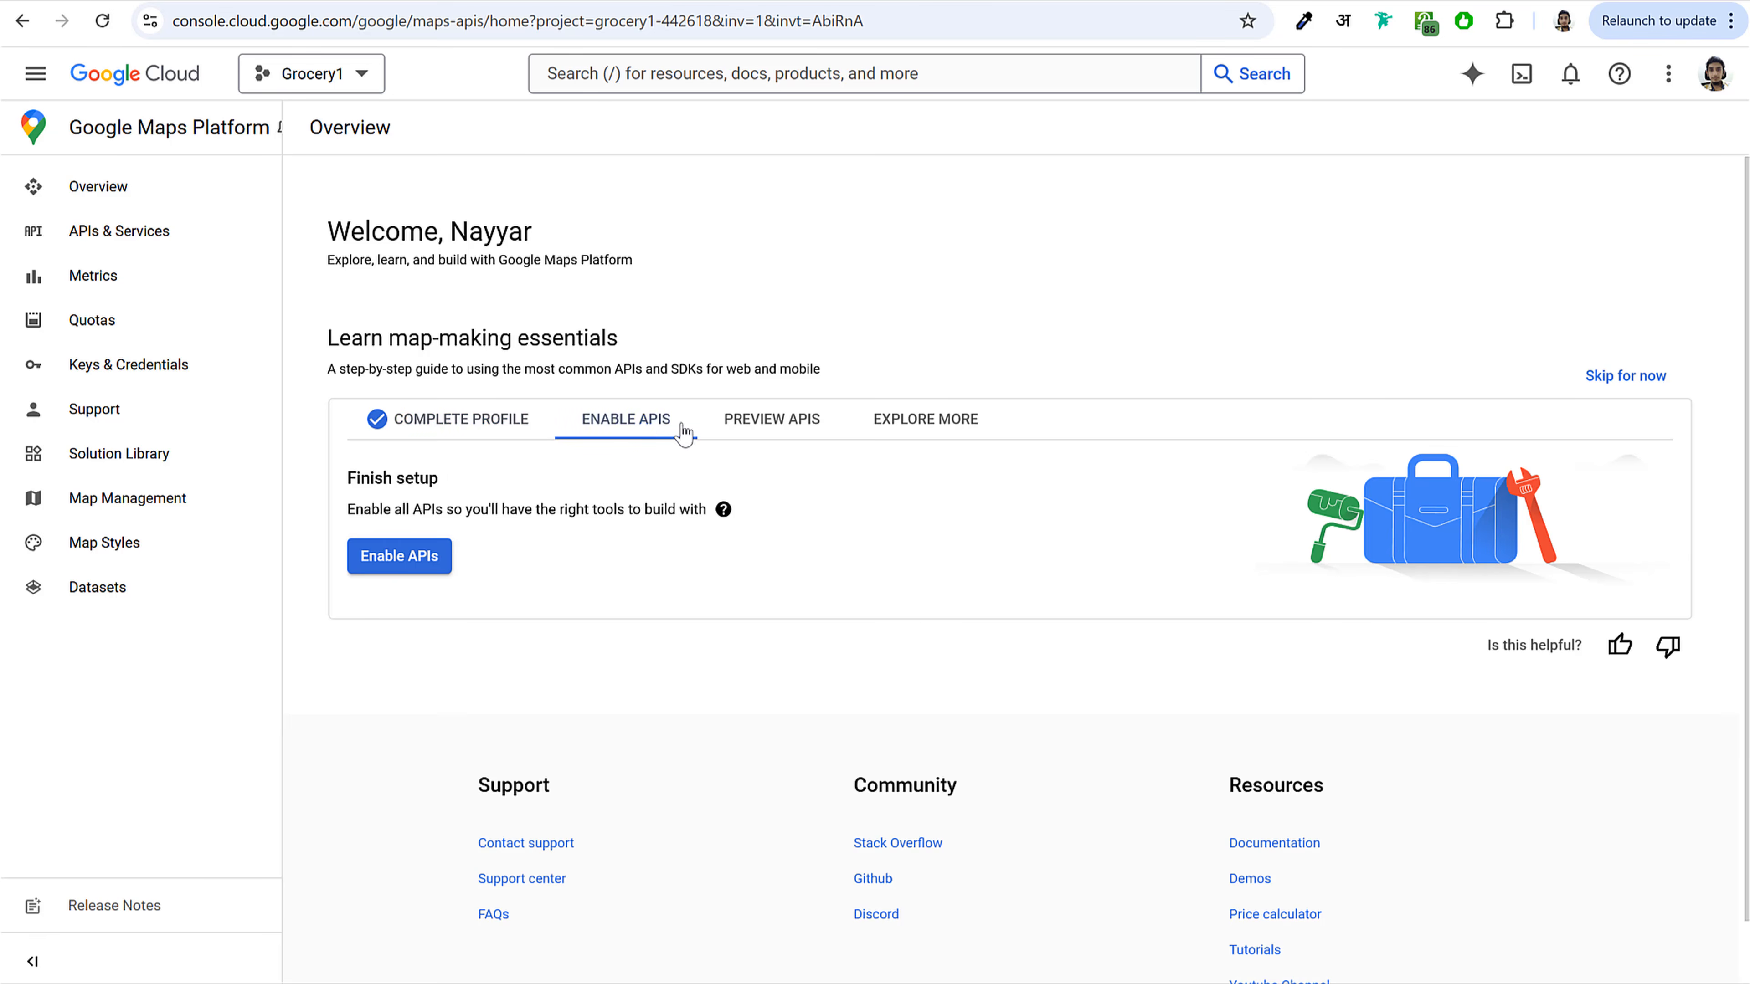
click(396, 557)
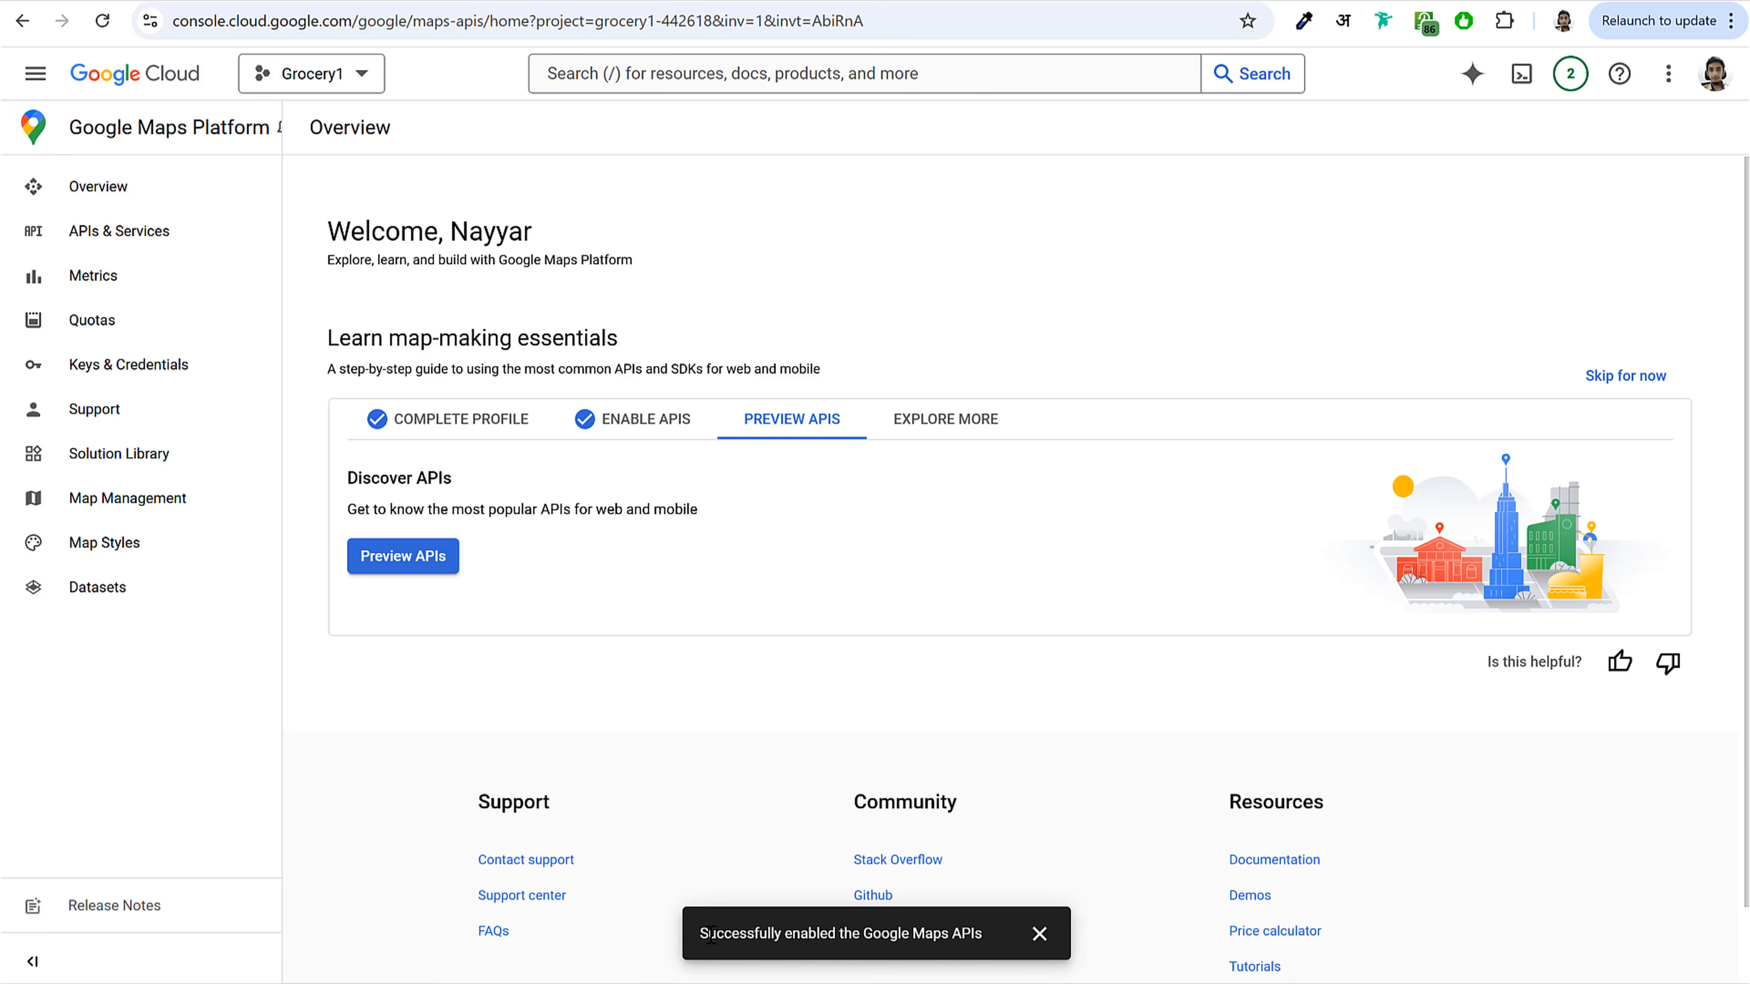
Step: Open the API preview and generate a Maps JavaScript API demo map for Mumbai, Maharashtra, India
drag(723, 935, 990, 947)
click(742, 610)
click(414, 563)
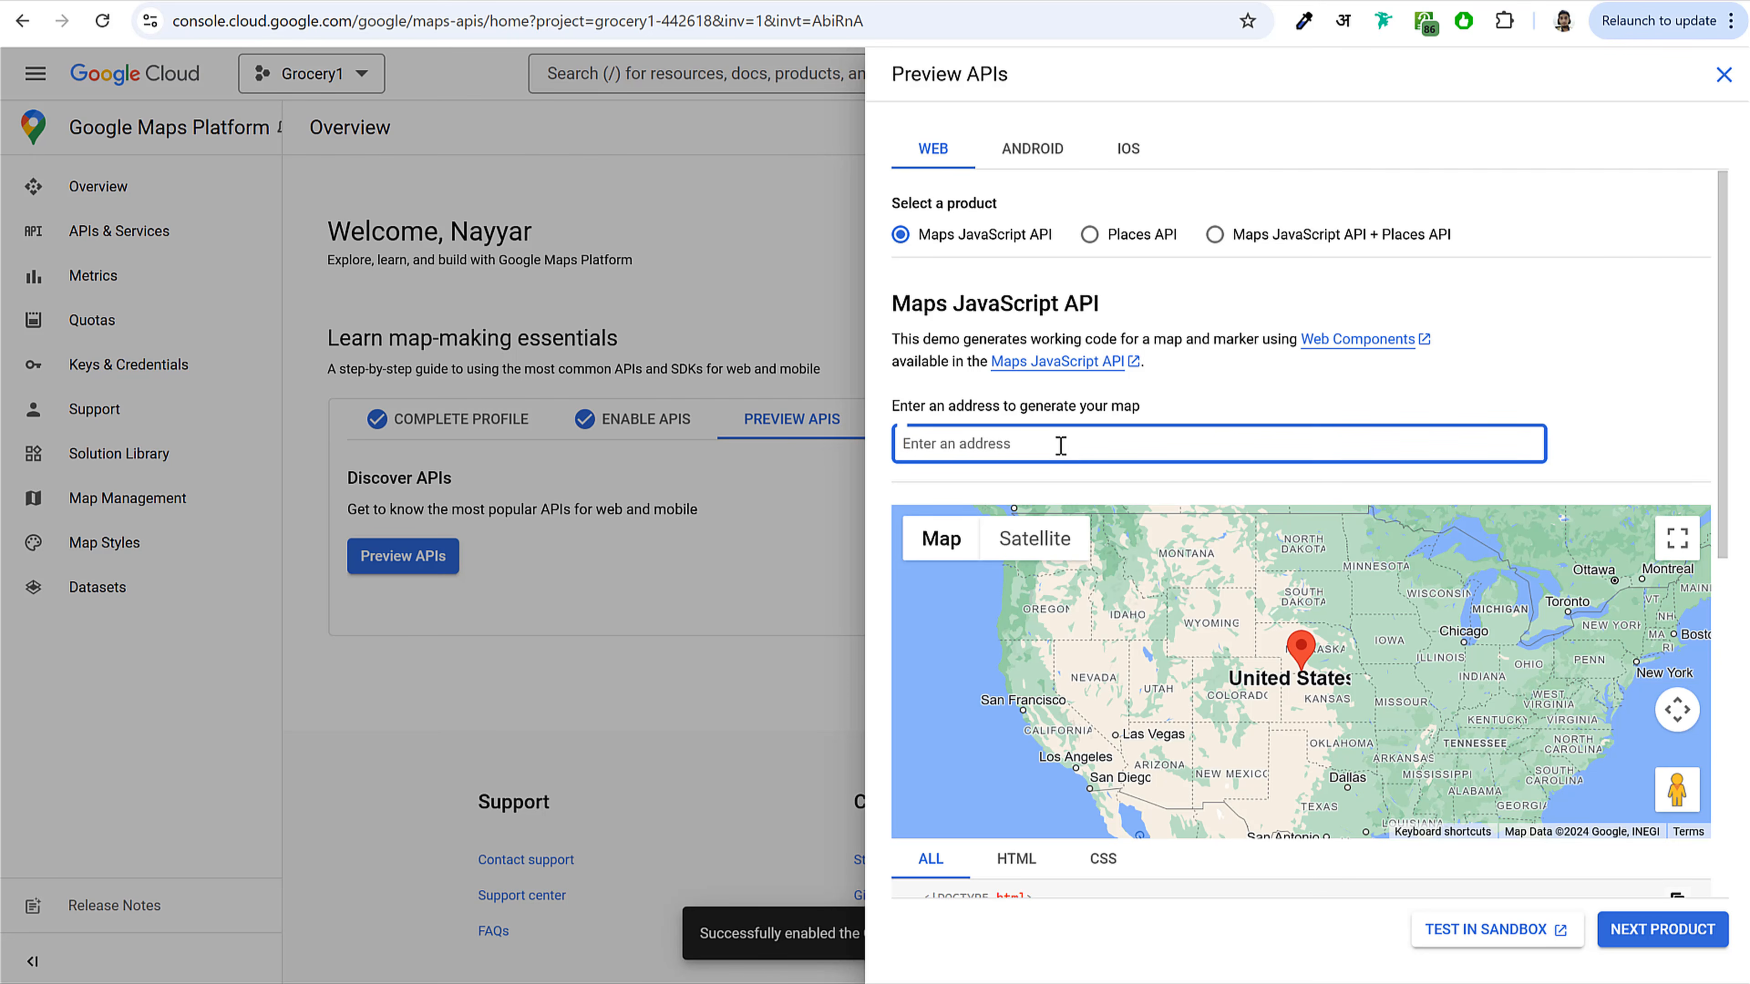
text(mumbai)
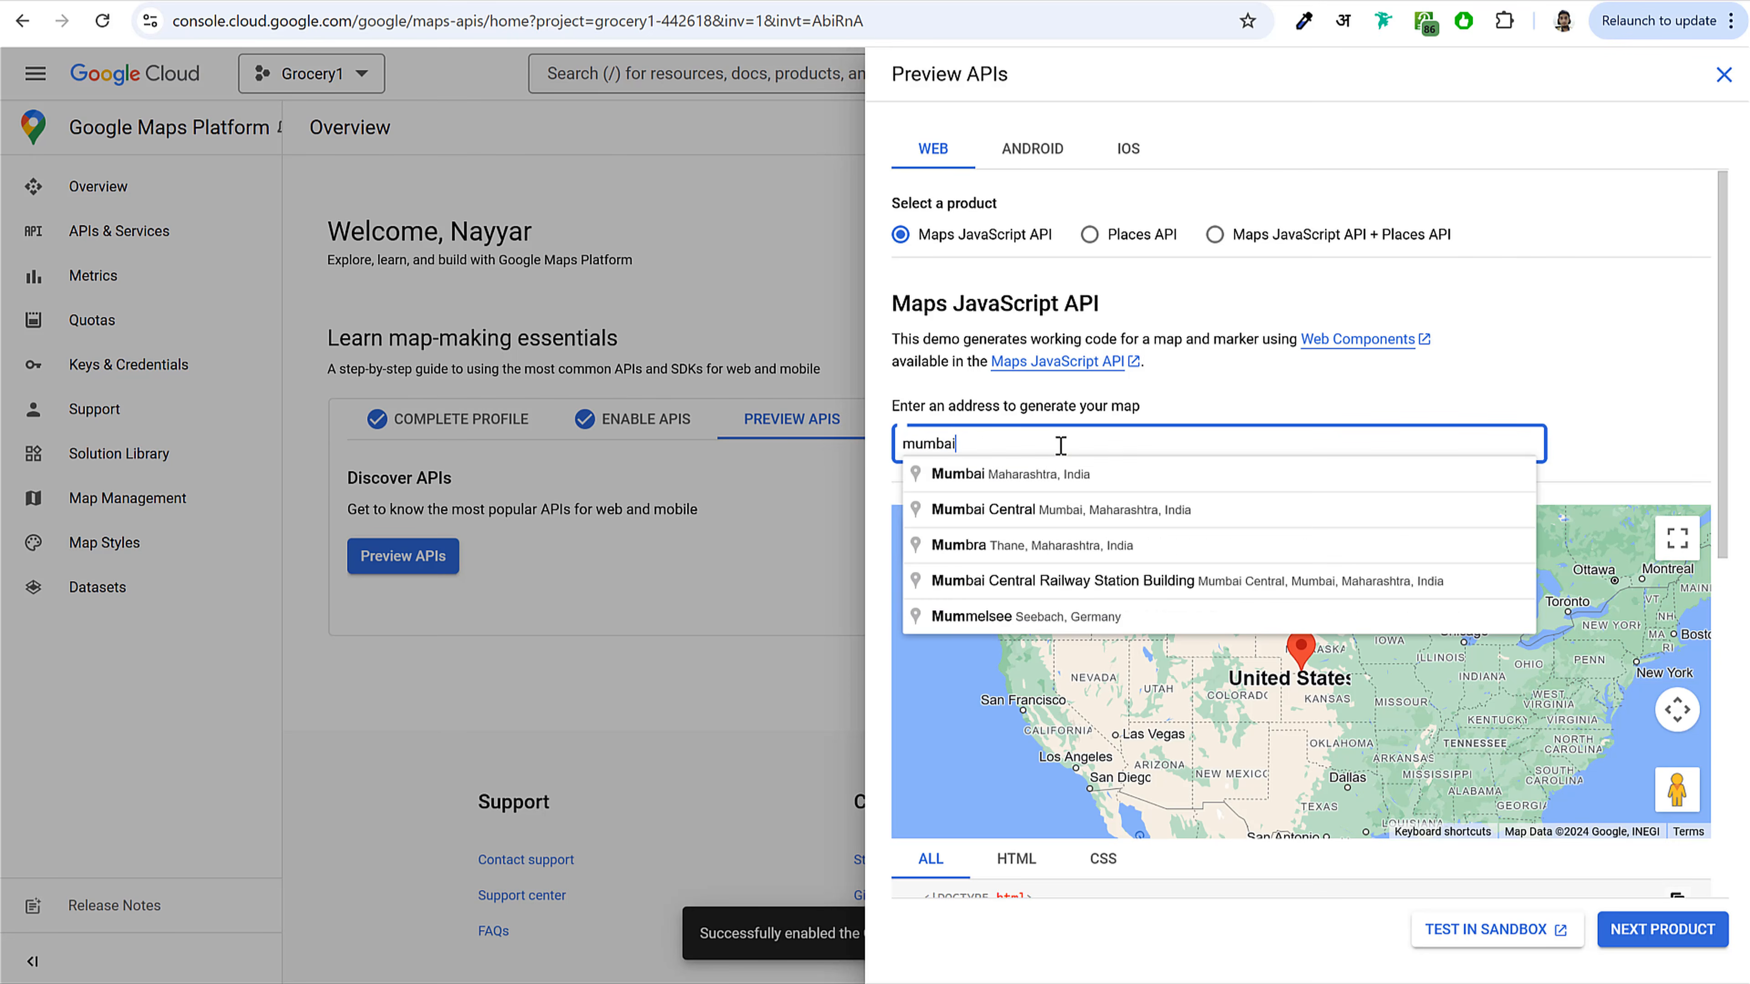
click(1074, 476)
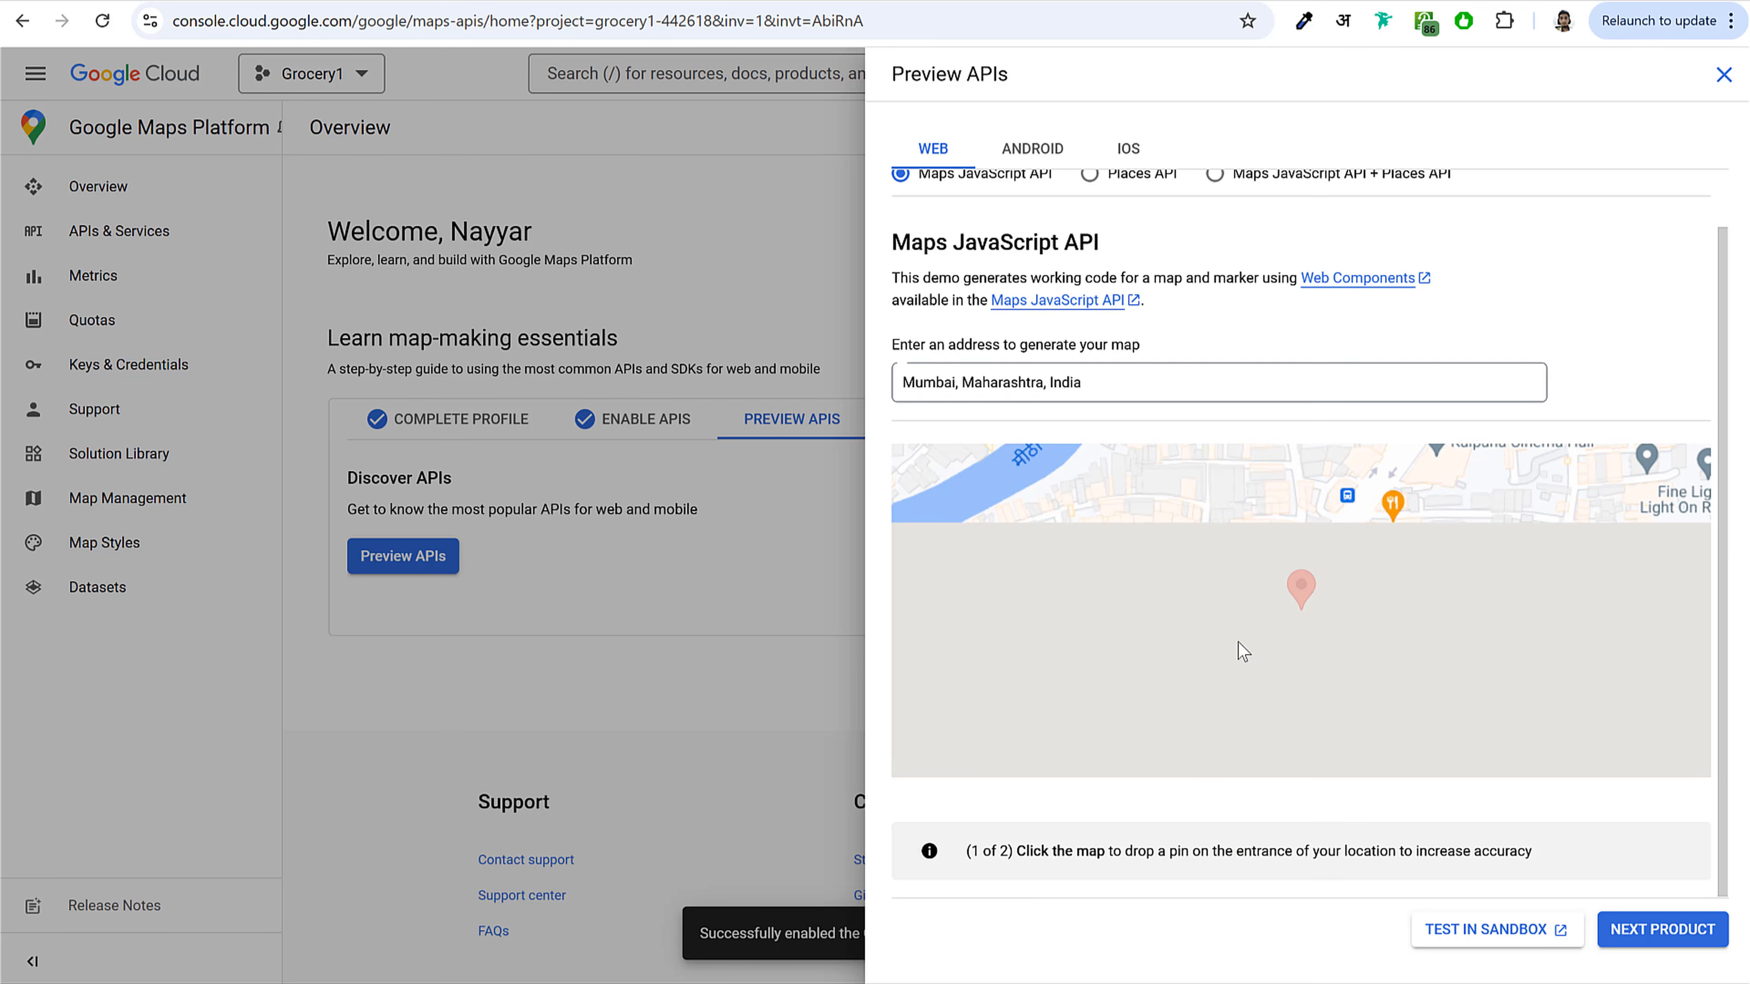
Step: Browse the Android, Places API and Maps JavaScript API + Places API previews, then close the preview
scroll(1355, 276, up, 1)
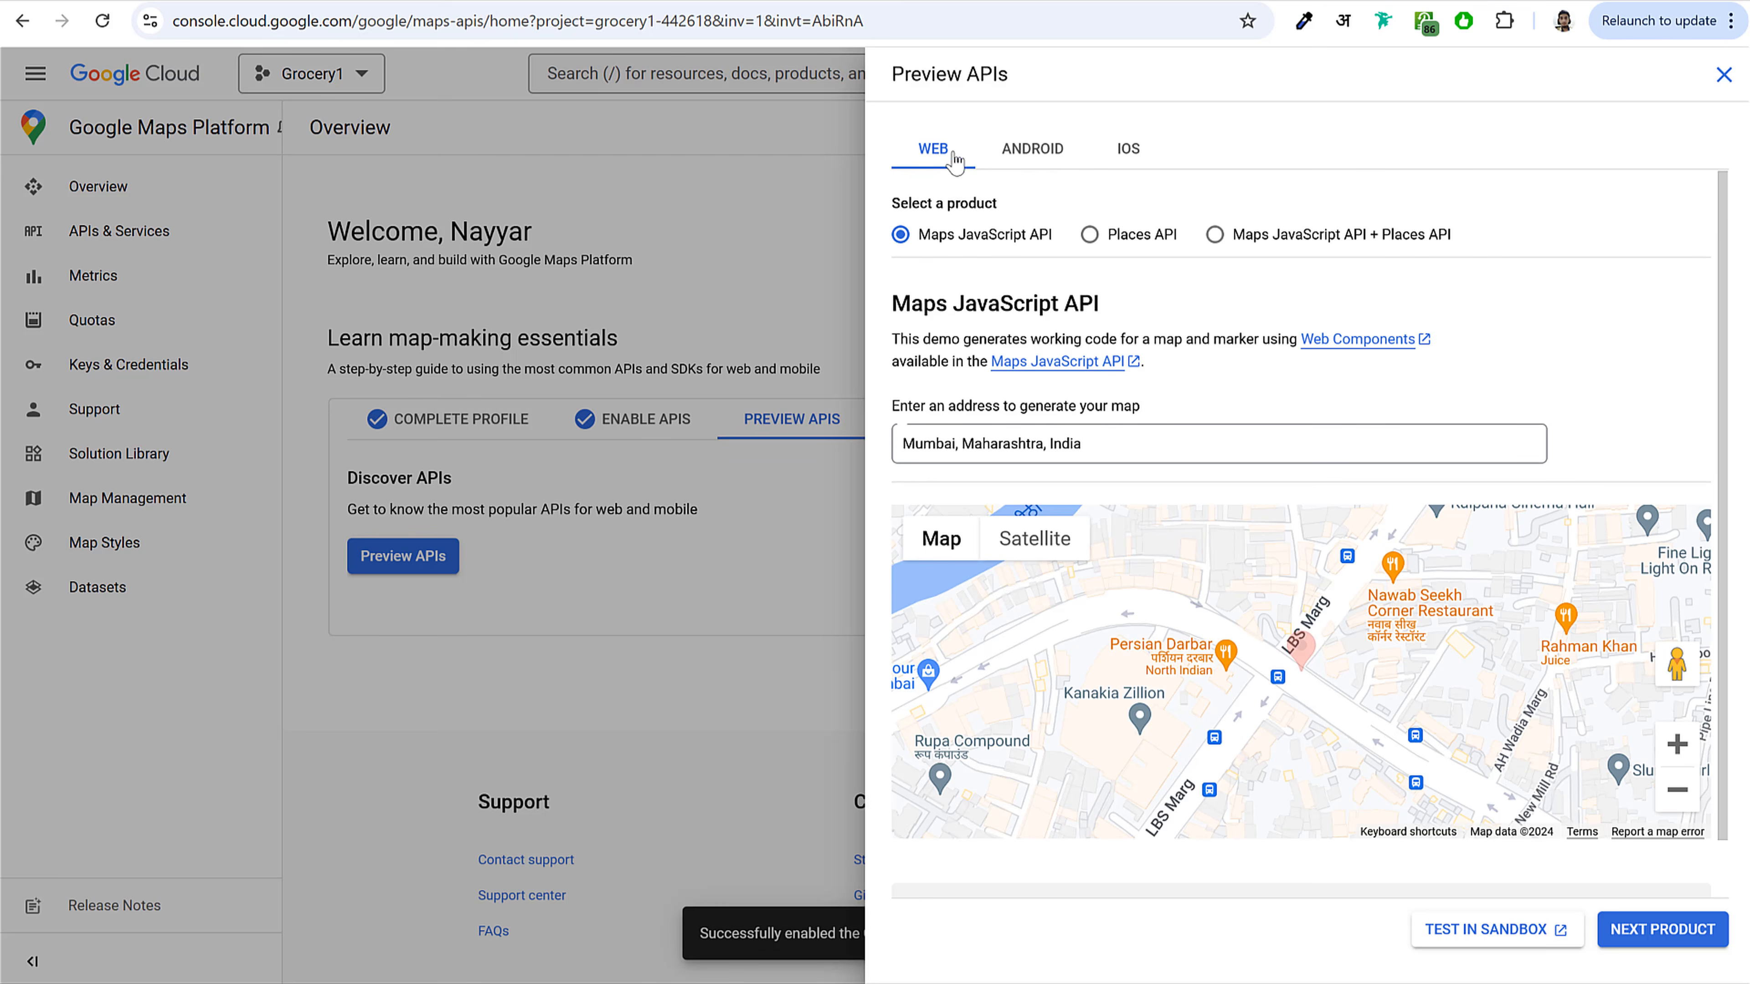
click(1018, 160)
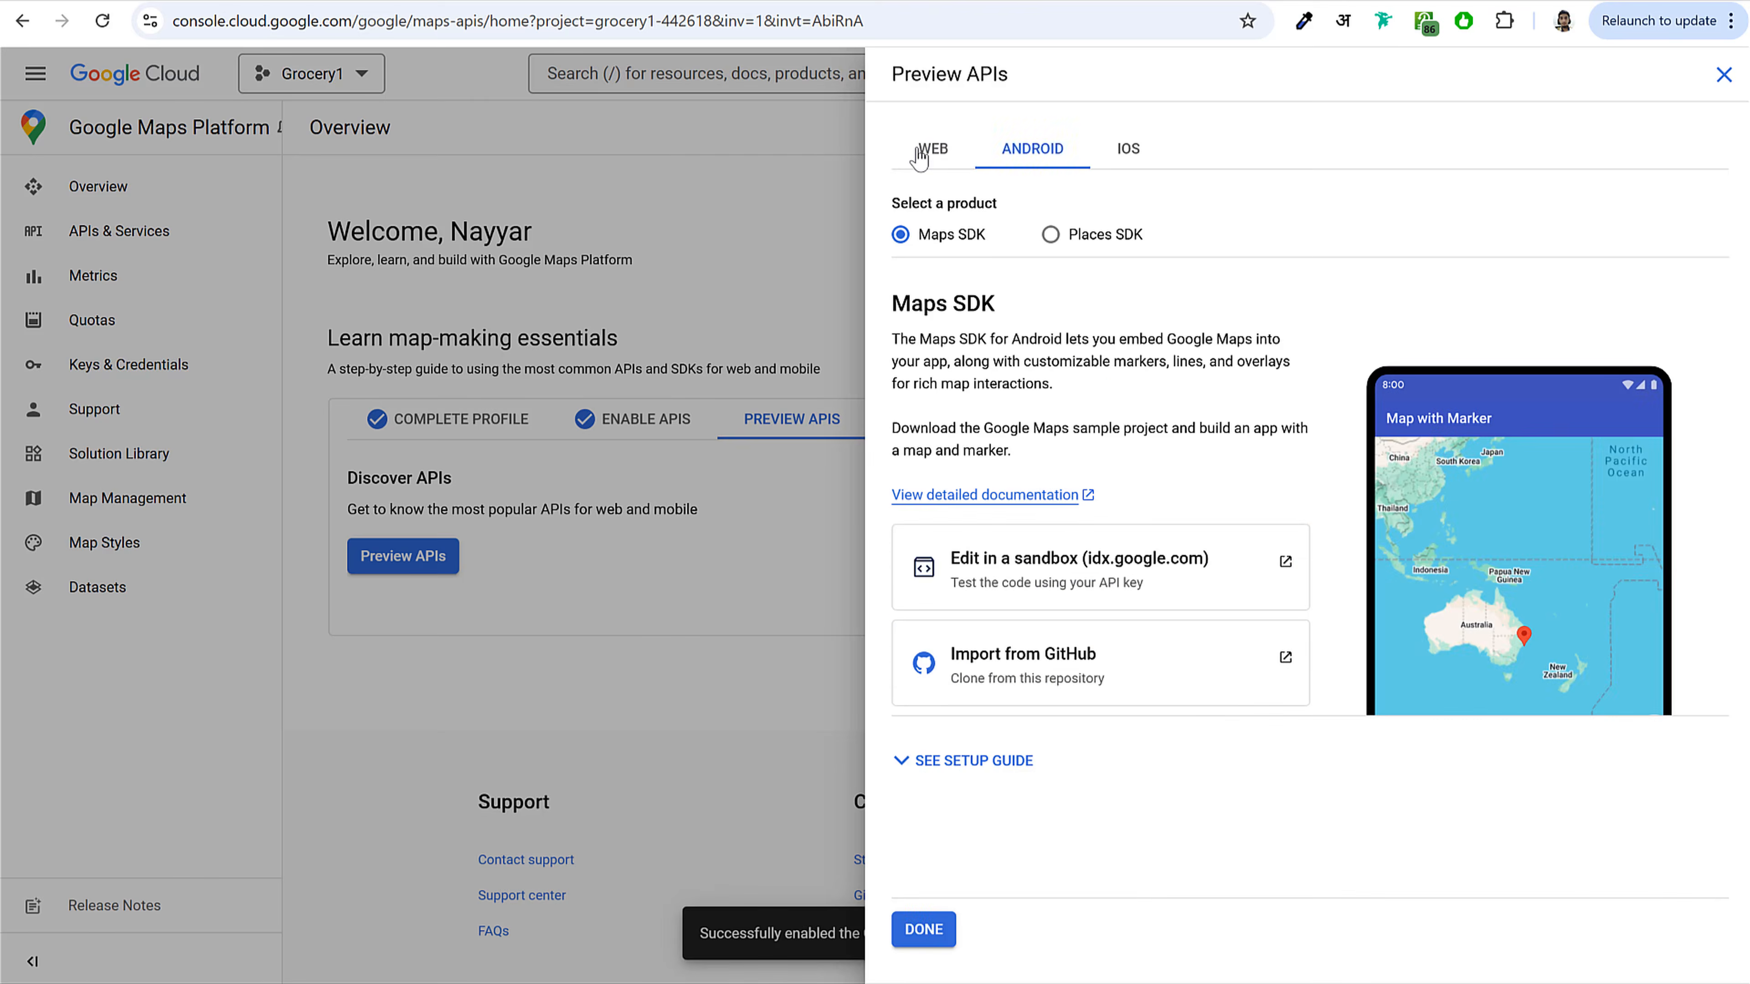
click(926, 153)
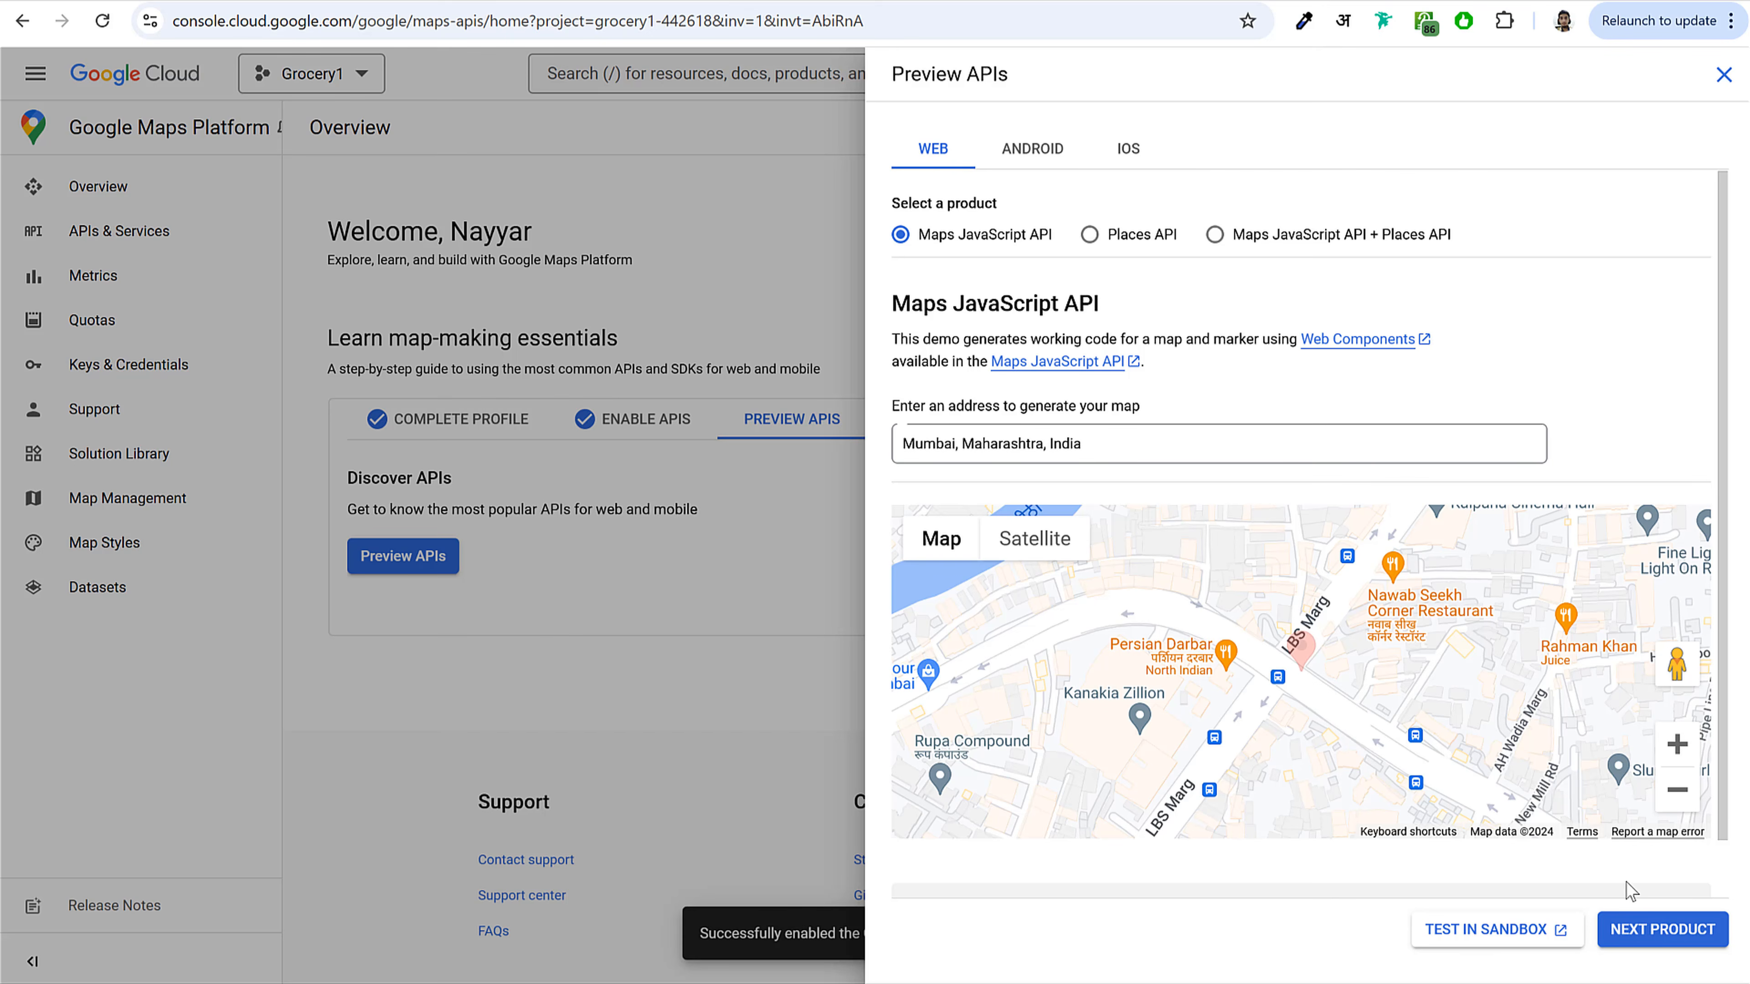
click(1657, 931)
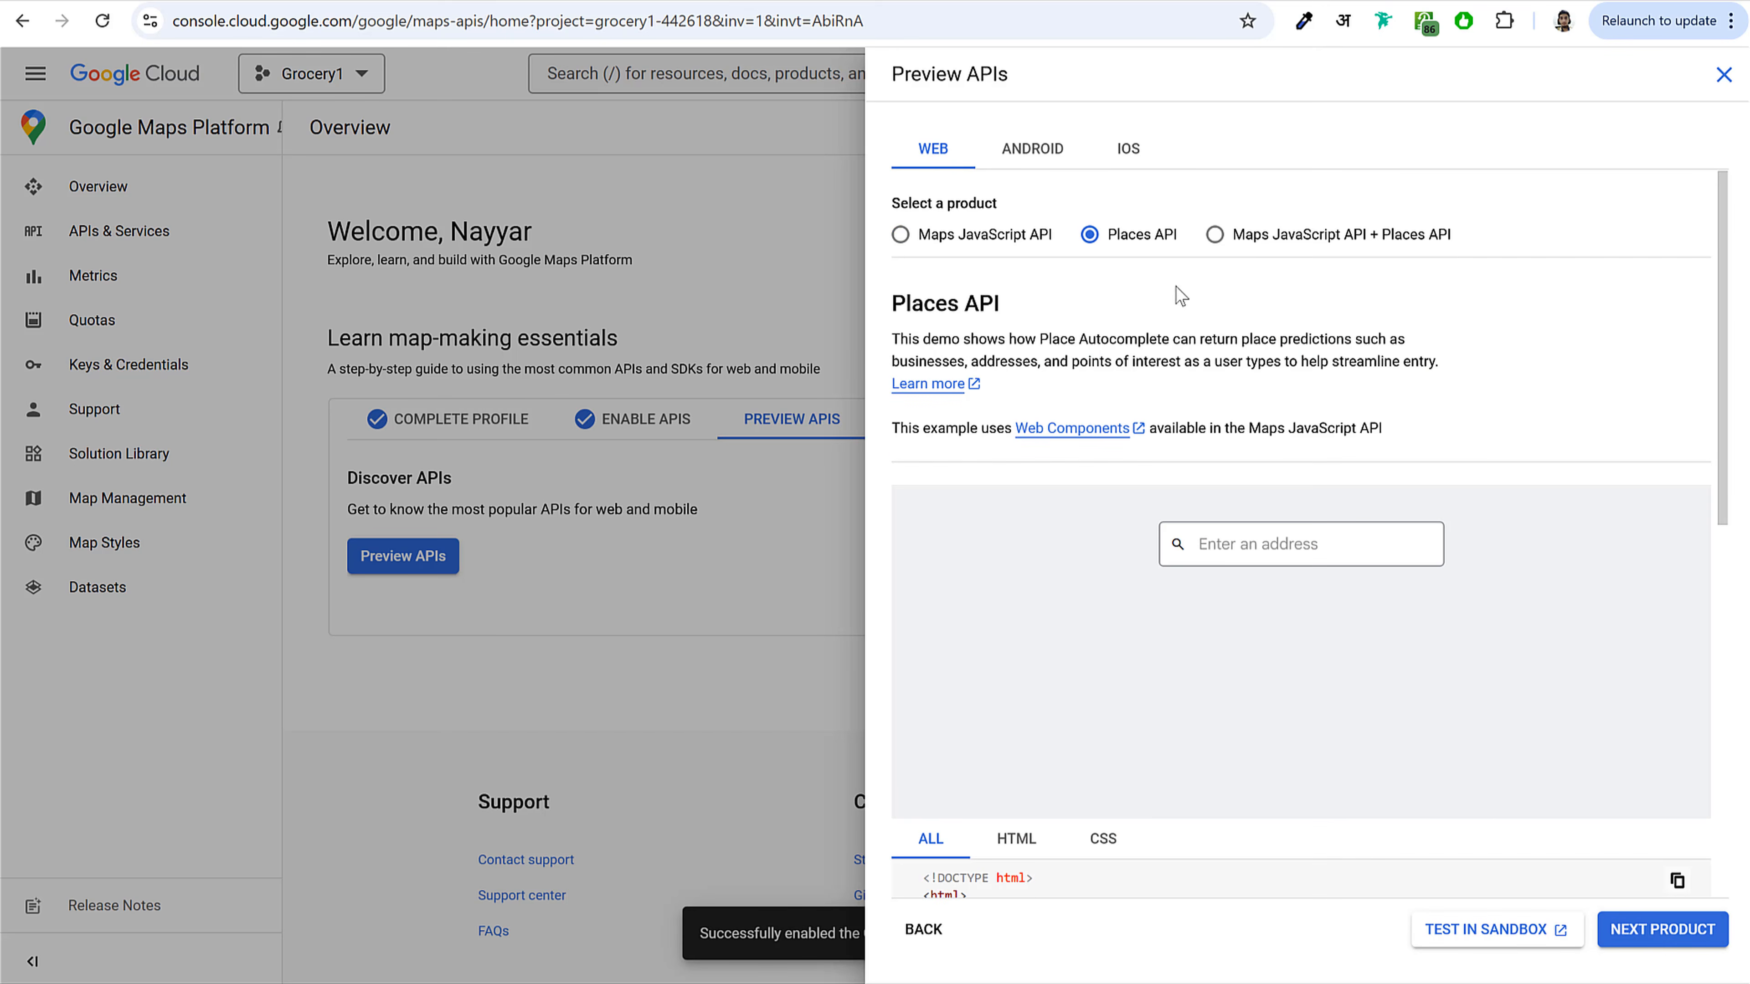
click(1215, 235)
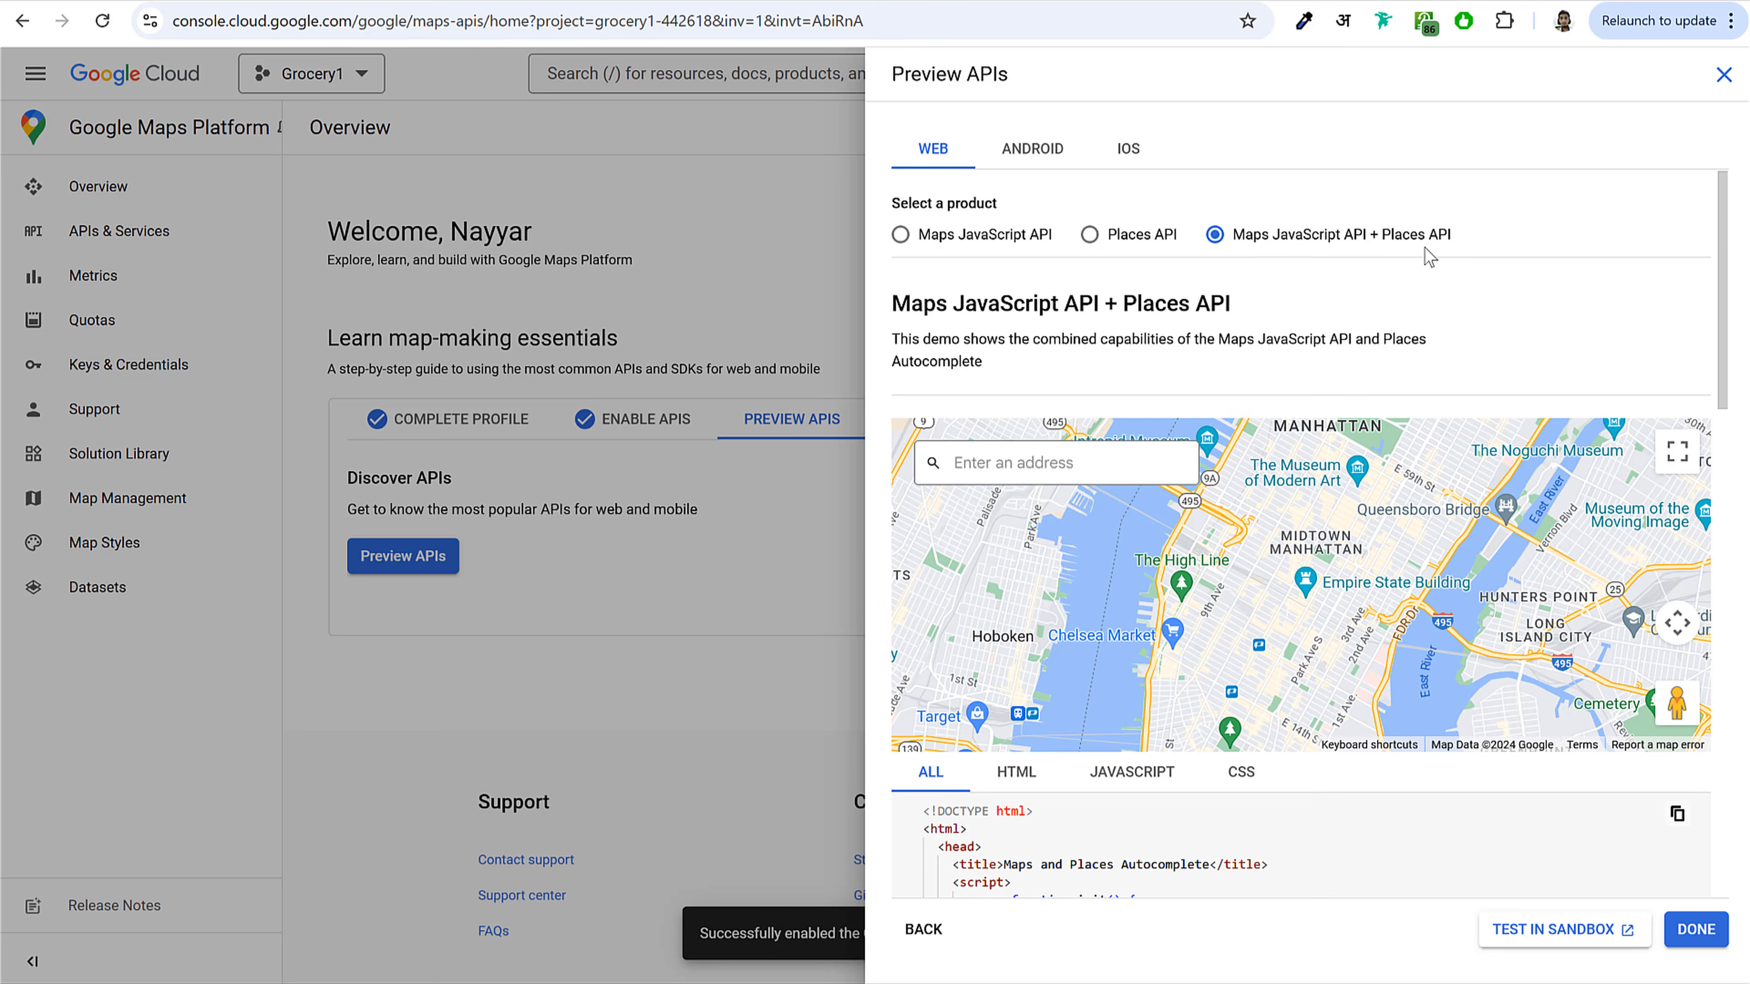
click(1696, 930)
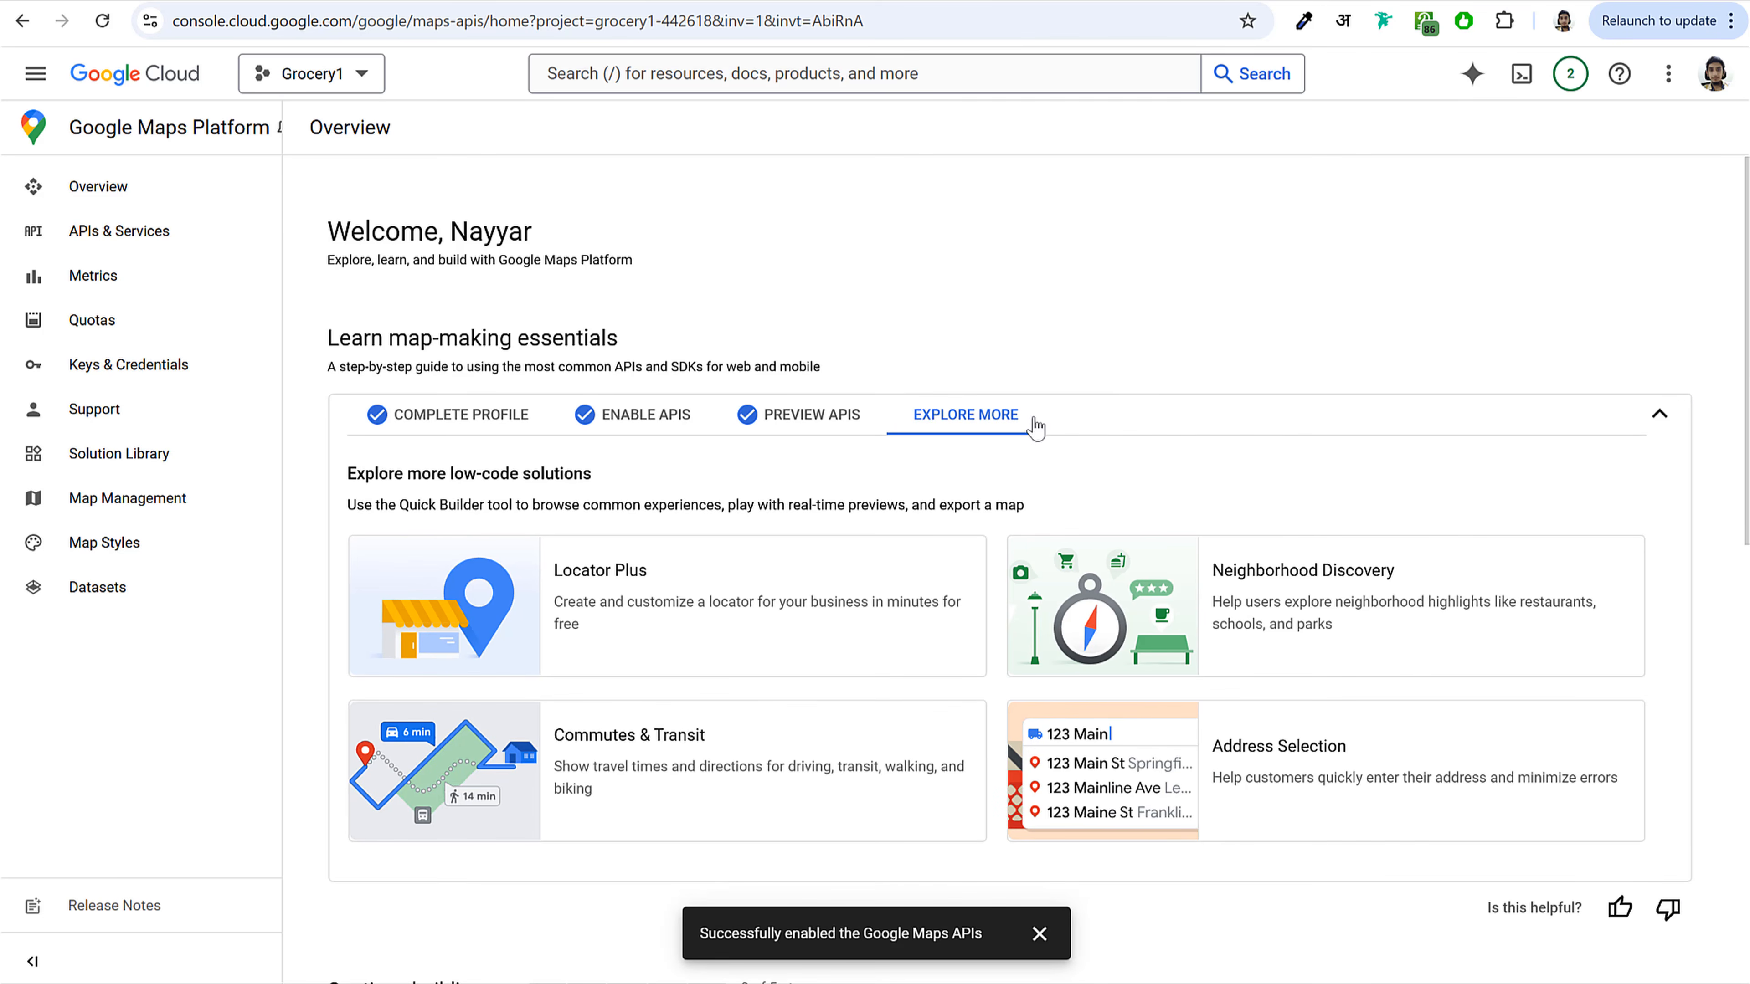
Step: Review the Maps APIs listed under APIs & Services with the Maps filter applied
click(131, 234)
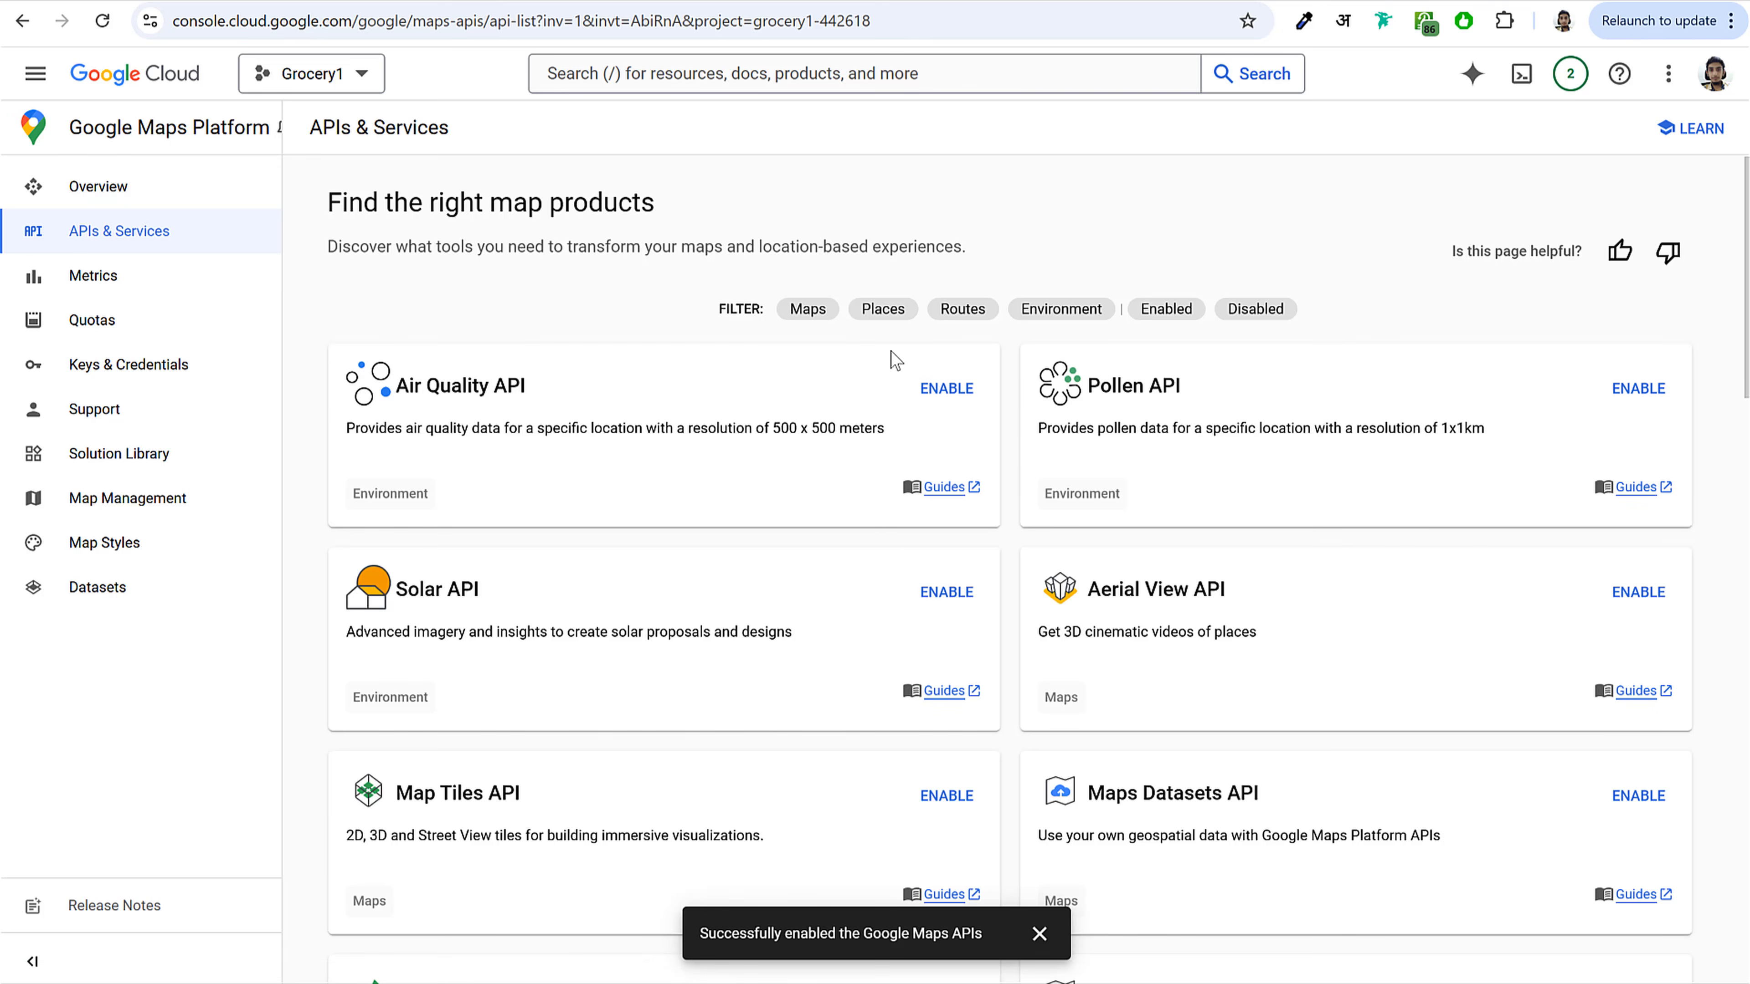
click(807, 309)
scroll(1466, 594, down, 5)
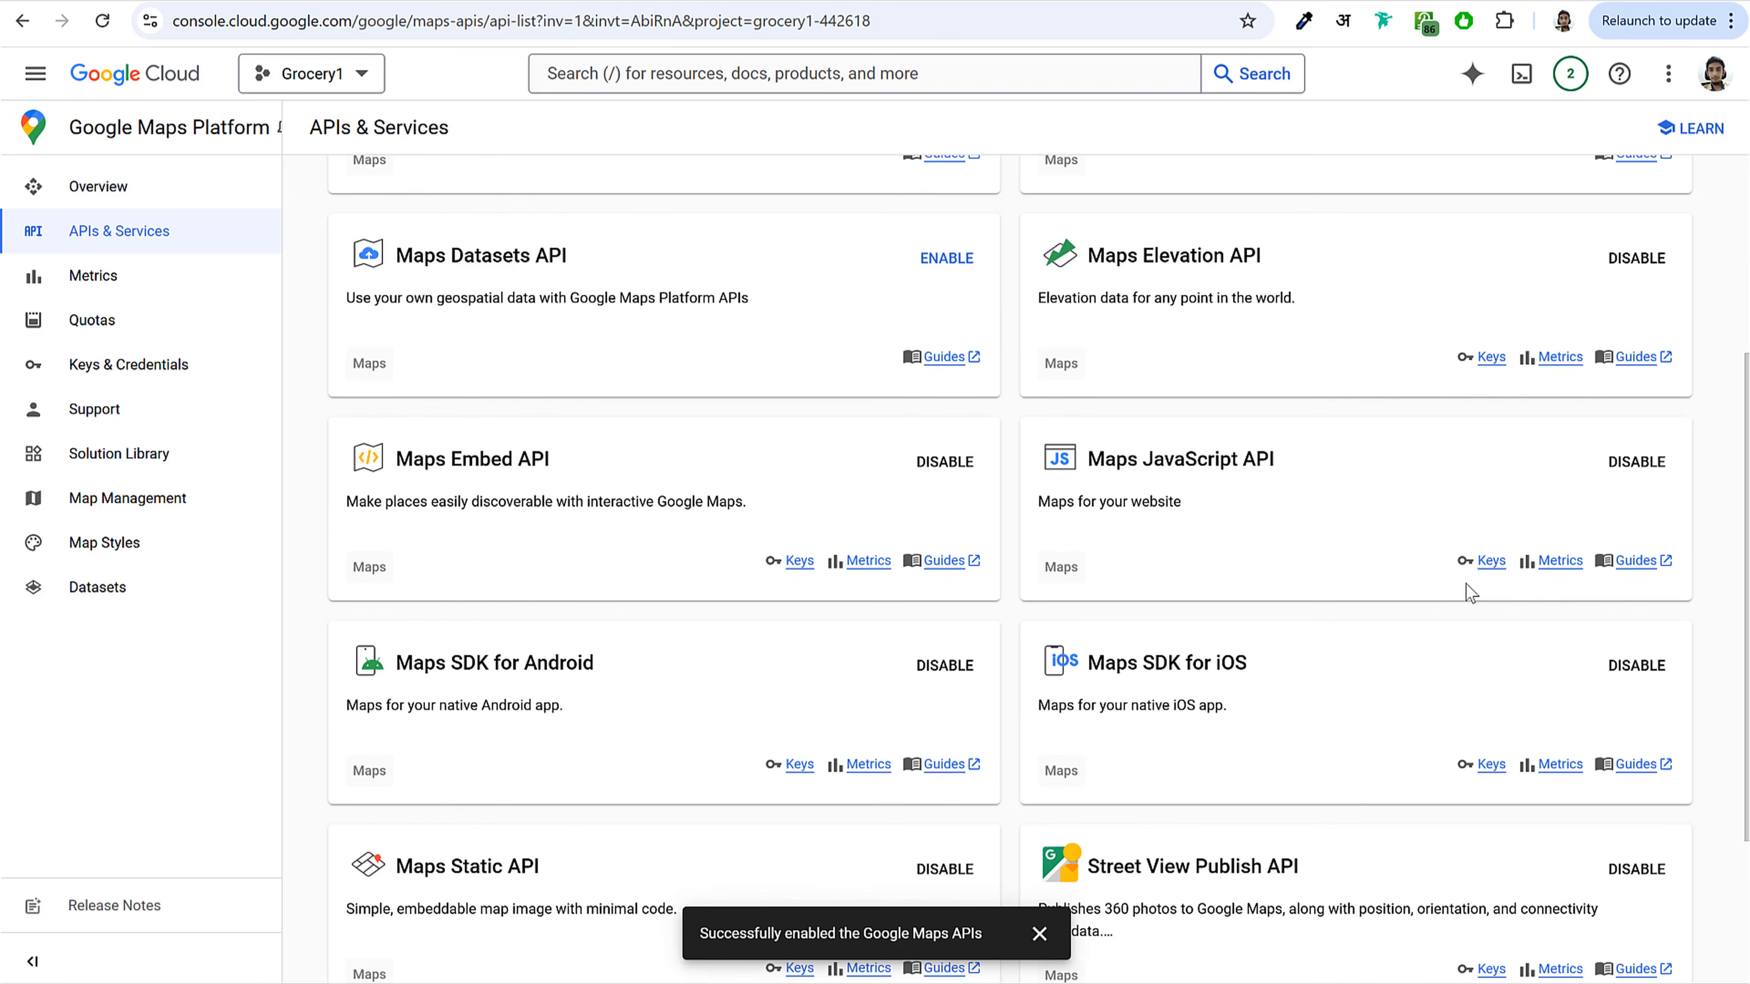
scroll(1467, 594, up, 2)
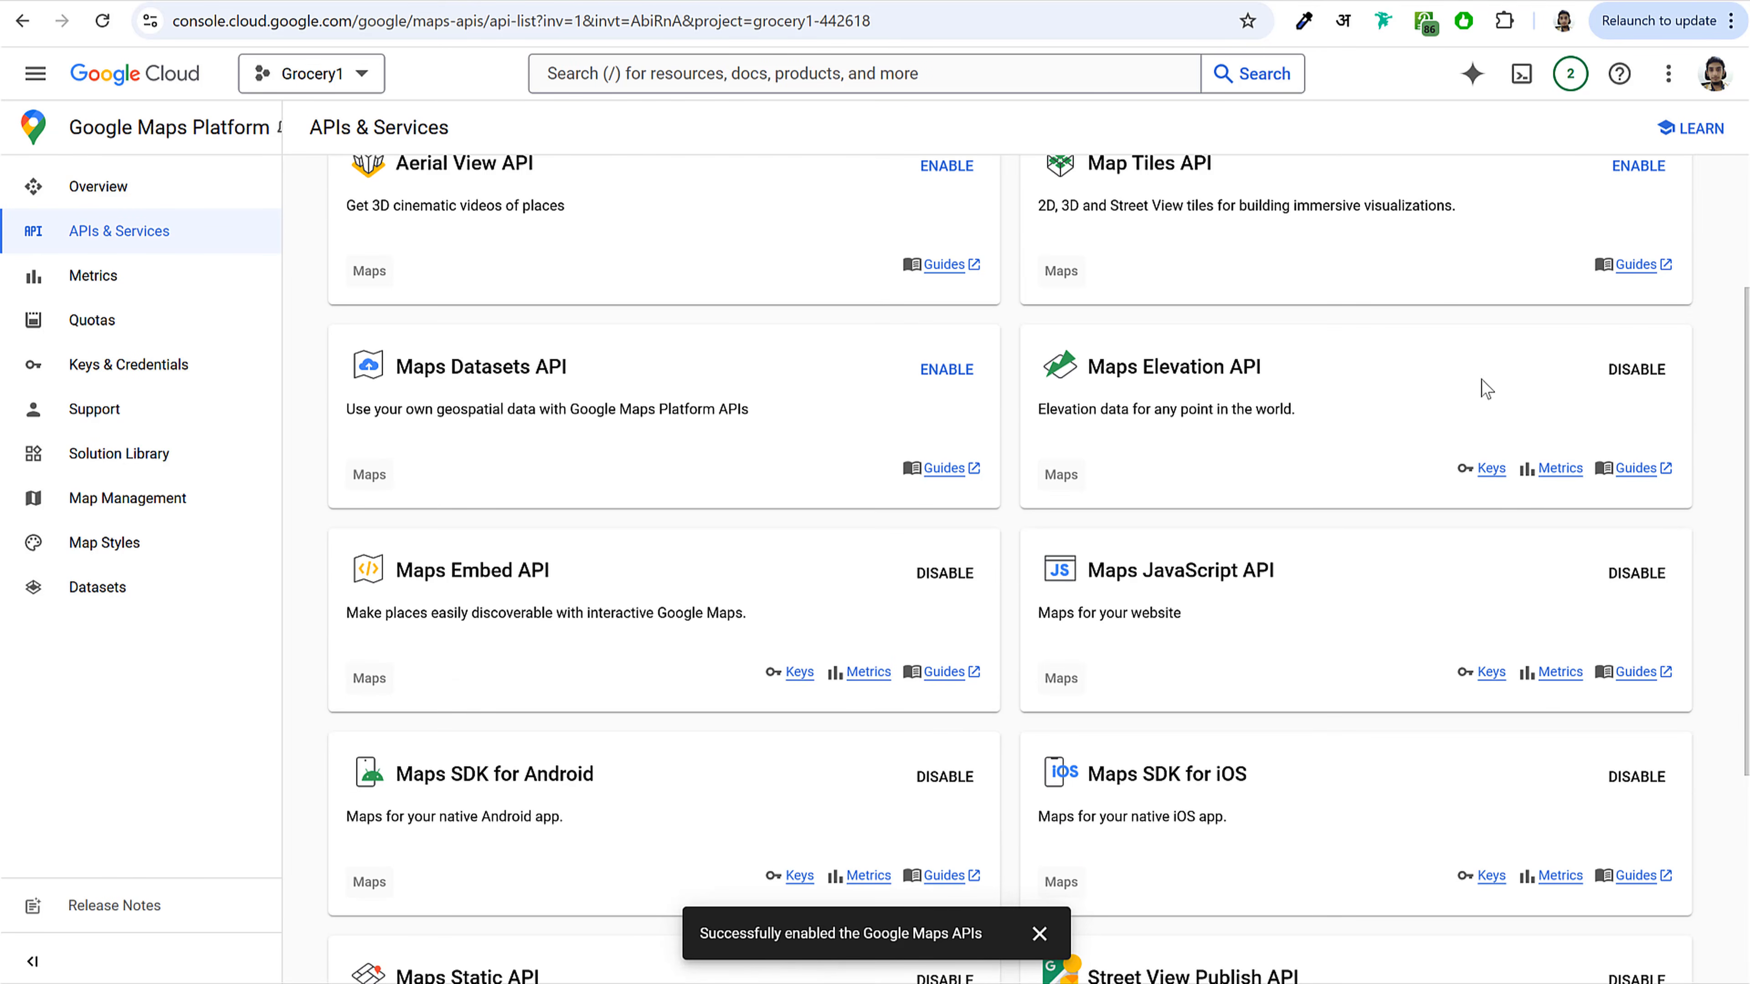
drag(1334, 375, 1071, 368)
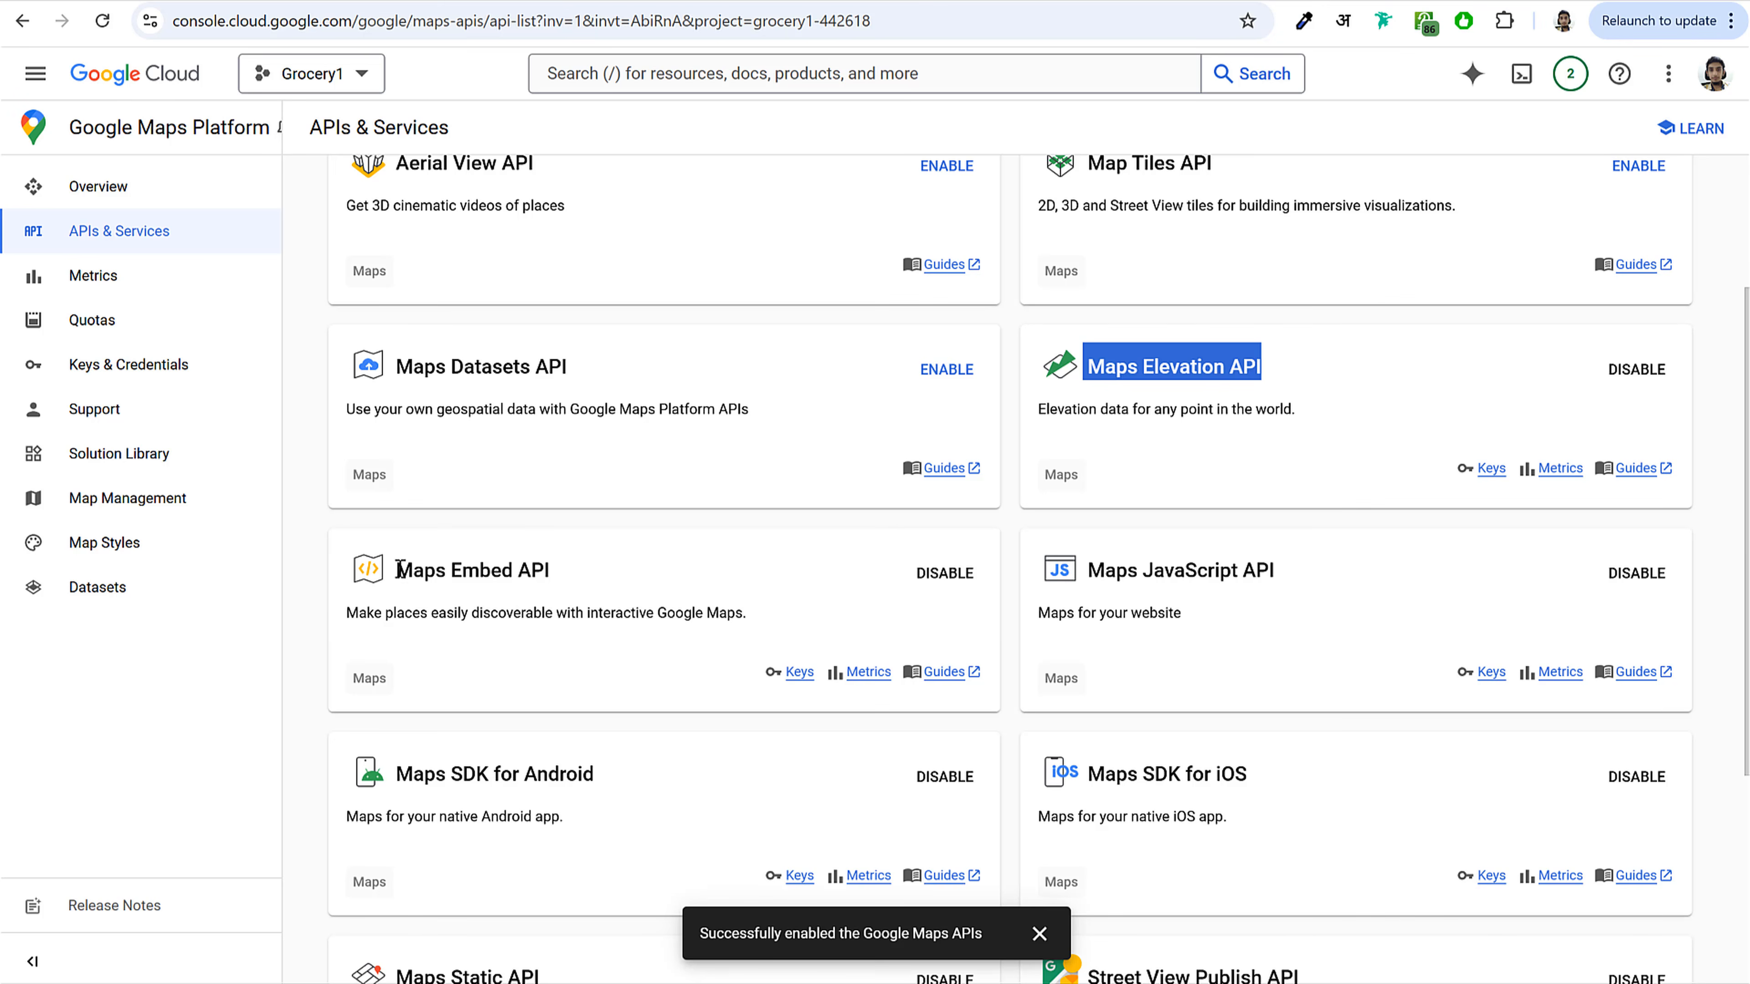
drag(399, 569, 620, 585)
drag(1297, 583, 1059, 582)
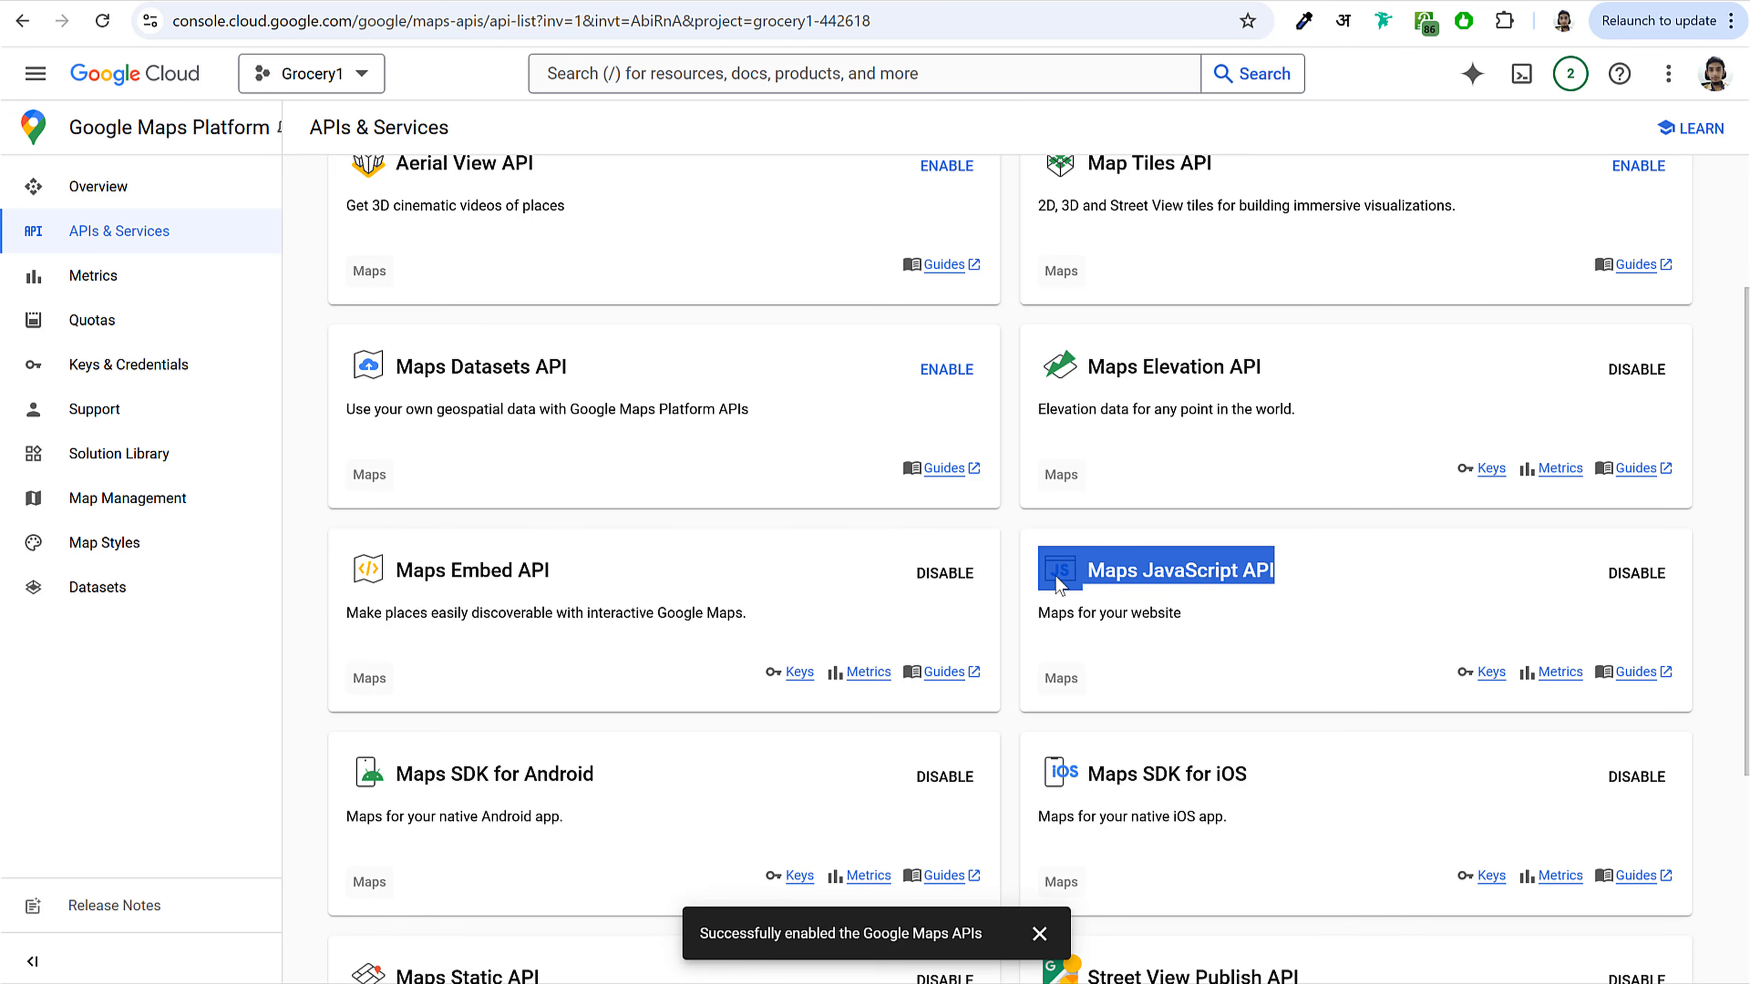
Step: Copy the existing API key from the Credentials page and paste it into the plugin's Google Maps API Key field
click(1269, 602)
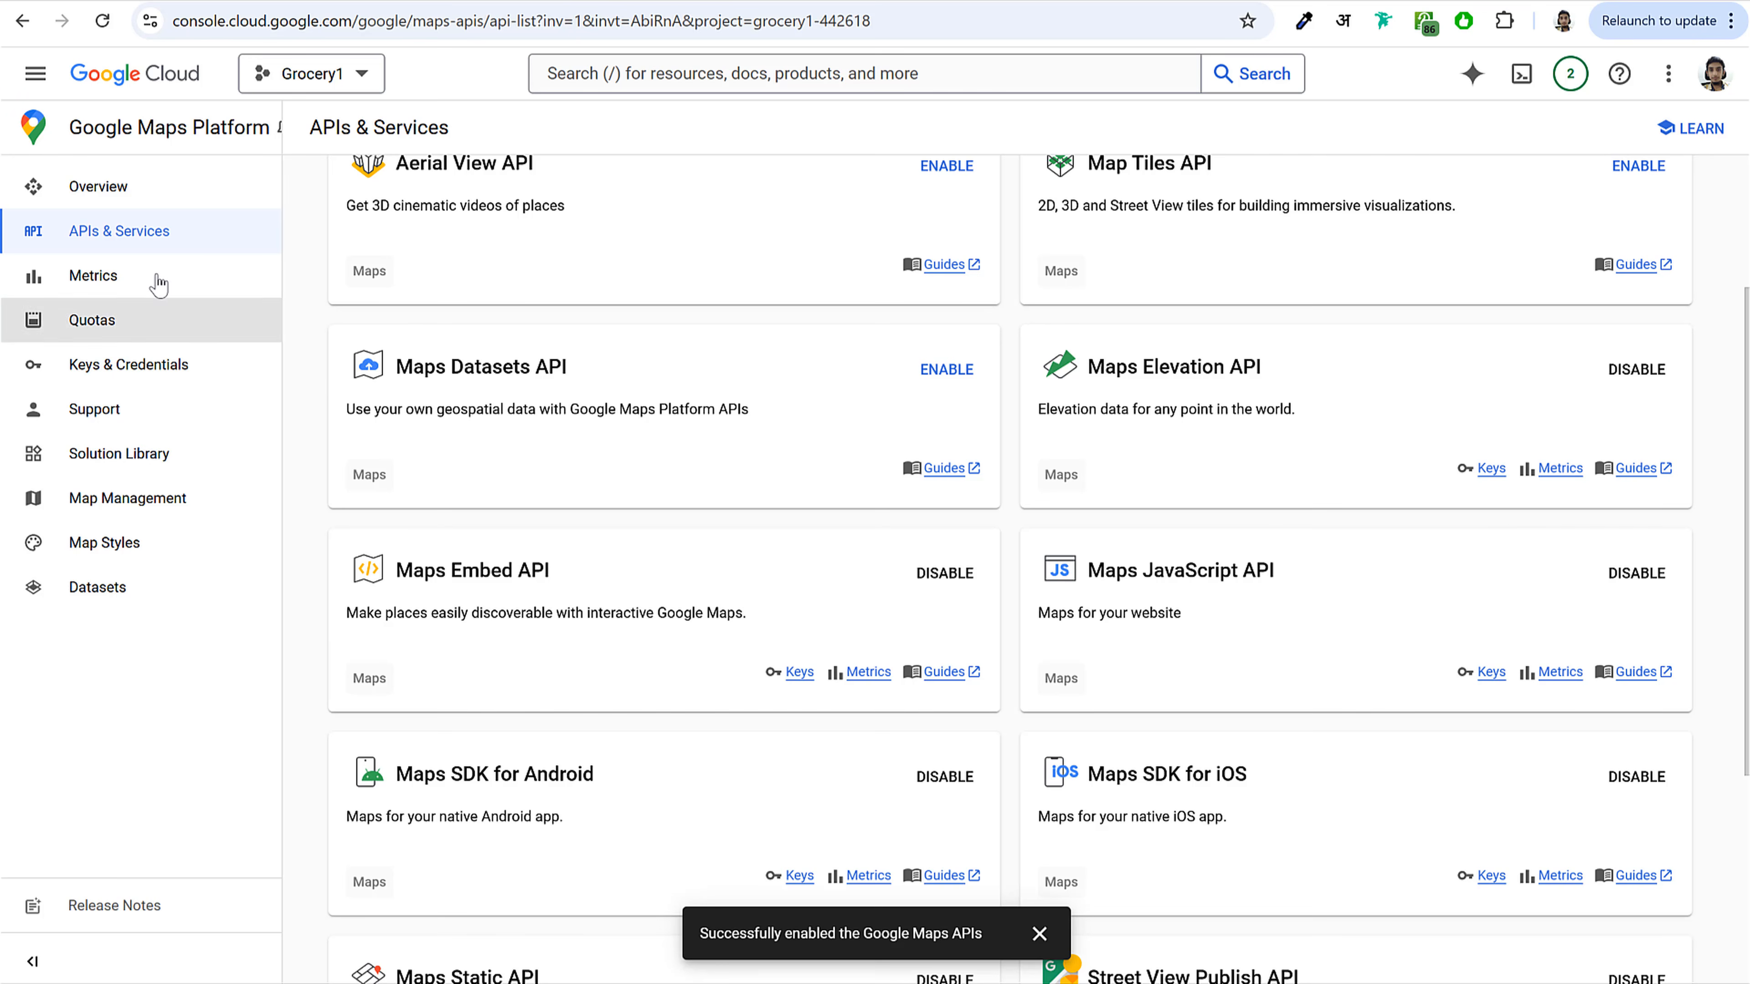
click(177, 365)
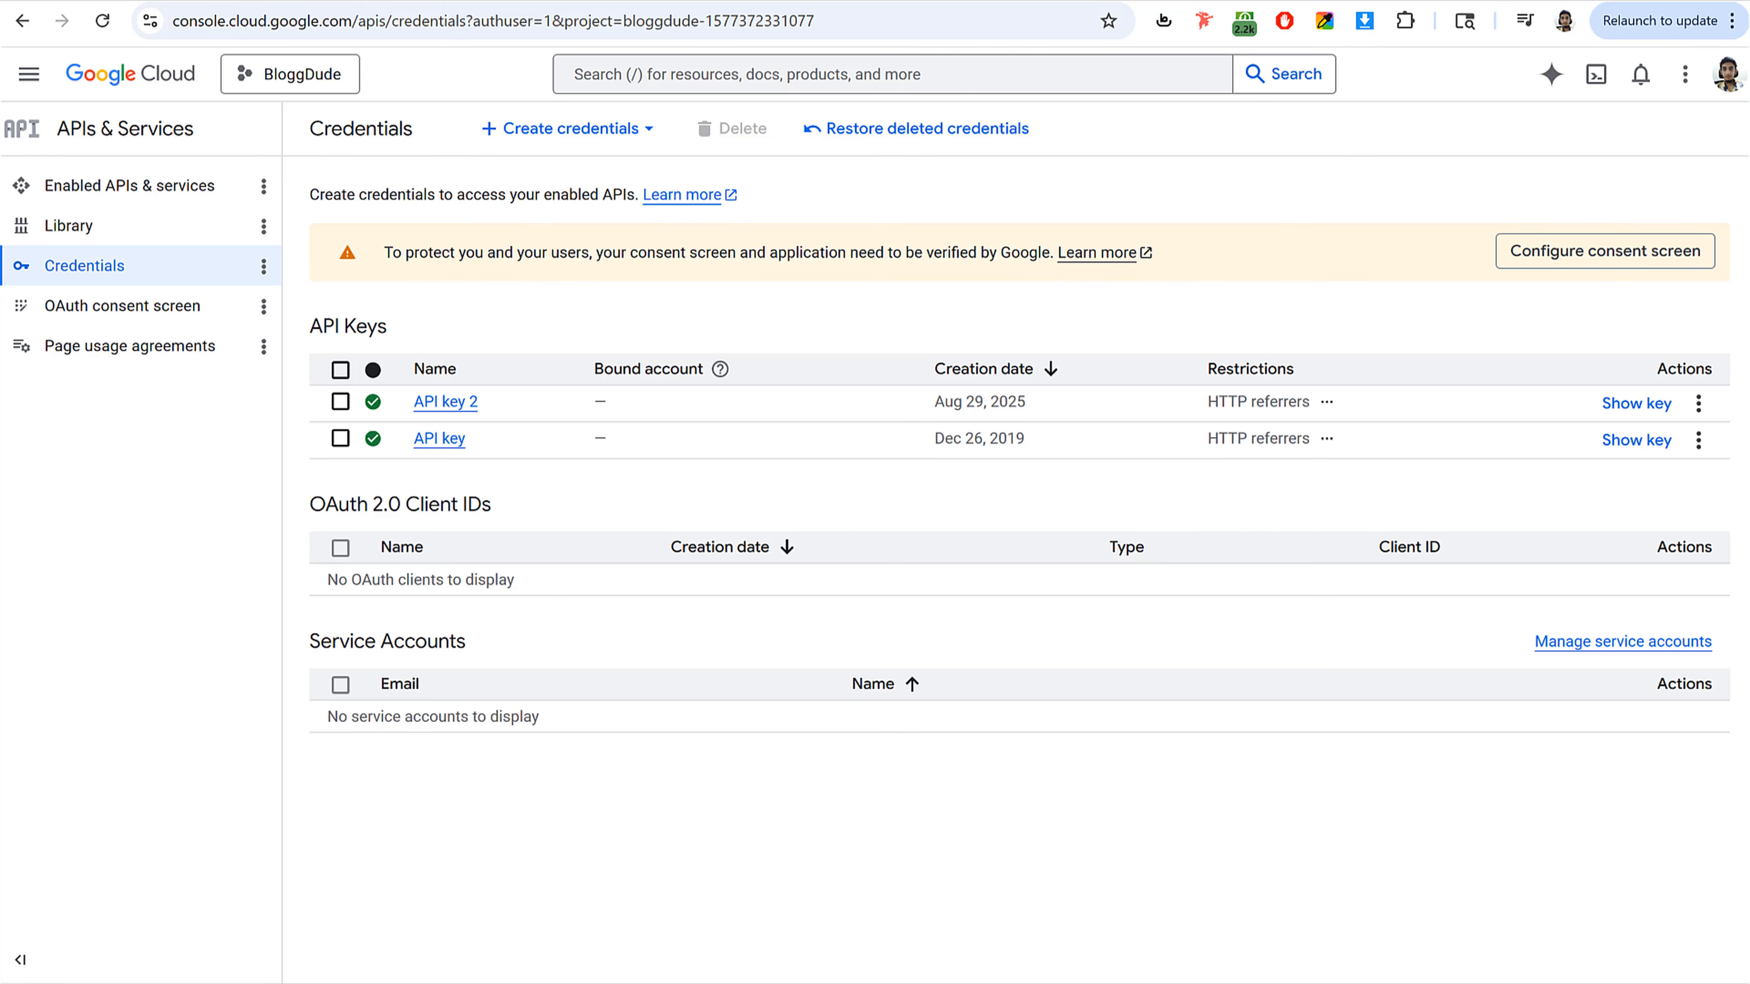
click(1638, 441)
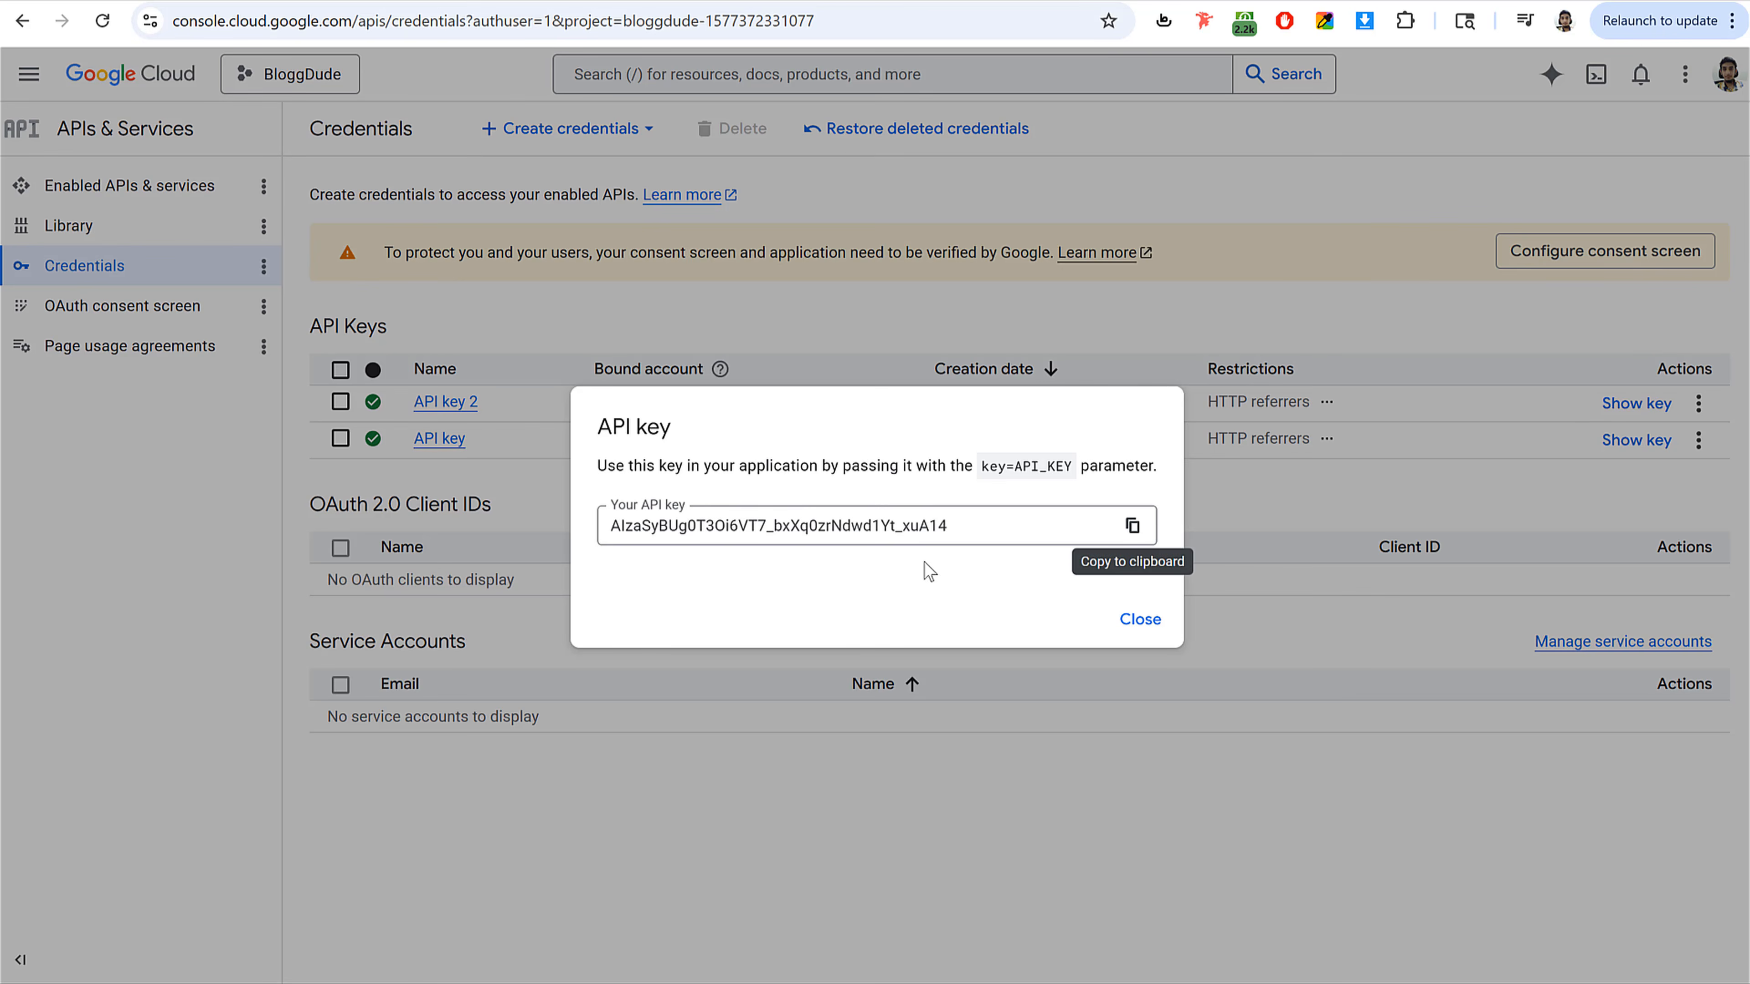
click(1143, 522)
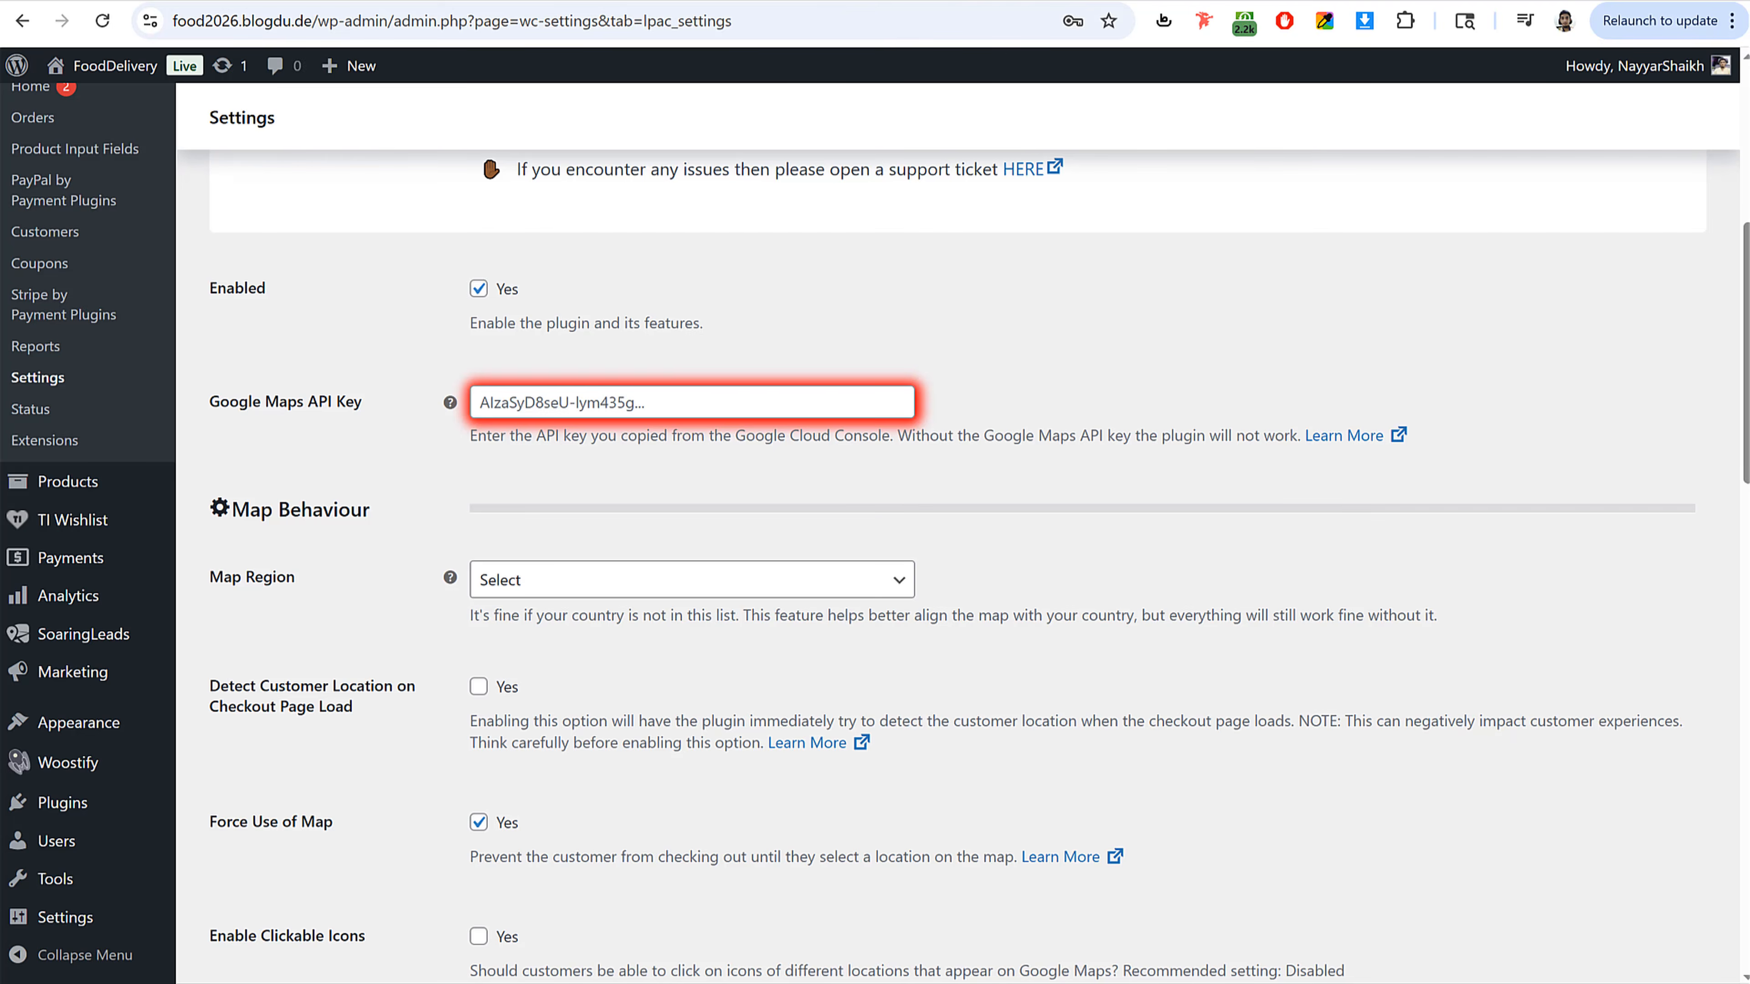
click(657, 415)
key(ctrl+v)
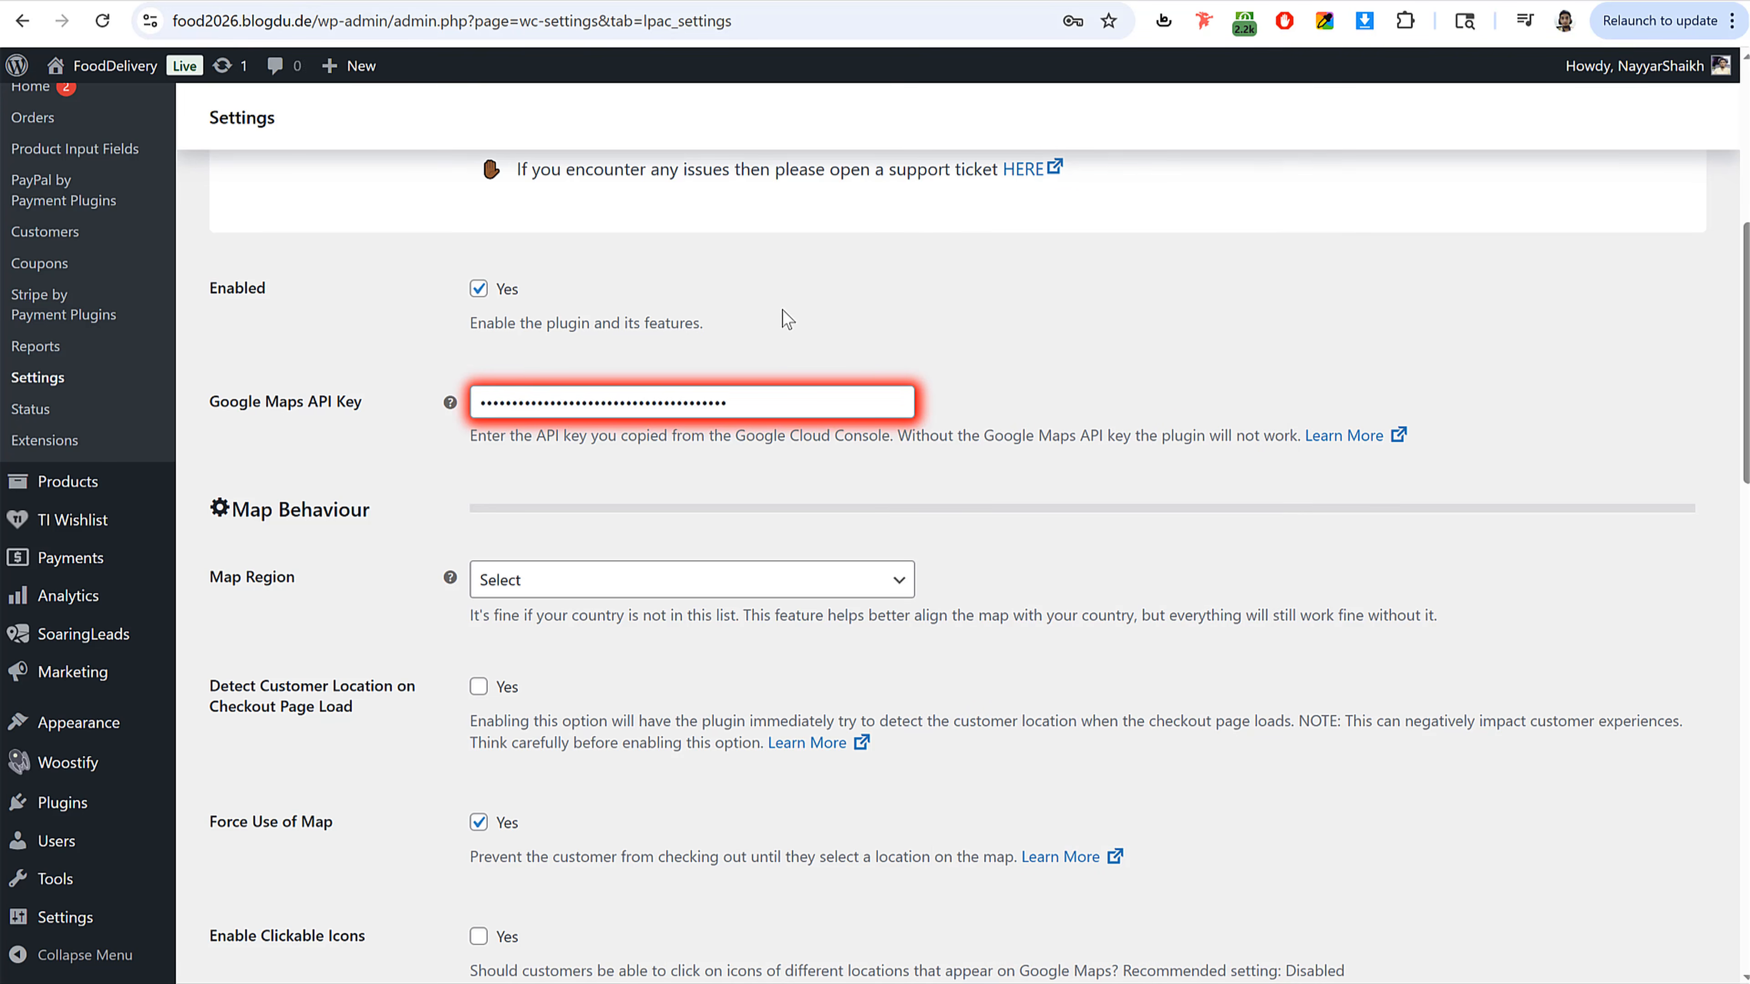
Step: Set the Map Region to India and enable detecting the customer location on checkout page load
scroll(825, 492, down, 3)
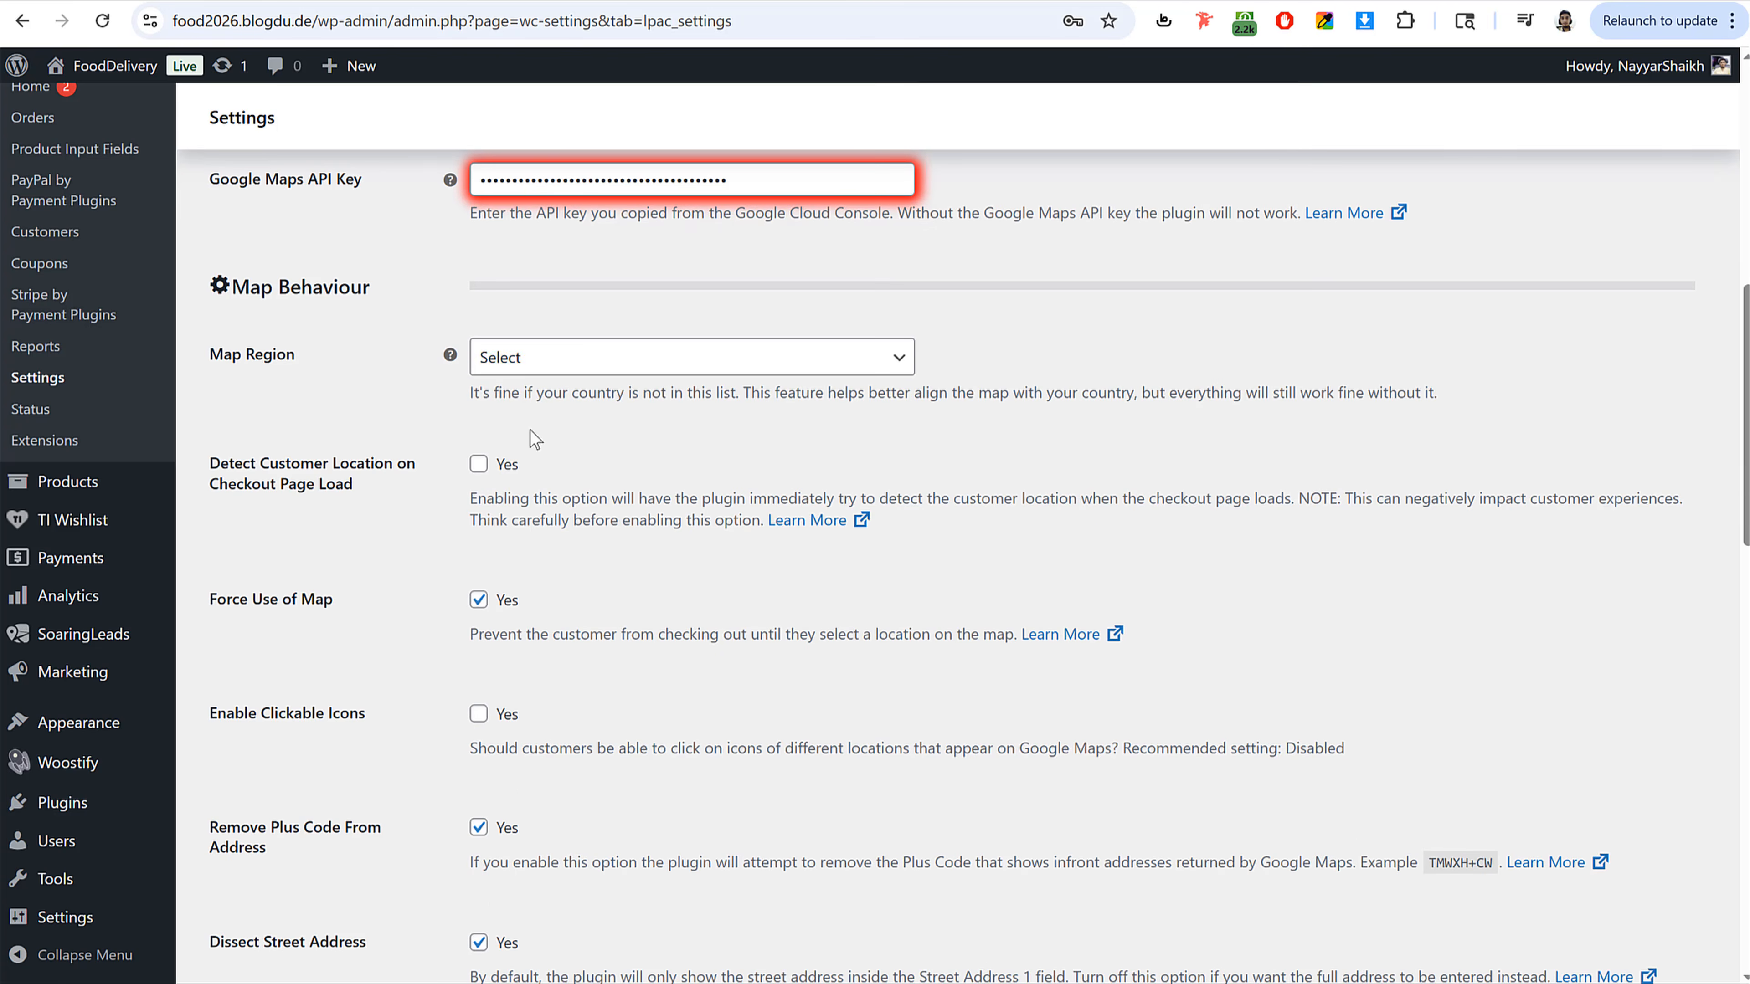
click(555, 373)
text(india)
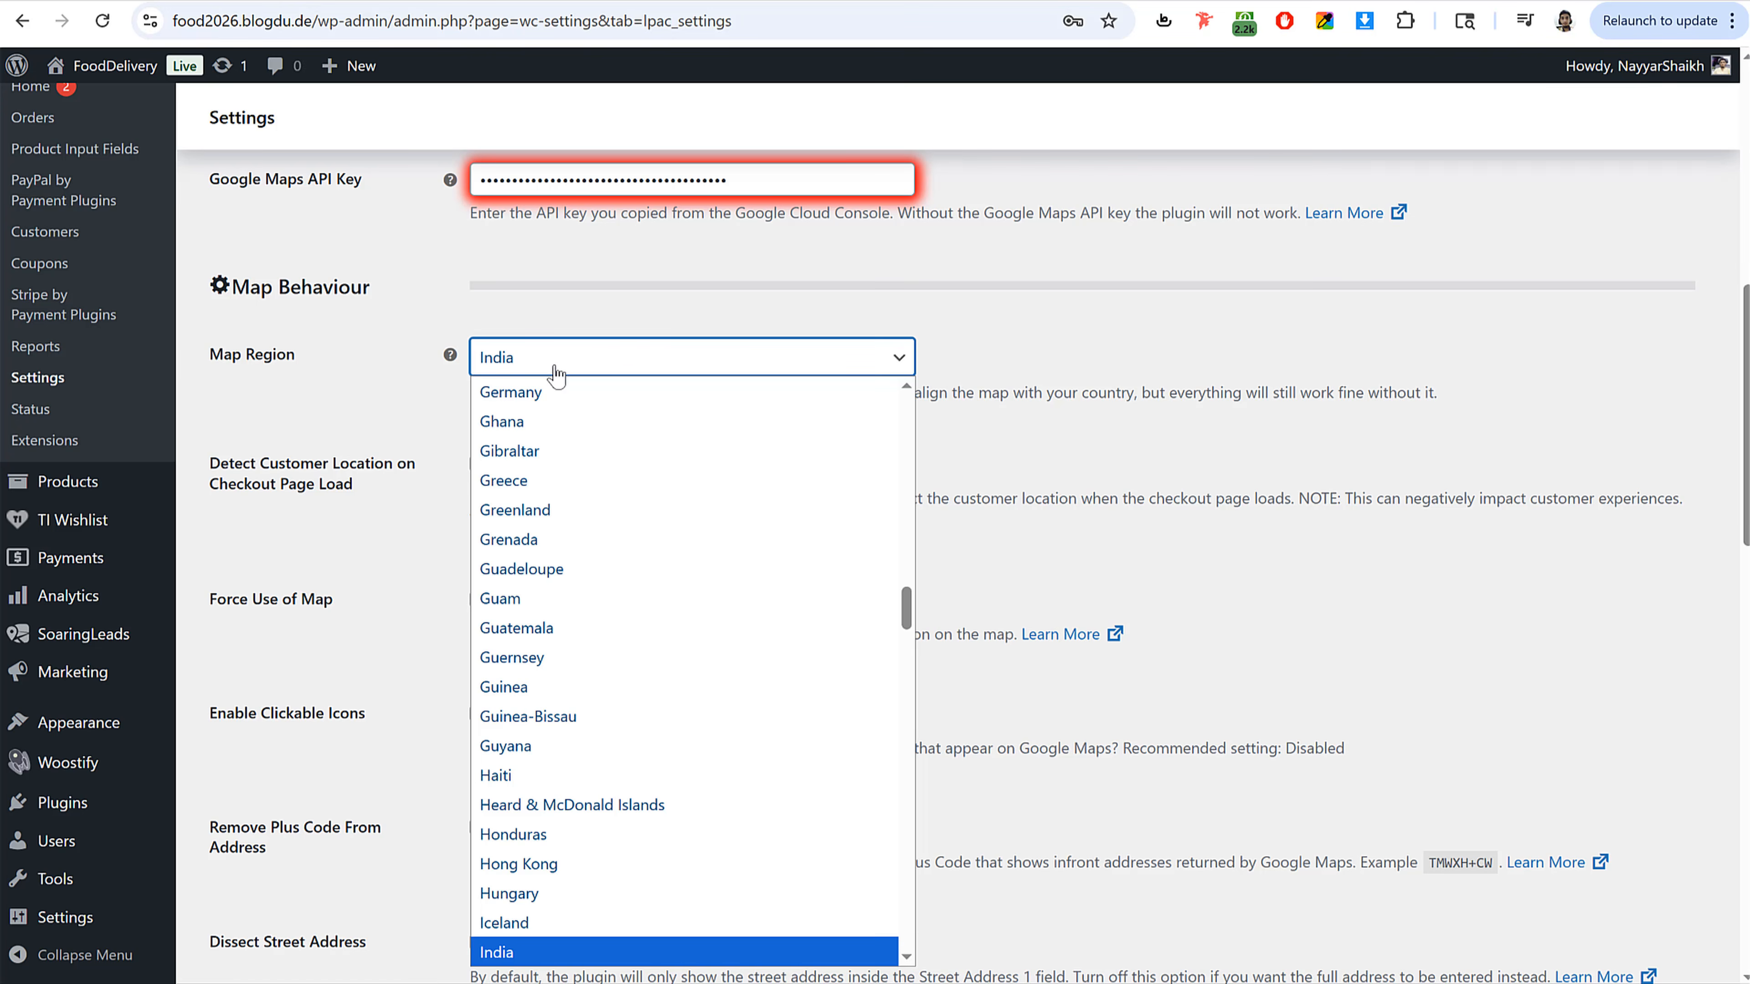
key(Return)
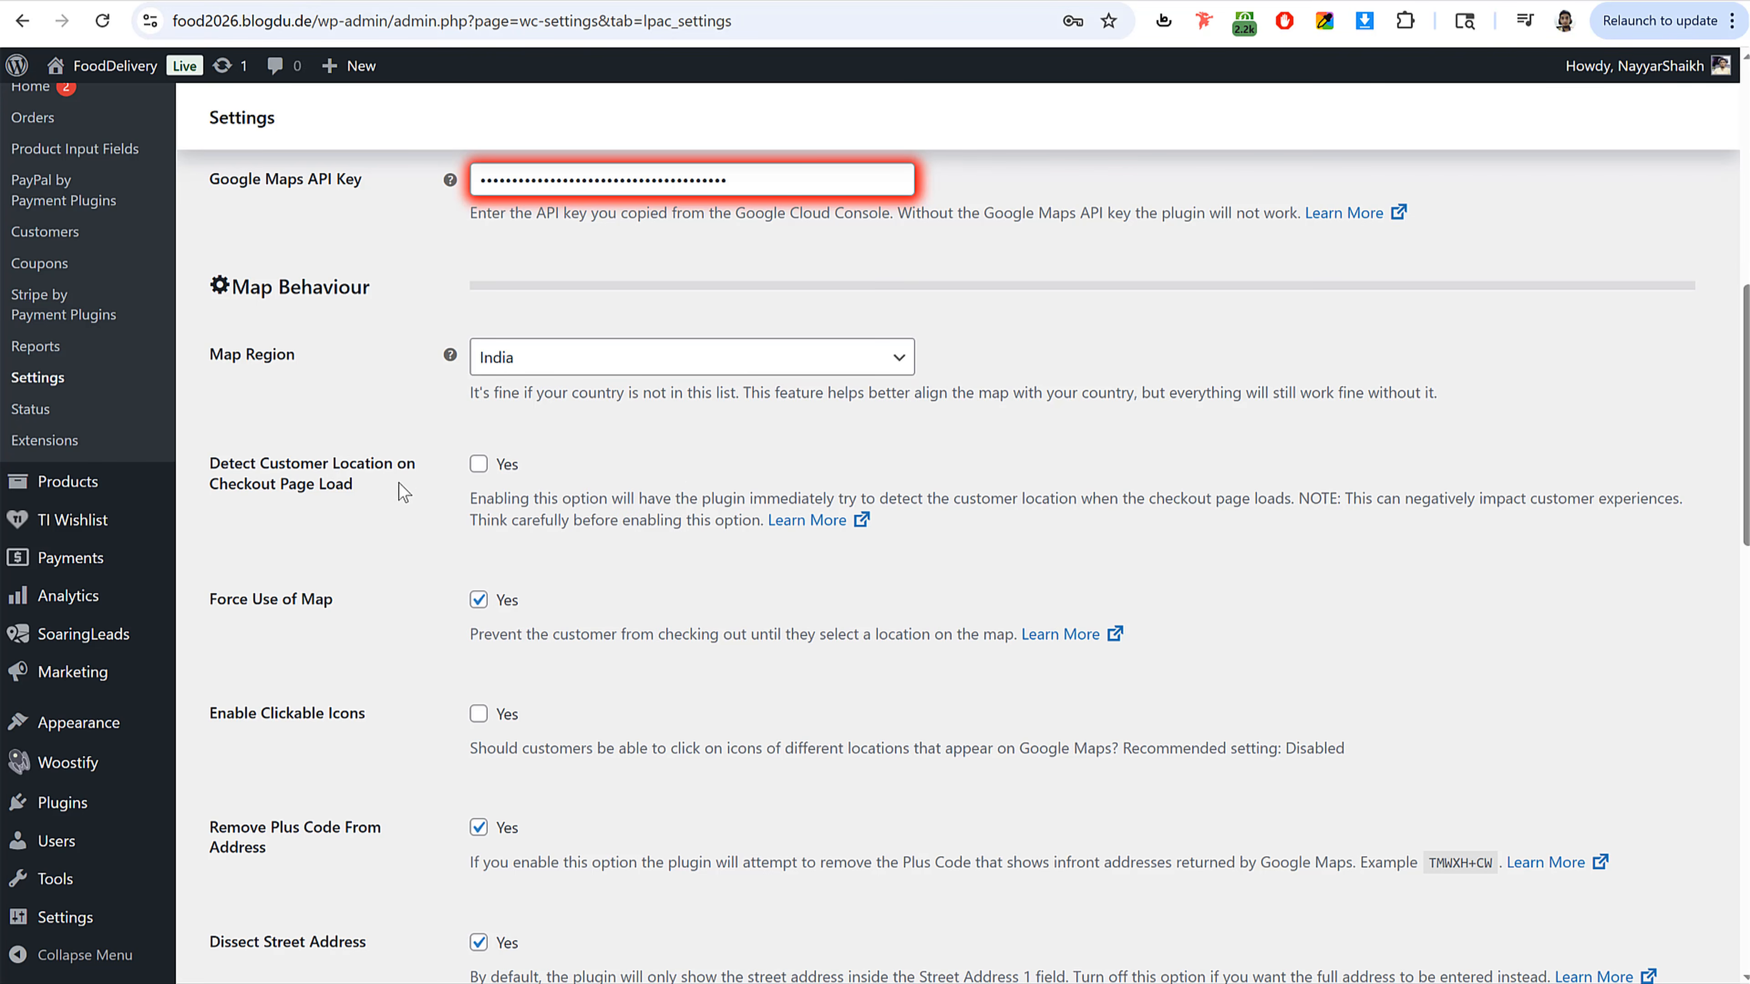
click(479, 466)
Step: Enable adding a map link to order emails and set the Link Type to Static Map
scroll(793, 581, down, 3)
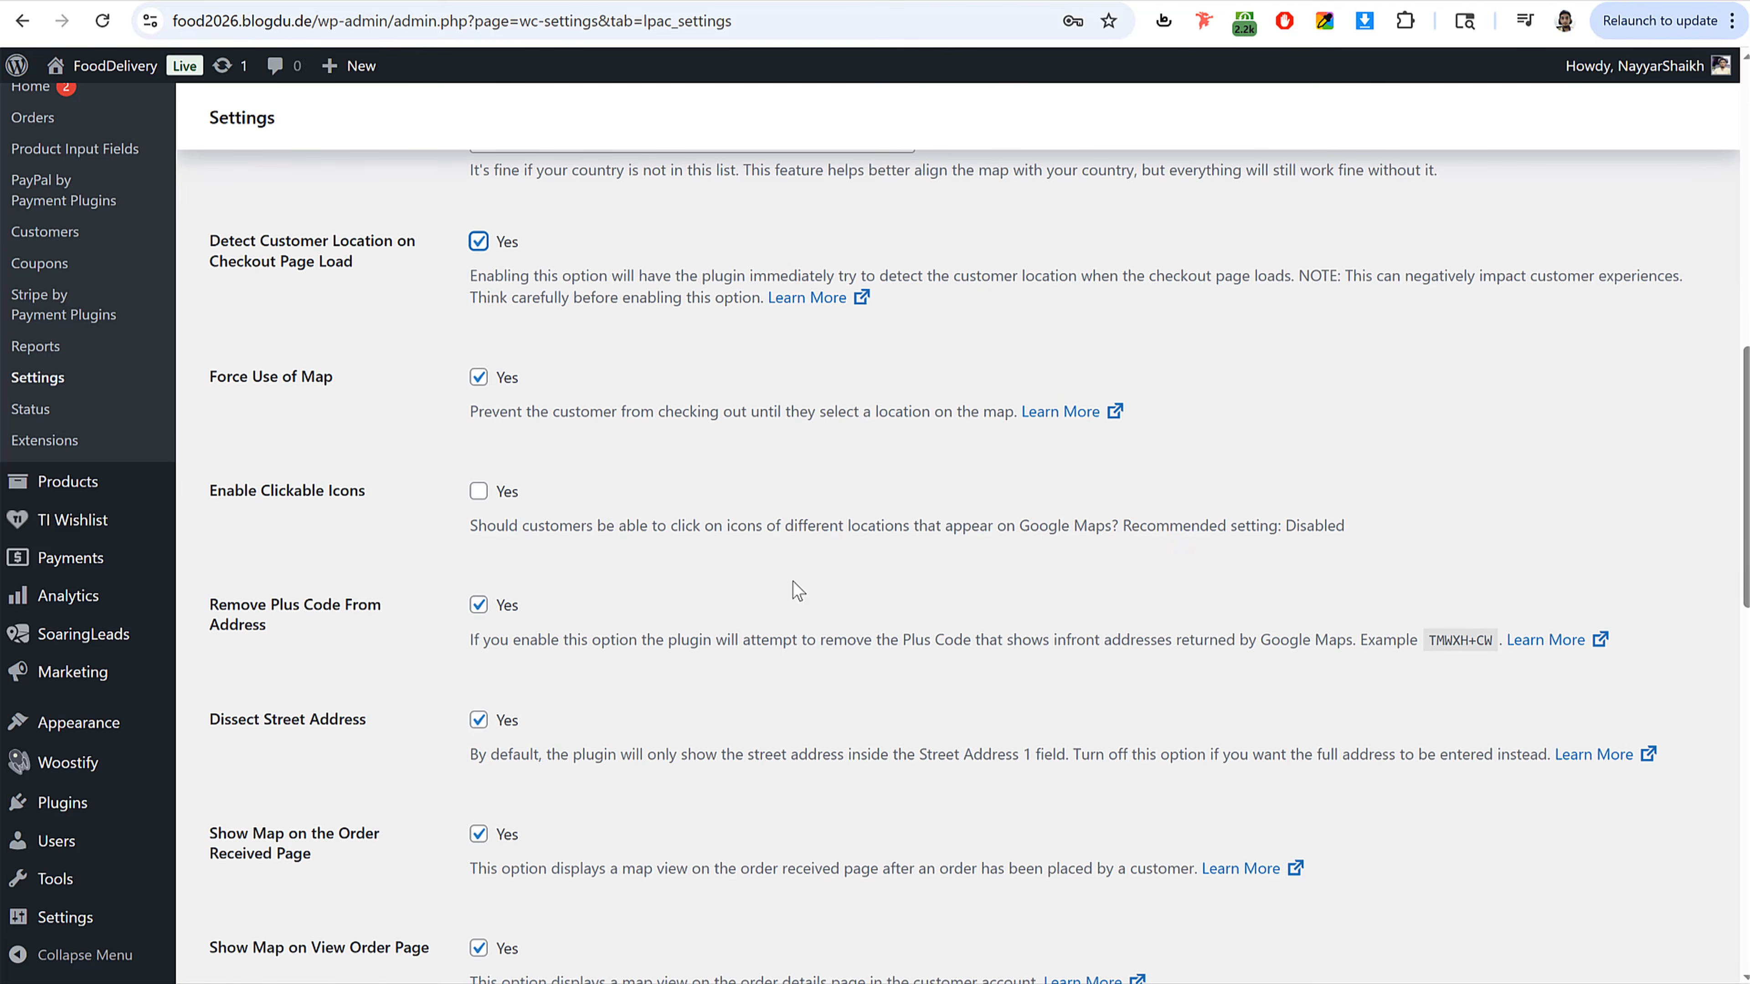
scroll(760, 589, down, 8)
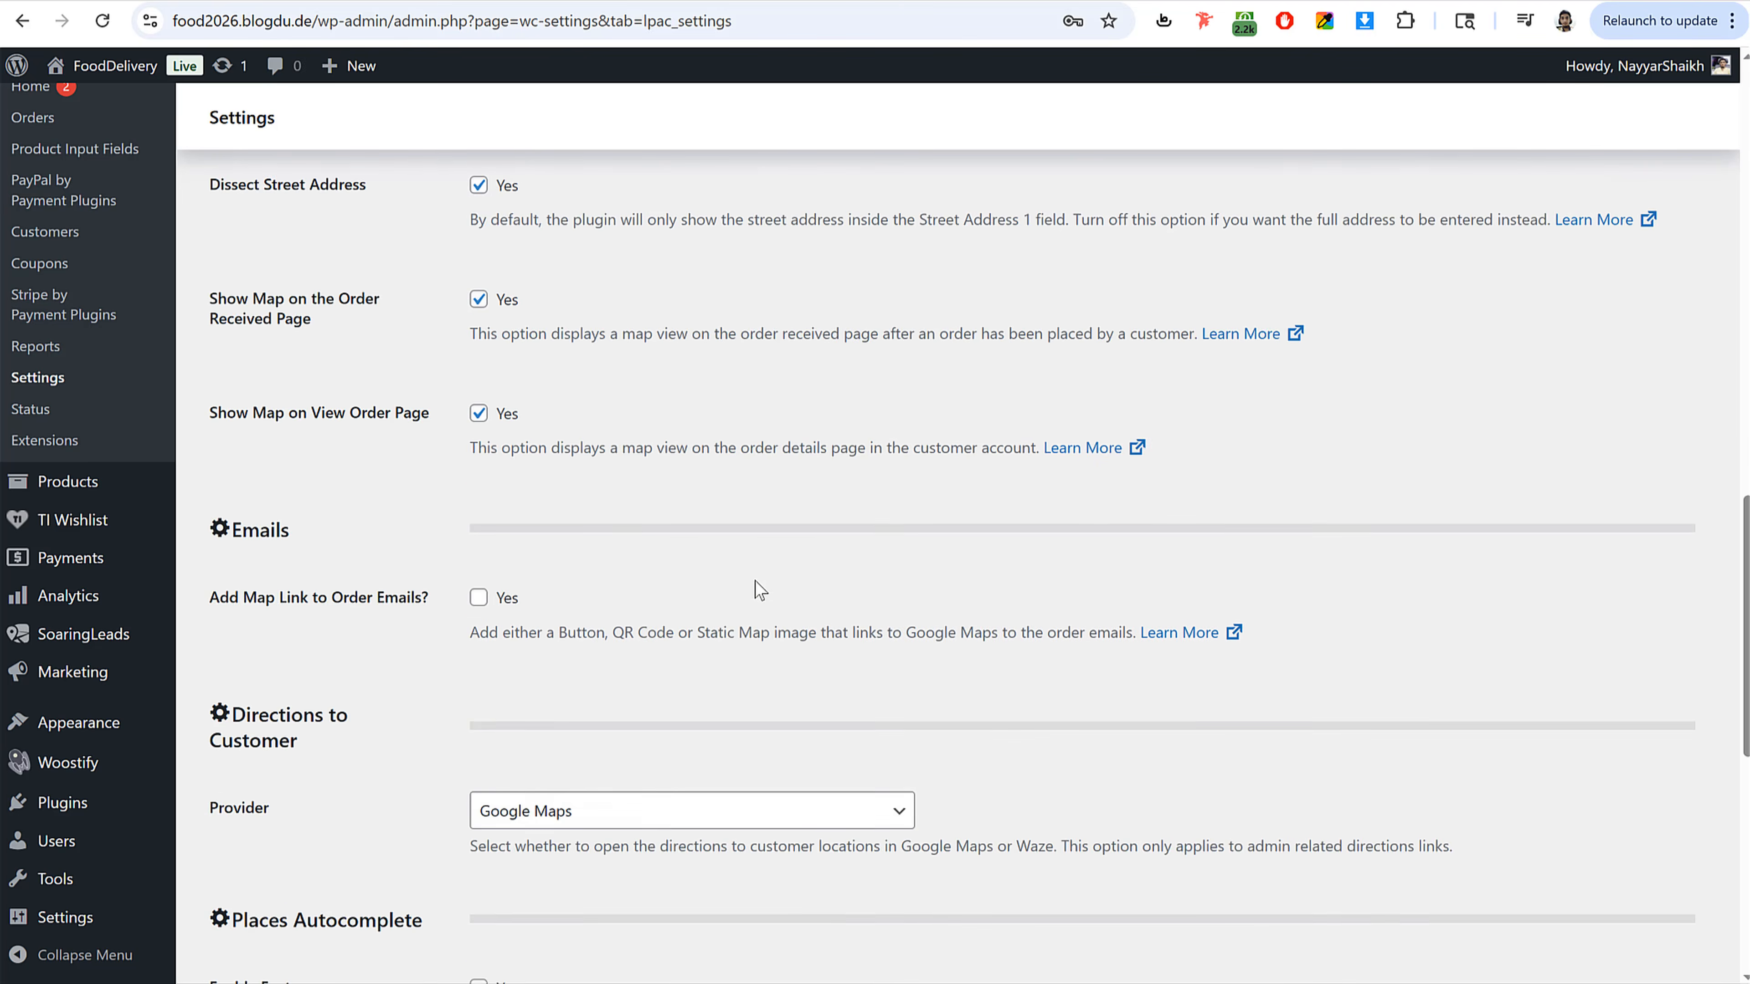
scroll(760, 589, down, 3)
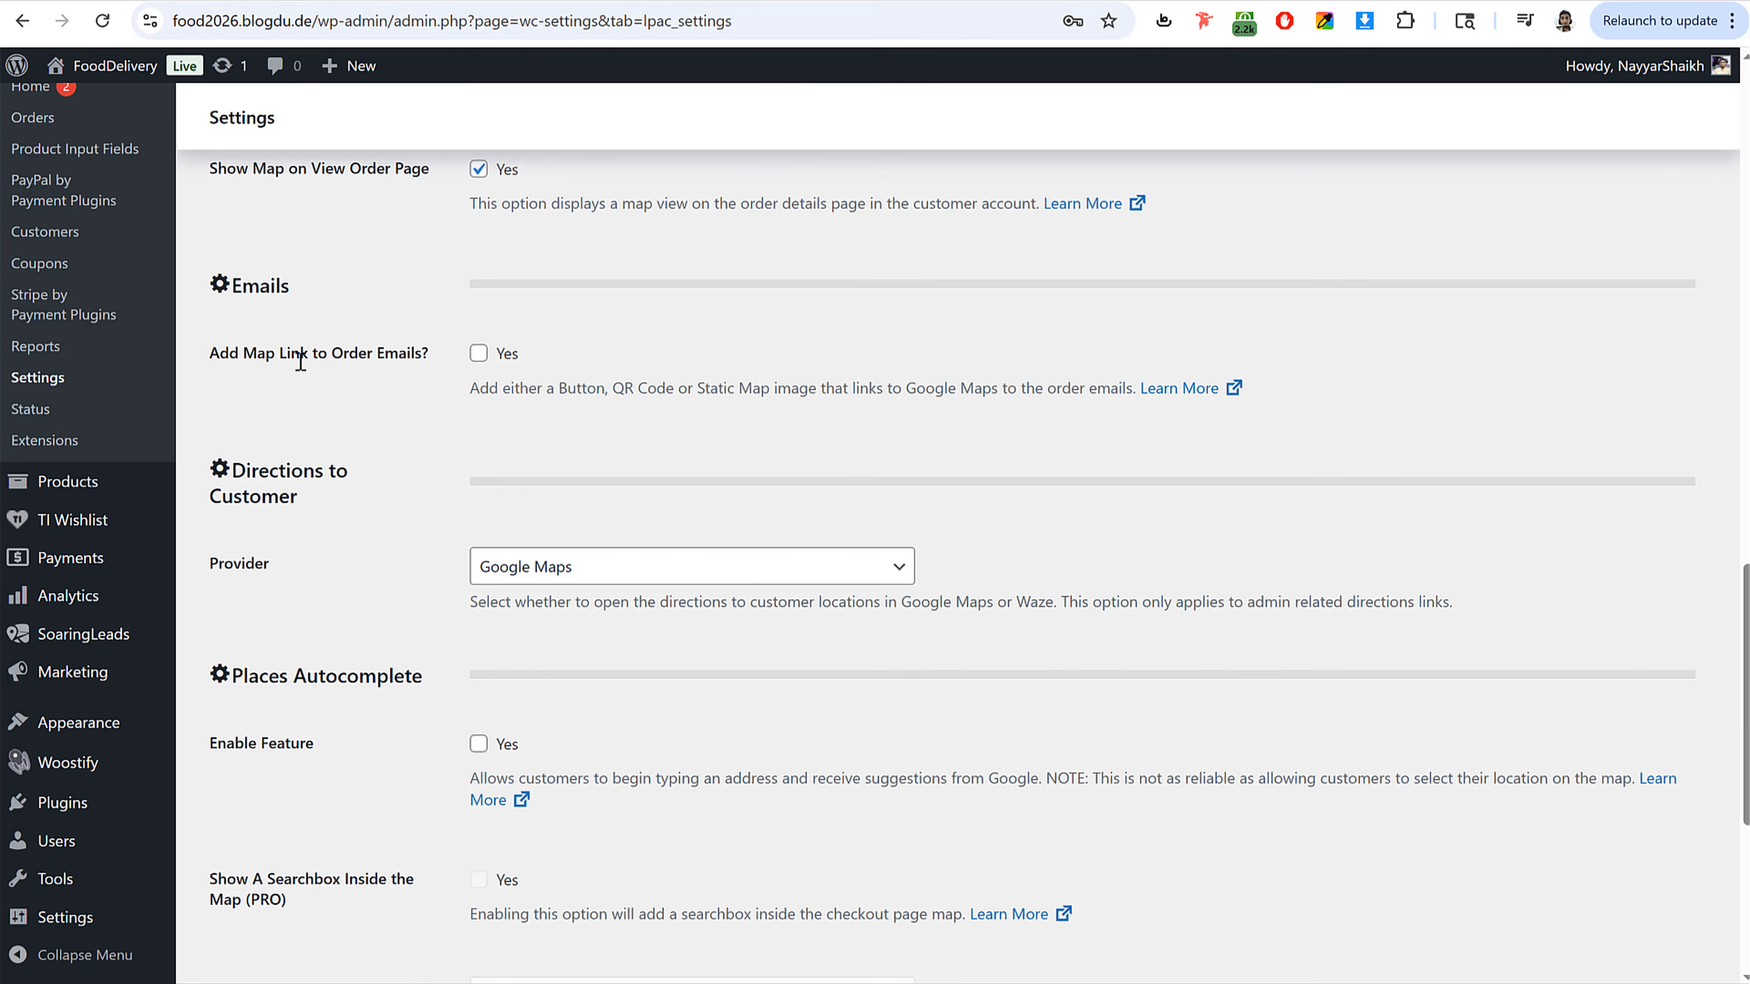
click(478, 353)
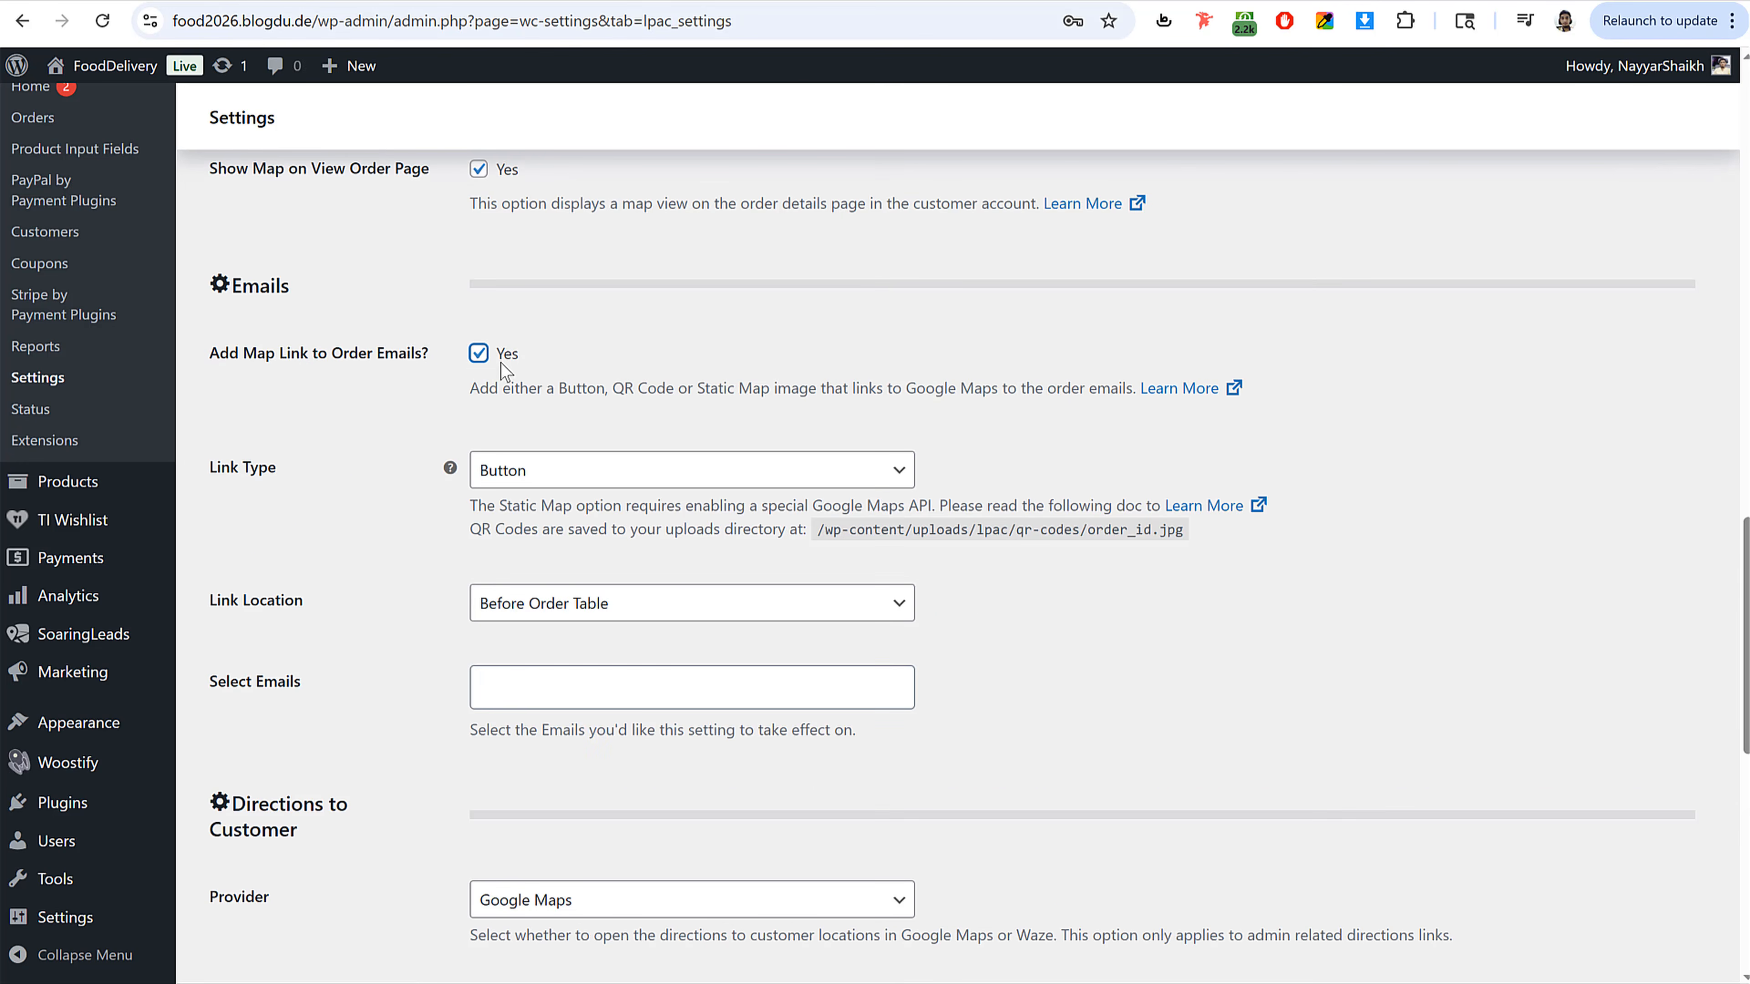
click(628, 479)
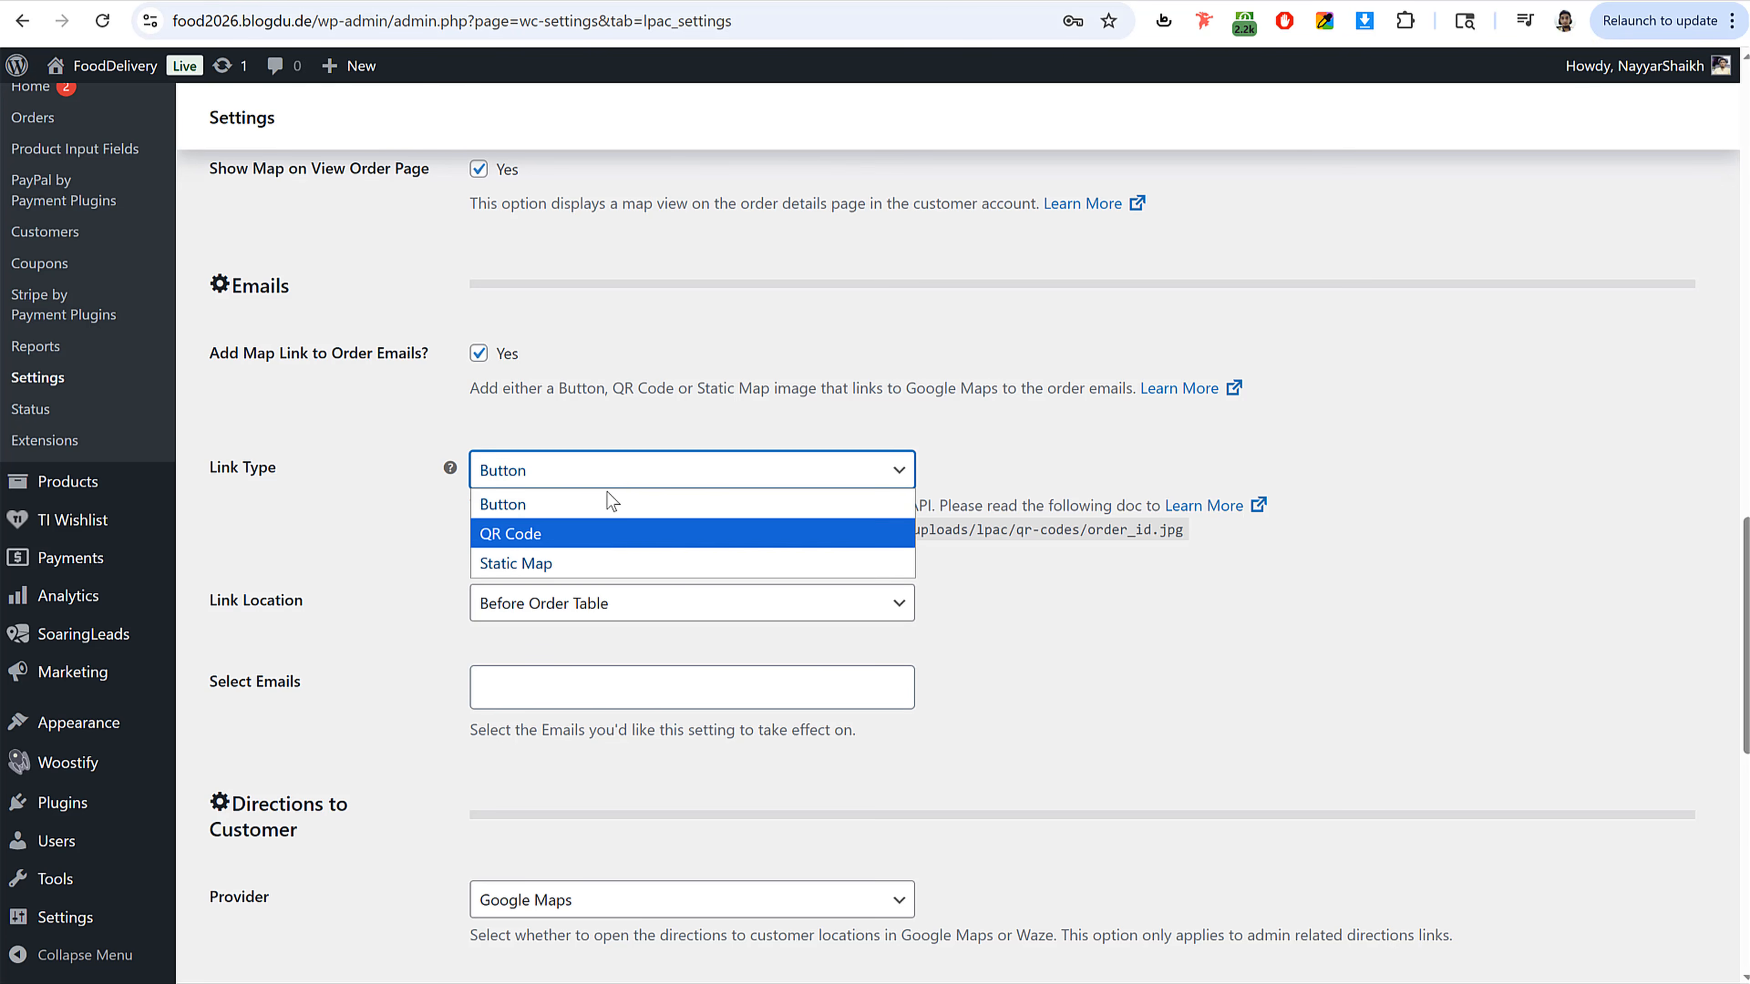
click(547, 563)
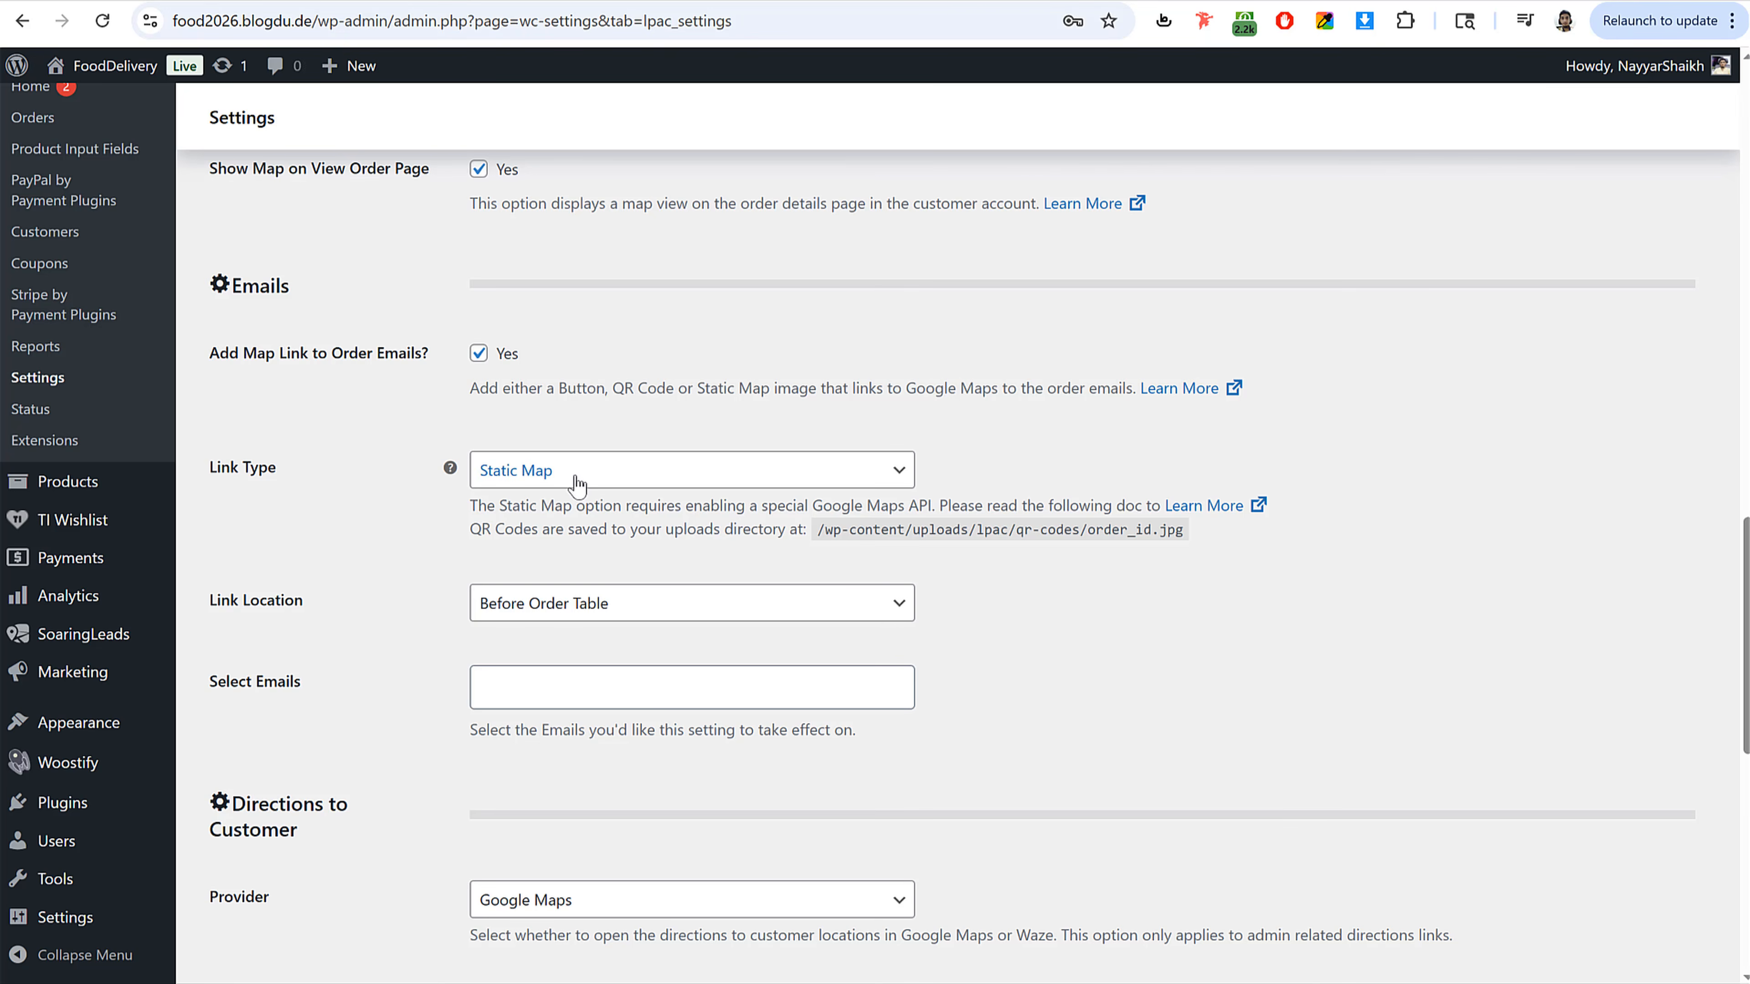
scroll(872, 510, down, 15)
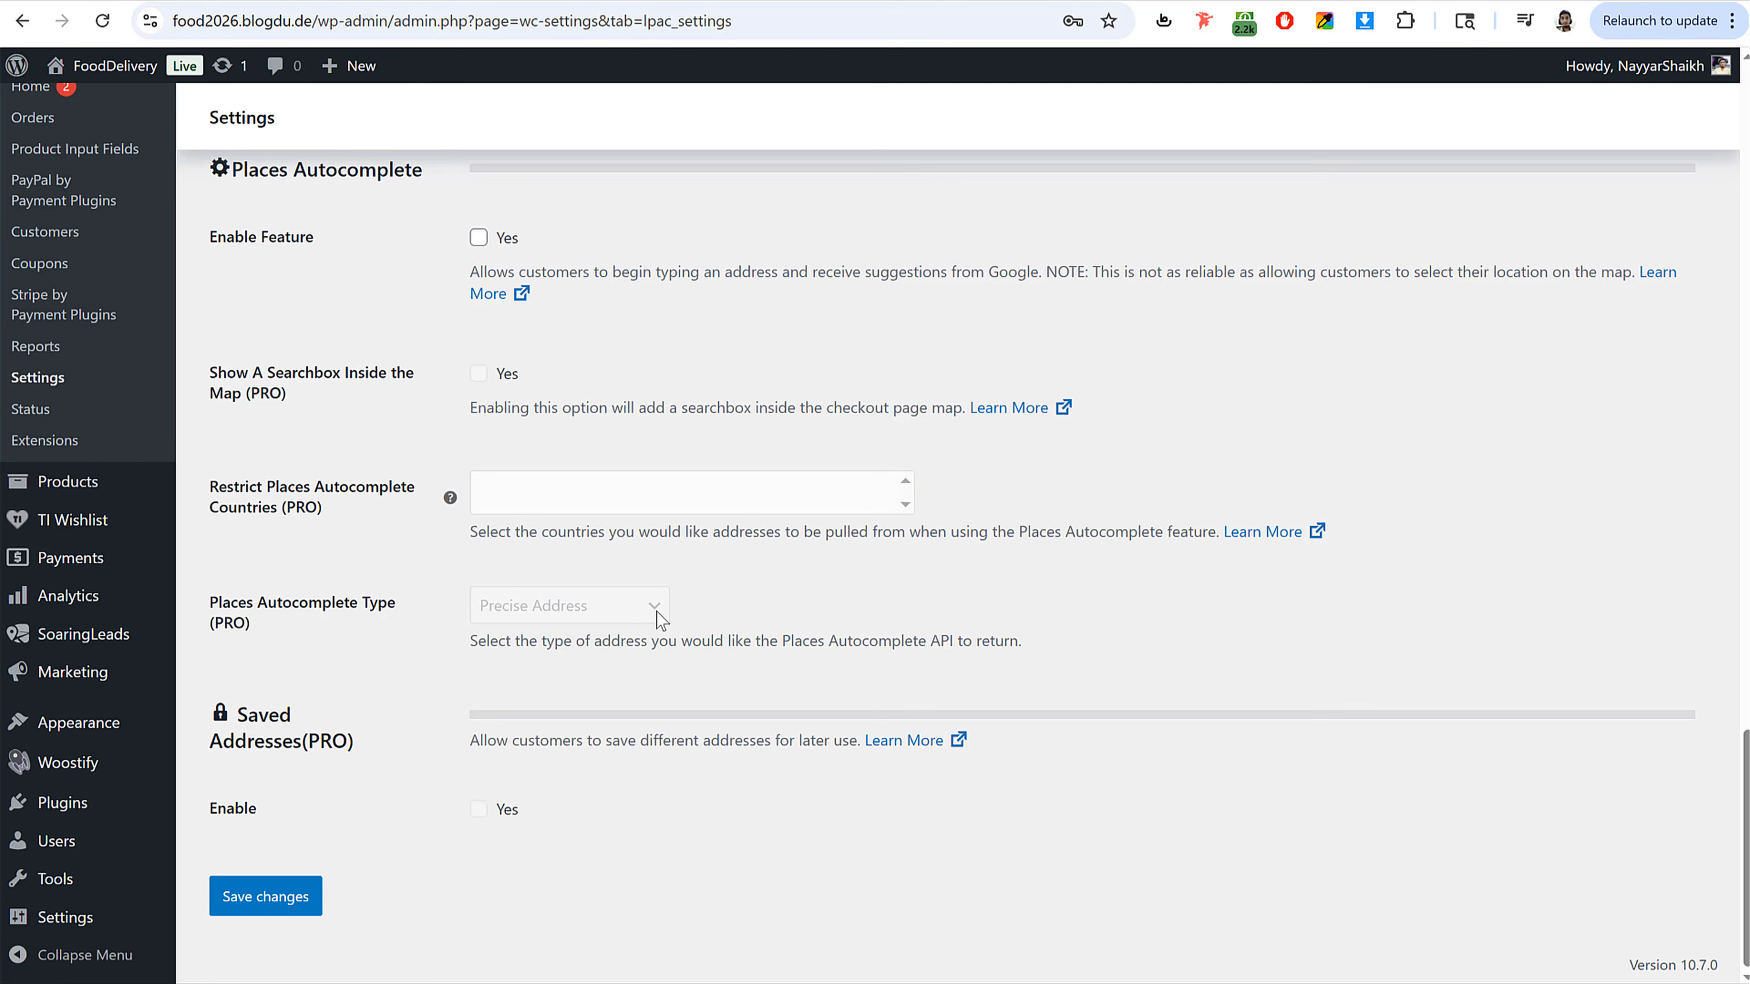
click(478, 237)
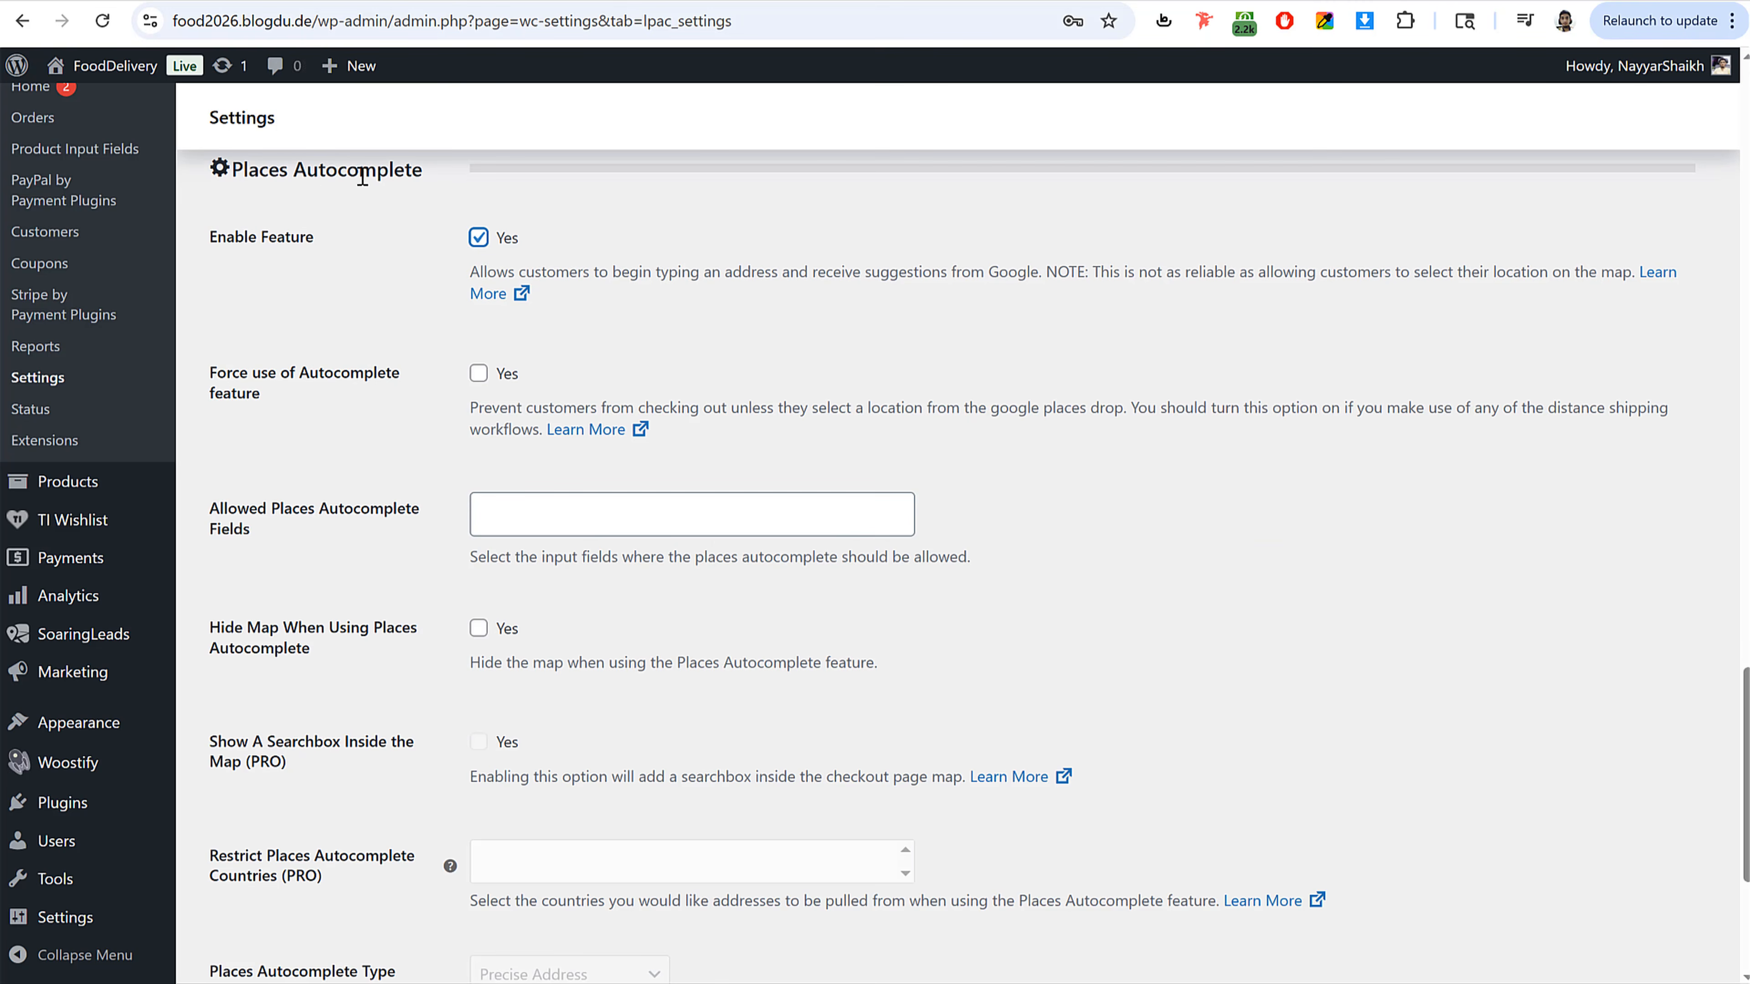
click(477, 239)
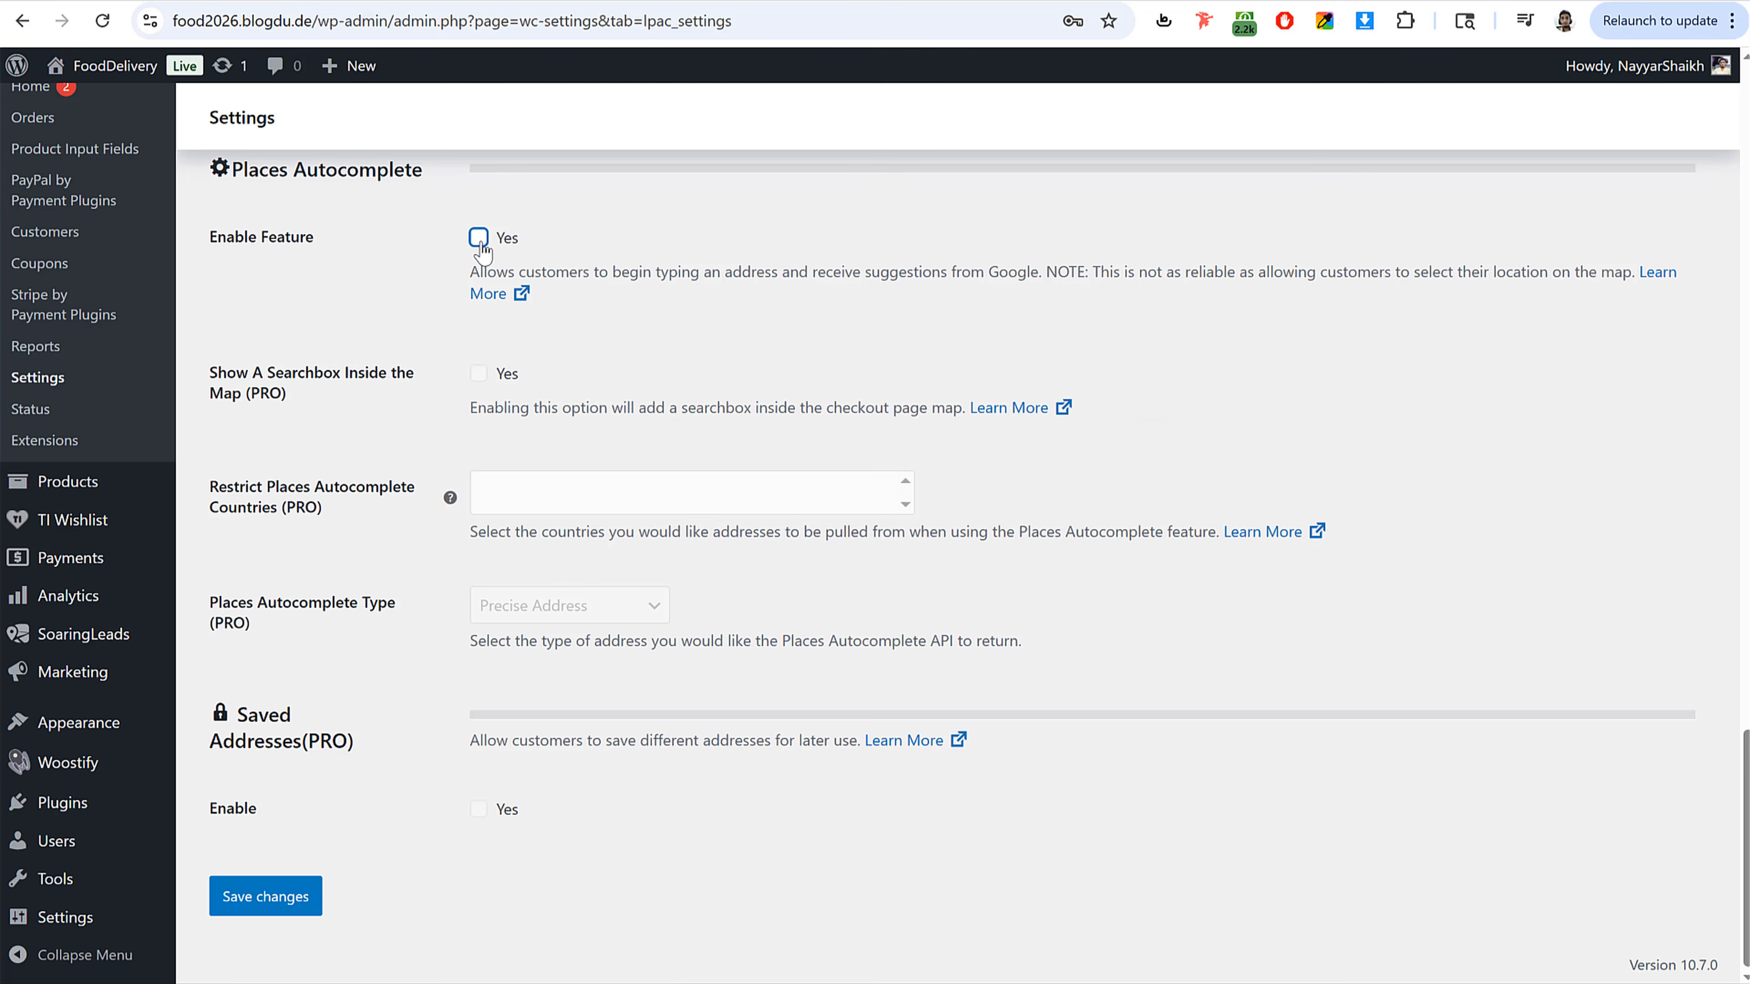
Step: Save the location picker settings and dismiss the browser's password prompt
click(287, 905)
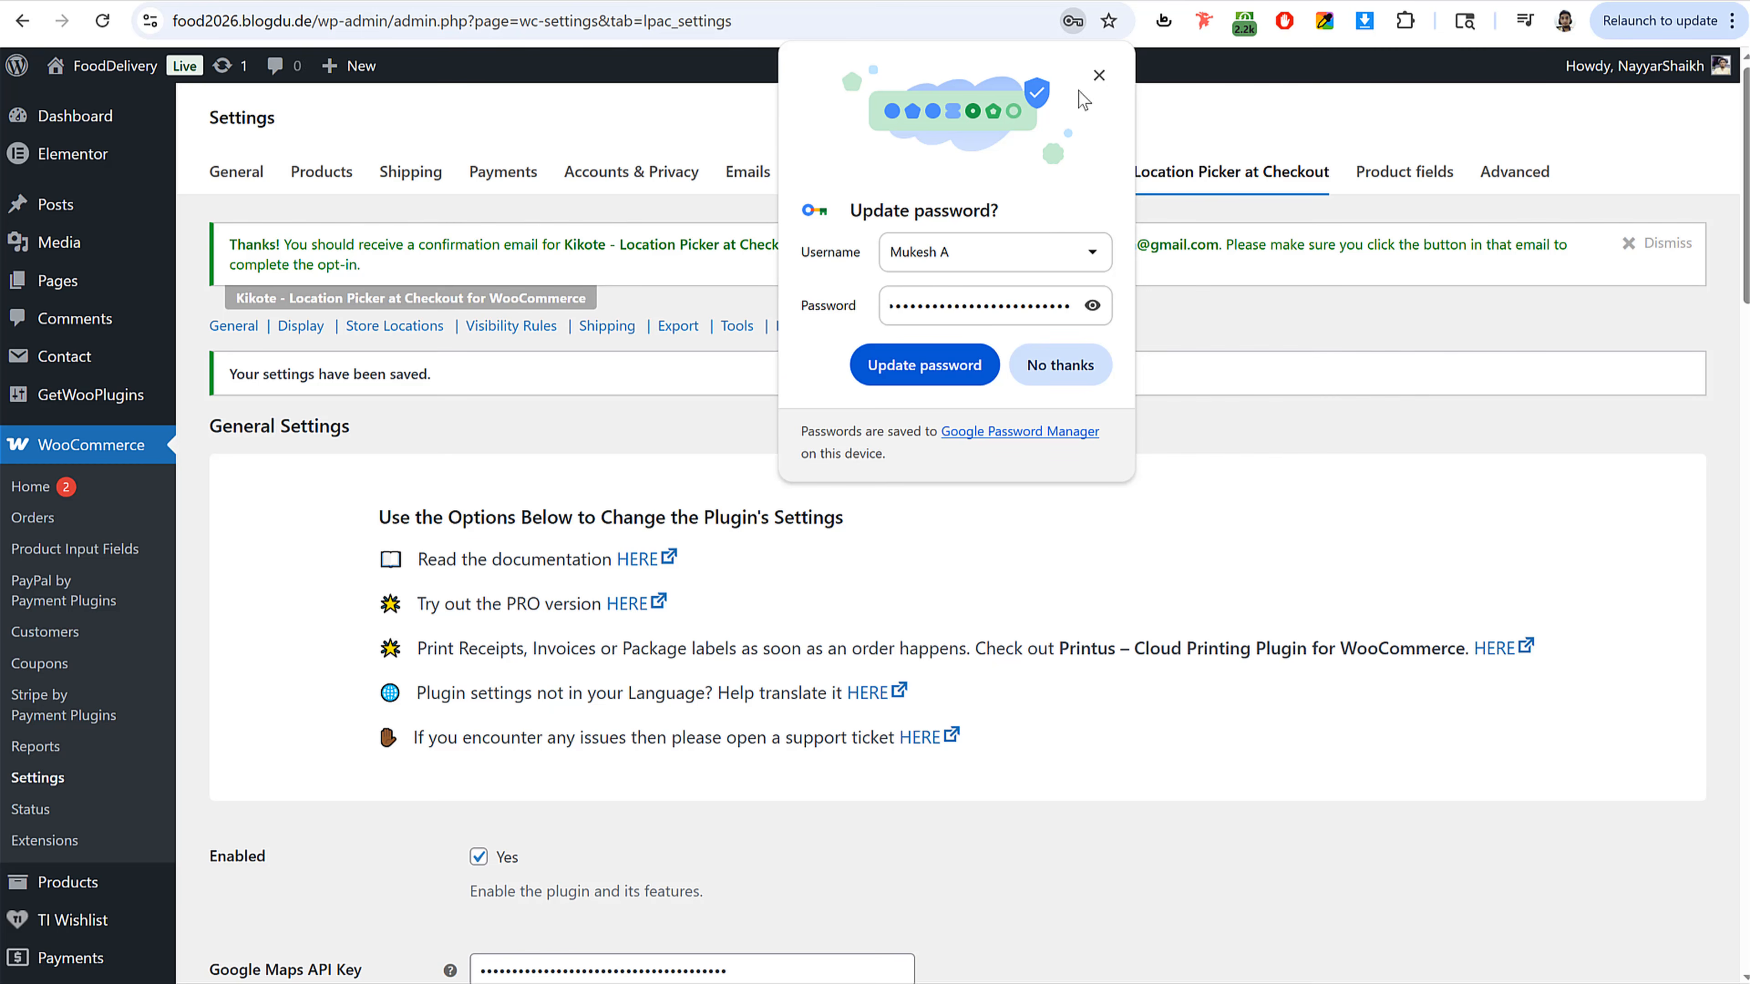
click(1098, 74)
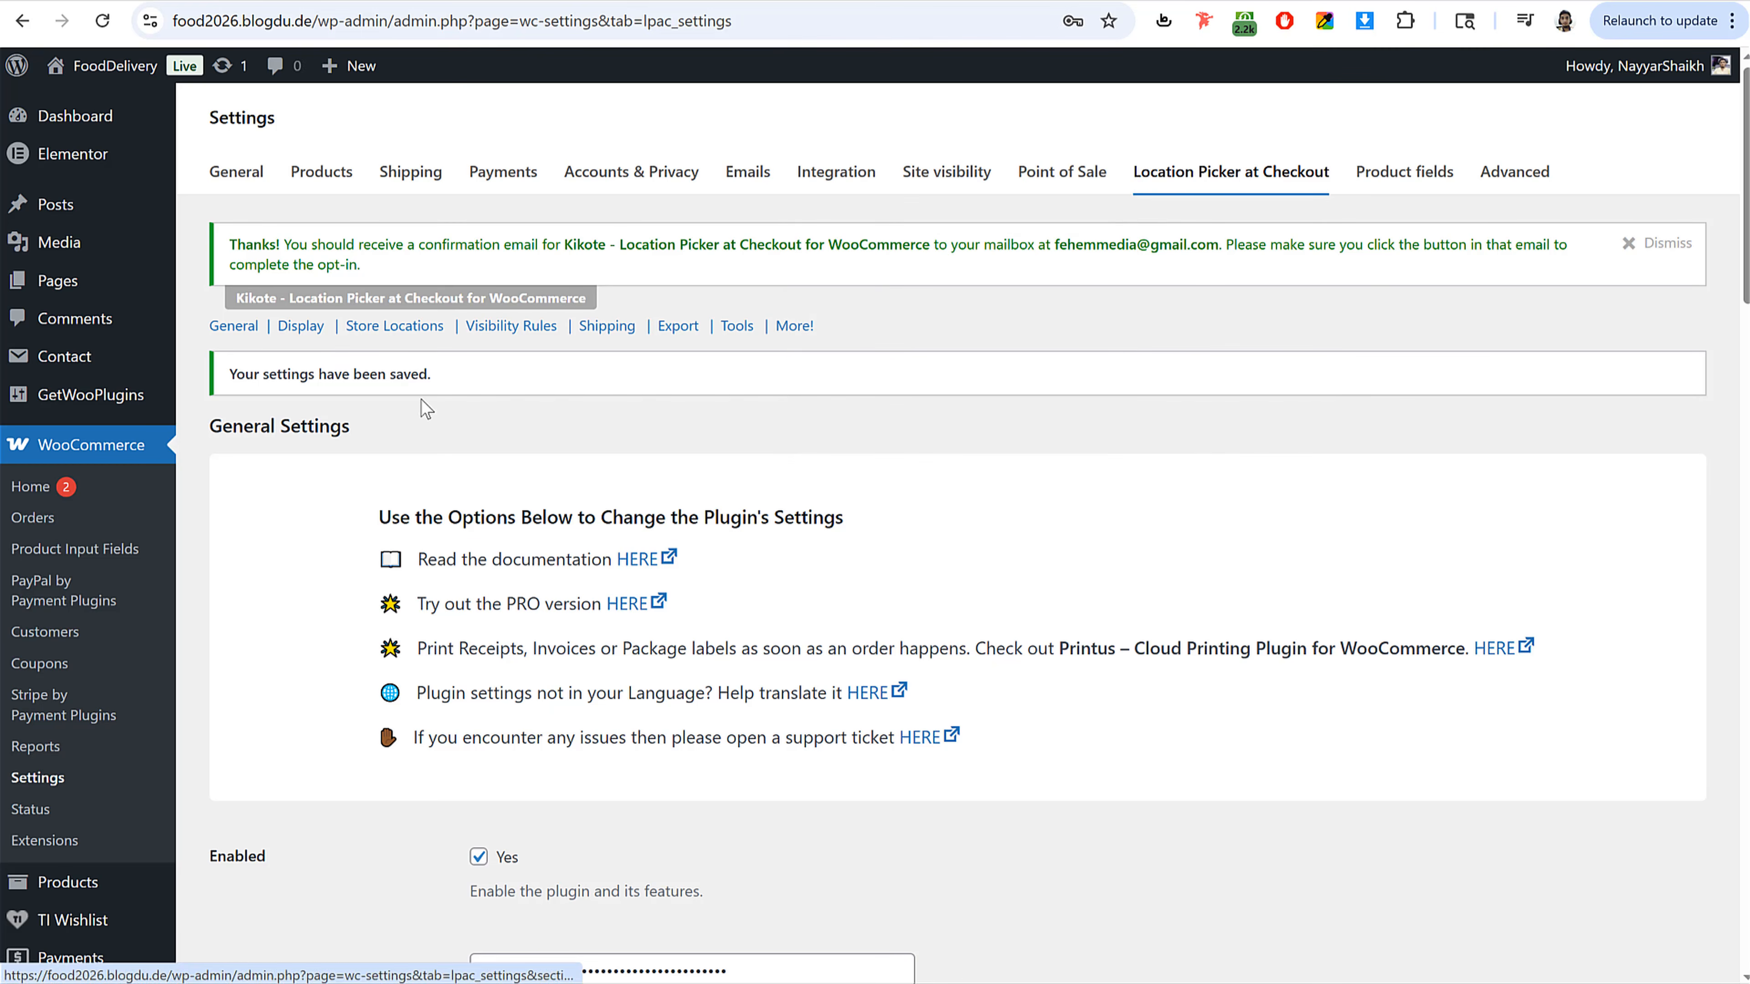
Step: Review the Display settings, including map placement on checkout and the default map type options
click(288, 327)
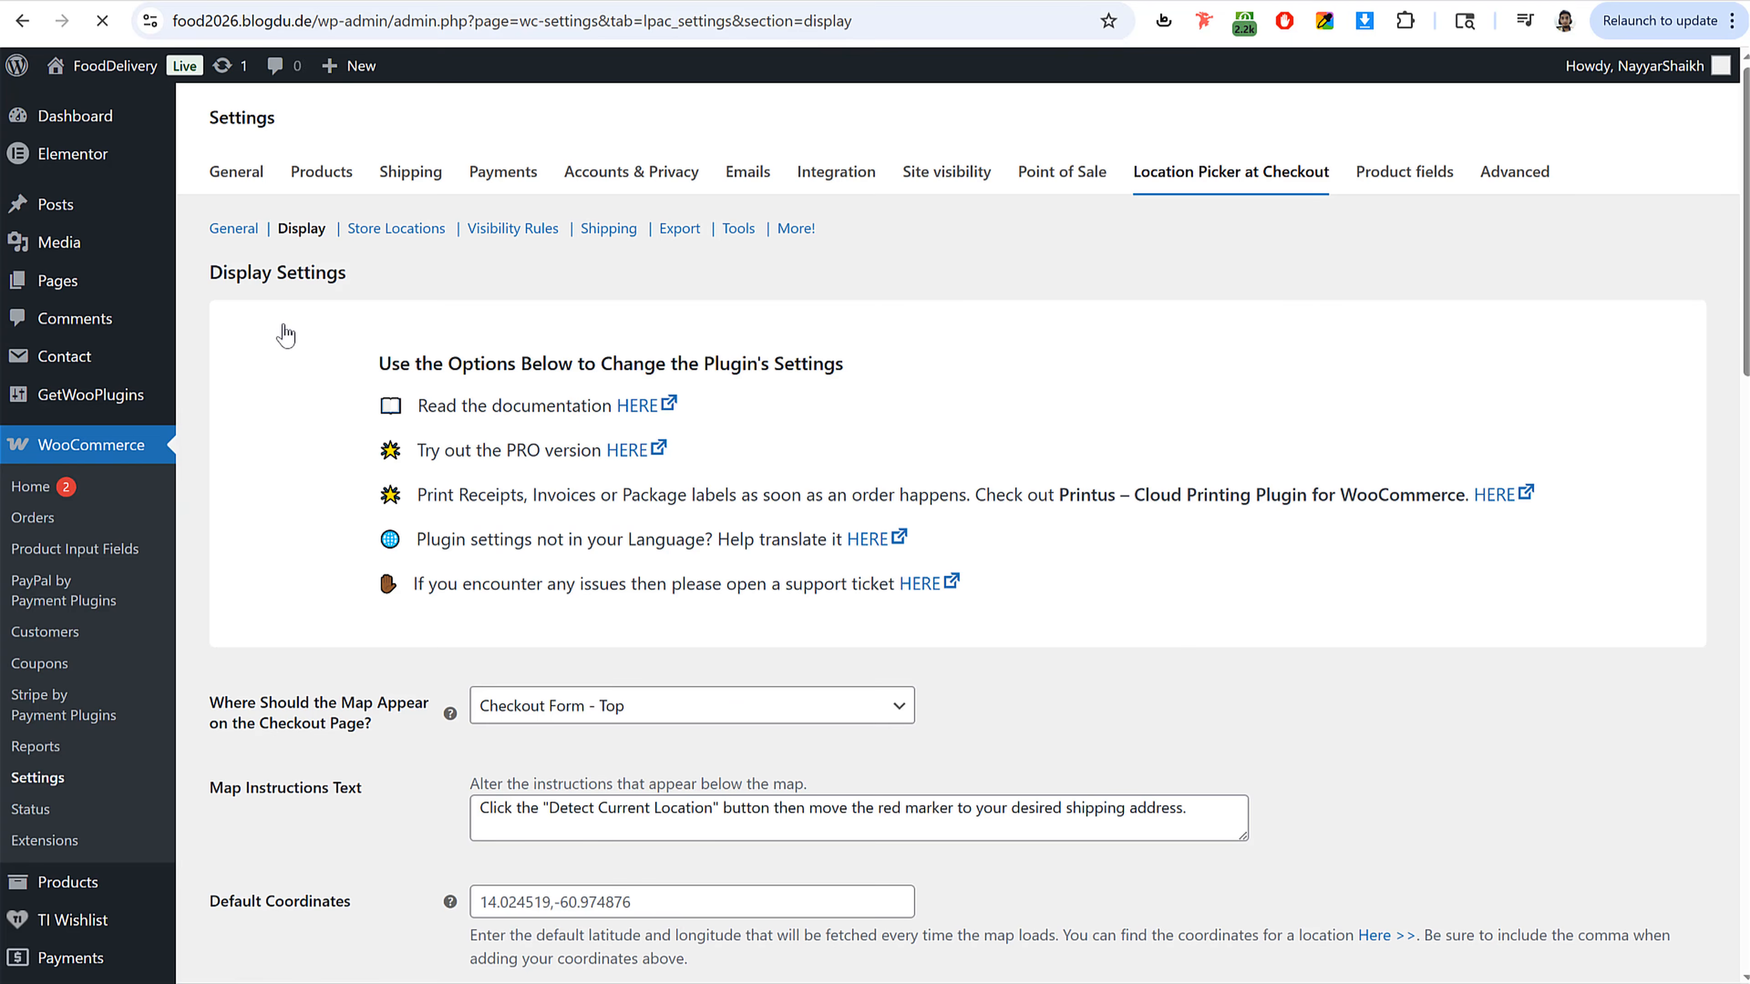
scroll(896, 724, down, 5)
click(622, 476)
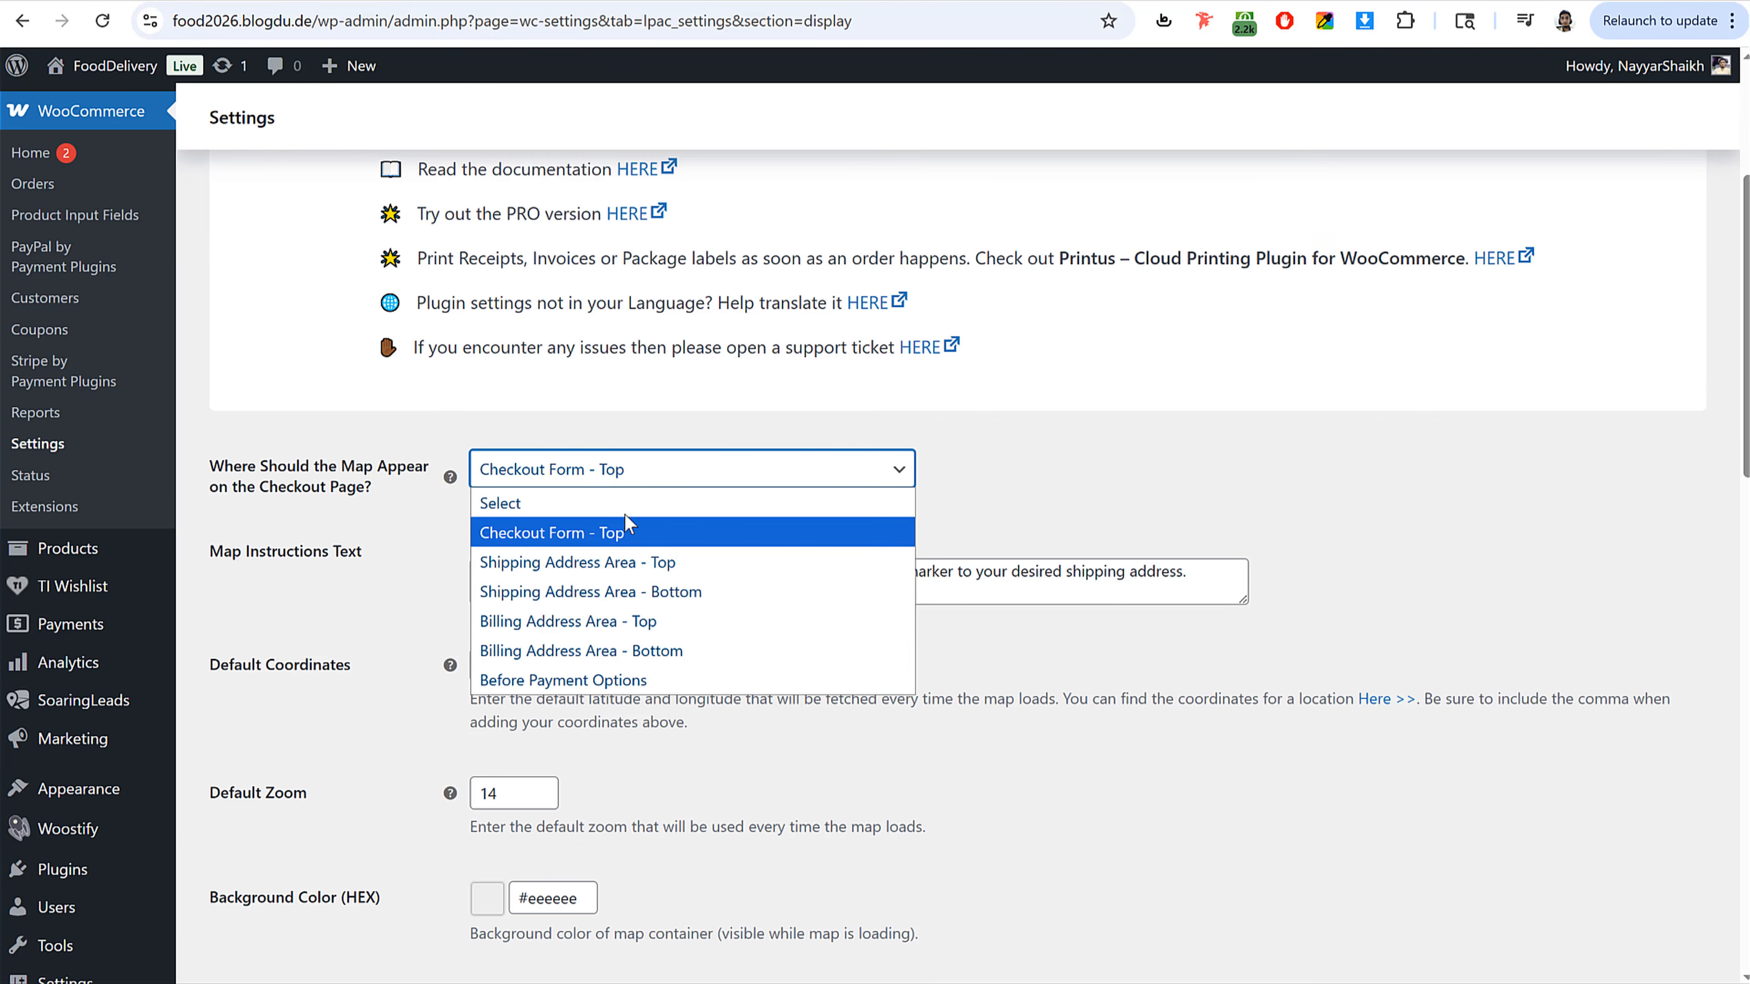
click(615, 537)
scroll(1171, 524, down, 6)
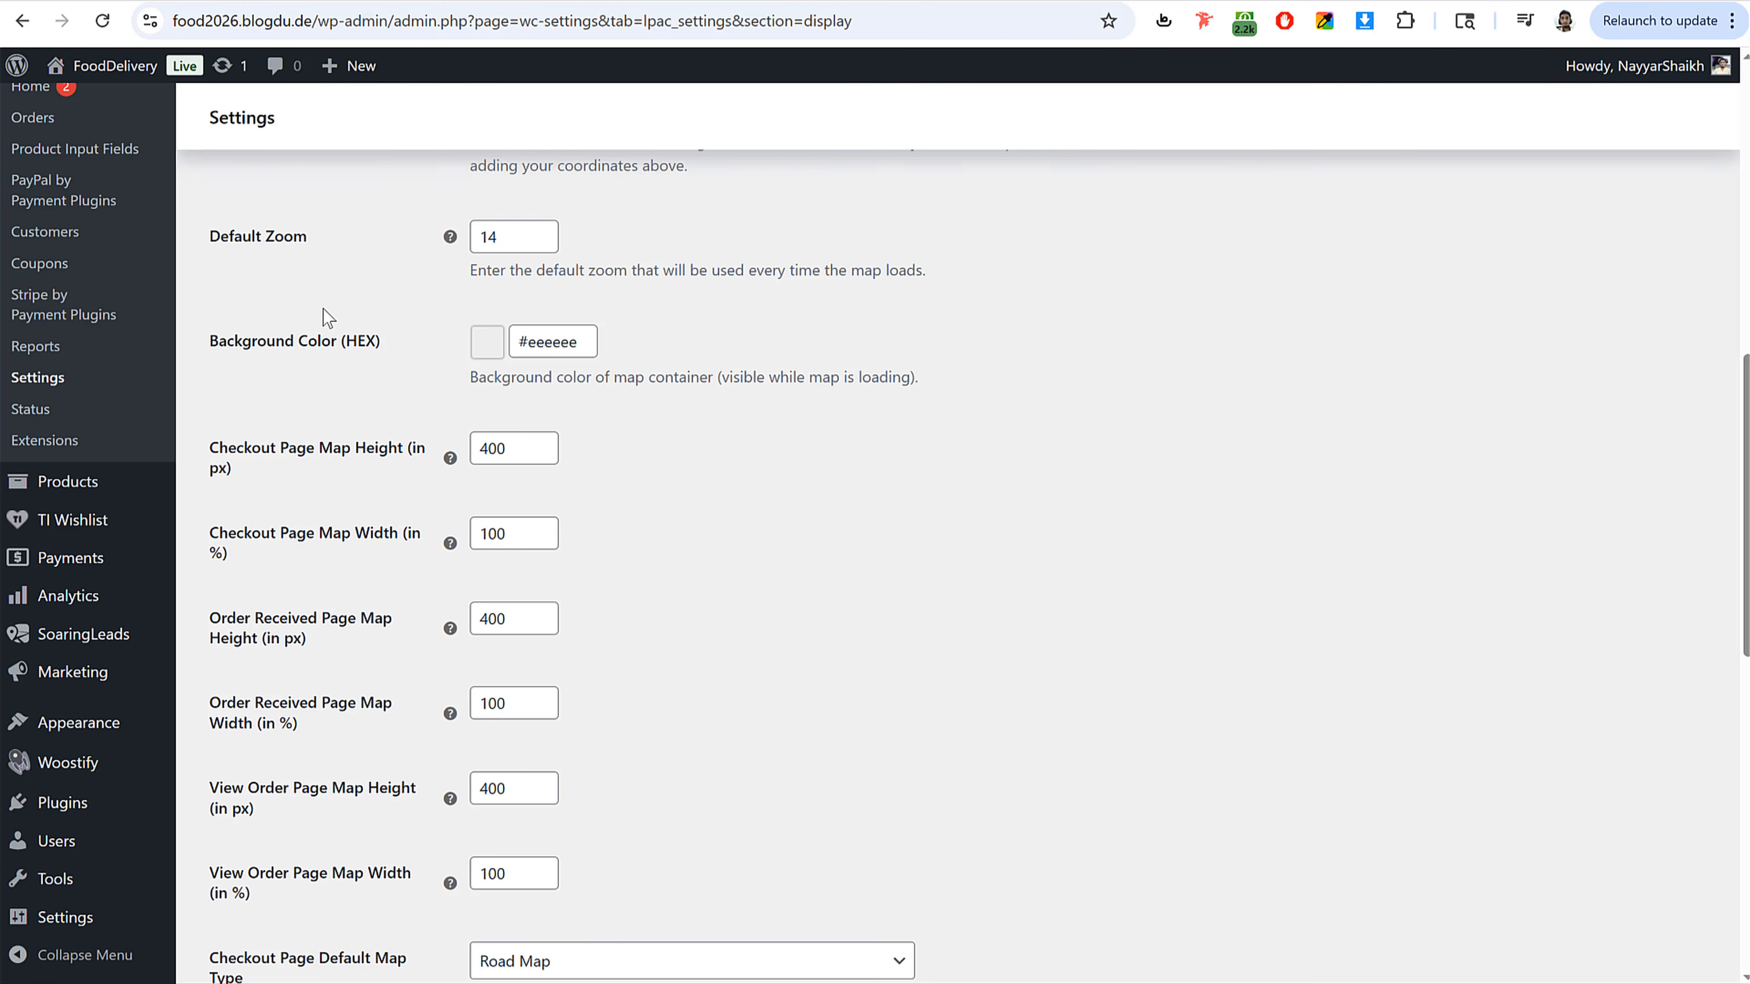
scroll(612, 452, down, 12)
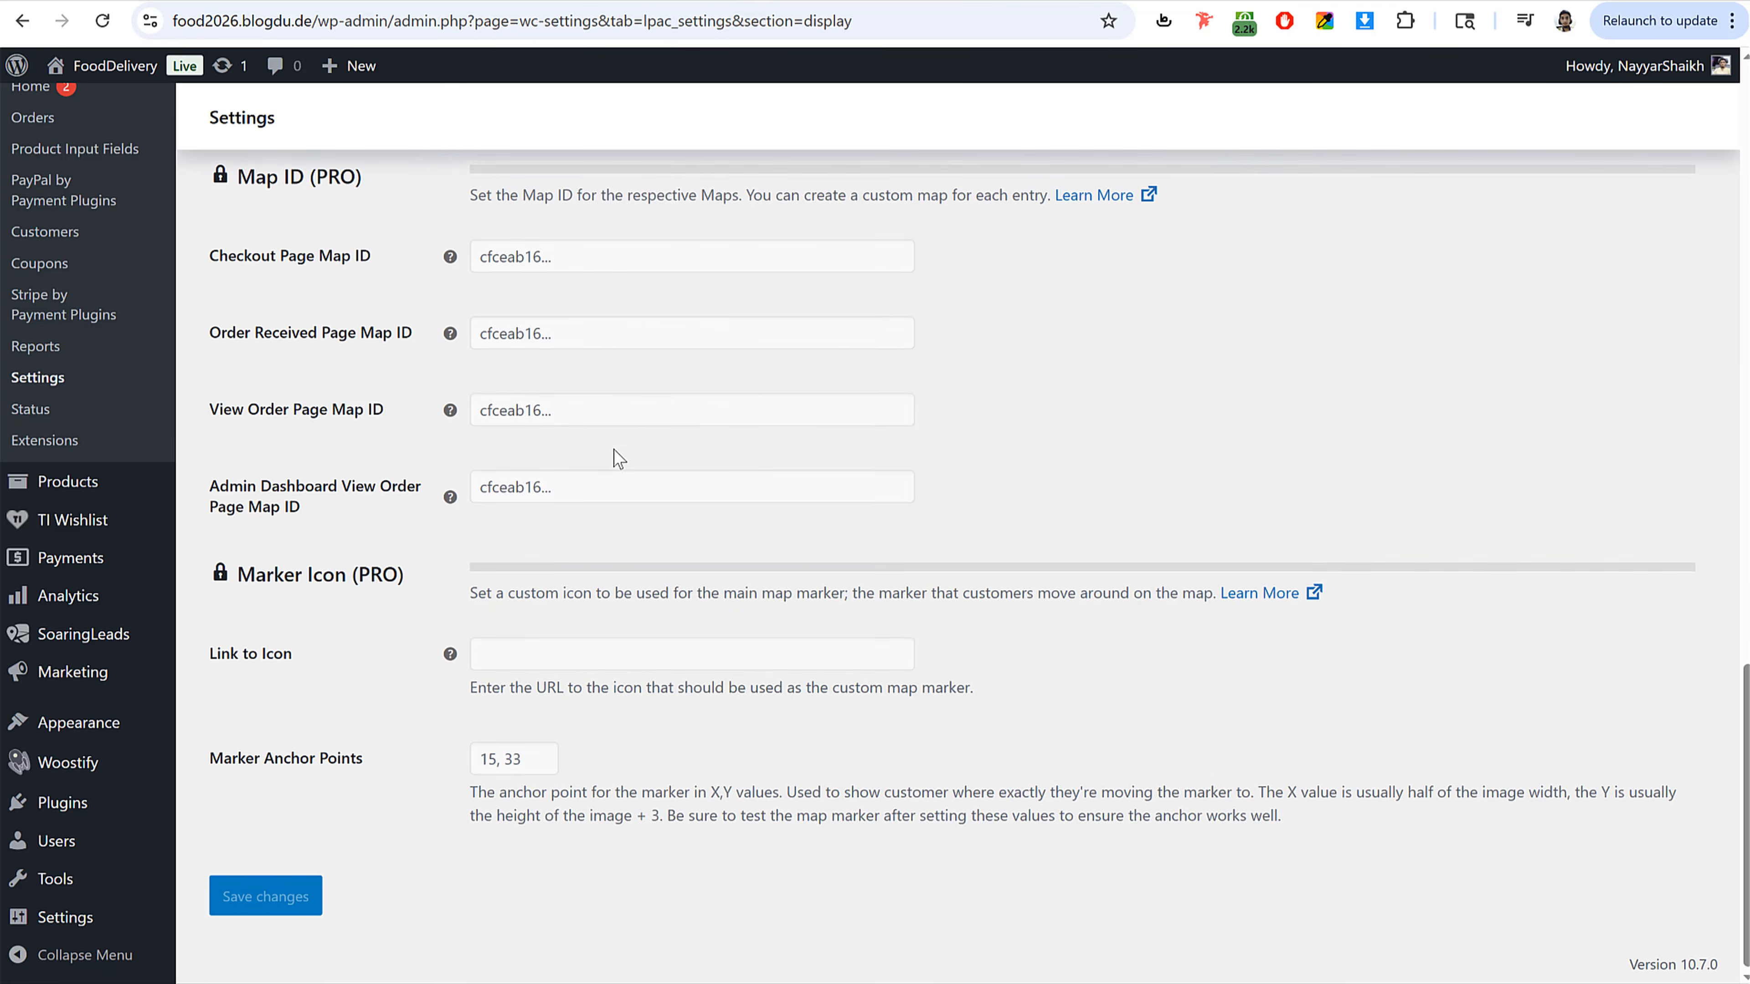
scroll(611, 447, up, 6)
click(610, 447)
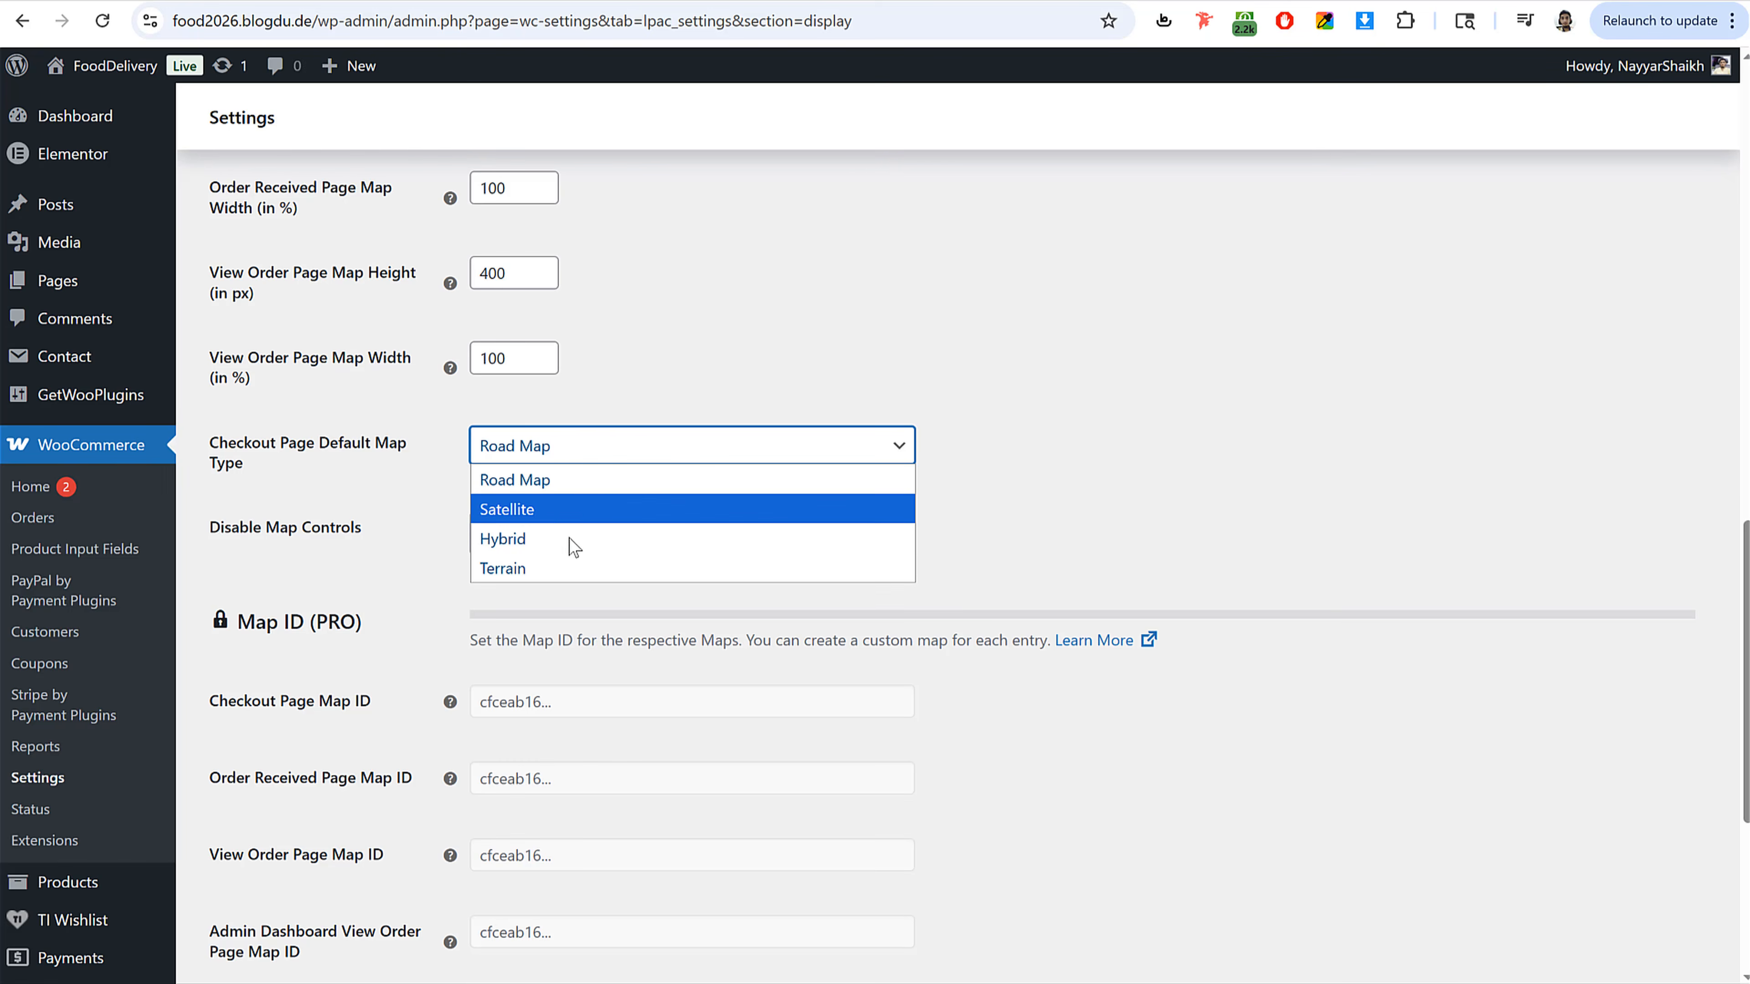
scroll(661, 414, up, 6)
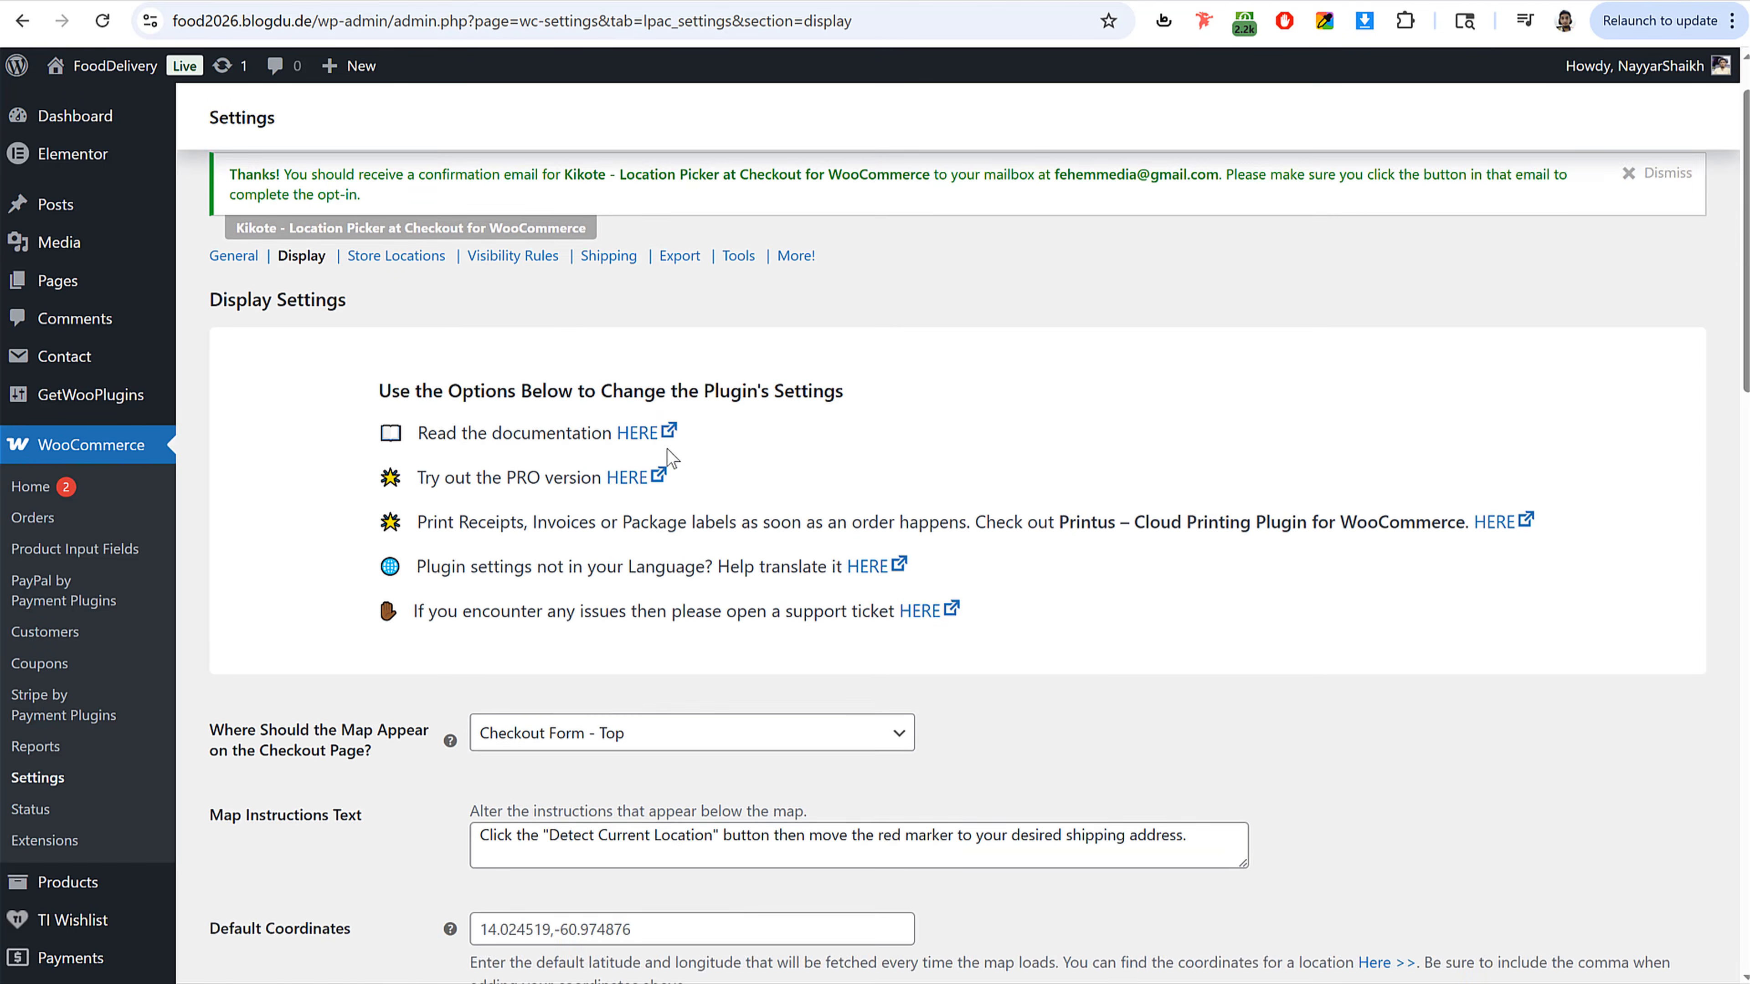
scroll(667, 455, up, 1)
Step: Open the Store Locations section and name the first store location Sion
click(423, 333)
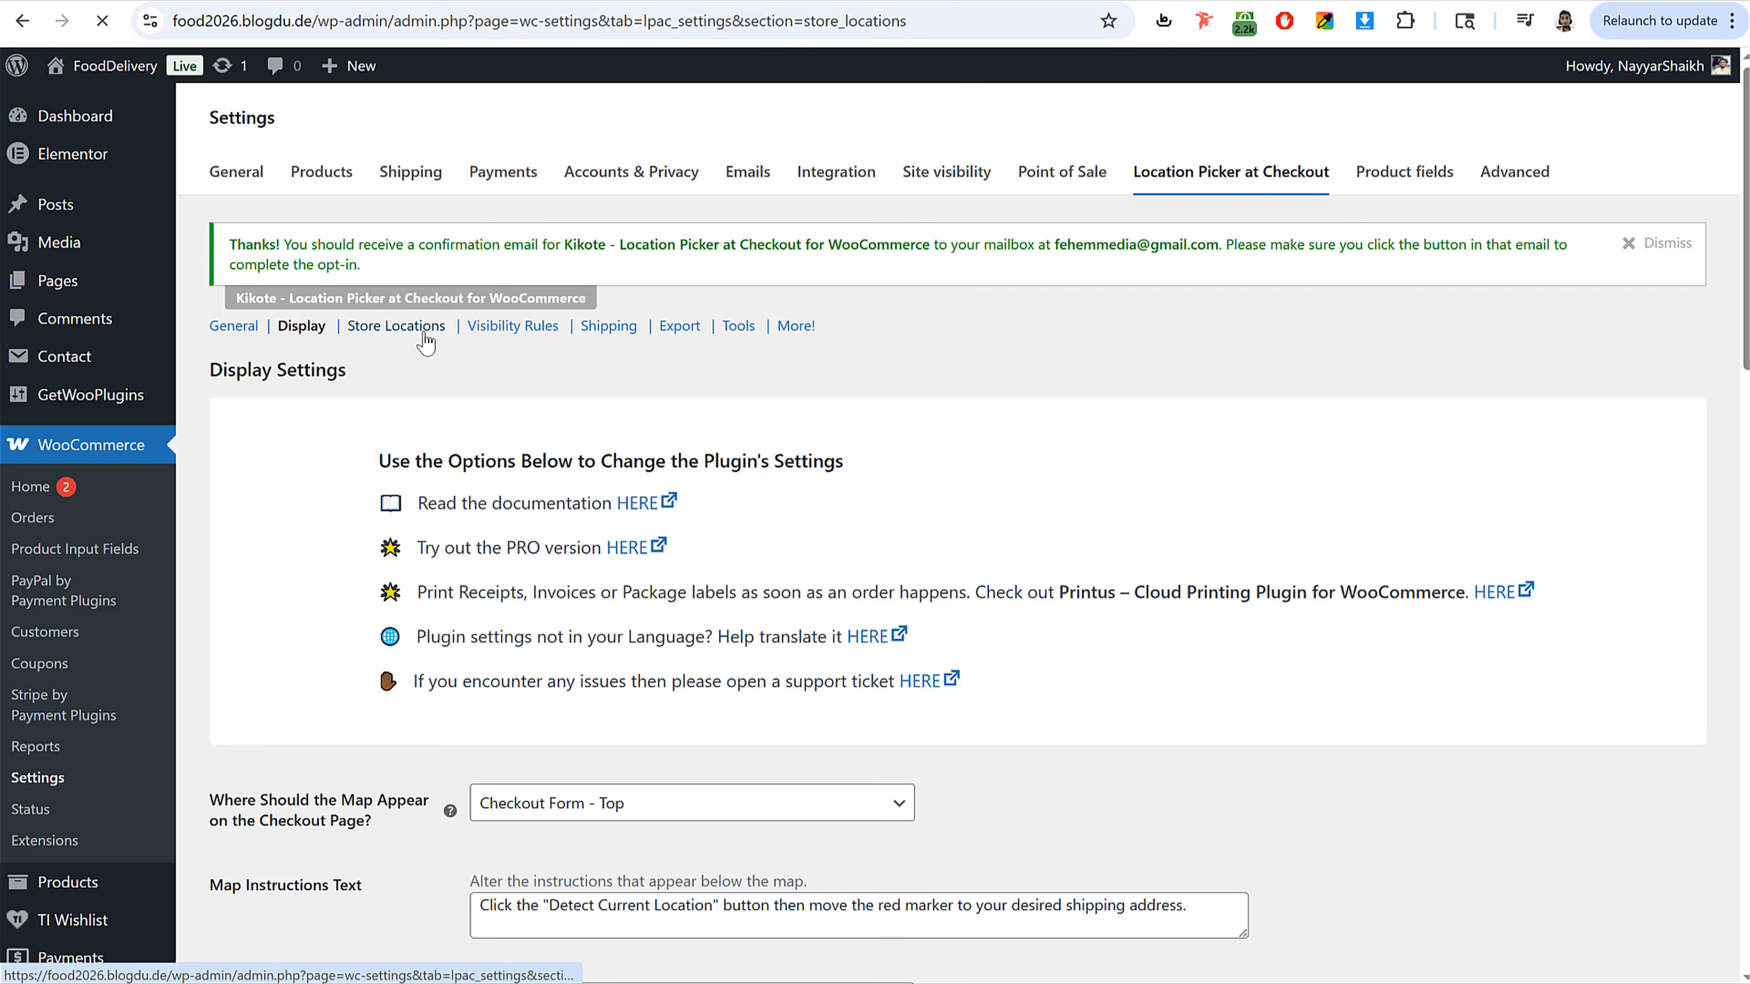
scroll(1232, 723, down, 4)
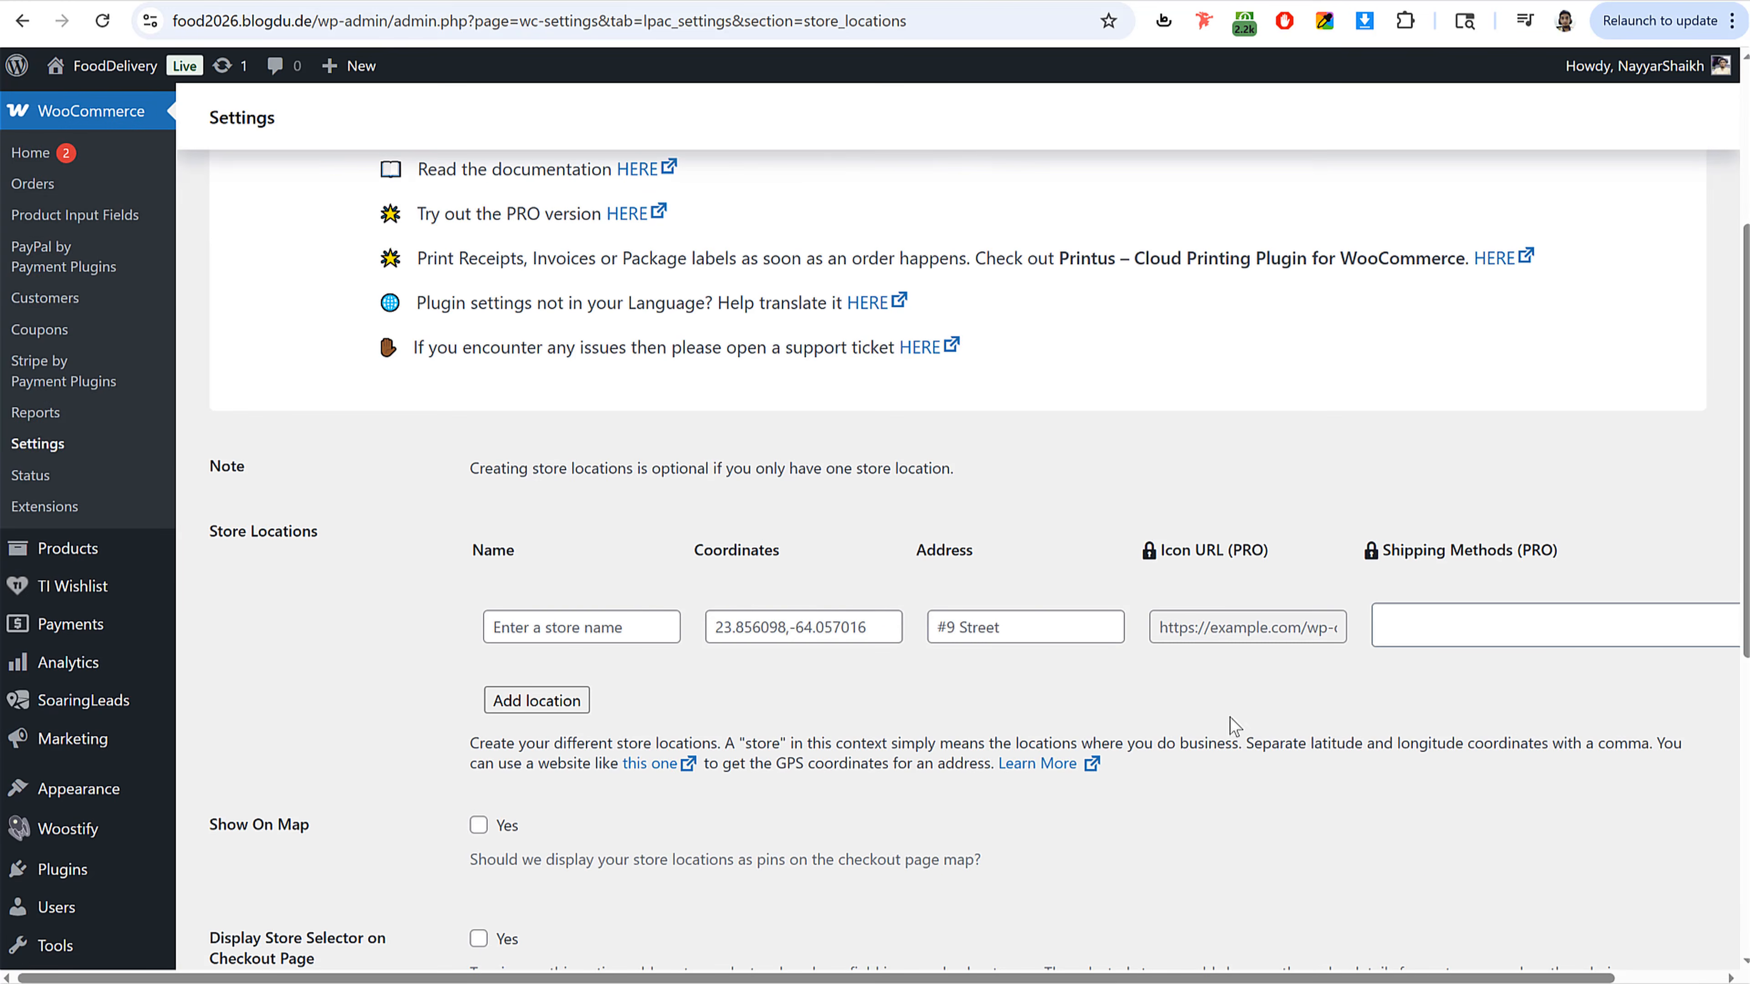
scroll(638, 612, down, 5)
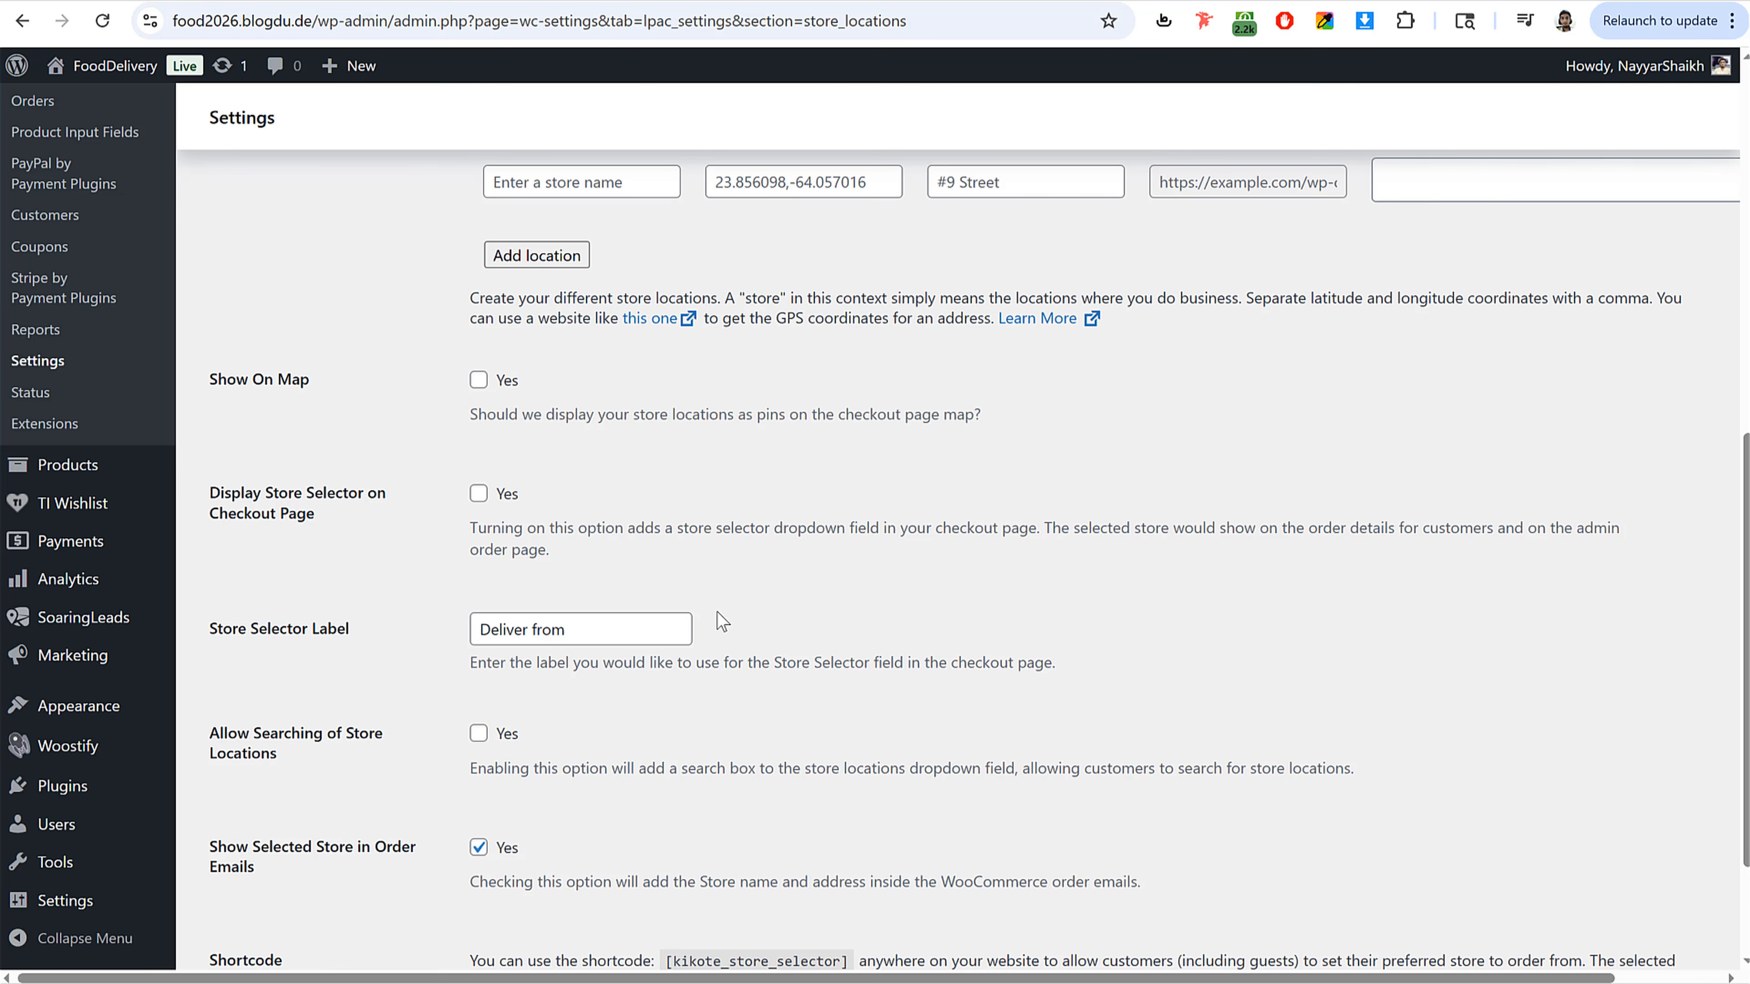
scroll(716, 611, up, 4)
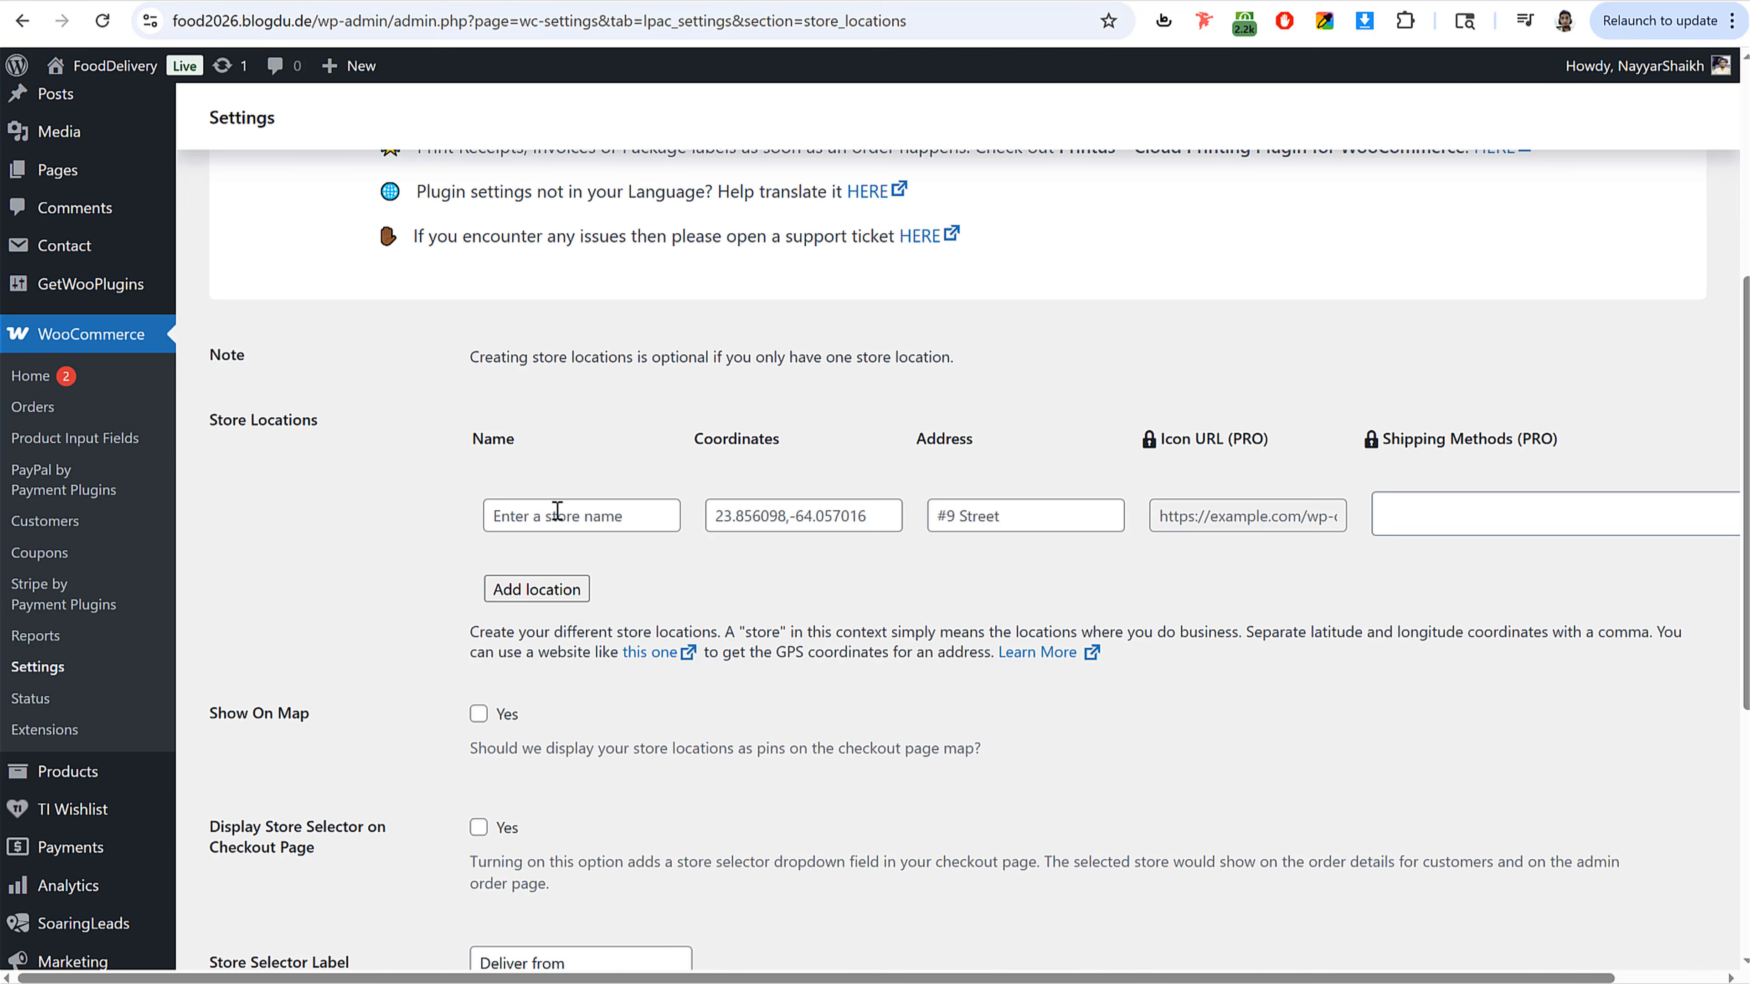
click(558, 513)
text(Stor)
key(BackSpace)
key(BackSpace)
key(BackSpace)
key(BackSpace)
text(Sion)
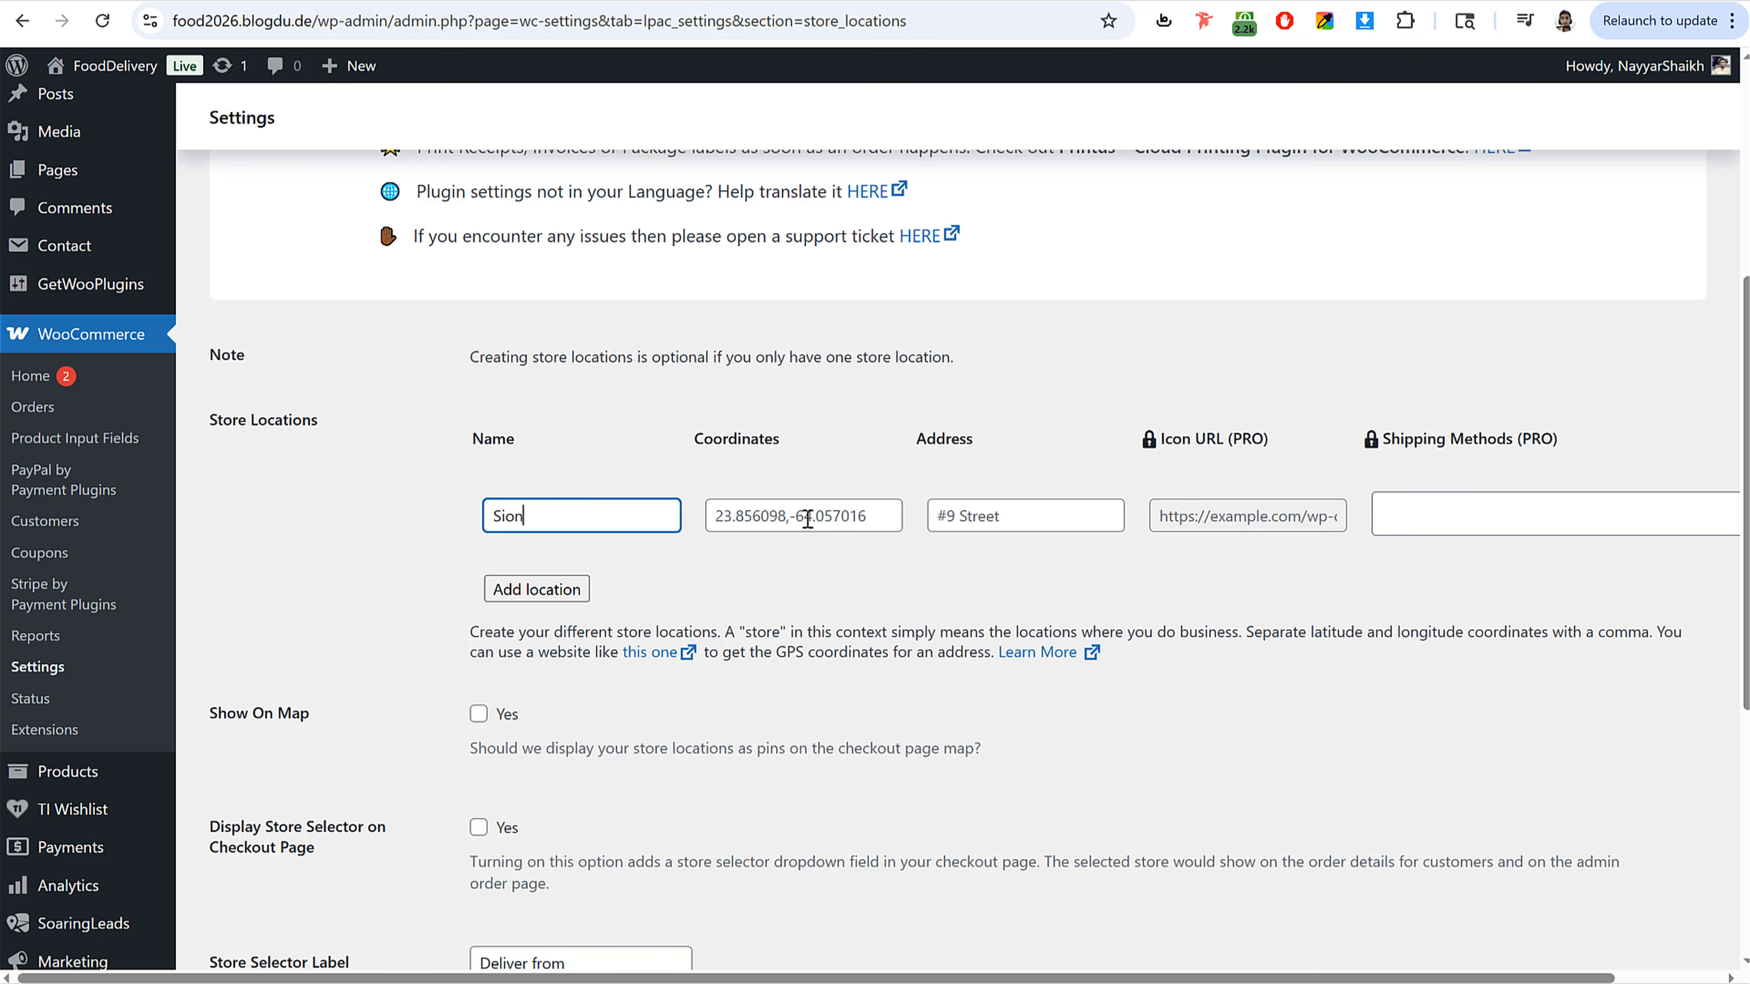
Step: Look up the latitude and longitude of Sion Mumbai on latlong.net
click(828, 514)
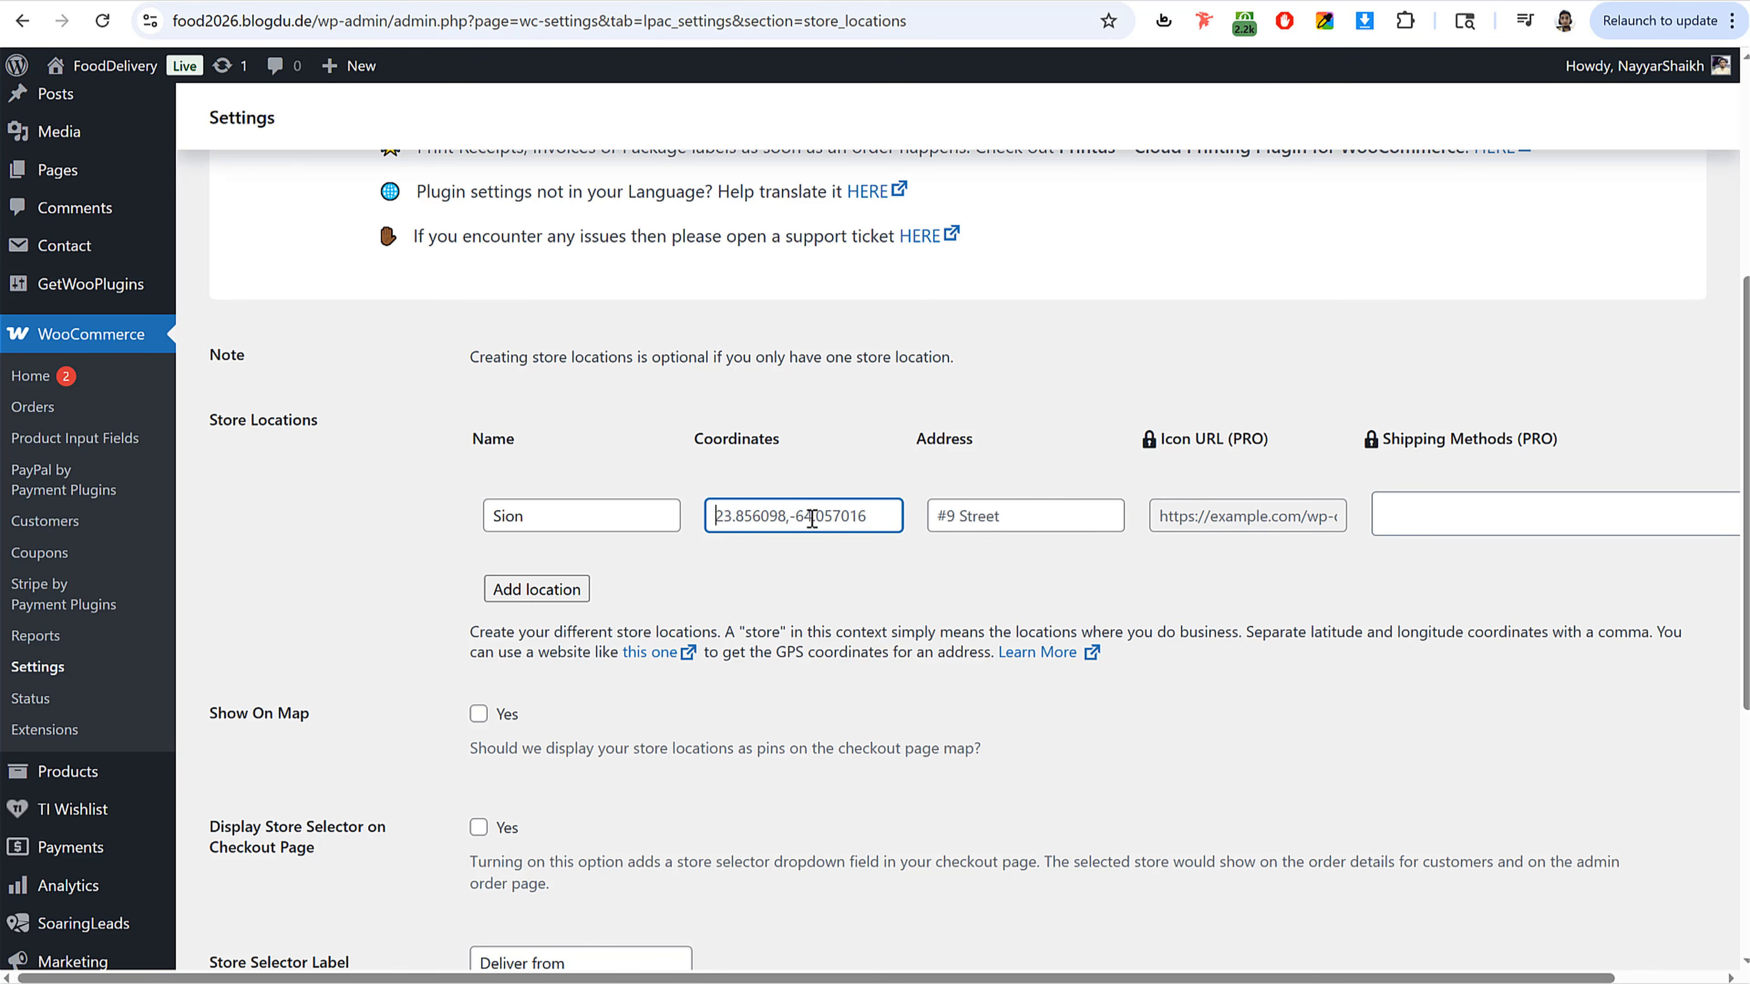
text(23.856098,-64.057016)
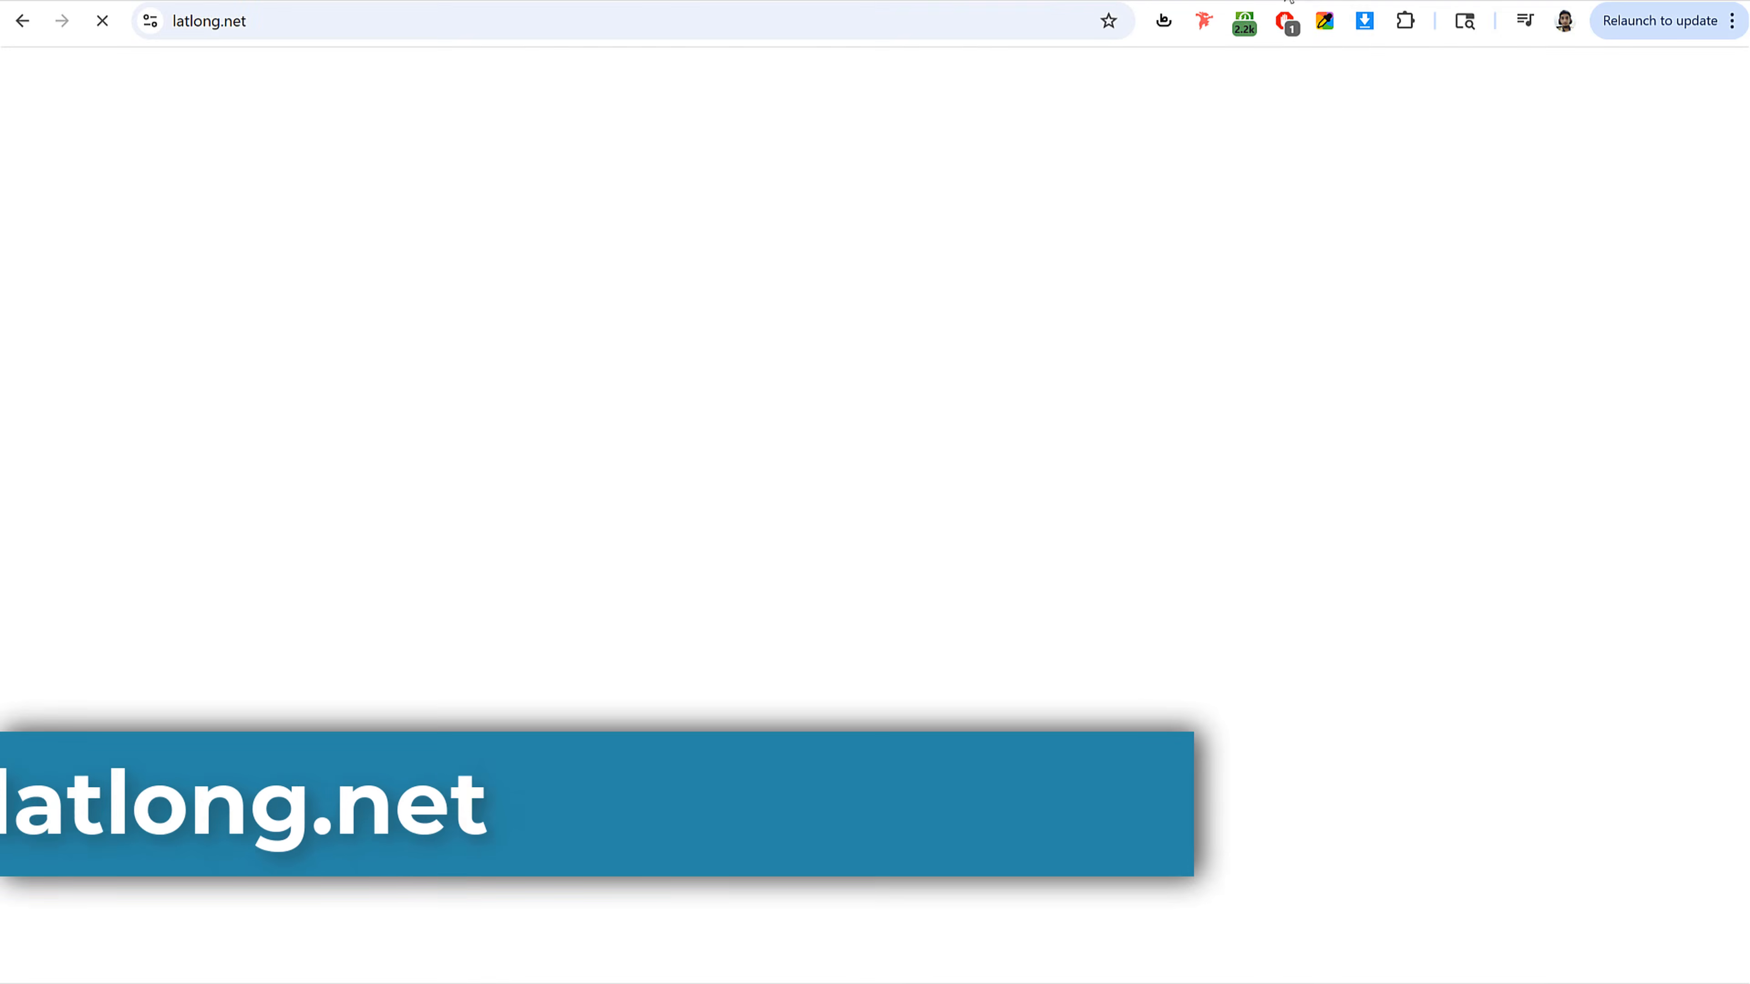
click(480, 489)
text(S)
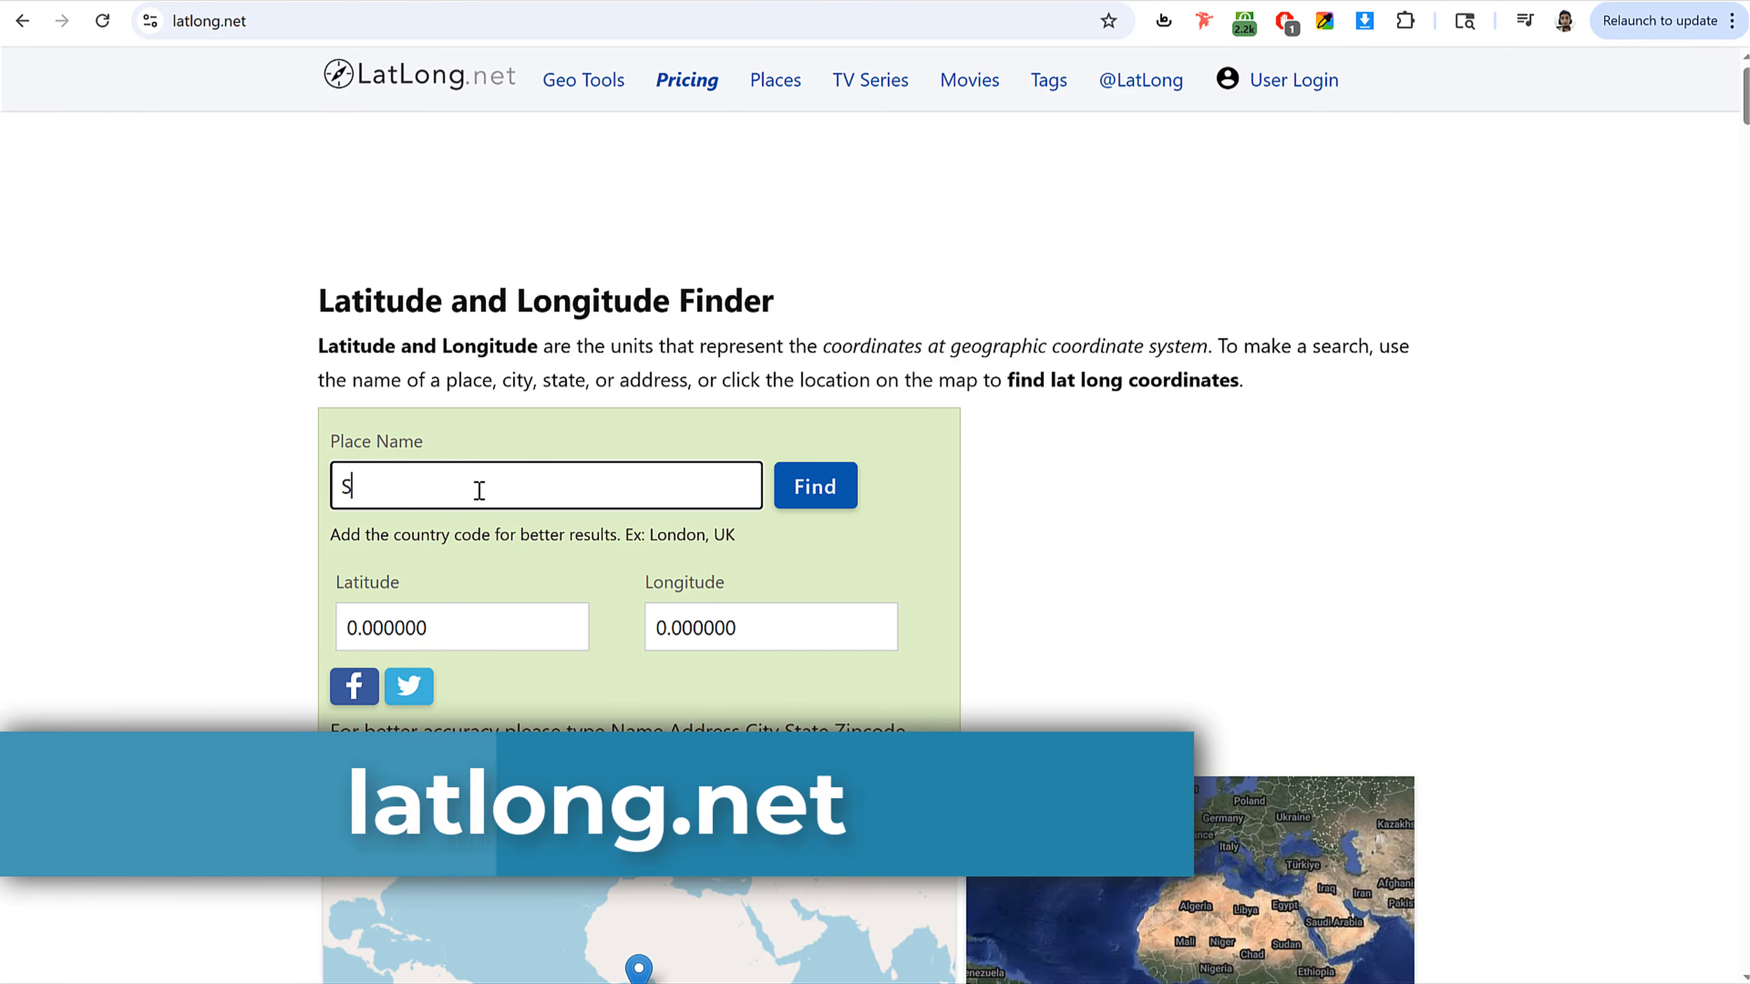
text(ion Mumbai)
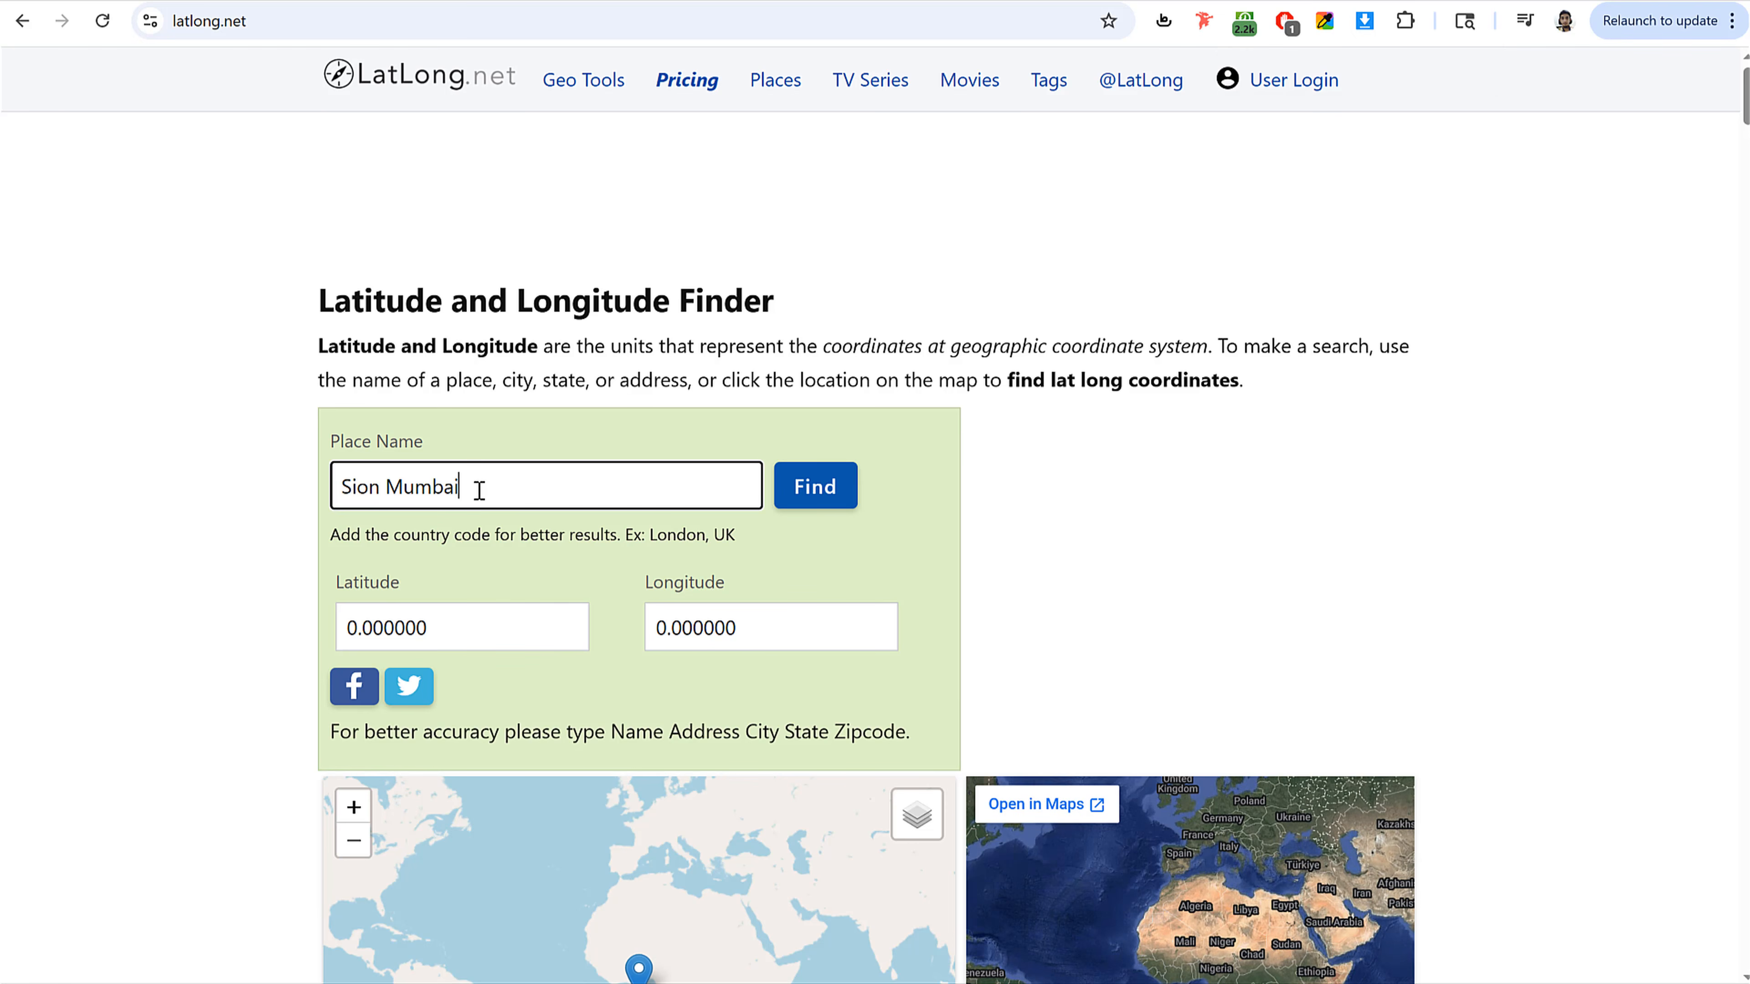
click(820, 483)
scroll(653, 623, down, 5)
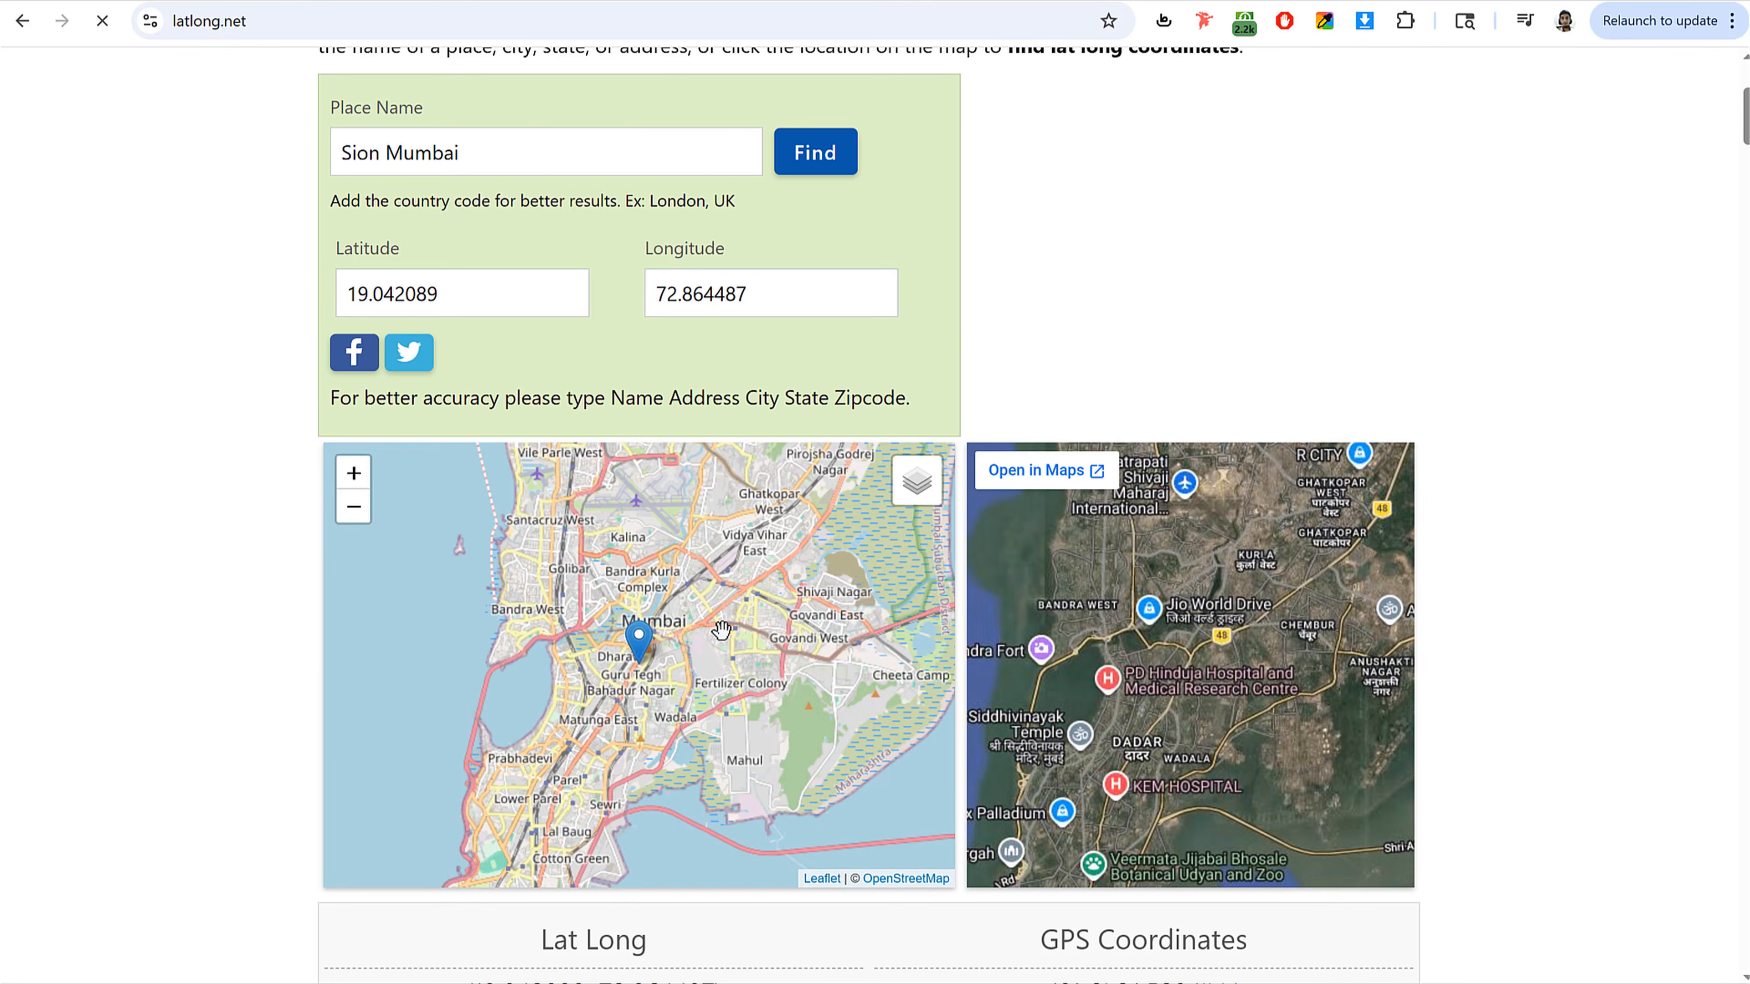
Step: Zoom into the Sion area on the latlong.net map and pick a point near Road No 28B to get its coordinates
scroll(652, 622, up, 5)
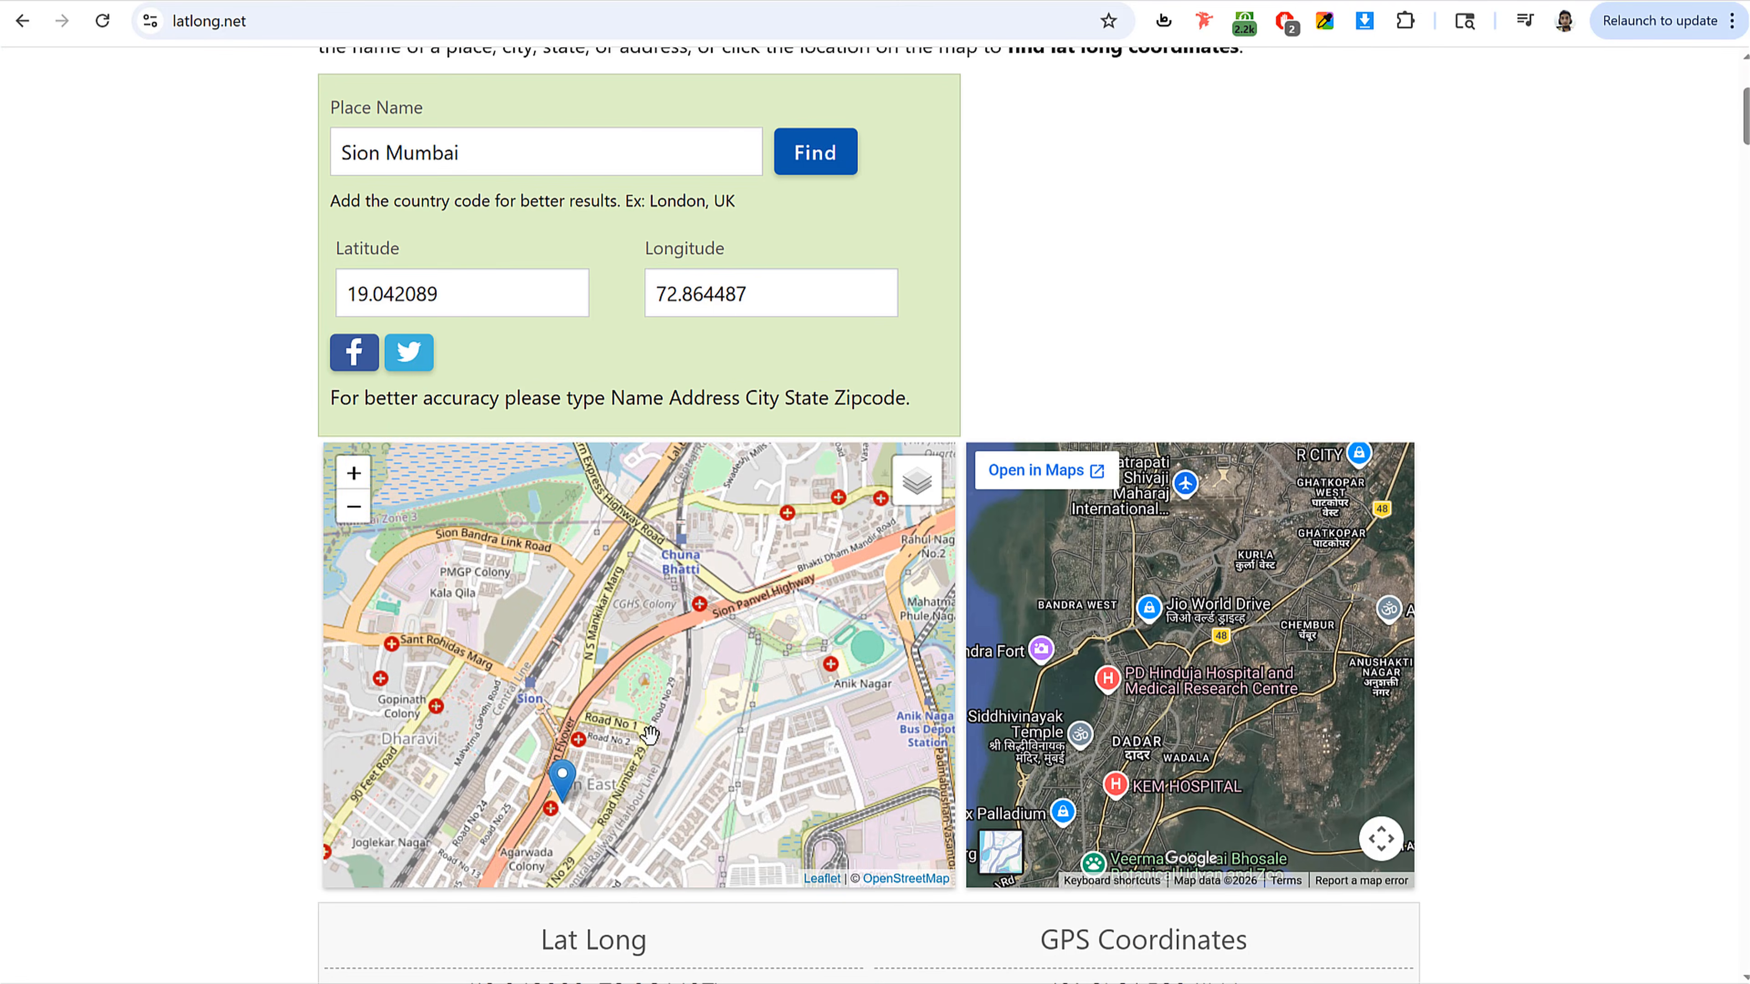
scroll(687, 624, up, 4)
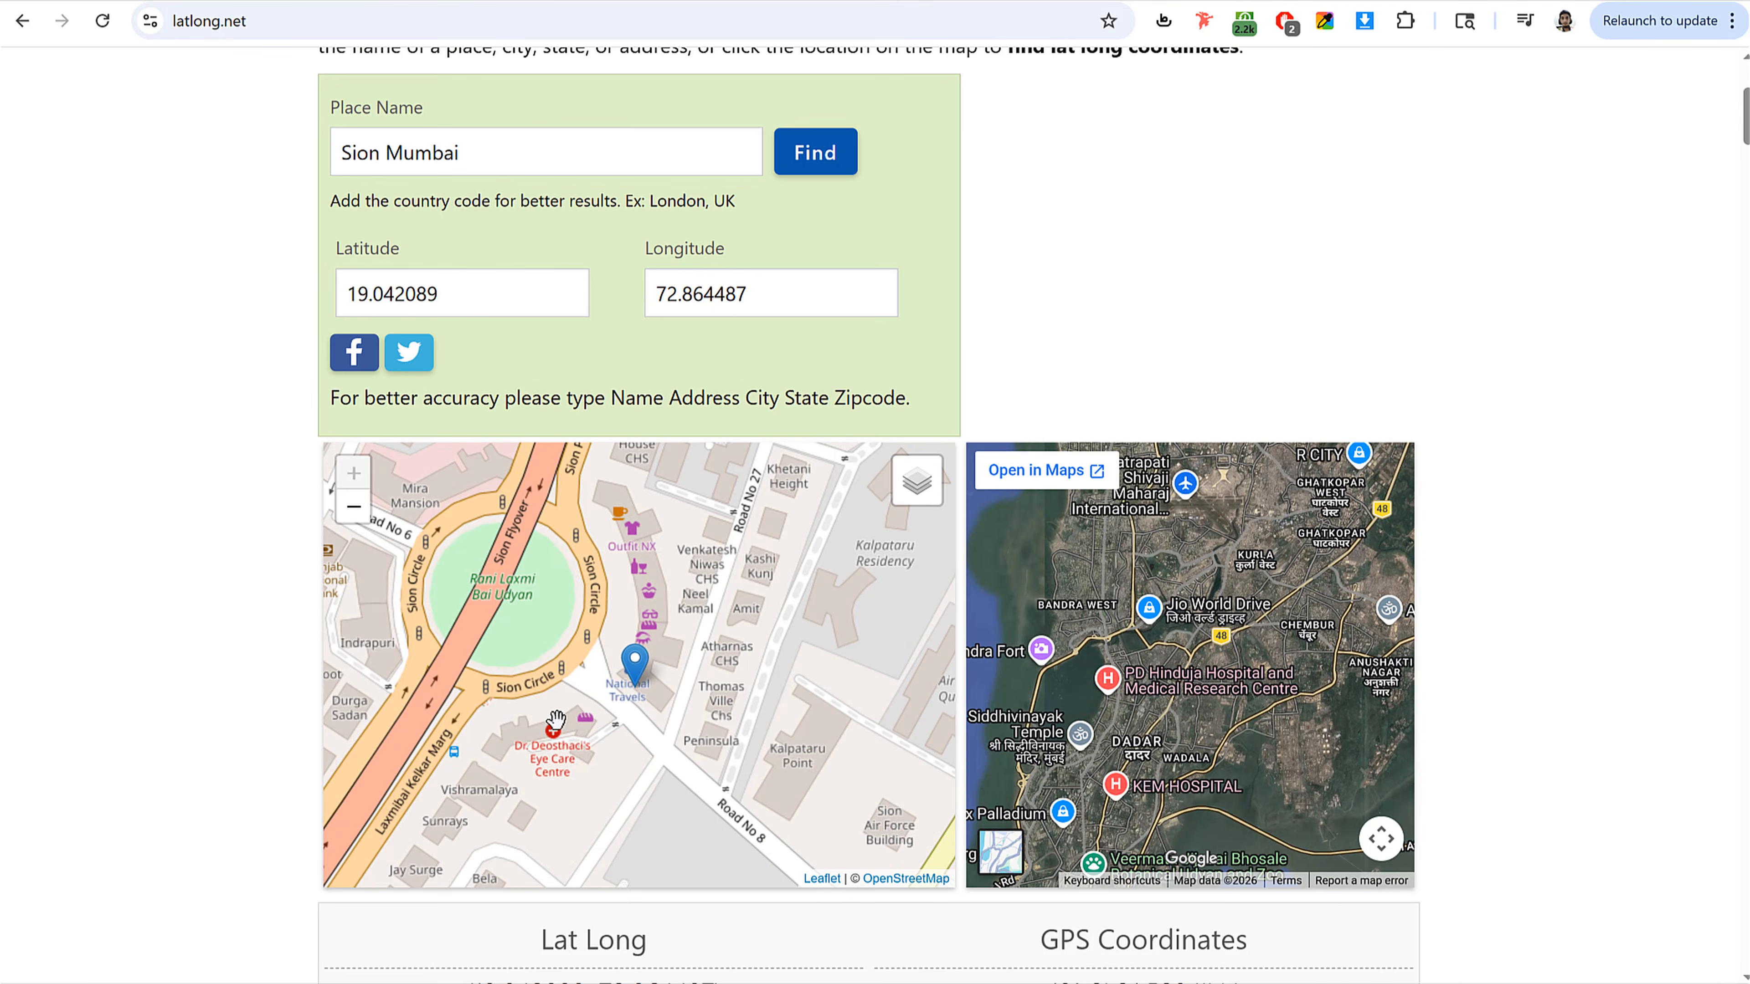
mouse_move(763, 589)
mouse_down()
mouse_move(790, 514)
mouse_move(618, 640)
mouse_move(803, 480)
mouse_up()
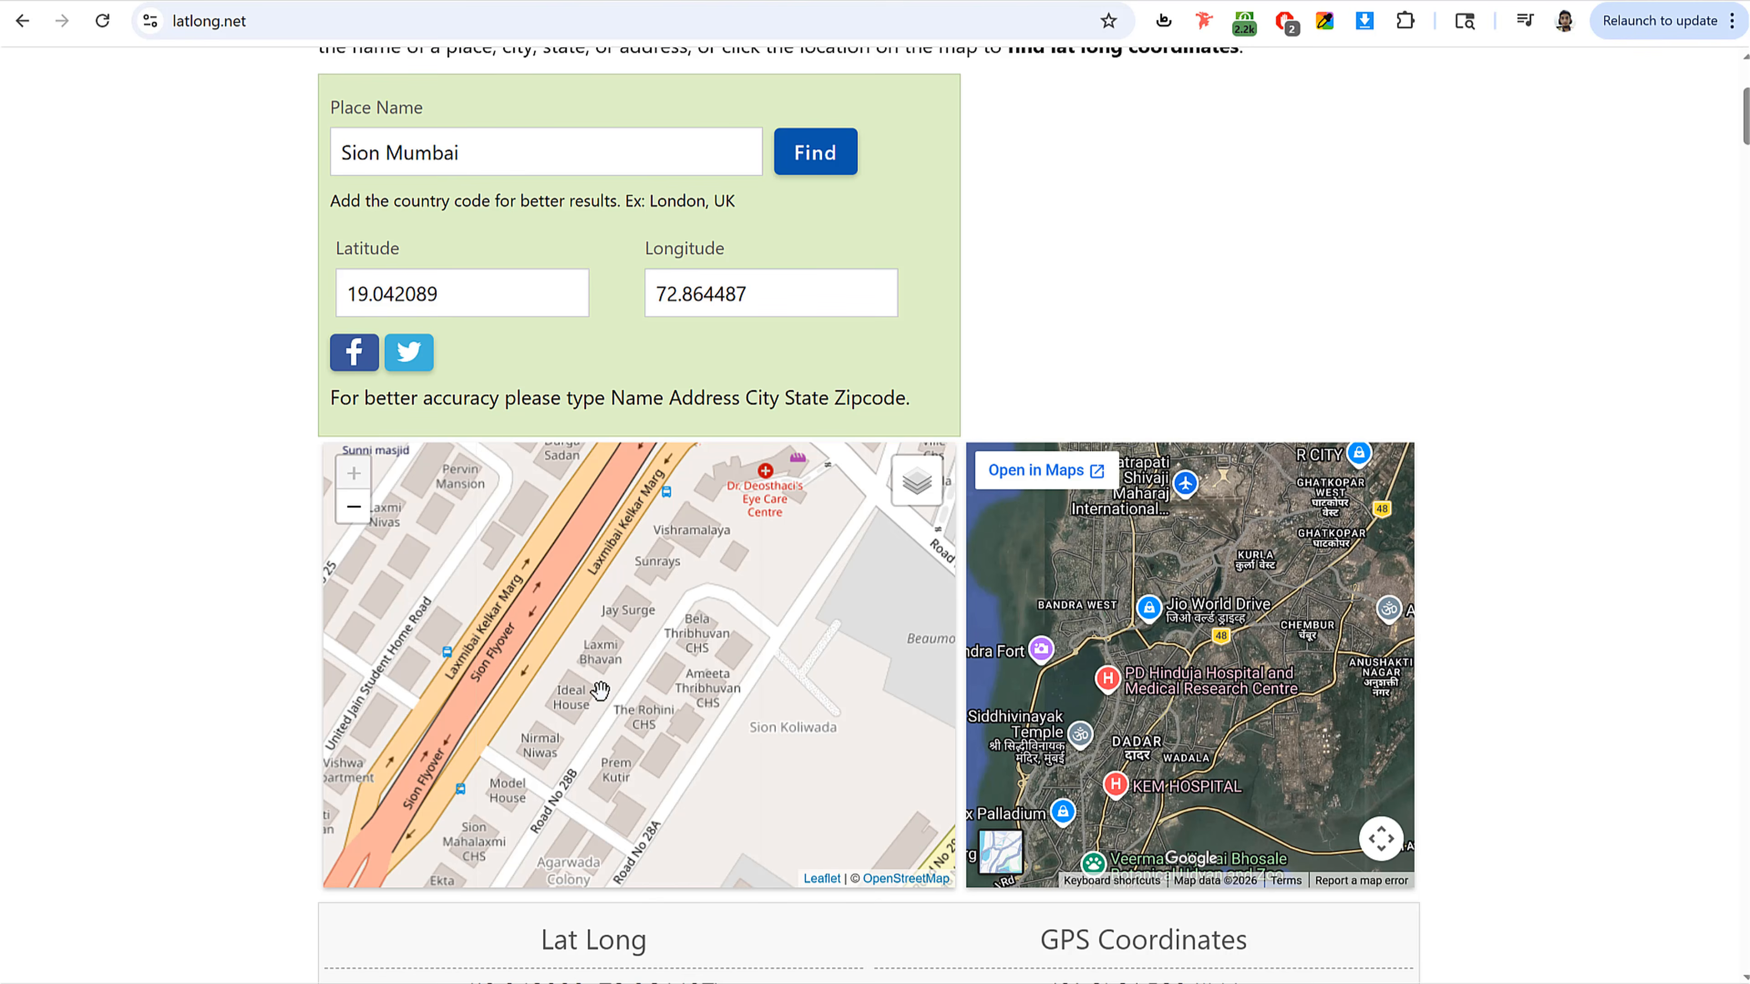
drag(643, 680, 750, 542)
click(677, 555)
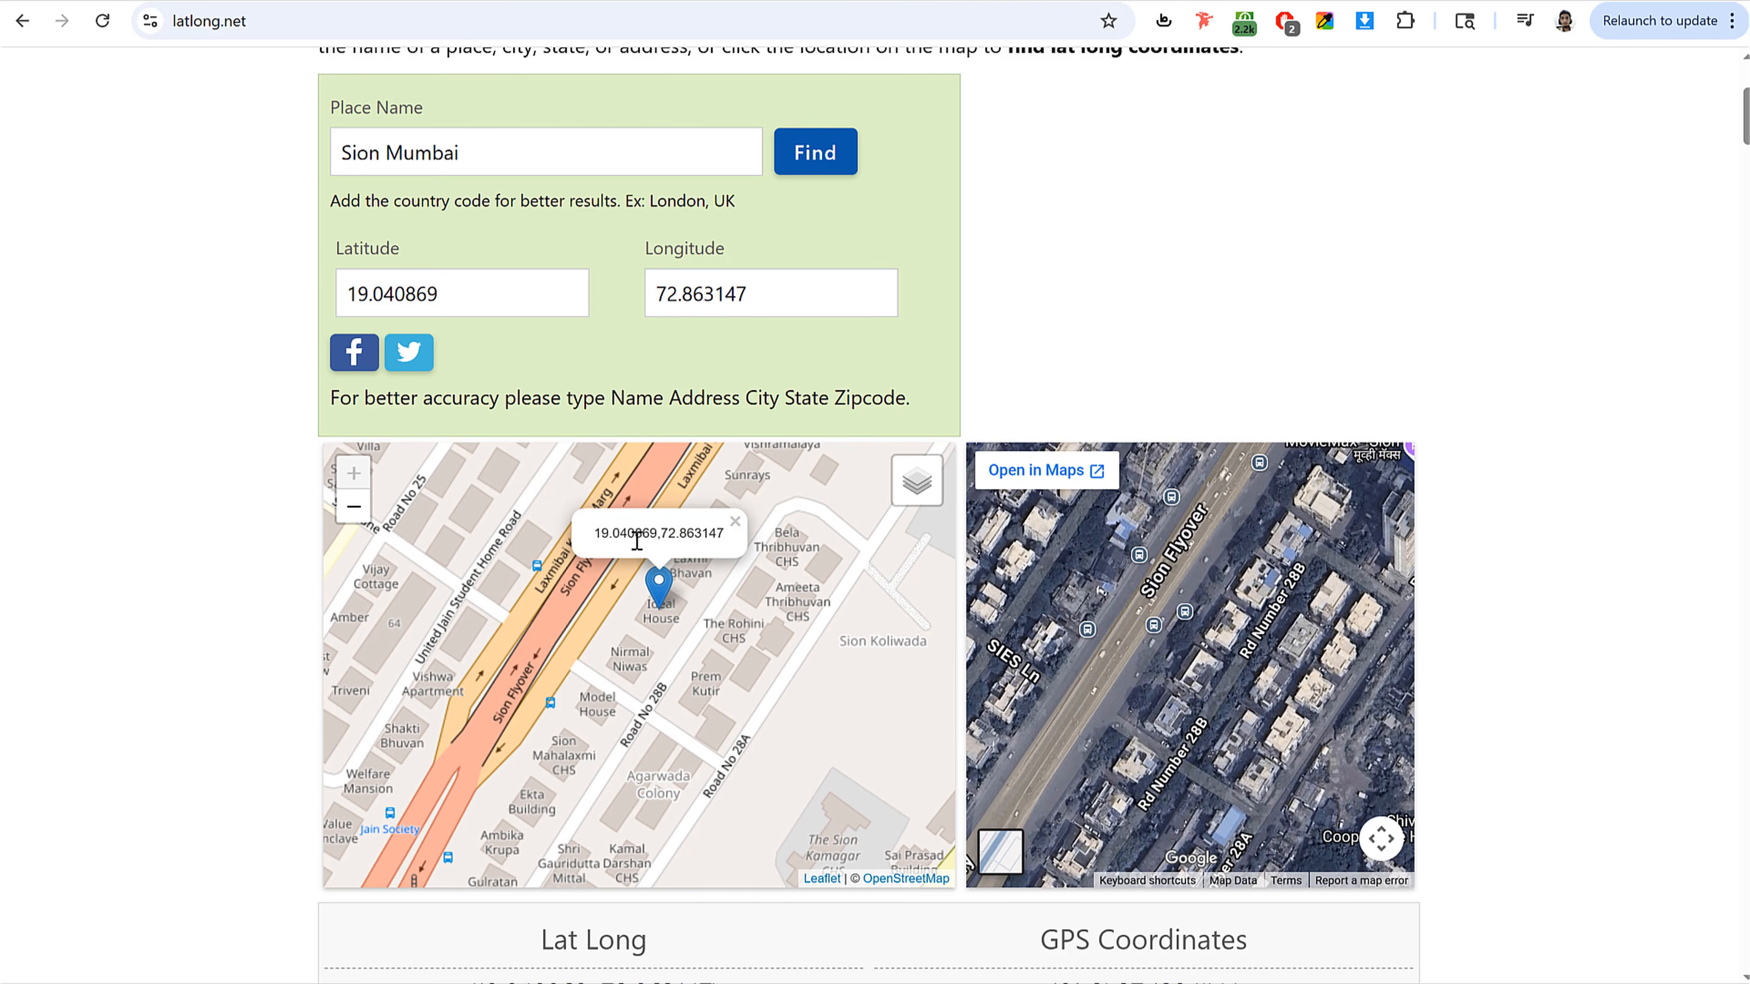
Step: Enter the Sion store's coordinates as 19.040869,72.863147 by copying latitude and longitude from latlong.net
double_click(459, 287)
key(ctrl+c)
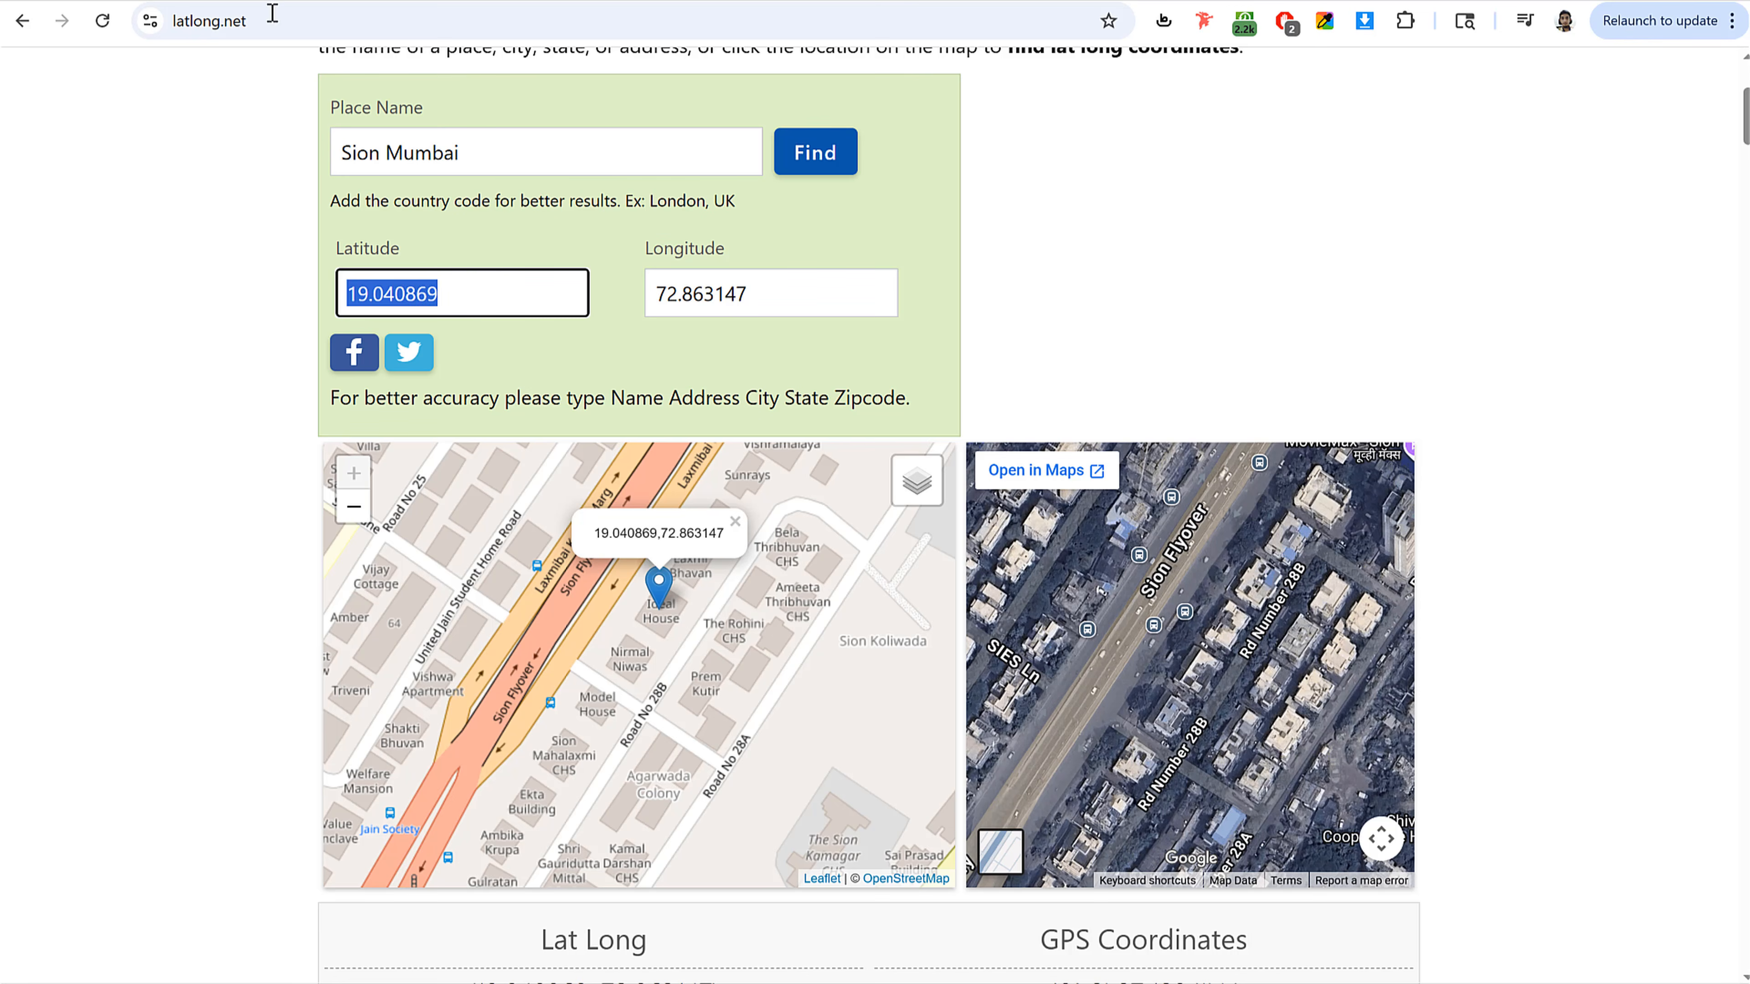
click(241, 0)
key(ctrl+a)
key(ctrl+v)
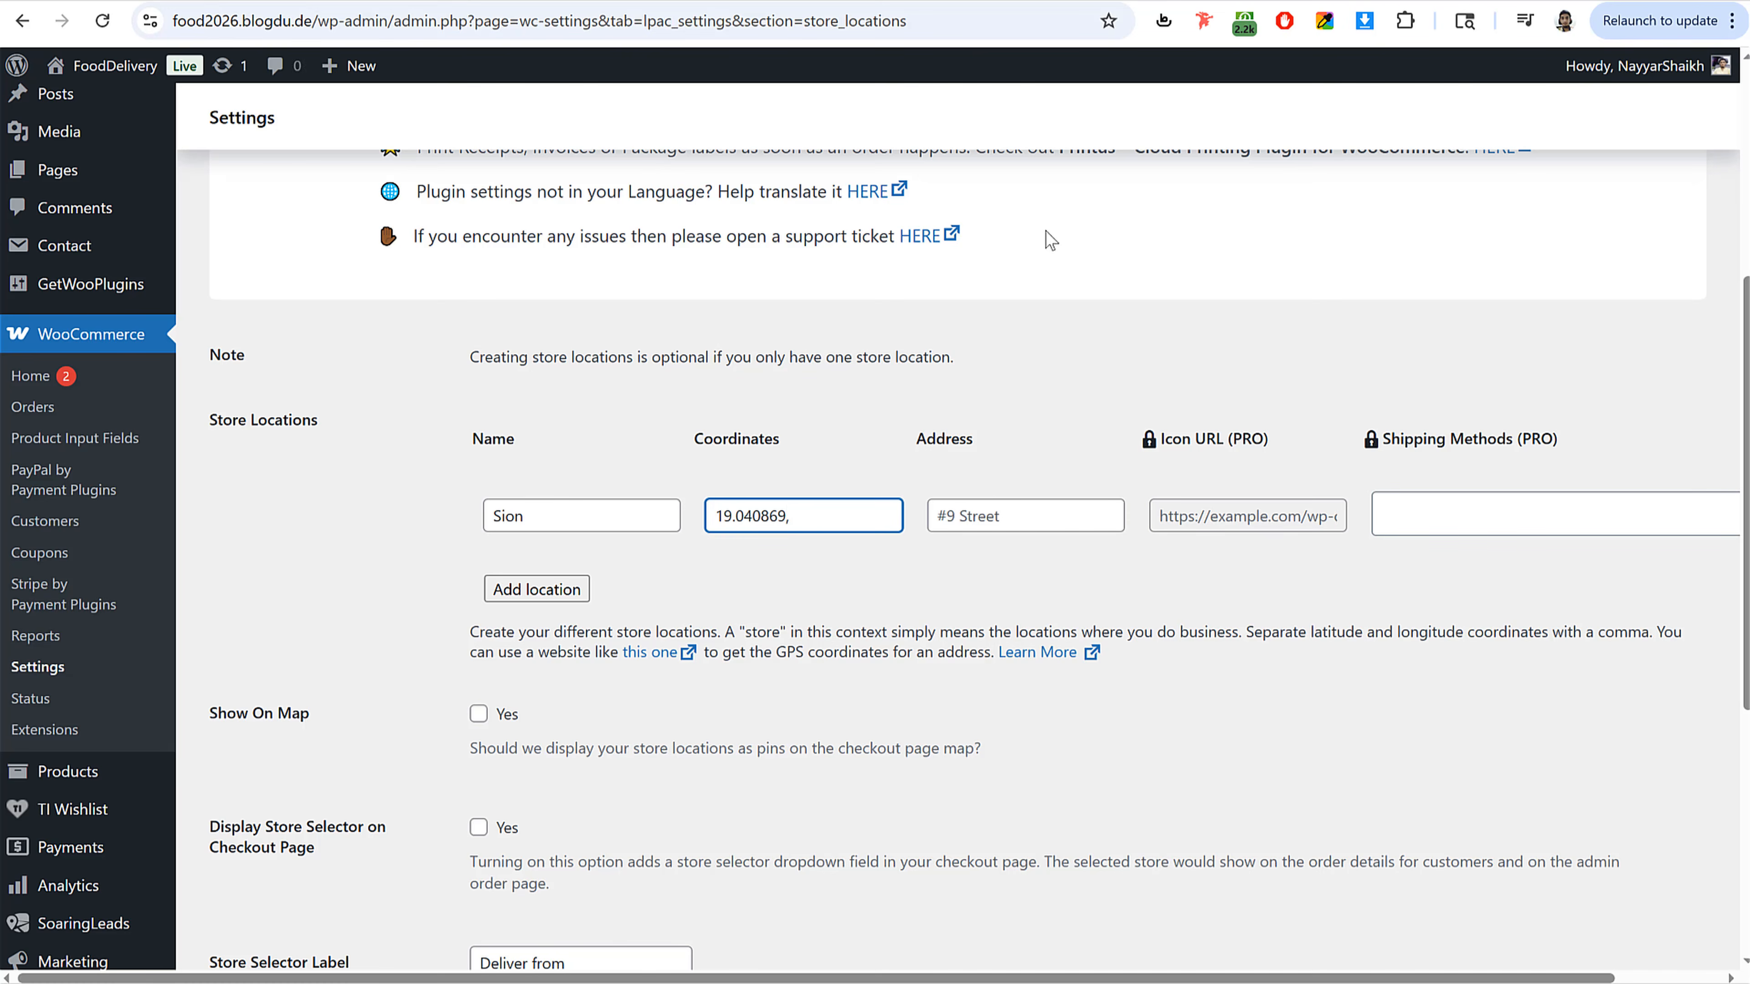
key(ctrl+shift+Tab)
double_click(744, 293)
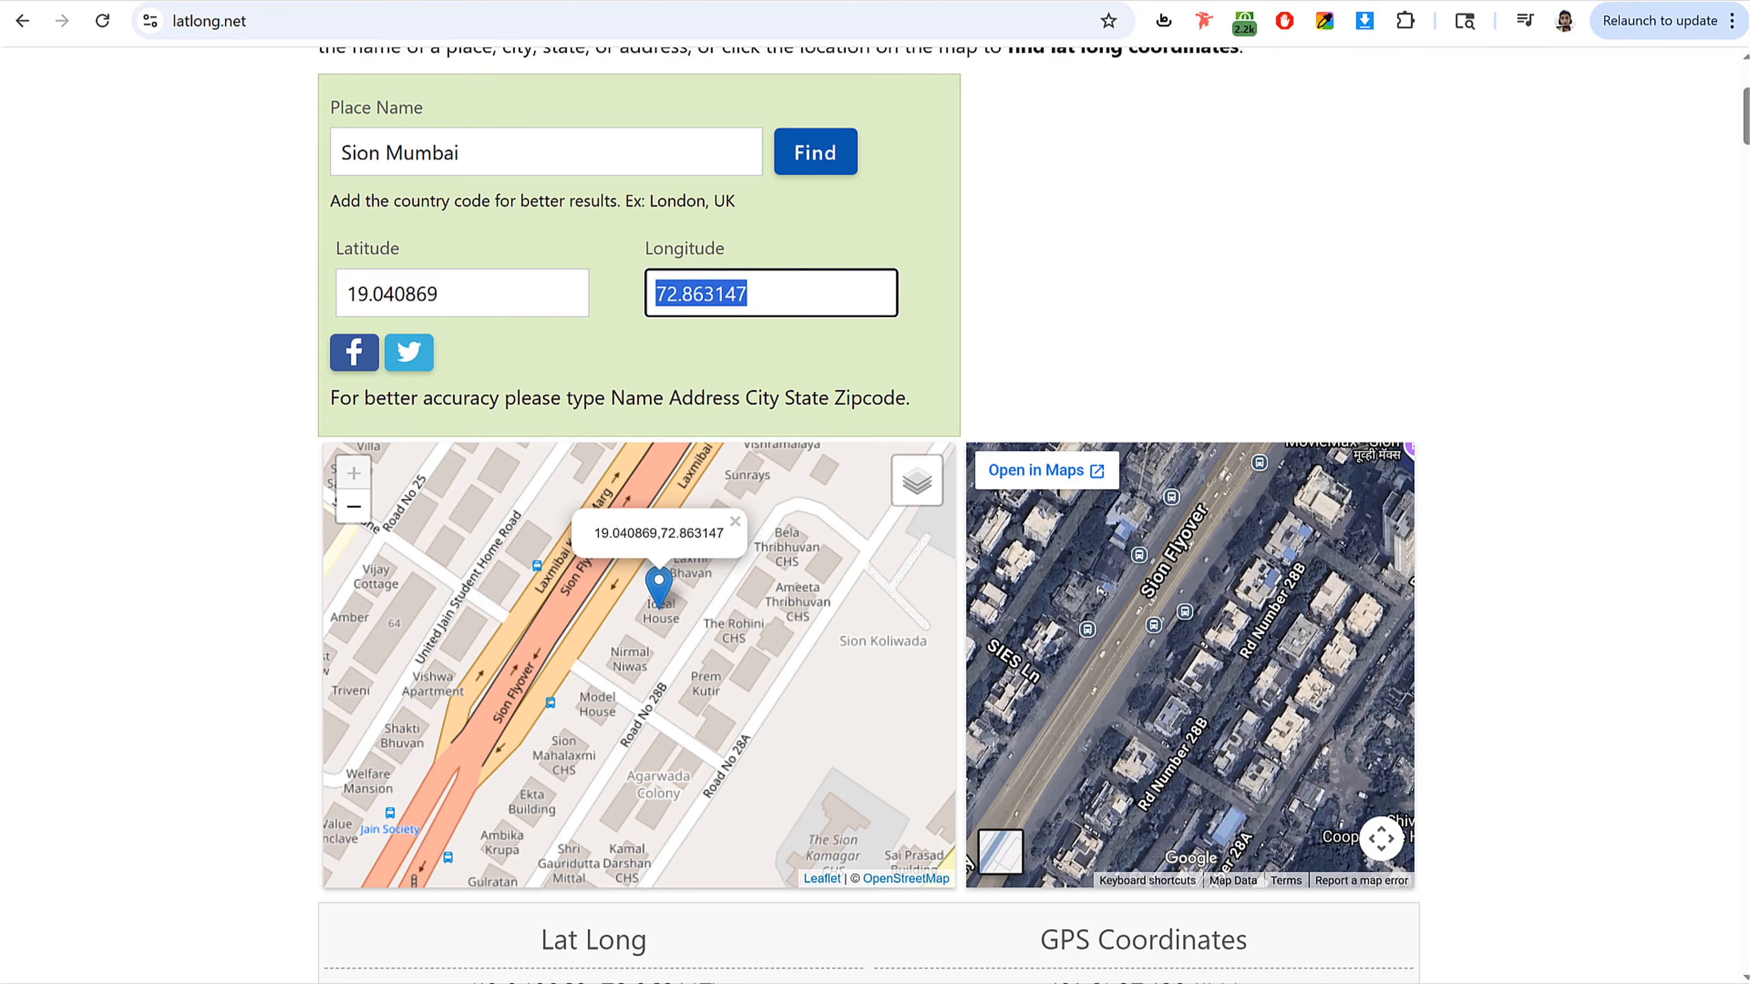
key(ctrl+Tab)
text(,)
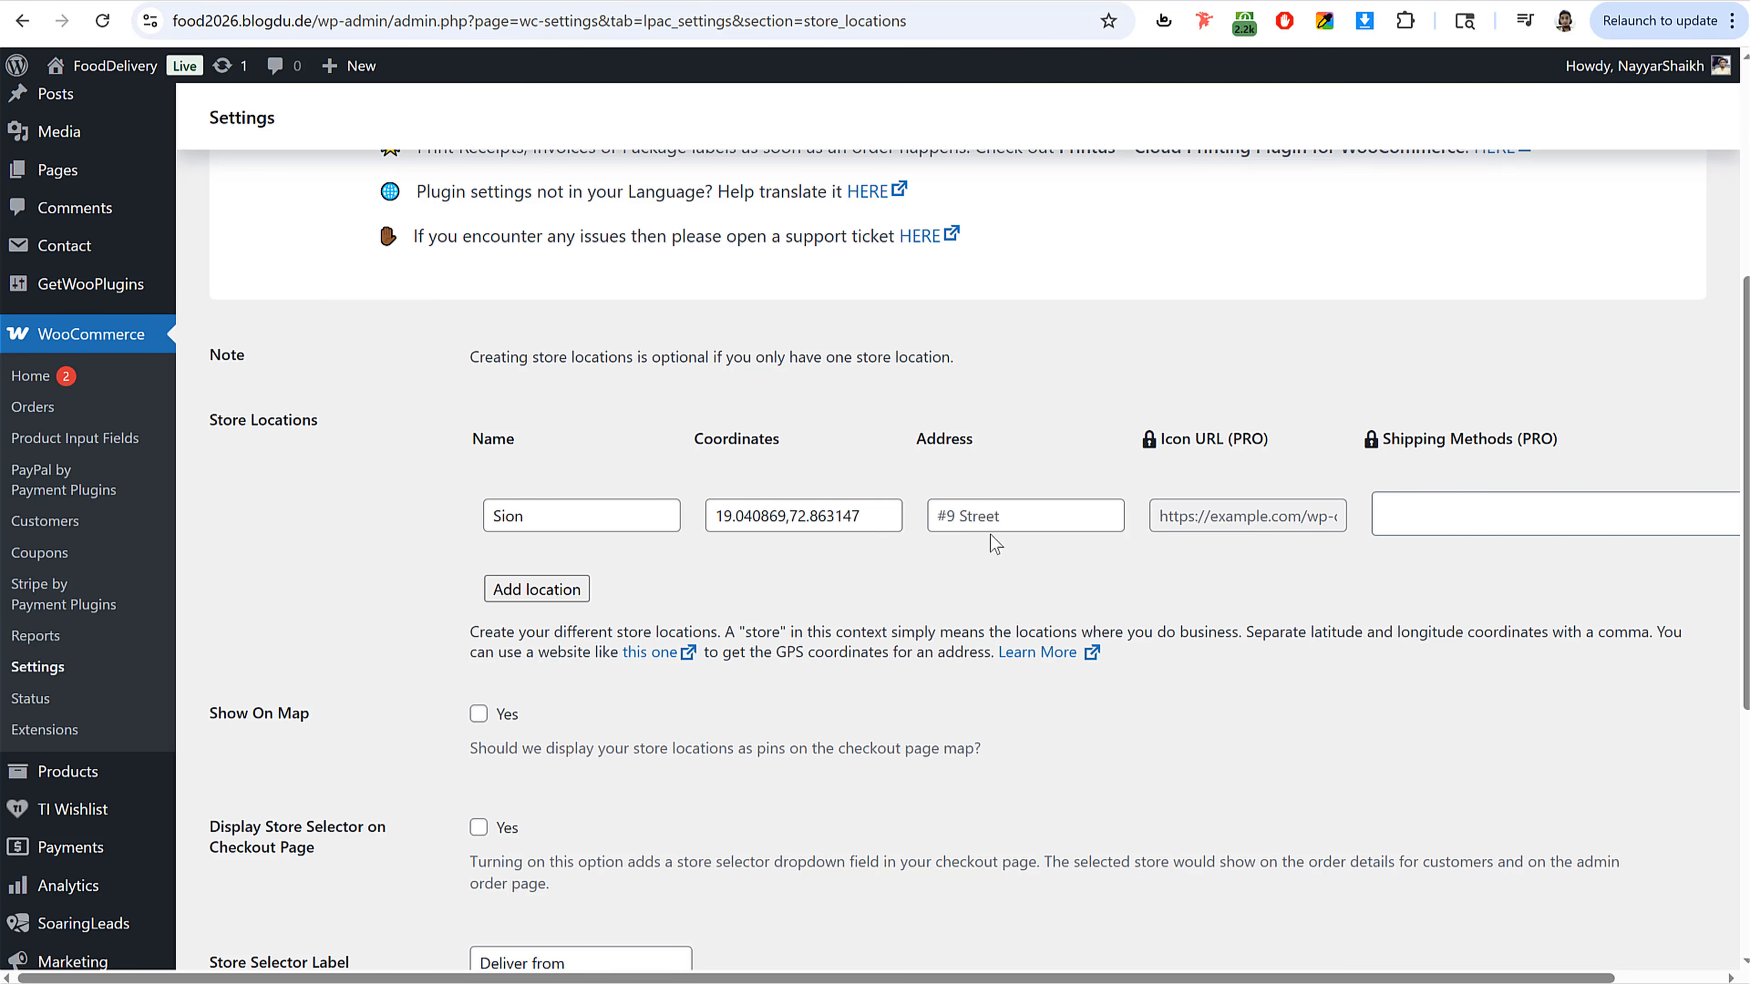
Step: Set the Sion store location's address to Road 28B, Sion
click(992, 518)
key(ctrl+shift+Tab)
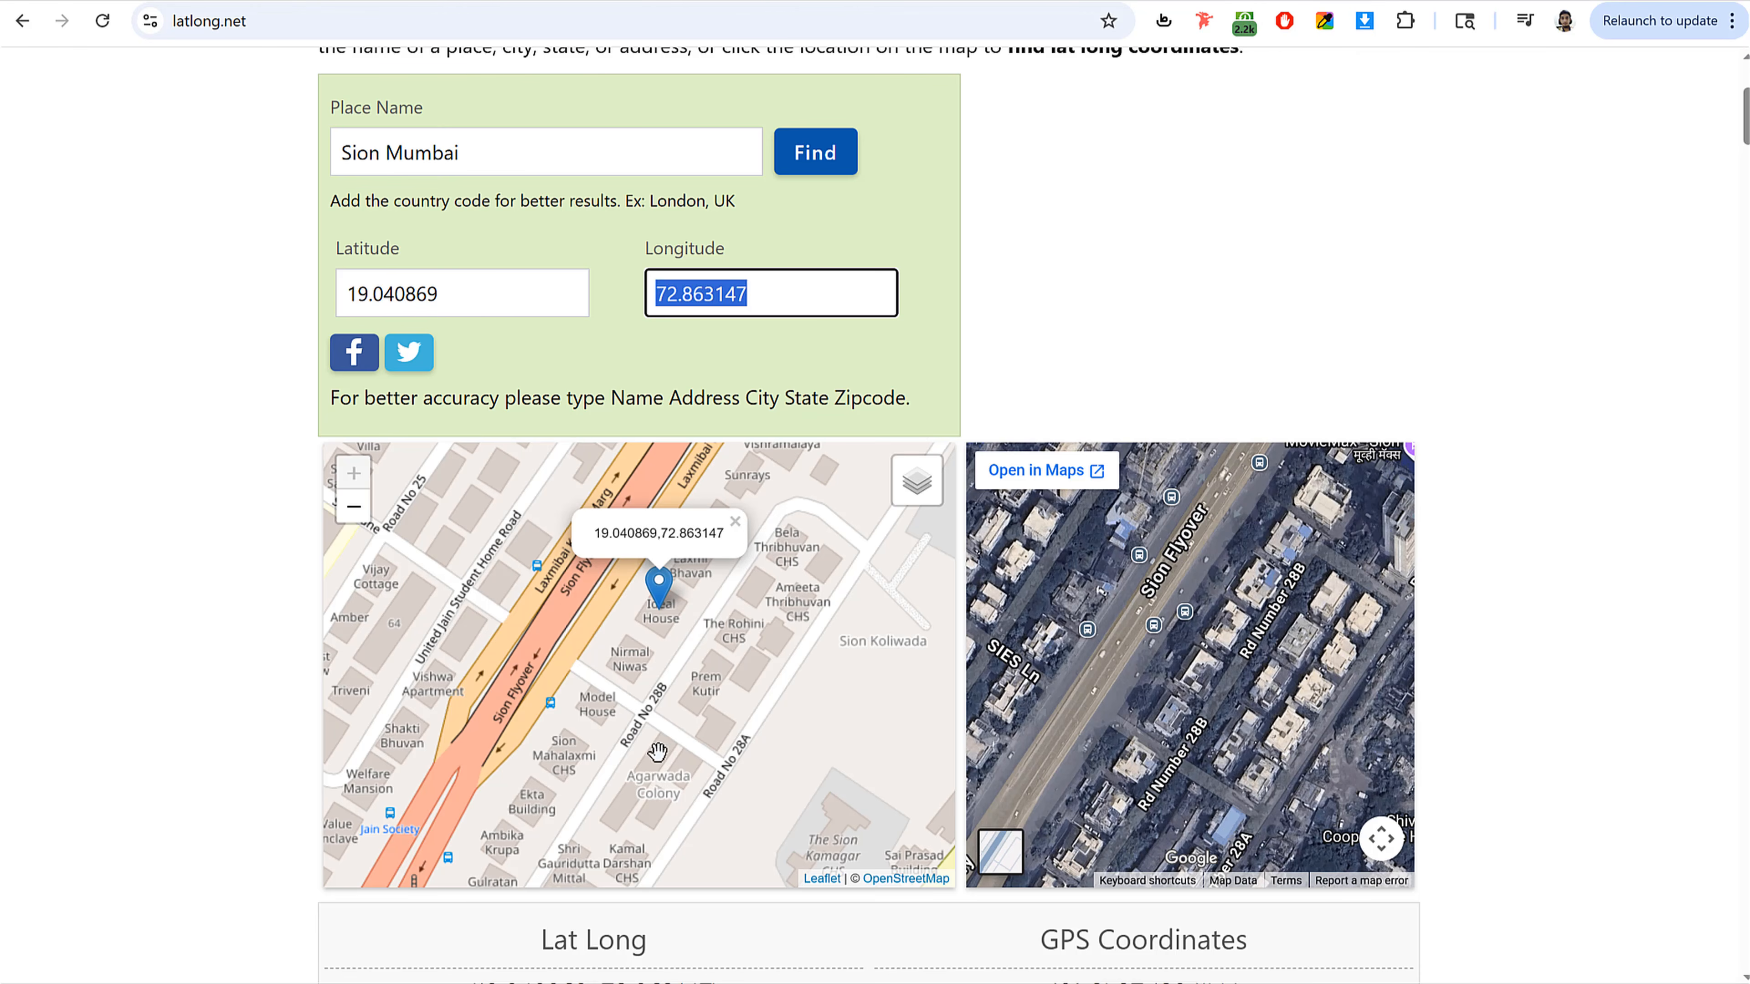
key(ctrl+Tab)
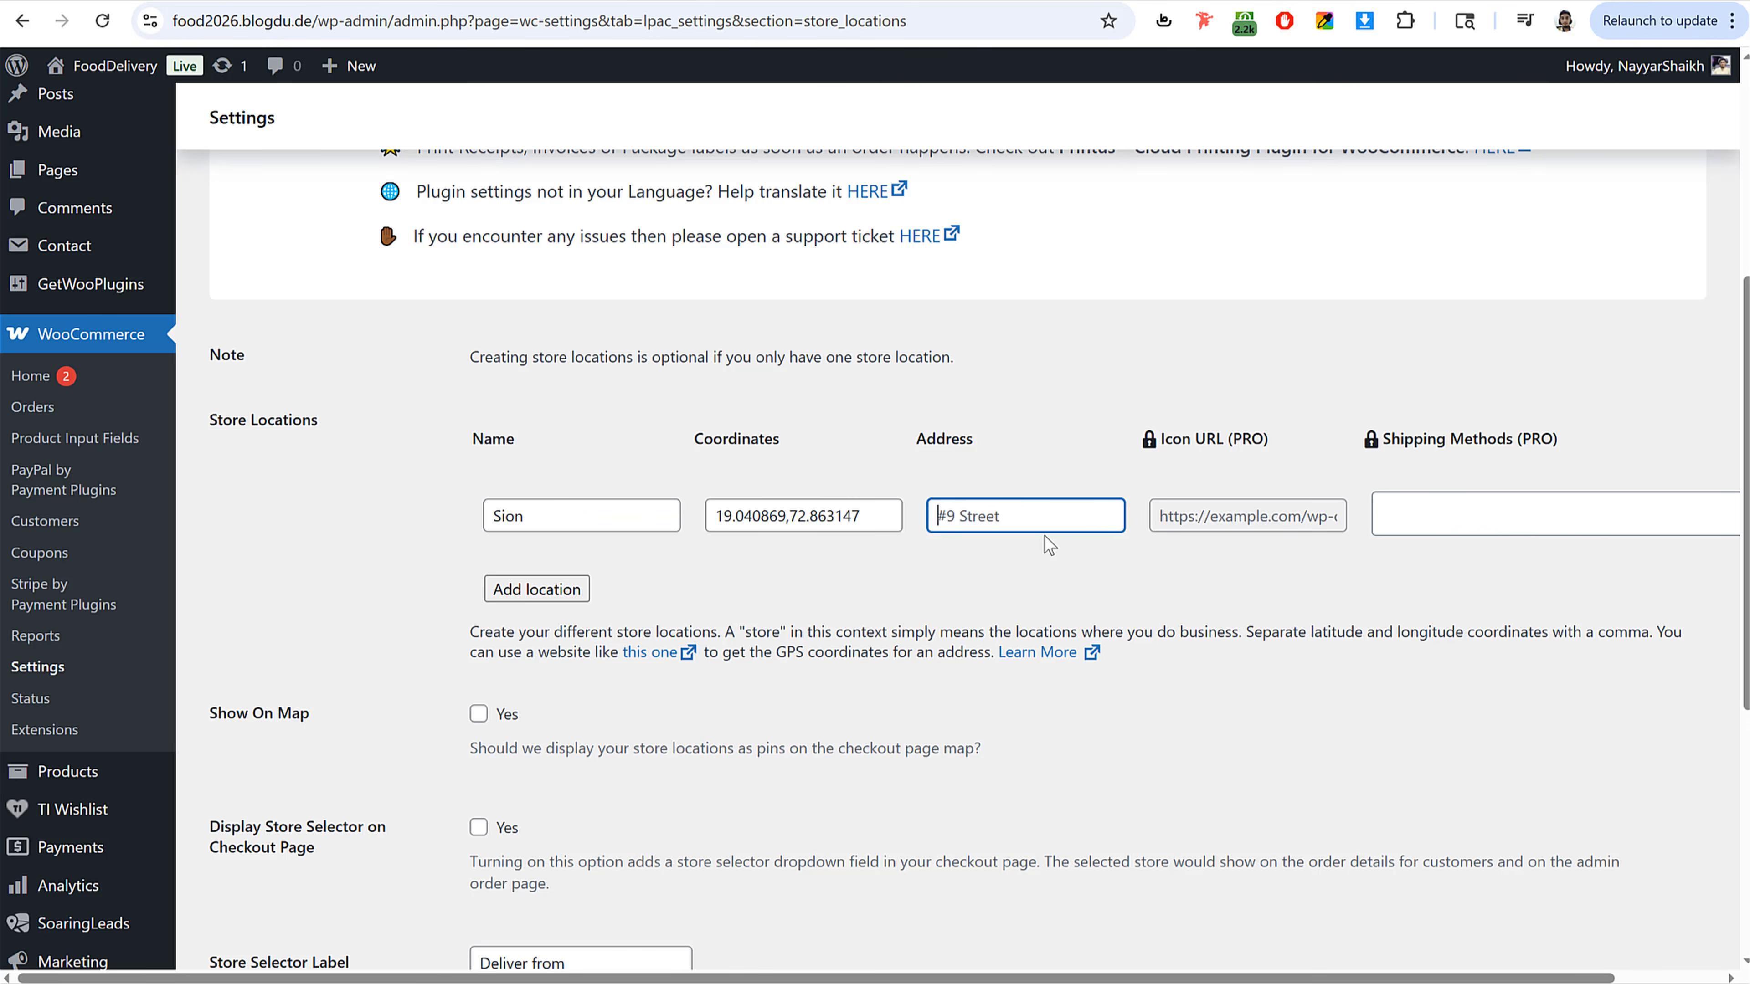
text(Road 28B, Sion)
Step: Add a second store location row and enable showing store locations as pins on the checkout map
click(527, 594)
scroll(1016, 634, down, 3)
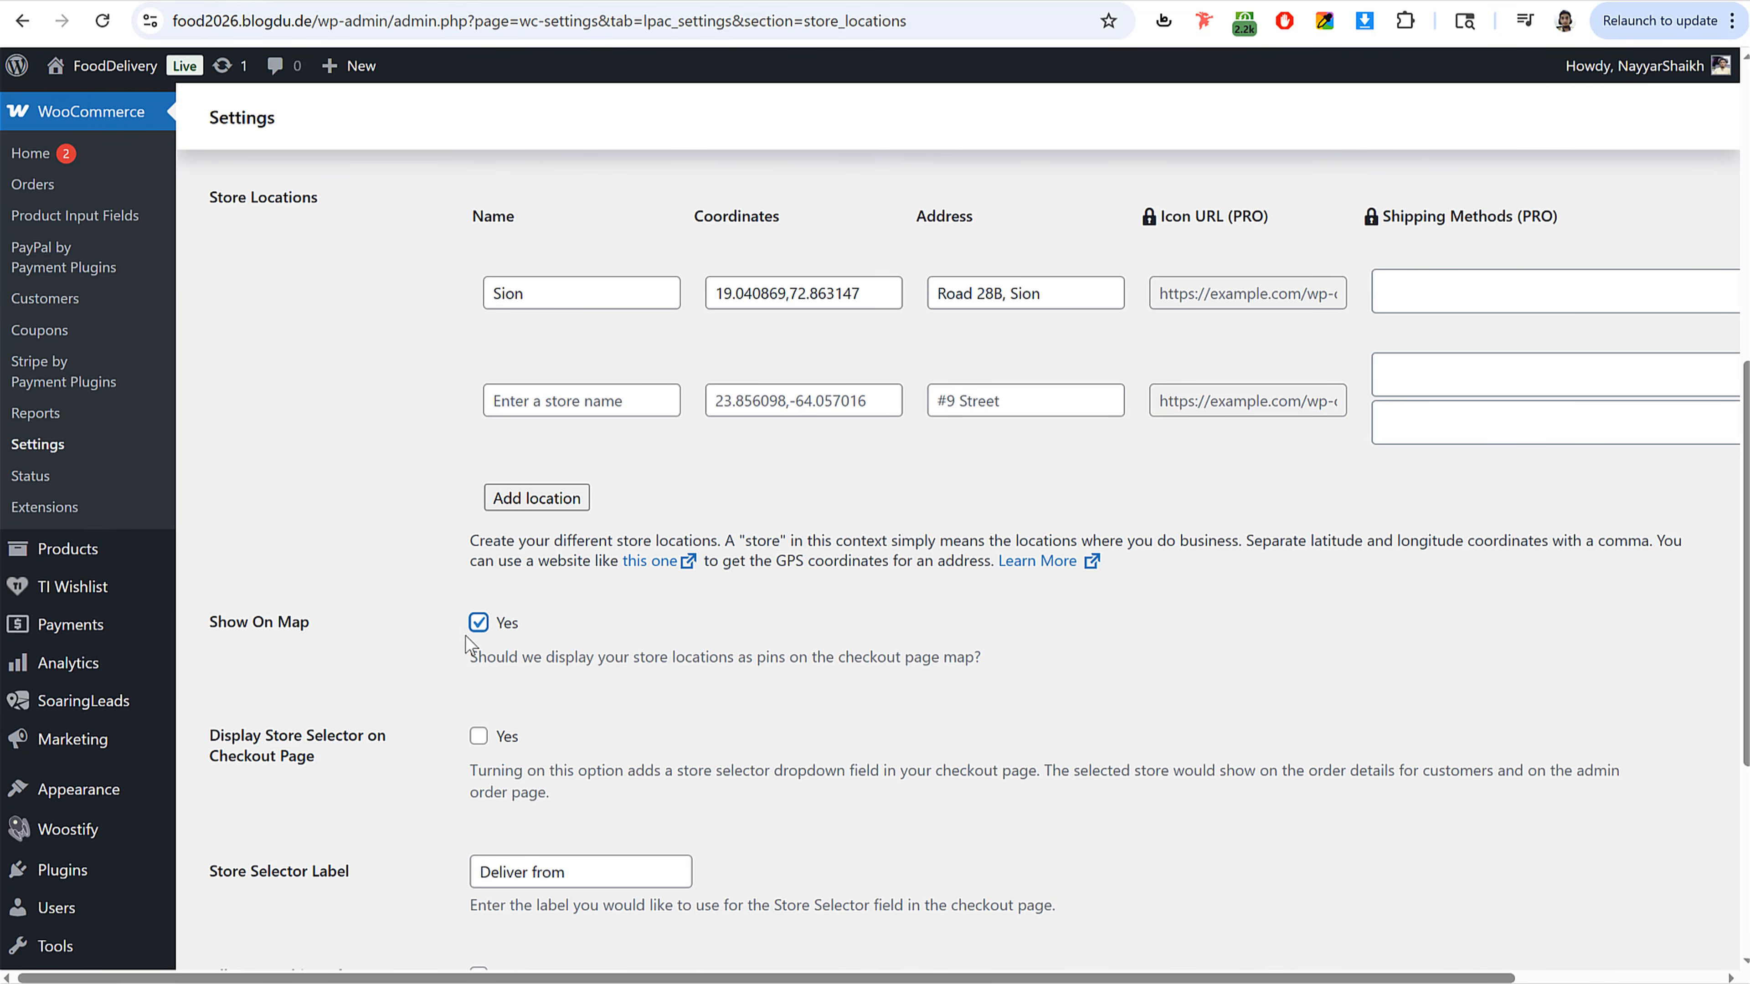
scroll(590, 634, down, 2)
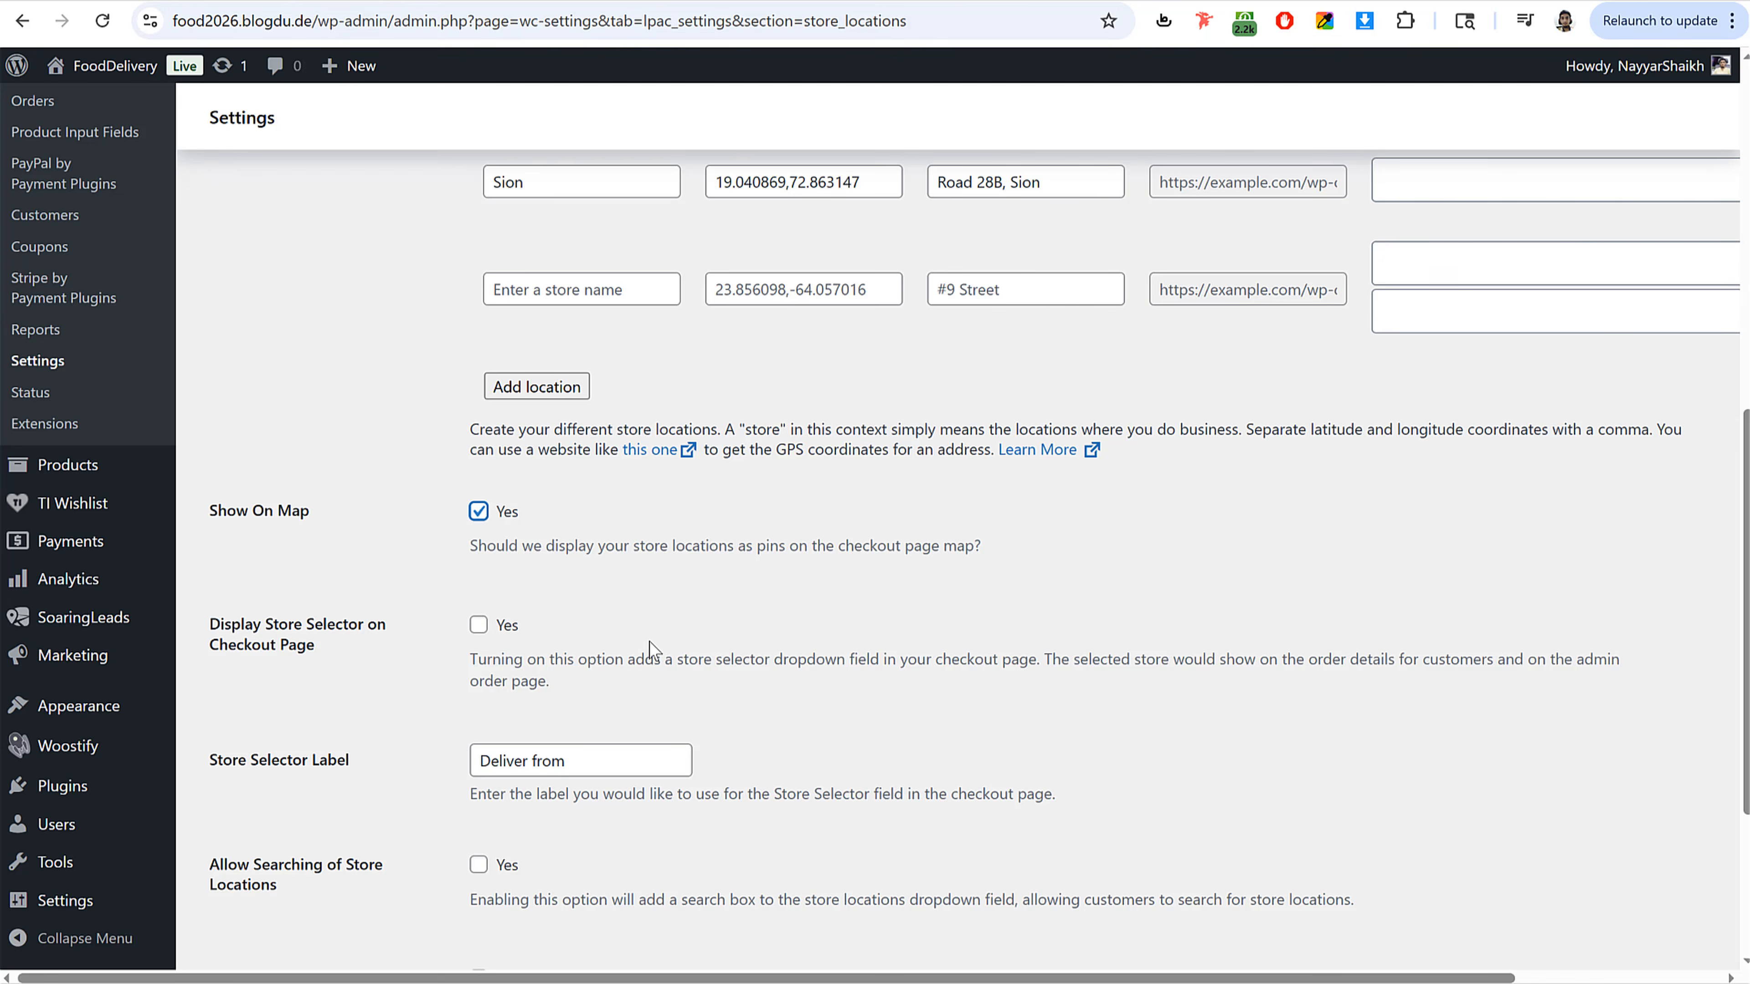
Step: Enable the store selector on the checkout page and store location searching, then try to save the changes
click(481, 635)
scroll(1012, 743, down, 2)
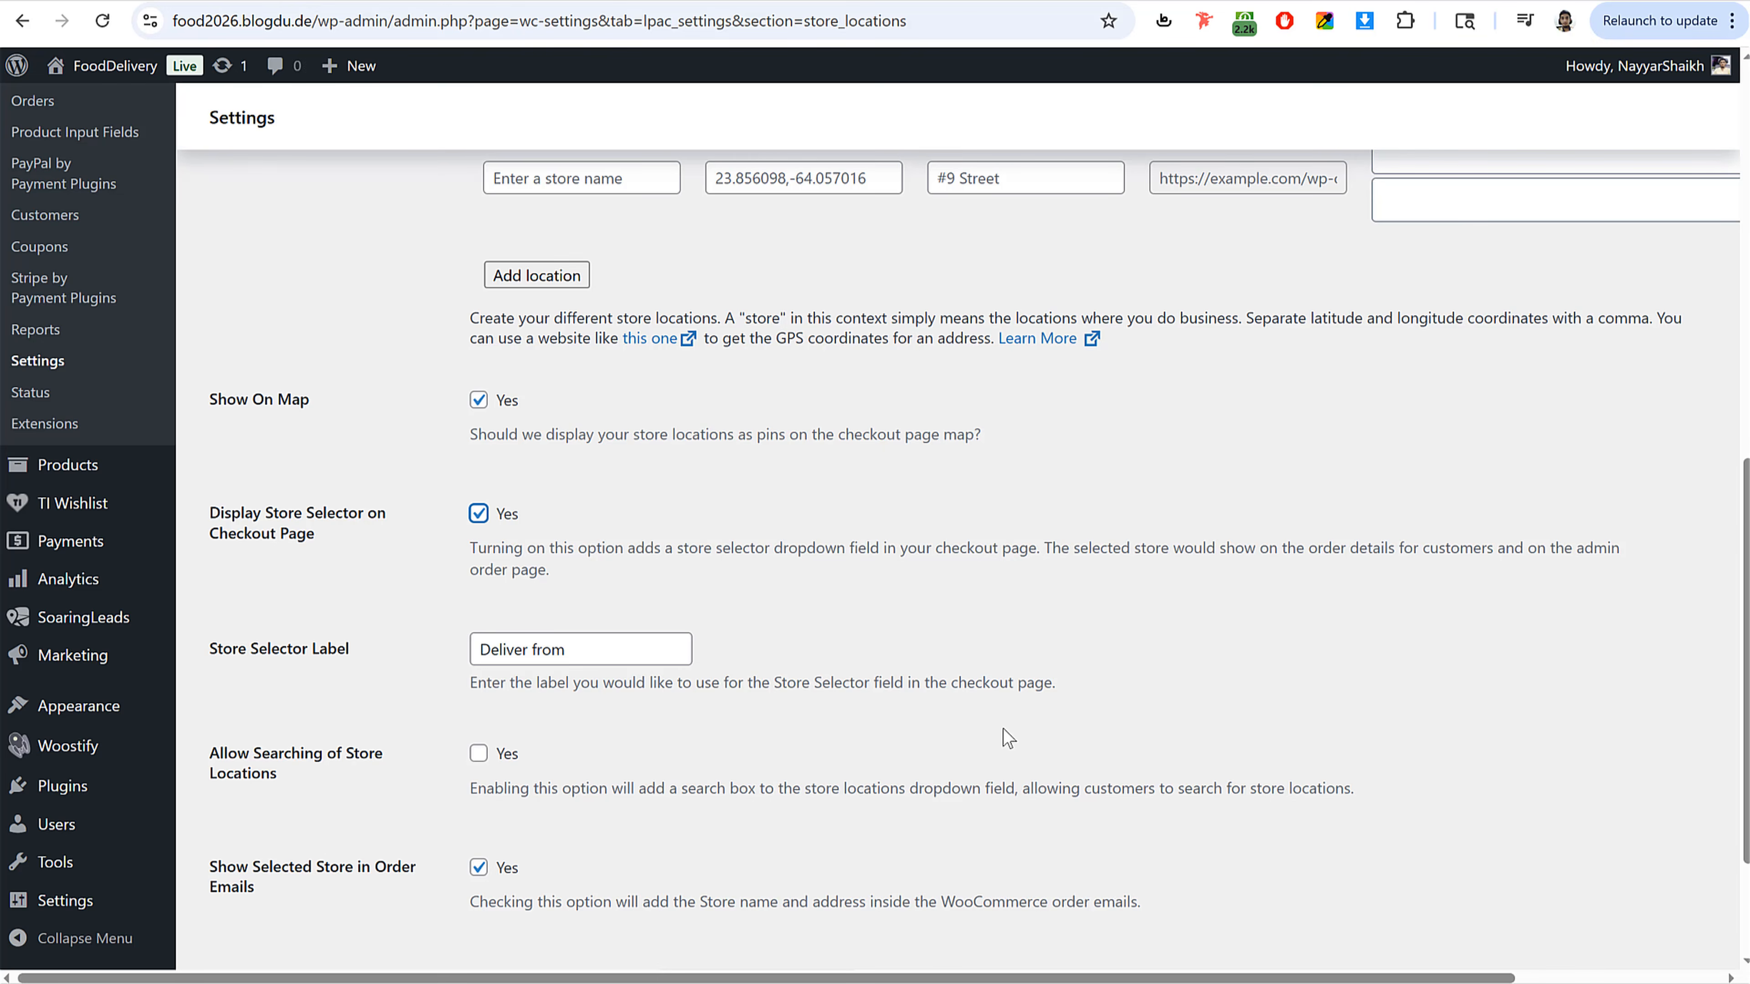
scroll(1004, 738, down, 3)
click(479, 558)
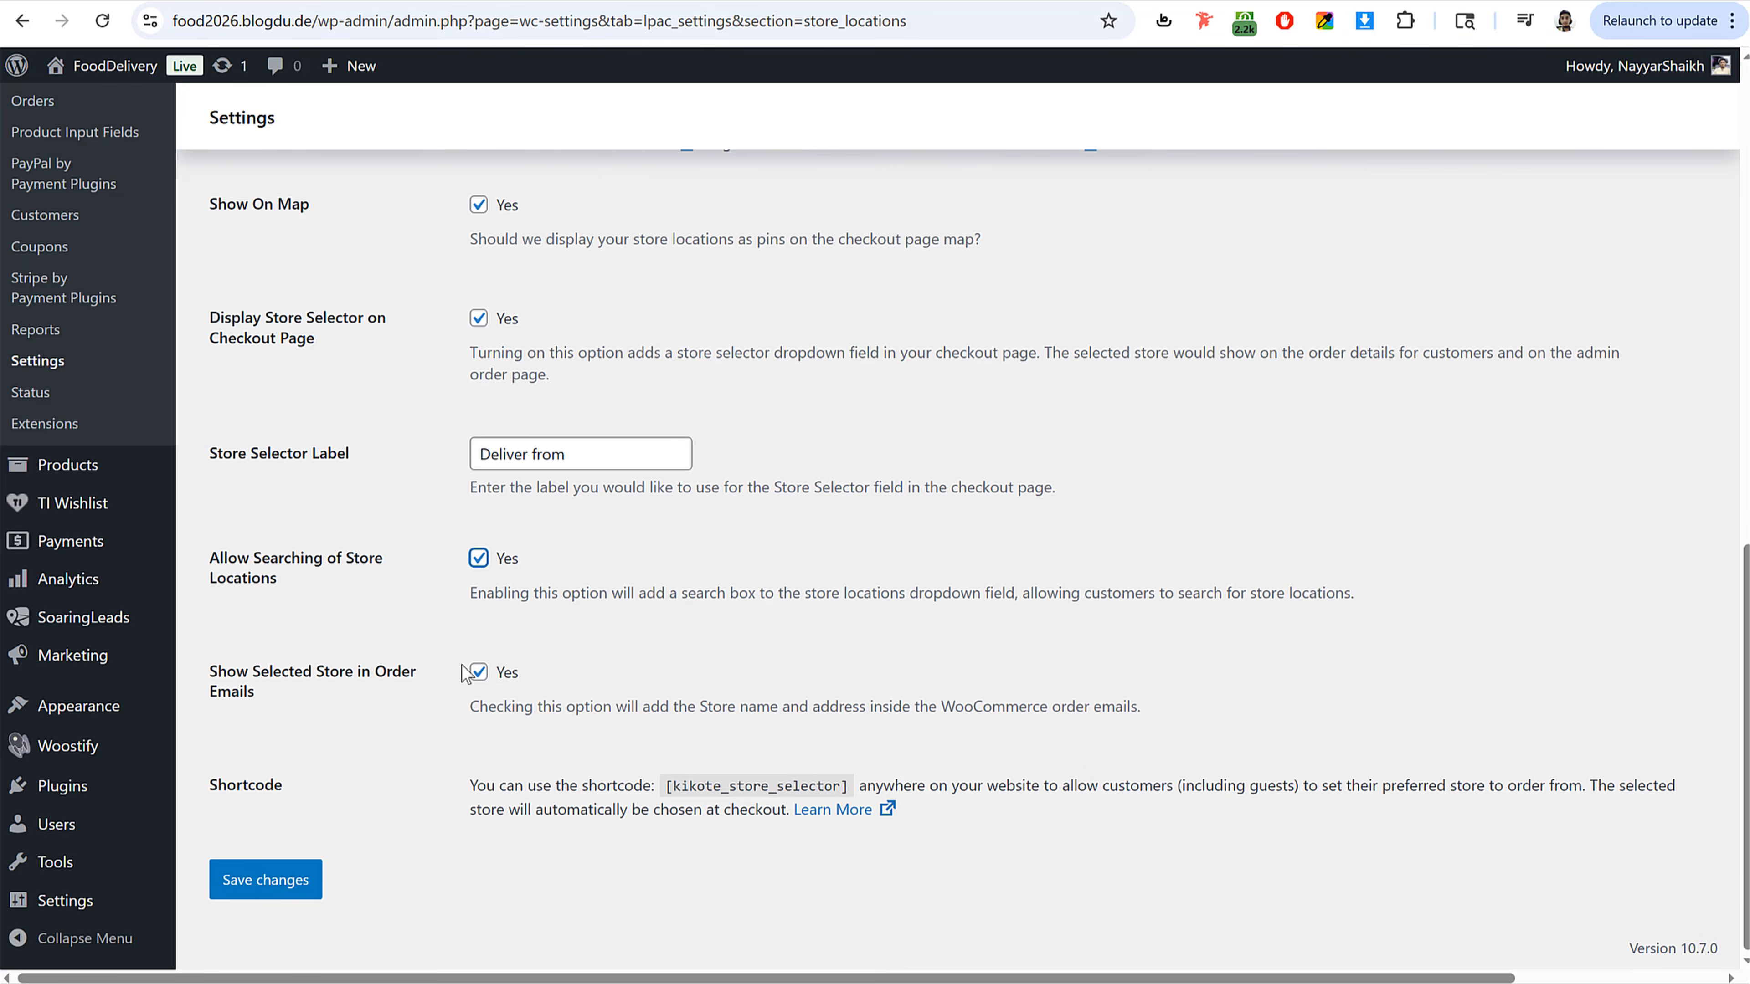
click(269, 880)
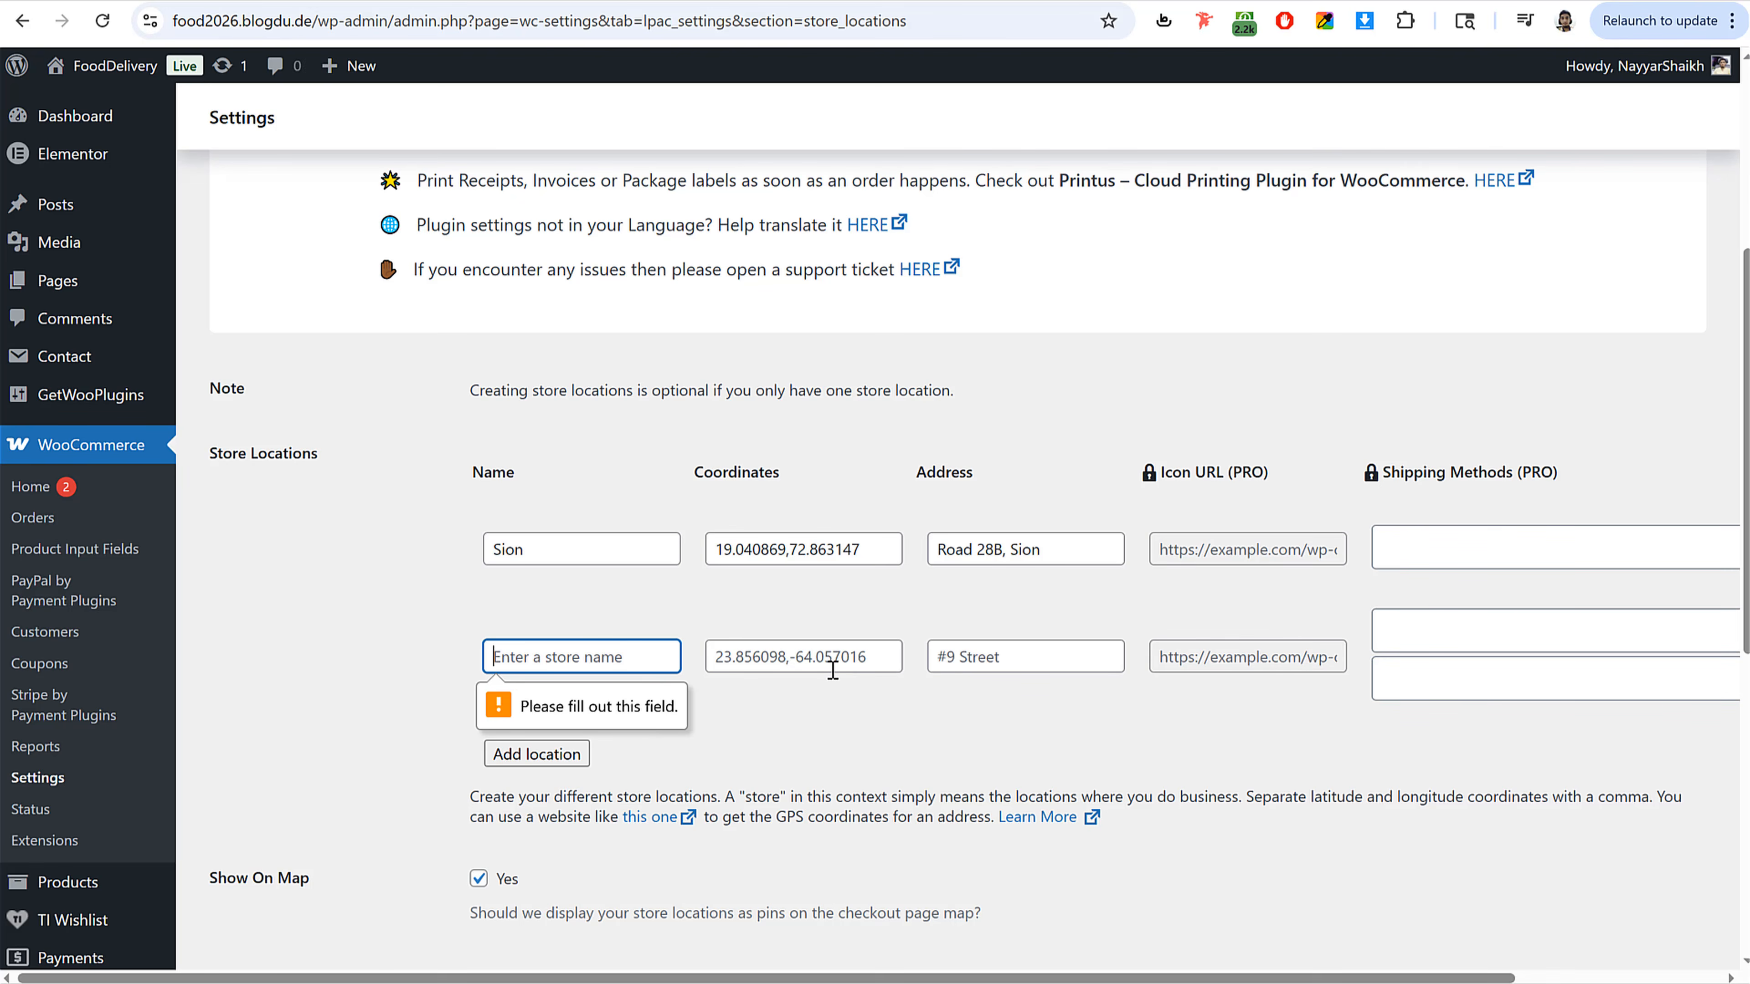
Step: Name the second store location Byculla
text(Byculla)
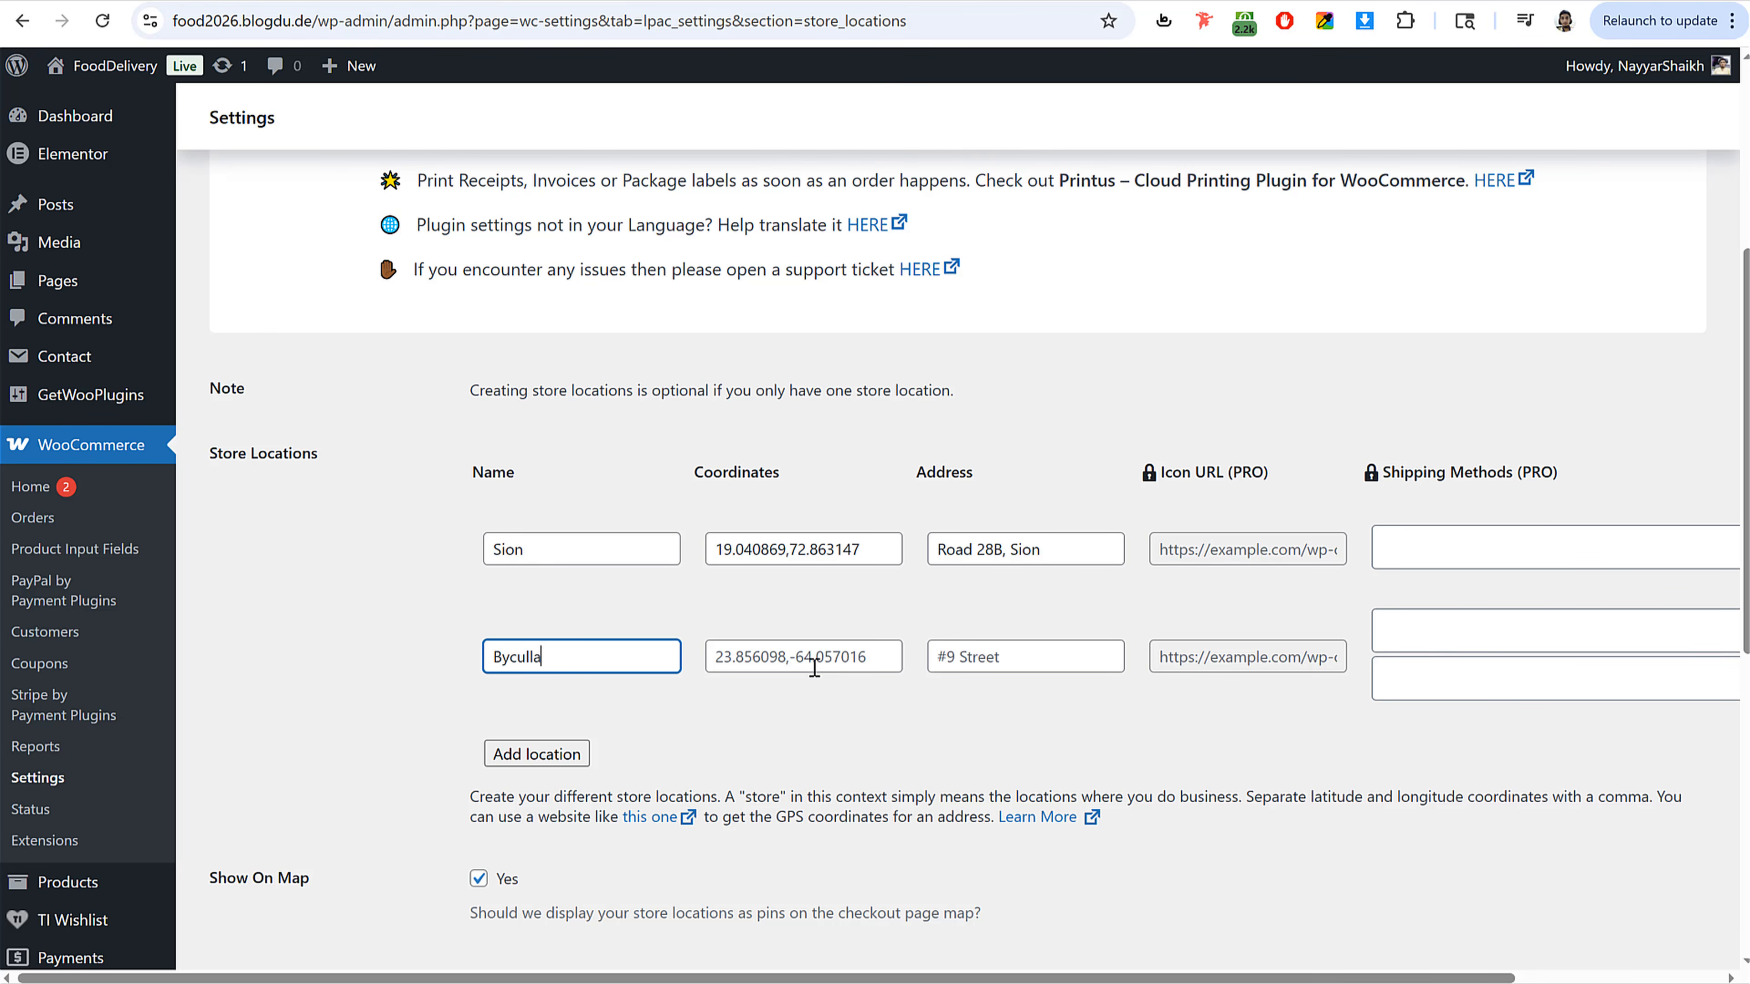
click(815, 666)
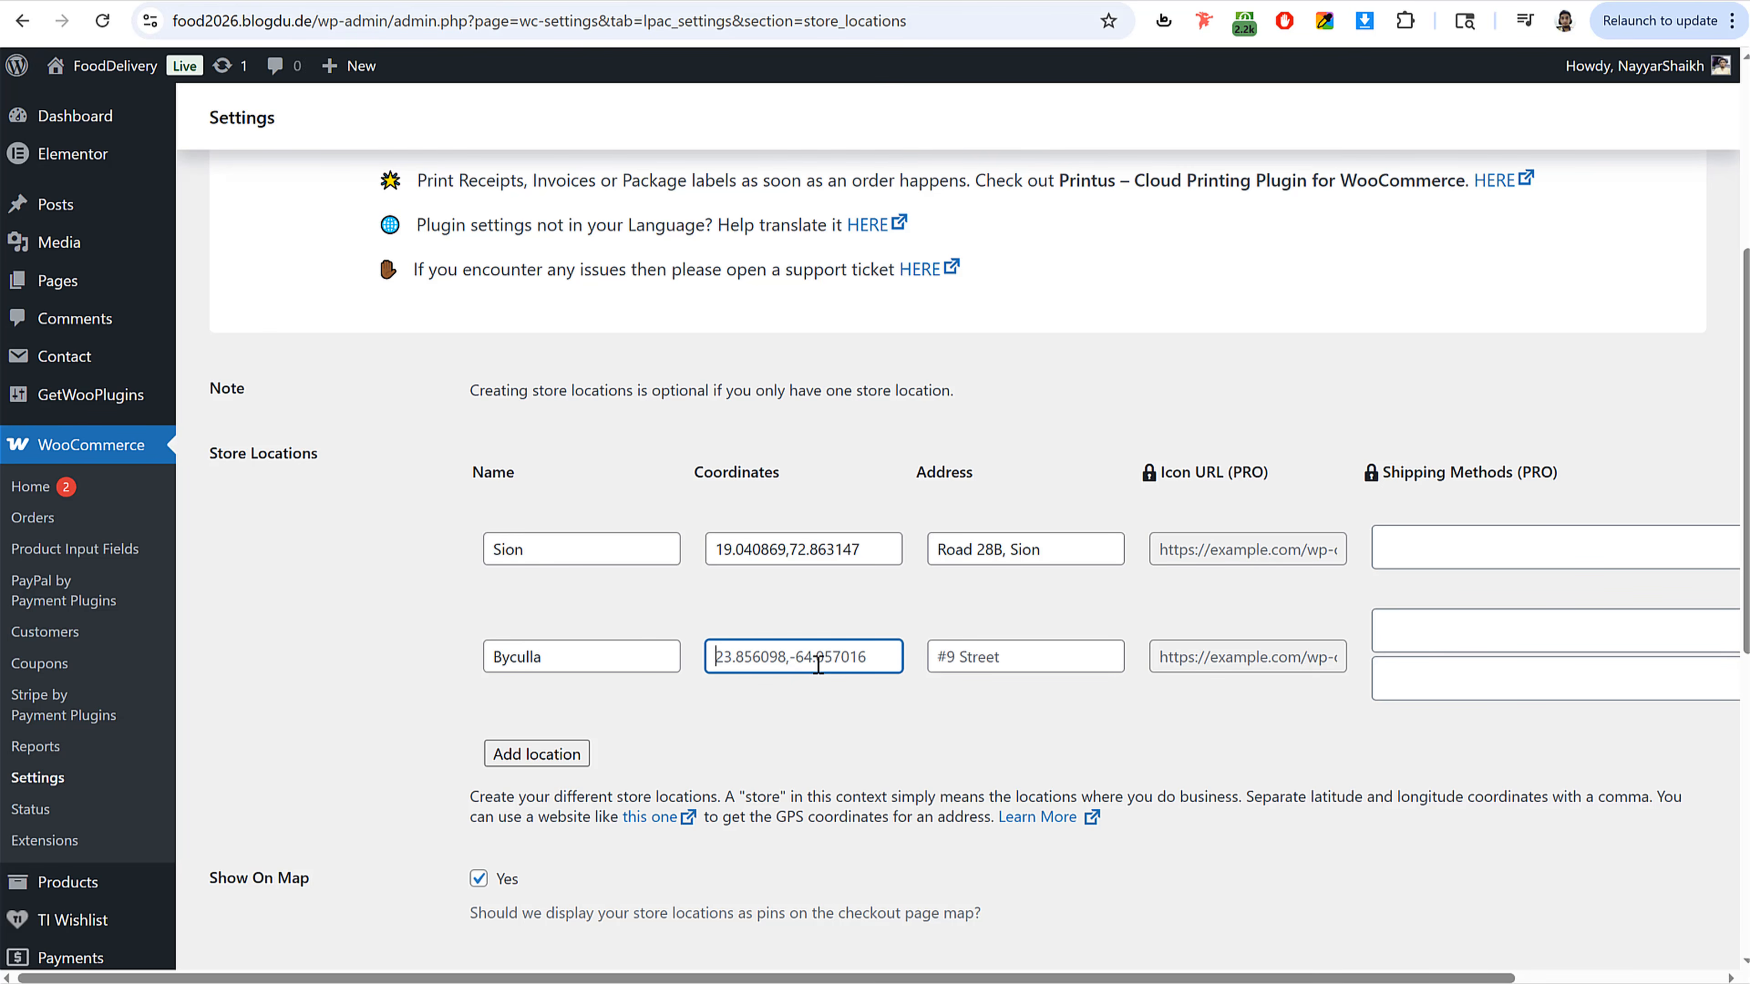
Step: Pick a point on Mirza Ghalib Marg near Clare Road on the latlong.net map to get Byculla's coordinates
click(962, 2)
scroll(636, 665, up, 6)
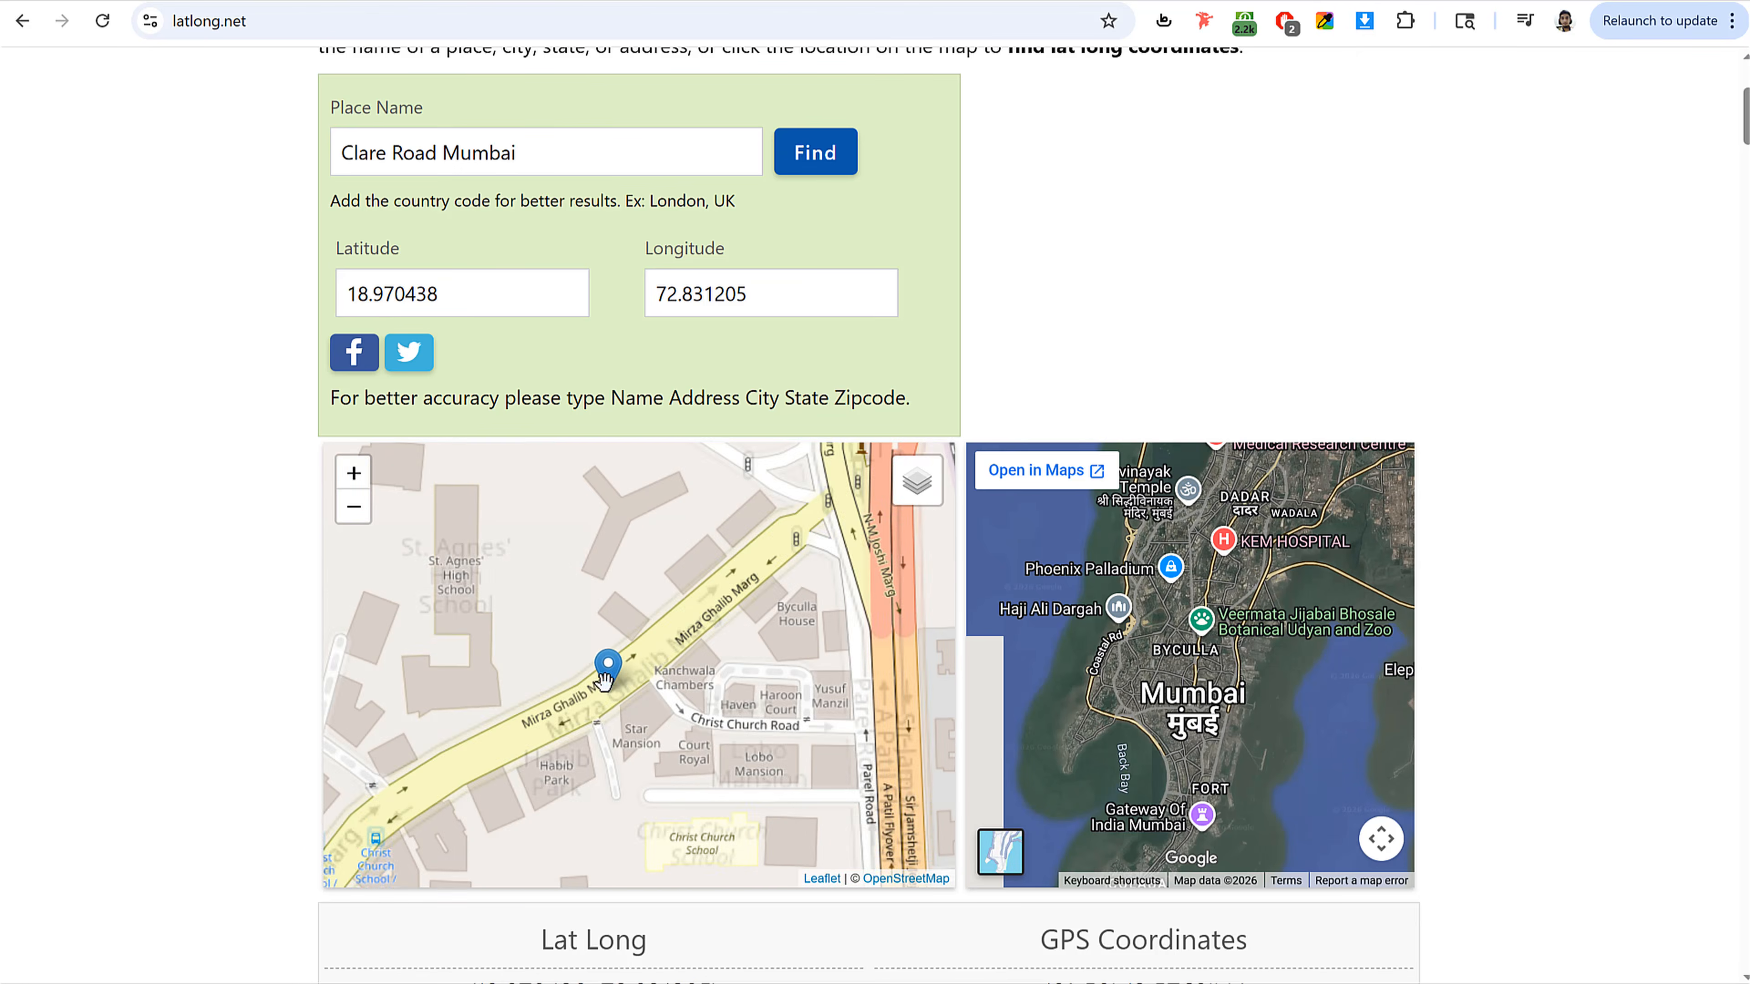
drag(637, 703, 683, 638)
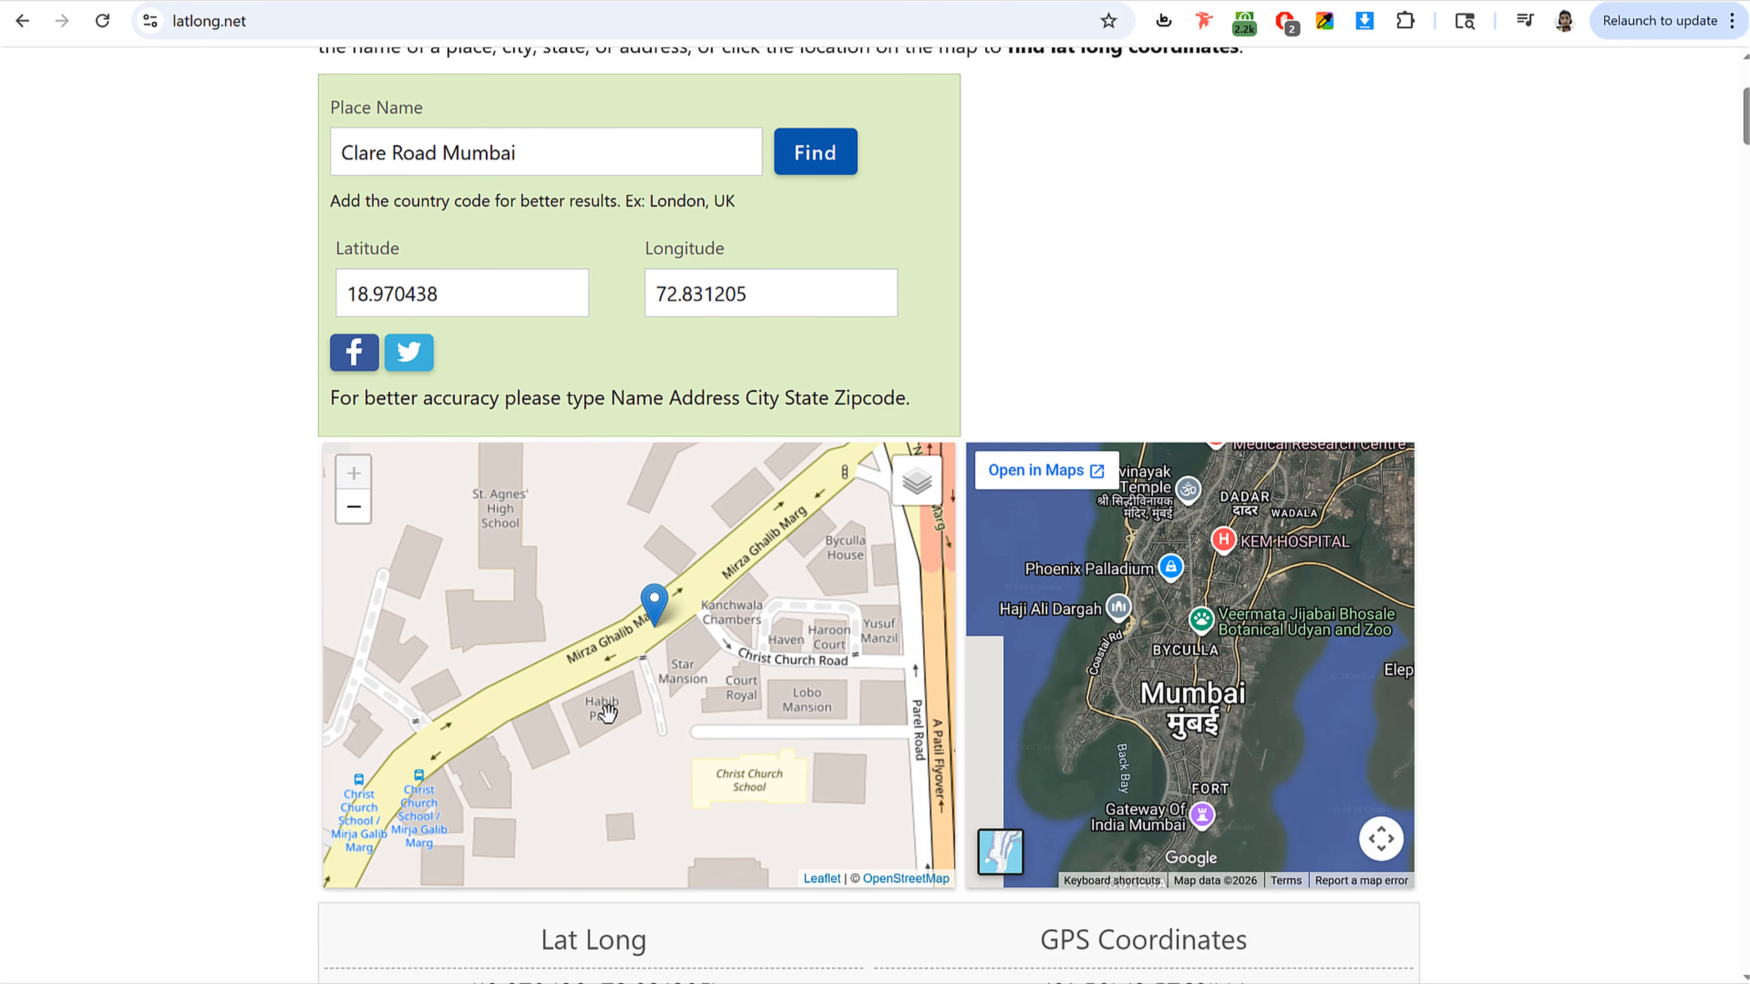
click(606, 713)
click(473, 286)
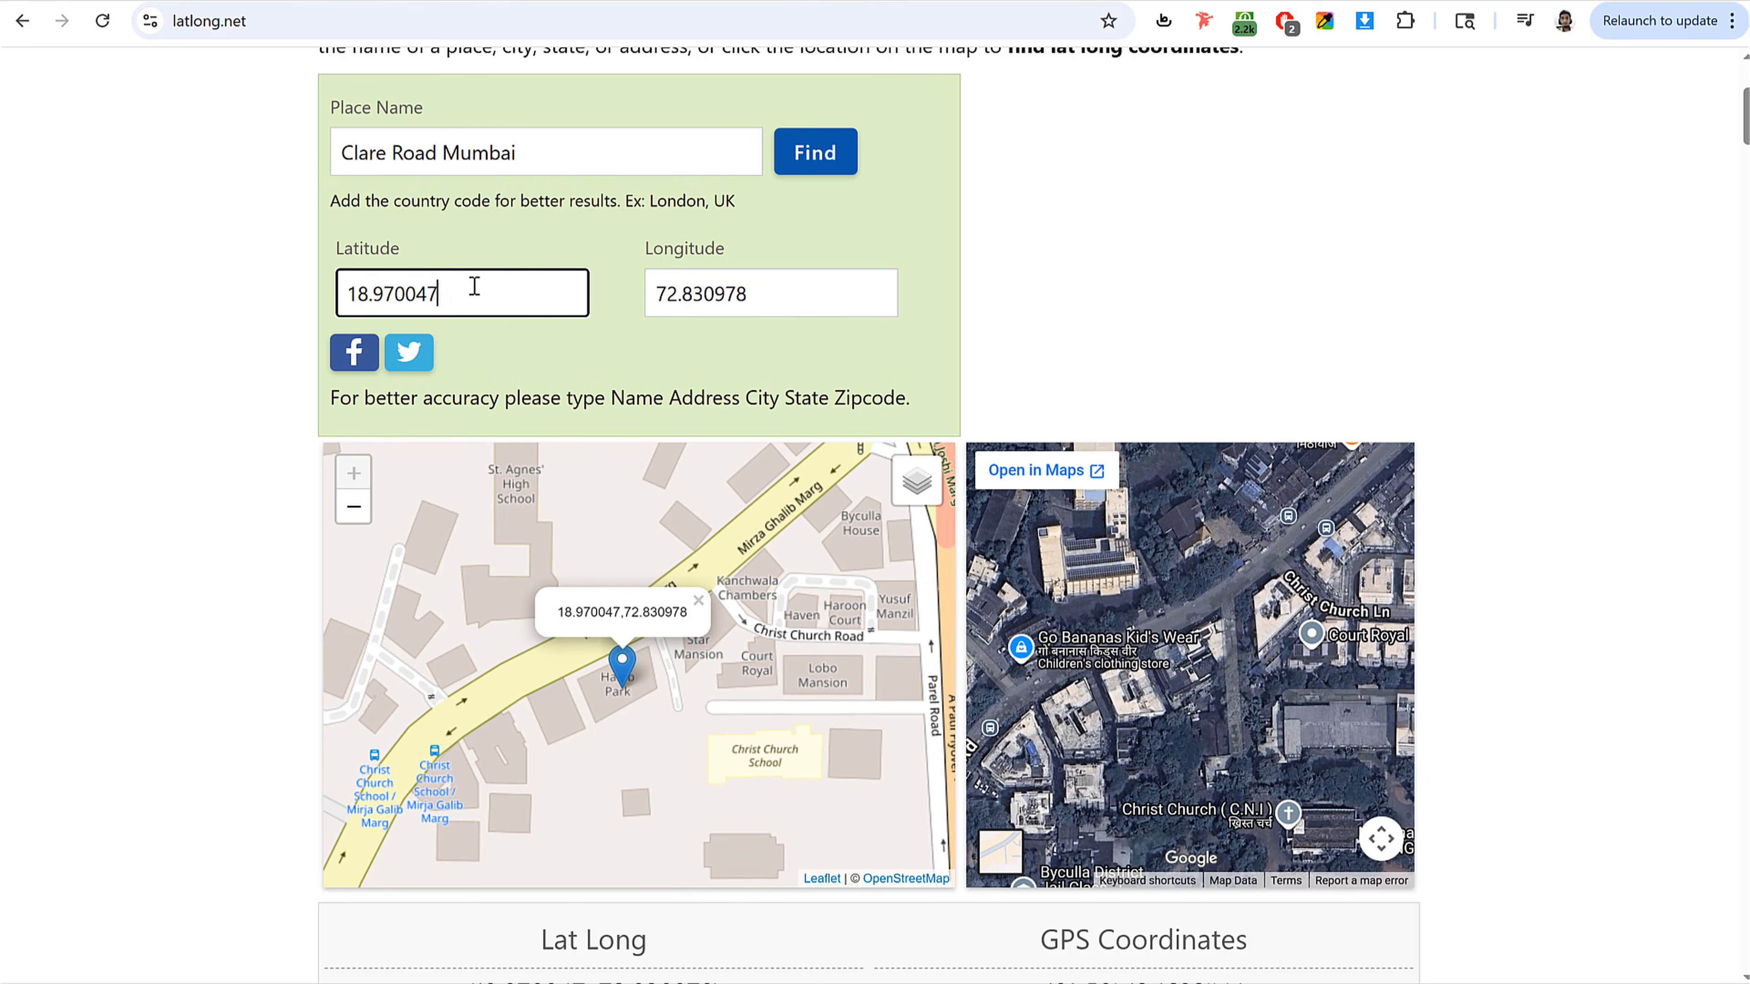
Step: Copy Clare Road from the place name and paste it as the Byculla store's address
drag(436, 153, 342, 151)
click(240, 2)
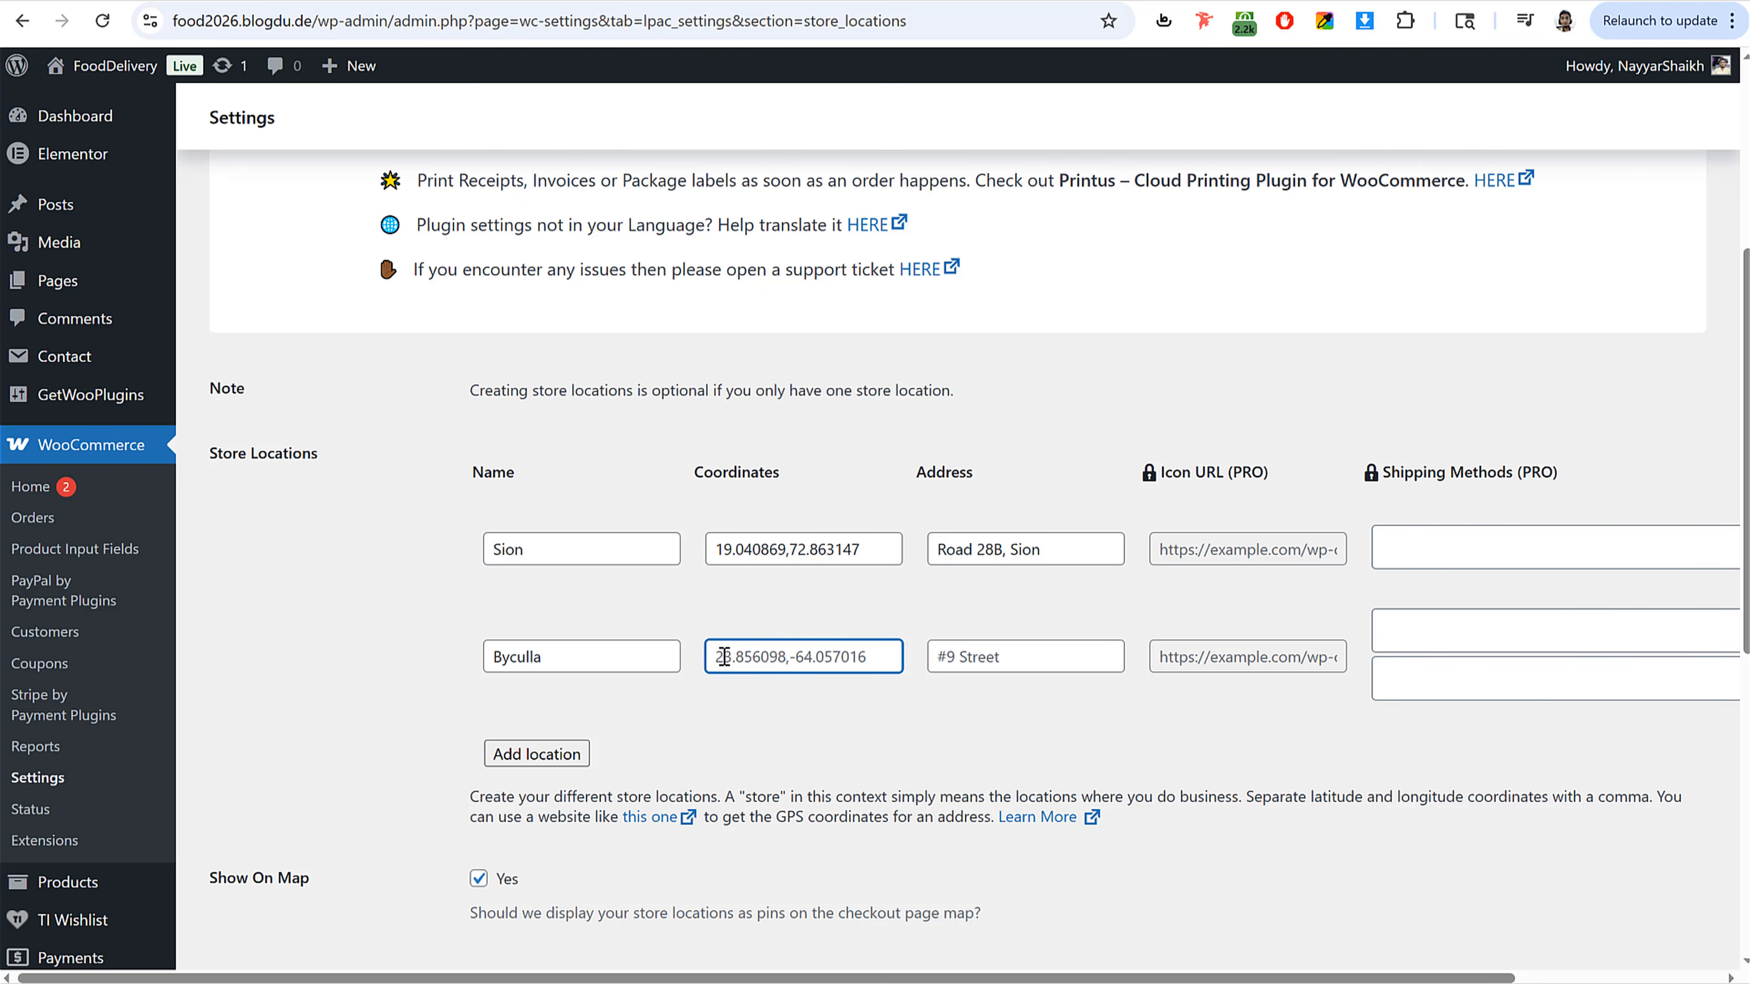
click(975, 655)
text(clare road)
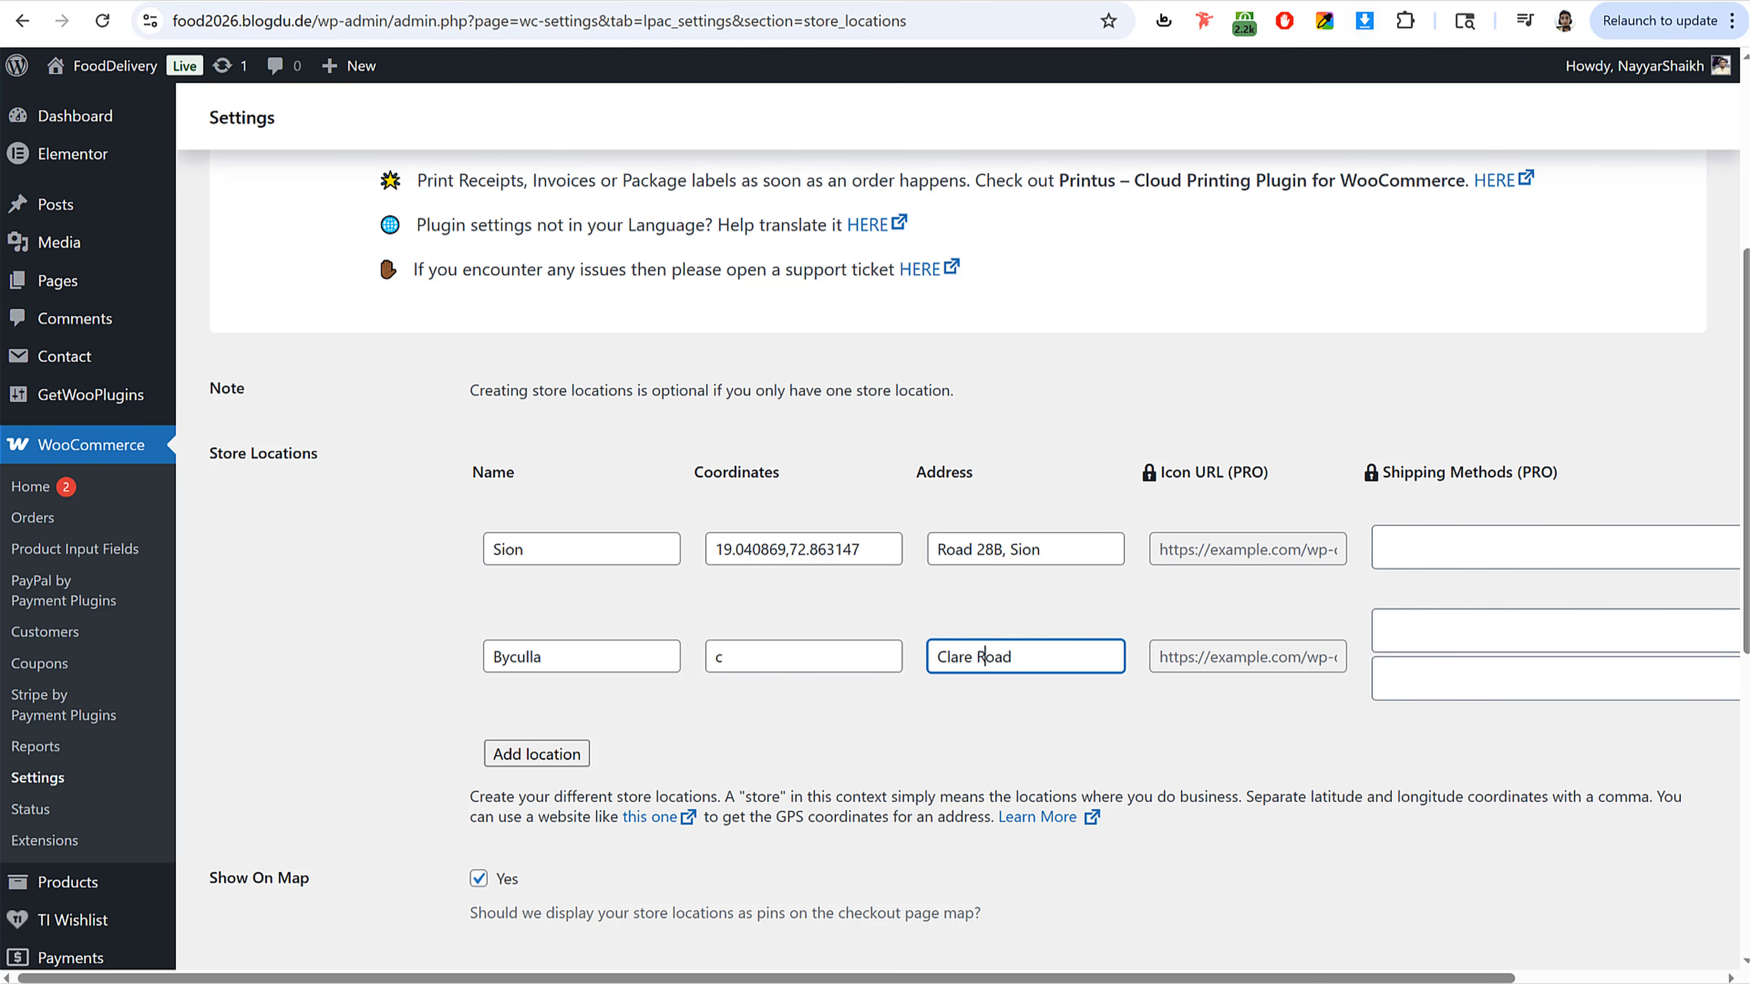
Step: Enter the Byculla coordinates 18.970047,72.830978 from latlong.net and save the store location settings
key(ctrl+Tab)
double_click(437, 293)
key(ctrl+c)
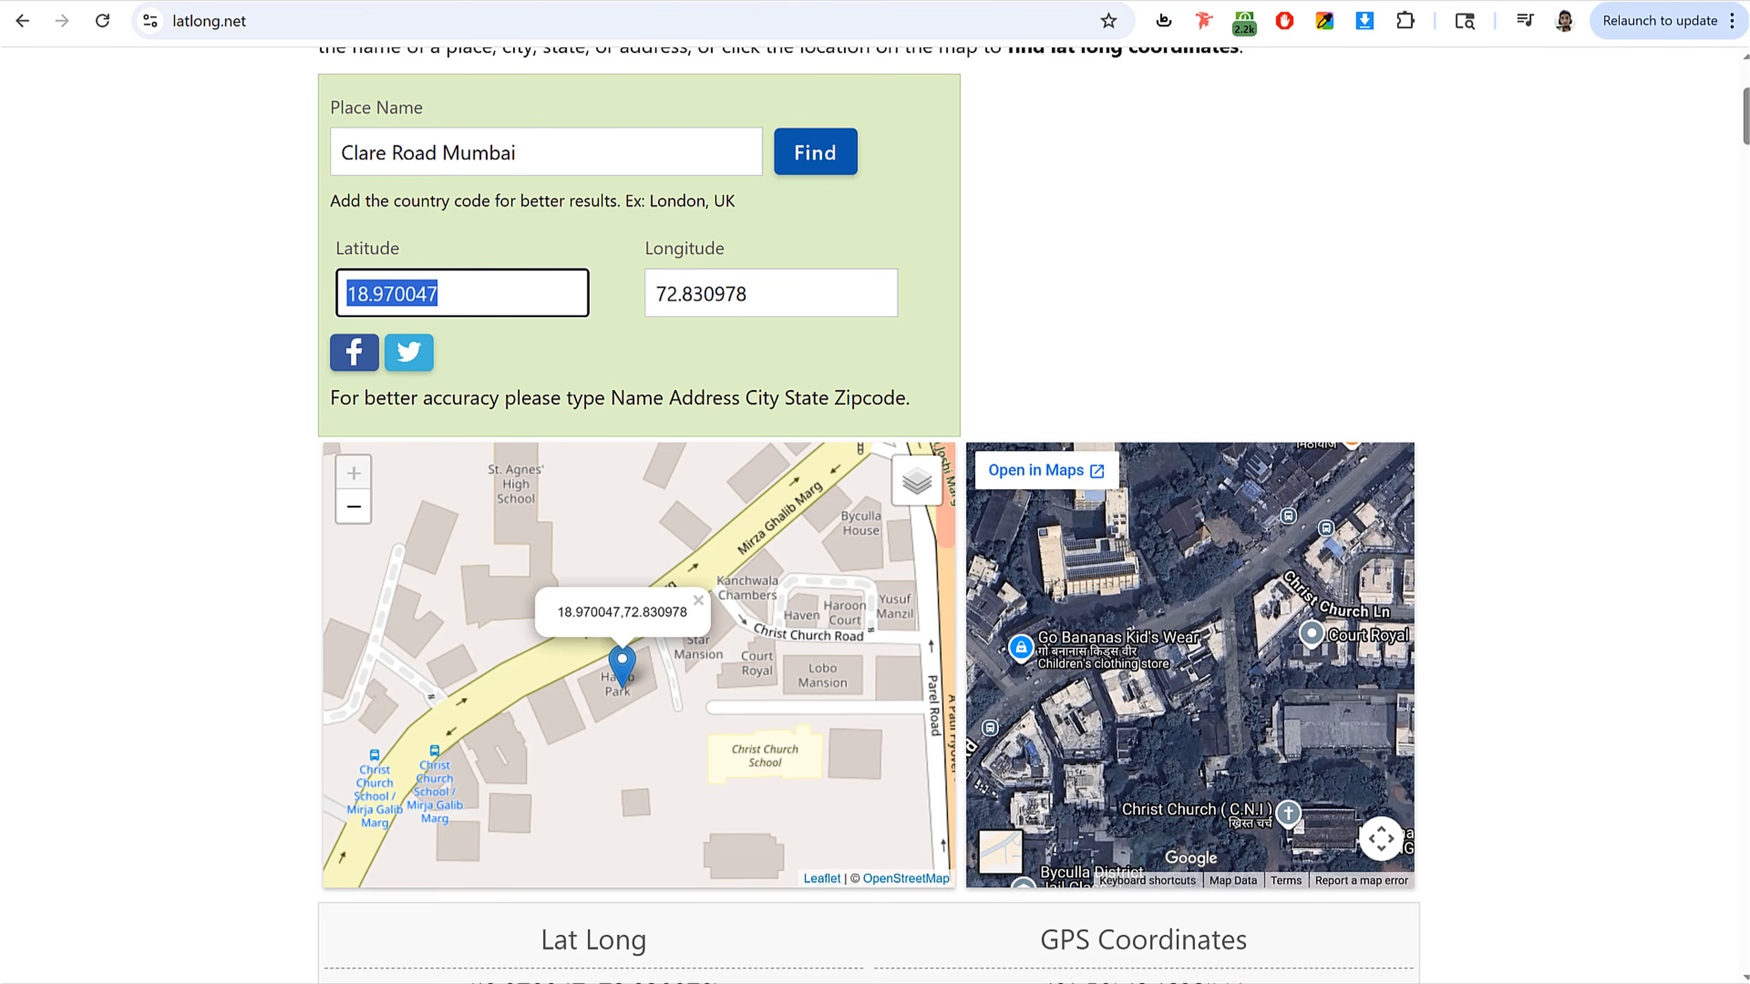
click(201, 2)
double_click(746, 659)
key(ctrl+v)
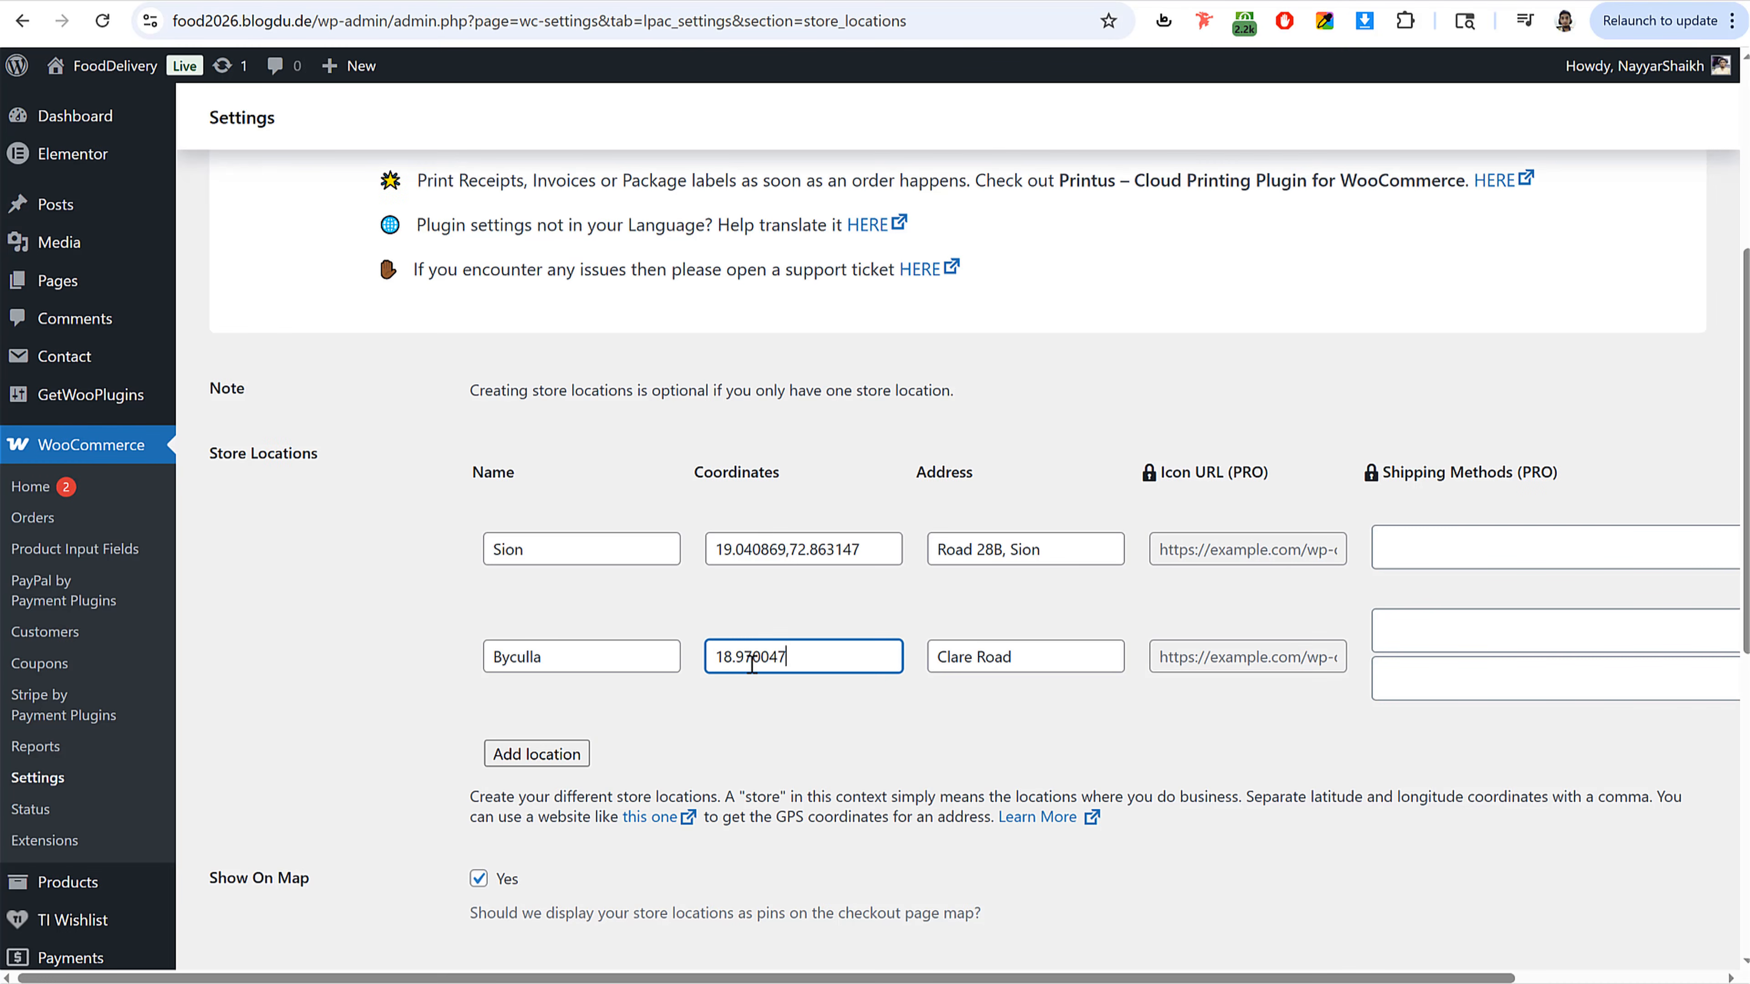
text(,)
key(ctrl+Tab)
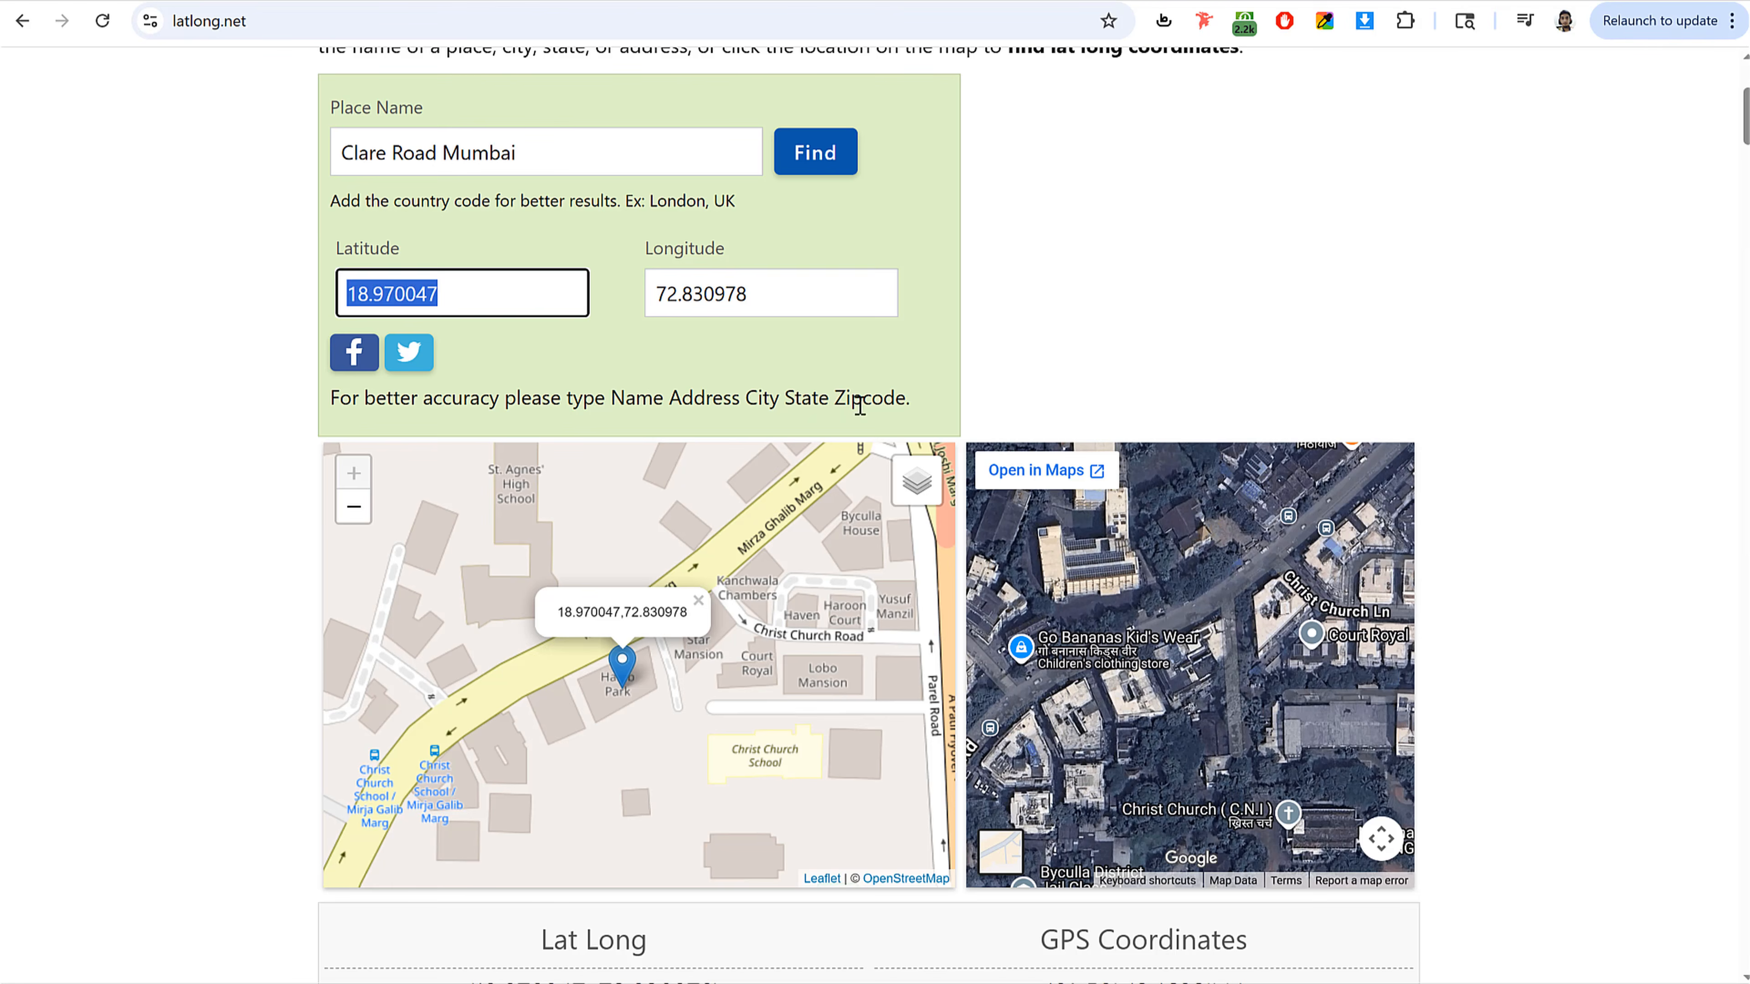
double_click(738, 310)
key(ctrl+v)
key(ctrl+Tab)
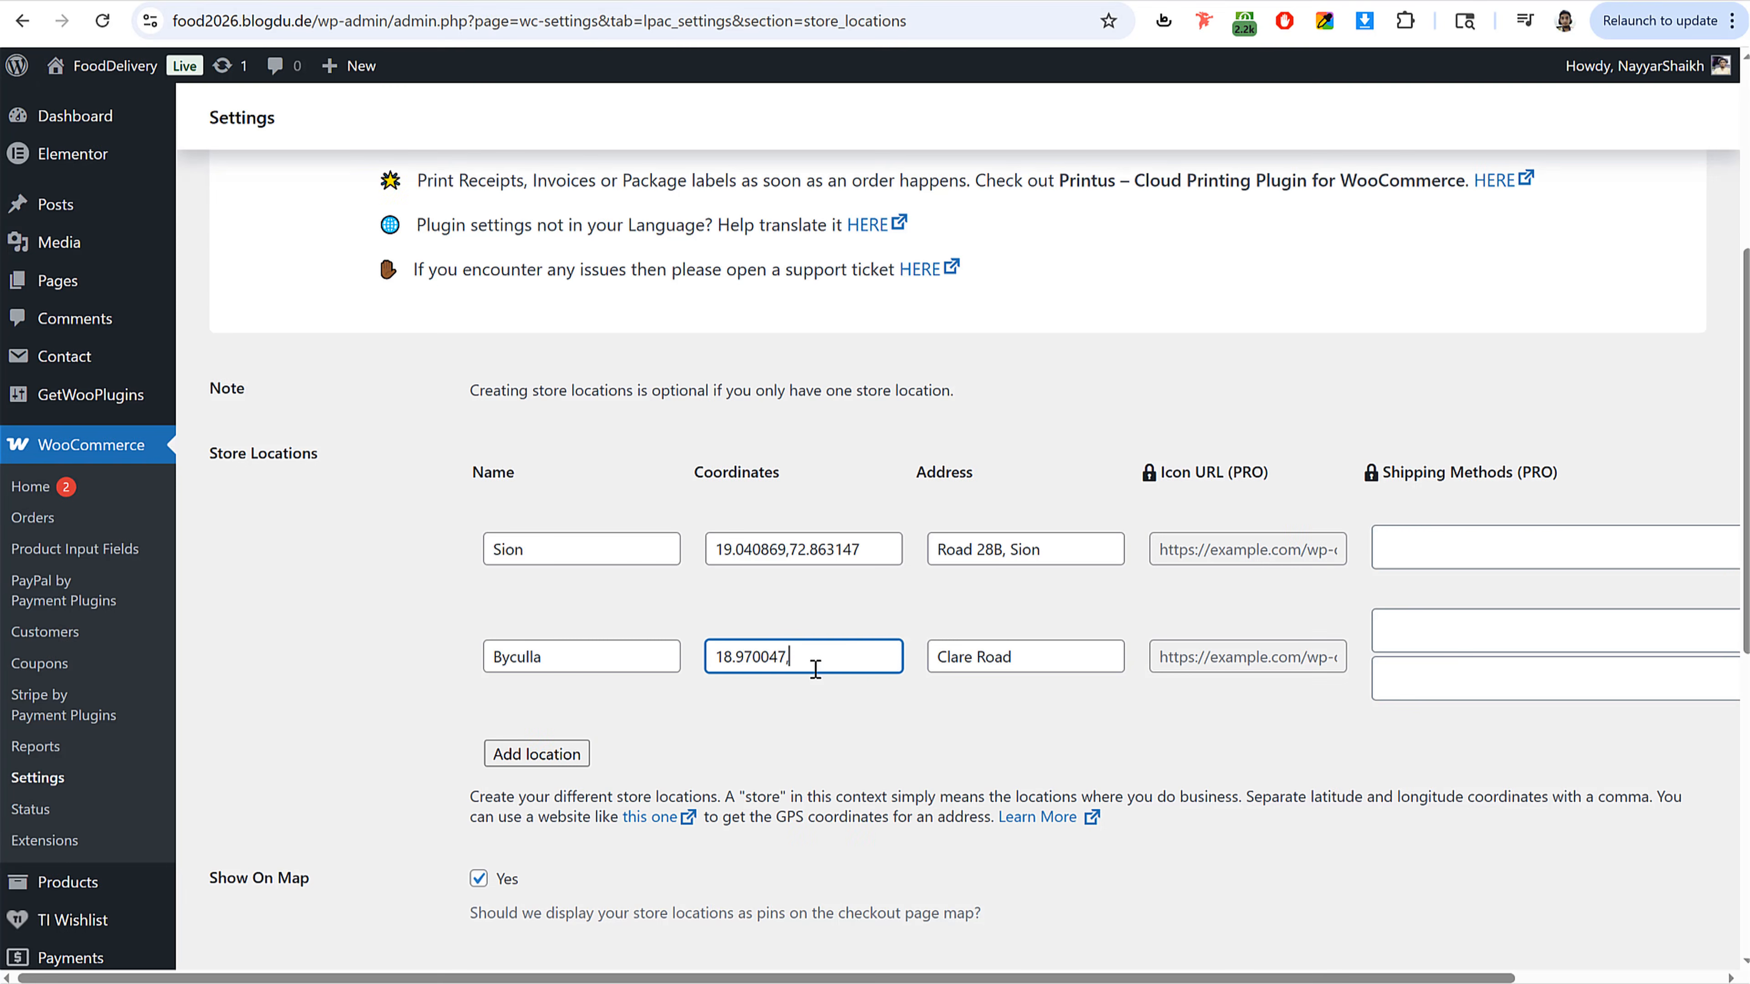
key(ctrl+v)
scroll(884, 852, down, 10)
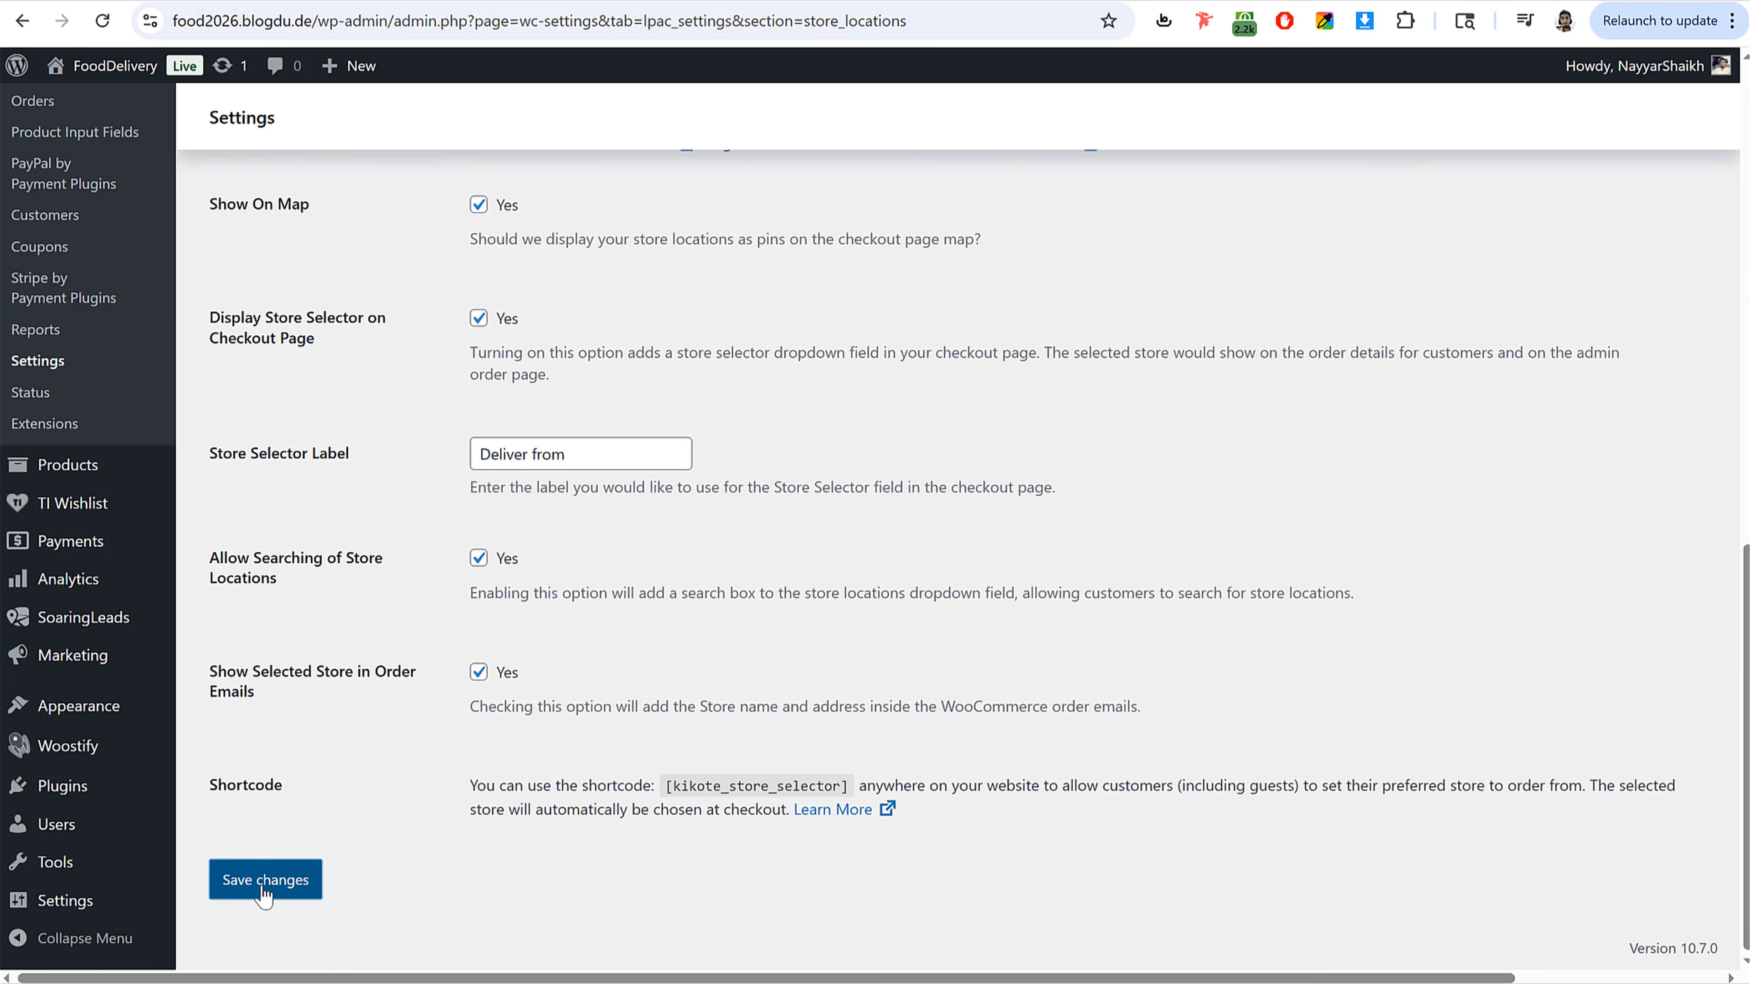
click(263, 882)
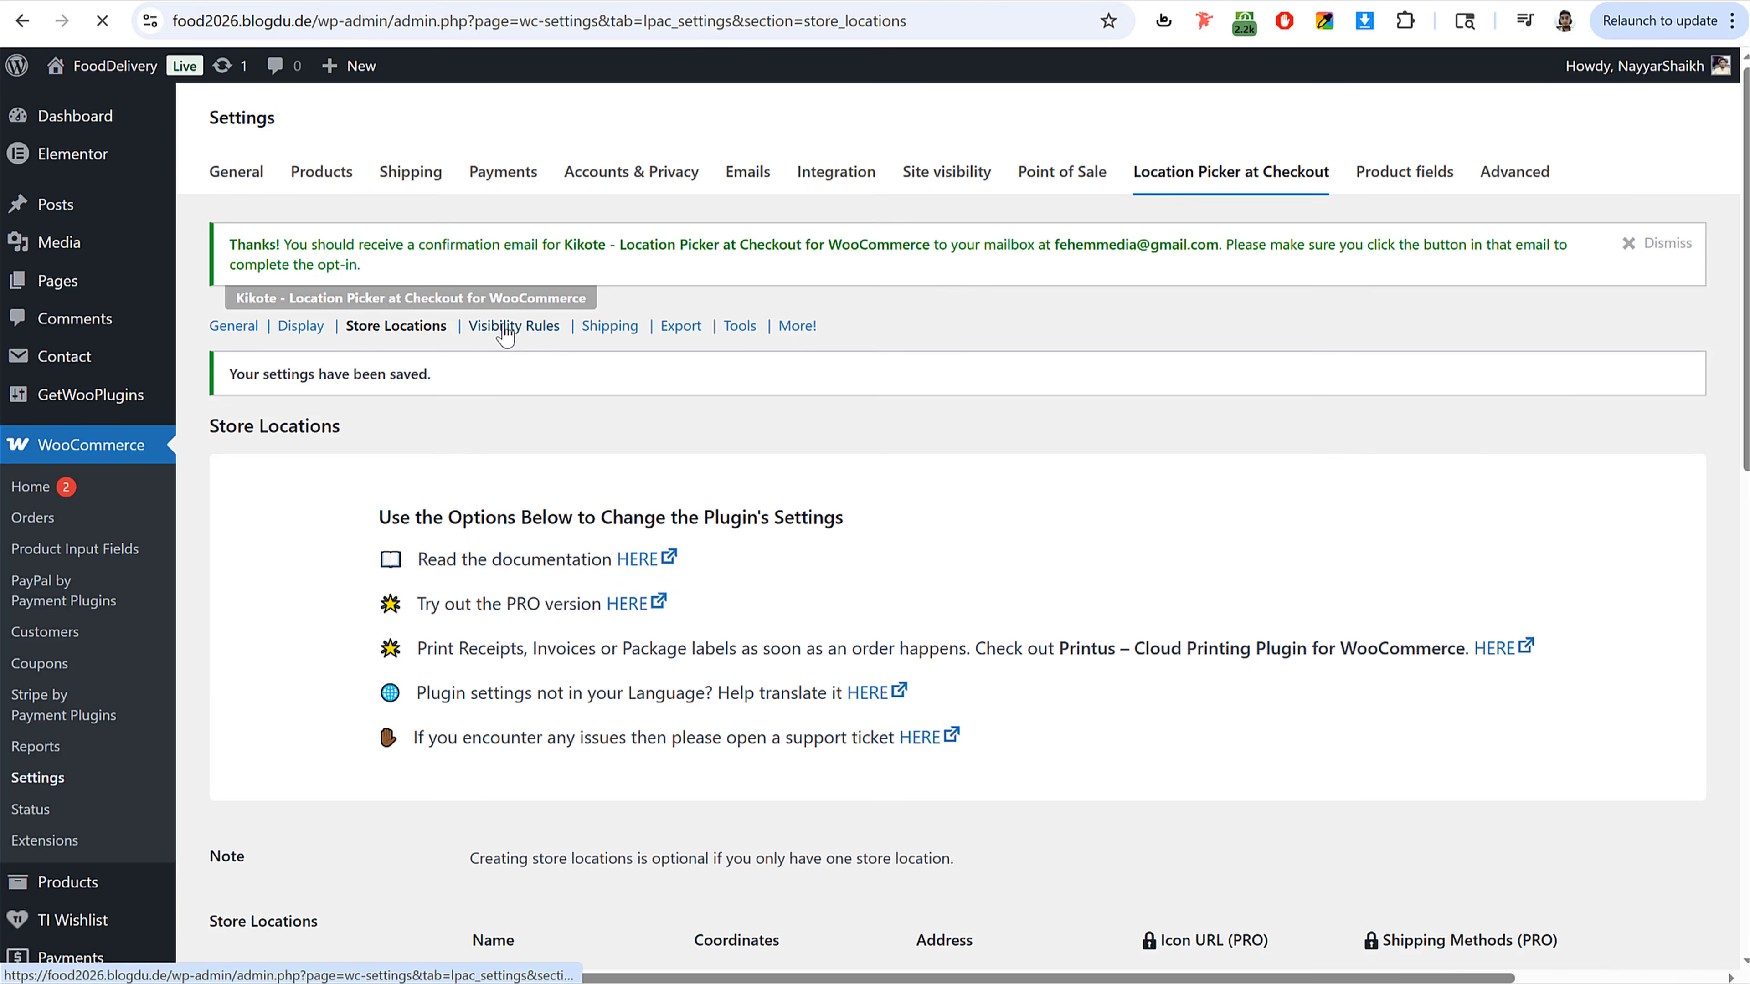
Step: Open the Visibility Rules section and review the map visibility options and rules order
click(506, 329)
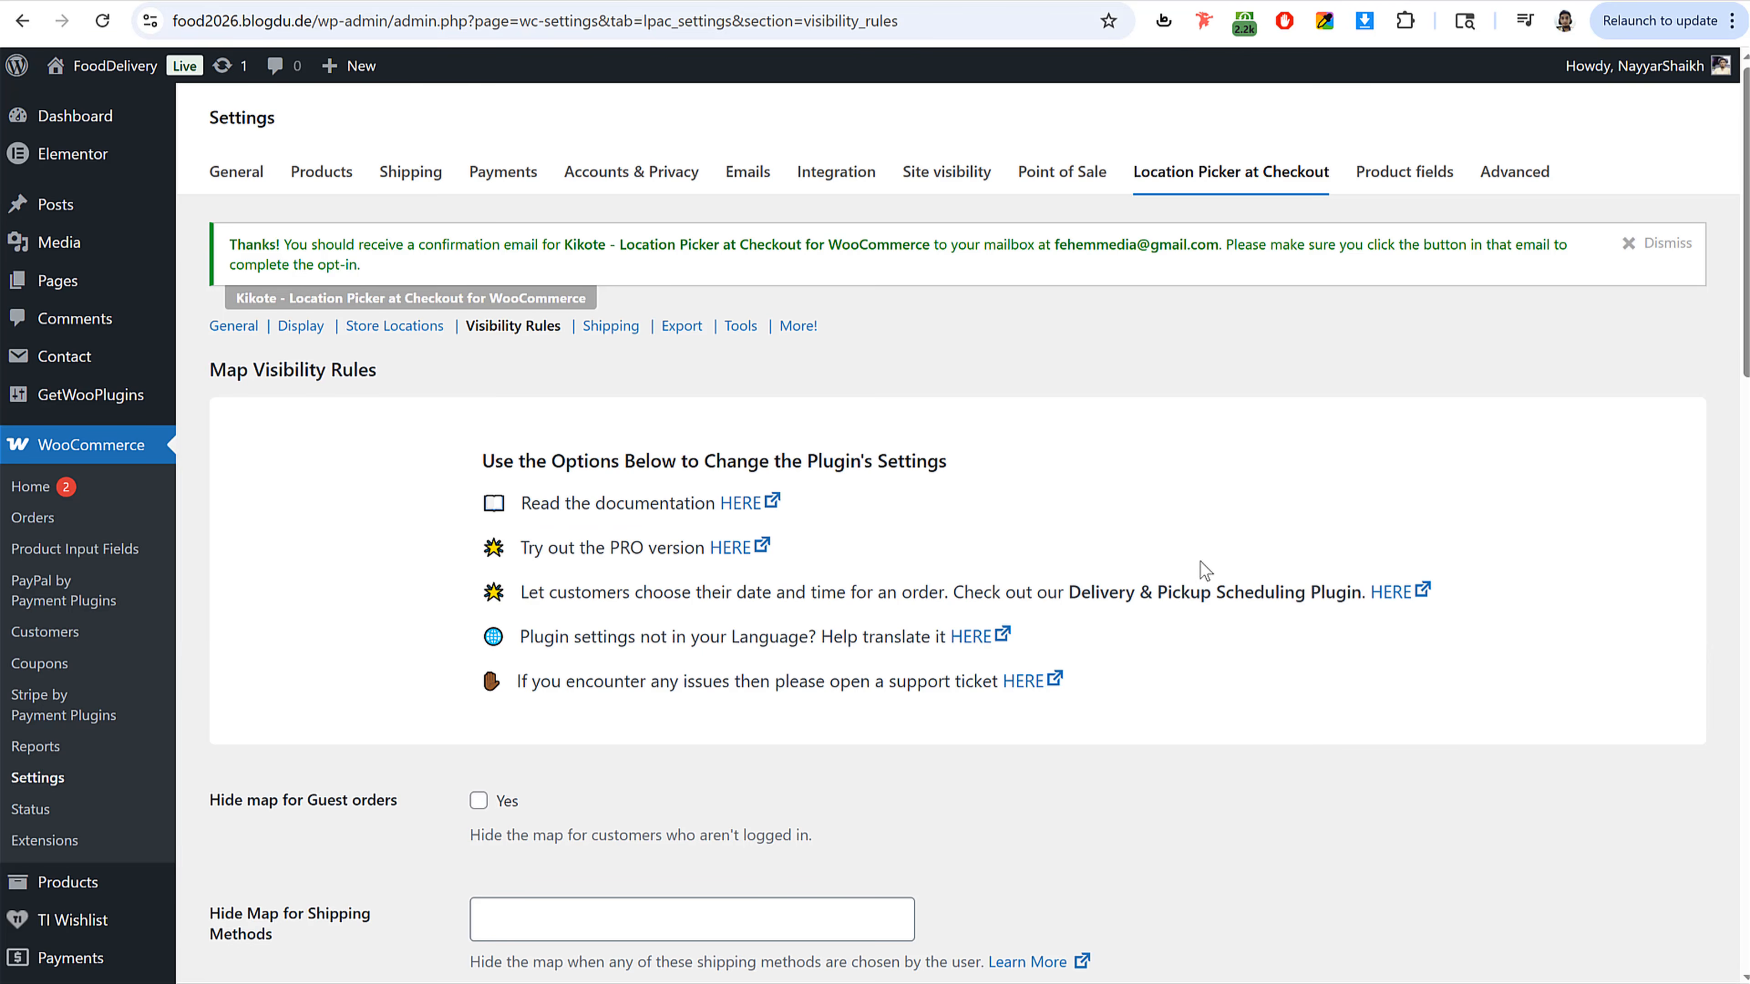
scroll(1201, 565, down, 4)
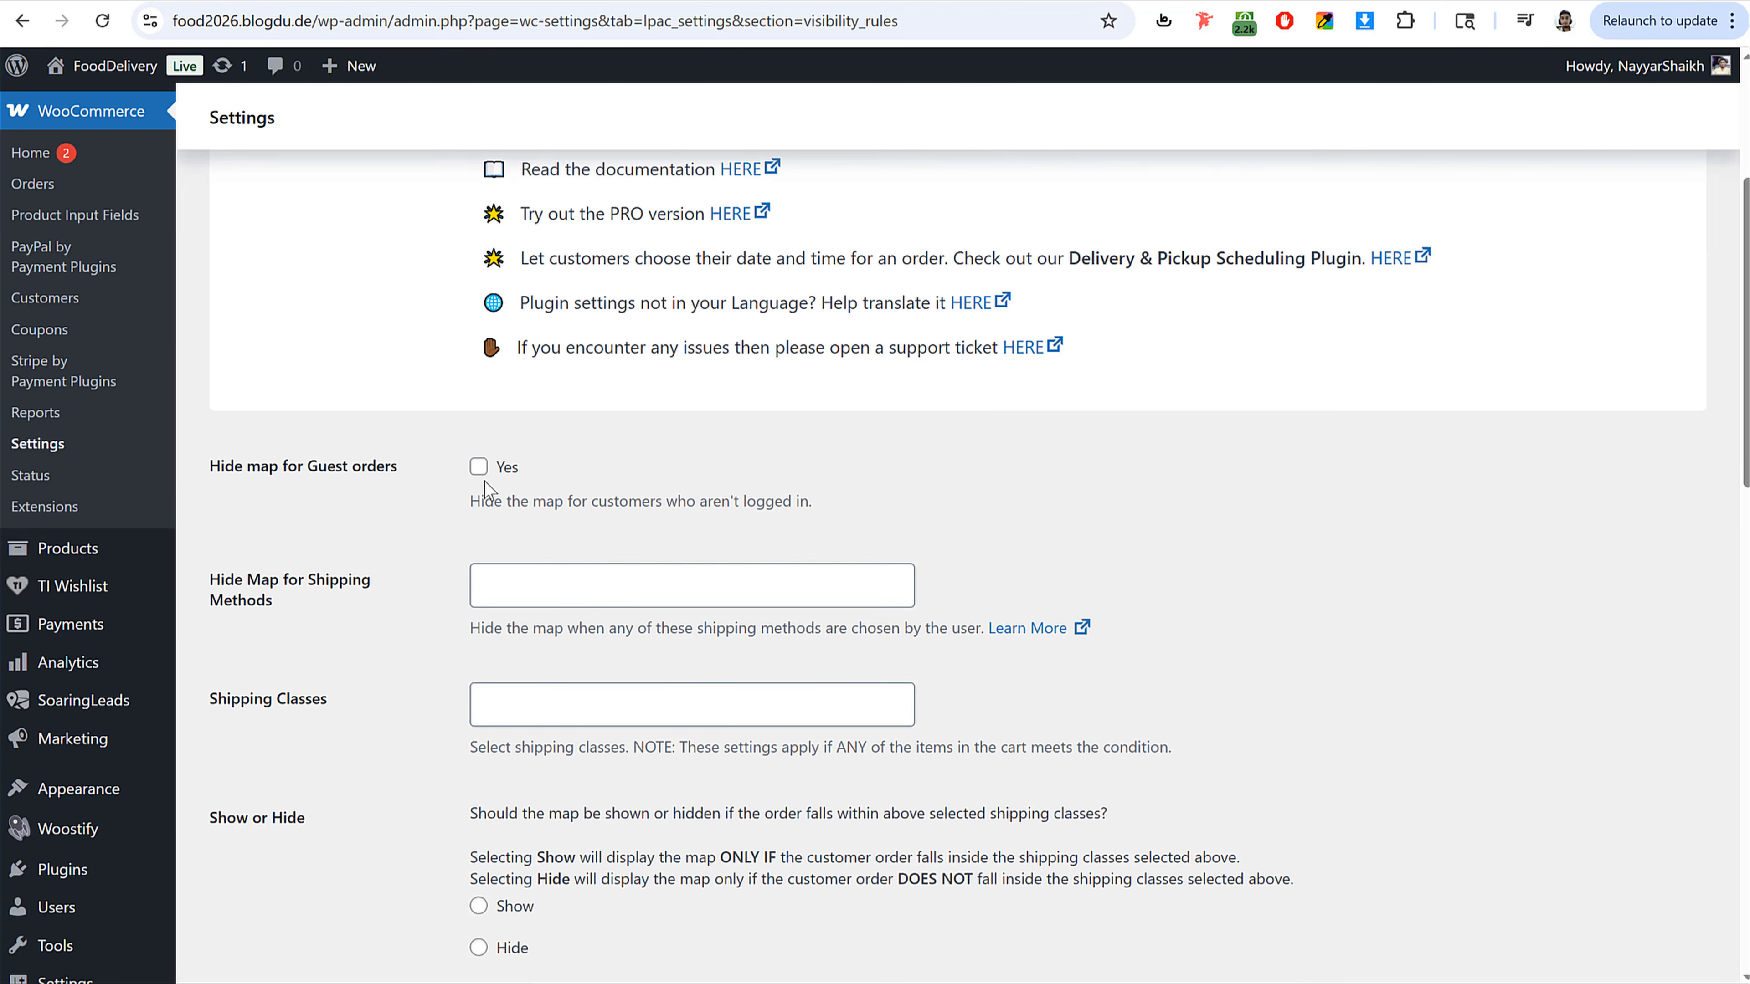
scroll(754, 606, down, 15)
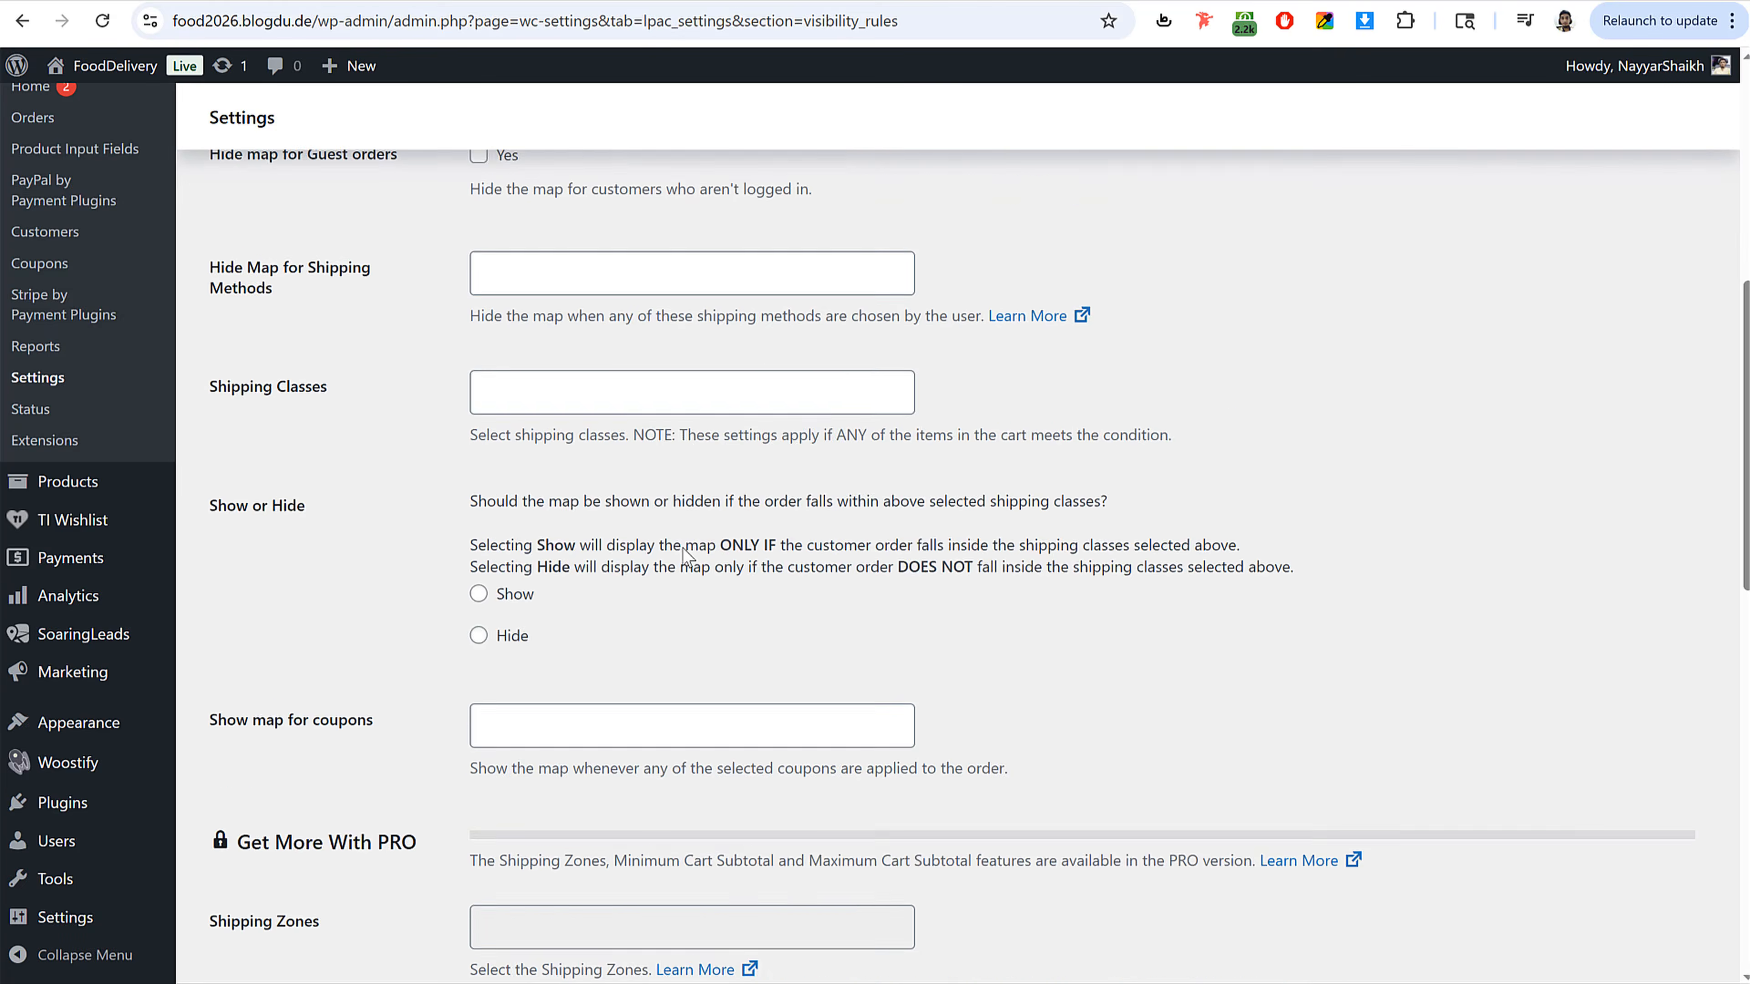
scroll(683, 558, down, 5)
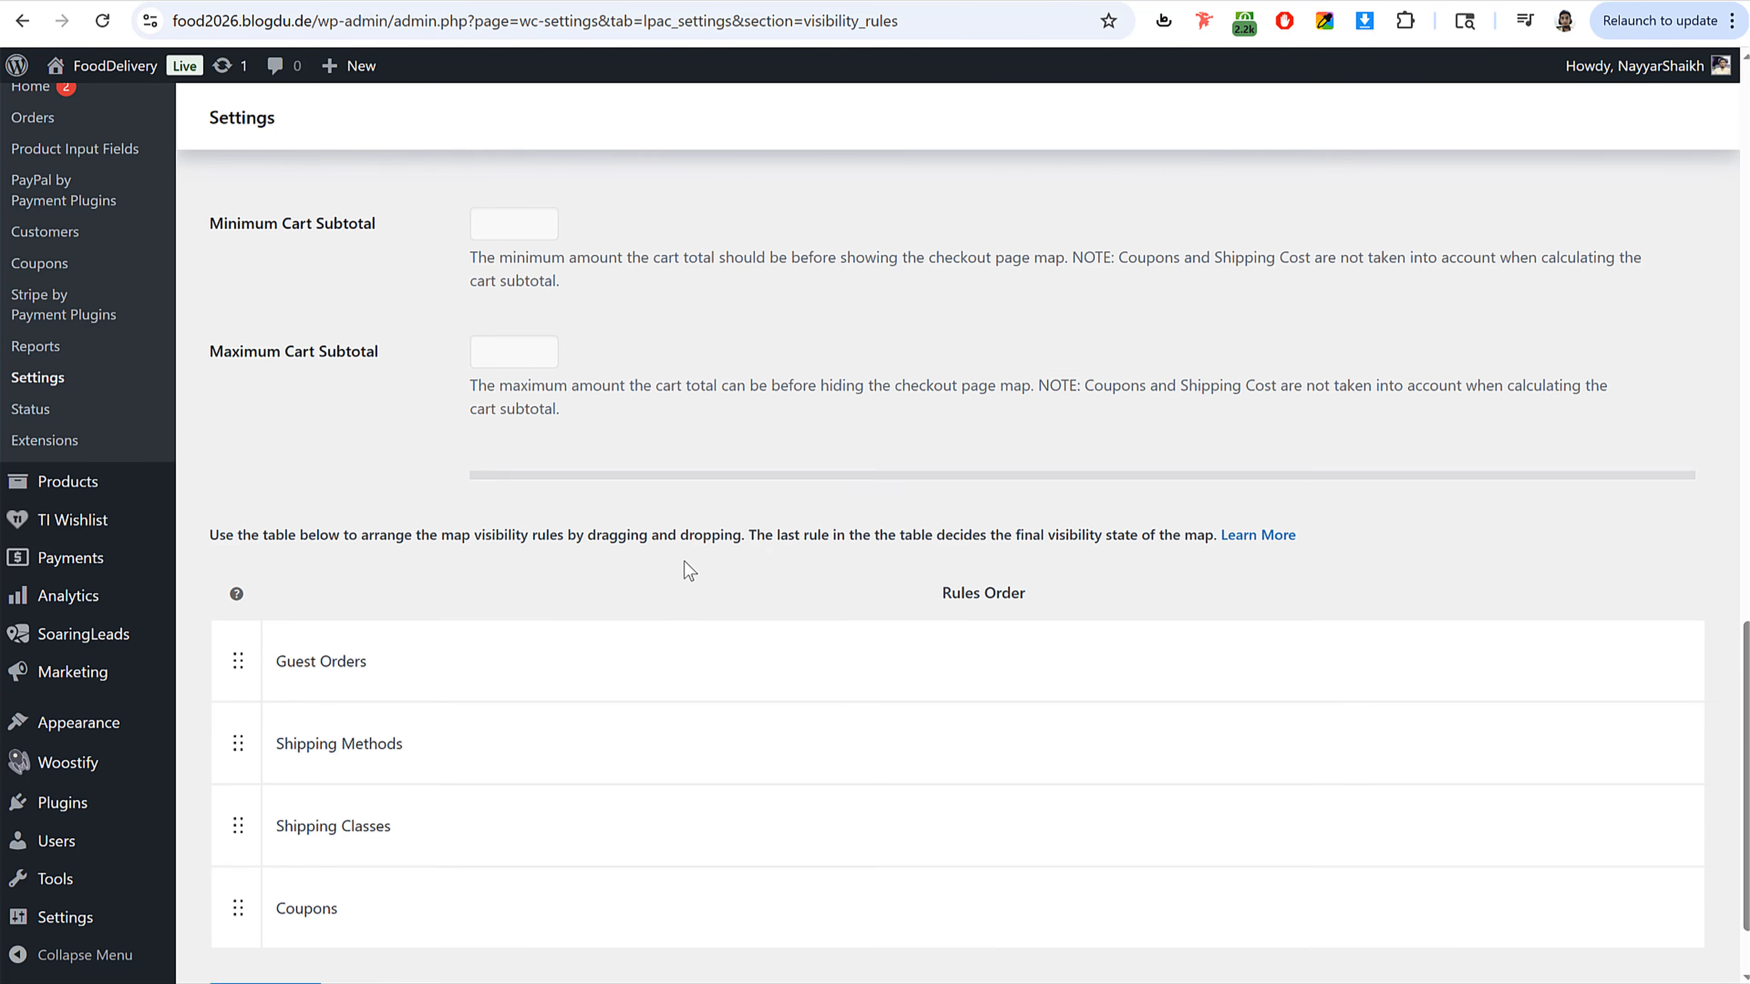
scroll(682, 524, up, 20)
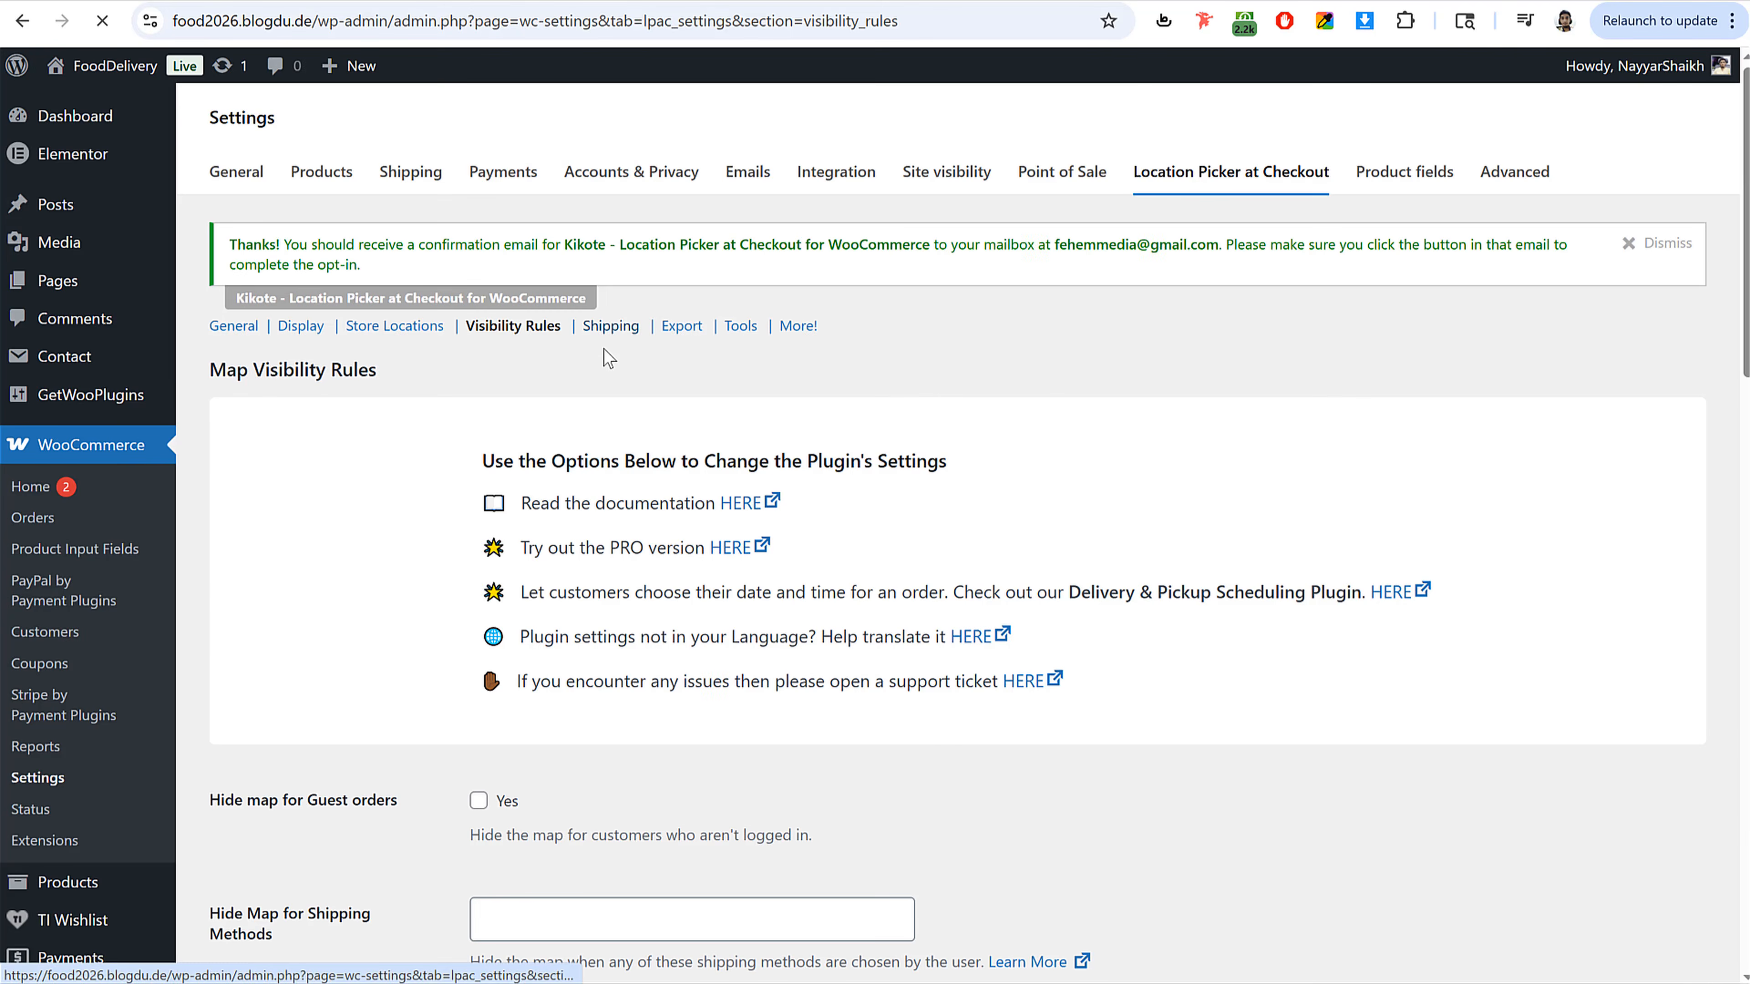
Step: Open the Shipping section and review its PRO cost-by-region options
click(609, 325)
scroll(1351, 584, down, 10)
scroll(835, 688, up, 5)
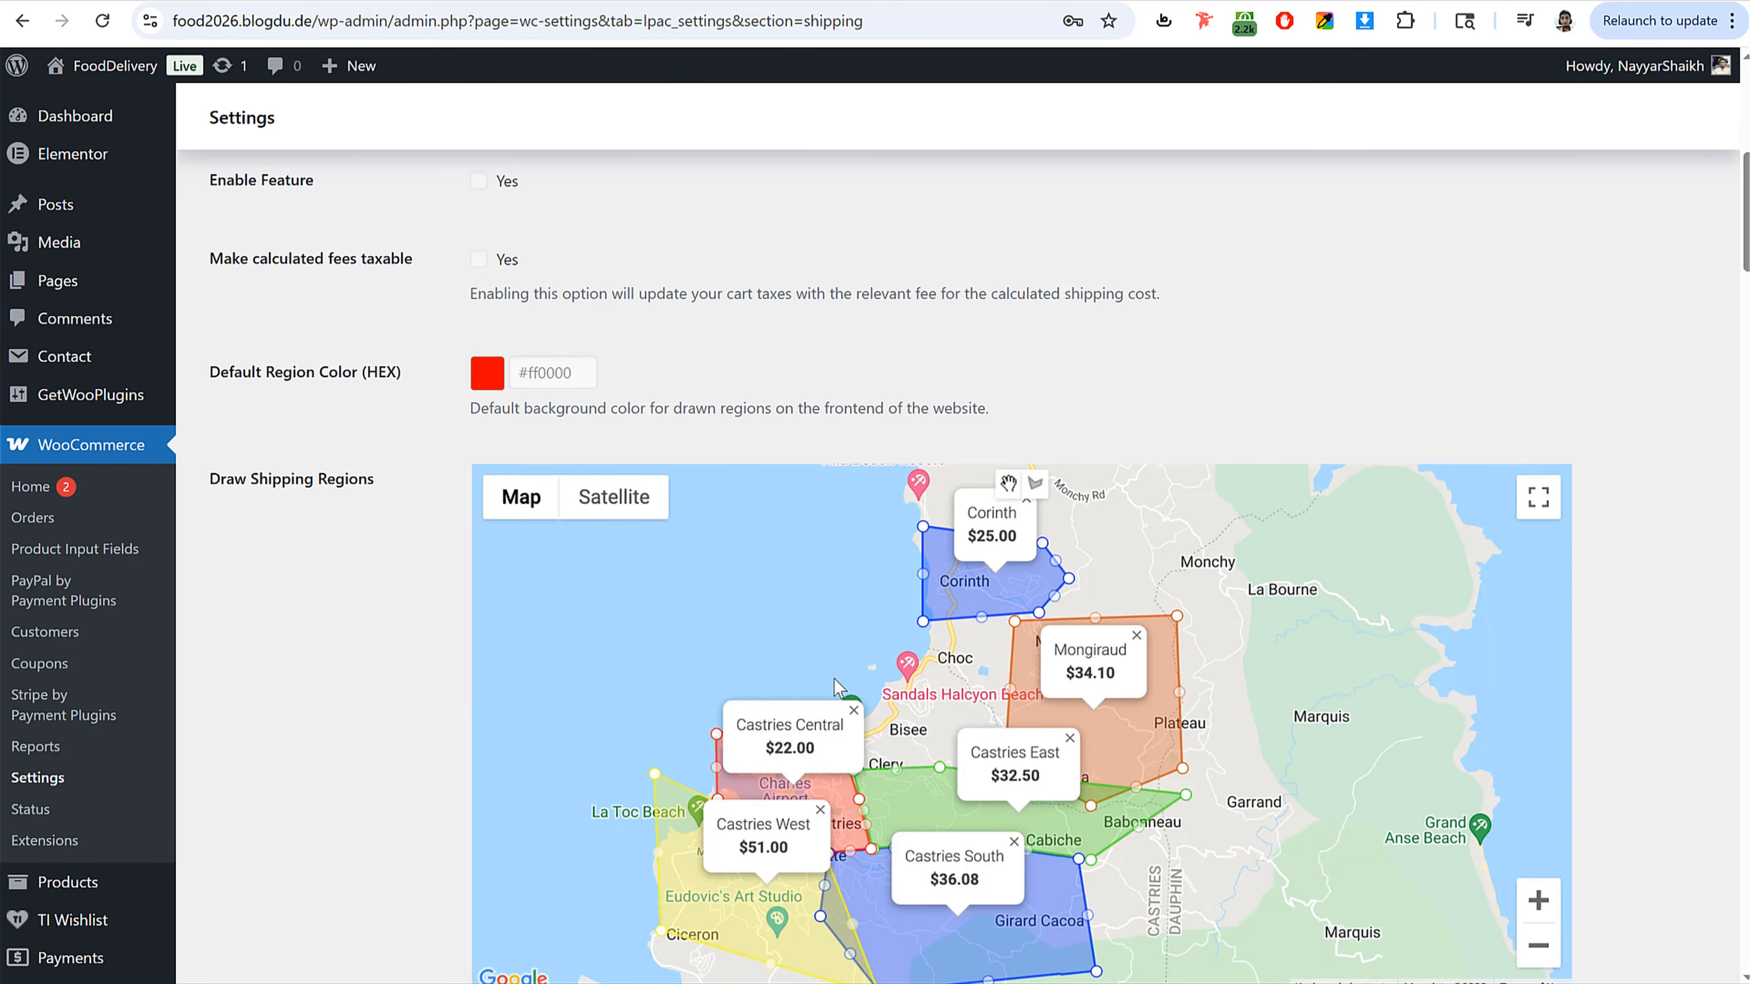
scroll(995, 579, up, 8)
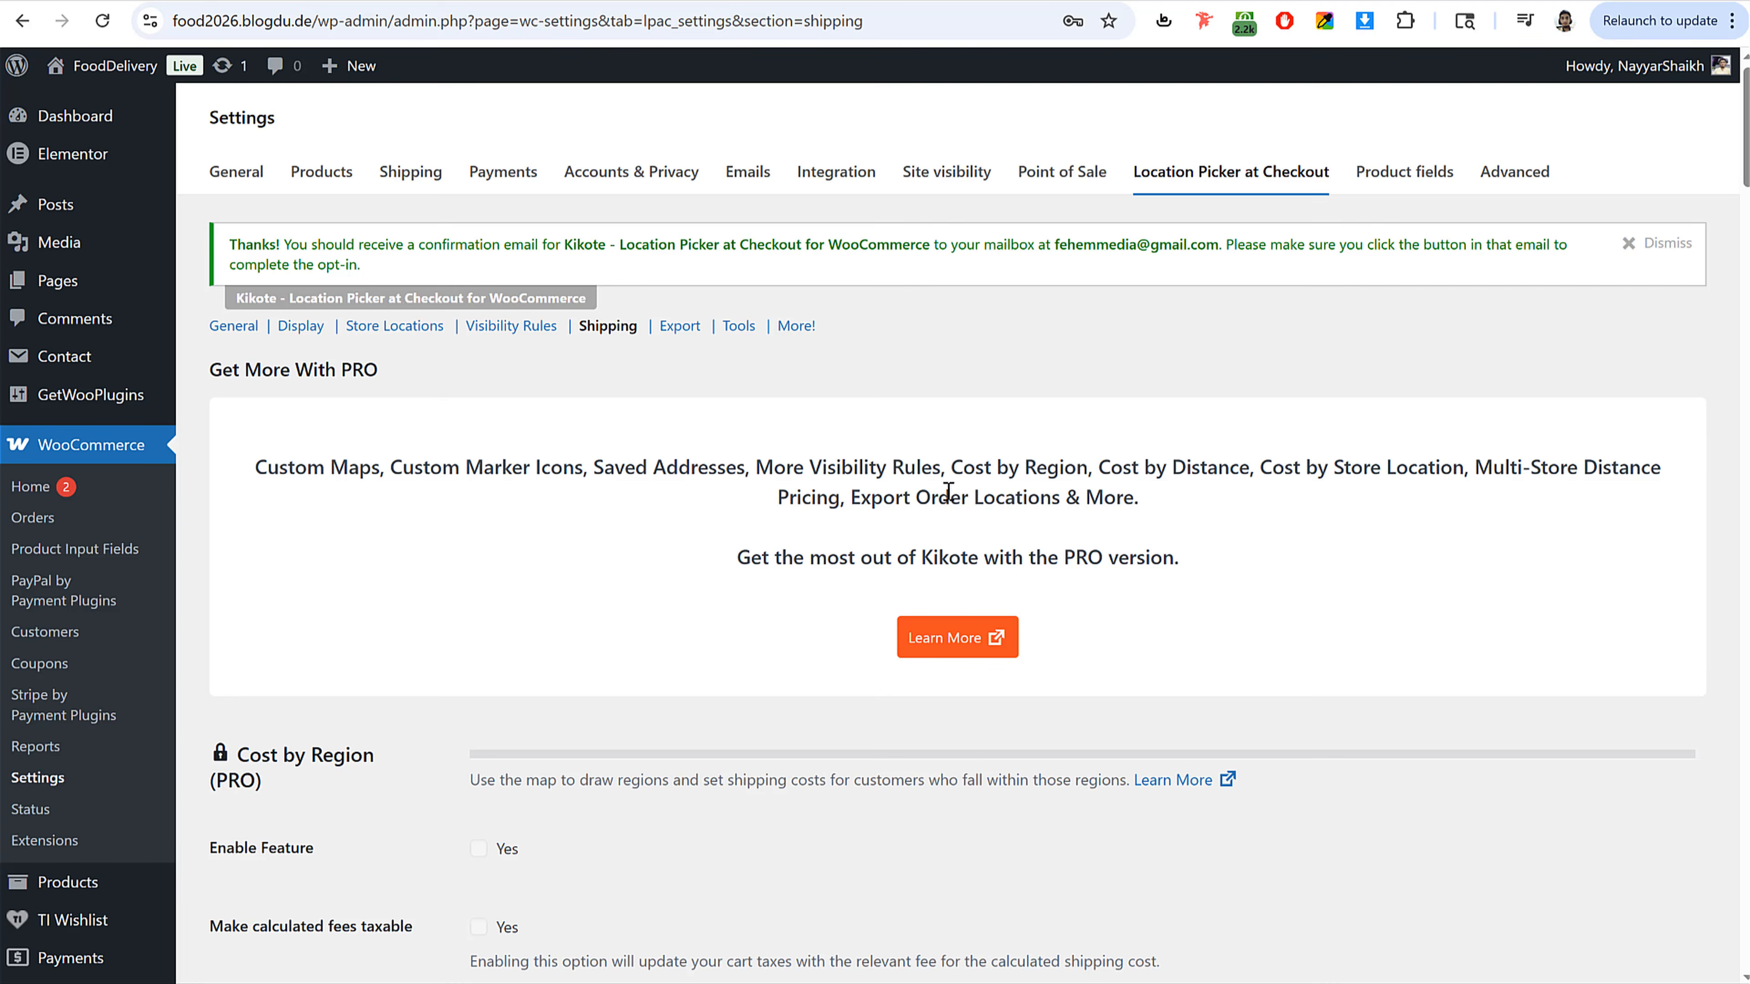
Step: Scroll through the PRO shipping-regions map and return to the General section of the Location Picker settings
scroll(947, 490, down, 12)
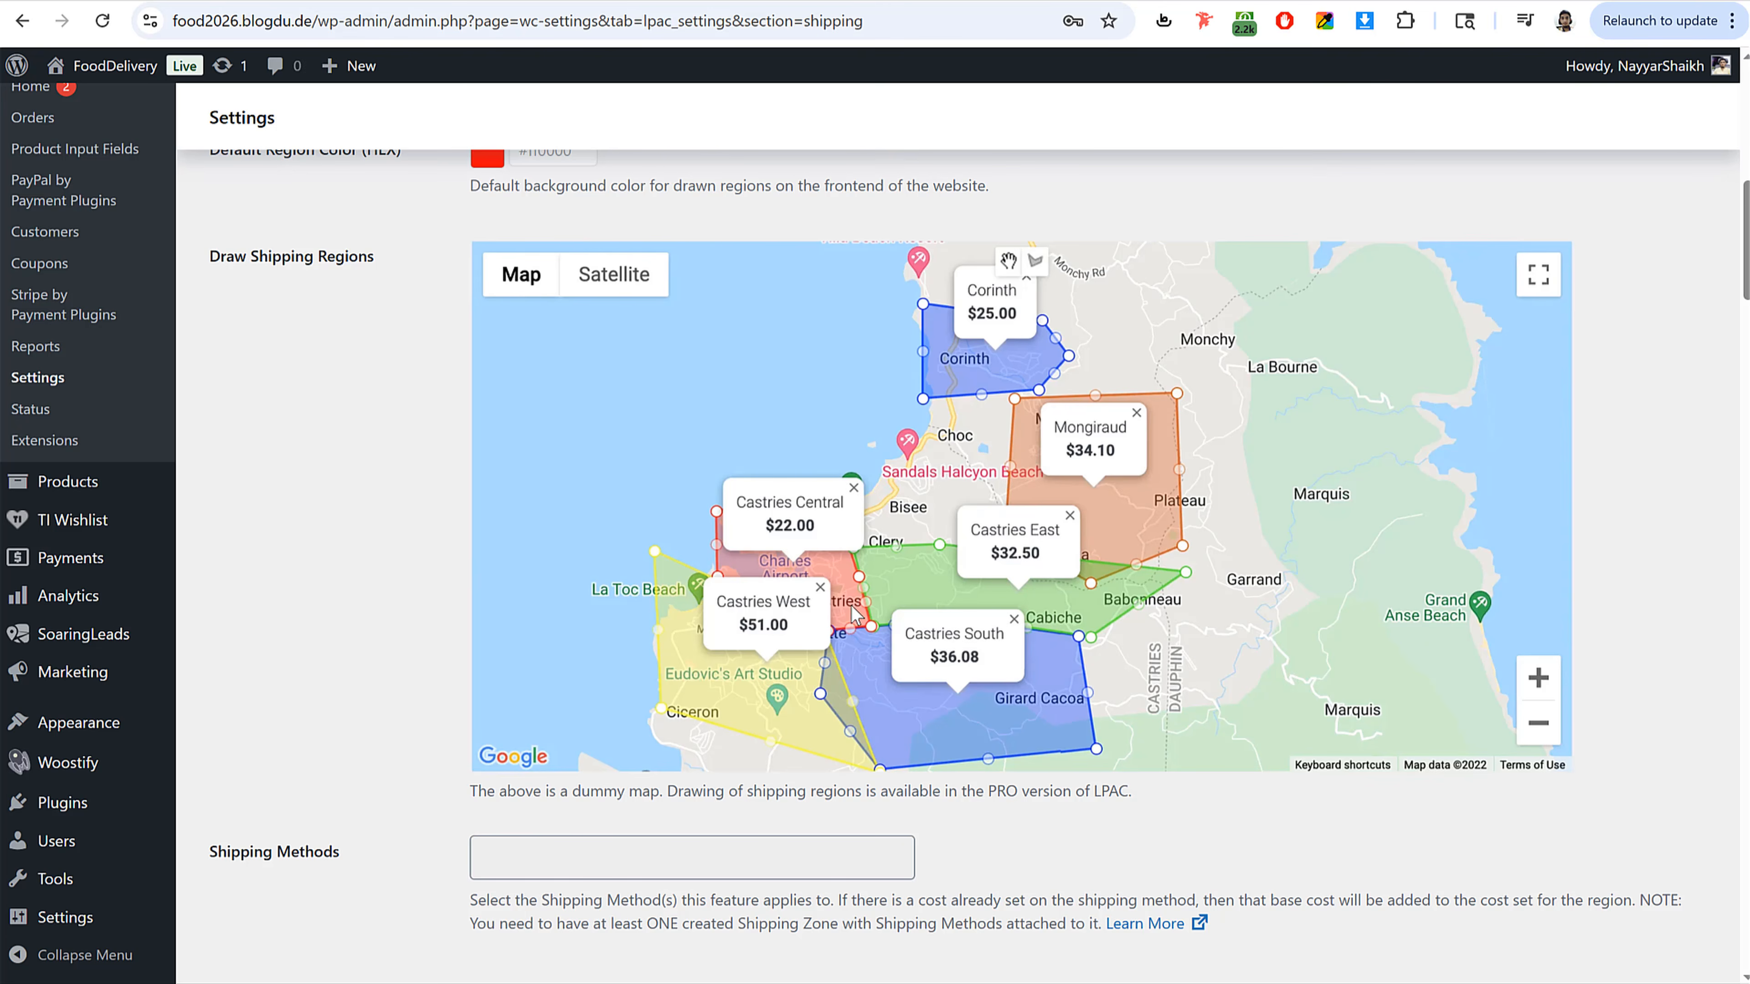
scroll(844, 617, down, 6)
scroll(838, 608, up, 15)
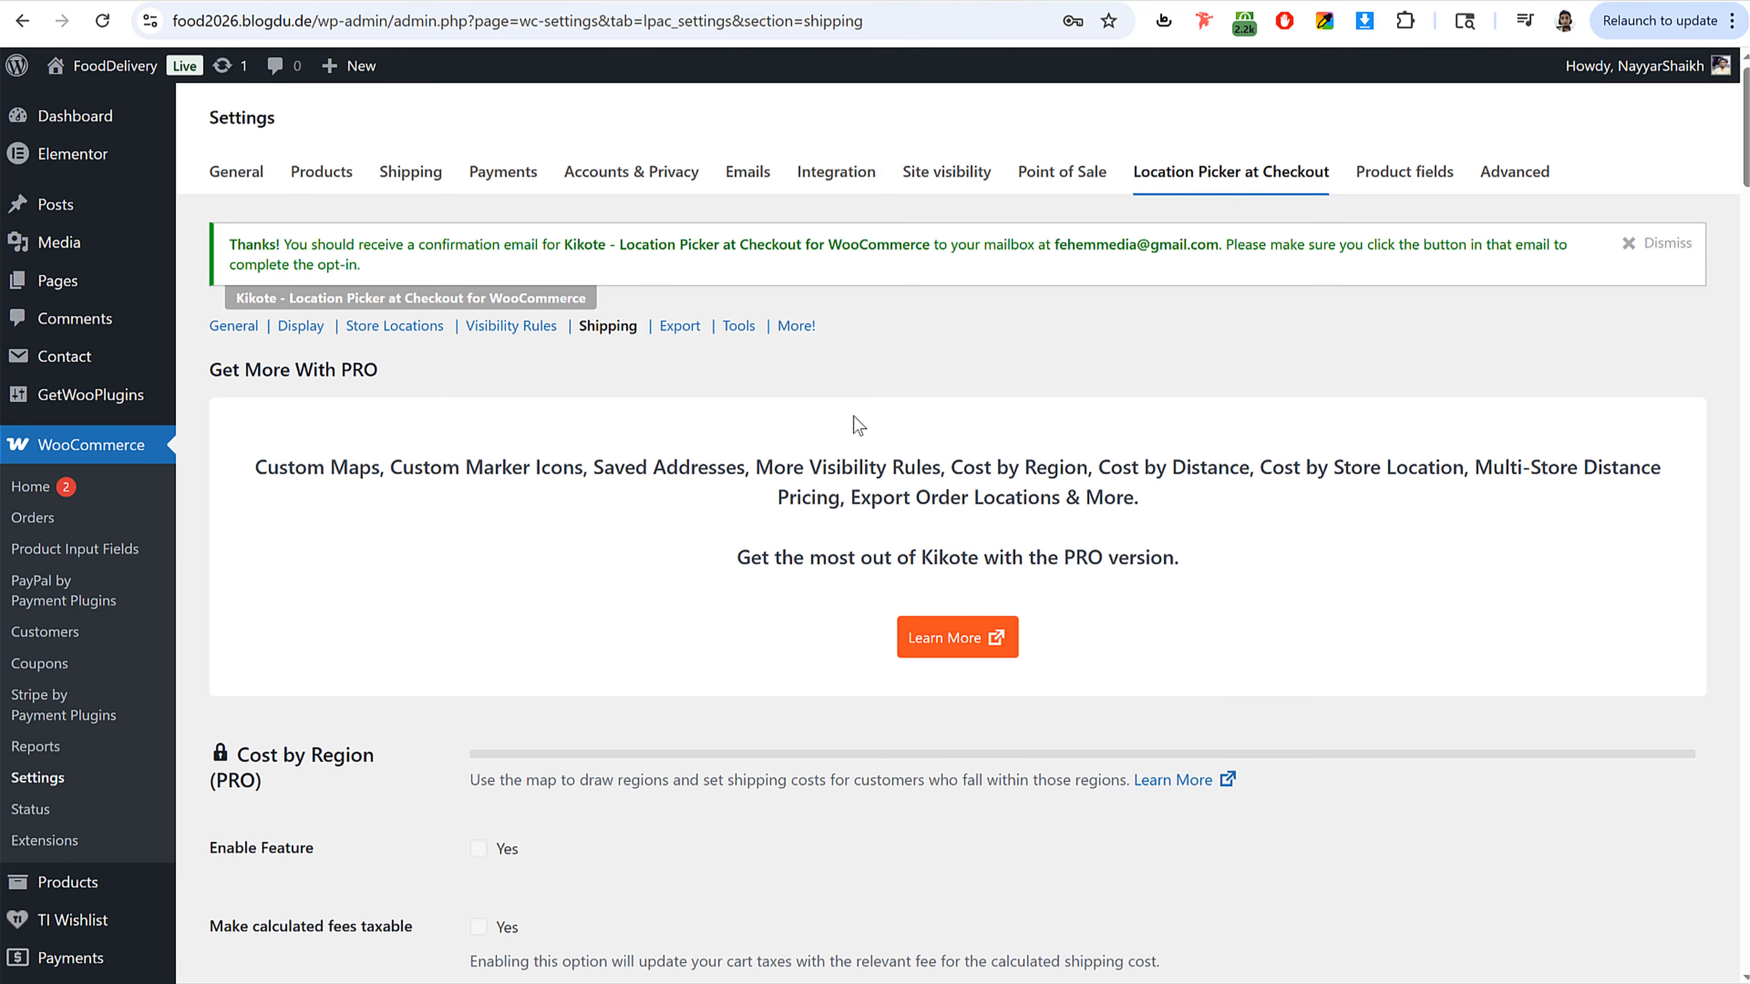
click(234, 327)
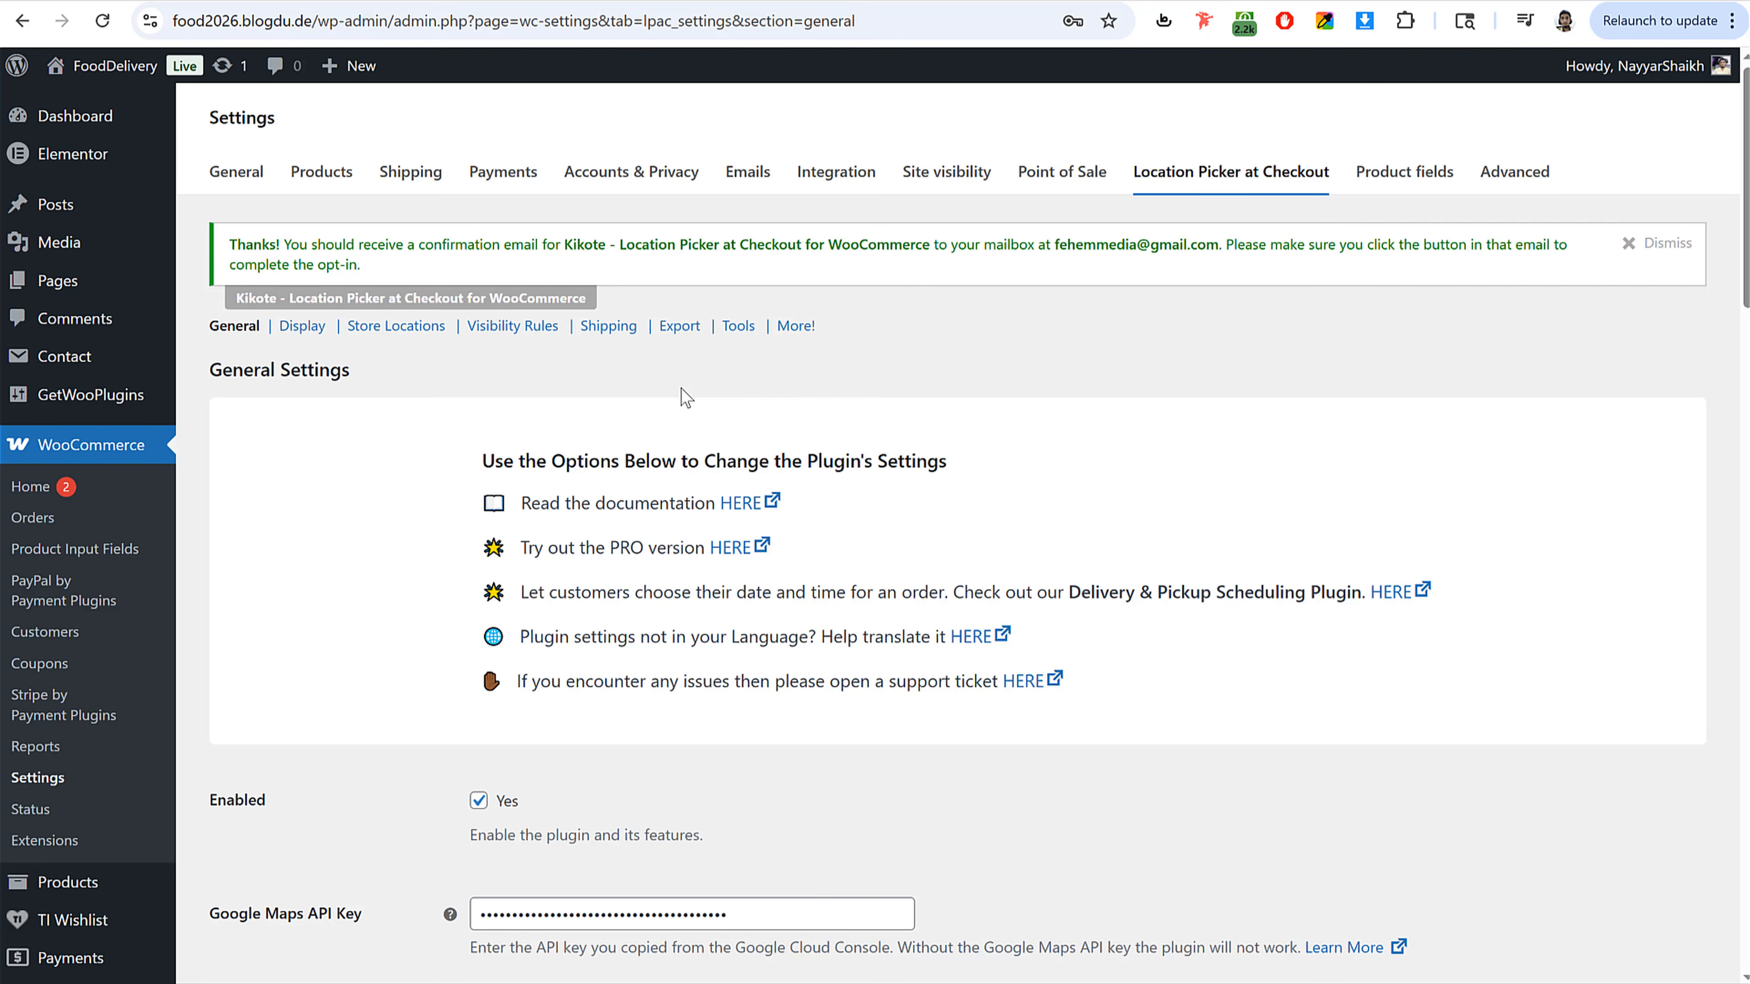
Step: Reload the storefront checkout page and read the Location Picker compatibility notice about the Checkout block
click(476, 0)
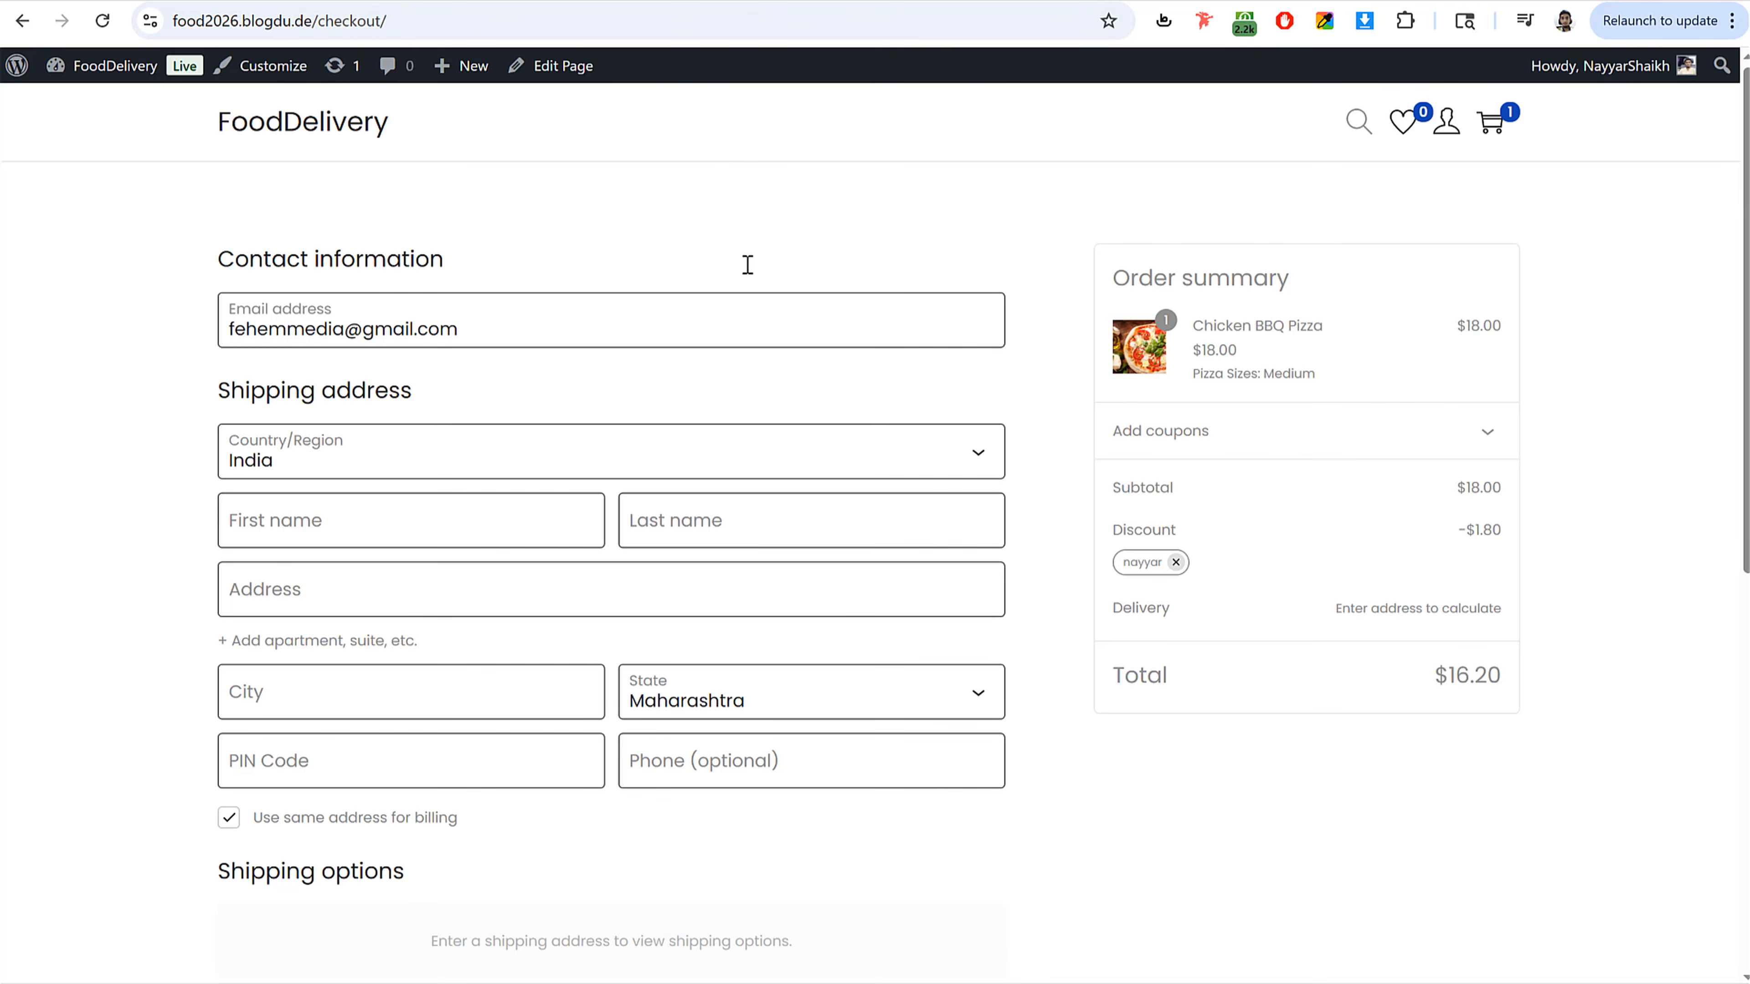
click(107, 33)
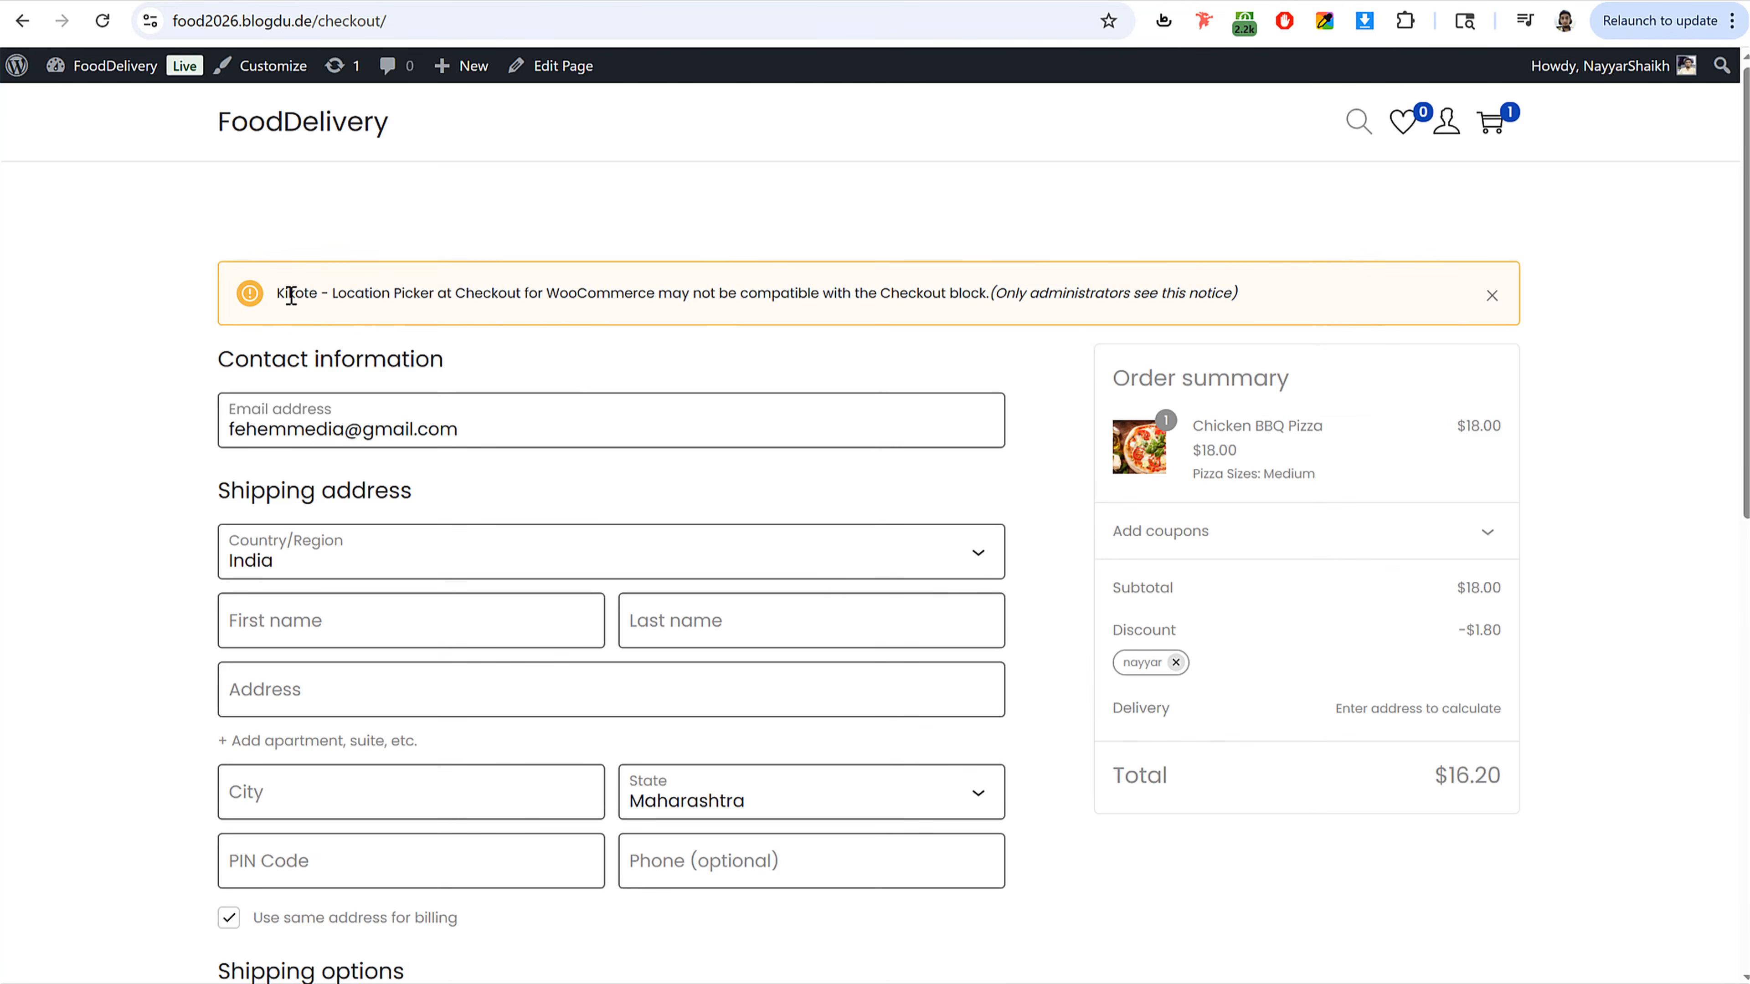
drag(278, 293, 891, 290)
click(891, 291)
Step: Open the Checkout page in the block editor and delete its Checkout block
click(97, 69)
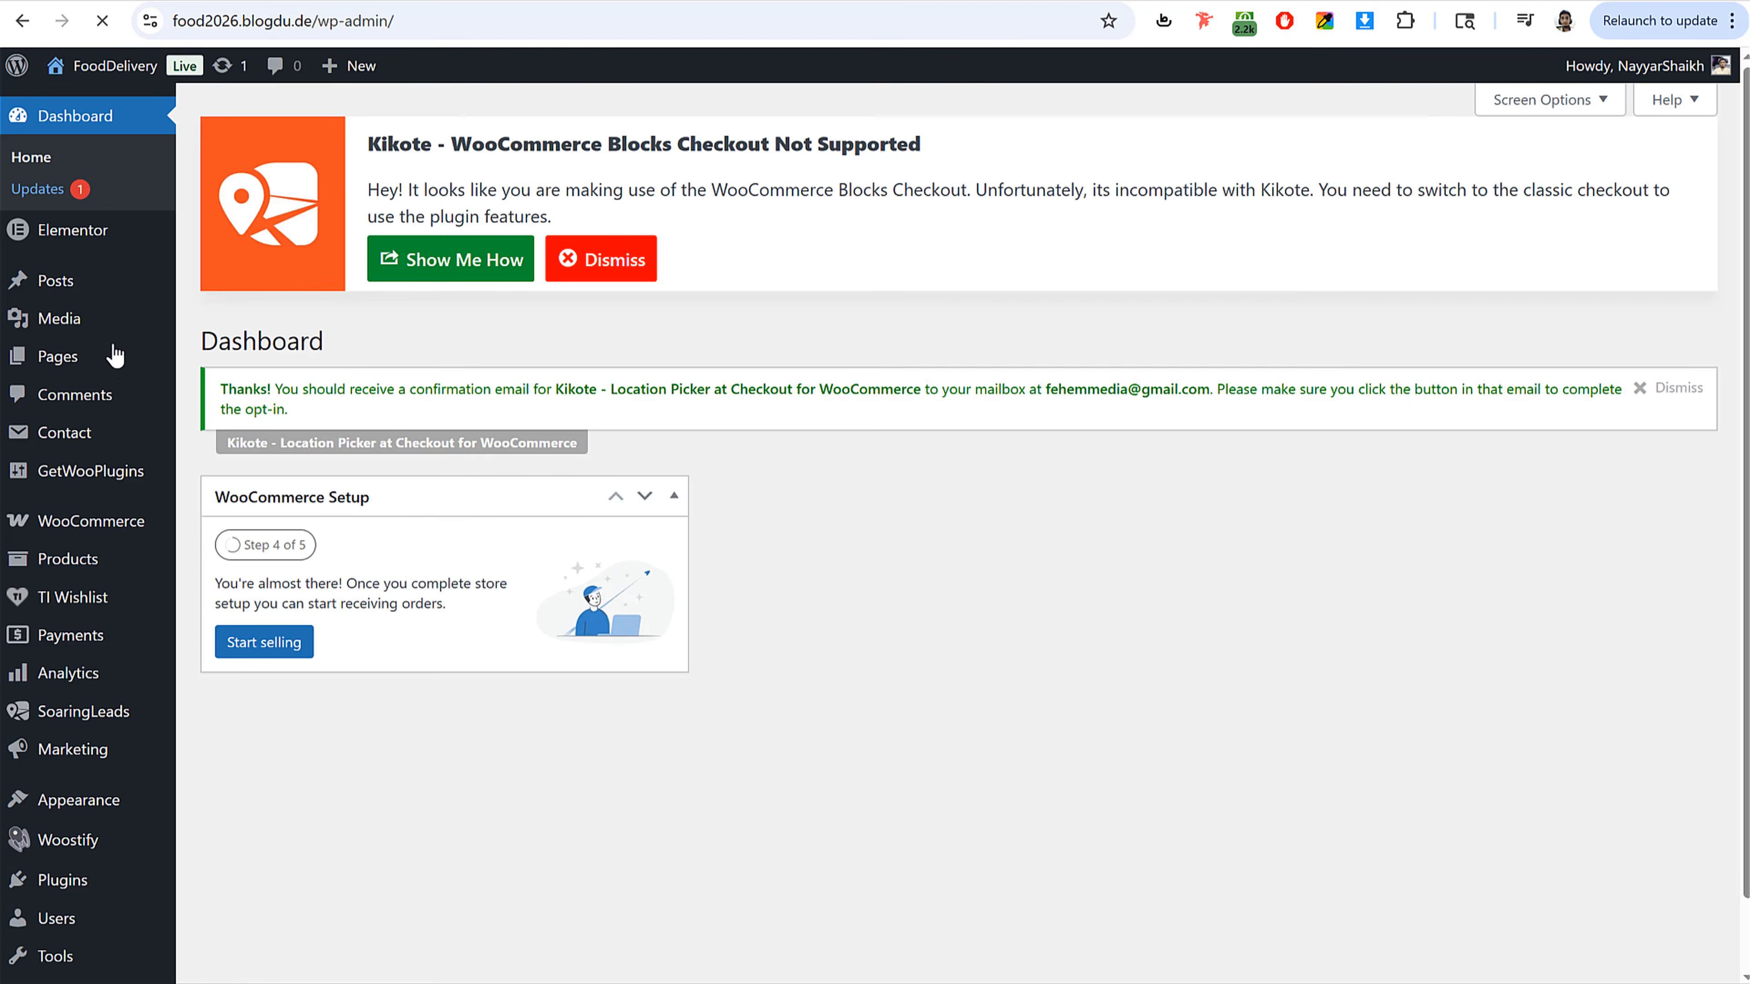
click(126, 357)
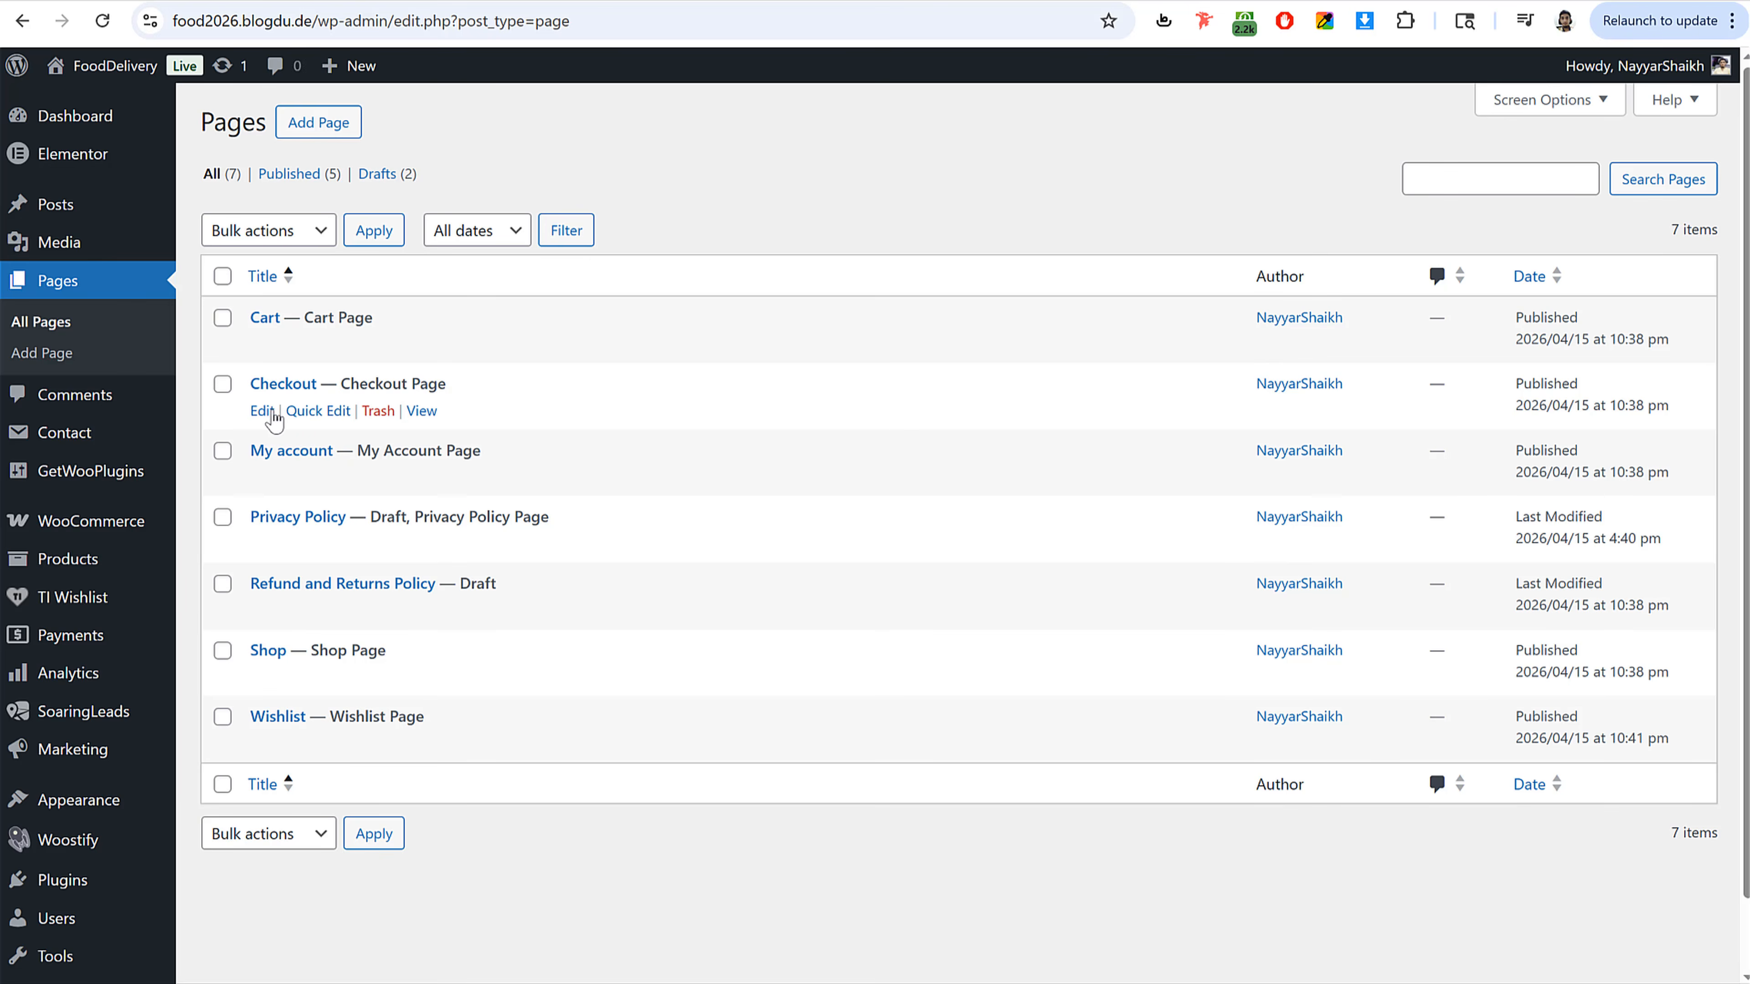
click(263, 412)
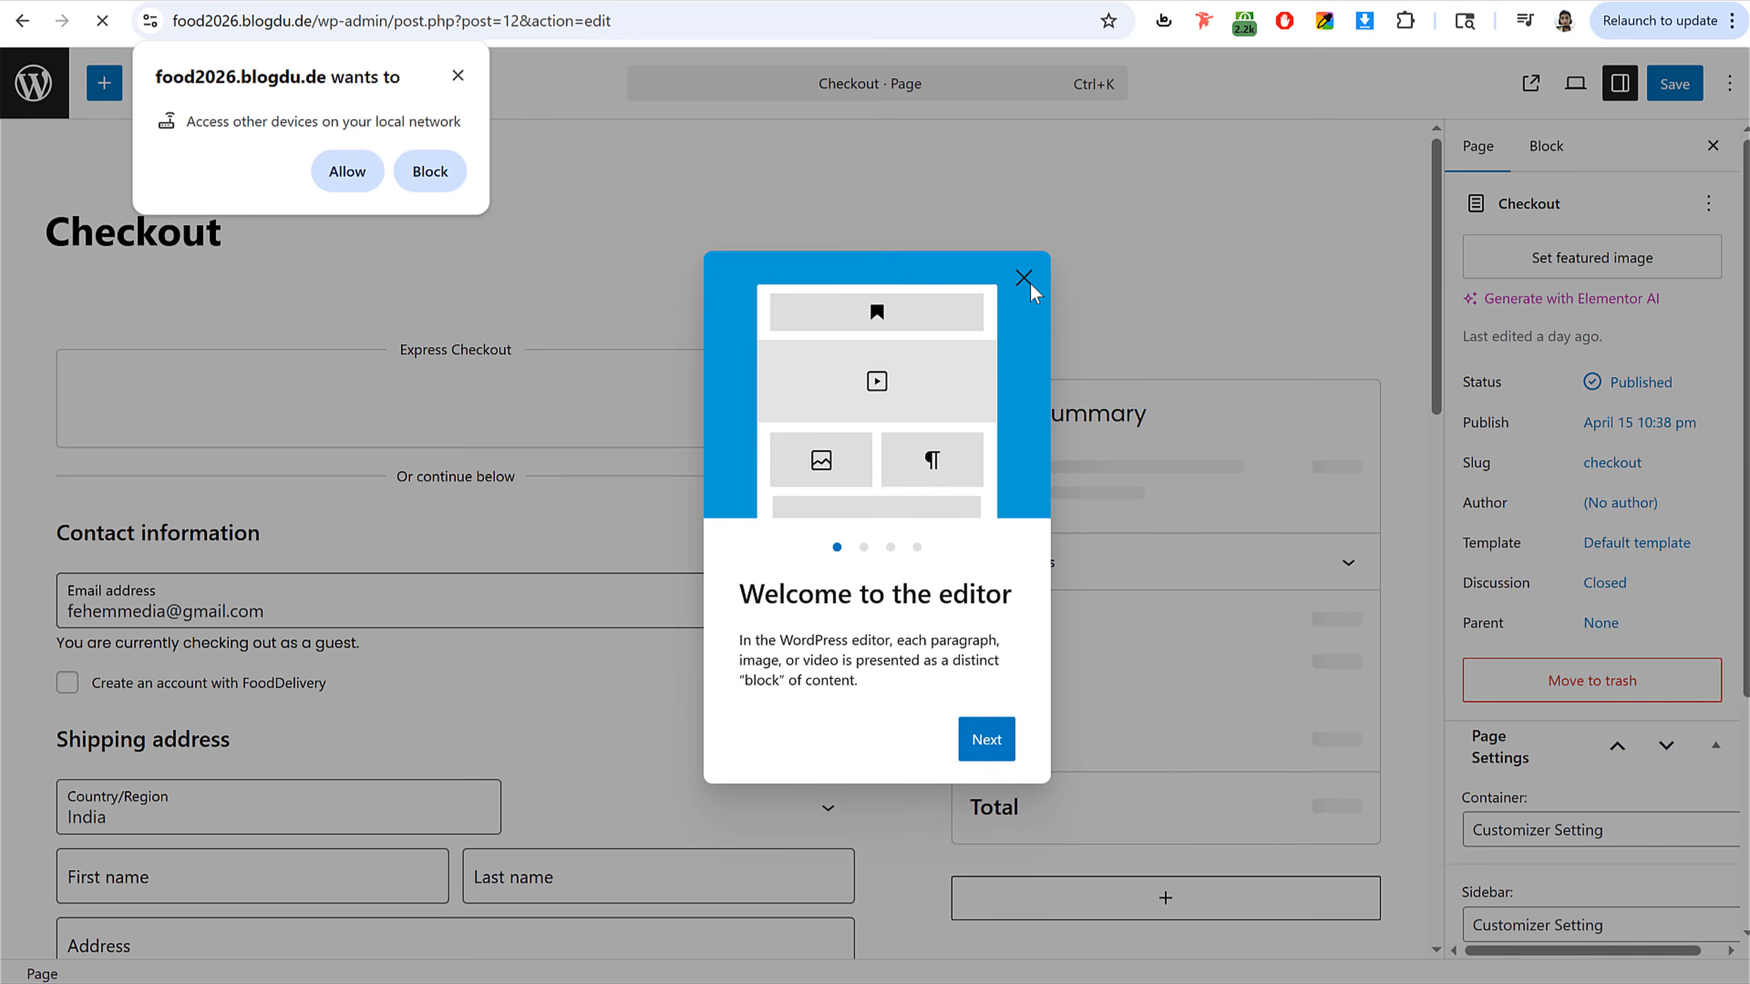
click(1023, 278)
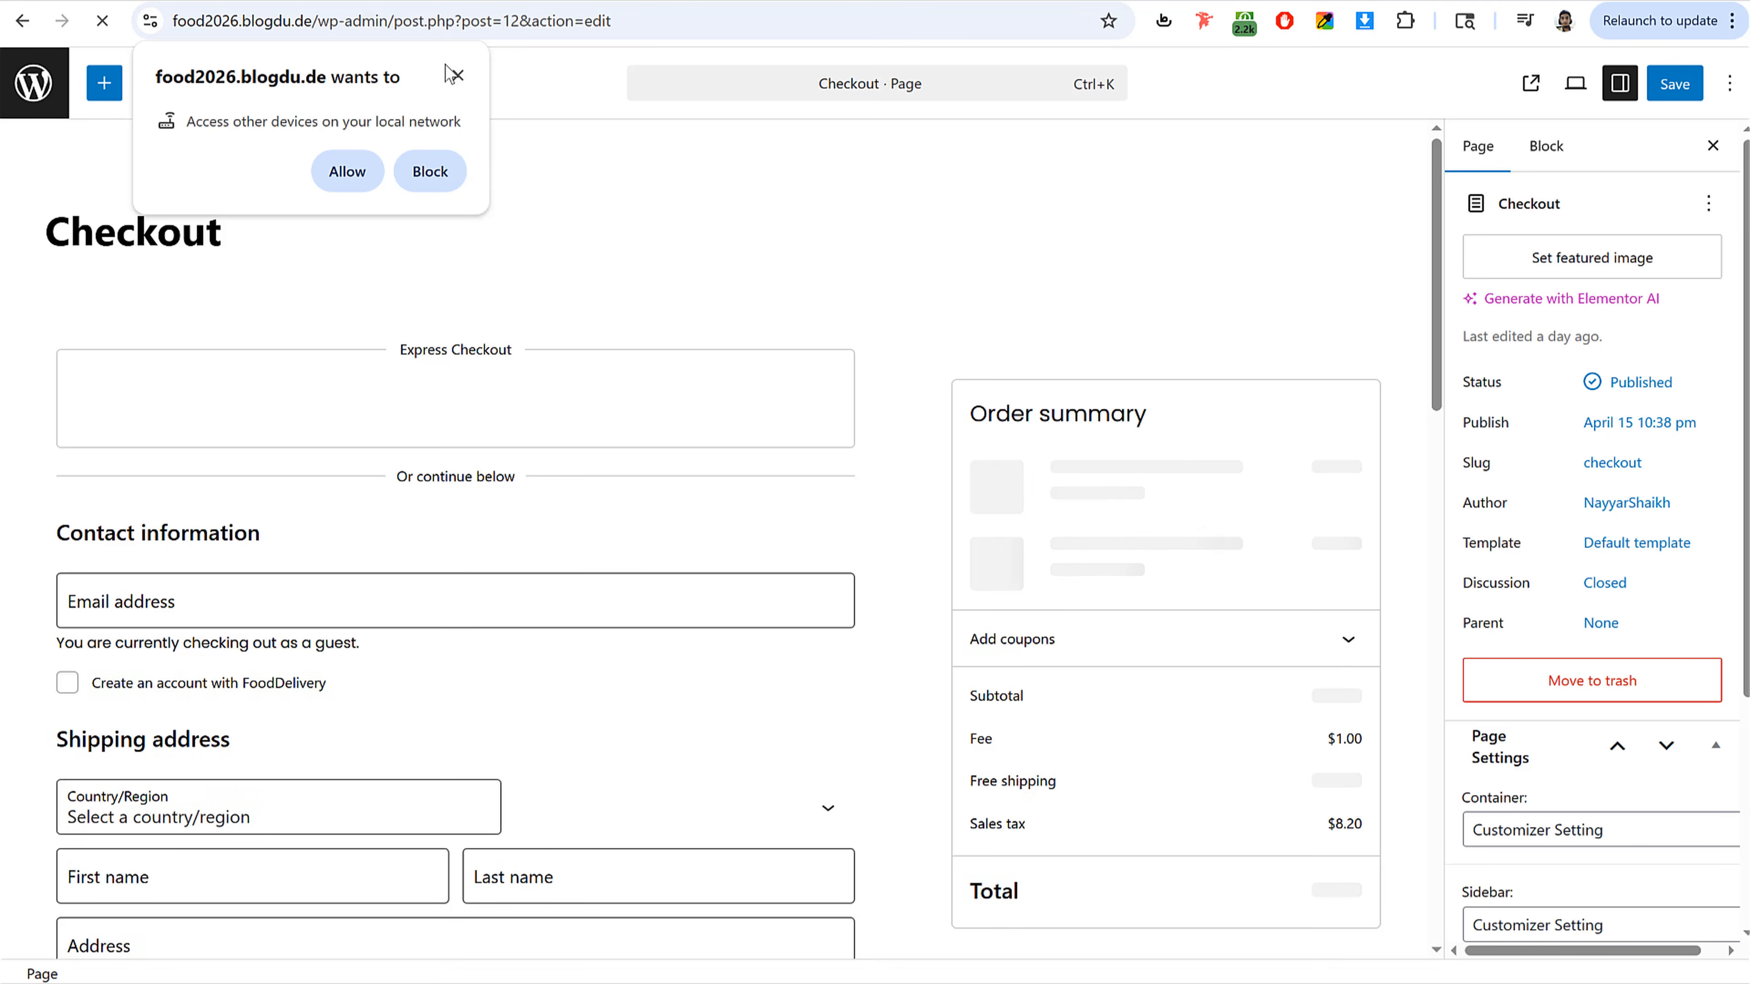
click(457, 75)
click(520, 329)
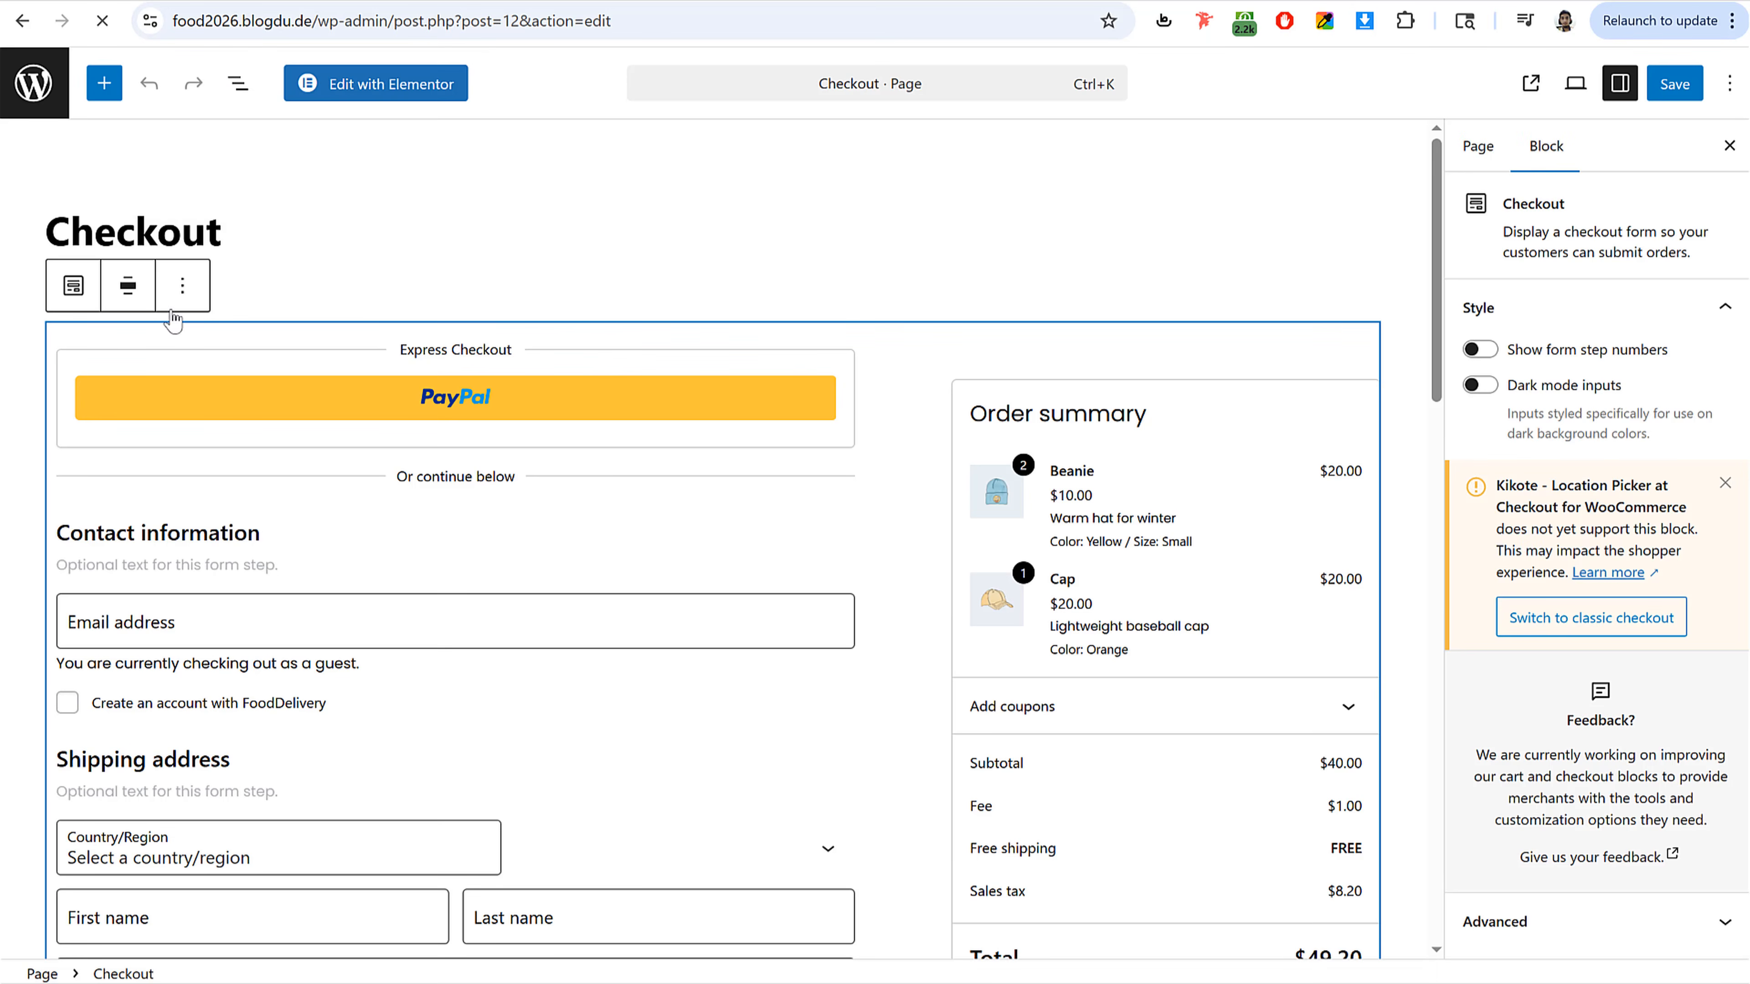
click(183, 286)
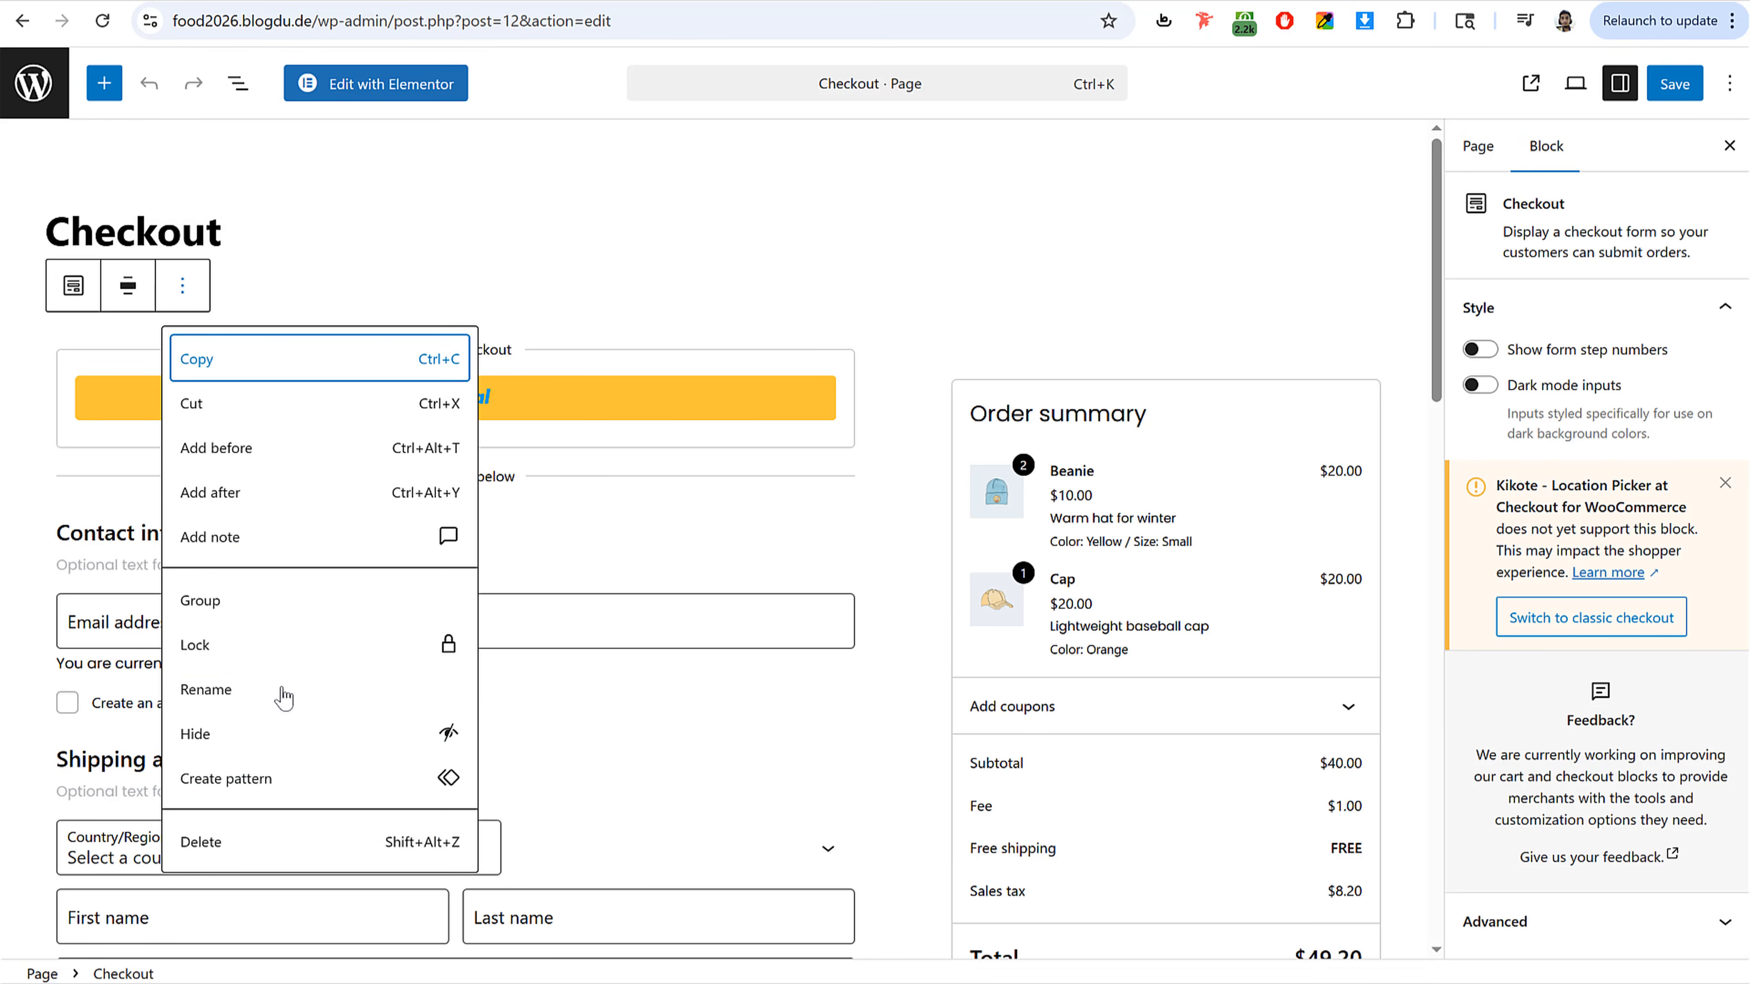
click(240, 842)
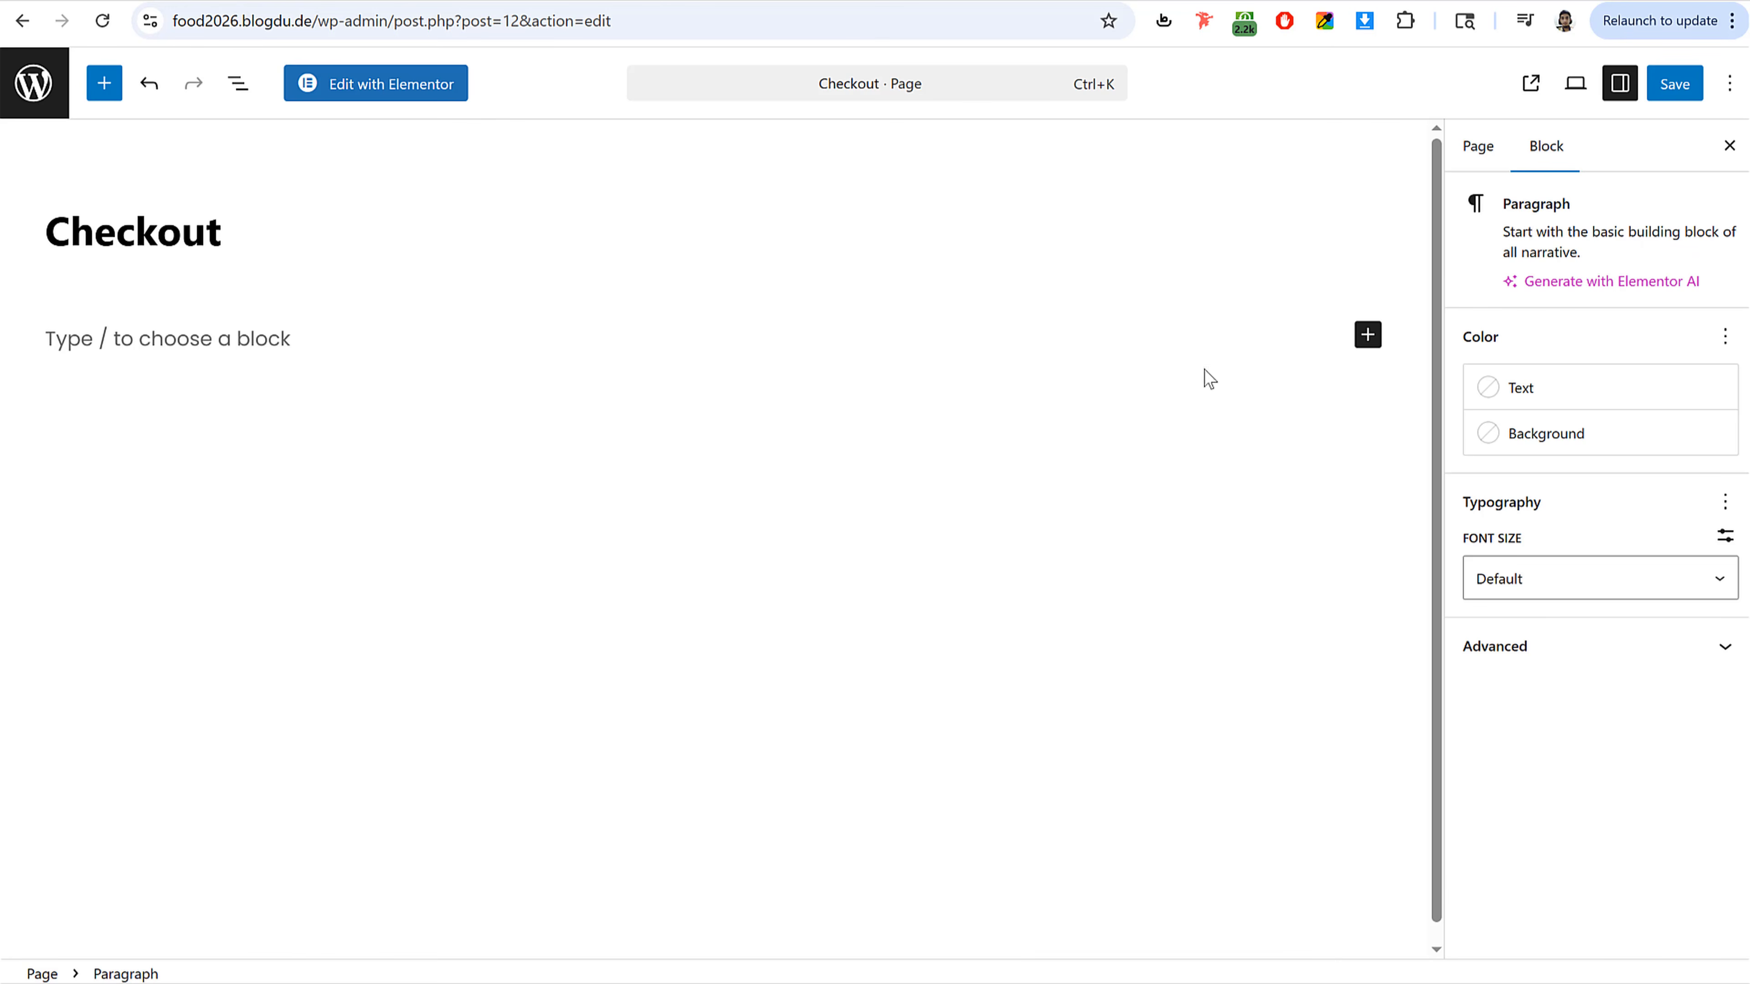
Step: Insert a Shortcode block in place of the removed Checkout block
click(1368, 338)
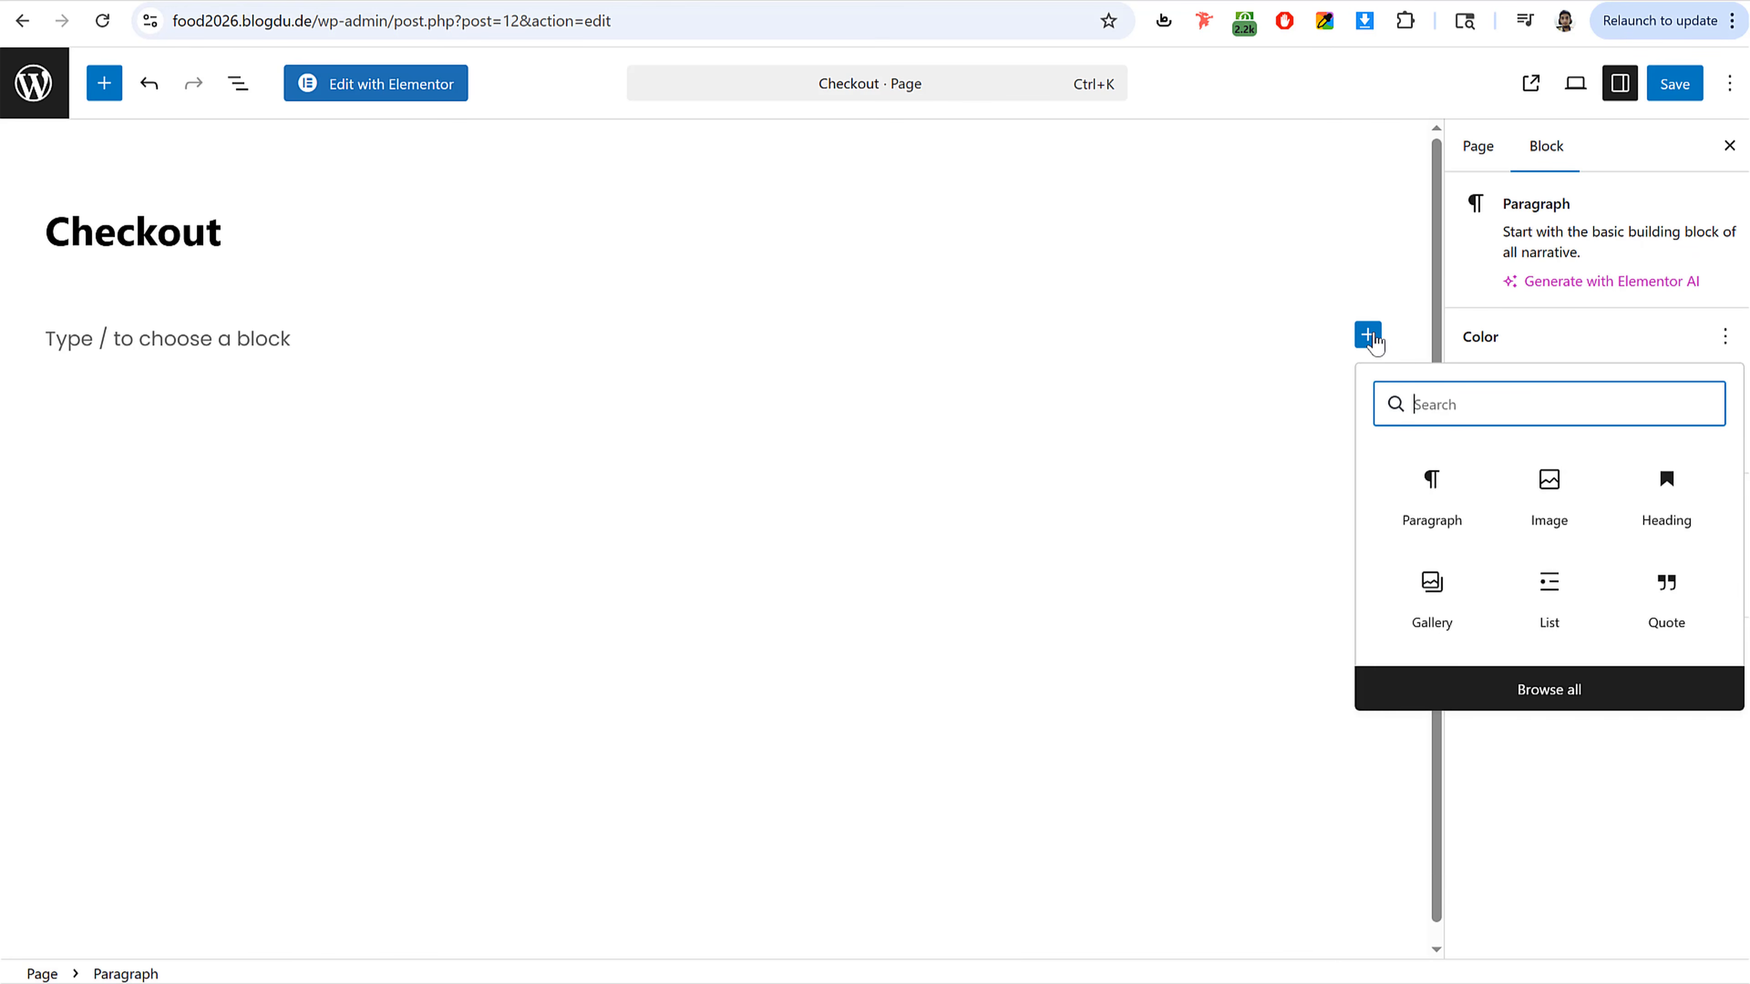
text(s)
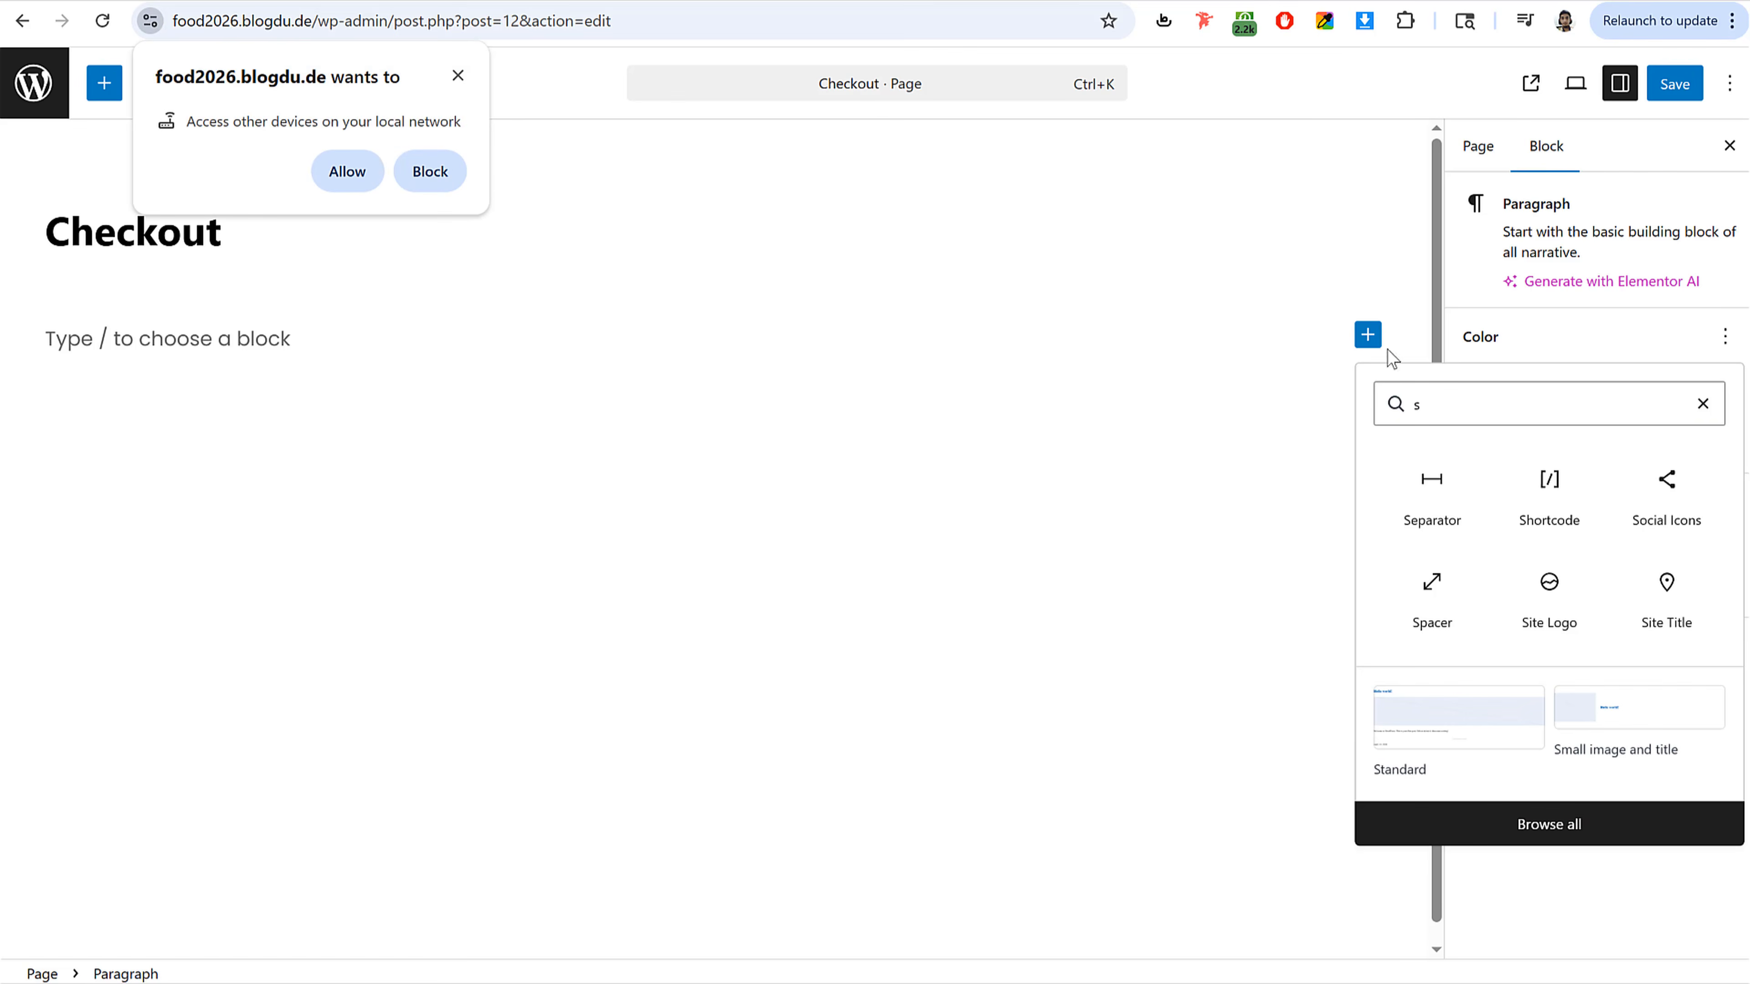
click(1558, 507)
click(351, 171)
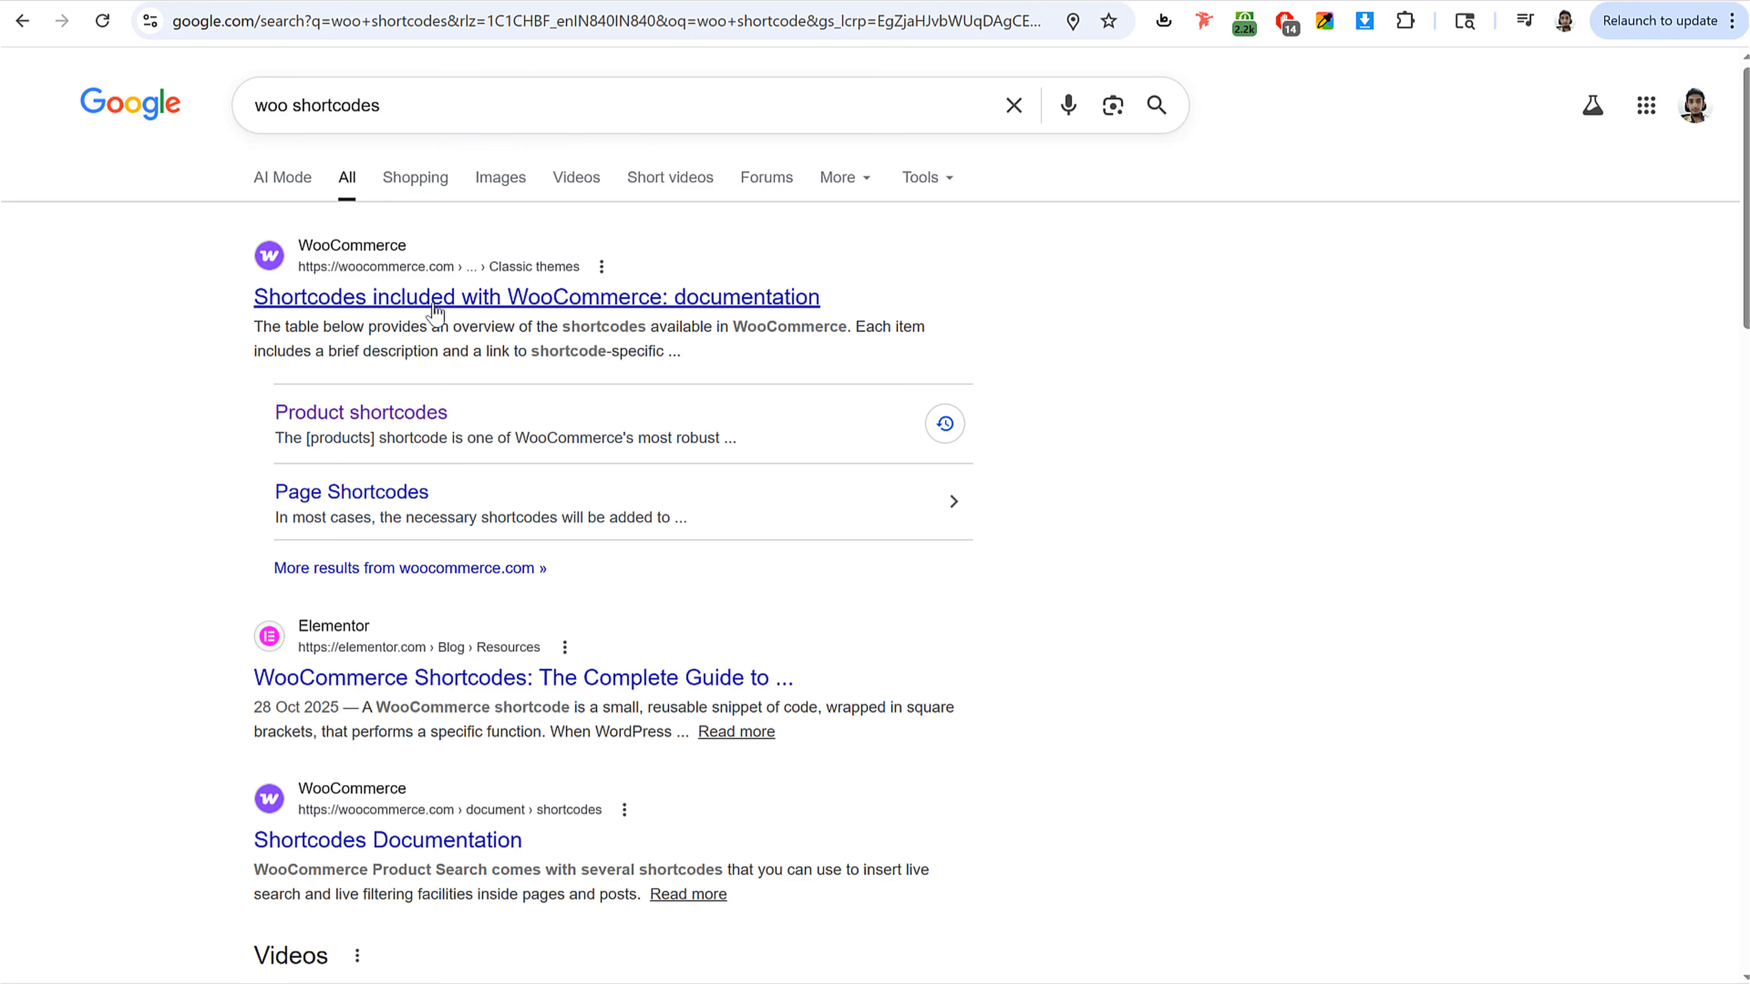
Step: Open the WooCommerce shortcodes documentation and copy the [woocommerce_checkout] shortcode
click(530, 300)
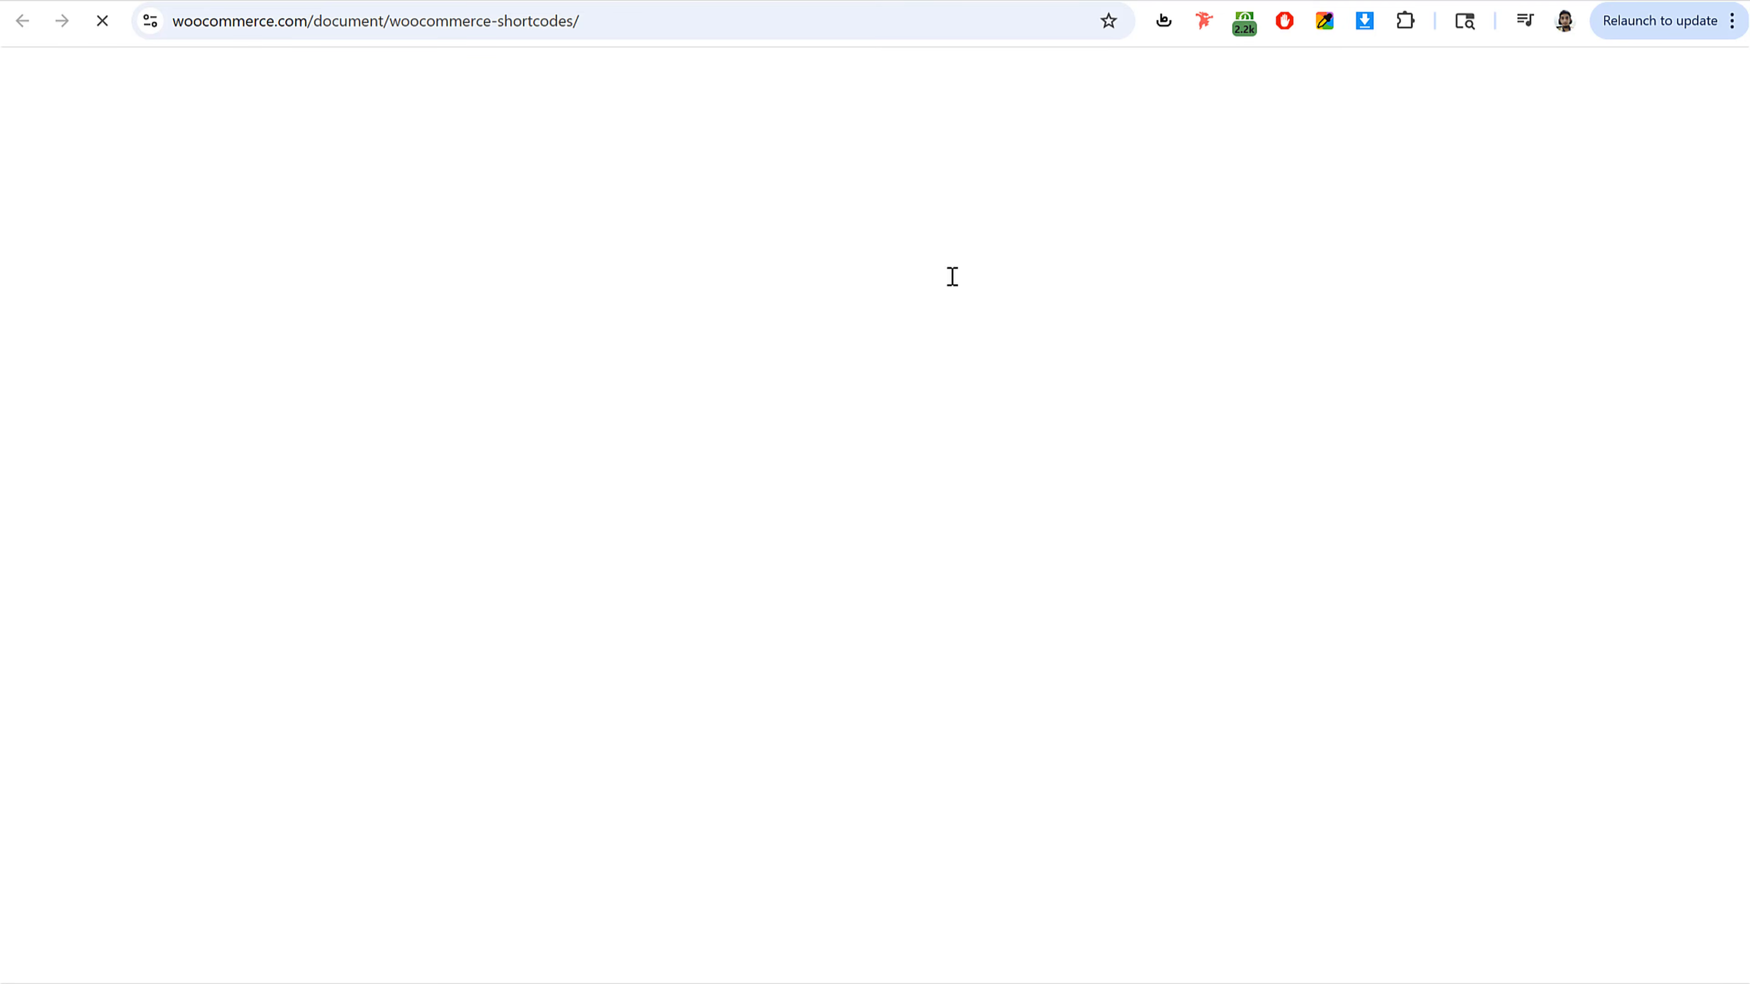
scroll(1058, 367, down, 12)
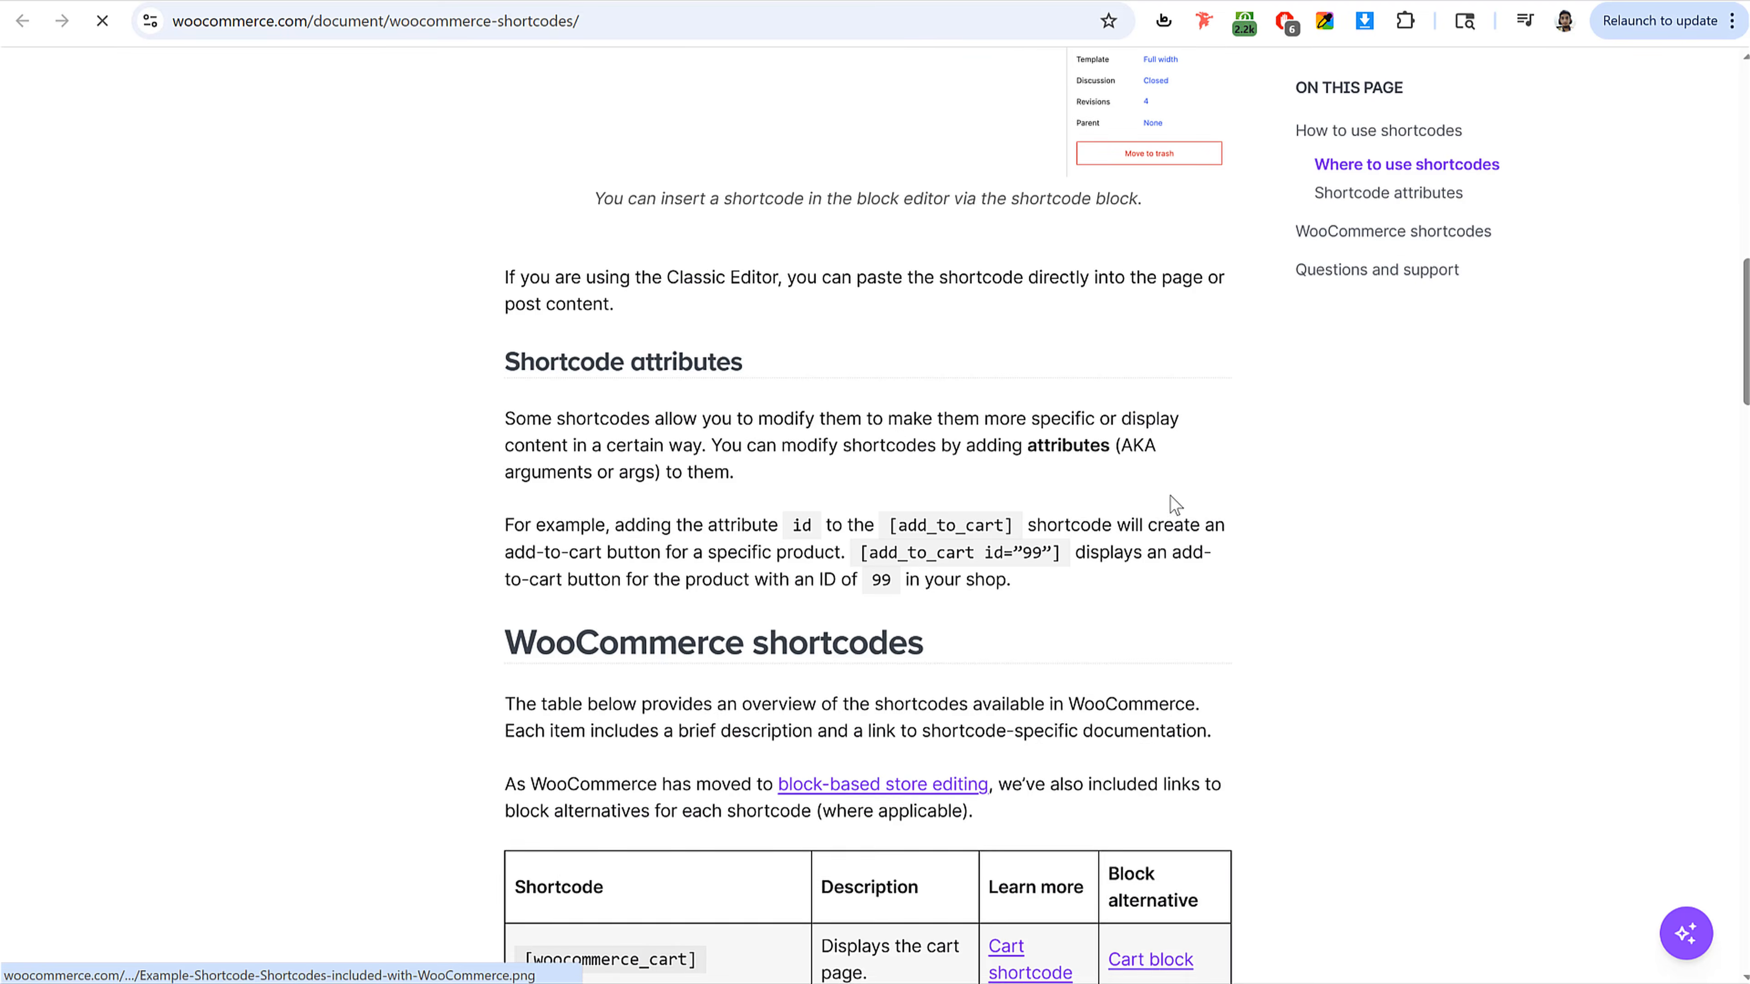
scroll(1171, 500, down, 10)
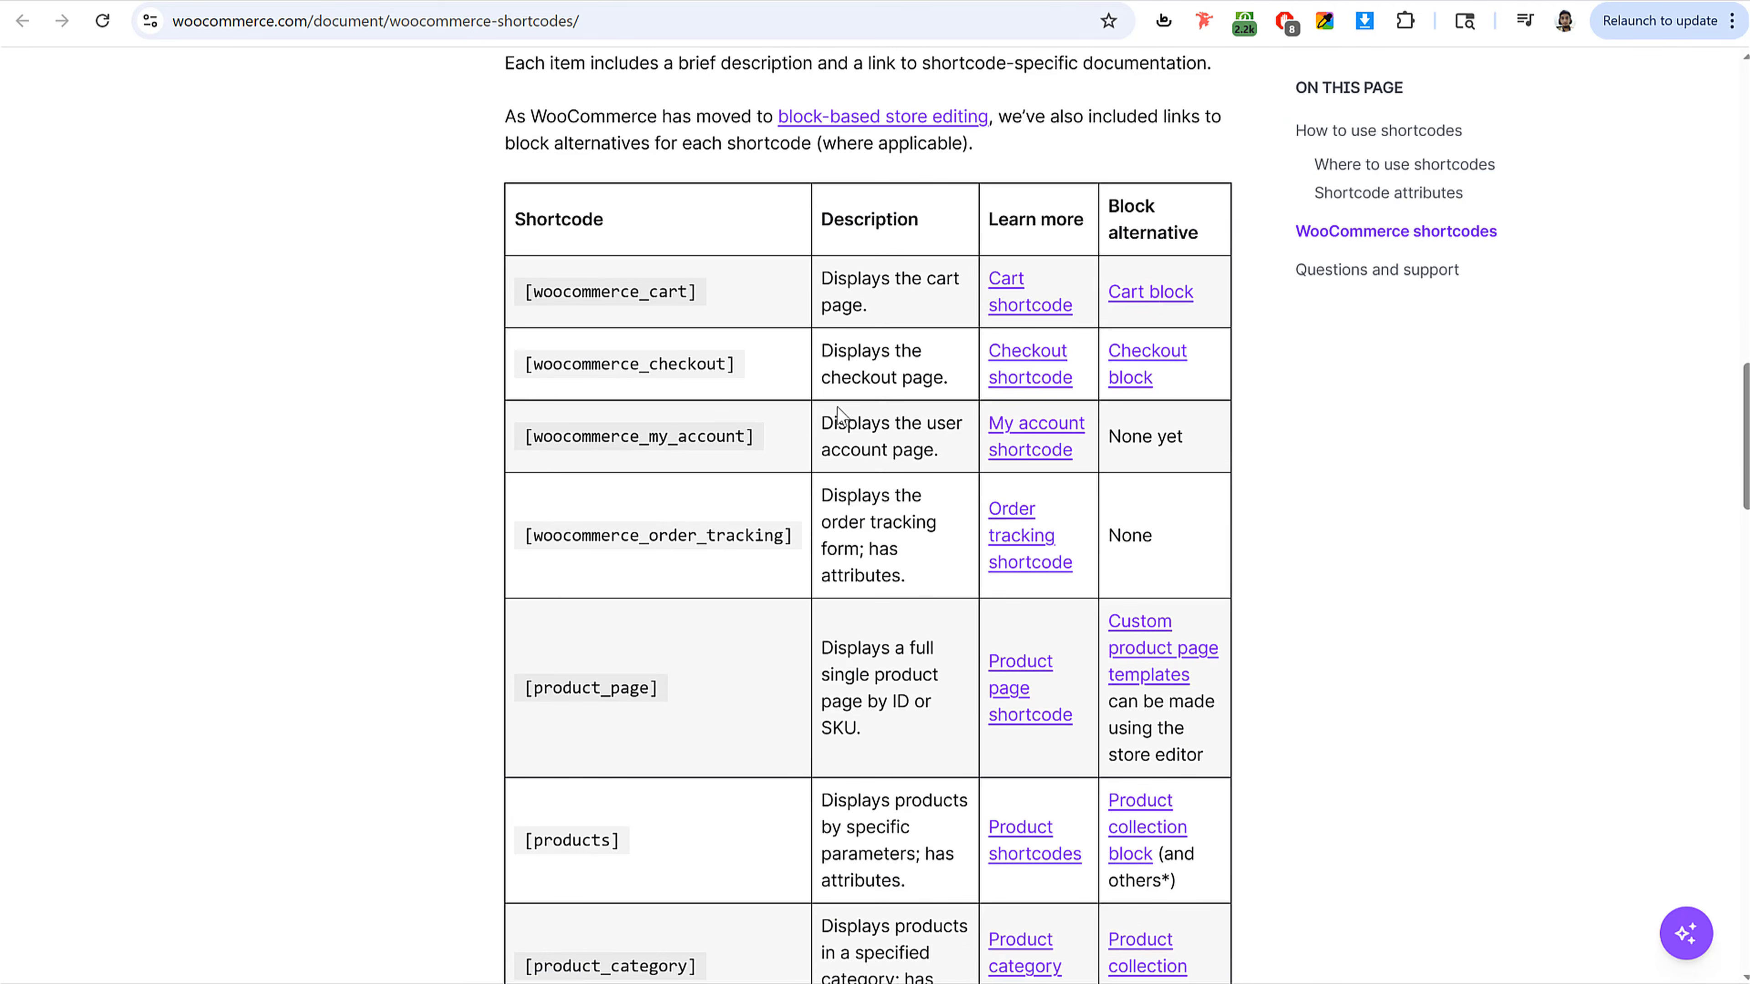
drag(527, 364, 696, 367)
right_click(694, 366)
click(762, 394)
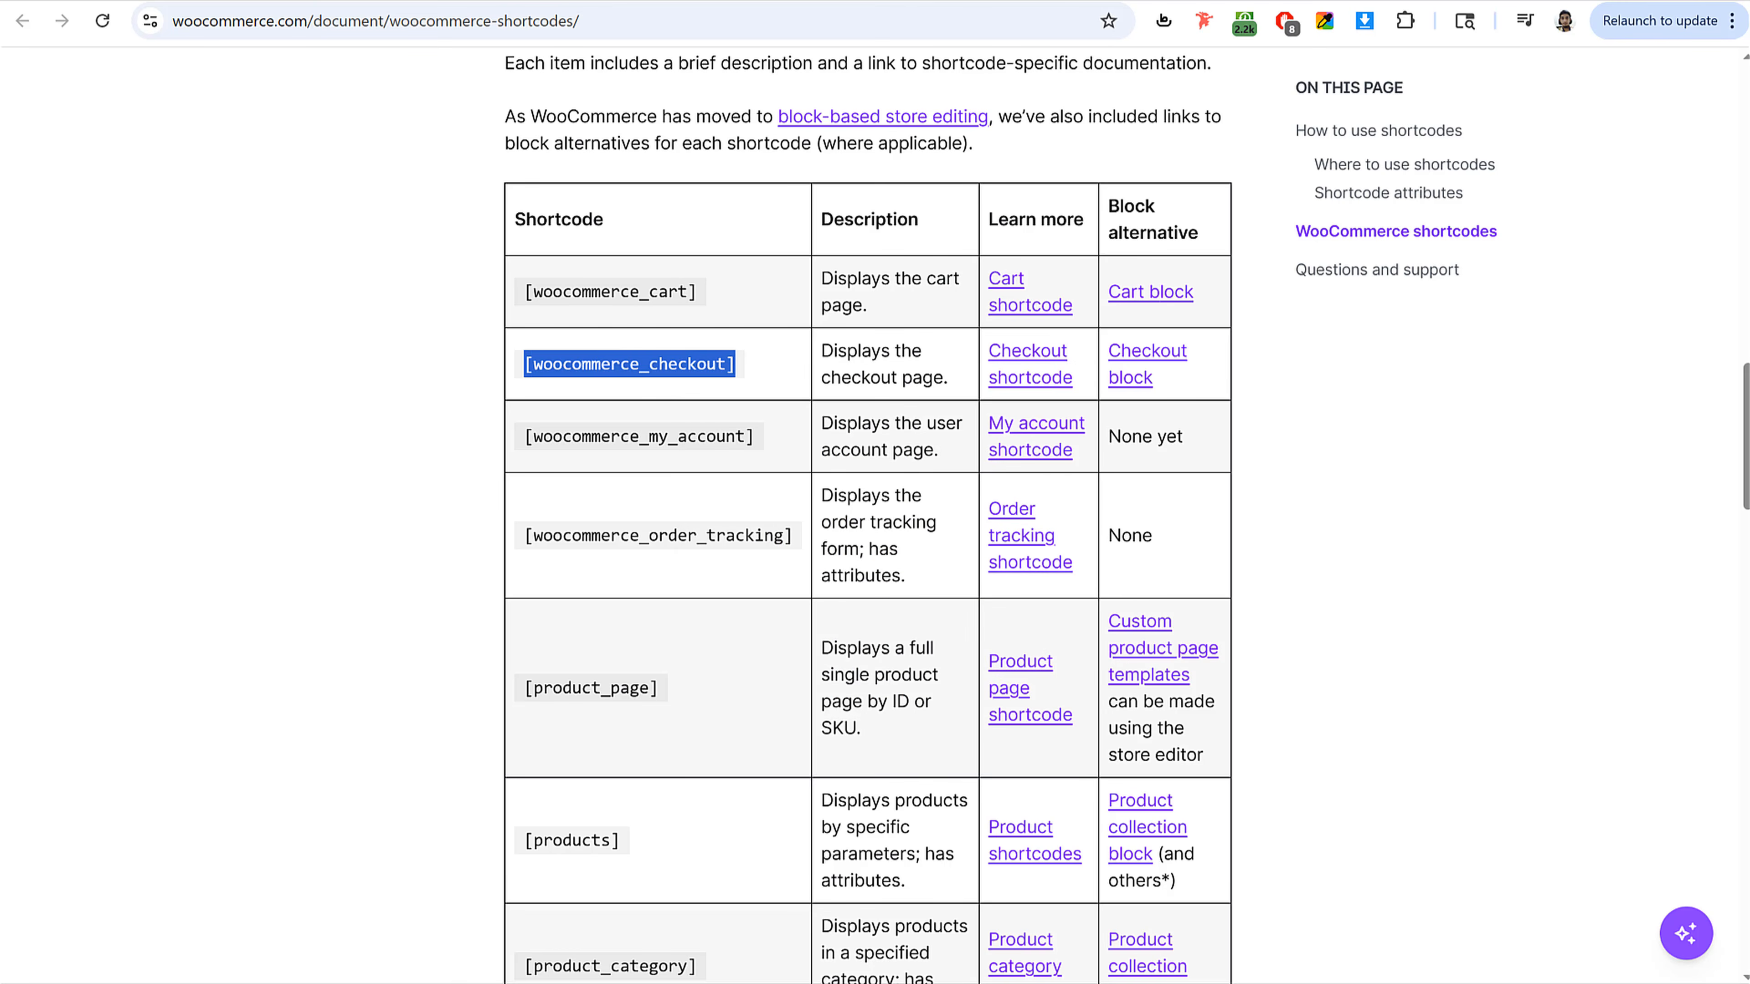
Step: Paste [woocommerce_checkout] into the Shortcode block and save the Checkout page
click(296, 2)
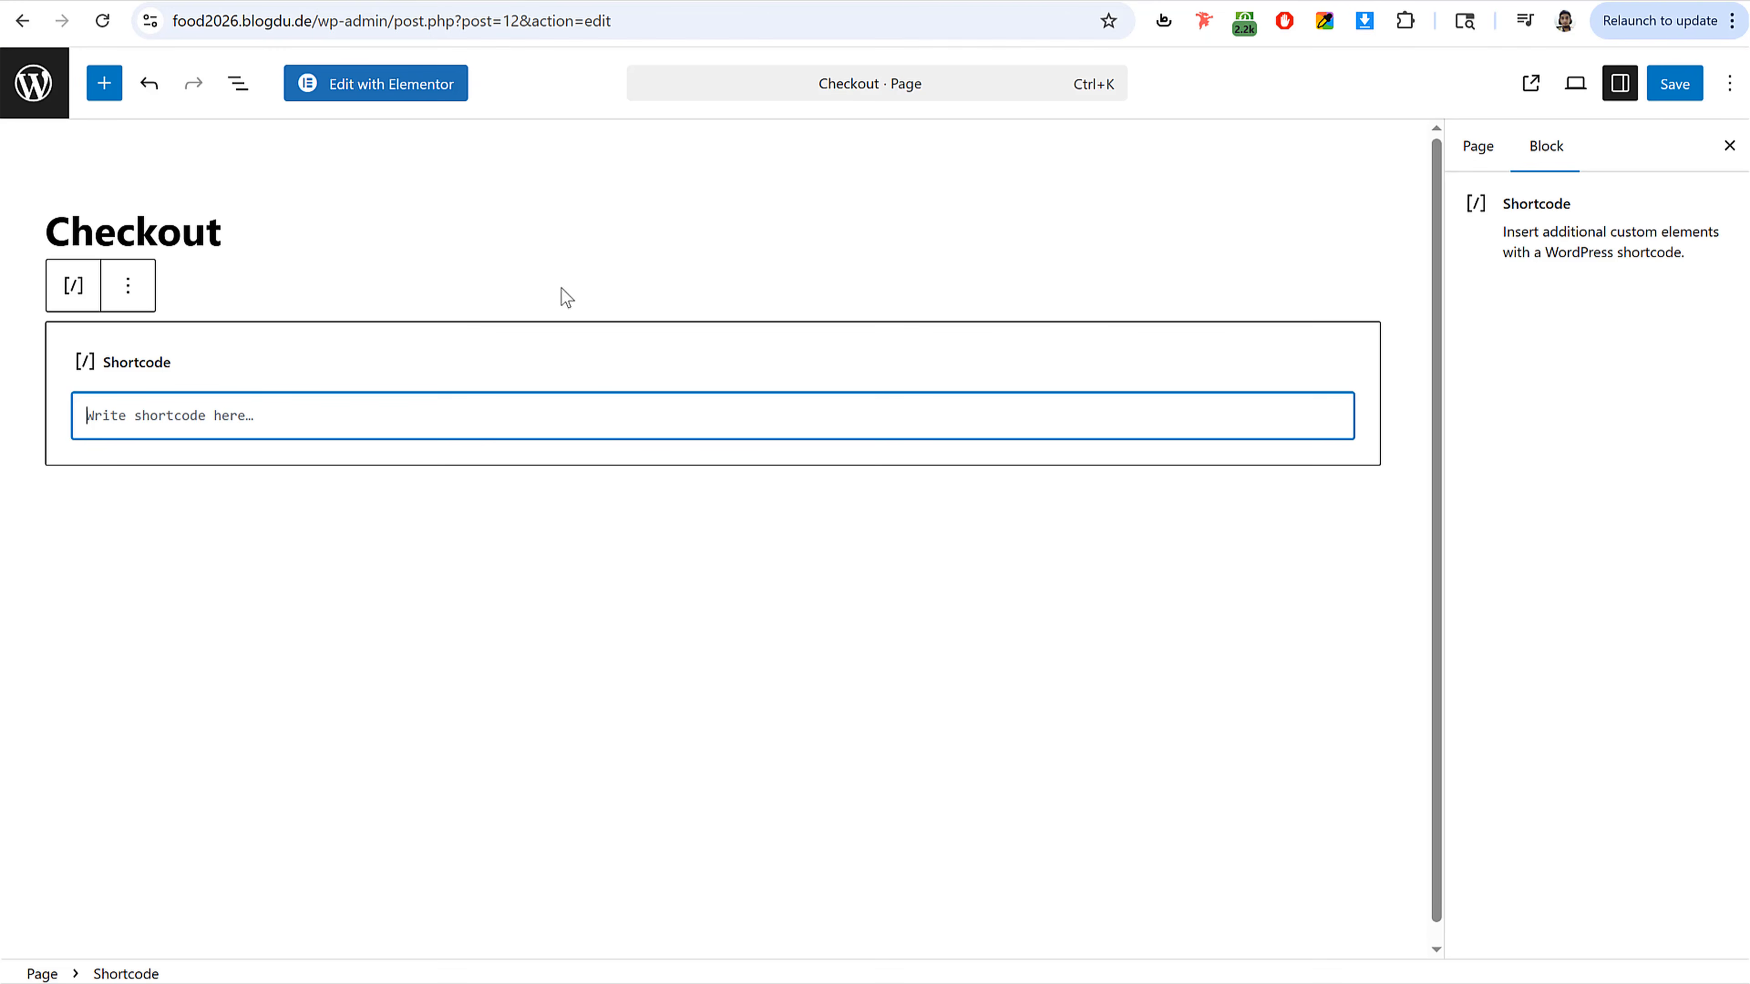
key(ctrl+v)
click(1672, 93)
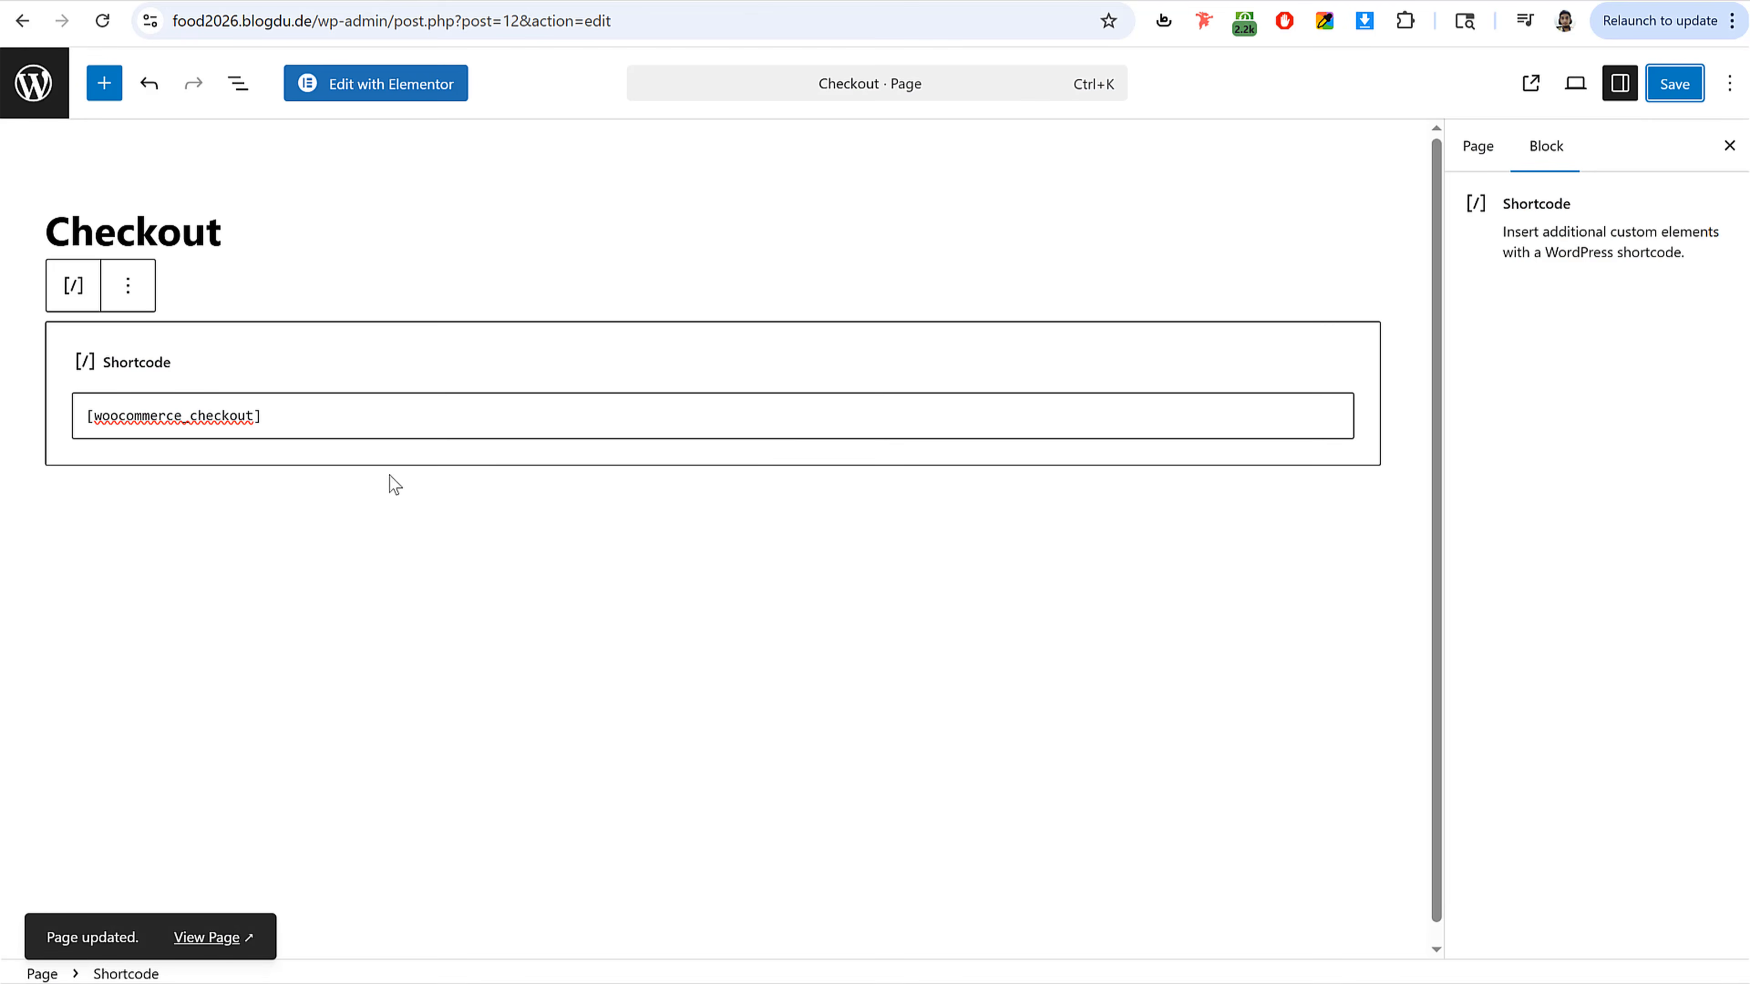
Step: View the checkout page and detect the current location on the map, allowing browser location access
click(207, 938)
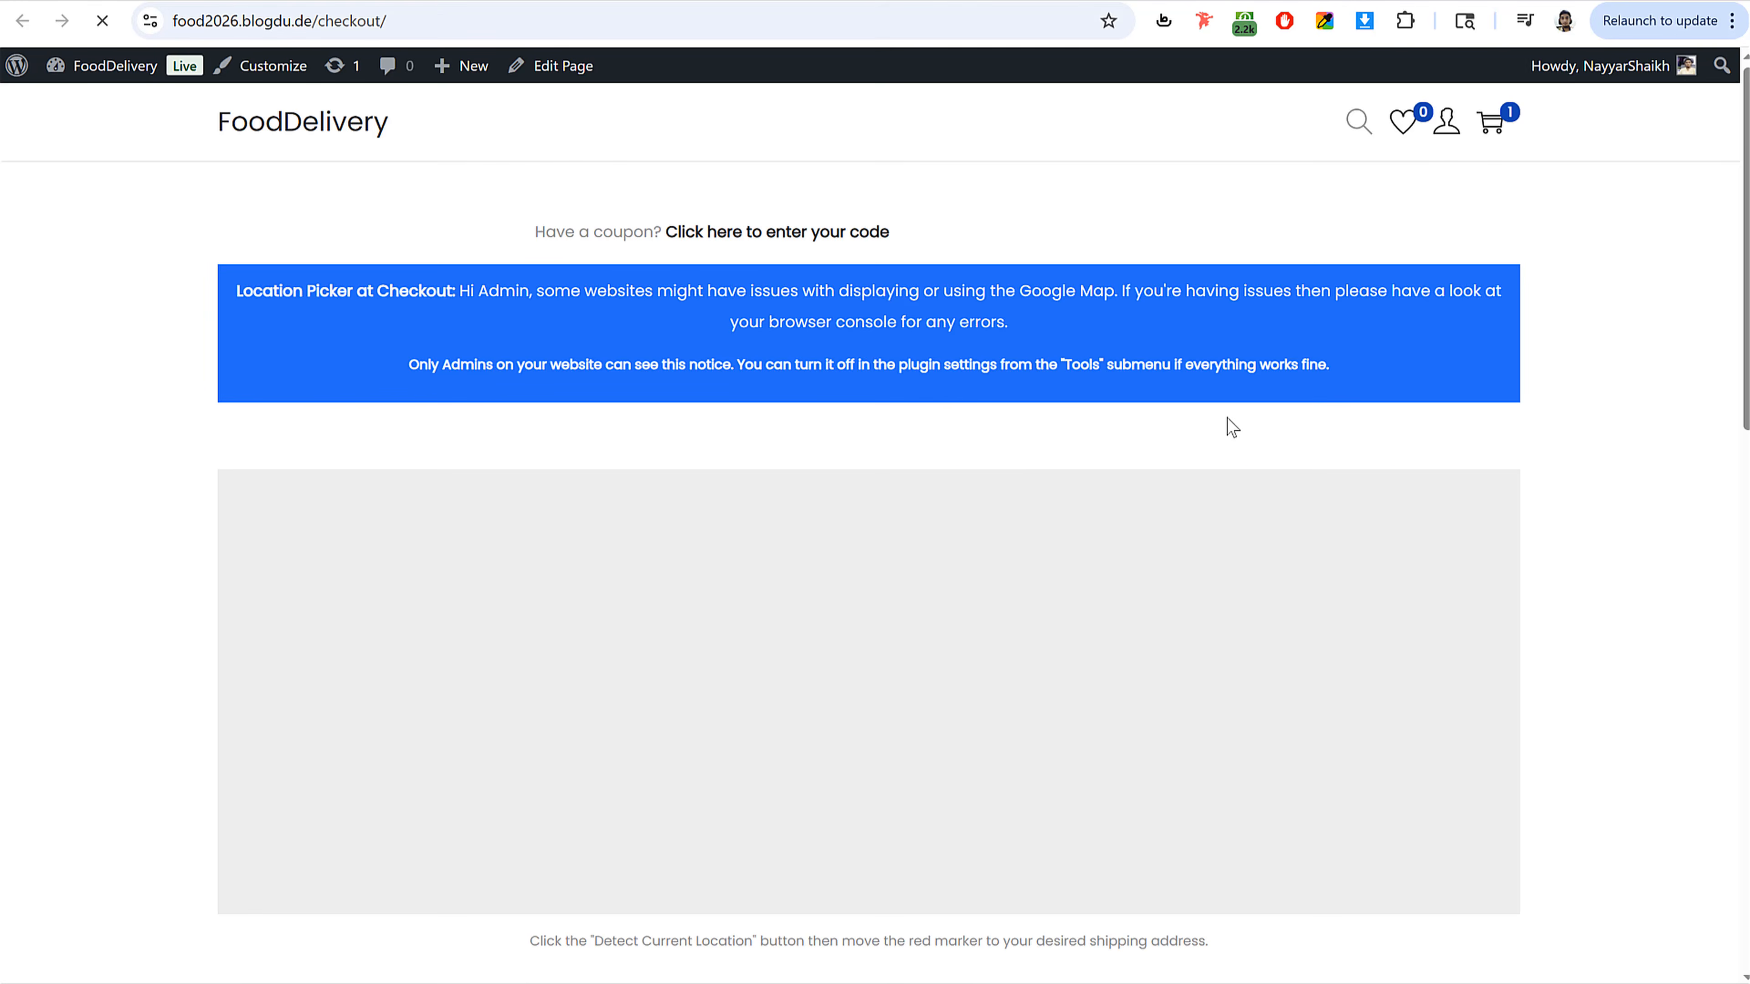
scroll(1102, 483, down, 3)
scroll(1086, 460, down, 2)
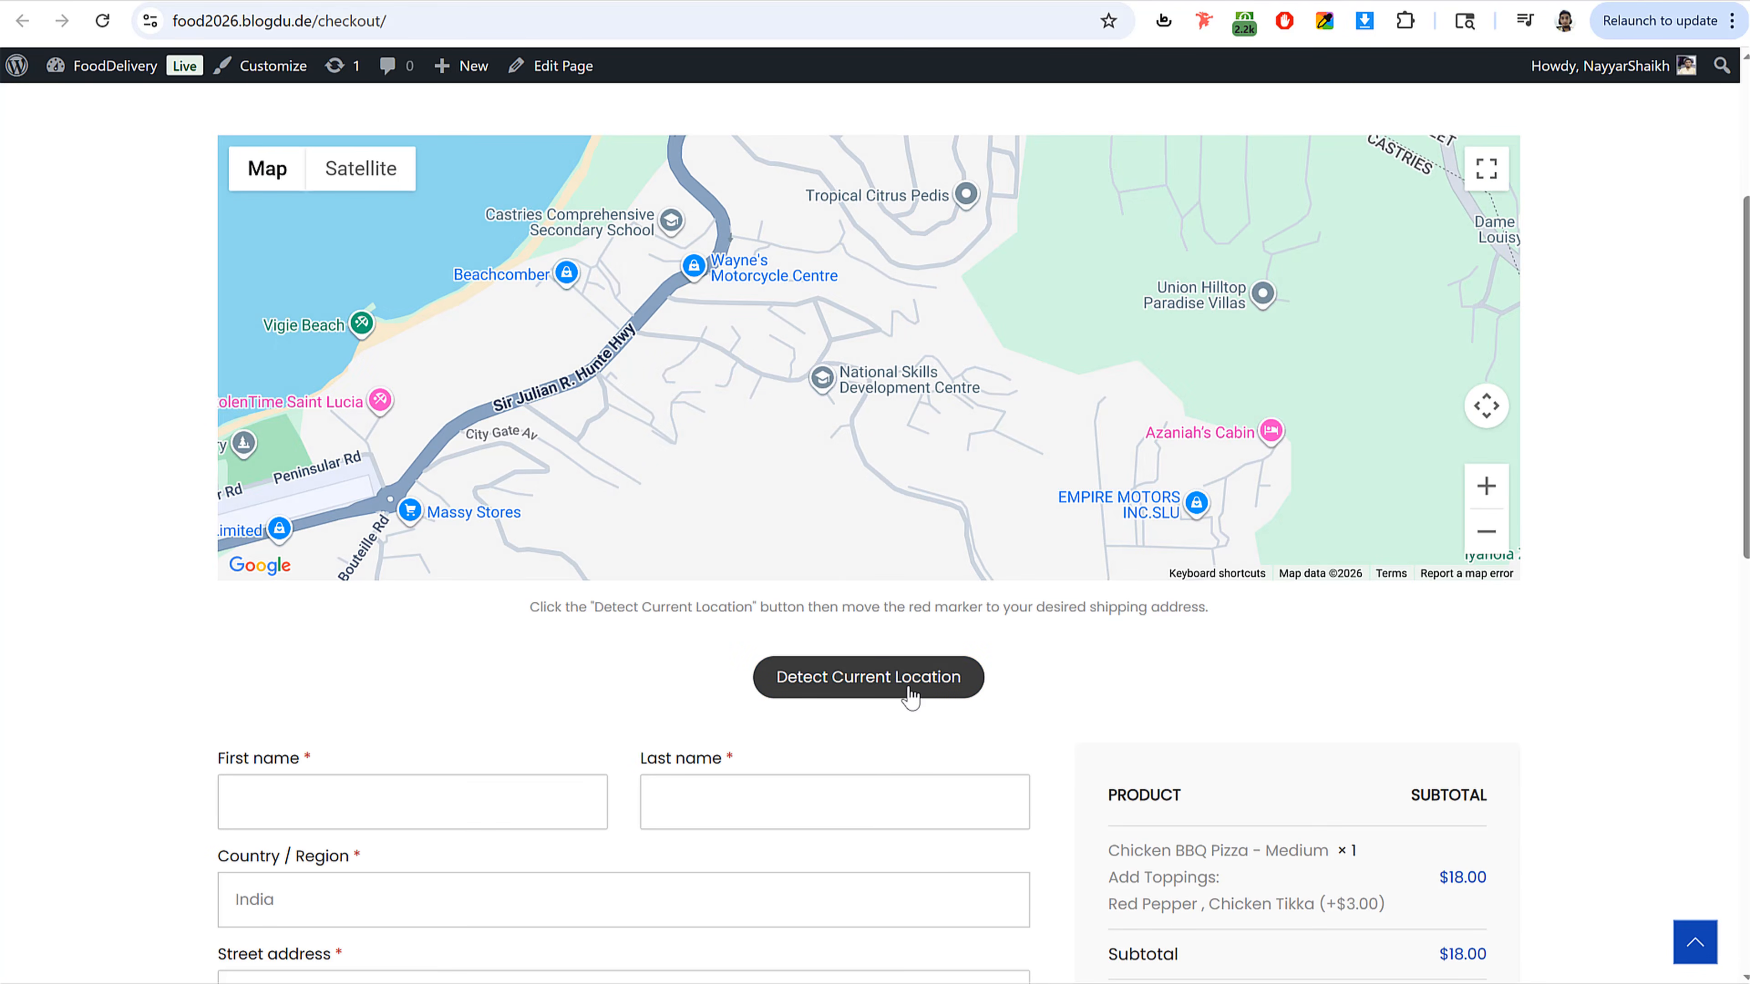
click(910, 692)
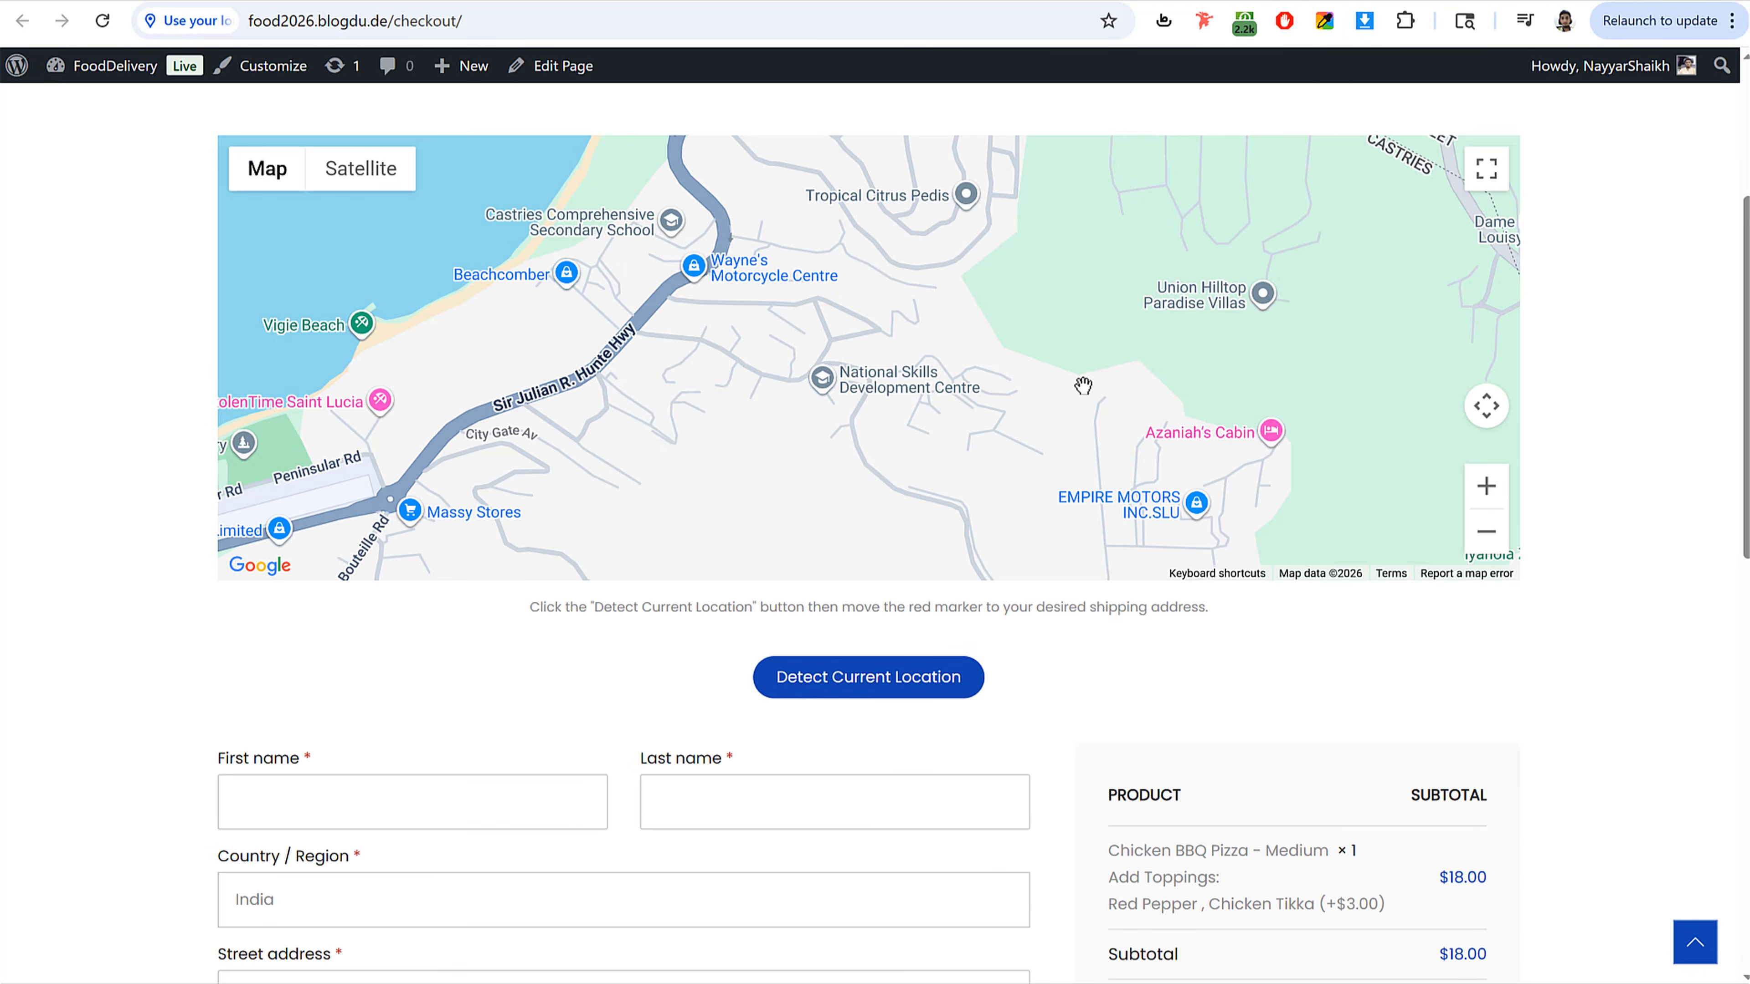
click(327, 181)
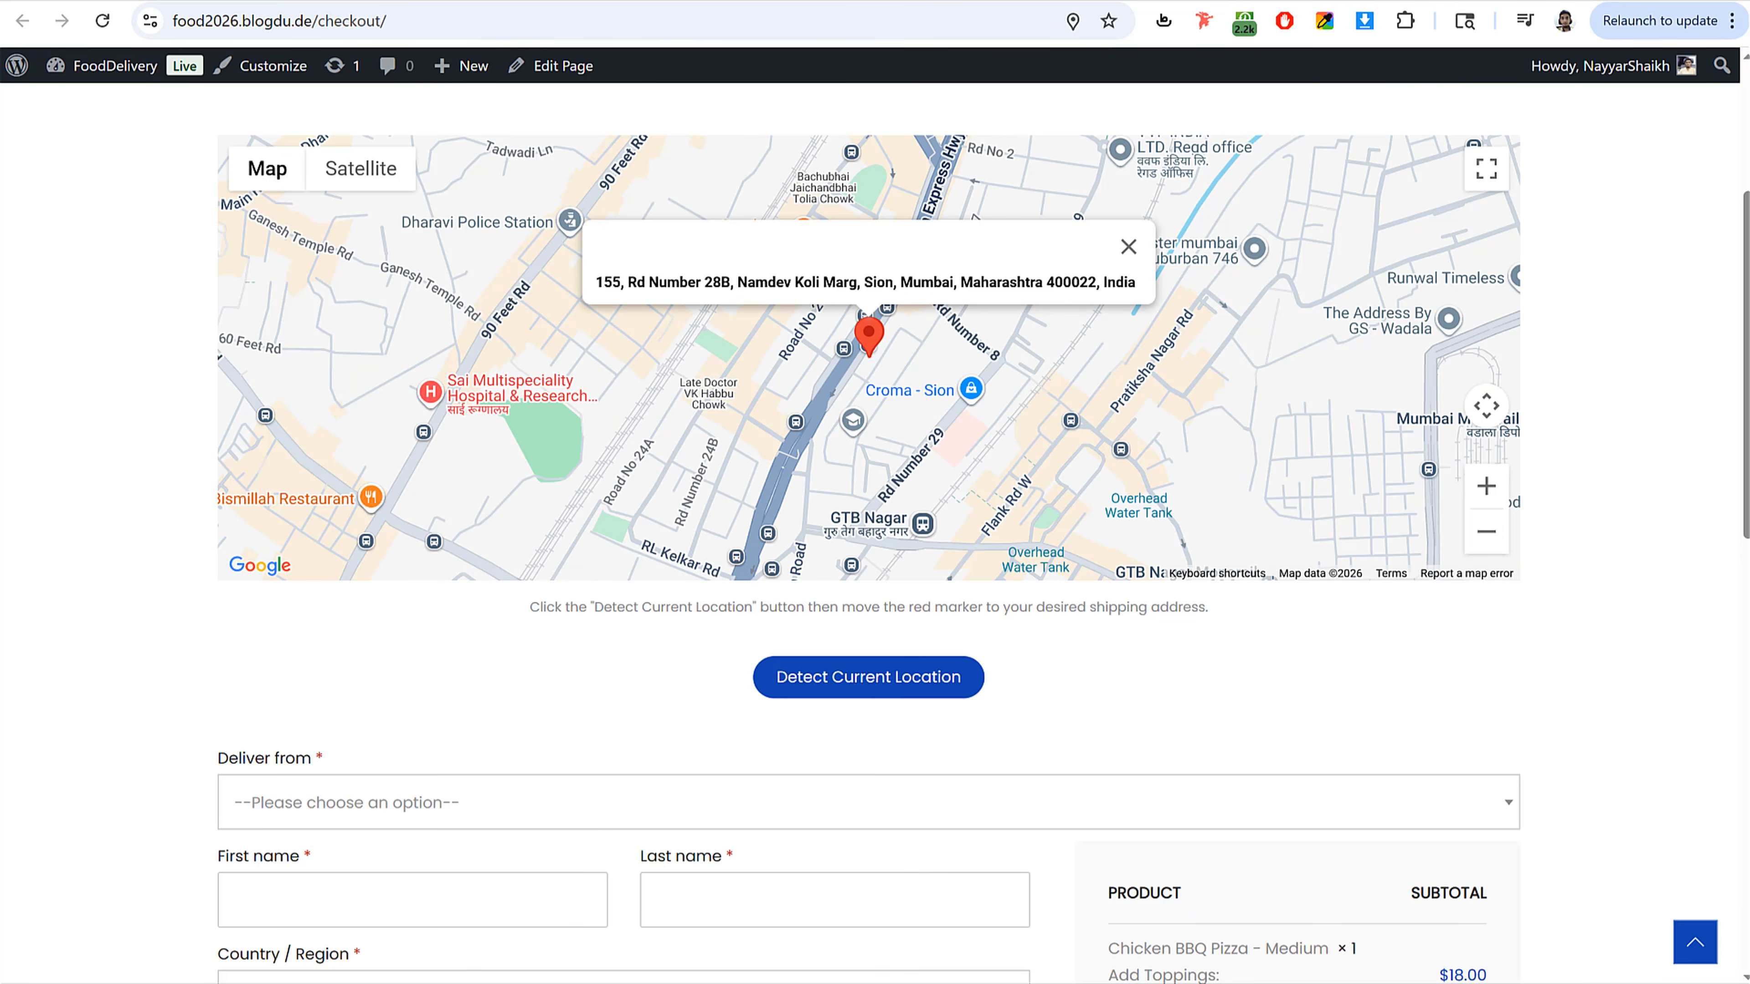
Step: Review the admin notice and the address fields filled in on the checkout form
scroll(1653, 333, up, 5)
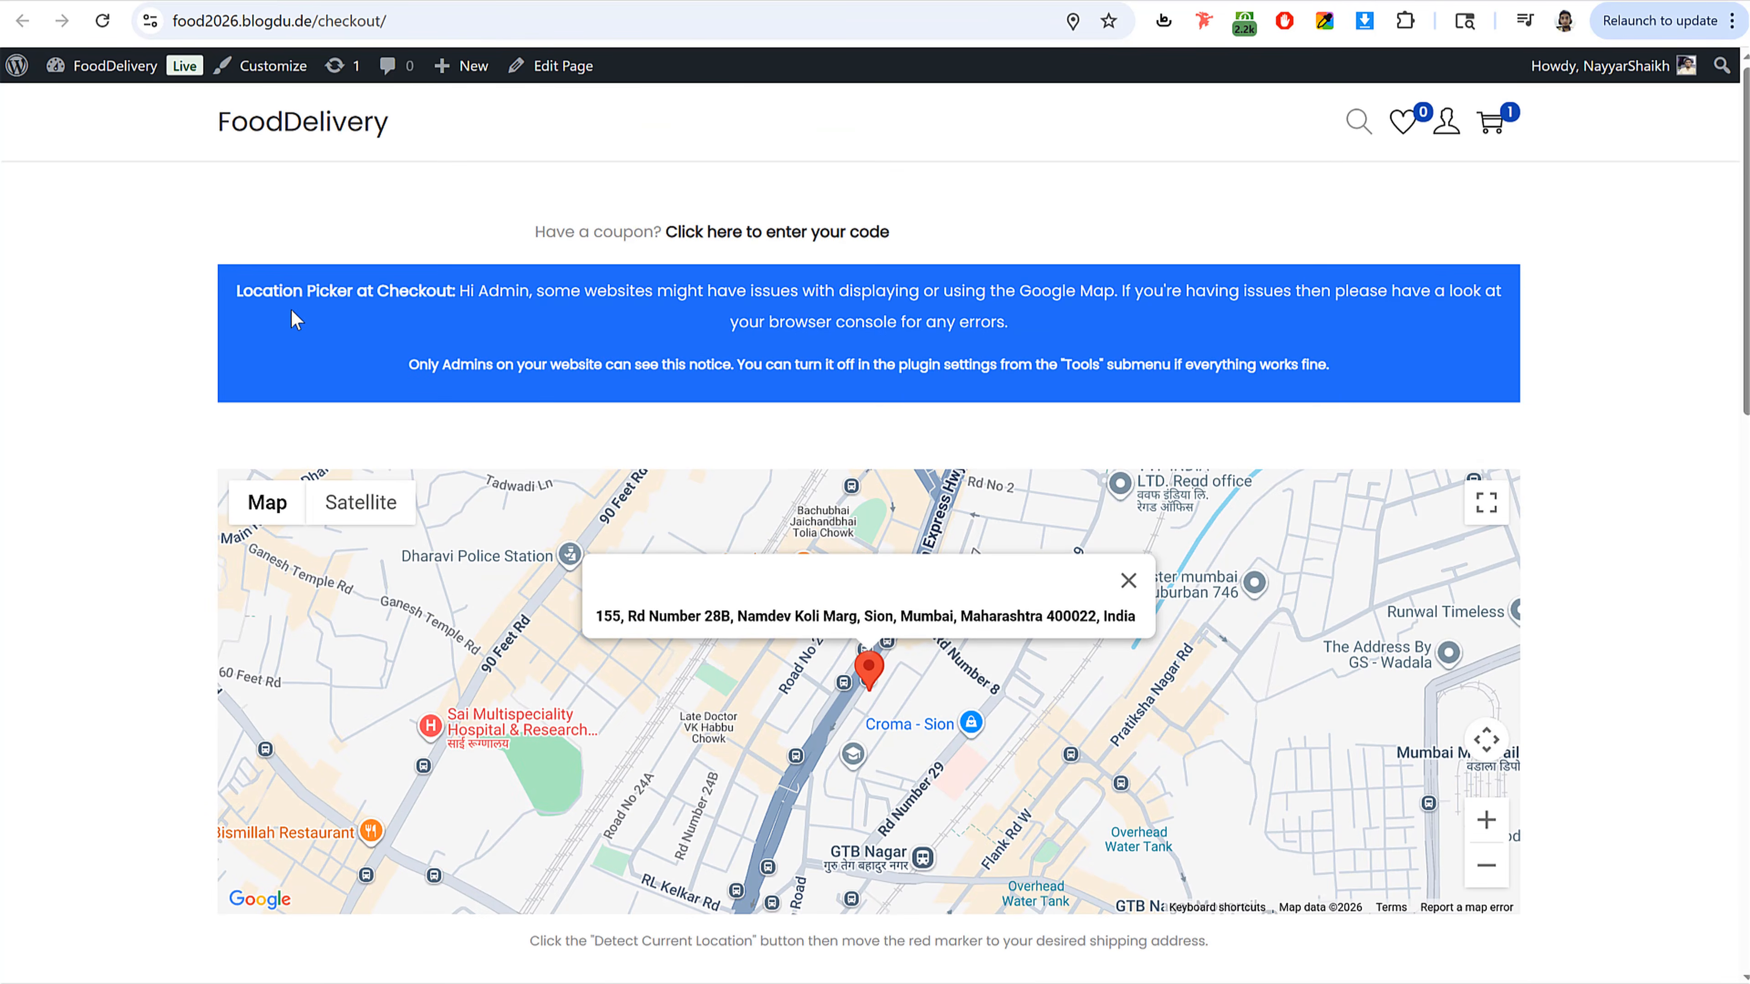
drag(251, 288, 1329, 375)
click(1431, 384)
scroll(1648, 450, down, 10)
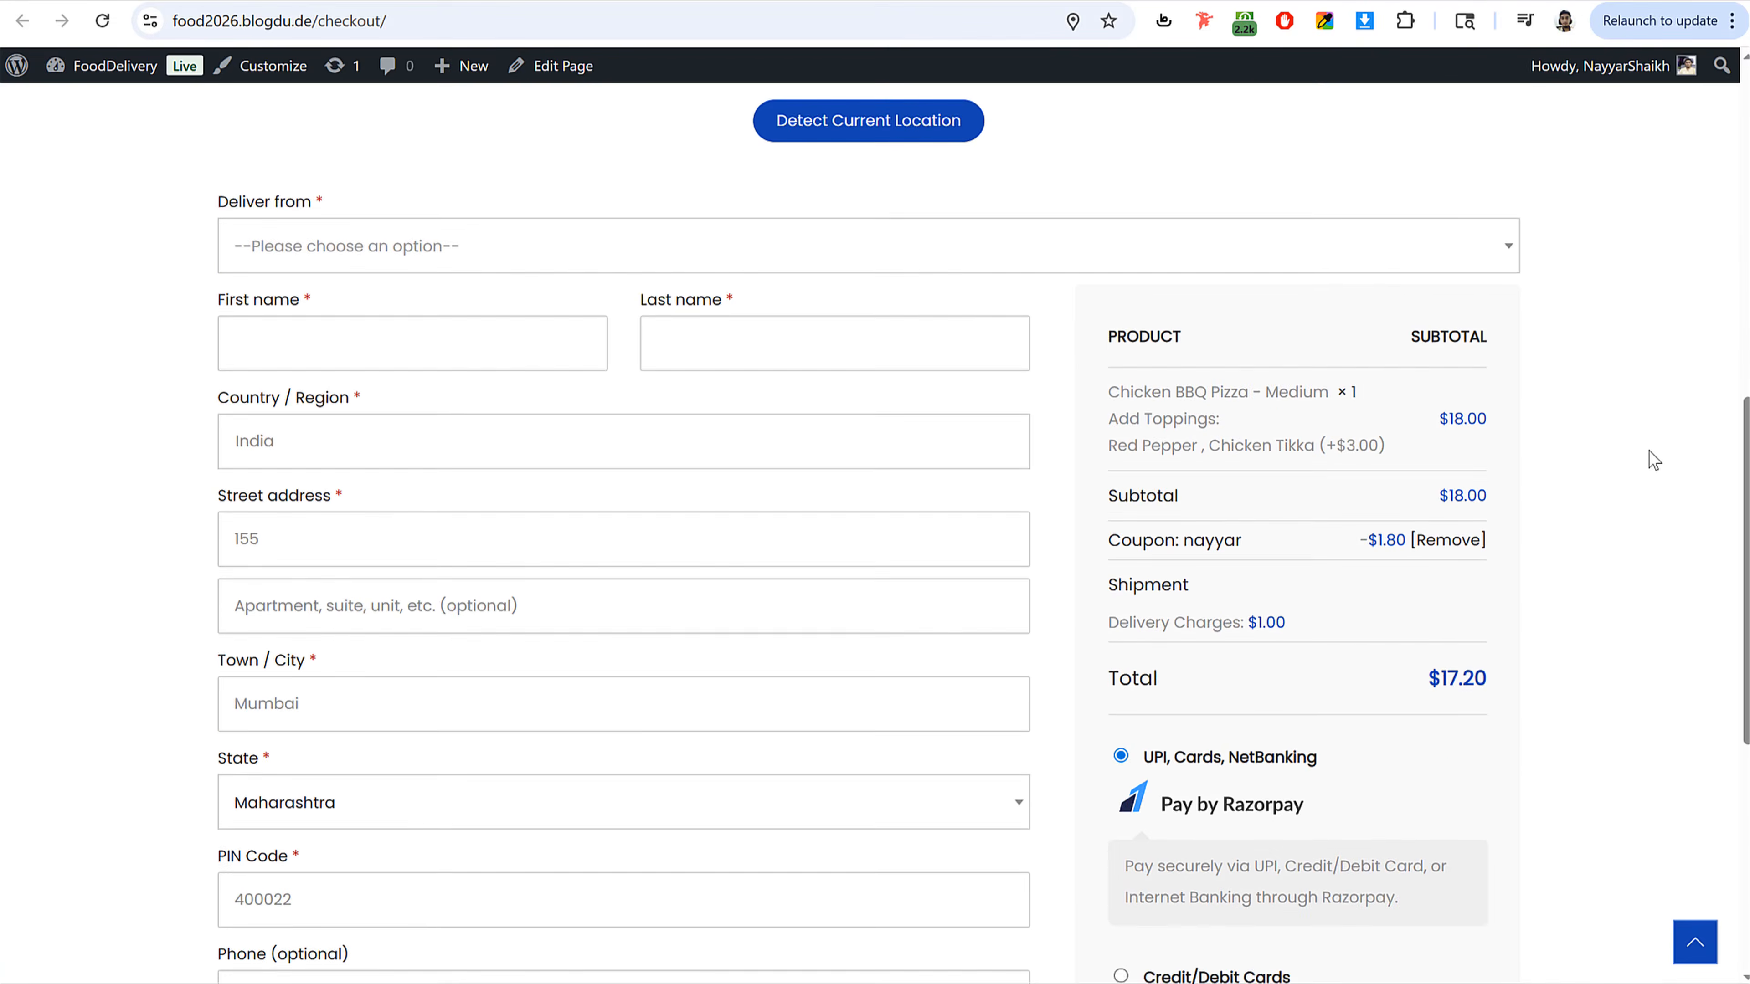
scroll(1649, 450, up, 6)
scroll(1656, 459, down, 8)
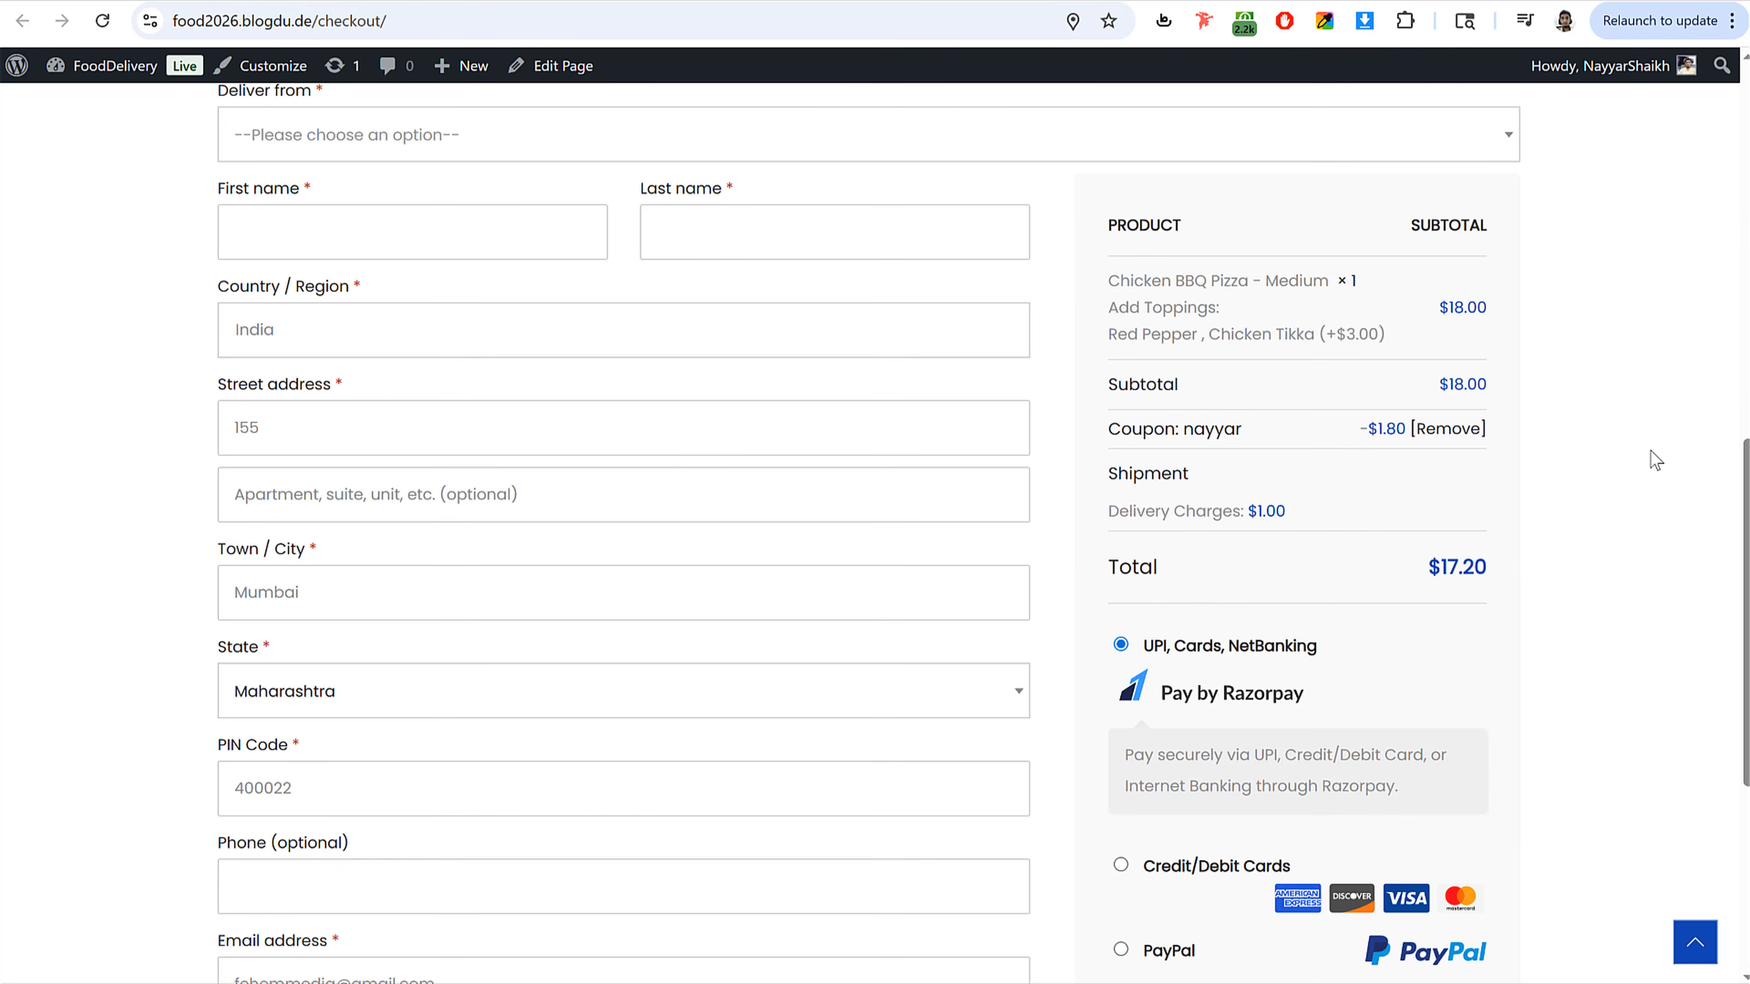
scroll(680, 455, up, 6)
scroll(1437, 539, down, 3)
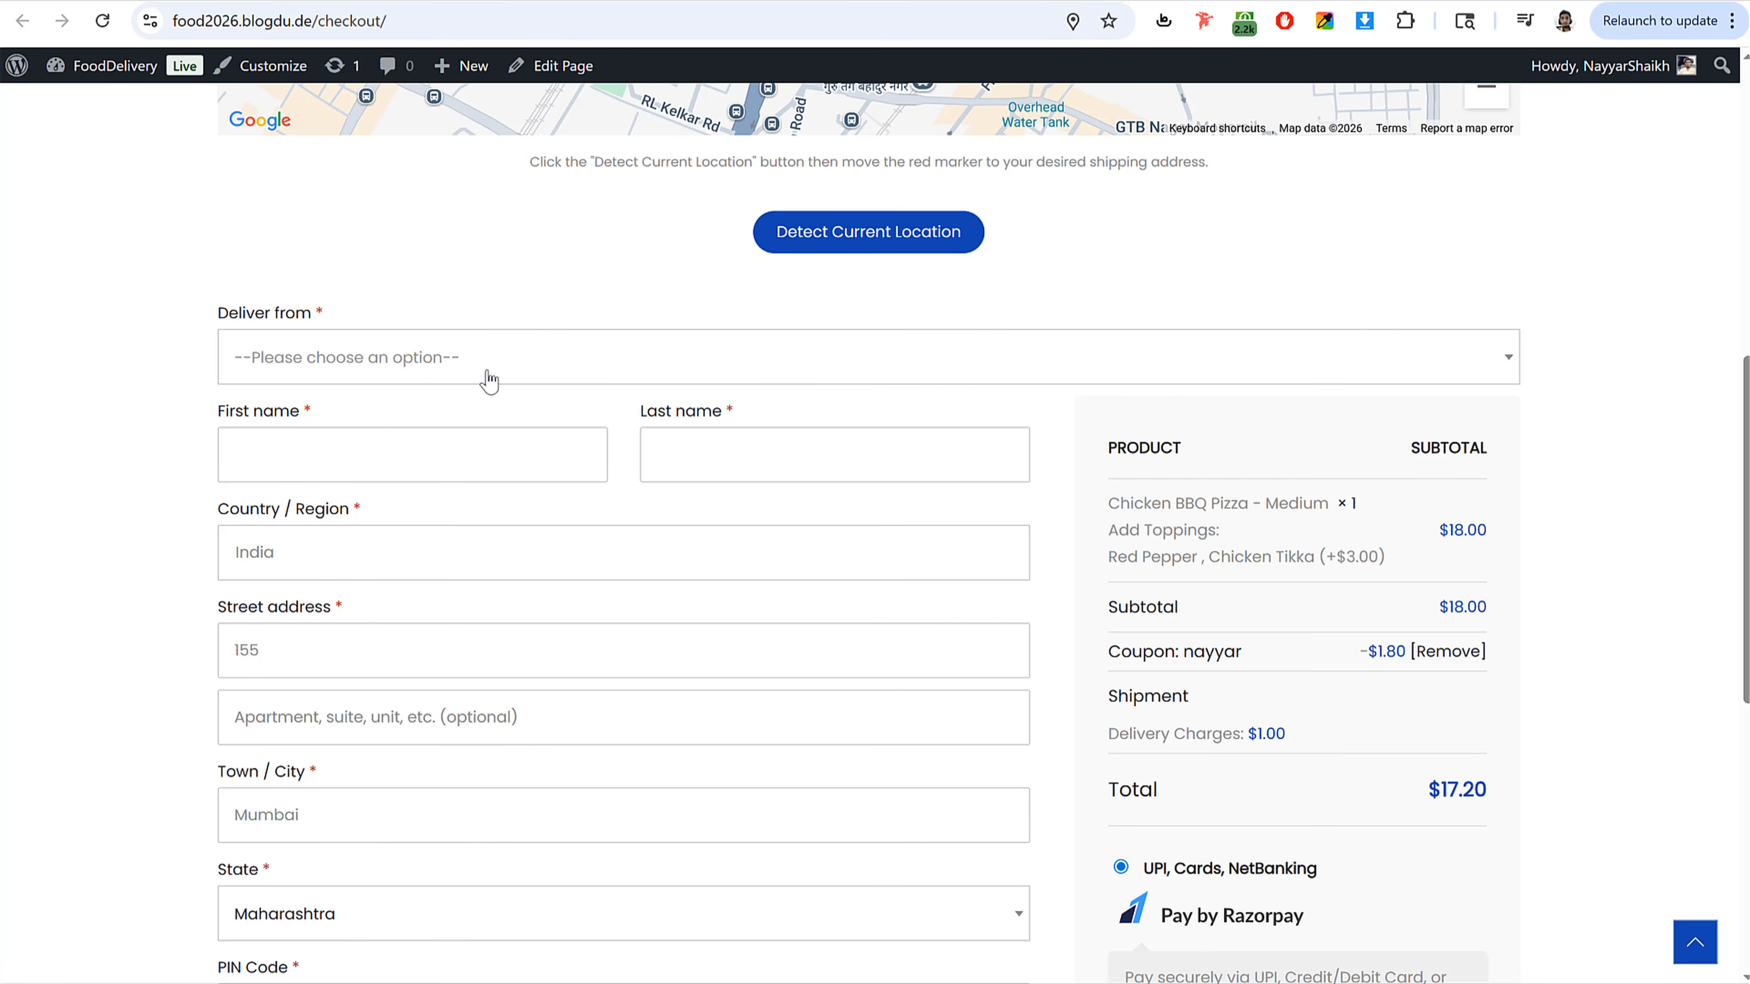
Step: Choose the store in the Deliver from field, settling on Sion
click(355, 371)
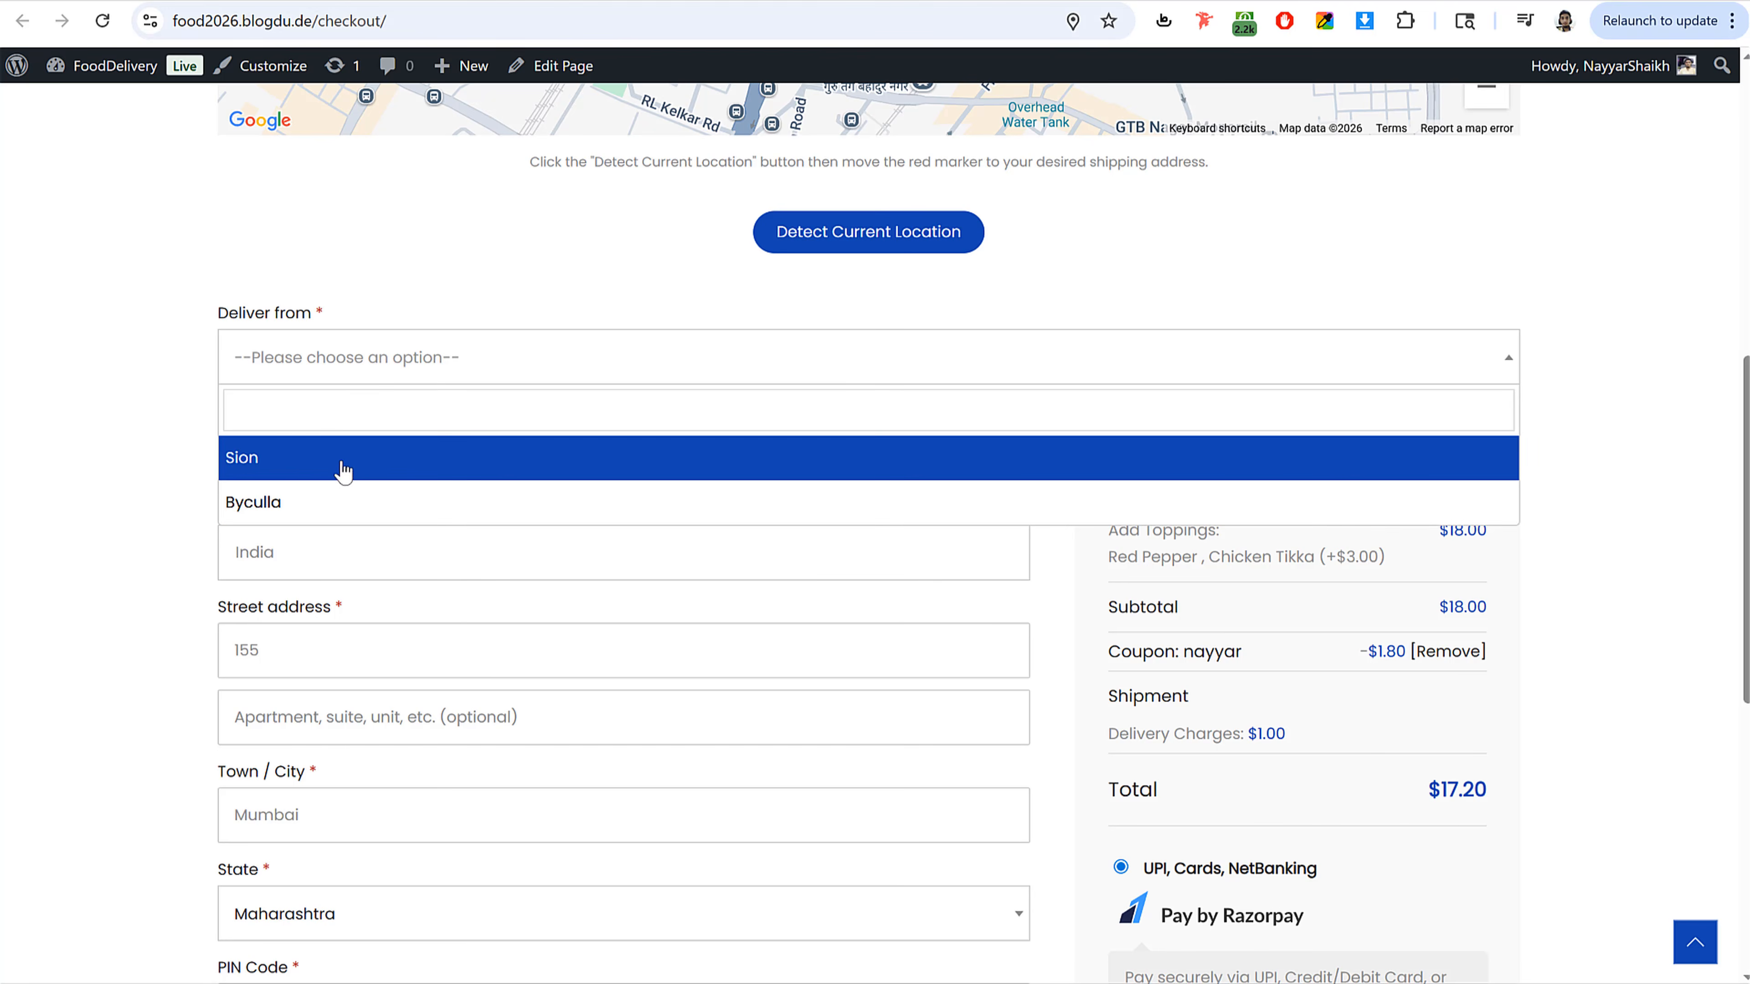
click(342, 500)
scroll(413, 476, up, 5)
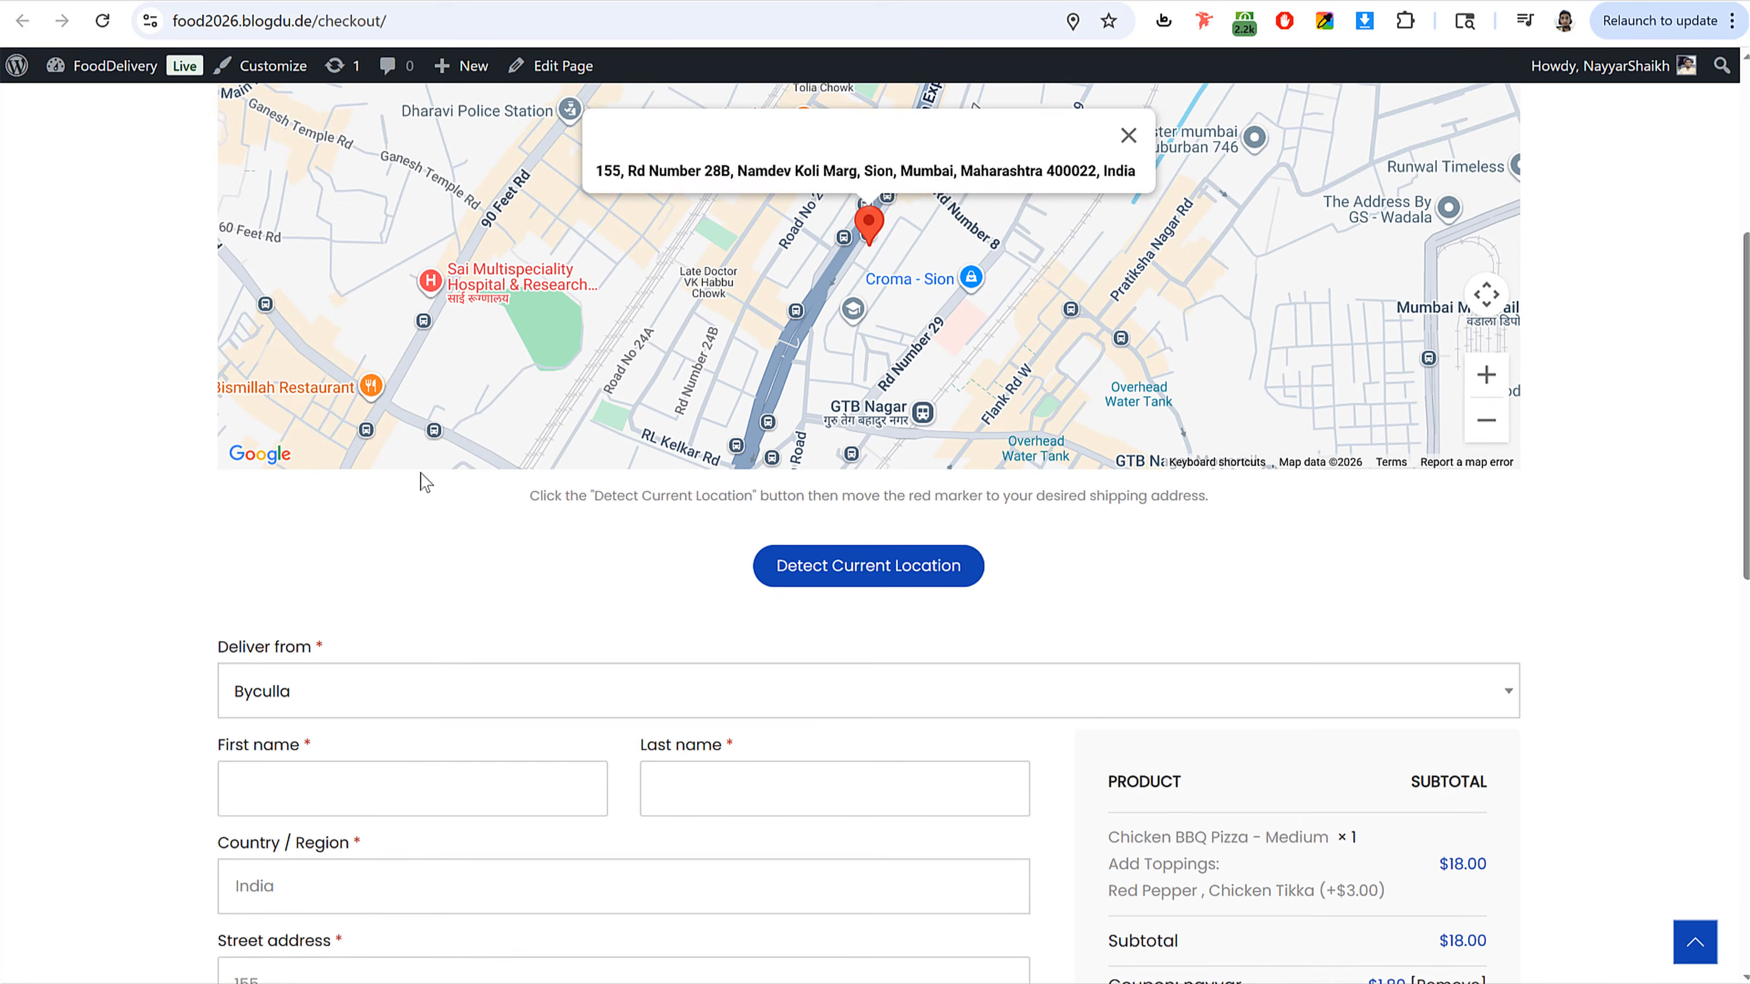
scroll(358, 524, down, 2)
click(317, 599)
click(300, 676)
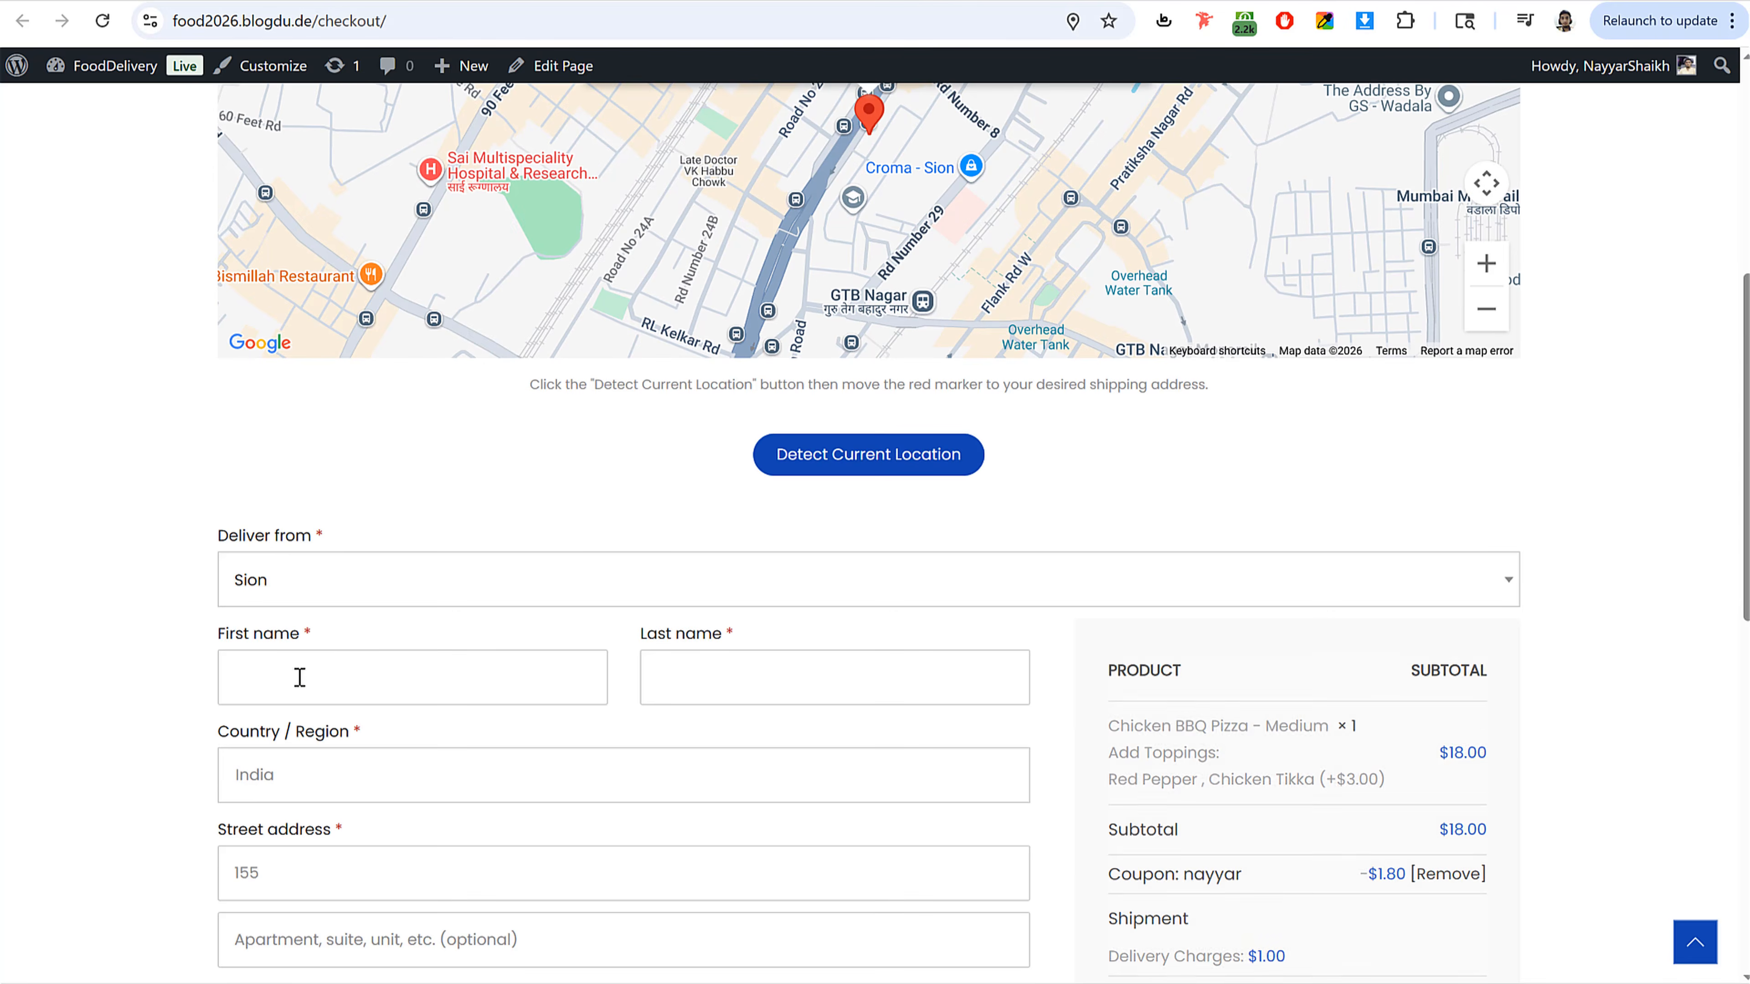
Step: Zoom out the checkout map to view the store marker alongside the delivery location
scroll(909, 228, down, 2)
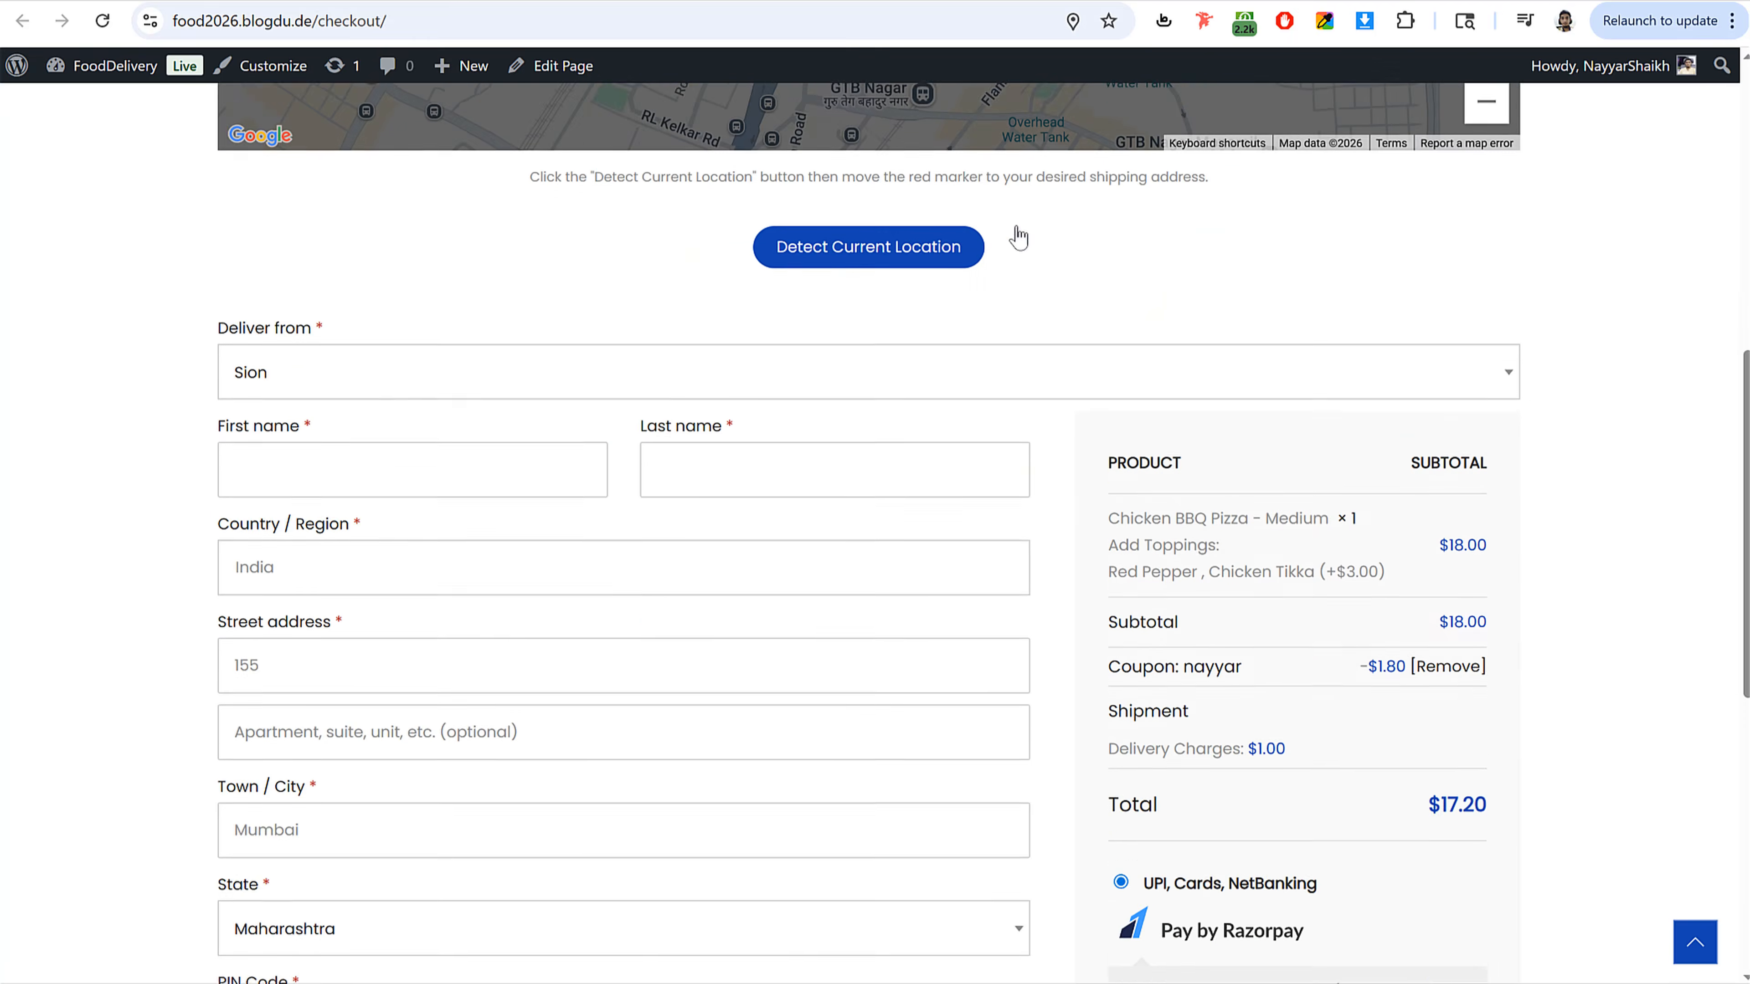
scroll(1459, 488, up, 4)
click(1464, 535)
click(1476, 538)
click(1477, 538)
click(1476, 537)
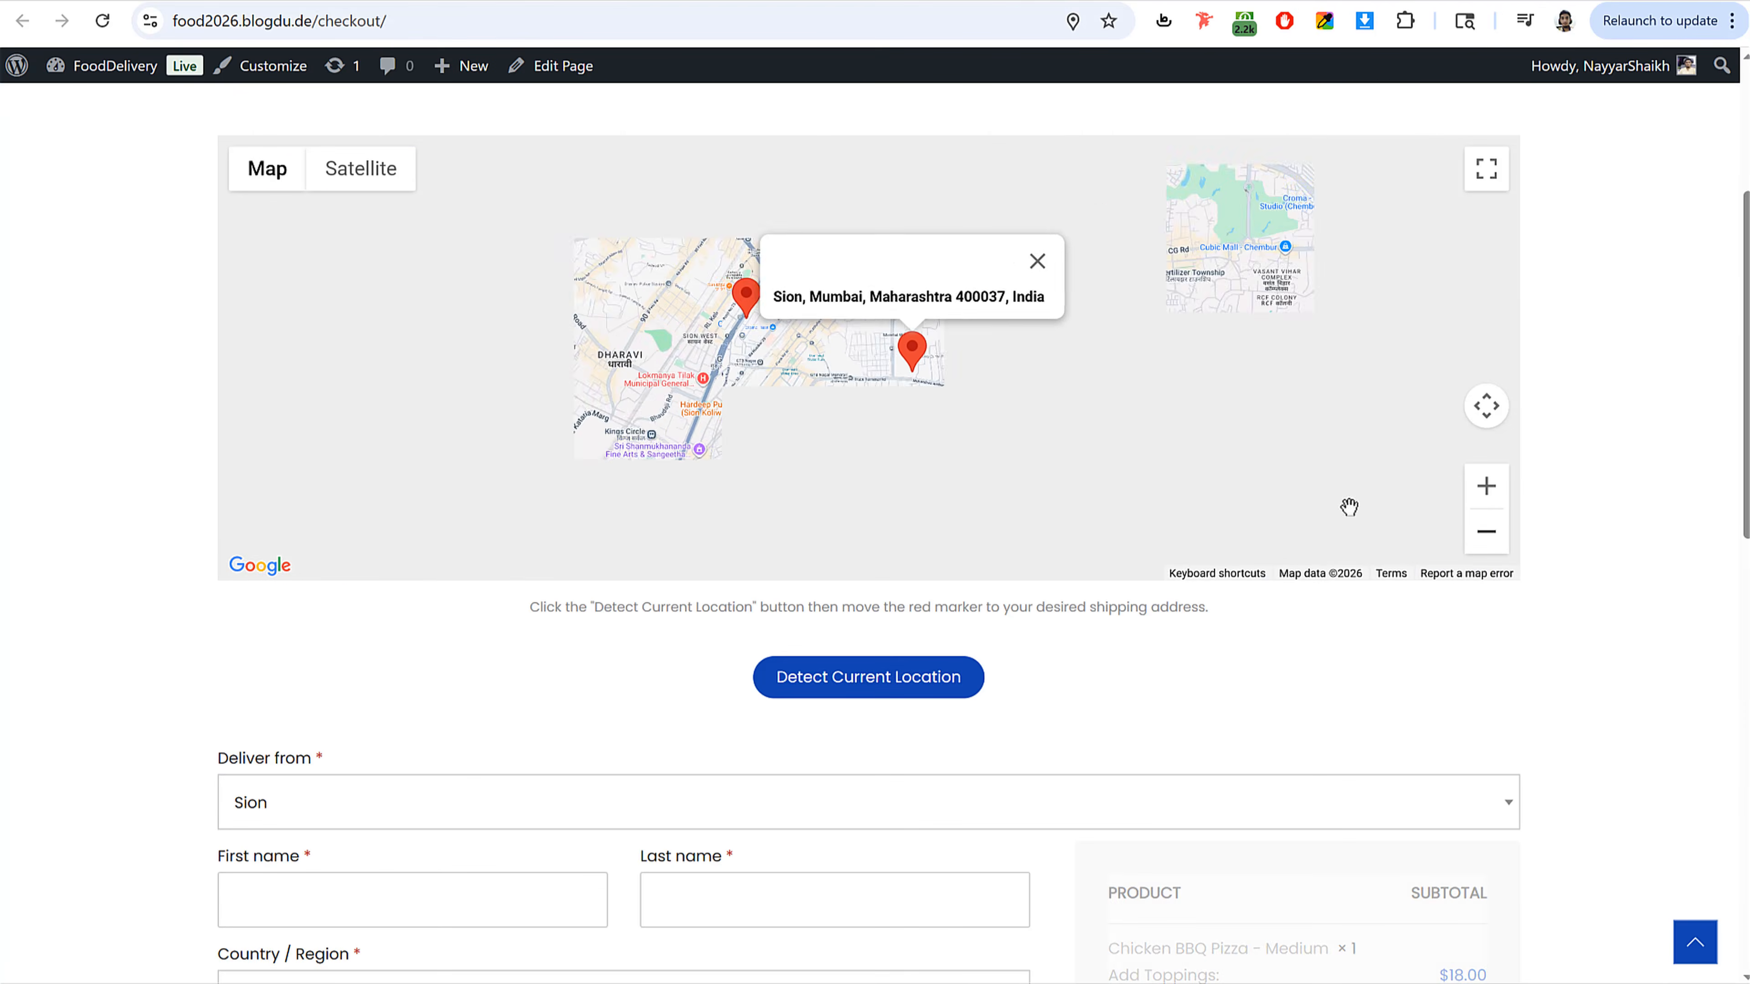
scroll(870, 370, up, 2)
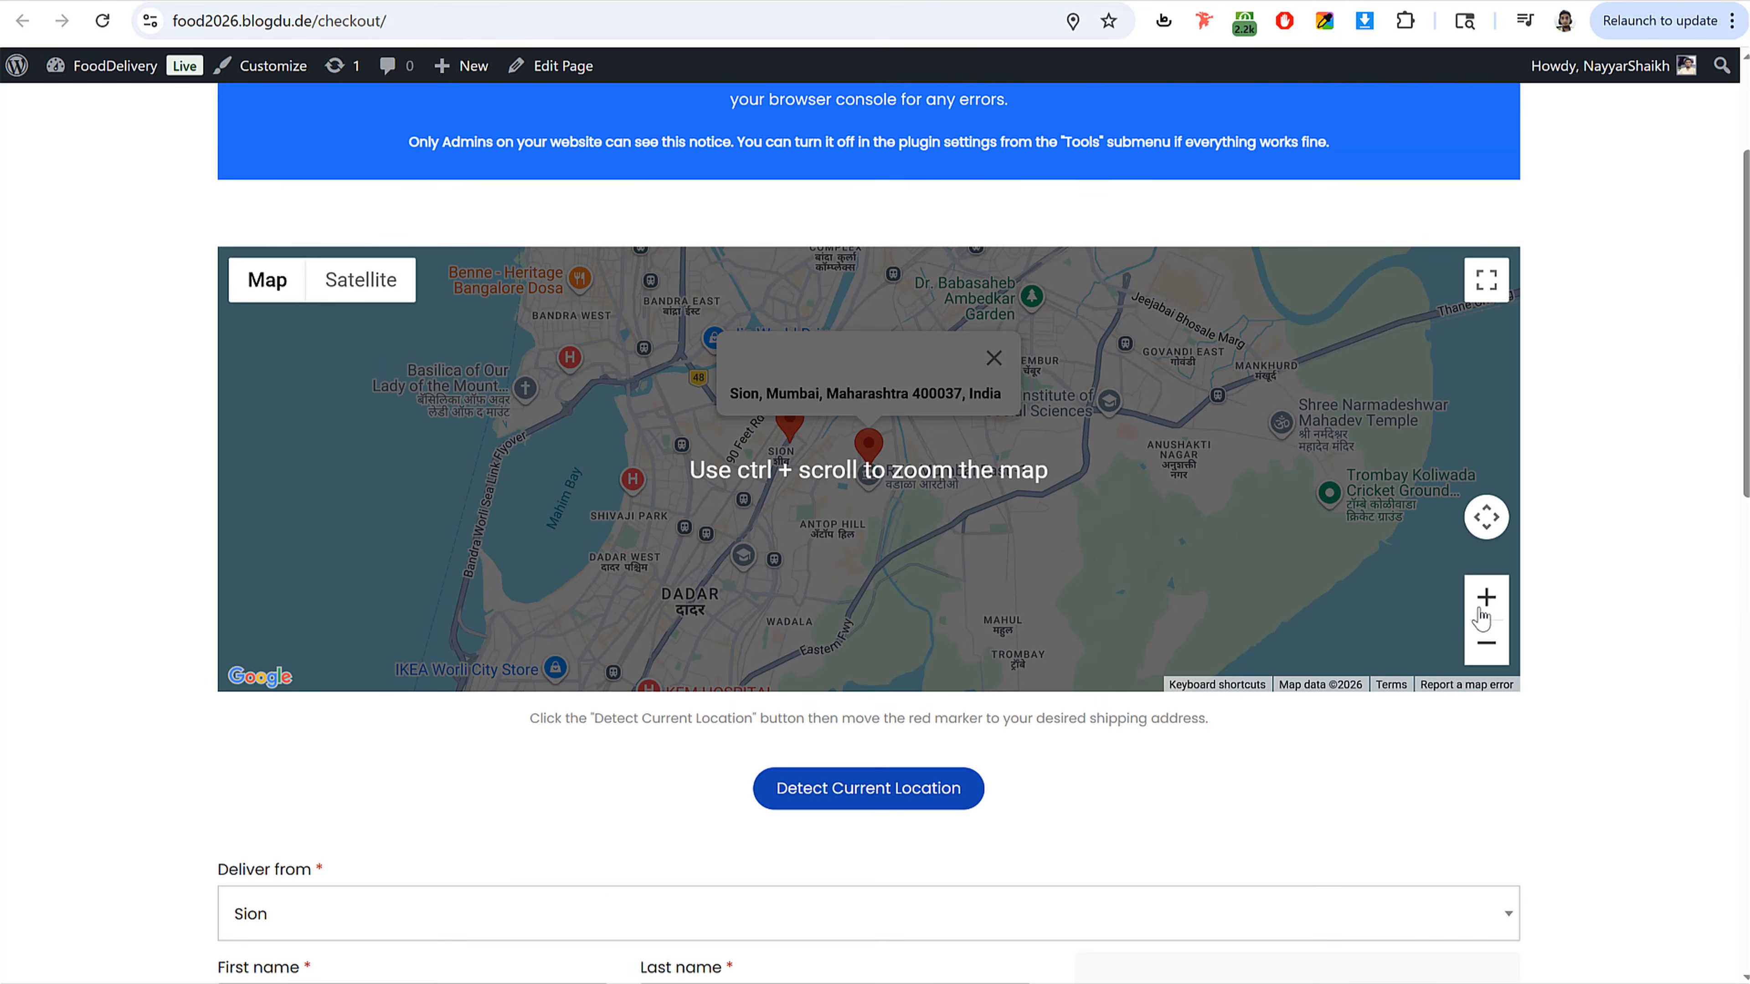
Step: Zoom out and pan the checkout map to show both store markers, then scroll through the checkout form and order summary
click(1485, 644)
drag(840, 544, 826, 448)
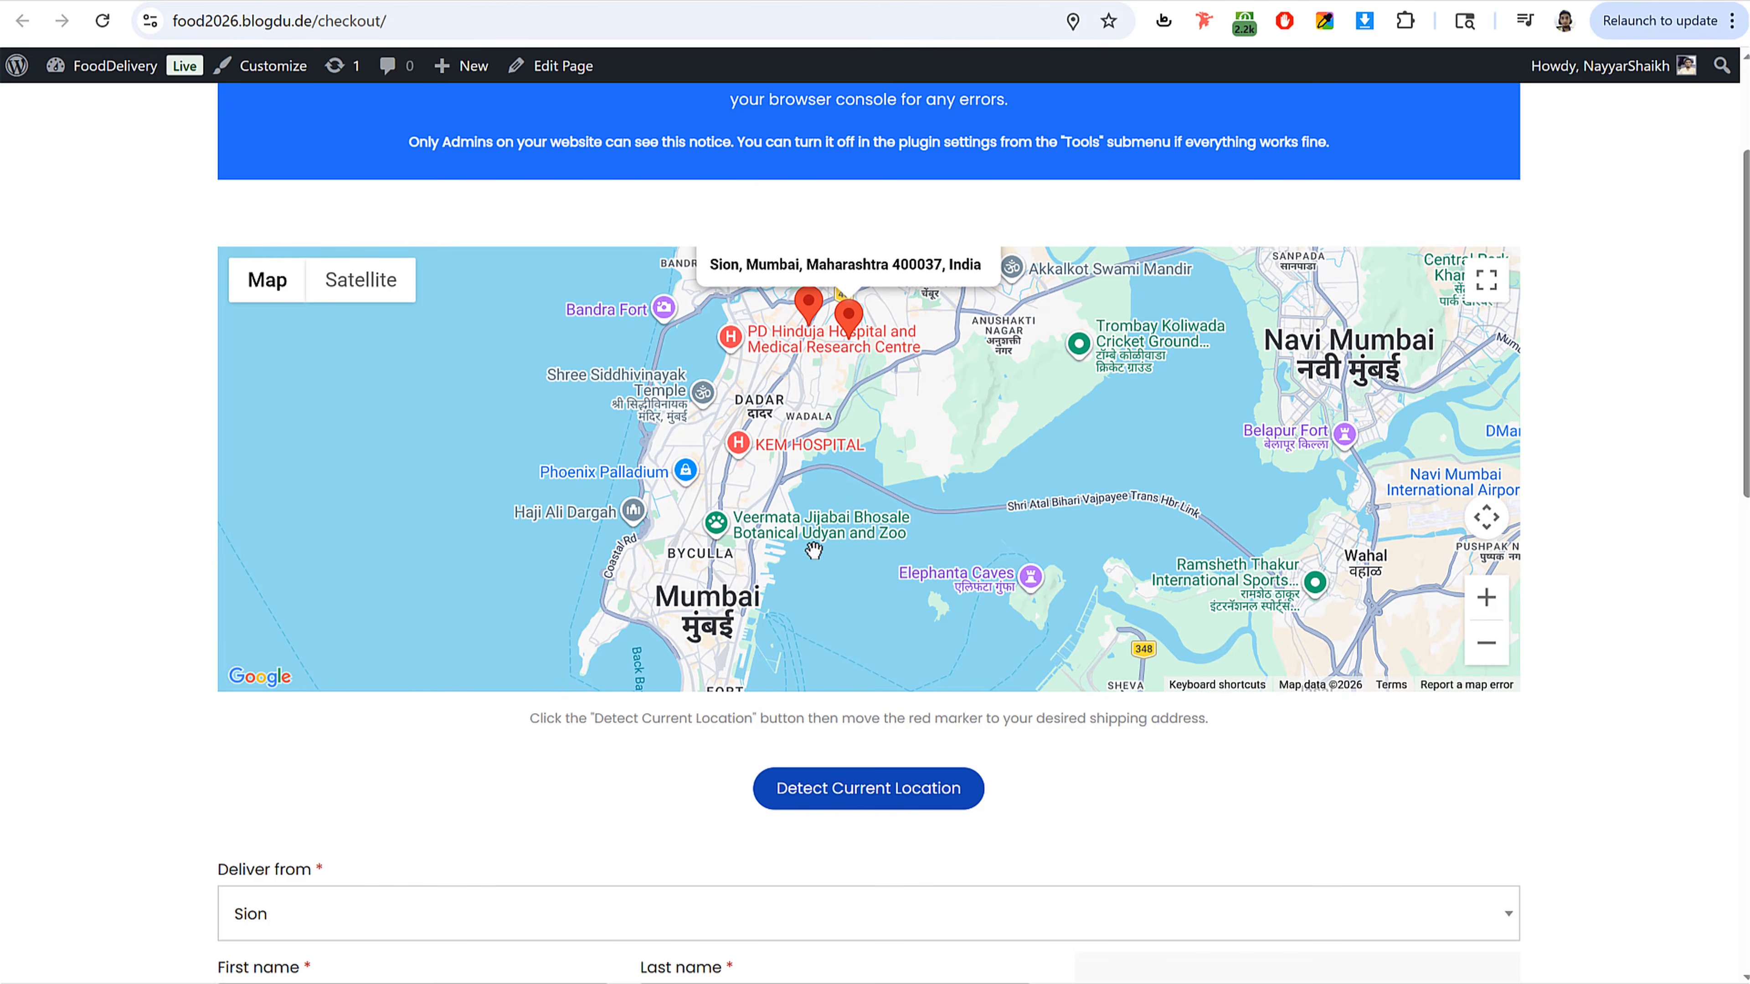
scroll(629, 781, down, 10)
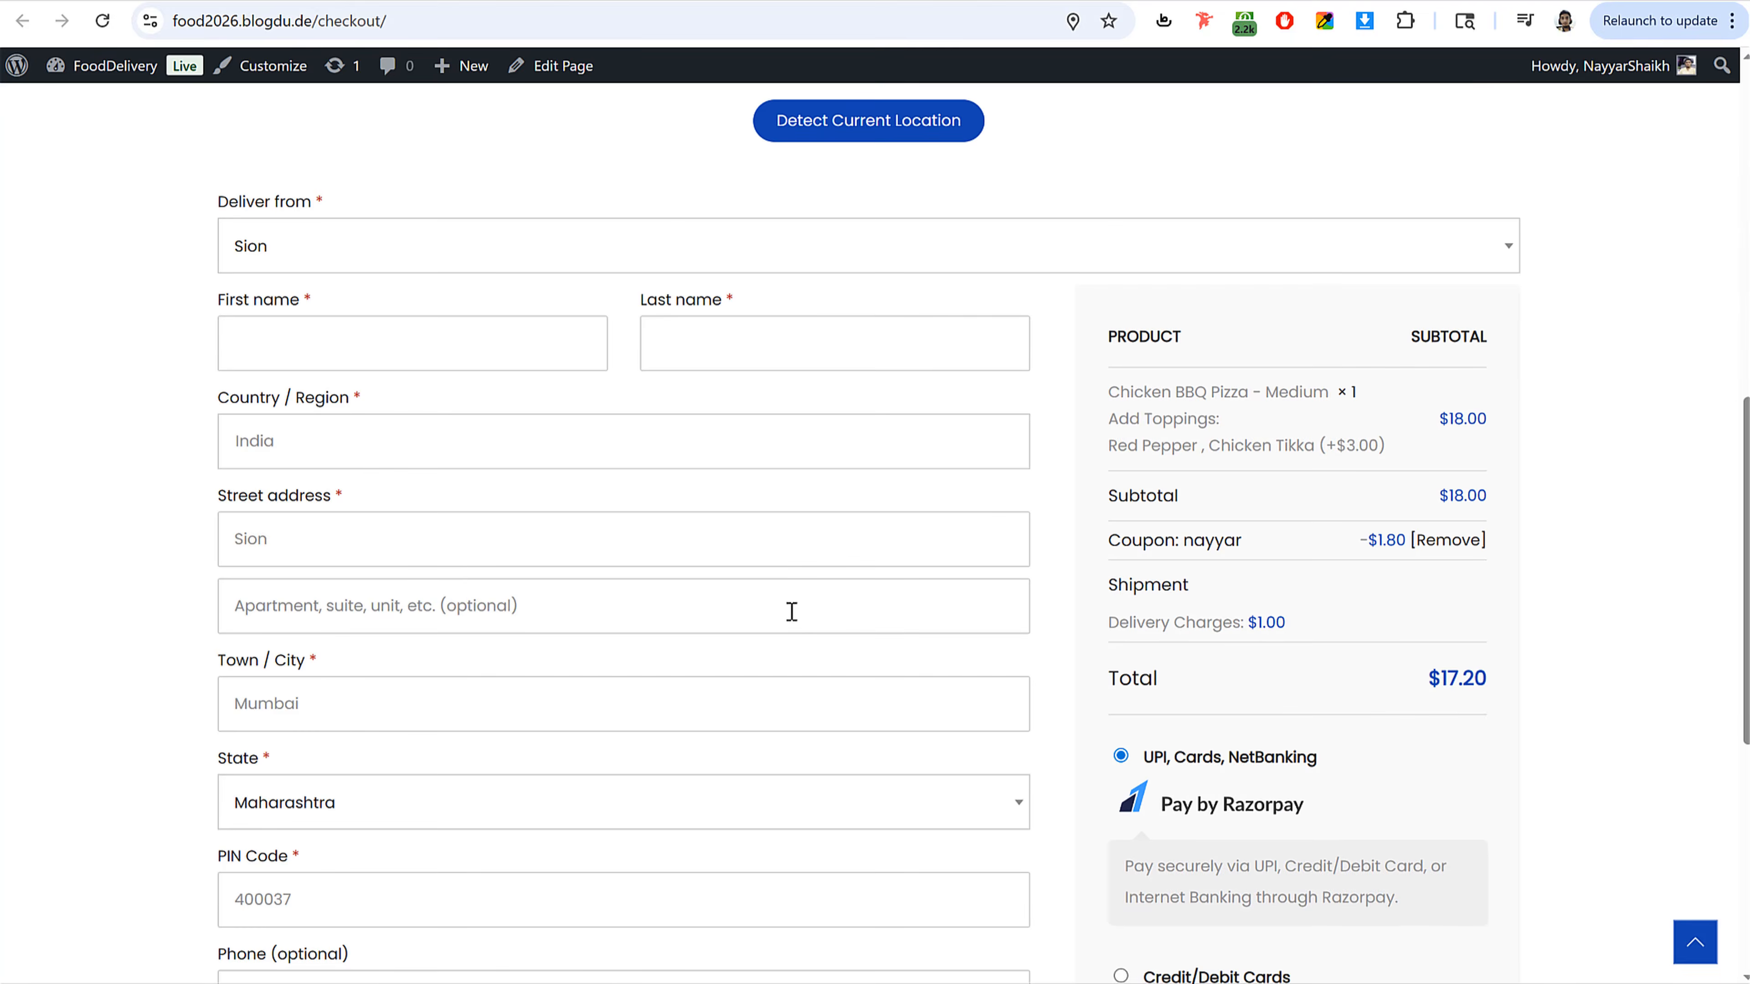
scroll(416, 539, up, 5)
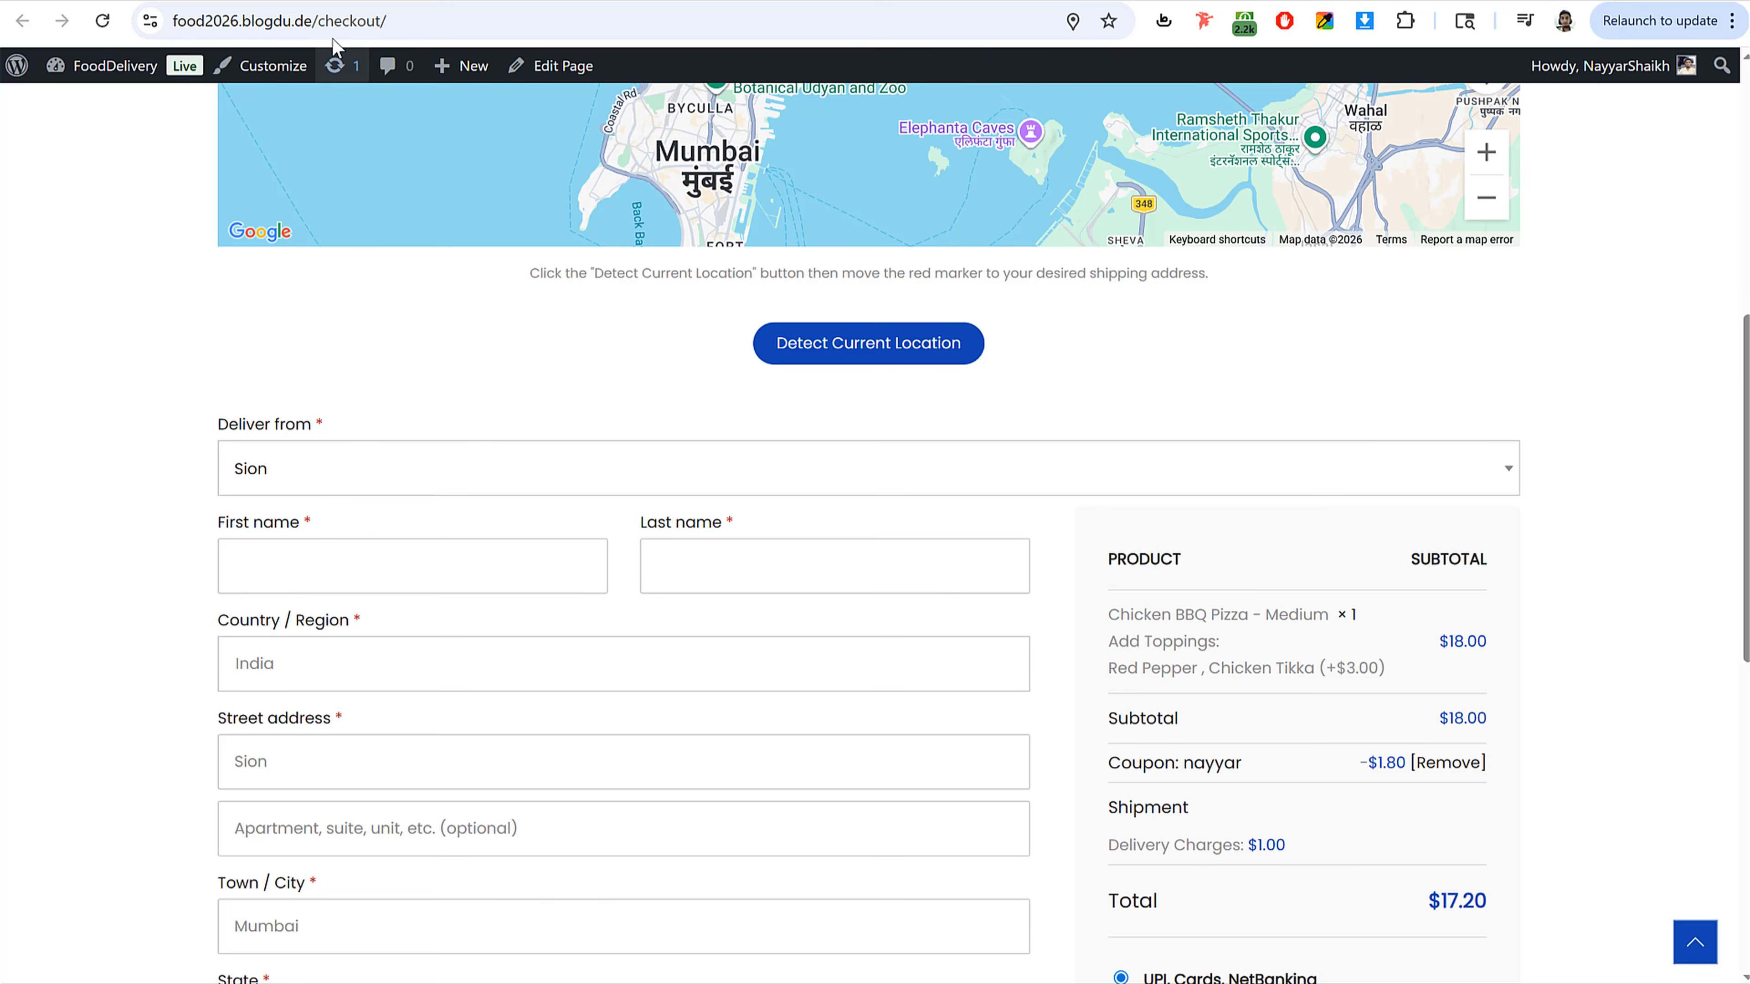
Step: Open the Location Picker store locations settings and delete the Byculla store location
click(375, 1)
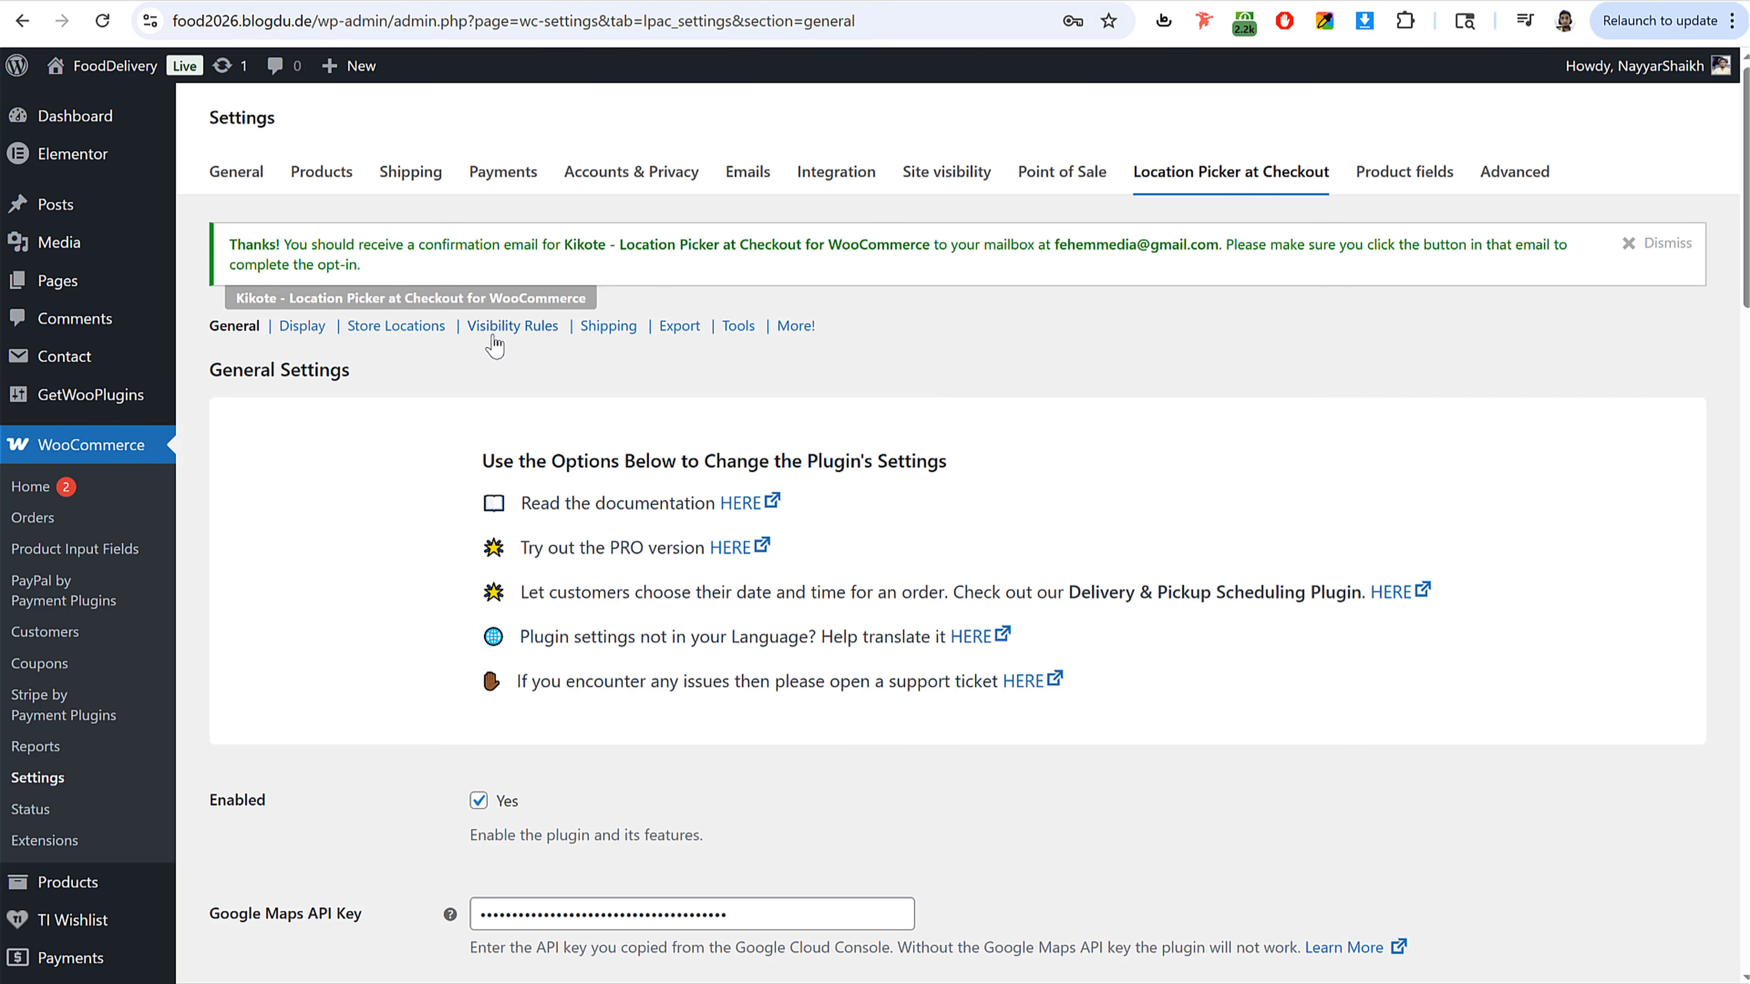
click(416, 335)
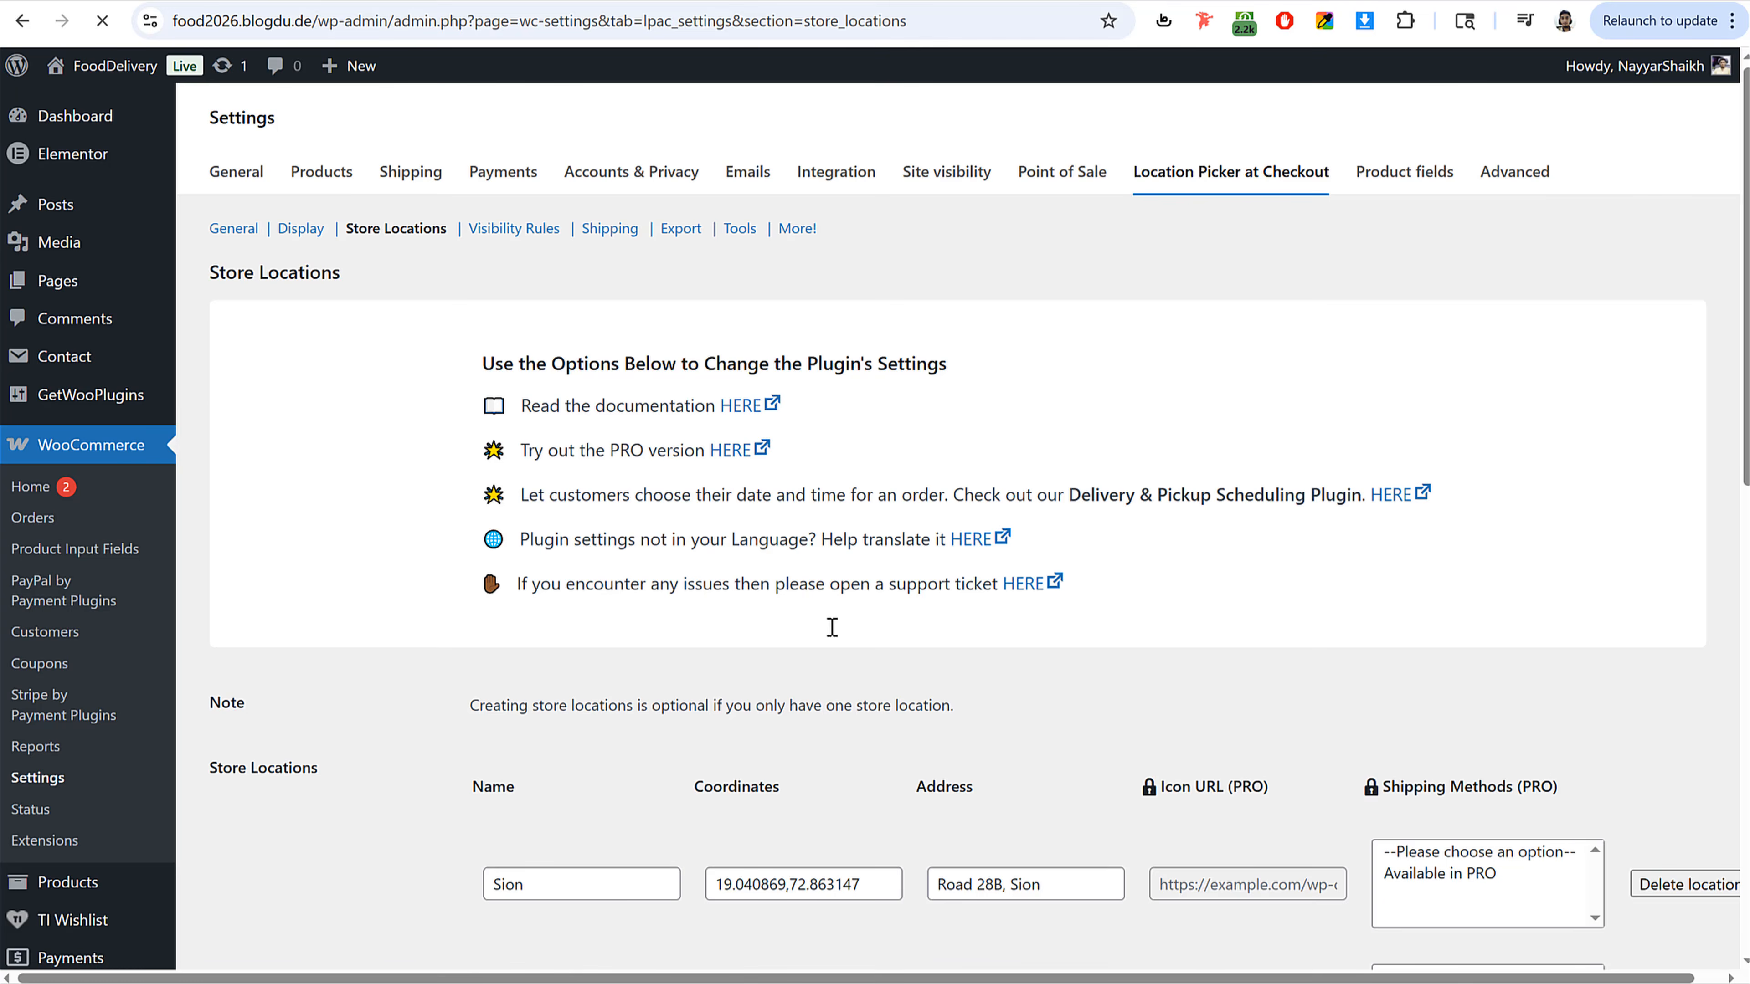
scroll(974, 682, down, 3)
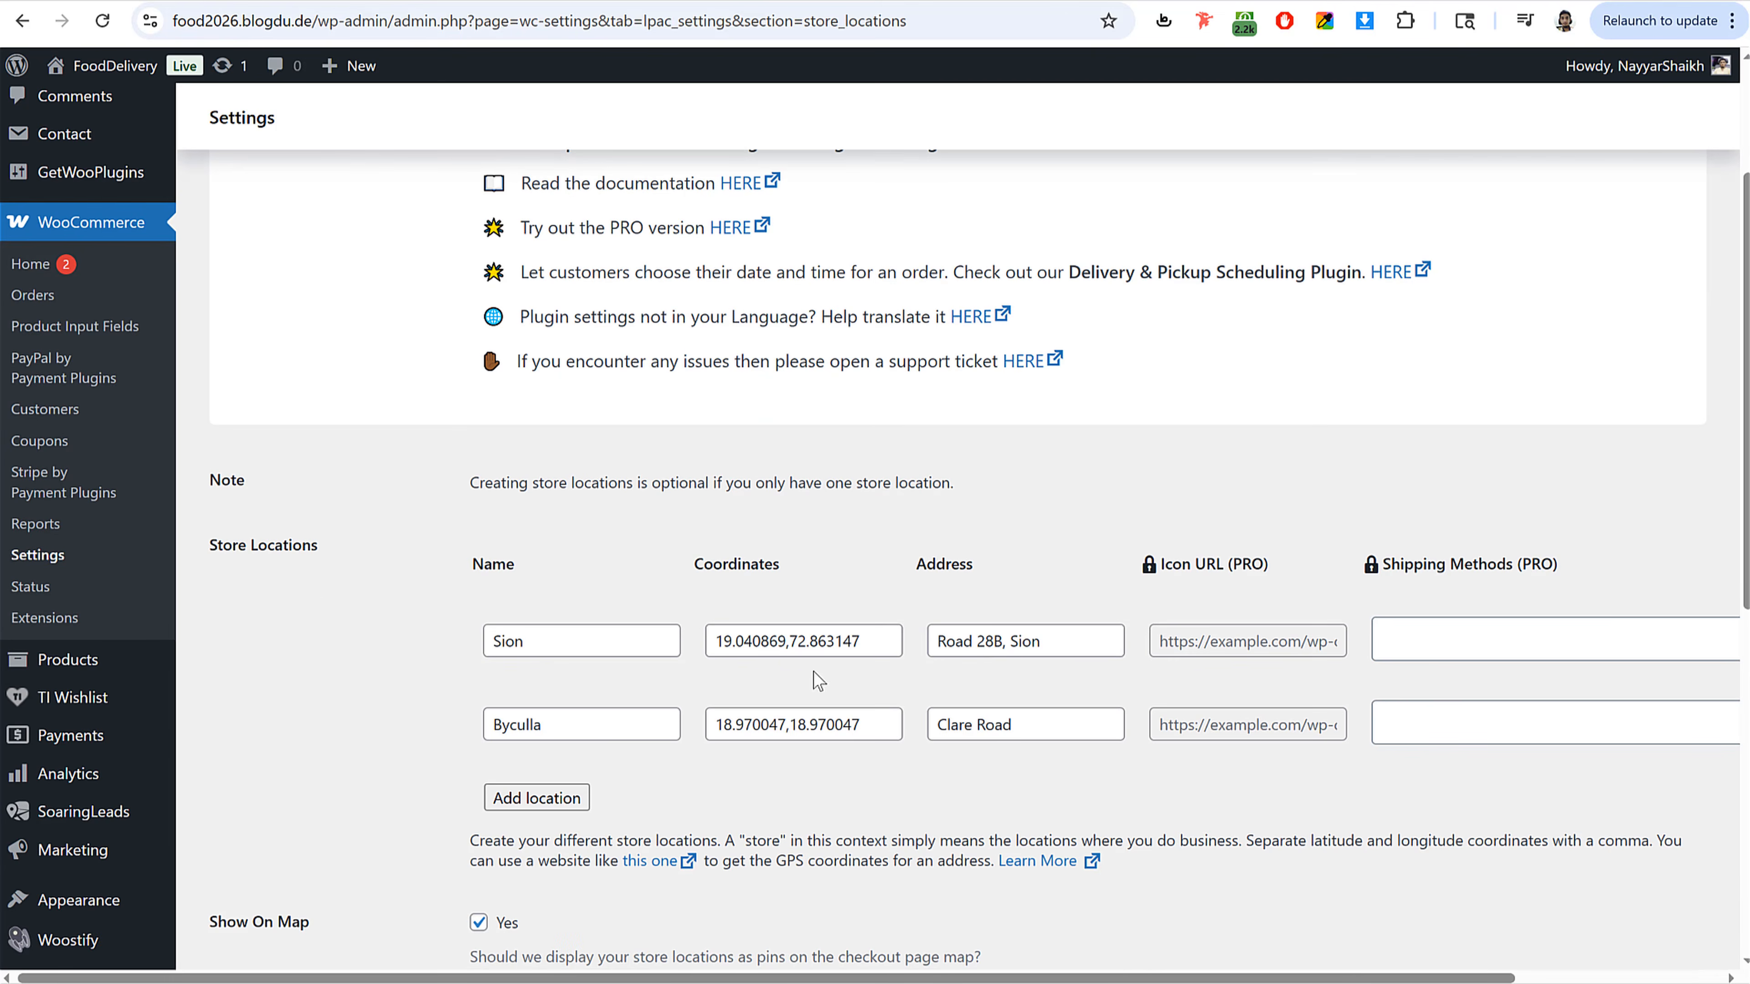
key(ctrl+minus)
key(ctrl+minus)
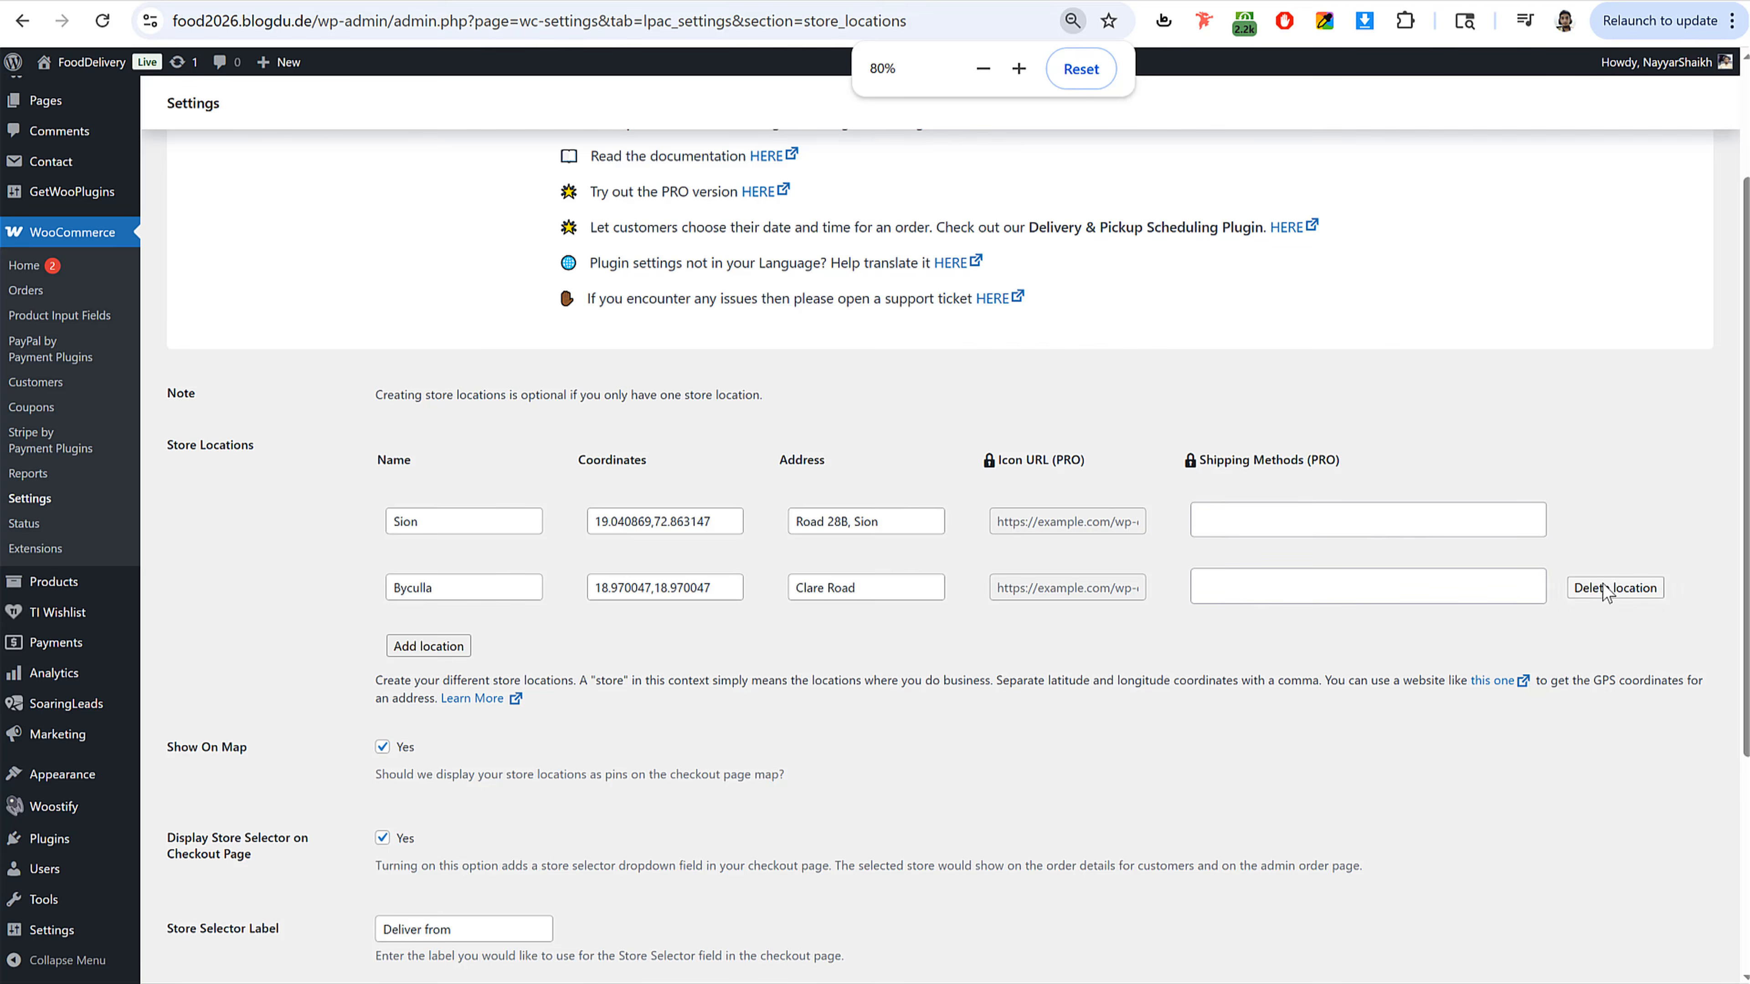
click(1605, 588)
click(975, 163)
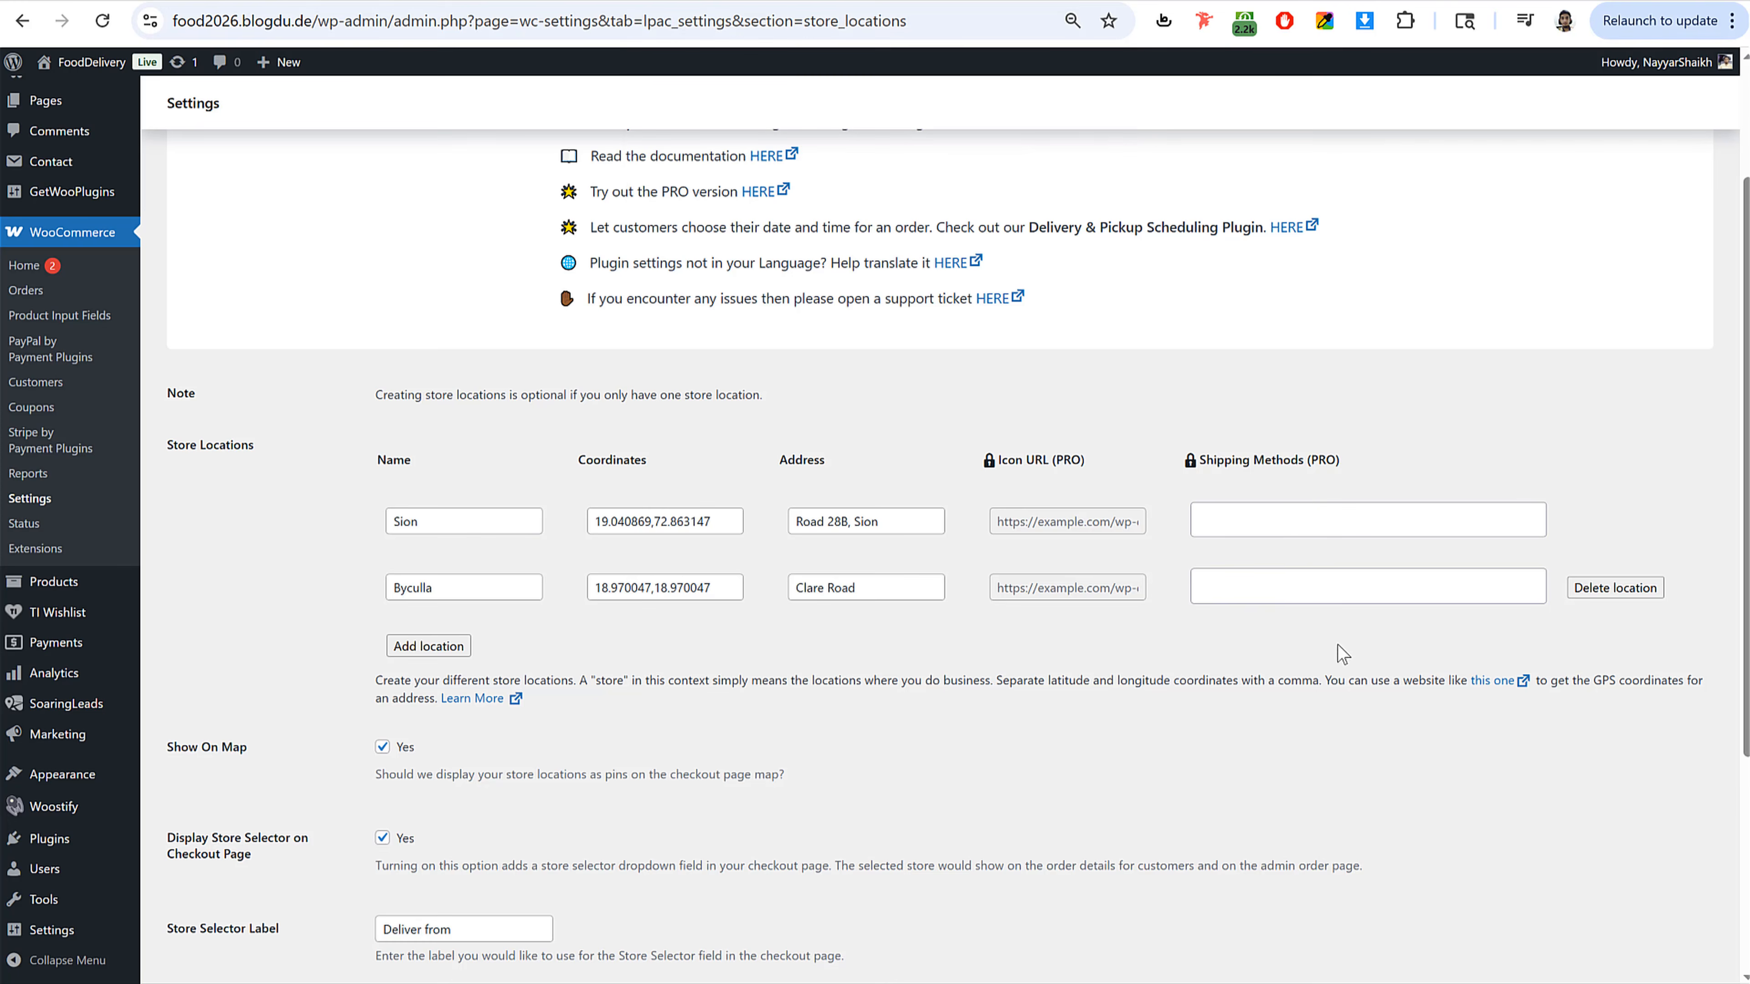
Step: Clear the Sion store's name, coordinates and address fields in the store locations settings
double_click(482, 518)
key(BackSpace)
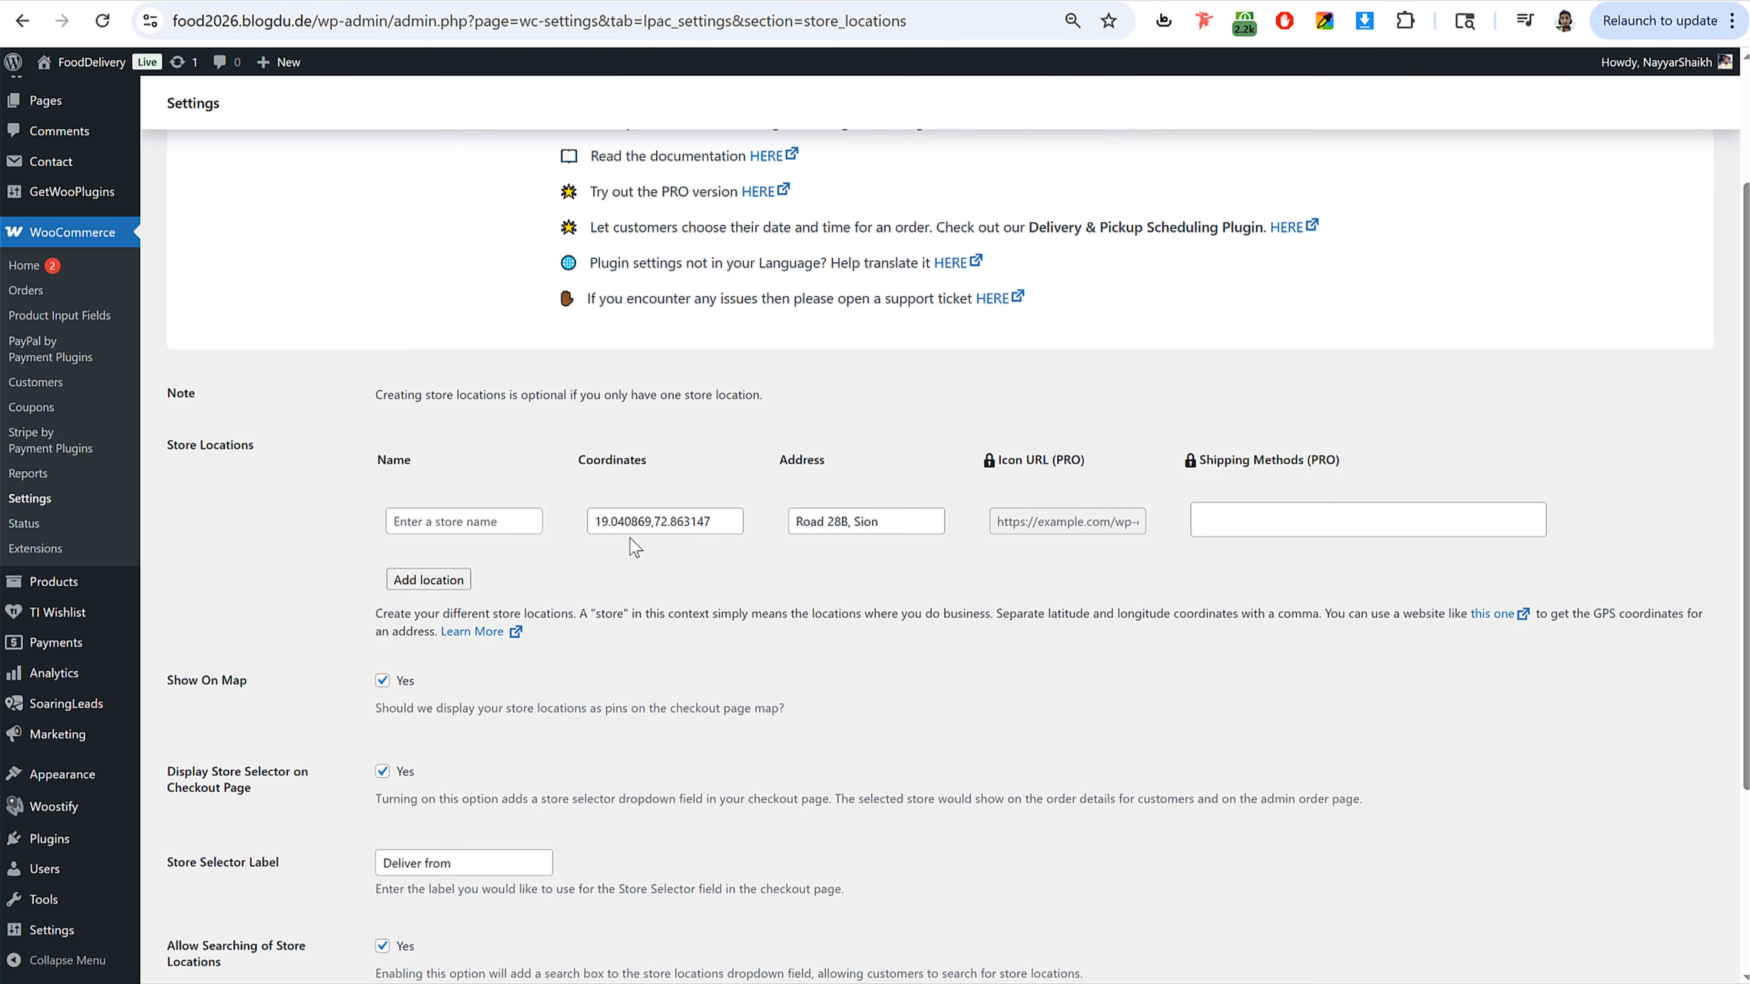
triple_click(635, 524)
text(23.856098,-64.057016)
double_click(838, 522)
triple_click(838, 522)
key(BackSpace)
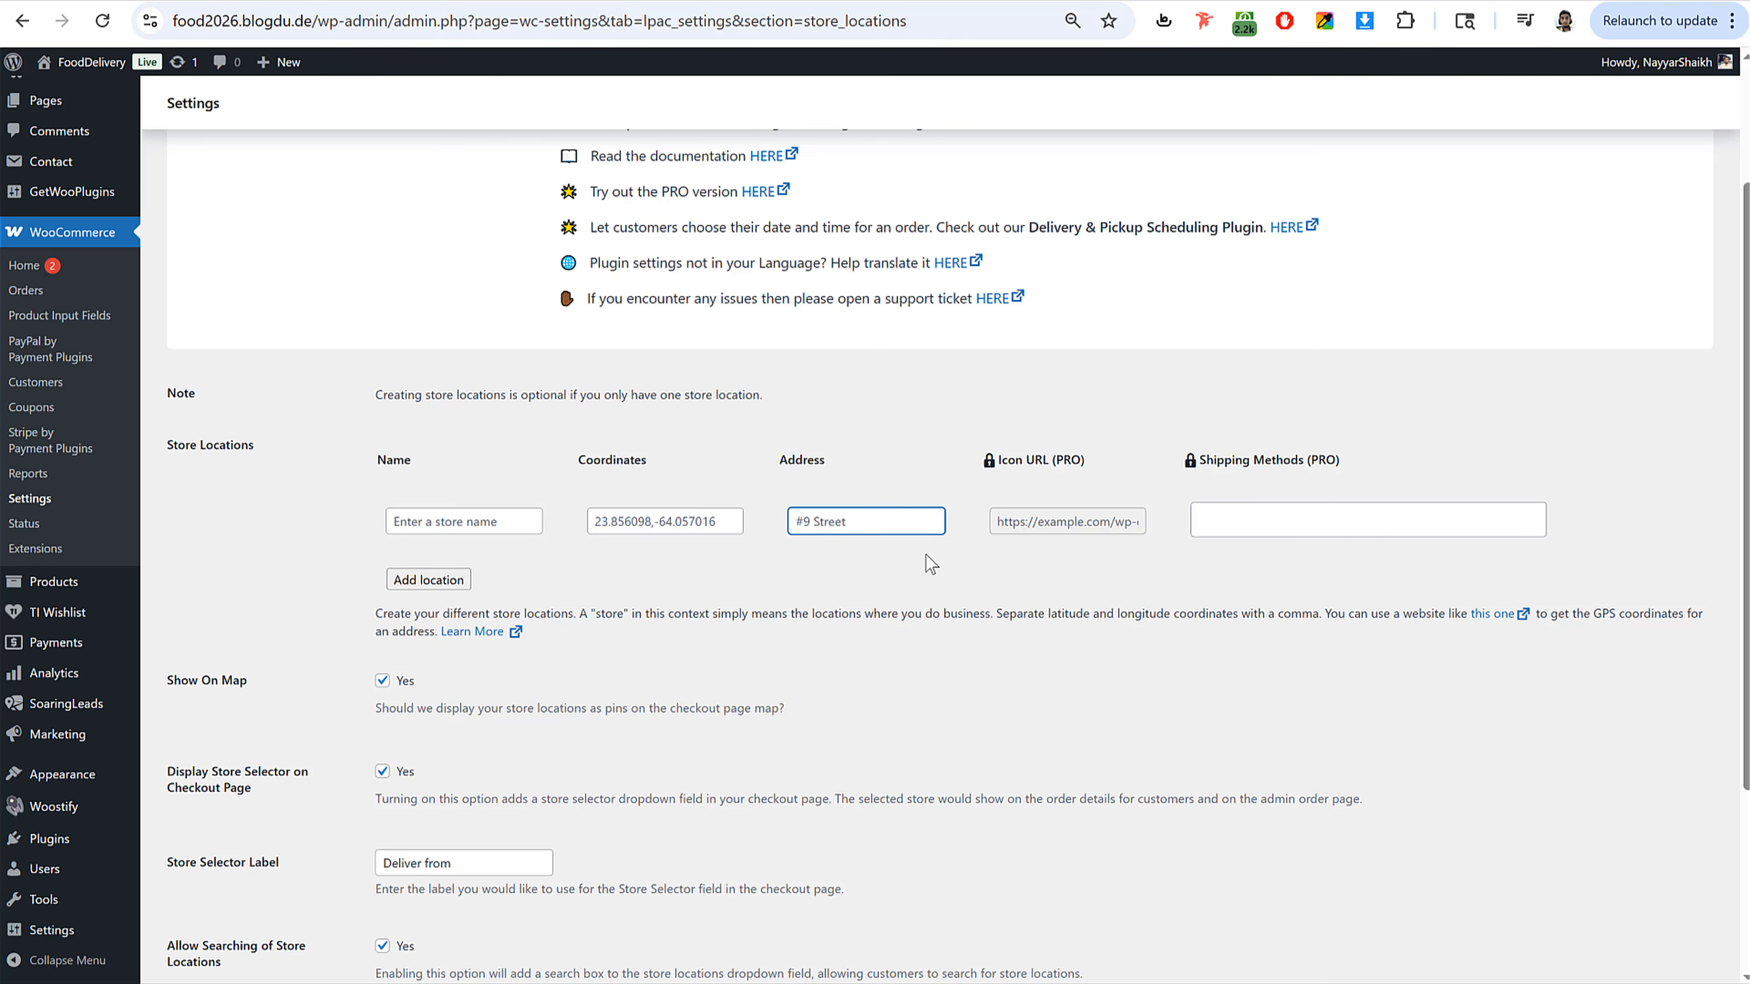
scroll(886, 582, down, 4)
click(194, 918)
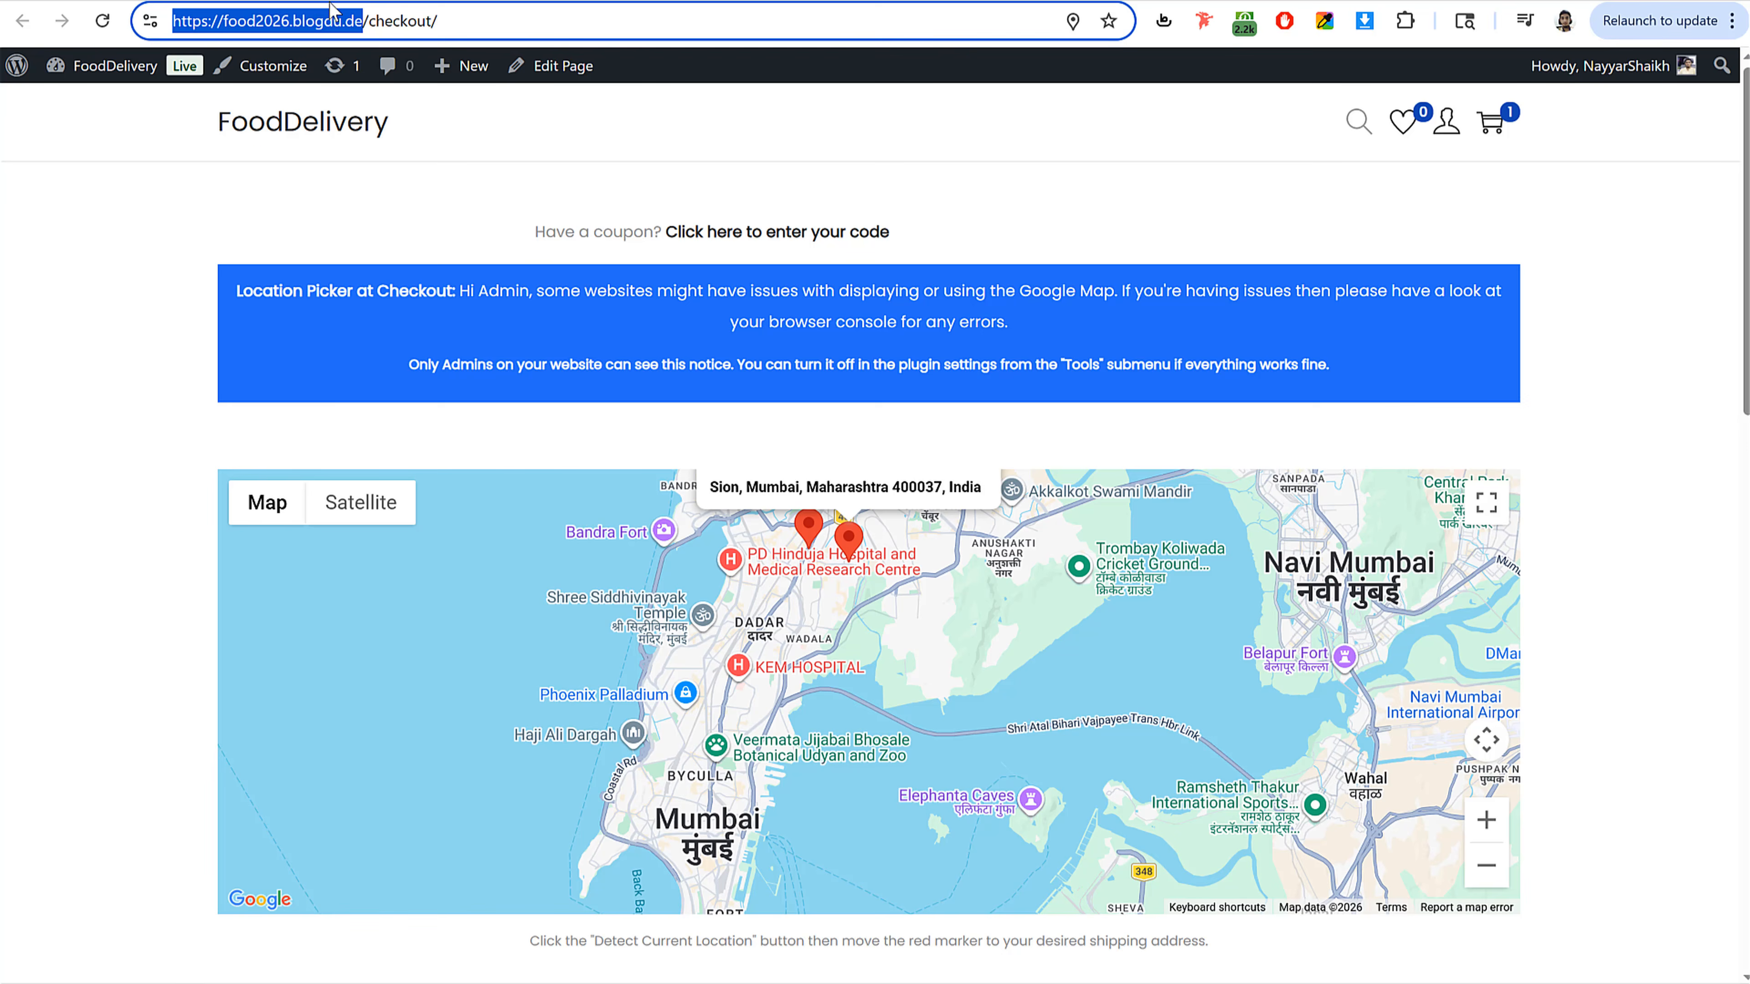
Step: Open the site's home page and compare it with the reference food delivery site's checkout page
click(275, 122)
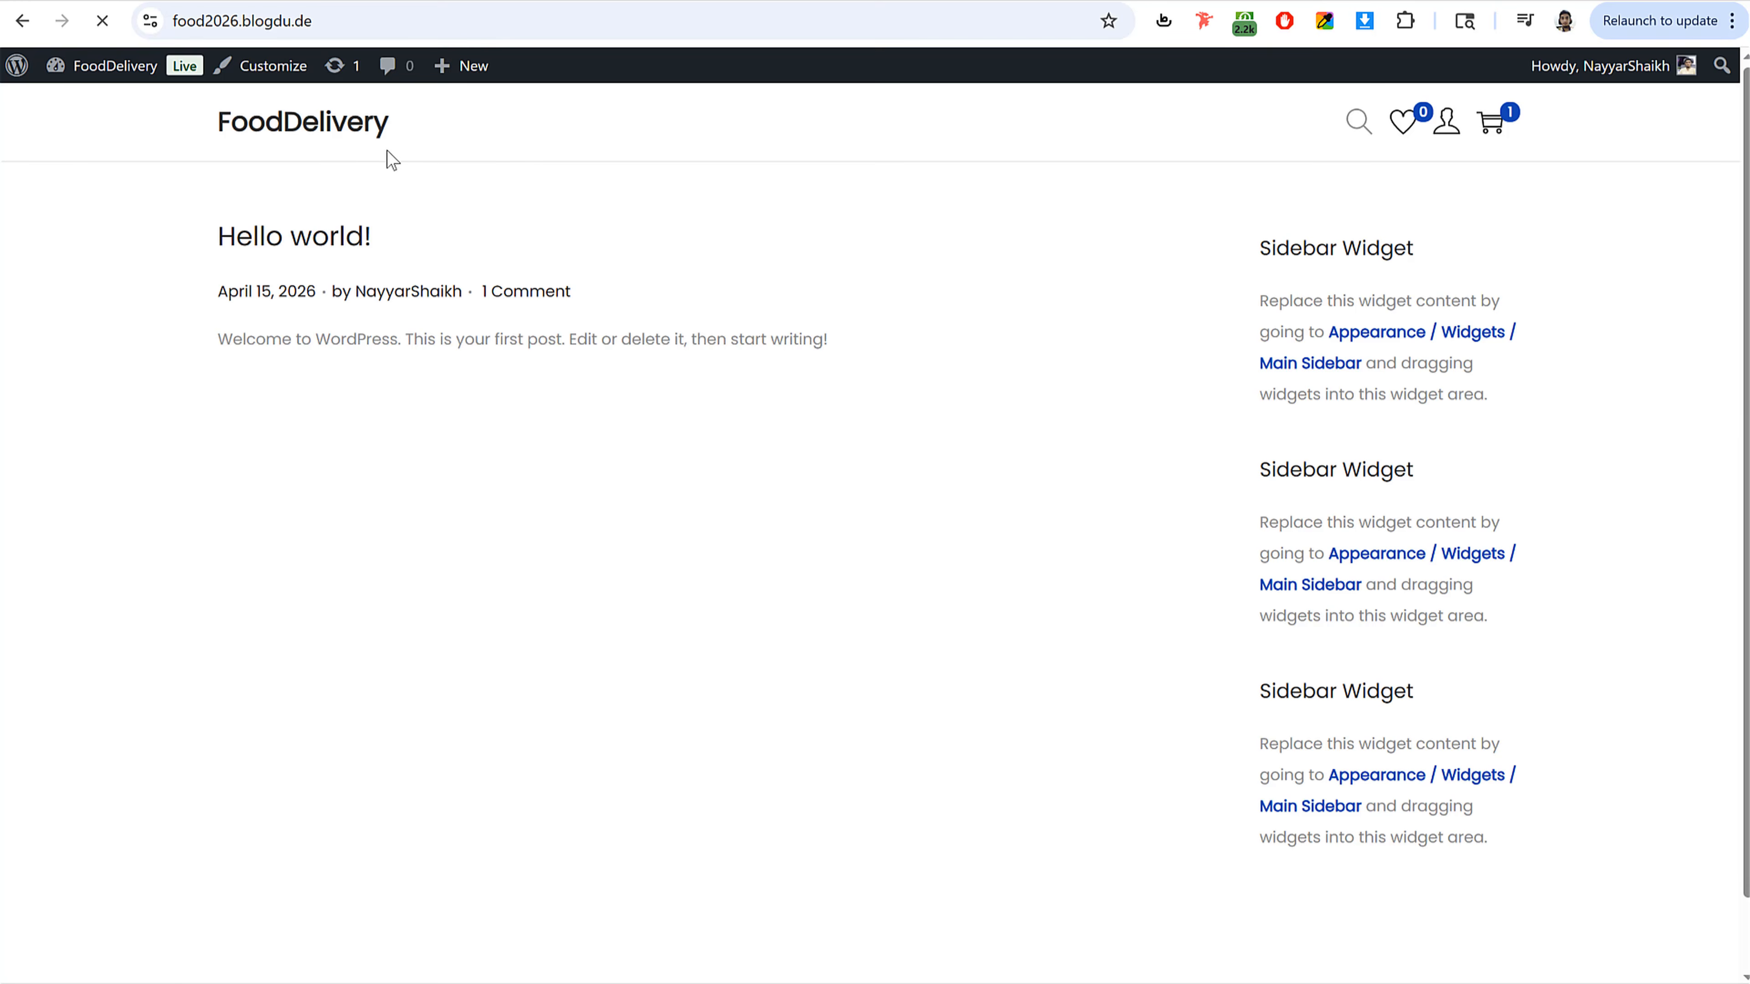
scroll(895, 446, down, 1)
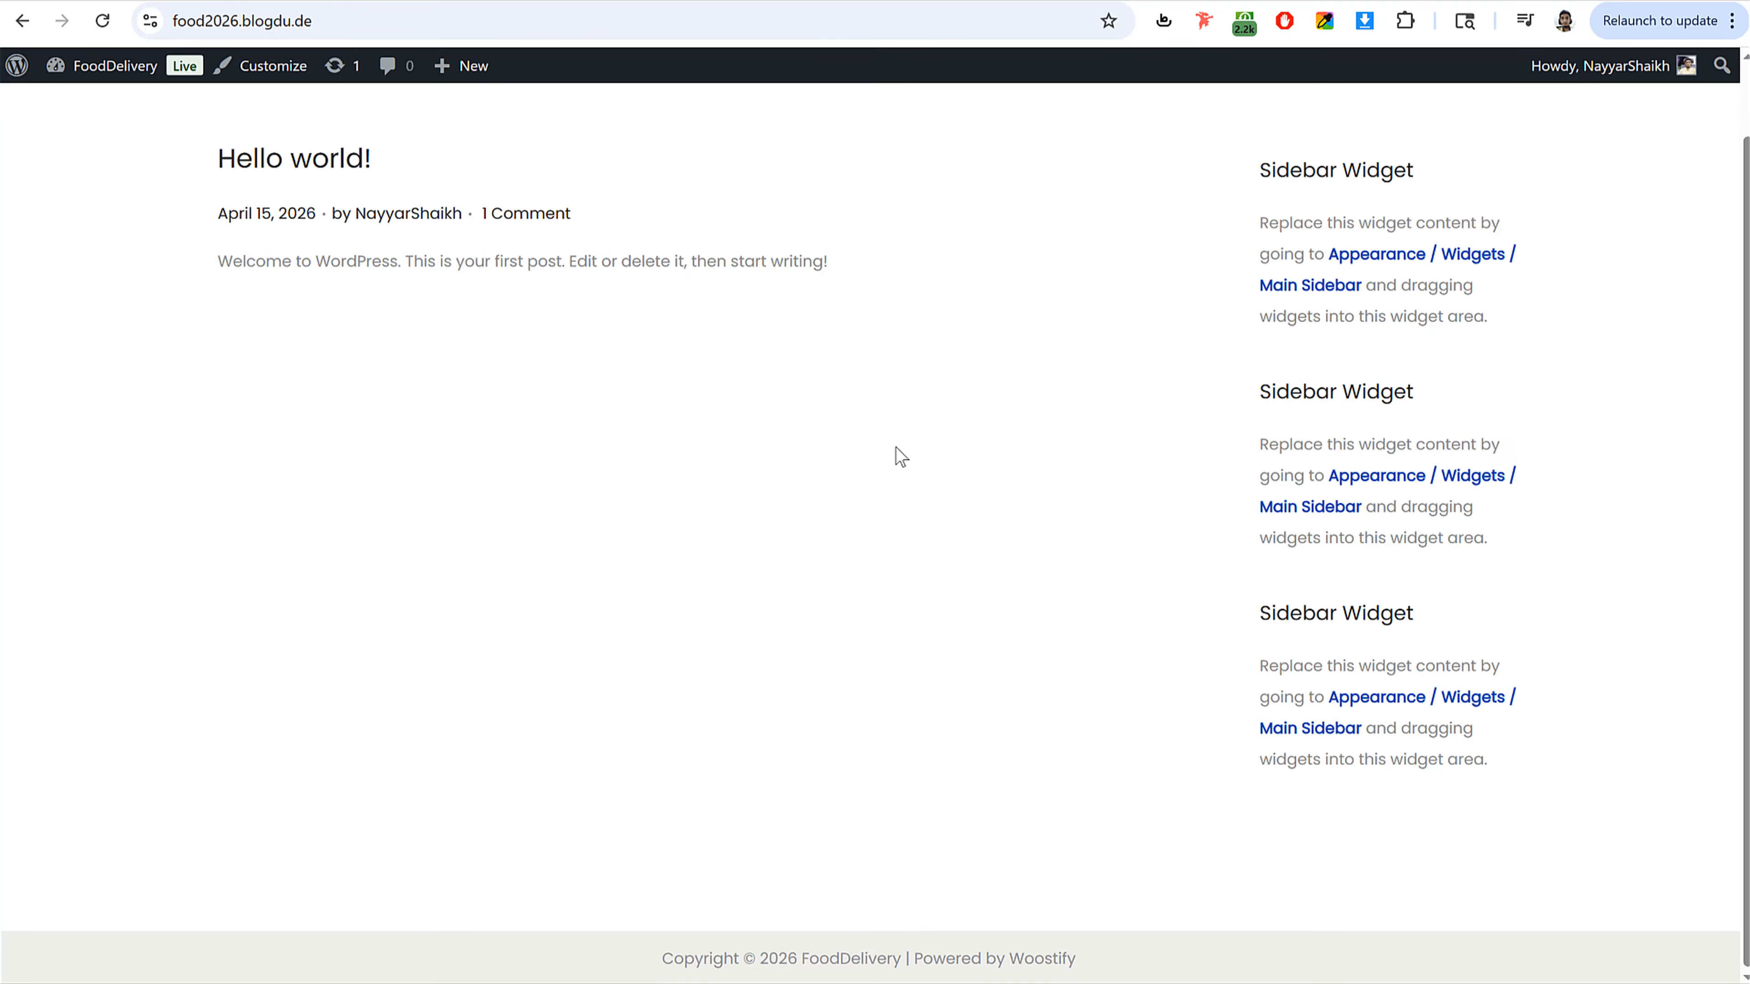
scroll(895, 452, up, 1)
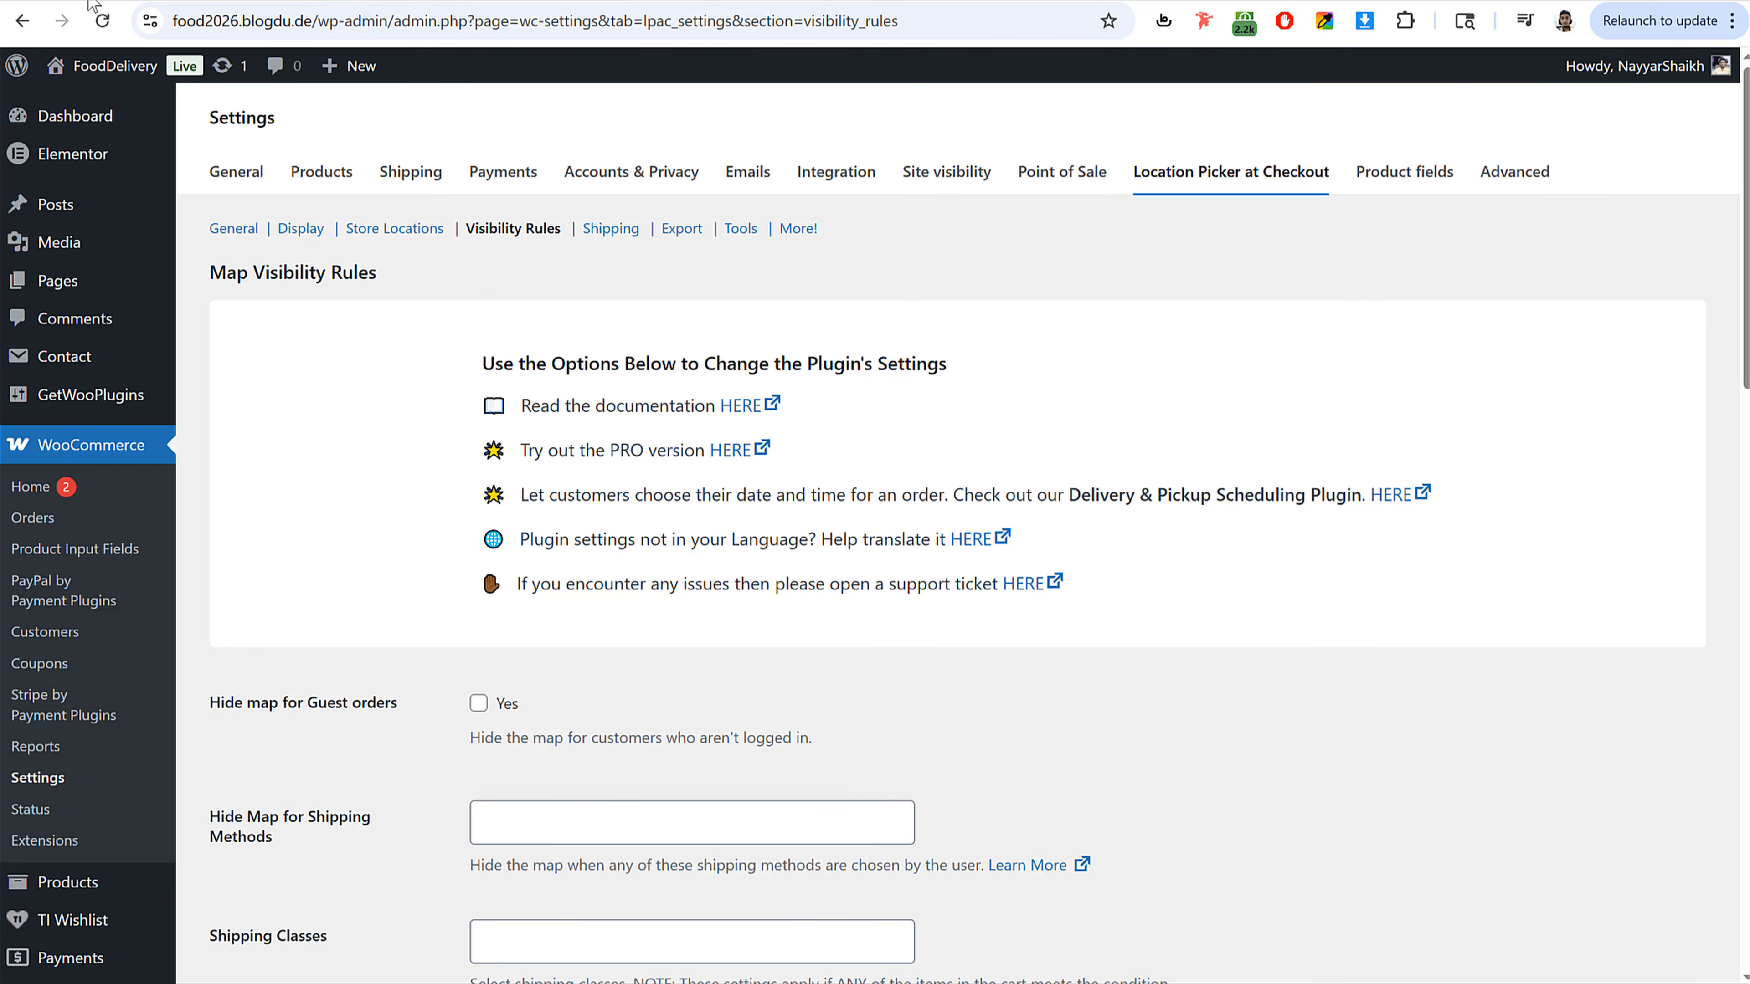
click(272, 2)
scroll(270, 243, up, 5)
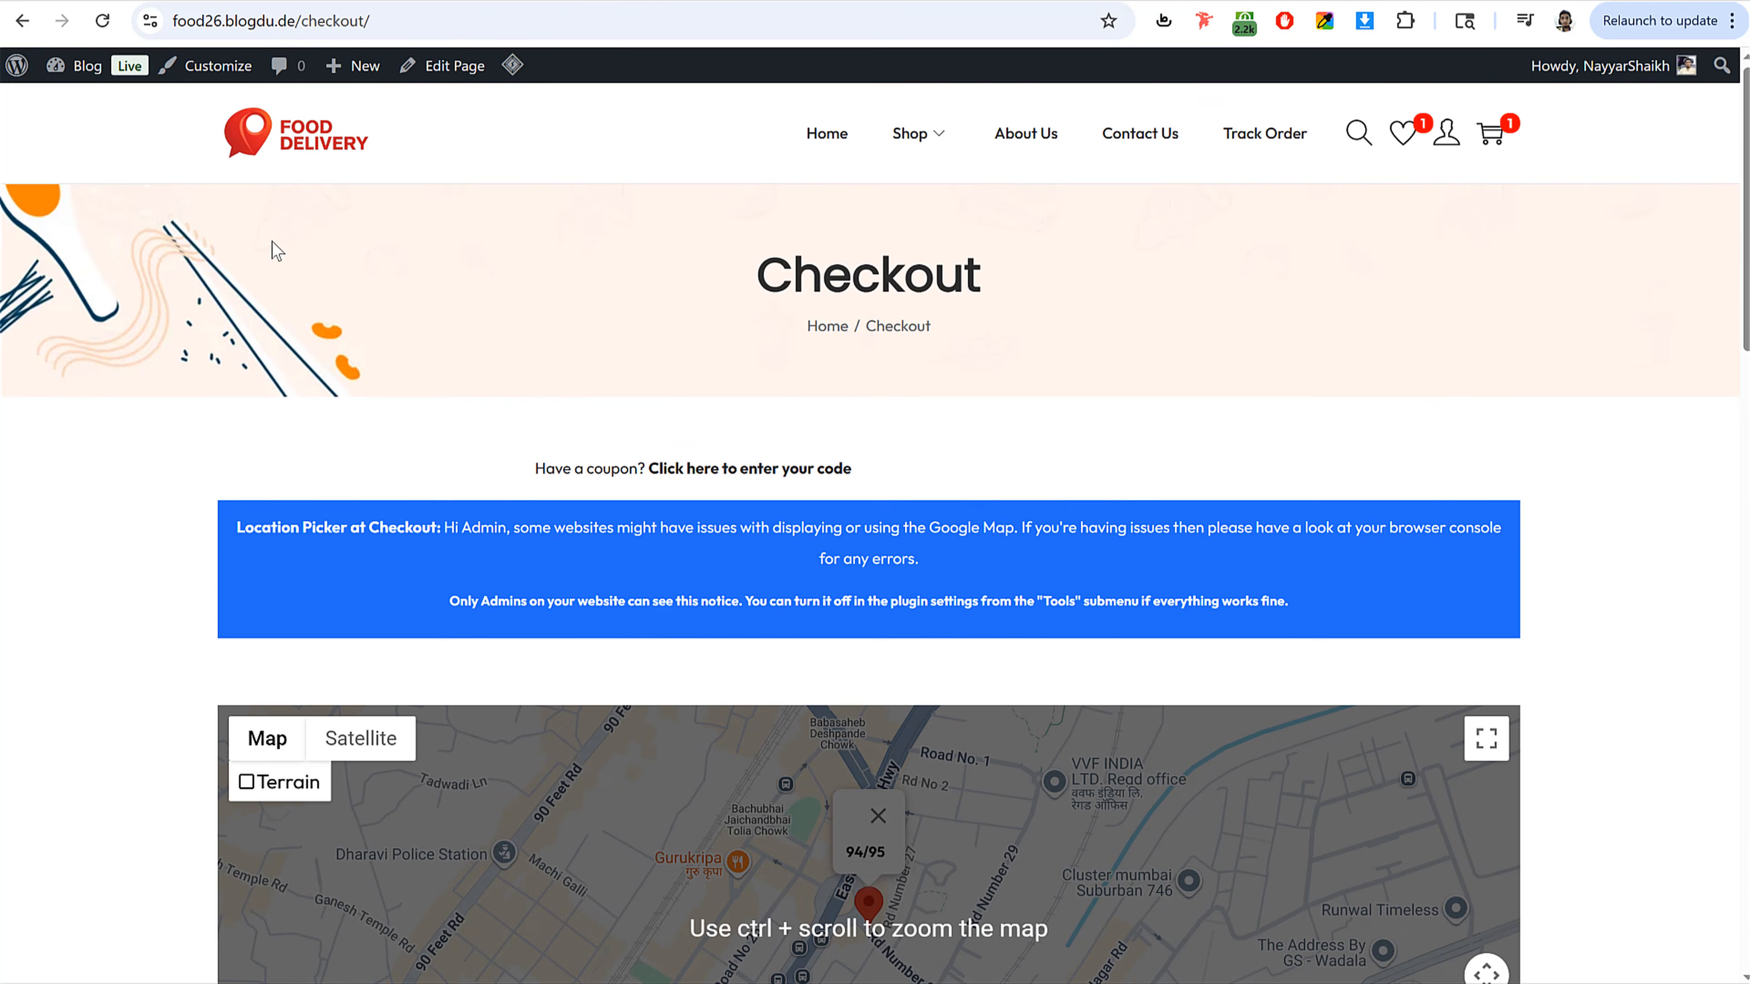
click(304, 153)
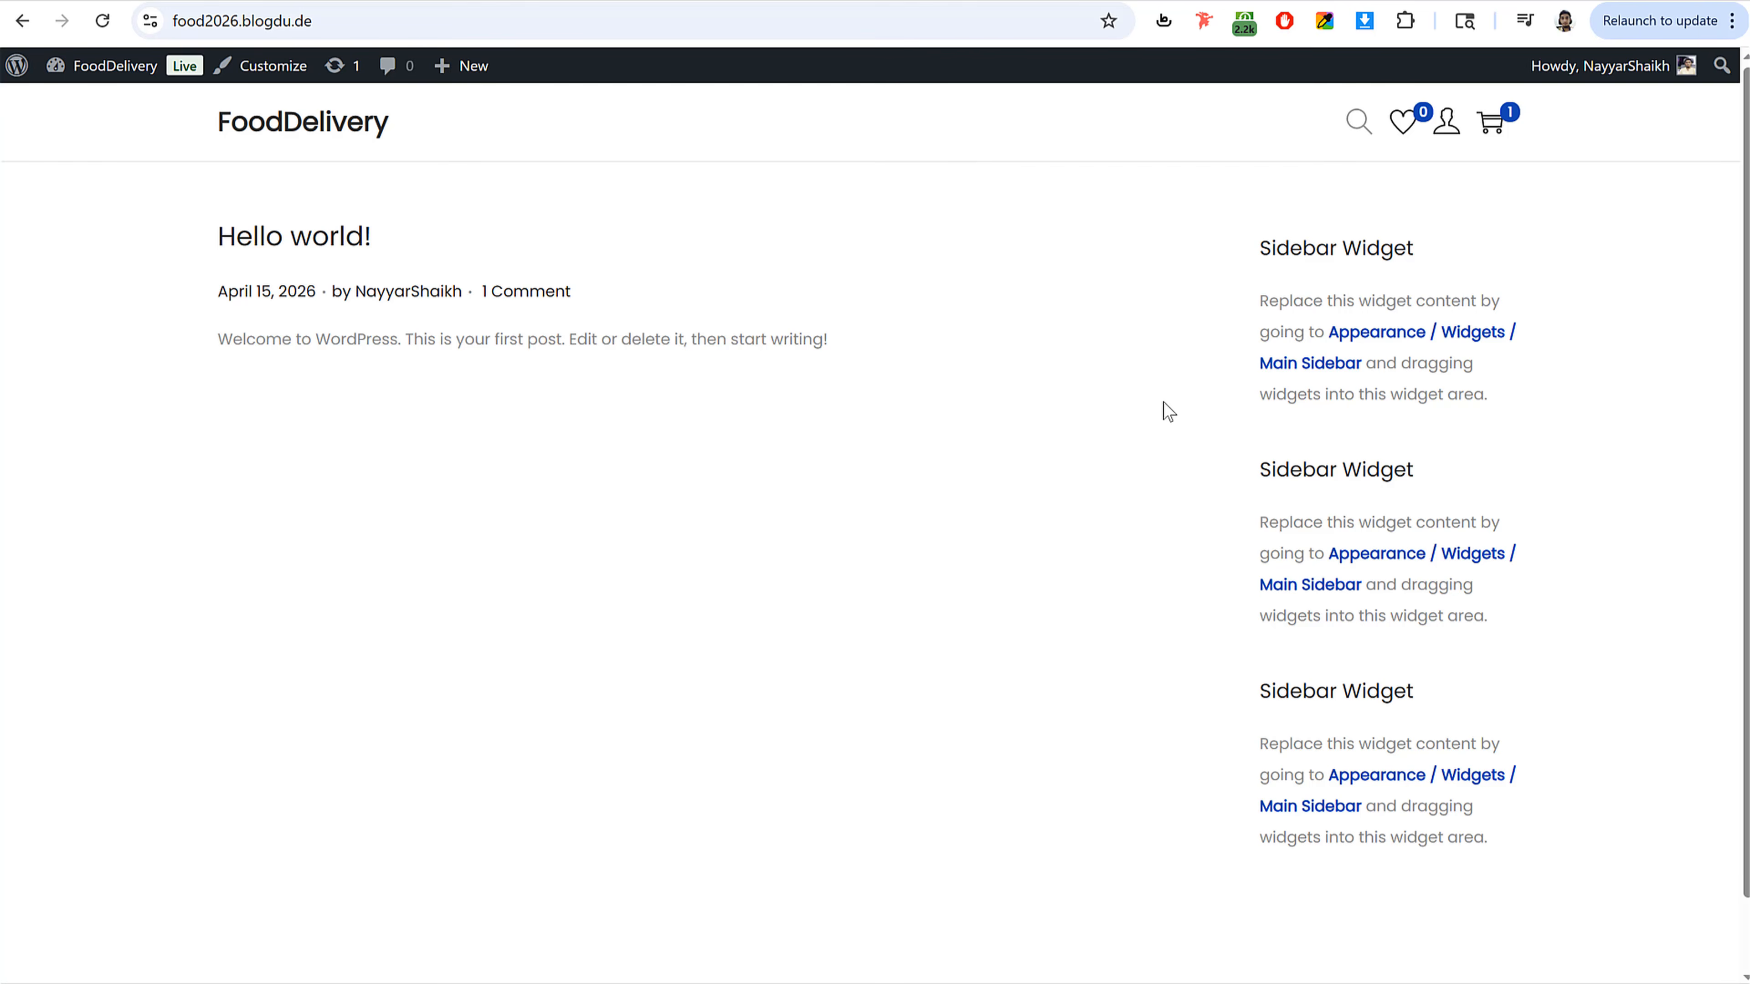
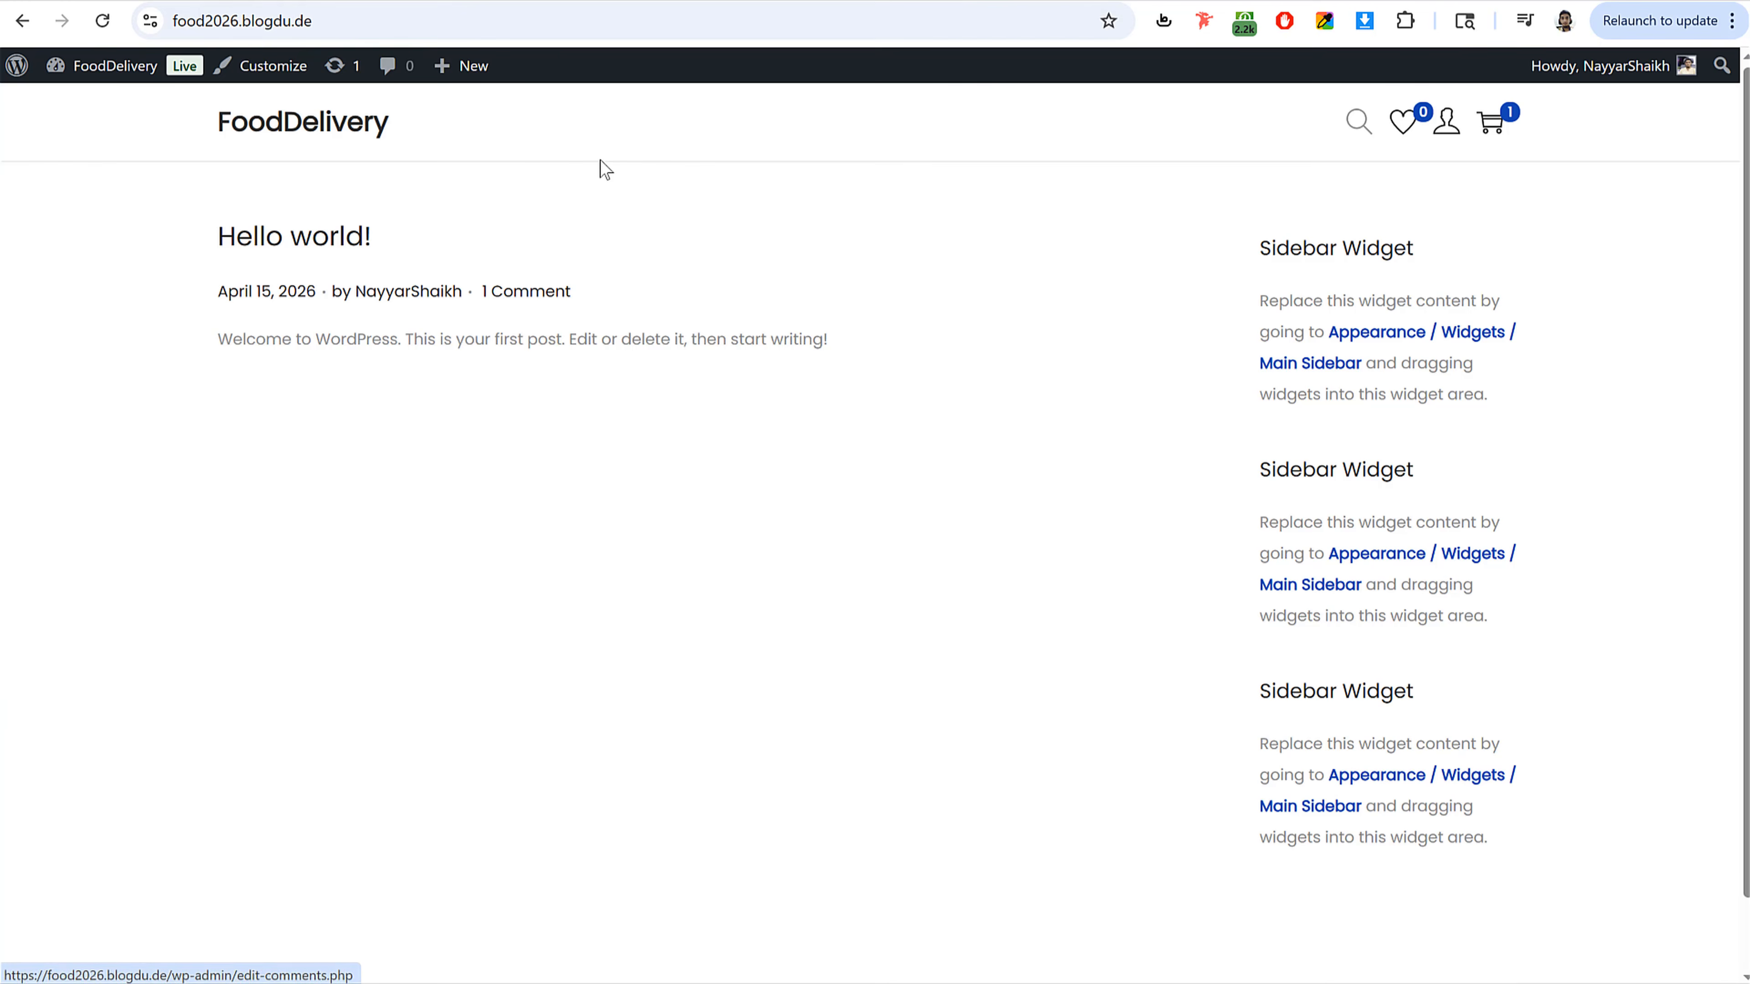
Step: Create a new page titled "Home"
click(115, 65)
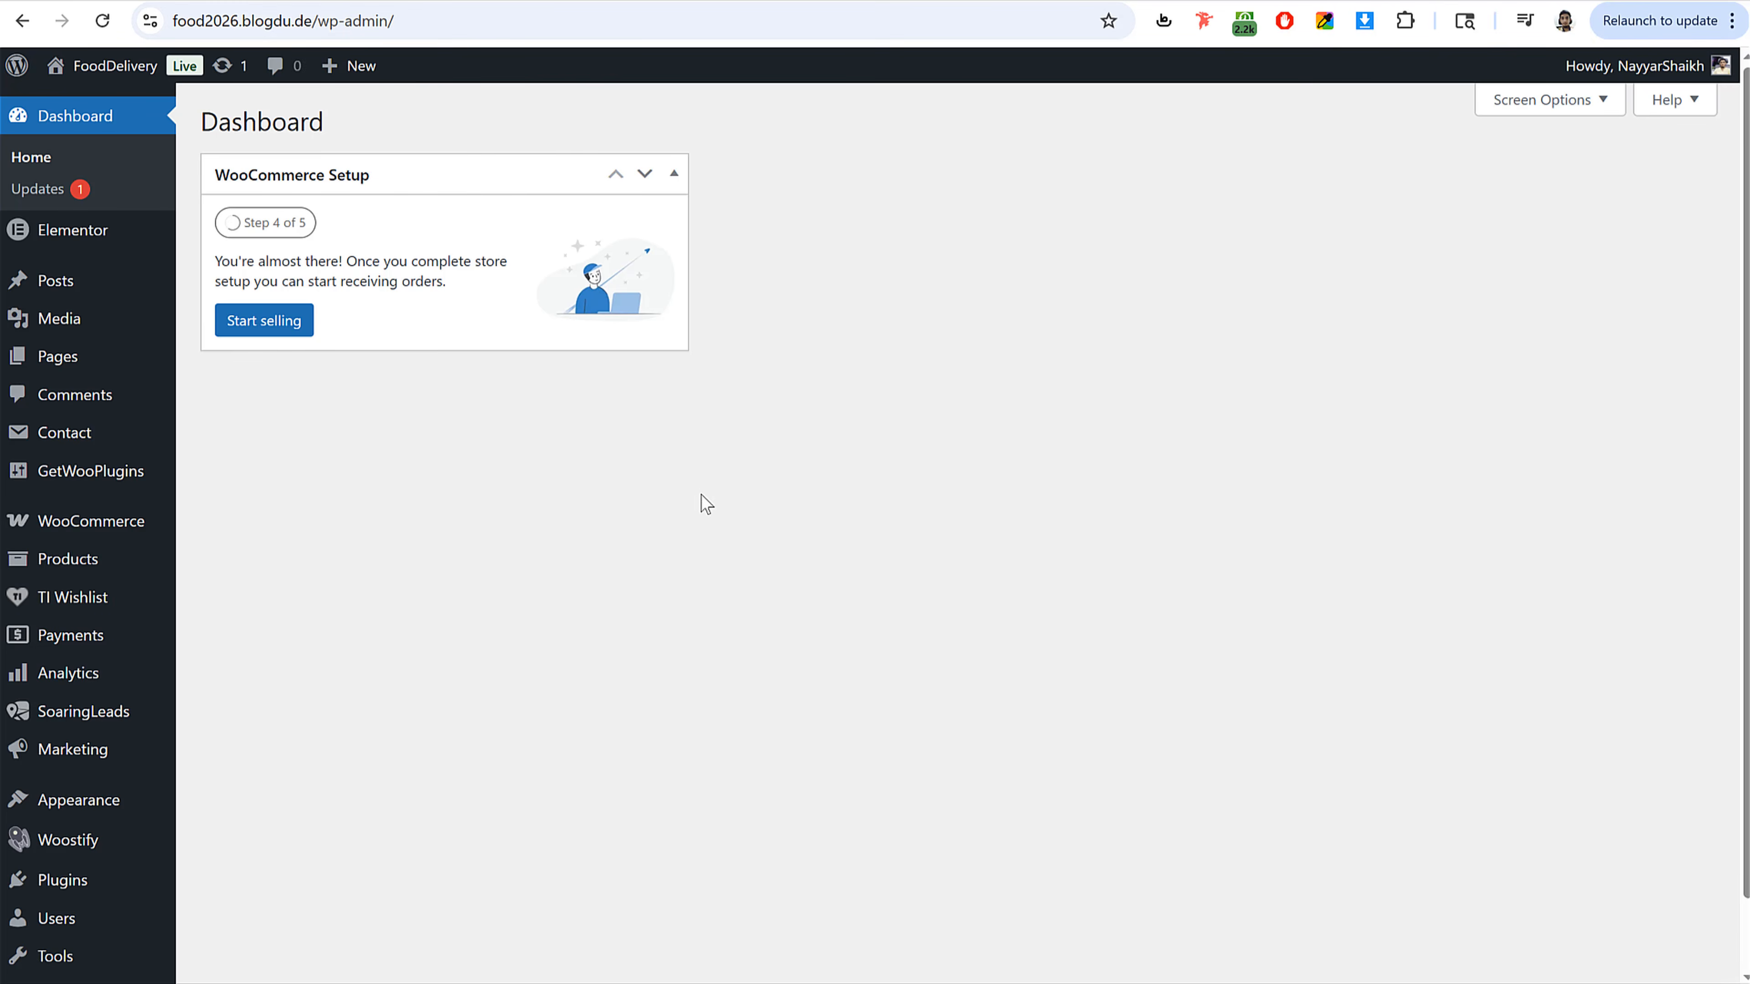
click(55, 358)
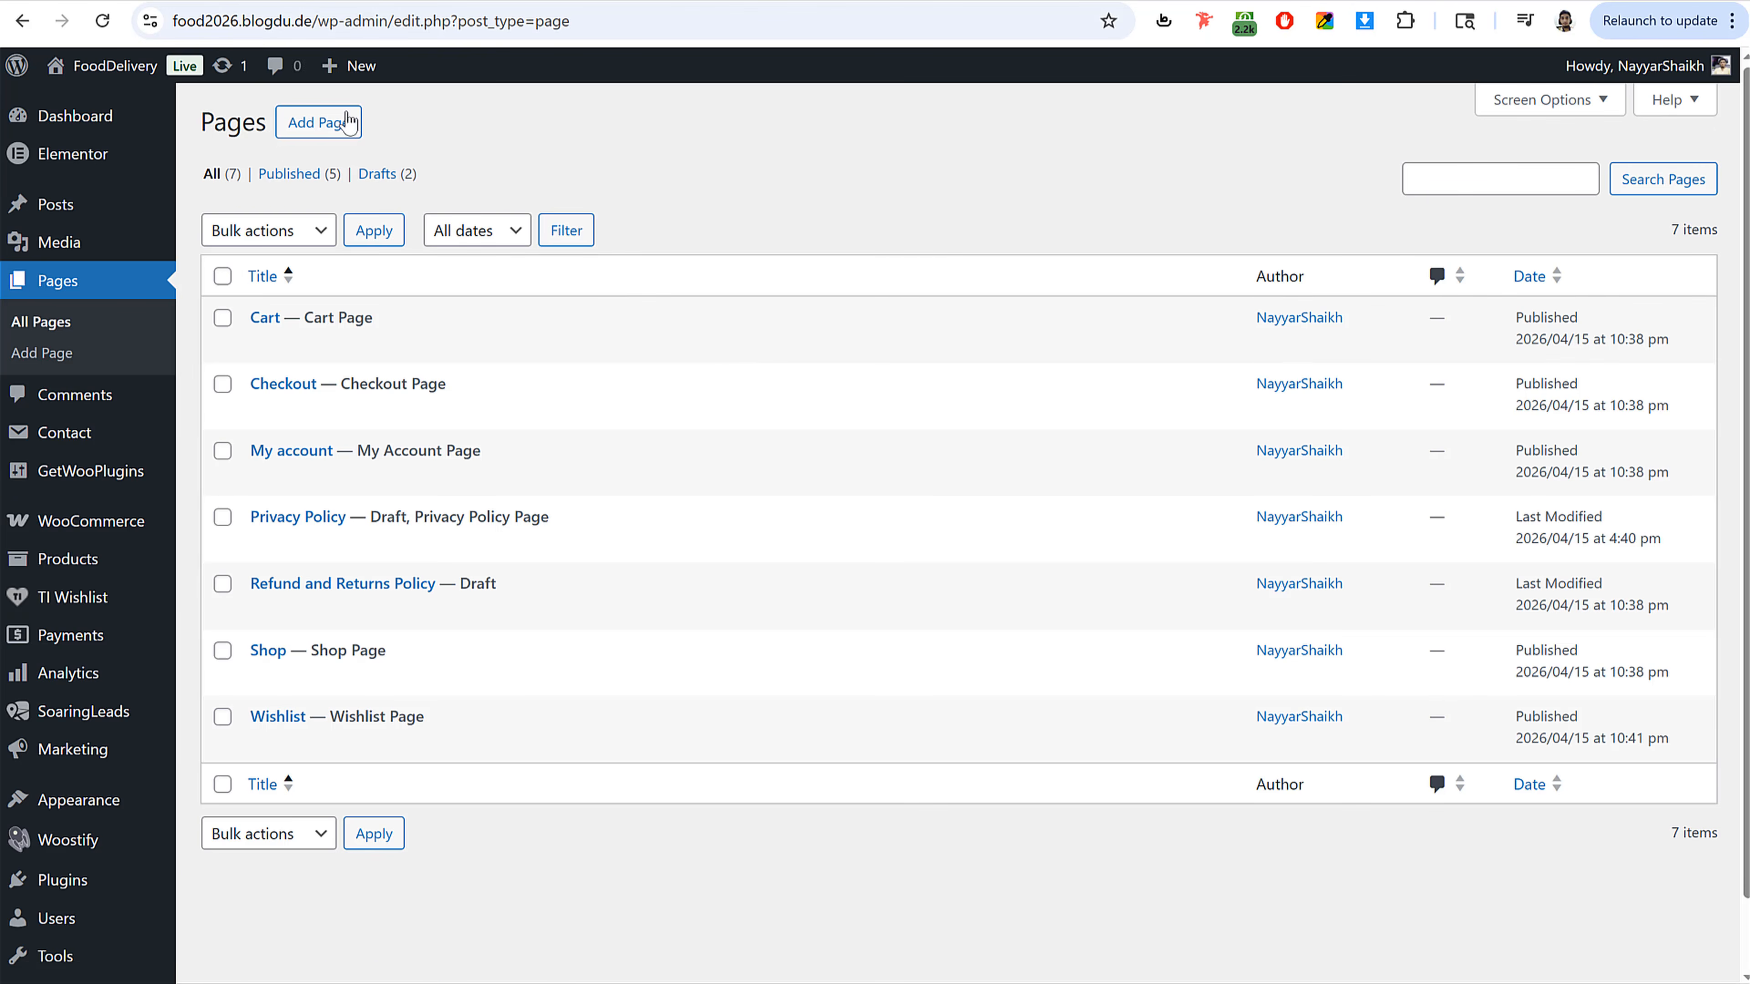
click(325, 129)
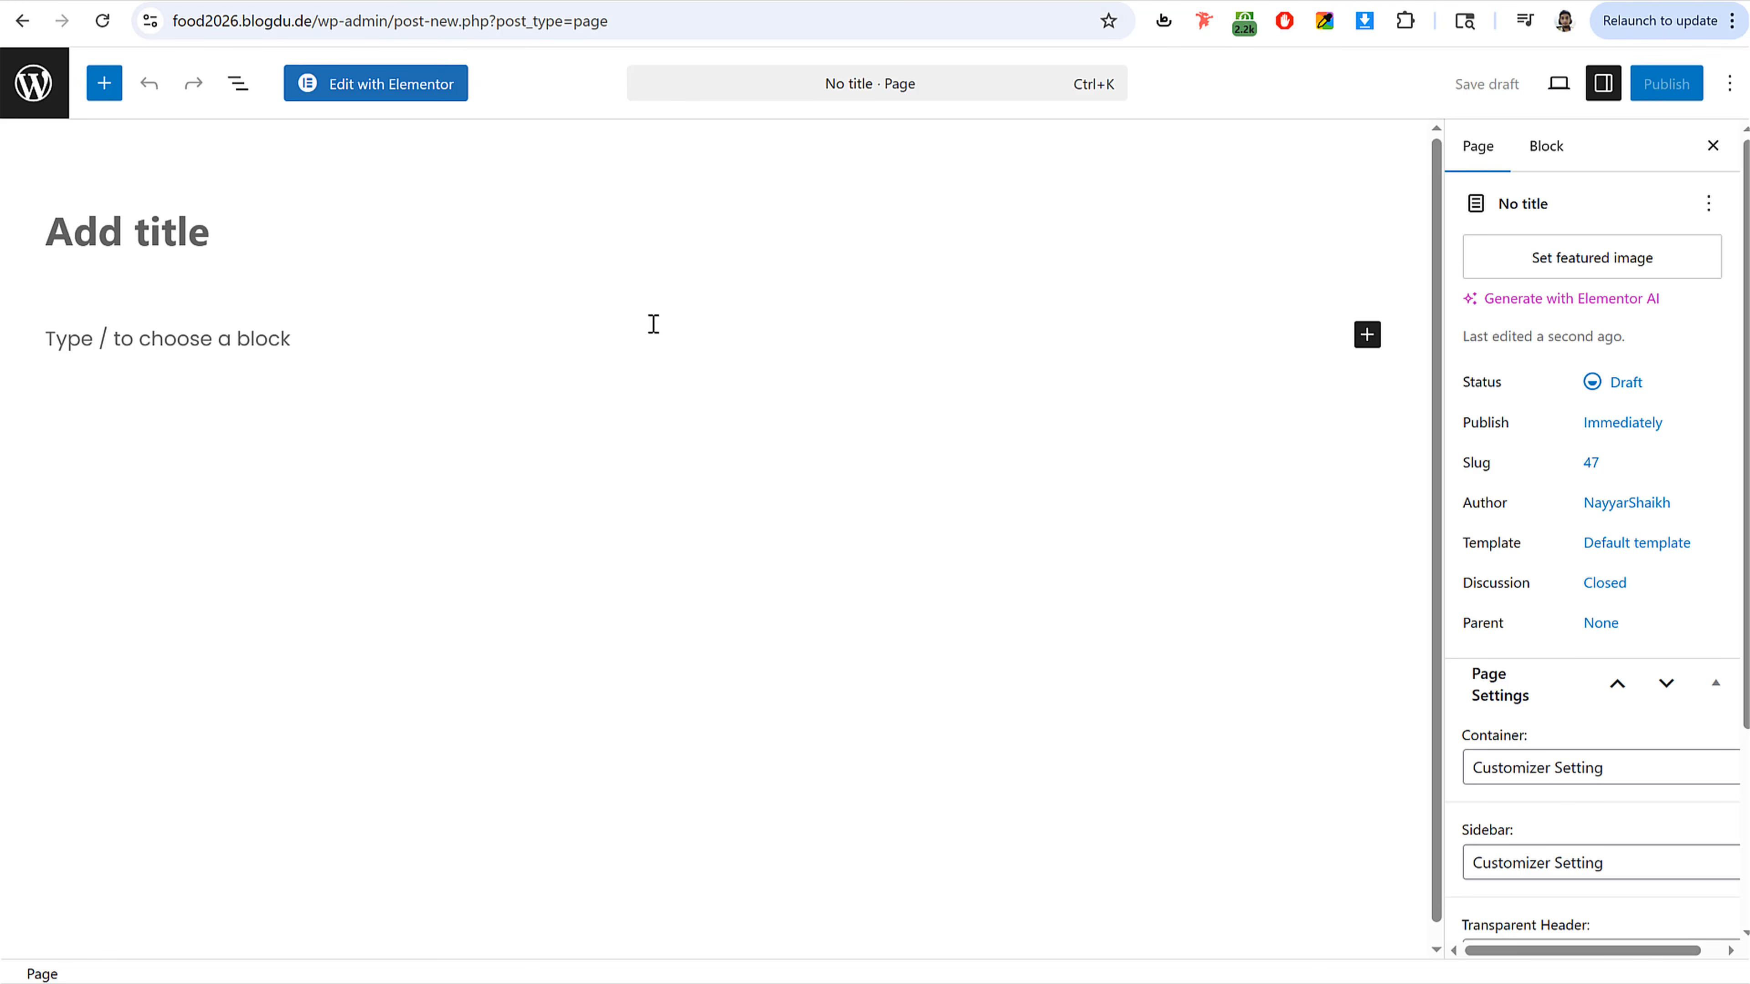
text(Home)
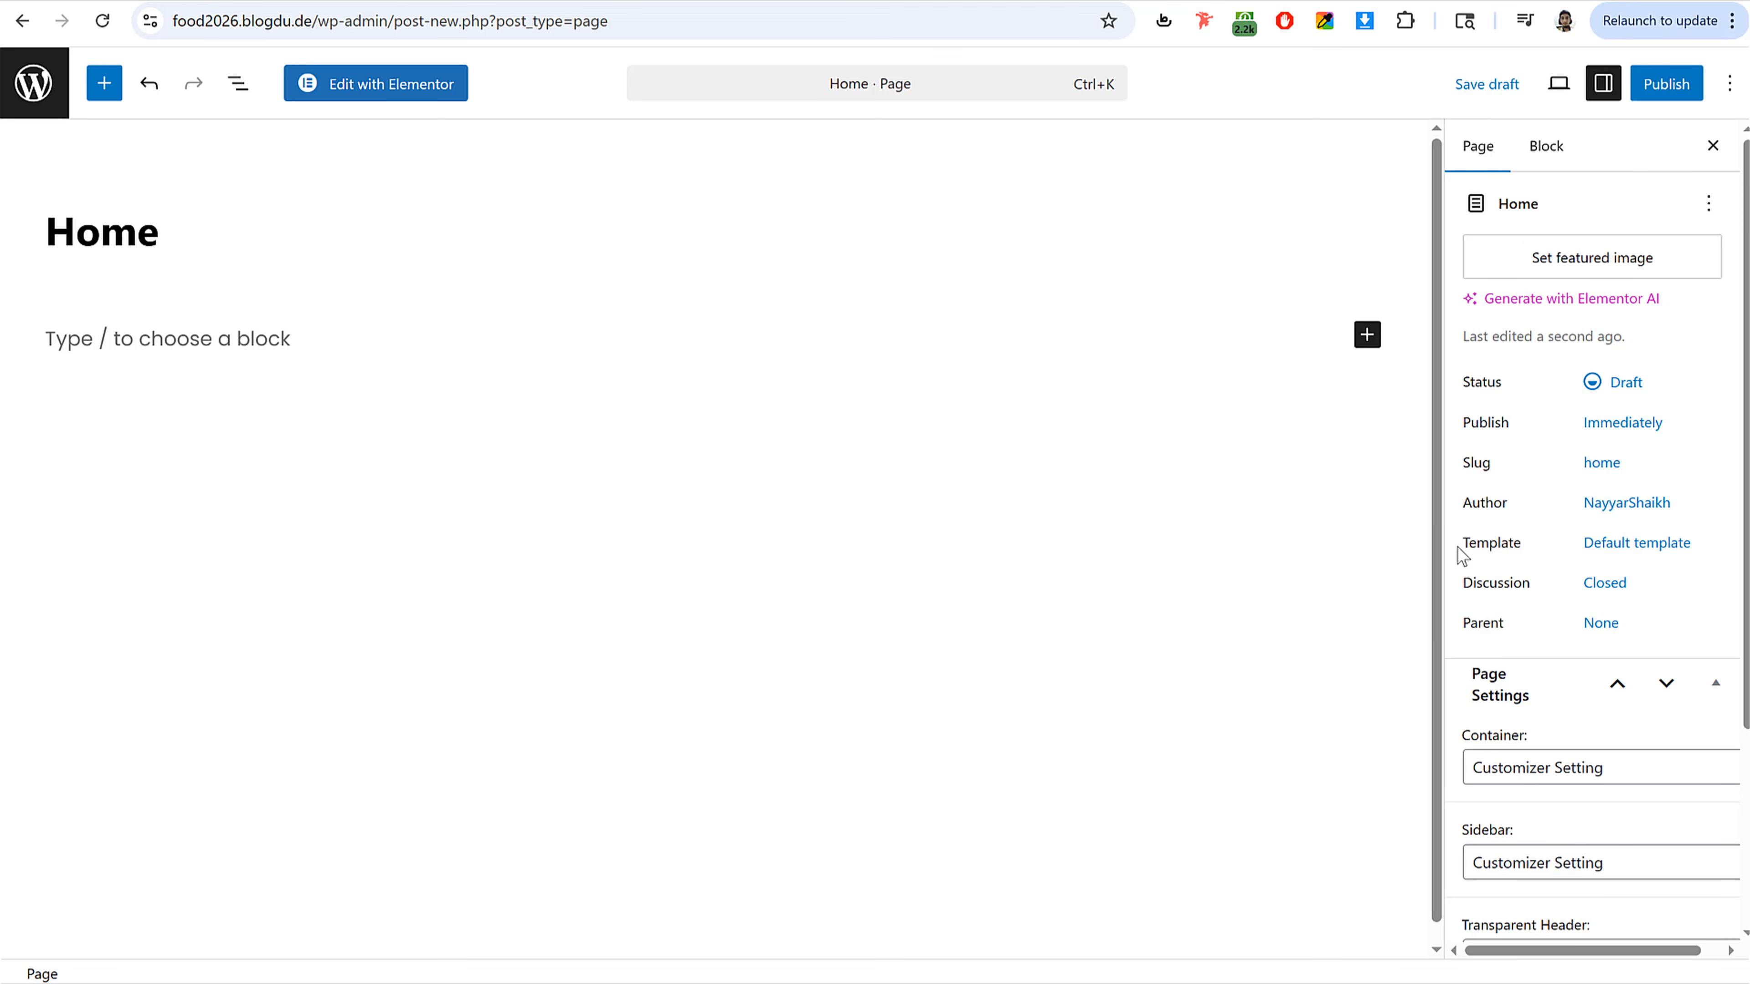
Step: Set the page template to Elementor Full Width
drag(1461, 548, 1540, 551)
click(1650, 549)
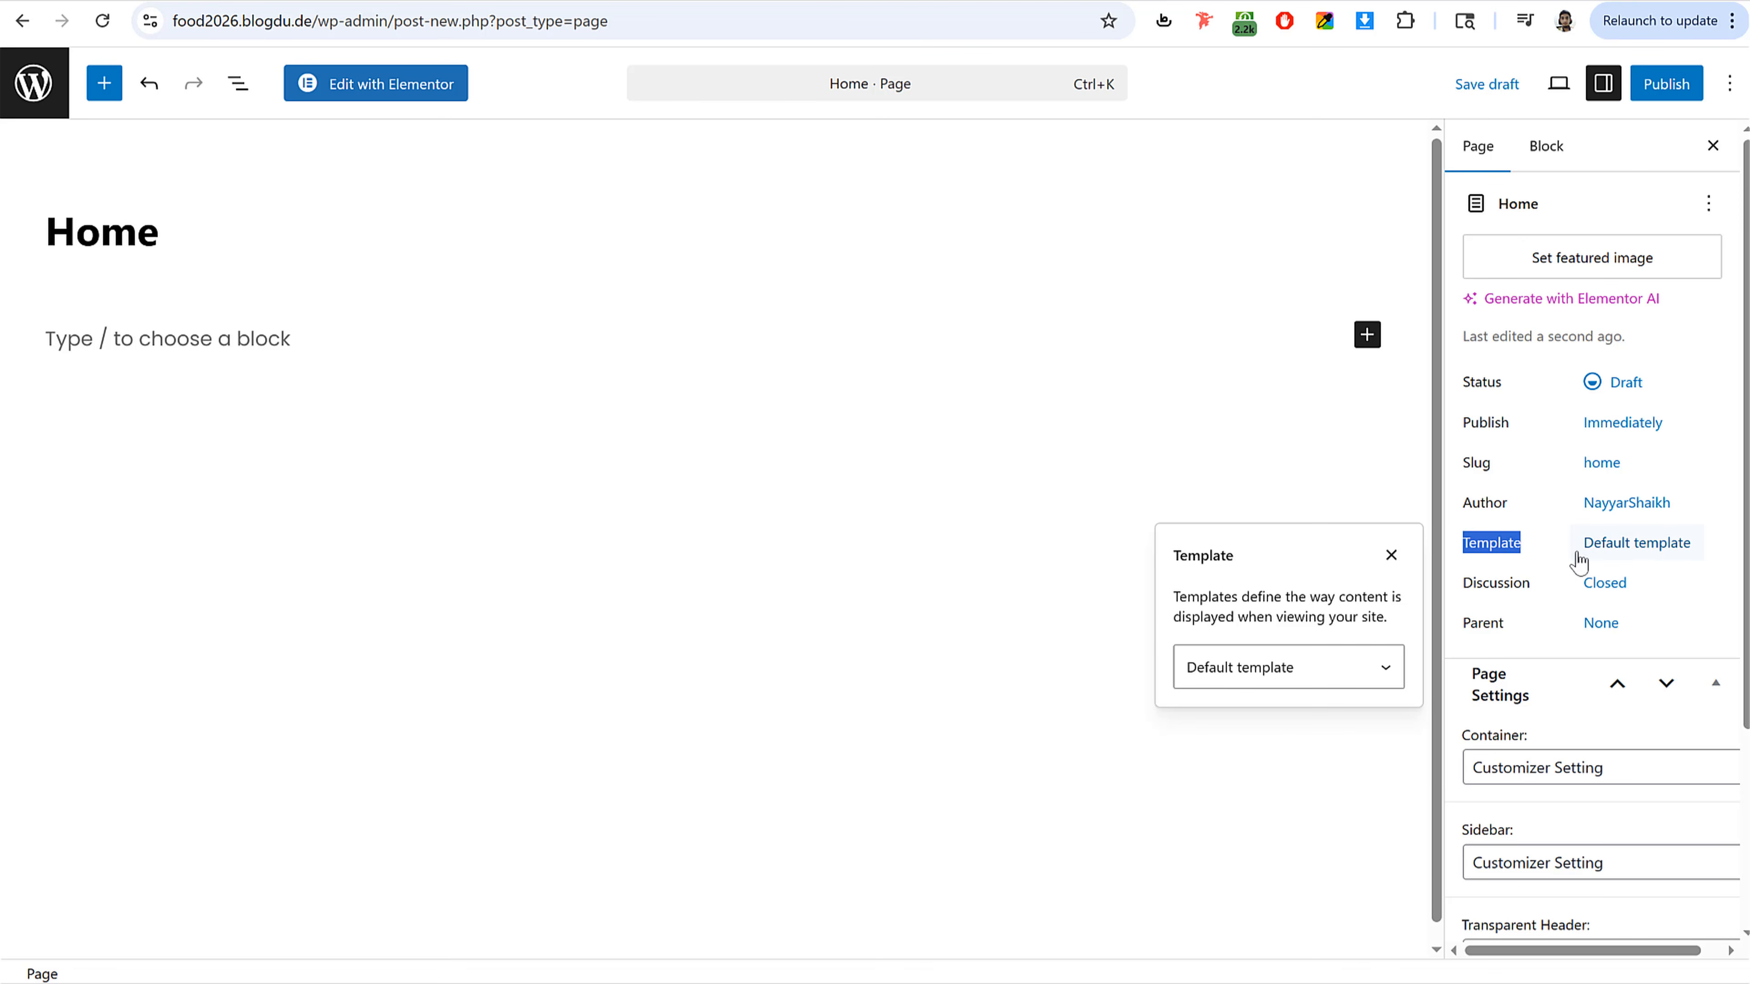
click(1275, 679)
click(1265, 758)
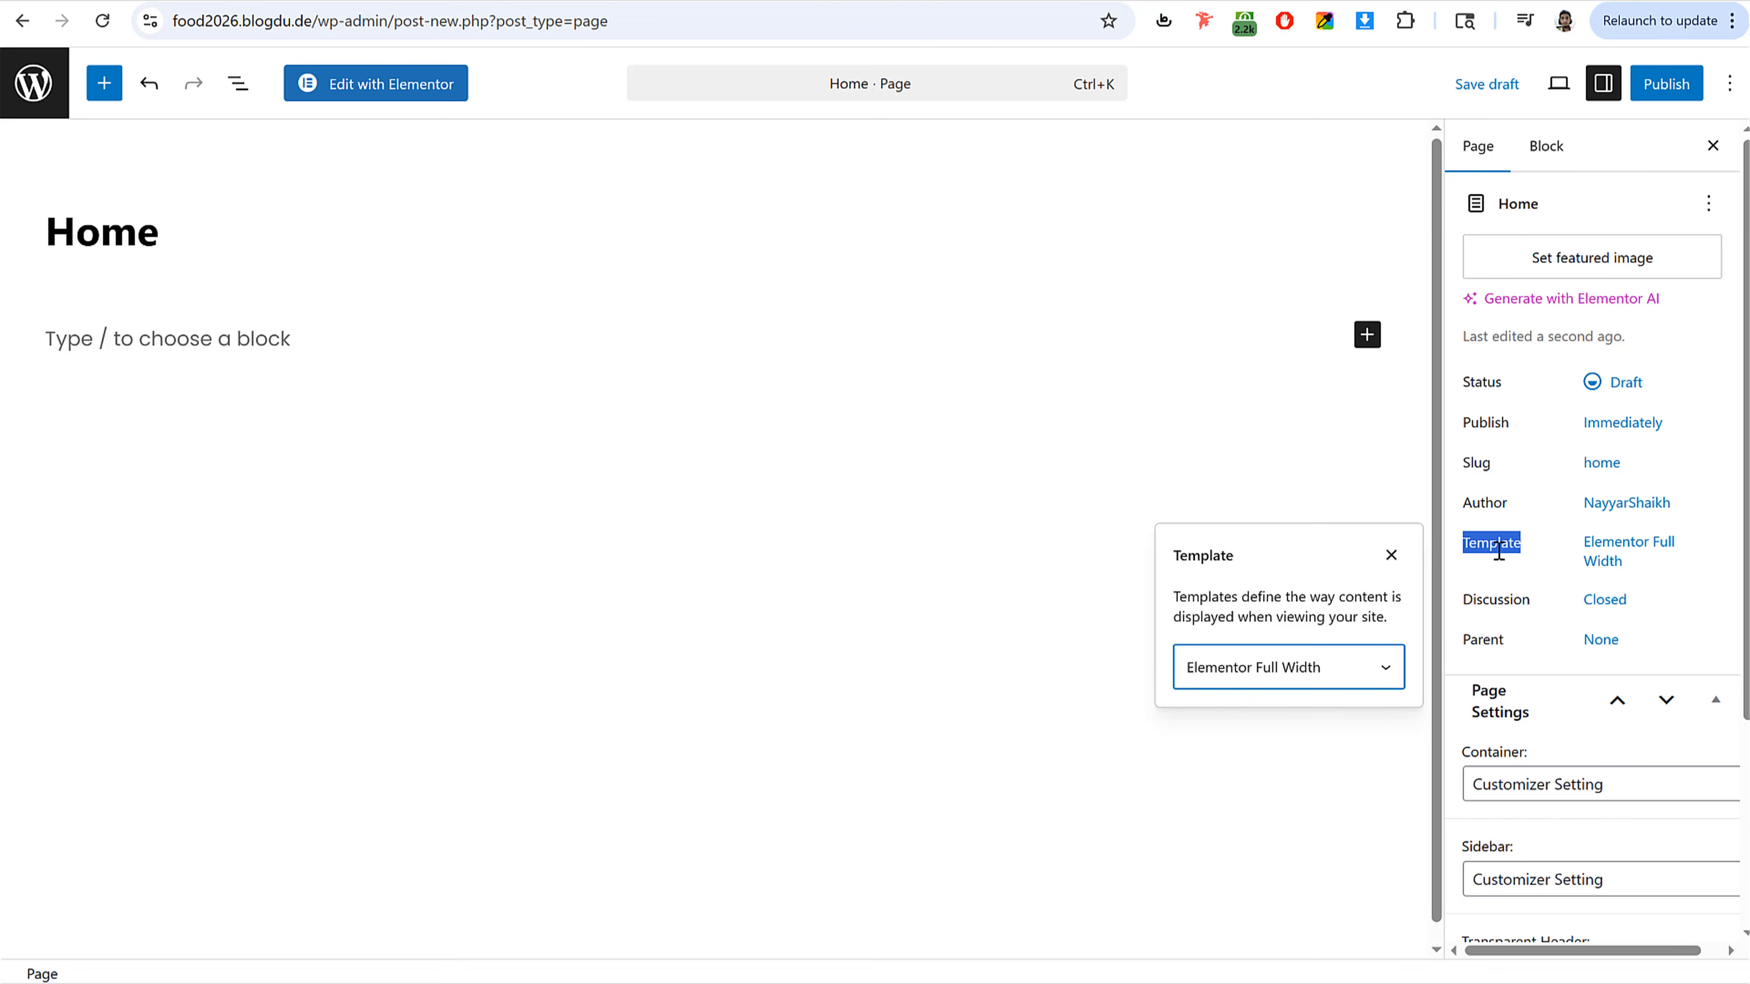
click(1567, 484)
Step: Browse the reference food delivery site's Home, Shop and About Us pages
scroll(1607, 599, down, 4)
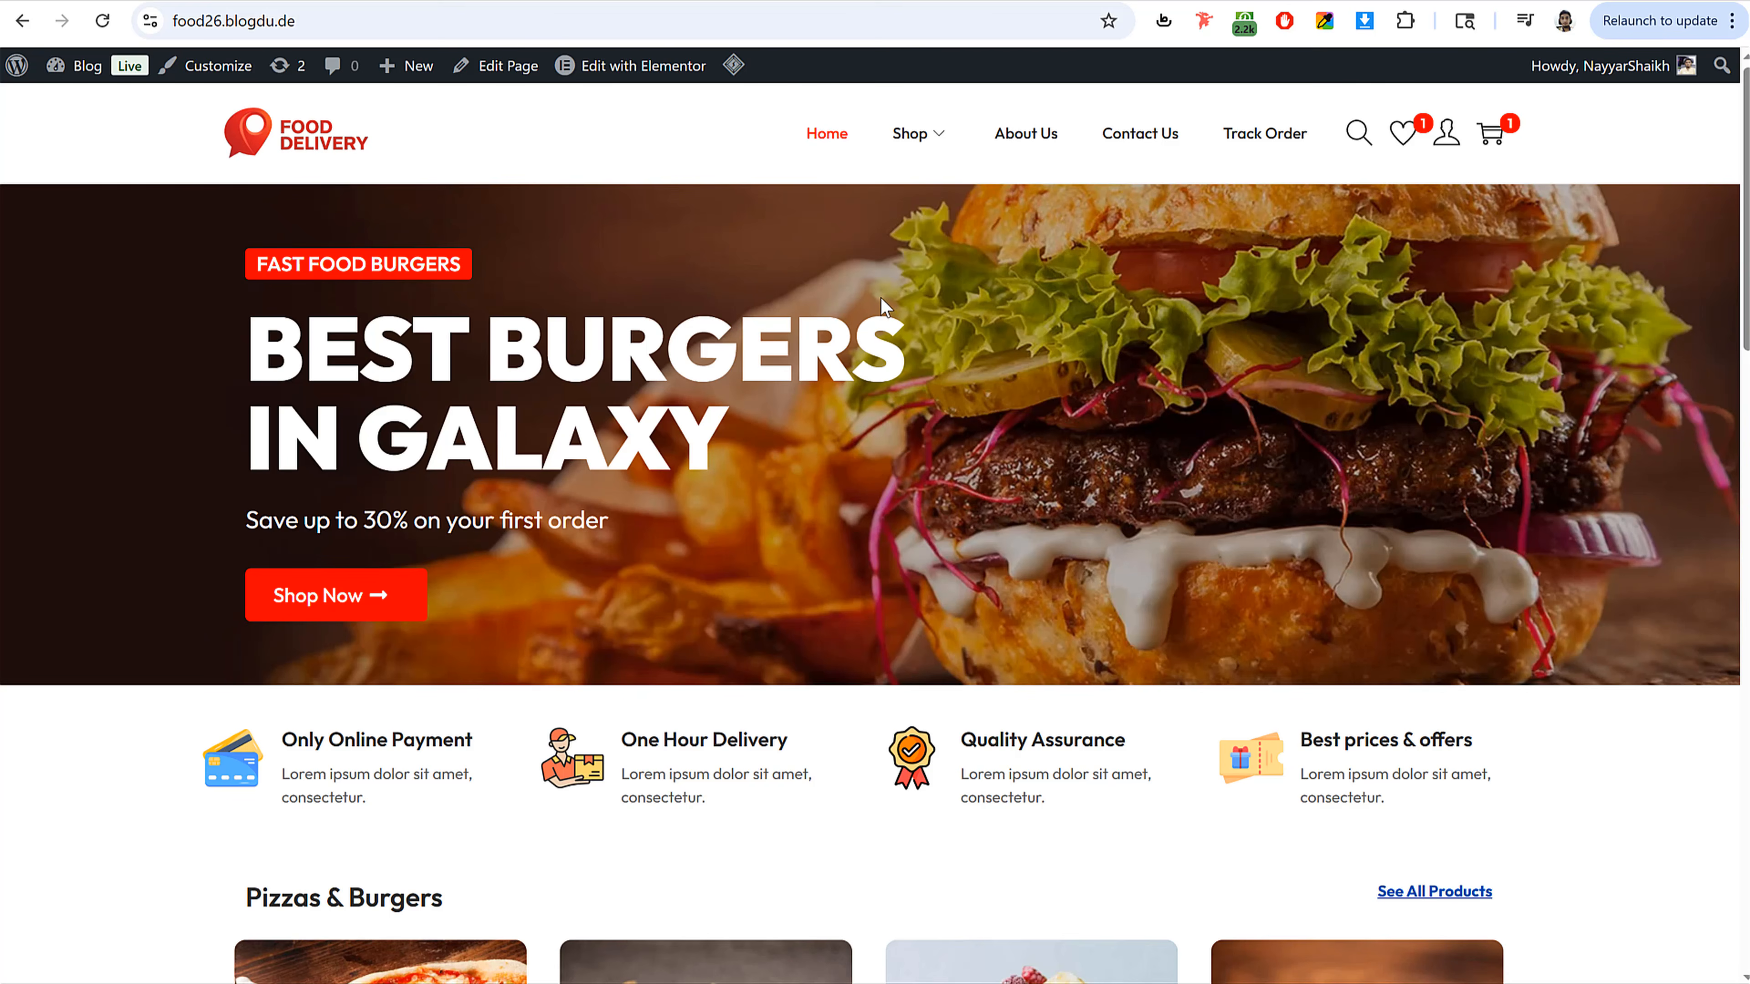
click(910, 133)
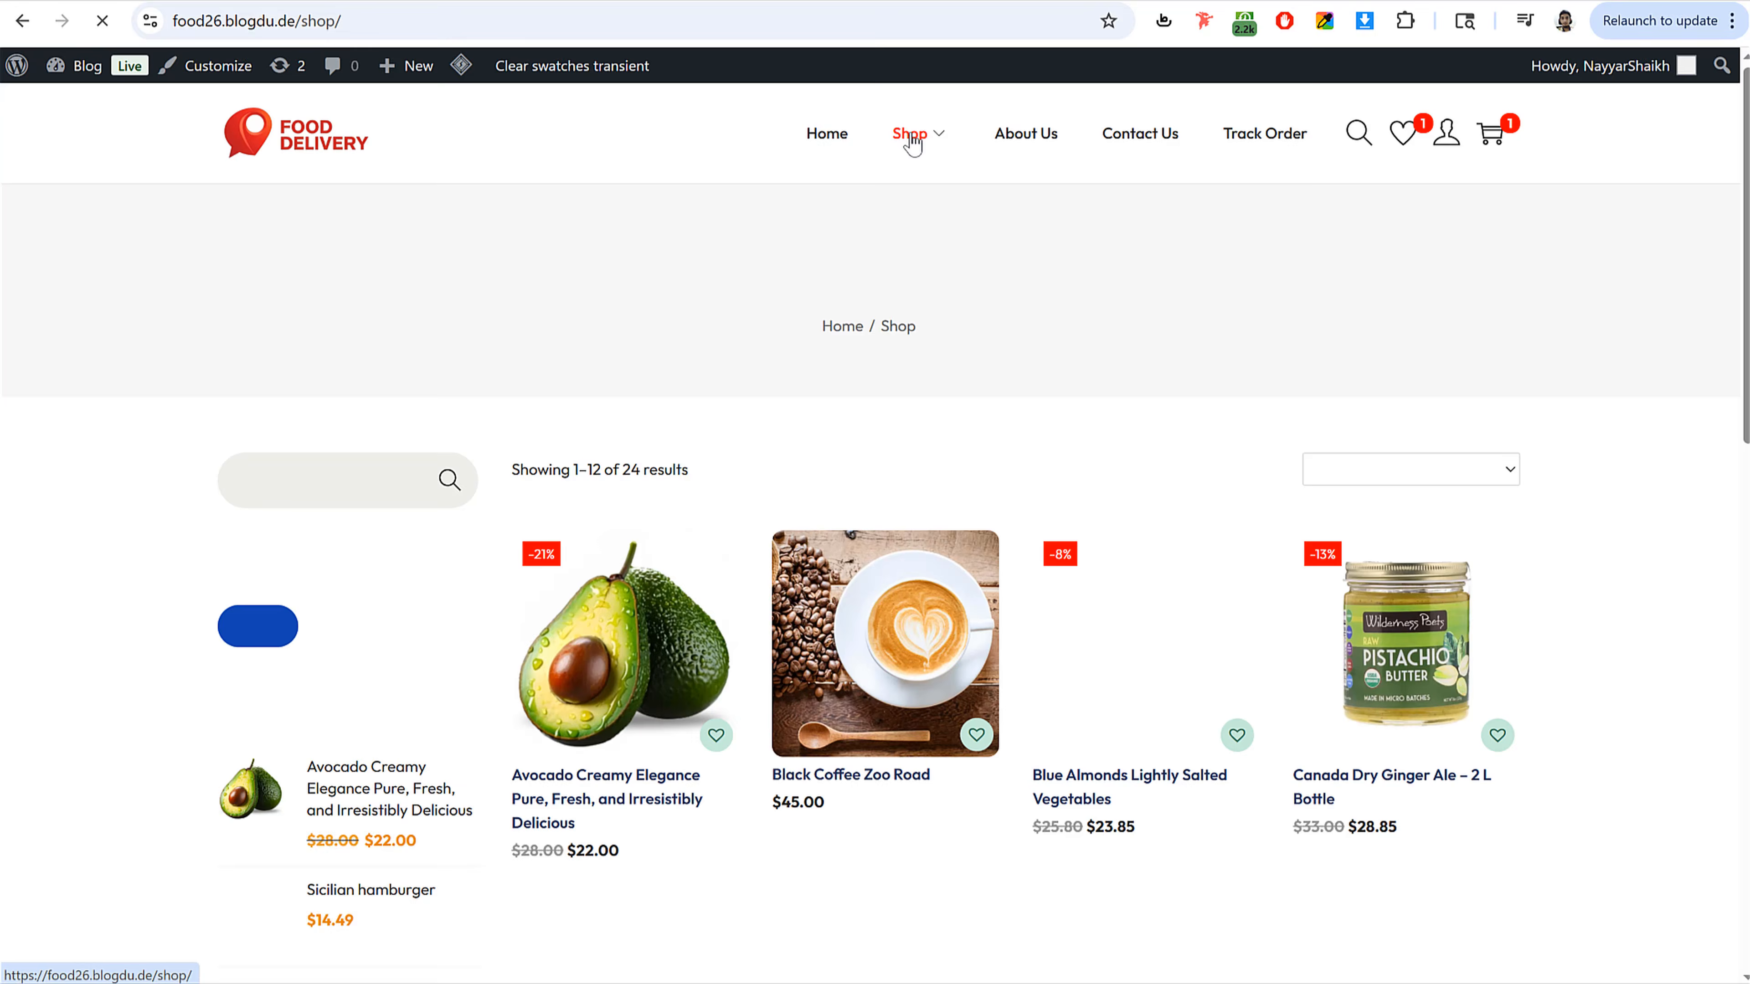
drag(440, 287, 991, 345)
click(991, 345)
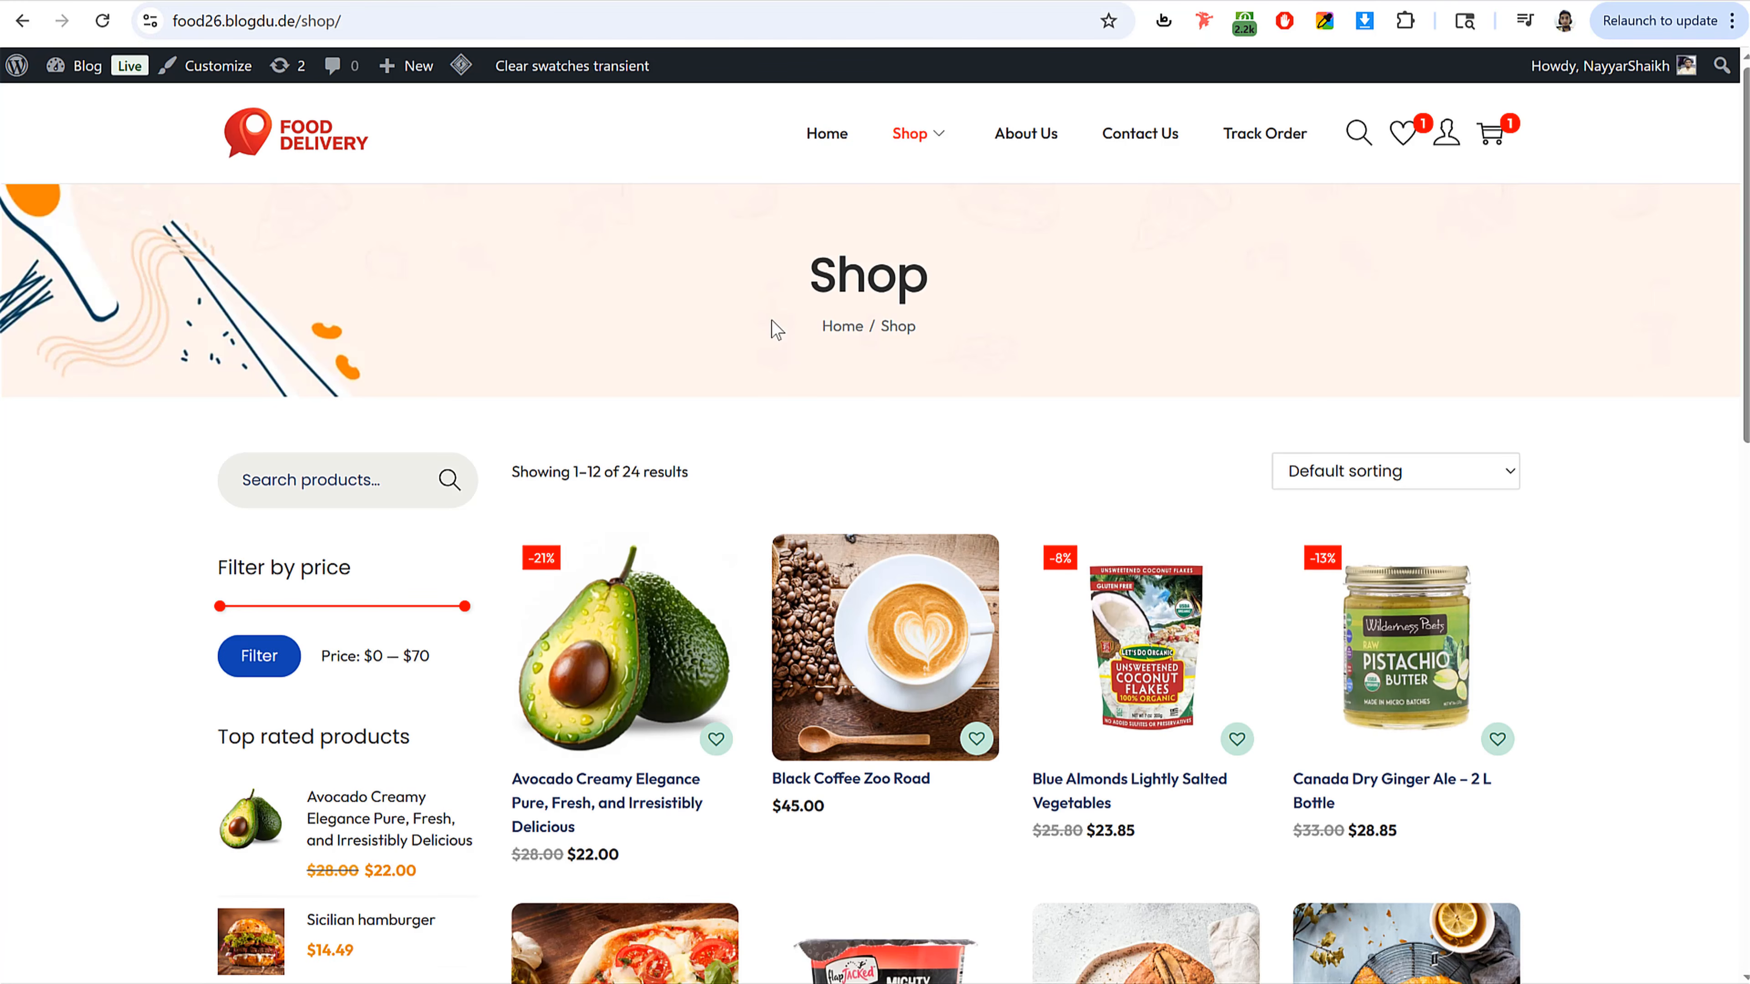
click(1024, 139)
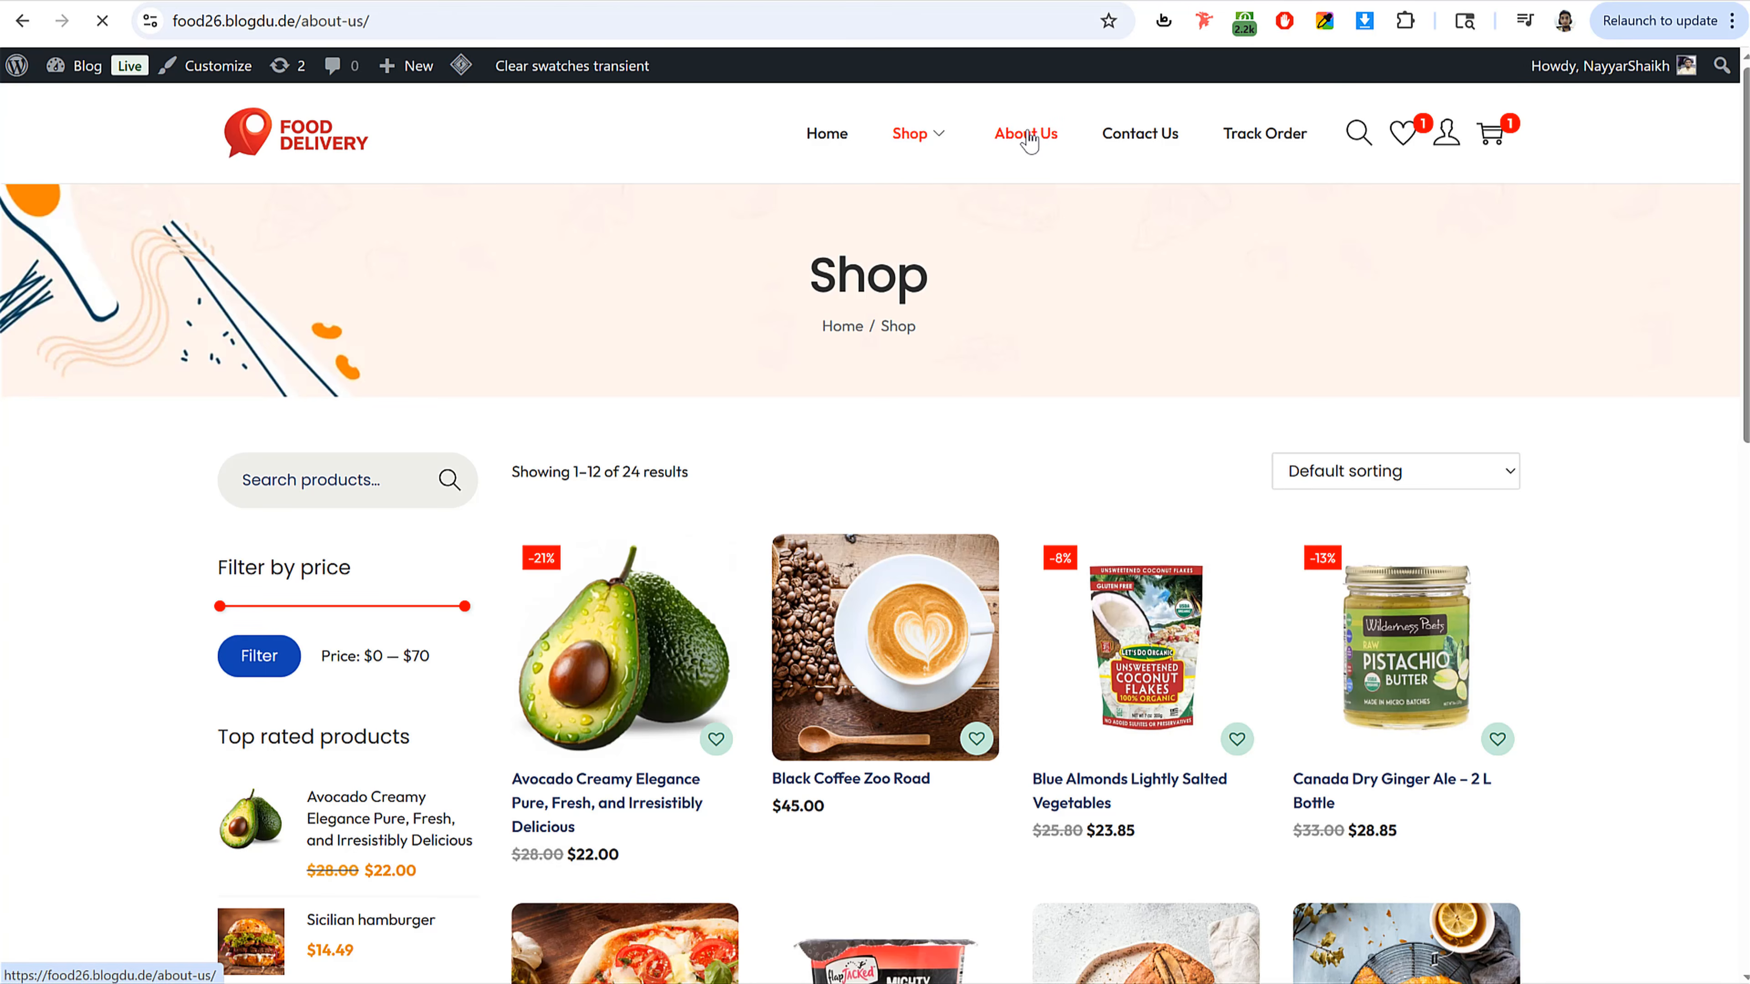
drag(749, 306, 1102, 343)
click(277, 148)
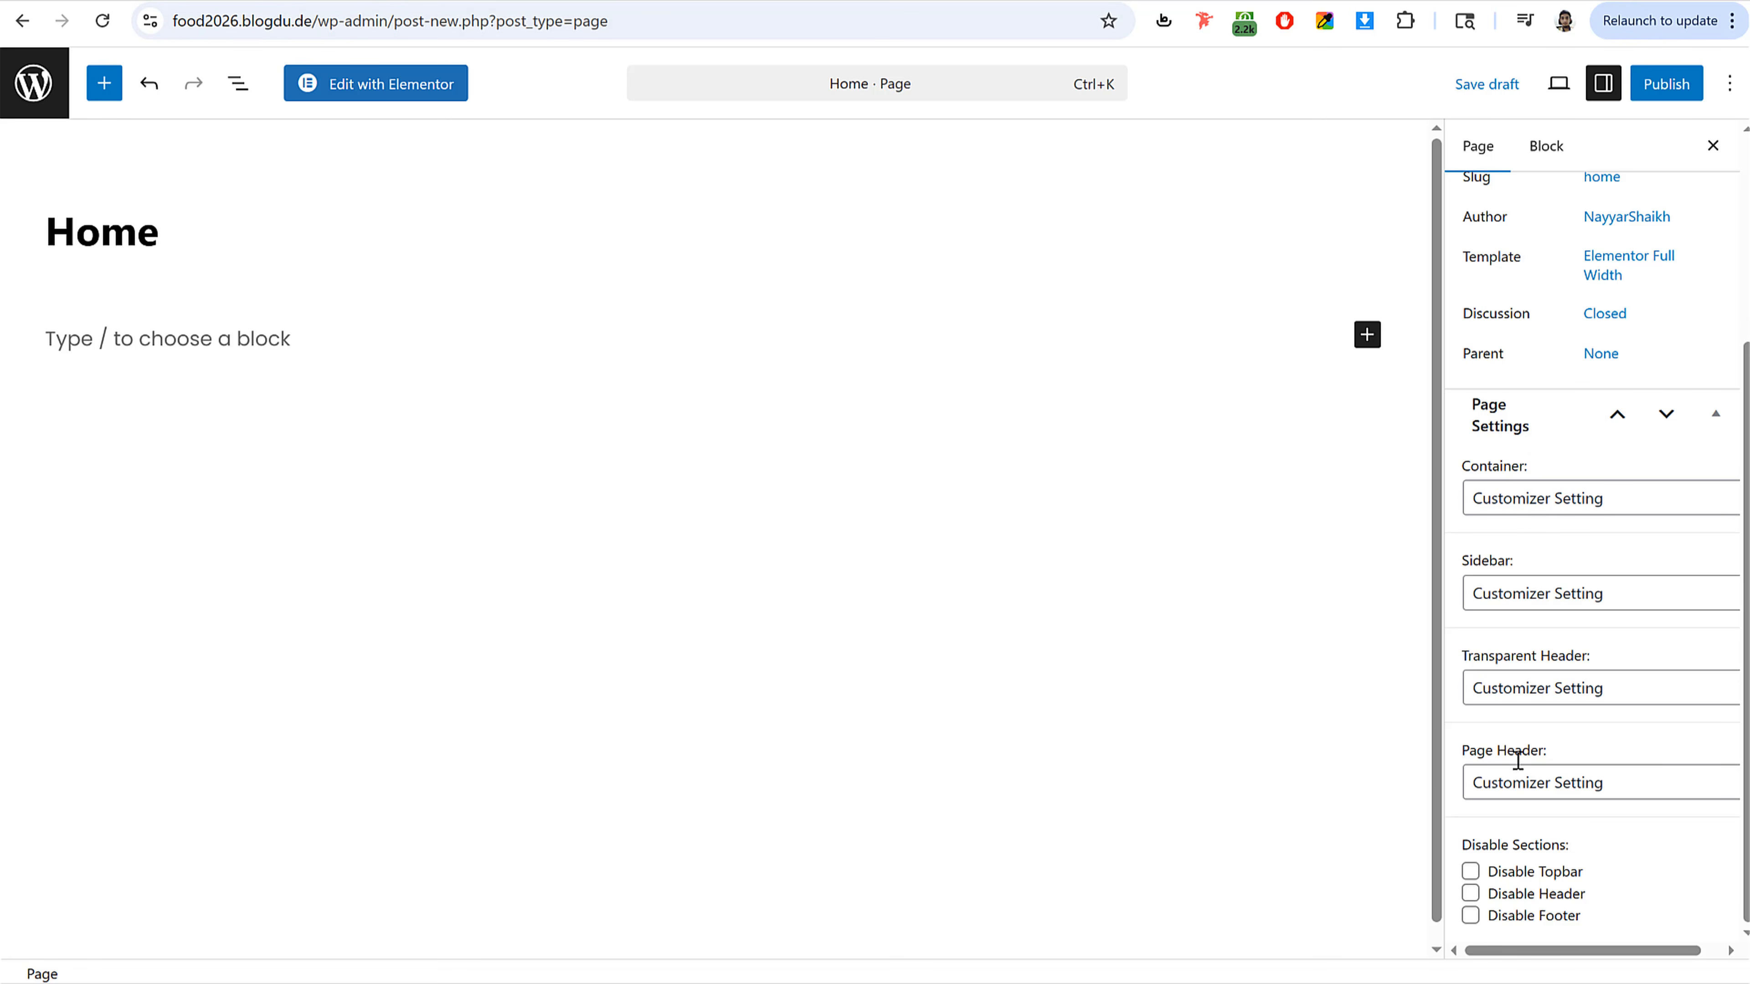
Step: Set the page's Page Header setting to Disabled
drag(1466, 753, 1570, 788)
click(1568, 785)
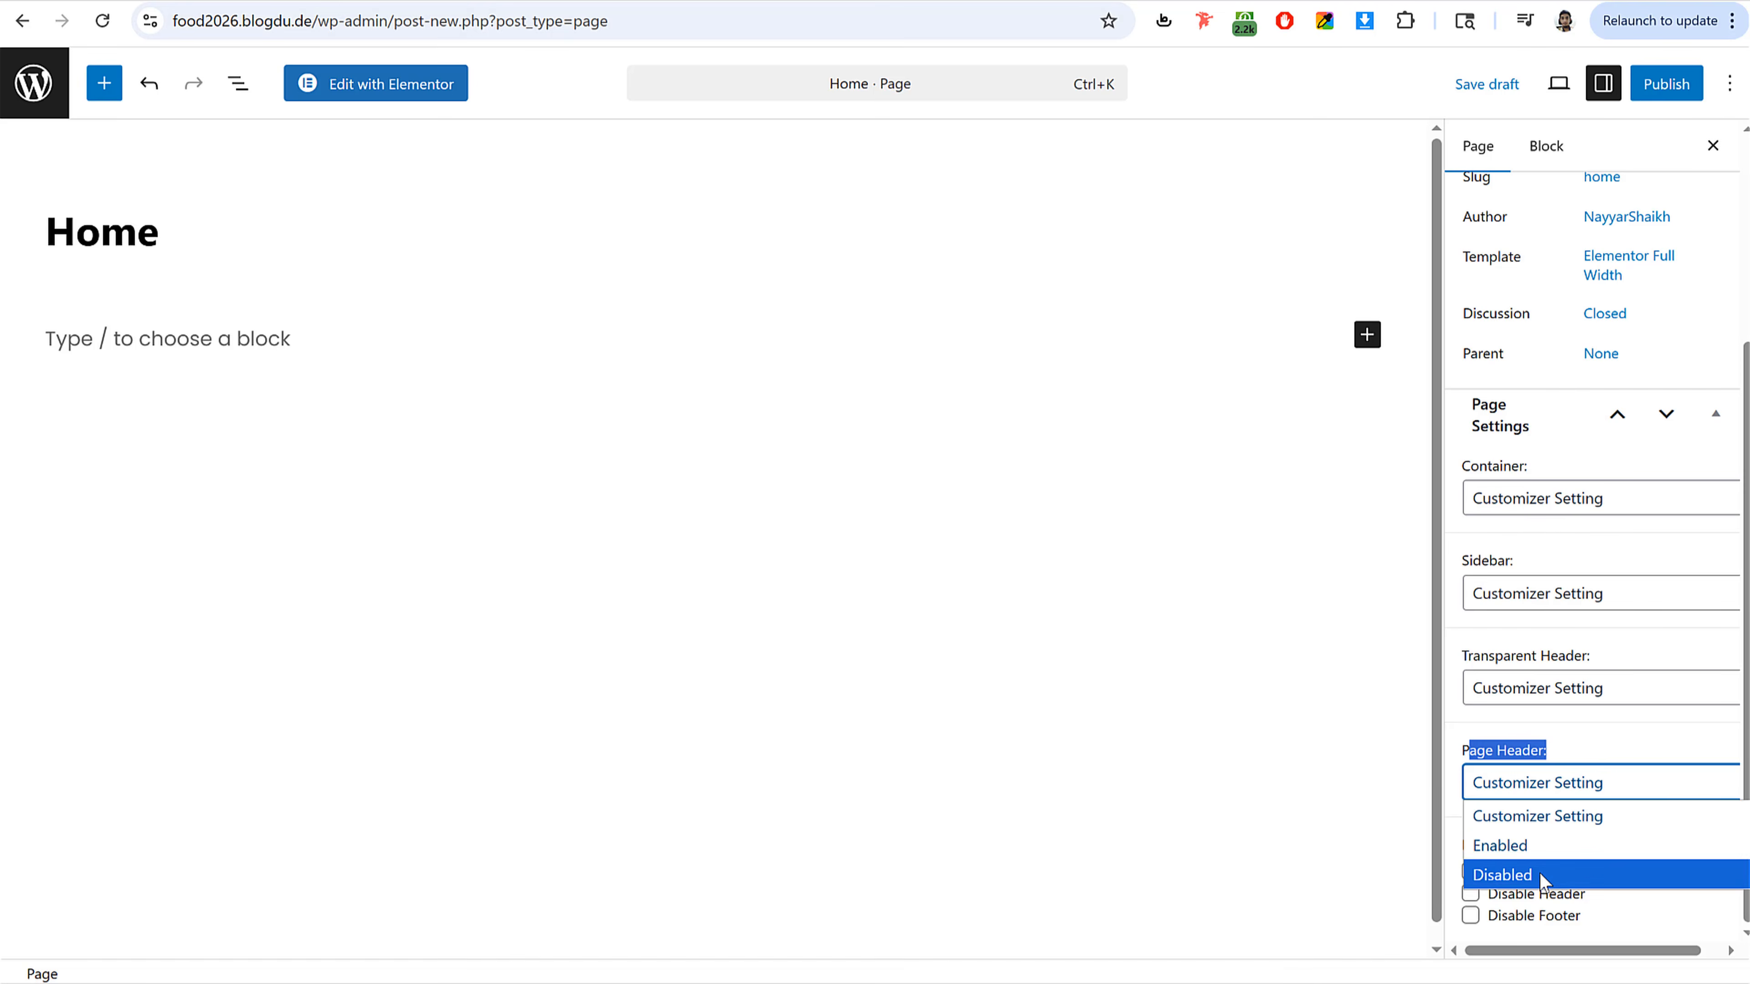
click(1538, 872)
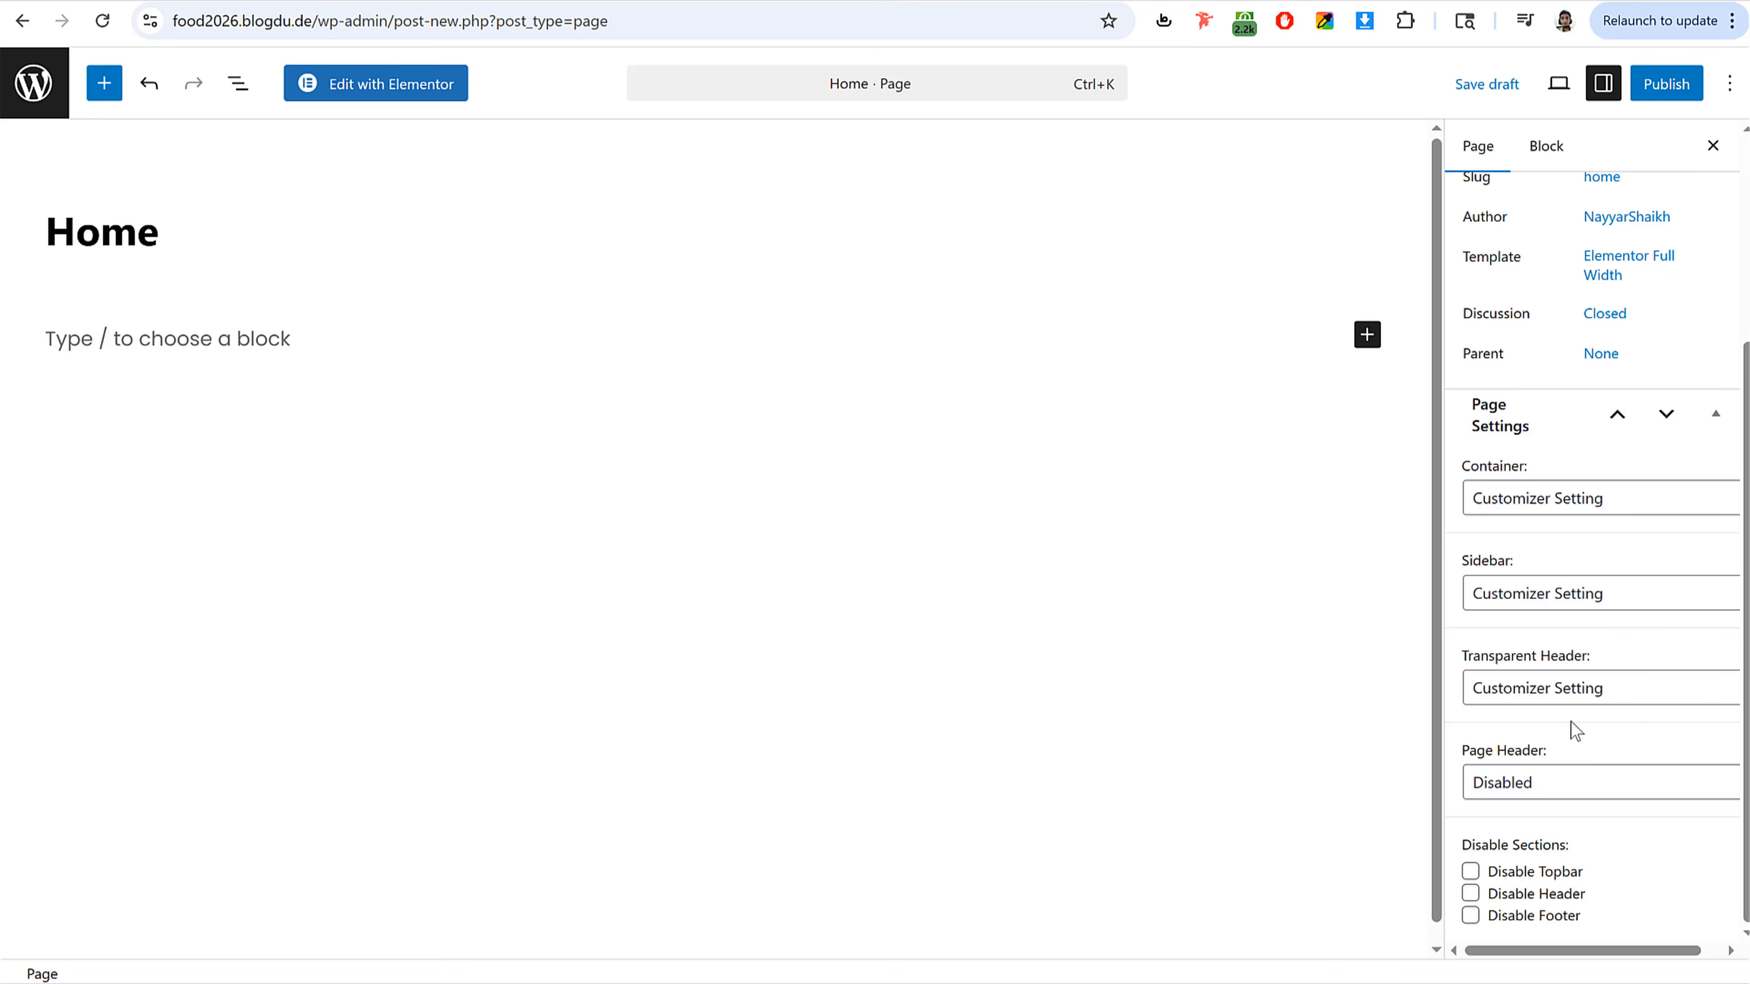
Step: Publish the Home page
scroll(1570, 727, up, 5)
click(1657, 88)
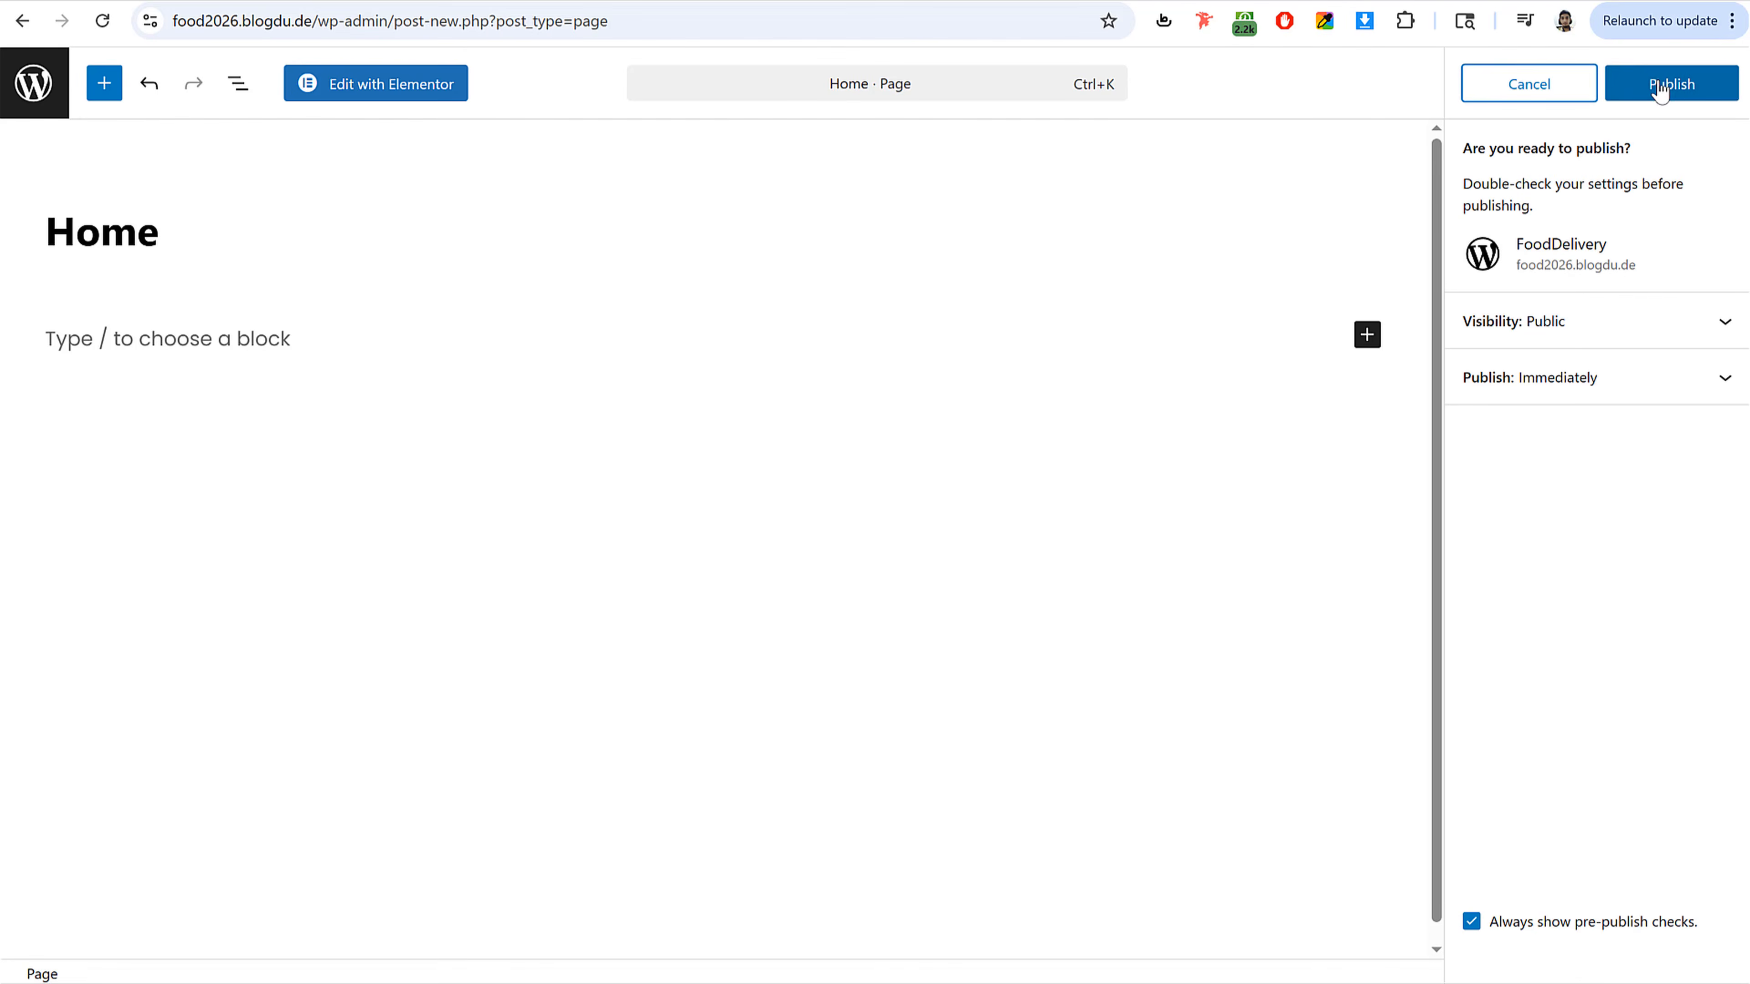
click(1666, 87)
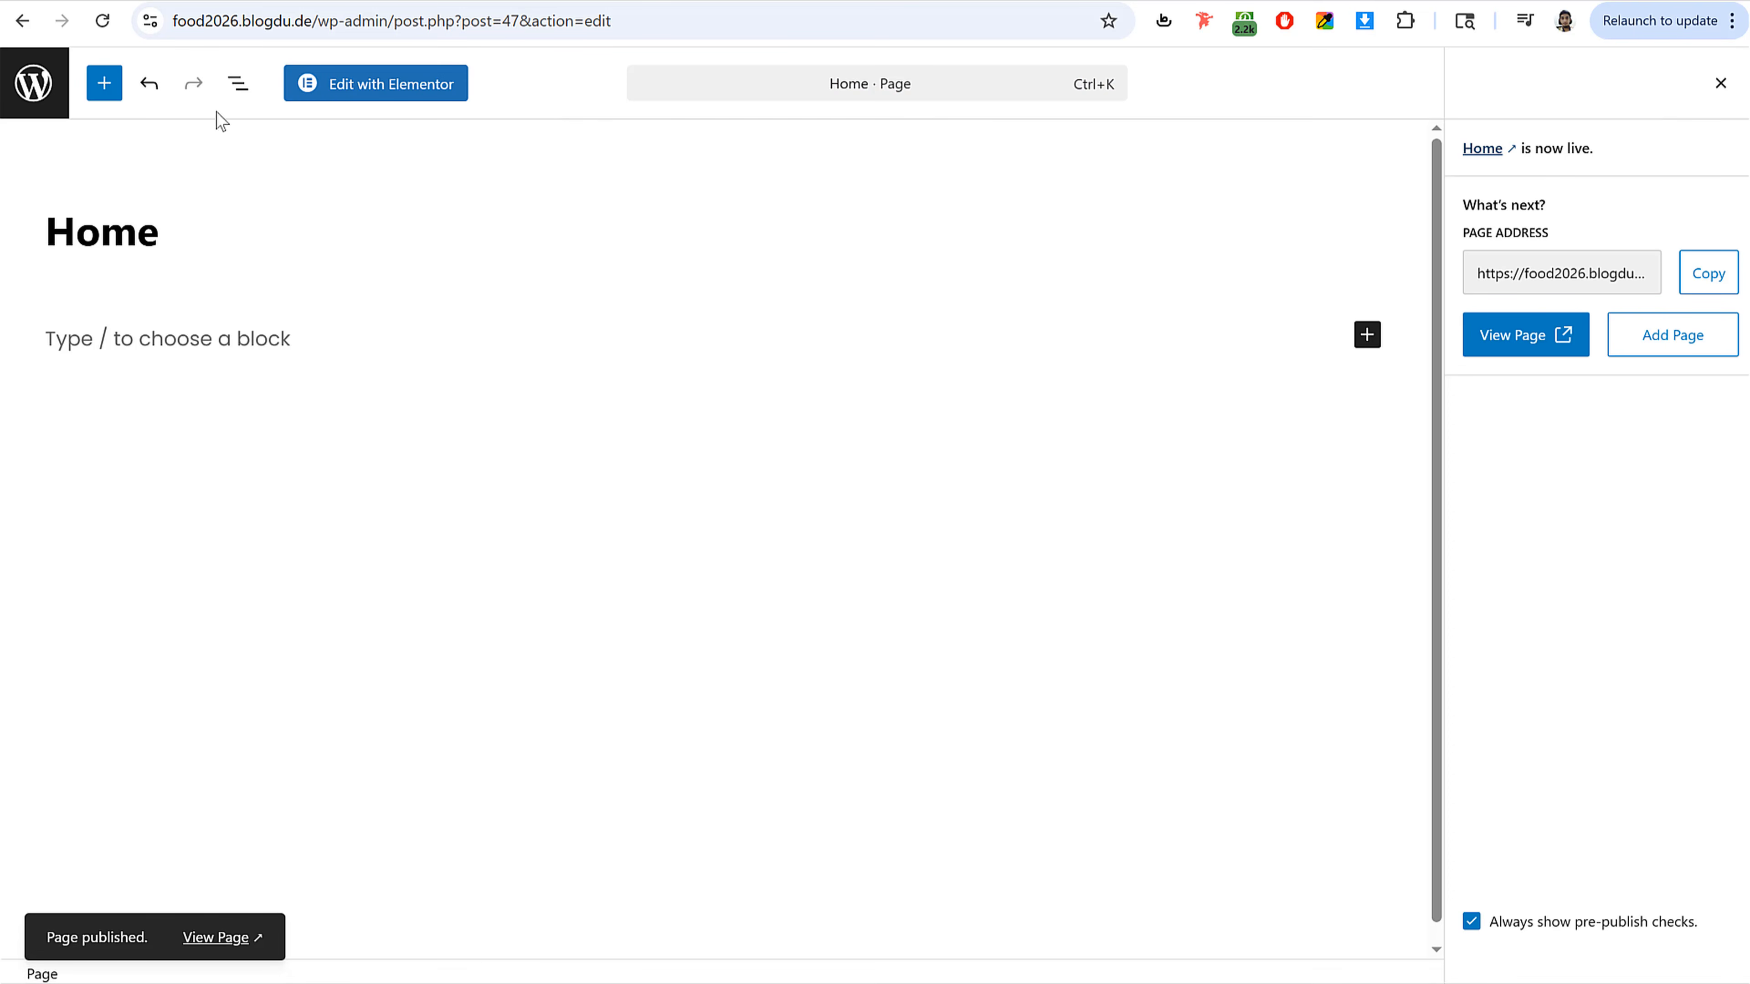
Step: Open the Reading settings and reload the live site's front page to check it
click(39, 92)
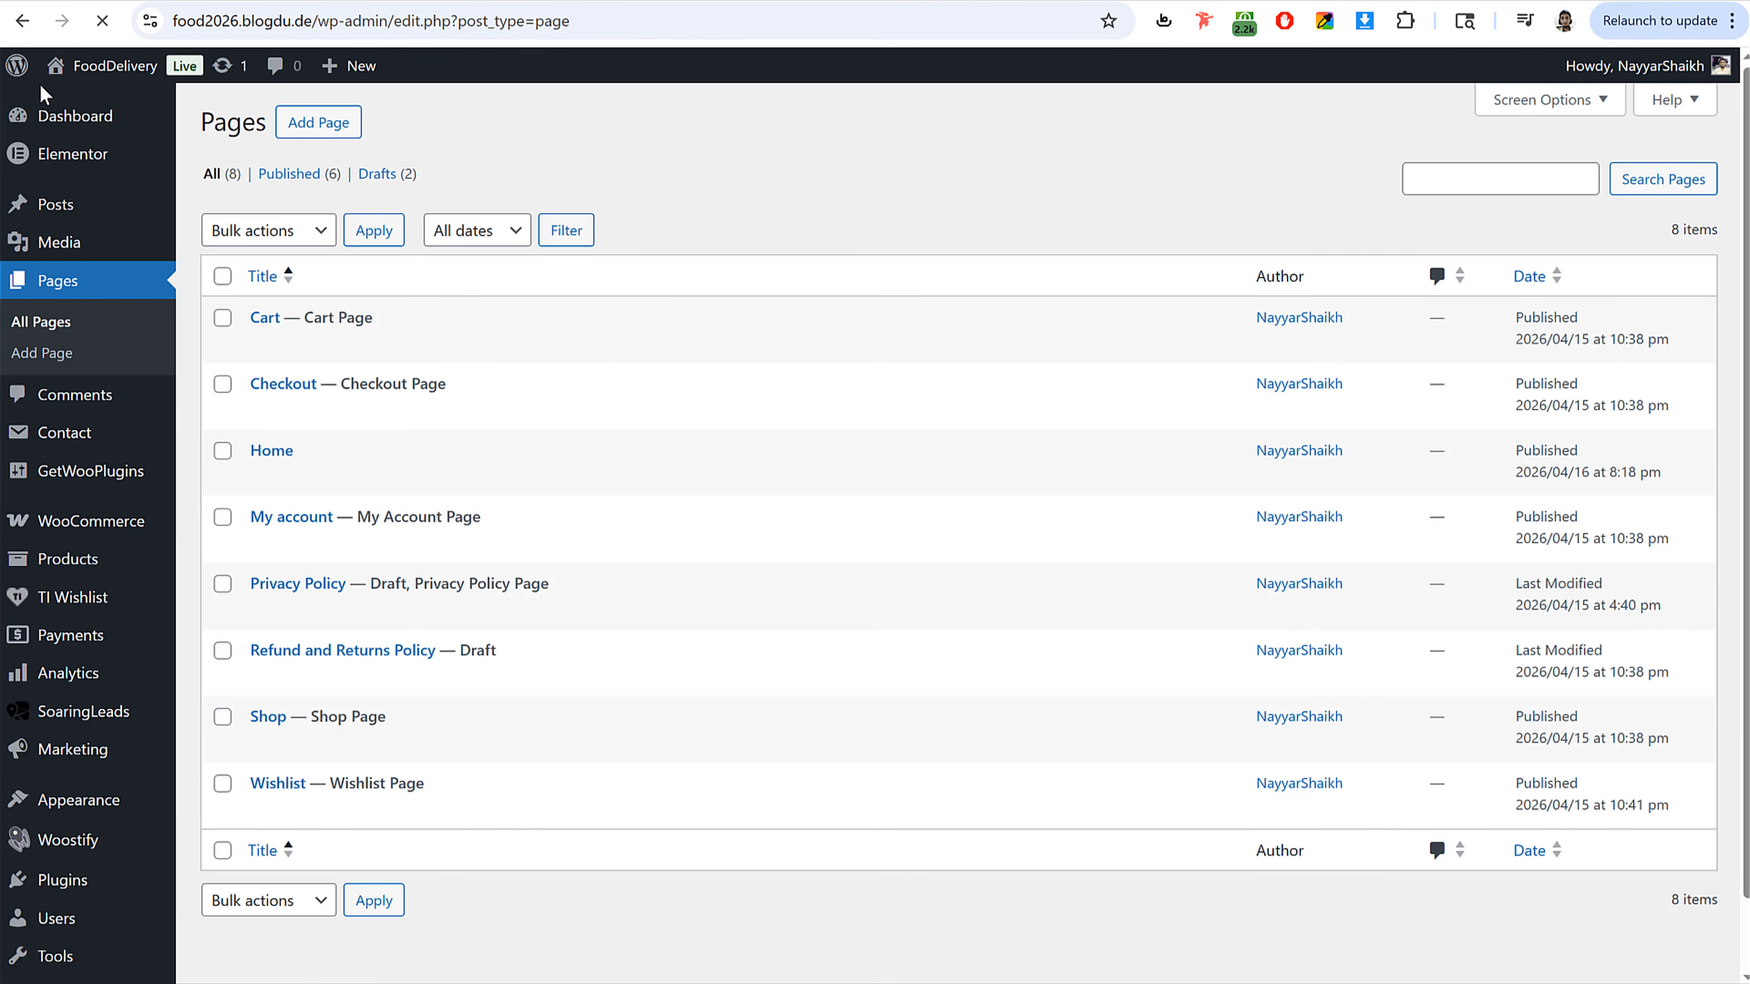
scroll(716, 351, down, 2)
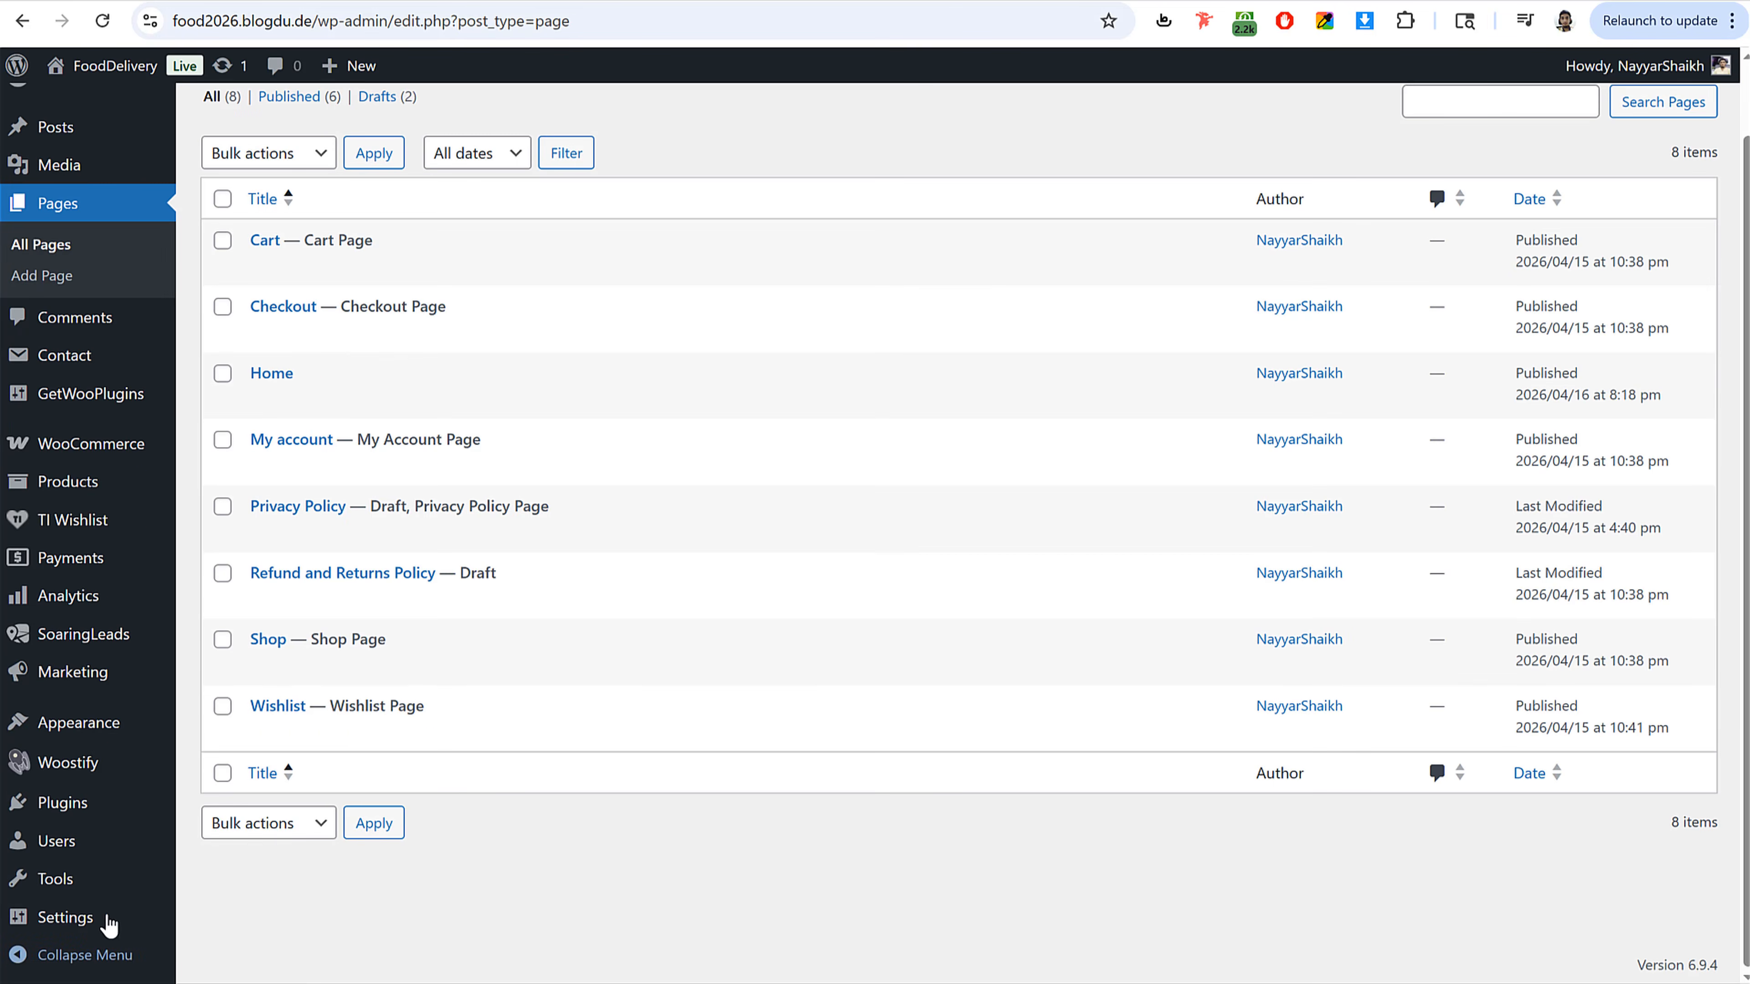
mouse_move(121, 919)
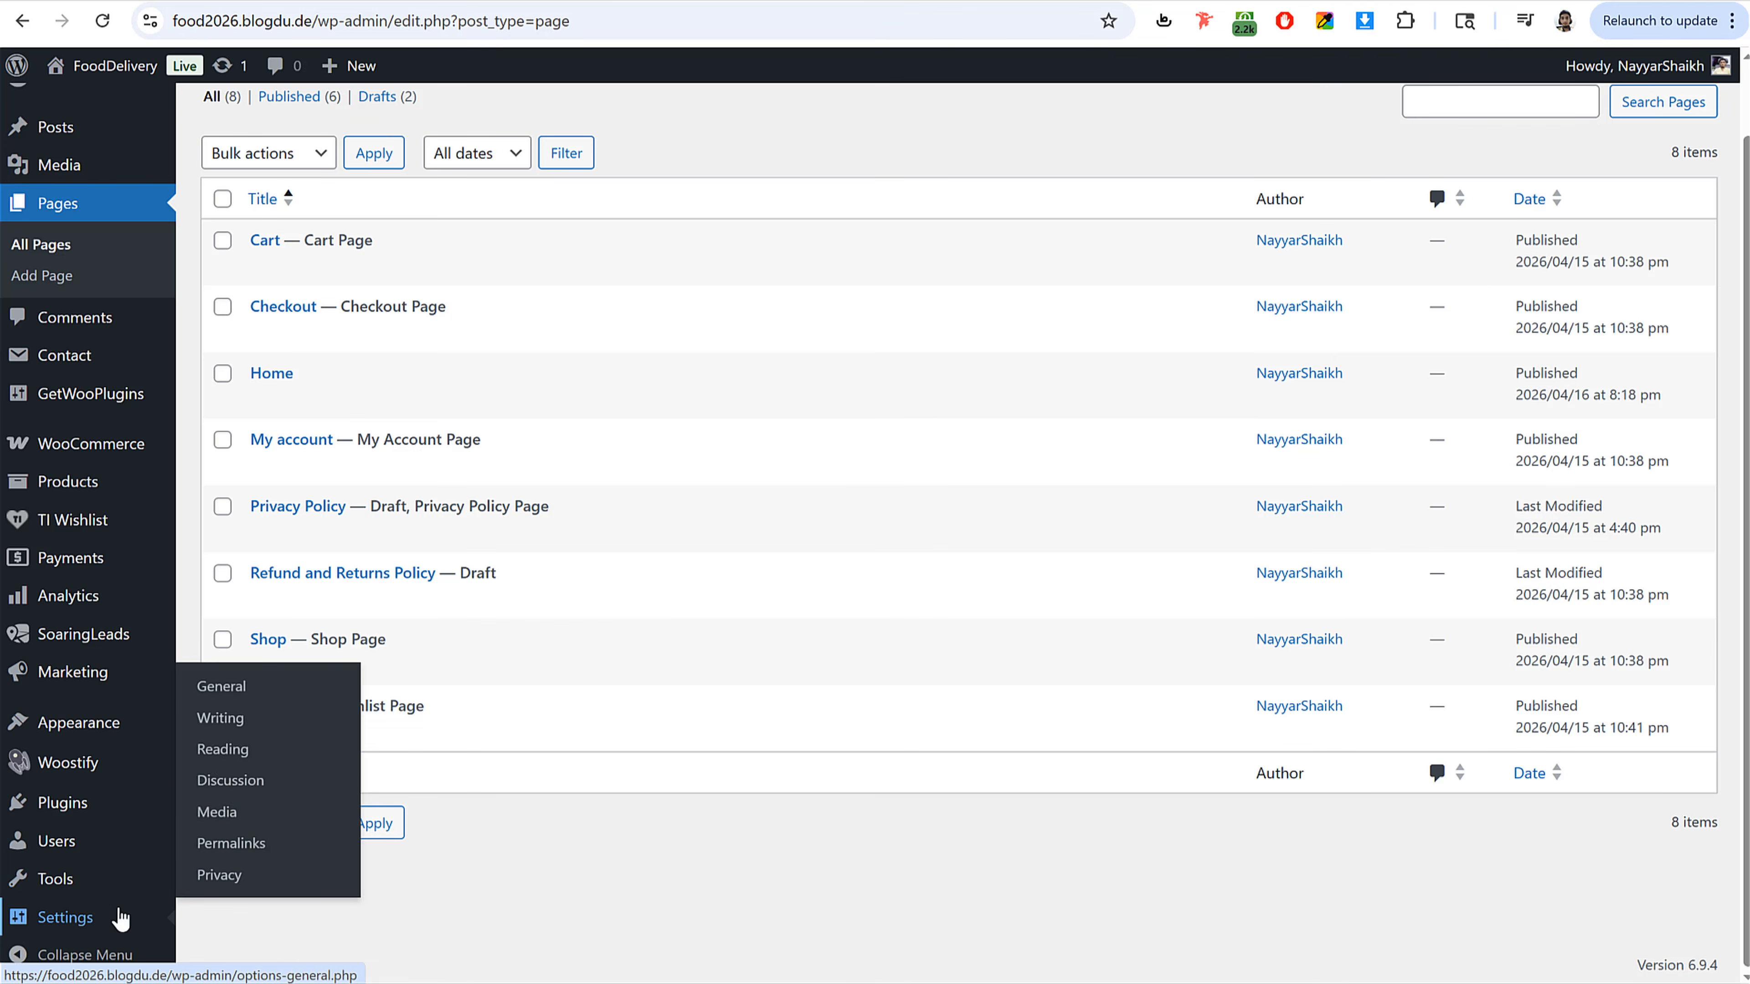
click(238, 751)
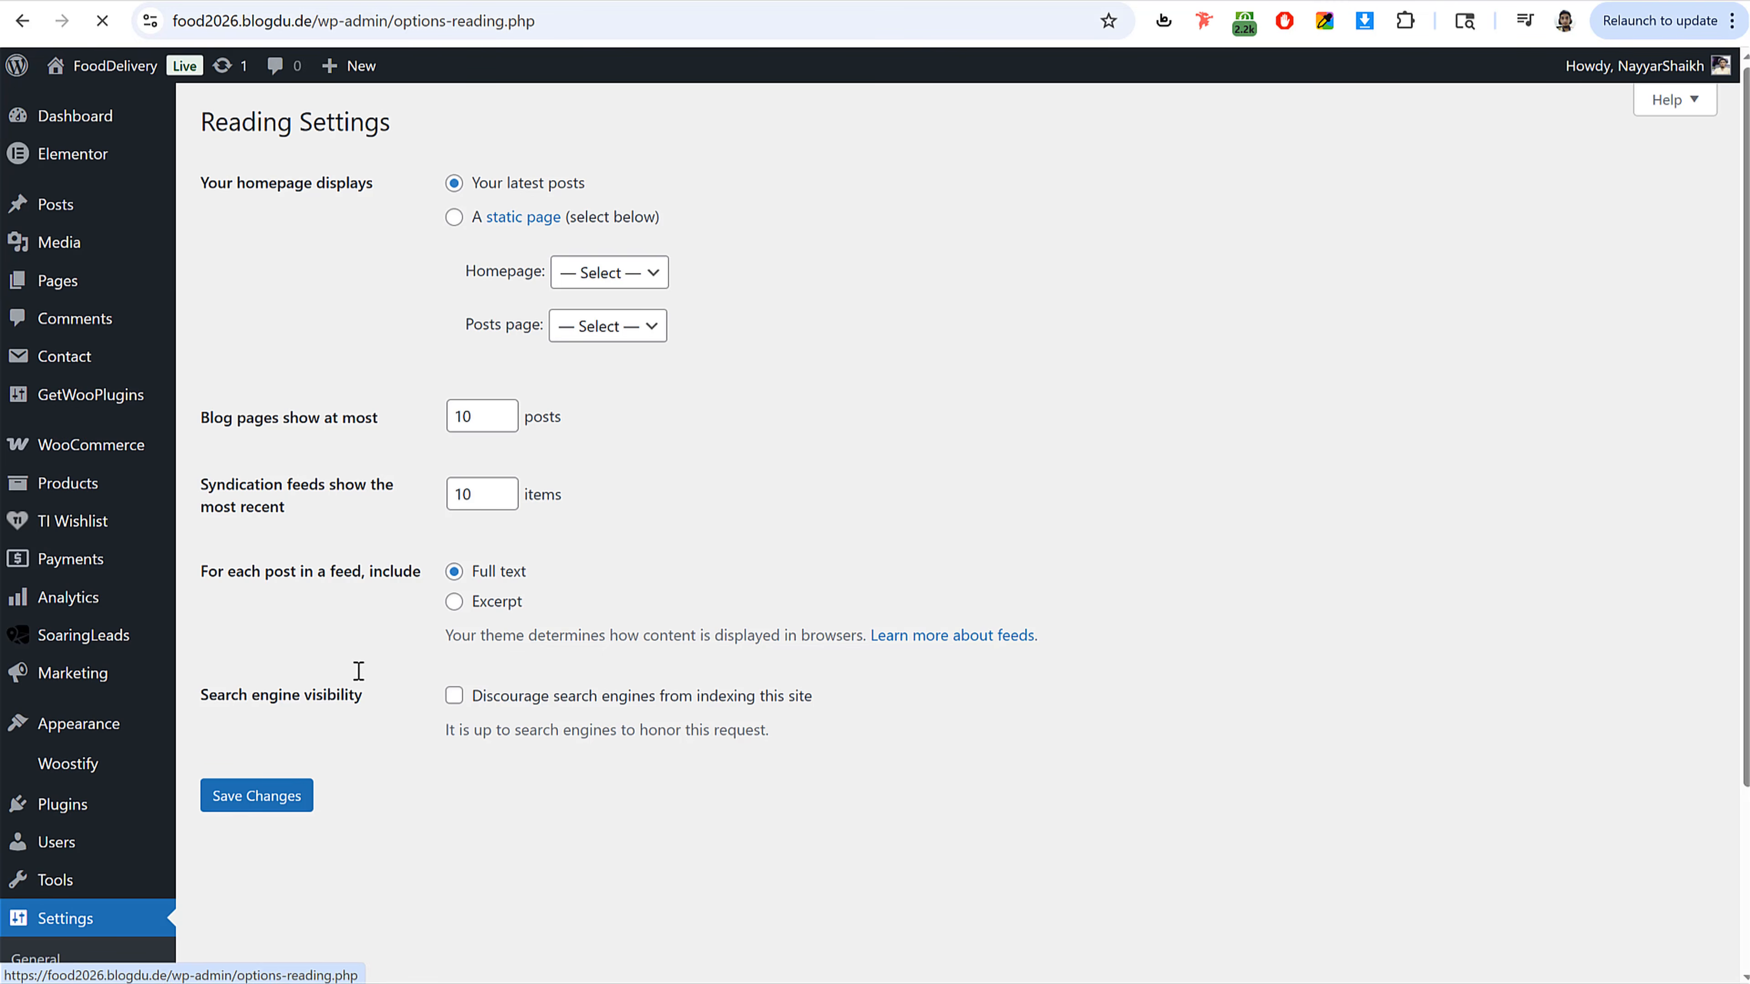
drag(207, 187, 405, 182)
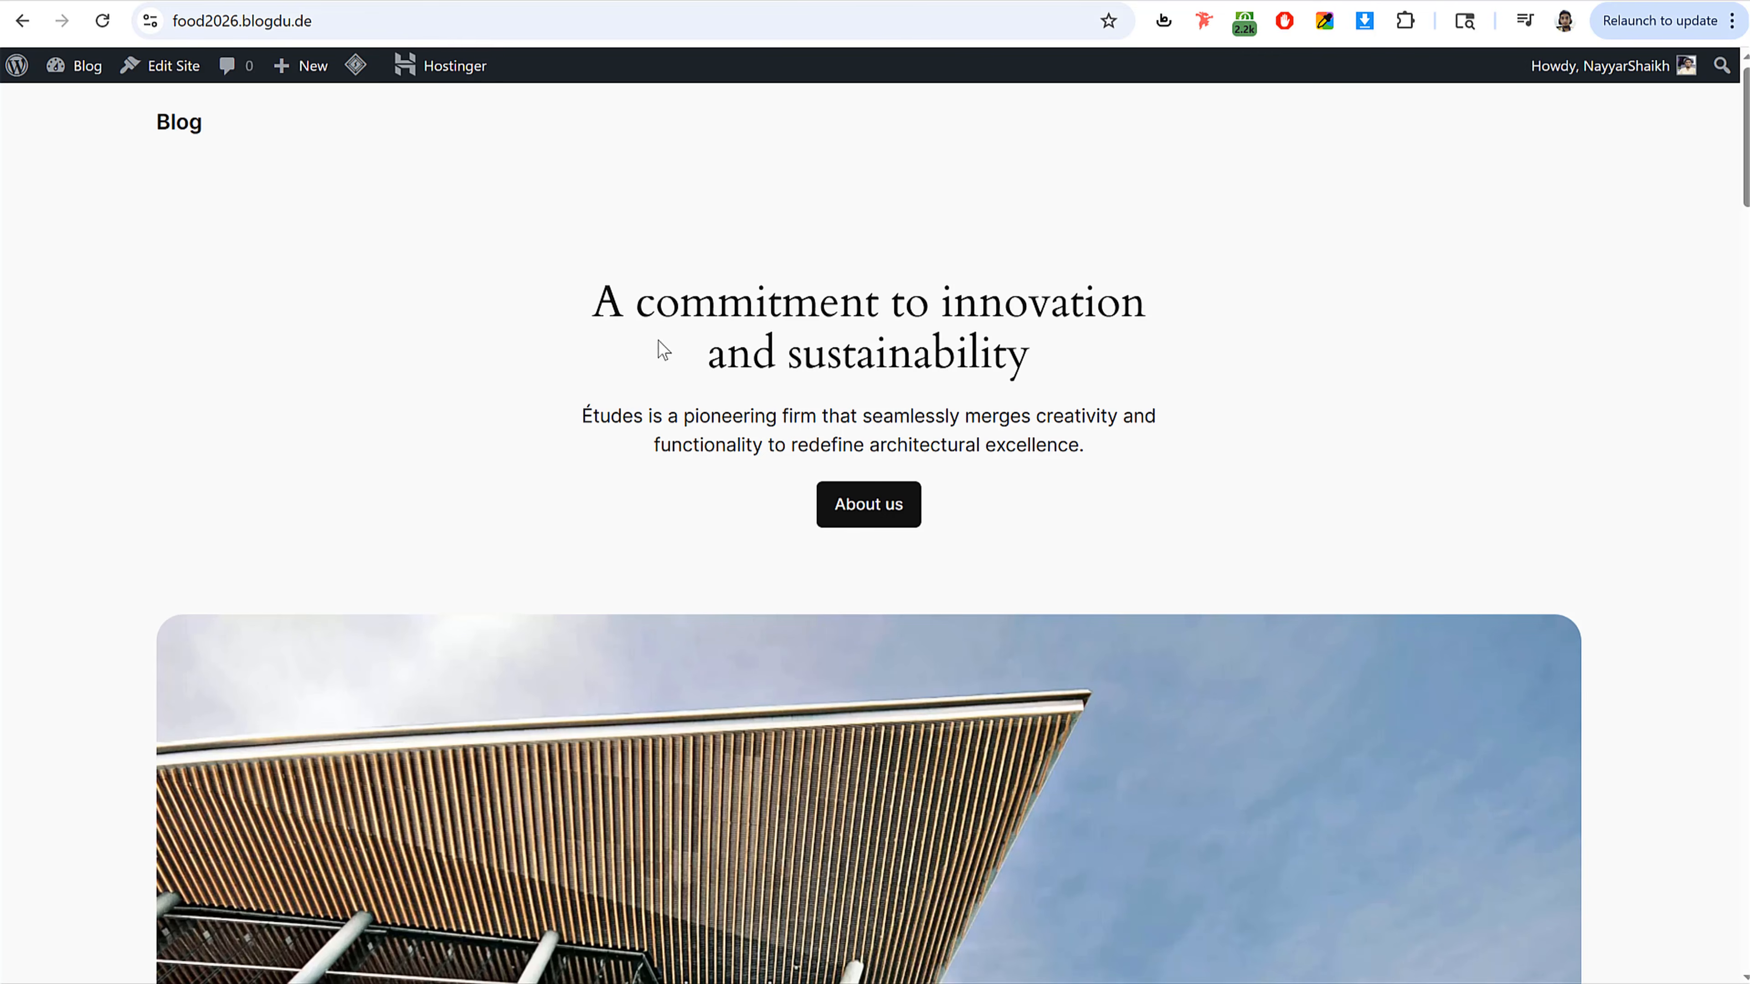
scroll(899, 438, down, 10)
scroll(894, 524, up, 10)
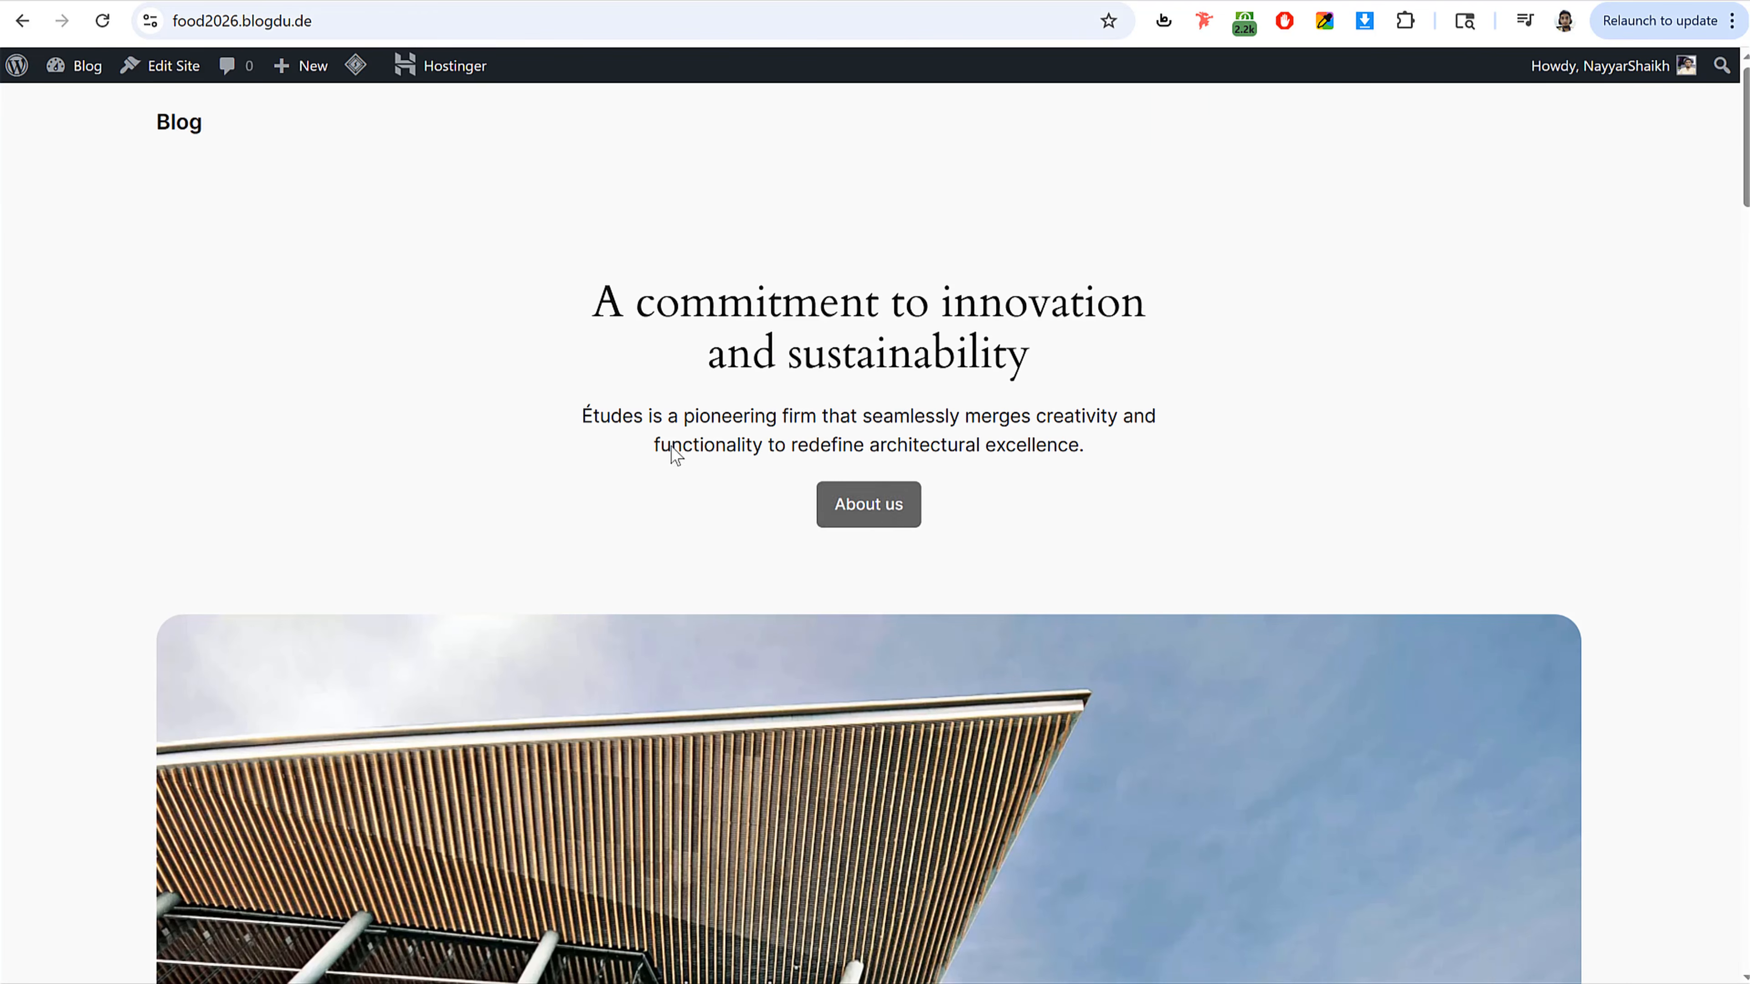
click(101, 22)
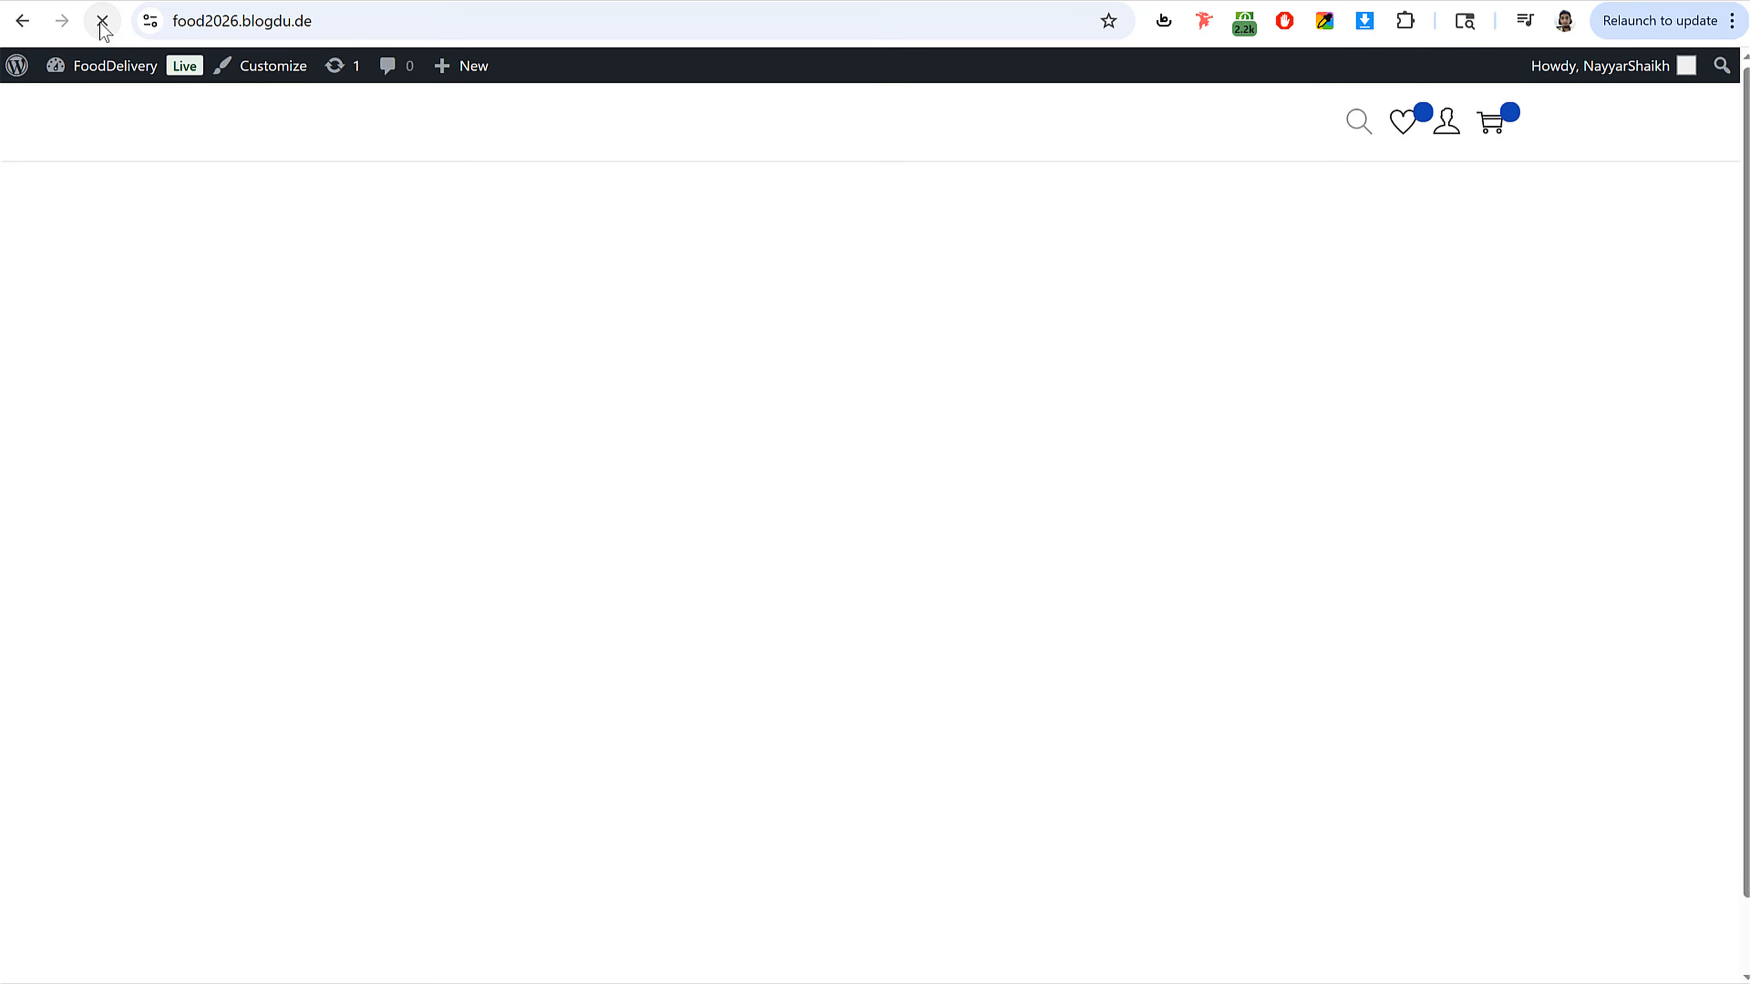
Step: Make the homepage display a static page, choose Home as the homepage, and save the changes
drag(215, 234, 585, 275)
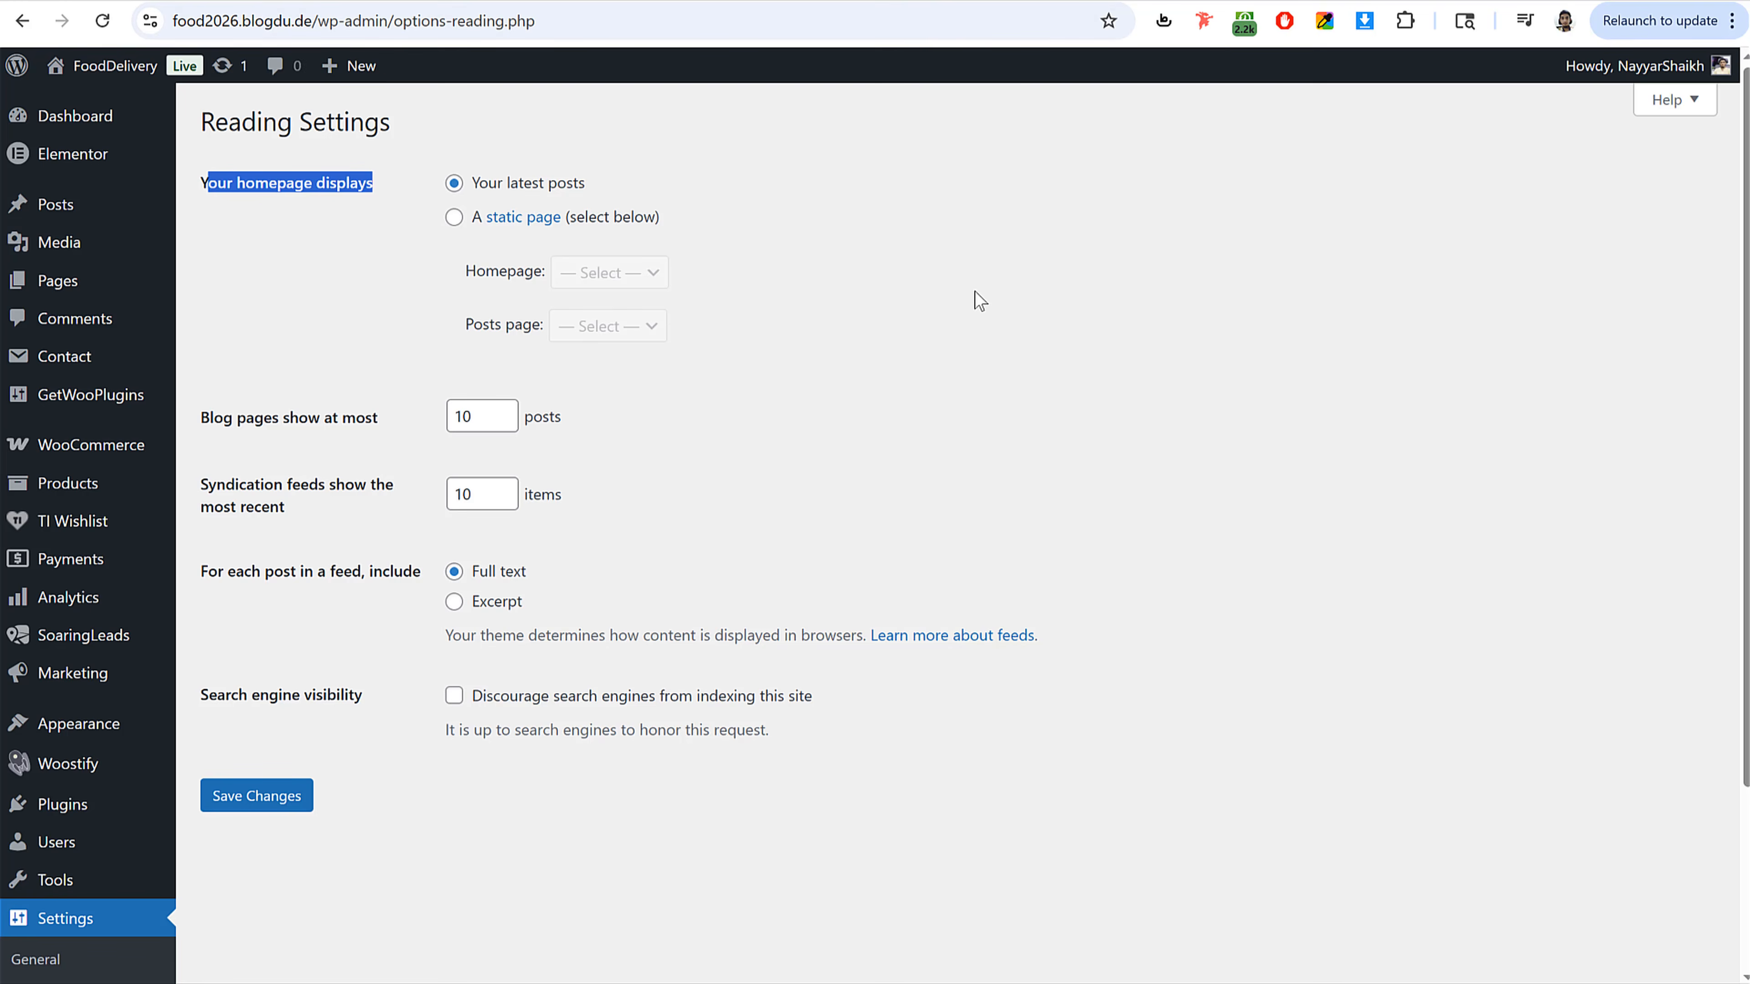
click(454, 219)
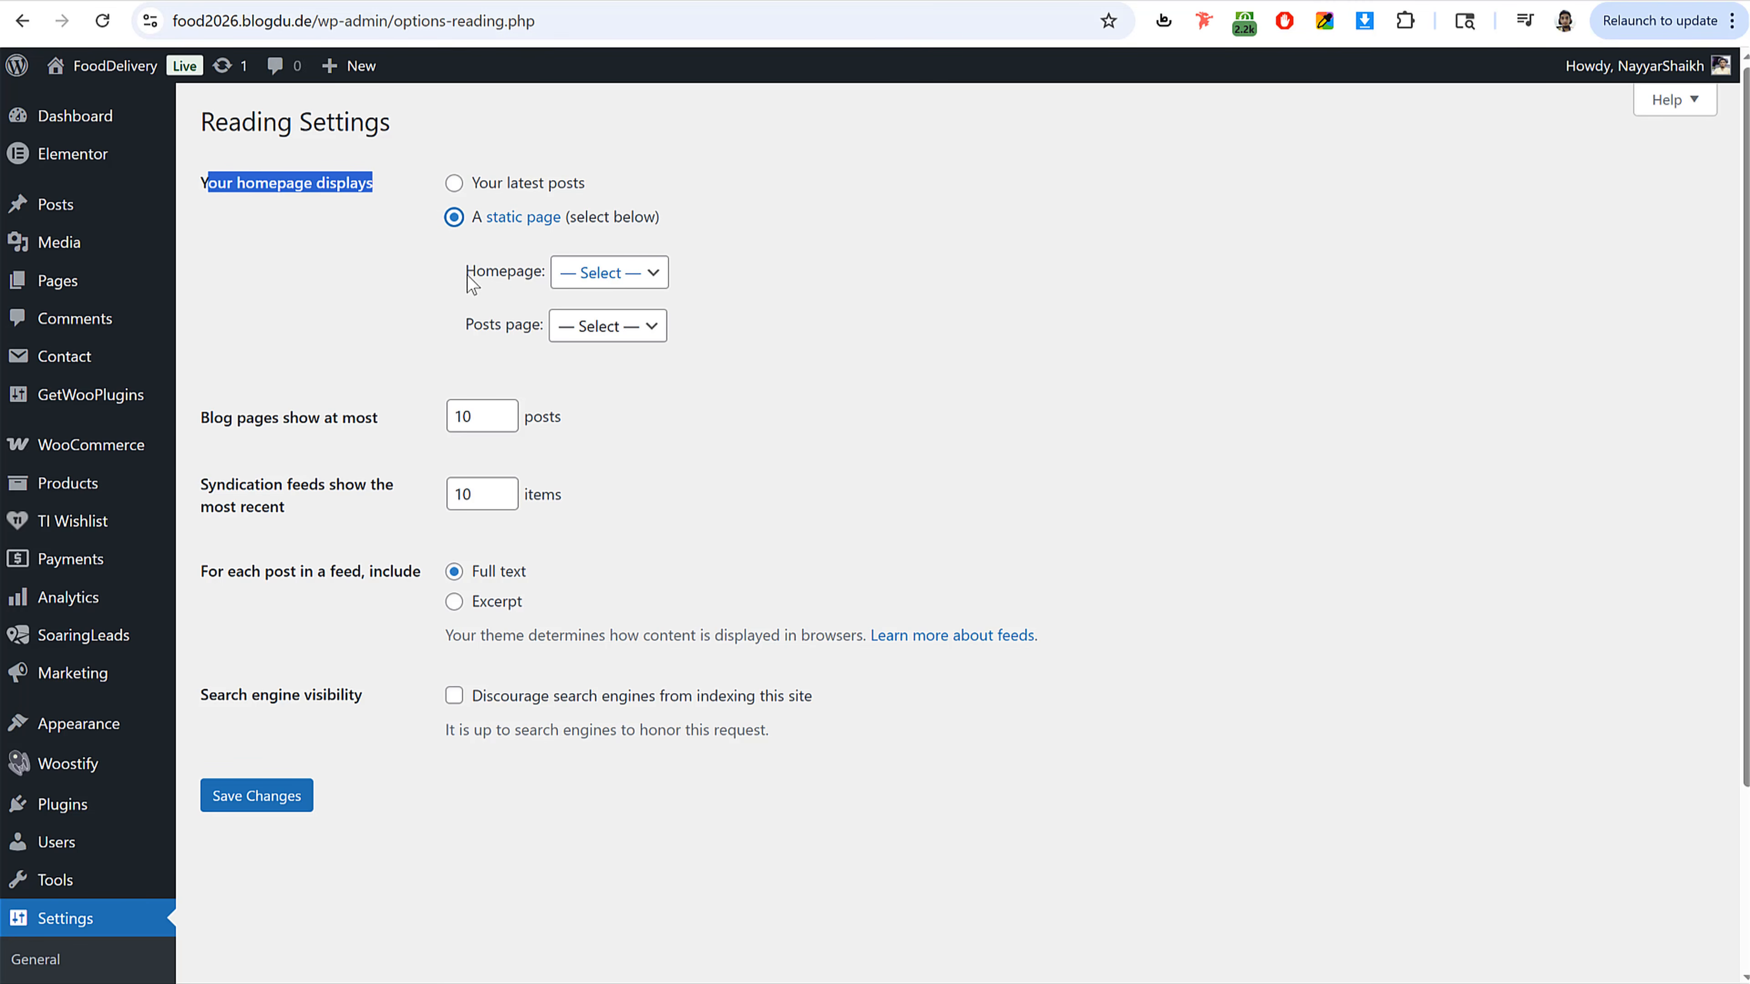
drag(469, 283, 644, 276)
click(644, 275)
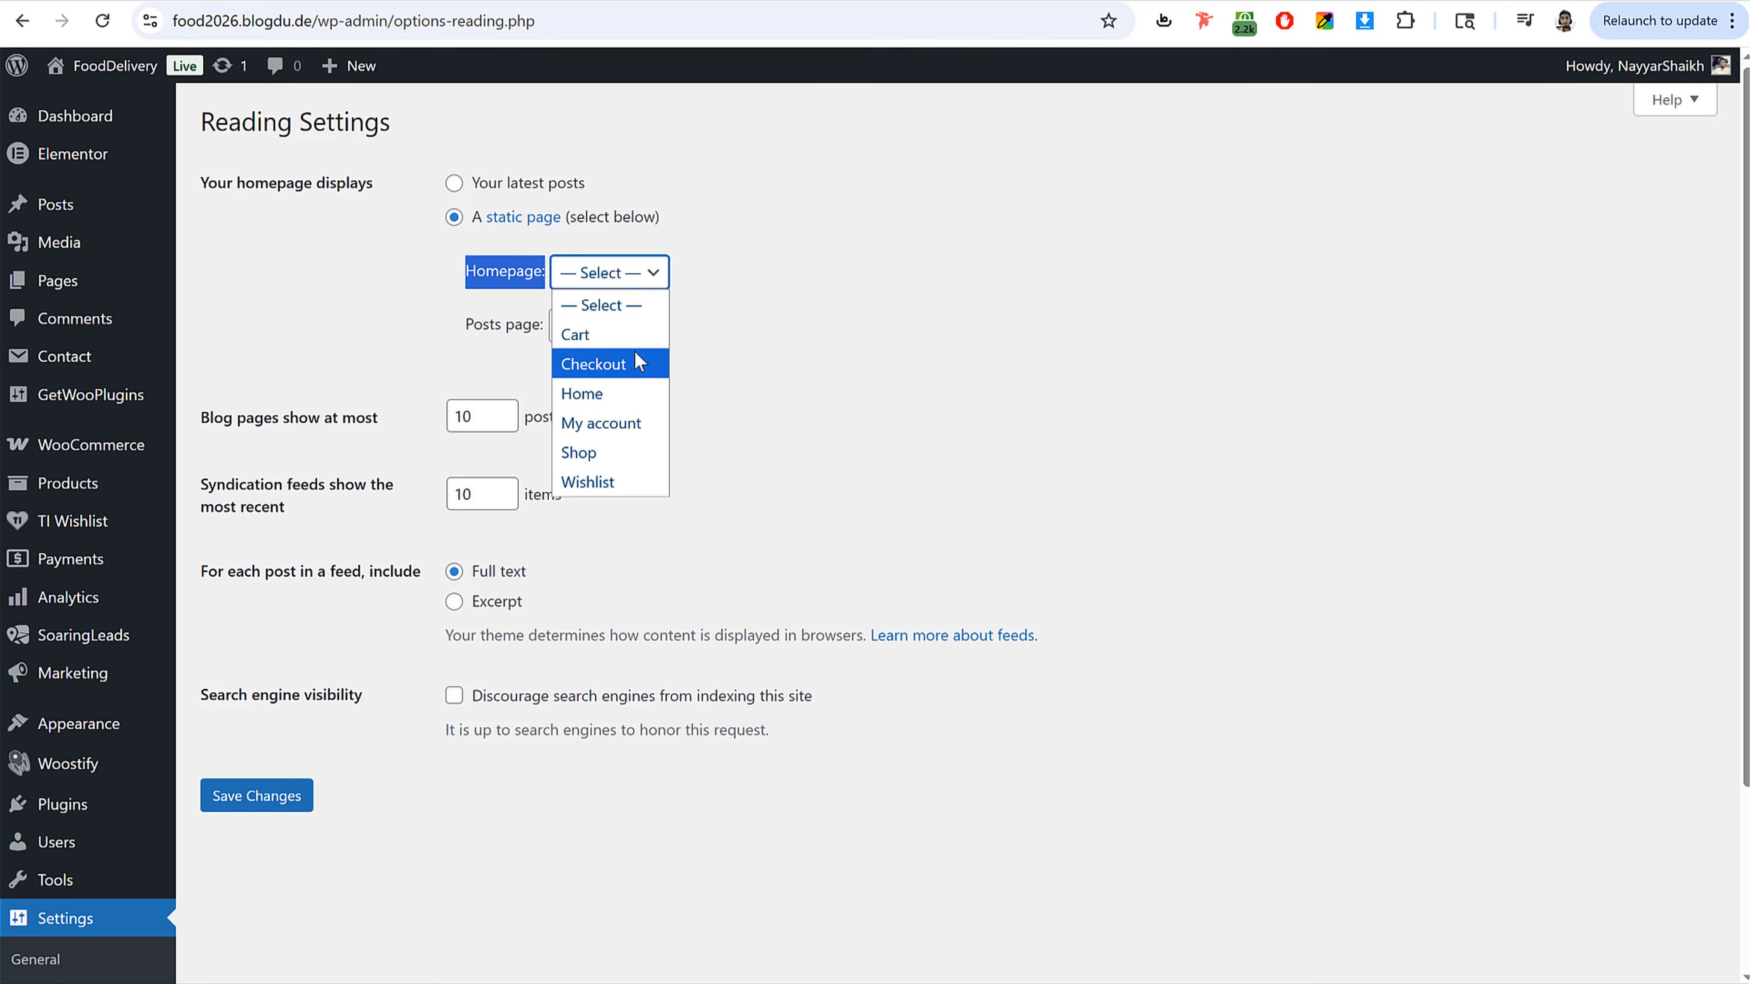
click(612, 394)
click(272, 800)
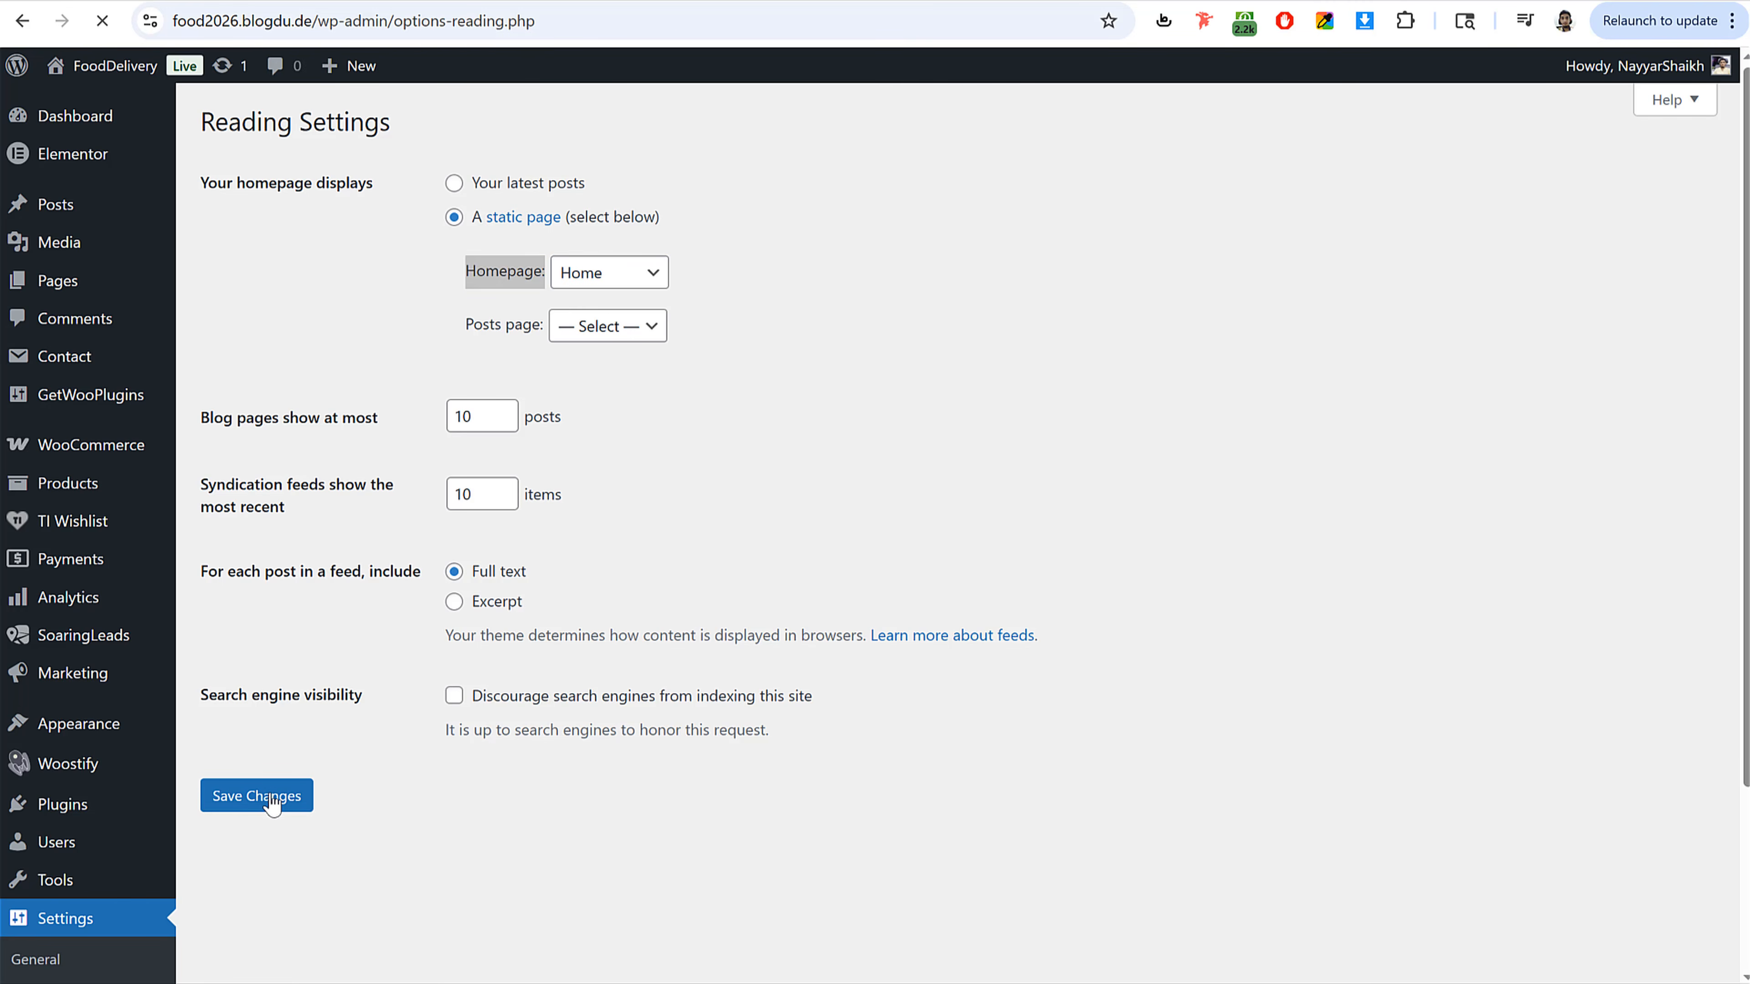
Step: Open the Home page in the Elementor editor and close the Structure panel
click(65, 281)
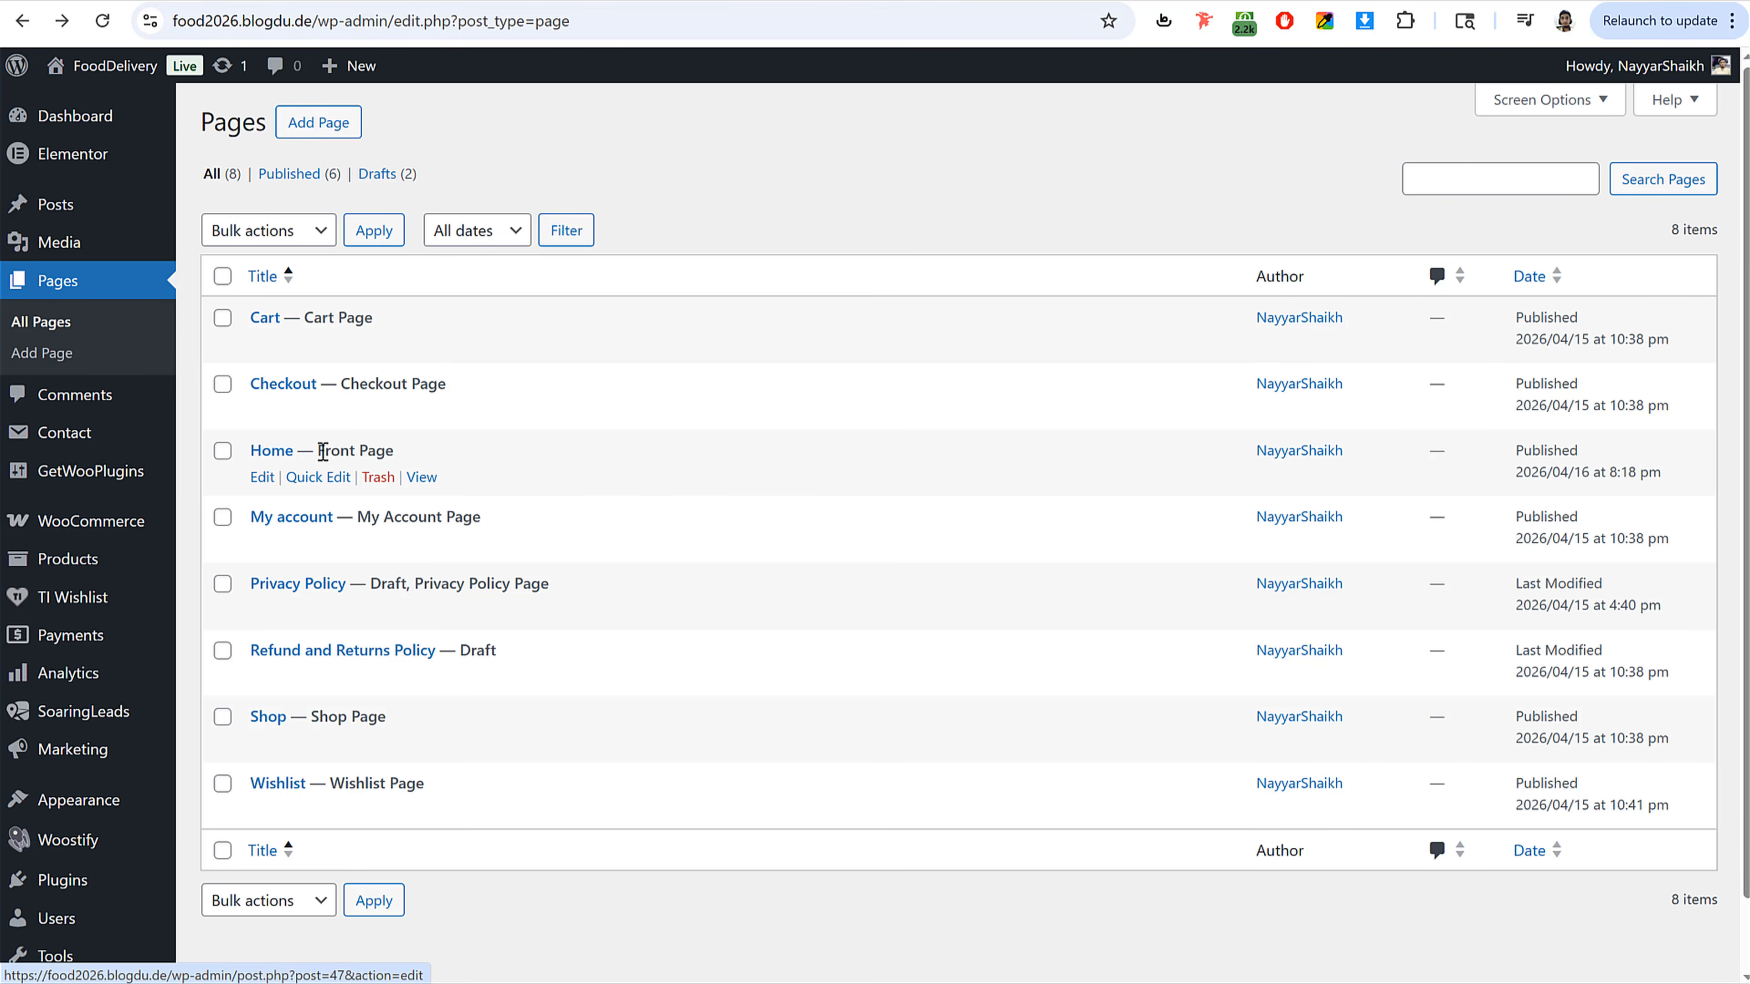
drag(413, 460, 315, 458)
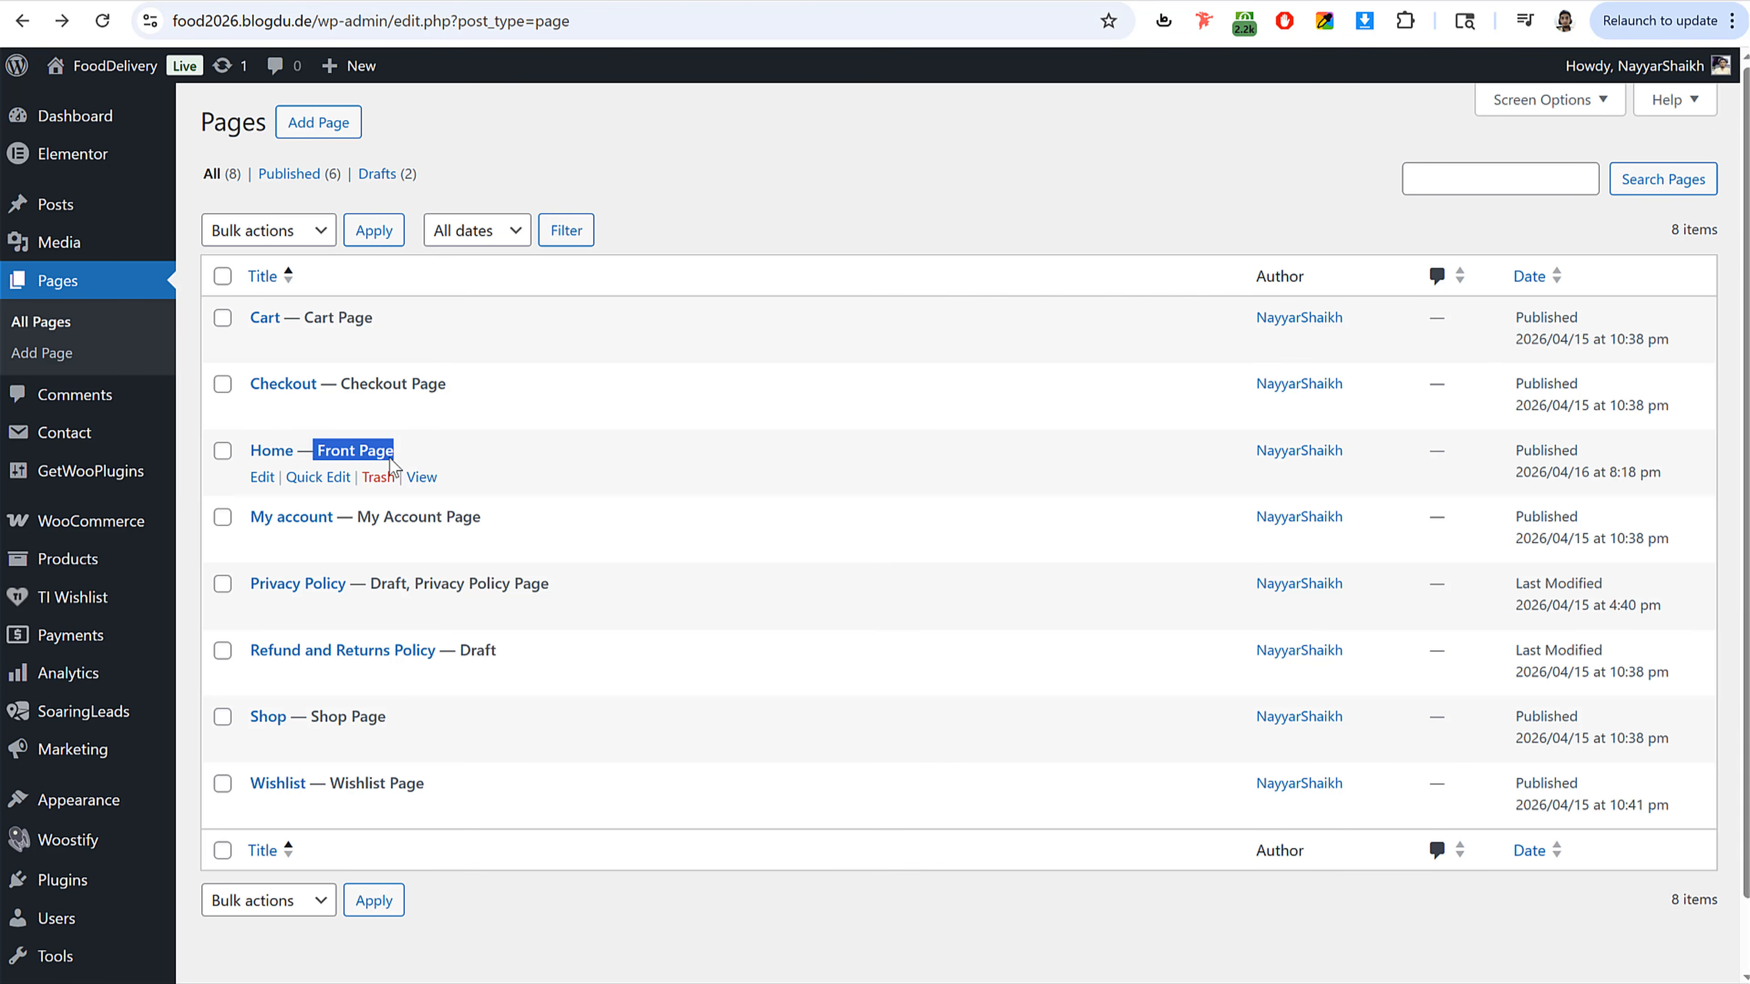
click(265, 477)
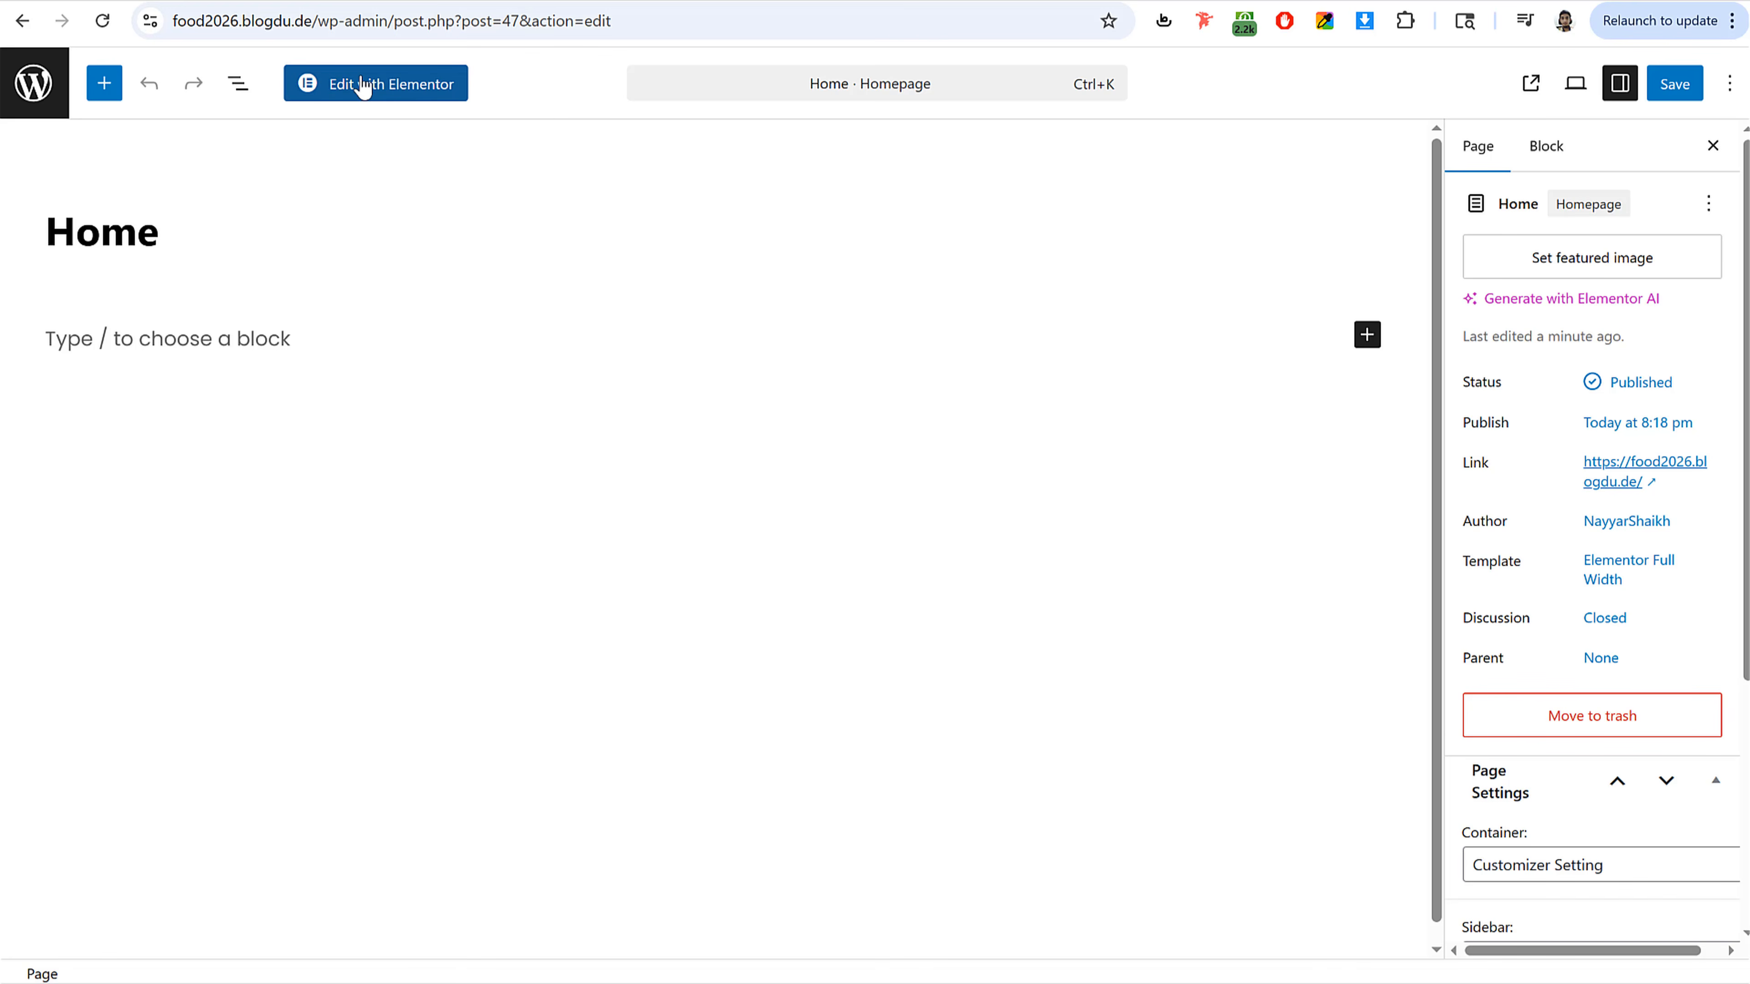
click(384, 92)
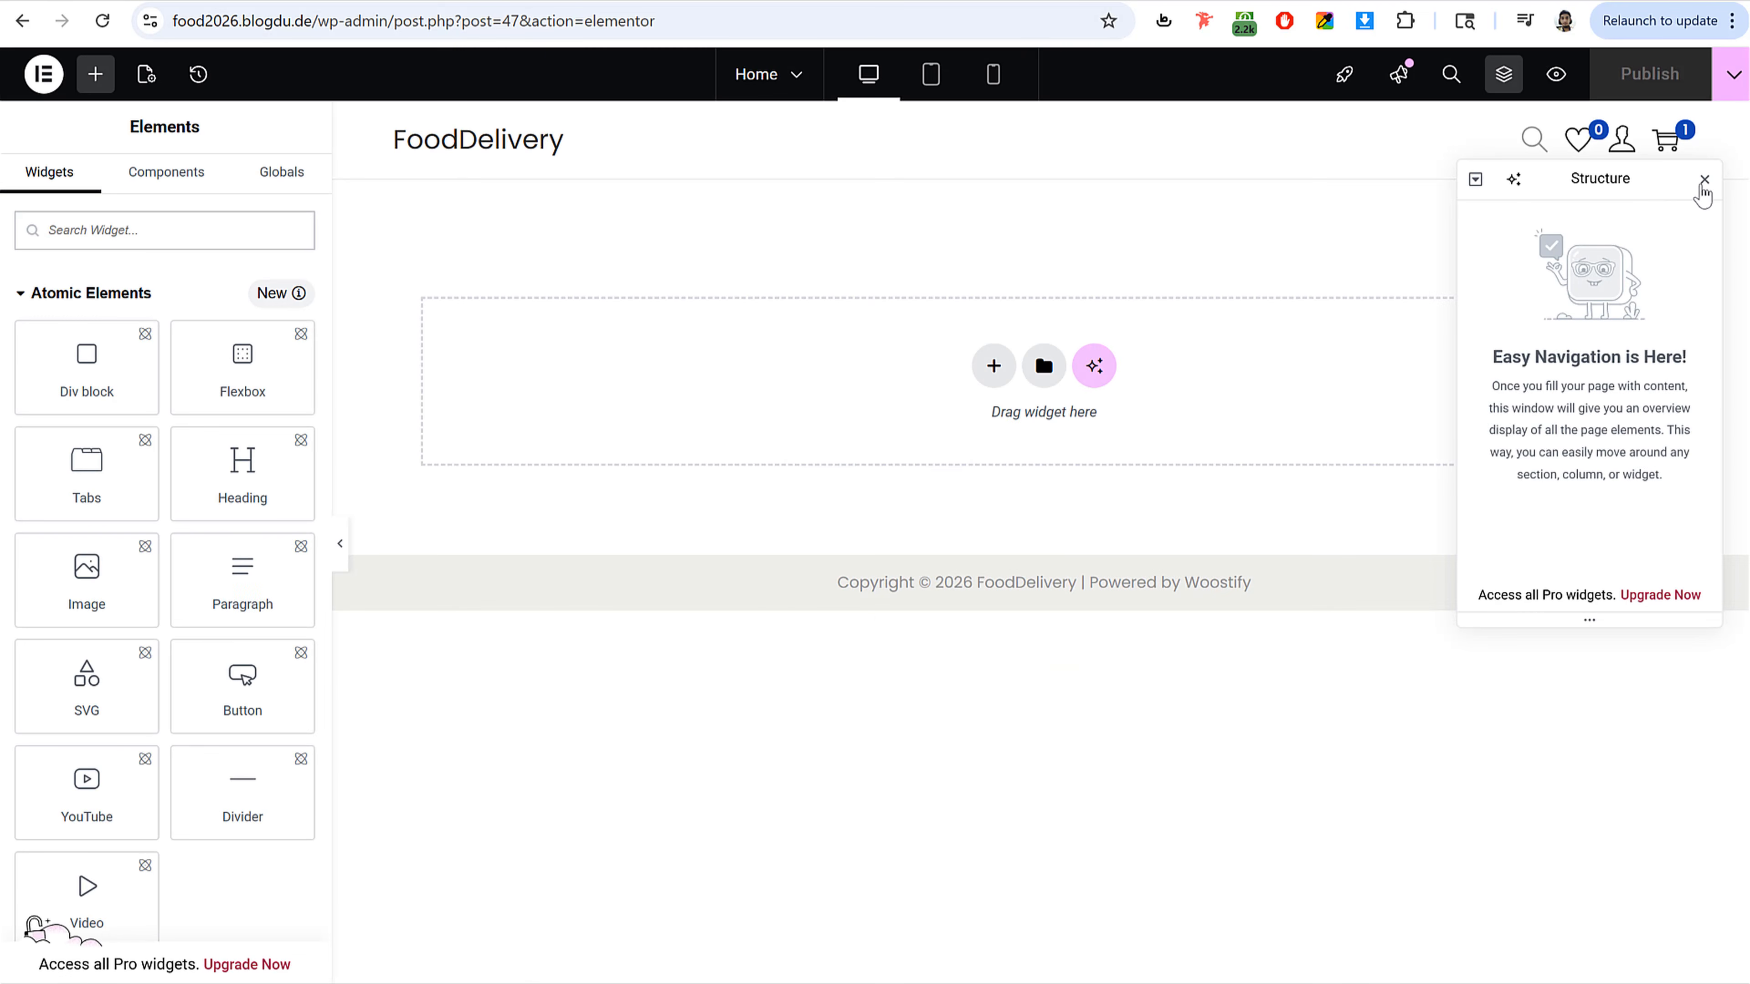
click(1702, 181)
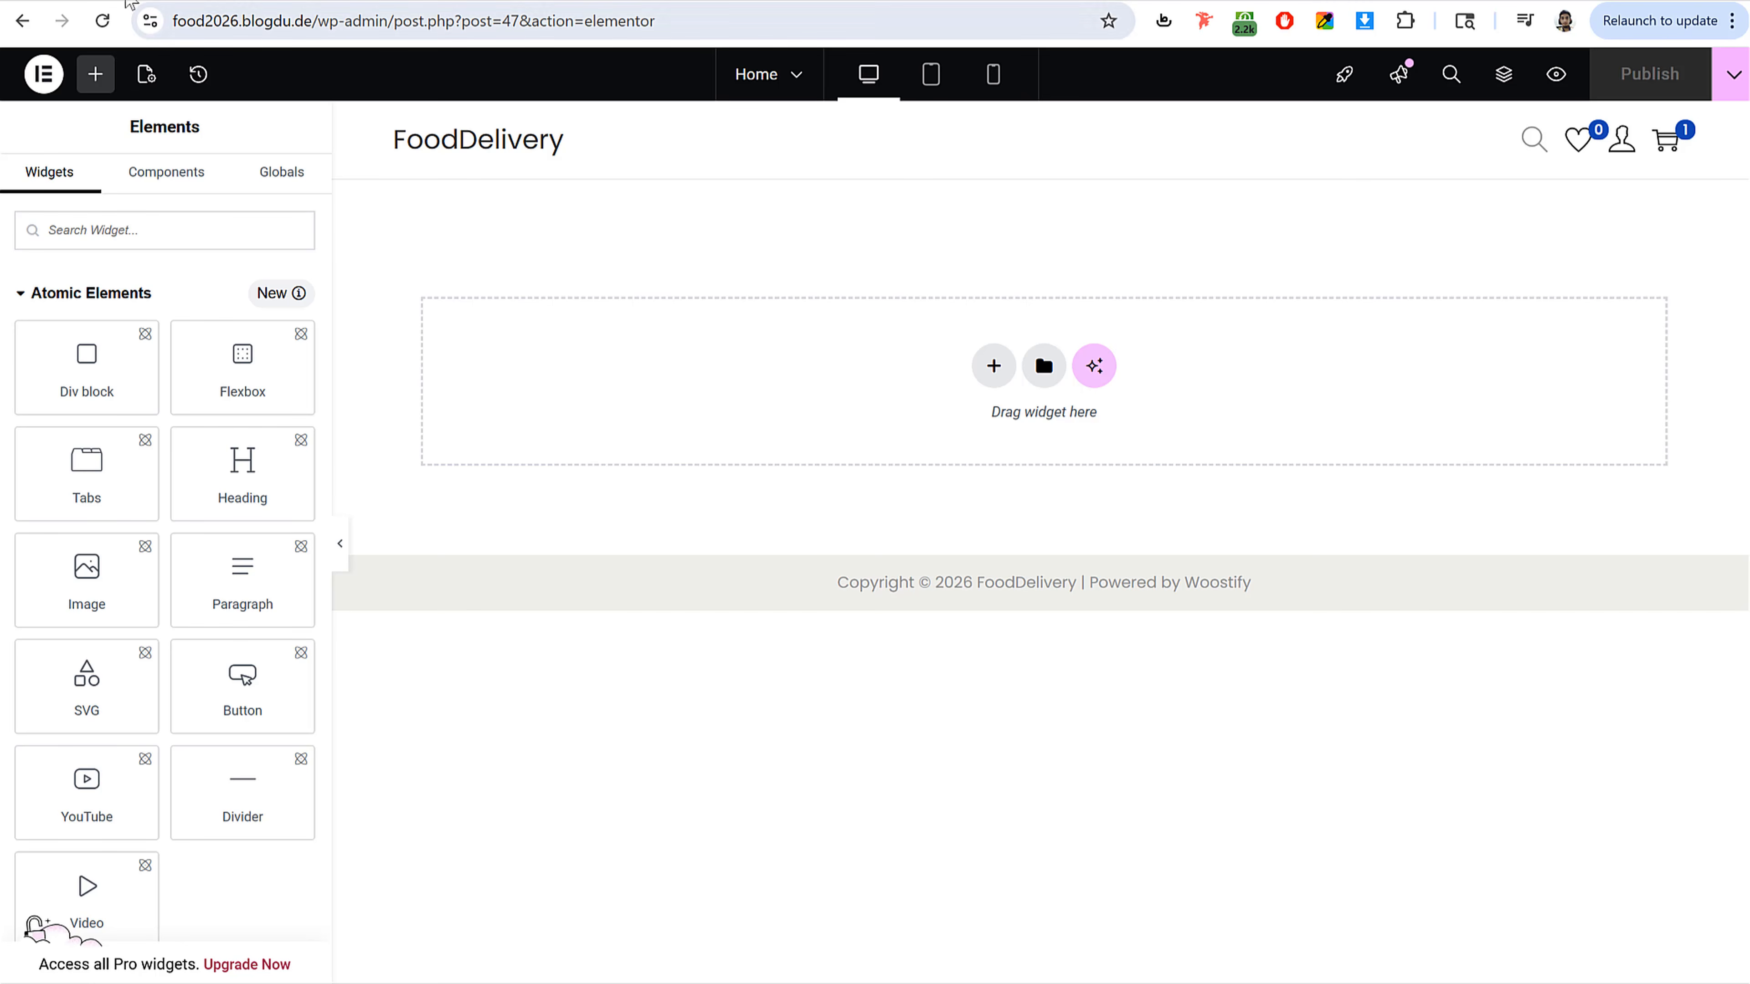
Step: Browse the Elementor widget list and the reference site's homepage sections
scroll(172, 494, down, 10)
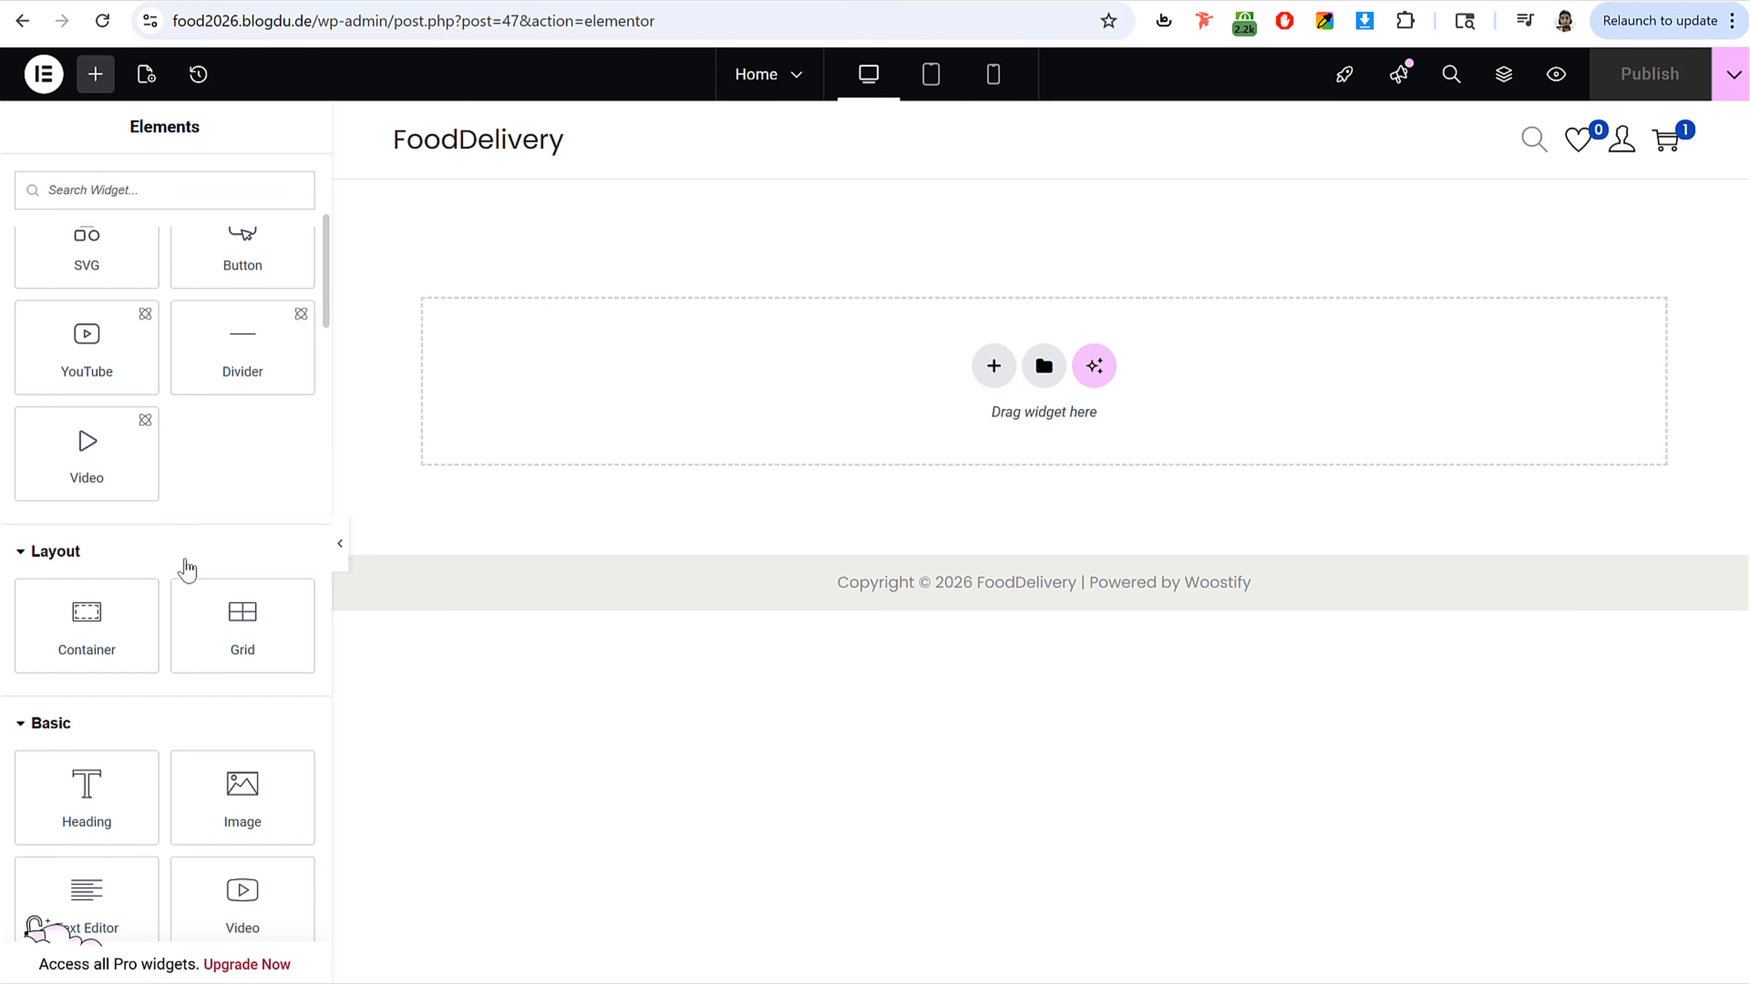
scroll(184, 569, down, 5)
scroll(185, 564, up, 15)
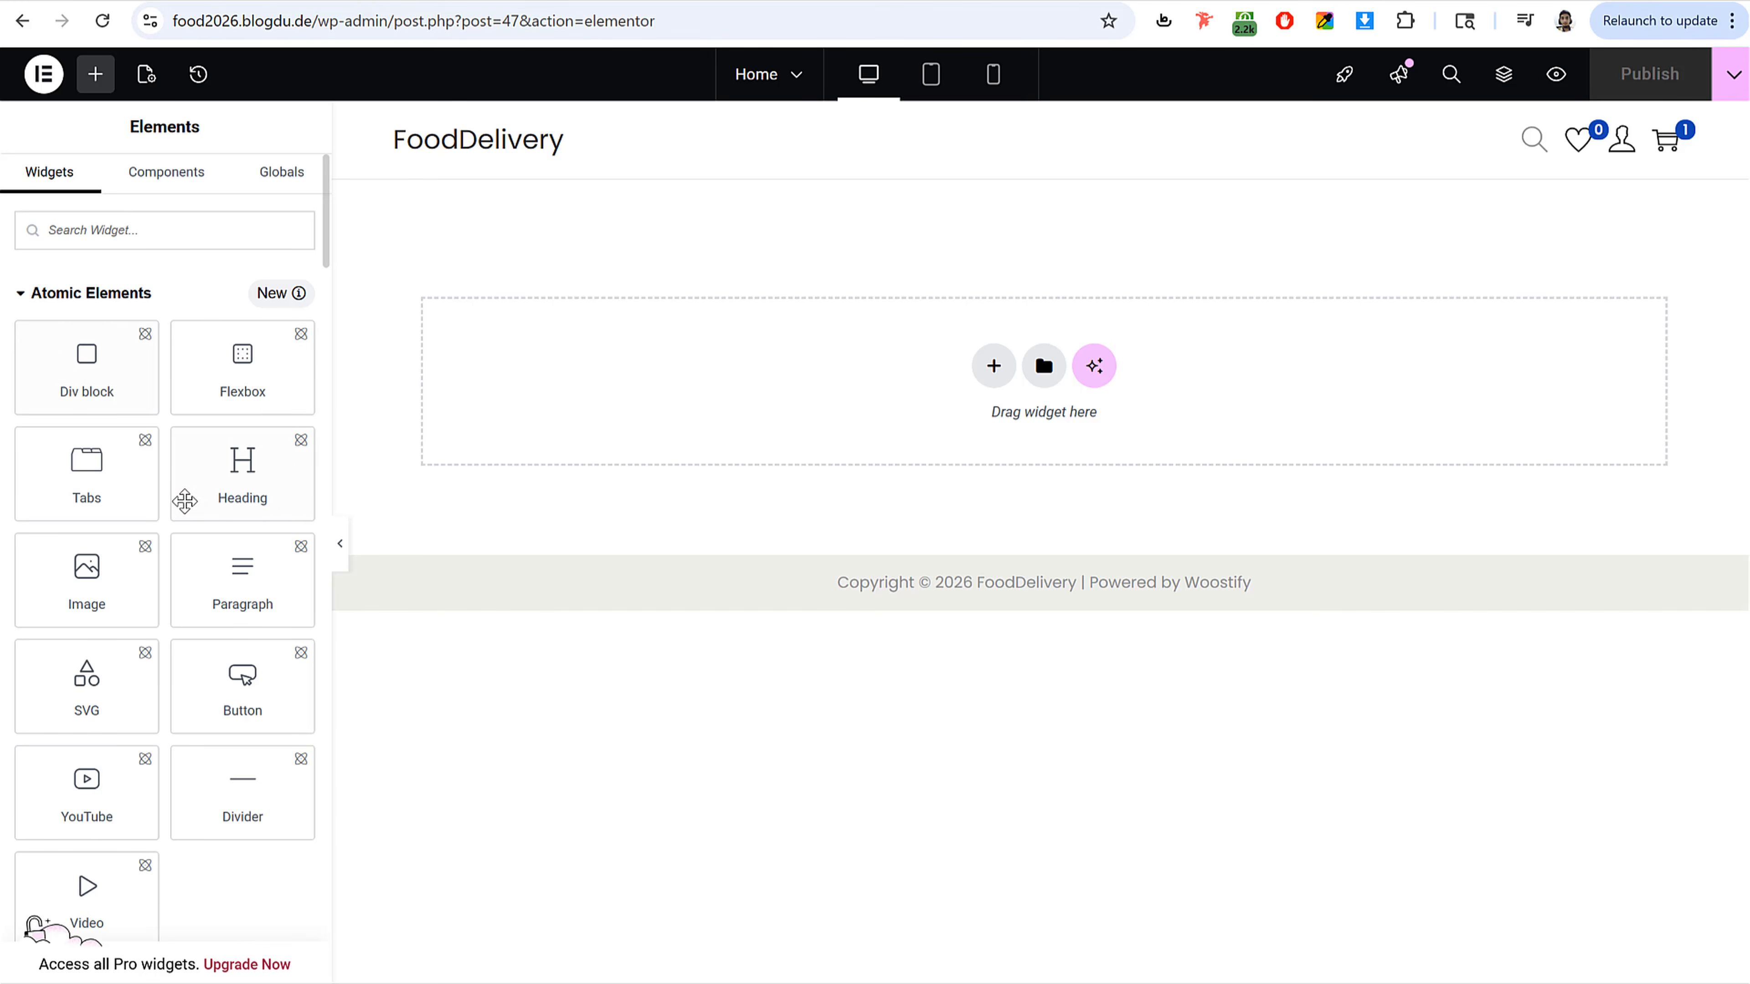
scroll(183, 500, down, 10)
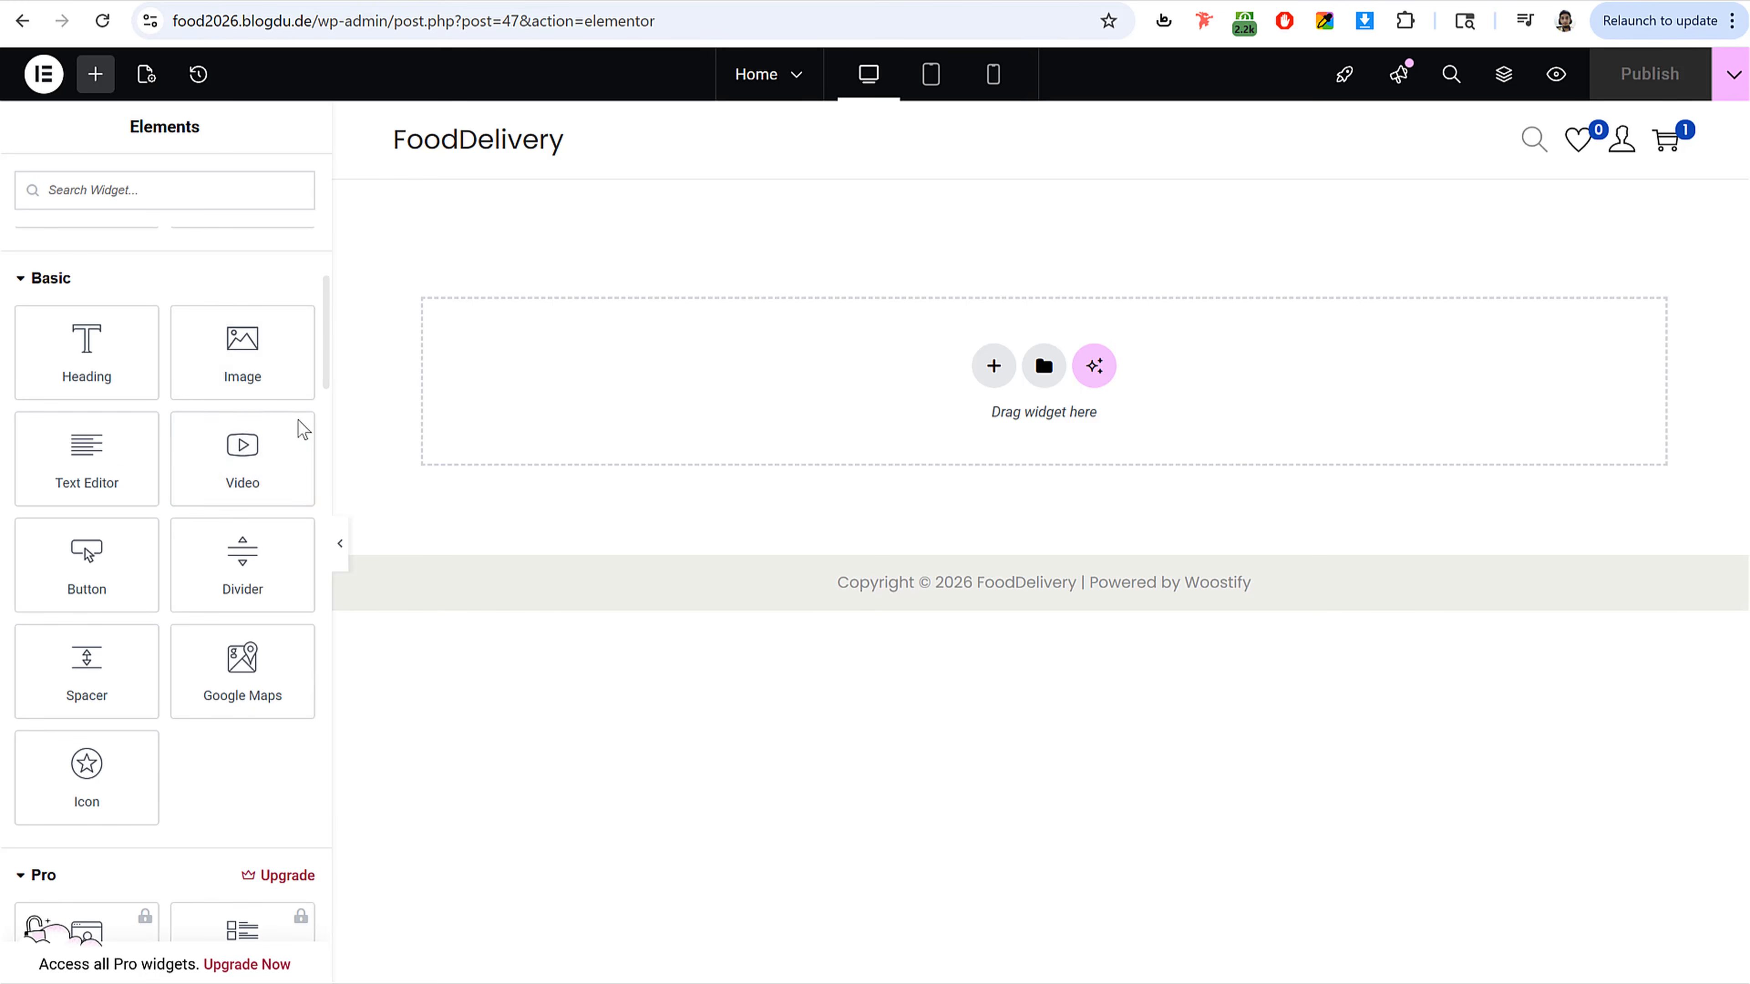
scroll(31, 923, up, 10)
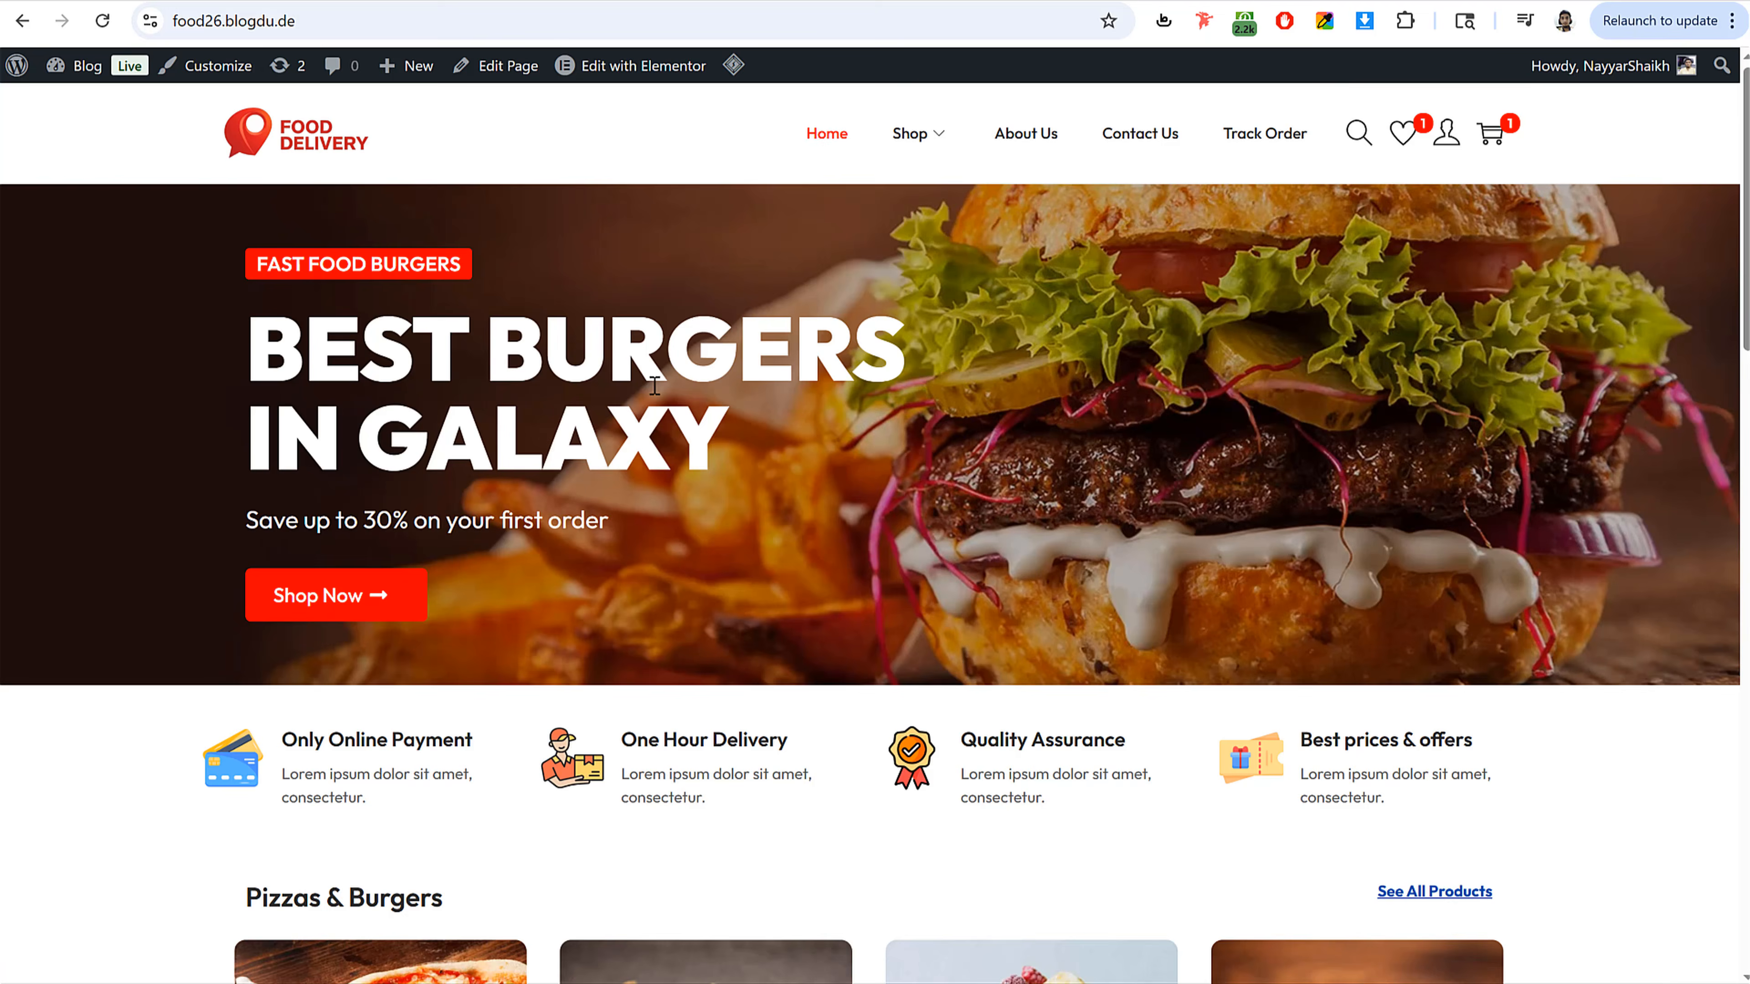
scroll(830, 510, down, 20)
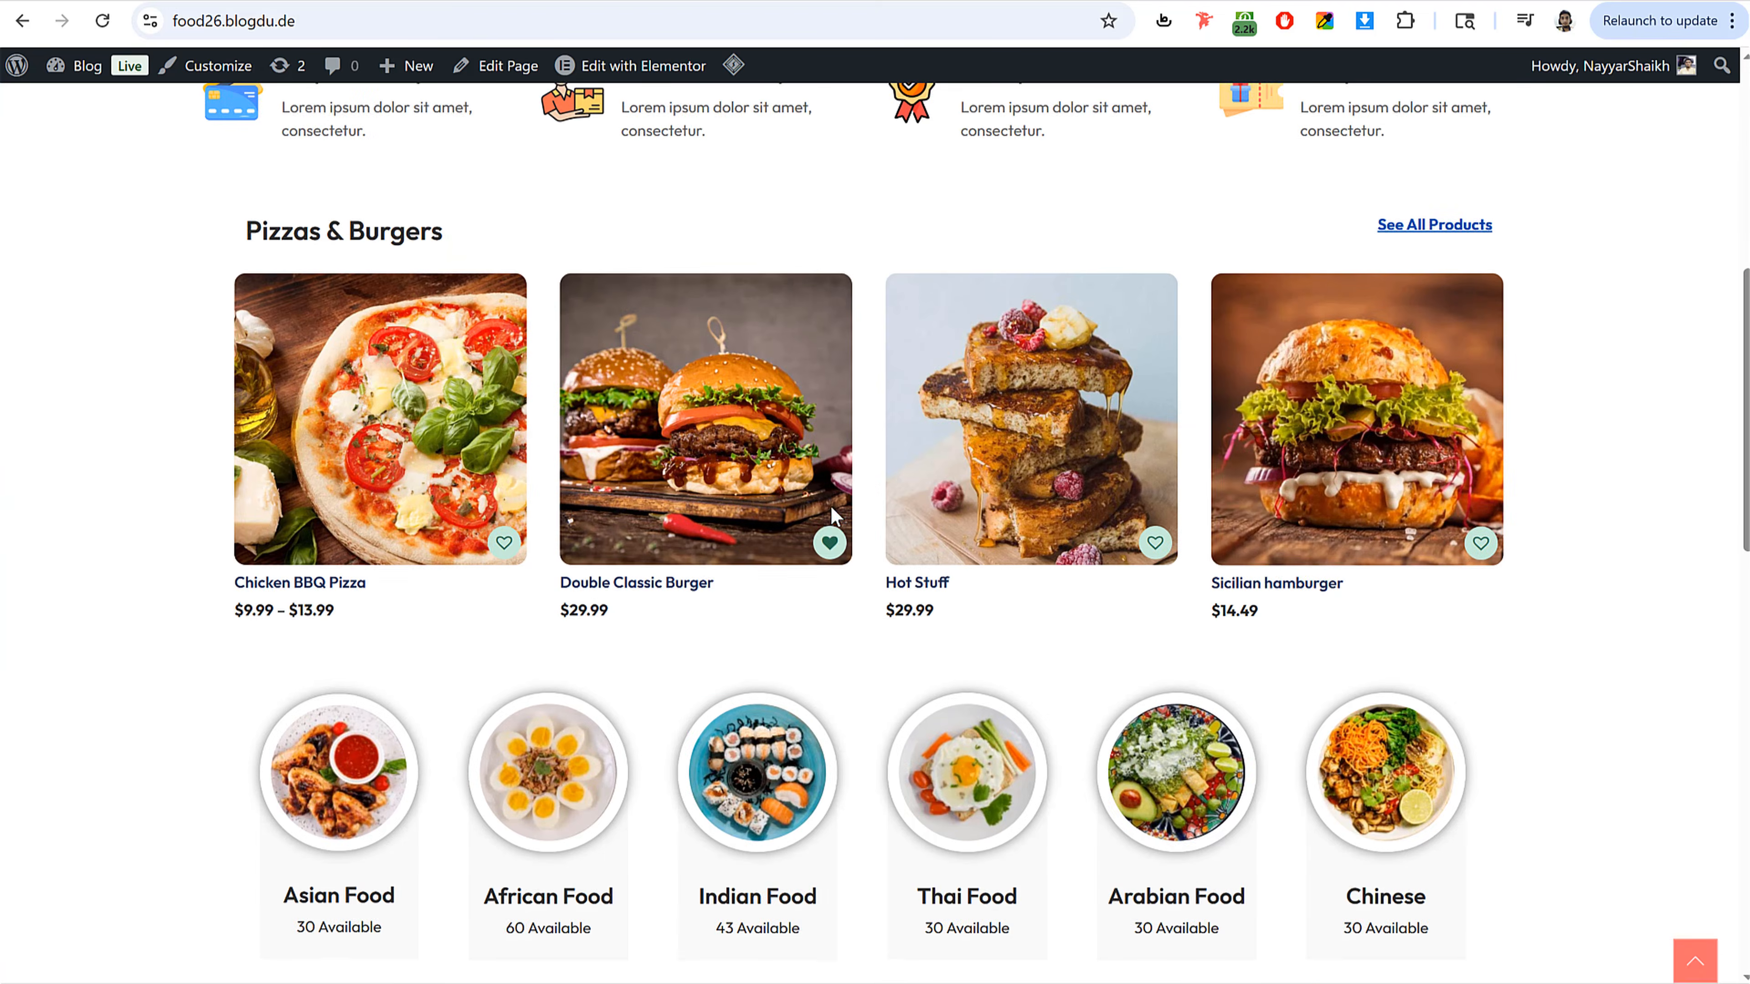
Step: Scroll through the reference site's homepage to examine its hero, feature and product sections
scroll(830, 522, up, 20)
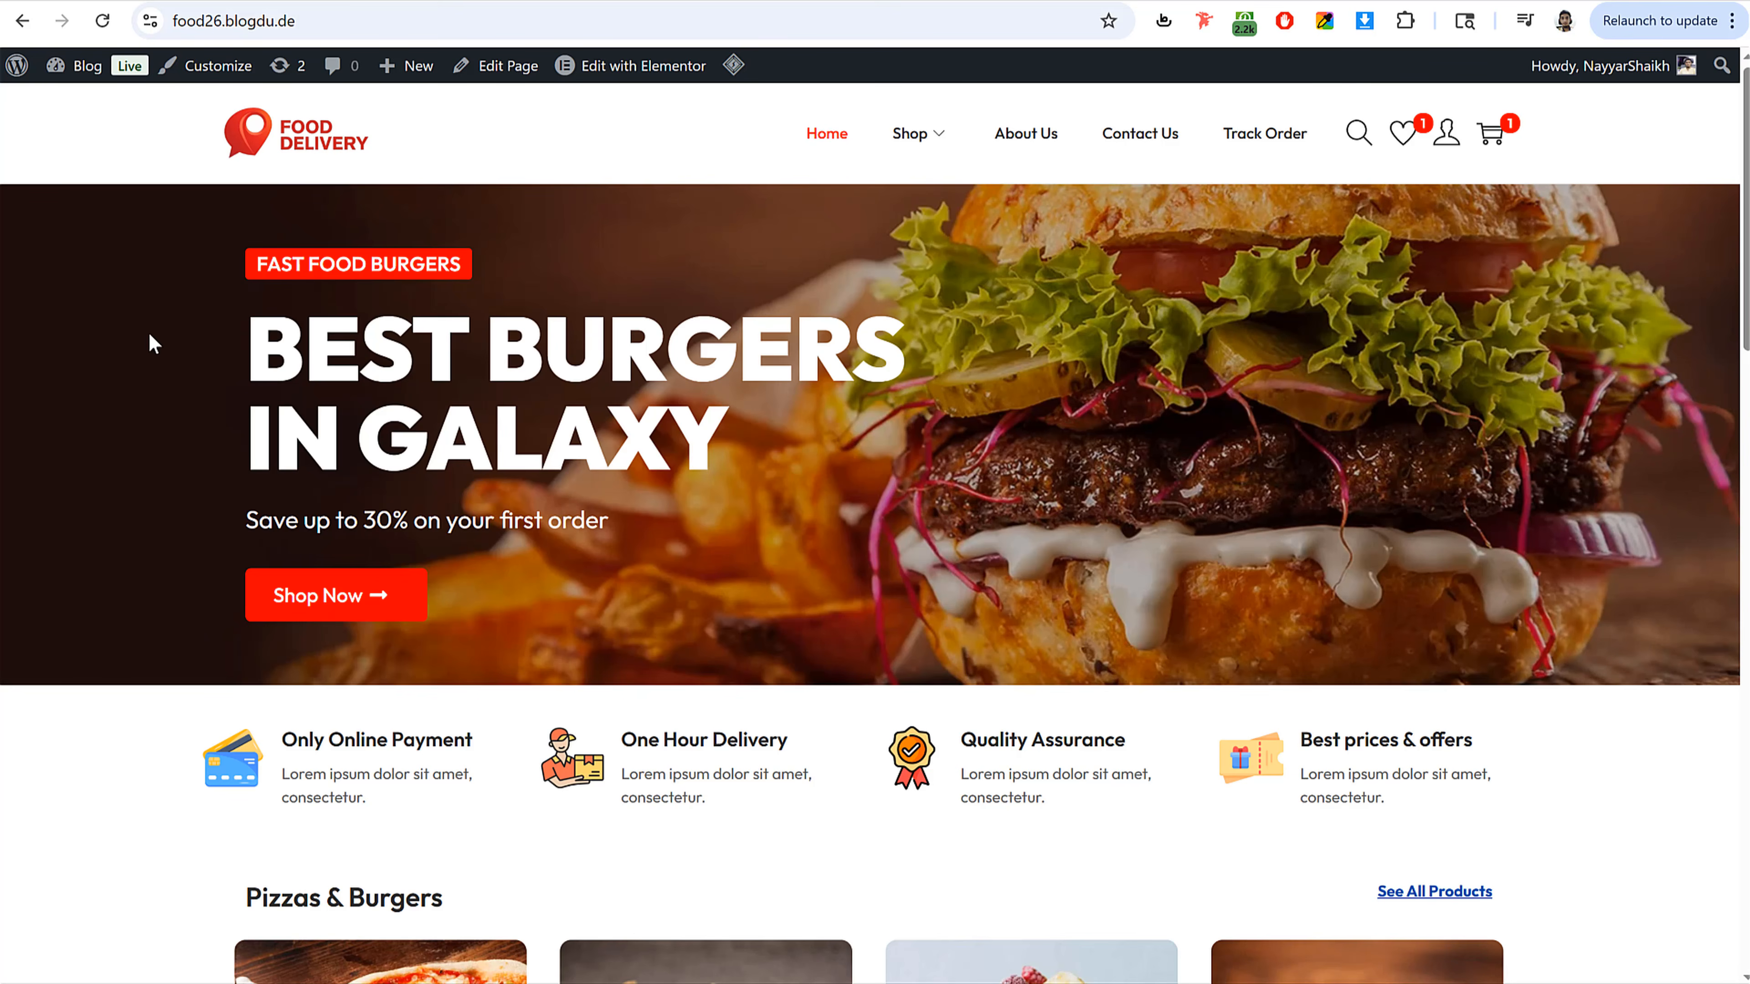
drag(197, 294, 606, 596)
click(657, 565)
scroll(919, 605, down, 2)
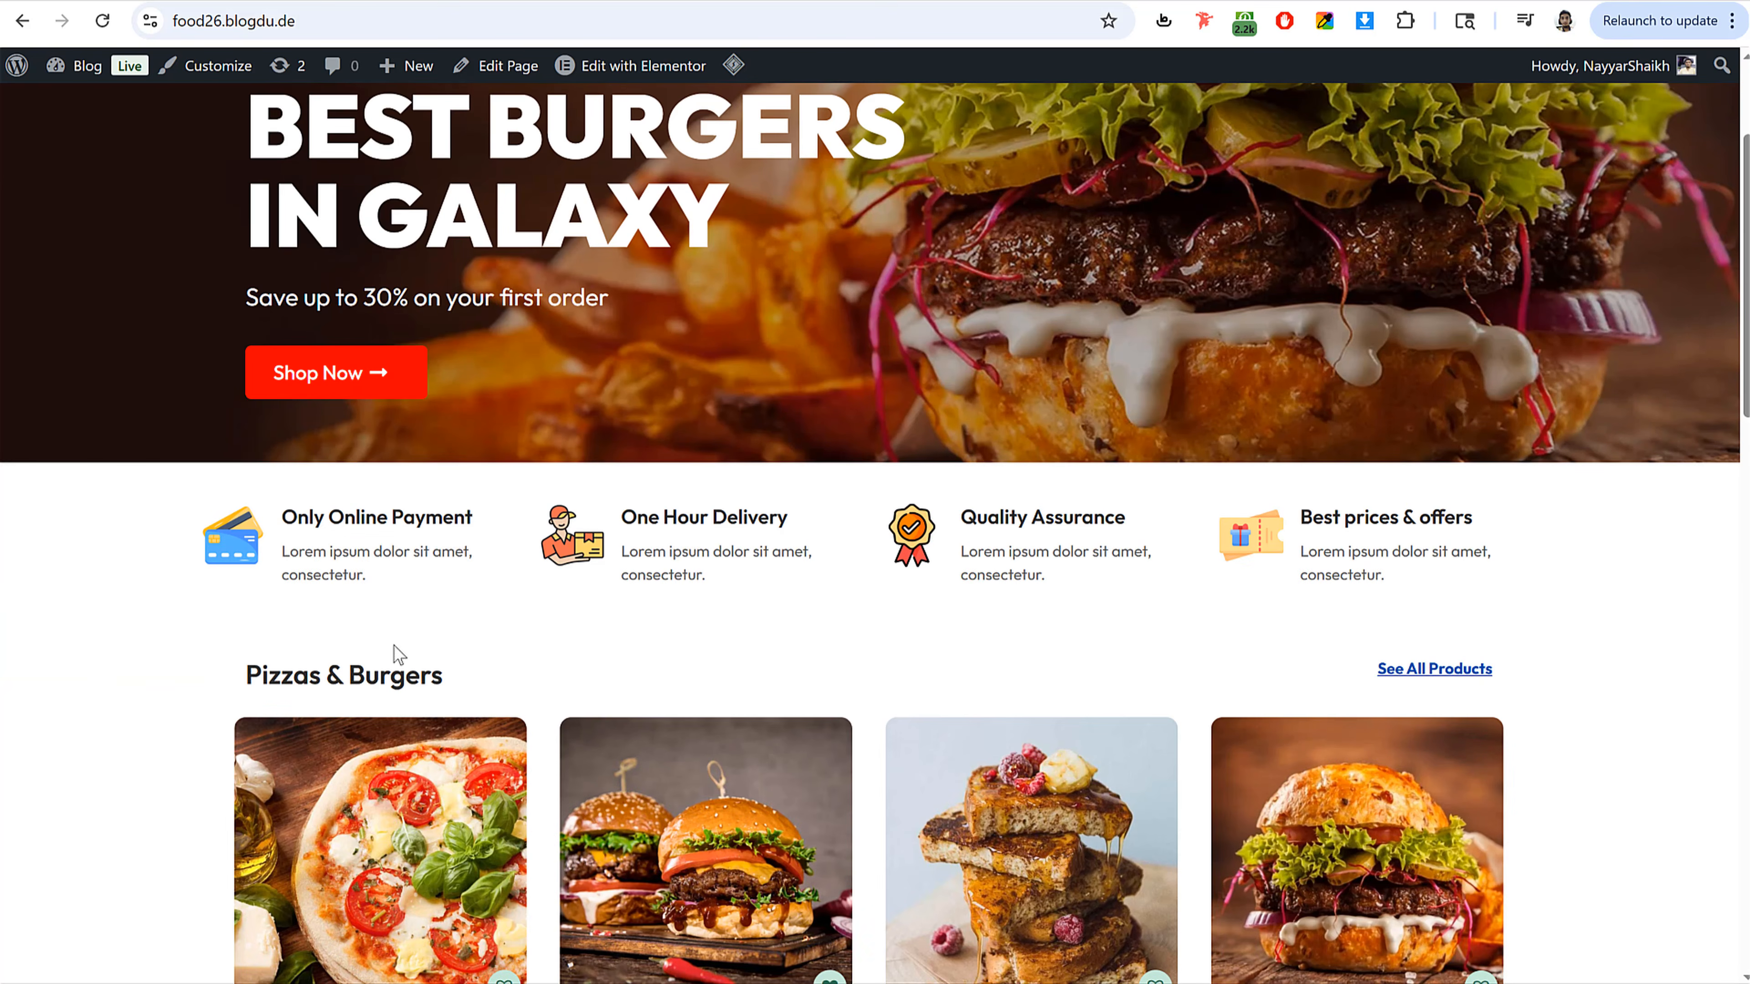
drag(89, 496, 1434, 590)
scroll(1467, 597, down, 5)
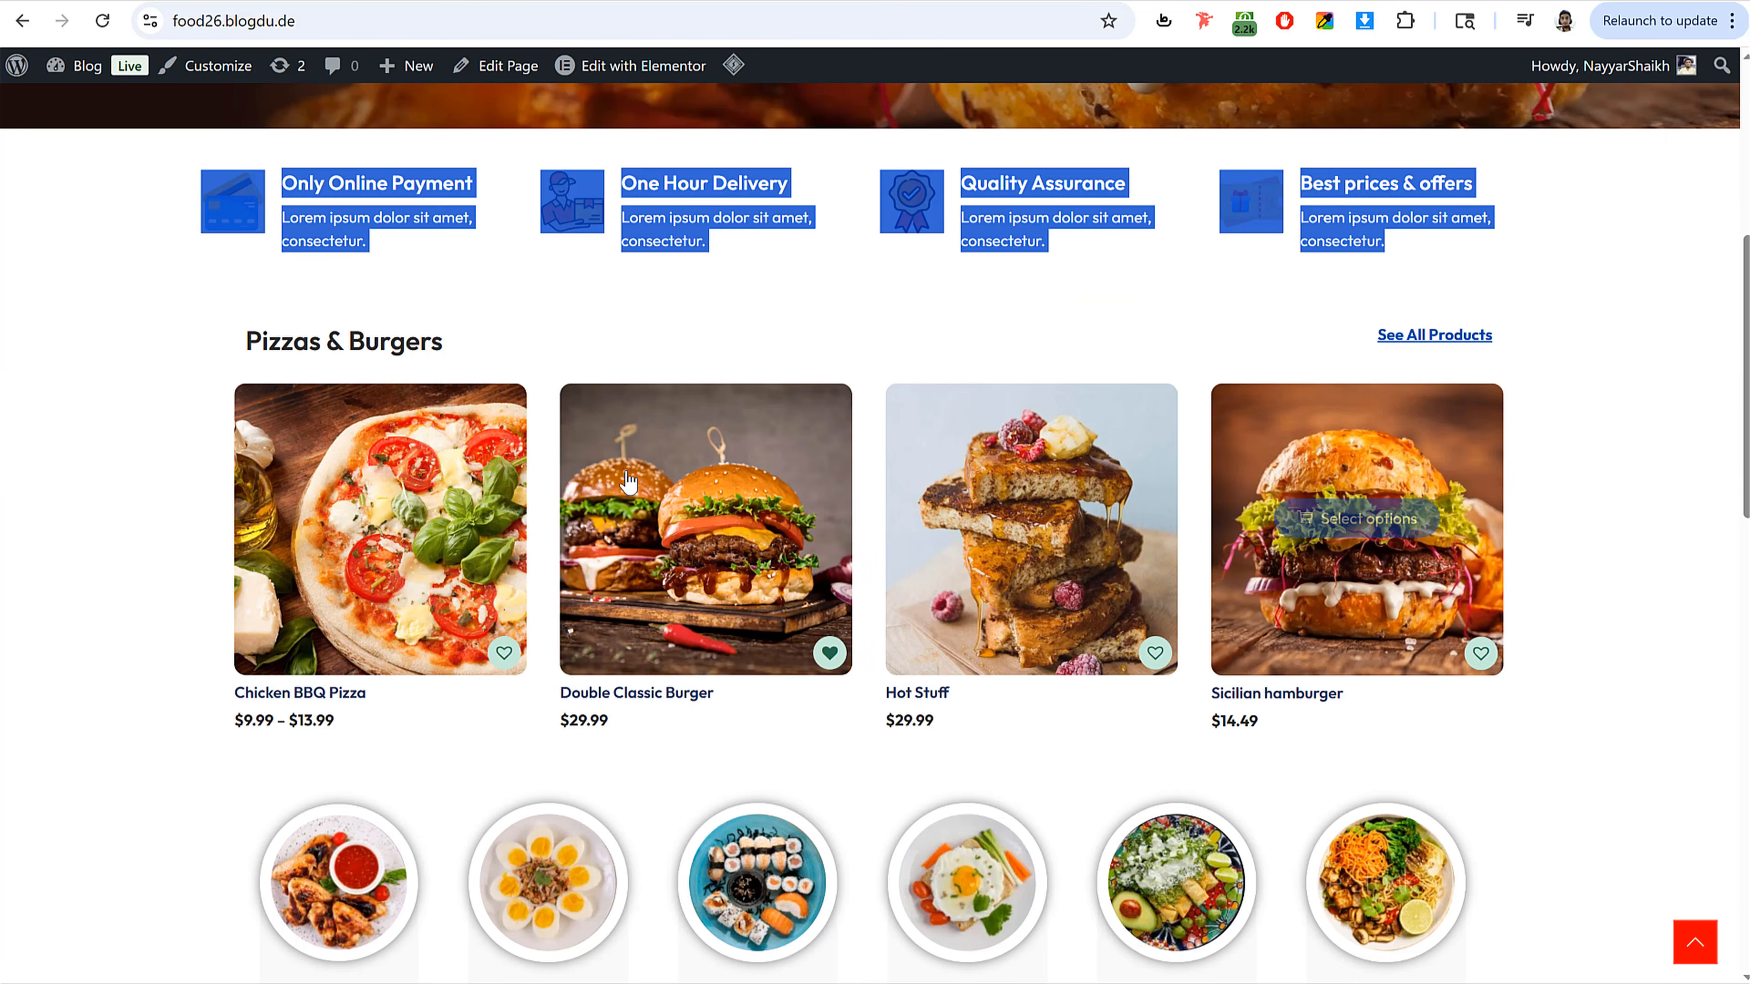
click(820, 313)
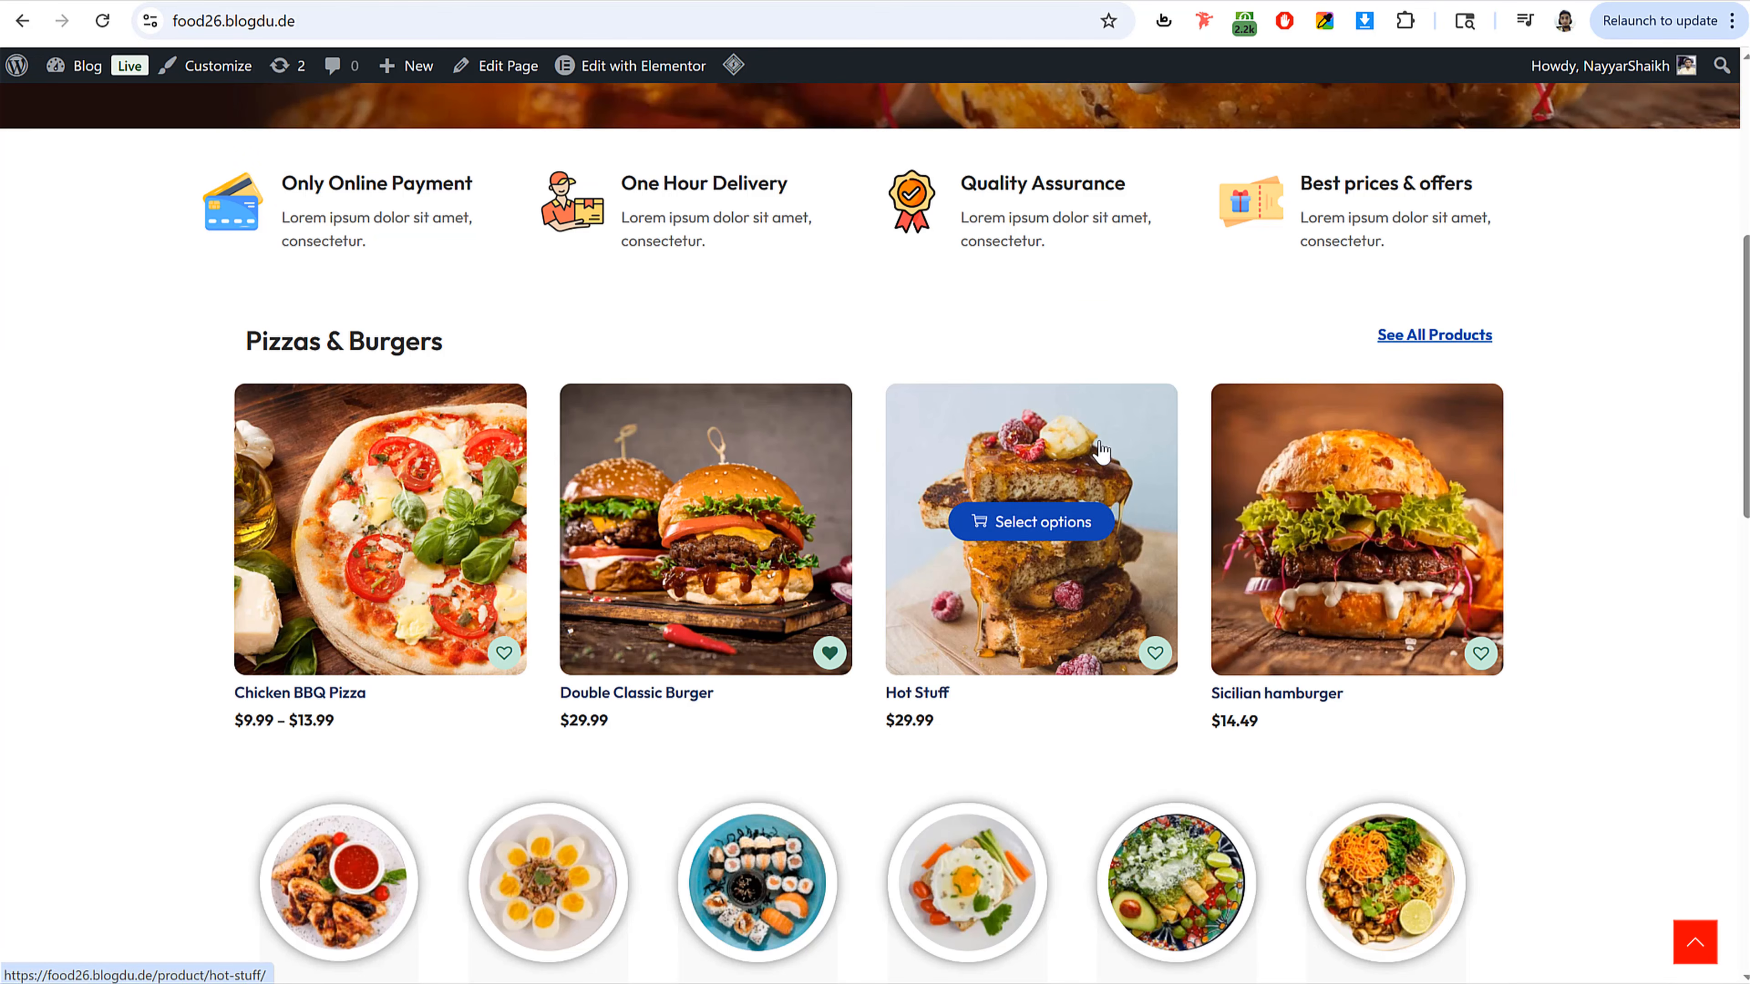
scroll(984, 476, down, 5)
scroll(1484, 453, down, 10)
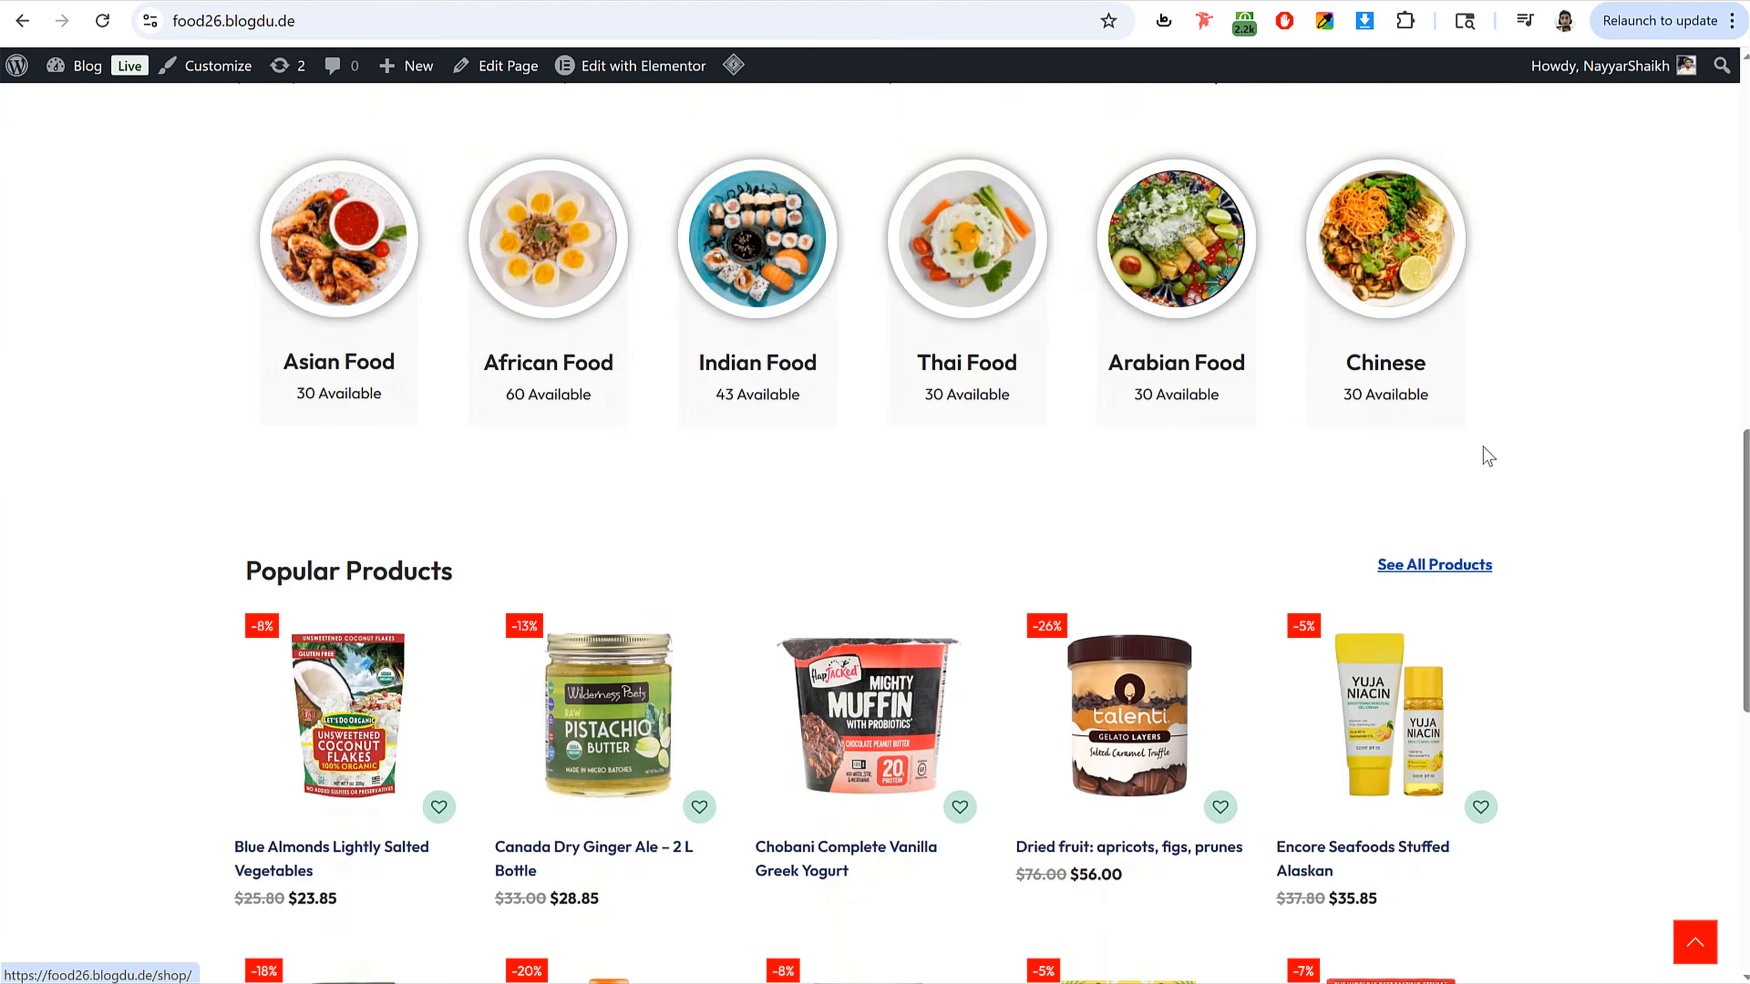
scroll(455, 361, up, 4)
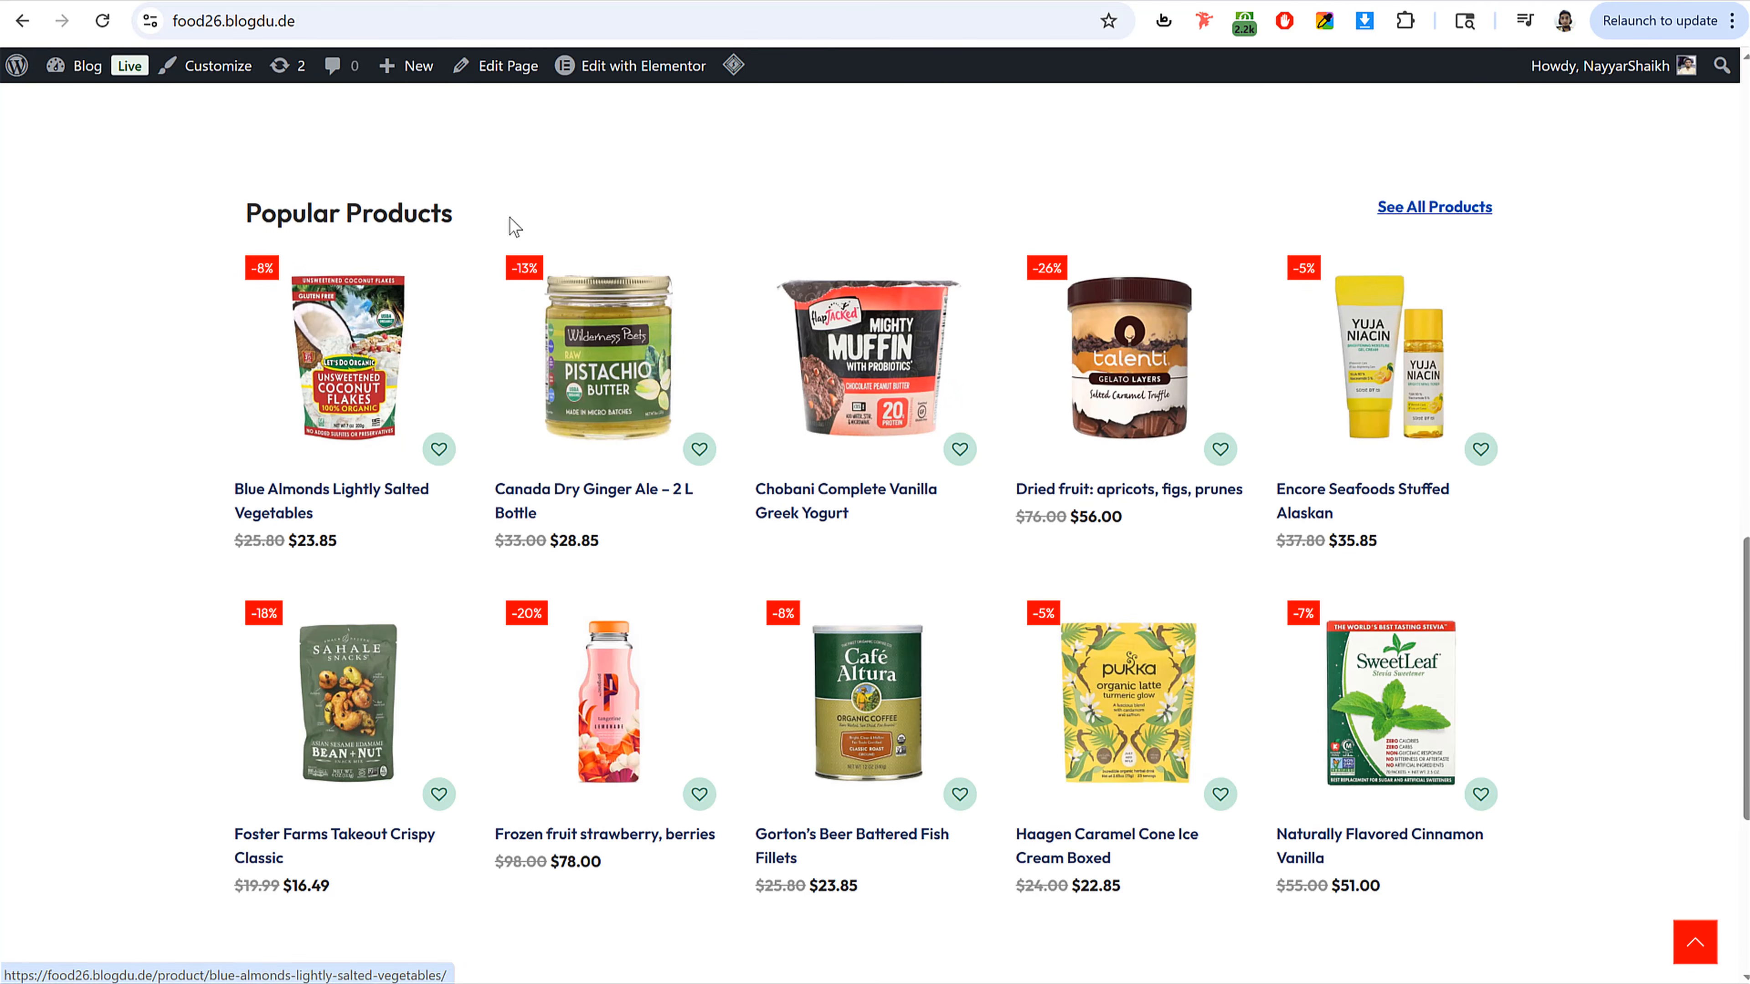
scroll(949, 460, down, 5)
scroll(957, 479, up, 20)
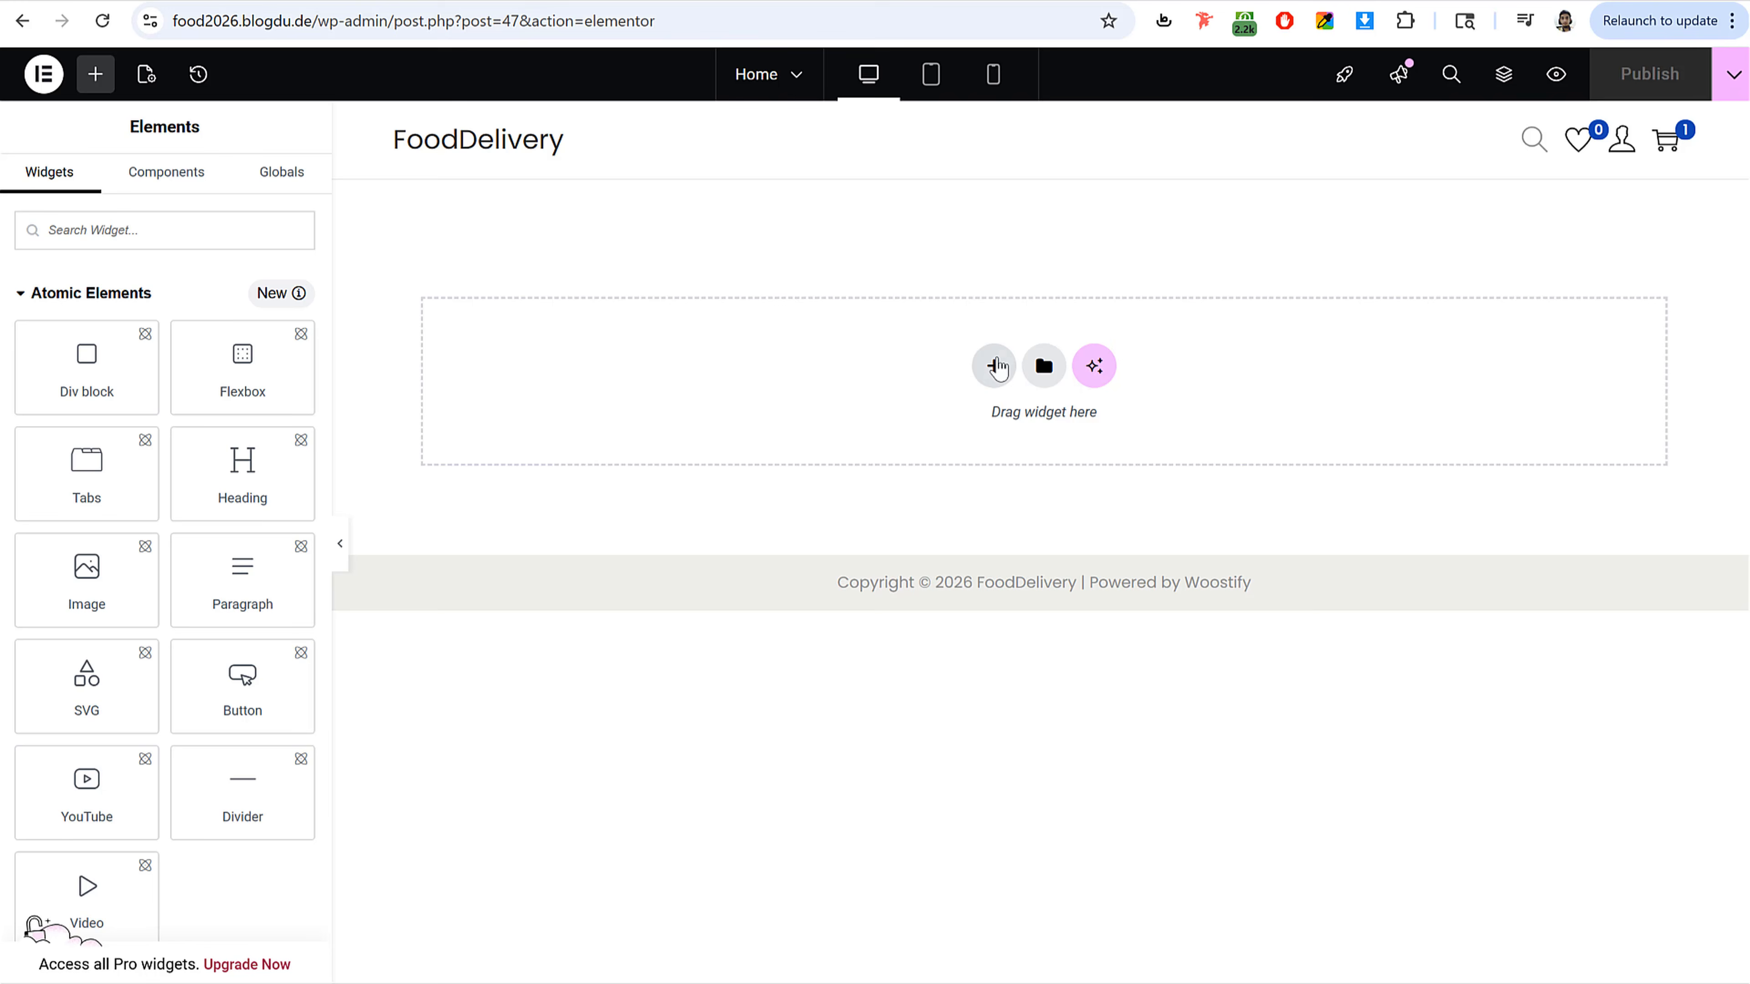
Step: Add a Flexbox container with a two-column structure to the Home page
click(994, 366)
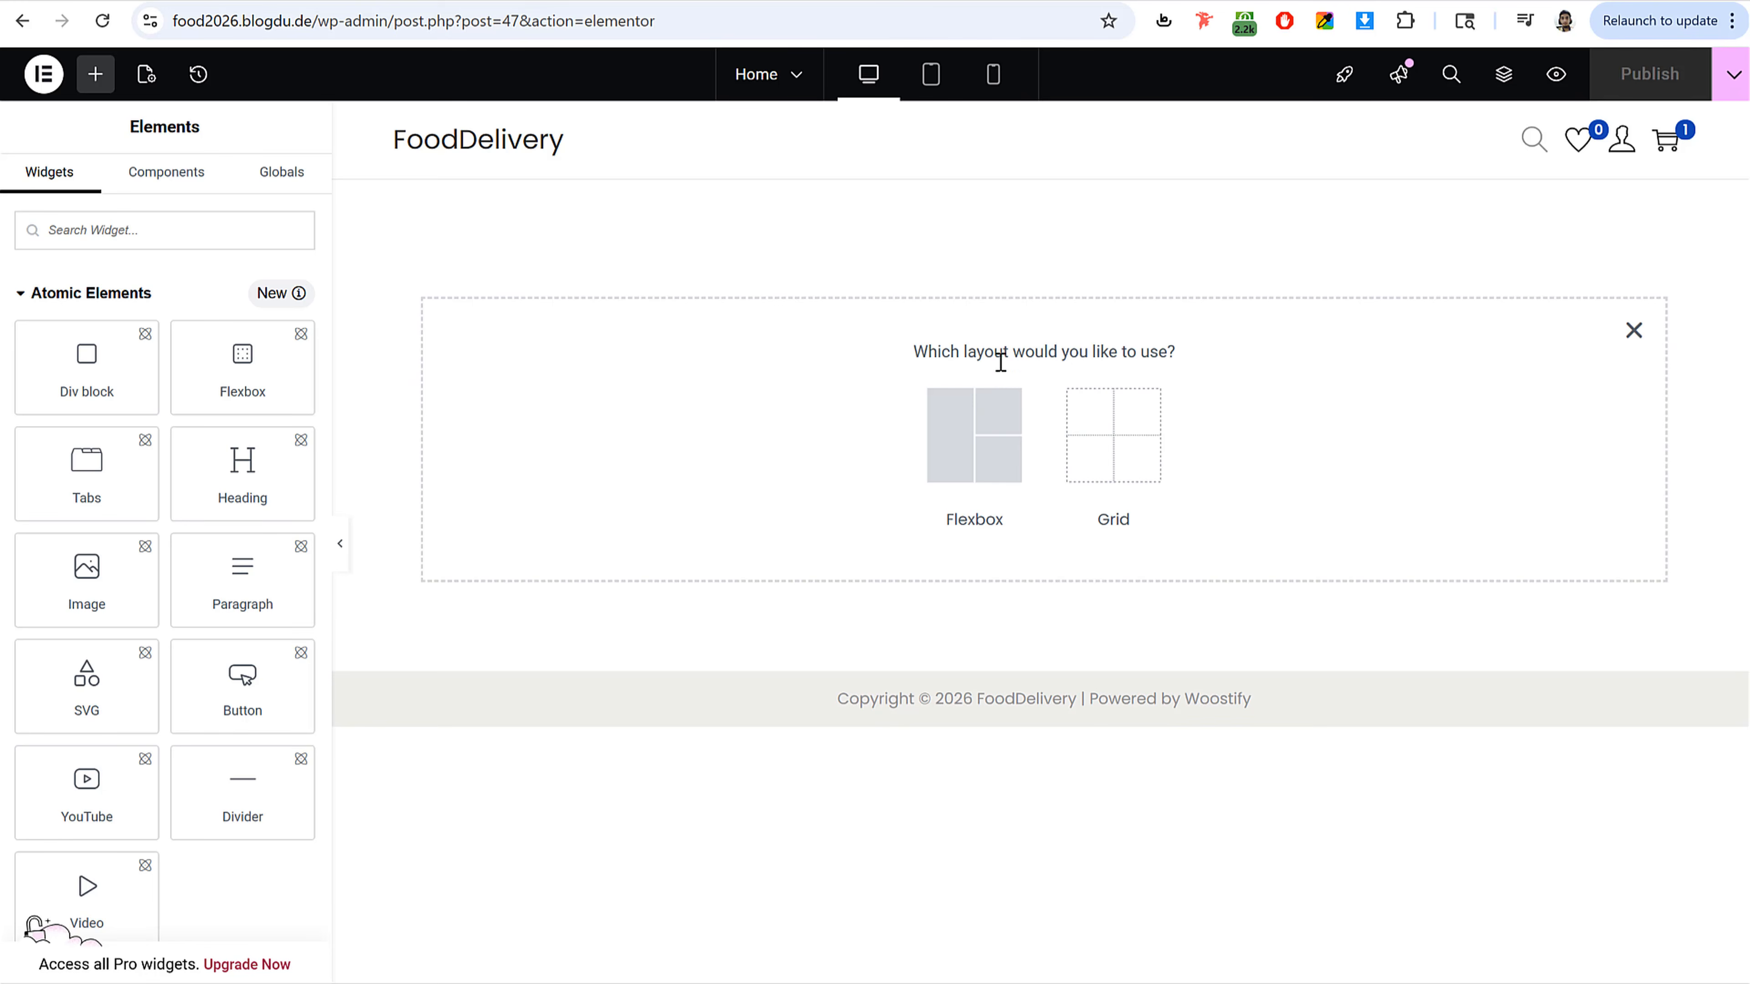
click(1000, 456)
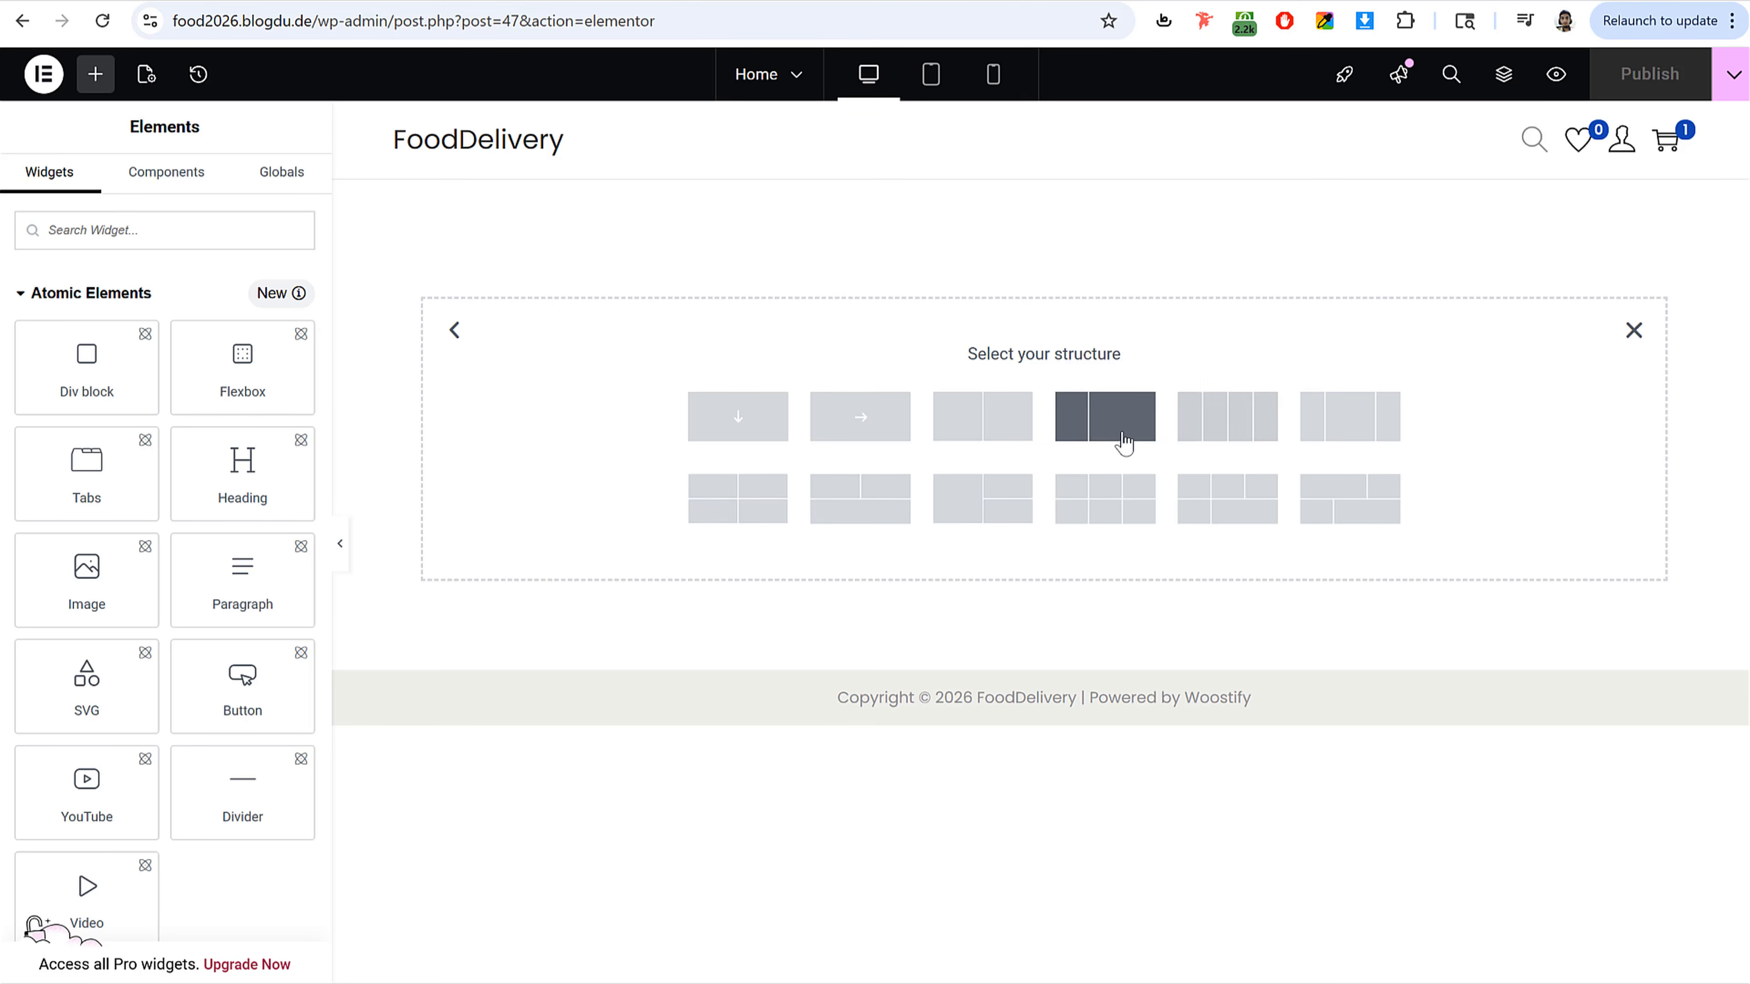
click(1001, 432)
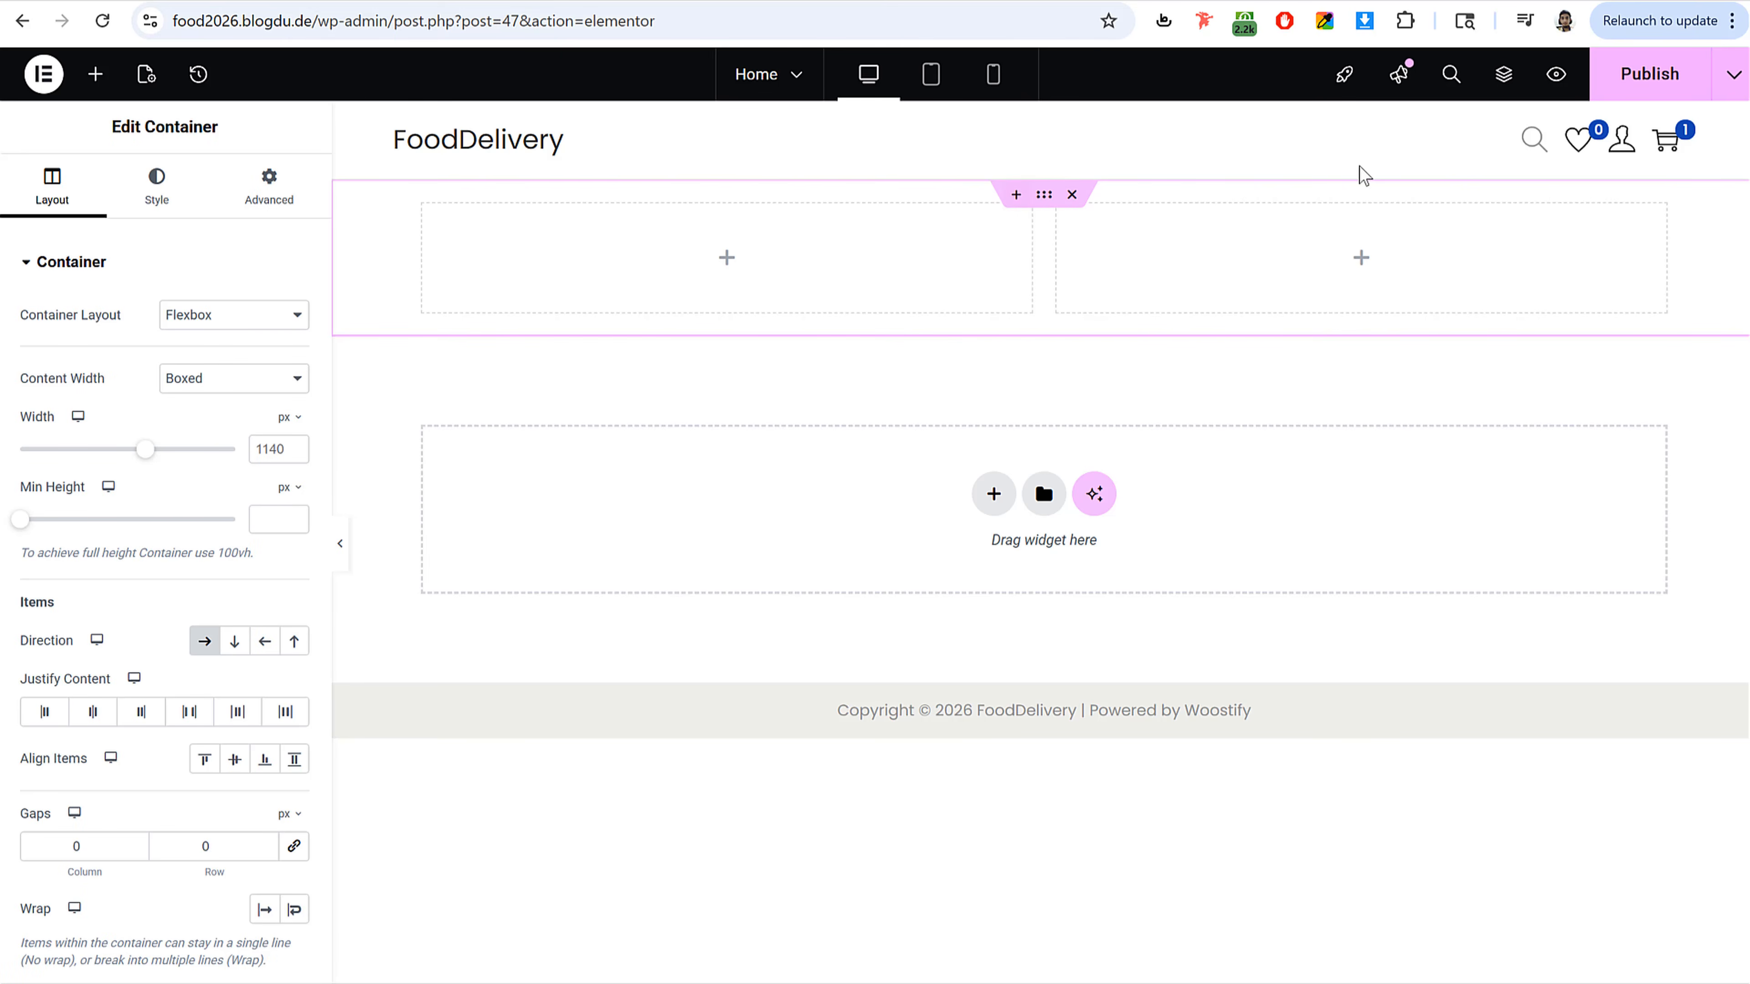
Step: Add a Button widget into the container's left column
drag(112, 136, 238, 131)
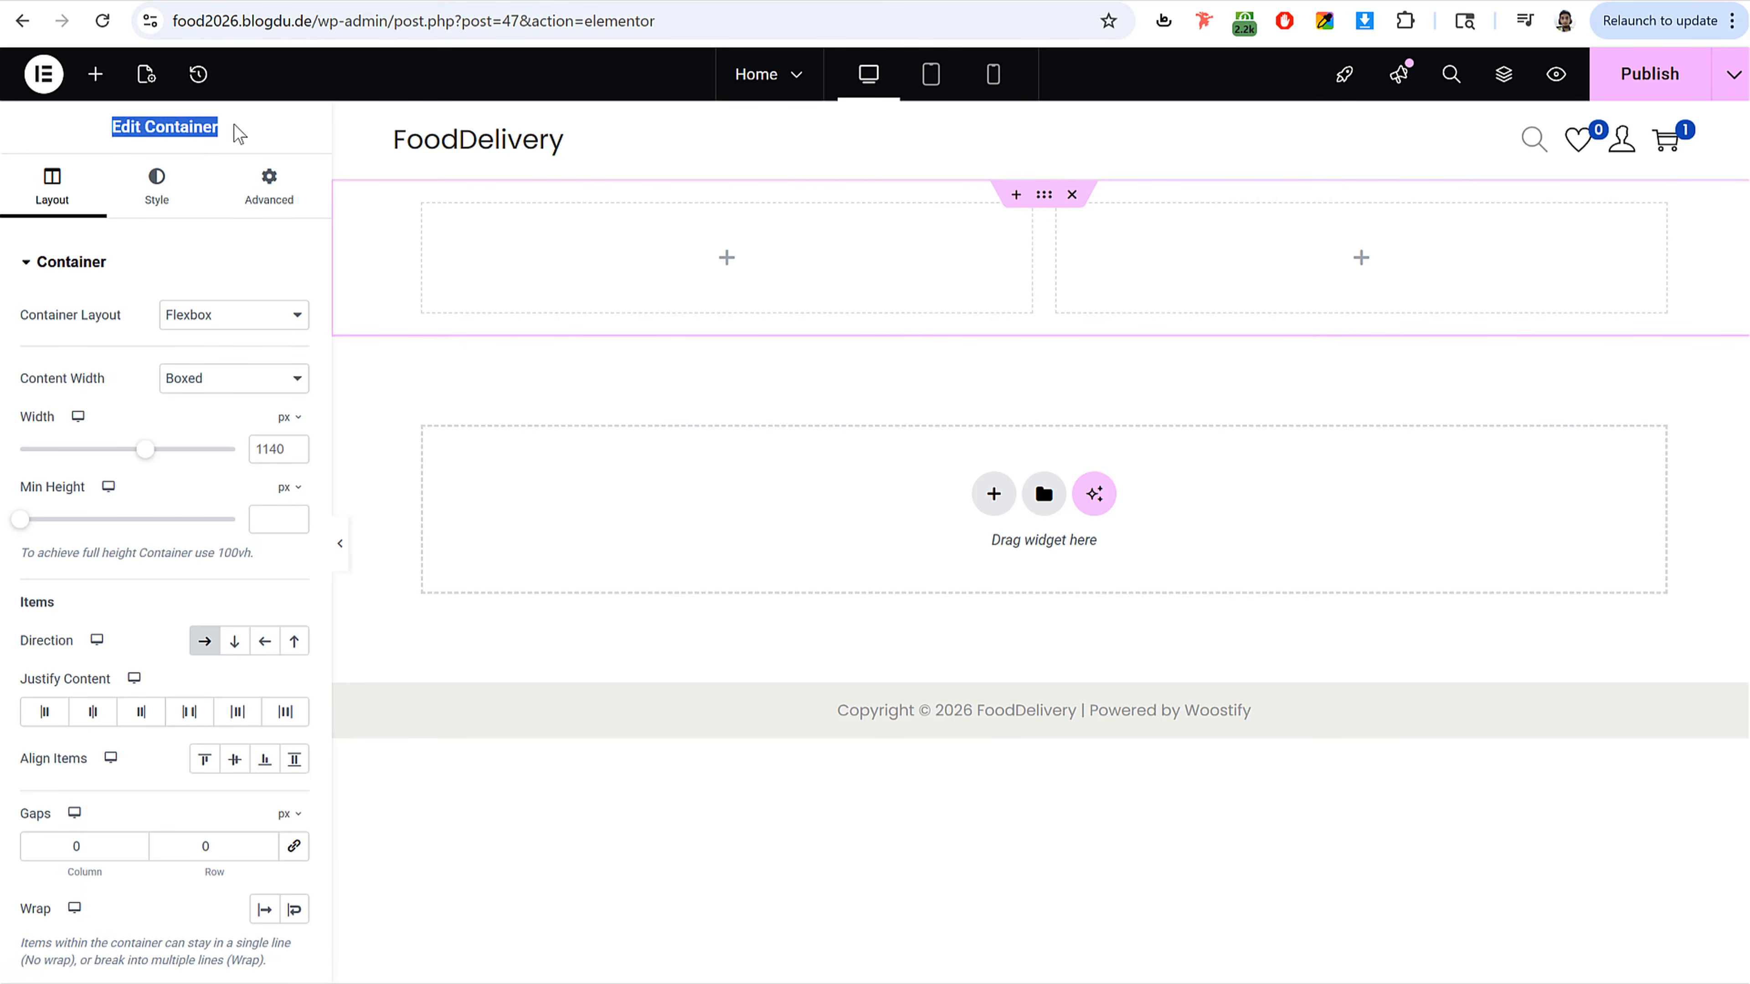
click(240, 132)
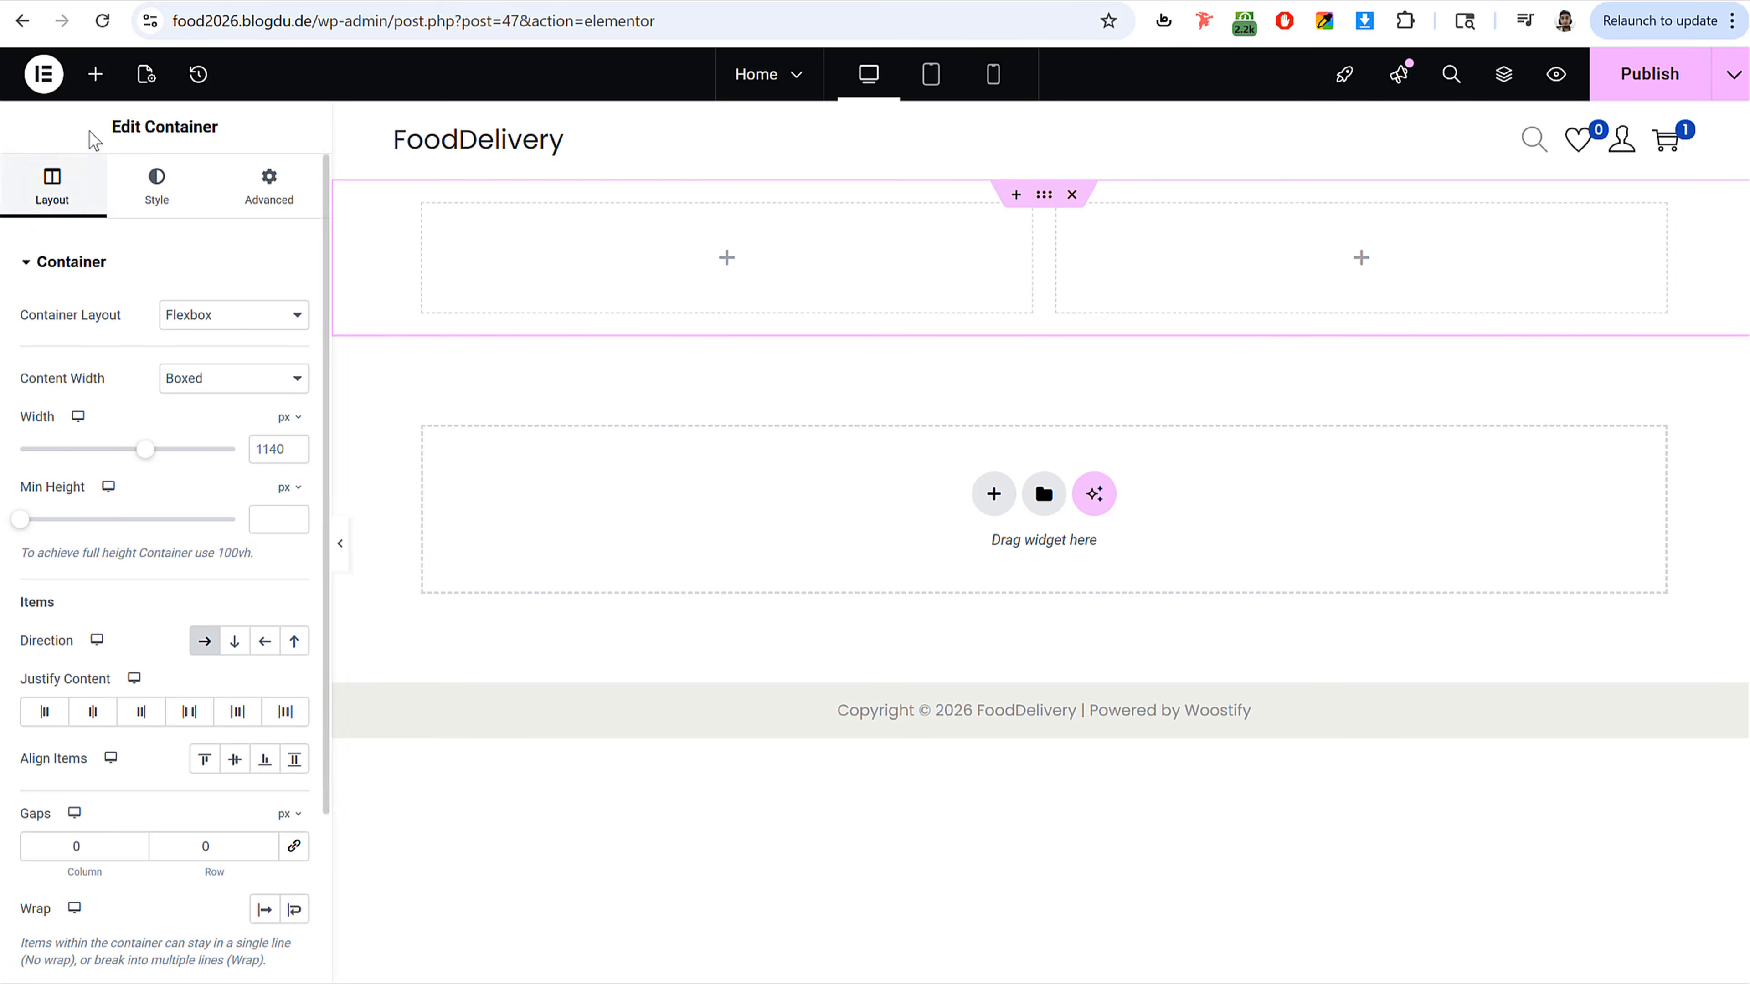
click(98, 81)
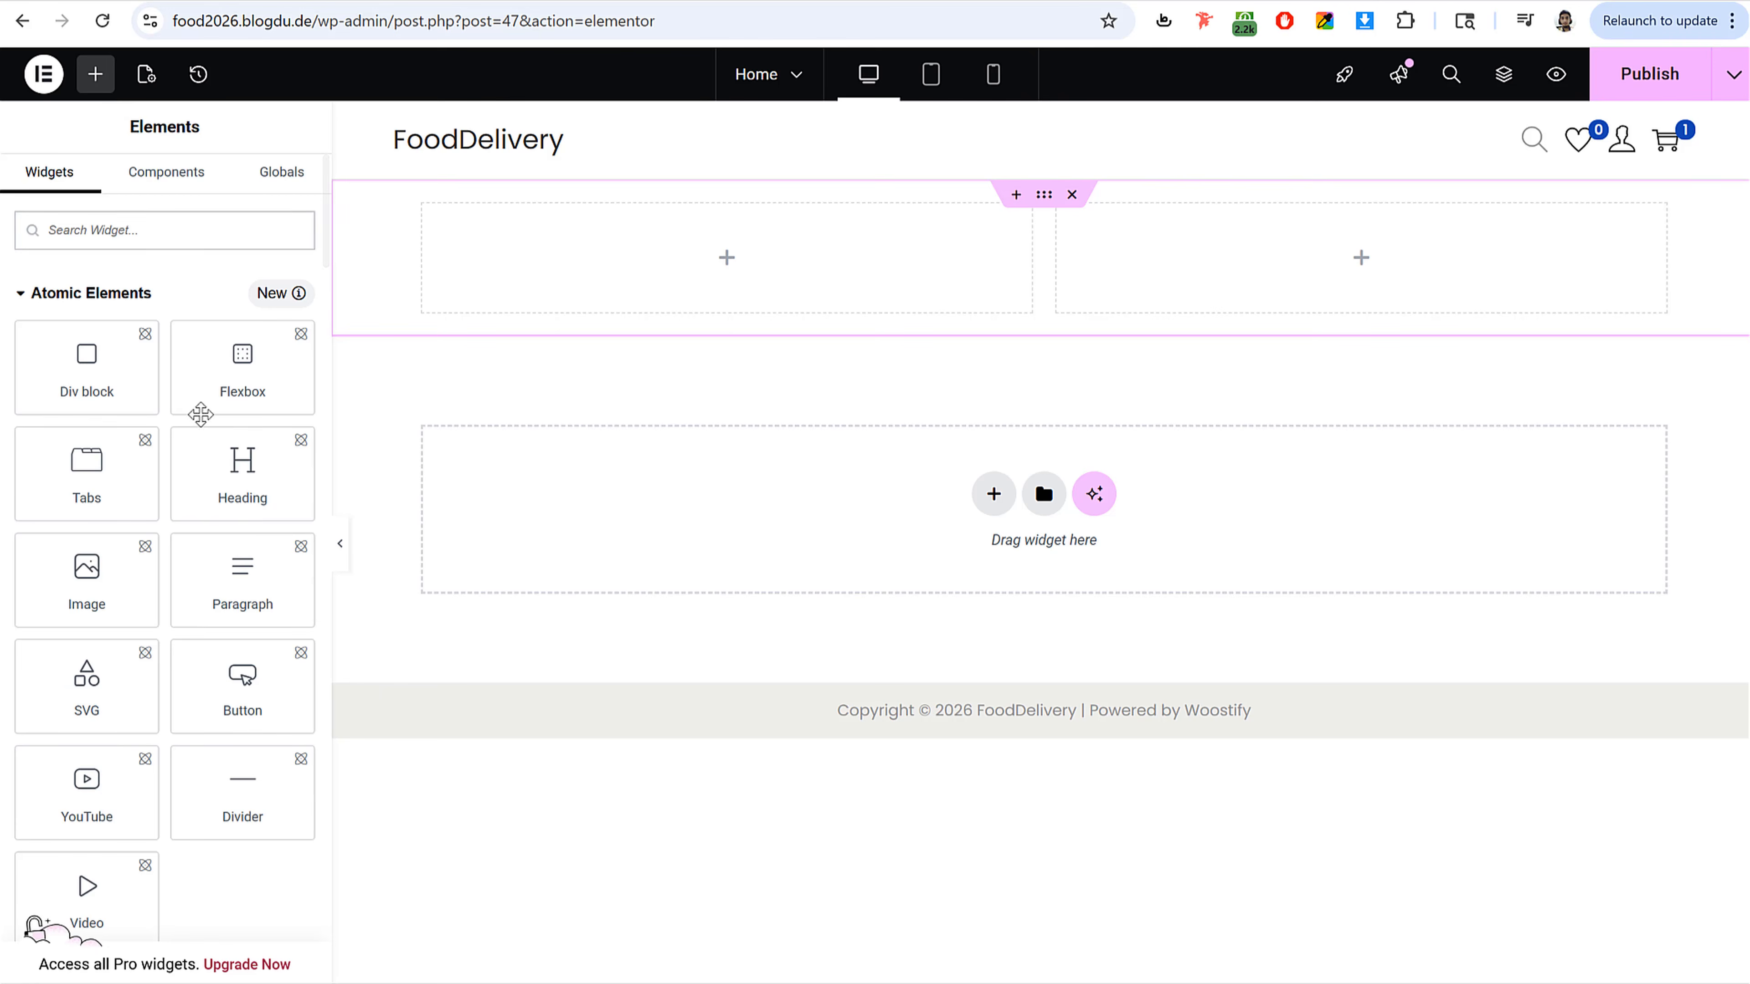
scroll(180, 597, down, 3)
scroll(184, 602, down, 3)
scroll(156, 488, up, 6)
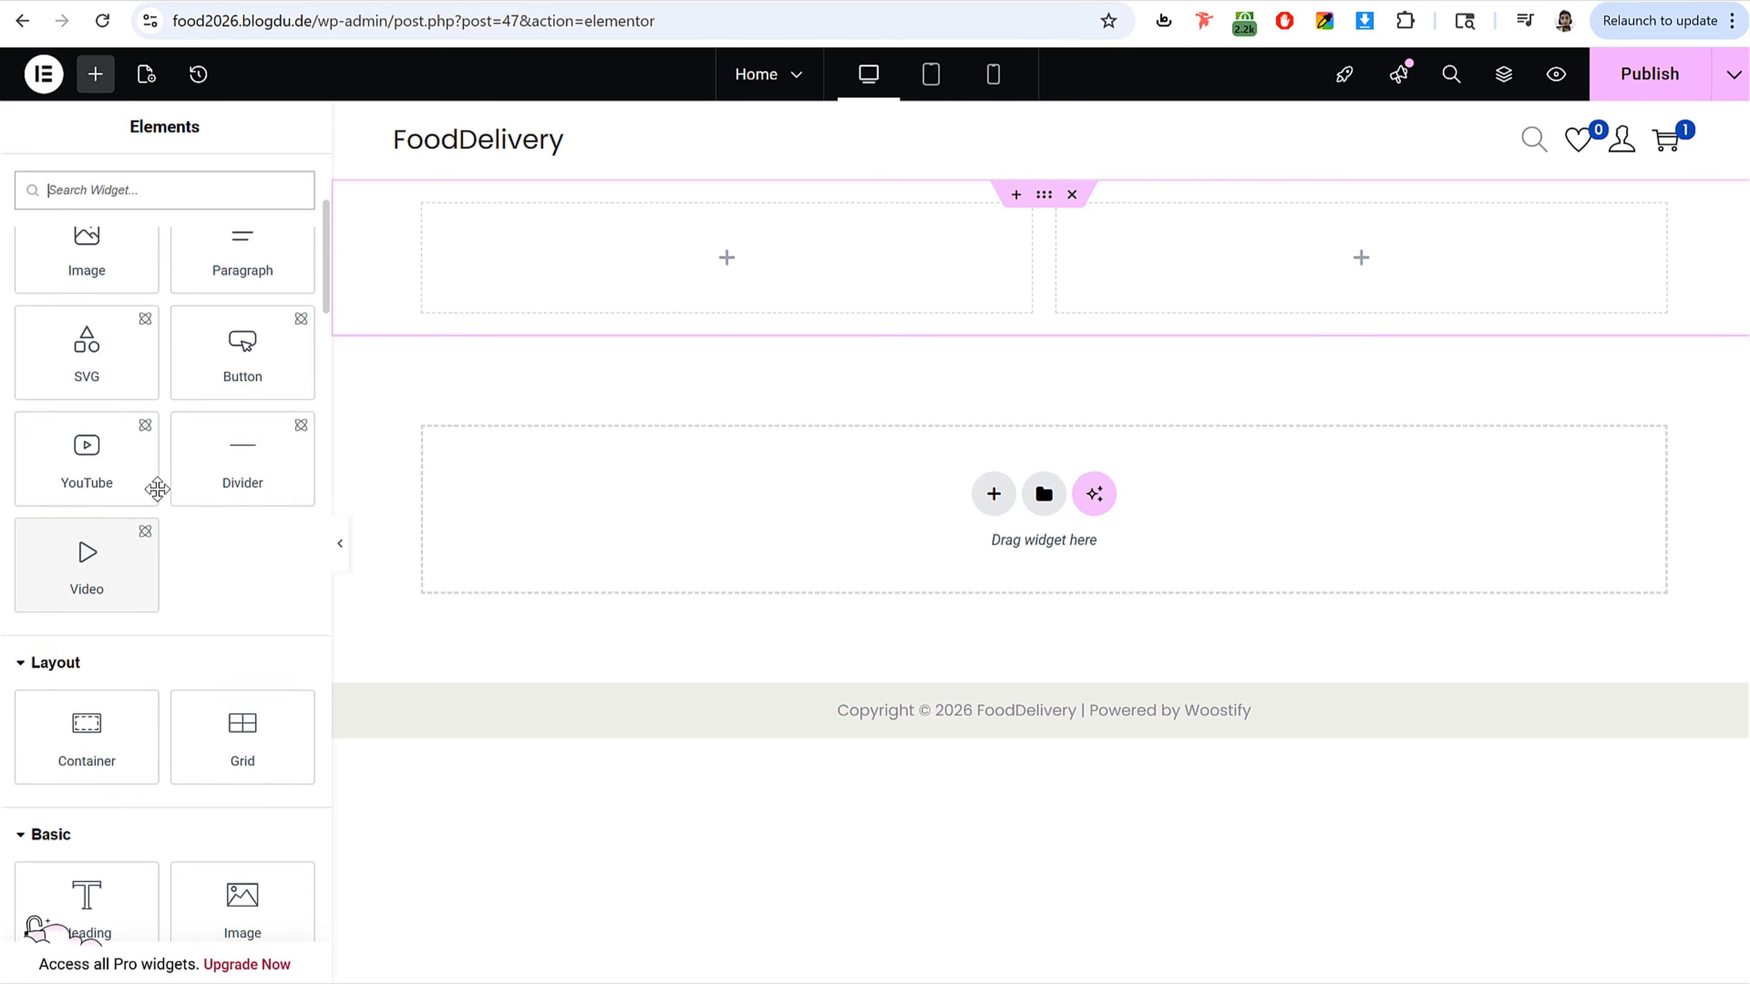
scroll(210, 559, down, 4)
scroll(210, 560, down, 5)
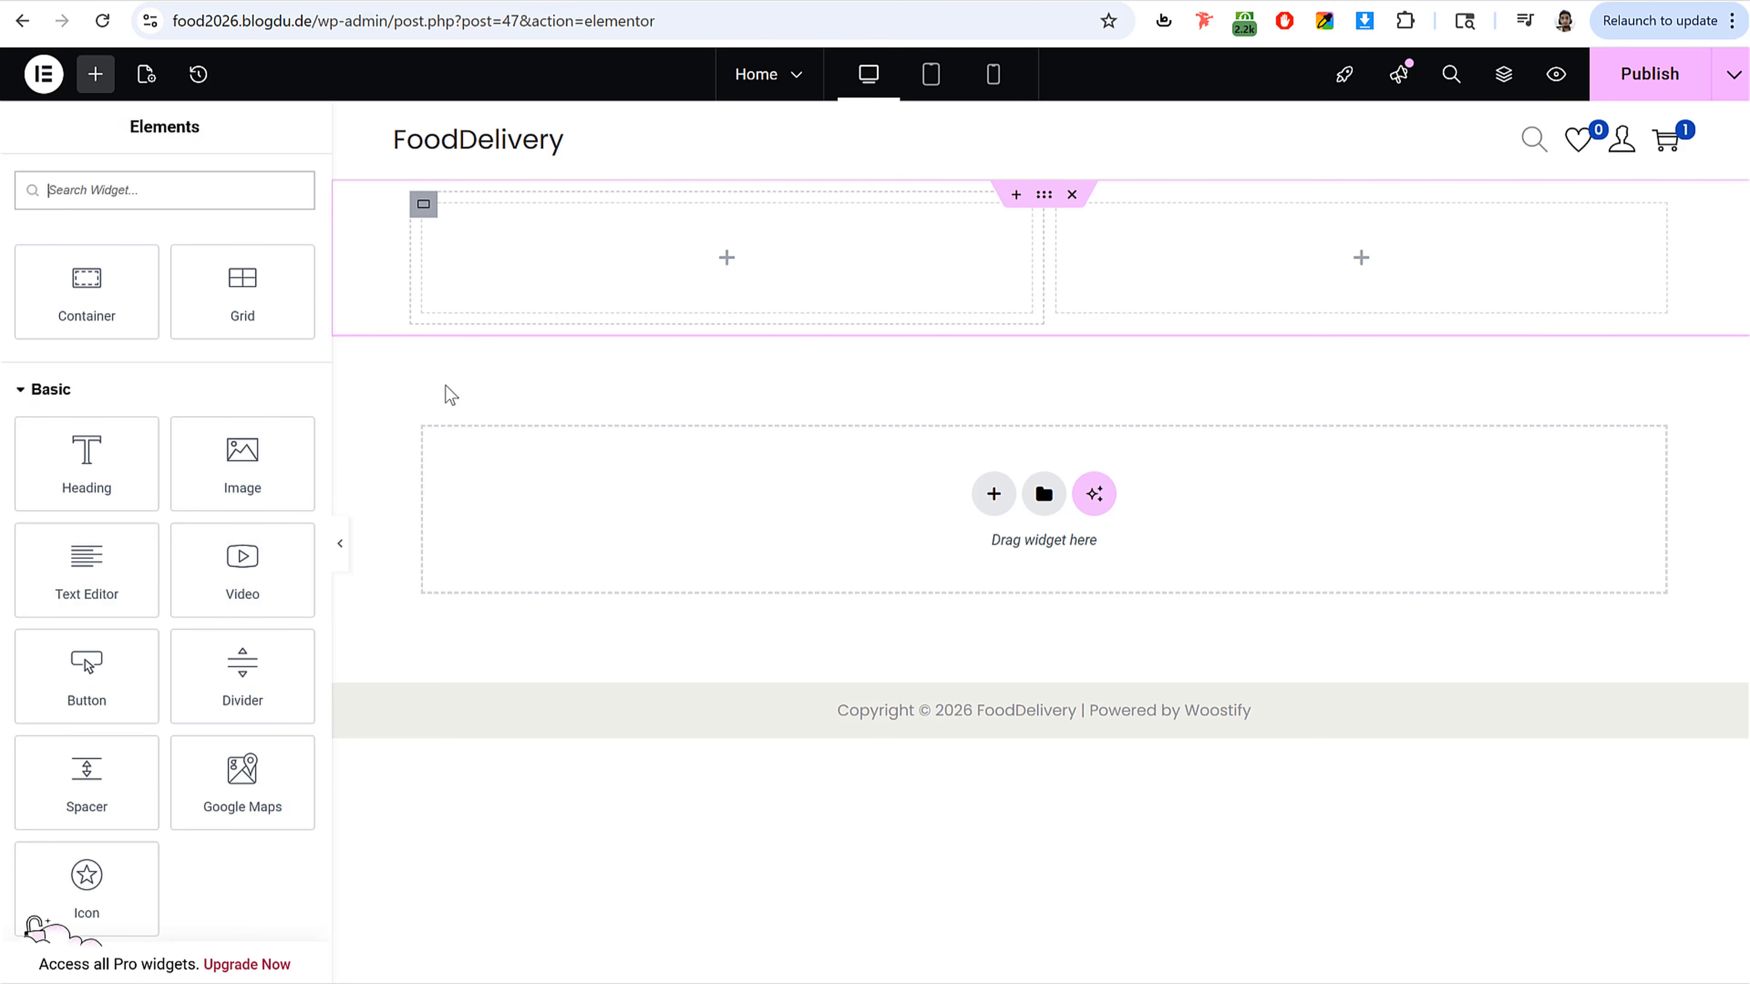
drag(128, 650, 696, 279)
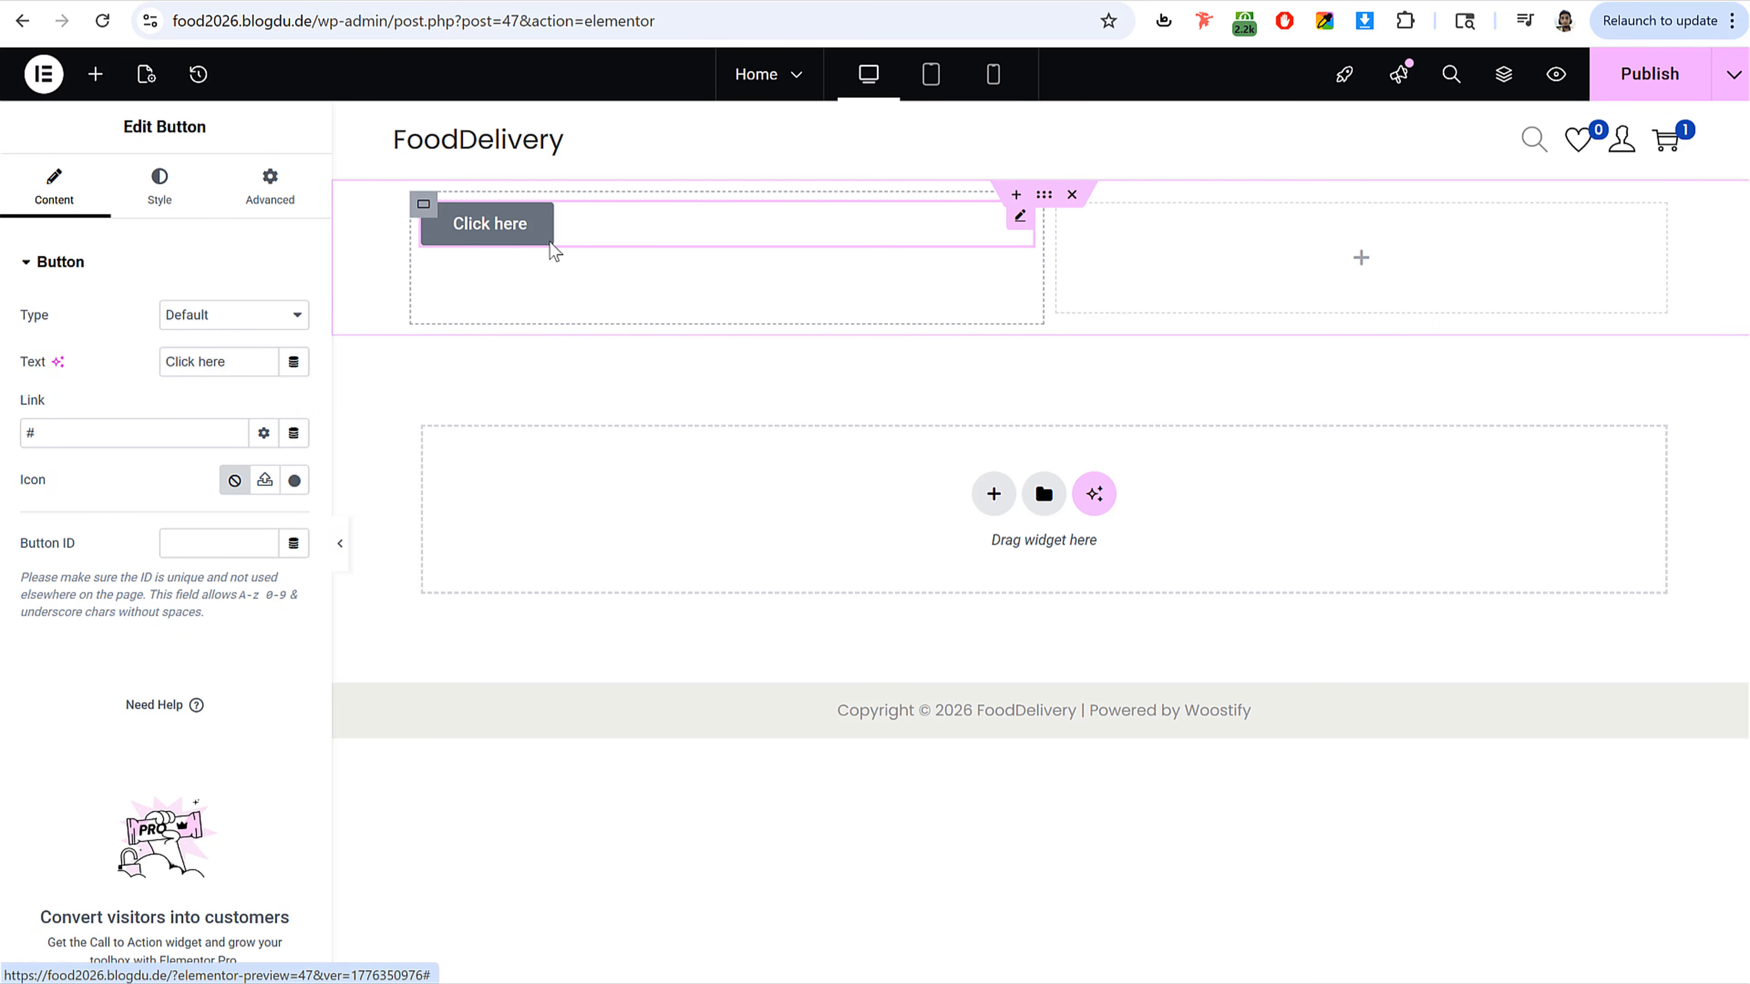
Step: Change the button's text to Read More
click(527, 228)
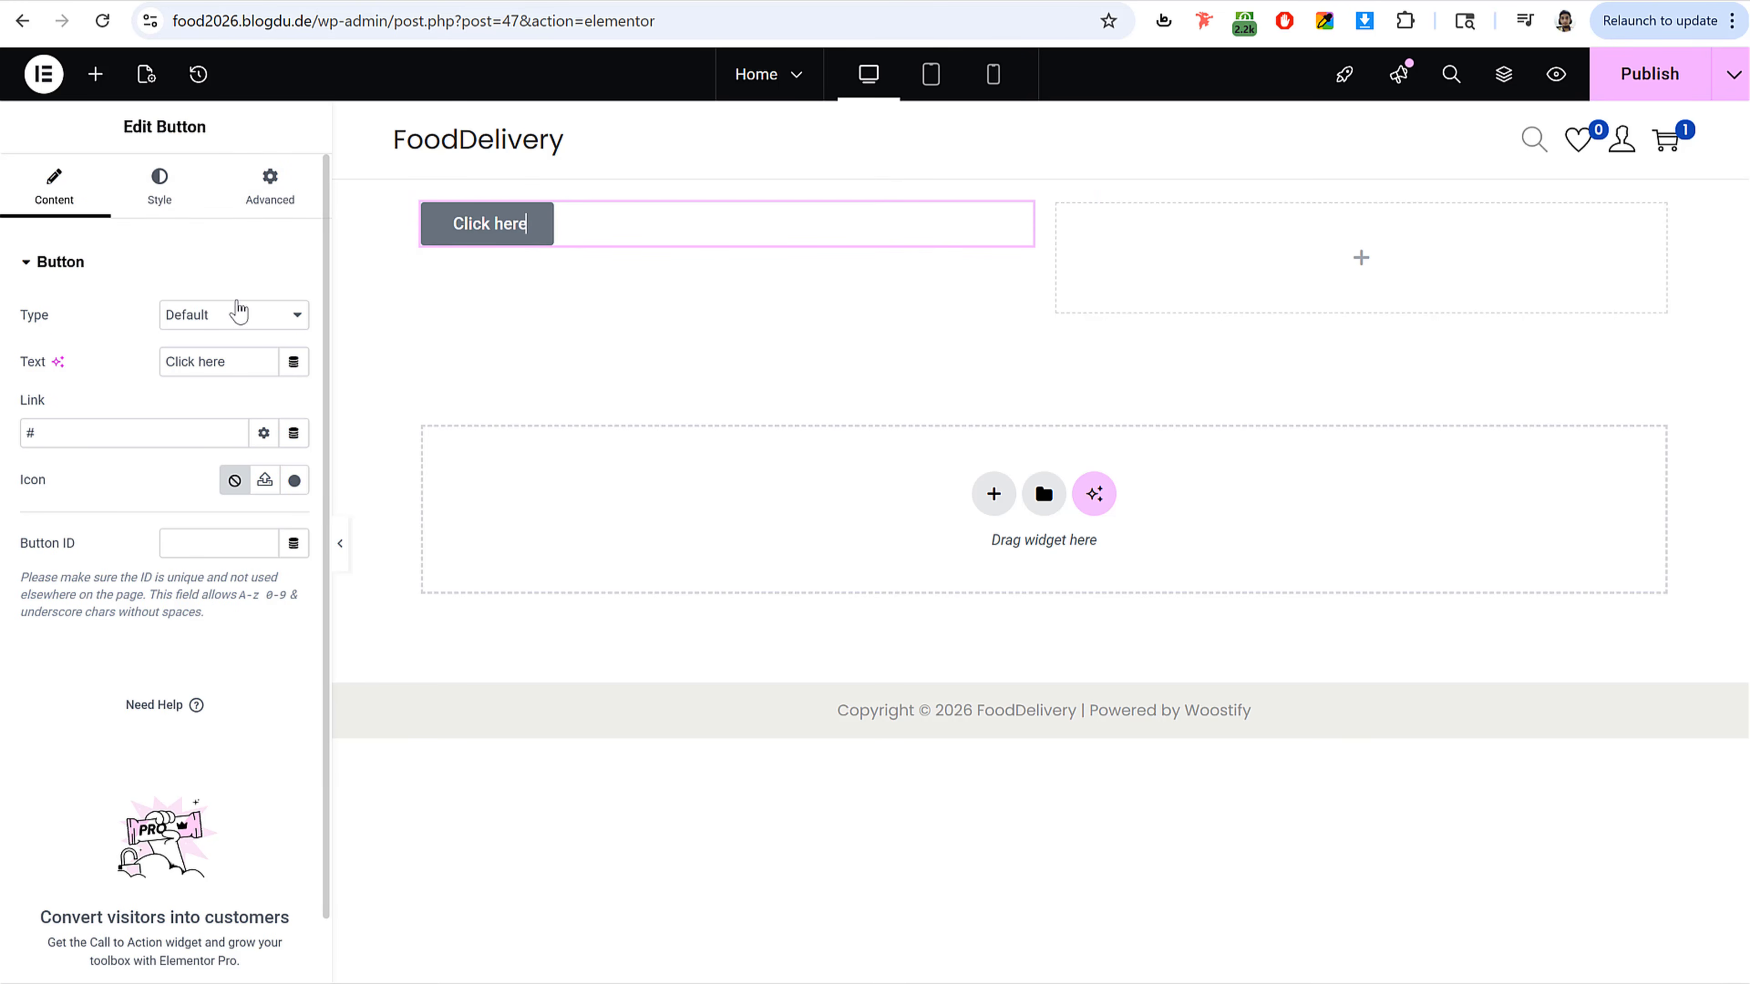
drag(101, 122, 229, 130)
click(229, 130)
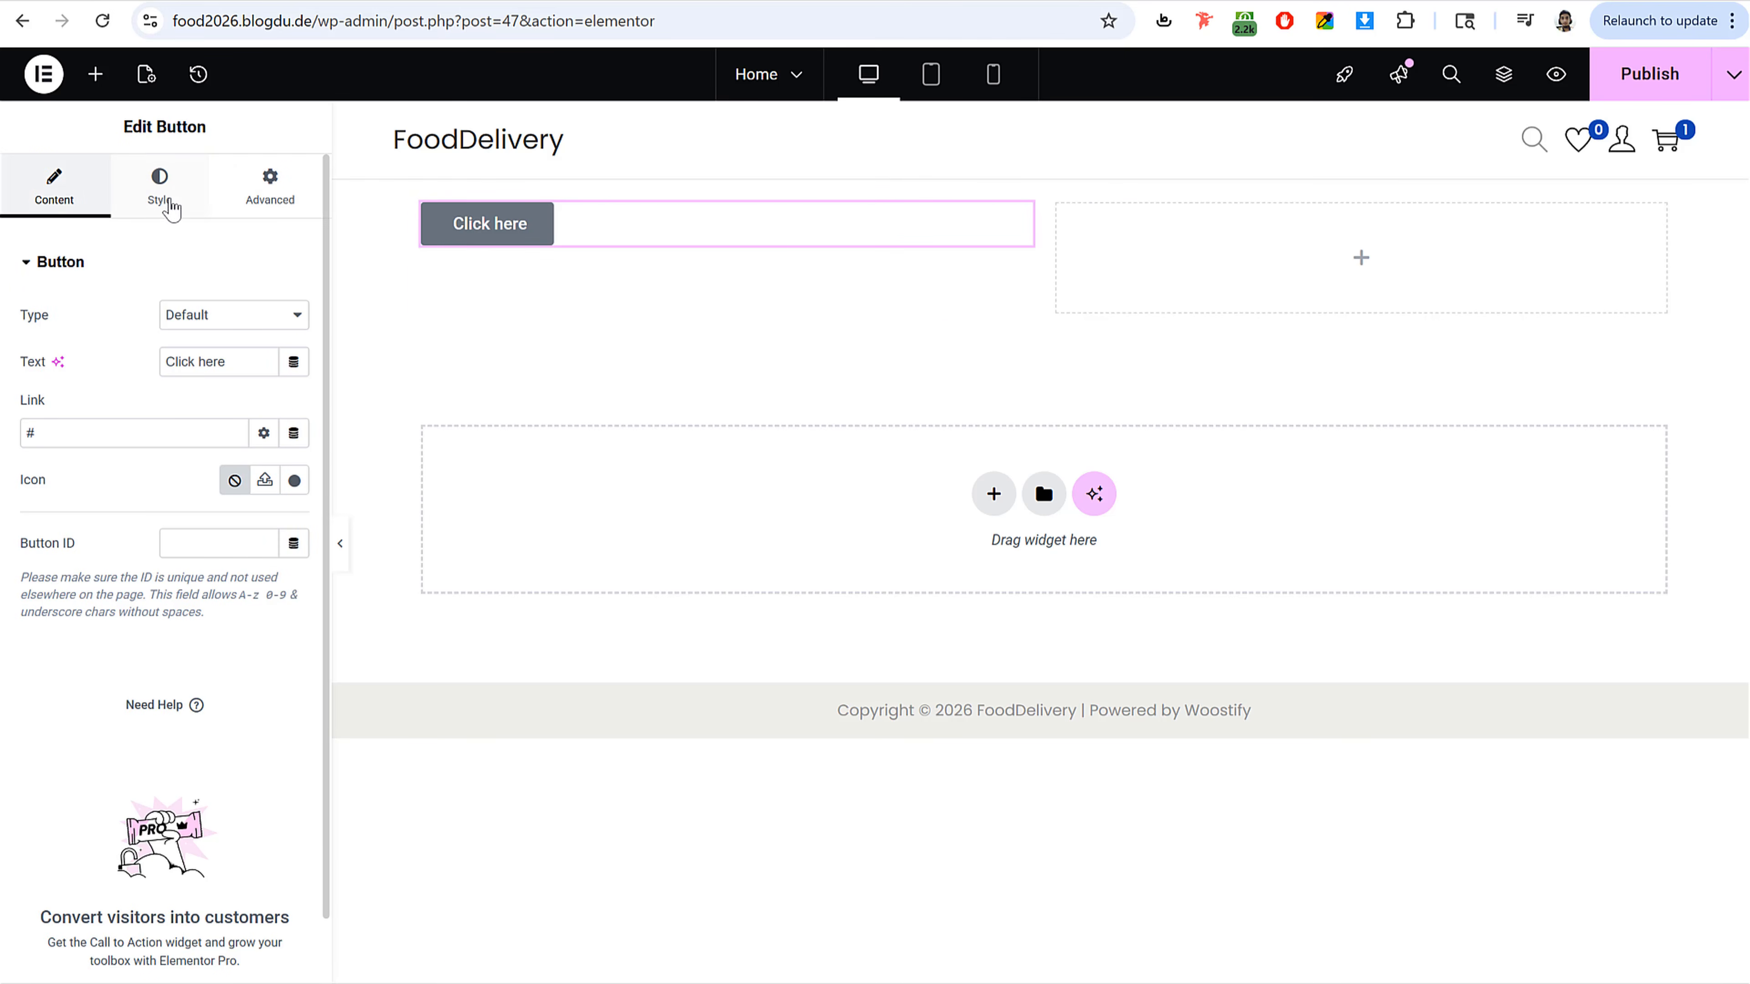
click(191, 206)
click(276, 209)
click(79, 204)
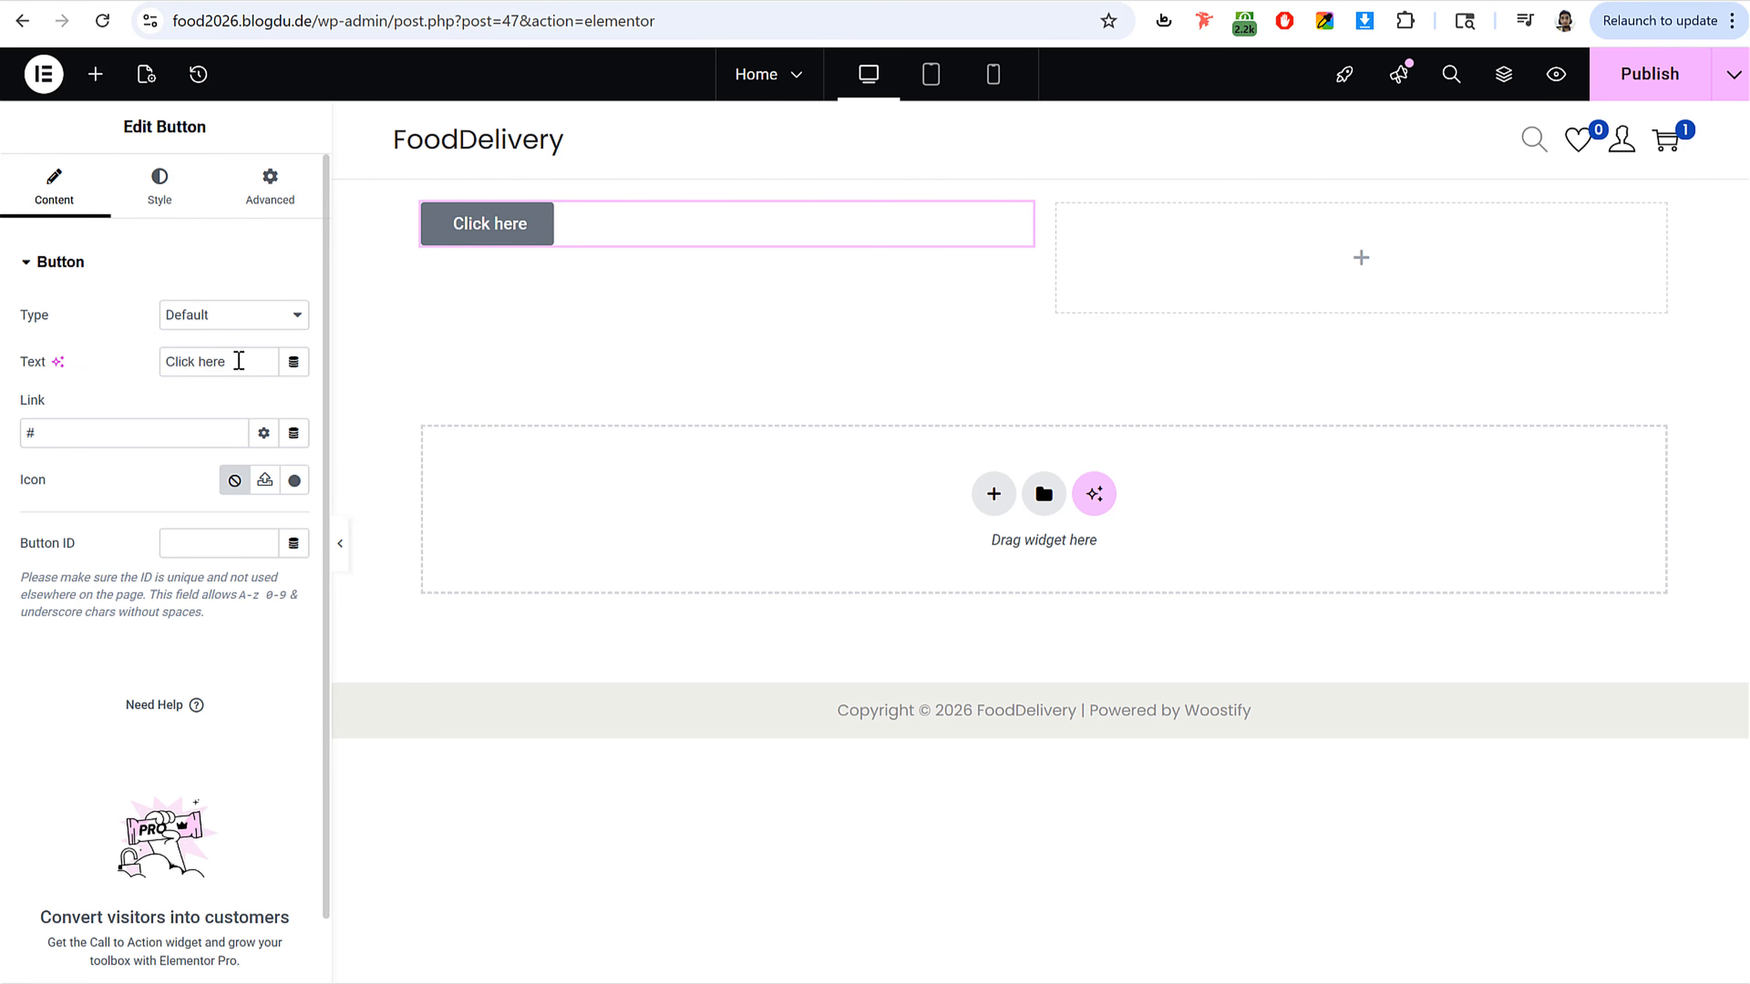
drag(238, 361, 33, 393)
text(Rea)
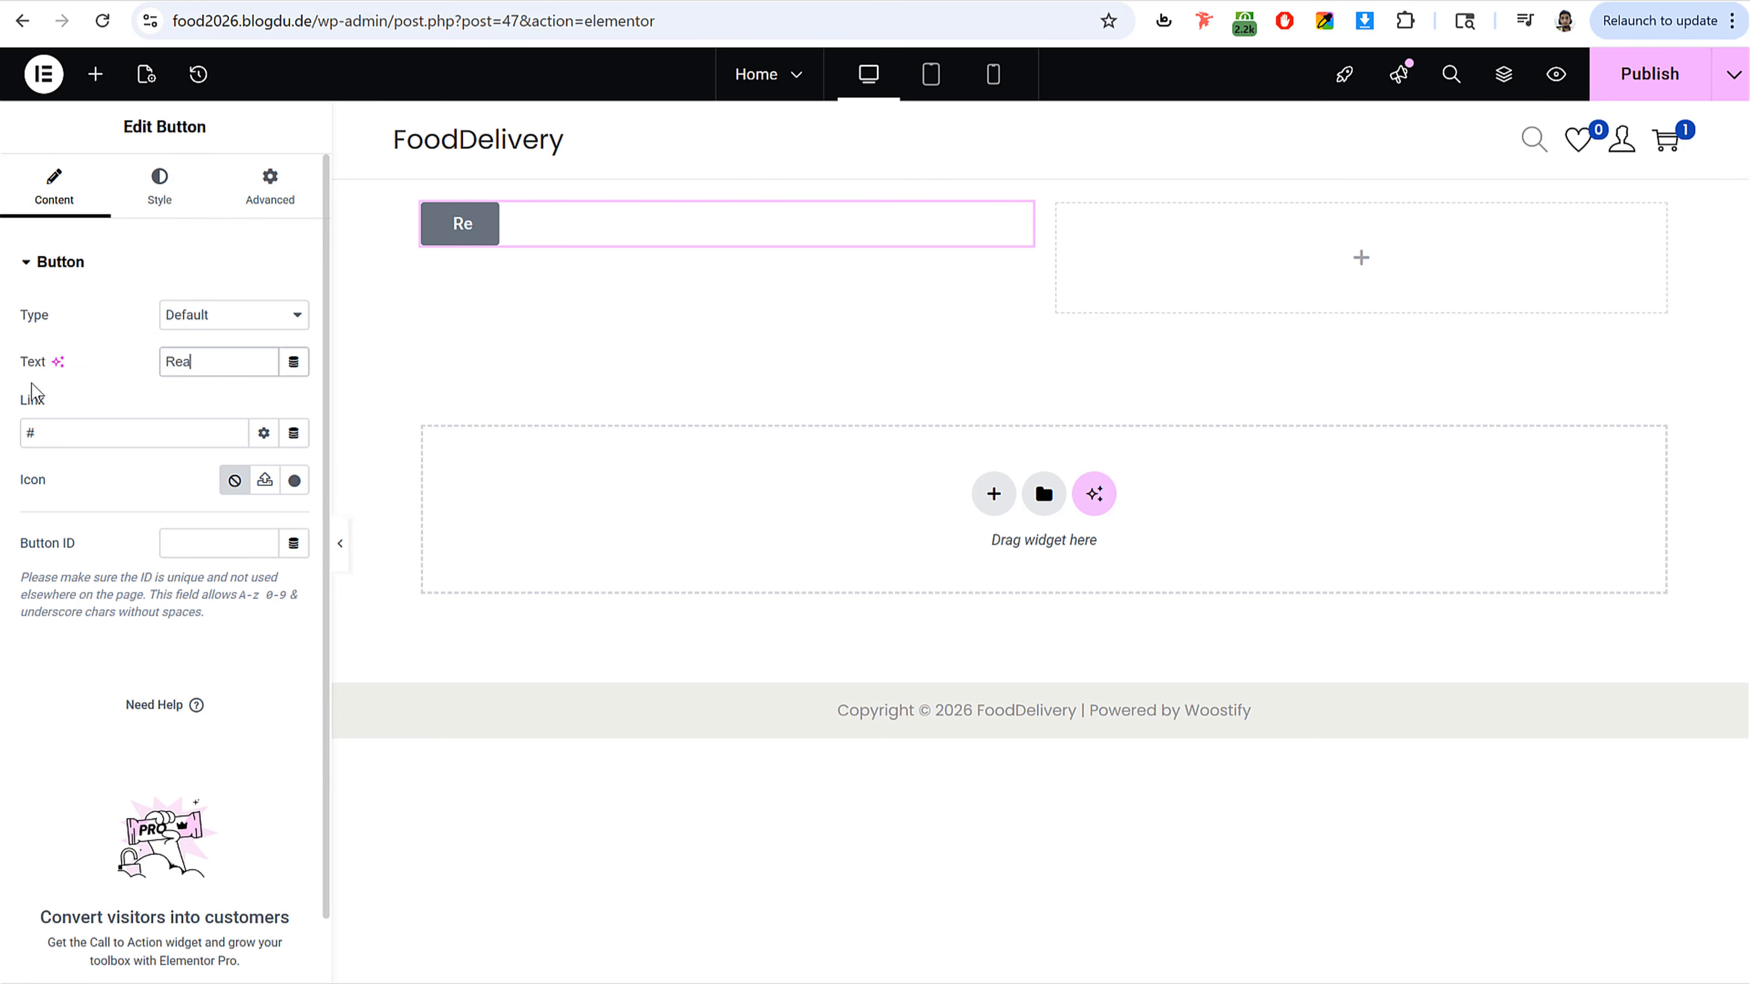
text(d More)
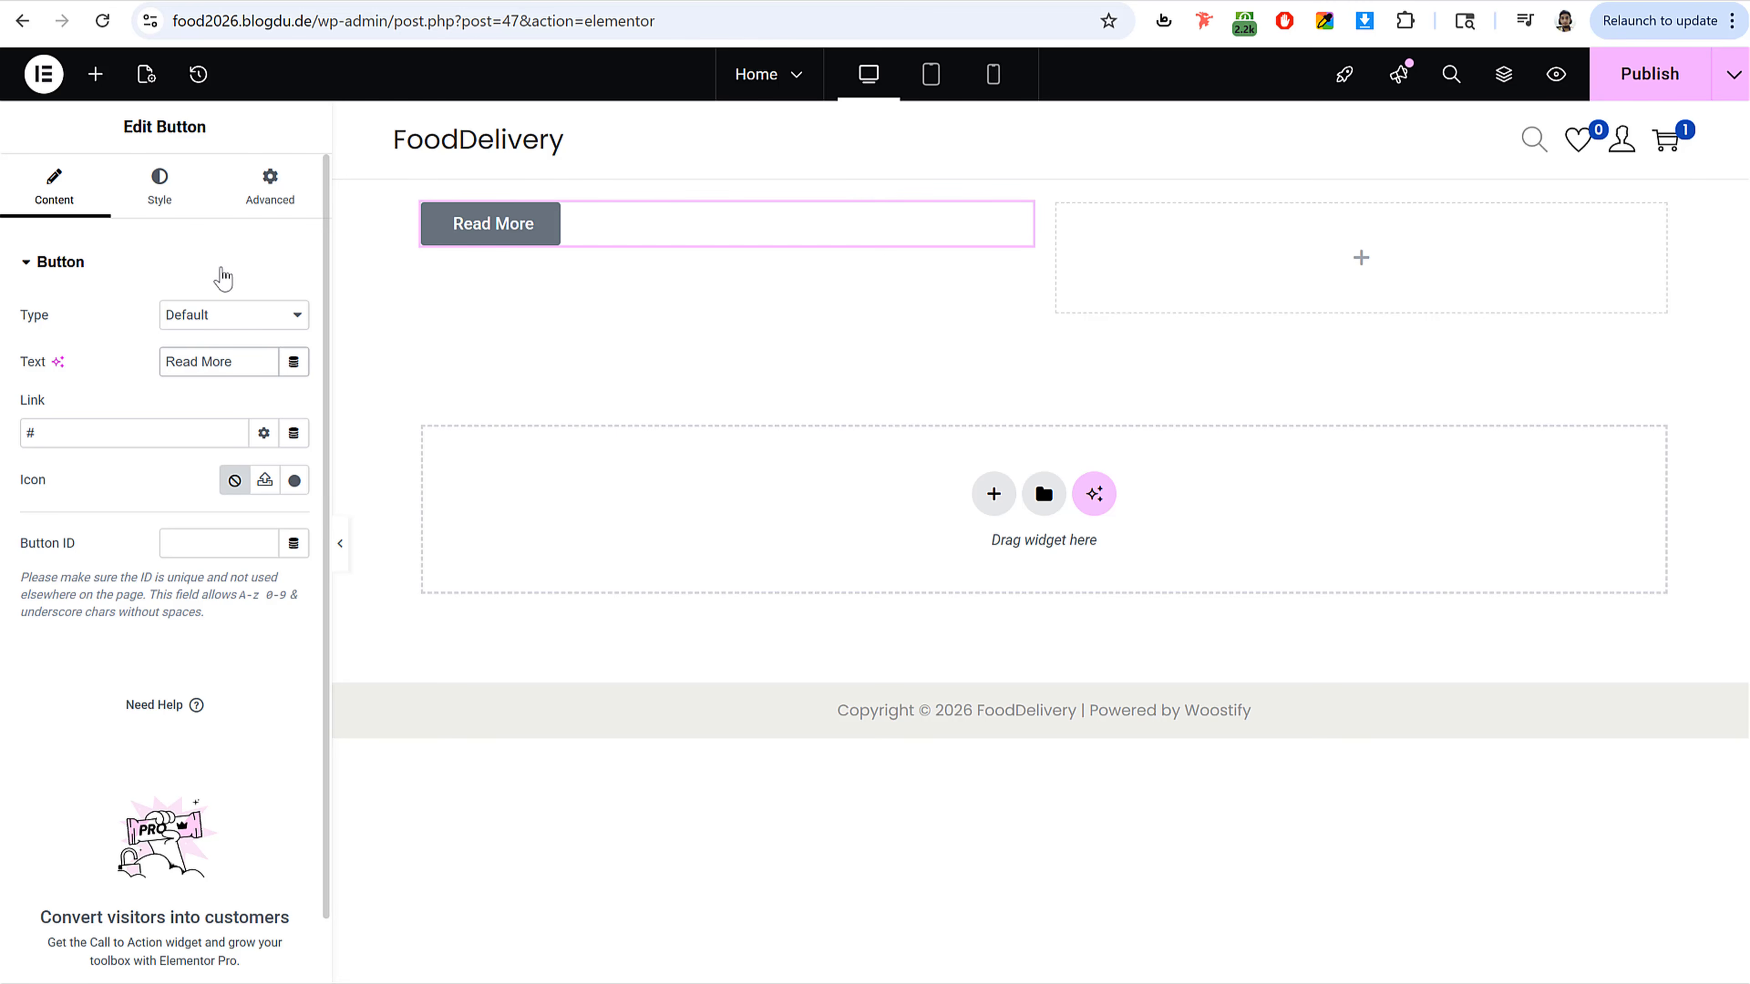
Step: Center the button and set its text colour to #FF4242
click(210, 193)
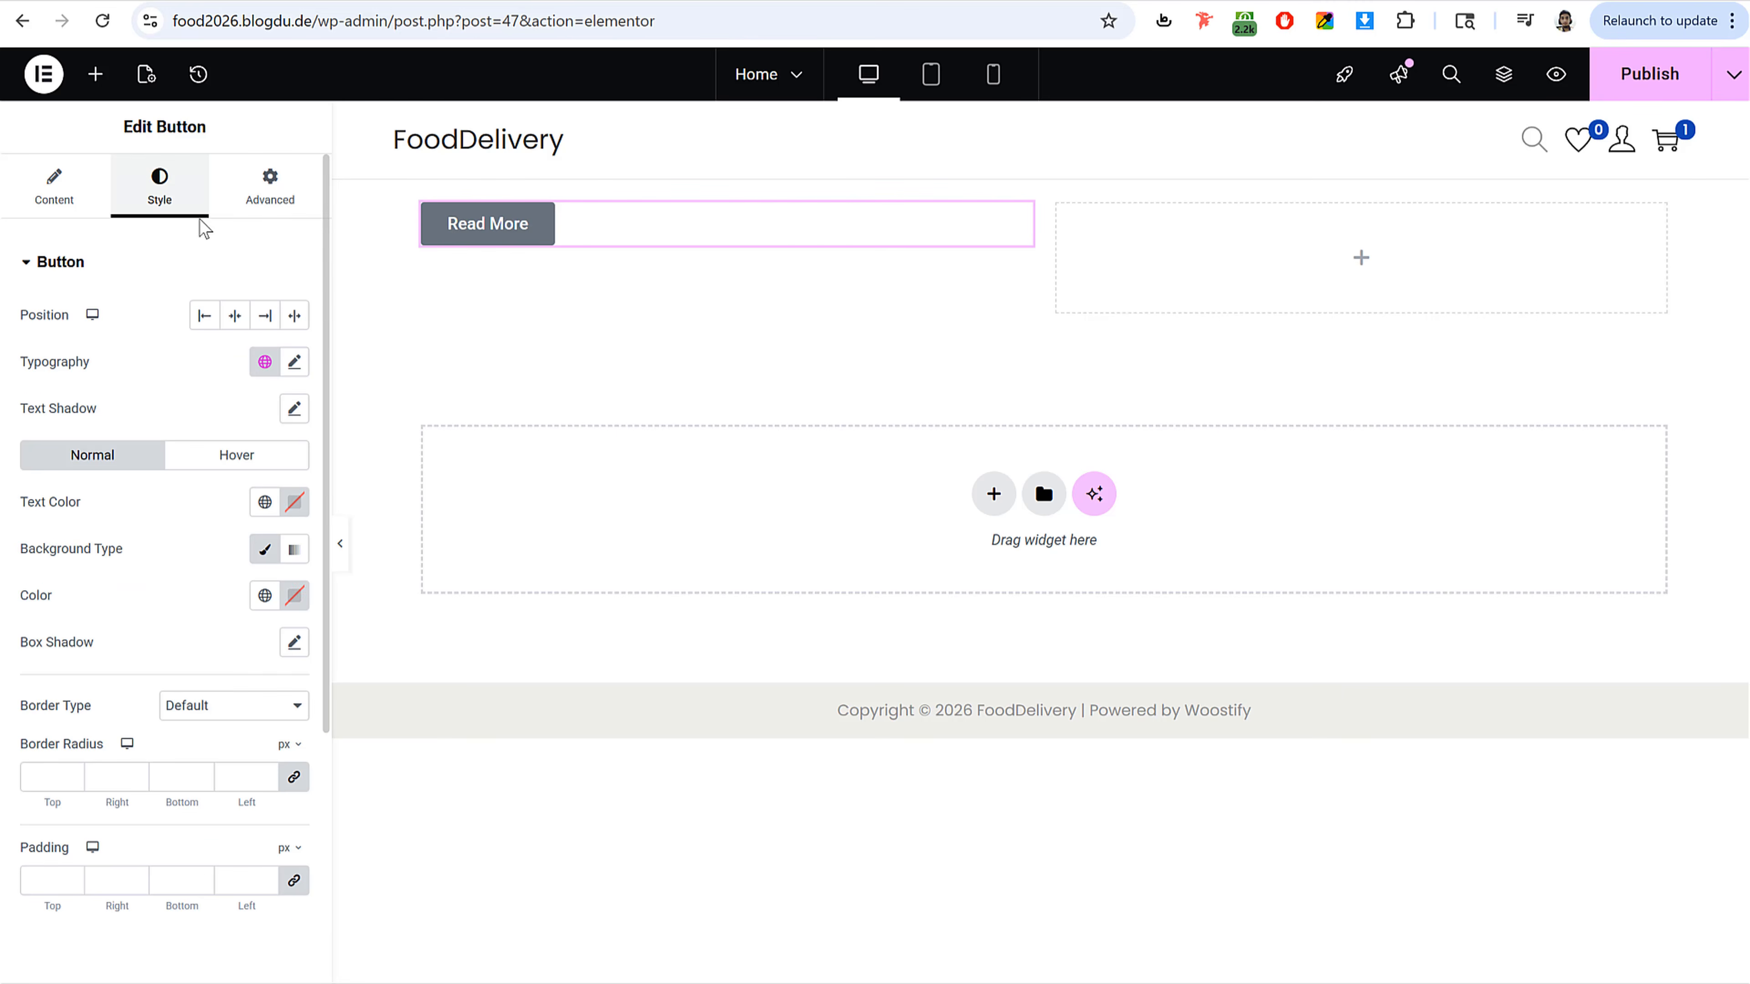
click(234, 315)
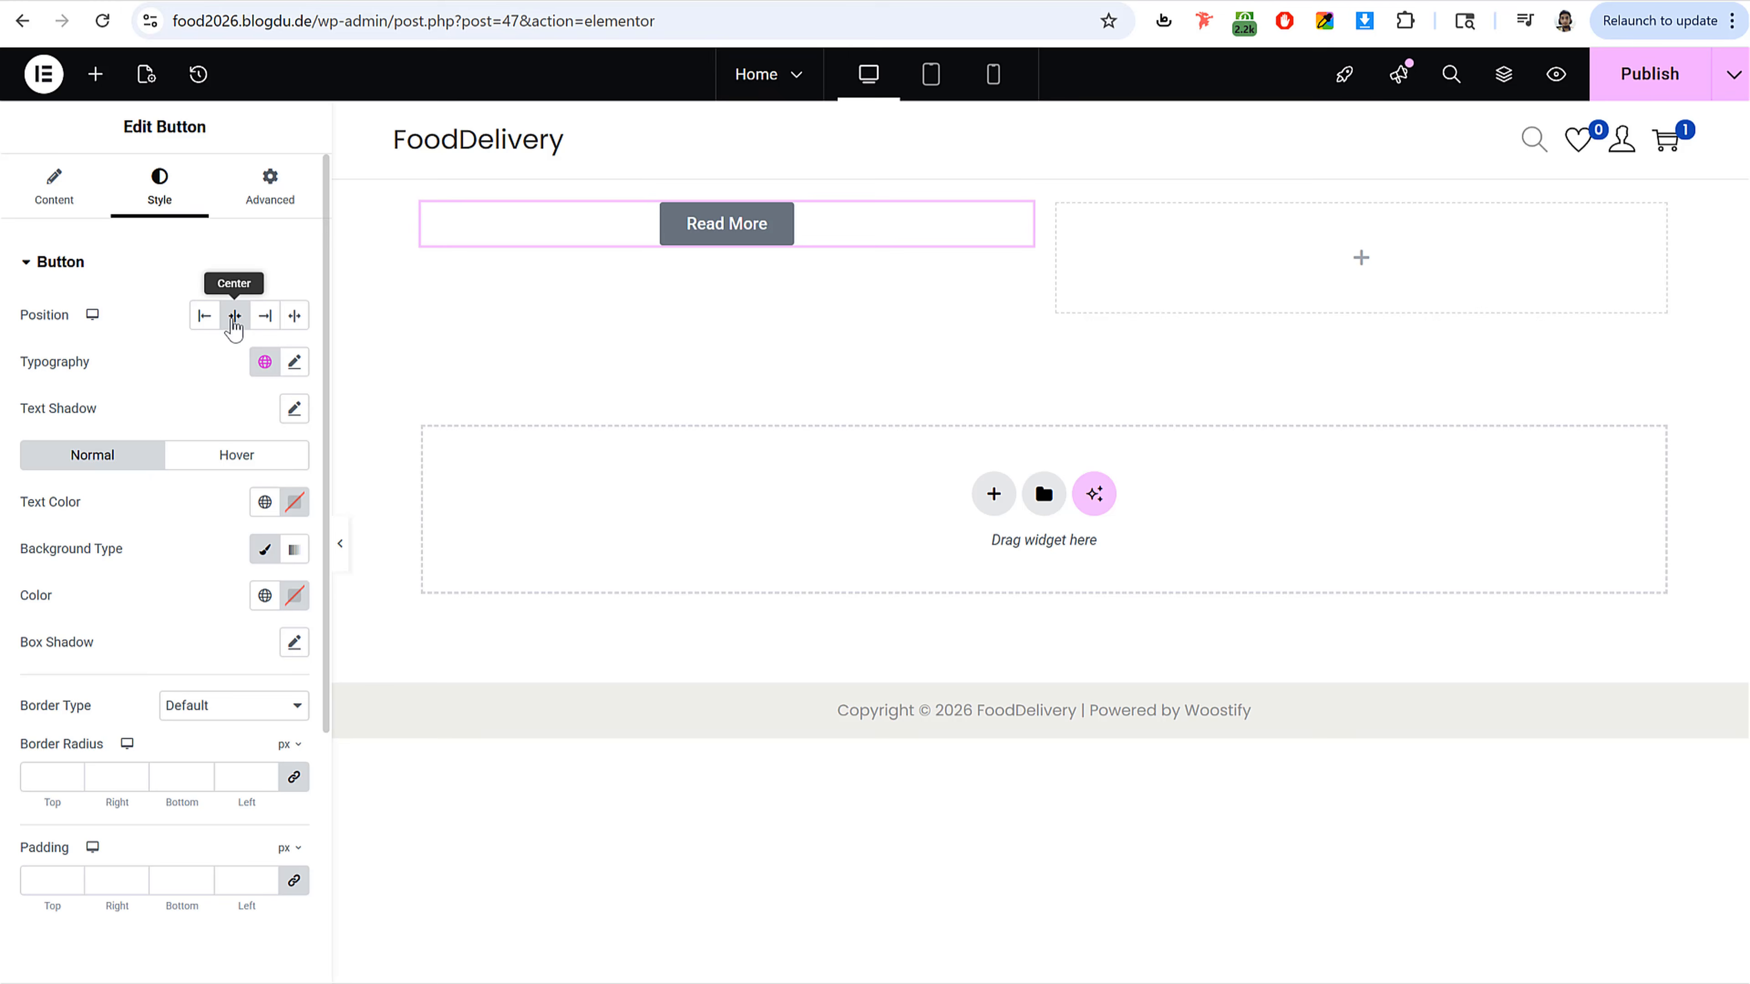
click(294, 502)
drag(280, 644, 358, 548)
click(148, 489)
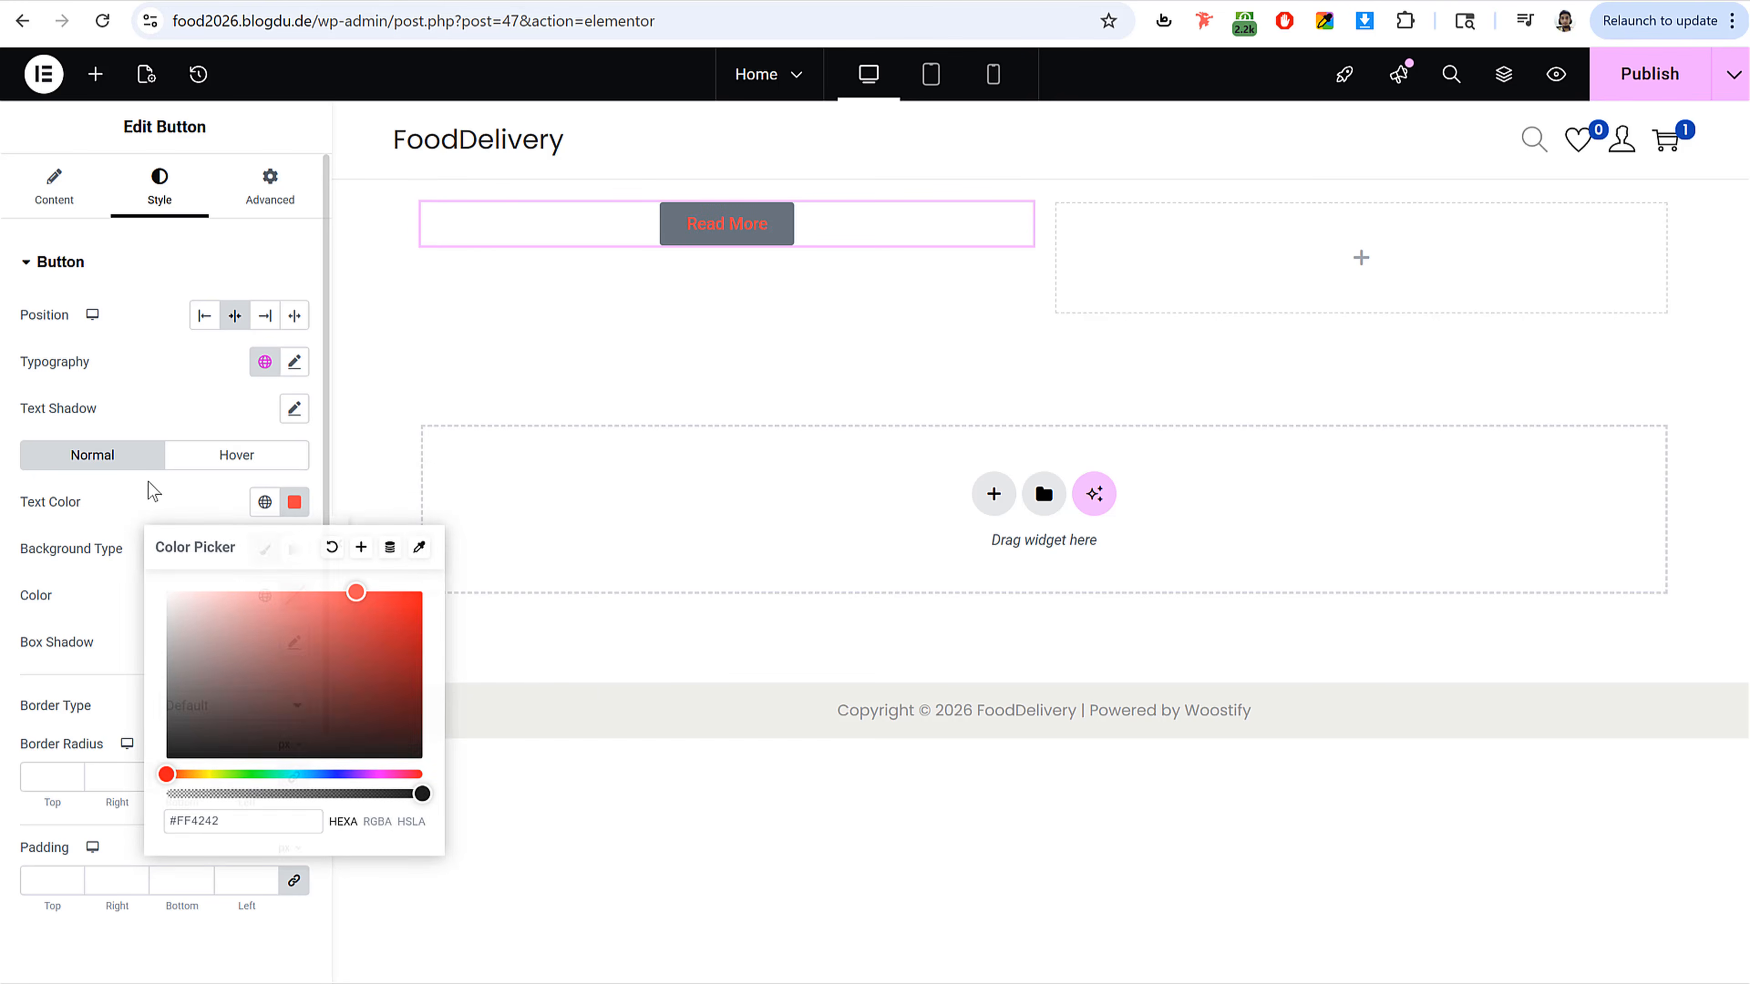
Step: Set the button's background colour to a light pink
click(295, 597)
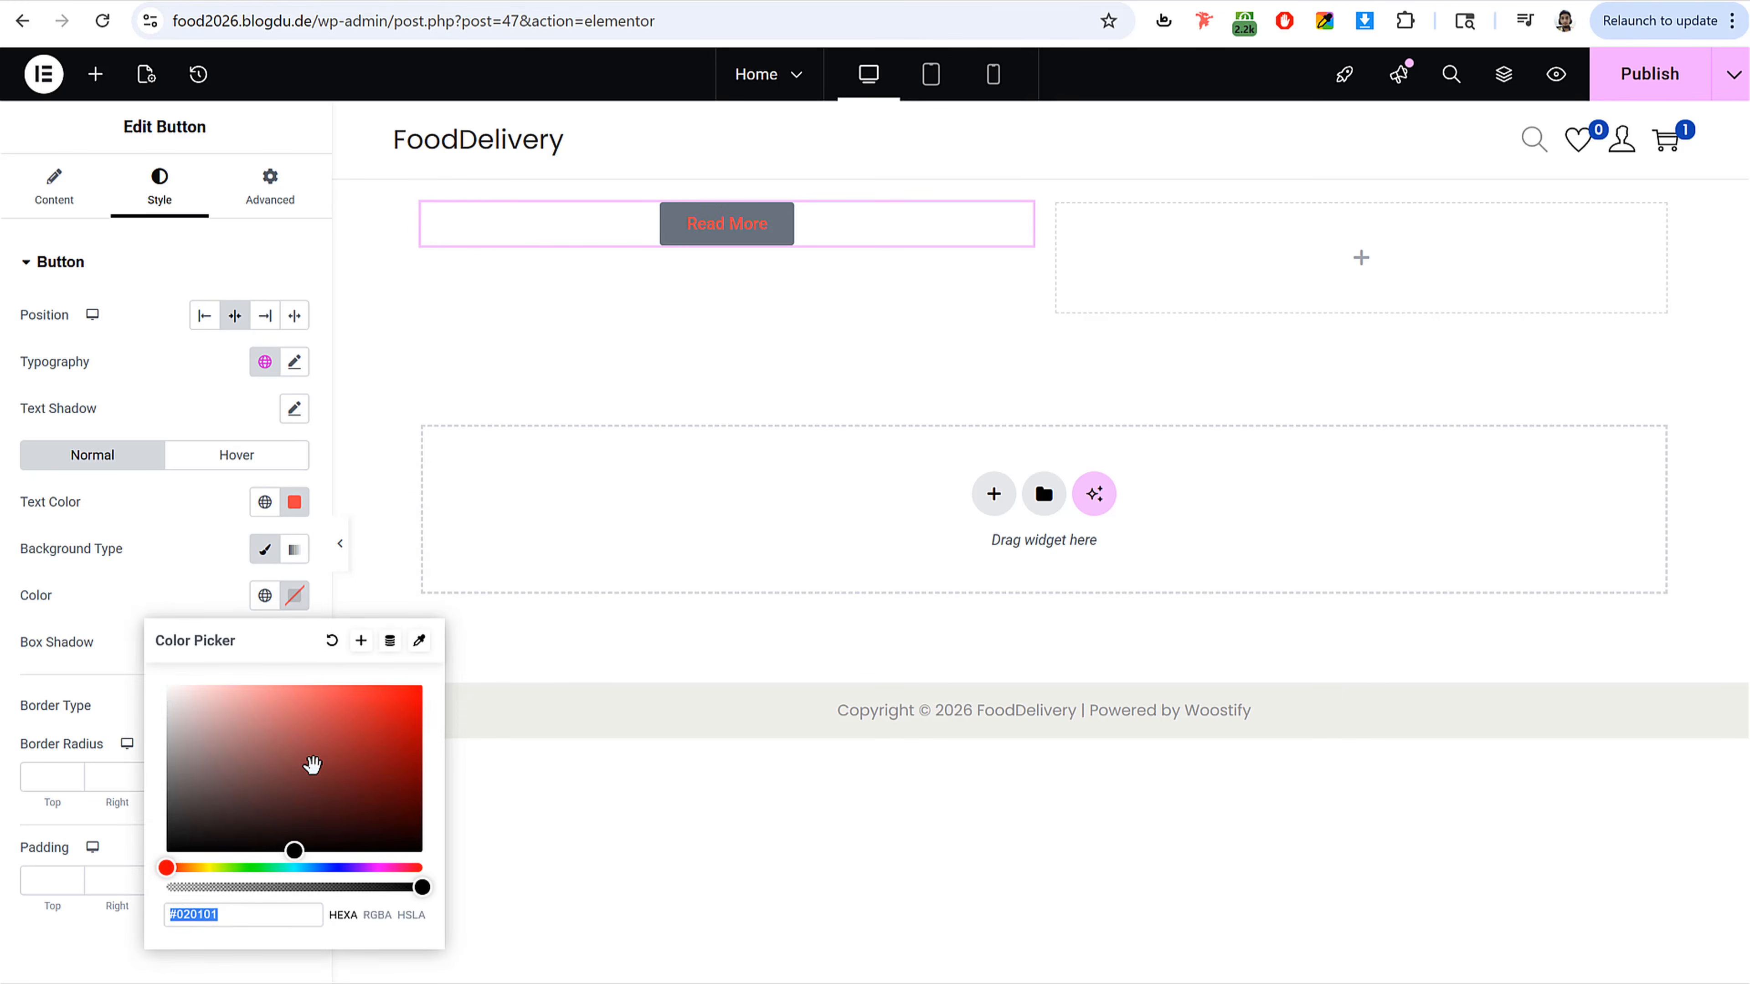
click(312, 718)
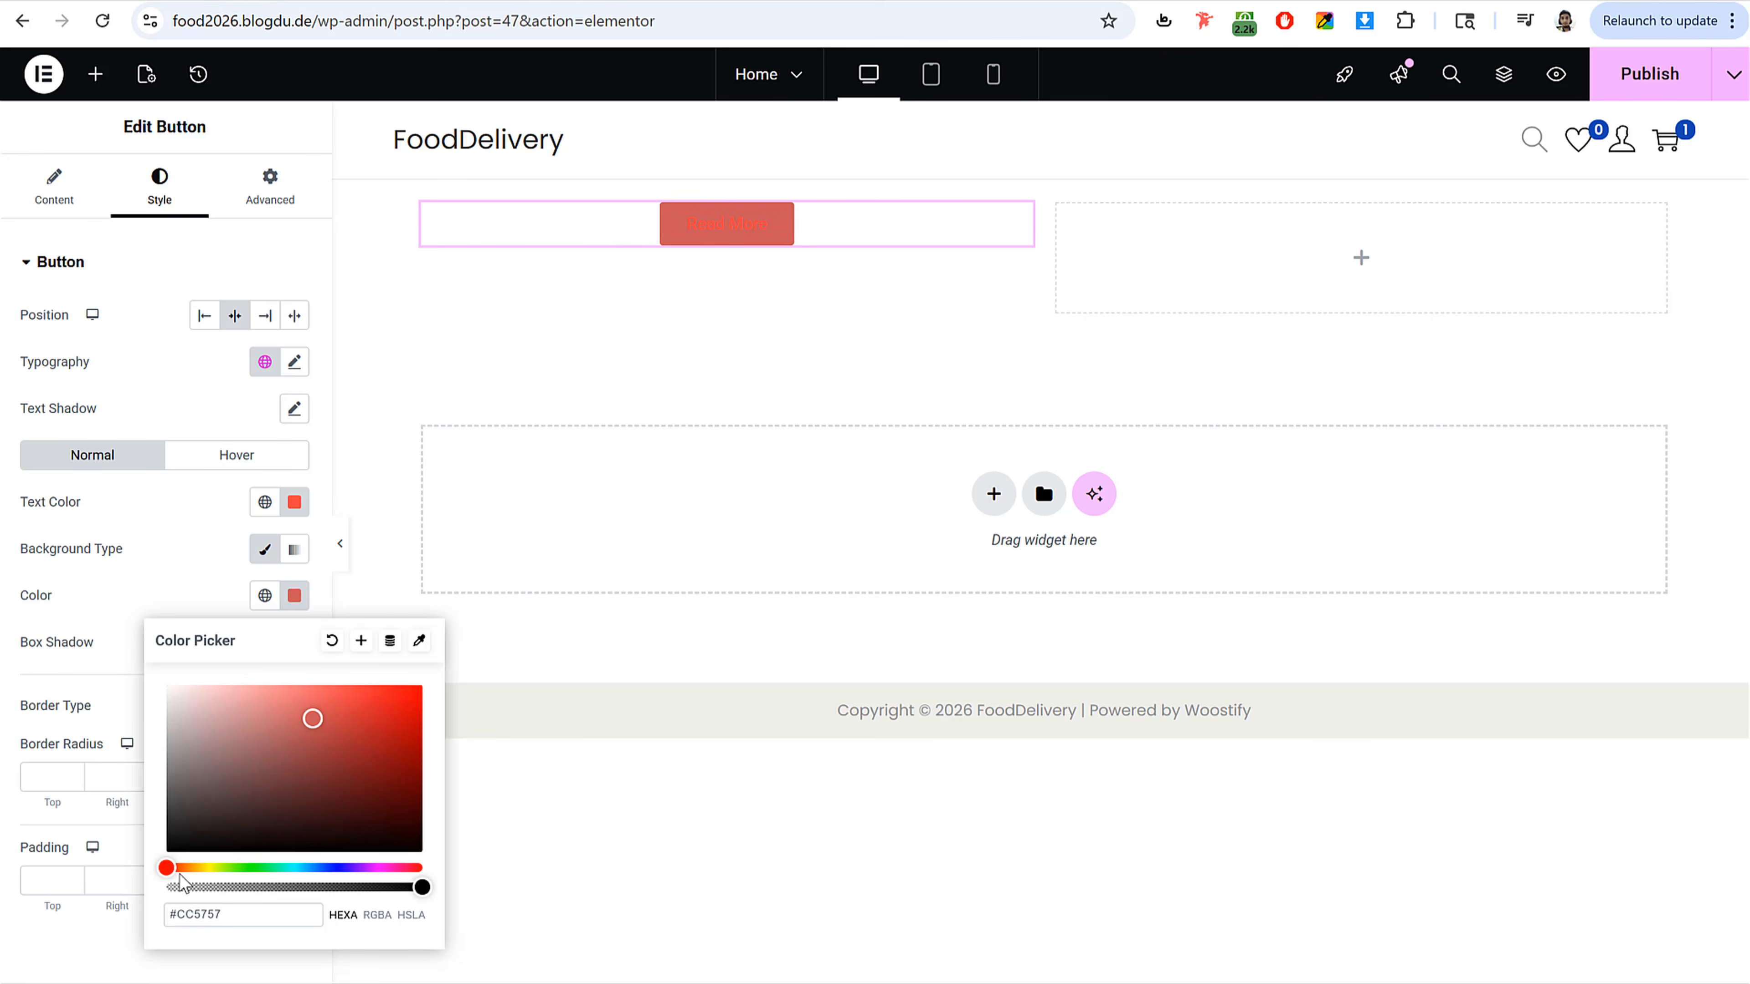
drag(173, 867, 383, 867)
drag(282, 722, 205, 680)
click(110, 526)
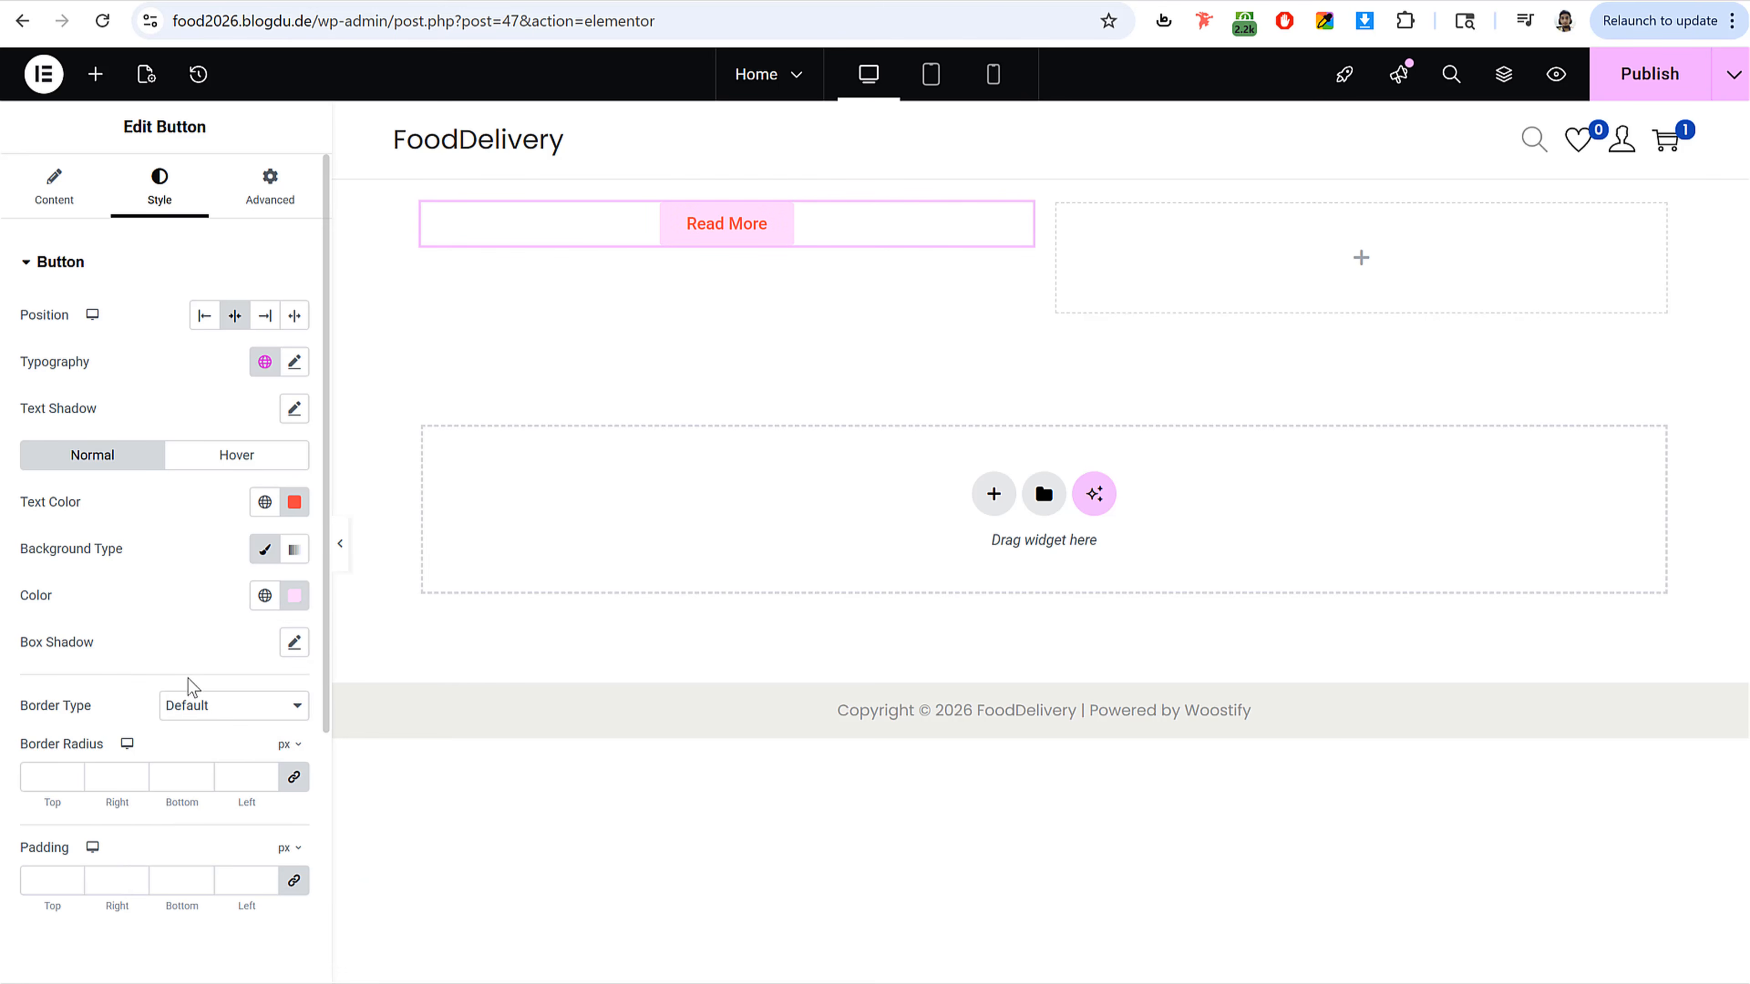
click(269, 195)
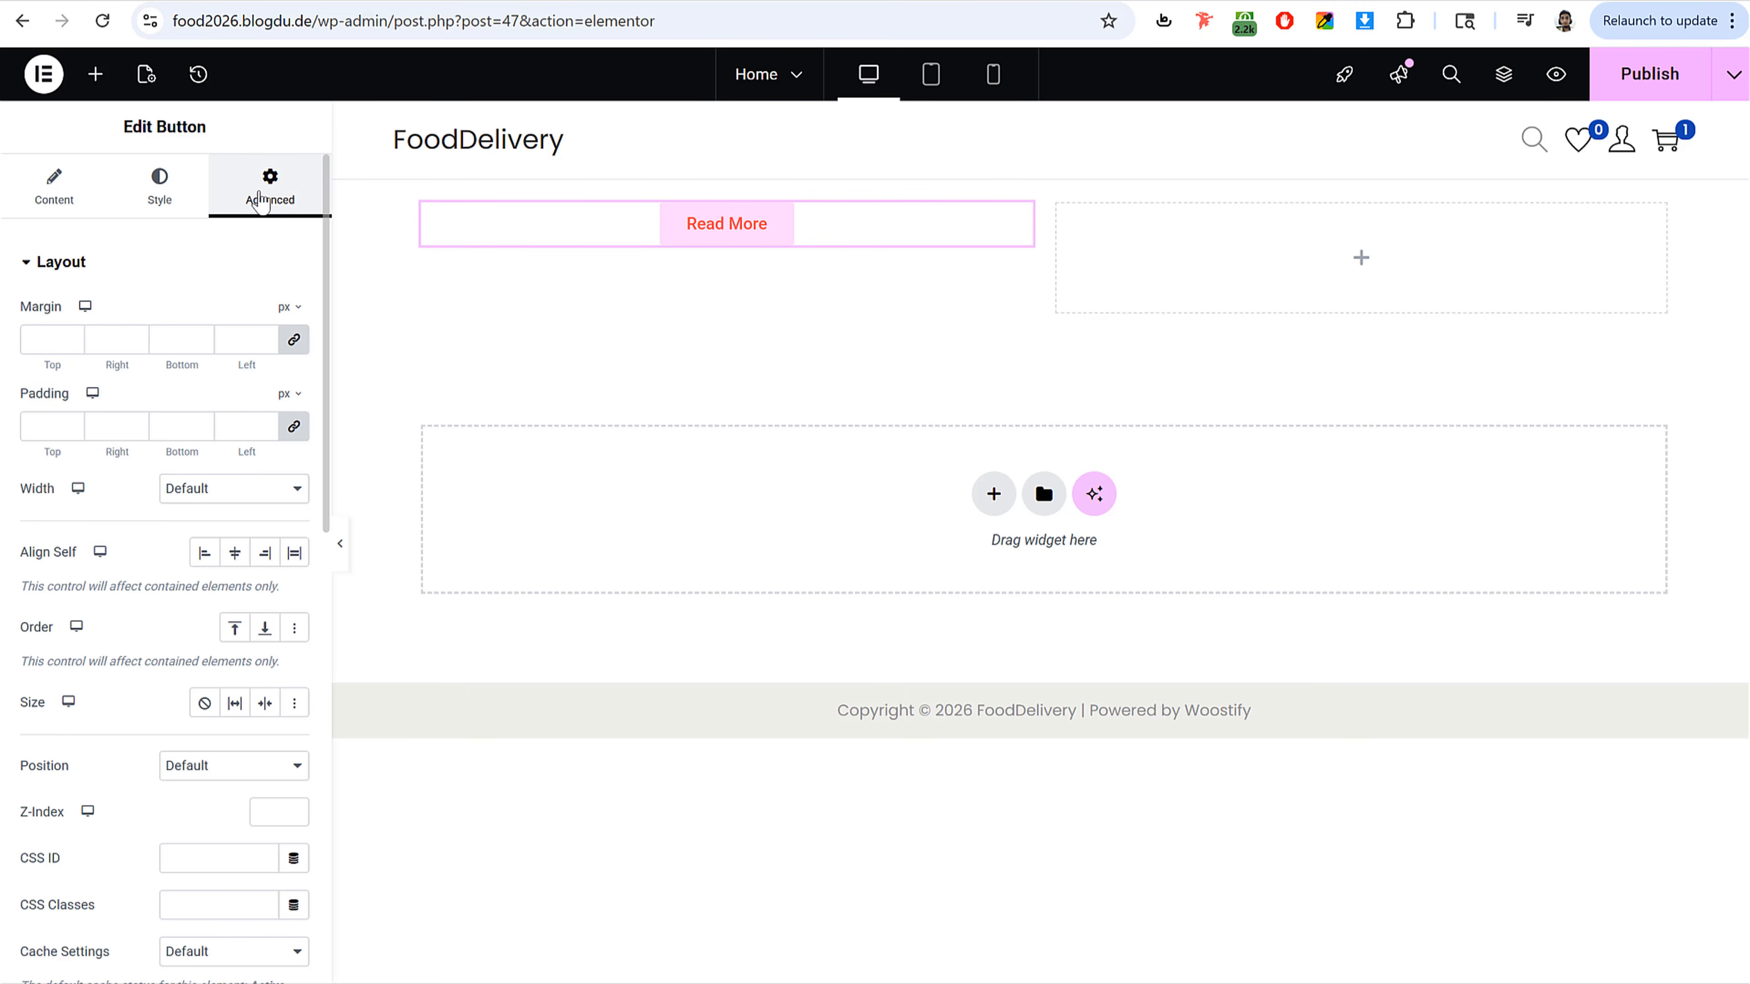
Step: Add an Icon widget below the button in the left column
click(96, 75)
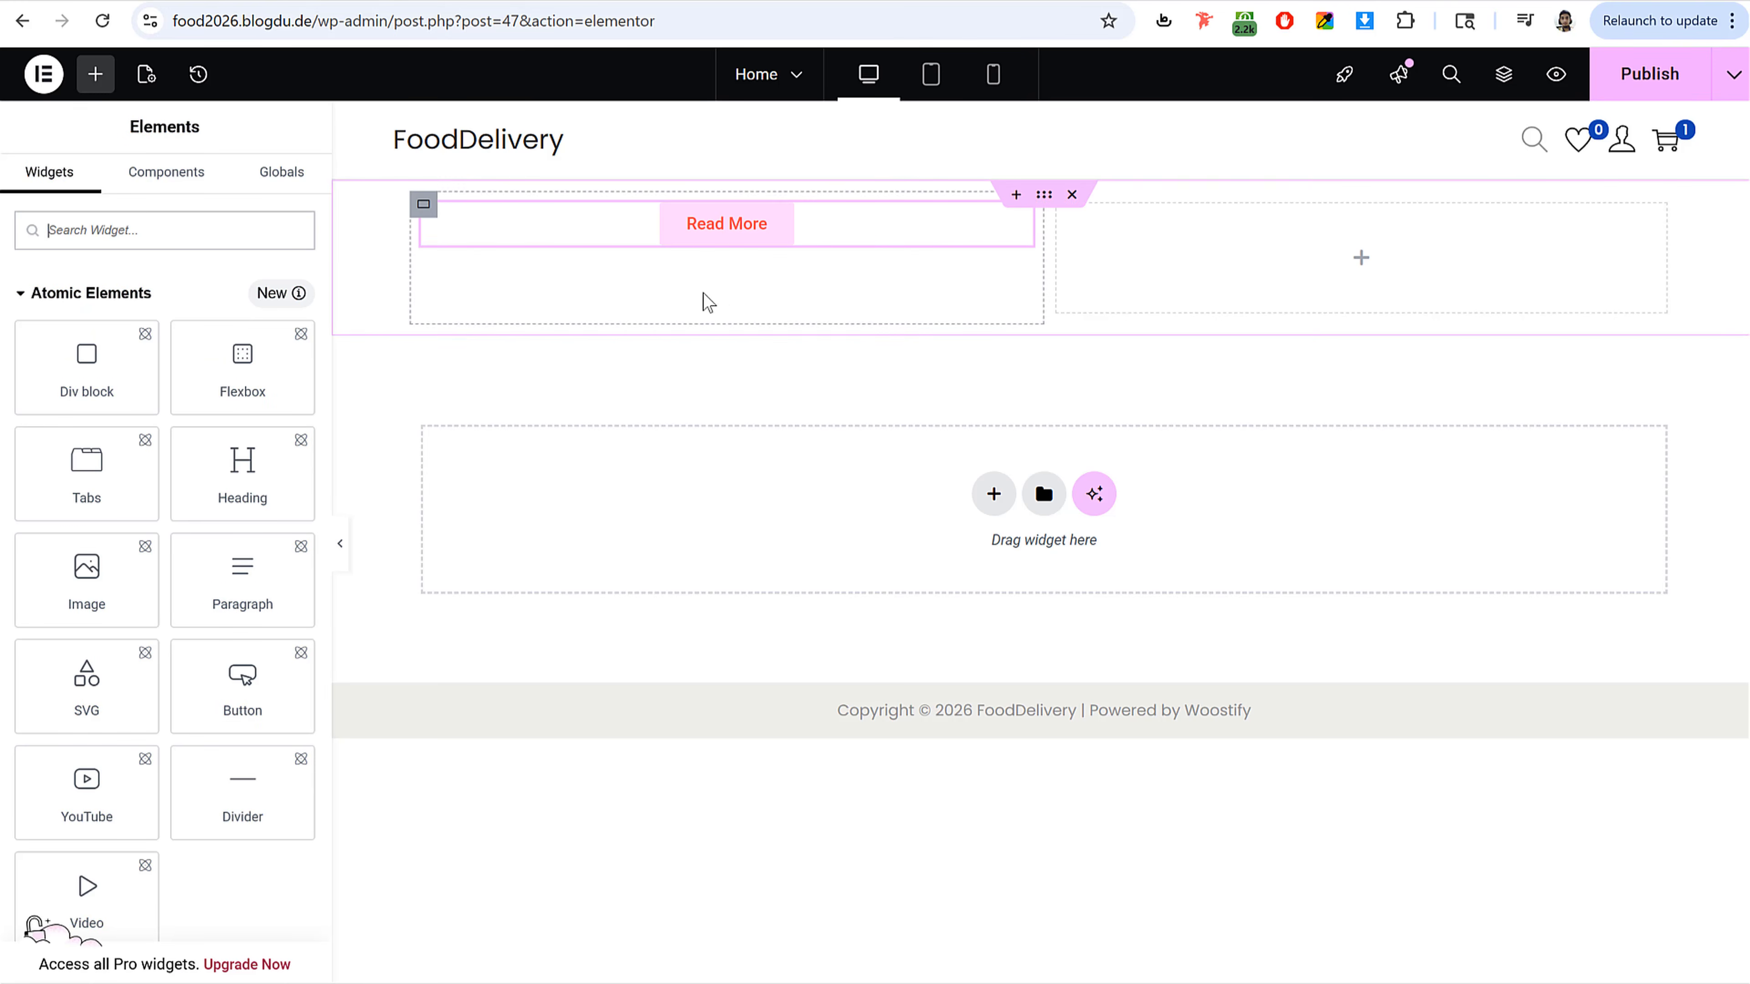
scroll(227, 654, down, 5)
scroll(249, 724, down, 8)
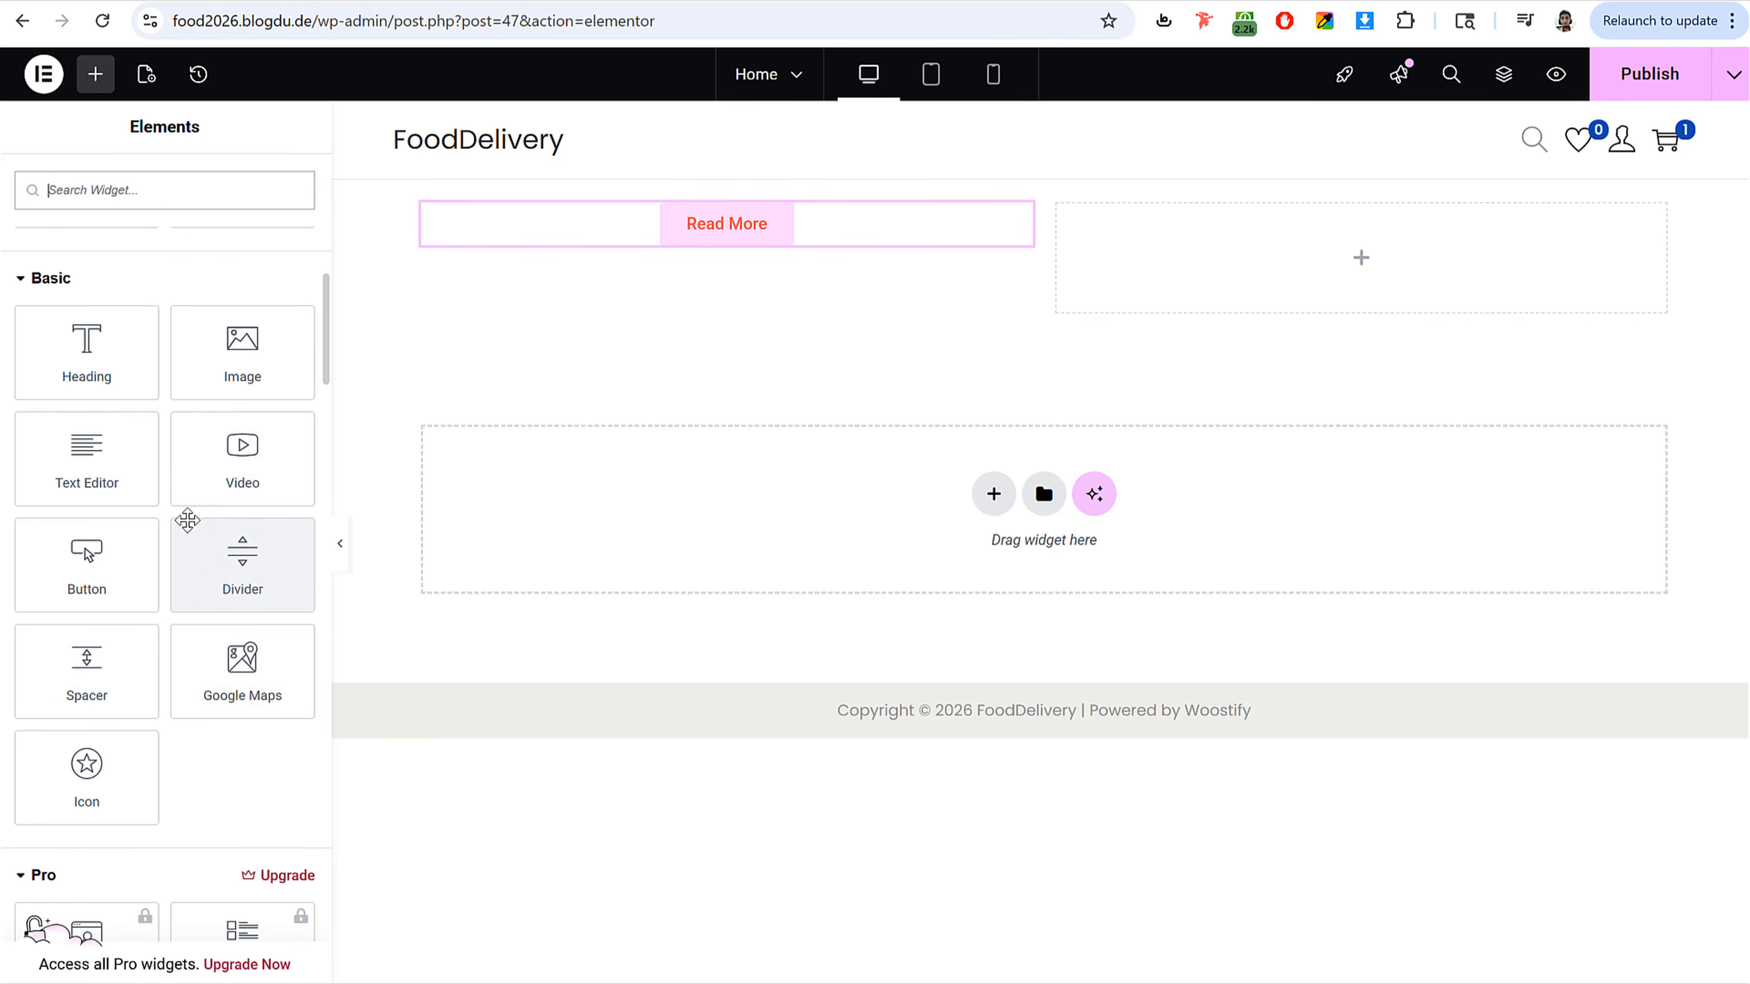
drag(87, 777, 689, 241)
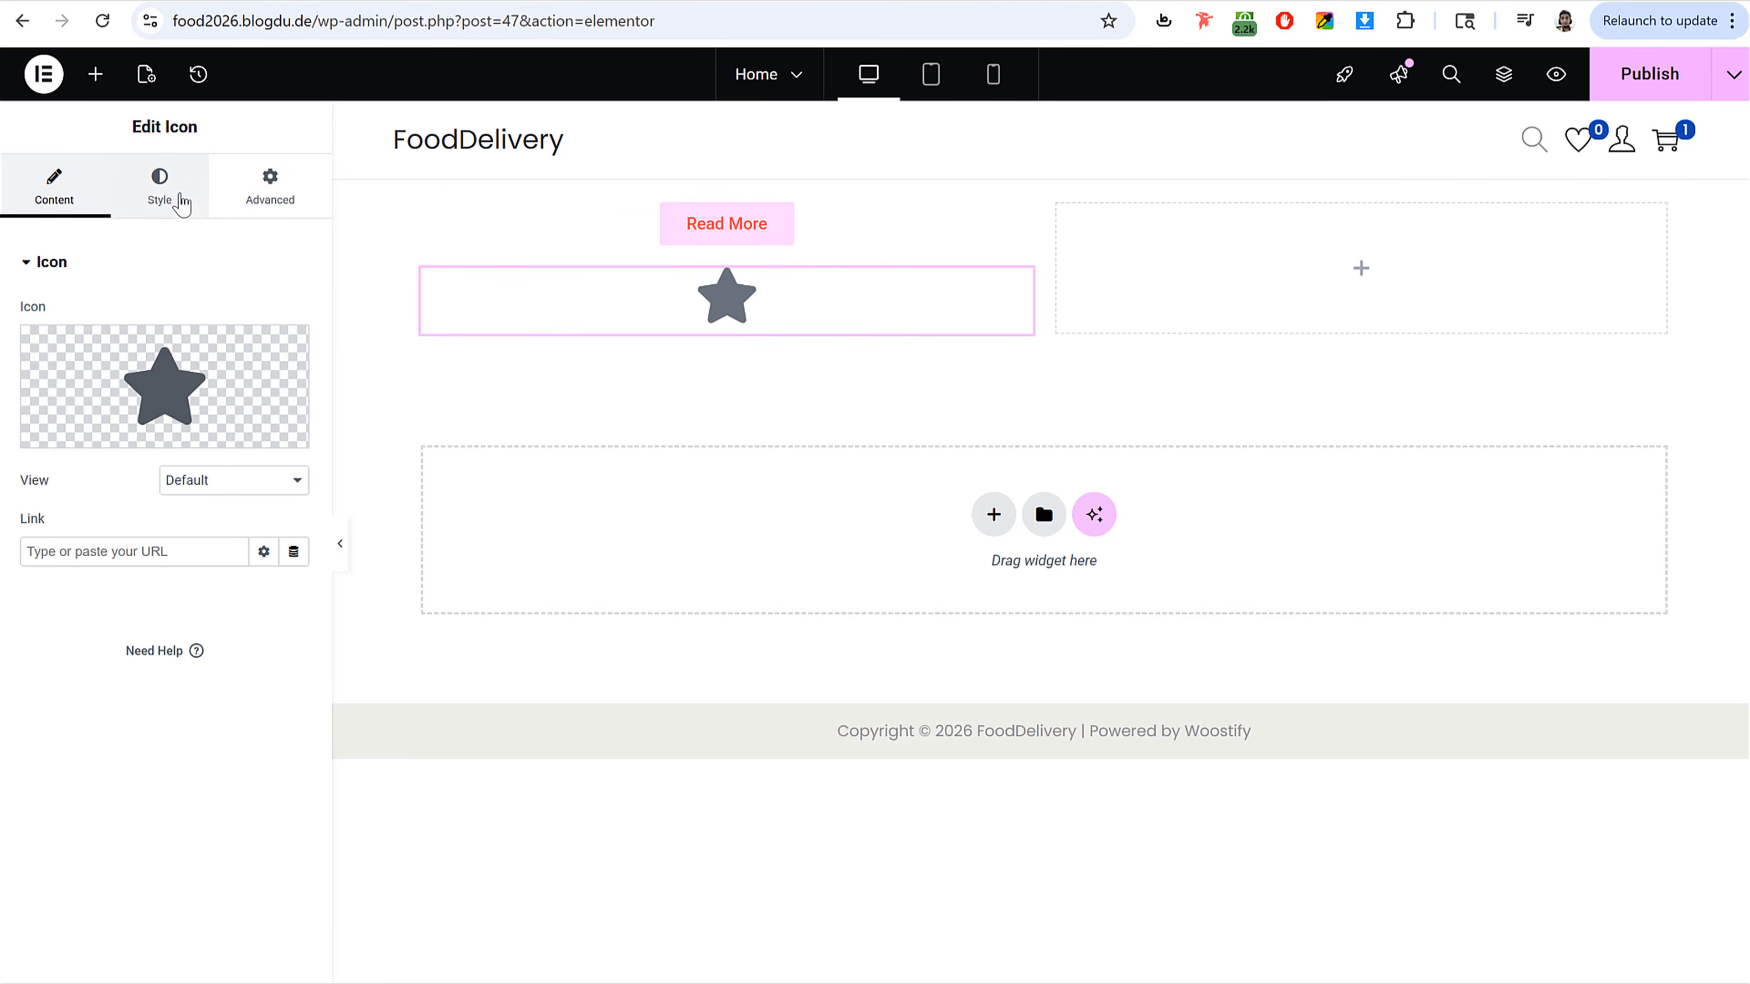
Step: Replace the icon with the Tired icon from the icon library
click(172, 196)
click(260, 200)
click(69, 199)
click(176, 400)
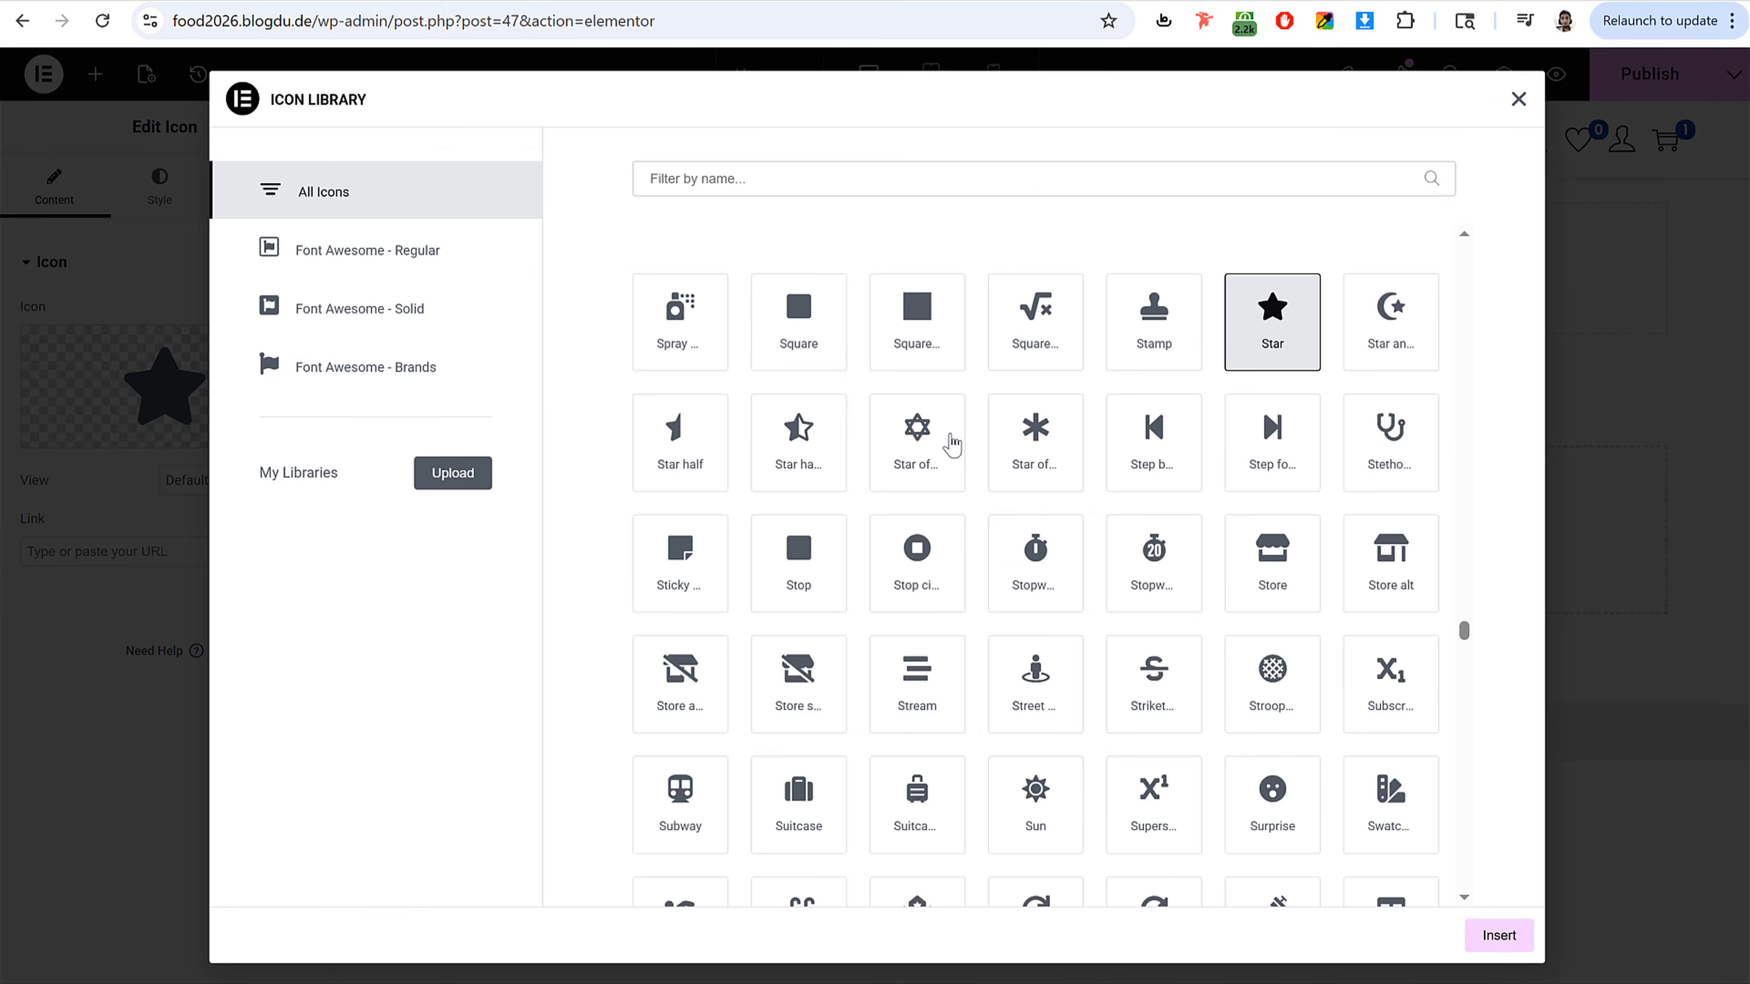
scroll(957, 572, down, 12)
click(785, 538)
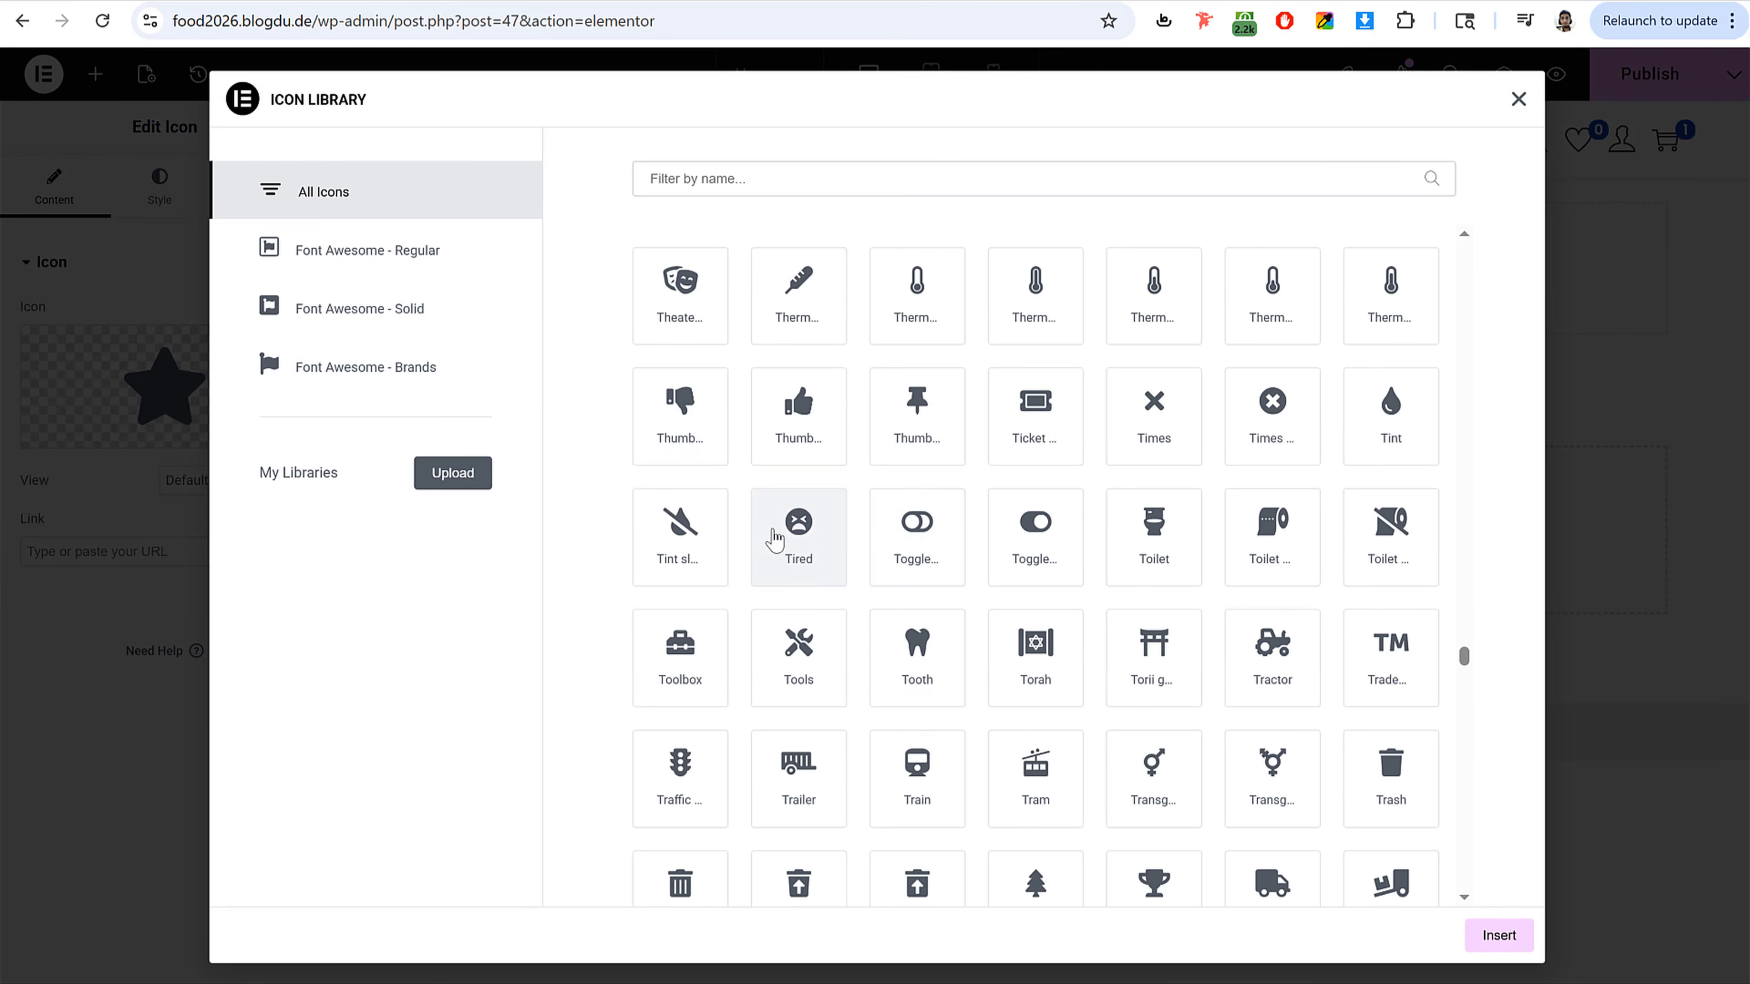
click(1489, 937)
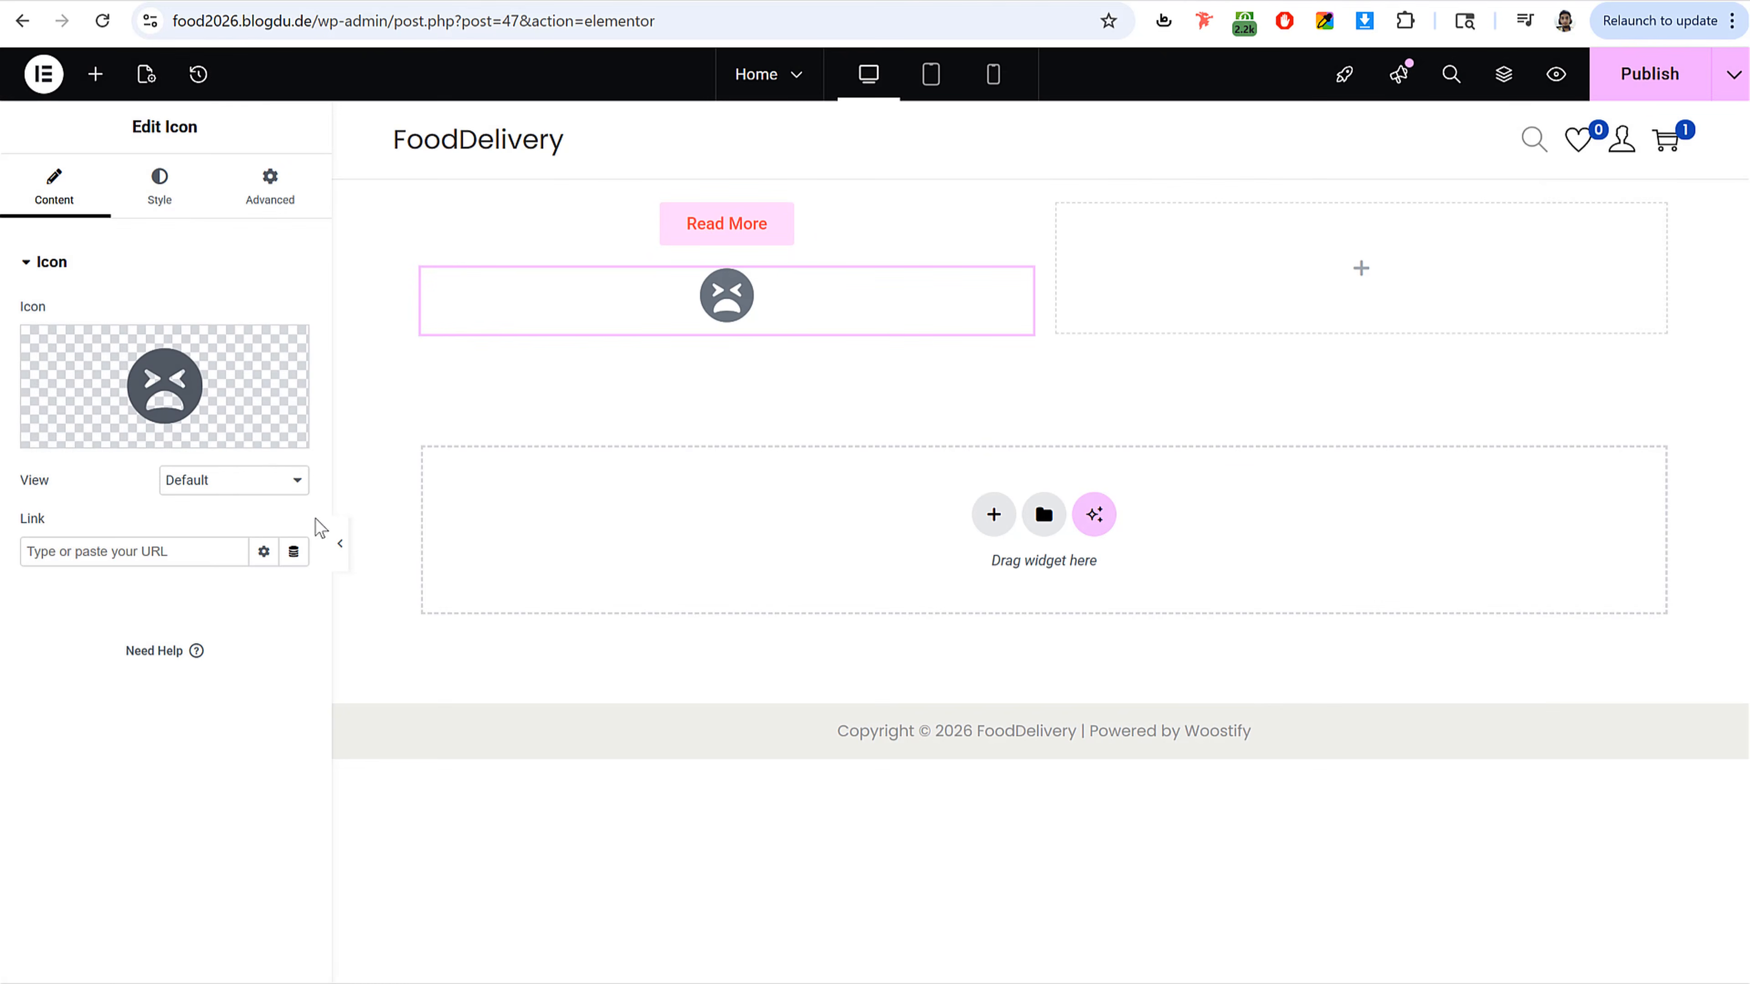
click(194, 213)
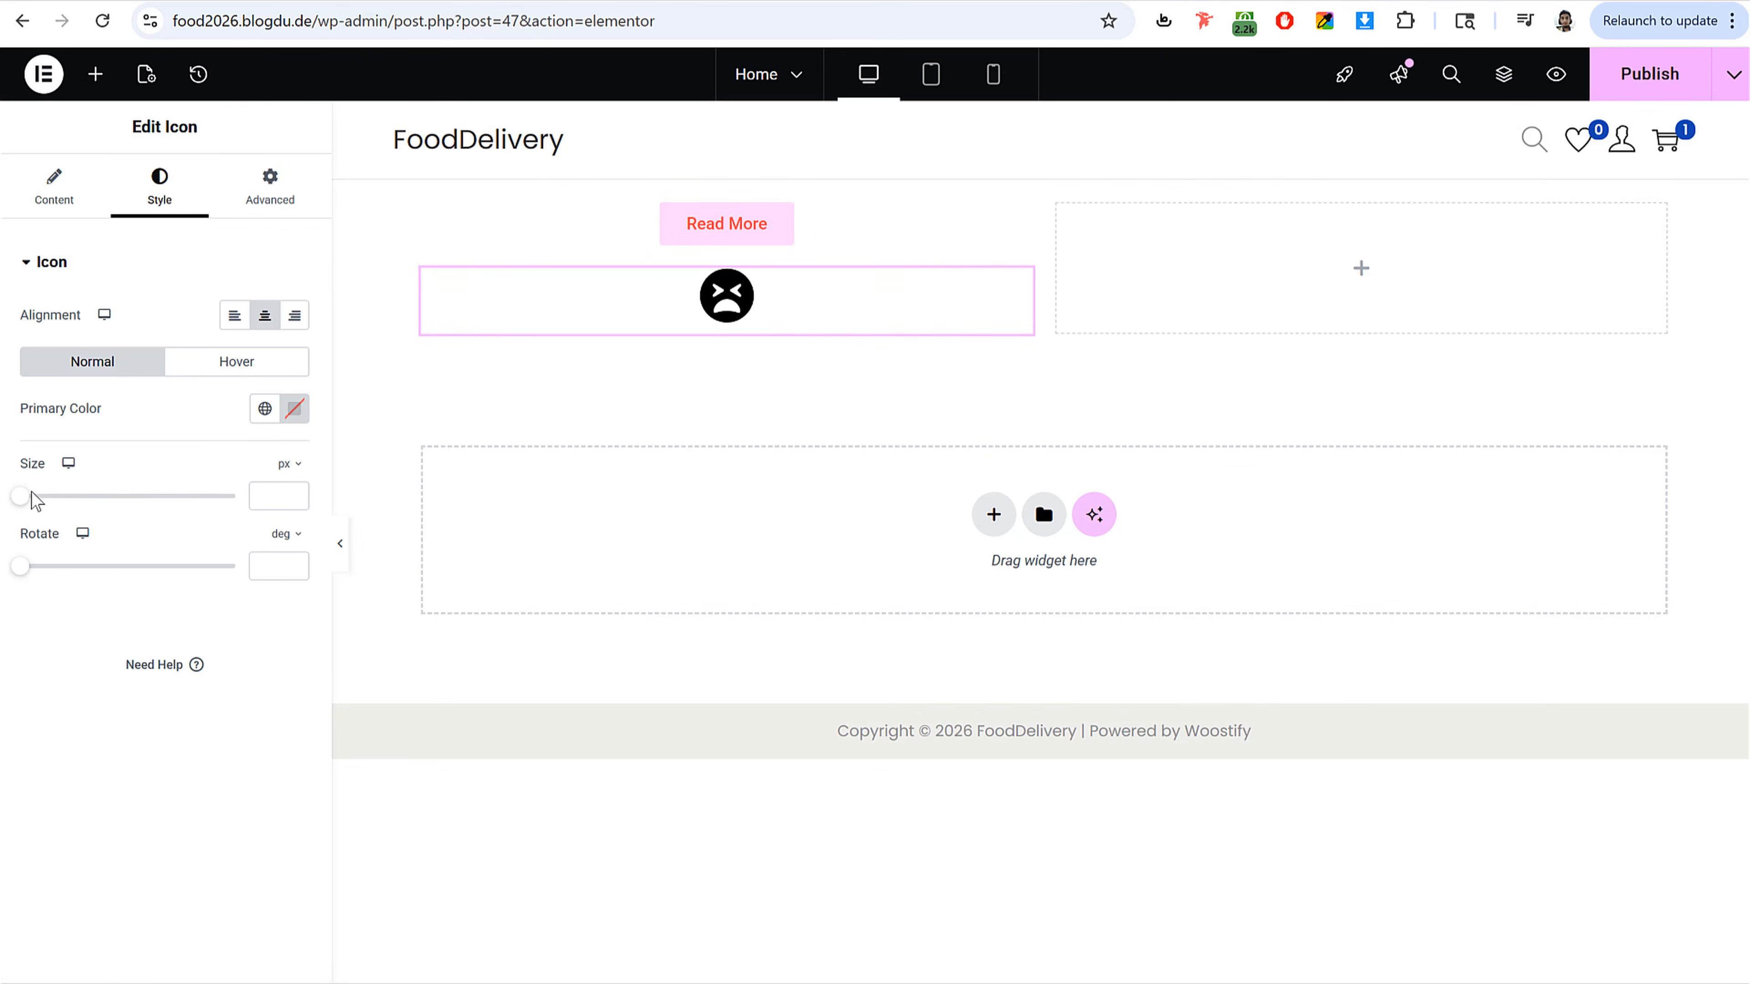
Step: Set the icon's size to 68 px, rotation to 86 deg and primary colour to #FF7272
drag(35, 500, 69, 504)
drag(23, 572, 77, 585)
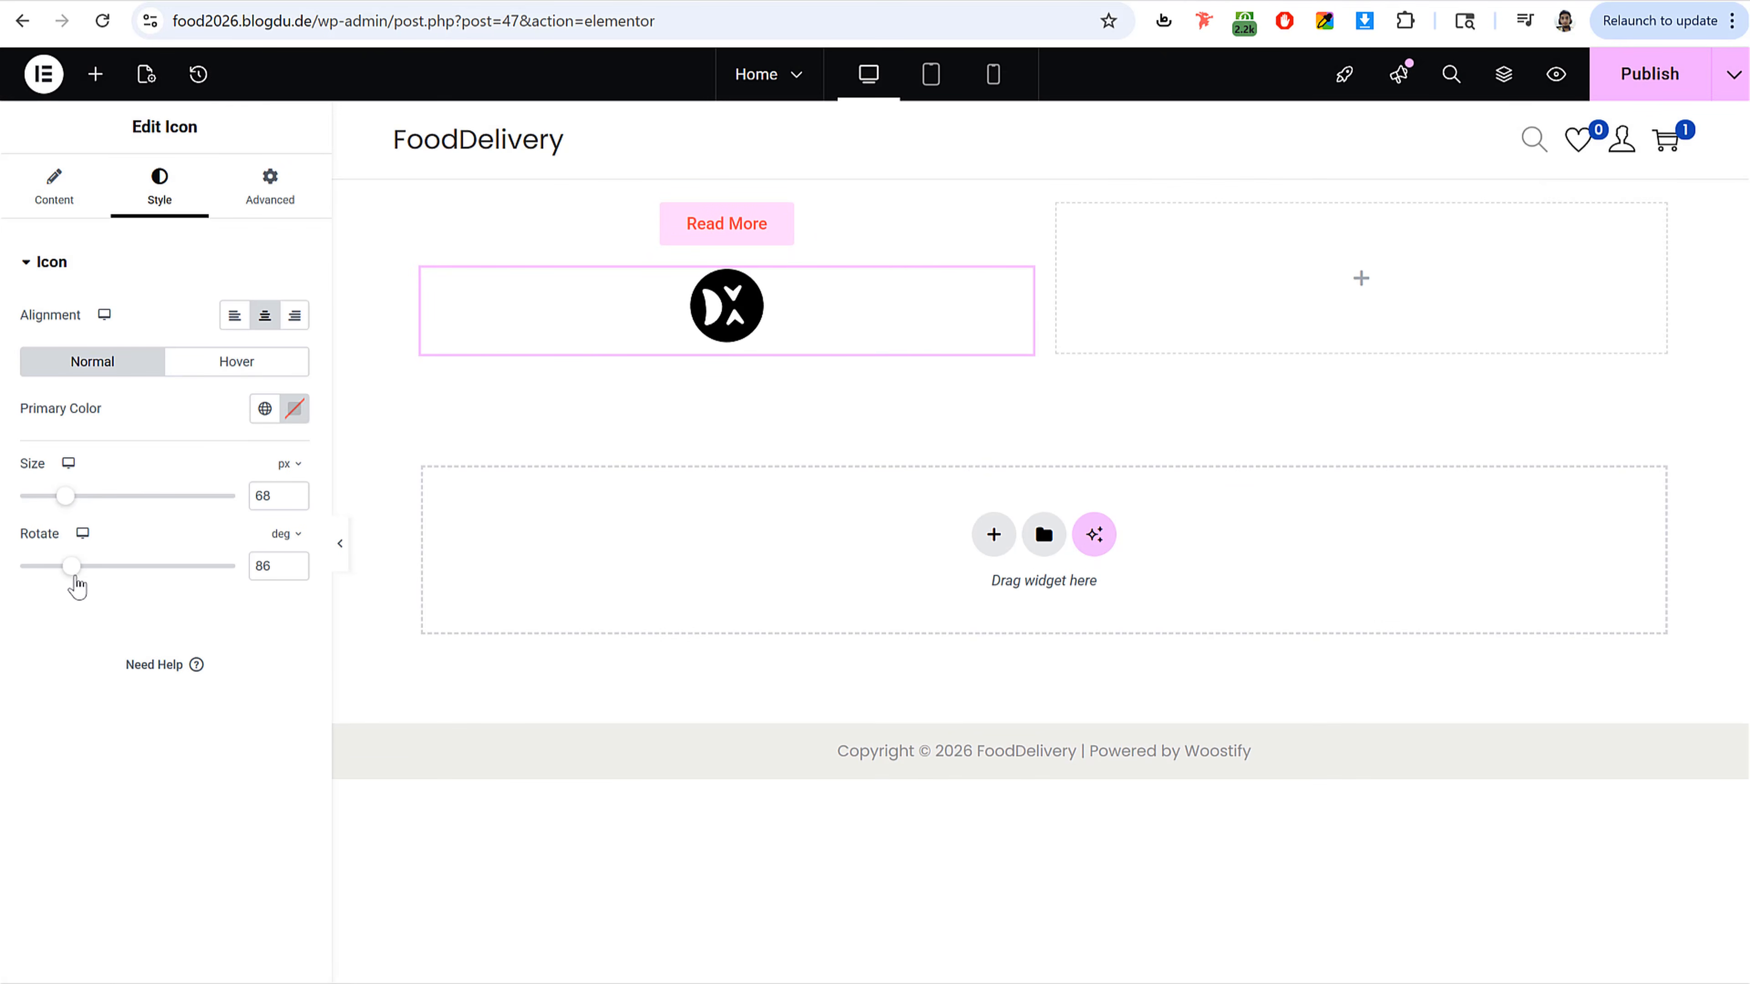
click(294, 408)
drag(254, 547, 314, 461)
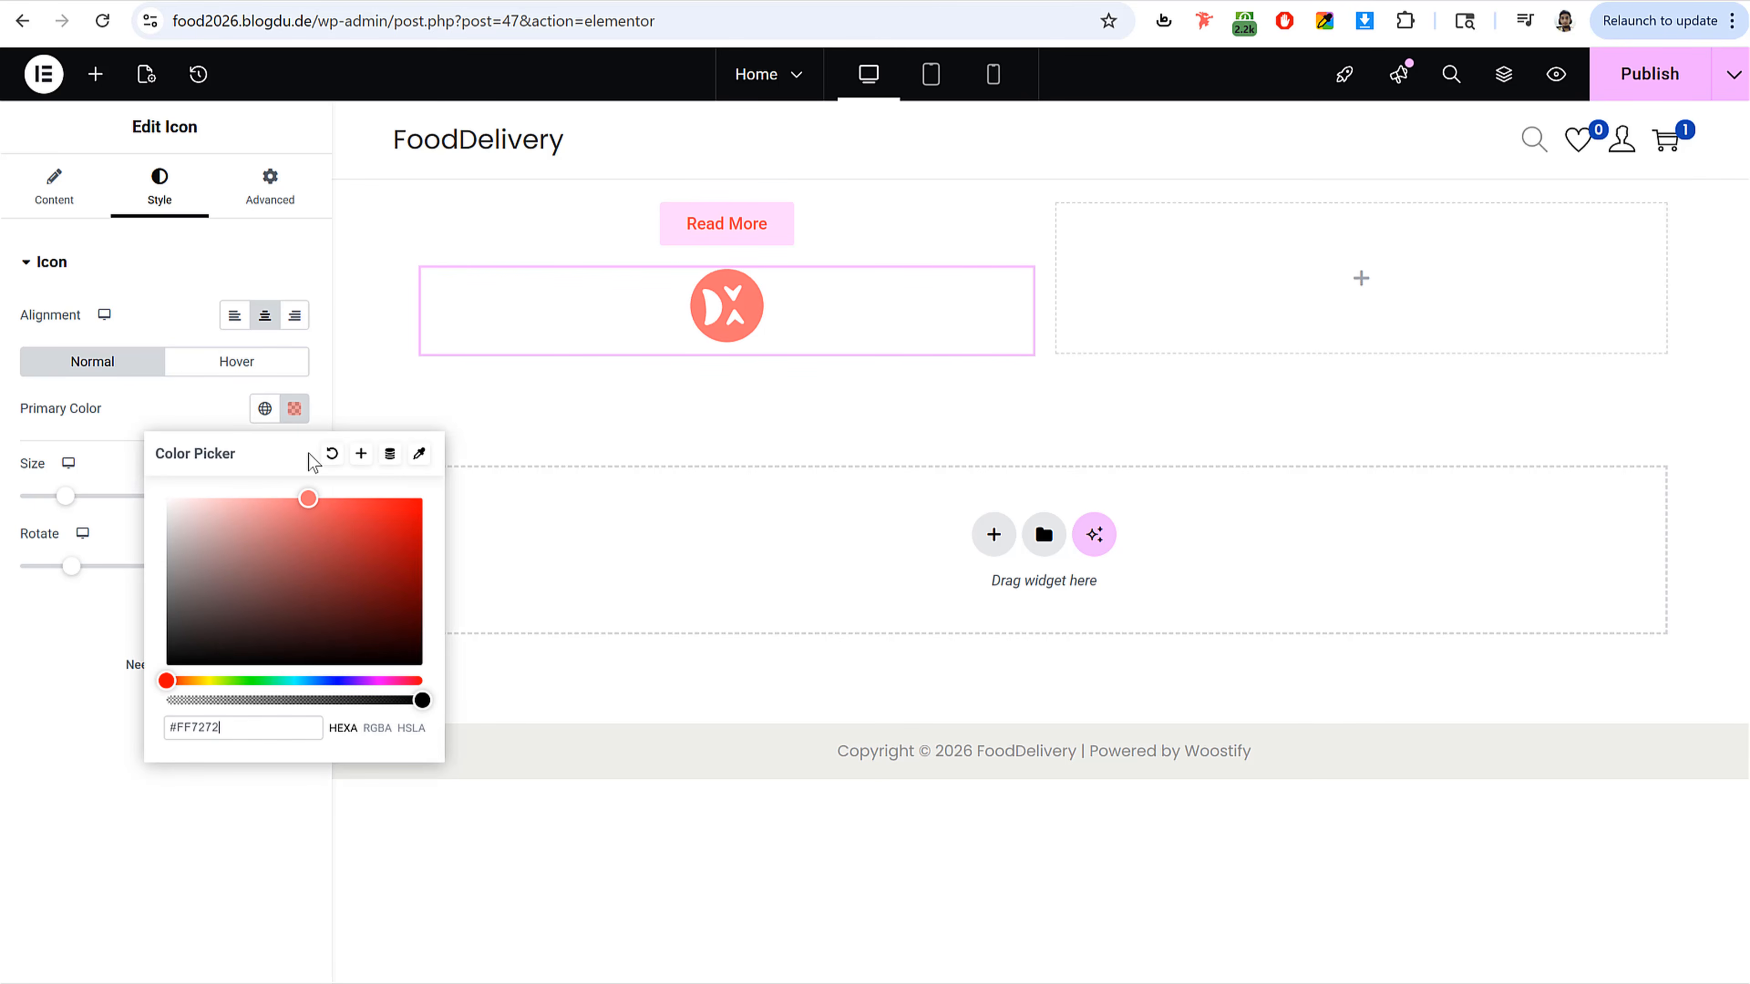
click(161, 433)
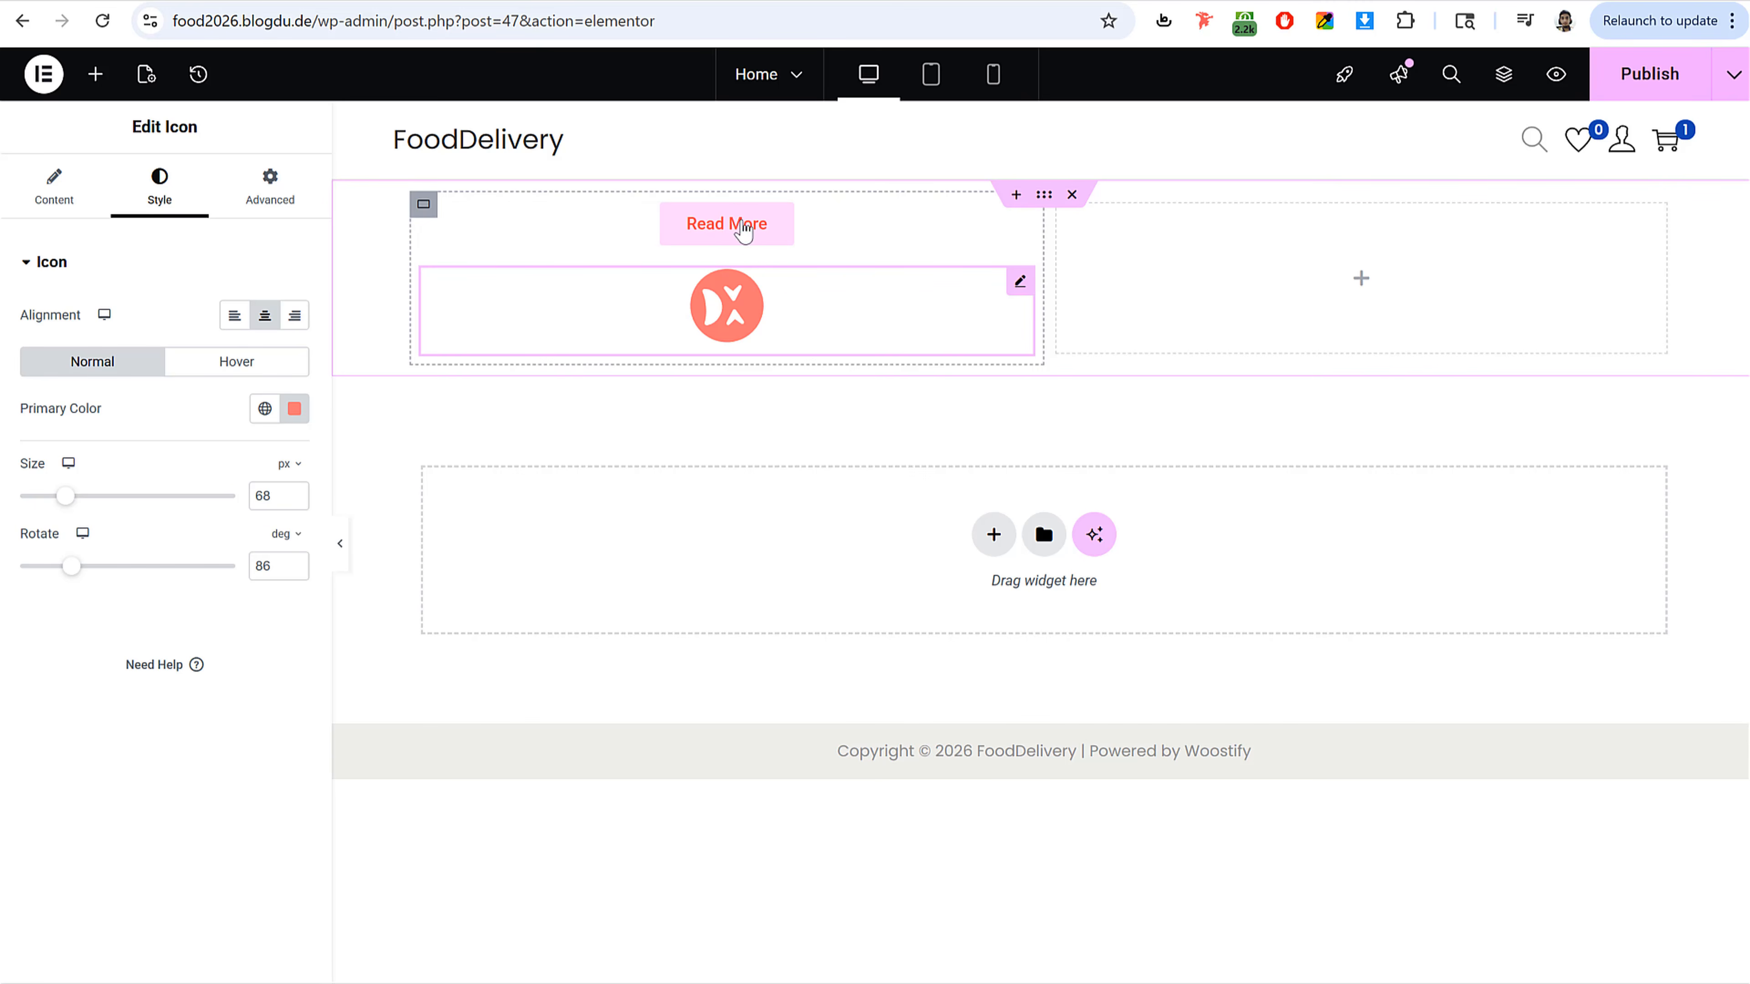
Step: Delete the two-column section holding the Read More button and the icon
click(708, 231)
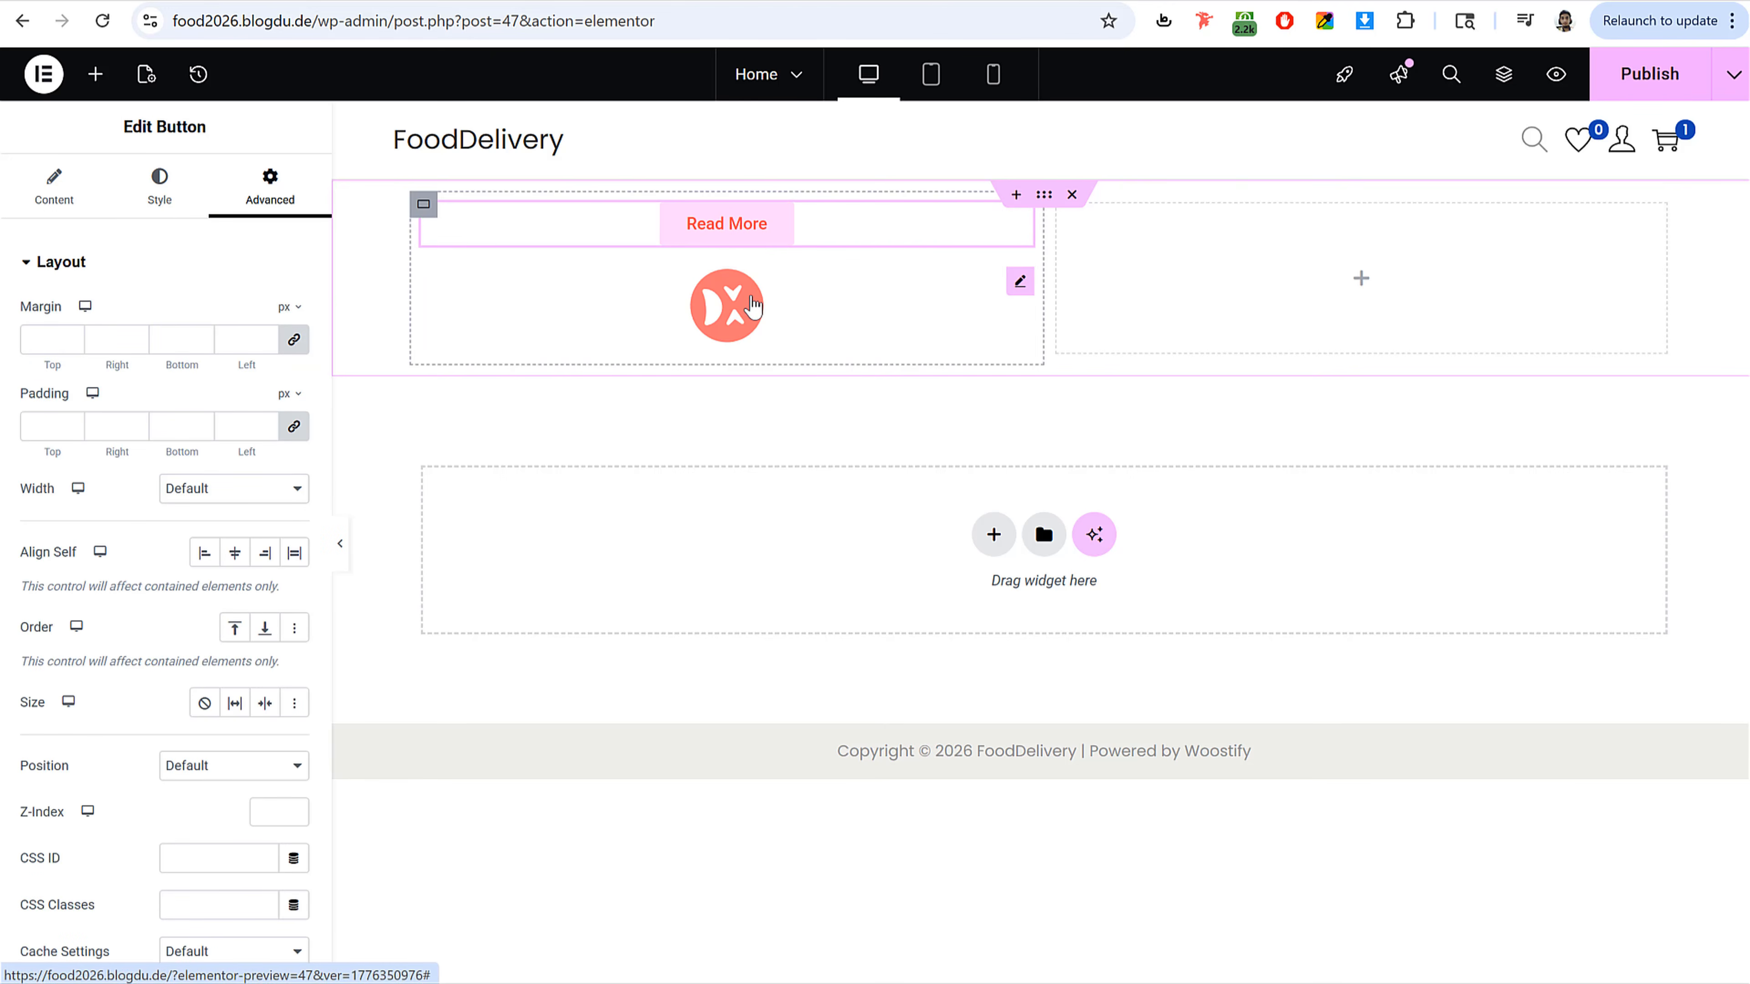
click(753, 305)
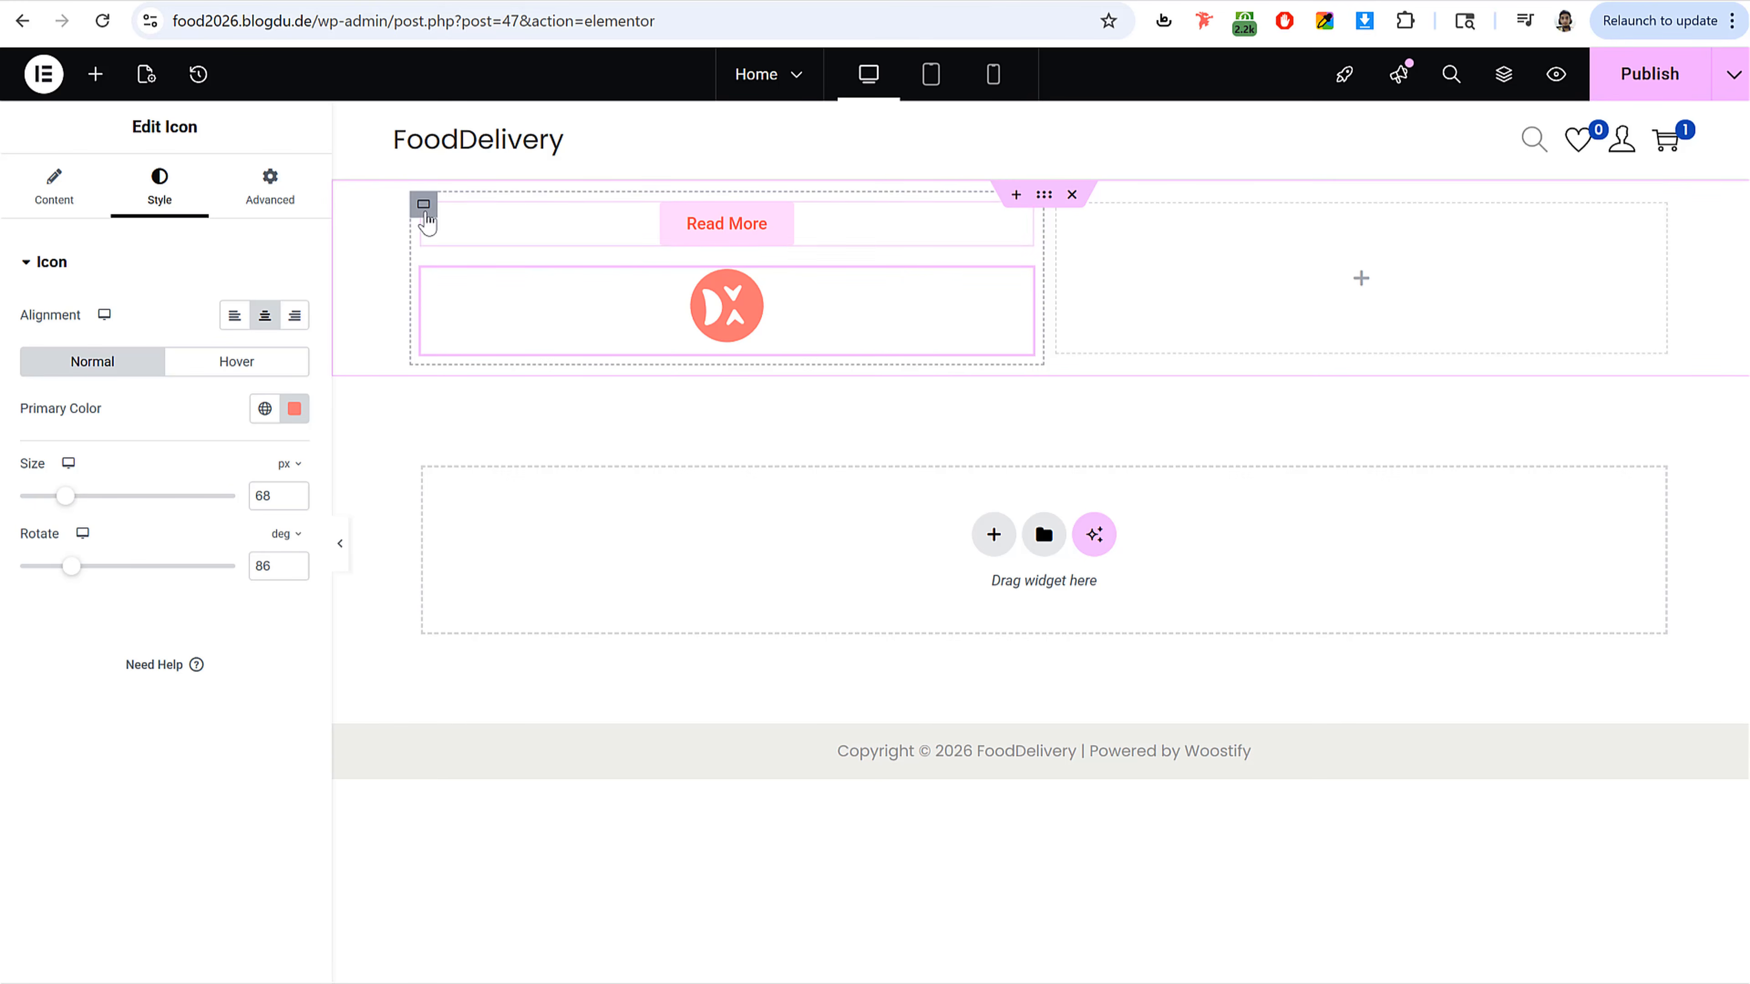
click(424, 207)
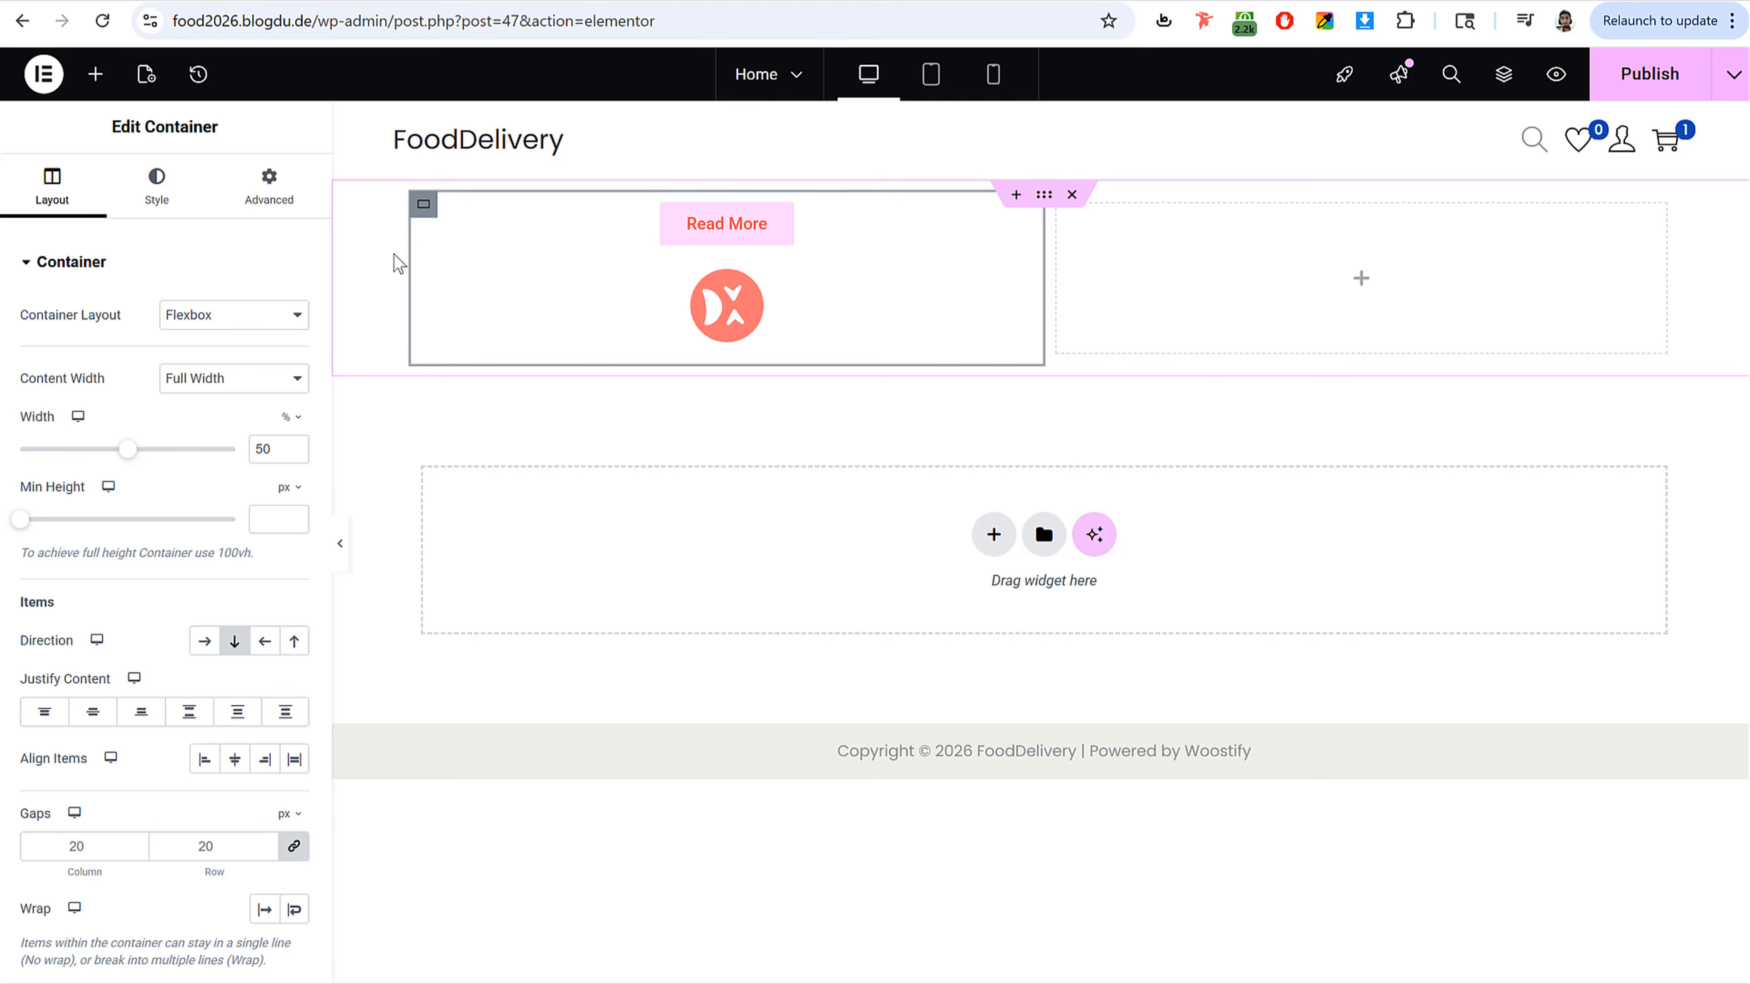
drag(20, 644, 74, 648)
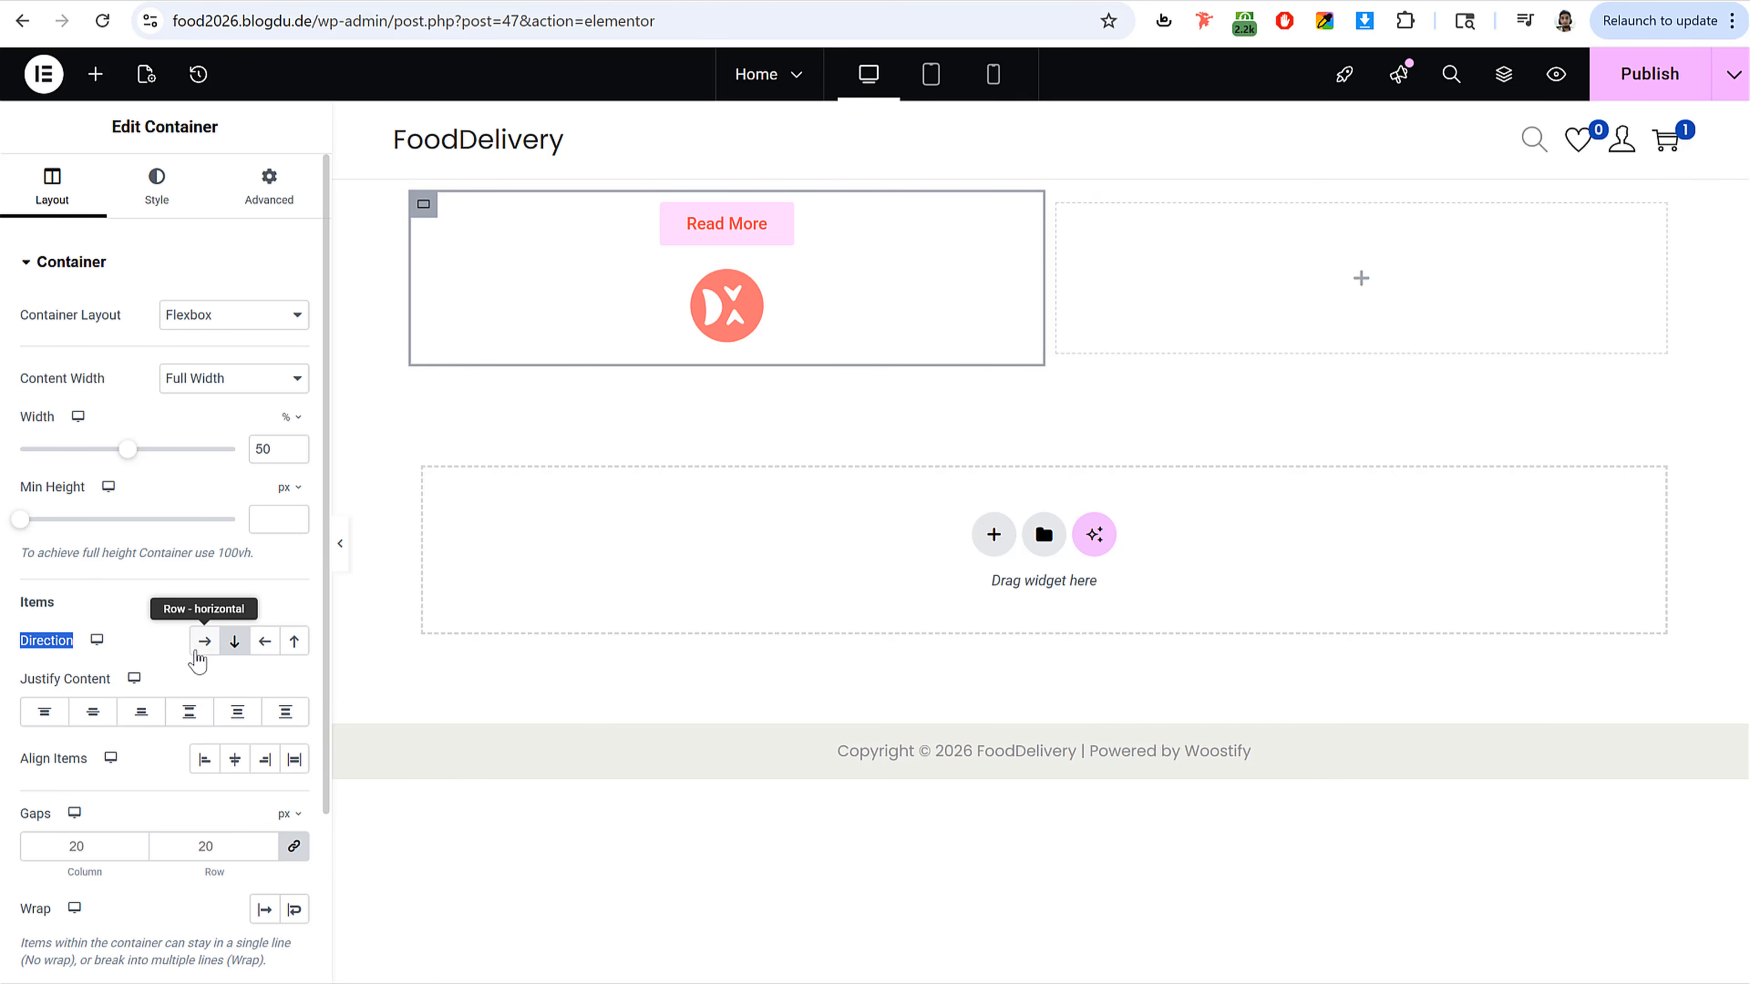
click(204, 644)
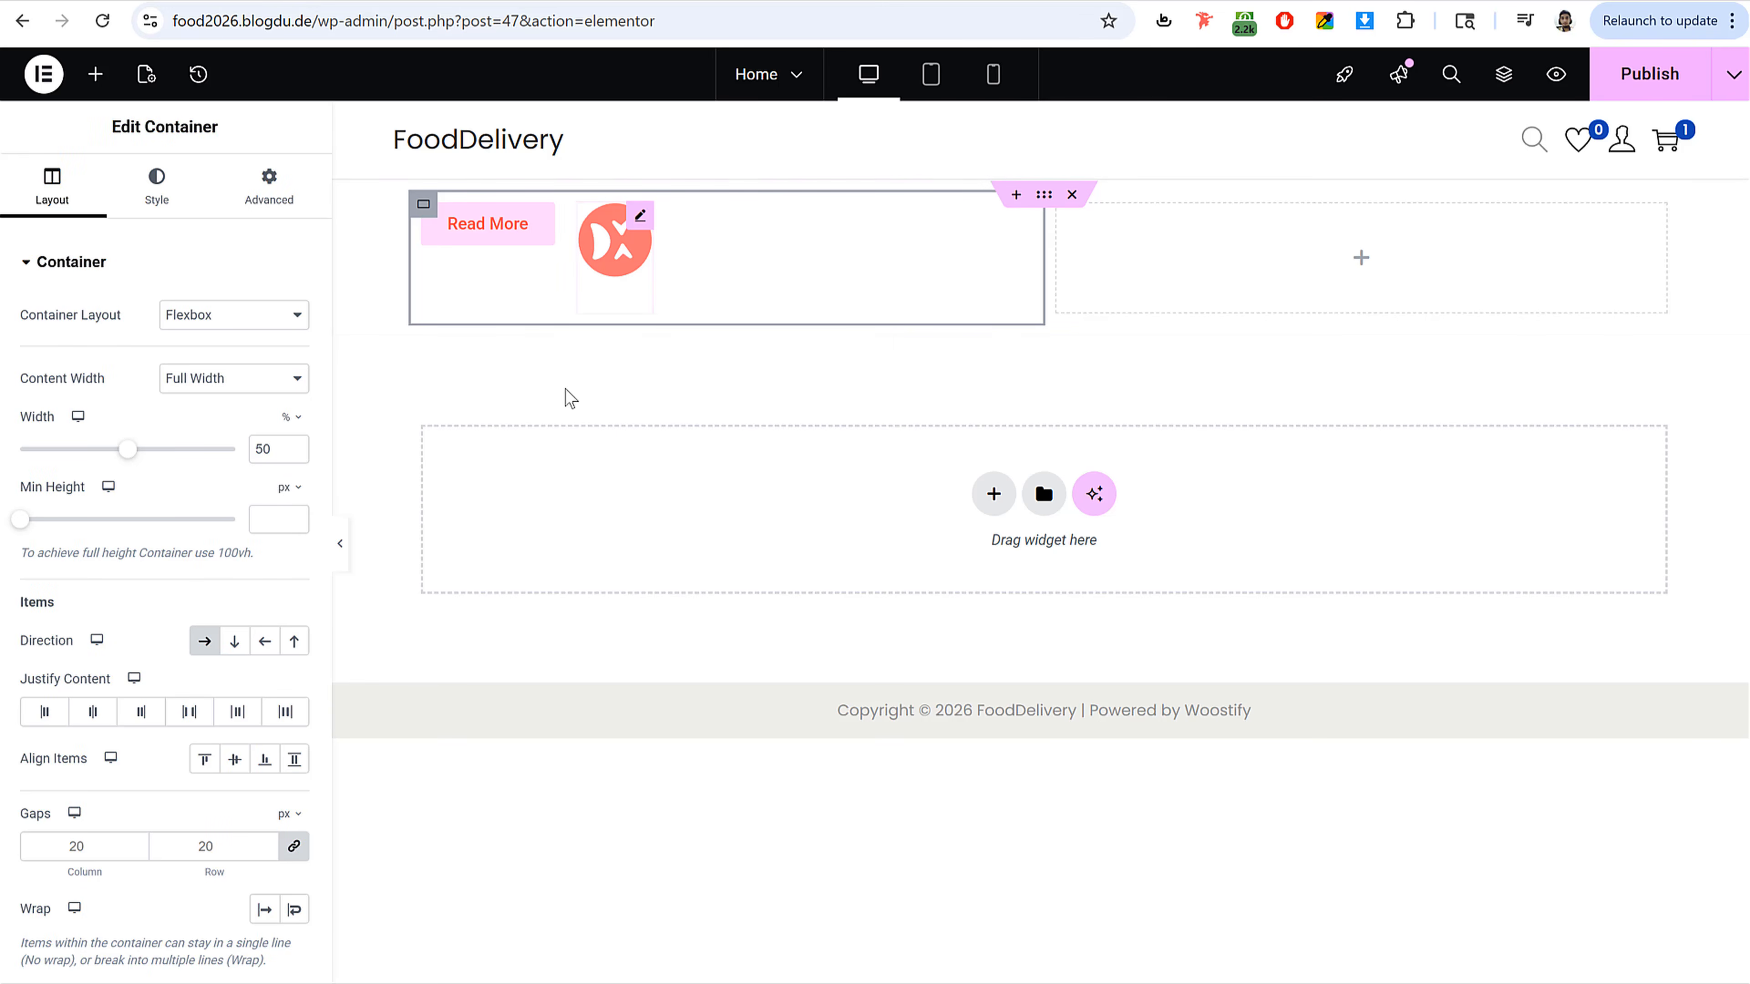
click(234, 642)
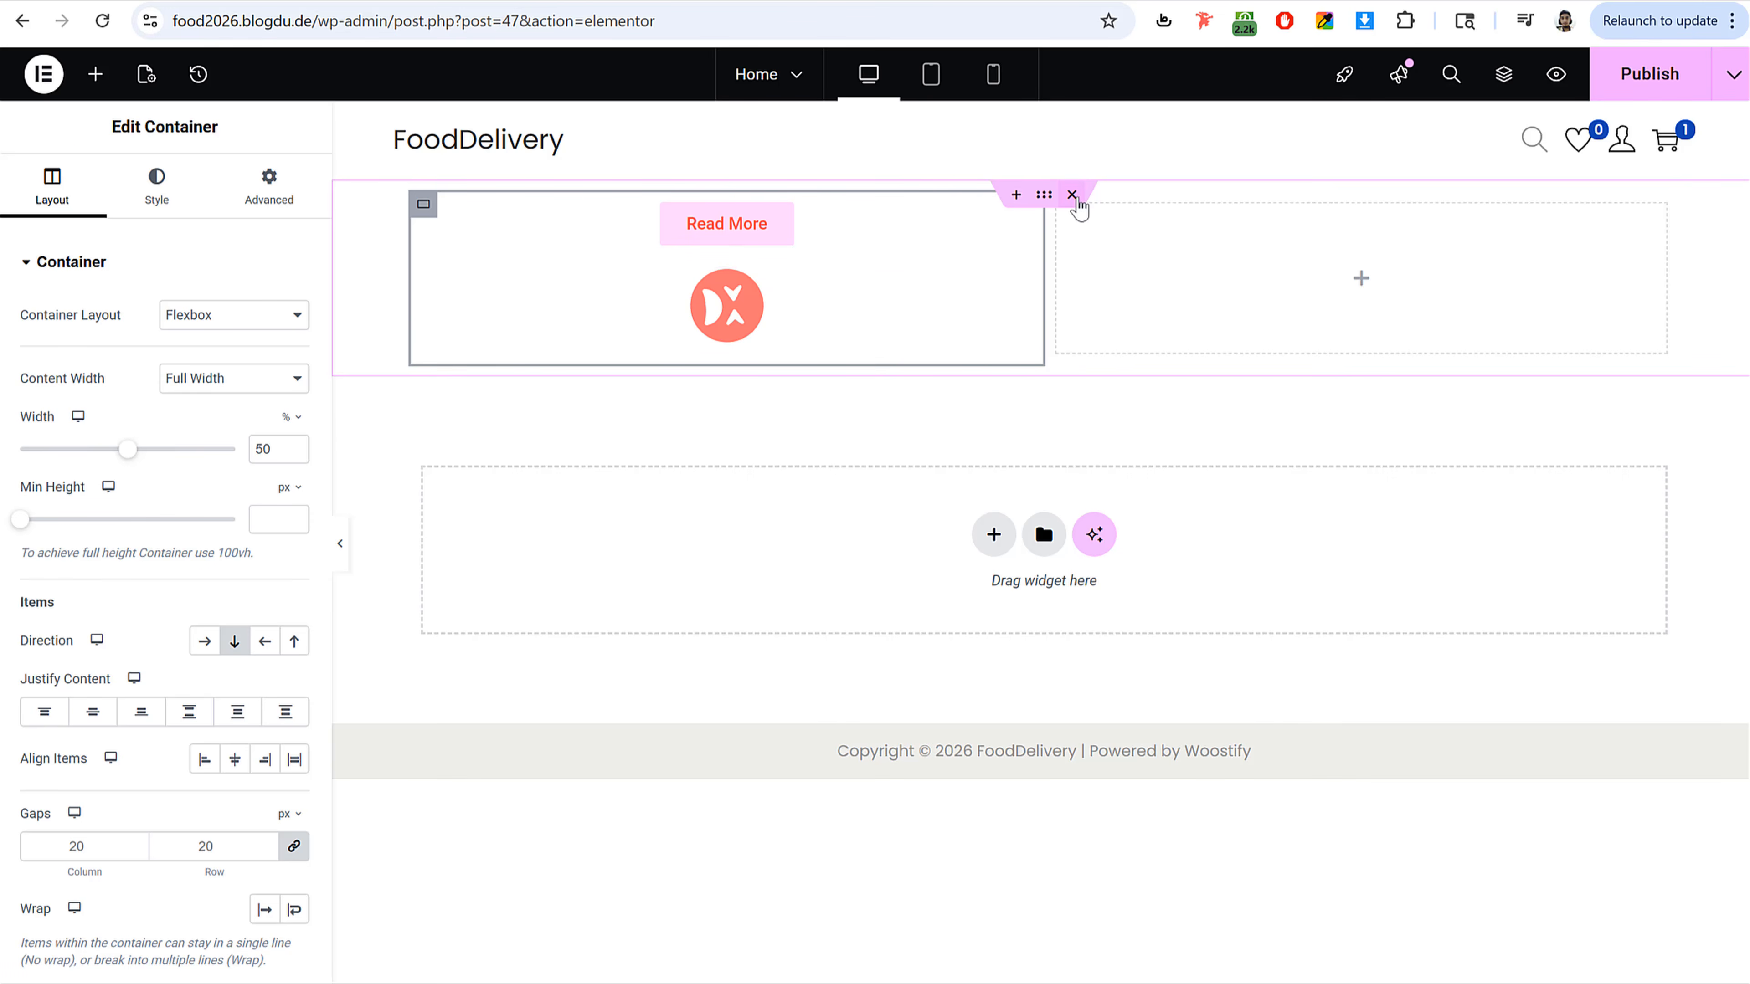
click(1071, 194)
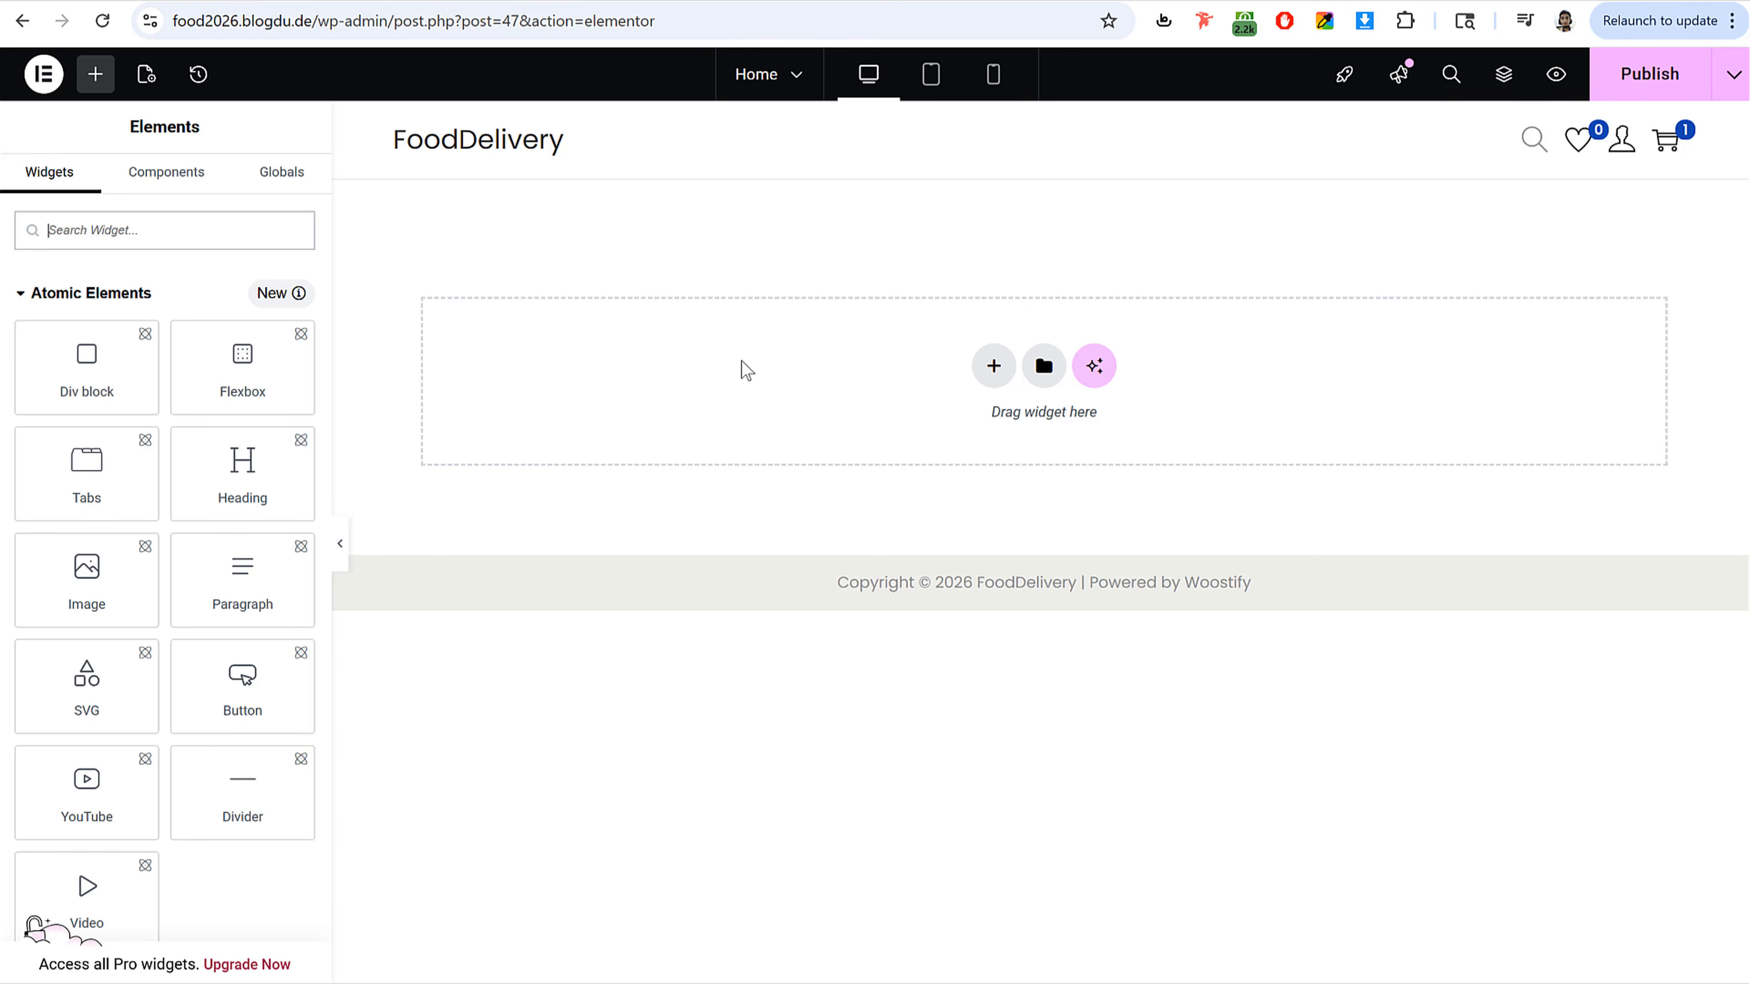
Step: Examine the reference demo site's hero heading, label and button
click(1626, 77)
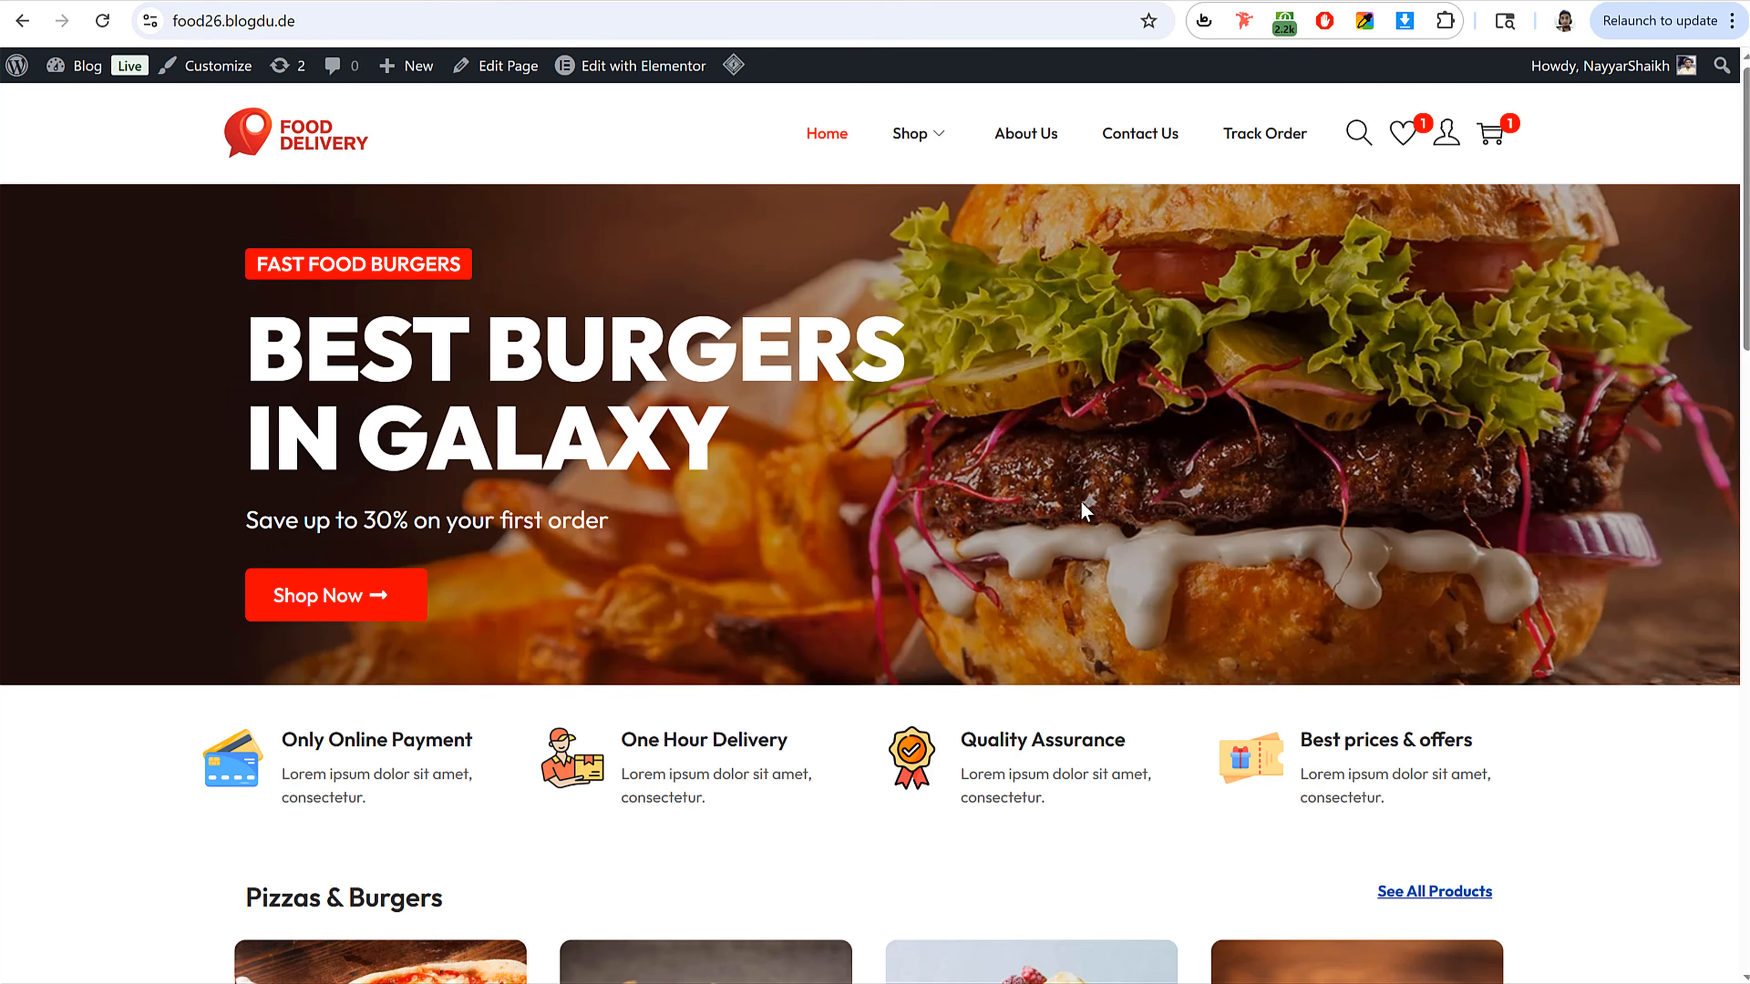
drag(367, 312, 824, 579)
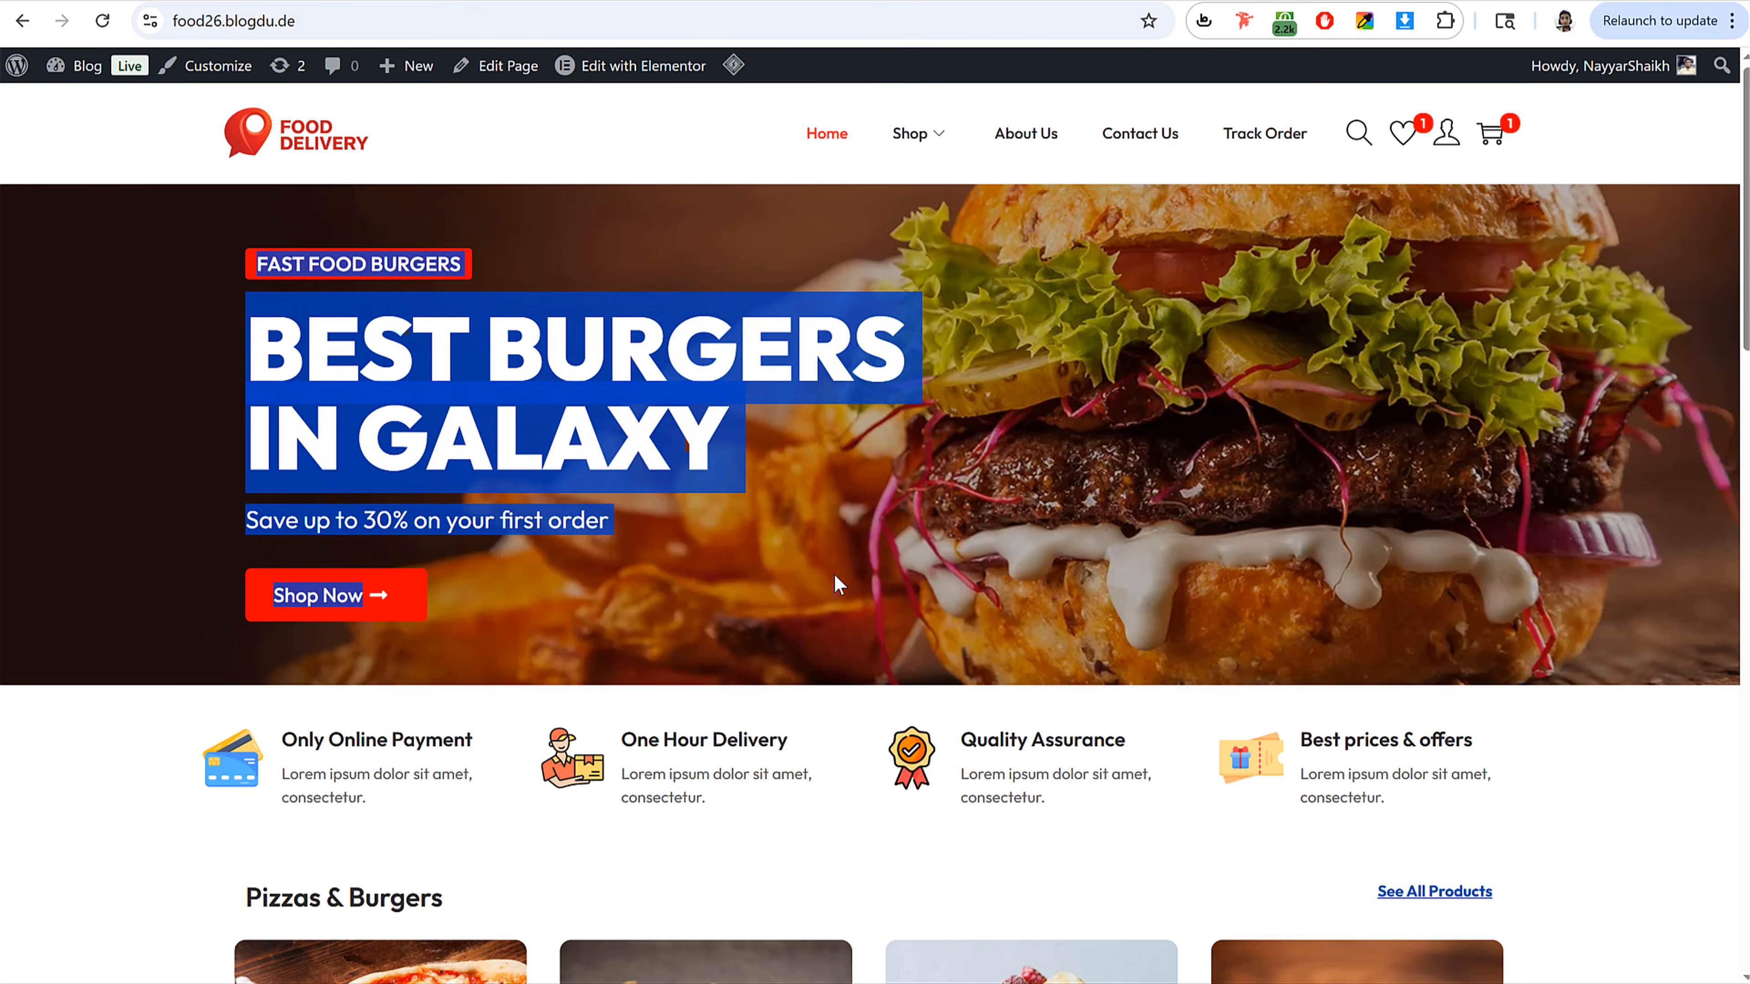
click(871, 610)
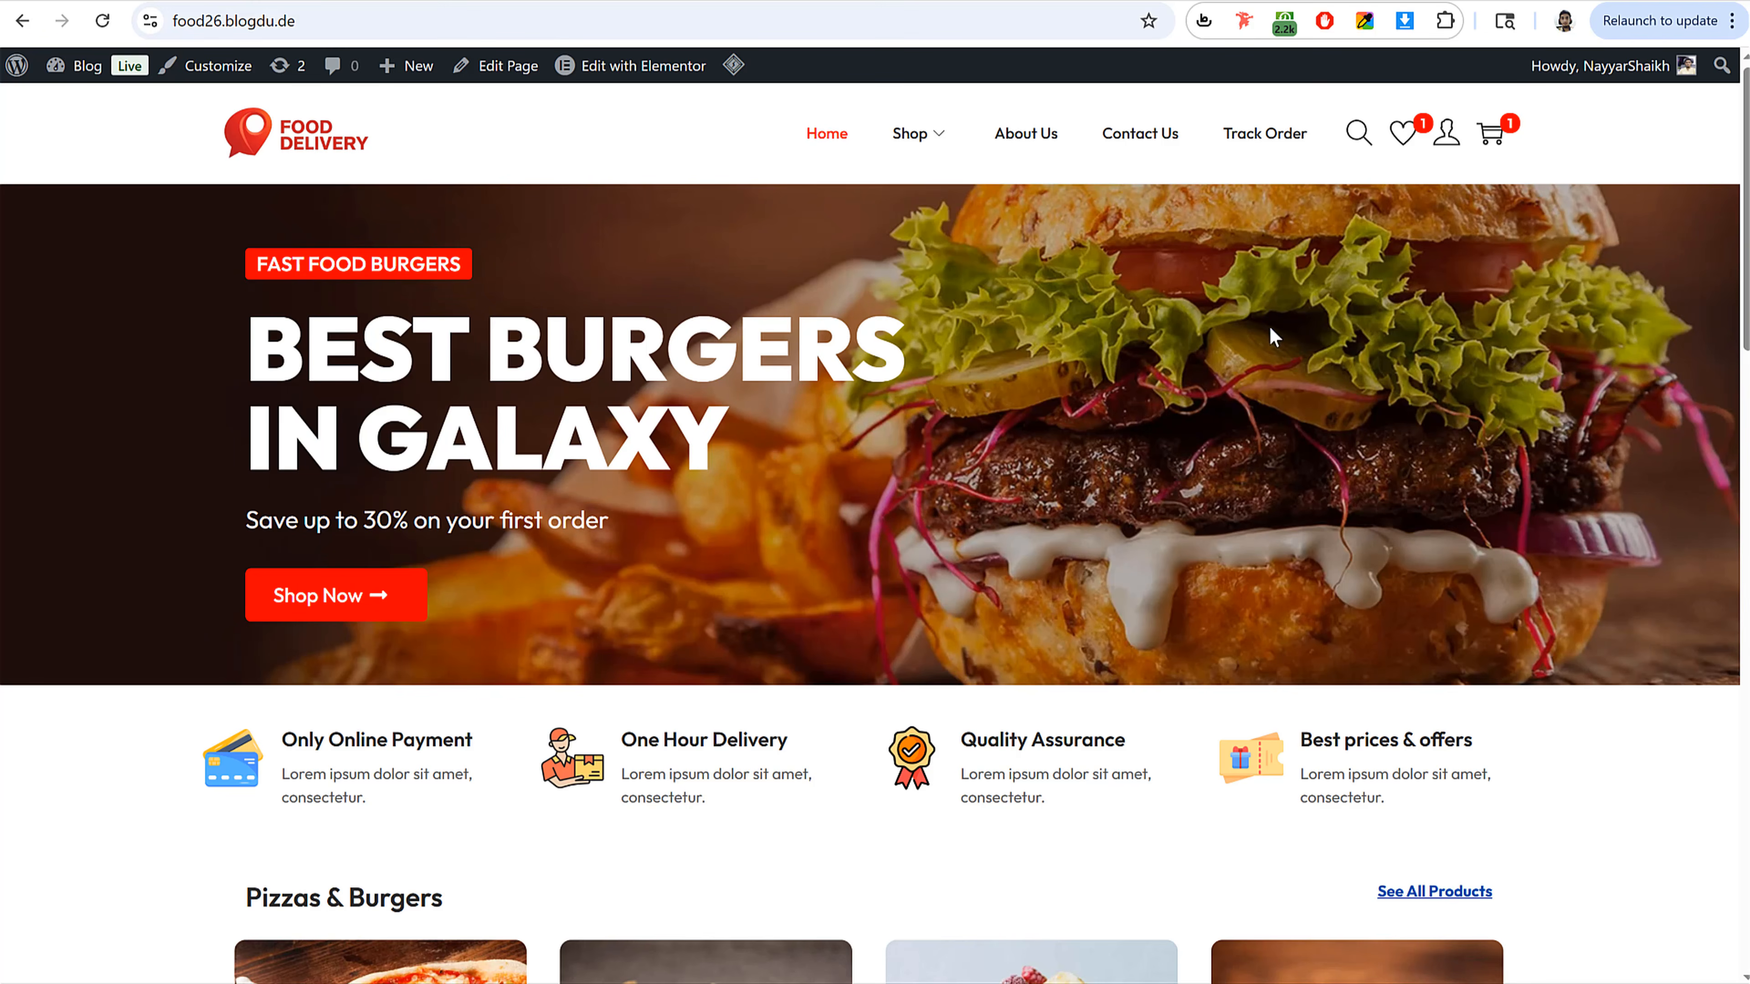
click(310, 1)
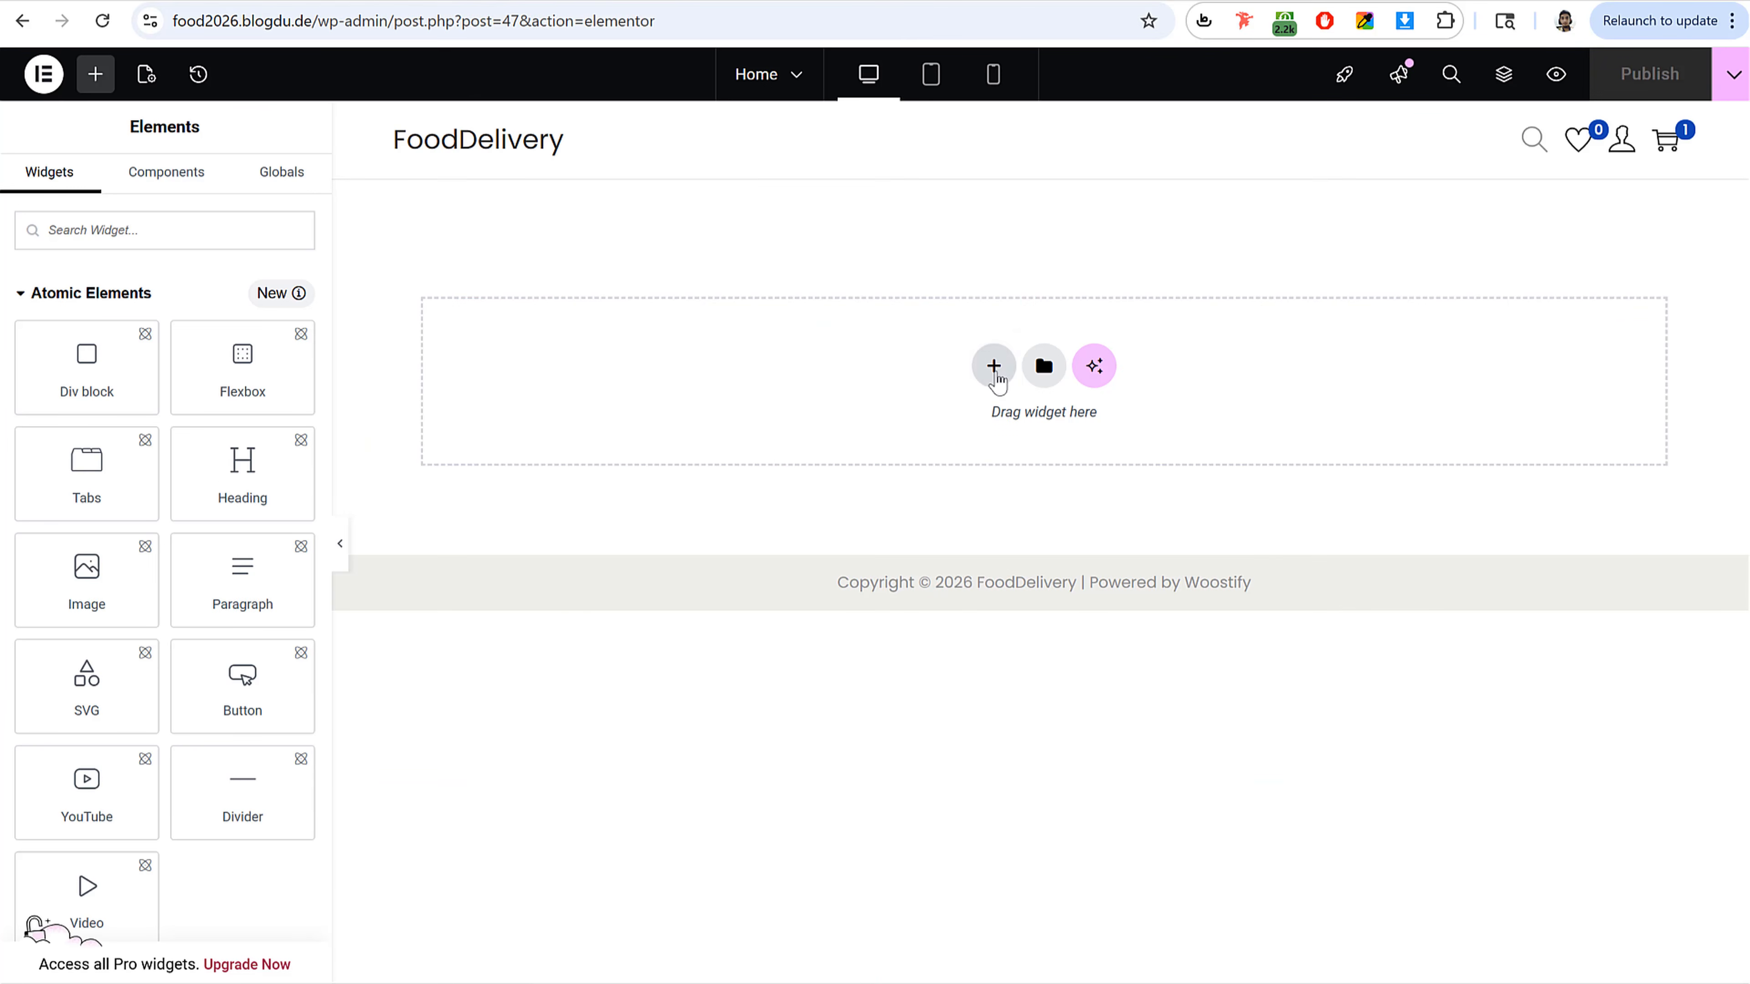
Step: Add a new container with a two-column structure to the page
click(994, 367)
click(977, 430)
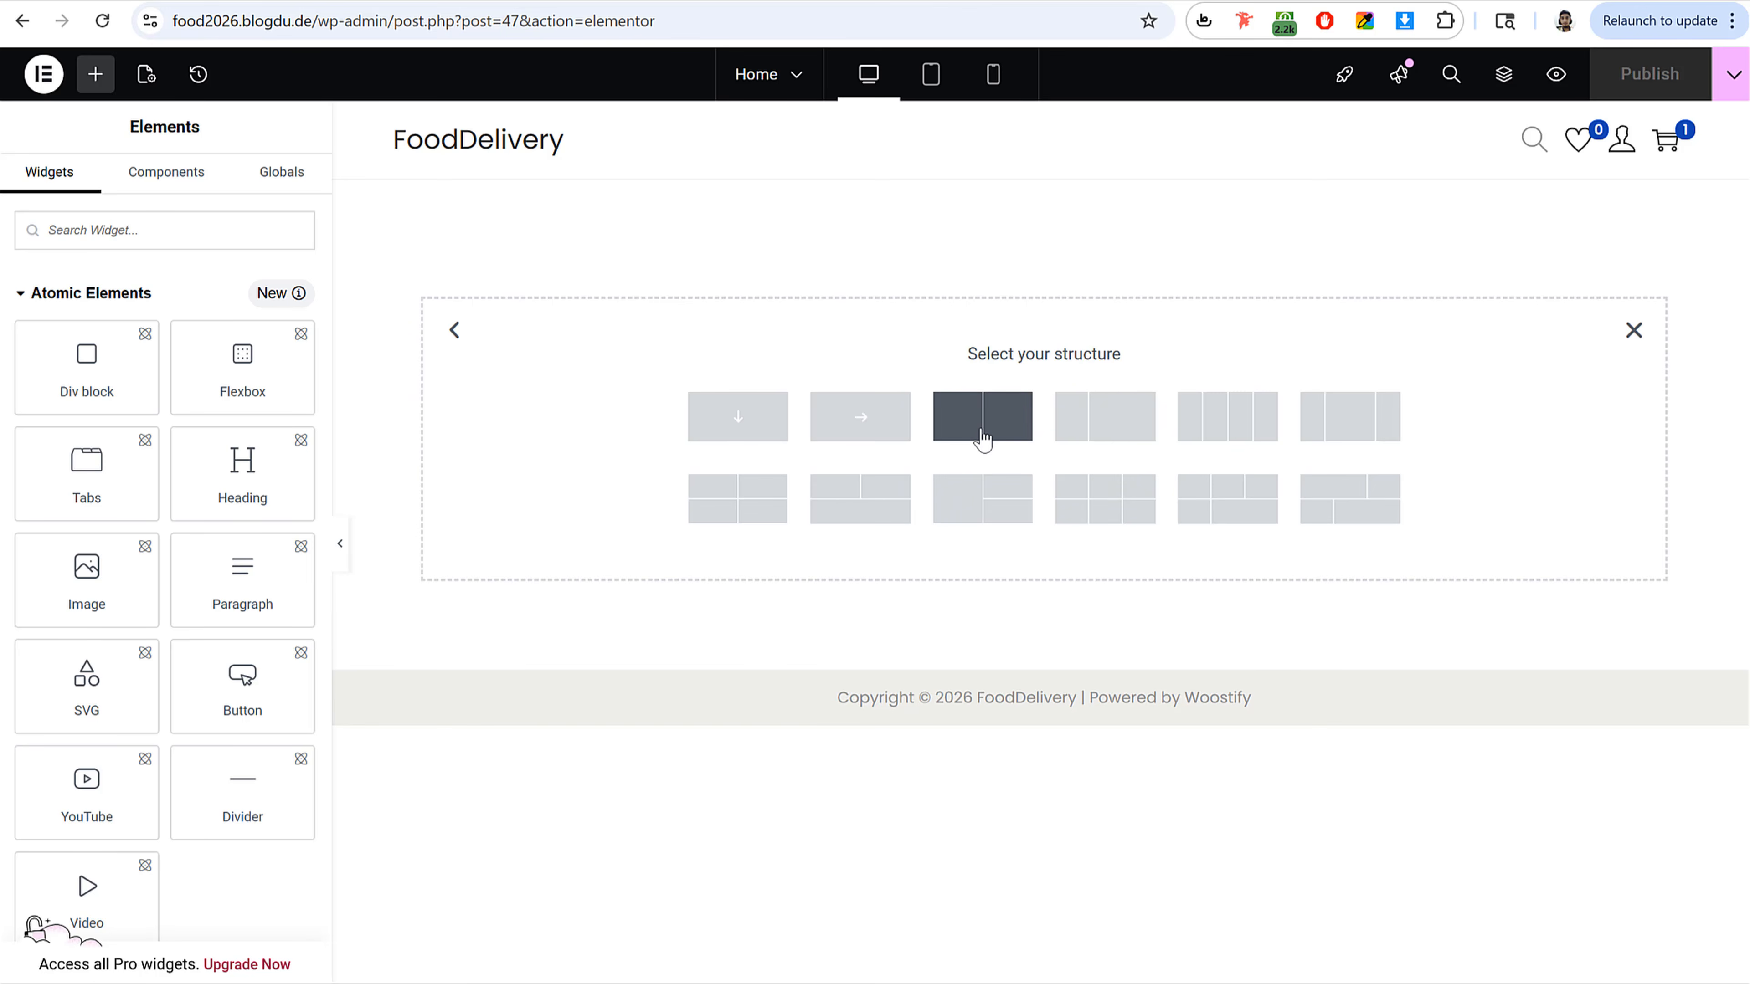
click(982, 431)
click(143, 1)
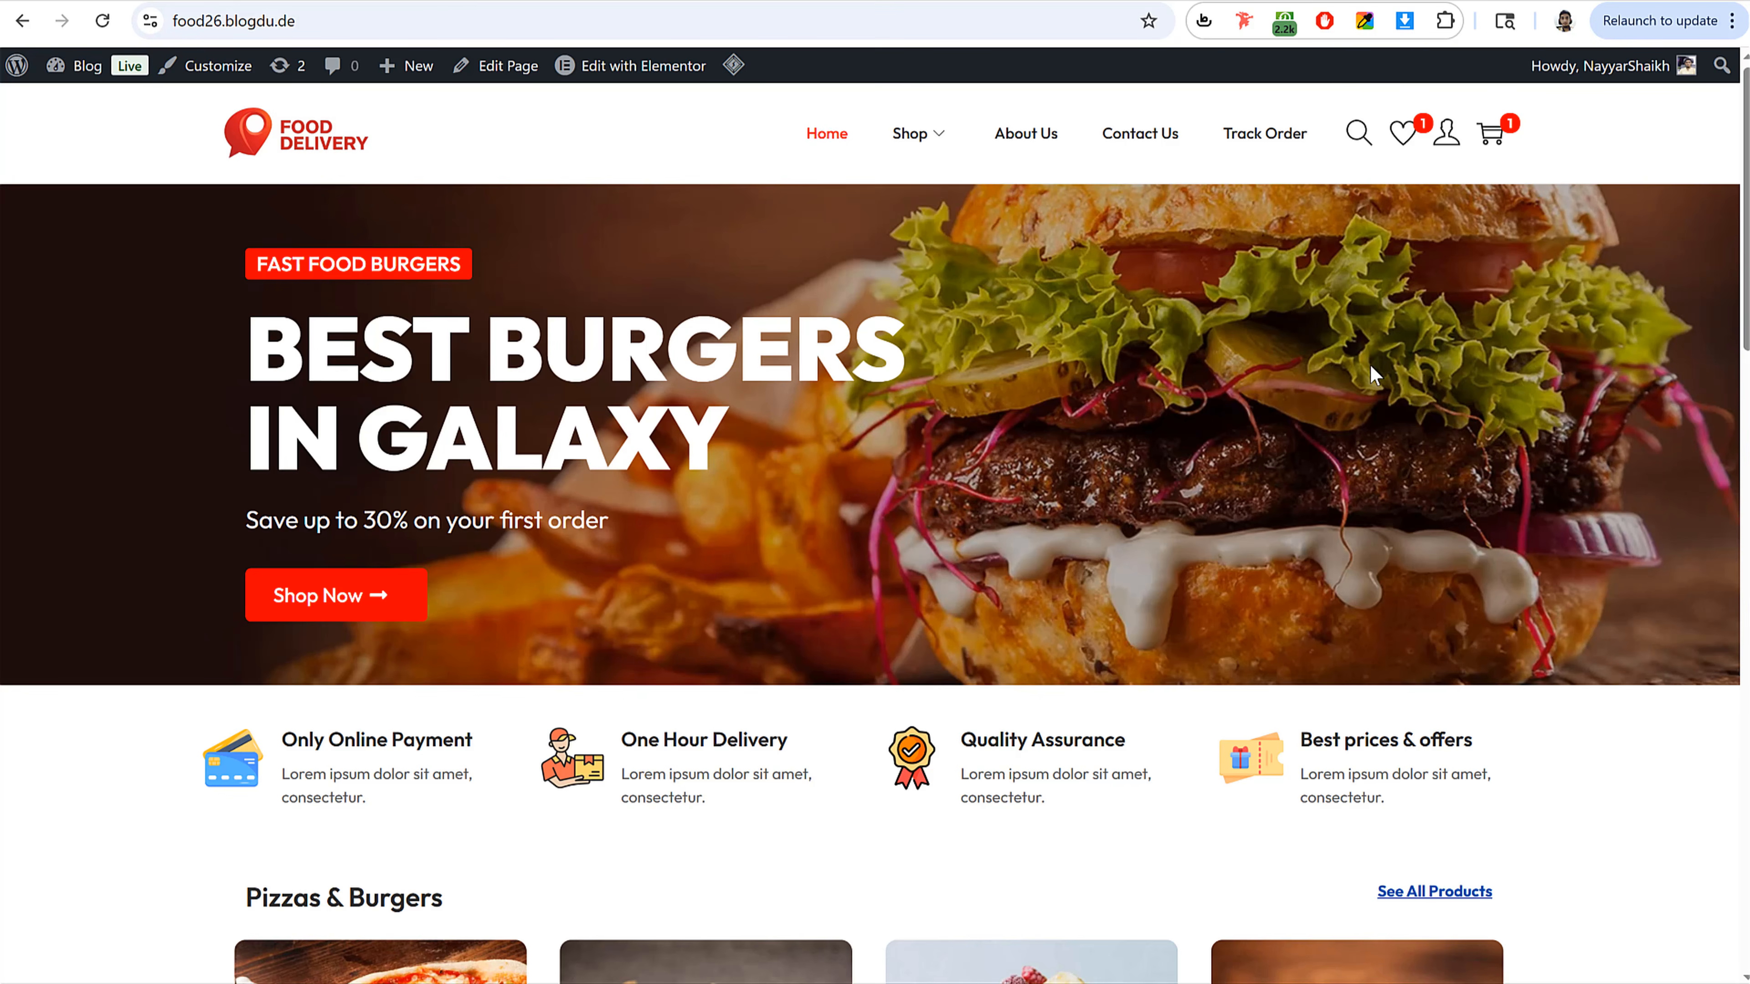
click(259, 1)
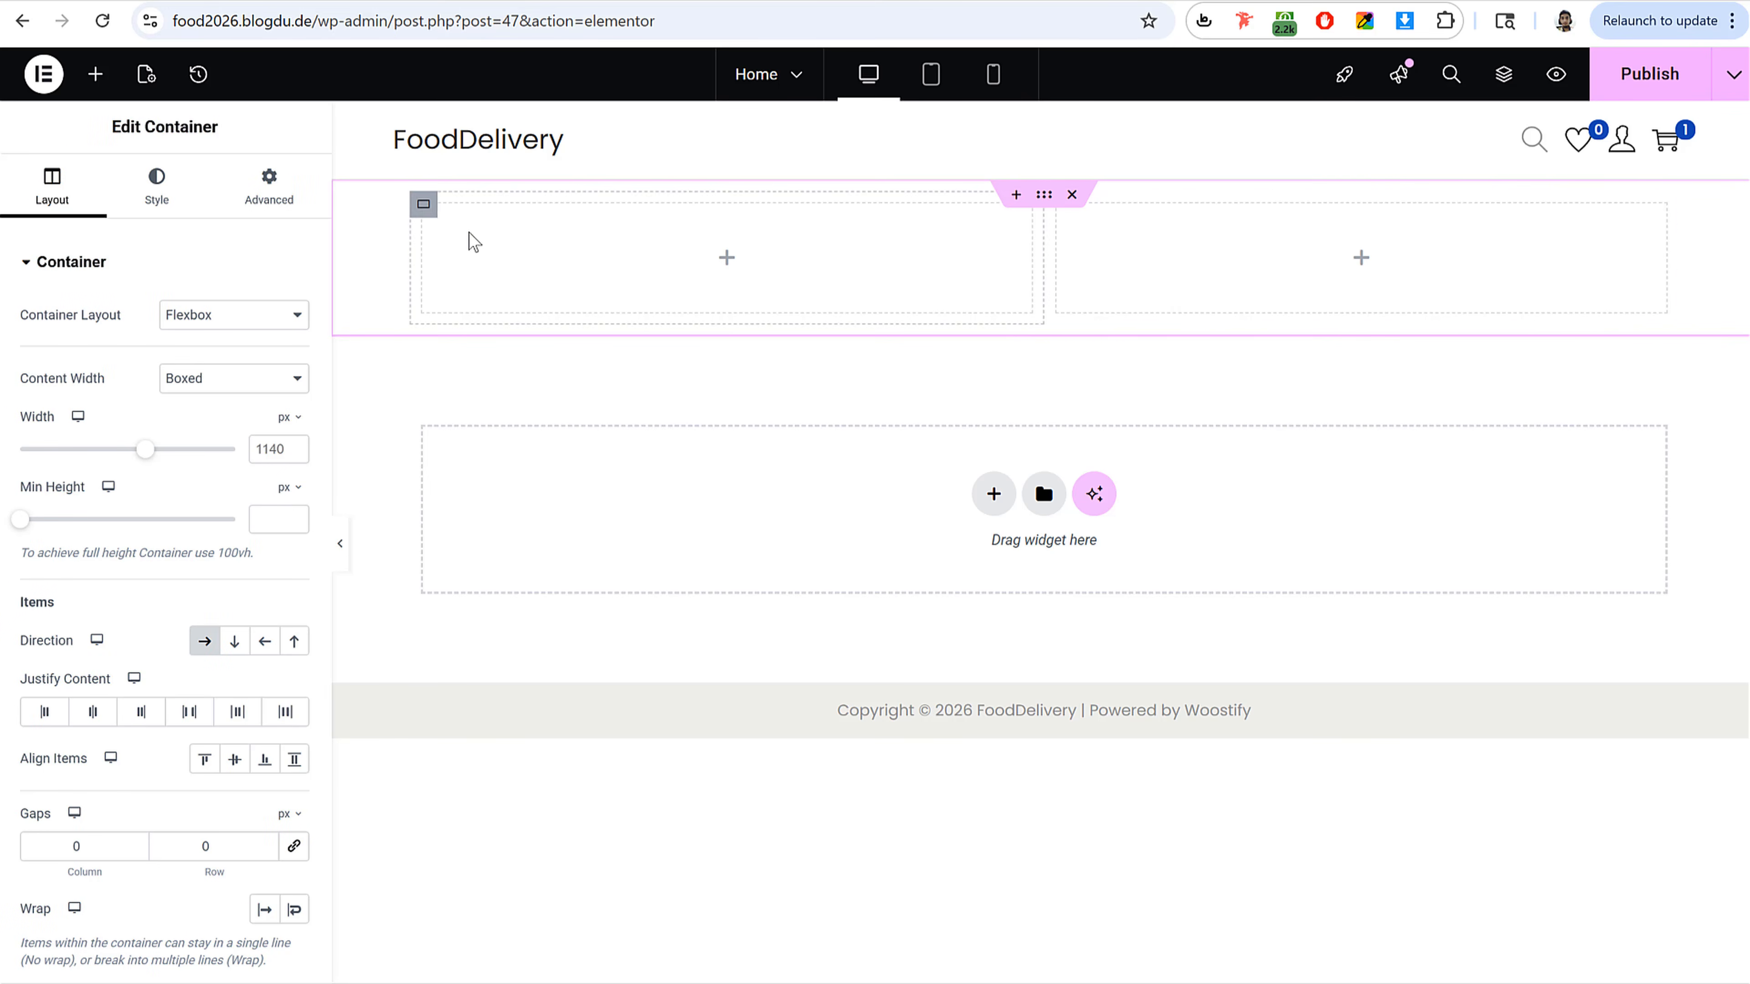
Step: Set the left column's width to 60% and the right column's width to 40%
click(425, 210)
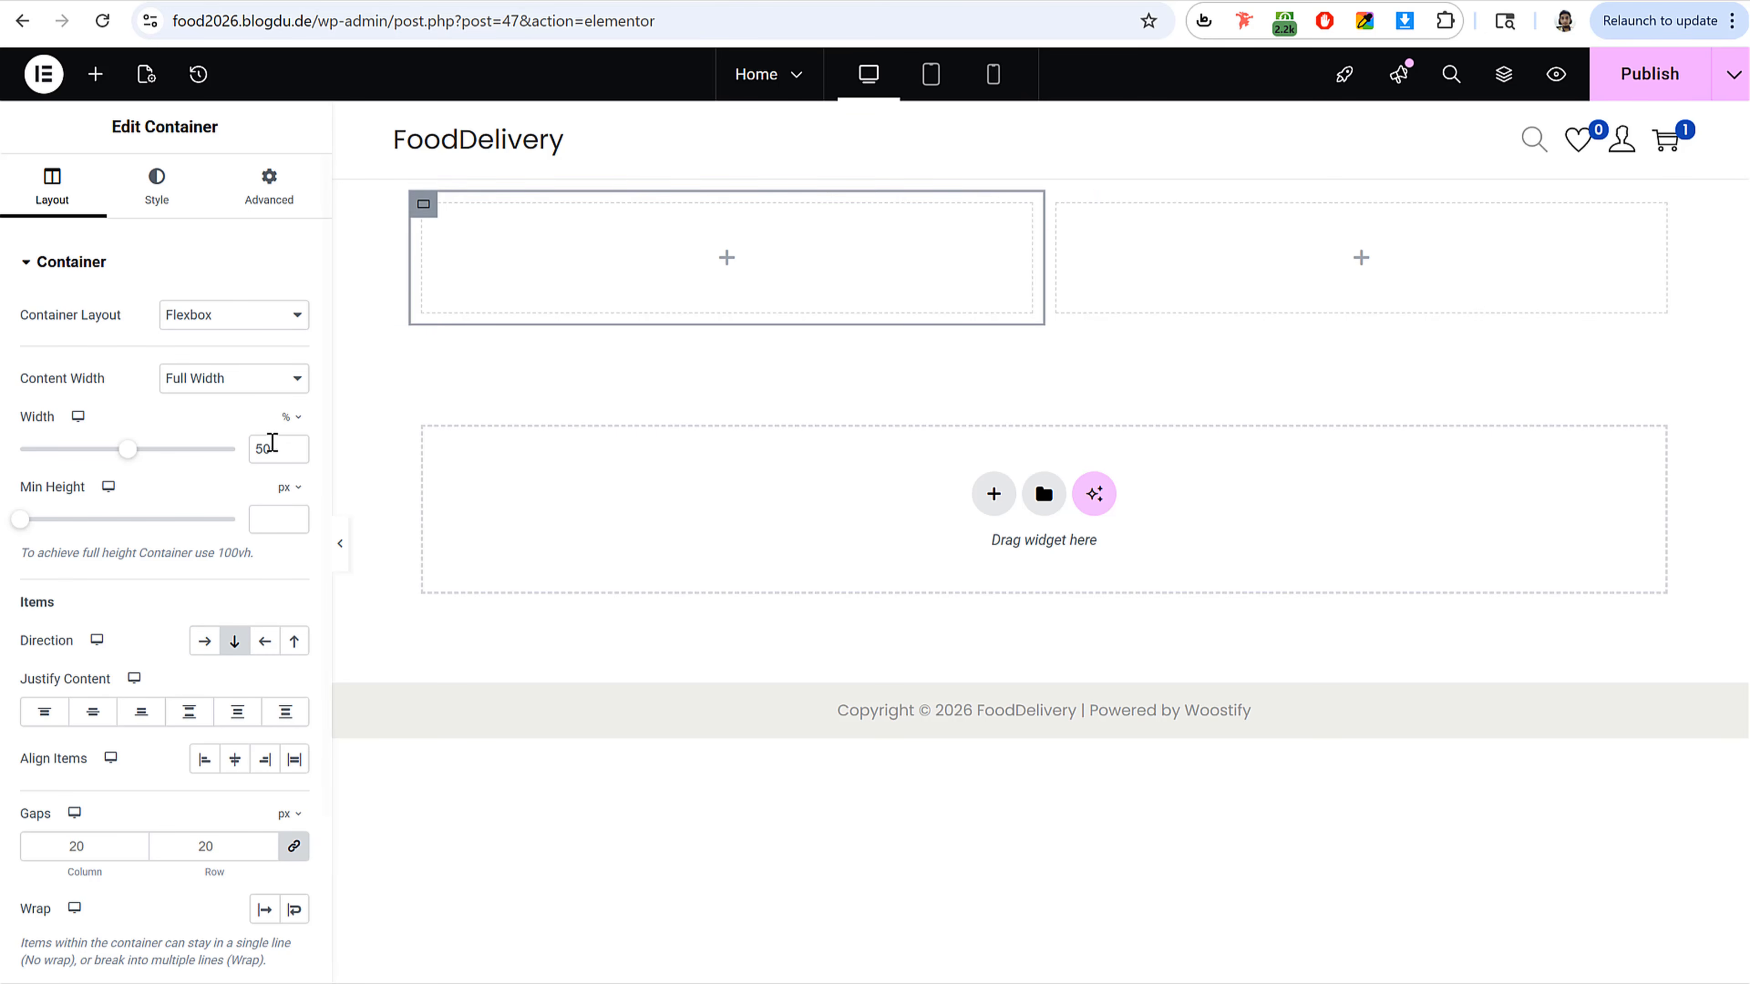
drag(266, 449, 245, 454)
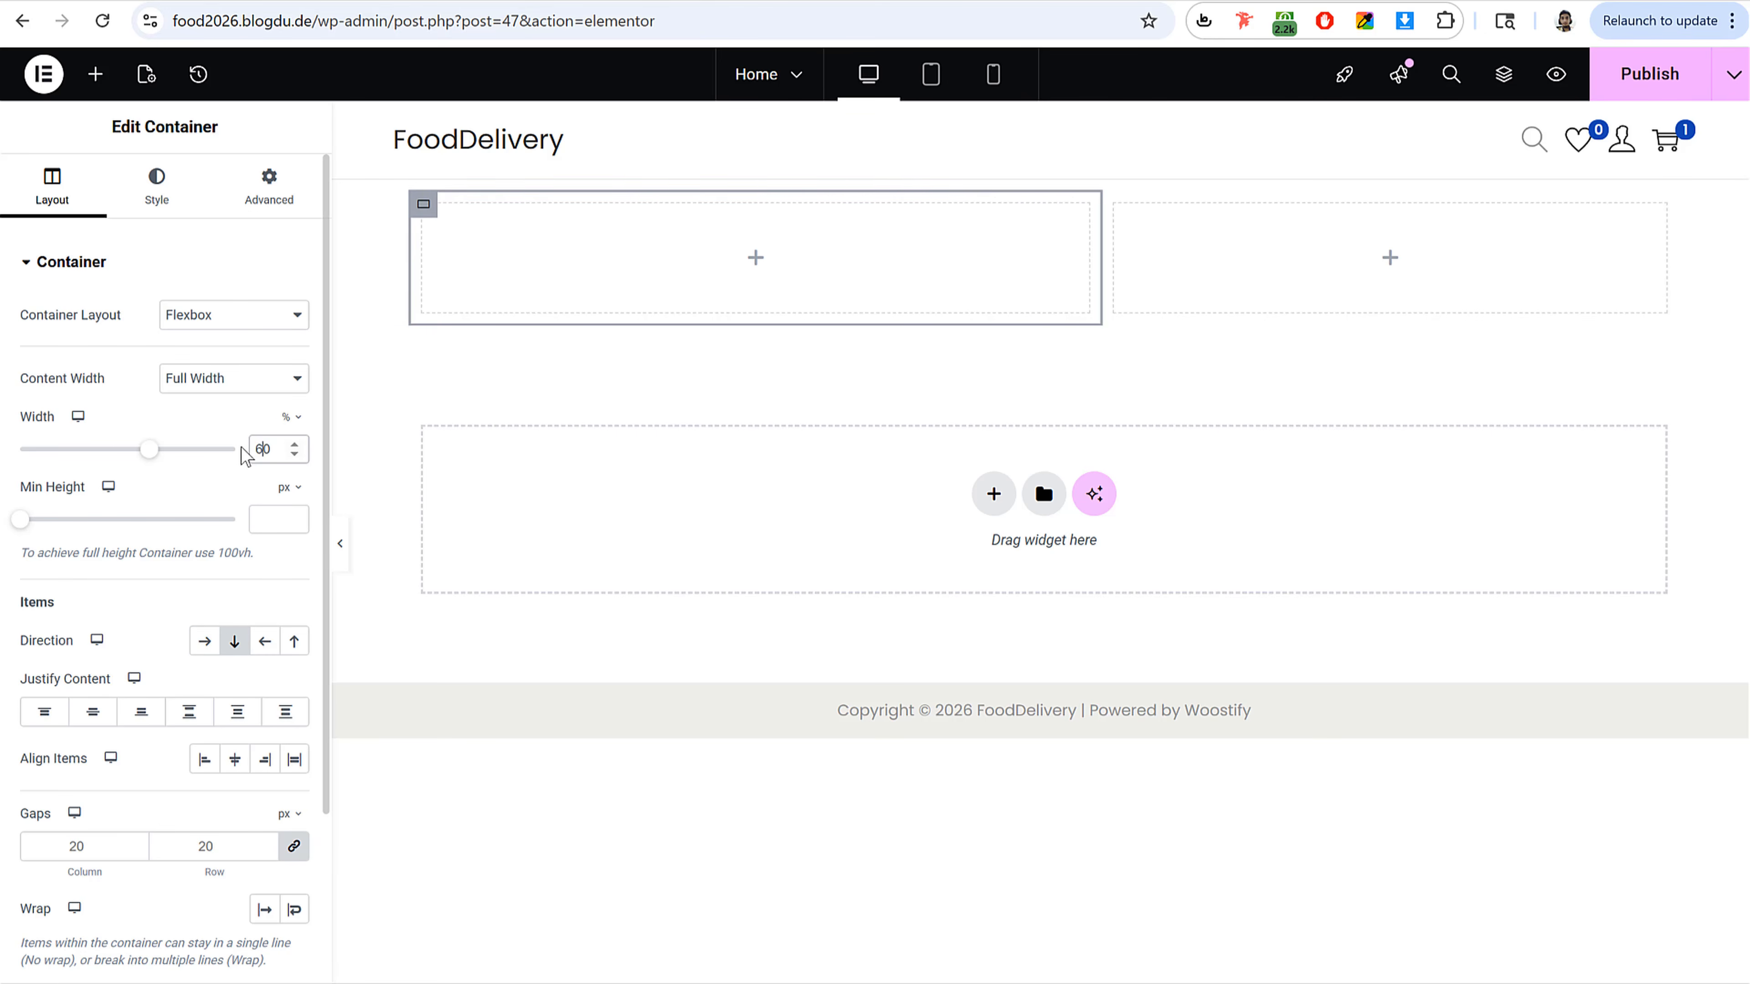
click(1117, 208)
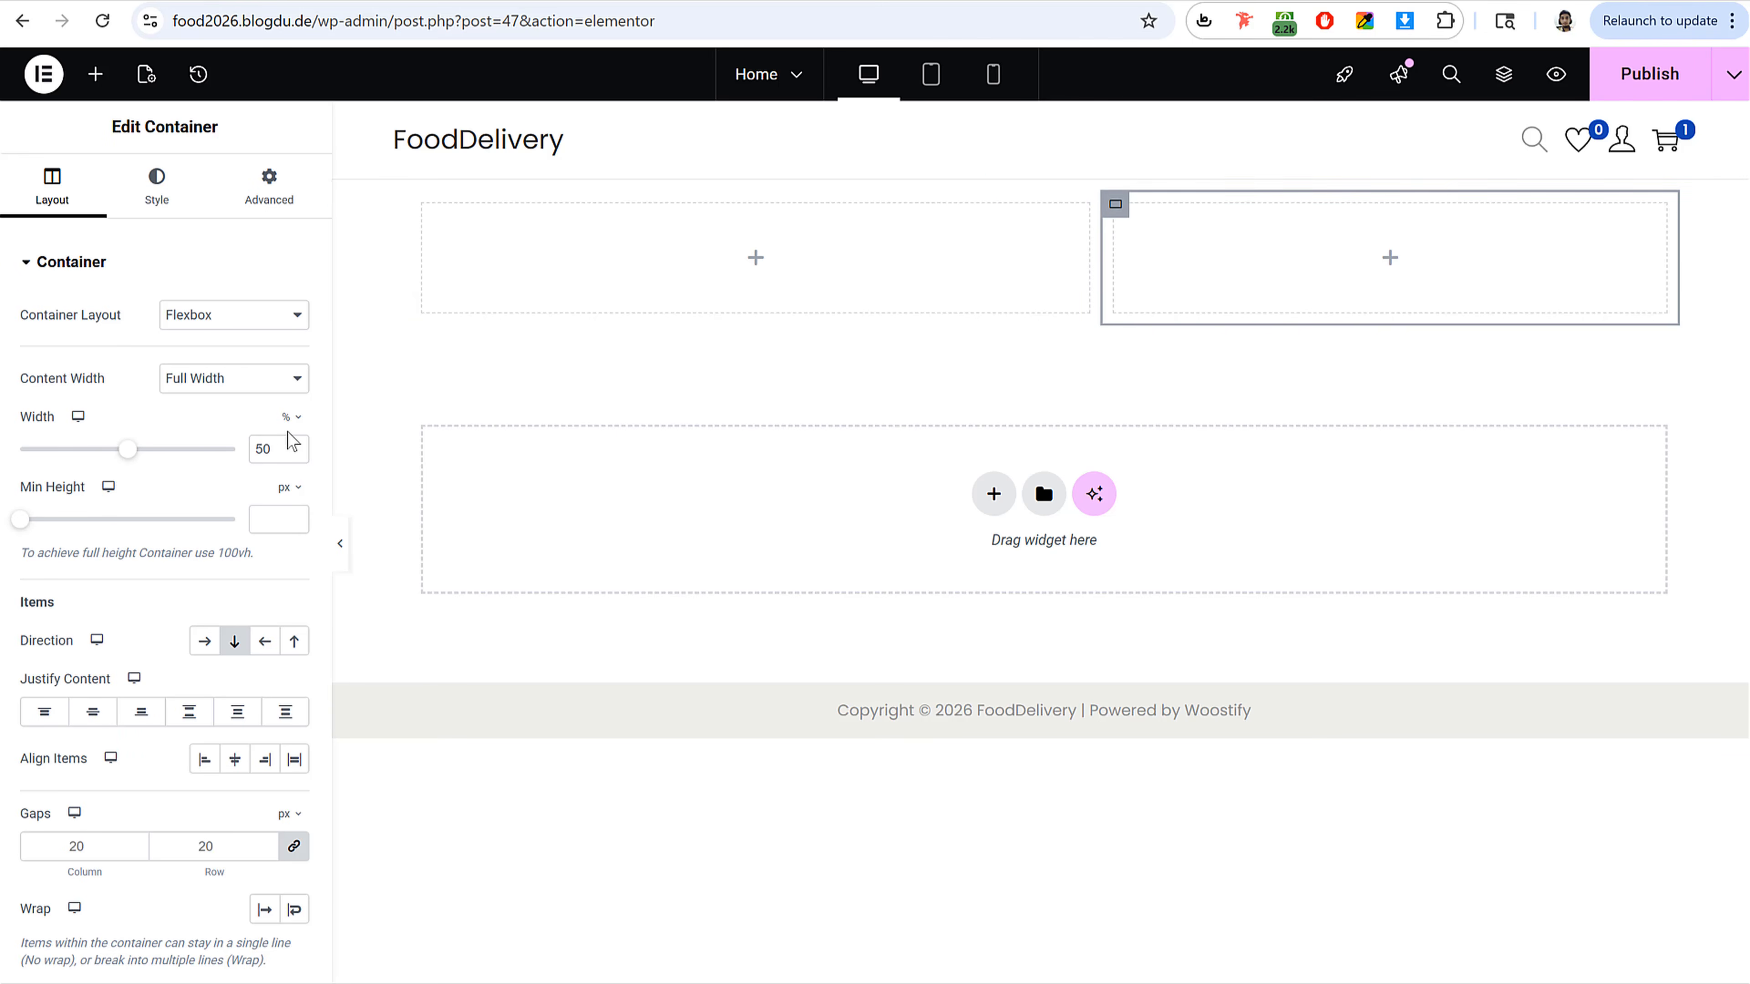
drag(264, 449, 220, 466)
text(4)
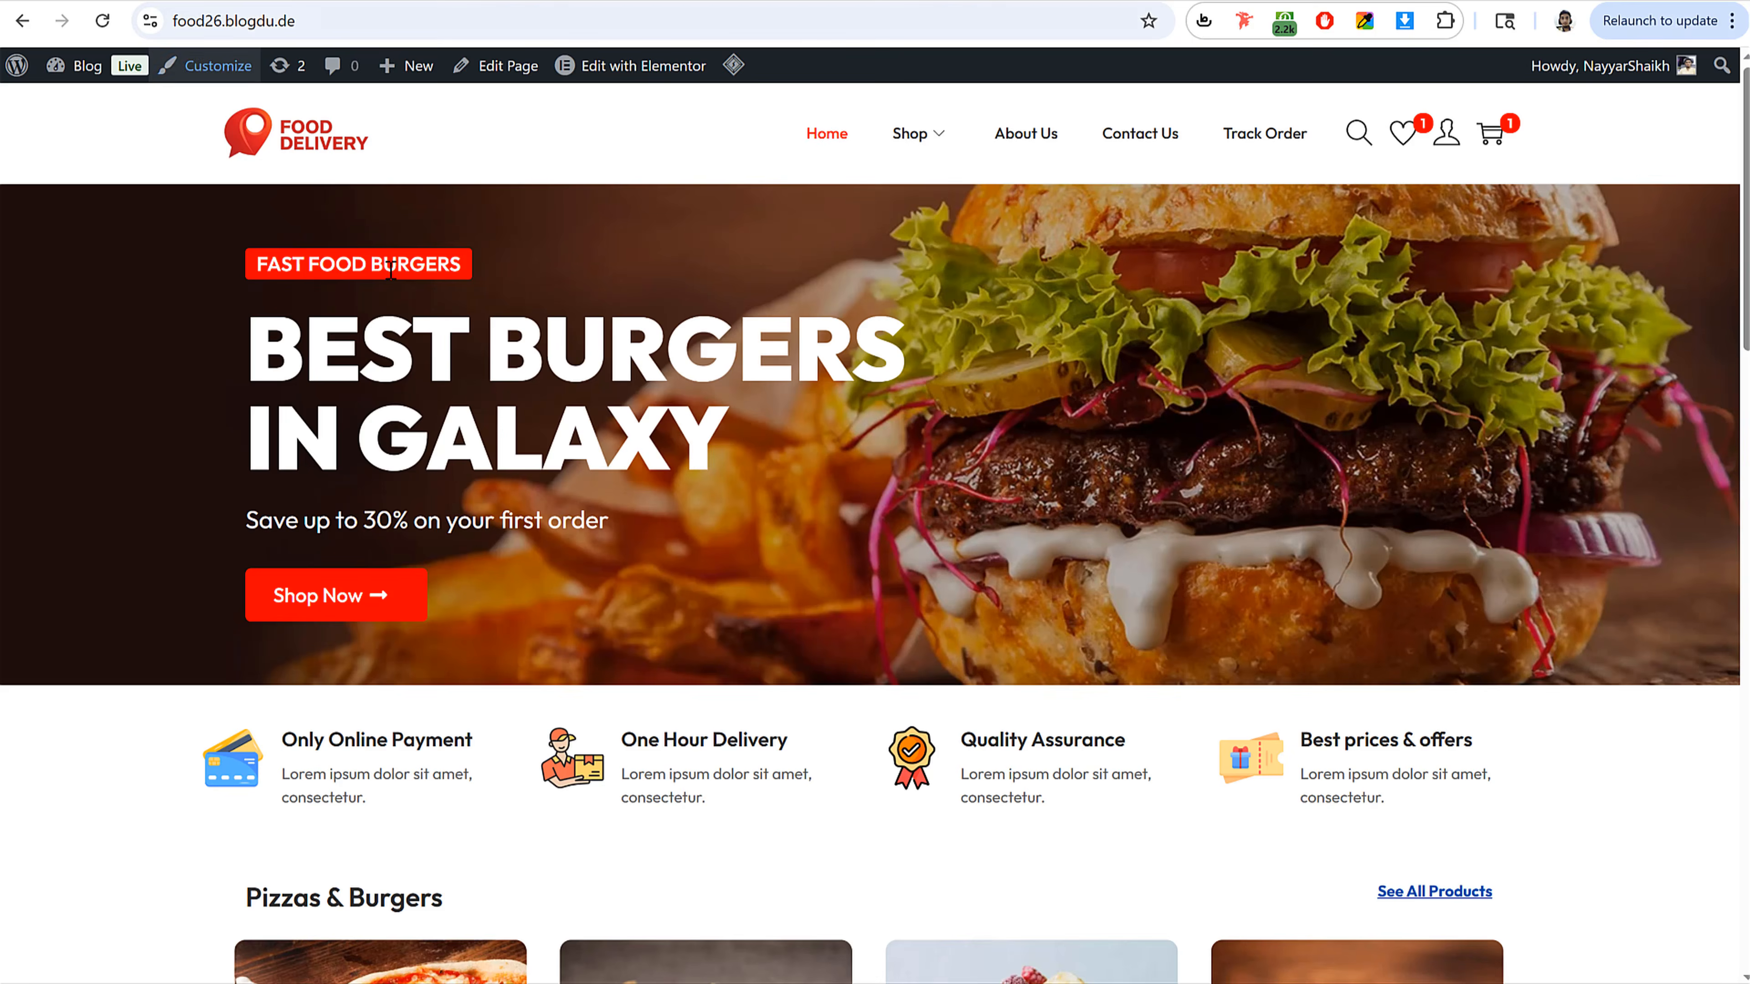
Step: Copy the FAST FOOD BURGERS label text from the reference site's hero section
drag(256, 265, 466, 268)
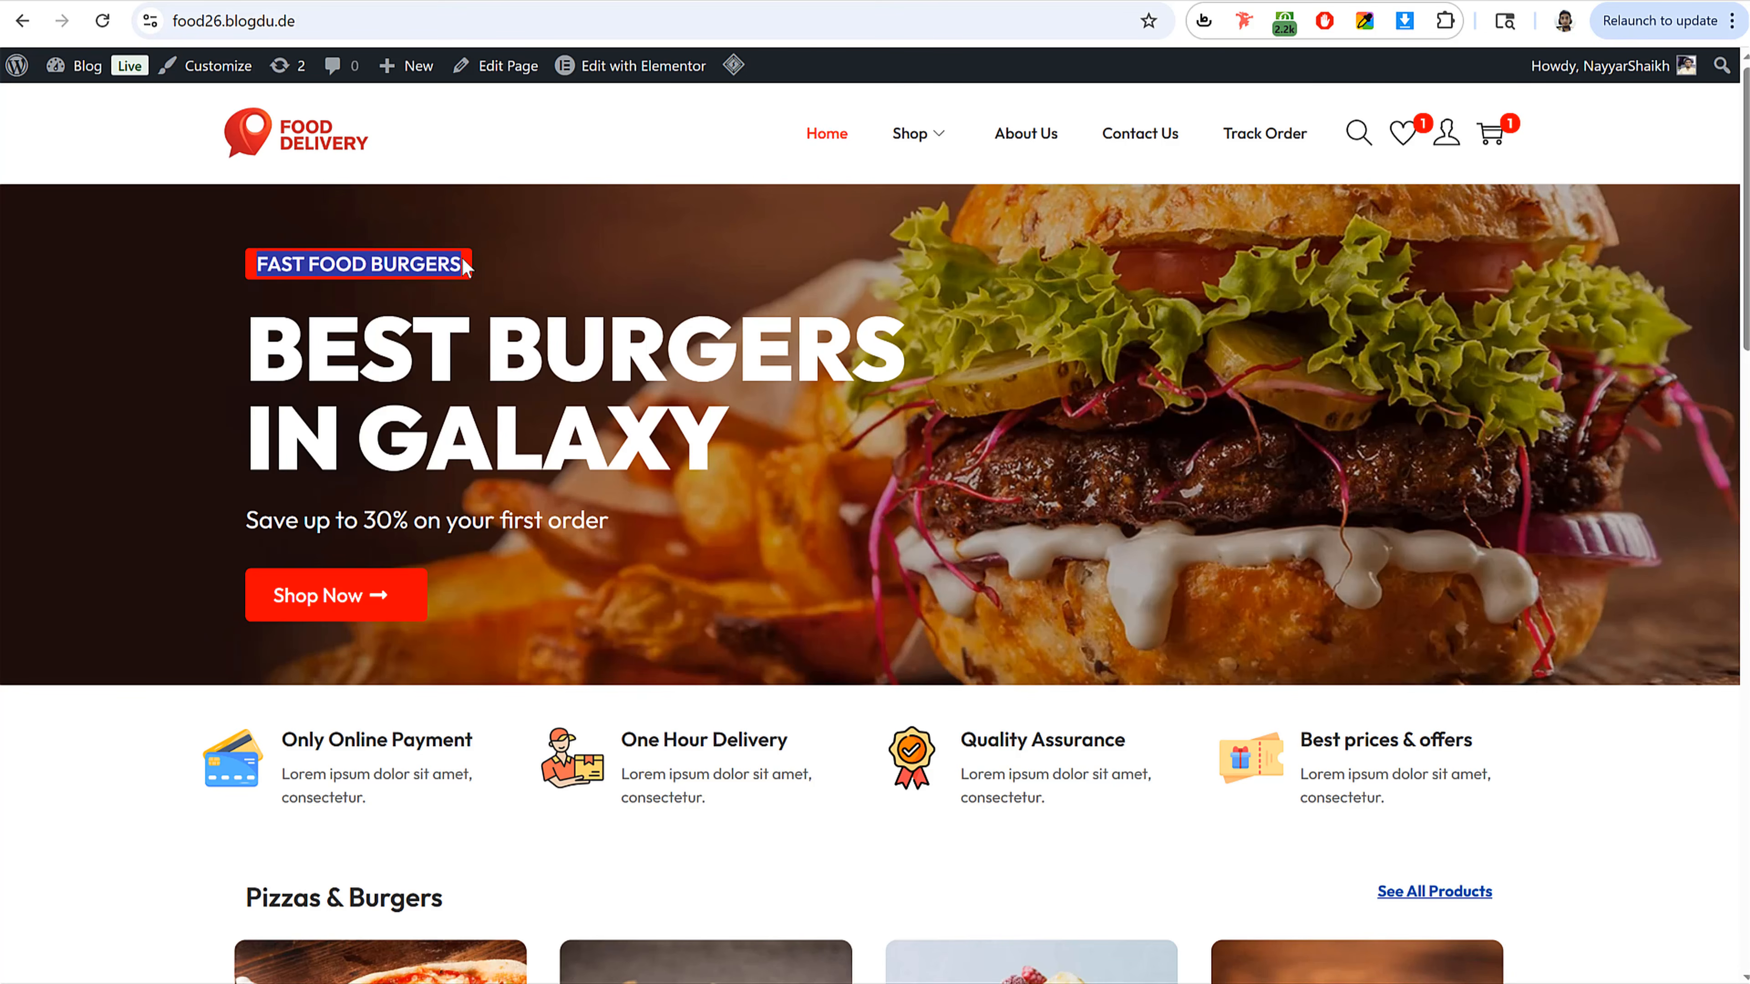
click(498, 281)
triple_click(388, 265)
click(474, 263)
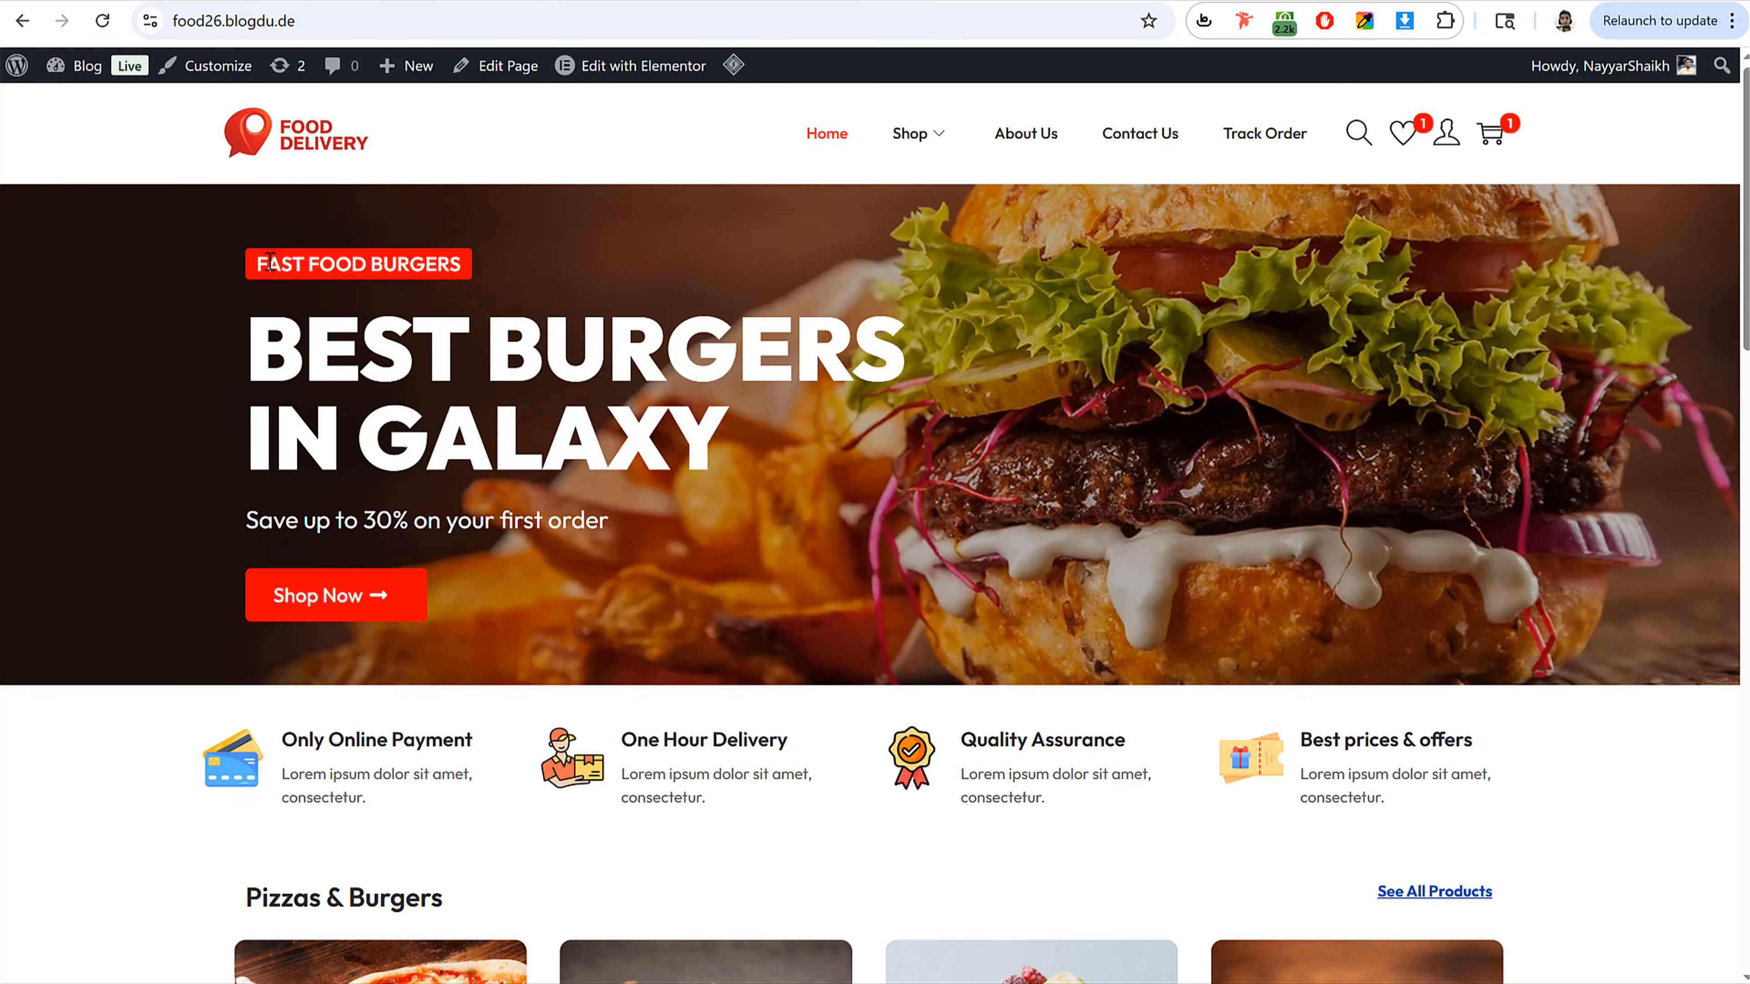
drag(261, 263, 460, 267)
click(424, 270)
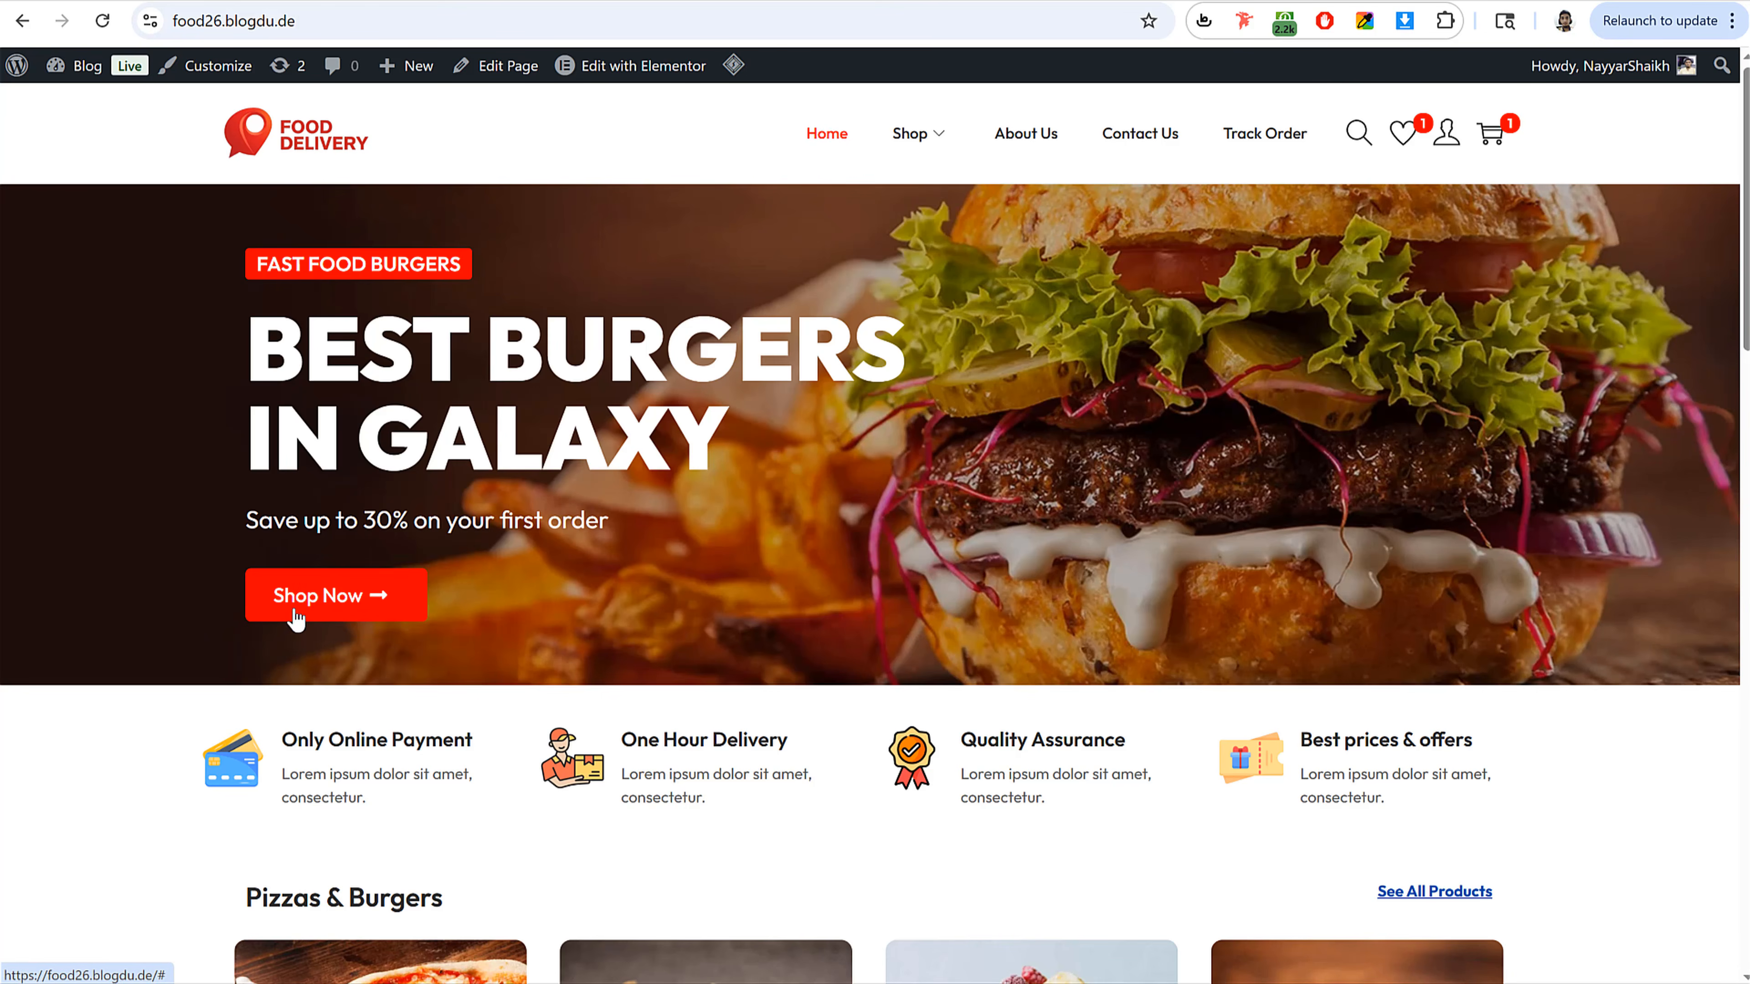
triple_click(359, 272)
click(404, 270)
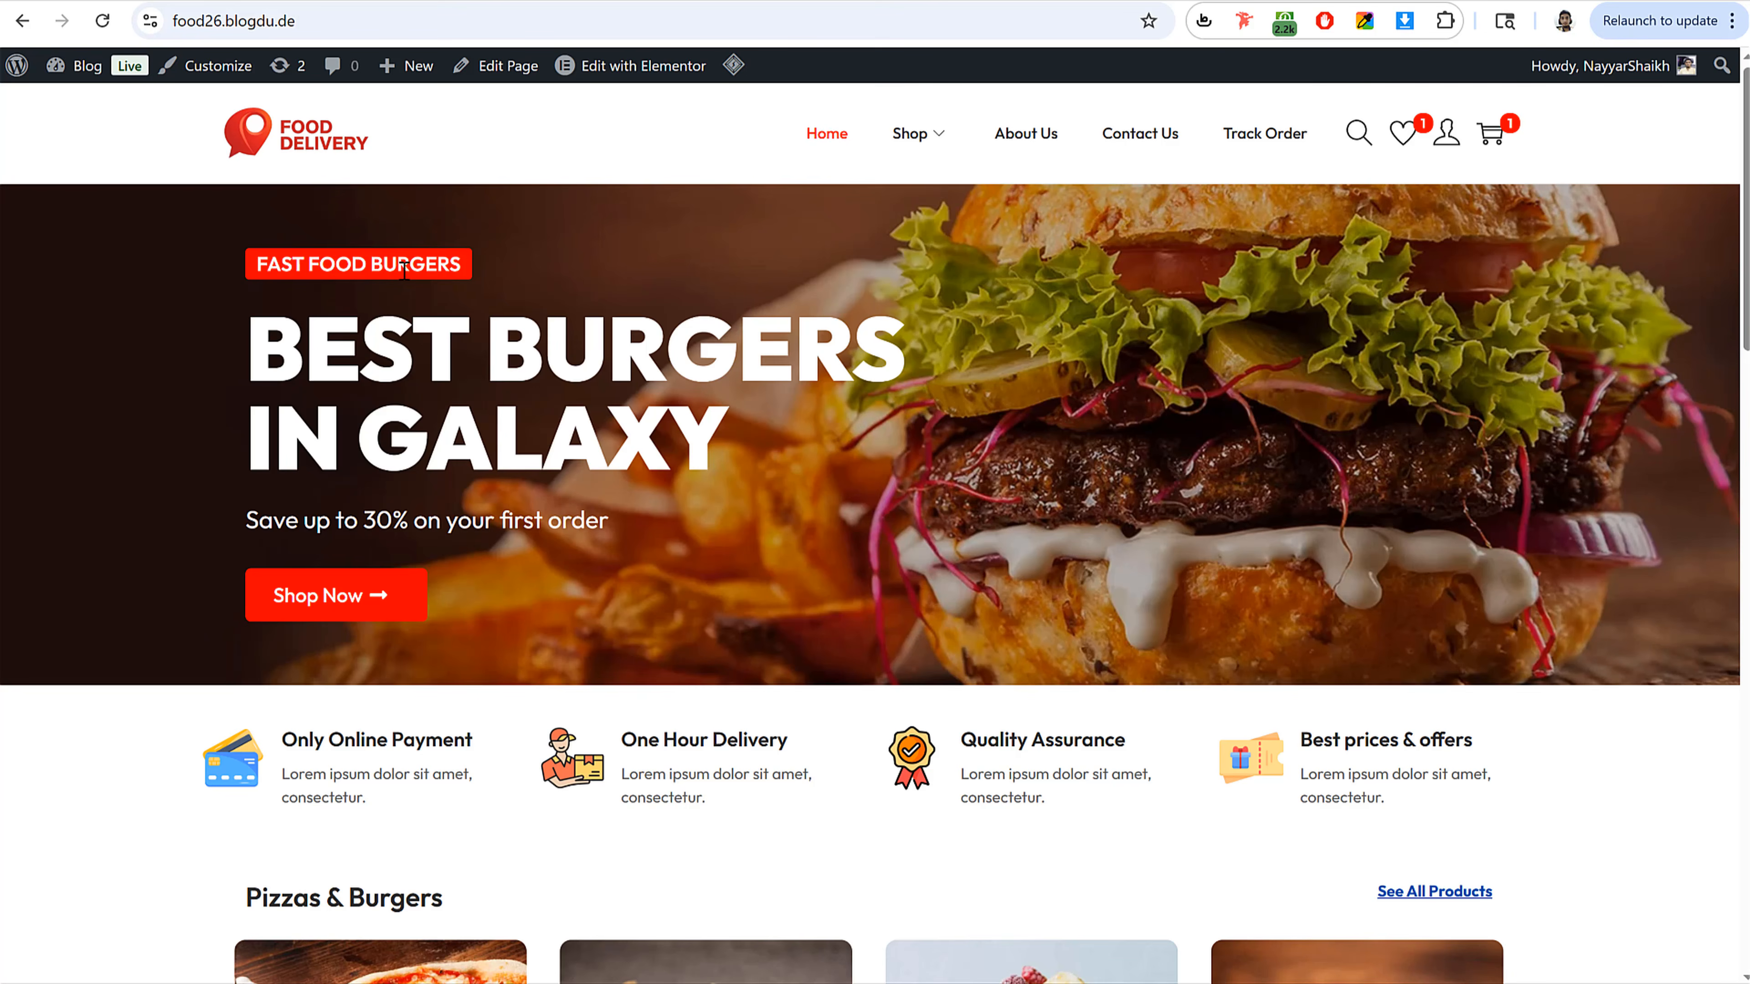
triple_click(396, 266)
key(ctrl+c)
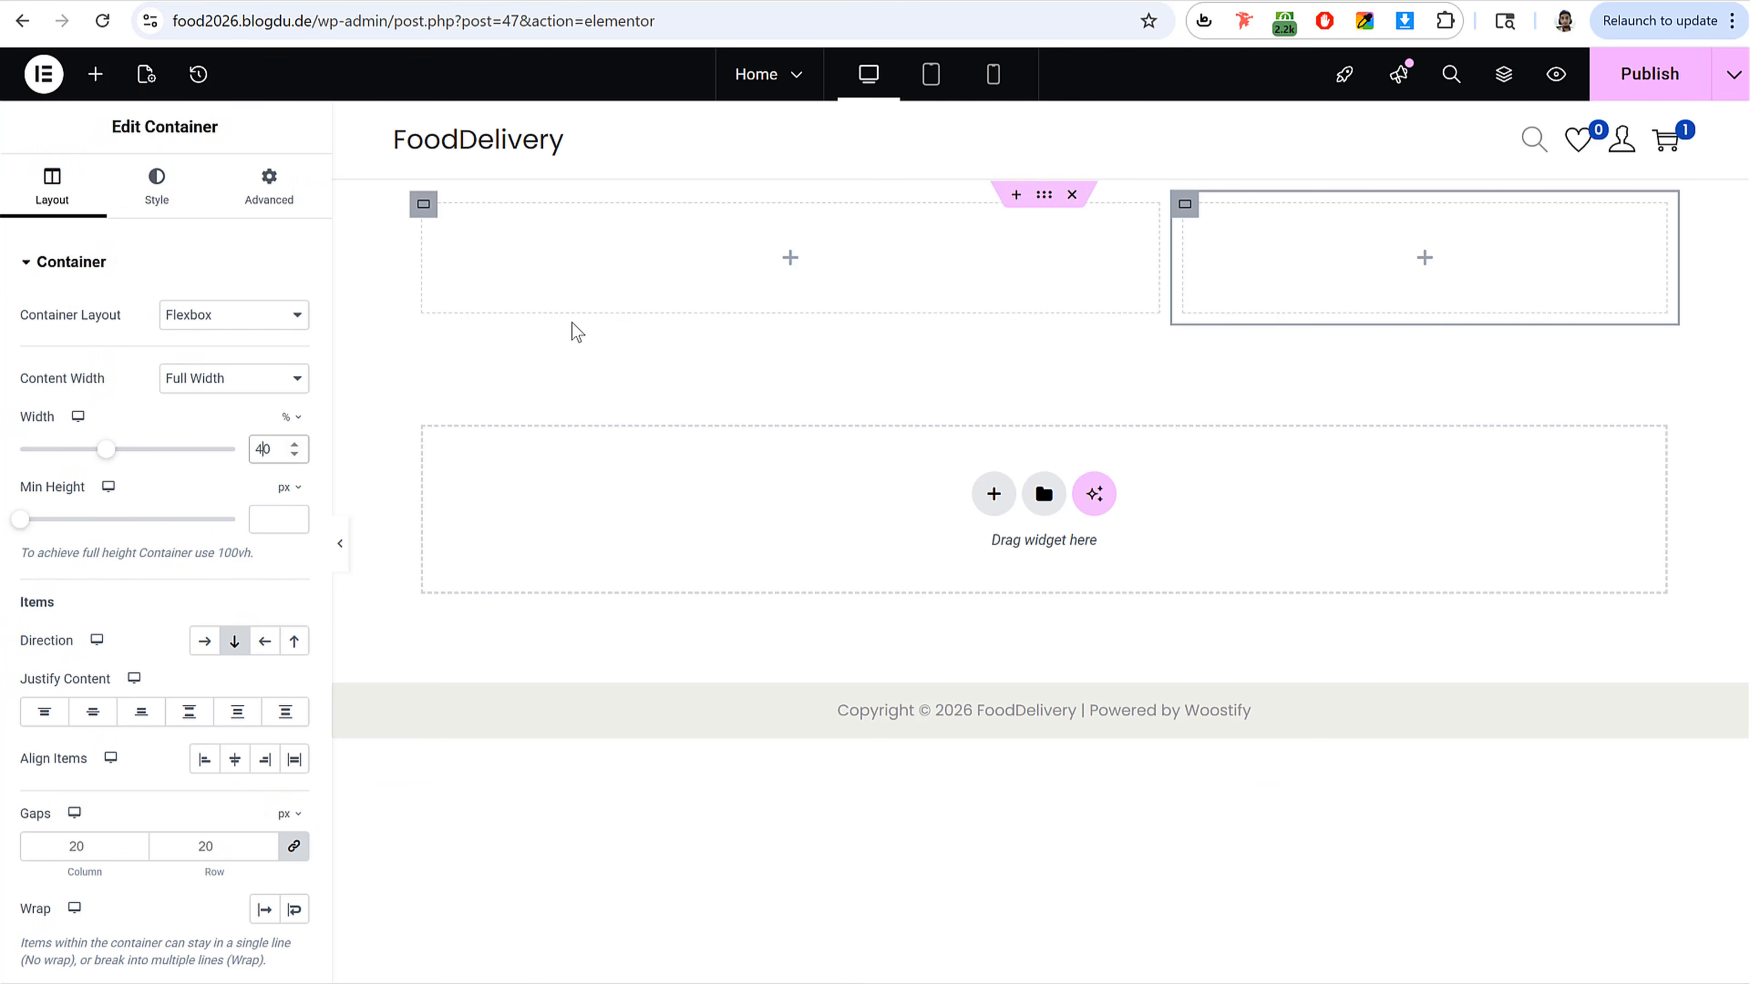
Step: Add a Button widget to the left column and paste FAST FOOD BURGERS as its text
click(95, 73)
text(butt)
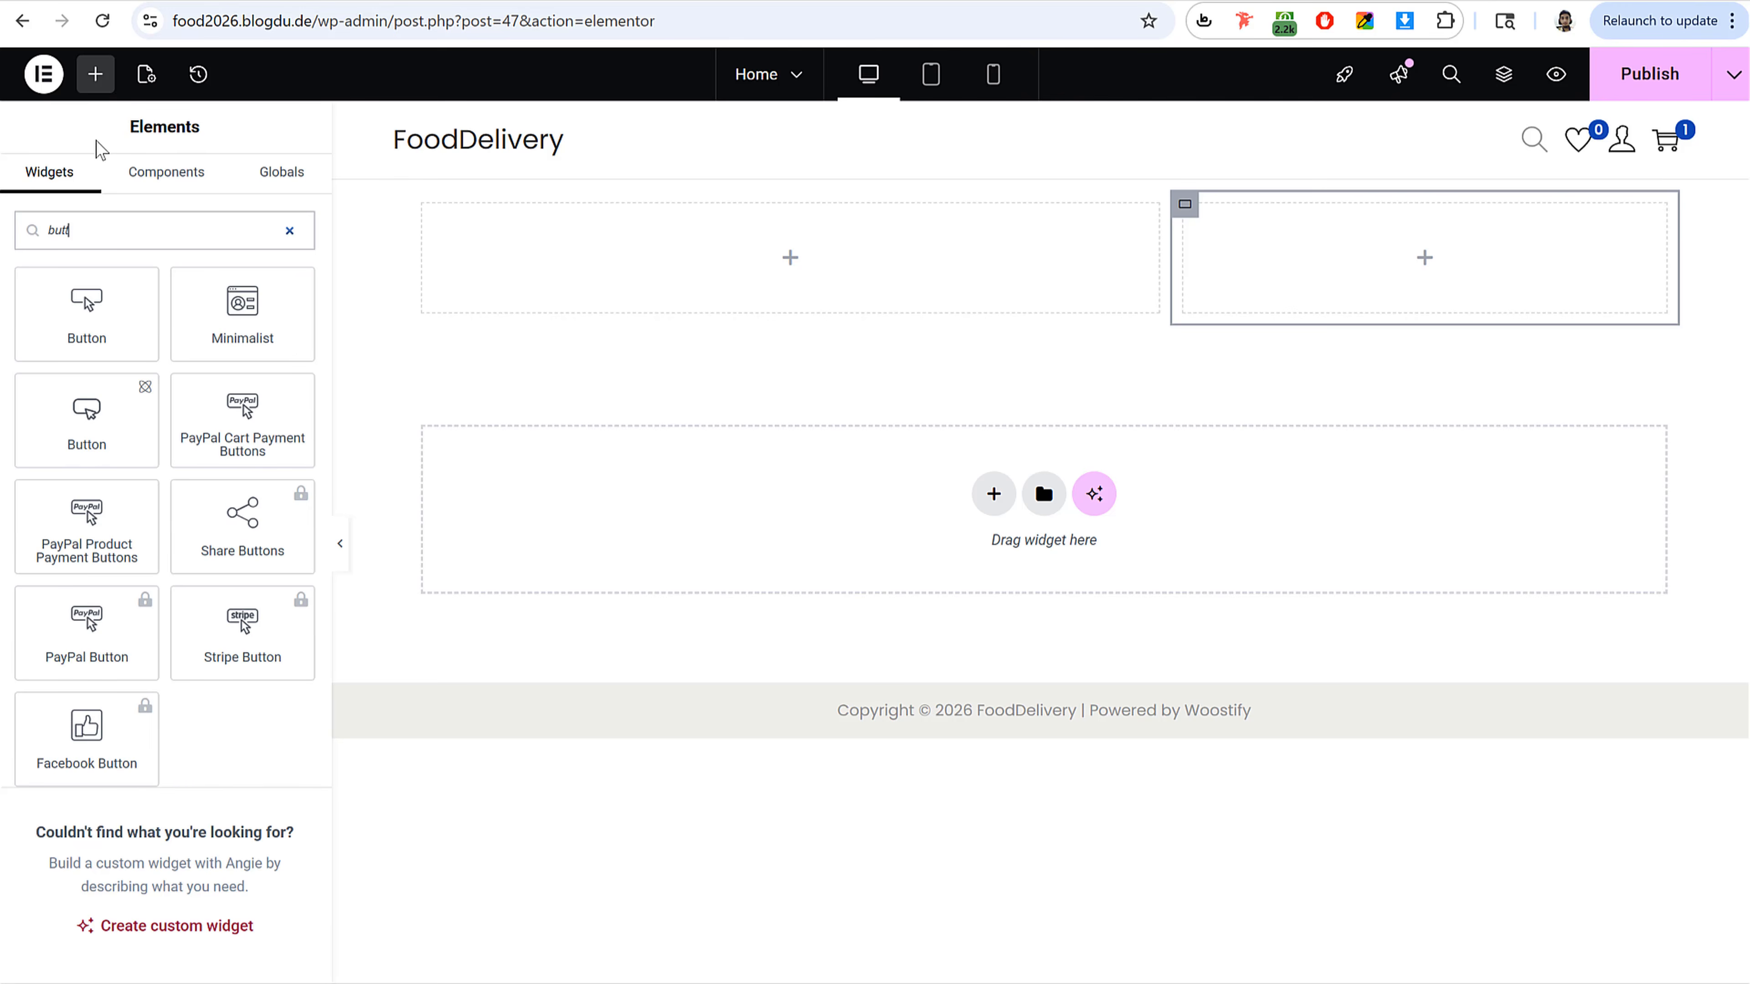
drag(104, 286, 688, 227)
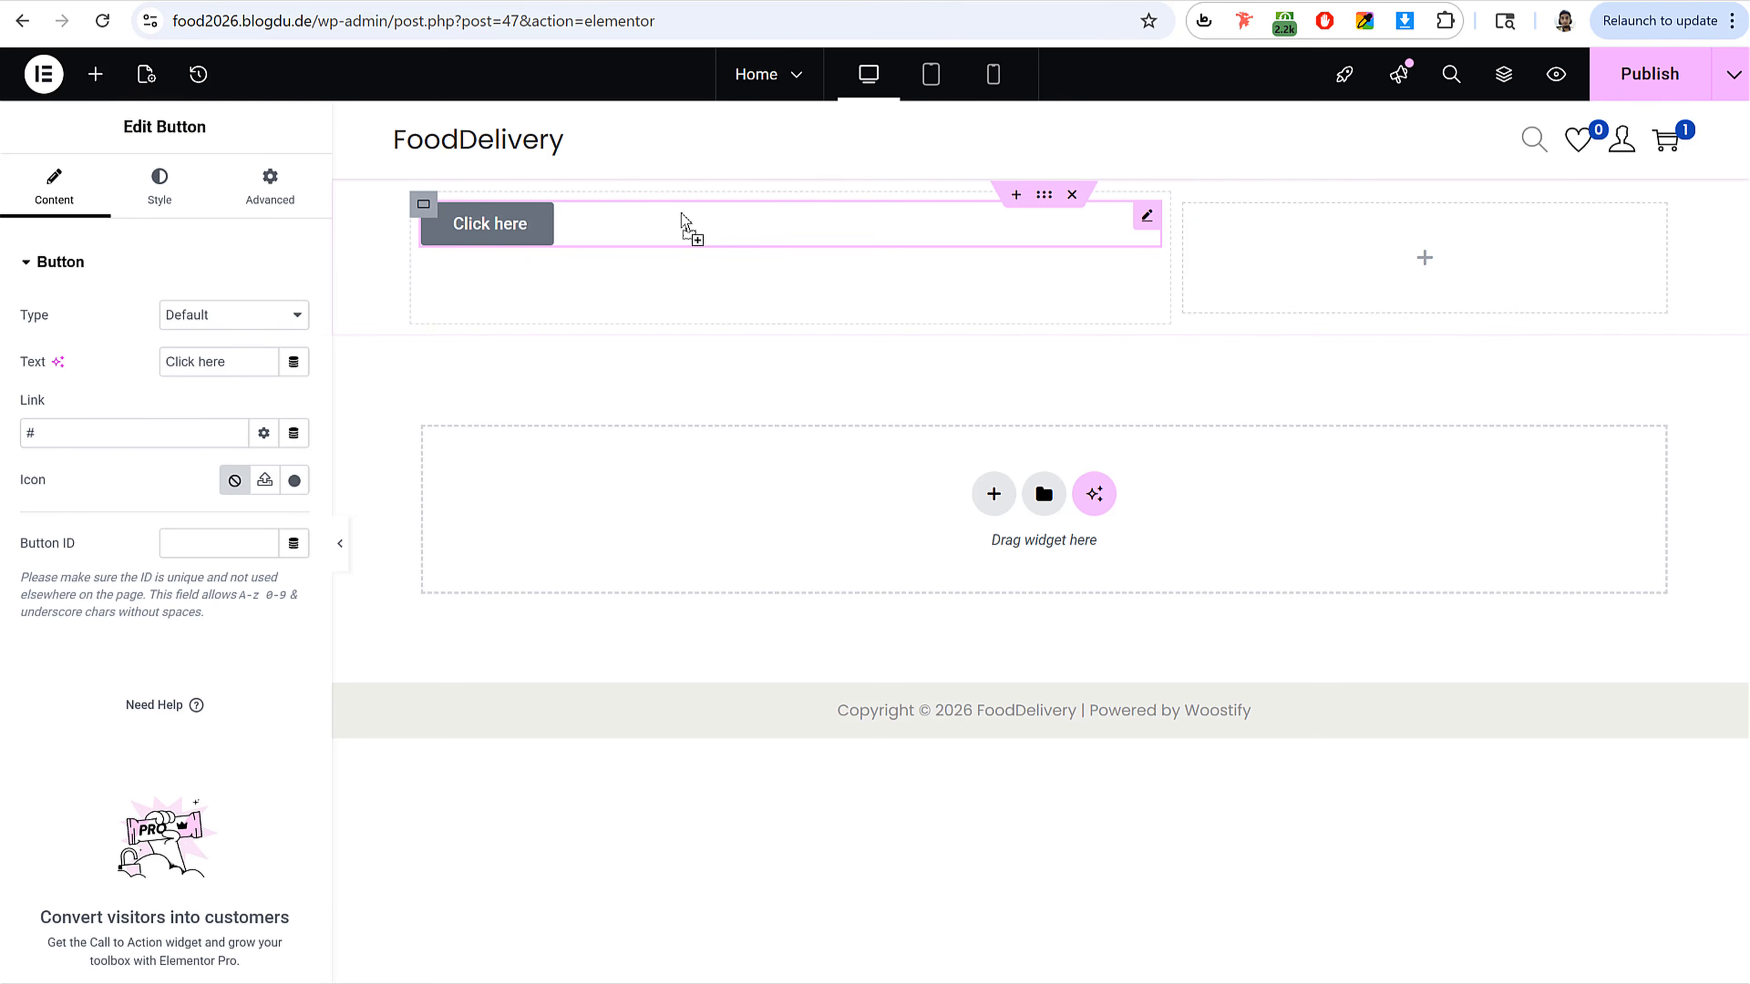
triple_click(224, 362)
key(ctrl+v)
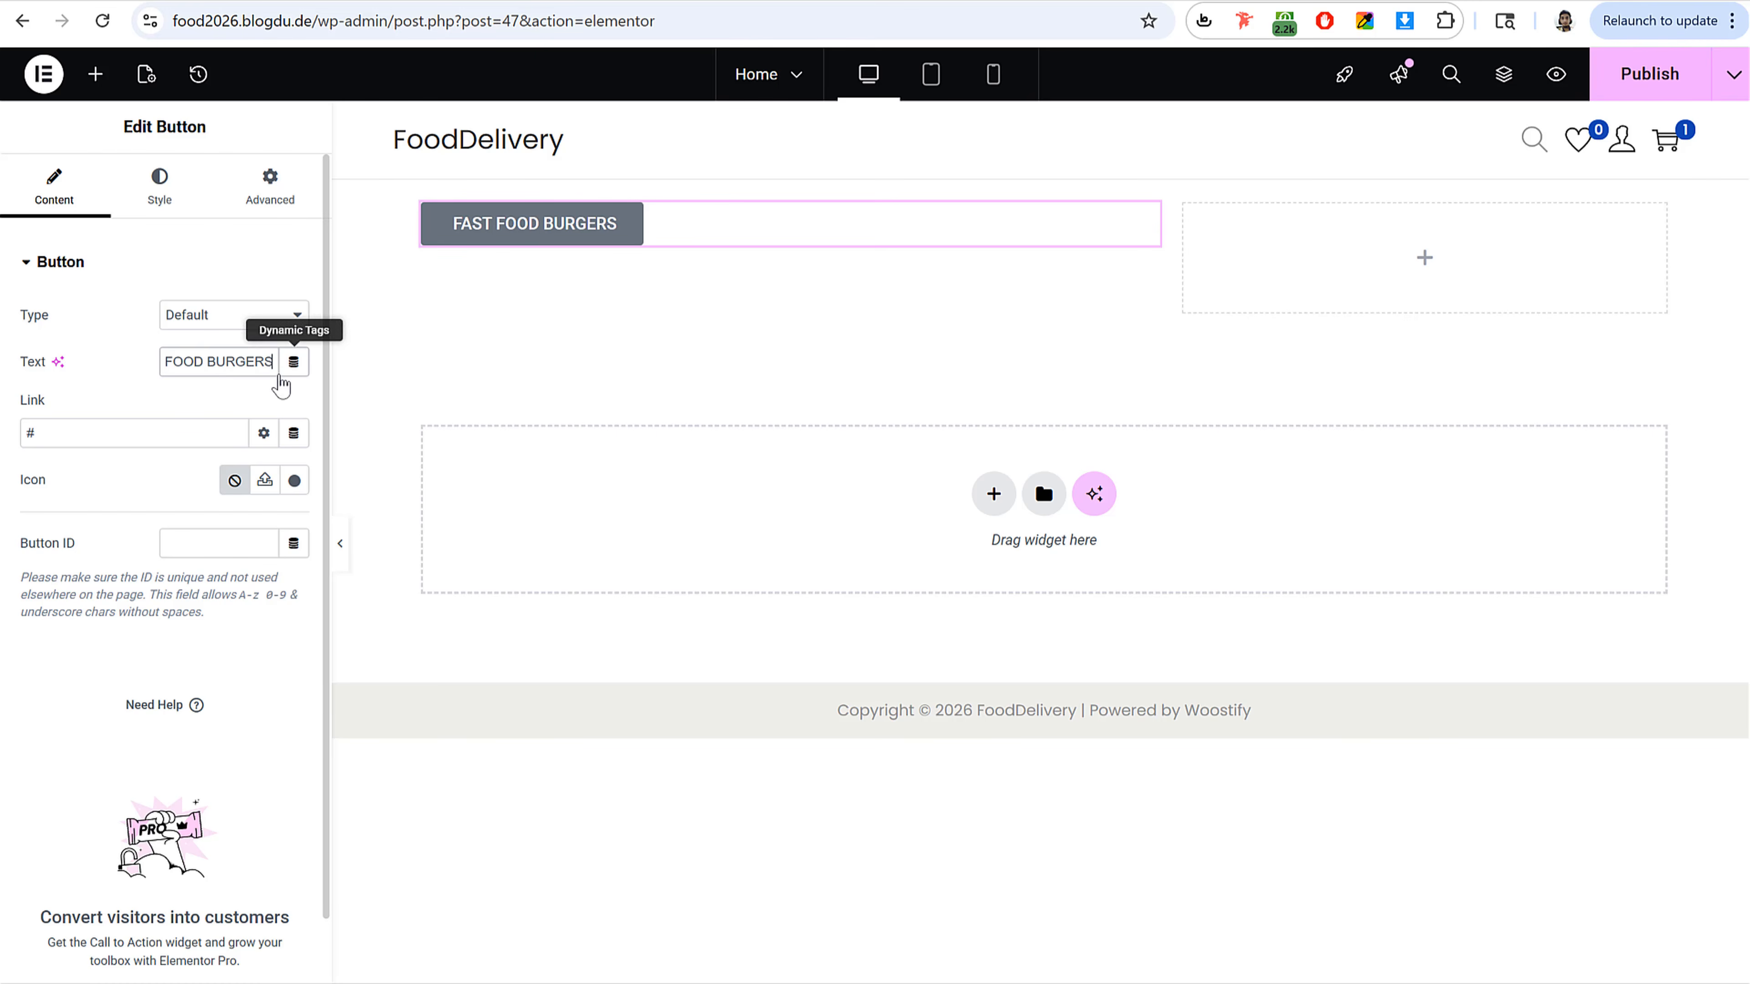
Step: Clear the button's link field
drag(273, 356, 104, 369)
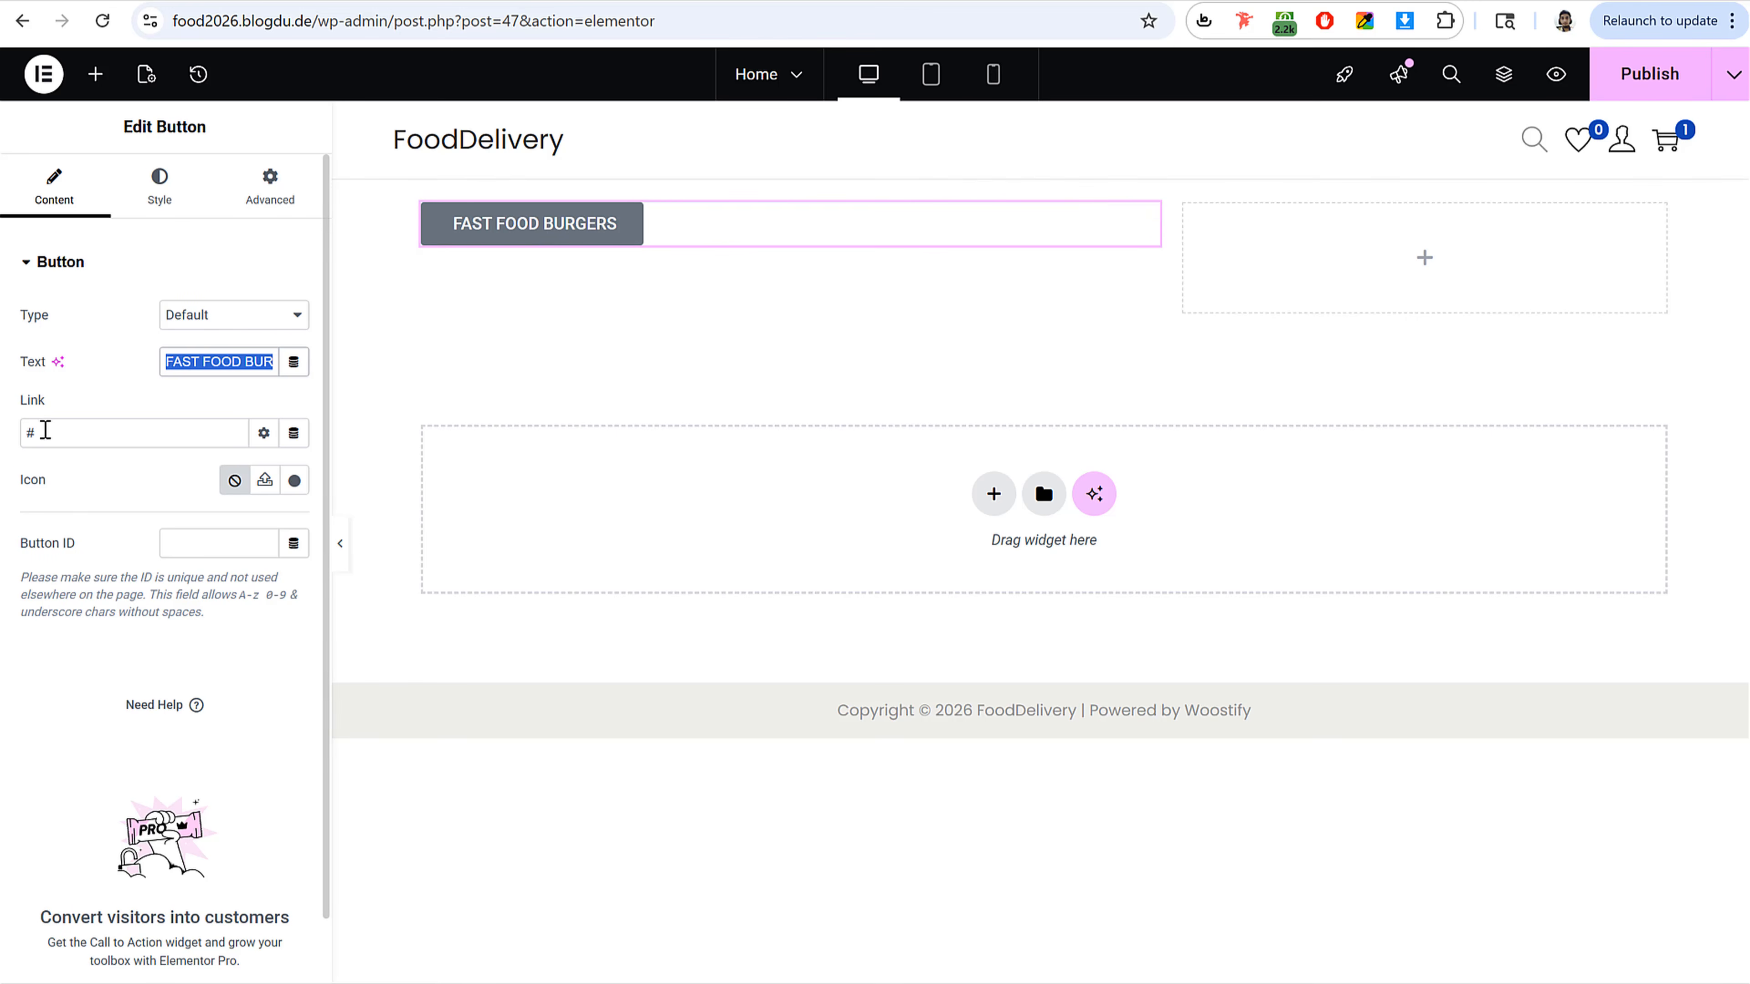
double_click(27, 433)
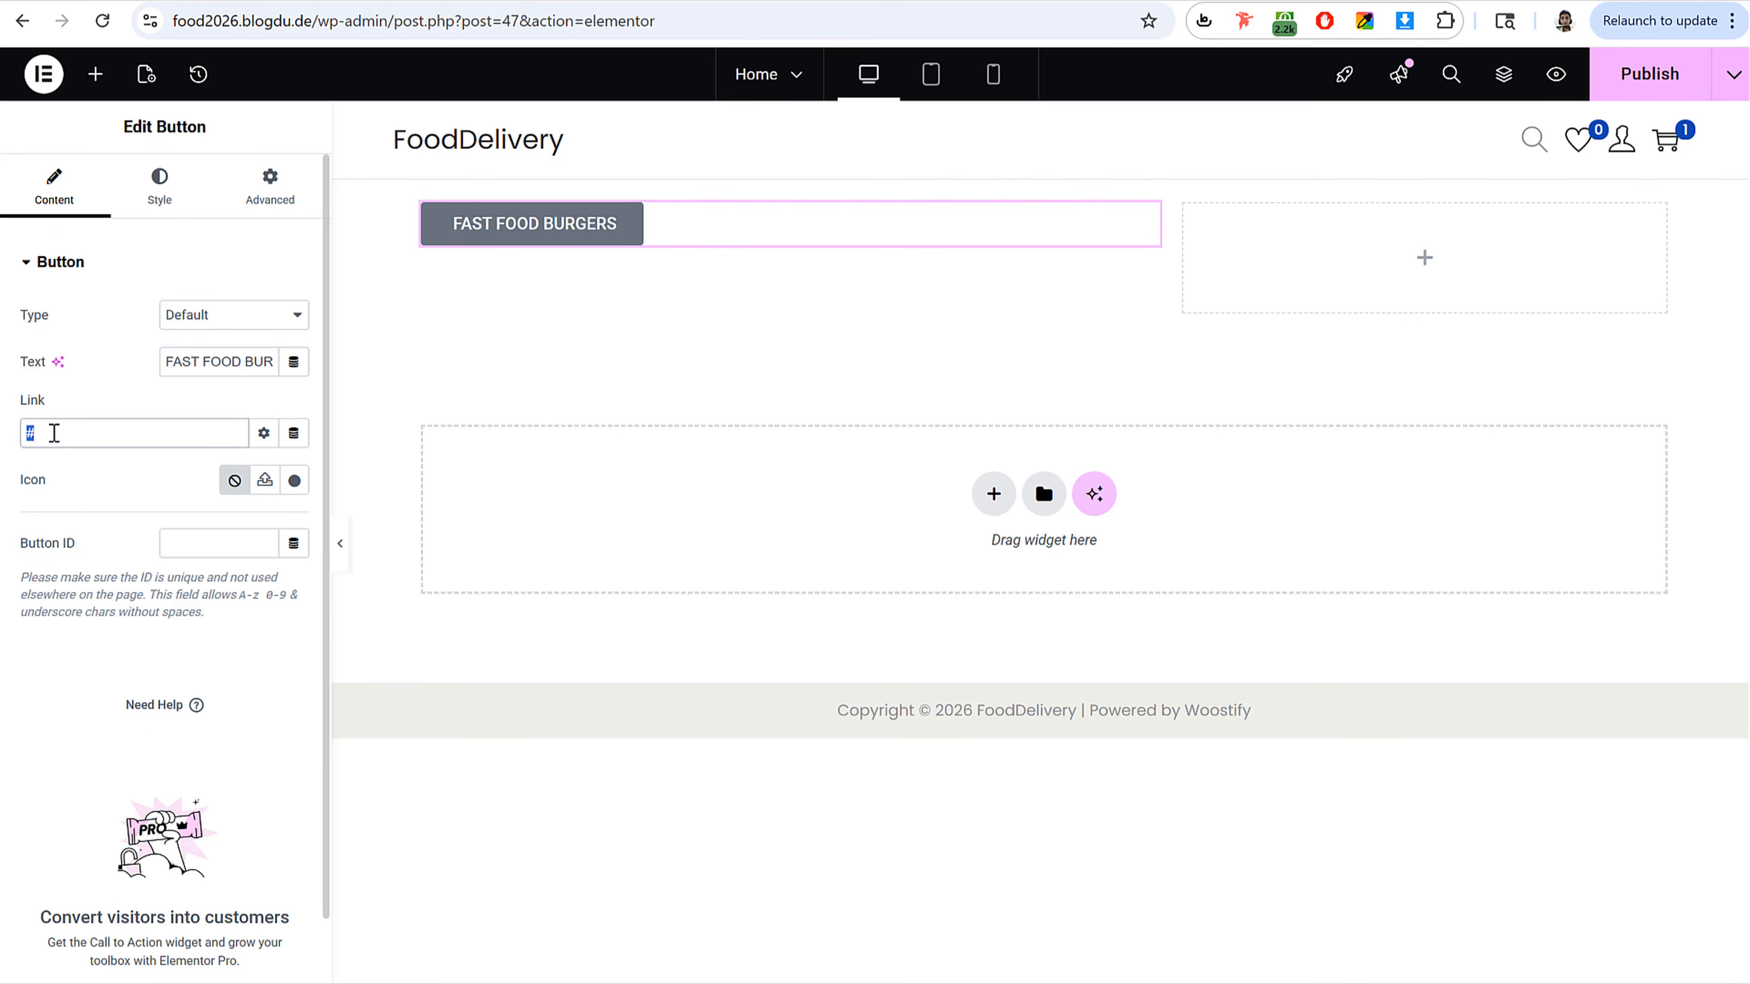
key(BackSpace)
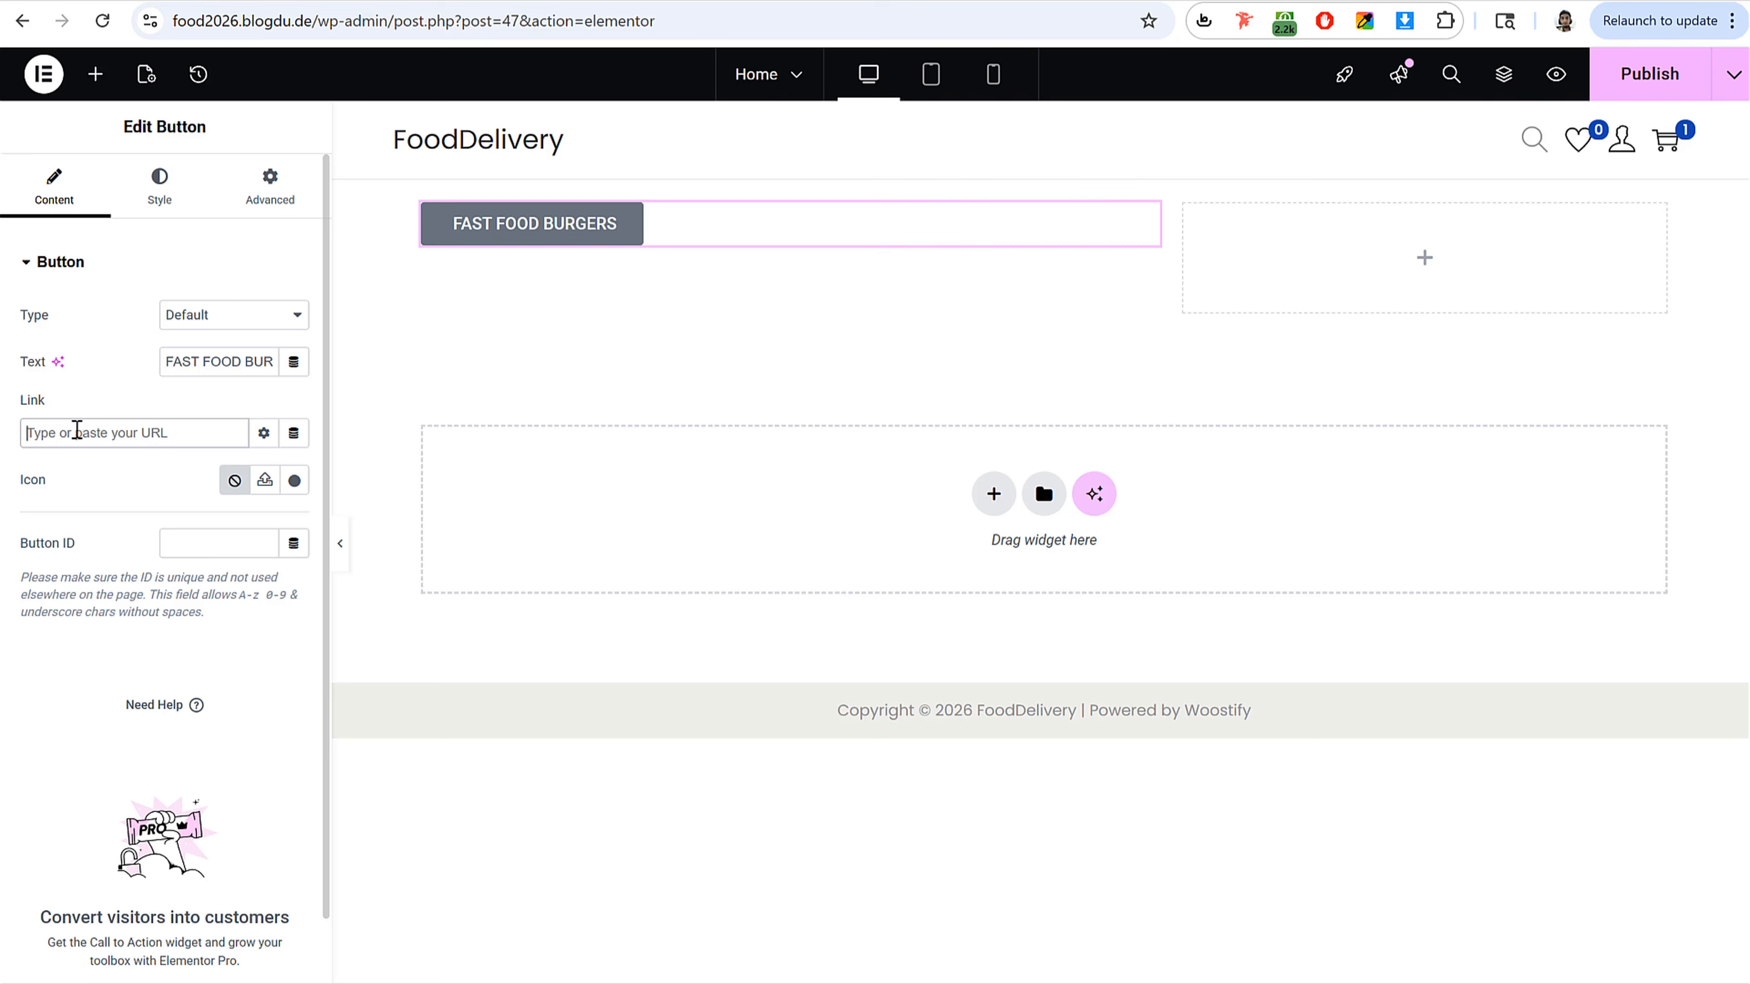
Step: Set the FAST FOOD BURGERS button's typography to the Outfit font at 18 px size
triple_click(524, 225)
click(553, 226)
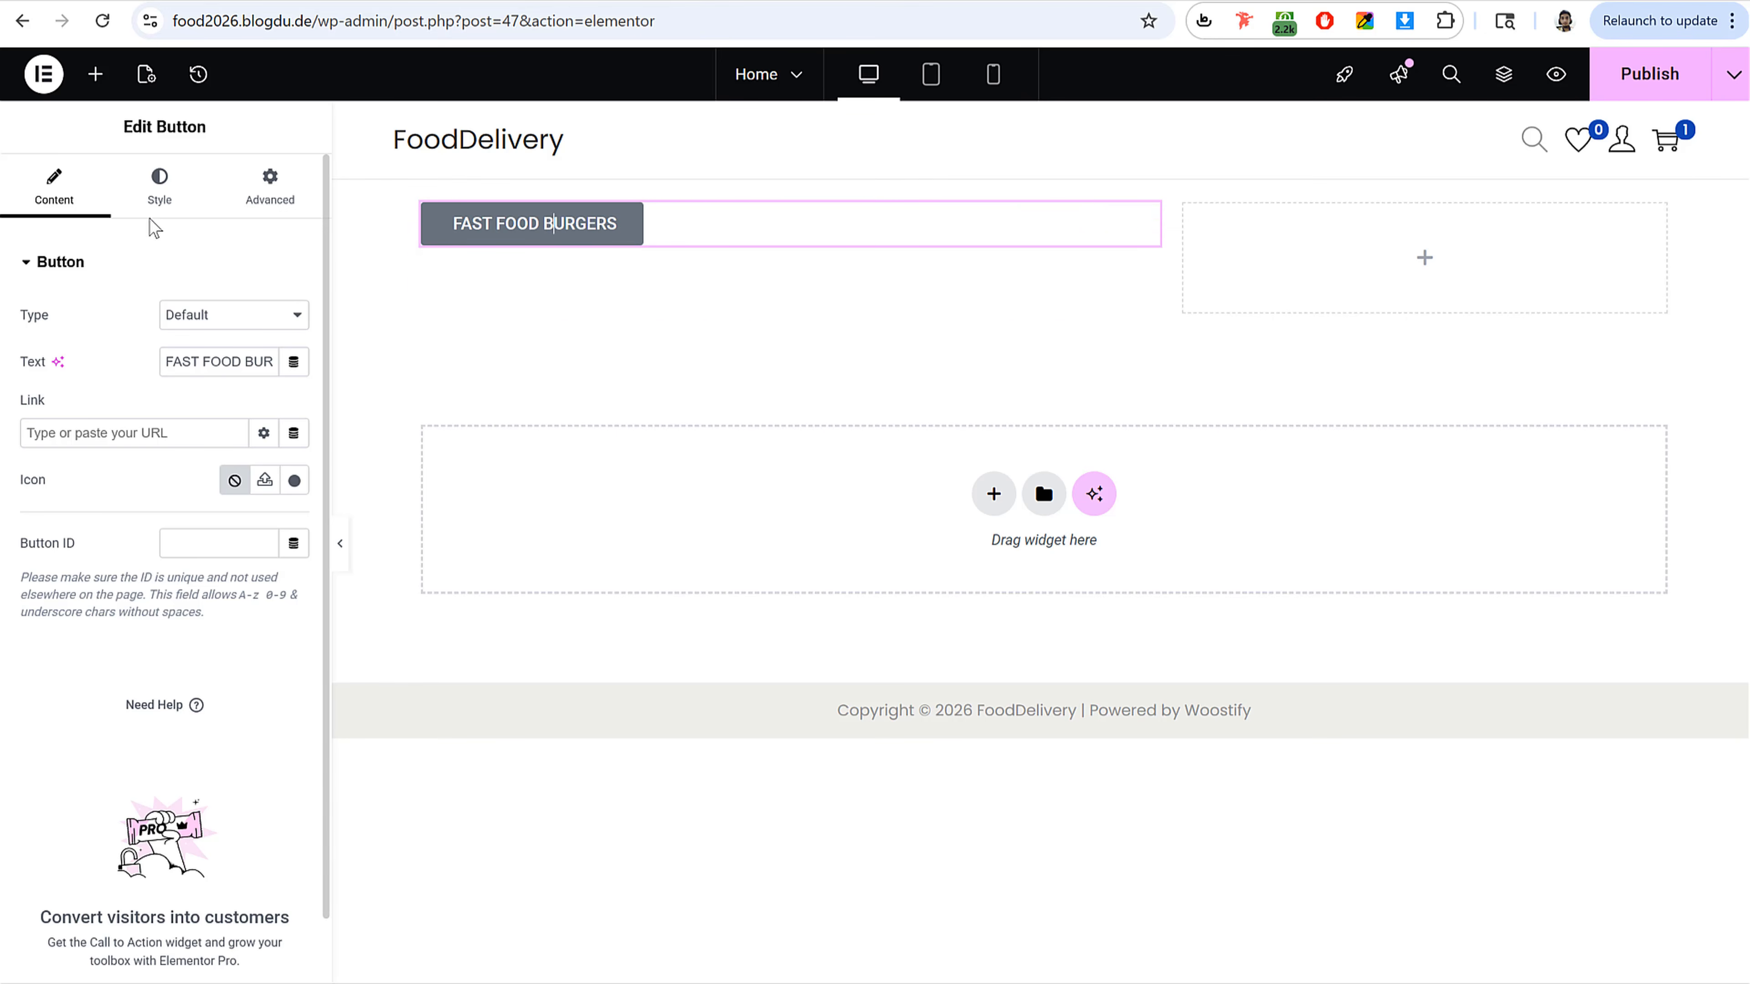
click(159, 204)
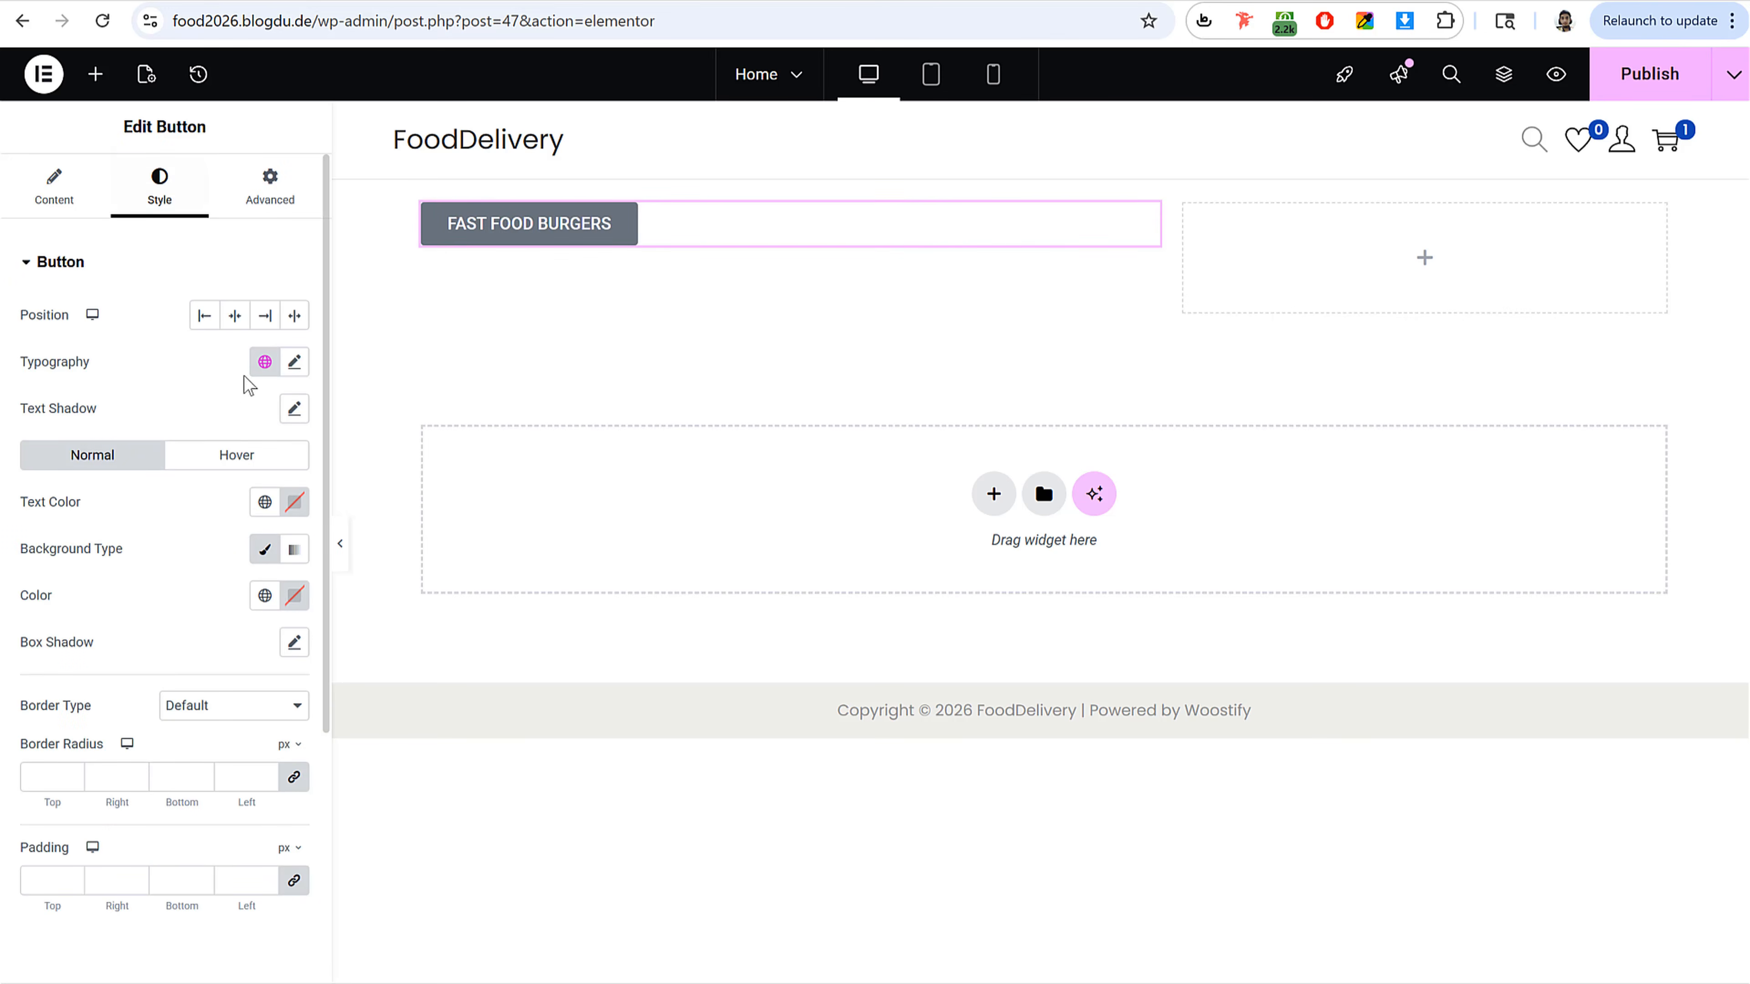
click(295, 365)
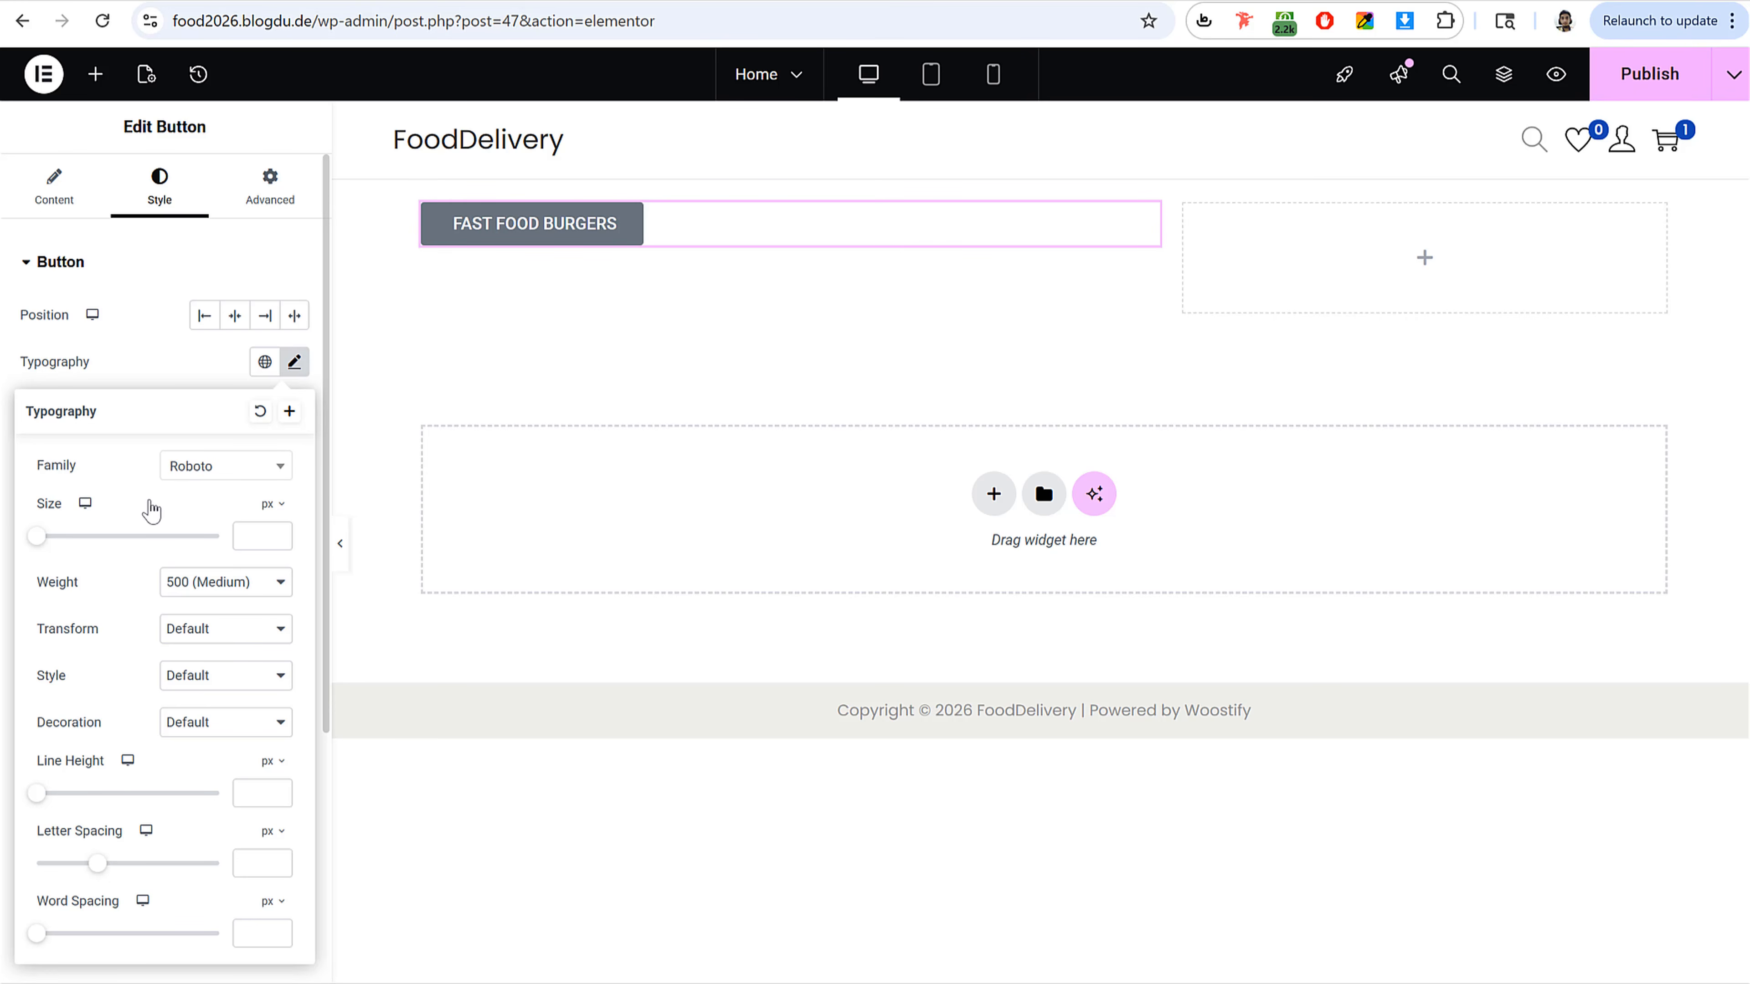
click(209, 479)
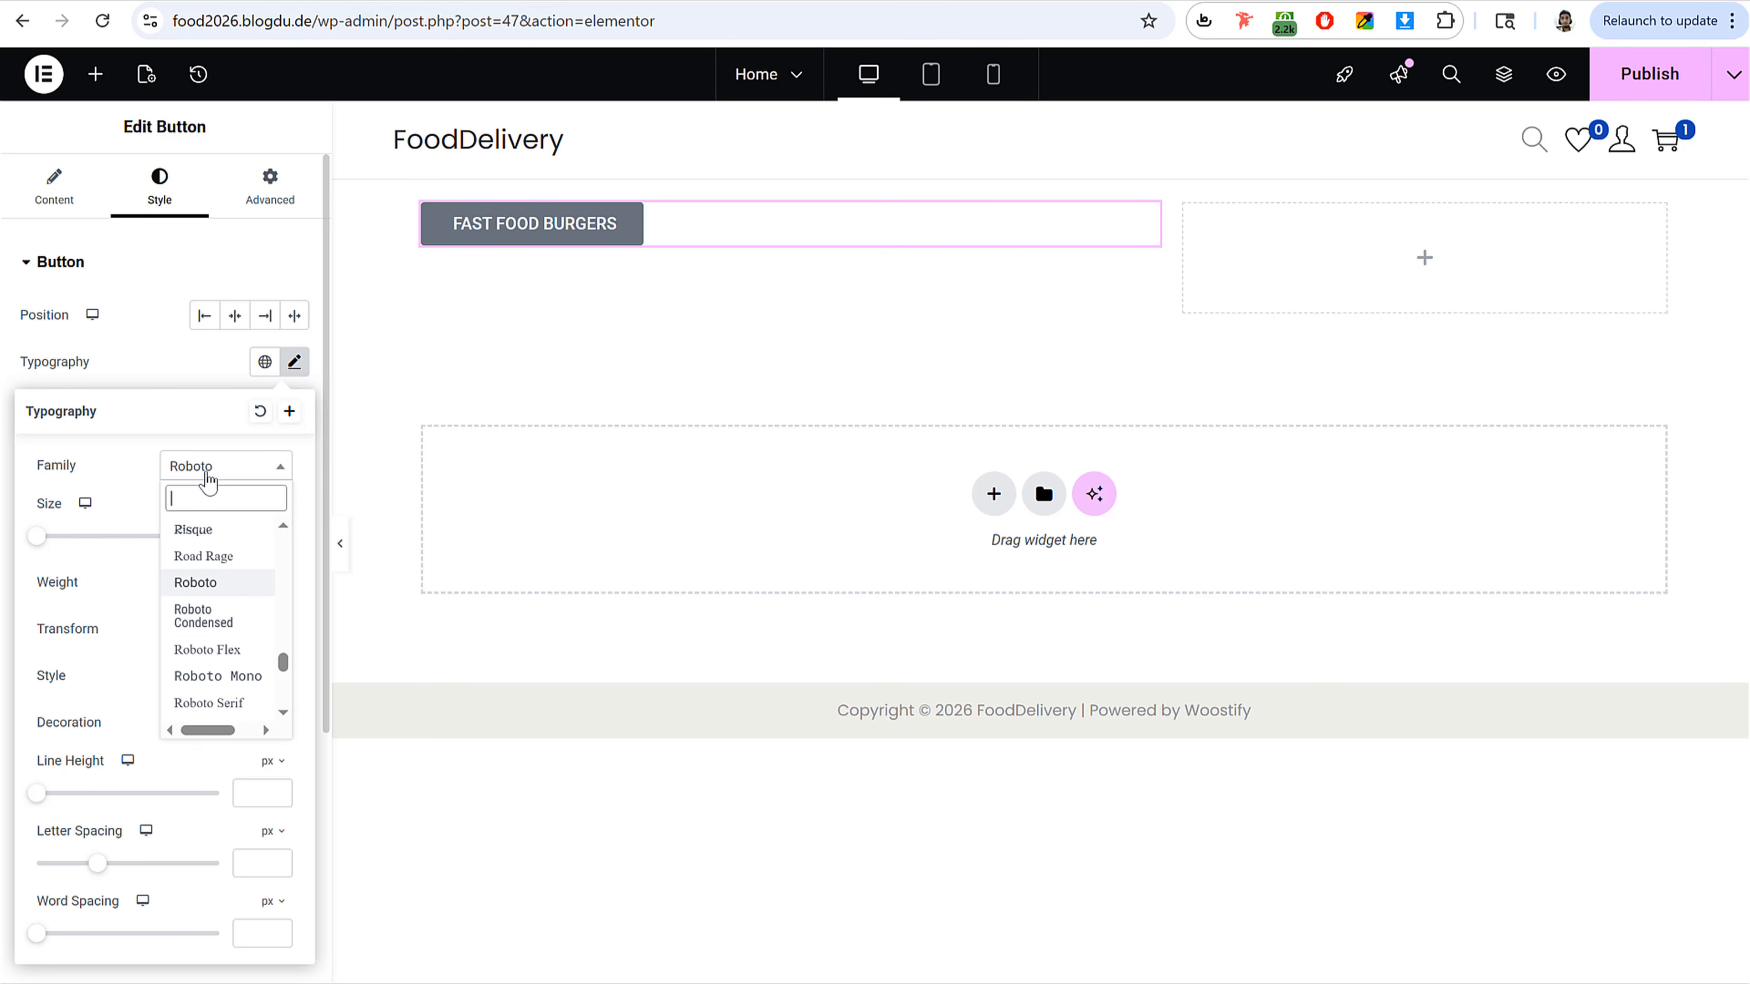
text(outf)
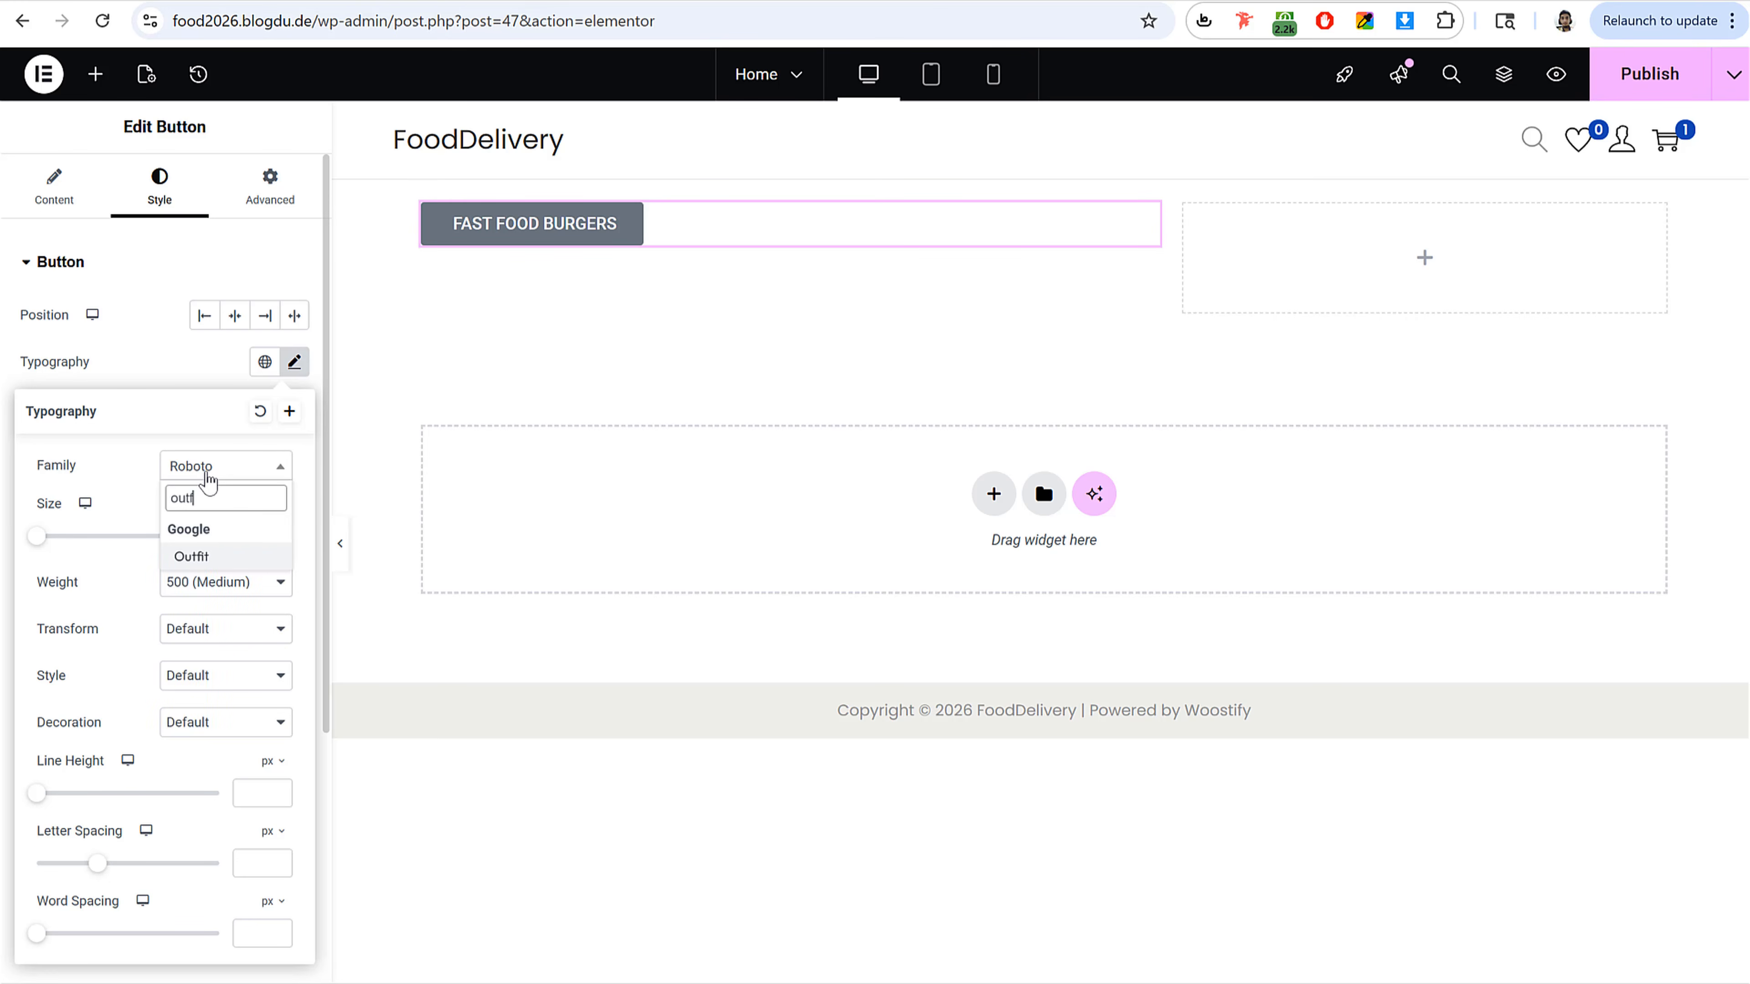
click(222, 555)
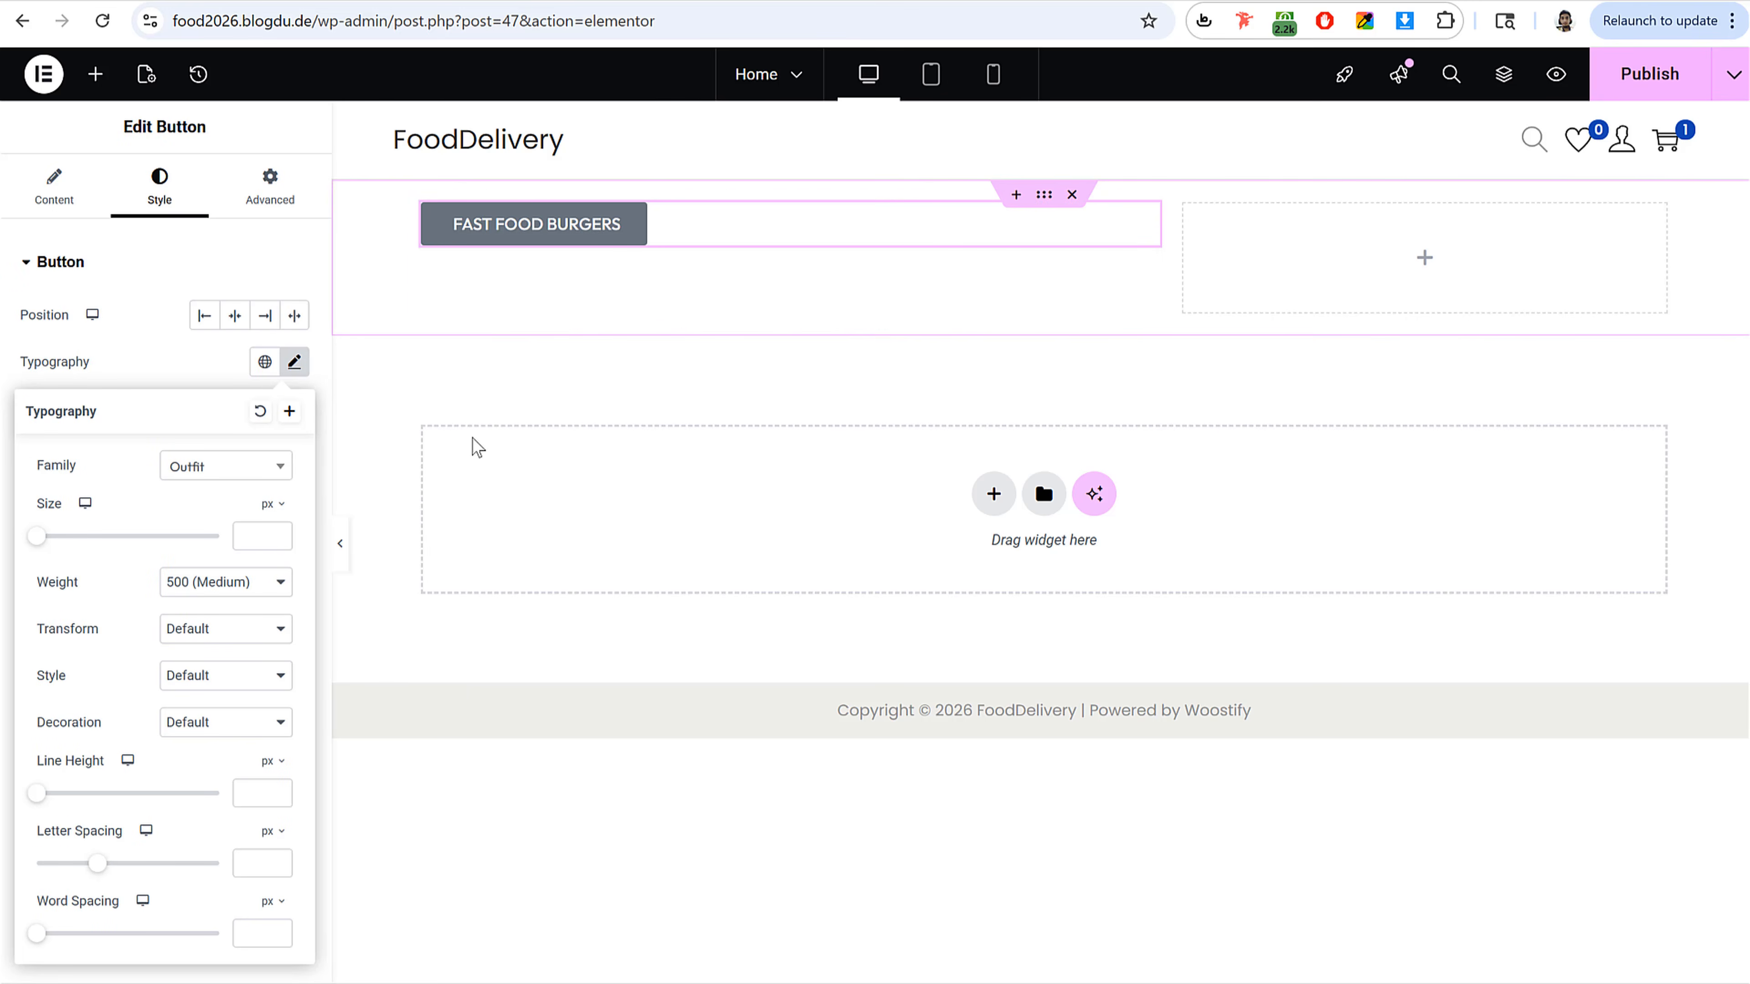
drag(39, 542, 84, 544)
double_click(268, 541)
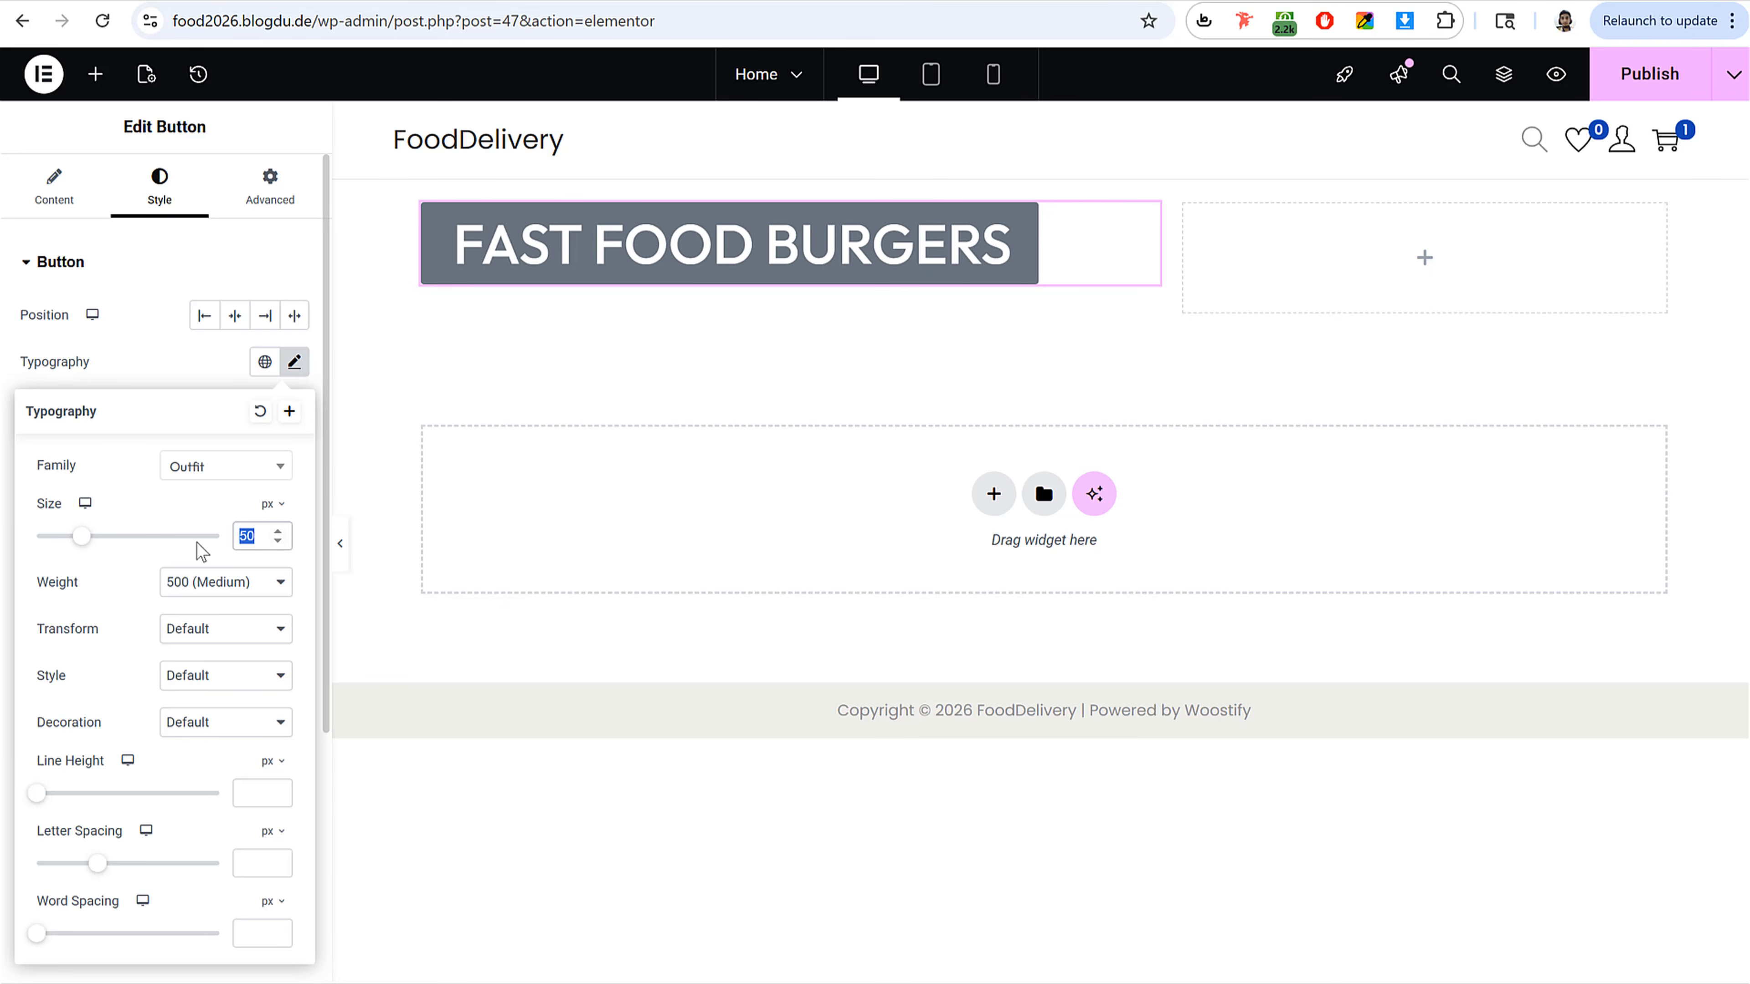
text(18)
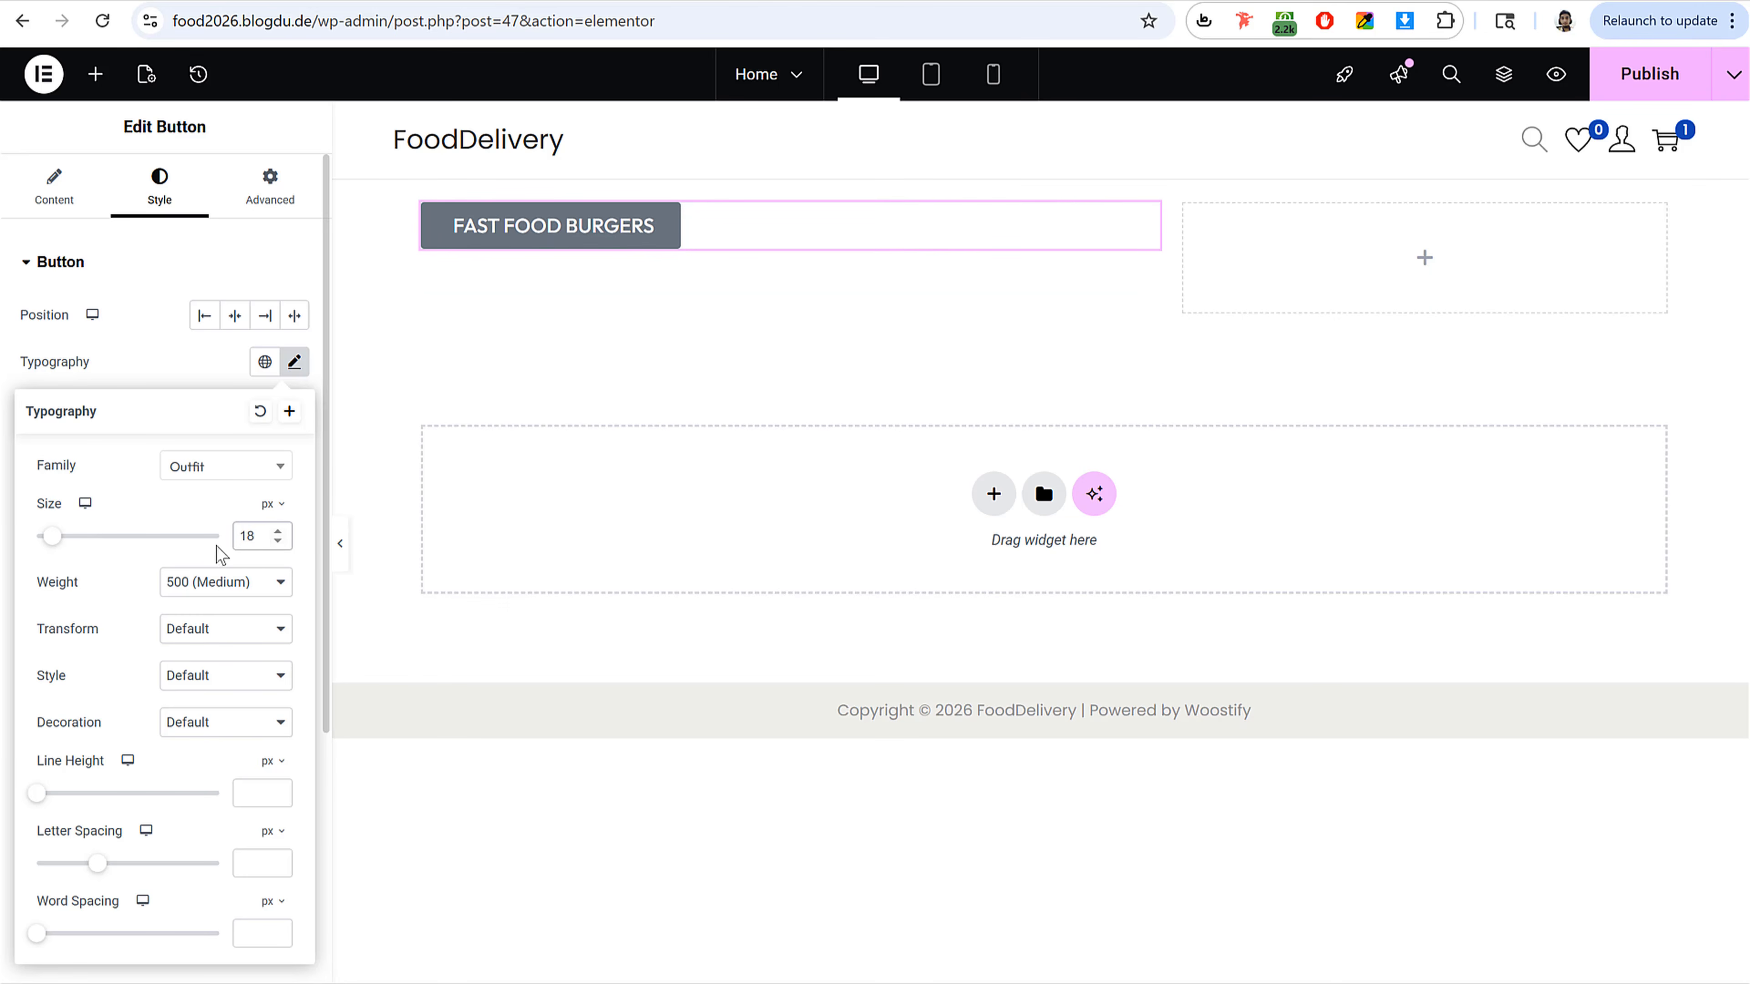
Step: Set the button's font weight to 600 (Semi Bold)
click(246, 581)
click(222, 610)
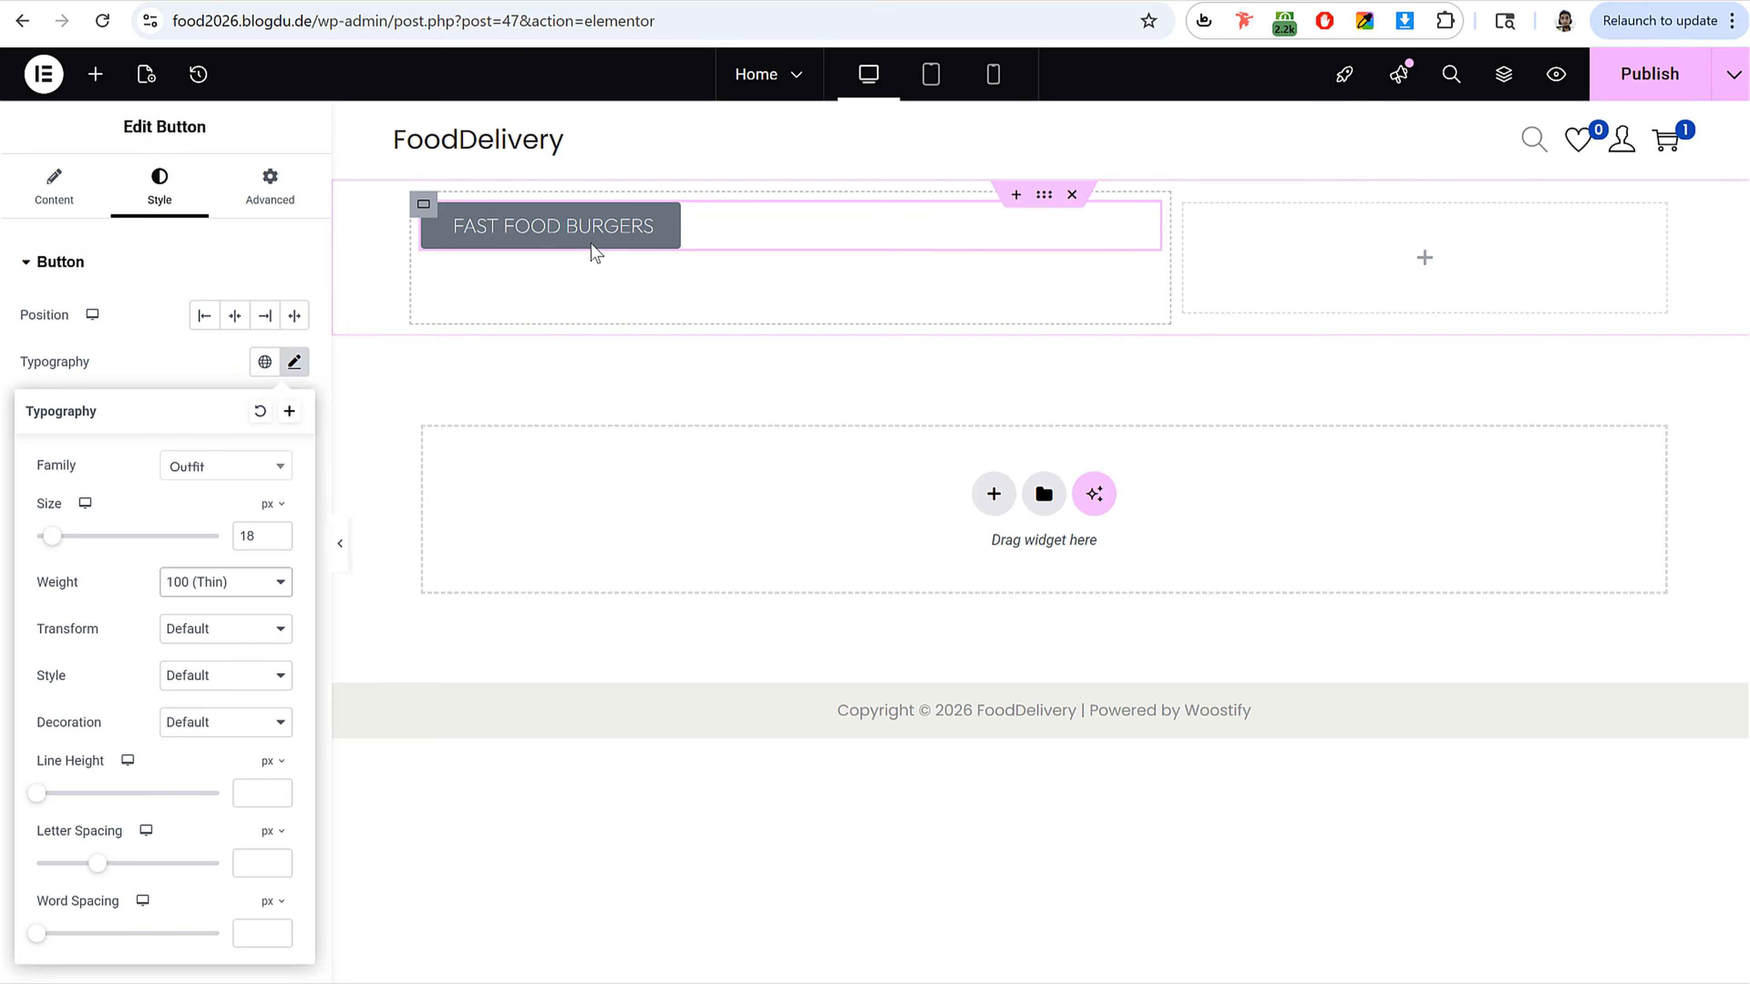
click(226, 589)
click(227, 825)
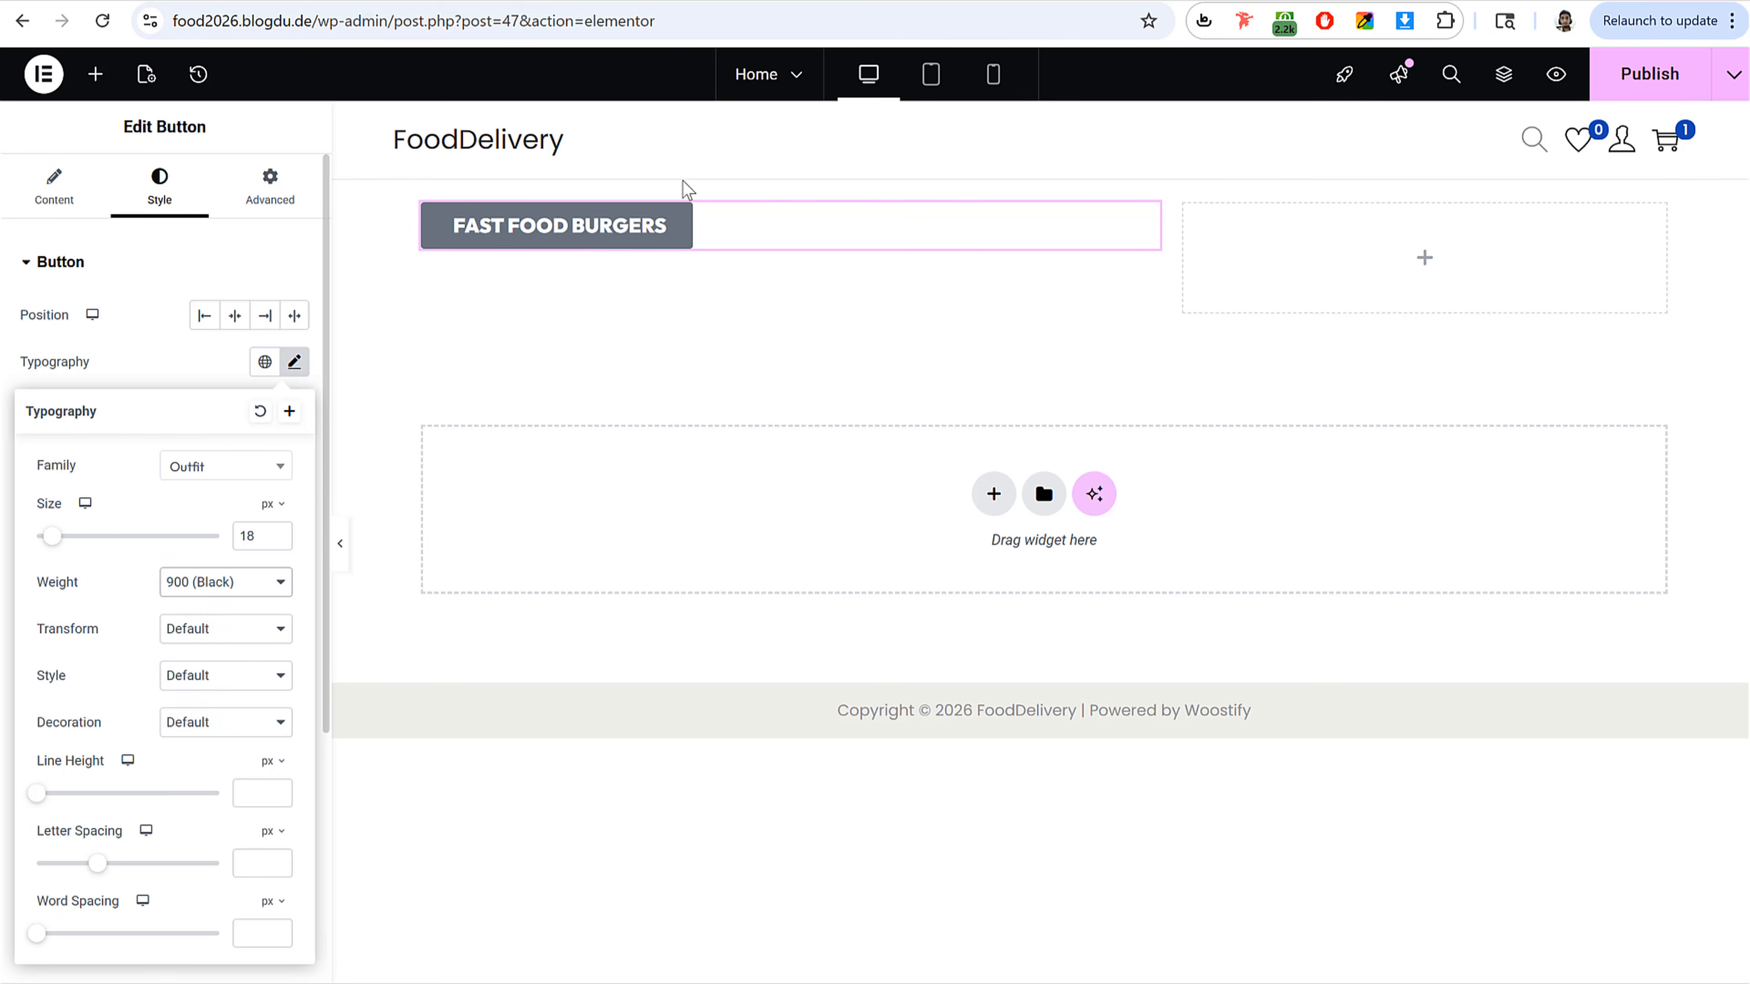
click(237, 584)
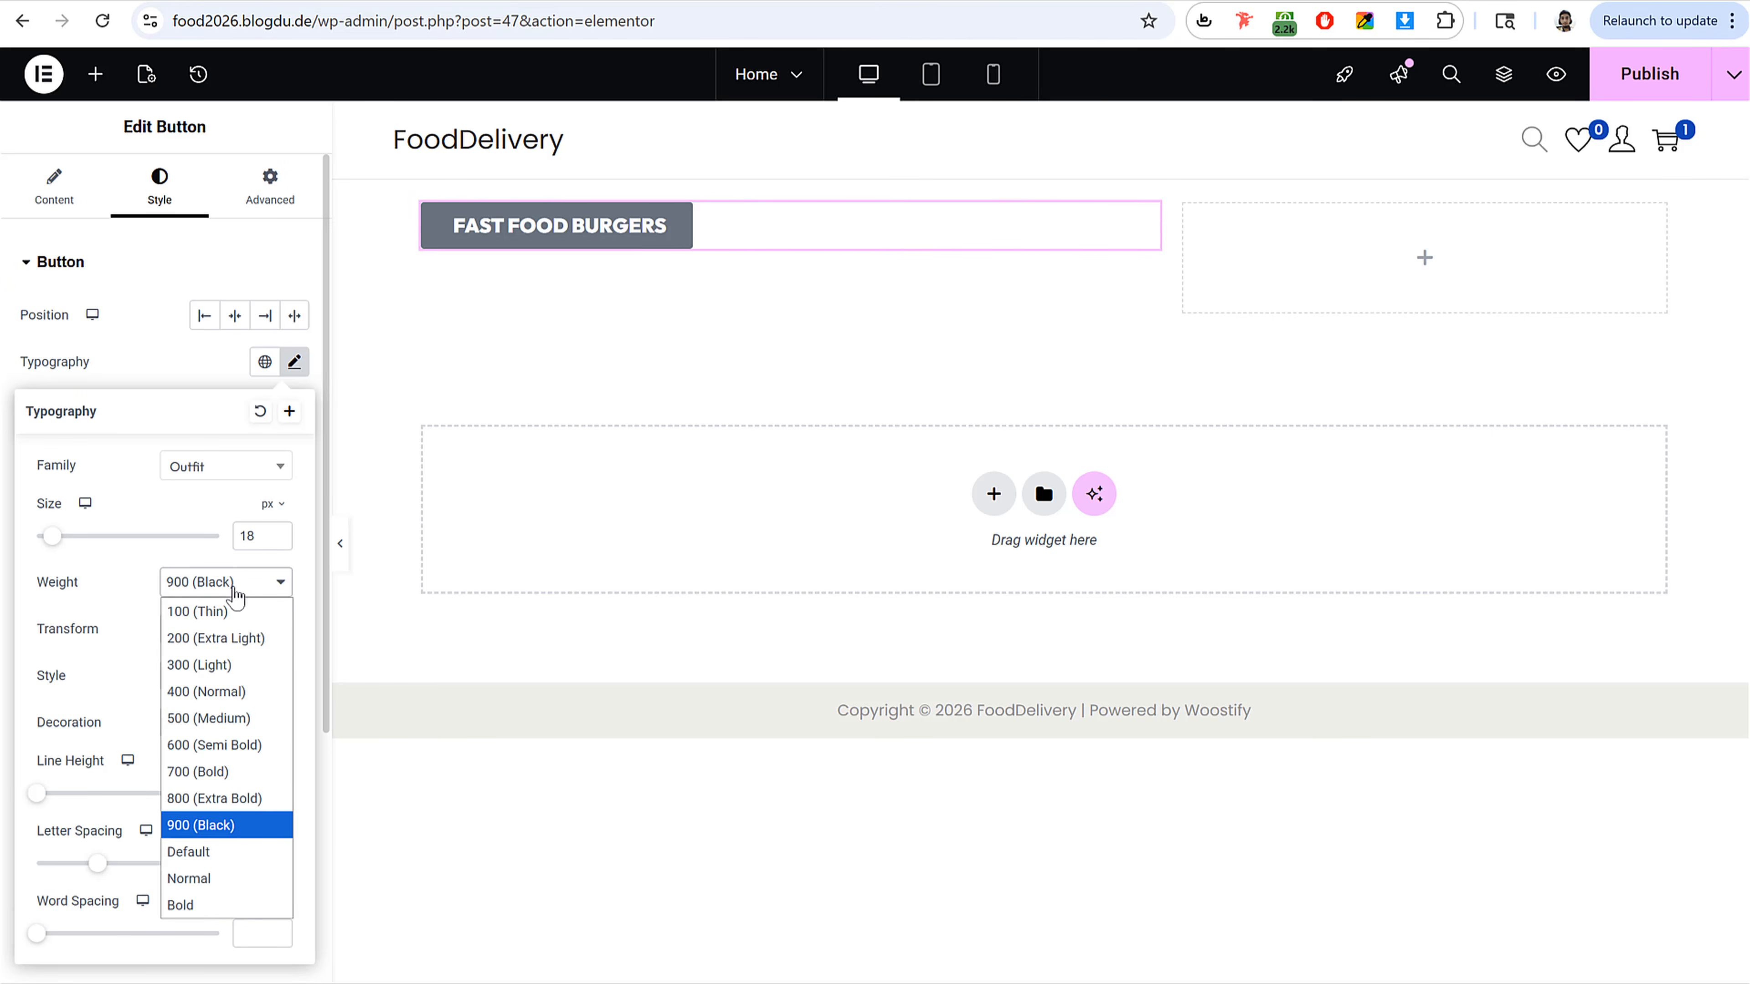
click(223, 745)
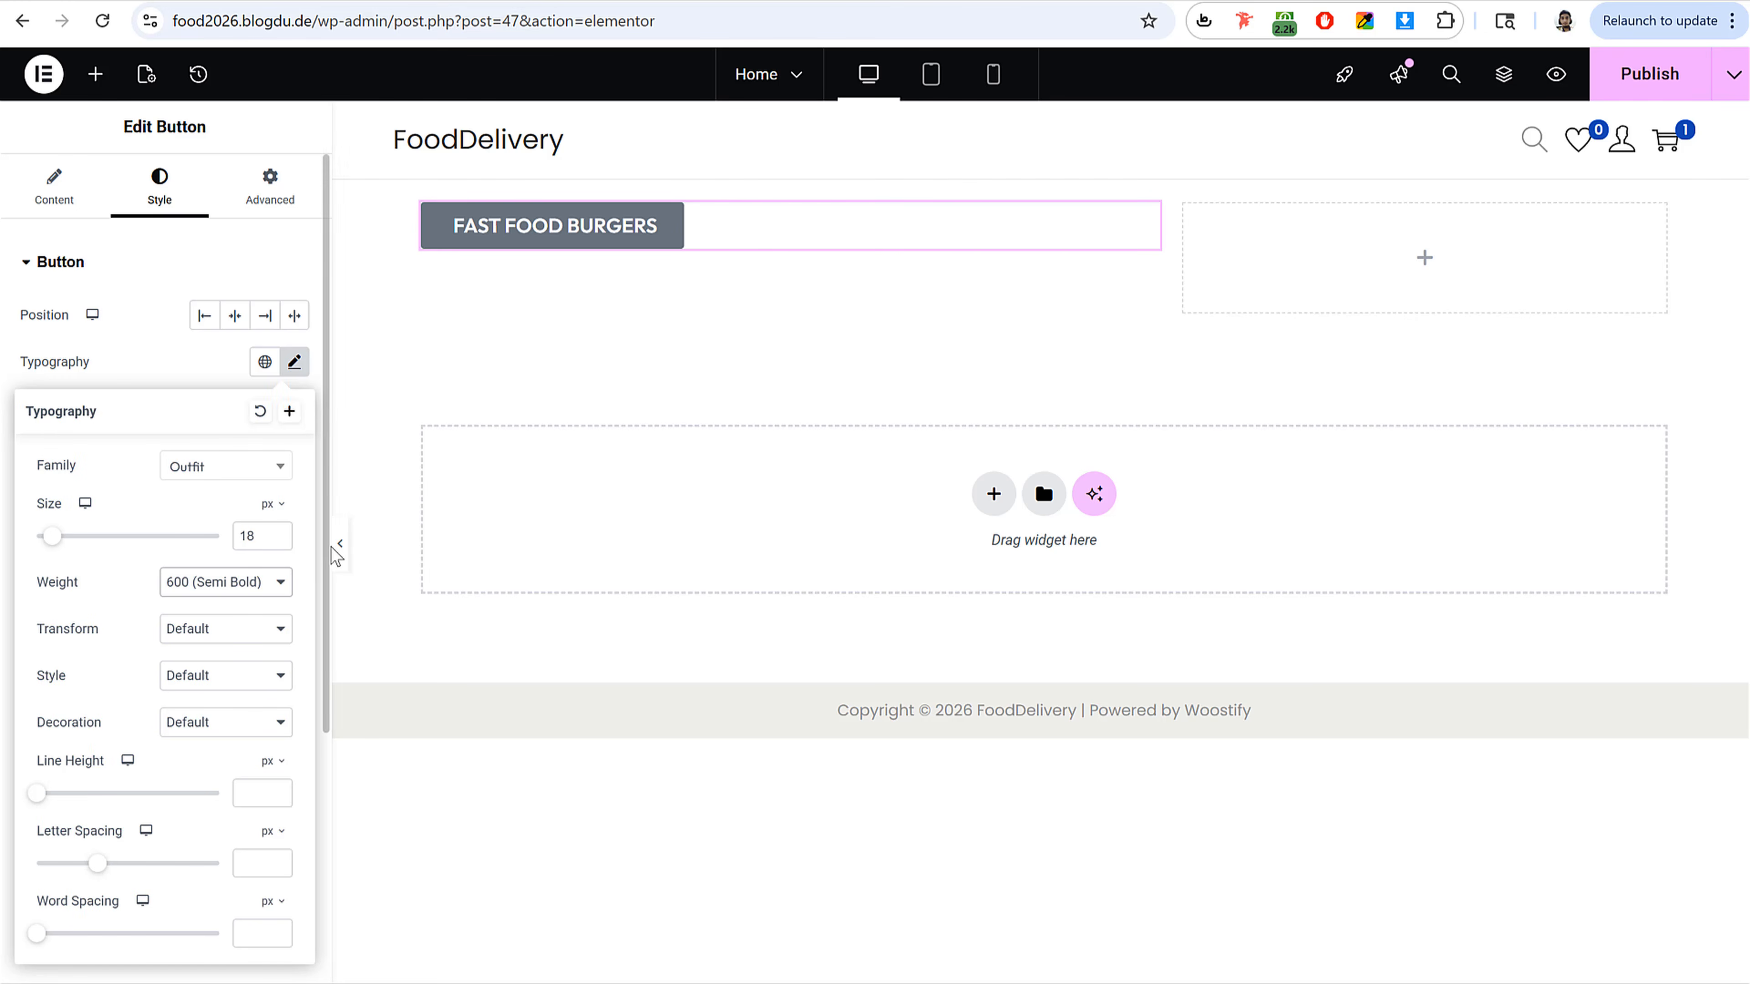
click(295, 362)
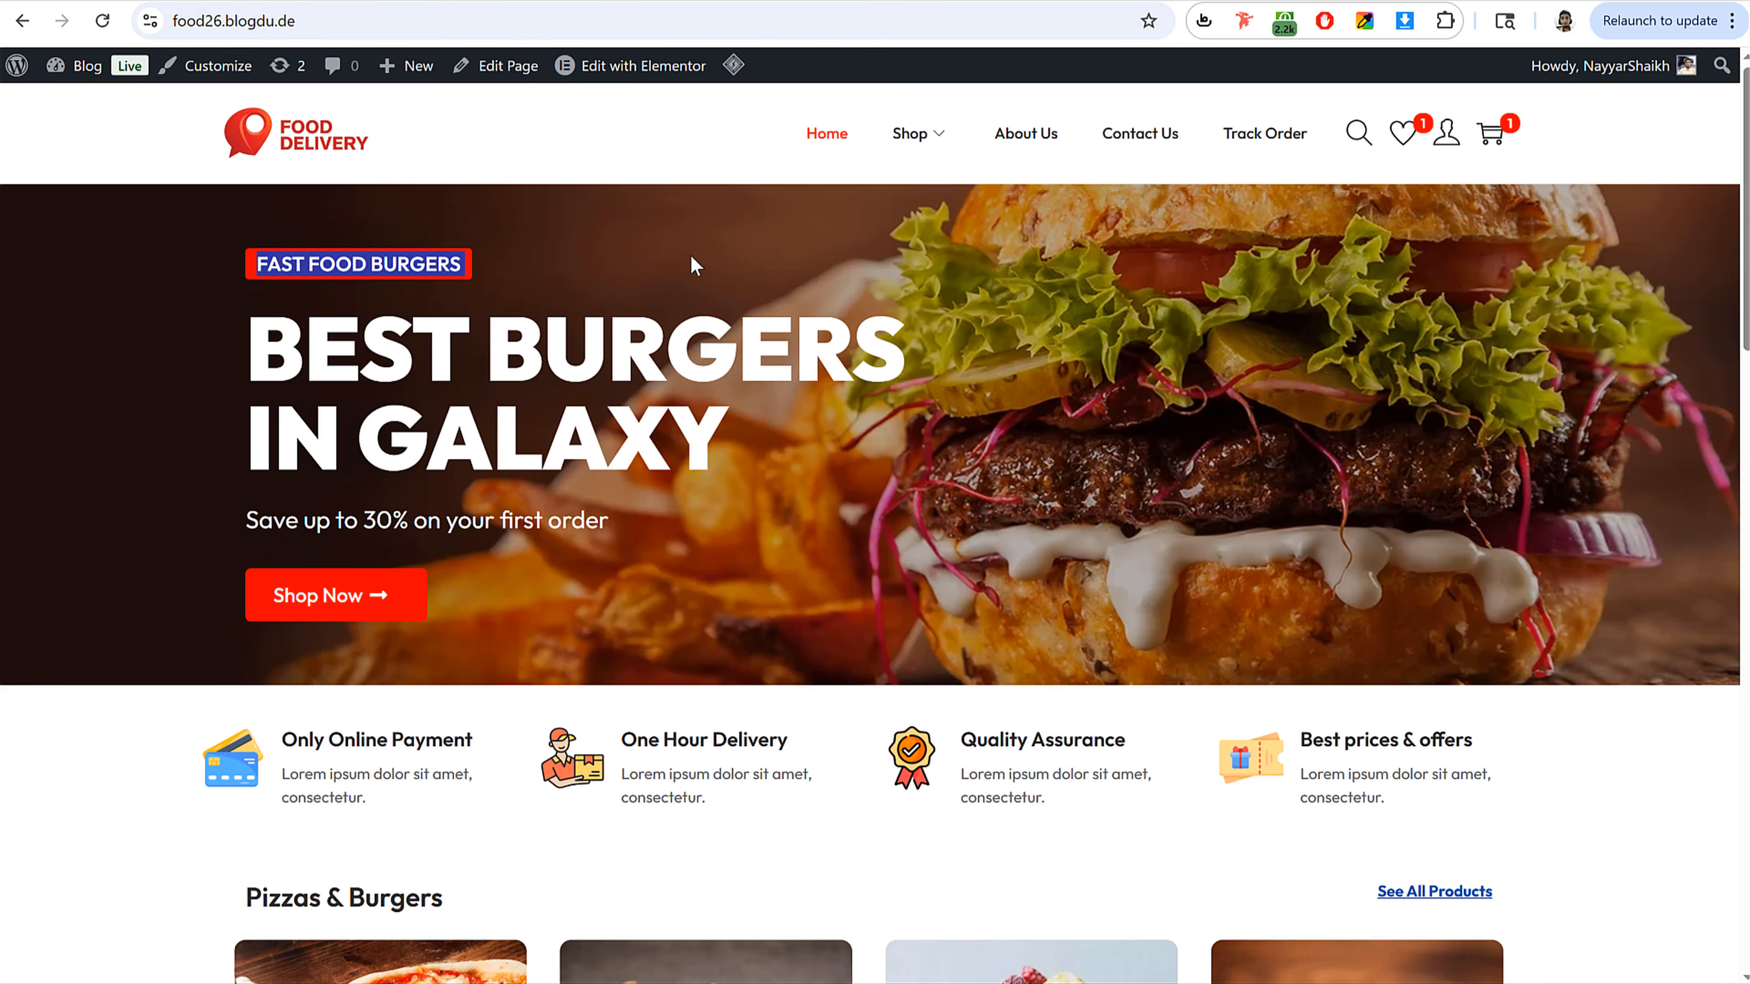
Step: Sample the reference label's red with the color picker extension and apply it as the button's background color
click(695, 265)
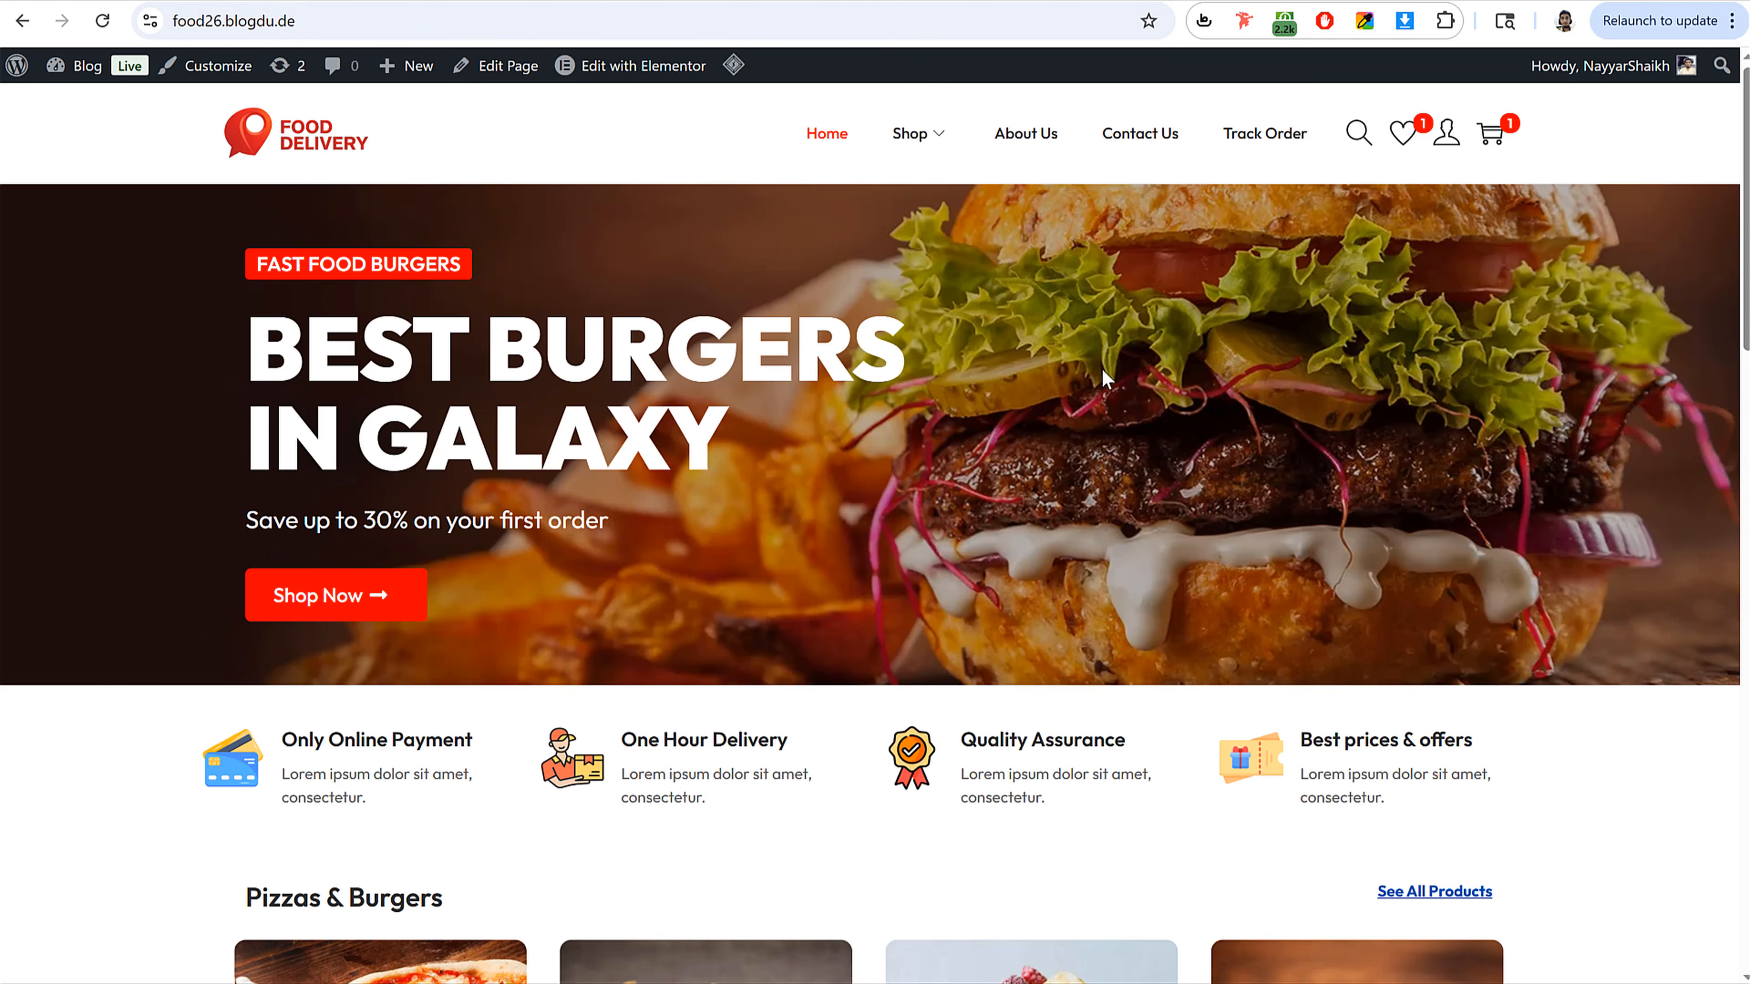
click(1363, 21)
click(1221, 297)
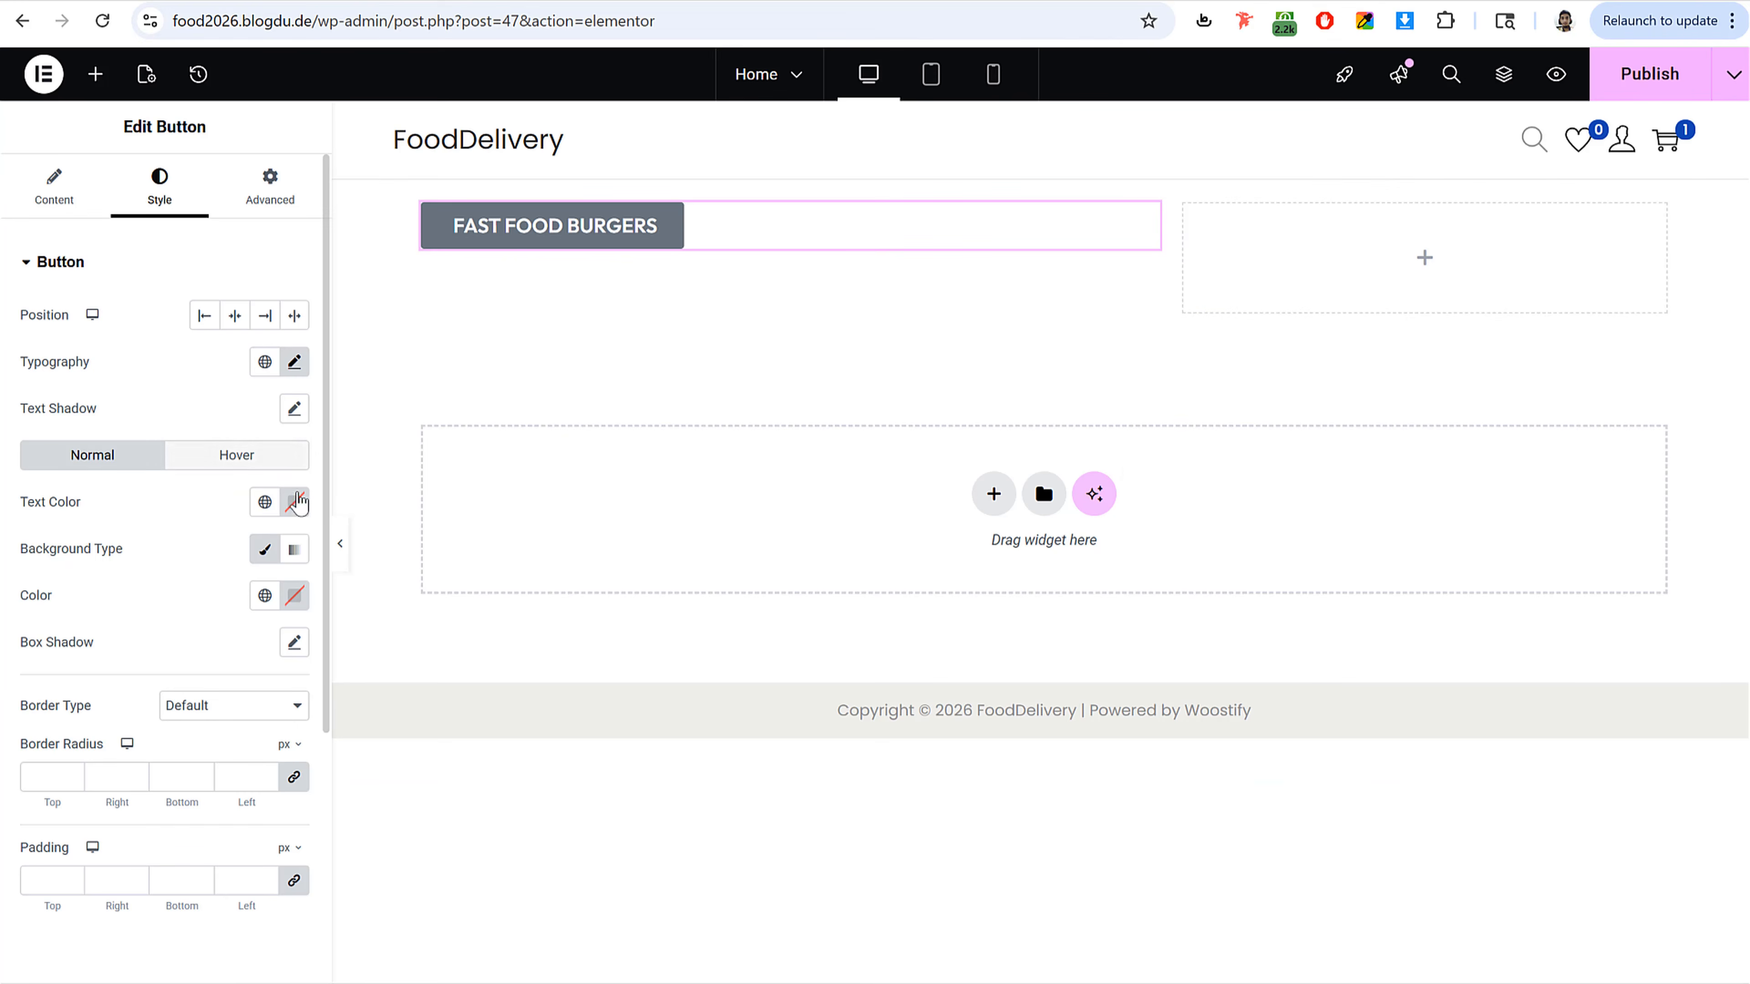
click(295, 501)
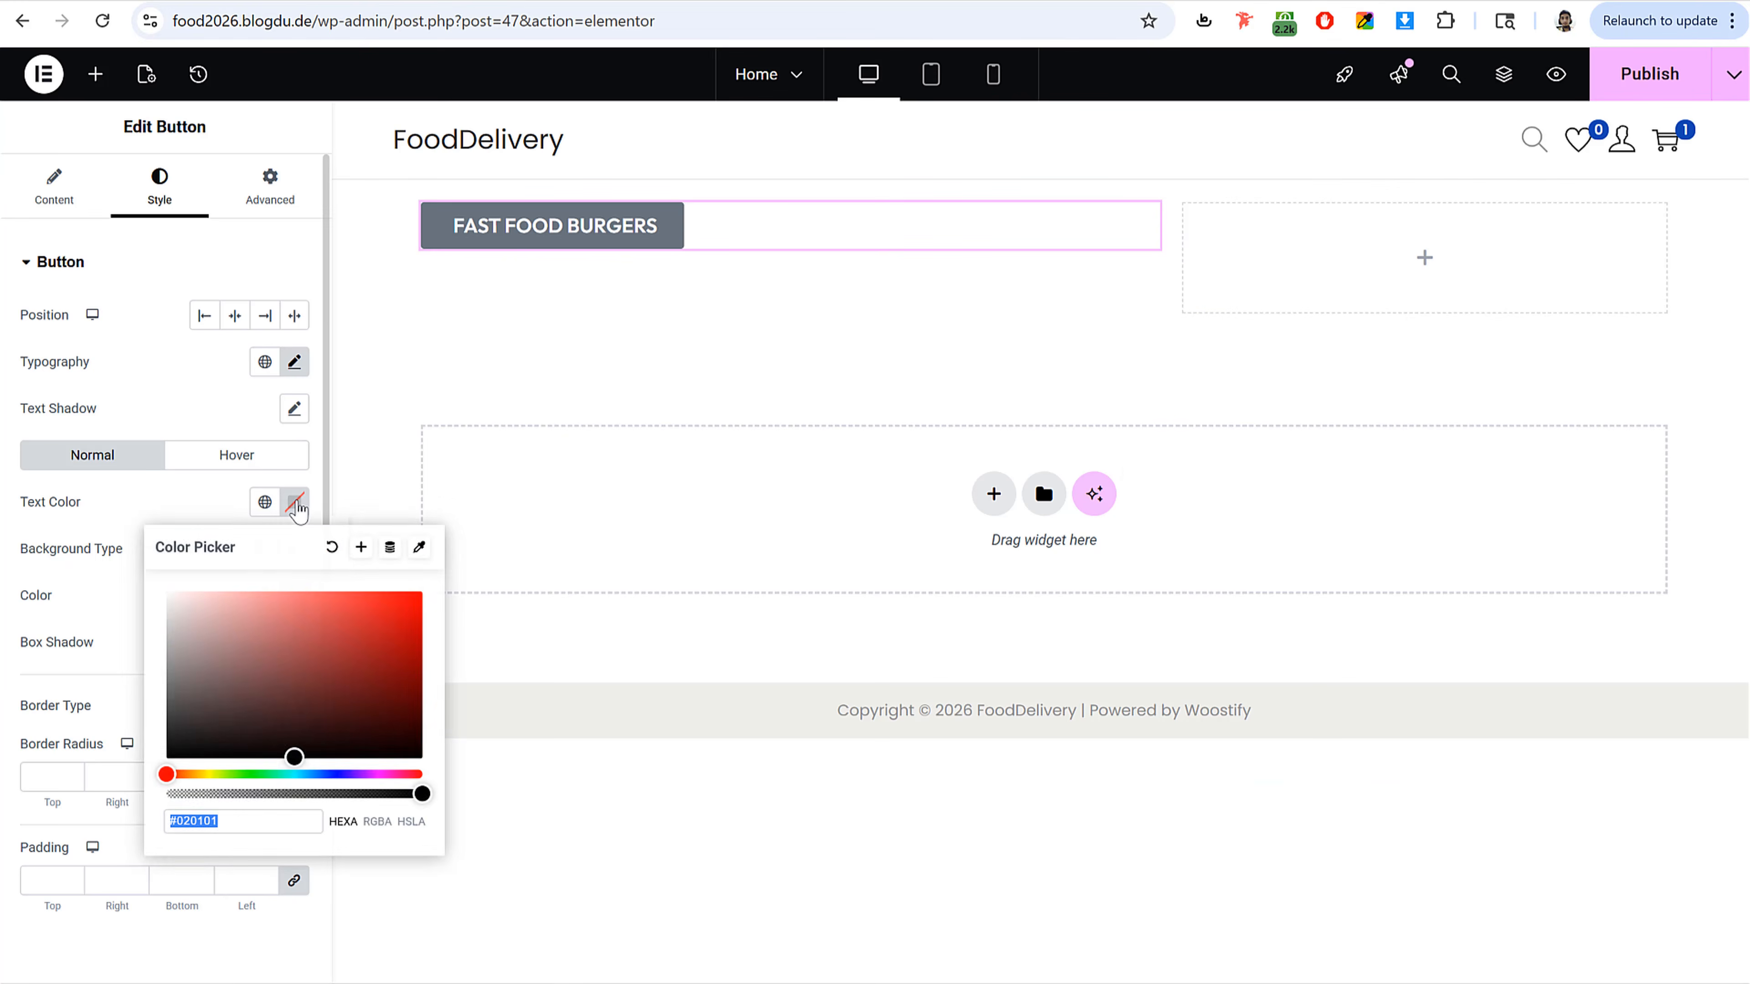
click(295, 595)
key(ctrl+v)
click(296, 599)
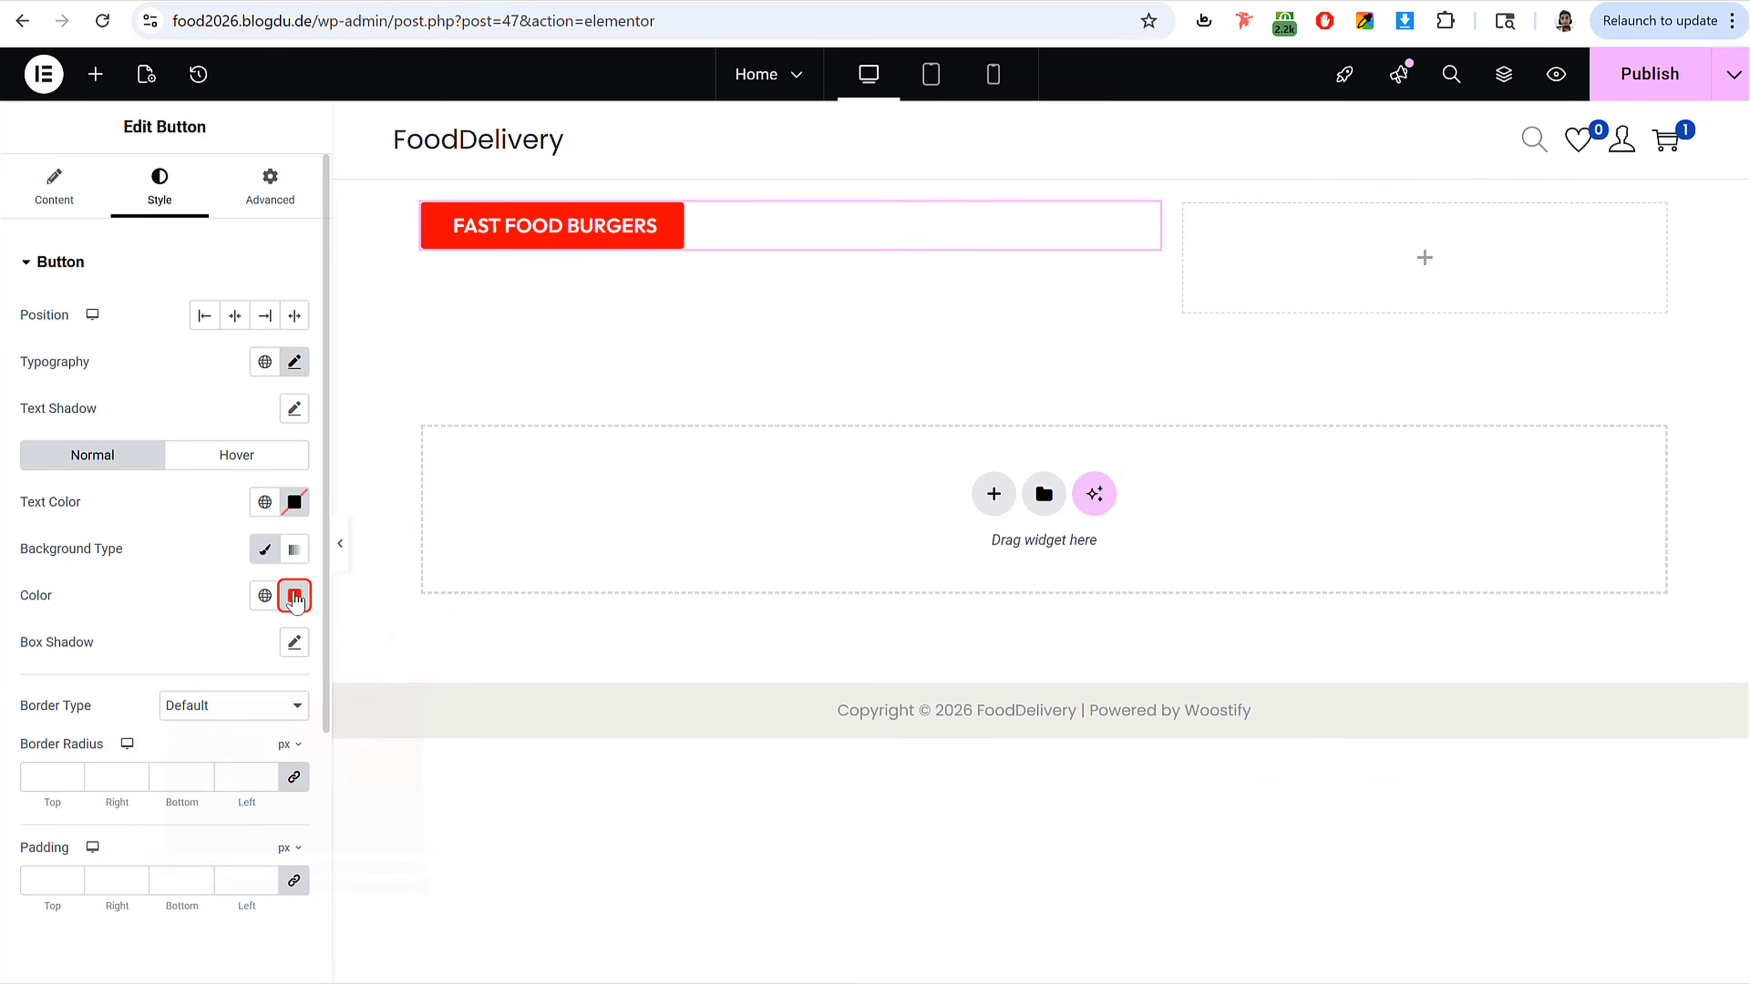
Step: Set the button's padding to 5 px top and bottom and 10 px left and right, then publish the page
click(42, 886)
text(5)
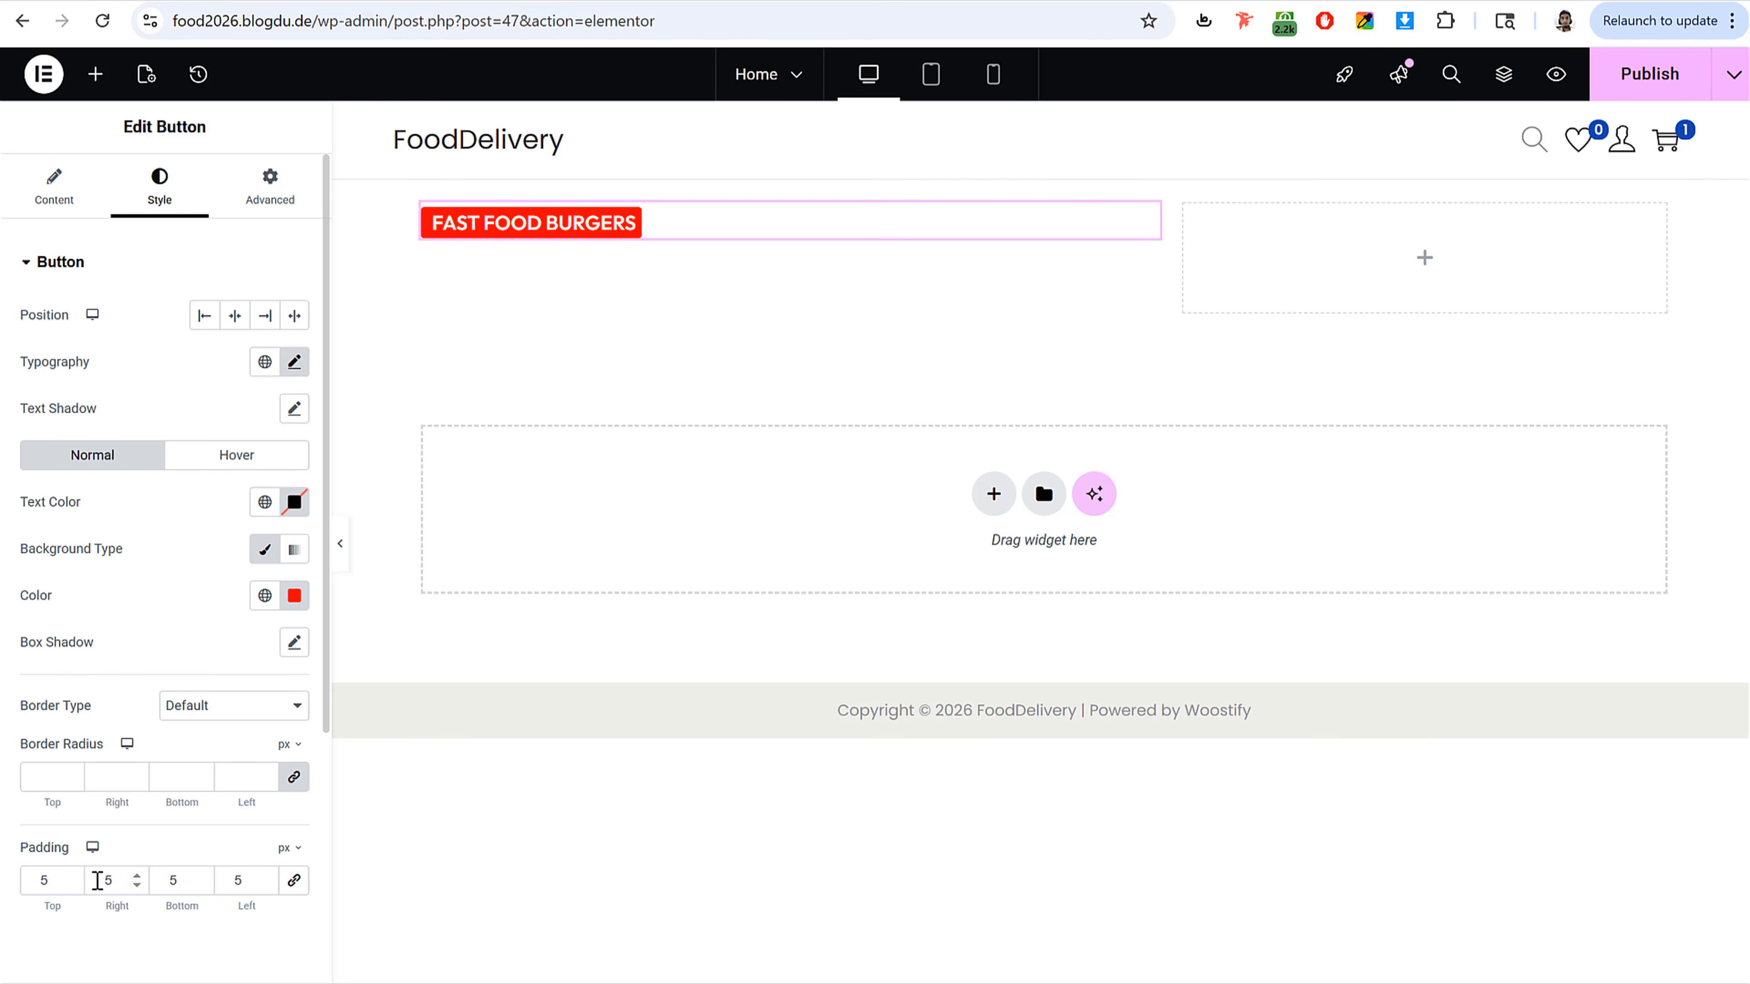
click(97, 881)
text(100)
key(BackSpace)
click(246, 885)
key(BackSpace)
text(10)
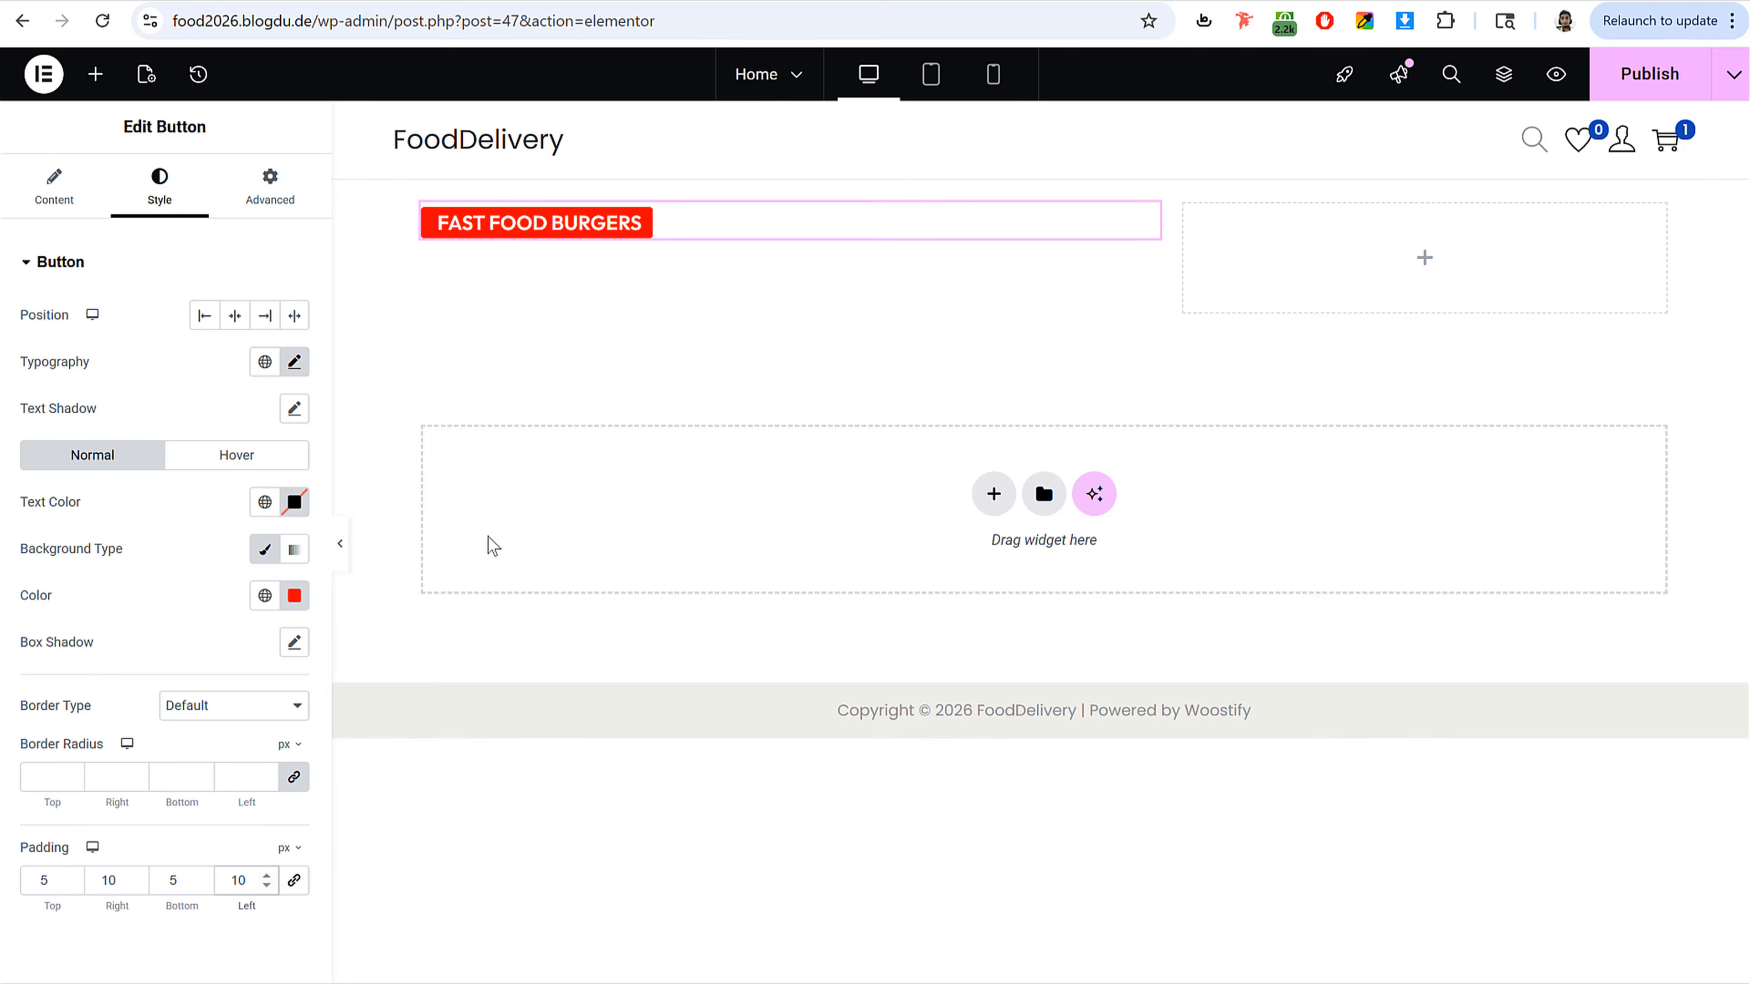
click(1646, 74)
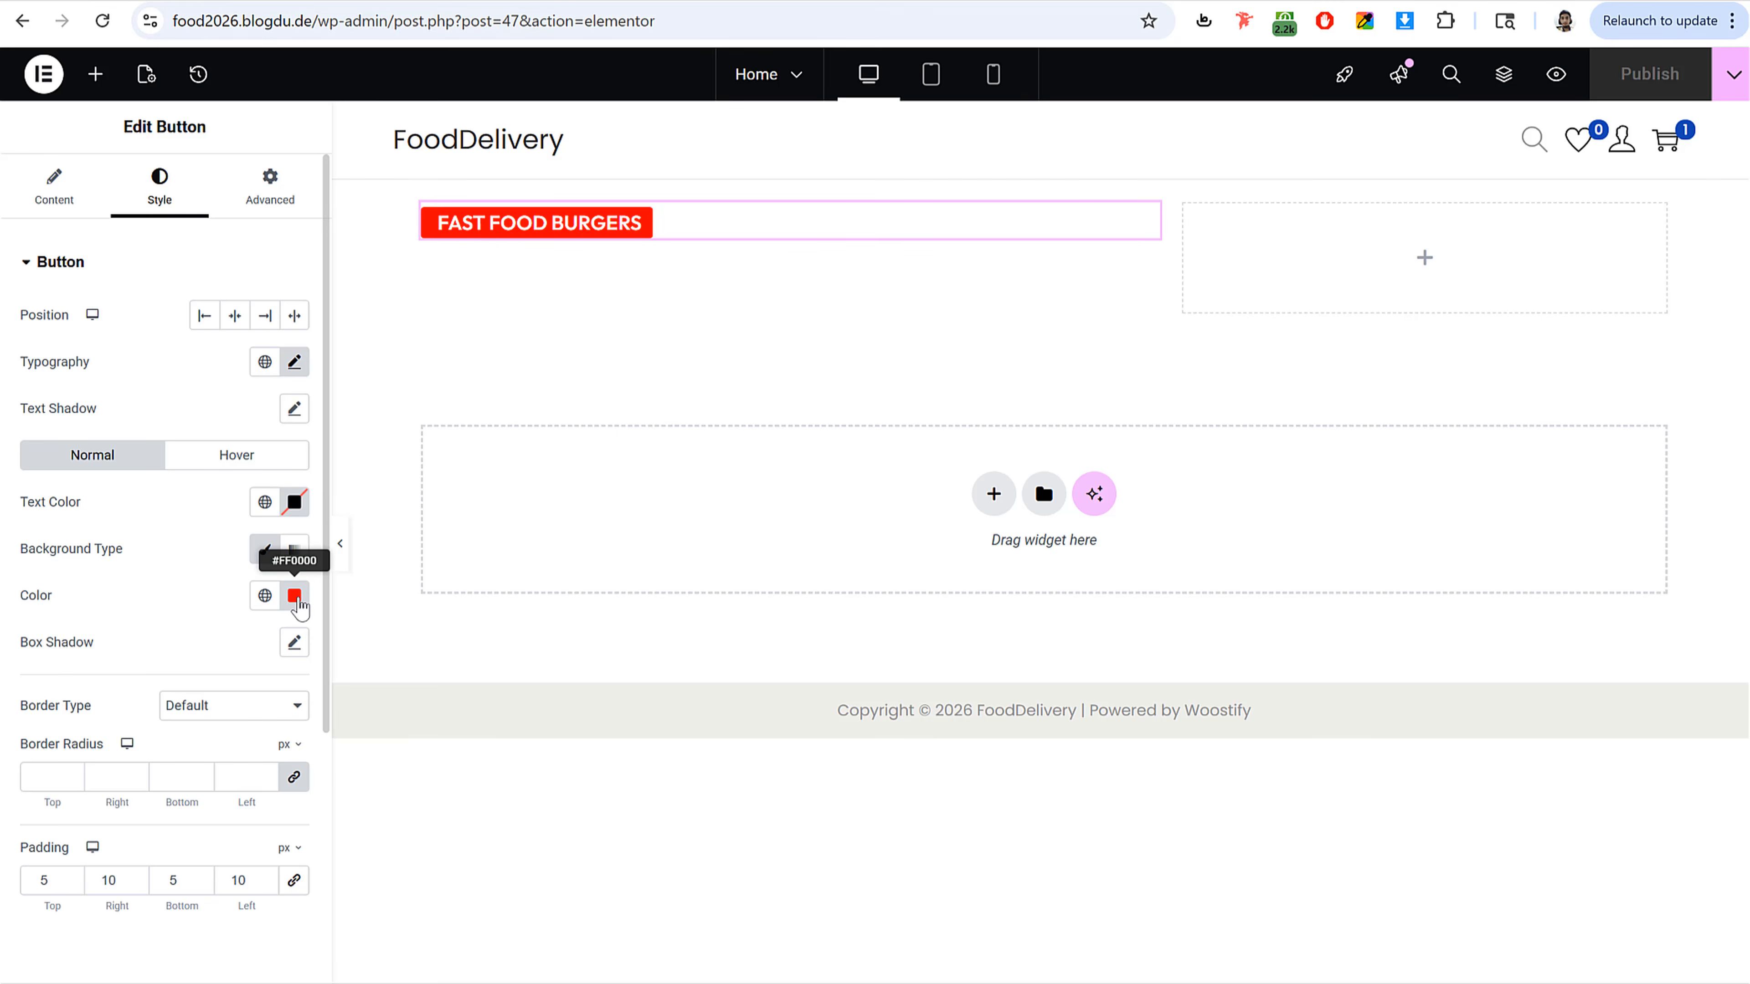
Step: Save the button's red background as a new global color named Re and publish the page
click(295, 599)
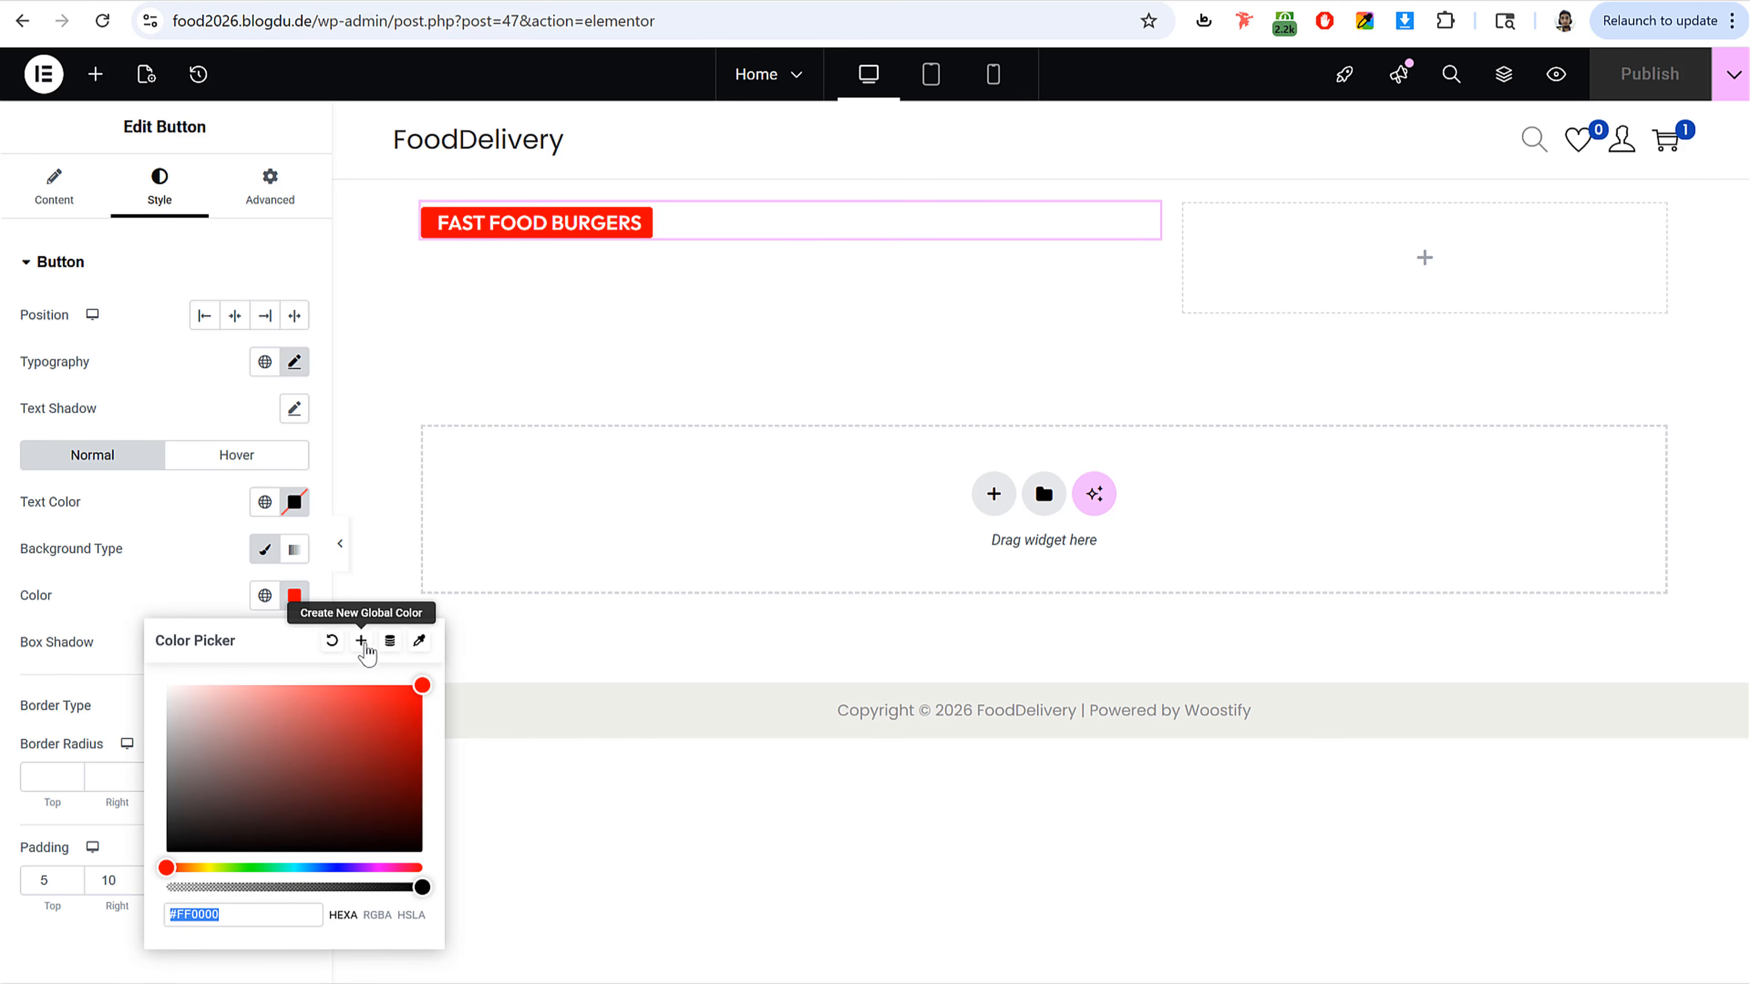
click(359, 645)
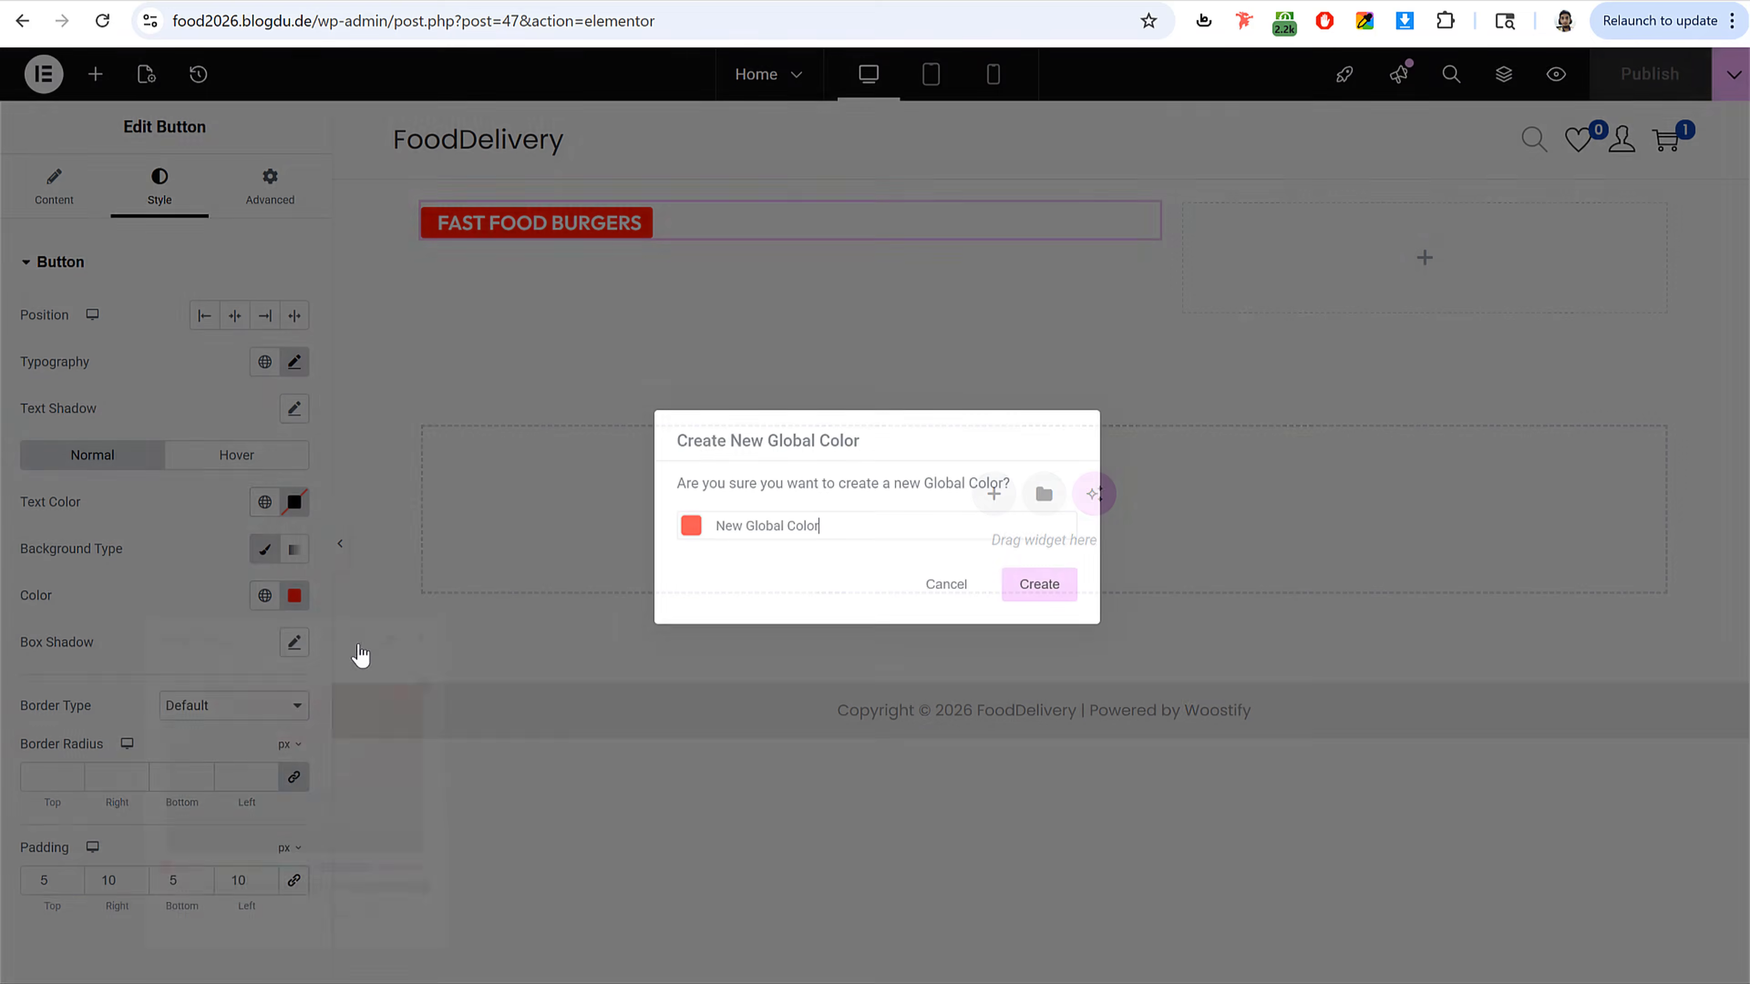
drag(855, 534, 475, 514)
text(Red)
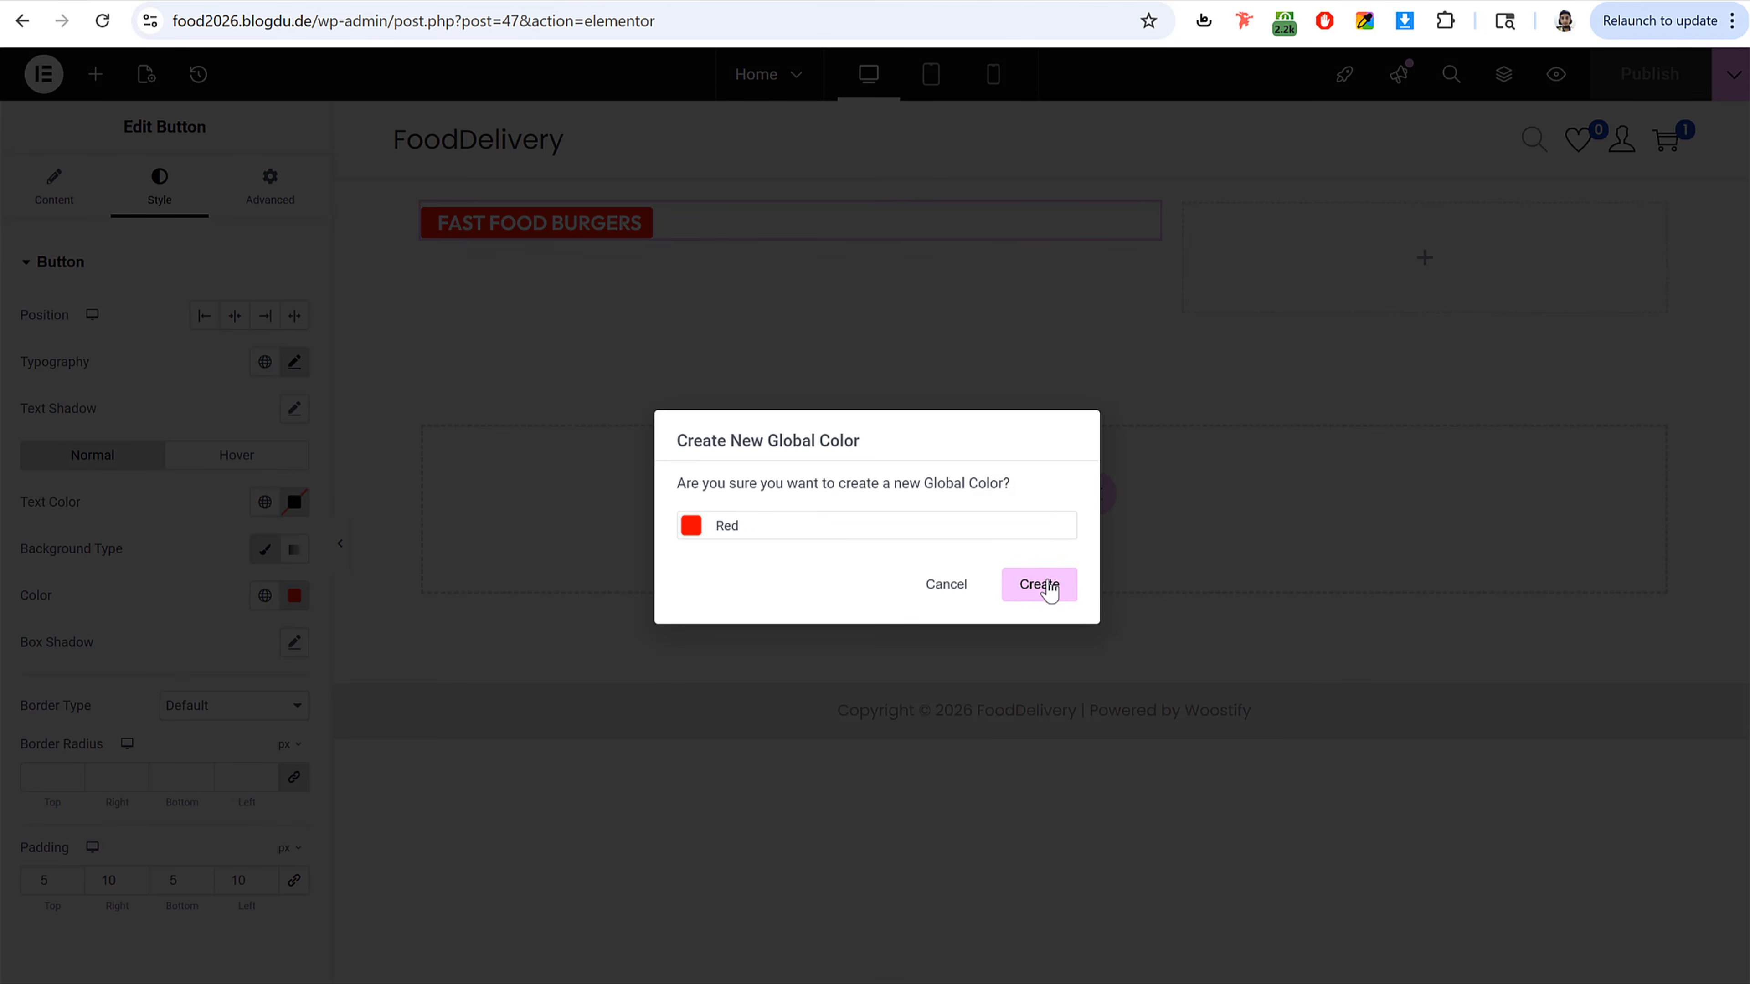
click(1043, 586)
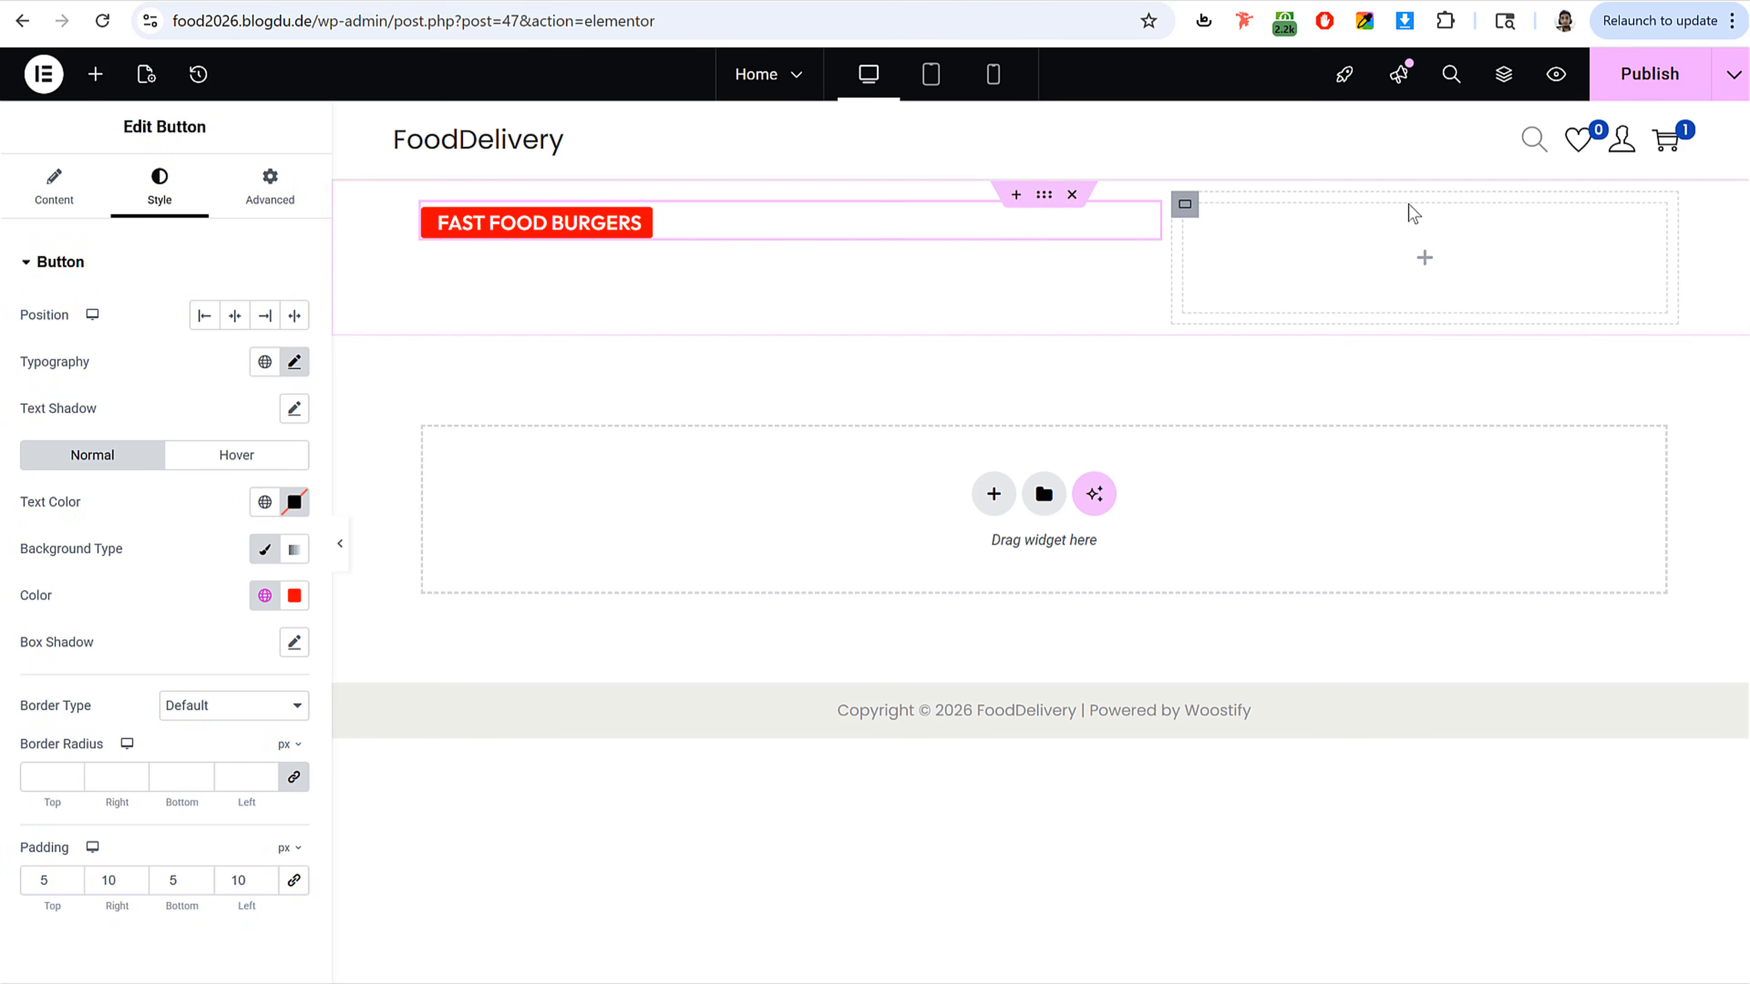
click(1653, 88)
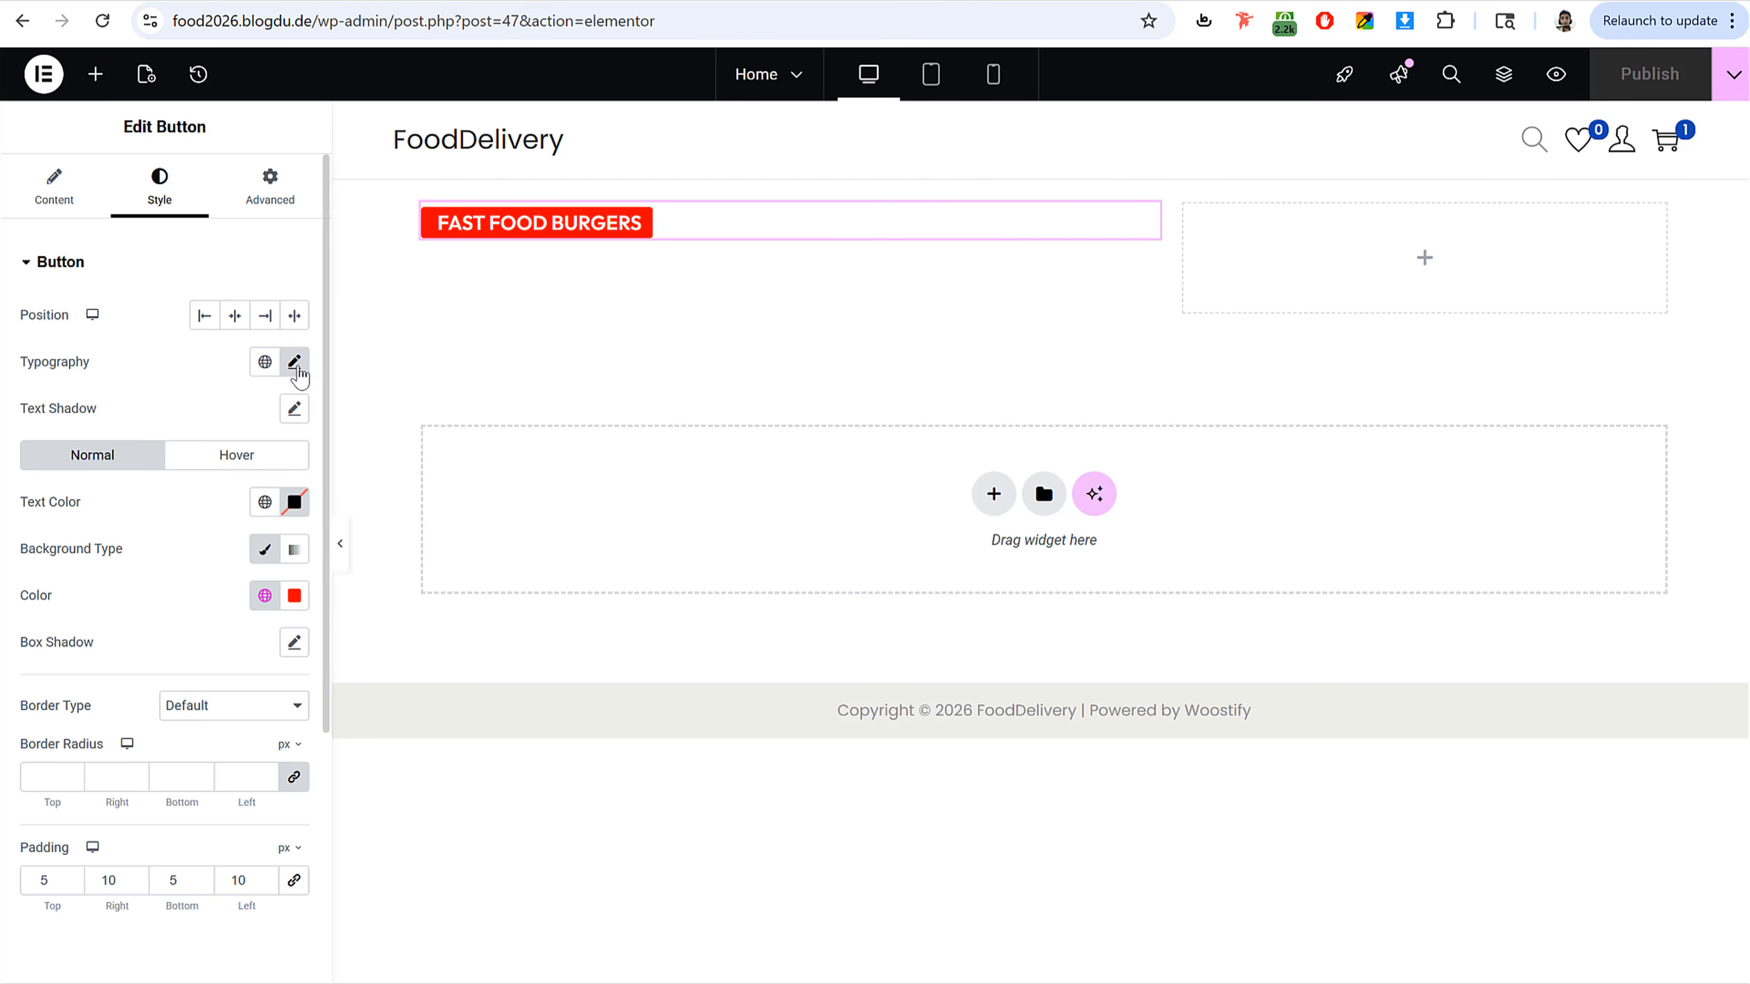
Step: Add a Heading widget below the button in the left column
click(295, 362)
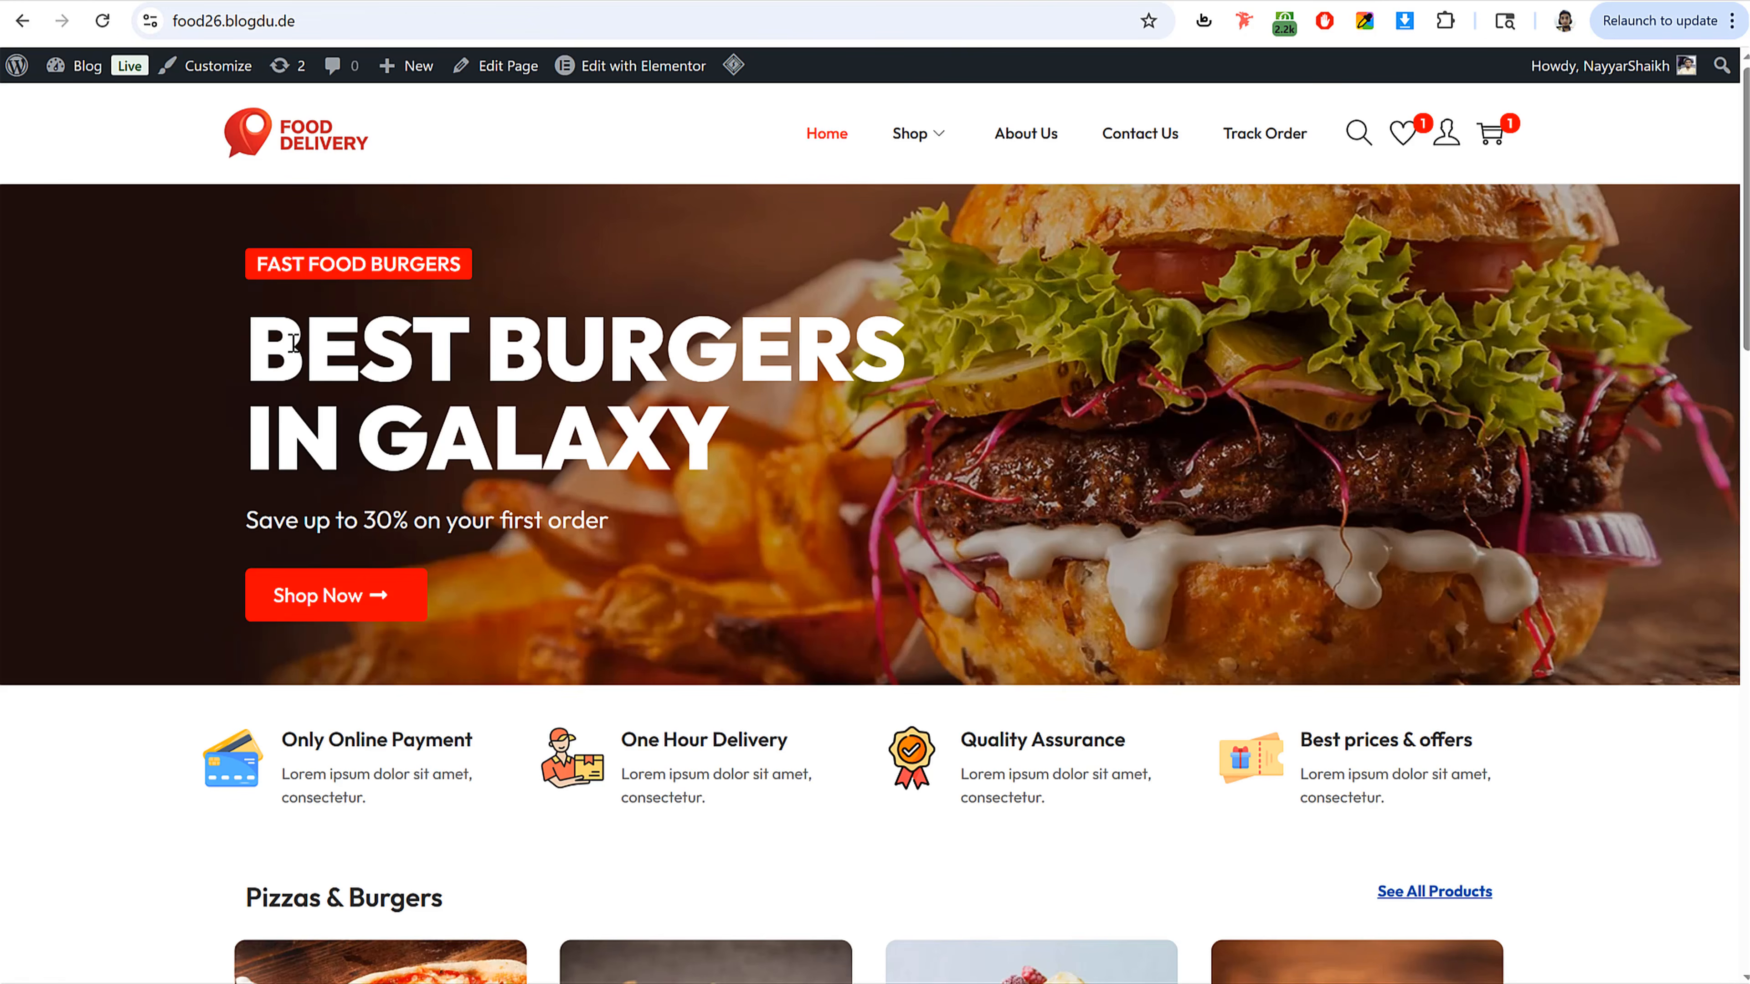
drag(294, 343, 825, 412)
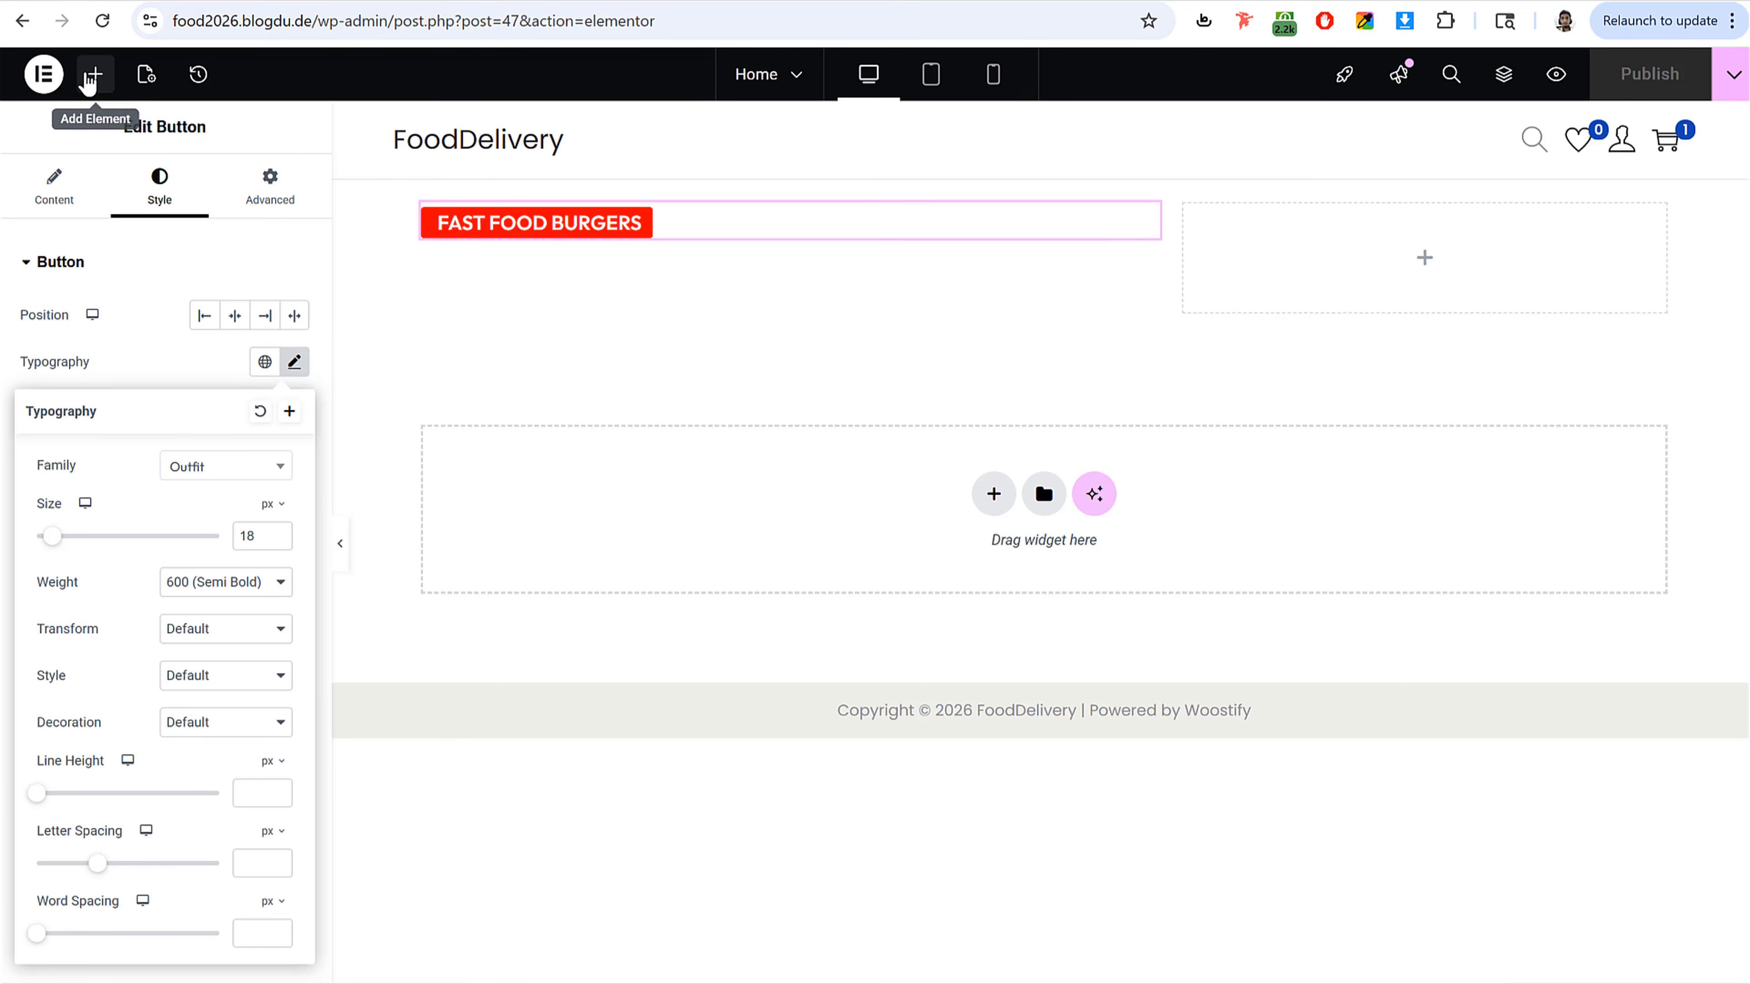
click(91, 75)
text(head)
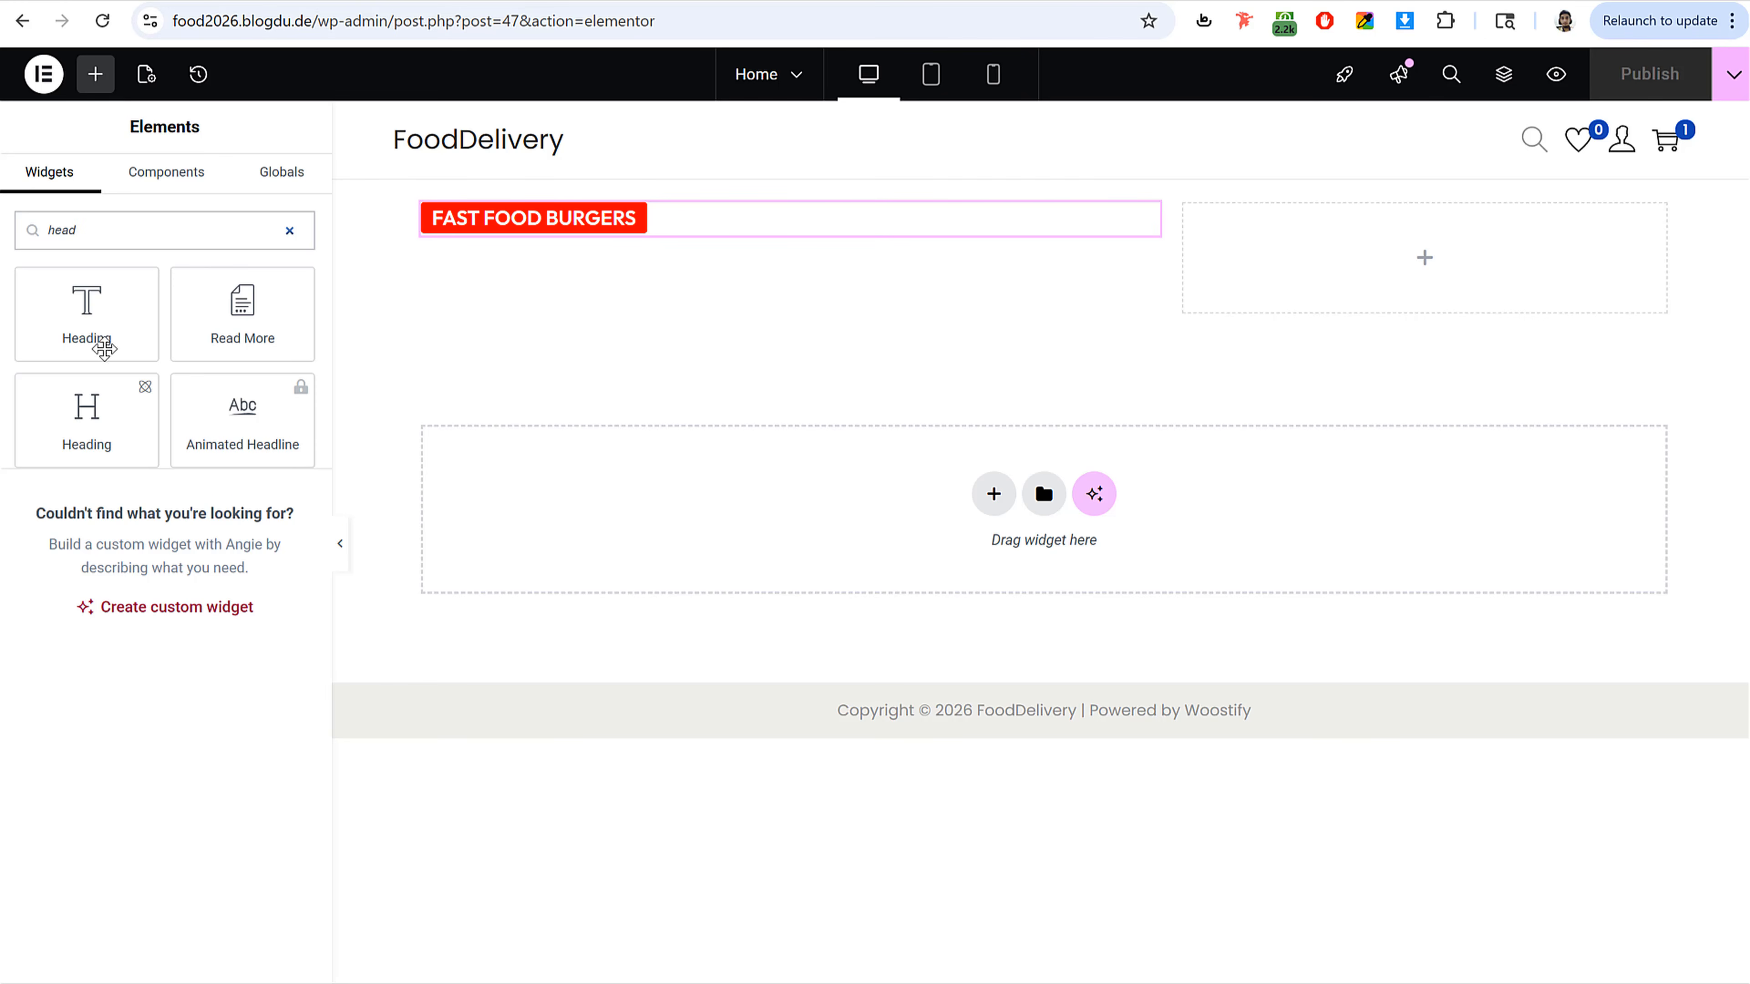
drag(104, 341, 582, 245)
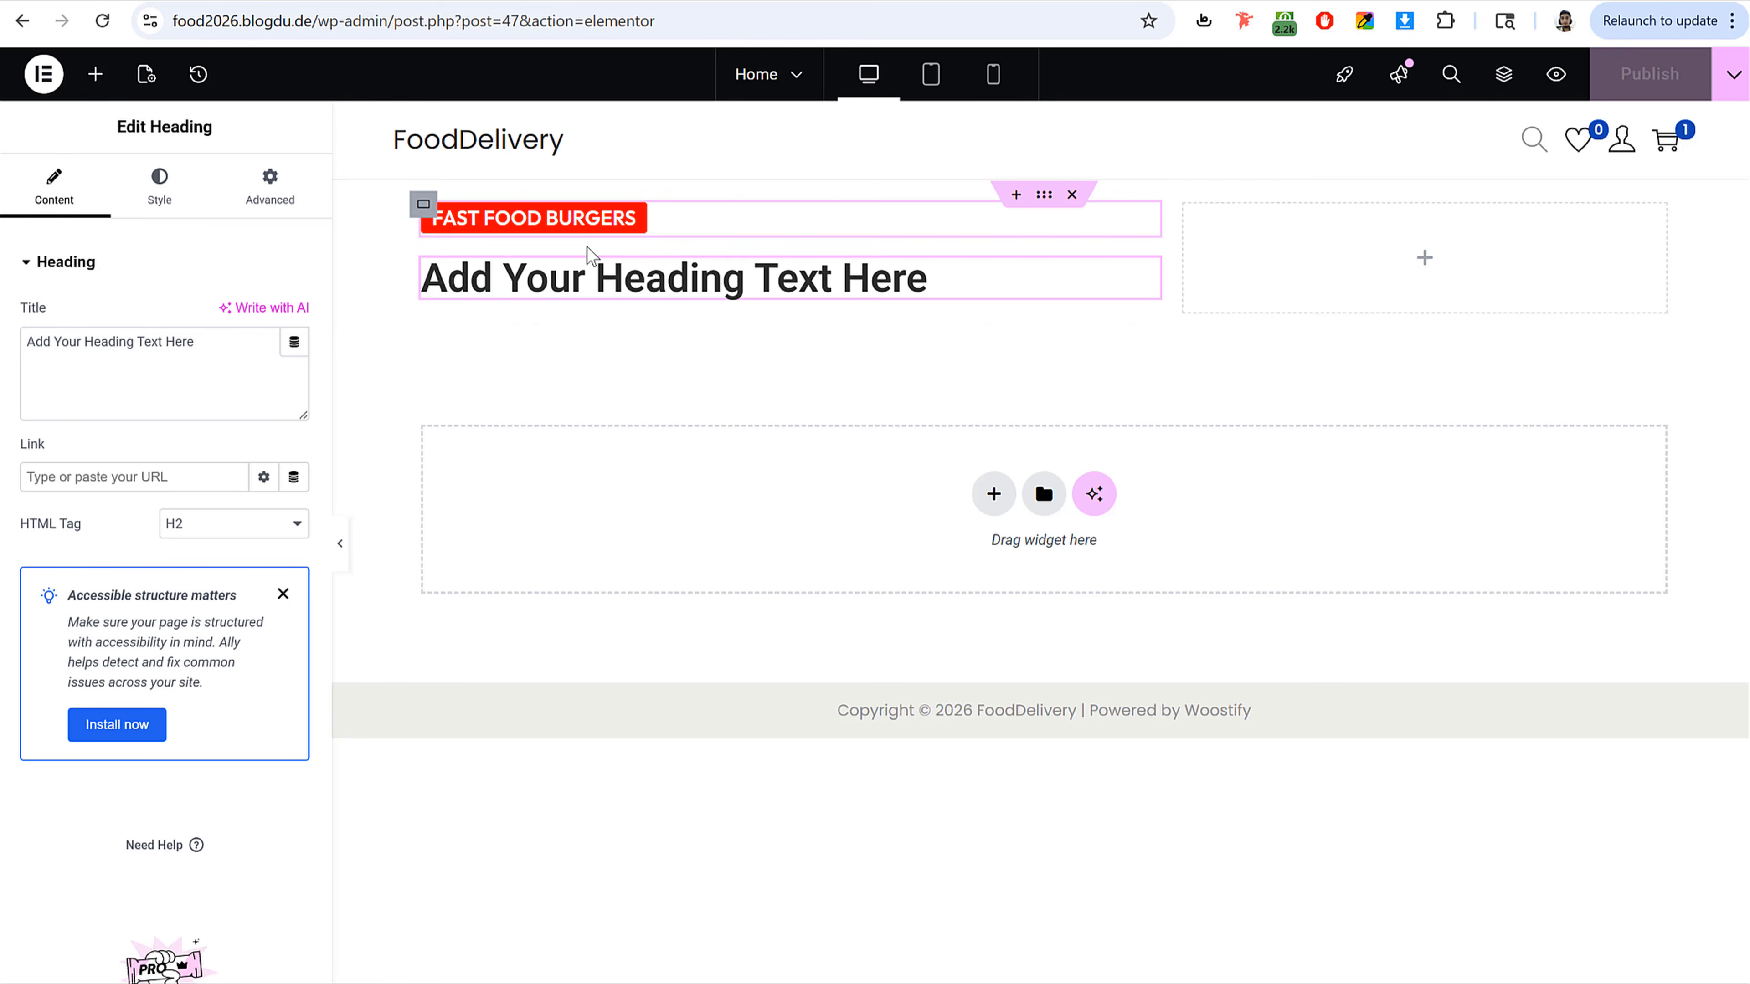
Step: Open the heading's typography settings, close them, and publish the page
click(160, 197)
click(295, 378)
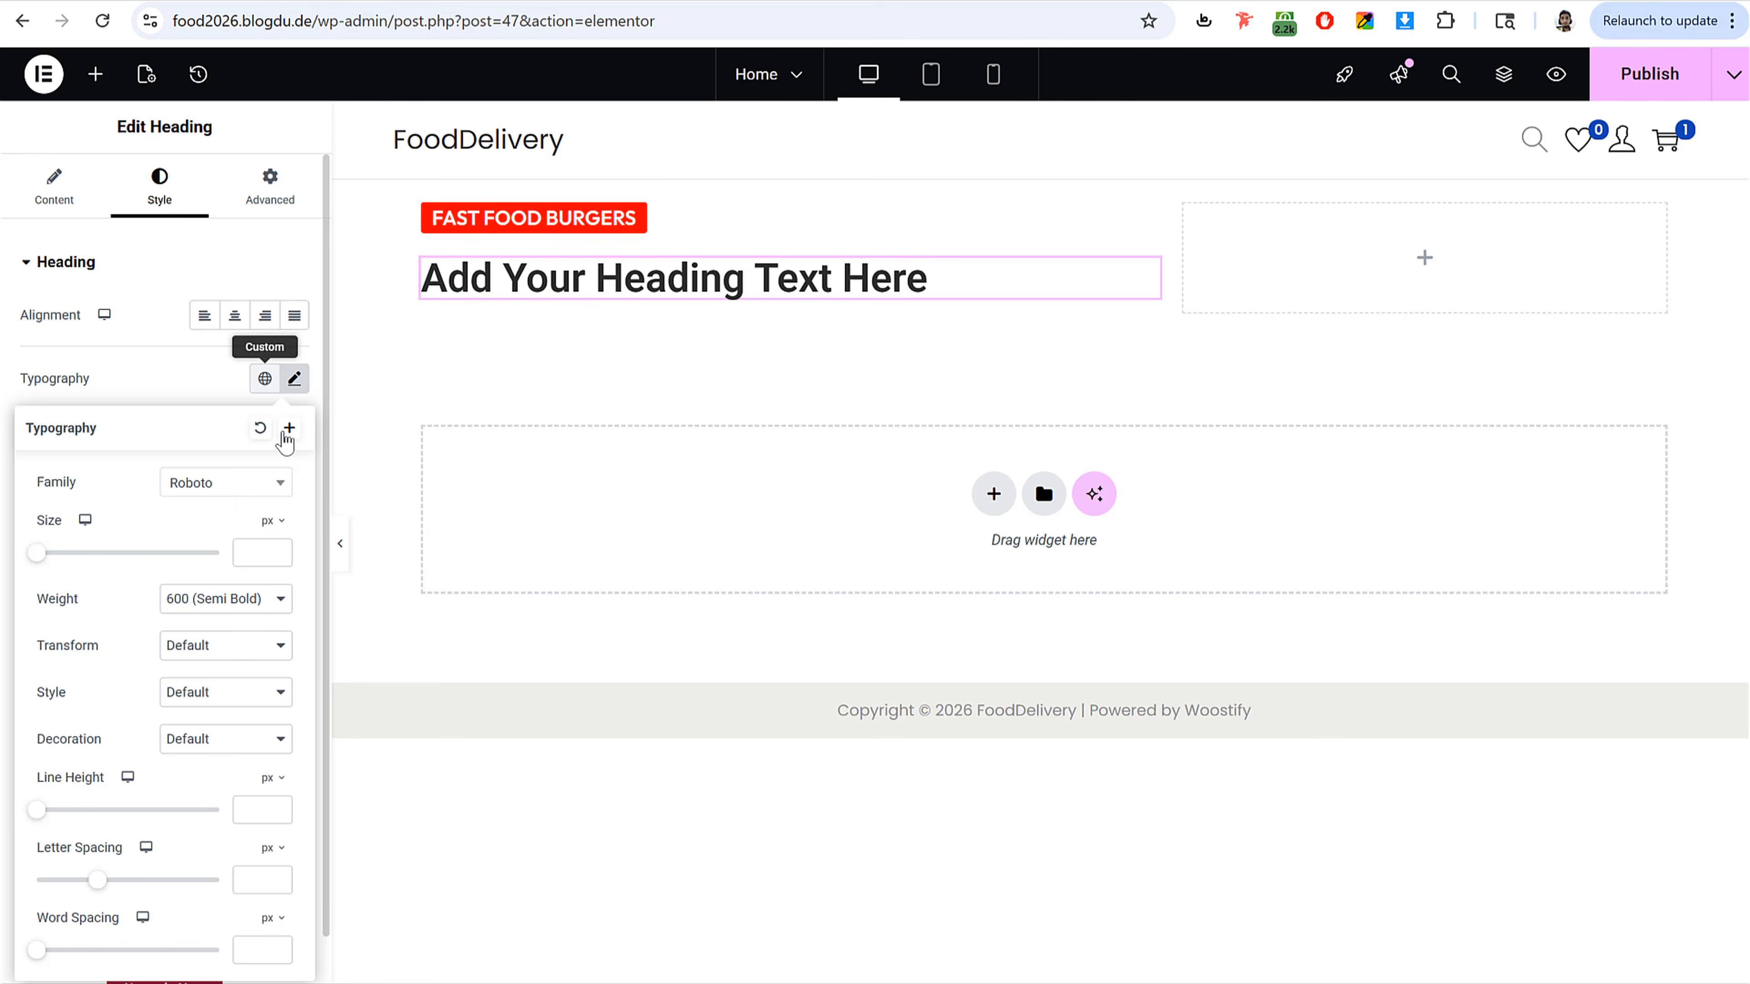
click(295, 377)
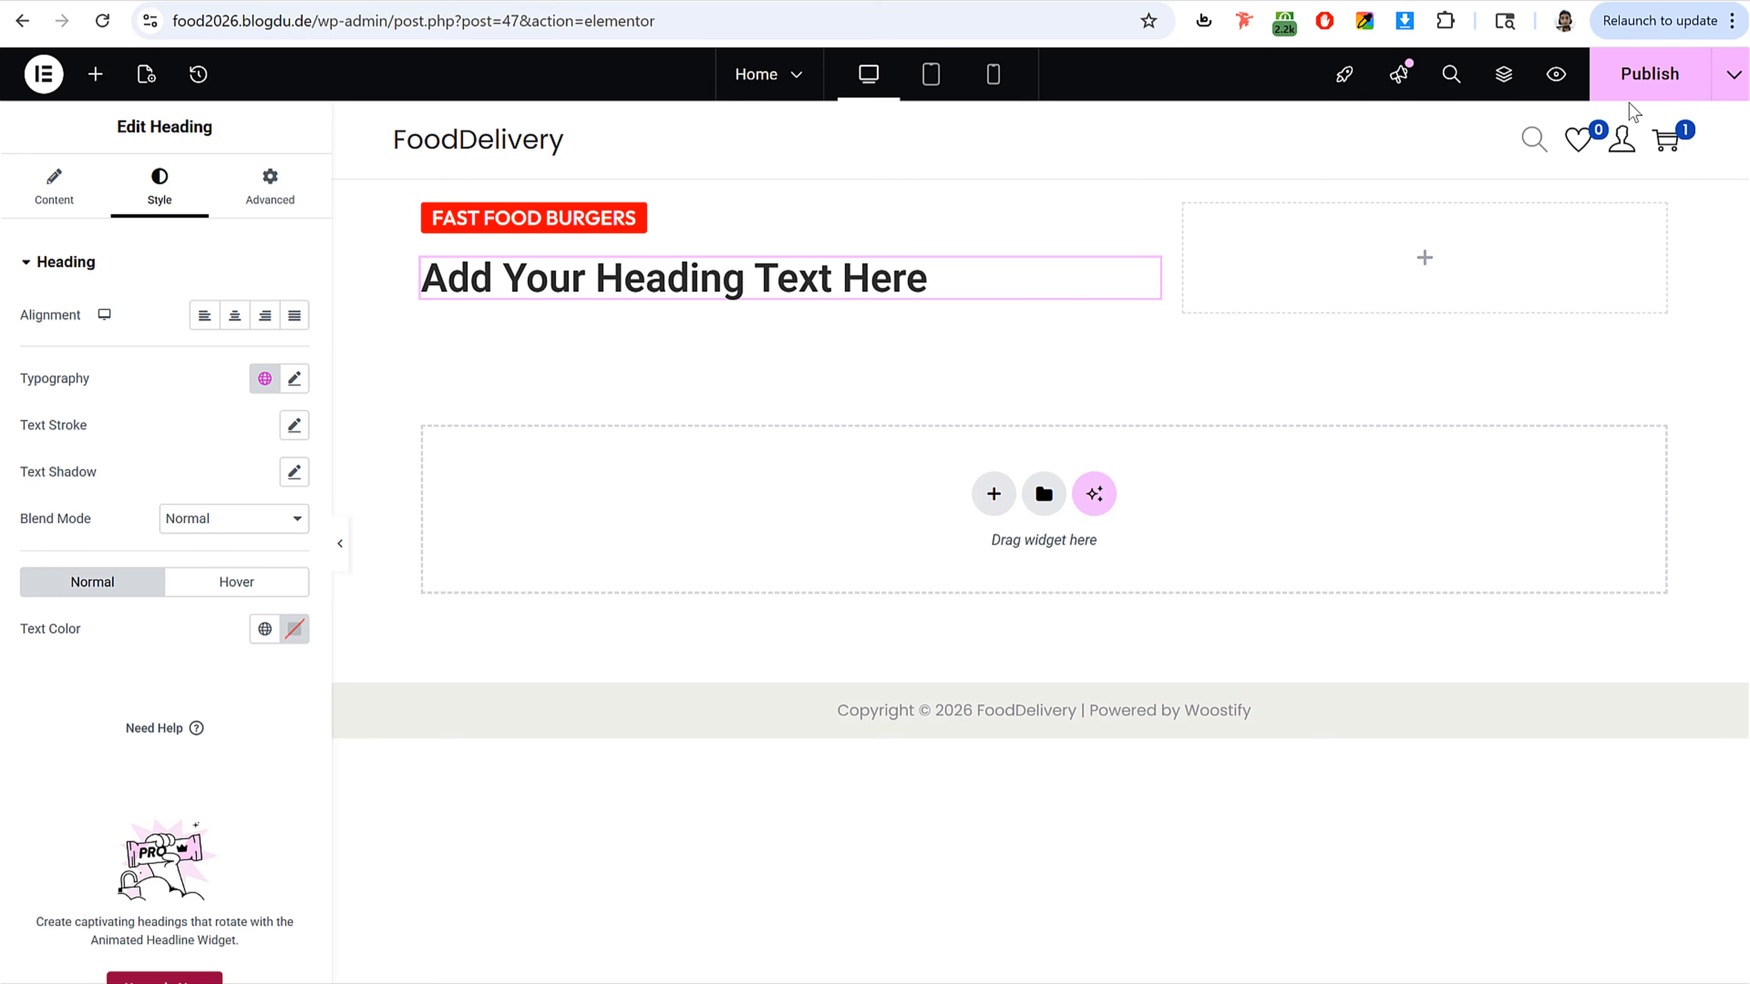
click(1632, 89)
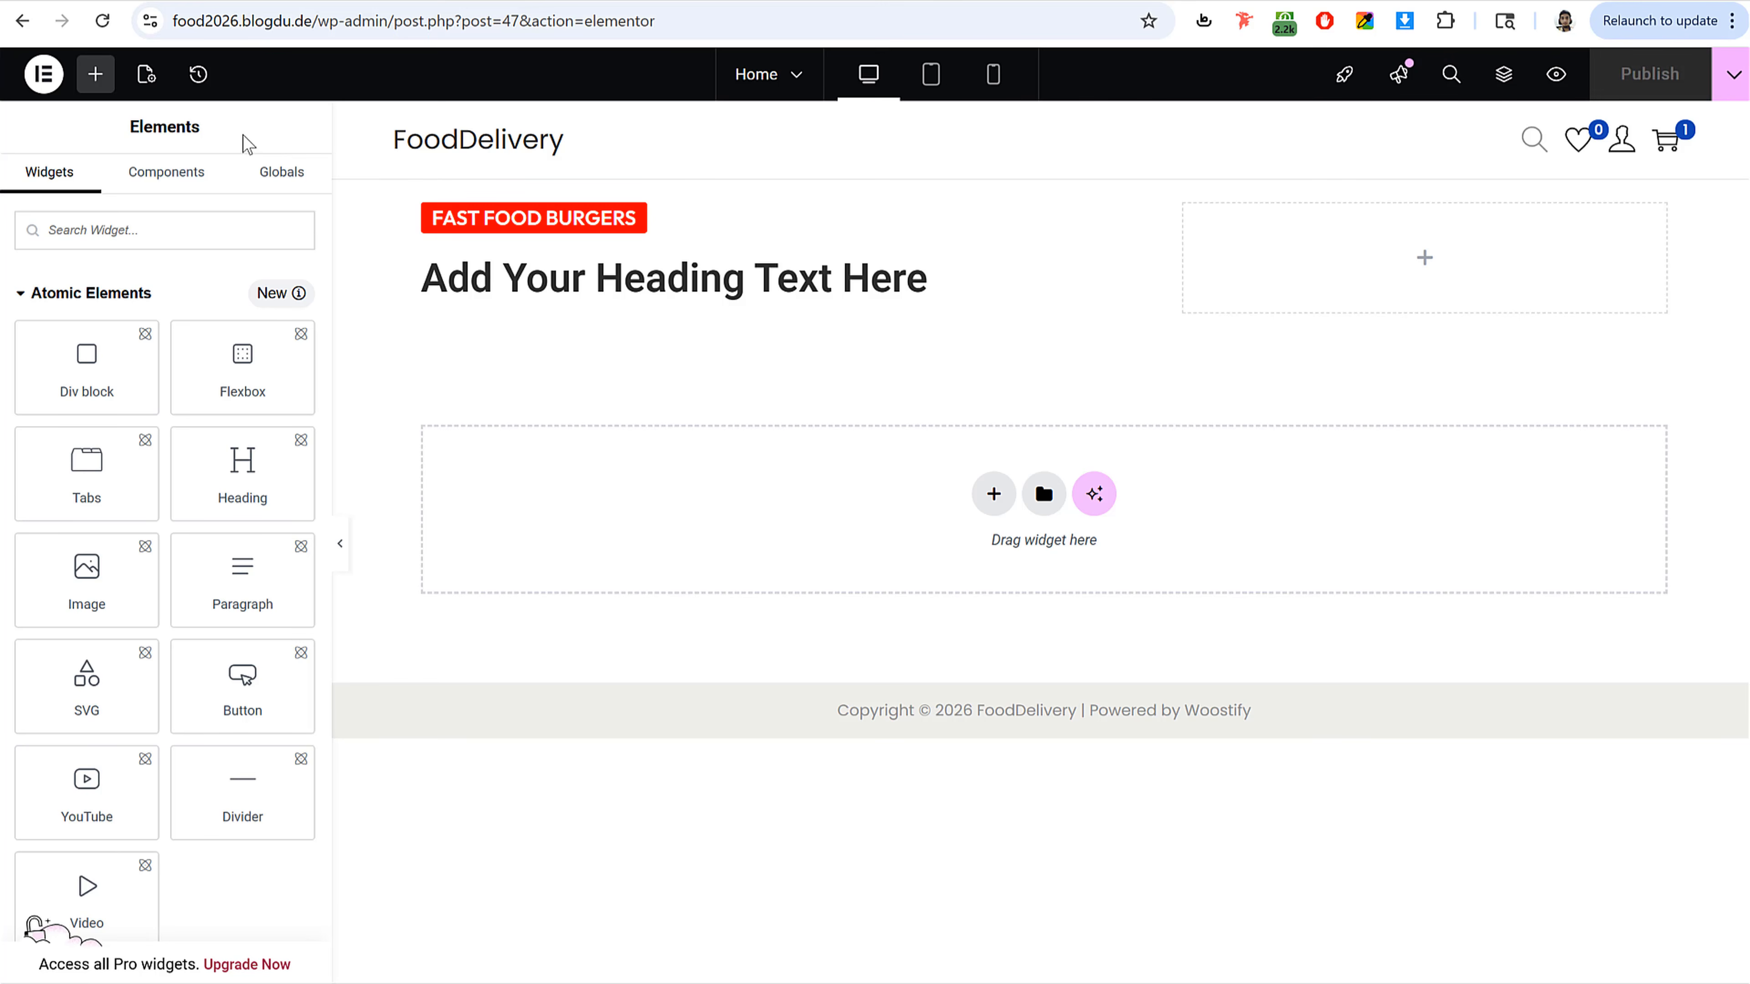
Step: Open Site Settings' global fonts and set the Primary font family to Outfit
click(44, 79)
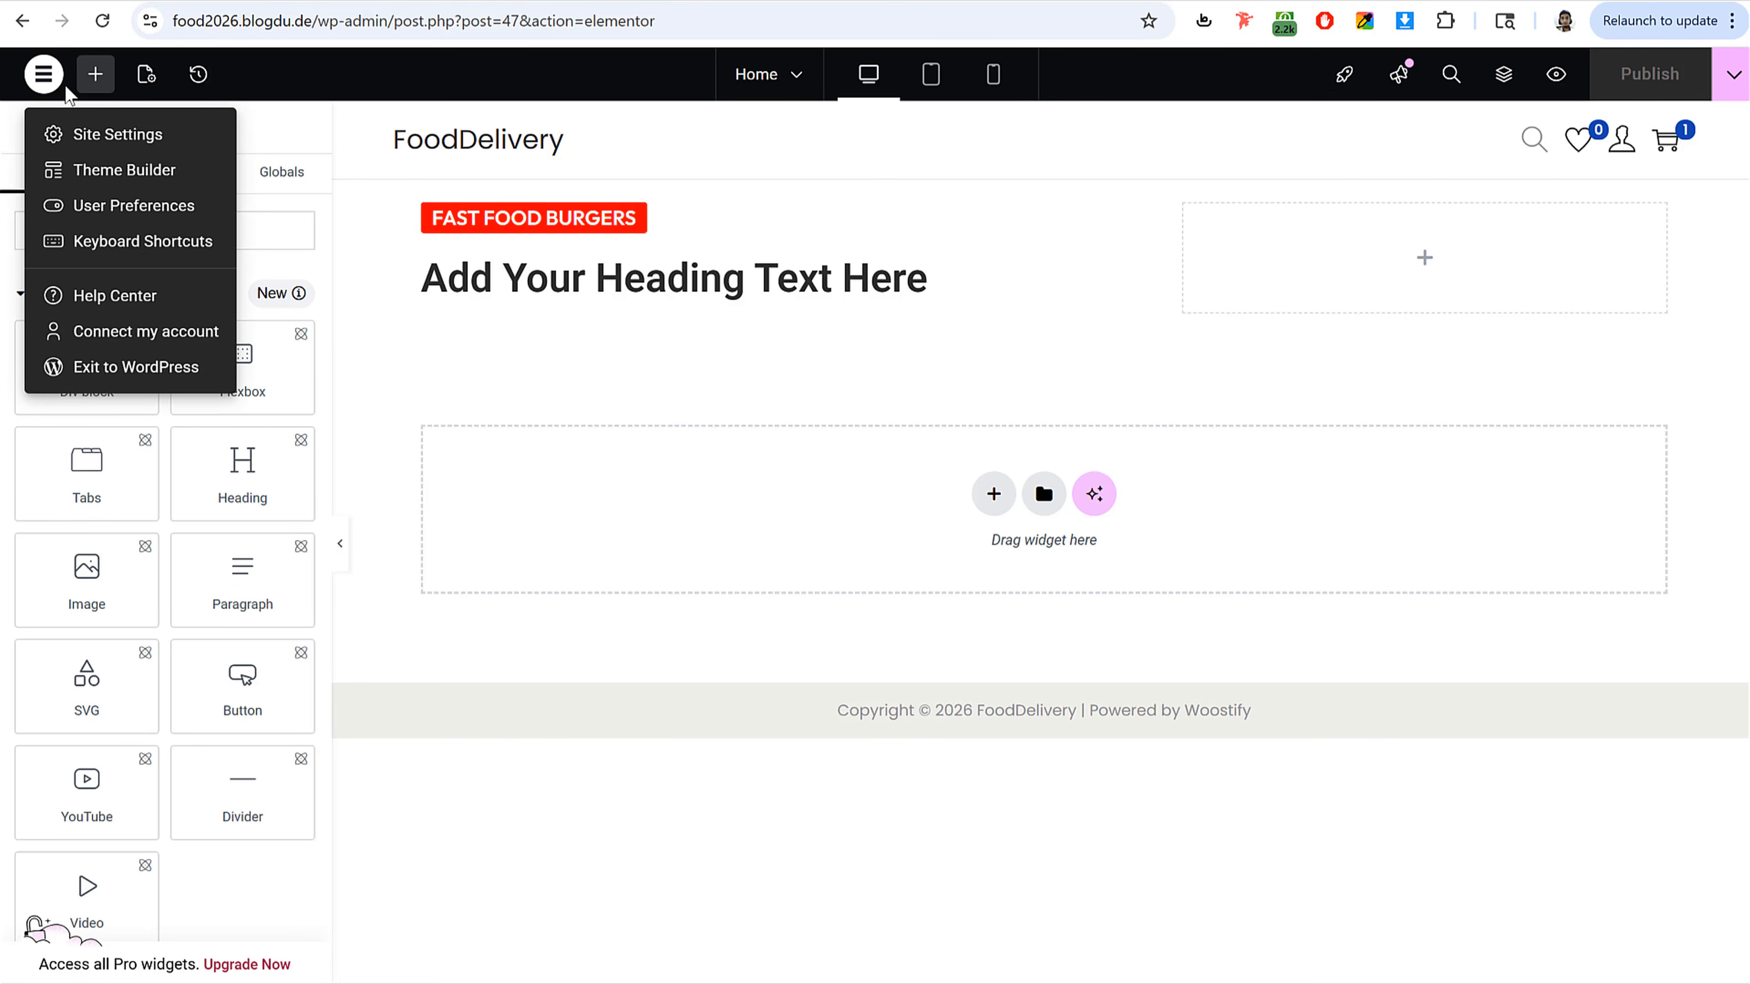
click(92, 136)
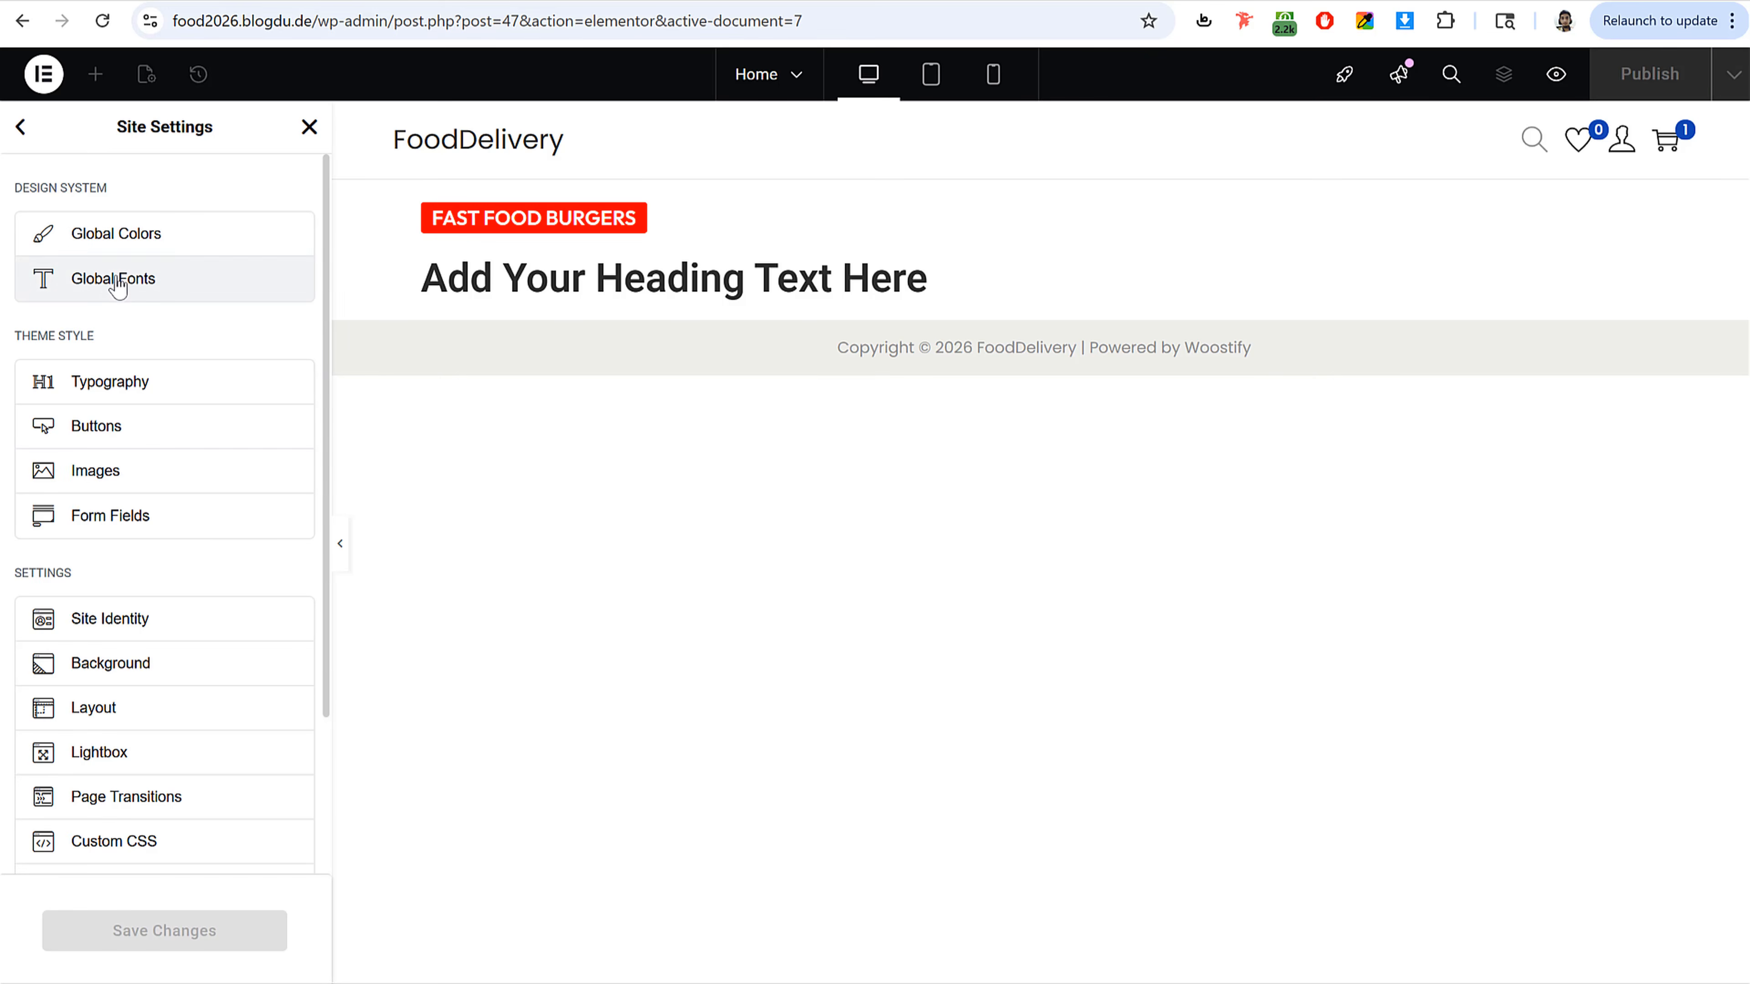
click(128, 287)
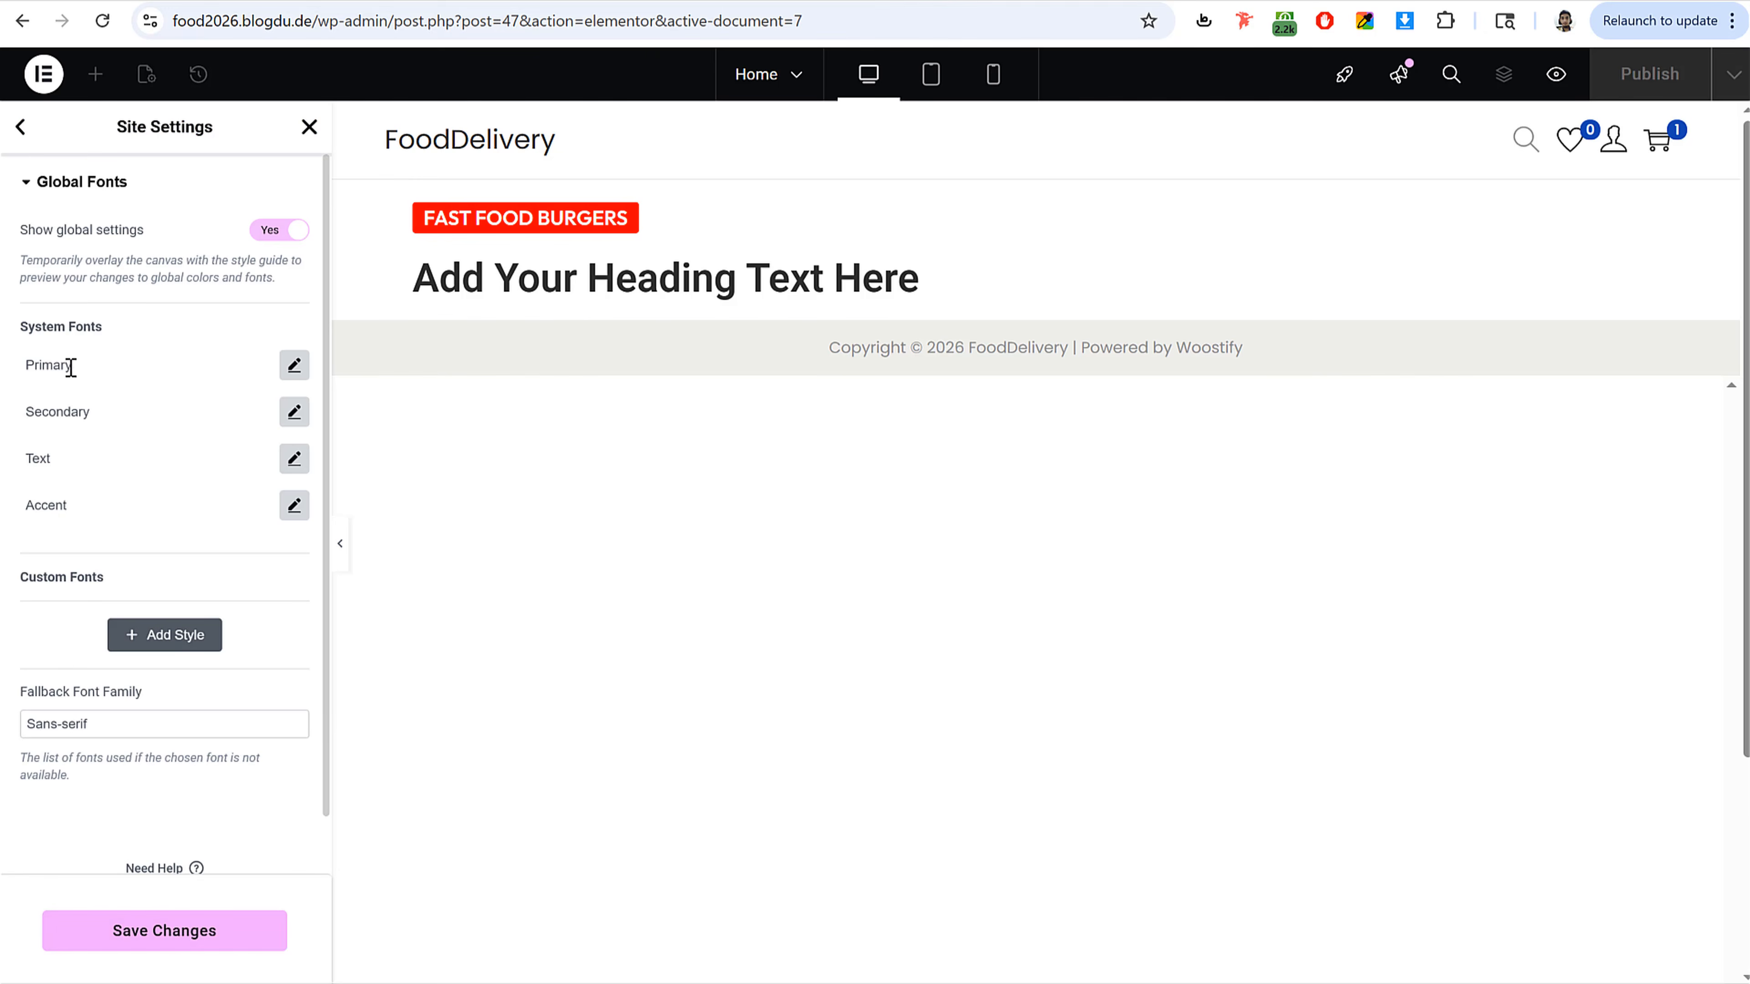
click(295, 365)
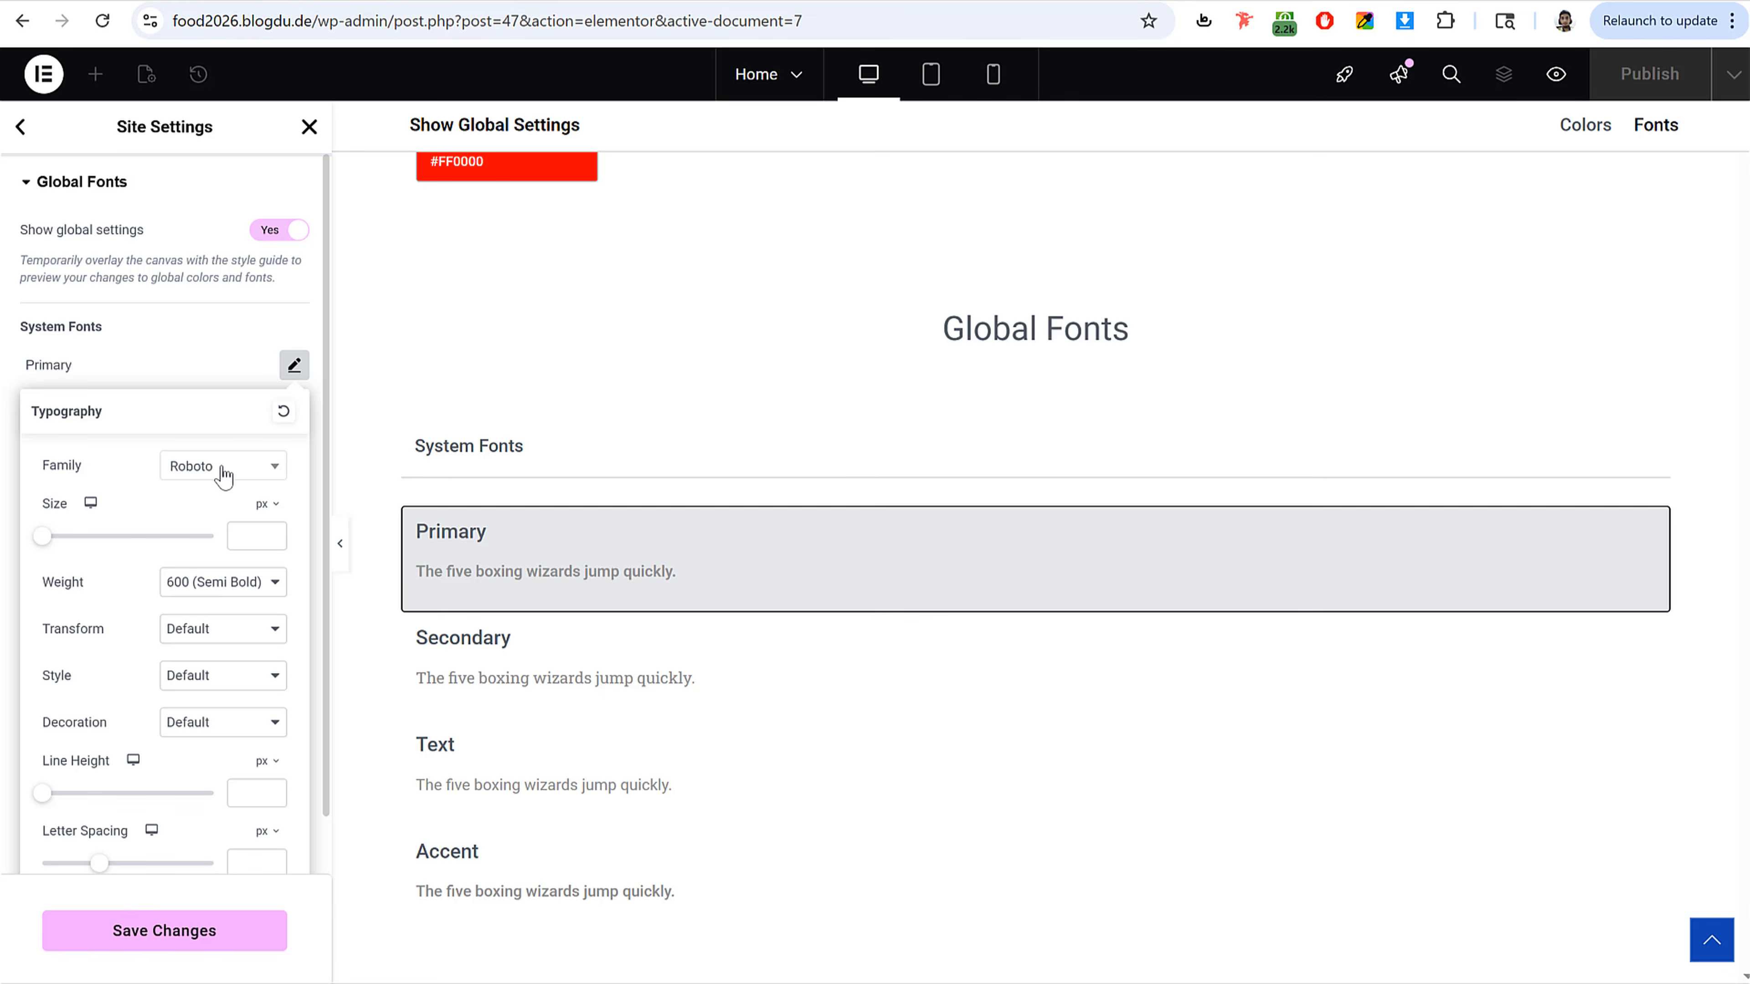
click(224, 475)
text(ouit)
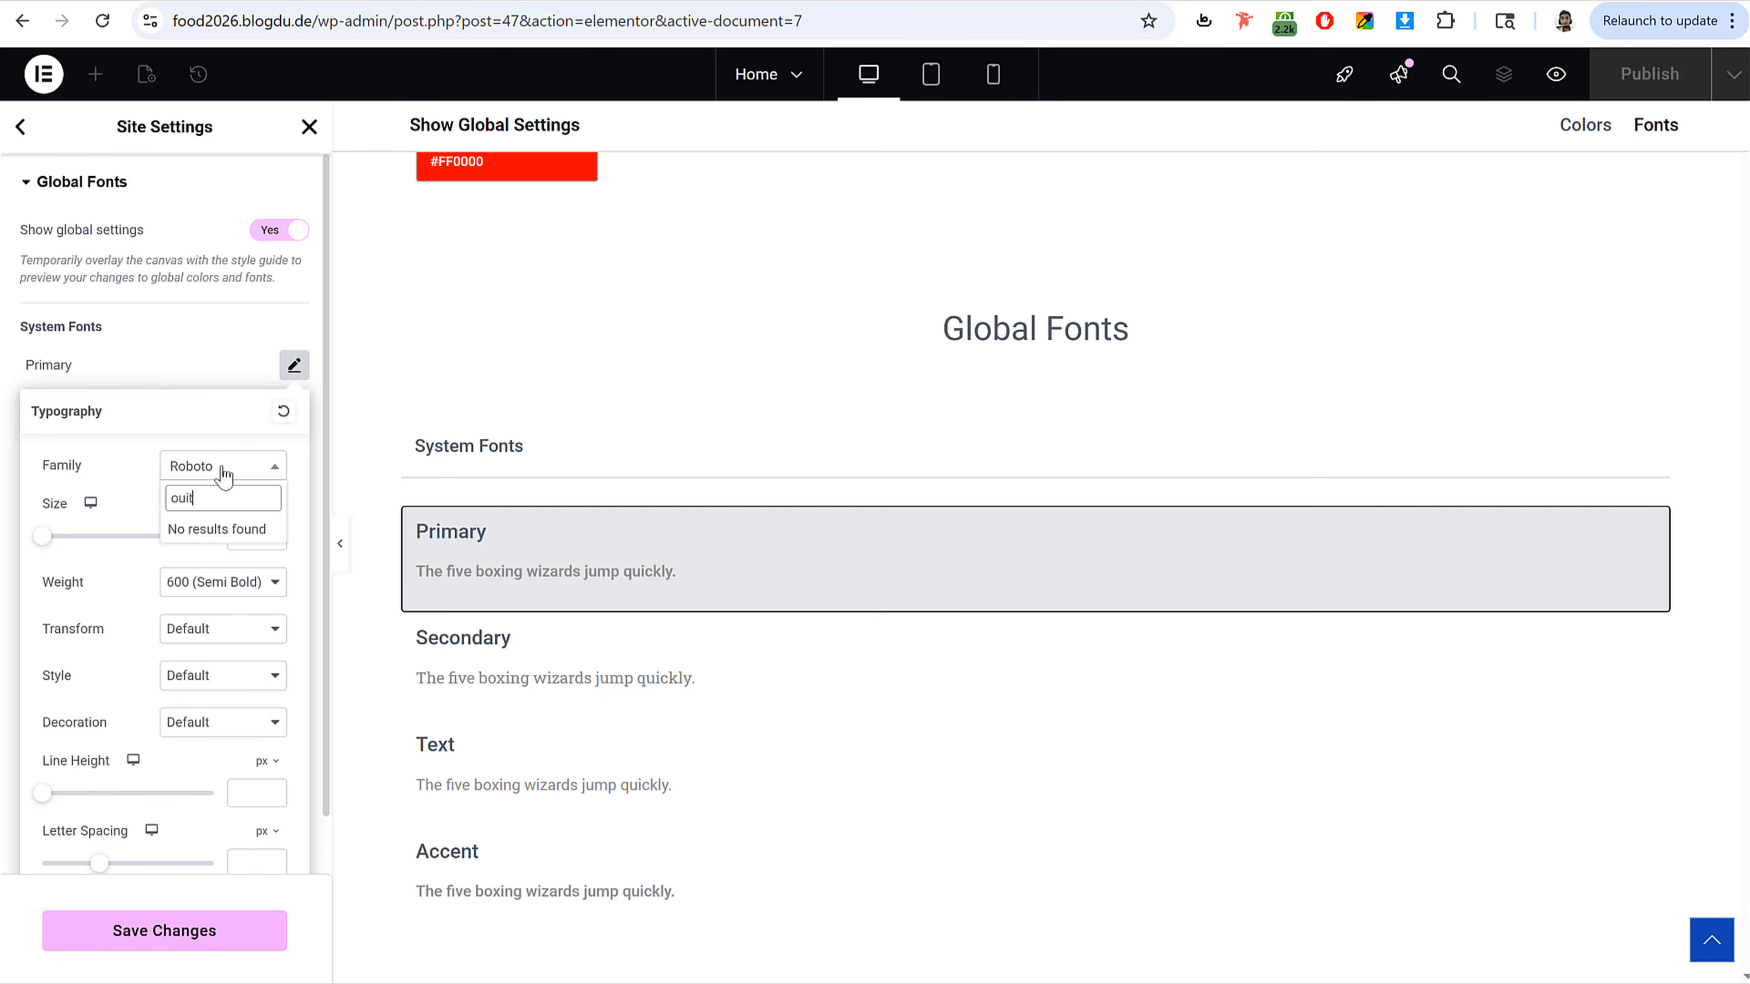
key(BackSpace)
key(BackSpace)
text(tf)
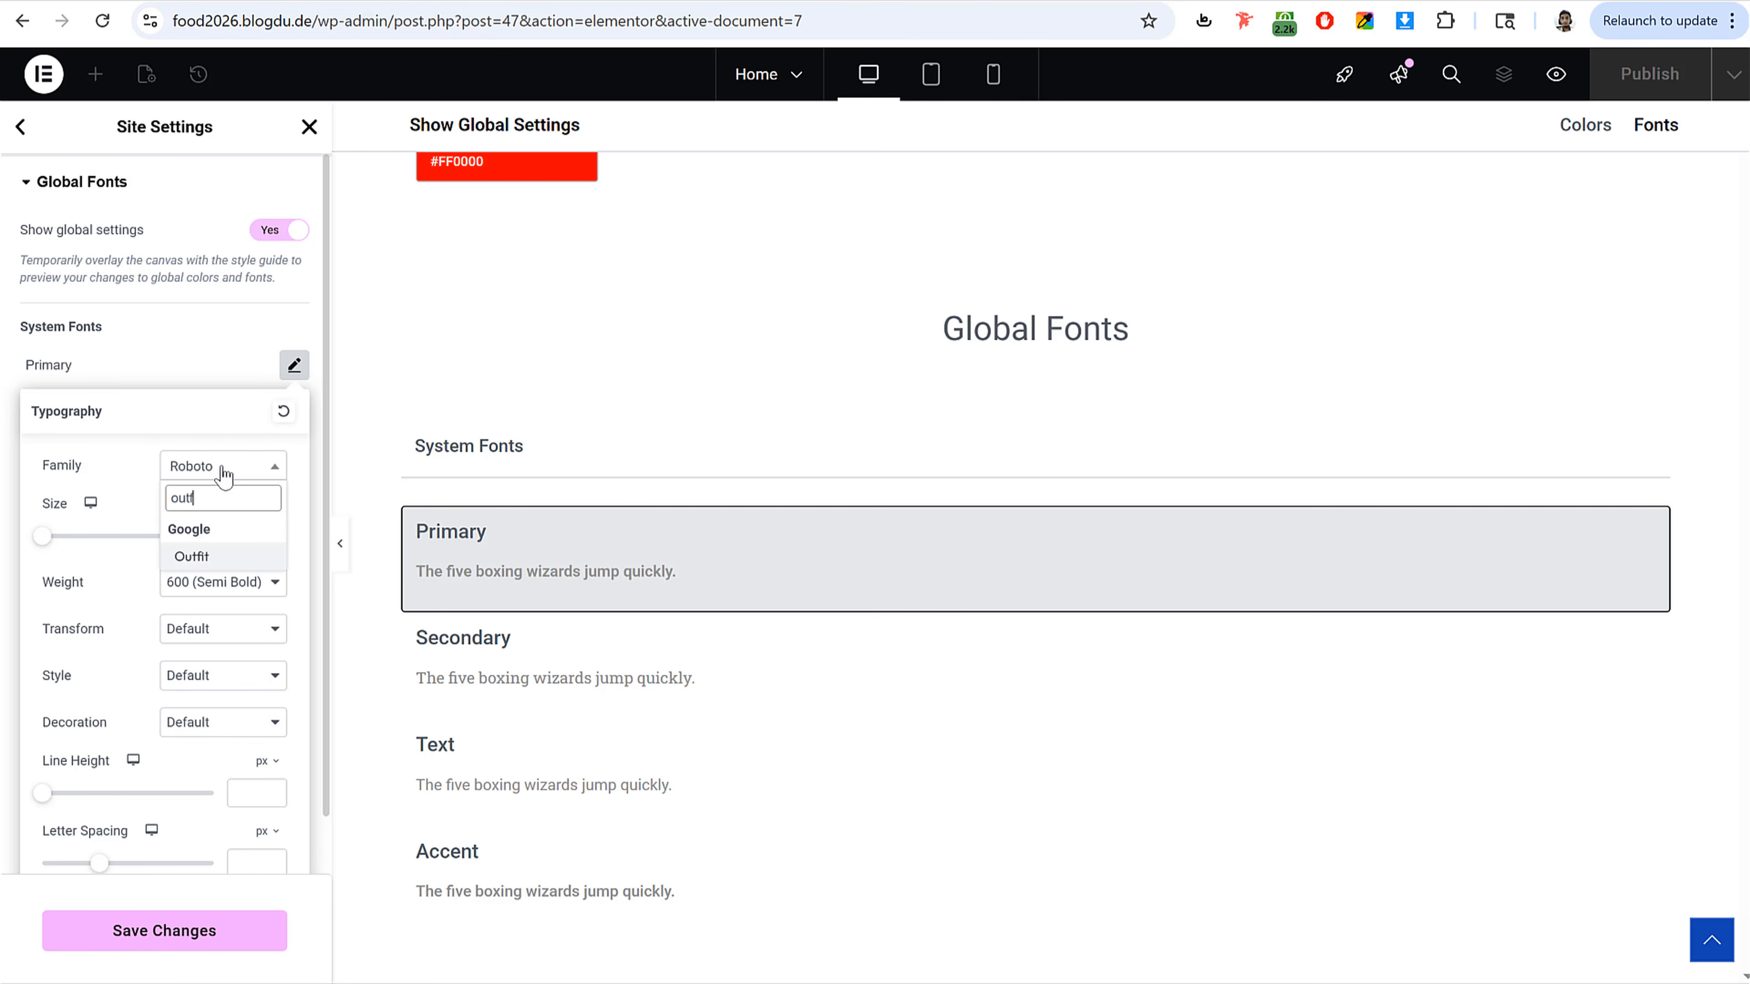
key(ctrl+a)
click(200, 558)
click(294, 364)
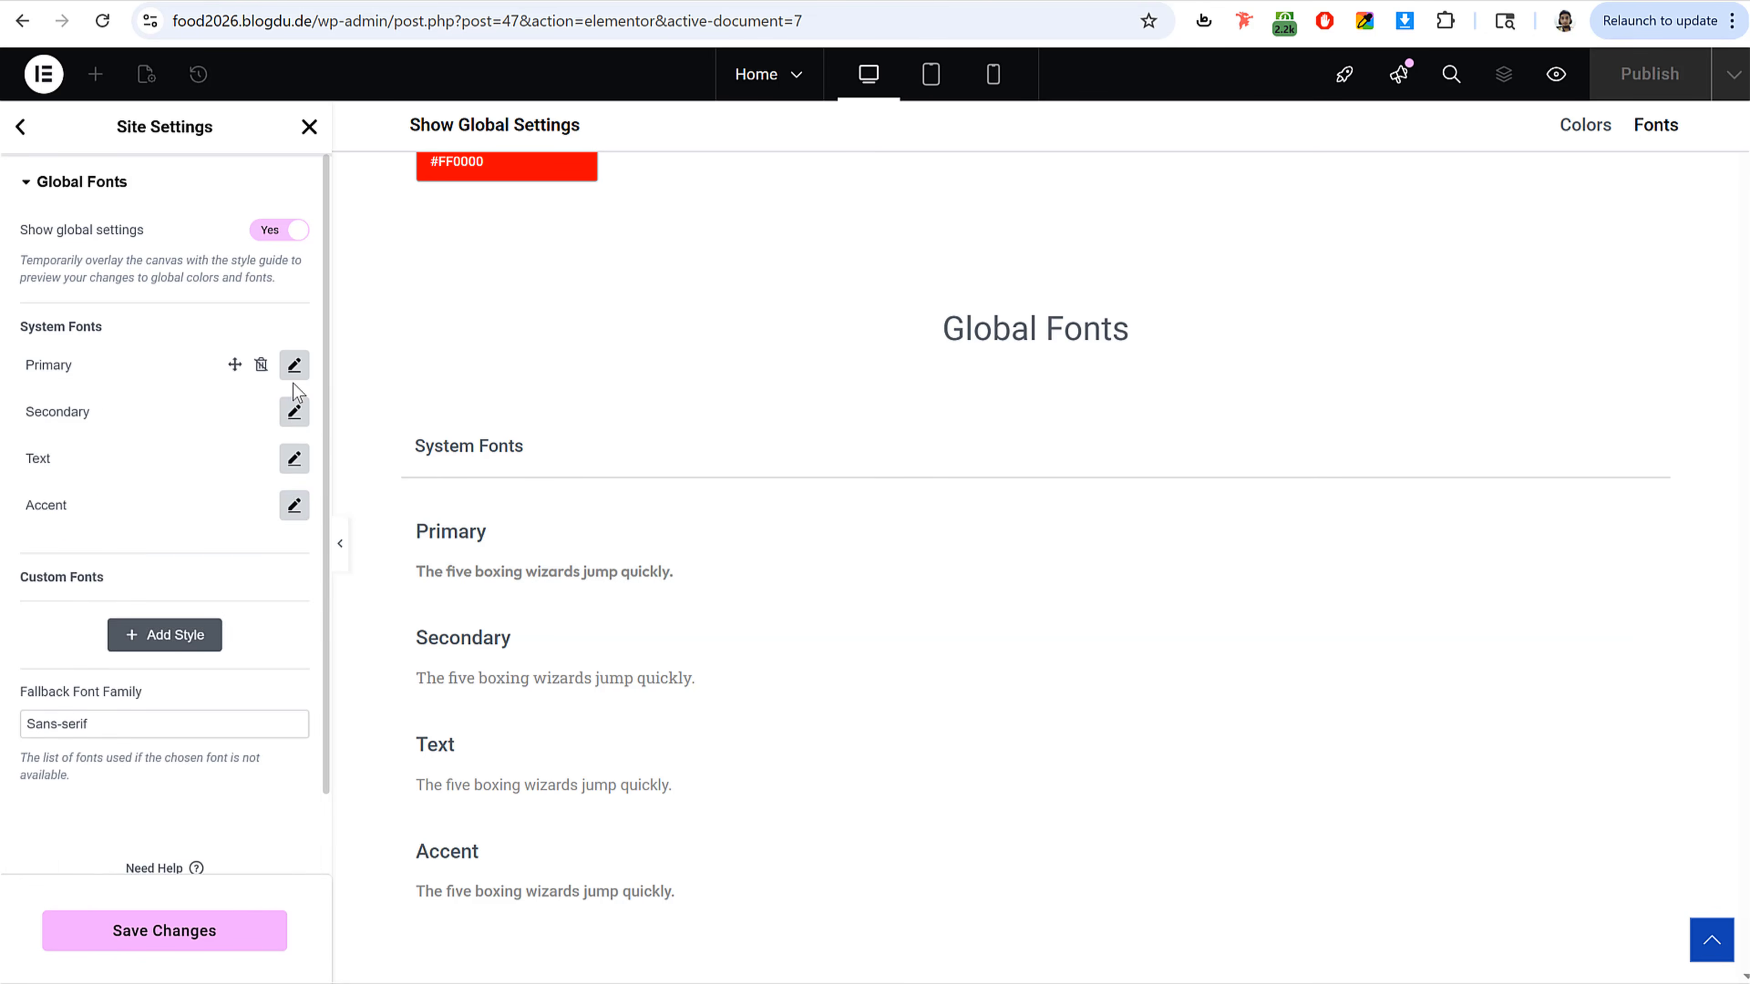
Step: Set the Secondary and Text global font families to Outfit
click(294, 412)
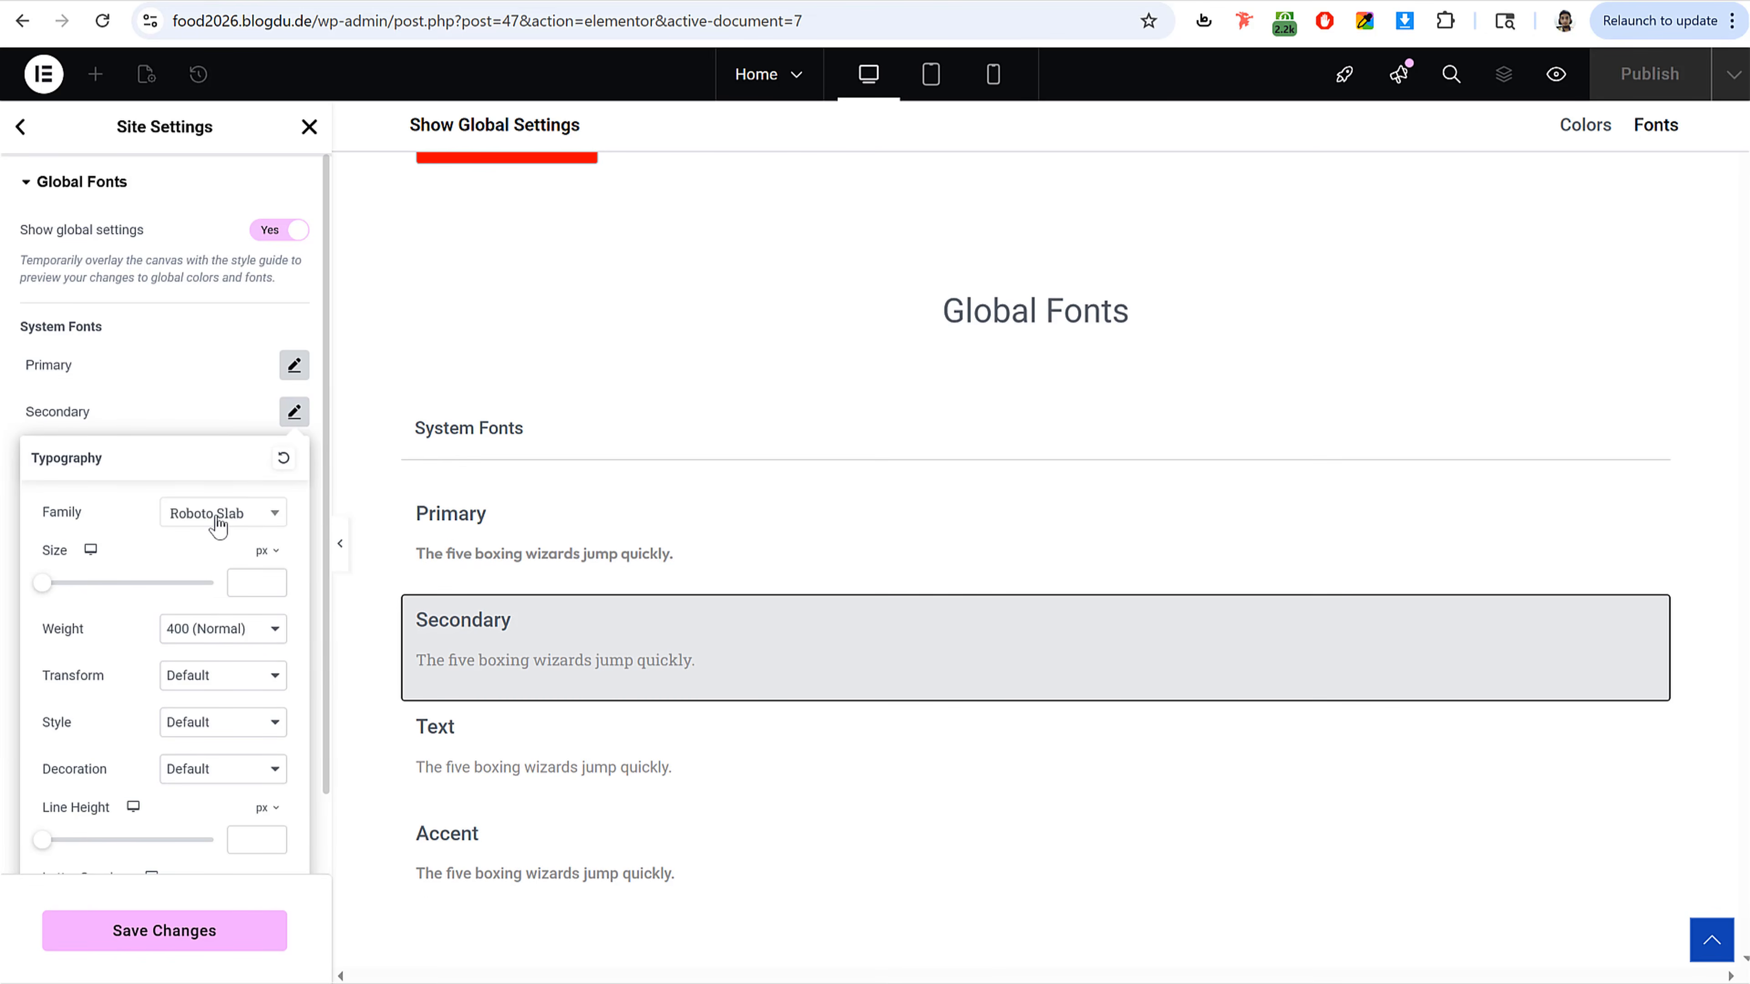
click(218, 518)
text(outfit)
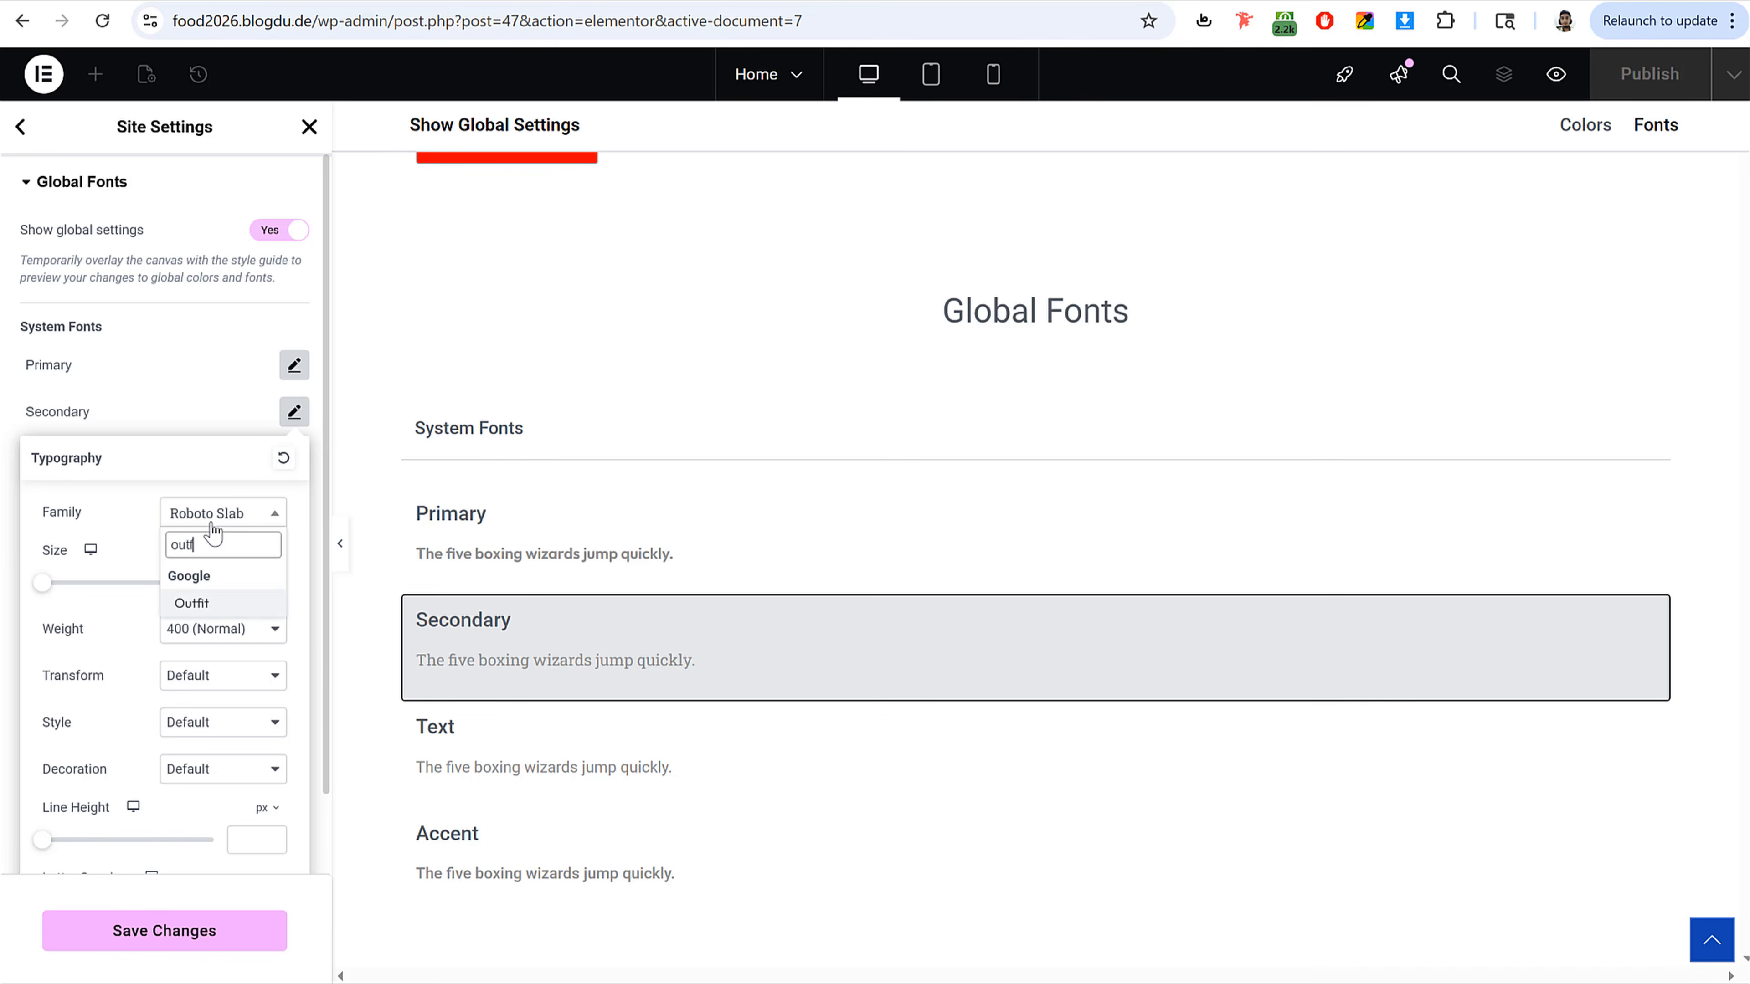
click(187, 602)
click(294, 414)
click(295, 459)
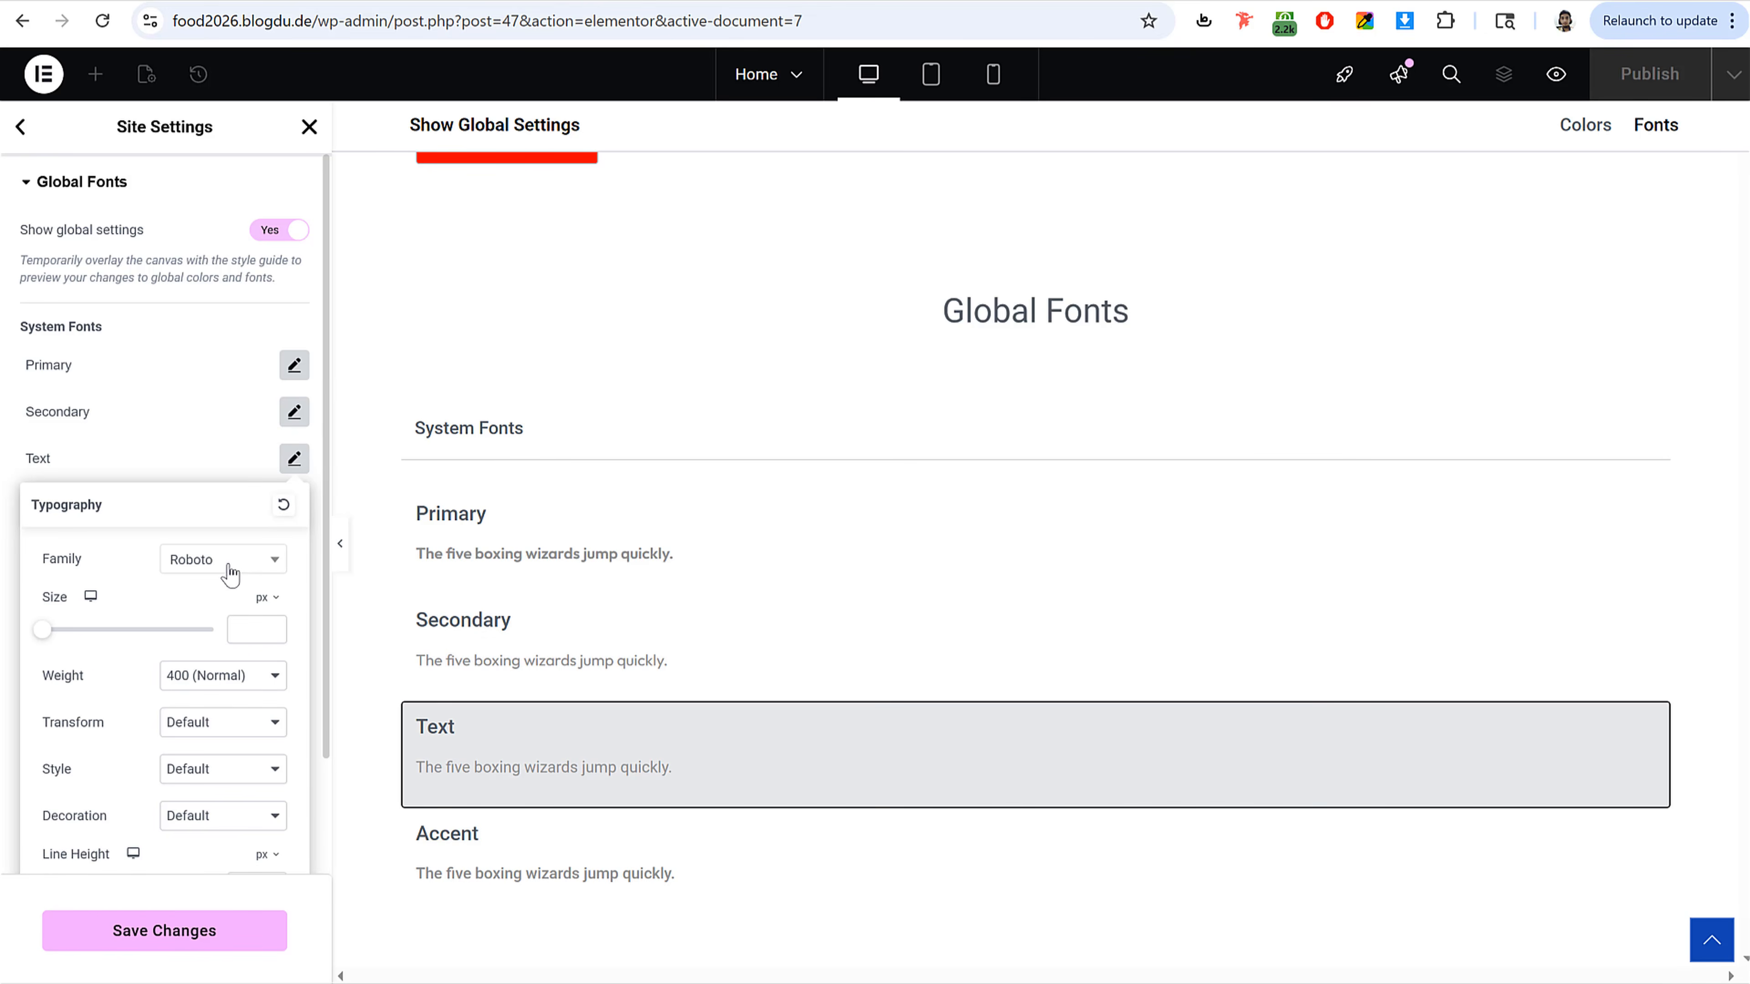
click(227, 567)
text(outfit)
key(Return)
click(295, 458)
Step: Set the Accent global font family to Outfit, save the site settings and close them
click(294, 506)
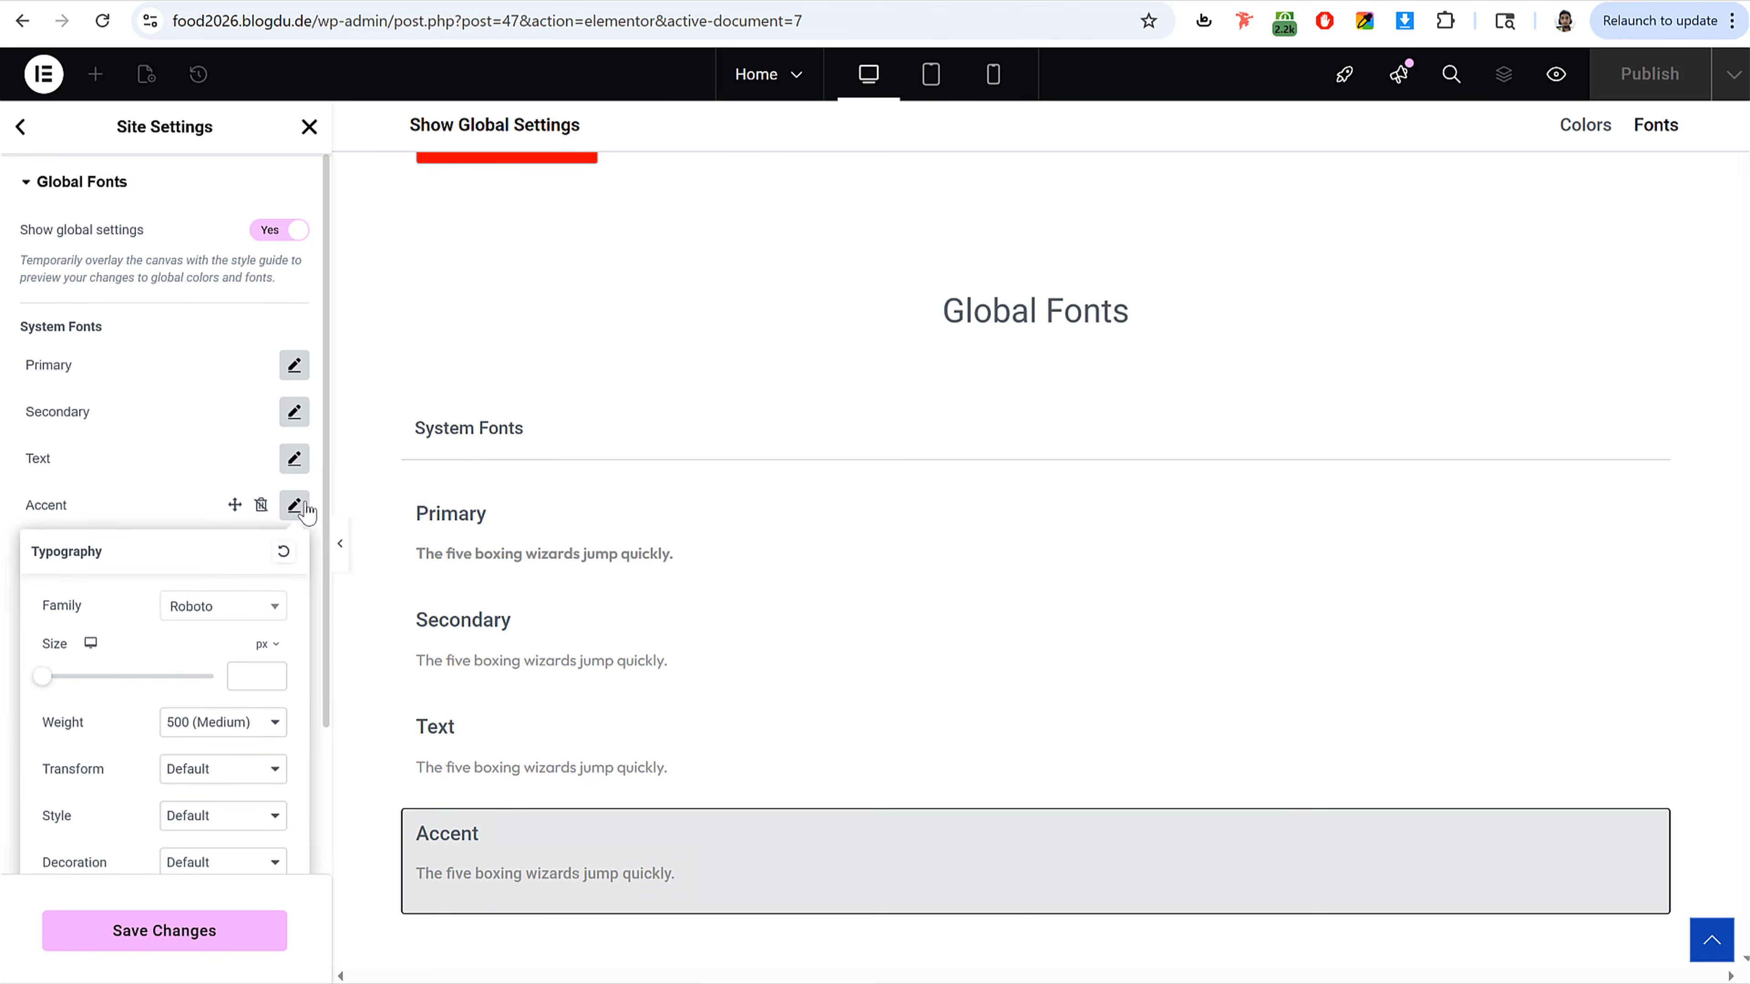
click(213, 607)
text(Outfit)
key(Return)
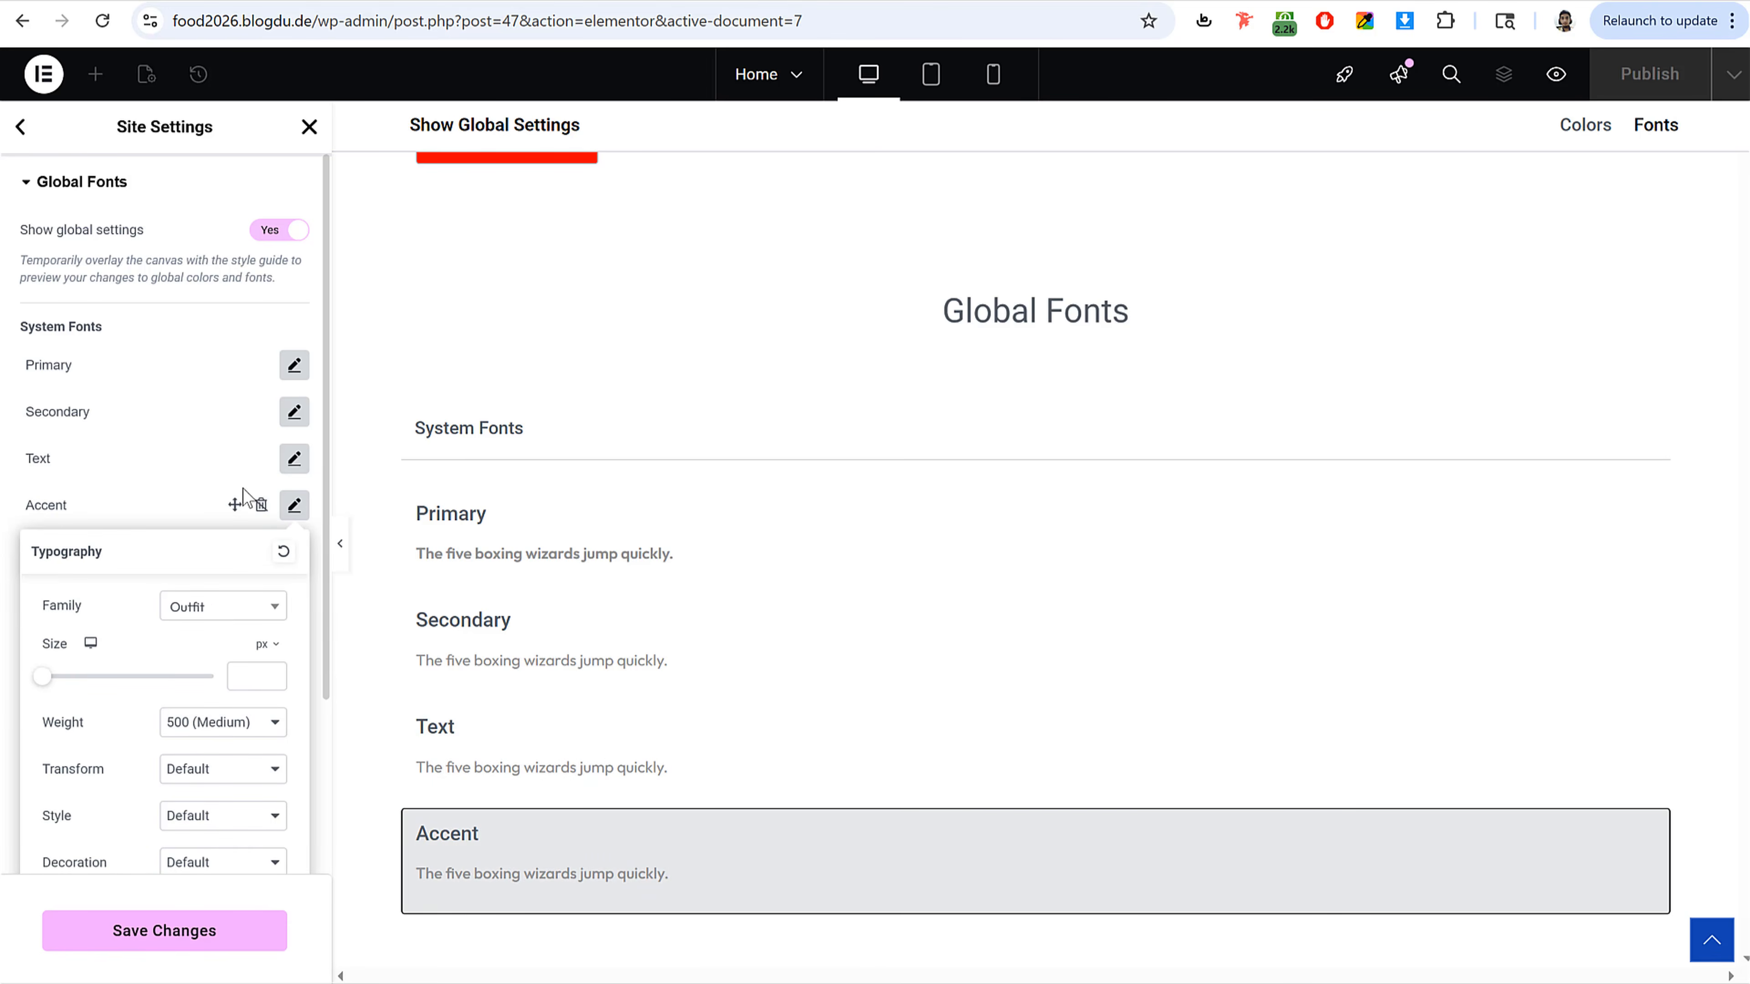
click(242, 501)
click(195, 938)
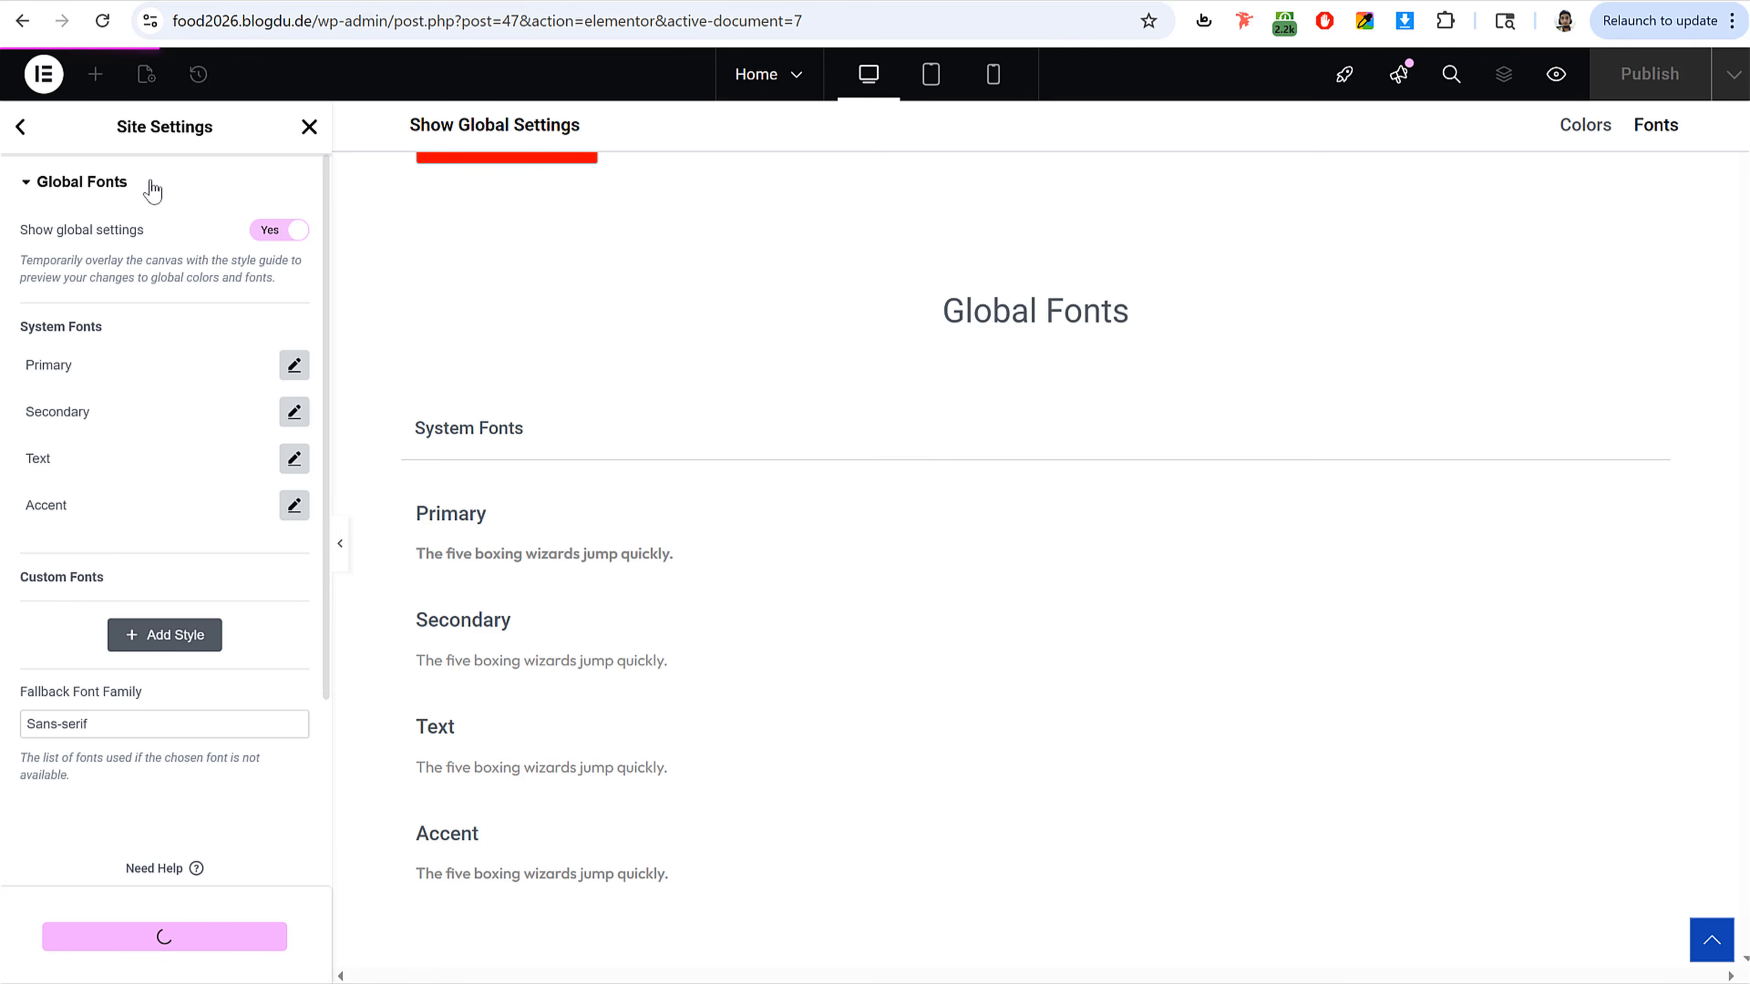
click(22, 132)
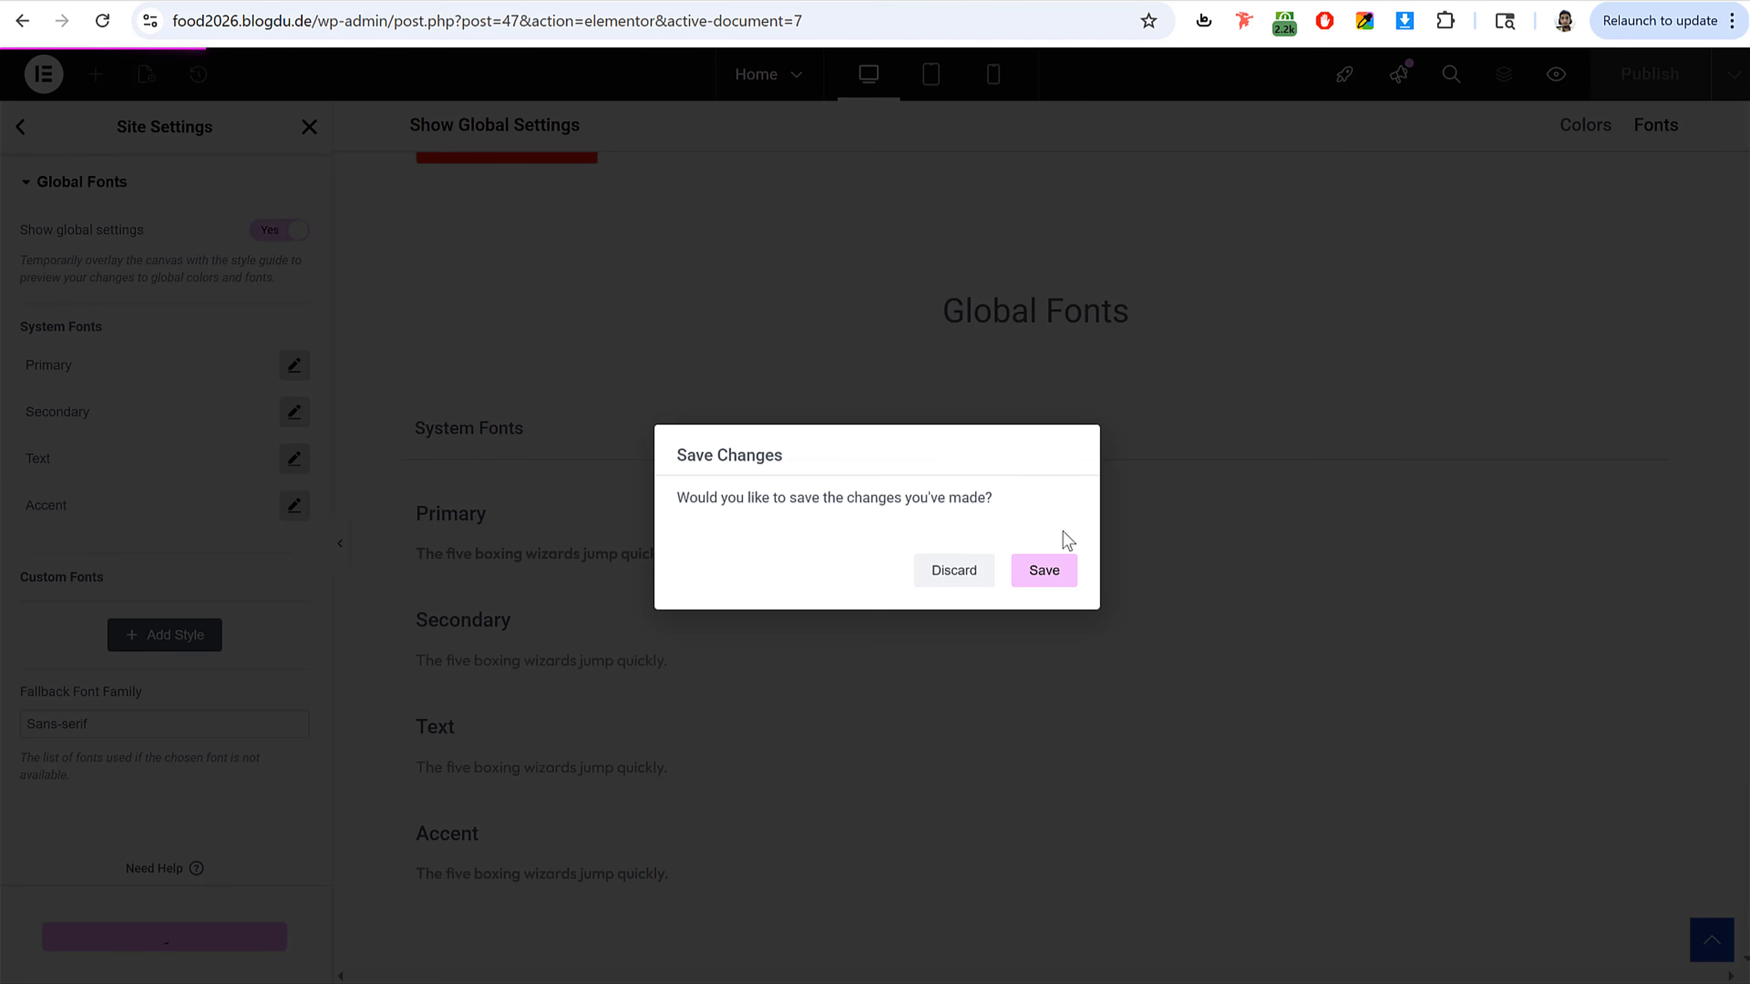
click(954, 571)
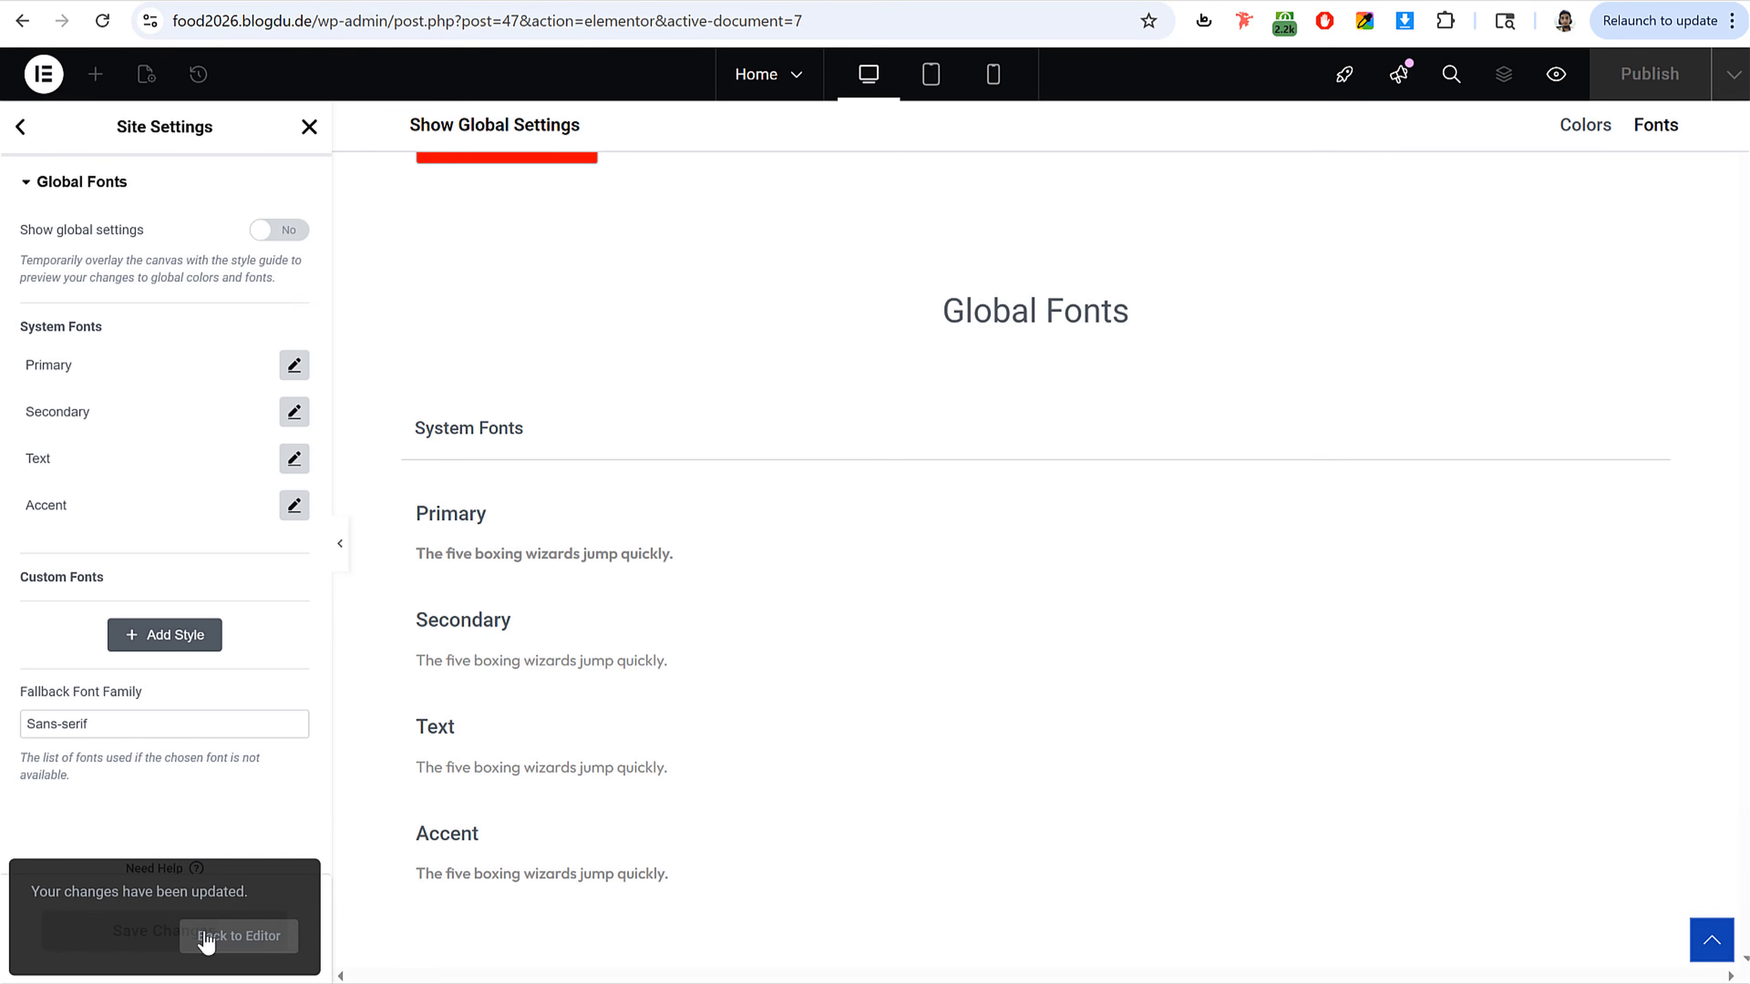
click(305, 131)
Step: Copy the reference demo's headline and set the heading's title to BEST BURGERS IN GALAXY
click(647, 279)
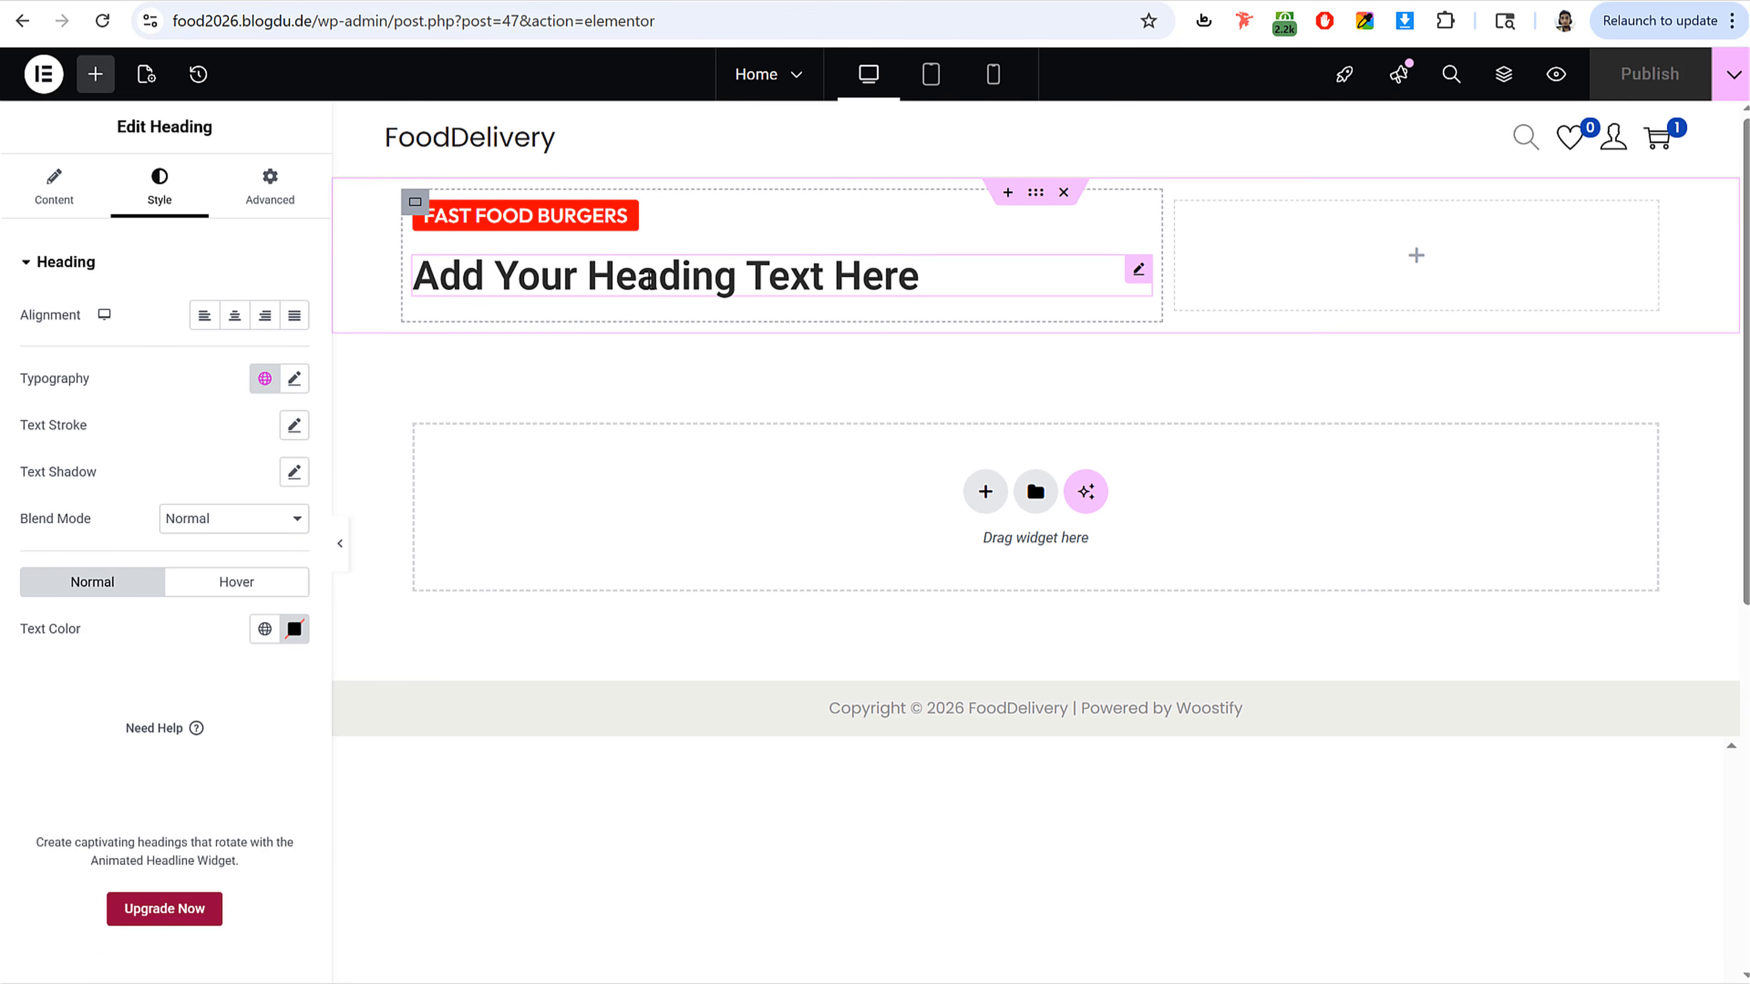
click(295, 378)
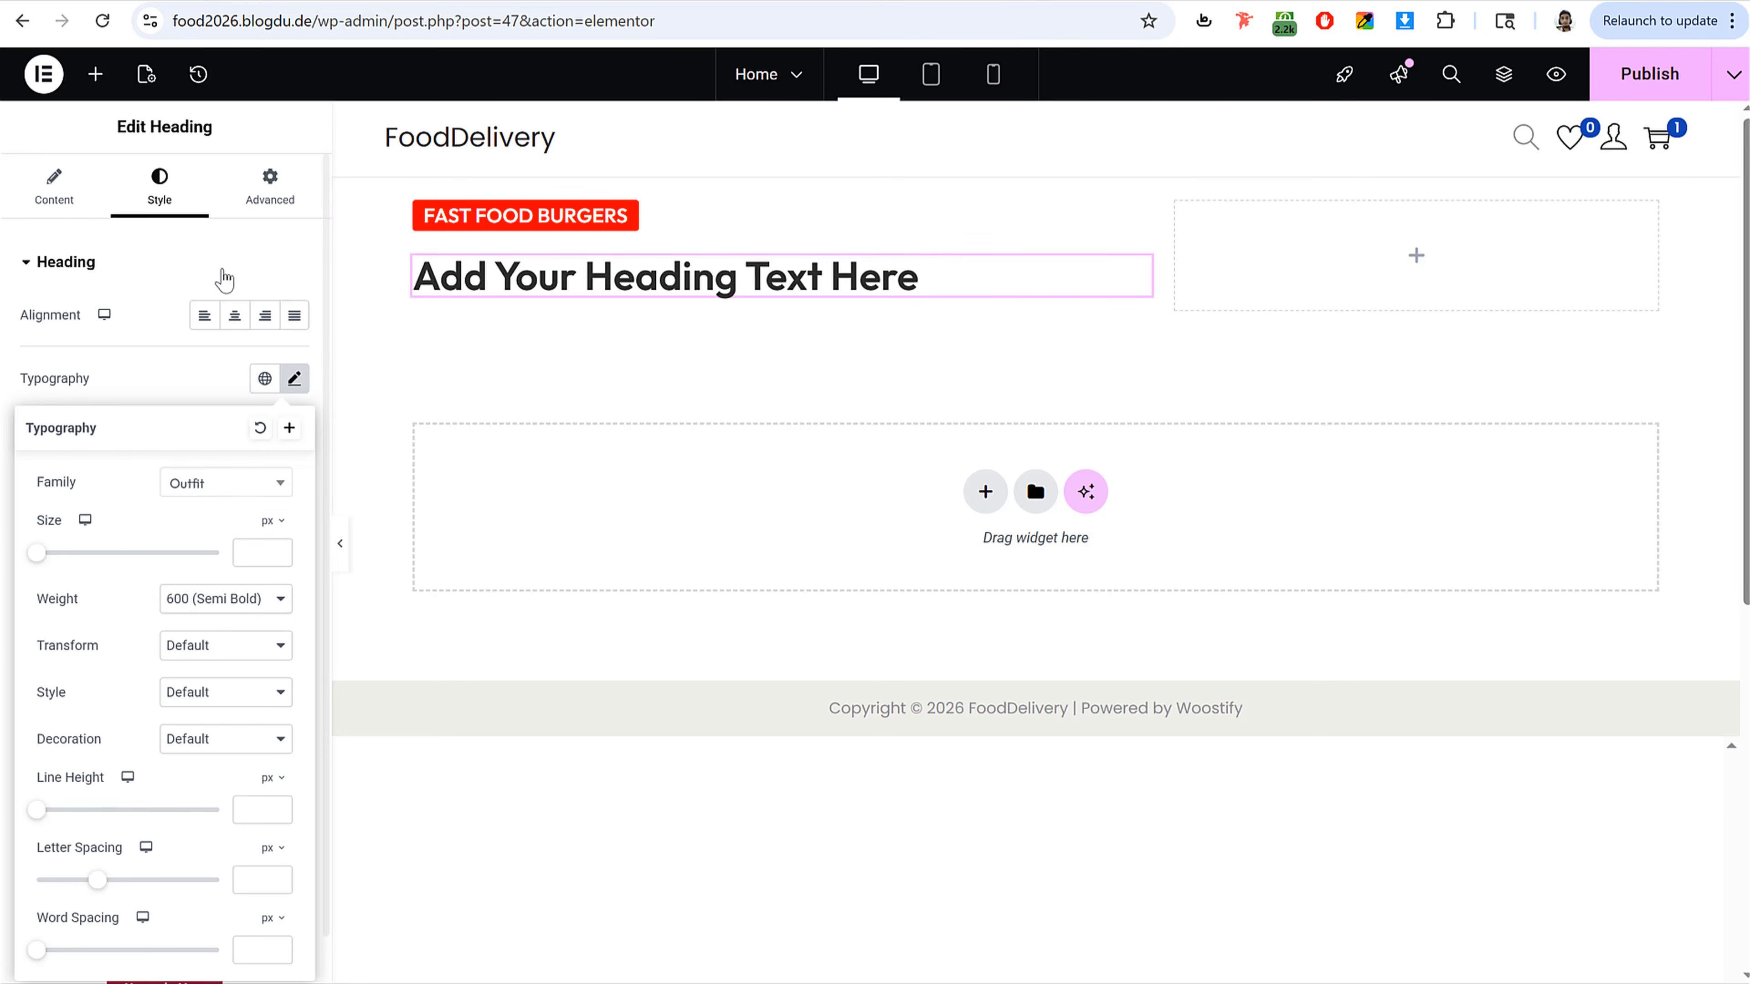
click(49, 187)
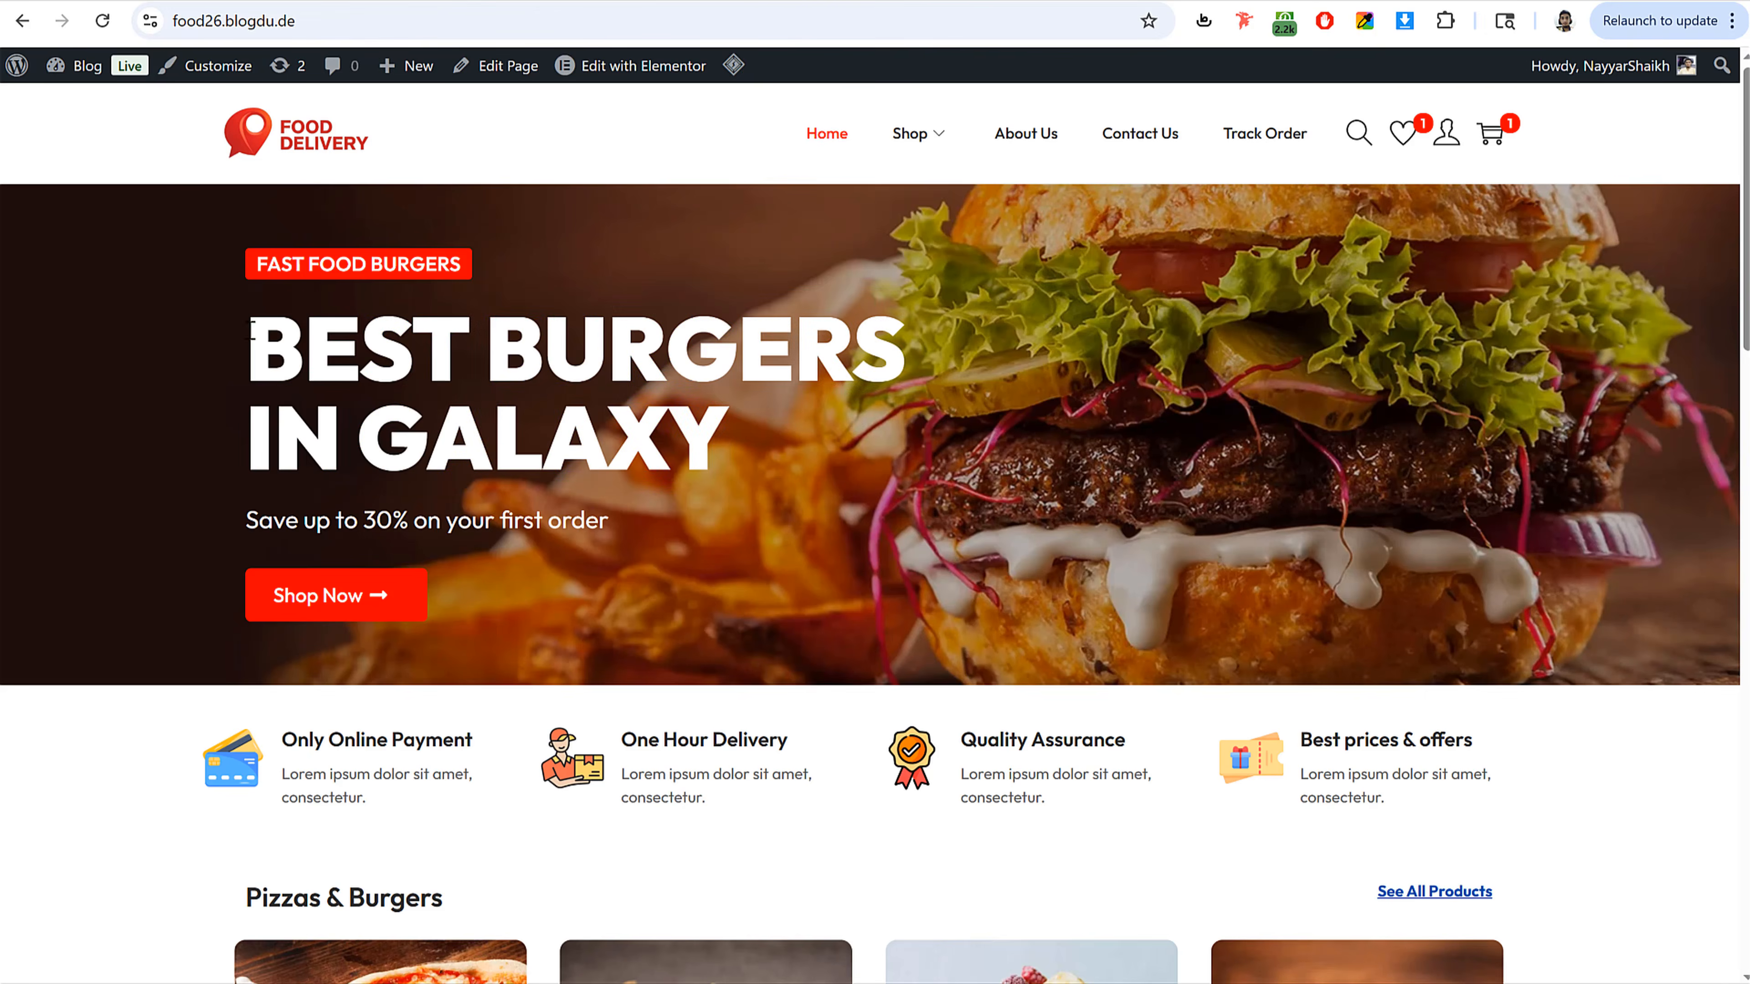
drag(251, 329, 751, 420)
key(ctrl+c)
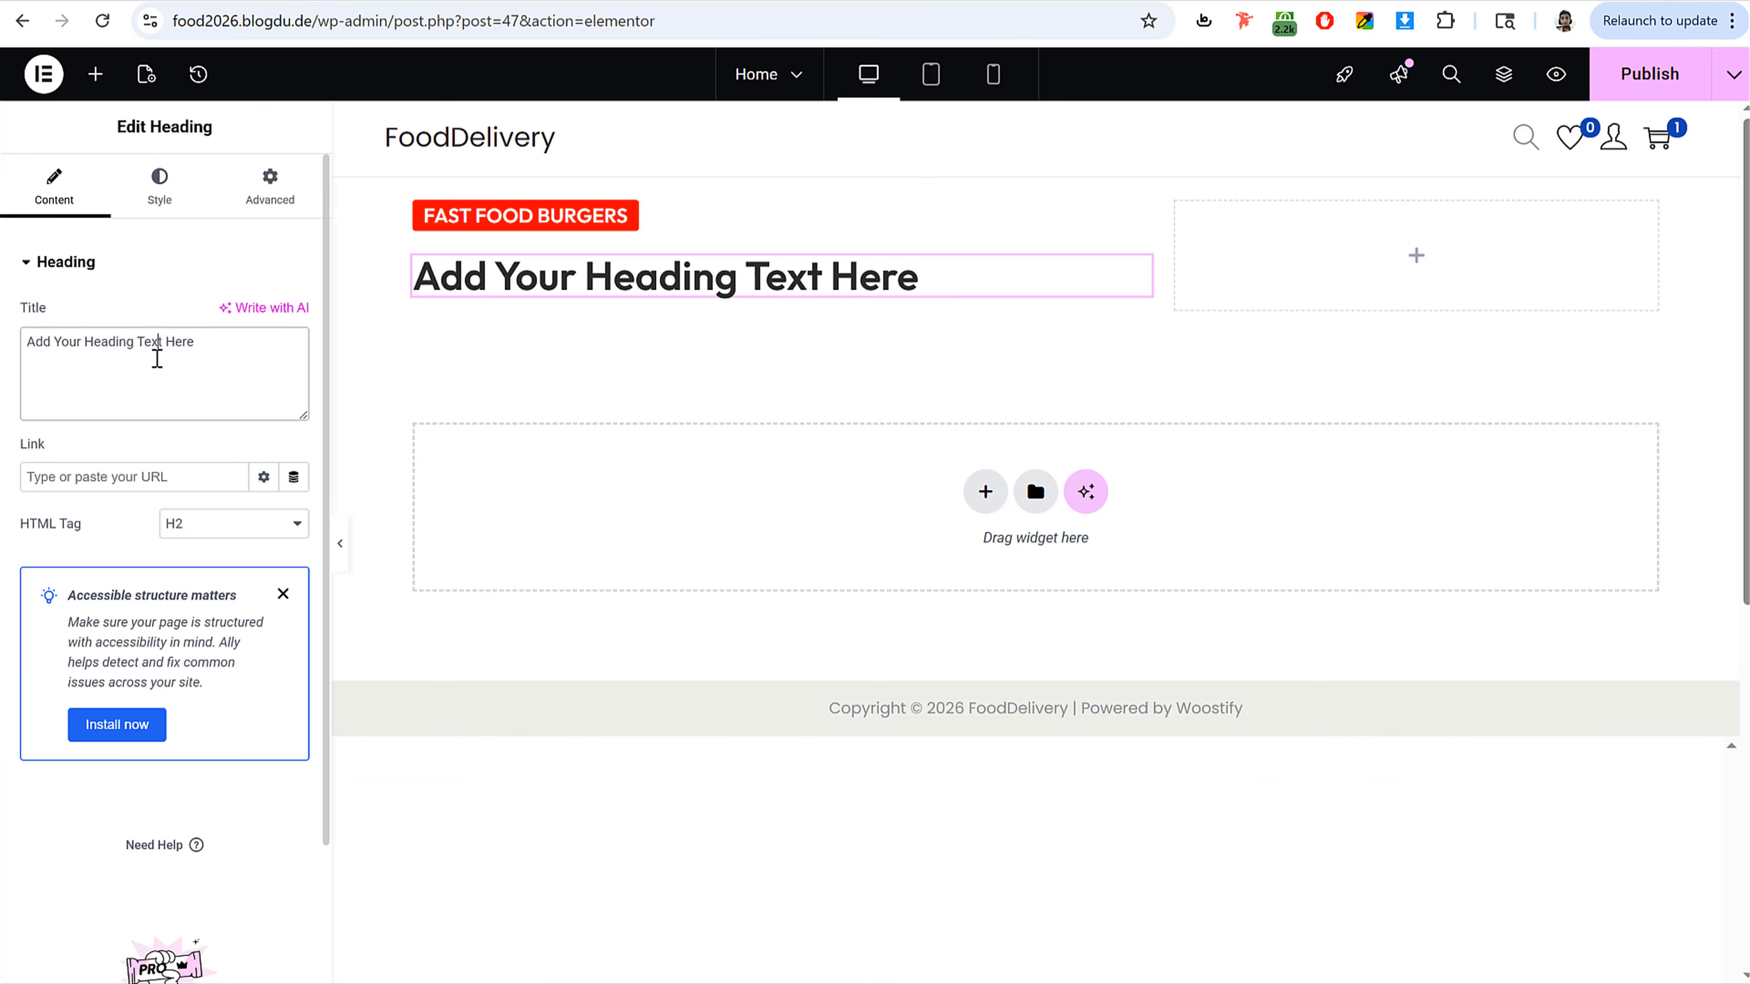
key(ctrl+a)
key(ctrl+v)
click(160, 197)
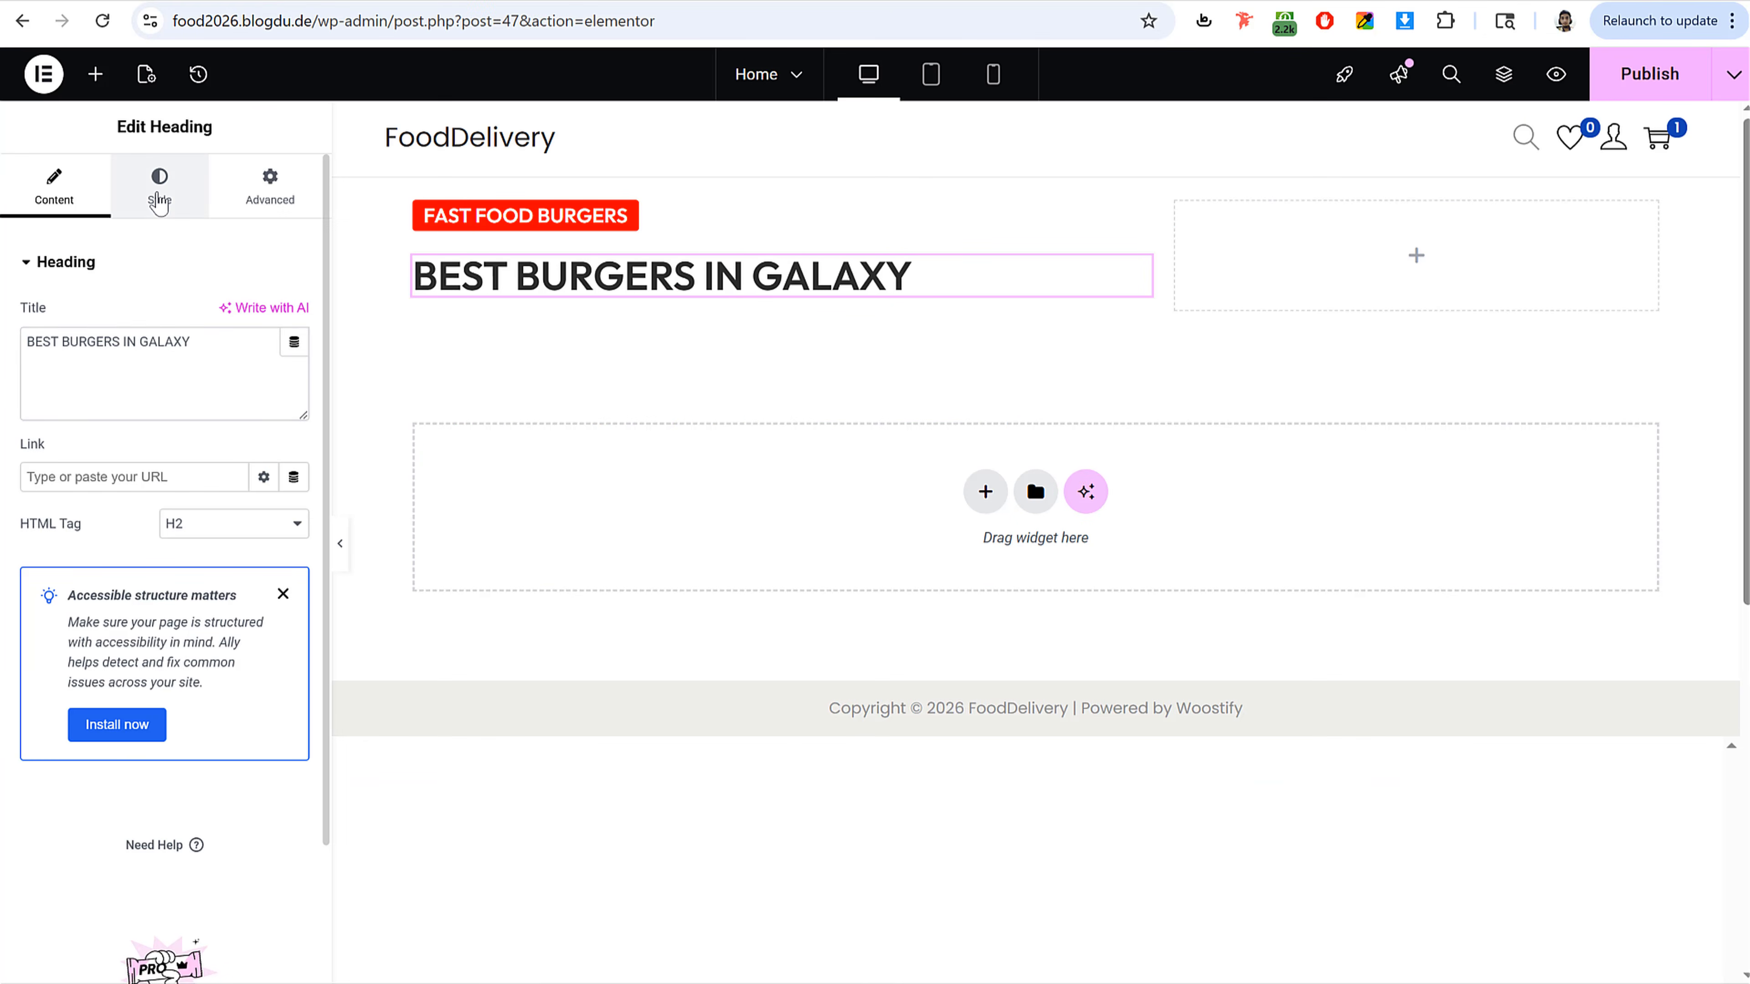
Step: Set the heading's typography size to 80 px and weight to 900 (Black)
click(295, 379)
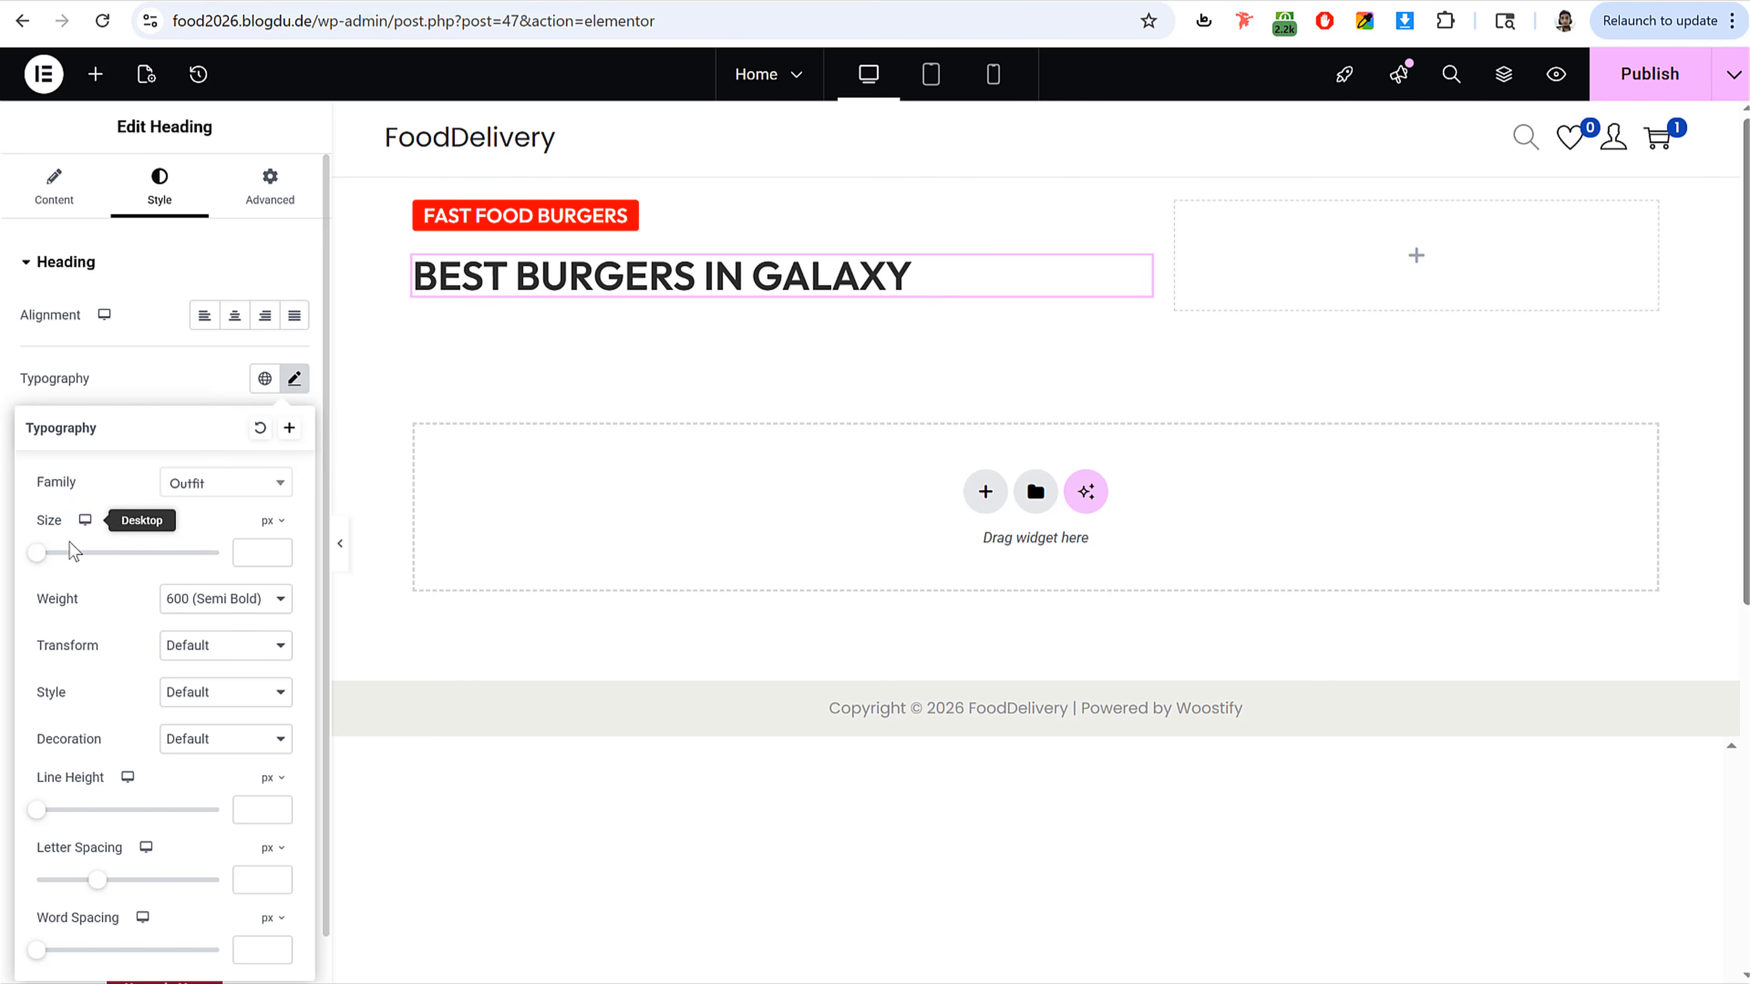
drag(38, 553, 102, 559)
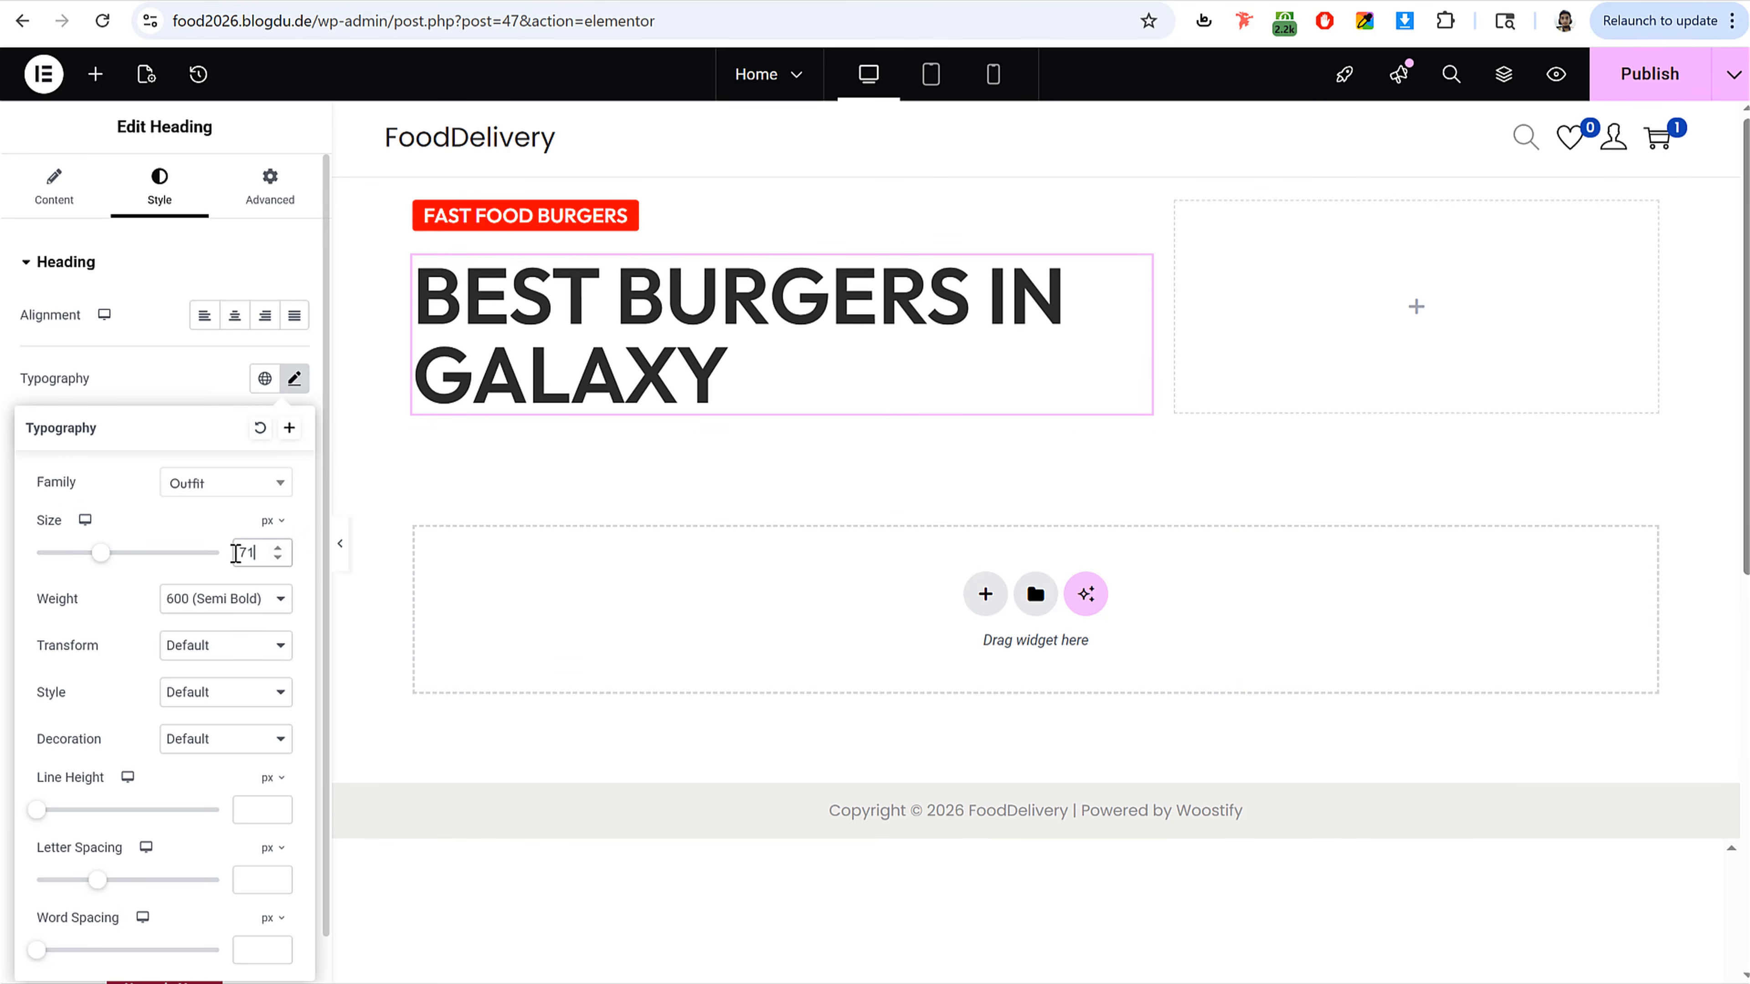
double_click(242, 552)
text(80)
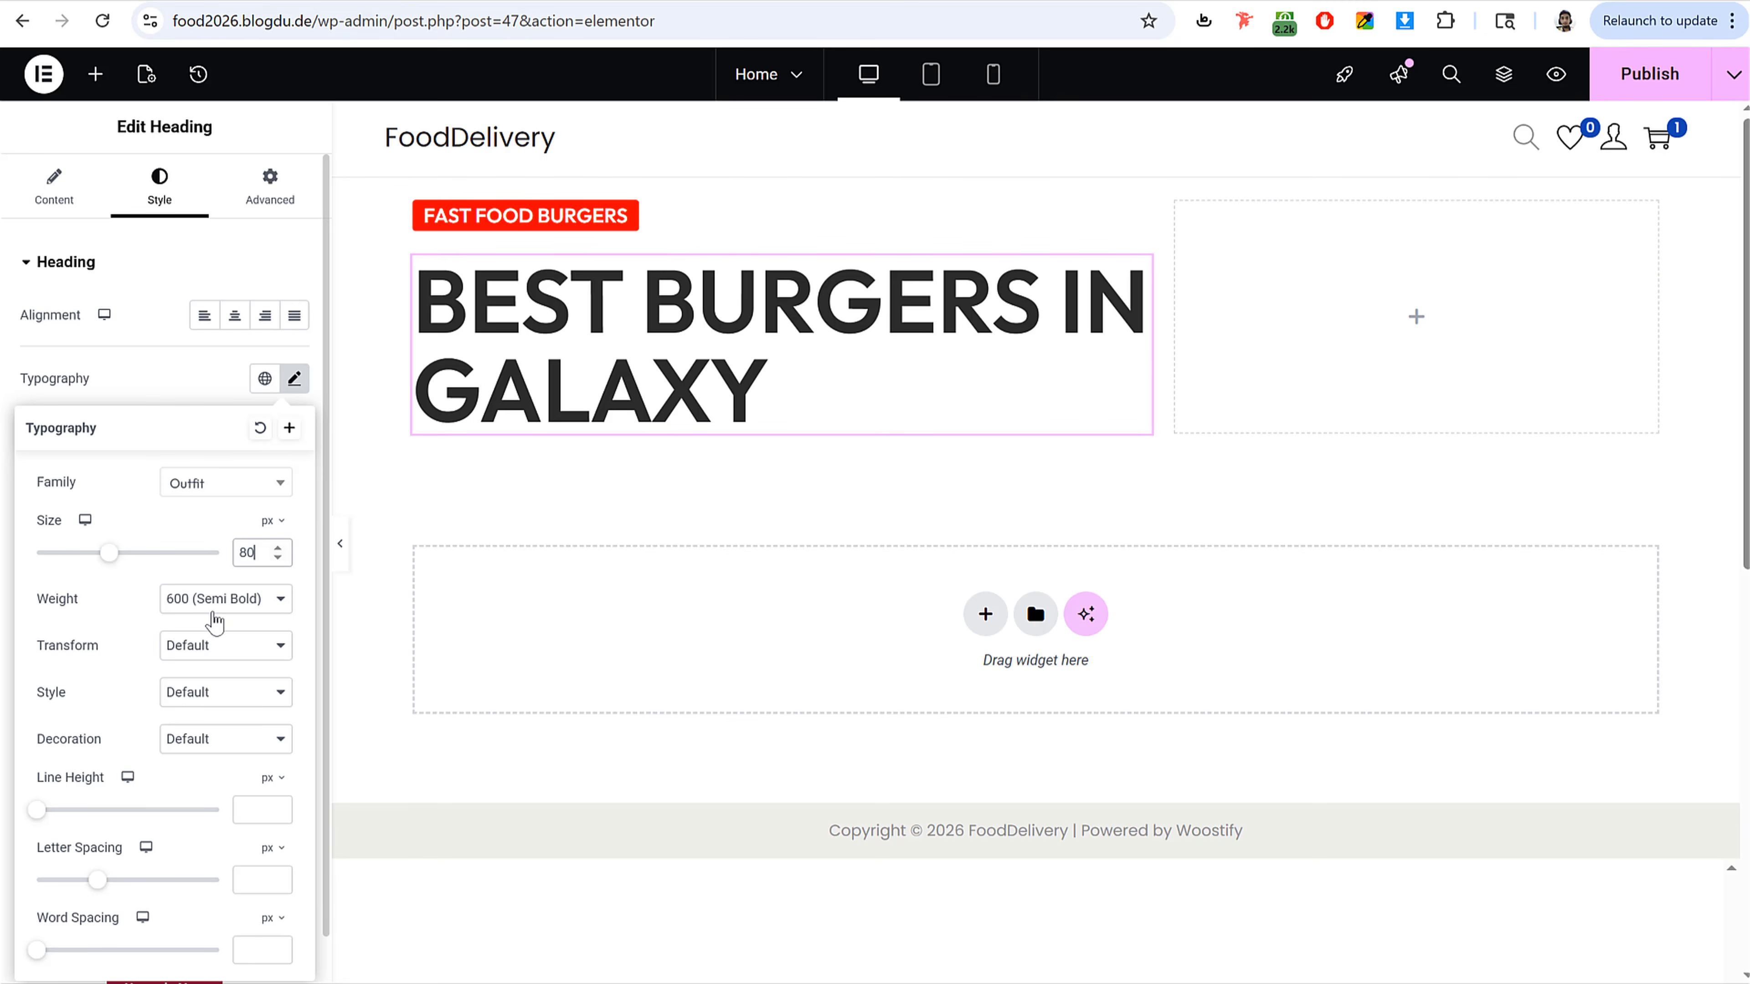
click(217, 598)
click(227, 836)
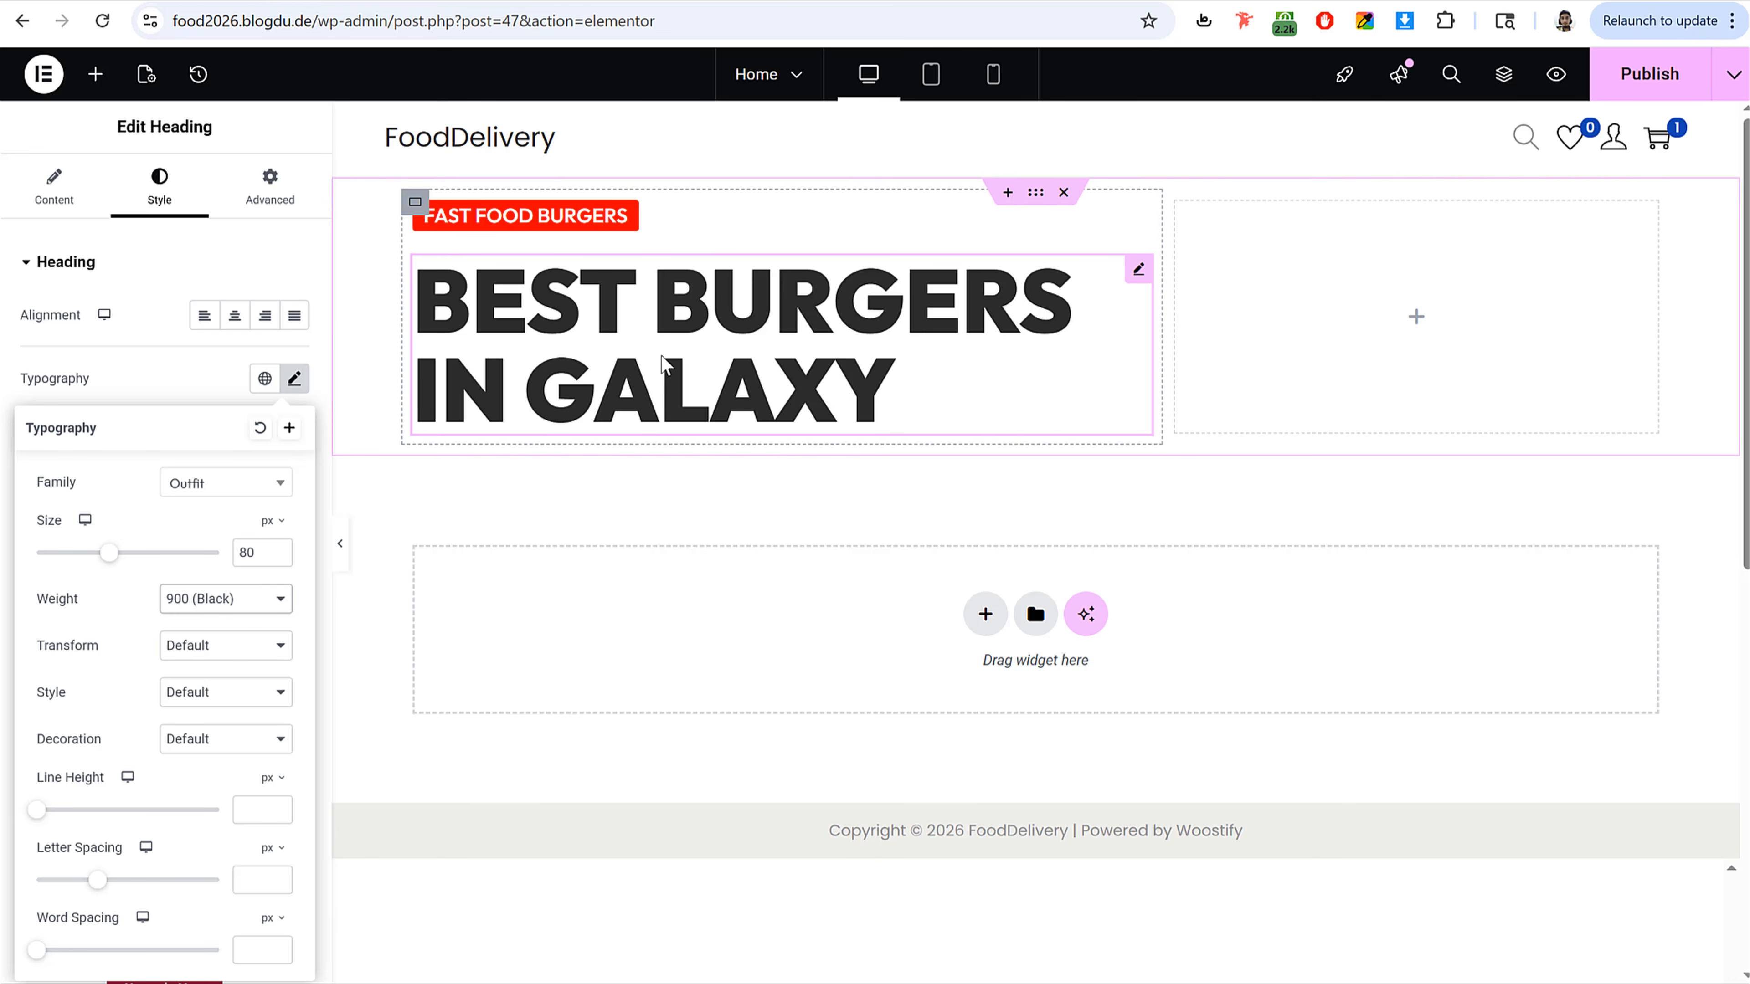
Step: Set the heading's line height to 1 em
scroll(210, 705, down, 1)
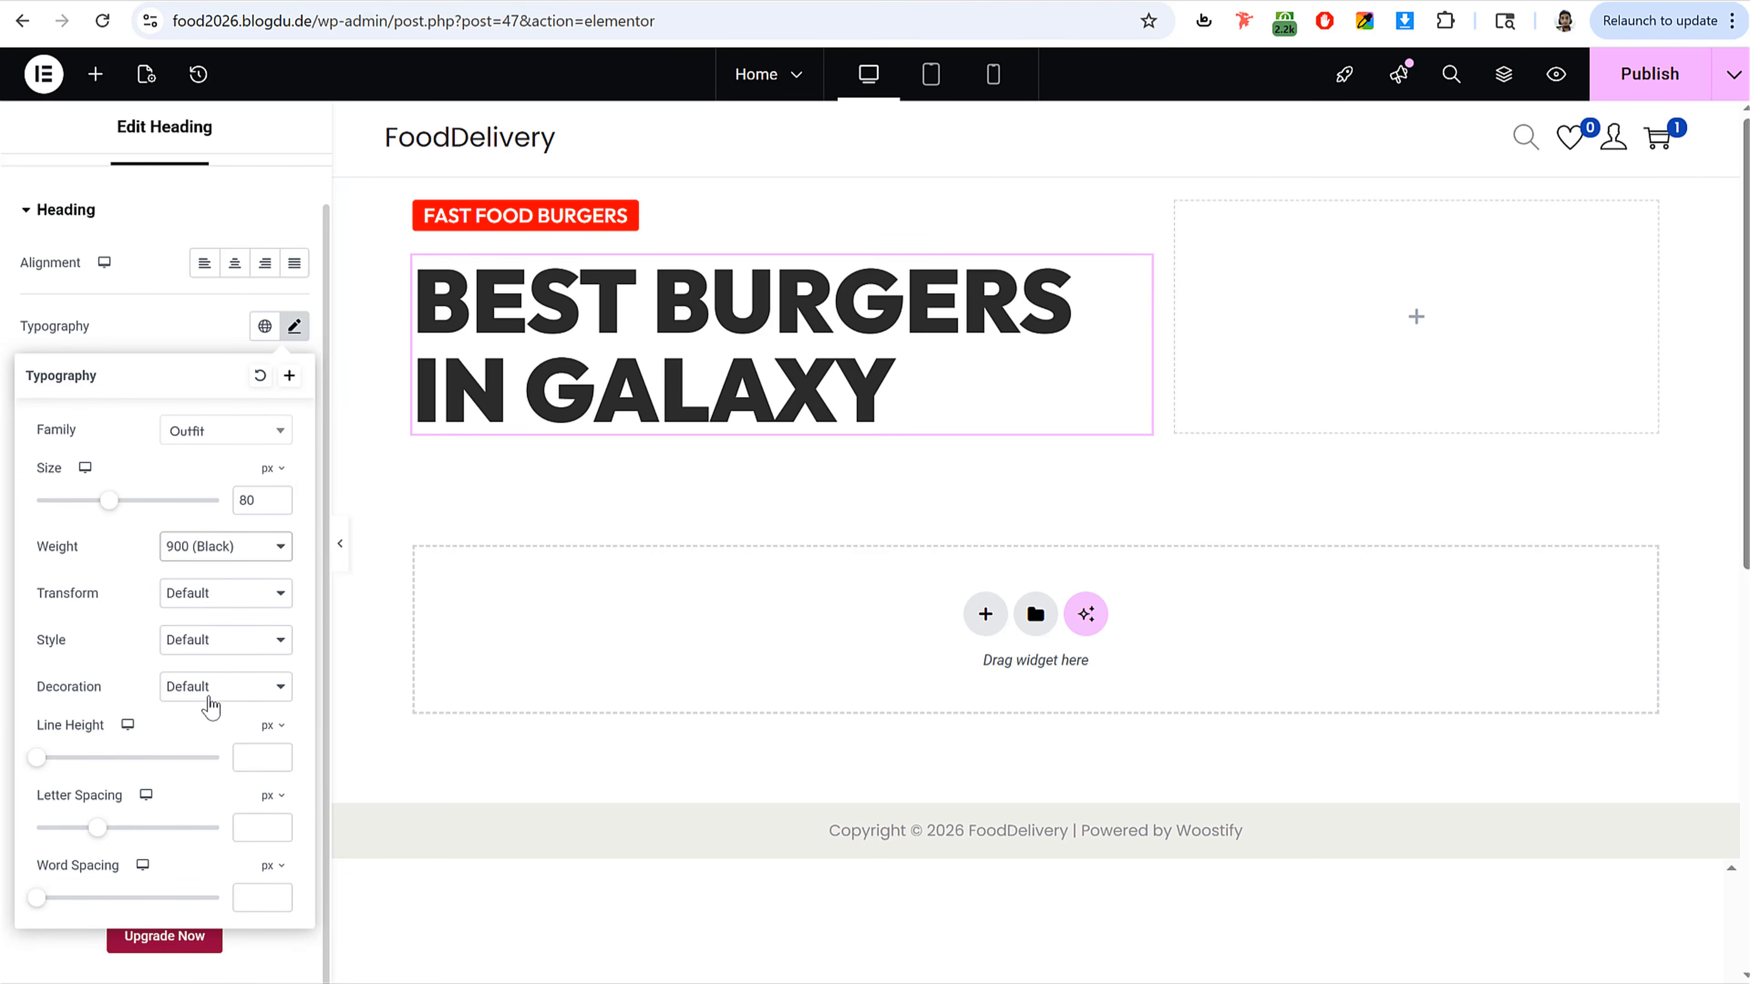
drag(43, 739, 106, 734)
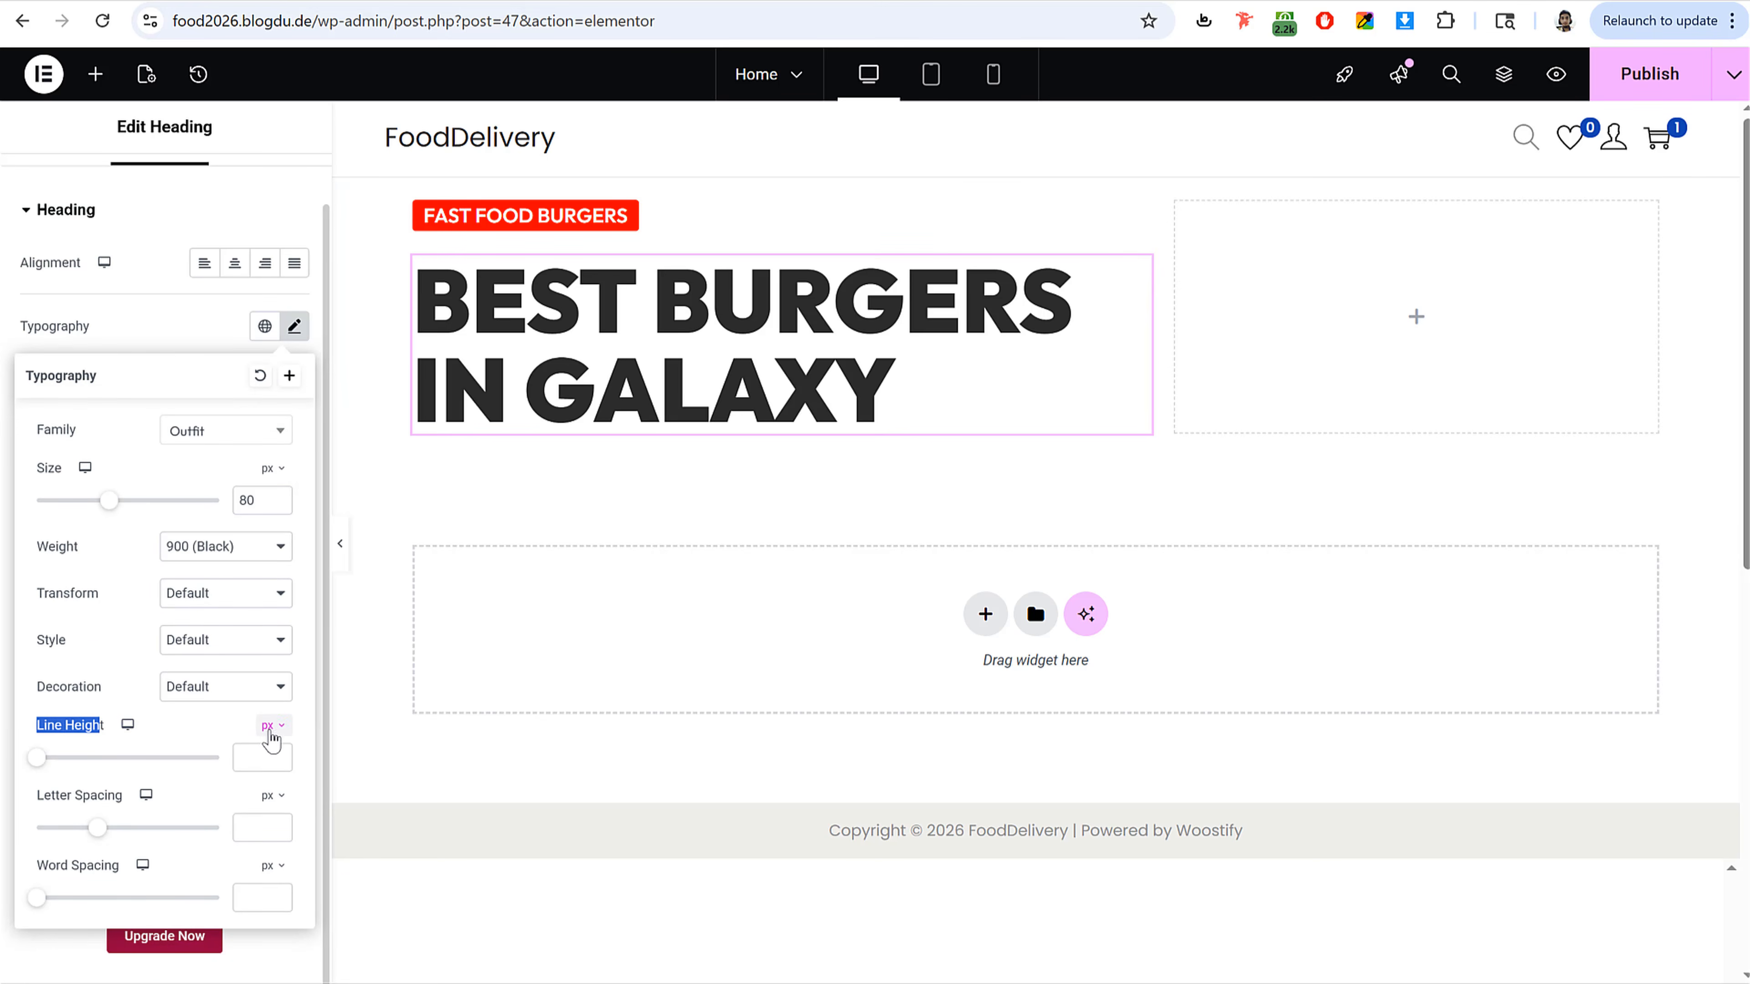
click(271, 733)
click(268, 760)
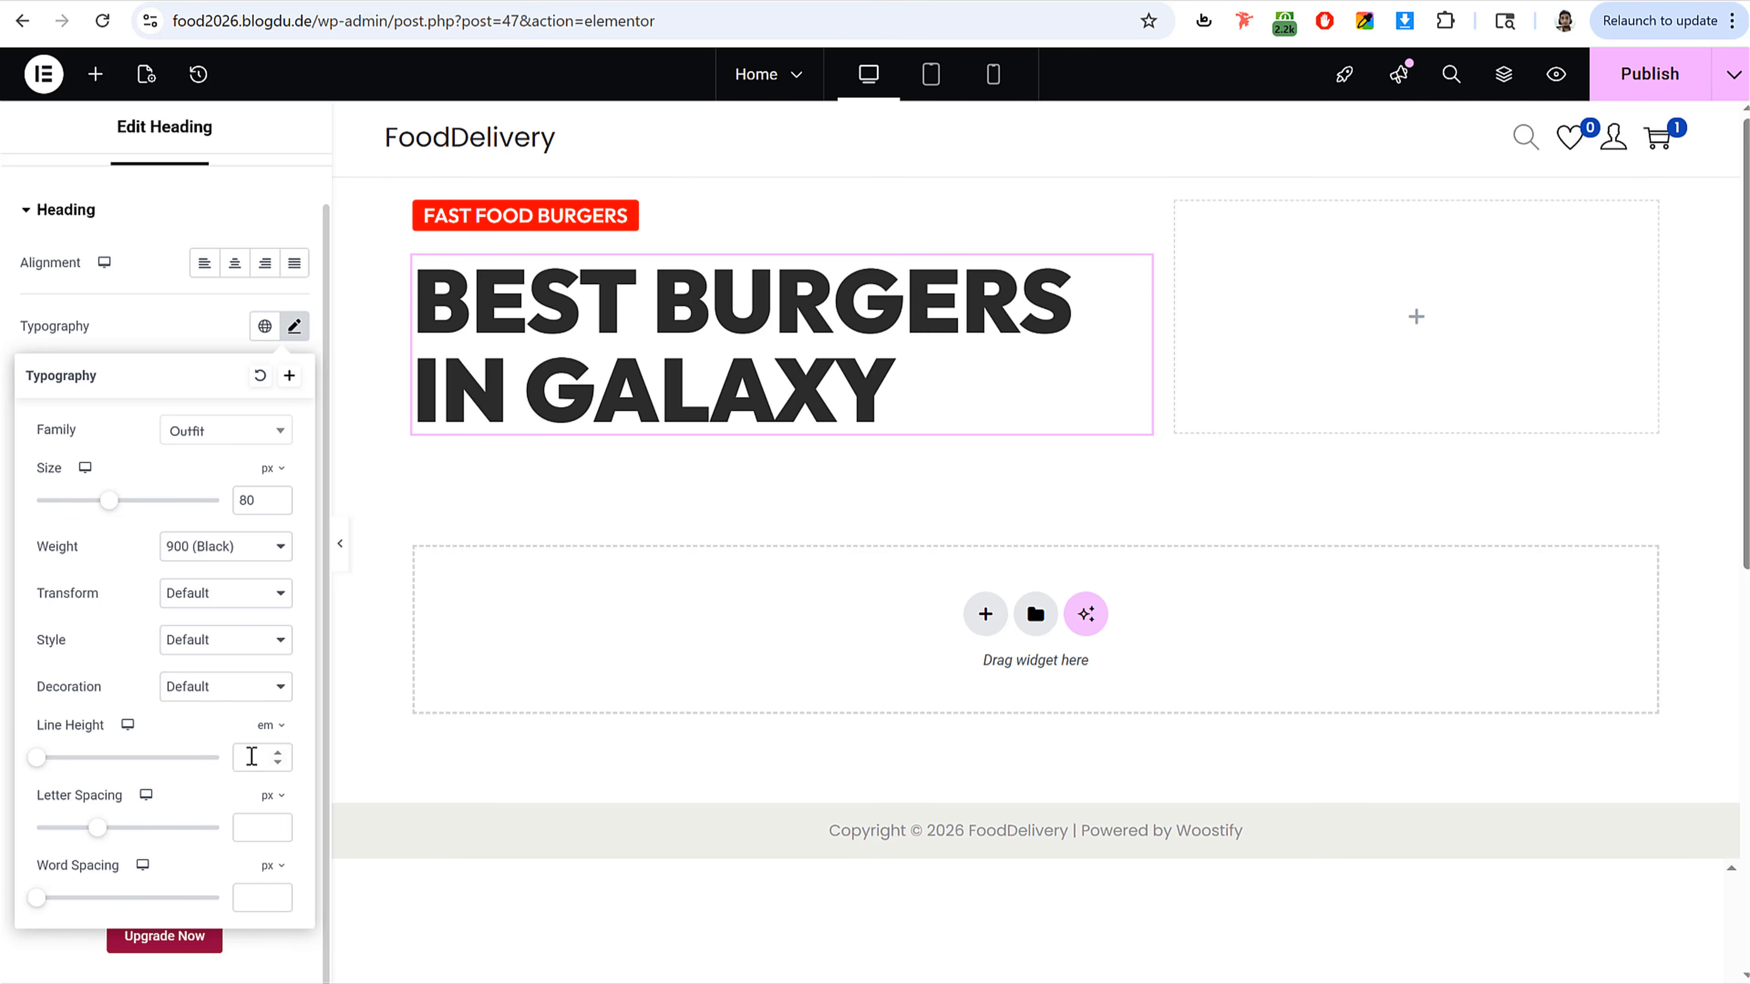
click(248, 756)
key(Up)
key(Up)
key(Up)
key(Up)
key(Up)
key(Up)
key(Up)
key(Up)
key(Up)
key(Up)
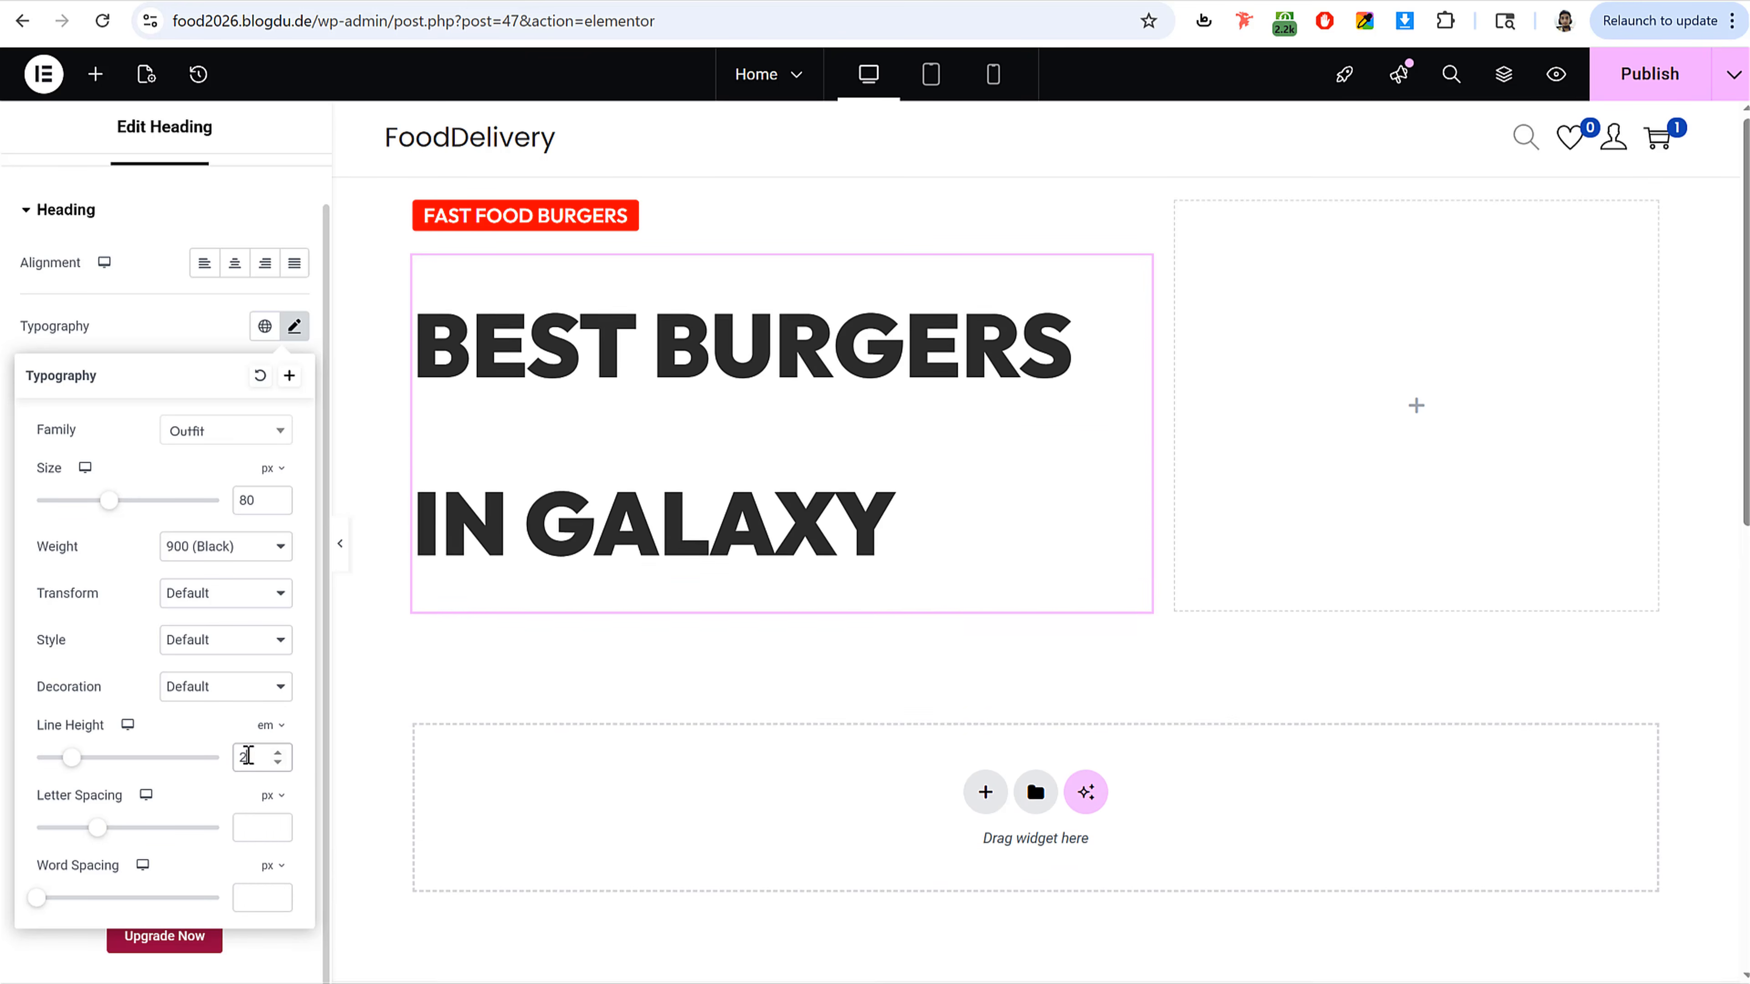
key(Up)
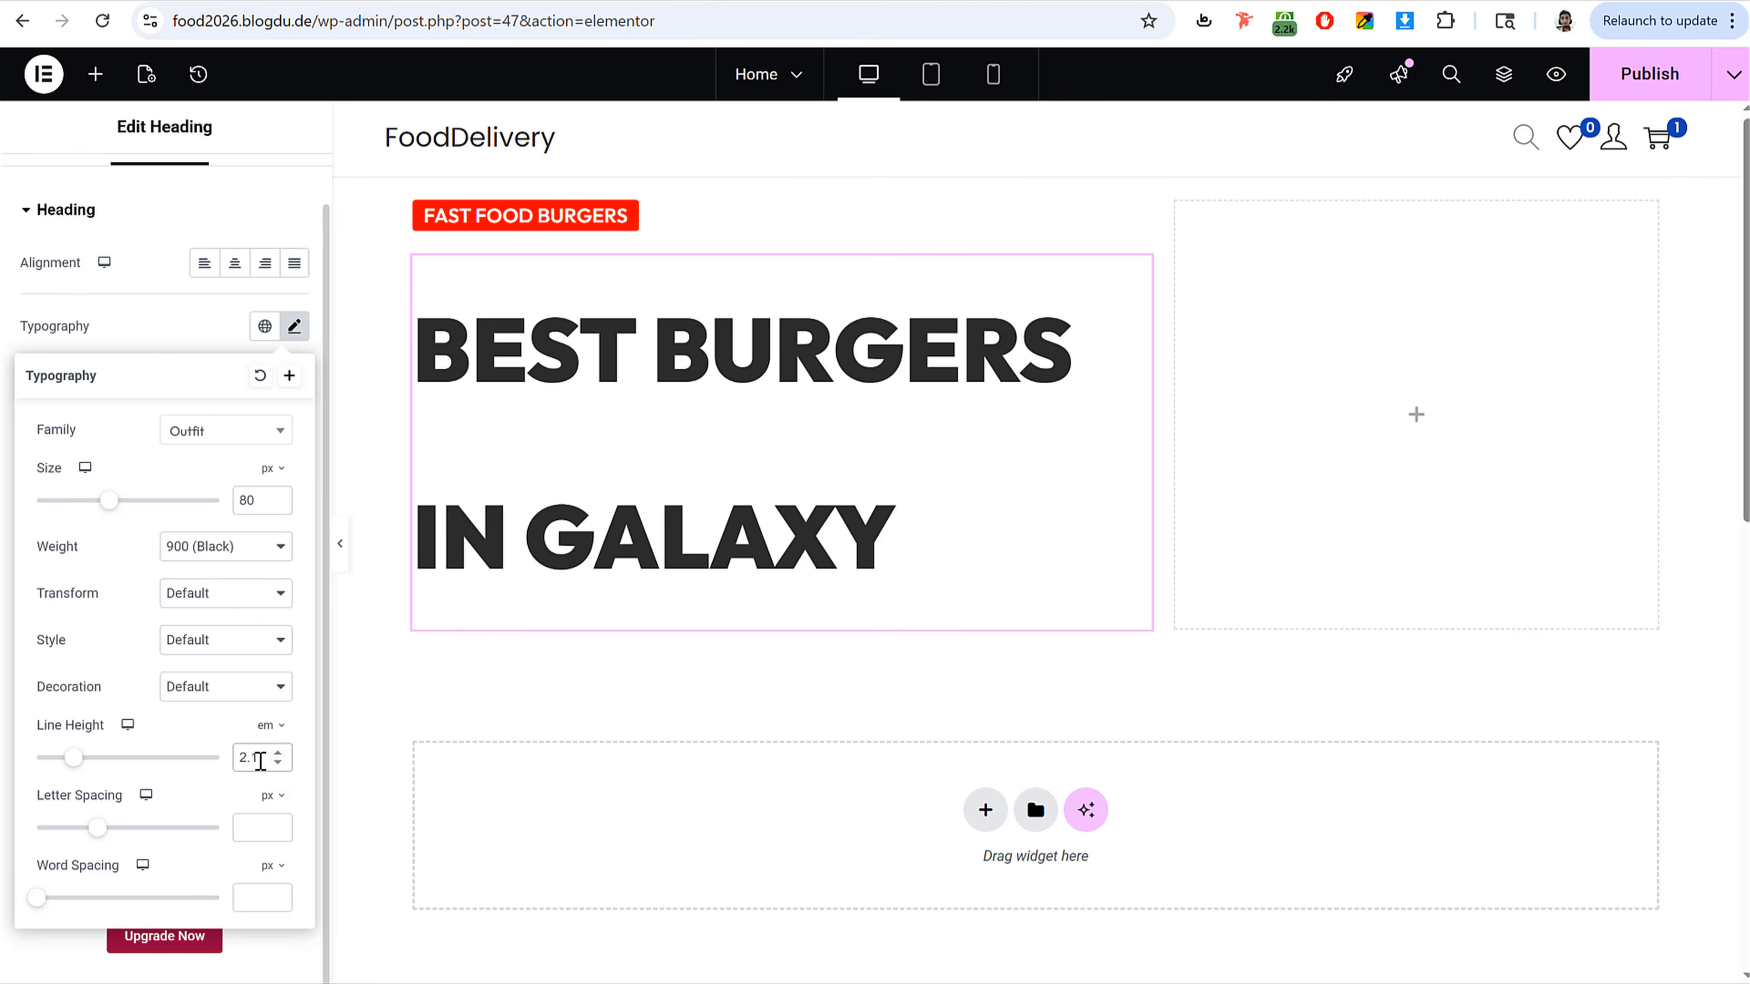
drag(261, 761, 187, 770)
text(1)
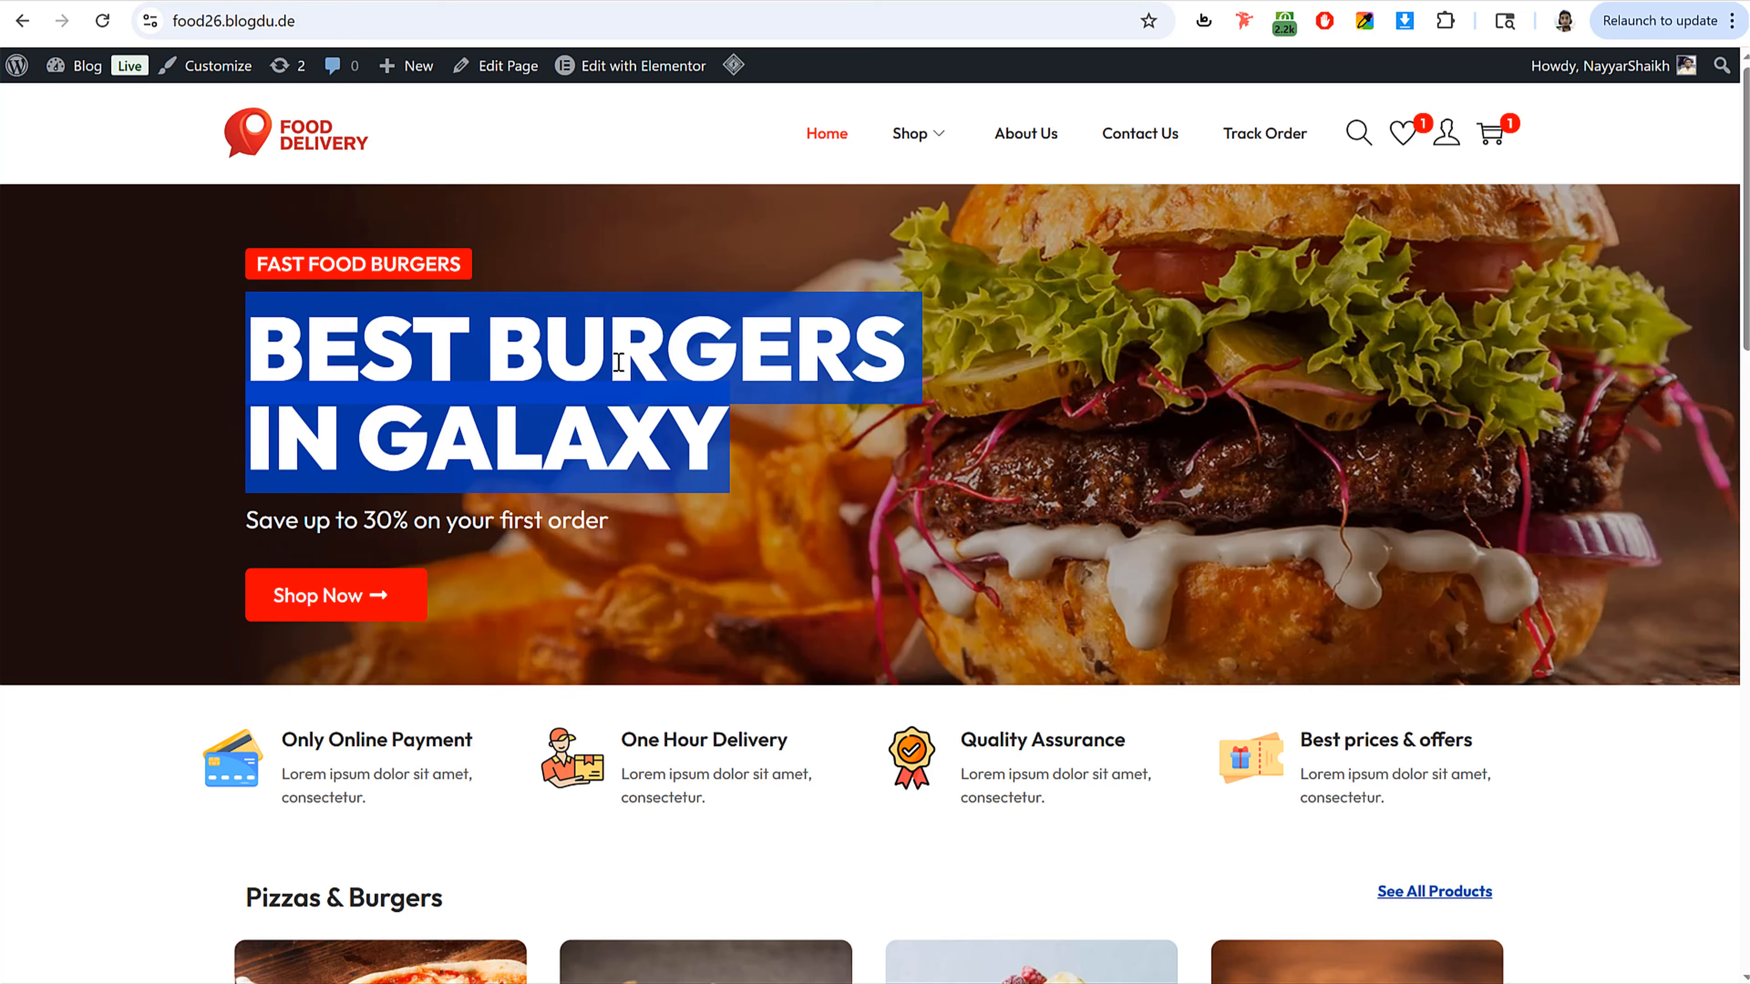
click(618, 362)
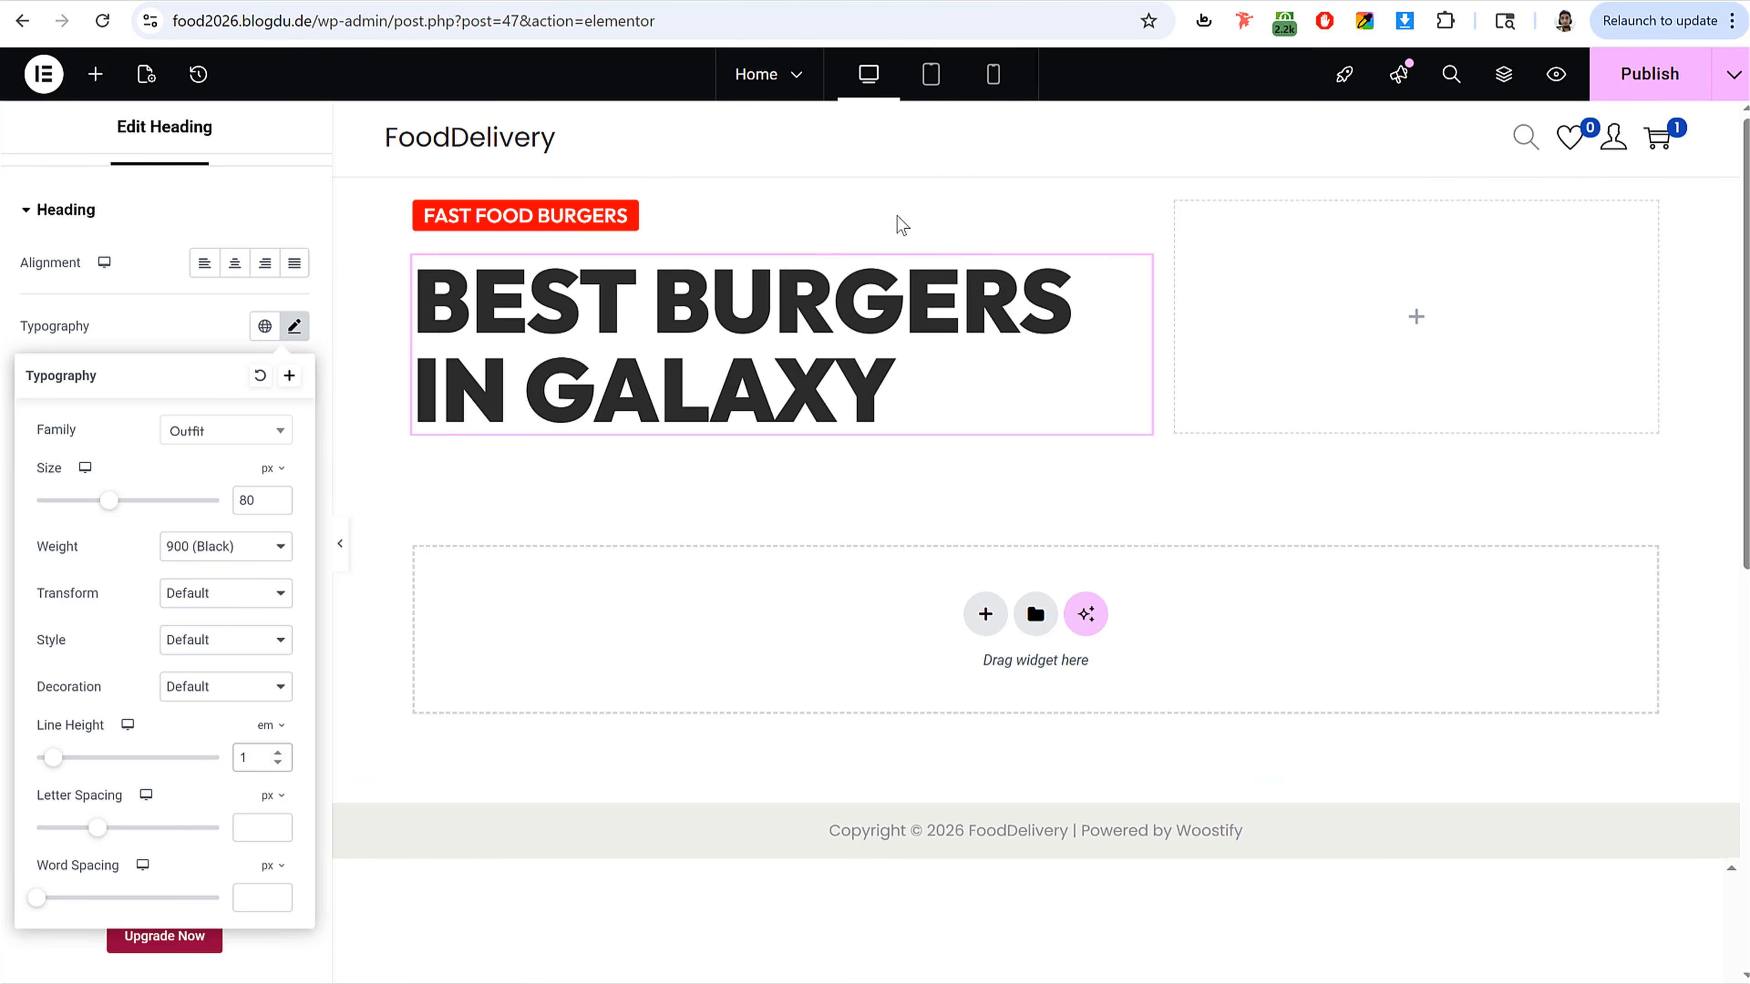
Step: Paste the copied reference color as the heading's text color and publish the page
click(186, 315)
click(296, 585)
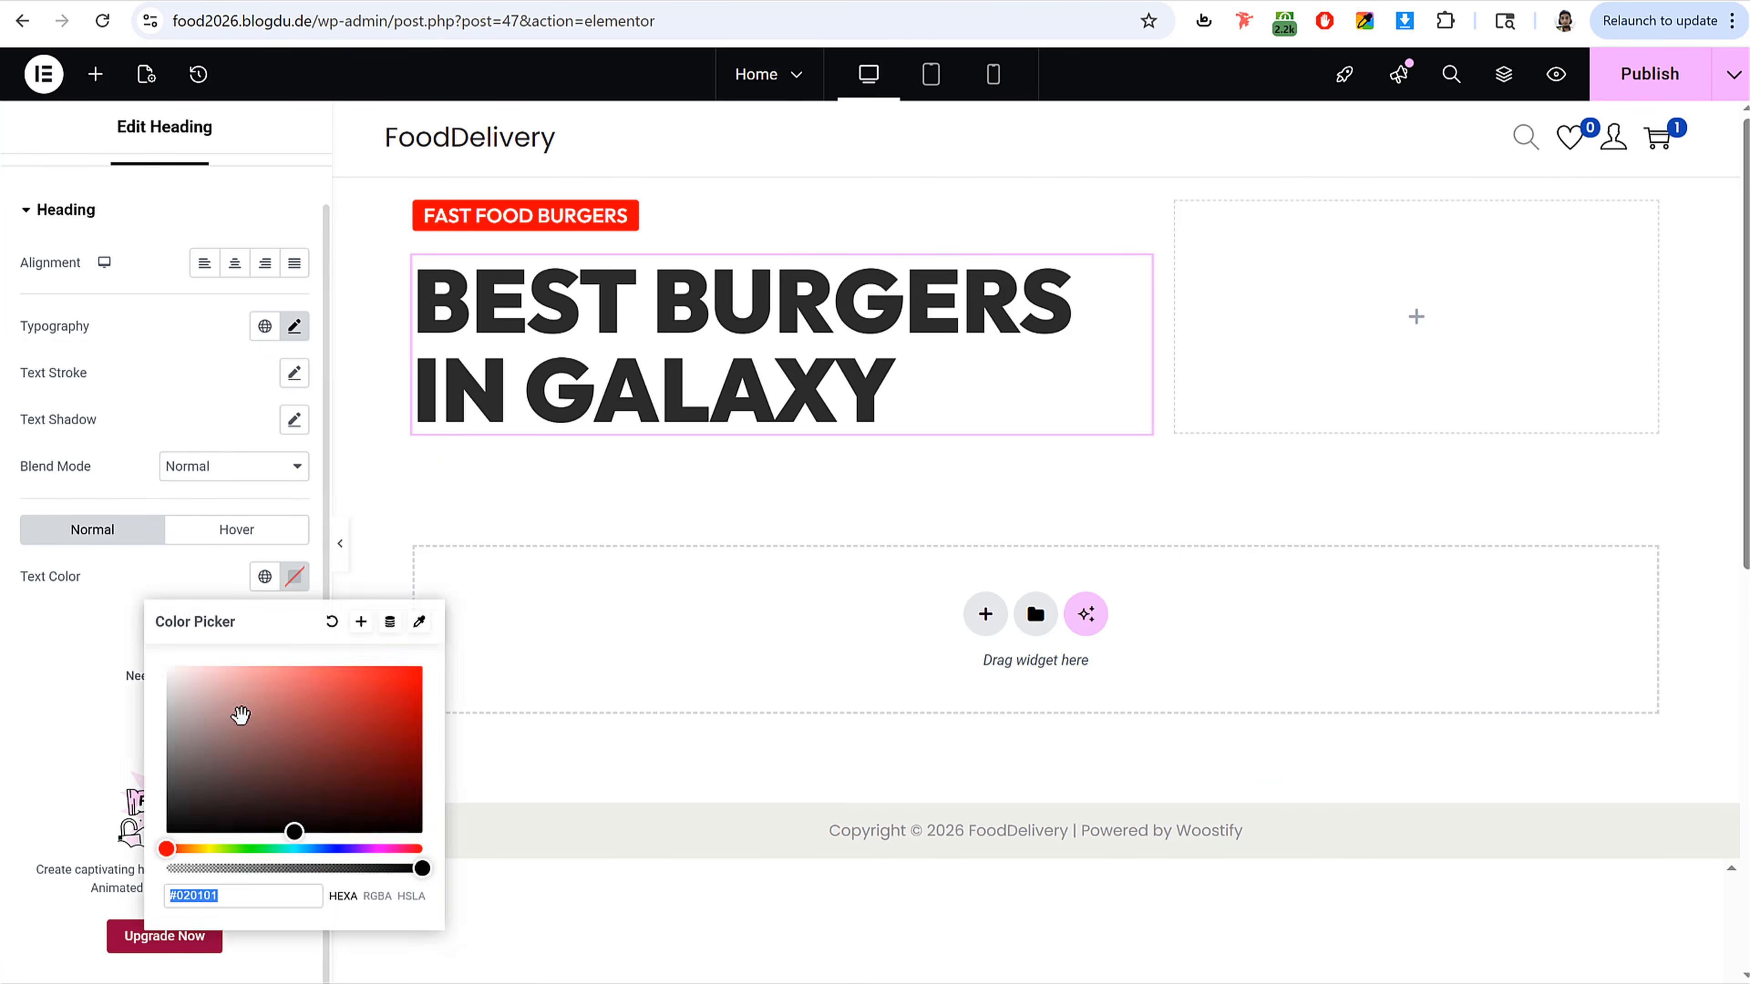
text(#FFFFFF)
mouse_move(292, 722)
mouse_down()
mouse_move(301, 665)
mouse_move(281, 717)
mouse_up()
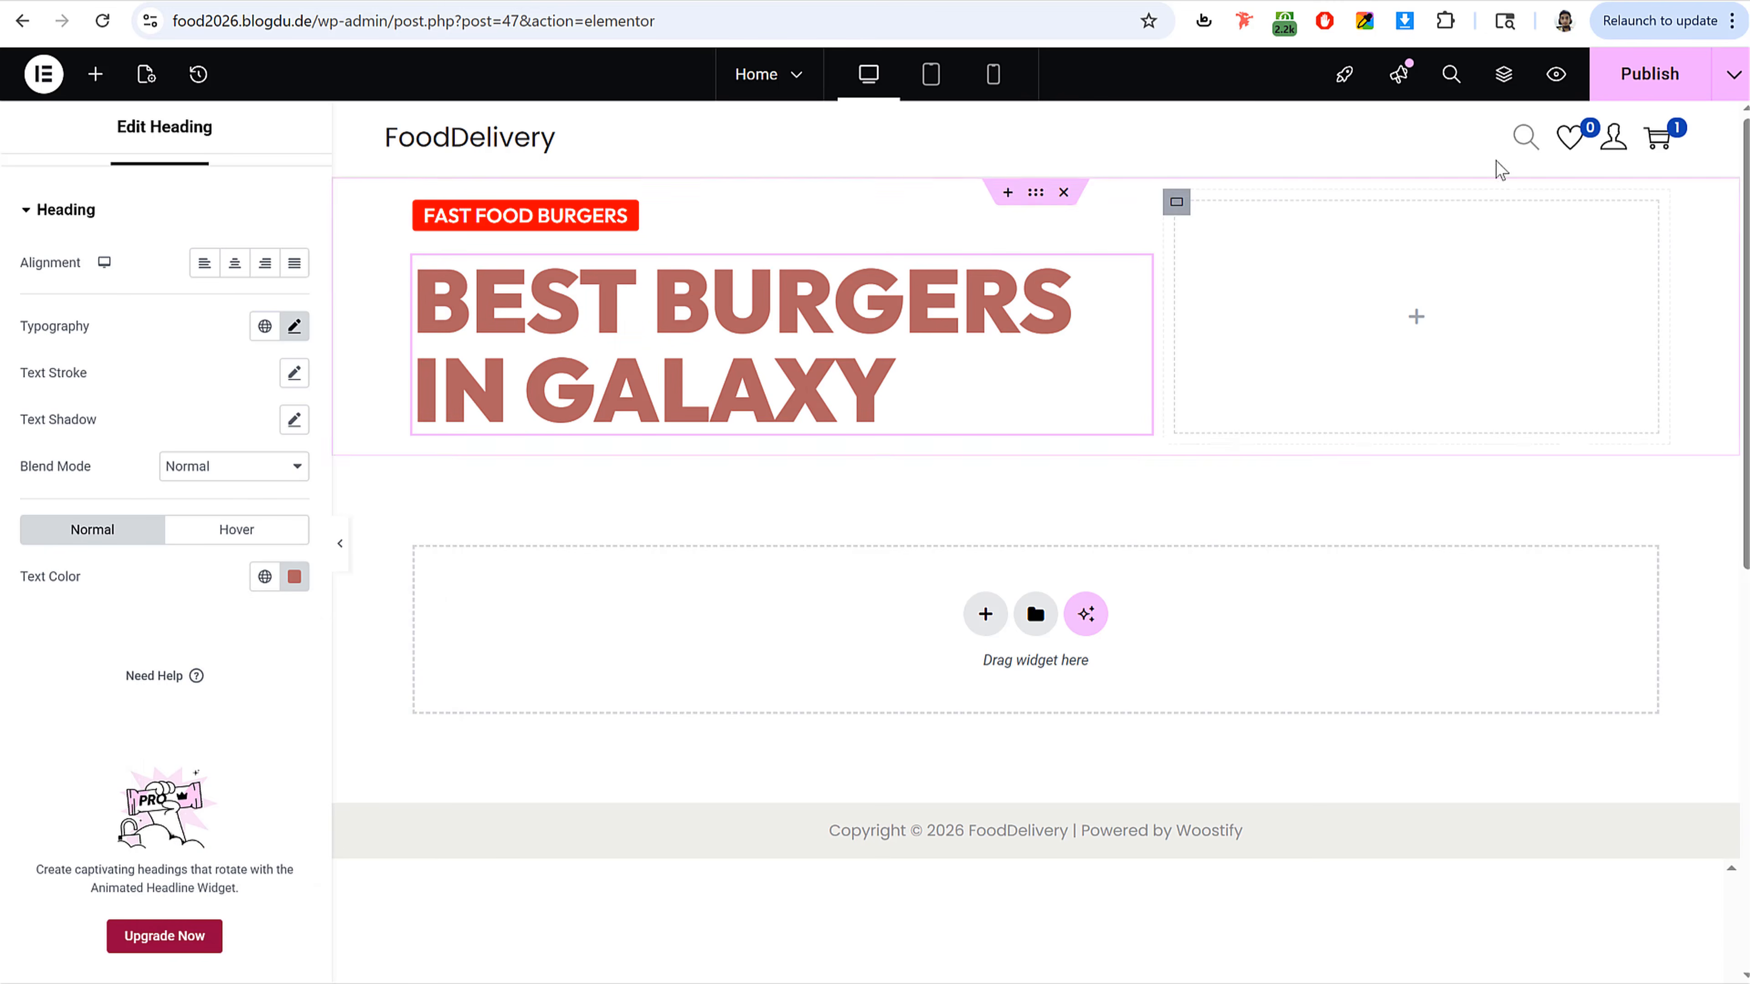
click(1649, 74)
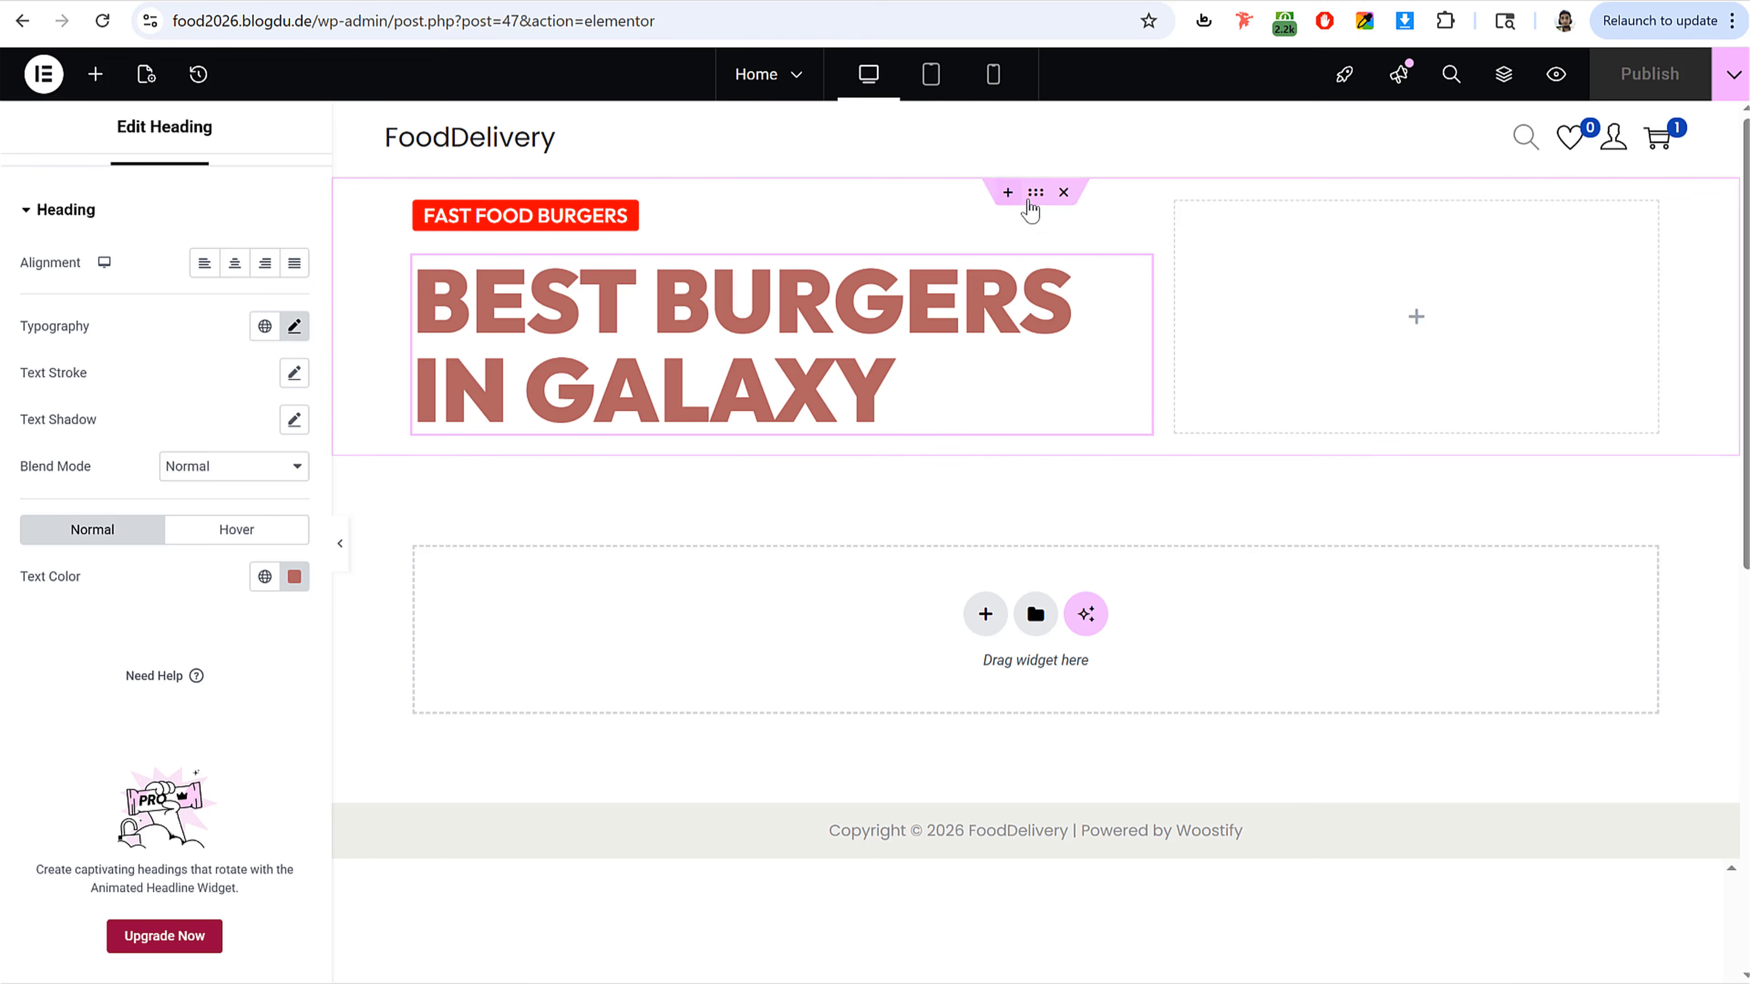
Step: Open the Structure navigator to inspect the hero section's container and widget layout
click(1030, 196)
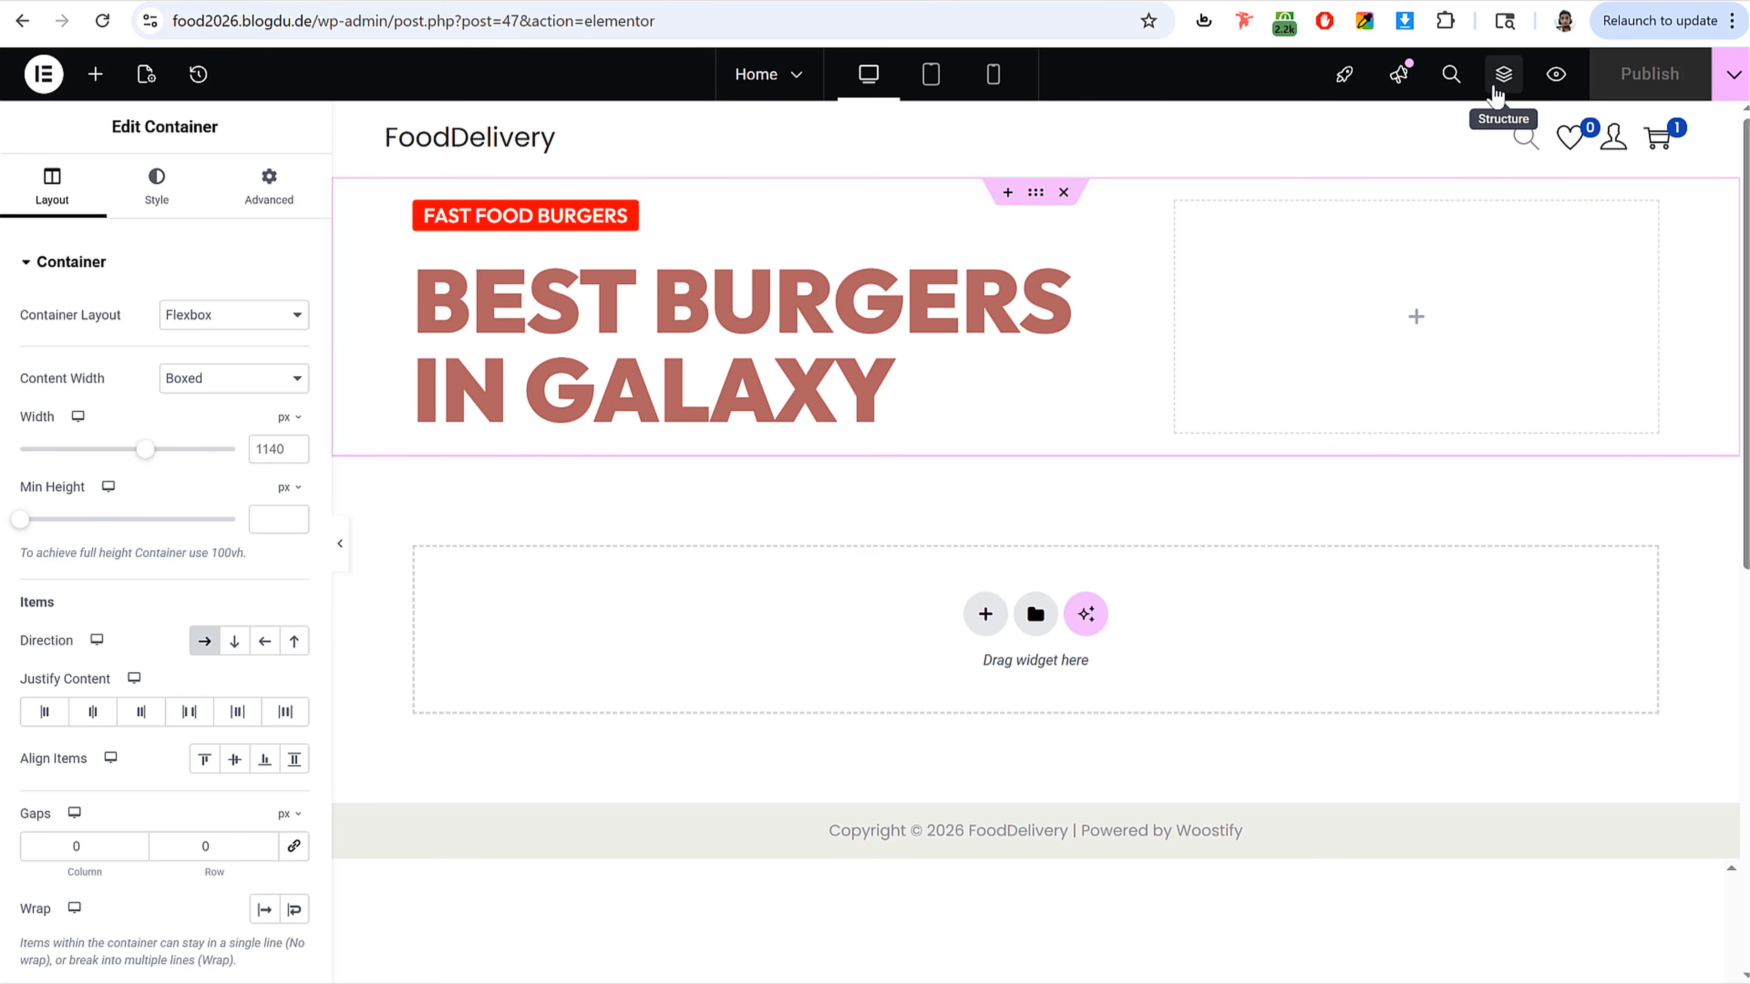
click(1496, 97)
drag(1578, 176, 883, 250)
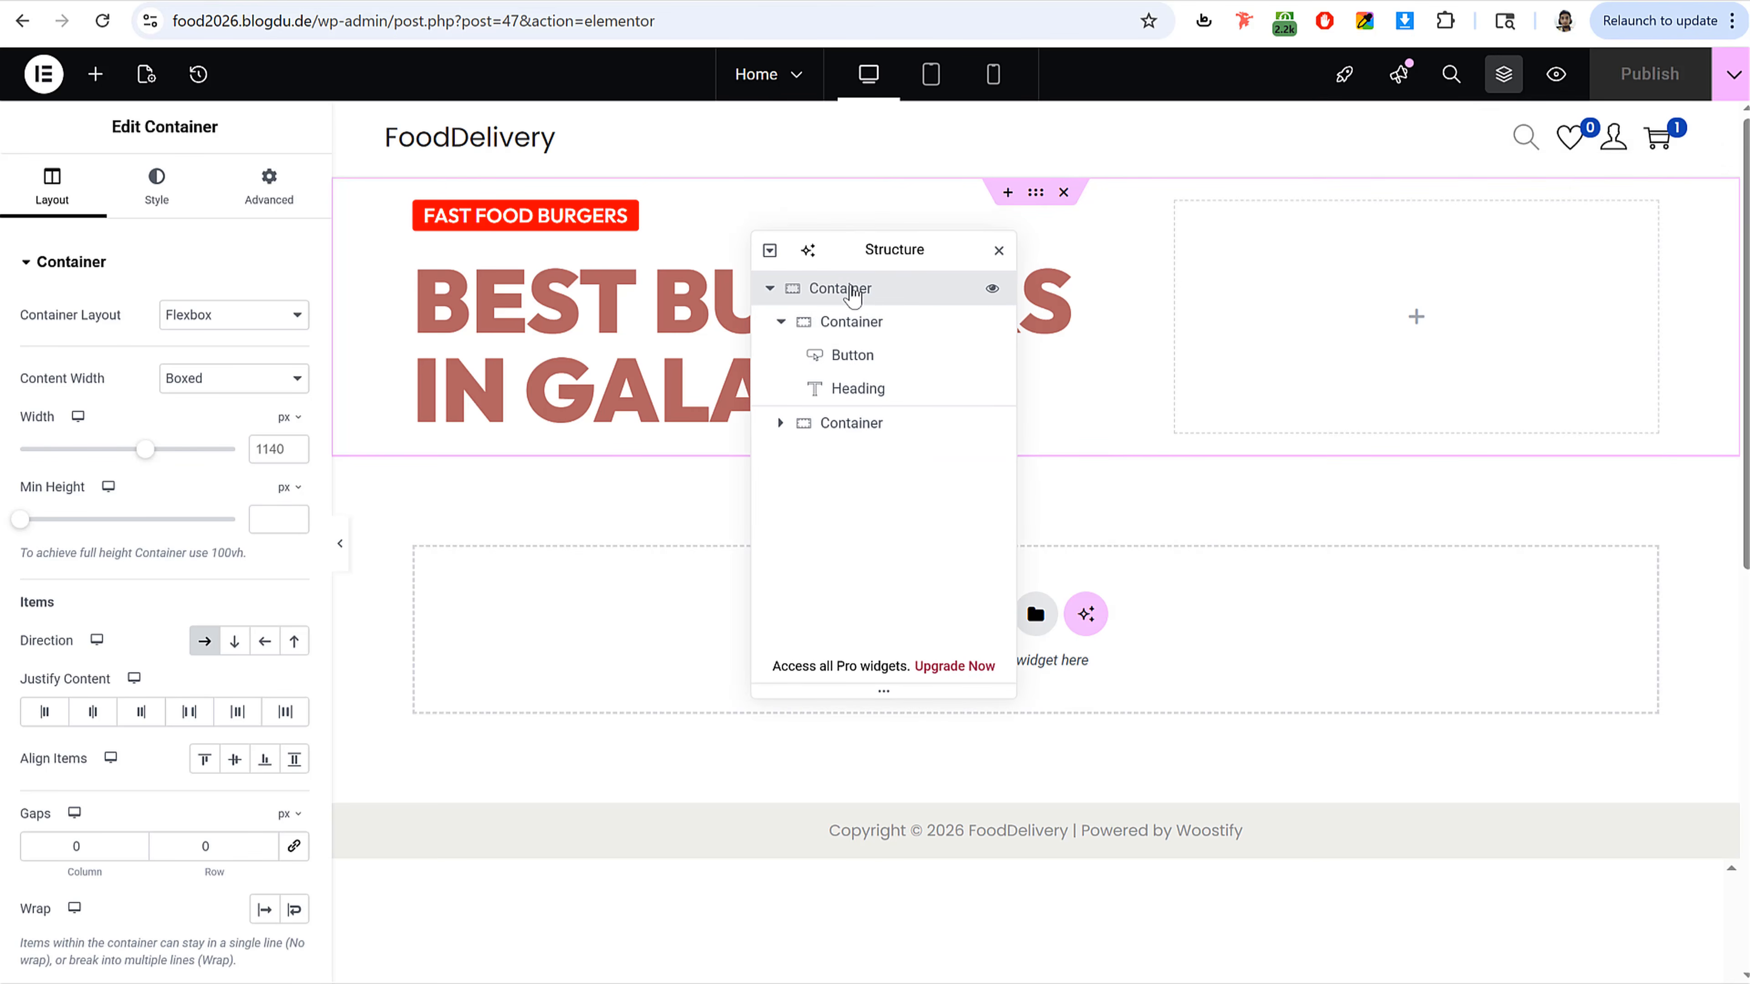
click(998, 250)
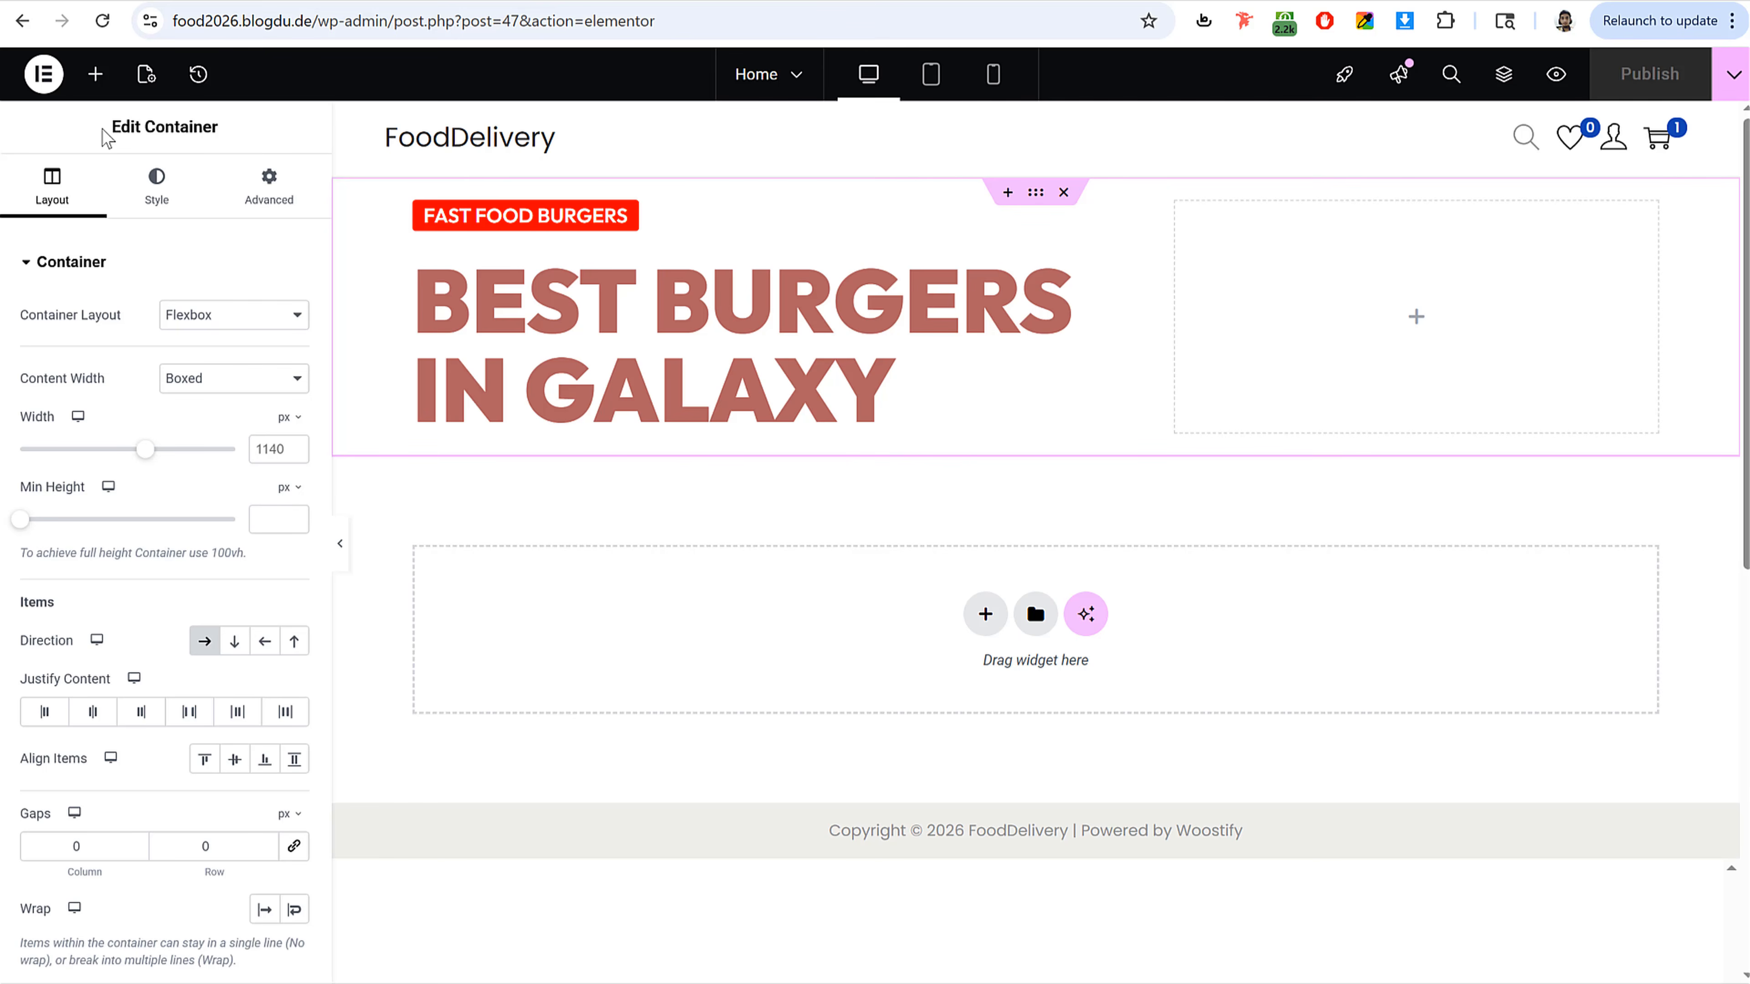
drag(104, 136, 224, 145)
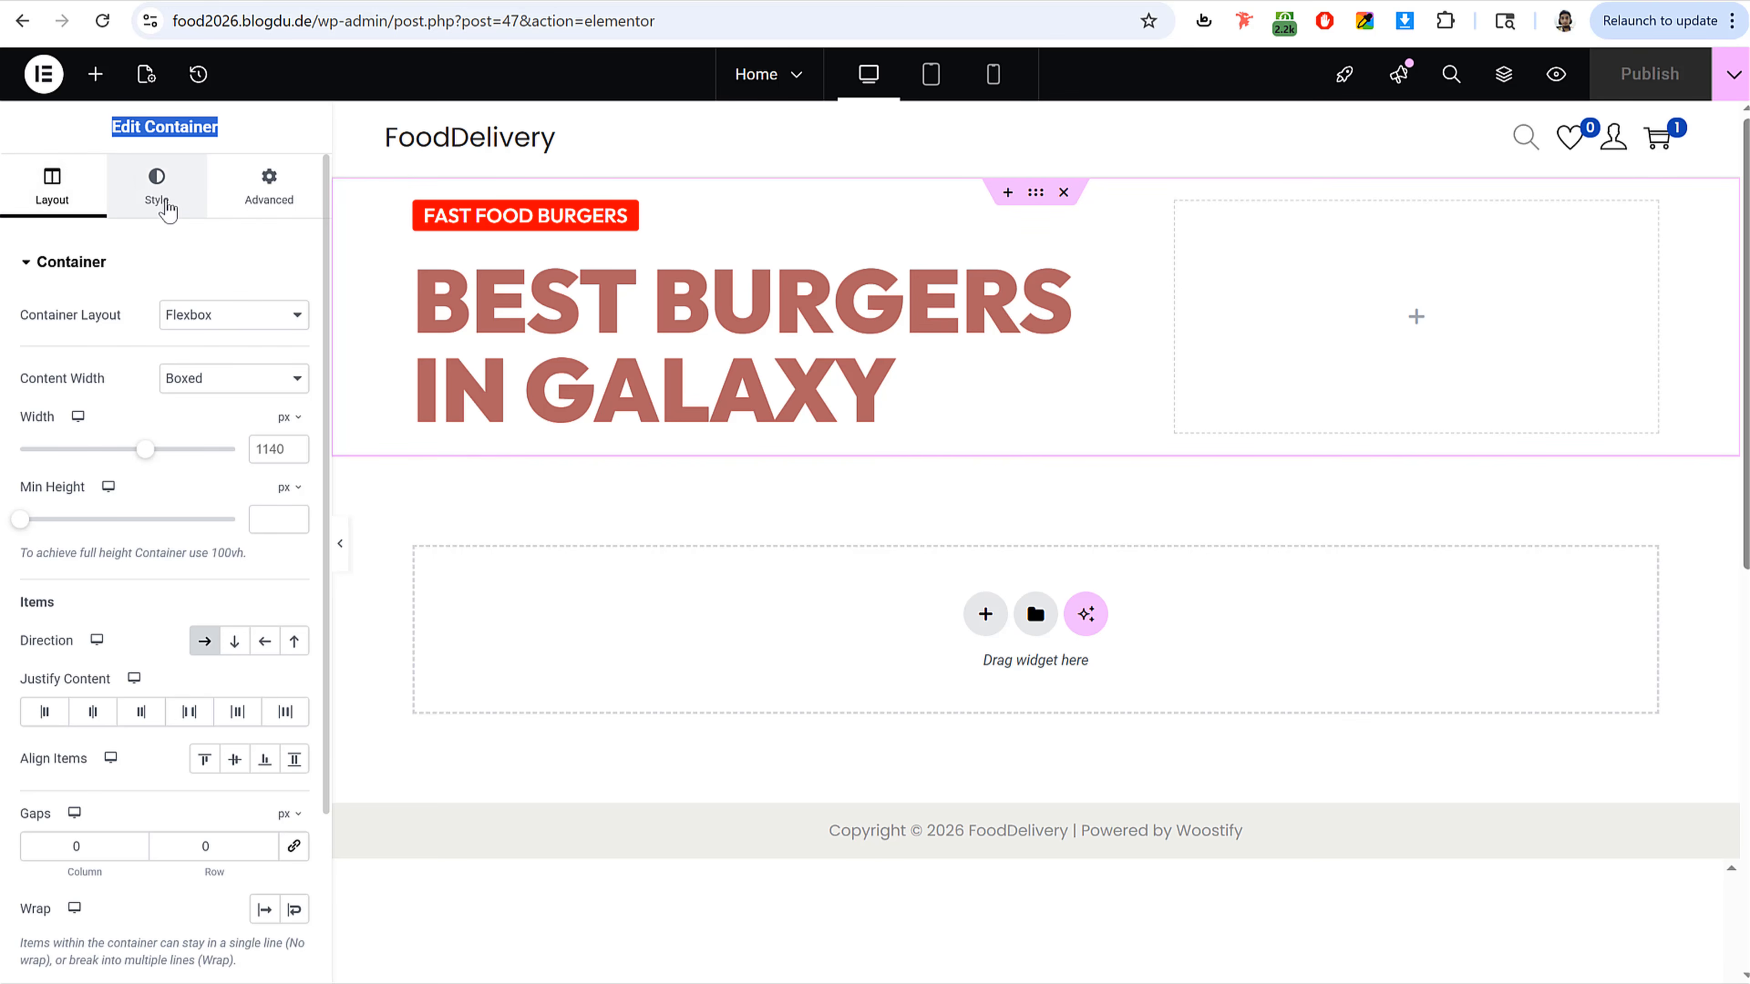
Step: Upload the food images and set the hero container's classic background image to background-burgers-home-top
click(167, 209)
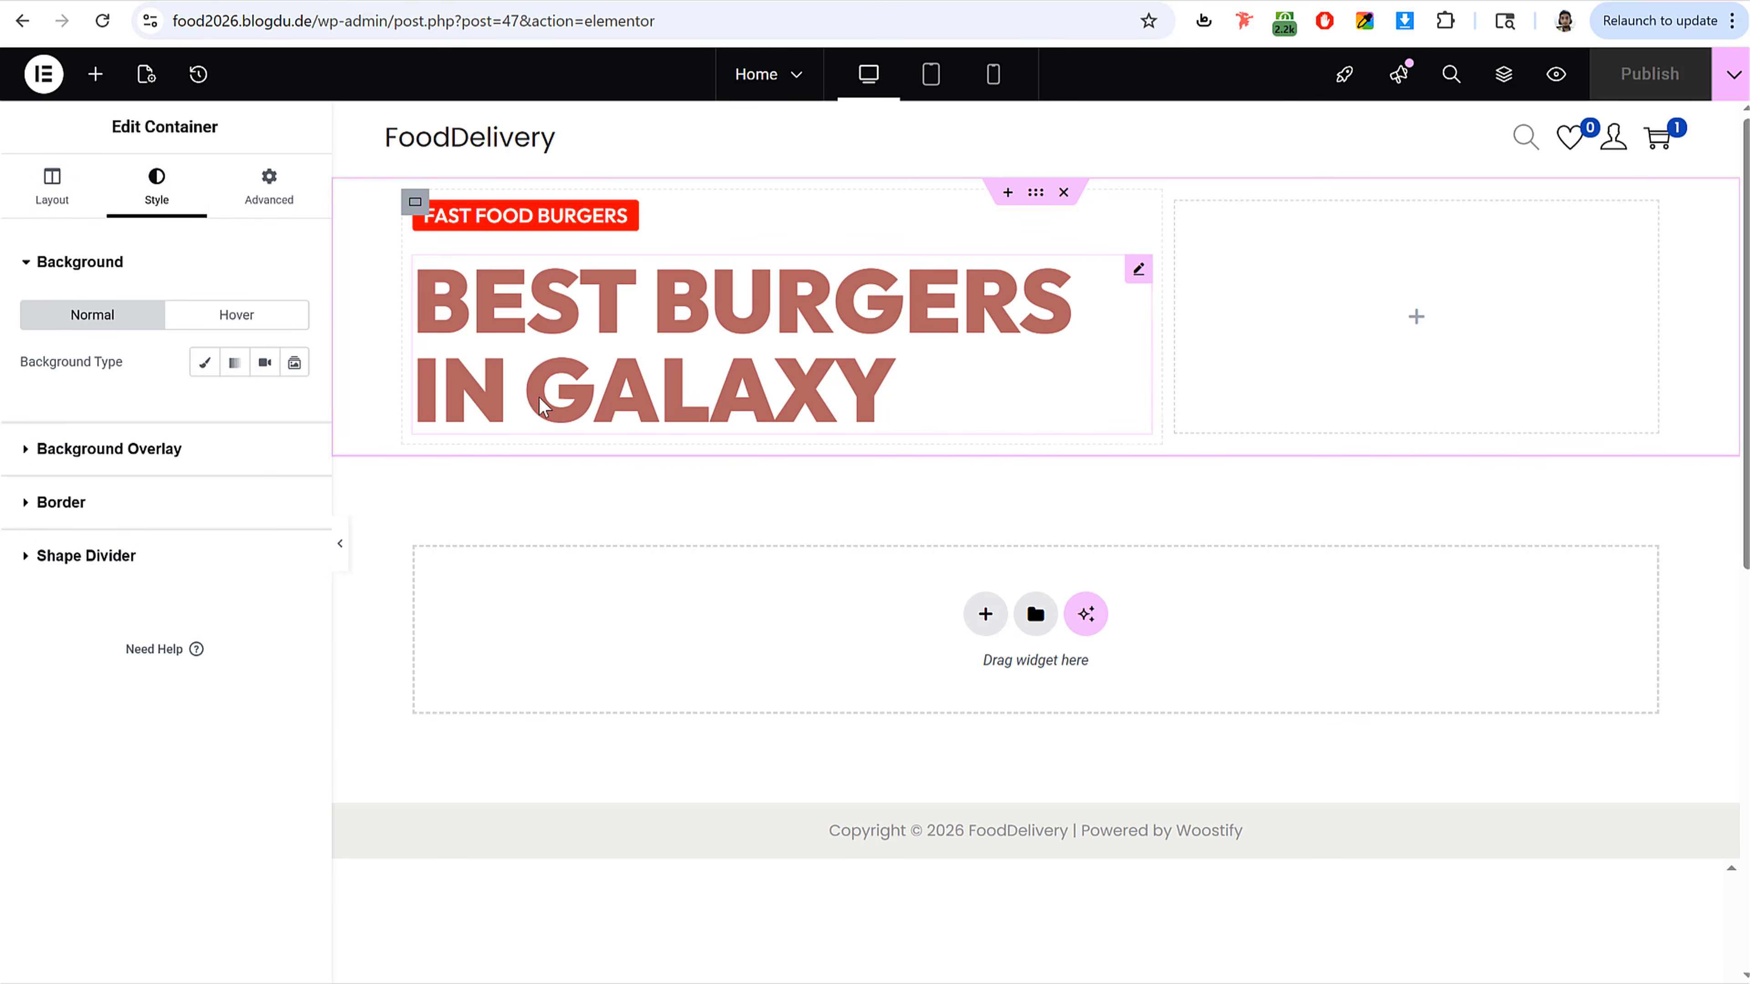
click(203, 365)
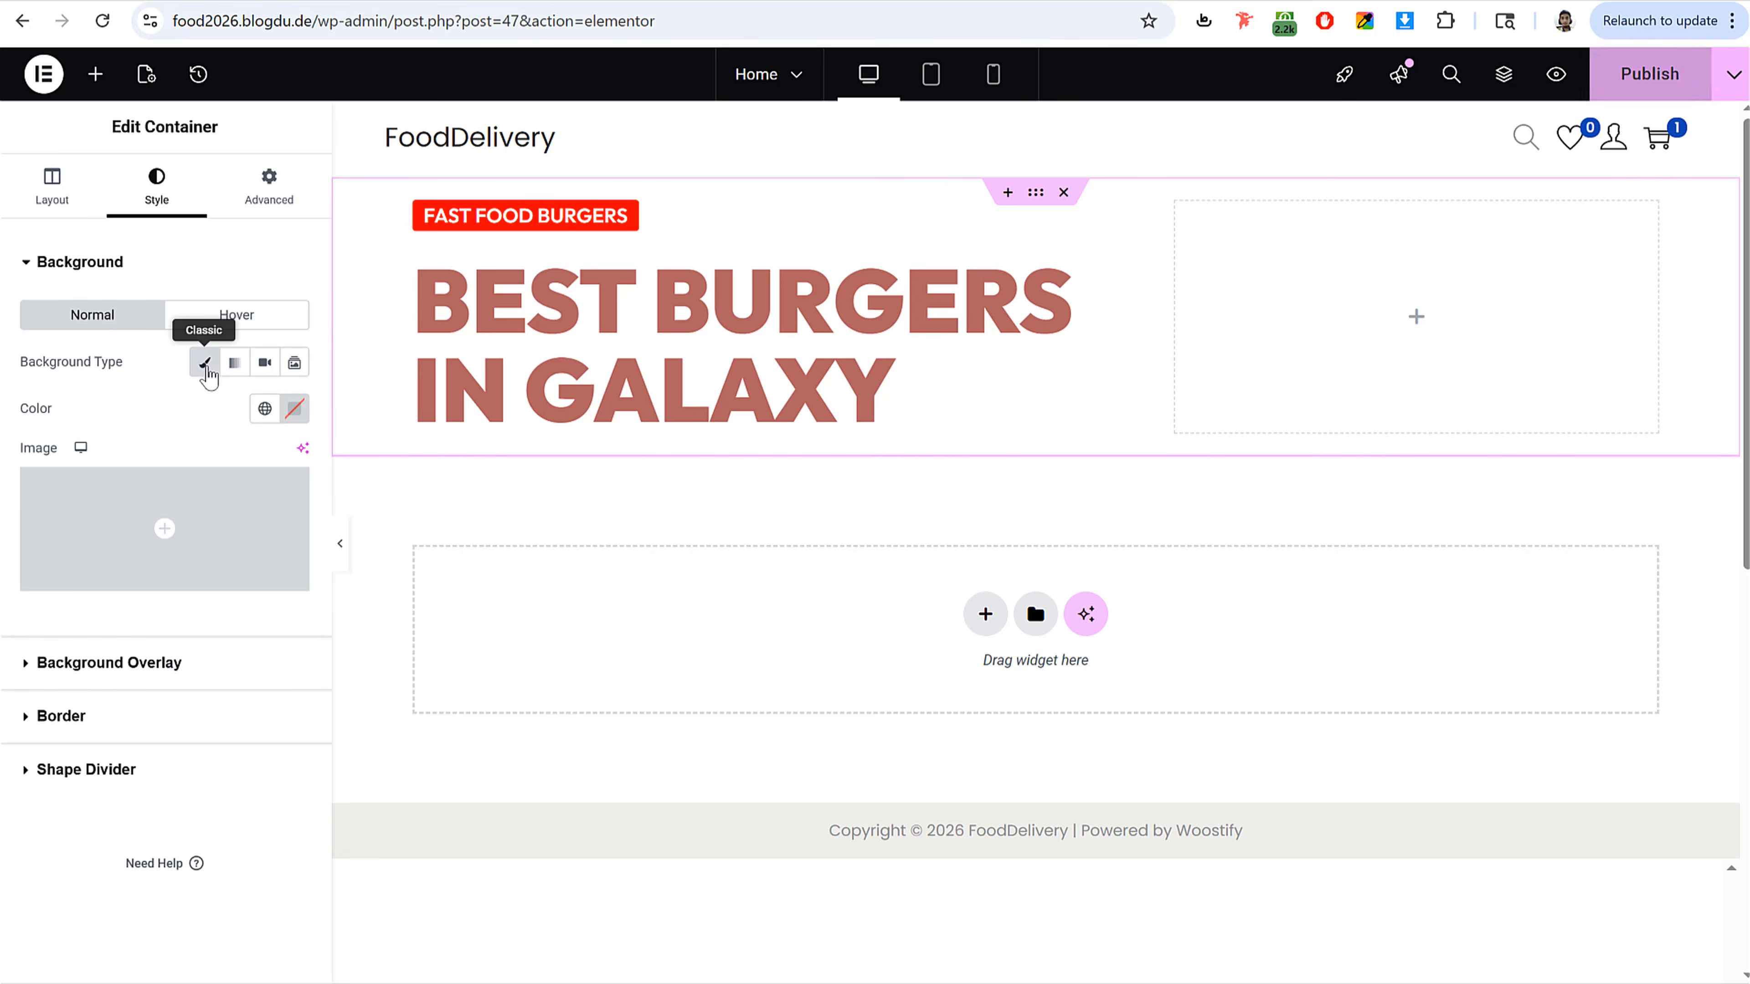
click(231, 512)
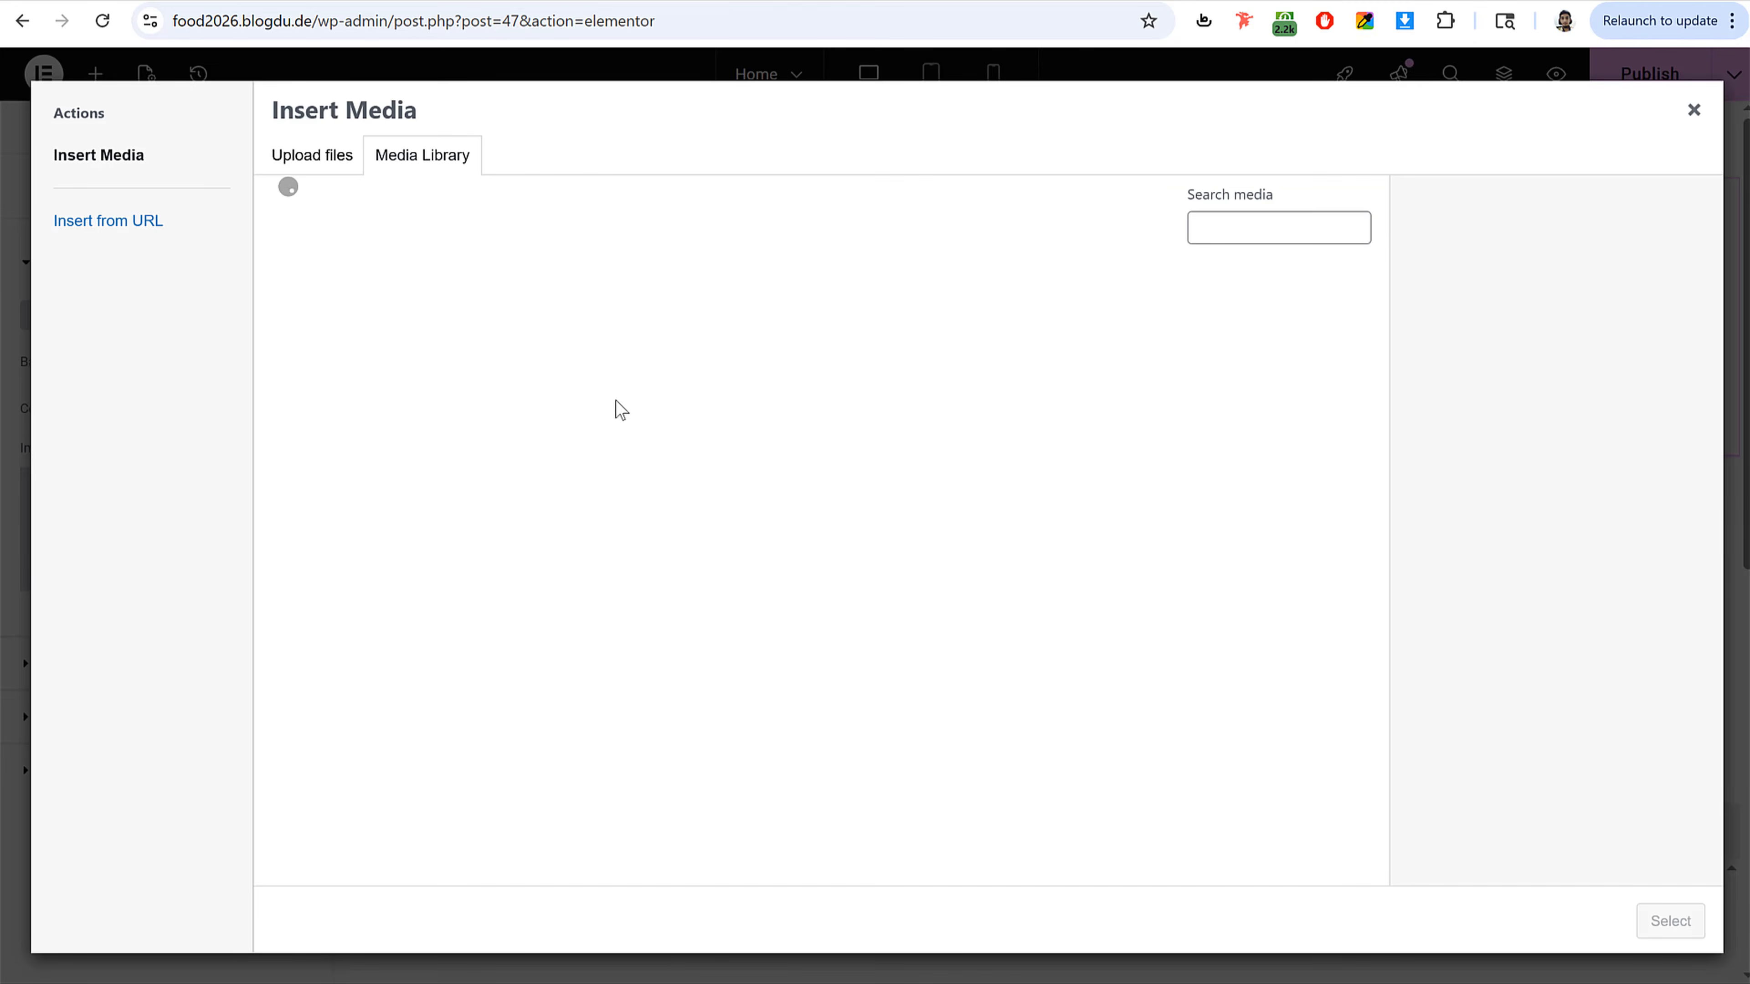
key(alt+Tab)
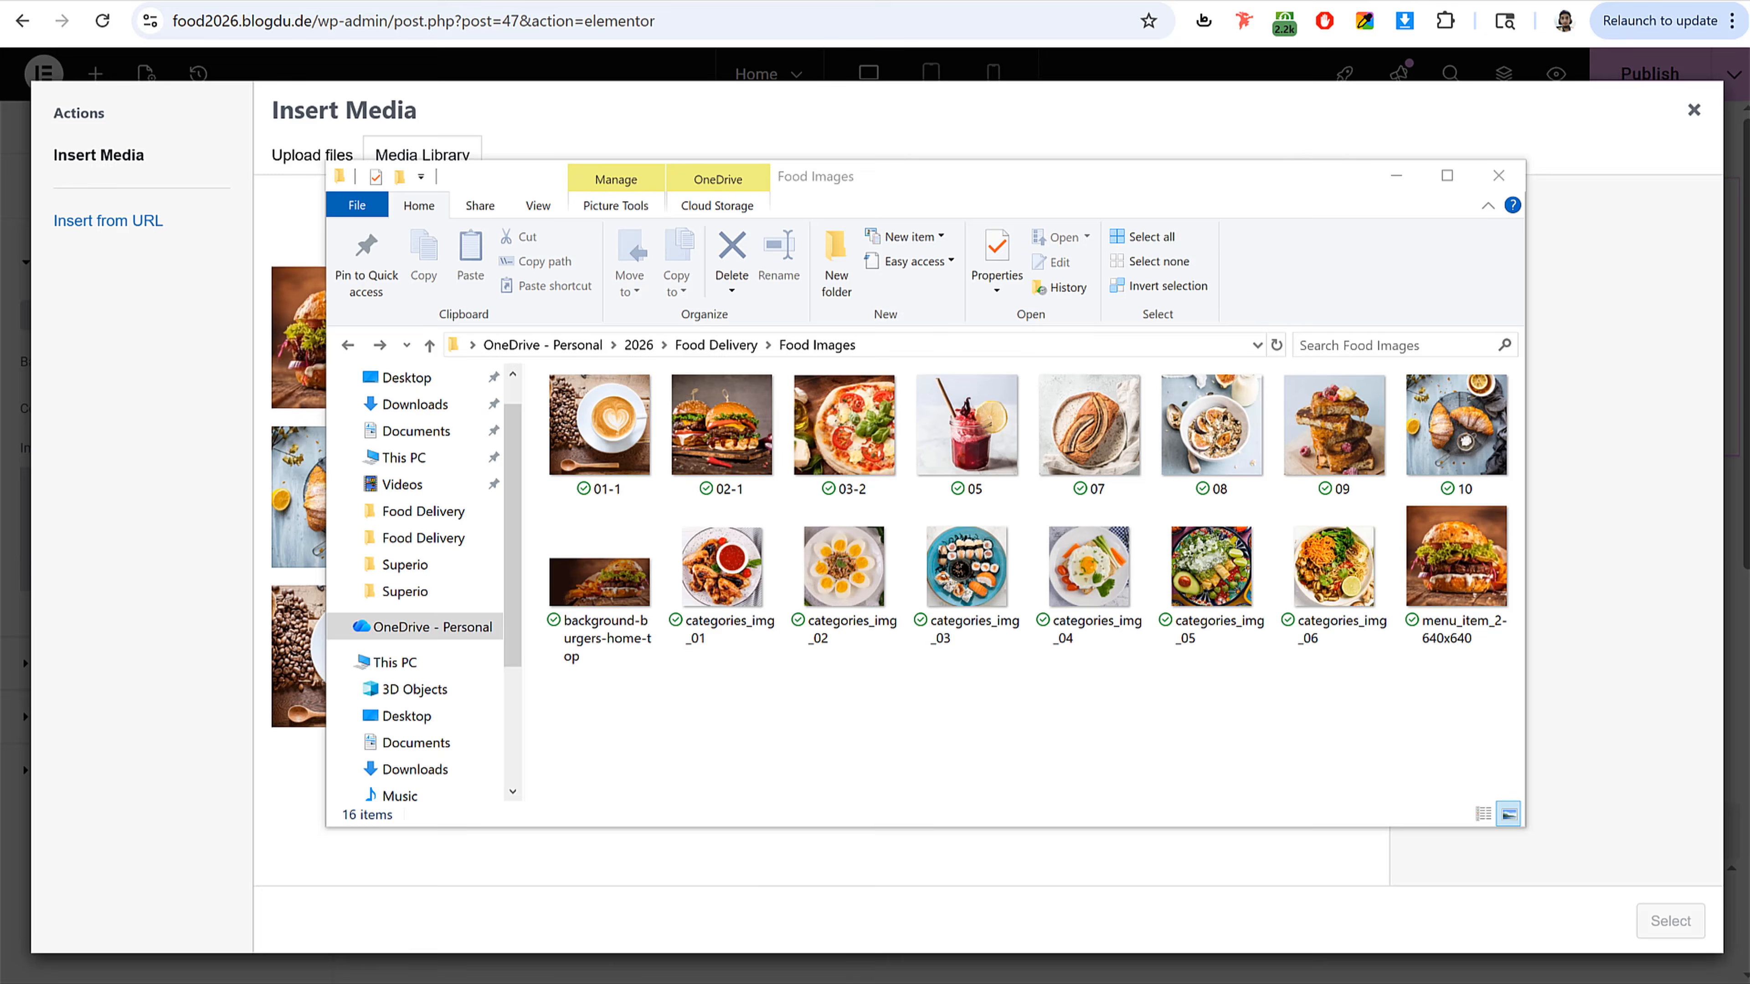
click(724, 352)
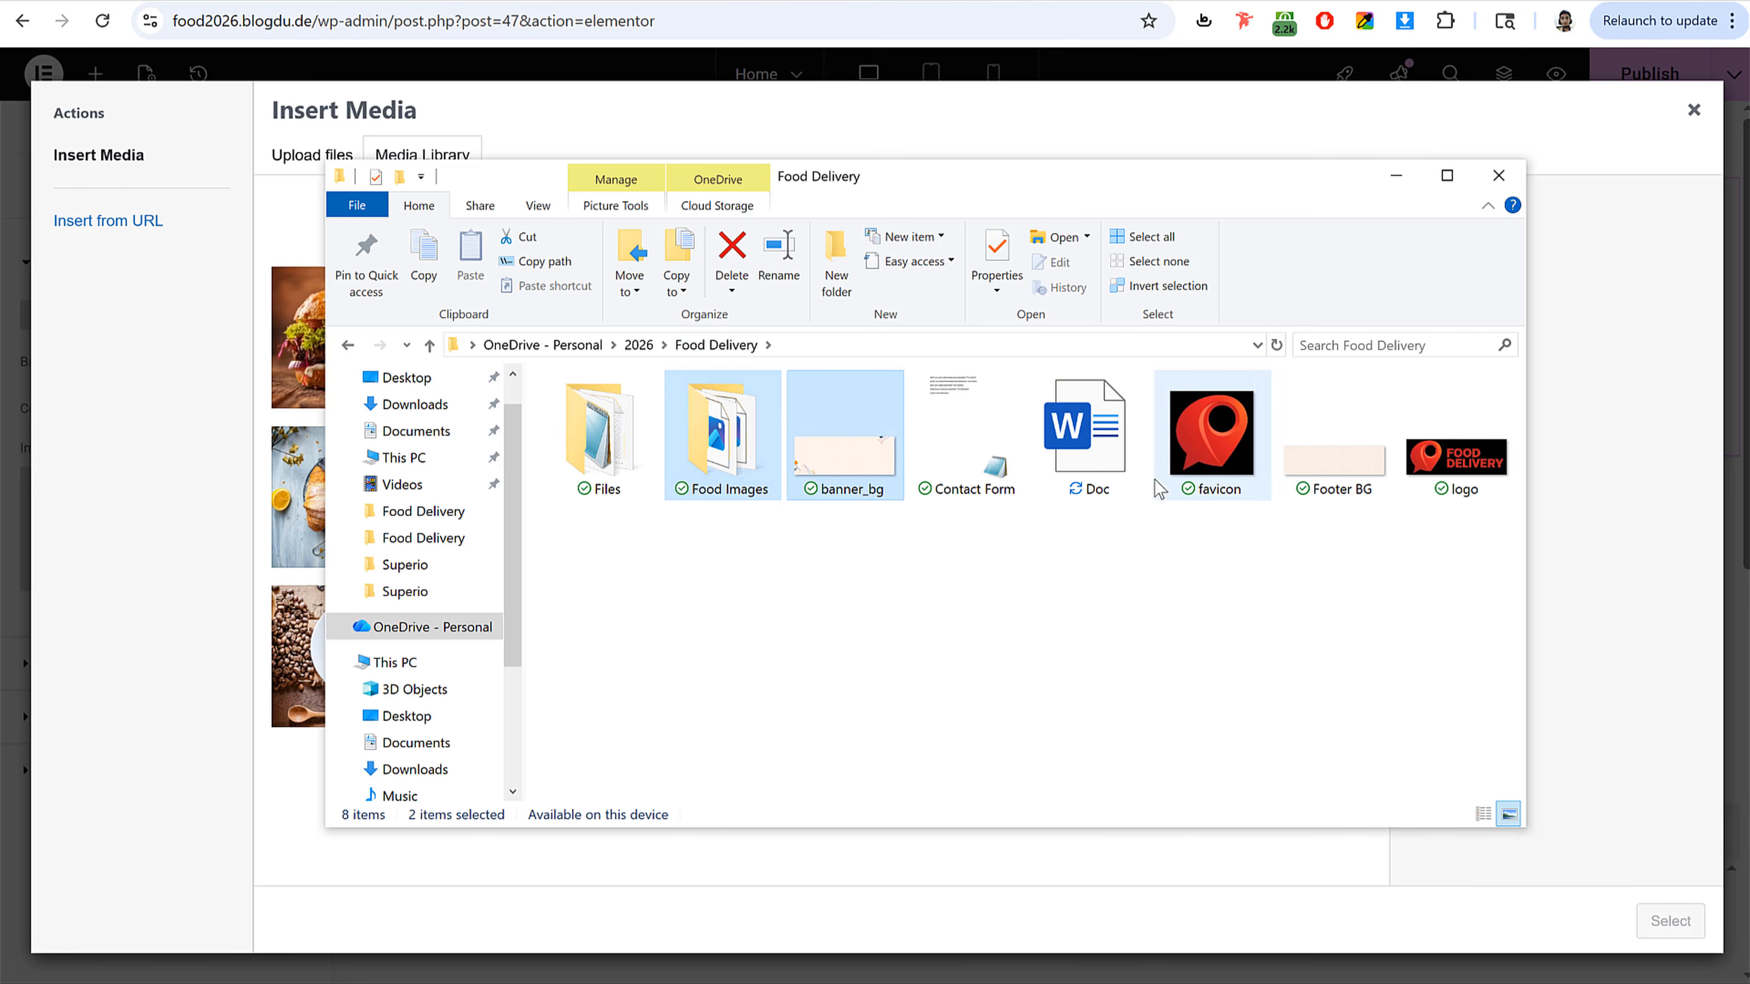
ctrl+click(1179, 482)
ctrl+click(1452, 483)
ctrl+click(1355, 474)
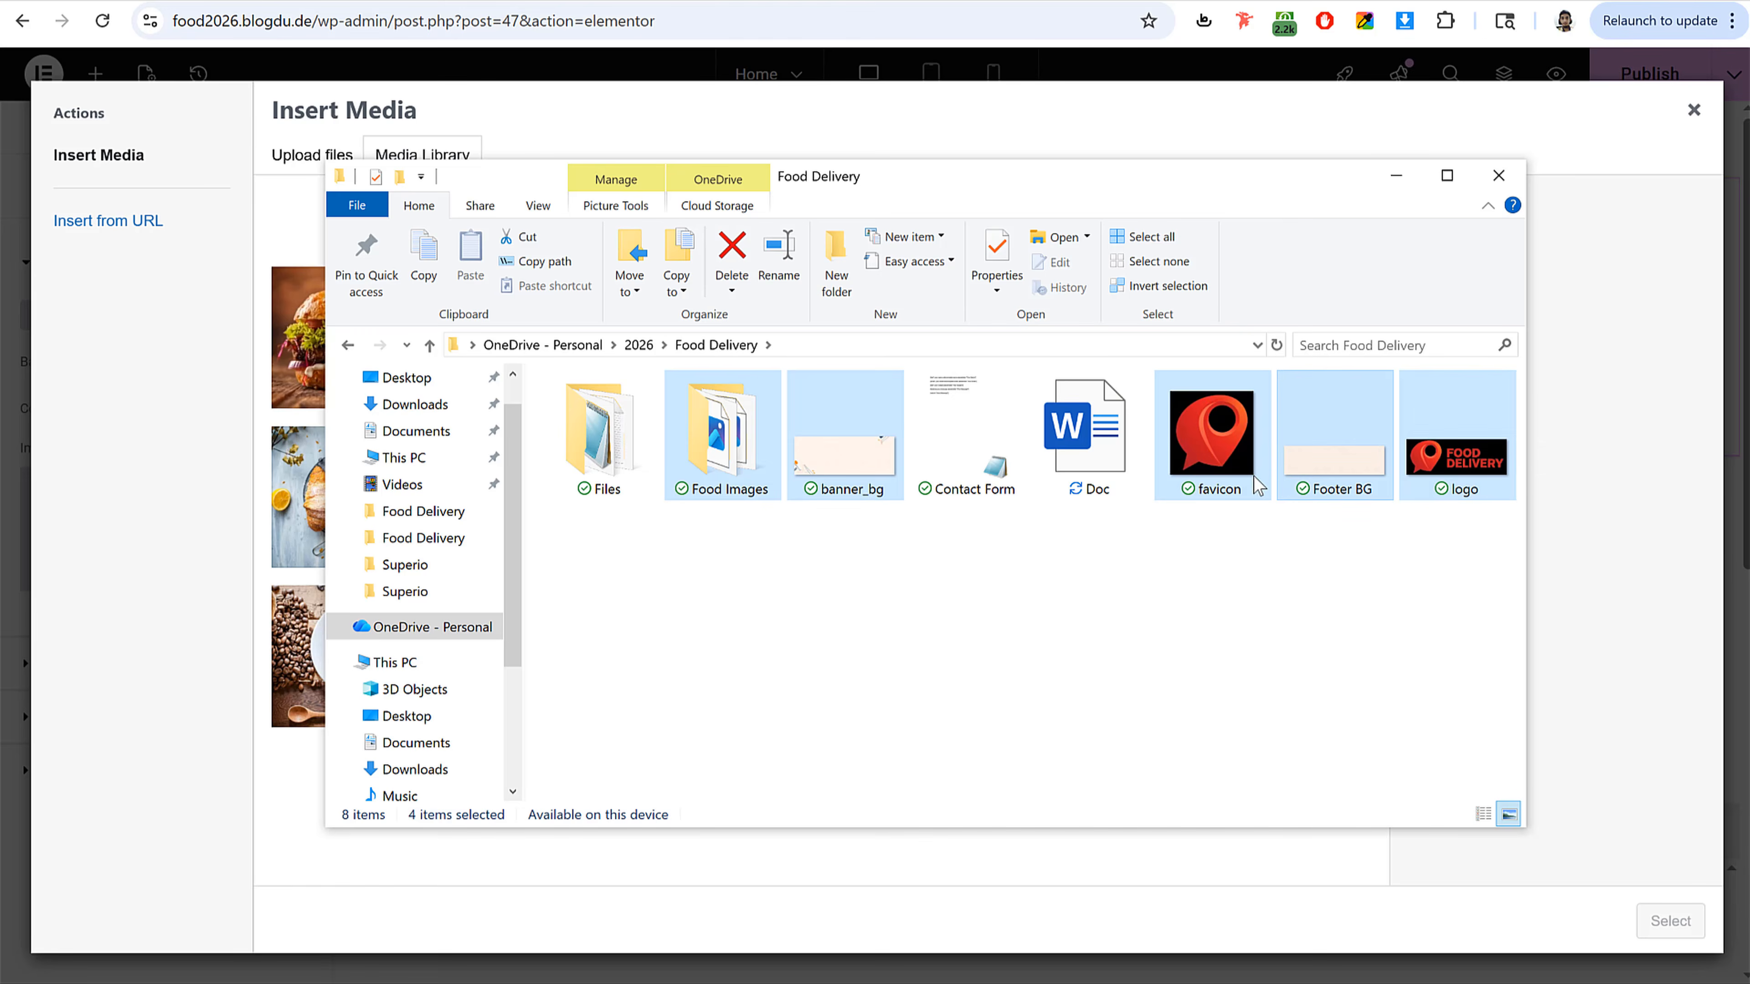
drag(818, 458, 206, 628)
ctrl+click(711, 473)
click(1186, 654)
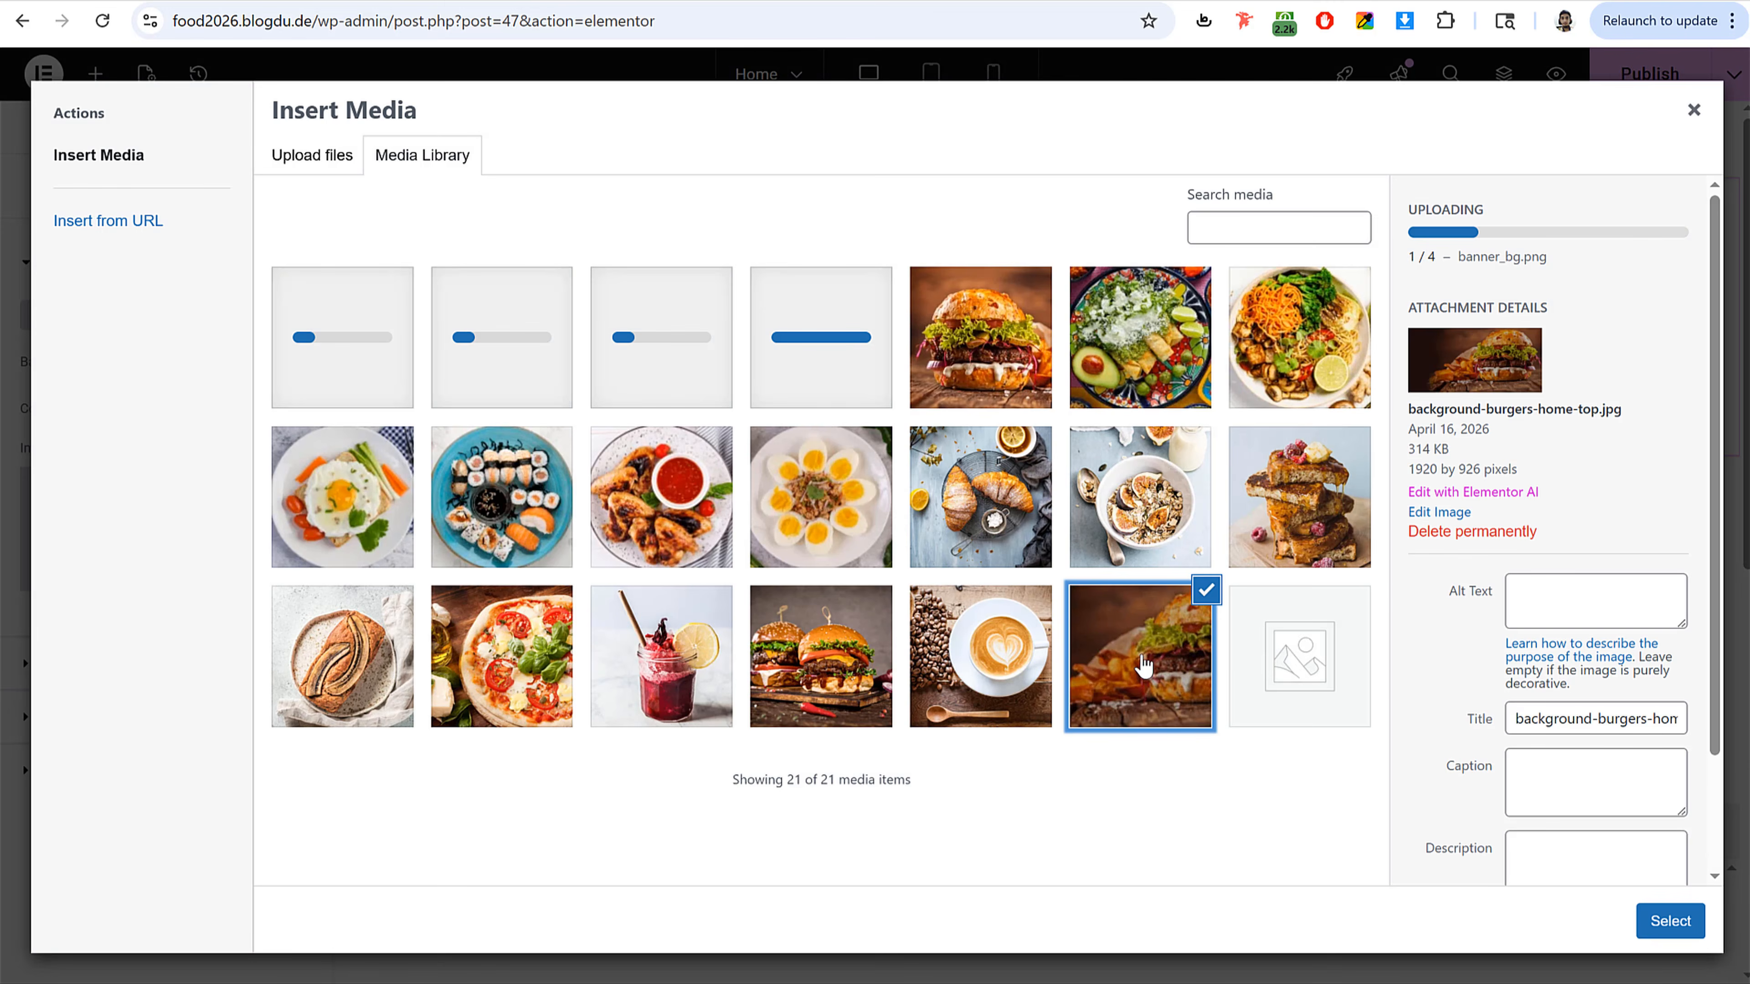
click(1670, 921)
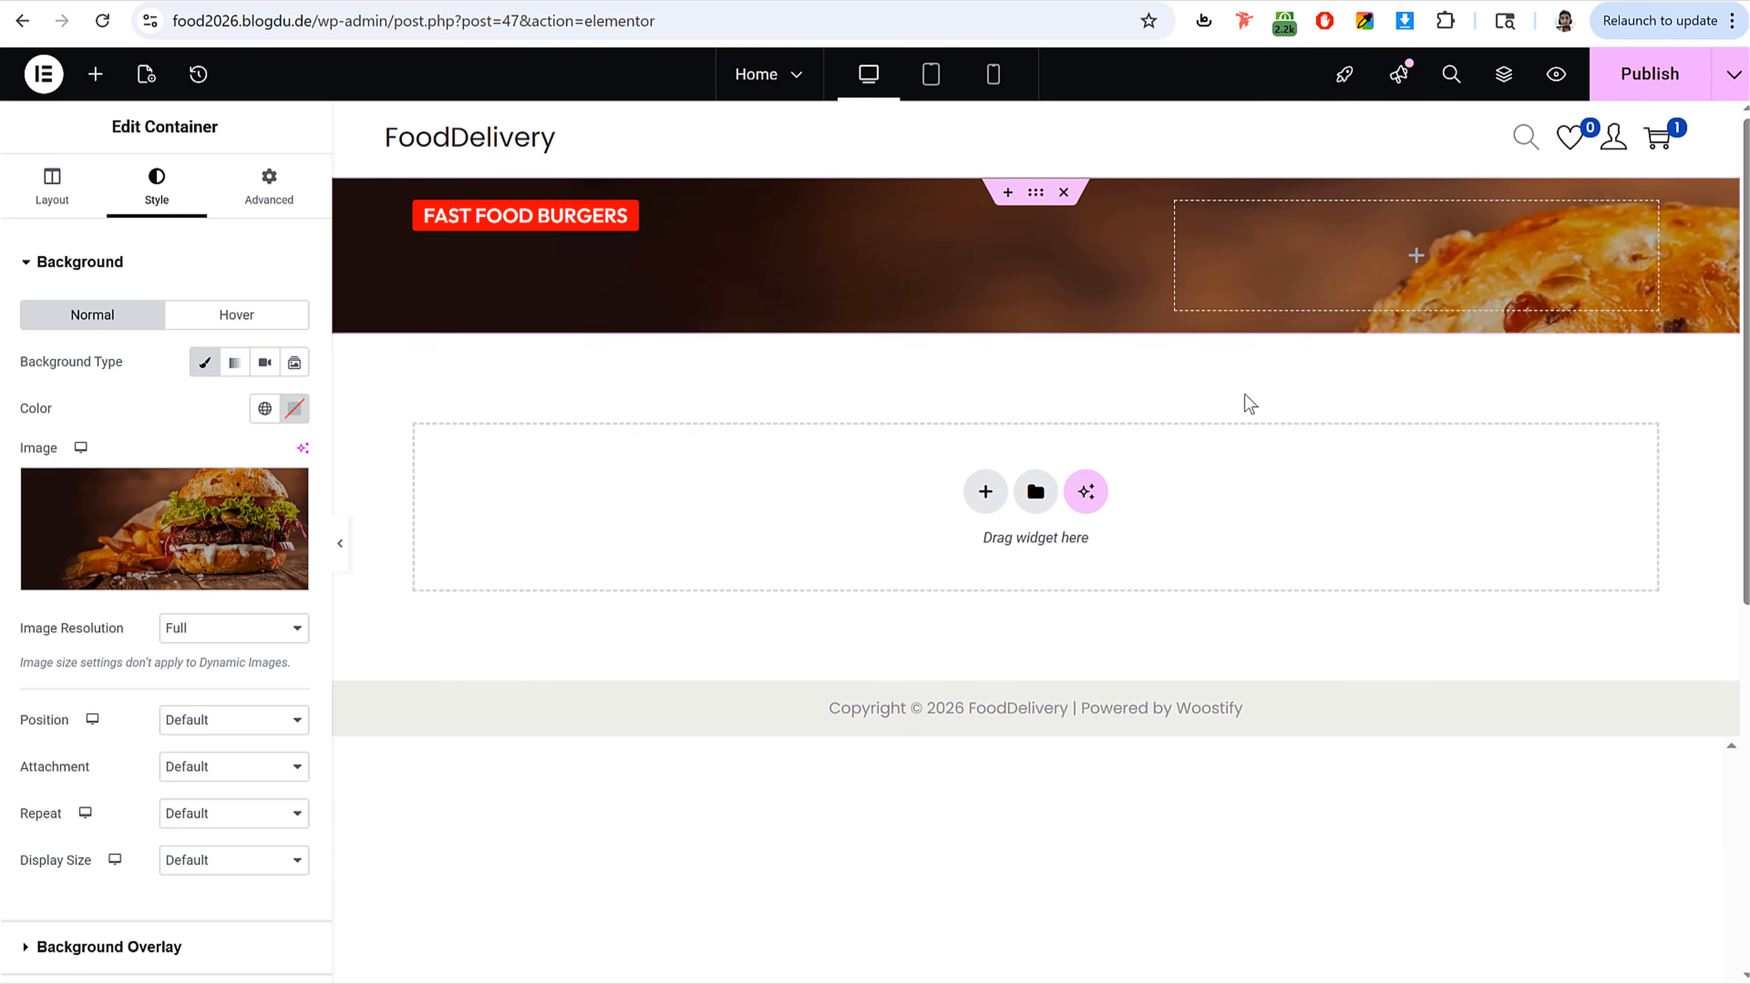
Step: Set the background image's display size to Cover and position to Center Center
scroll(199, 703, down, 3)
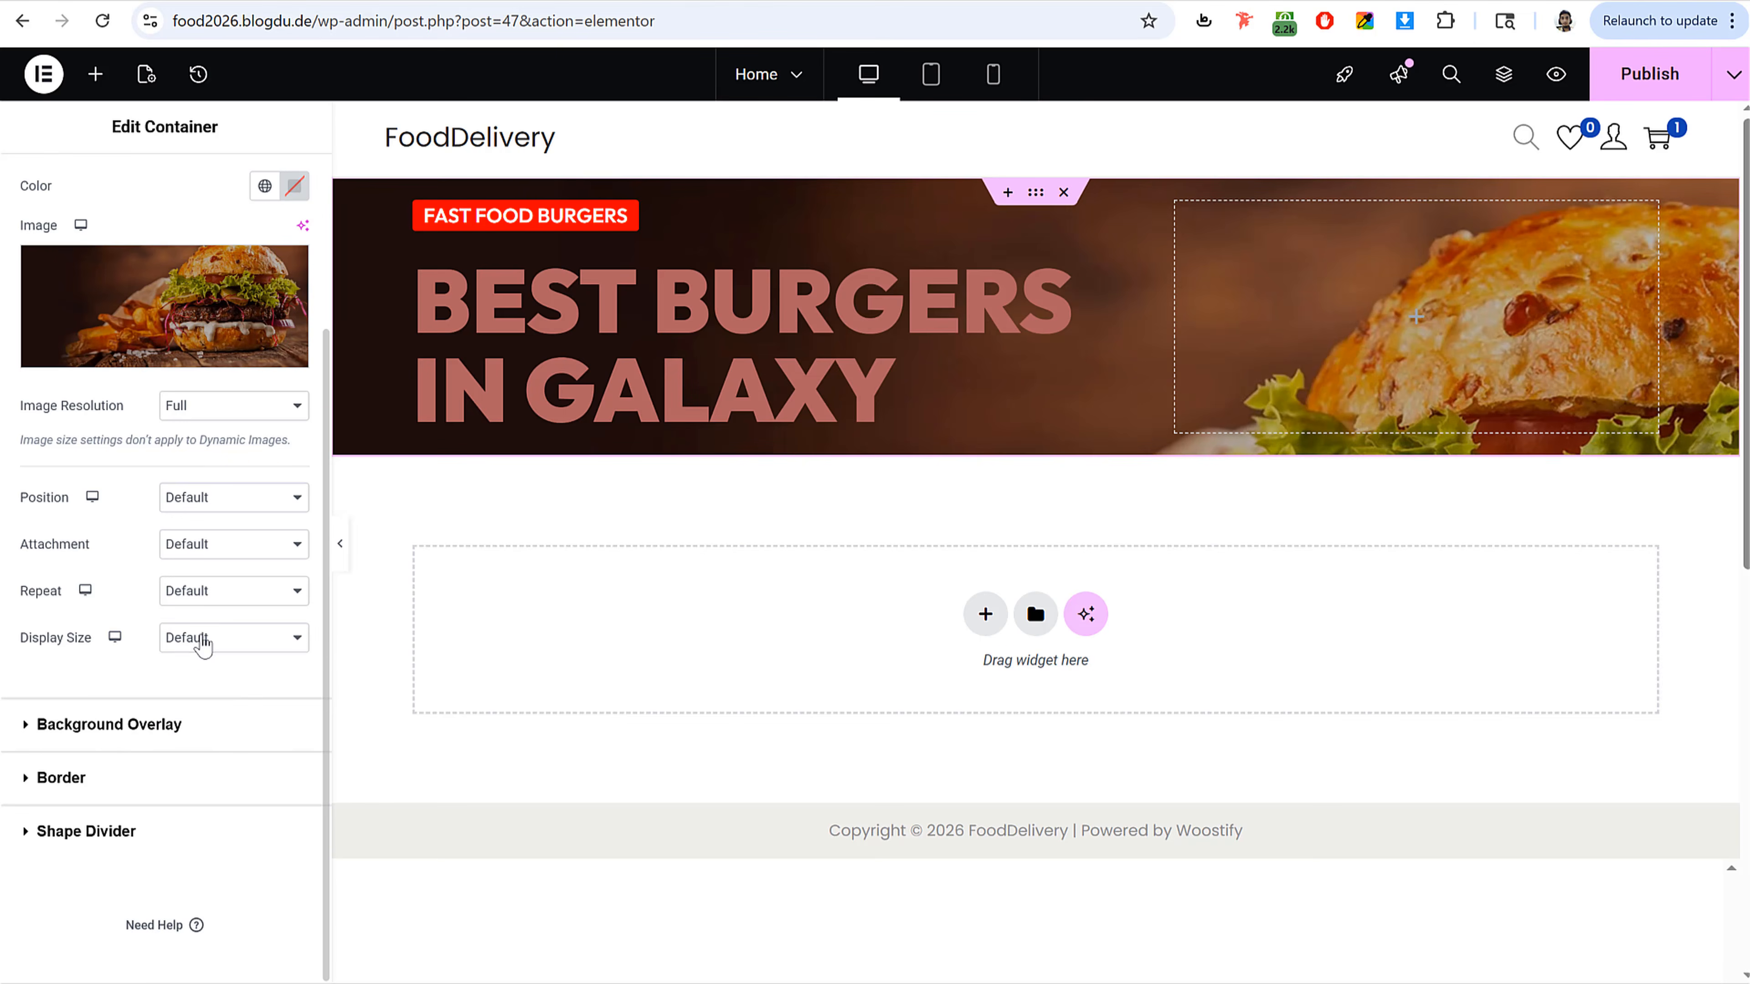
click(201, 638)
click(210, 719)
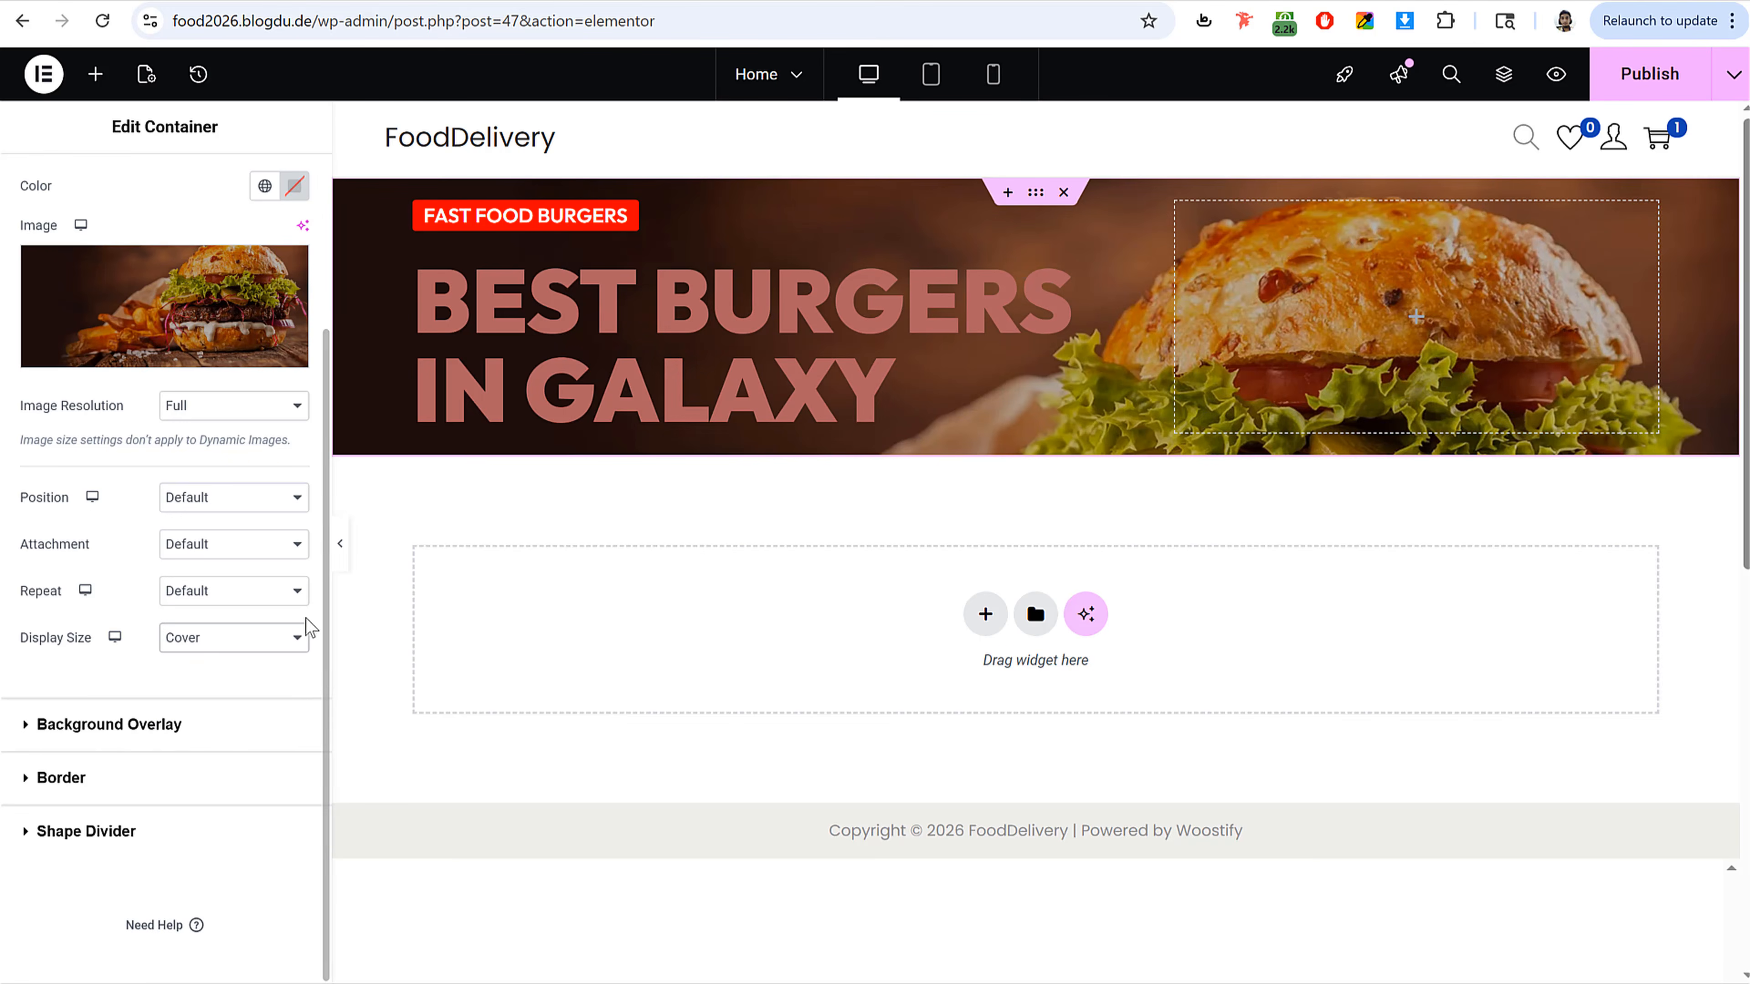
click(226, 506)
click(236, 548)
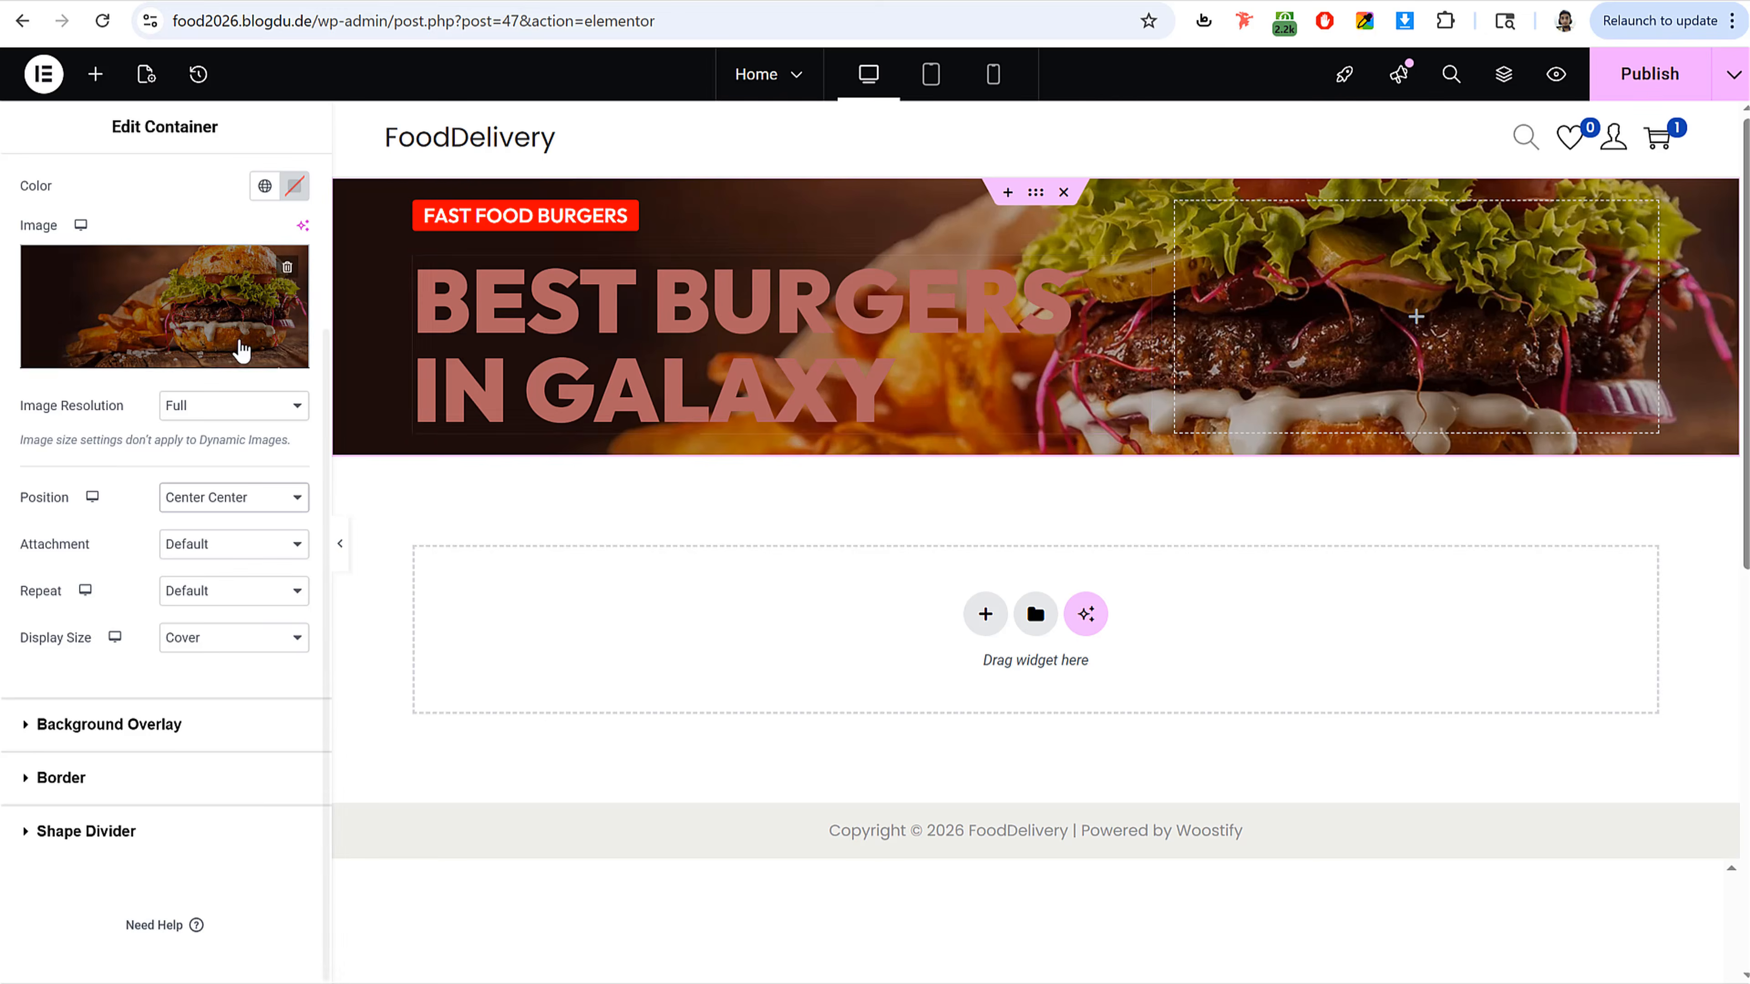
Step: Set the hero container's minimum height to 450 px and center its items vertically
scroll(234, 352, up, 3)
click(95, 201)
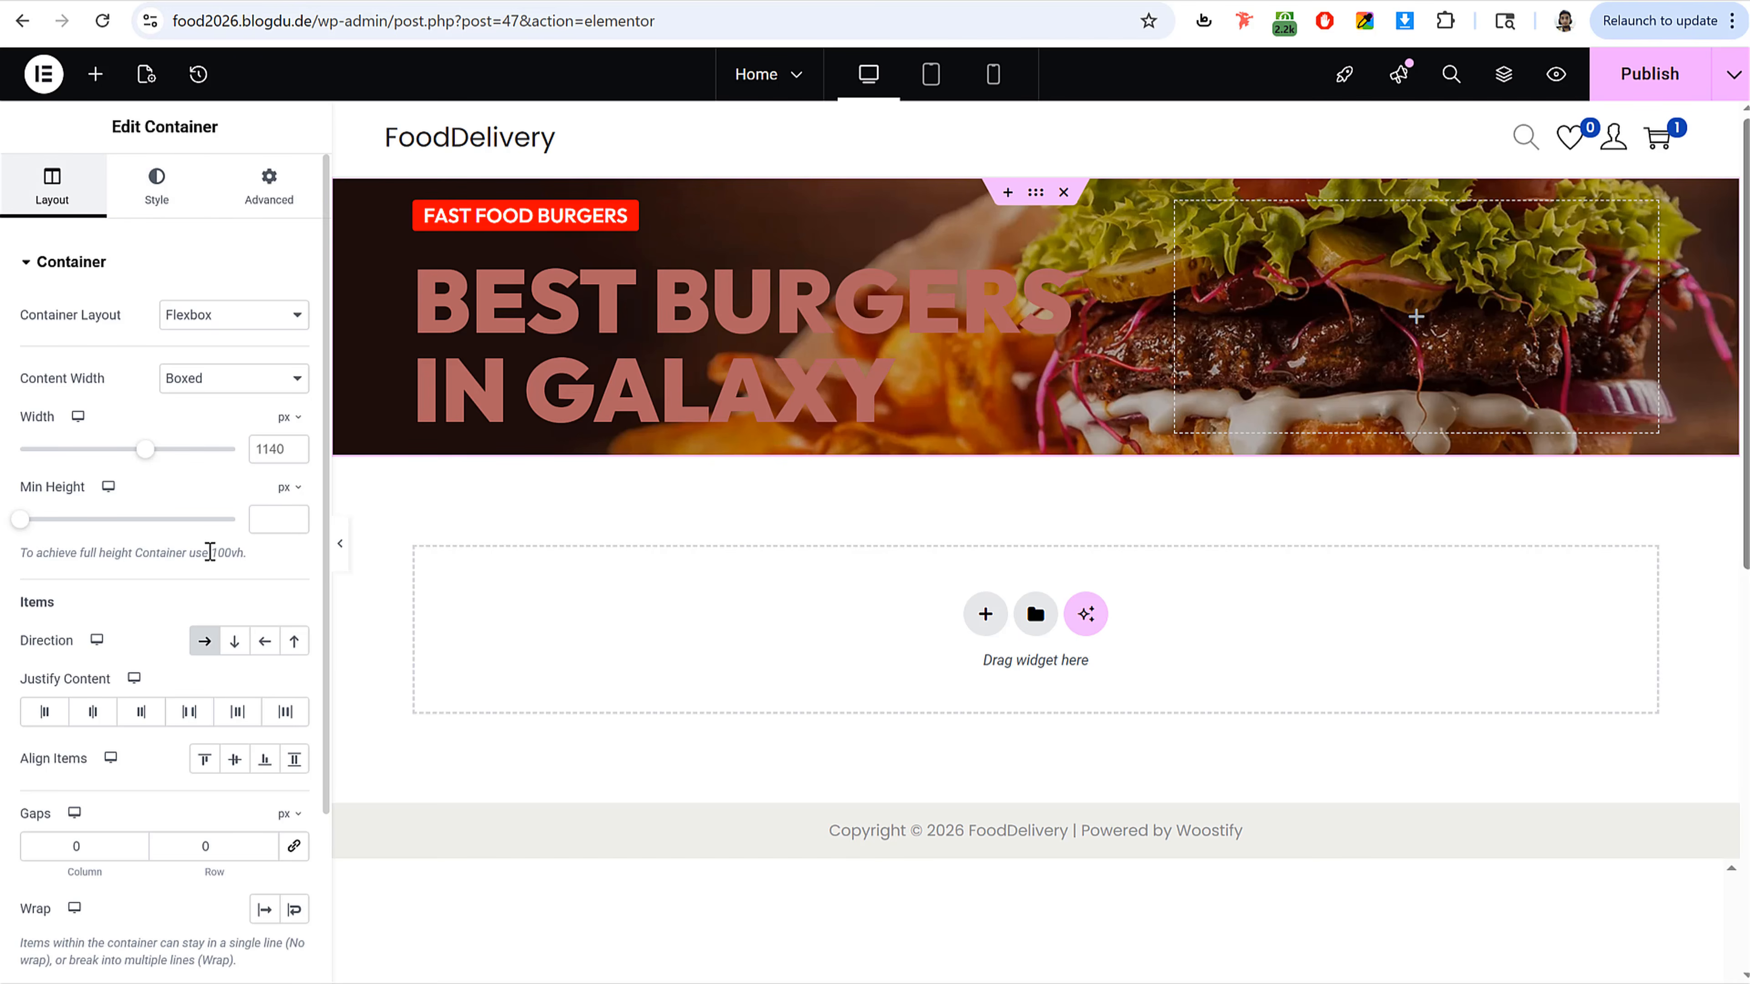
triple_click(37, 490)
click(261, 522)
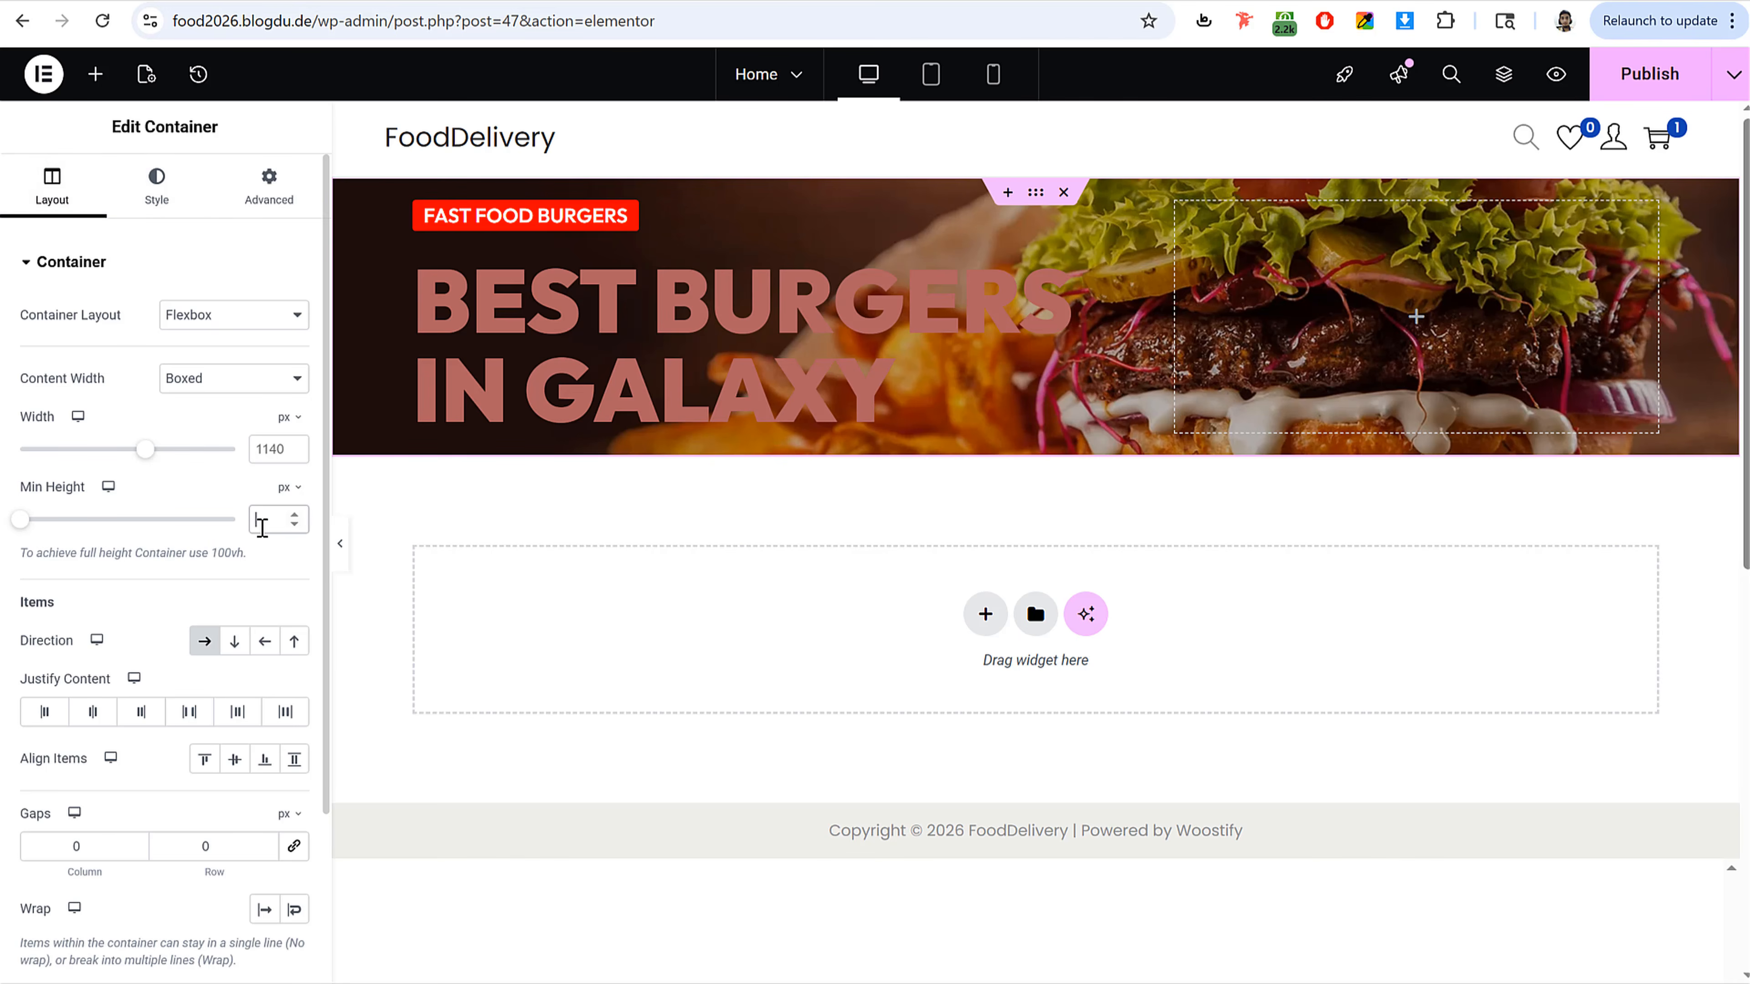
text(450)
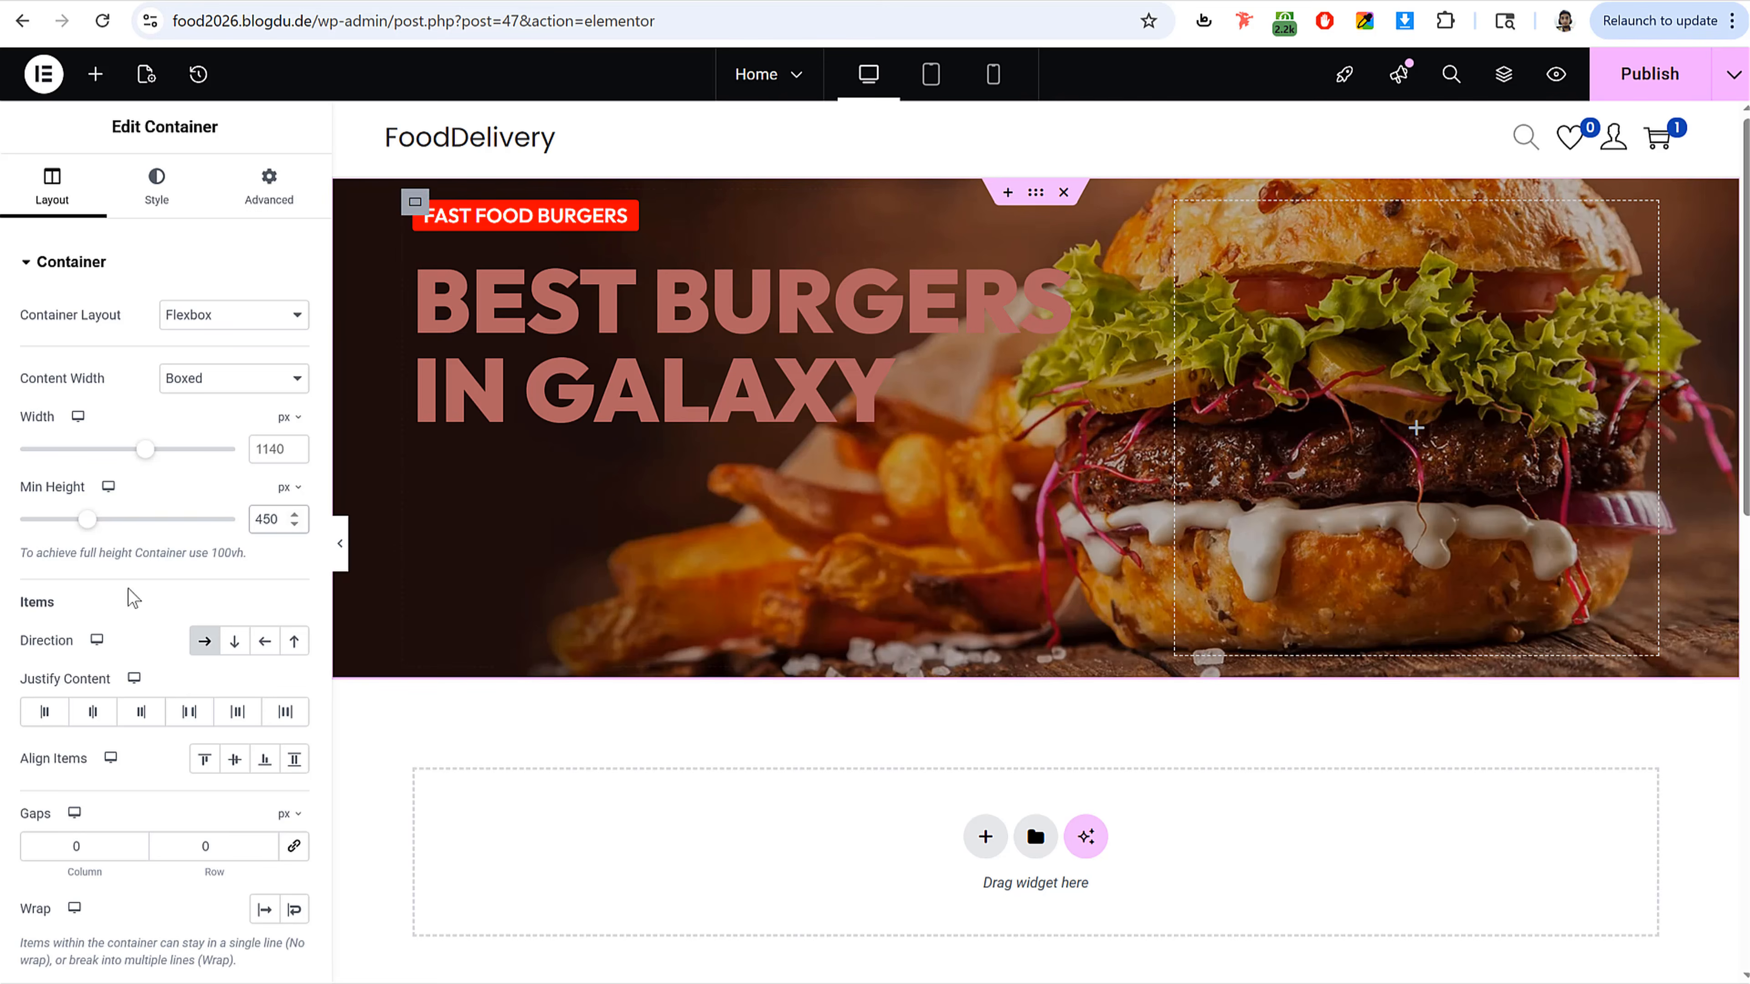
scroll(161, 625, down, 3)
click(234, 543)
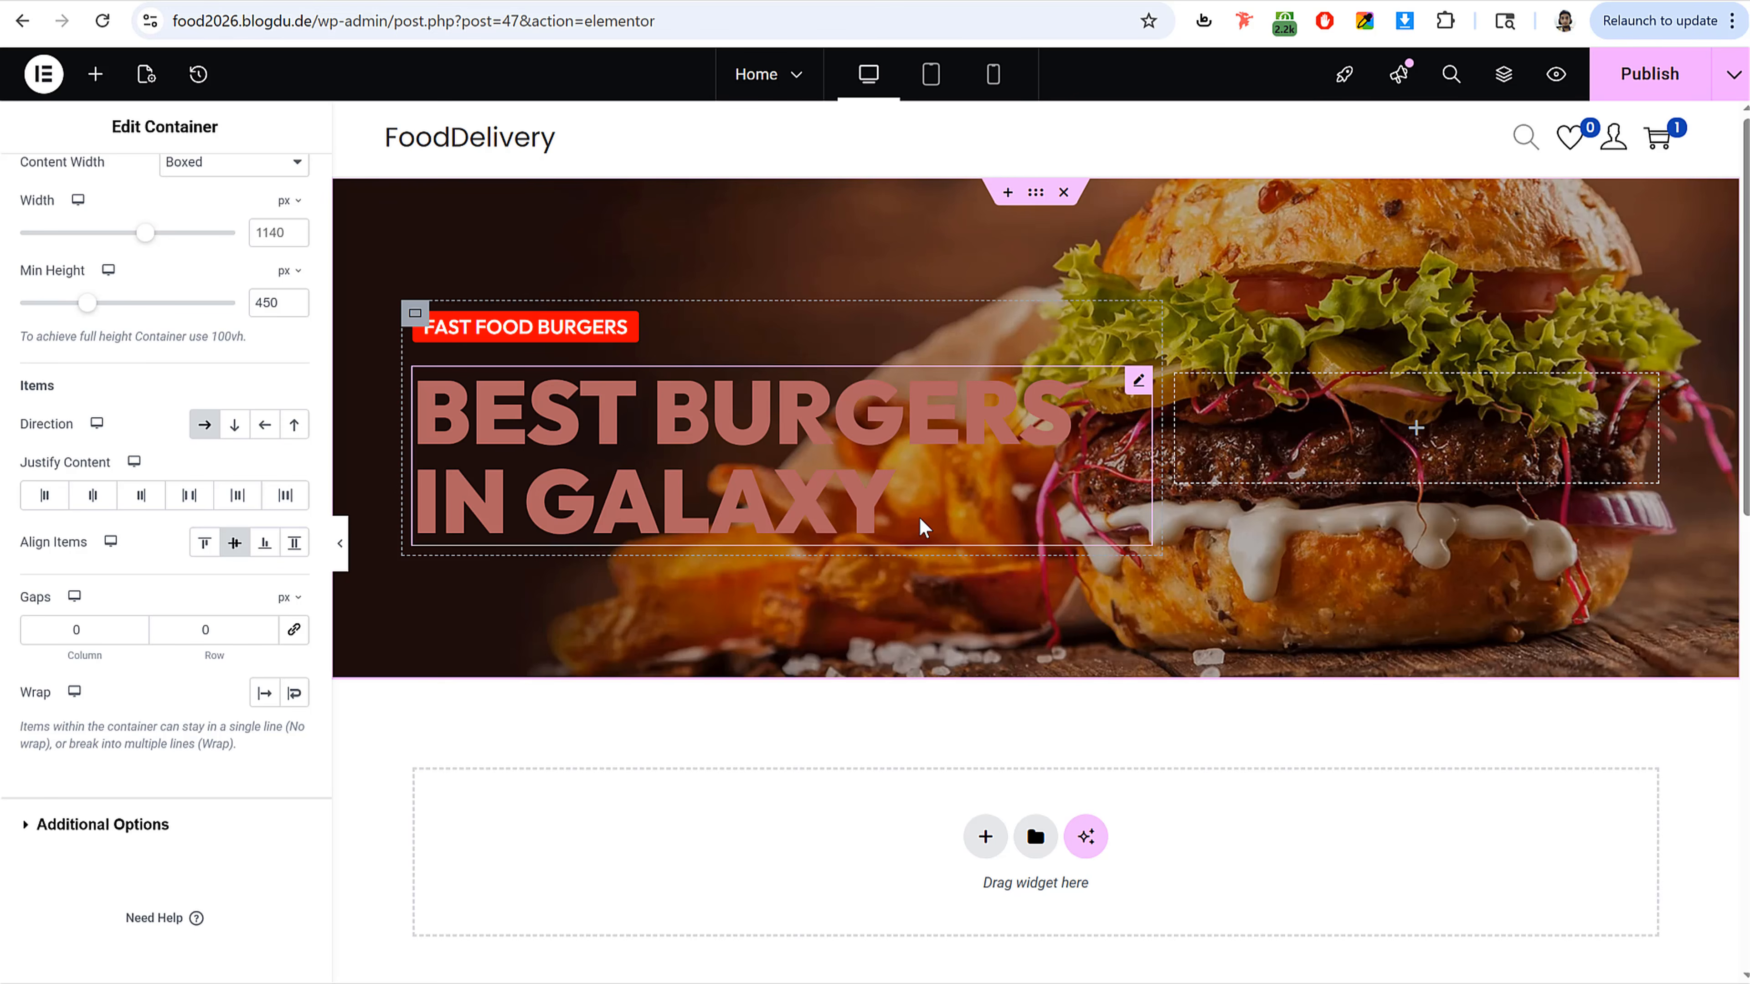
Step: Change the BEST BURGERS IN GALAXY heading's text color to white
click(686, 399)
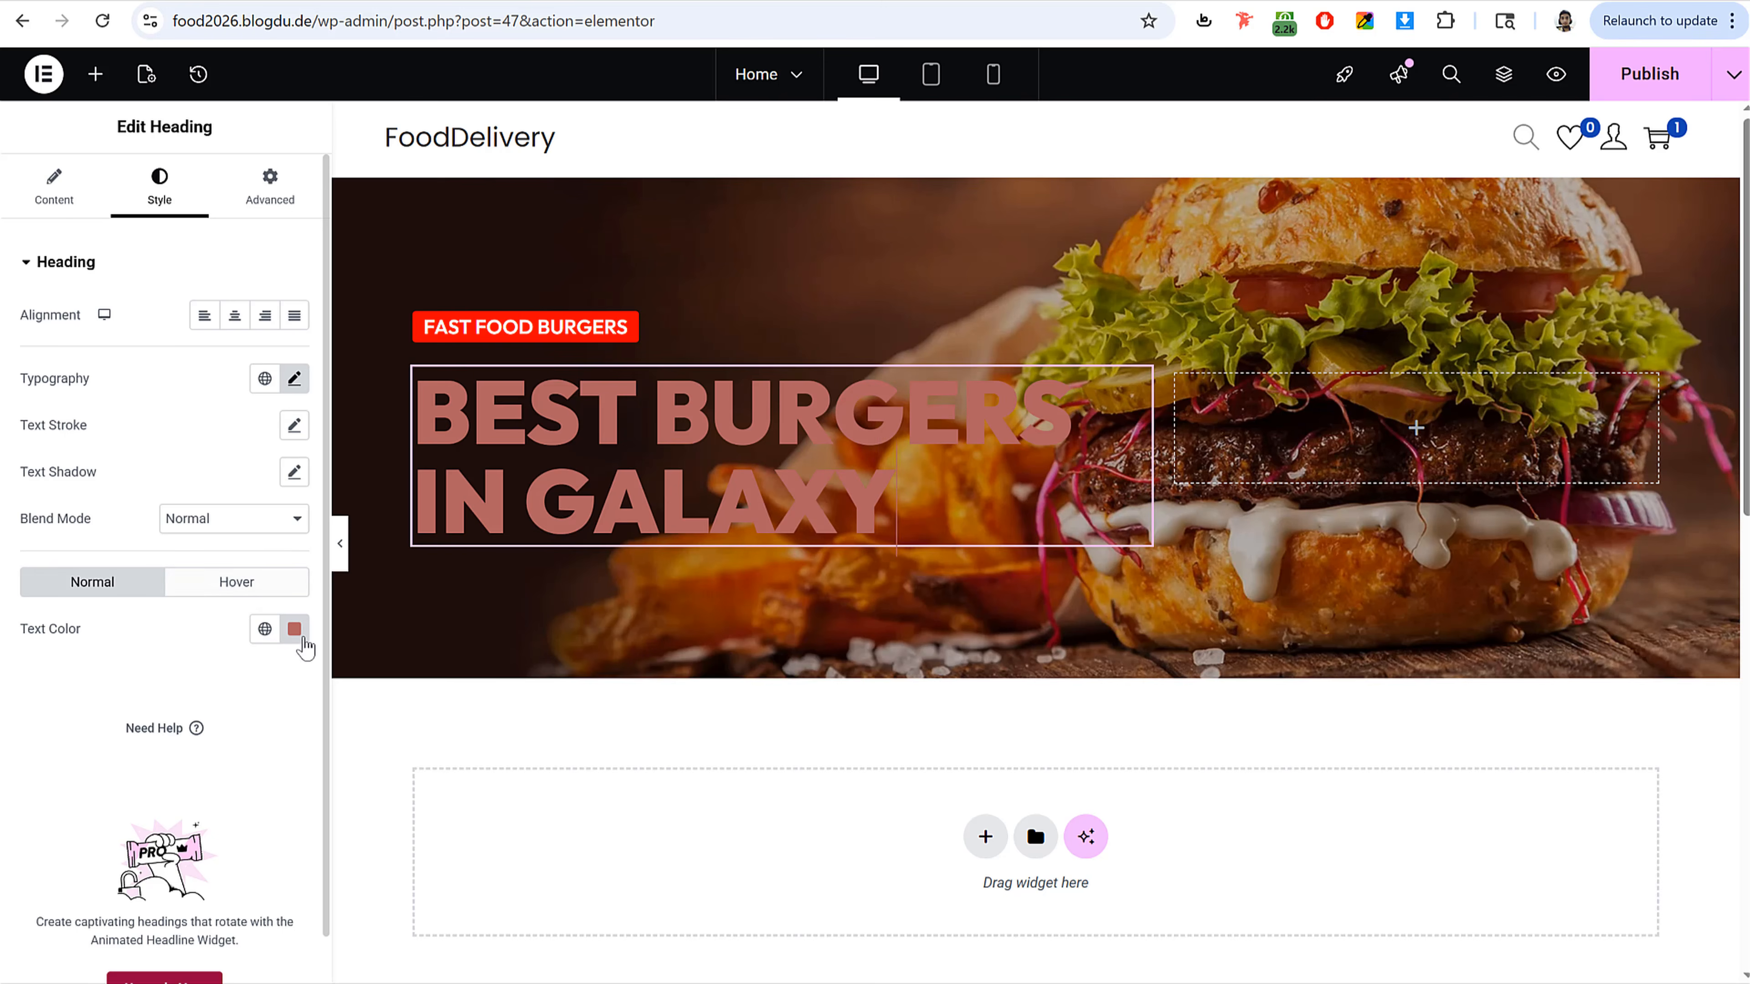
click(294, 628)
drag(239, 732, 62, 668)
click(74, 707)
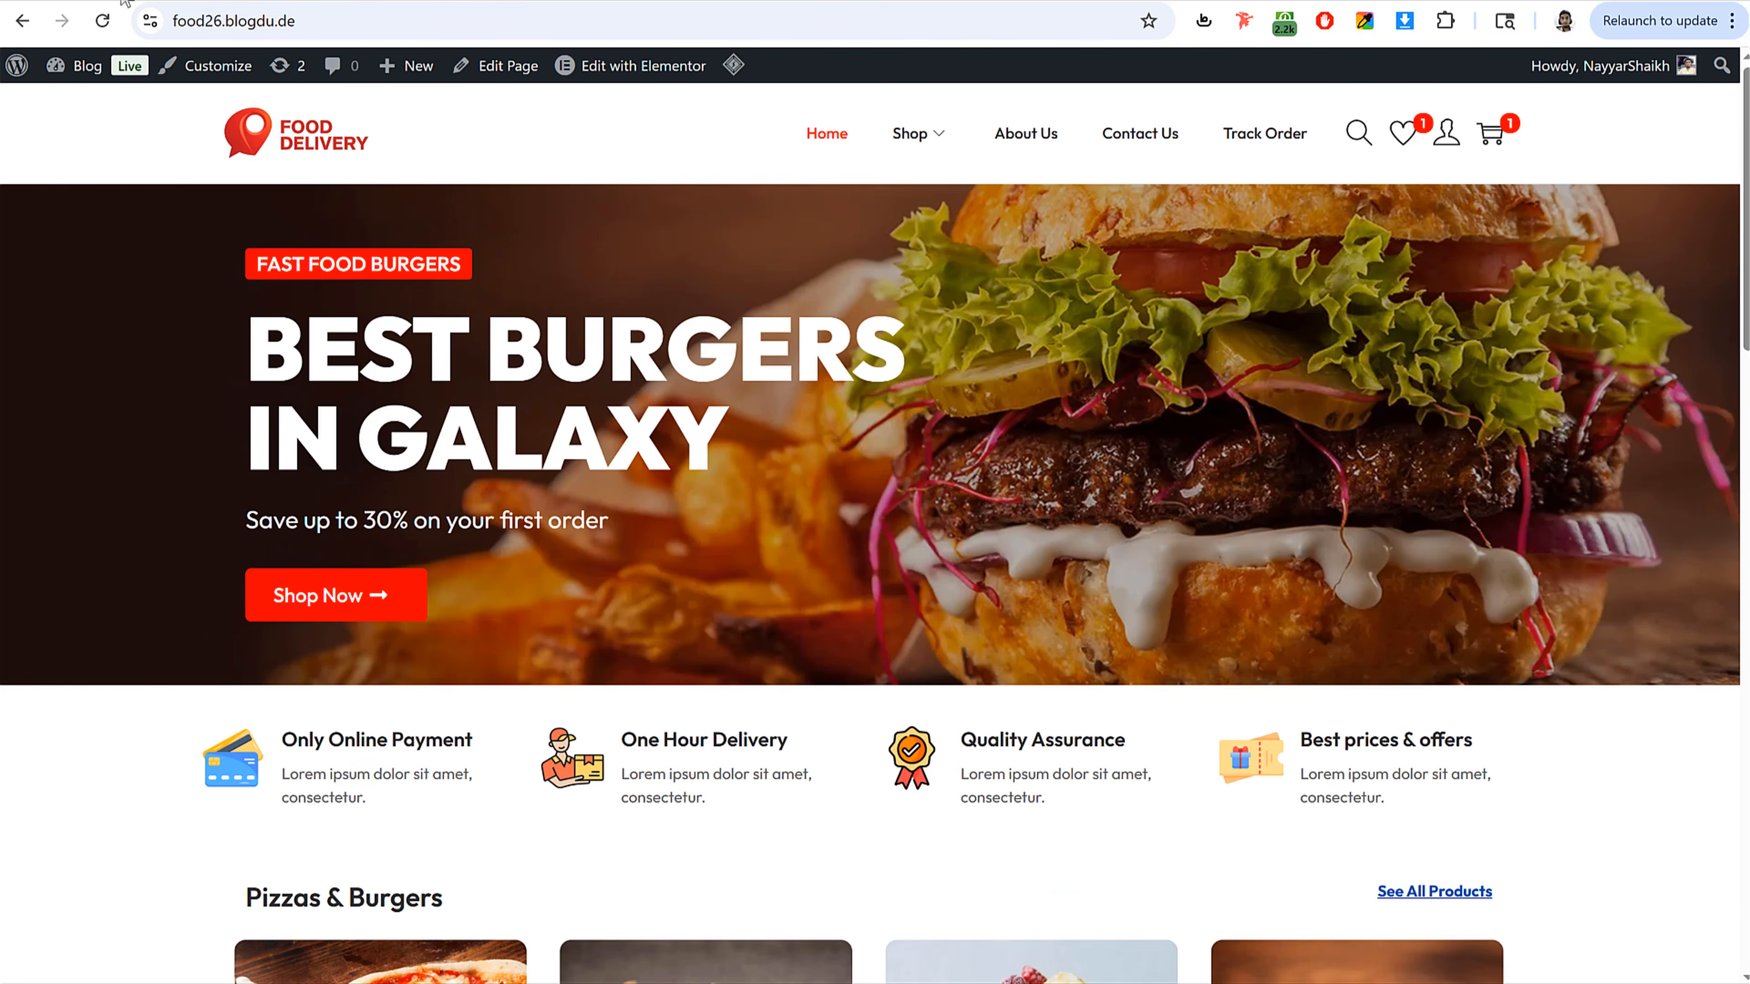
Step: Copy the reference subtitle and add a Heading widget below the title reading Save up to 30% on your first order
triple_click(348, 520)
key(ctrl+c)
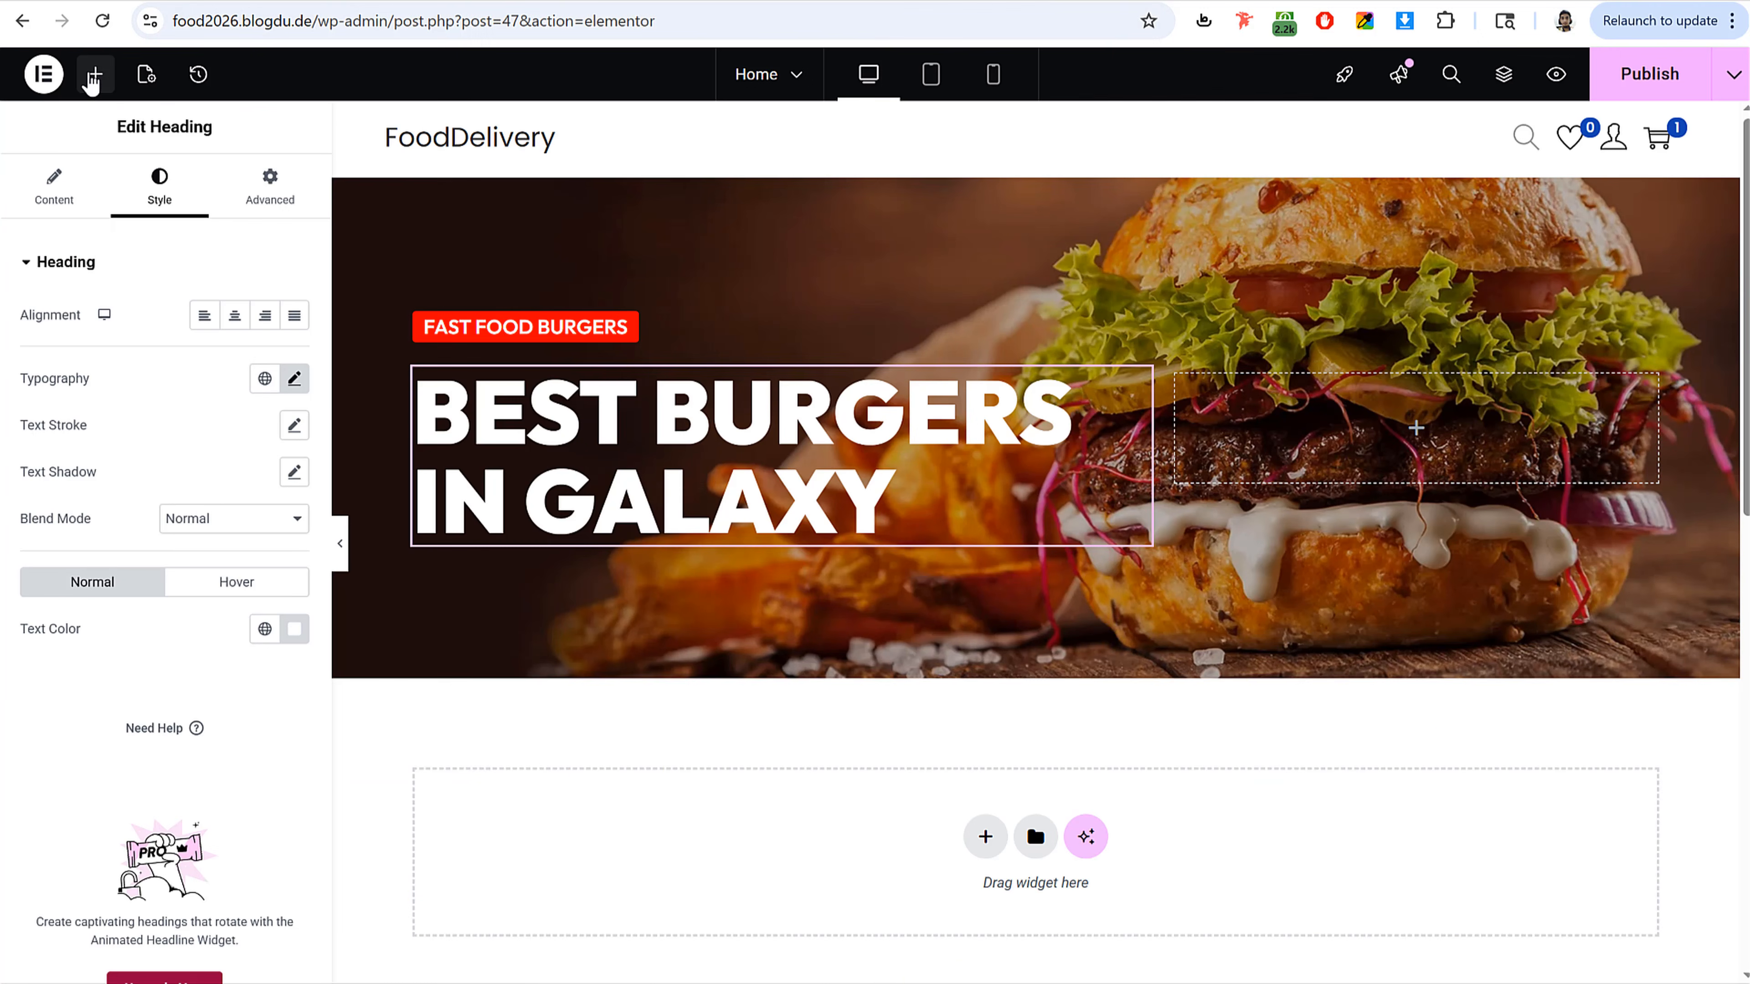
click(95, 73)
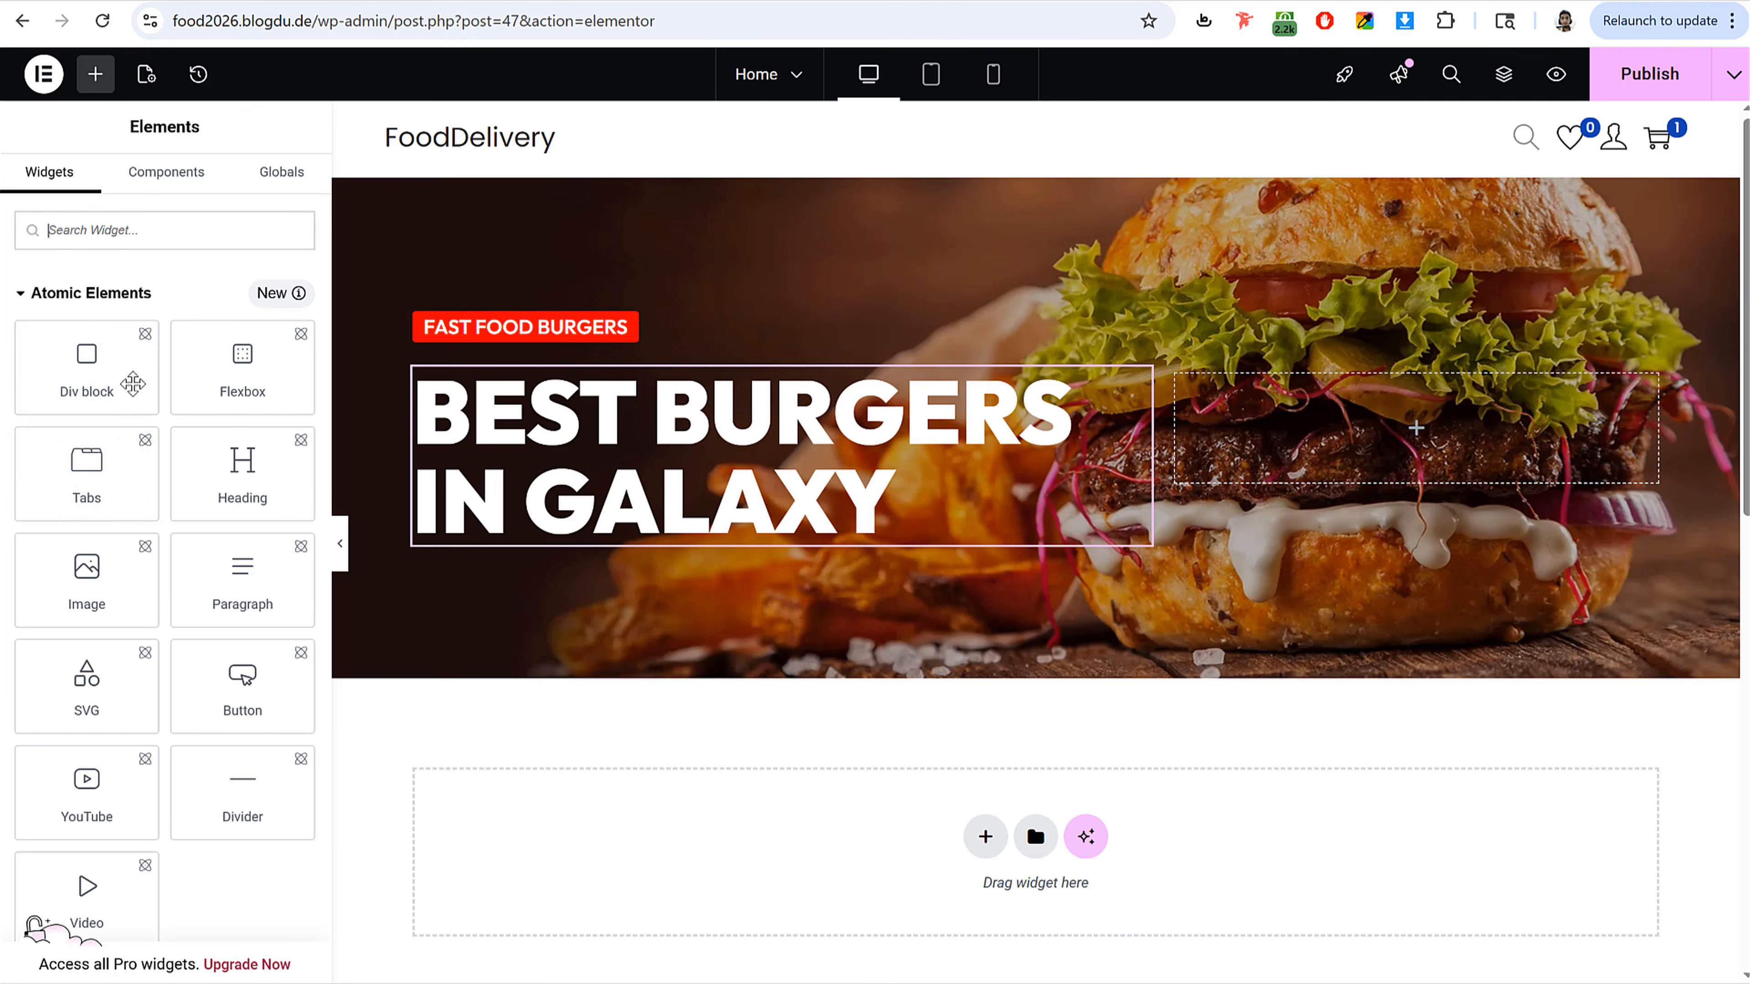
text(he)
drag(89, 428, 706, 541)
triple_click(192, 391)
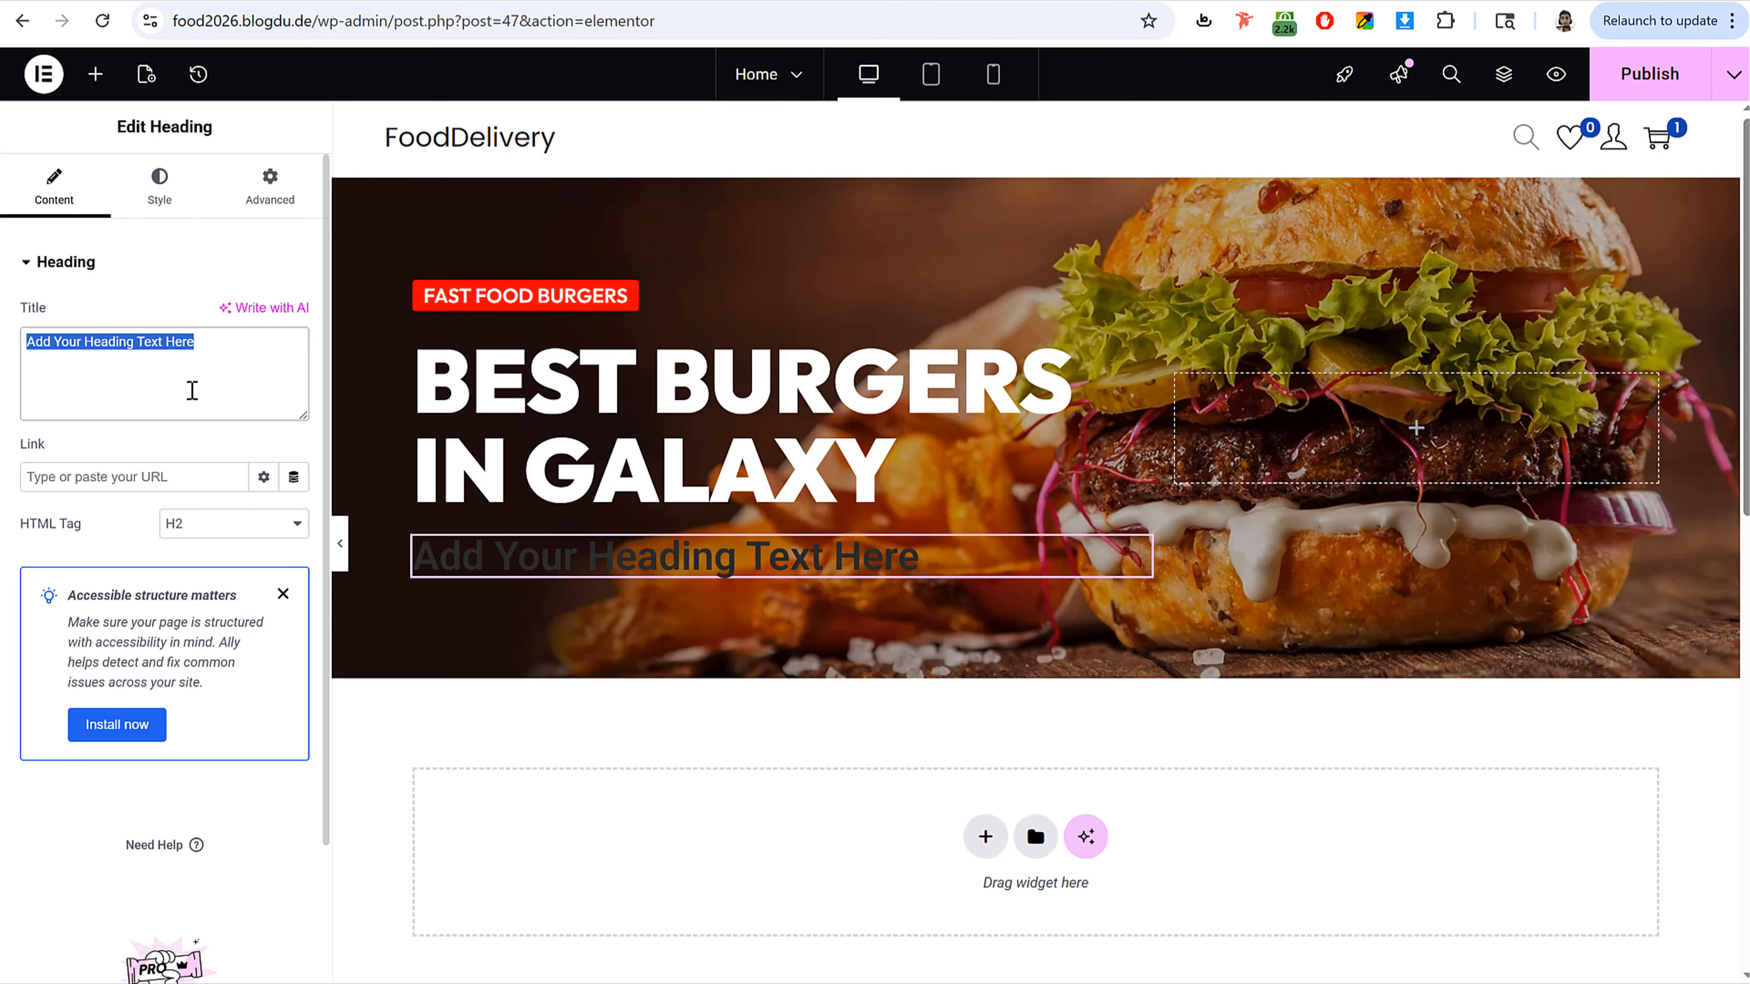
key(ctrl+v)
Step: Set the subtitle heading's text color to #FFFFFF
click(159, 186)
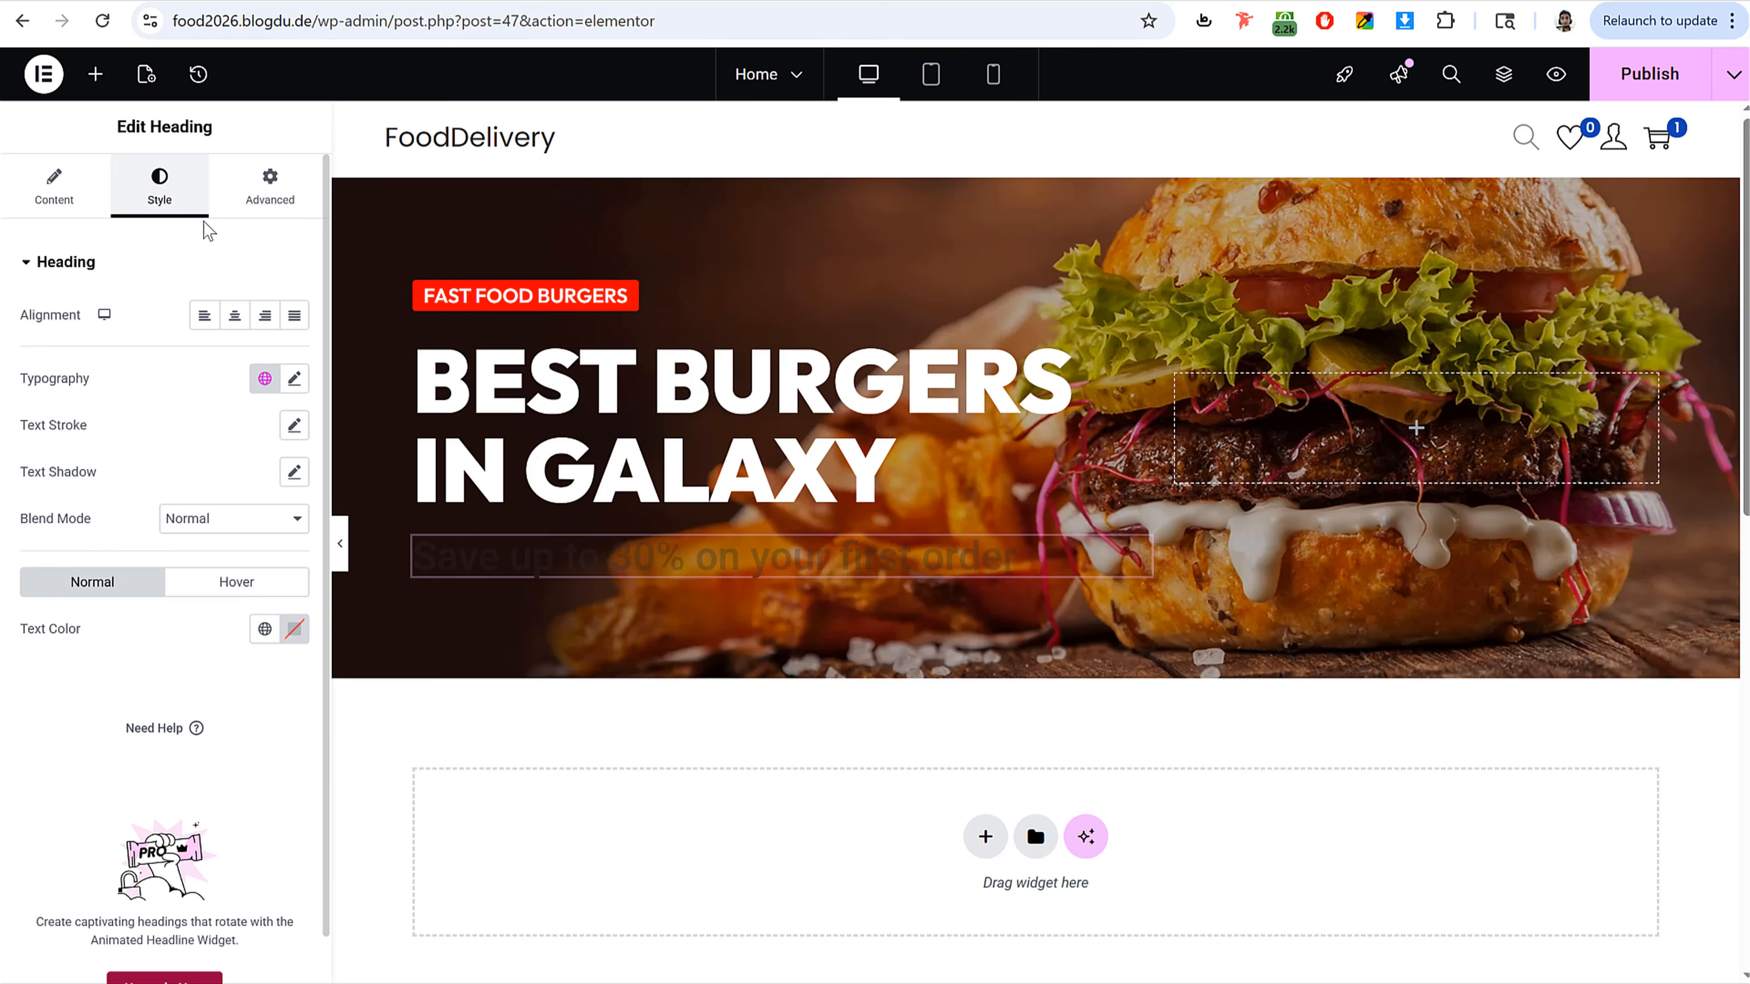
click(294, 628)
text(#FFFFFF)
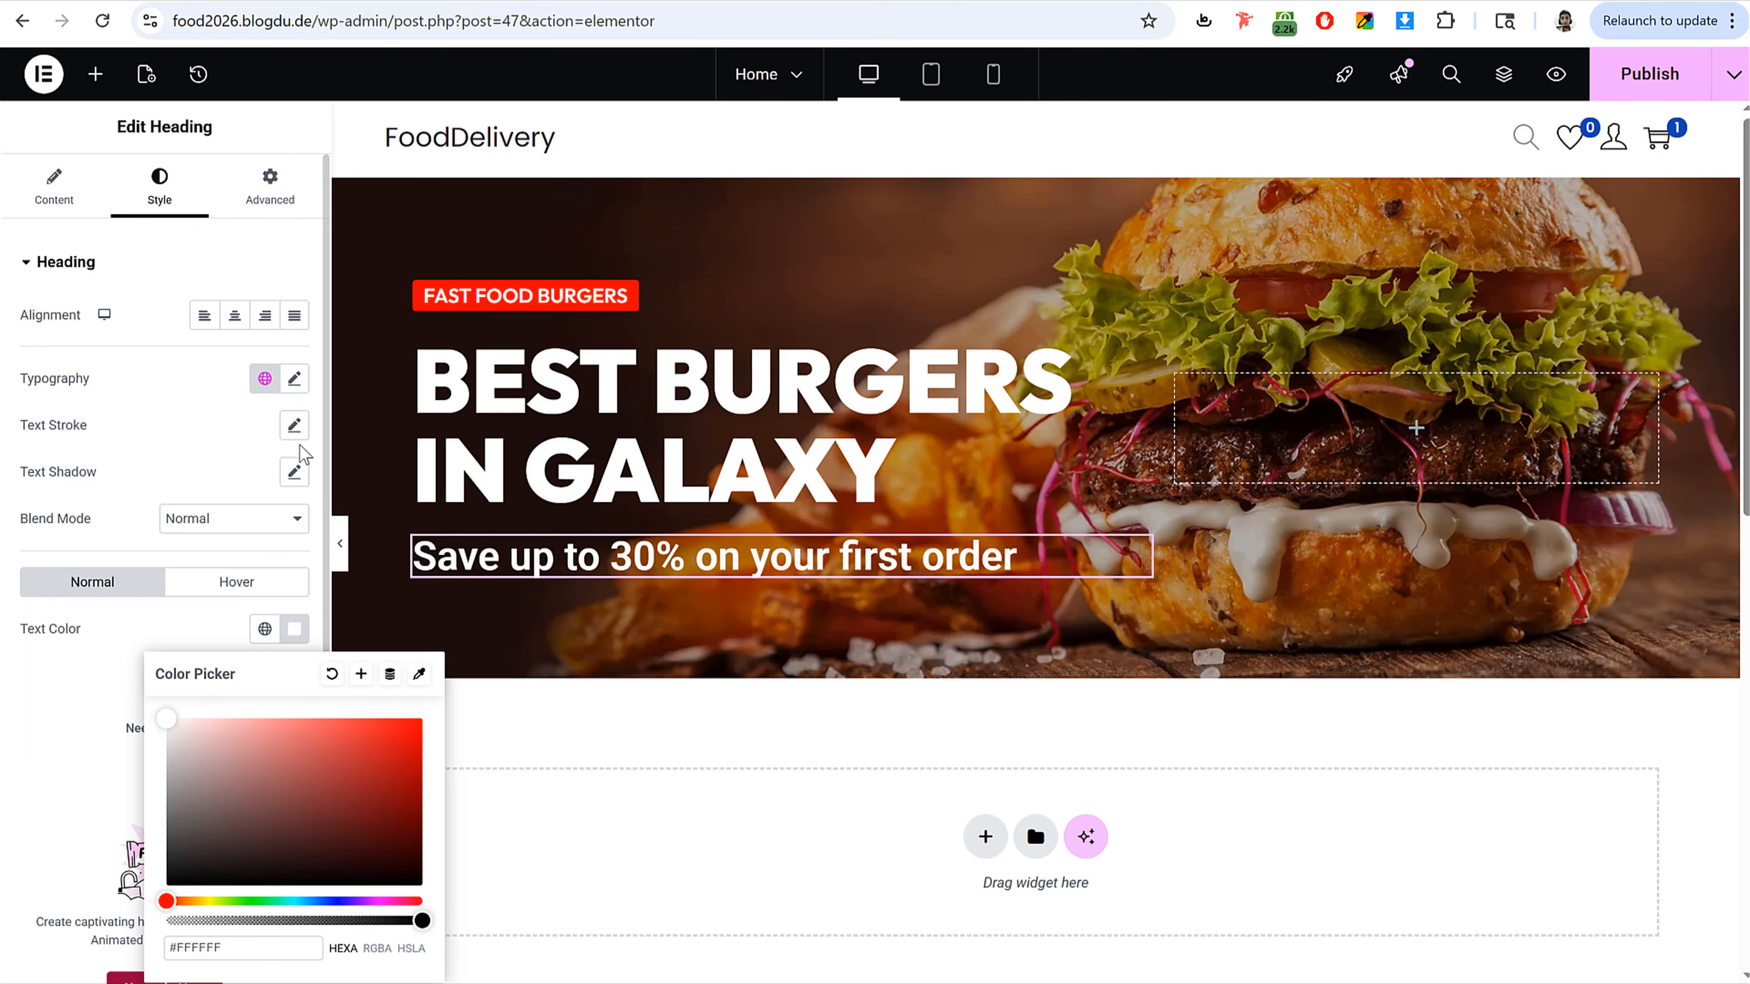
Step: Set the subtitle's typography size to 22 px and weight to 300 (Light)
click(294, 379)
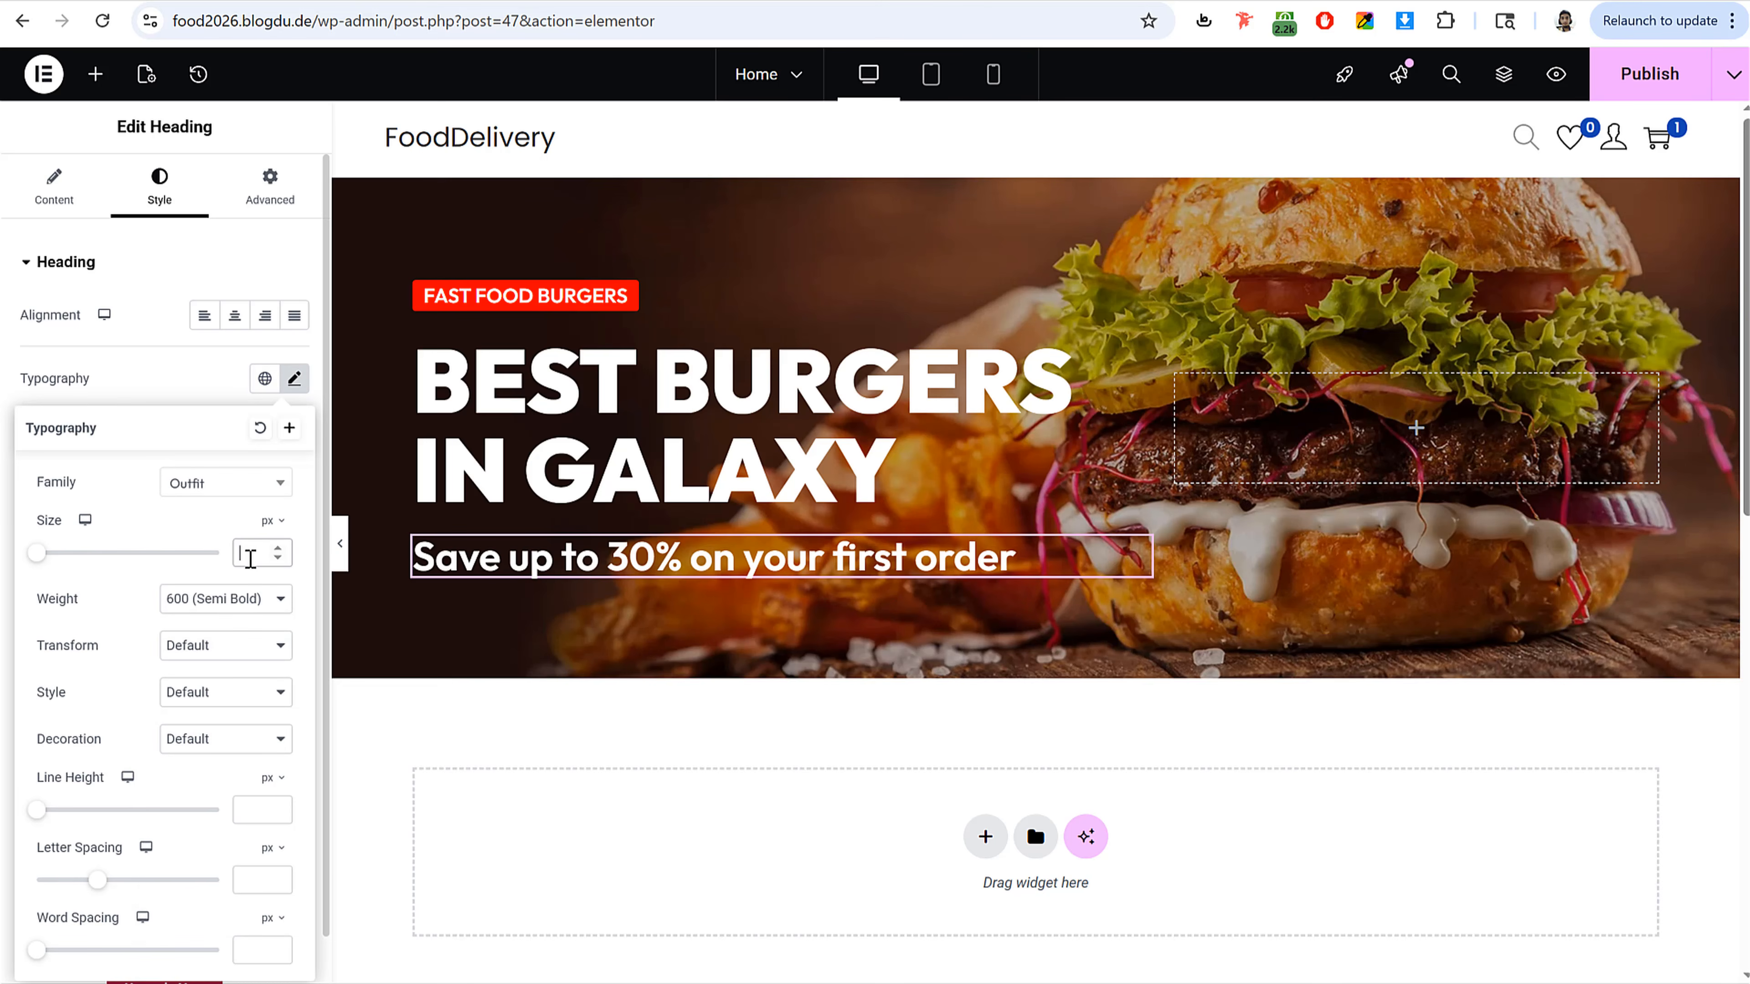
text(20)
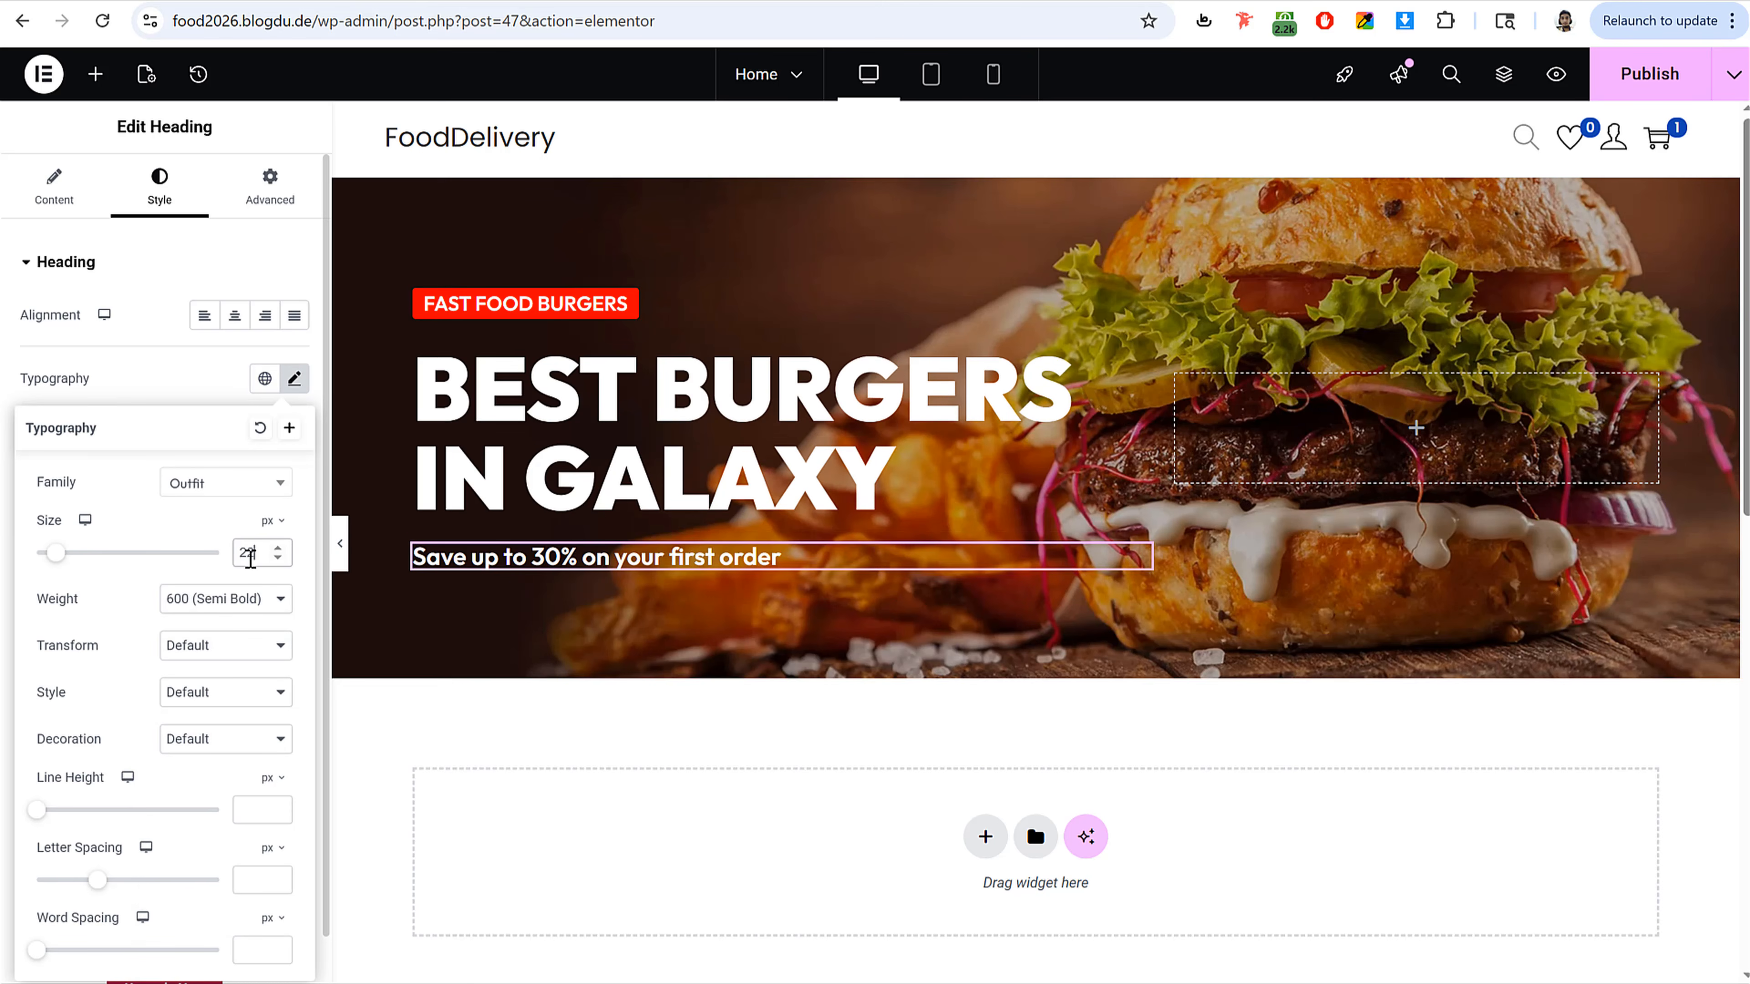
click(239, 597)
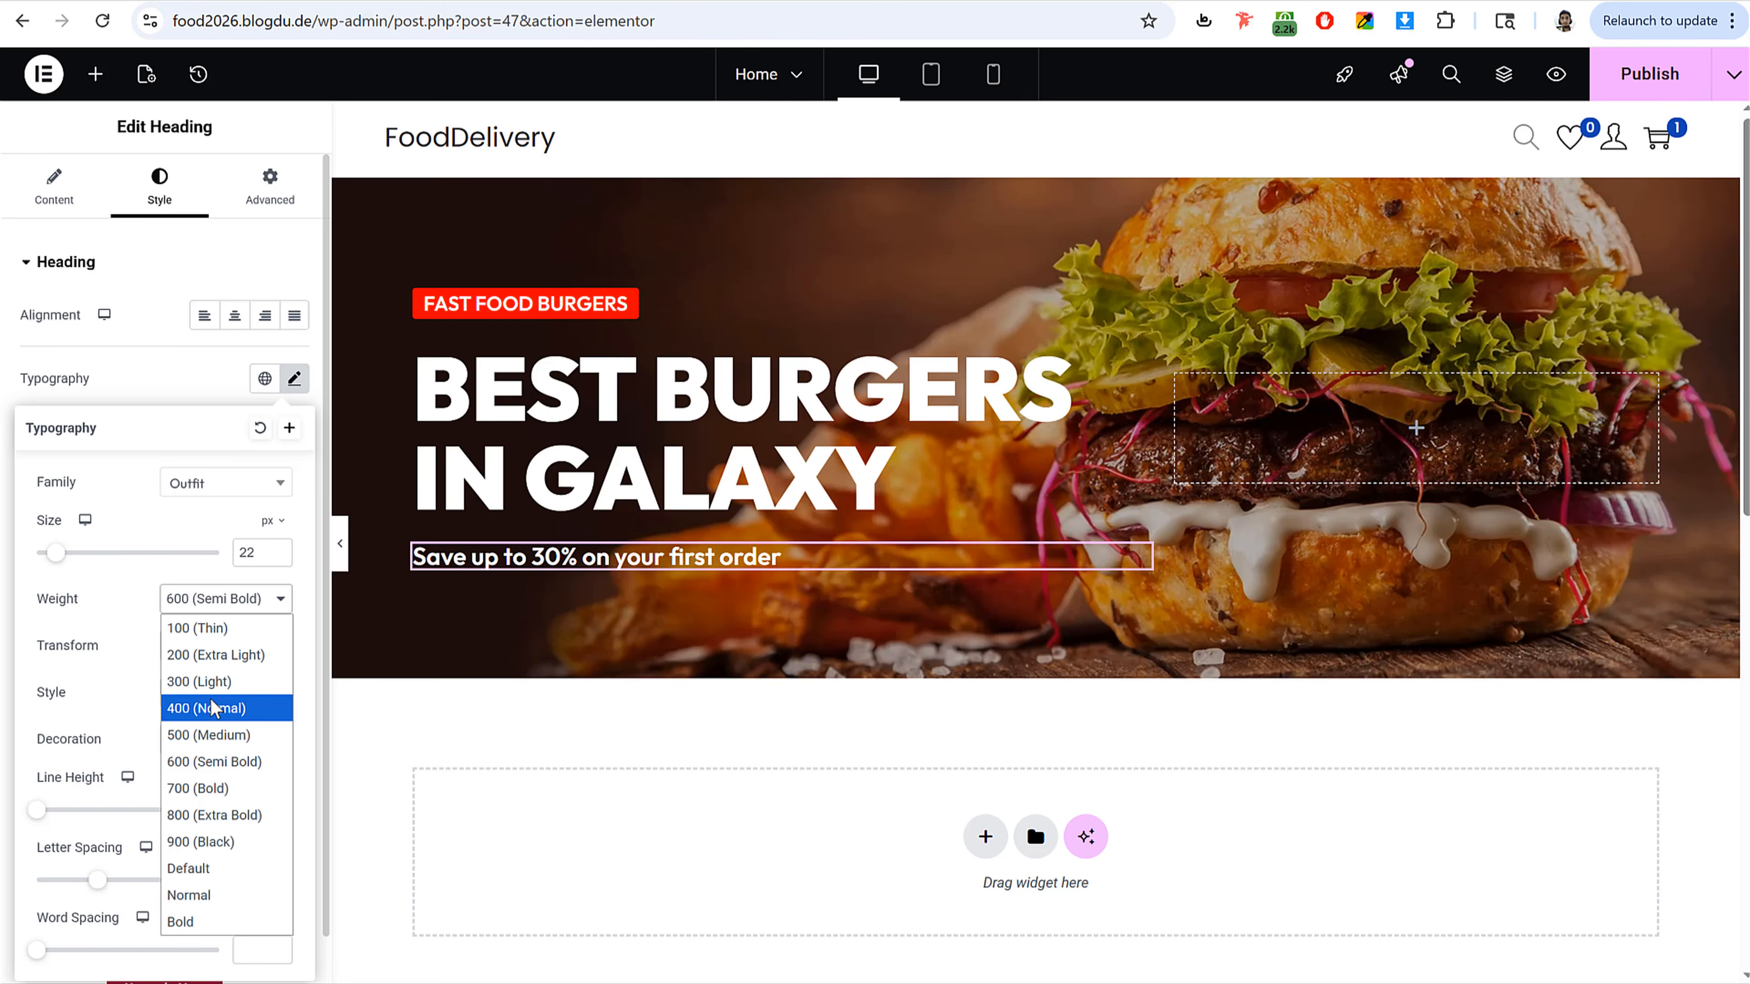
click(211, 701)
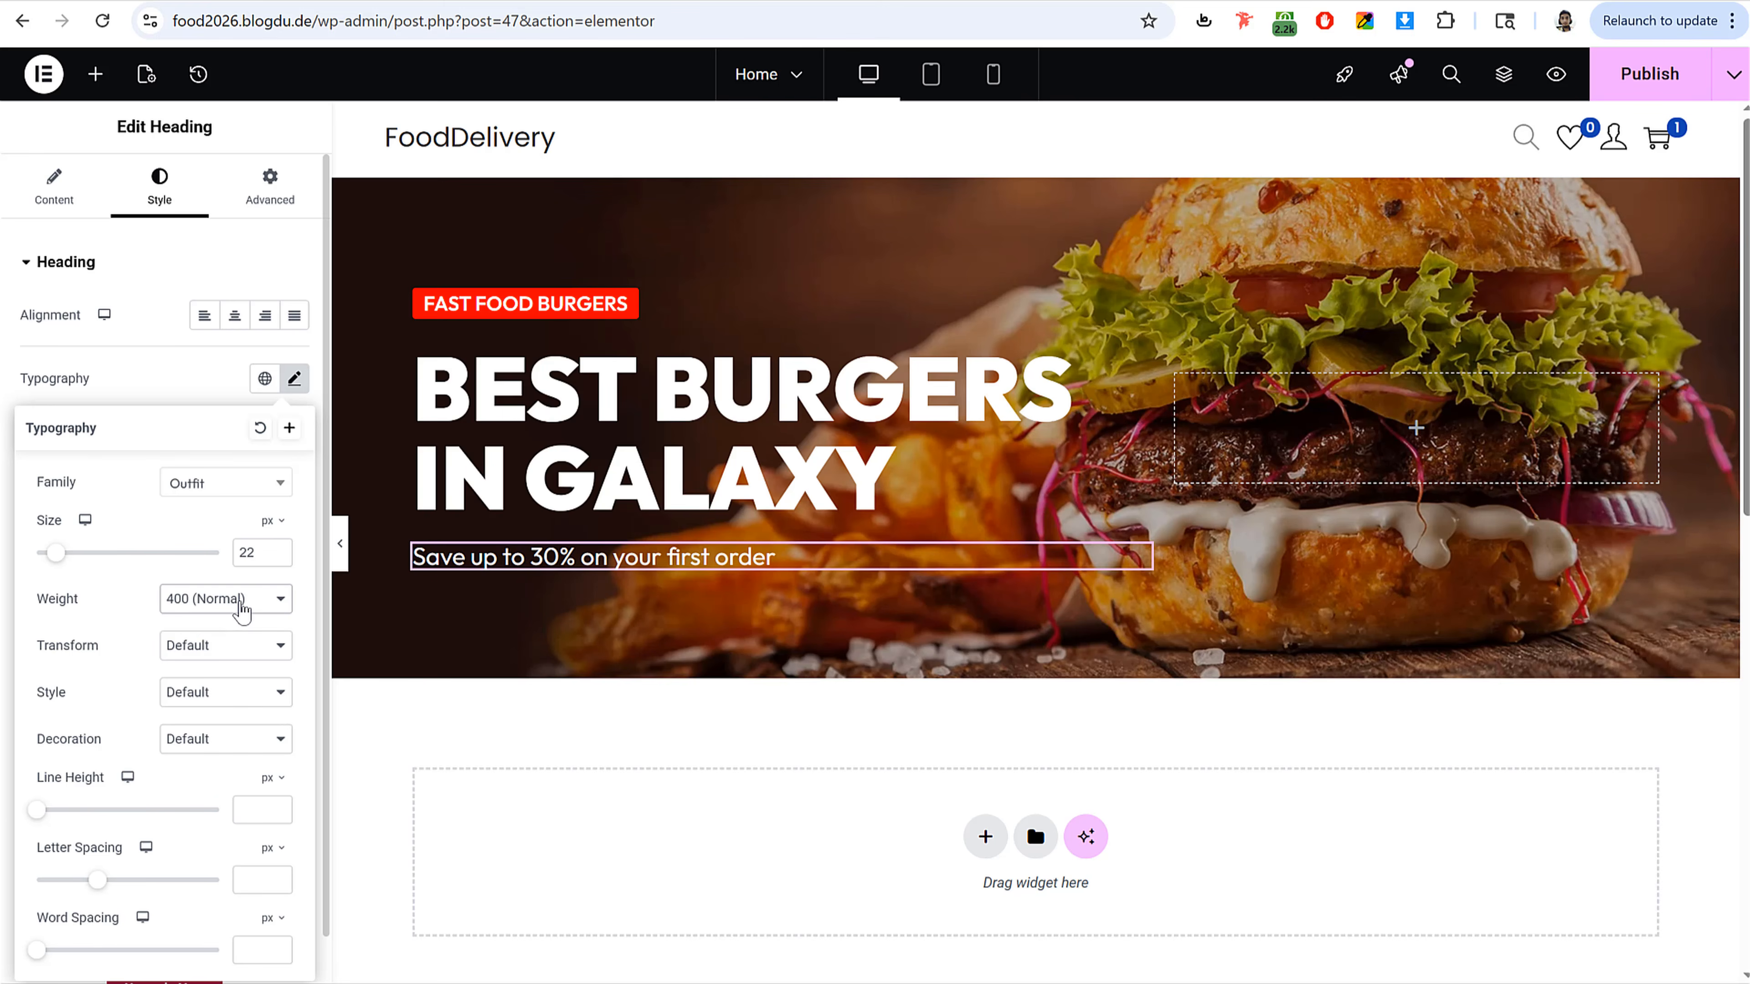
click(241, 598)
click(229, 677)
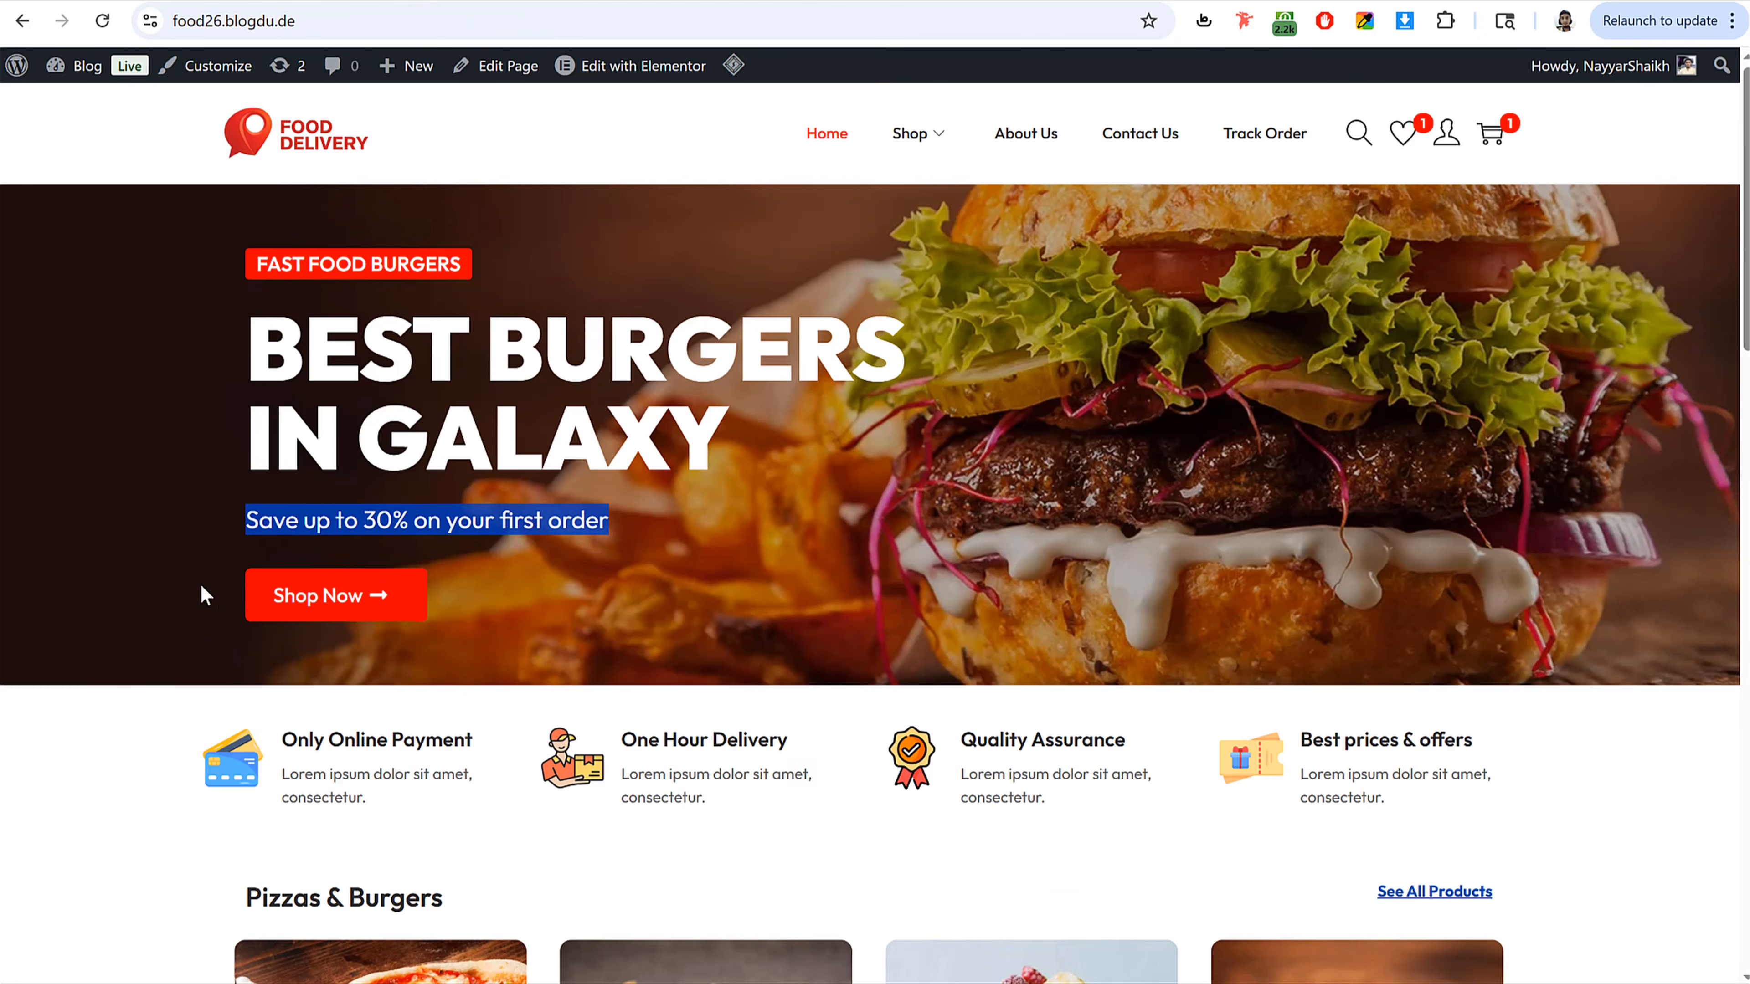
click(204, 594)
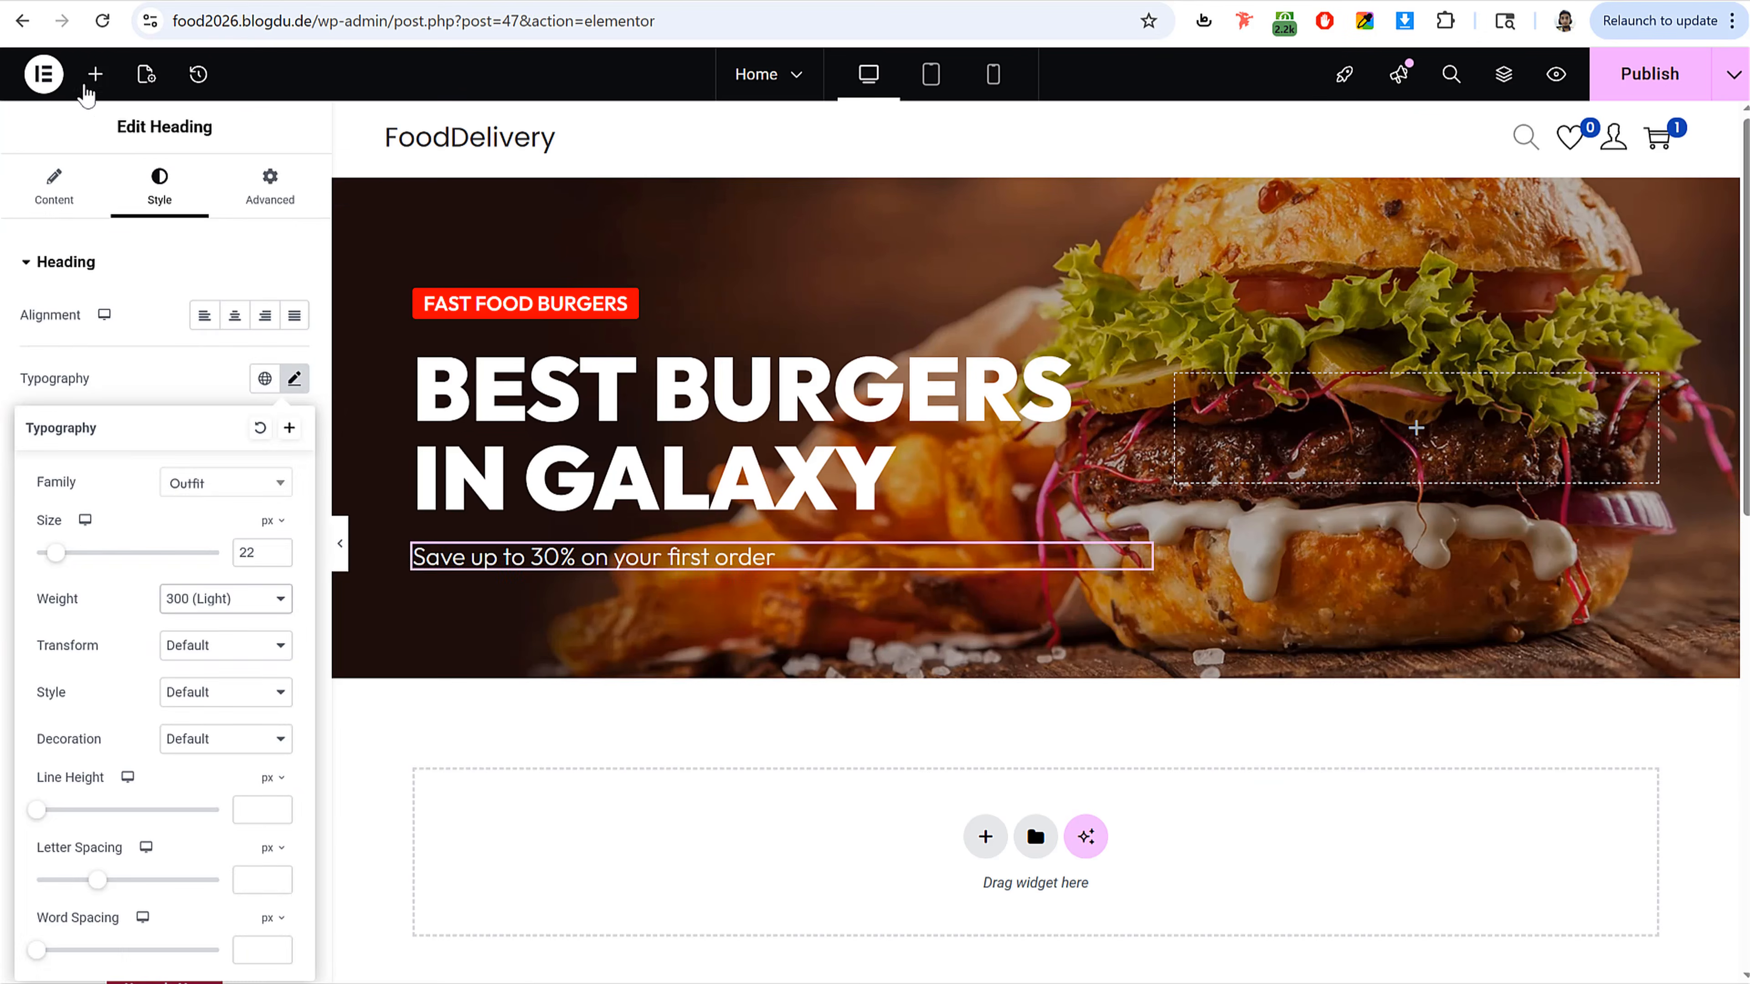
Step: Add a Button widget below the subtitle and set its text to Shop Now
click(86, 89)
text(butt)
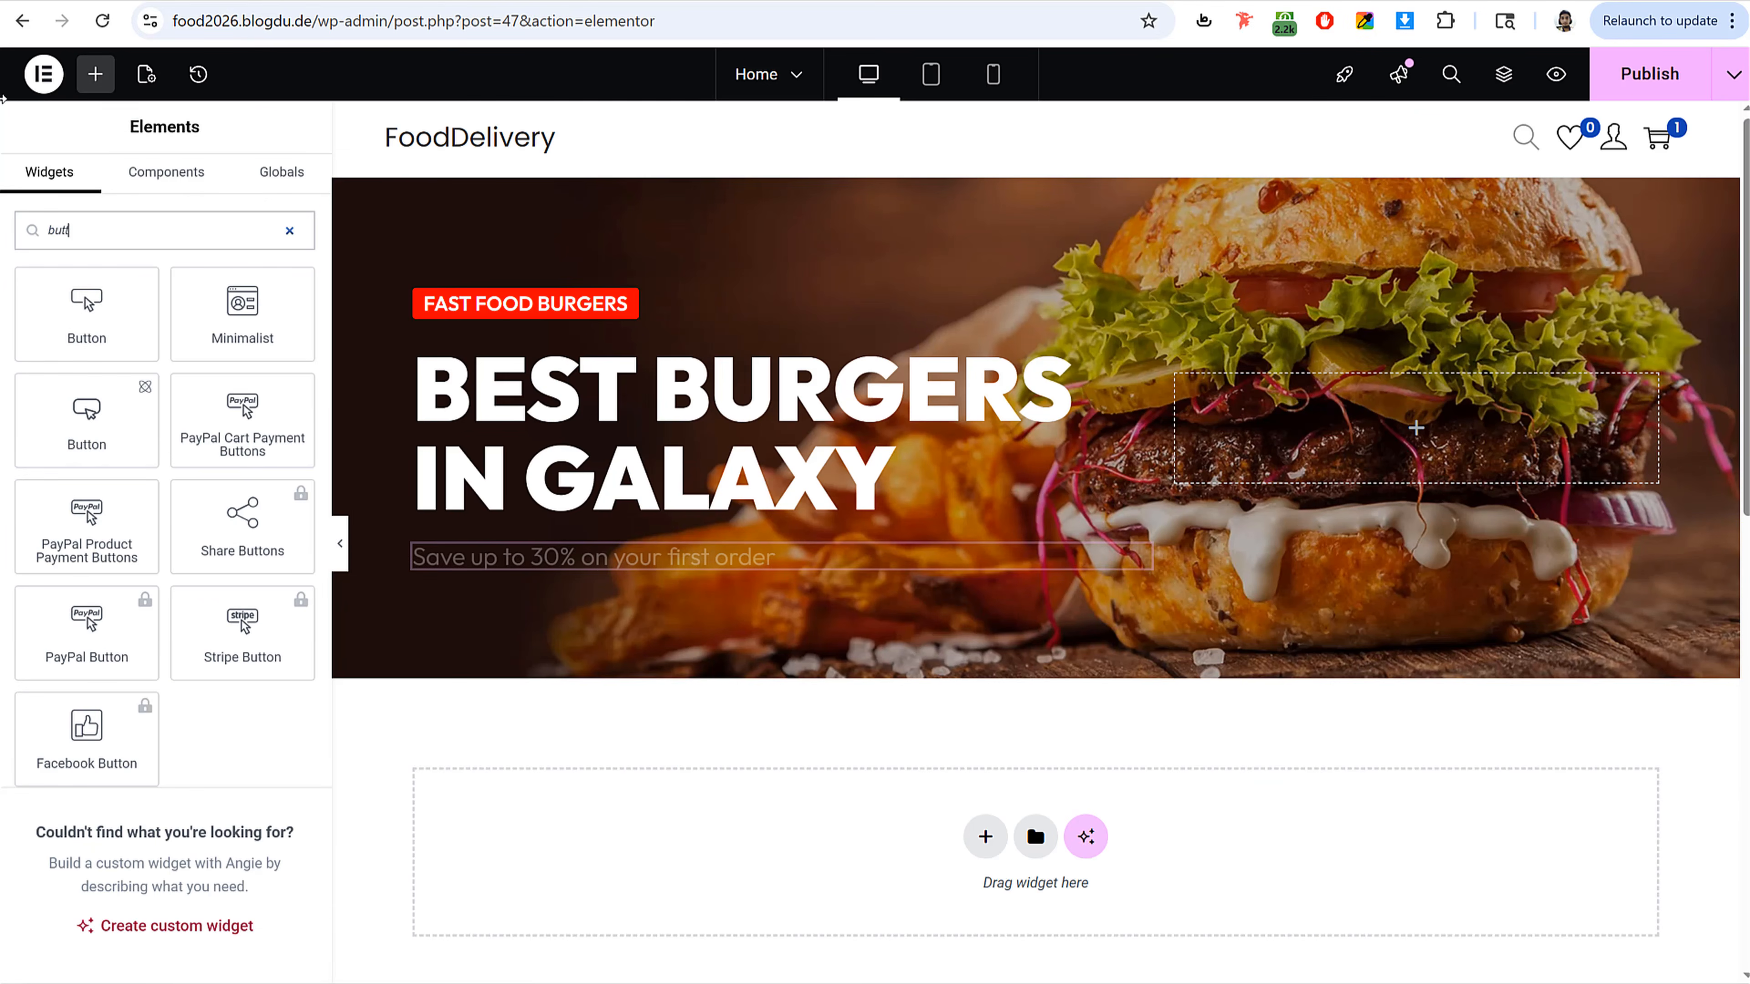
drag(86, 314, 696, 559)
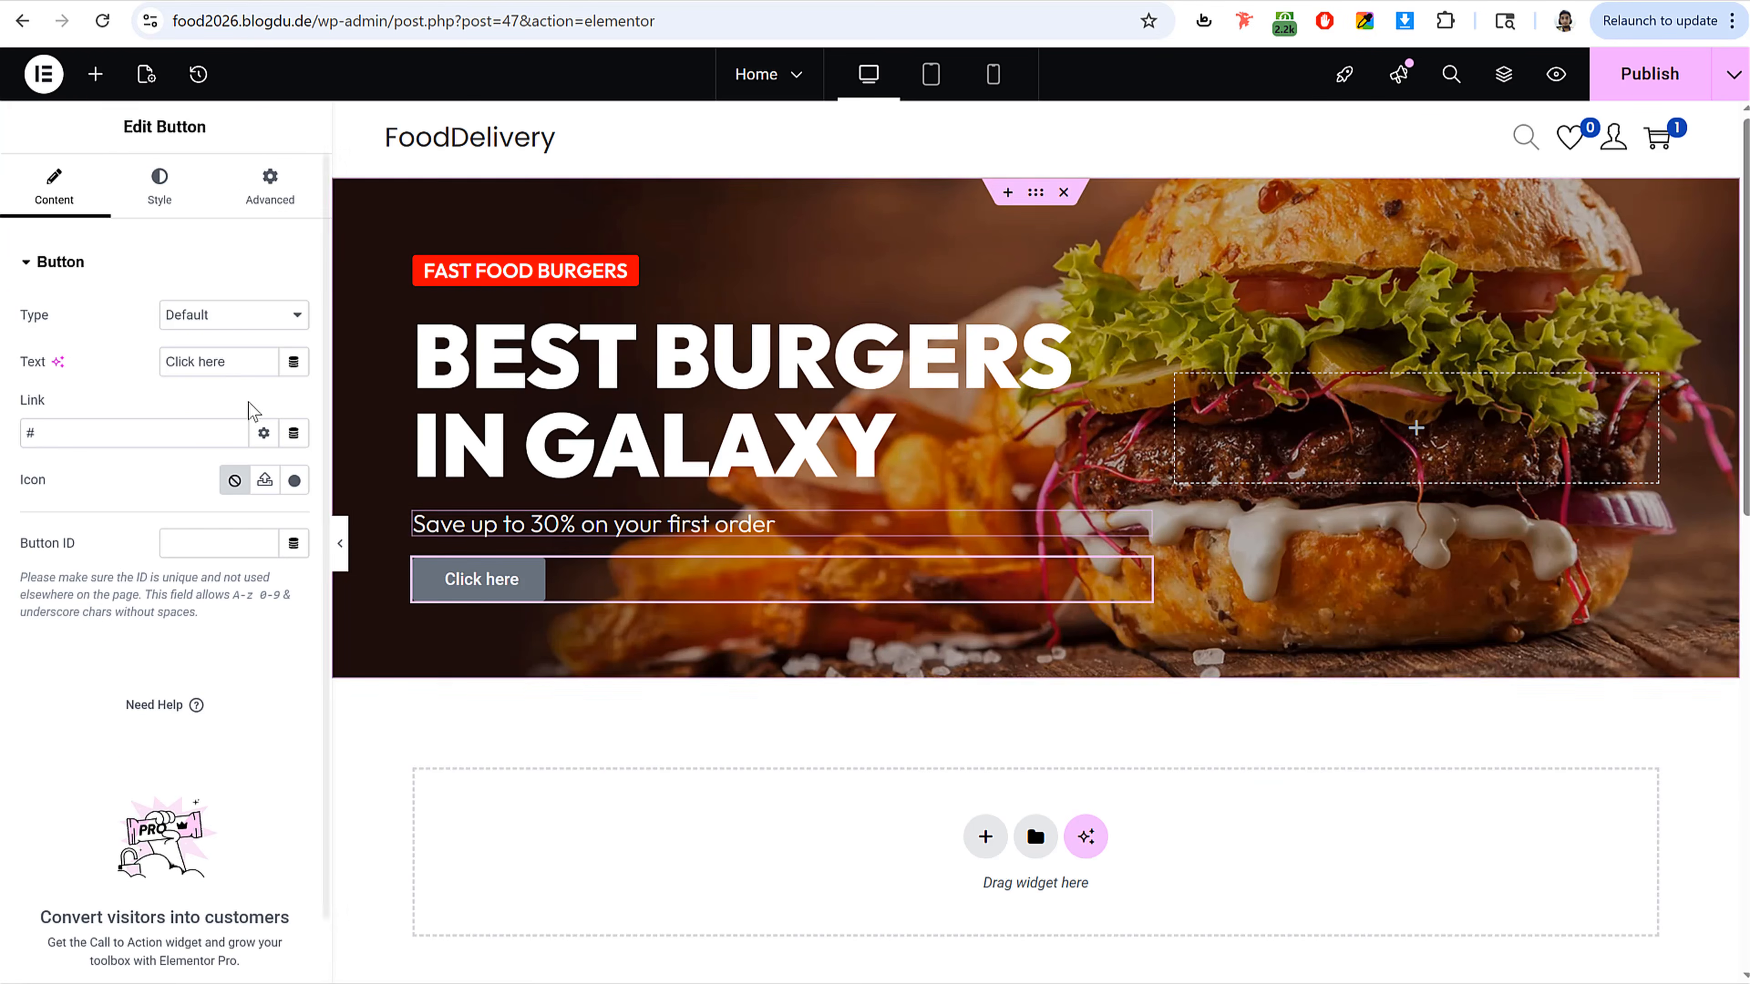
double_click(241, 365)
text(Shop Now)
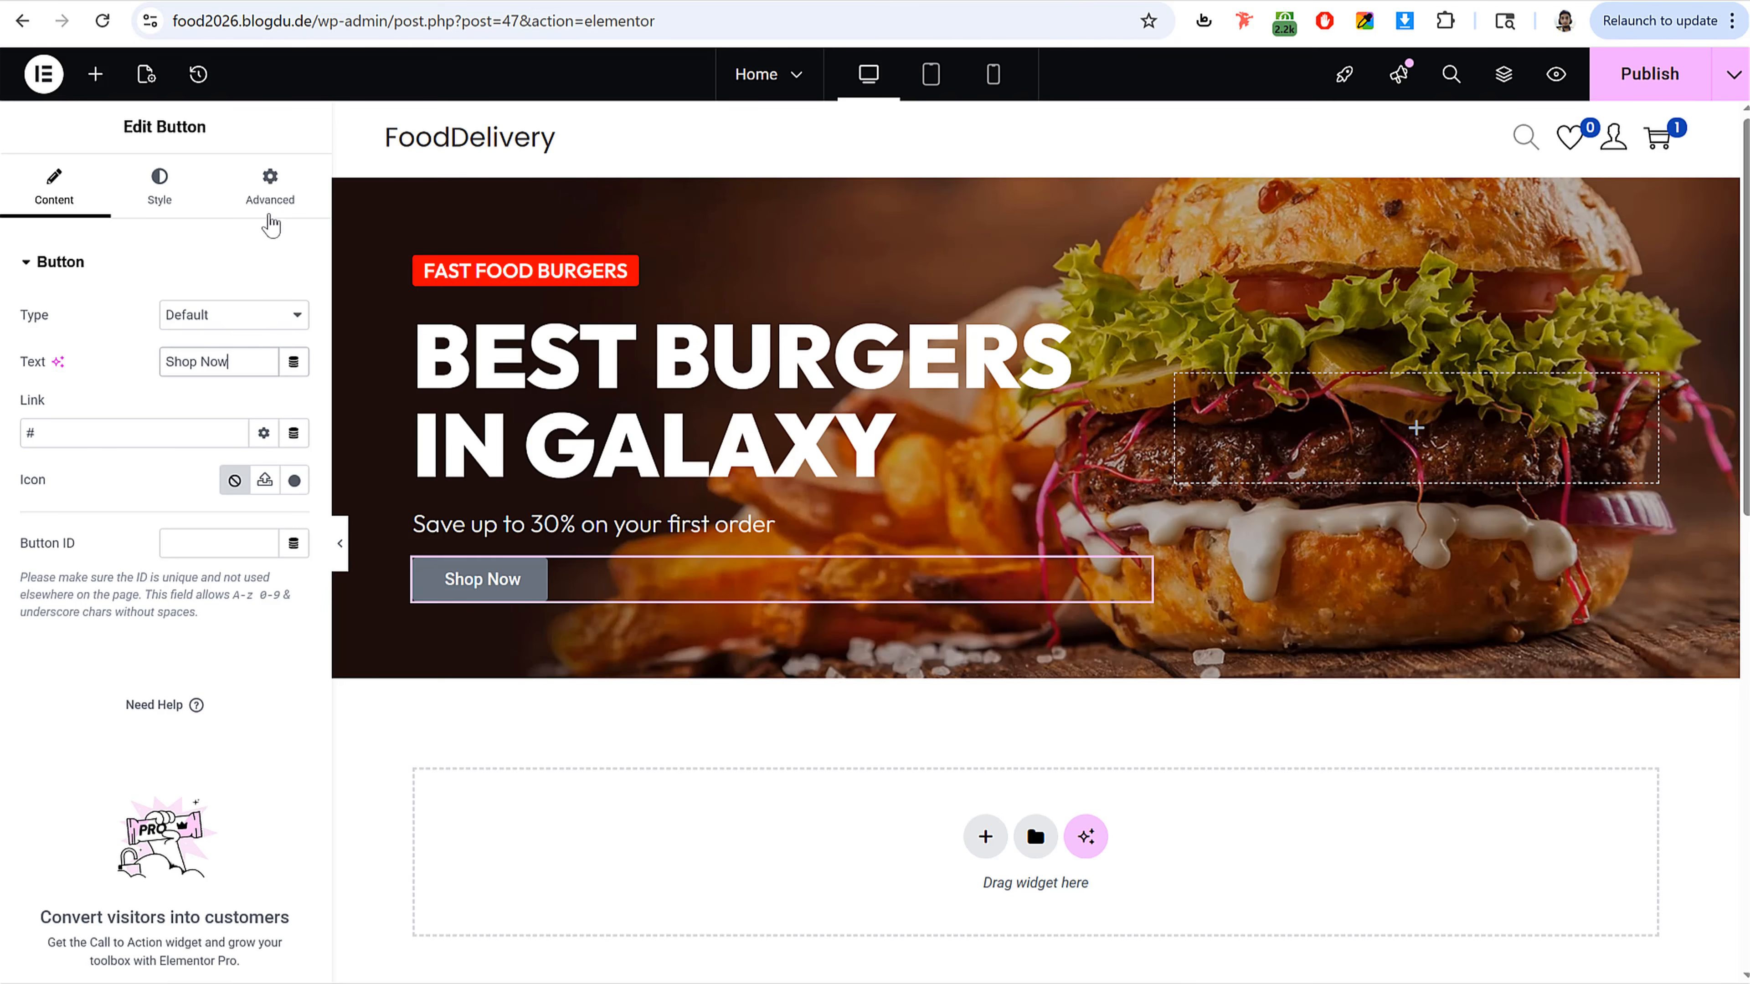
Step: Add the Arrow right icon from the icon library to the button and place it after the text
double_click(31, 491)
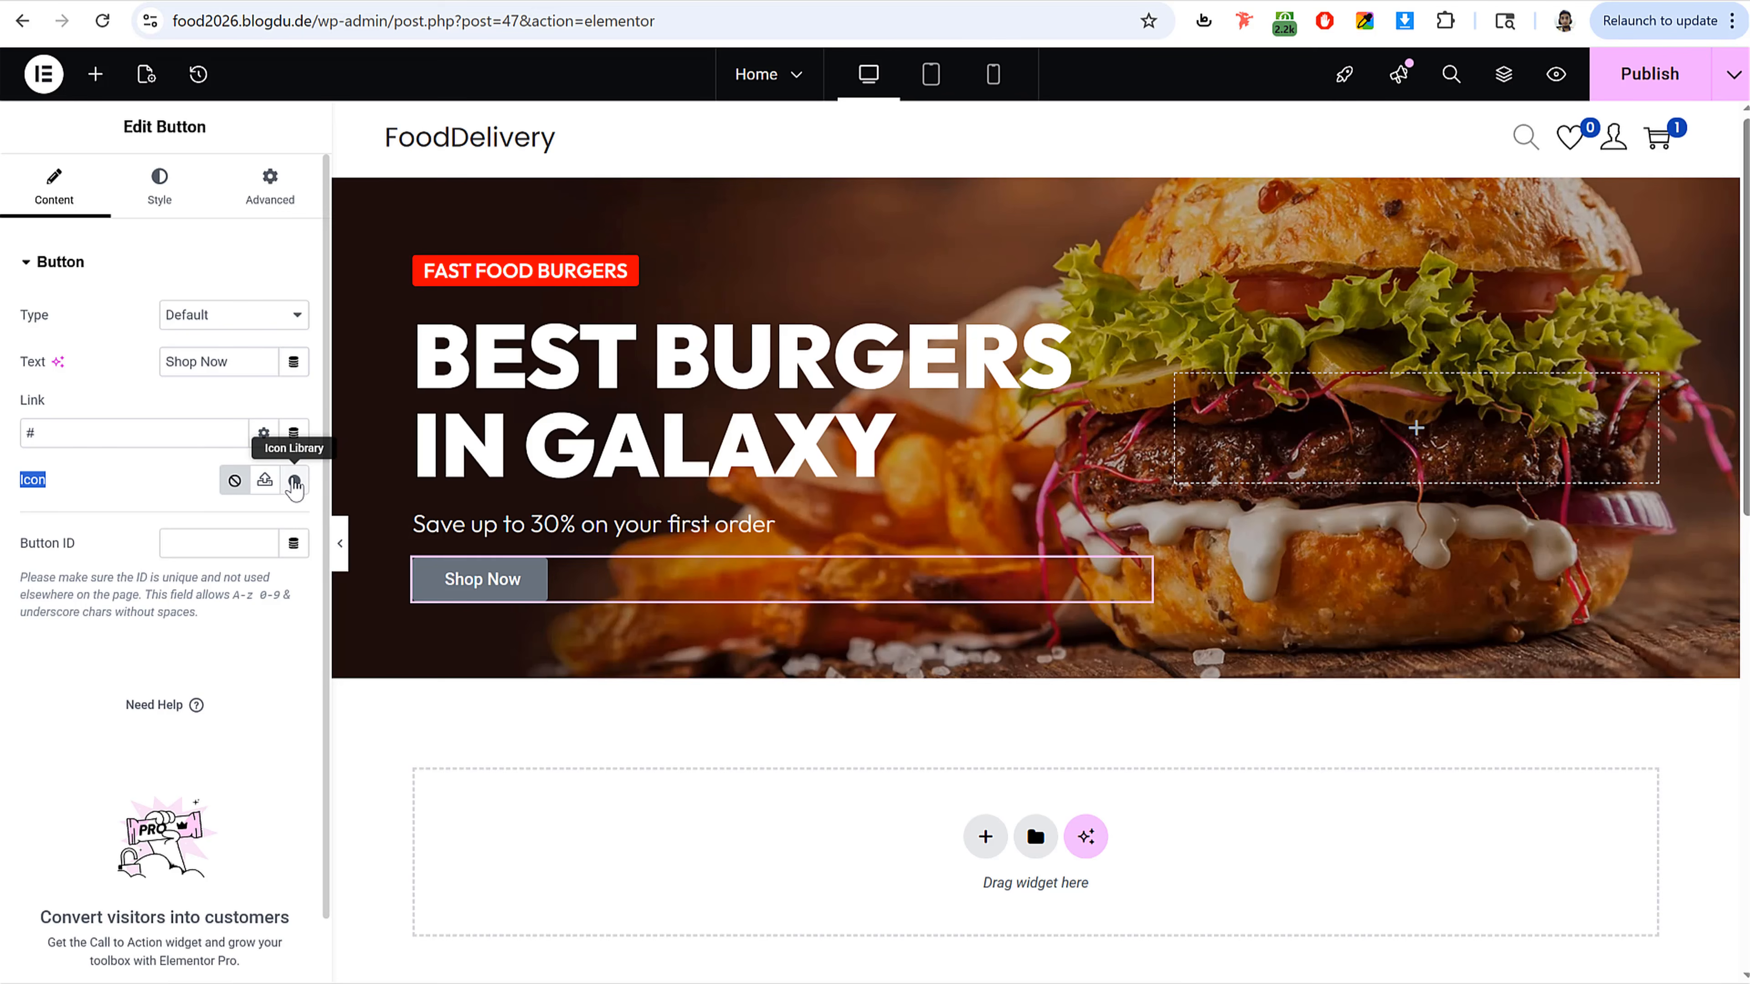
click(295, 479)
click(735, 168)
text(arrow)
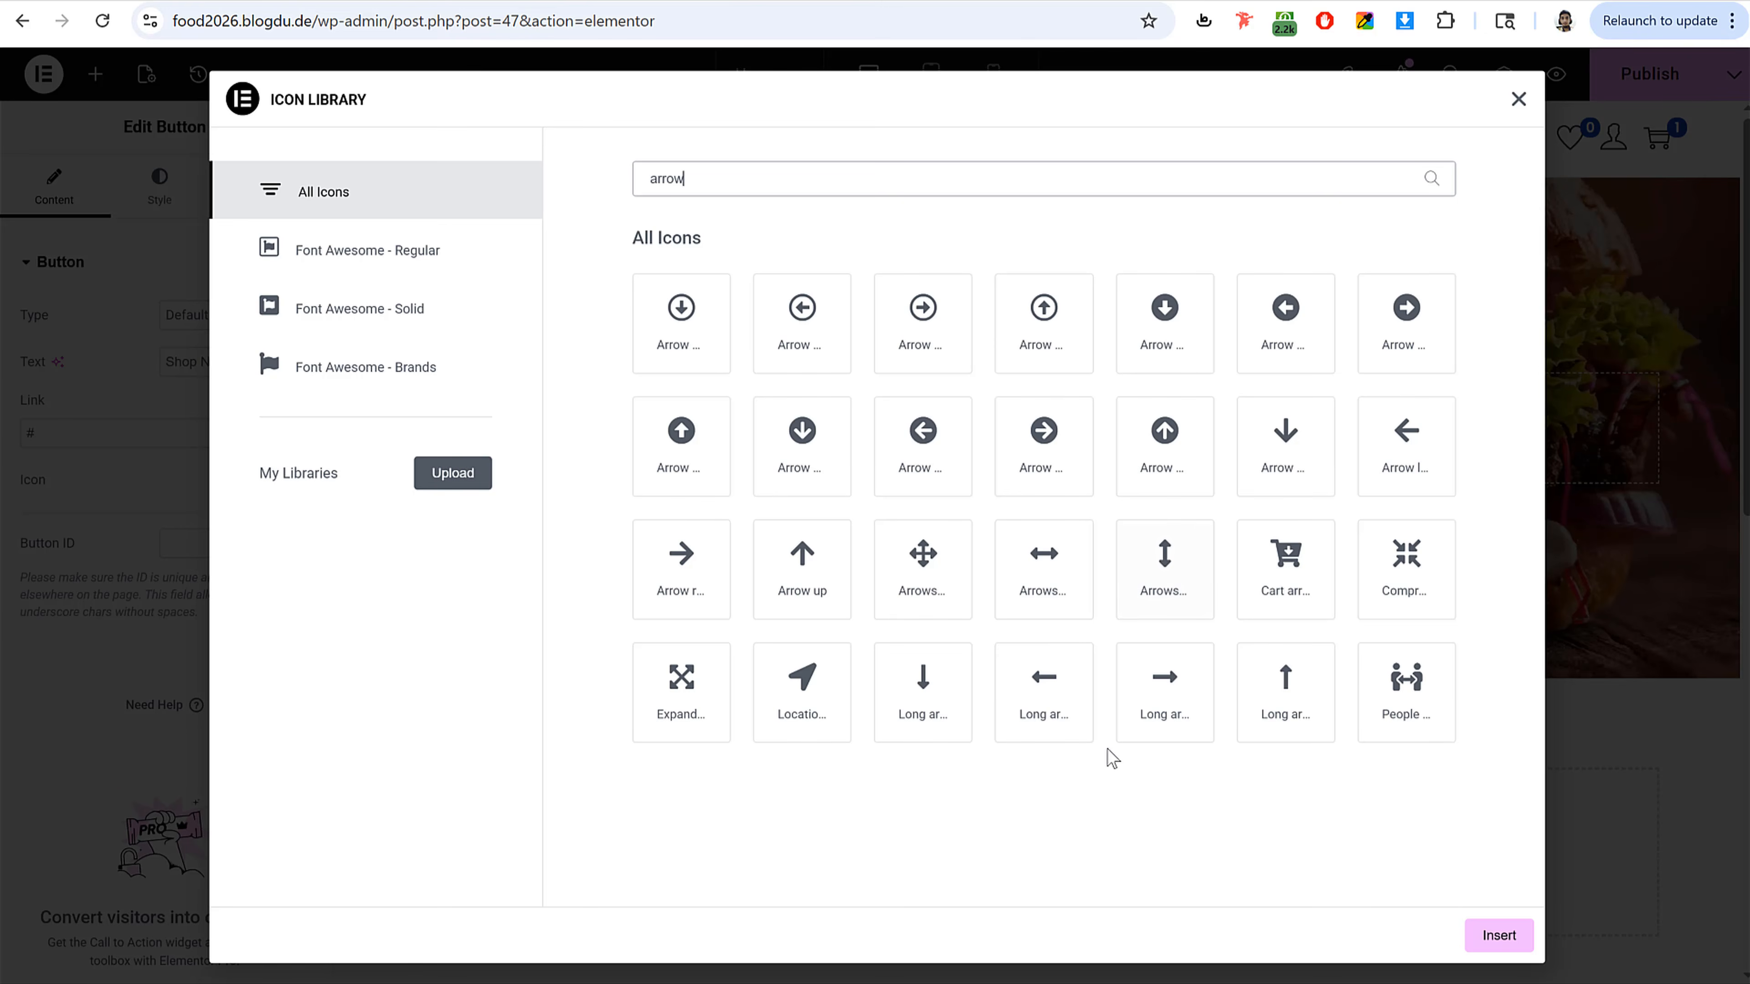
click(711, 608)
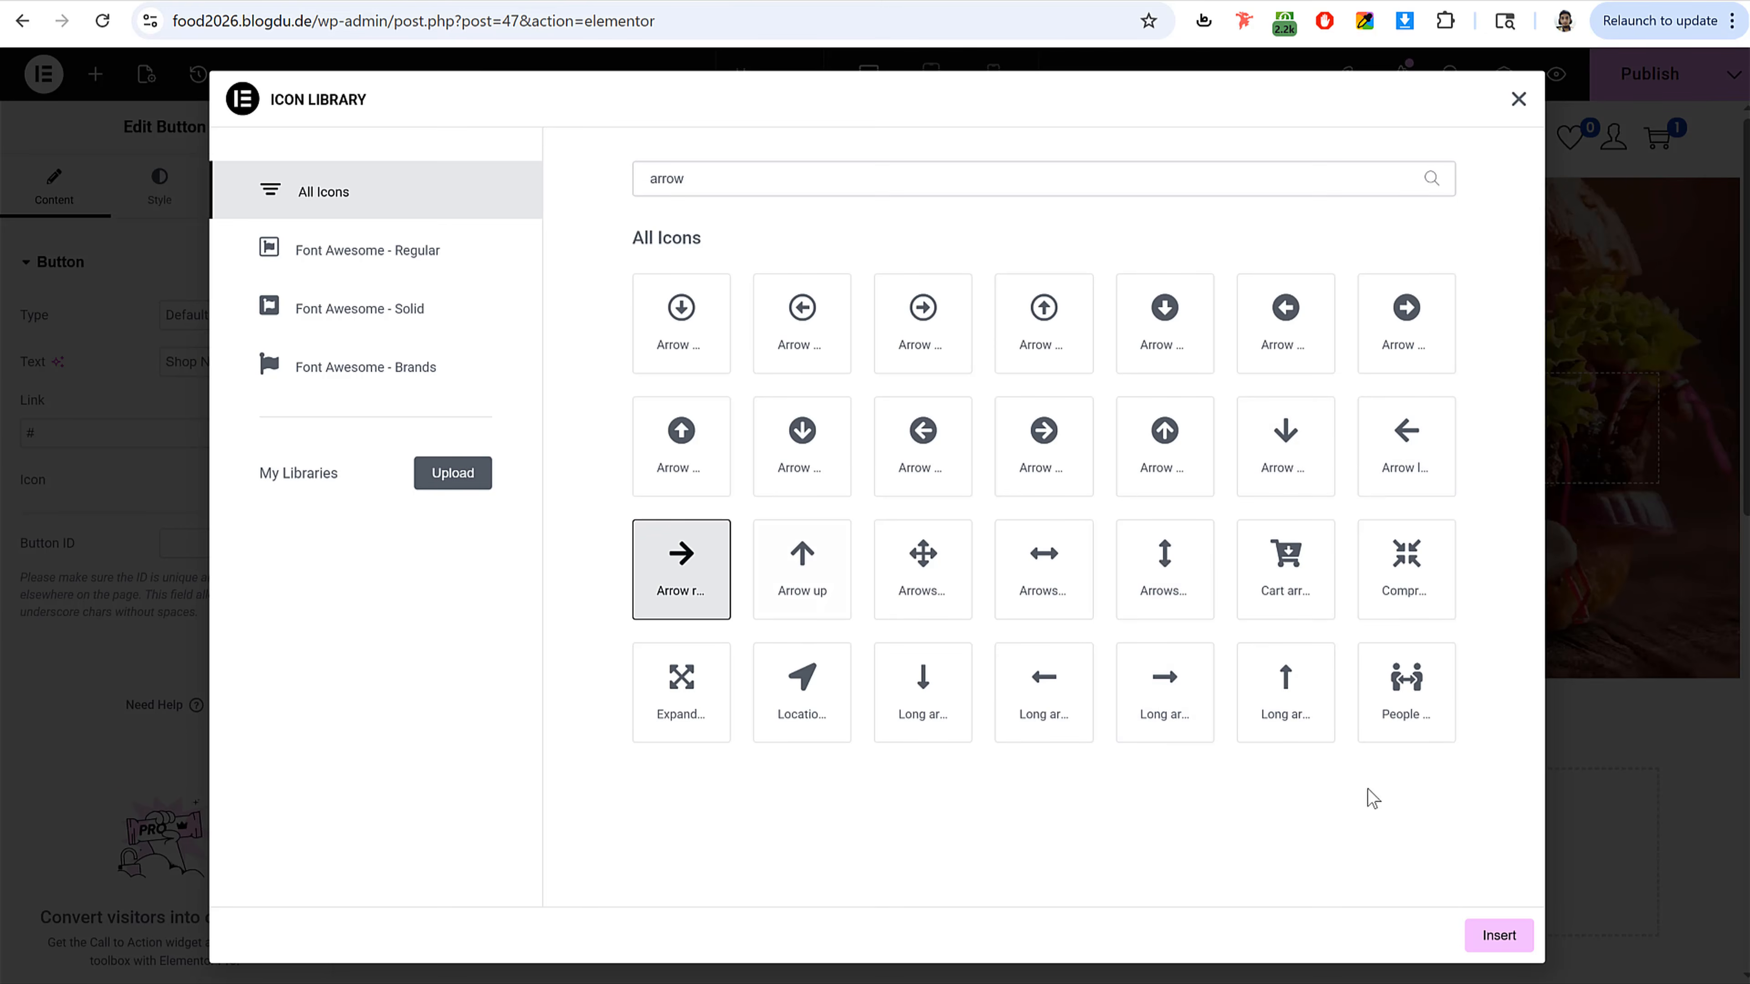
click(1498, 937)
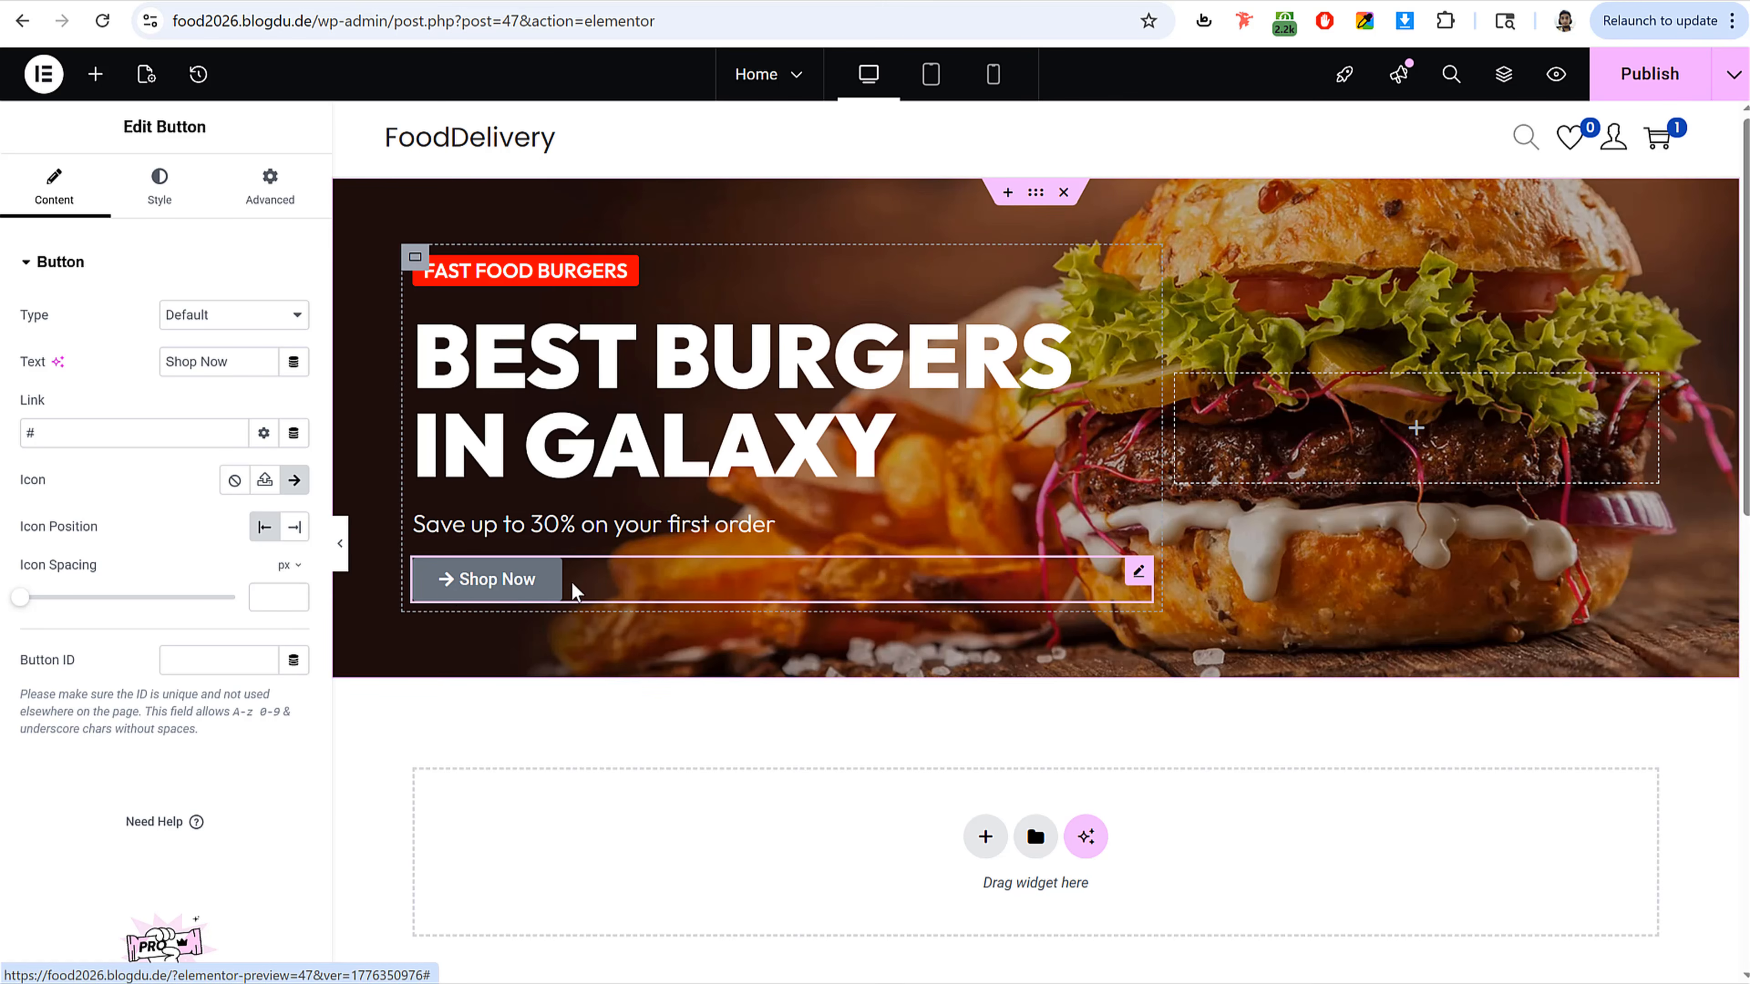
drag(19, 532, 164, 539)
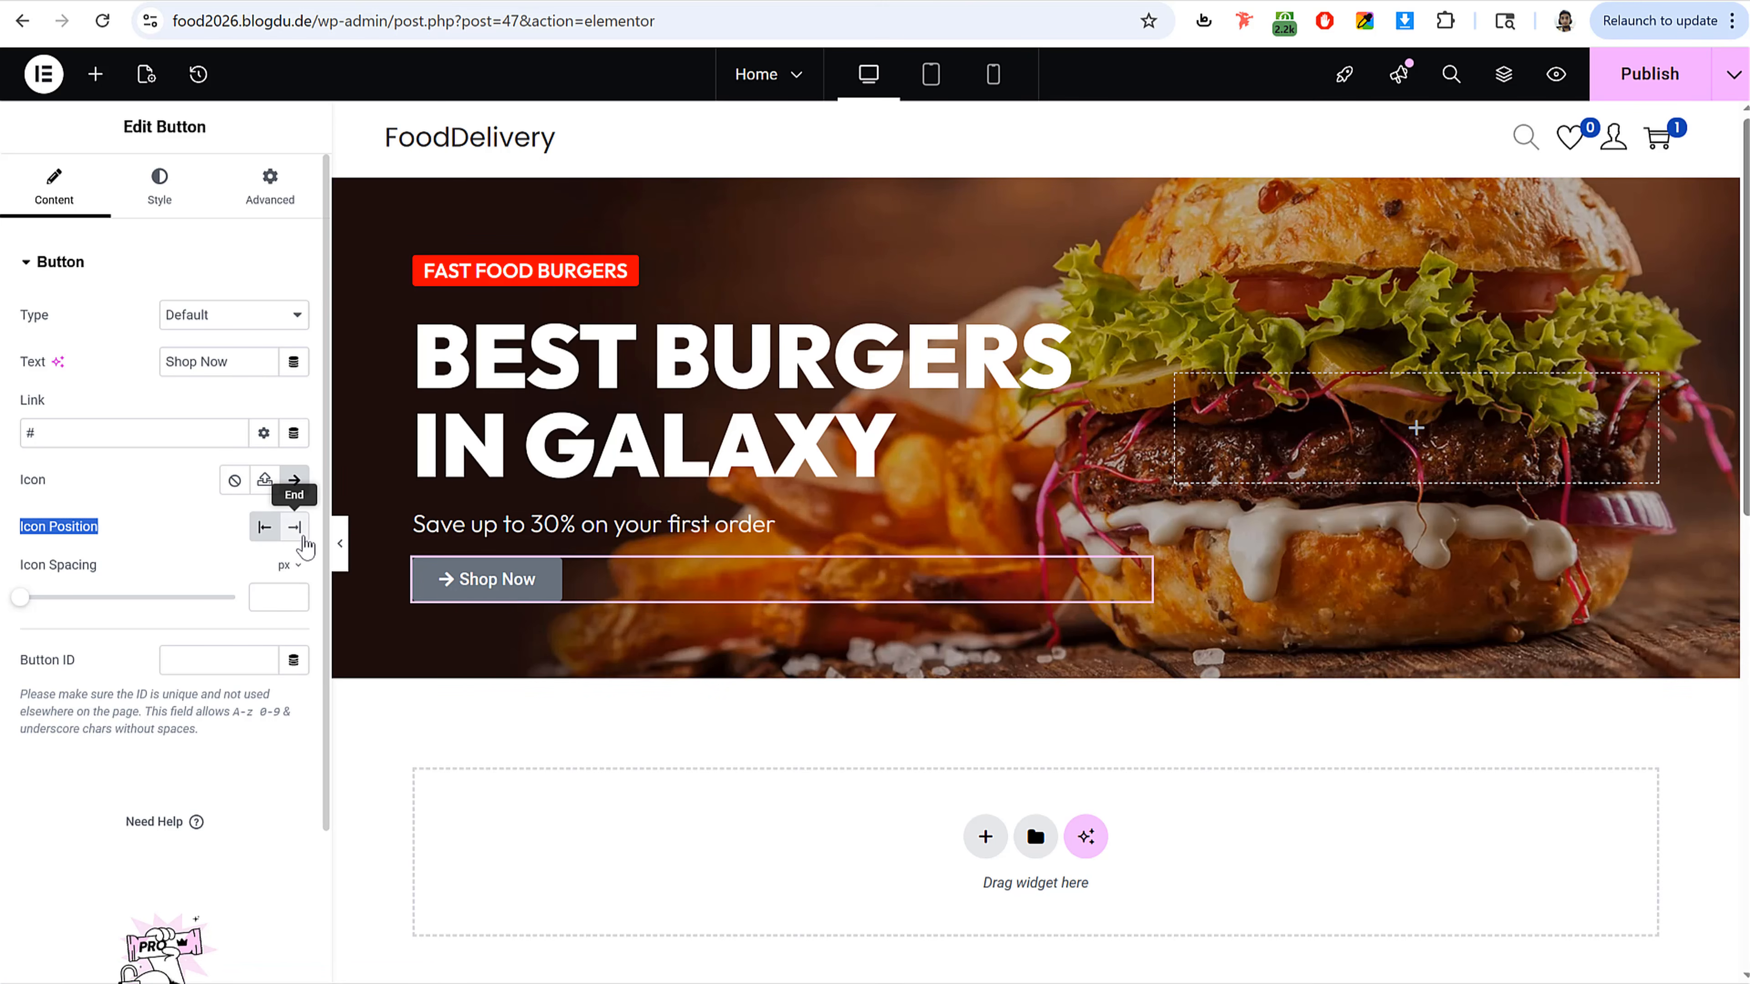
click(303, 541)
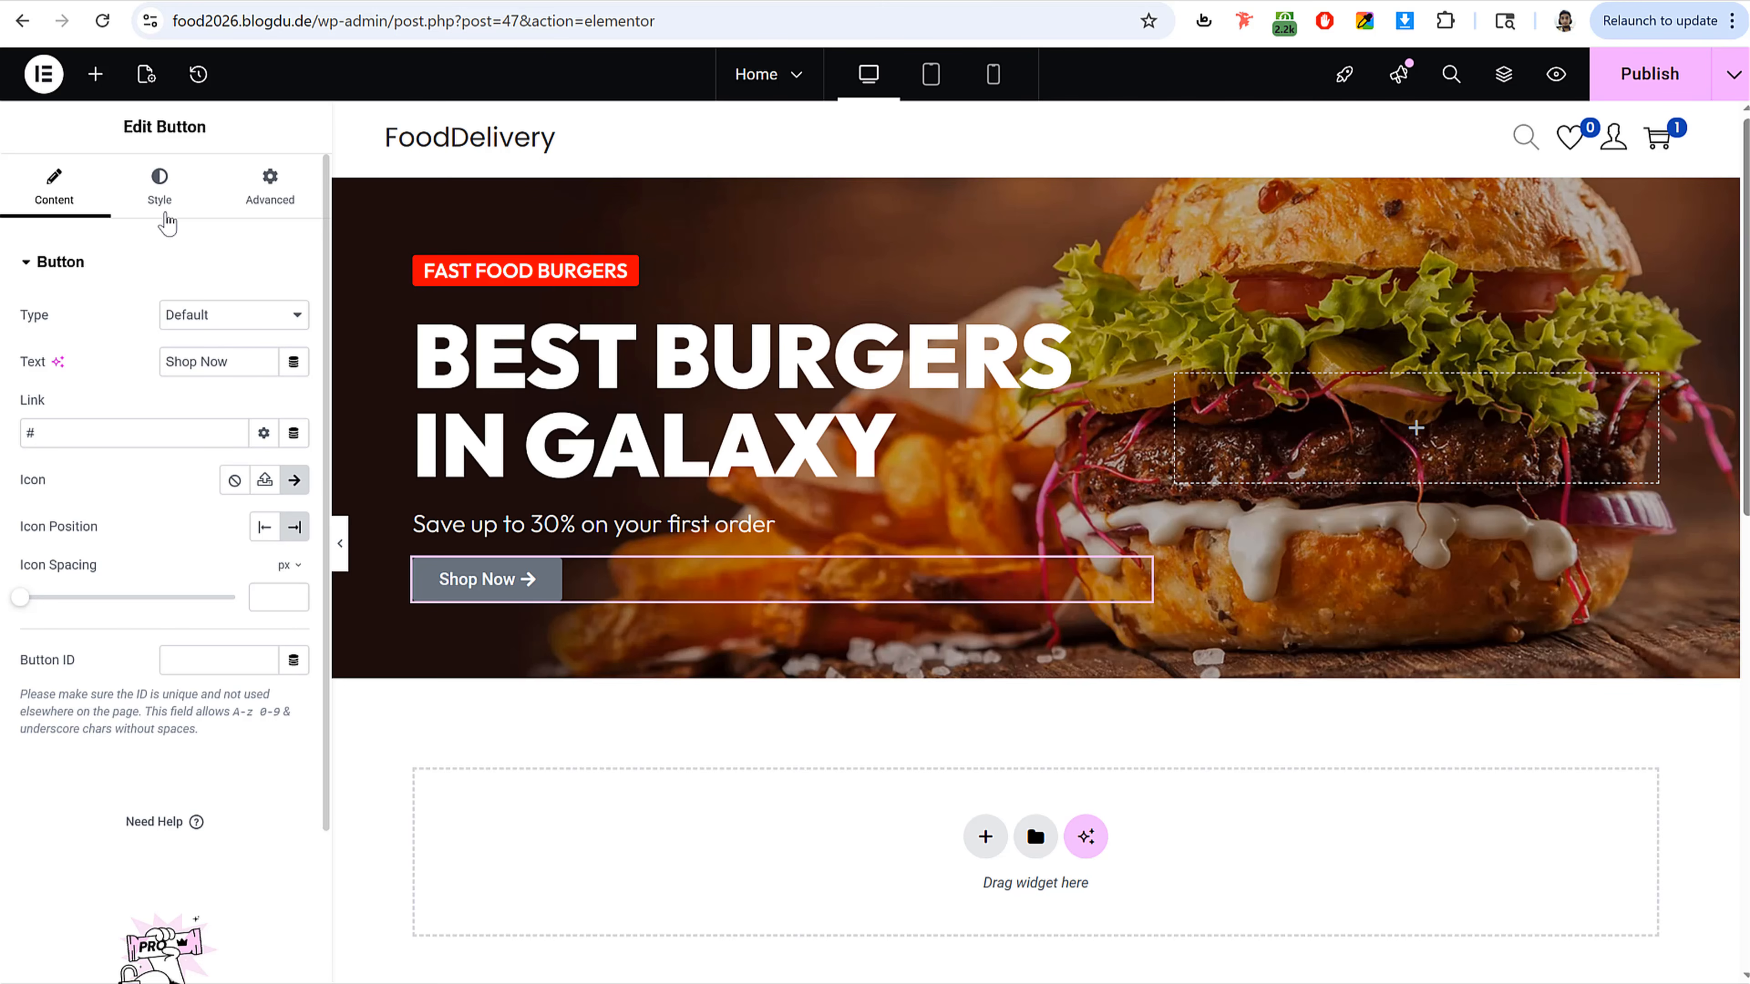
Step: Set the button's background color to the global Red color
click(163, 201)
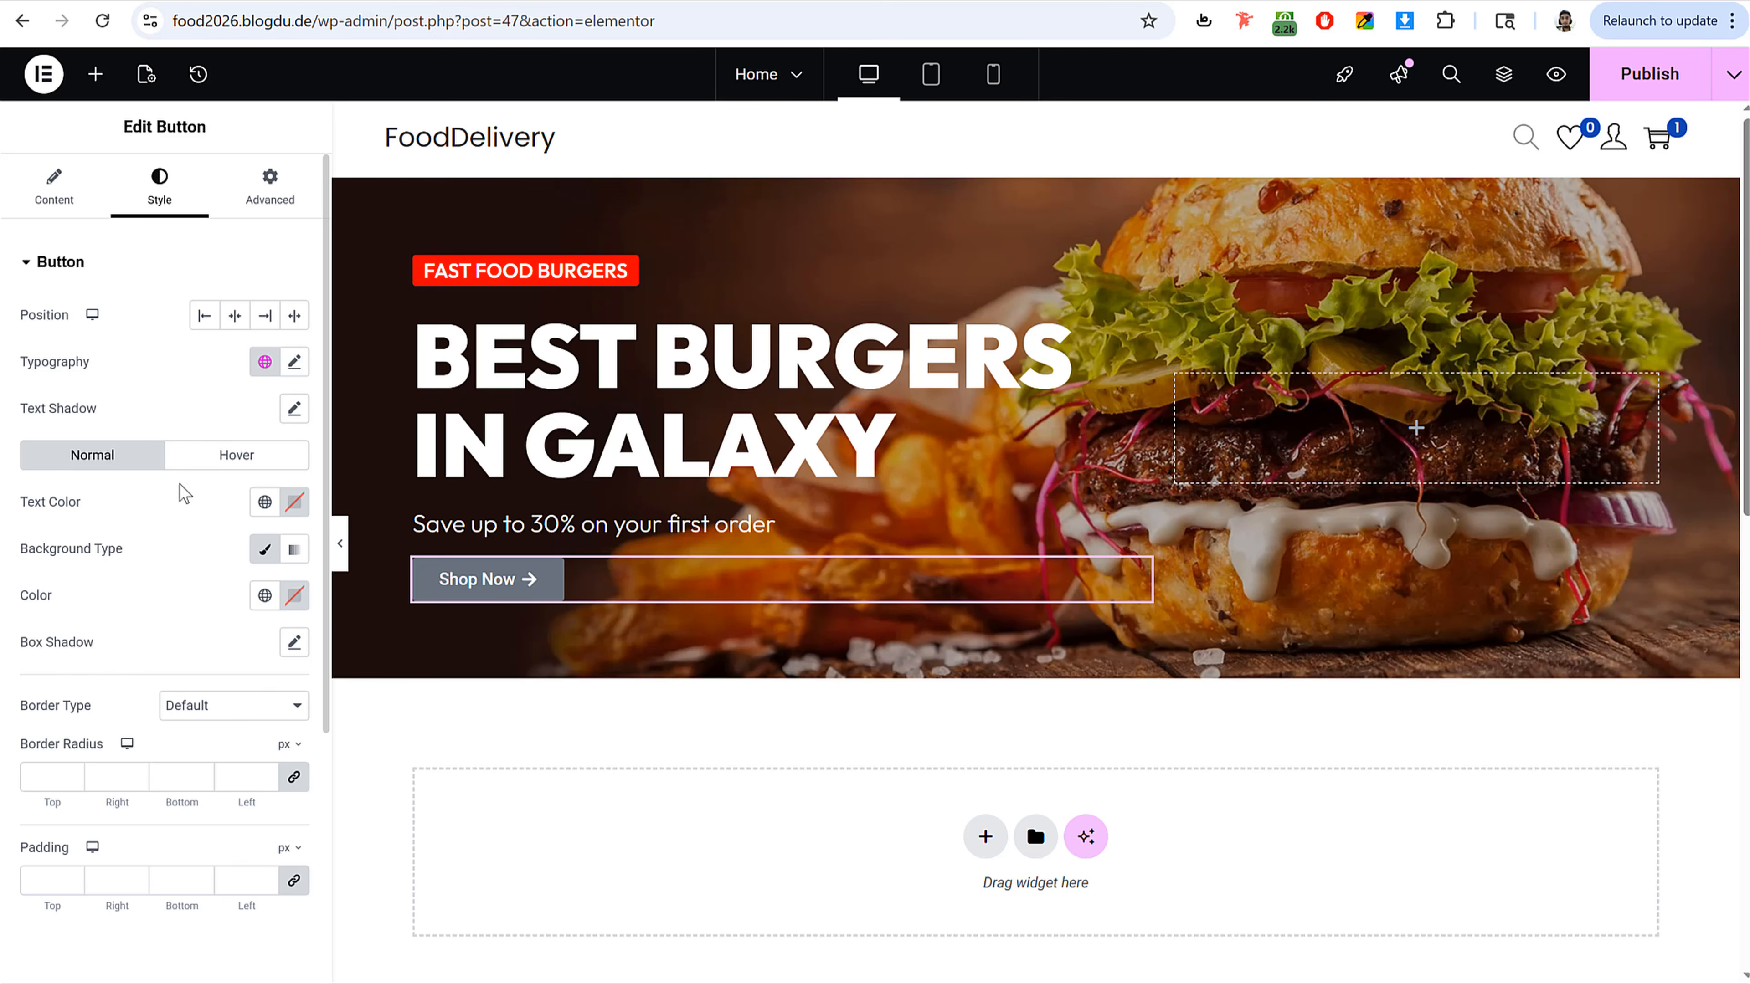
double_click(22, 597)
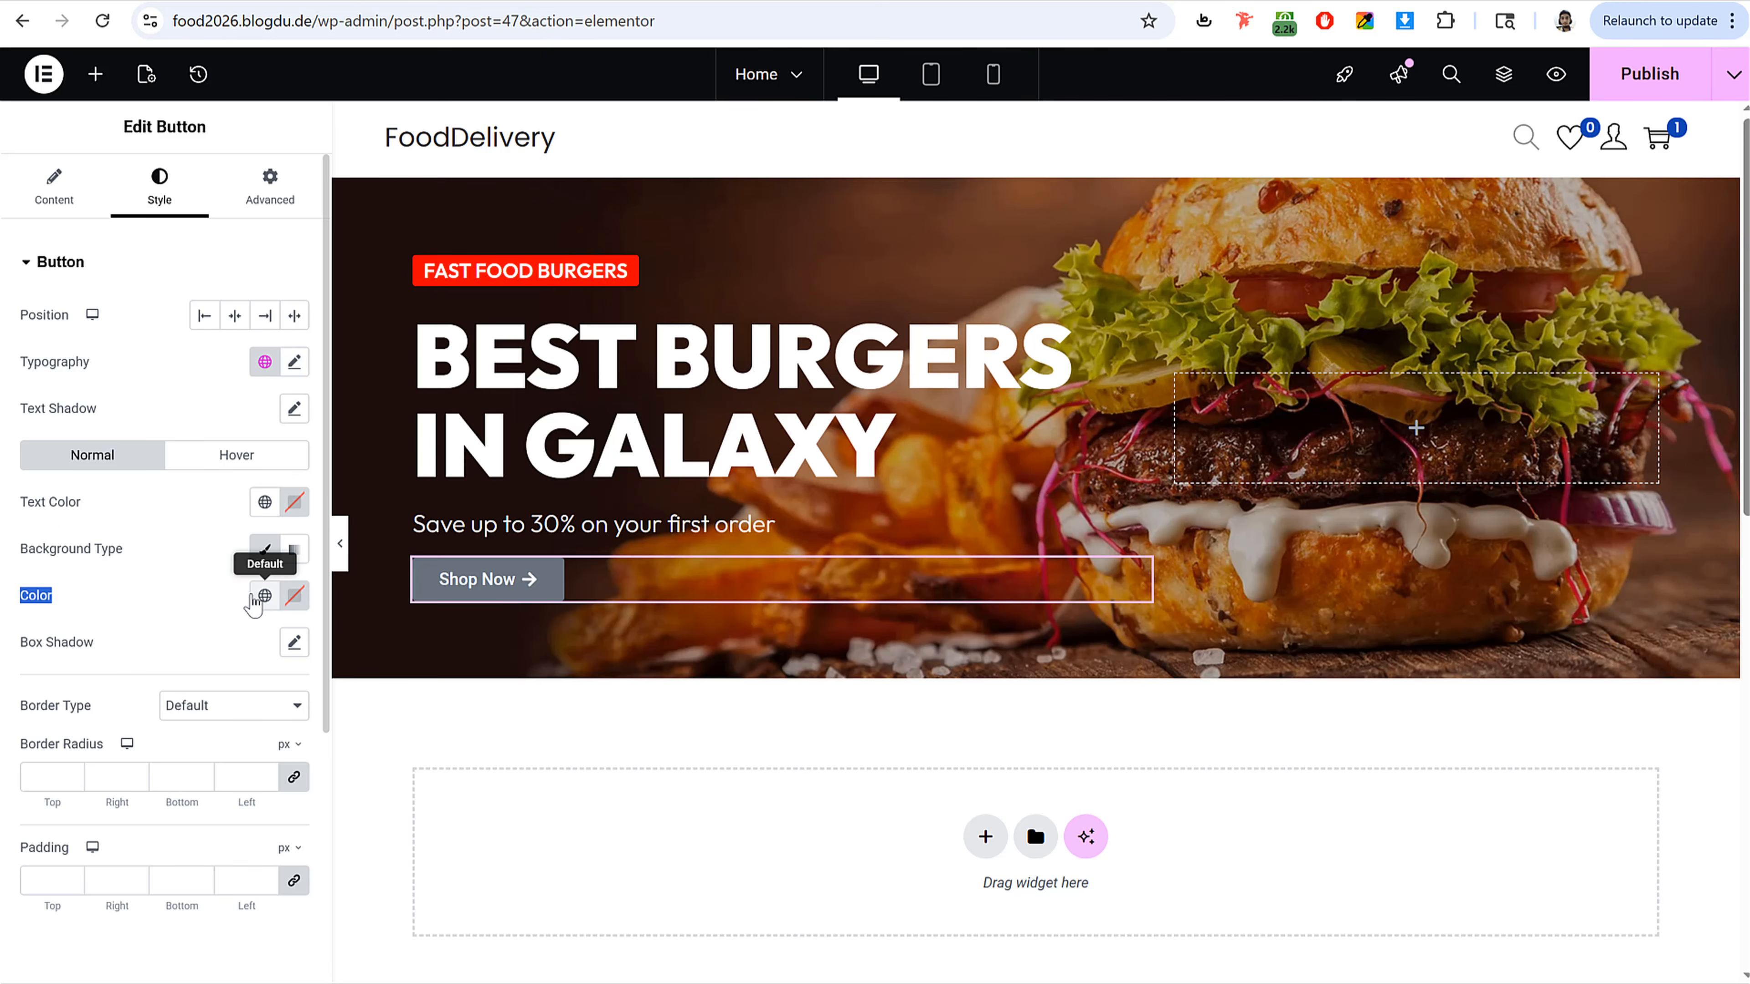
click(264, 599)
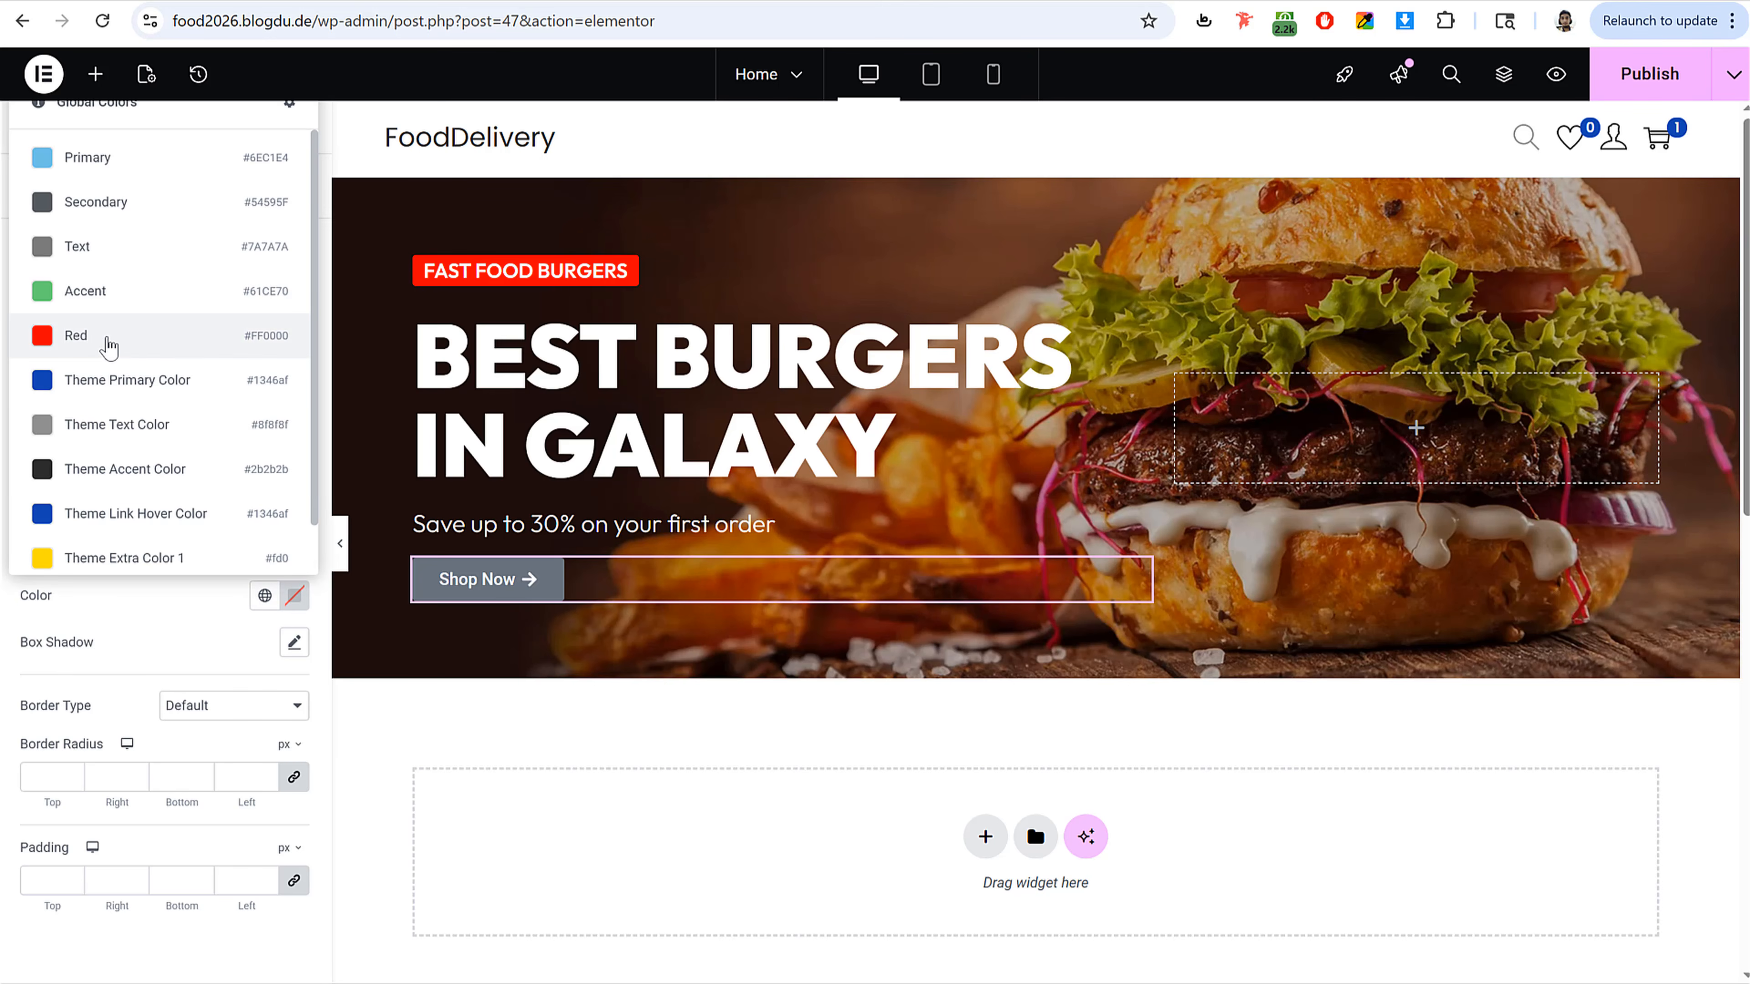
click(108, 340)
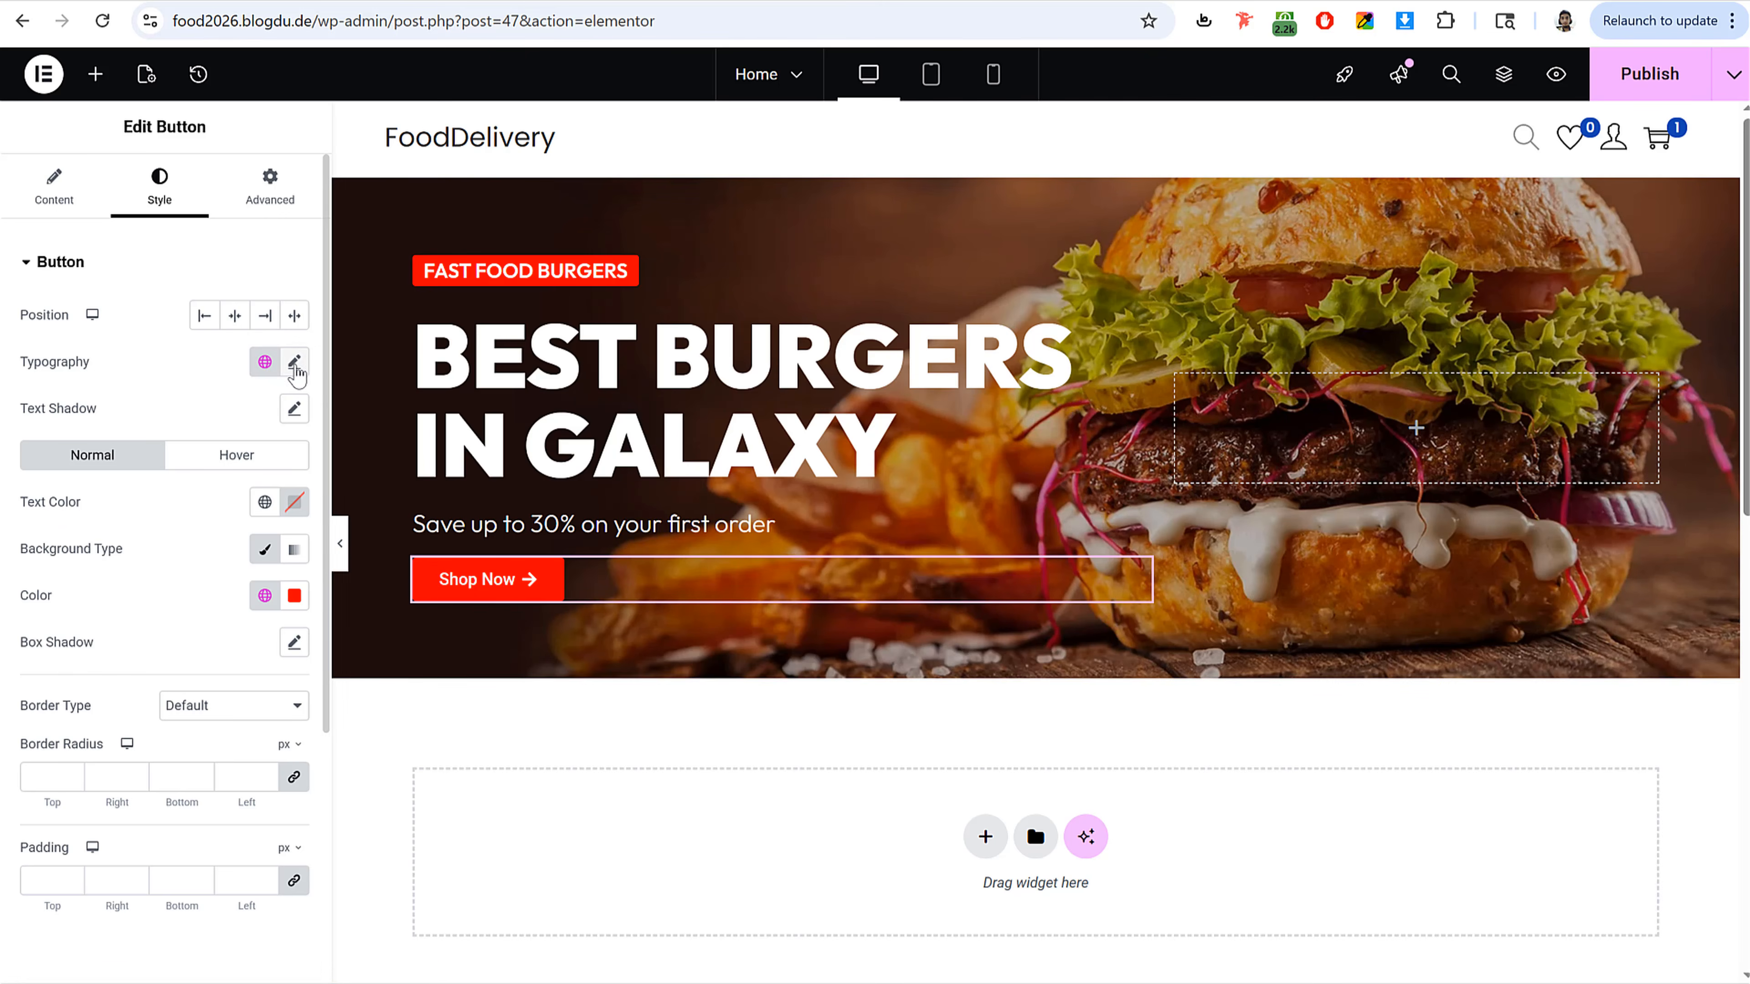
Step: Set the button's typography size to 18 px
click(295, 361)
text(18)
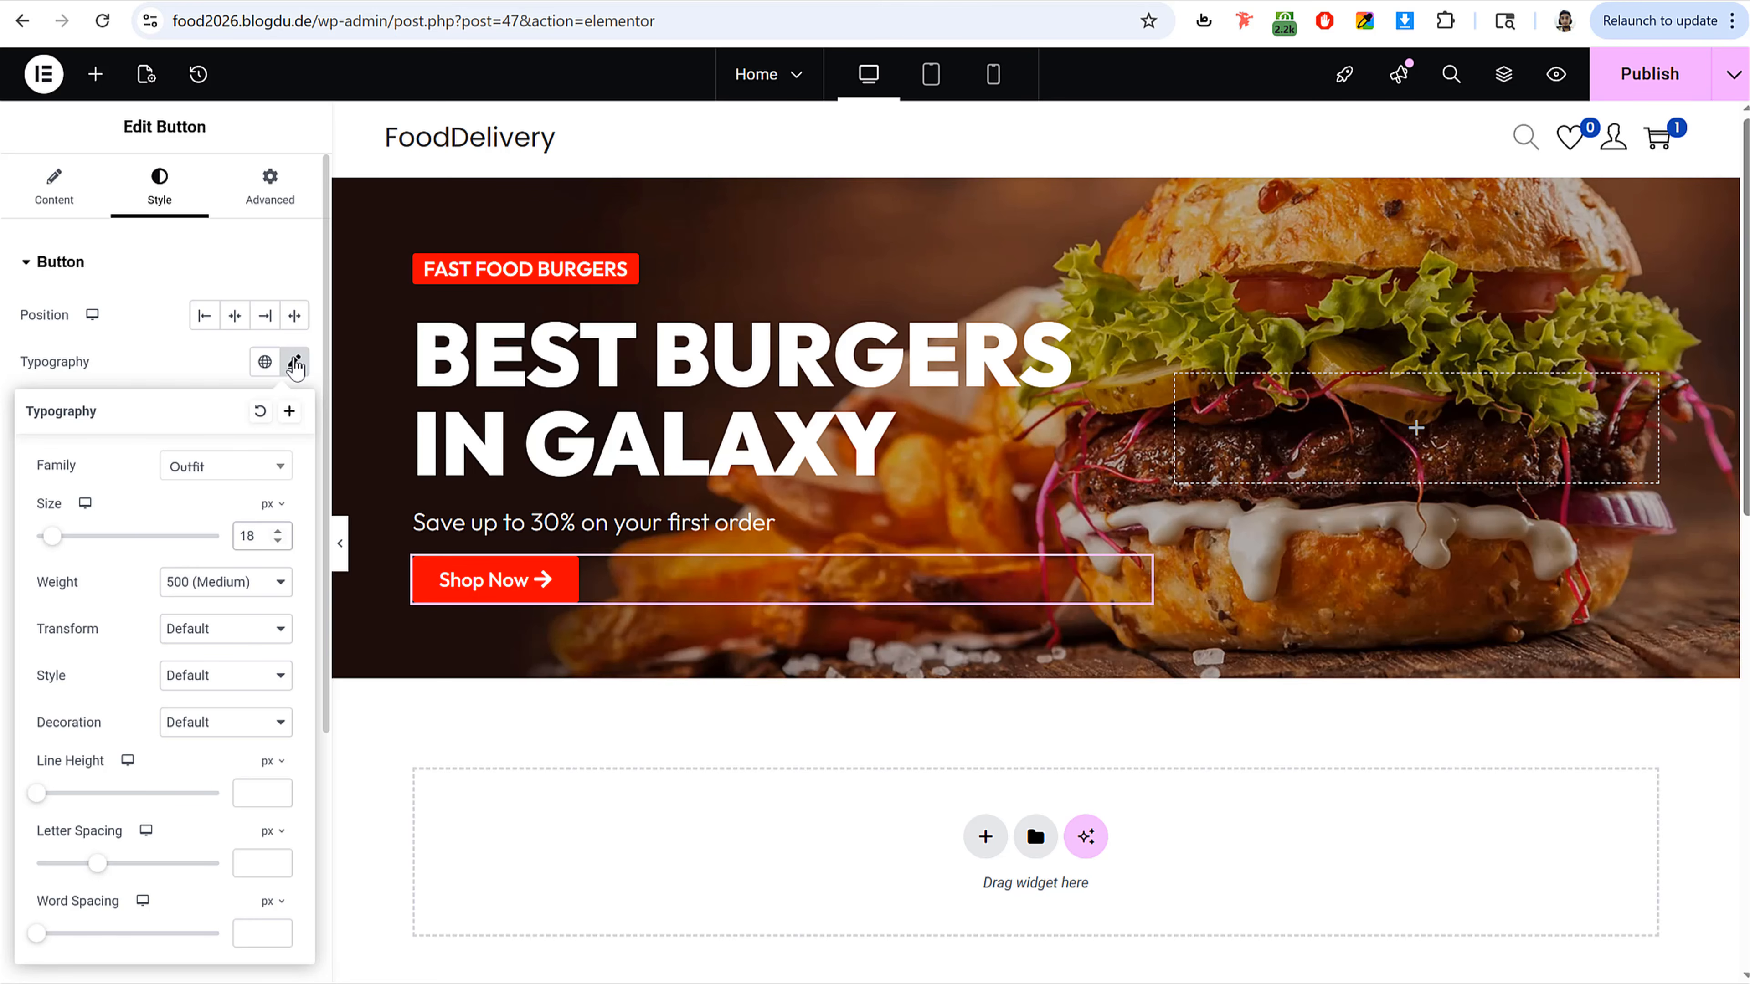
click(296, 363)
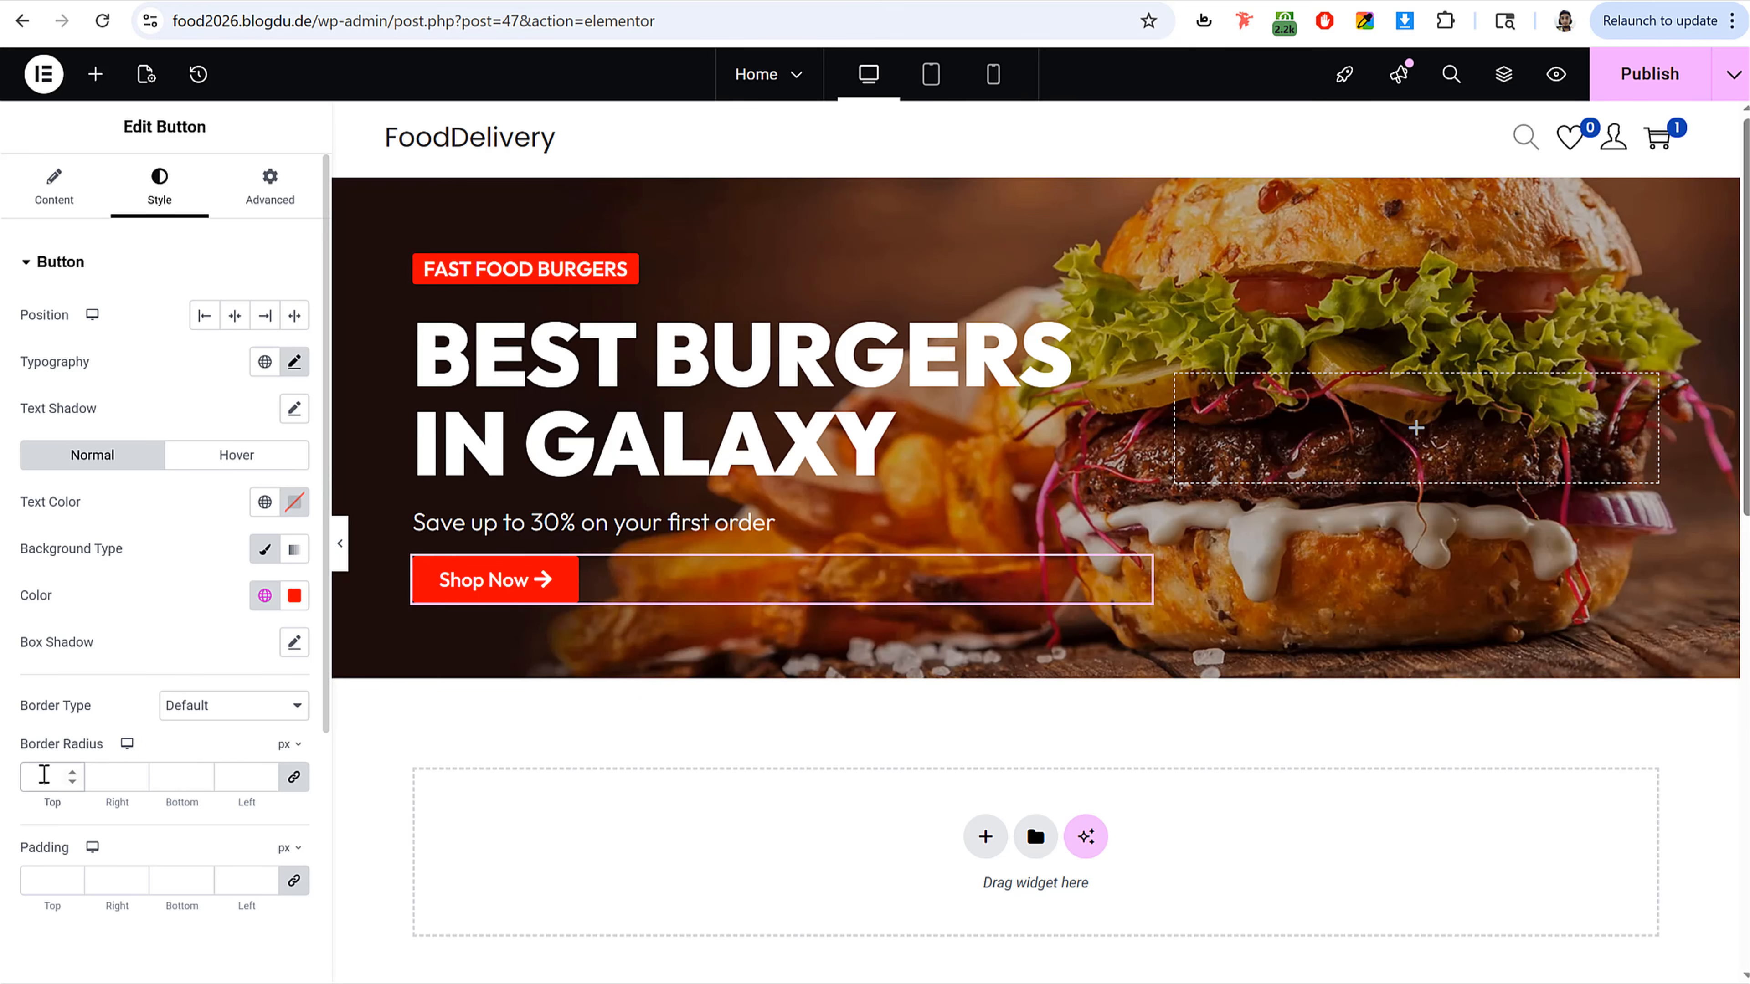
Step: Set the button's border radius to 50 px and preview the hero section
text(0)
click(340, 560)
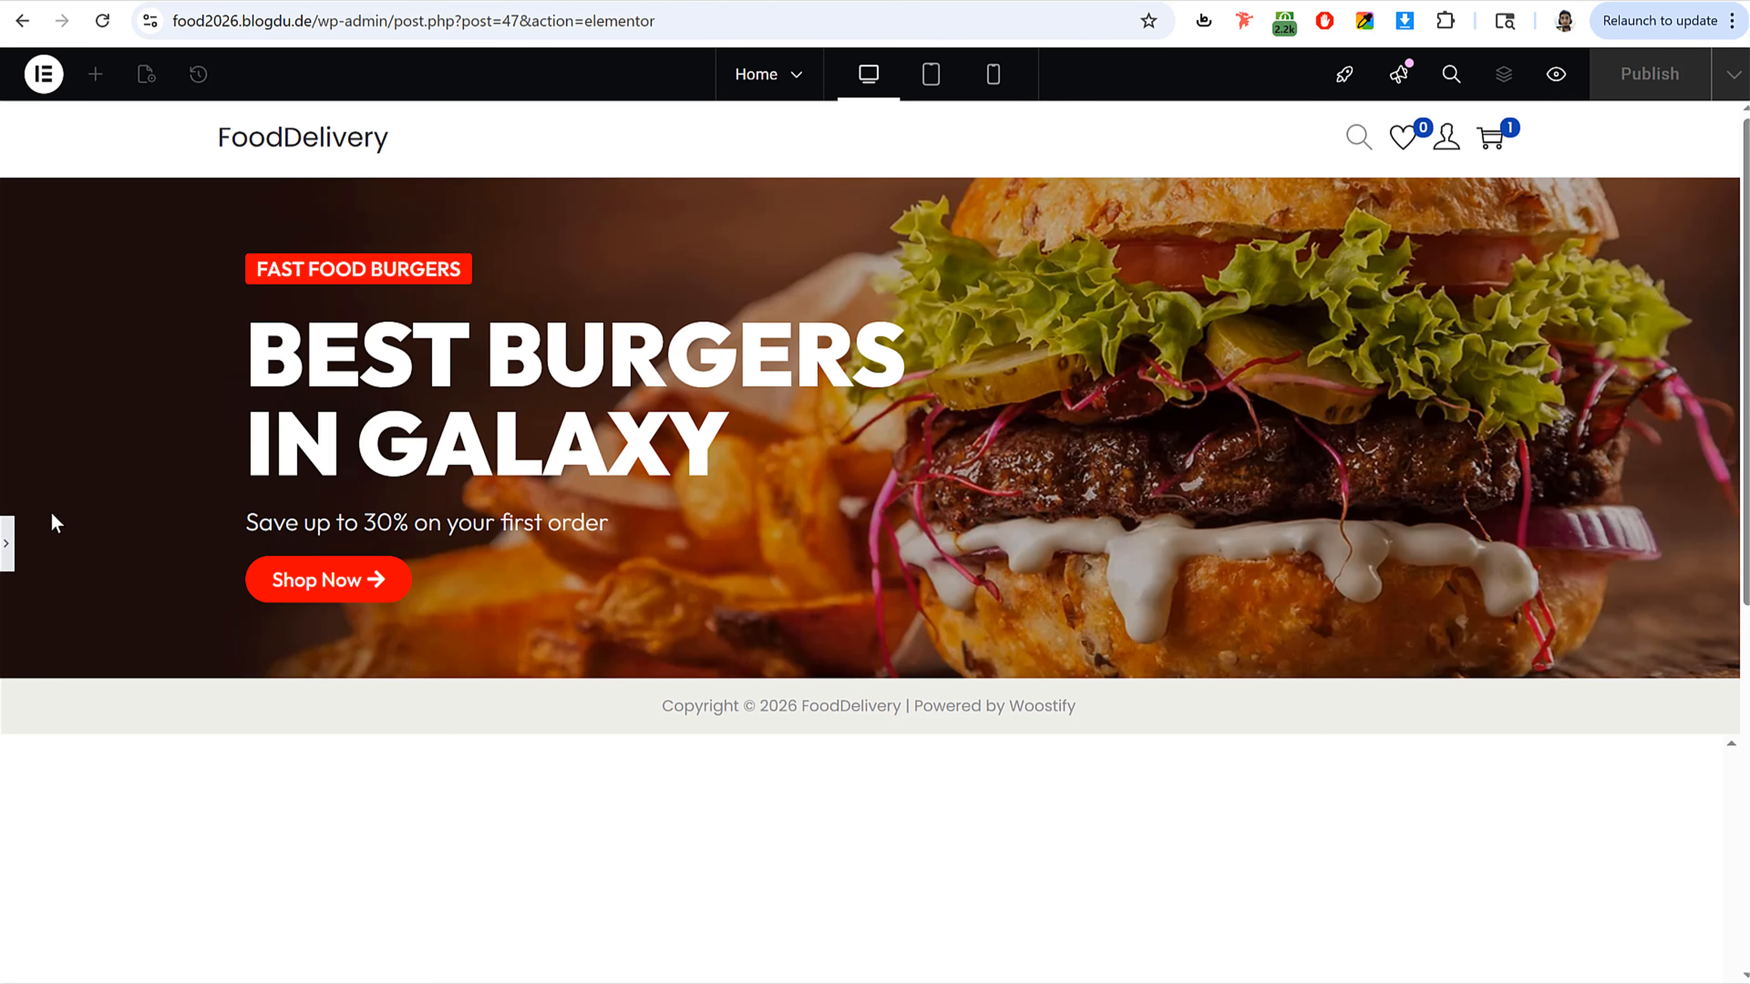
click(9, 551)
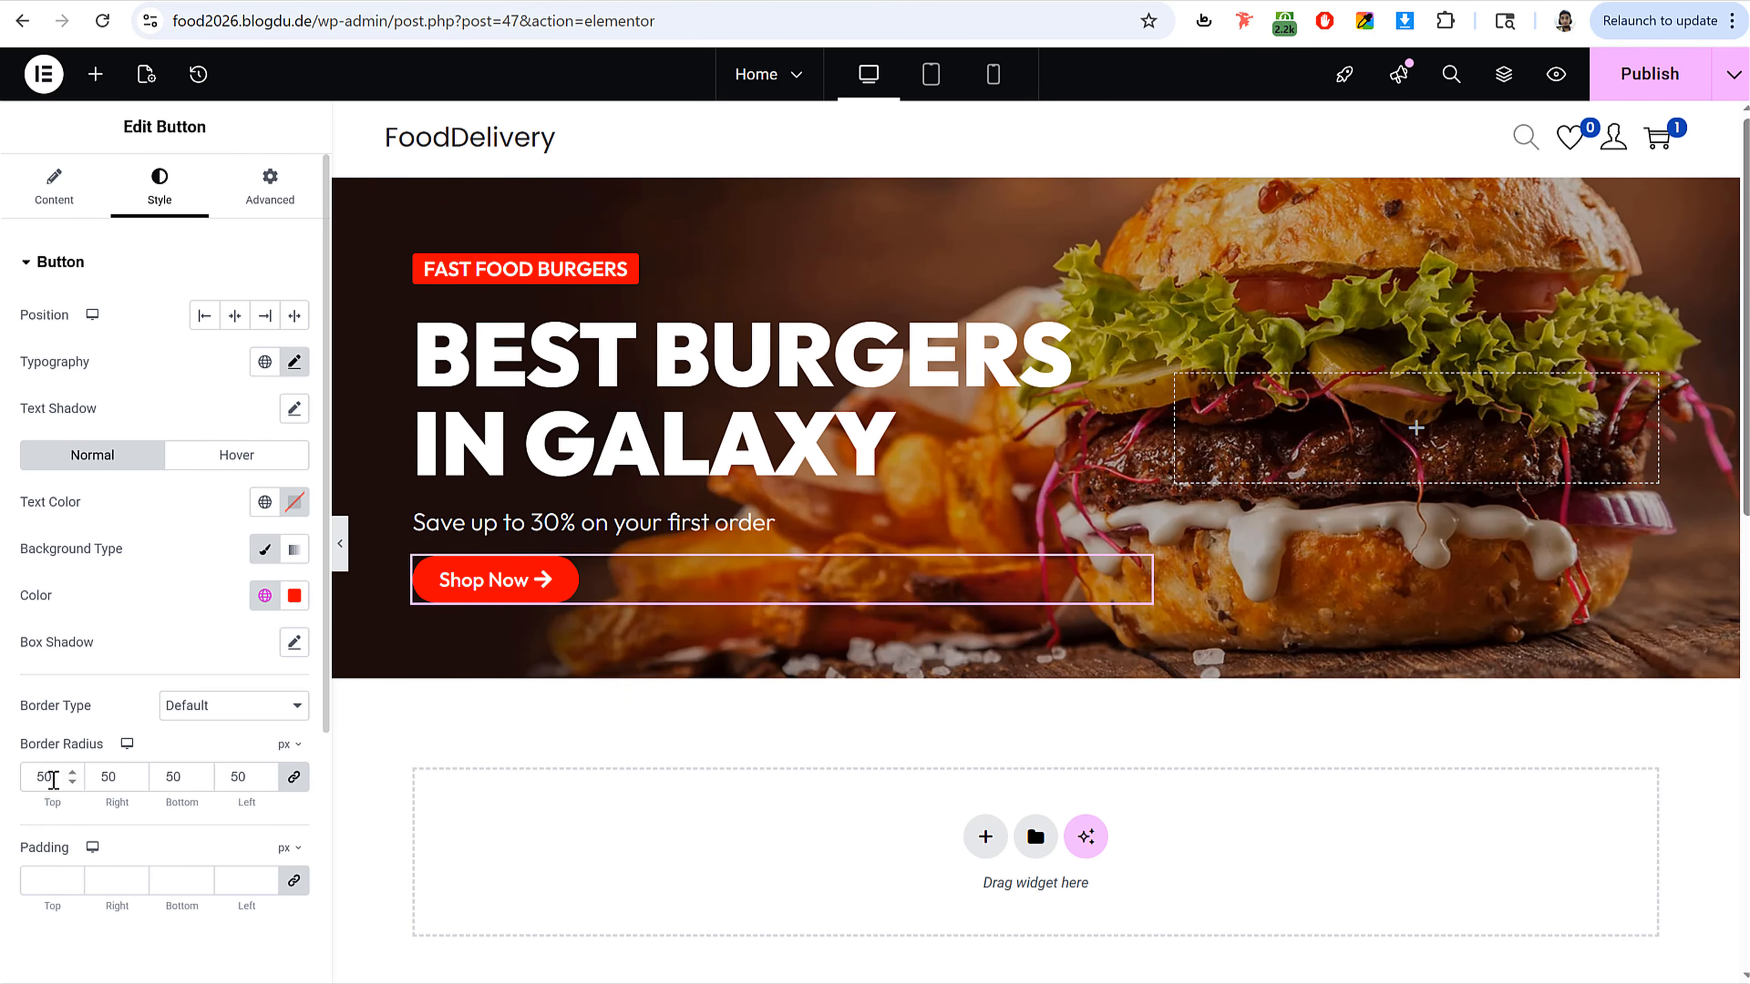
Step: Set the button's border radius to 0 and preview the hero section
double_click(52, 780)
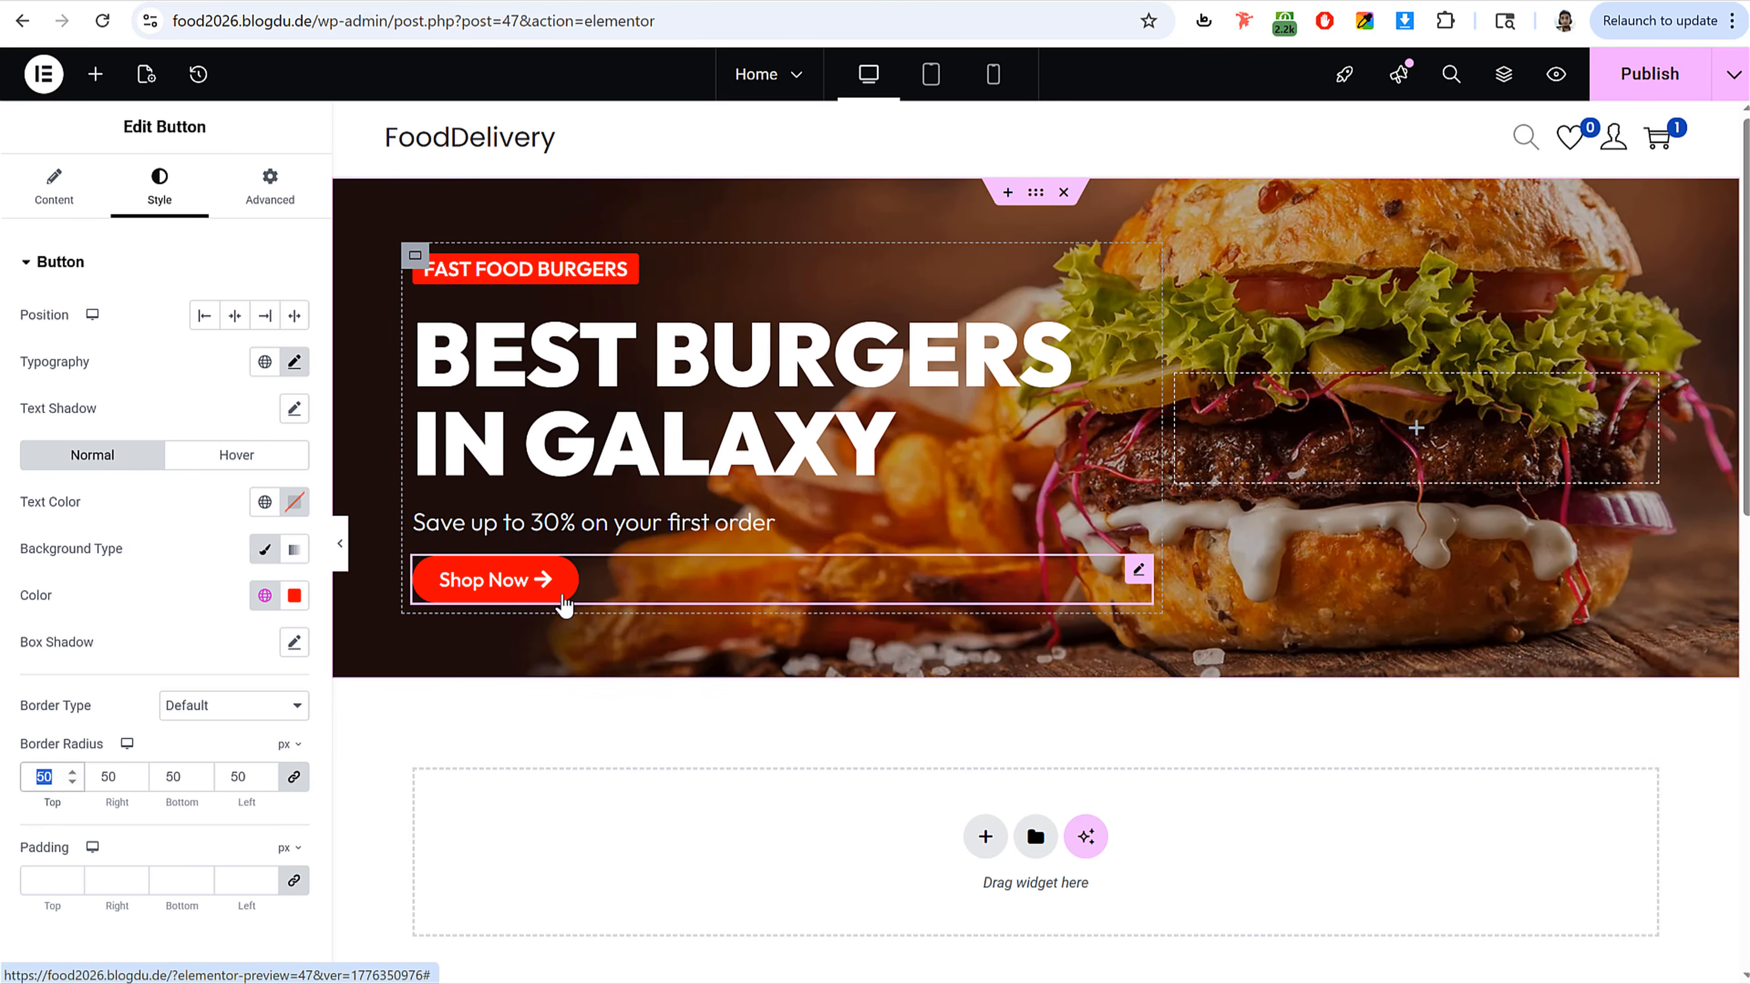
text(0)
click(341, 549)
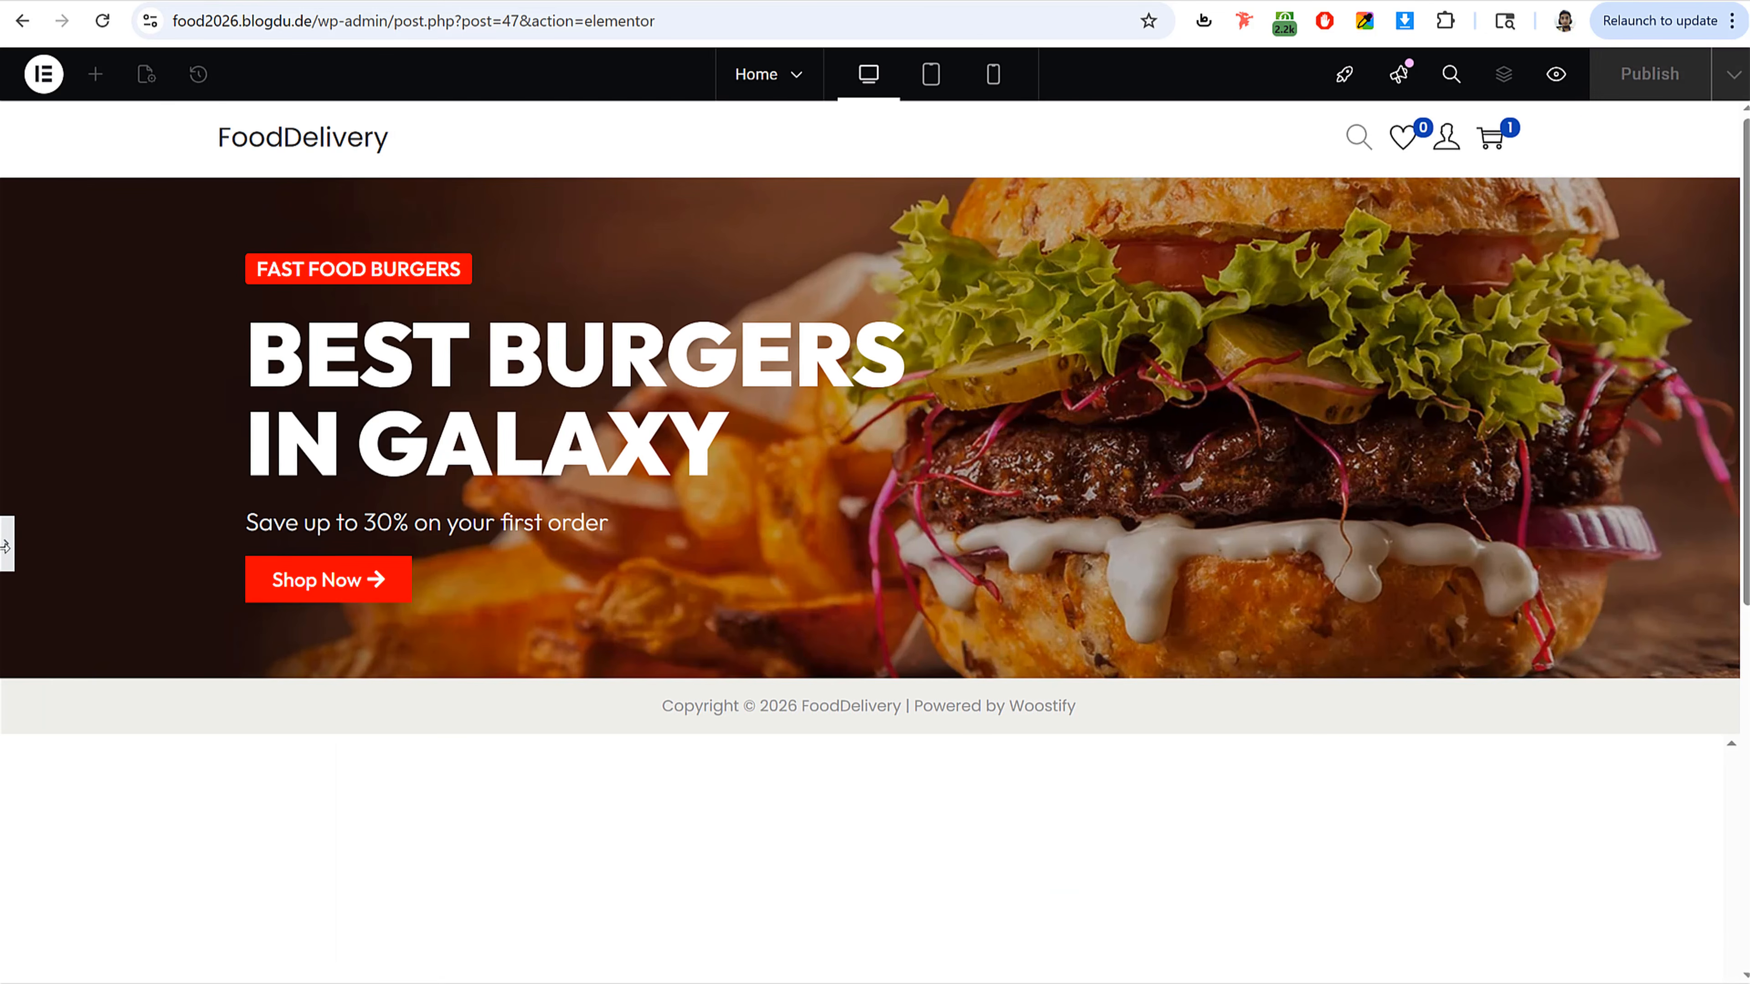
click(5, 546)
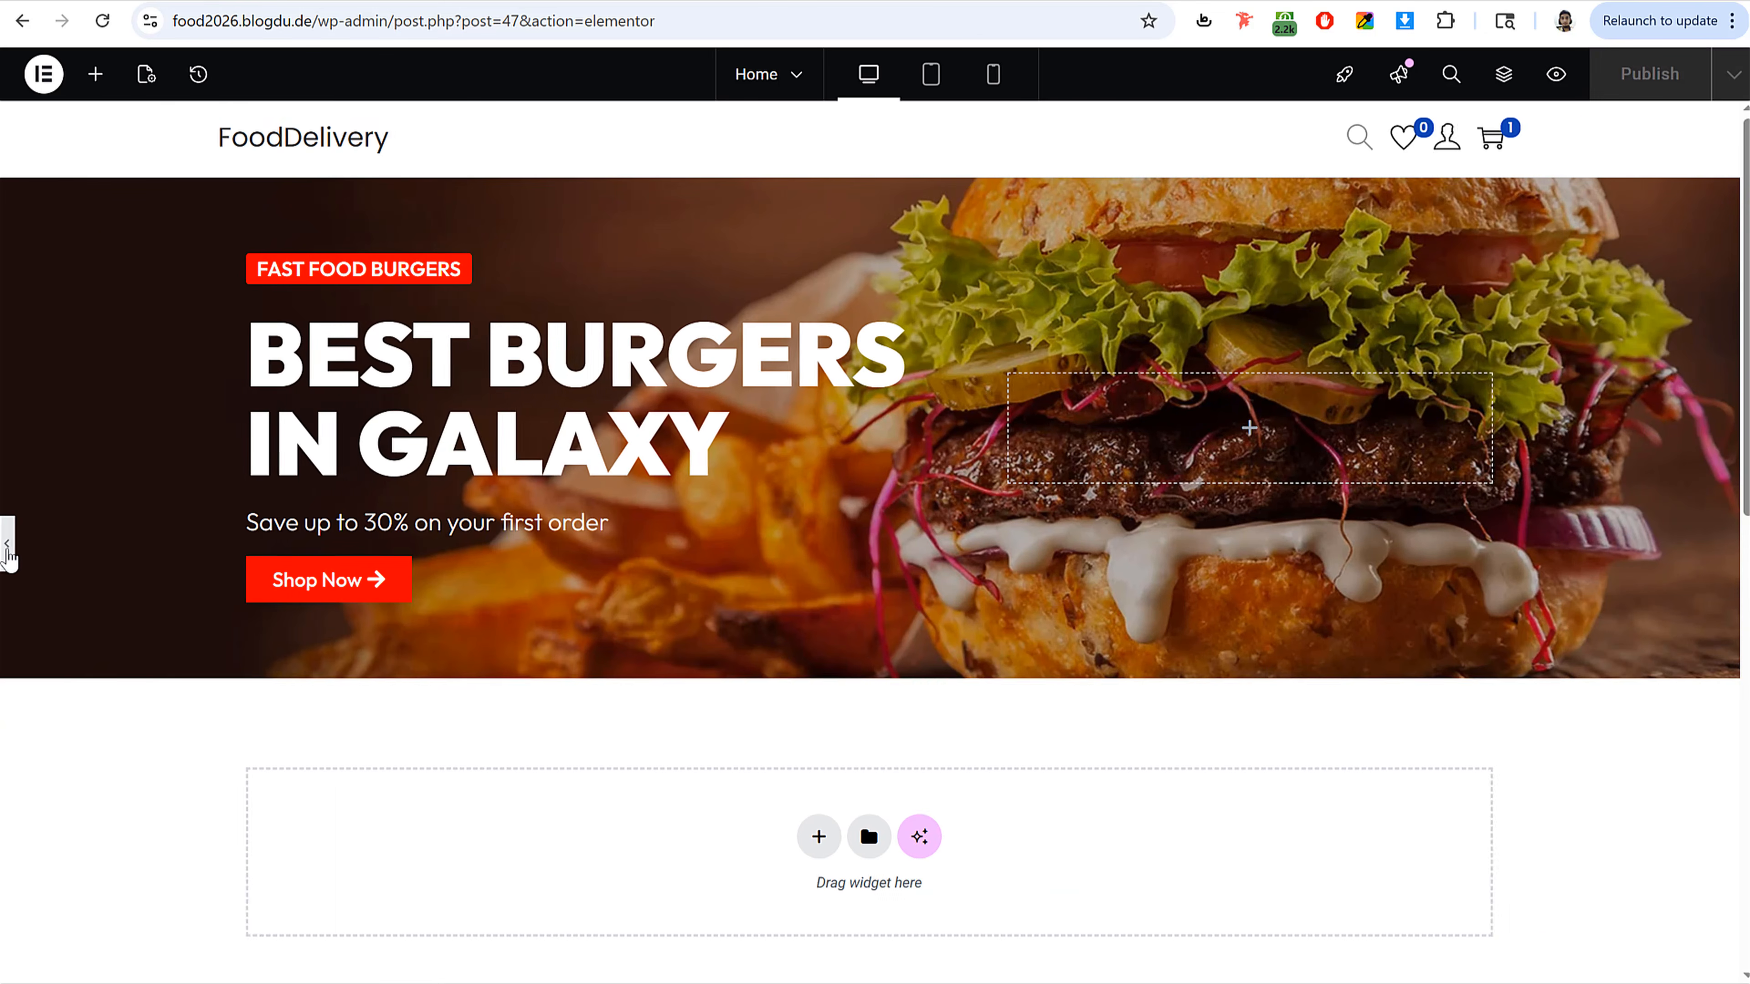
Step: Publish the page
click(1663, 78)
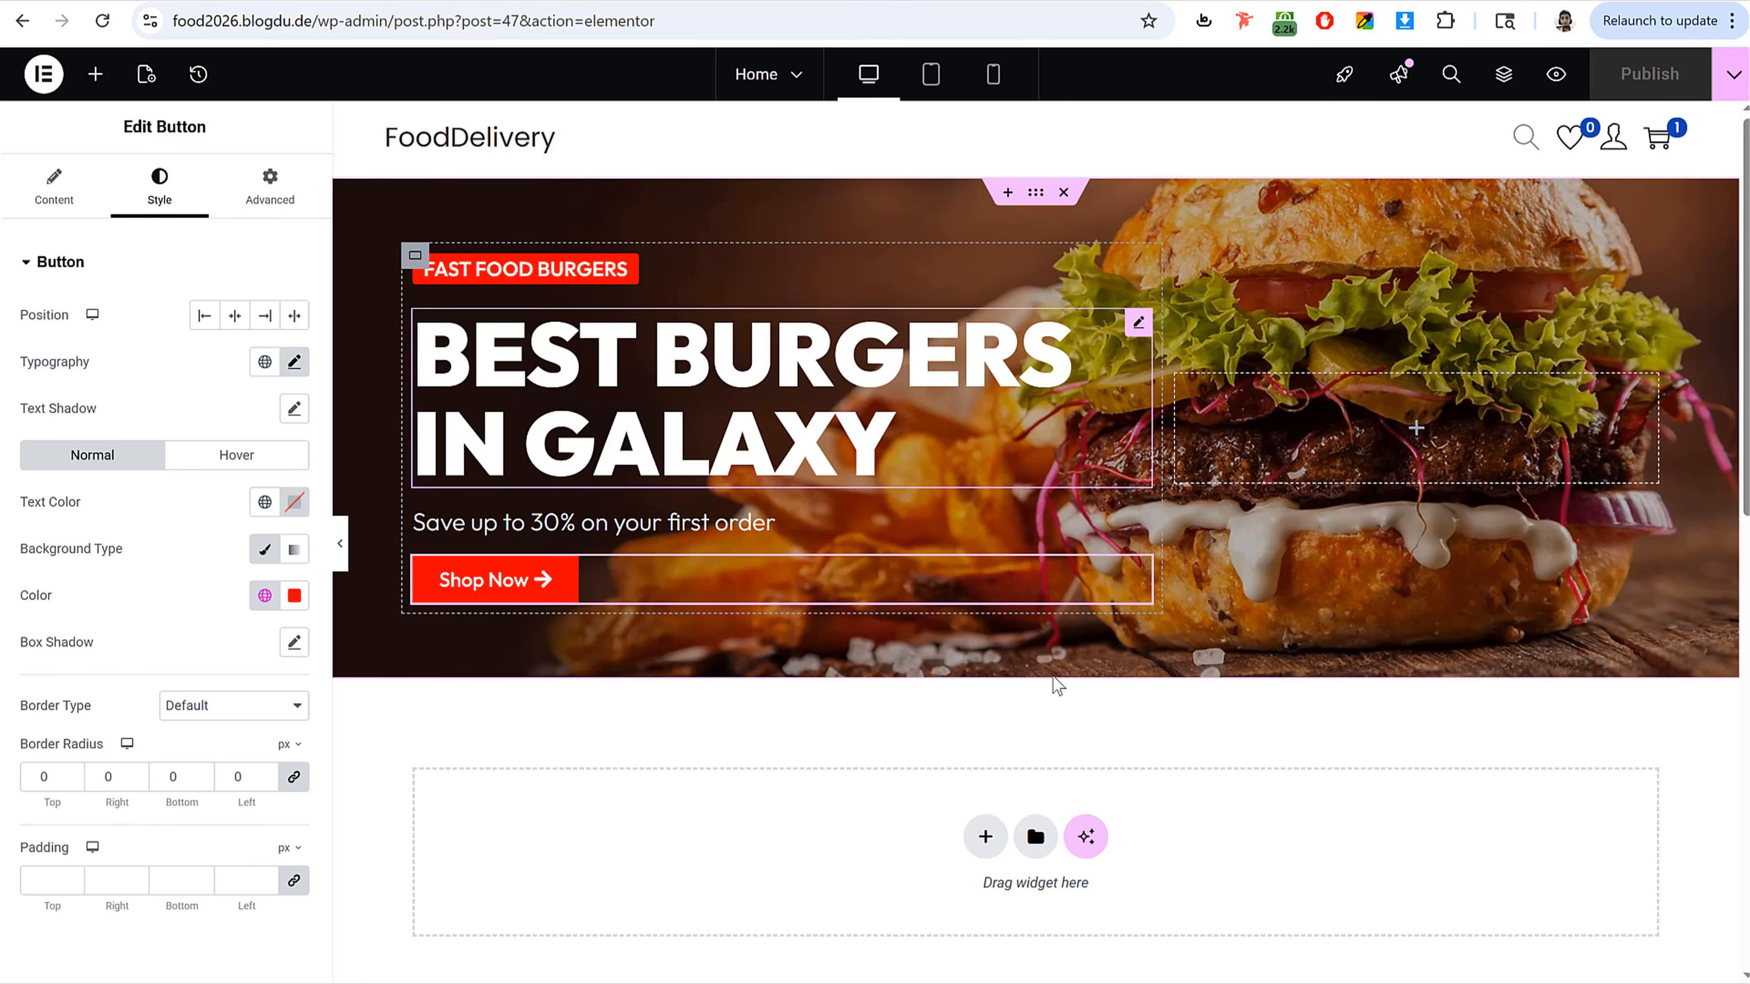
scroll(1051, 684, down, 5)
scroll(1059, 723, up, 5)
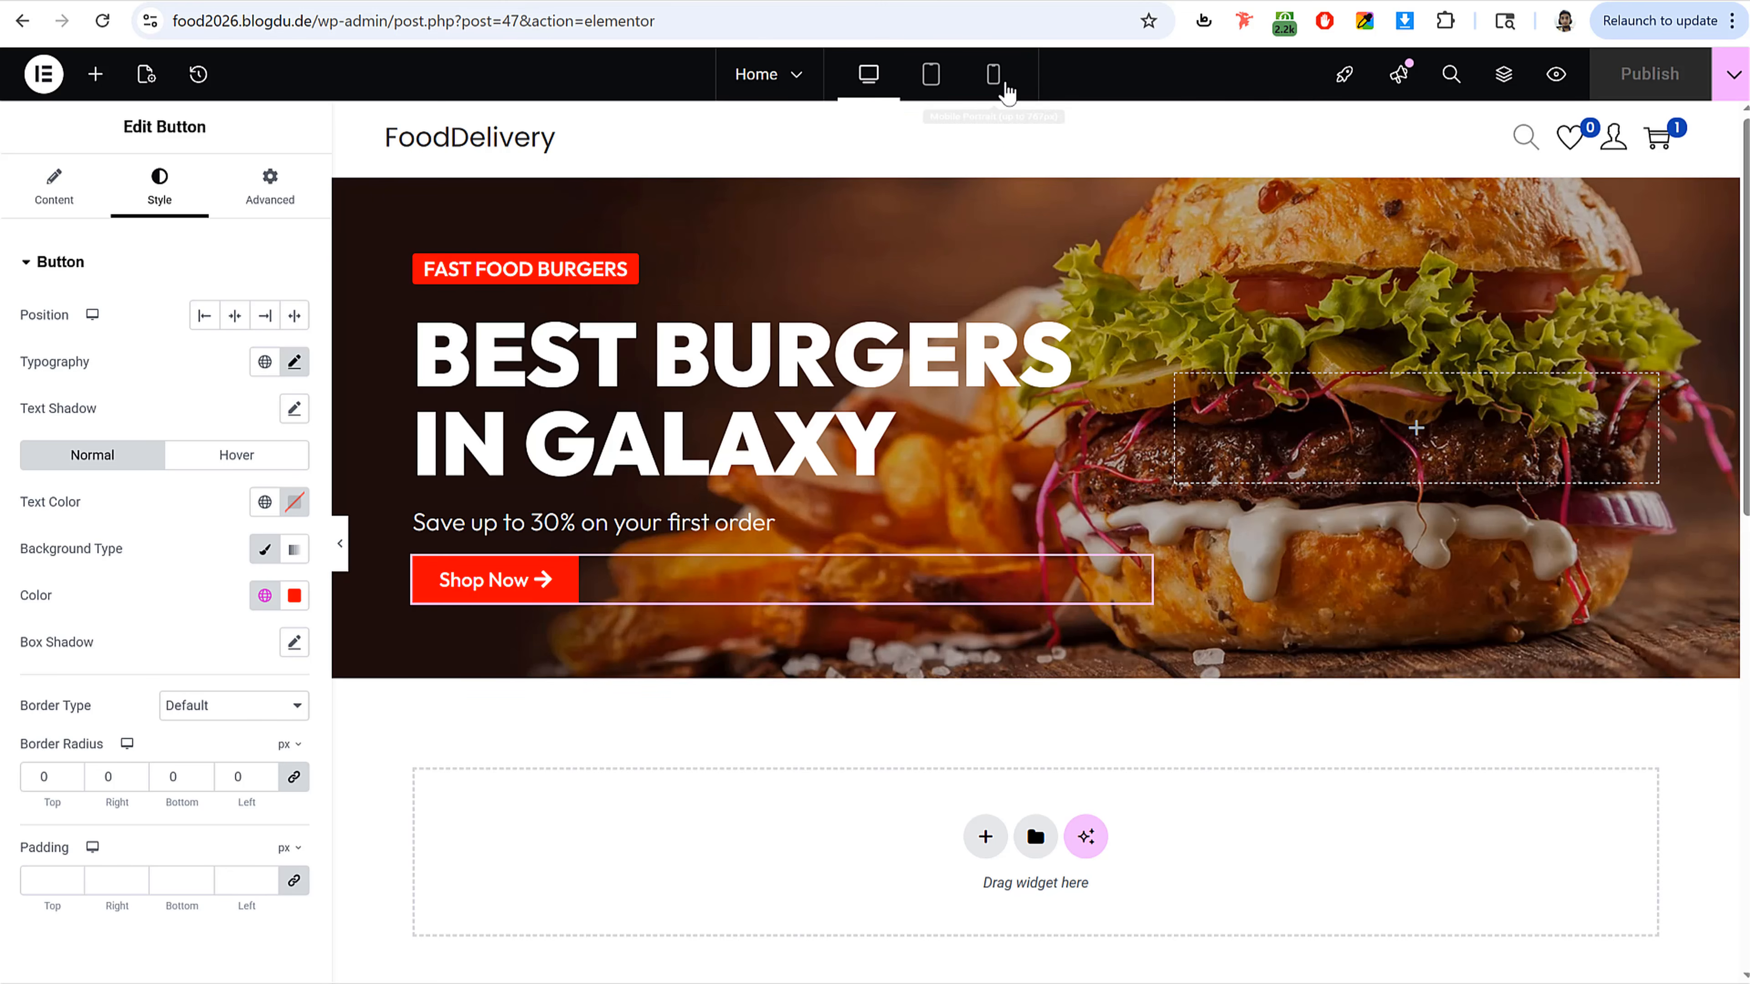
Step: Switch to the mobile view and center the FAST FOOD BURGERS label
click(993, 74)
scroll(1040, 579, down, 5)
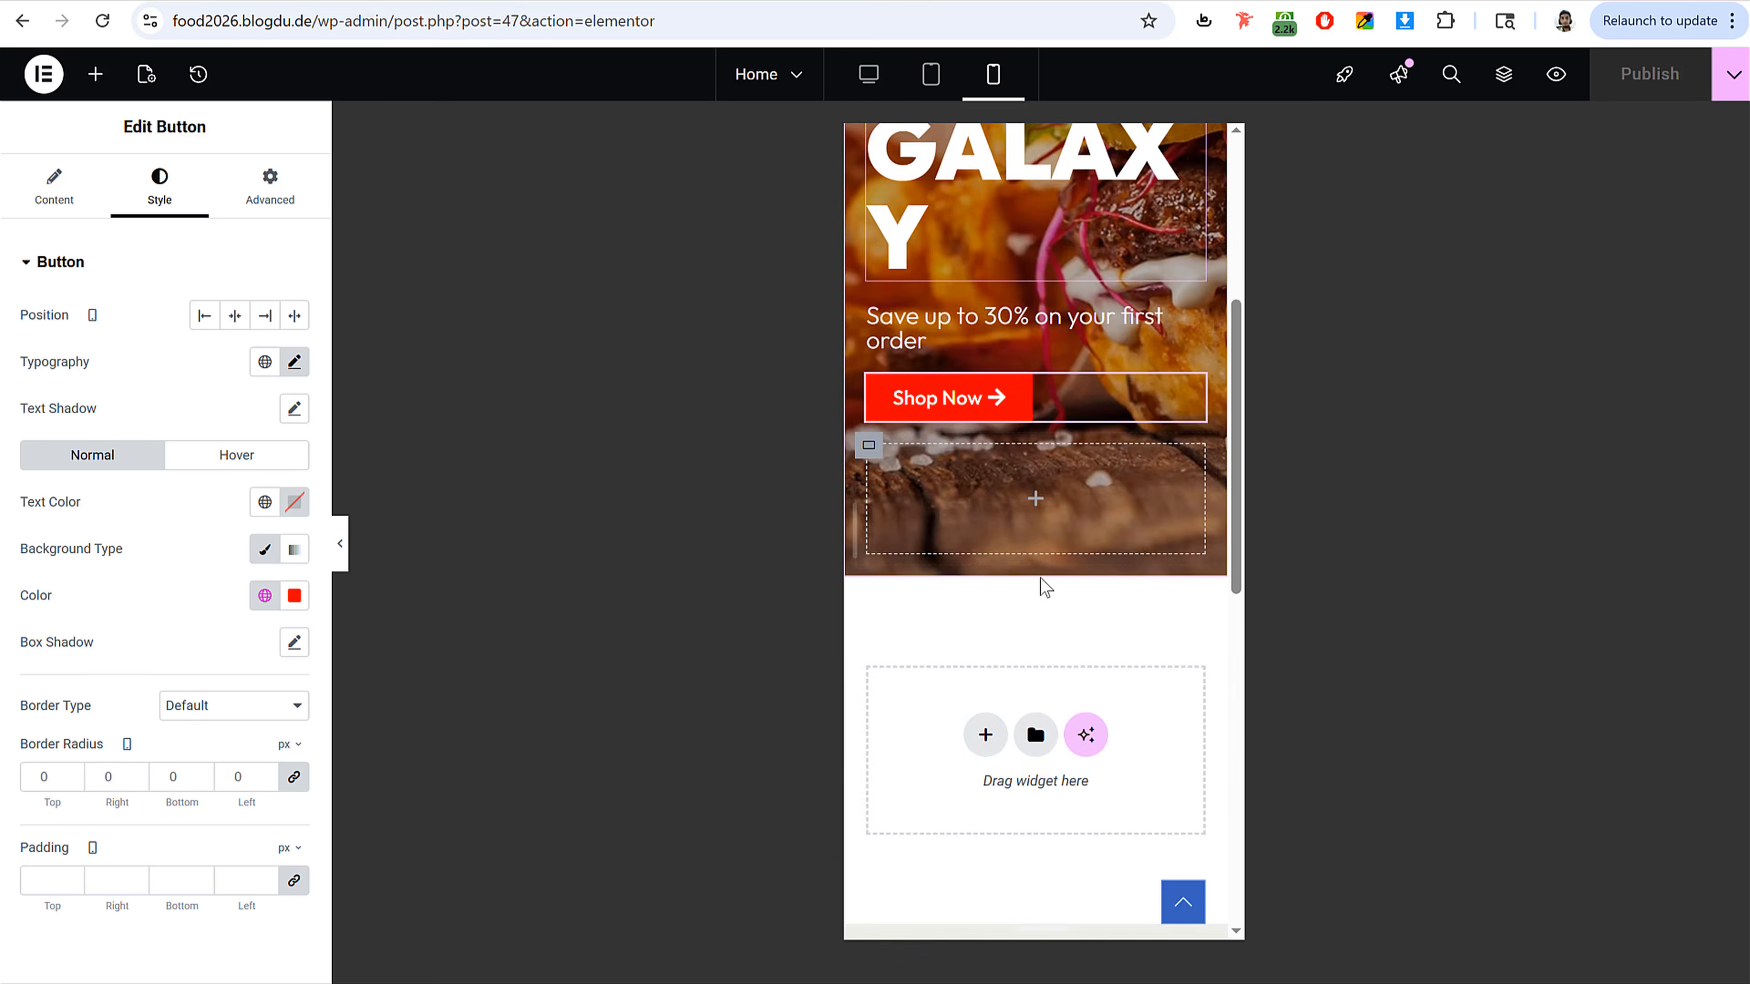
scroll(1044, 587, down, 3)
scroll(1042, 586, up, 10)
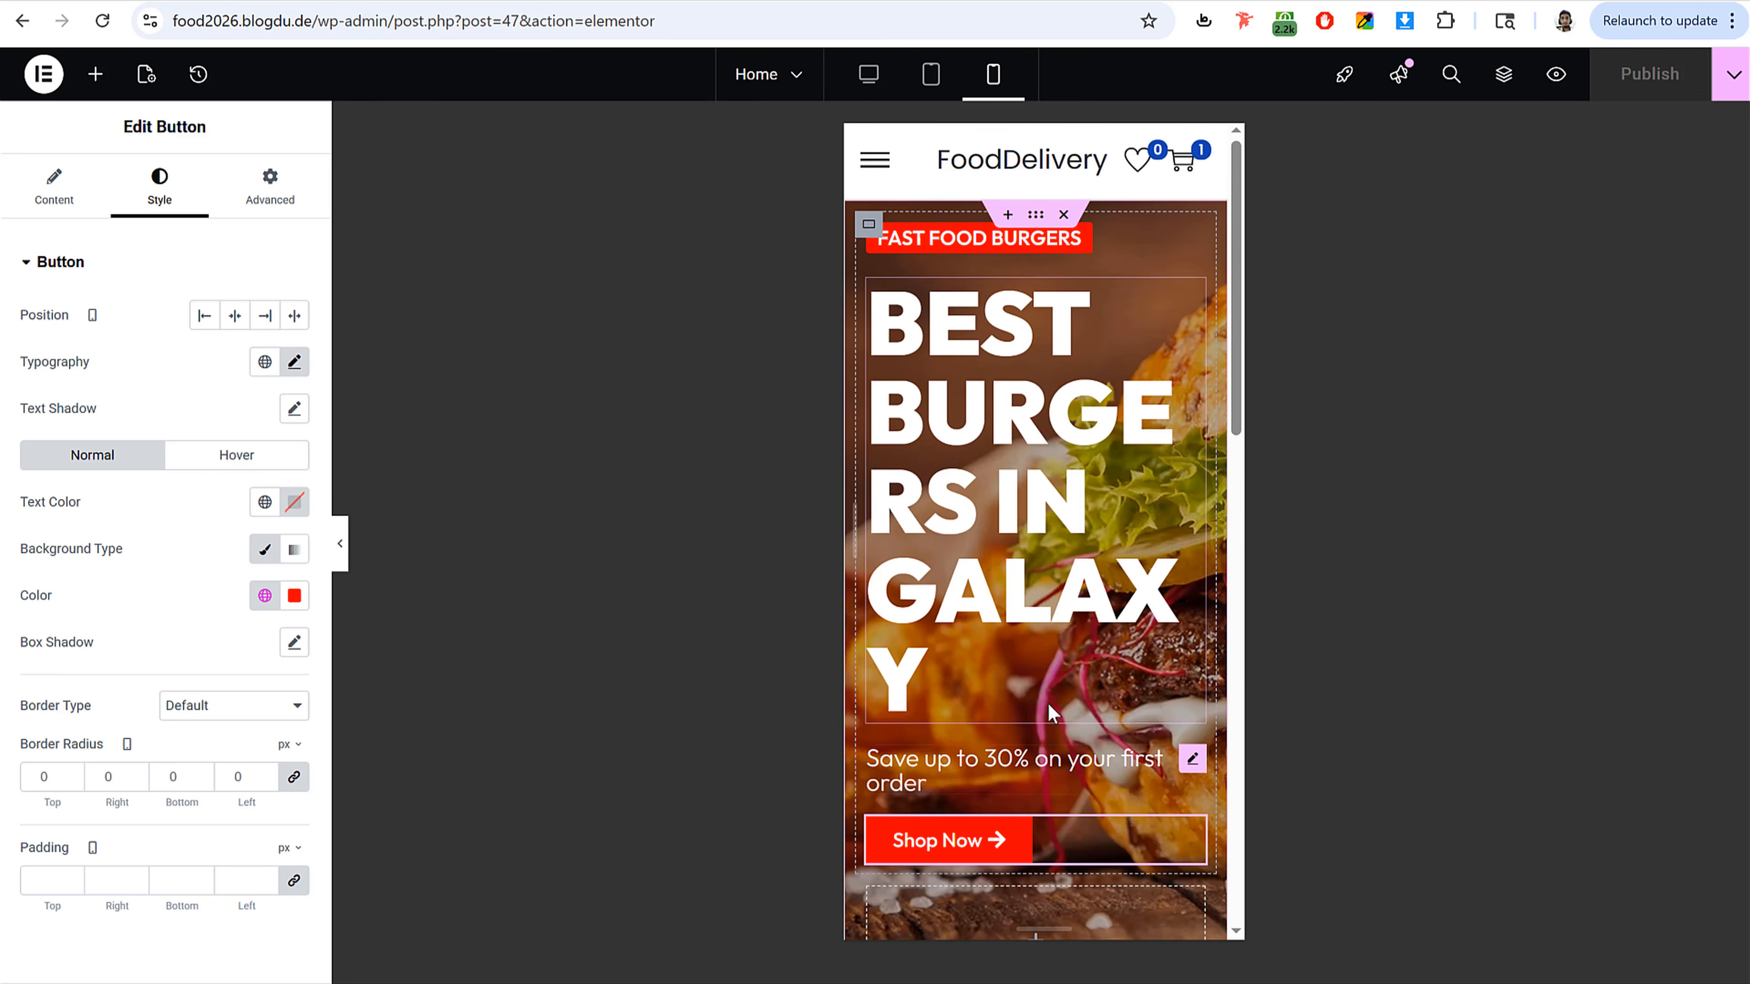
scroll(1048, 713, down, 3)
scroll(1074, 620, up, 4)
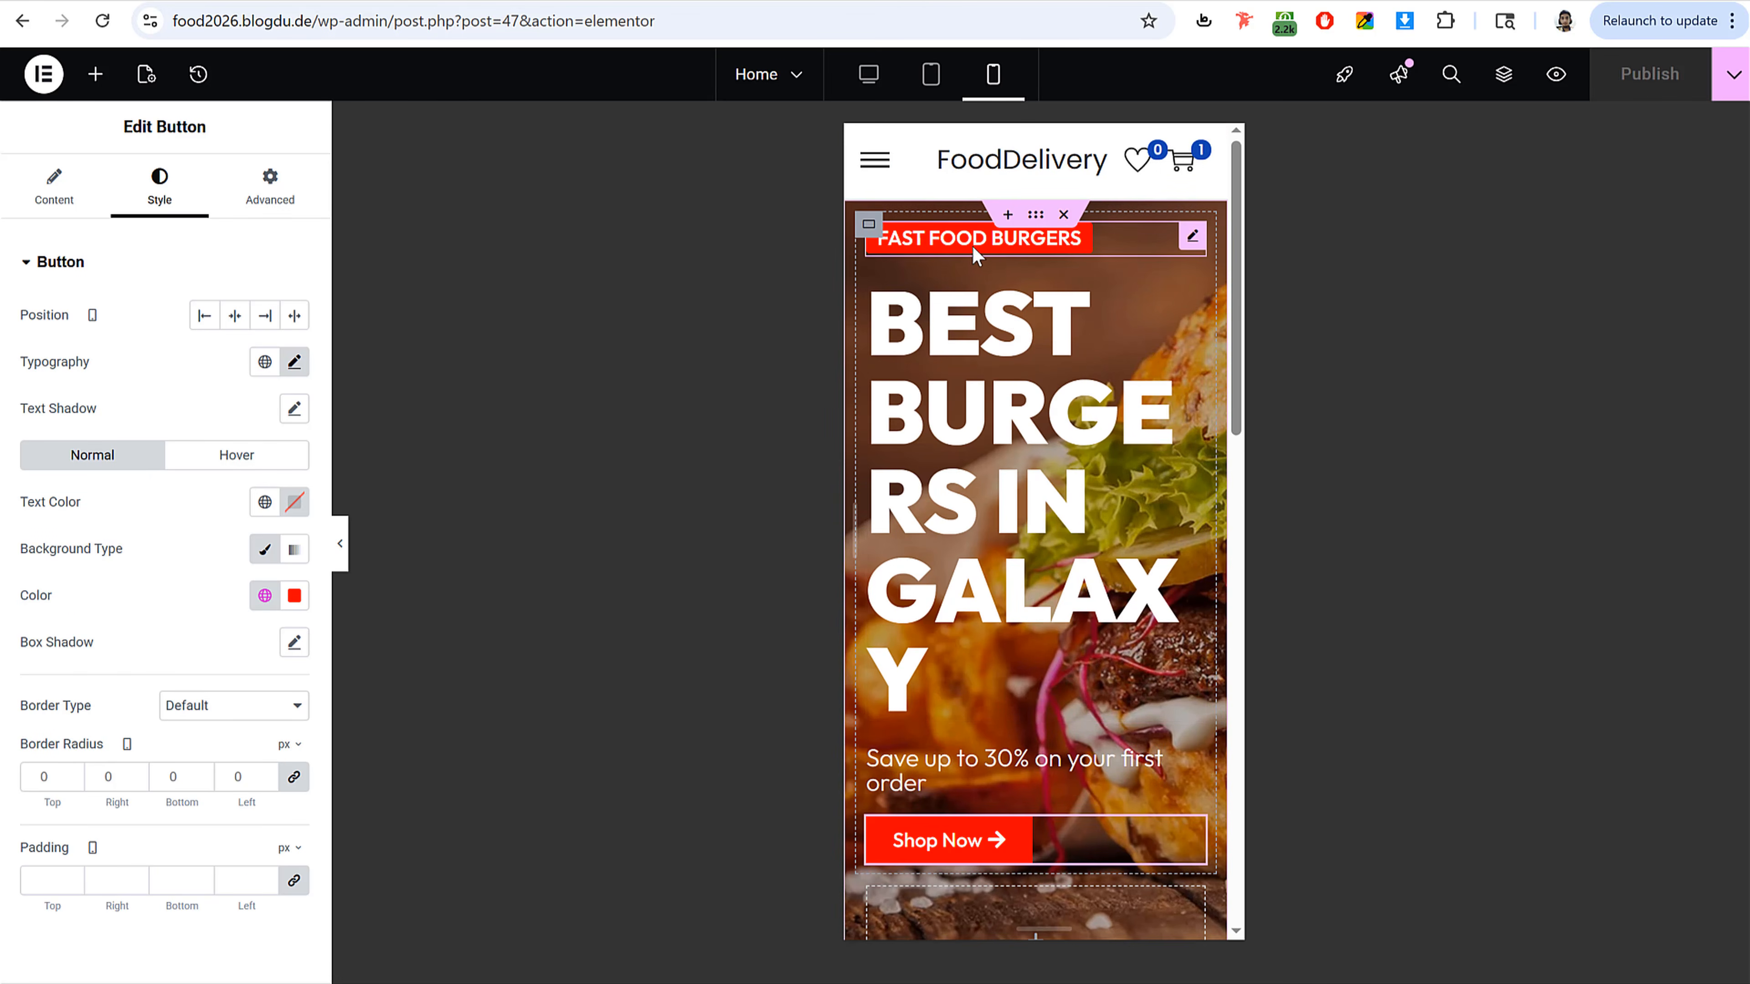
click(985, 240)
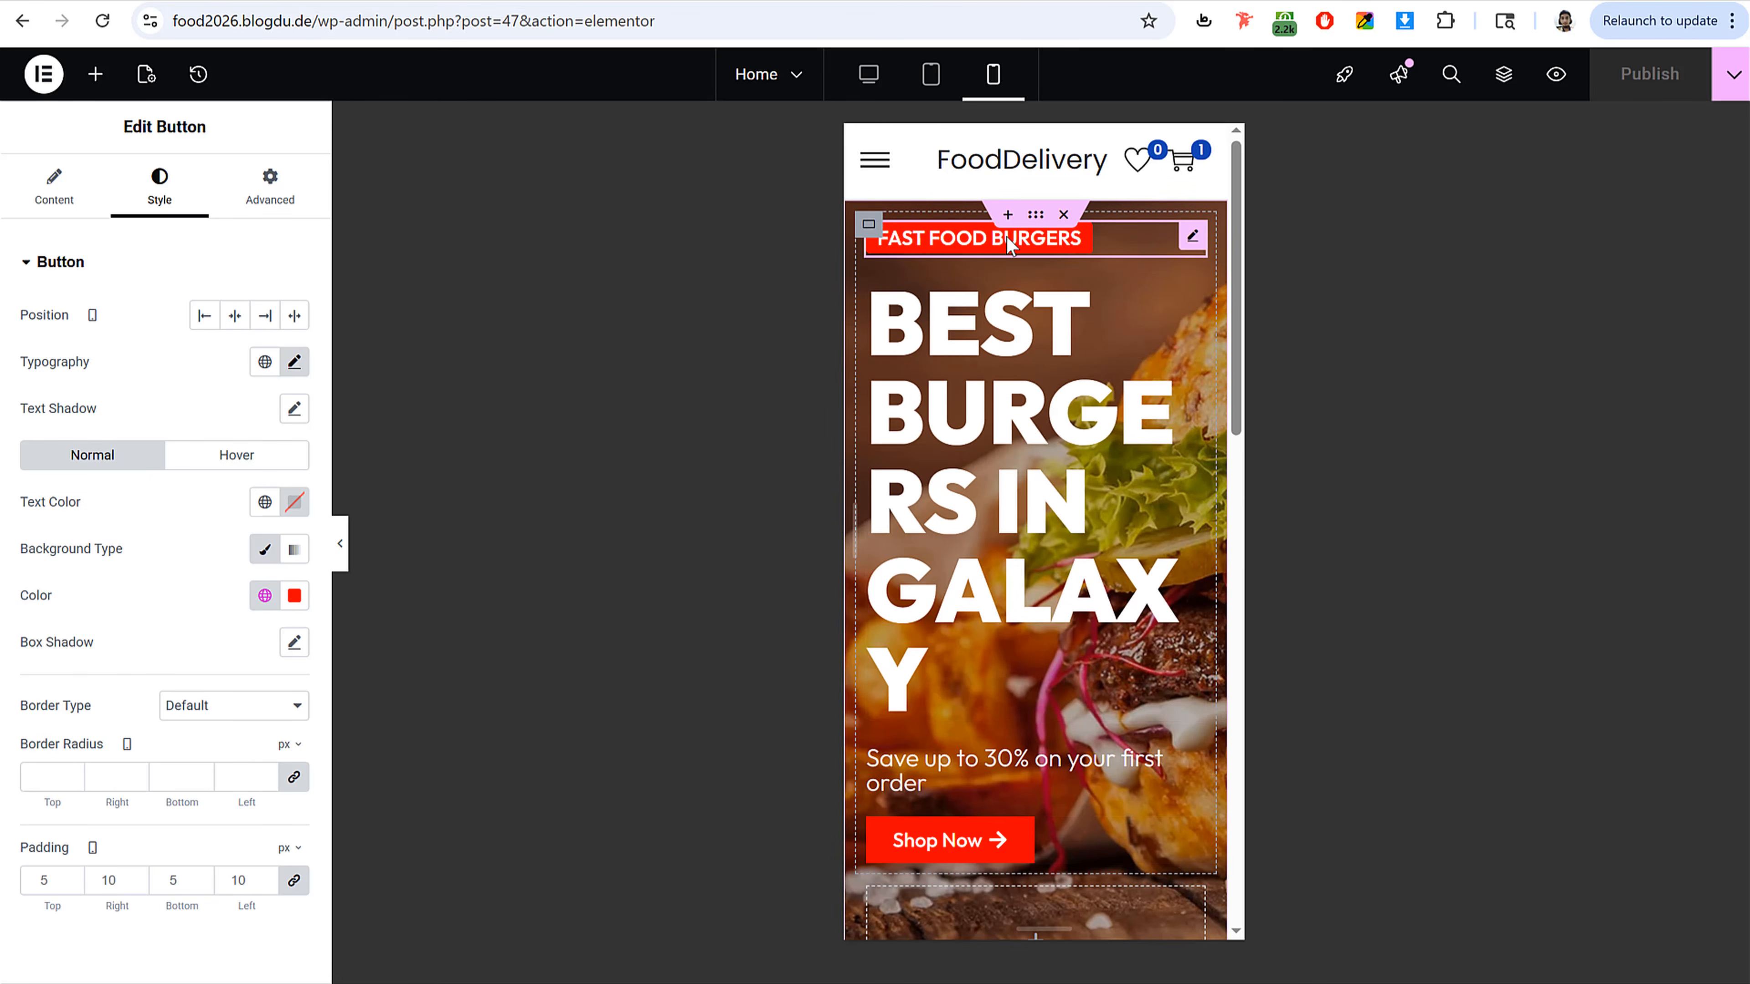
click(235, 315)
Step: Center-align the BEST BURGERS IN GALAXY heading on mobile
click(972, 386)
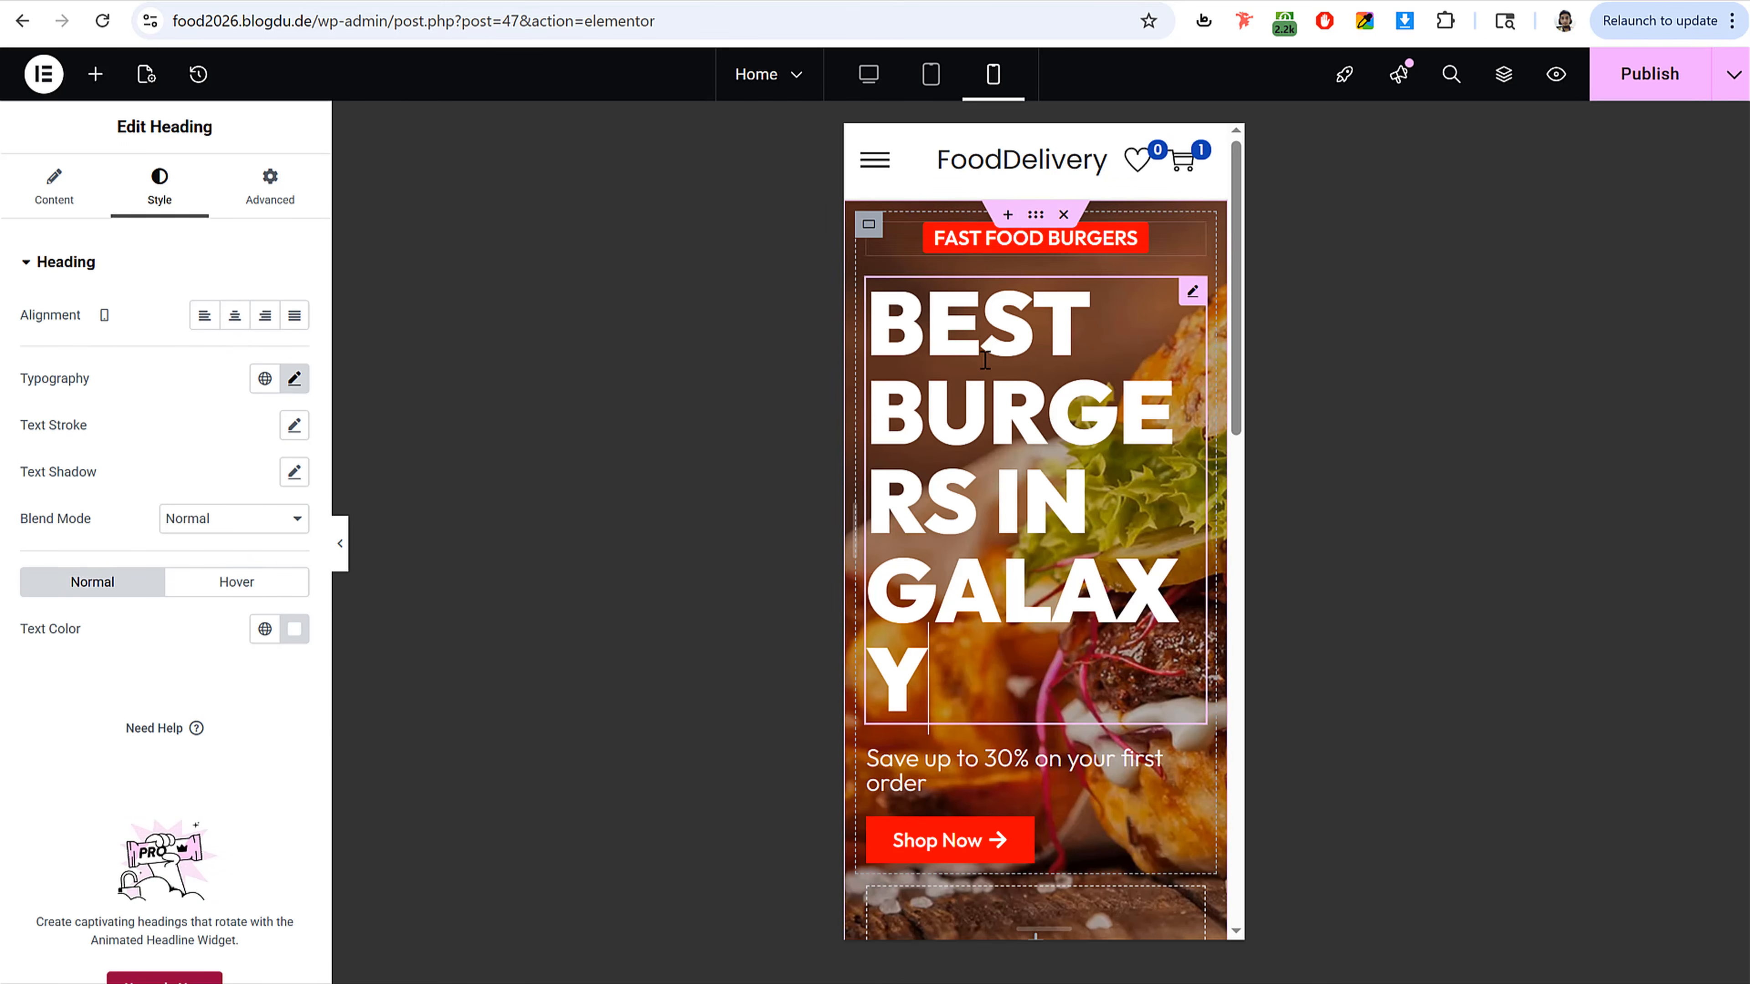
click(234, 320)
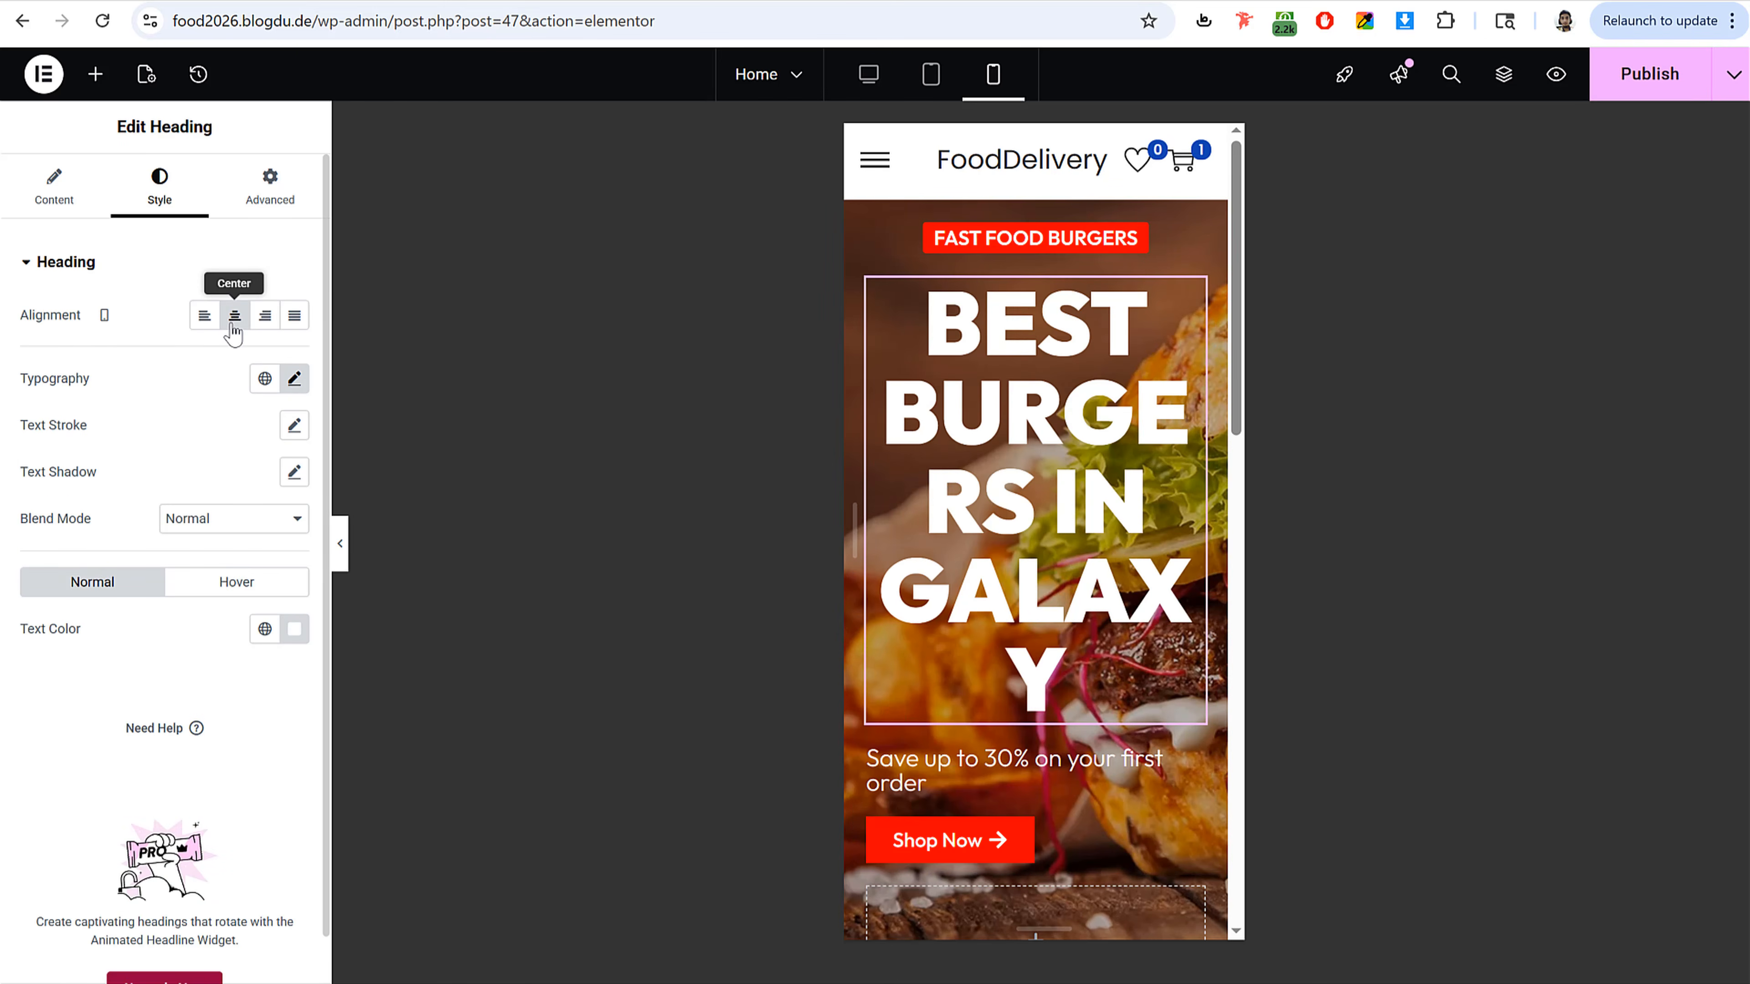
Step: Set the mobile title's typography size to 50 px and line height to 1.2 em
click(294, 378)
drag(102, 557, 83, 558)
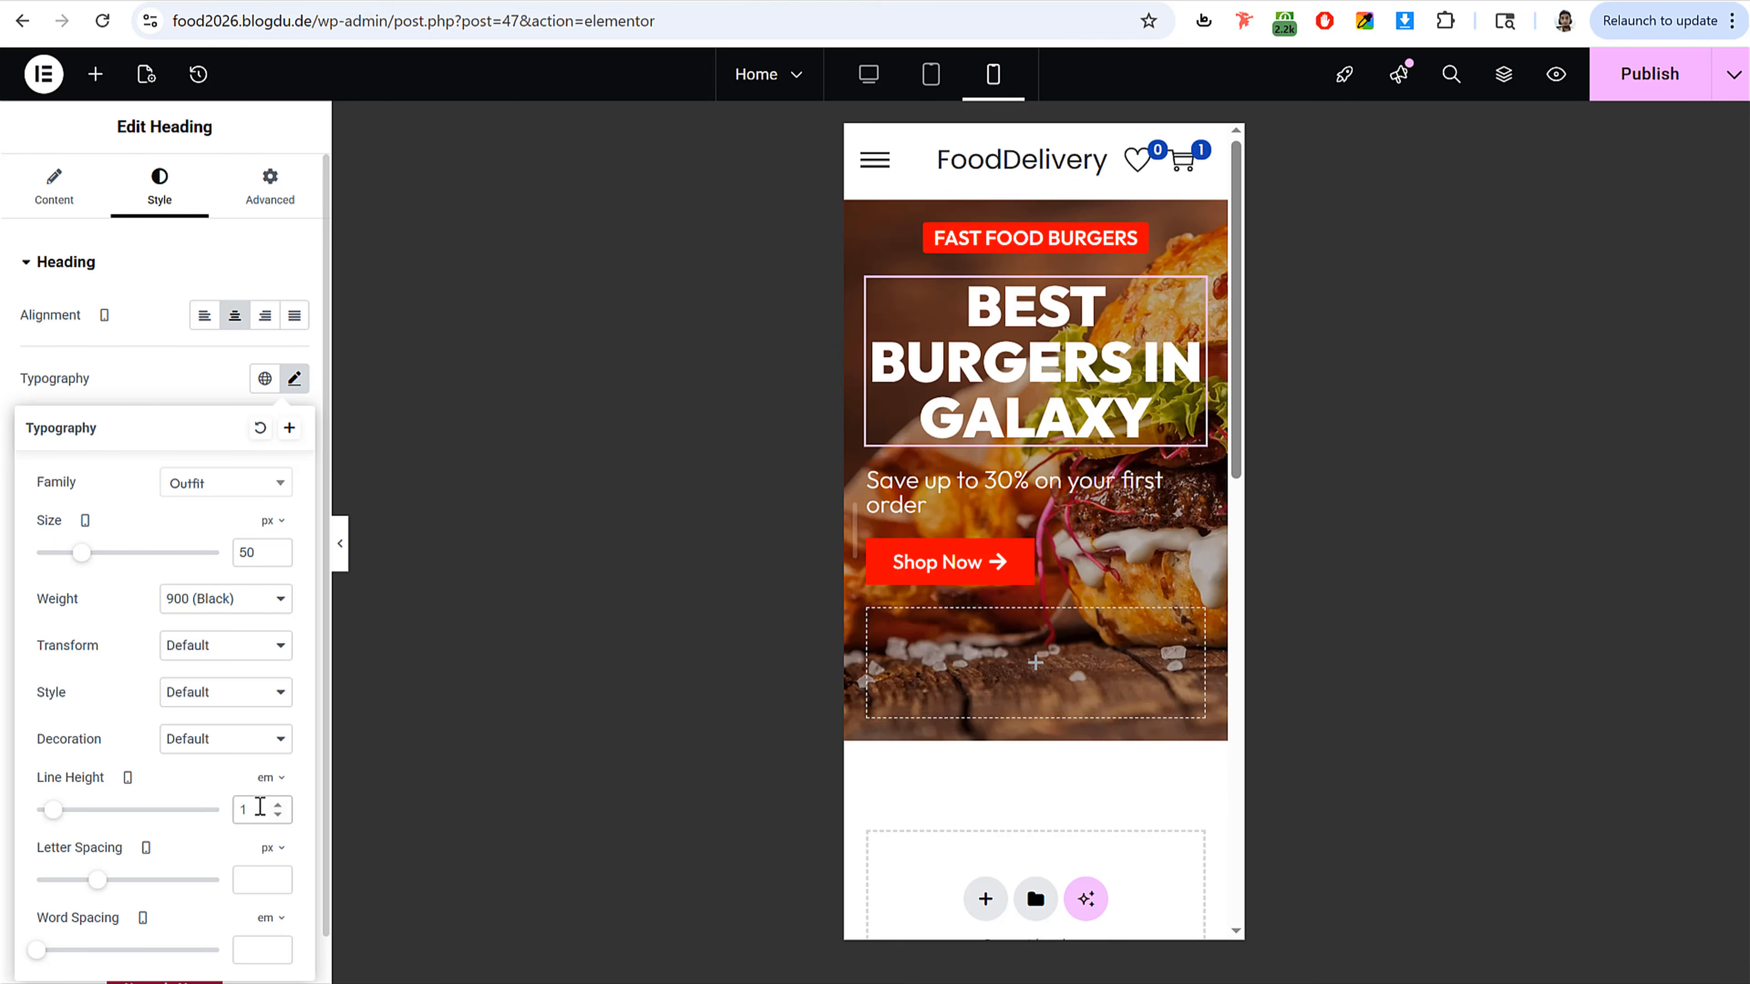
click(258, 807)
text(1.2)
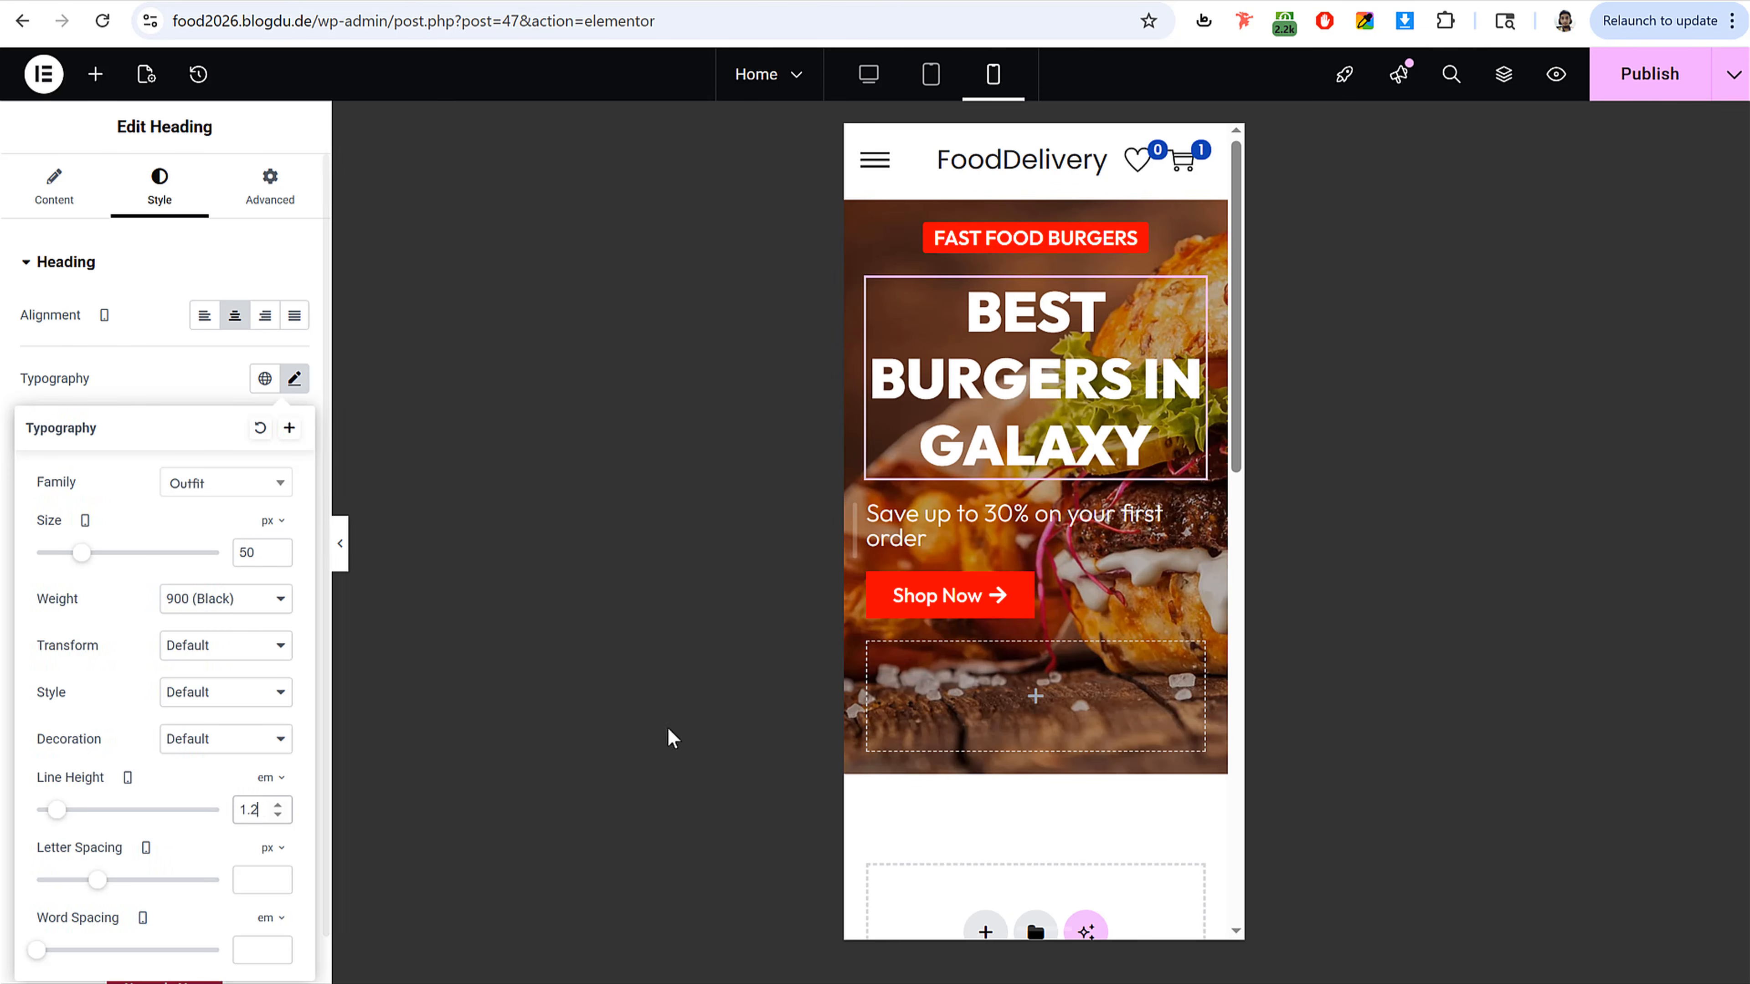
Step: Center the subtitle on mobile and set its typography size to 17 px
click(1075, 518)
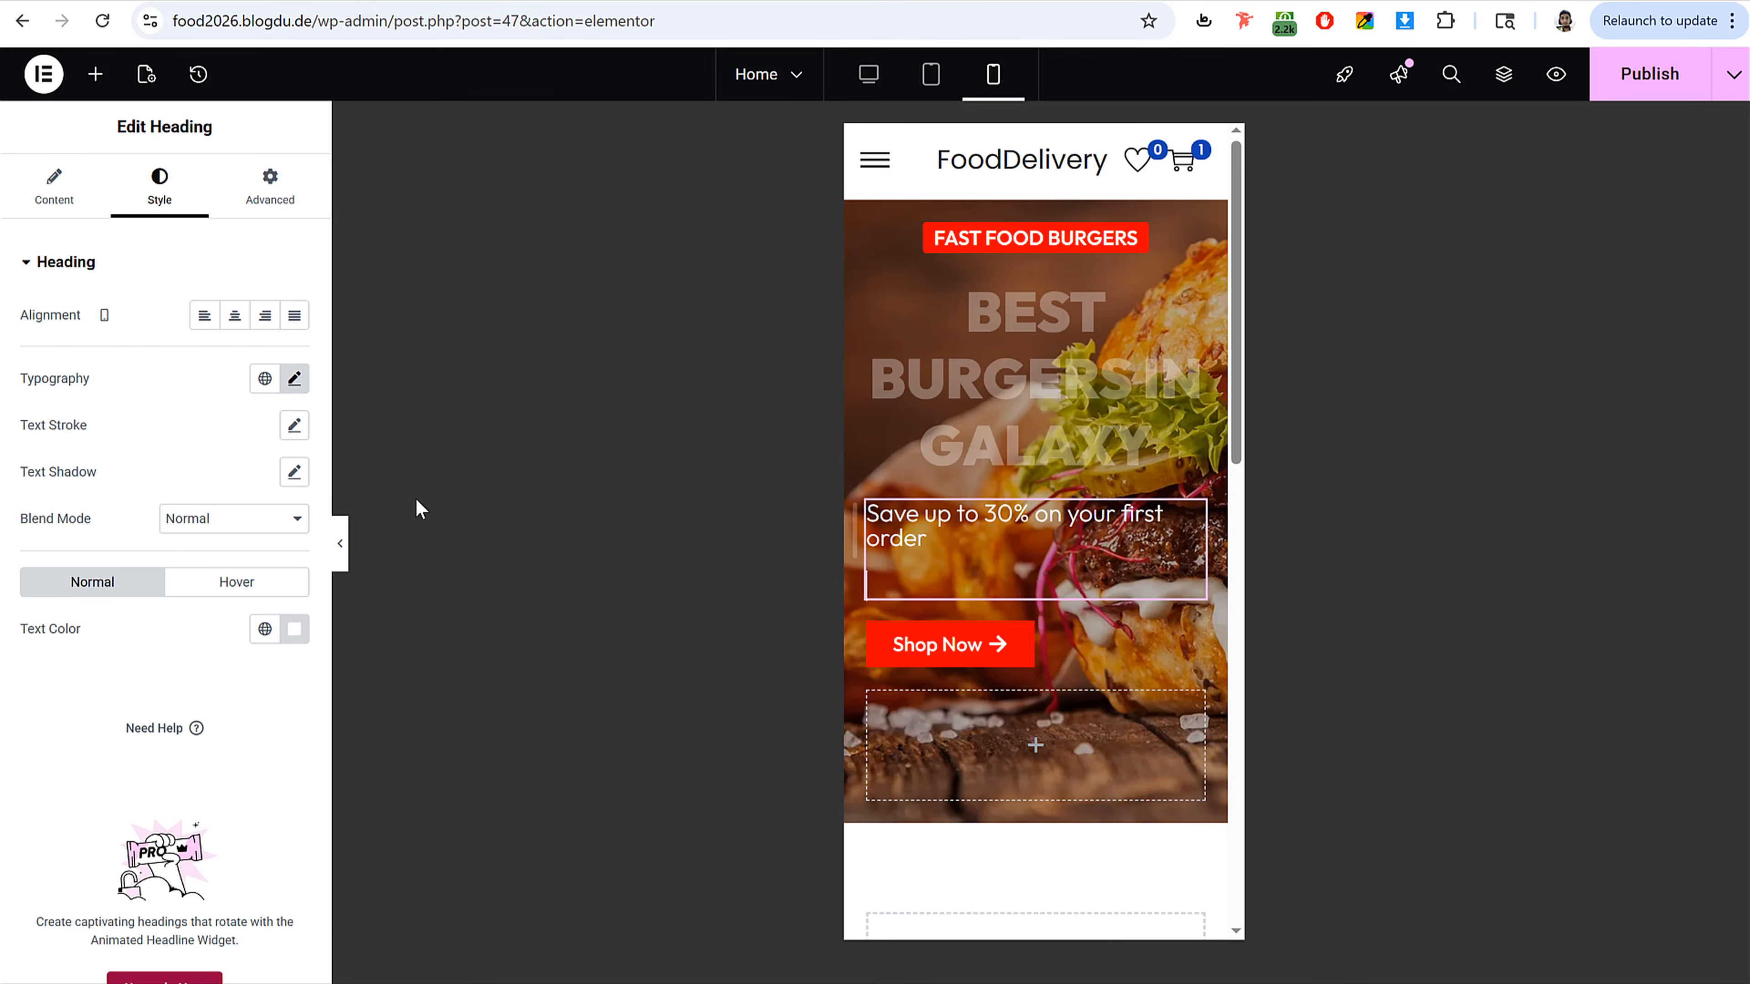
click(234, 314)
click(295, 378)
drag(54, 555, 57, 555)
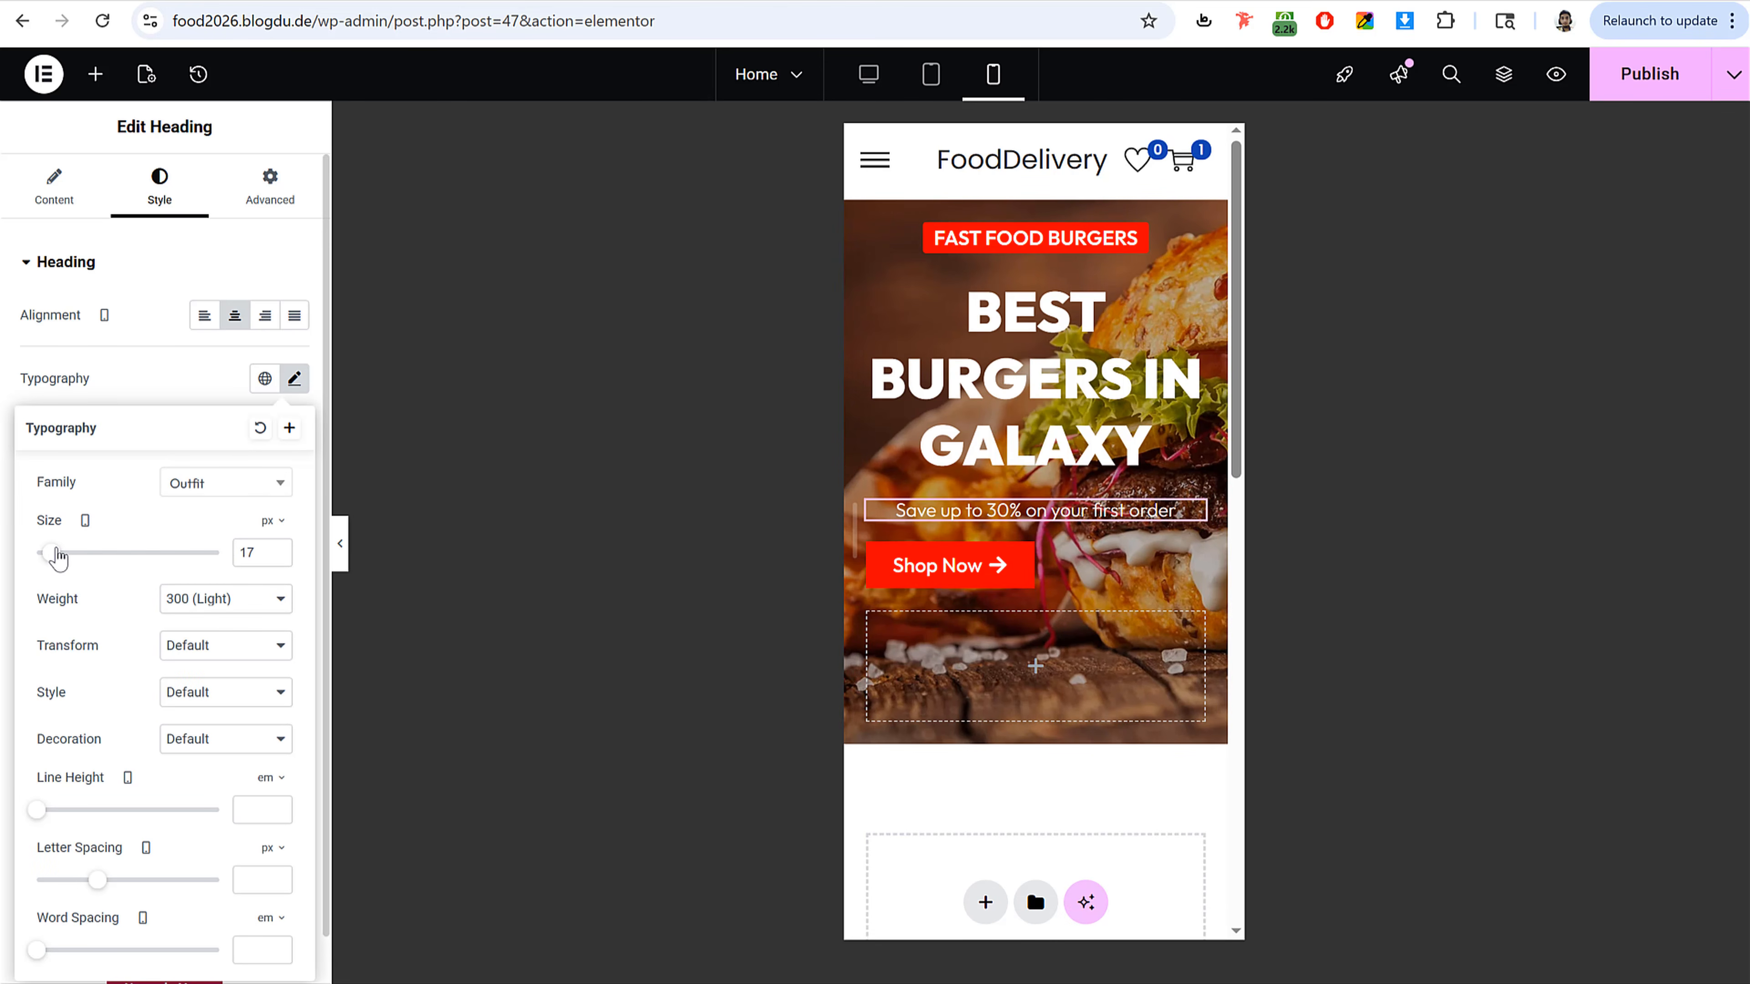
Step: Center the Shop Now button on mobile and preview the result
click(966, 585)
click(235, 315)
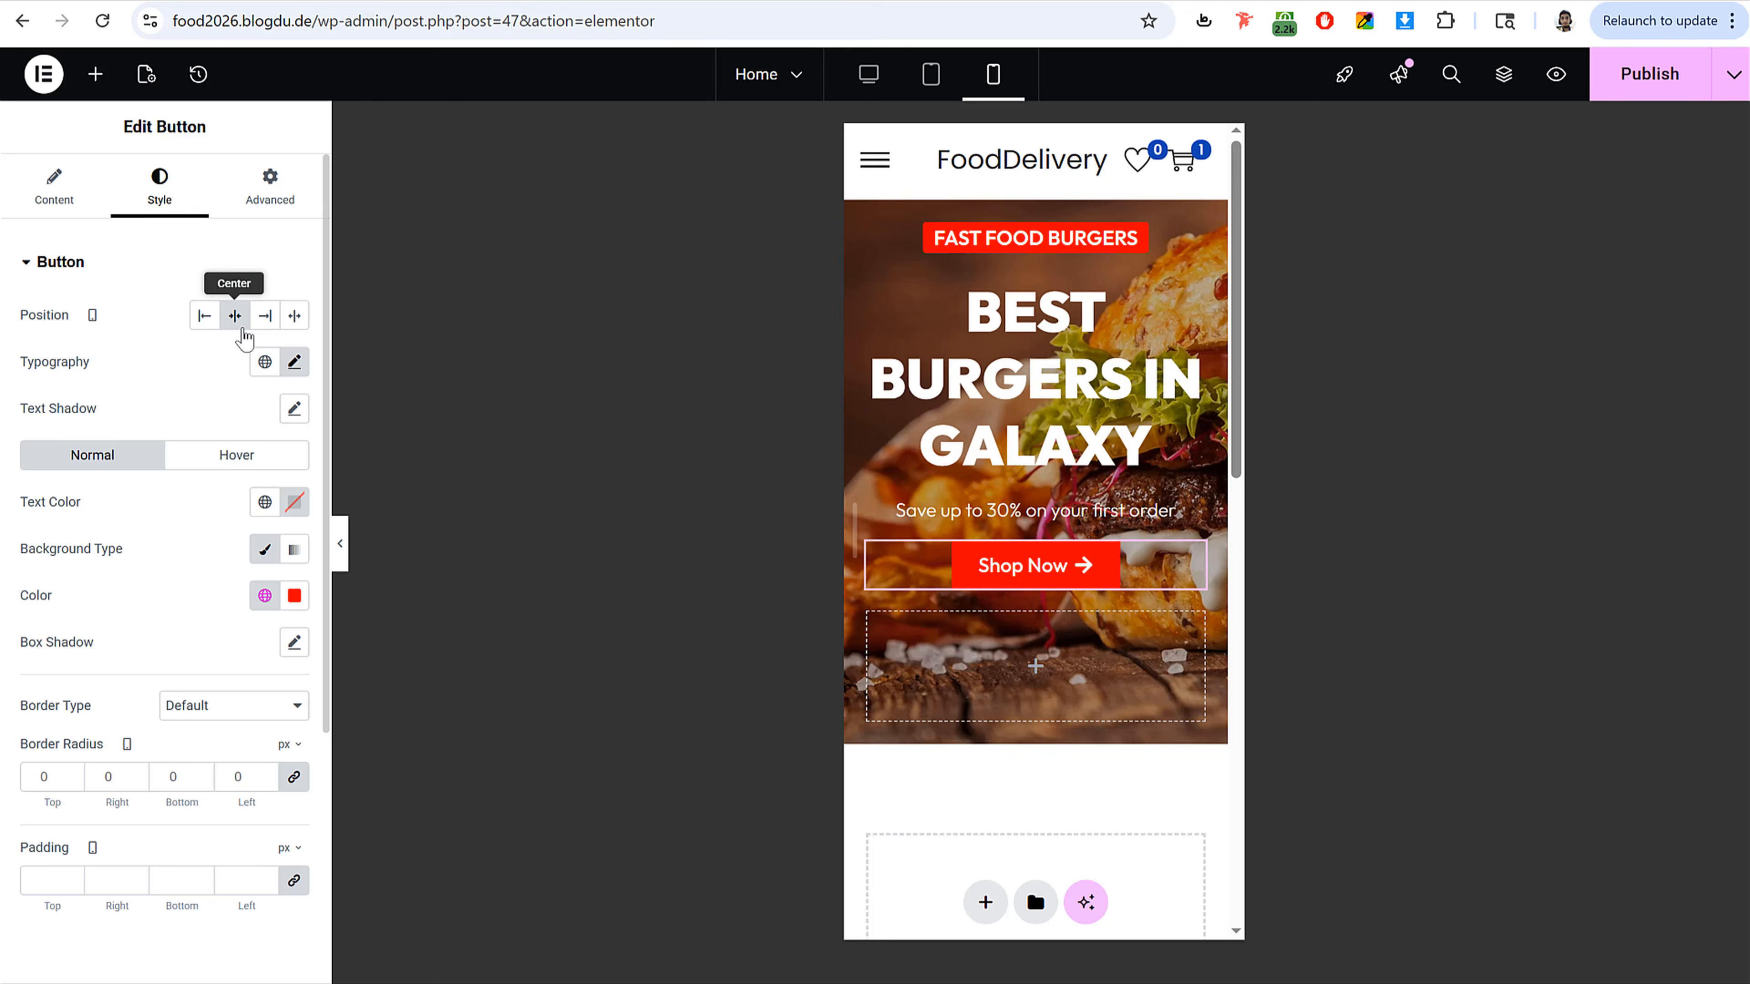
click(340, 548)
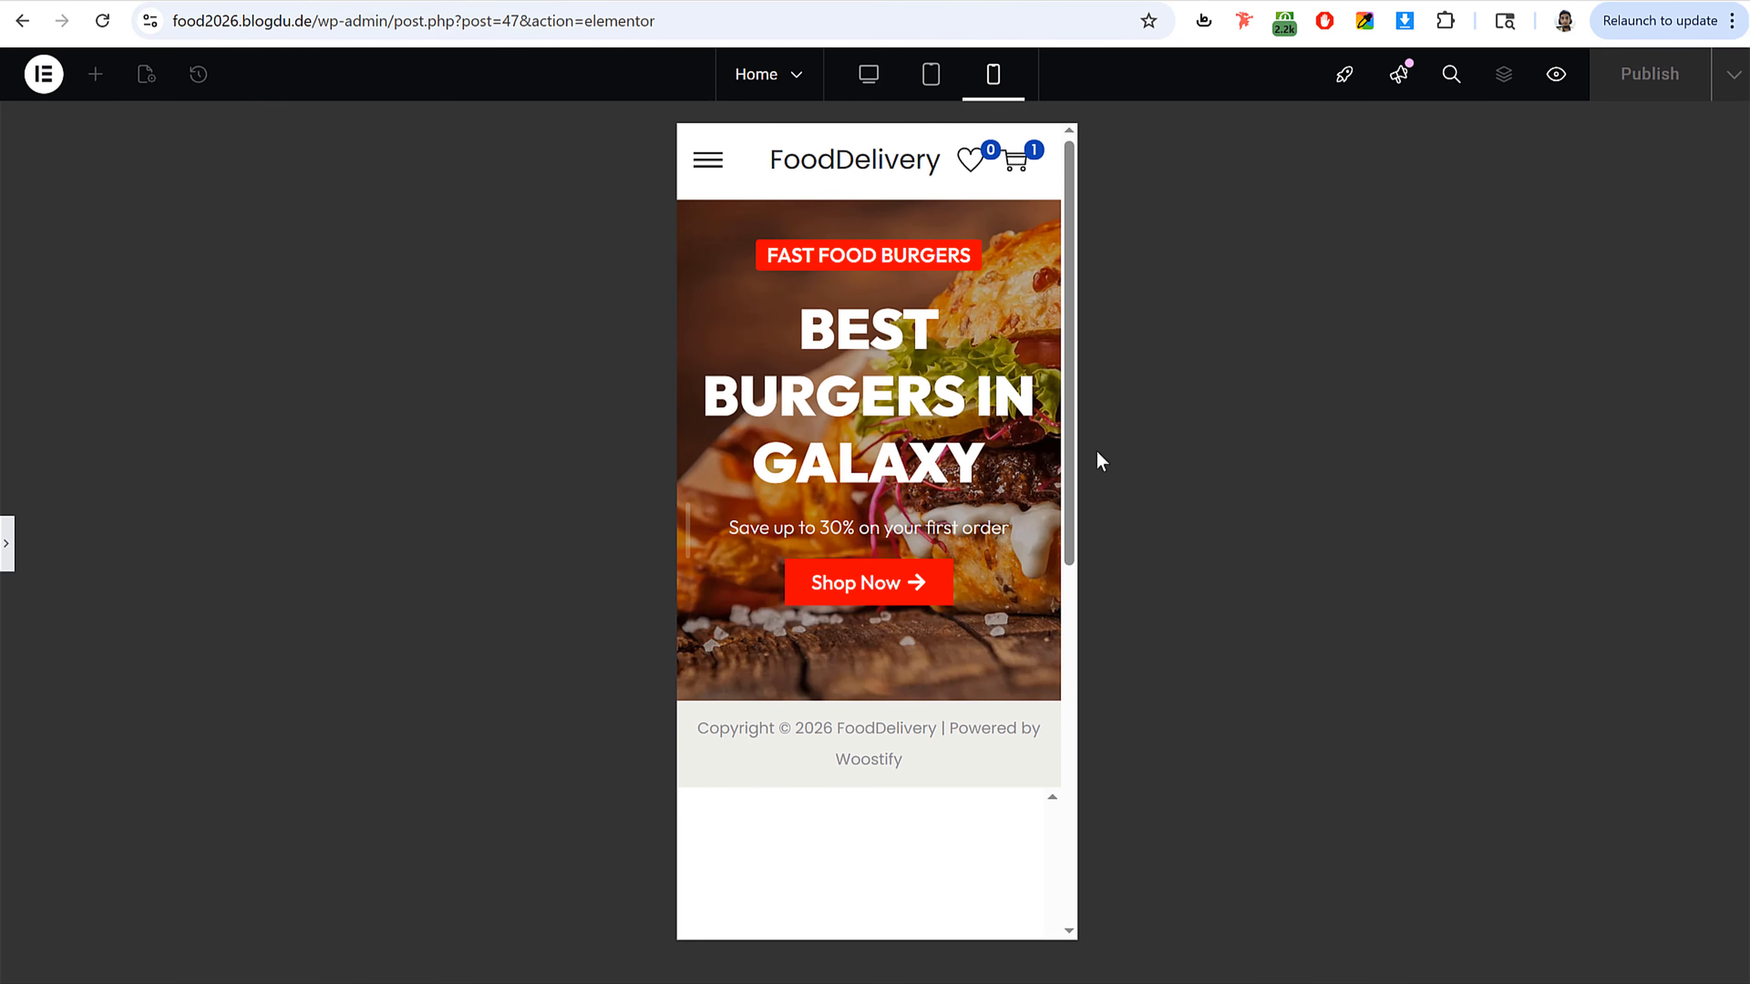
click(6, 544)
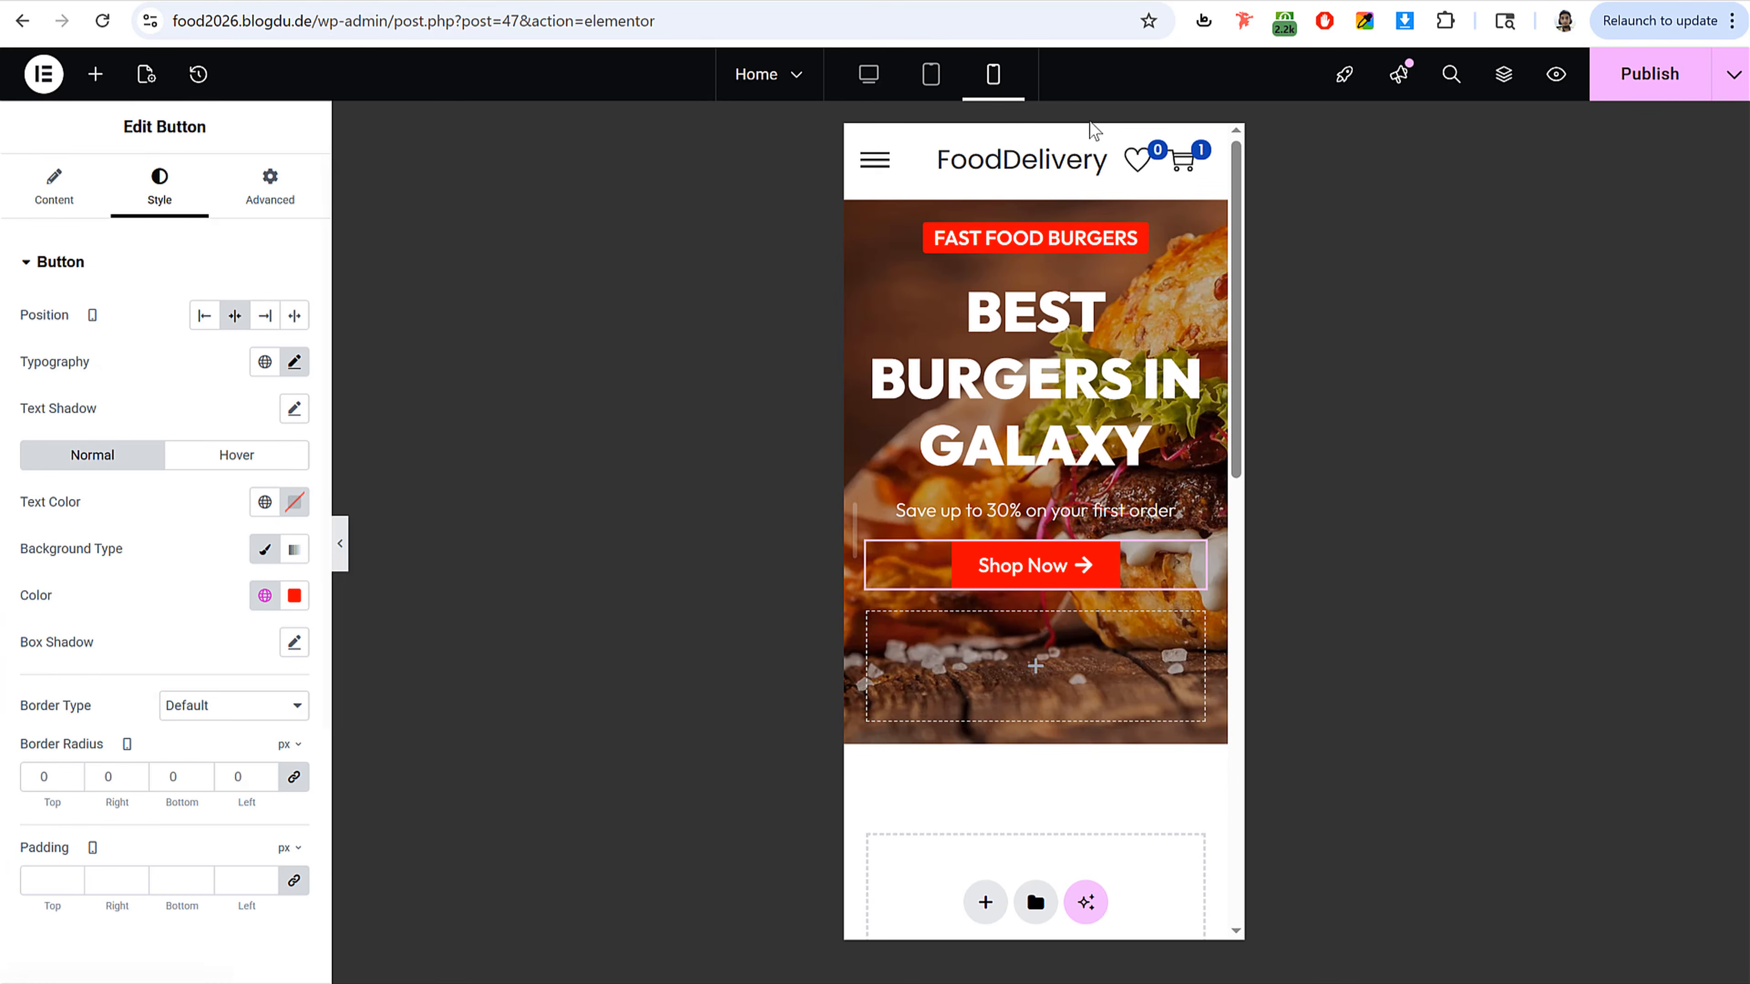
Step: Switch to the tablet view and set the BEST BURGERS IN GALAXY heading's typography size to 55 px
click(926, 79)
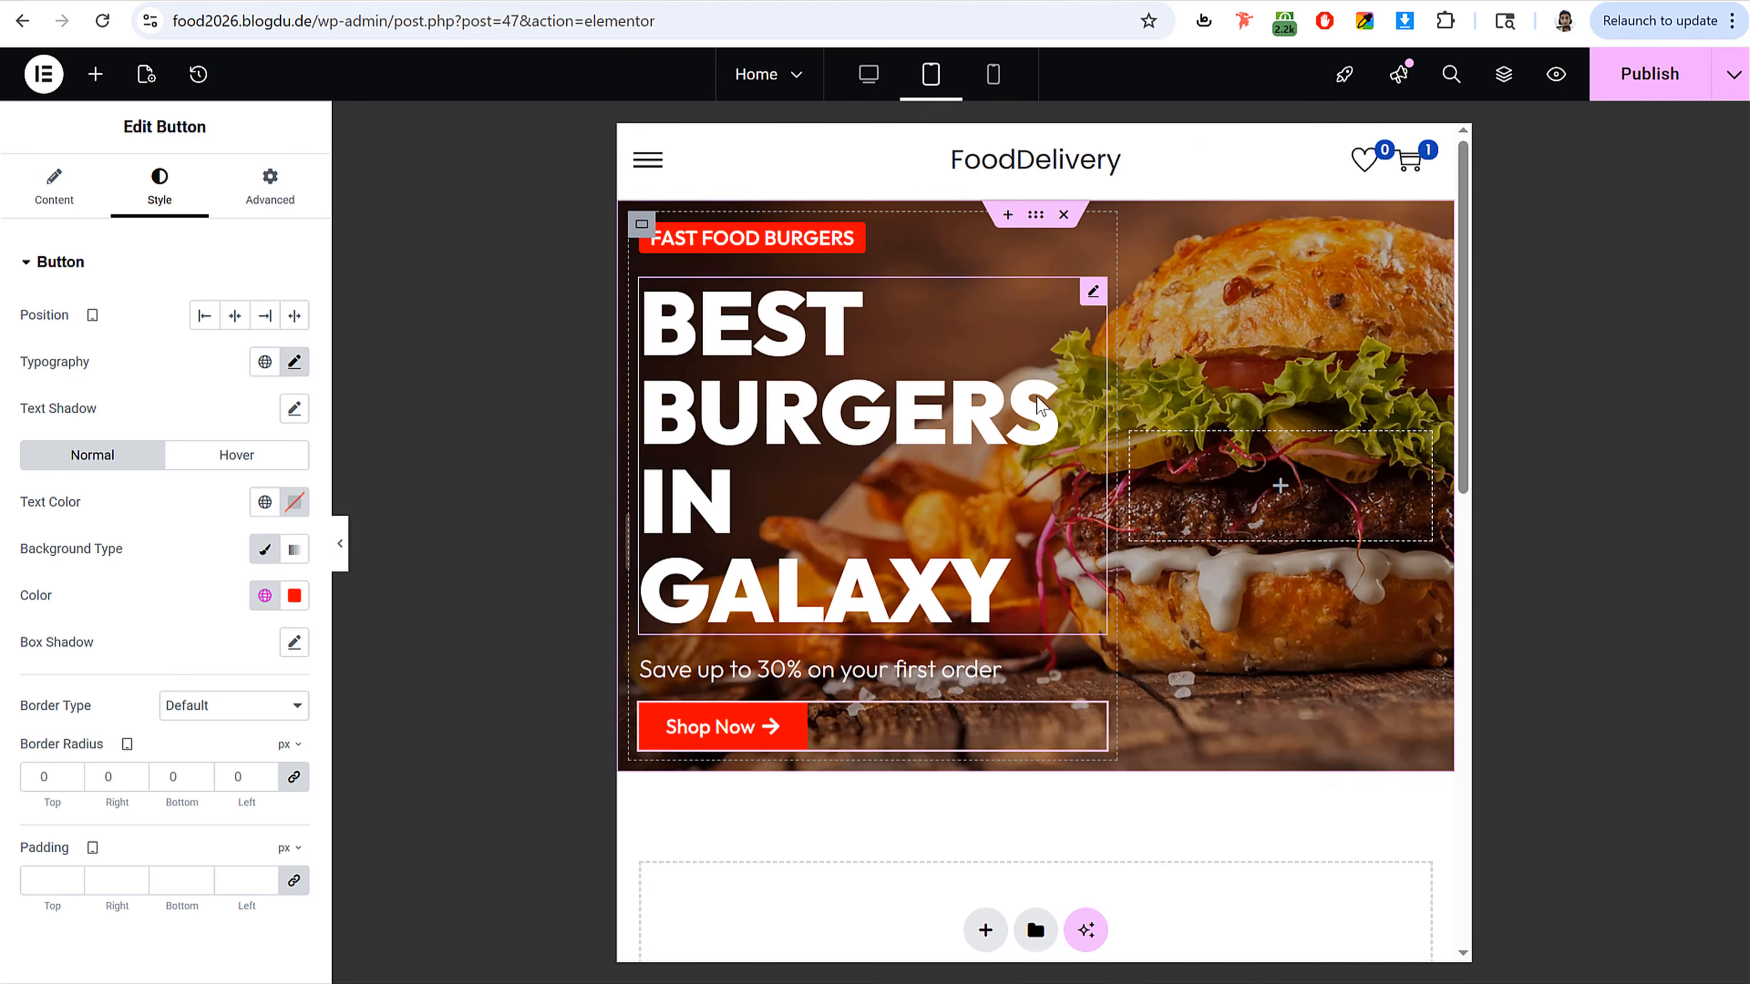
click(777, 377)
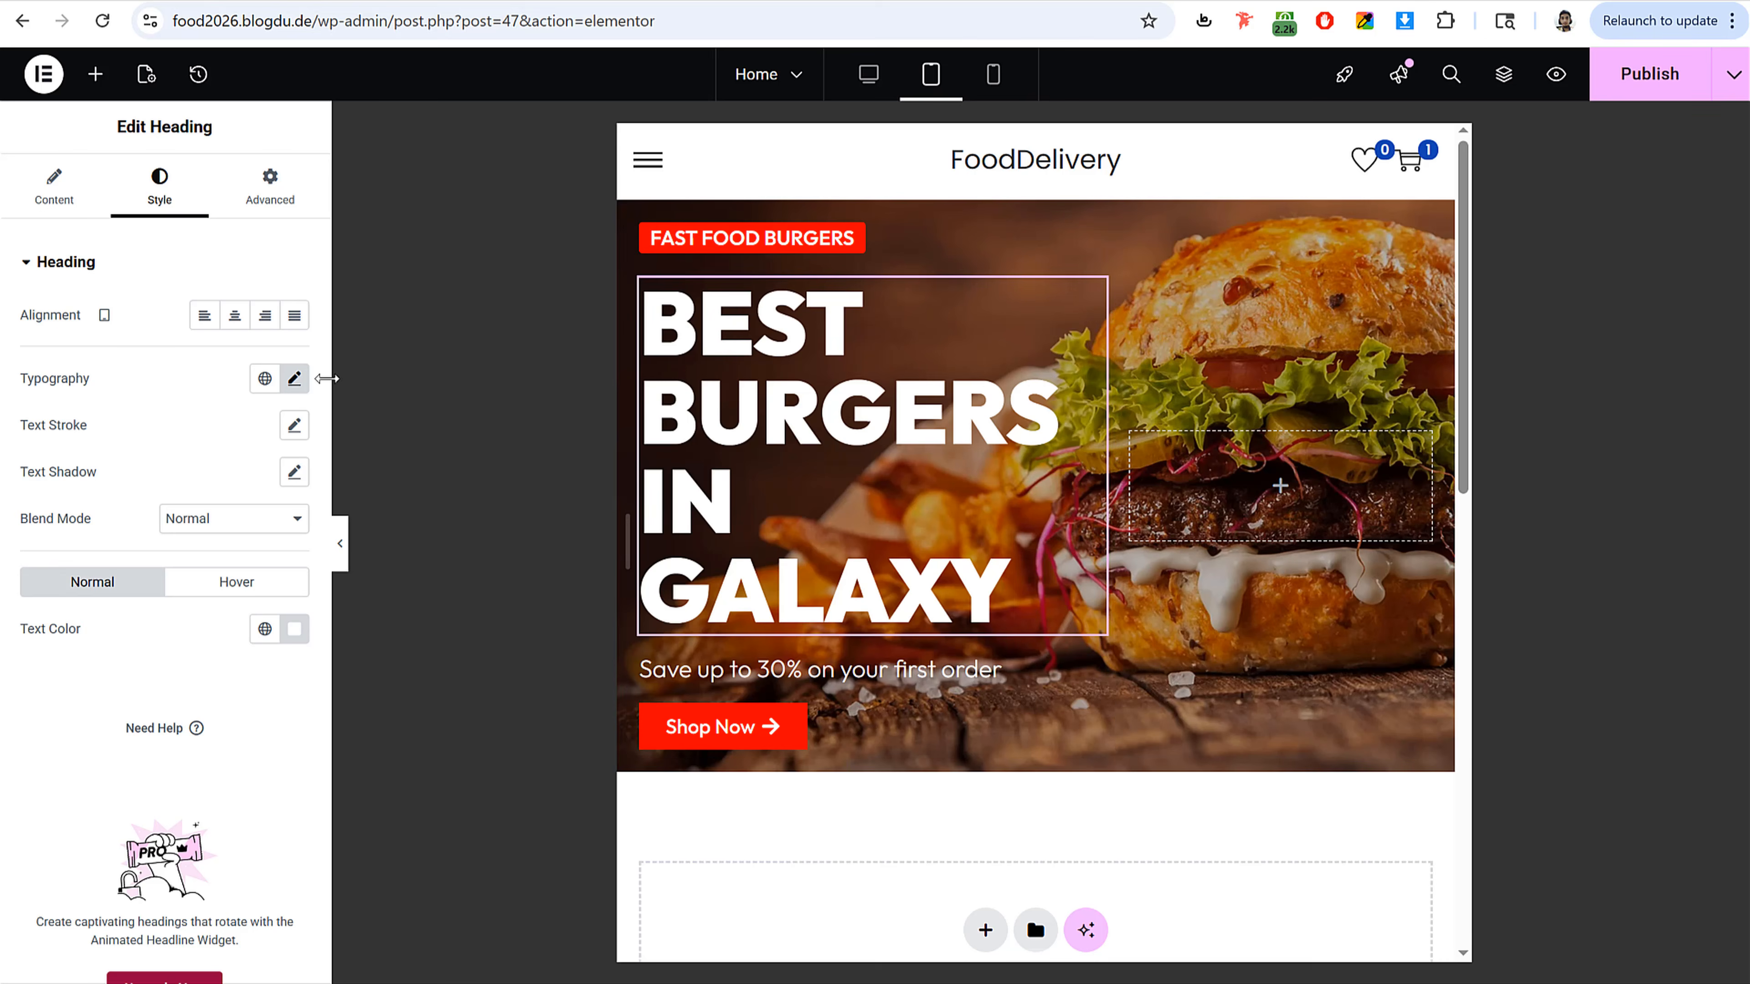
click(294, 378)
drag(112, 562, 90, 565)
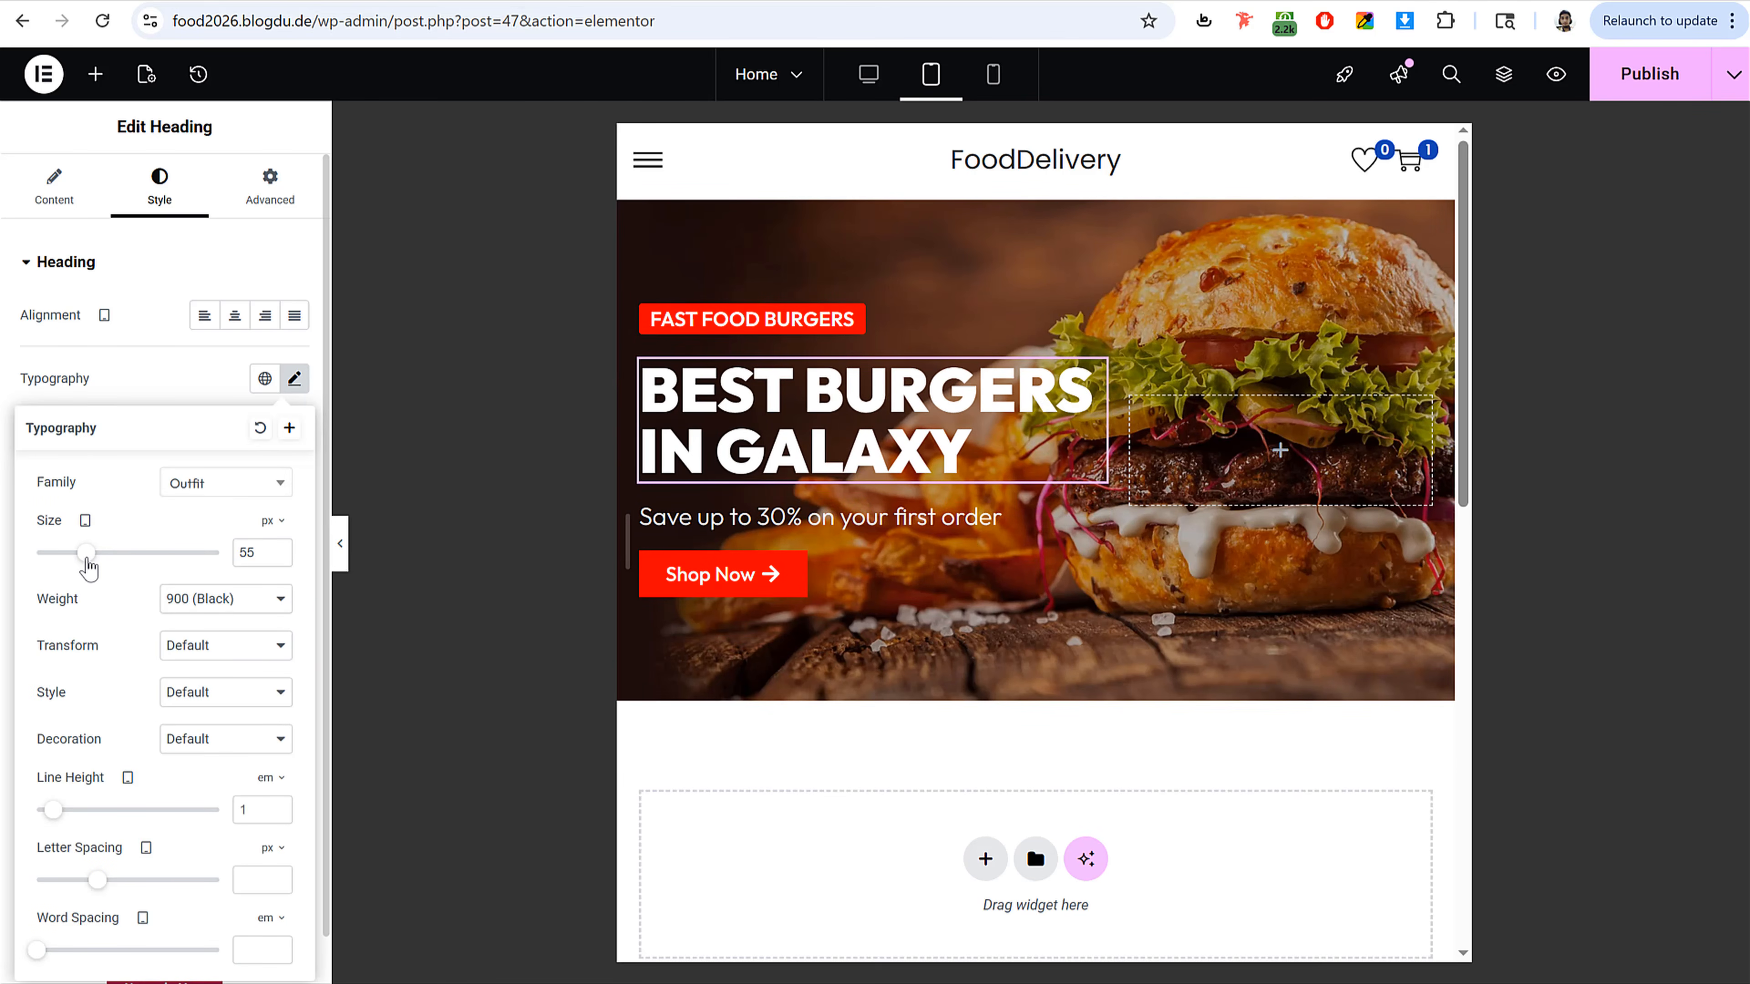
Step: Set the hero container's tablet minimum height to 400 px, publish the page, and return to desktop view
click(1037, 222)
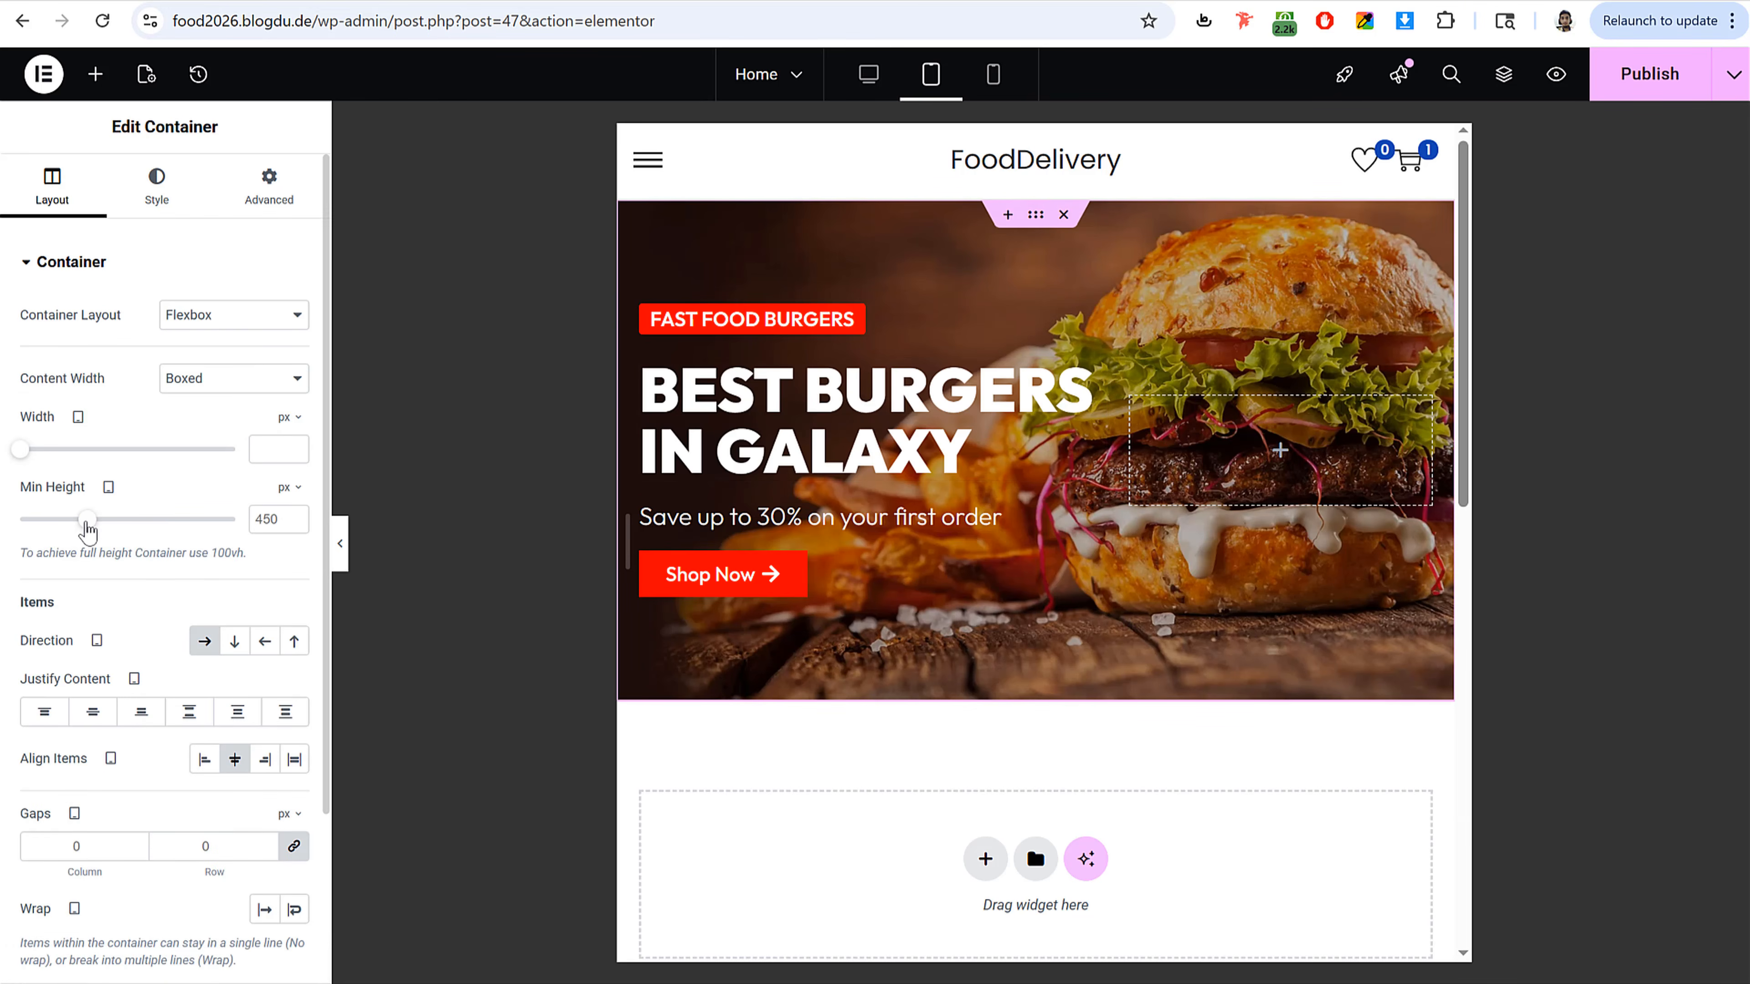
drag(88, 529, 81, 532)
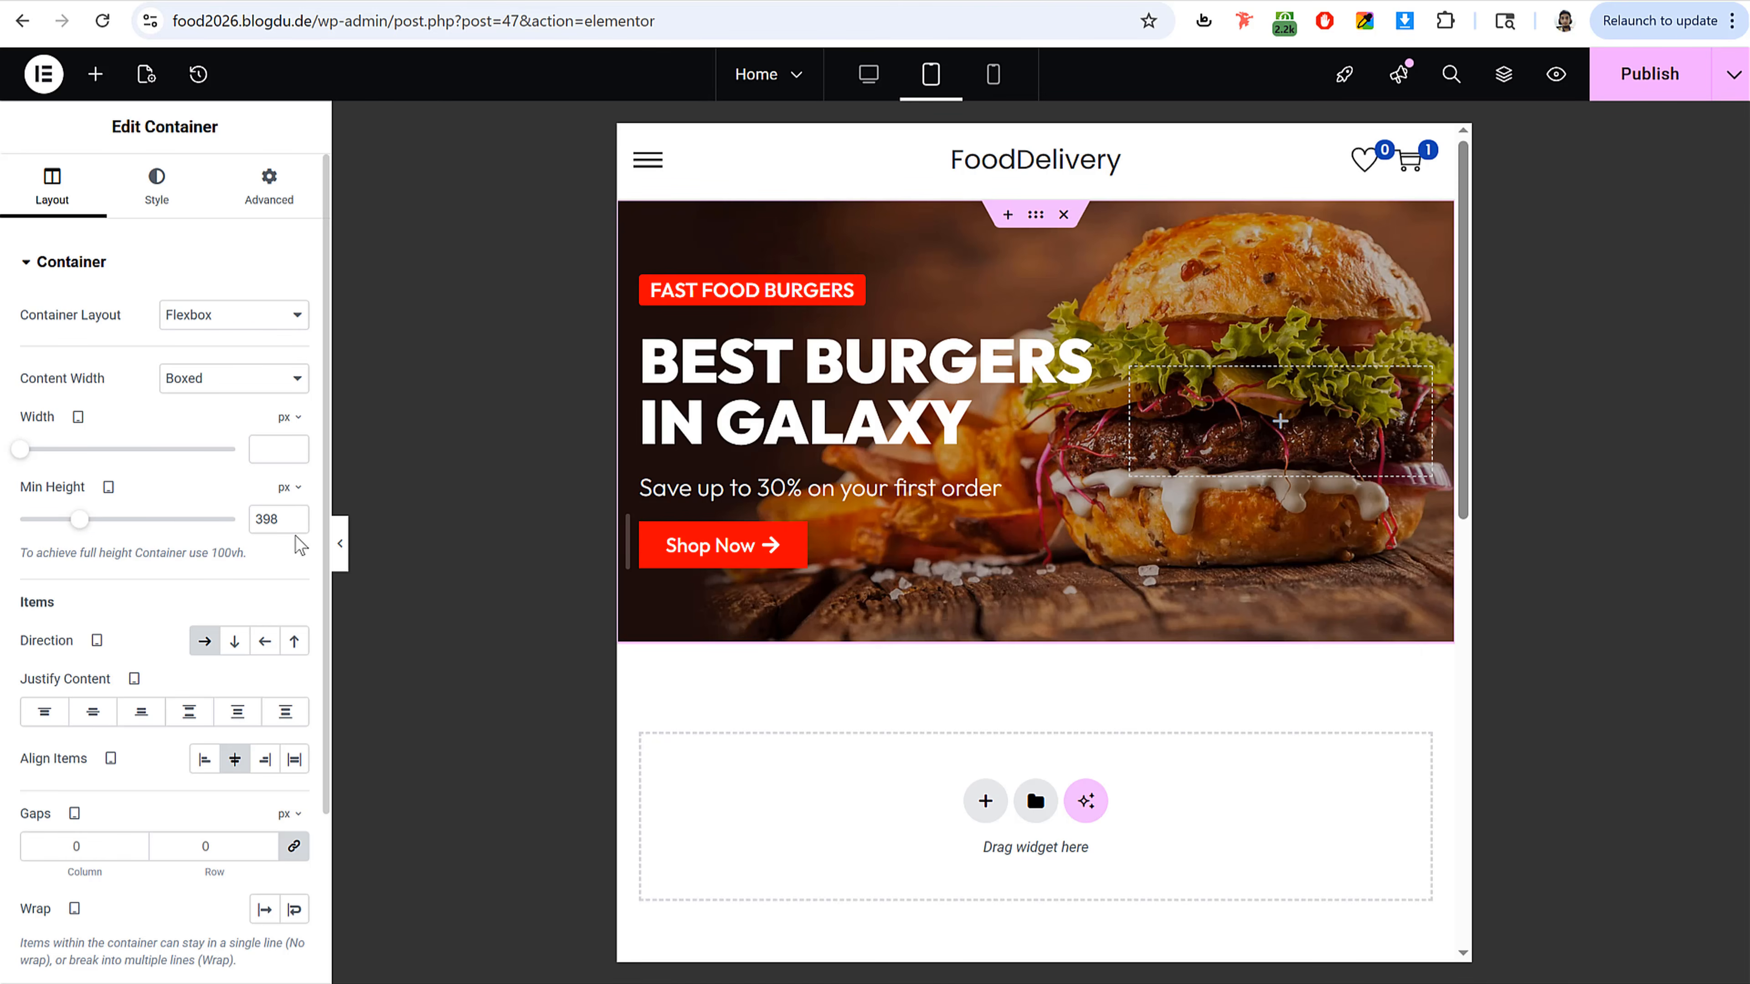
double_click(303, 514)
click(1656, 92)
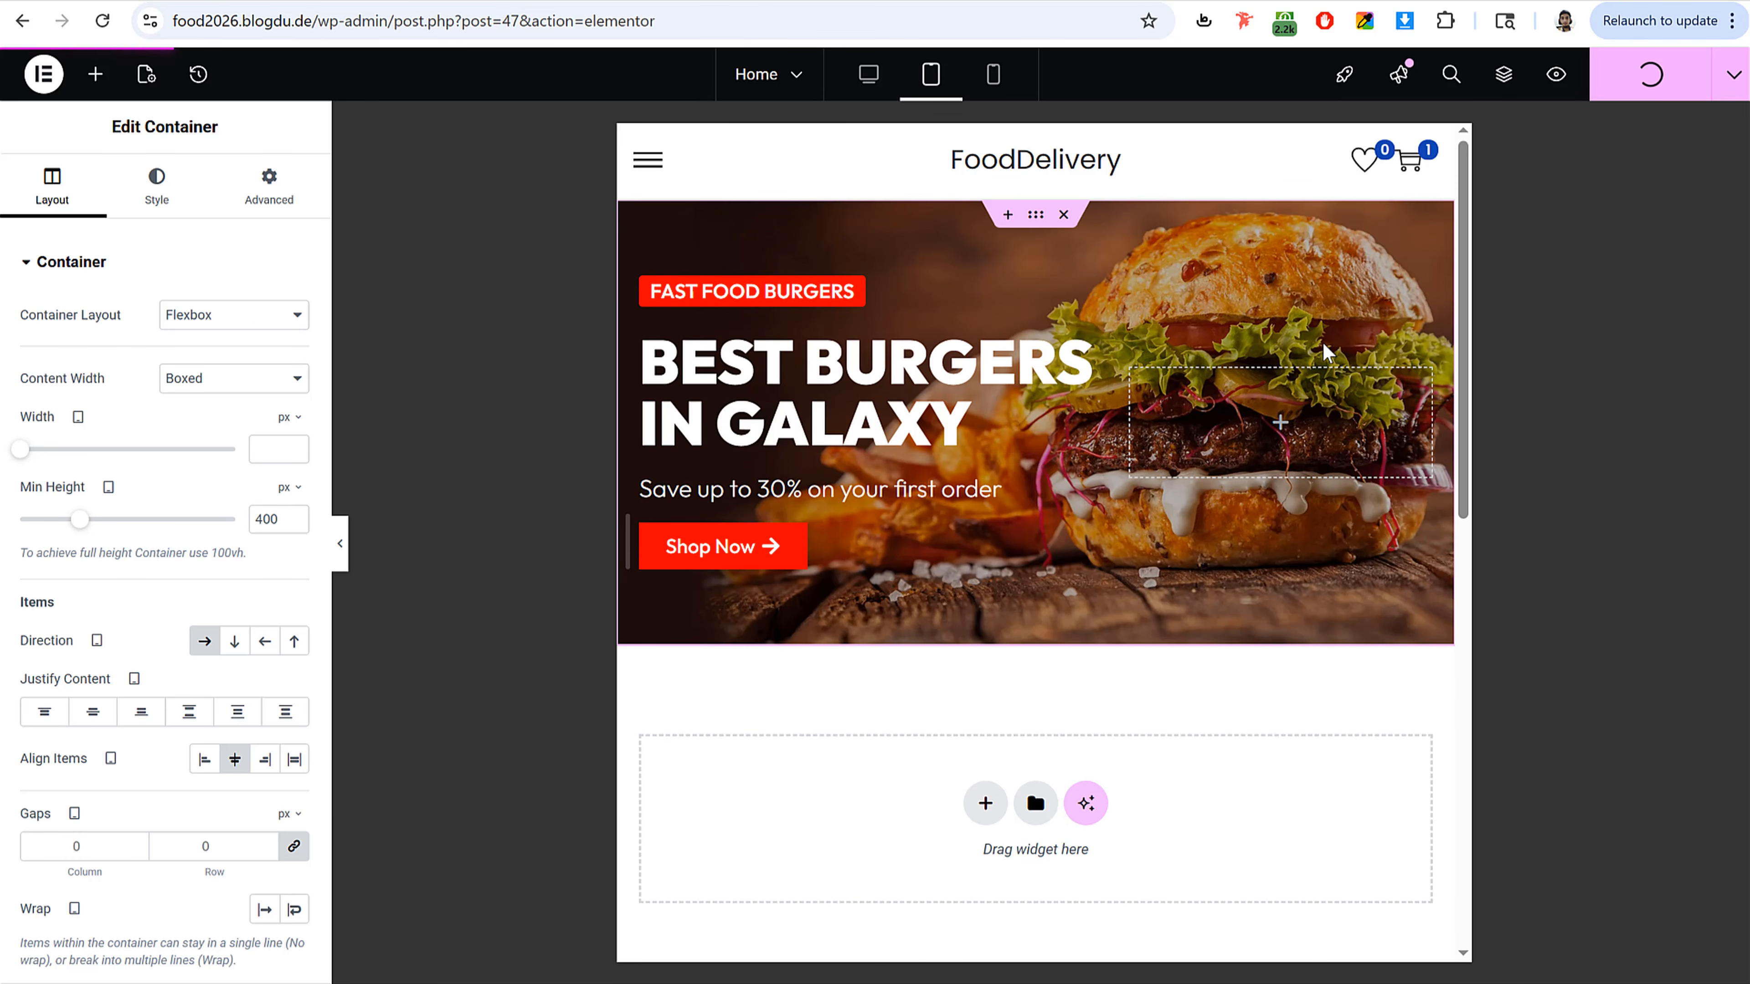
click(868, 74)
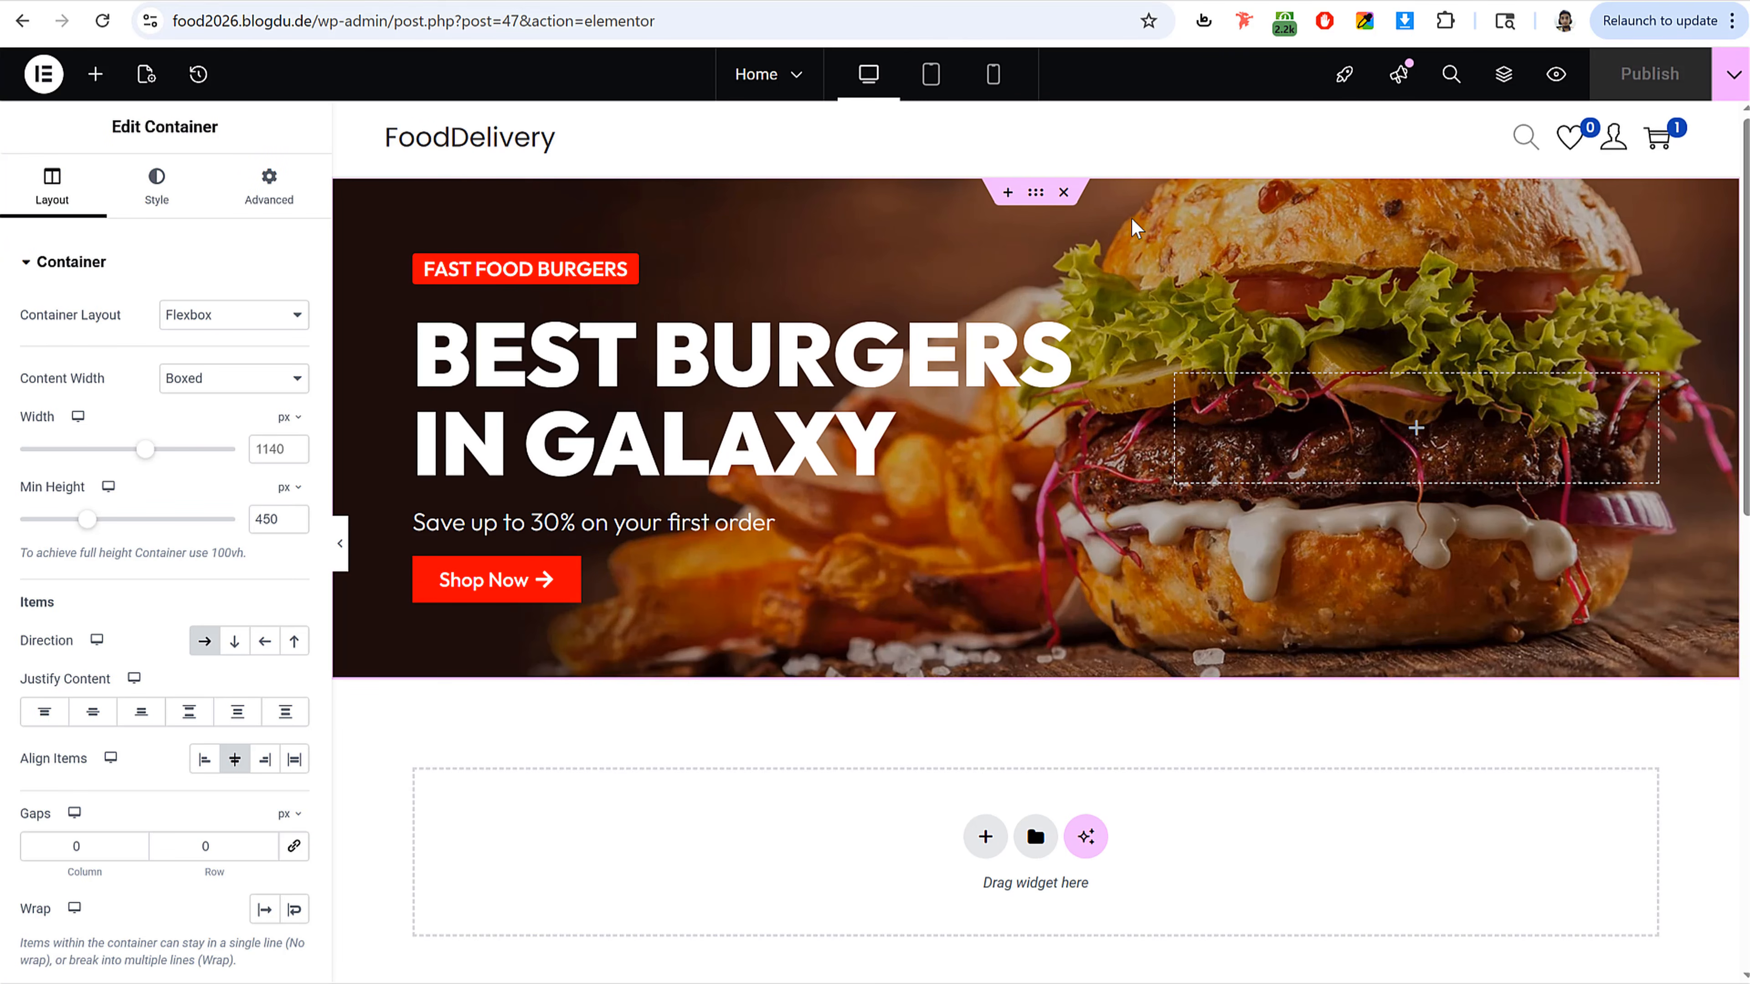
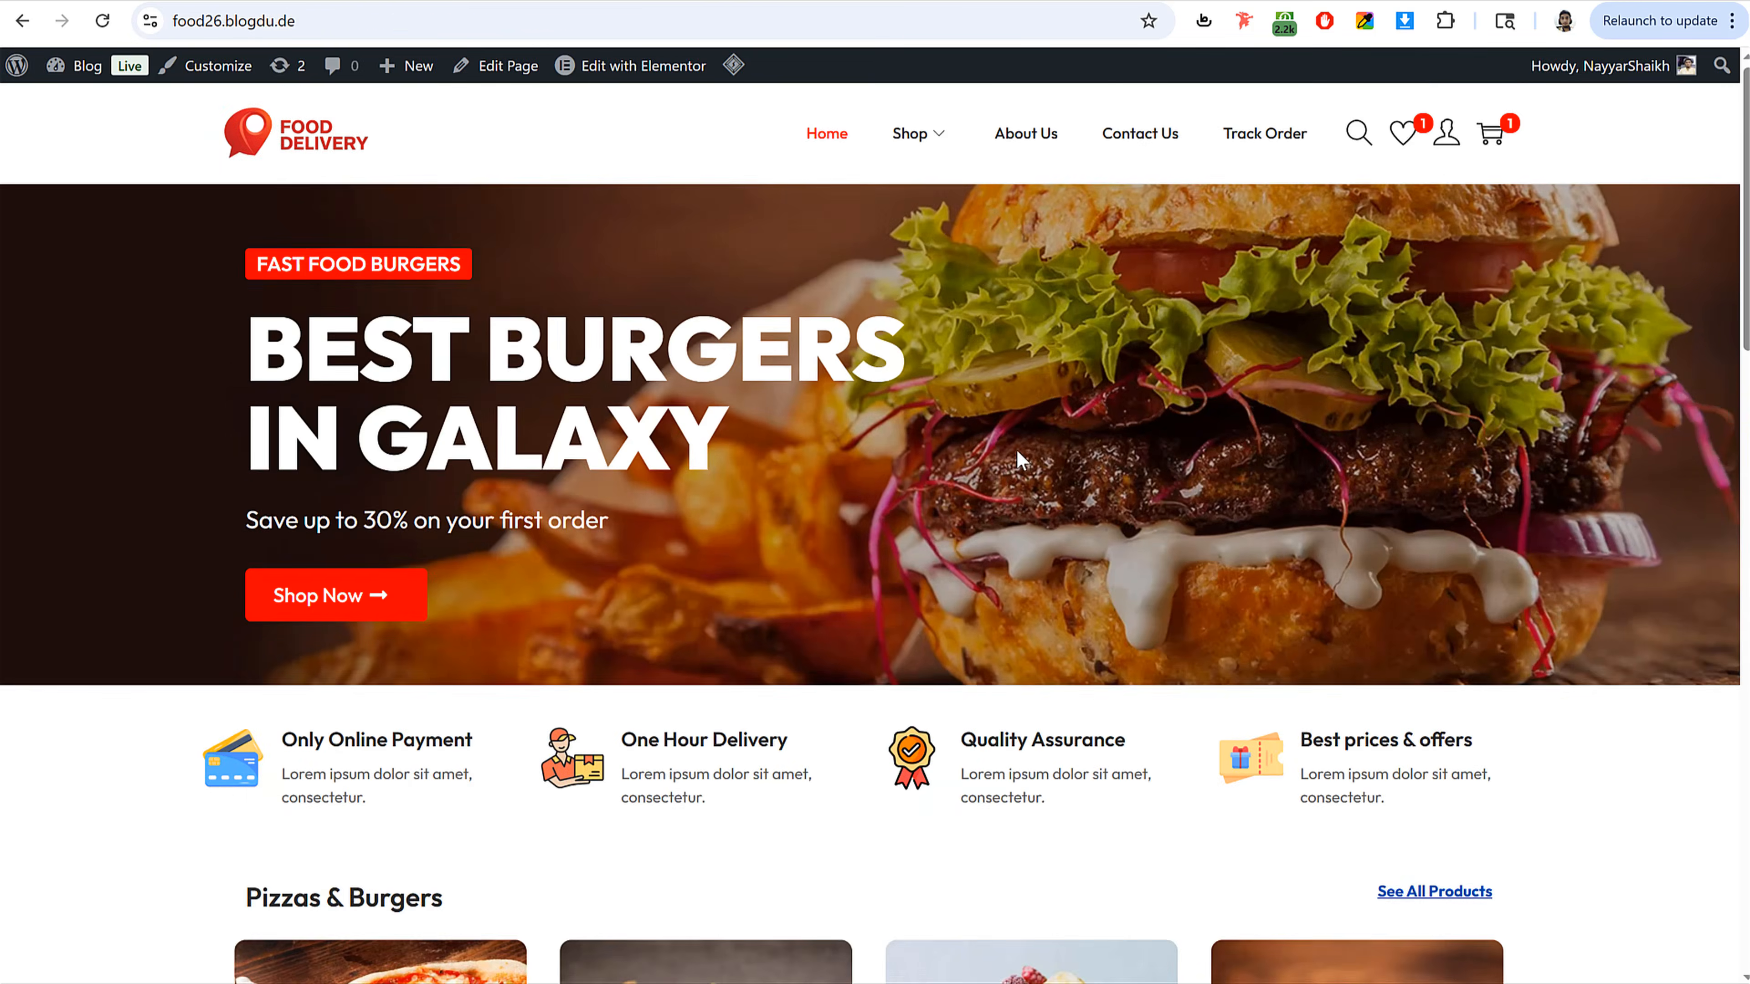
Step: Add a new flexbox container with a four-column structure below the hero section
scroll(1015, 449, down, 5)
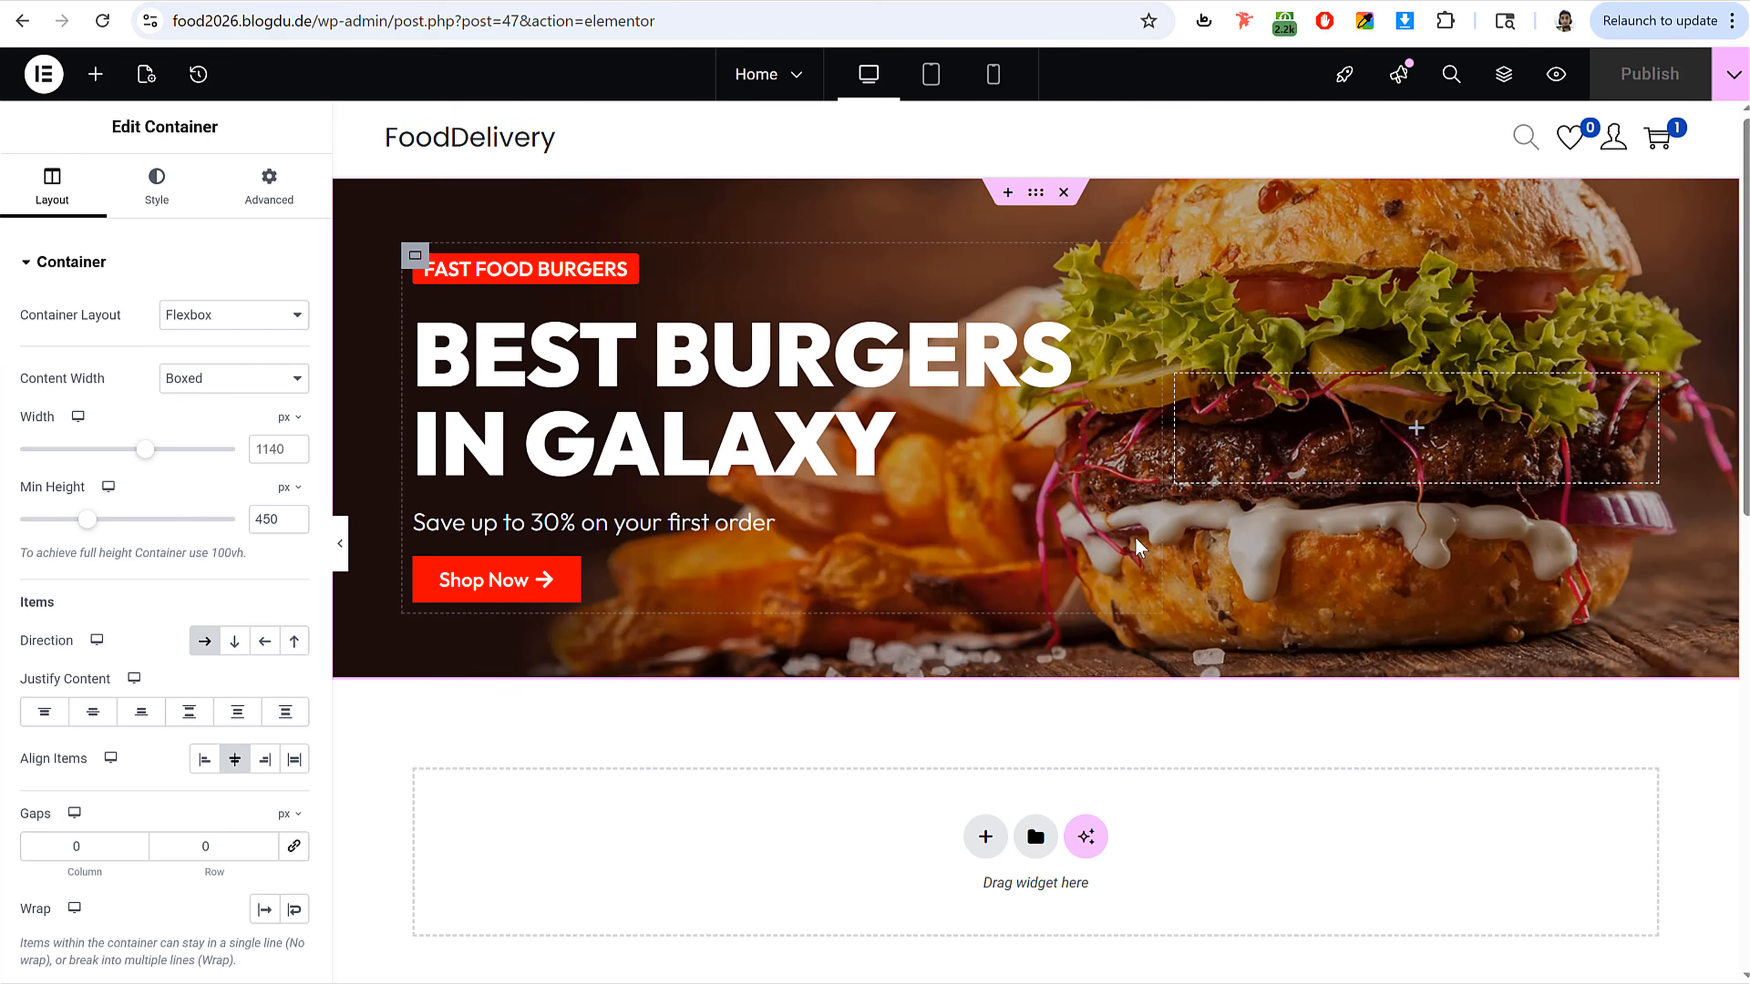
scroll(1093, 578, down, 5)
click(986, 393)
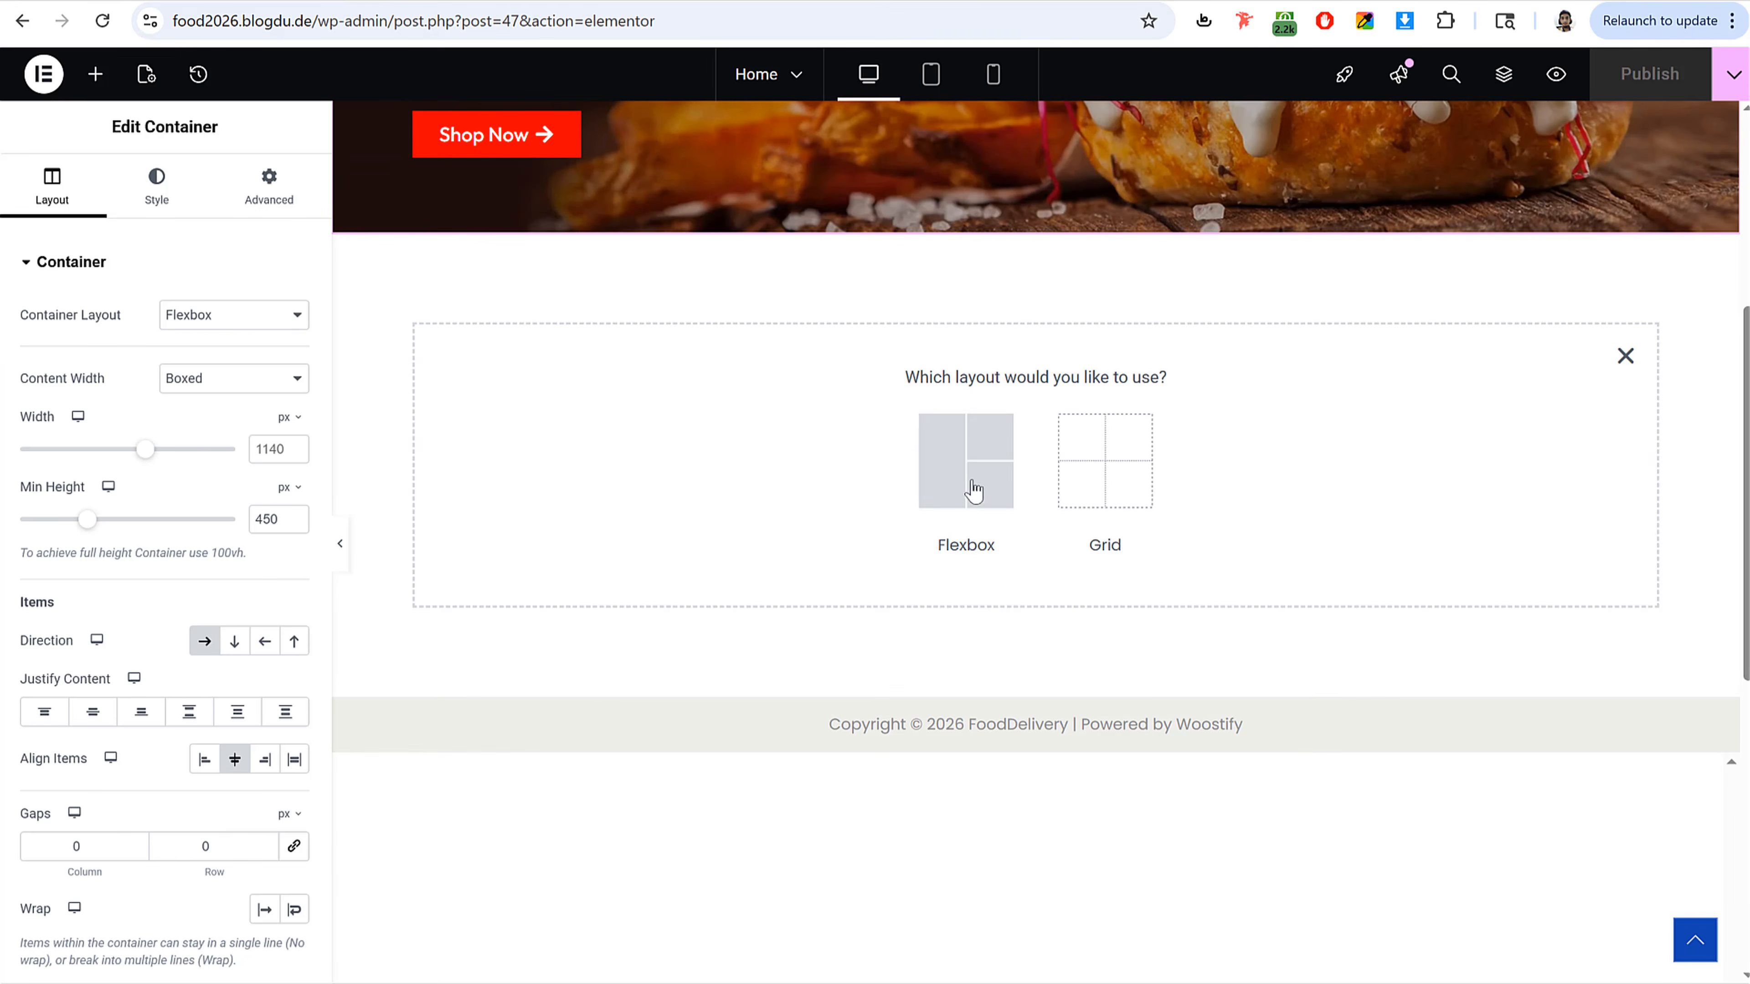
click(970, 484)
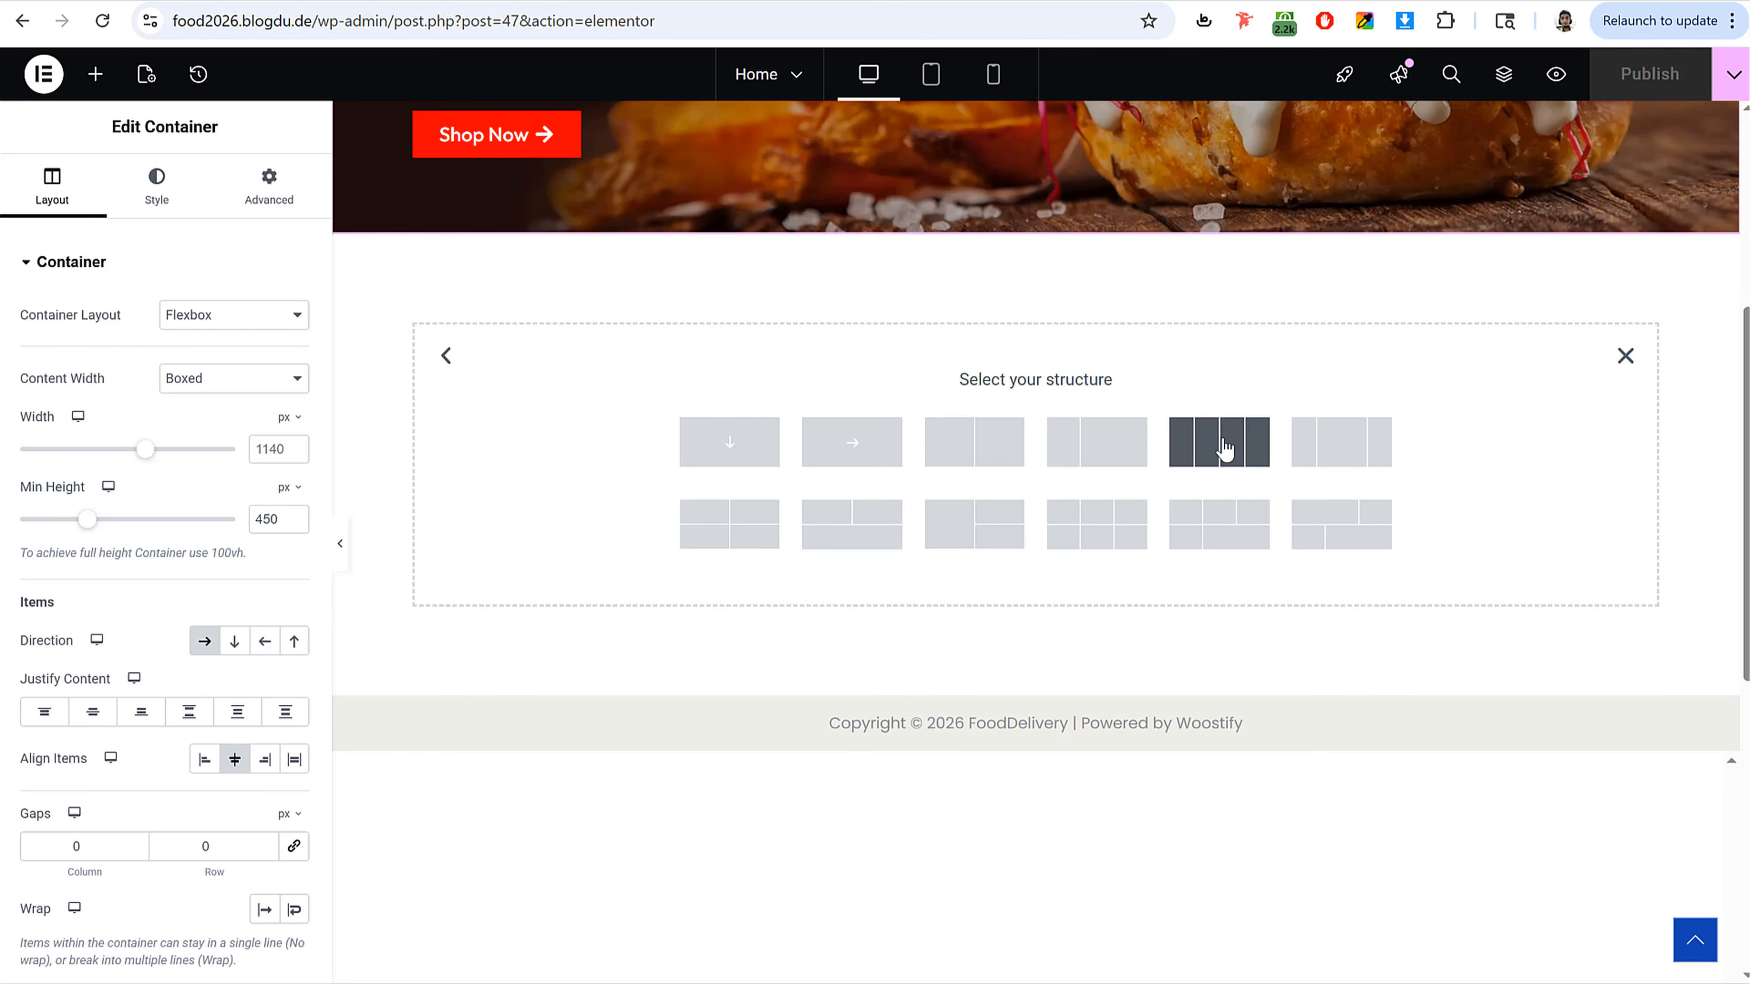
click(1216, 455)
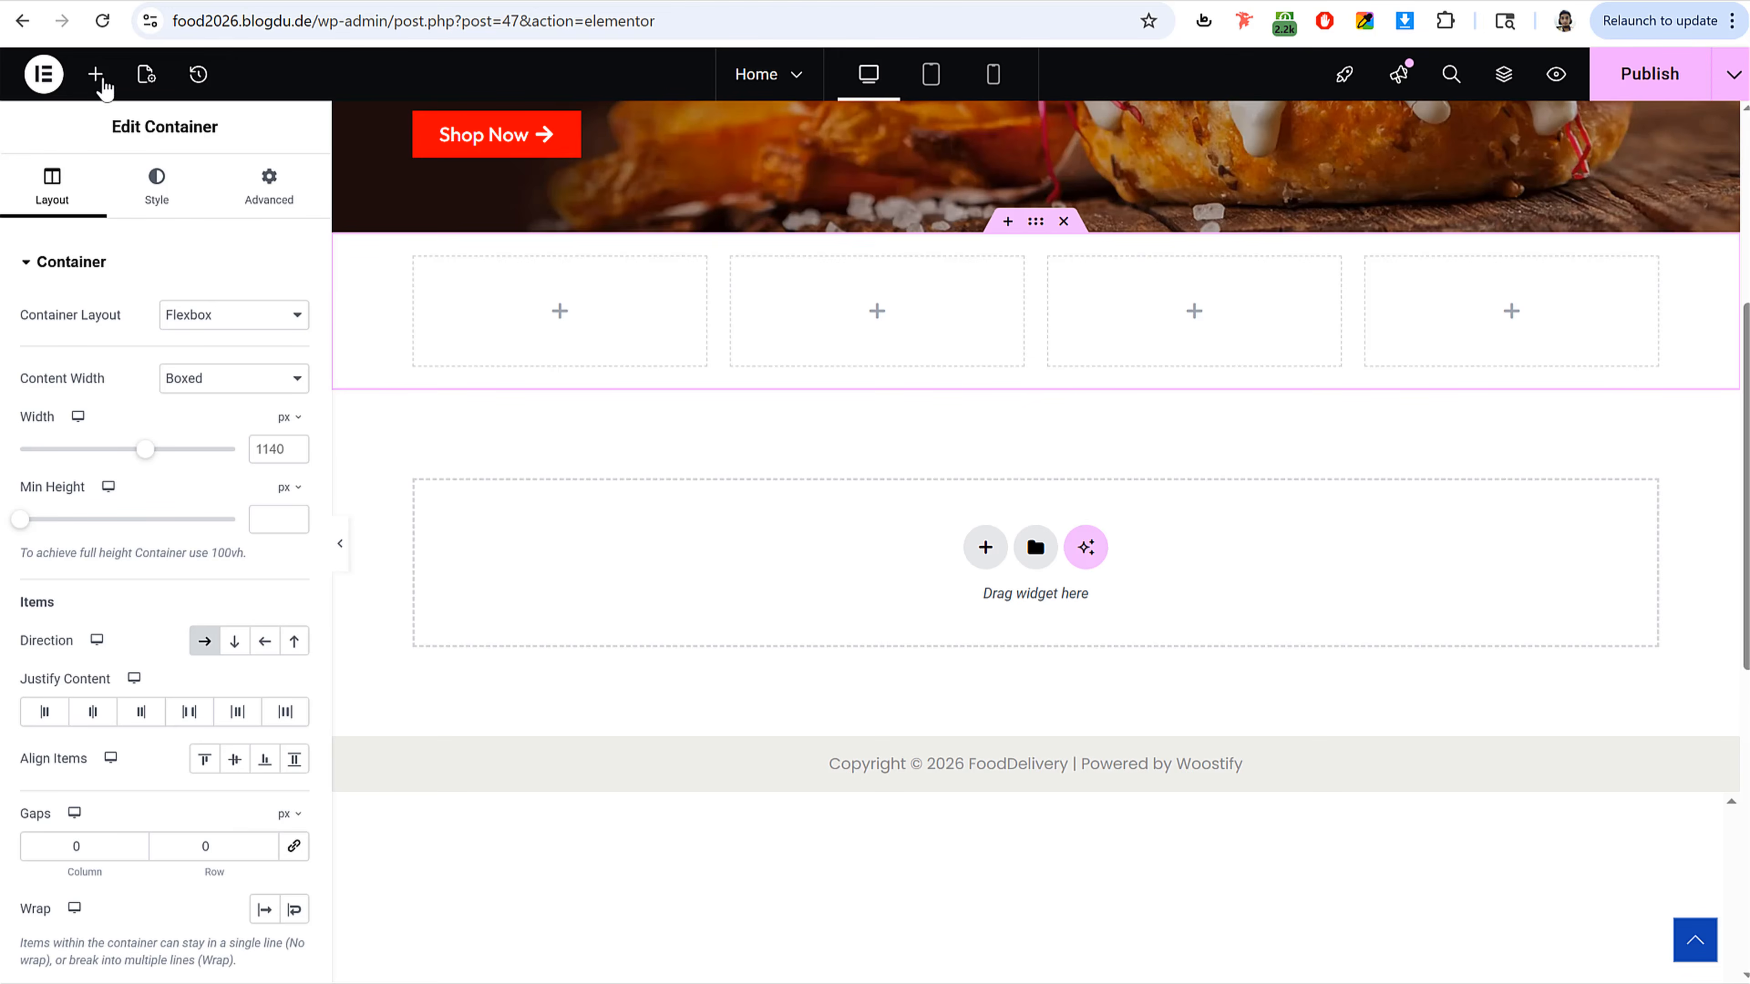
Step: Add an Image Box widget into the first column of the new container
click(95, 74)
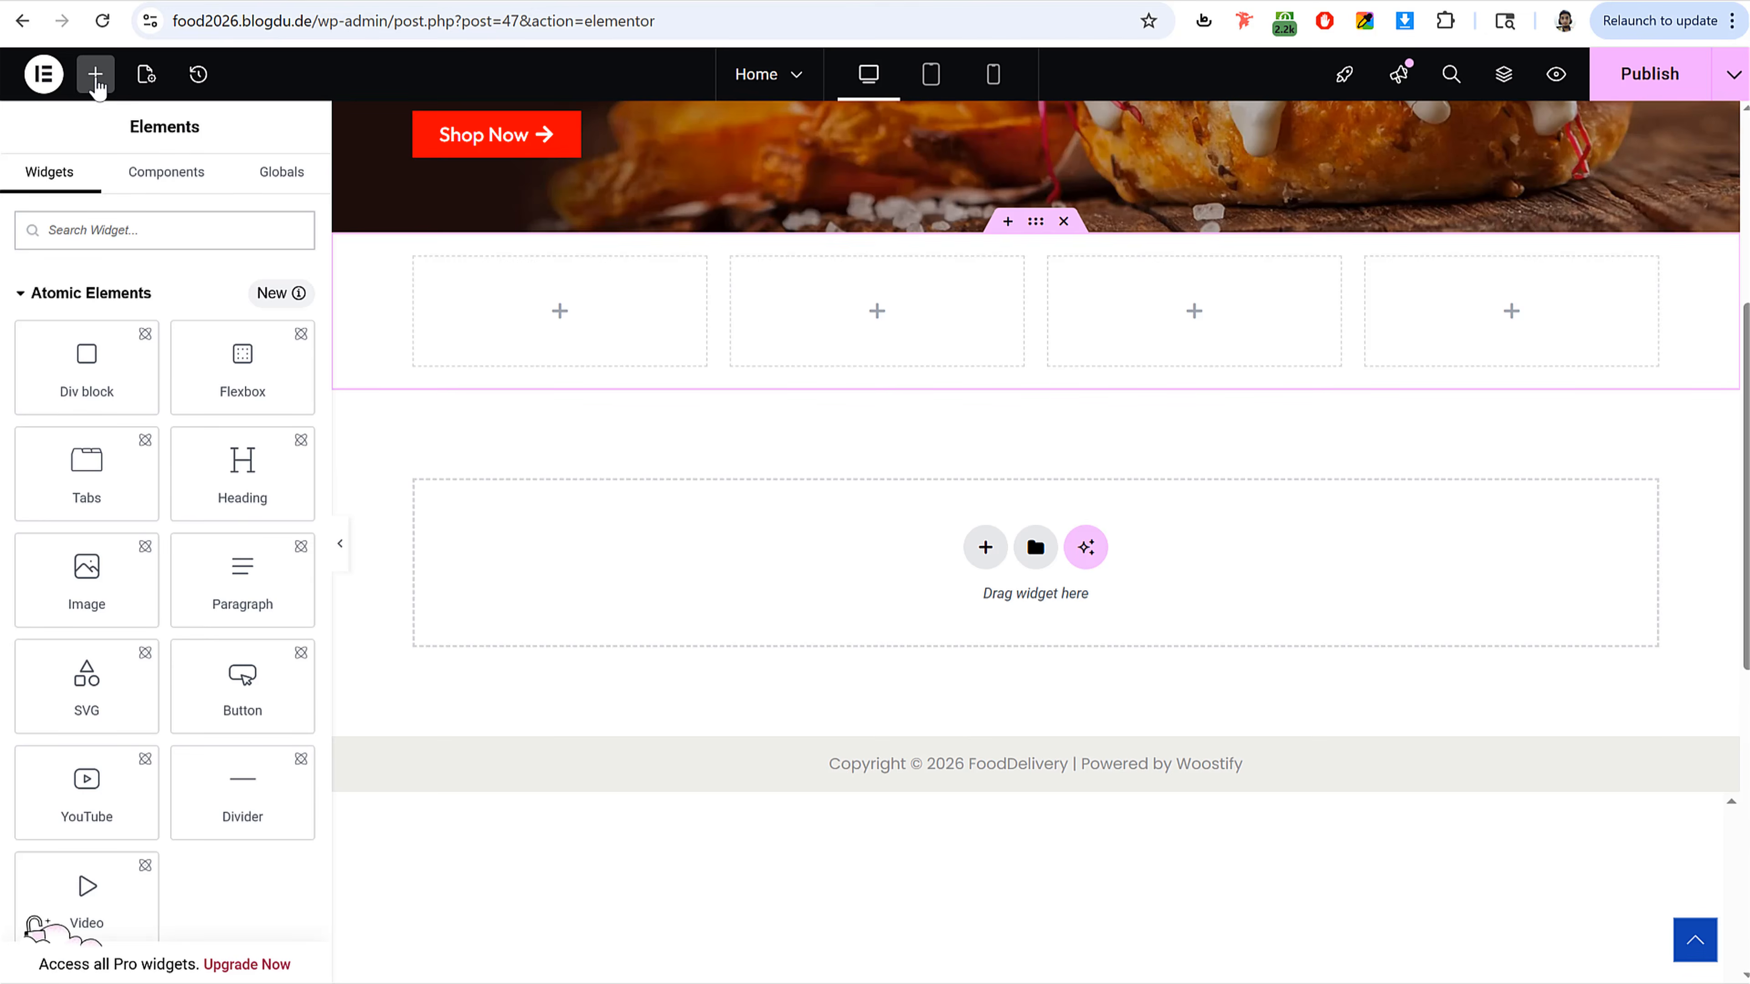
text(imag)
drag(243, 312, 557, 321)
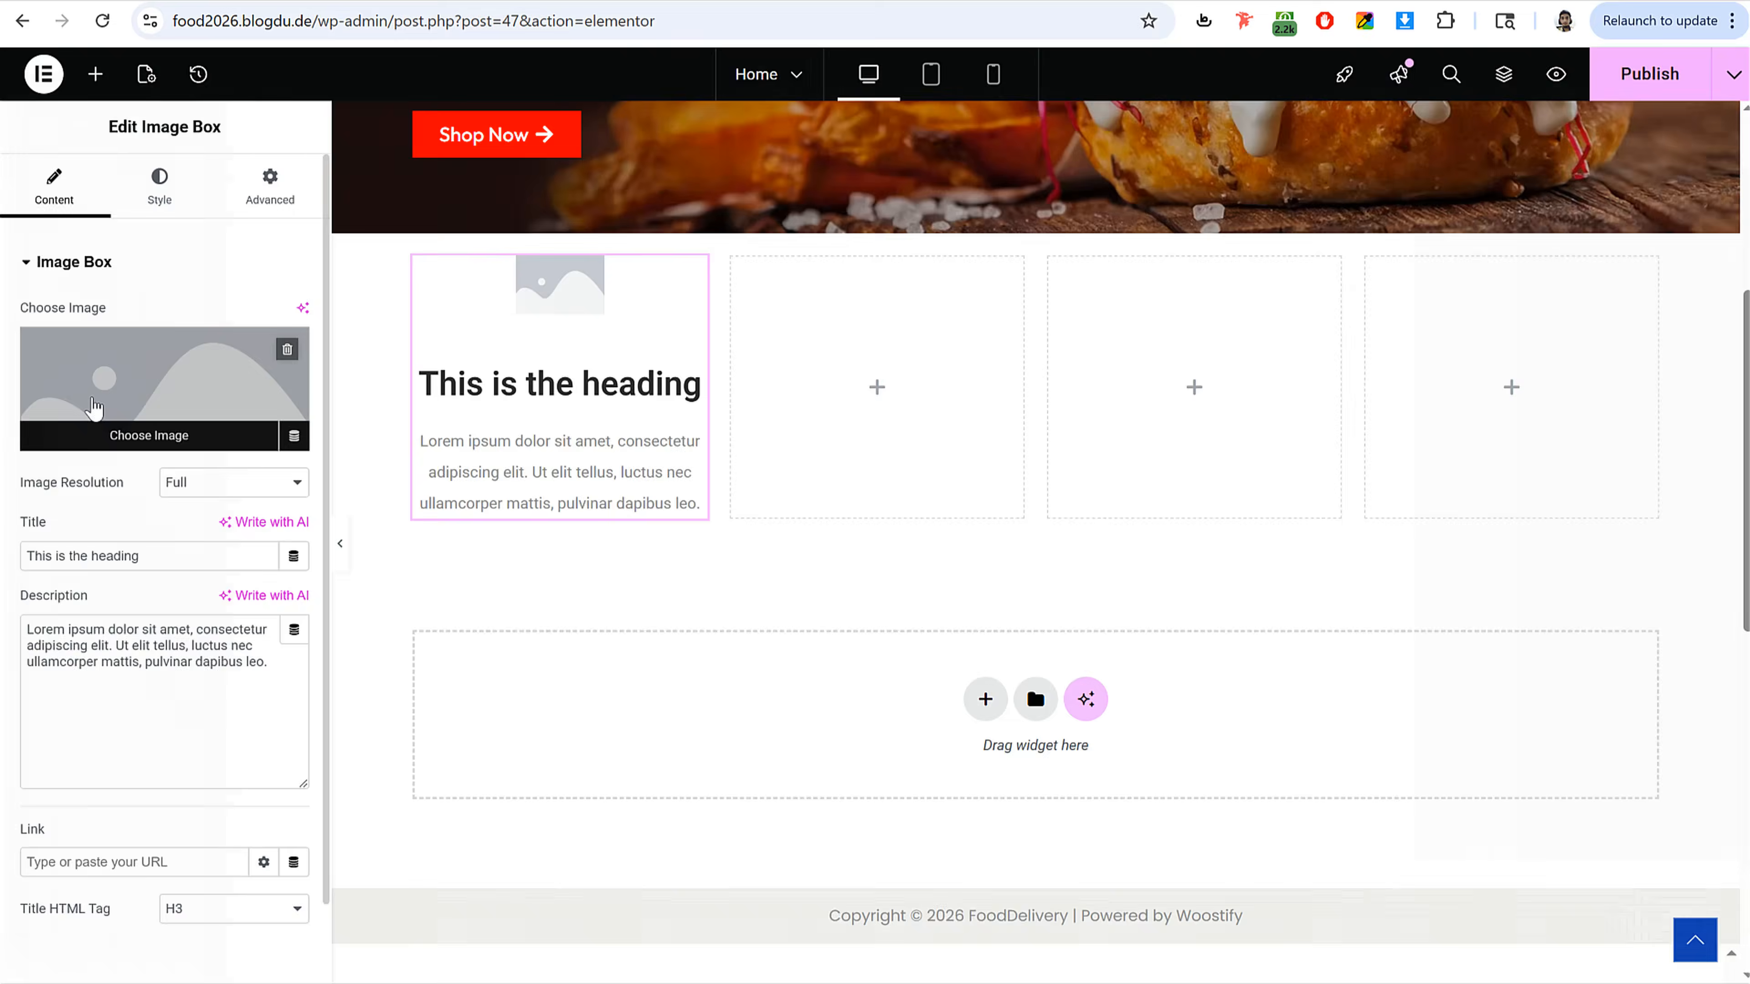
Step: Upload the atm-card, badge, delivery-man and voucher images to the media library and select atm-card
click(165, 414)
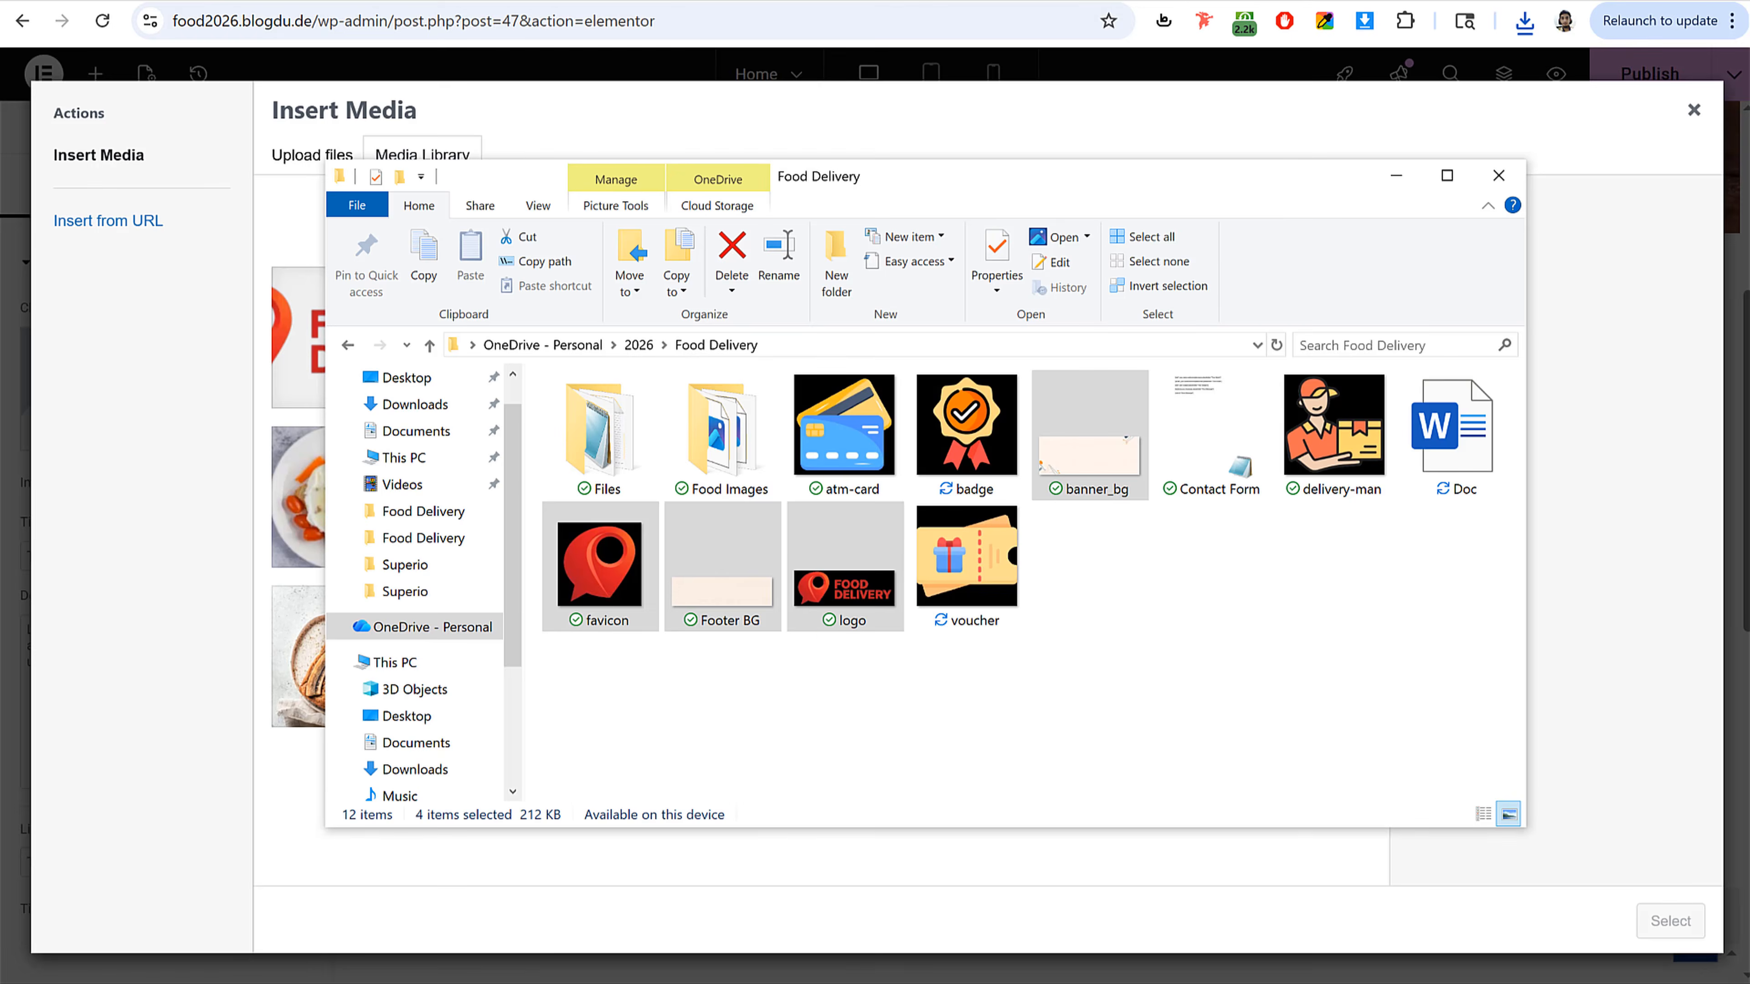
click(847, 435)
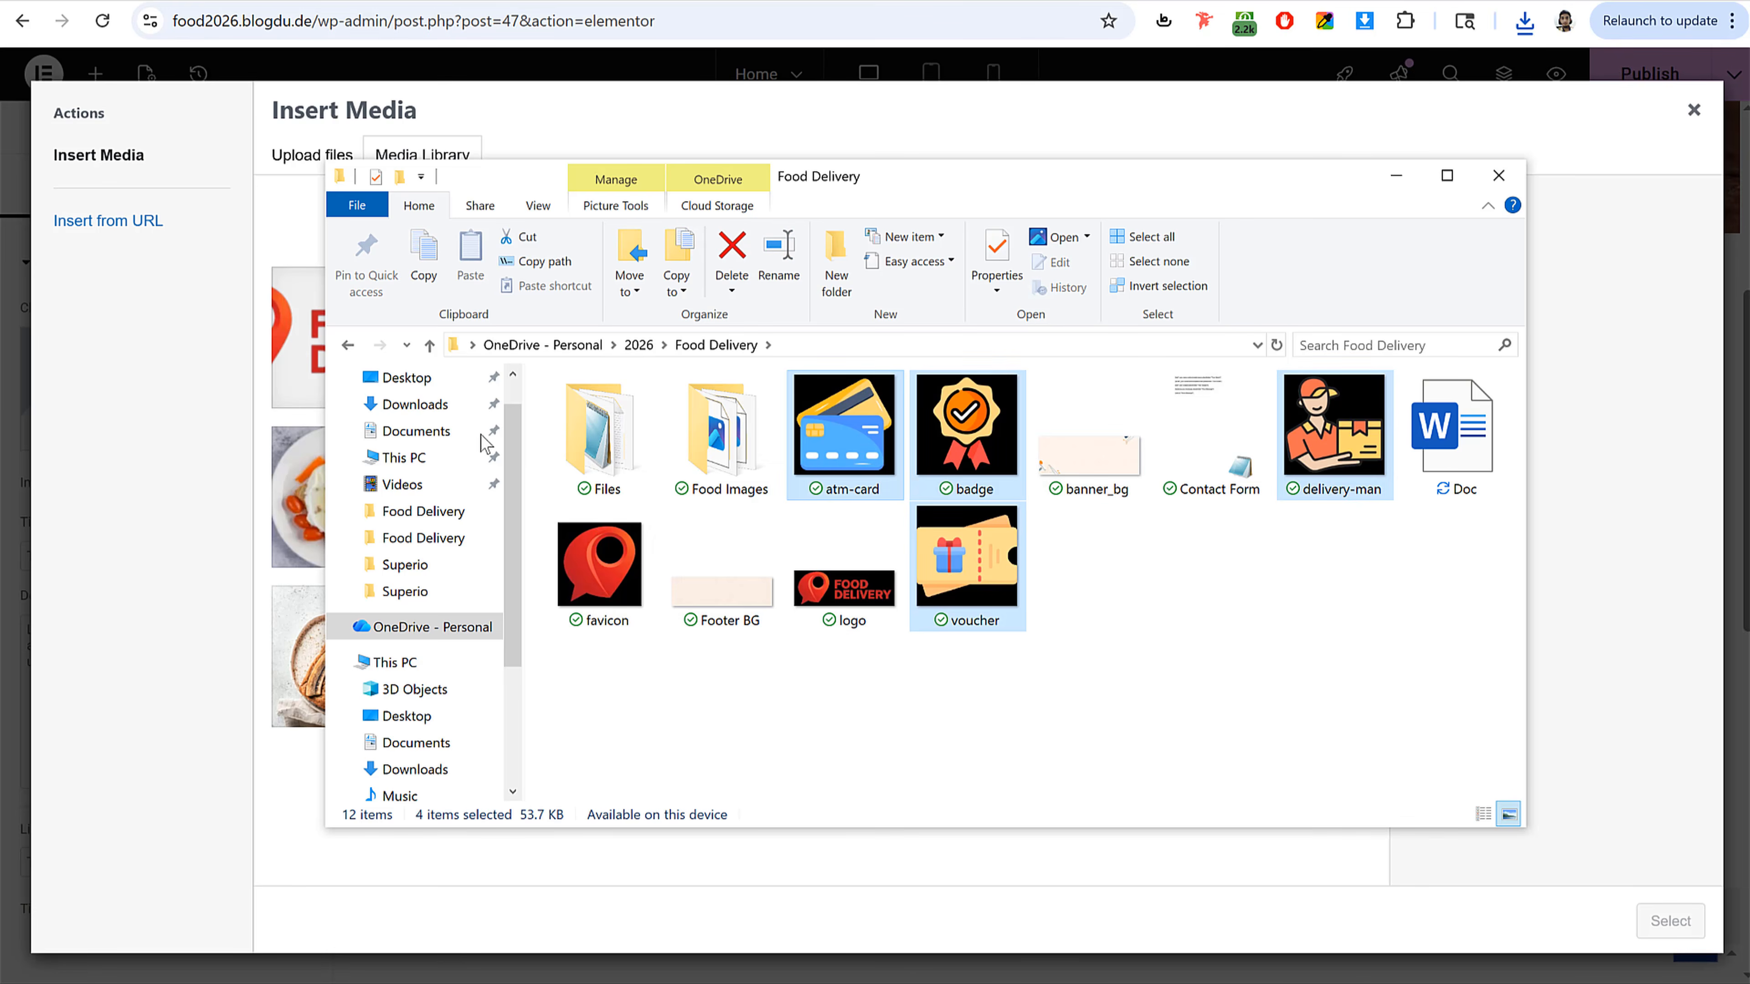
drag(1334, 423, 149, 524)
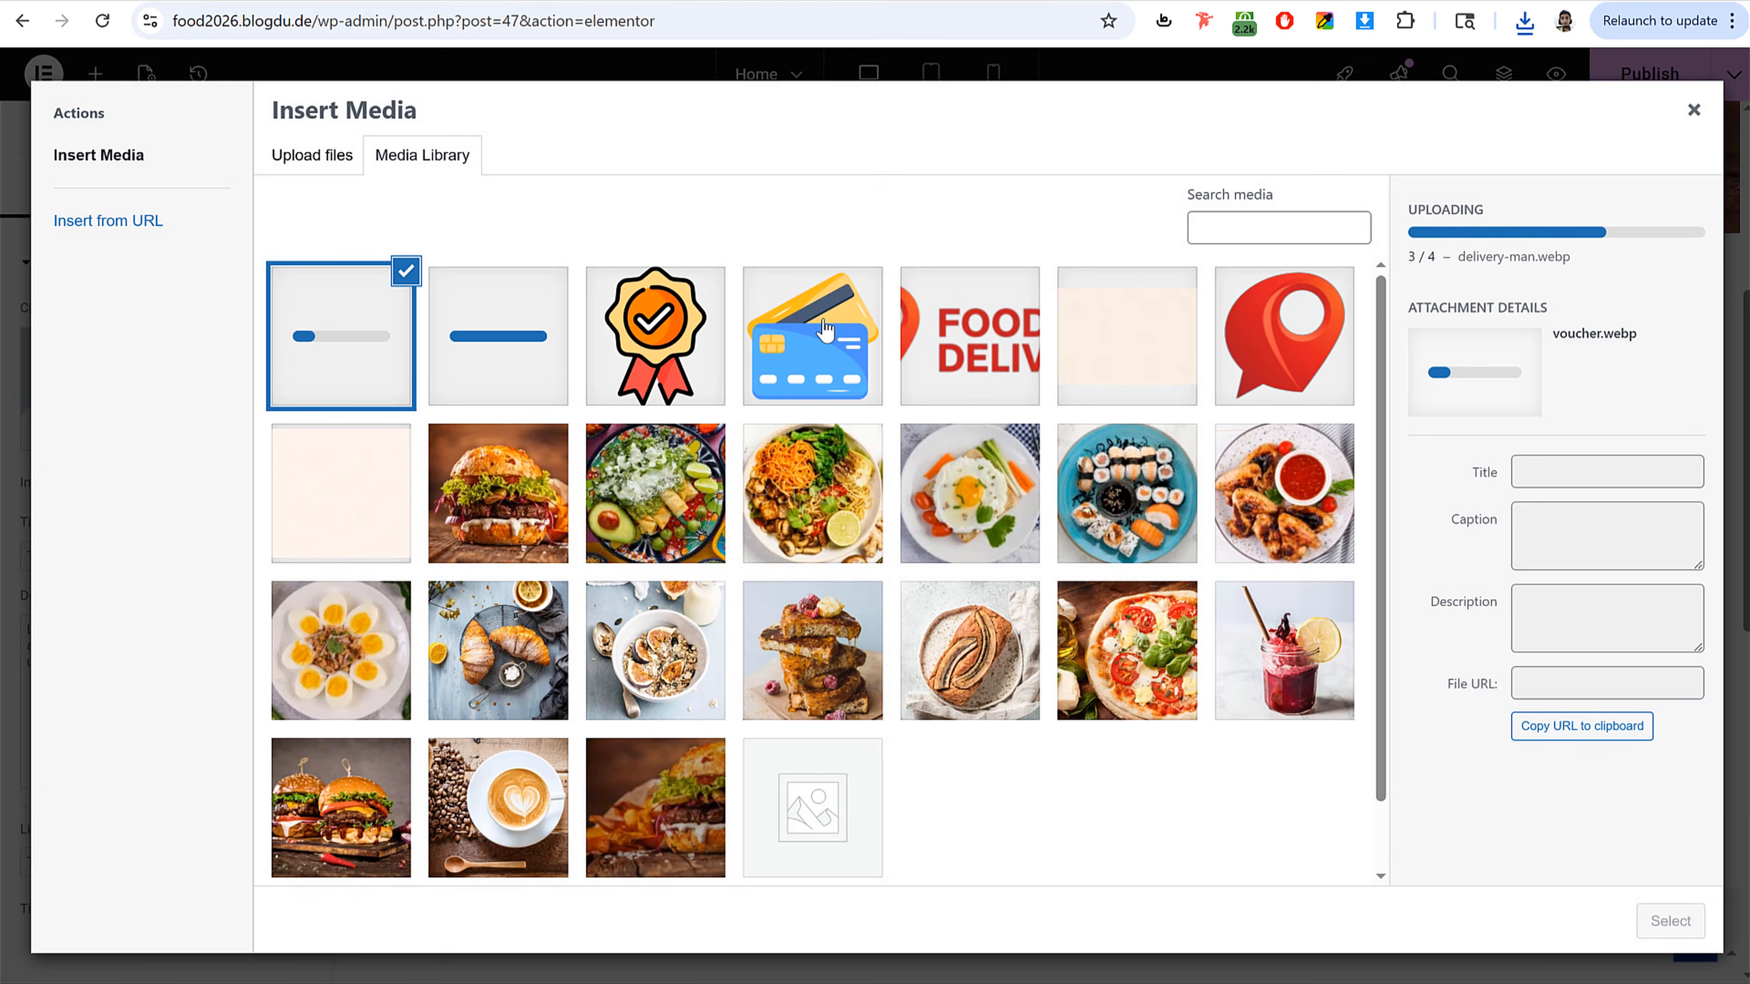
click(737, 365)
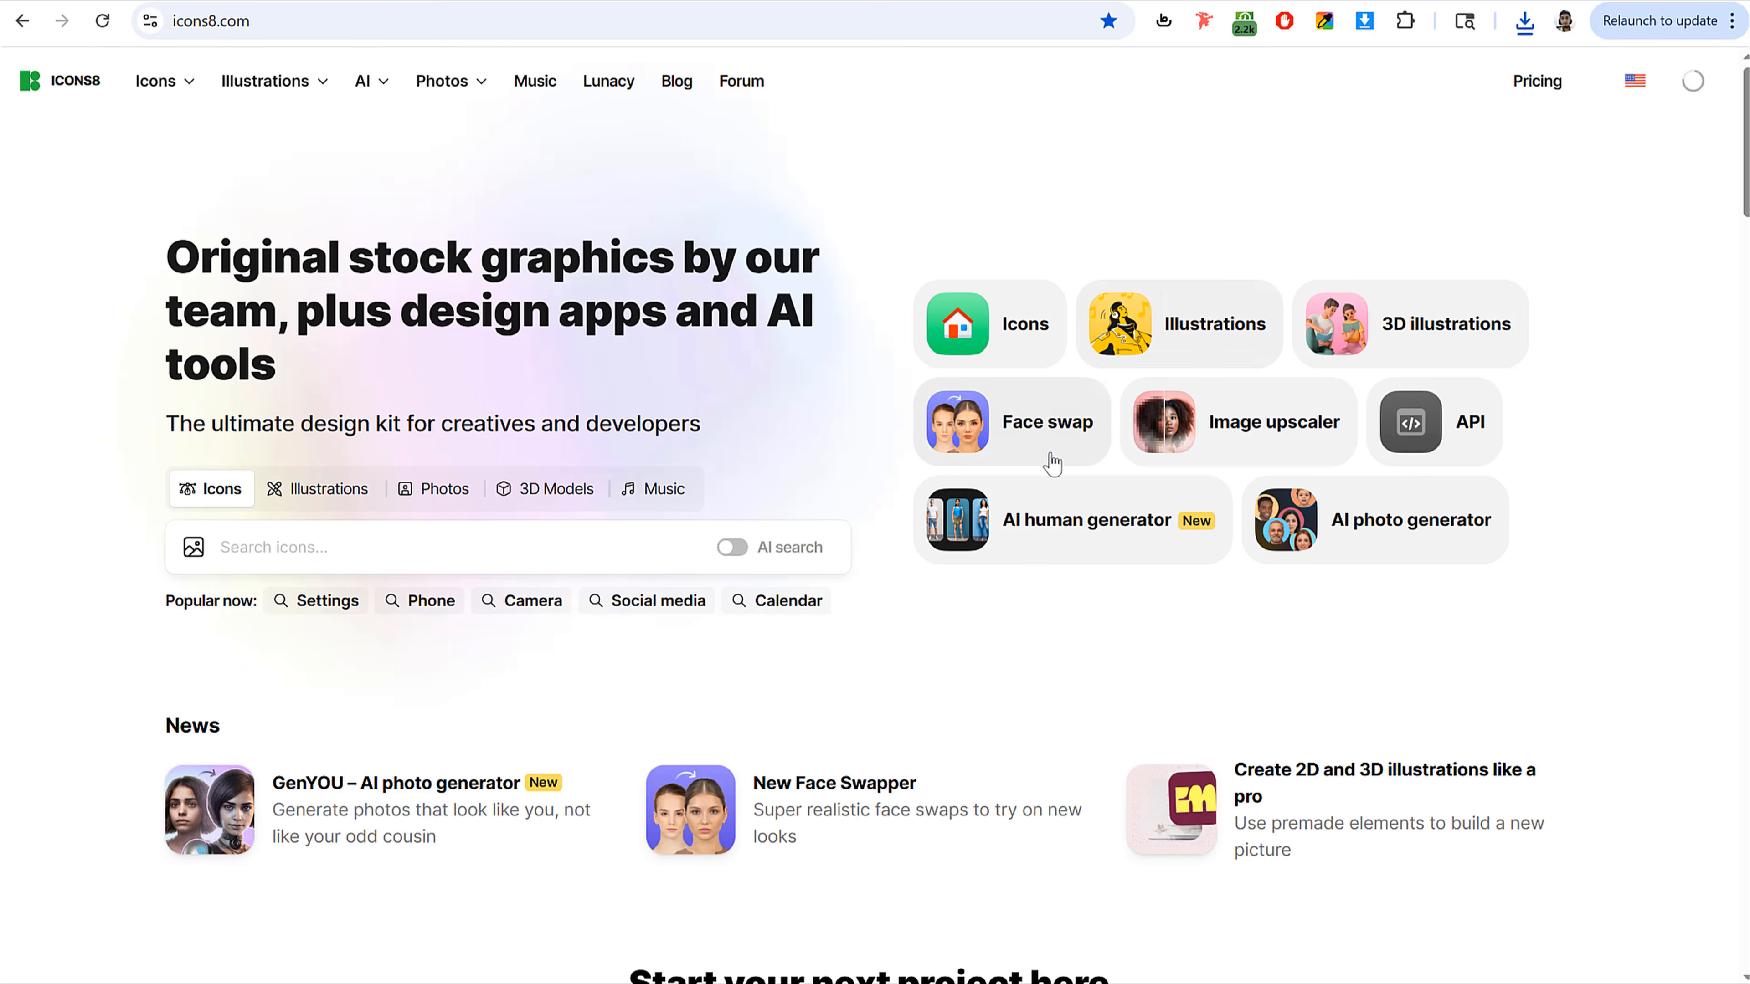
Step: Search Icons8 for card icons, filtered to the 3D style, and inspect the options
scroll(1045, 481, down, 5)
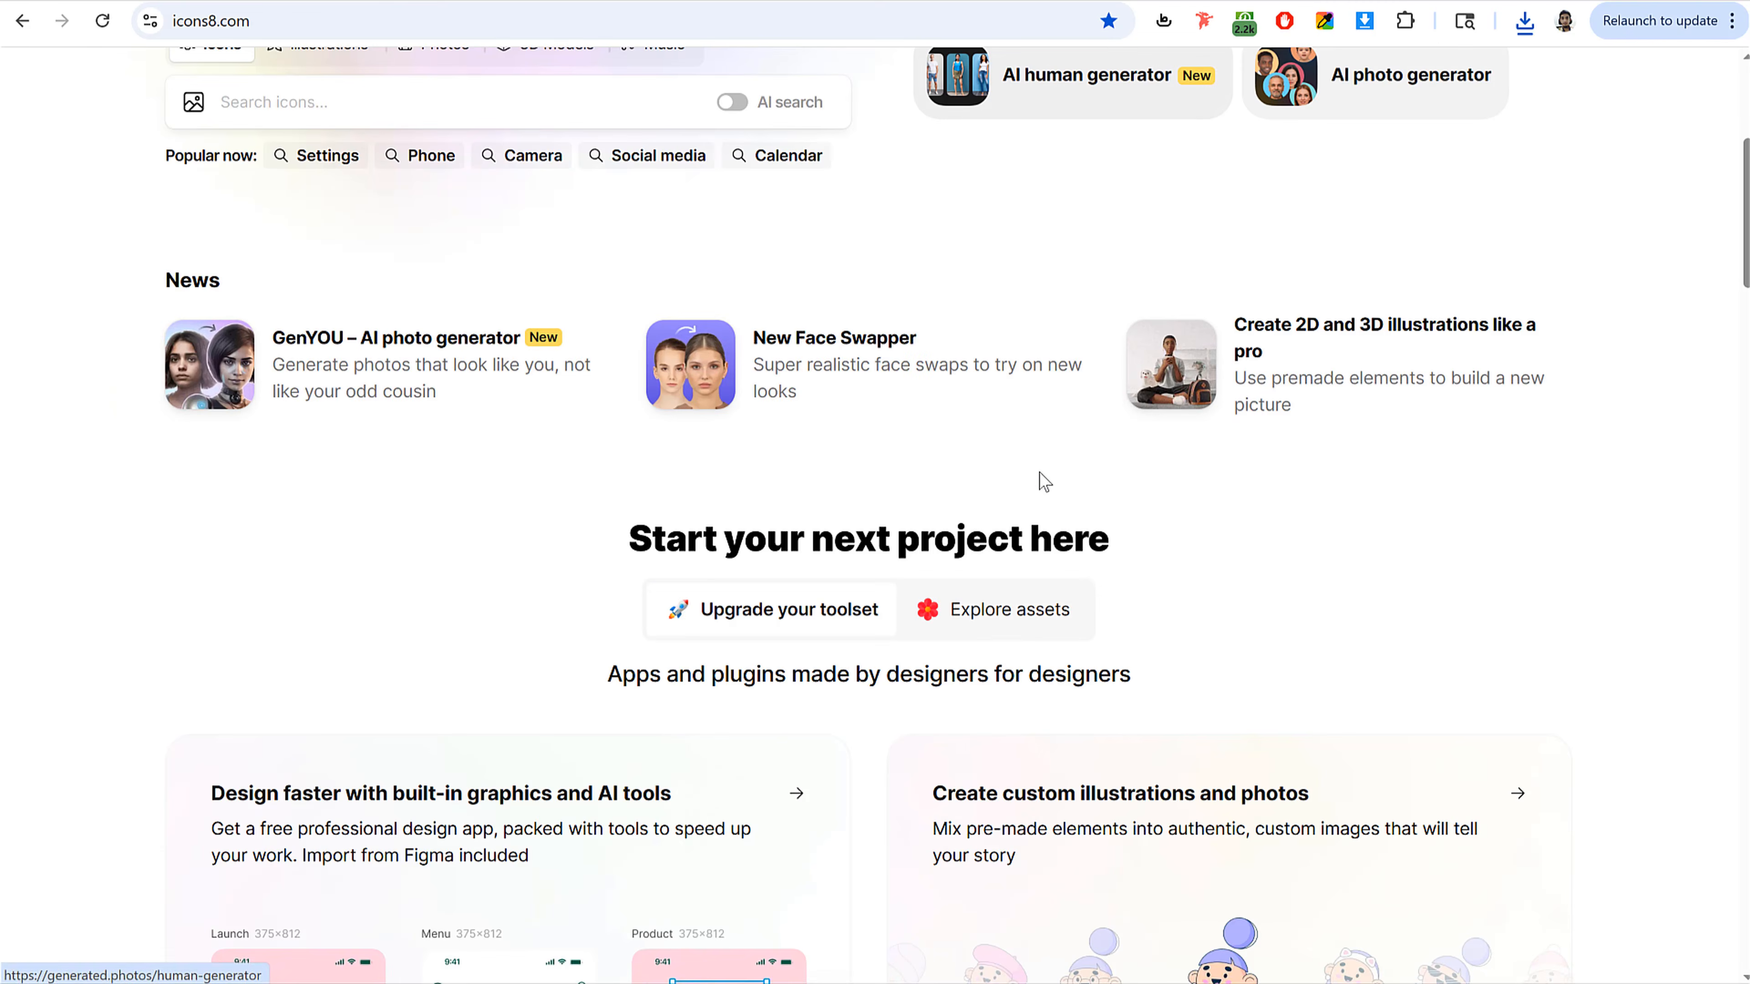
scroll(1045, 481, down, 4)
scroll(719, 438, up, 7)
scroll(422, 451, up, 1)
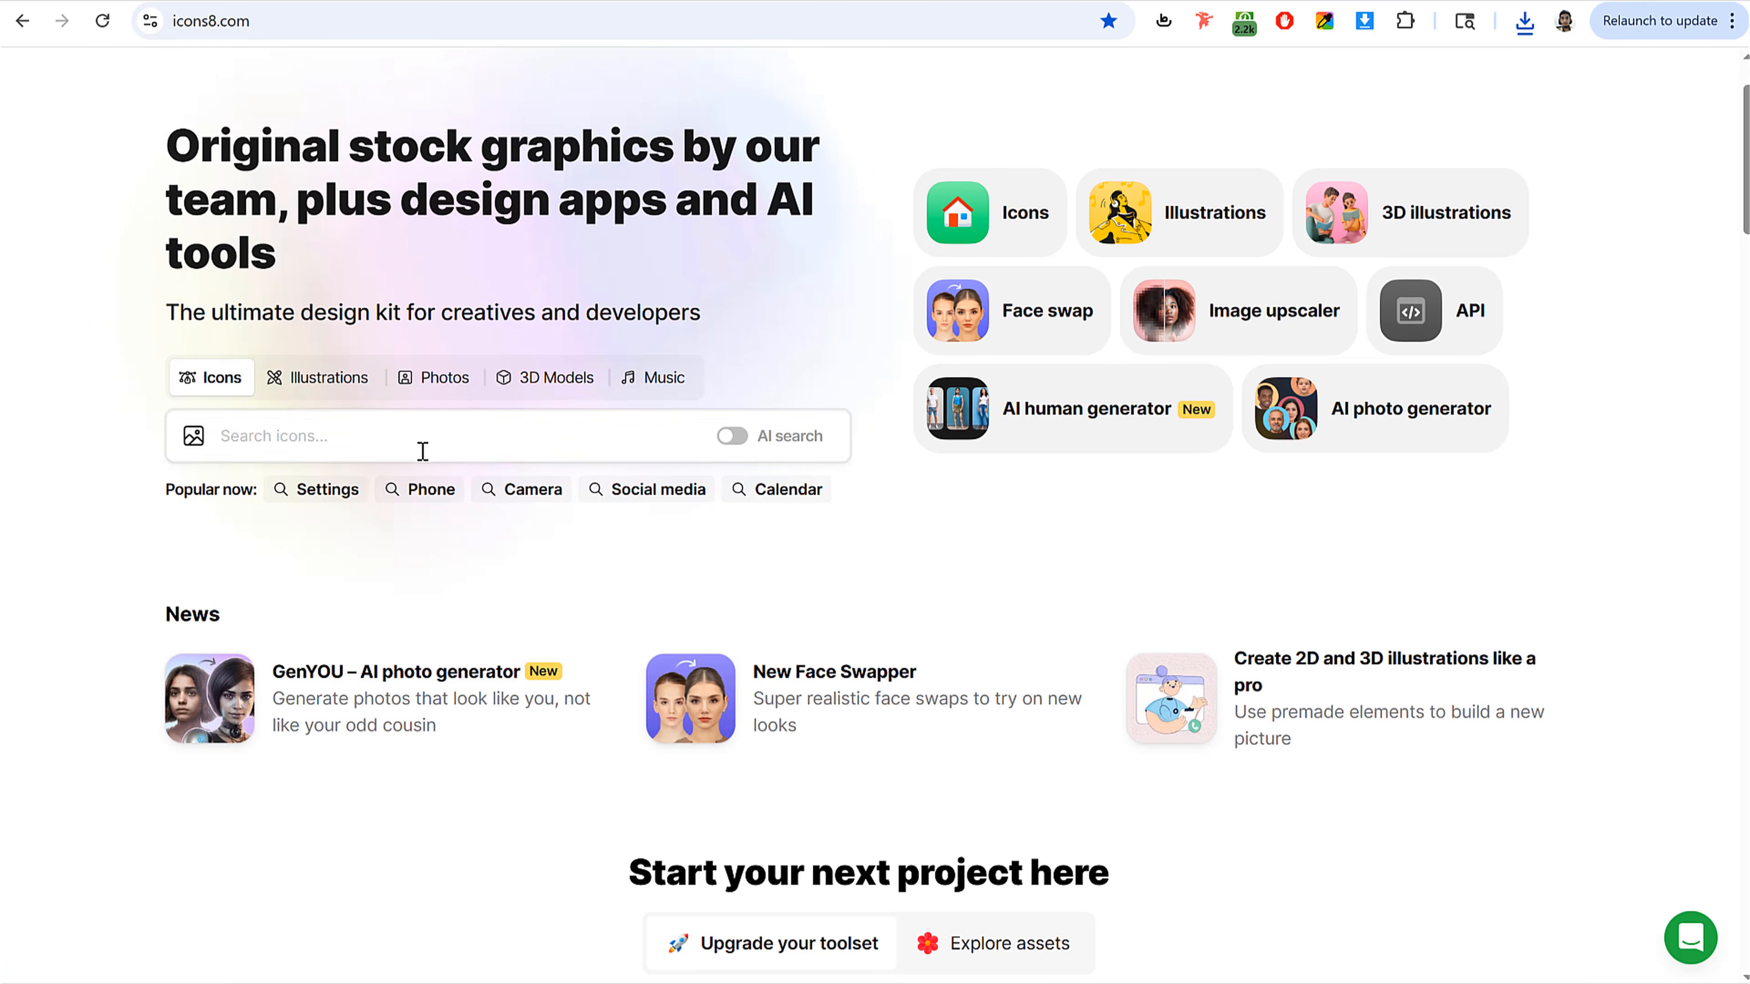
click(422, 452)
text(card)
key(Return)
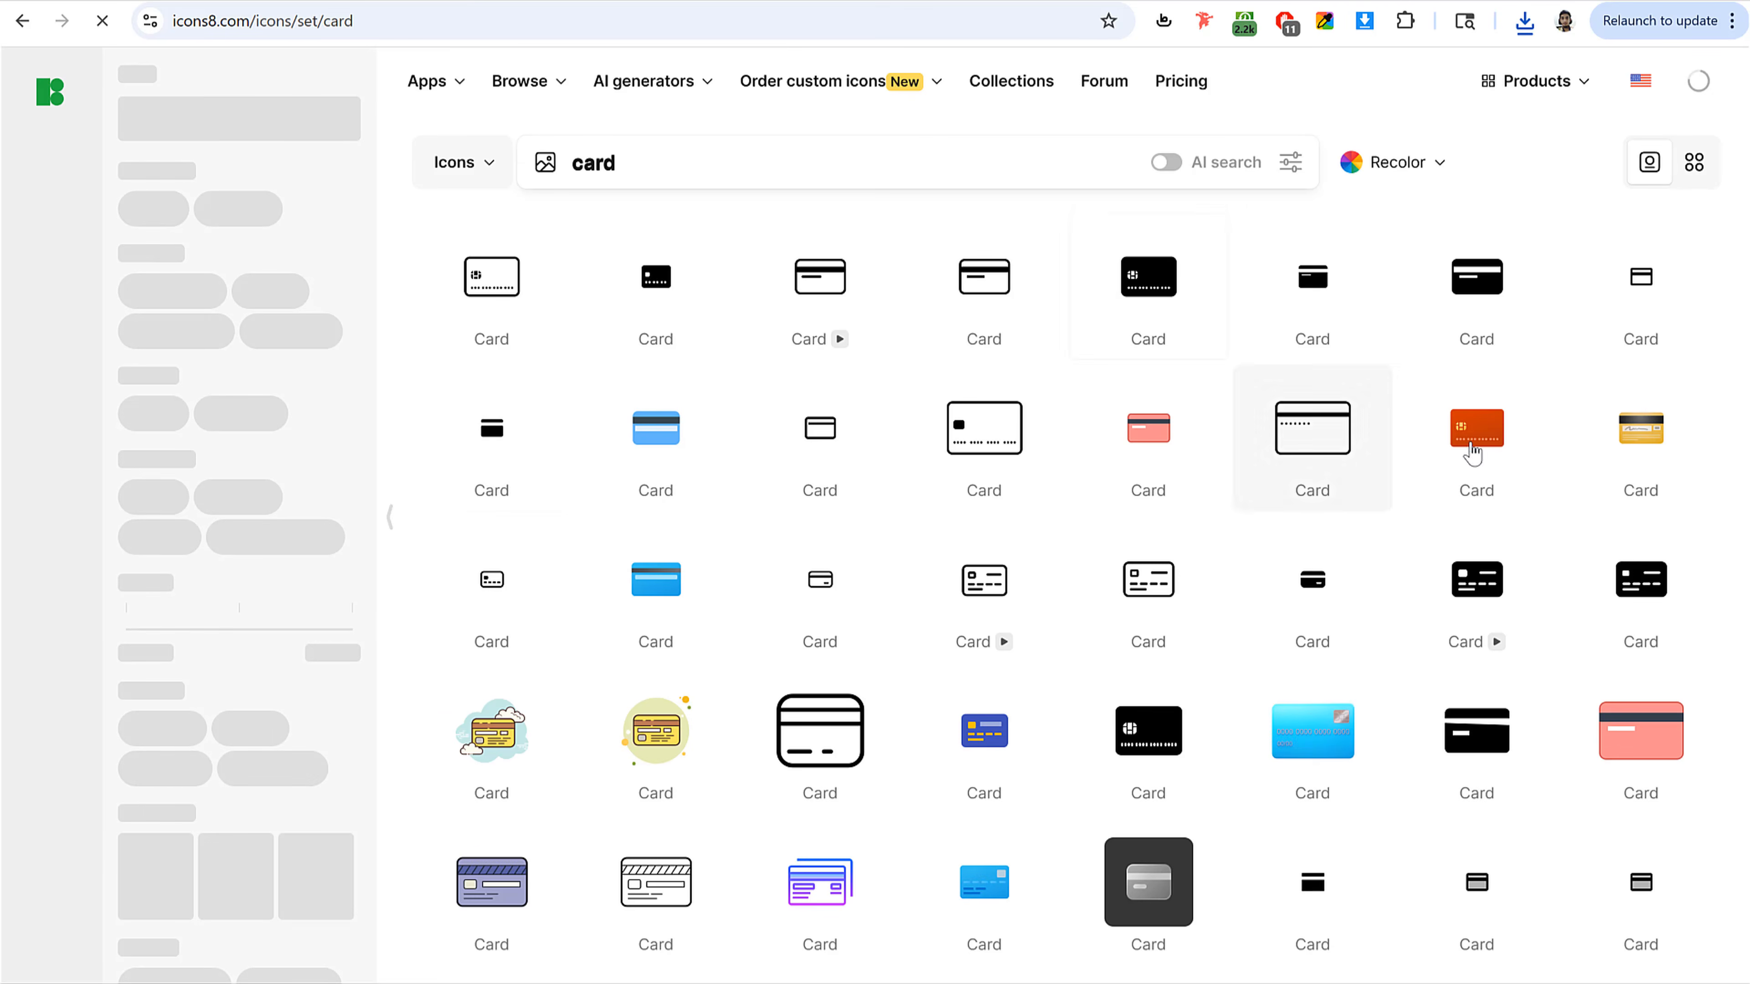
scroll(1133, 707, down, 3)
scroll(1285, 710, down, 5)
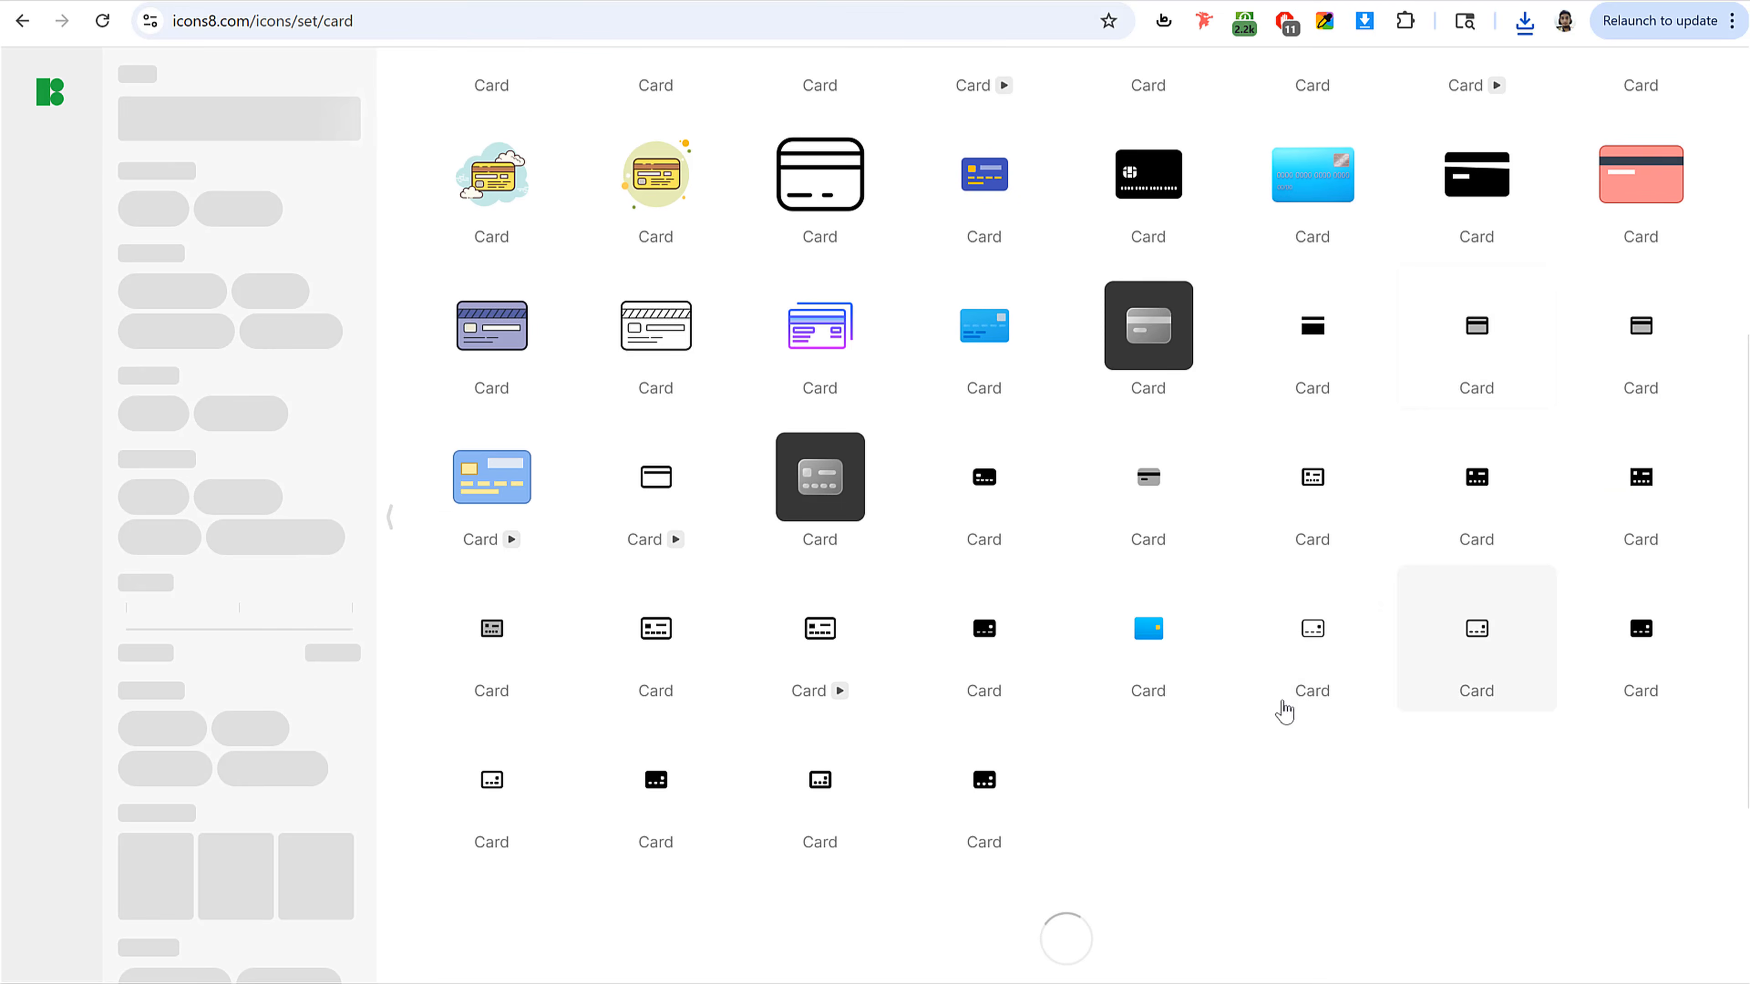
scroll(1008, 648, up, 8)
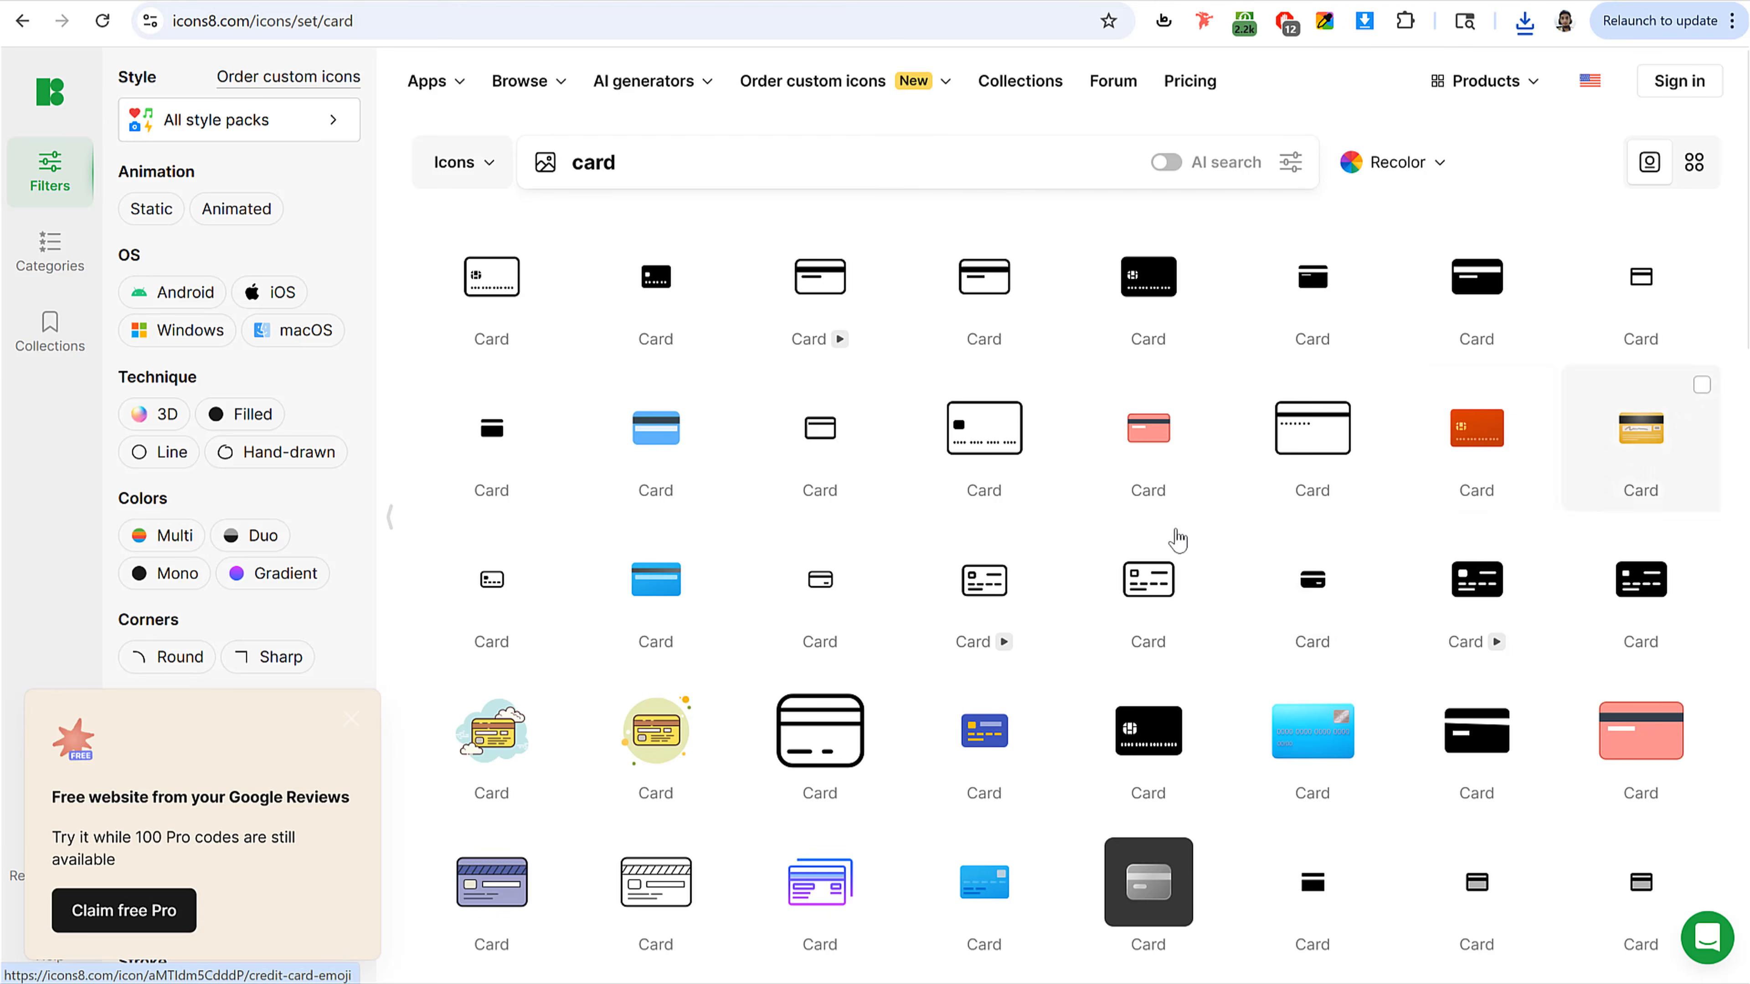
scroll(1177, 539, down, 3)
scroll(1175, 524, down, 10)
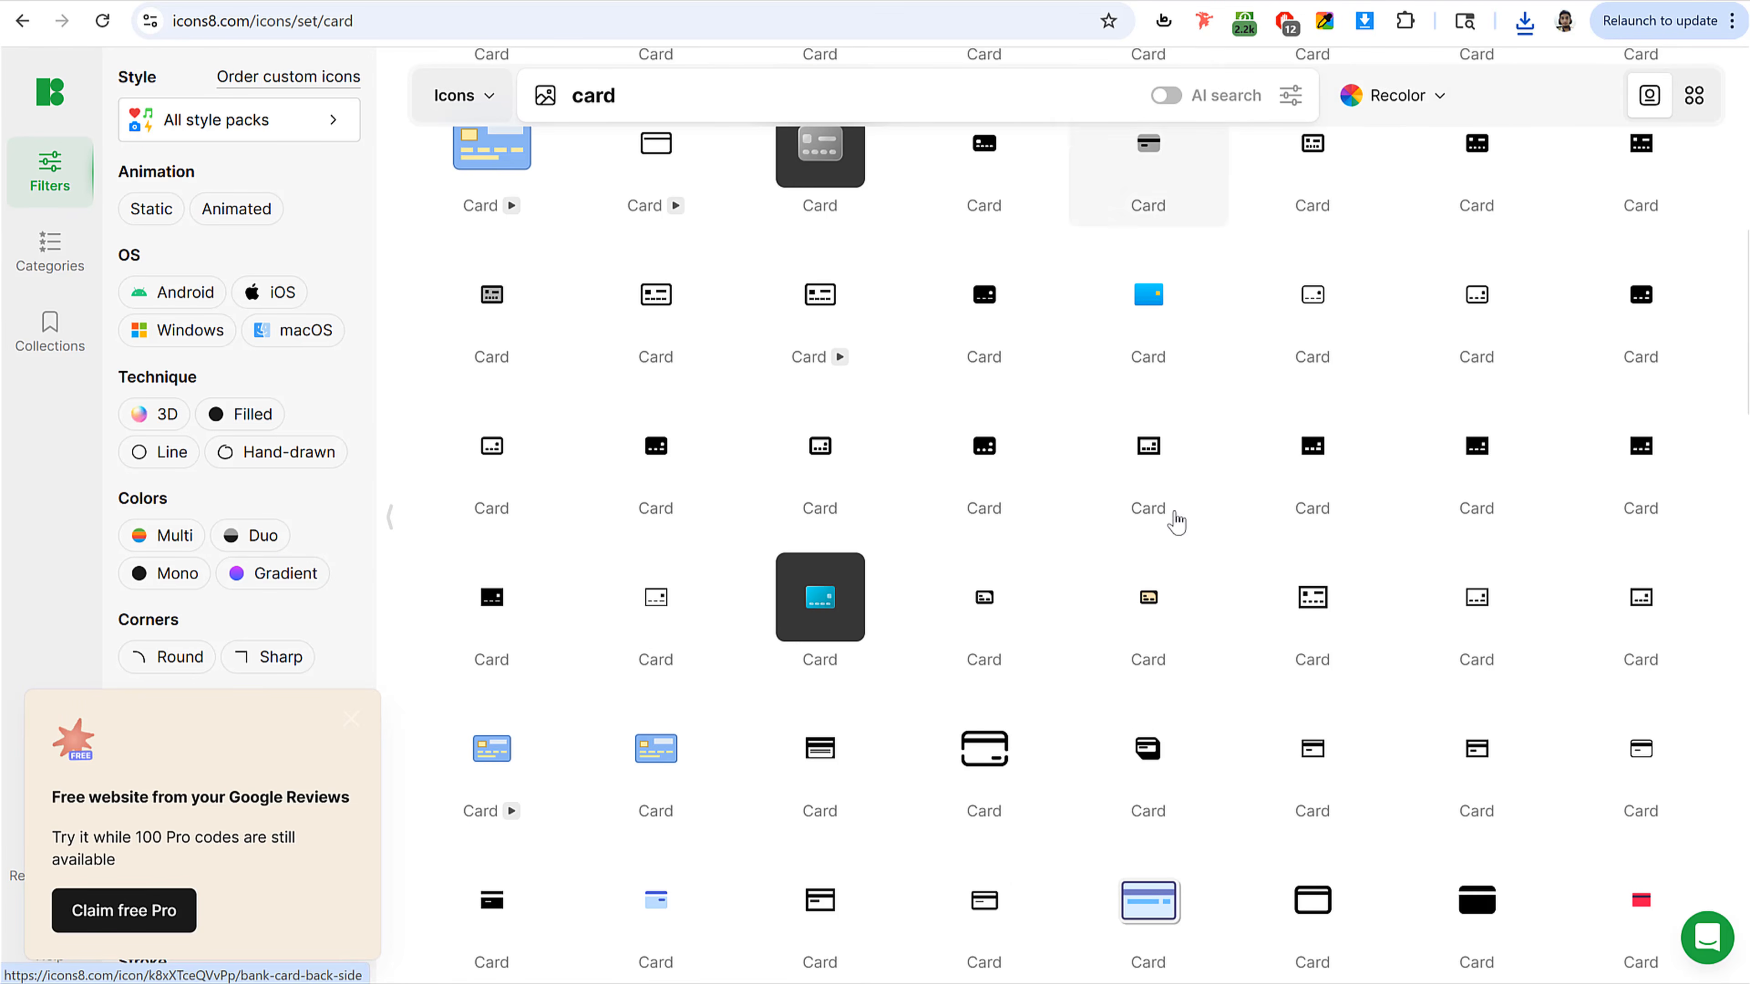
scroll(269, 434, down, 3)
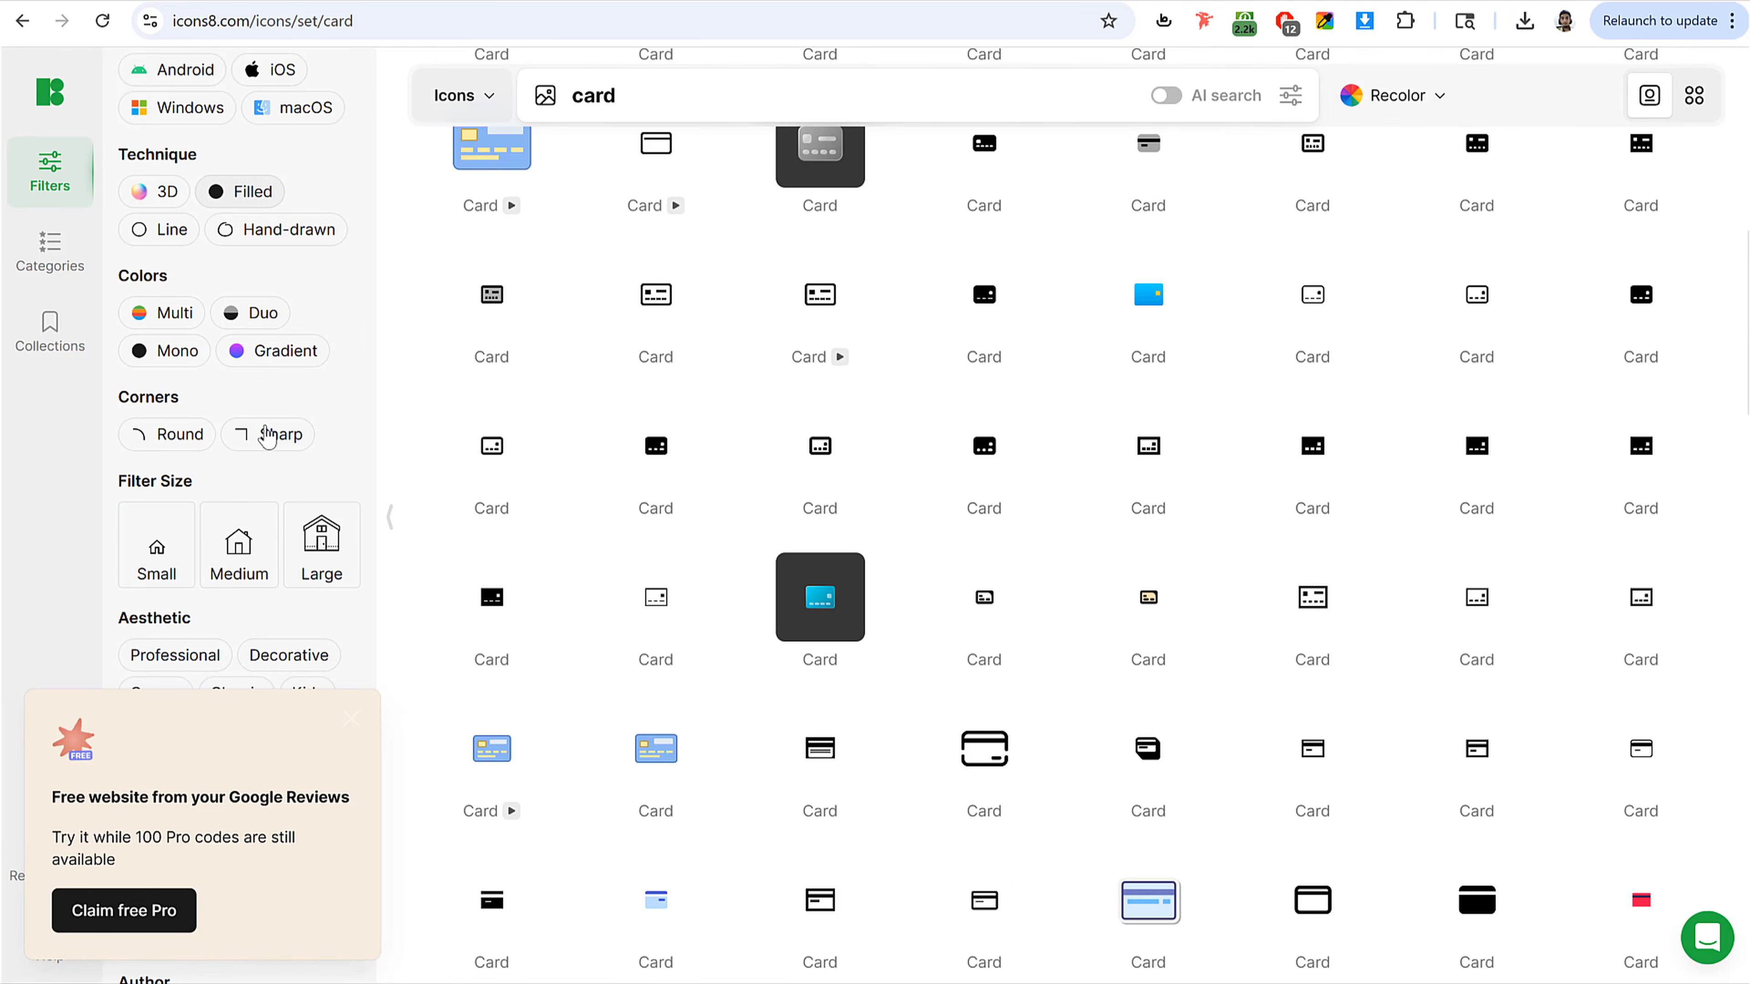
click(169, 193)
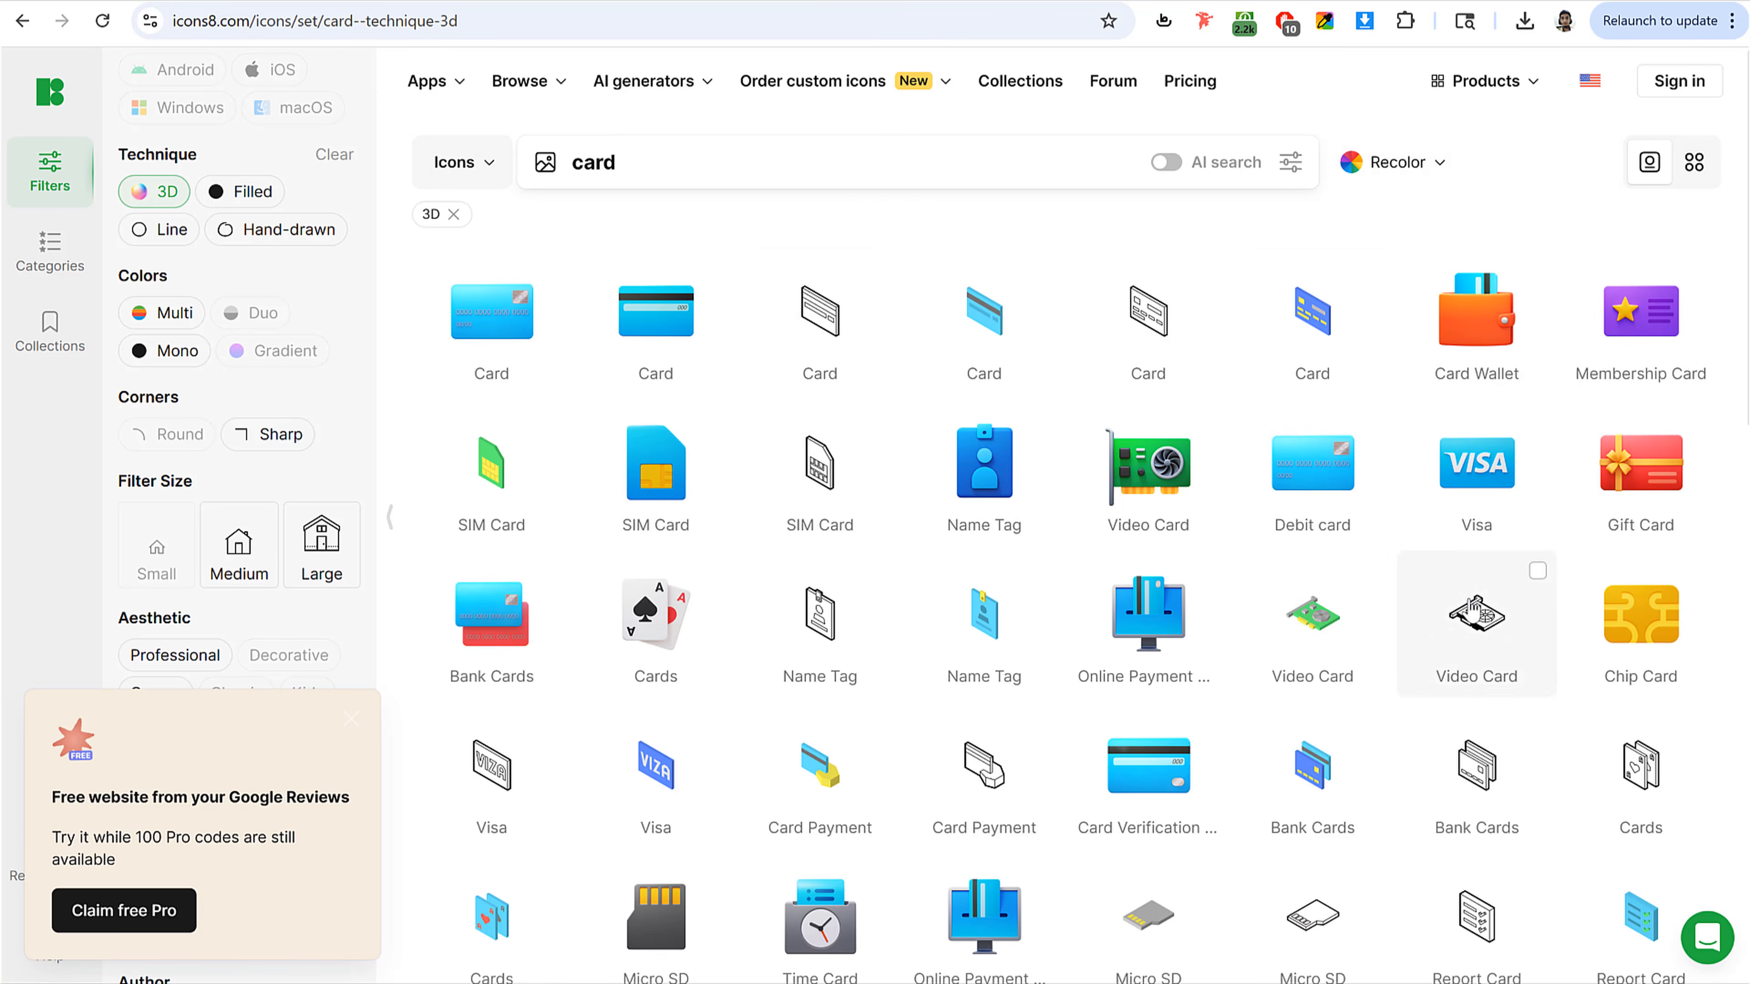
scroll(1378, 502, down, 8)
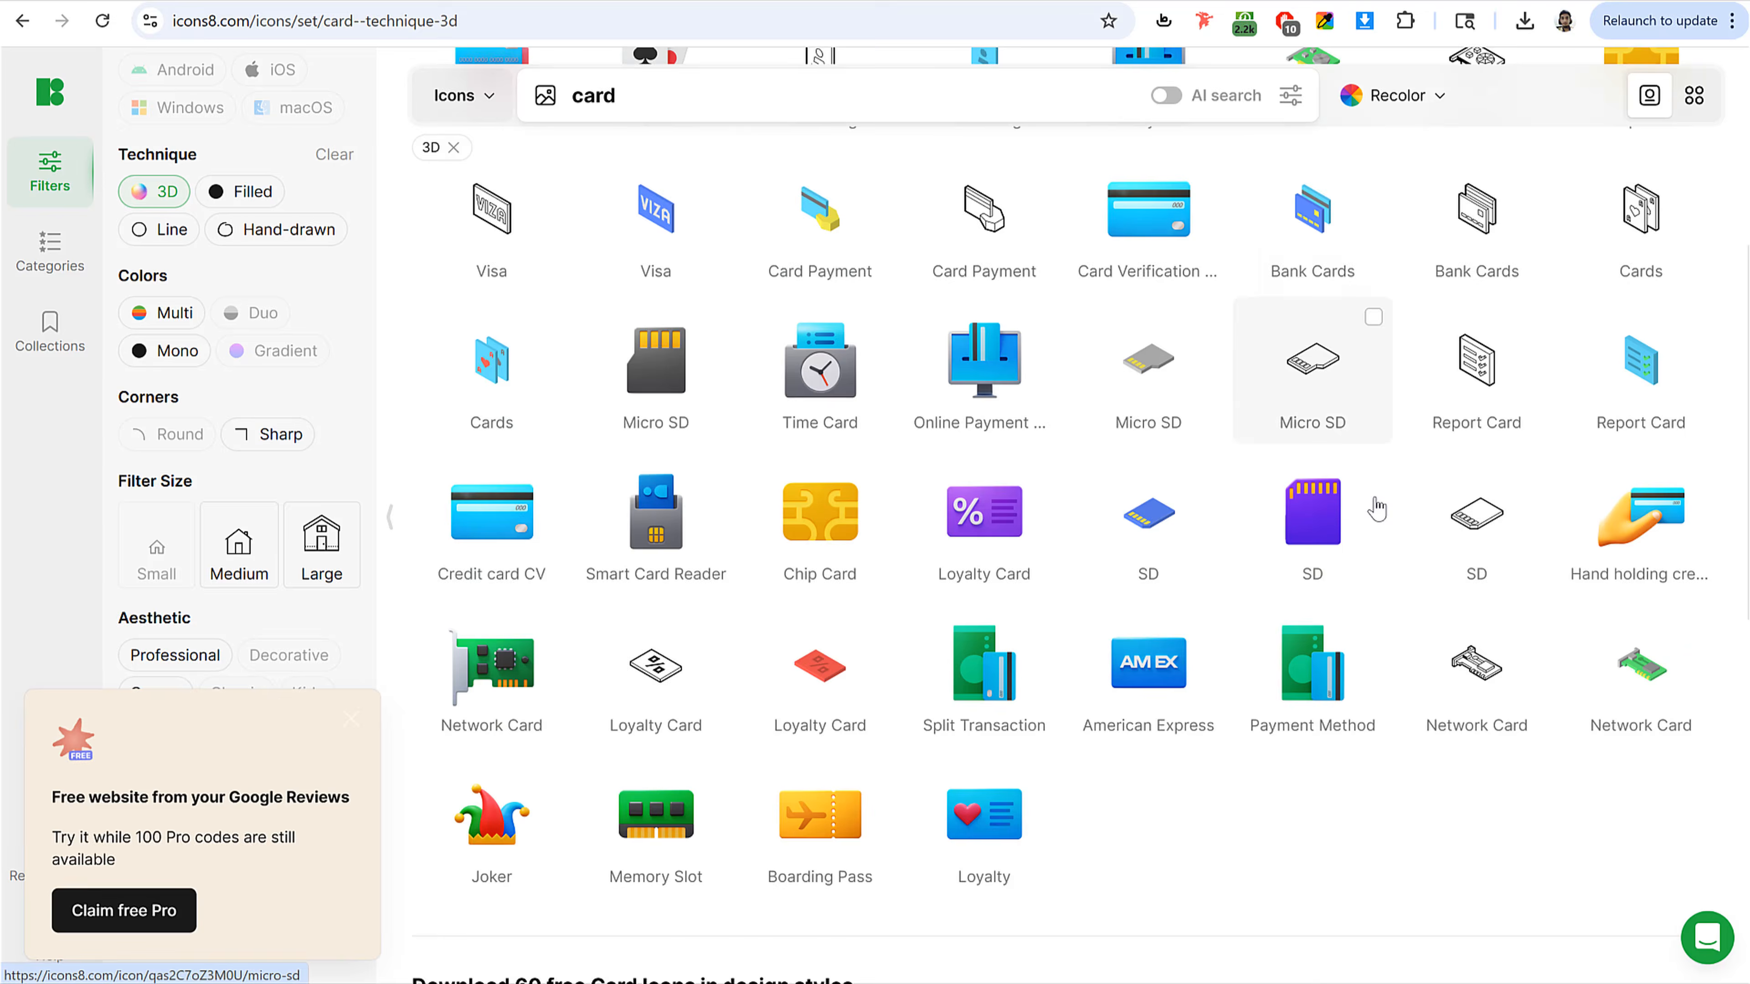
scroll(1376, 508, down, 3)
scroll(1234, 613, up, 8)
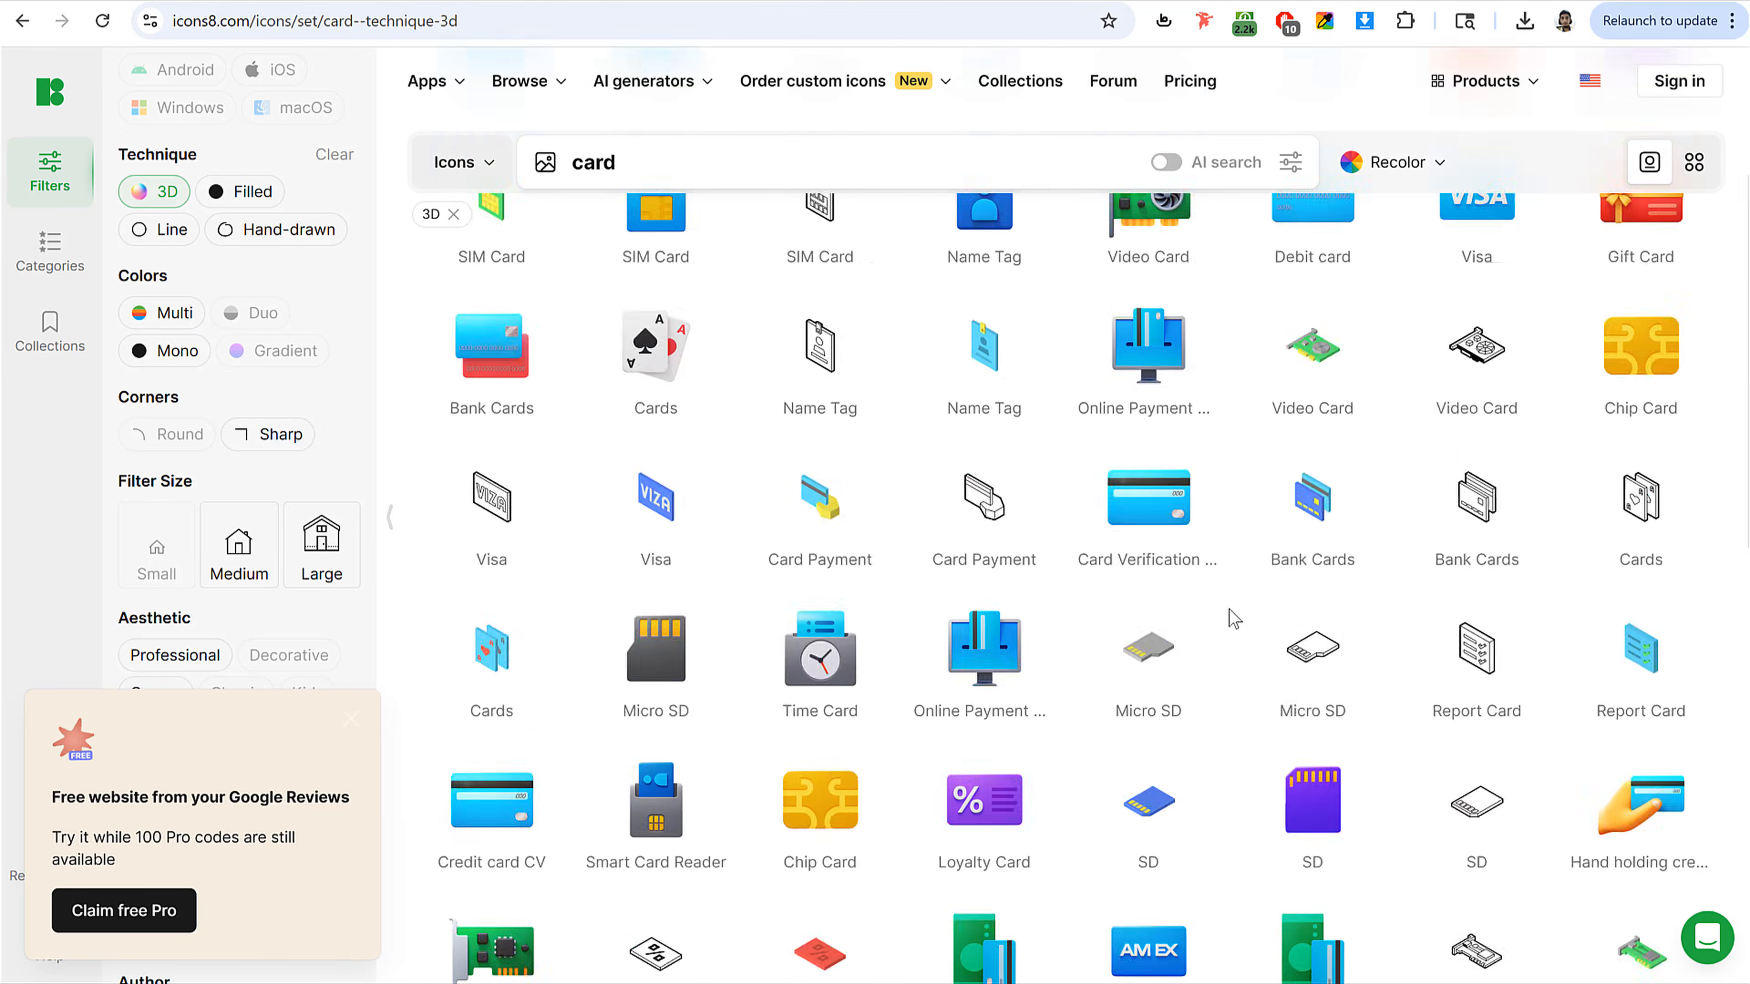
scroll(1206, 607, up, 1)
scroll(689, 386, up, 2)
click(659, 352)
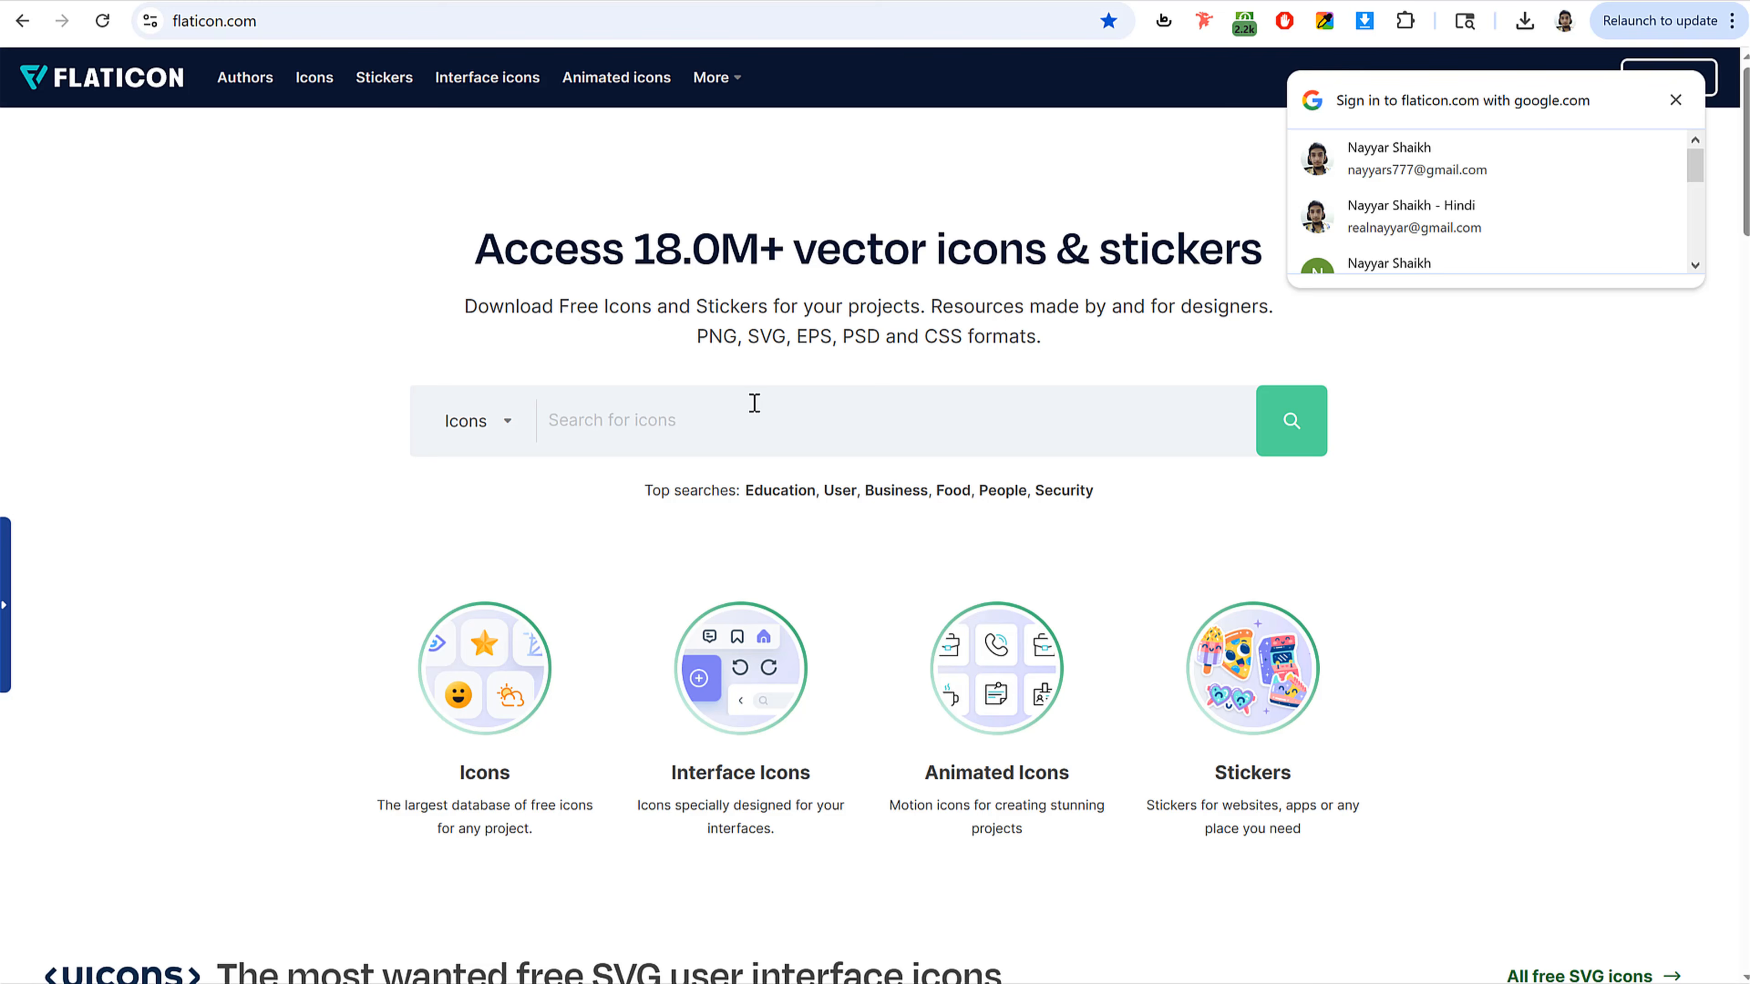
Step: Search Flaticon for colour card icons and inspect a credit card icon
click(754, 403)
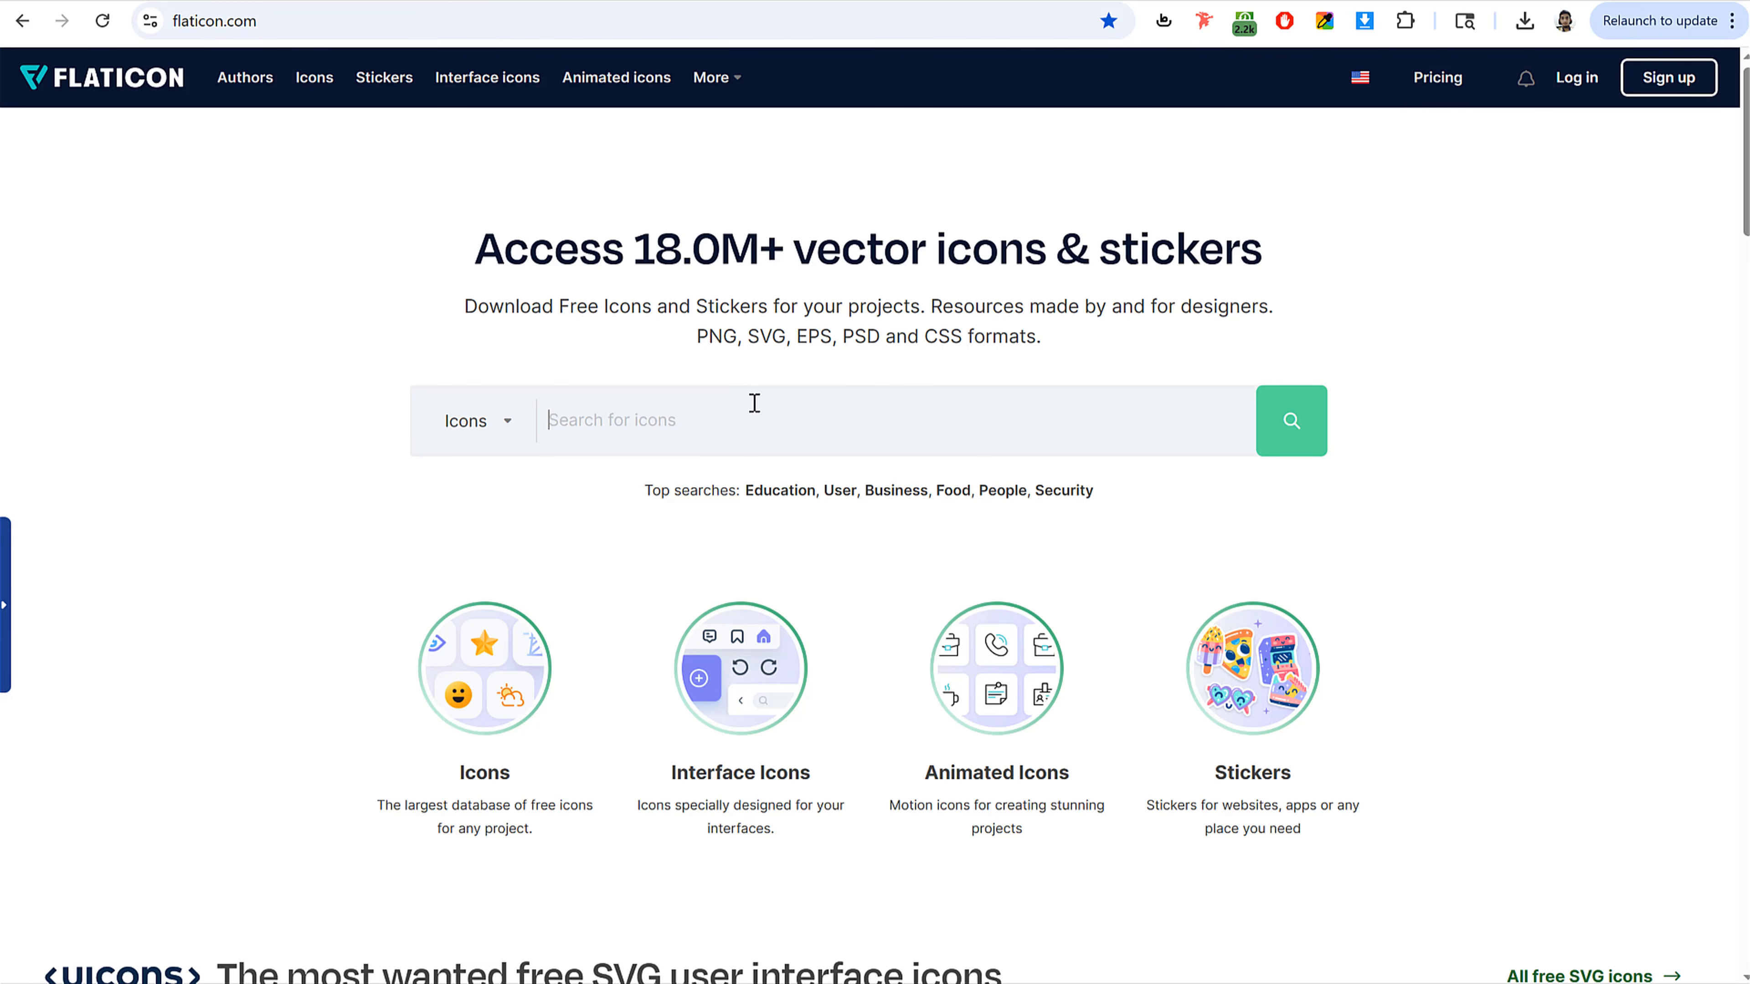
text(card)
key(Return)
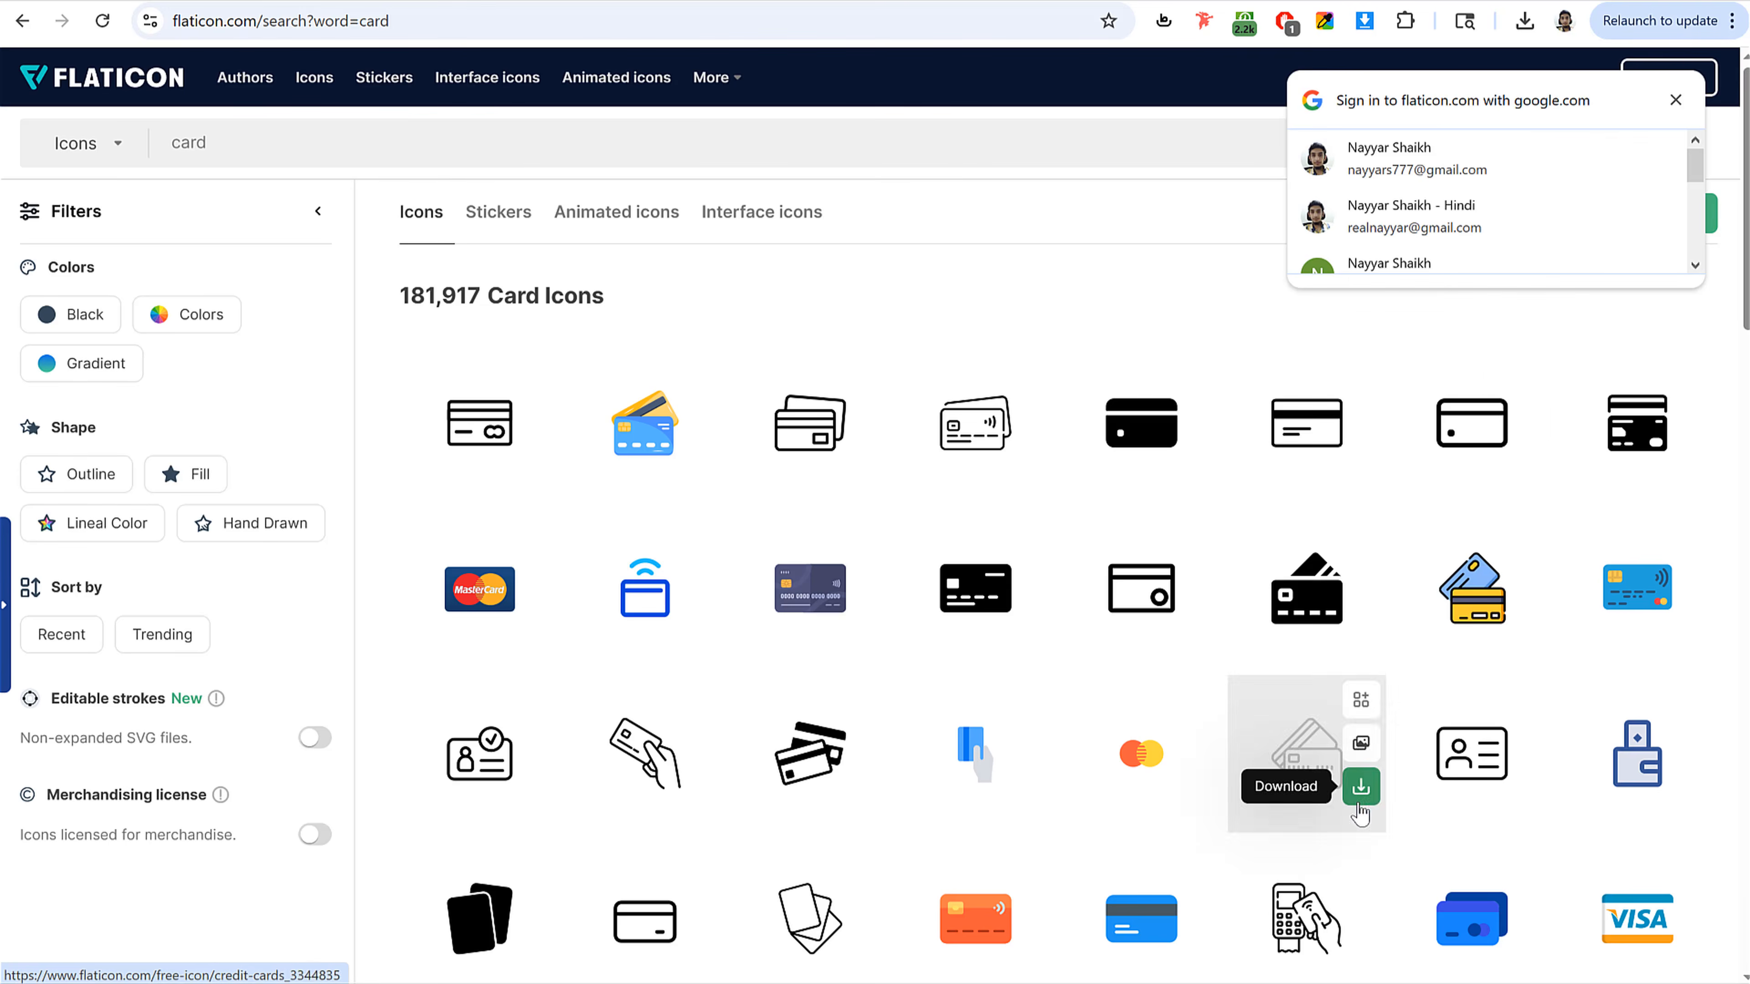
click(1675, 100)
click(200, 316)
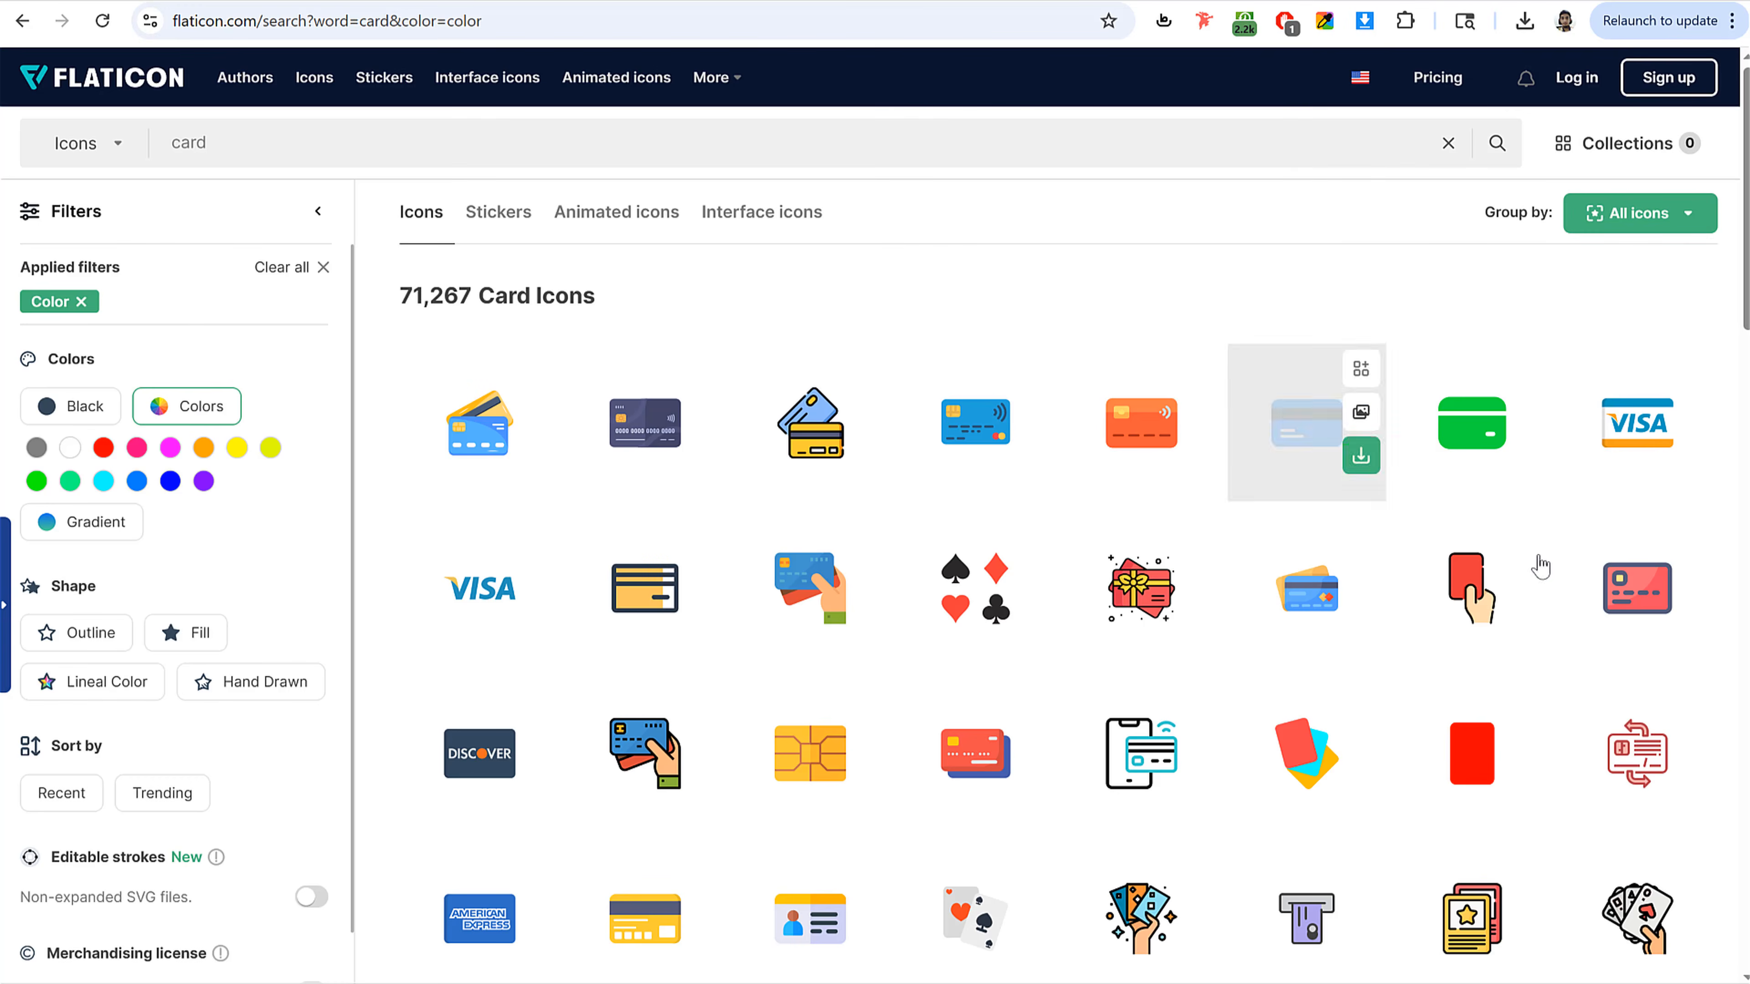
scroll(351, 684, down, 1)
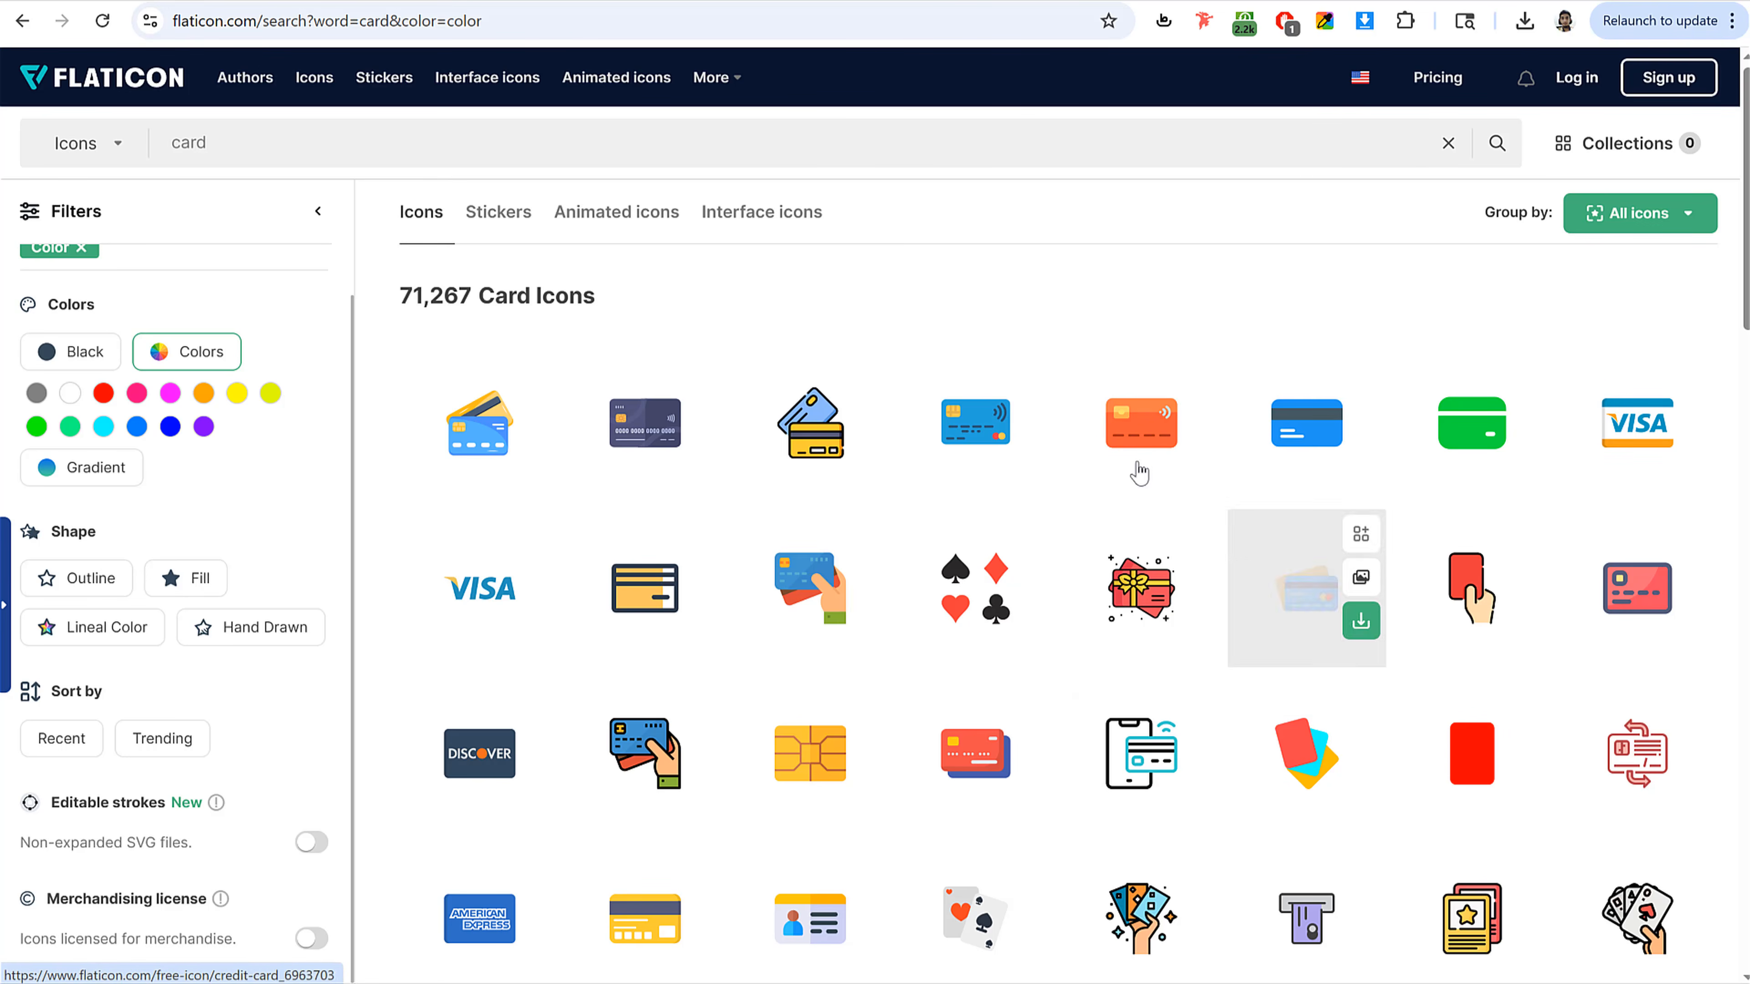
click(835, 429)
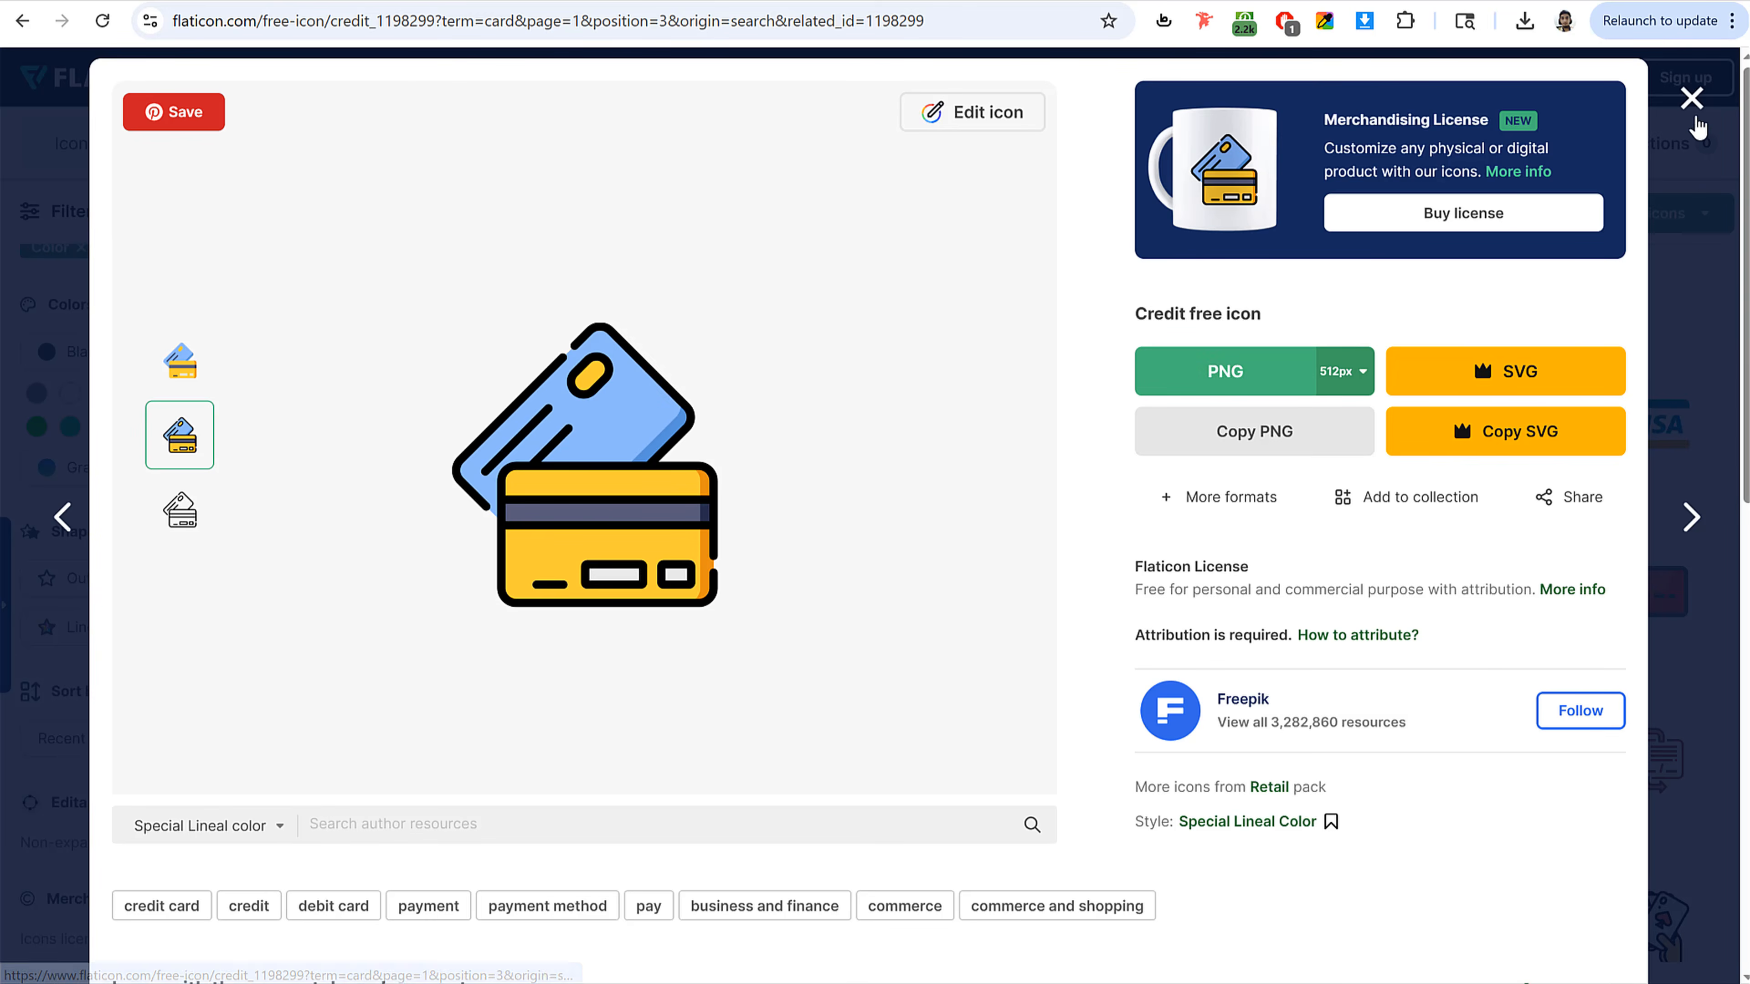
click(1691, 98)
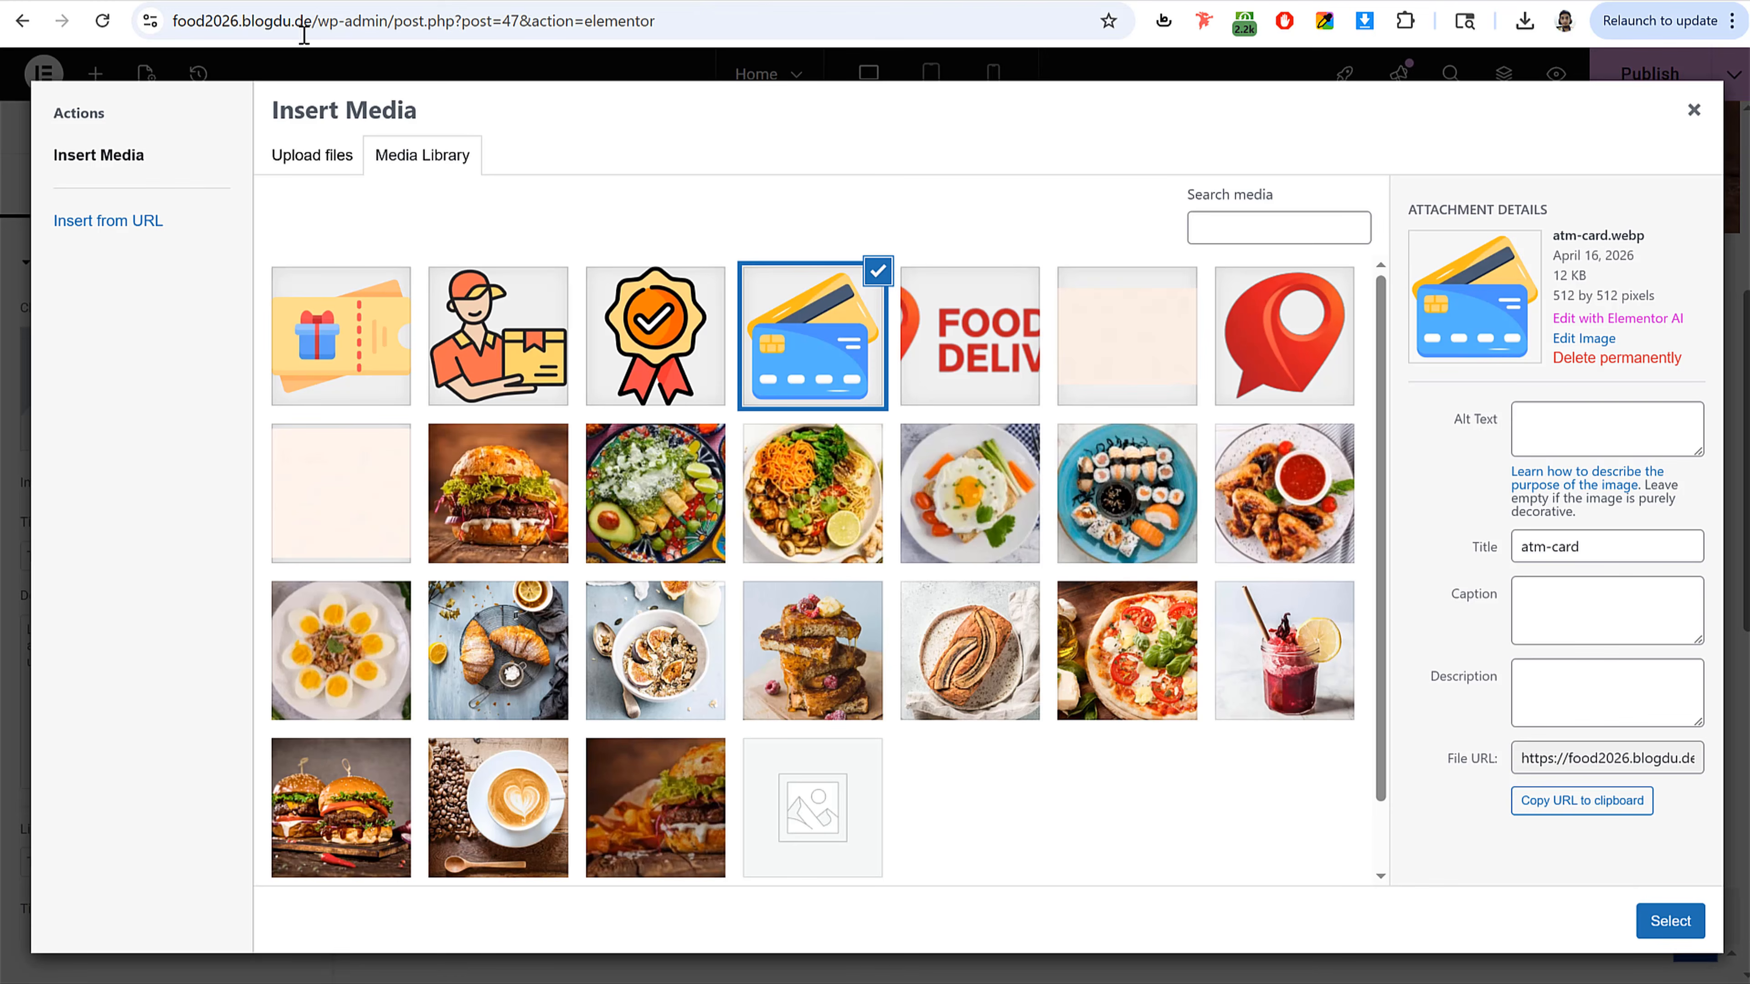
Step: Insert the selected atm-card image into the Image Box and dismiss the optimizer notice
click(1681, 927)
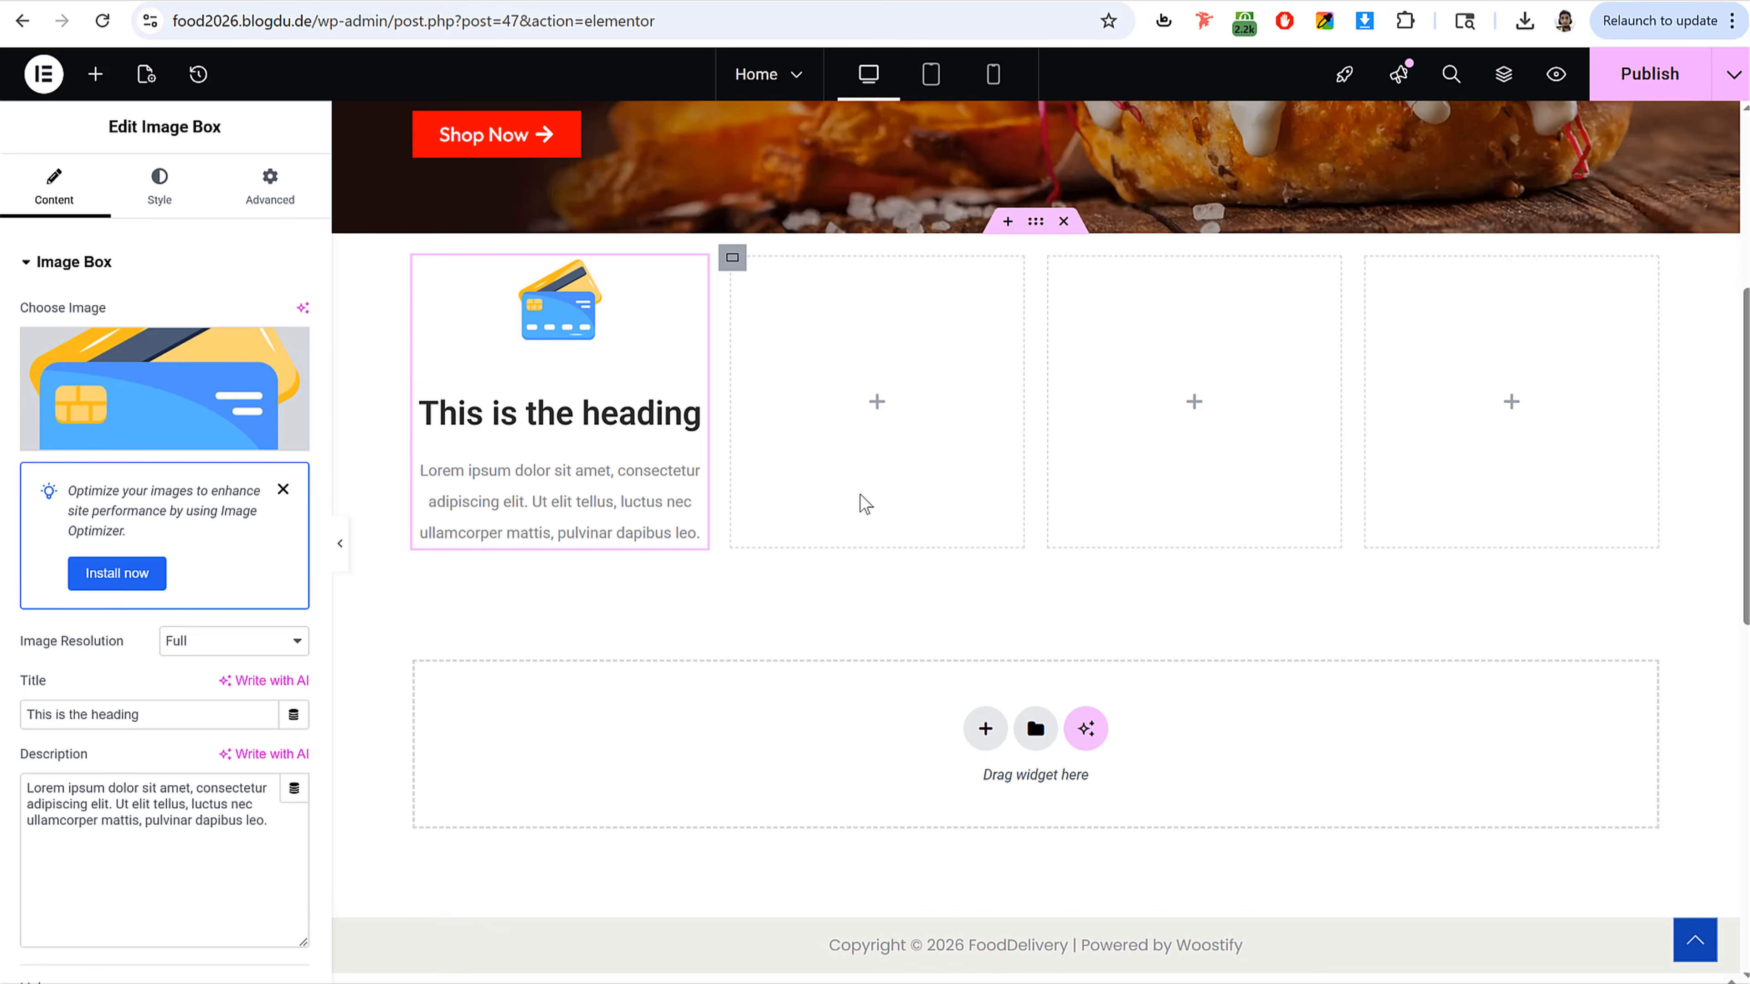
click(283, 488)
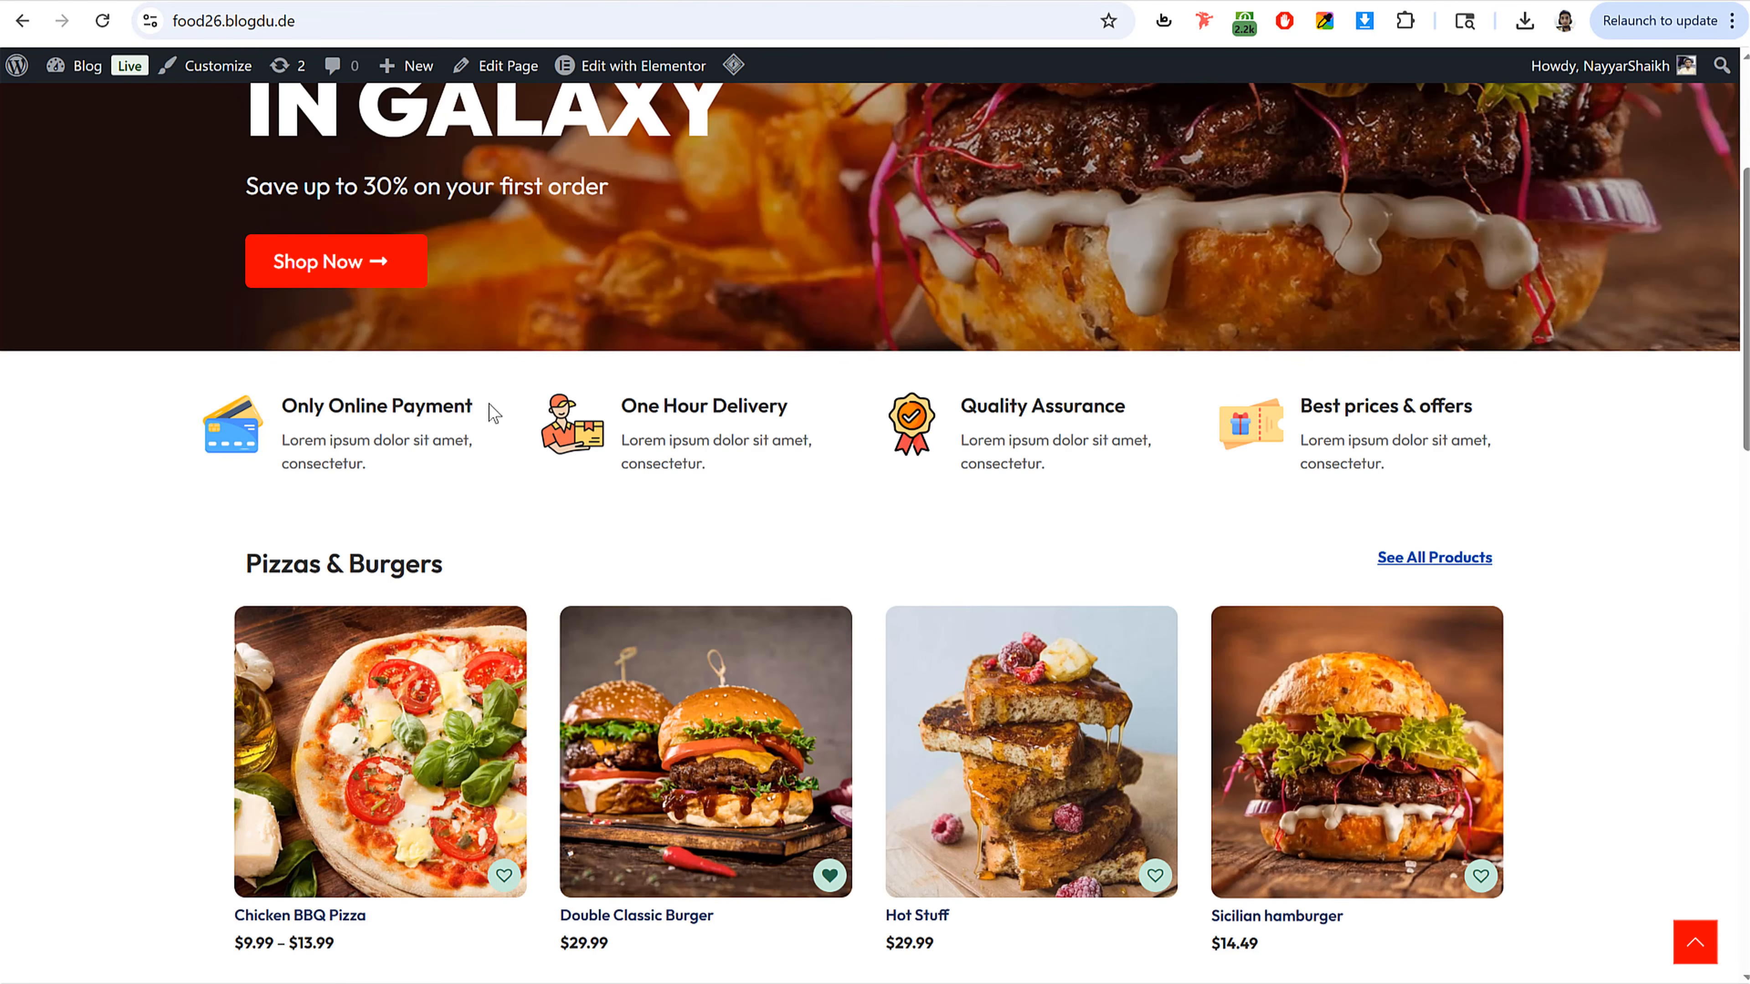
Step: Copy the live site's text to set the Image Box title to Only Online Payment and description to Lorem ipsum dolor sit amet, consectetur
drag(492, 412, 275, 407)
key(ctrl+c)
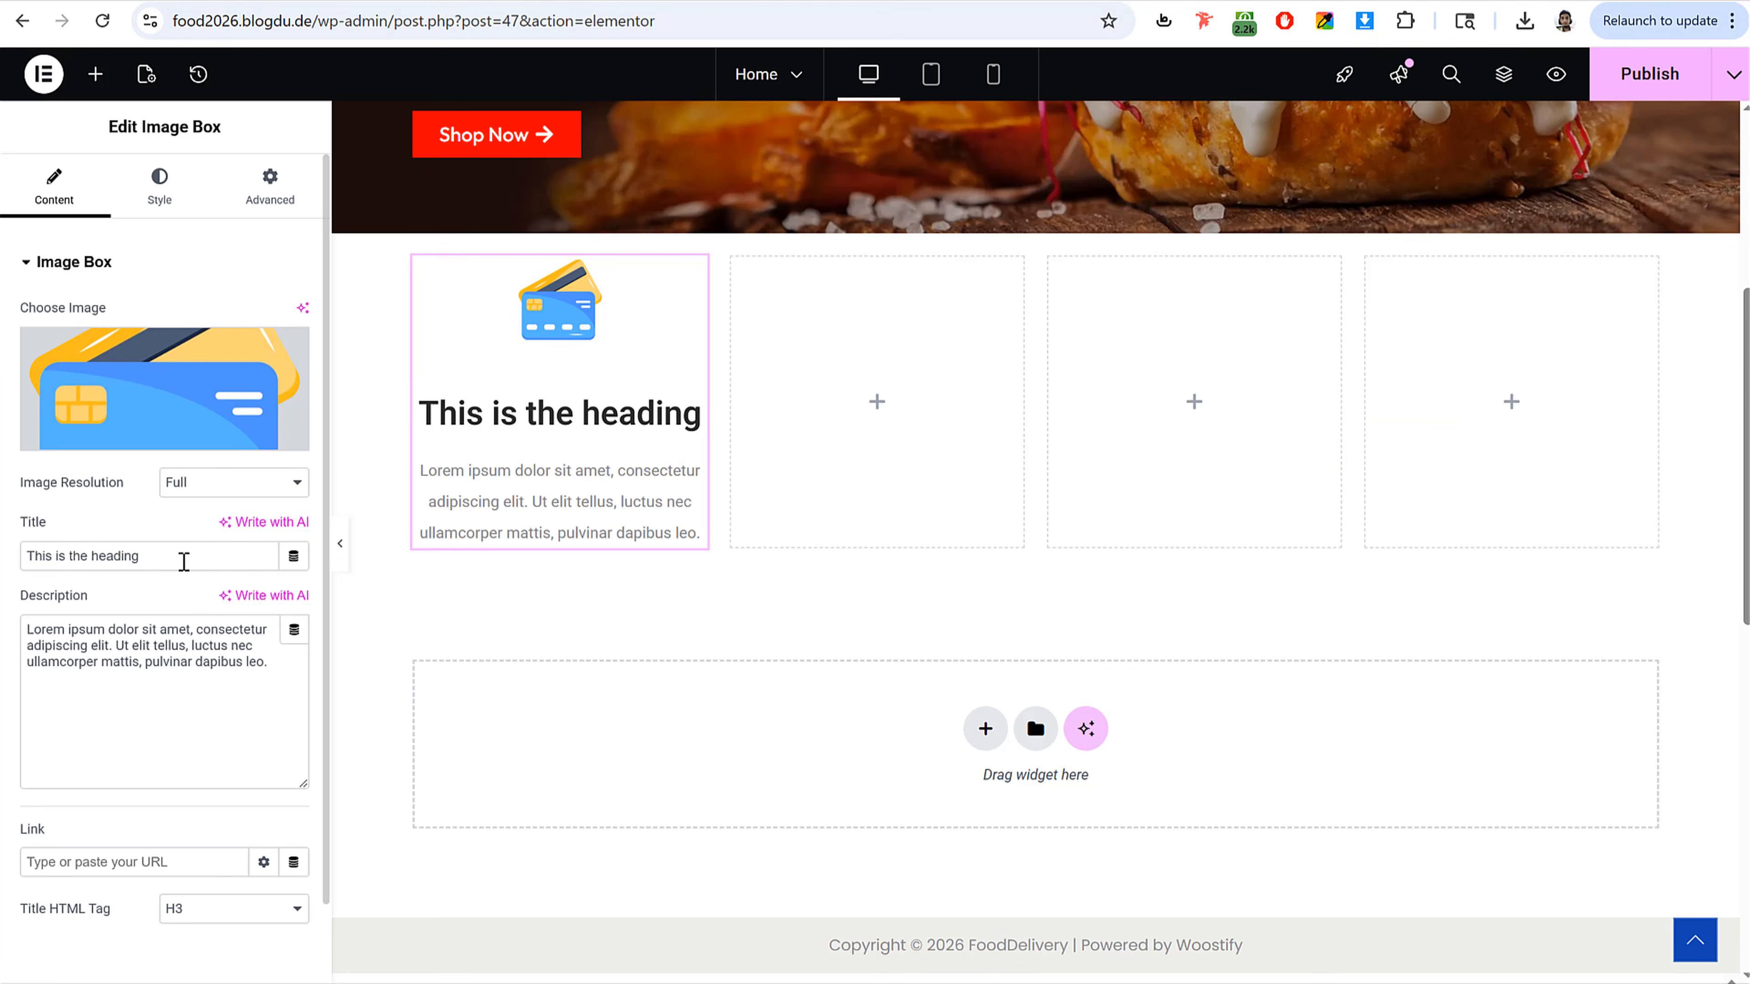
triple_click(184, 562)
key(ctrl+v)
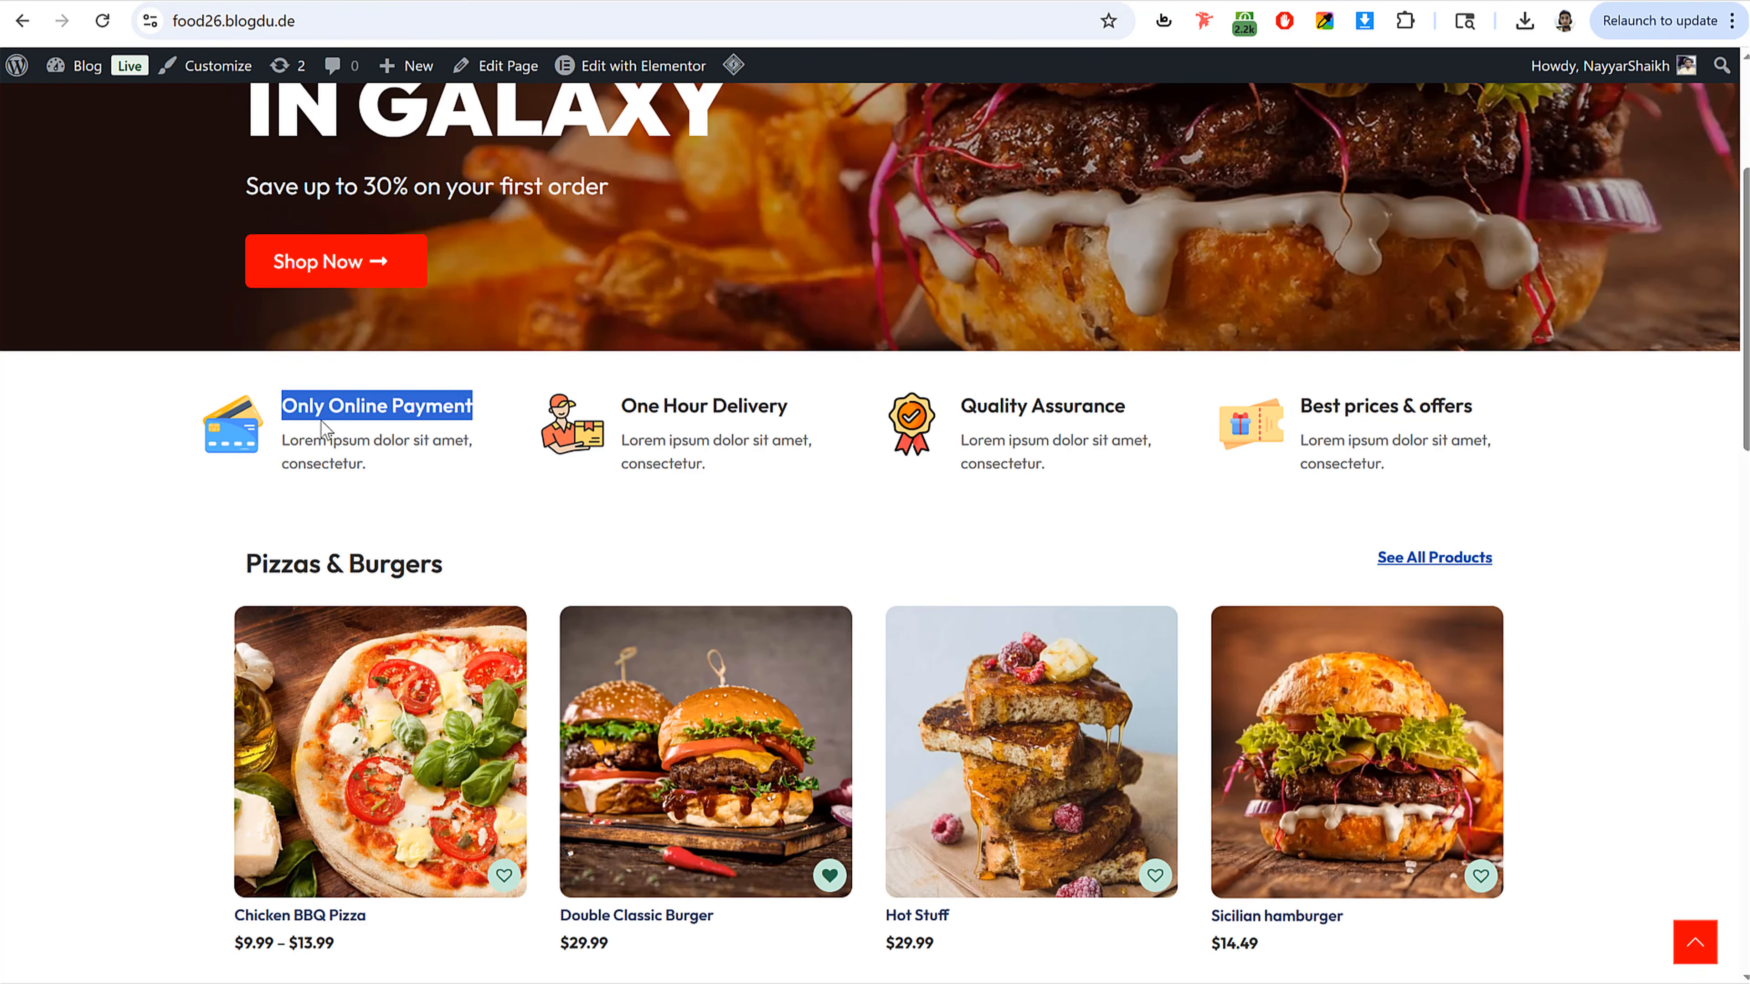
drag(363, 464, 279, 438)
key(ctrl+c)
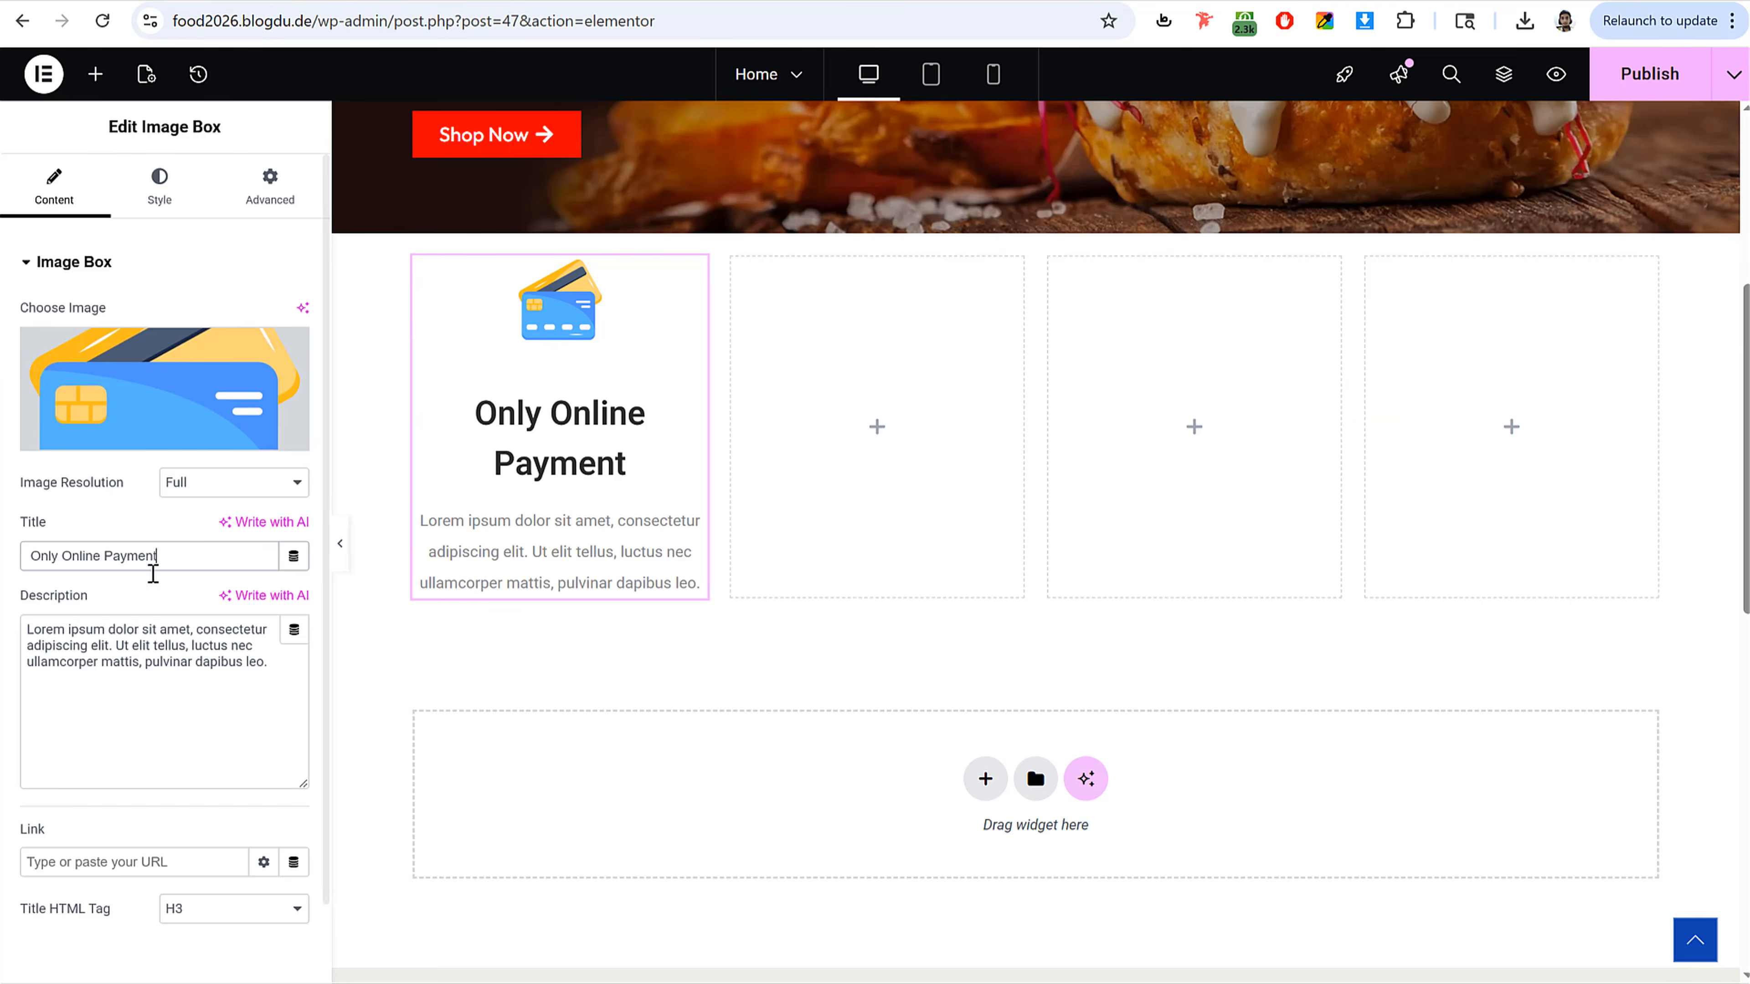
triple_click(135, 643)
key(ctrl+v)
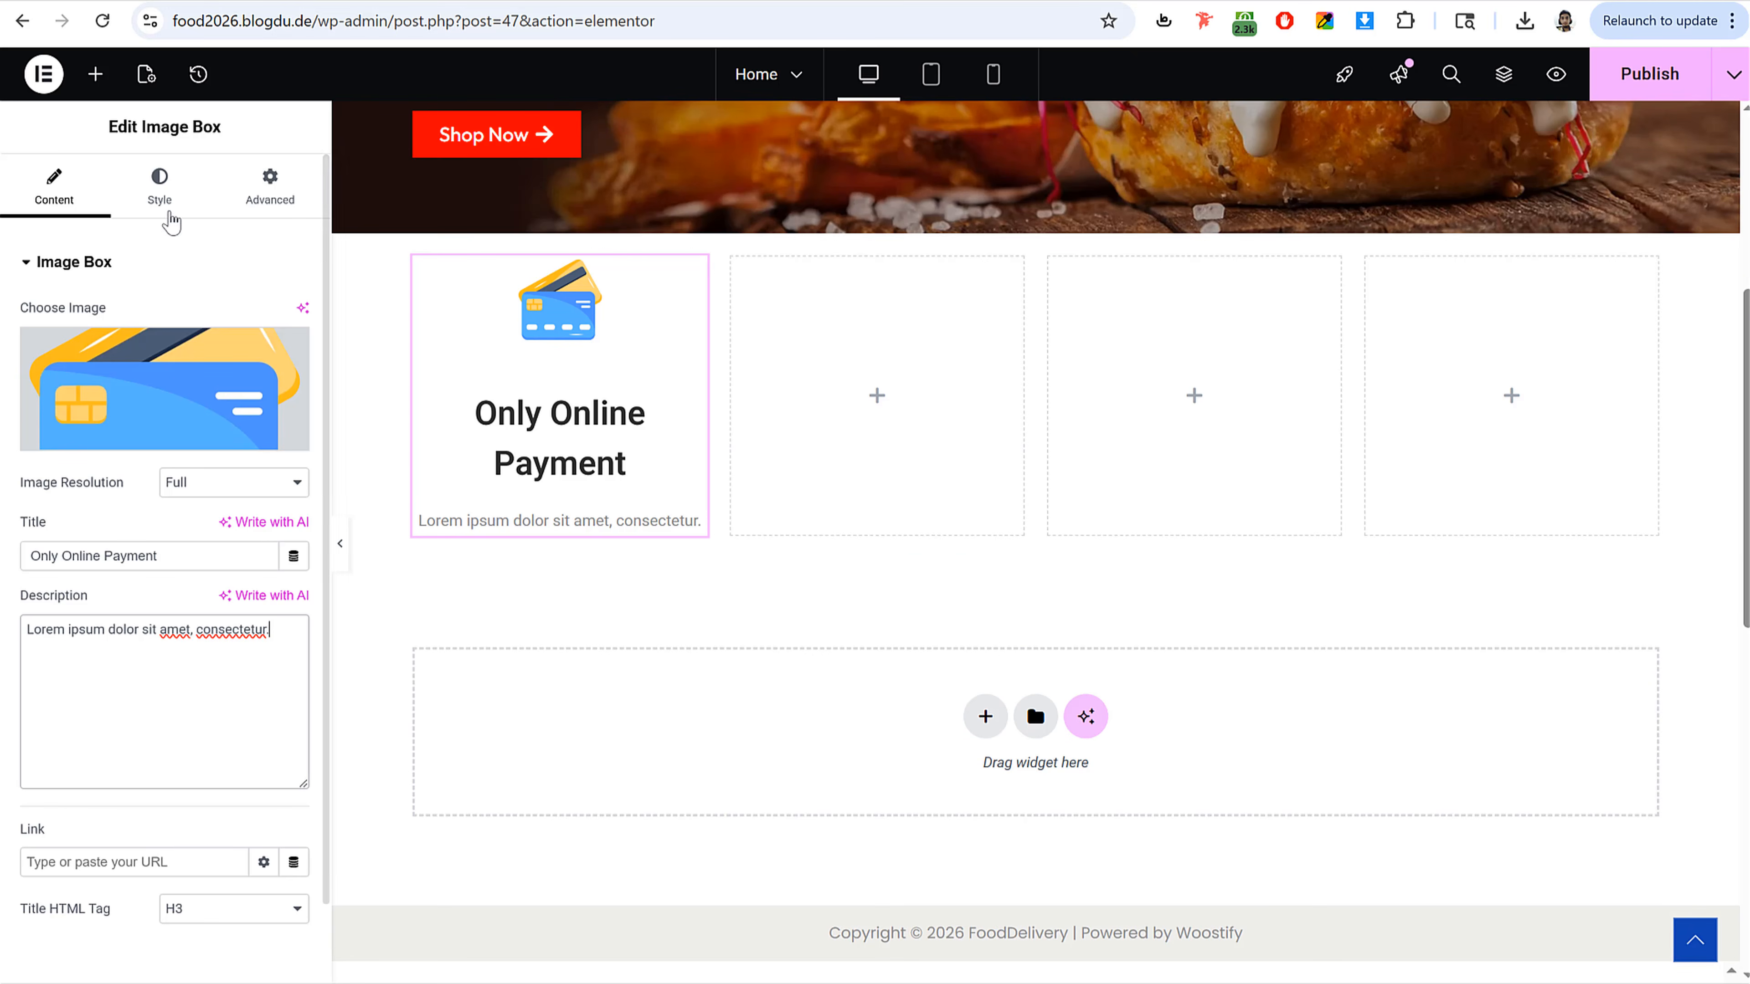
Step: Position the Image Box image to the left of the text with middle vertical alignment
click(157, 195)
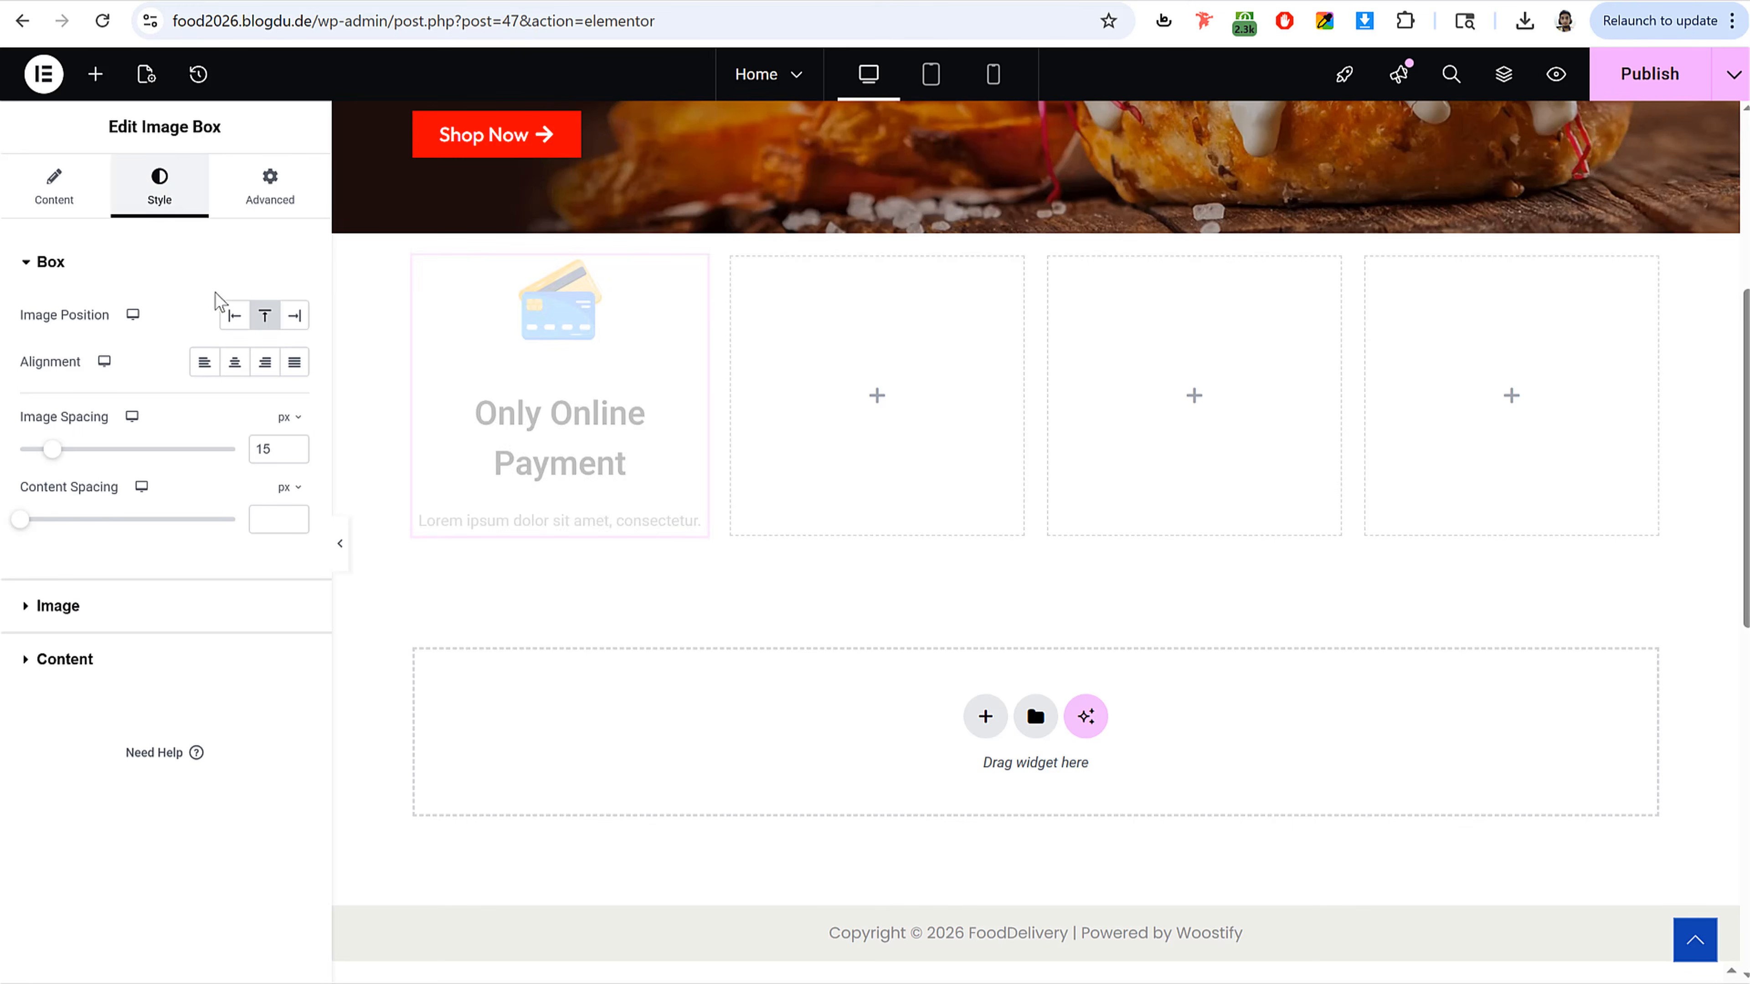
click(235, 318)
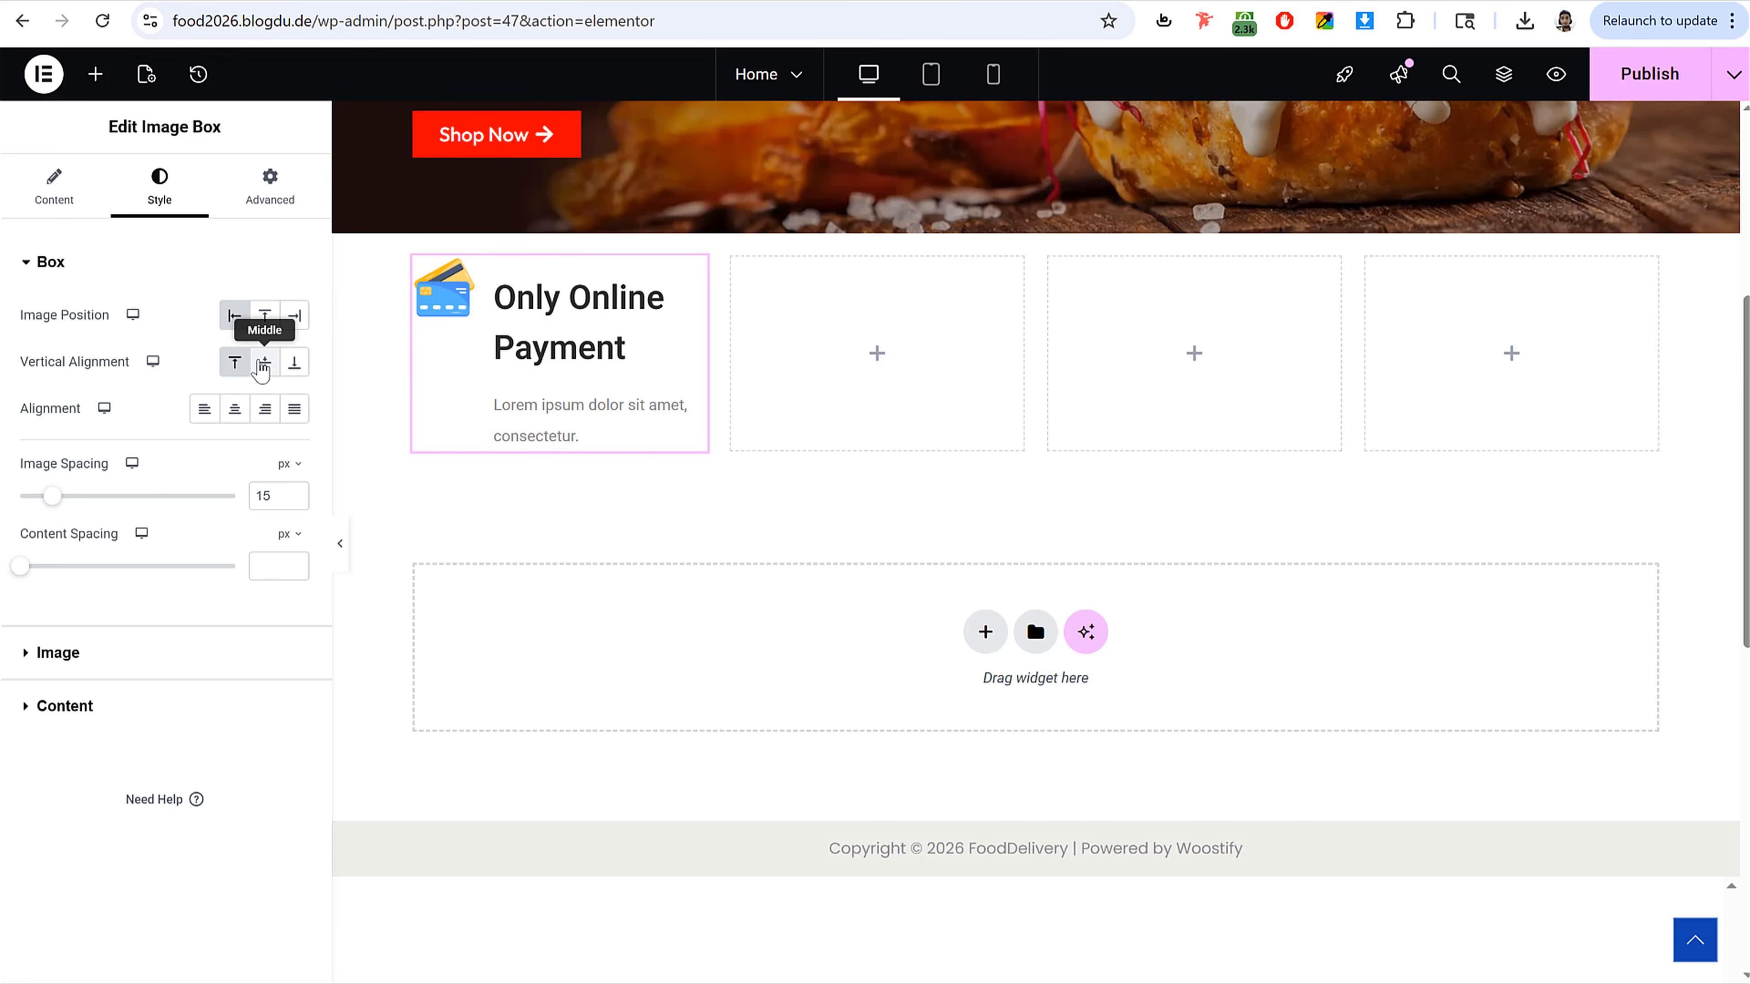
click(263, 365)
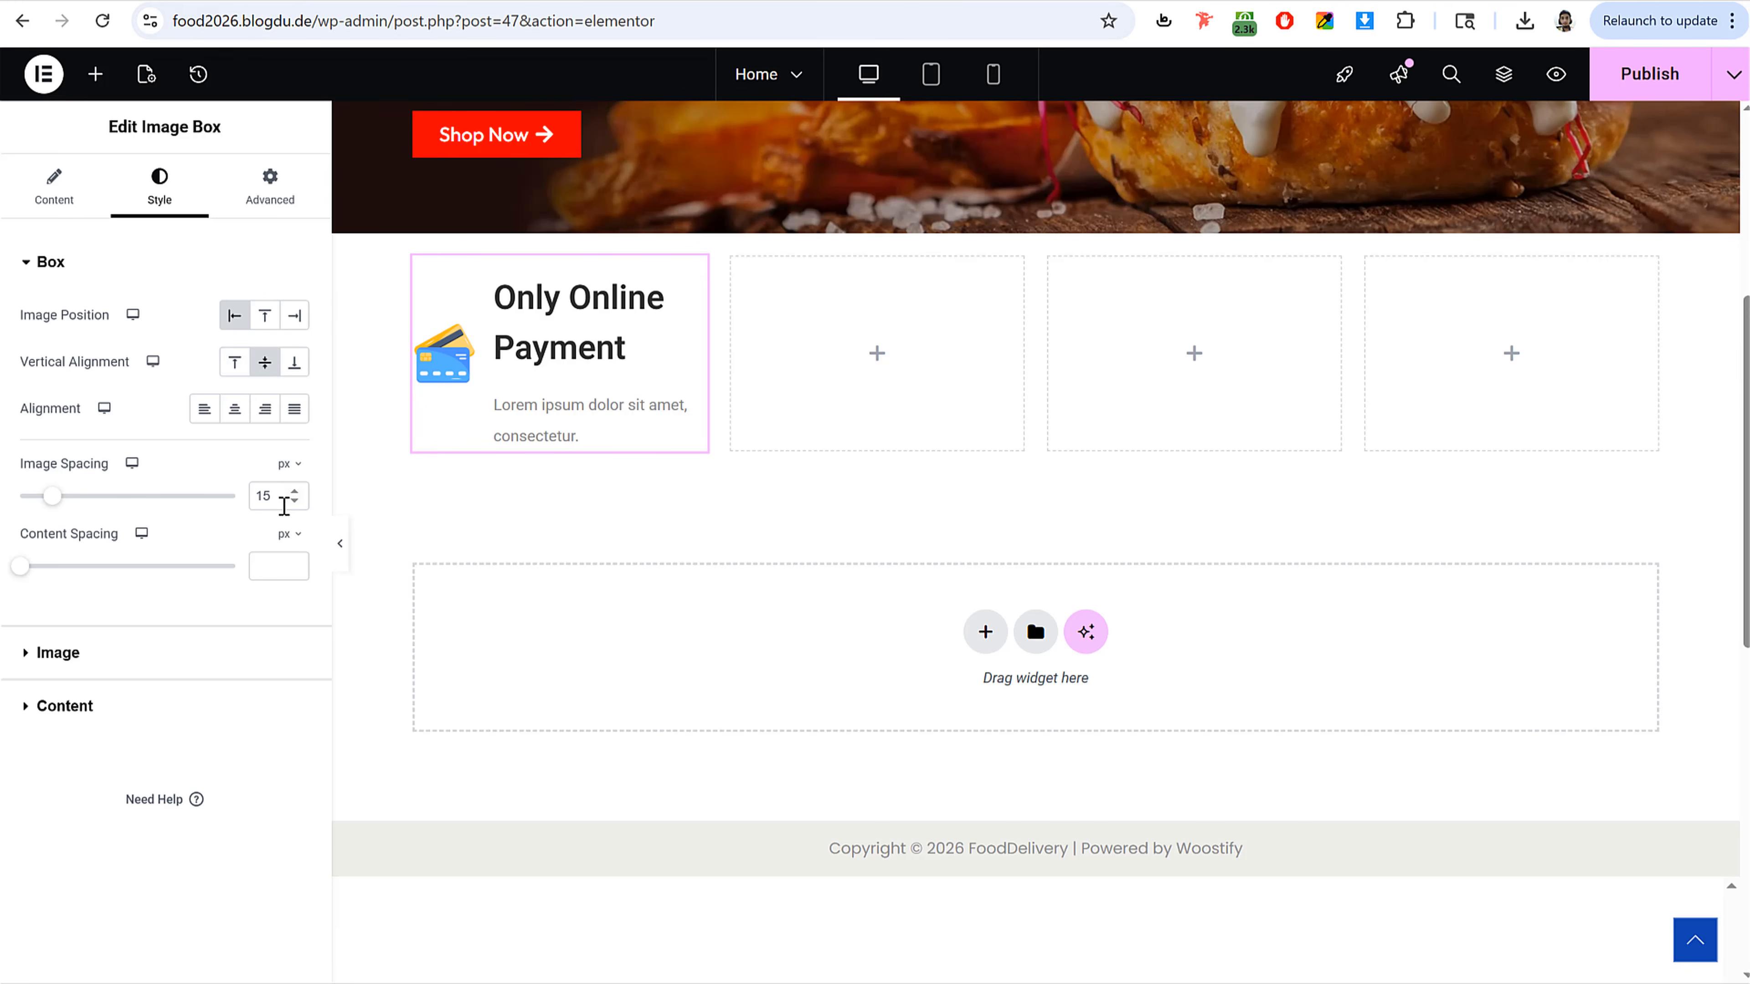
Step: Set the Image Box image spacing to 15 px and the content spacing to 7 px
double_click(279, 498)
mouse_move(54, 497)
mouse_down()
mouse_move(144, 501)
mouse_move(59, 511)
mouse_up()
click(295, 501)
click(295, 502)
click(294, 502)
click(275, 571)
text(7)
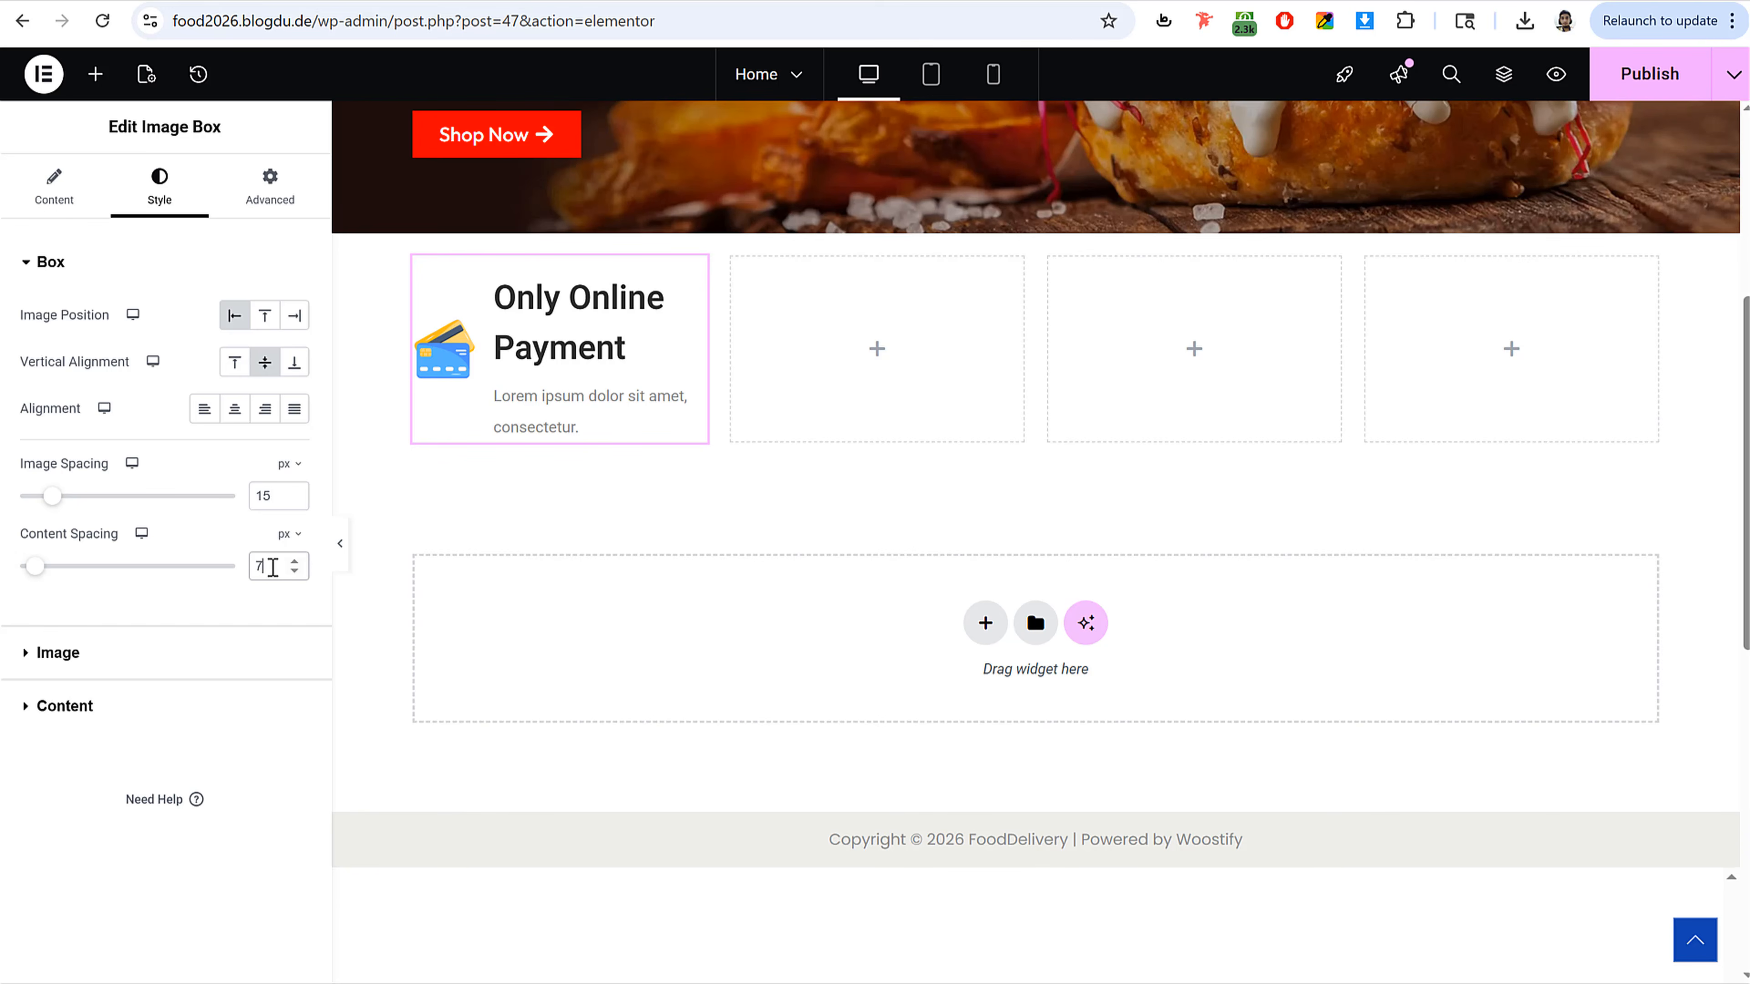
Step: Reduce the Image Box image width to 27%
click(130, 673)
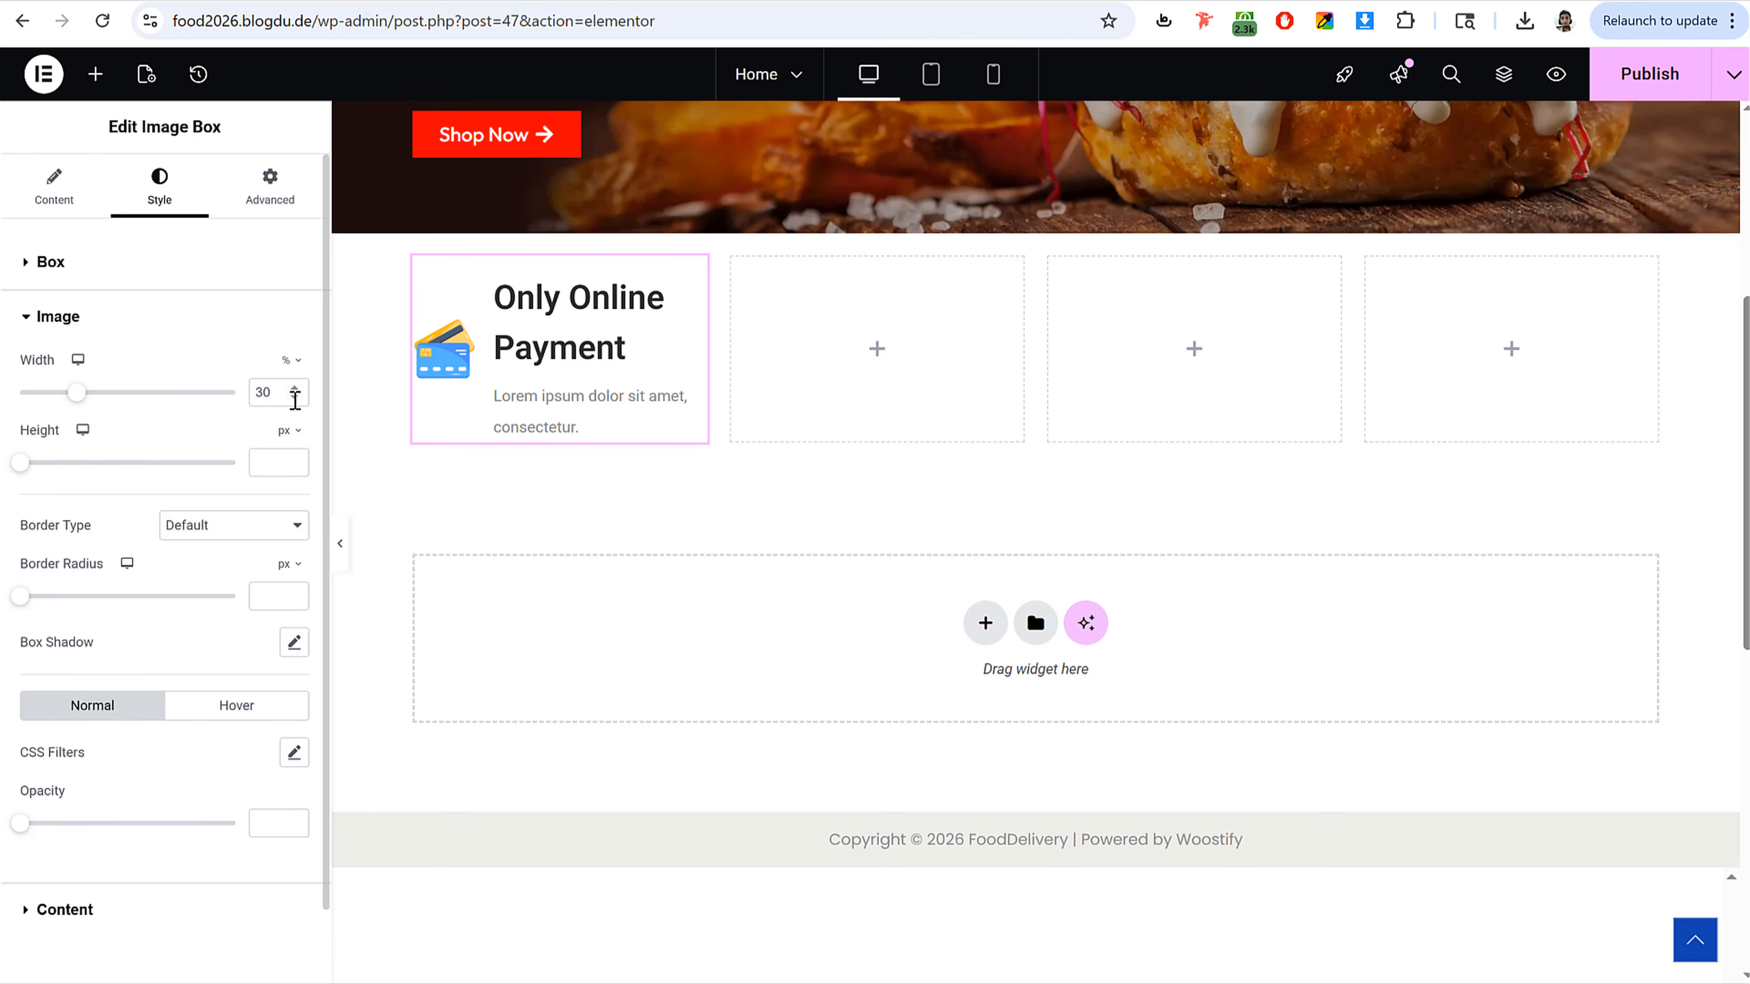
click(295, 398)
click(295, 398)
click(295, 397)
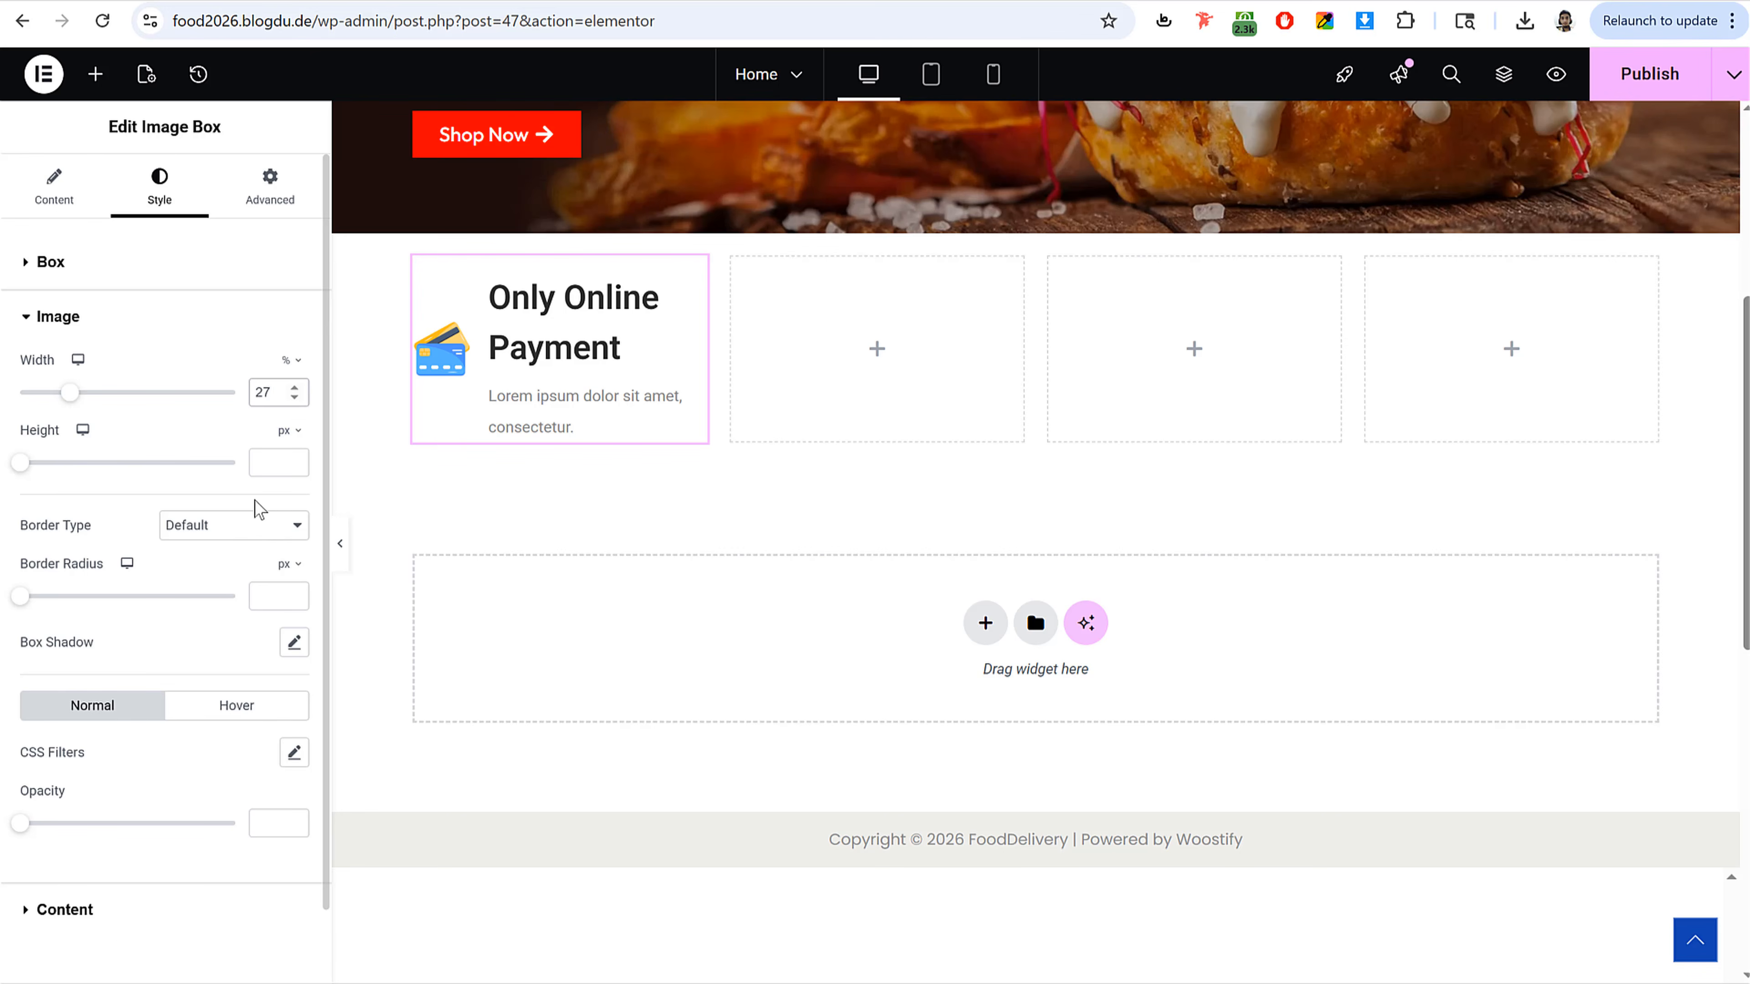
Step: Set the Image Box title font size to 18 px
click(126, 929)
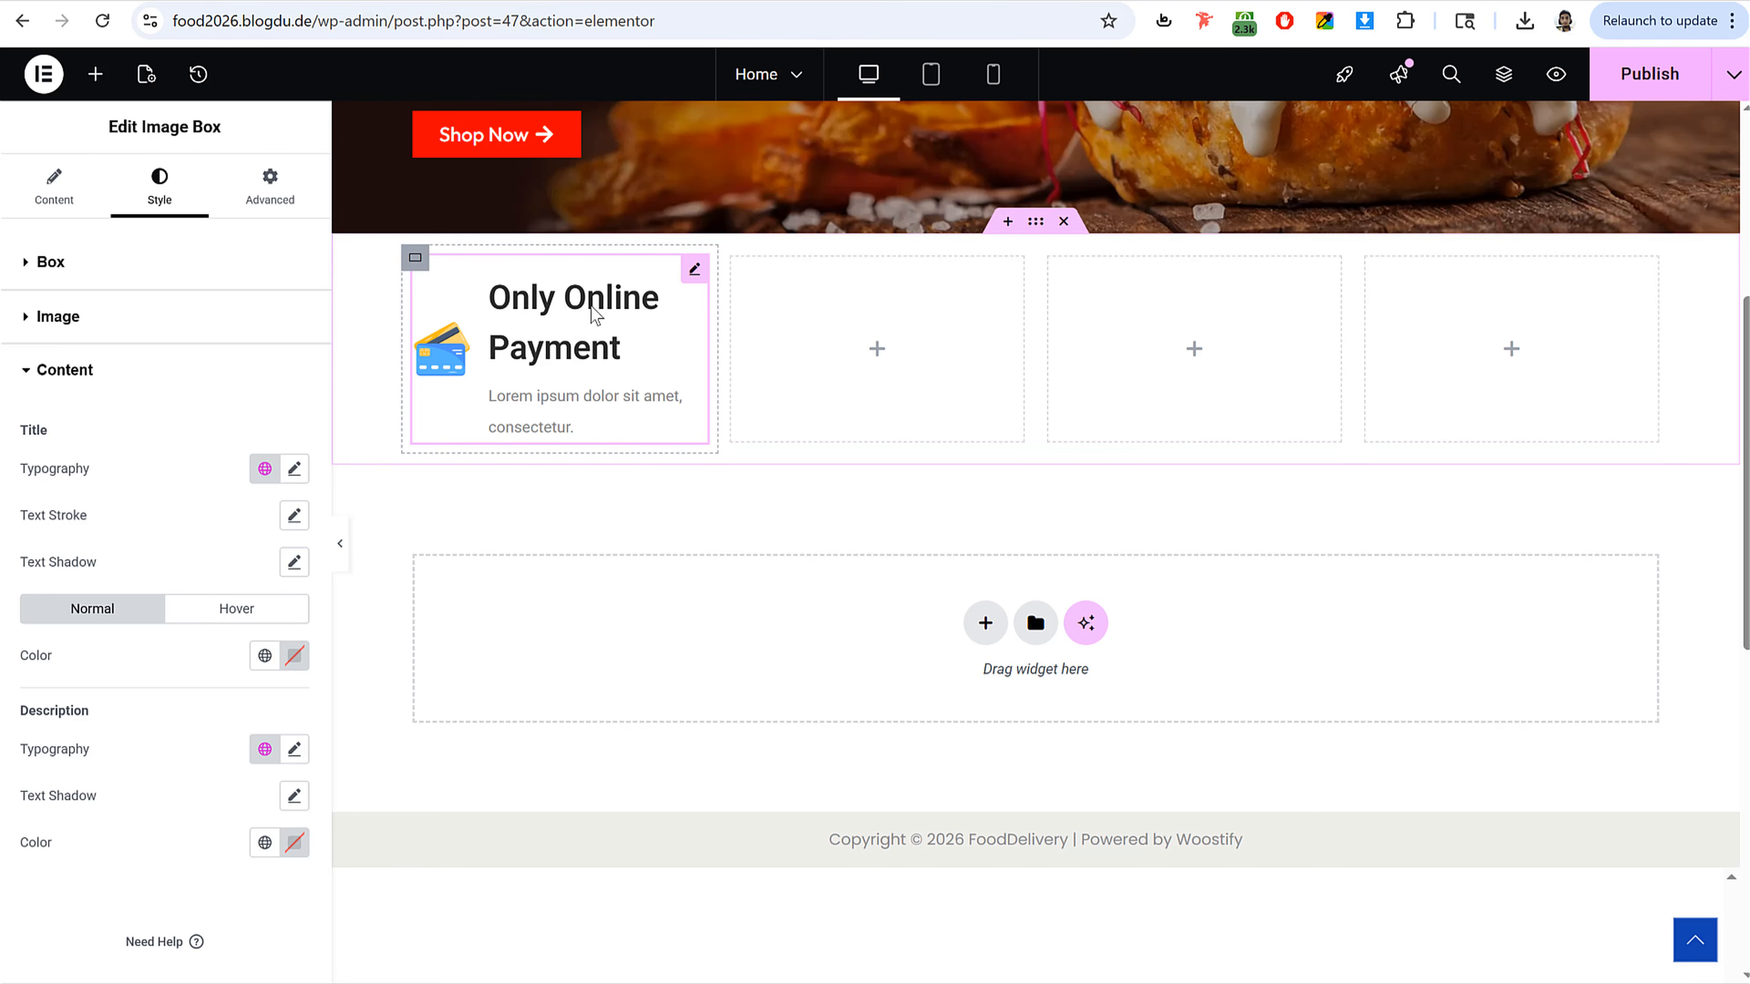
click(294, 469)
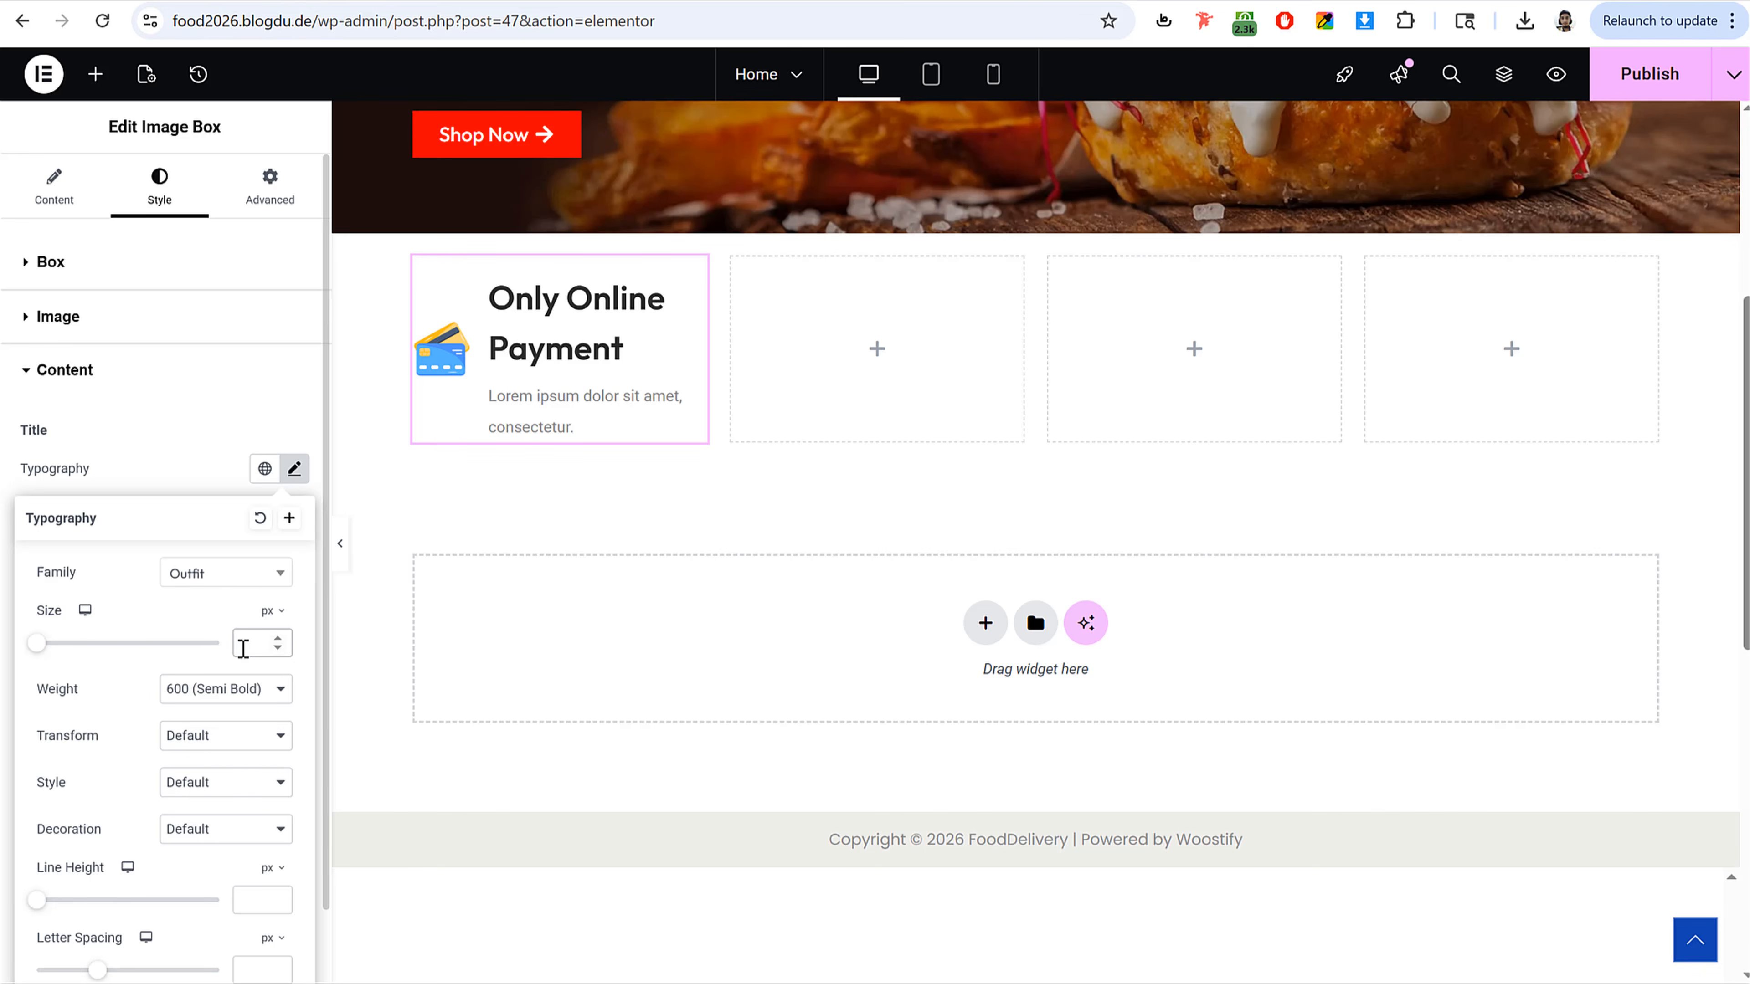
click(244, 643)
text(18)
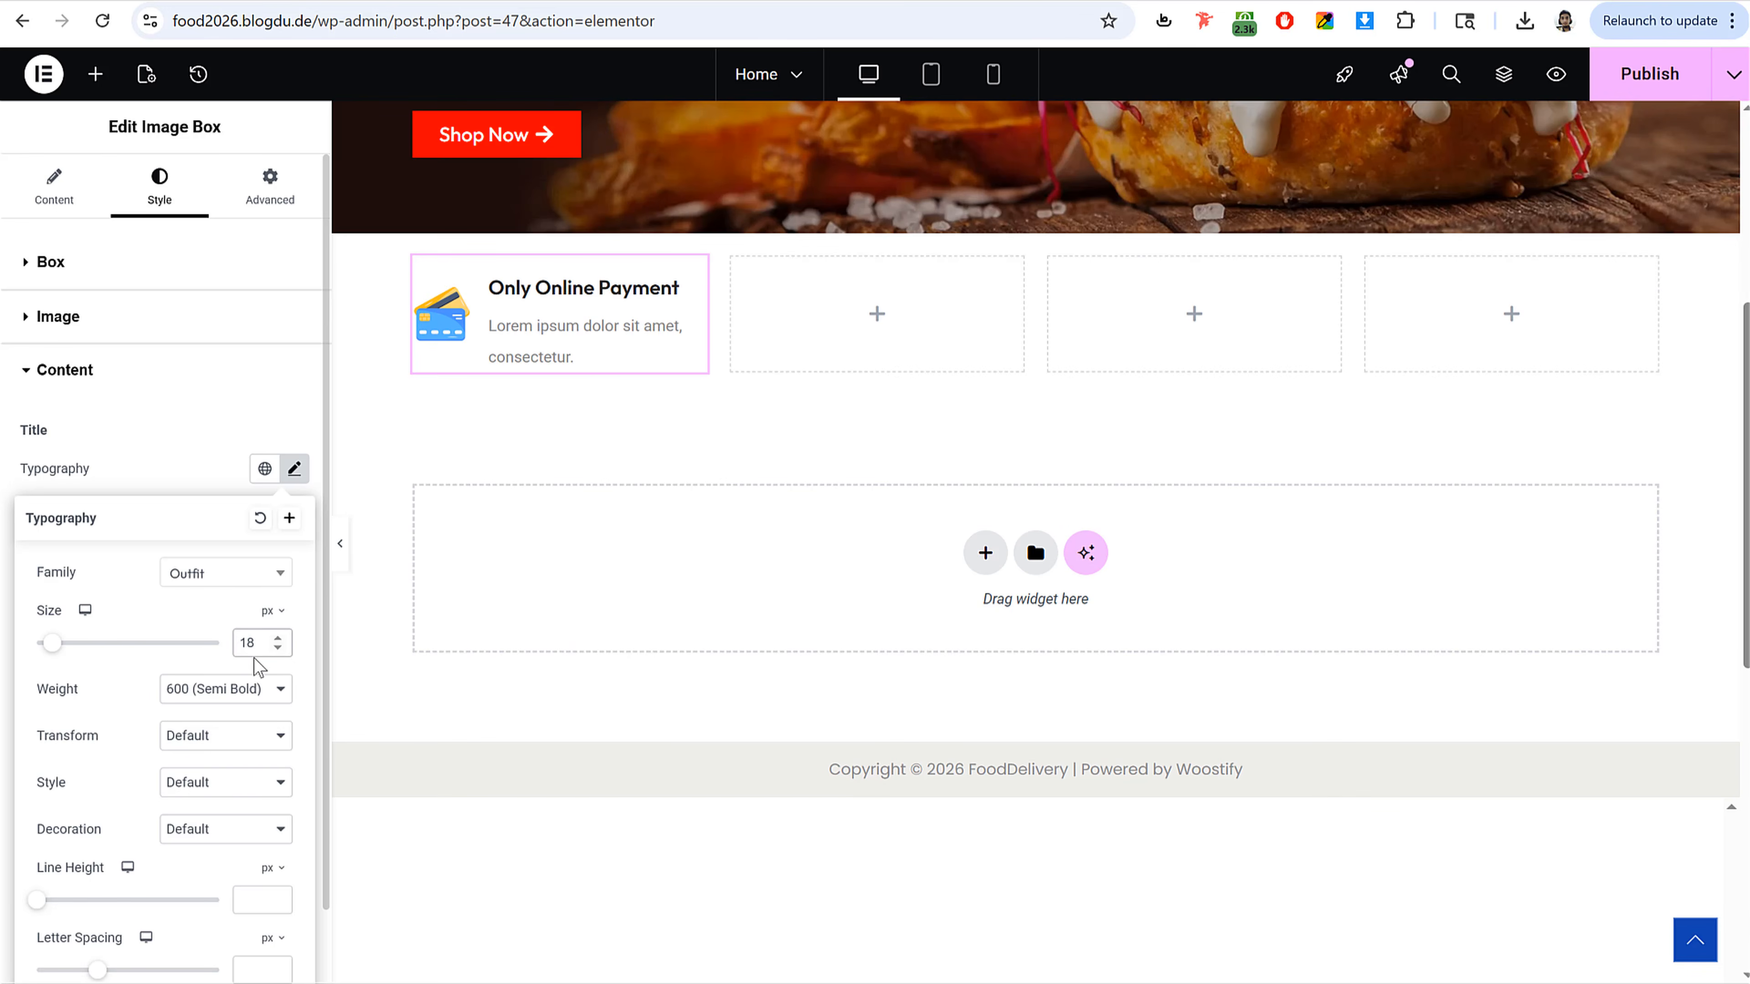
click(295, 472)
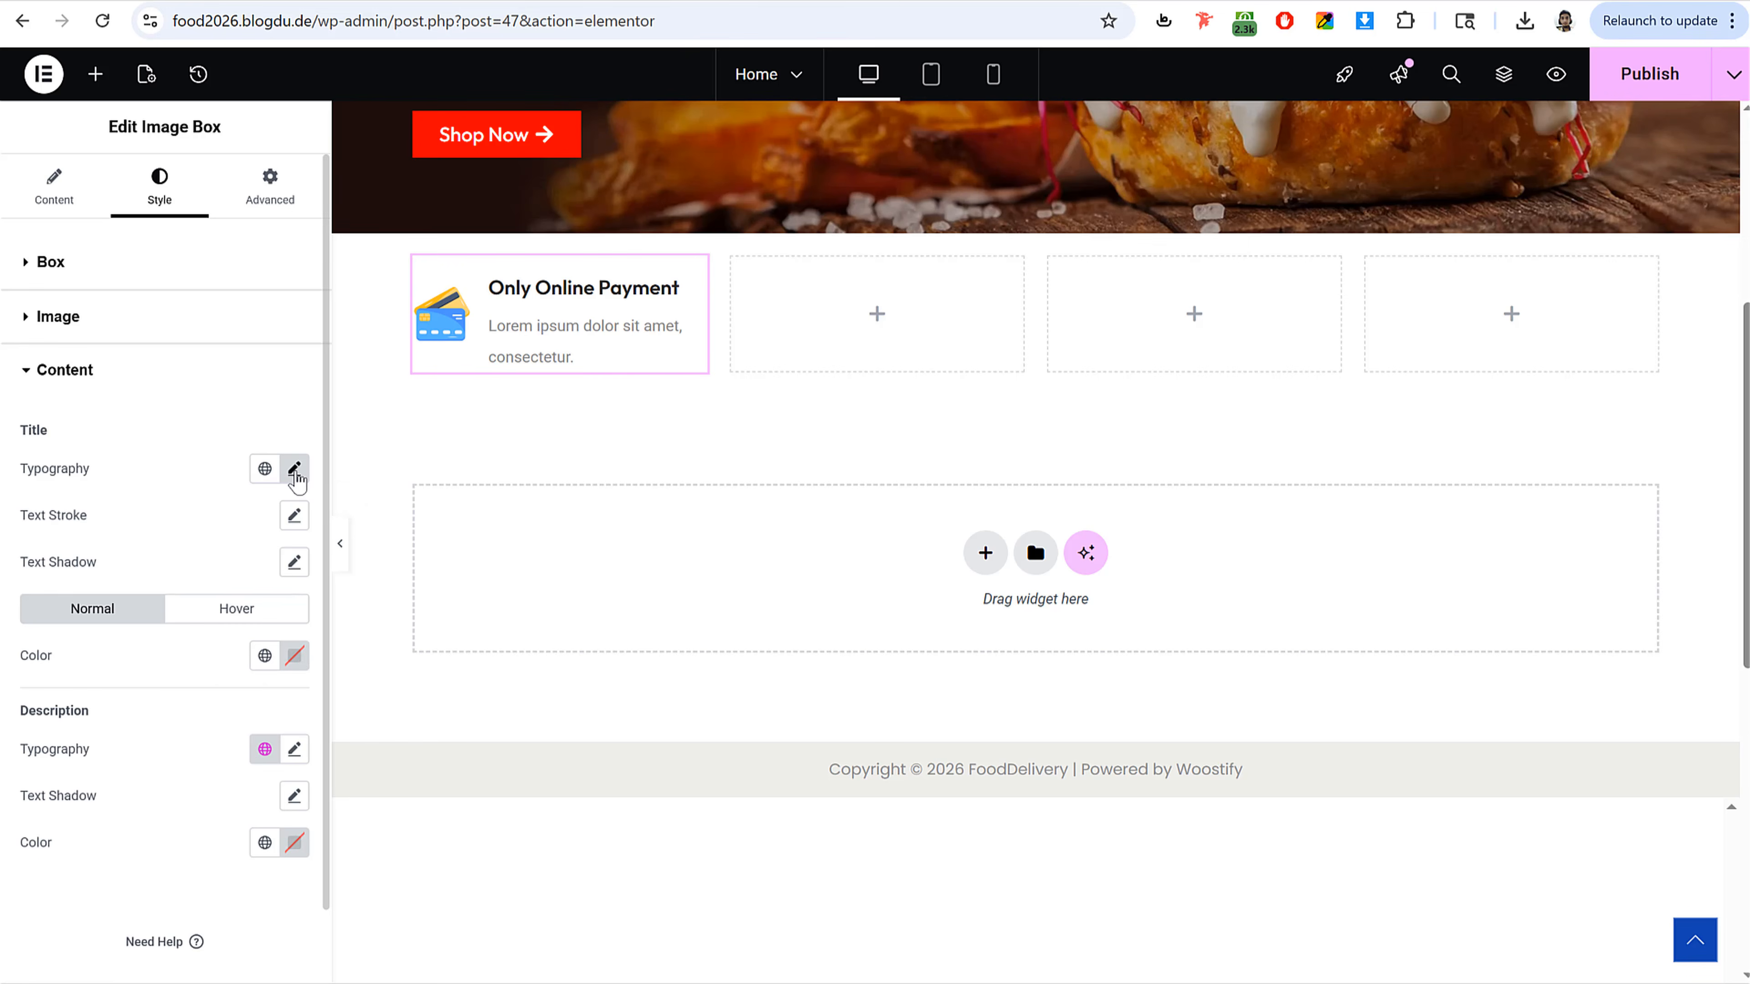
Step: Set the description line height to 1.5 em and publish the page
click(294, 748)
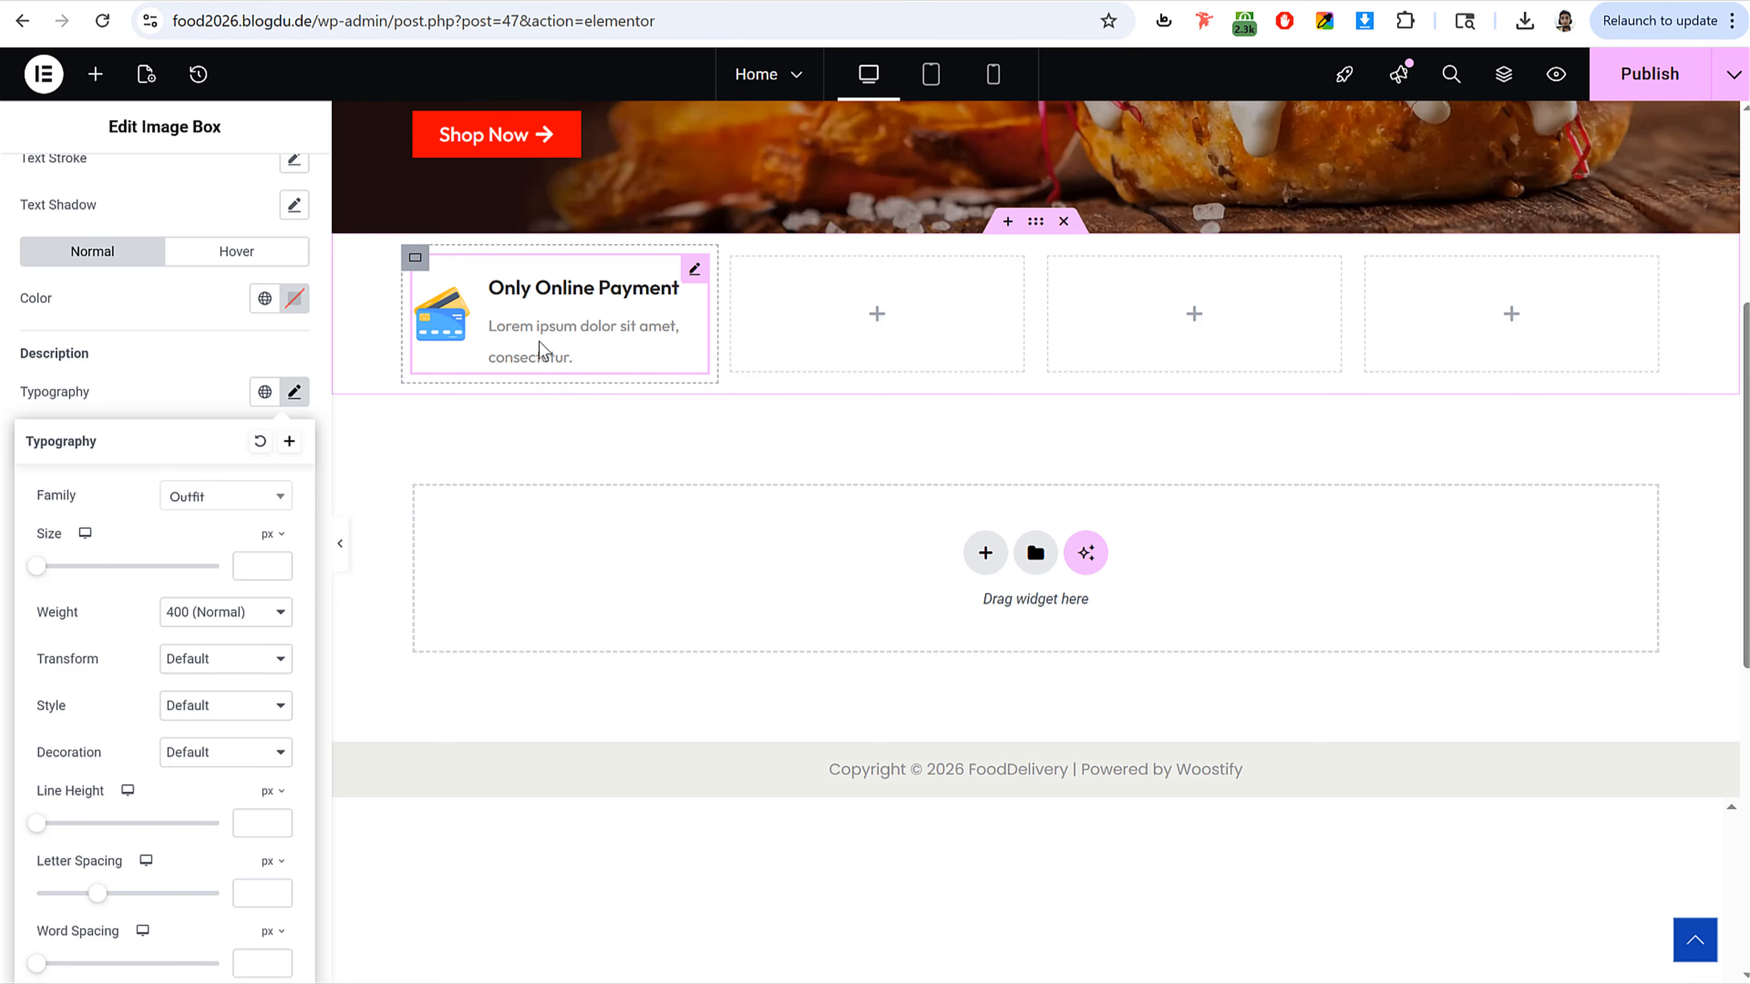
scroll(195, 838, down, 1)
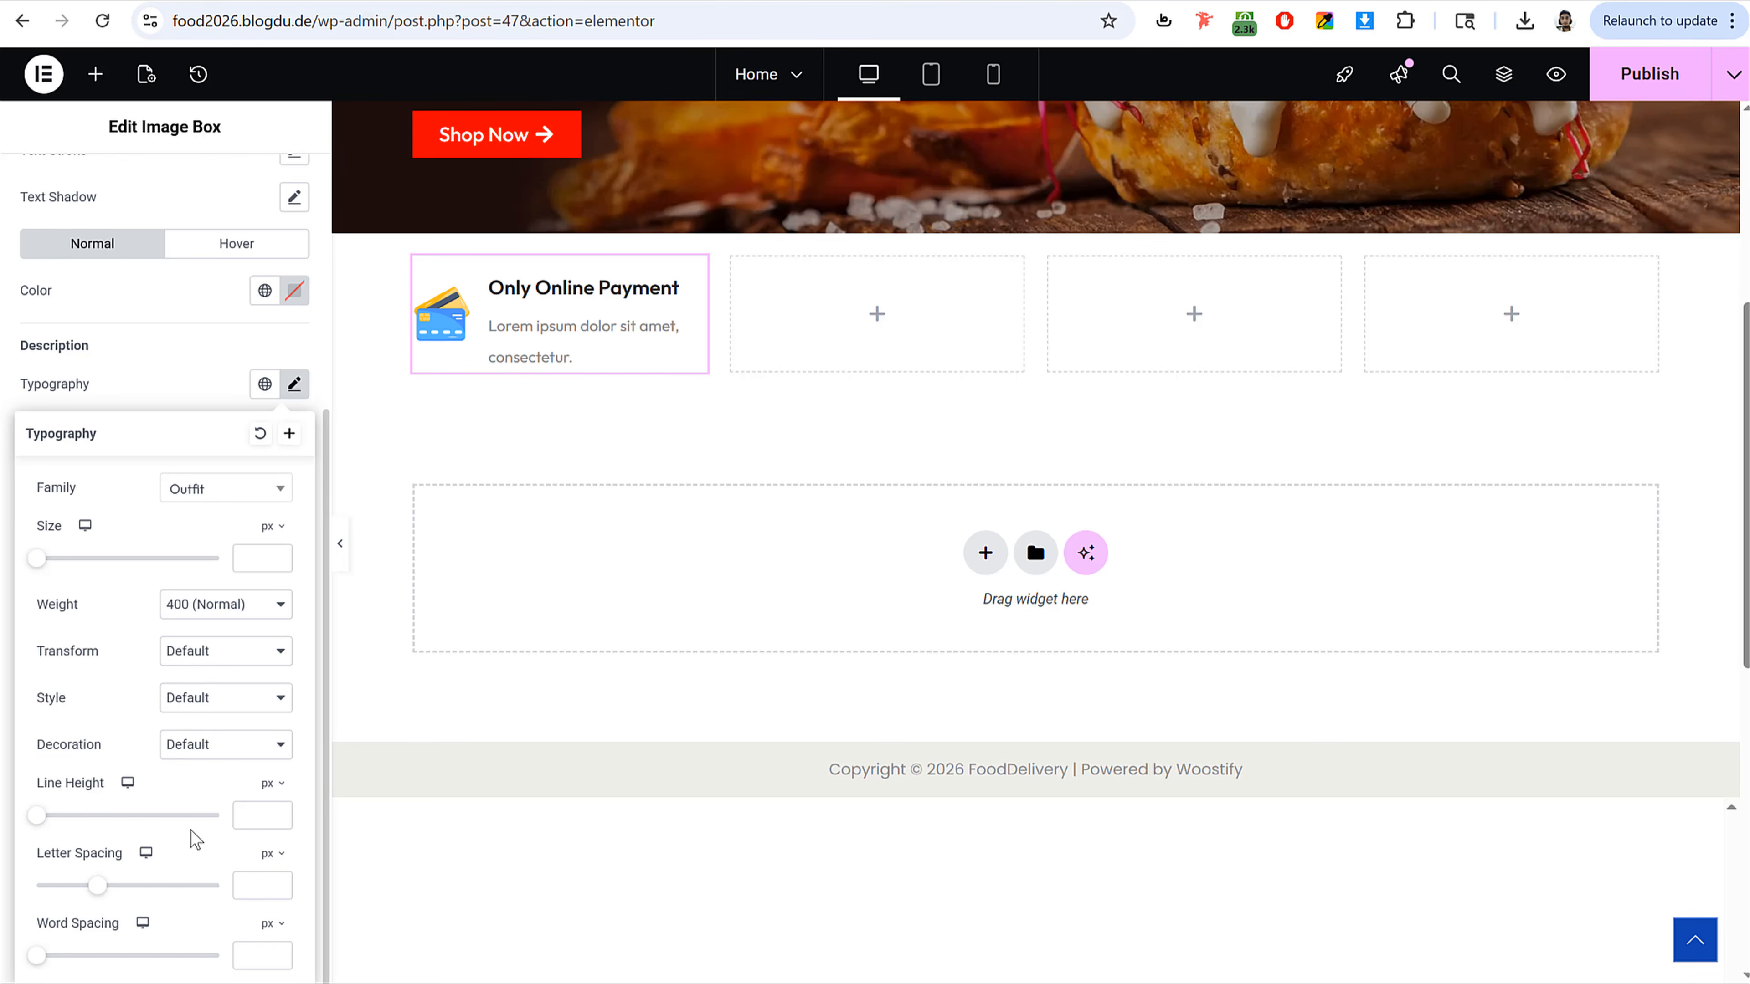
click(272, 784)
click(264, 824)
click(262, 820)
text(1.5)
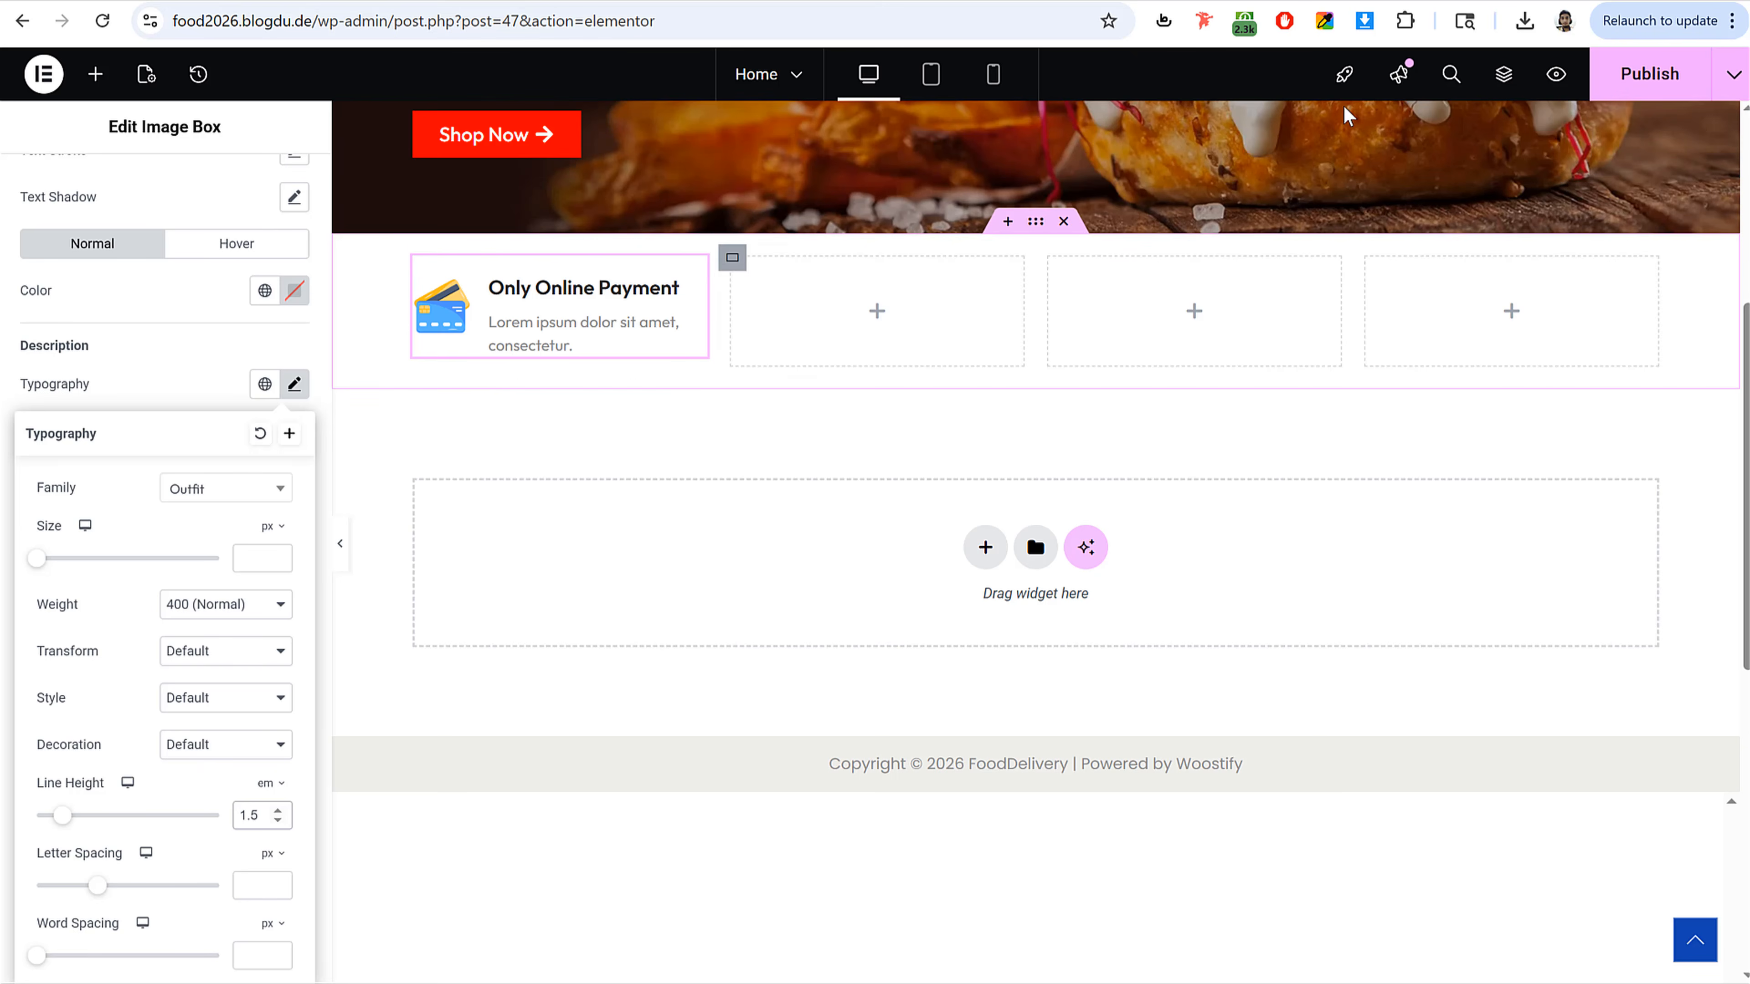
click(1633, 81)
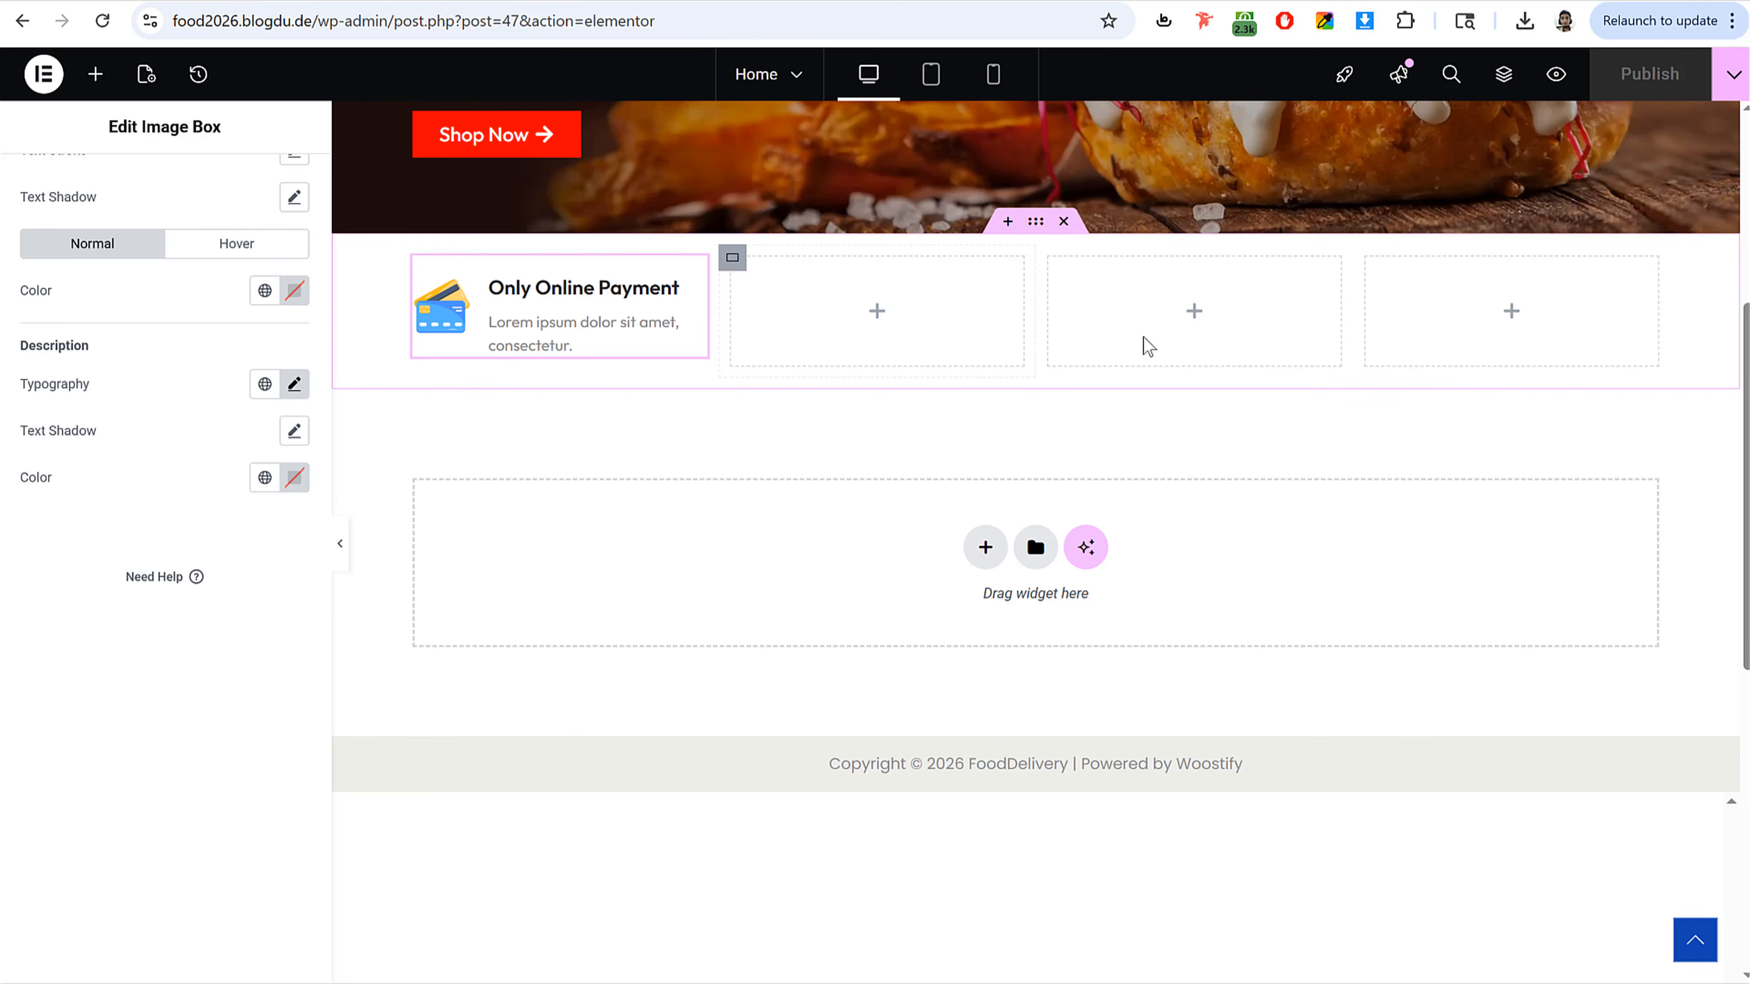
Step: Switch to mobile view and set the first two feature column containers' widths to 50%
click(993, 74)
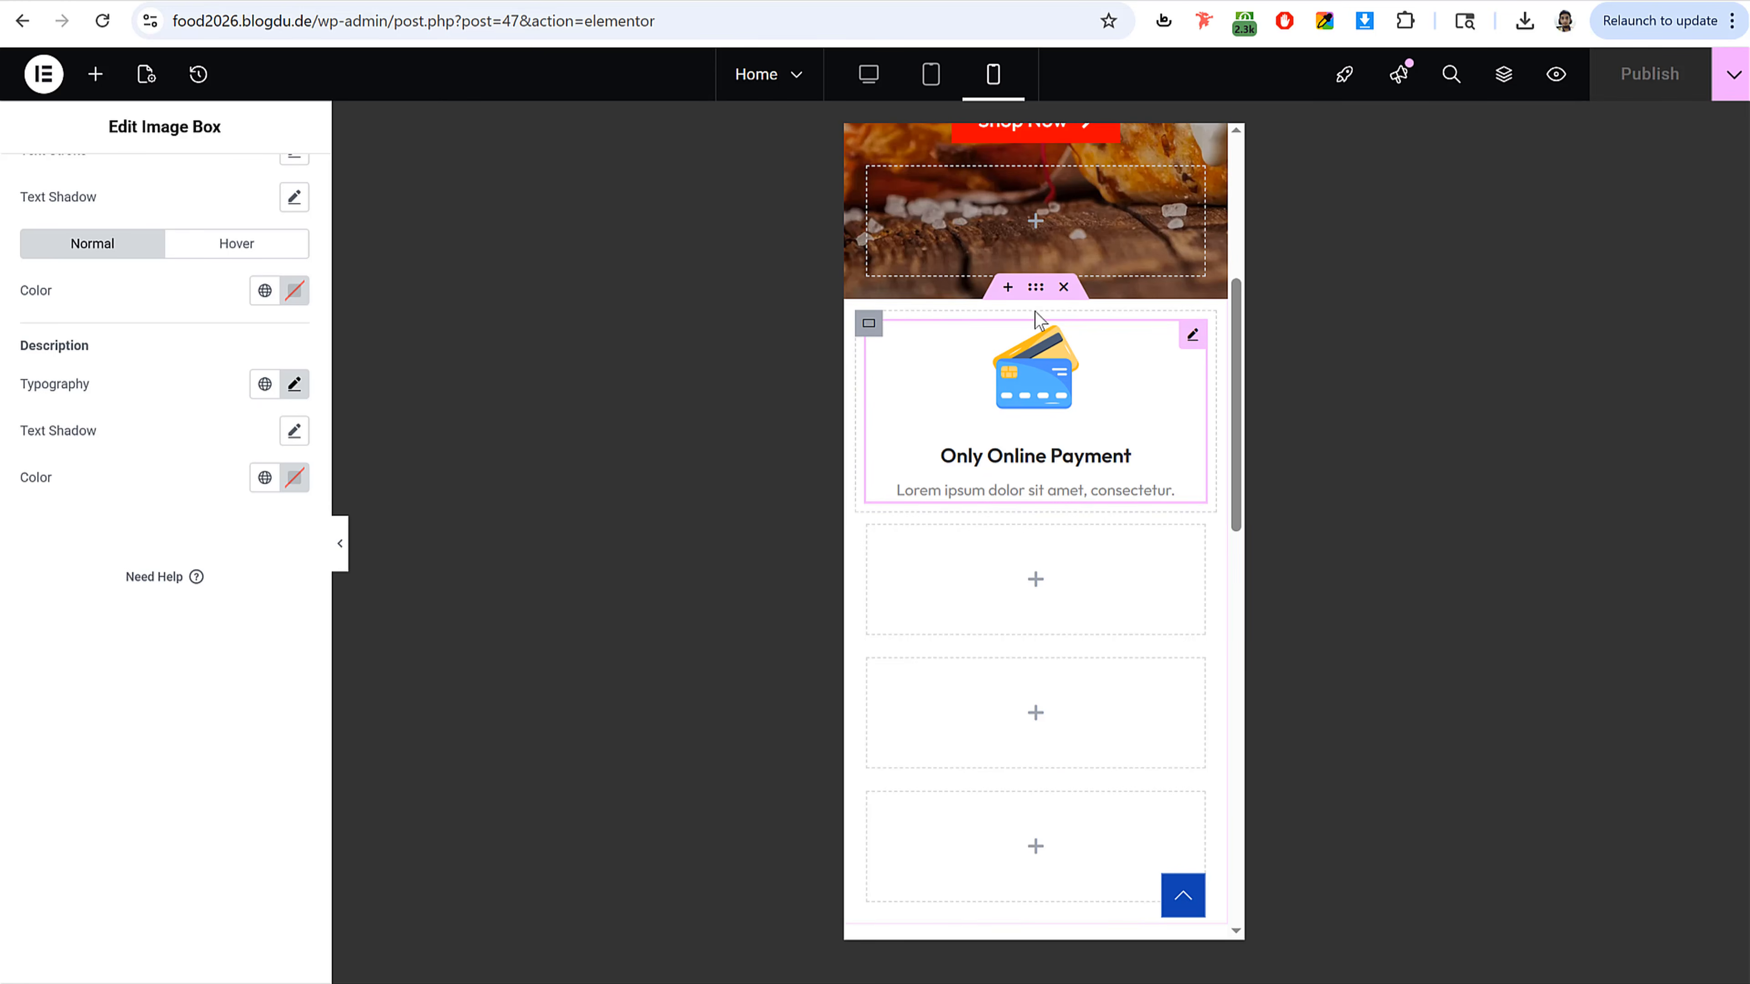
click(869, 323)
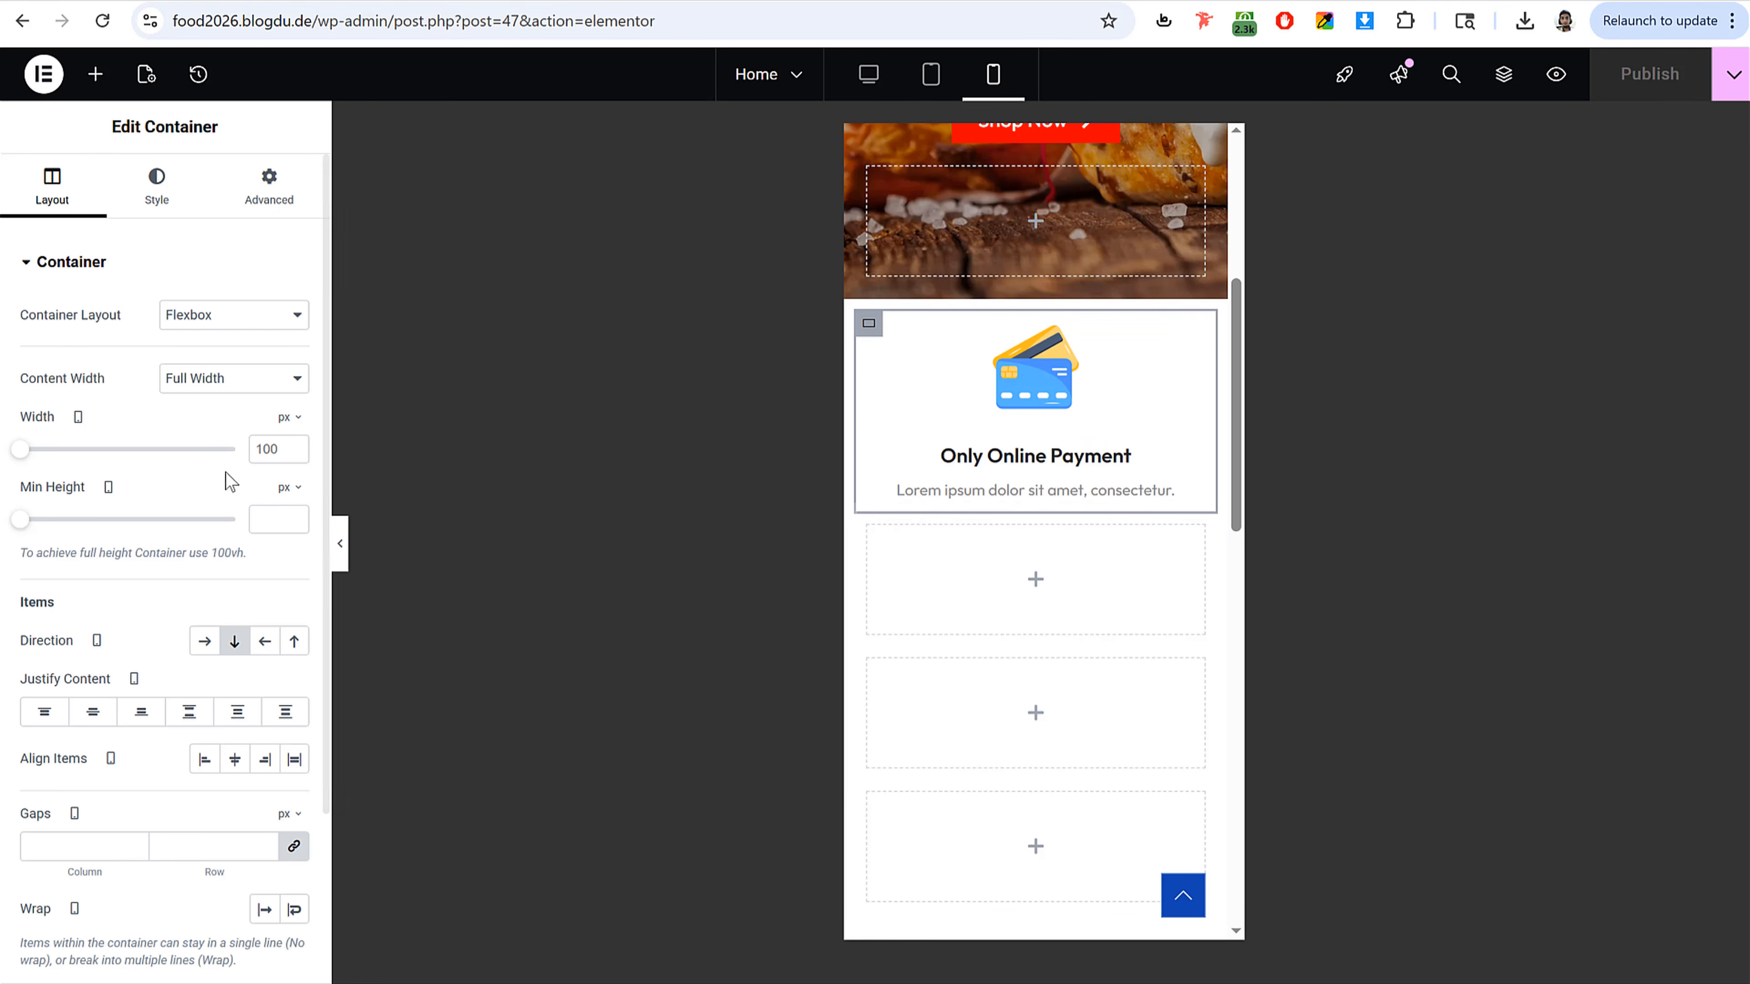
click(291, 419)
click(282, 452)
double_click(272, 449)
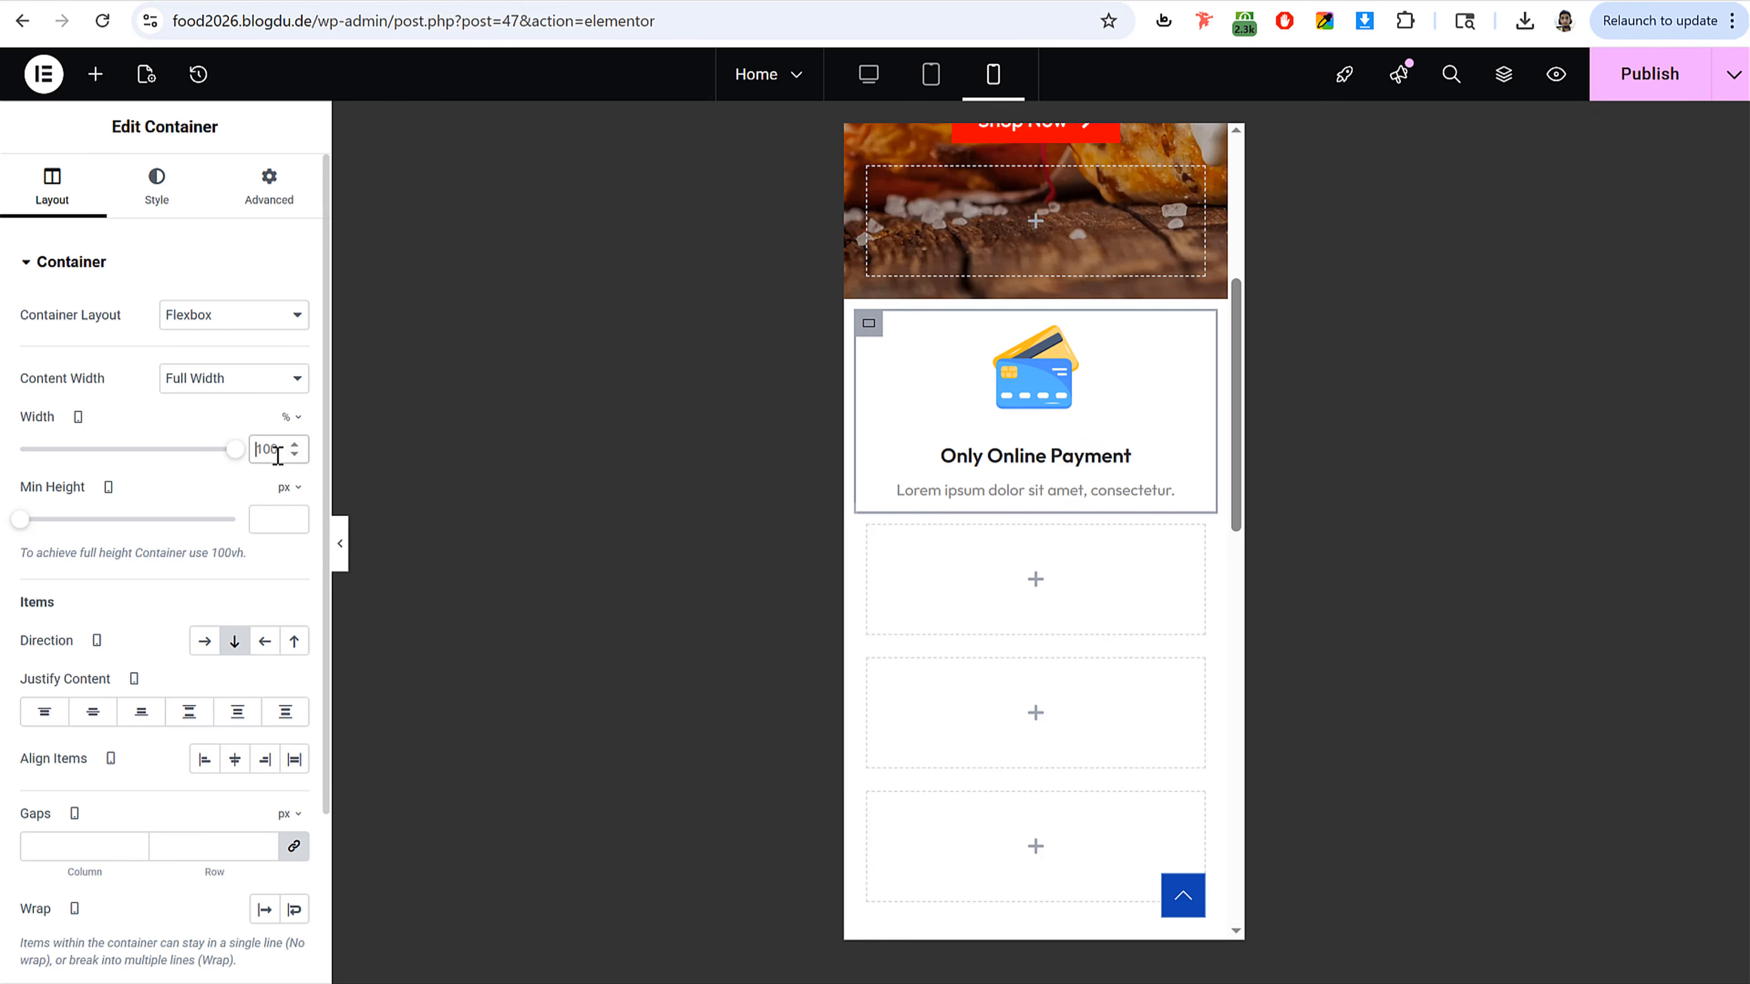
text(50)
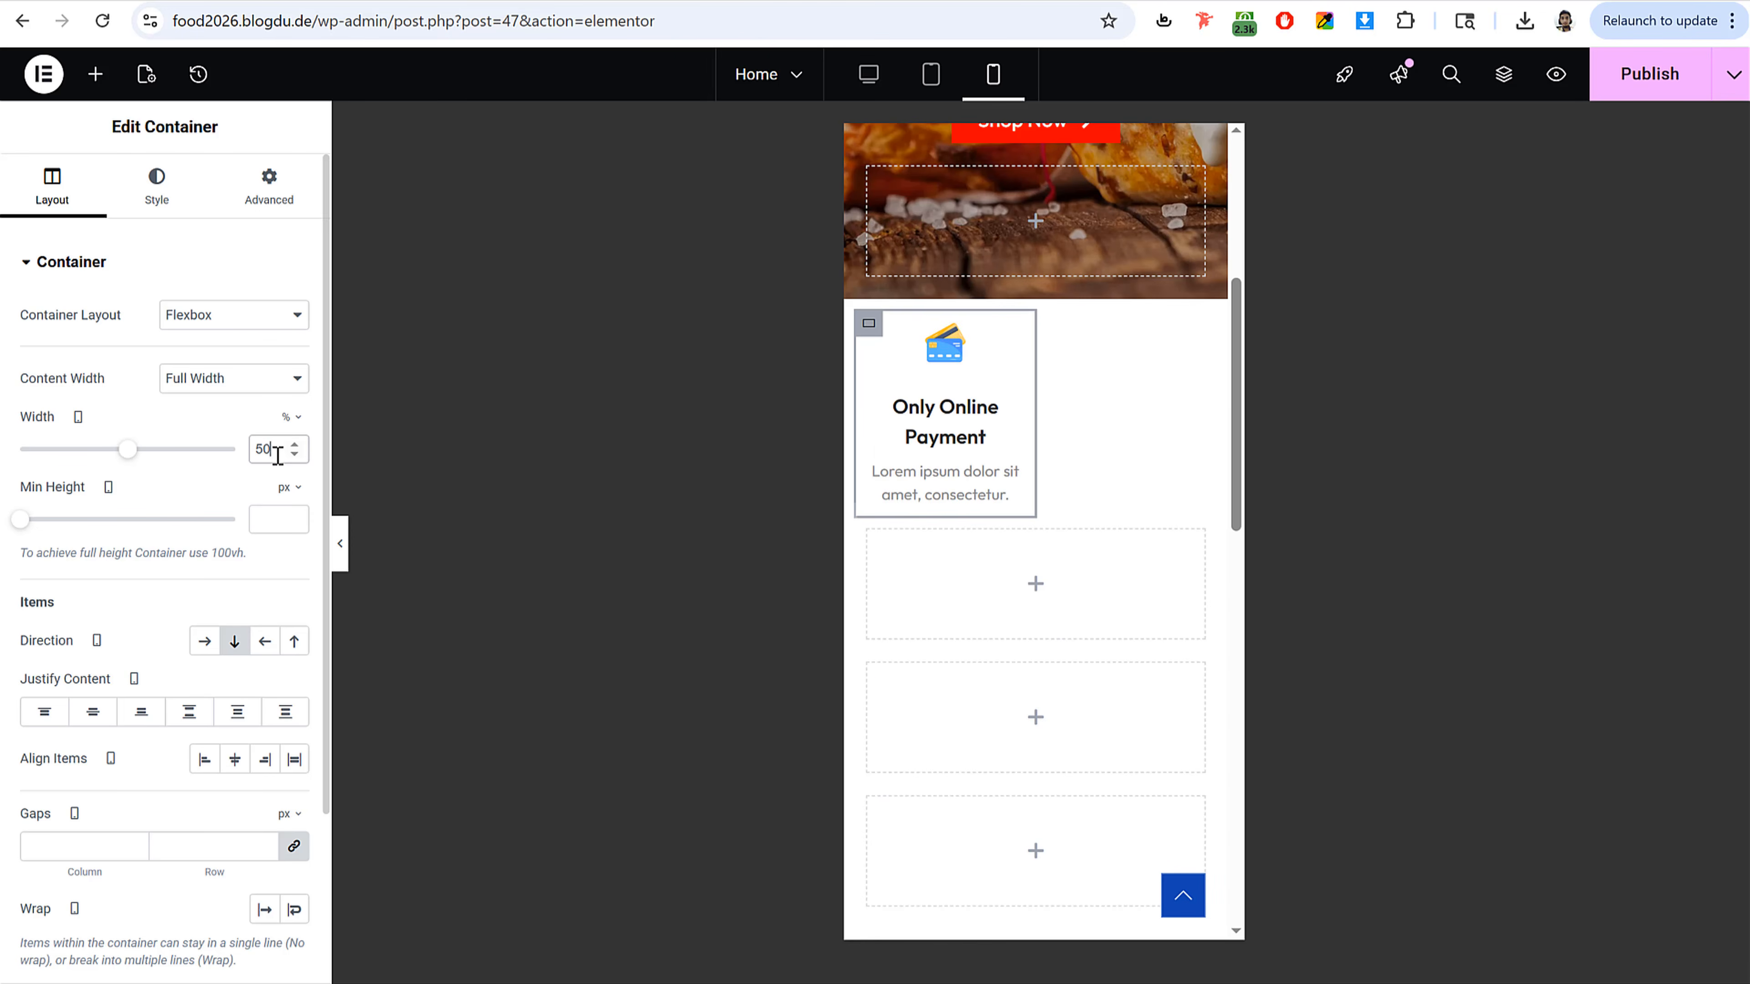
click(869, 540)
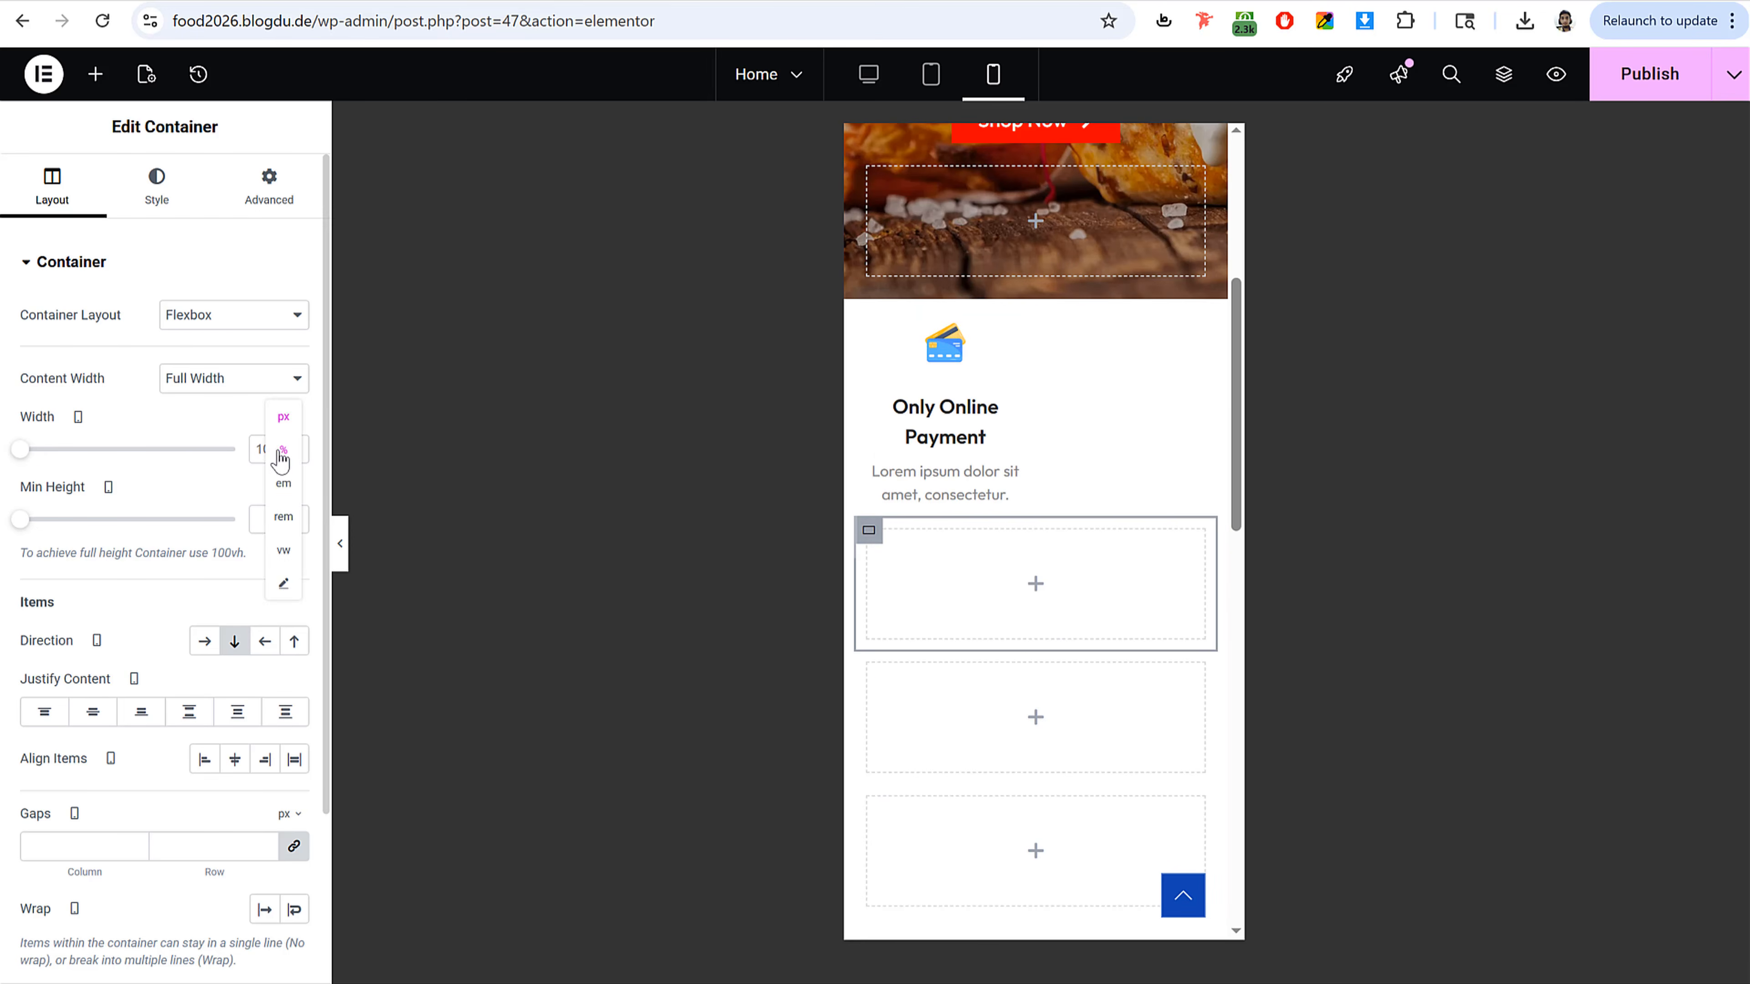
double_click(272, 450)
text(50)
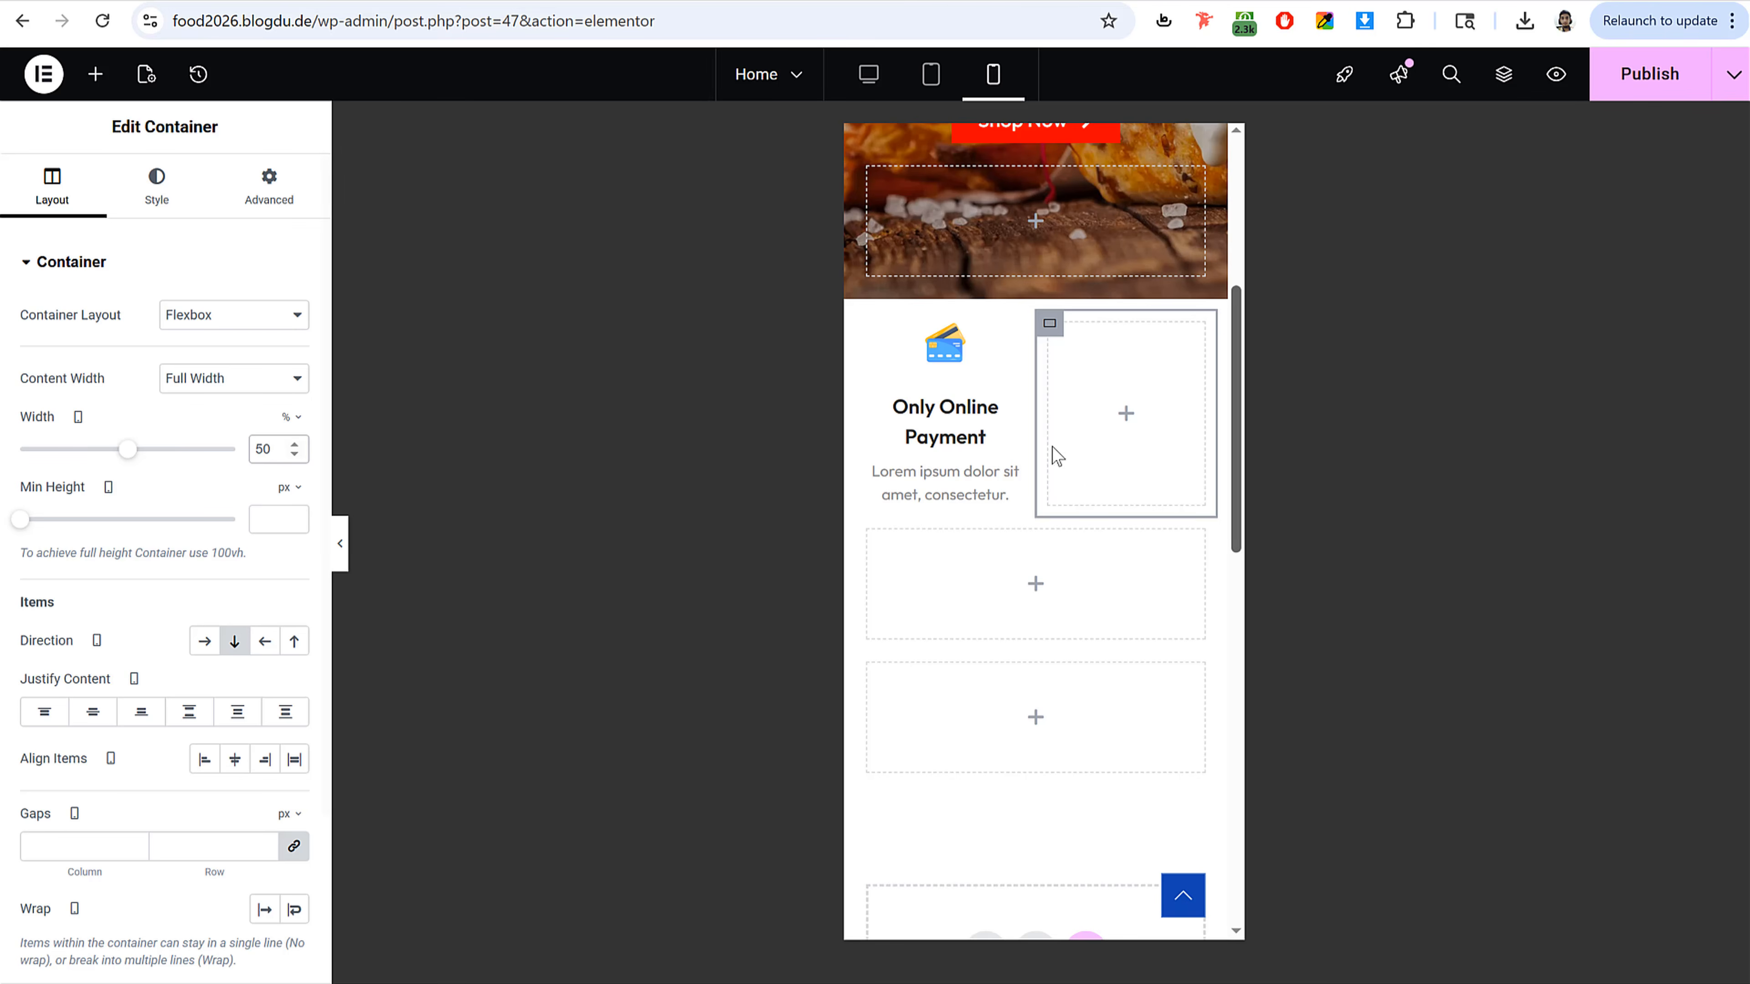
Step: Set the third and fourth feature column containers' widths to 50% in mobile view
click(879, 539)
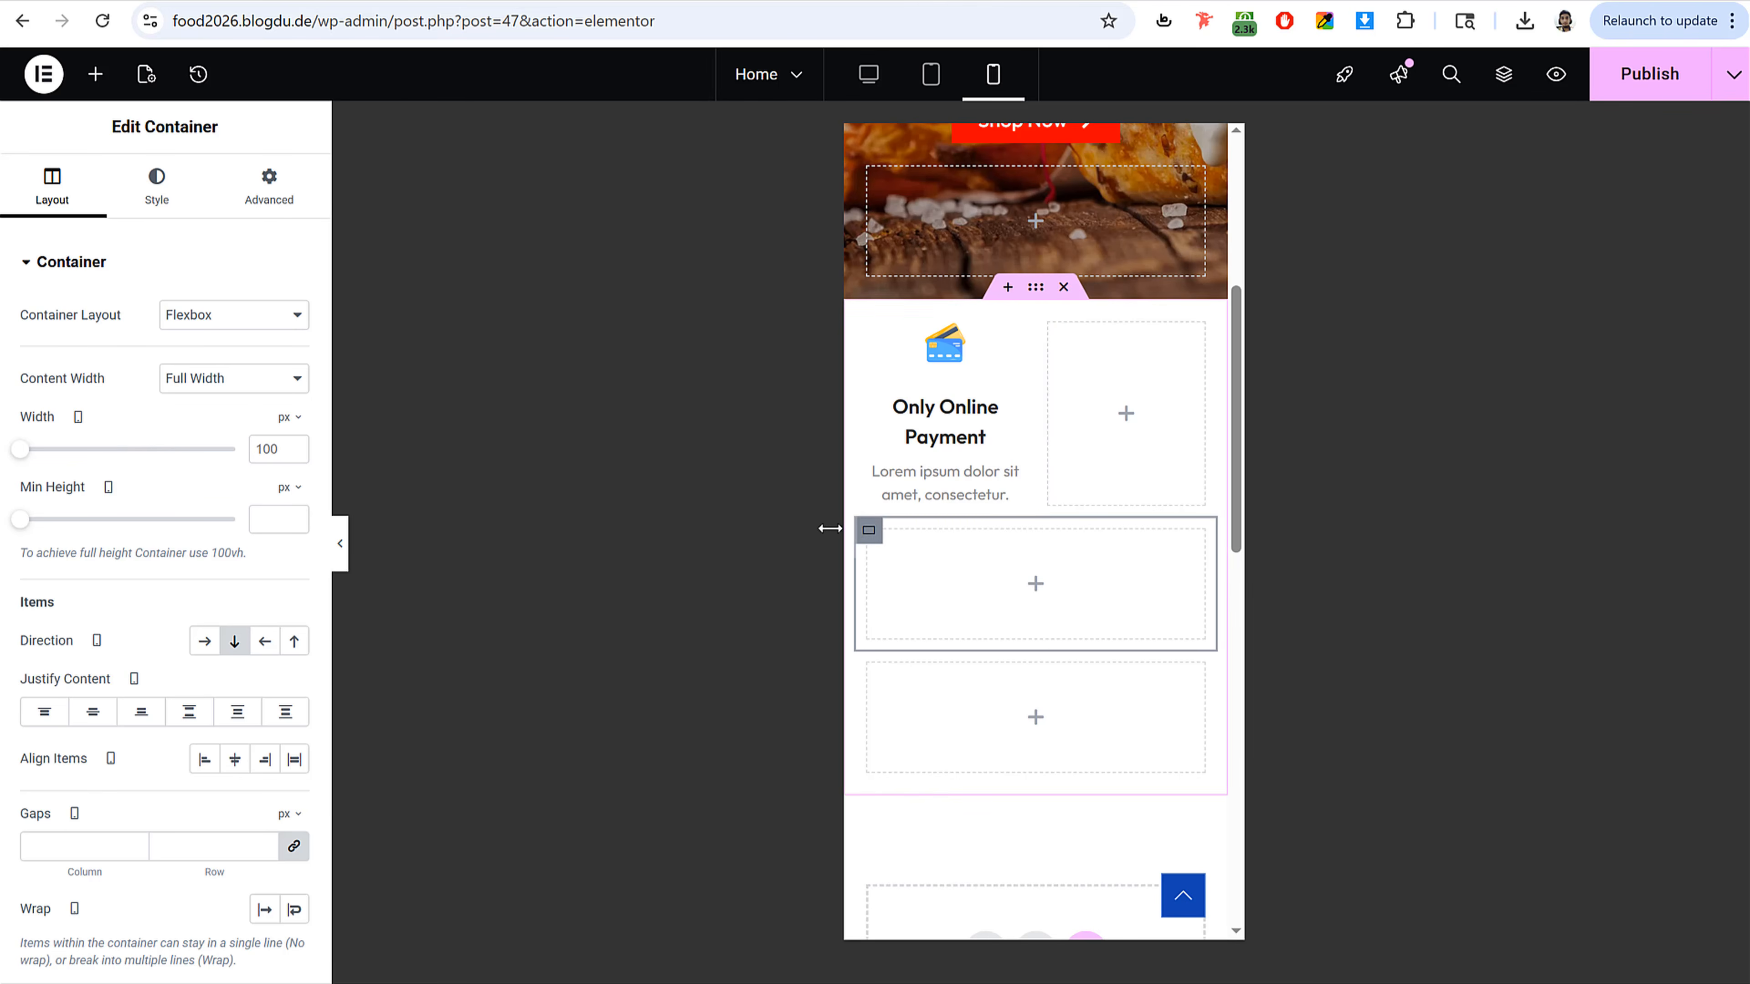
click(288, 418)
click(279, 451)
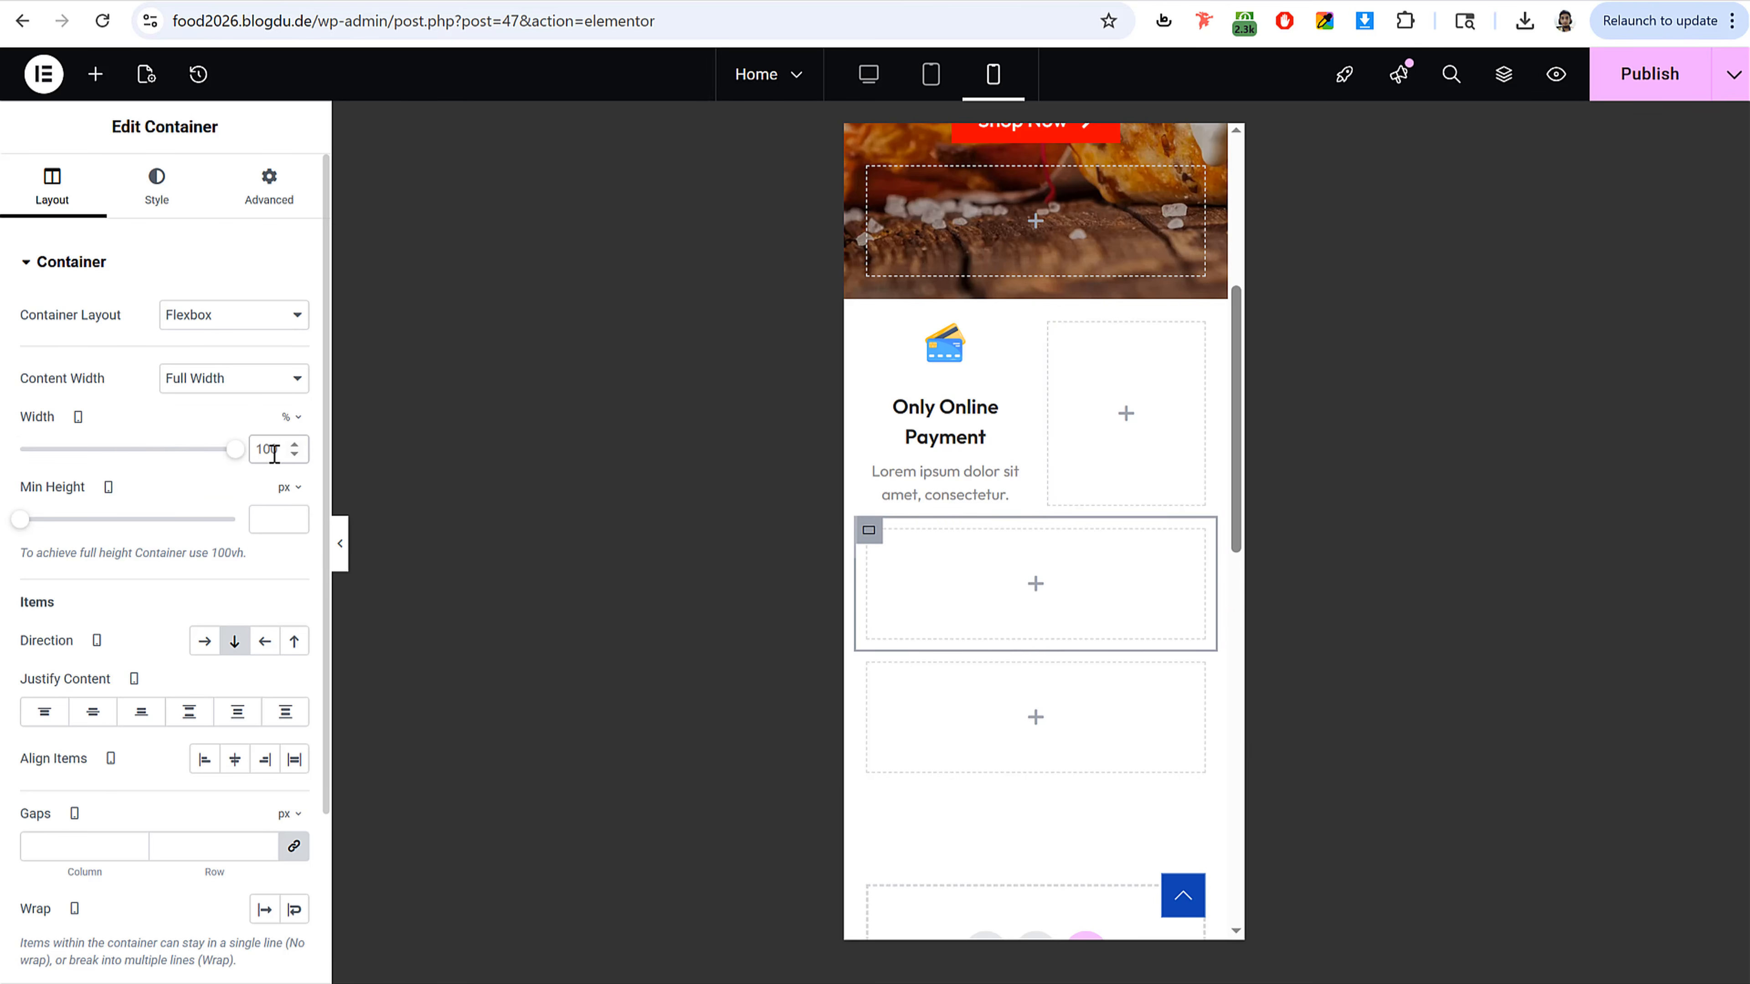
double_click(272, 449)
text(50)
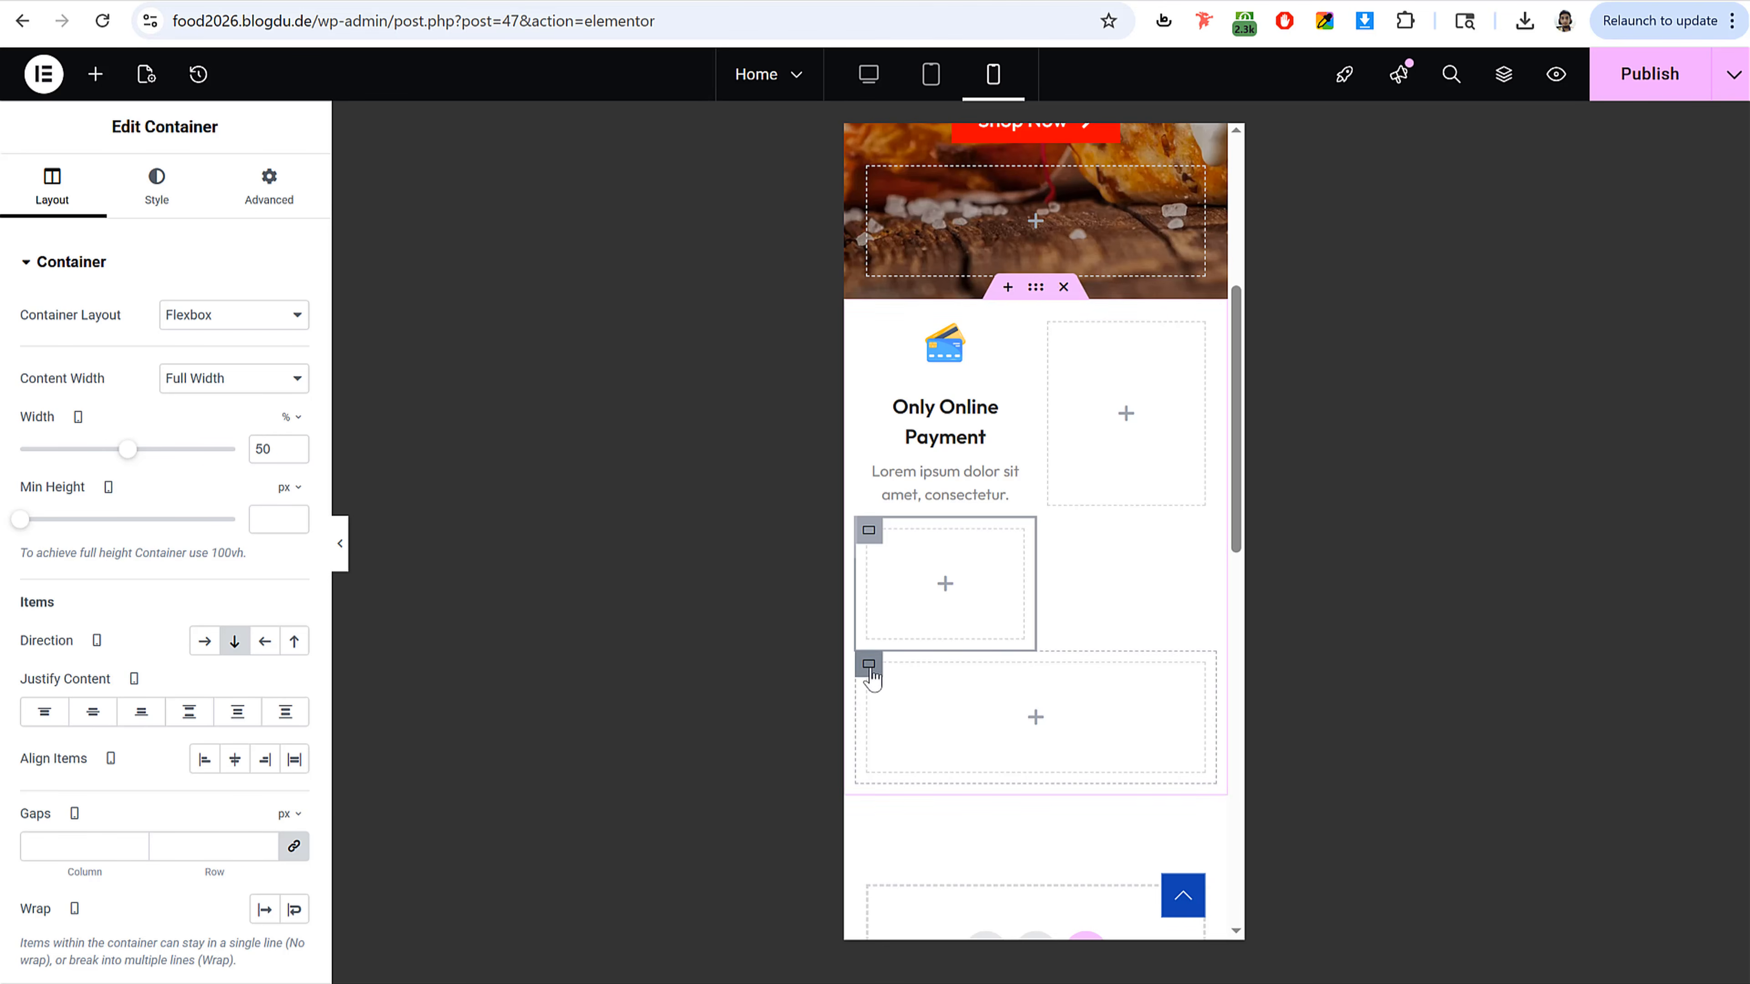
click(871, 675)
click(273, 451)
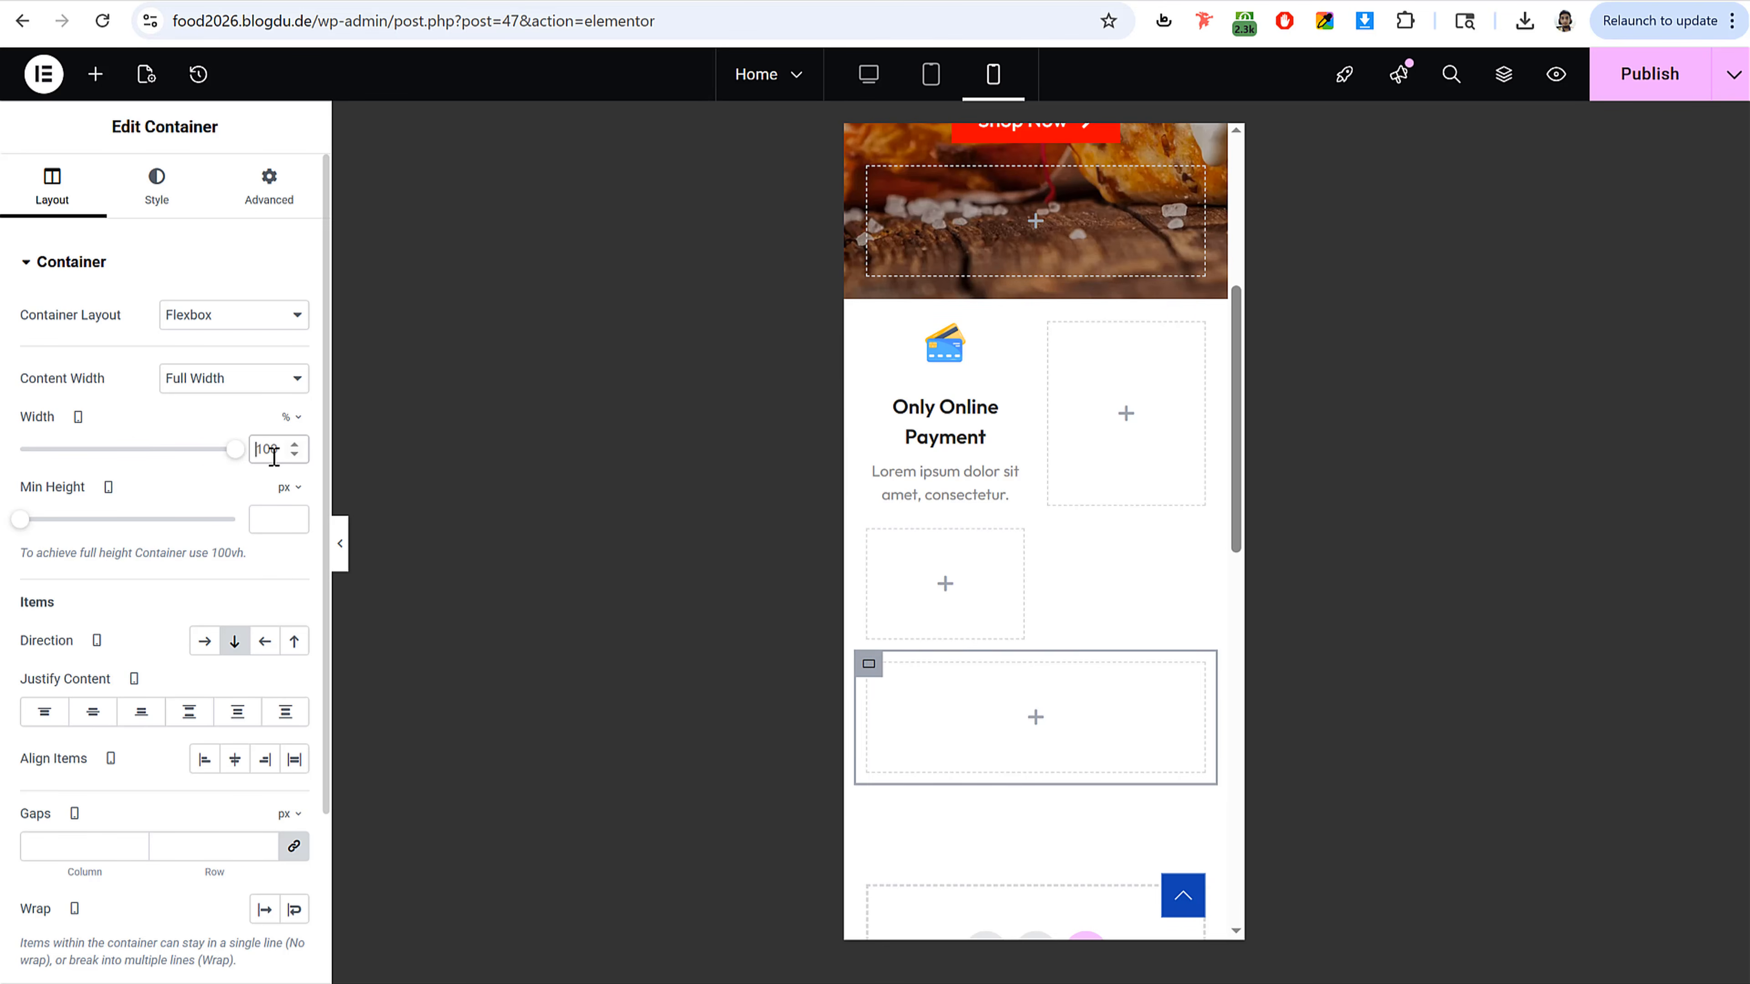
double_click(273, 451)
text(50)
Step: Set the Image Box title font size to 14 px for mobile
click(942, 414)
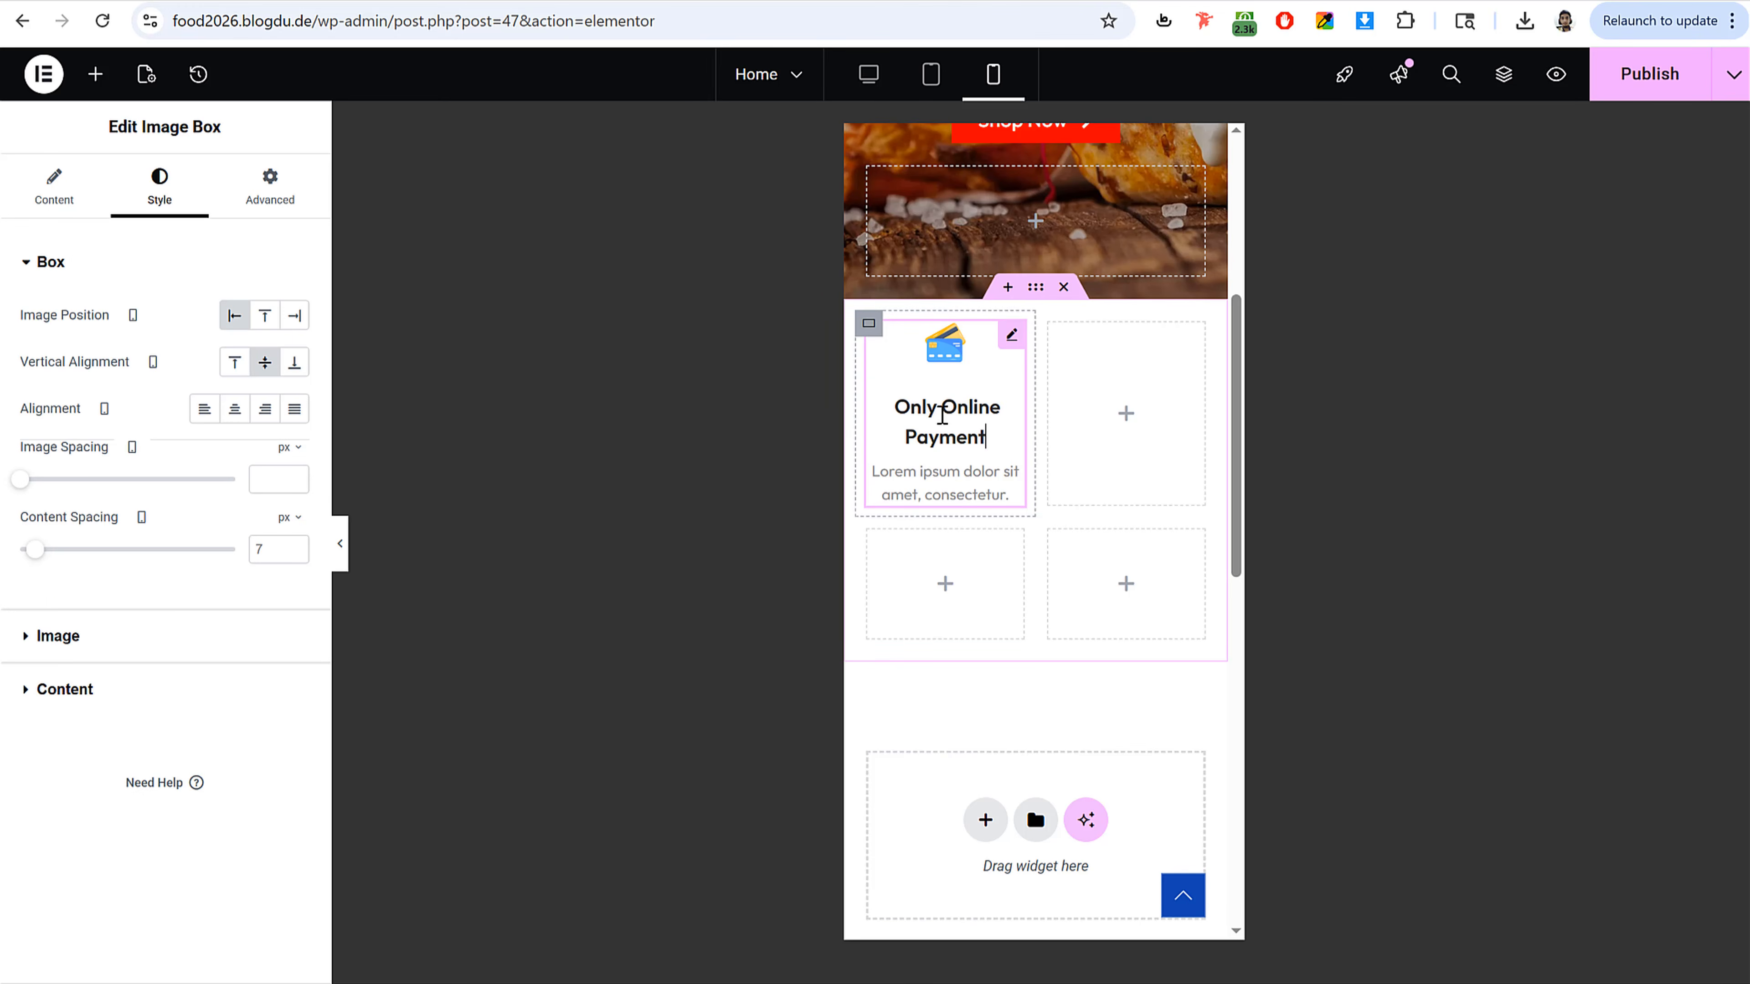
click(148, 686)
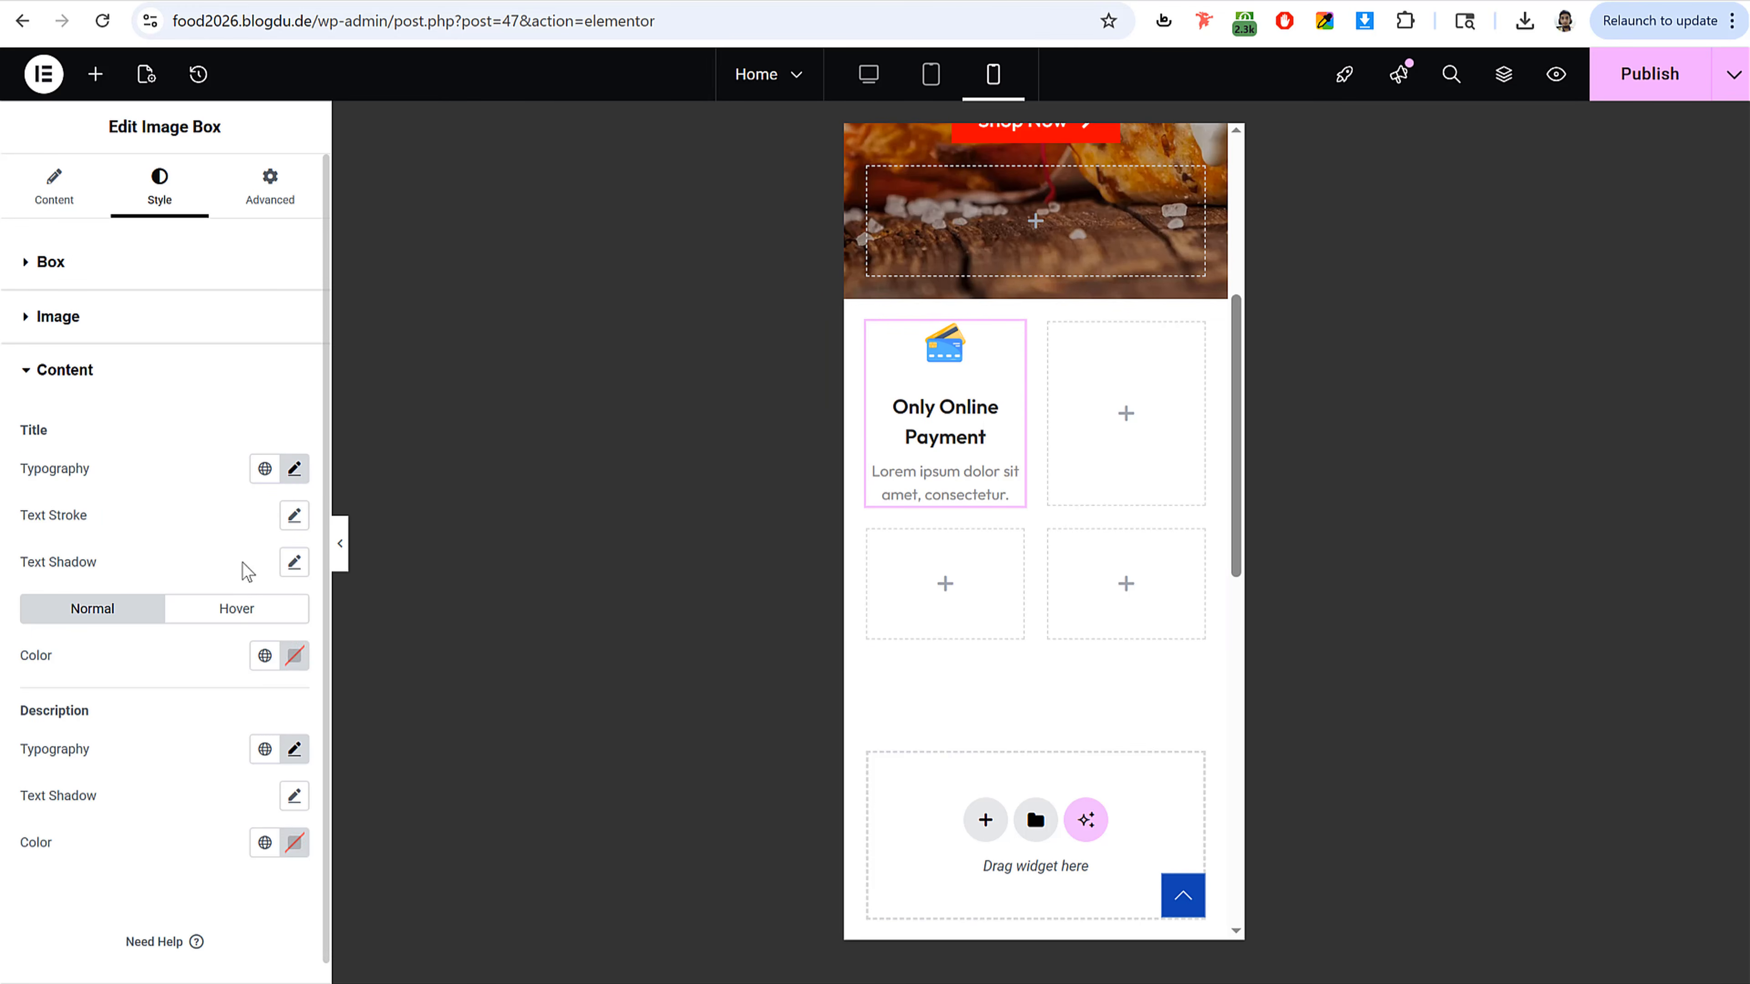
click(294, 469)
drag(50, 645, 47, 644)
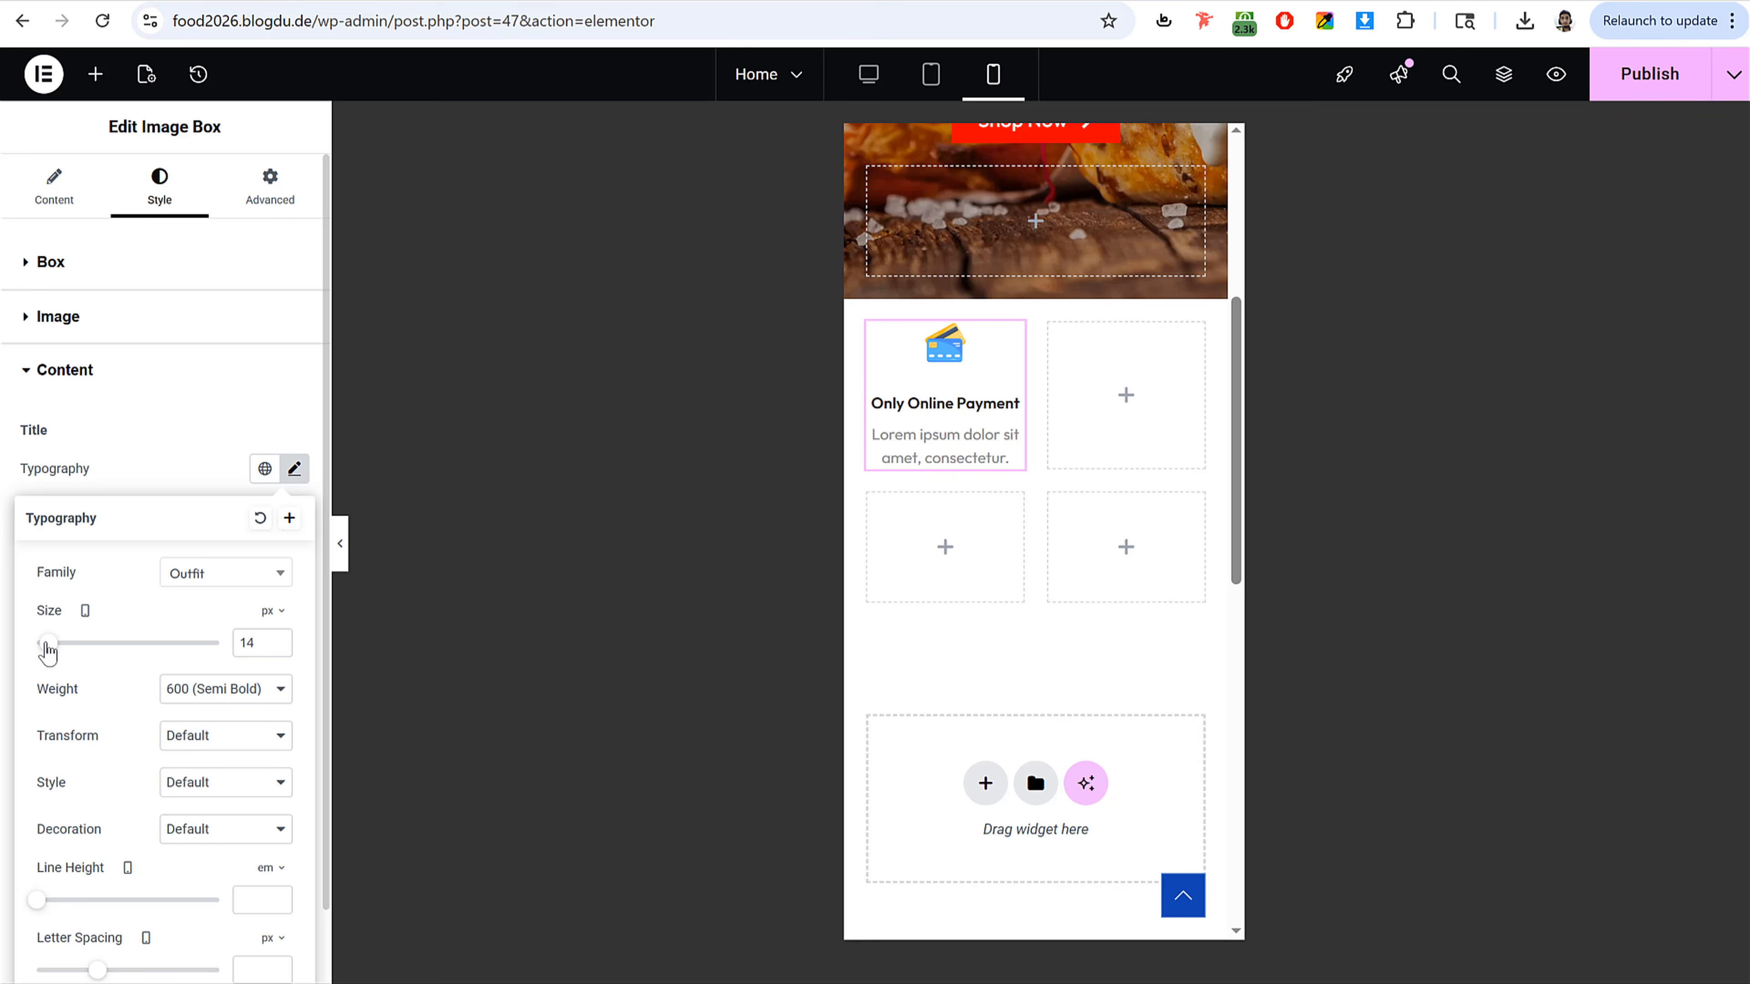
click(277, 639)
click(278, 648)
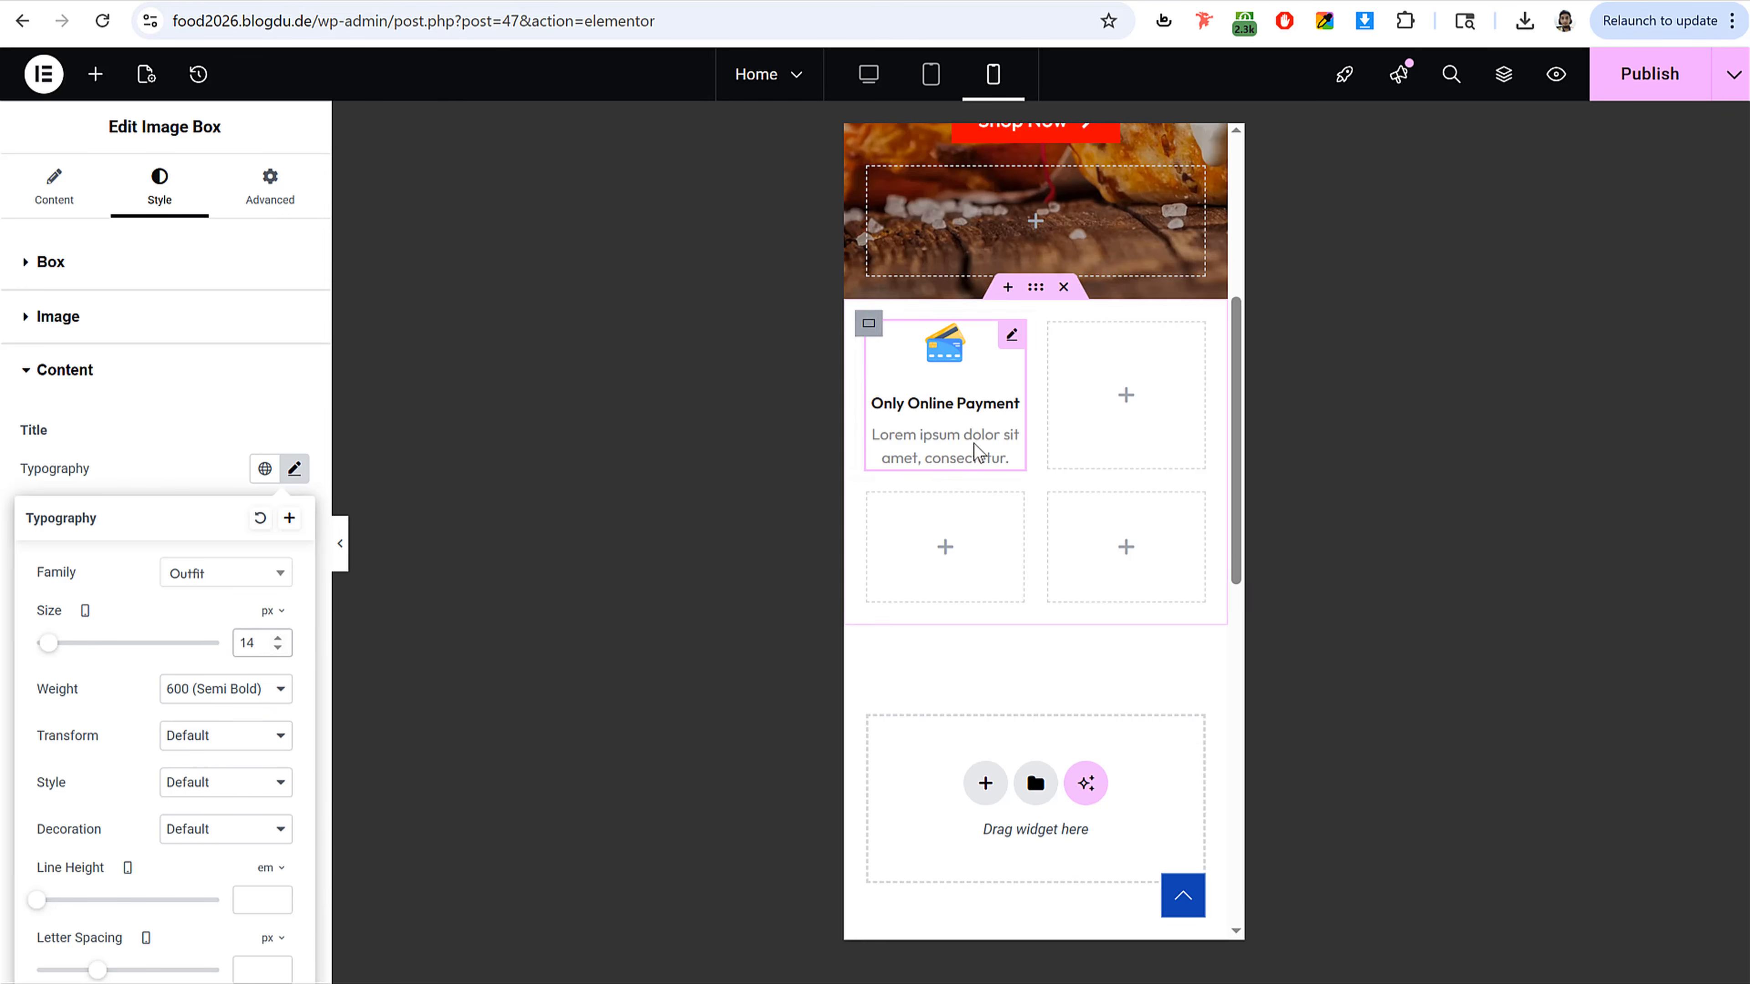
click(284, 475)
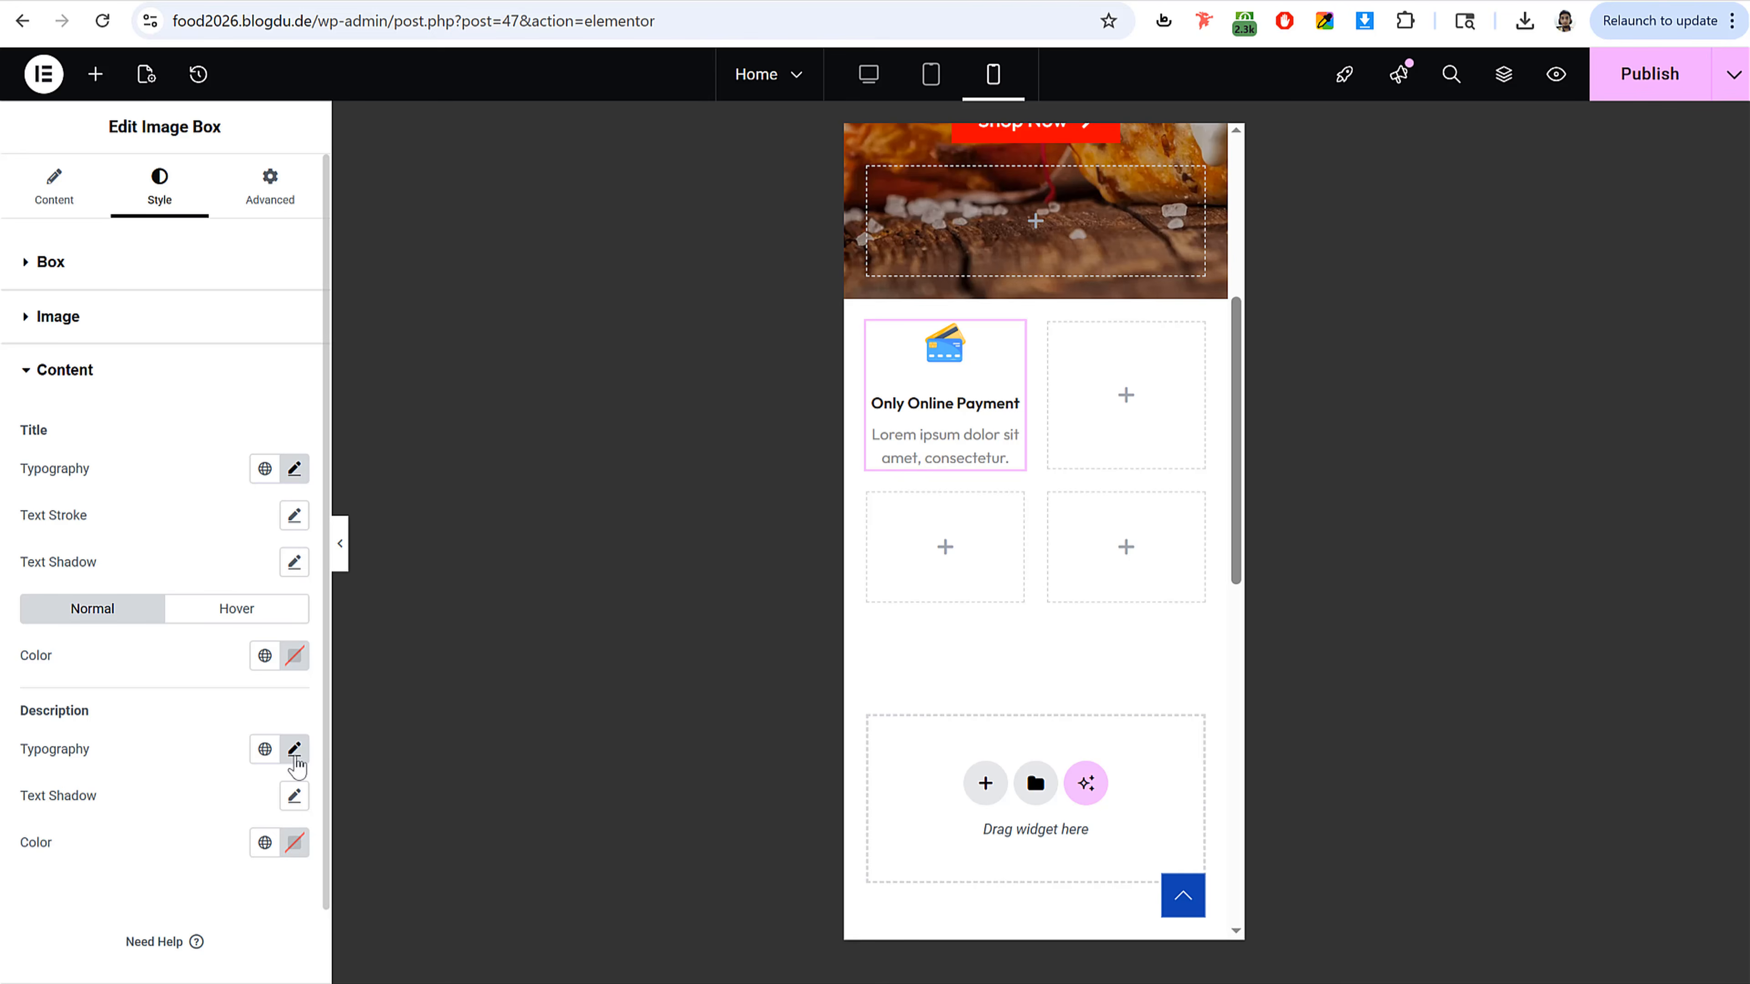
Step: Set the Image Box description font size to 13 px for mobile
click(295, 749)
click(265, 920)
text(12)
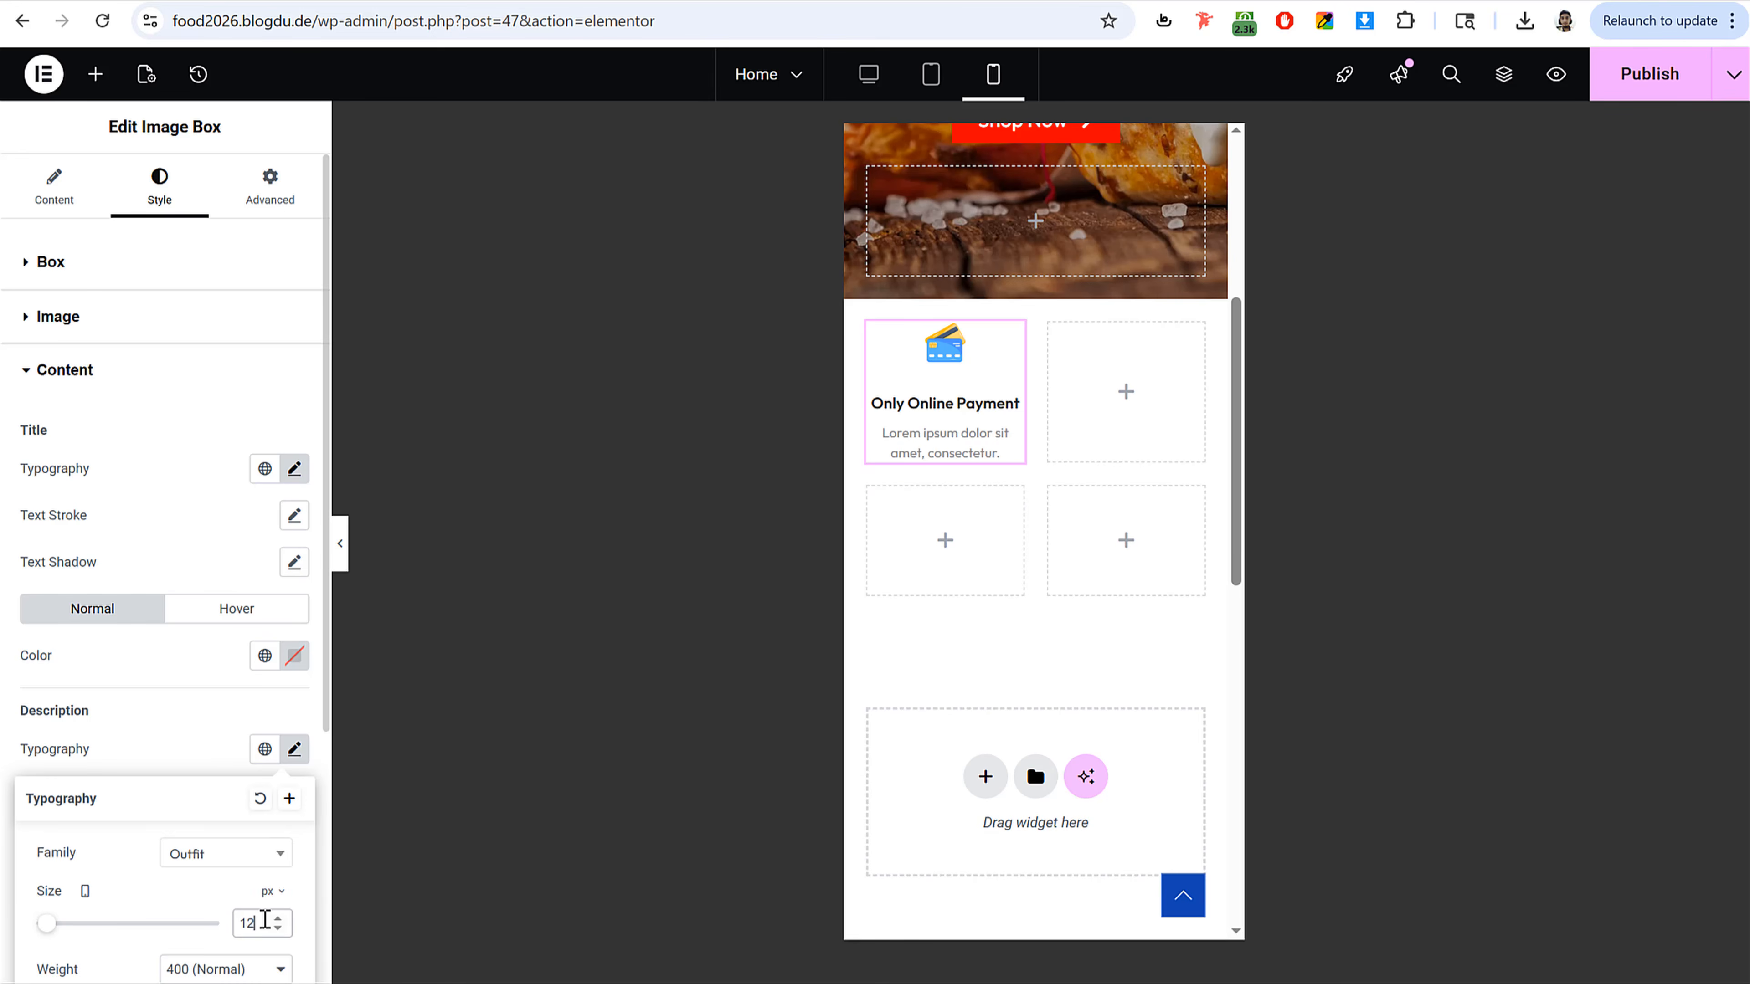
key(Up)
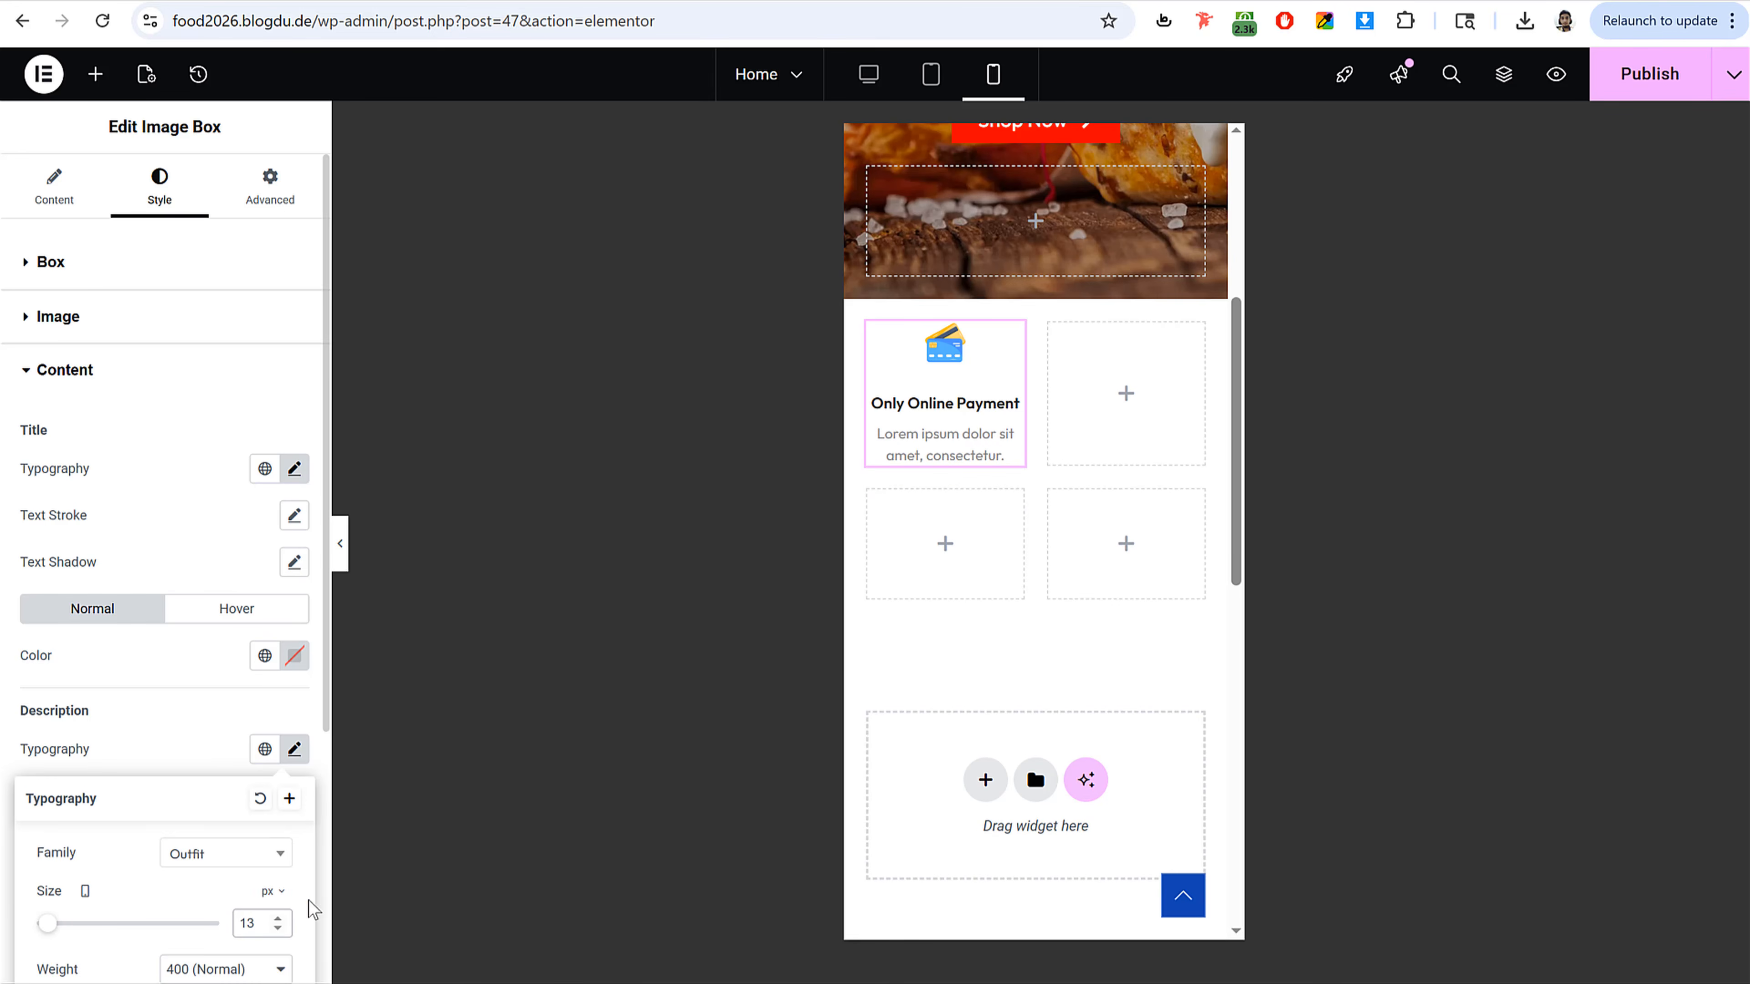
Step: Switch to tablet view and set the Image Box image position to left
click(930, 74)
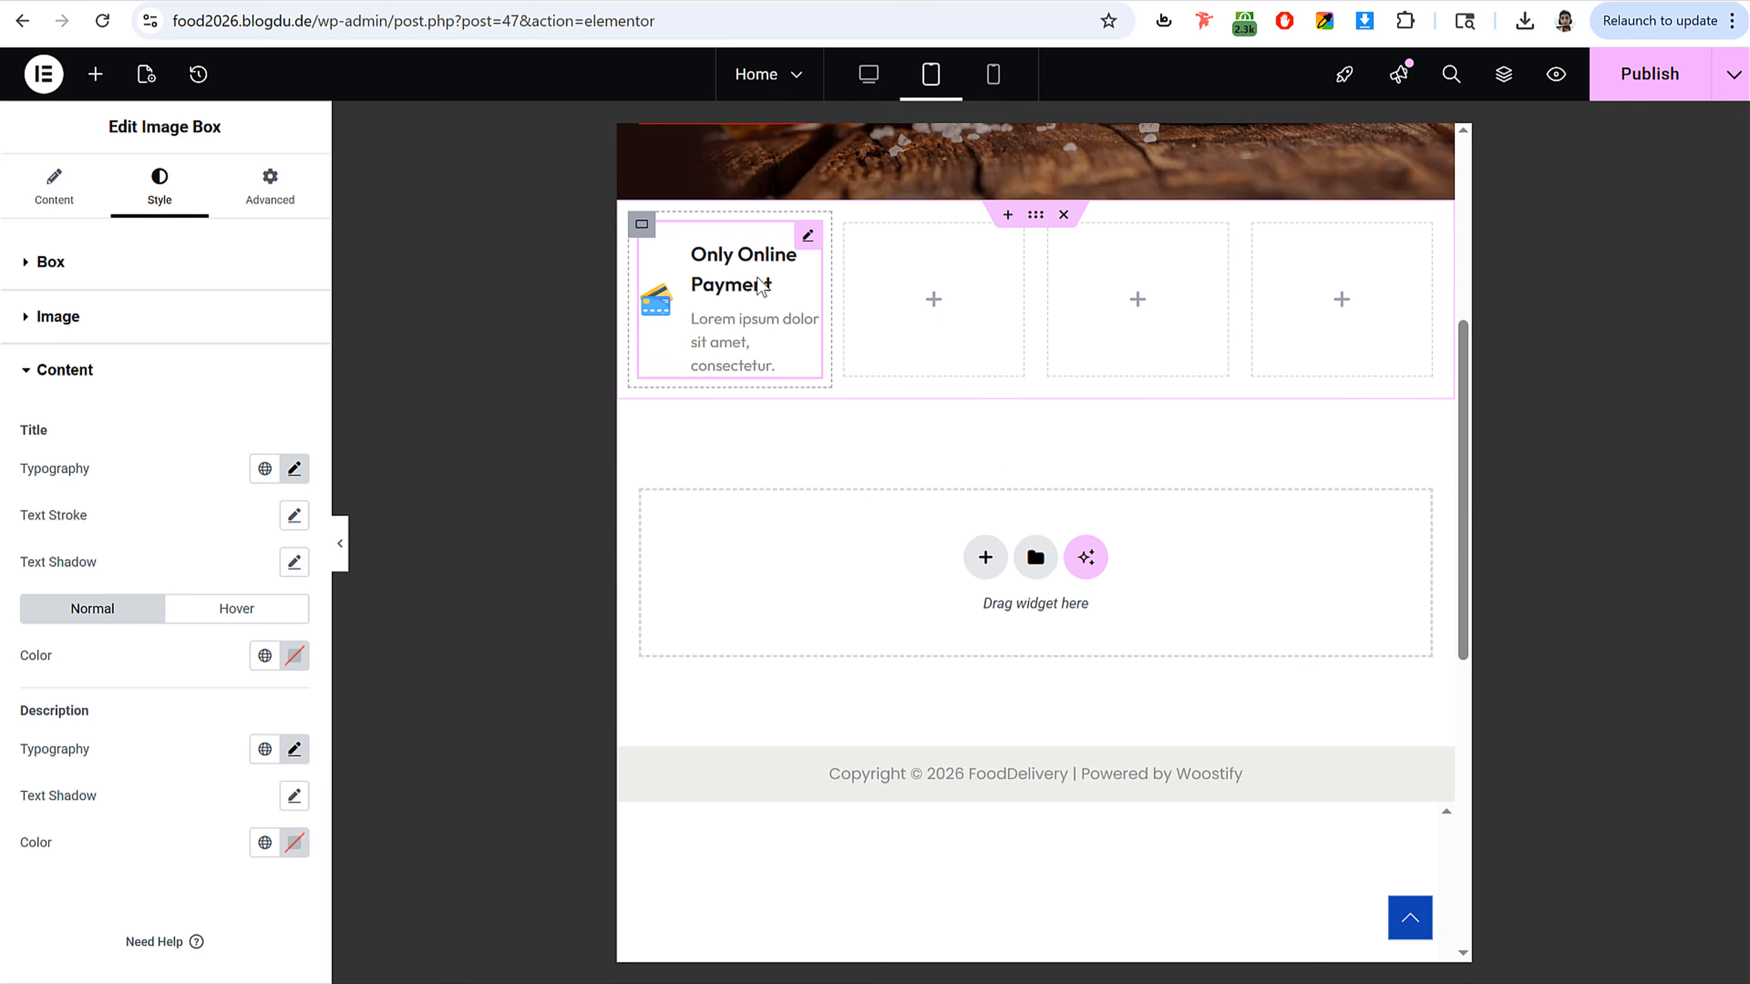
click(762, 286)
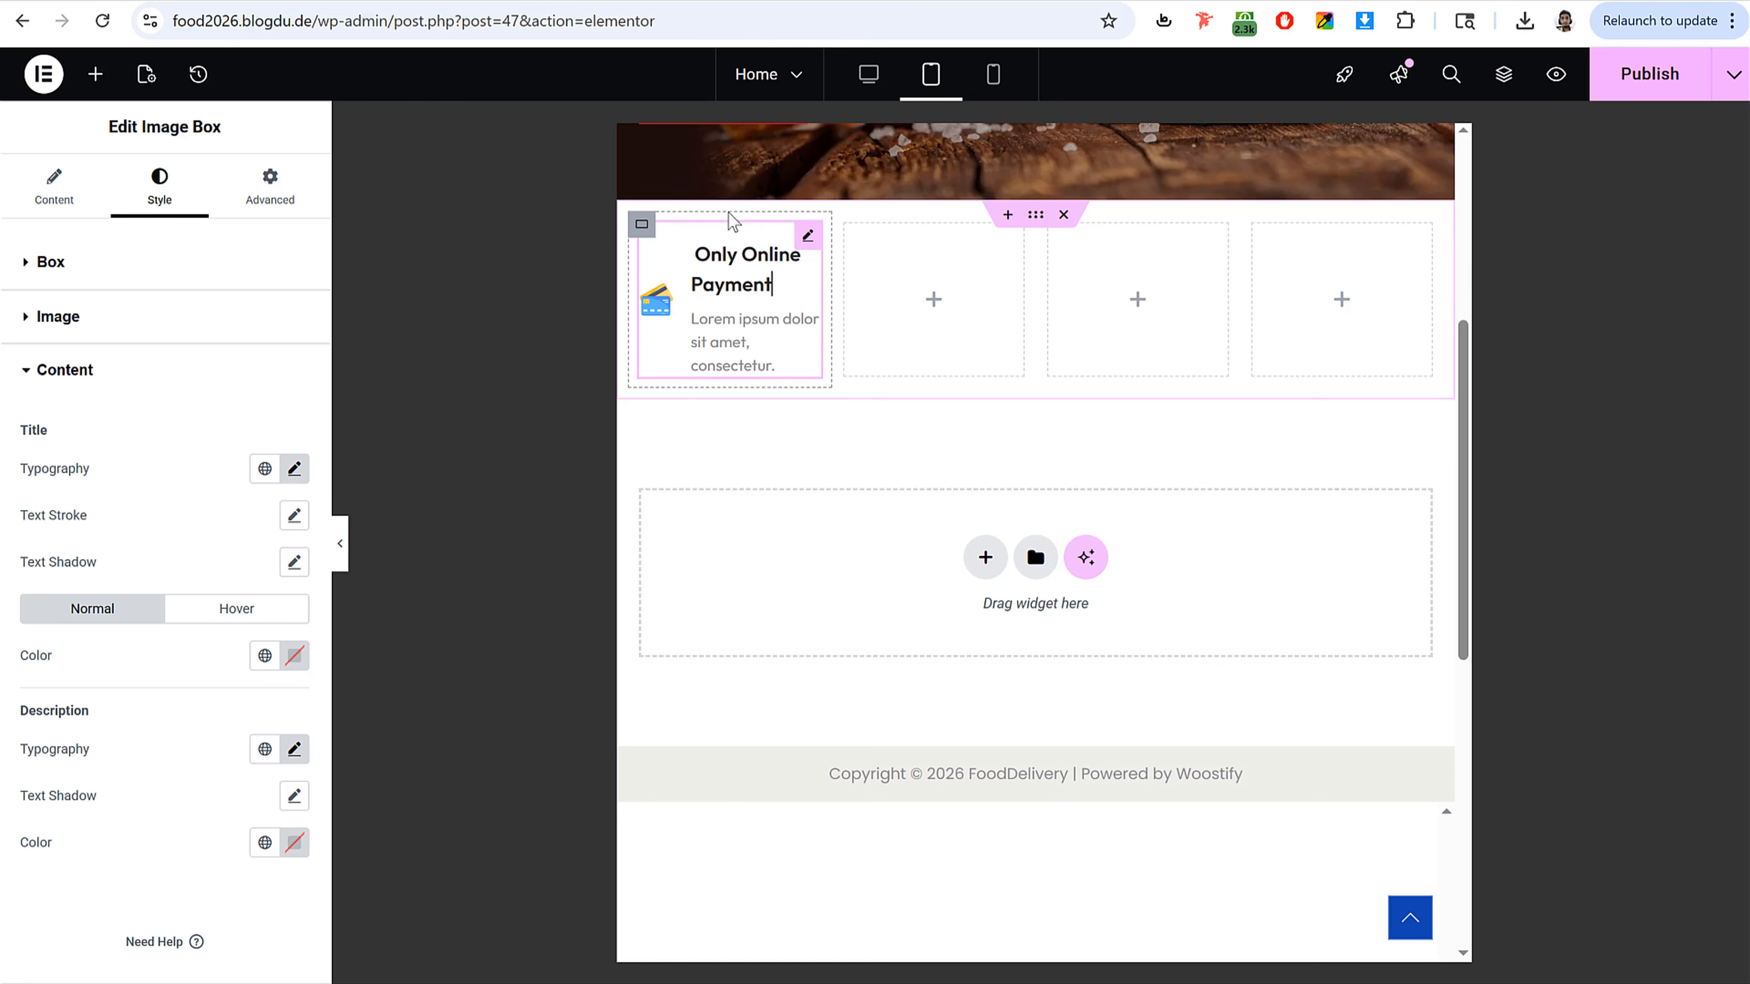
click(720, 334)
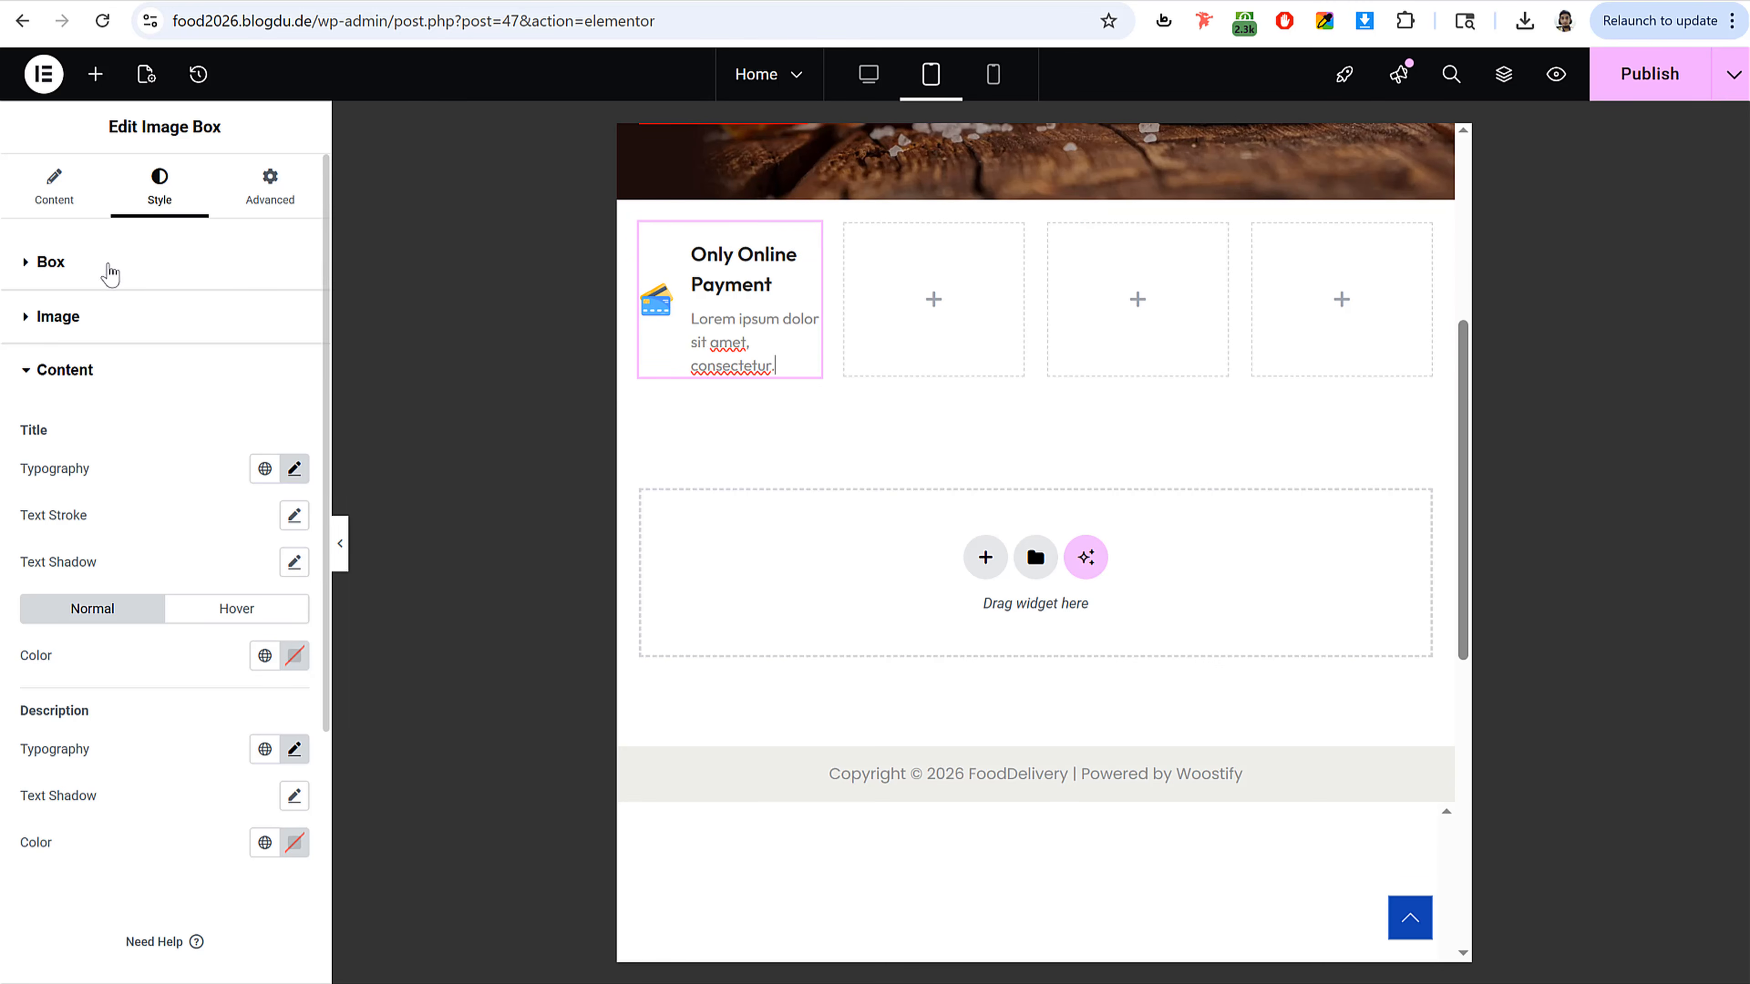
click(110, 274)
click(266, 321)
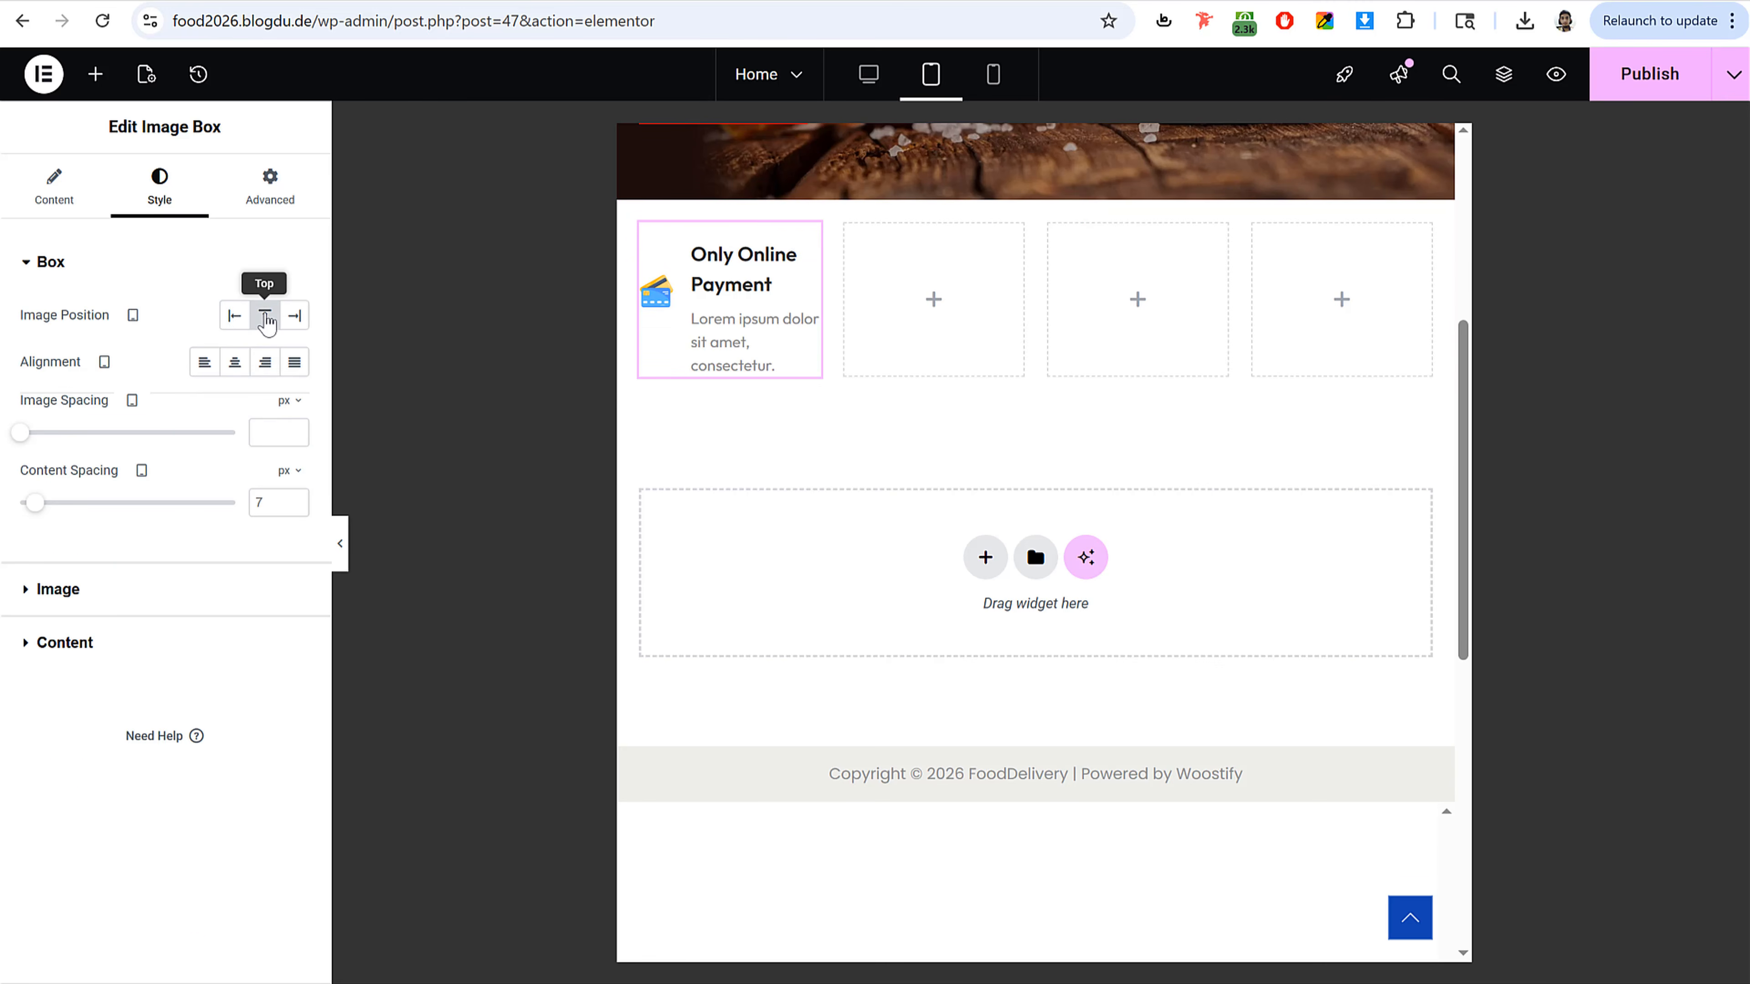
click(234, 317)
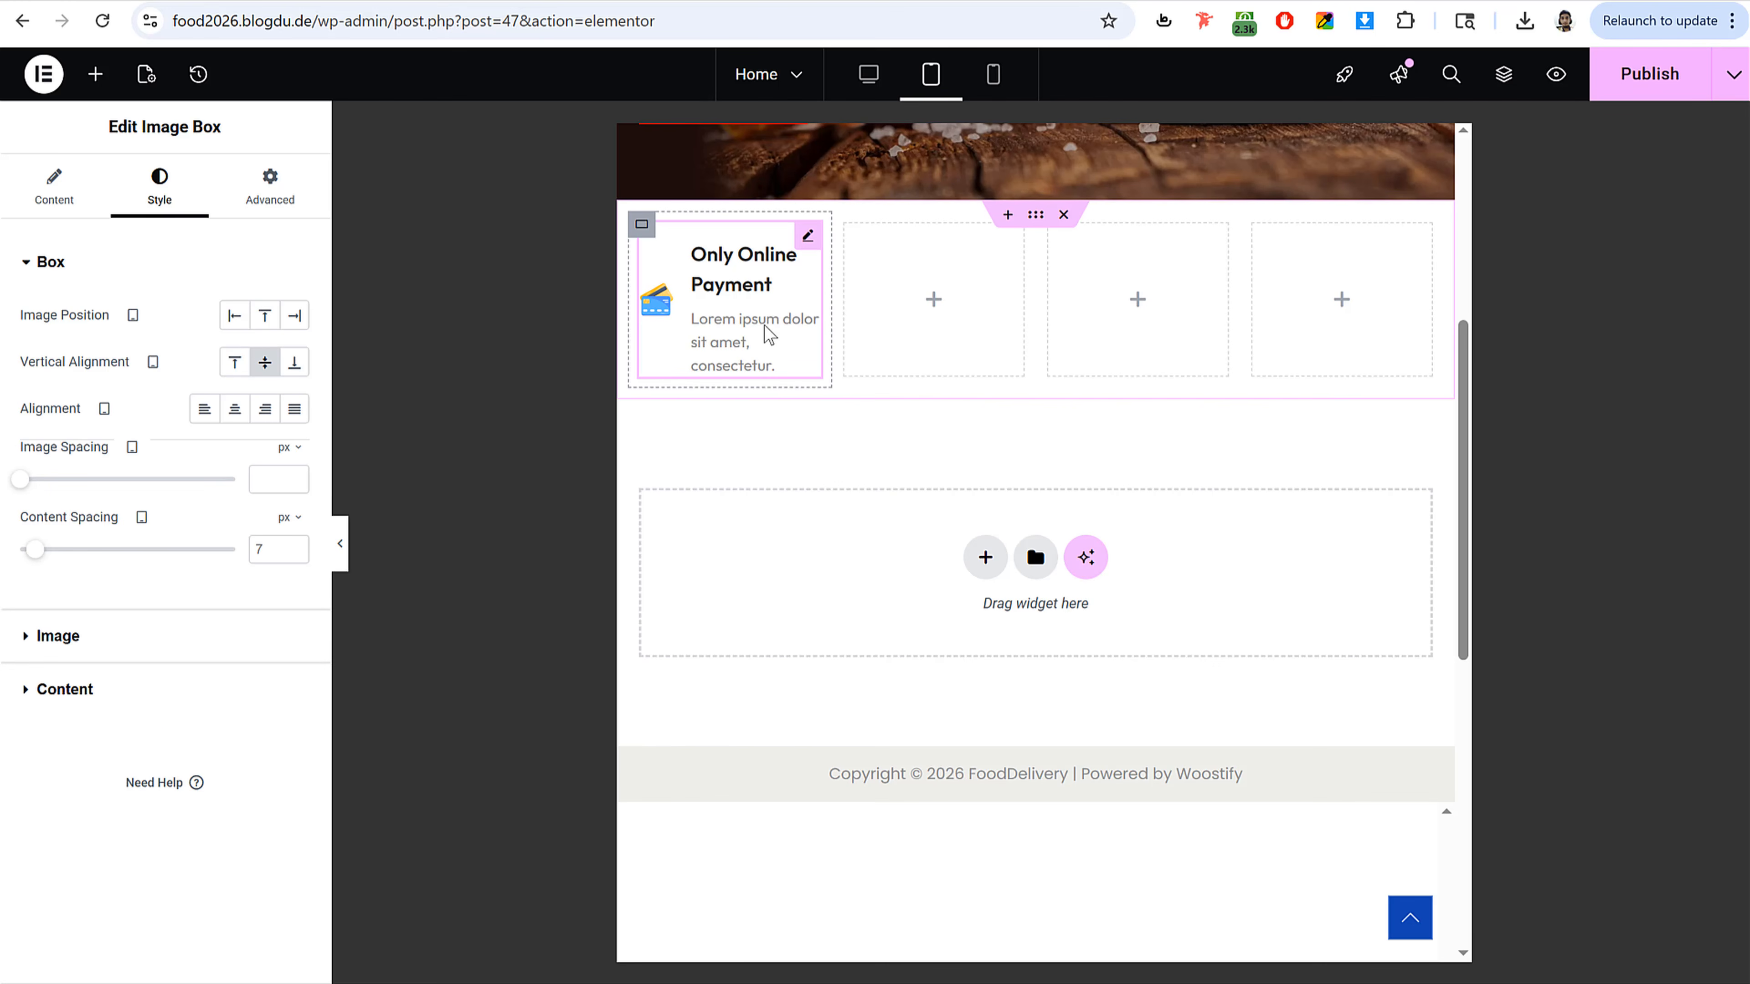
Step: Set the Image Box title font size to 16 px in tablet view
key(ctrl+minus)
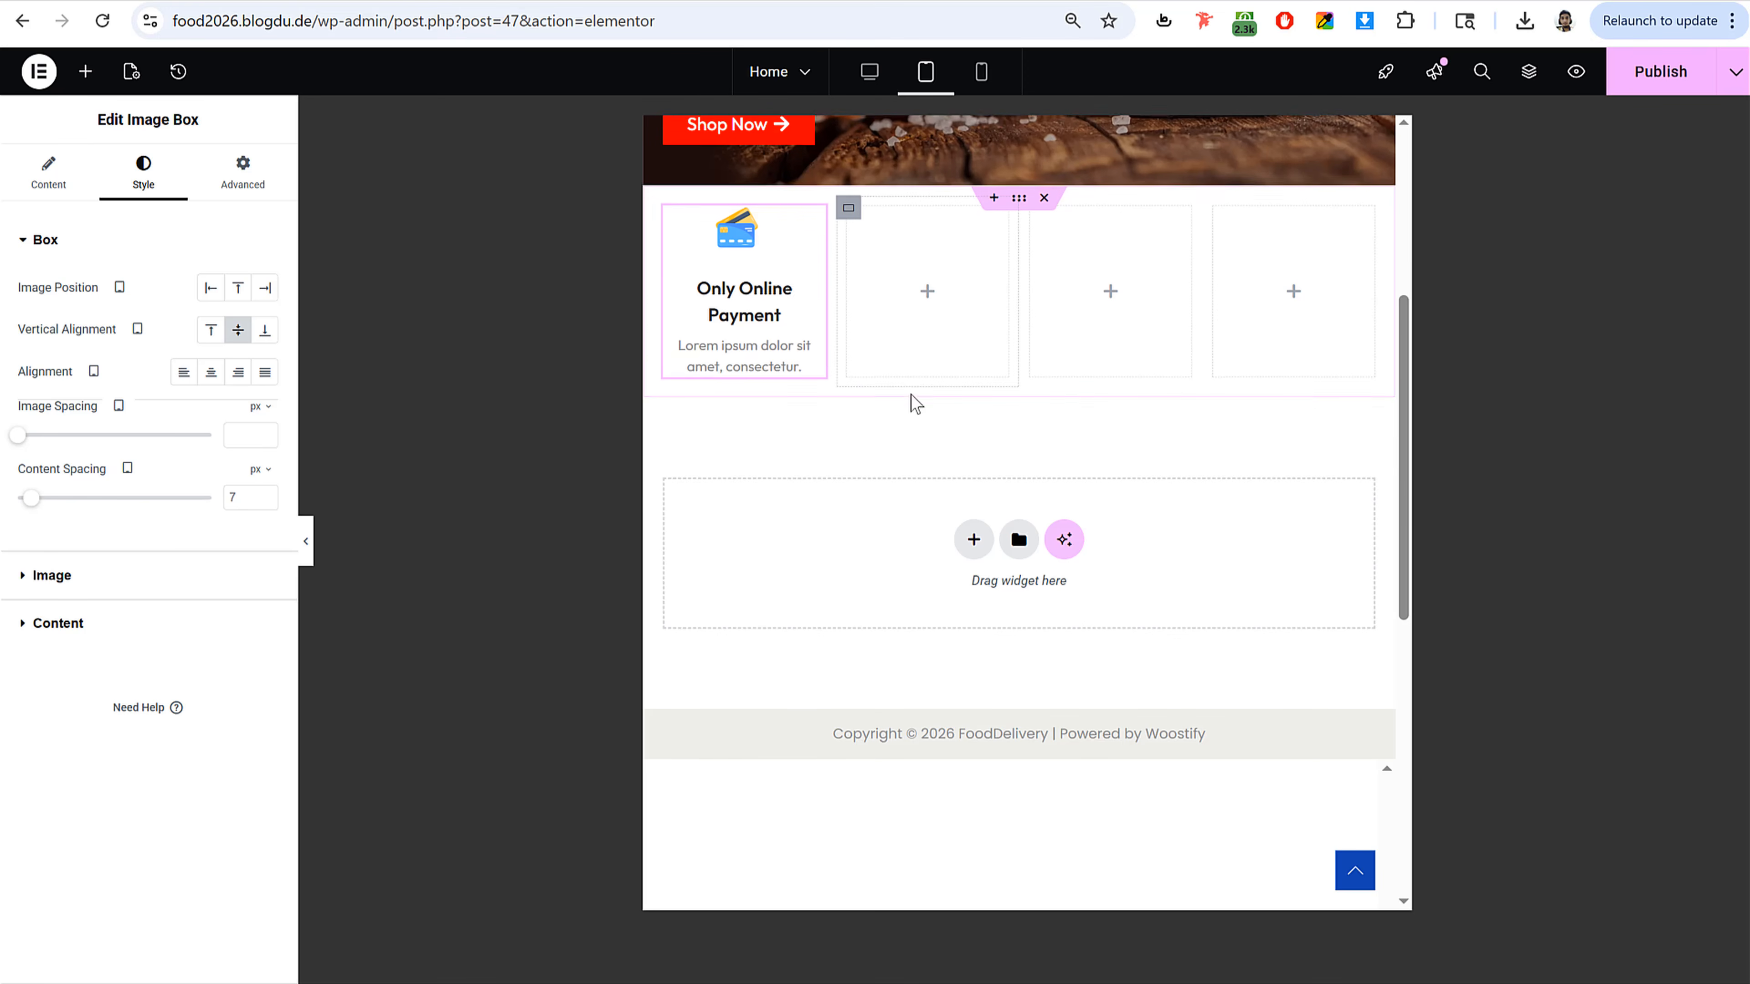
scroll(910, 398, up, 3)
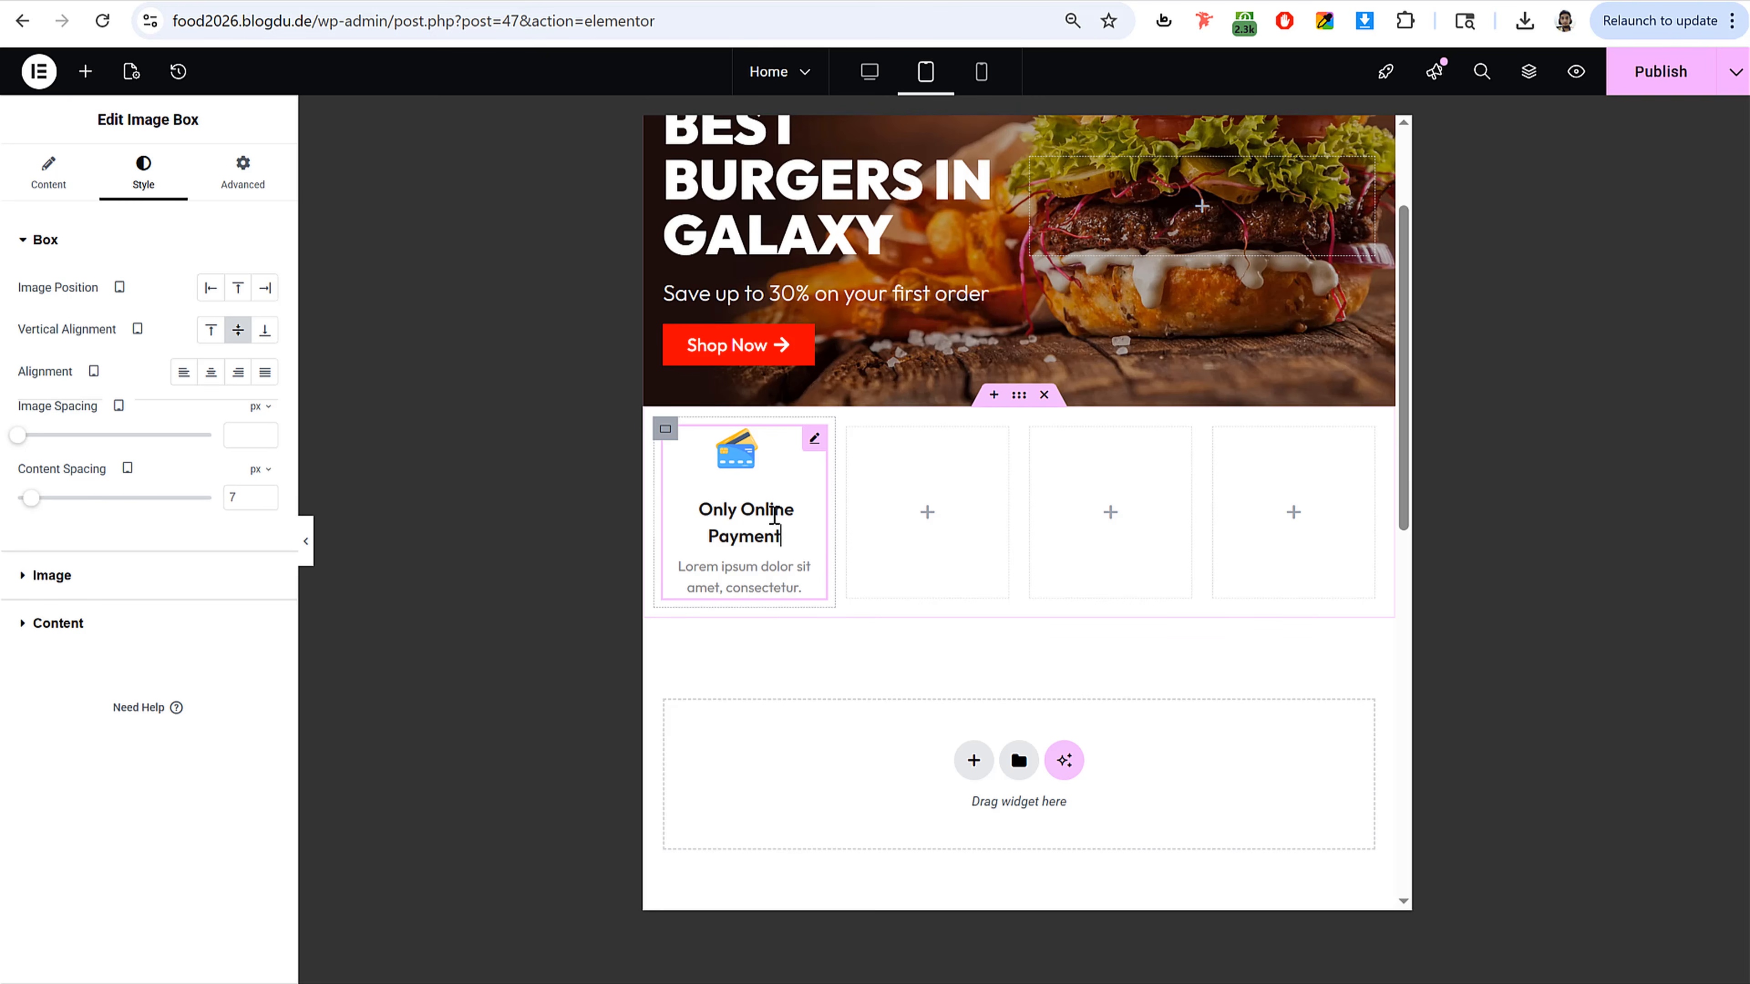
click(73, 622)
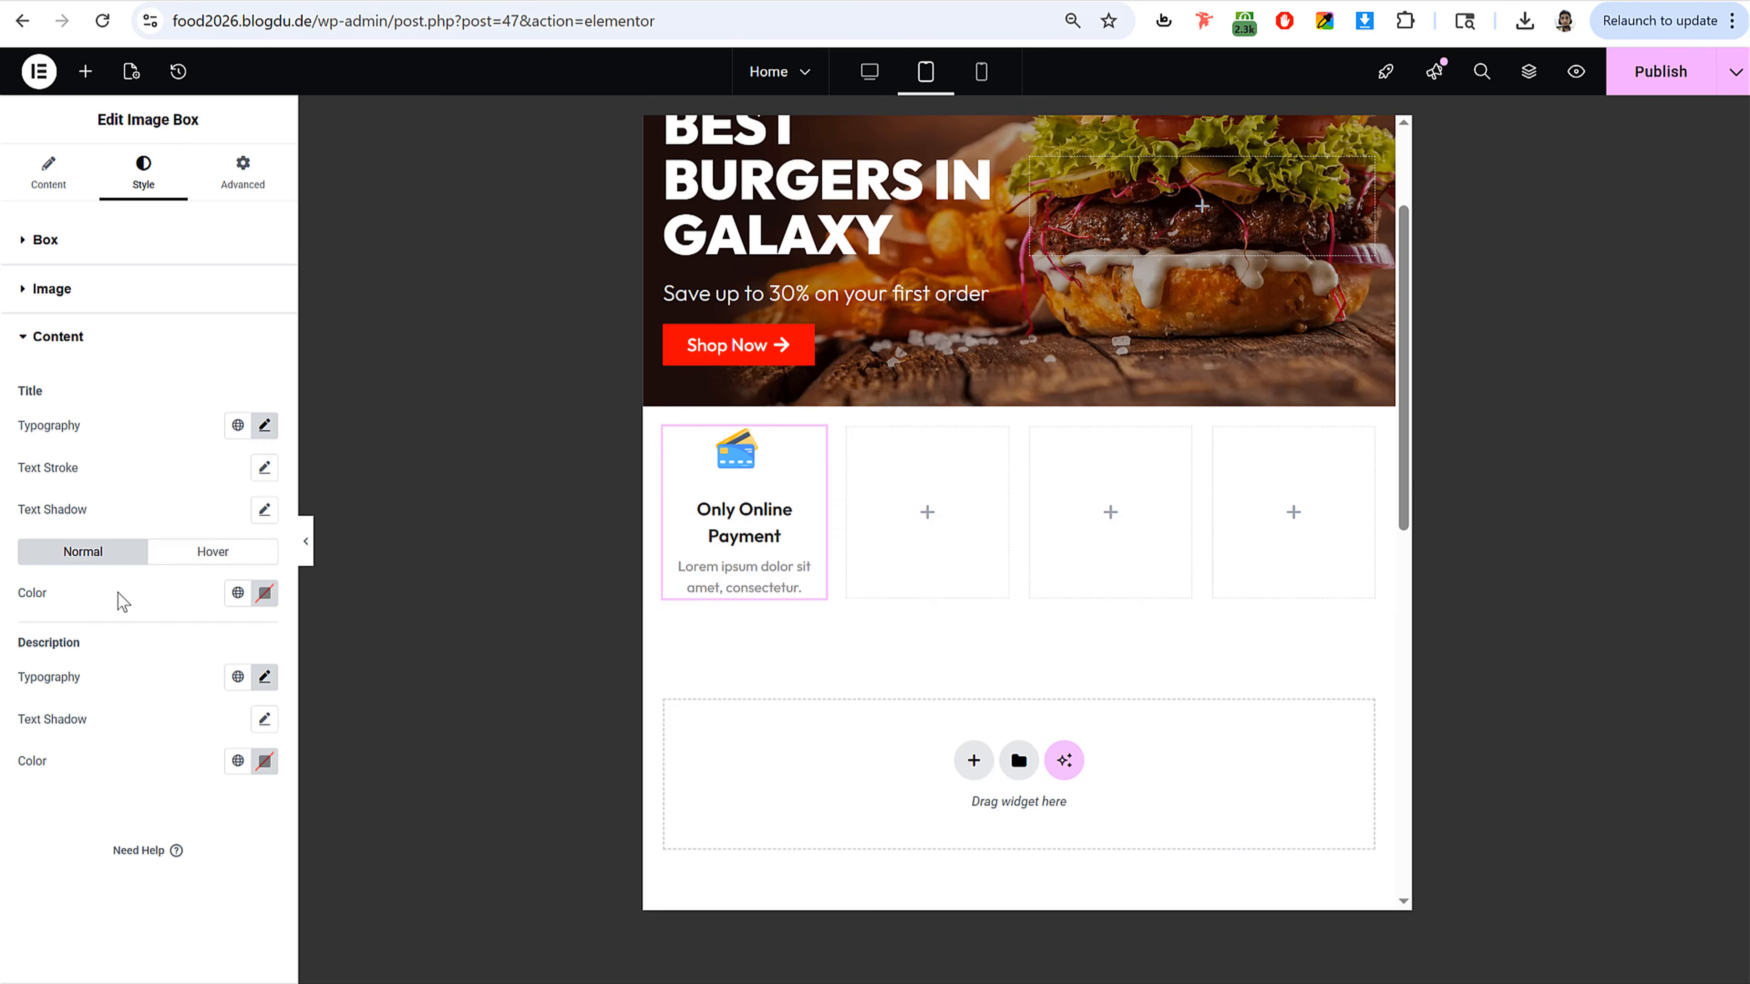
click(260, 431)
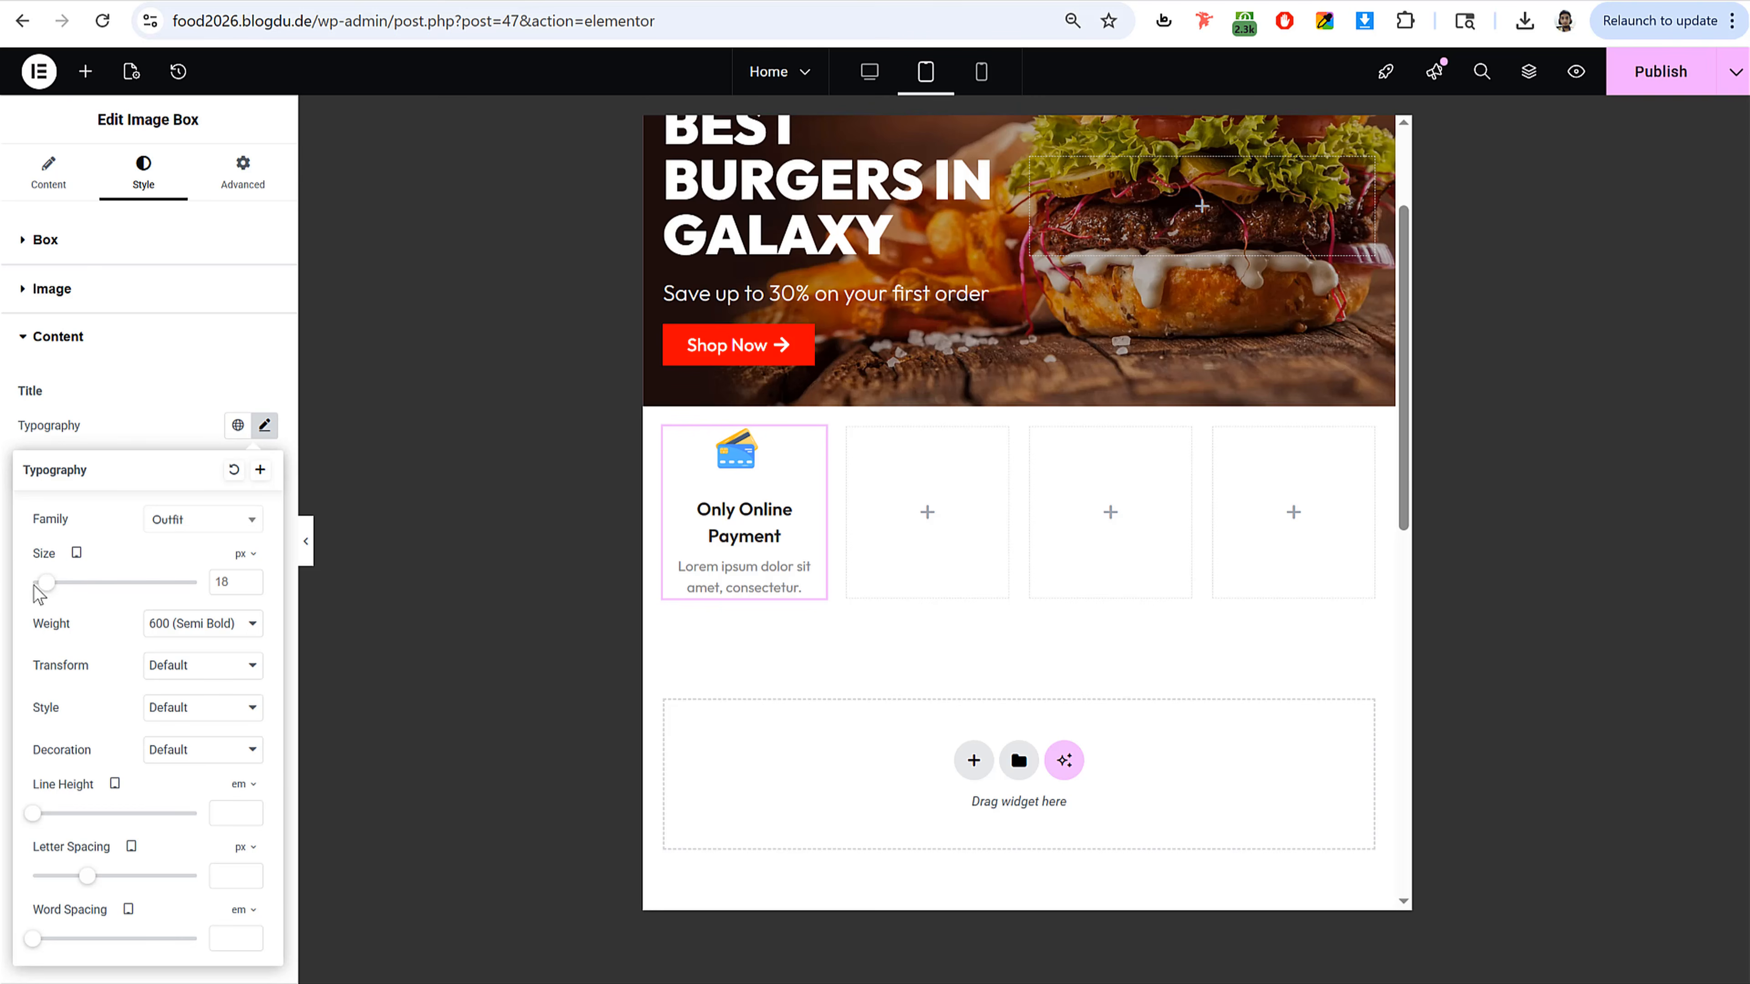
text(14)
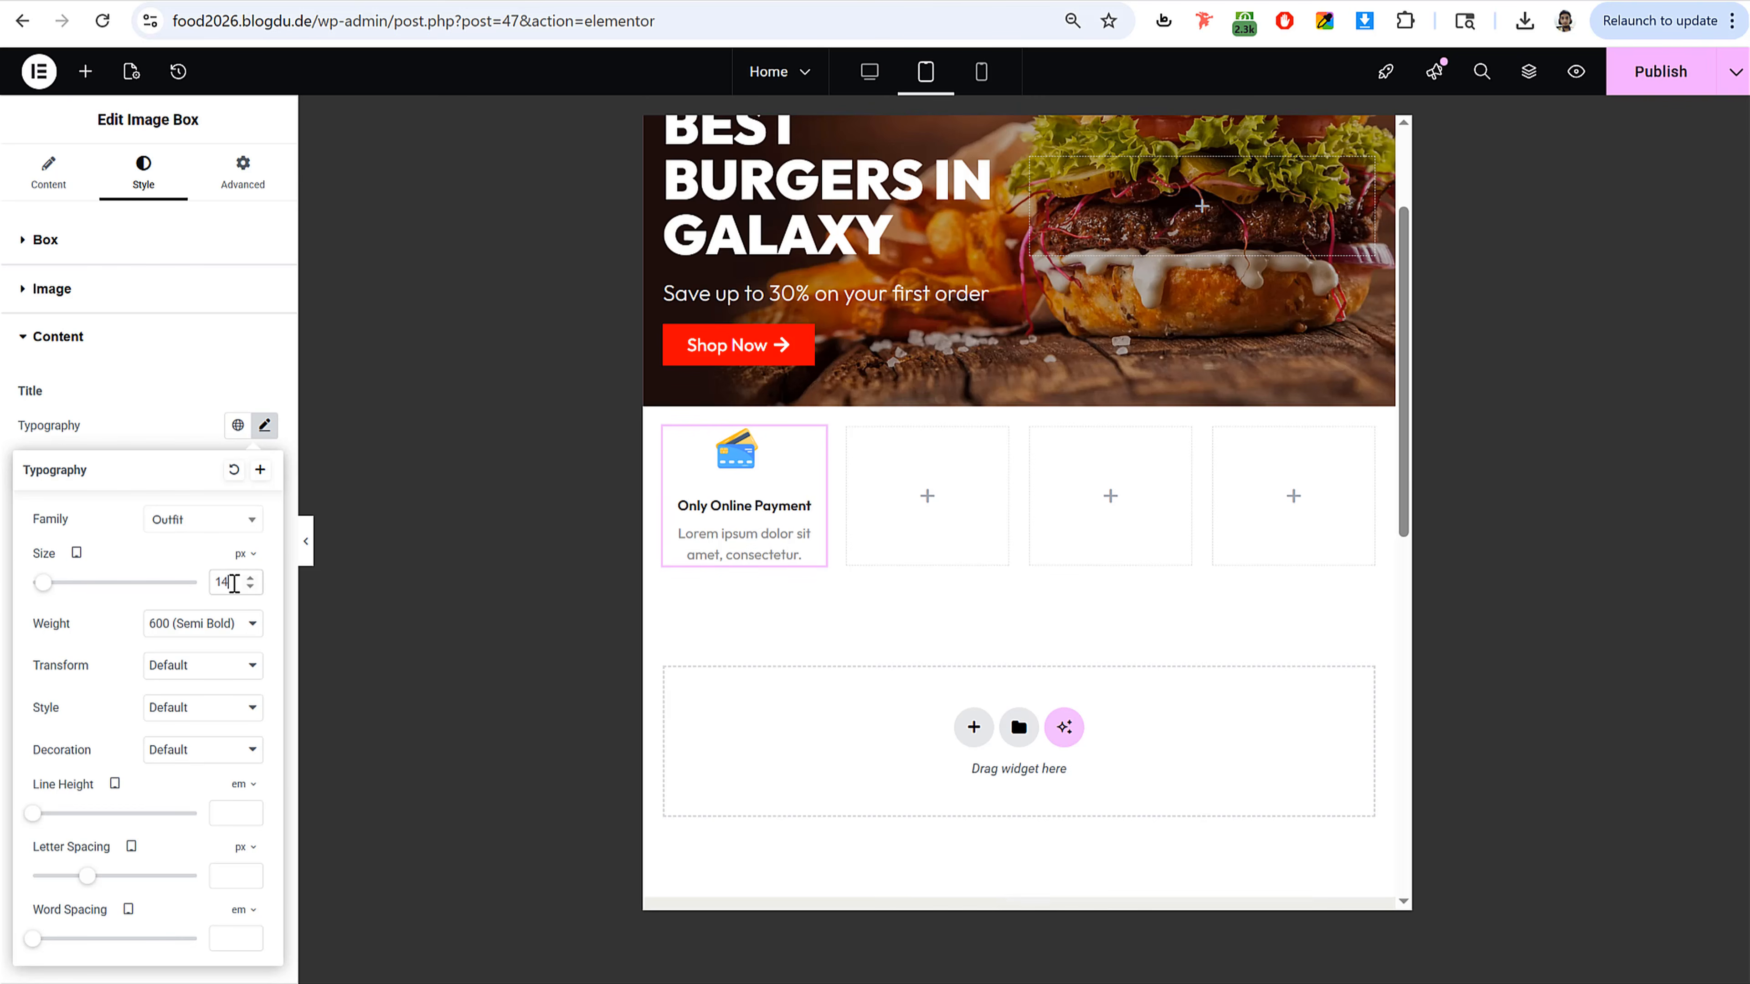
key(Up)
key(Up)
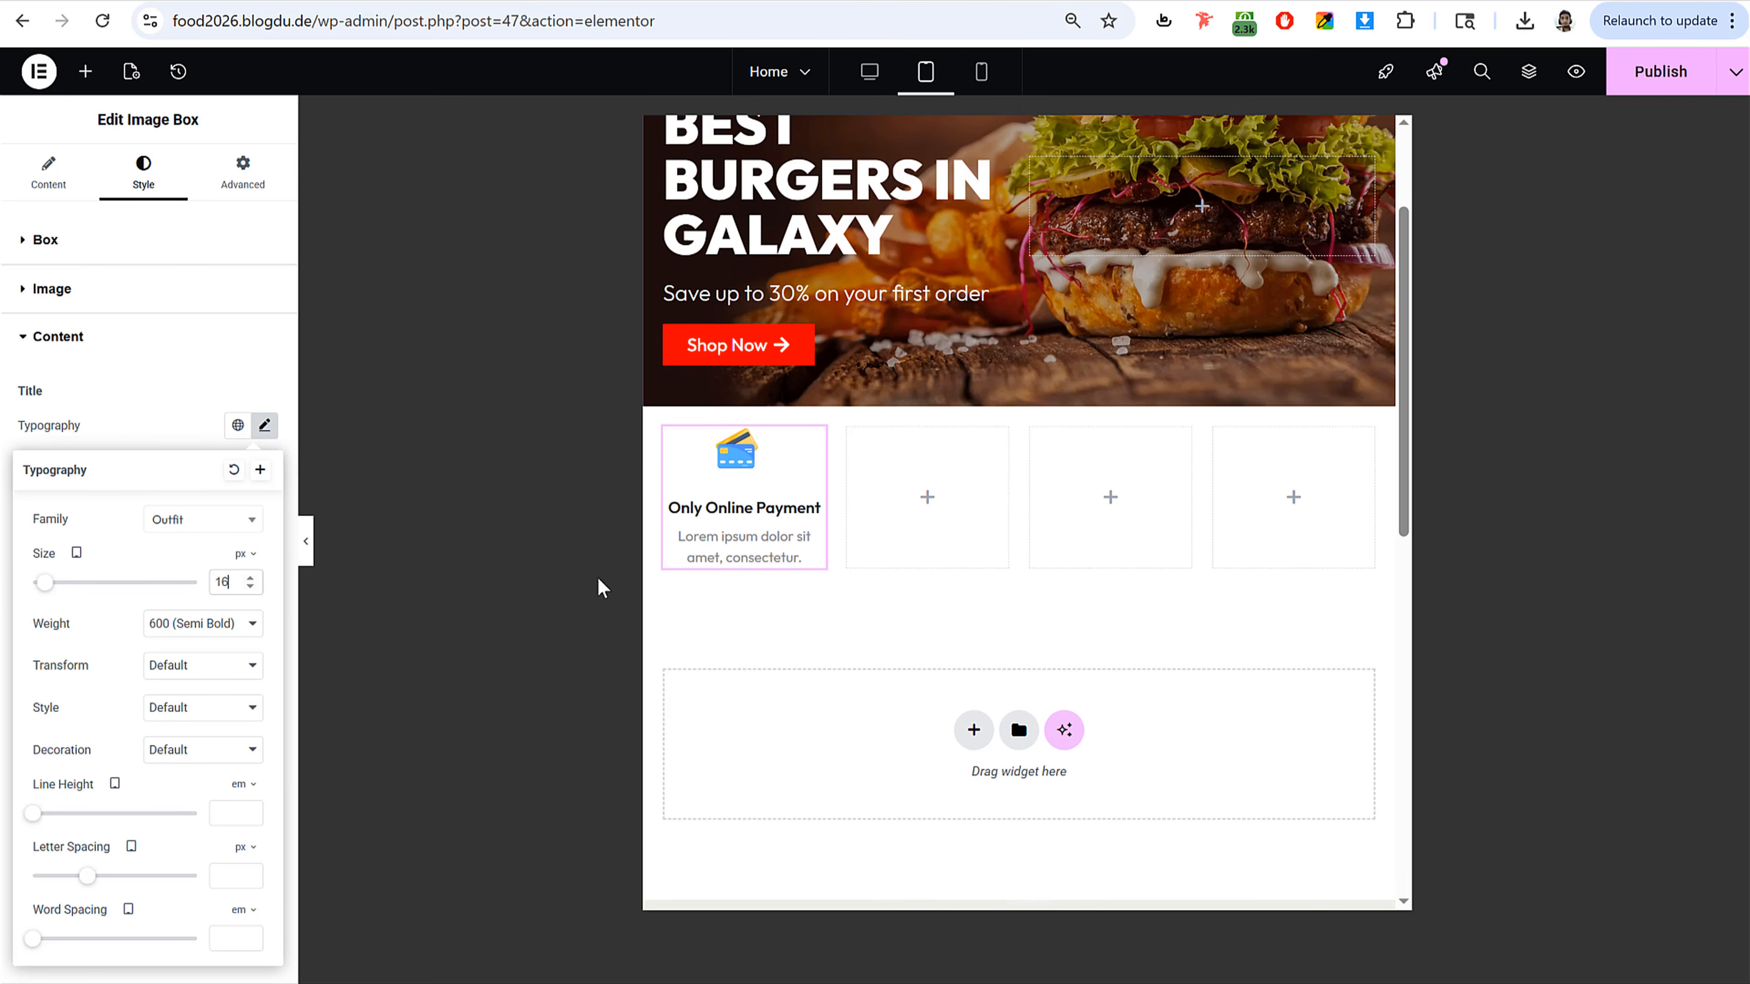
Step: Set the tablet Image Box image position to top with an image spacing of 0 px
click(129, 239)
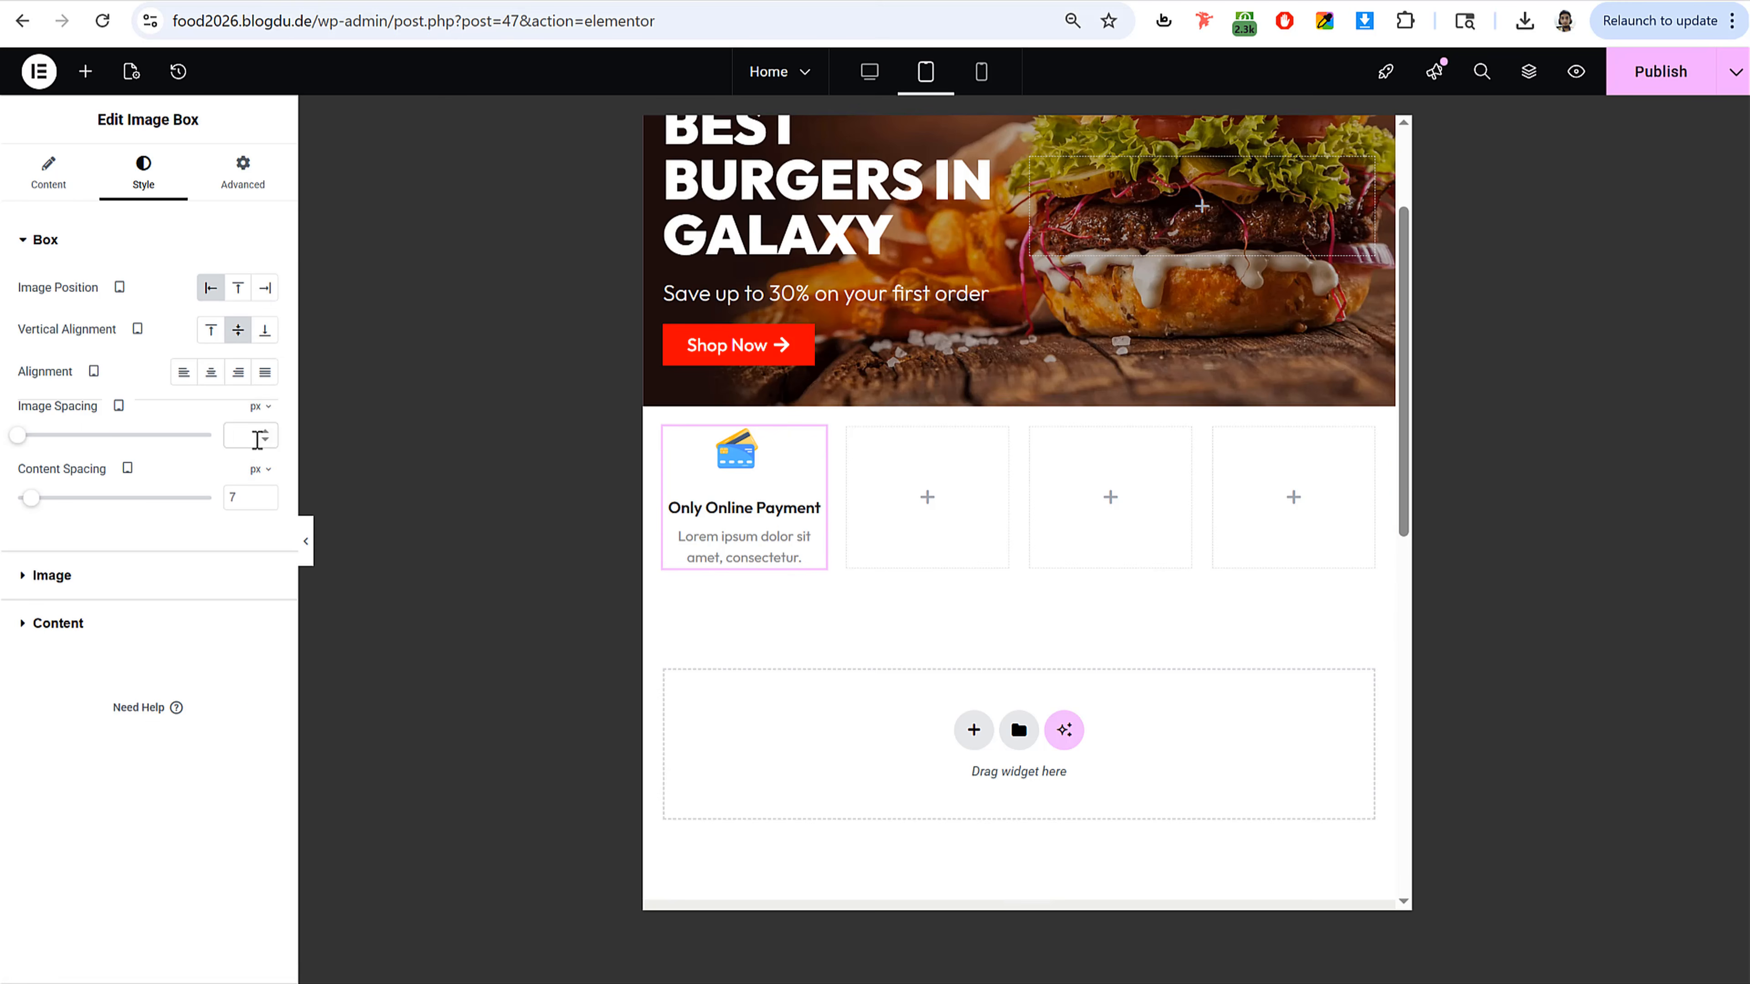
click(257, 436)
text(5)
click(238, 288)
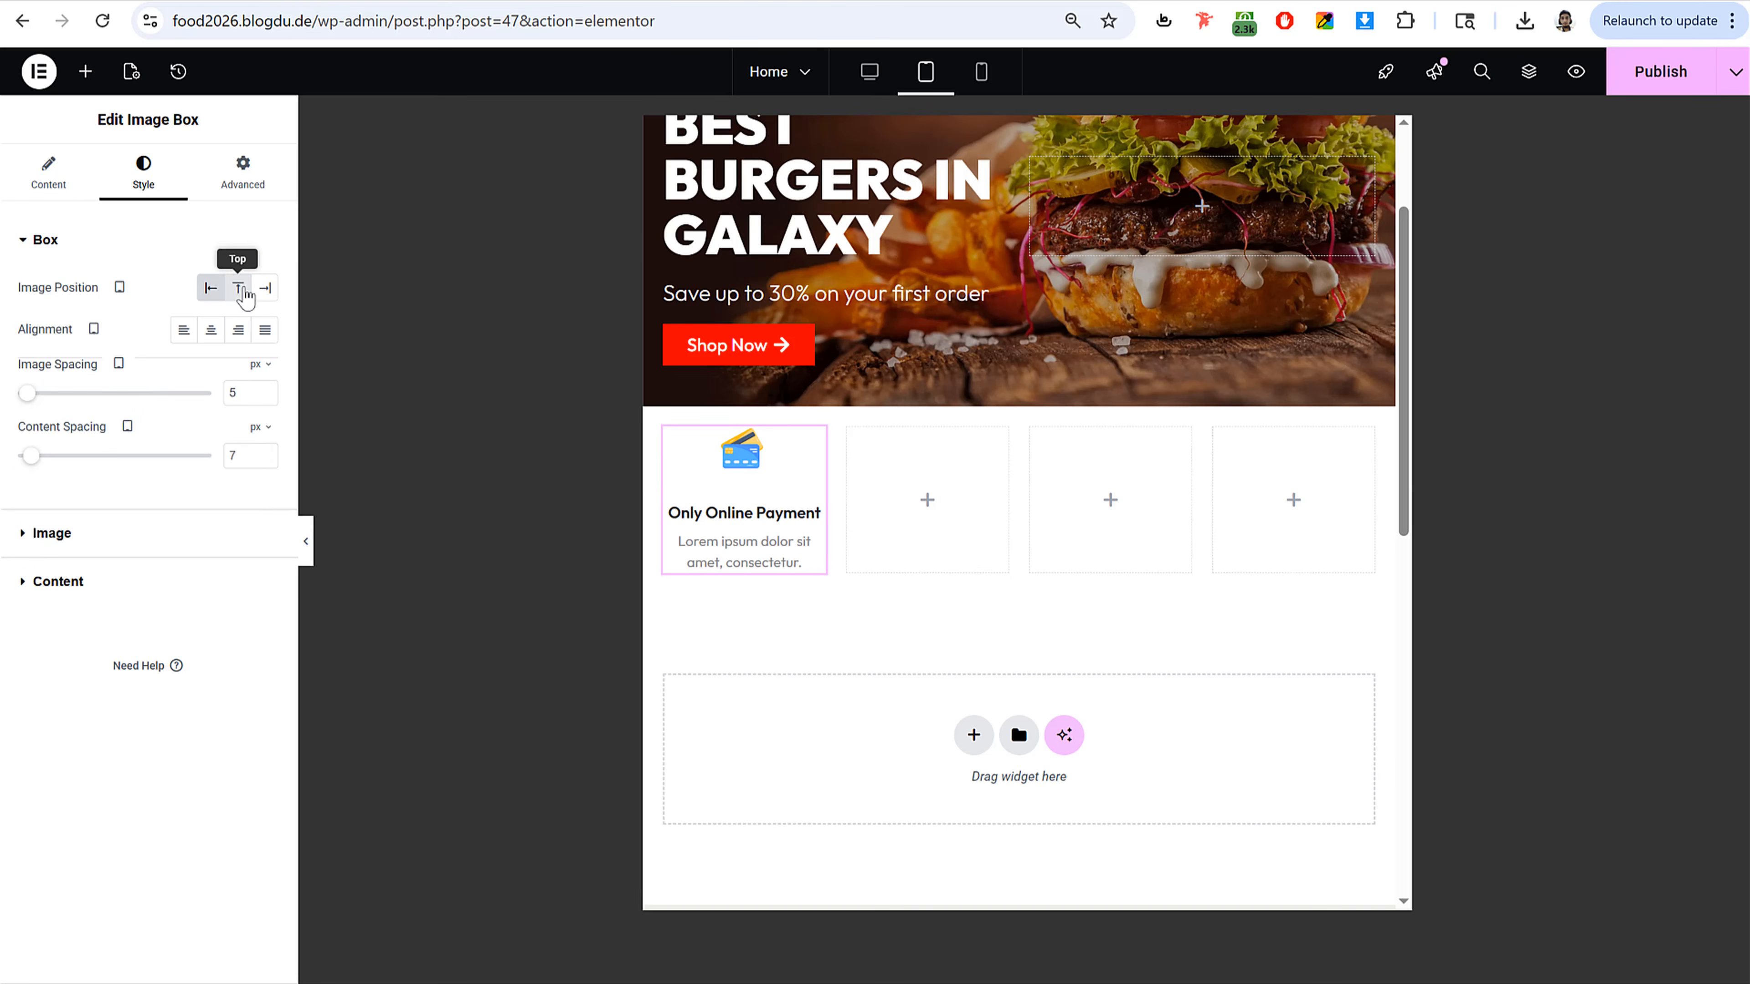
key(BackSpace)
text(0)
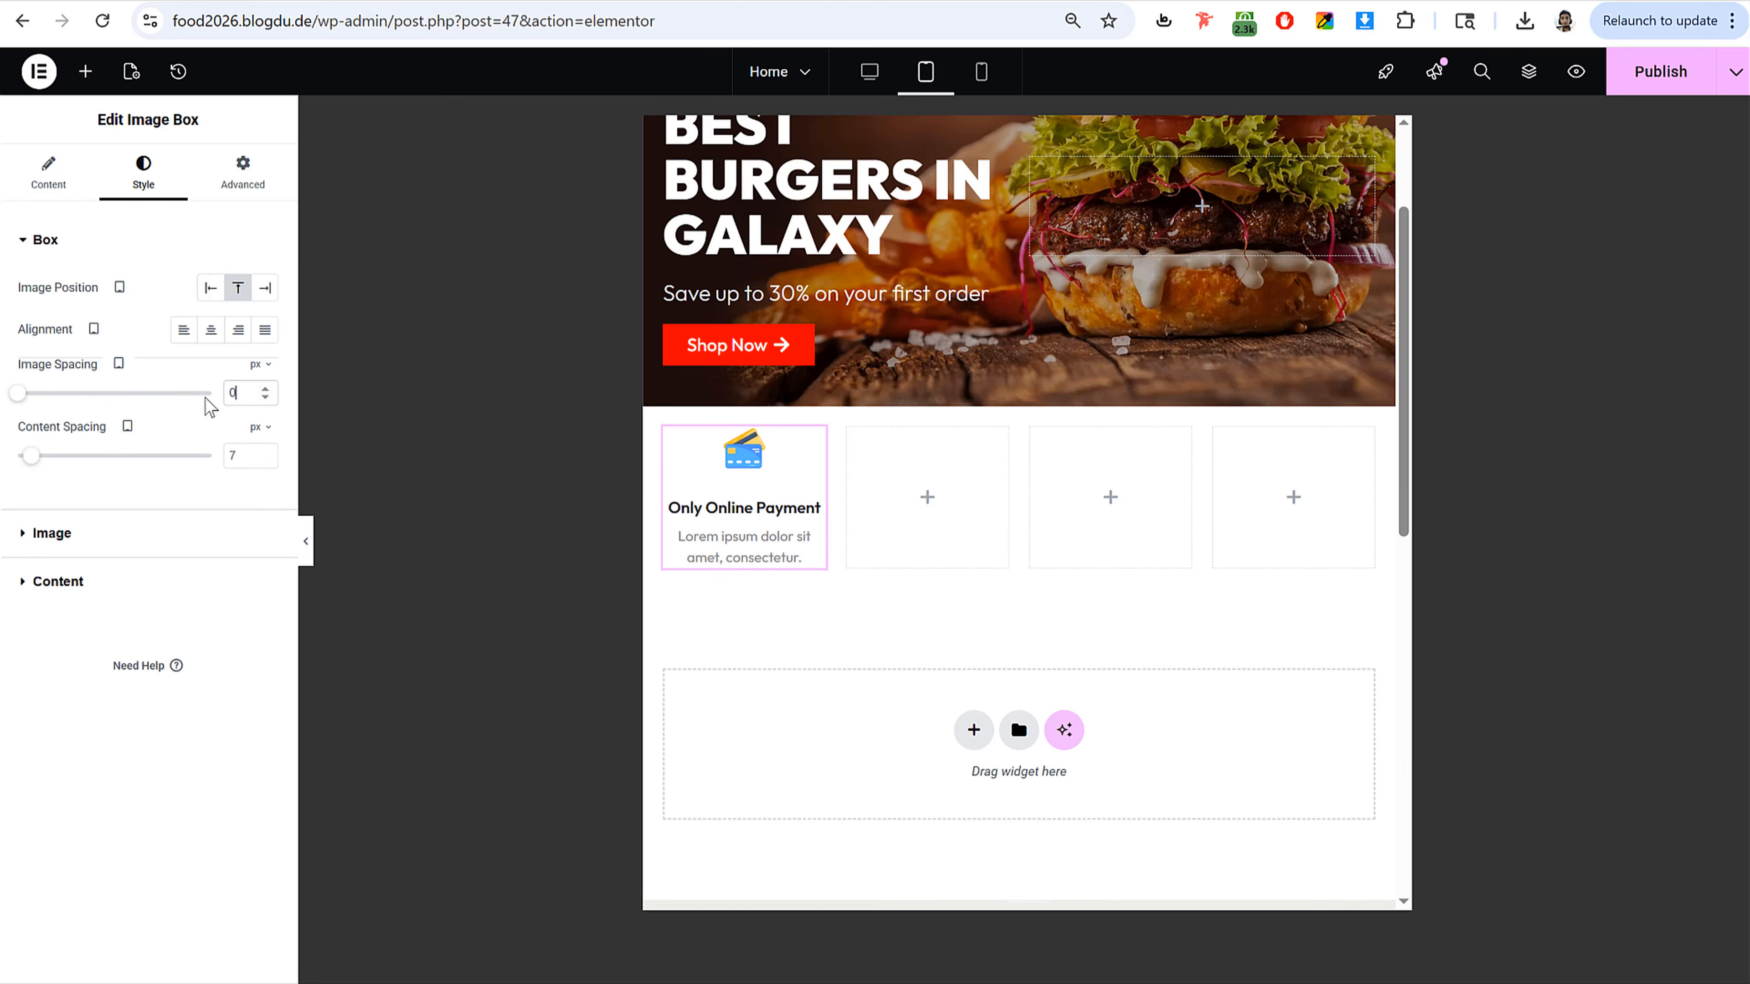
Step: Check the feature row in mobile, tablet and desktop views, ending in desktop view
click(876, 77)
click(981, 74)
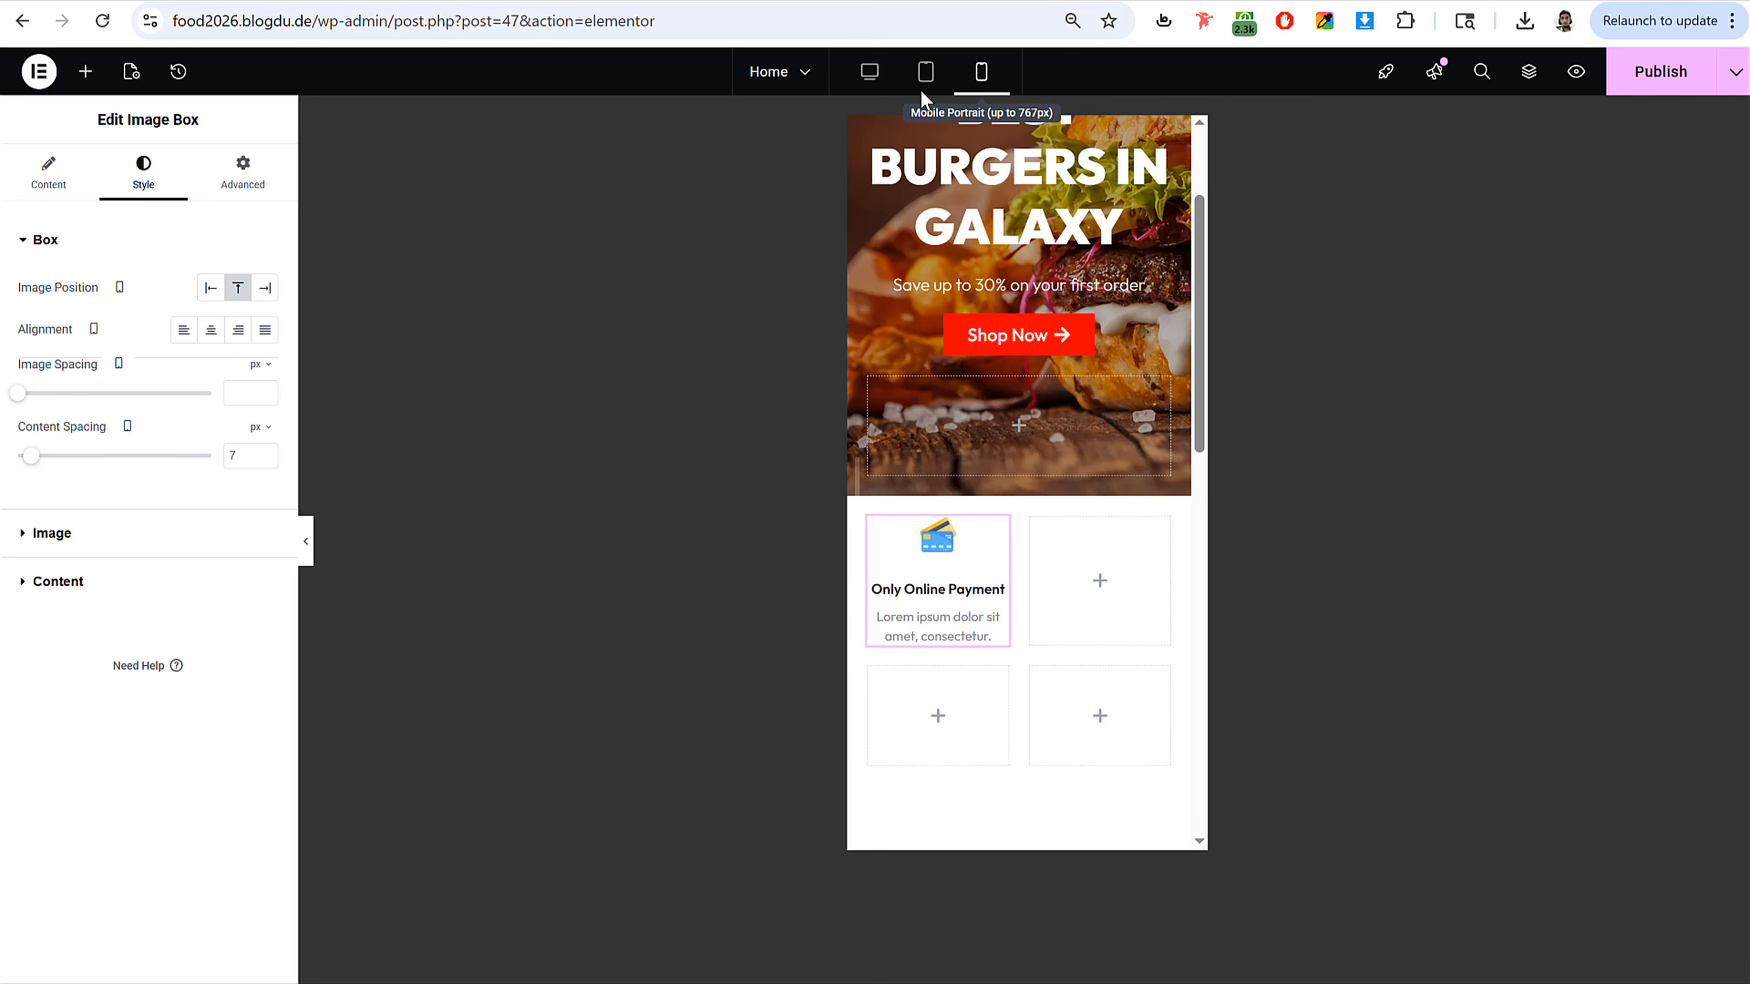
click(924, 73)
click(868, 73)
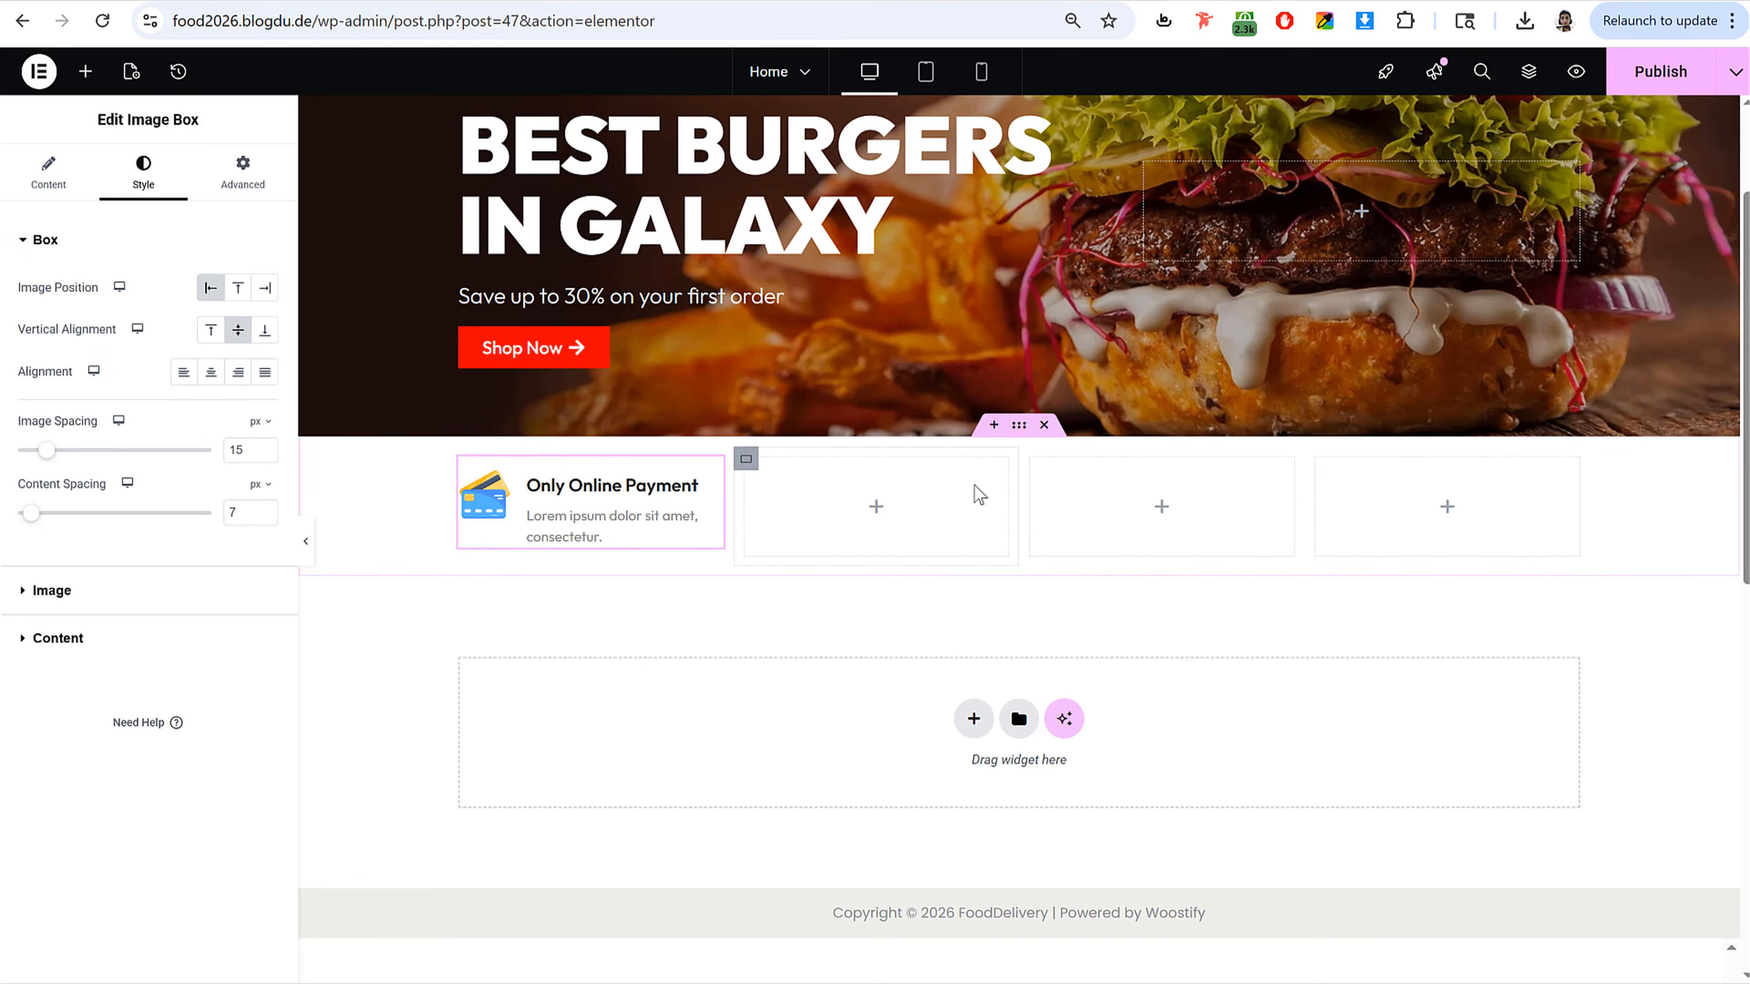
Step: Copy the Image Box and paste it into the other three feature column containers
right_click(556, 496)
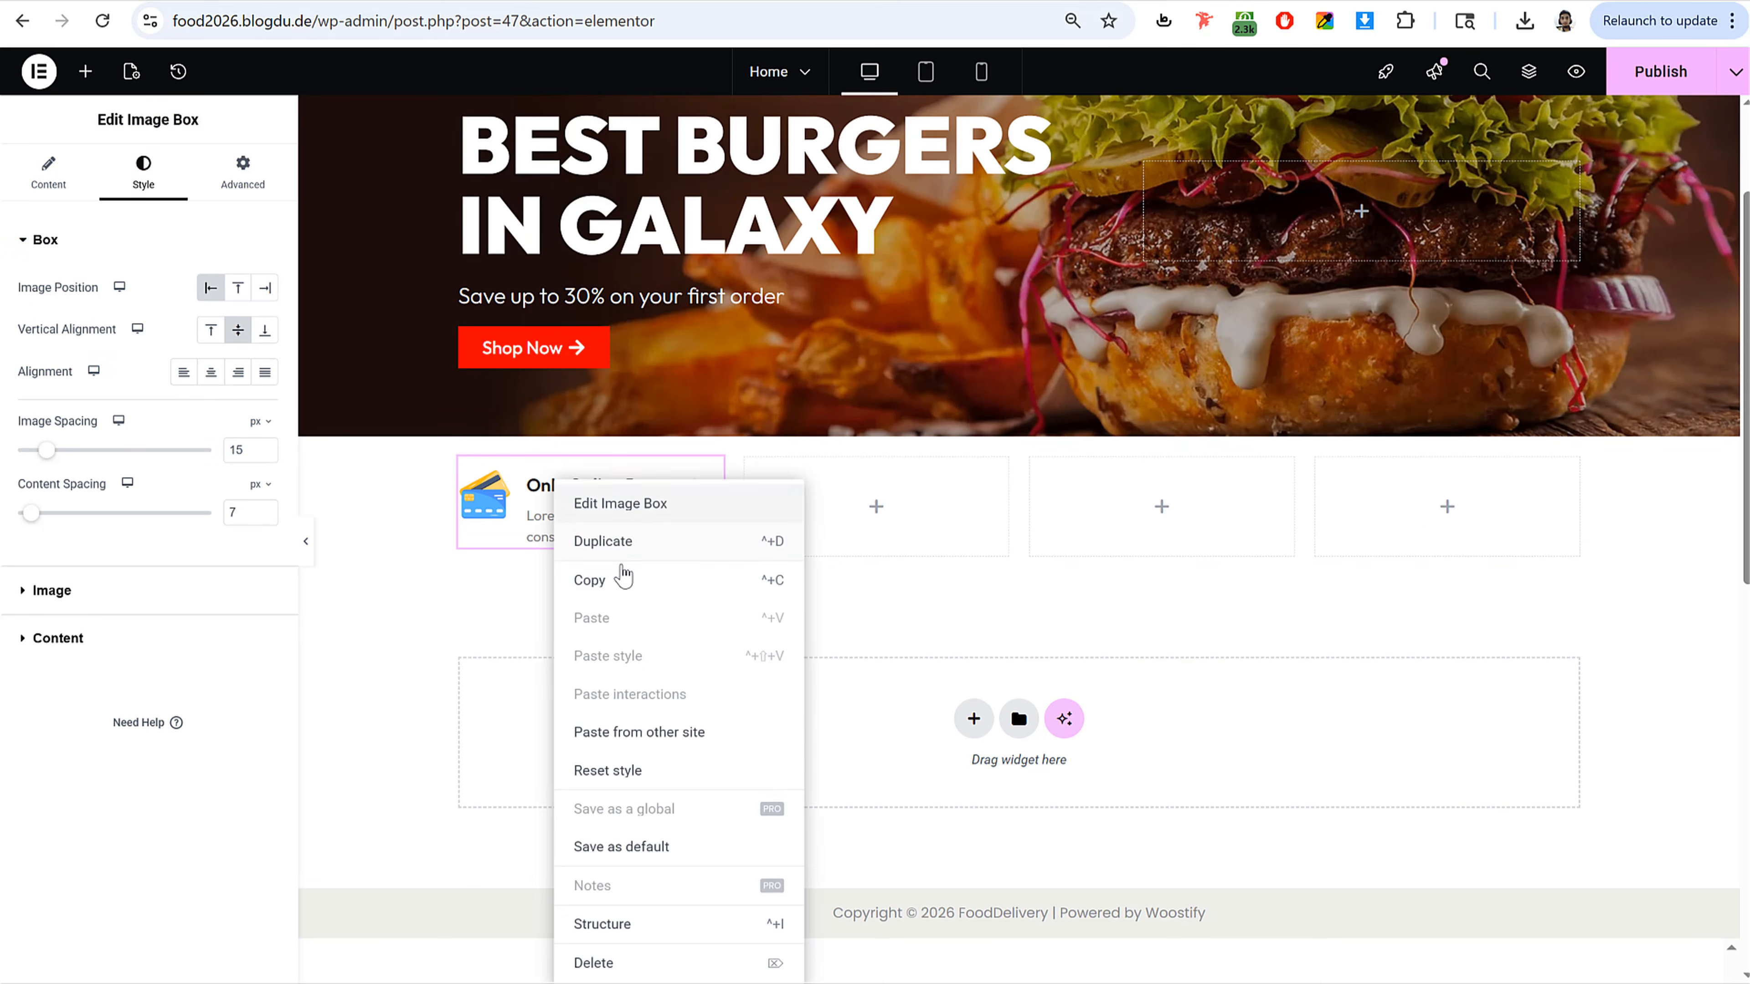
click(623, 579)
right_click(881, 510)
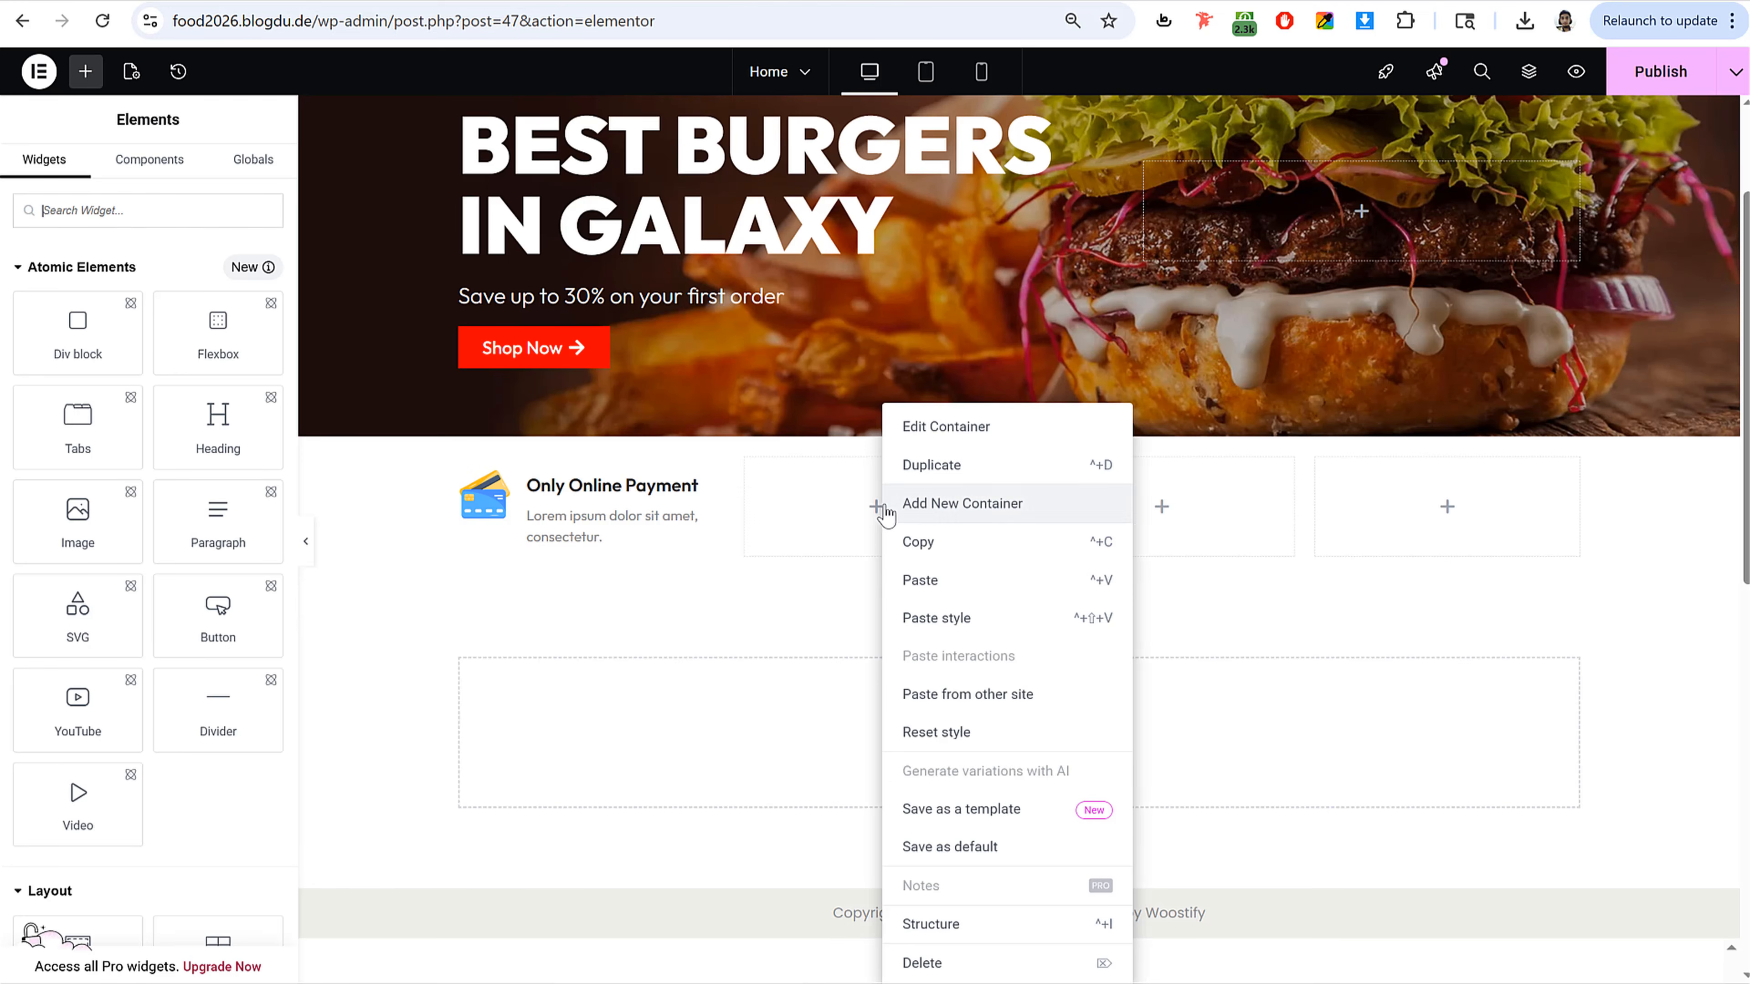
click(949, 581)
right_click(1144, 508)
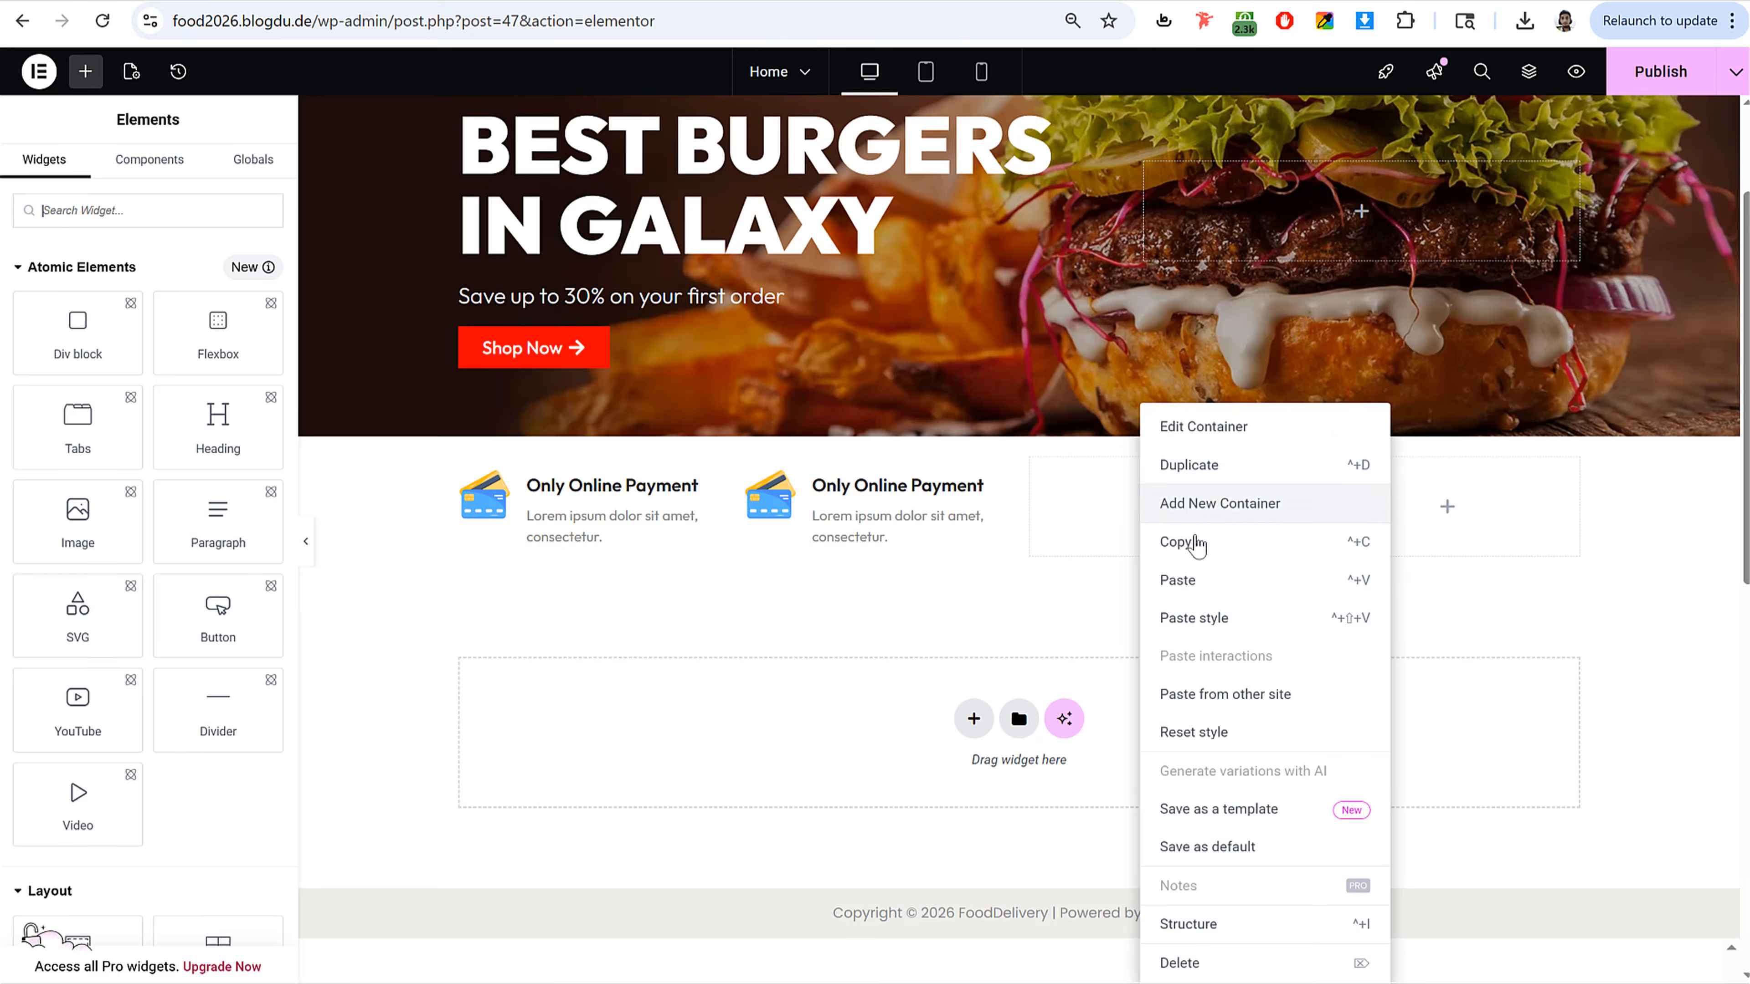
click(1179, 580)
right_click(1402, 510)
click(1453, 581)
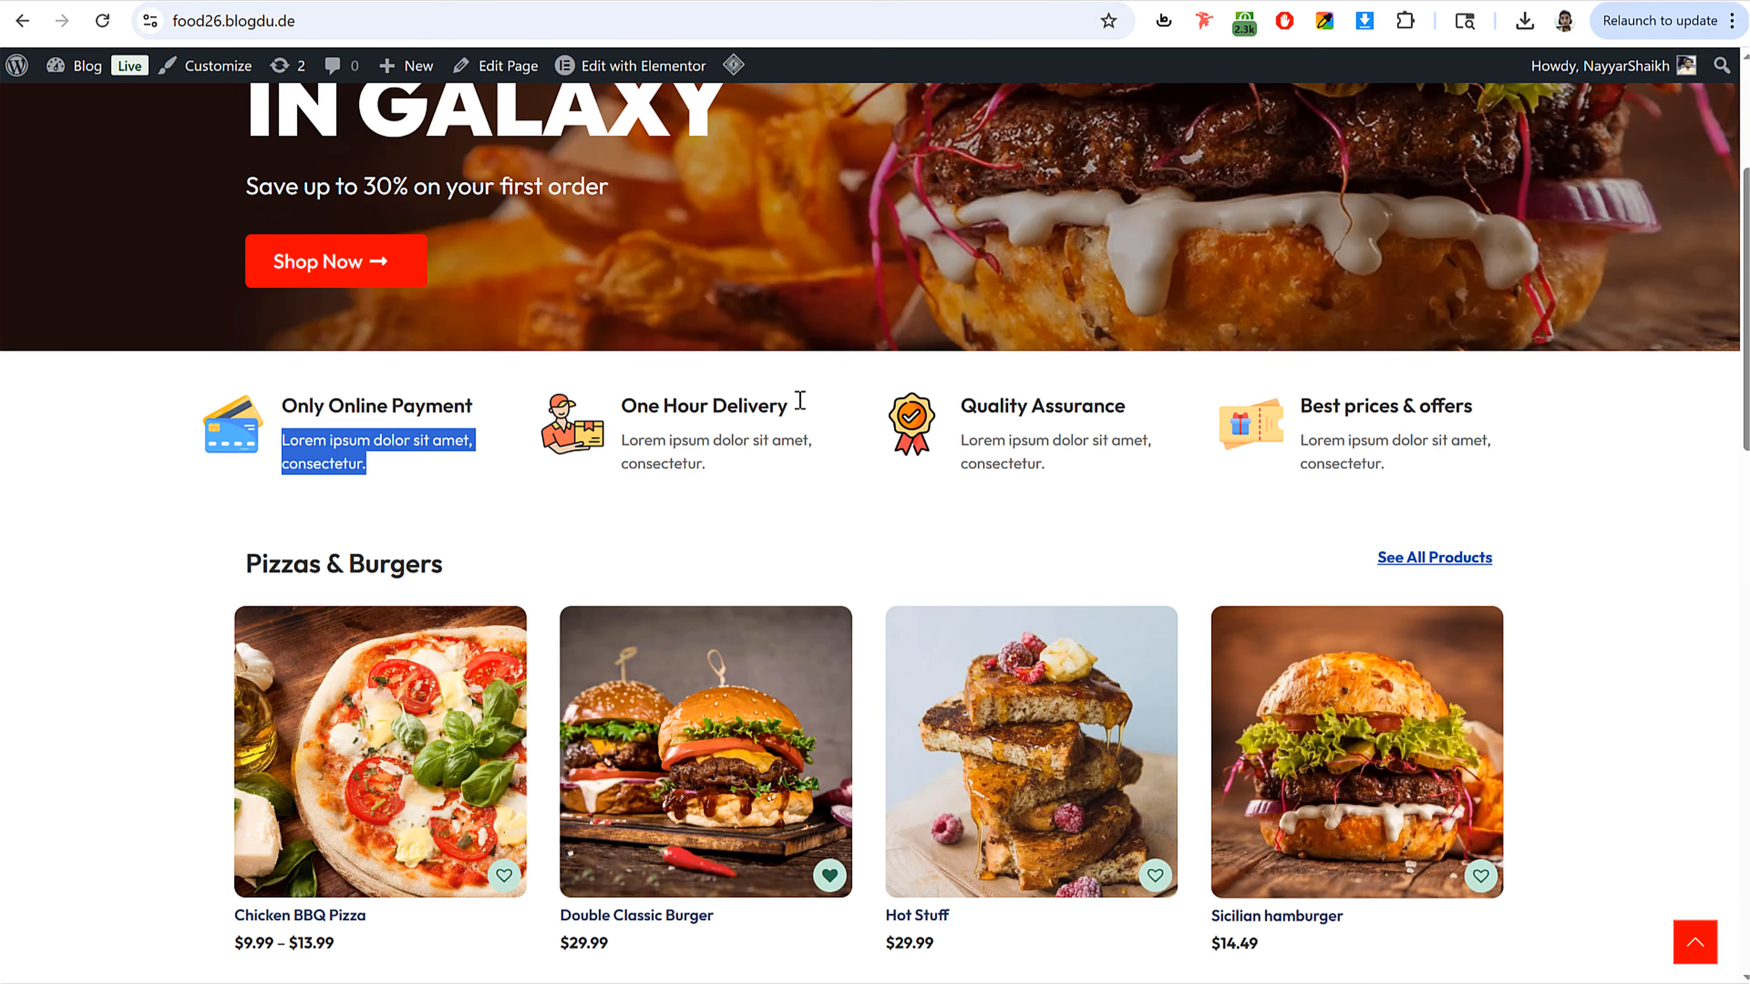
Step: Set the second feature's title to One Hour Delivery and its image to delivery-man
drag(799, 403, 641, 406)
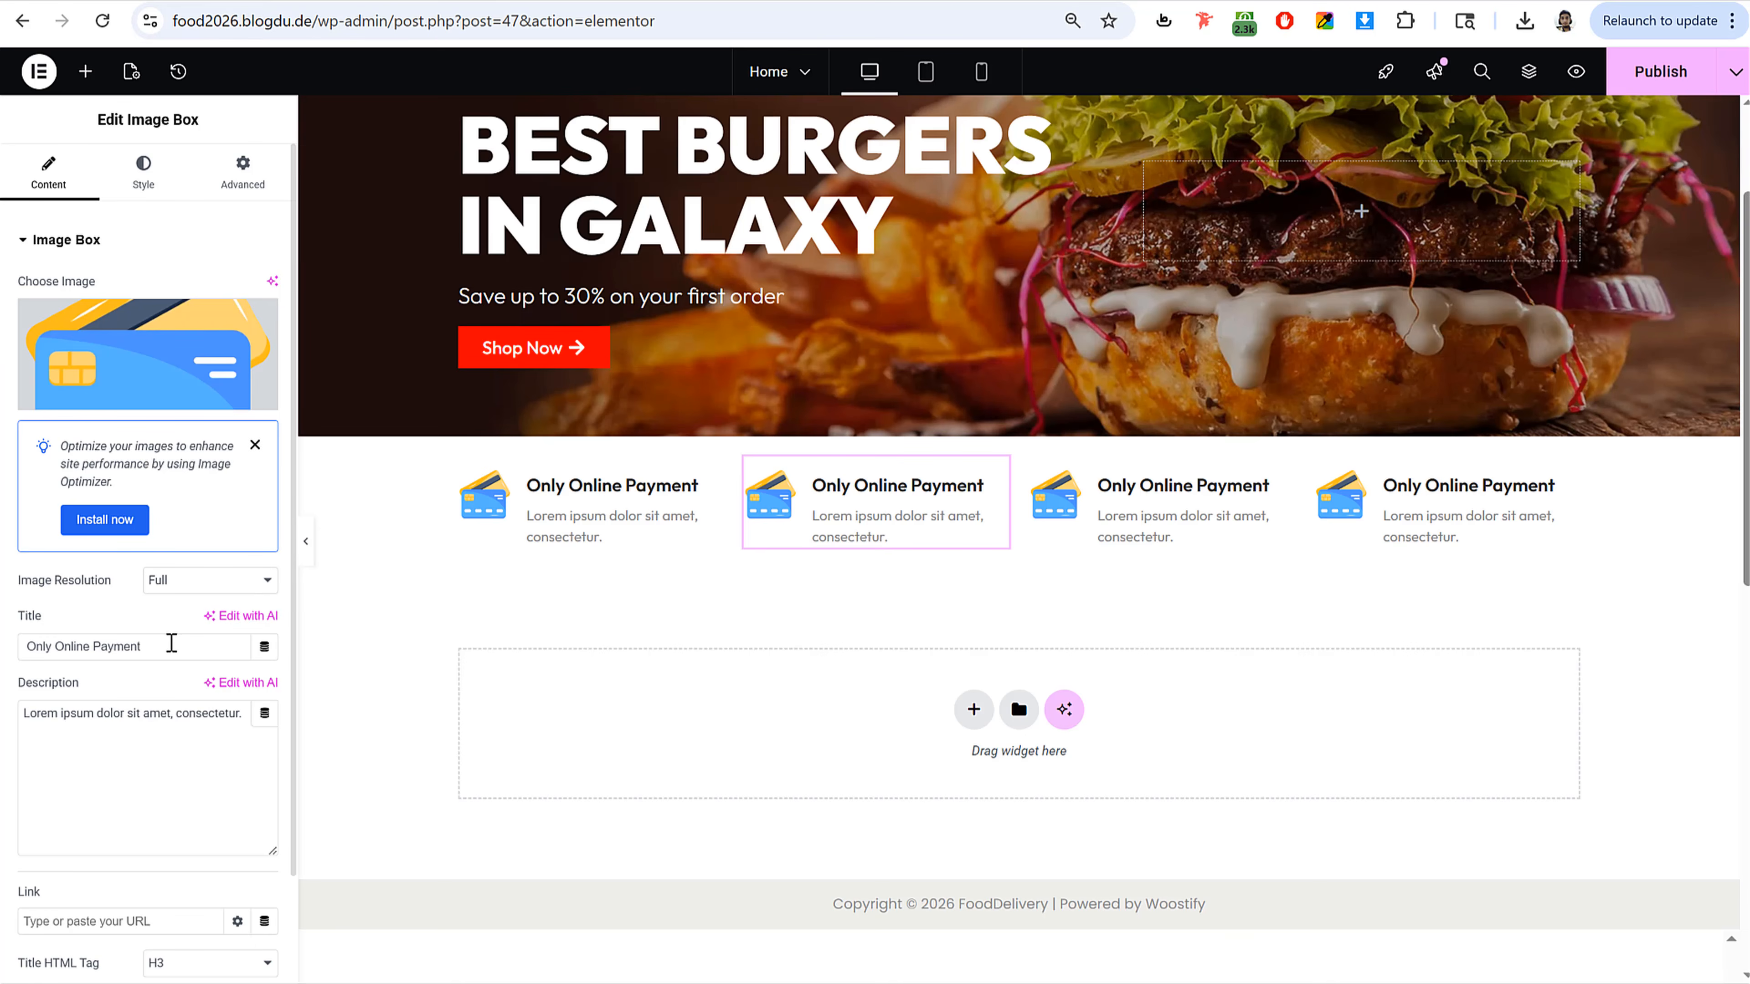
triple_click(171, 644)
key(ctrl+v)
click(130, 343)
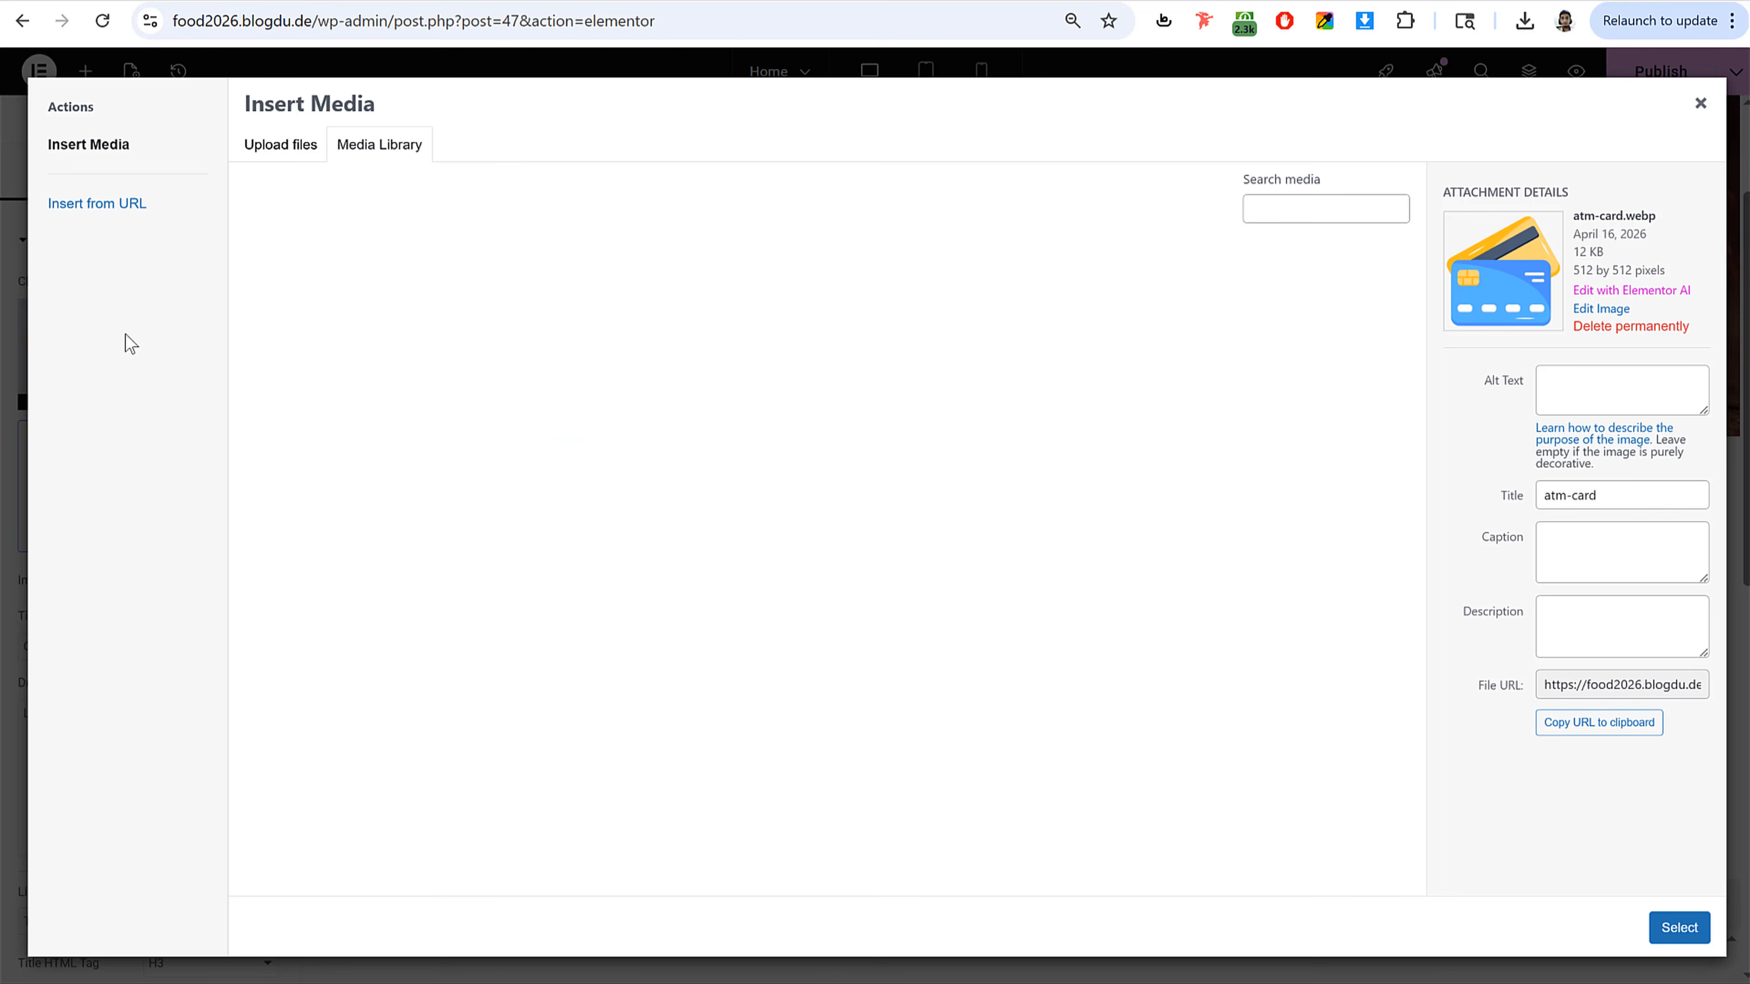
click(441, 320)
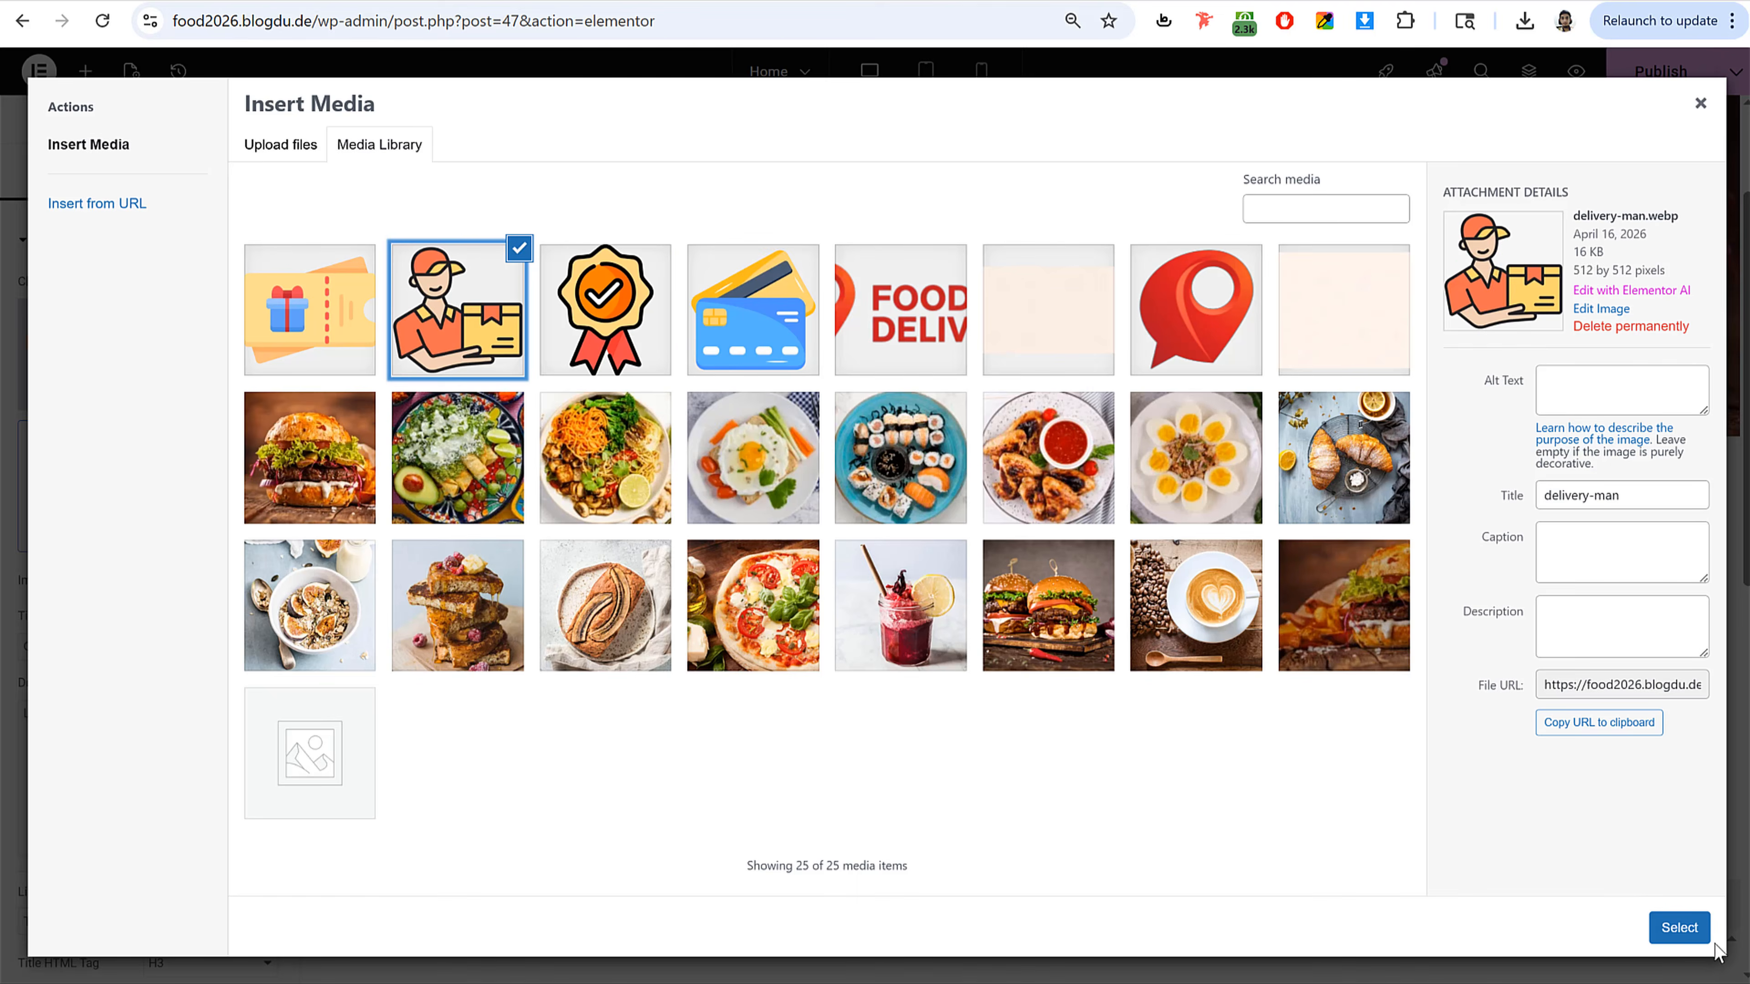
click(1678, 927)
Step: Set the third feature's title to Quality Assurance and its image to badge
click(1164, 510)
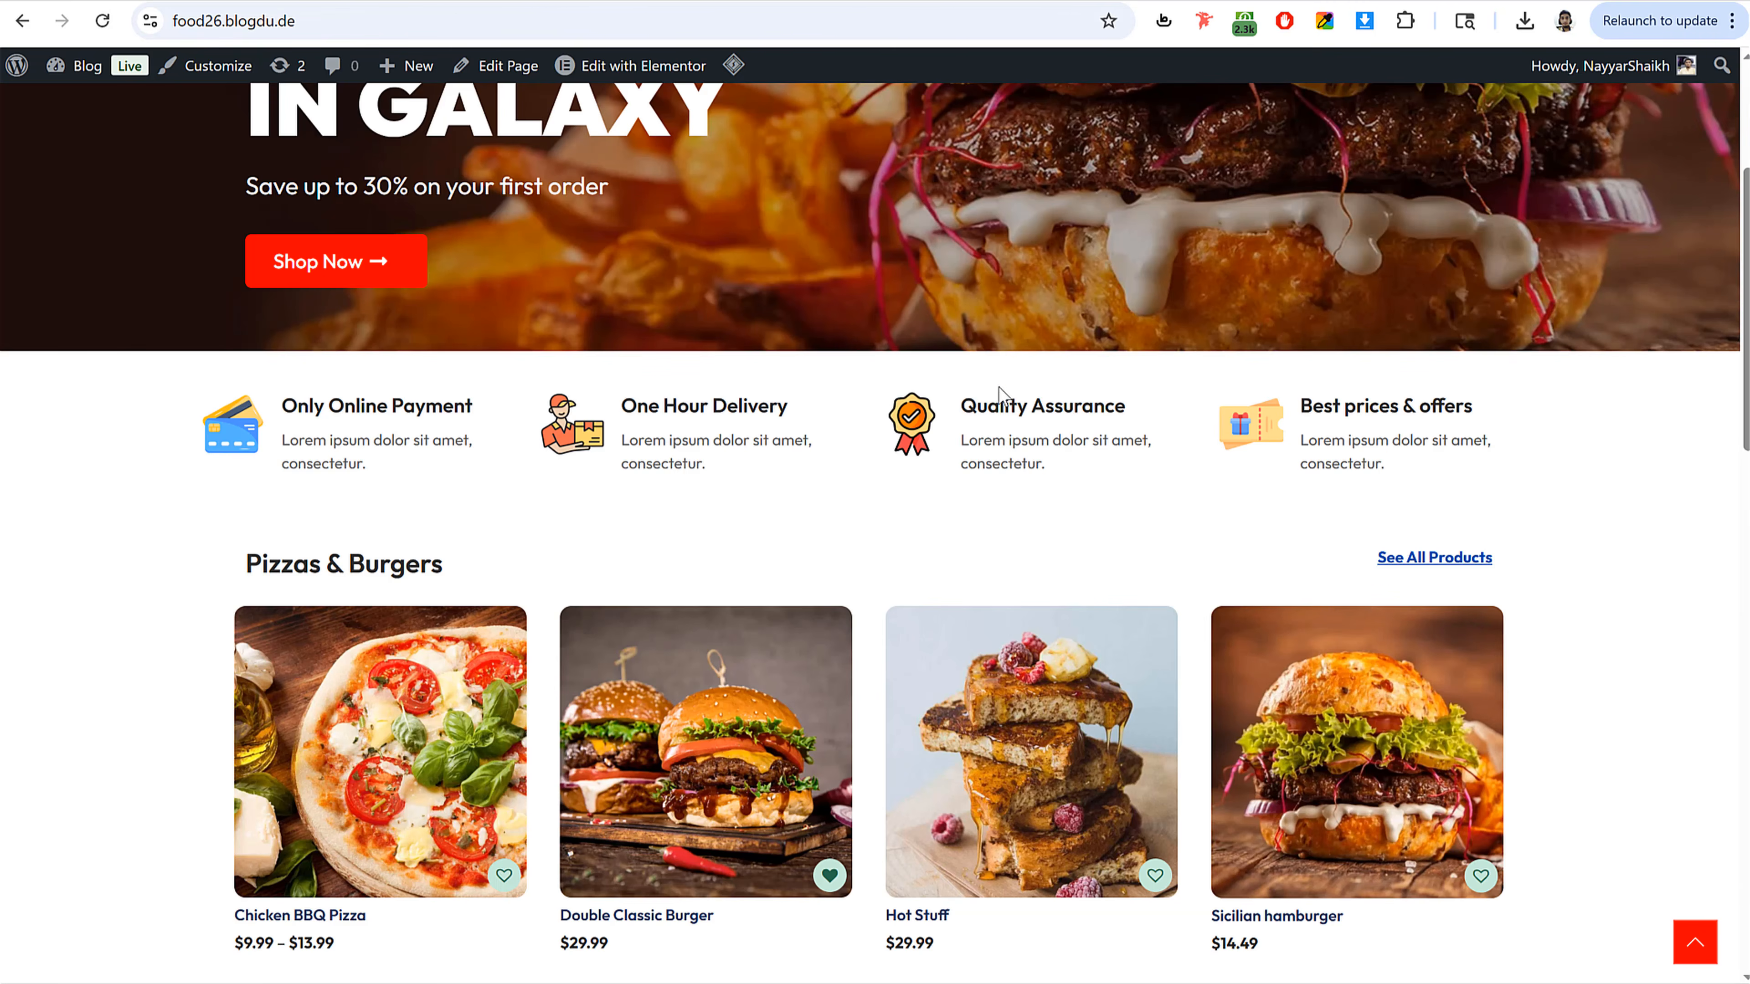
double_click(999, 405)
drag(998, 405, 1124, 406)
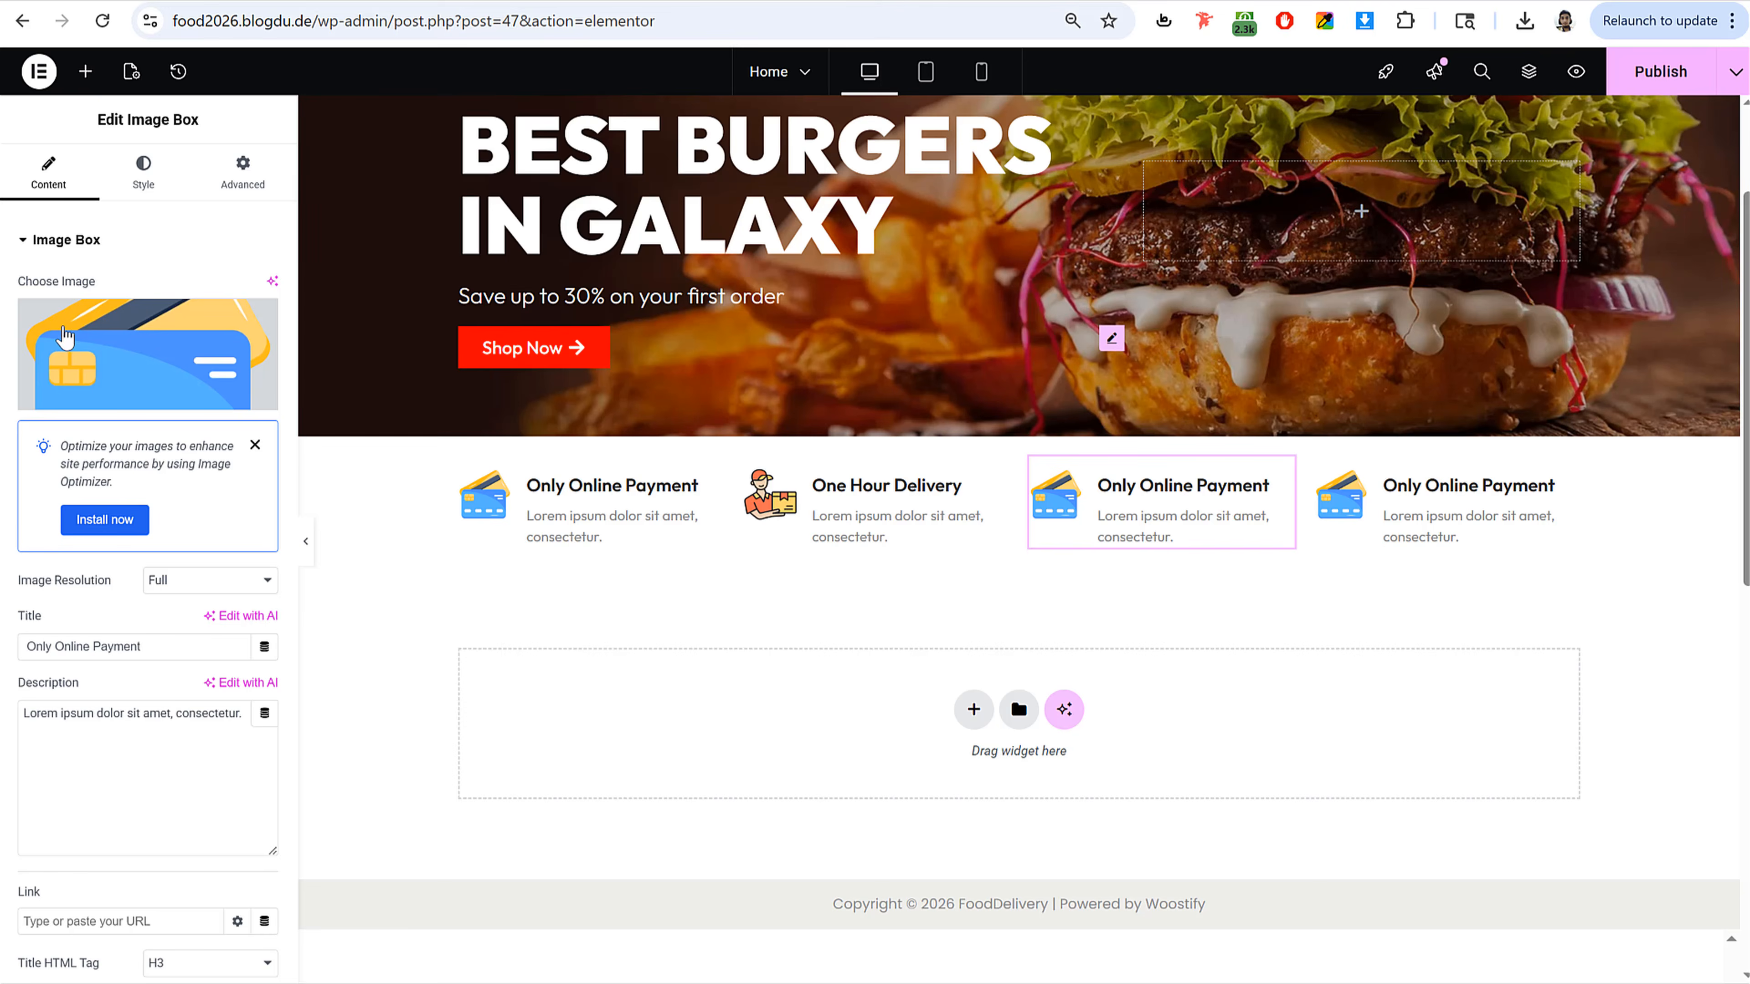
click(66, 338)
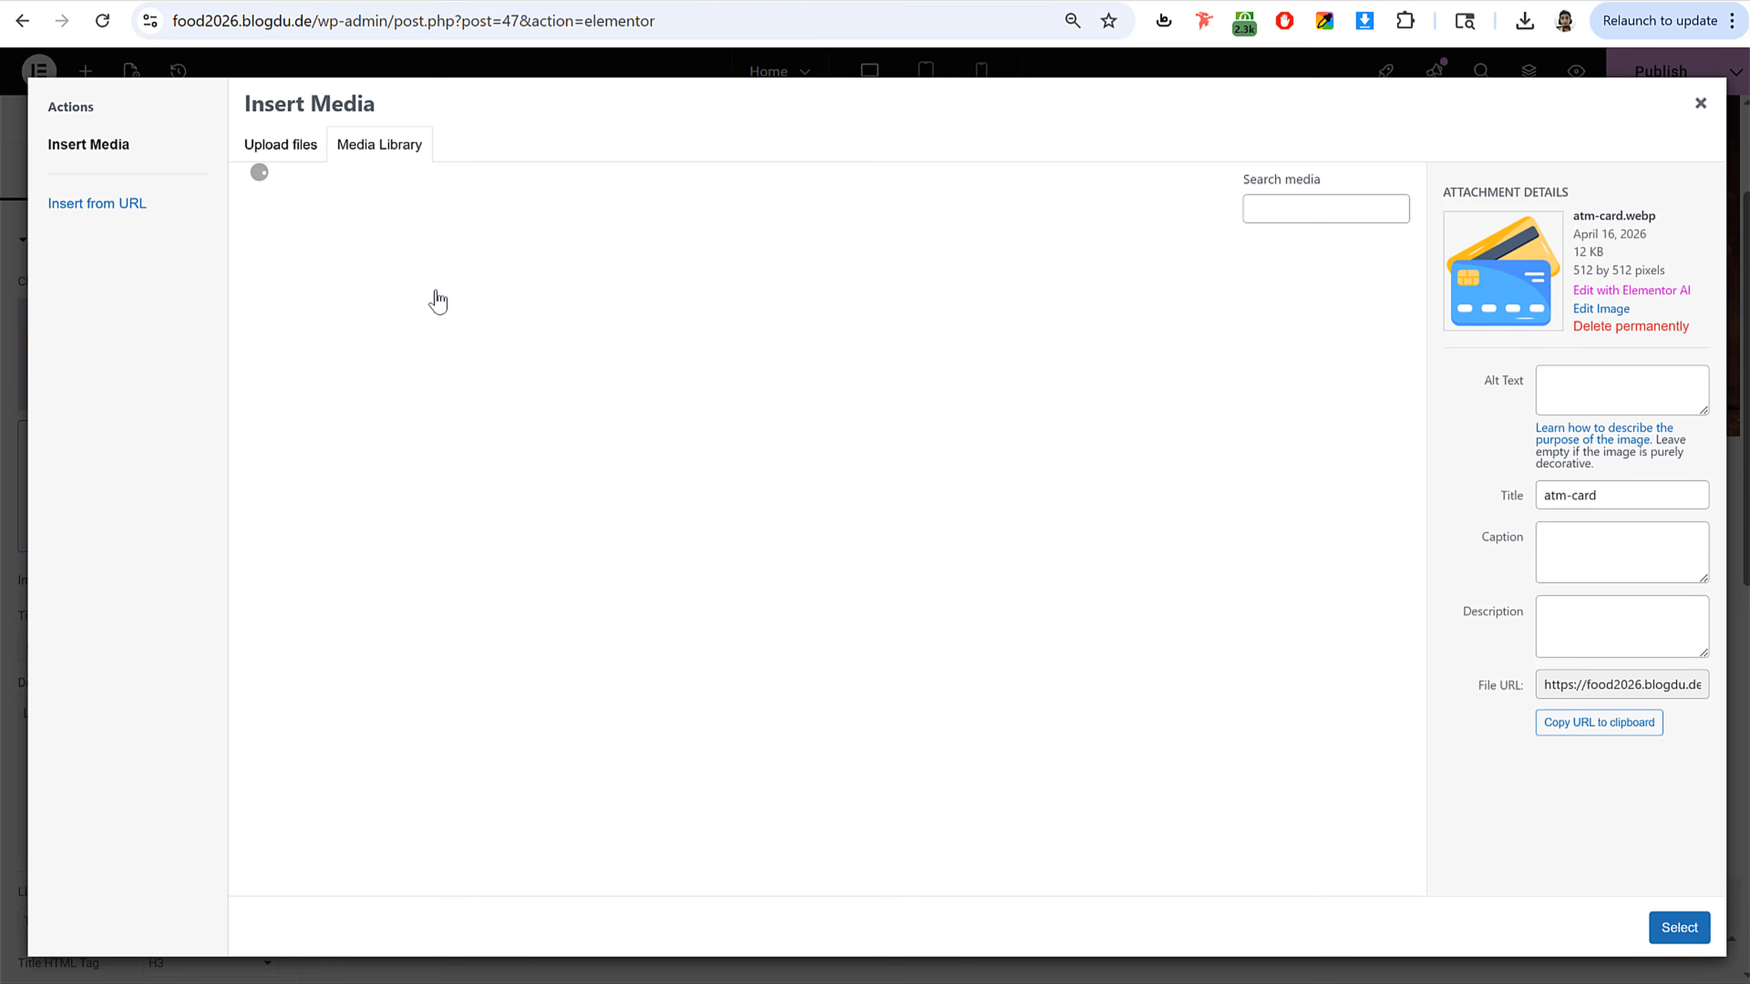
click(589, 337)
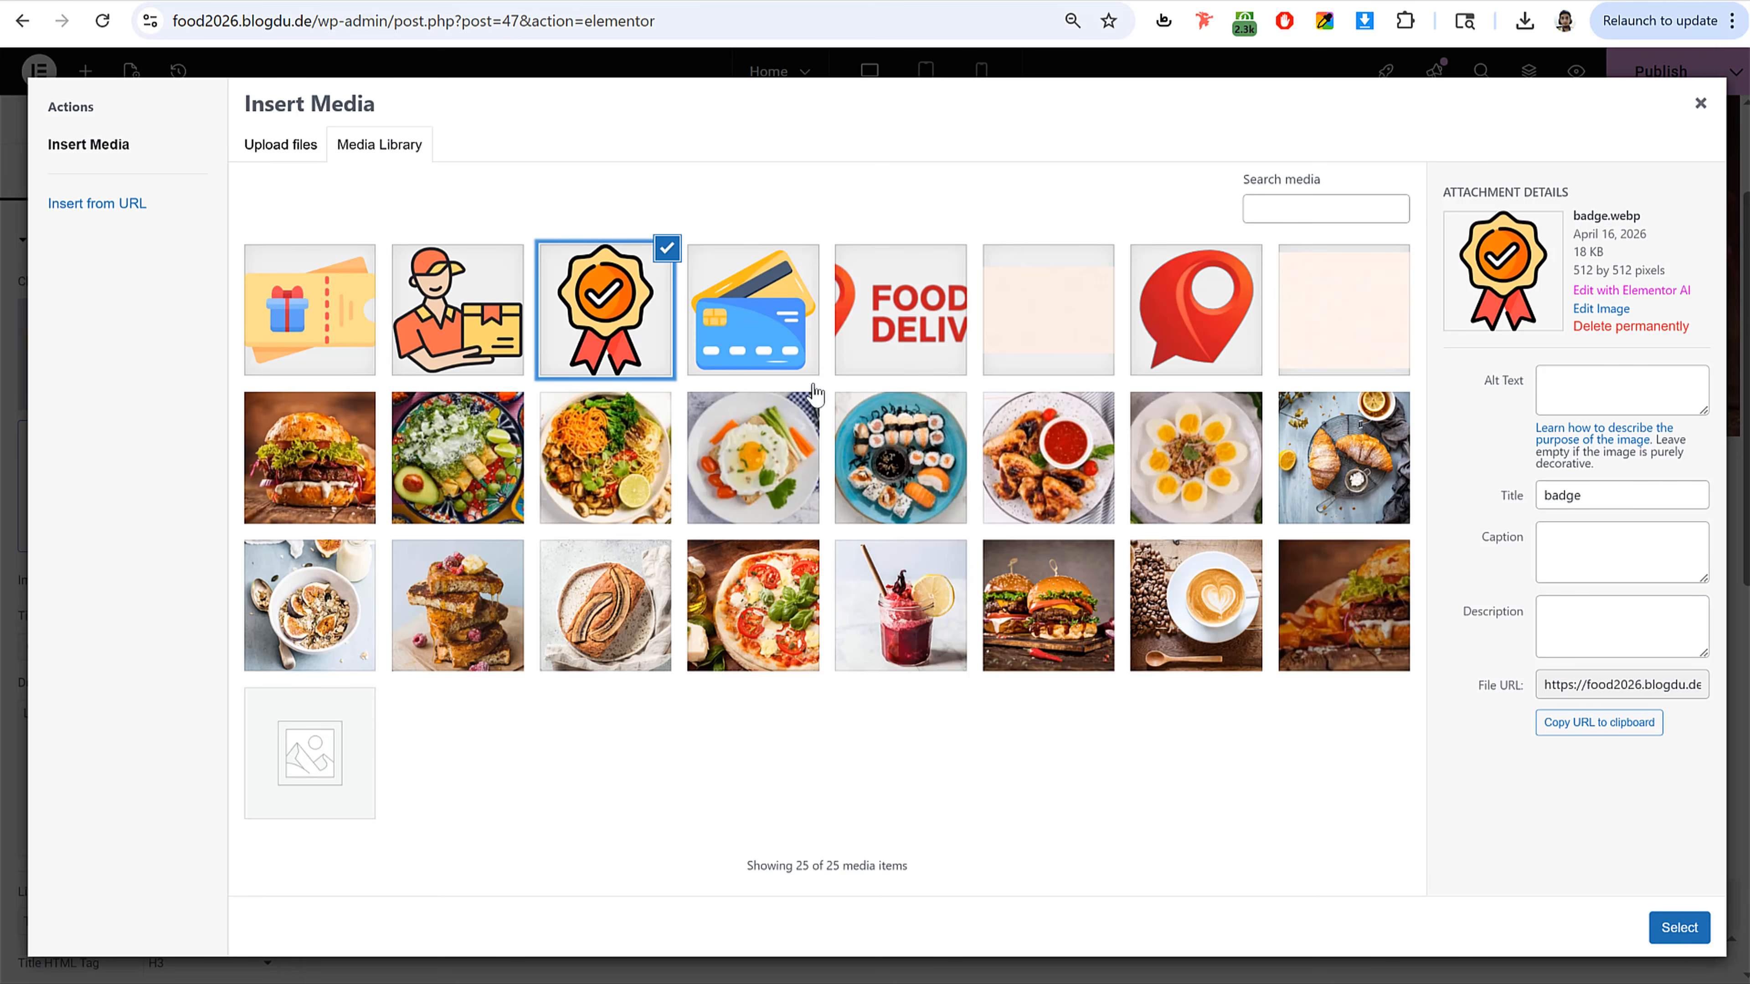
click(1679, 926)
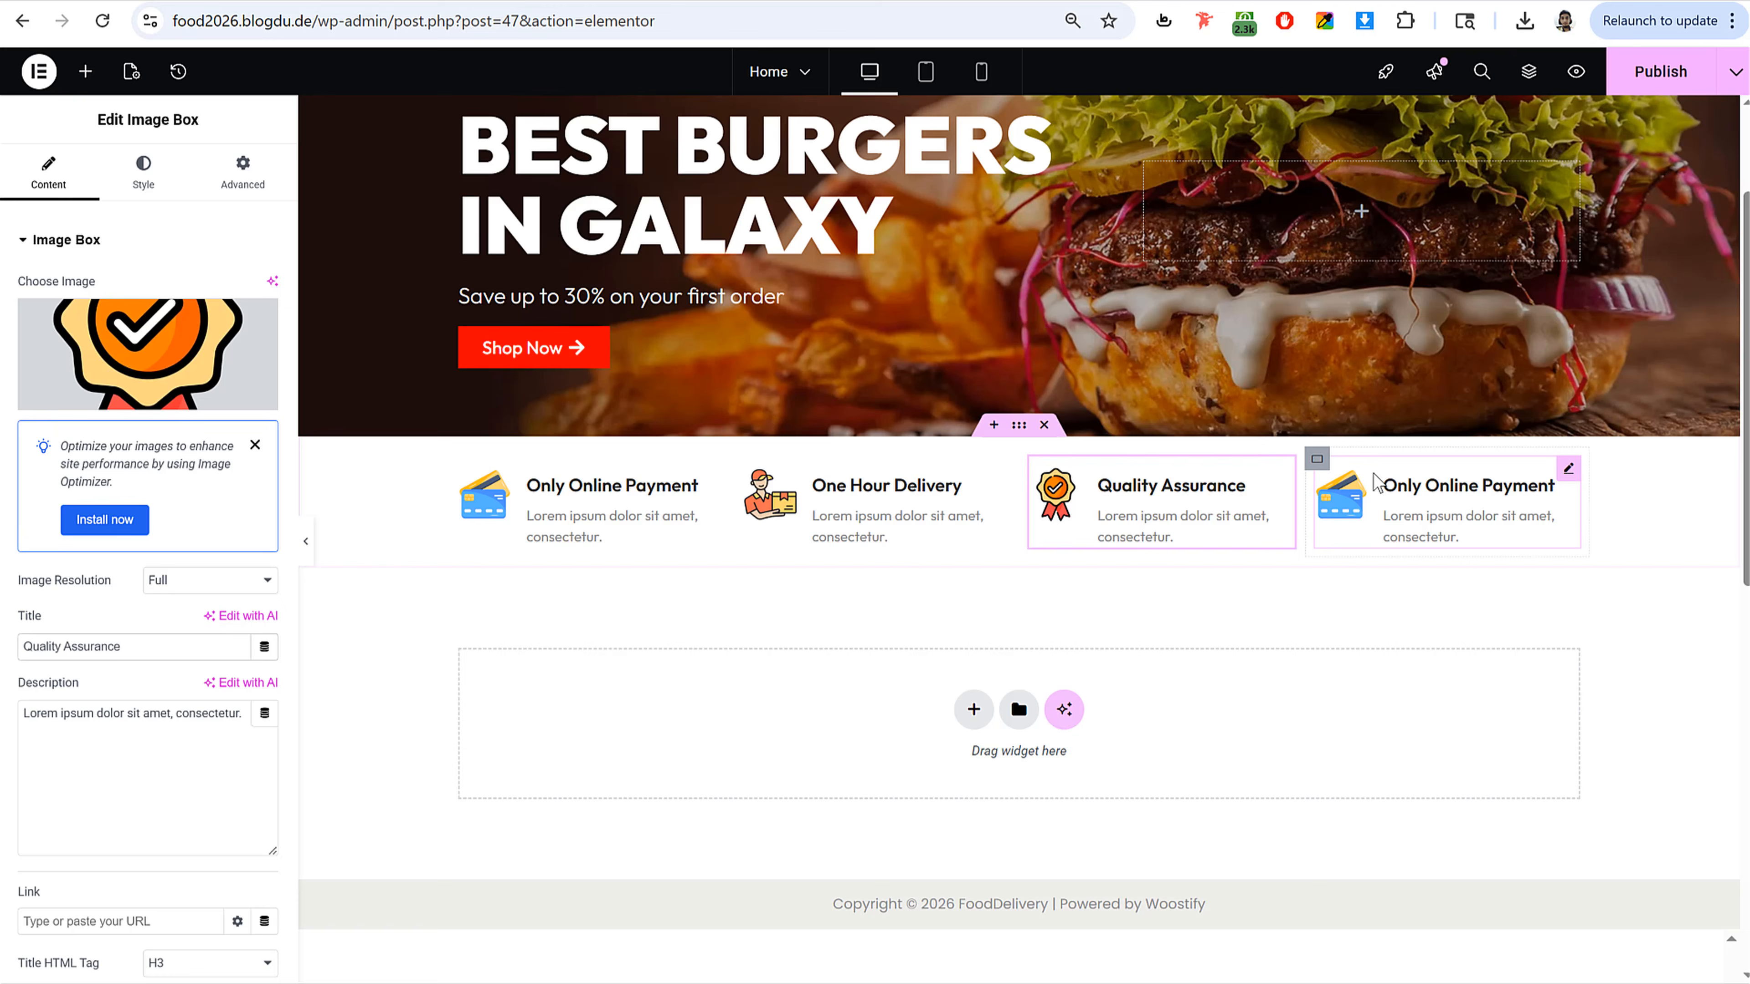
Step: Set the fourth feature's image to the gift coupon and its title to Best prices & offers
click(1558, 469)
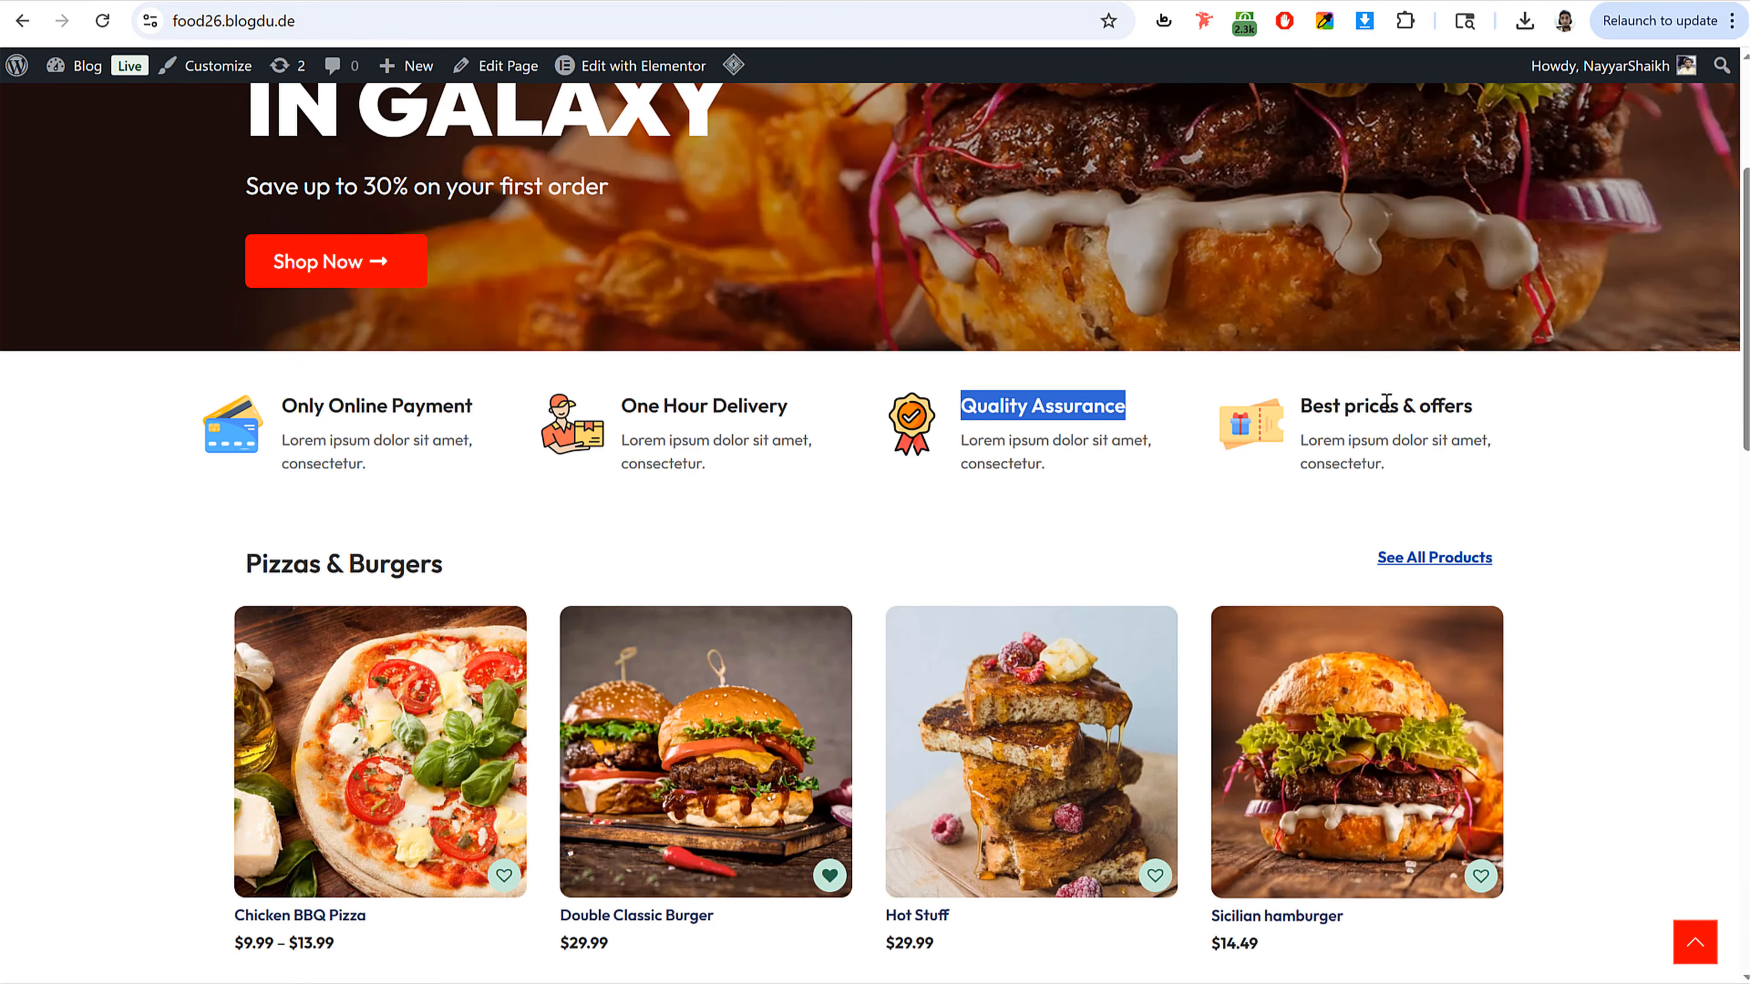
triple_click(1389, 403)
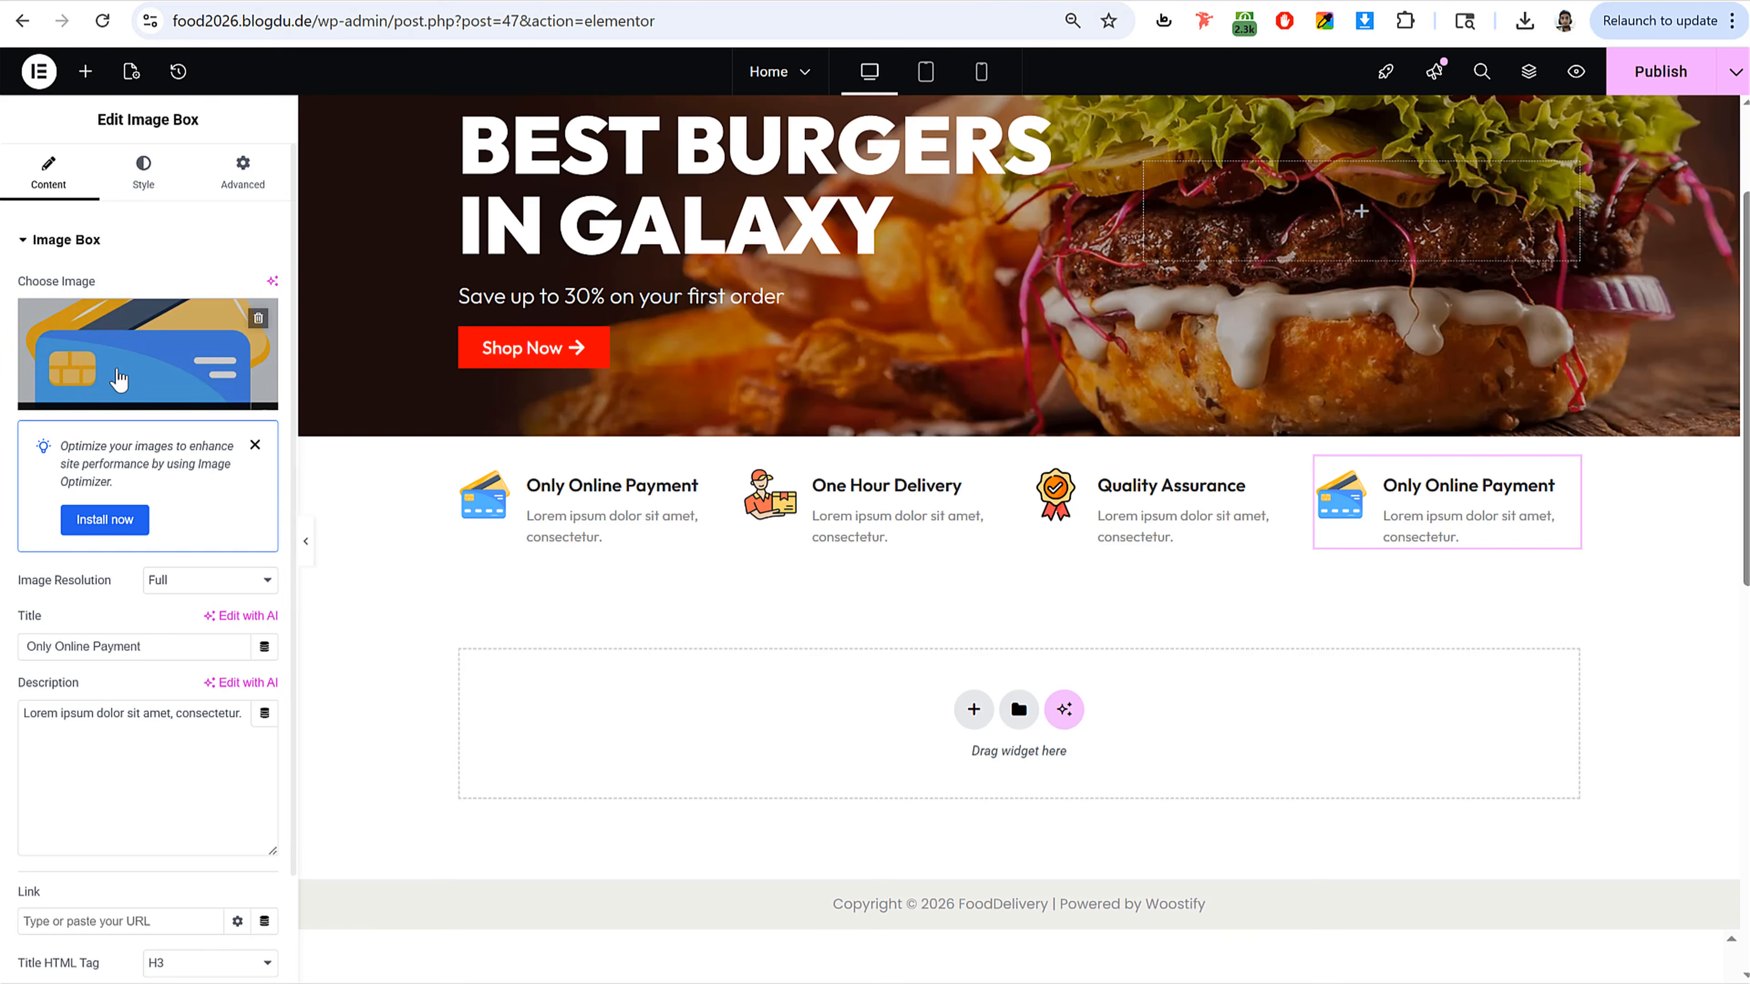
click(231, 359)
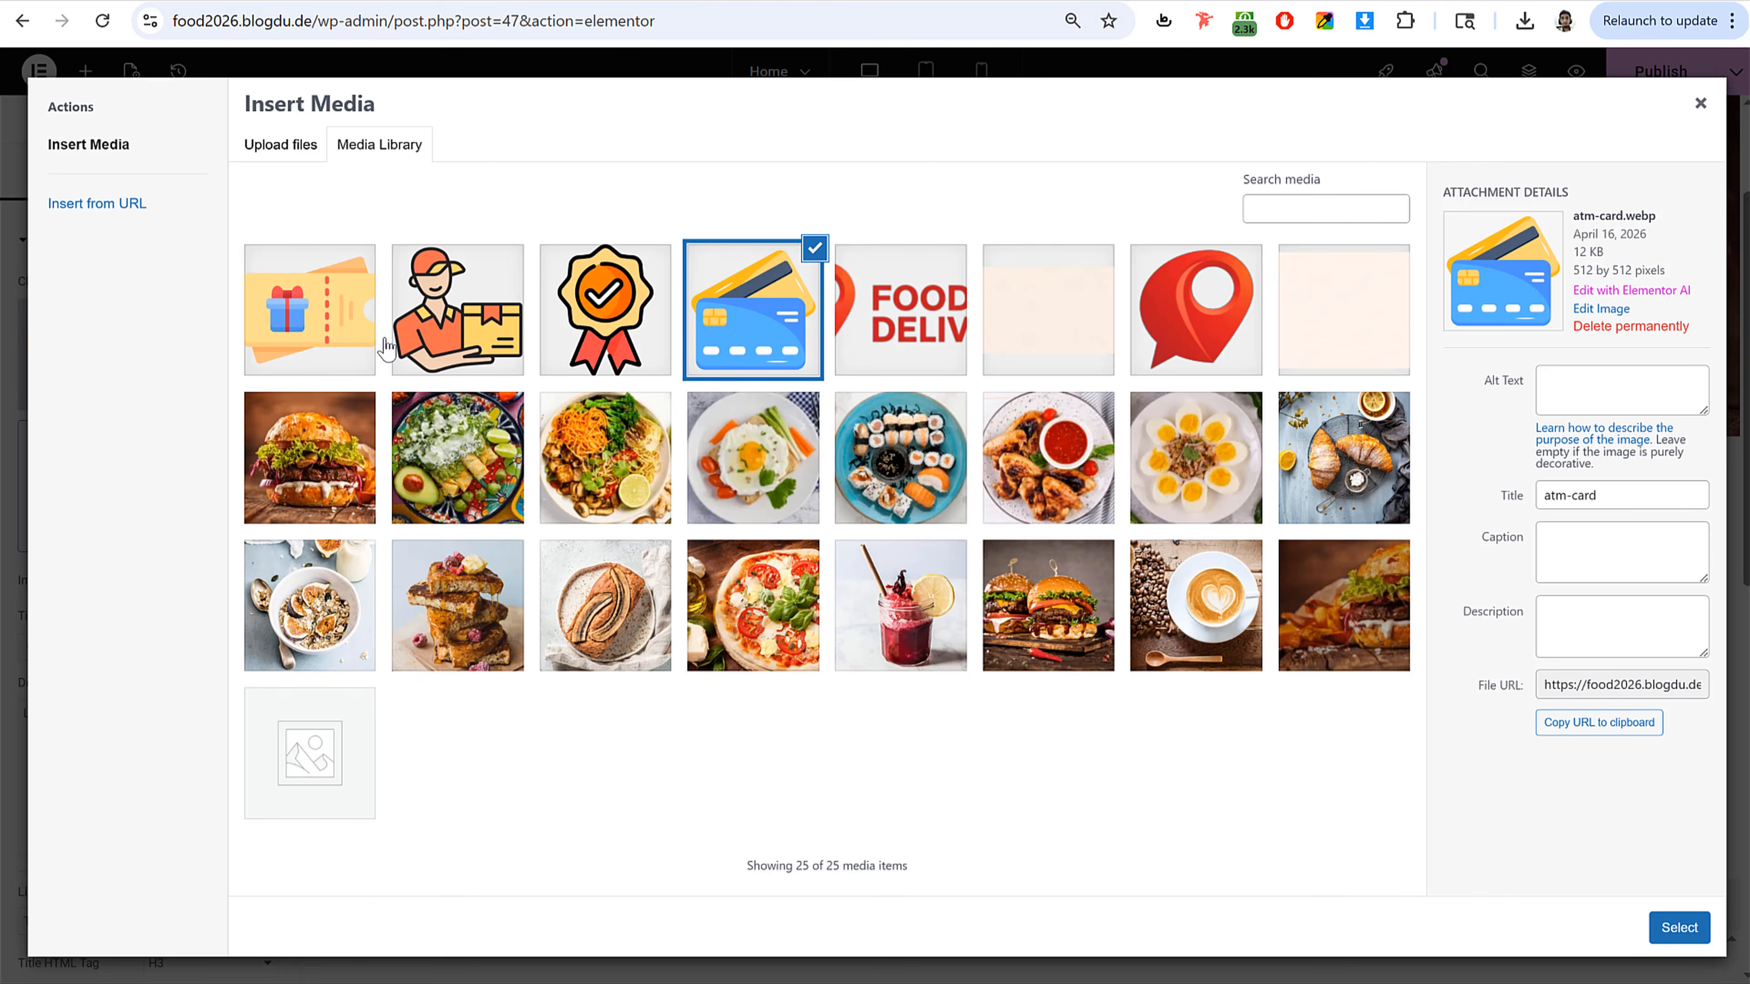
click(372, 338)
click(1671, 929)
drag(94, 646, 176, 653)
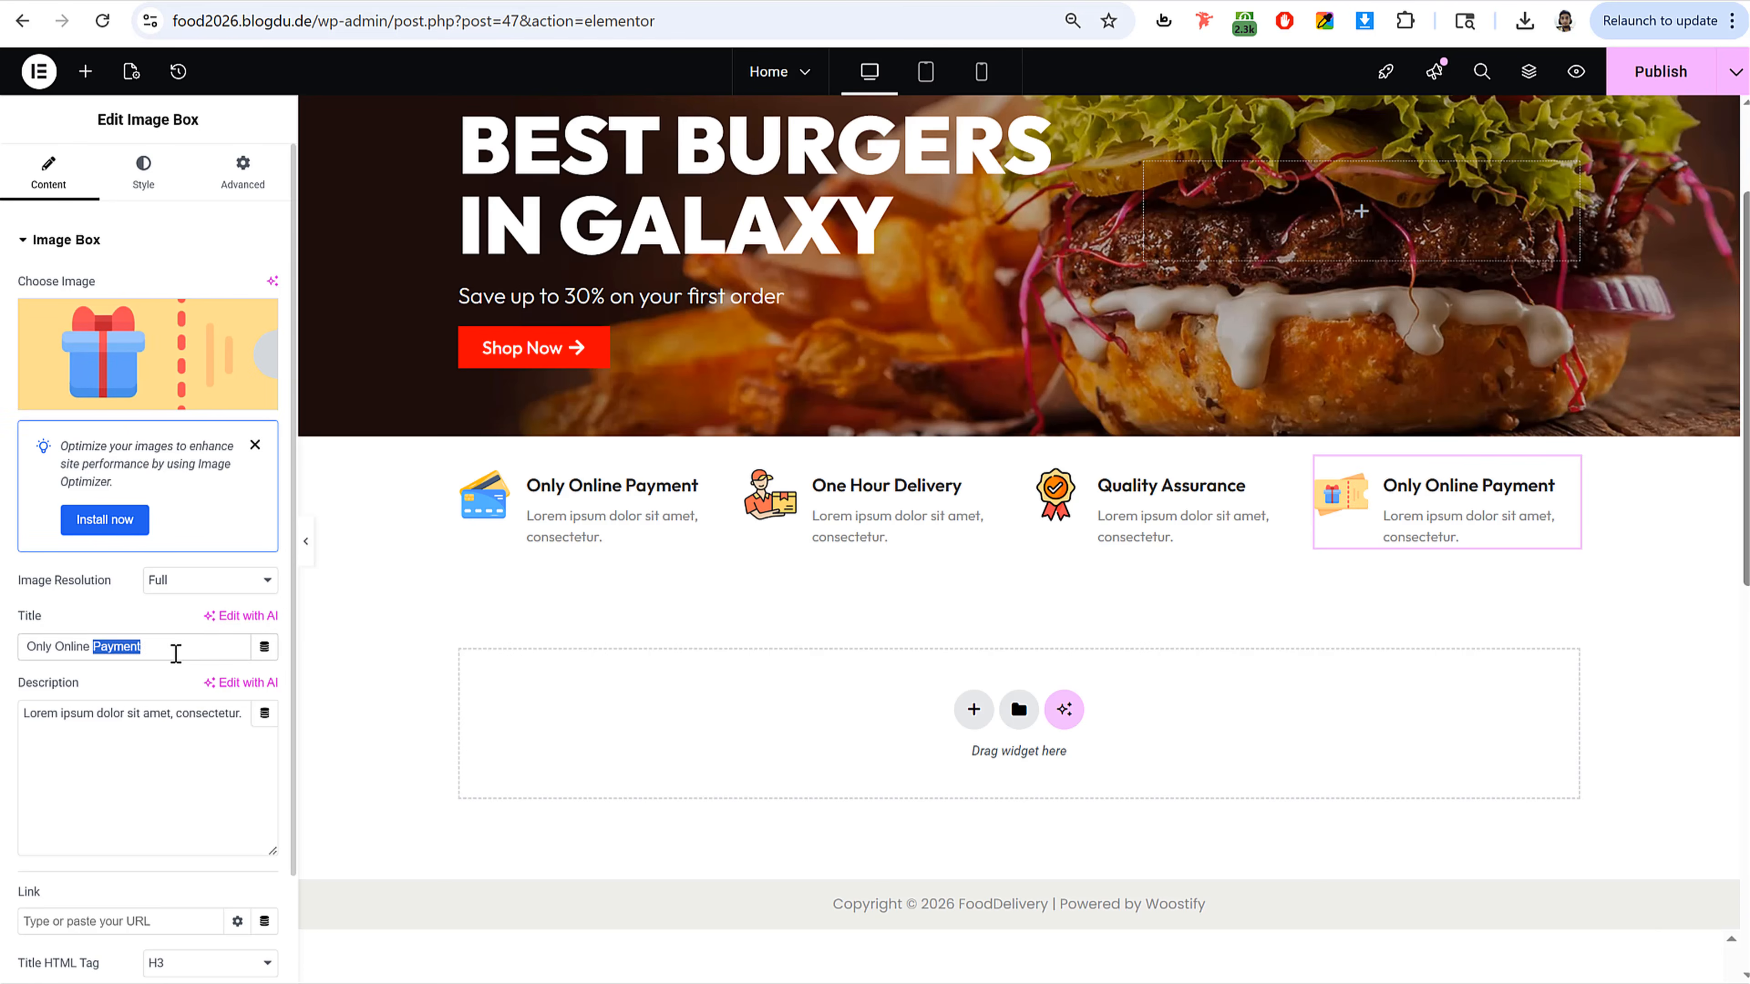
key(ctrl+a)
key(ctrl+v)
Step: Publish the page
click(1634, 80)
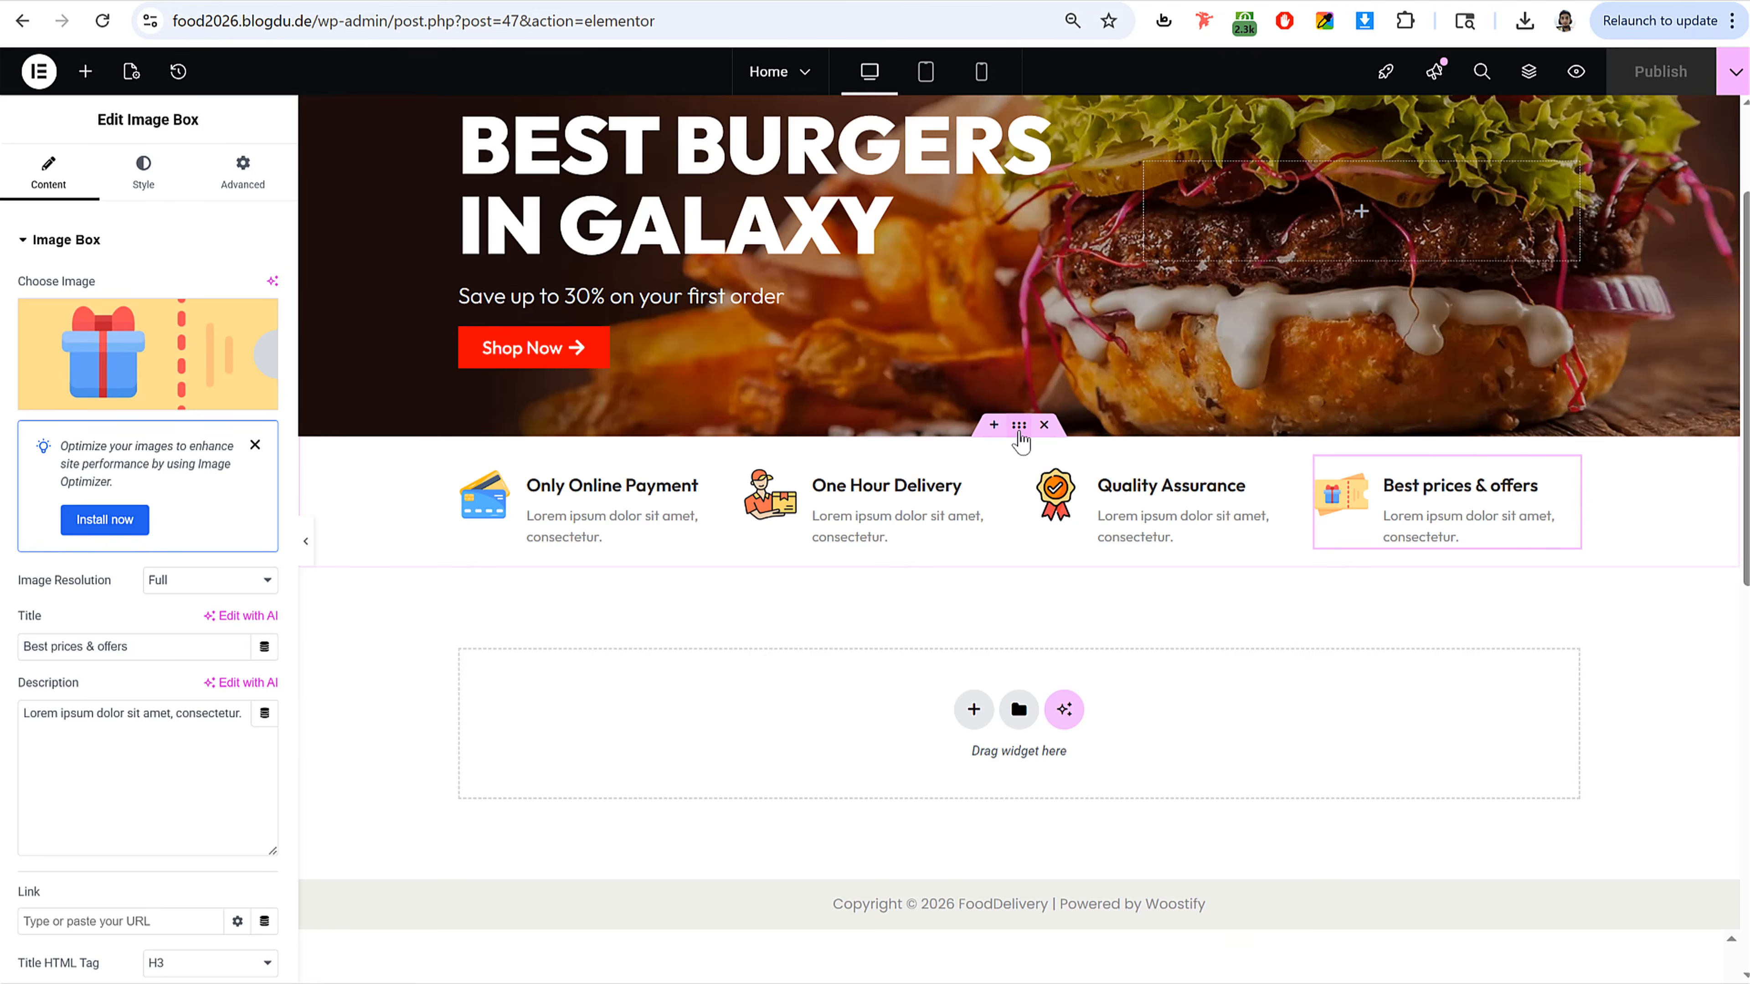
Step: Try a 50 px column gap on the feature row container, then reset it to 0
click(1020, 428)
key(ctrl+plus)
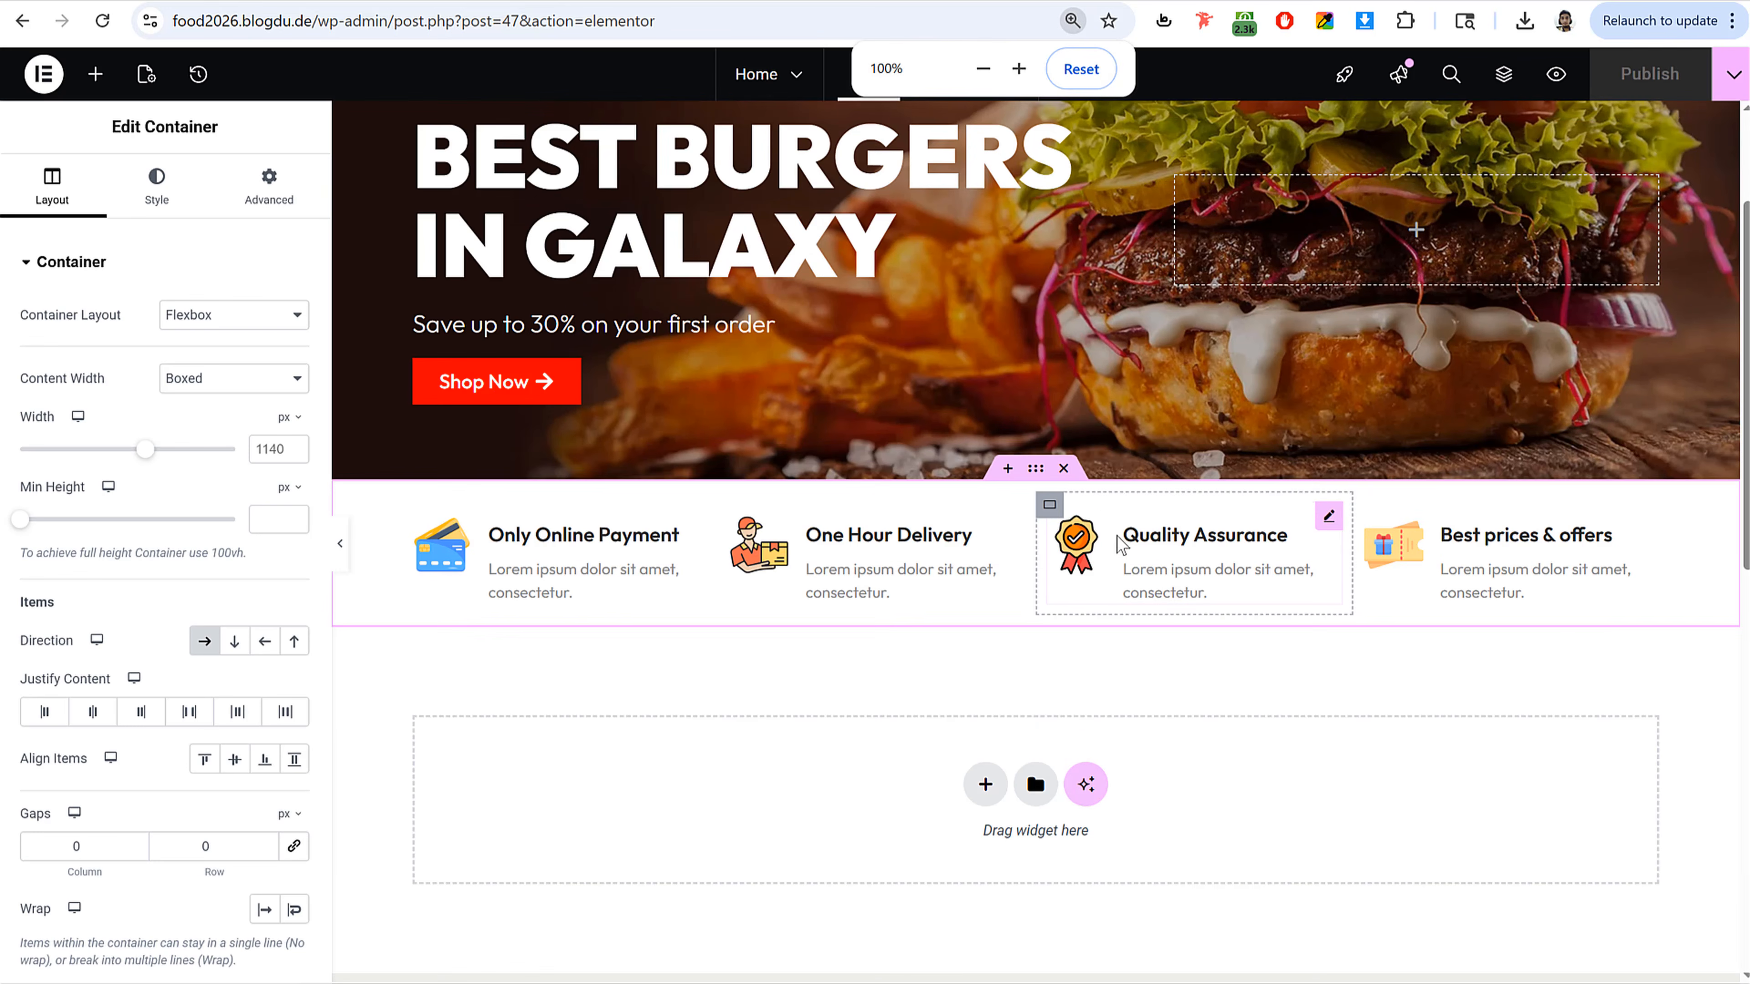
scroll(151, 792, down, 3)
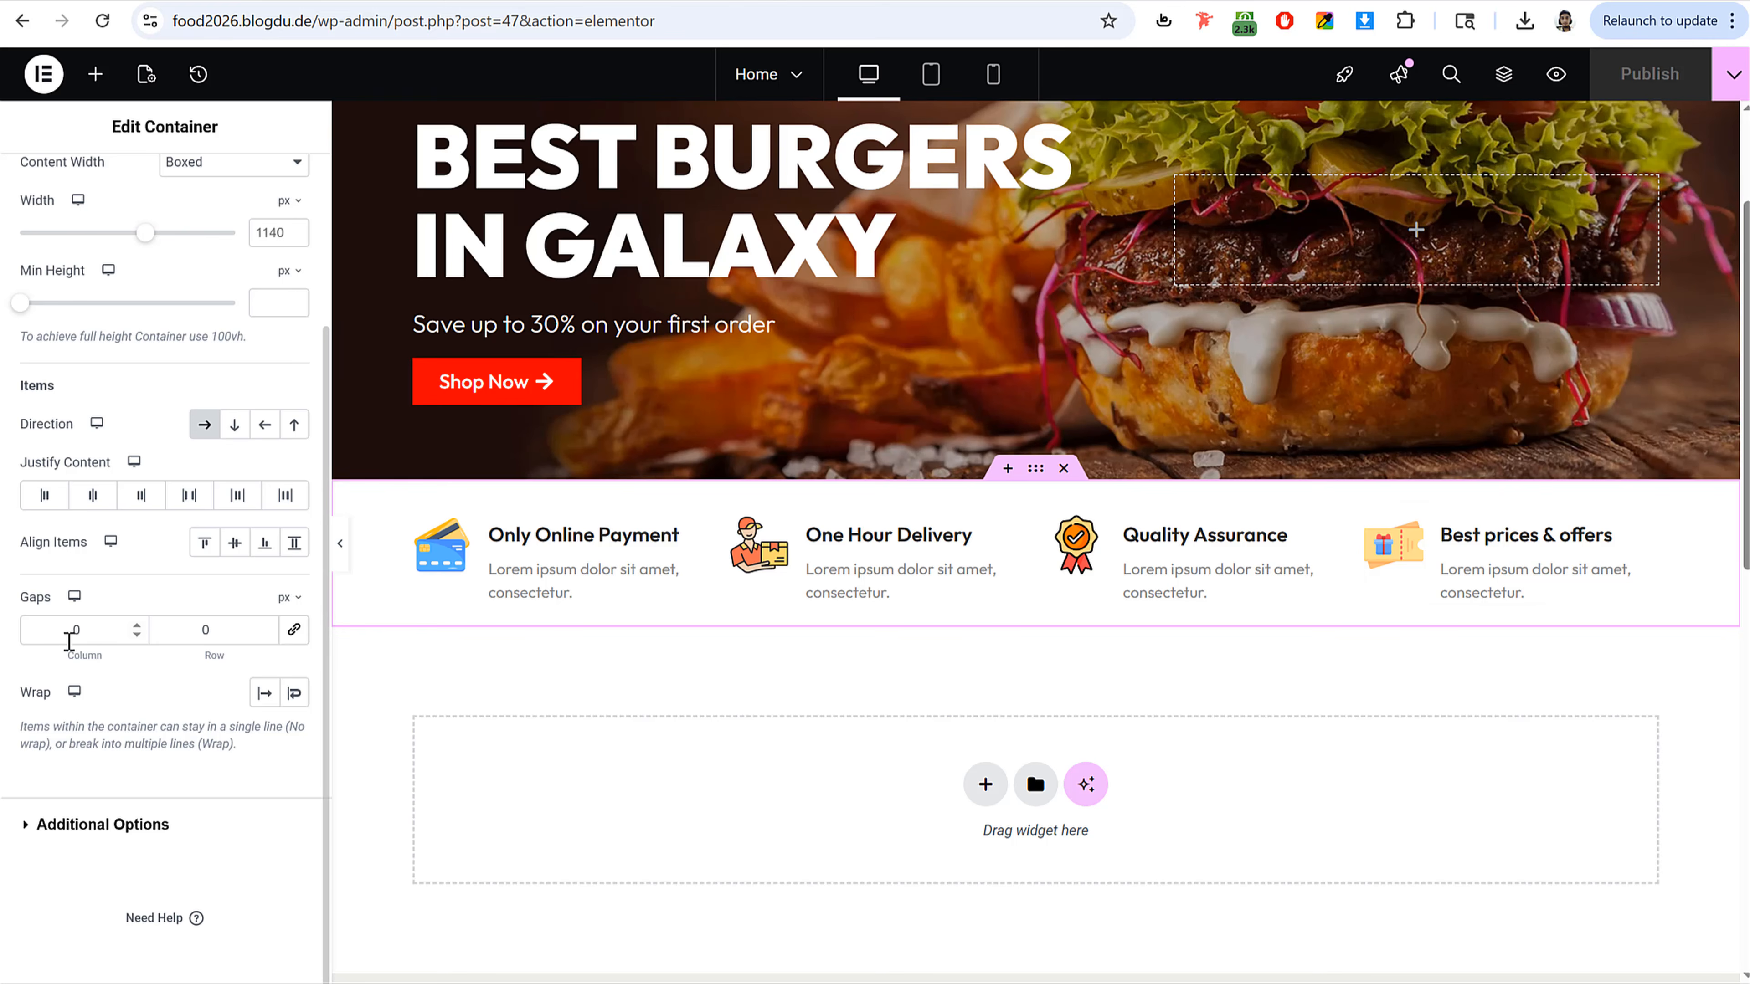
drag(93, 630, 21, 648)
text(50)
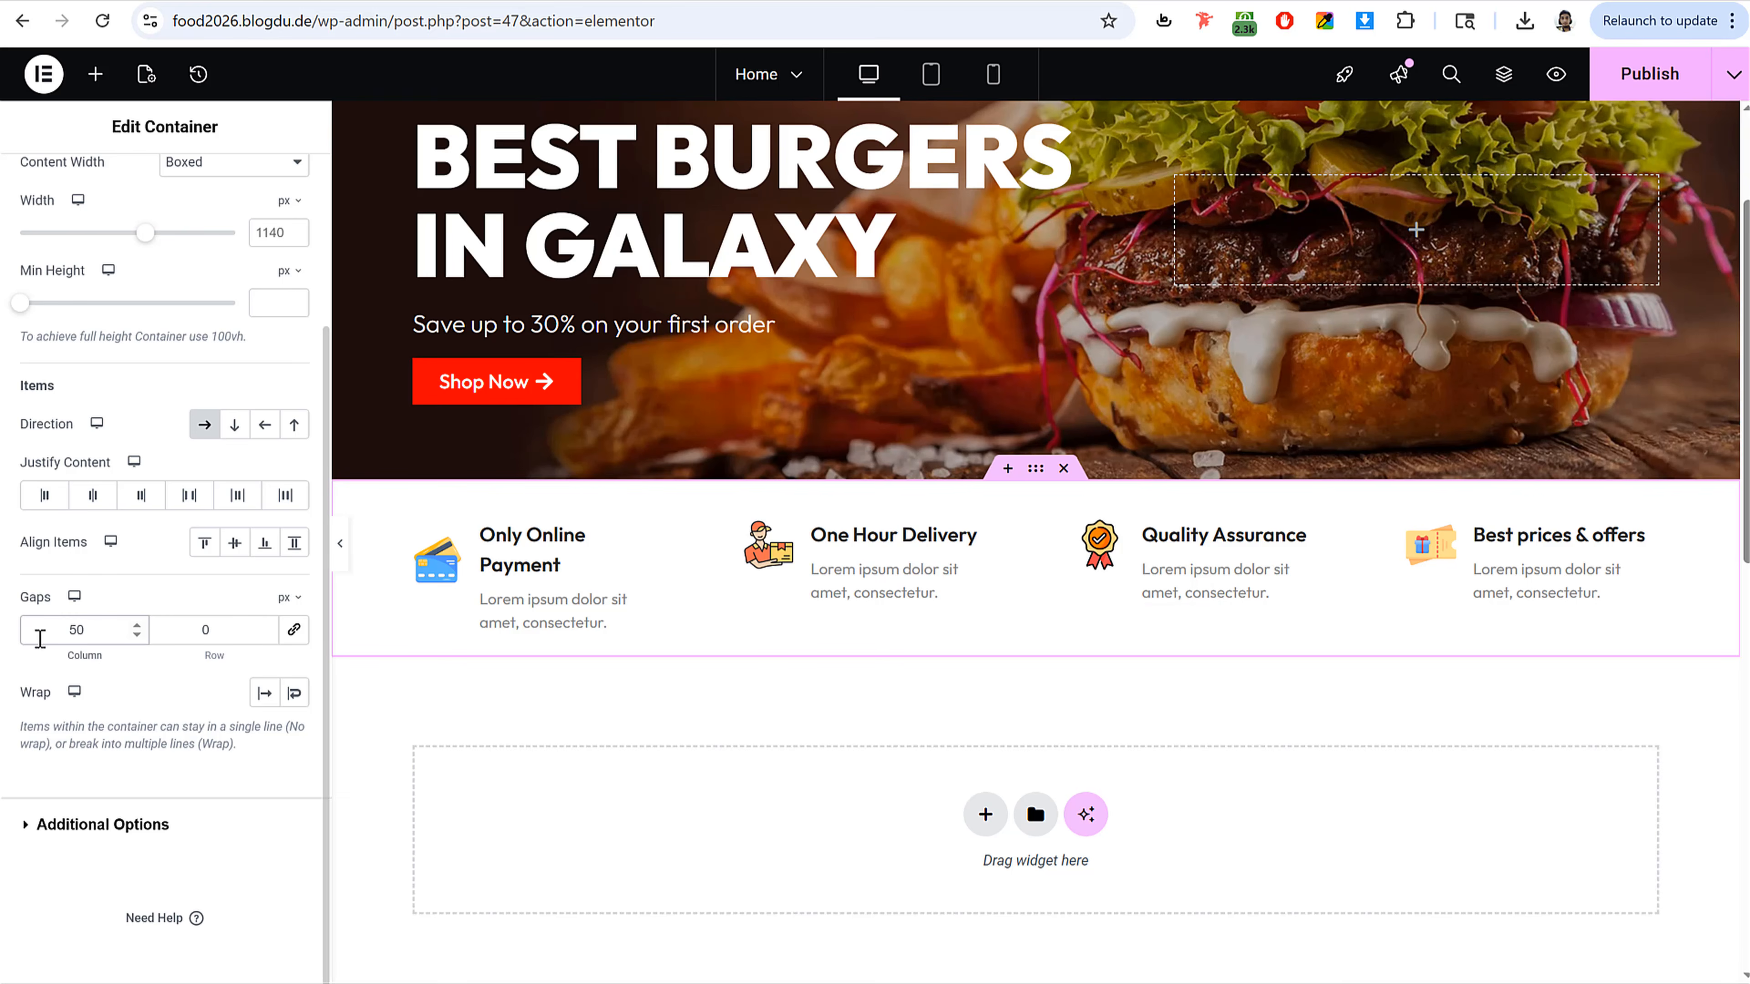
drag(91, 630, 21, 637)
text(0)
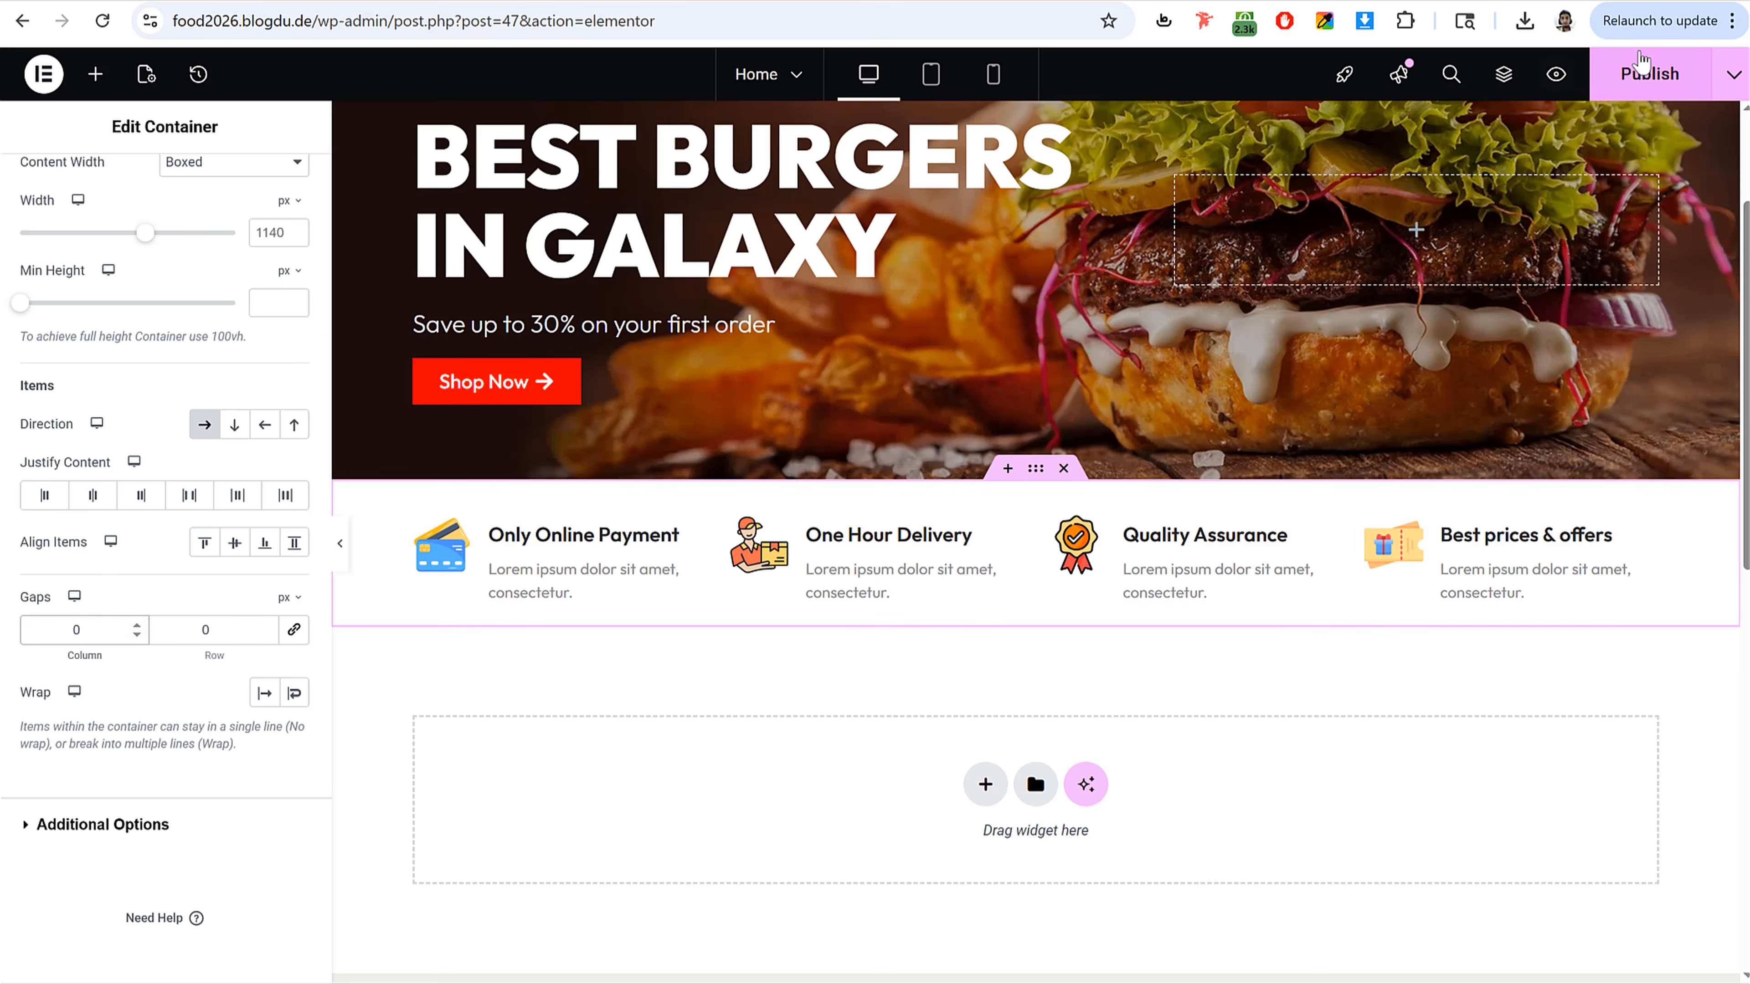
Step: Publish the updated page
click(1649, 74)
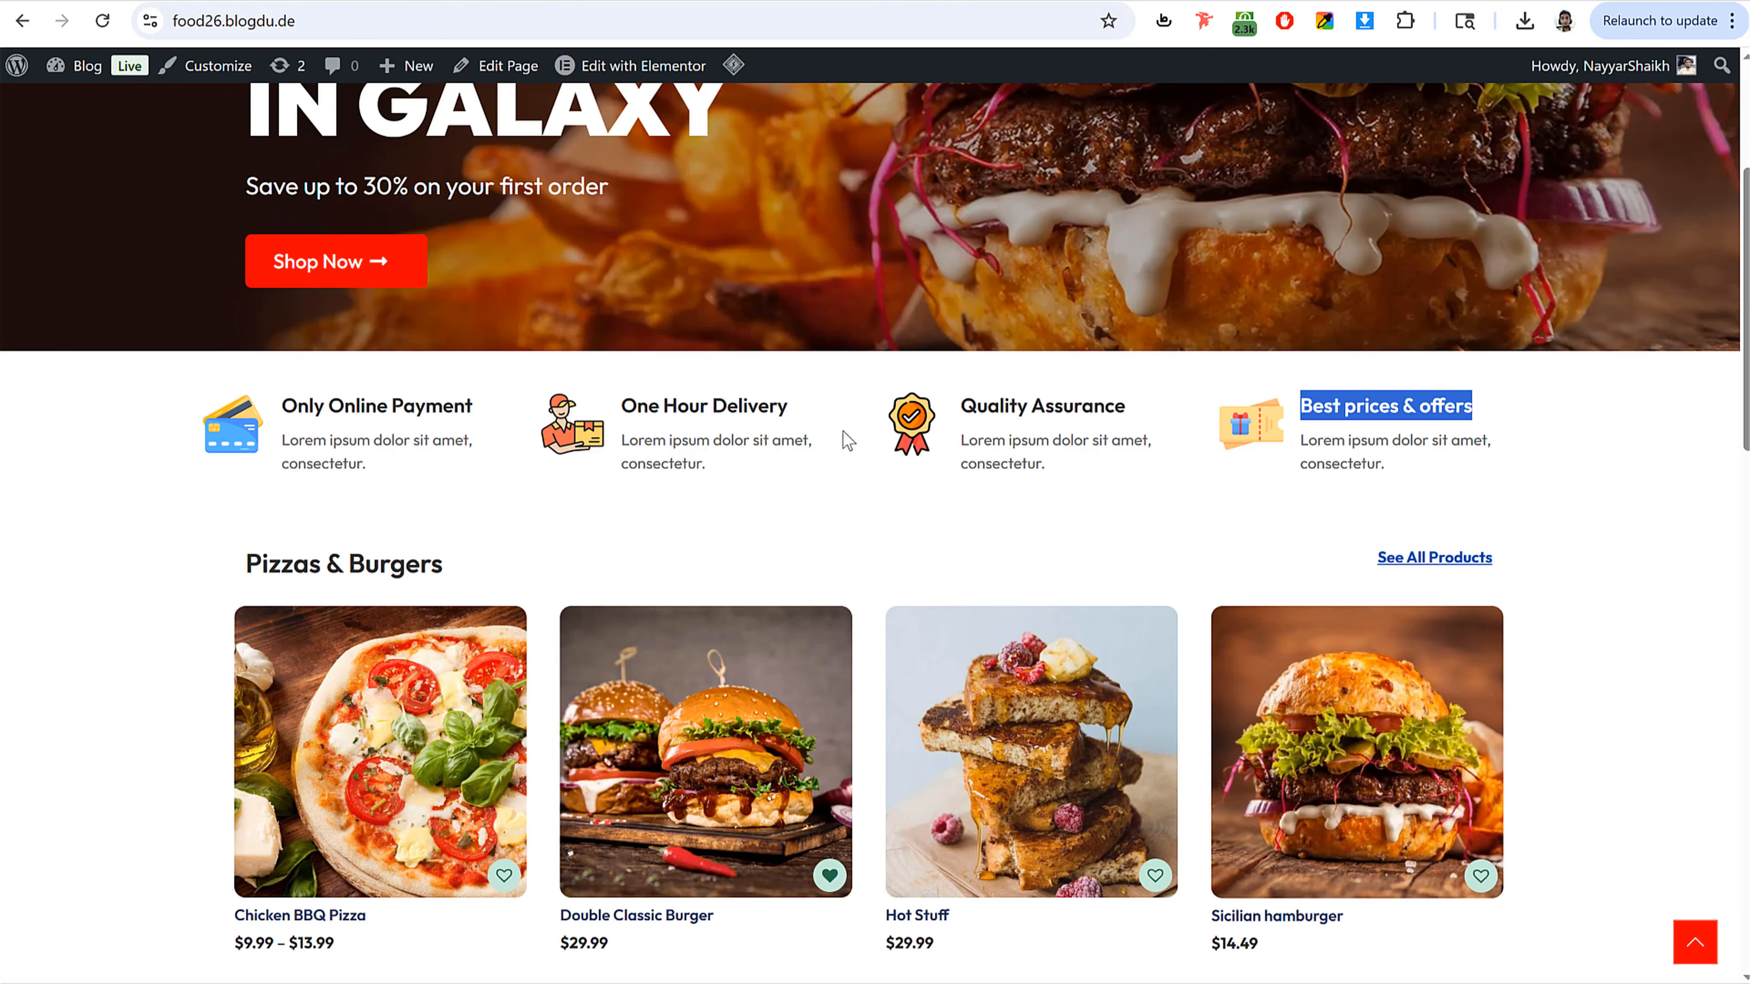
Step: Add a two-column container below the feature row
scroll(847, 440, down, 5)
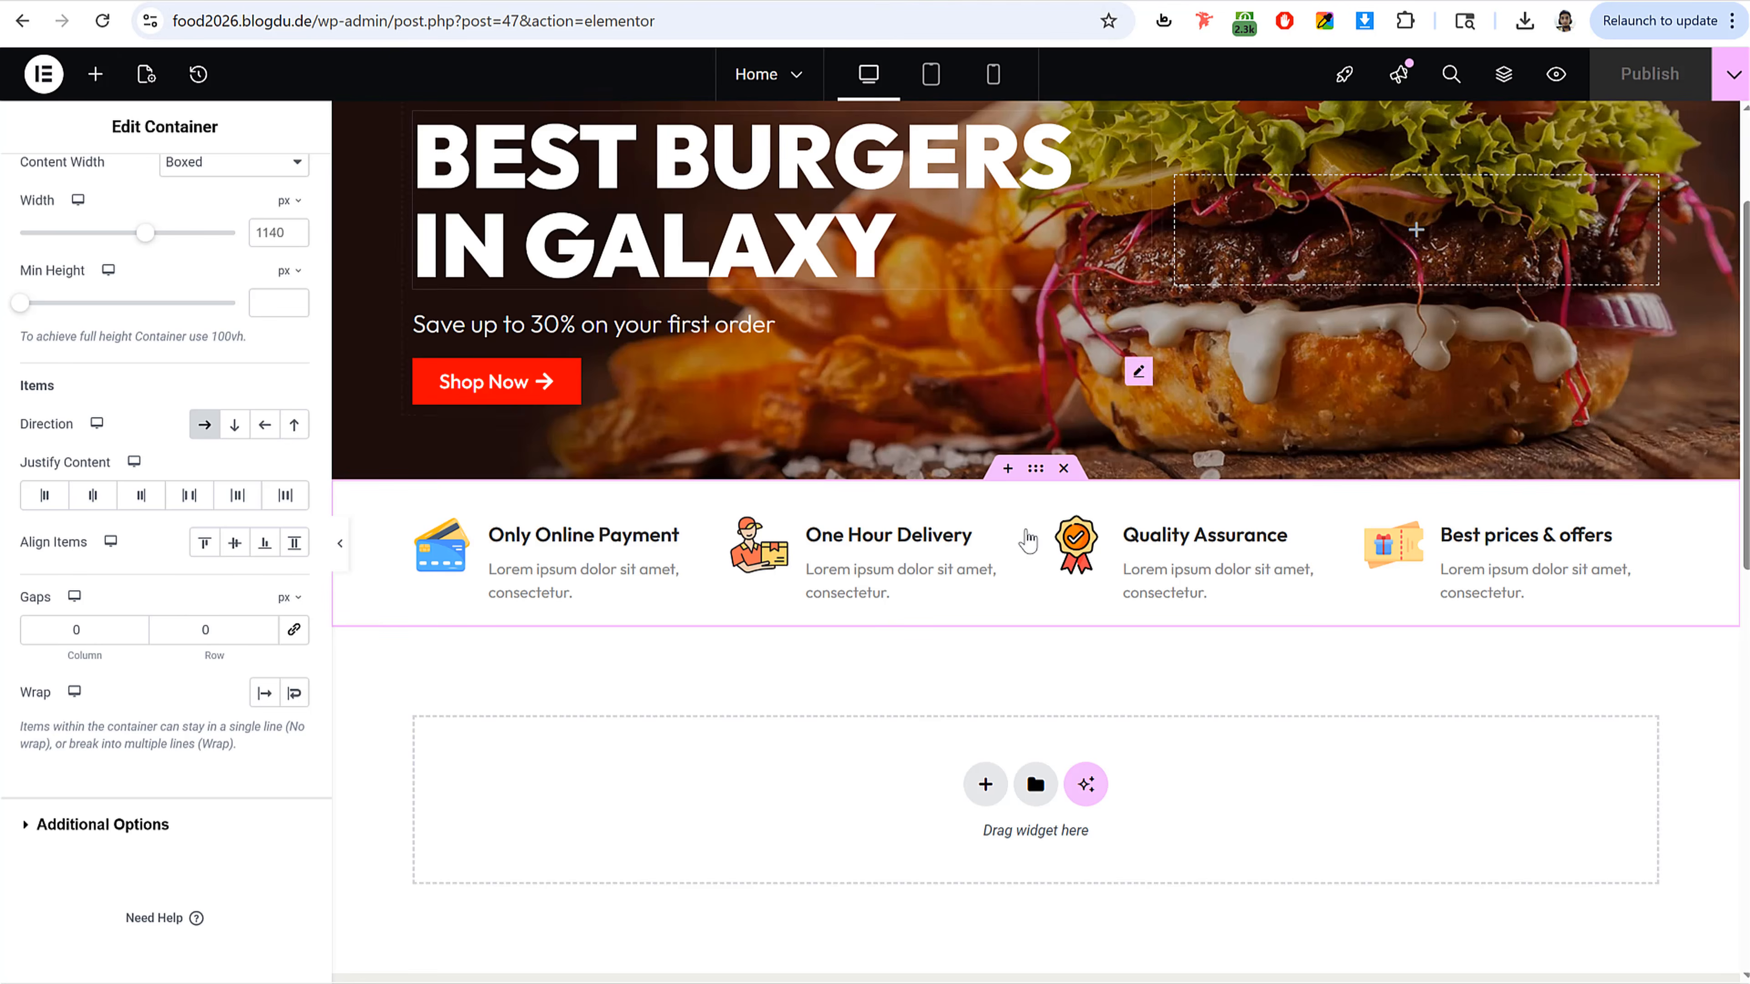
scroll(1022, 684, down, 3)
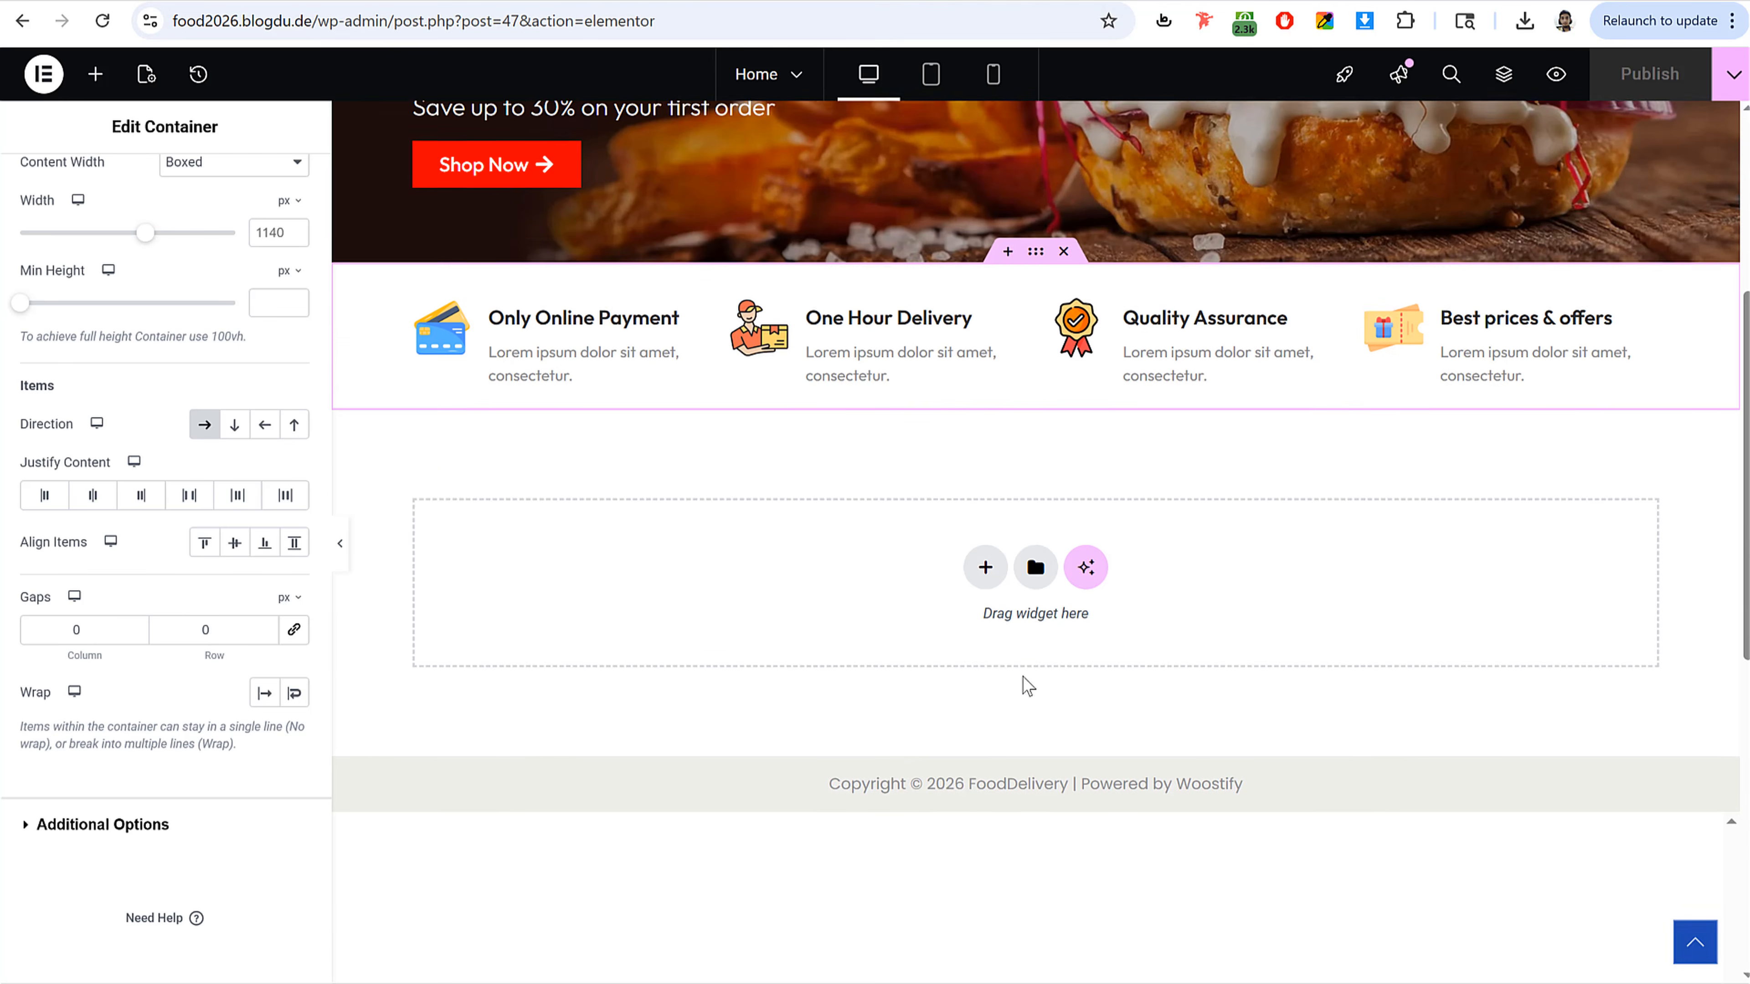
click(985, 566)
click(969, 599)
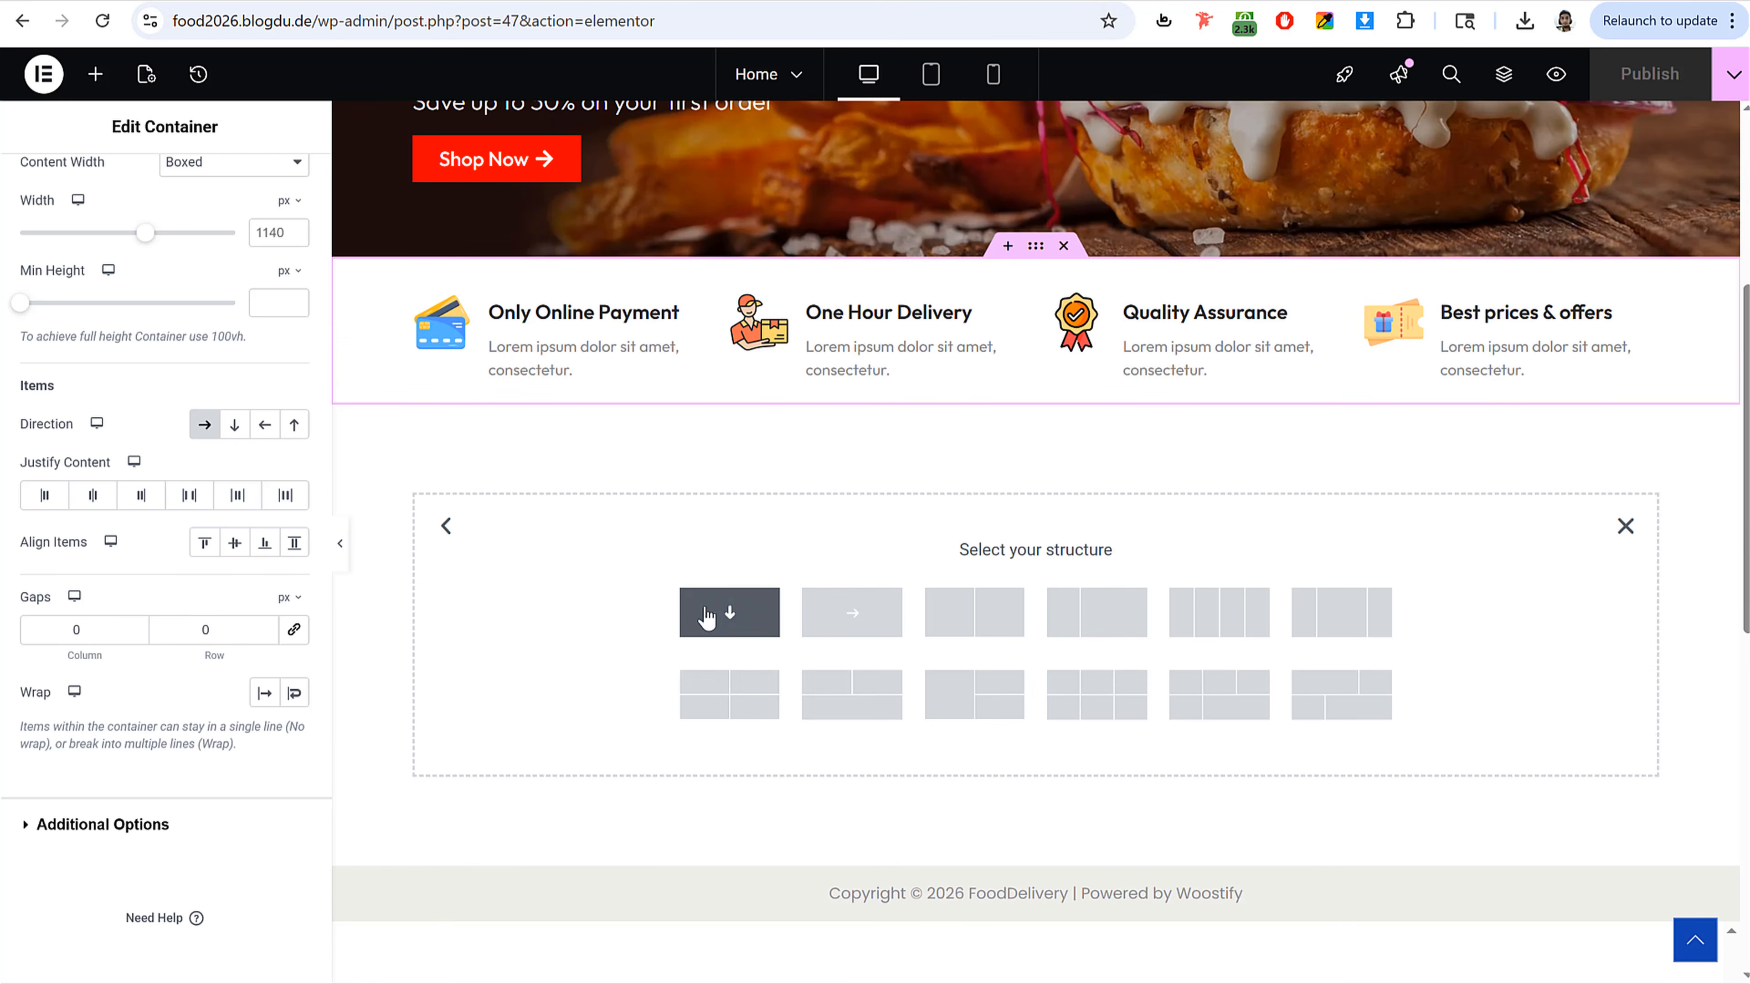
click(986, 632)
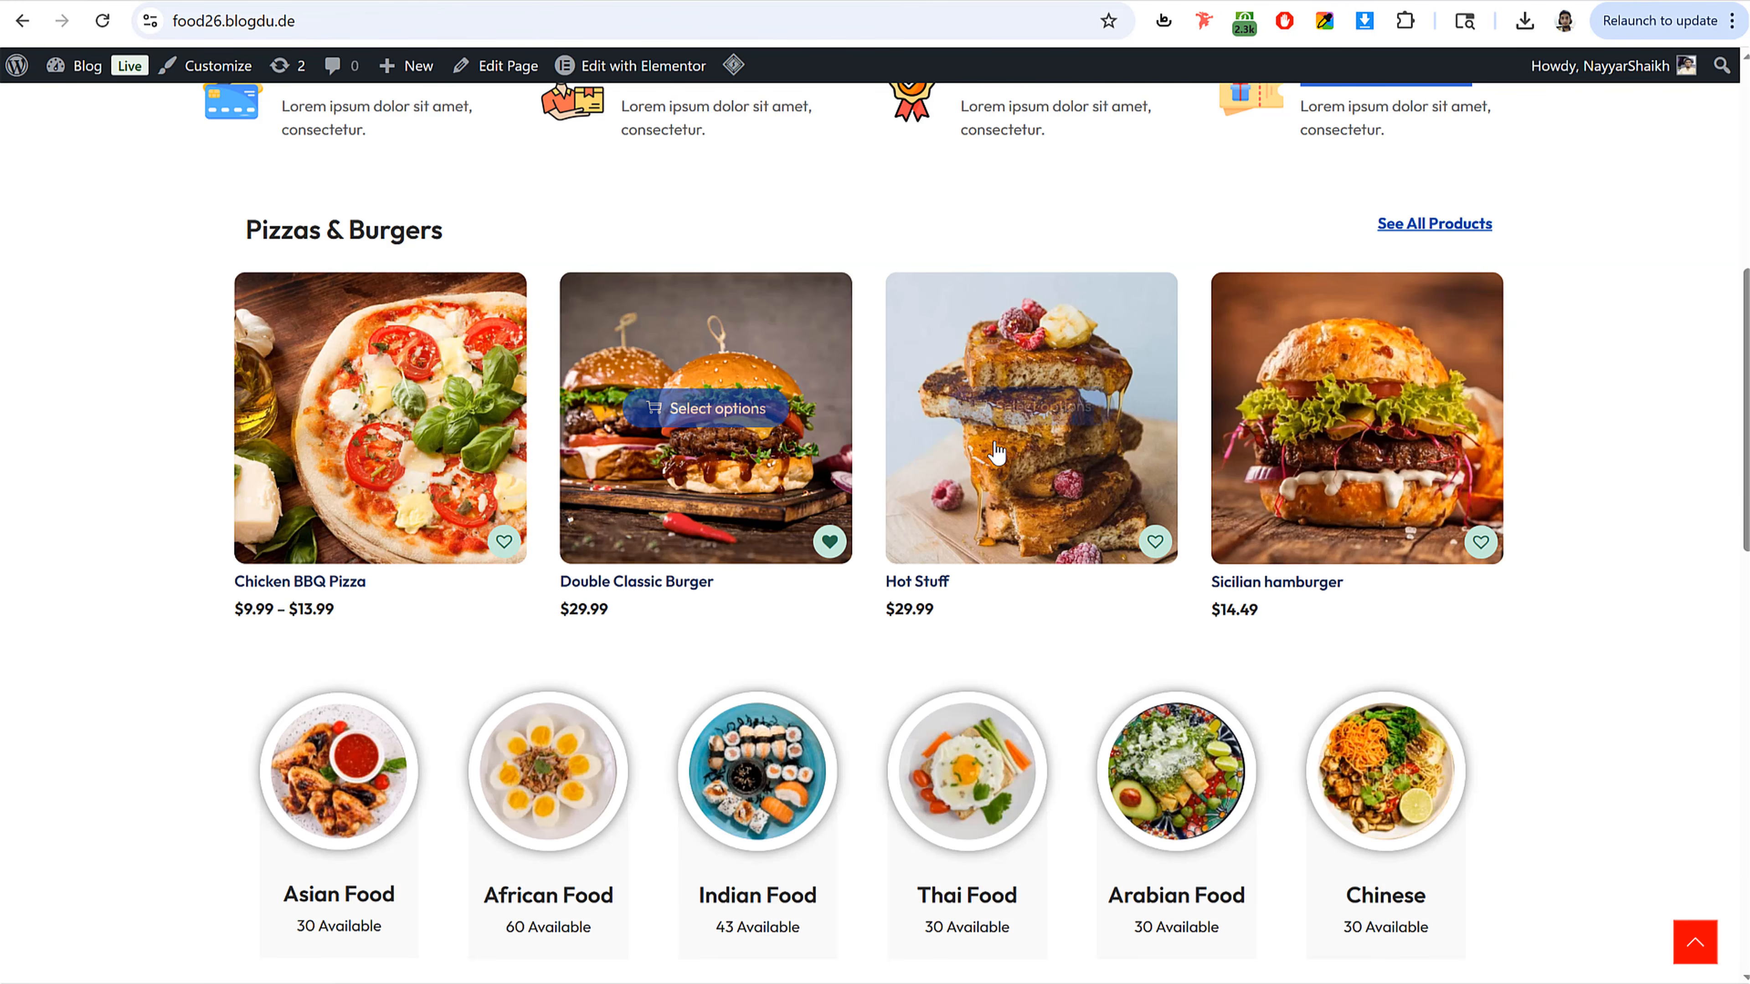
Step: Copy the Pizzas & Burgers title from the reference site and add it as a Heading in the left column
scroll(558, 455, up, 2)
mouse_move(456, 344)
mouse_down()
mouse_move(238, 357)
mouse_move(447, 340)
mouse_up()
click(266, 343)
click(447, 340)
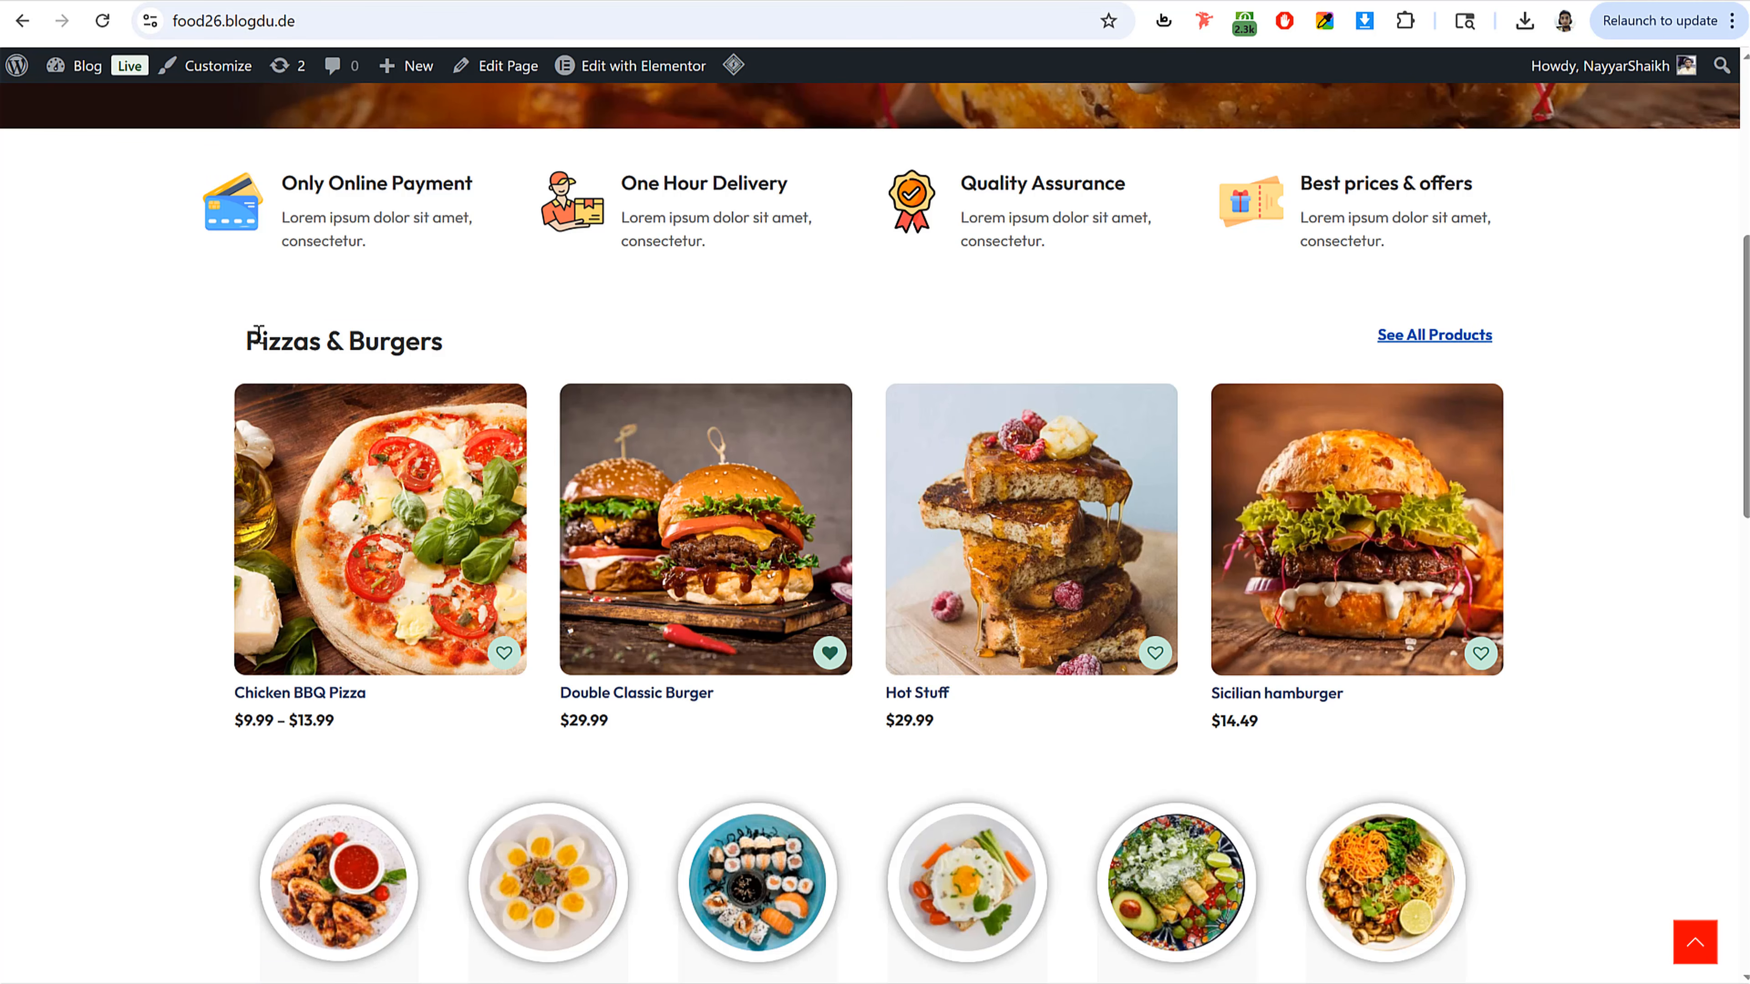
drag(257, 332, 551, 335)
key(ctrl+c)
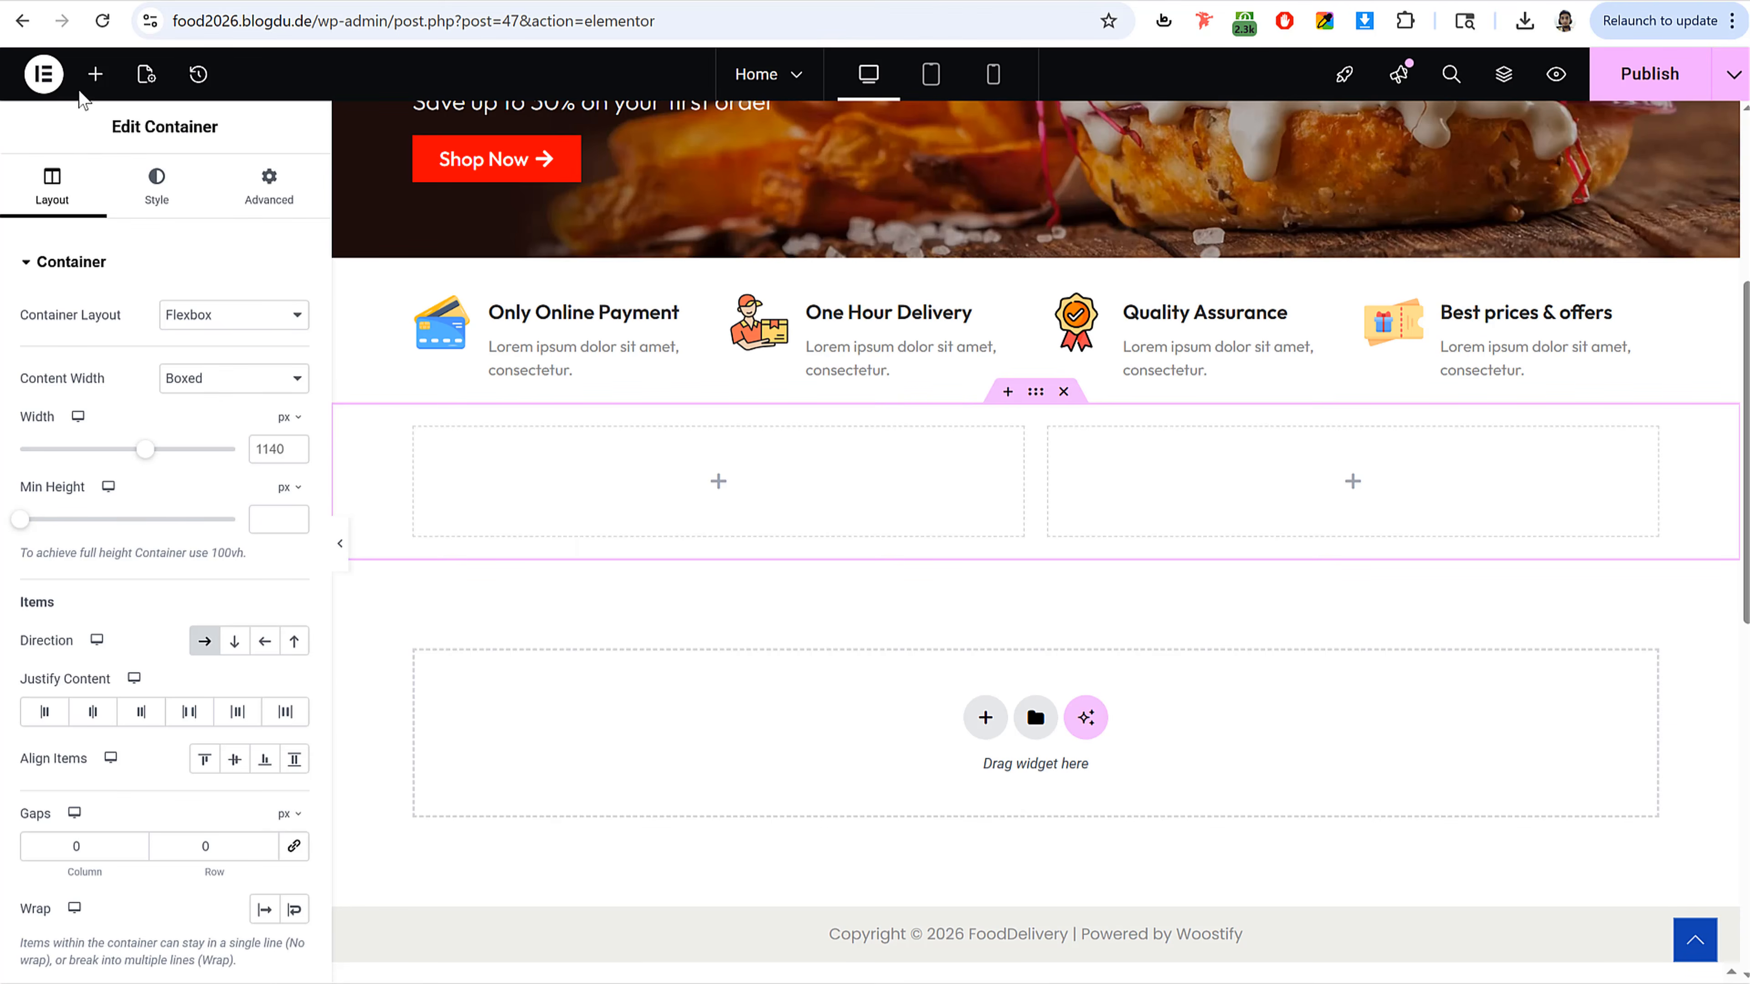
click(95, 74)
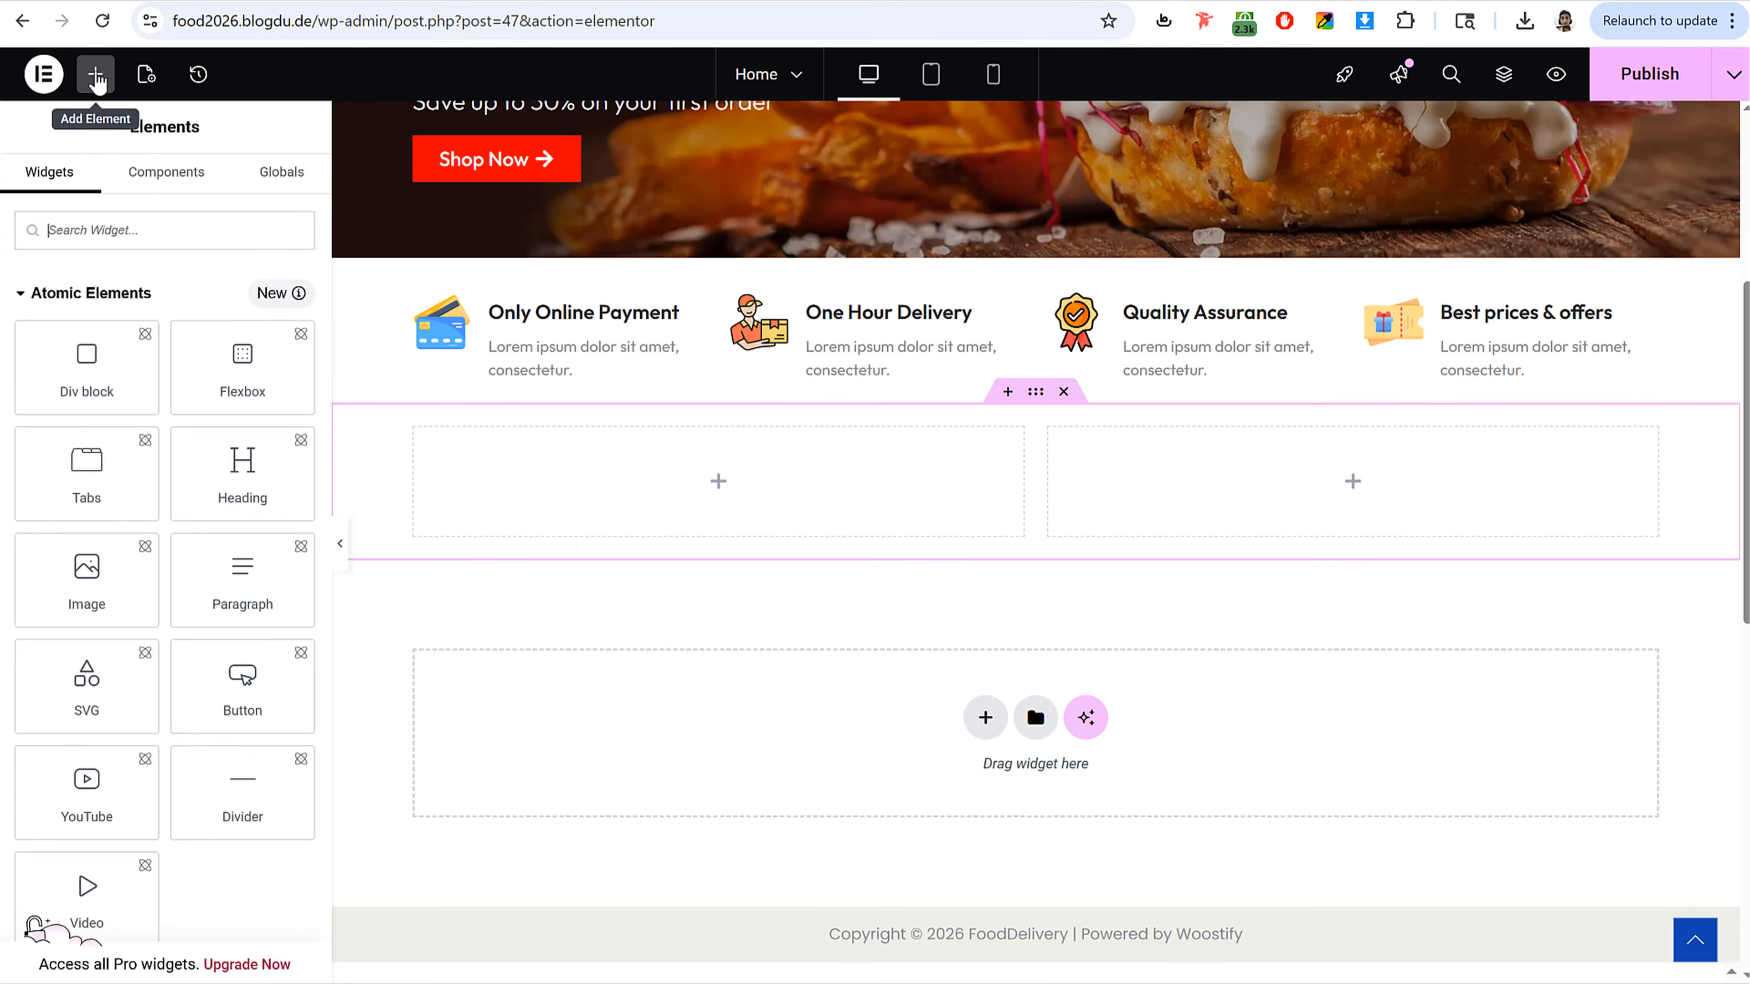
text(hea)
drag(86, 305, 585, 483)
triple_click(203, 347)
key(ctrl+v)
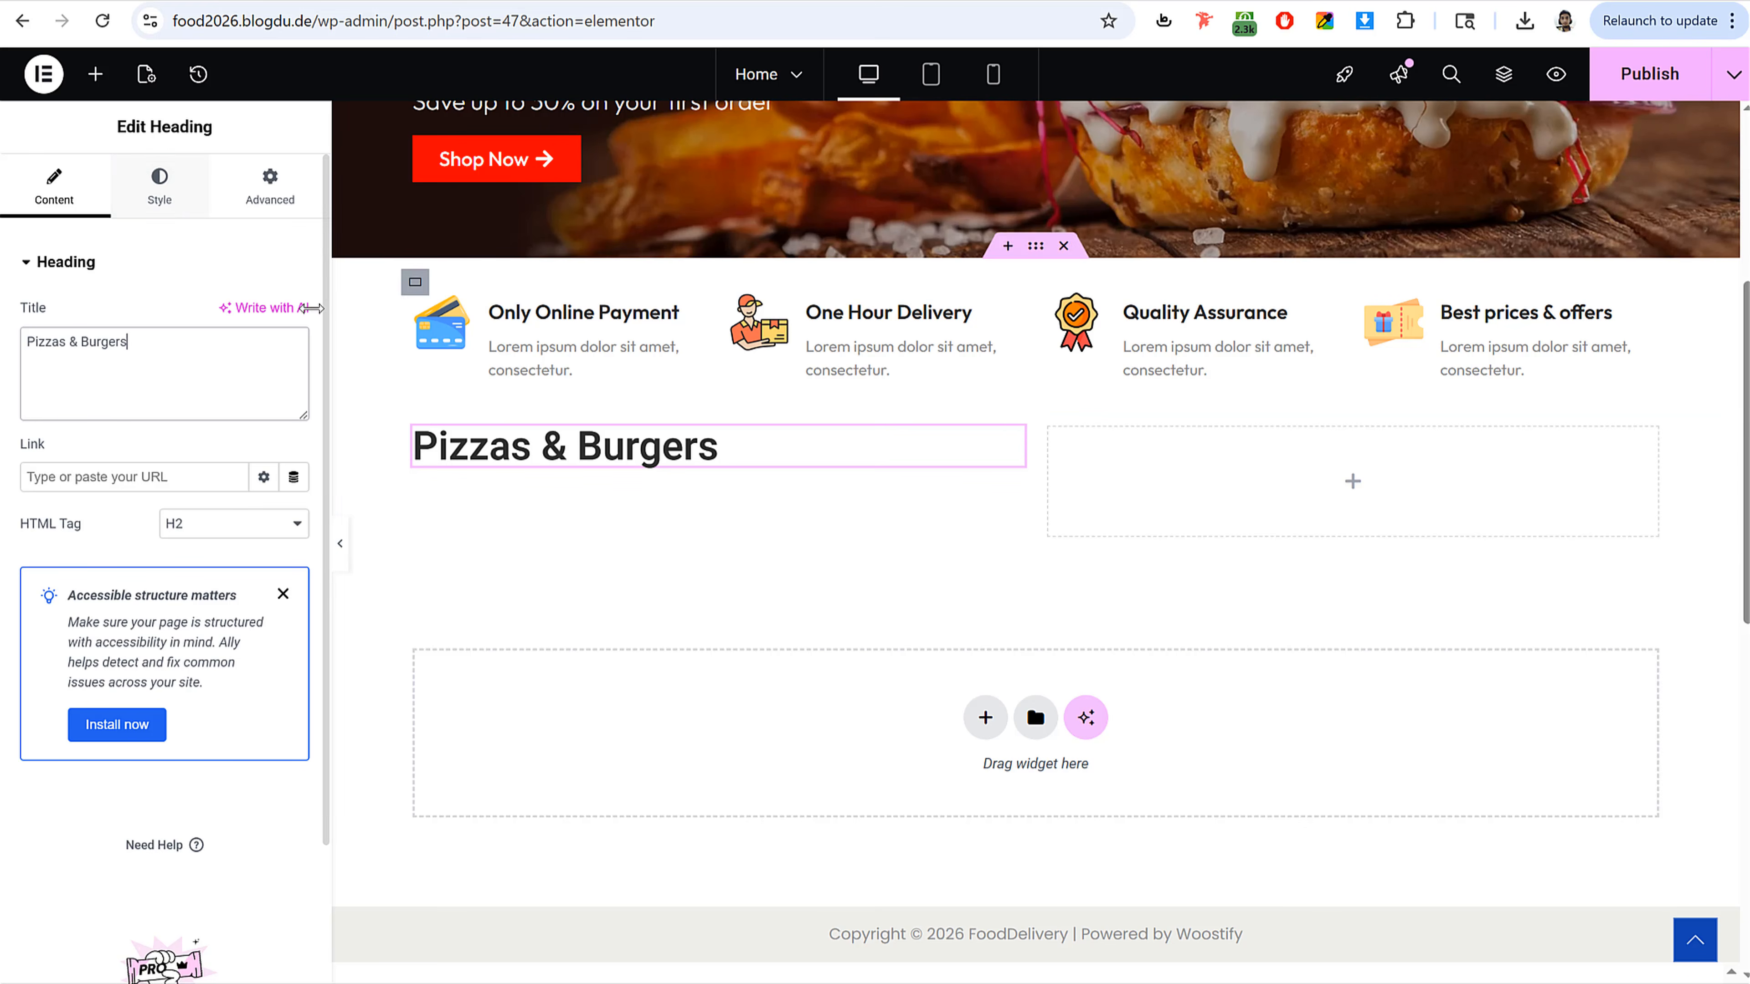
Step: Set the Pizzas & Burgers heading's font size to 24 px
click(160, 189)
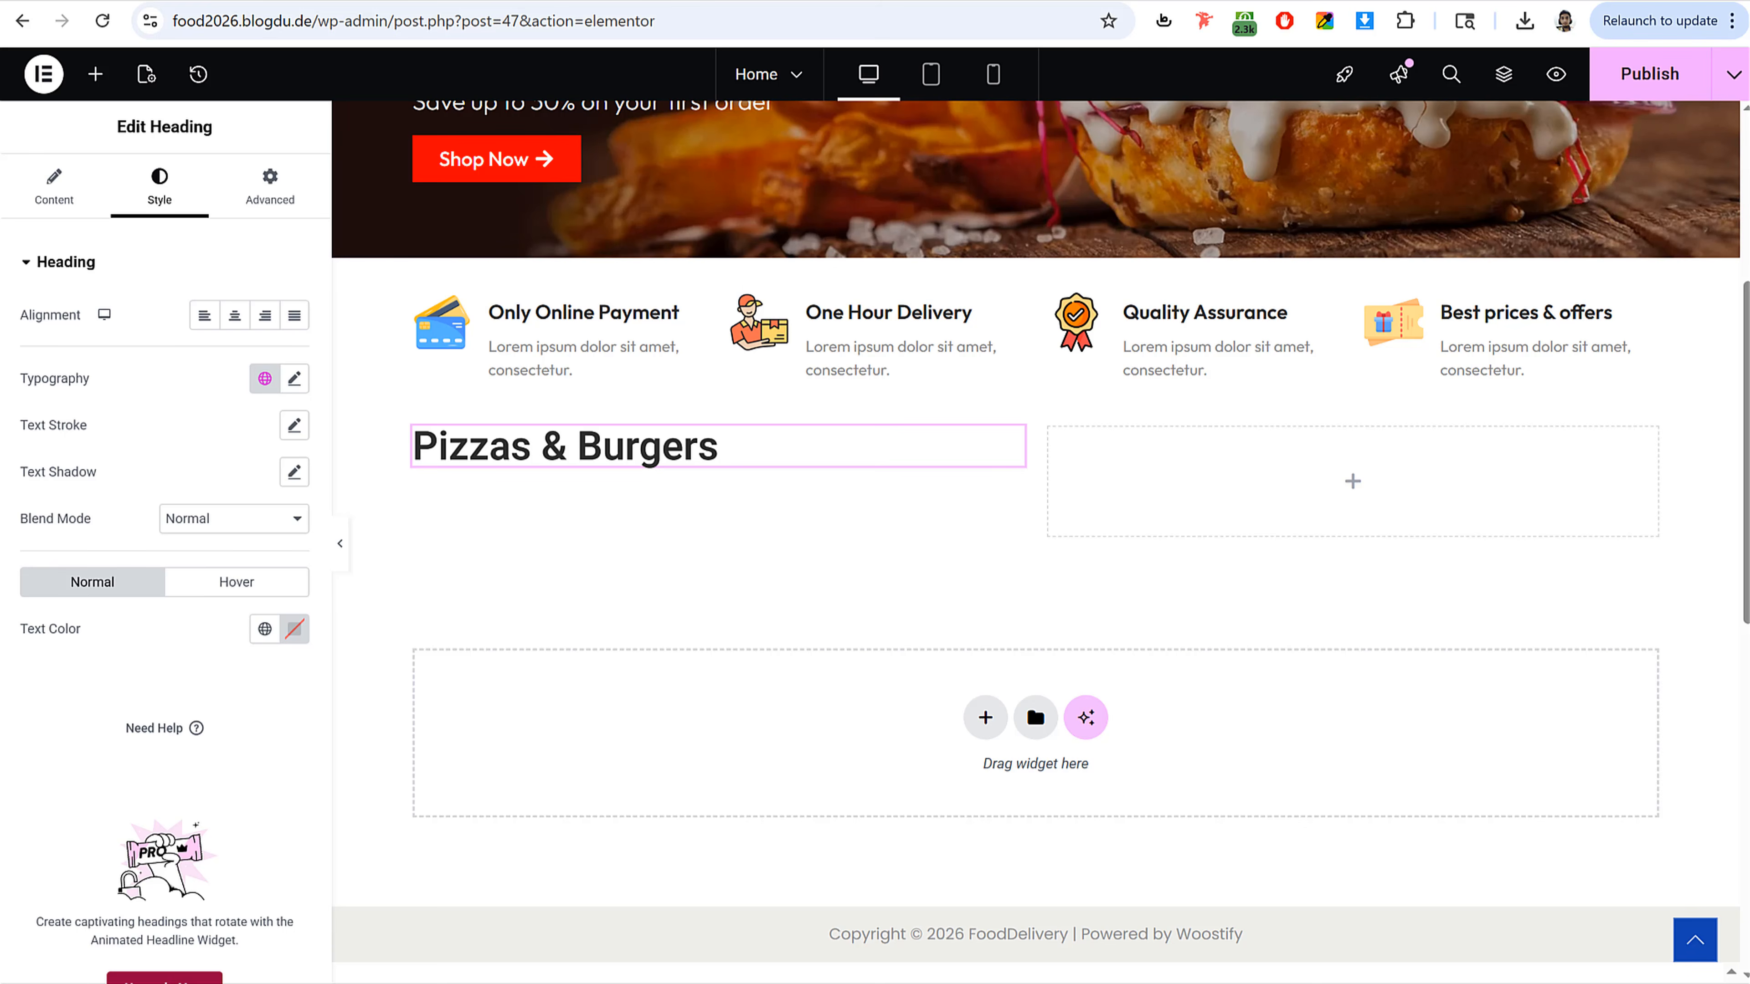
click(295, 378)
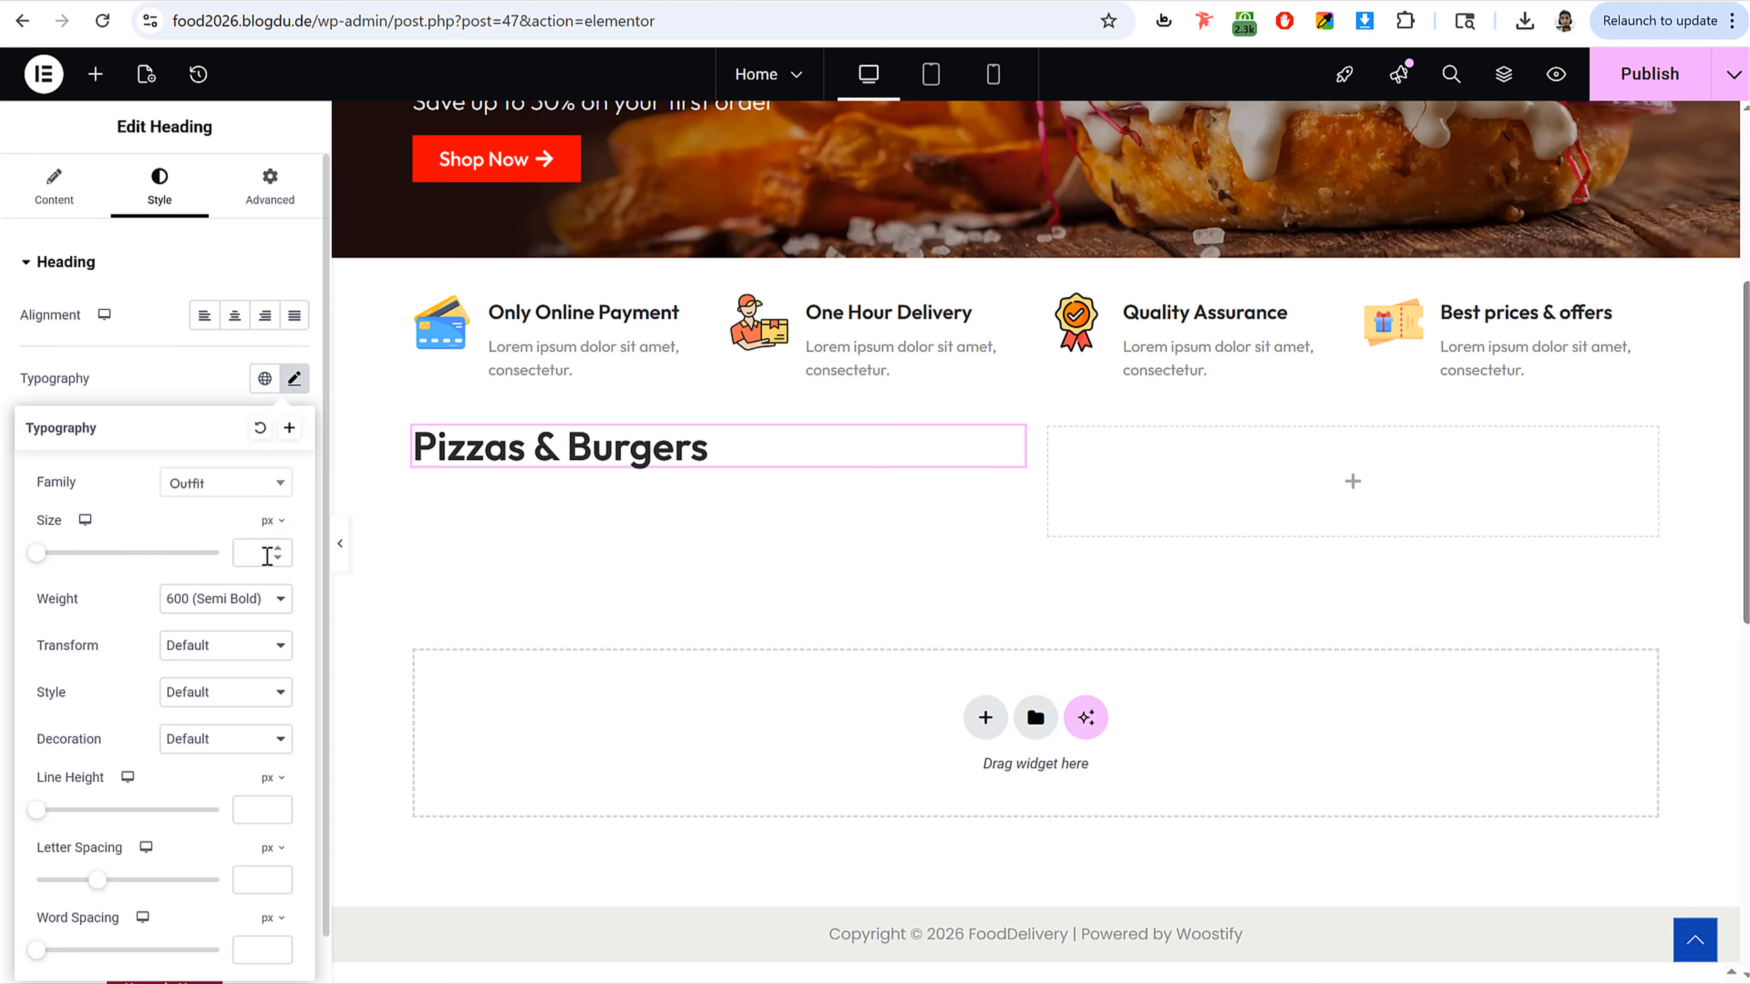
text(24)
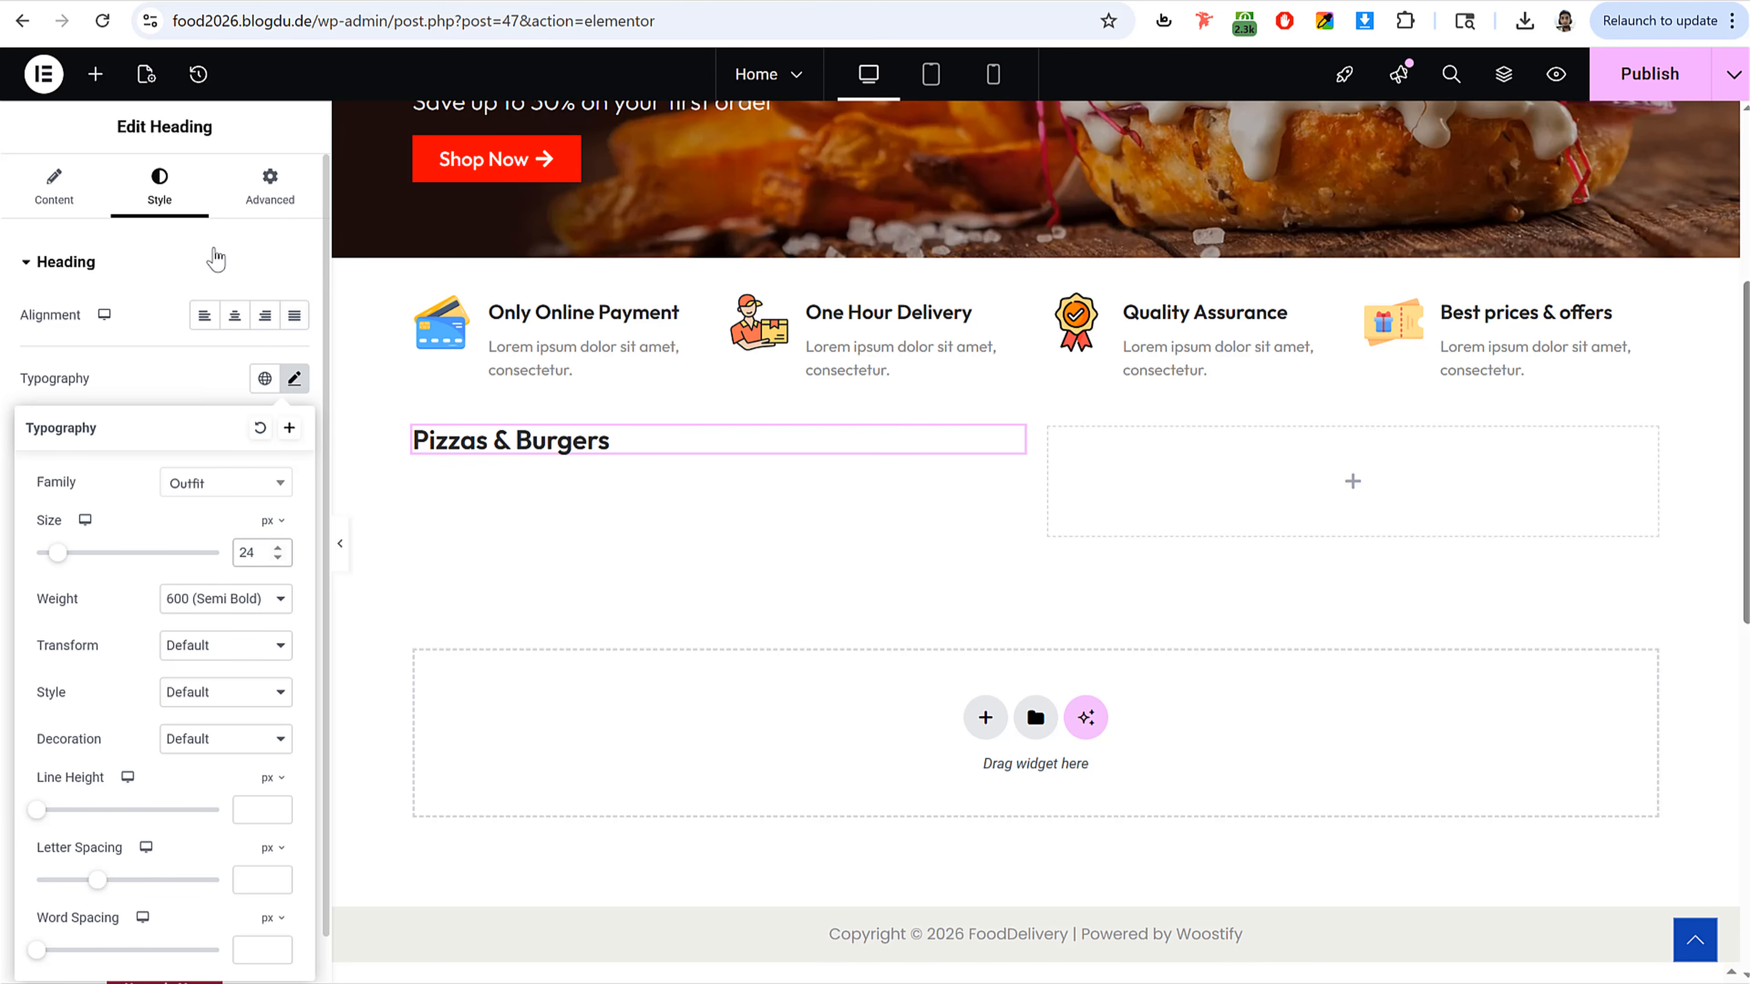
click(233, 263)
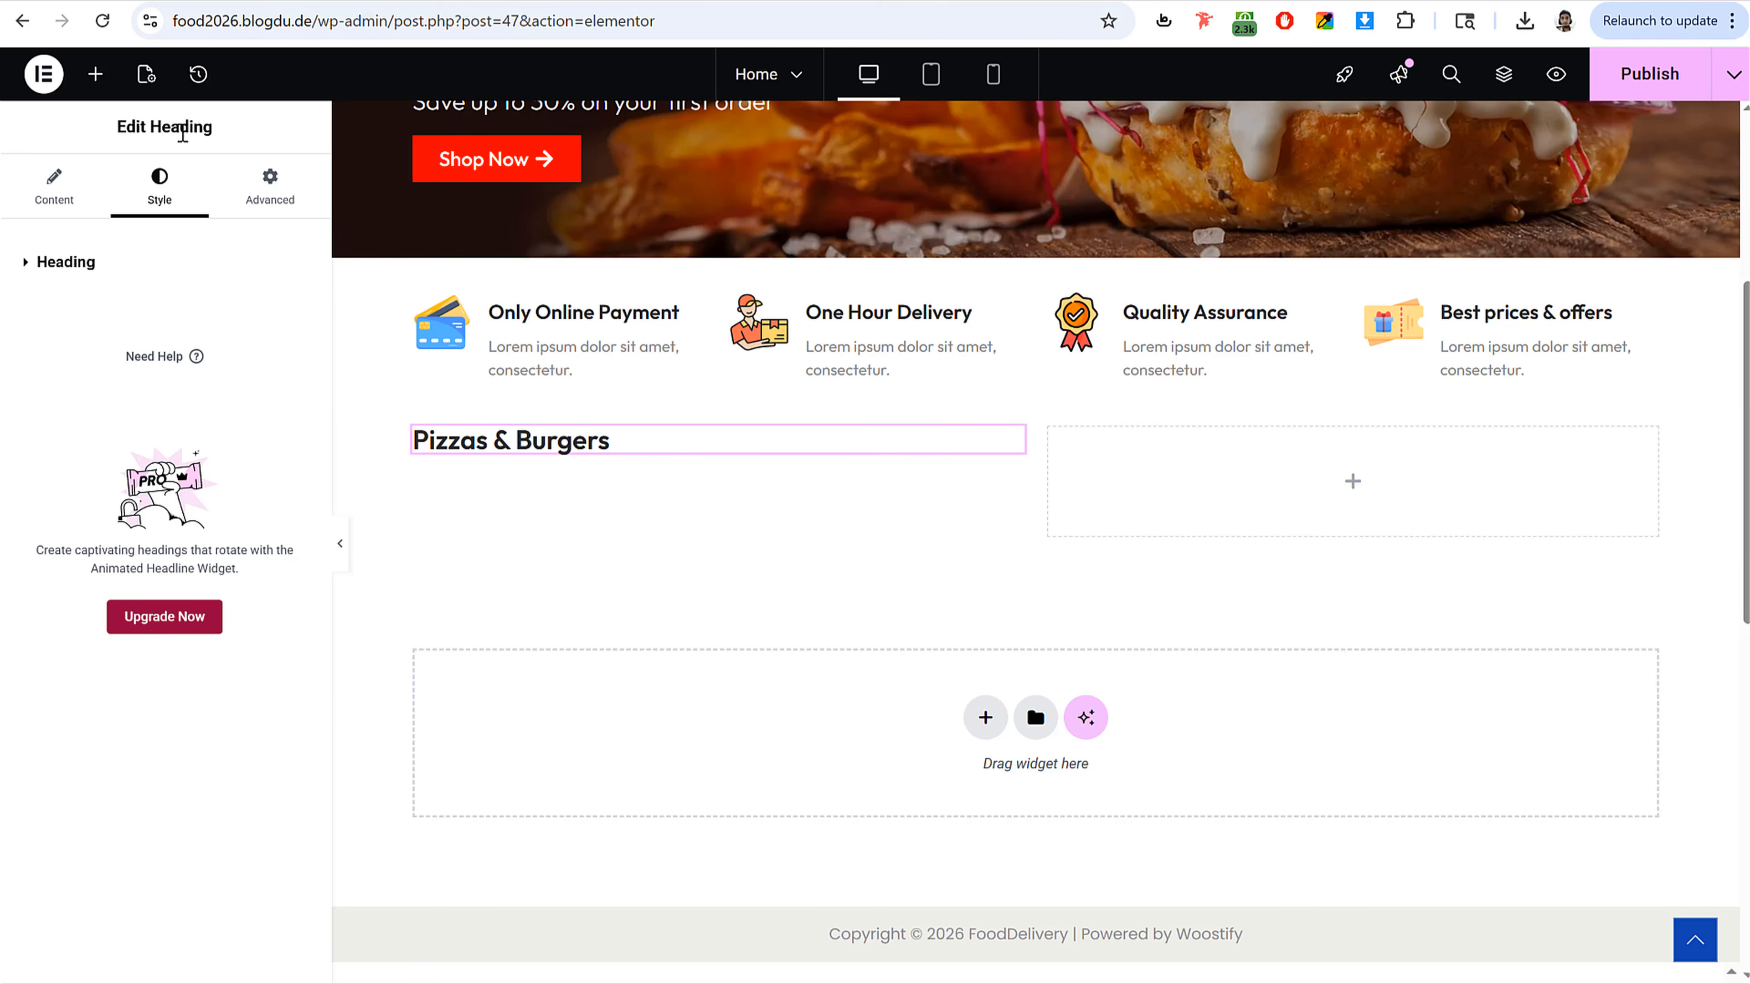
Step: Add a Heading in the right column titled See All Products, copied from the reference site
click(97, 74)
text(text)
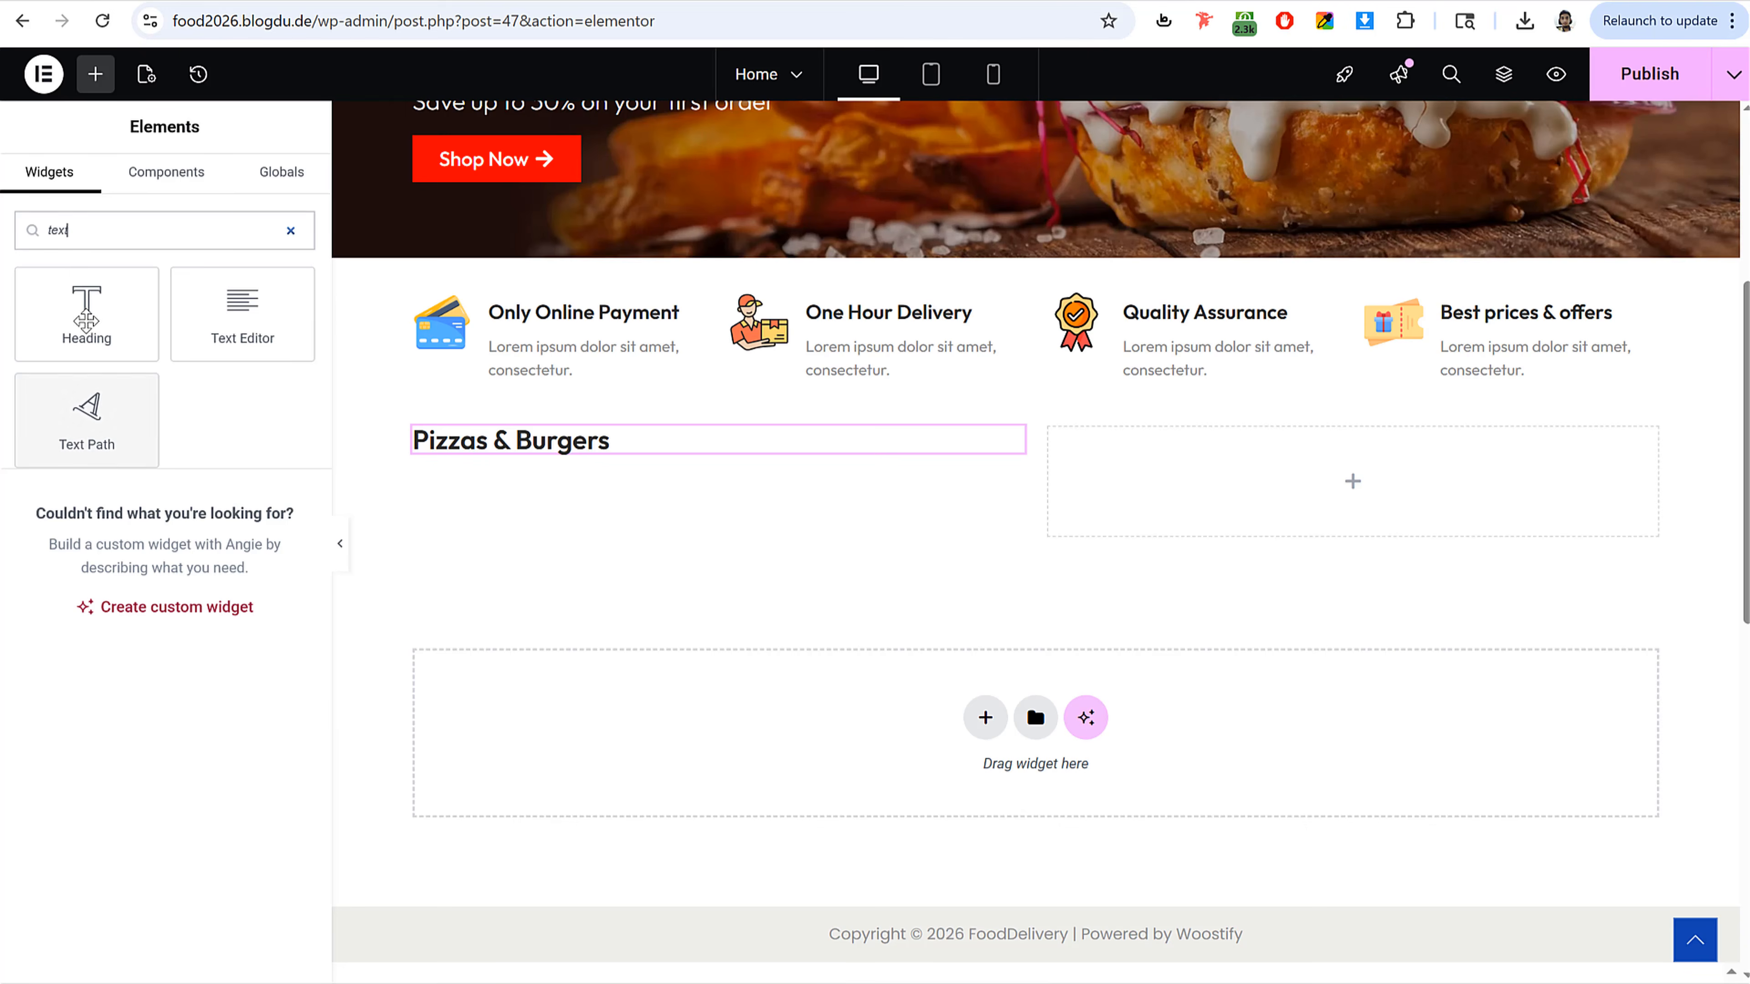
drag(86, 312, 1358, 469)
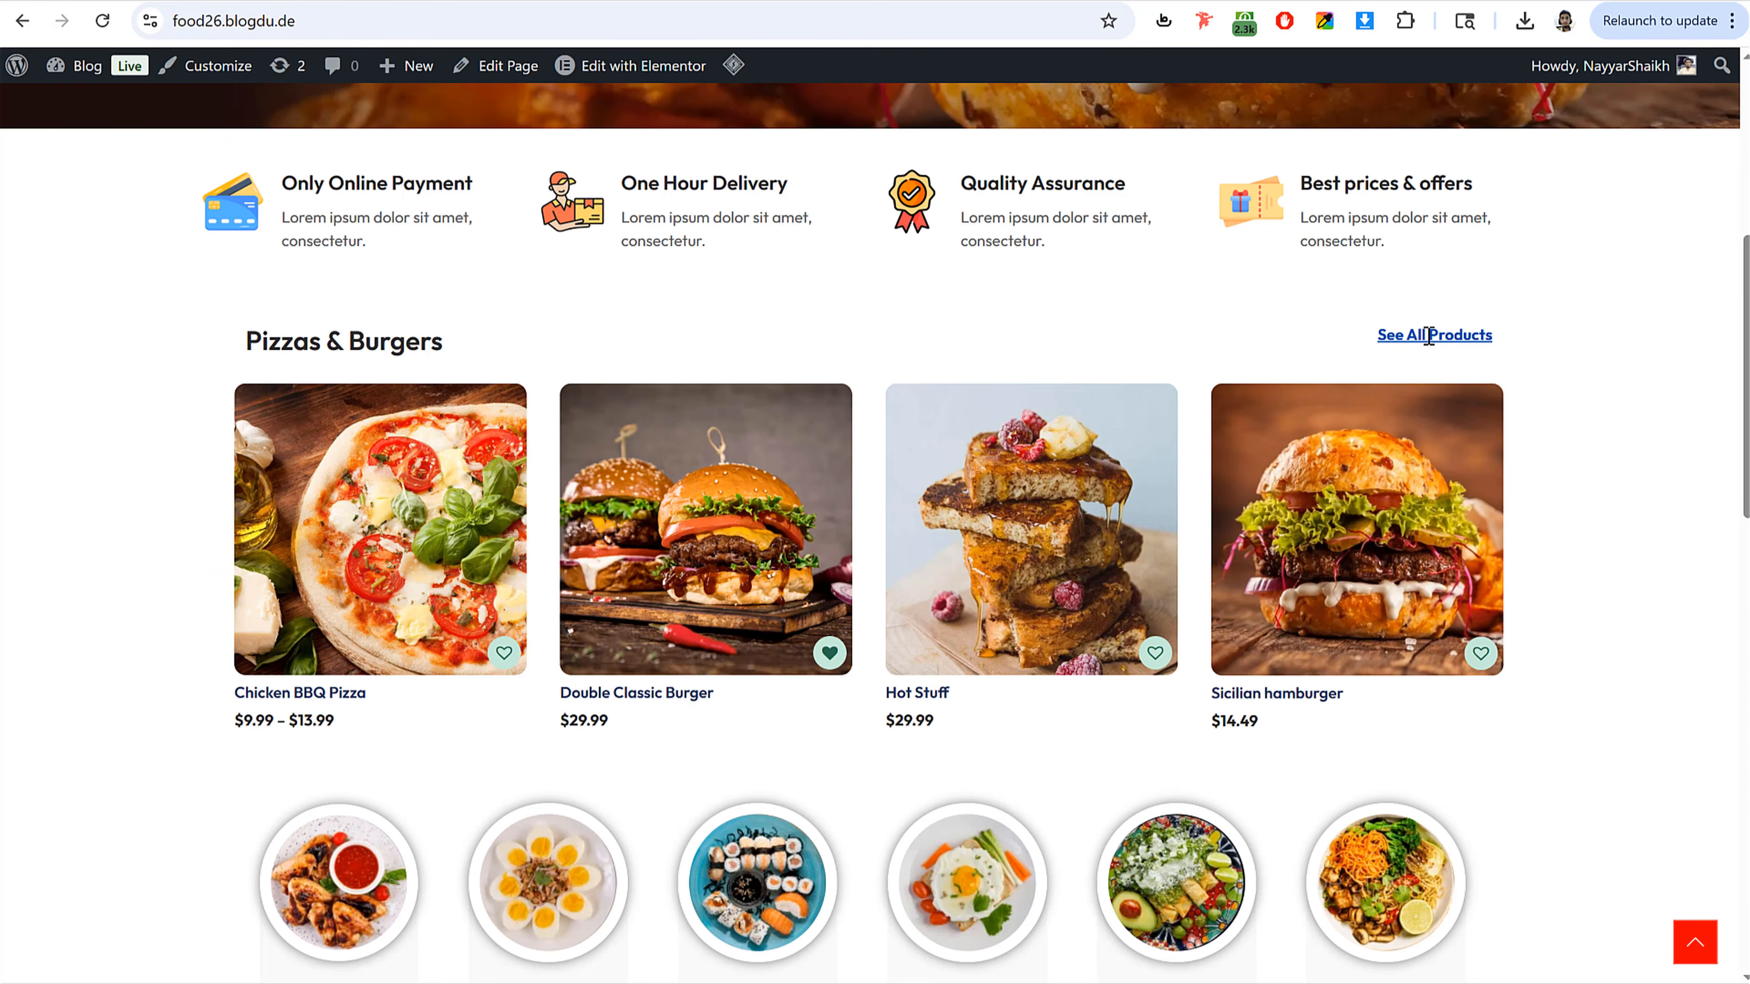
triple_click(1428, 336)
key(ctrl+c)
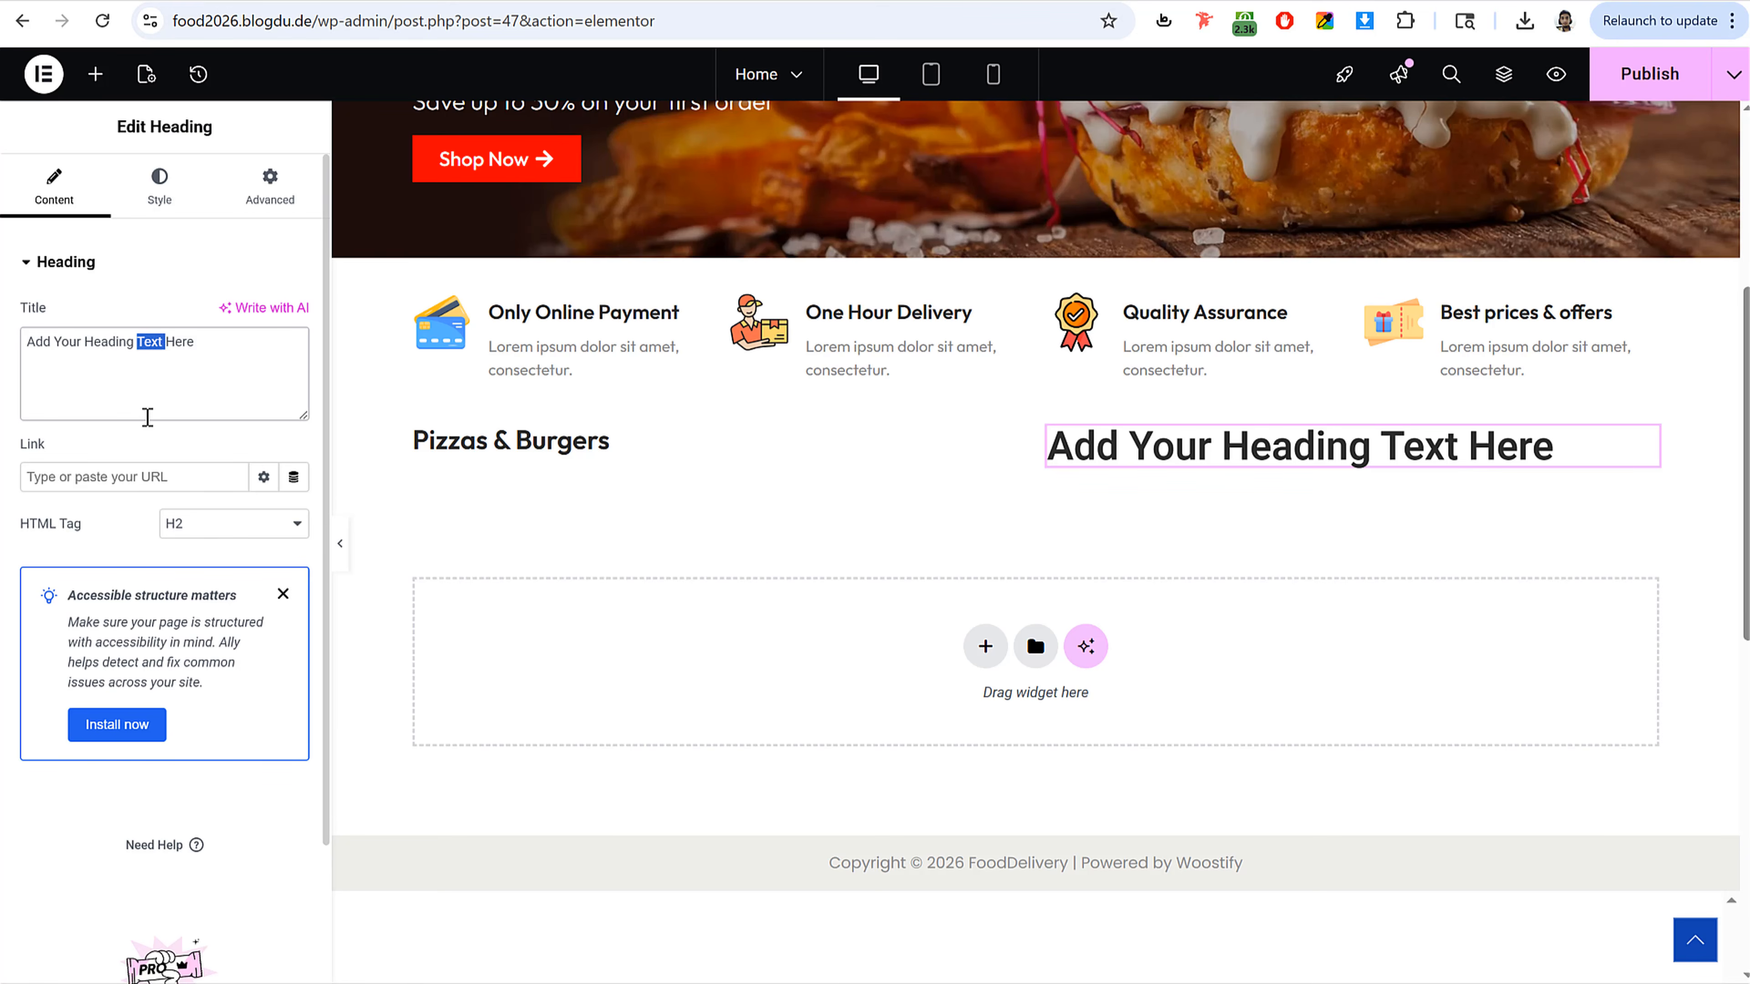
key(ctrl+a)
key(ctrl+v)
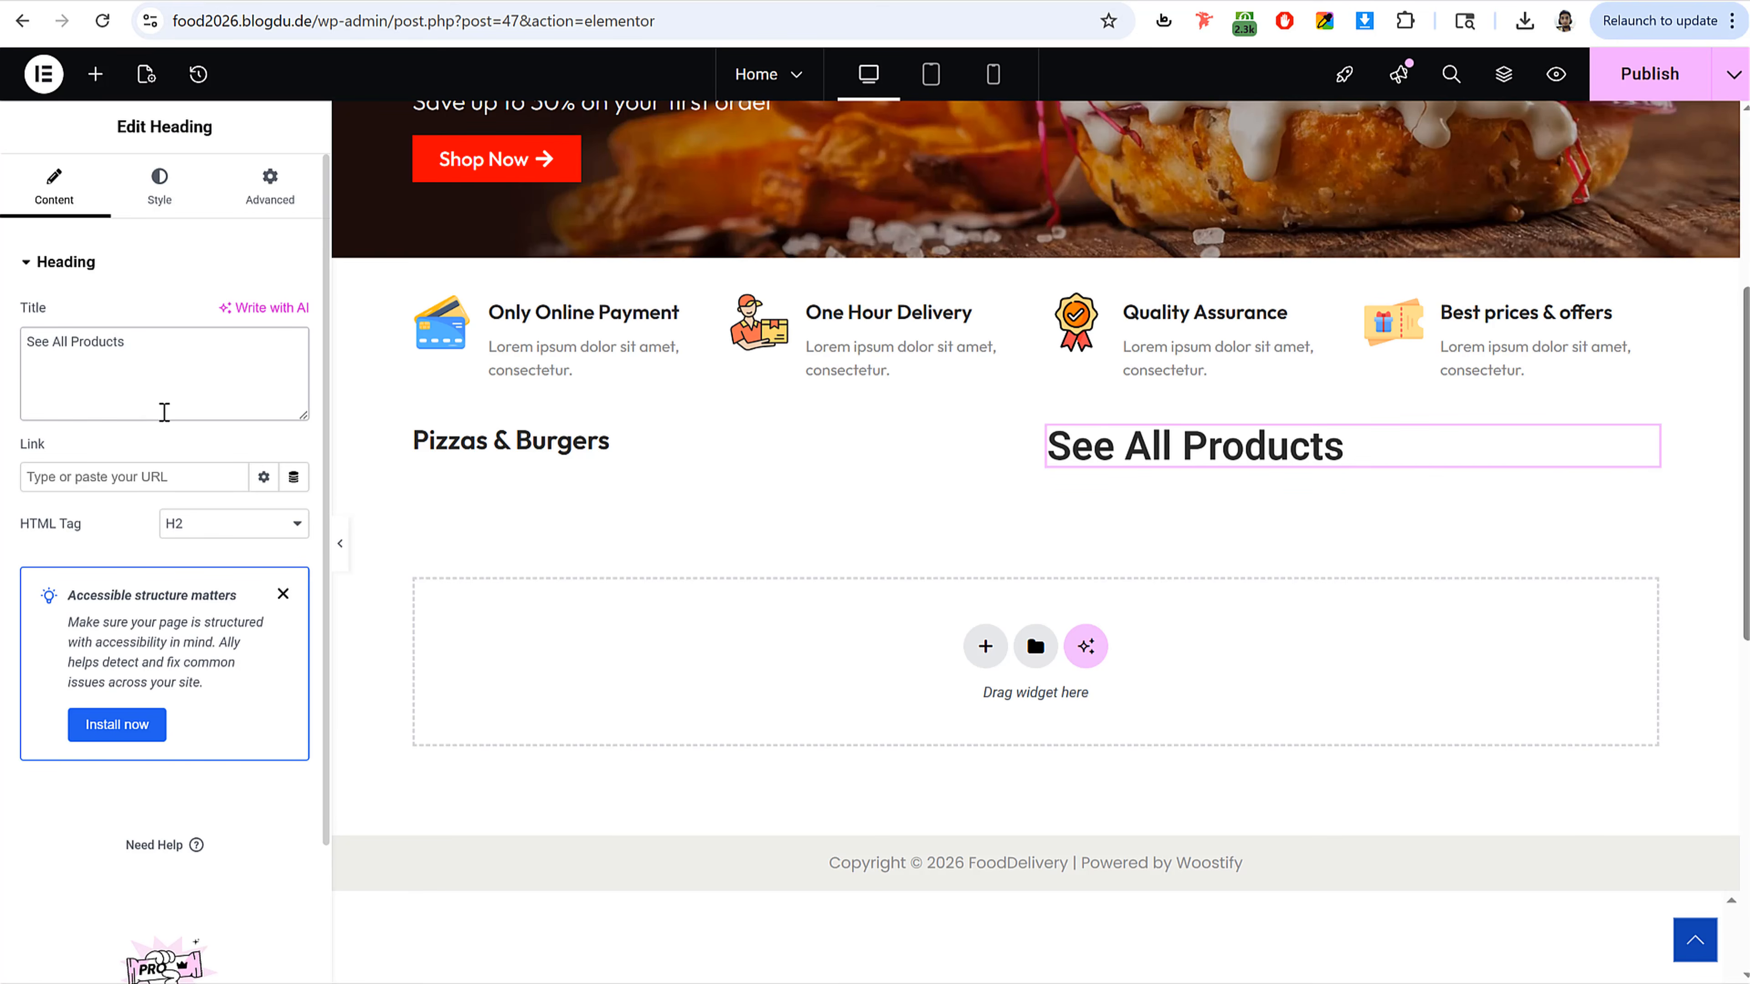
Step: Link the See All Products heading to the shop page
click(177, 477)
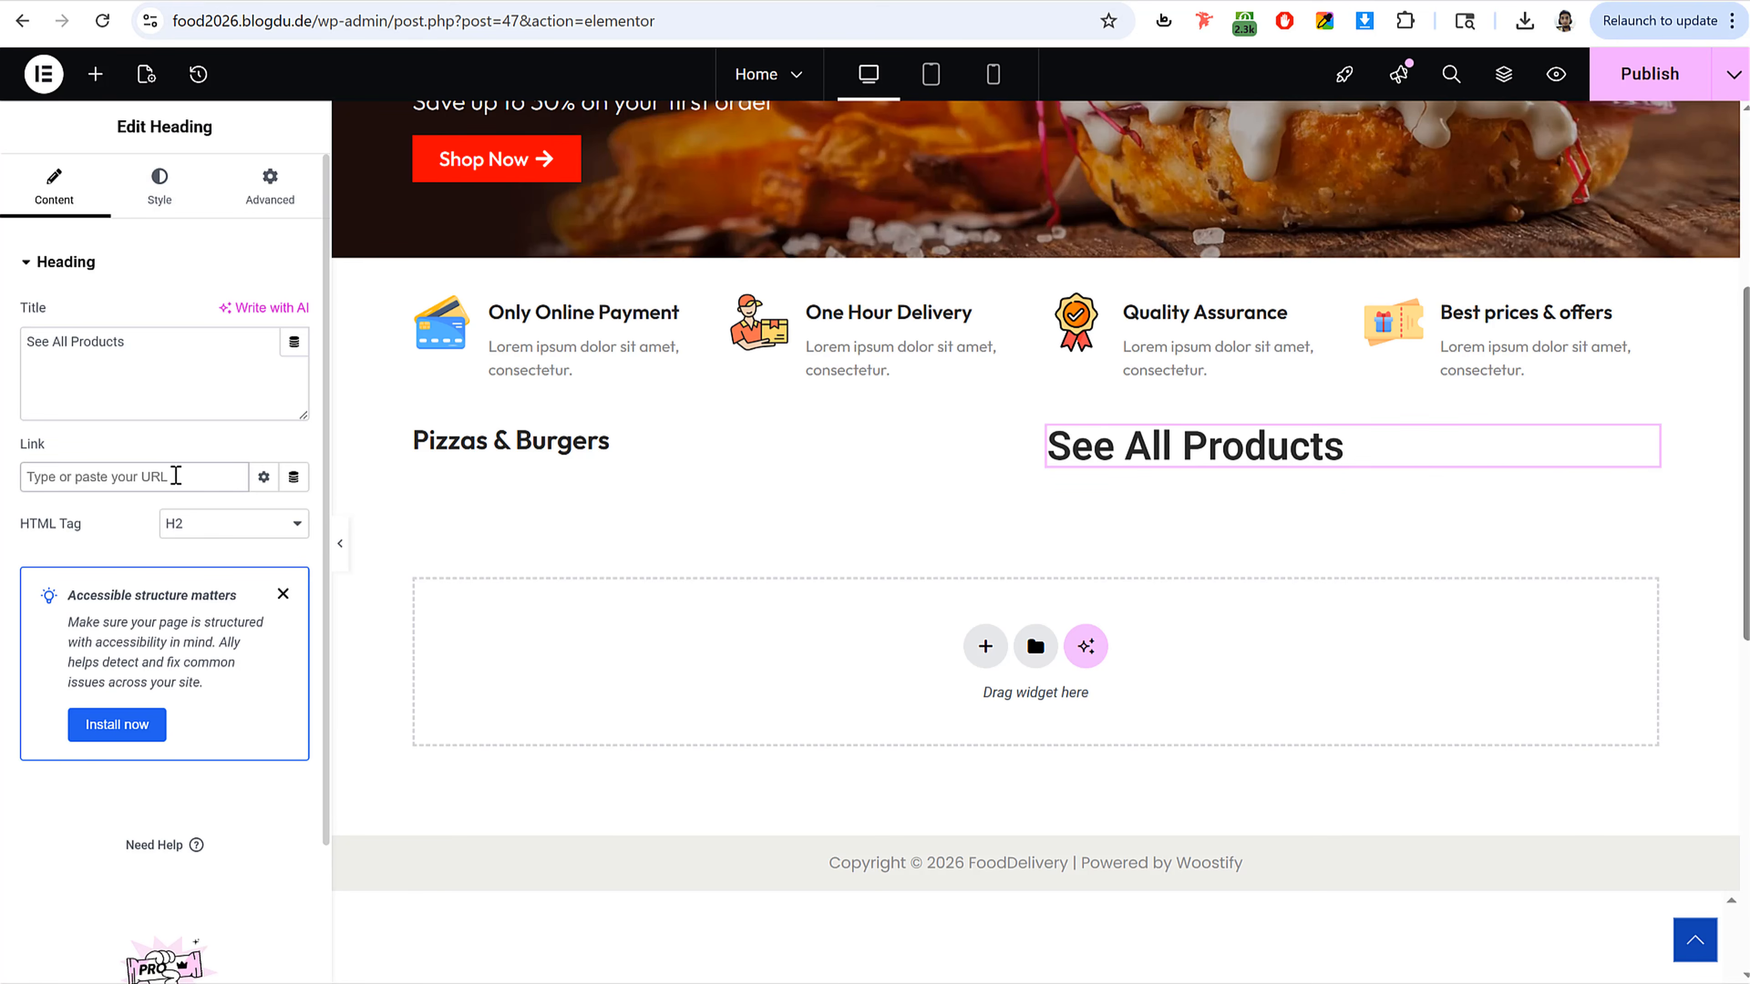
text(shop)
click(48, 515)
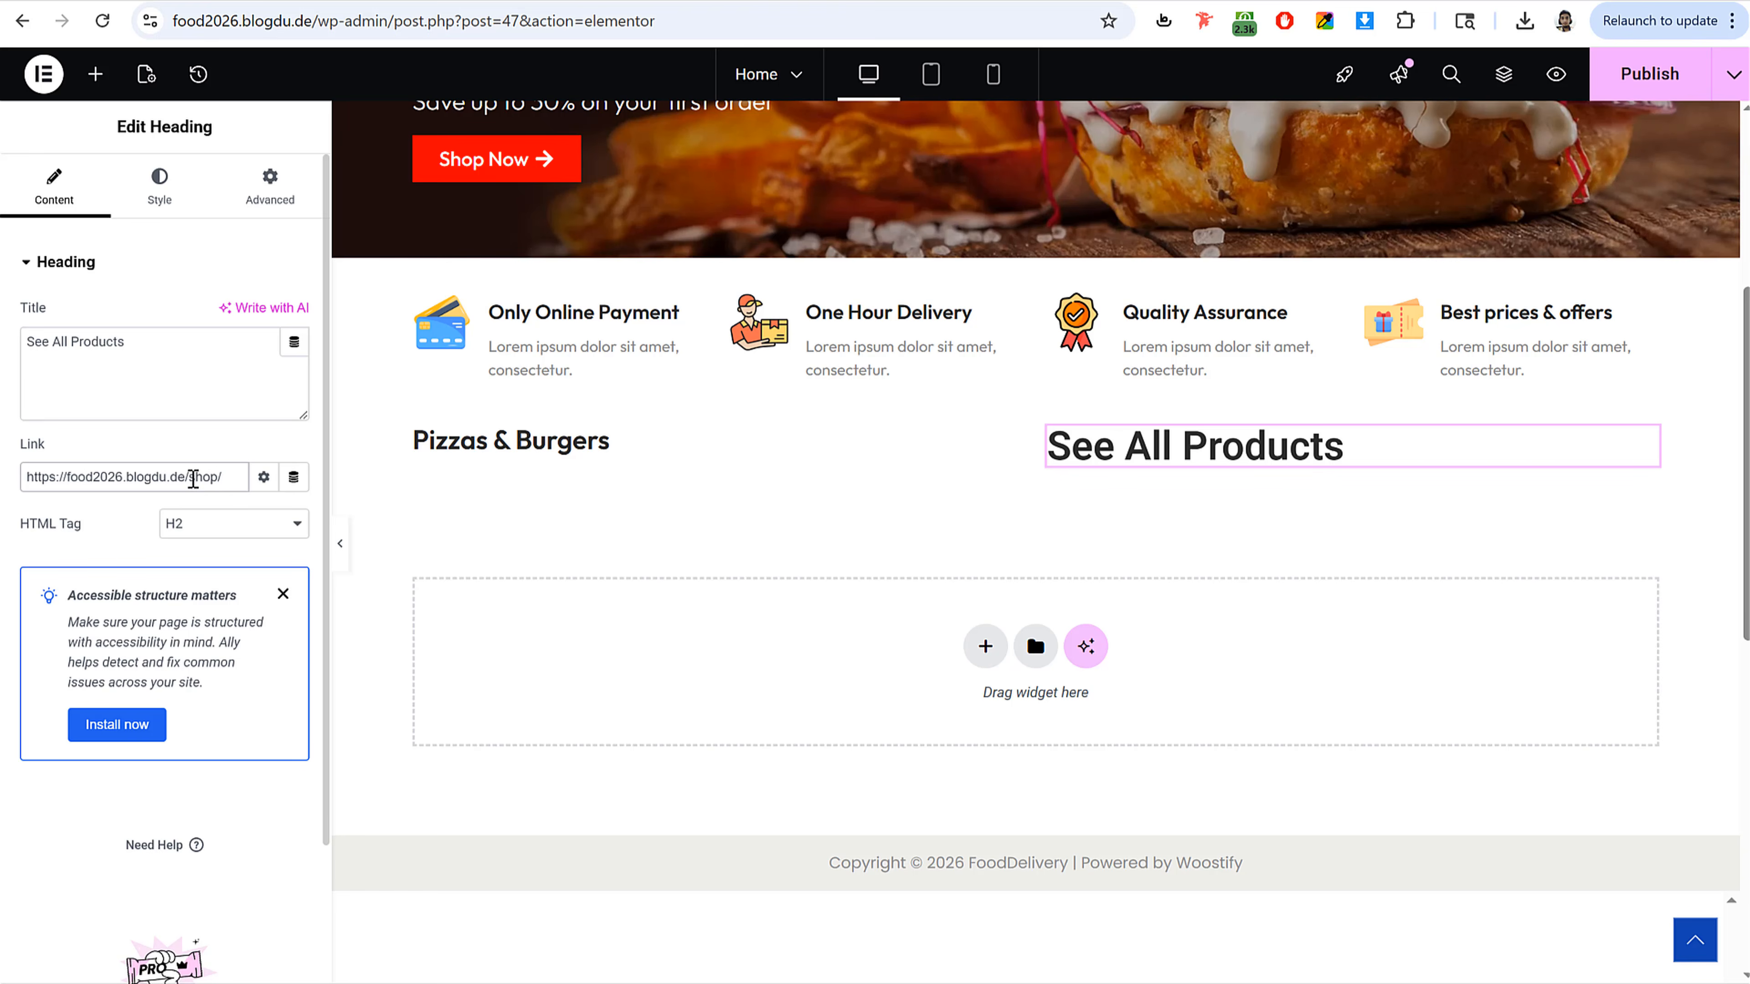
drag(190, 477, 26, 477)
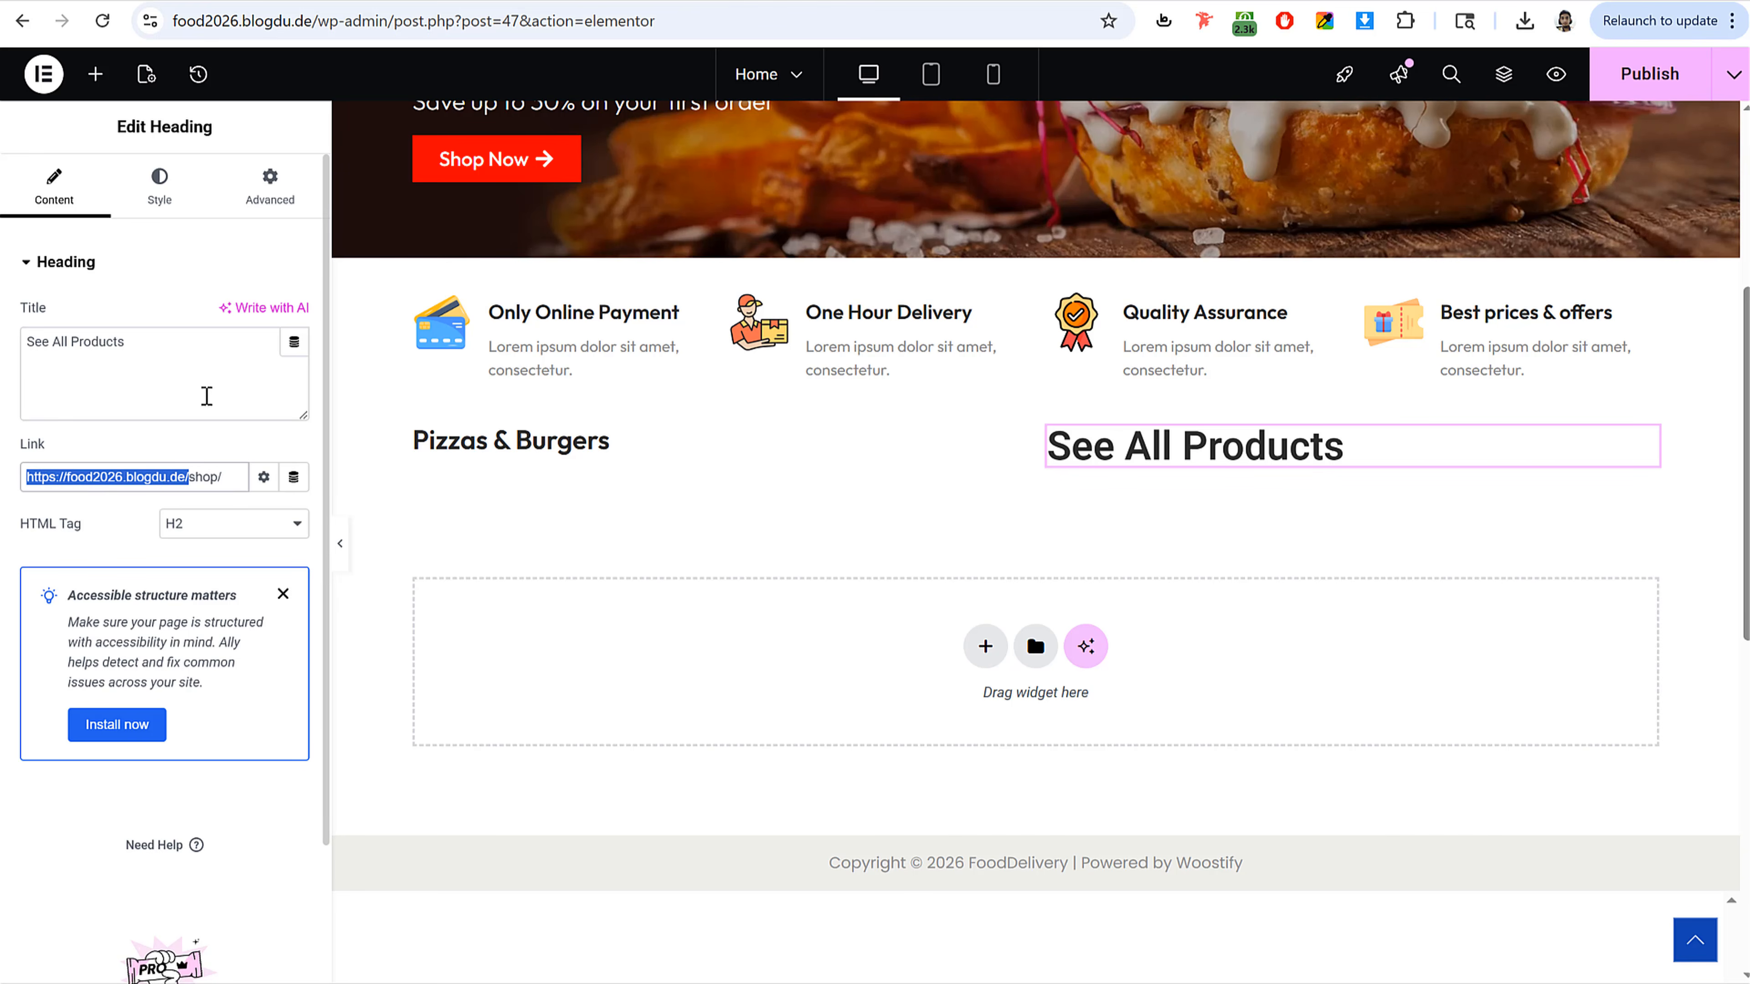
Step: Align the See All Products heading to the end and set its typography to 14 px with underline
click(159, 187)
click(264, 319)
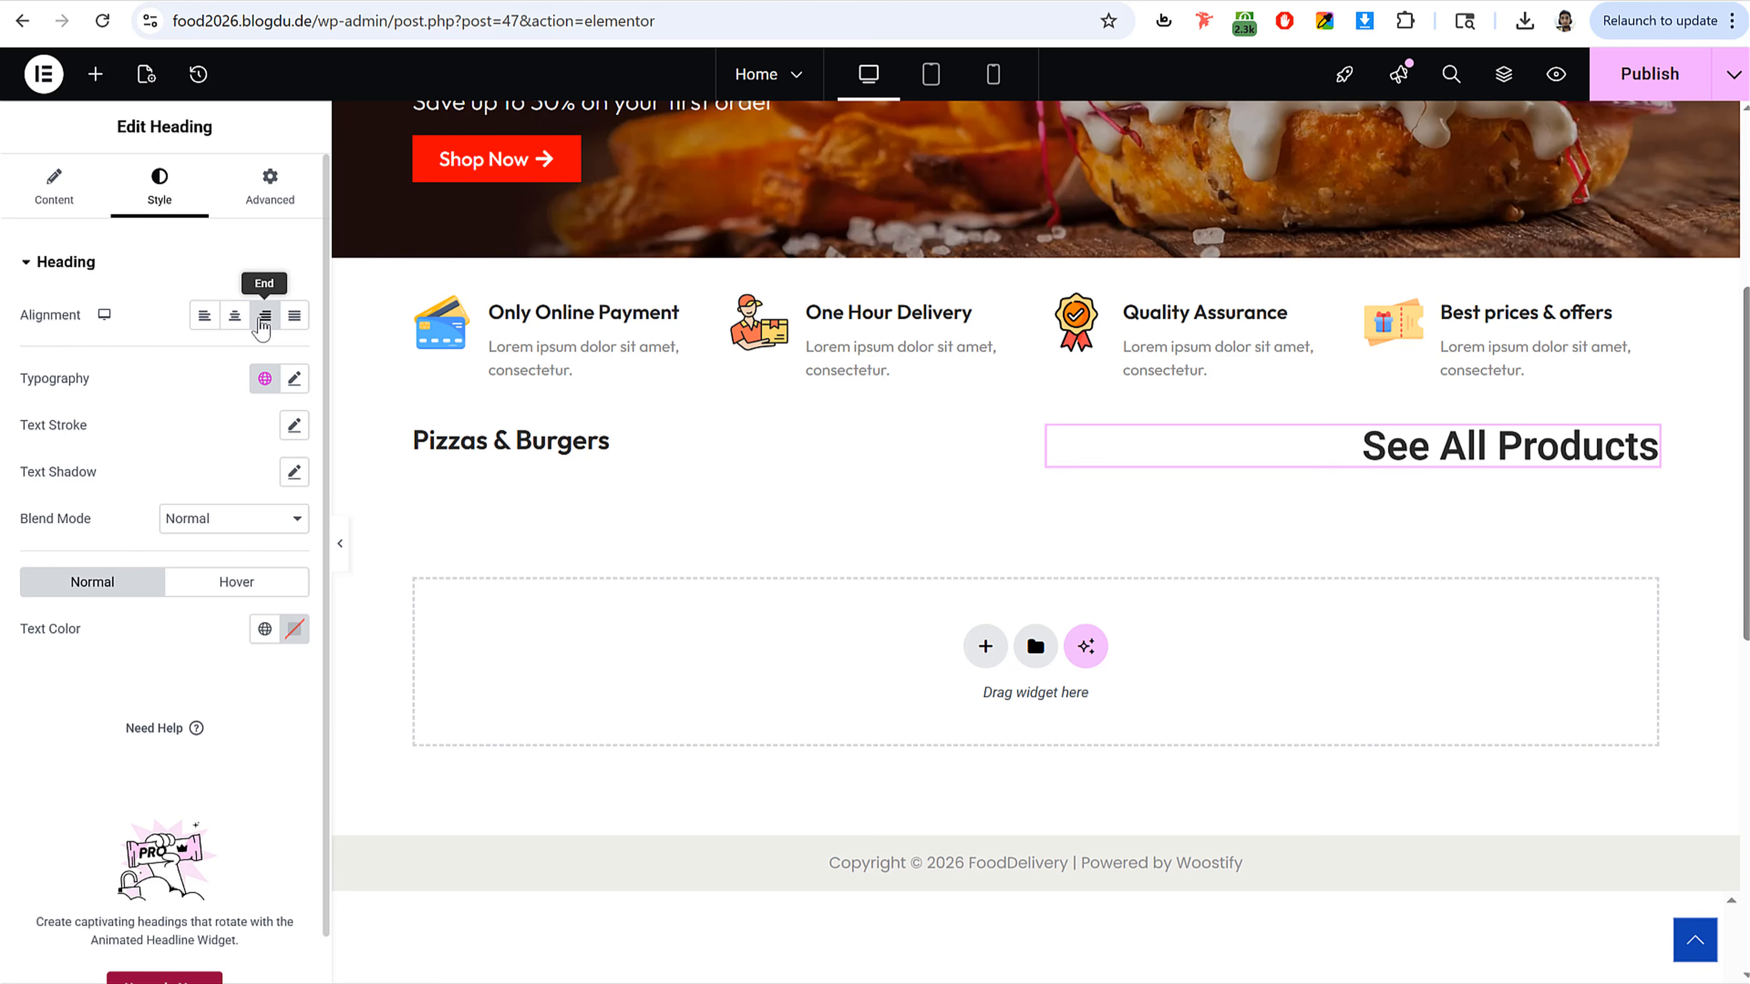
click(295, 378)
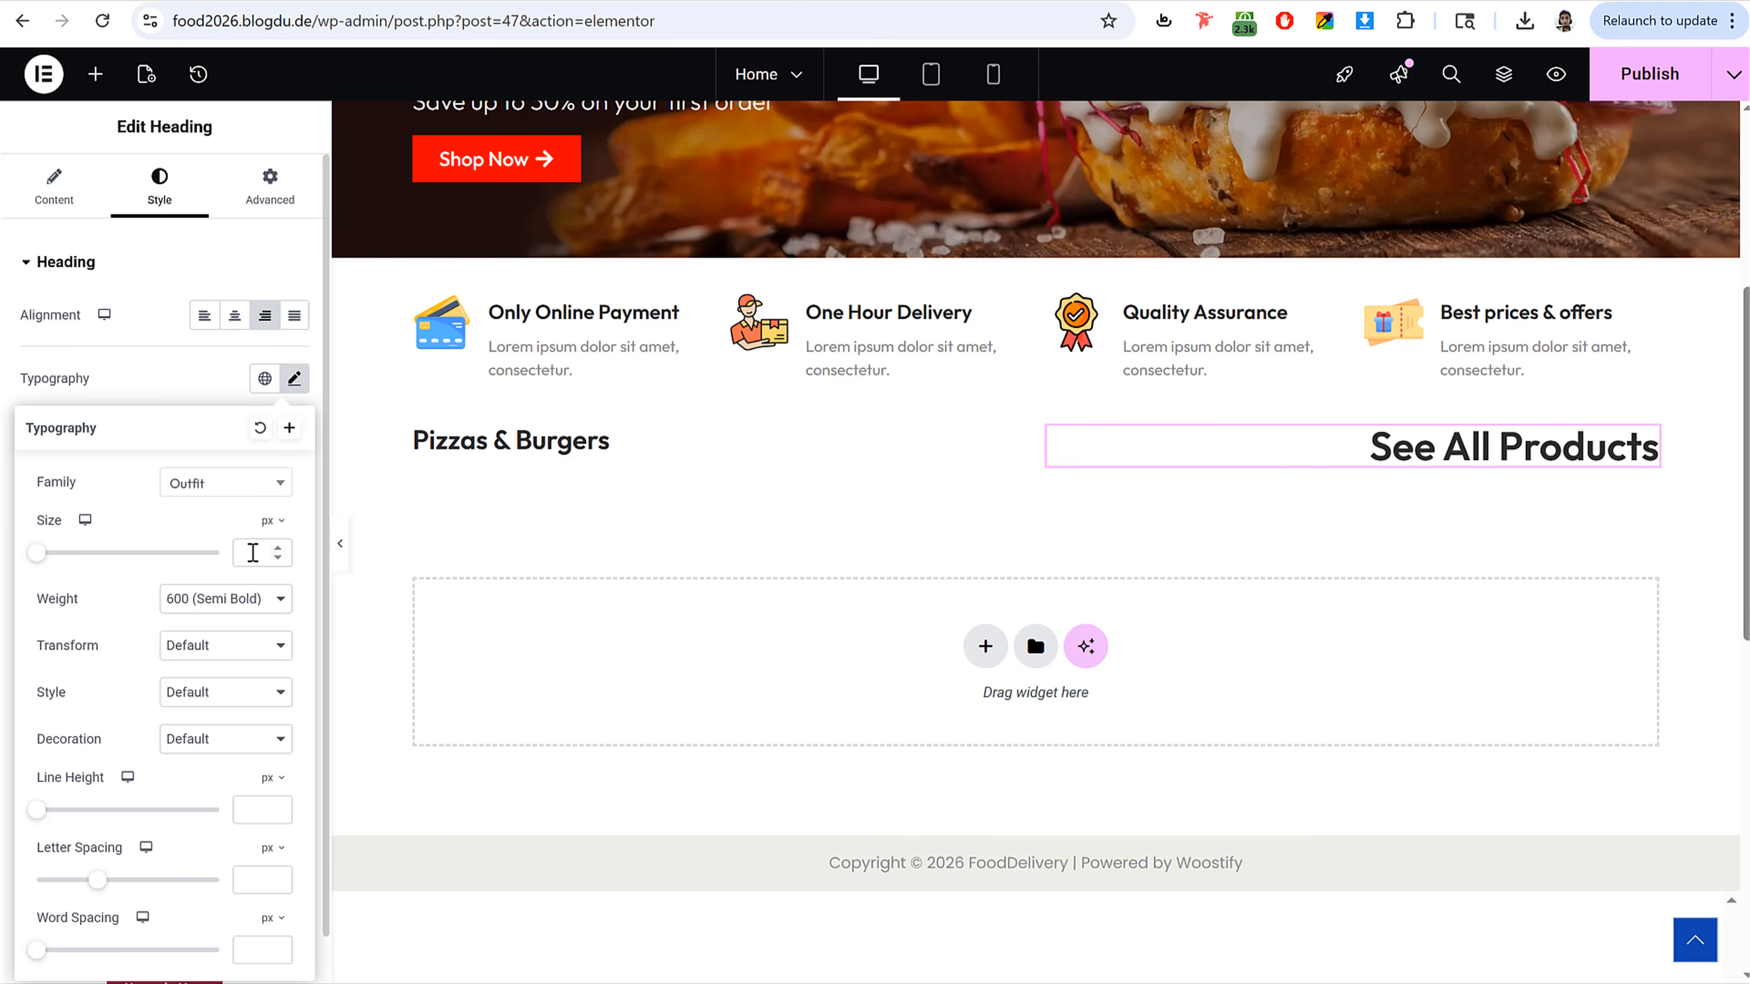
text(14)
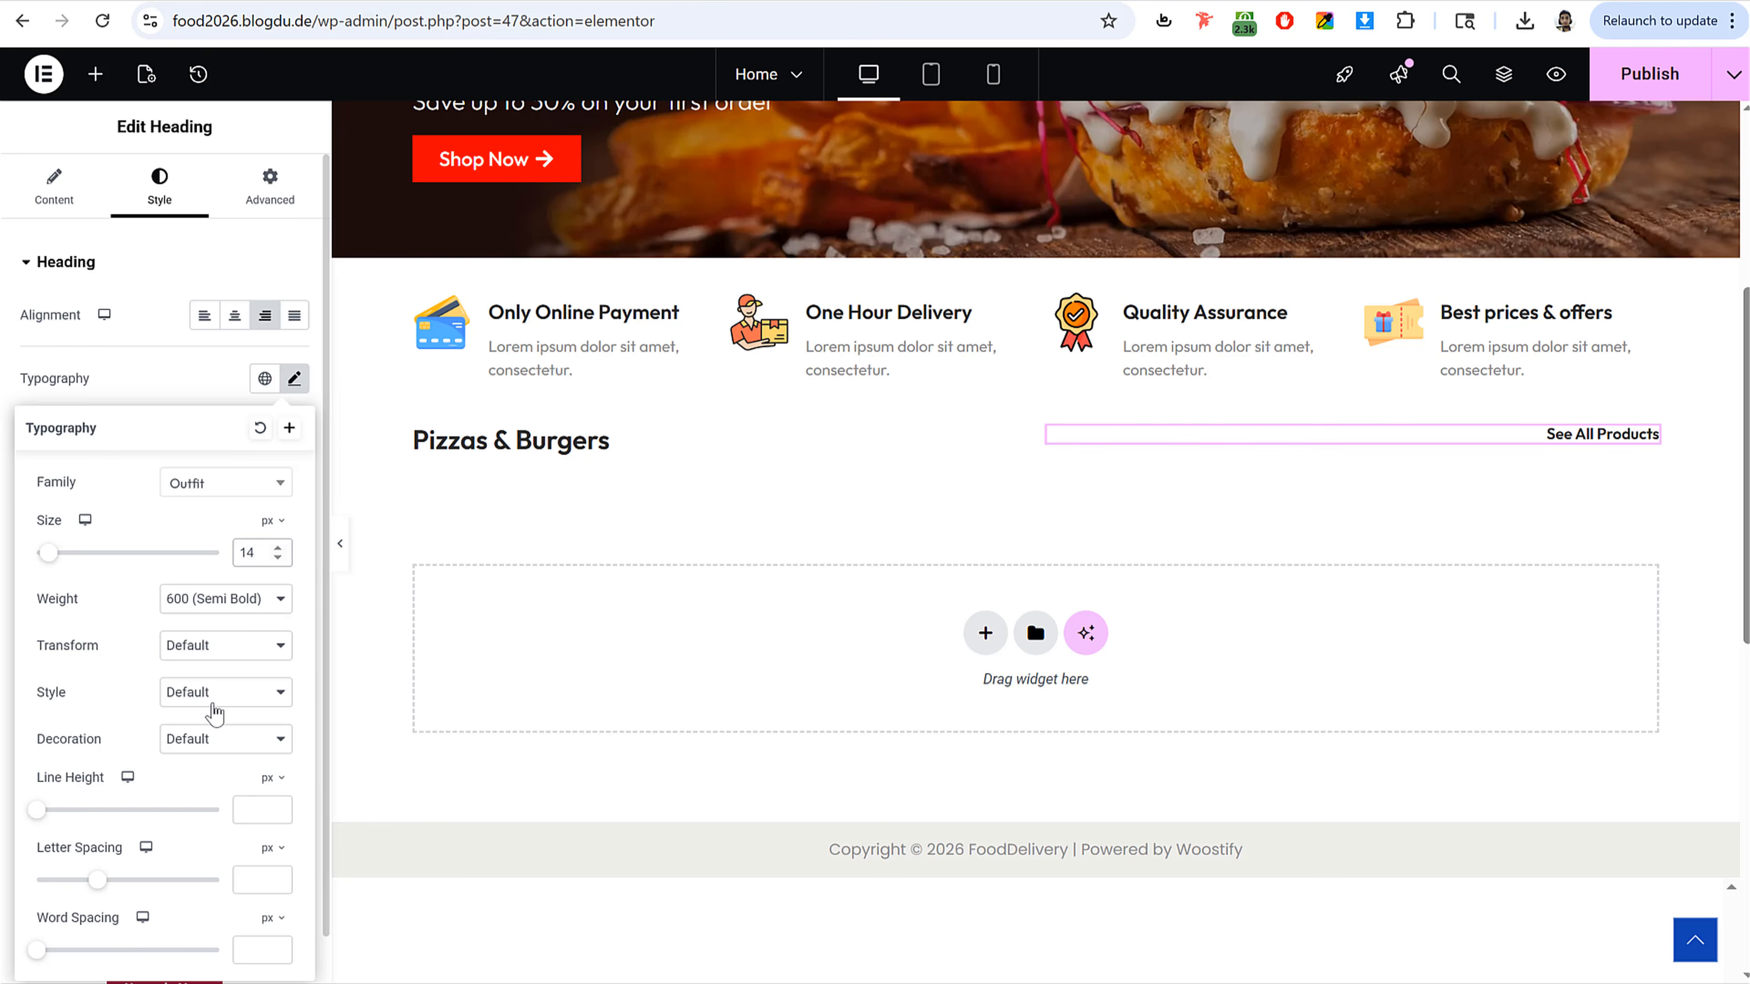
click(222, 738)
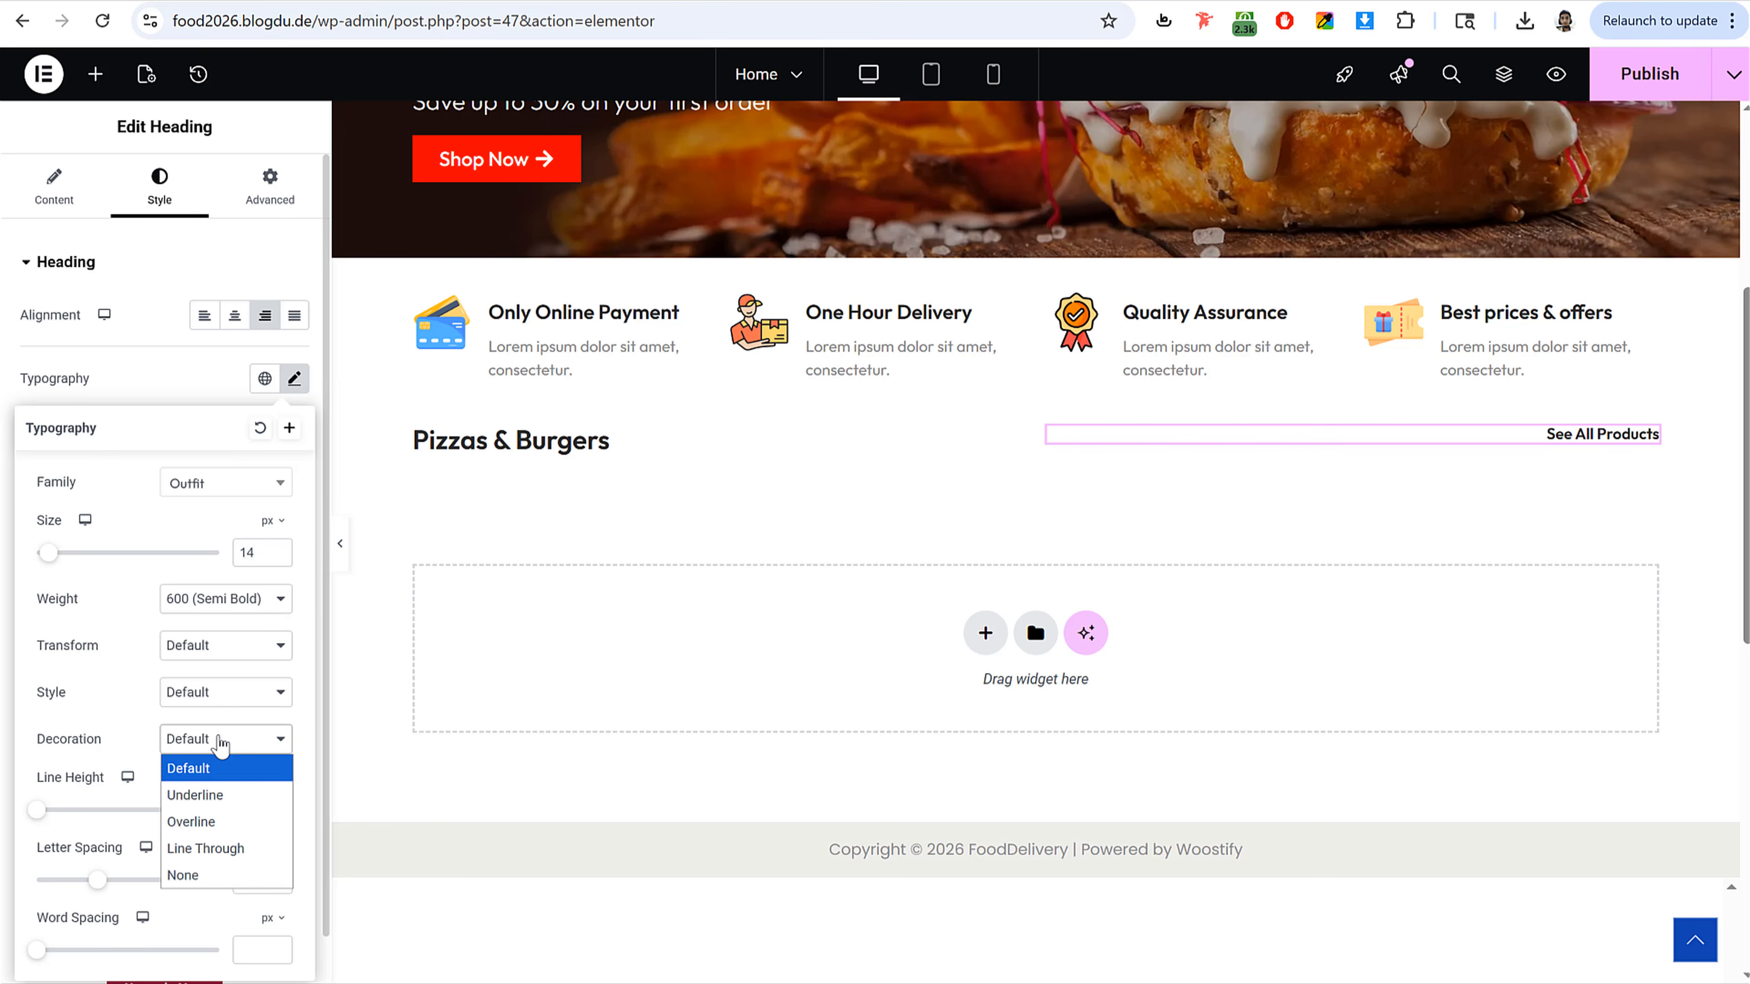
click(221, 796)
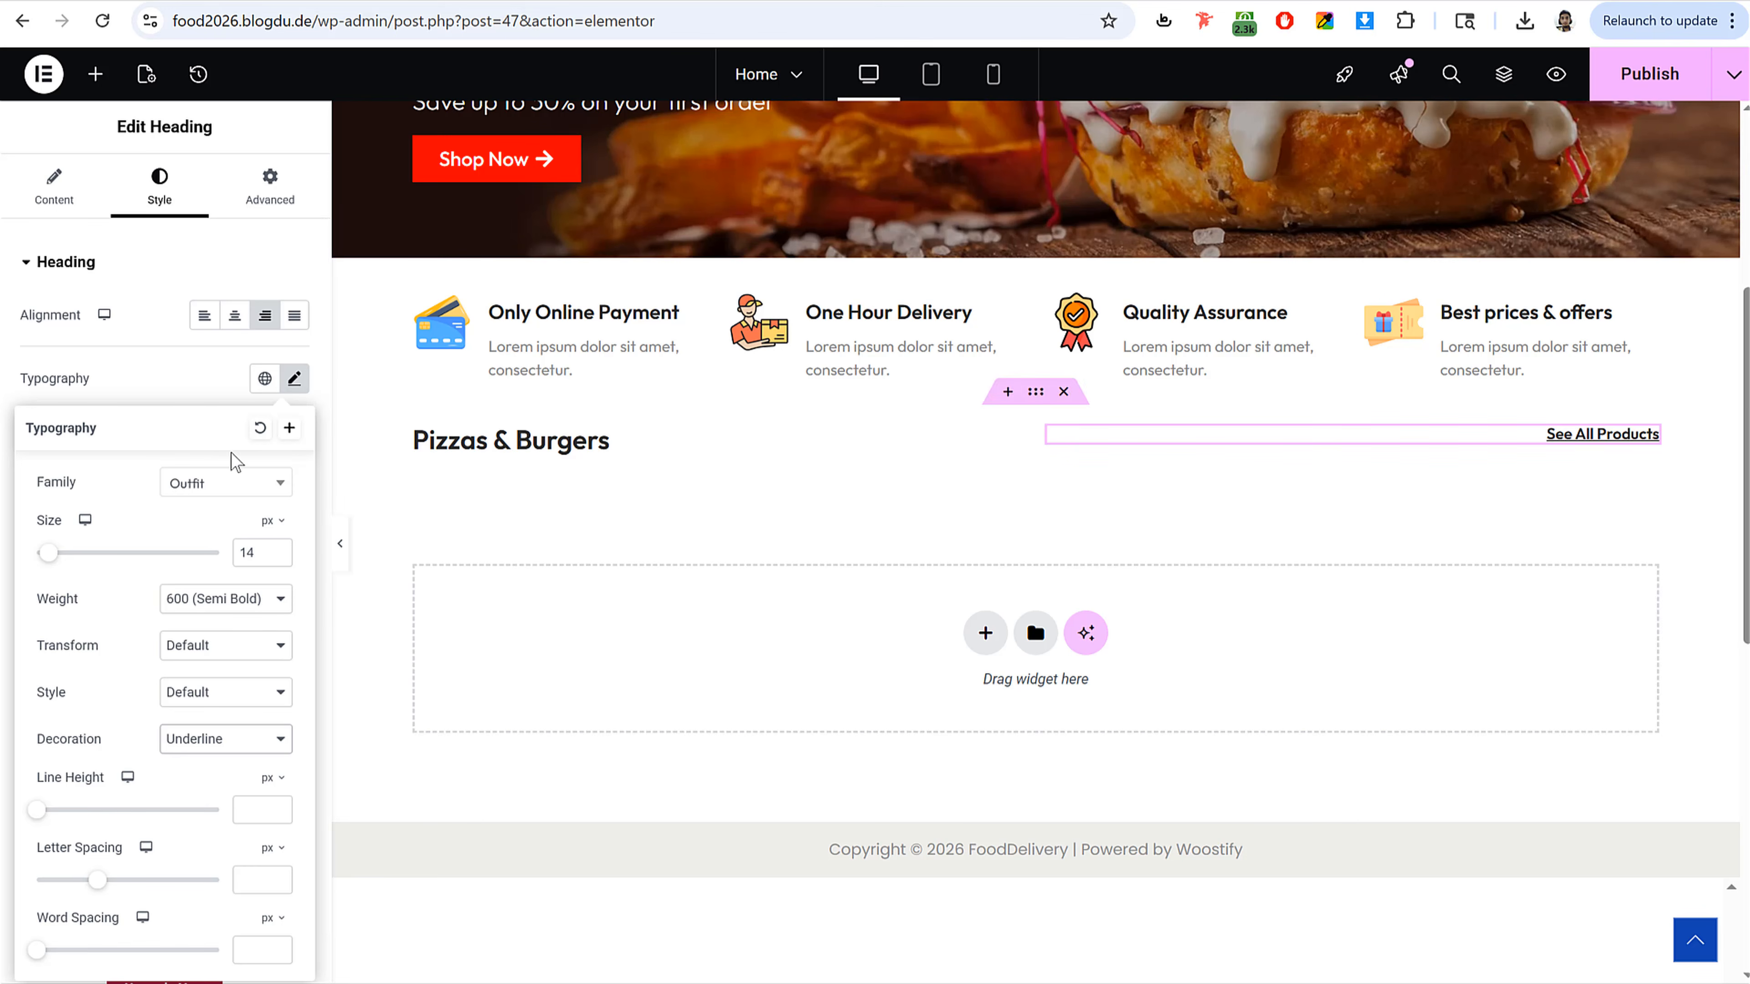
Step: Set the See All Products text colour to #133DFF and publish the page
click(294, 378)
click(294, 629)
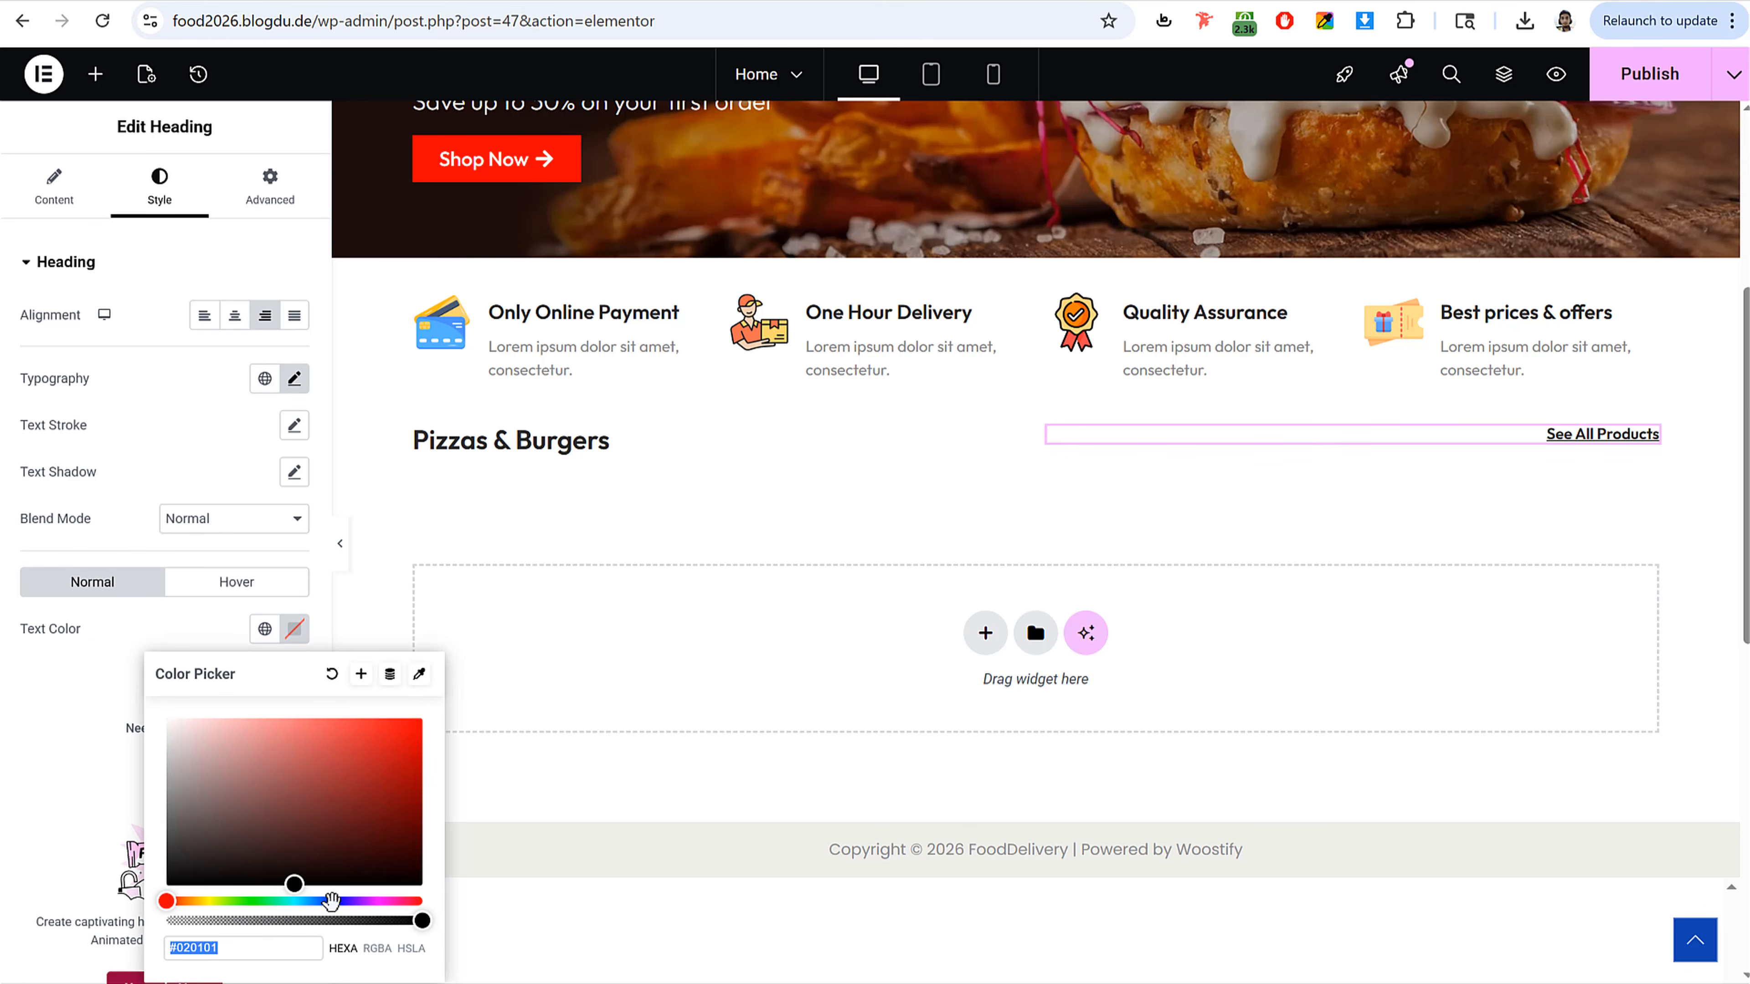
mouse_move(323, 901)
mouse_down()
mouse_move(352, 901)
mouse_move(328, 904)
mouse_up()
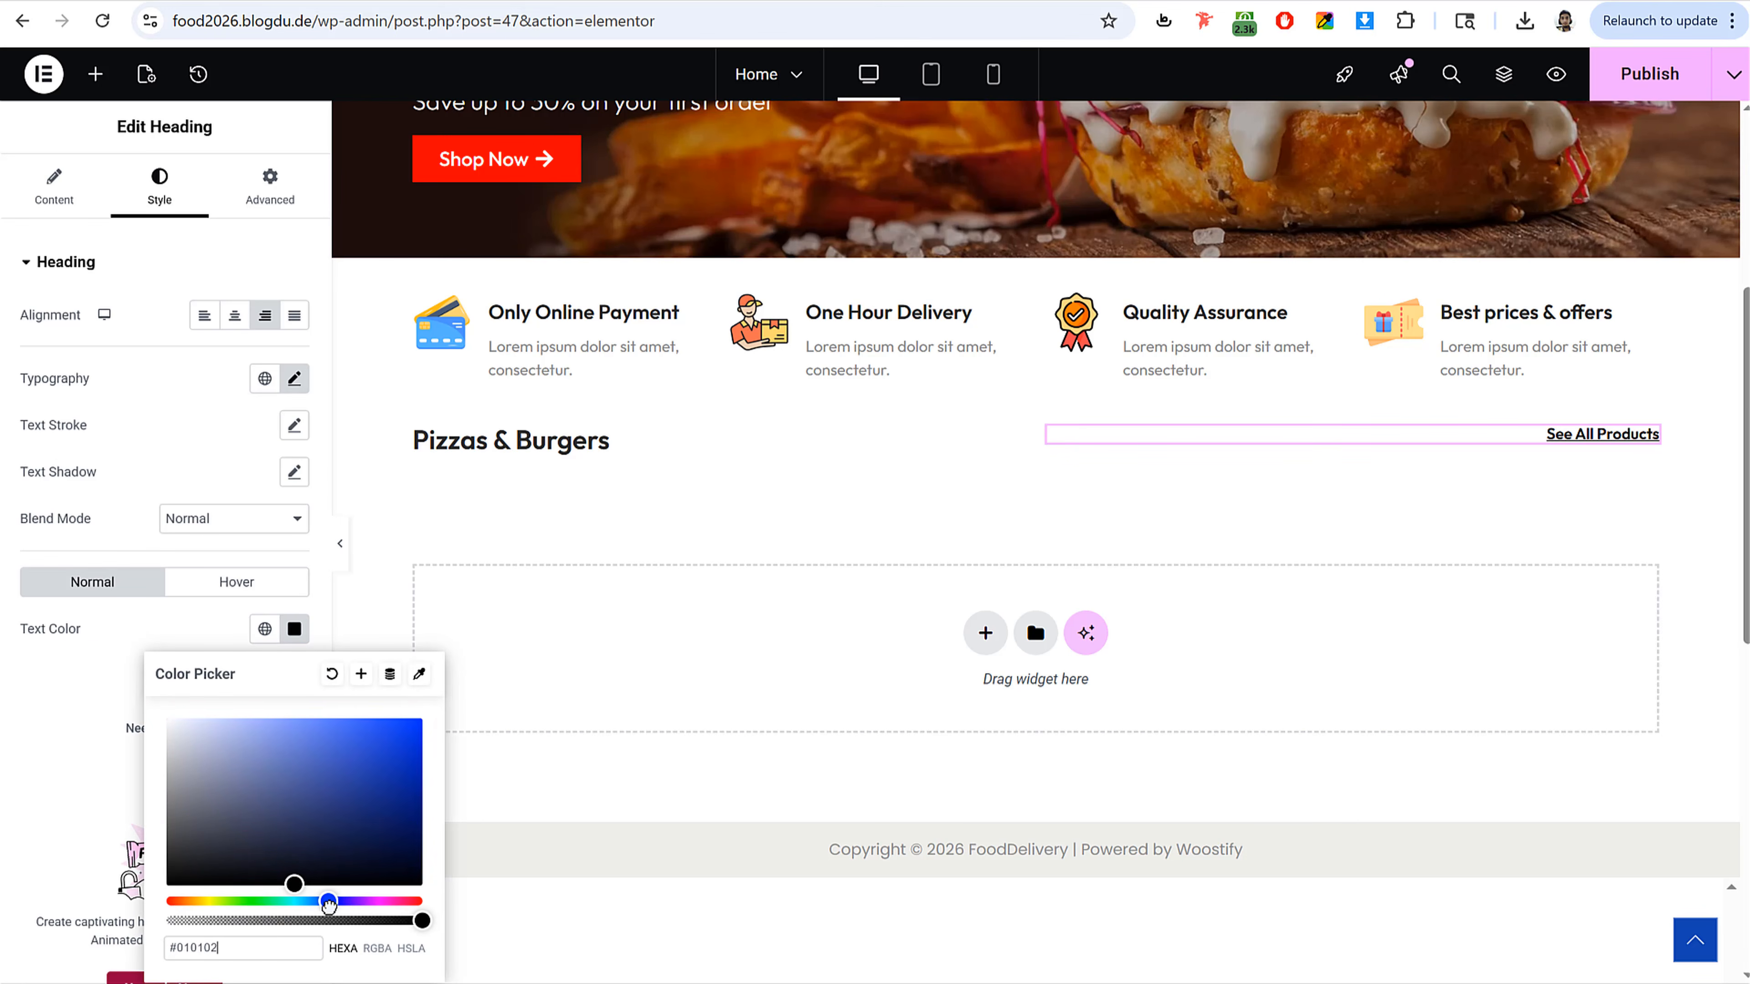
drag(346, 792, 409, 661)
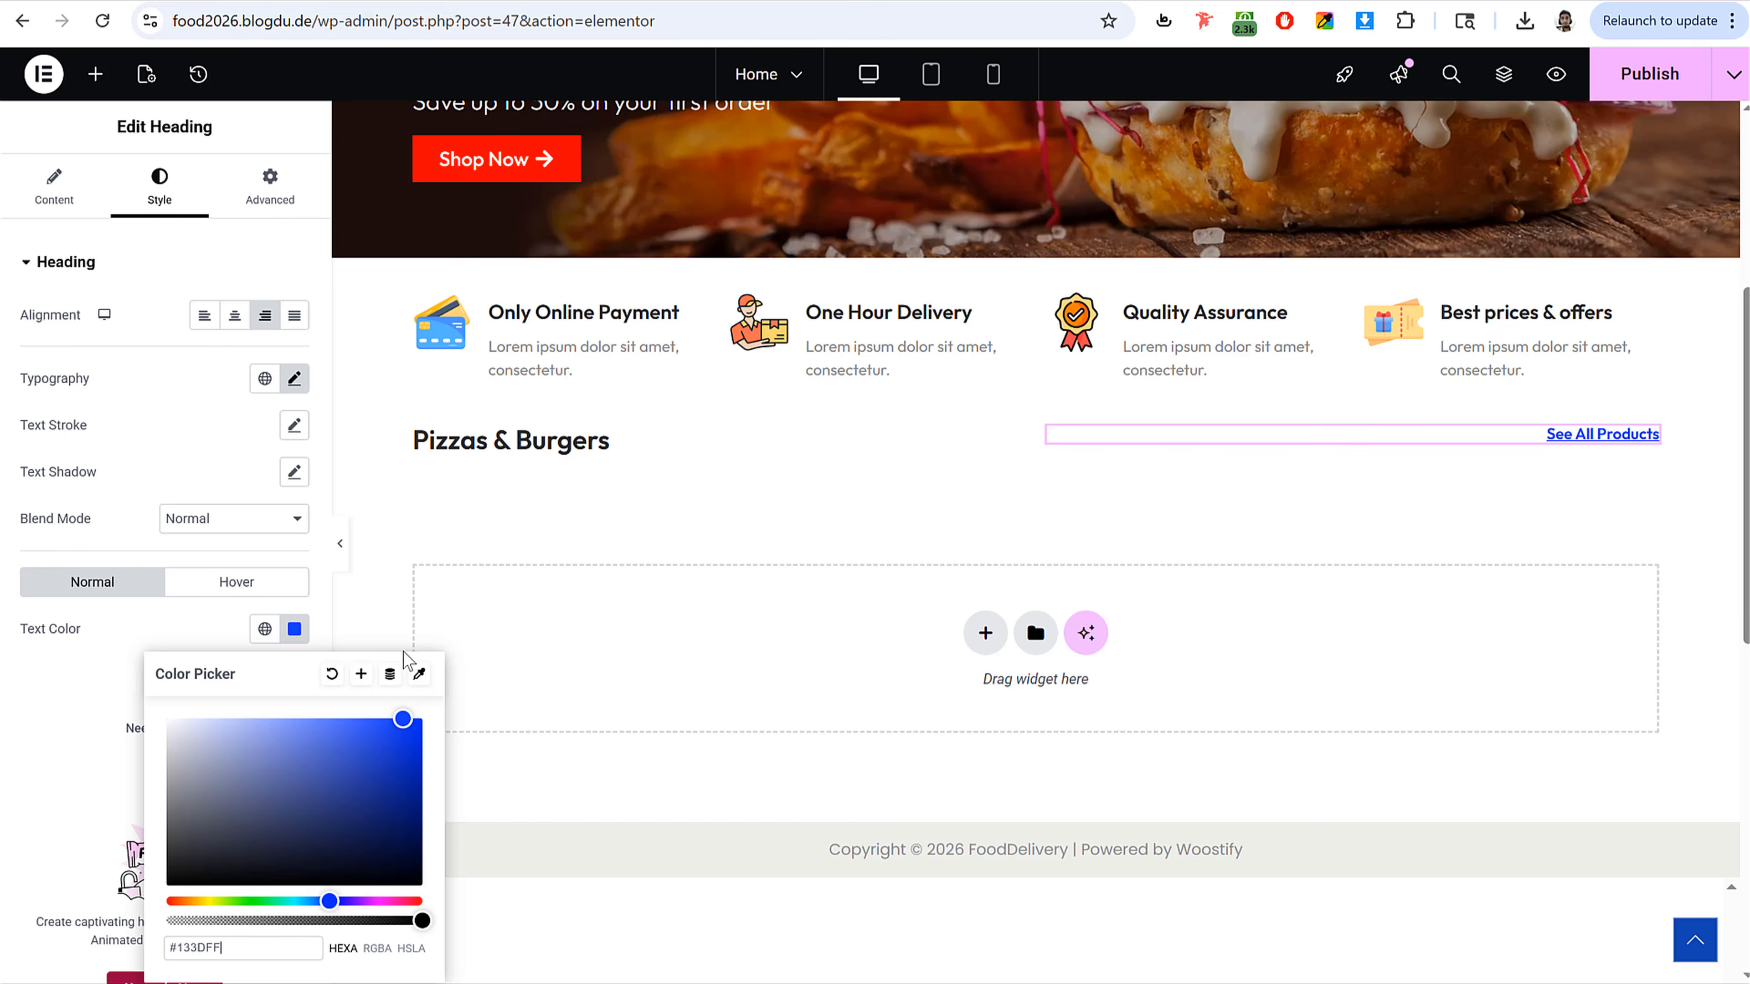
click(1649, 73)
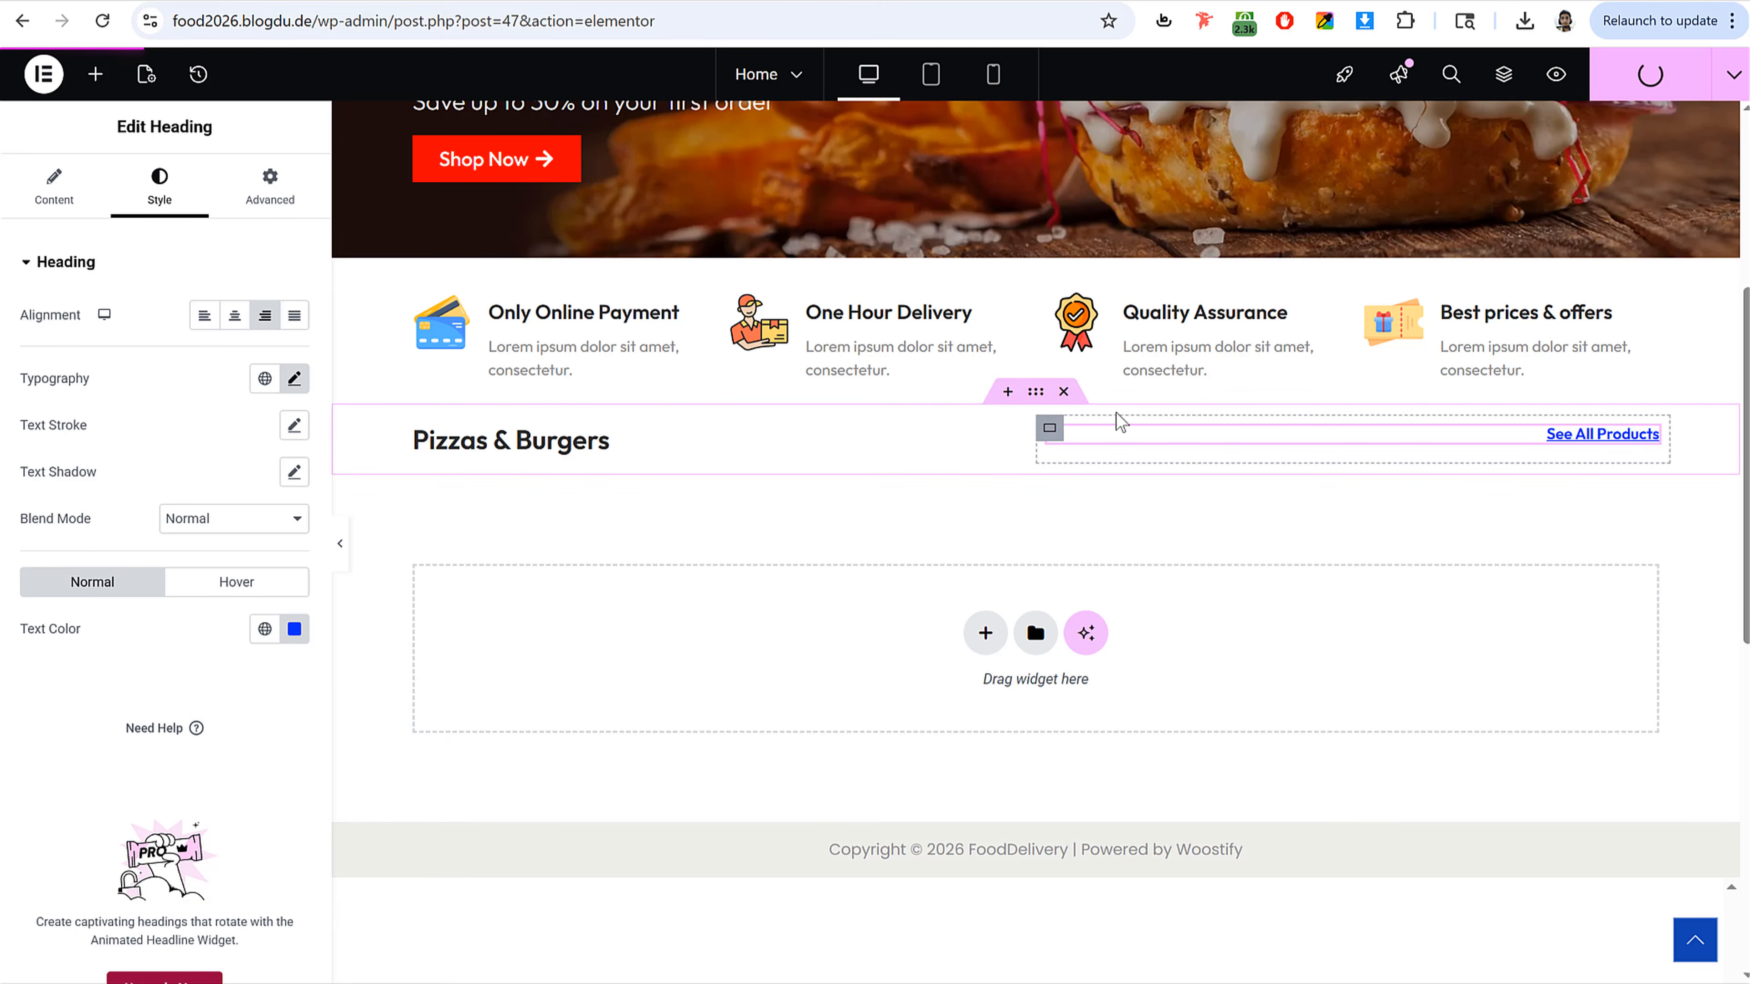
Step: Centre the items vertically in the heading row container and publish the page
click(1043, 402)
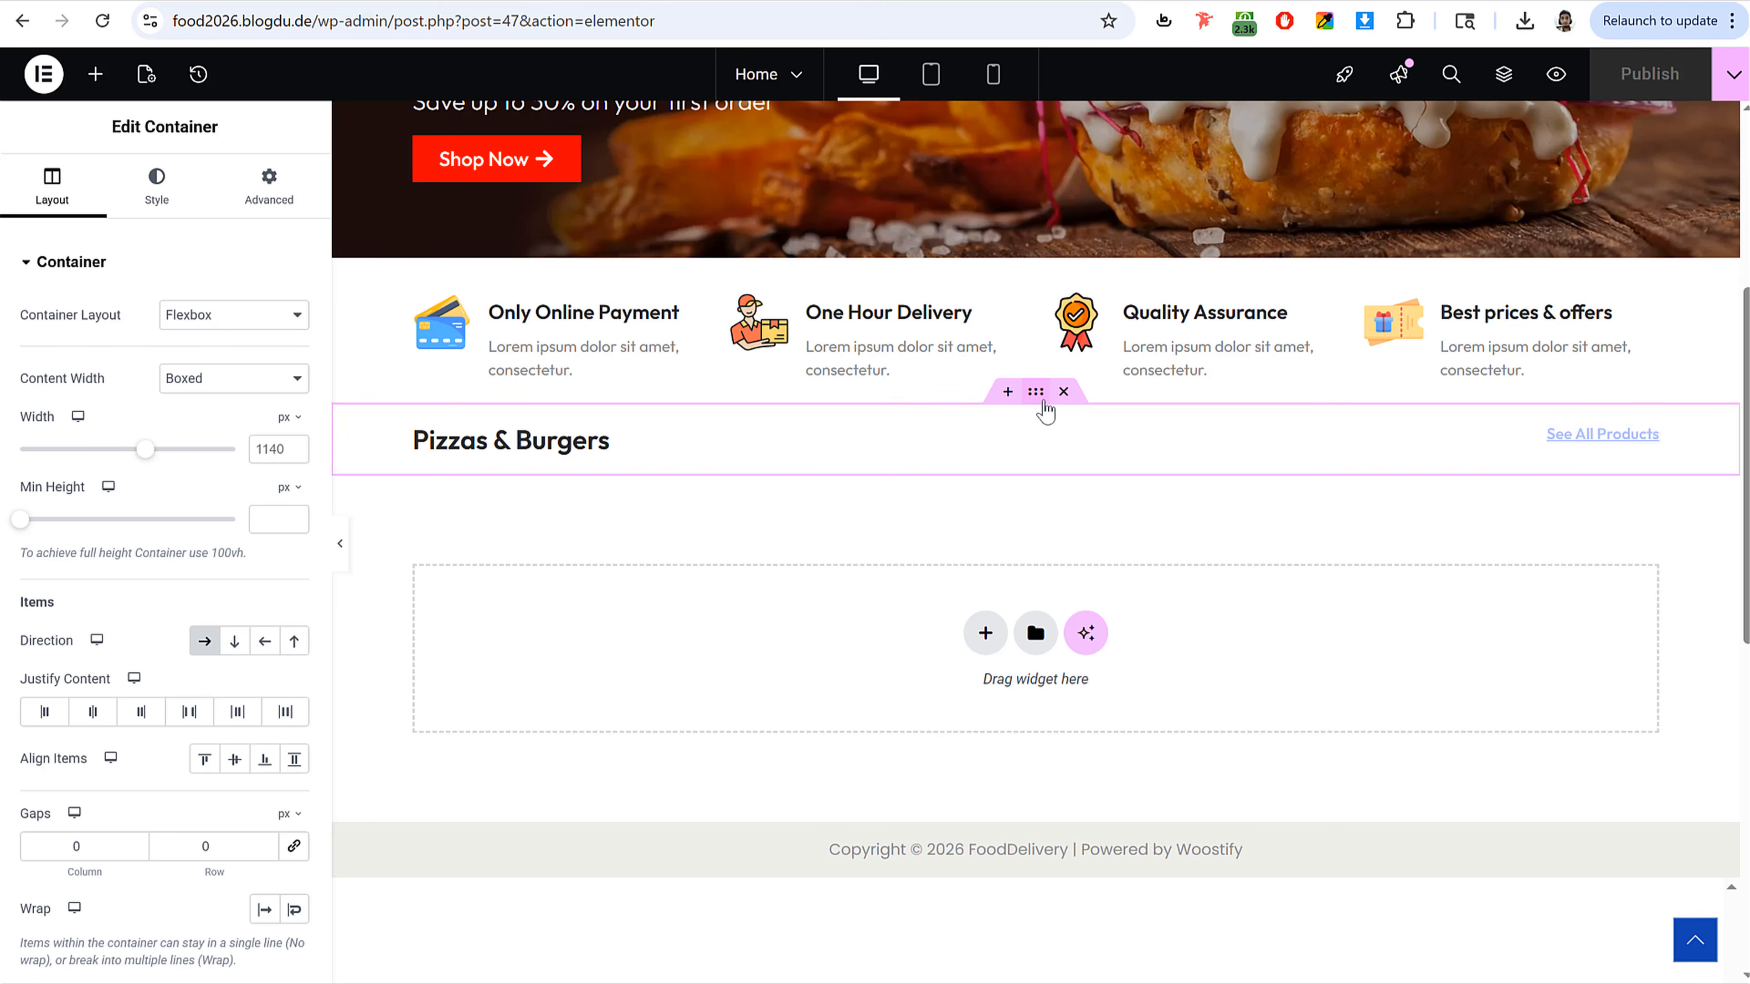
click(238, 763)
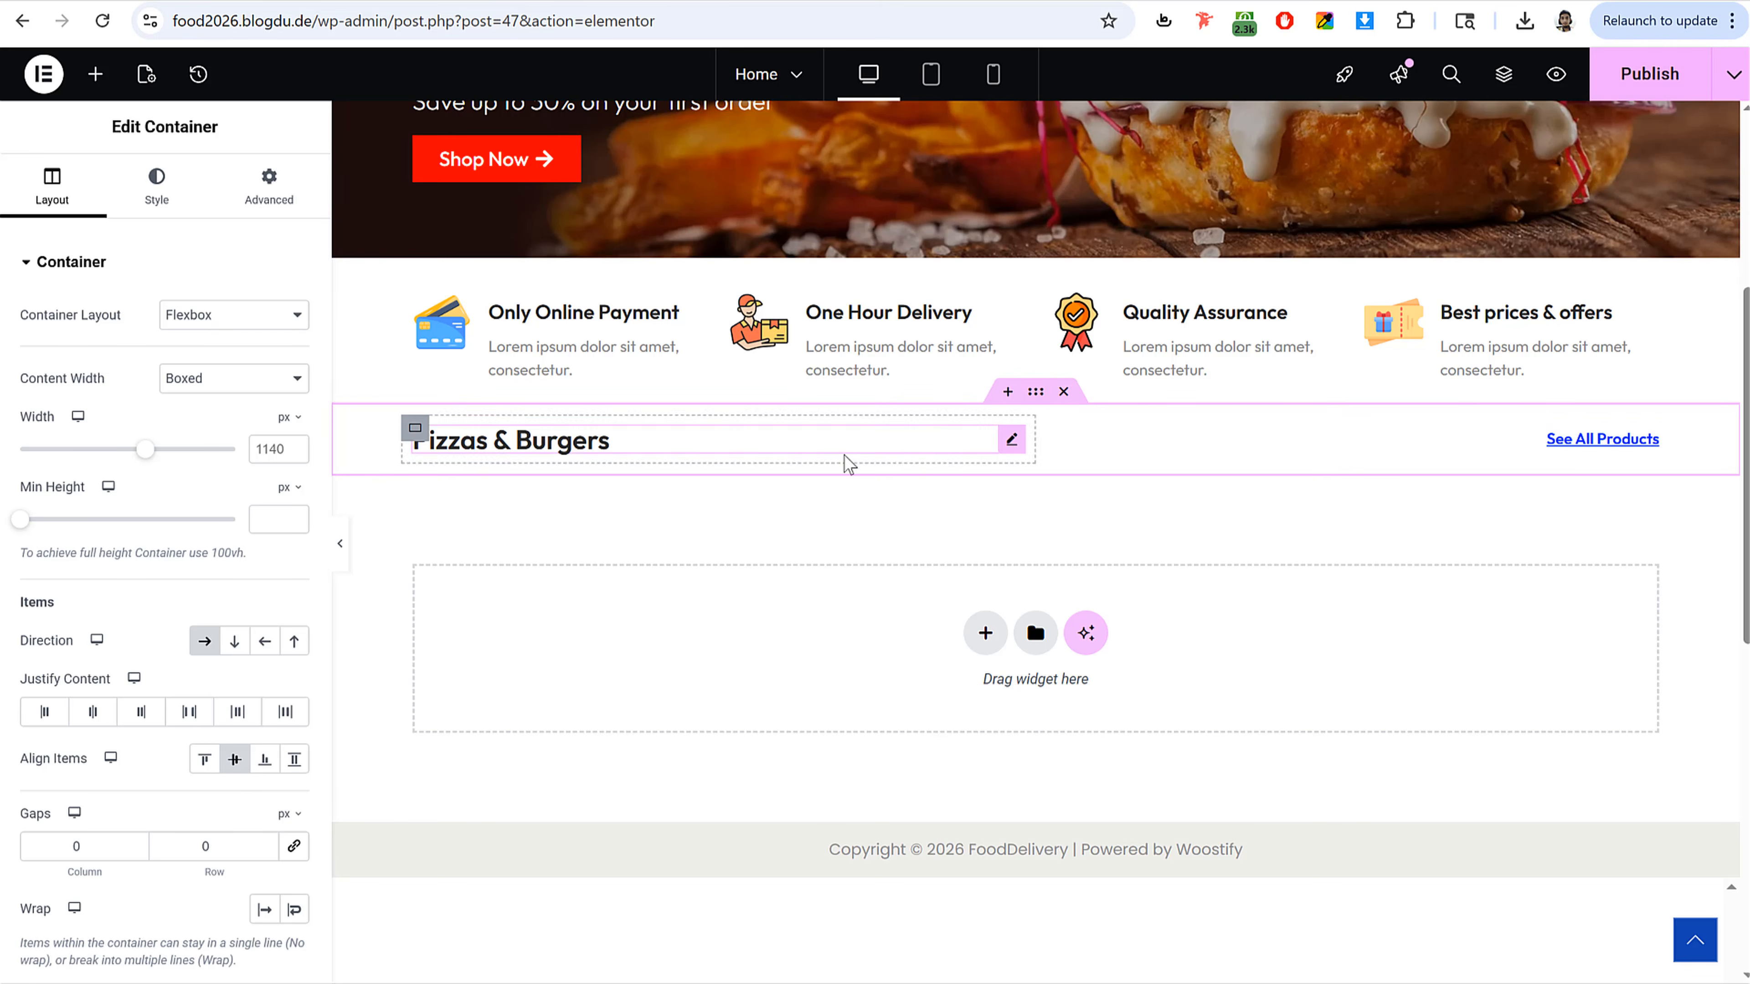
click(1651, 75)
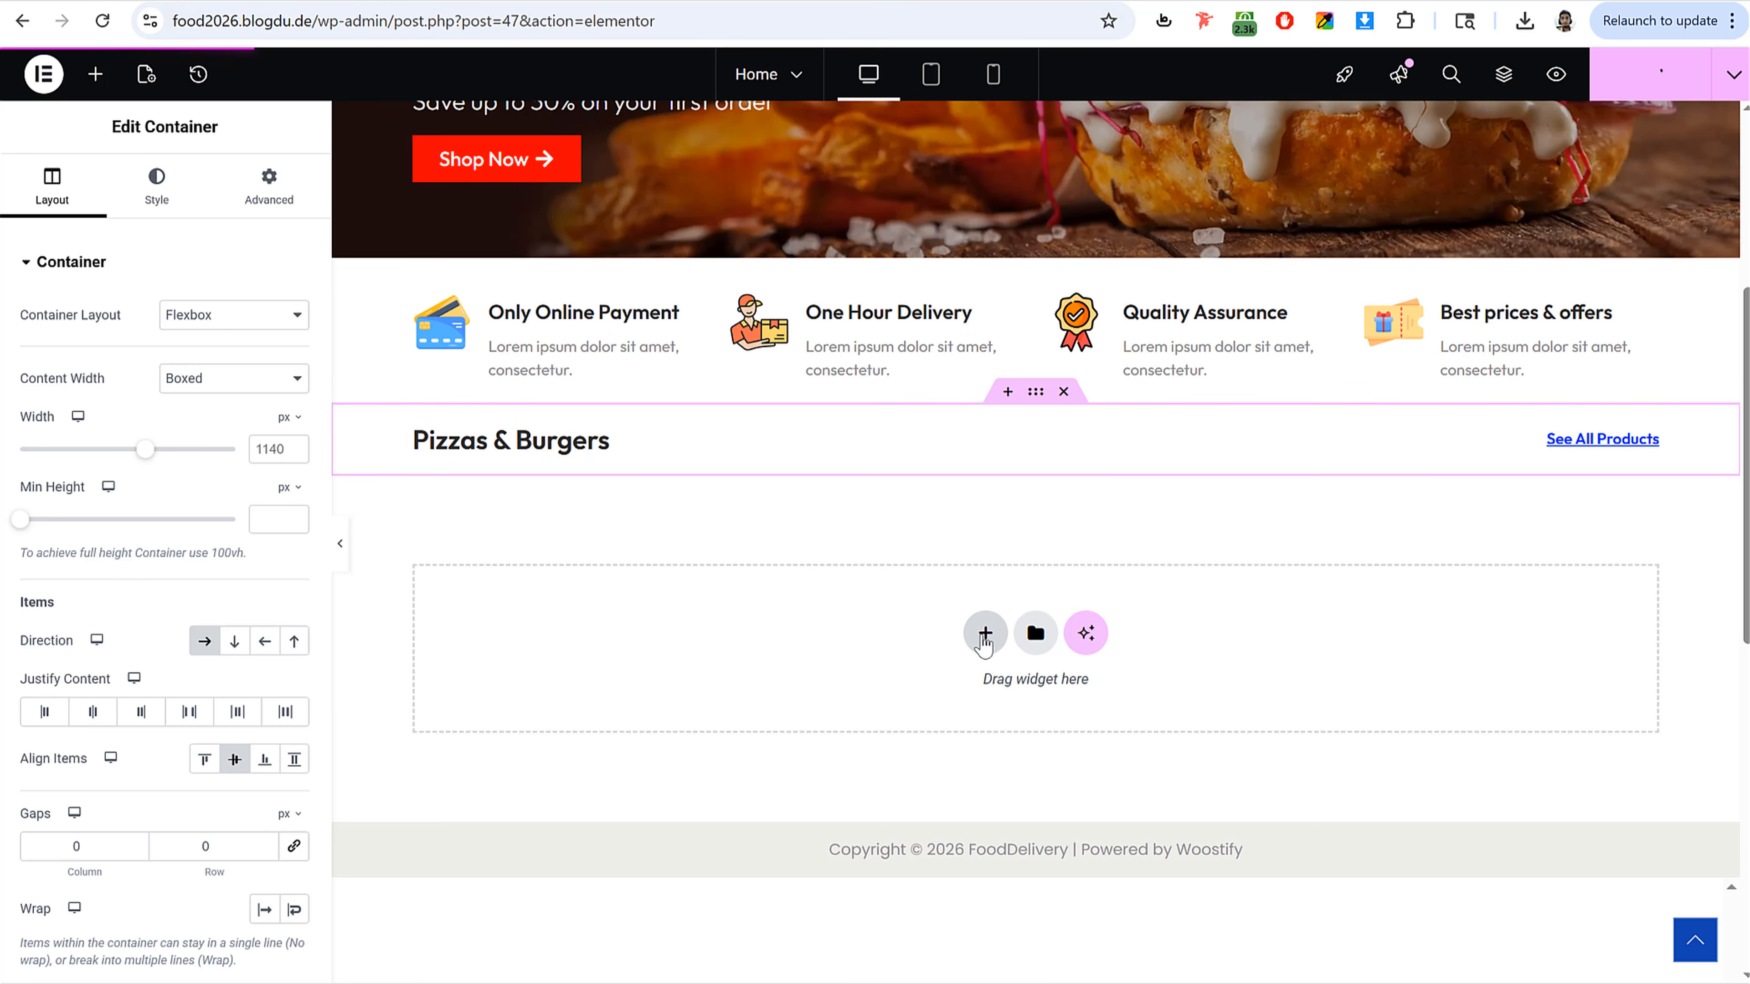
Step: Add a one-column flexbox container below the heading row
click(985, 634)
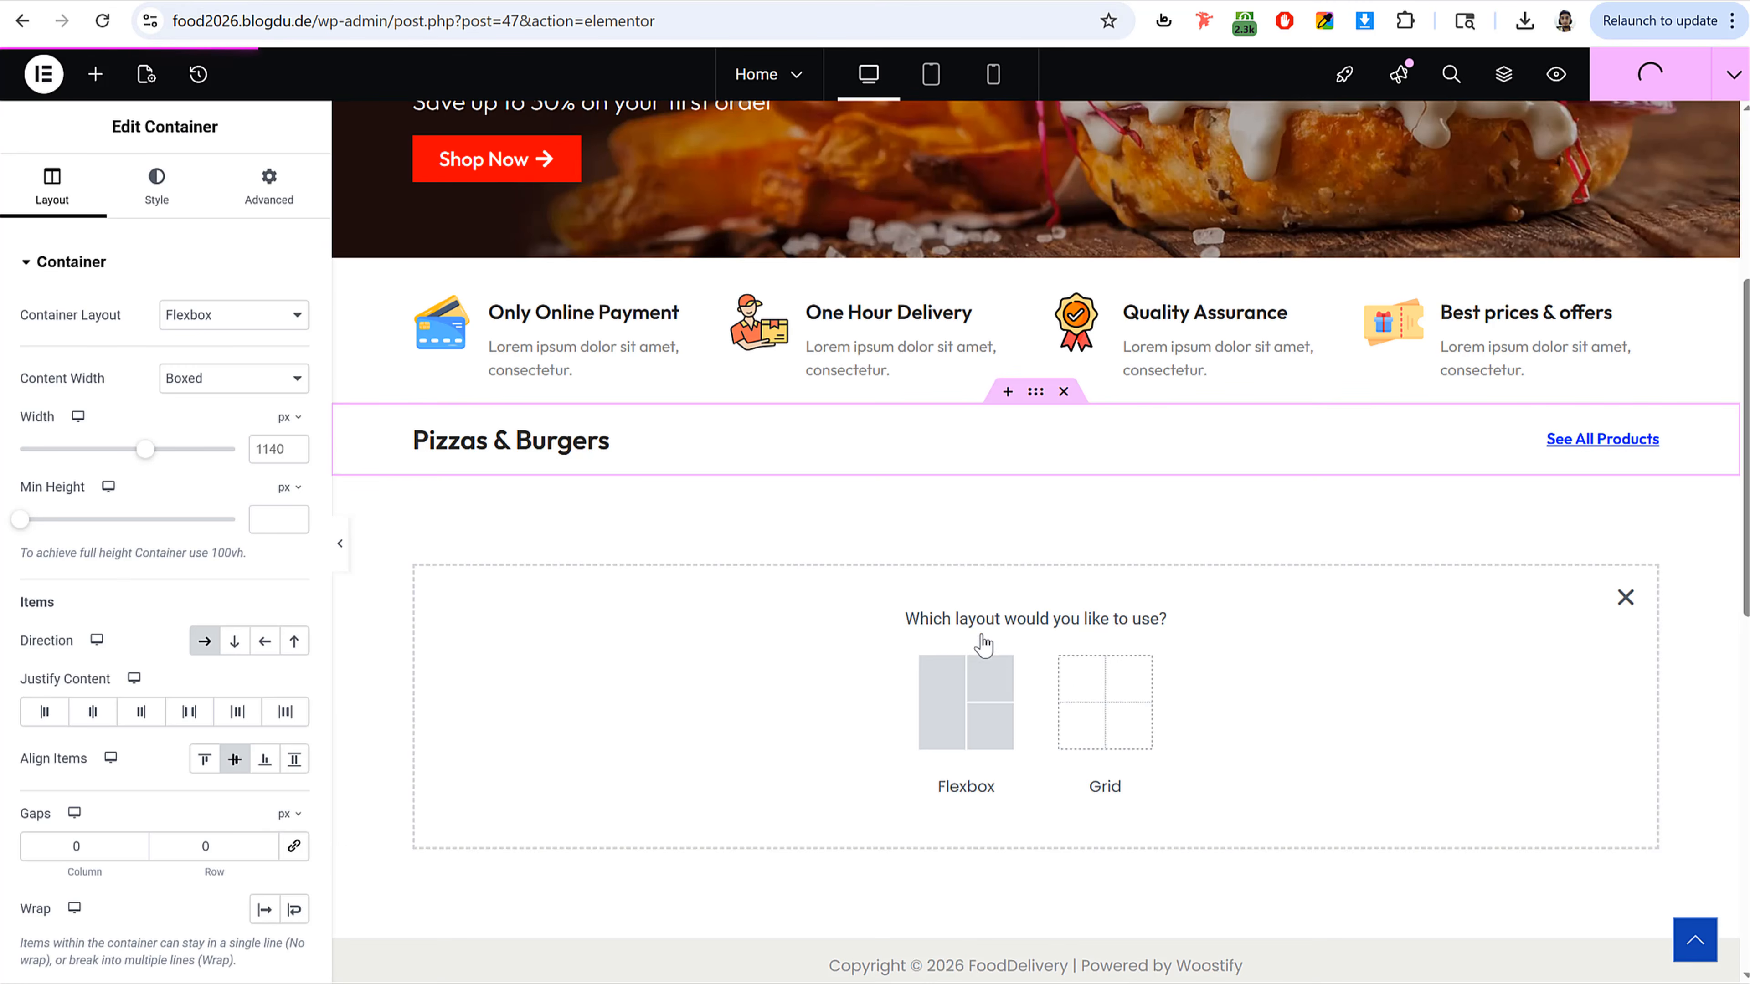
click(971, 705)
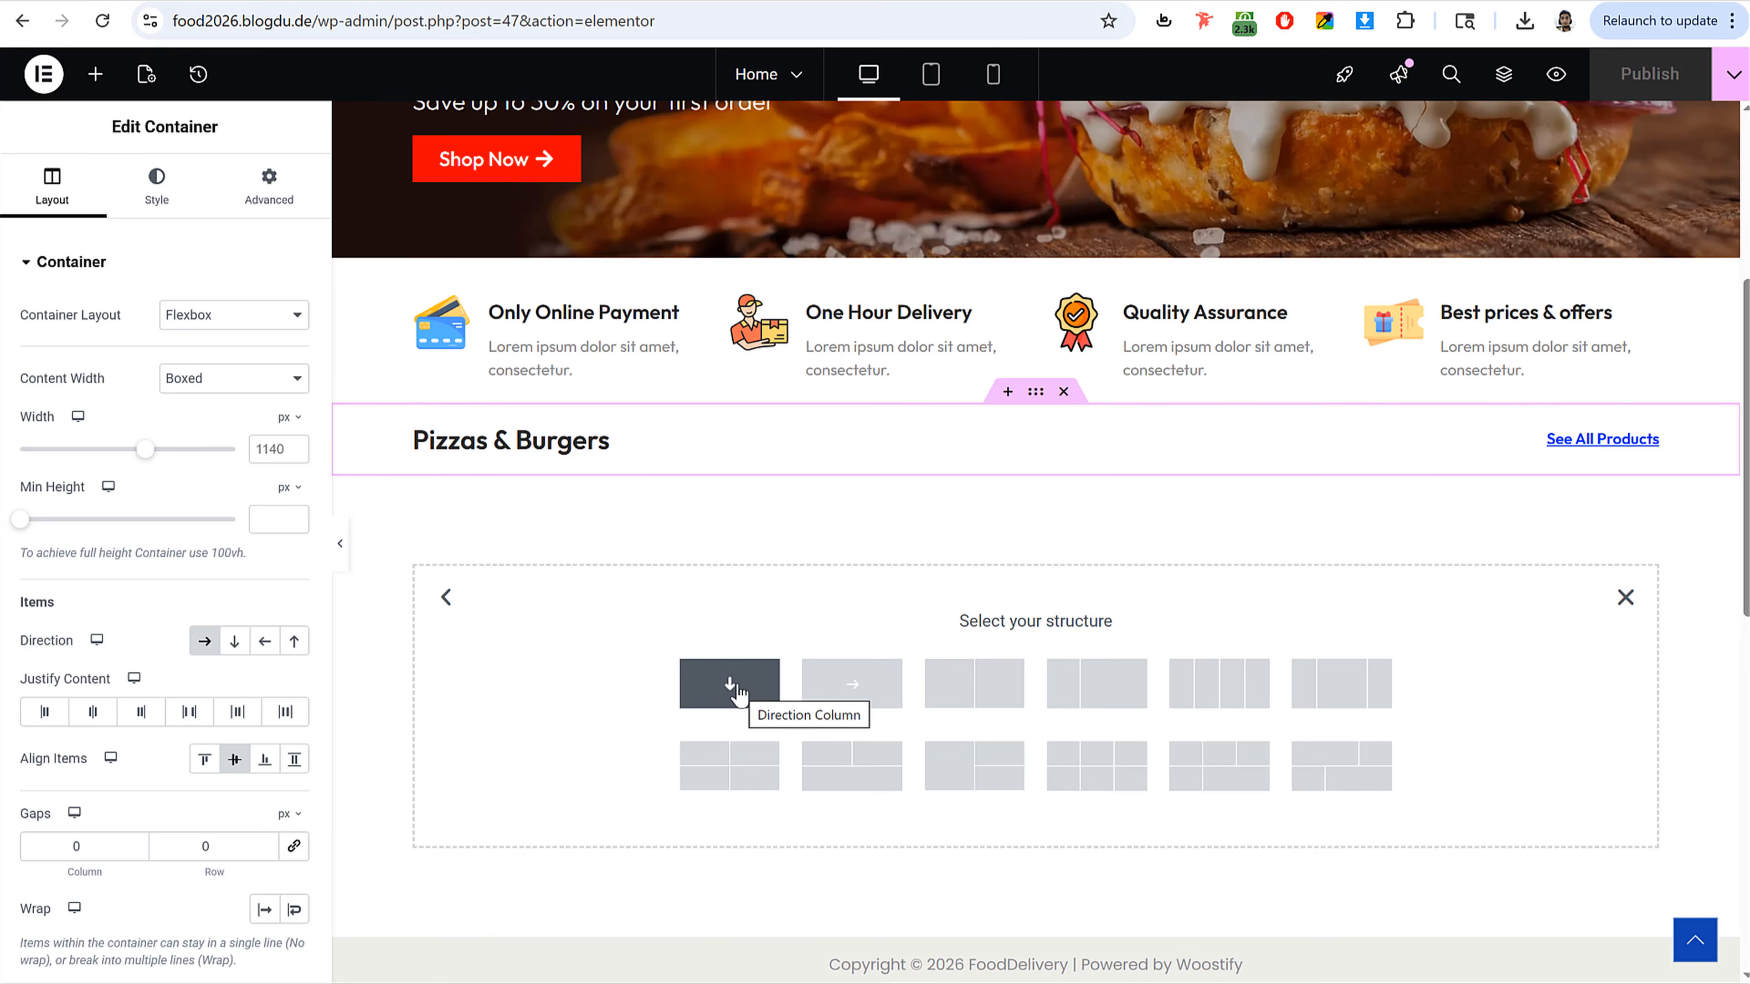
click(732, 688)
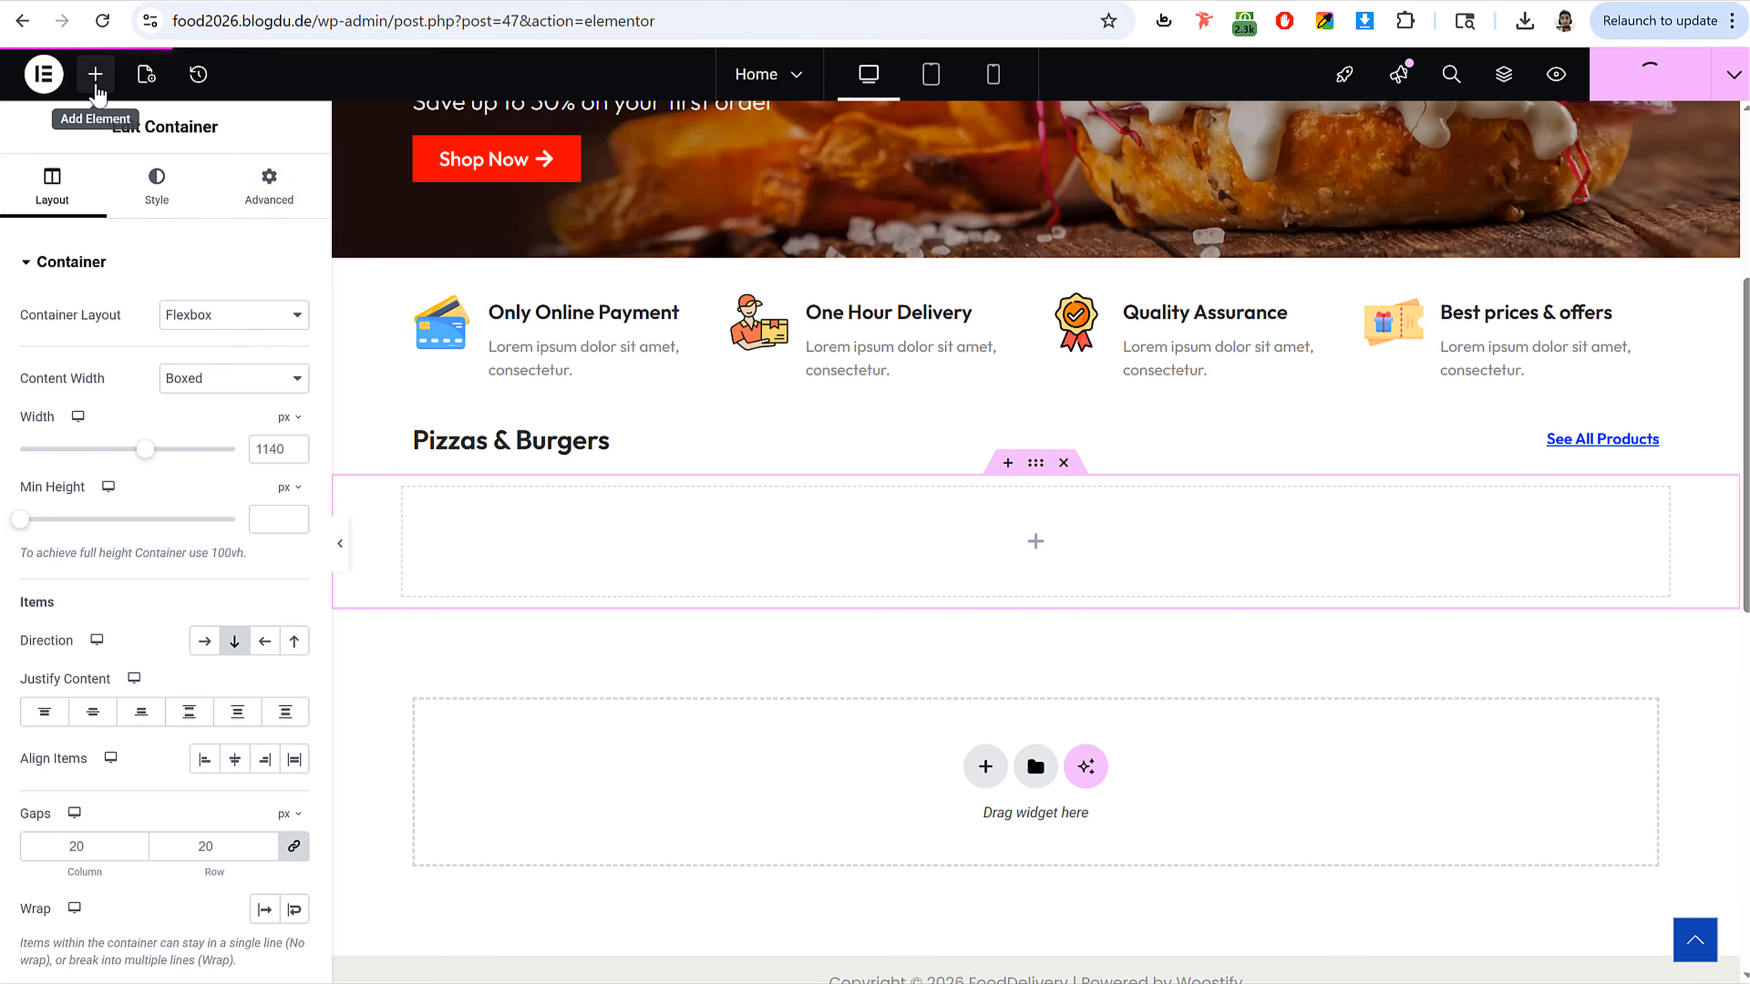
Step: Add a Shortcode widget into the new empty container below the heading row
click(96, 75)
text(short)
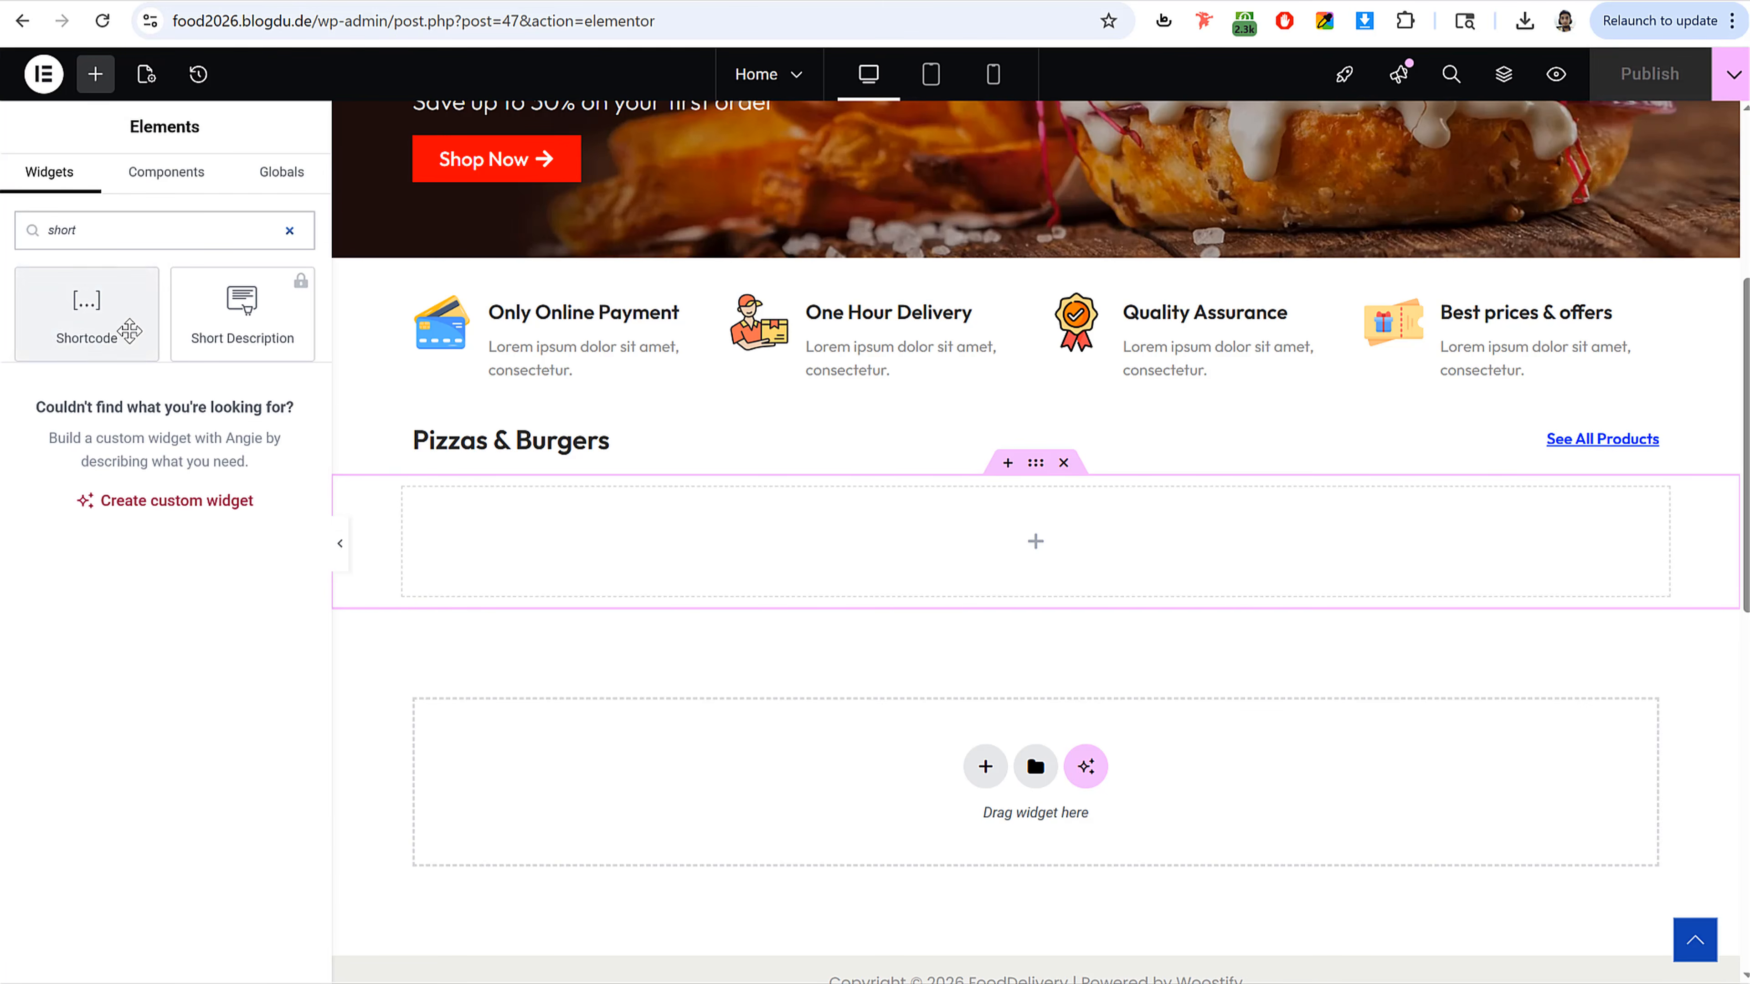
drag(129, 322, 1034, 530)
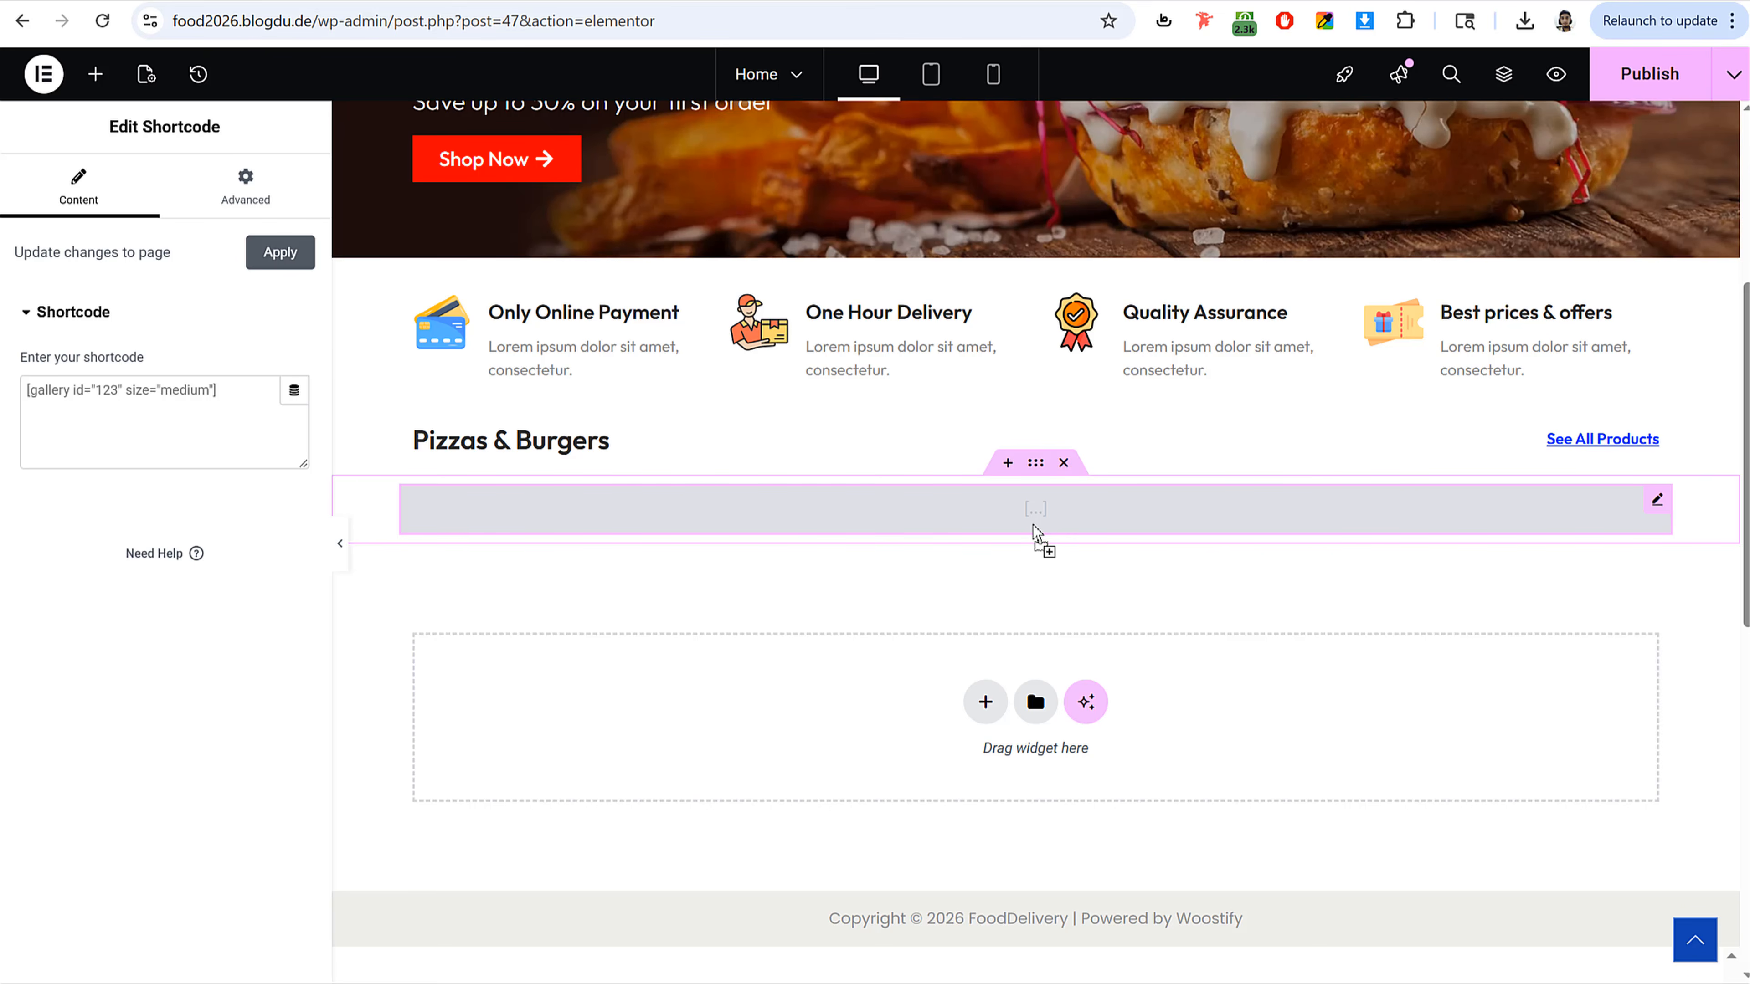
Step: Search the web for woo product shortcodes and open the WooCommerce Product shortcodes documentation
click(813, 1)
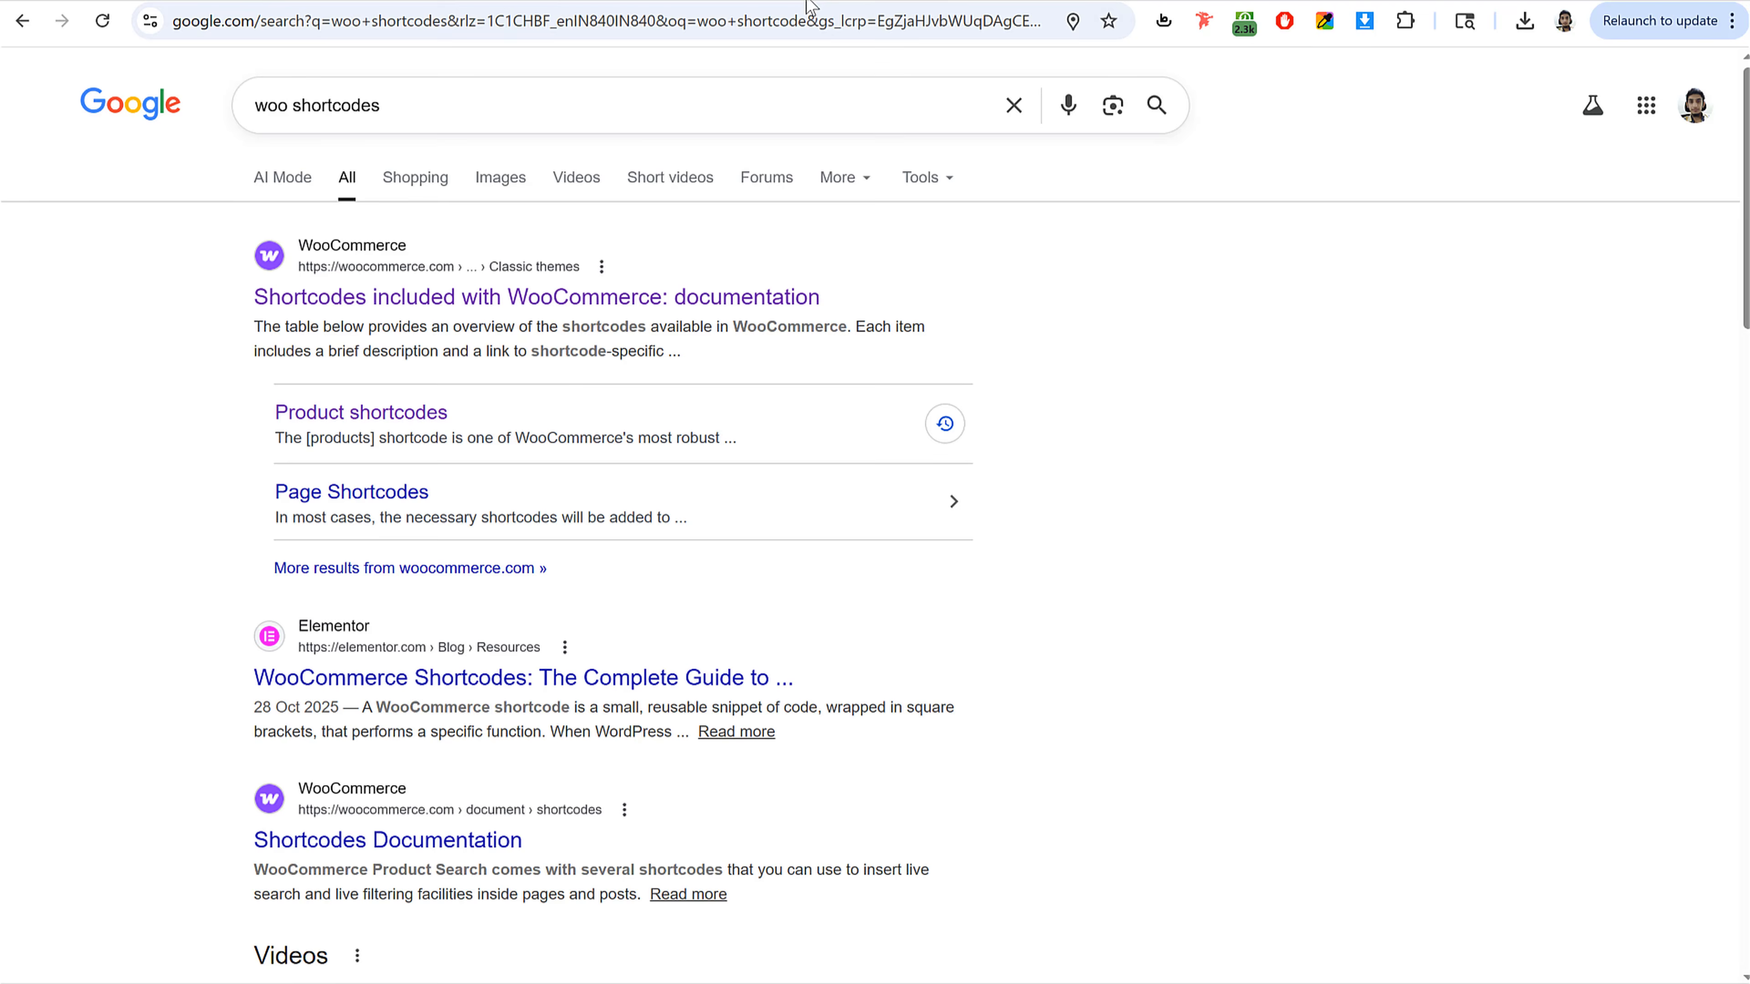
click(289, 104)
text(pro)
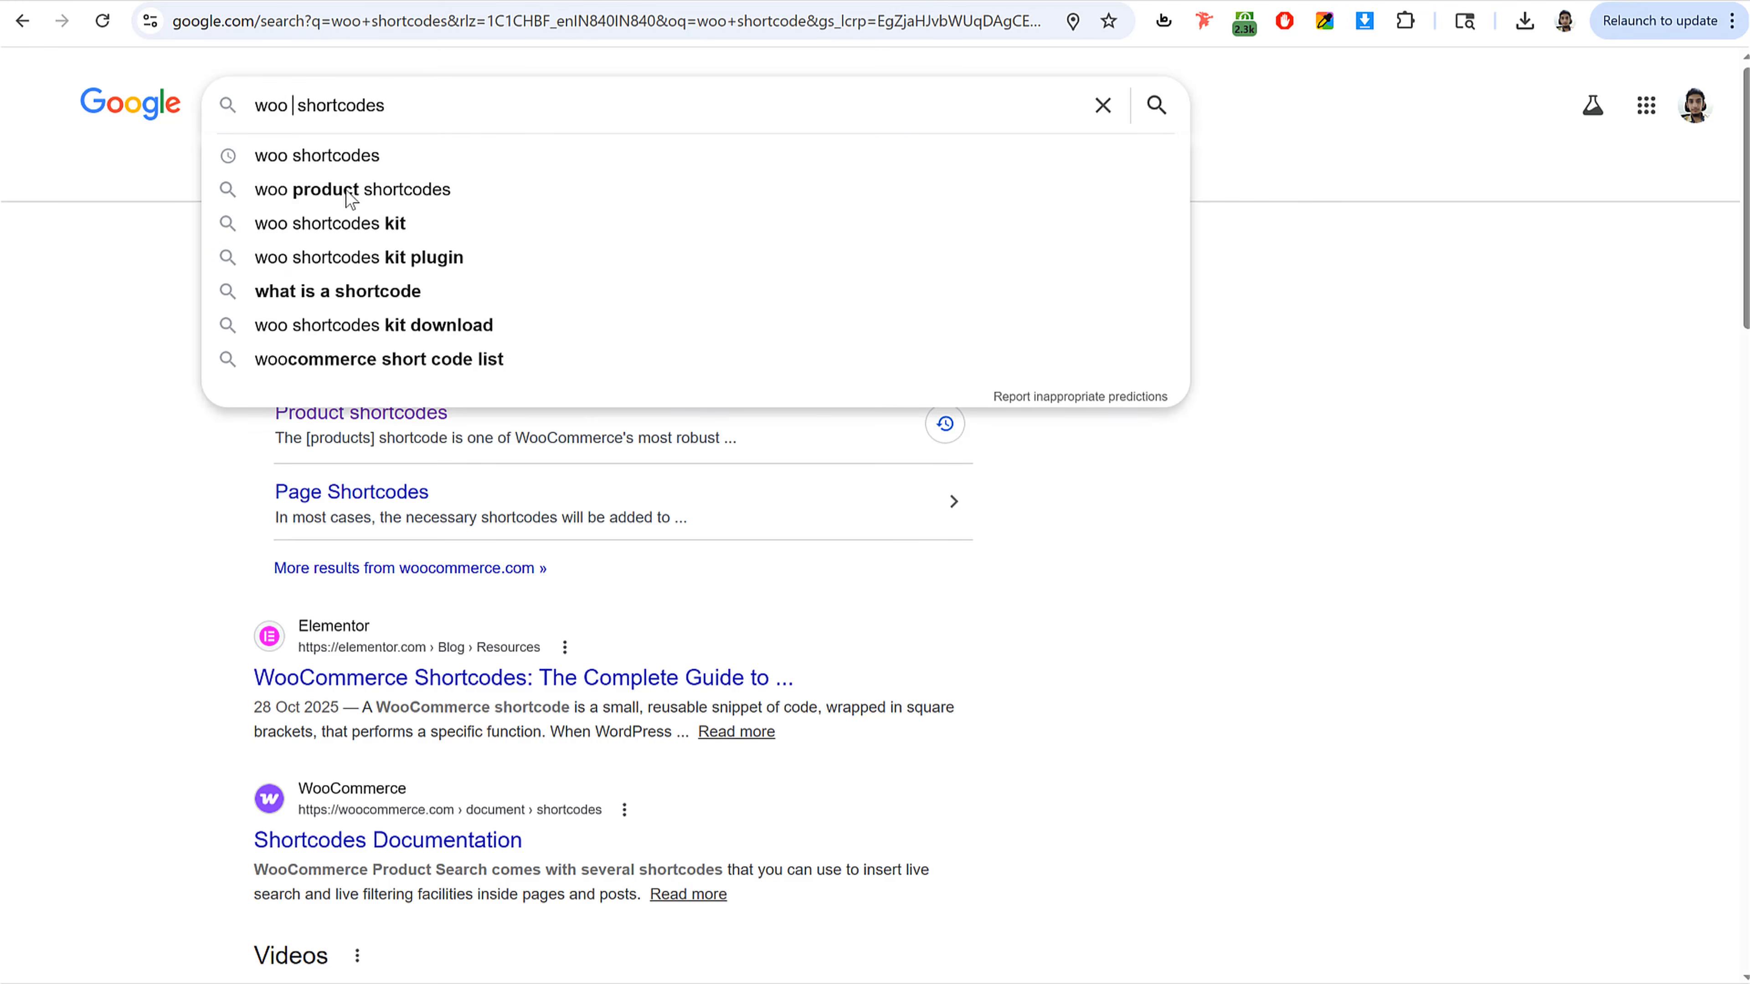
key(Down)
key(Return)
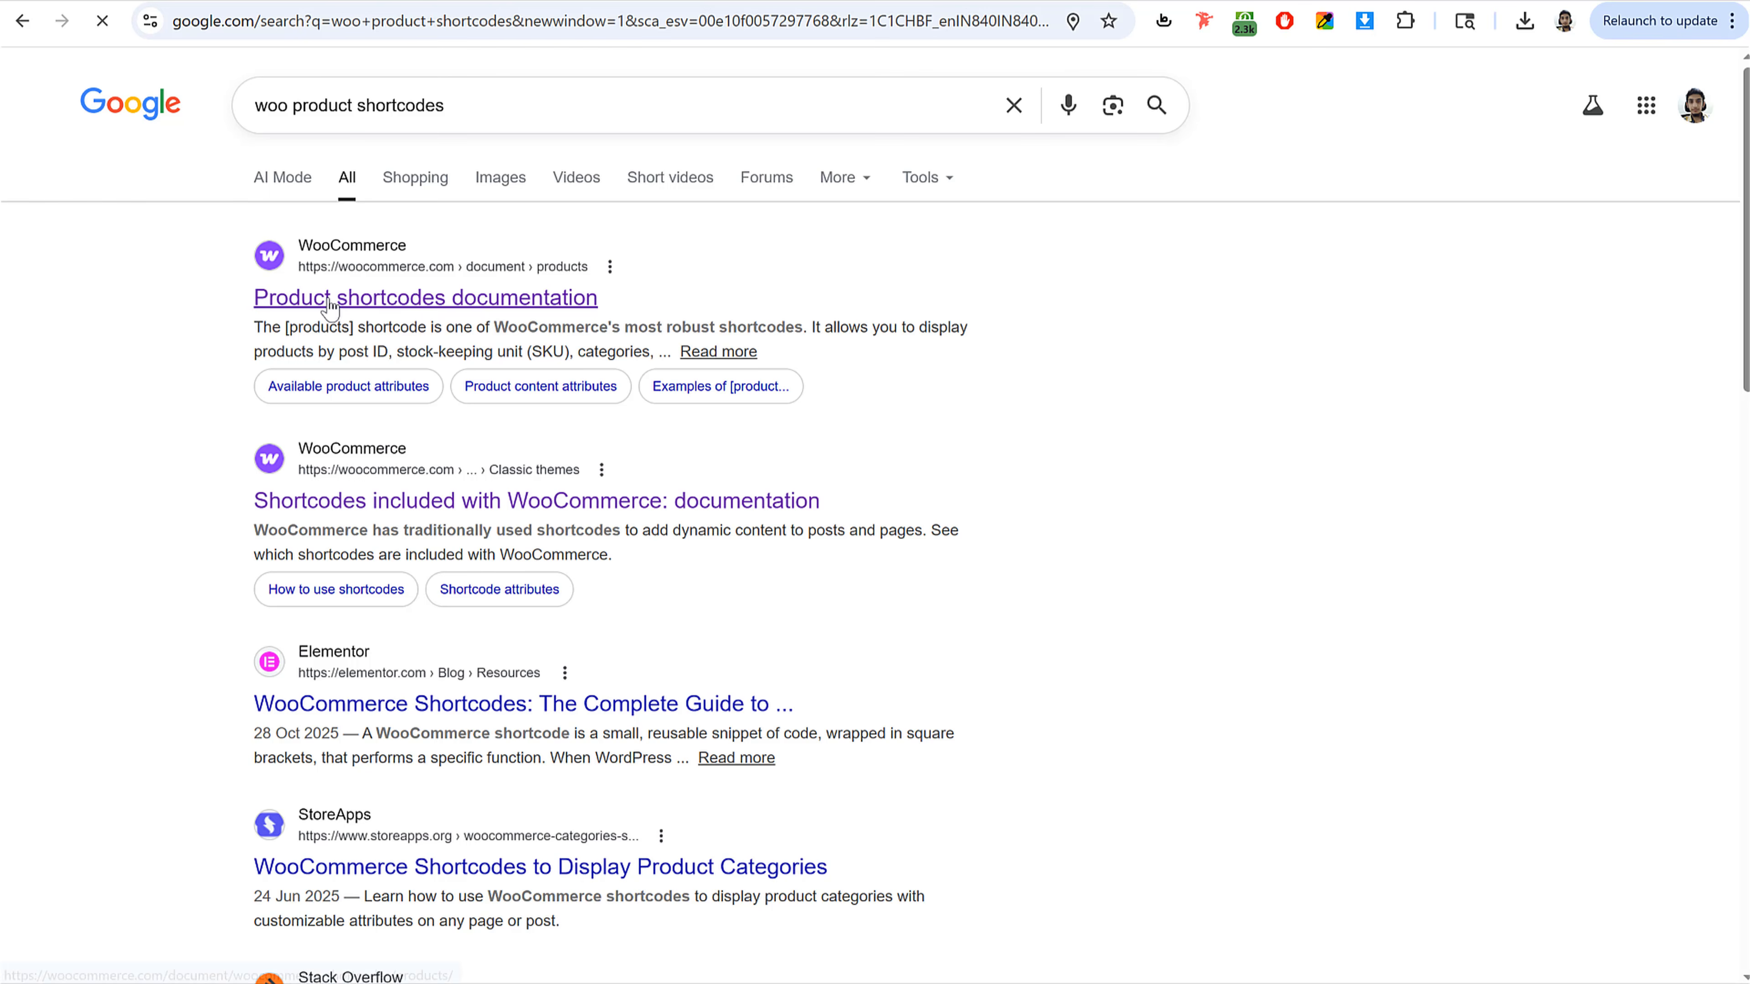
click(484, 310)
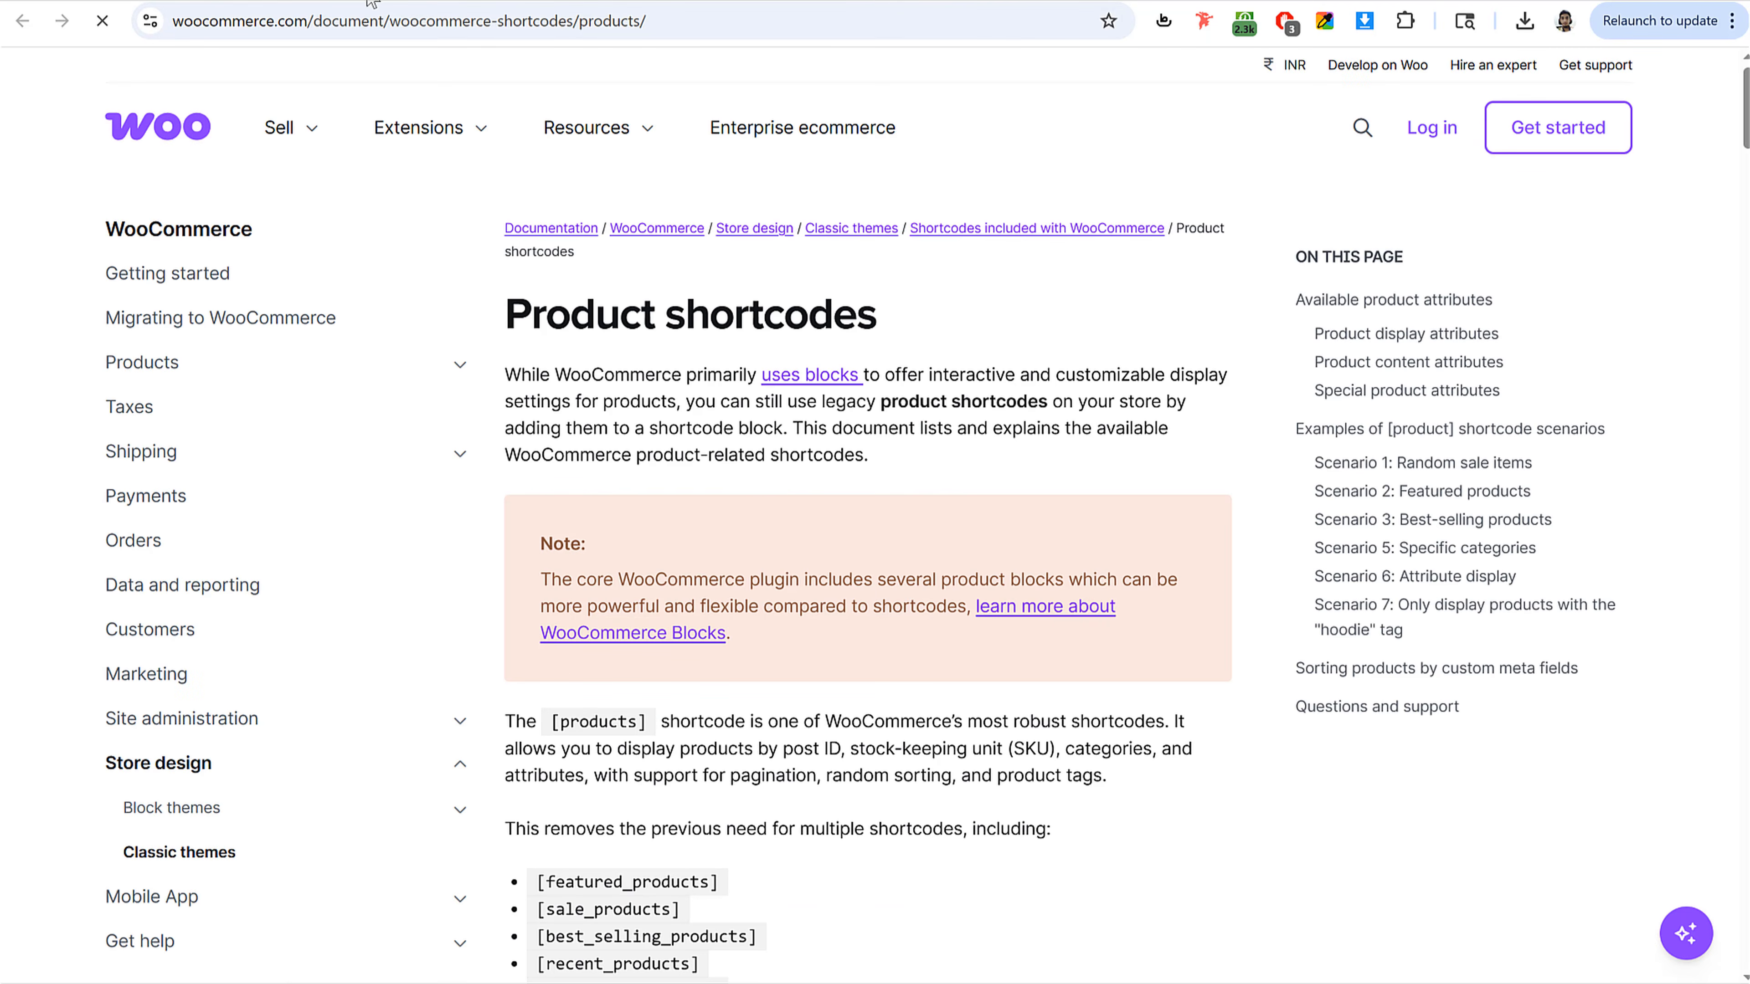
Step: Browse the shortcode examples and copy the Scenario 5 Specific categories shortcode
scroll(1094, 624, down, 10)
scroll(739, 538, up, 5)
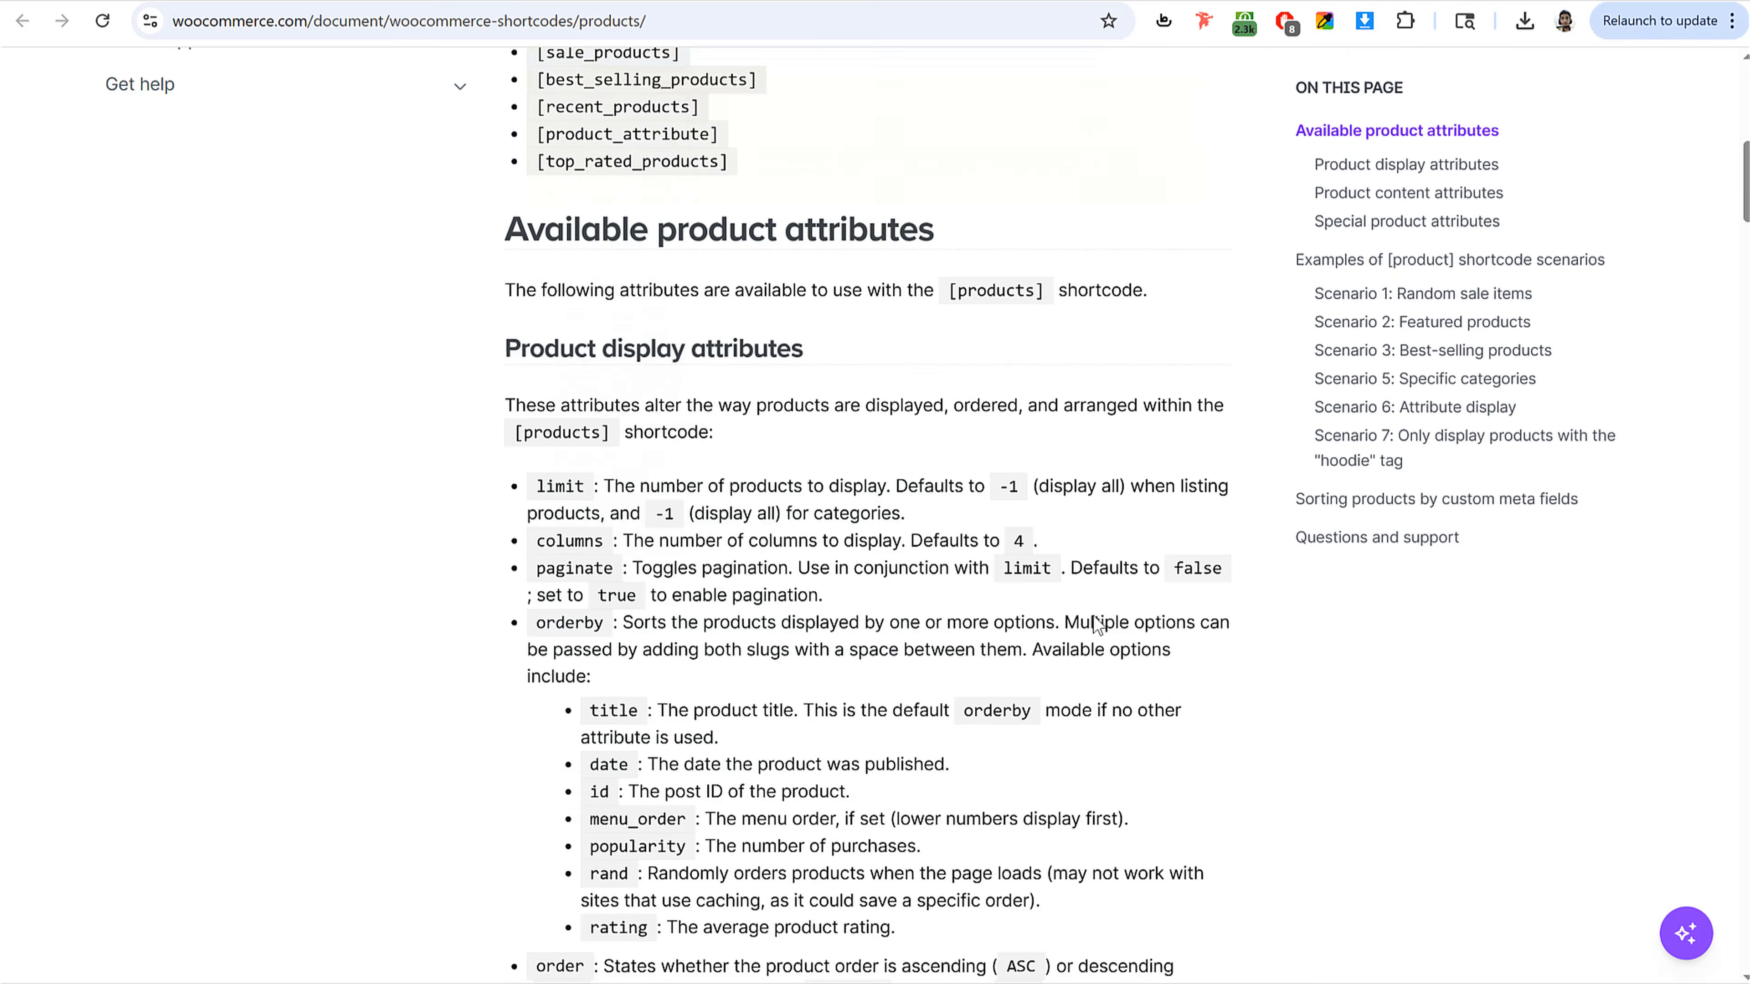
drag(544, 466, 701, 469)
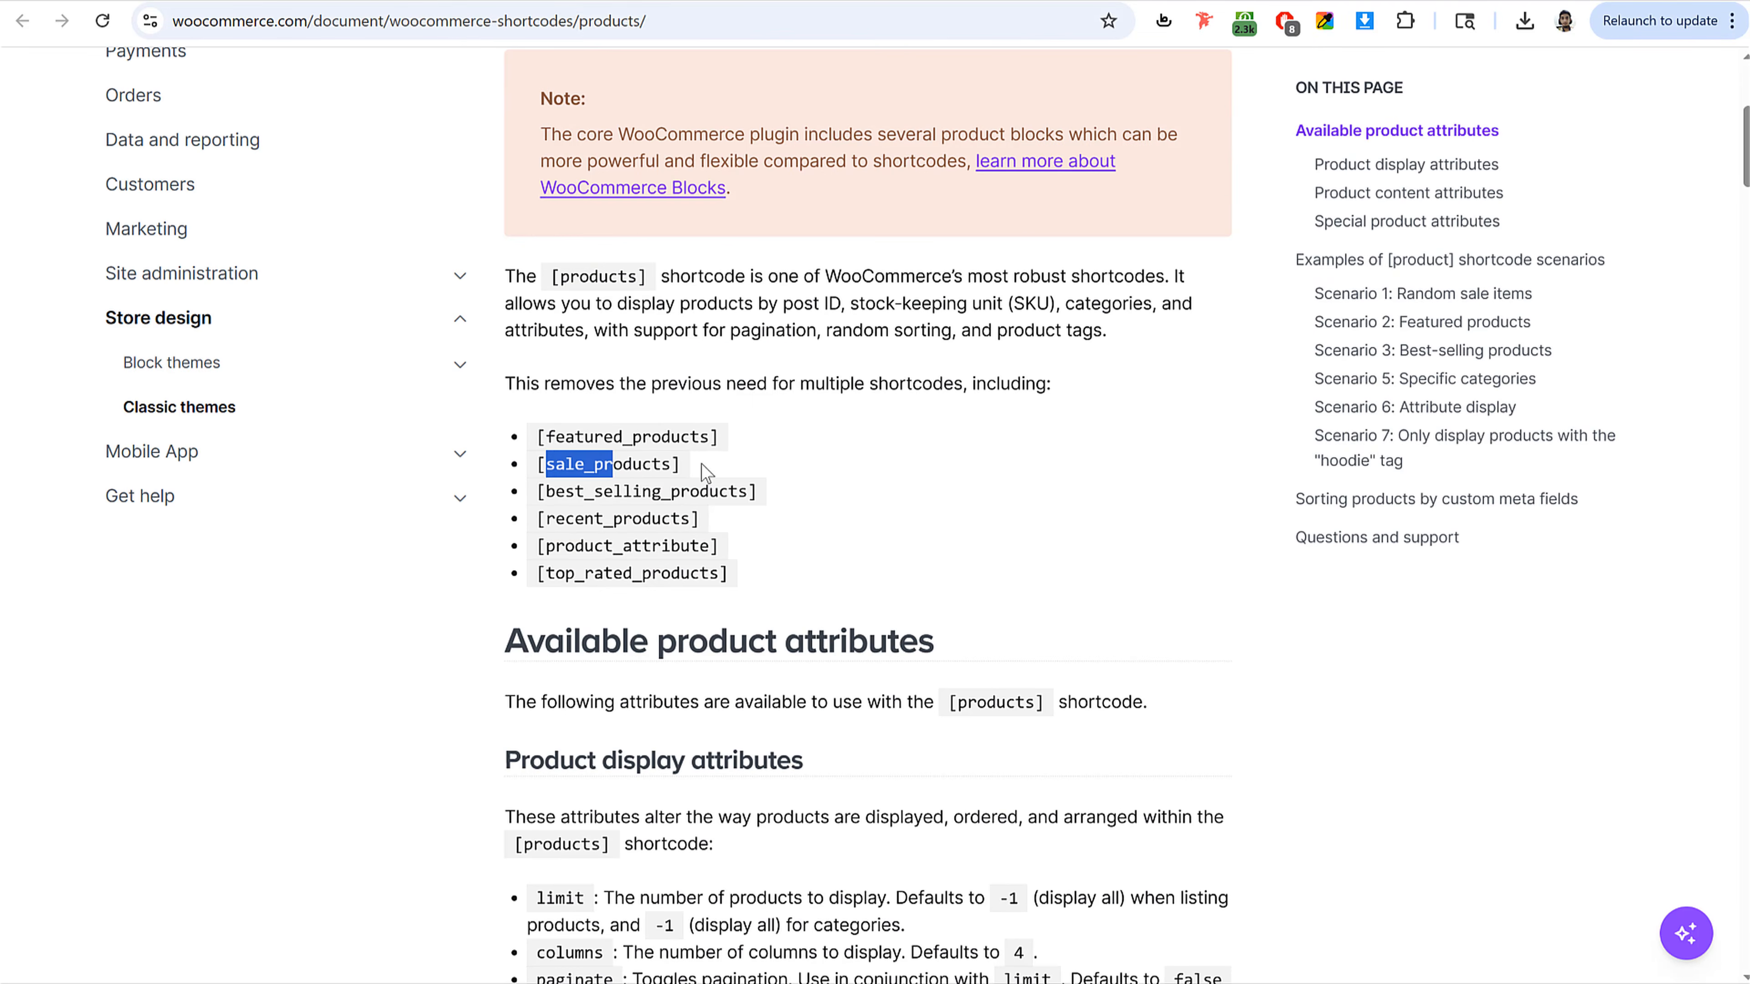
click(649, 519)
scroll(933, 623, down, 20)
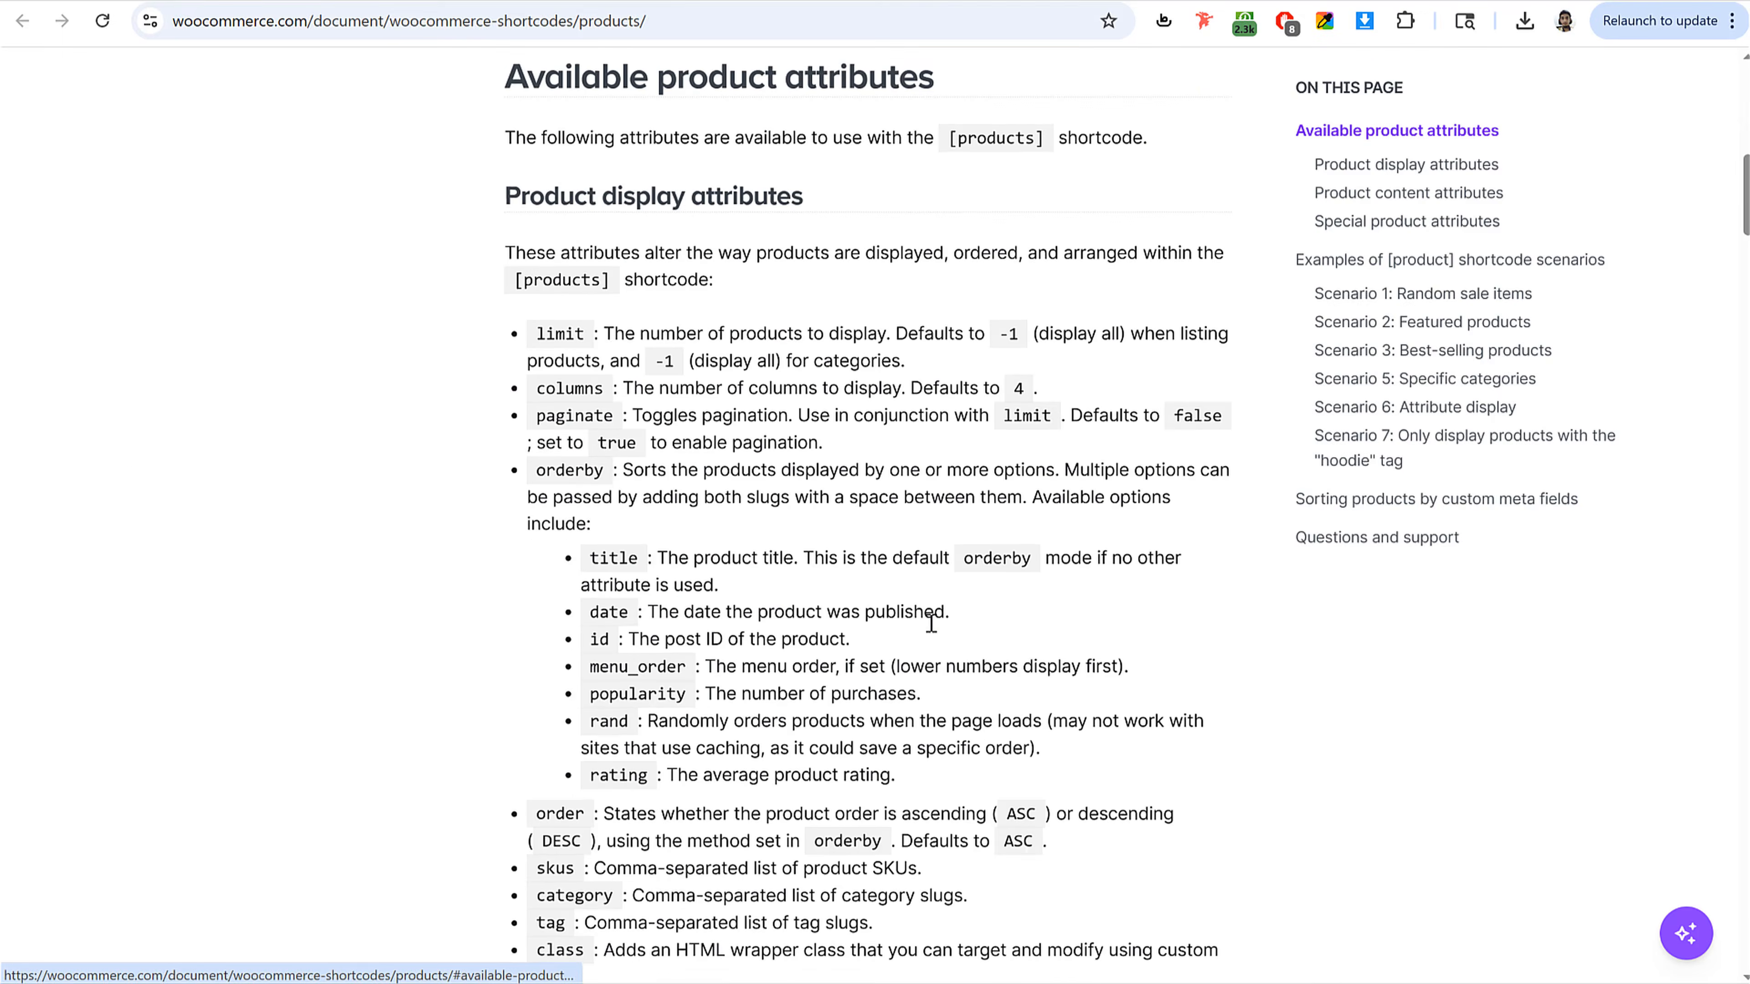
scroll(924, 627, down, 15)
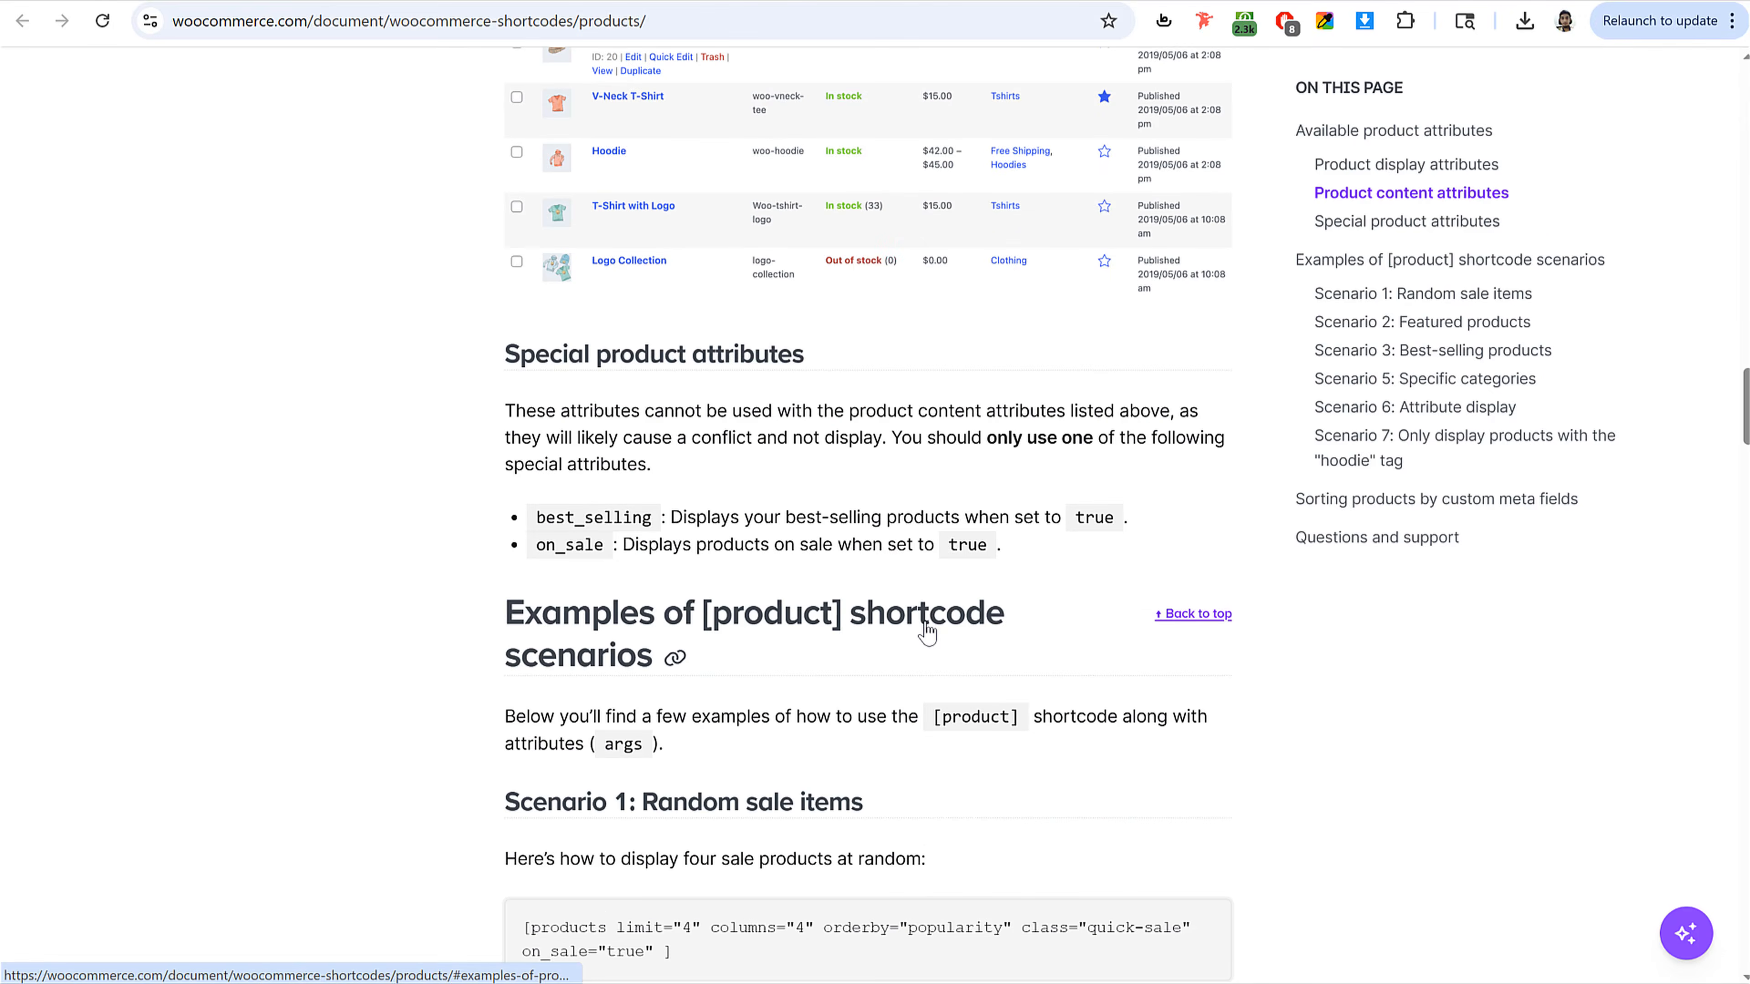
scroll(927, 626, down, 6)
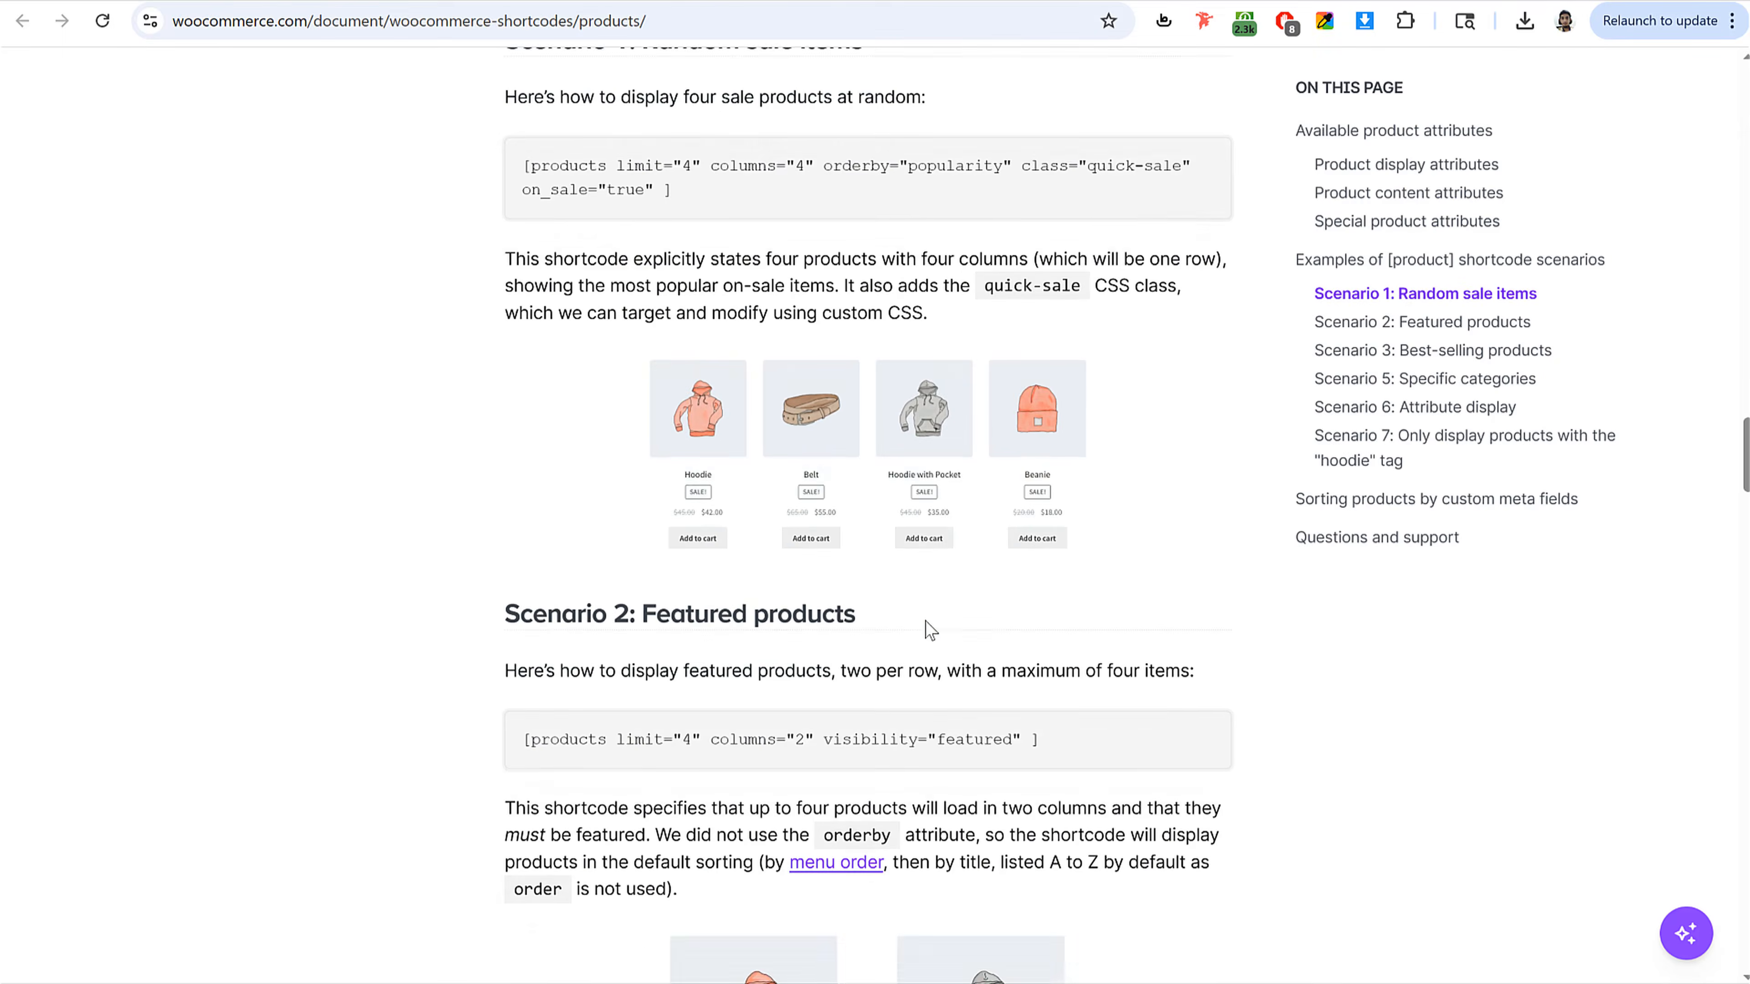
scroll(927, 626, up, 6)
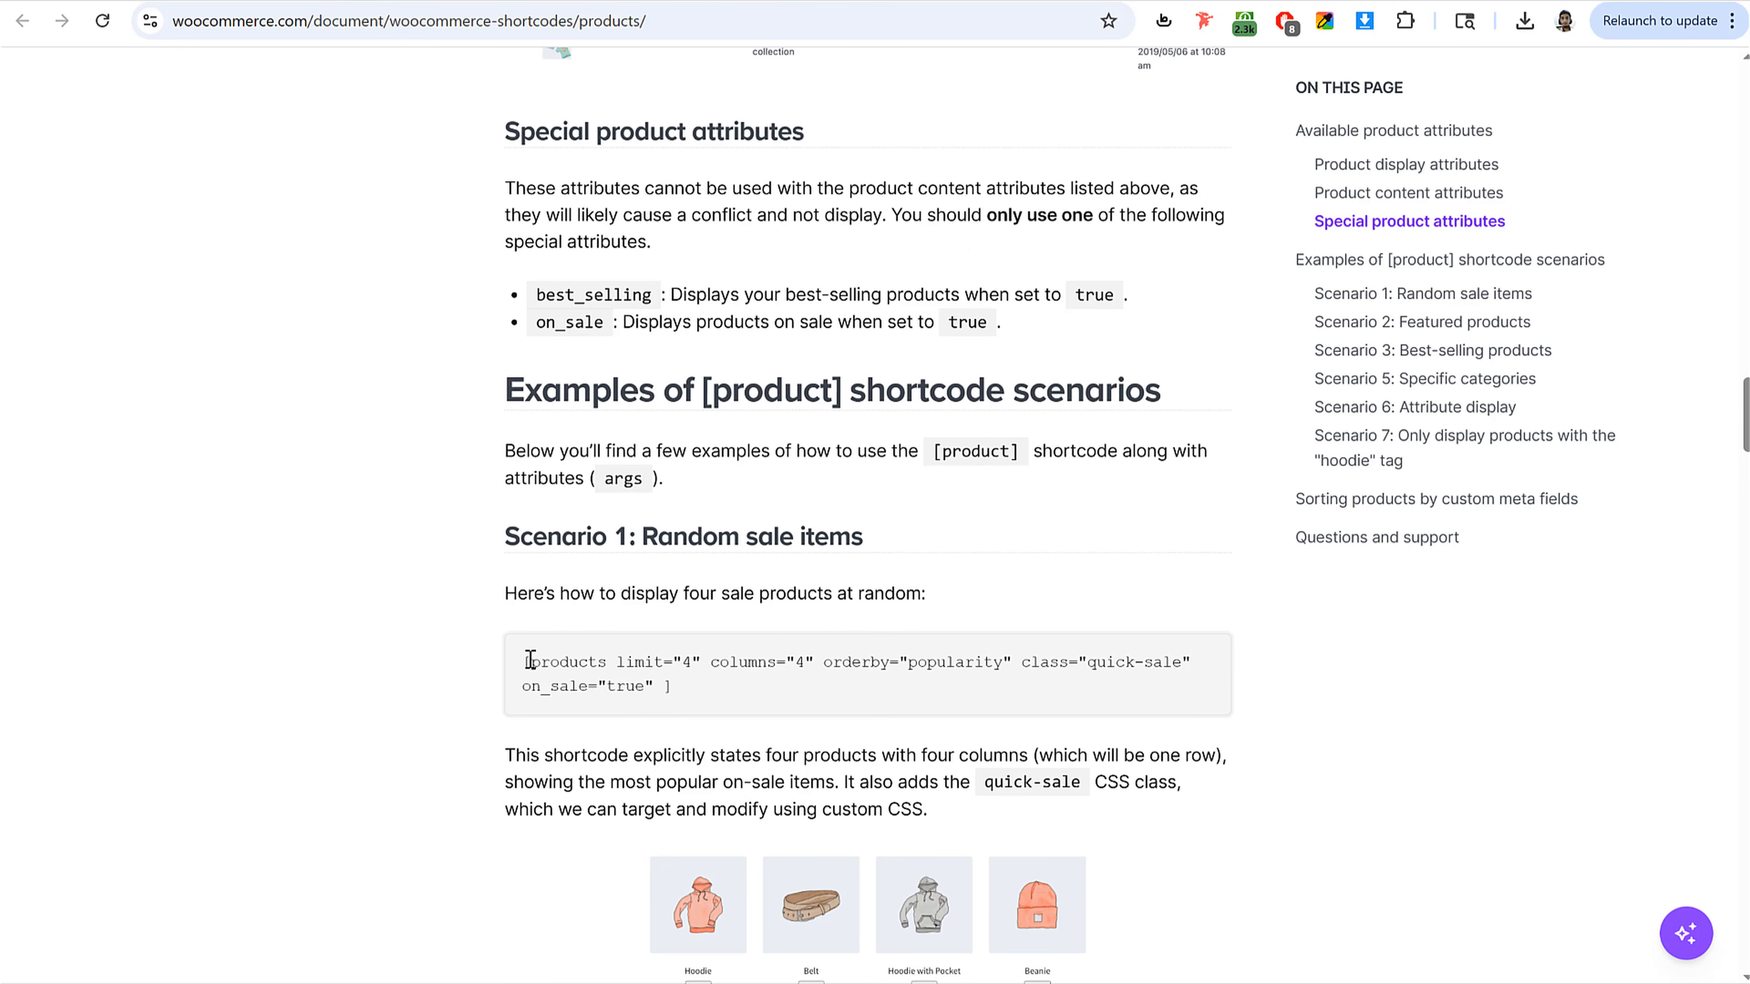
drag(663, 687, 532, 658)
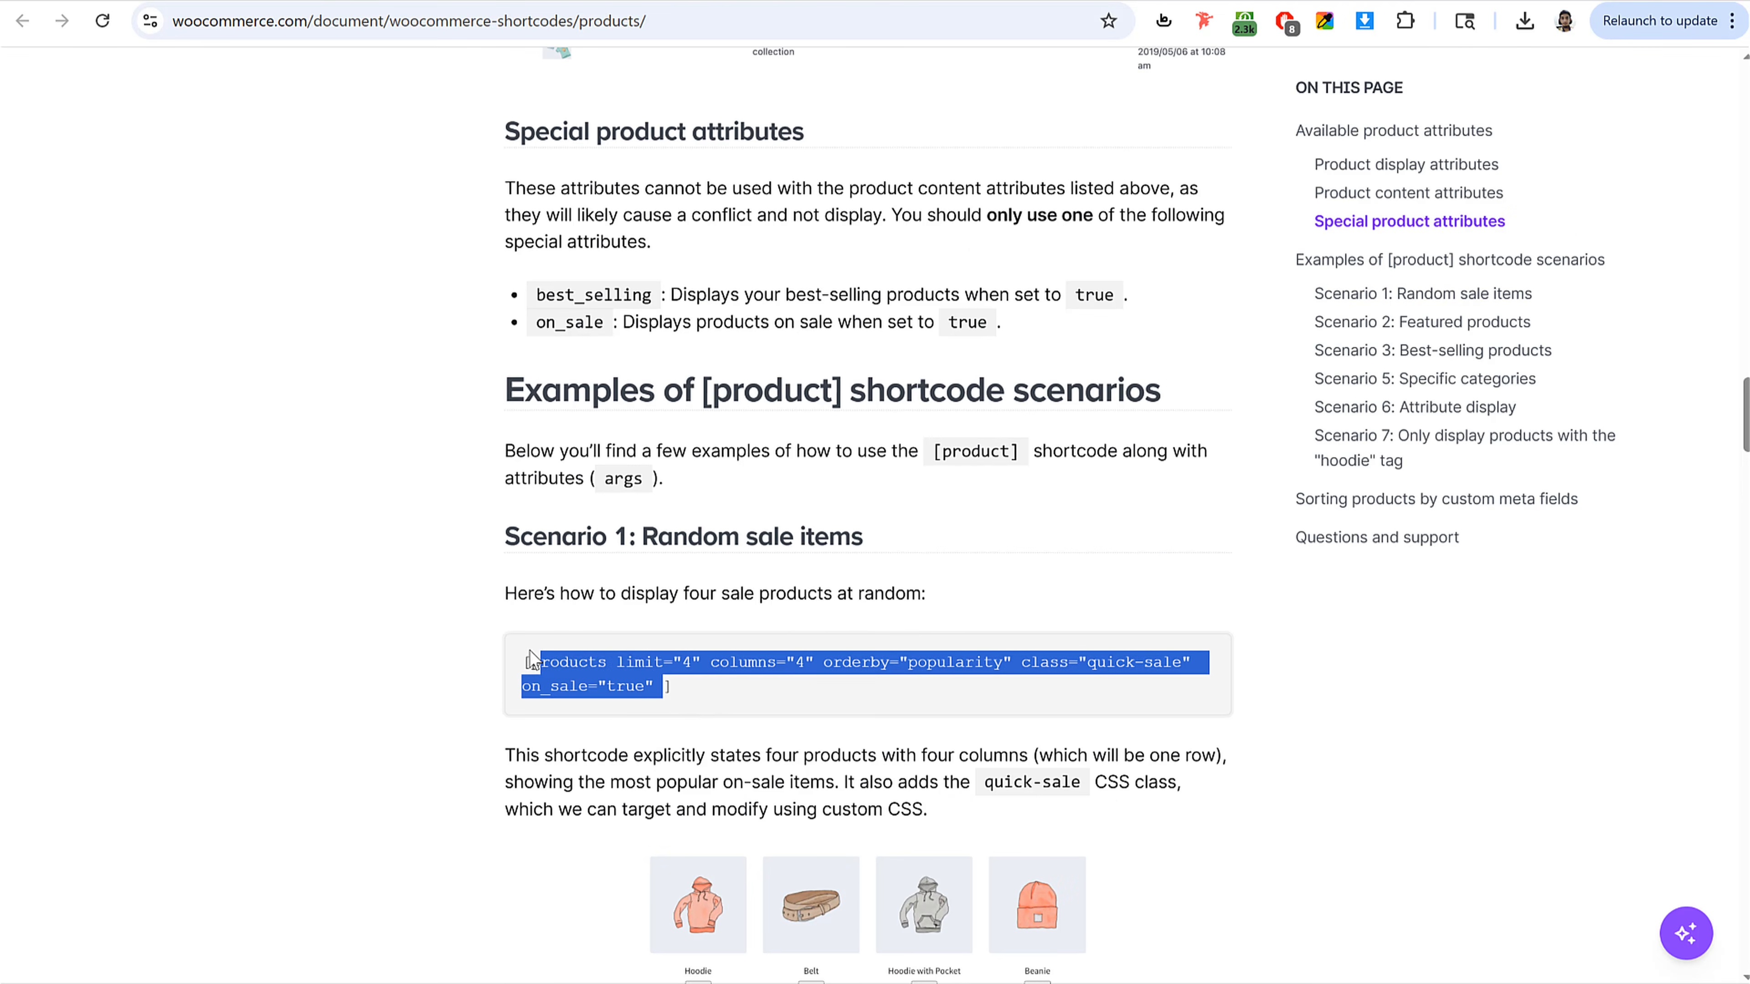
click(584, 661)
drag(706, 702, 524, 660)
scroll(804, 574, down, 8)
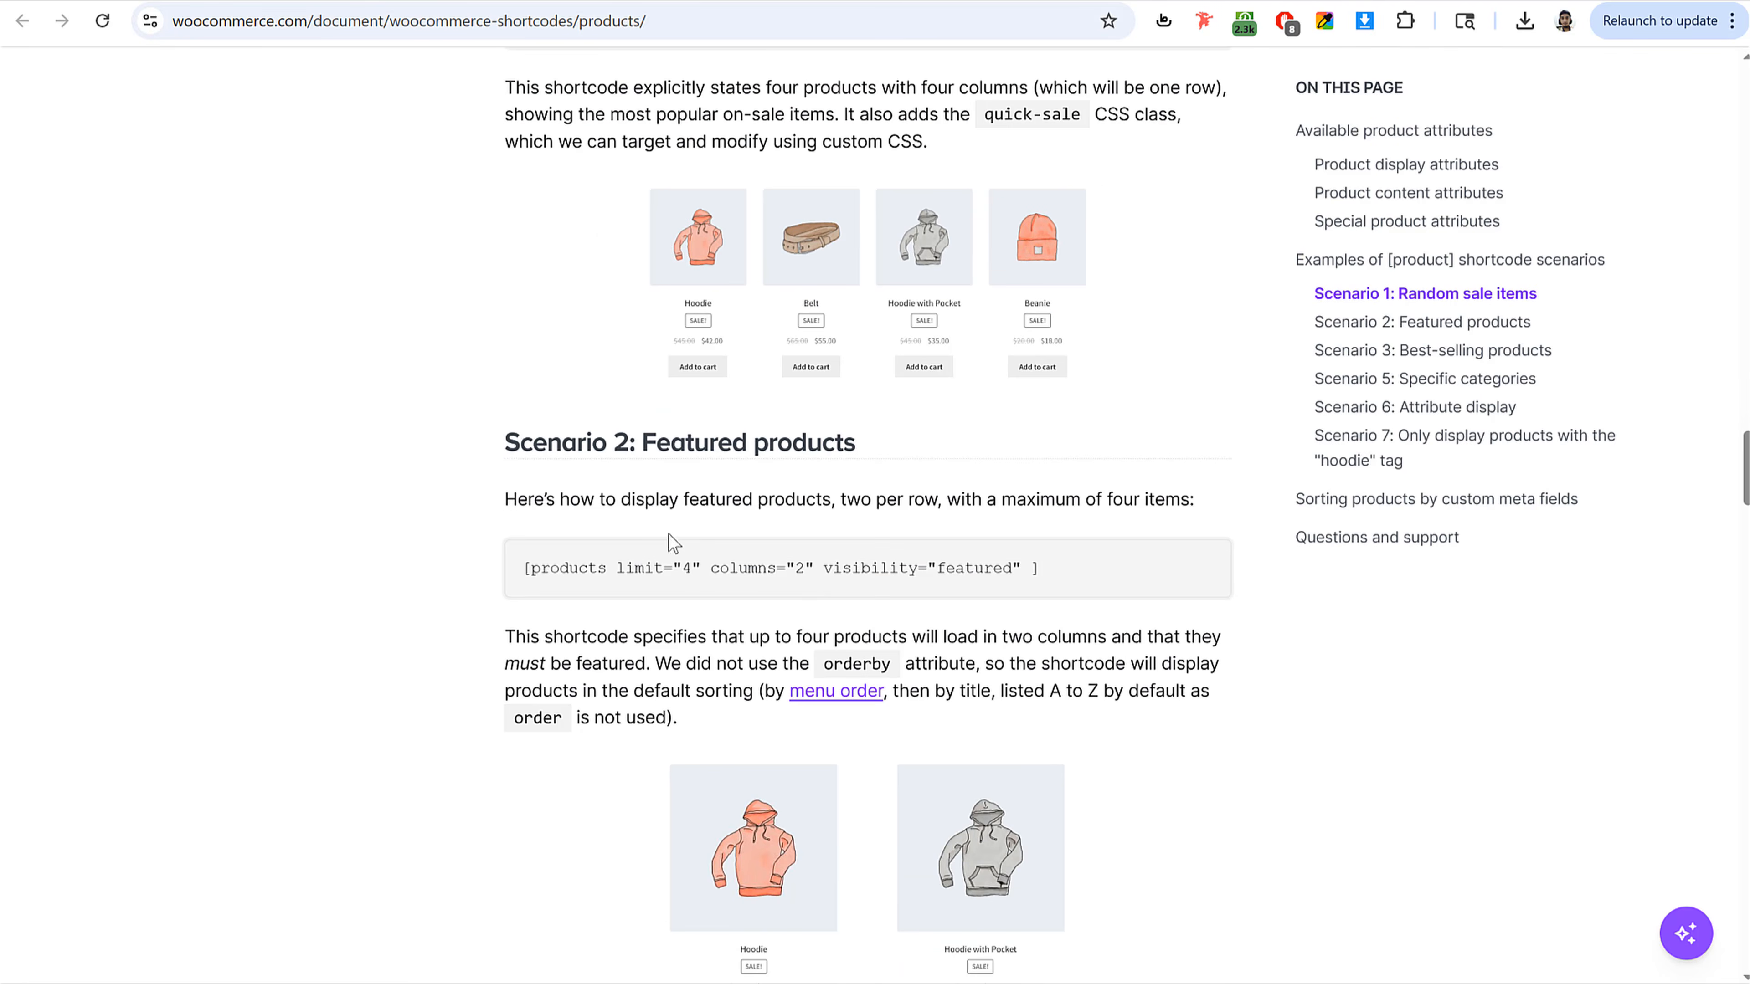
drag(513, 585, 1145, 564)
scroll(1114, 586, down, 12)
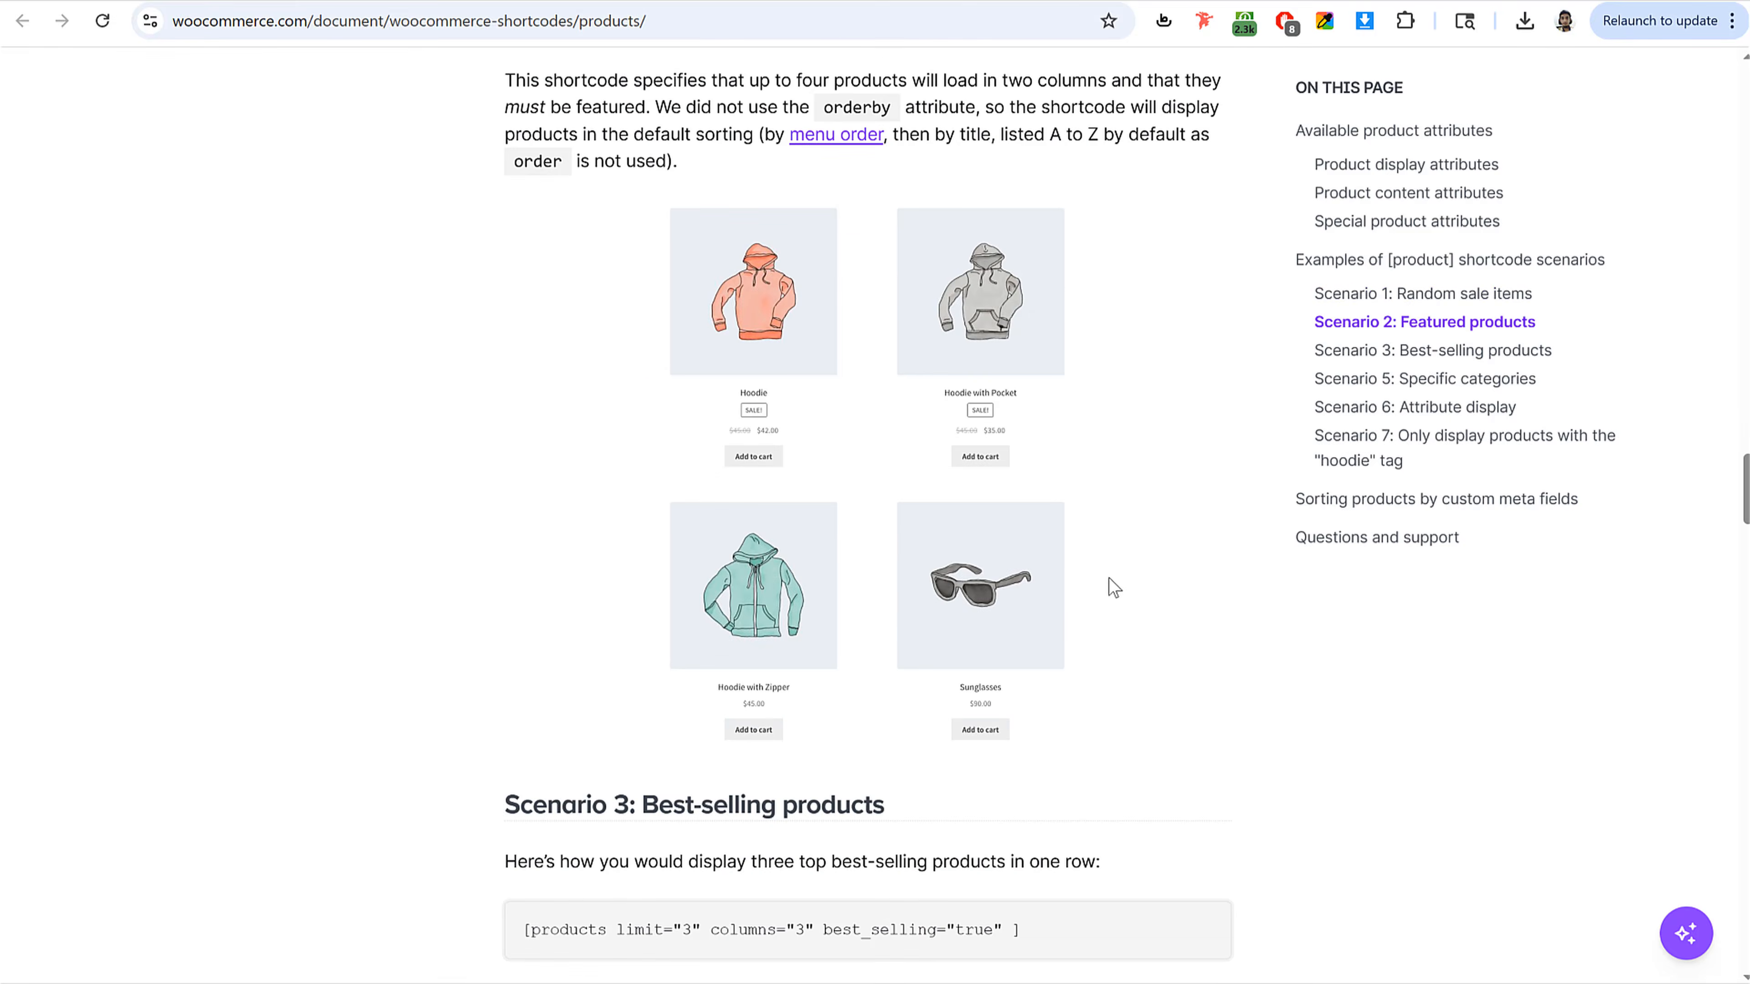
scroll(1109, 605, down, 5)
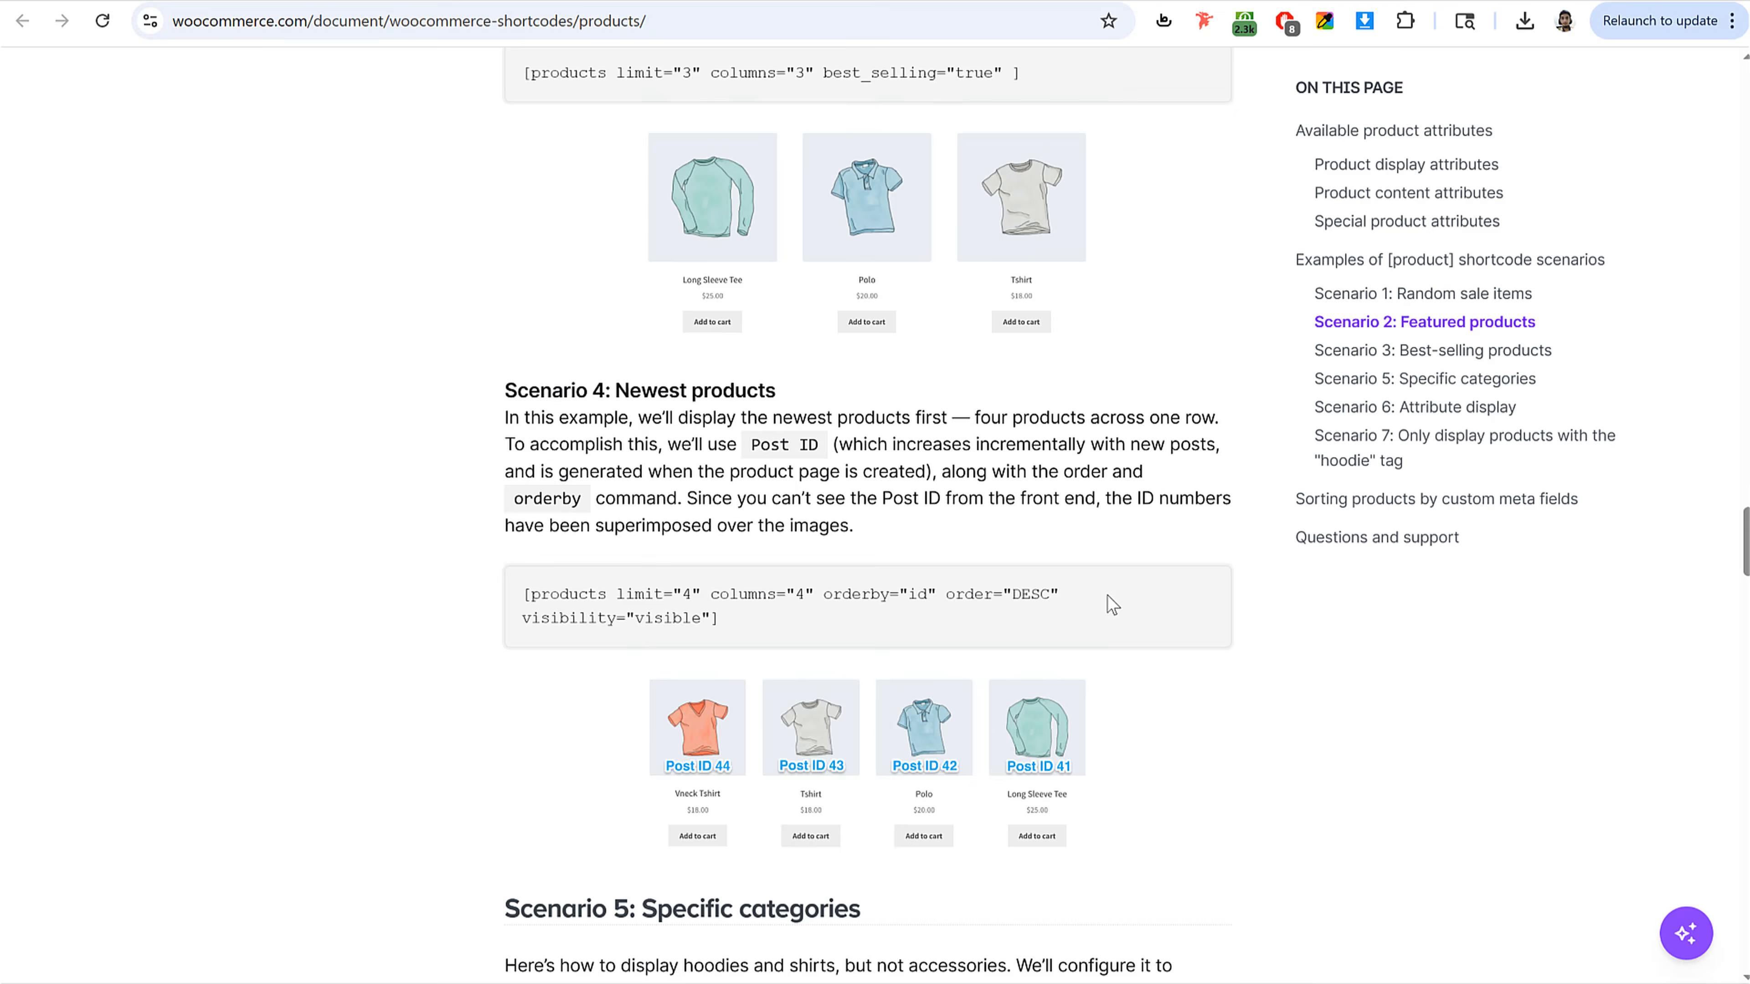
scroll(747, 381, down, 5)
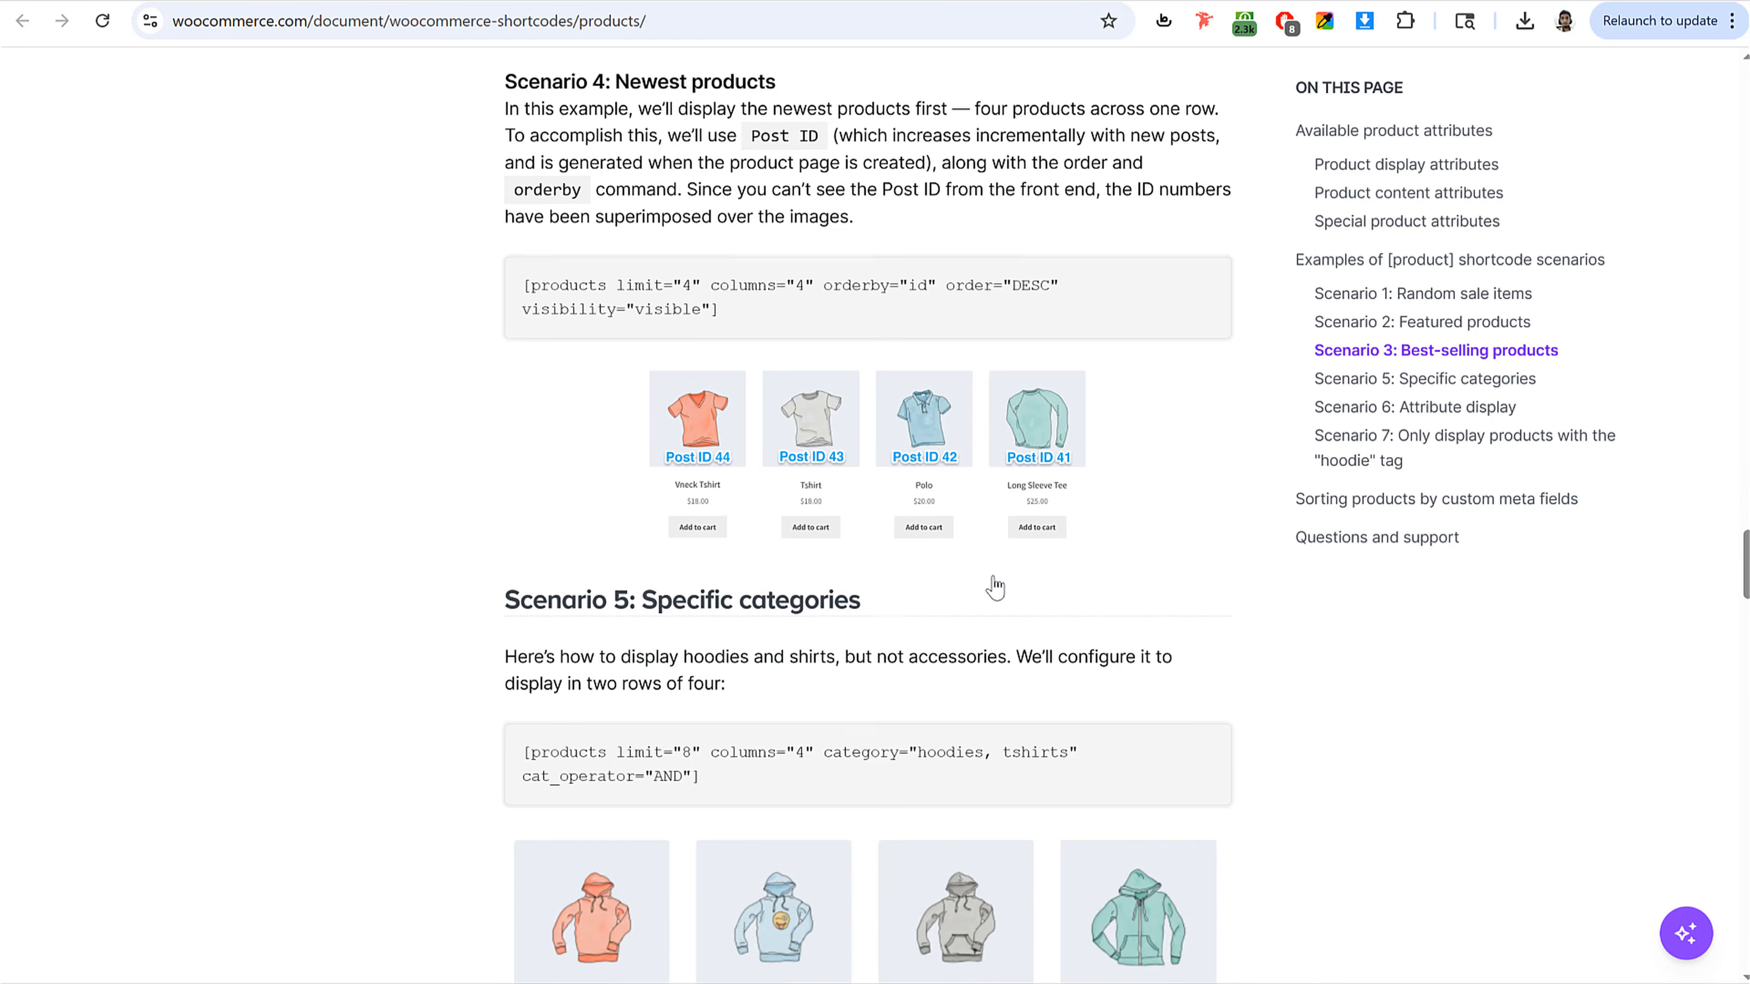
drag(701, 607, 501, 584)
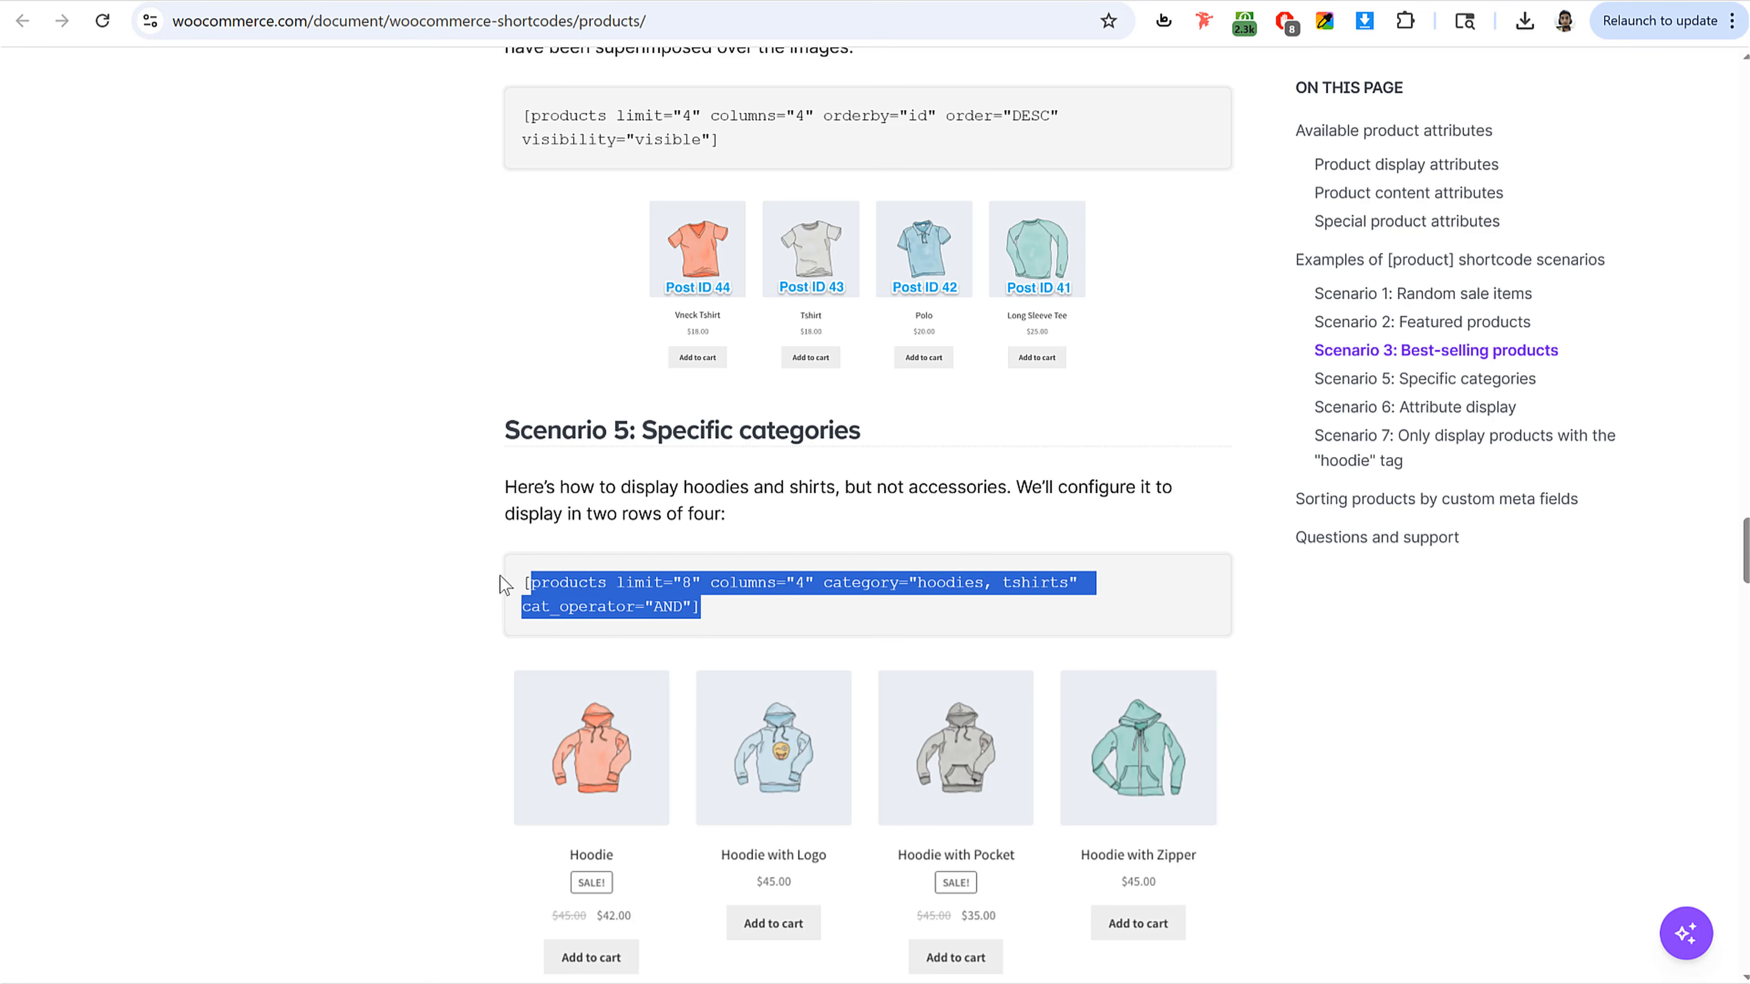
Step: Paste the copied shortcode into the widget's shortcode field and set its limit to 4
click(176, 2)
click(146, 425)
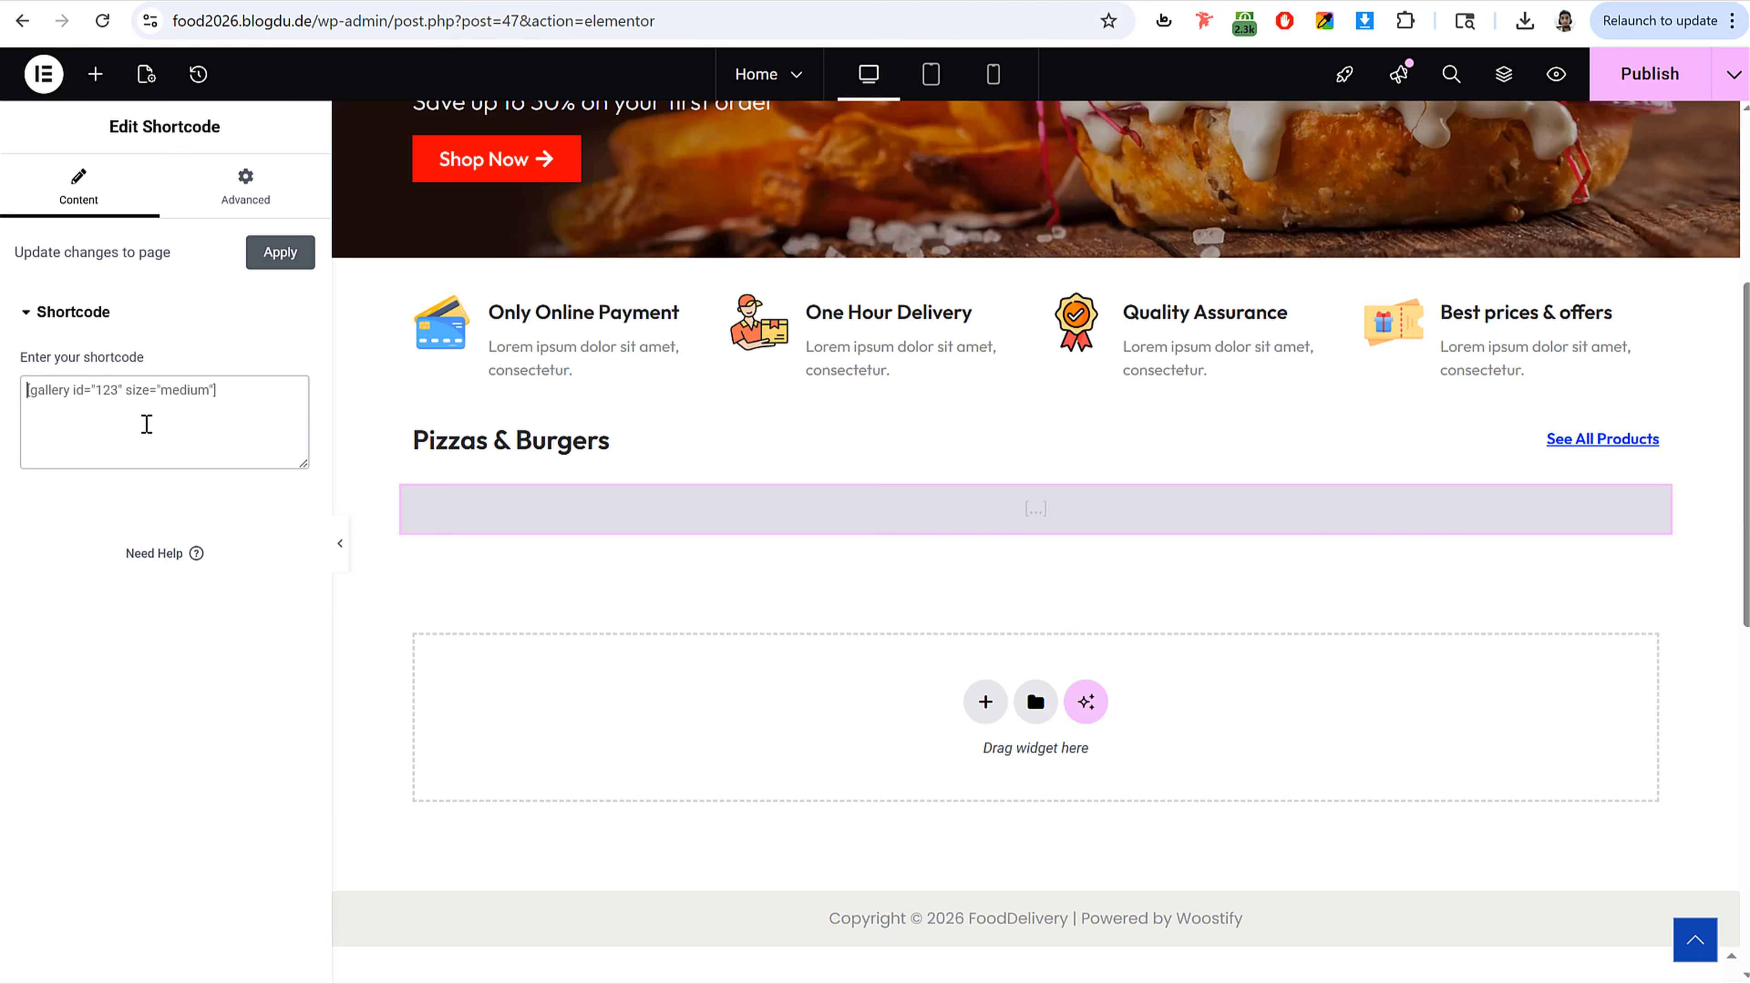
text([products limit="8" columns="4" category="hoodies, tshirts" cat_operator="AND"])
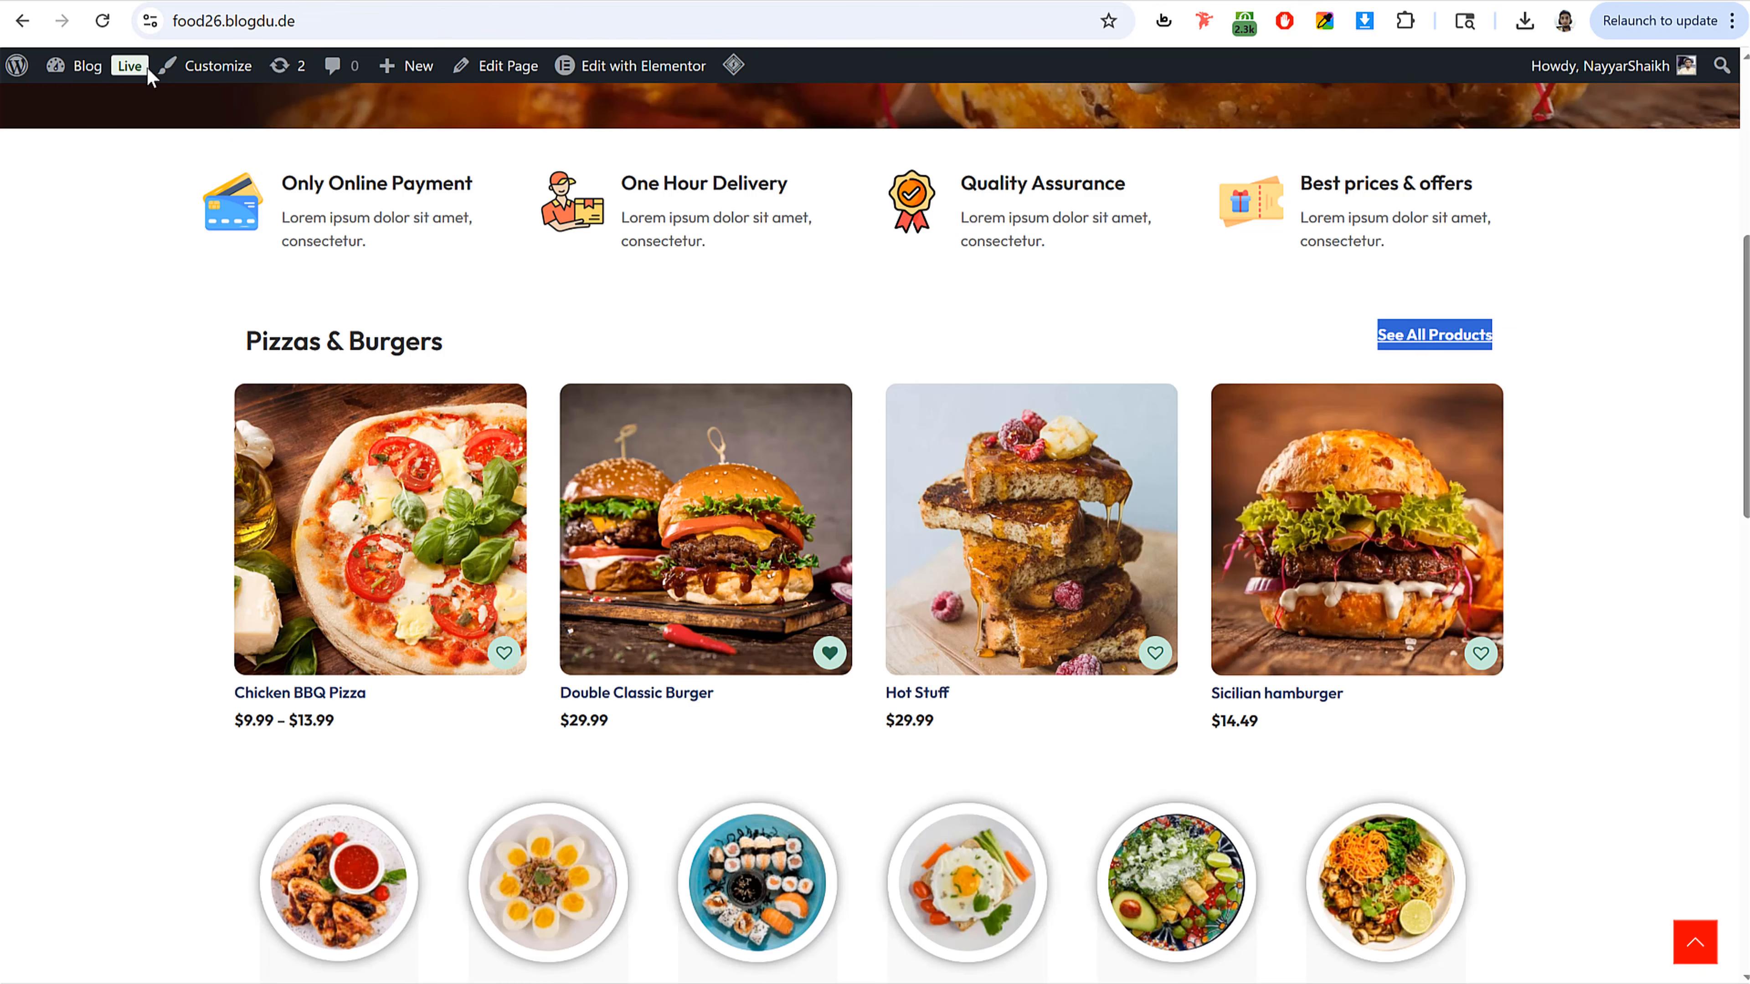
click(82, 4)
click(198, 3)
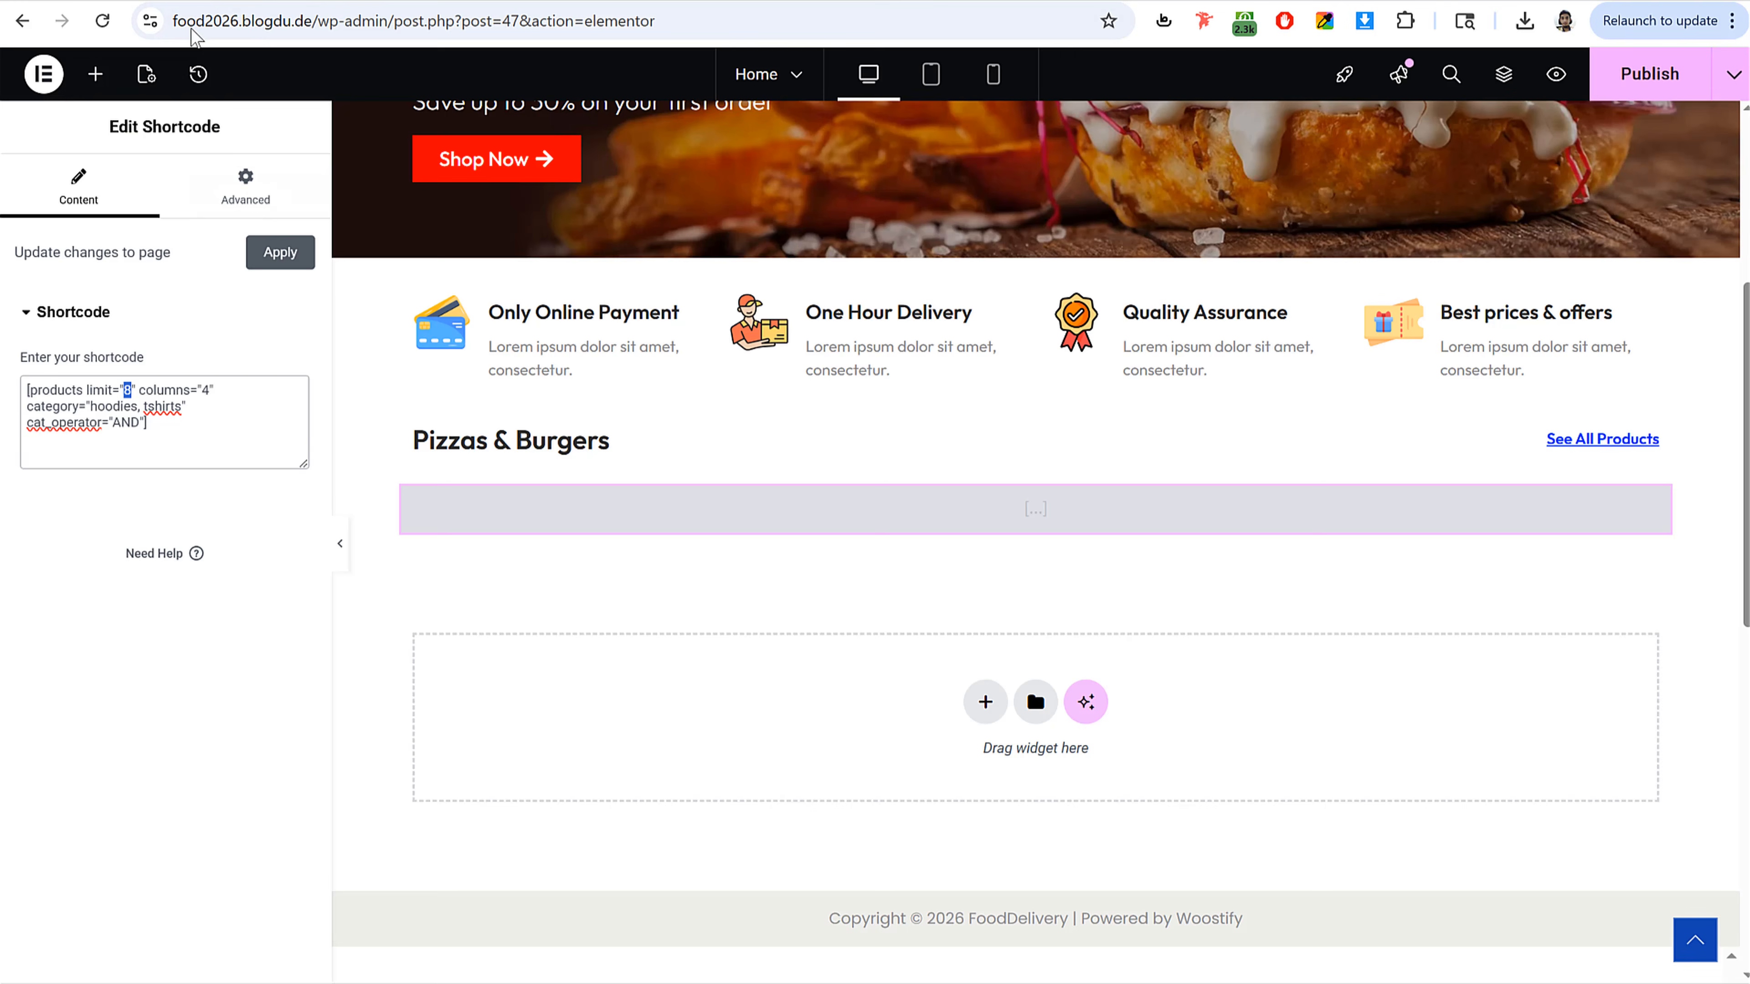
text(4)
Step: Open the WooCommerce product categories list and copy the pizzas category slug
drag(90, 406, 169, 408)
click(185, 408)
key(ctrl+Tab)
click(903, 577)
scroll(992, 598, down, 3)
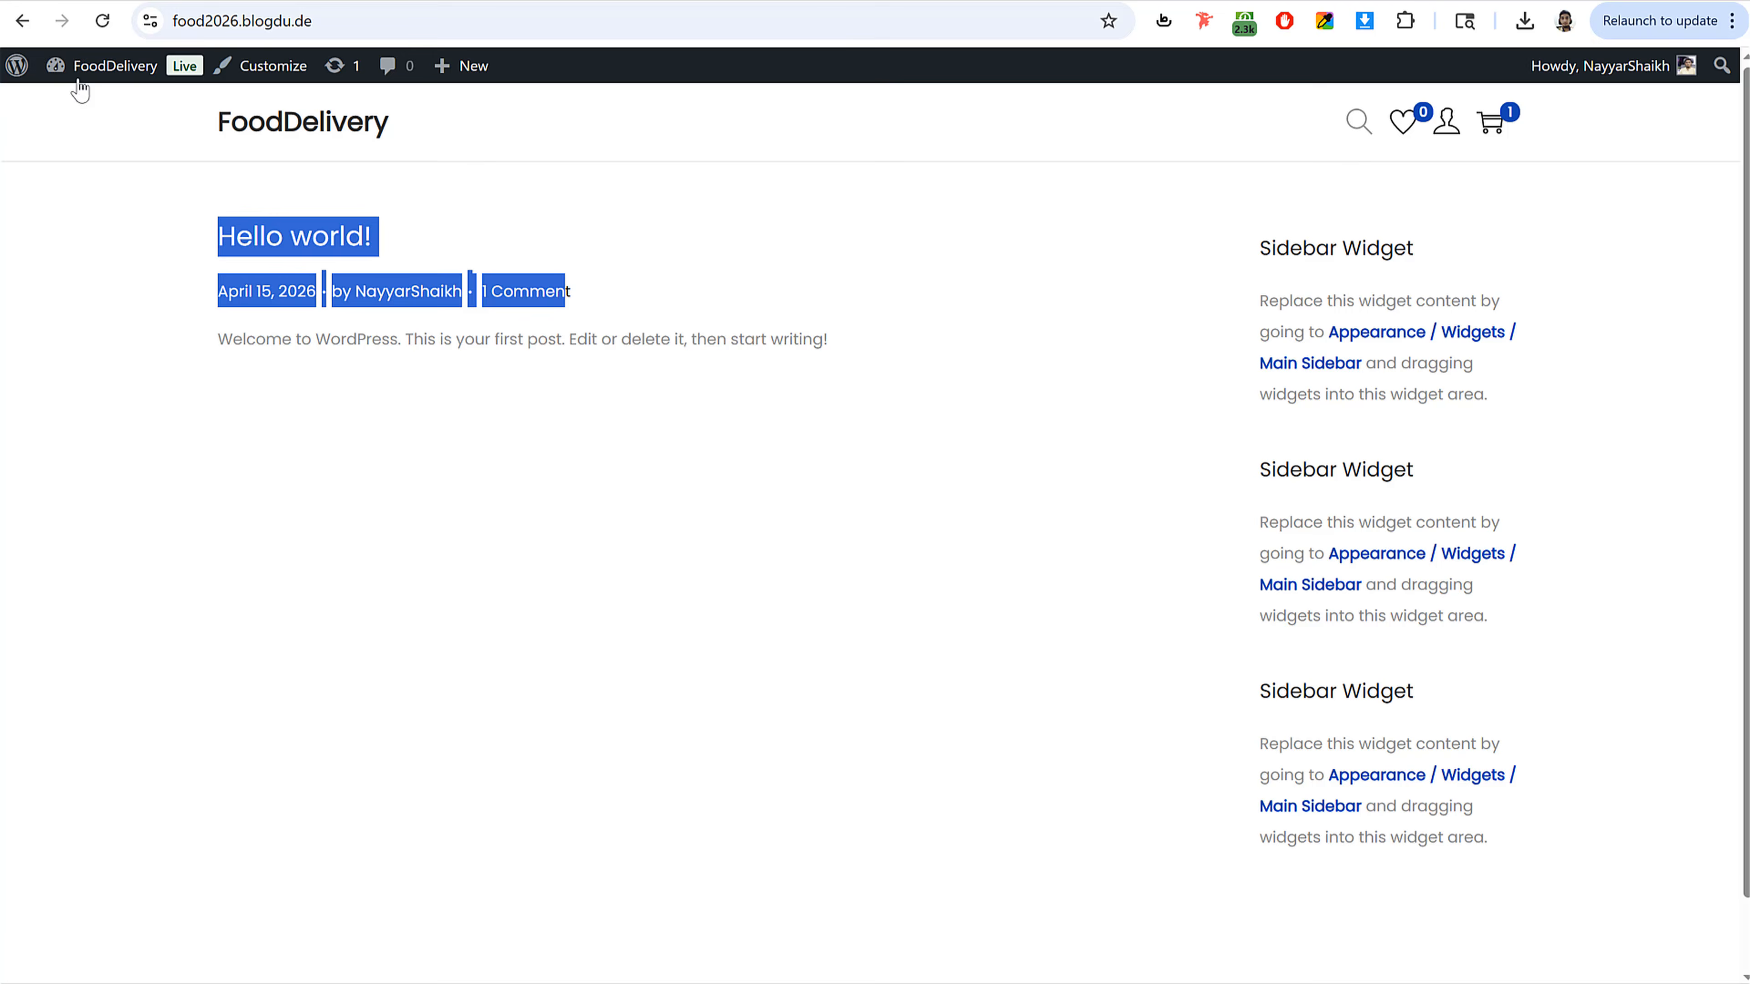
mouse_move(62, 72)
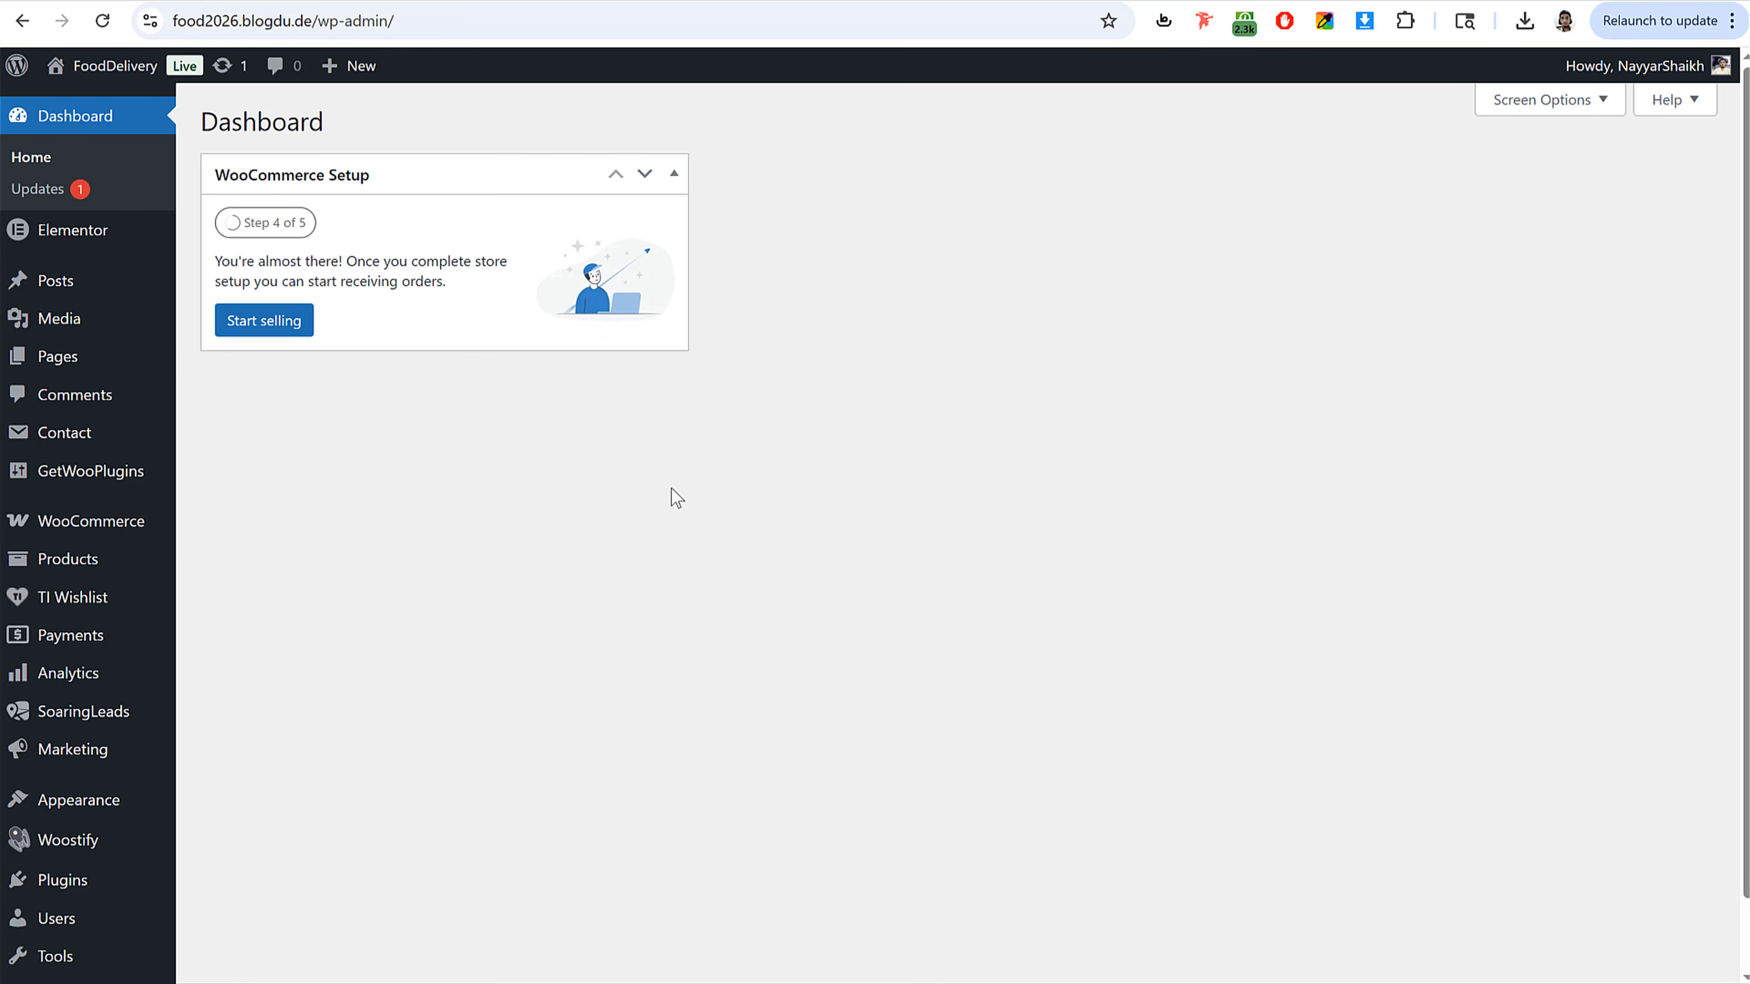
mouse_move(58, 566)
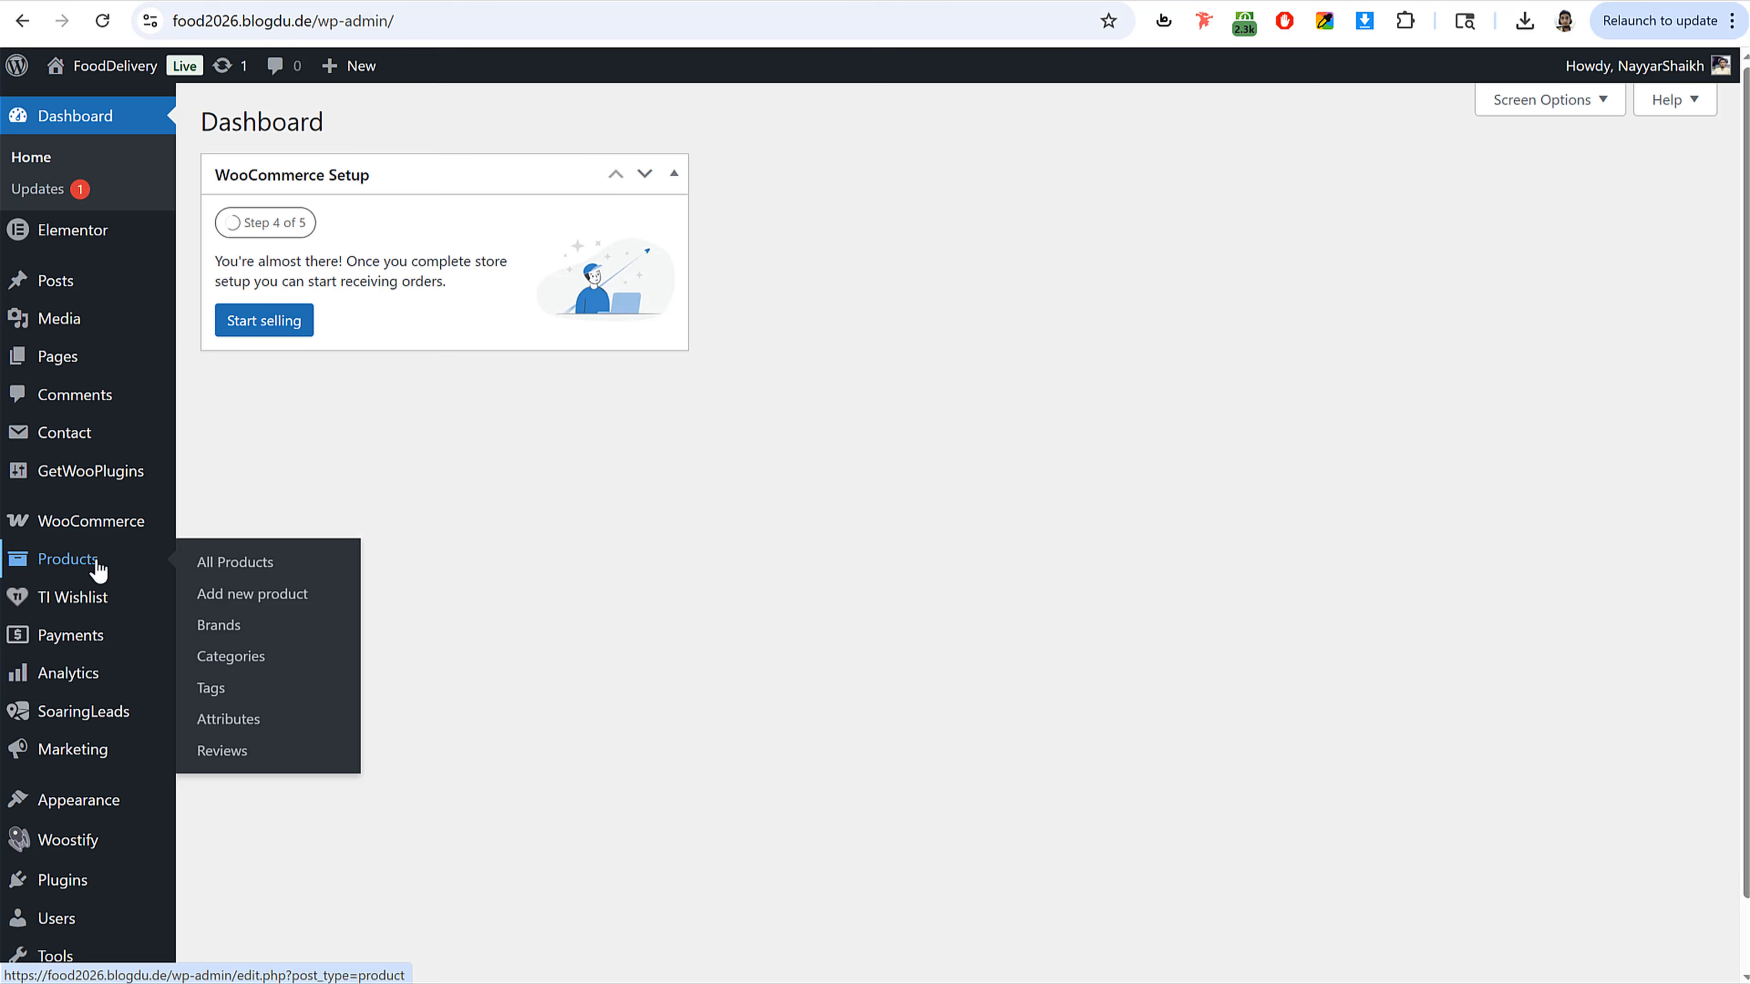
click(260, 672)
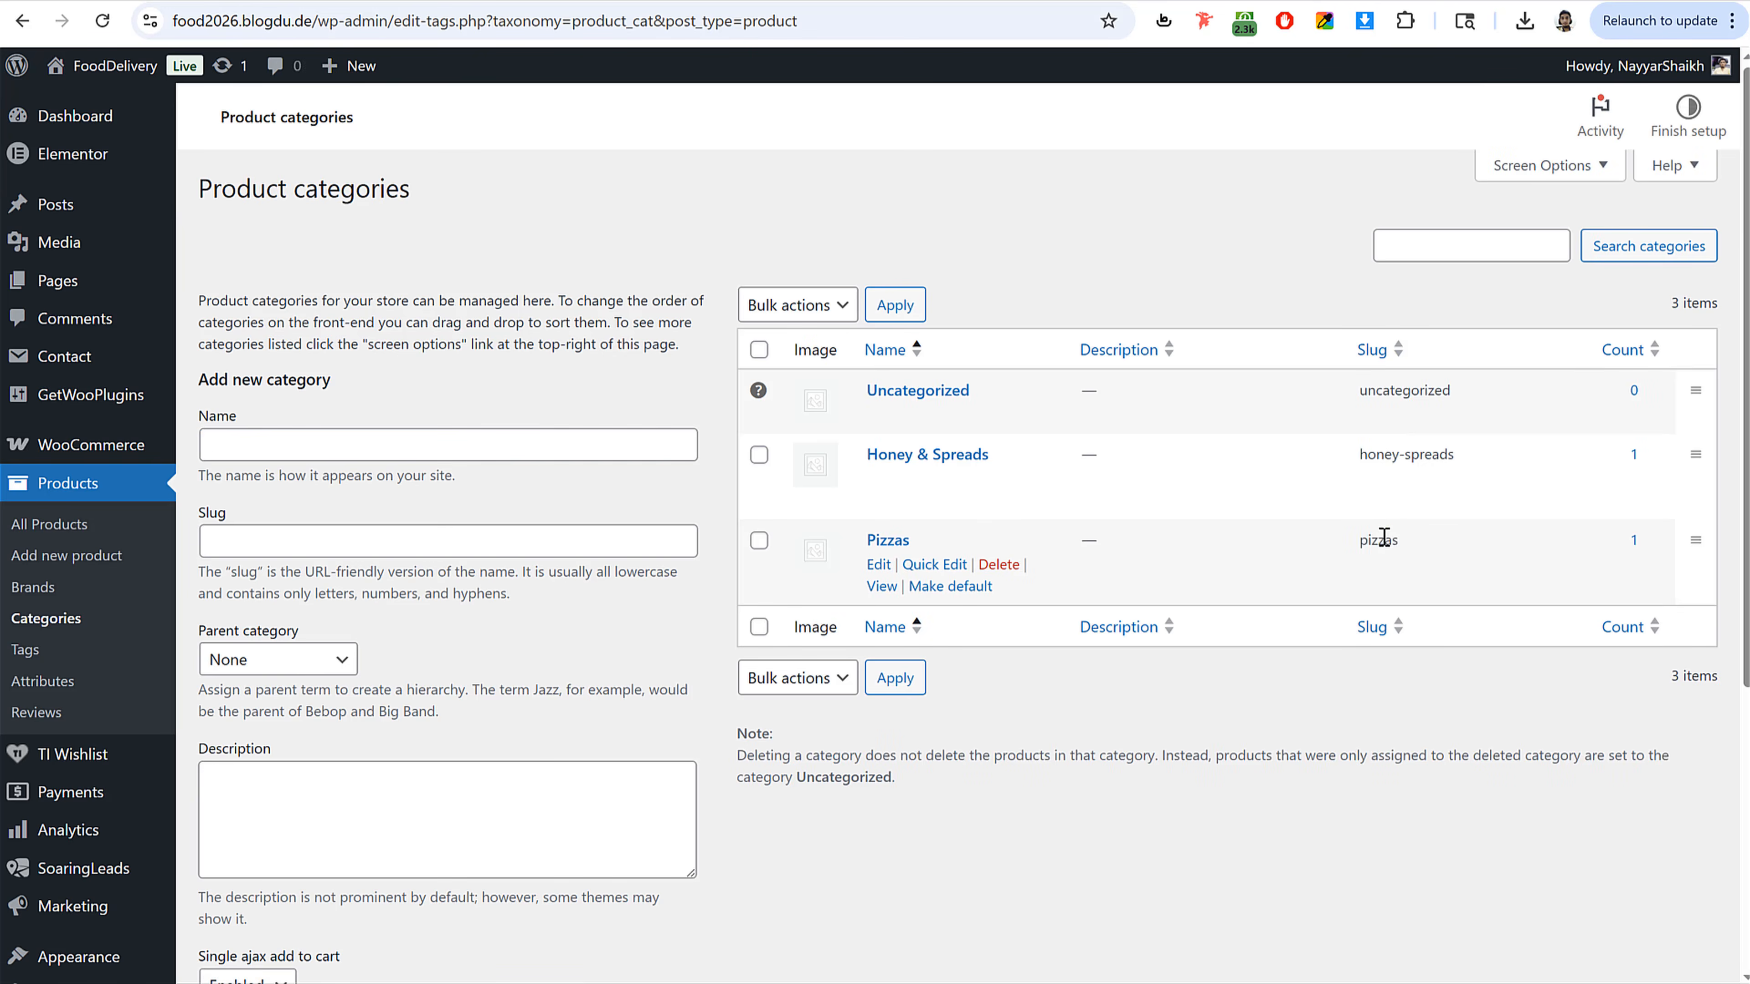
double_click(1379, 540)
key(ctrl+c)
right_click(1386, 543)
click(1405, 565)
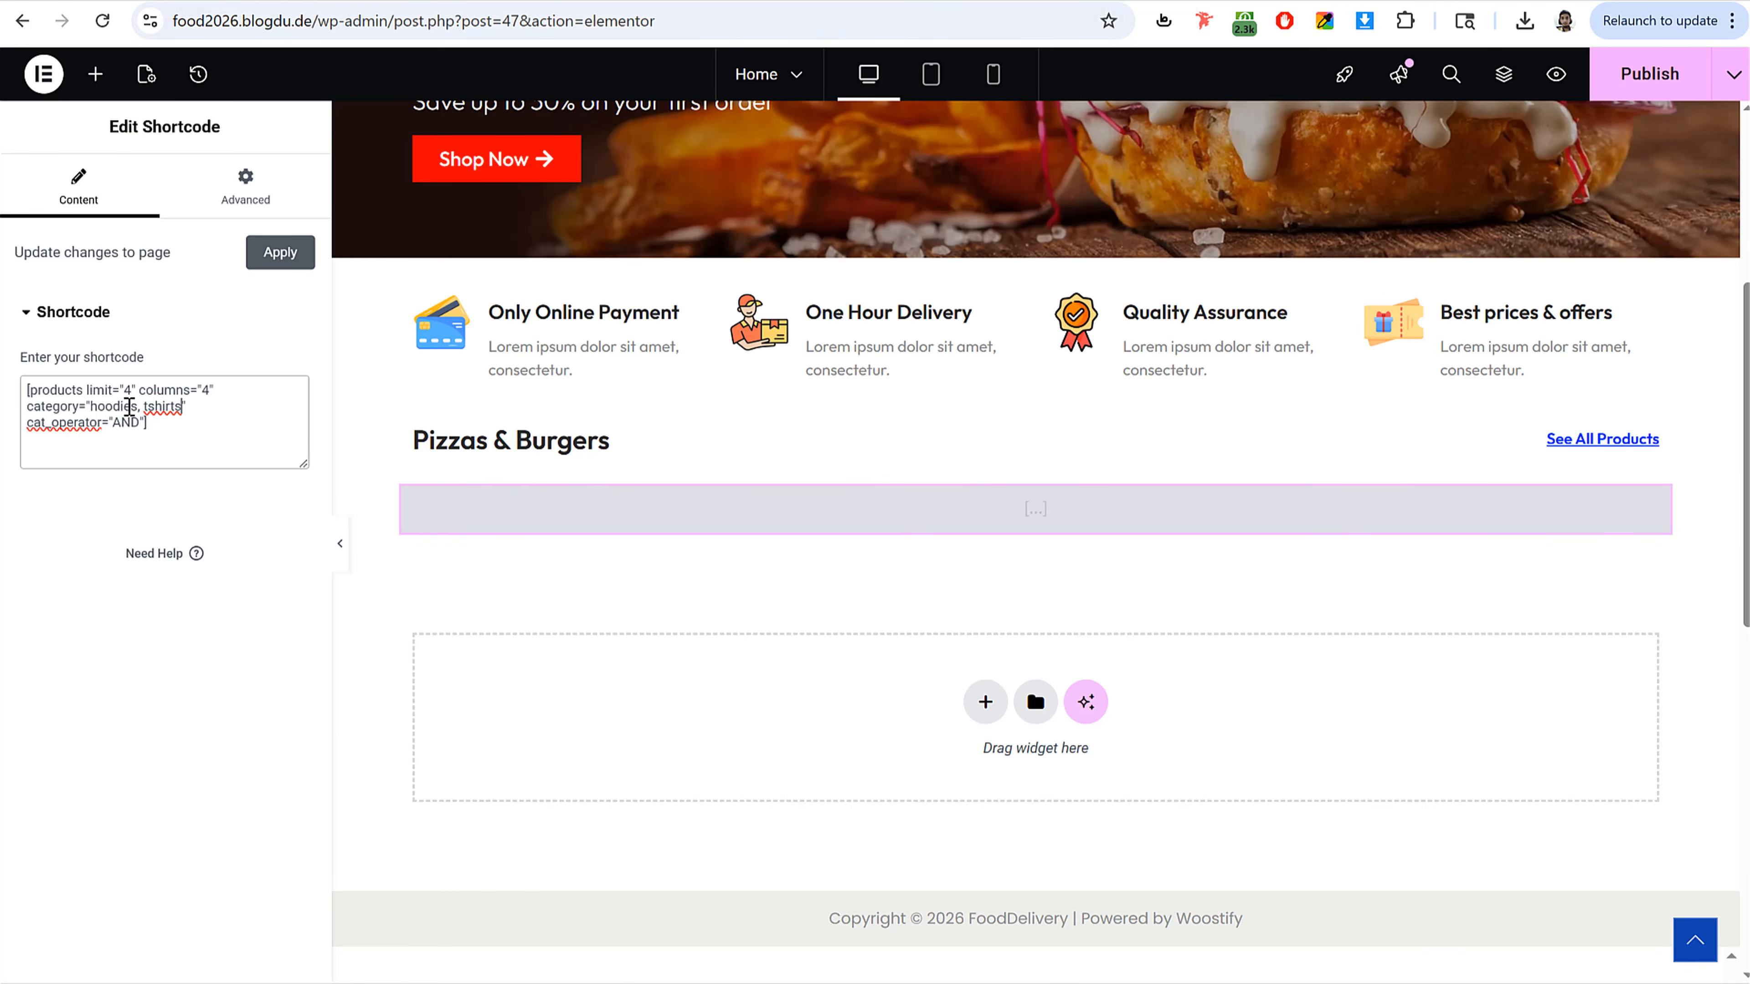
Step: Set the shortcode's category to pizzas, removing the tshirts category
drag(137, 406, 98, 408)
key(ctrl+v)
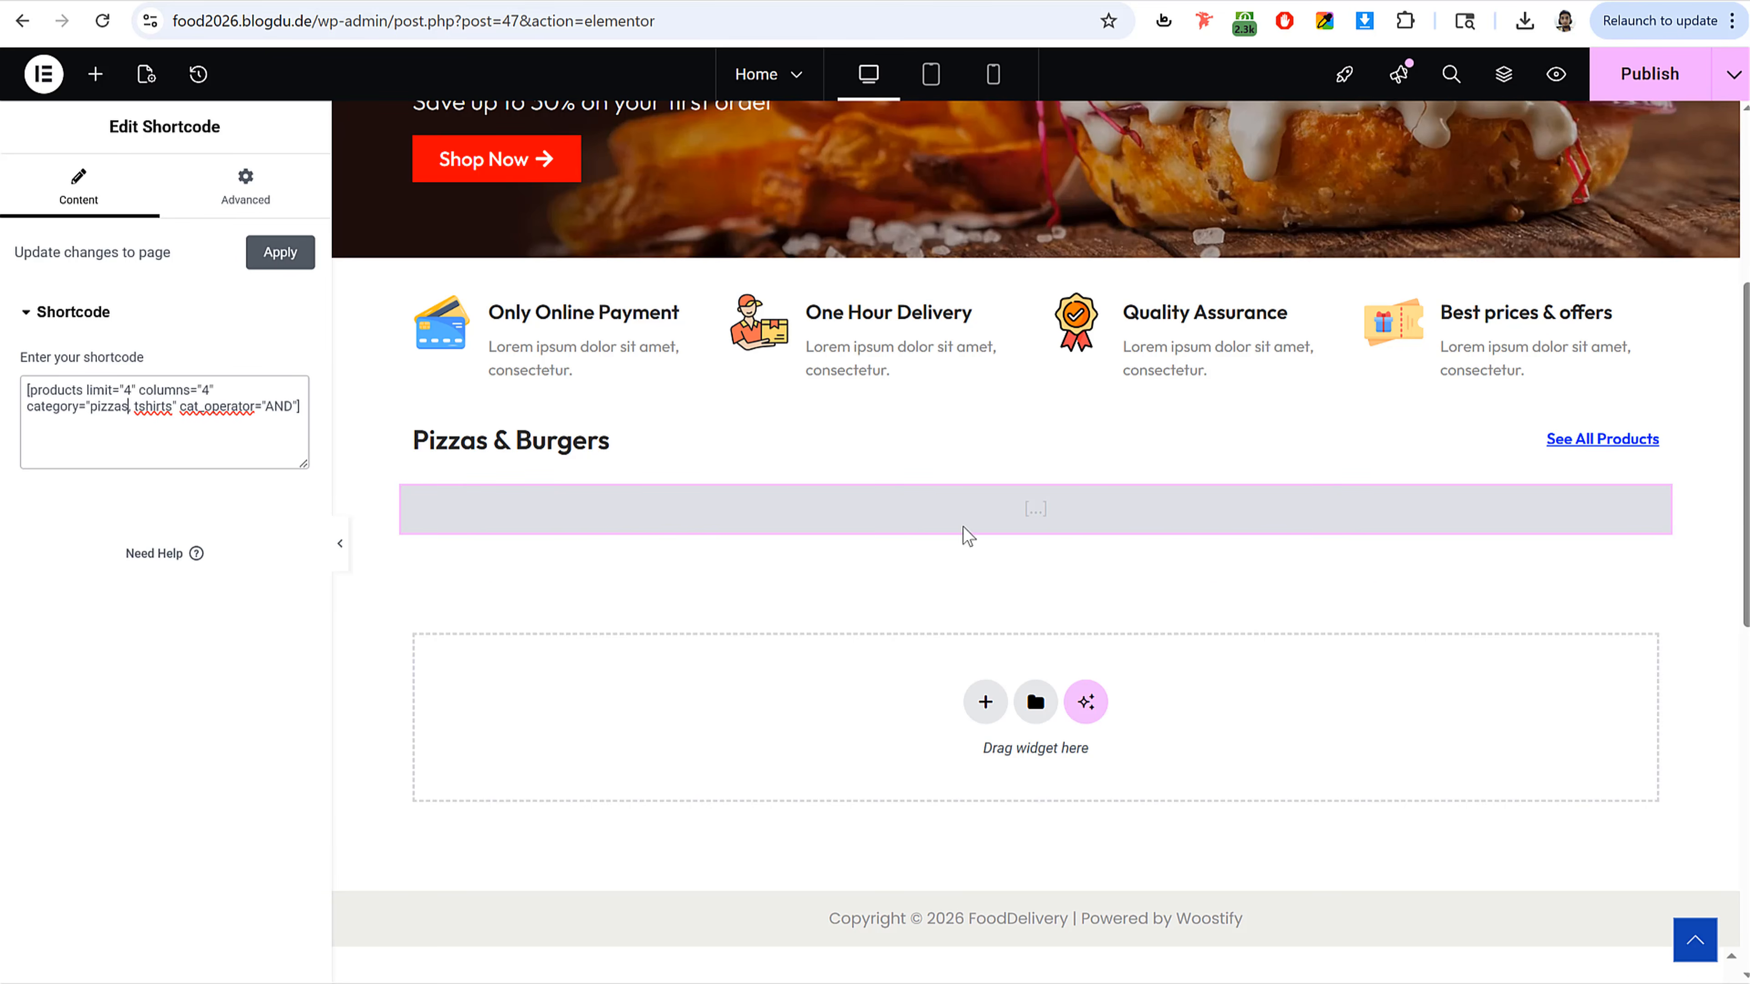
drag(128, 410, 165, 408)
key(BackSpace)
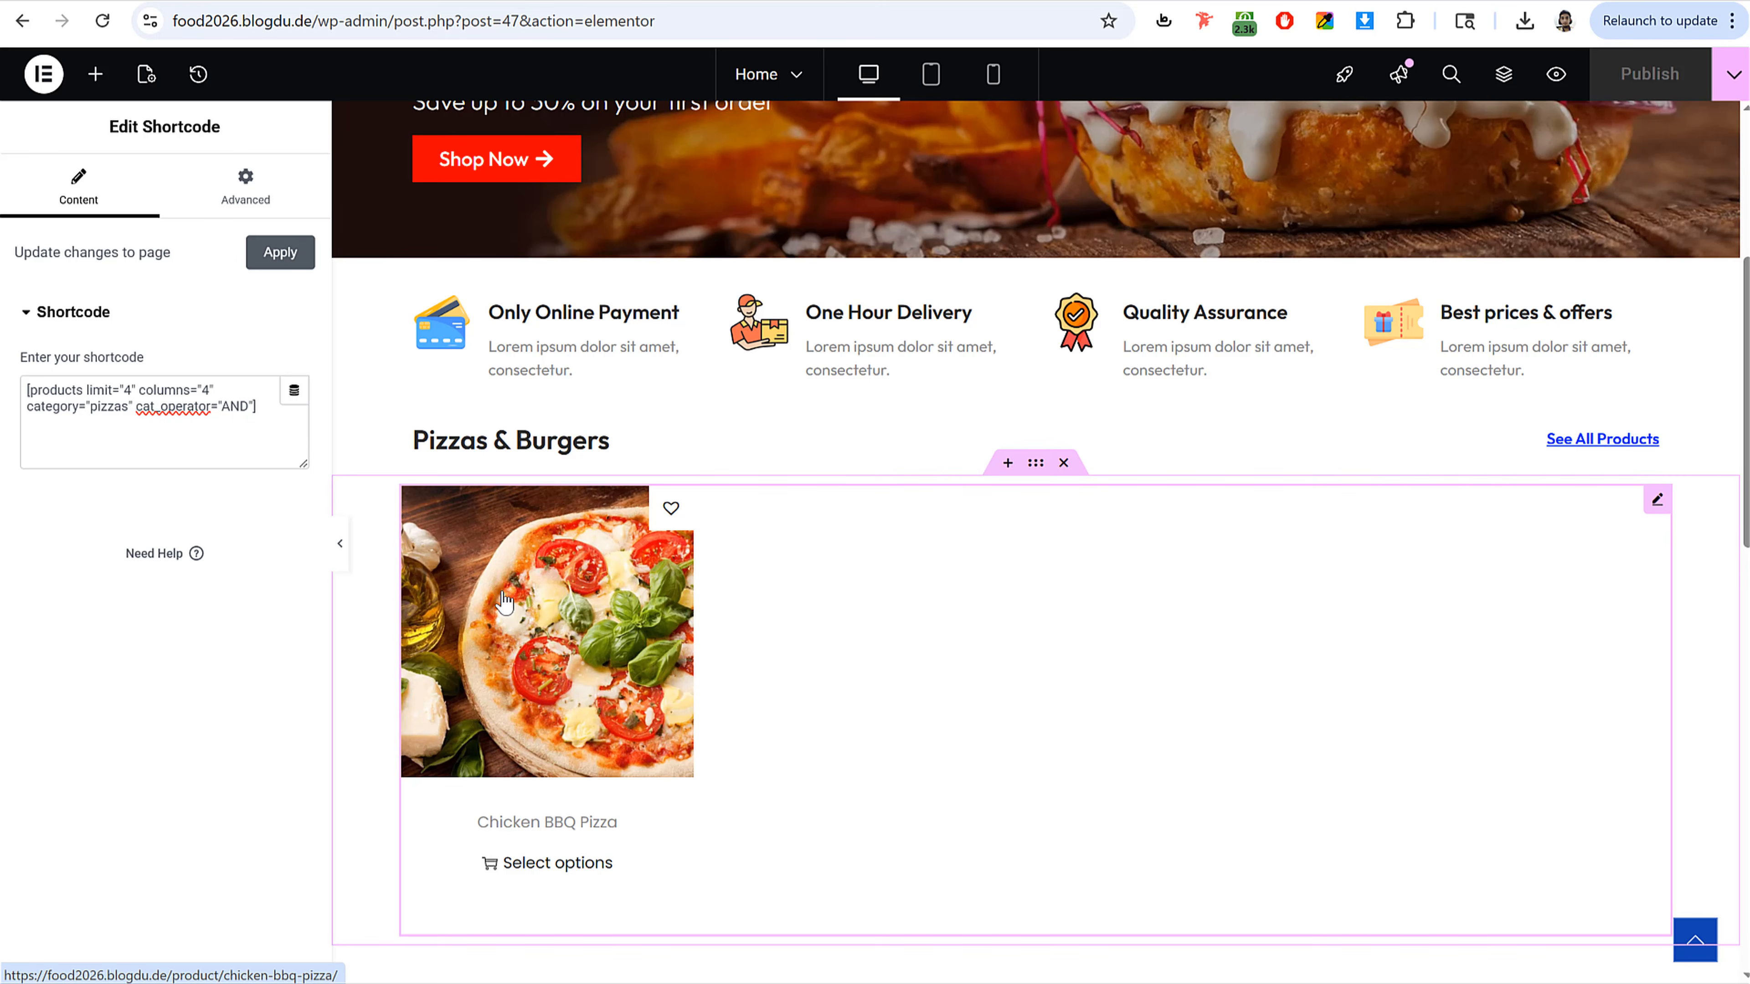
Step: Try removing the category filter from the shortcode, then undo it
drag(252, 407, 20, 407)
key(BackSpace)
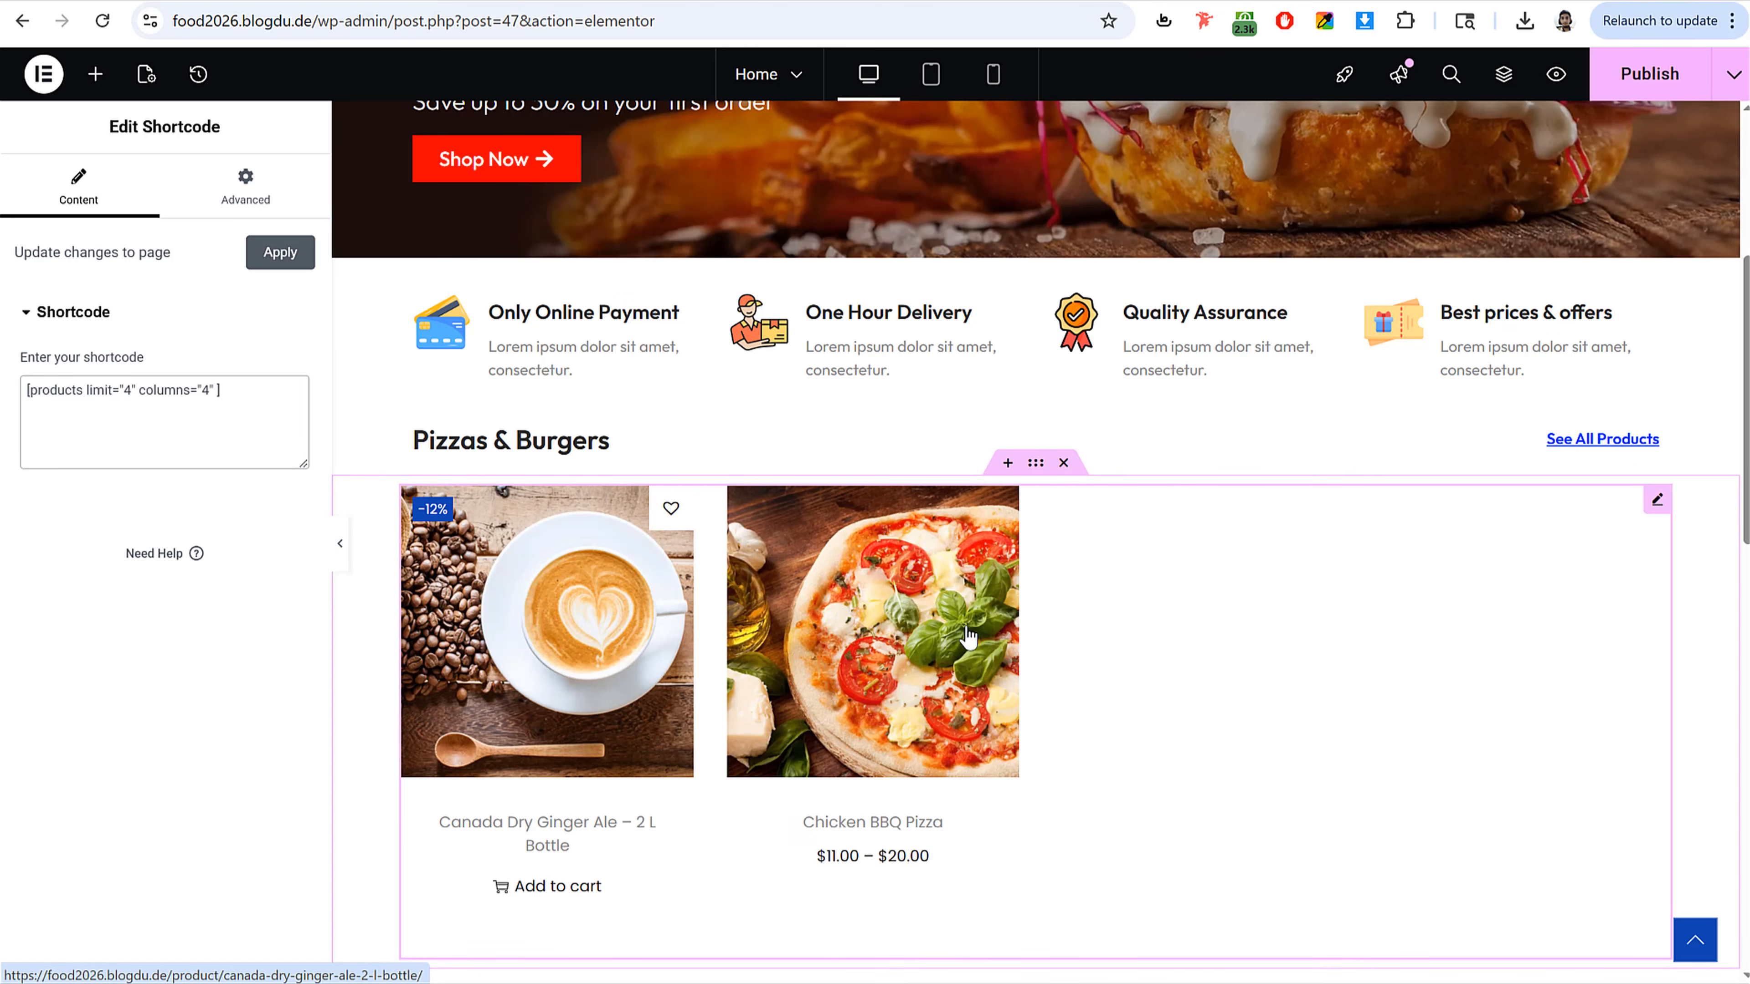
key(ctrl+z)
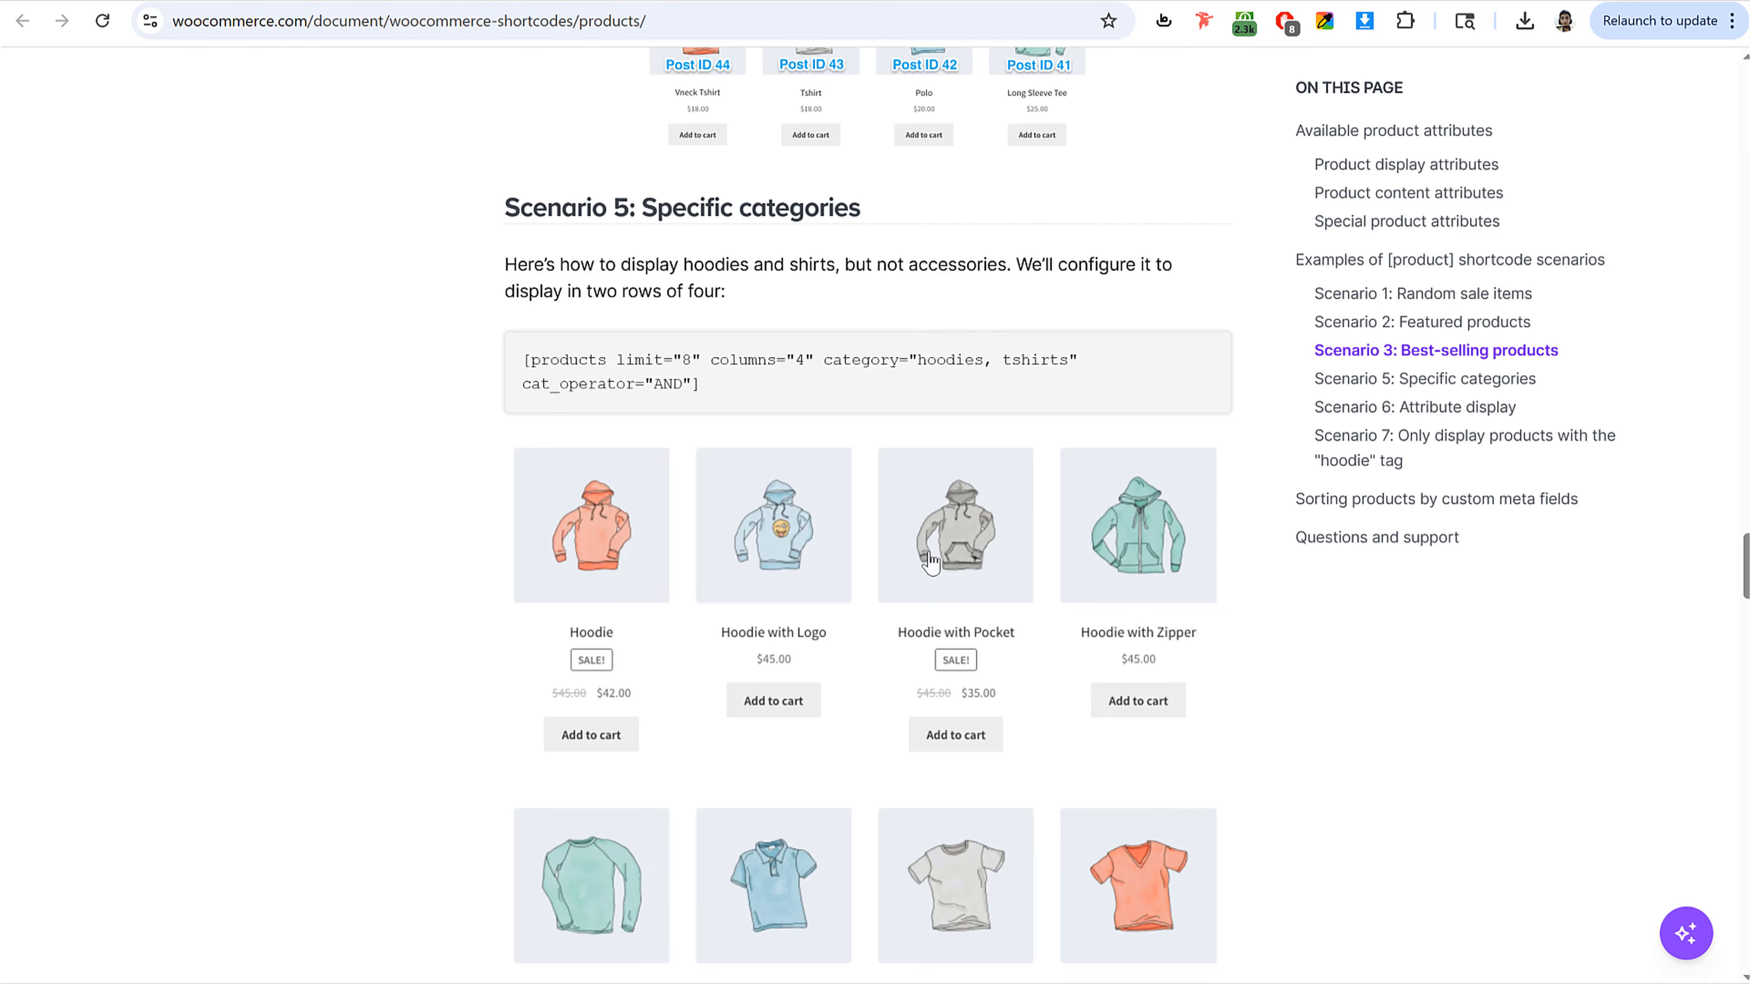
Step: Try the Scenario 4 Newest products shortcode in the widget, then undo it
scroll(934, 572, up, 12)
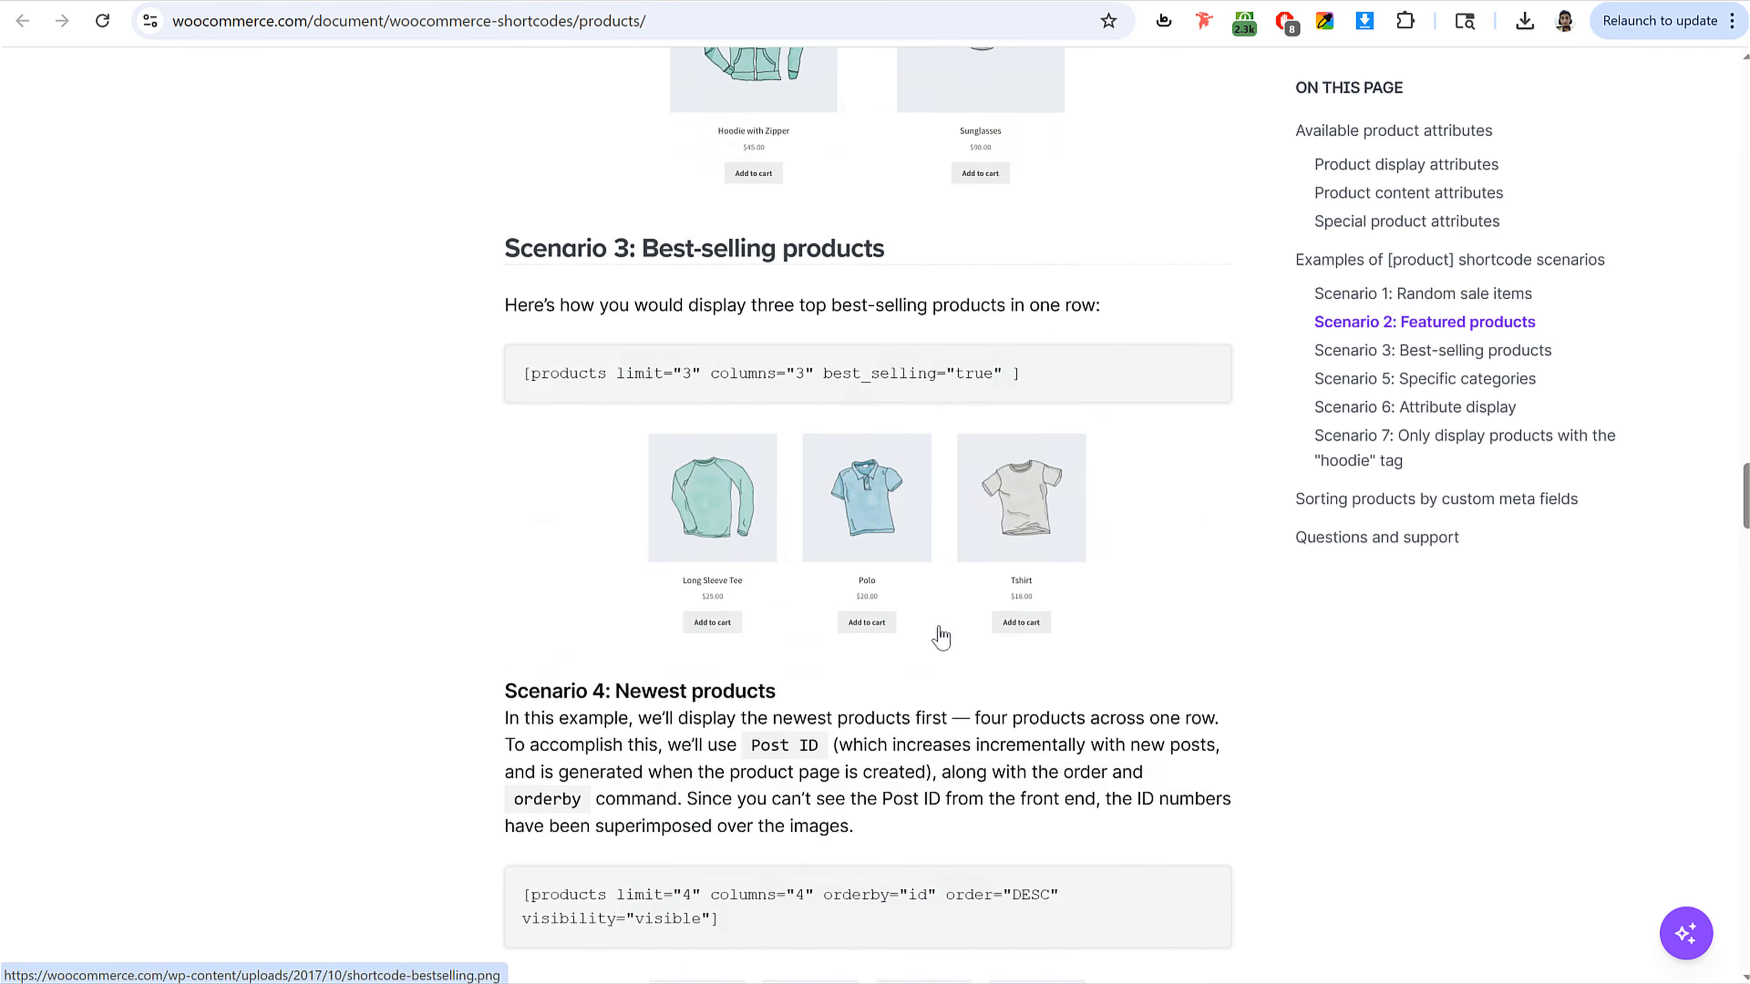
scroll(940, 638, down, 5)
triple_click(754, 571)
key(ctrl+c)
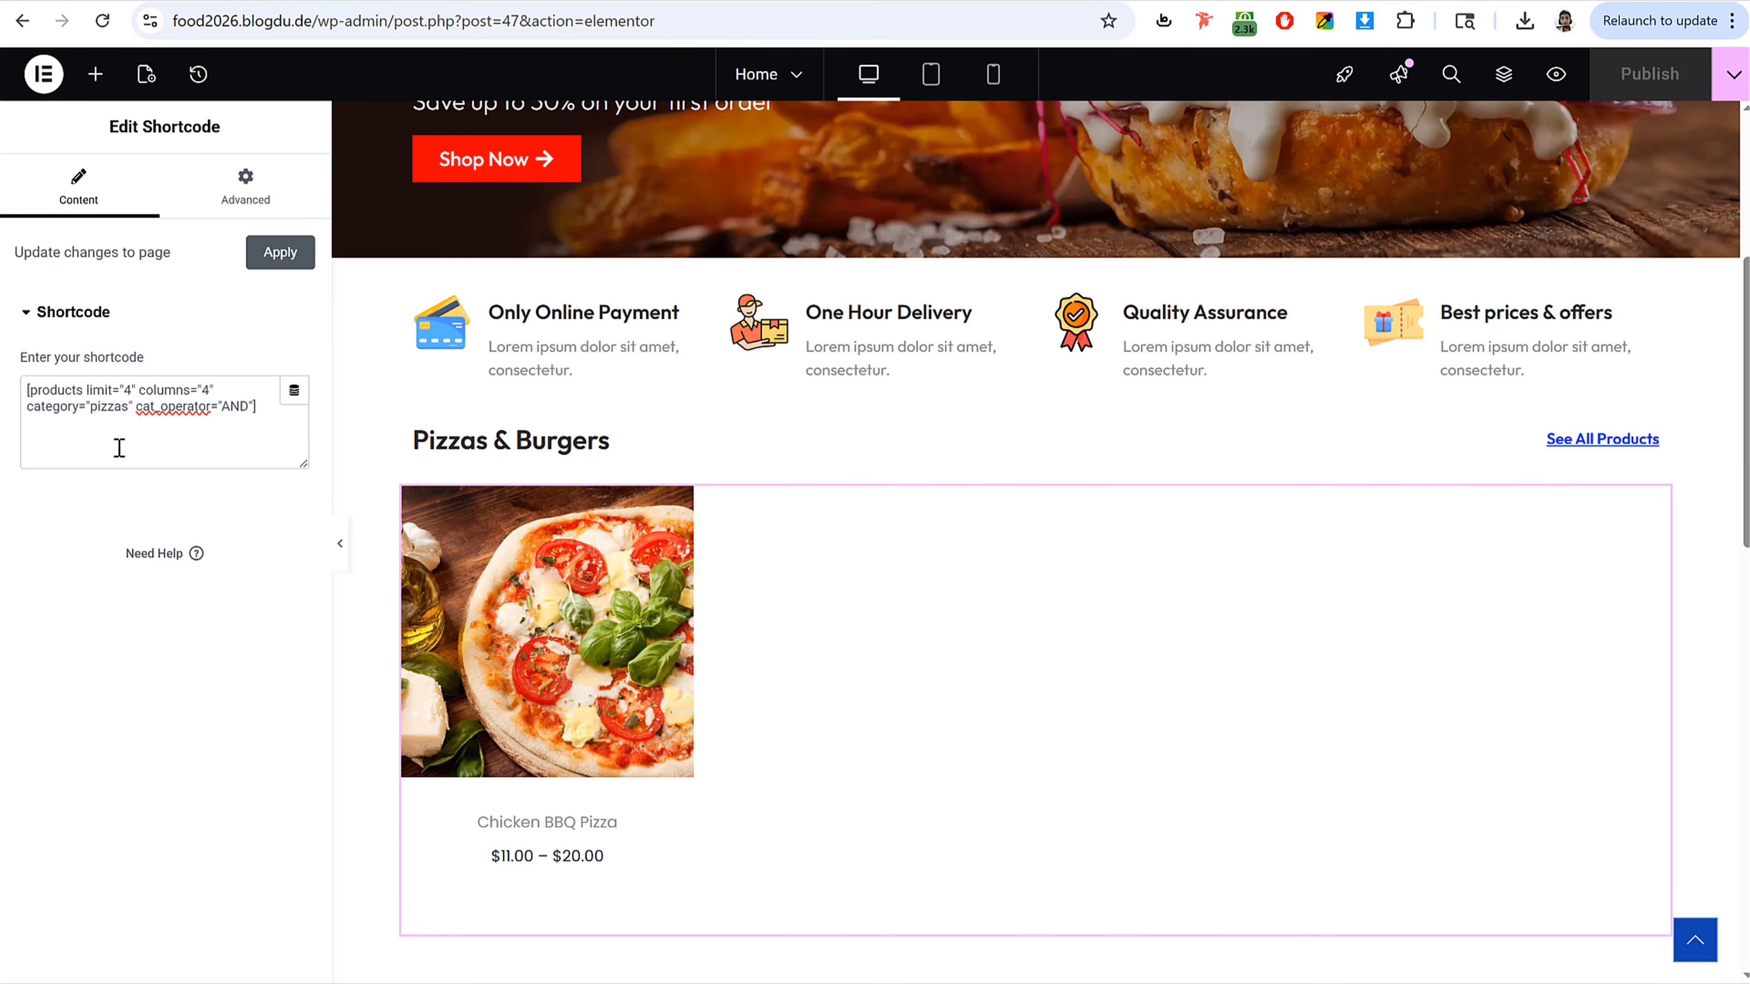
key(ctrl+a)
key(ctrl+v)
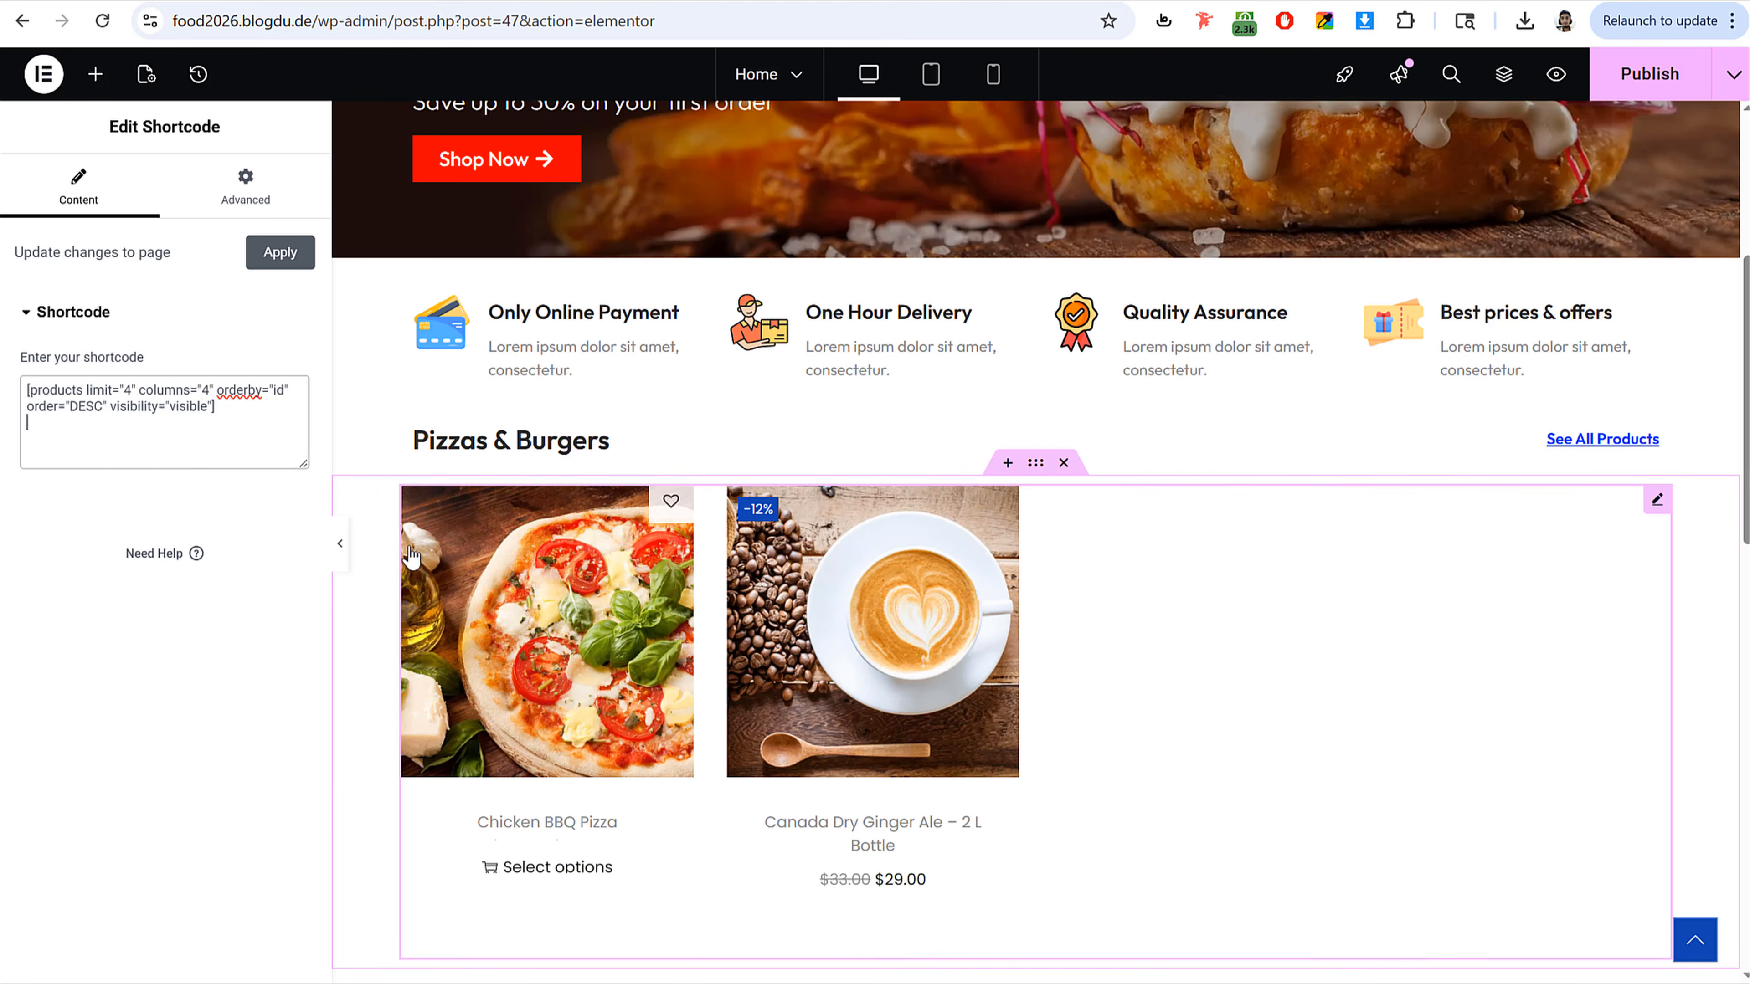
key(ctrl+z)
click(210, 433)
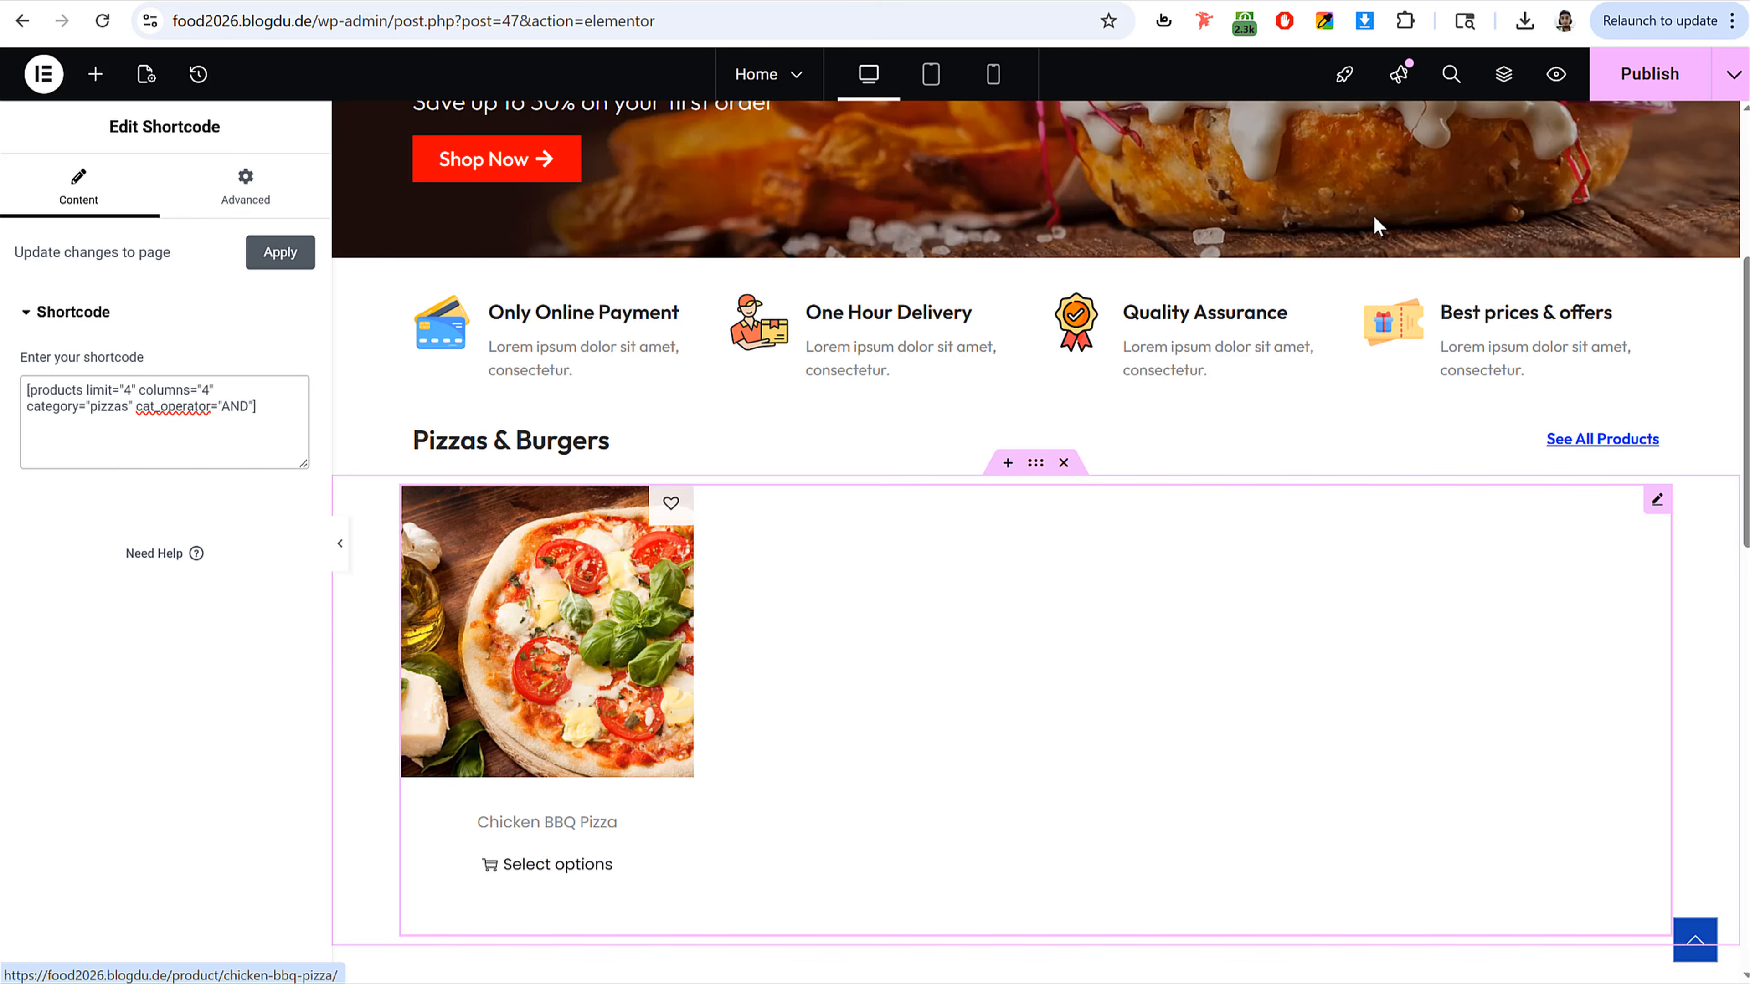
Step: Publish the page
click(1648, 74)
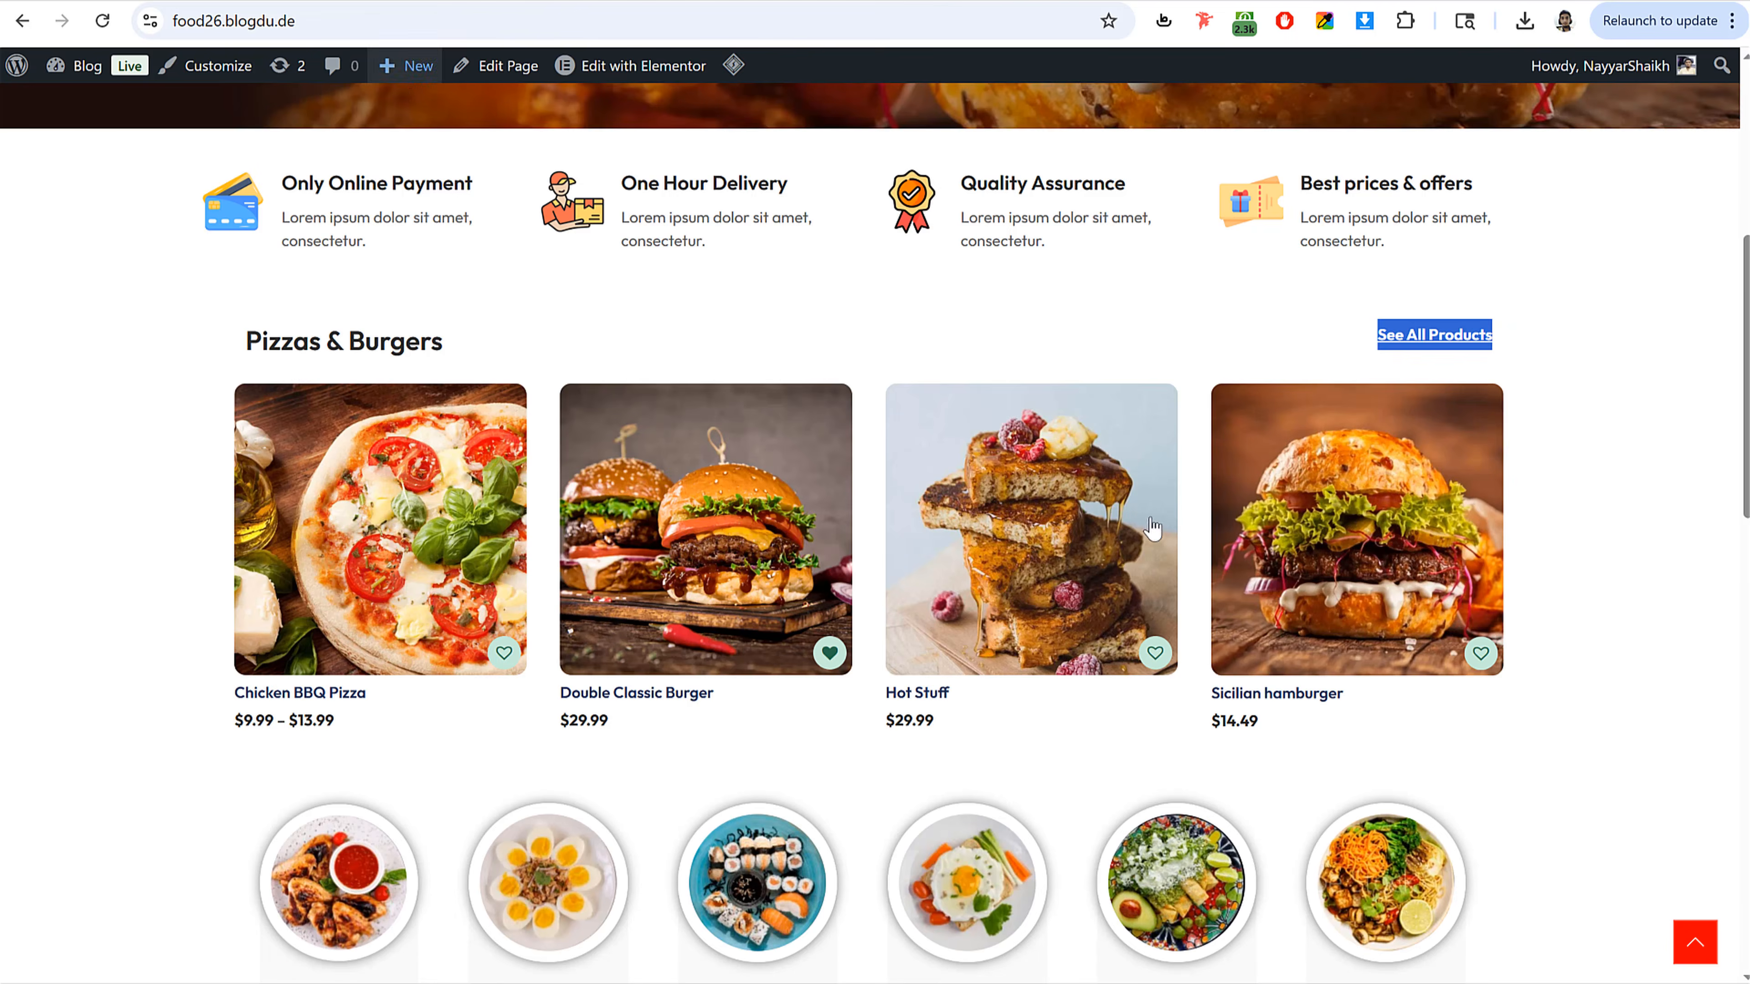
Step: Compare with the reference page, then add a new four-column container below the Pizzas & Burgers section
scroll(823, 585, down, 3)
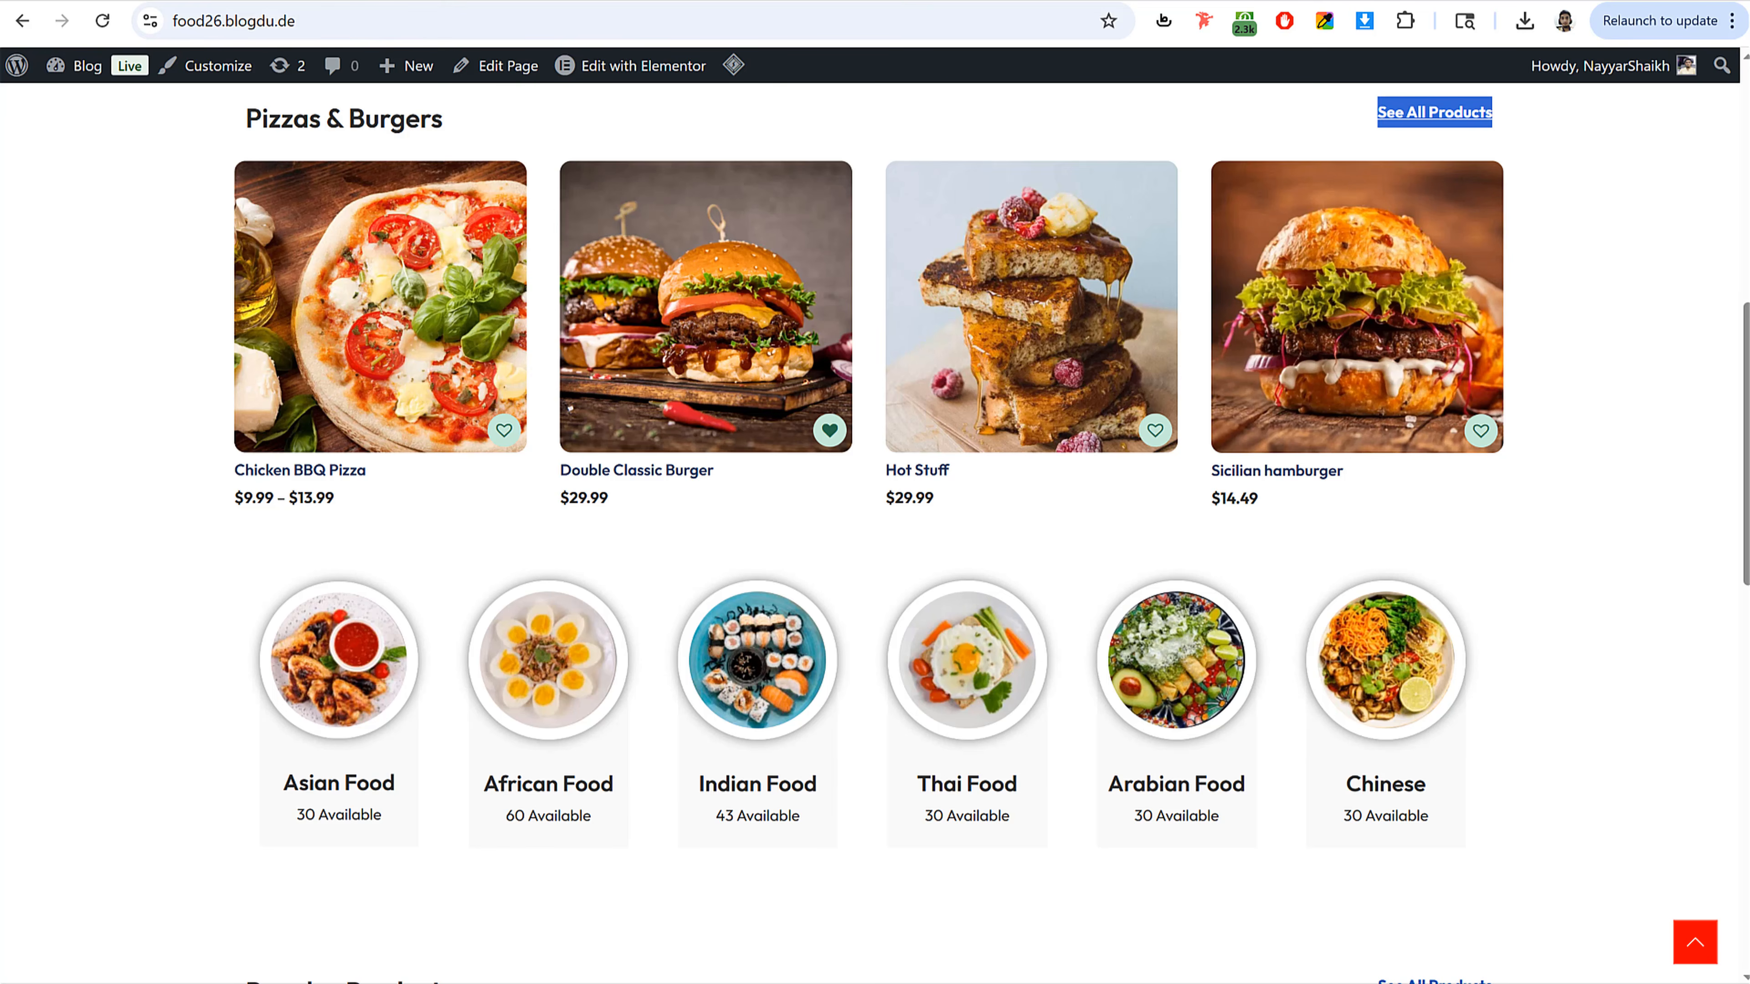
scroll(886, 504, down, 3)
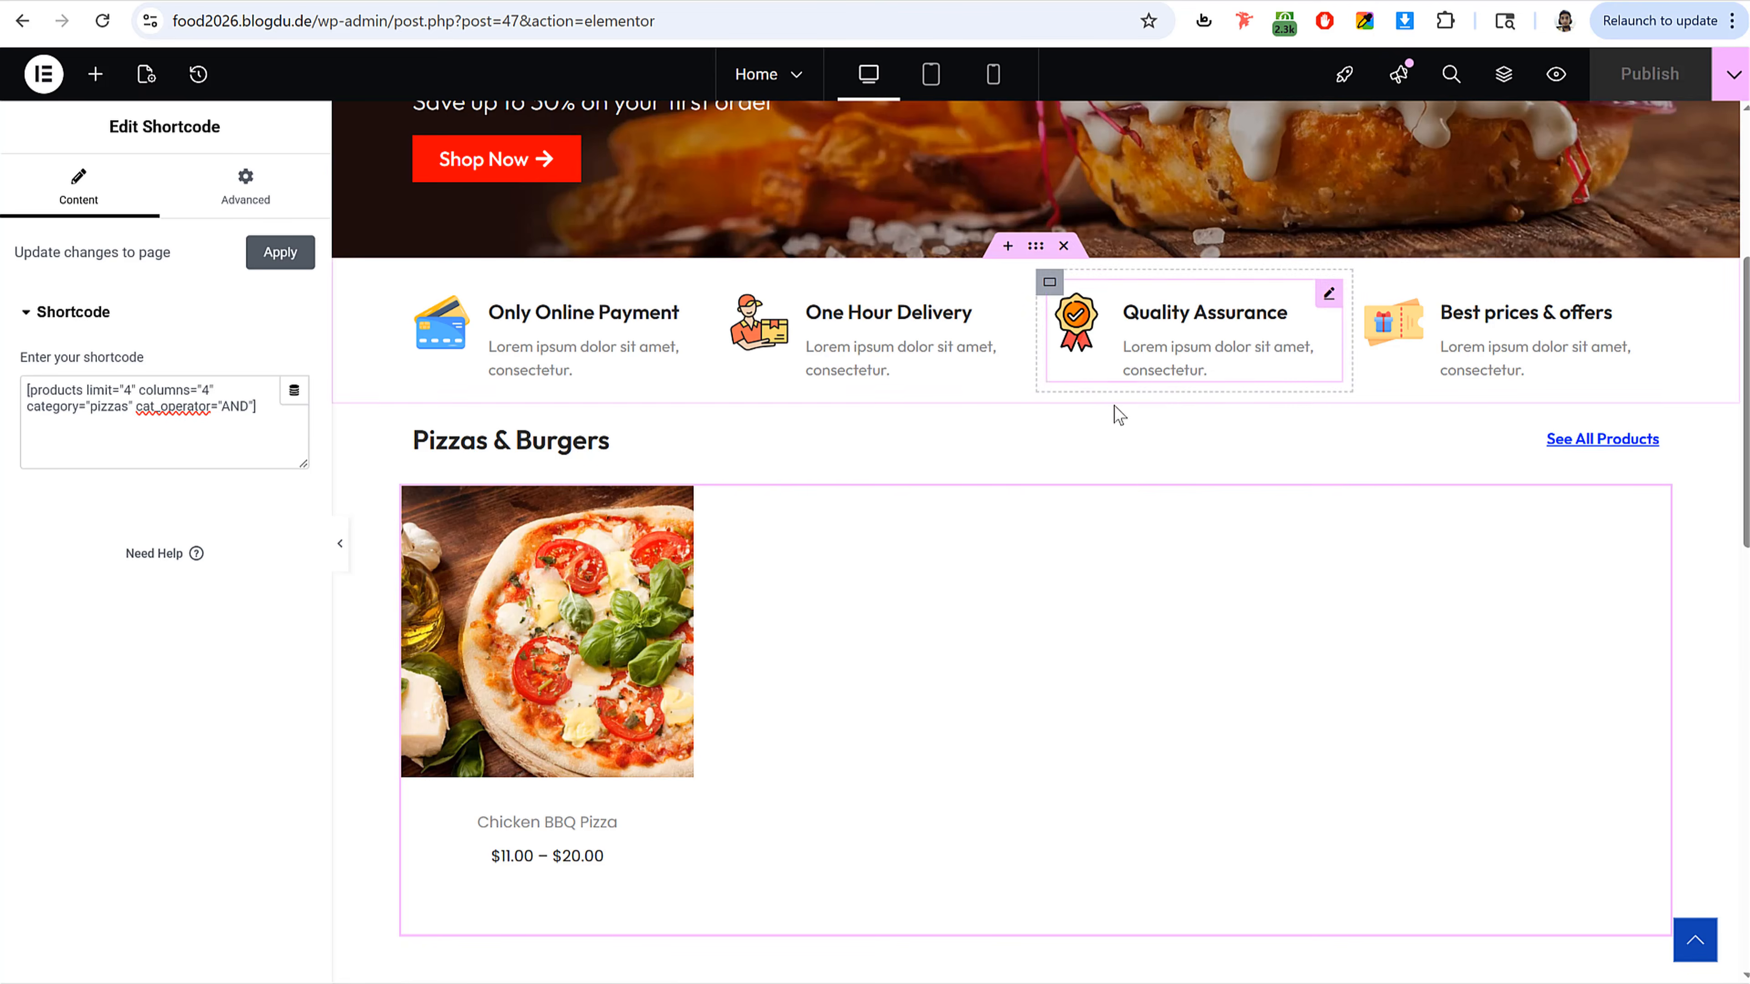
scroll(1109, 483, down, 10)
scroll(1033, 496, up, 1)
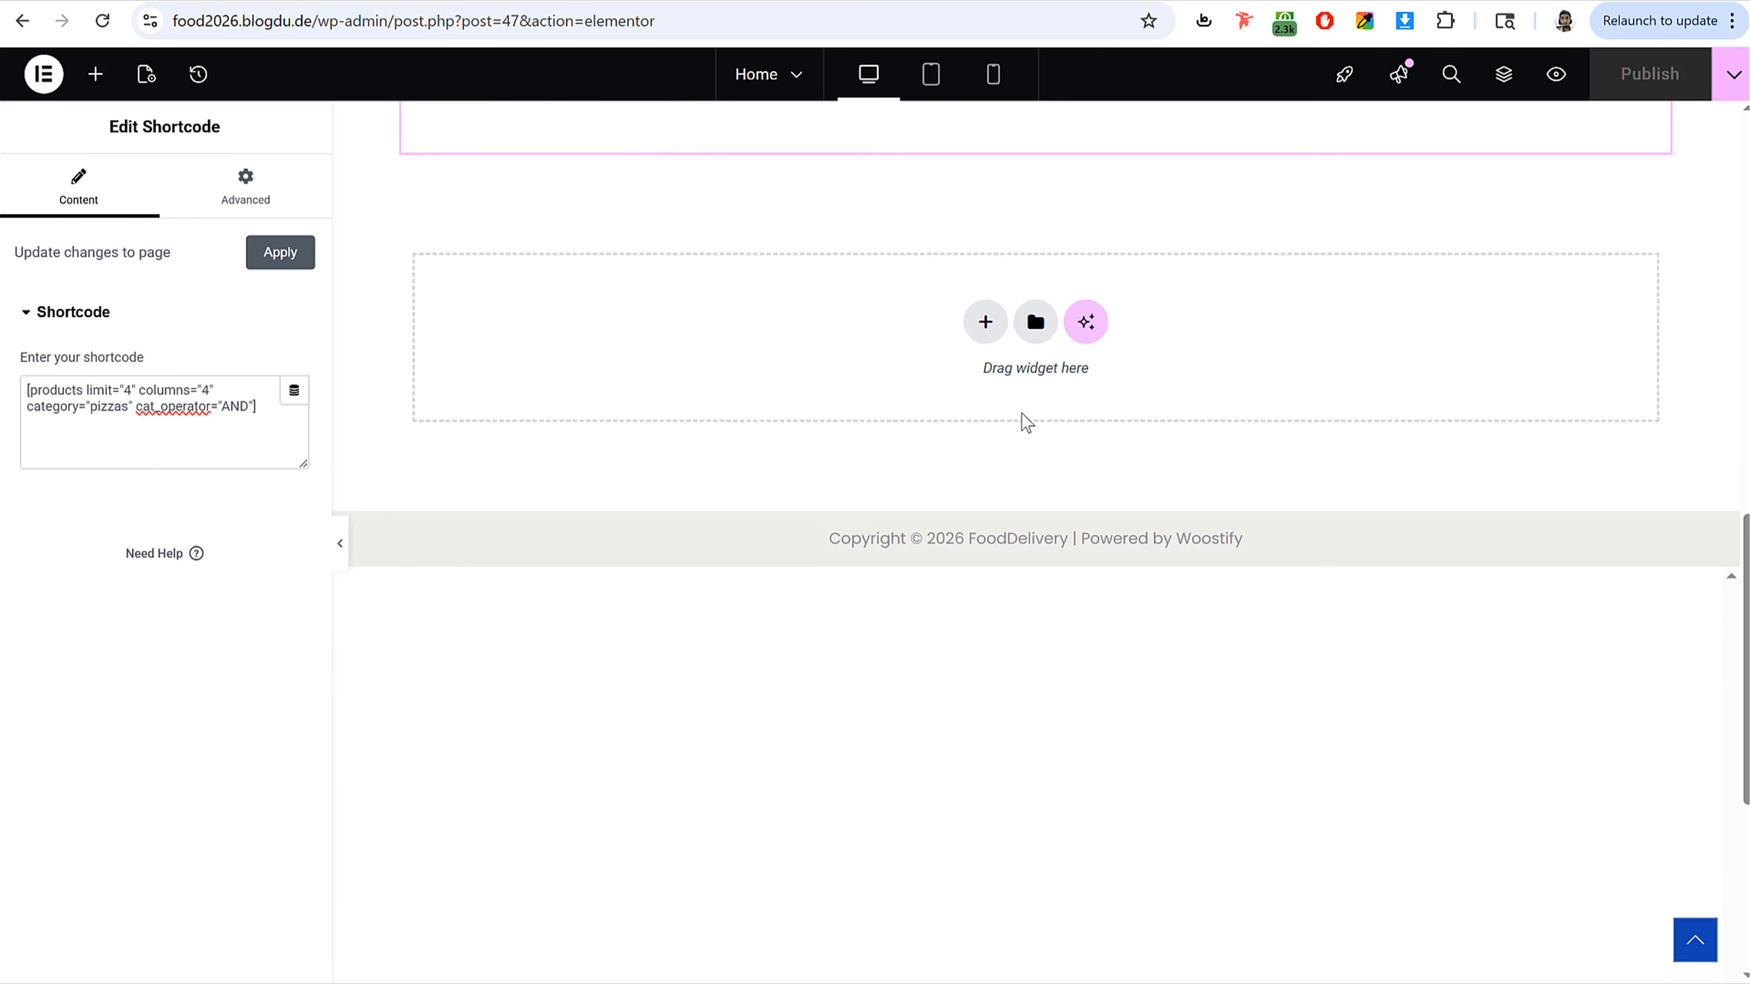
click(985, 324)
click(951, 391)
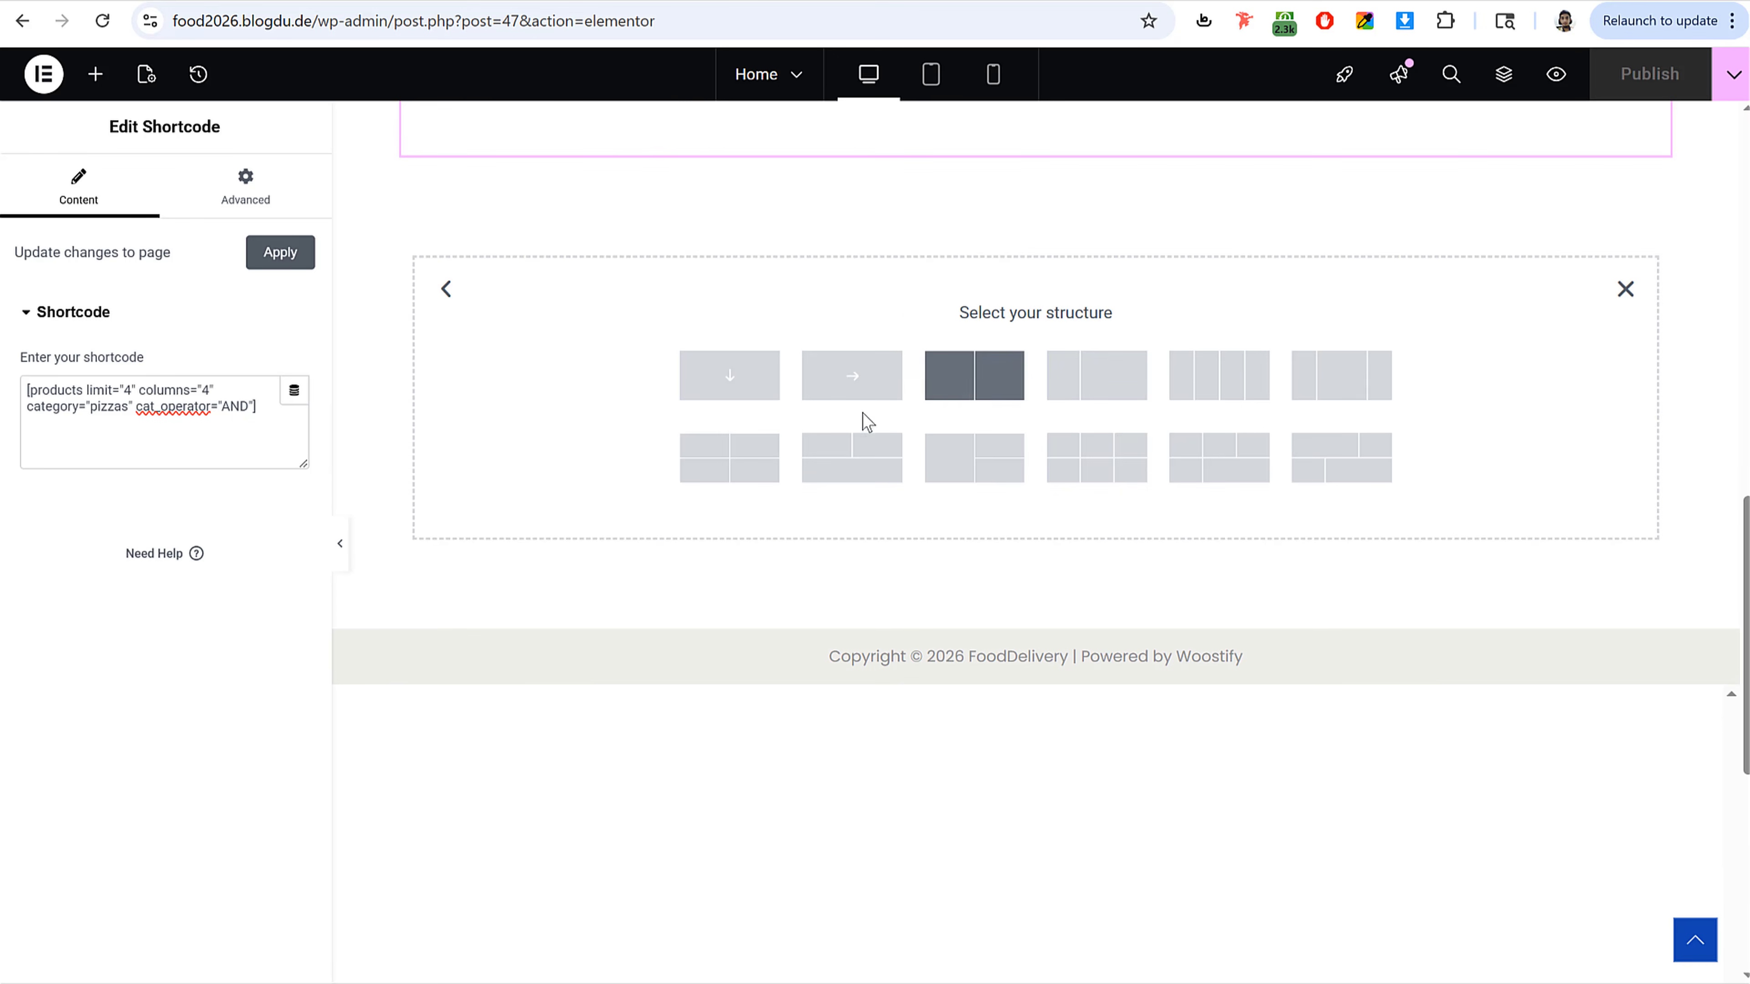
click(1221, 390)
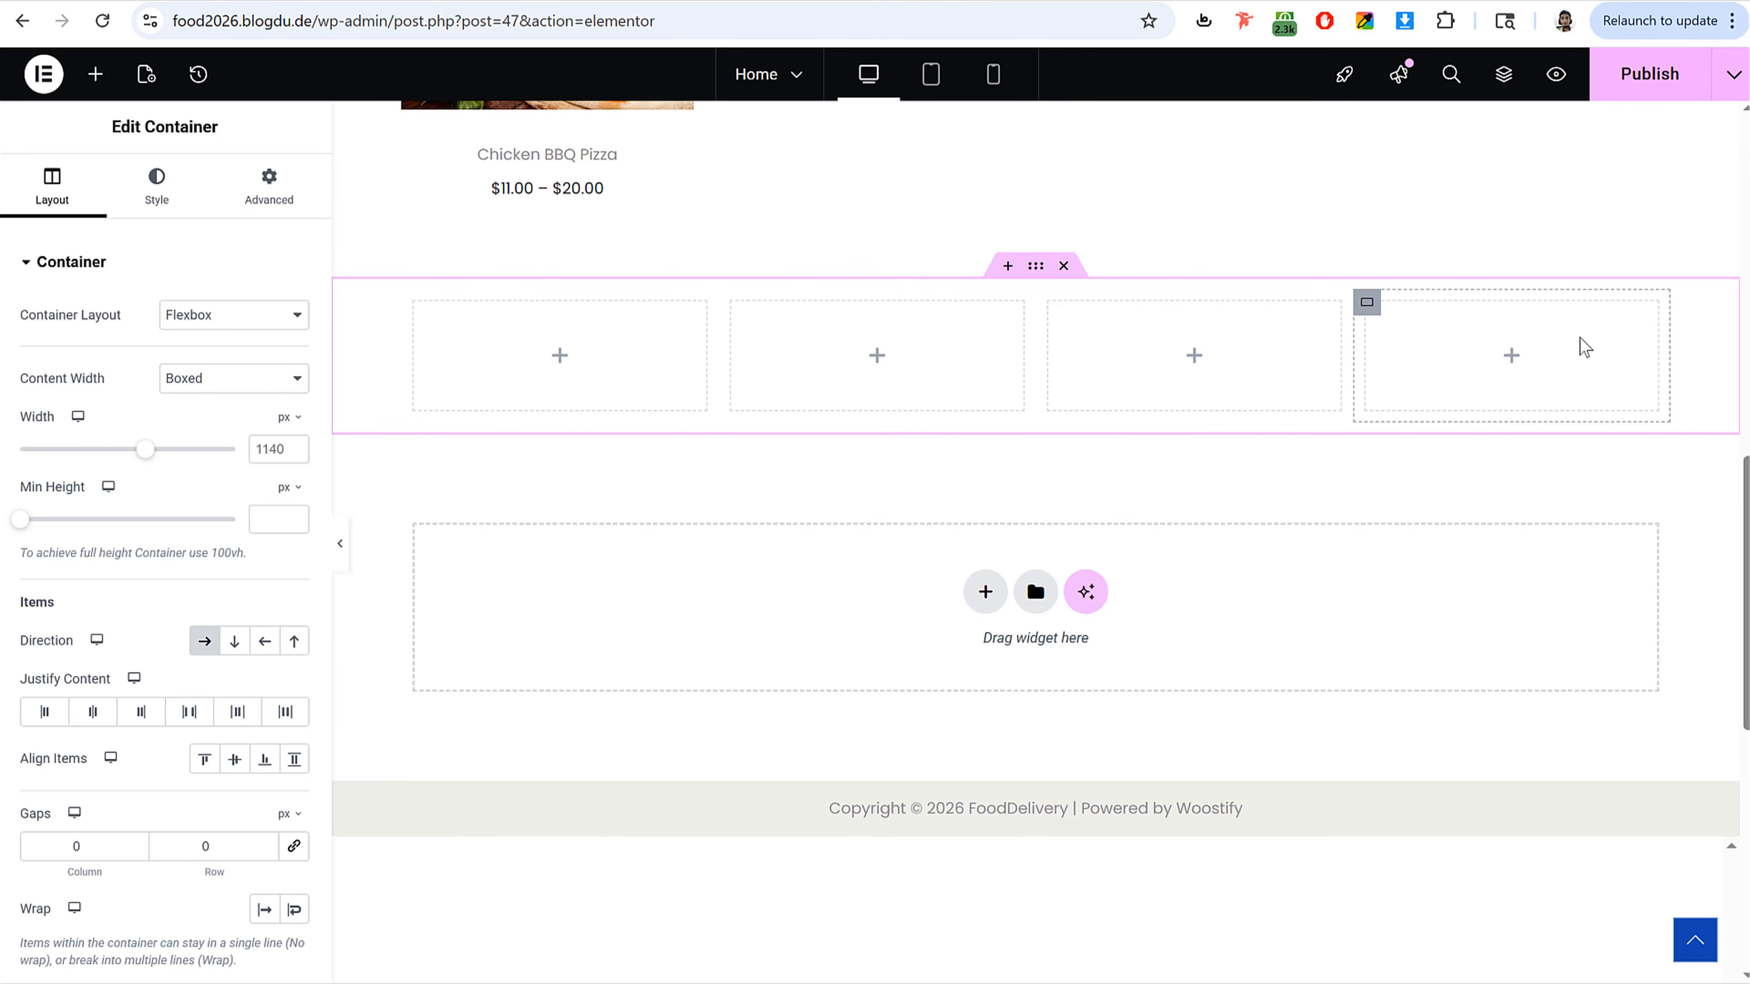
Step: Set the first column's width to 16.5% and duplicate that column twice to make six columns
click(416, 306)
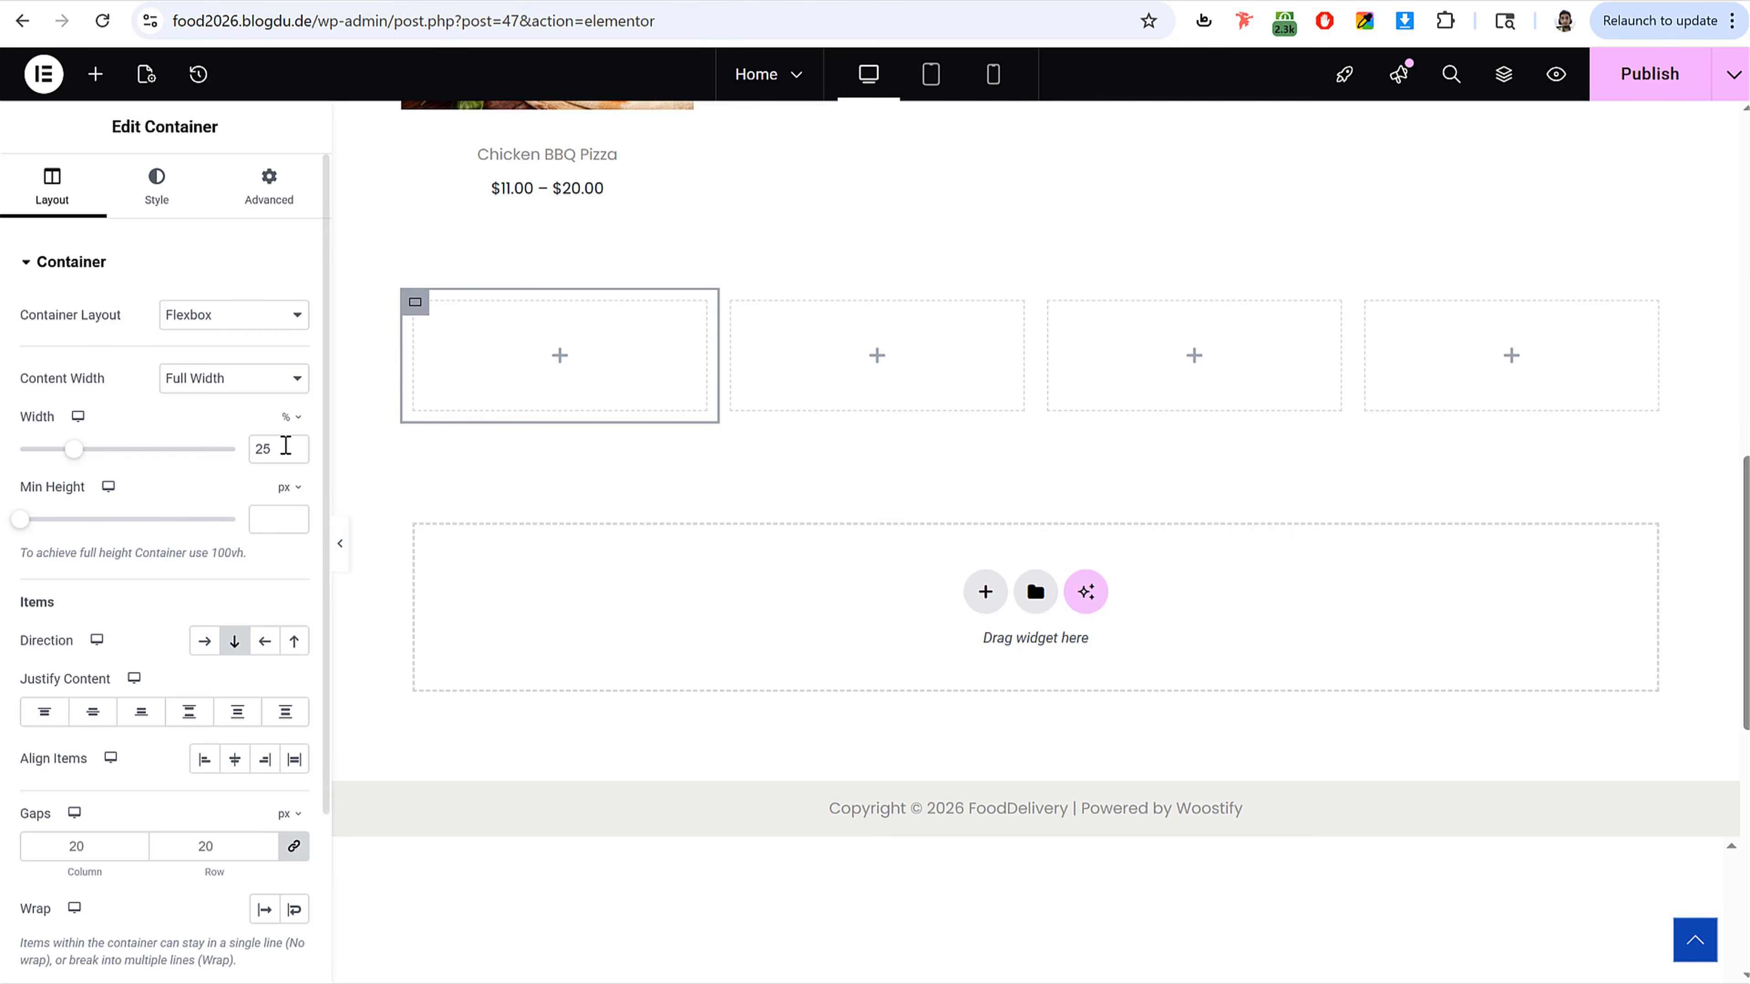
double_click(265, 448)
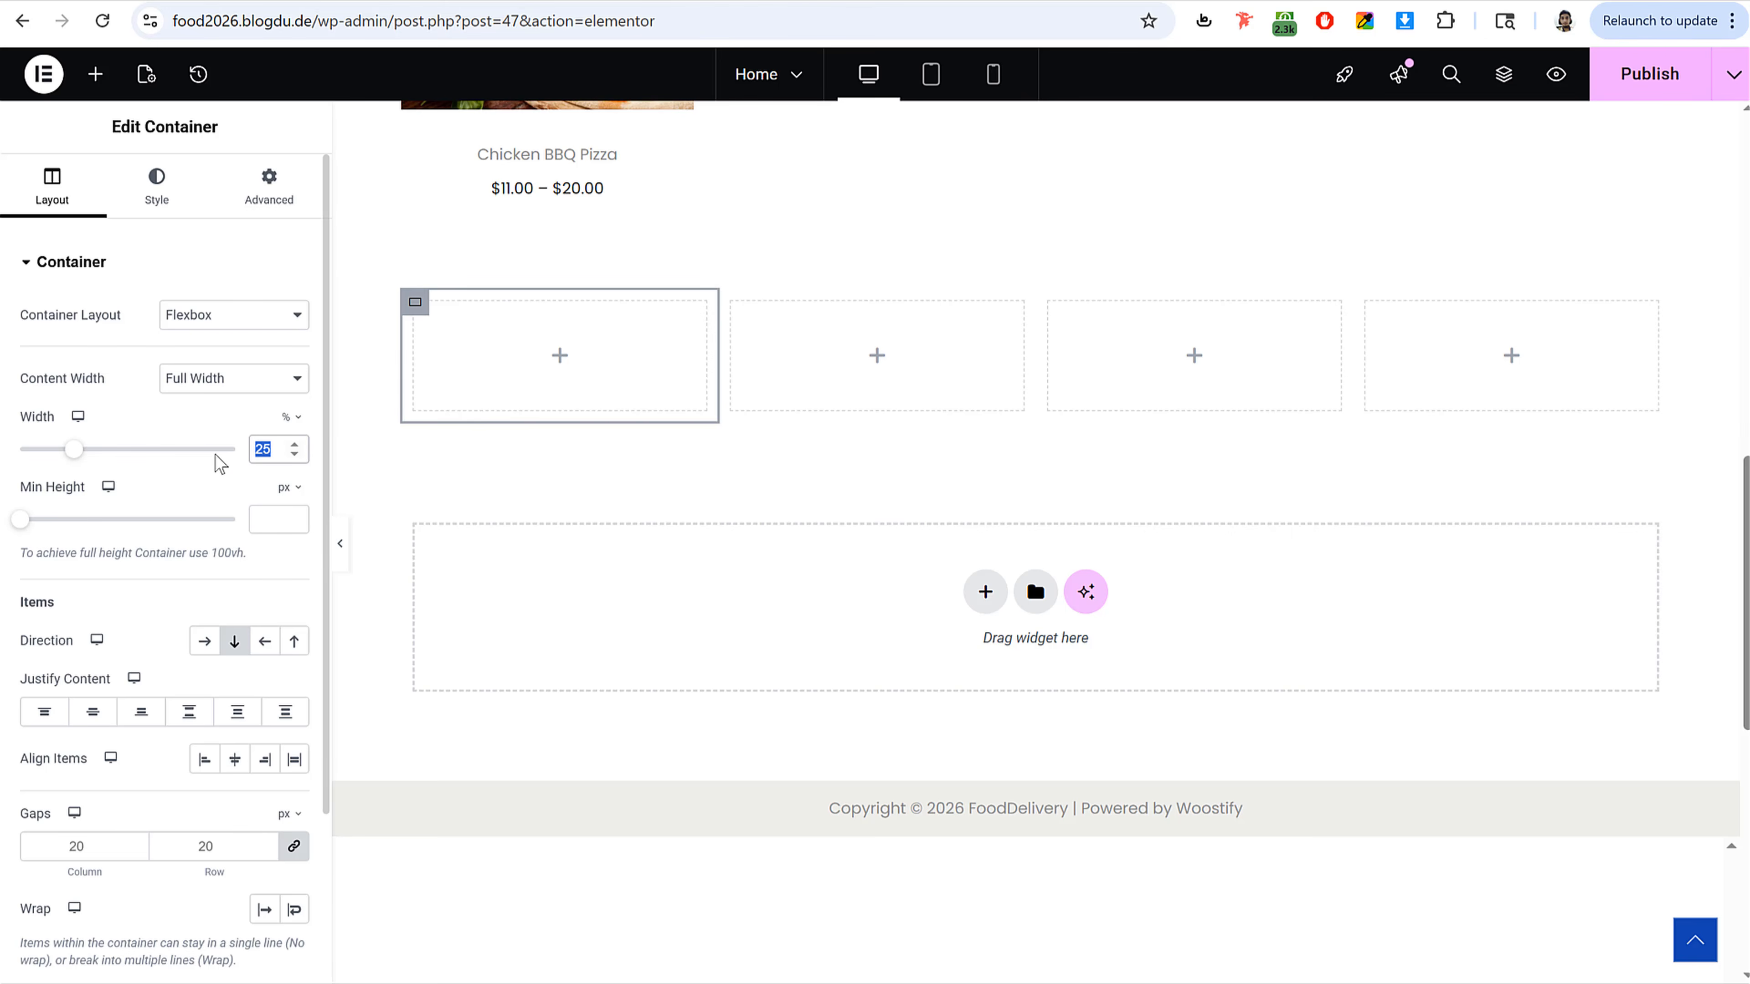
text(16.5)
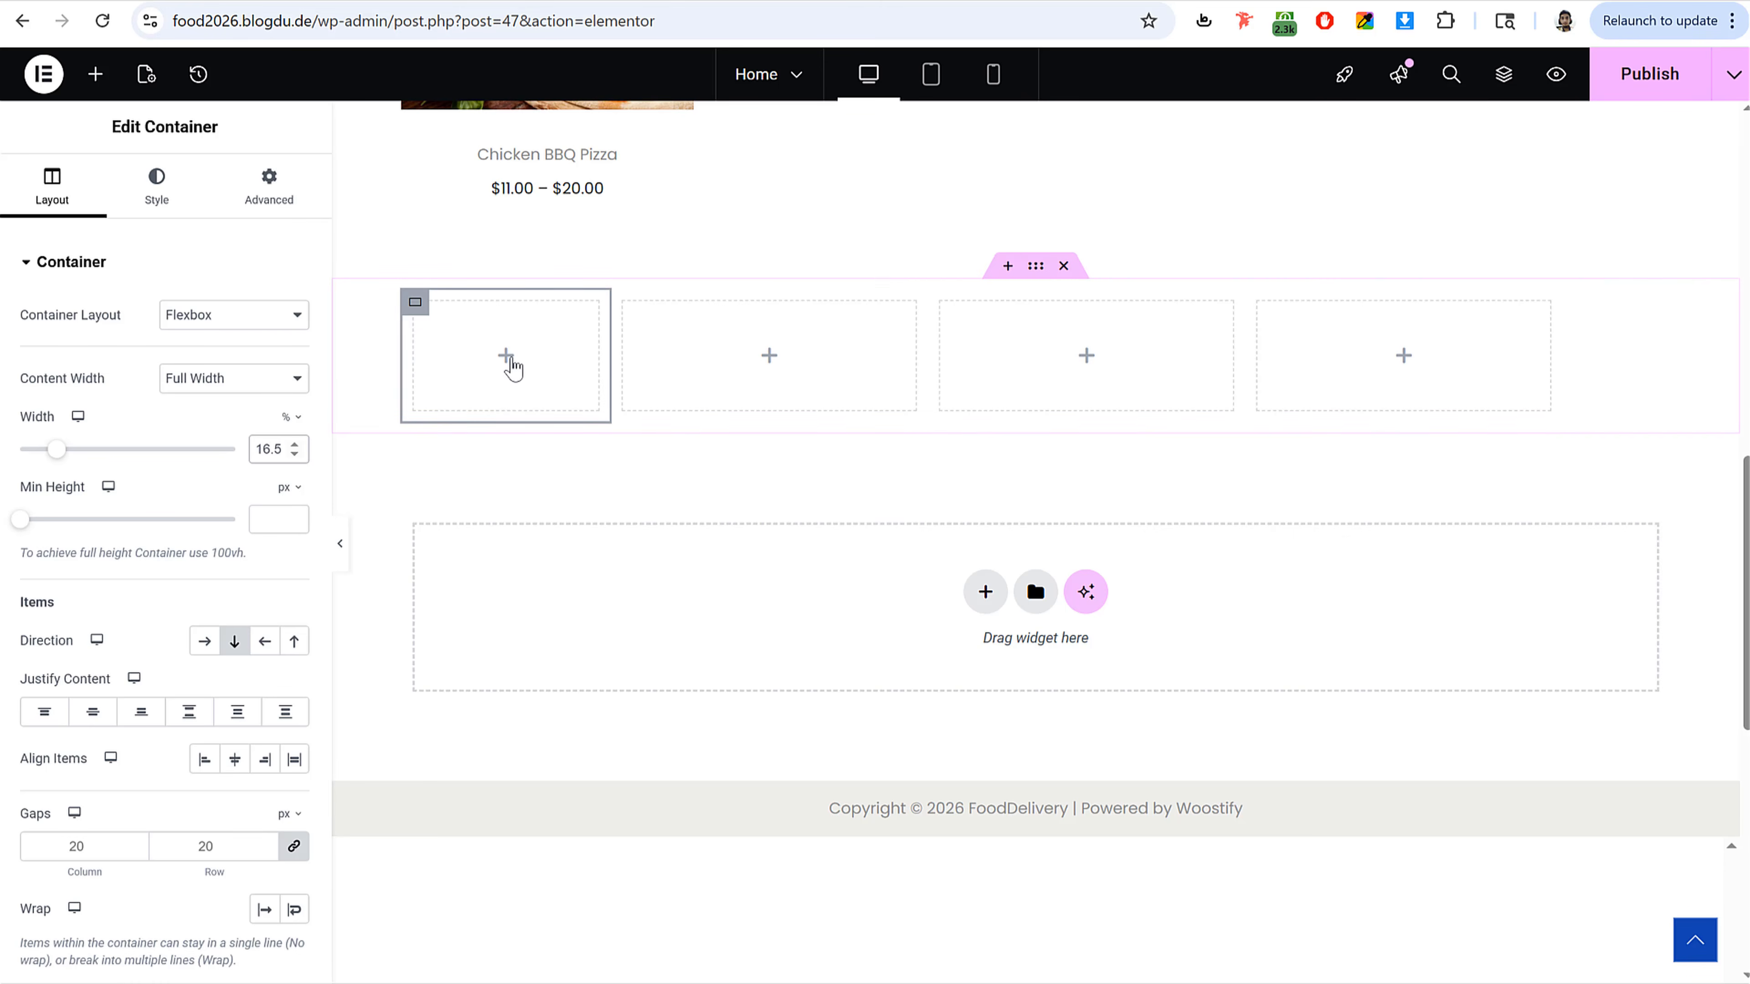
right_click(417, 302)
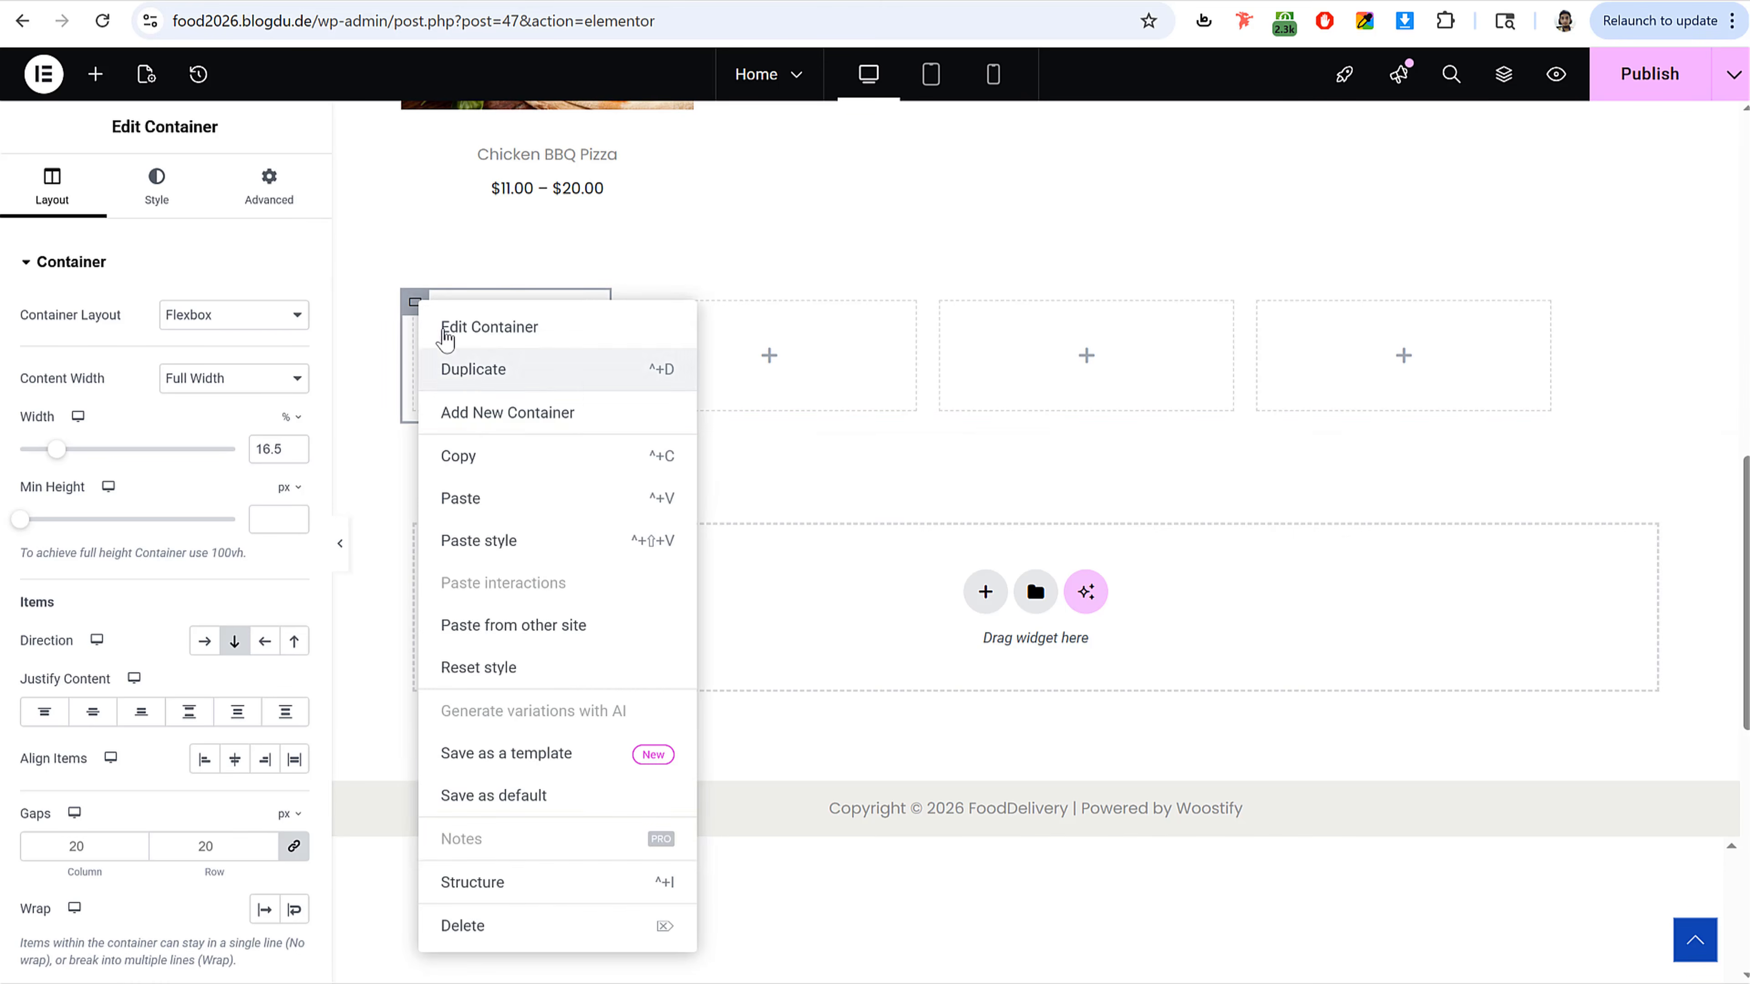
click(474, 369)
right_click(418, 309)
click(500, 372)
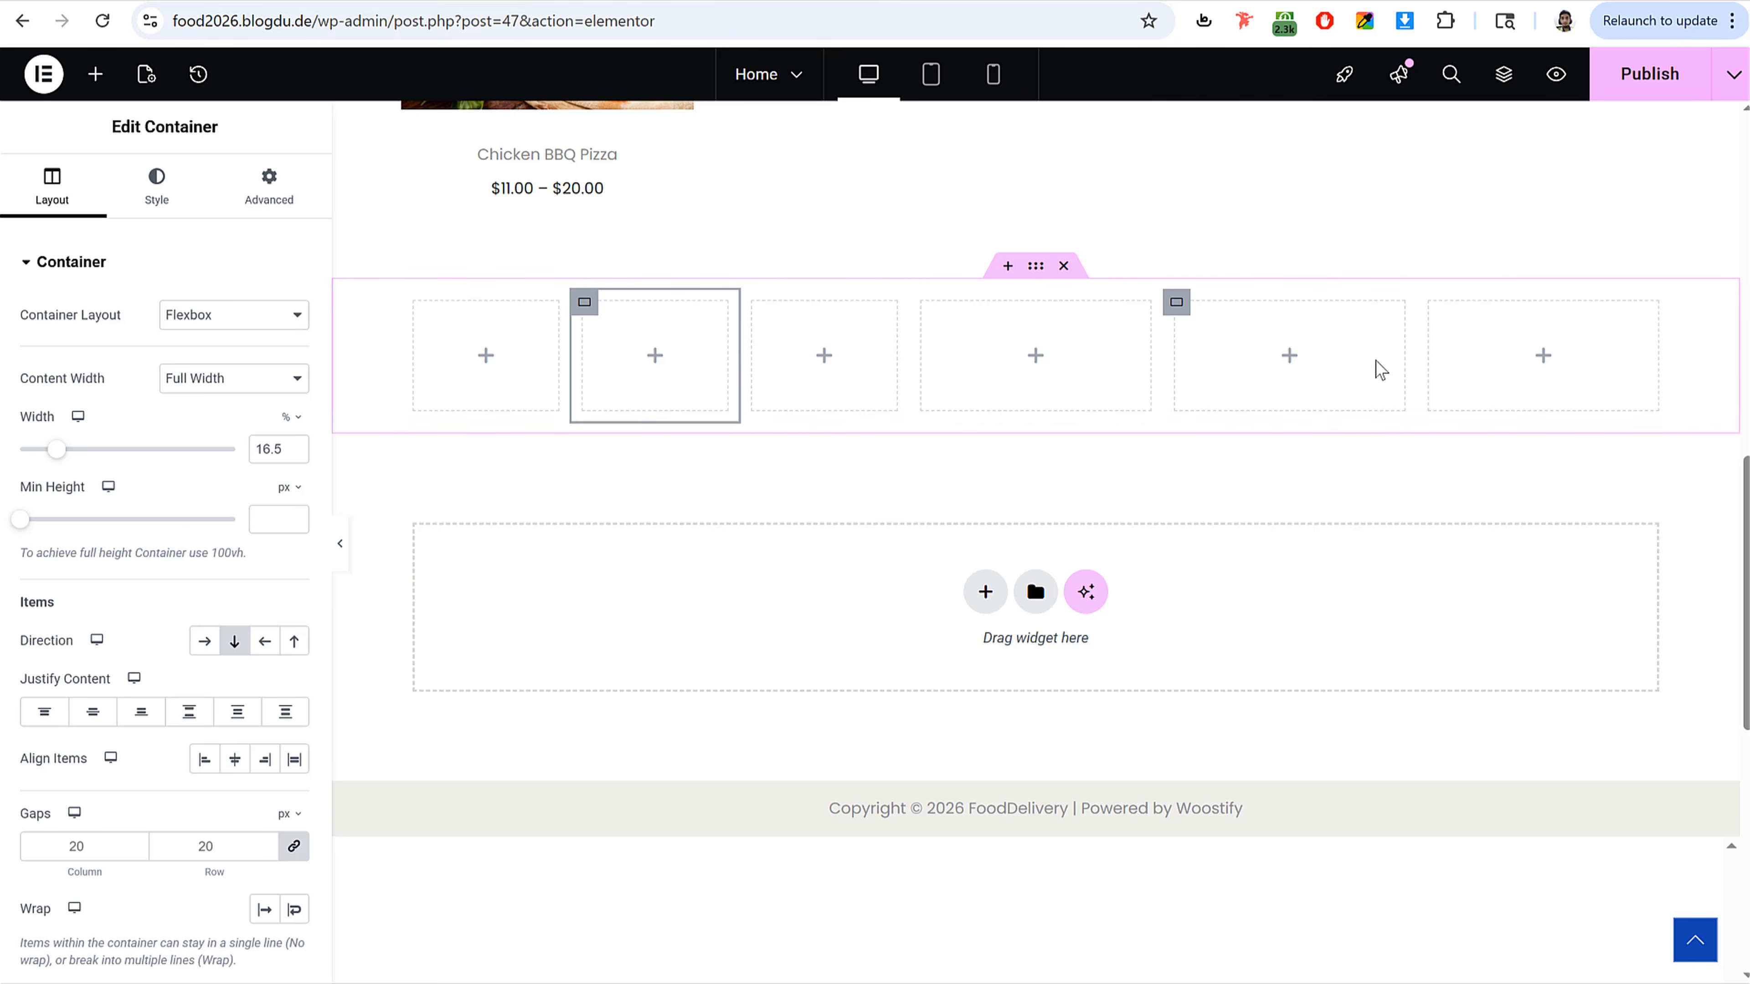
Step: Set the widths of the remaining three original columns to 16.5% each
click(922, 302)
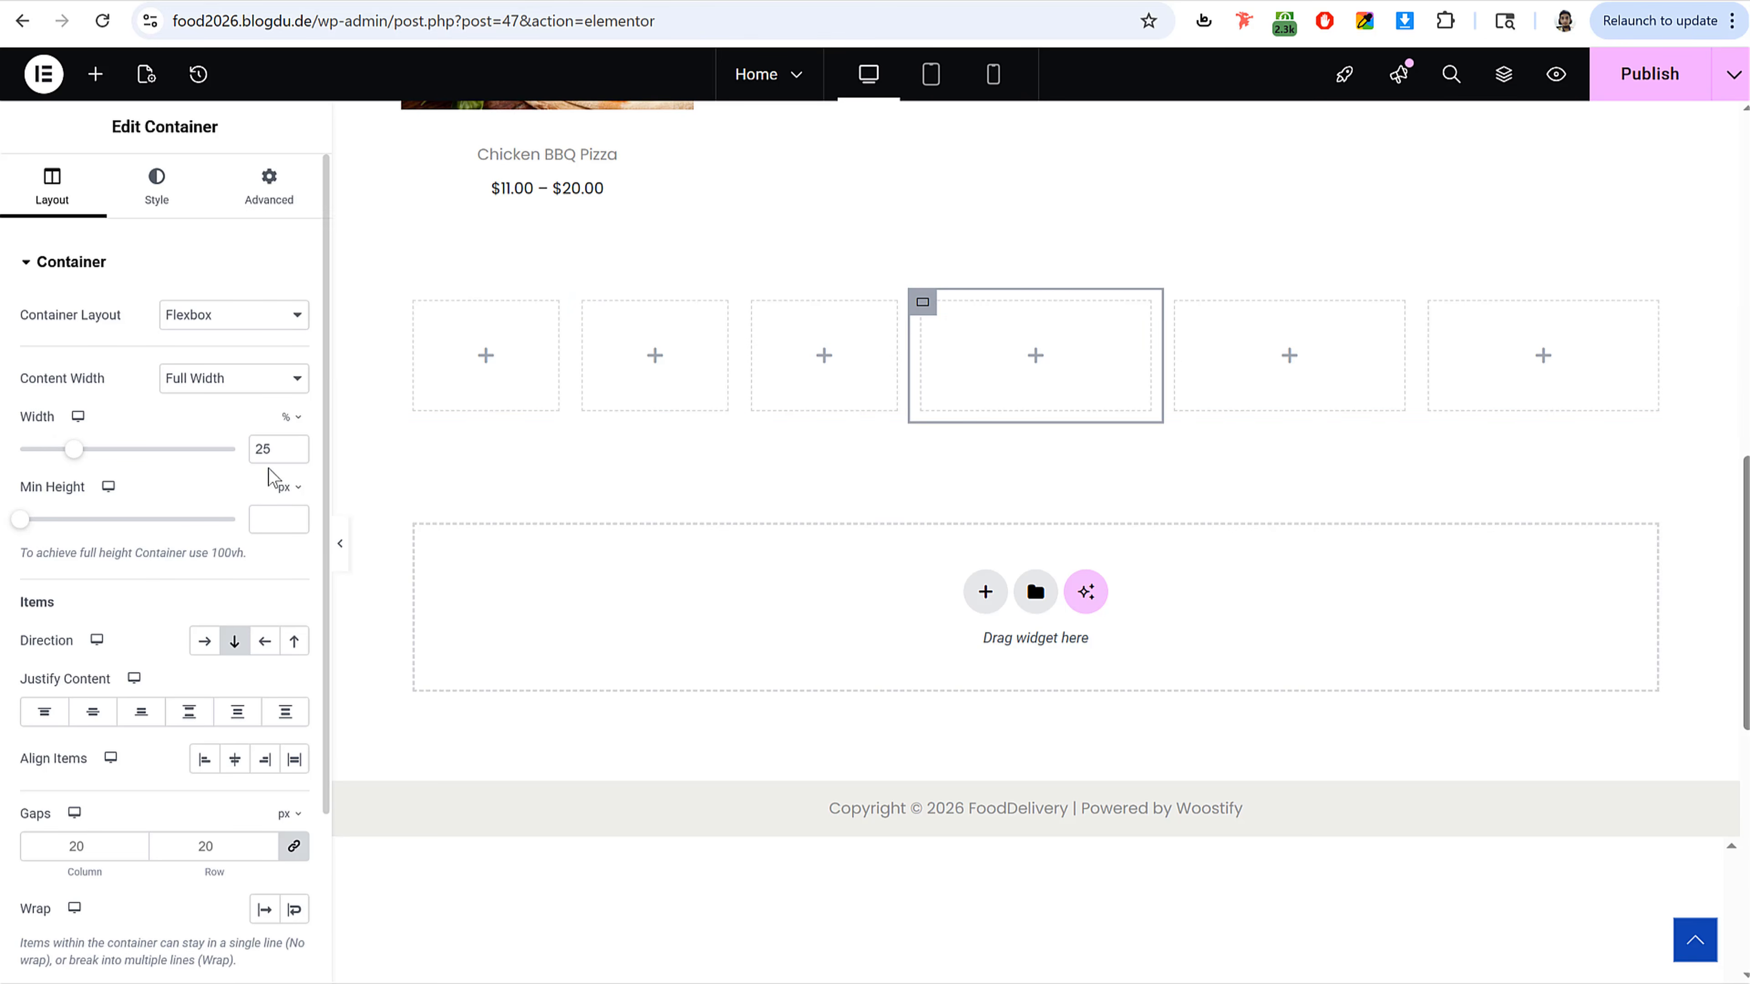
click(295, 446)
key(ctrl+a)
text(16.5)
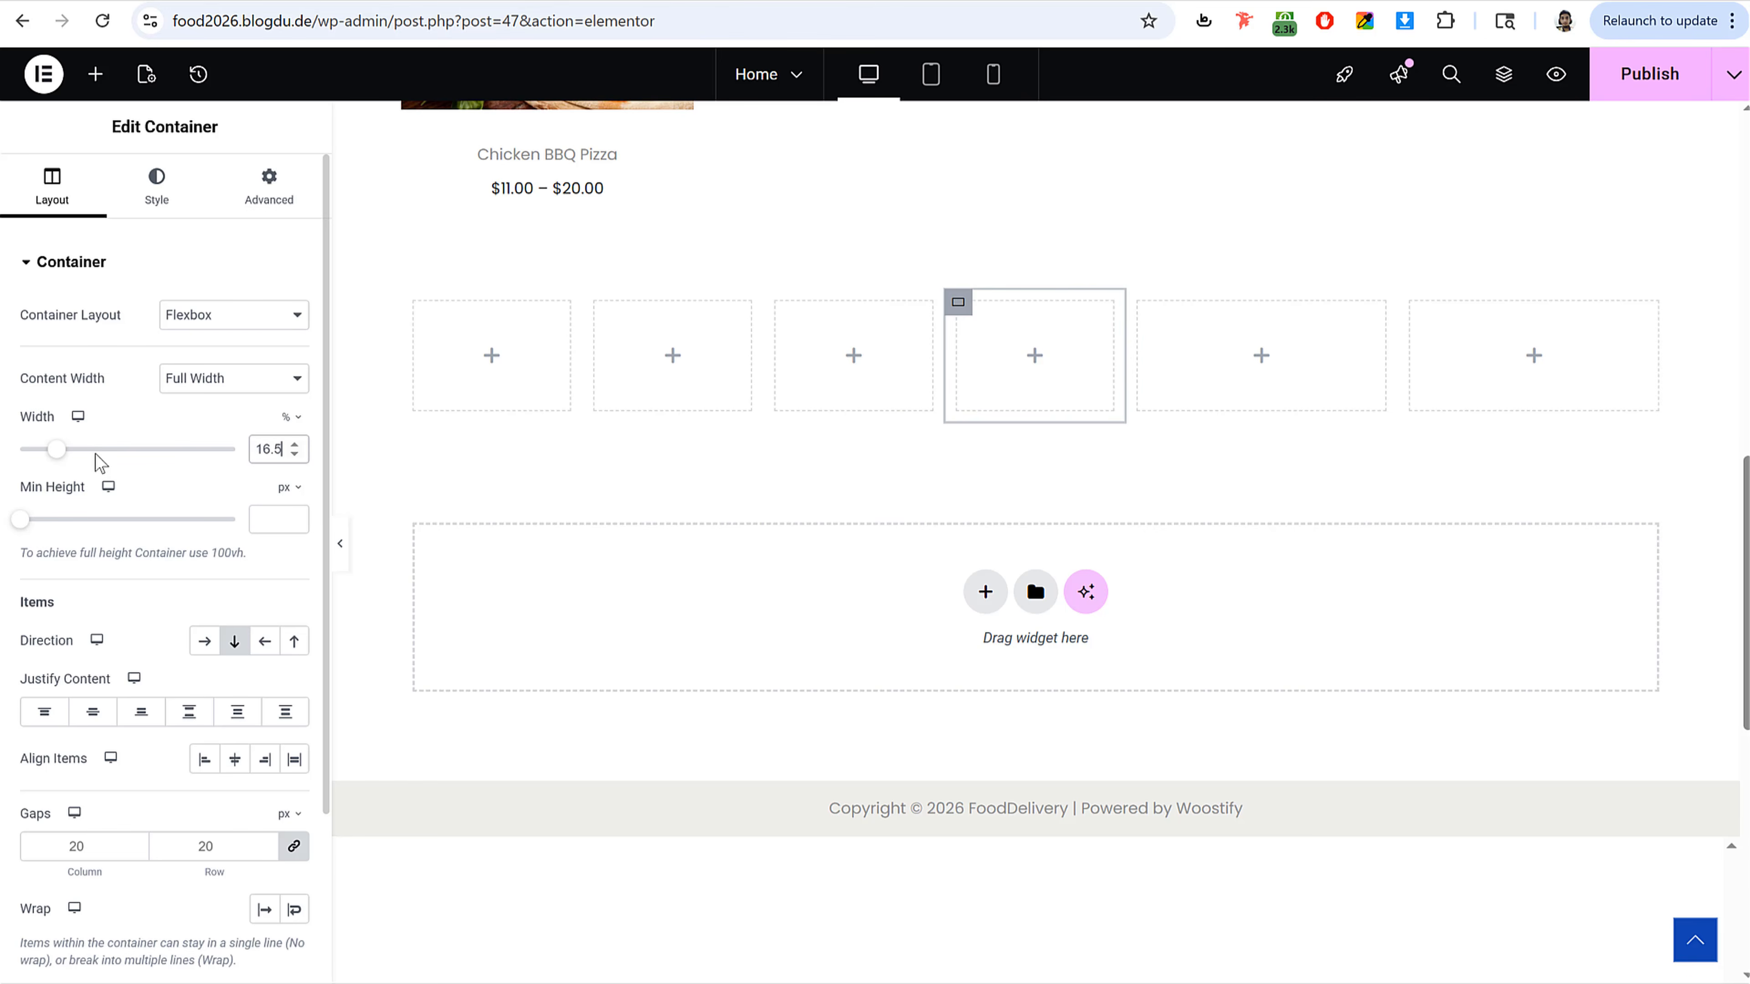
key(ctrl+a)
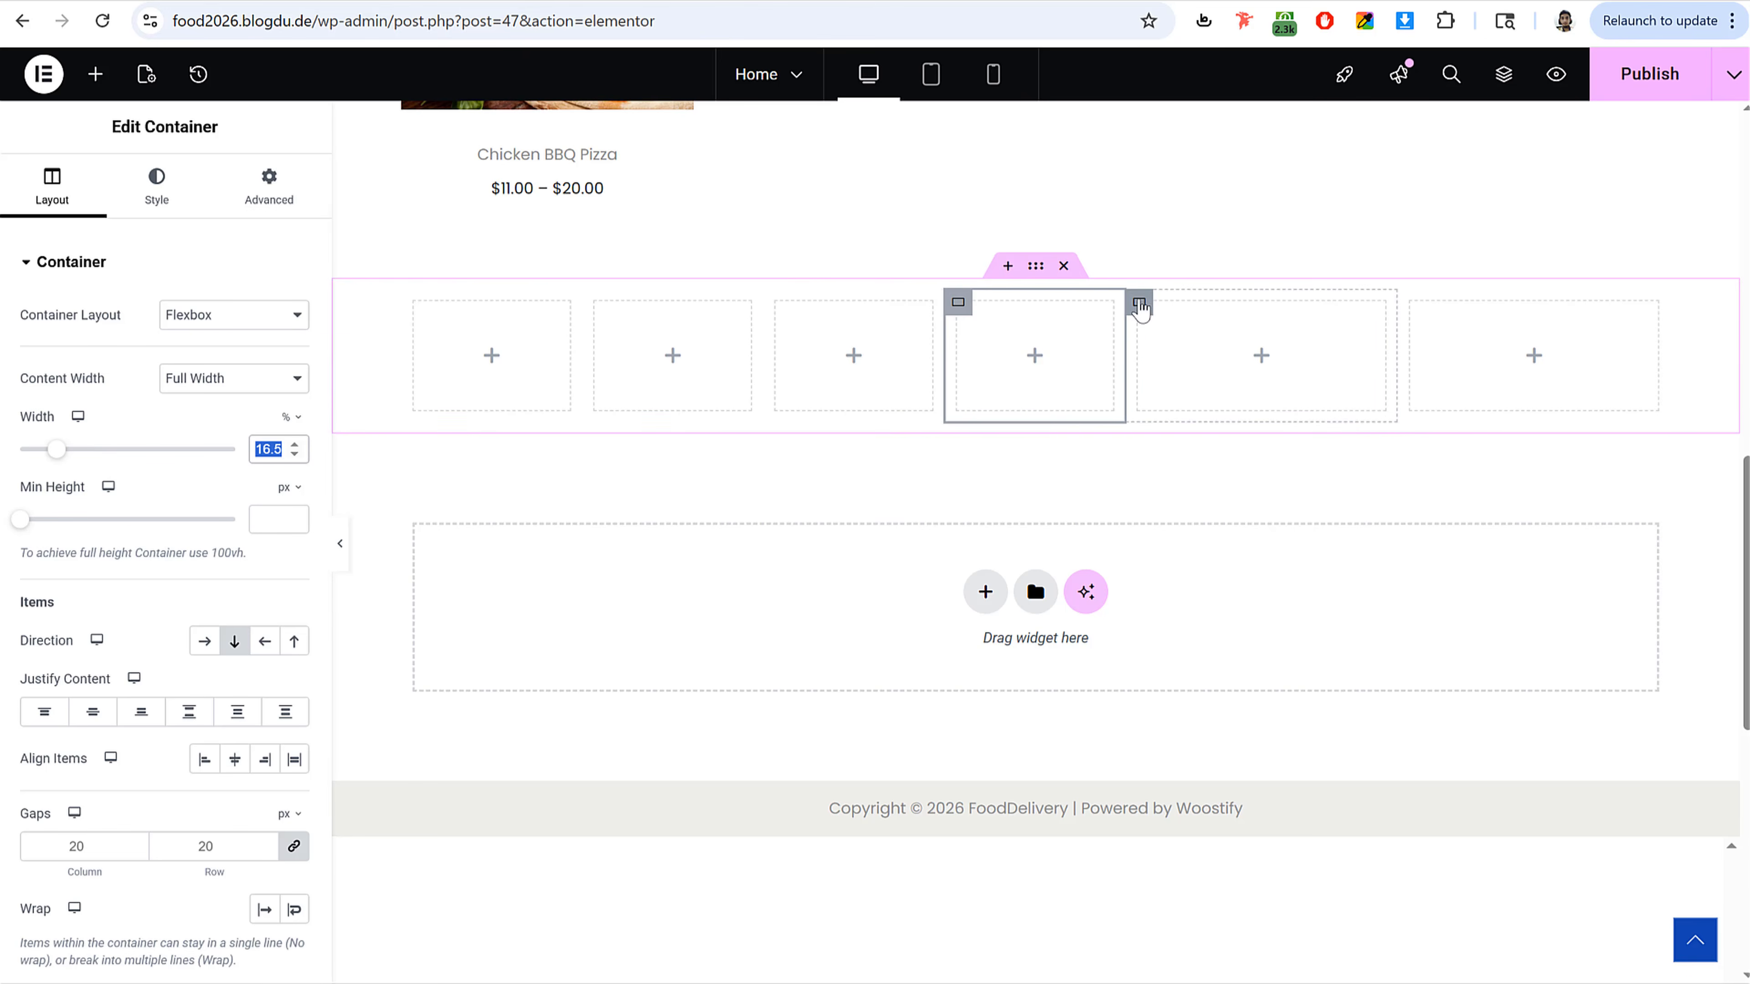
click(1141, 304)
drag(270, 452, 190, 462)
text(16.5)
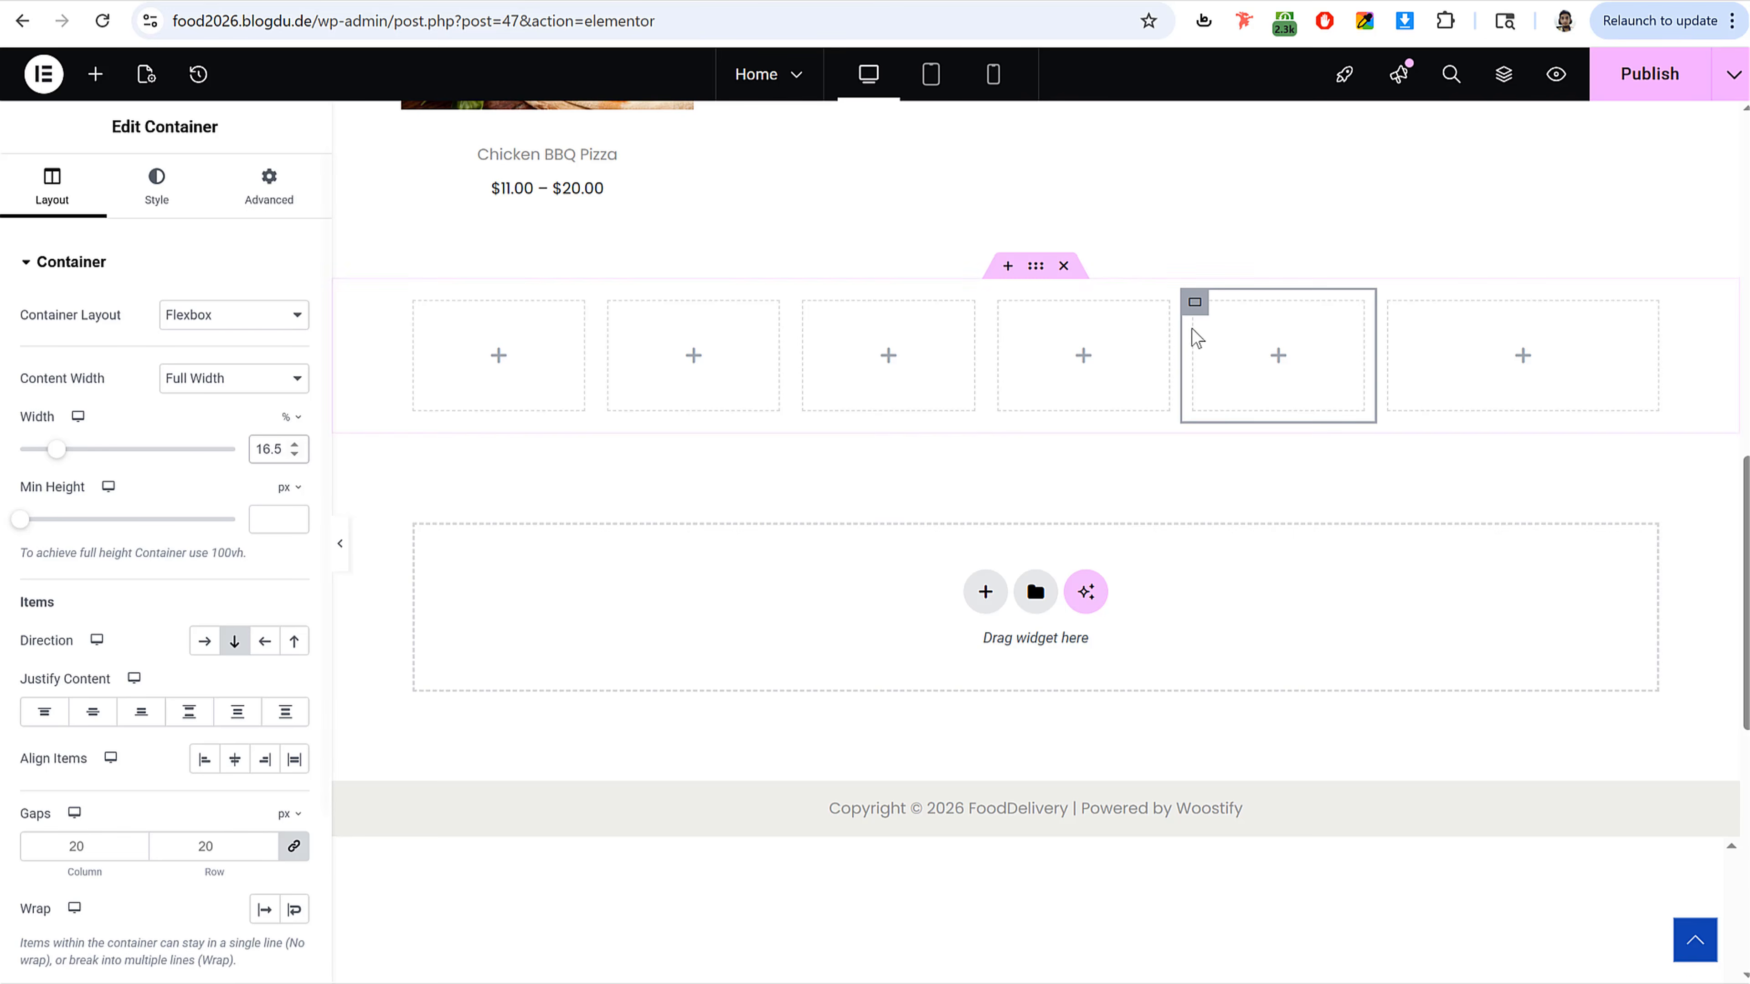
click(1376, 324)
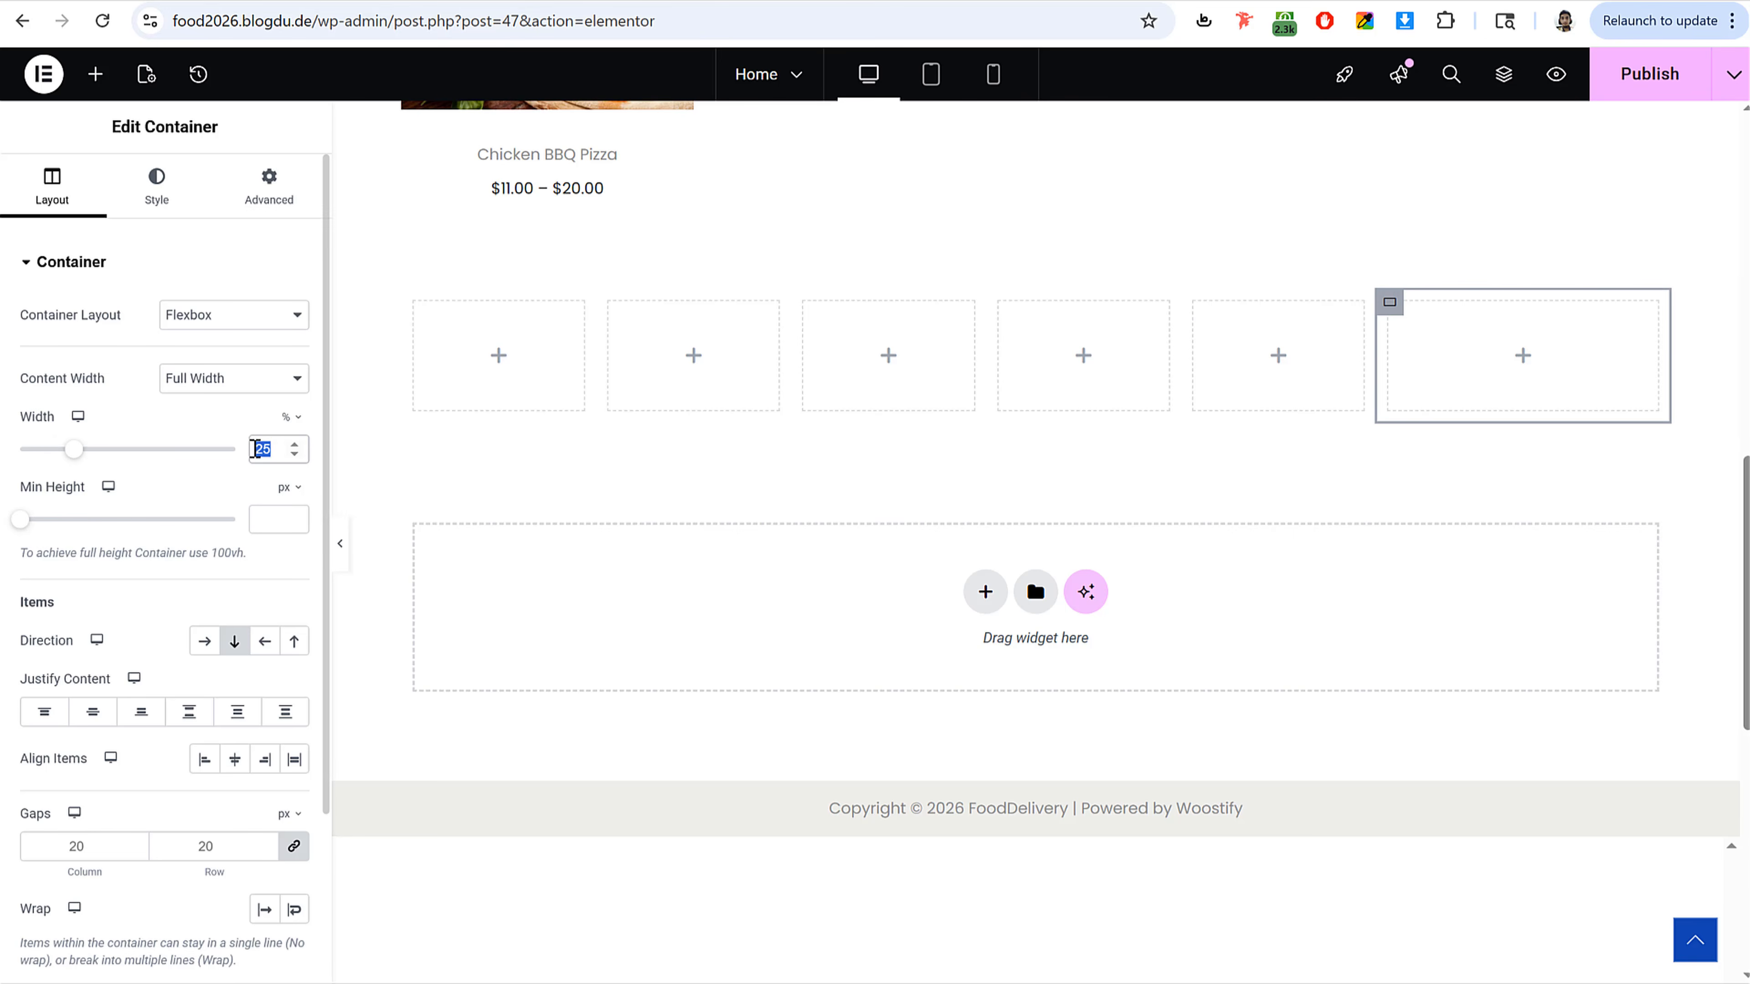
text(16.5)
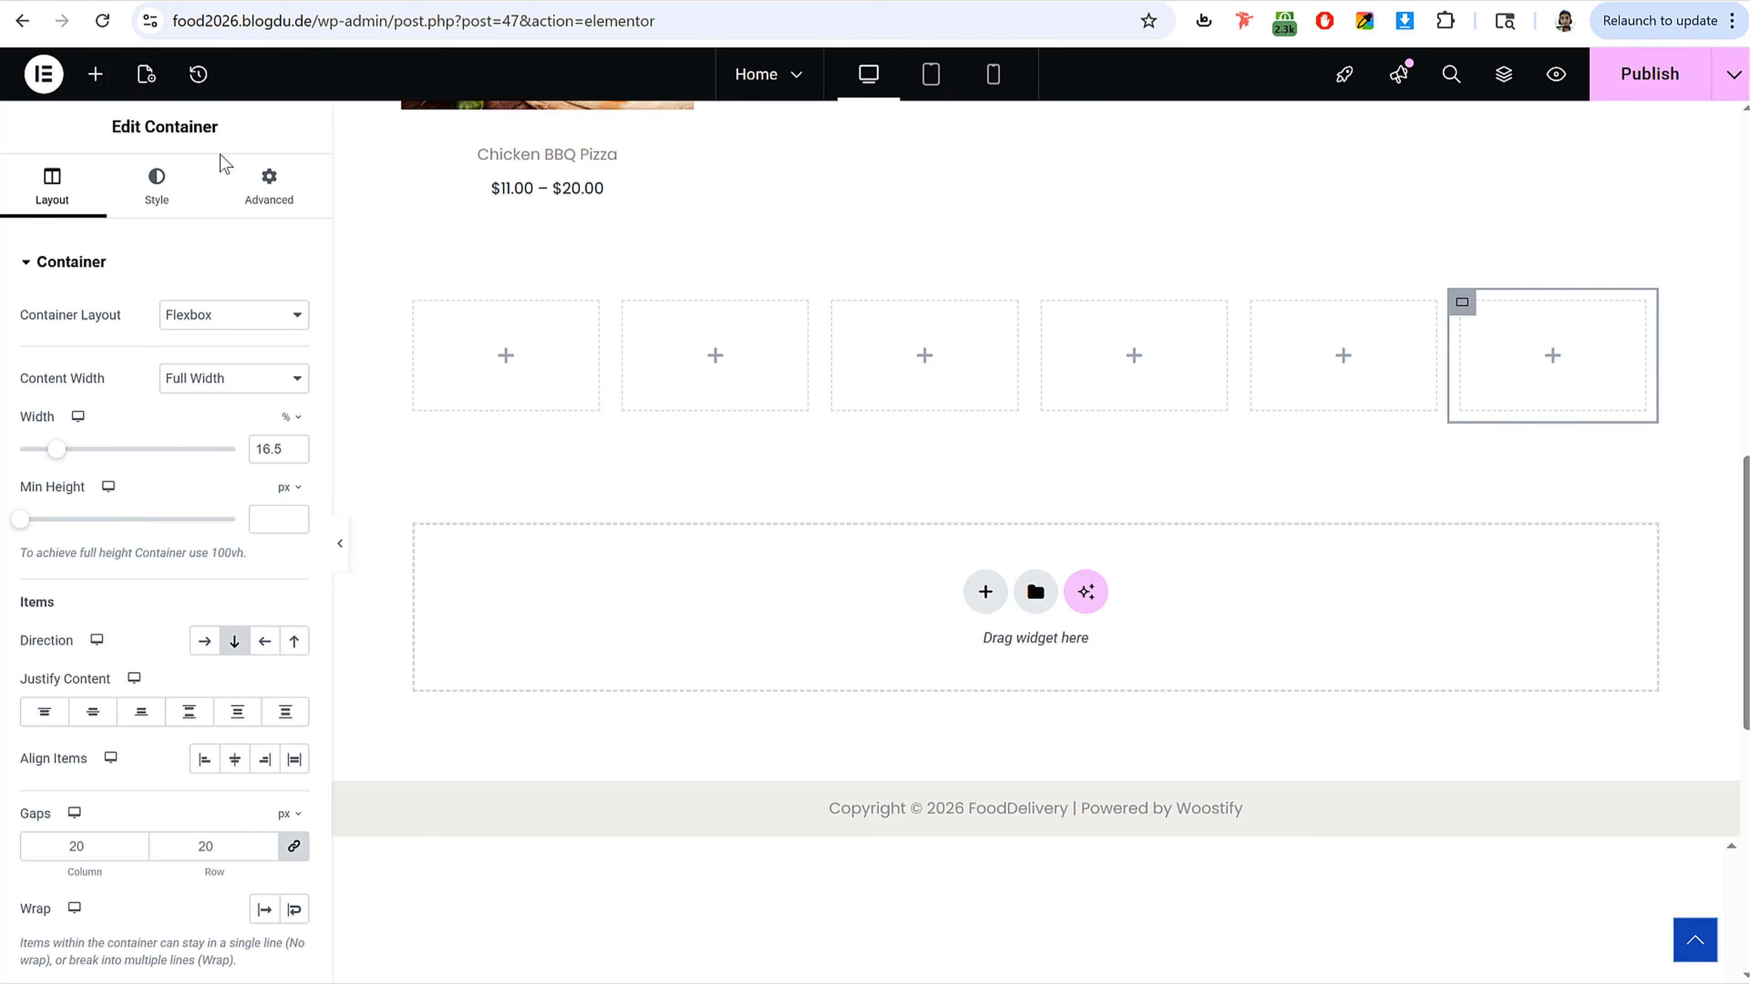
Step: Add an Image Box widget to the first column and choose the chicken wings image from the media library
click(94, 77)
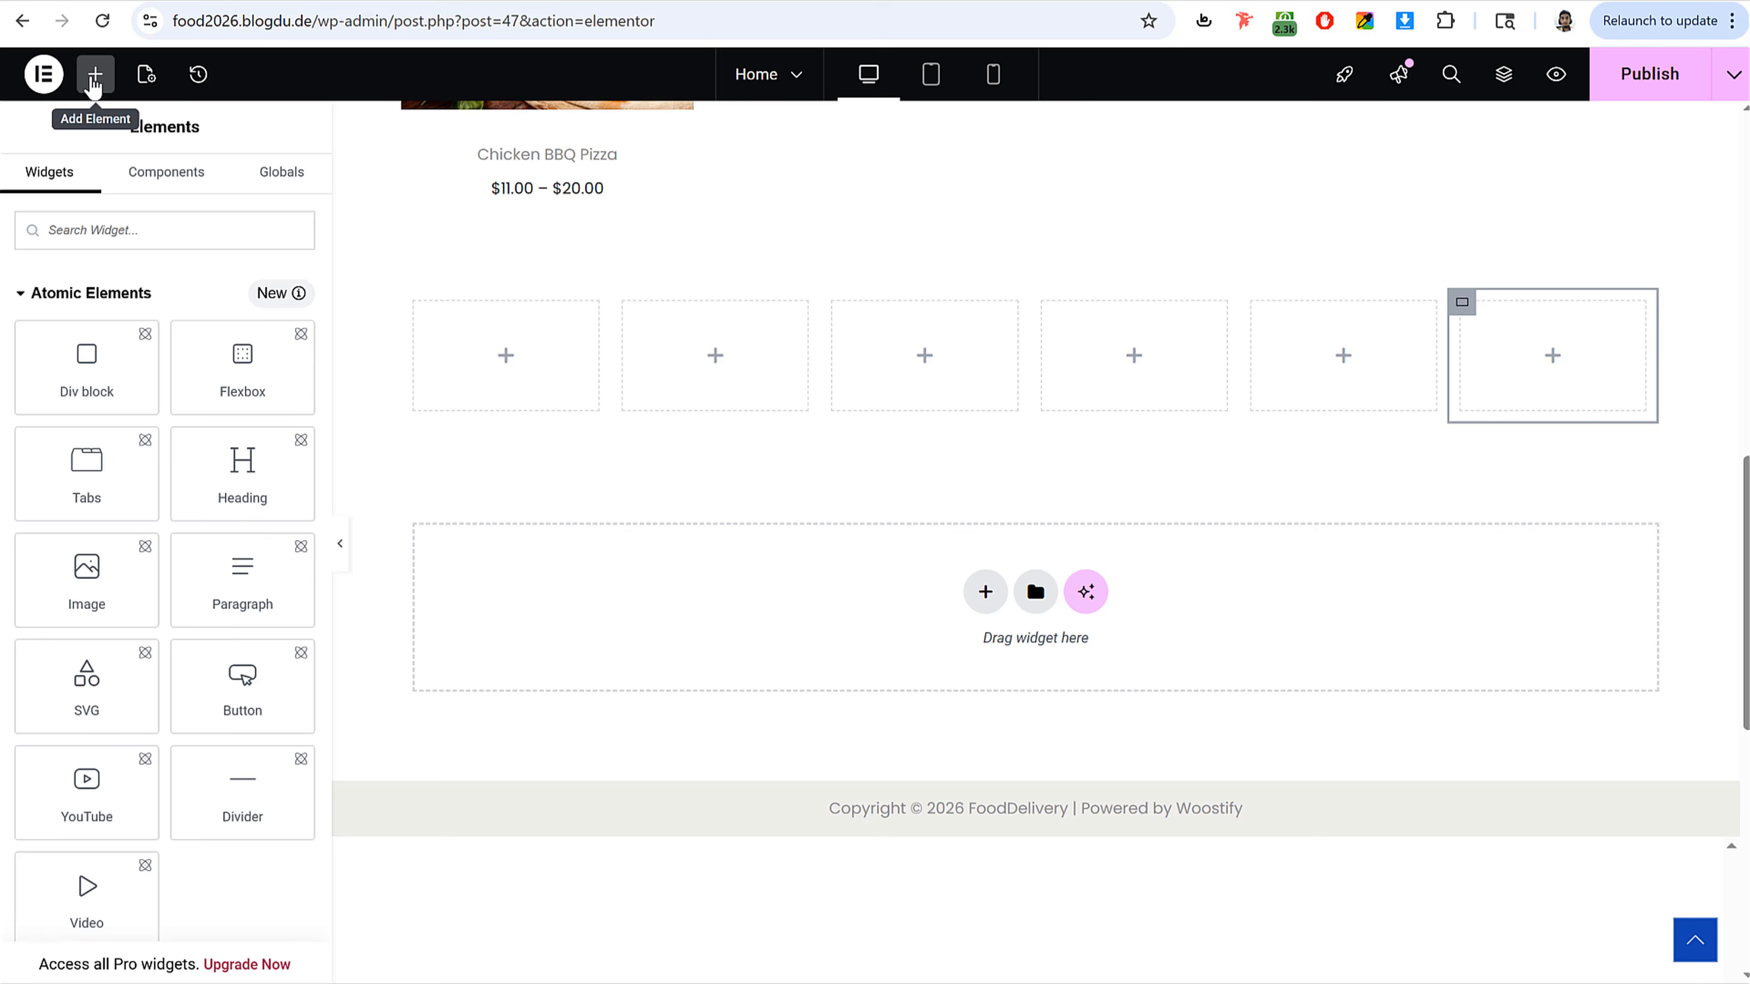
text(ima)
drag(242, 310, 510, 362)
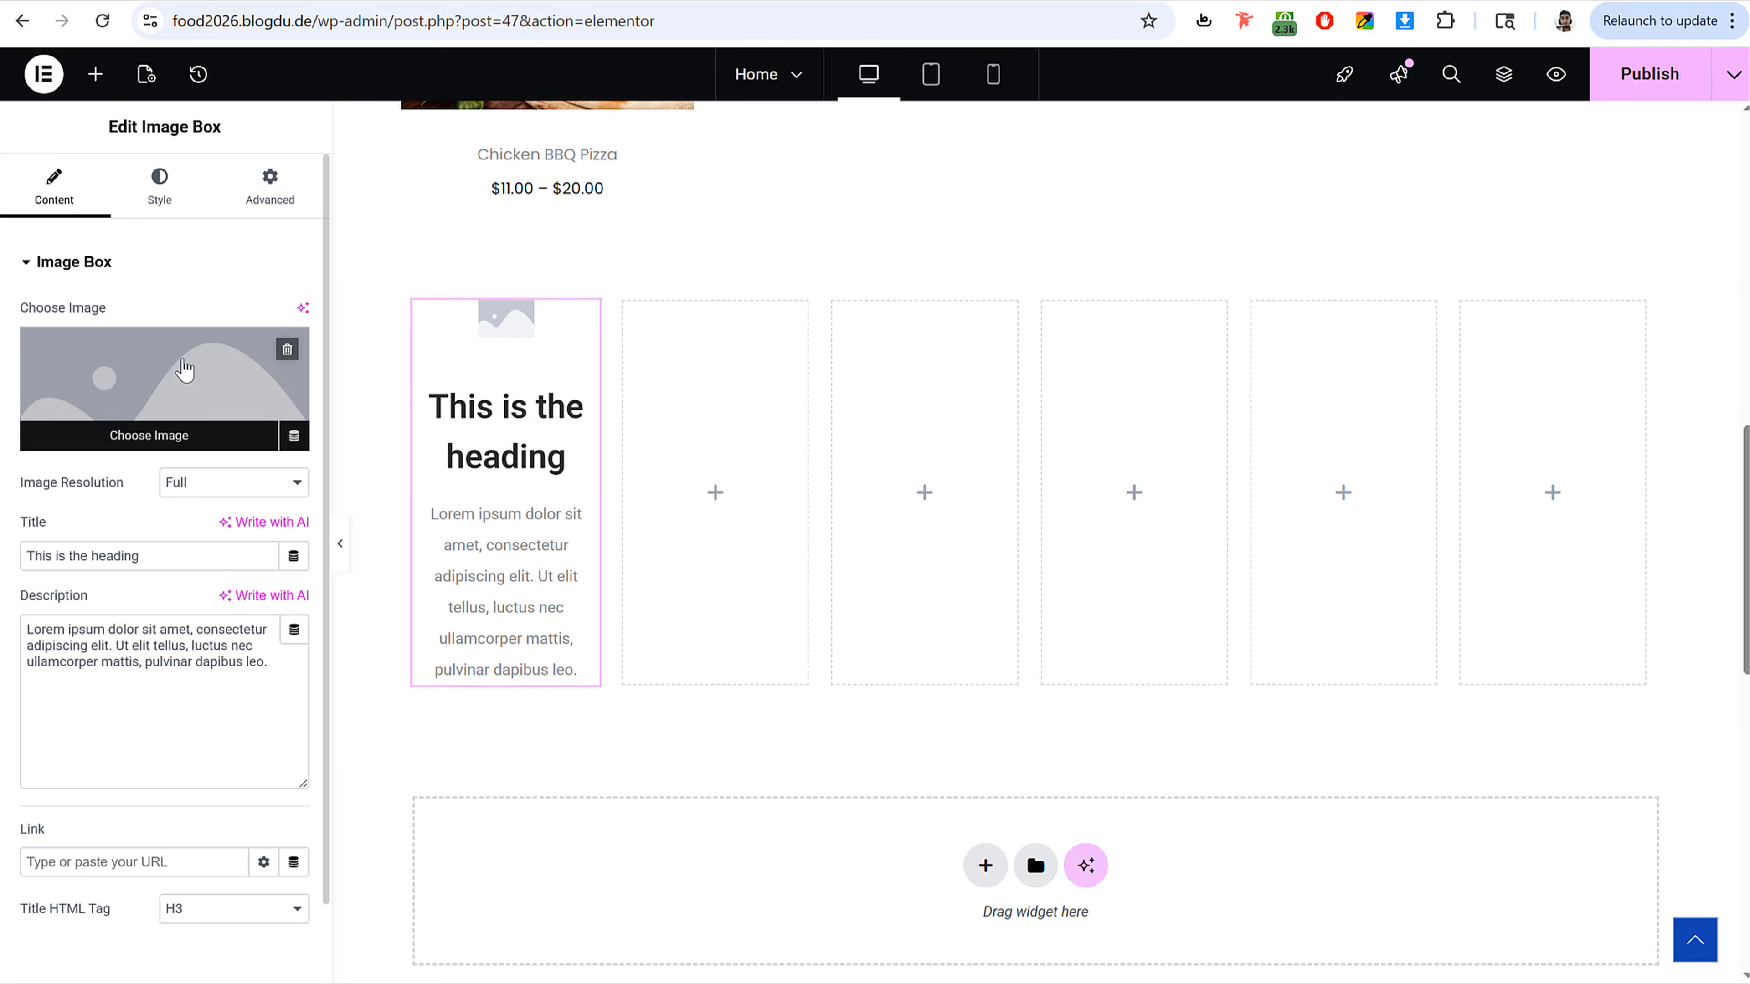
click(184, 368)
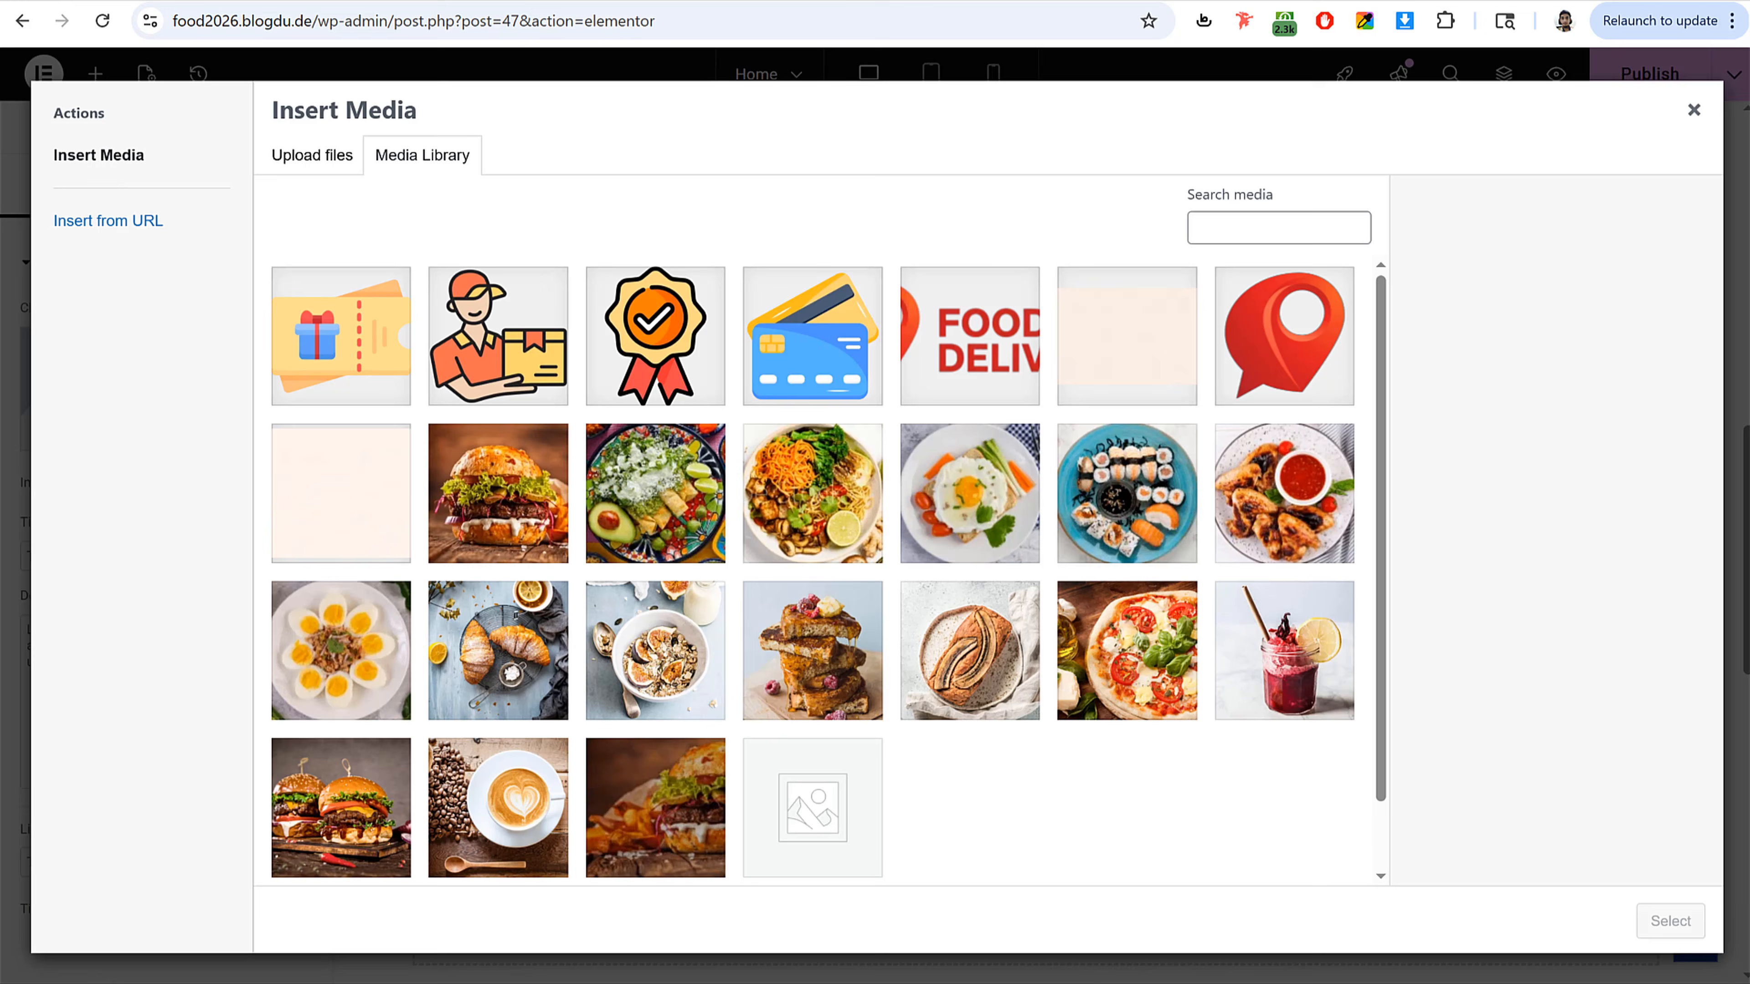
click(1255, 510)
click(1674, 924)
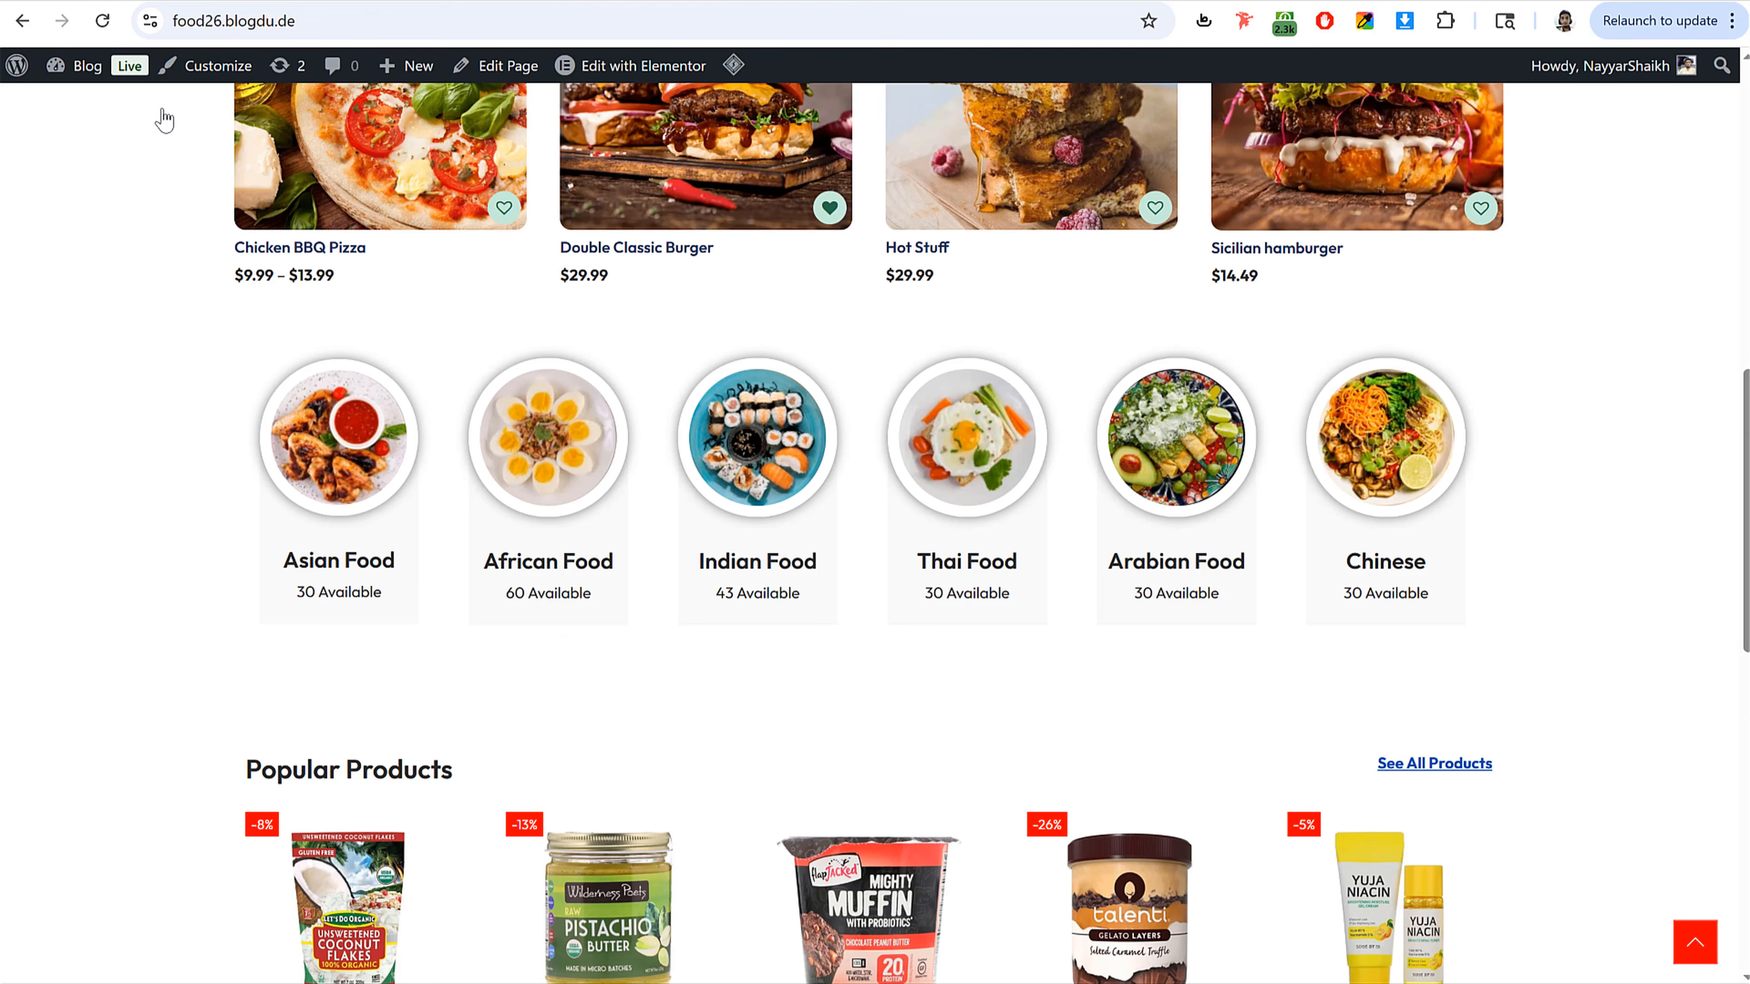
Step: Set the image box title to Asian Food and its description to 30 Available
drag(226, 570, 411, 583)
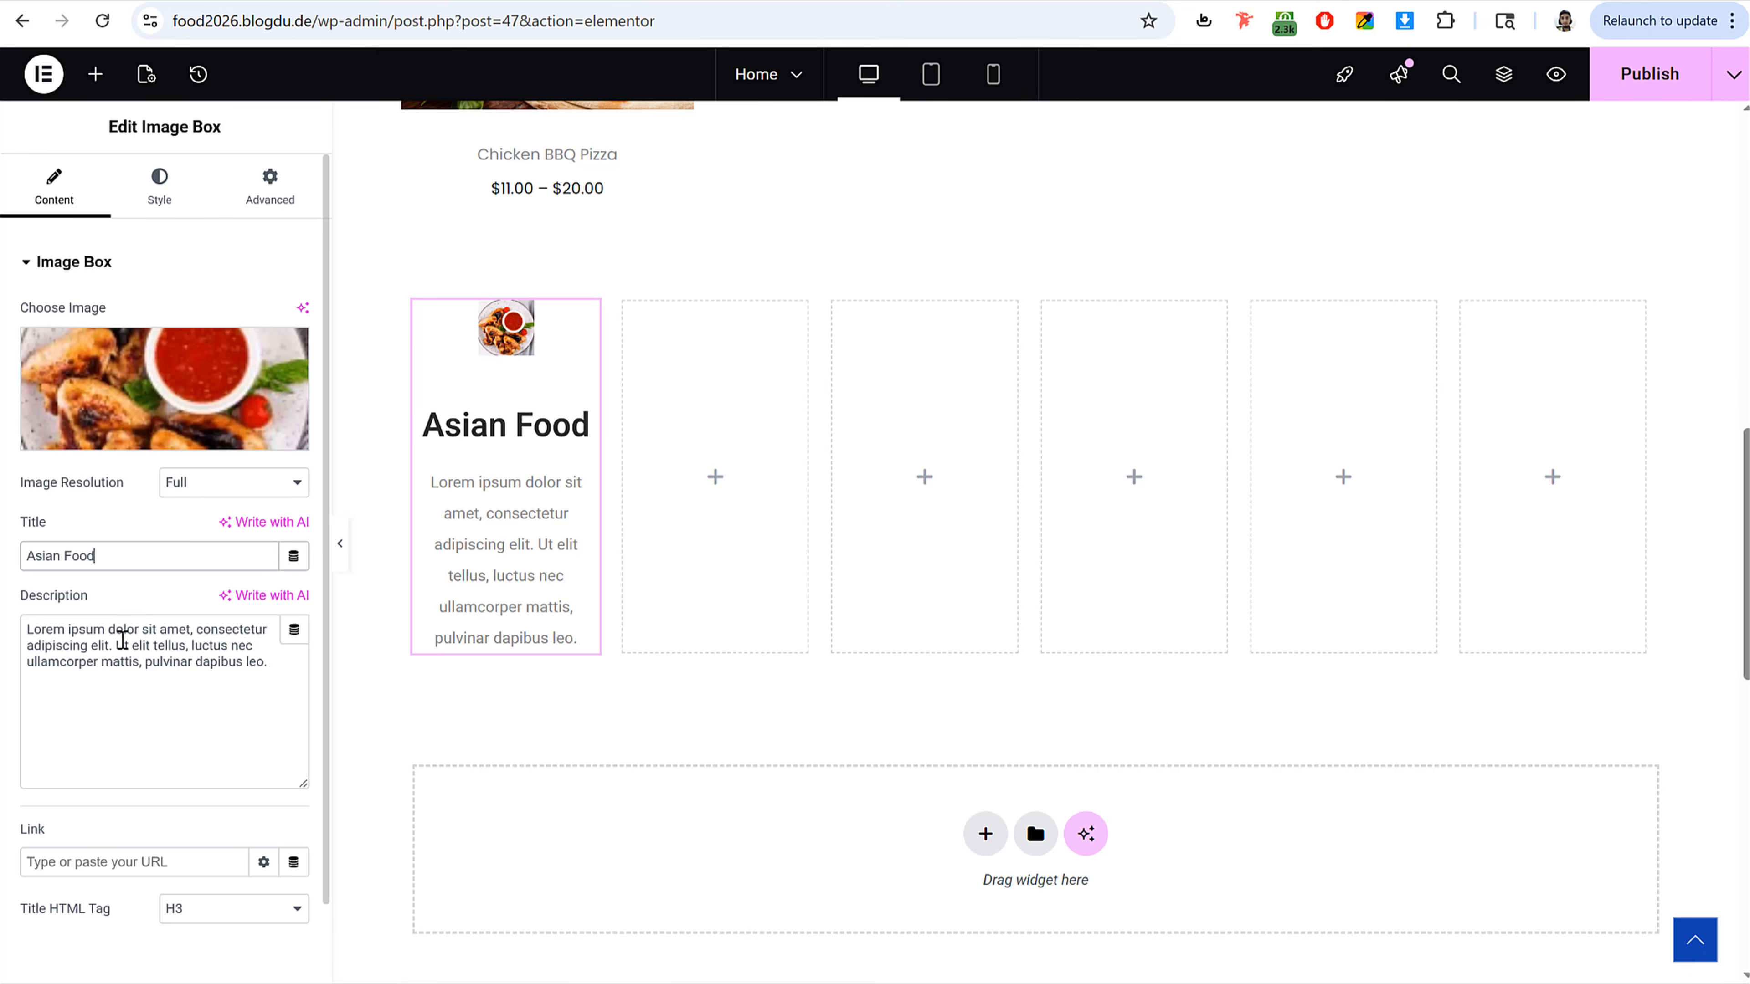
double_click(154, 644)
key(ctrl+a)
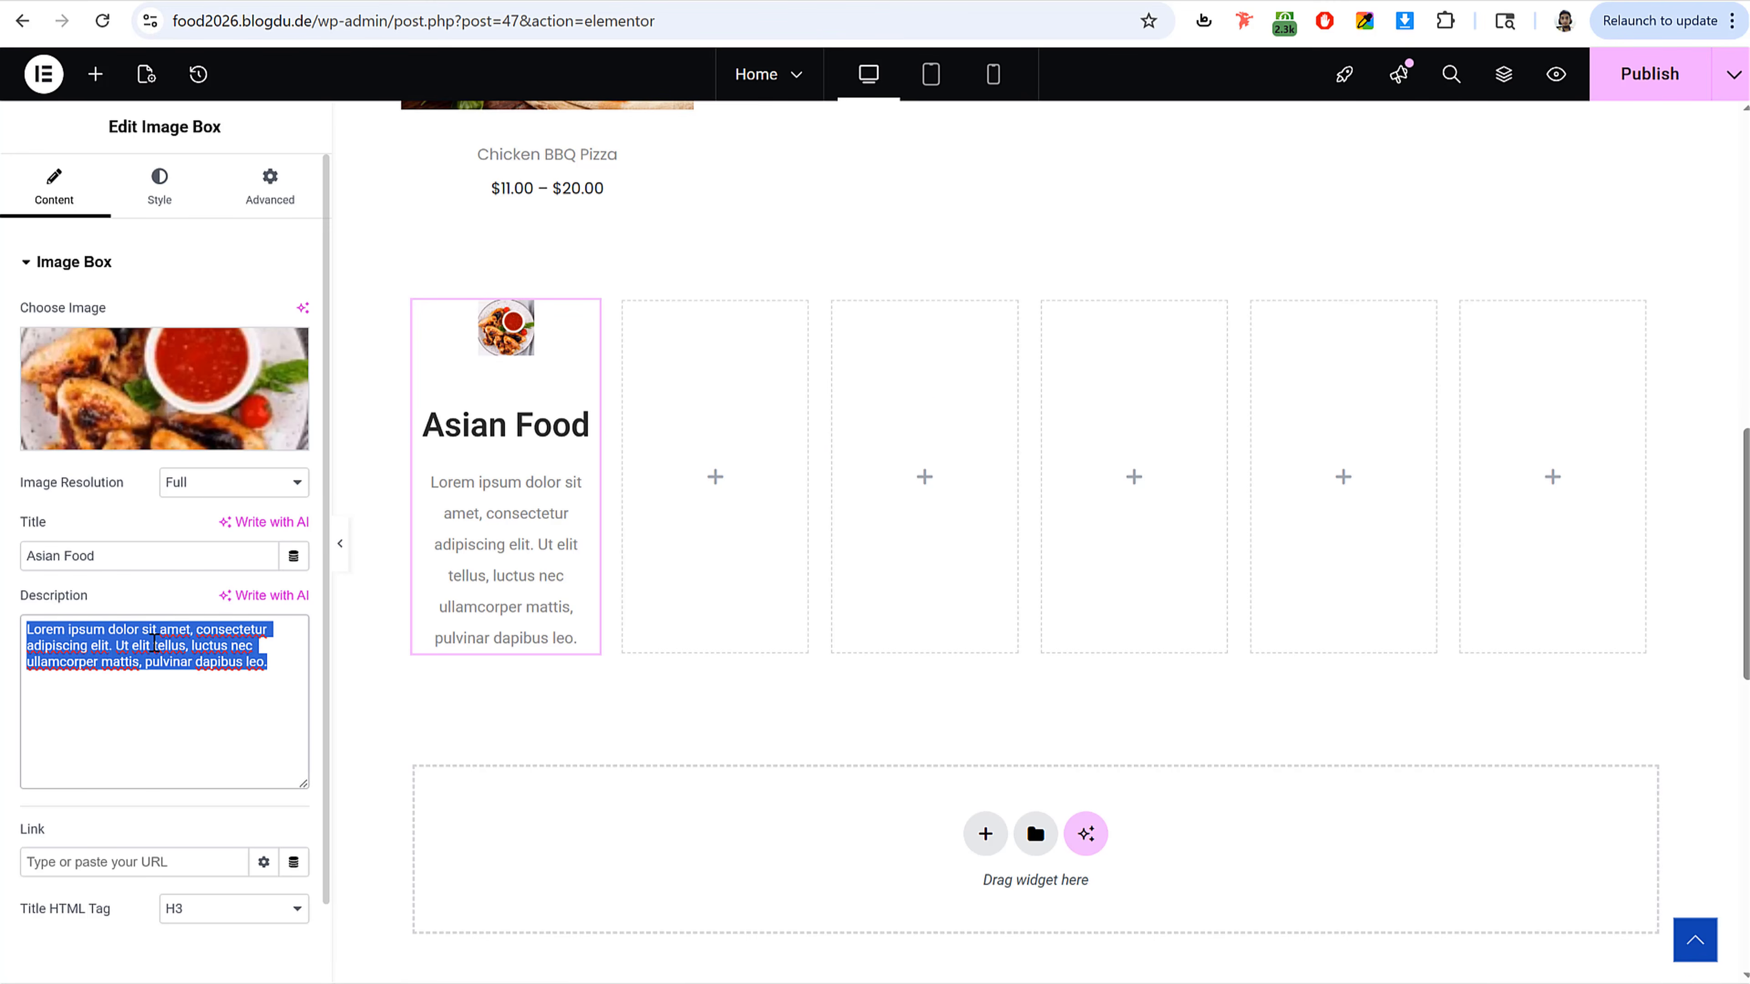
text(30 Ava)
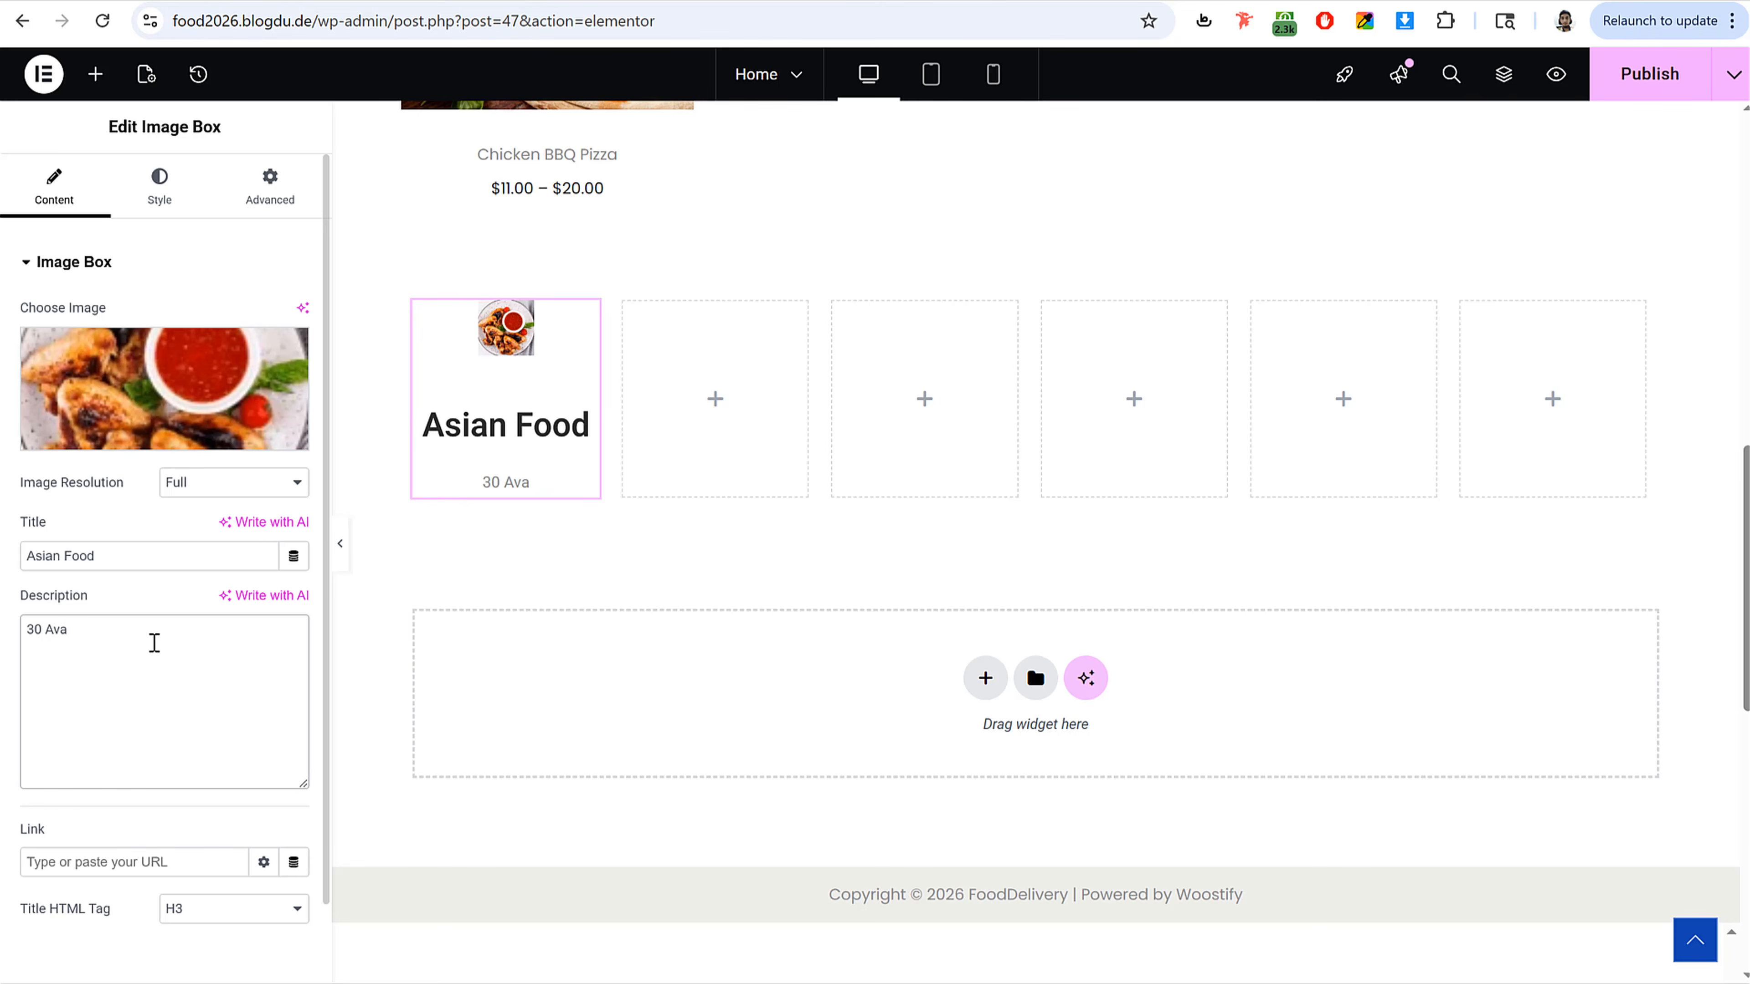
text(ilable)
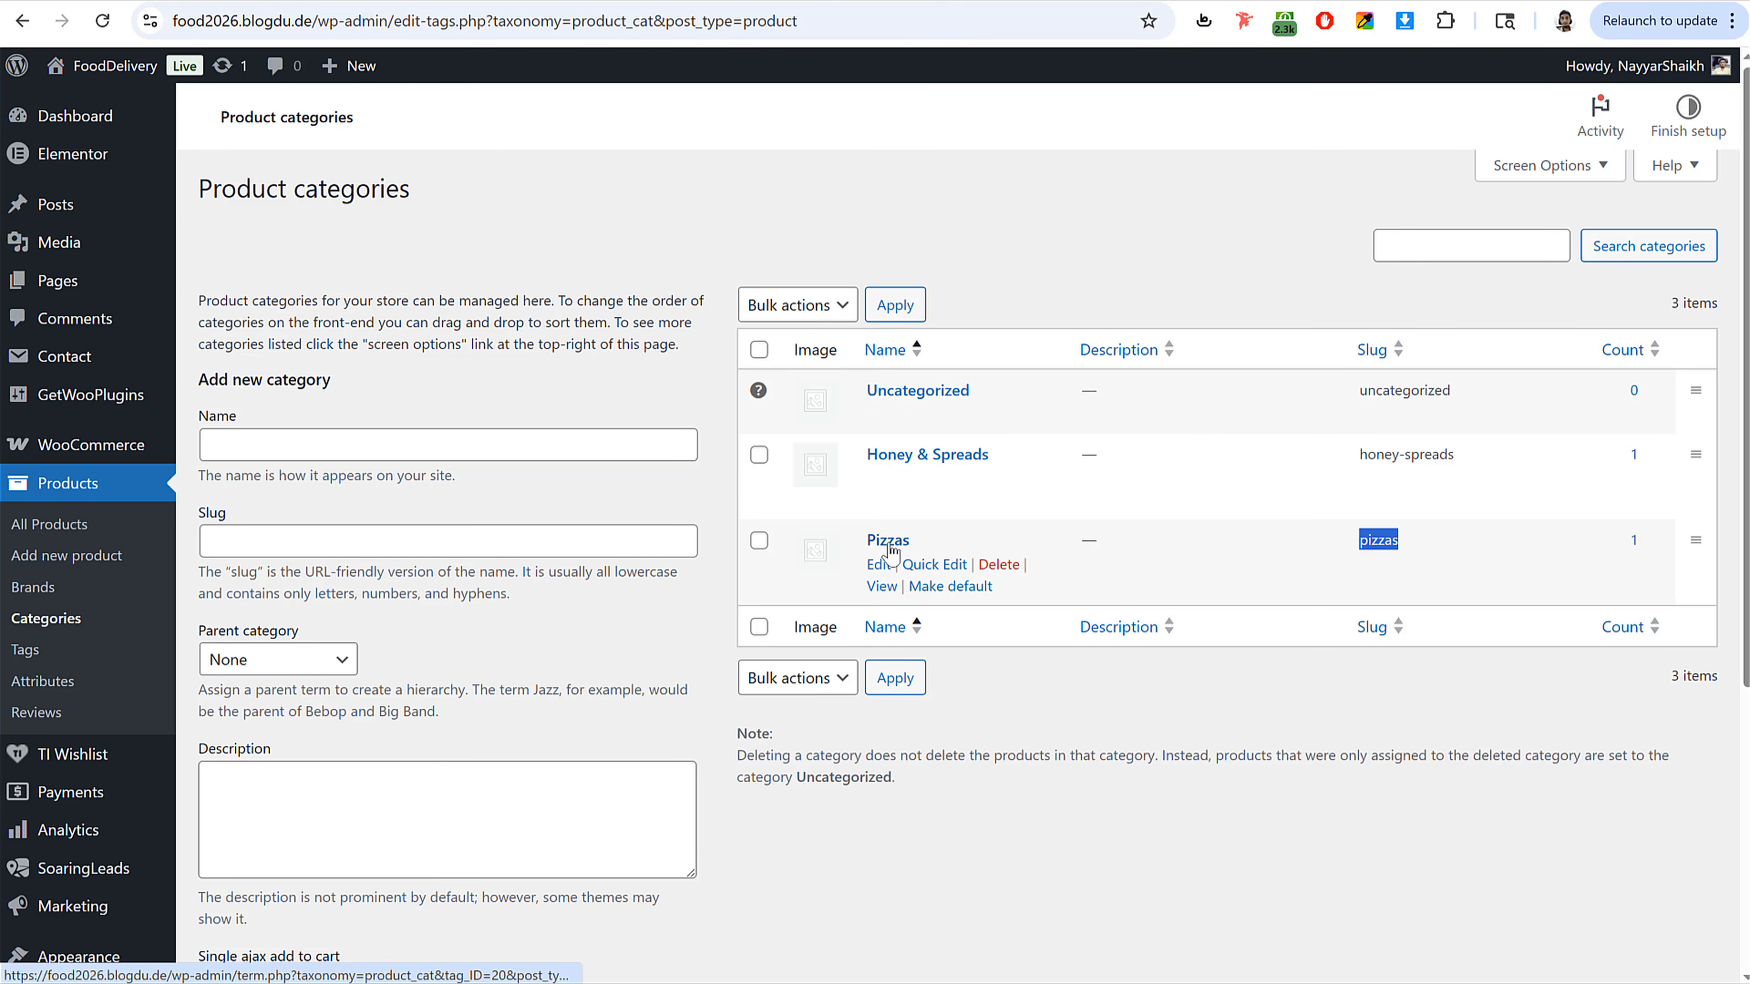
Step: Copy the Pizzas product category's view link and paste it as the image box link
right_click(884, 589)
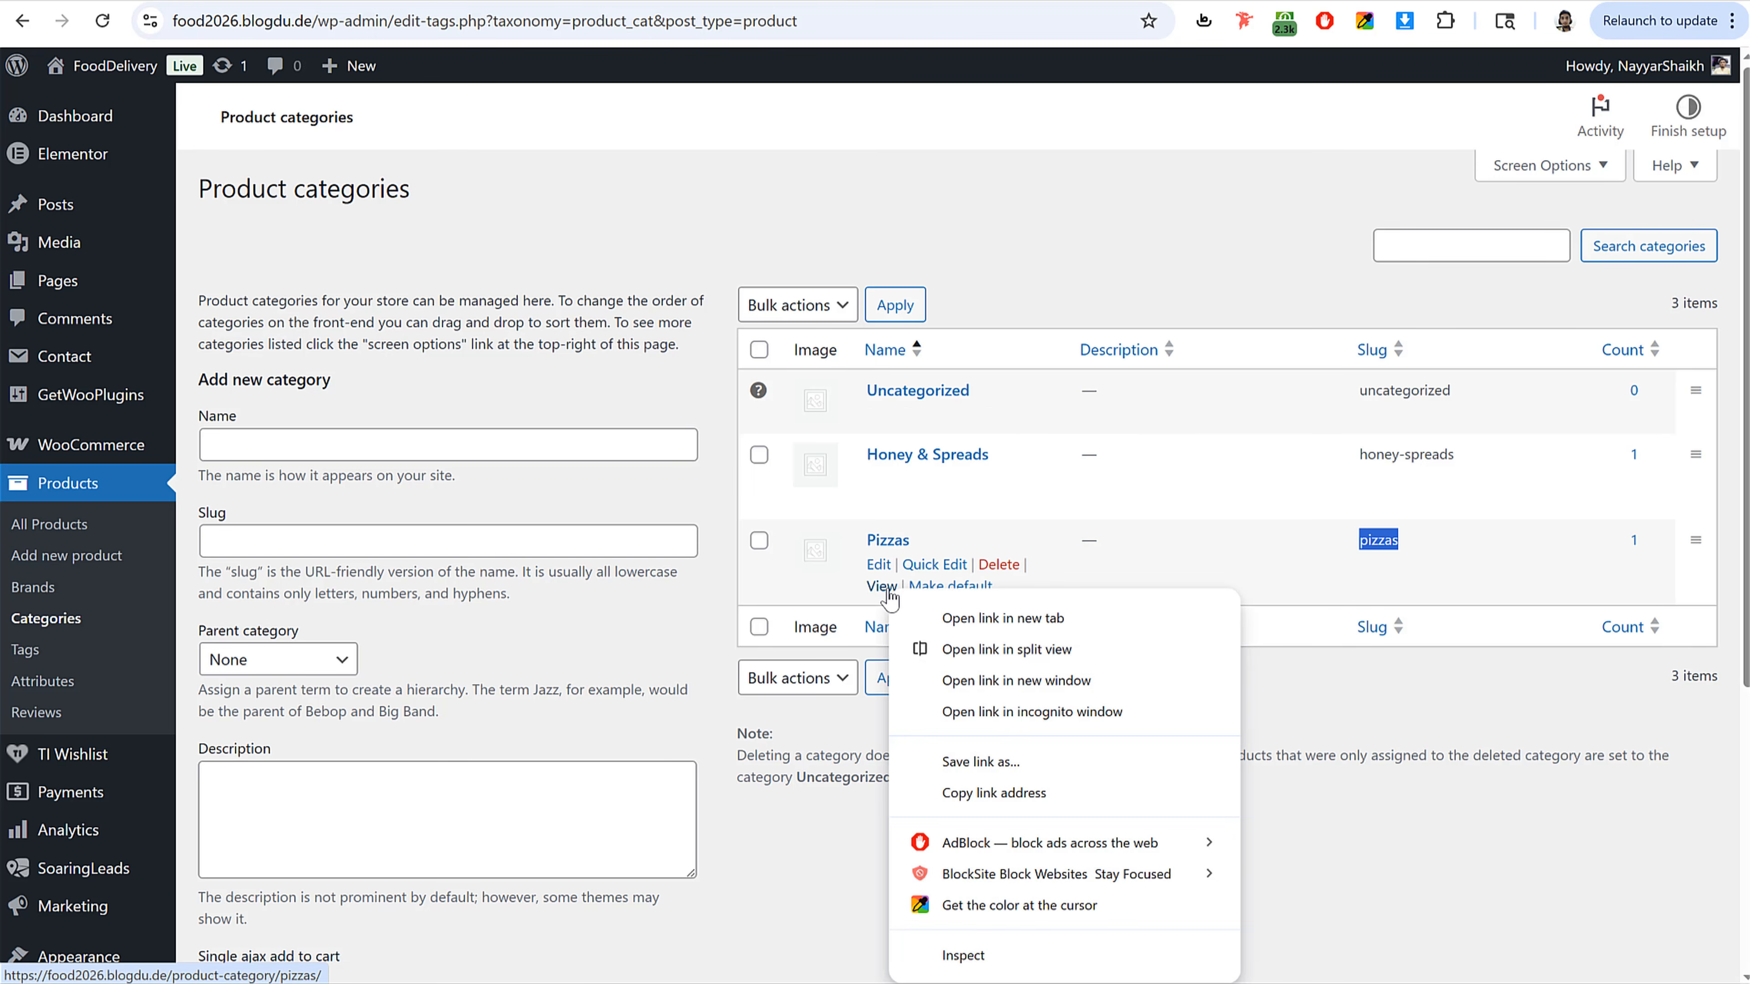
click(1037, 794)
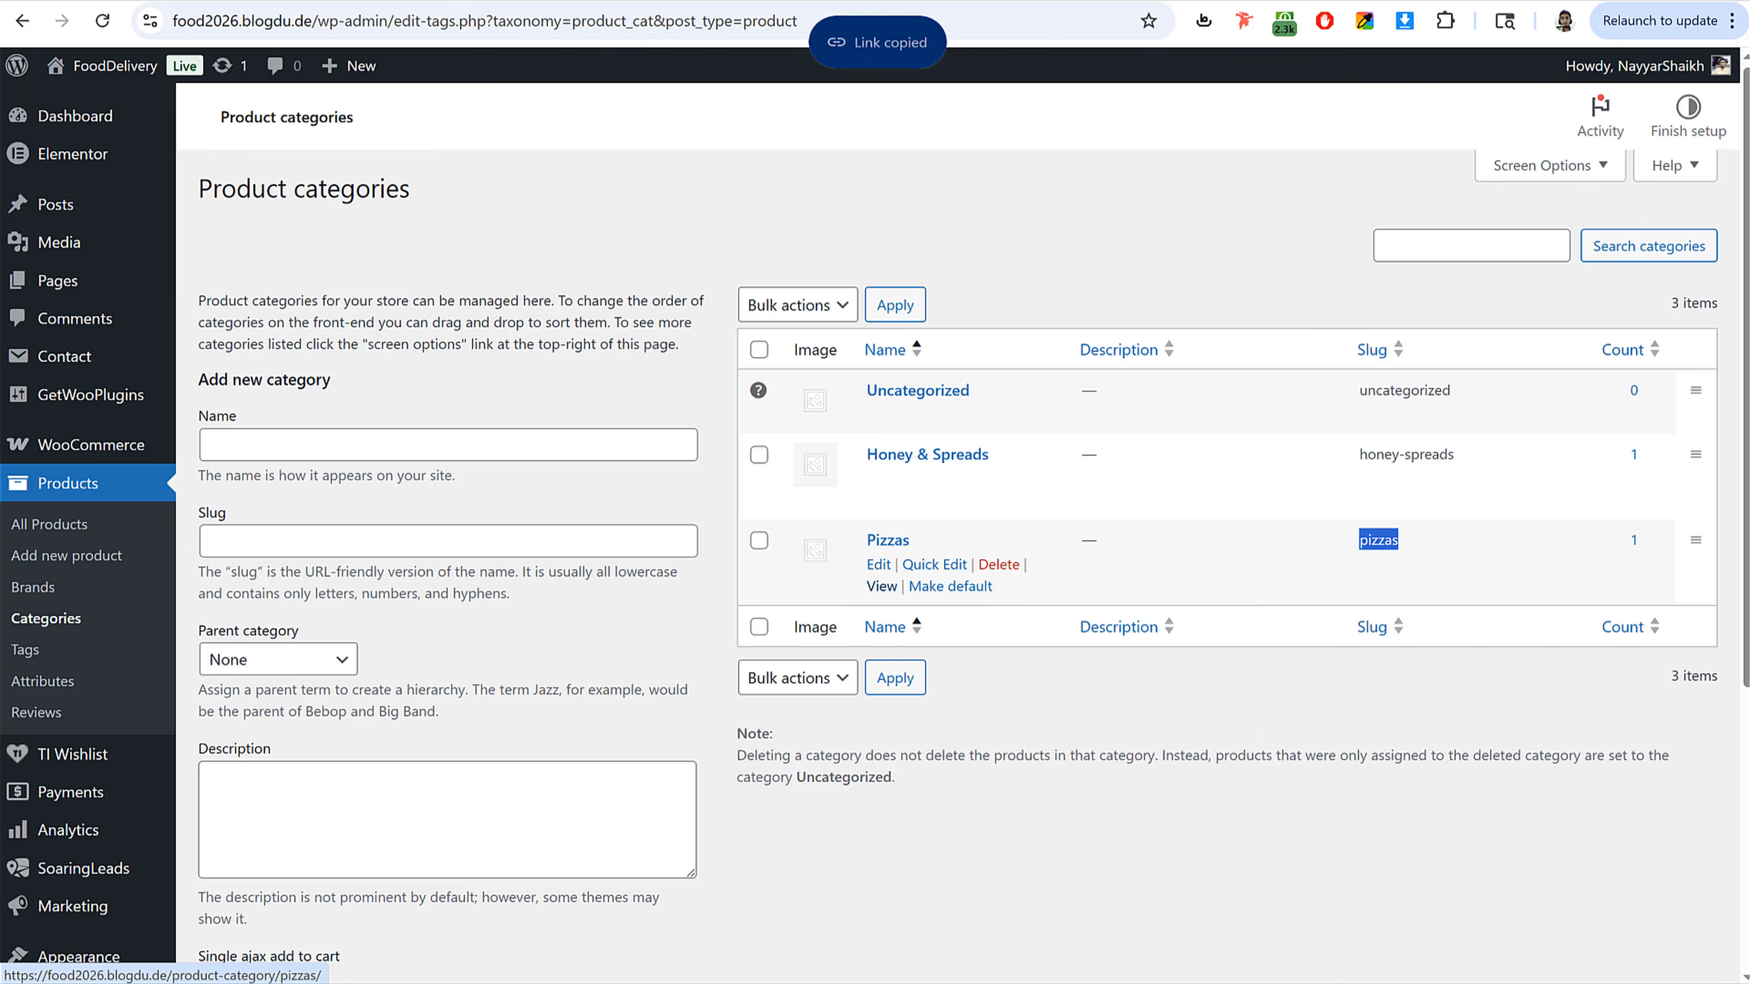
click(356, 2)
click(150, 858)
key(ctrl+v)
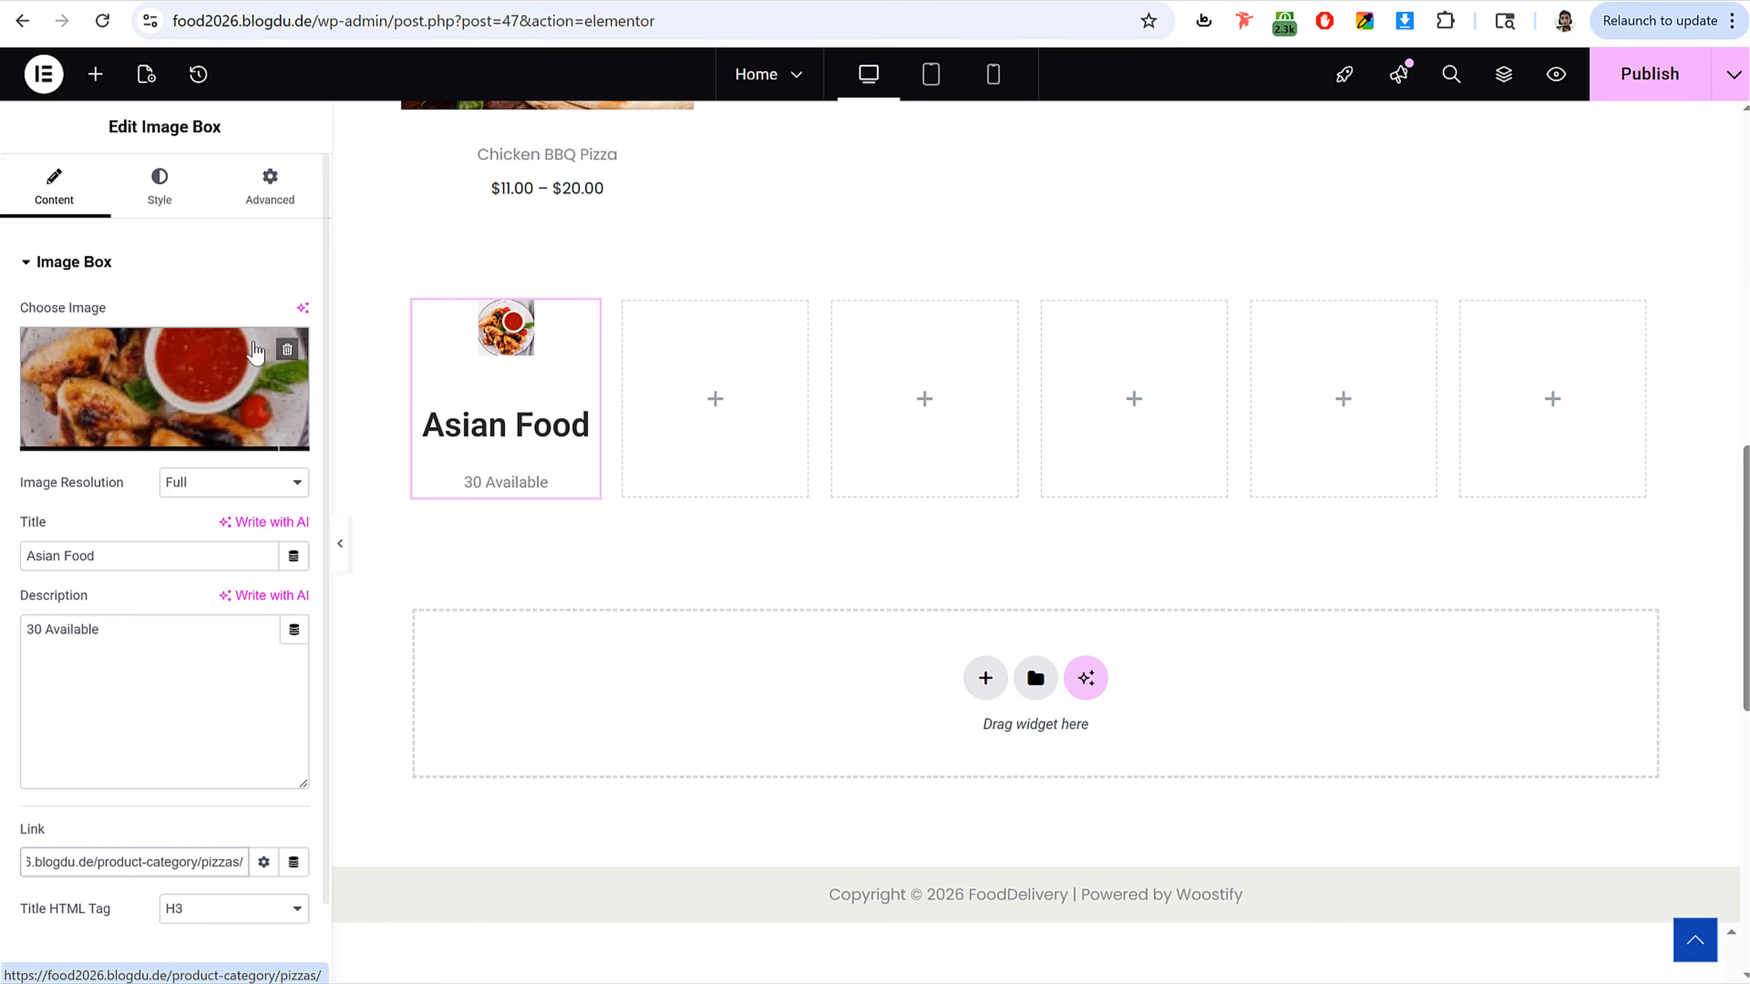
Step: Set the image box's image spacing and content spacing to 0 px
click(174, 203)
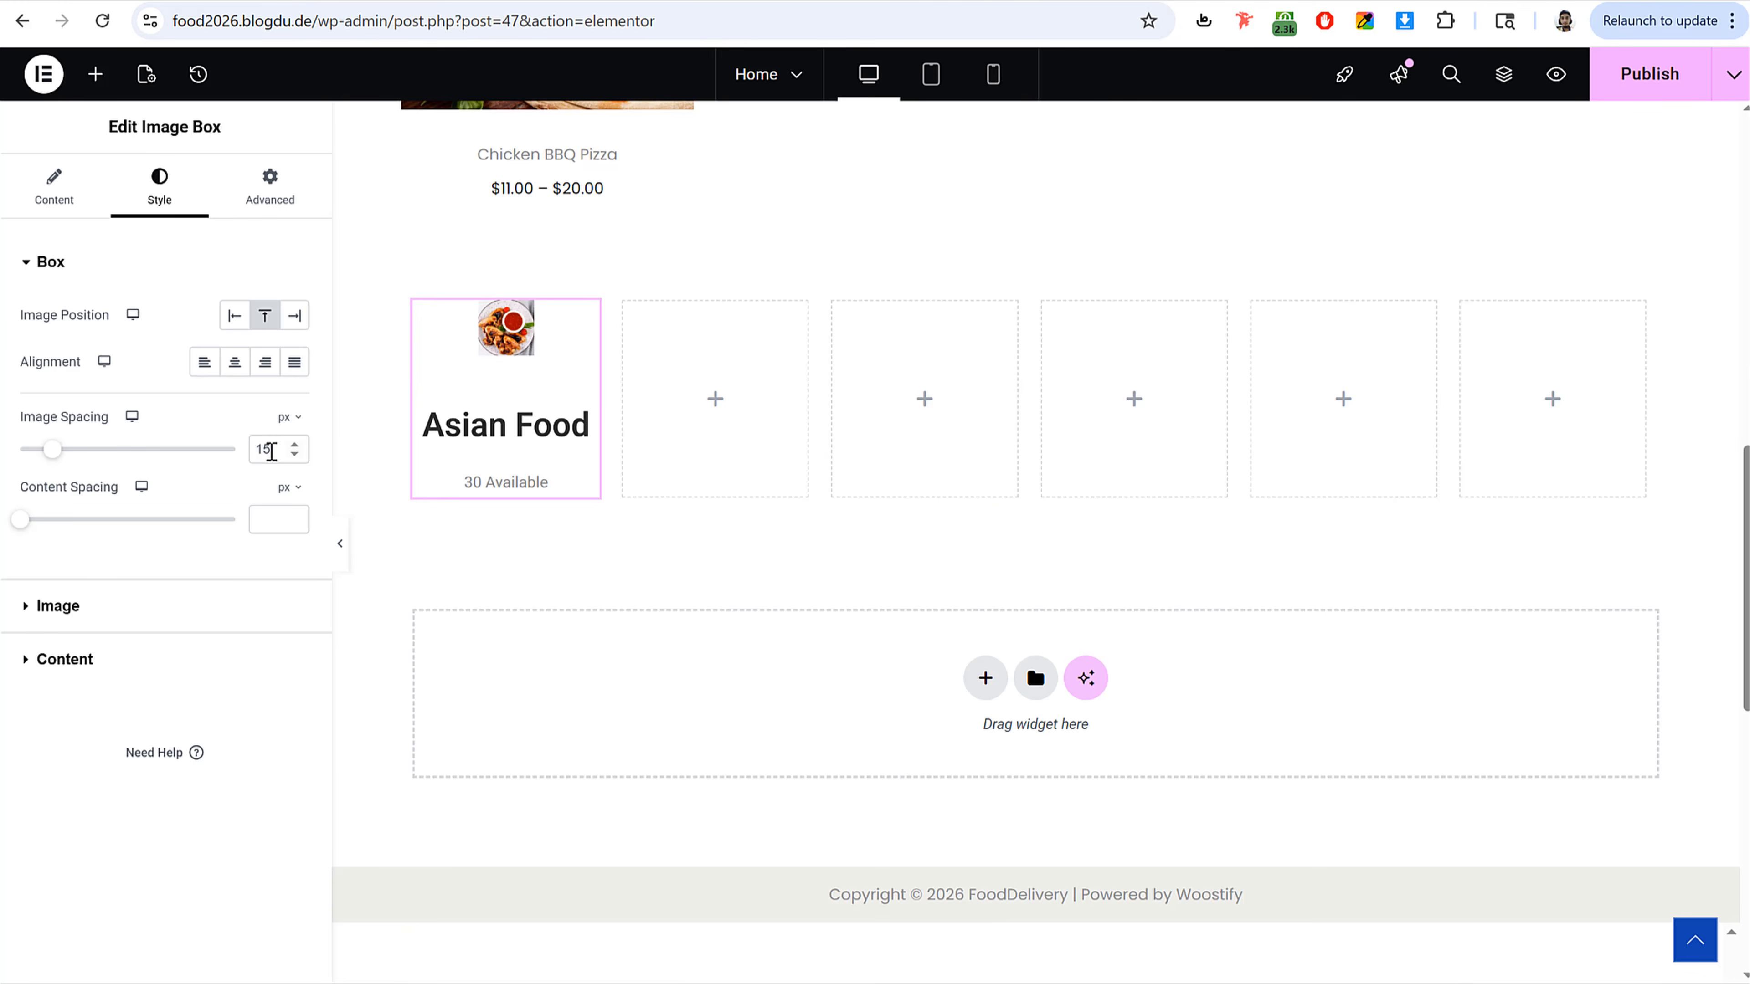
double_click(272, 451)
text(0)
click(255, 523)
text(0)
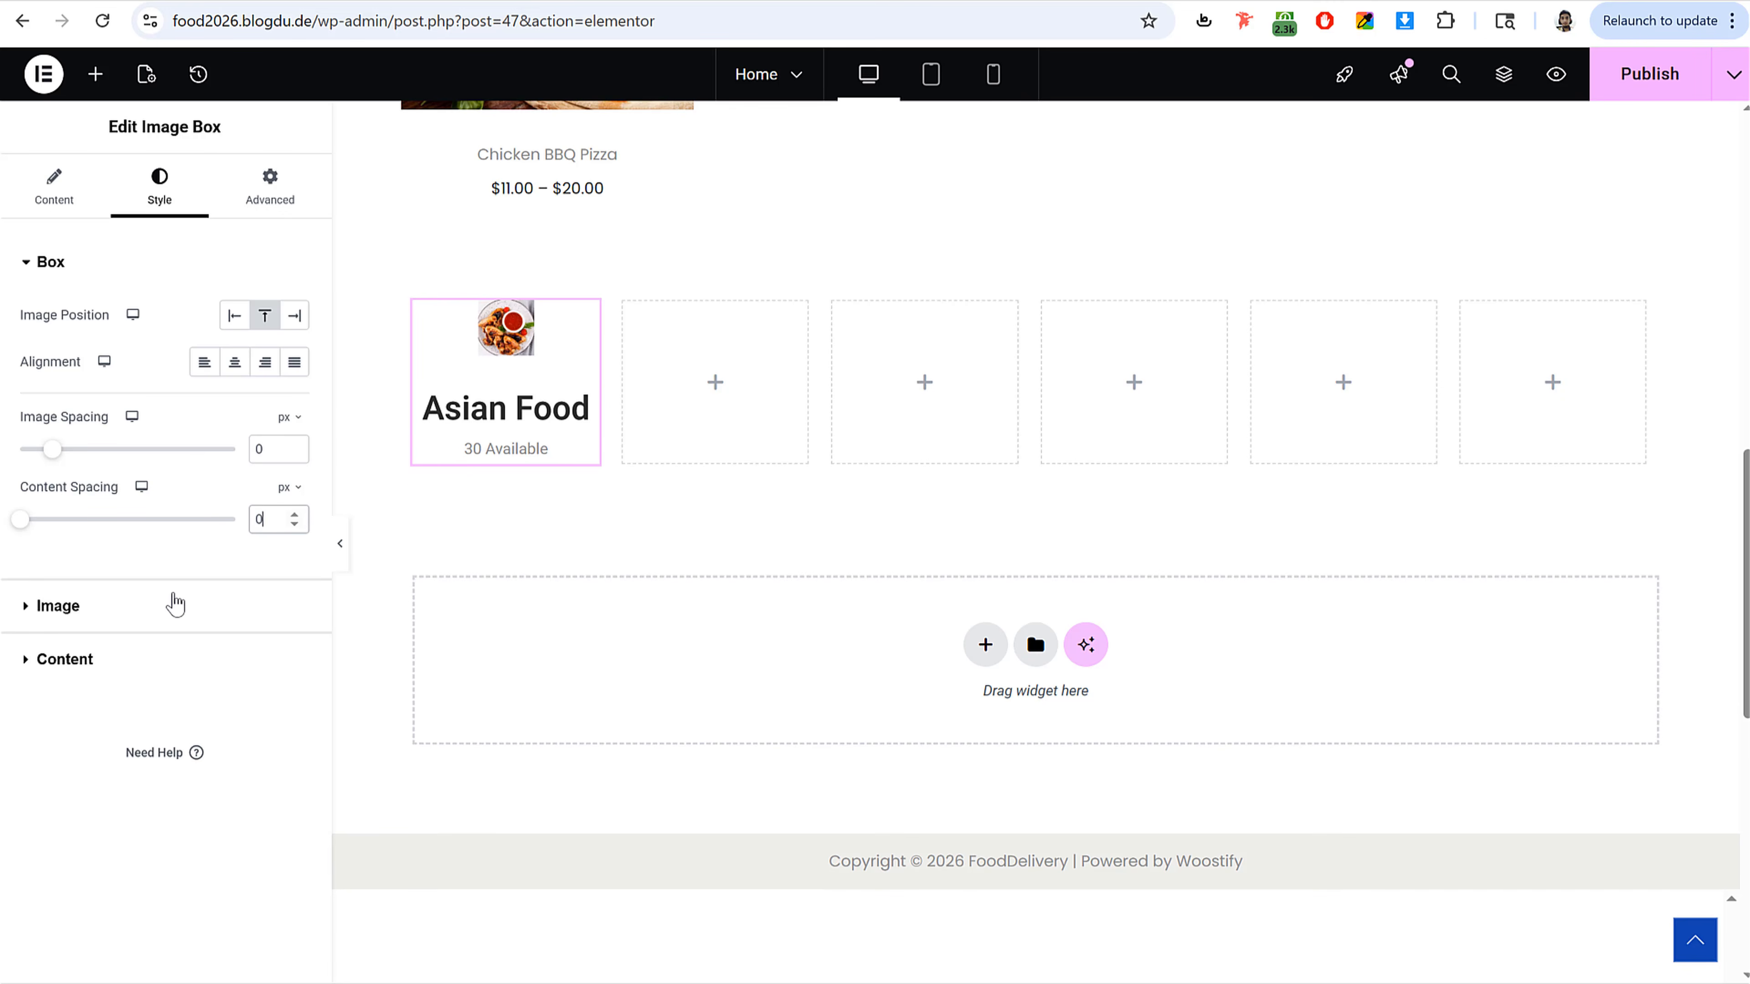
Step: Set the image box's image width to 100%
click(173, 609)
click(277, 398)
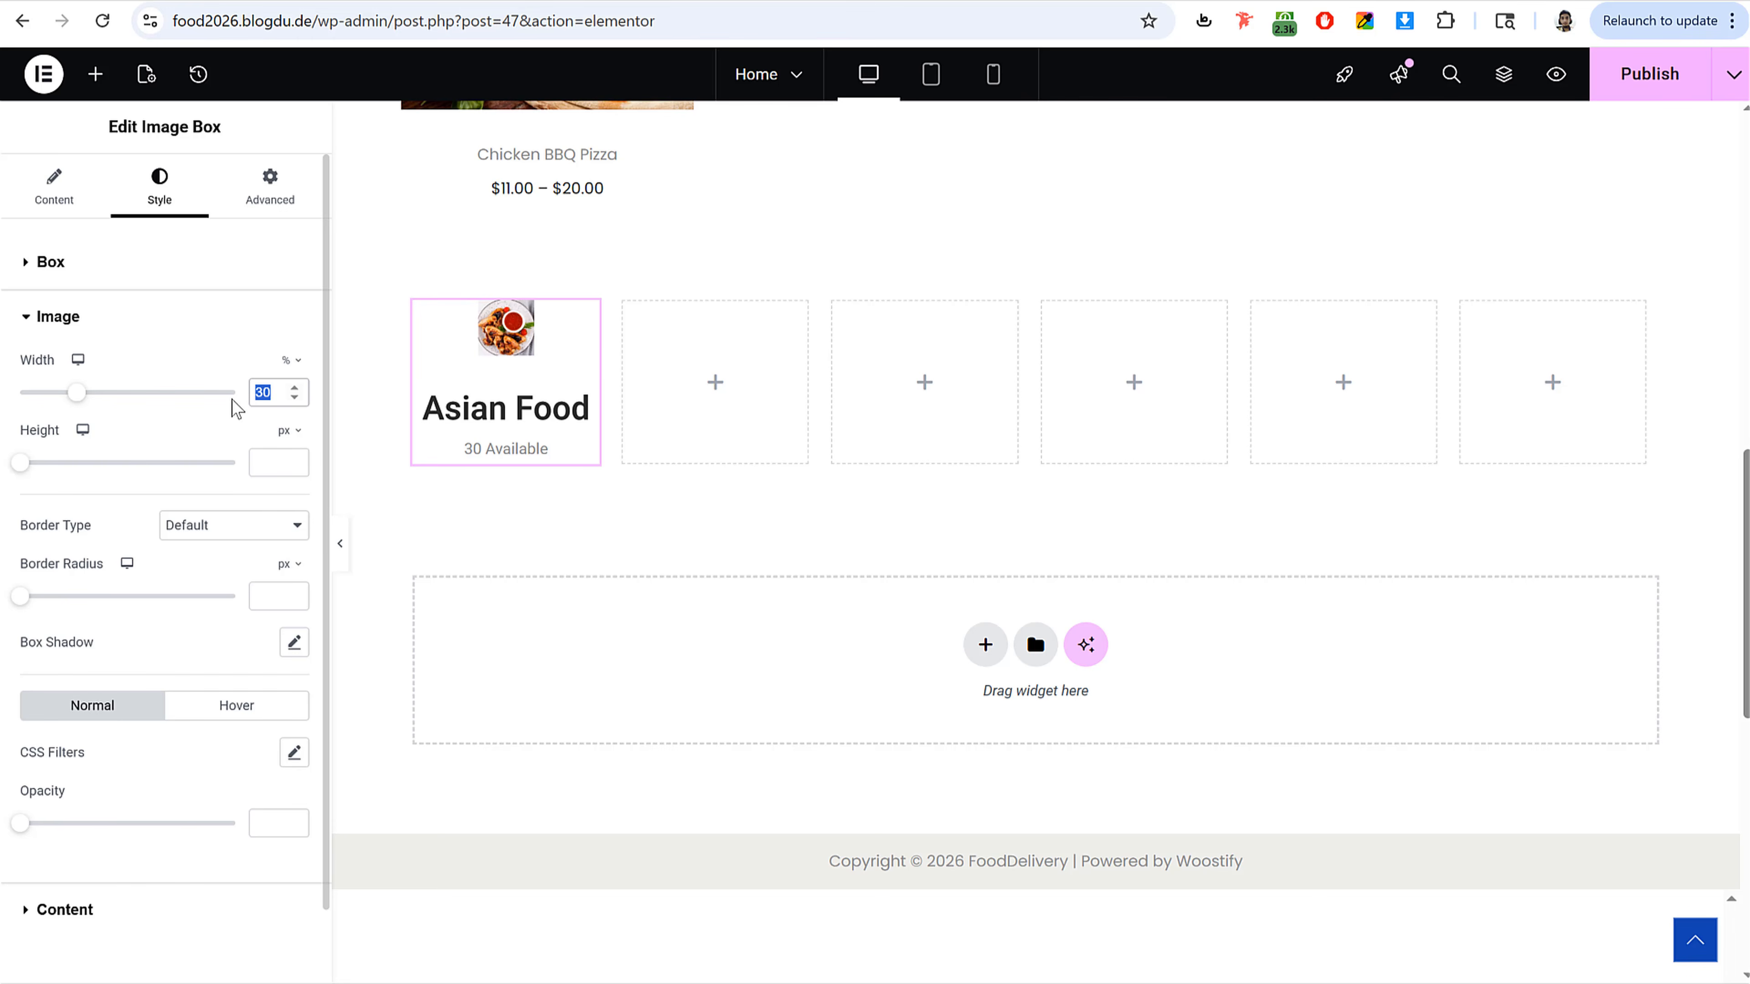
text(100)
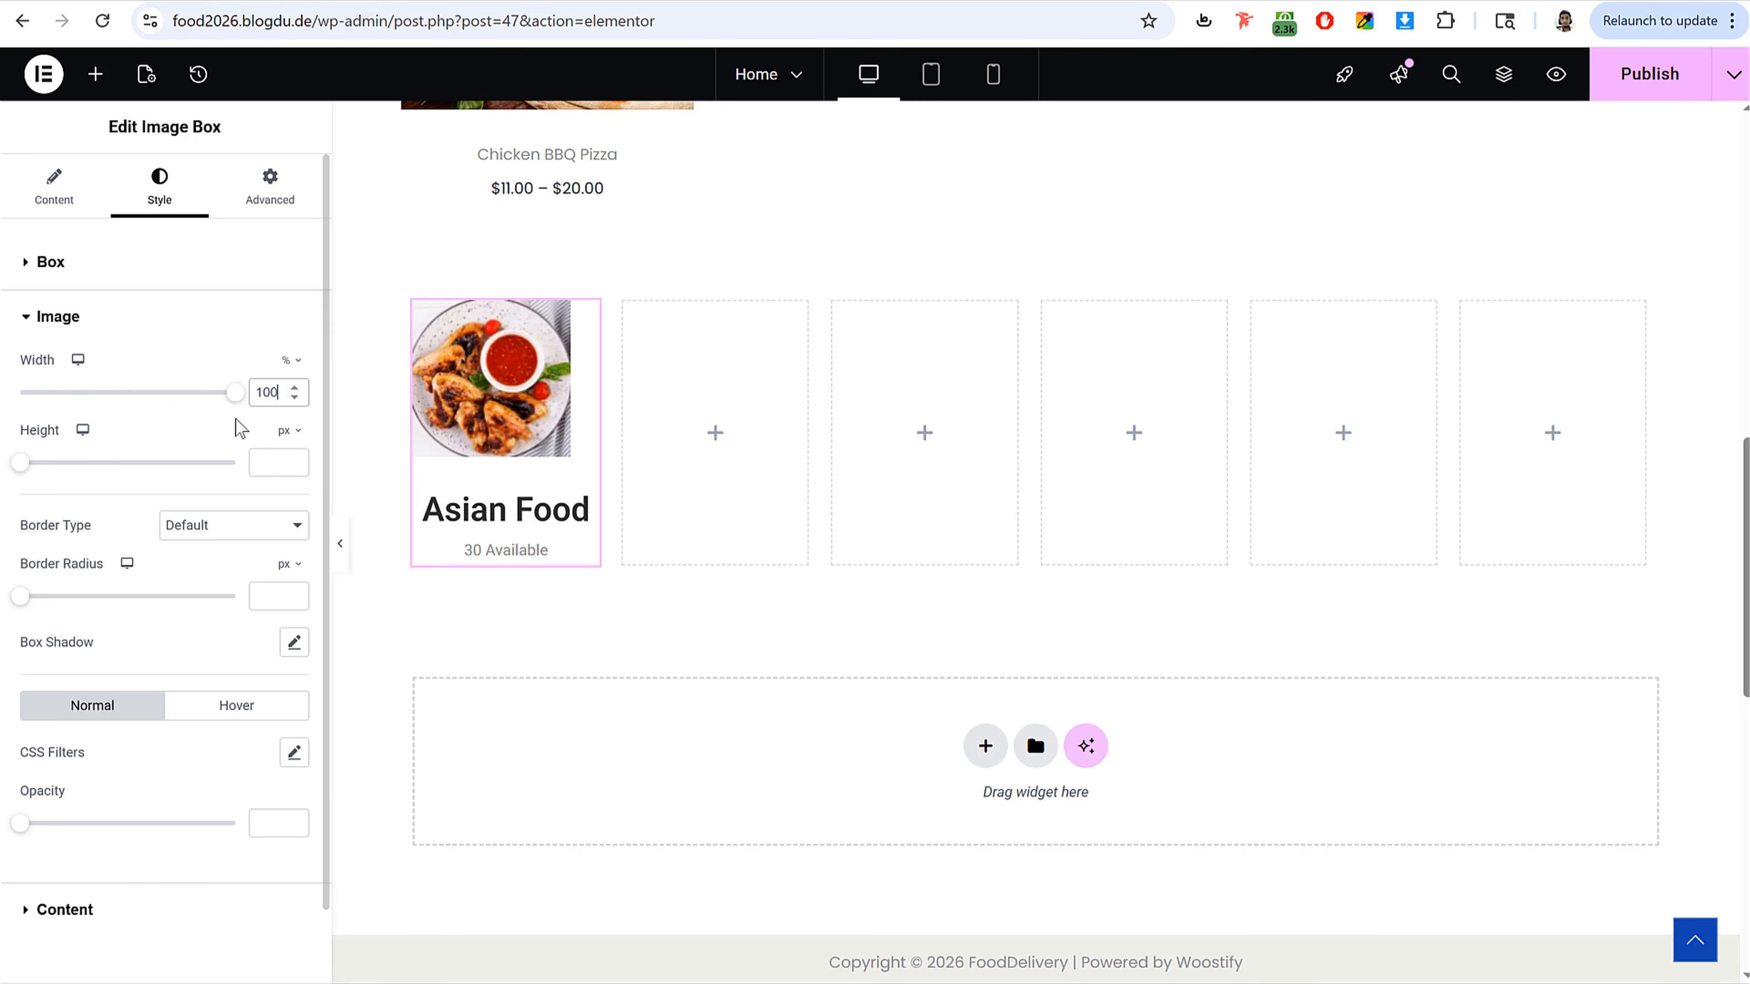
Step: Set the image box's image resolution to Full and reopen the image style settings
click(54, 187)
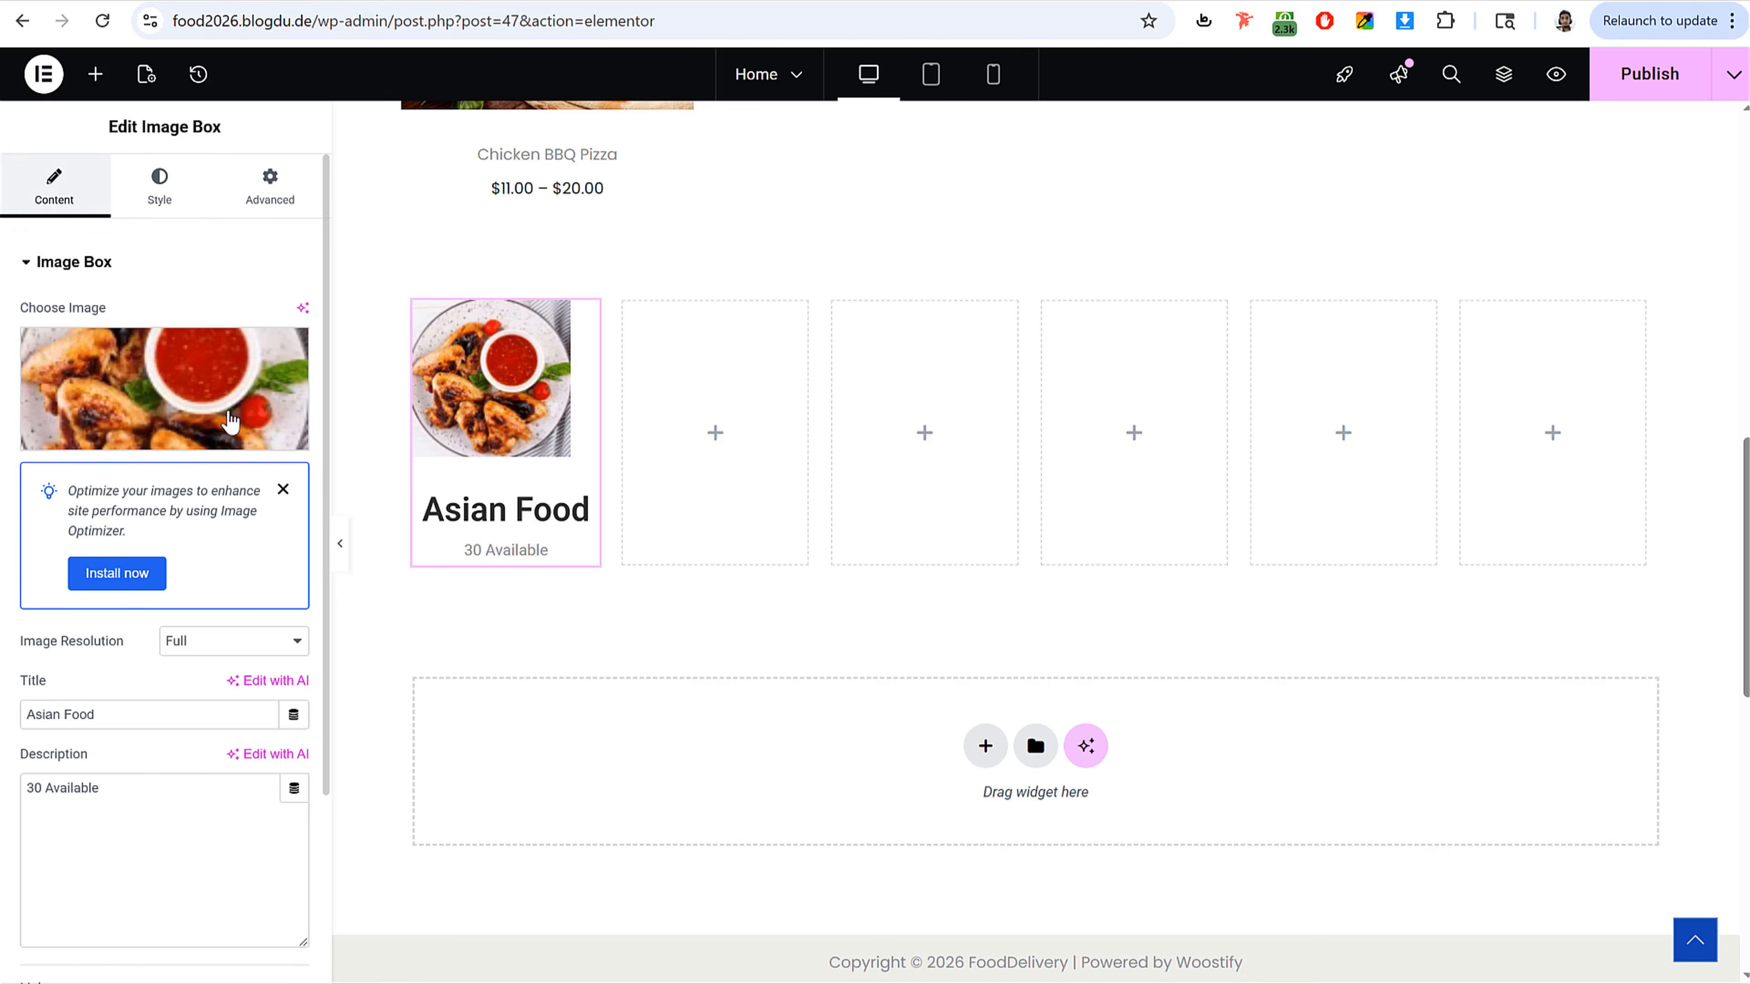
drag(47, 666, 227, 648)
click(226, 648)
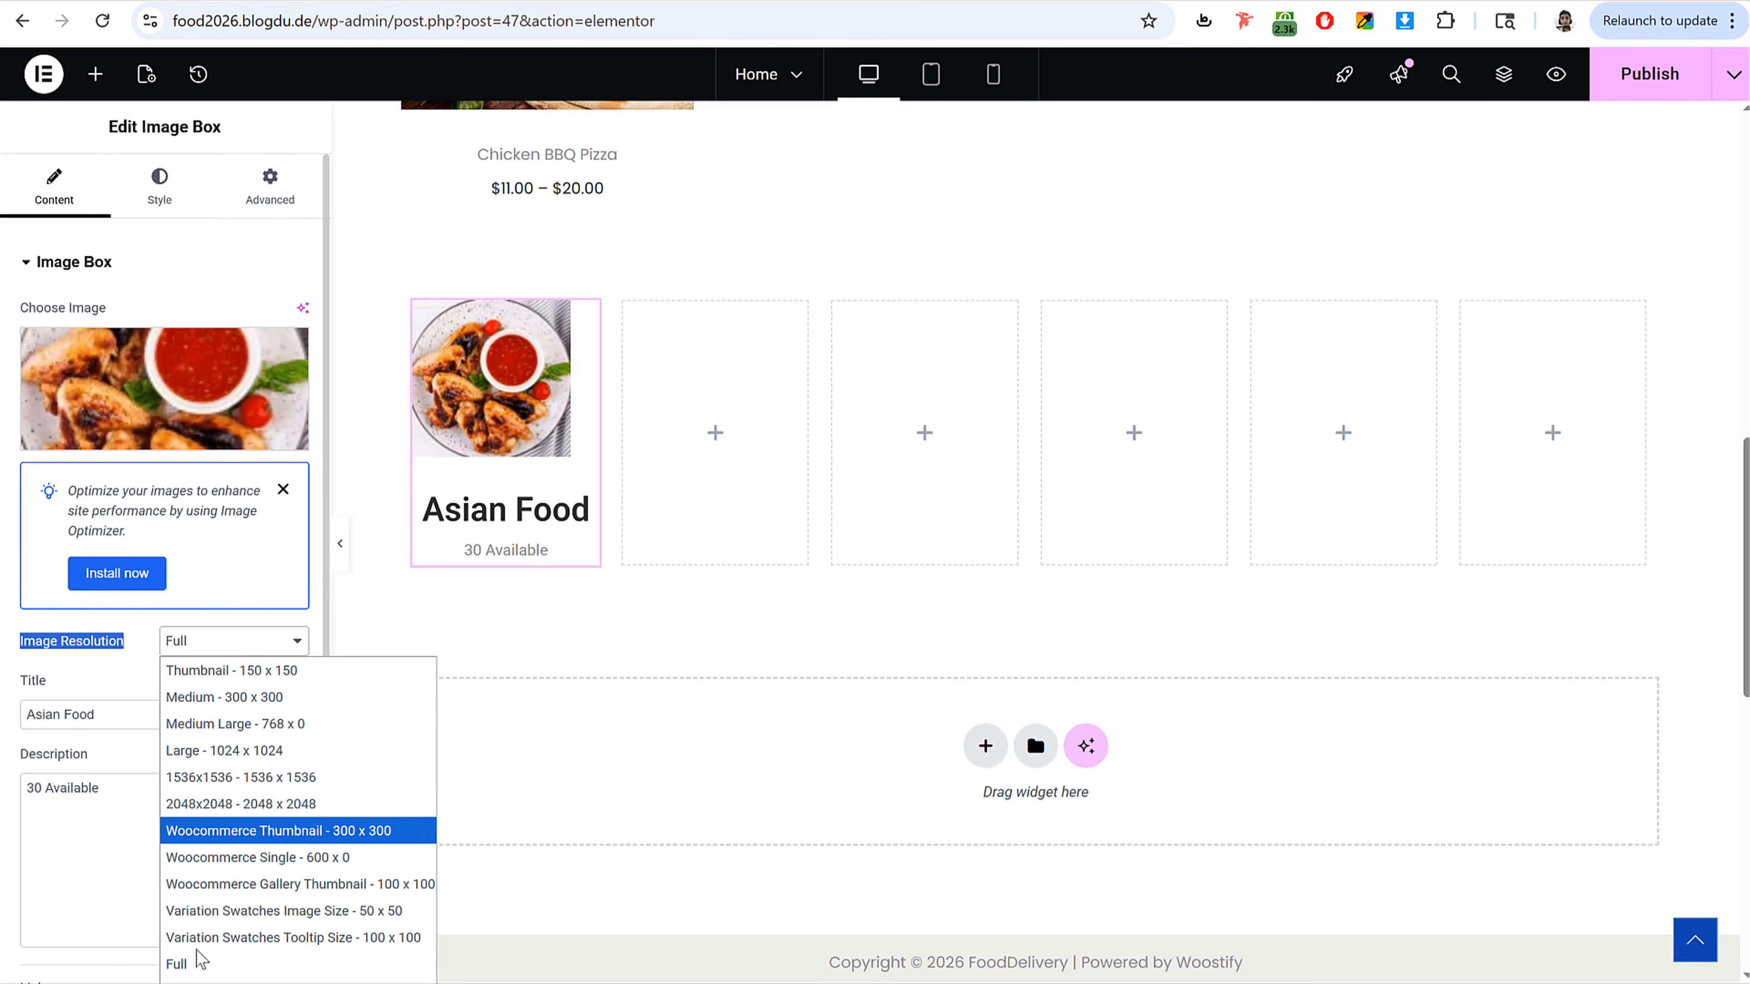
click(203, 965)
click(159, 187)
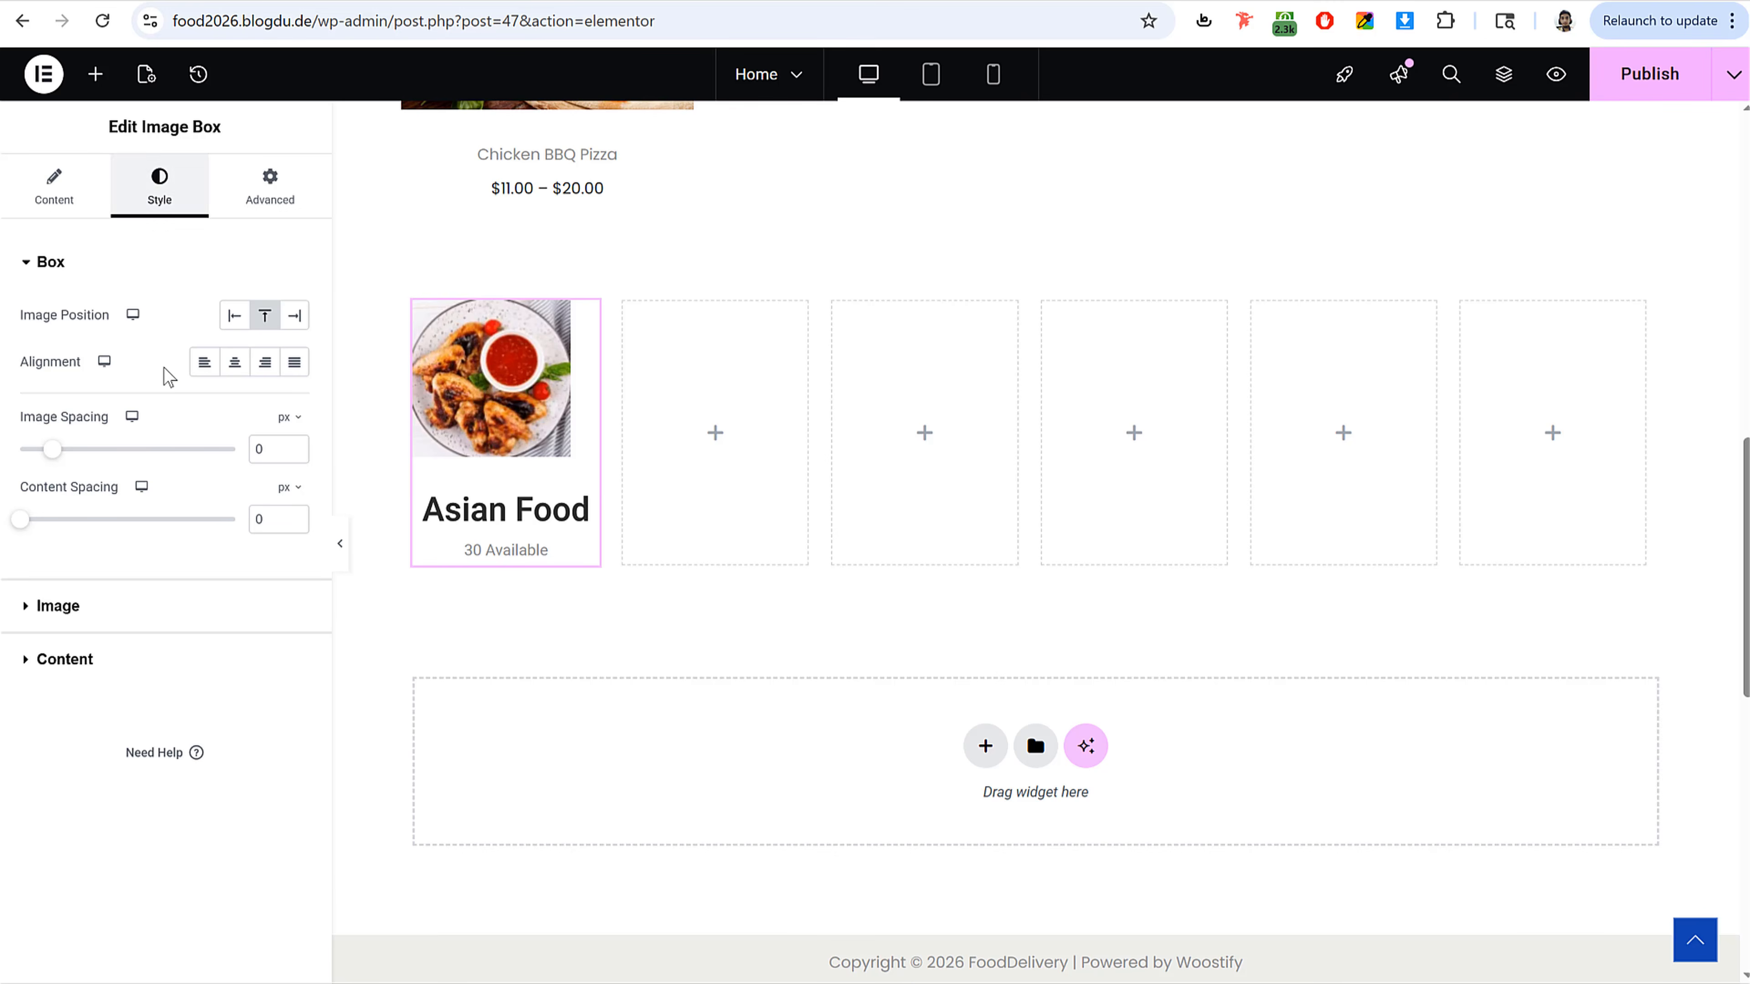
click(159, 609)
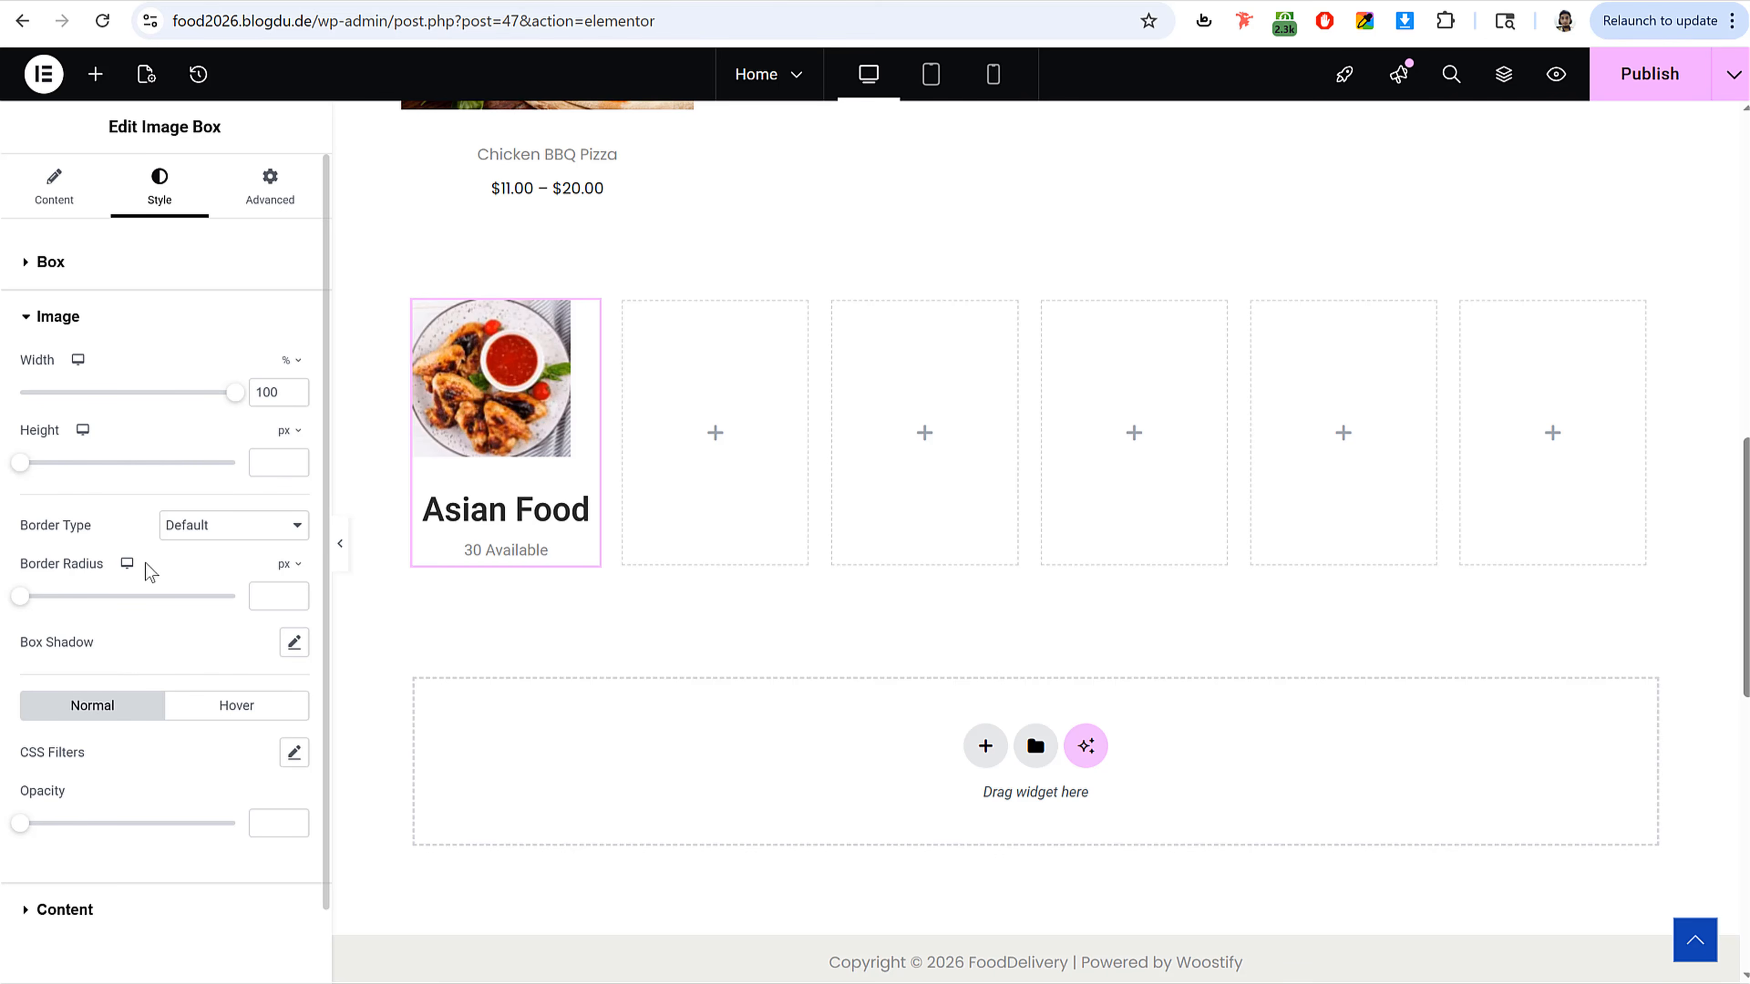
Step: Give the image box's image a solid 10 px border in #FFFFFF
click(216, 530)
click(222, 607)
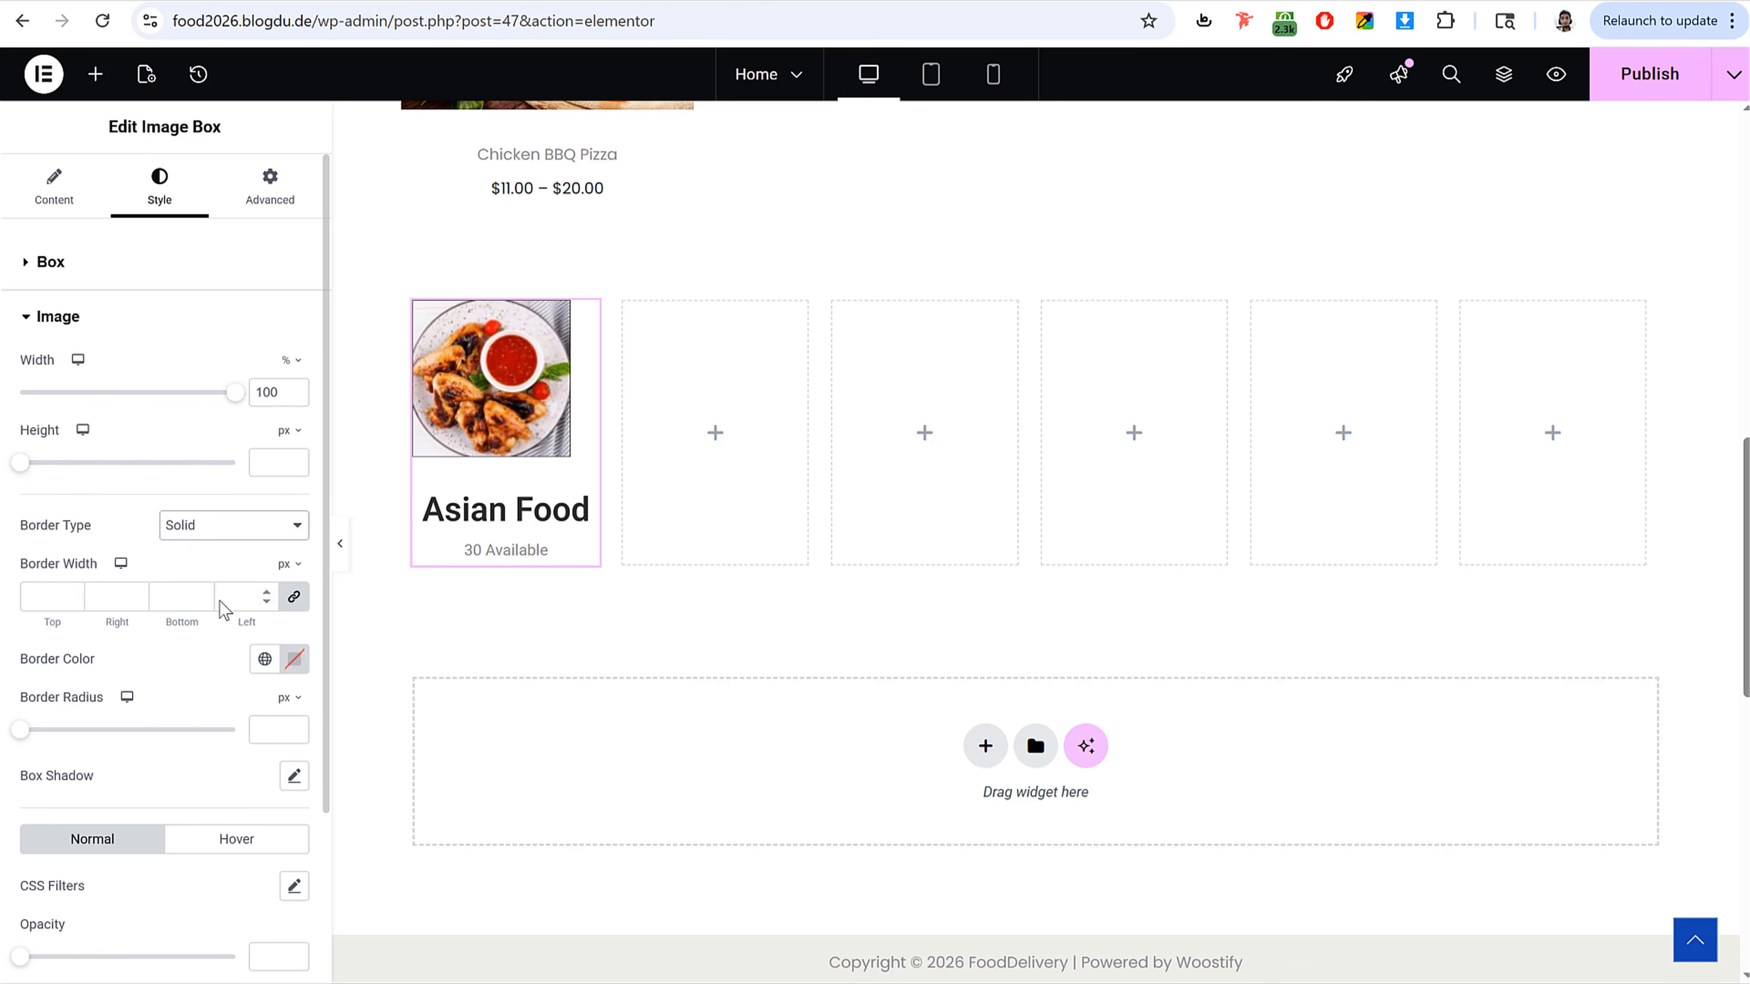
click(39, 604)
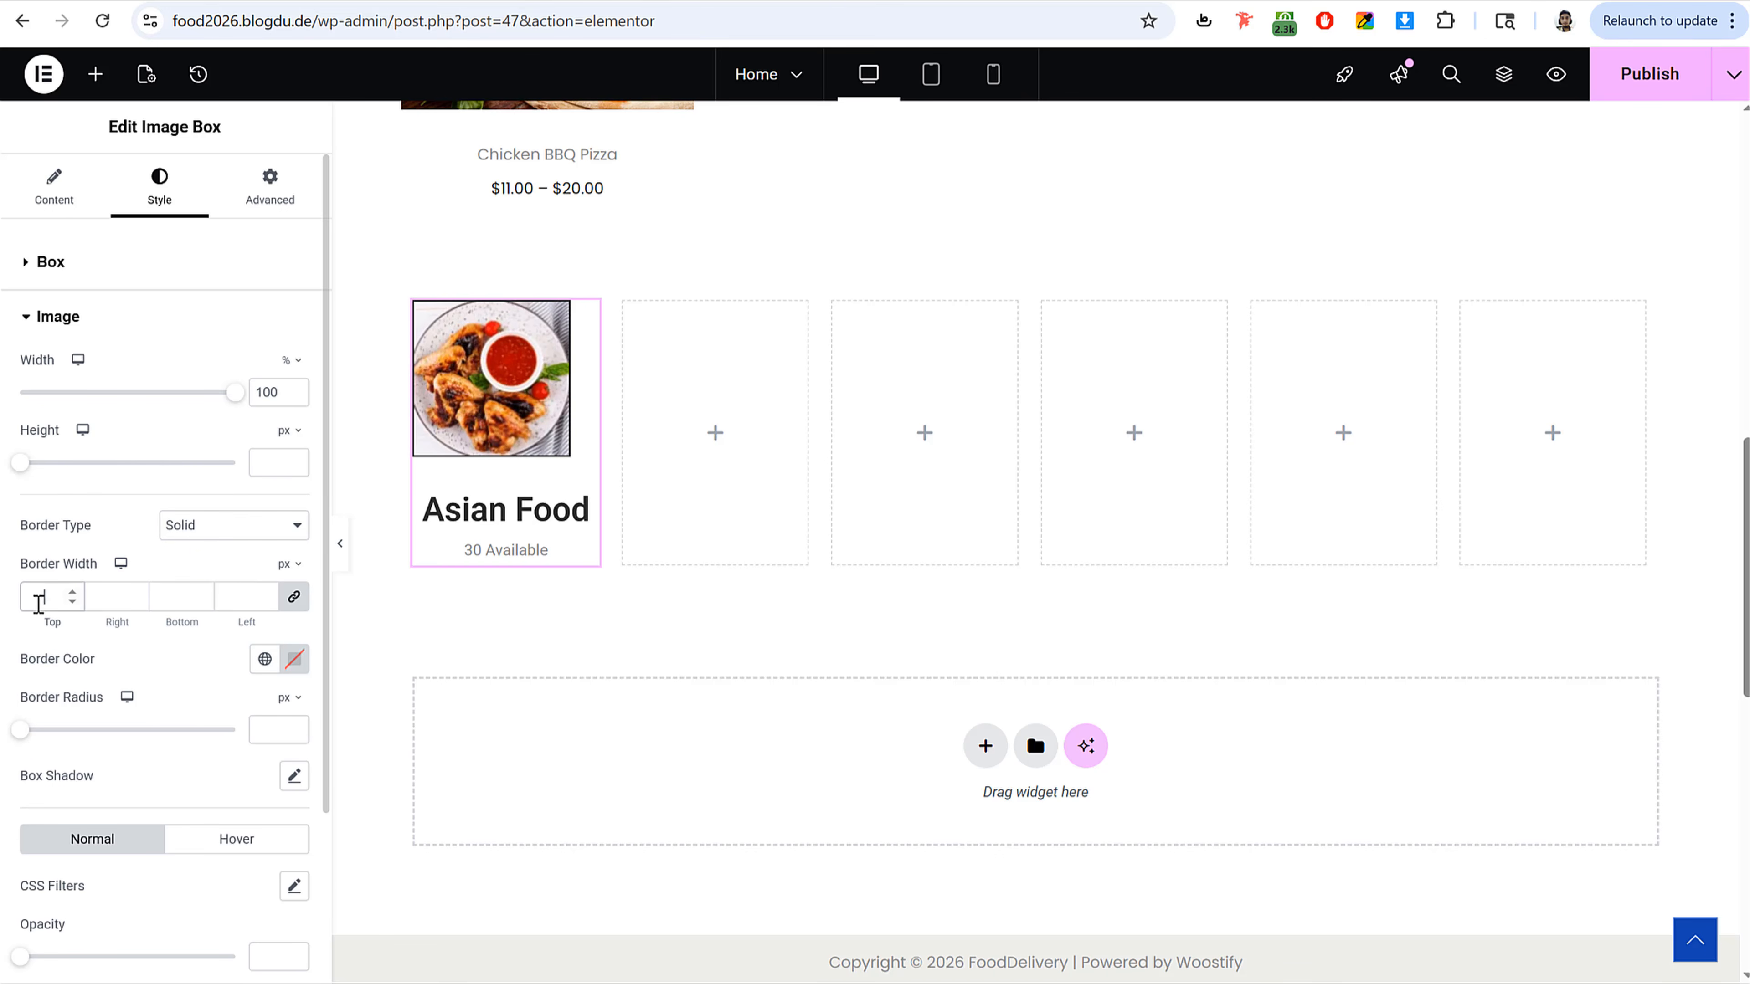
text(10)
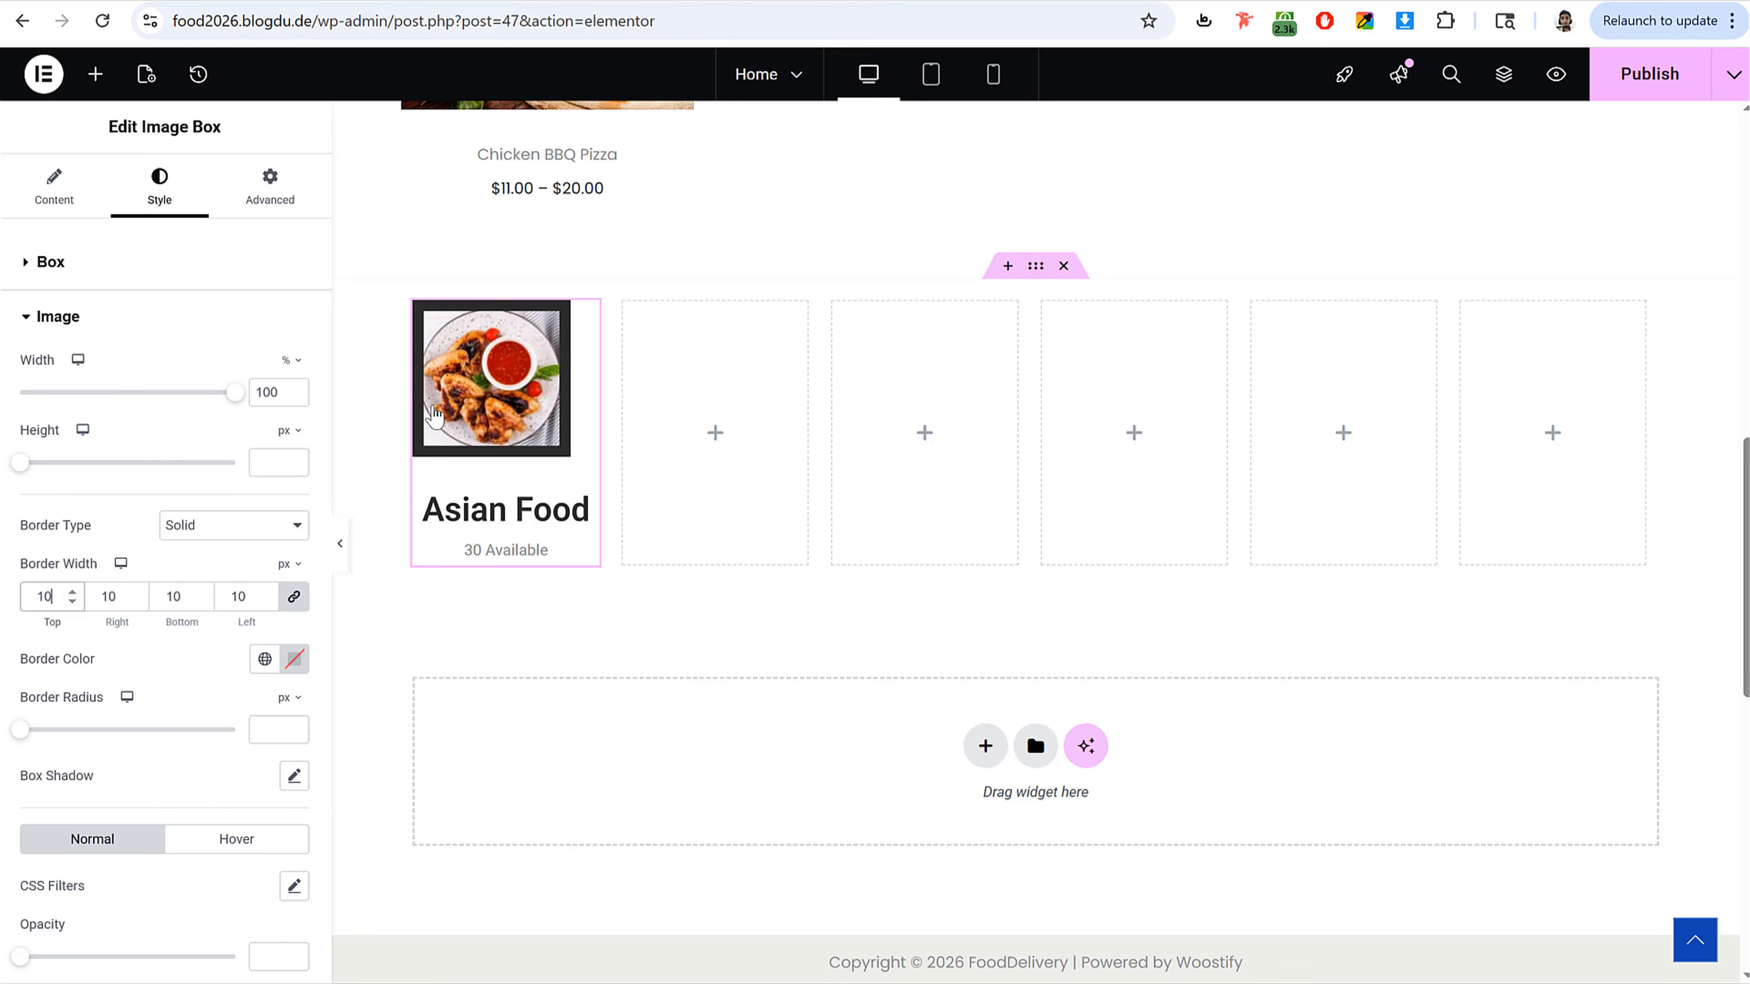
click(294, 659)
text(#FFFFFF)
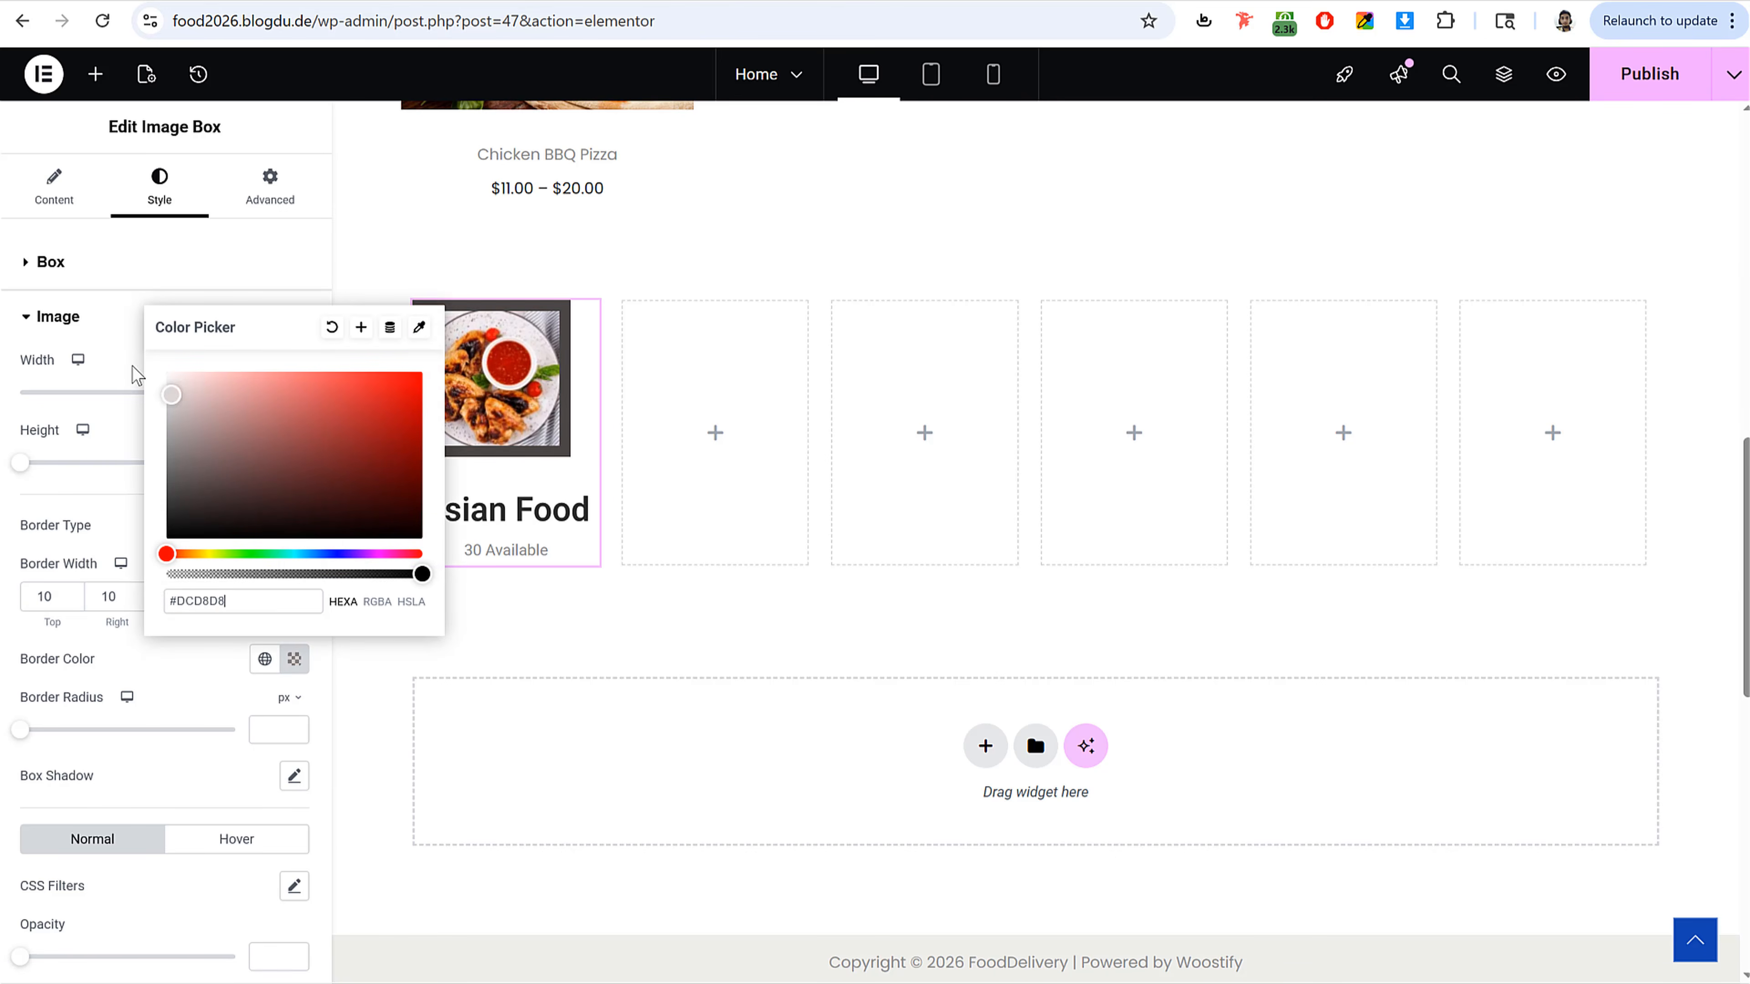
click(128, 665)
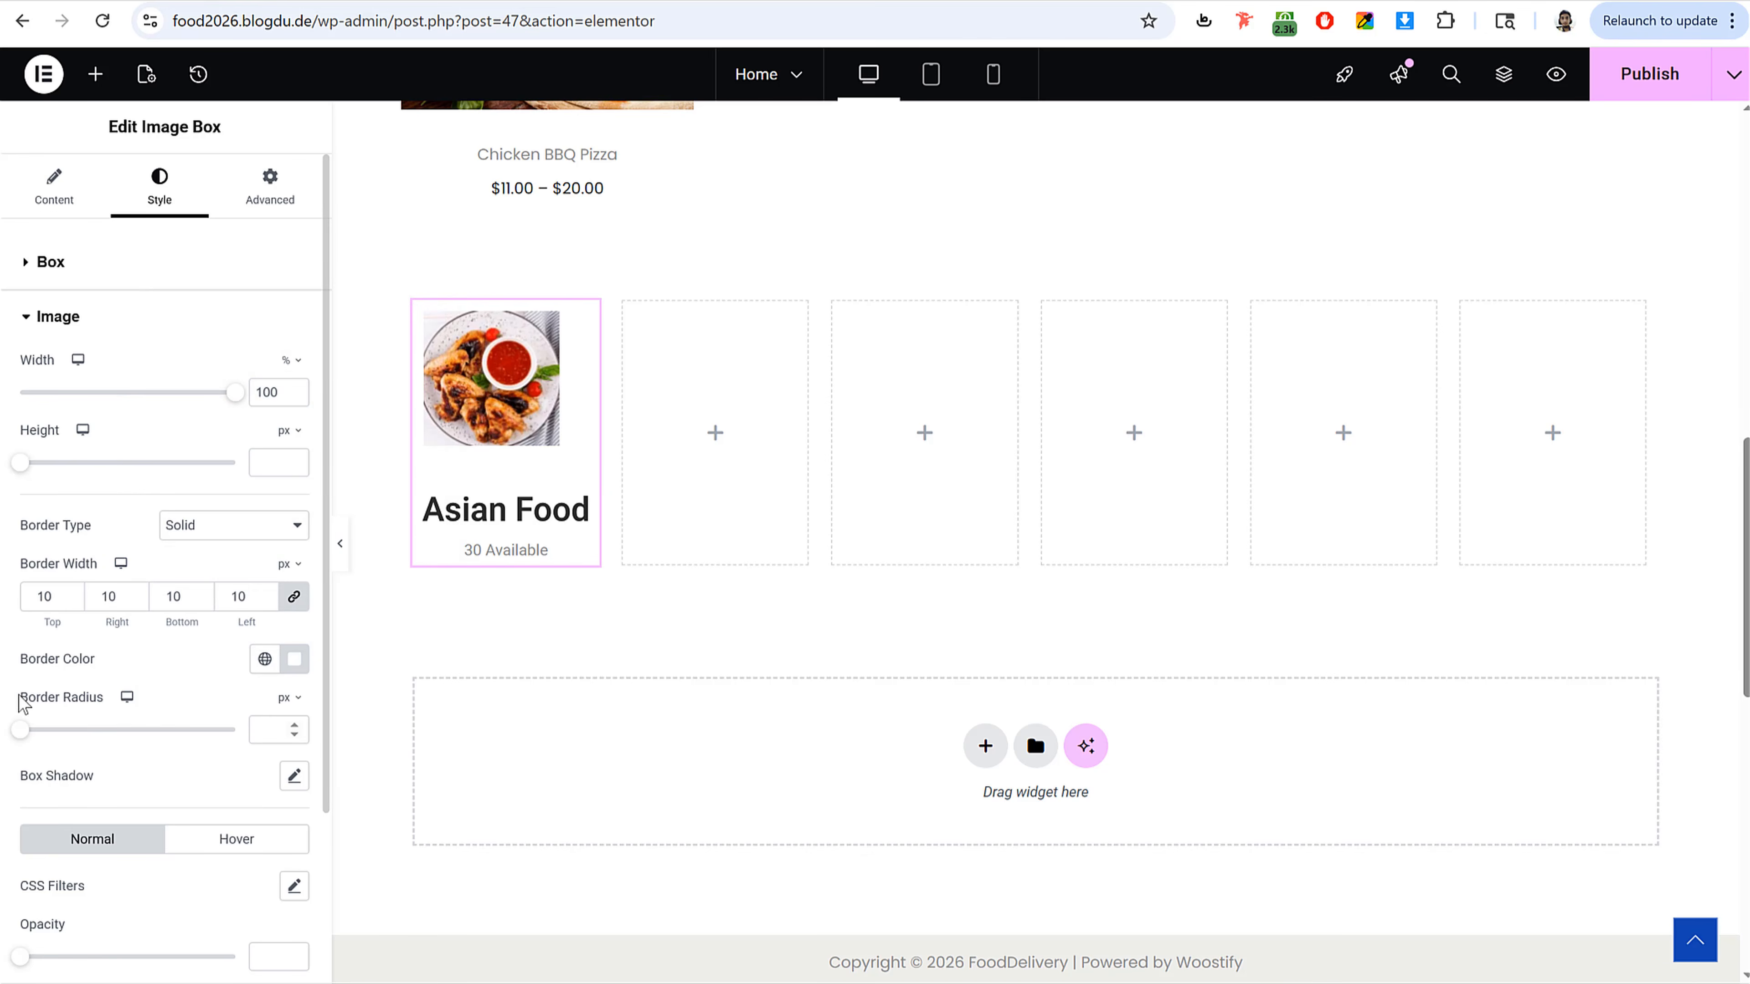
Step: Set the image's border radius to 50%
click(274, 738)
text(50)
click(285, 701)
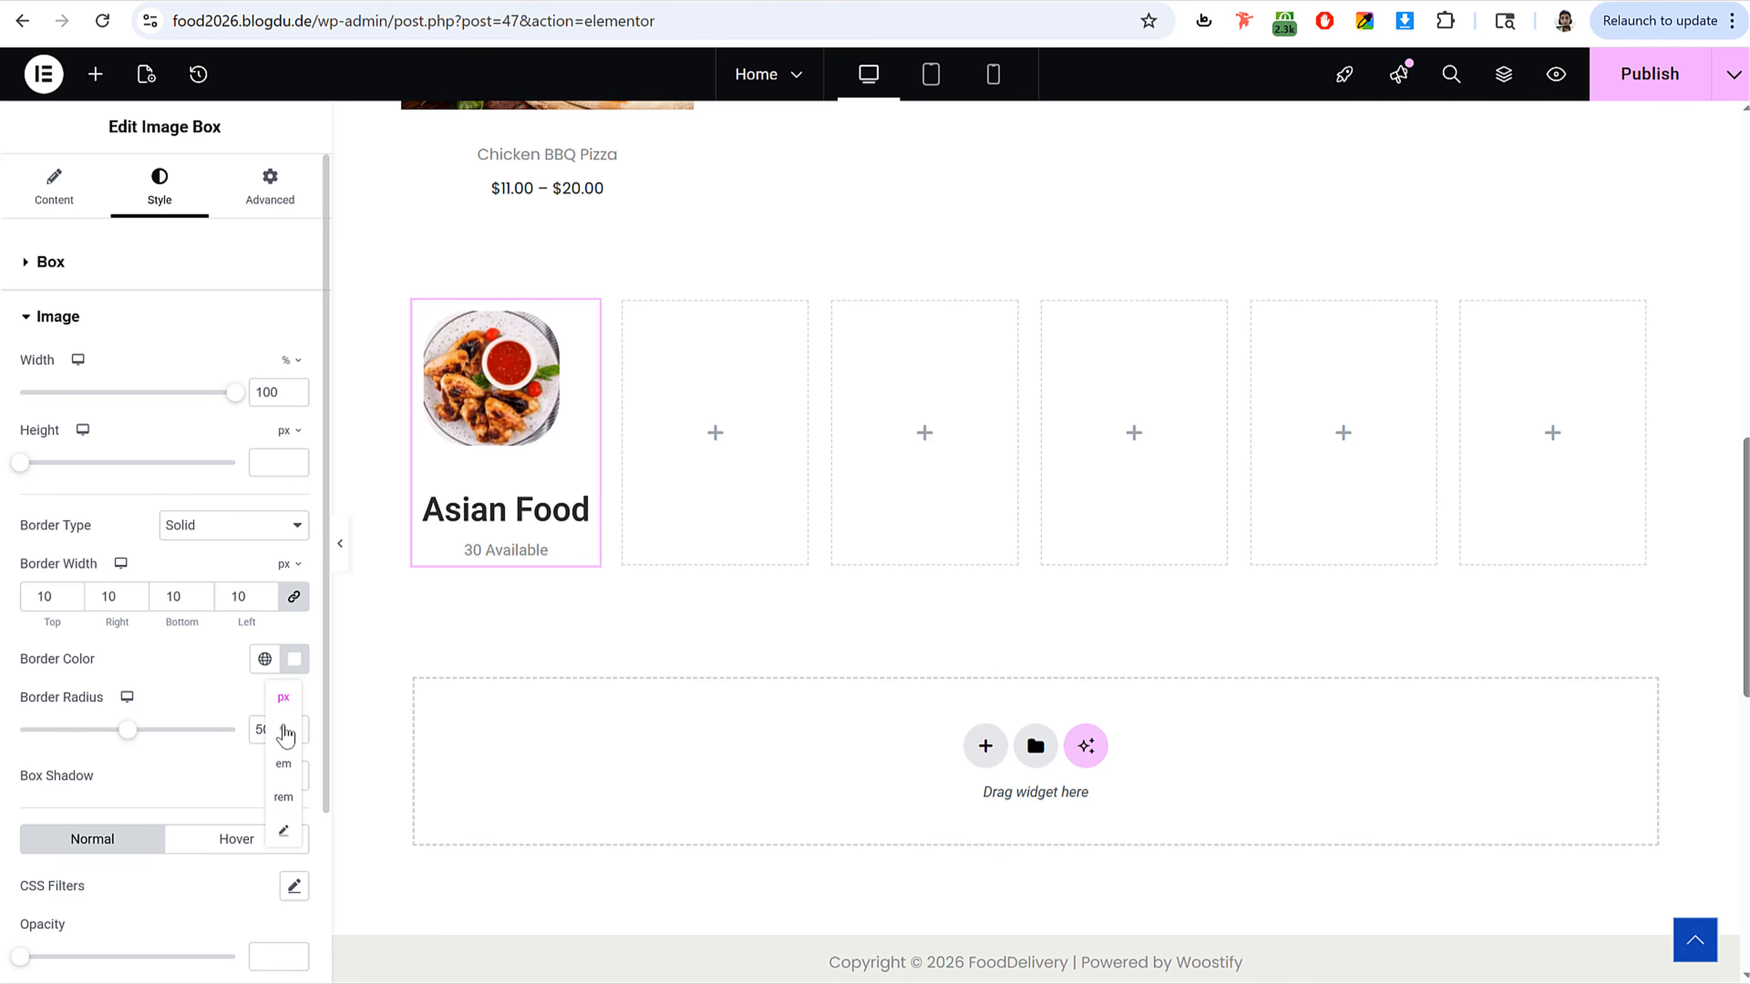
click(286, 741)
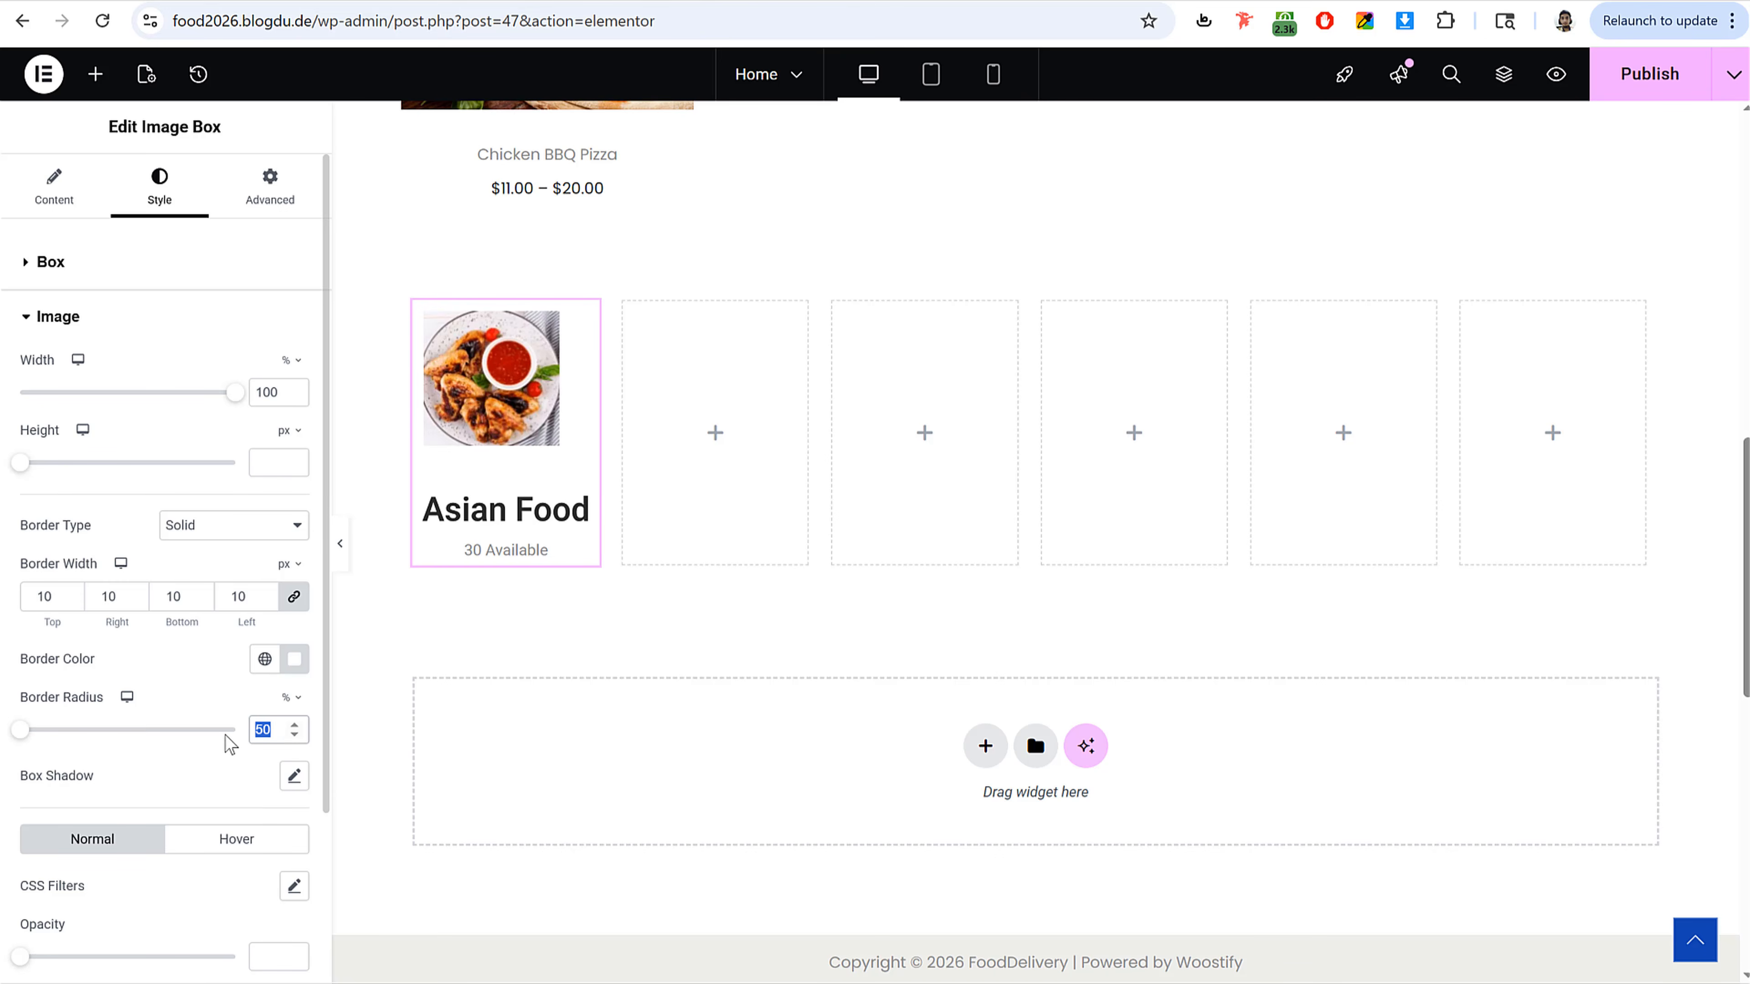
text(50)
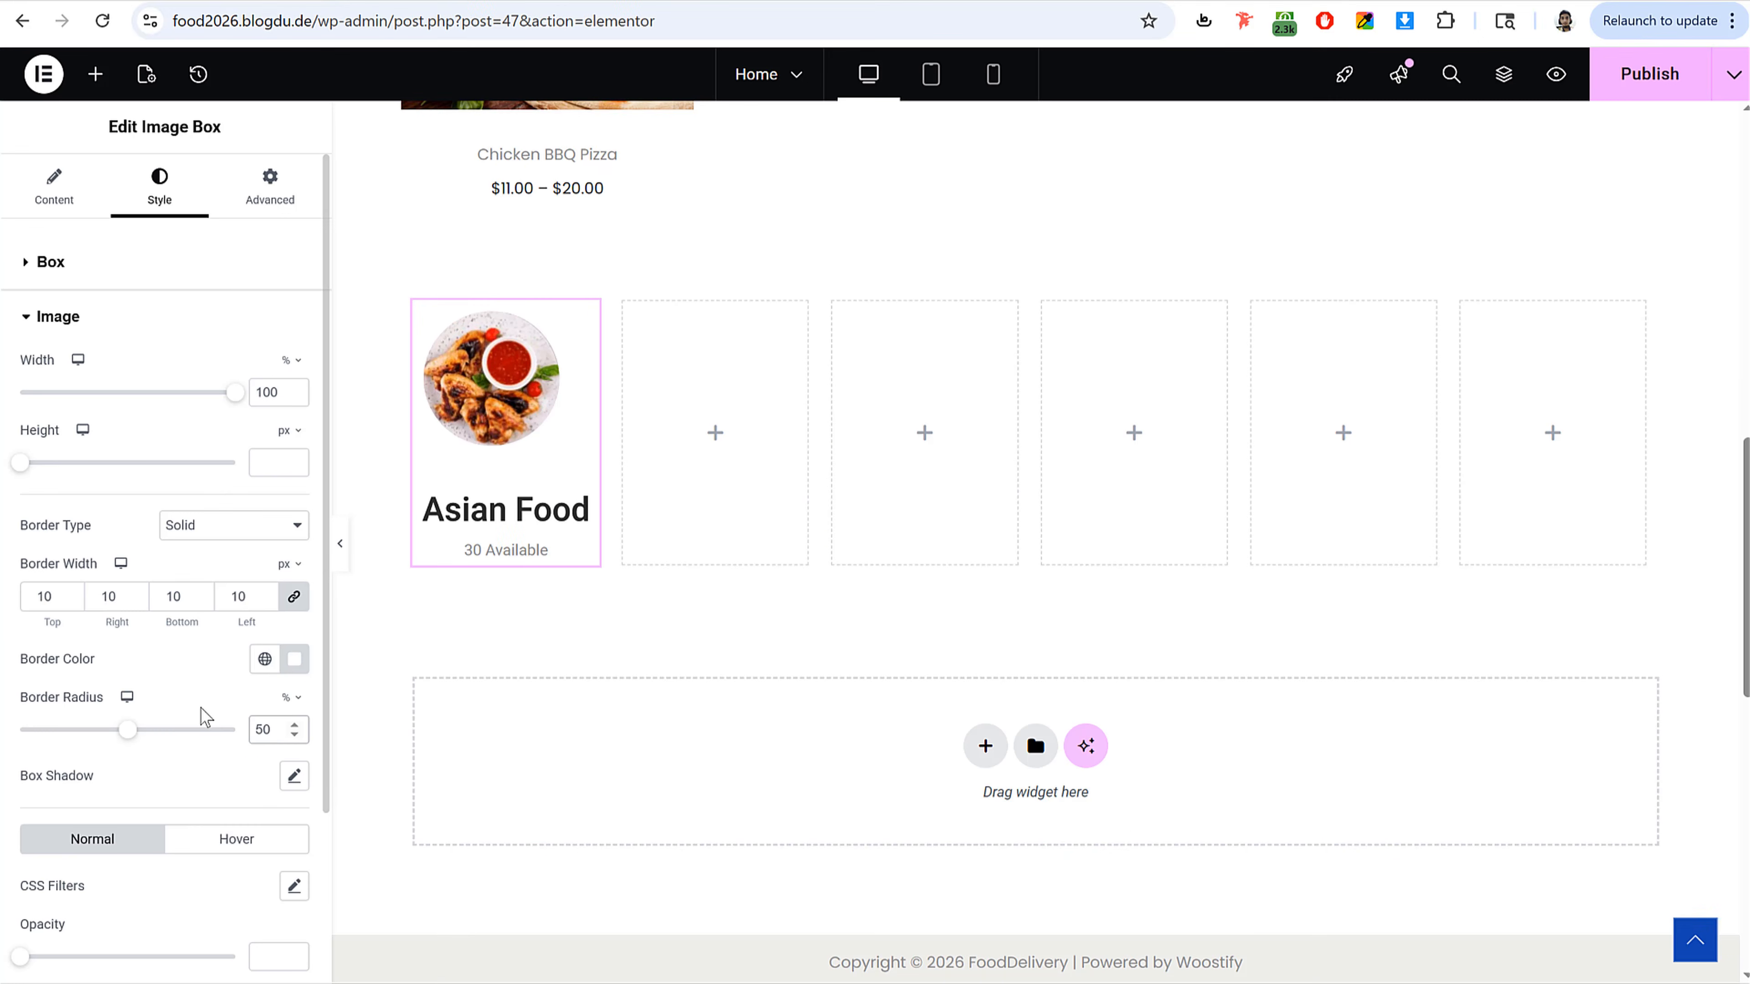
Step: Enable the default box shadow on the image and preview the result
scroll(205, 717, down, 2)
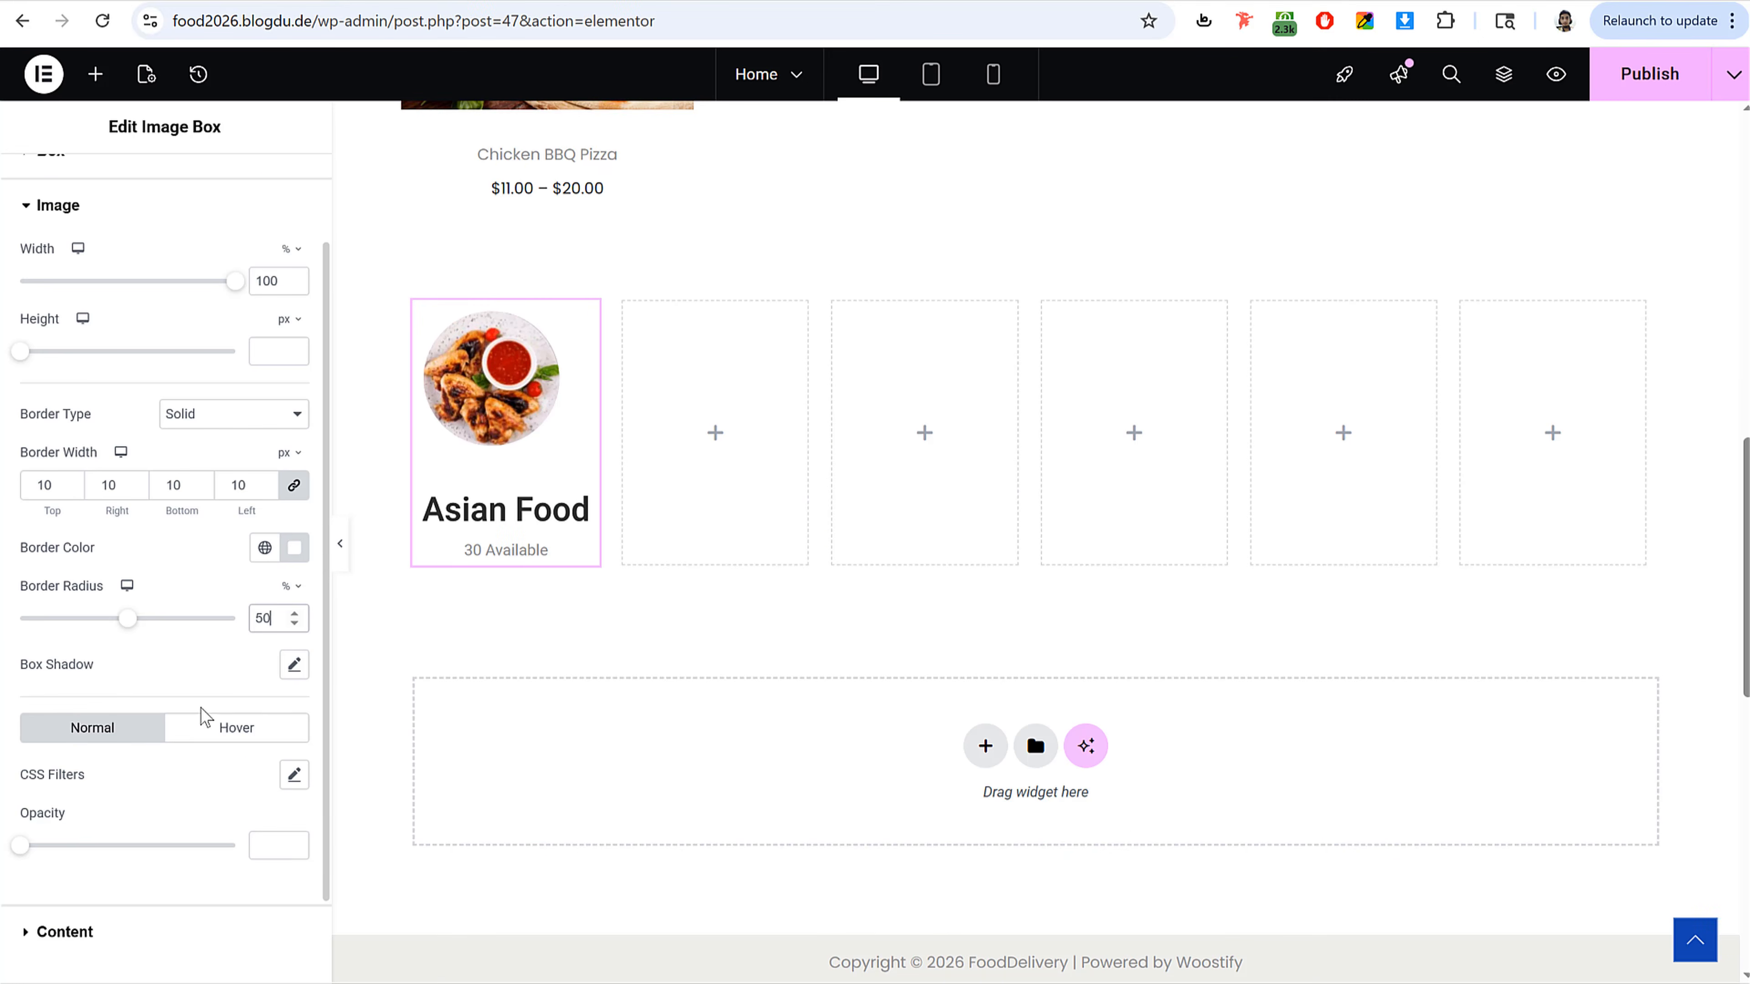
click(300, 682)
click(172, 666)
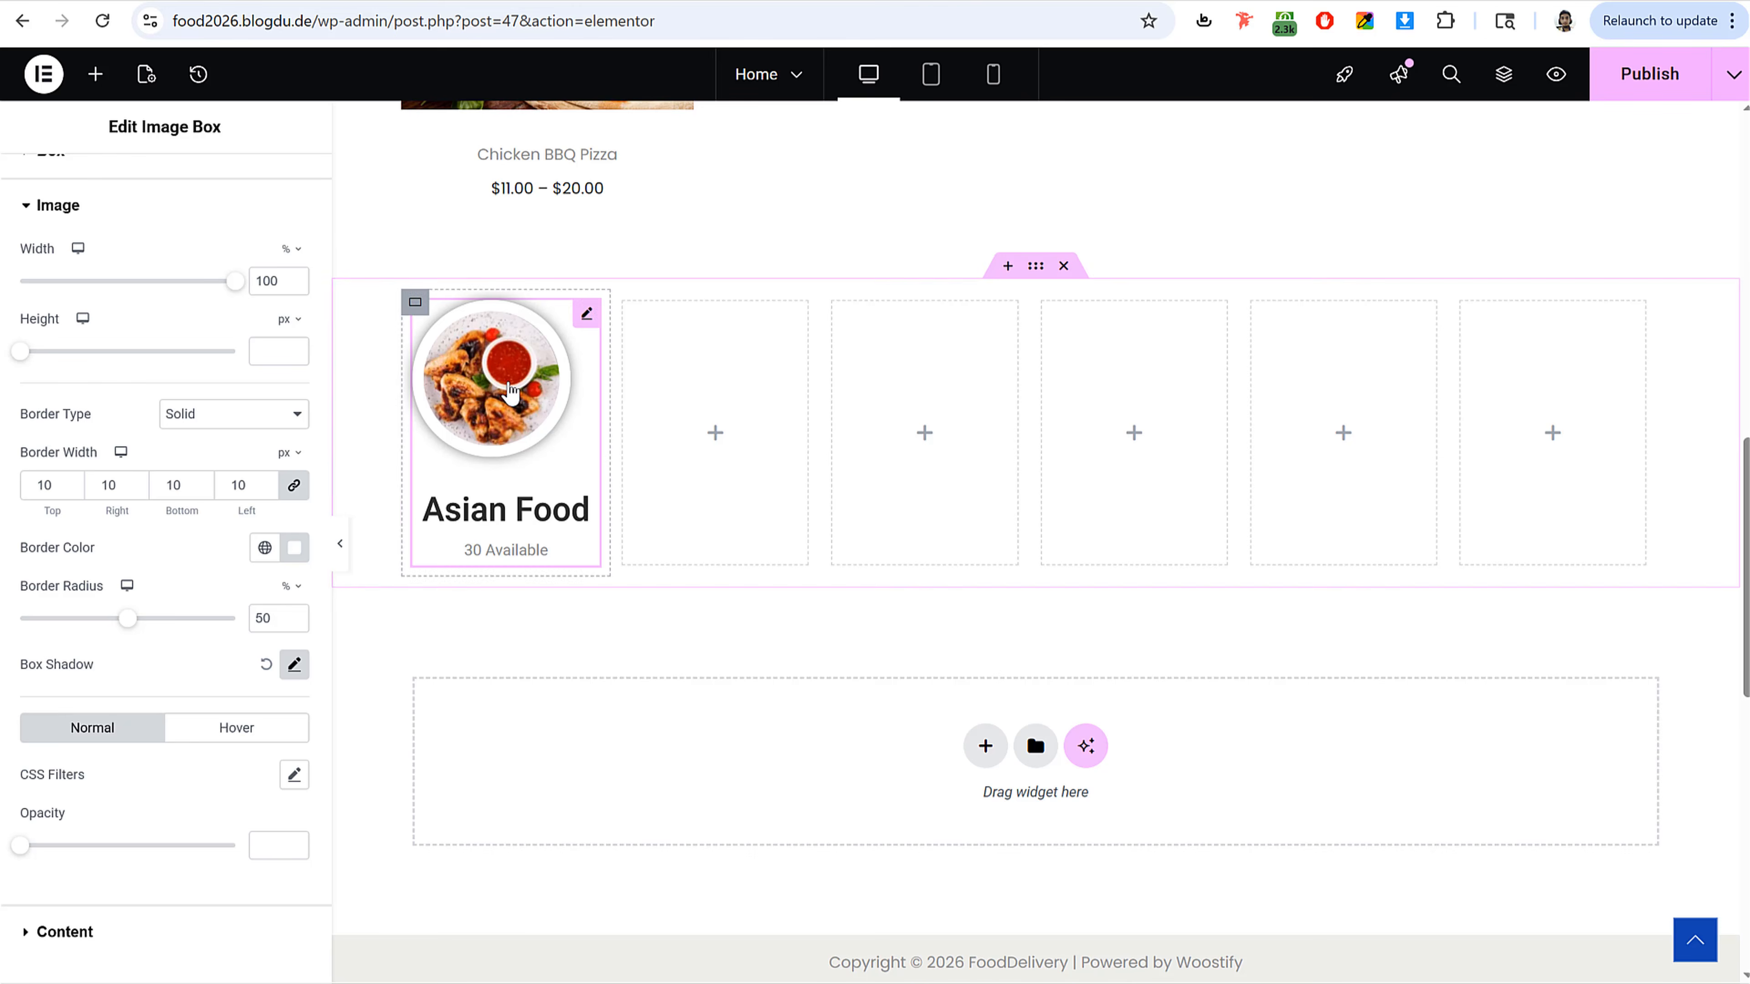
click(340, 544)
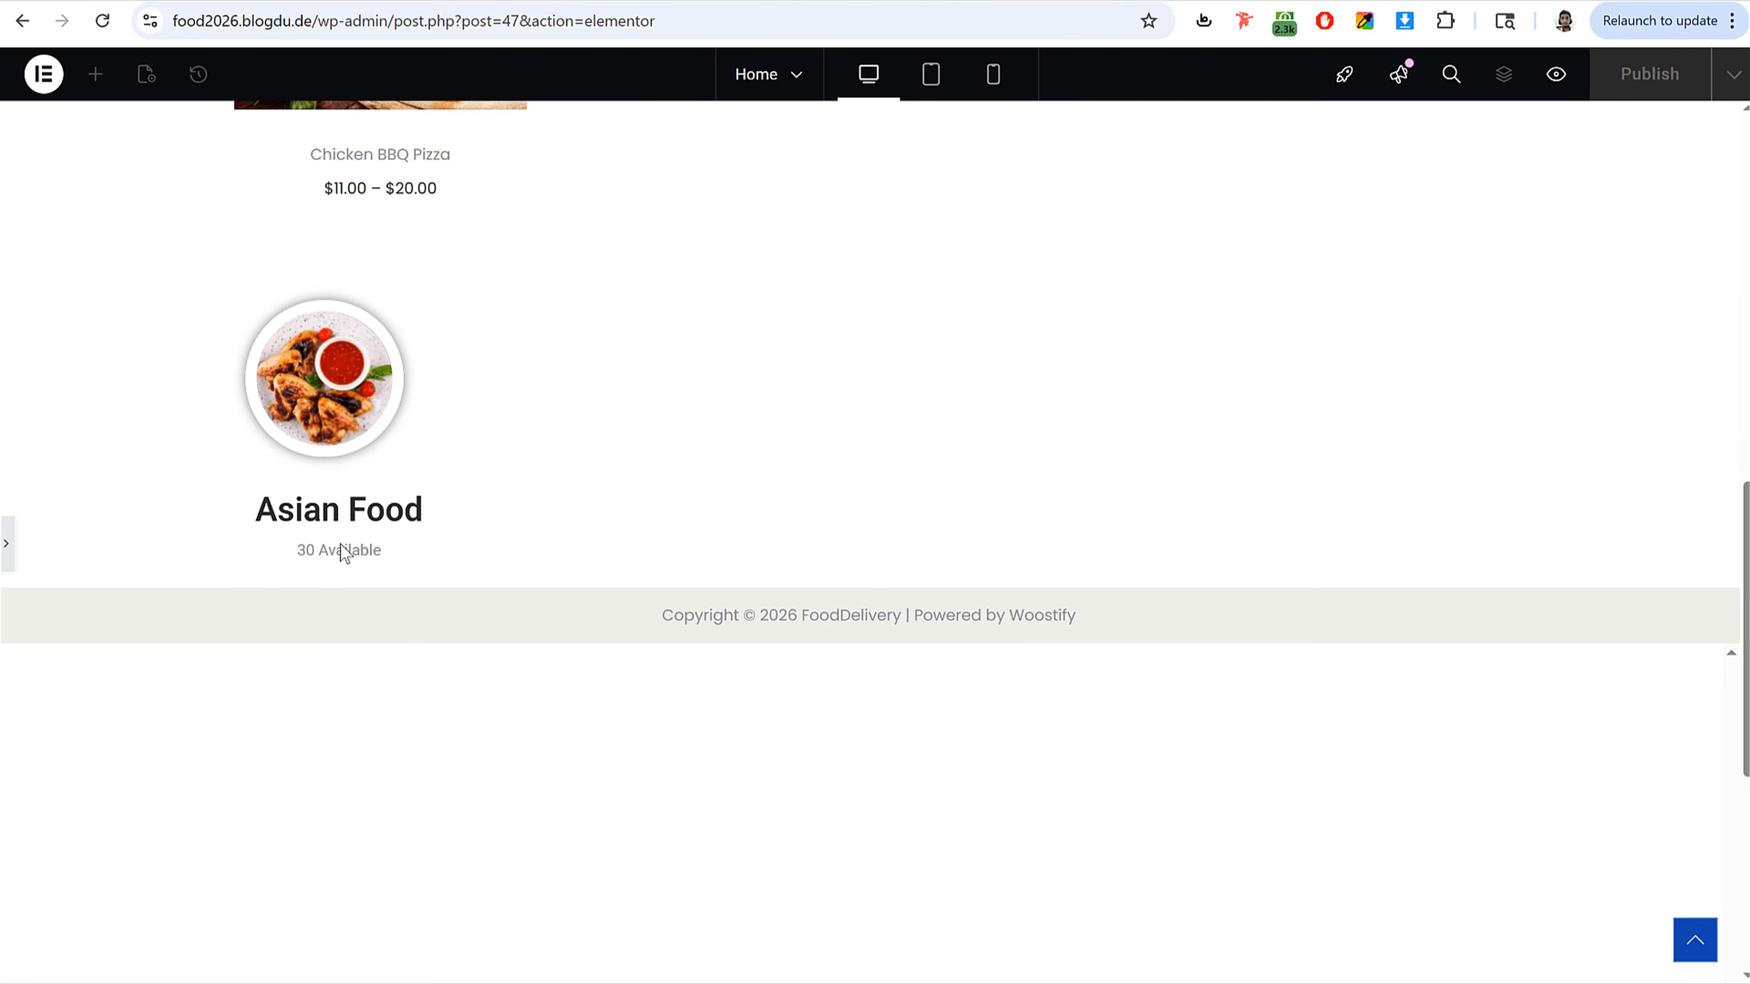
click(7, 544)
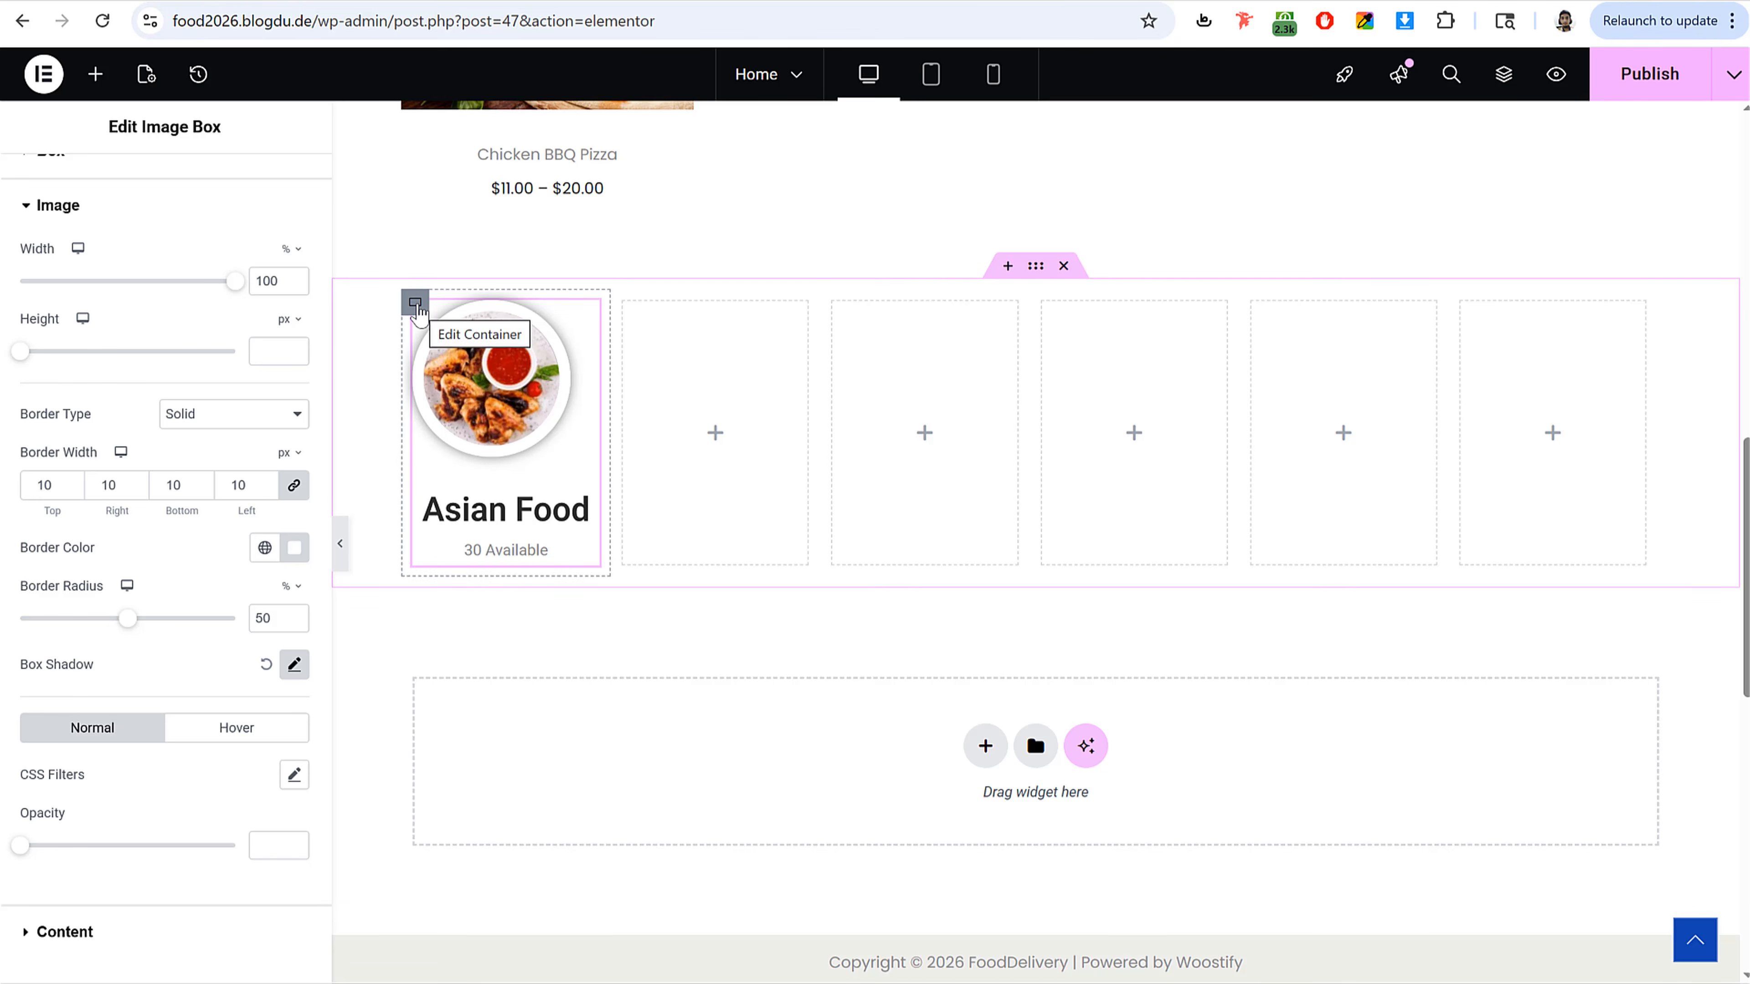
Step: Center the category column container's content both vertically and horizontally
click(415, 305)
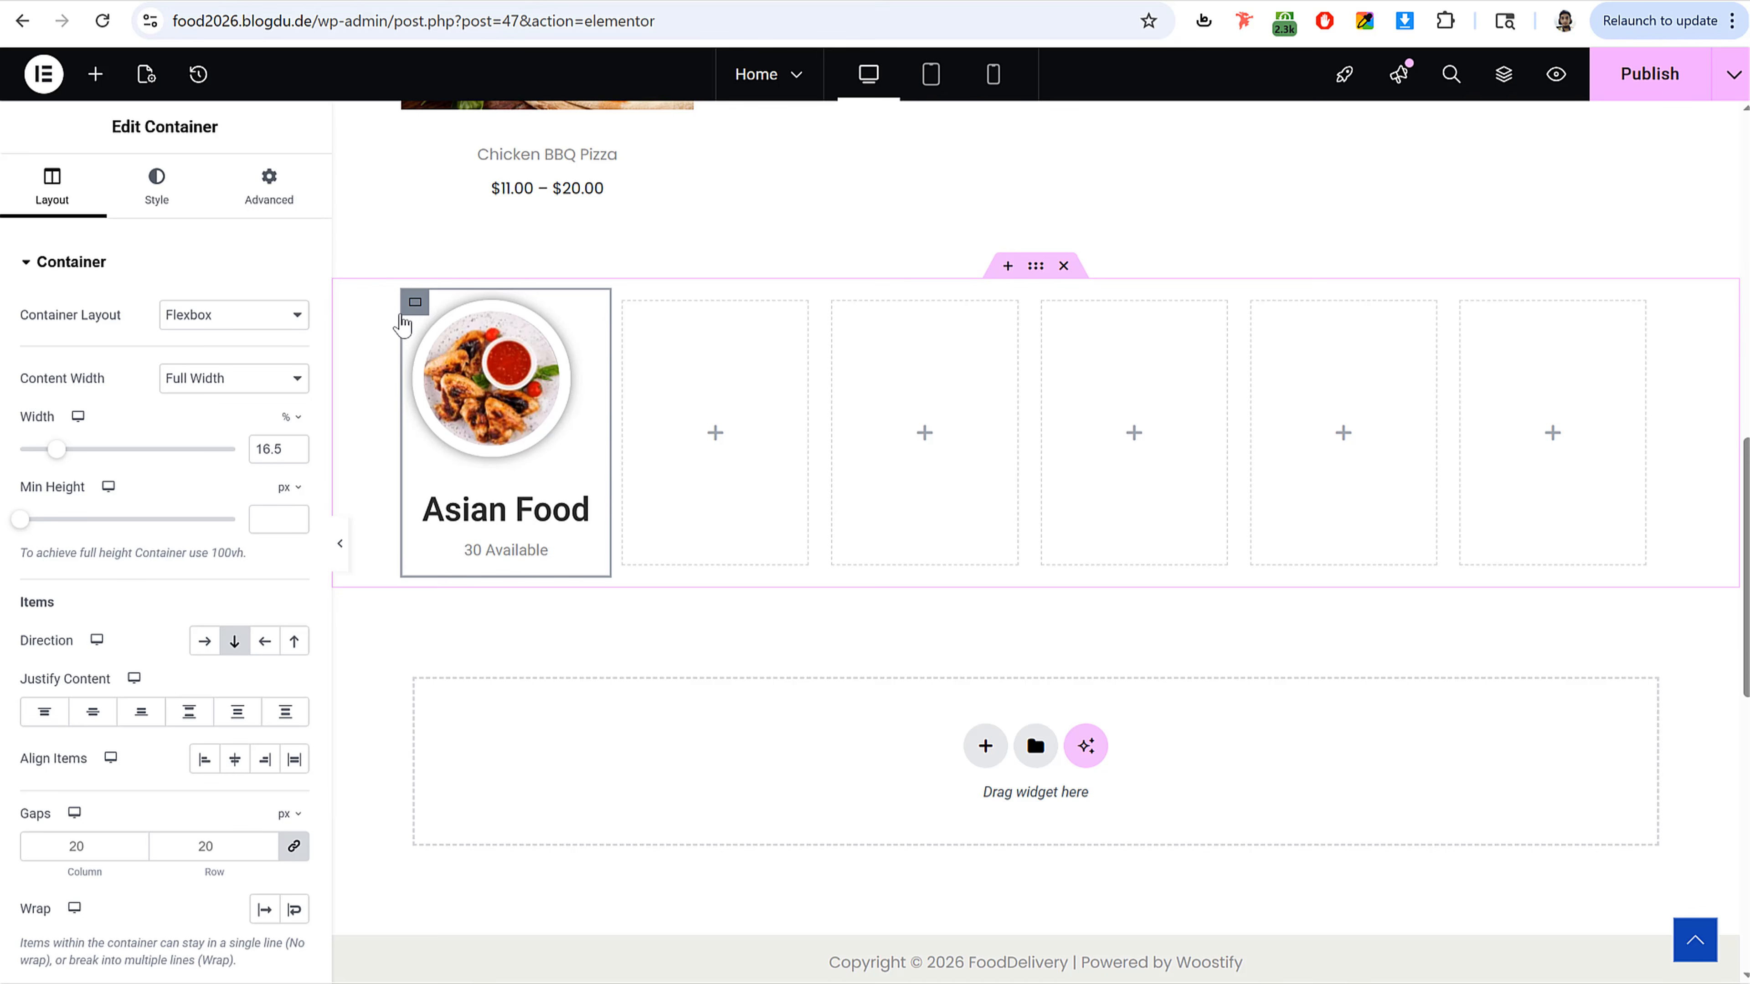
click(94, 714)
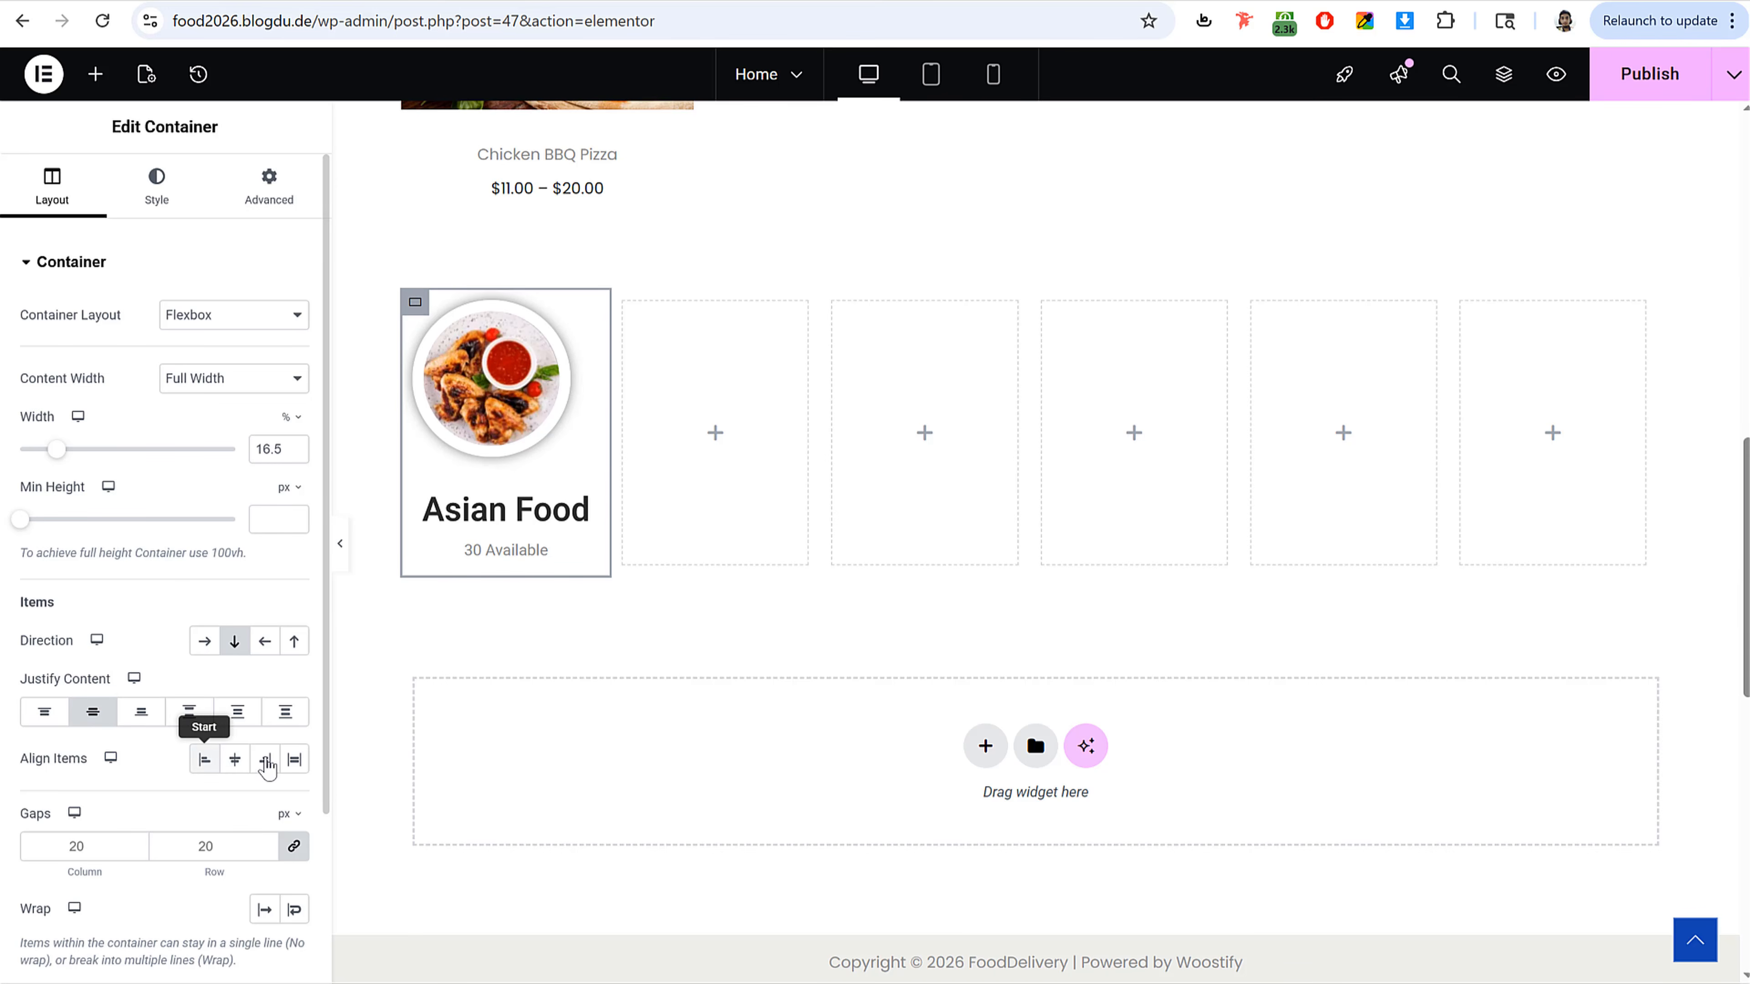
click(235, 761)
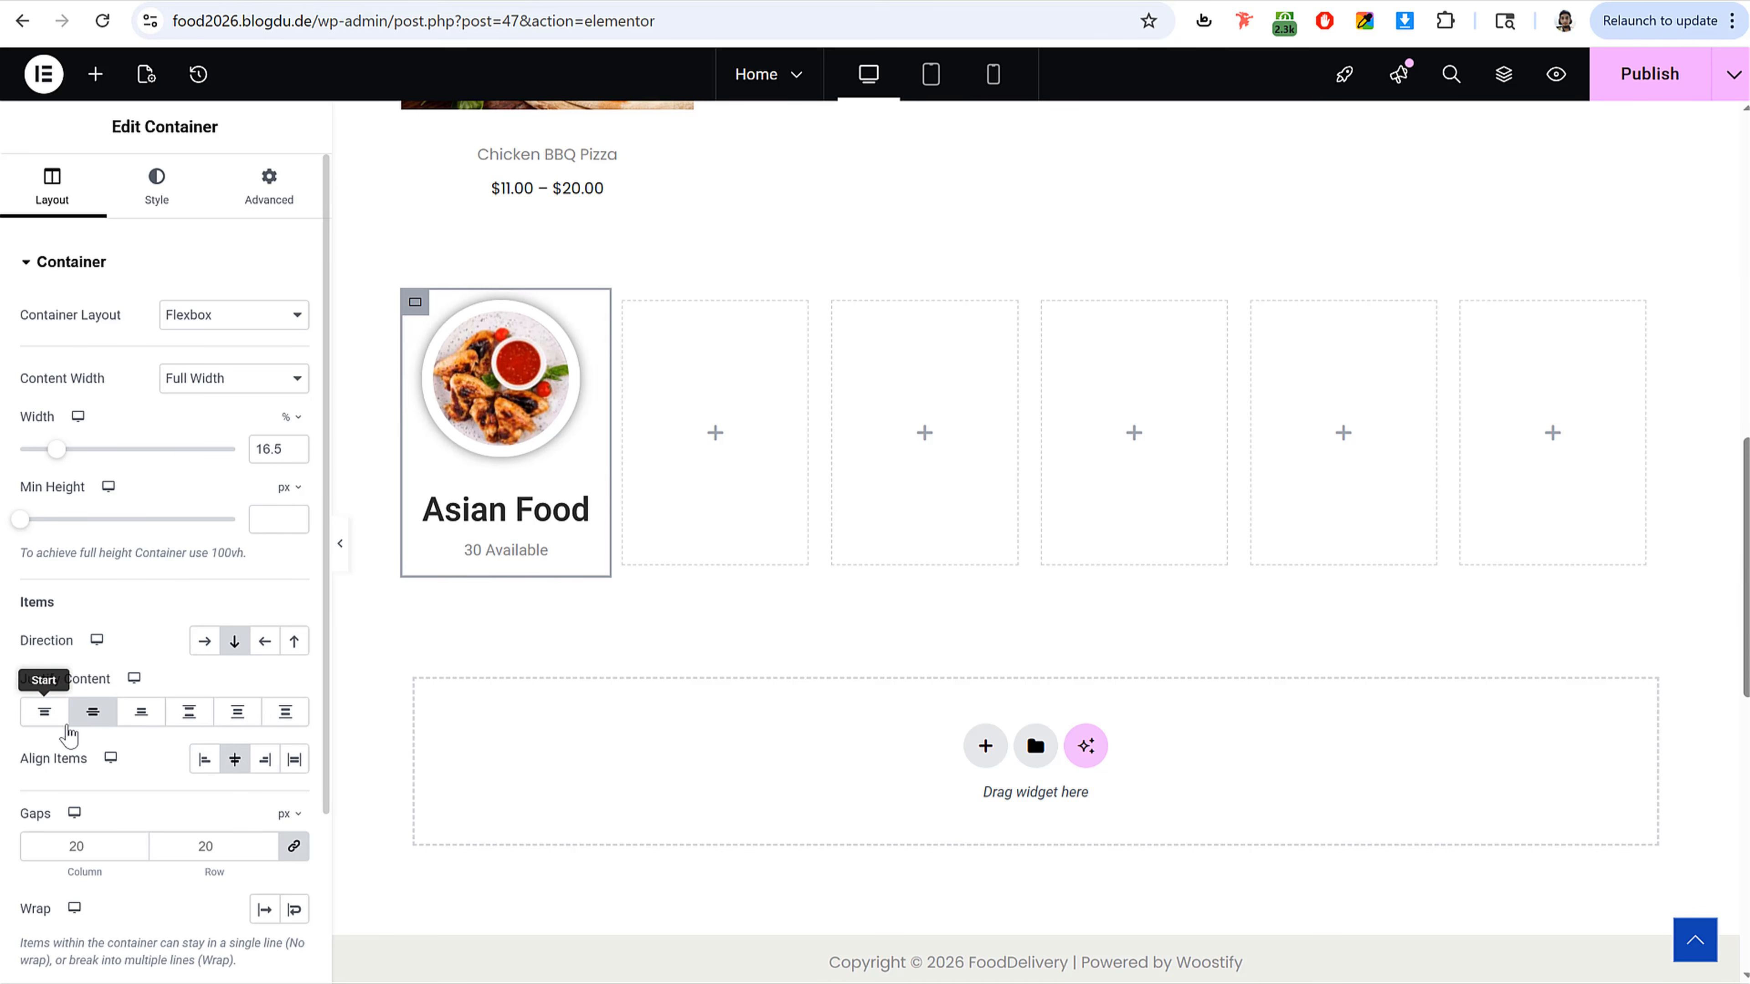
Step: Set the image box title's font size to 20 px
click(542, 375)
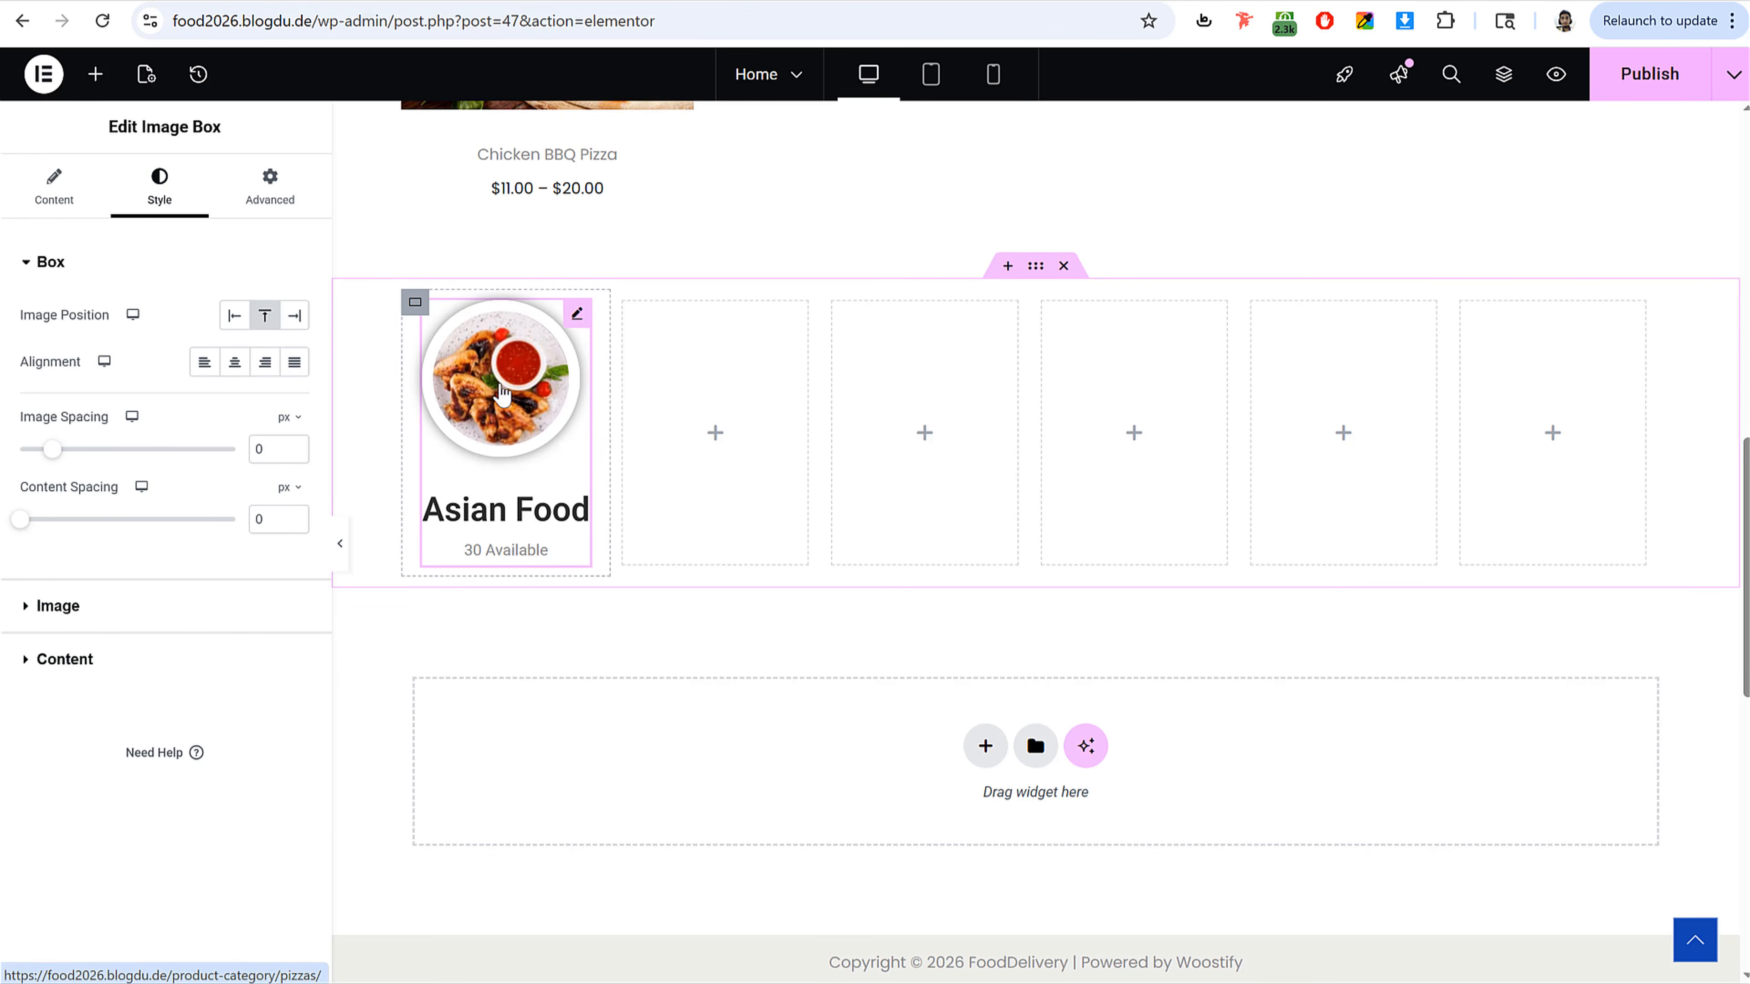
click(102, 660)
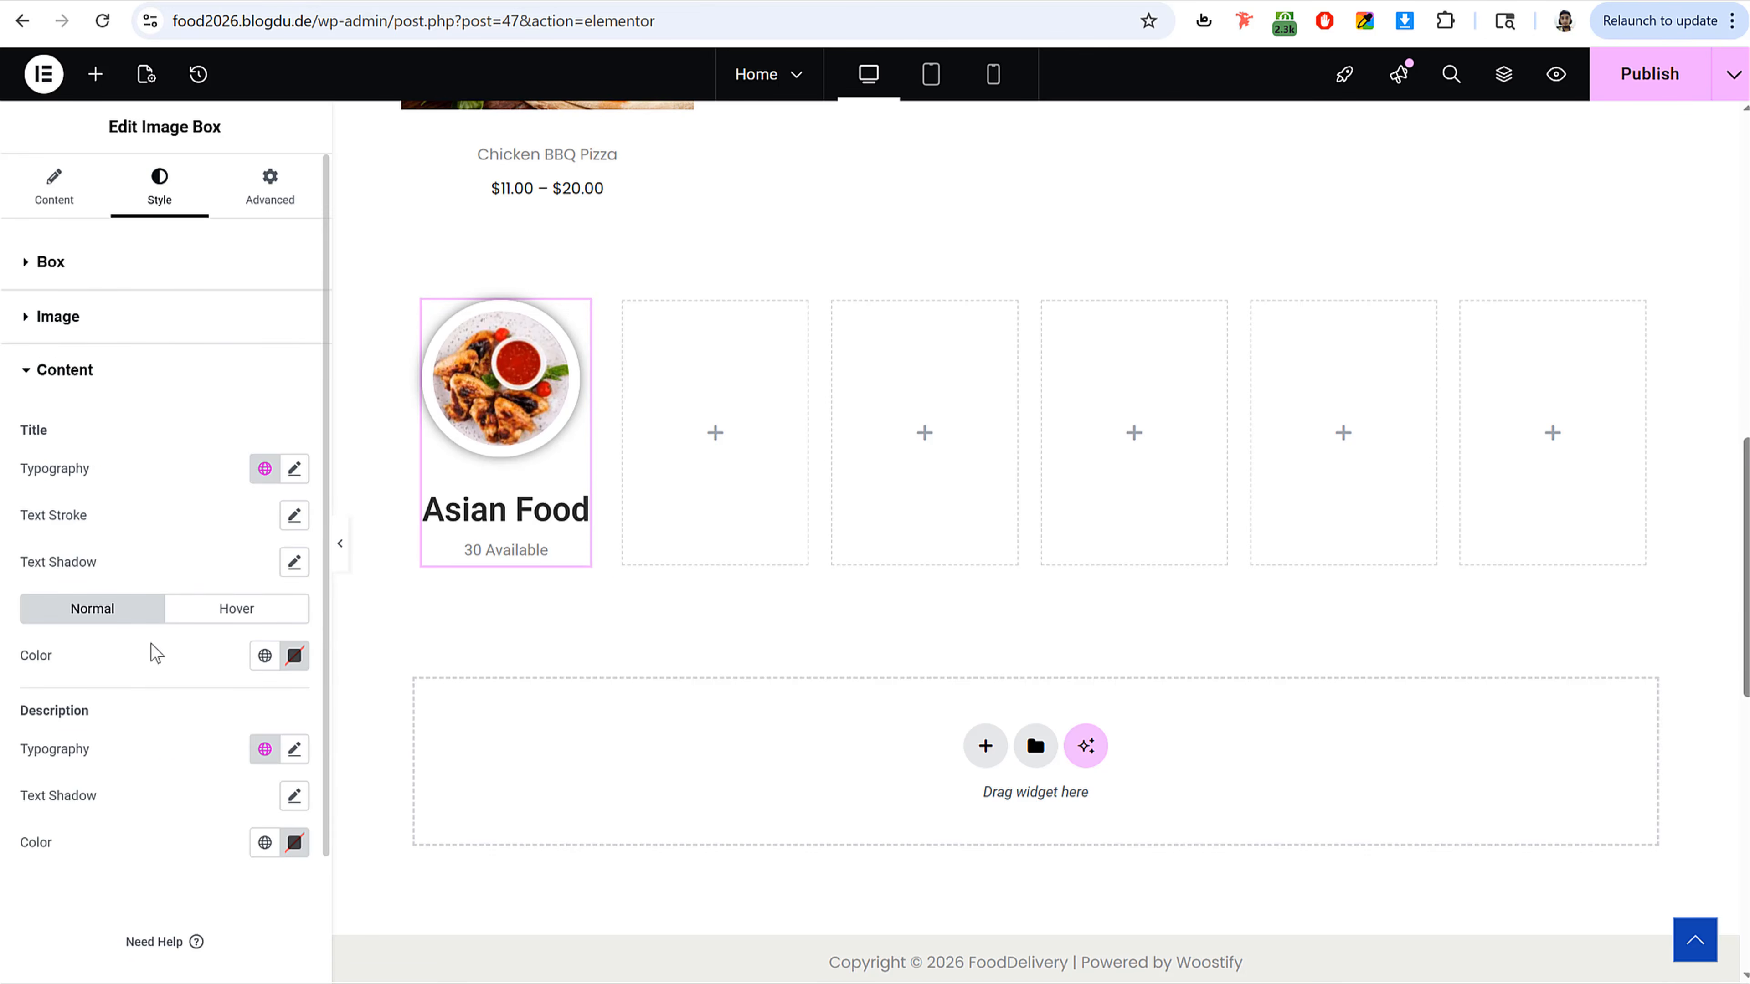
click(294, 470)
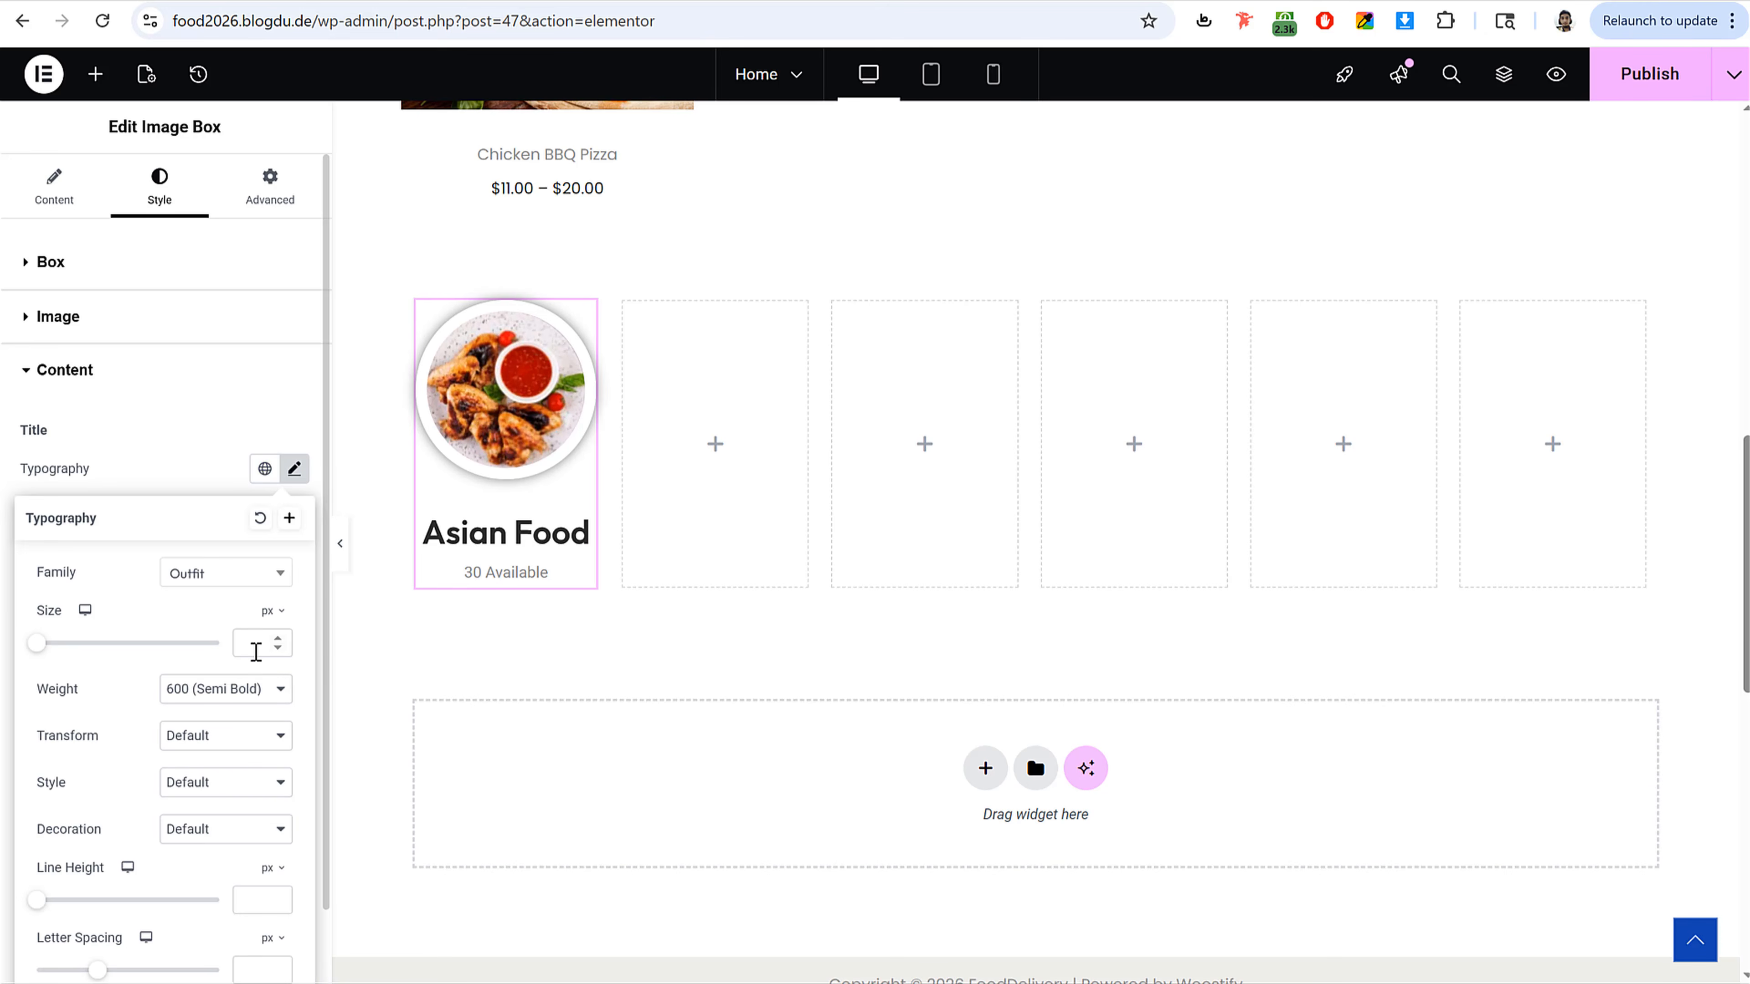
click(256, 652)
text(20)
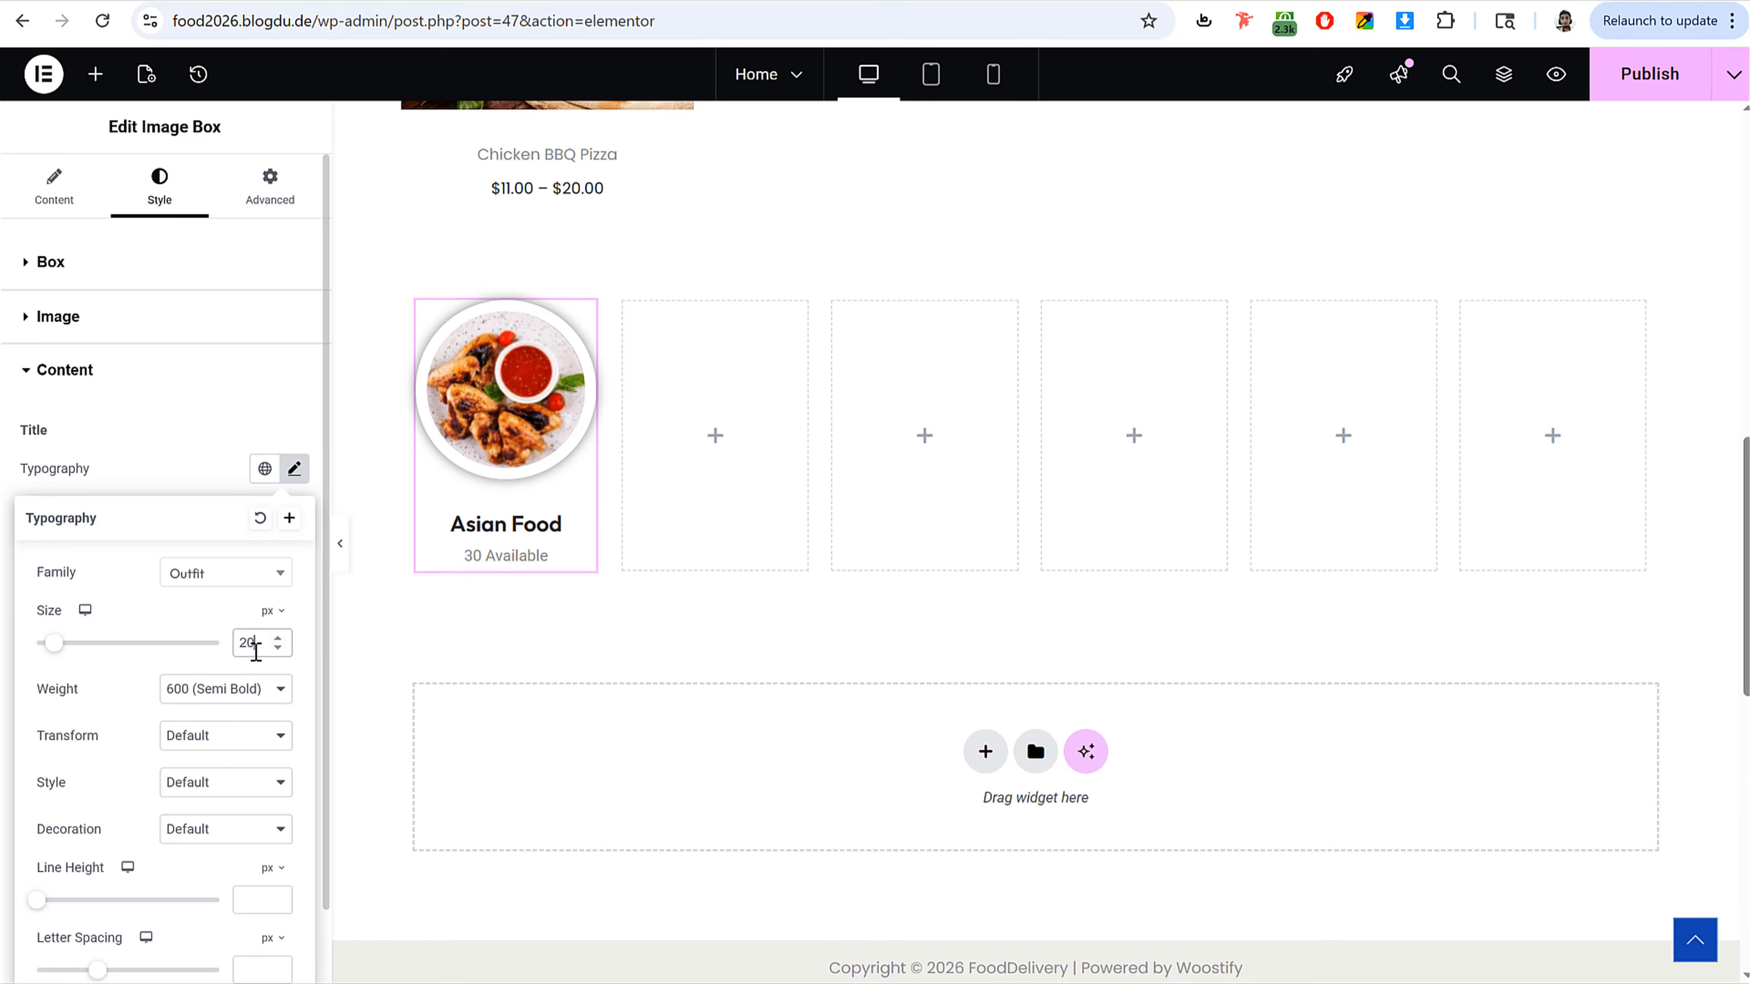
click(295, 470)
click(294, 749)
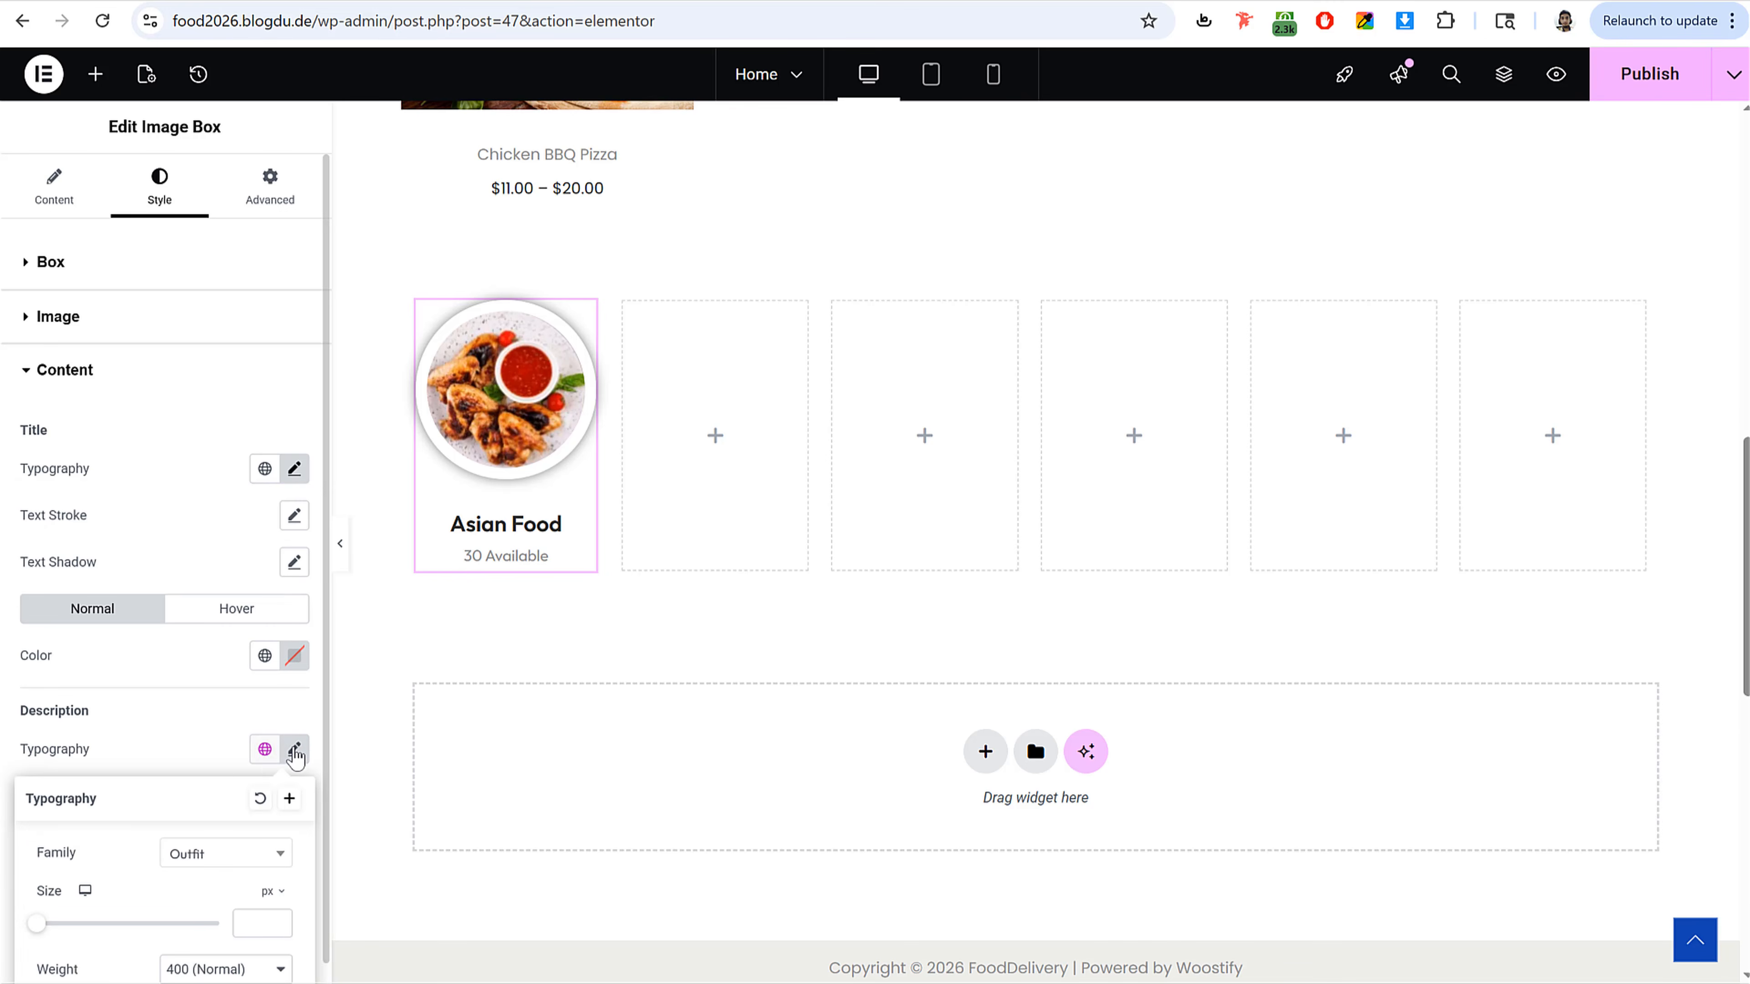
scroll(245, 766, down, 3)
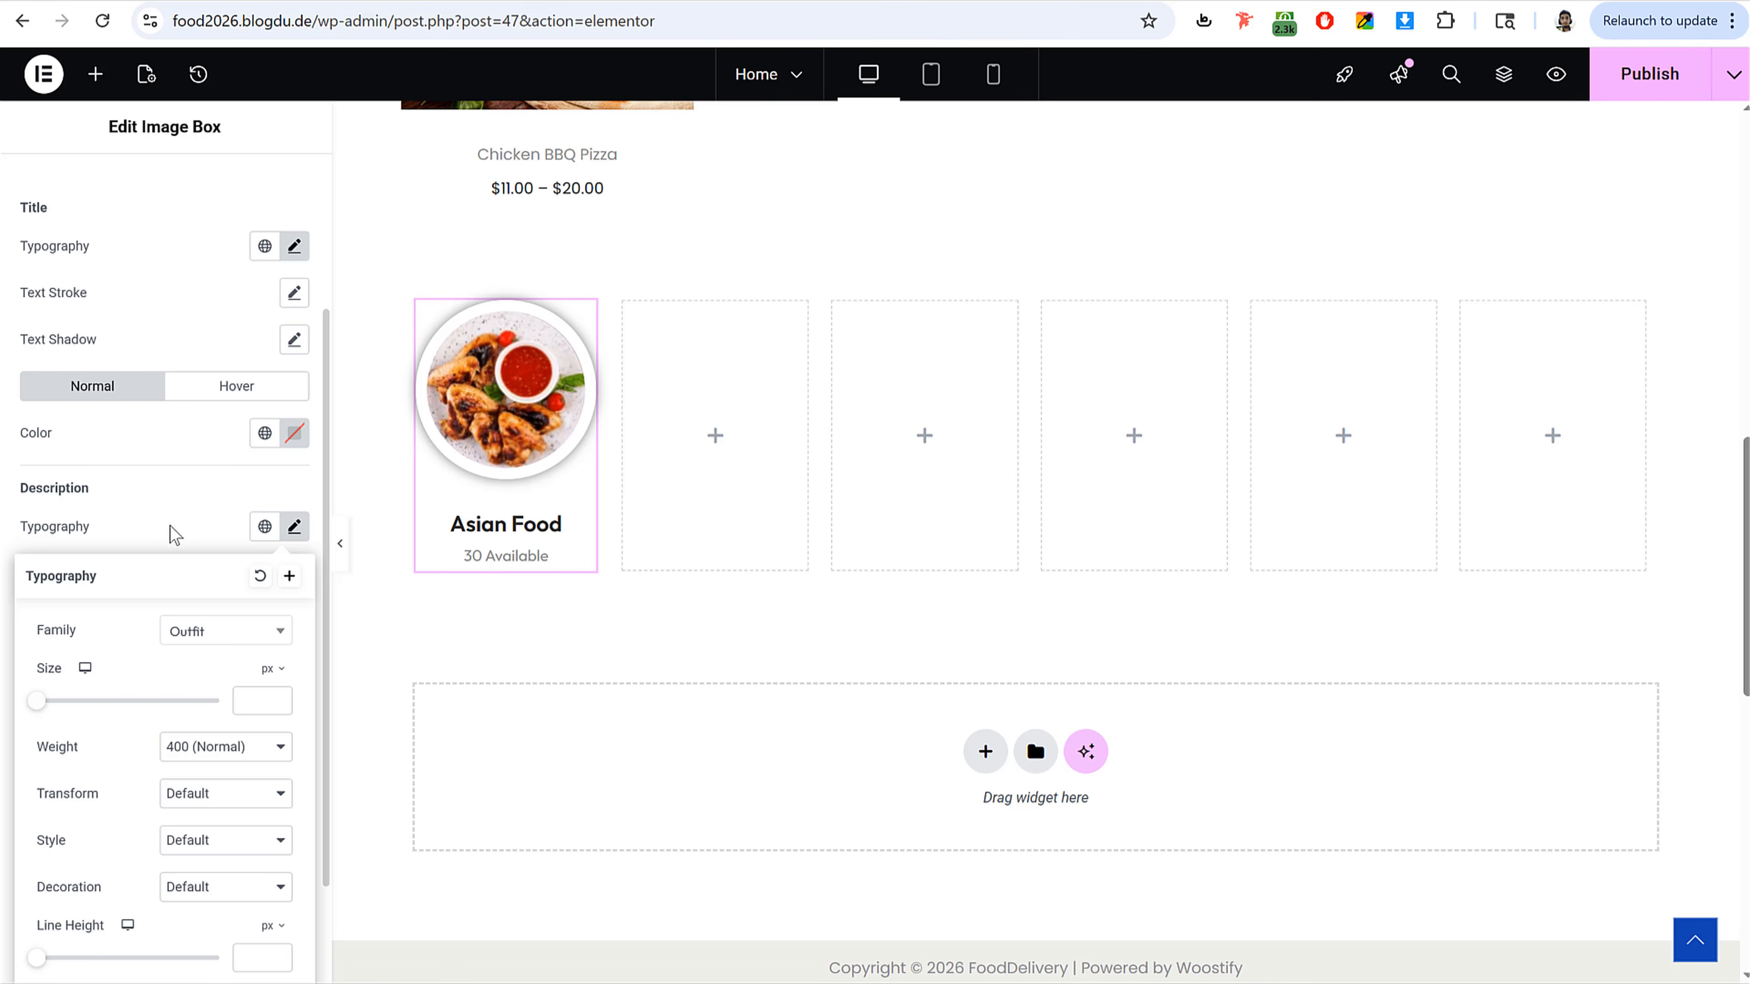
click(174, 536)
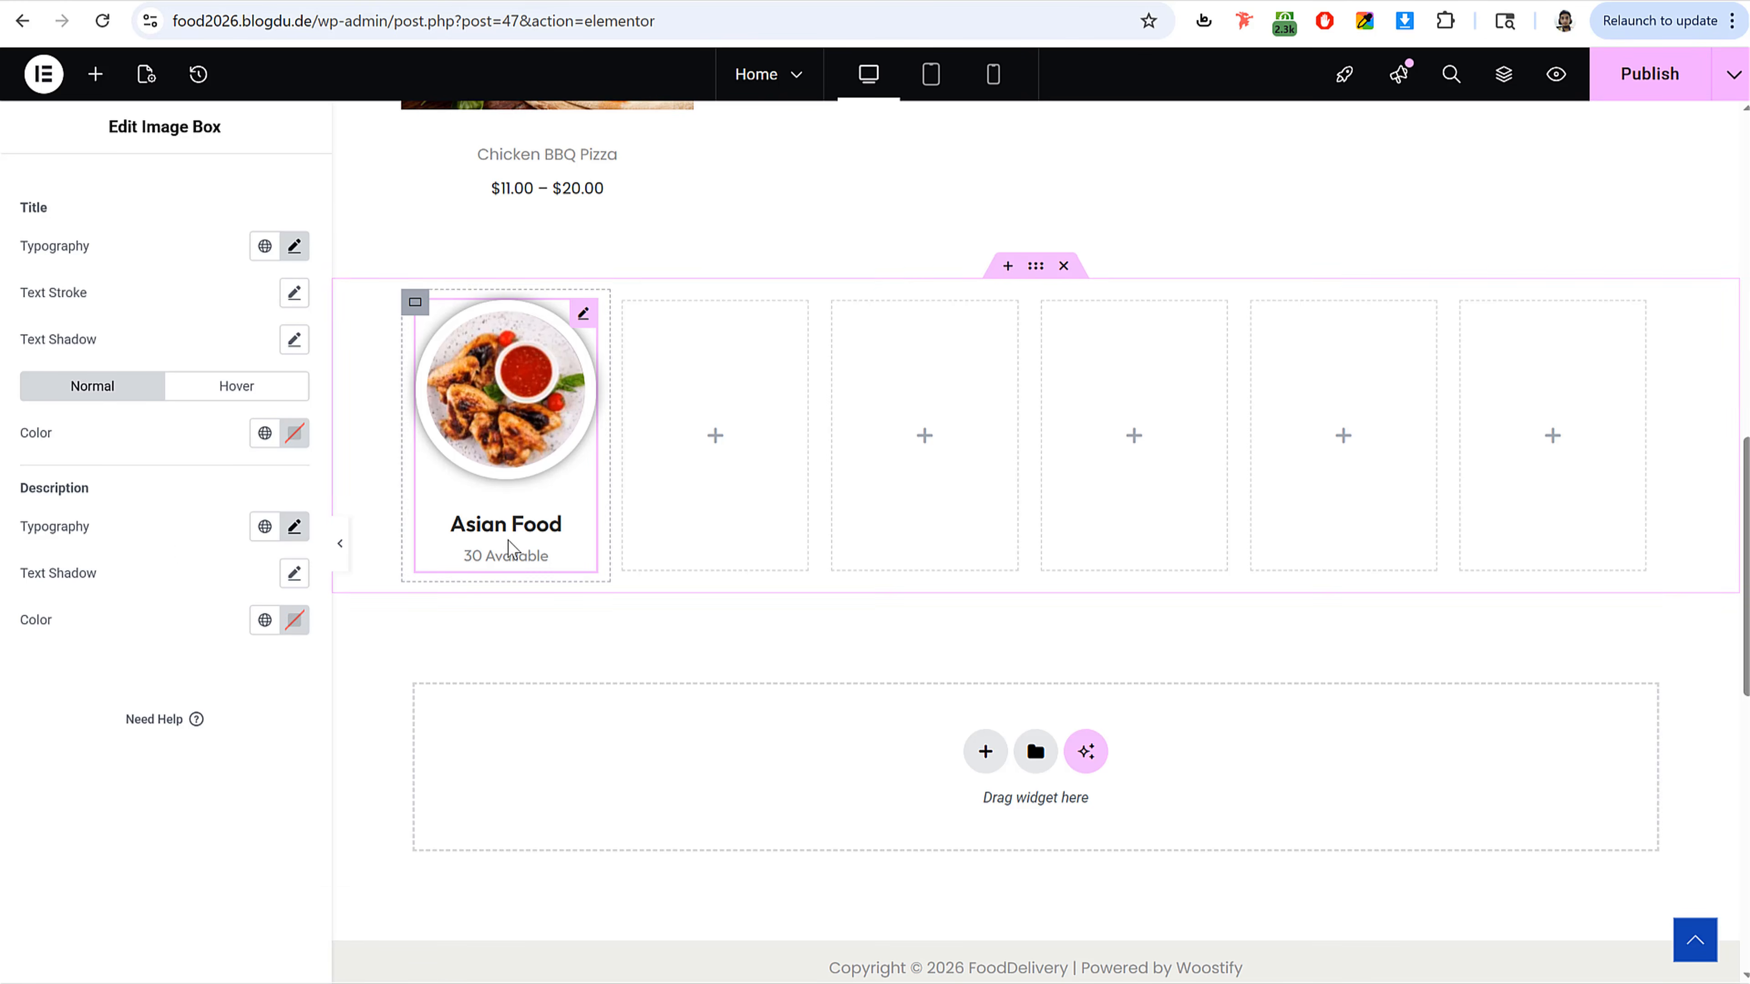
Step: Sample and copy the reference category card's background color with the color picker extension
scroll(164, 586, up, 3)
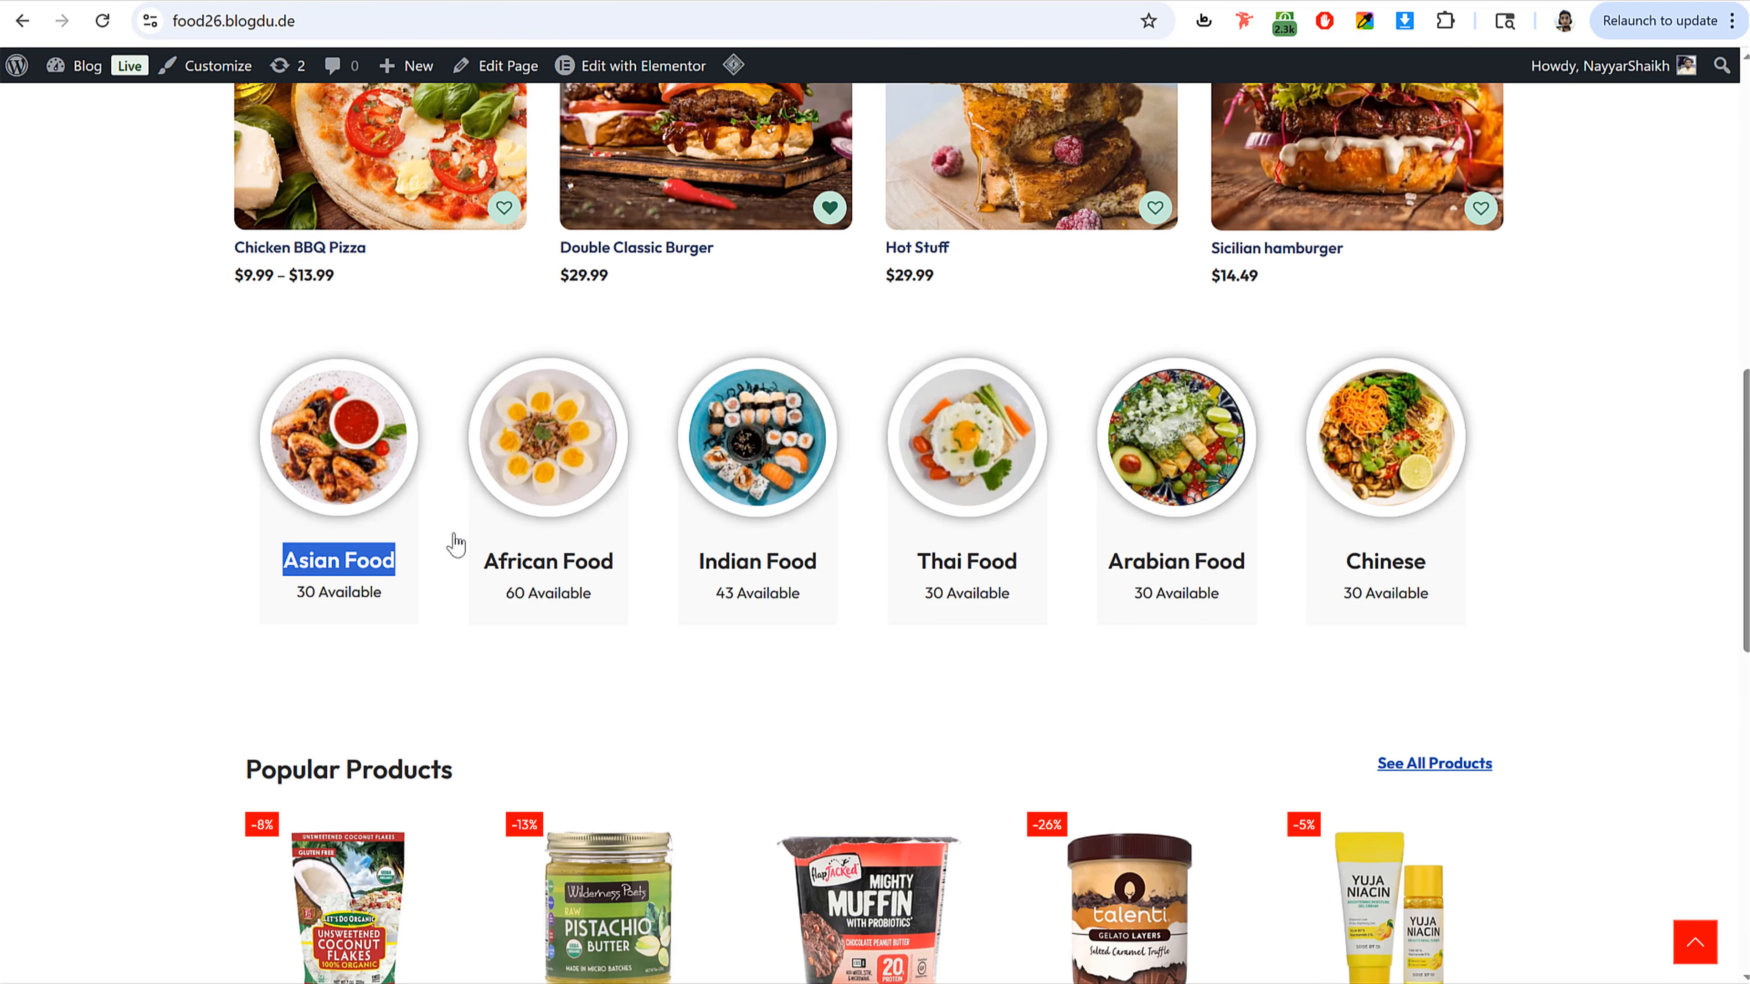
click(449, 567)
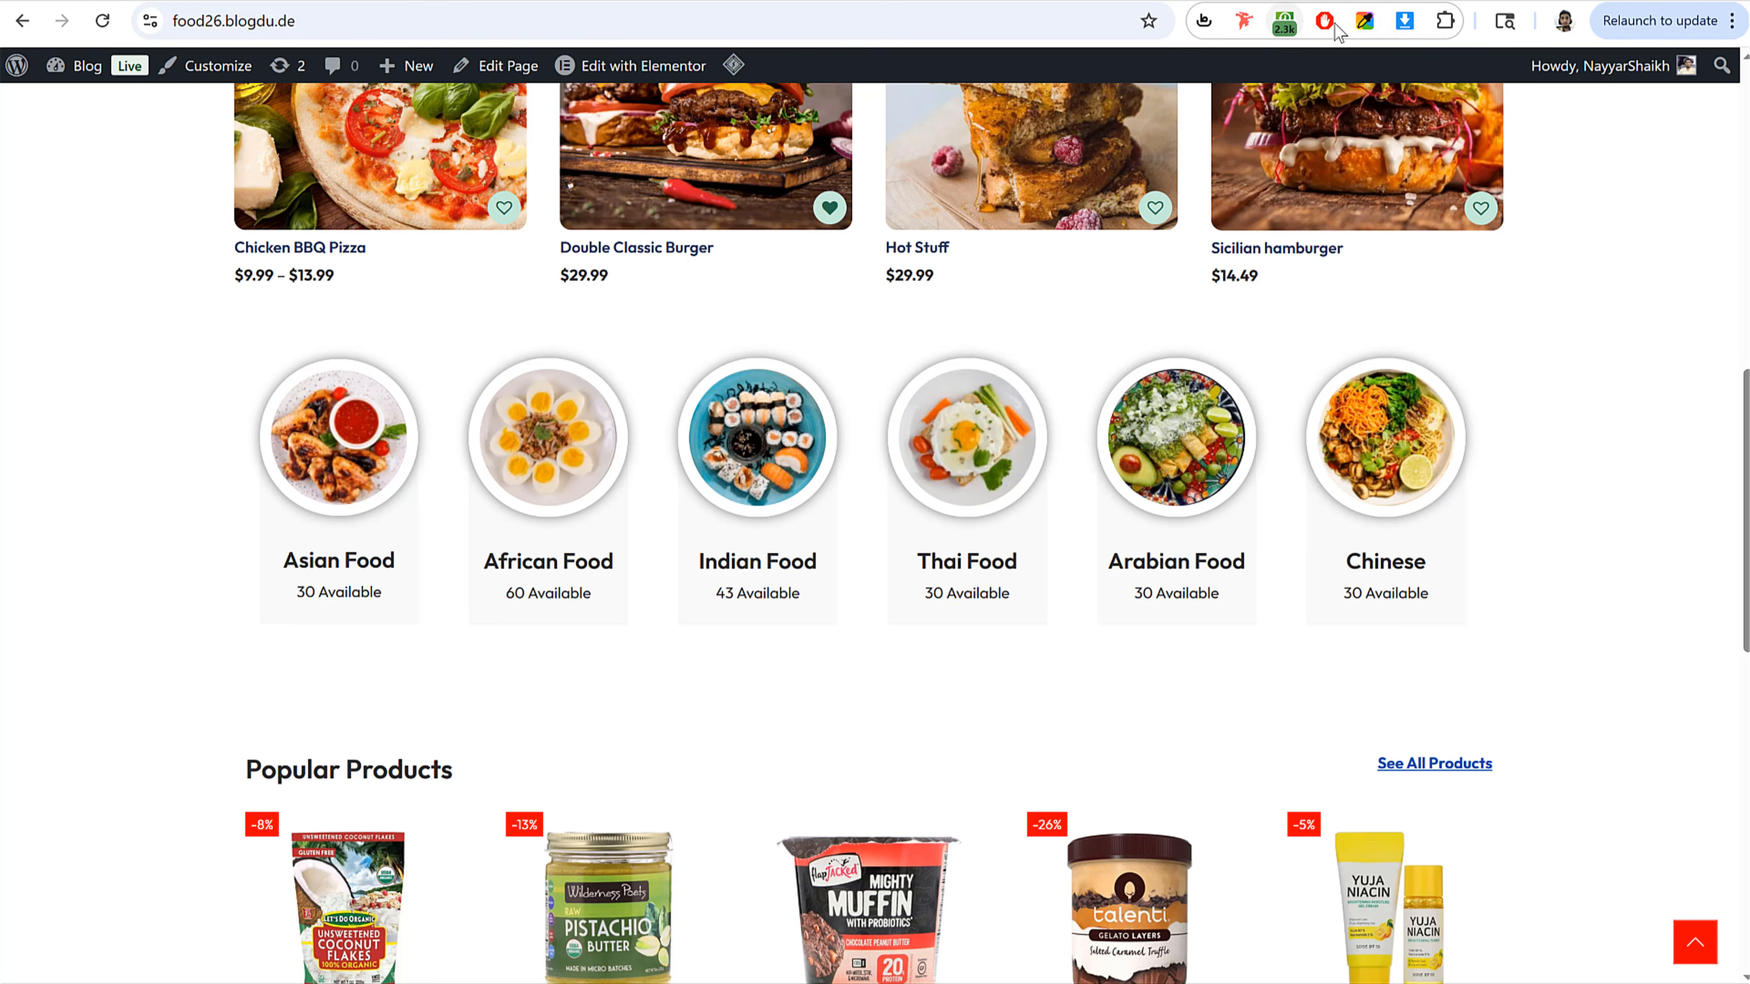
click(1365, 20)
click(1249, 295)
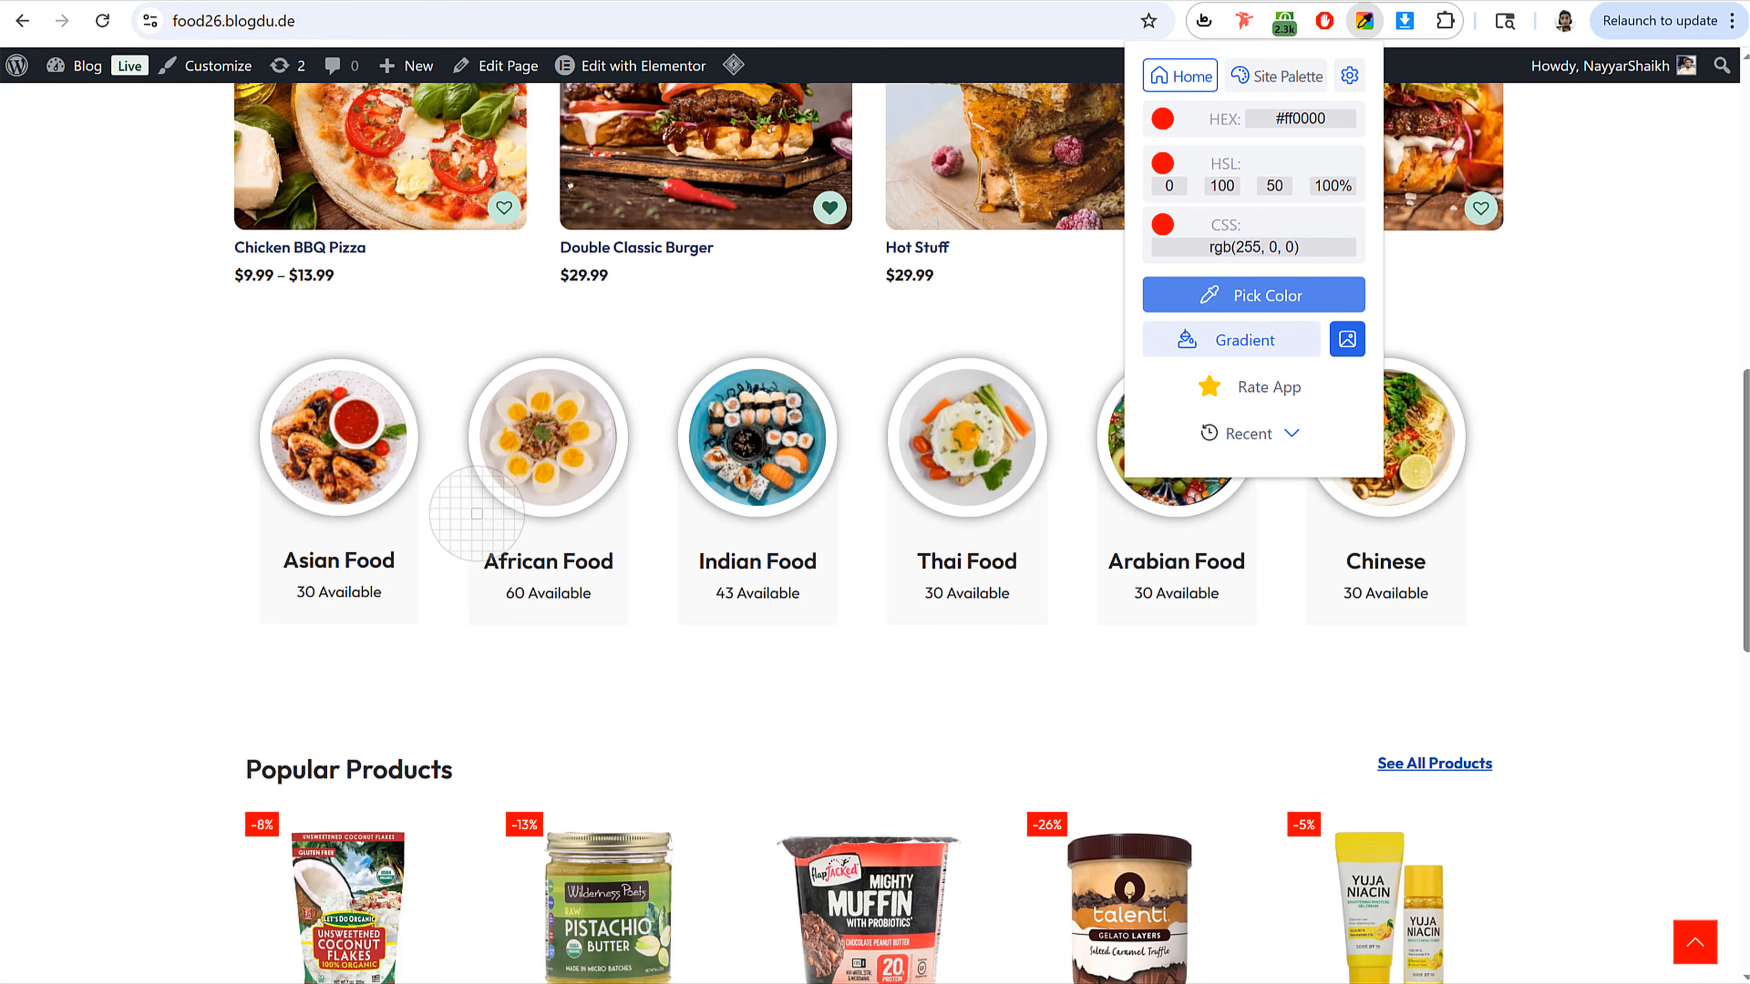
click(367, 531)
click(1338, 119)
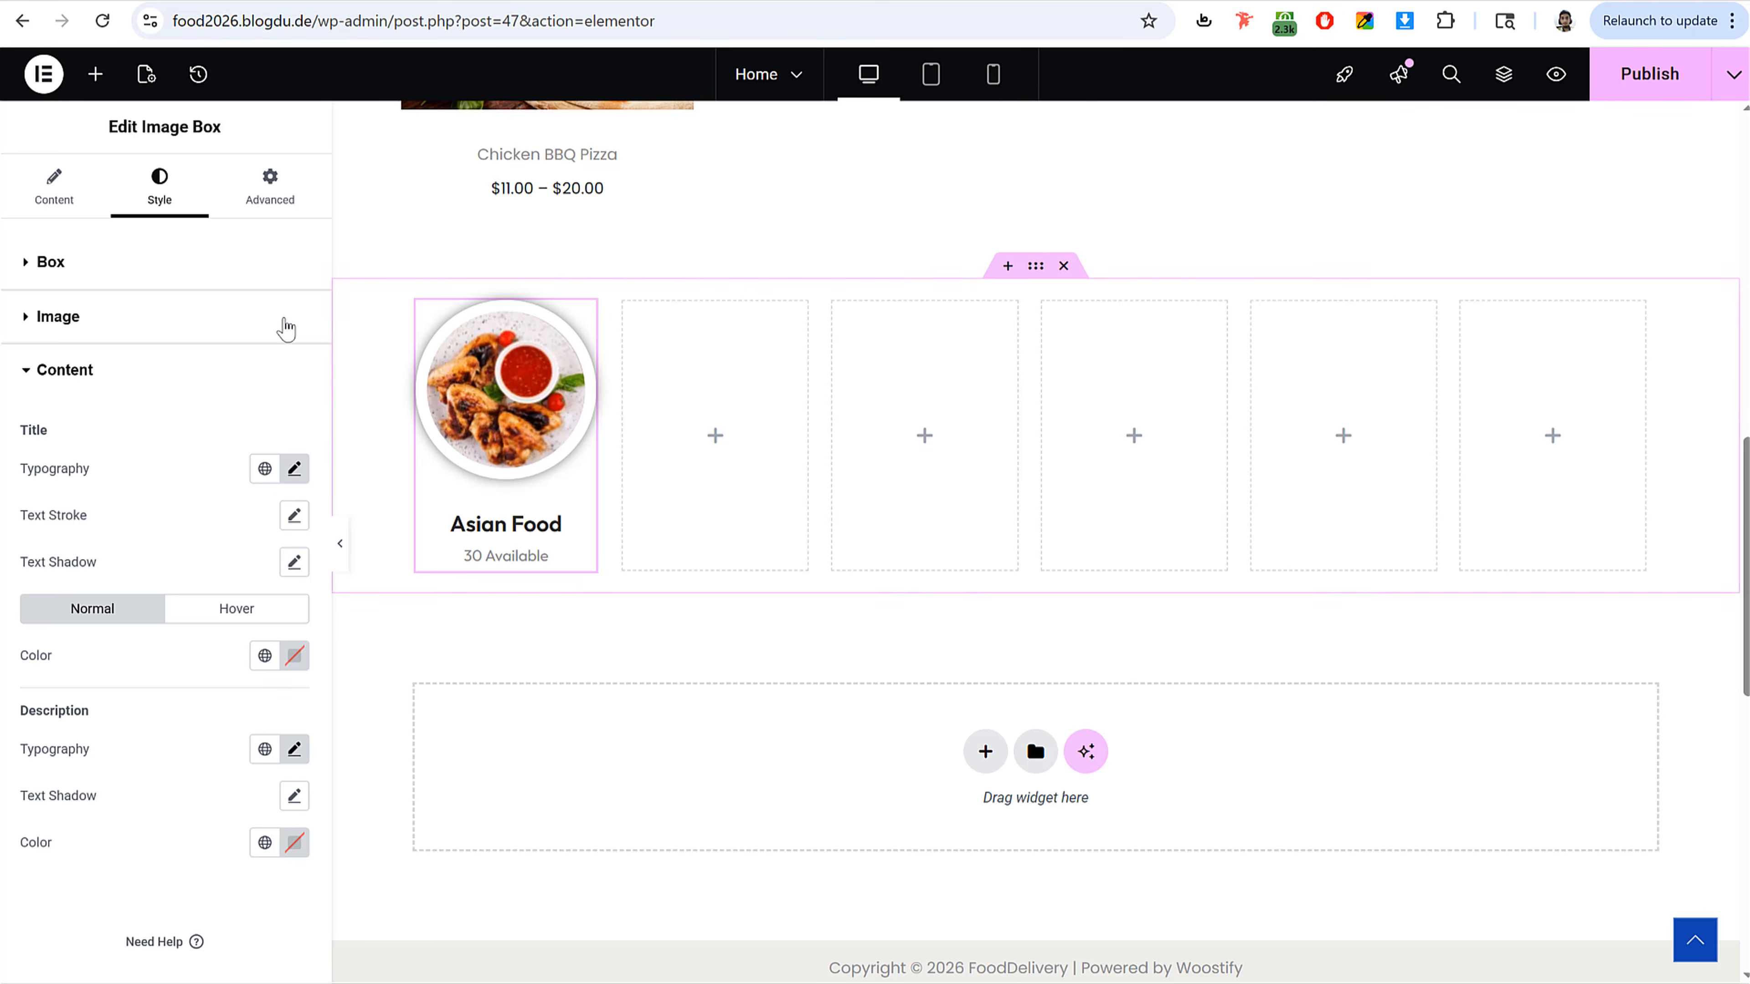
Step: Set the image box's classic background color to the copied #f9f9f9
click(275, 193)
click(176, 270)
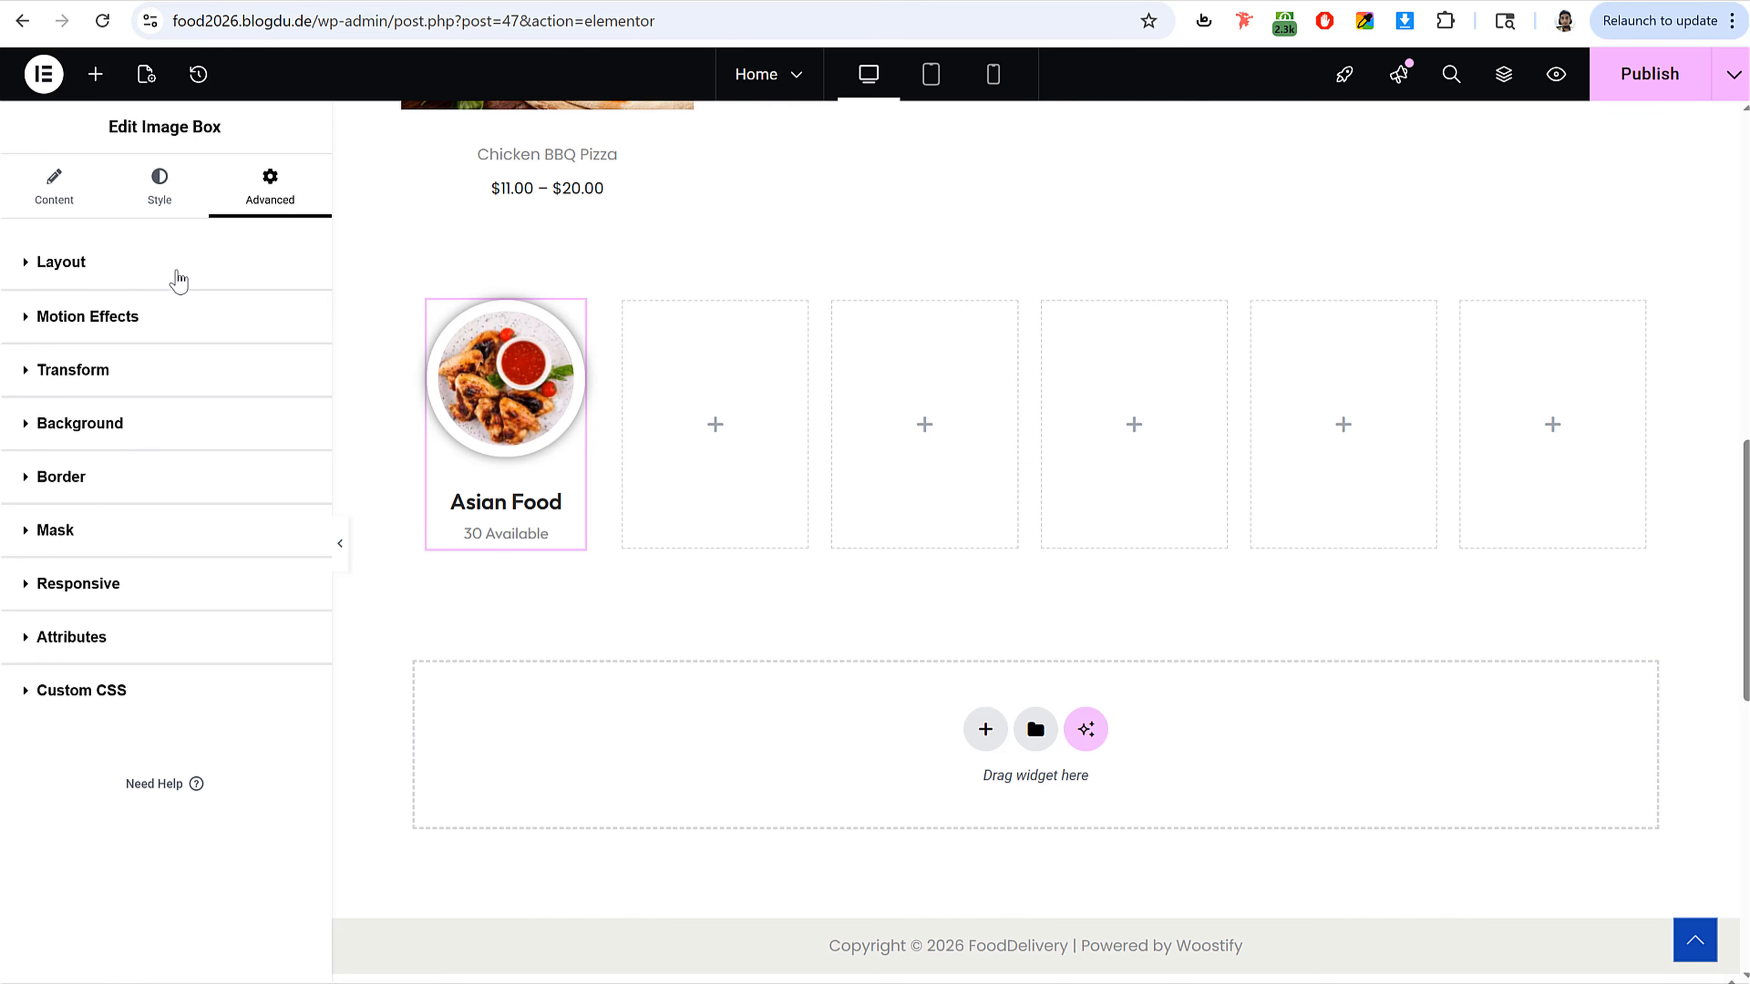
click(118, 427)
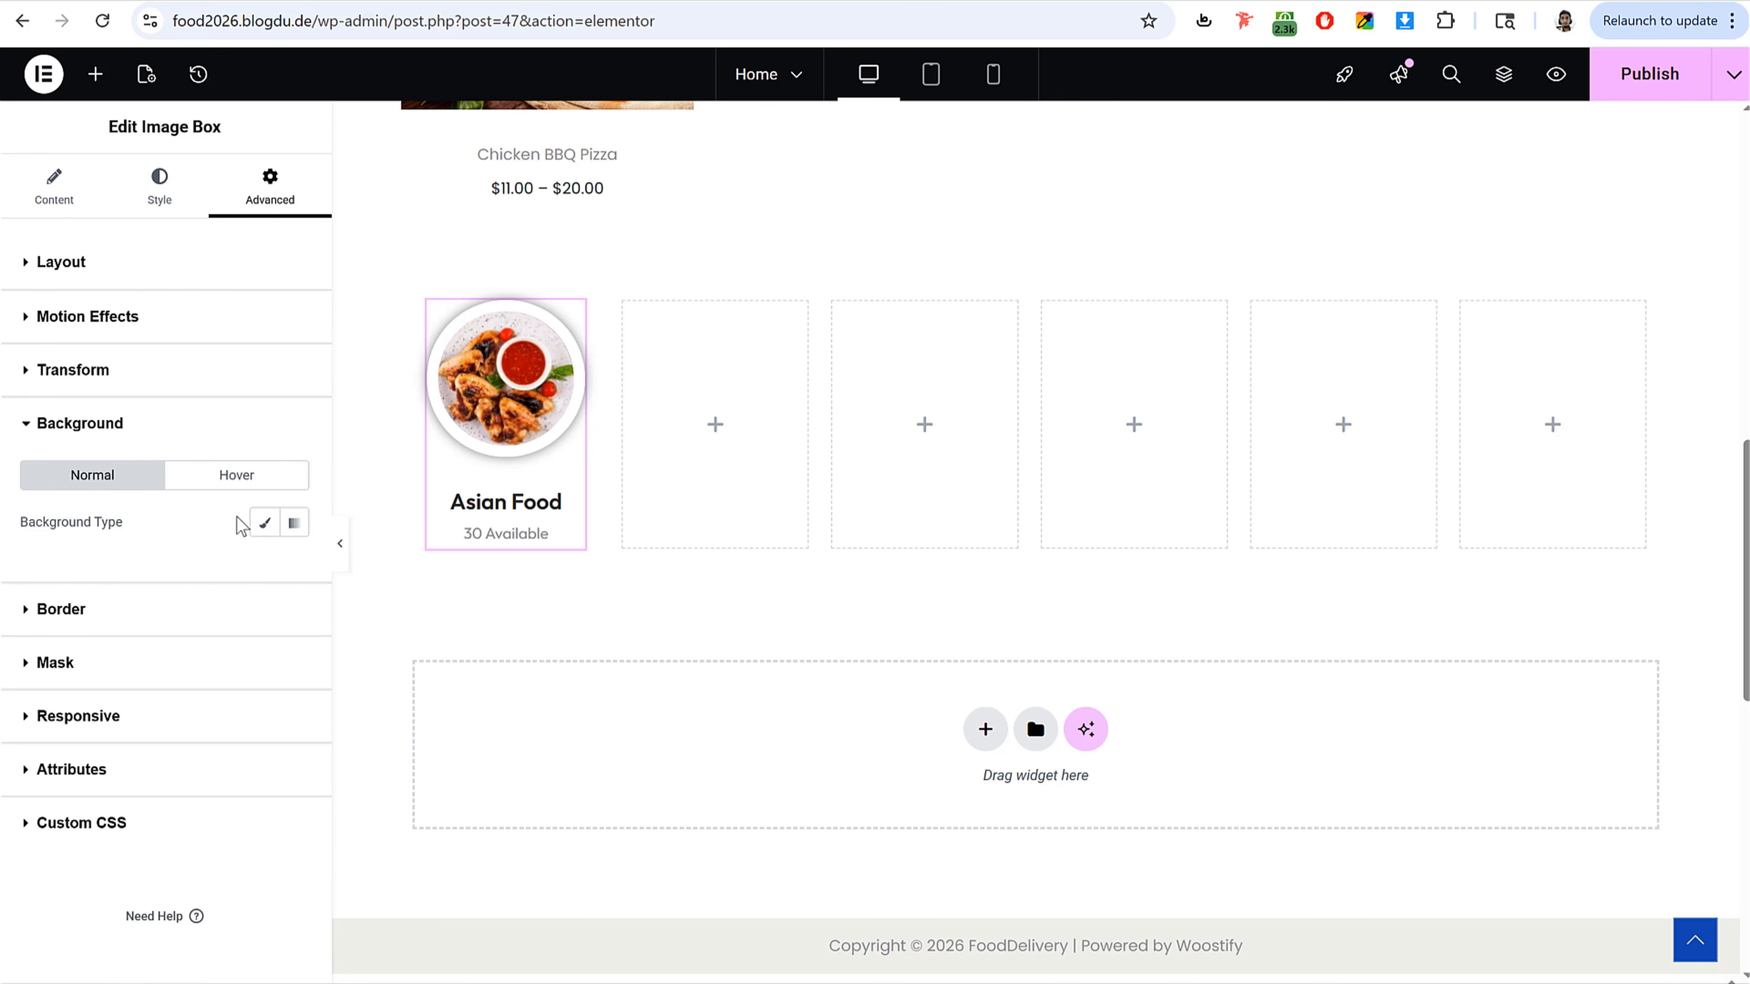
click(264, 523)
click(295, 569)
text(#f9f9f9)
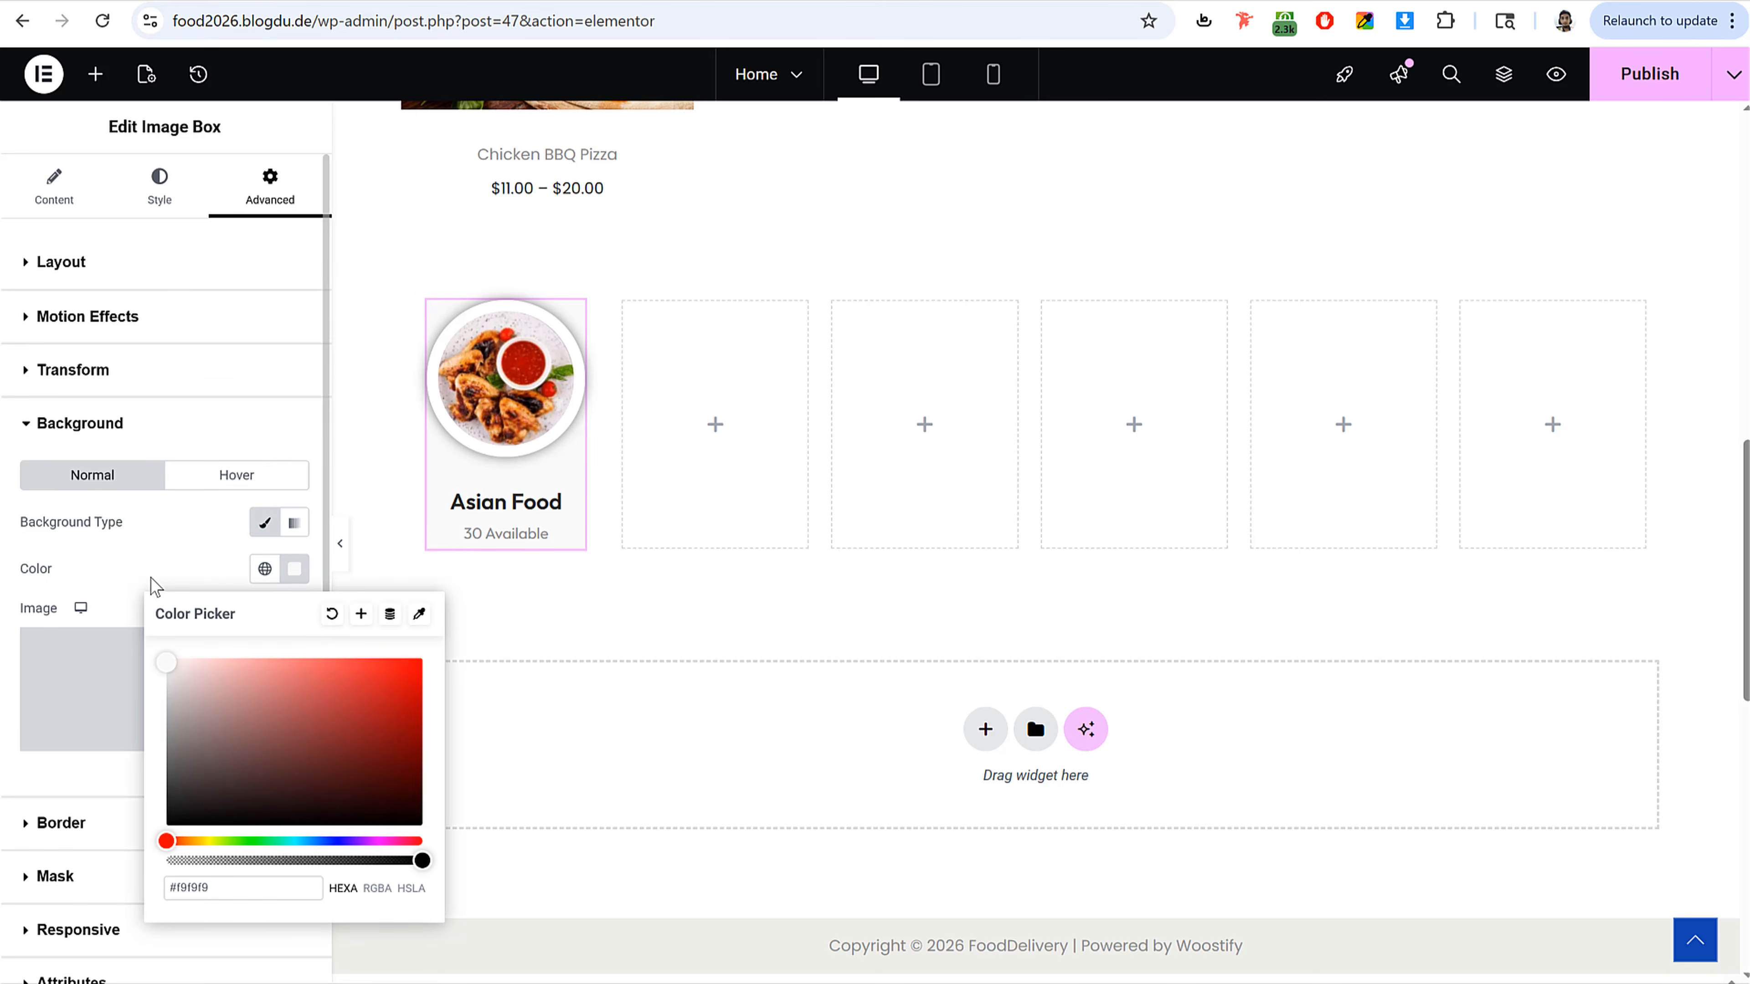
click(348, 566)
click(341, 558)
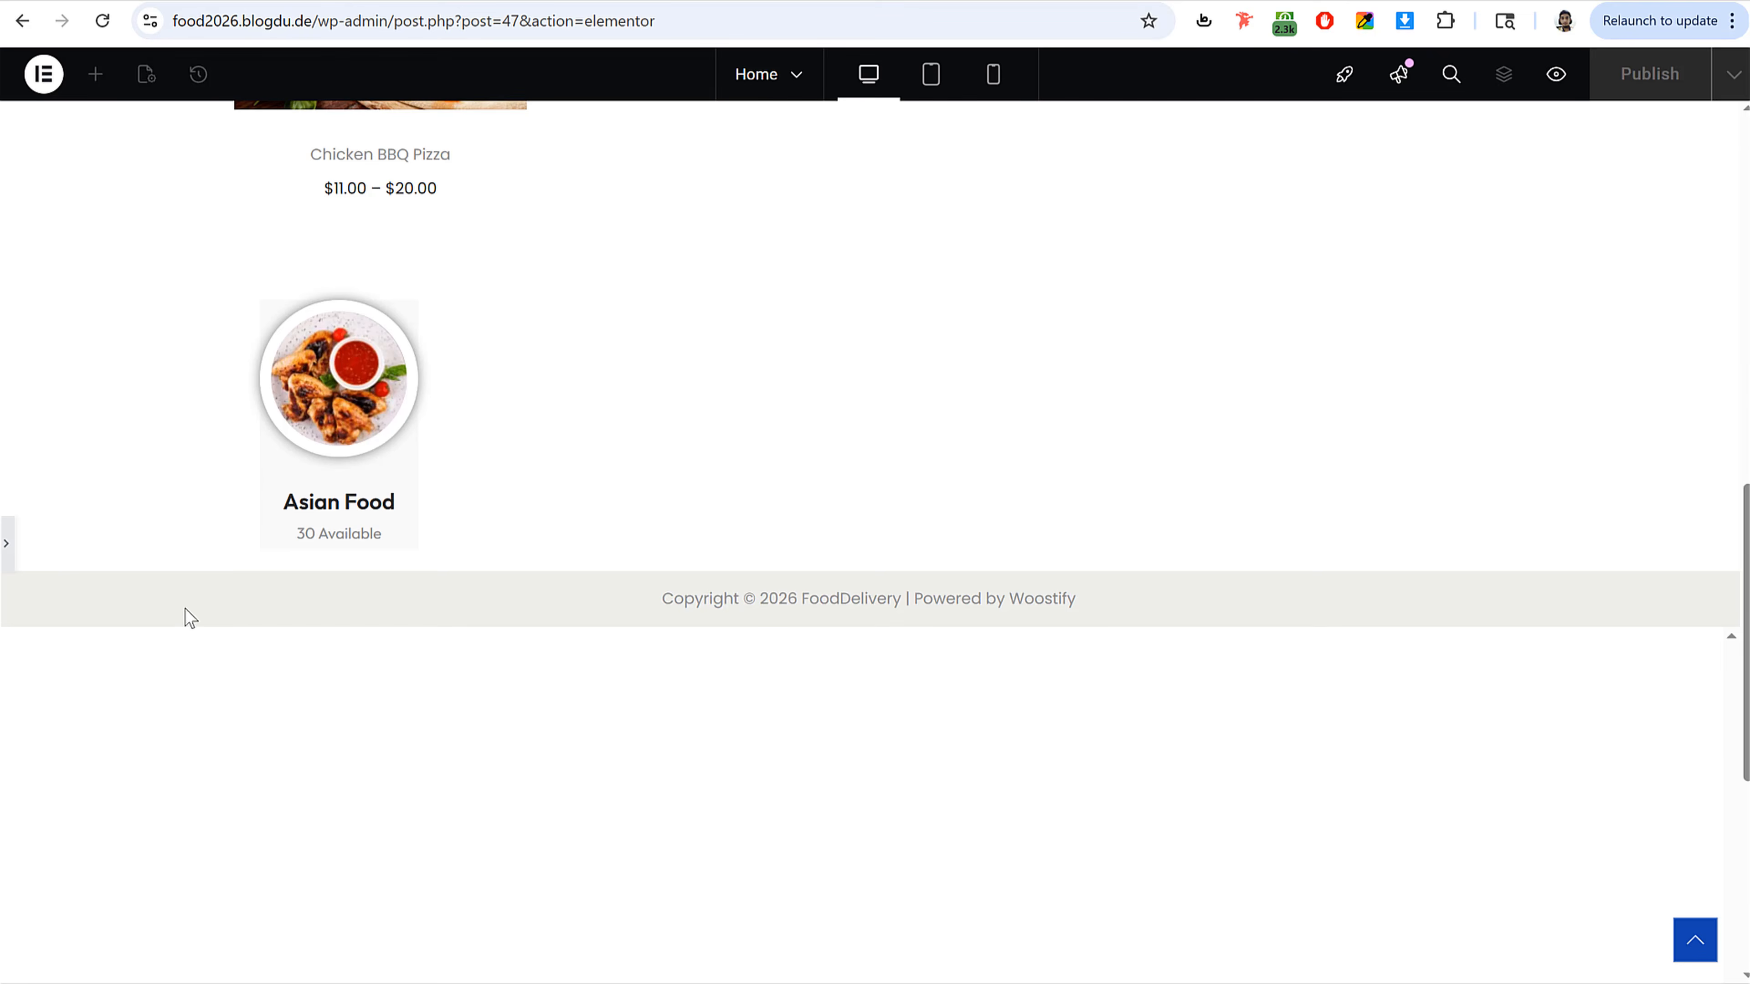
click(9, 546)
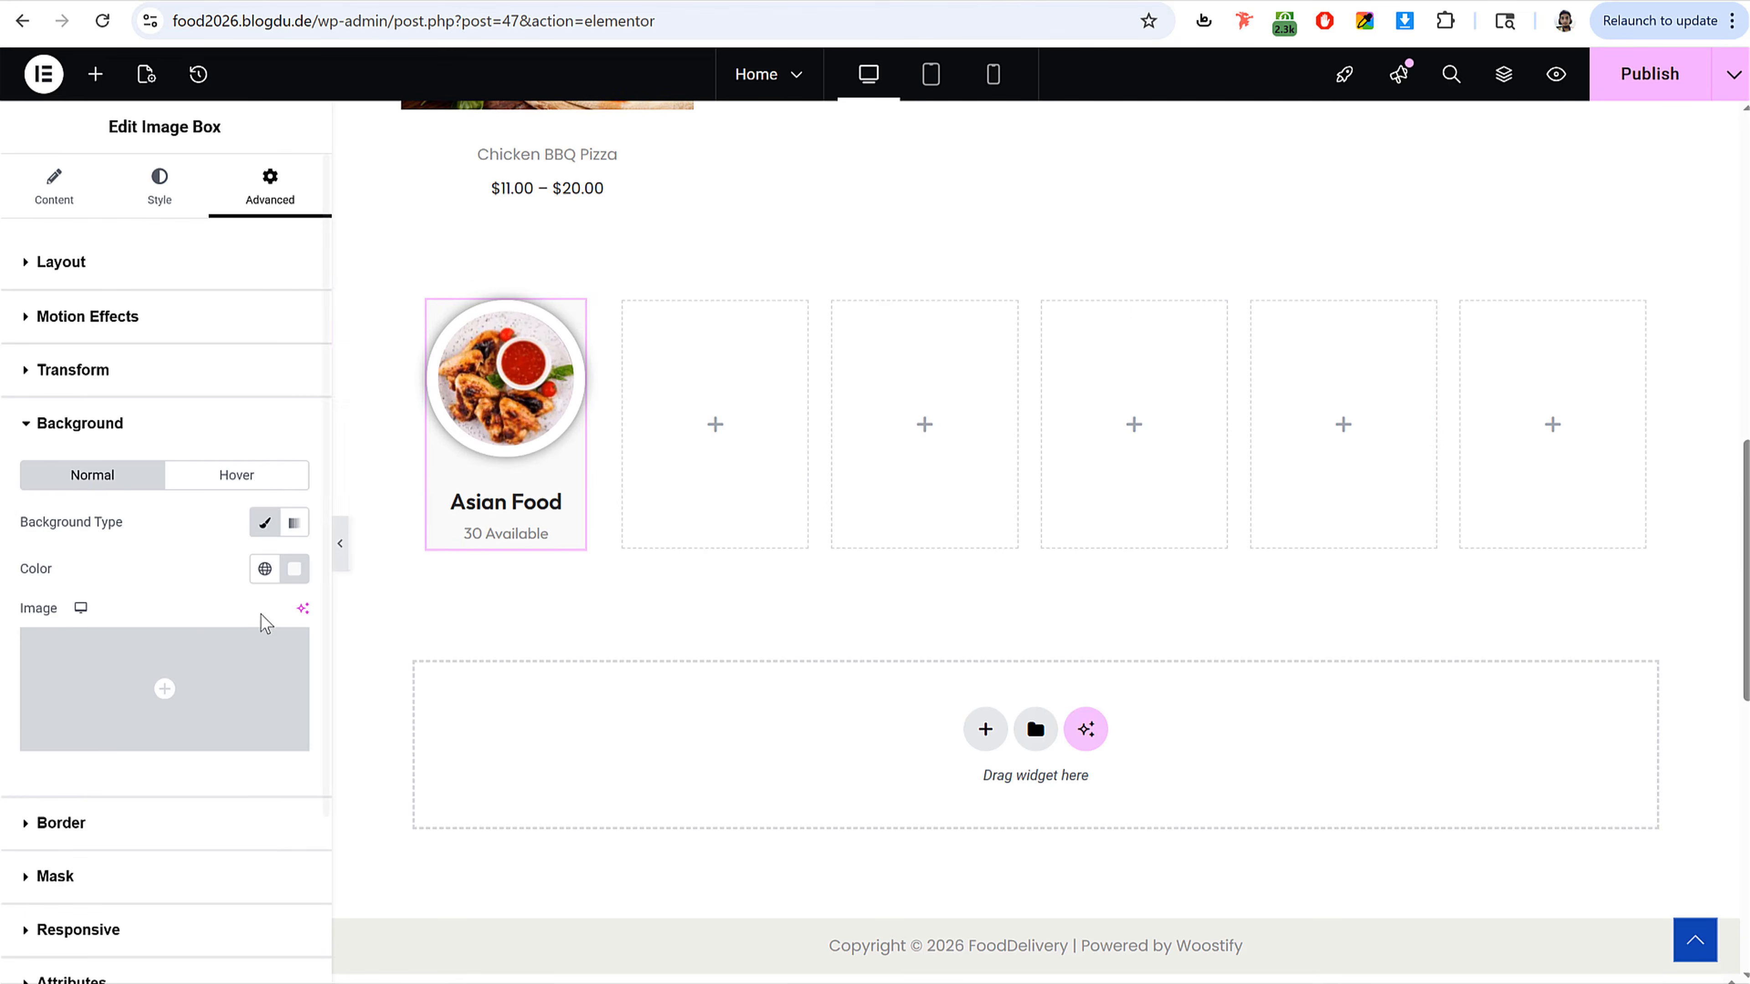
Step: Set the image box's top-left and top-right border radius to 100 px and publish the page
click(135, 824)
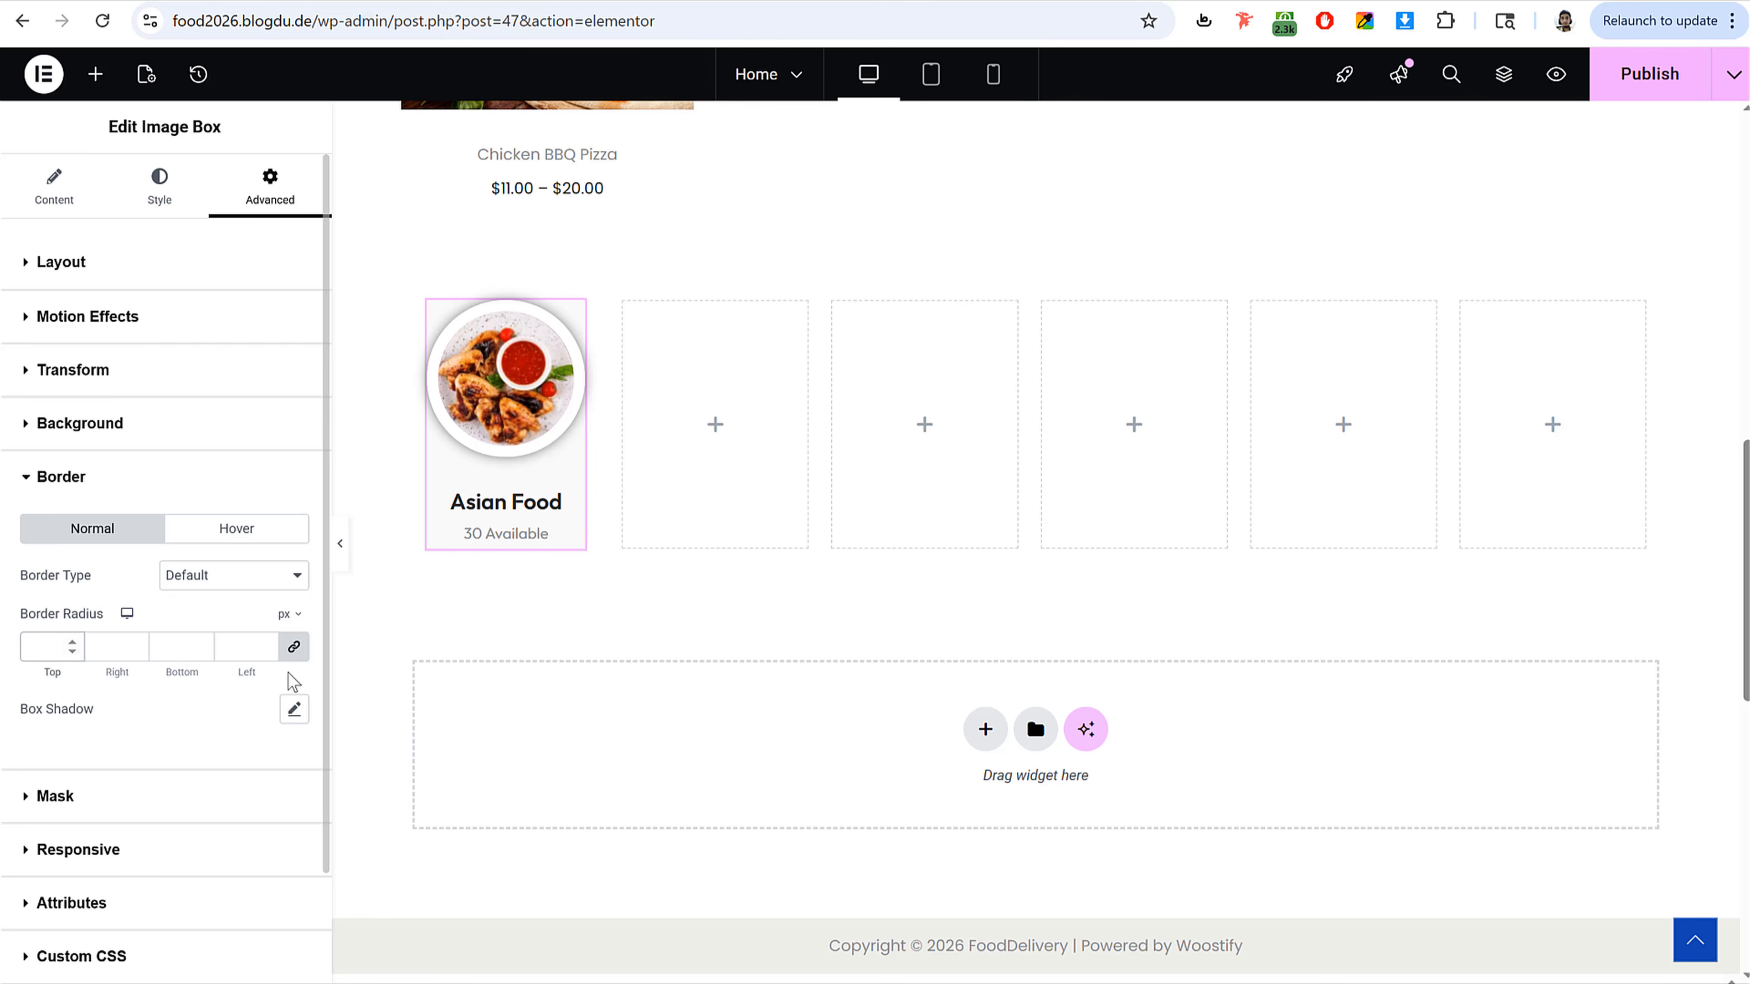
click(291, 651)
key(Tab)
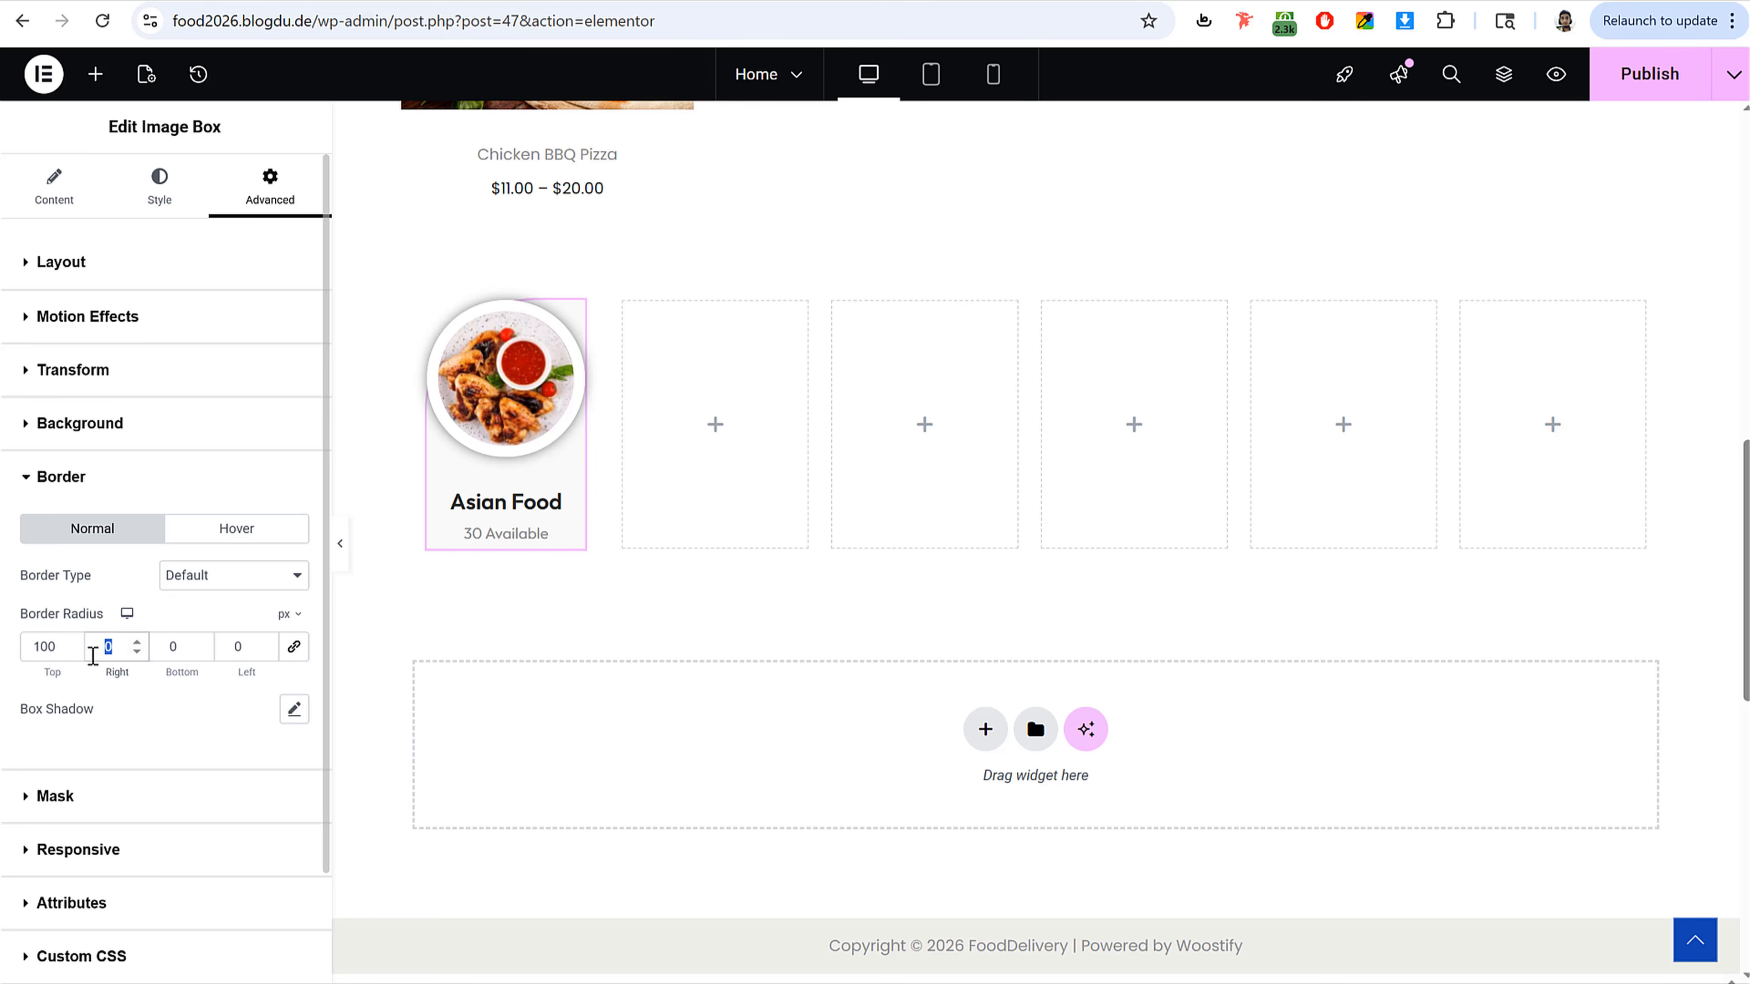
text(100)
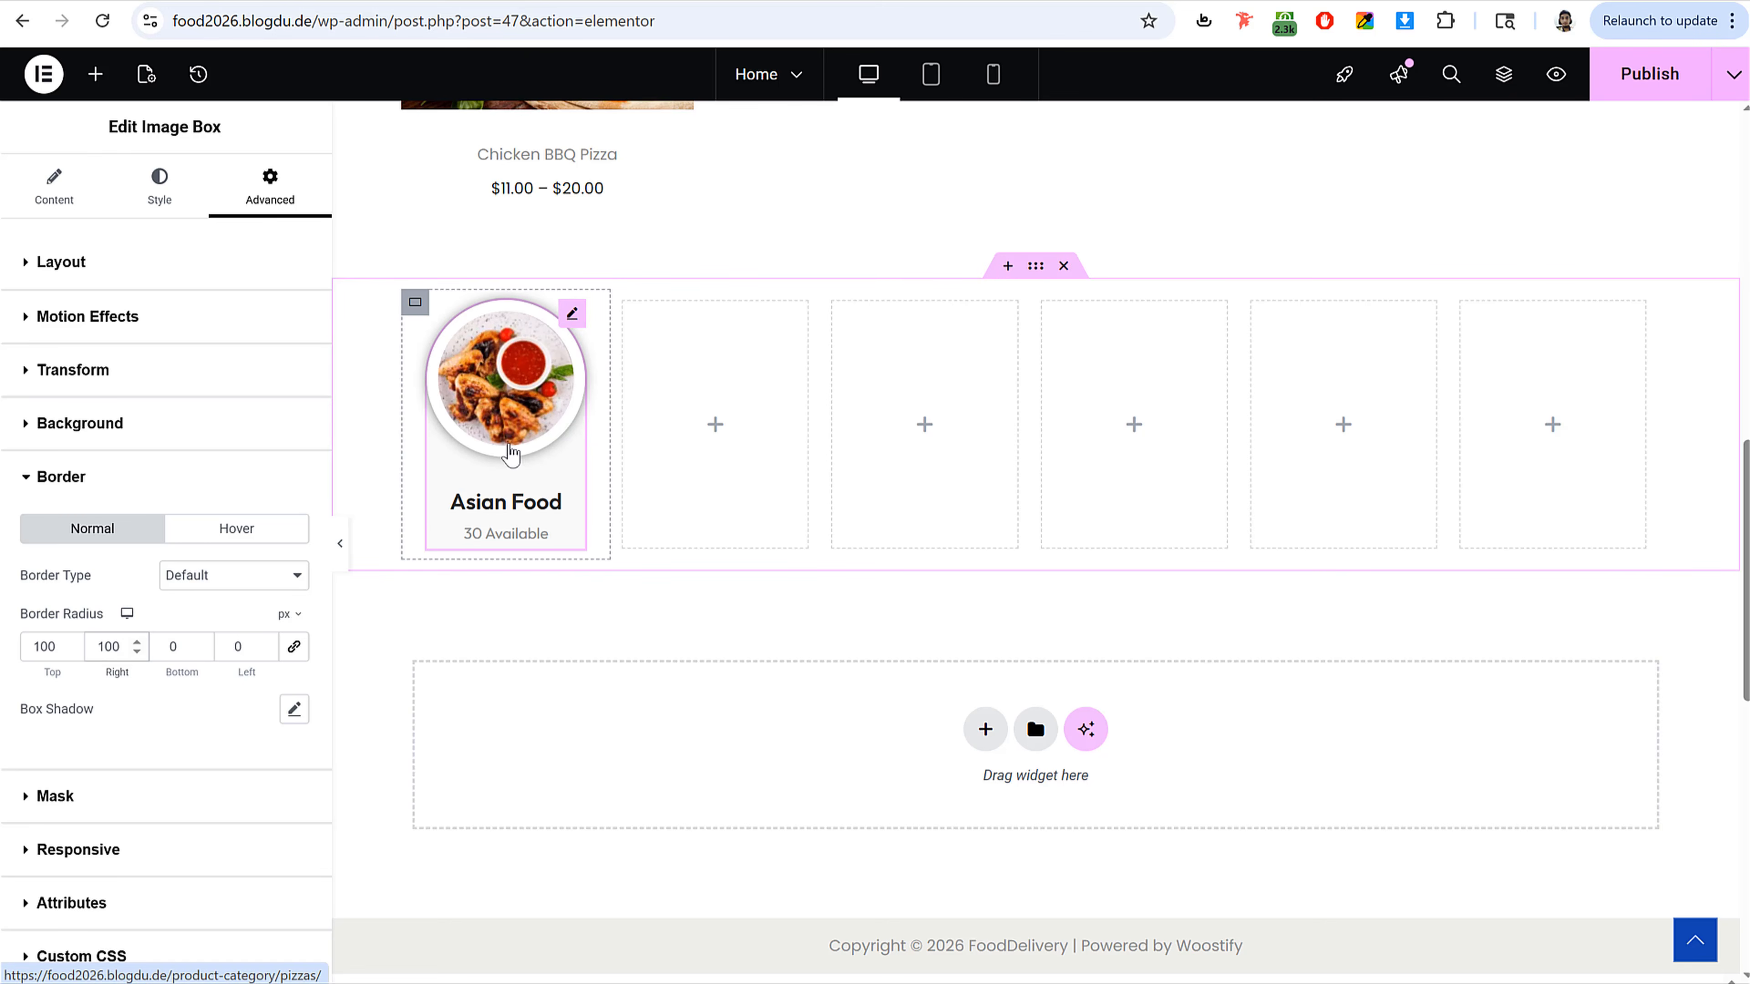
click(1649, 74)
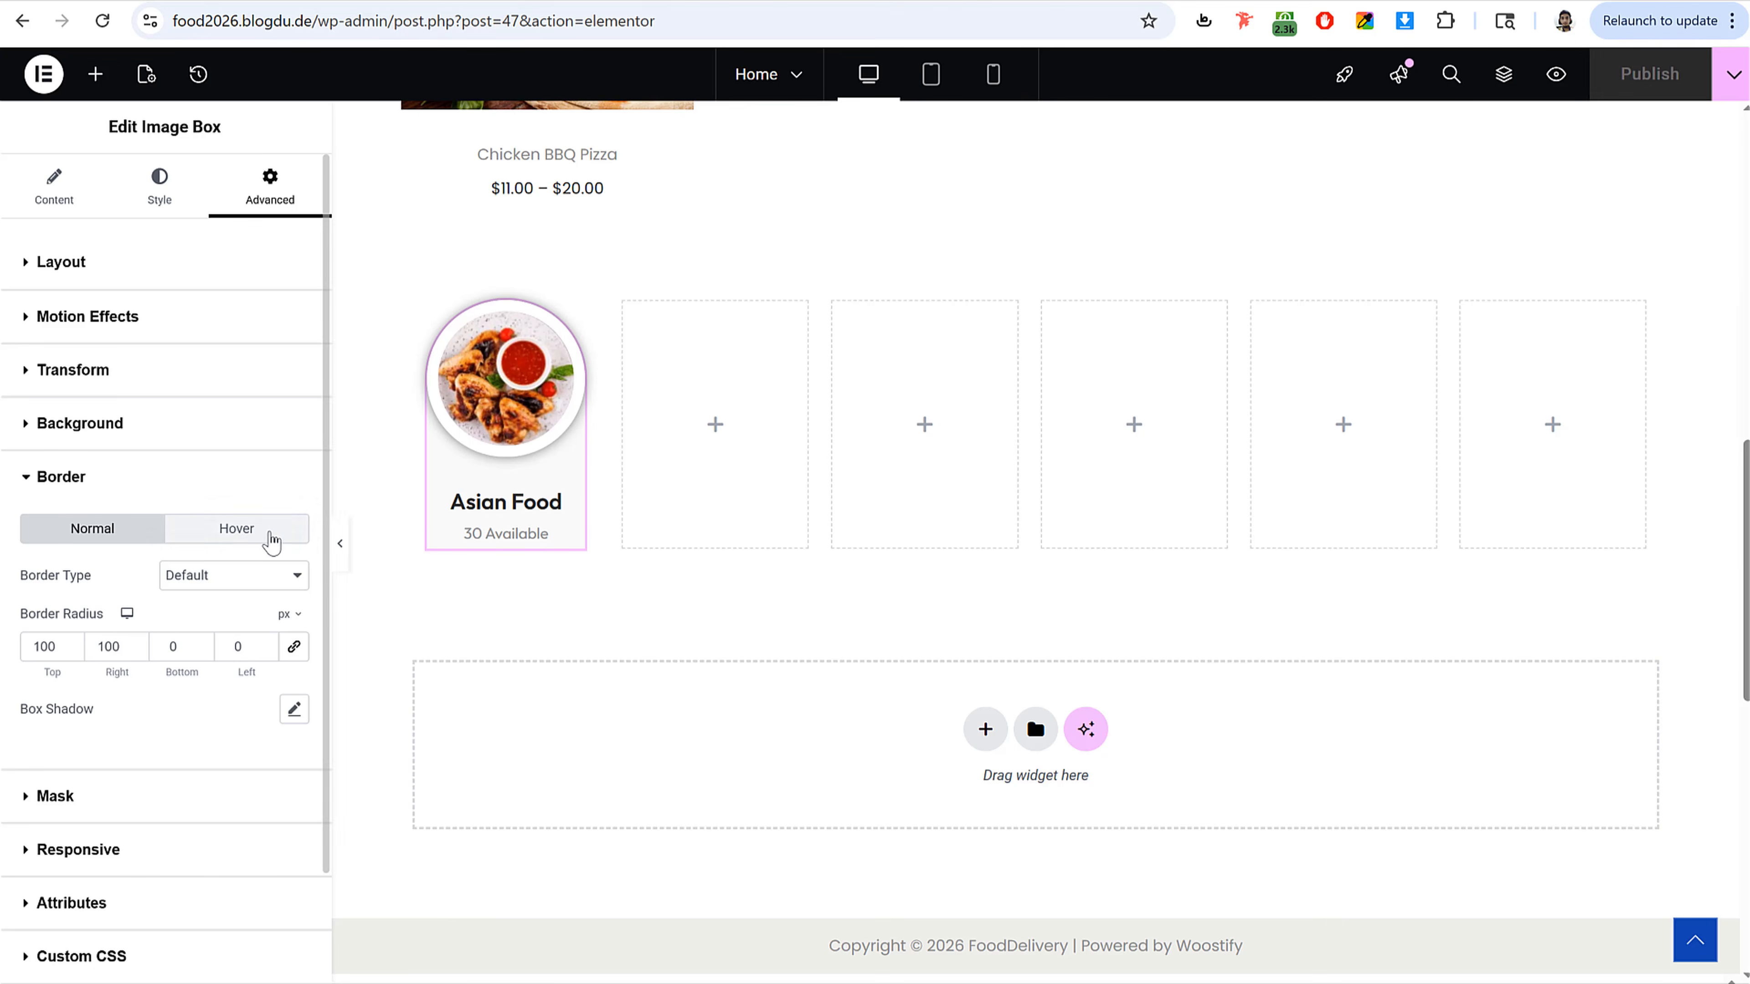
Step: Set the image box's bottom padding to 20 px
click(339, 543)
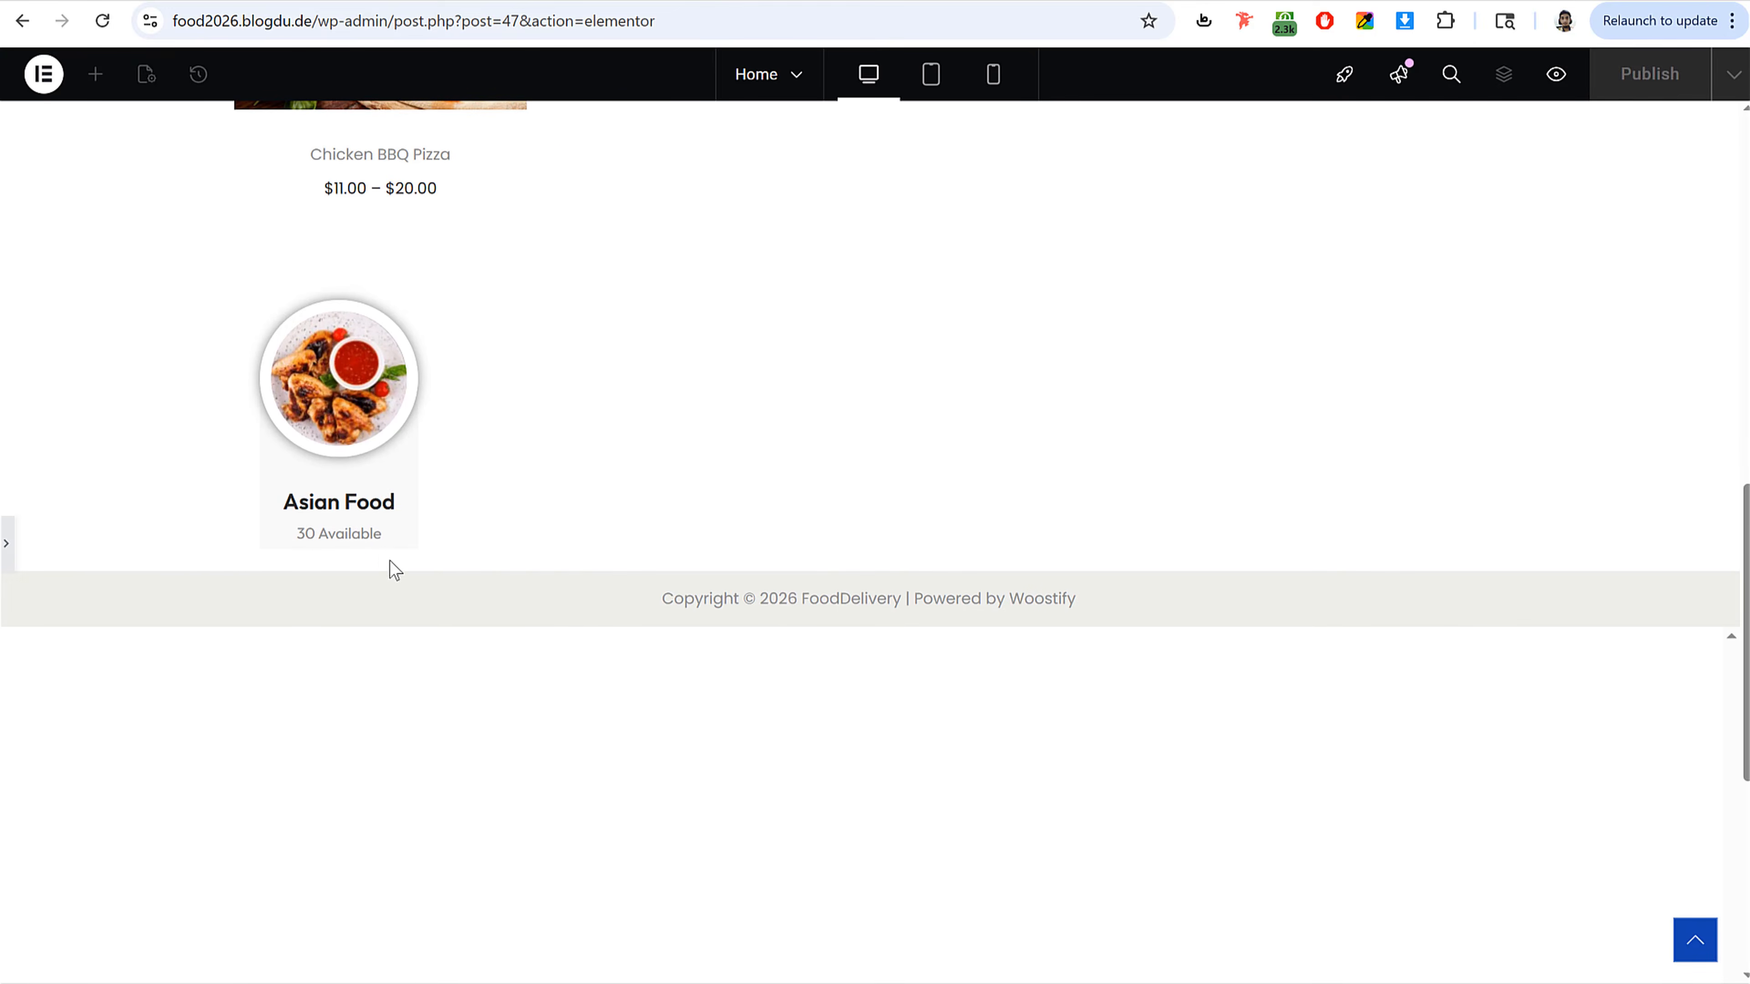
click(11, 550)
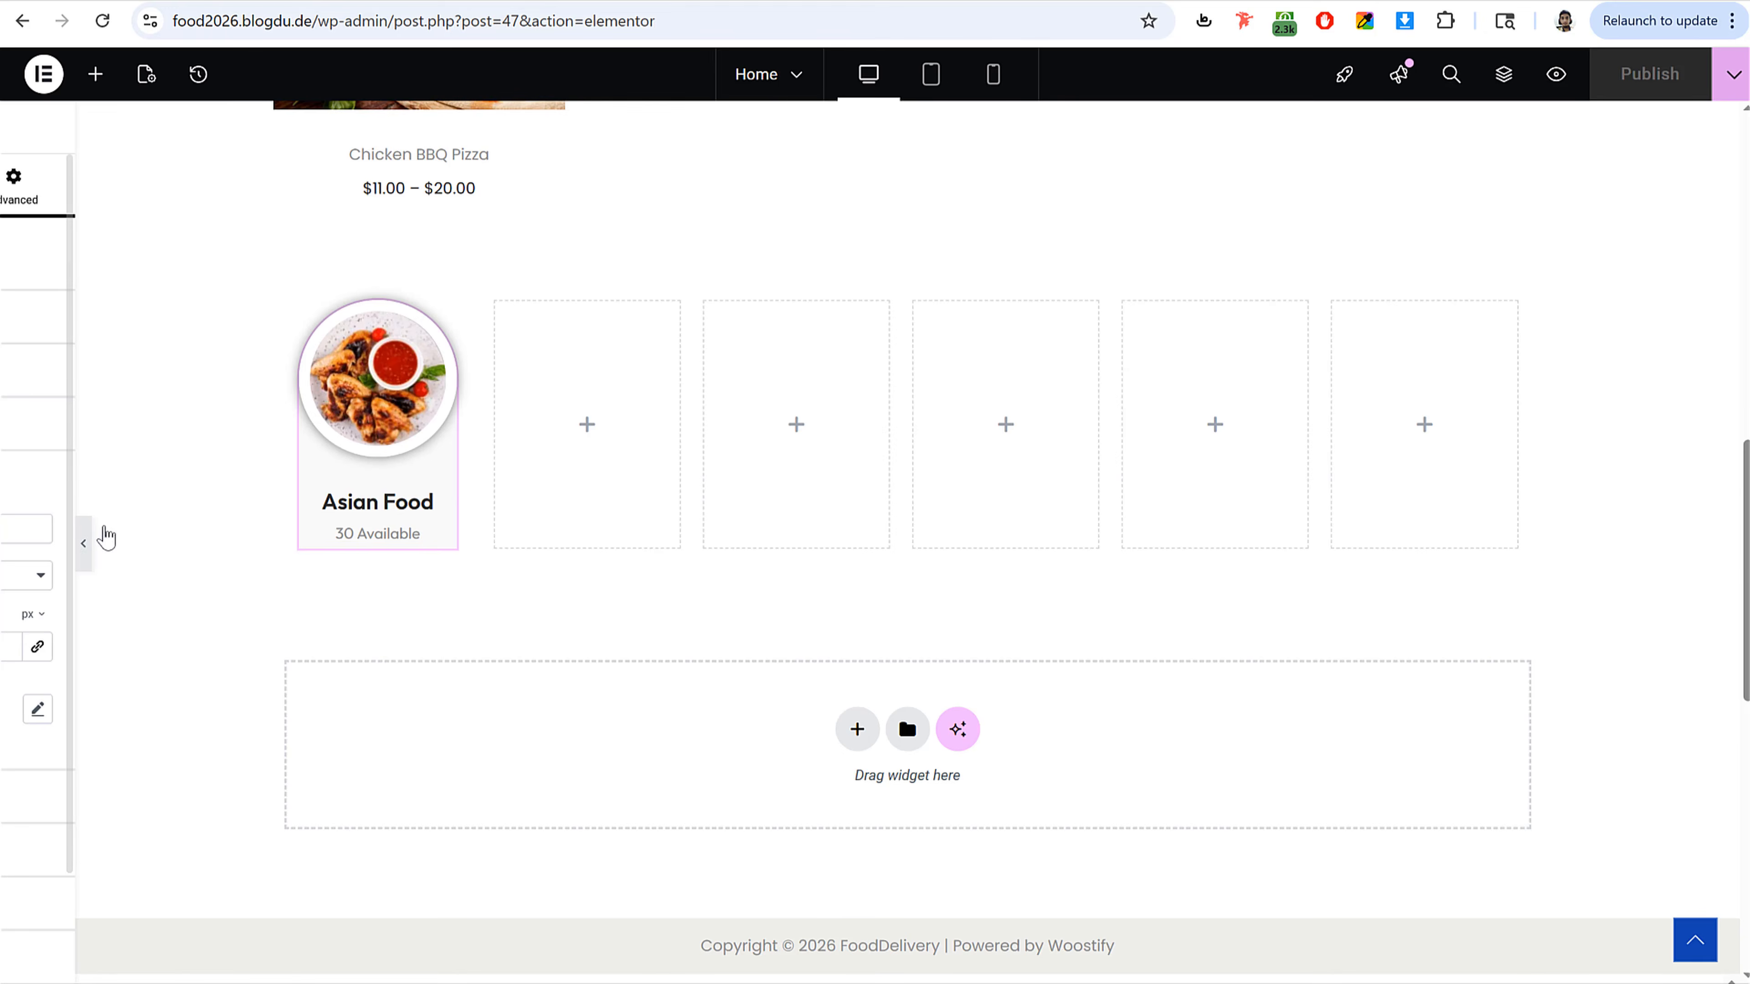
click(186, 276)
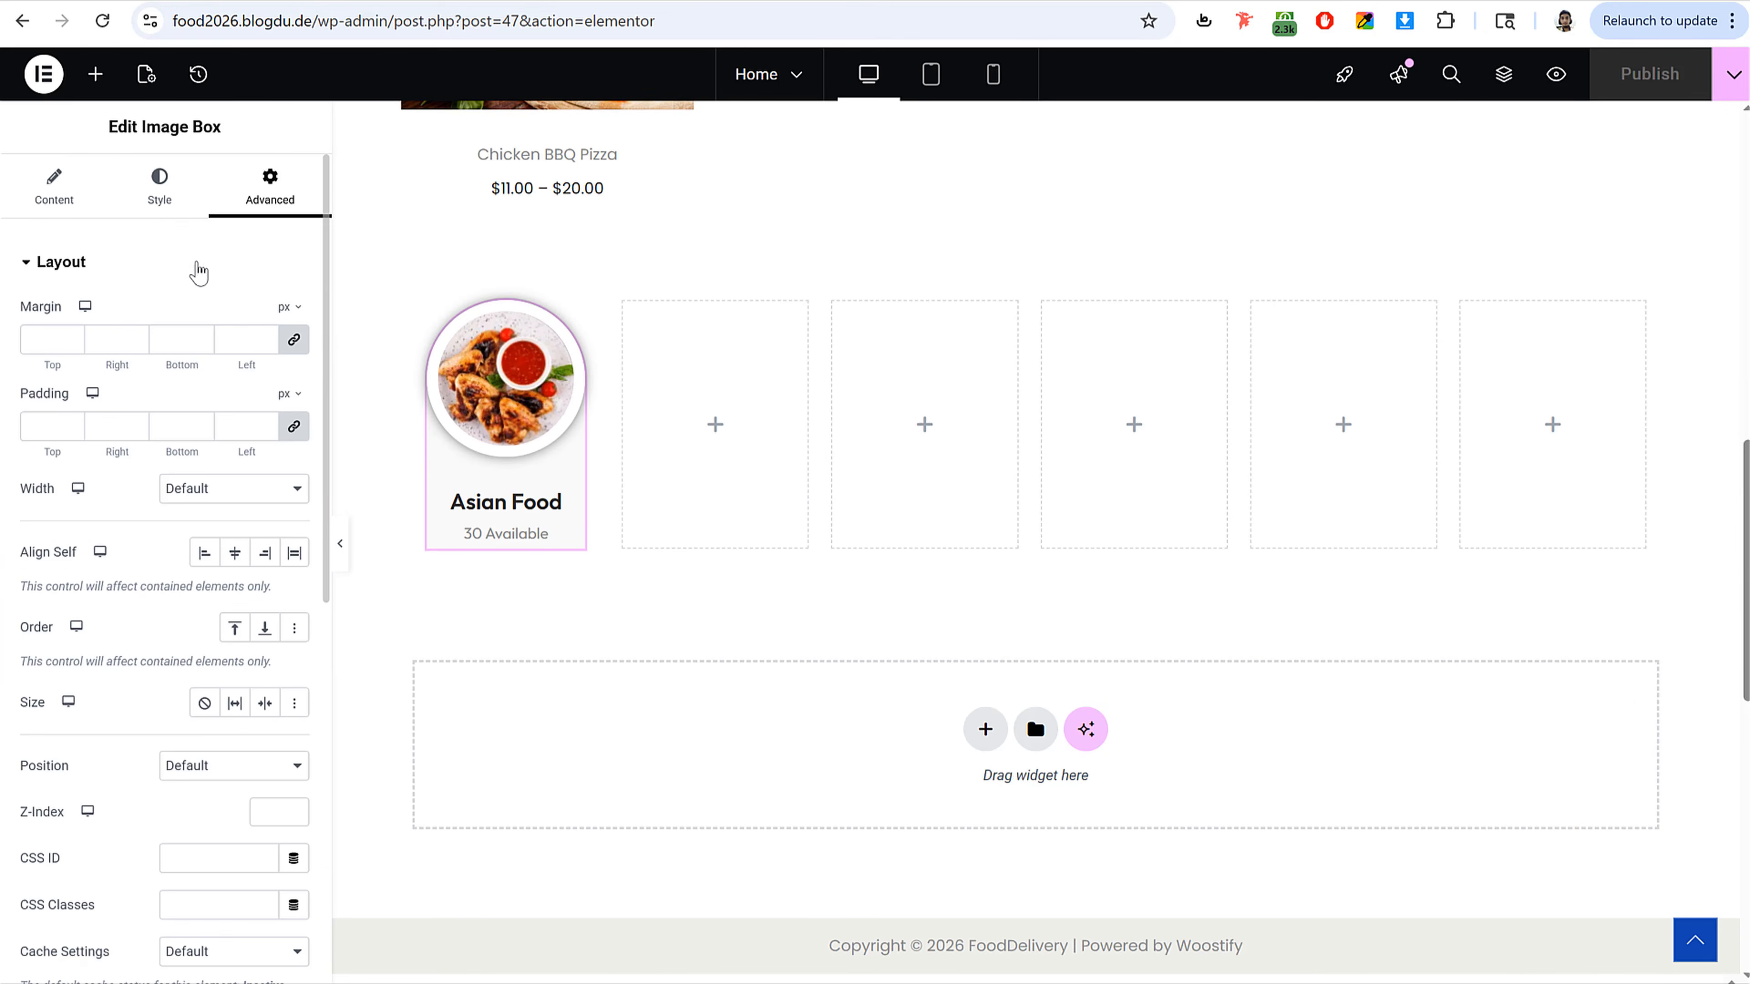
click(293, 427)
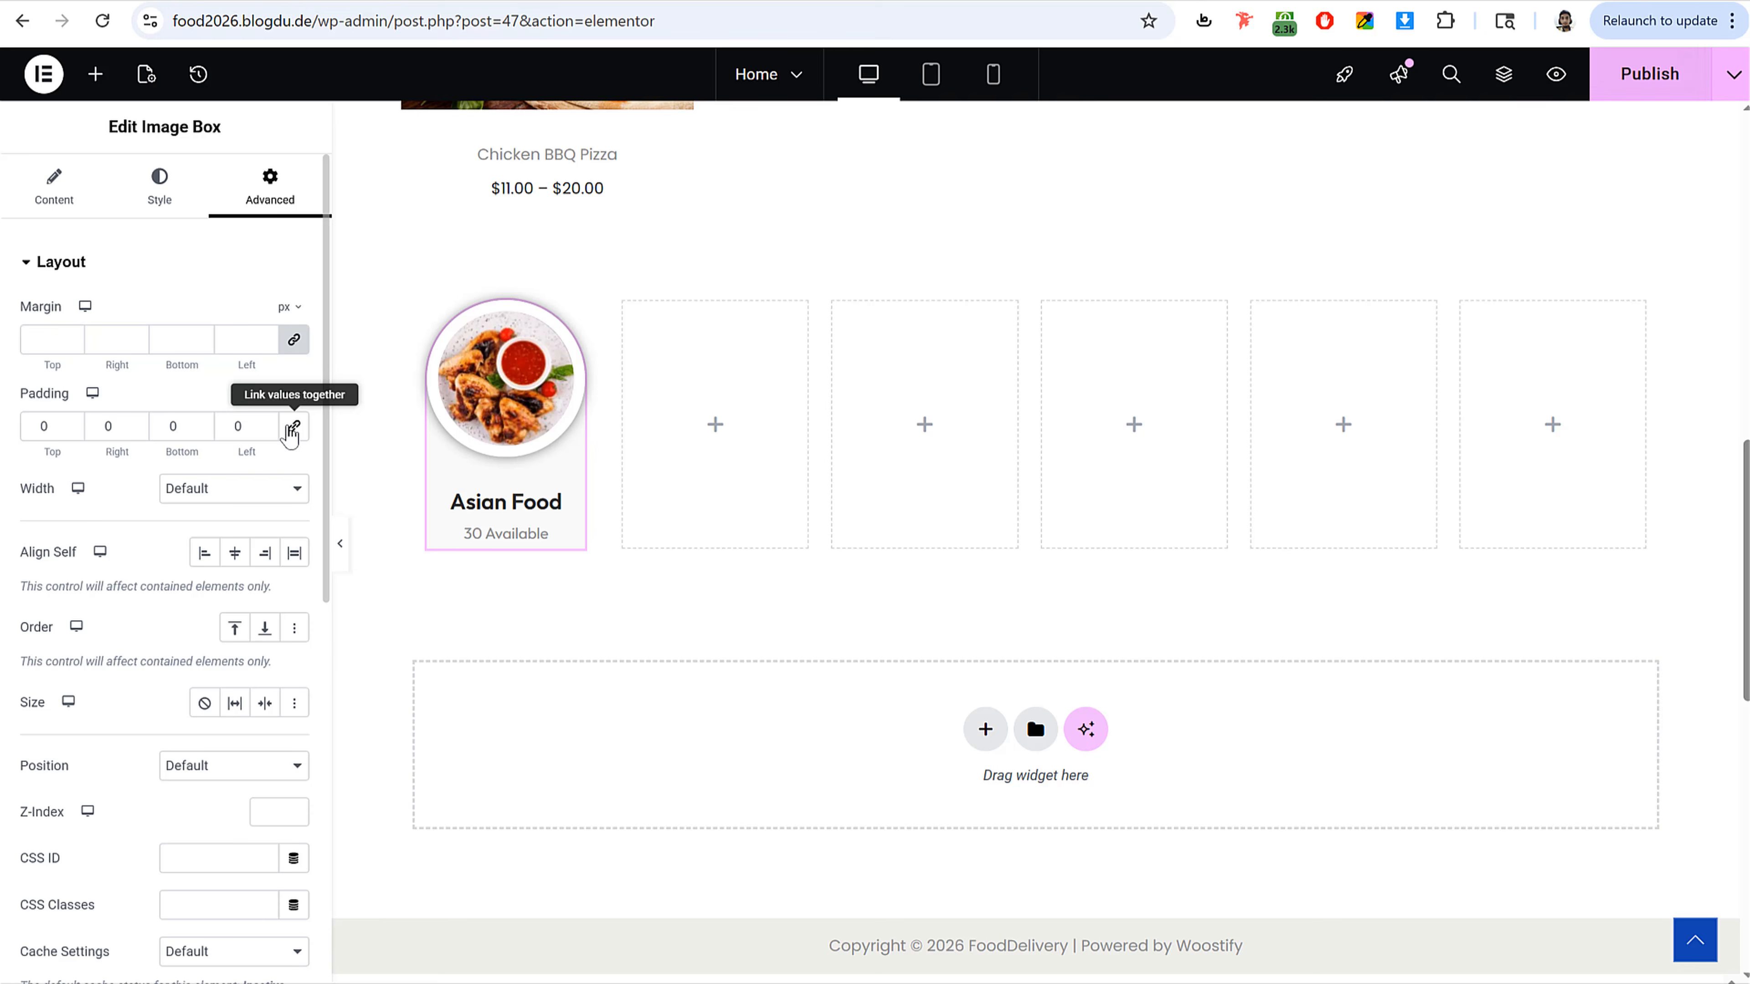
double_click(173, 426)
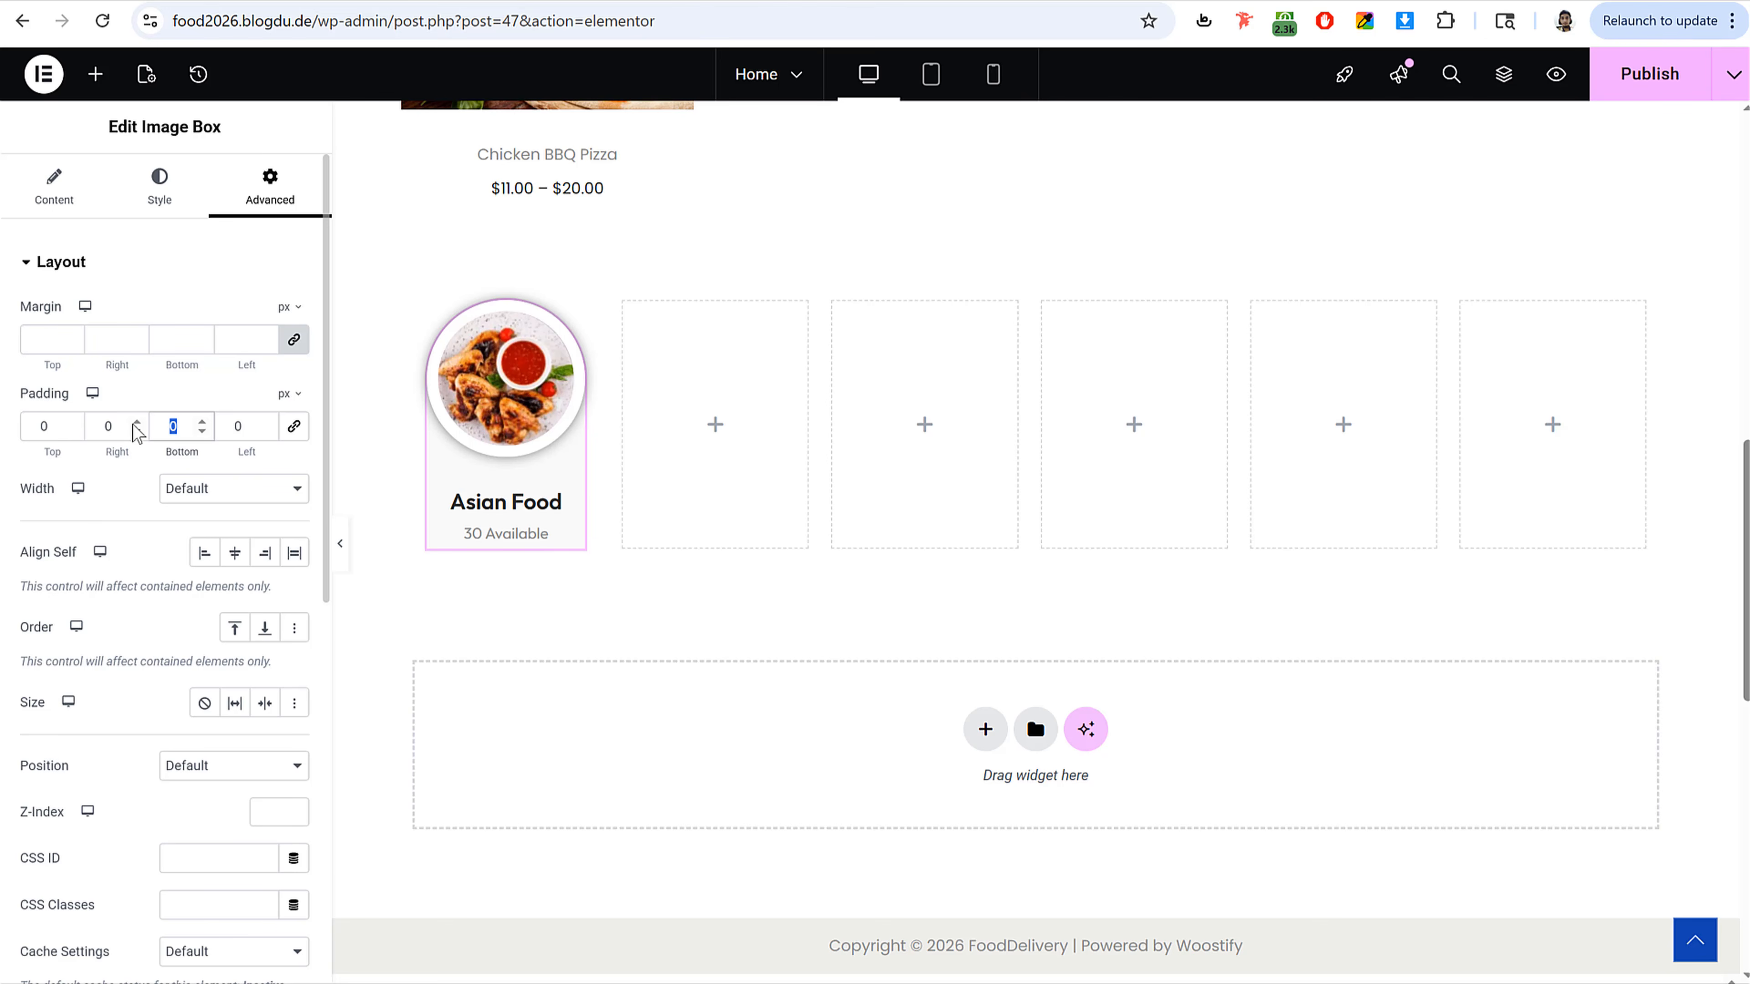
text(20)
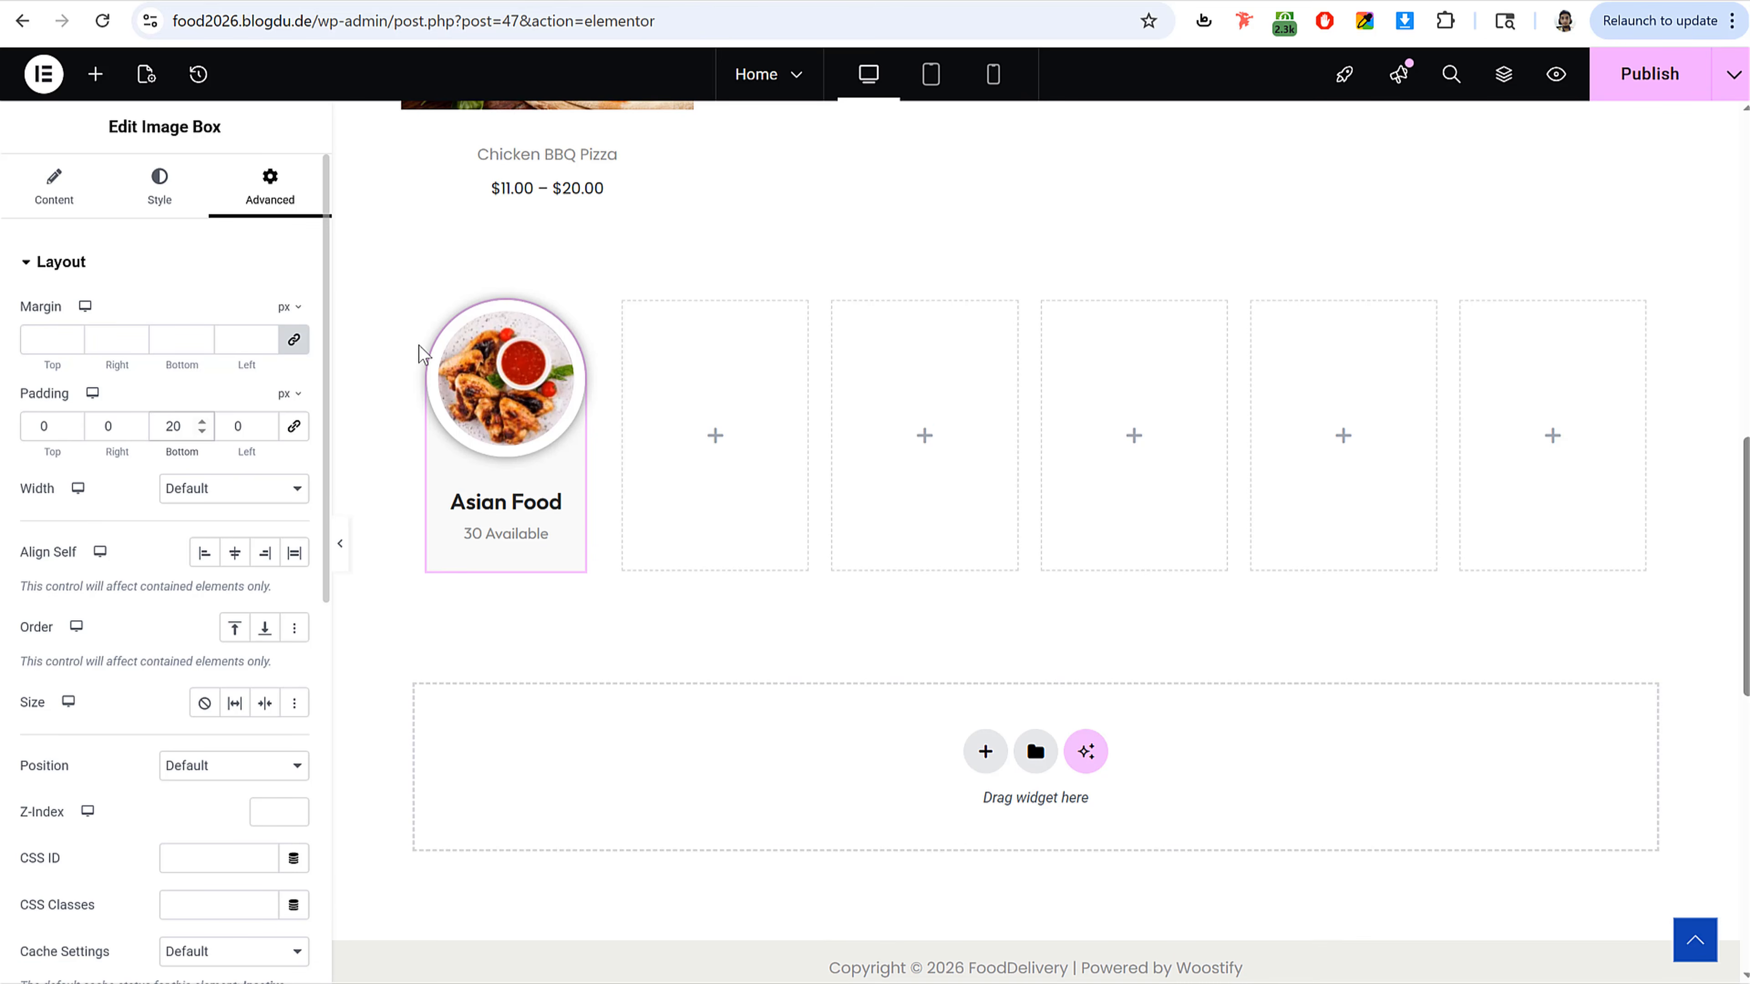
Step: Copy the category image box and paste it into each of the five empty columns
right_click(499, 417)
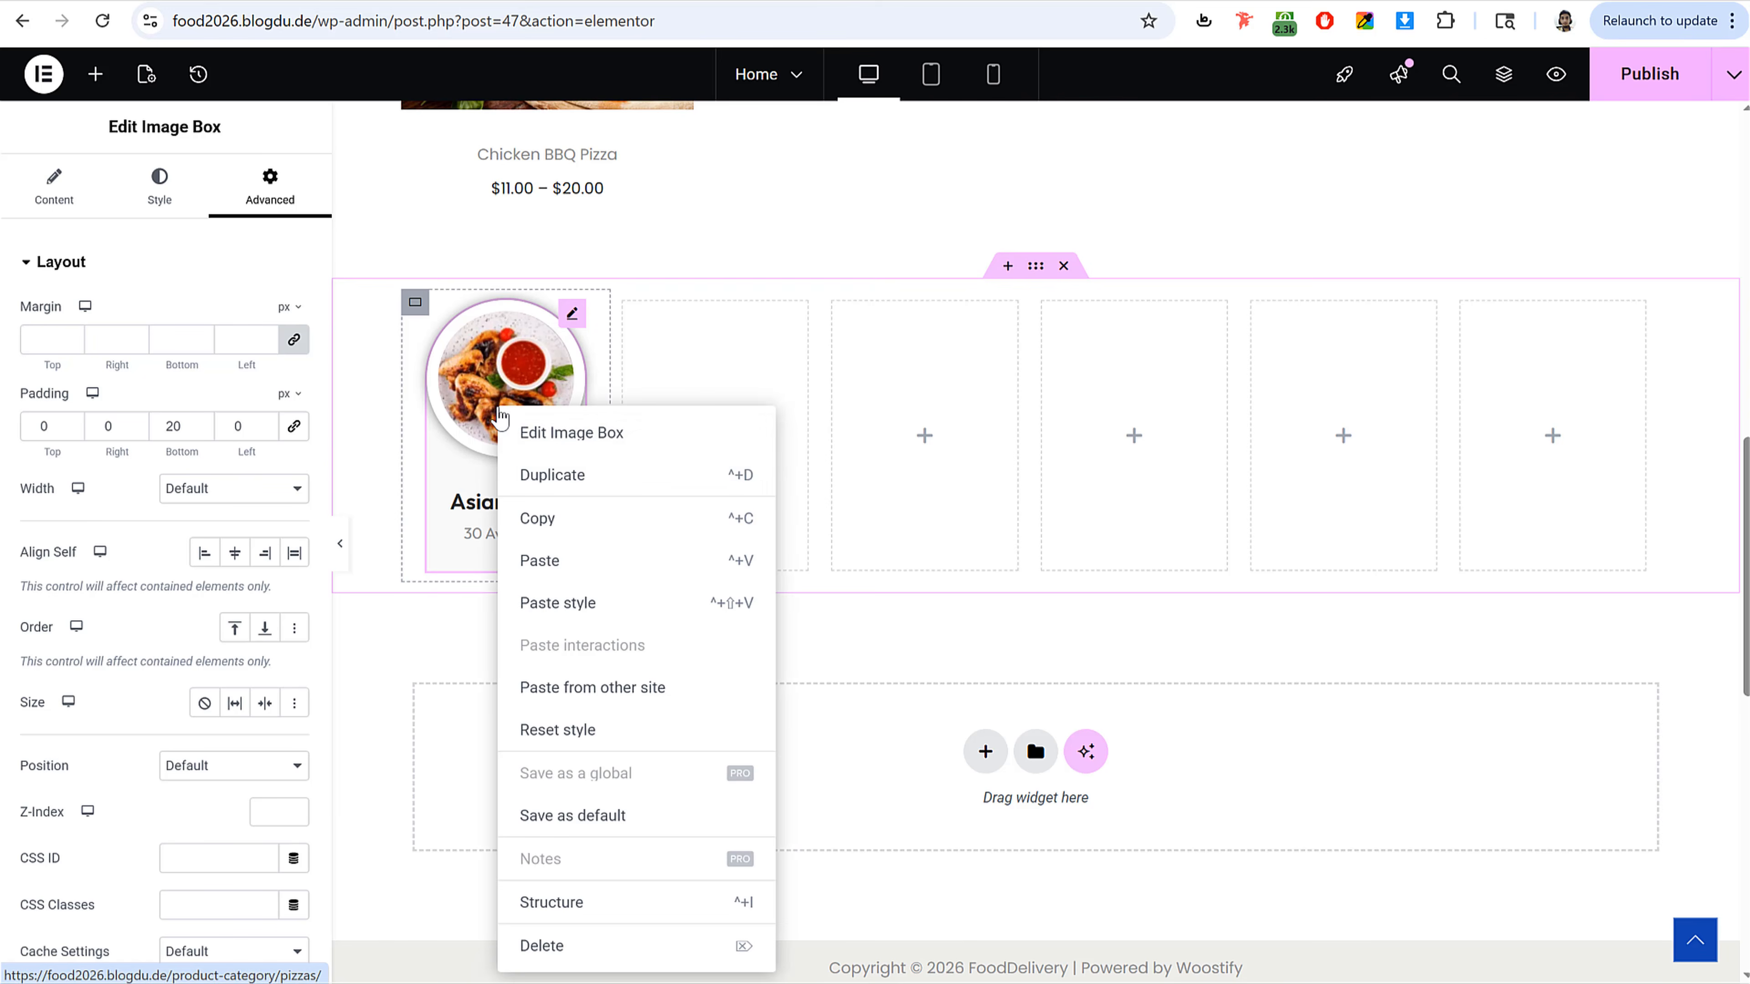
click(574, 527)
right_click(702, 402)
click(730, 532)
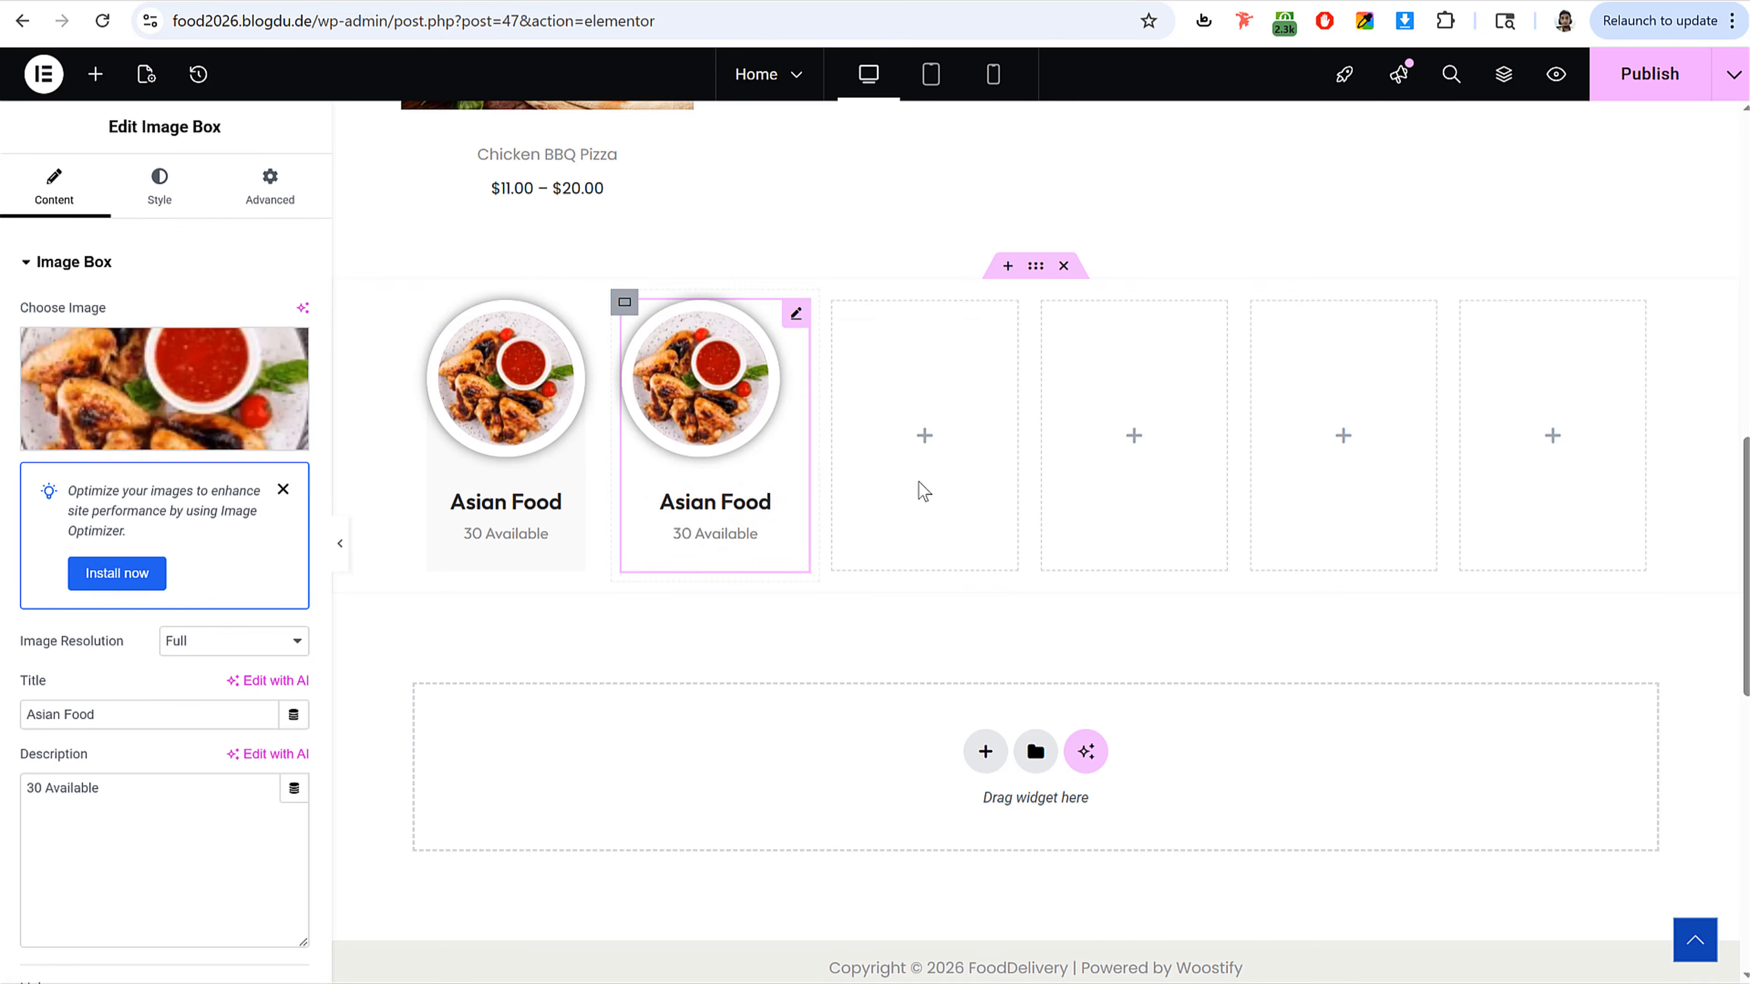
right_click(984, 410)
click(1039, 537)
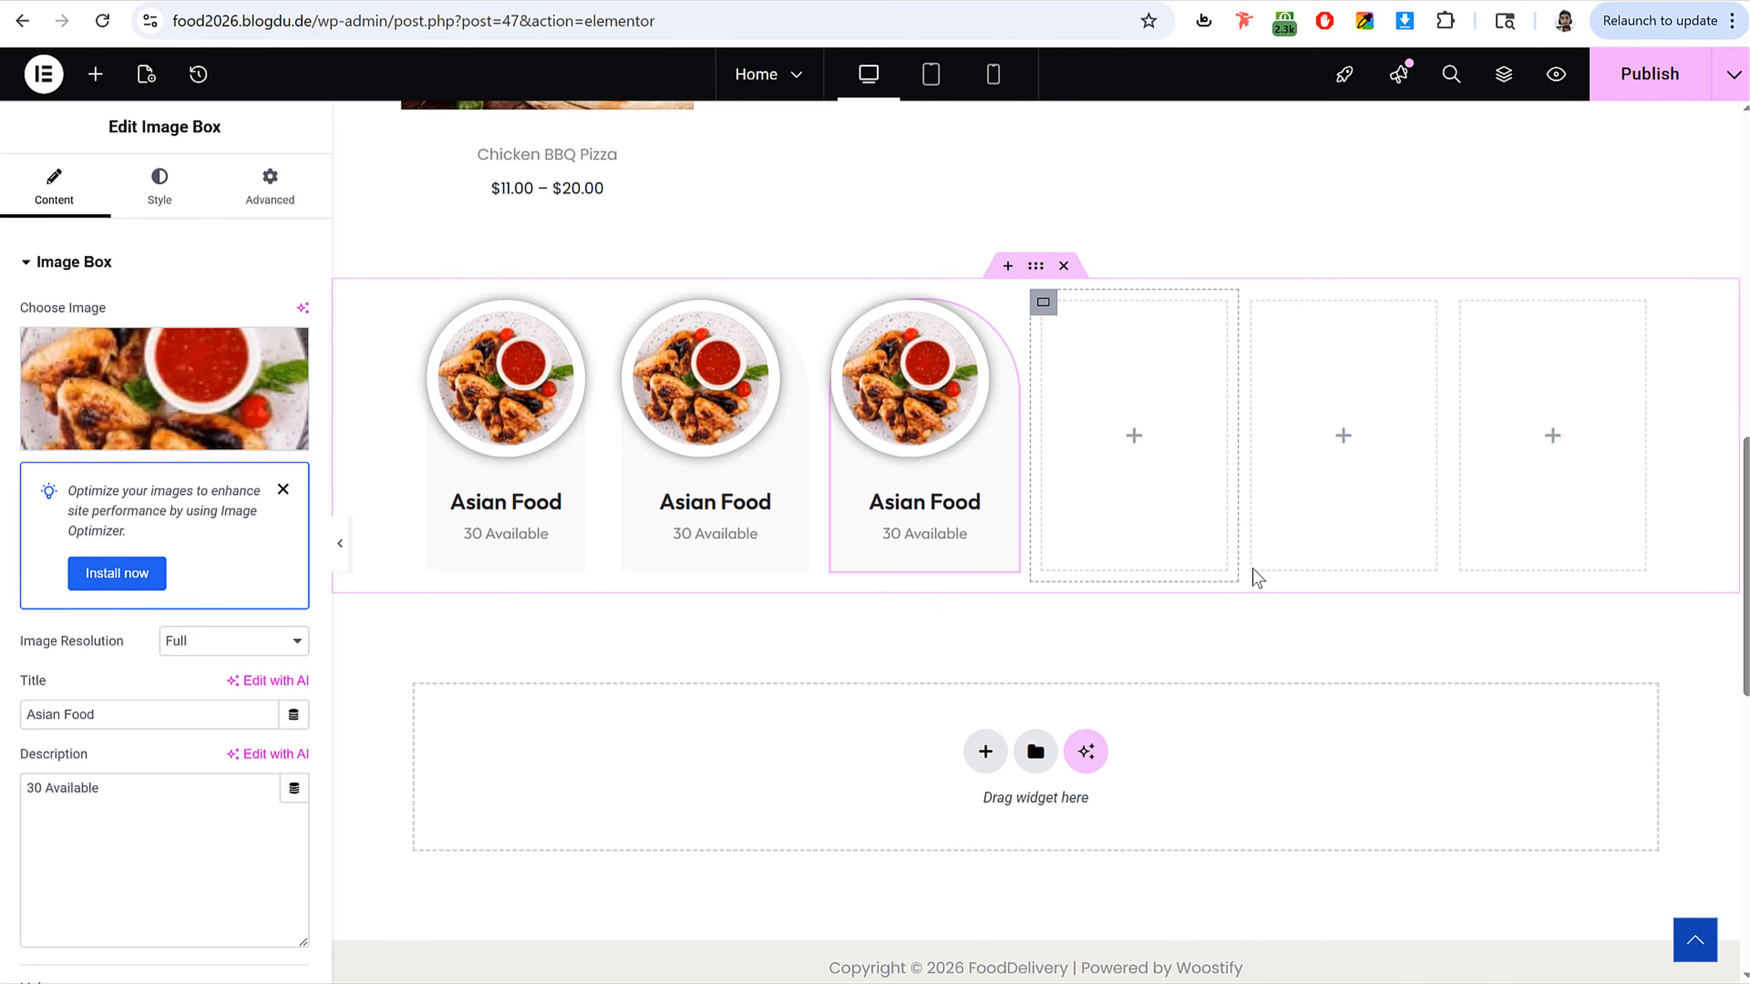
right_click(1176, 552)
click(1222, 534)
right_click(1307, 404)
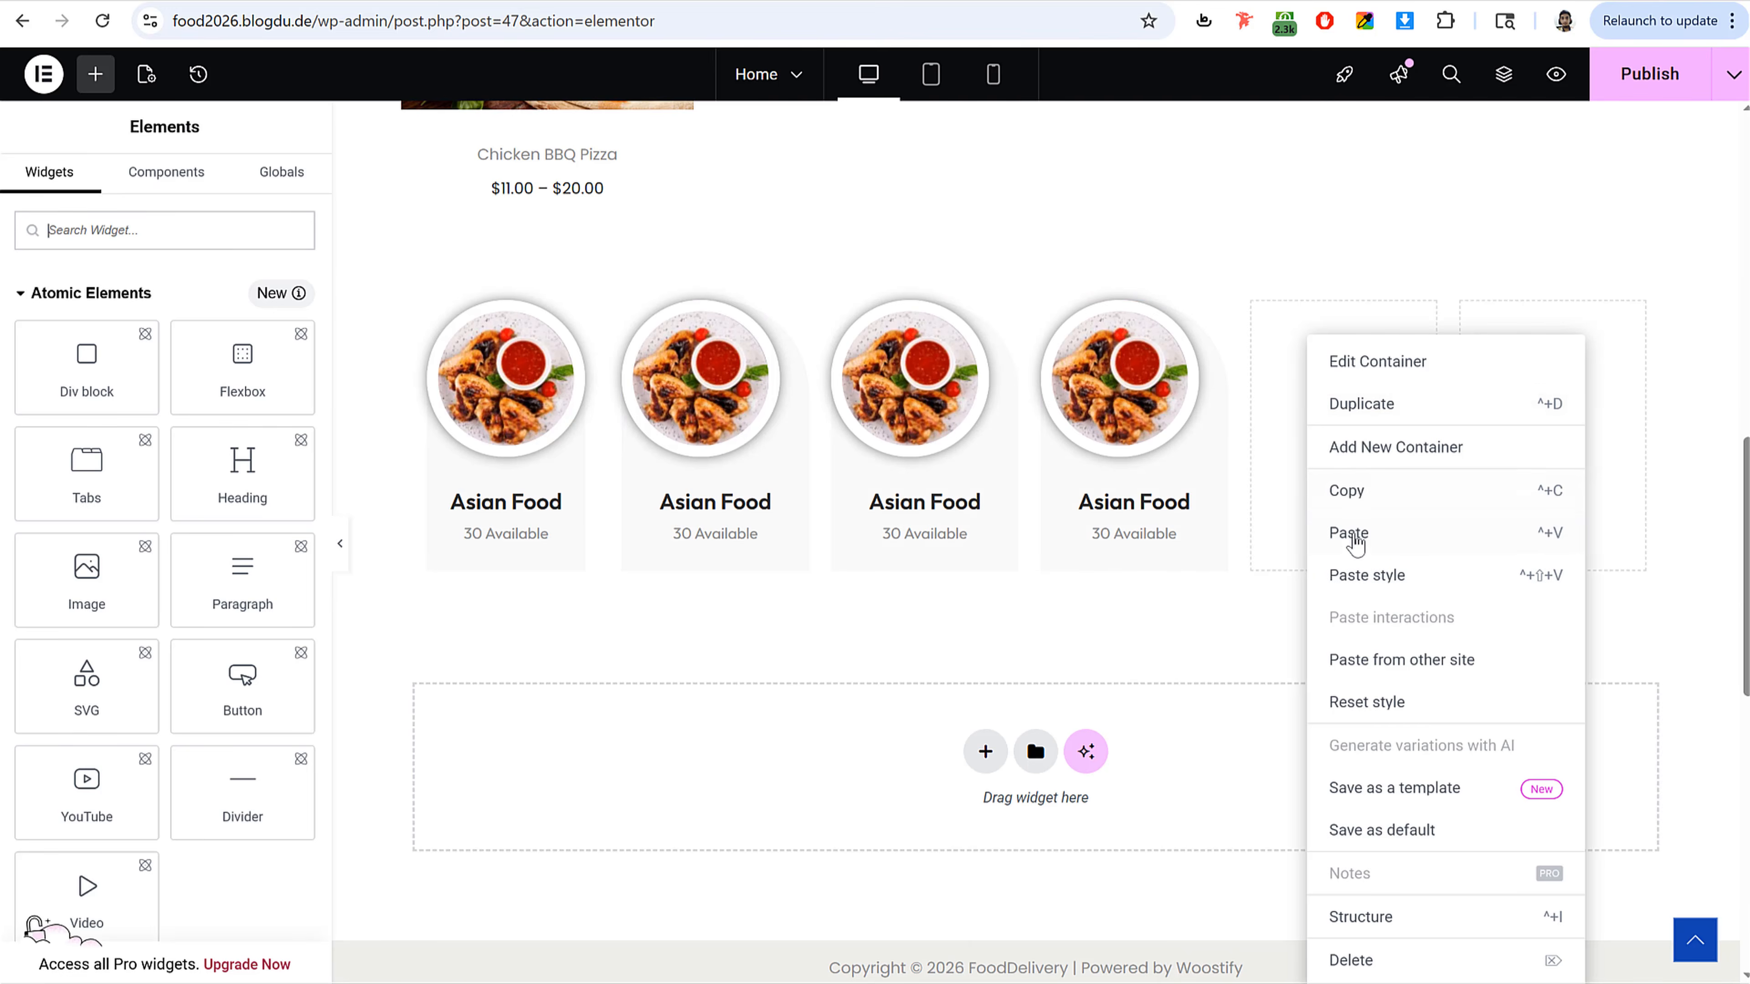
click(1354, 541)
right_click(1543, 379)
click(1562, 539)
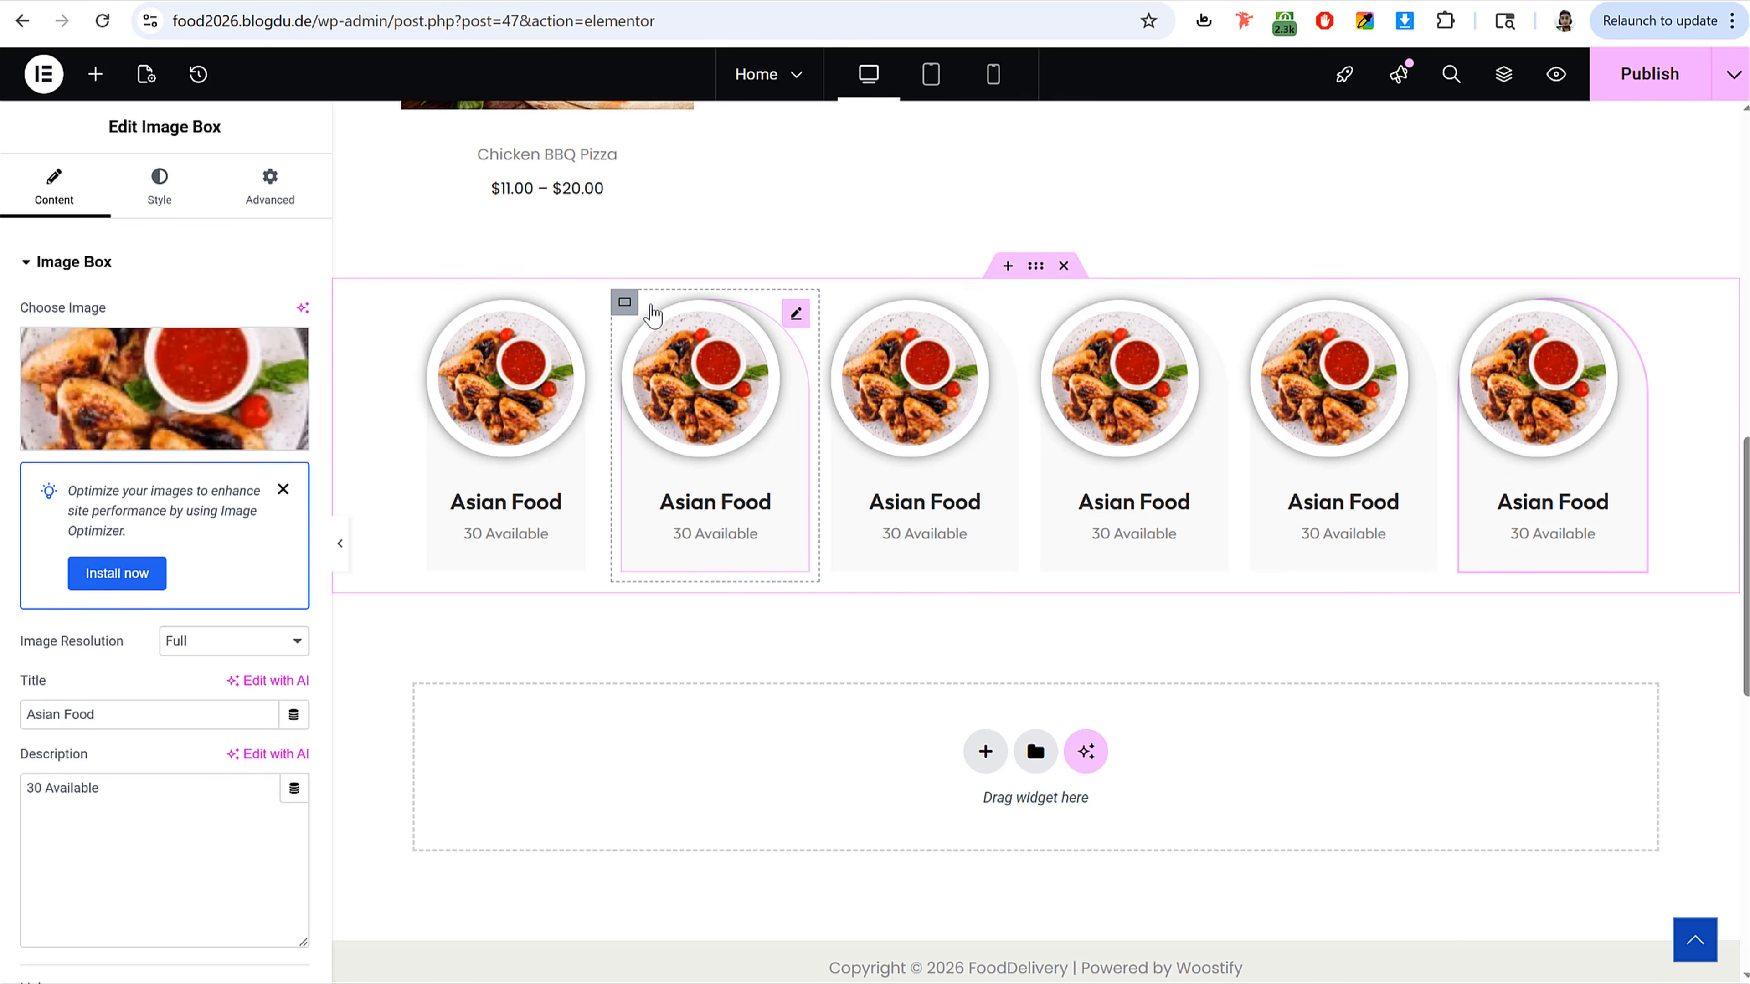
Step: Center the second category column's content both vertically and horizontally
click(624, 304)
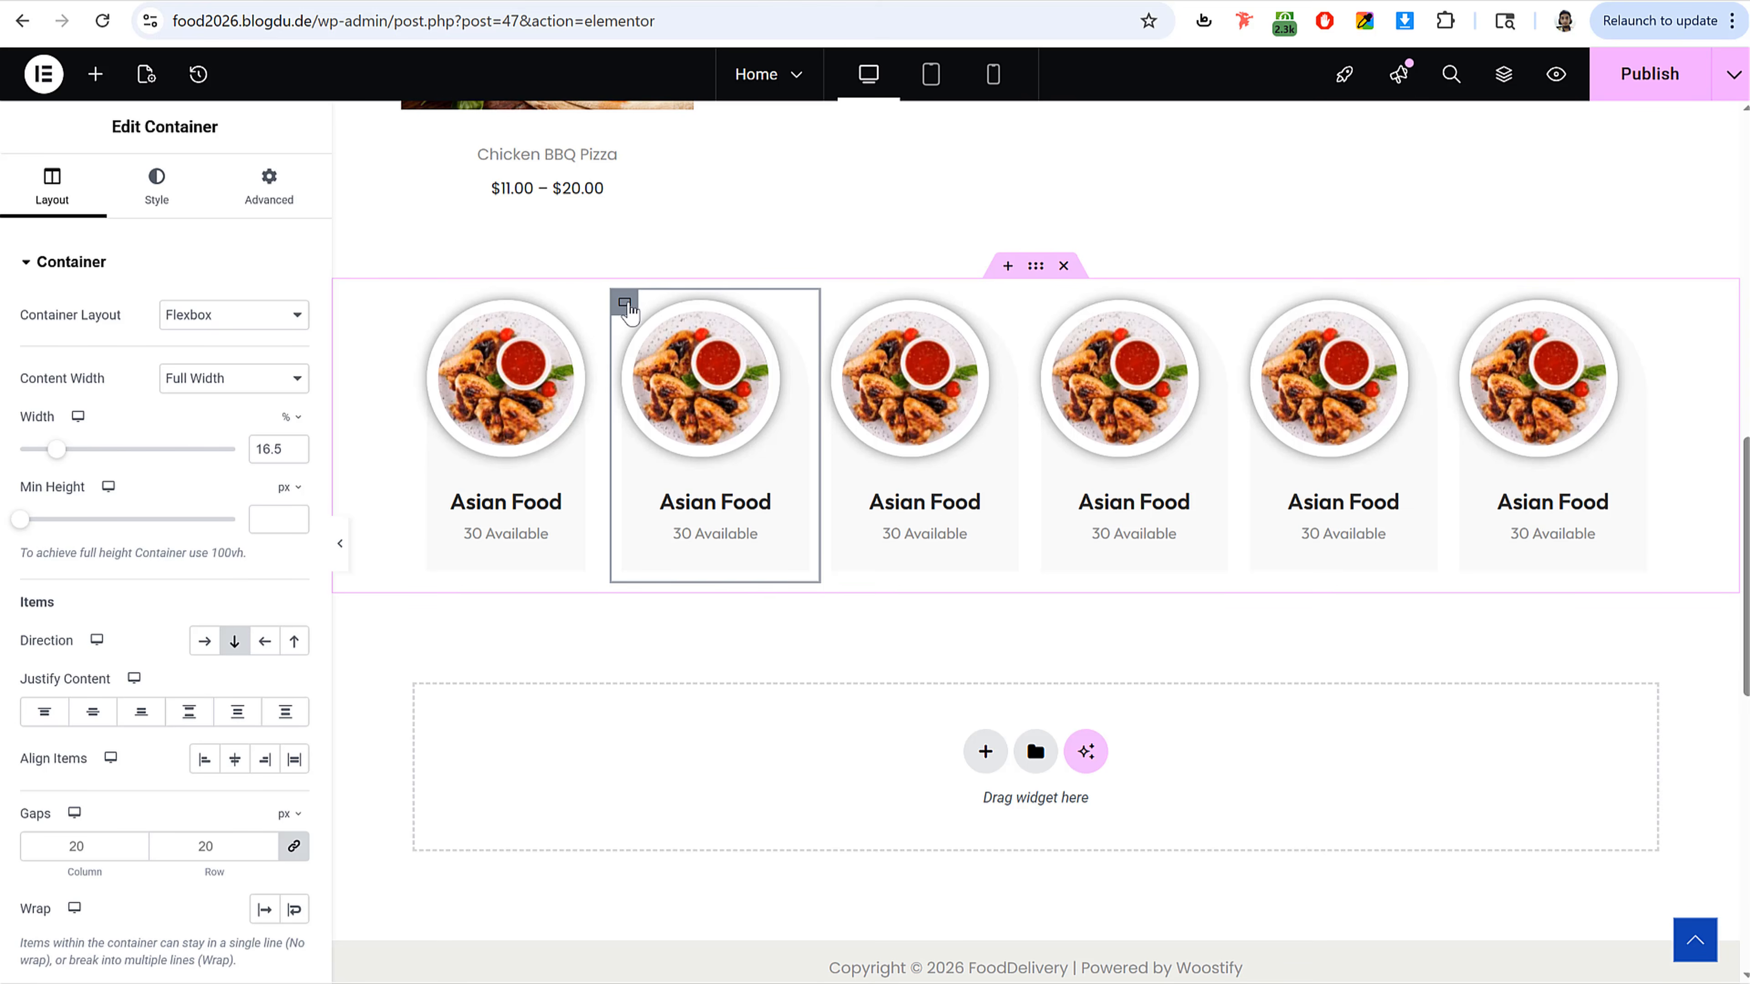
click(93, 712)
click(235, 758)
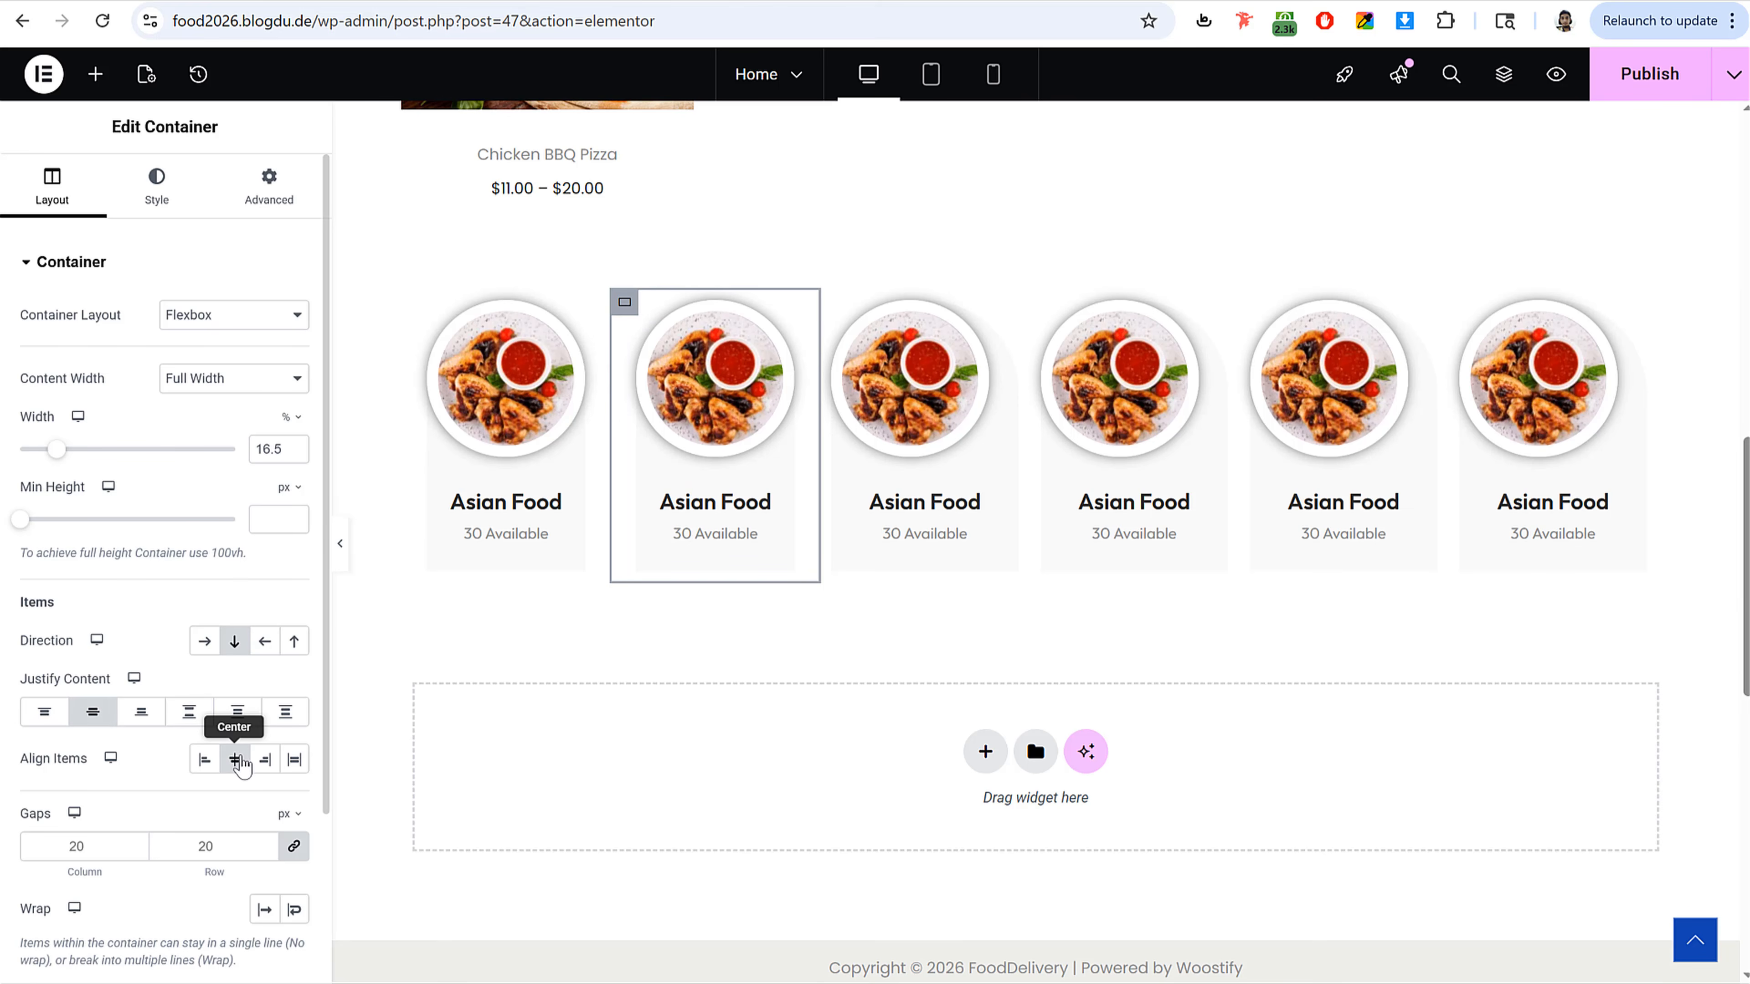
Step: Copy the centered column's style and paste it onto the third through sixth columns
right_click(416, 307)
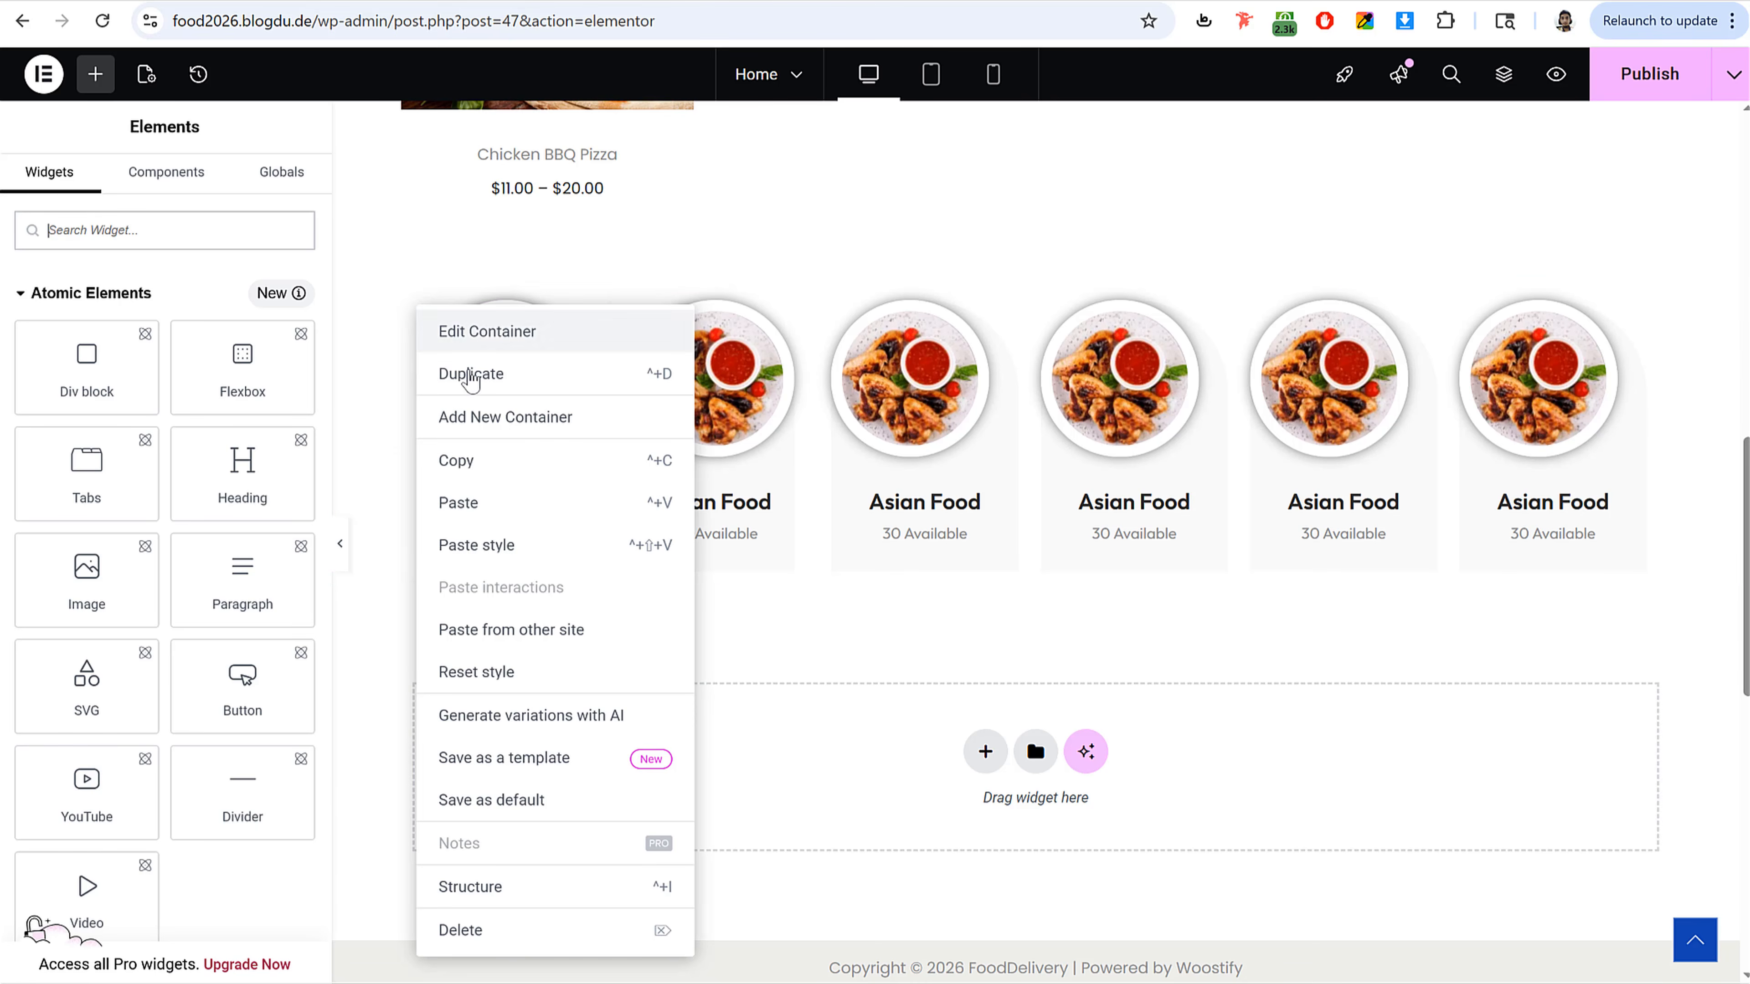
click(473, 462)
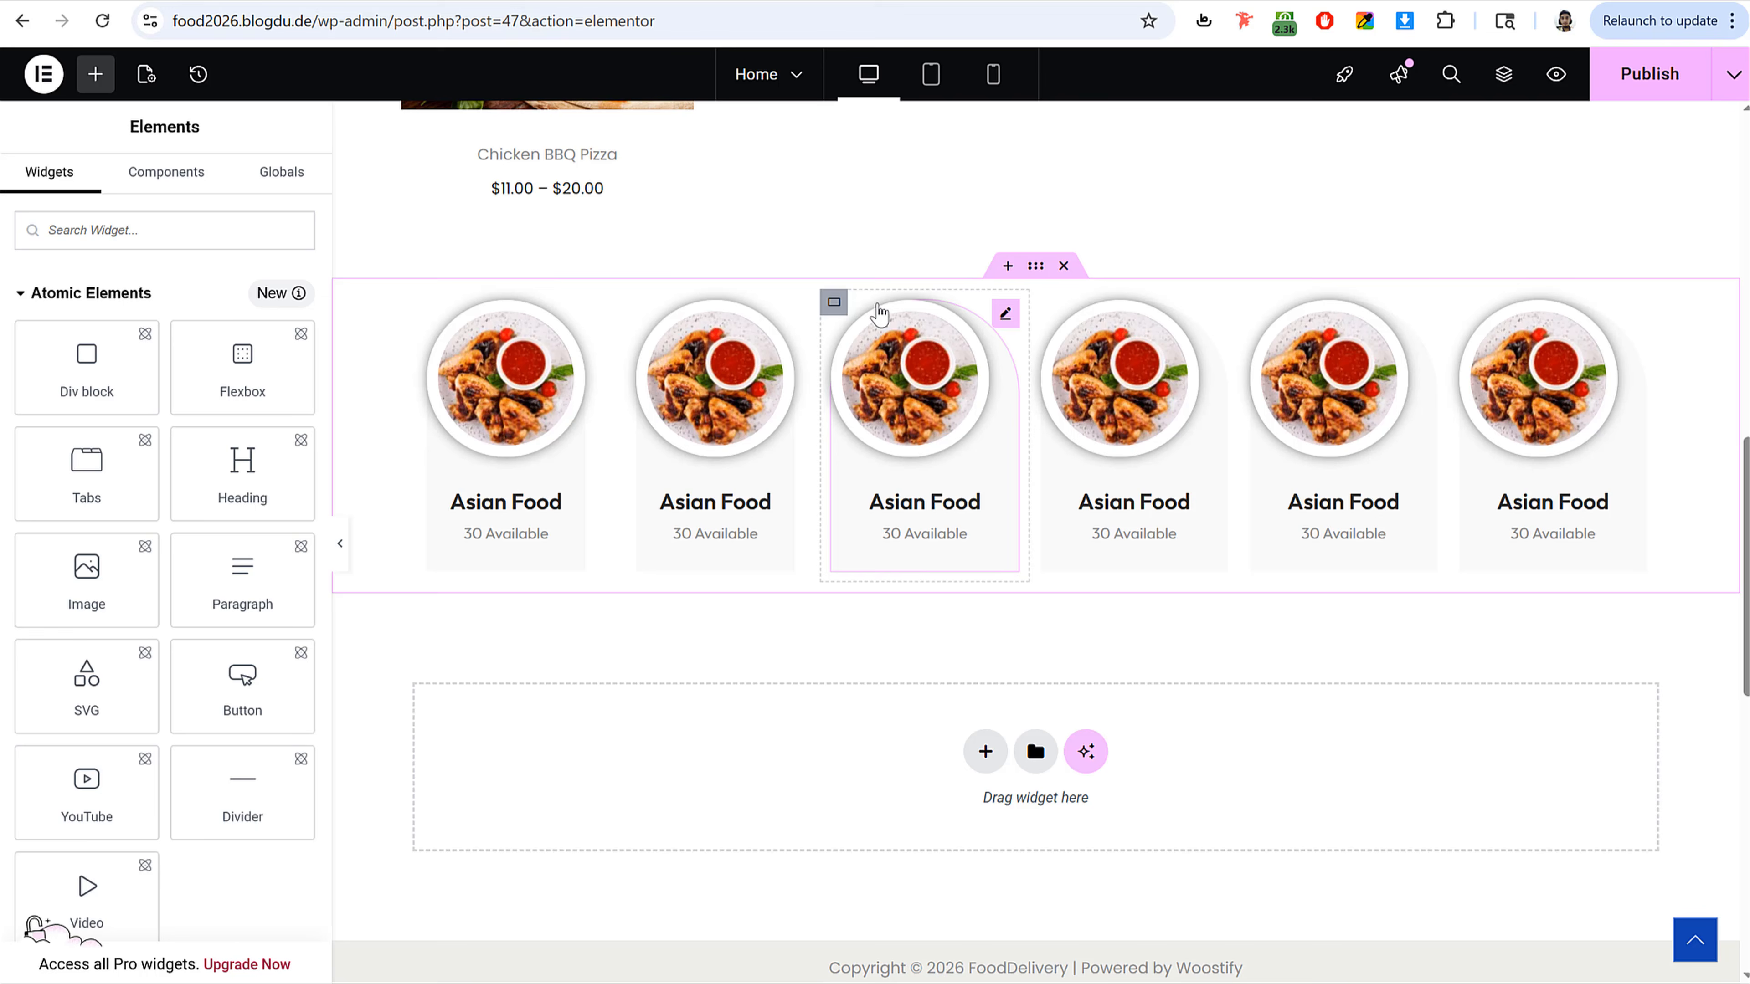
right_click(835, 303)
click(948, 546)
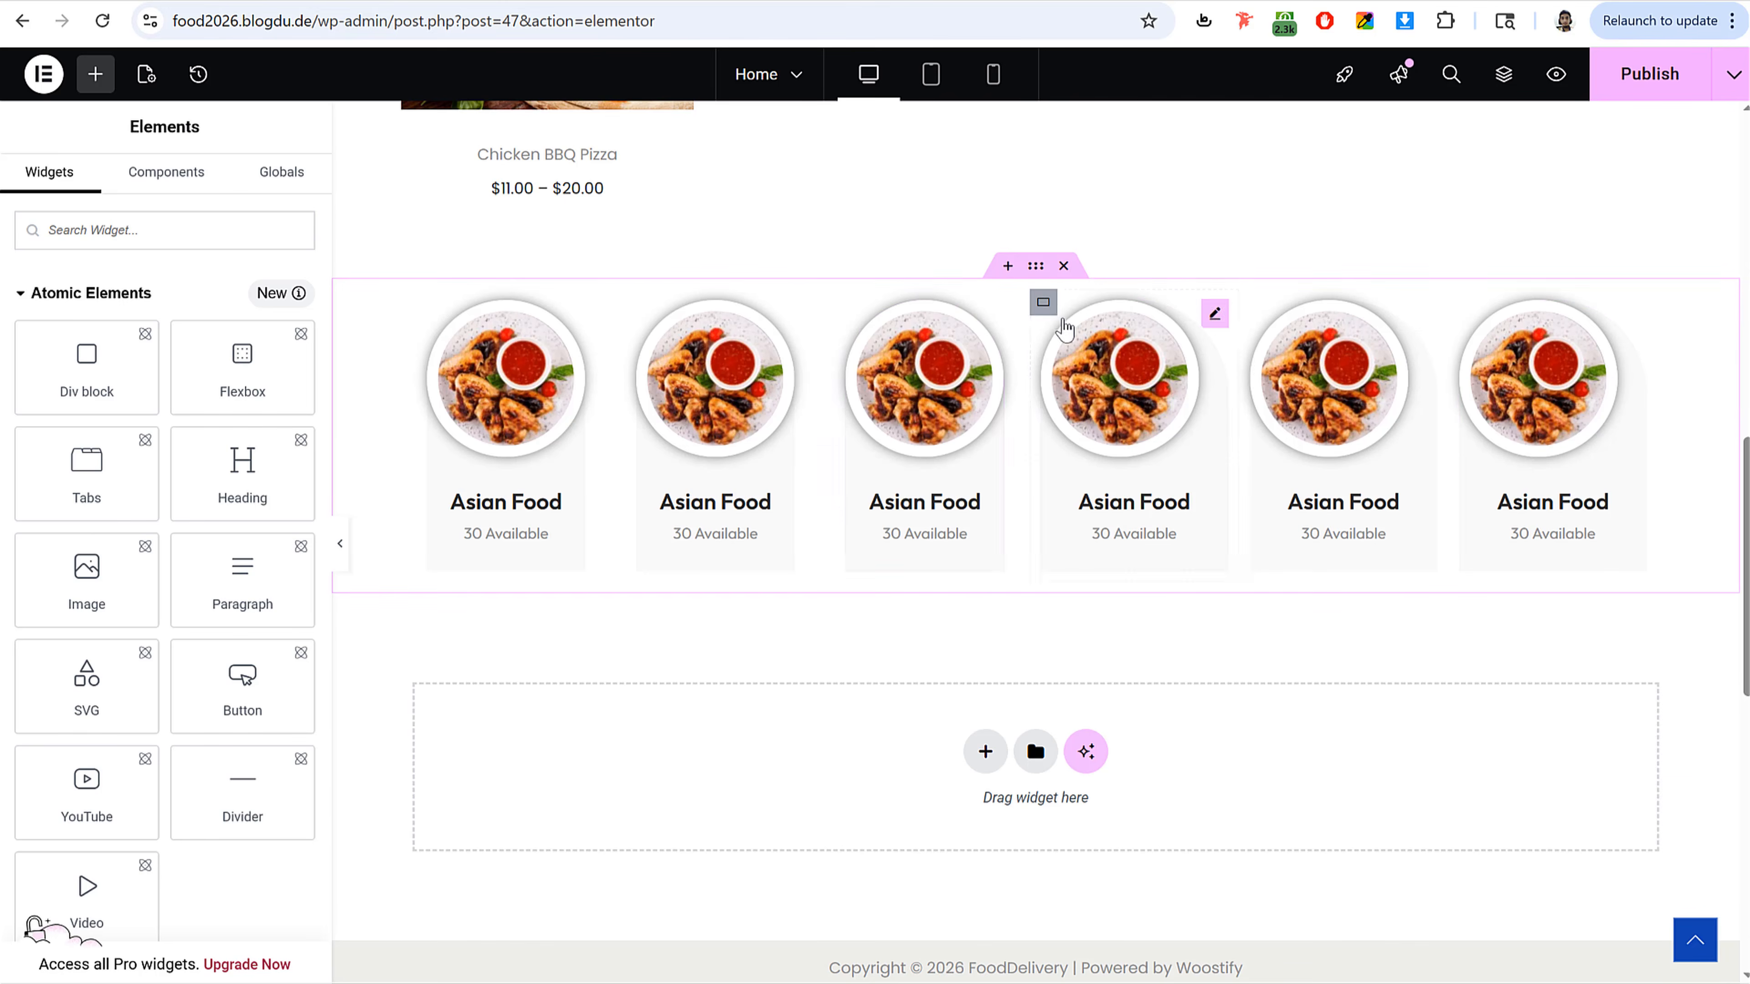
right_click(1044, 303)
click(1135, 542)
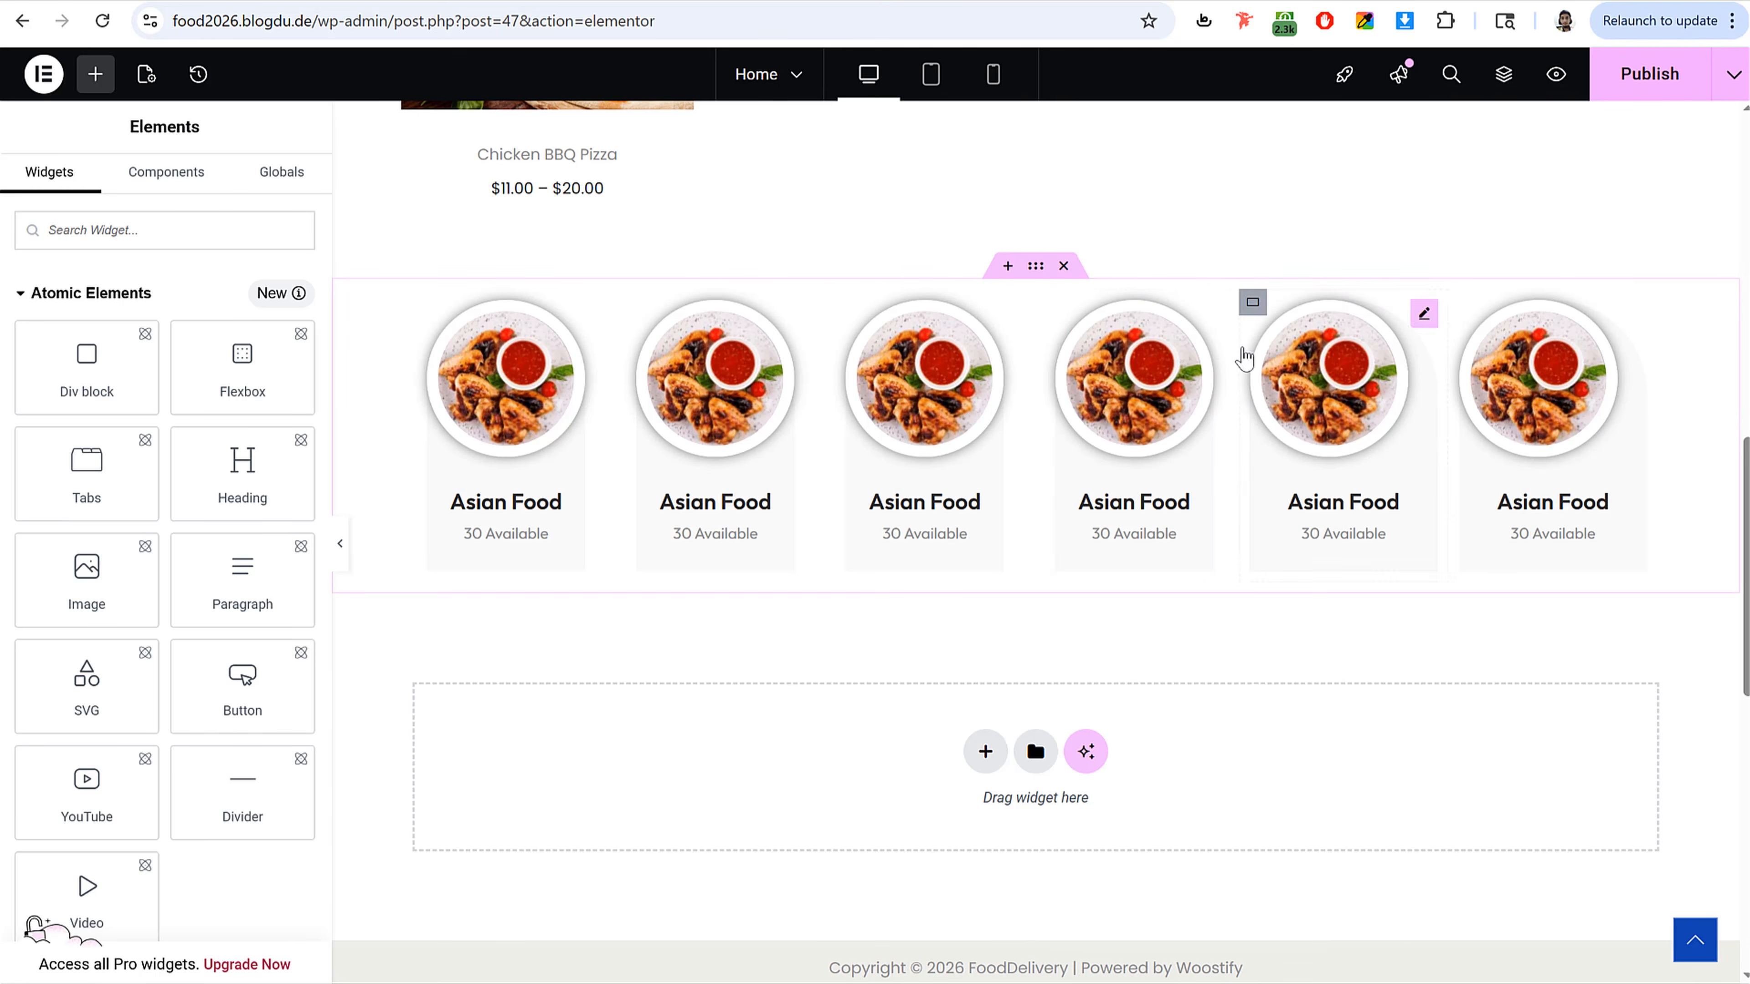
right_click(1252, 302)
click(1345, 544)
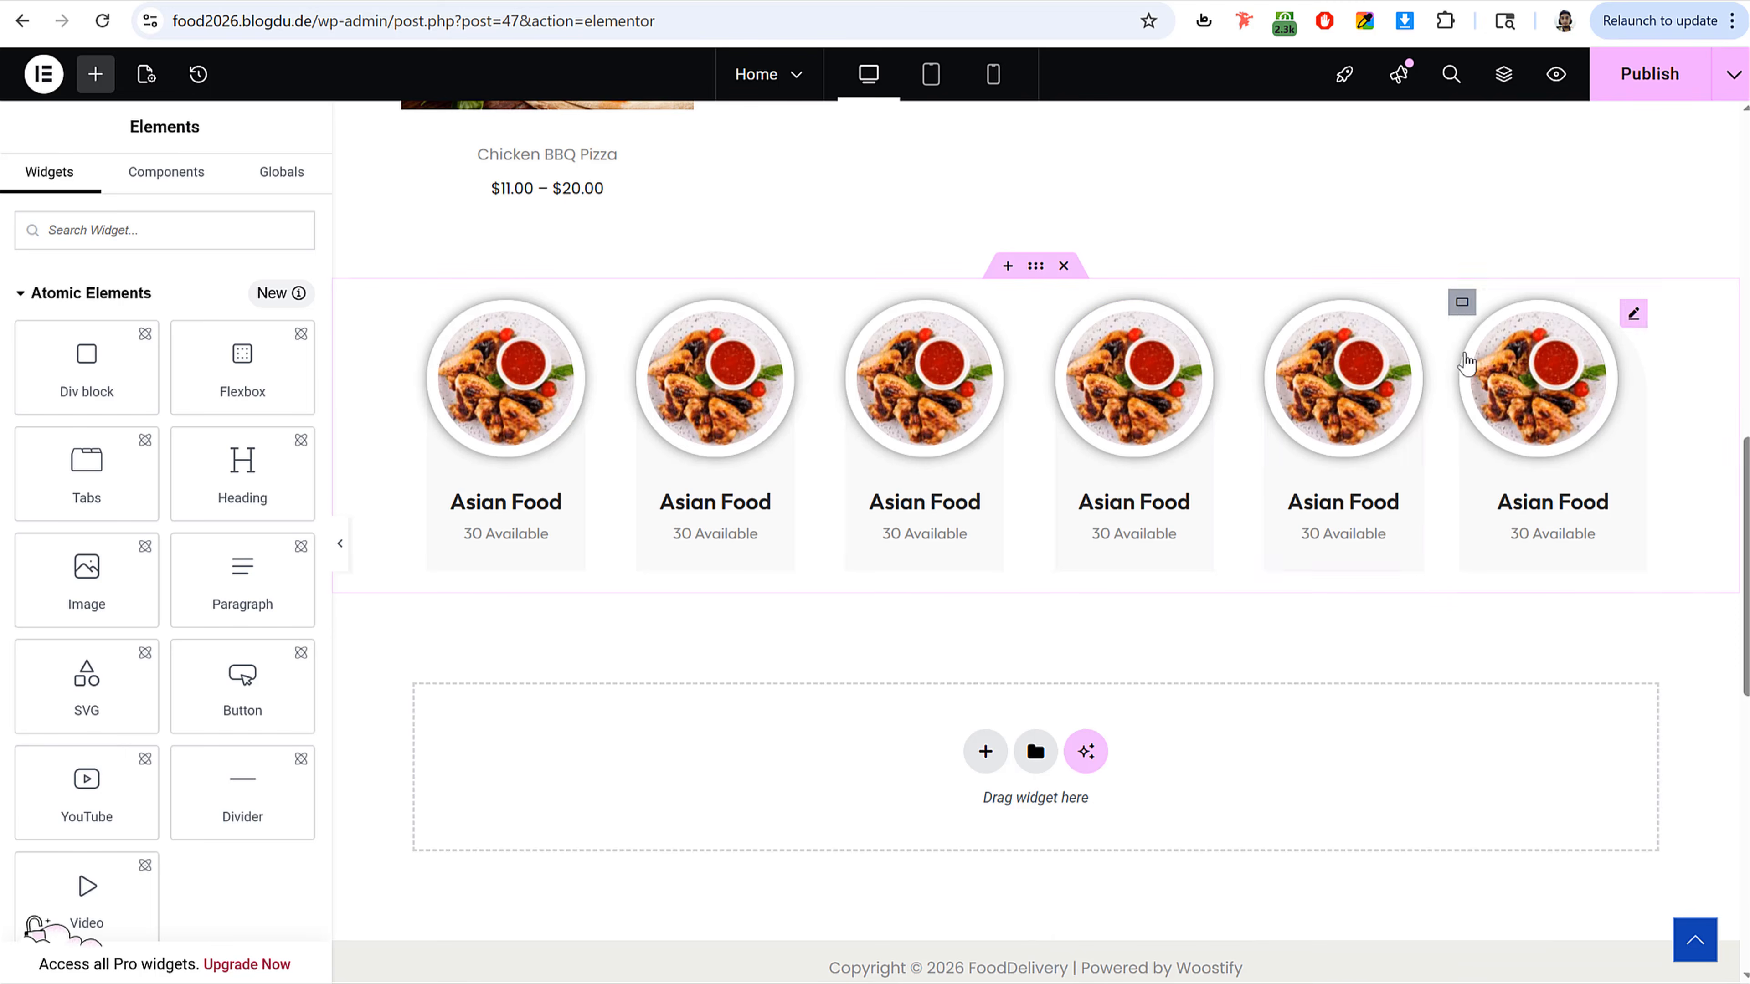
right_click(1462, 304)
click(1562, 532)
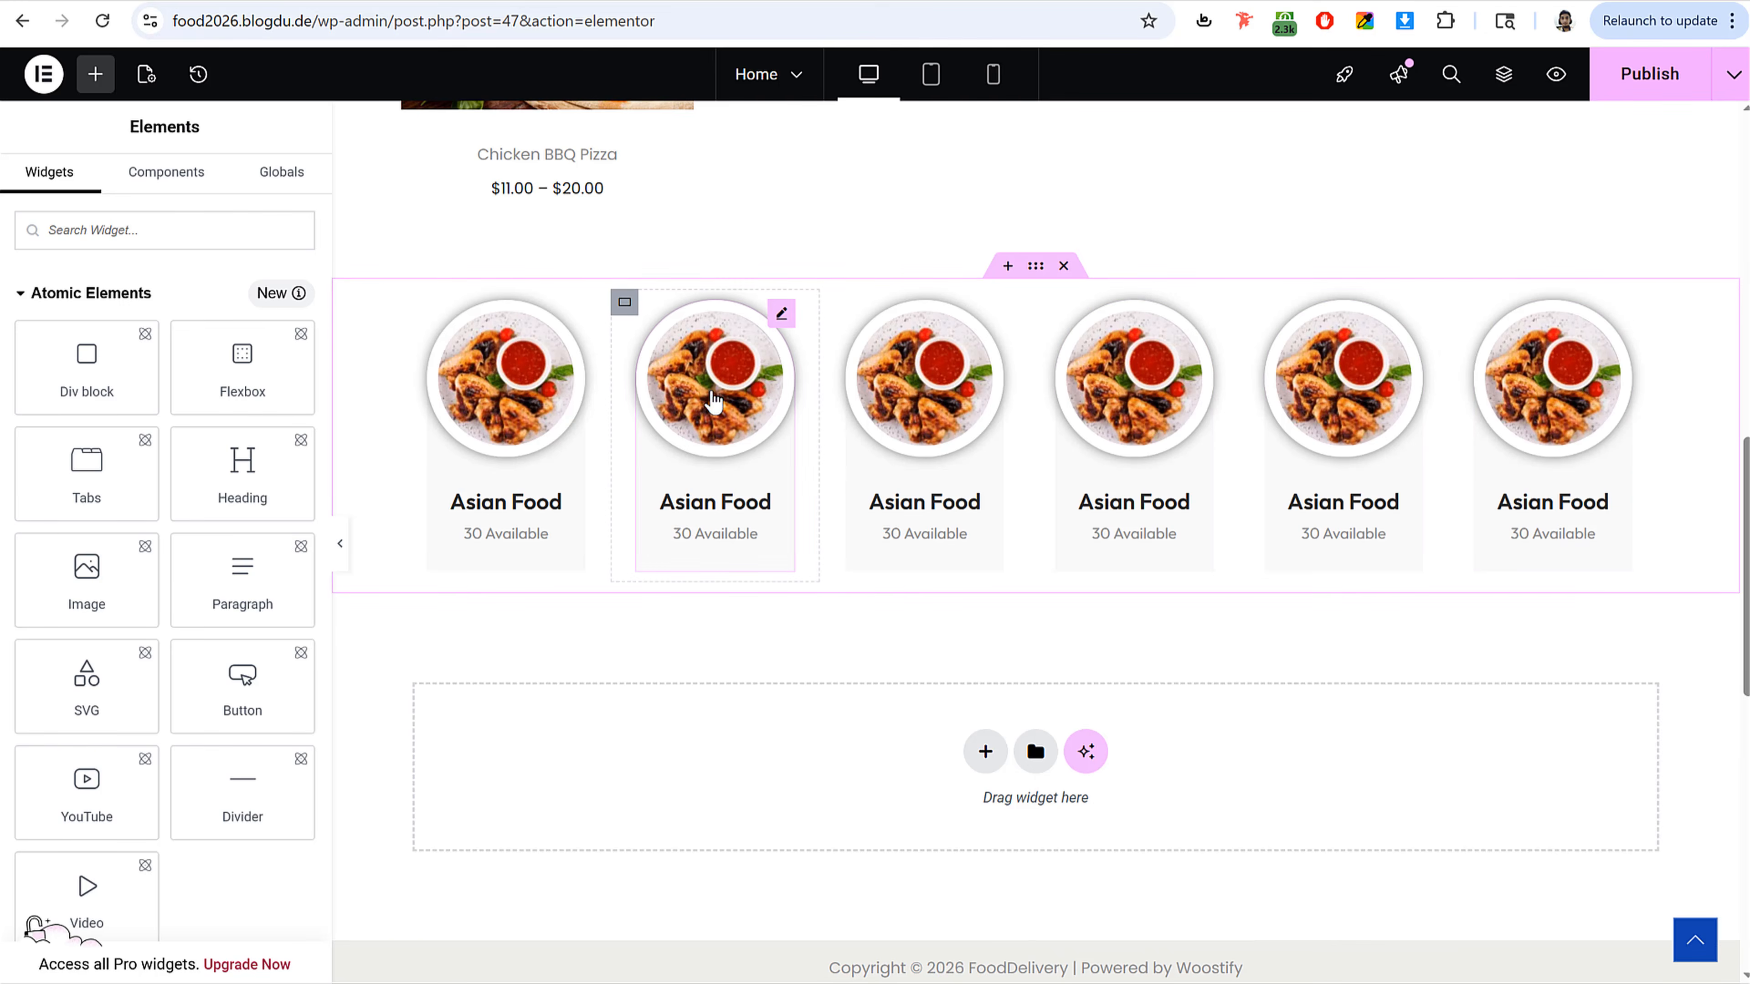
Step: Replace the second category card's image with categories_img_02 from the media library
click(714, 395)
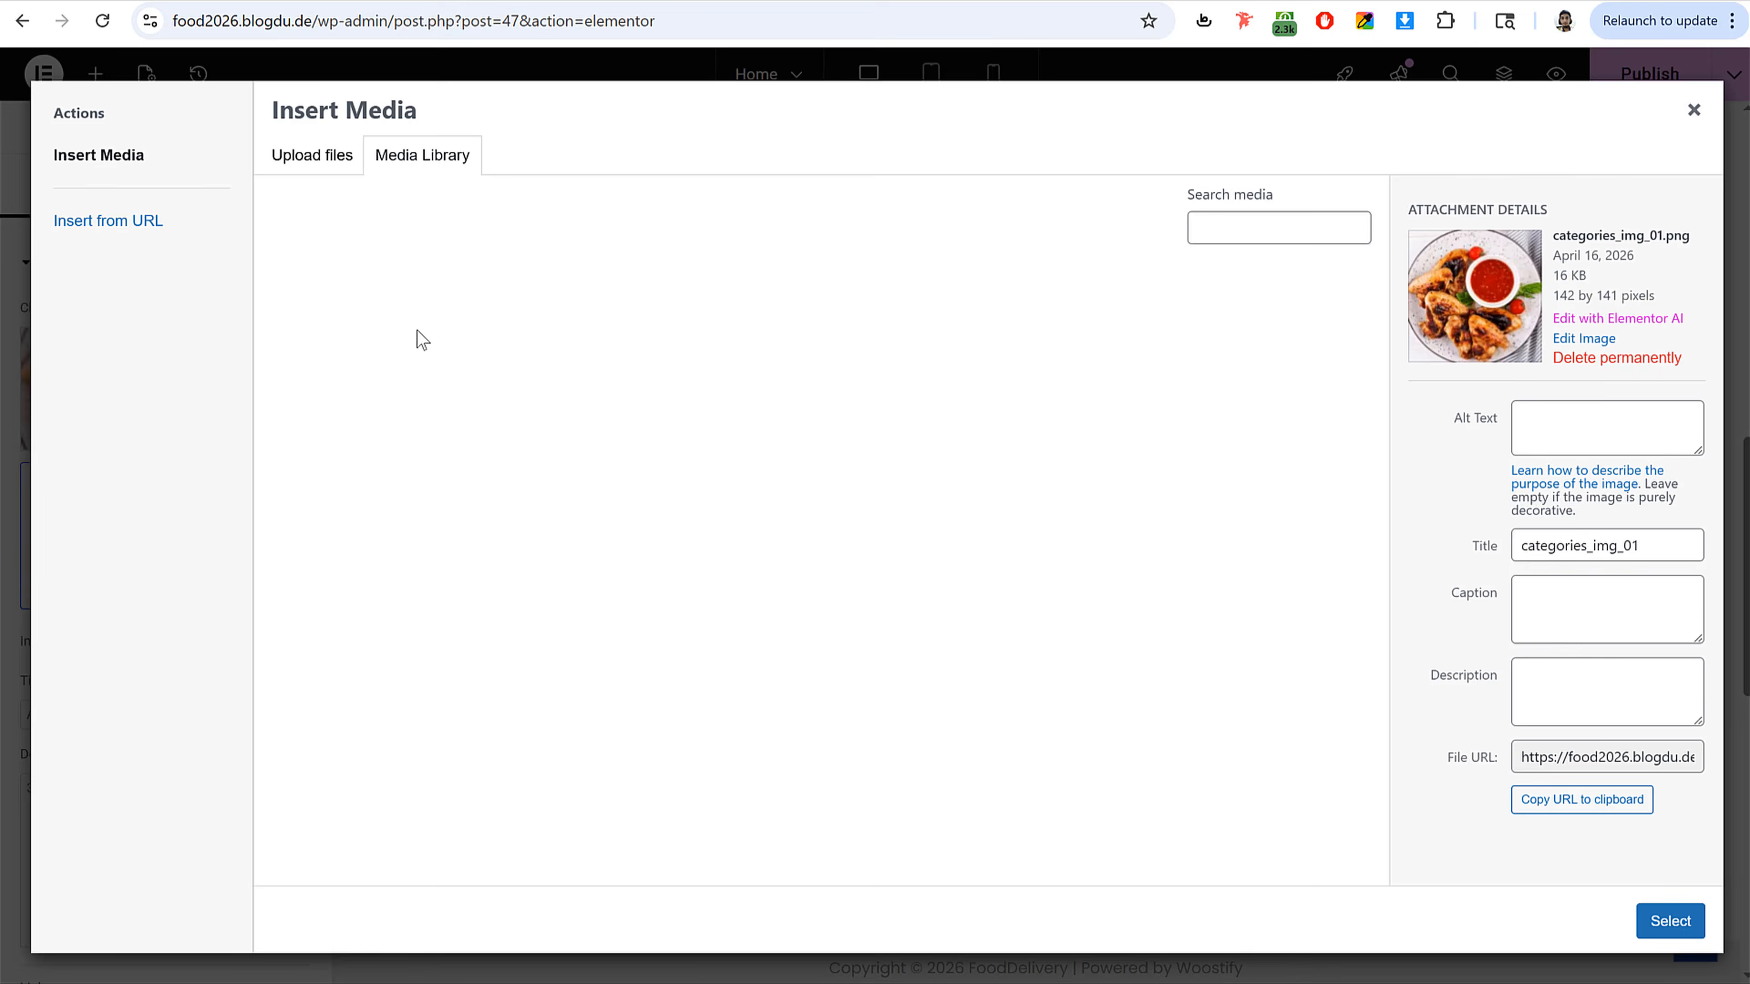
click(159, 391)
click(386, 666)
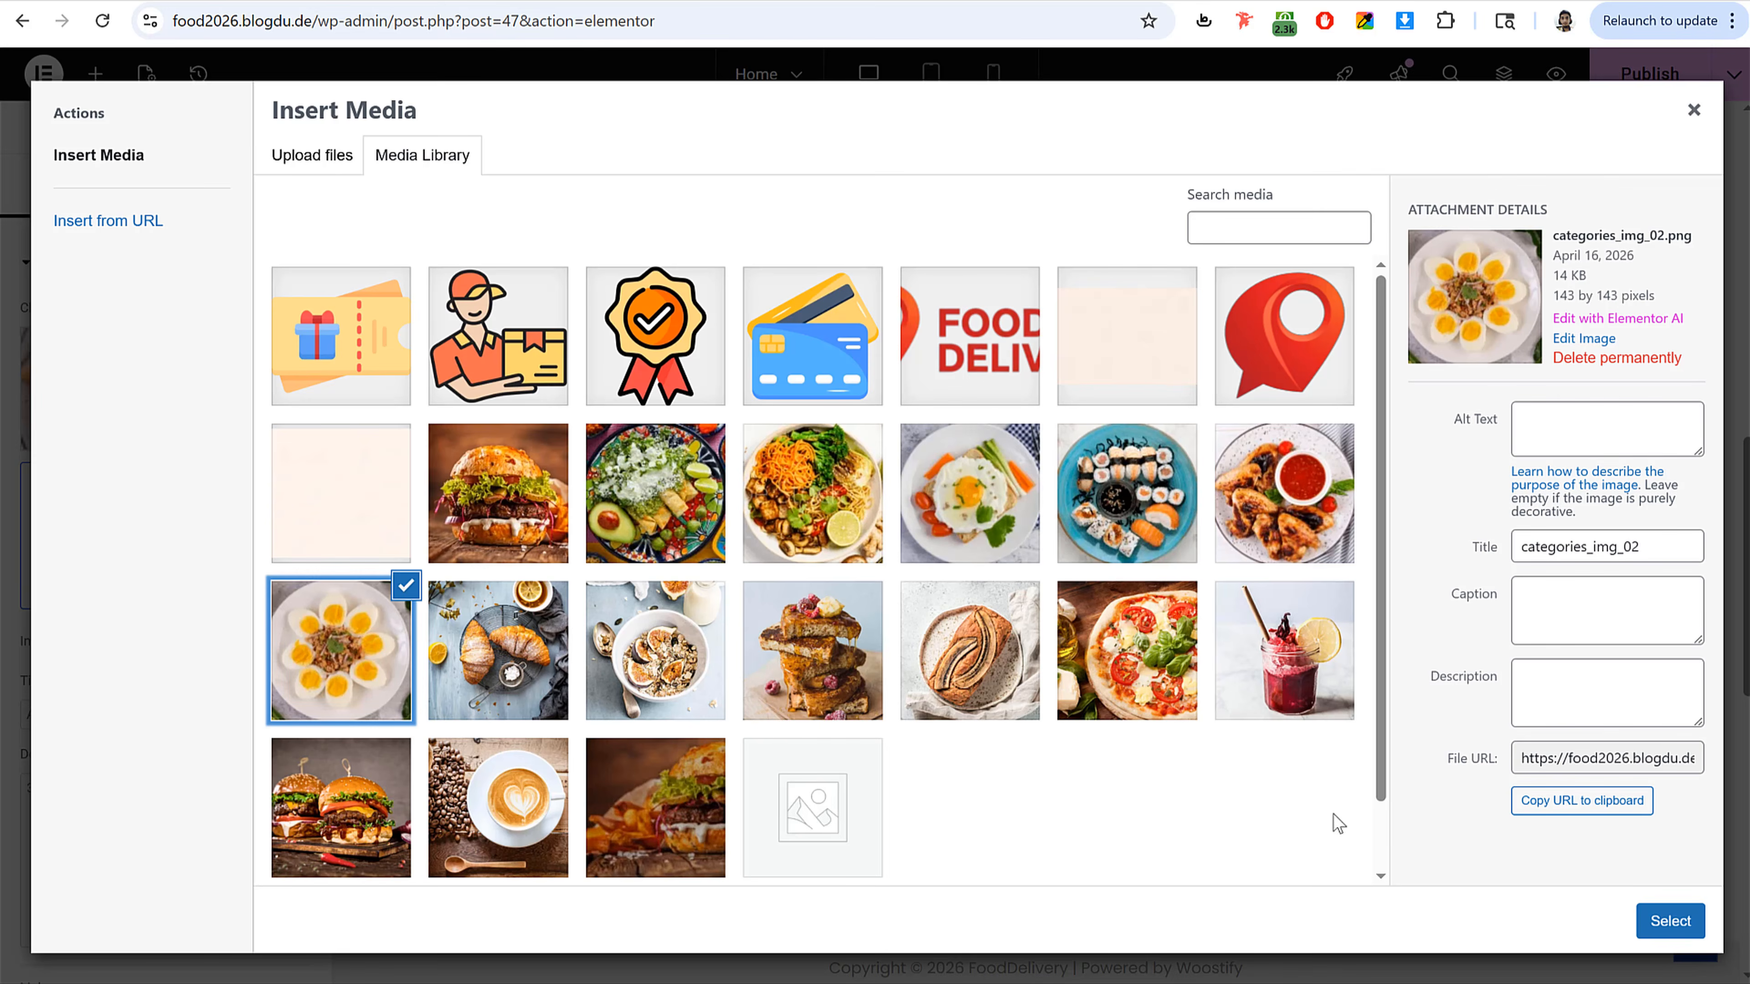
click(1670, 921)
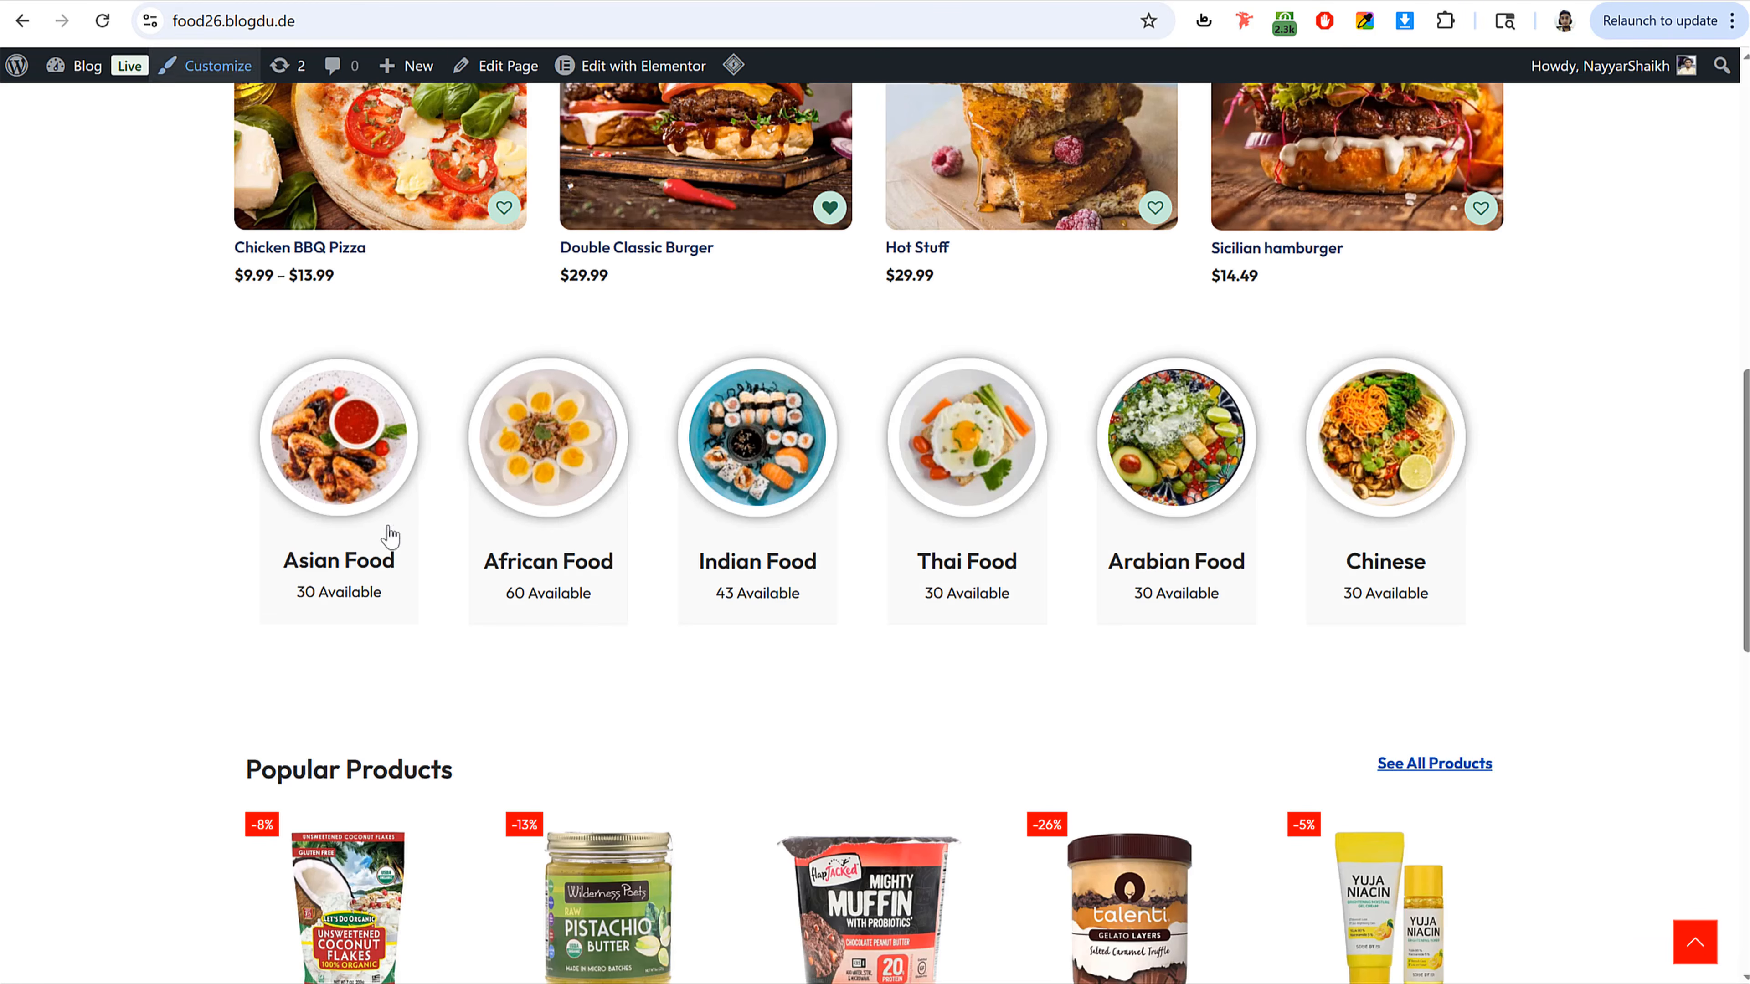
Step: Set the second card's title to African Food, copied from the reference site, and its description to 25 Available
drag(614, 562, 482, 564)
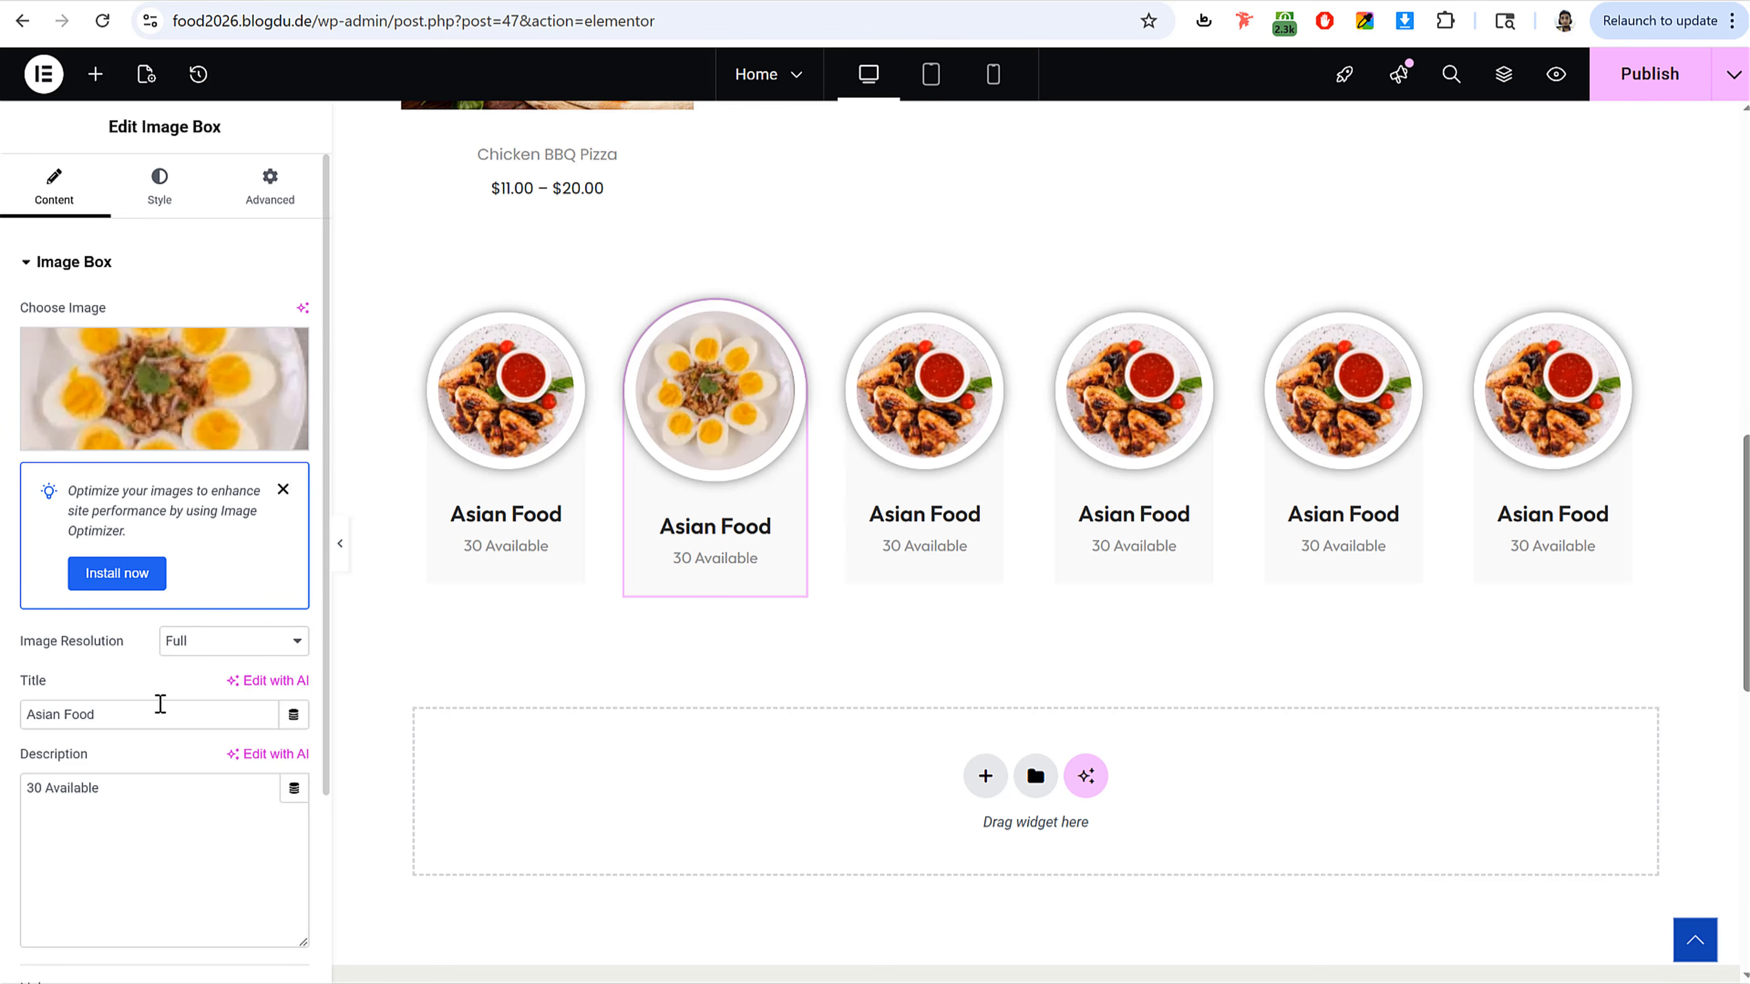
triple_click(148, 728)
key(ctrl+v)
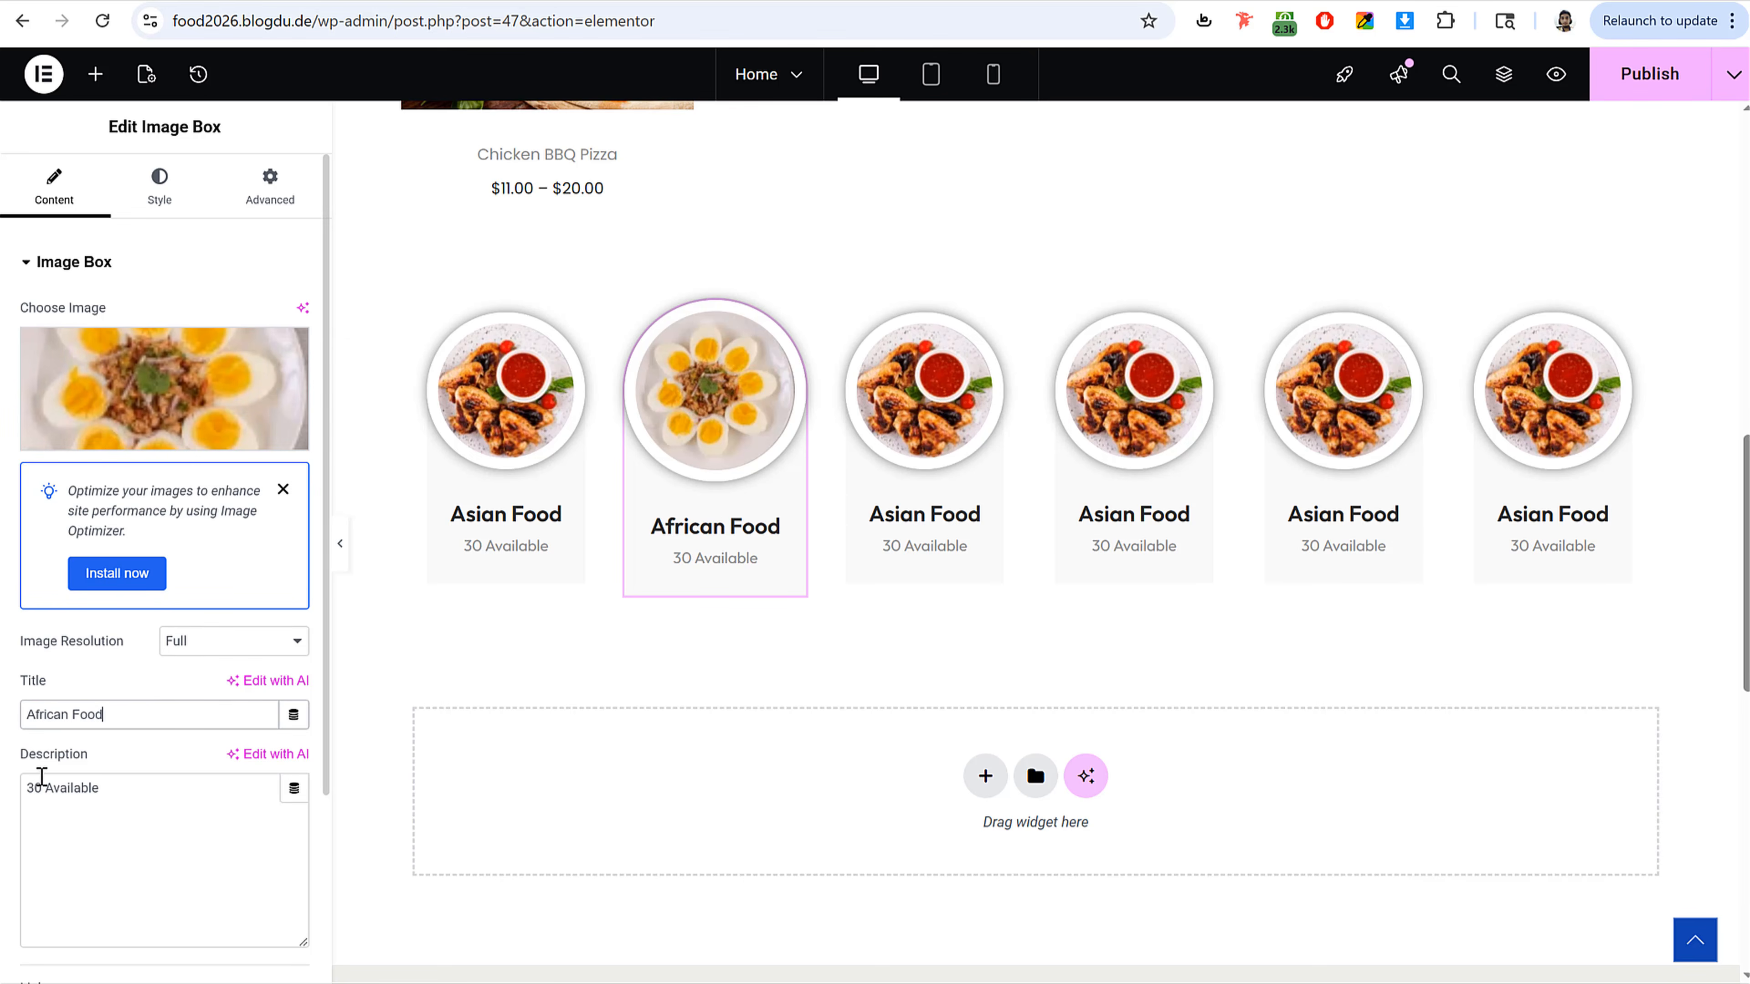
drag(42, 788, 11, 789)
text(25)
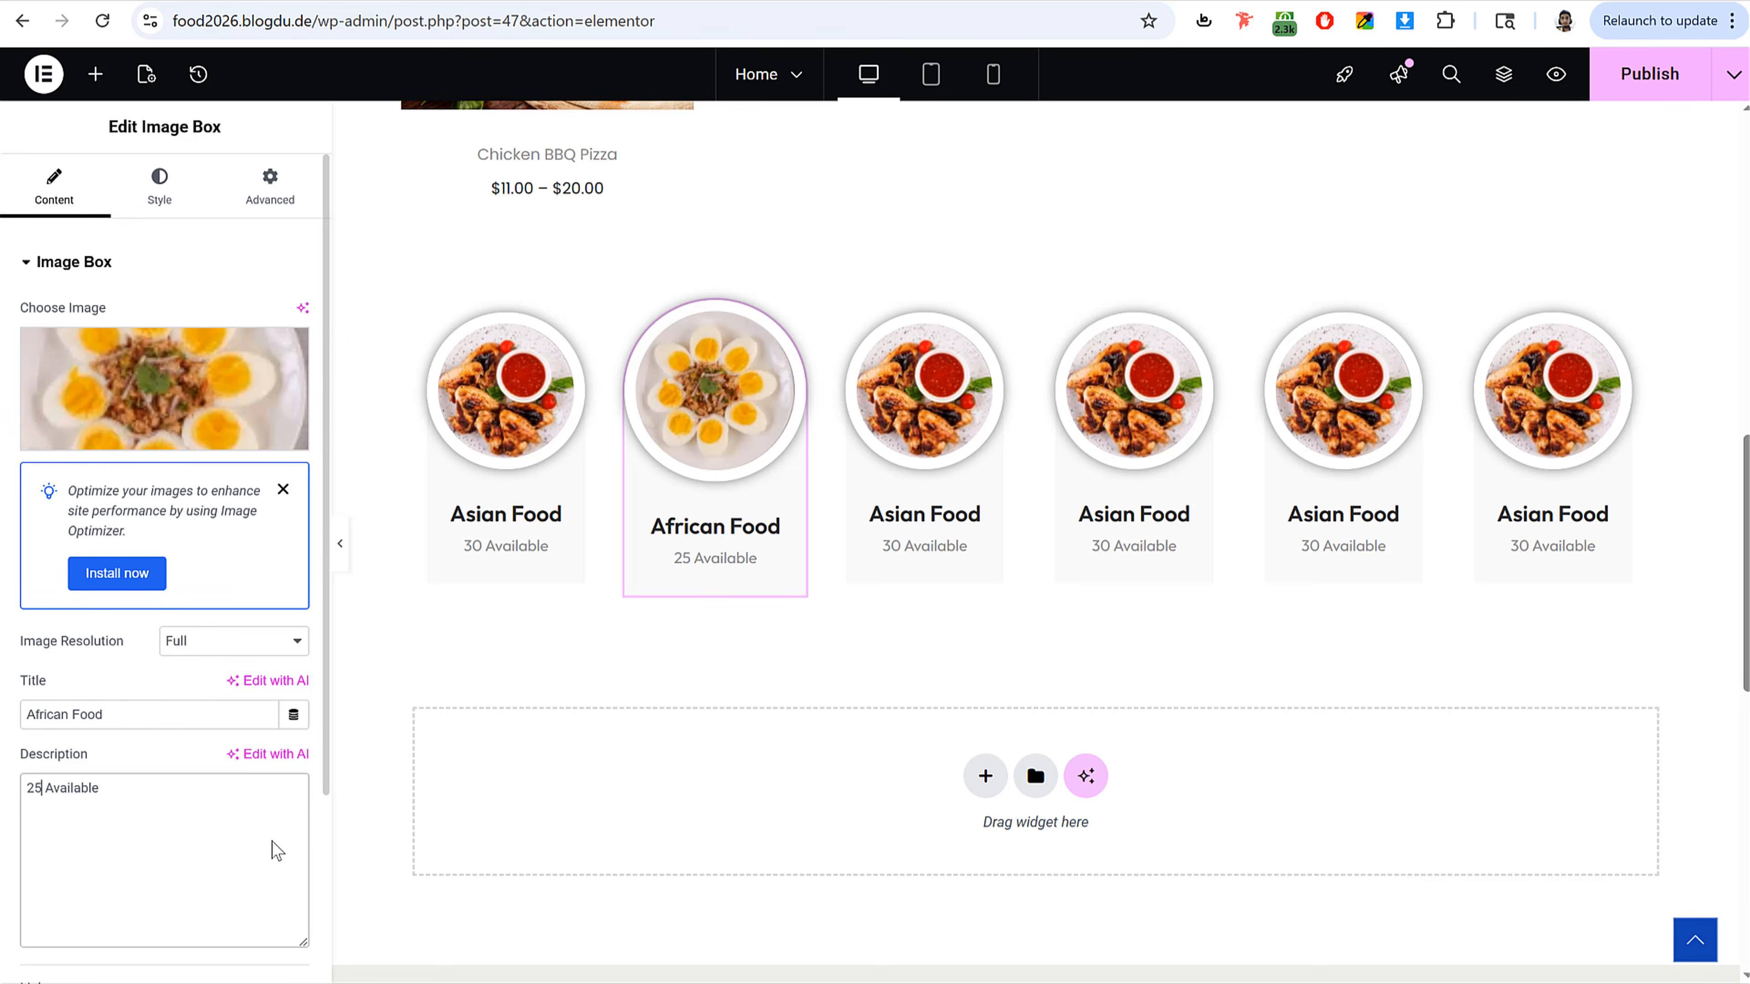
Step: Publish the page
scroll(269, 843, down, 3)
double_click(114, 773)
key(ctrl+a)
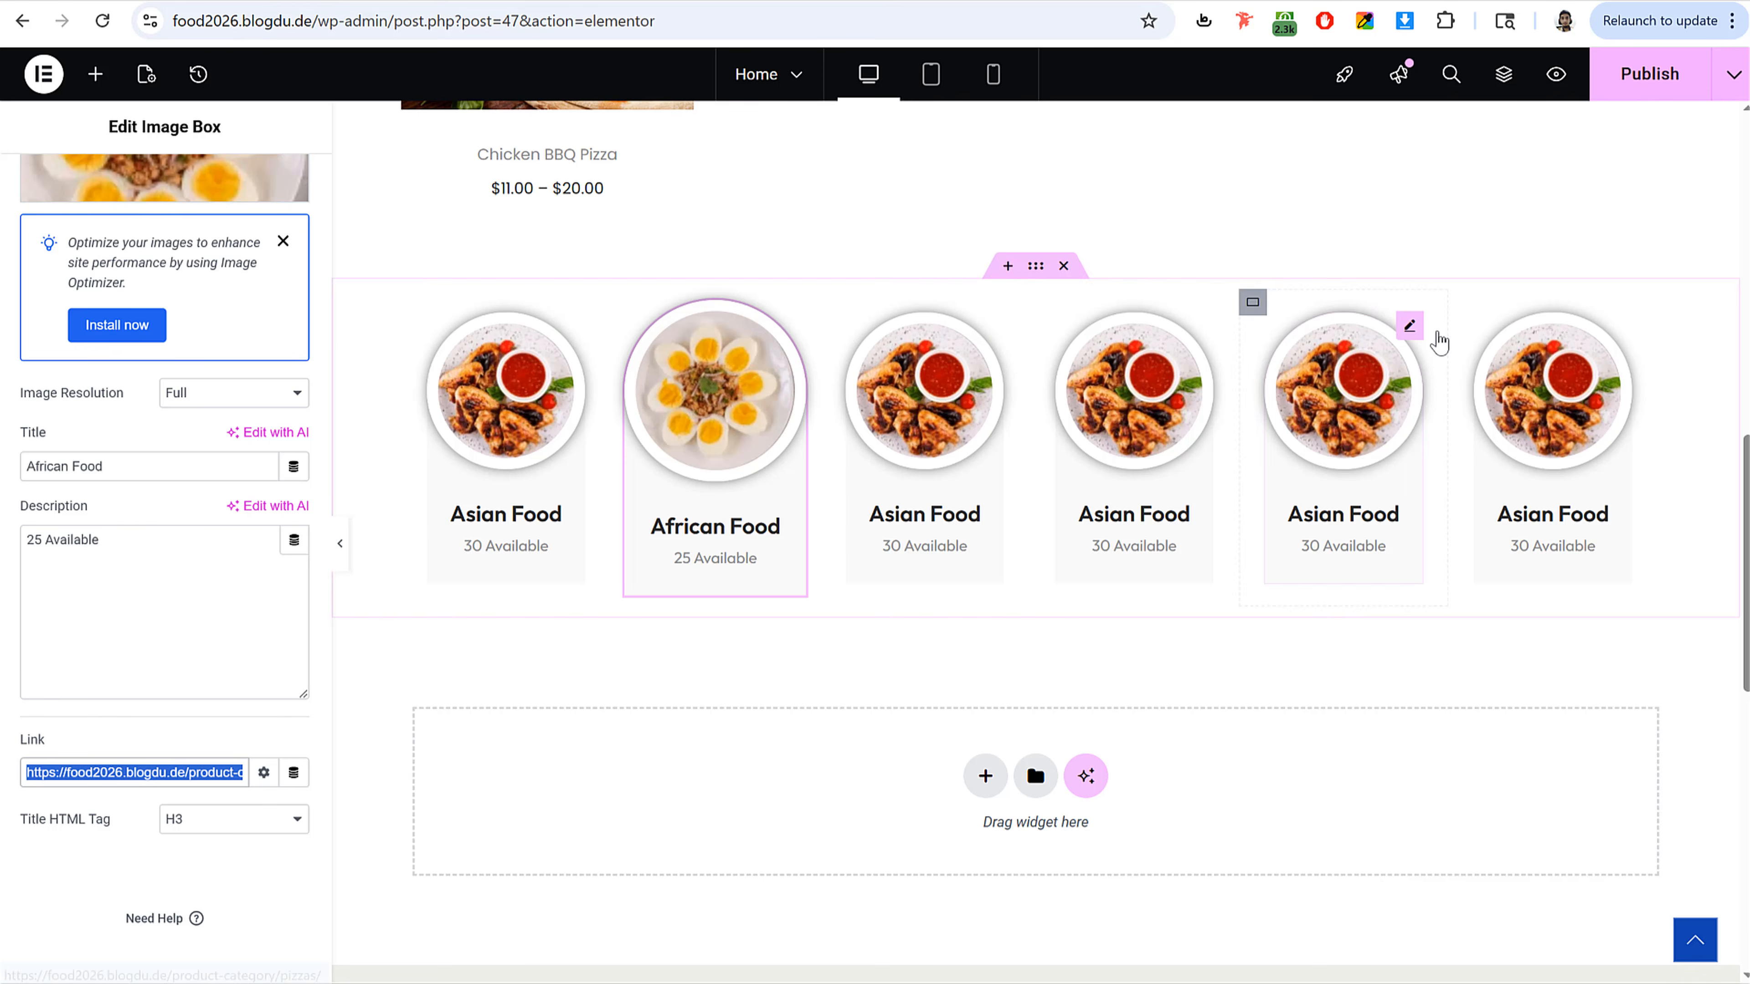
click(1631, 99)
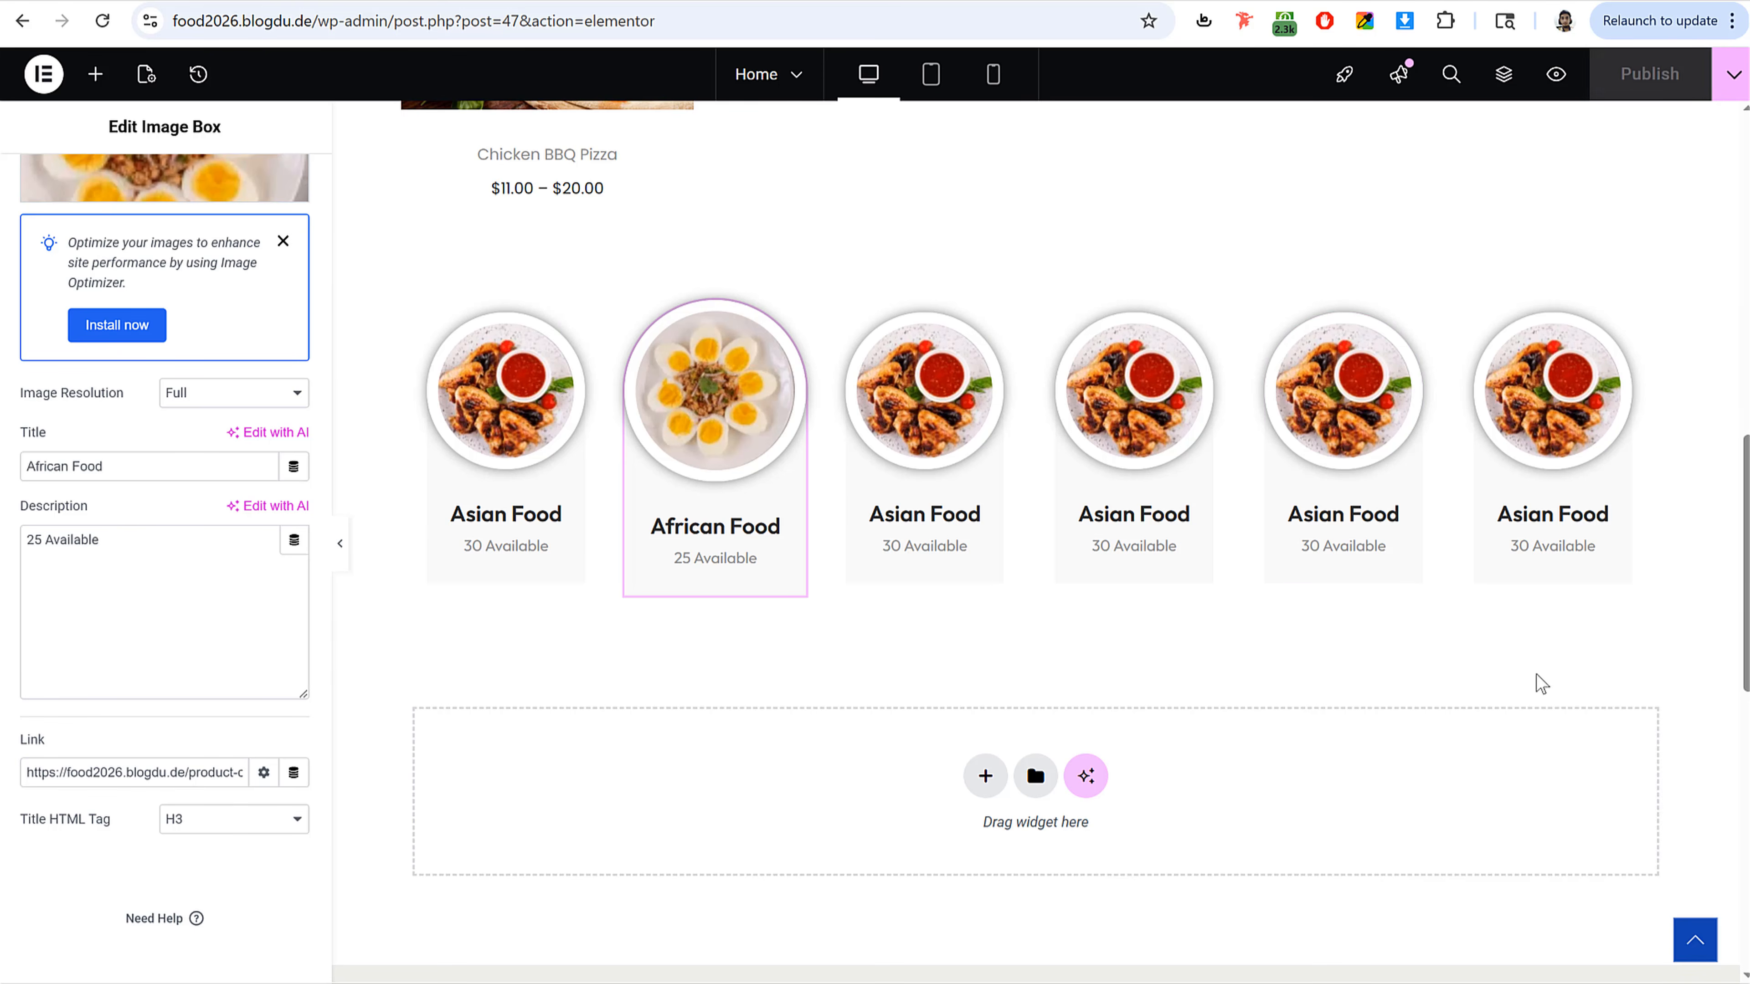
Step: Review the Pizzas & Burgers section and switch the editor to the mobile portrait preview
click(847, 221)
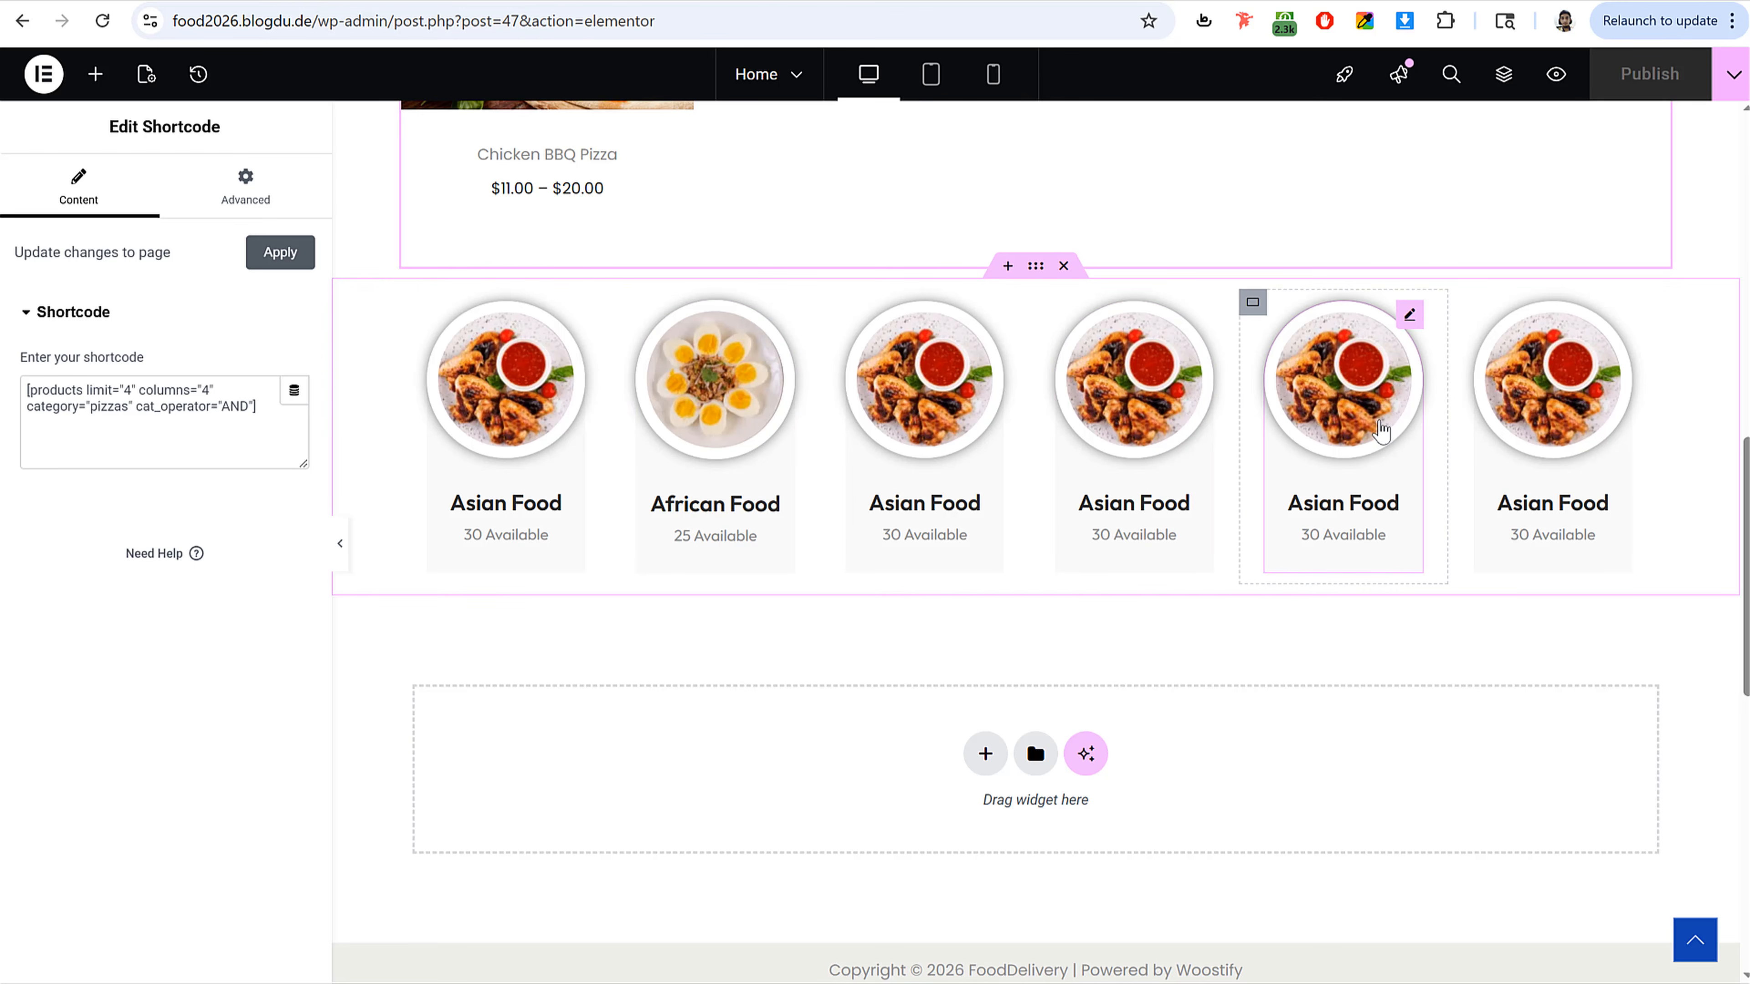
scroll(1320, 517, up, 1)
scroll(1320, 517, up, 10)
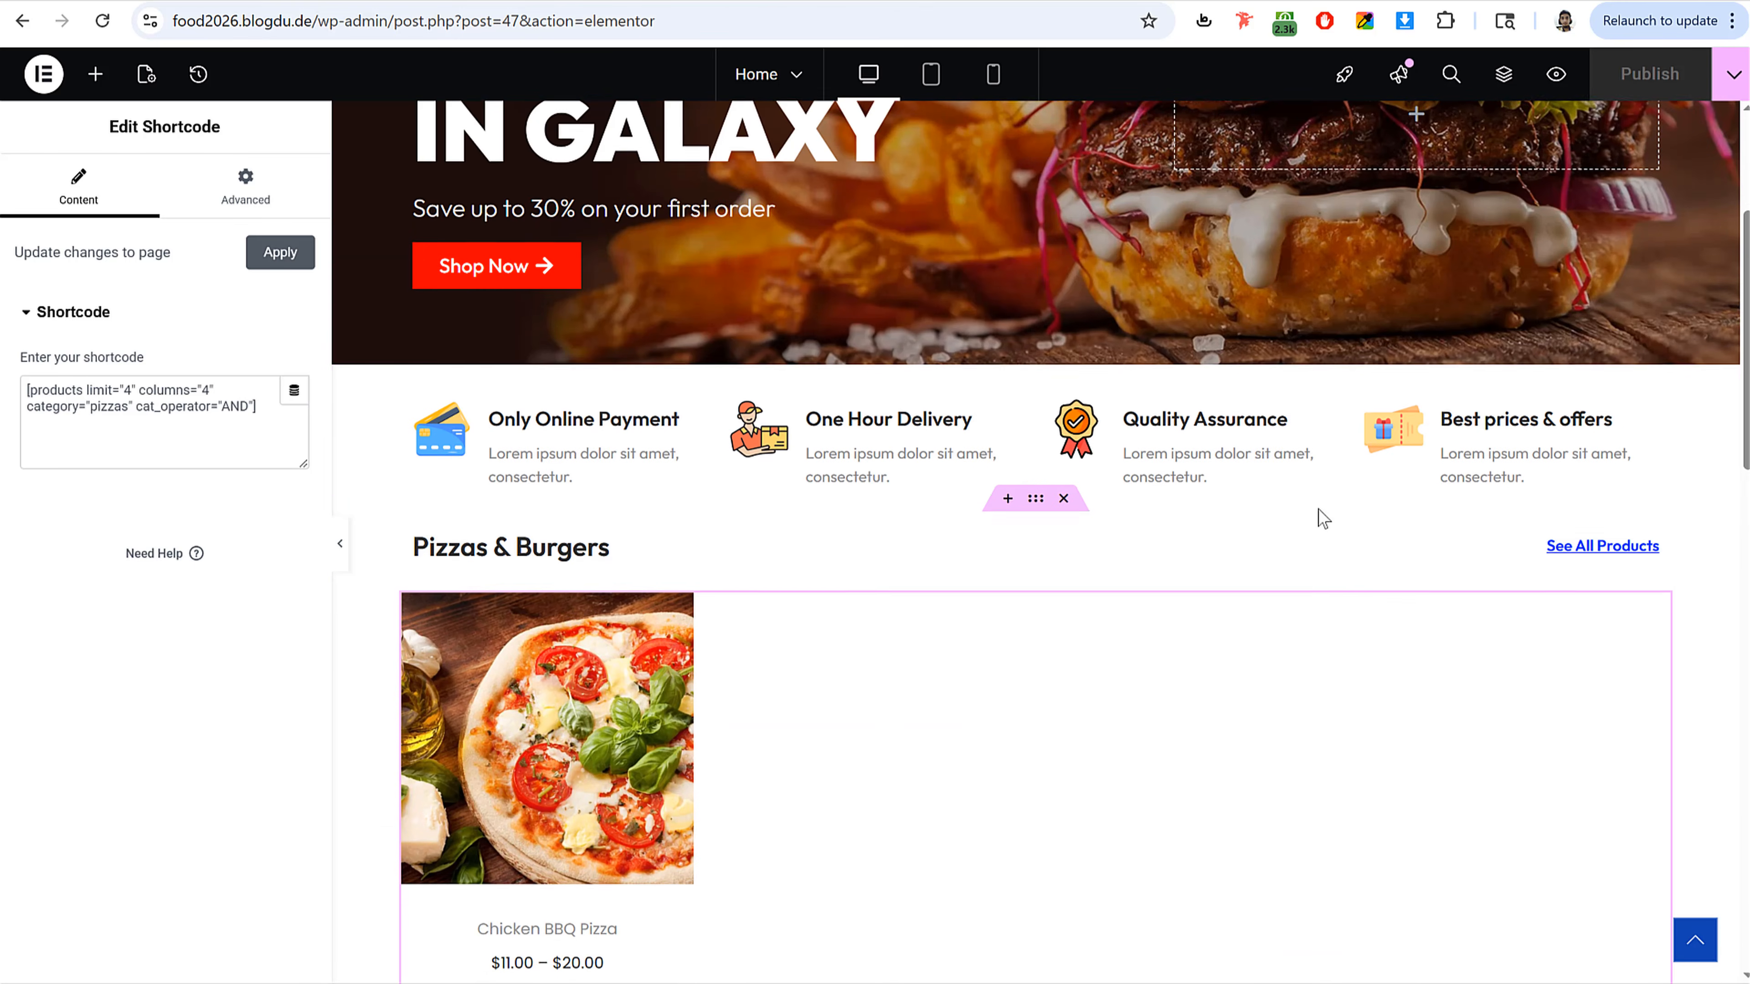
scroll(1318, 509, down, 6)
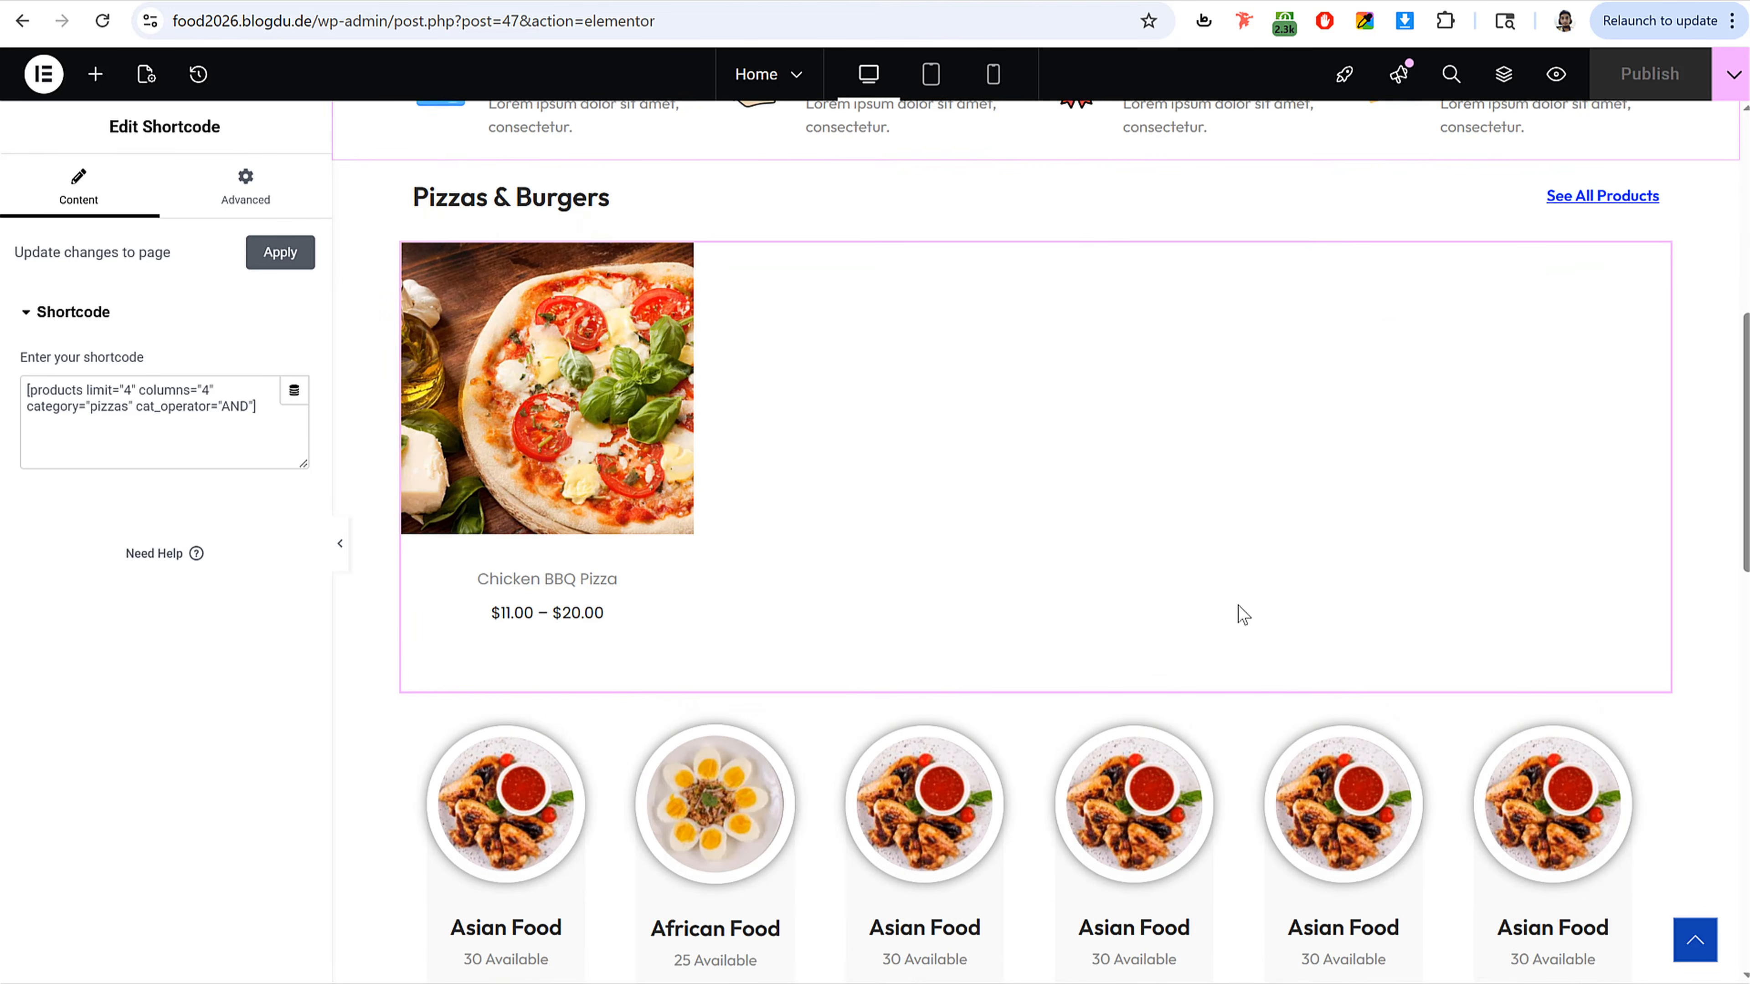
scroll(1136, 620, up, 3)
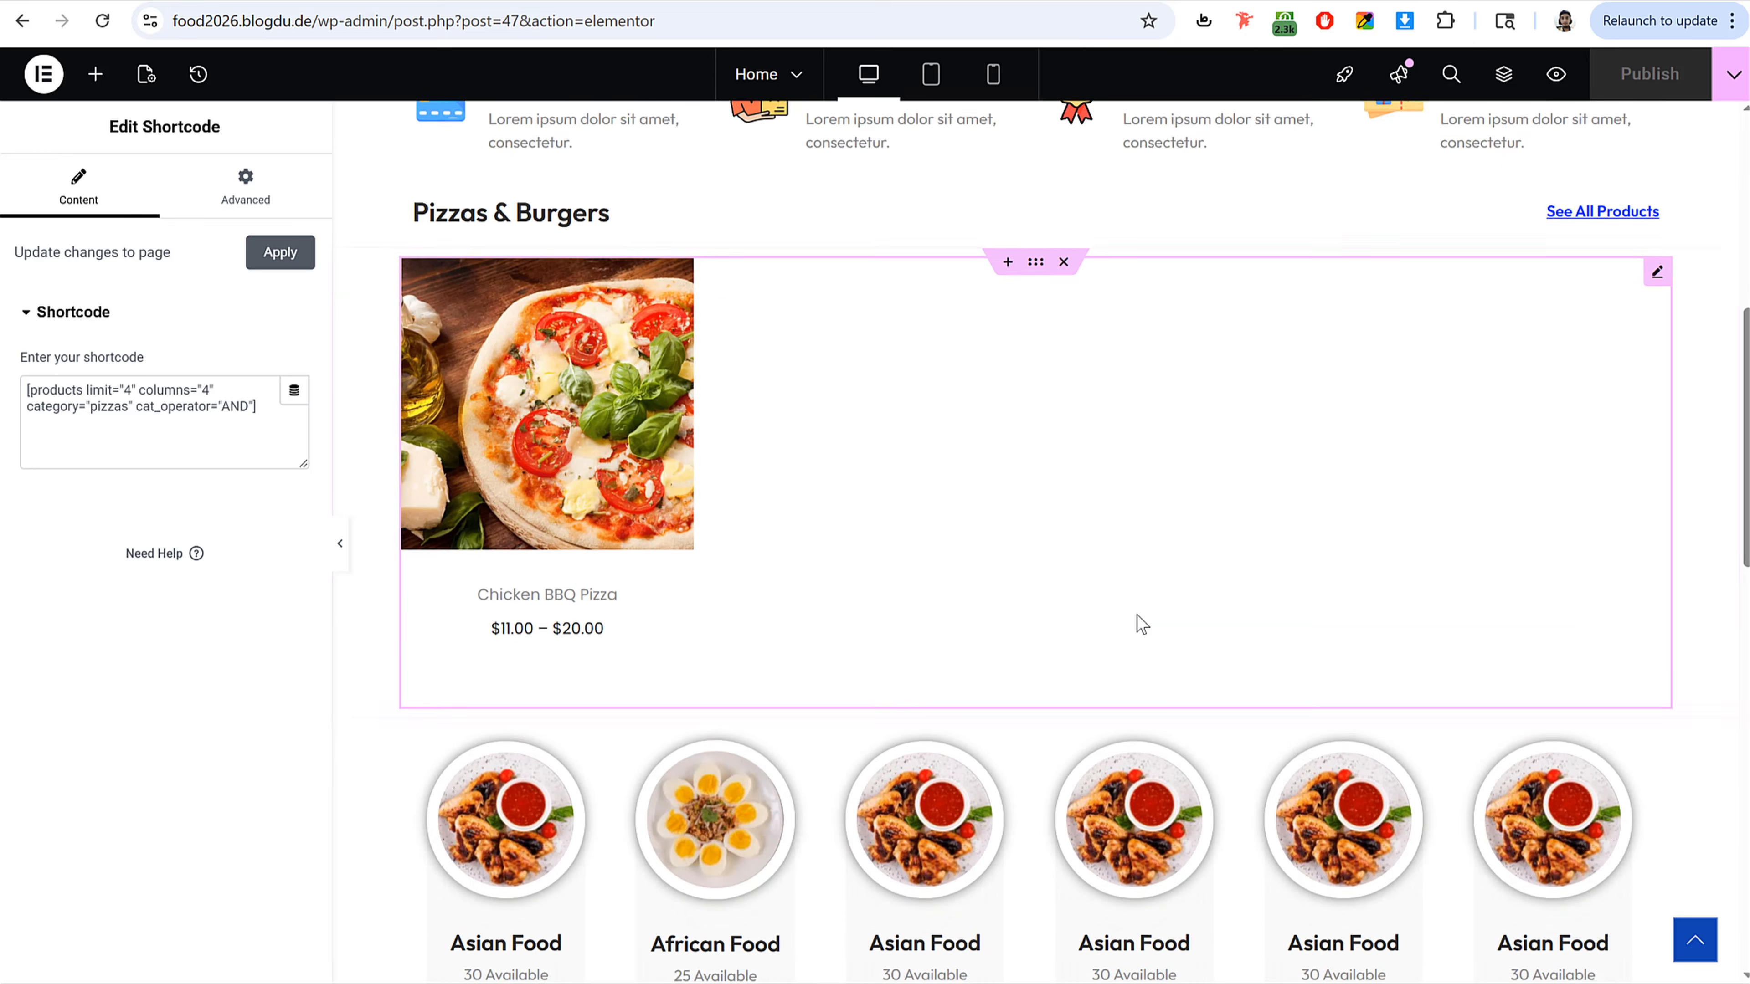
click(993, 74)
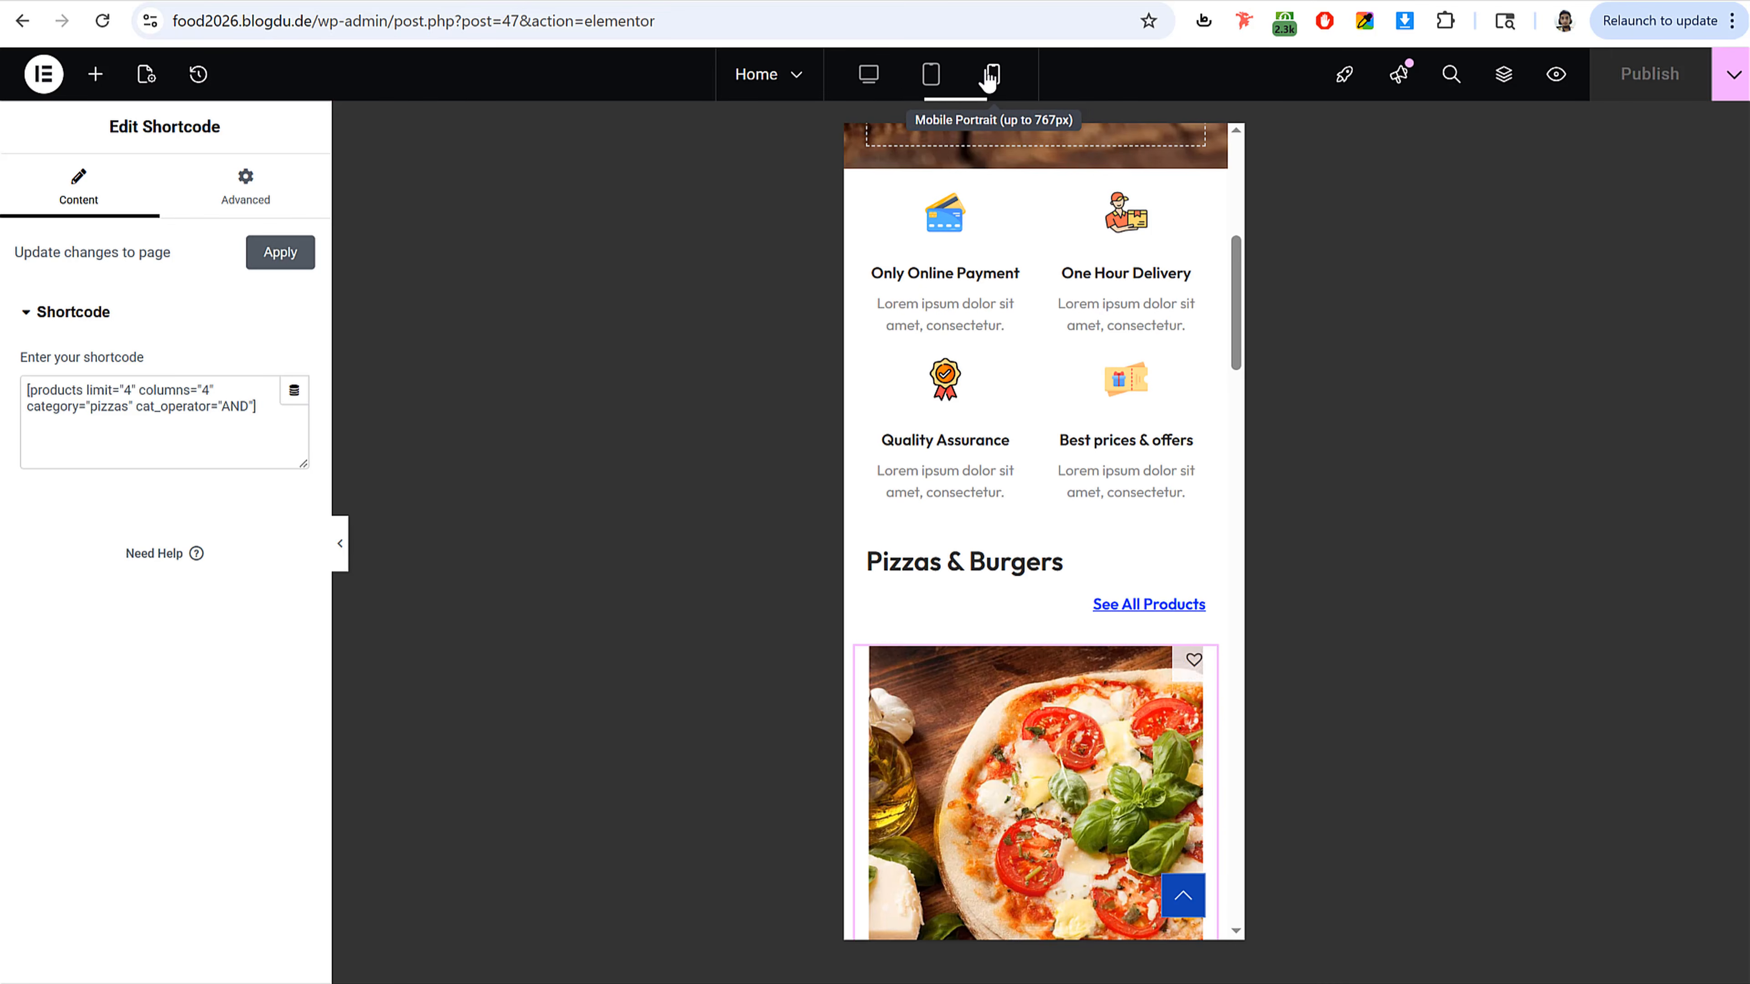
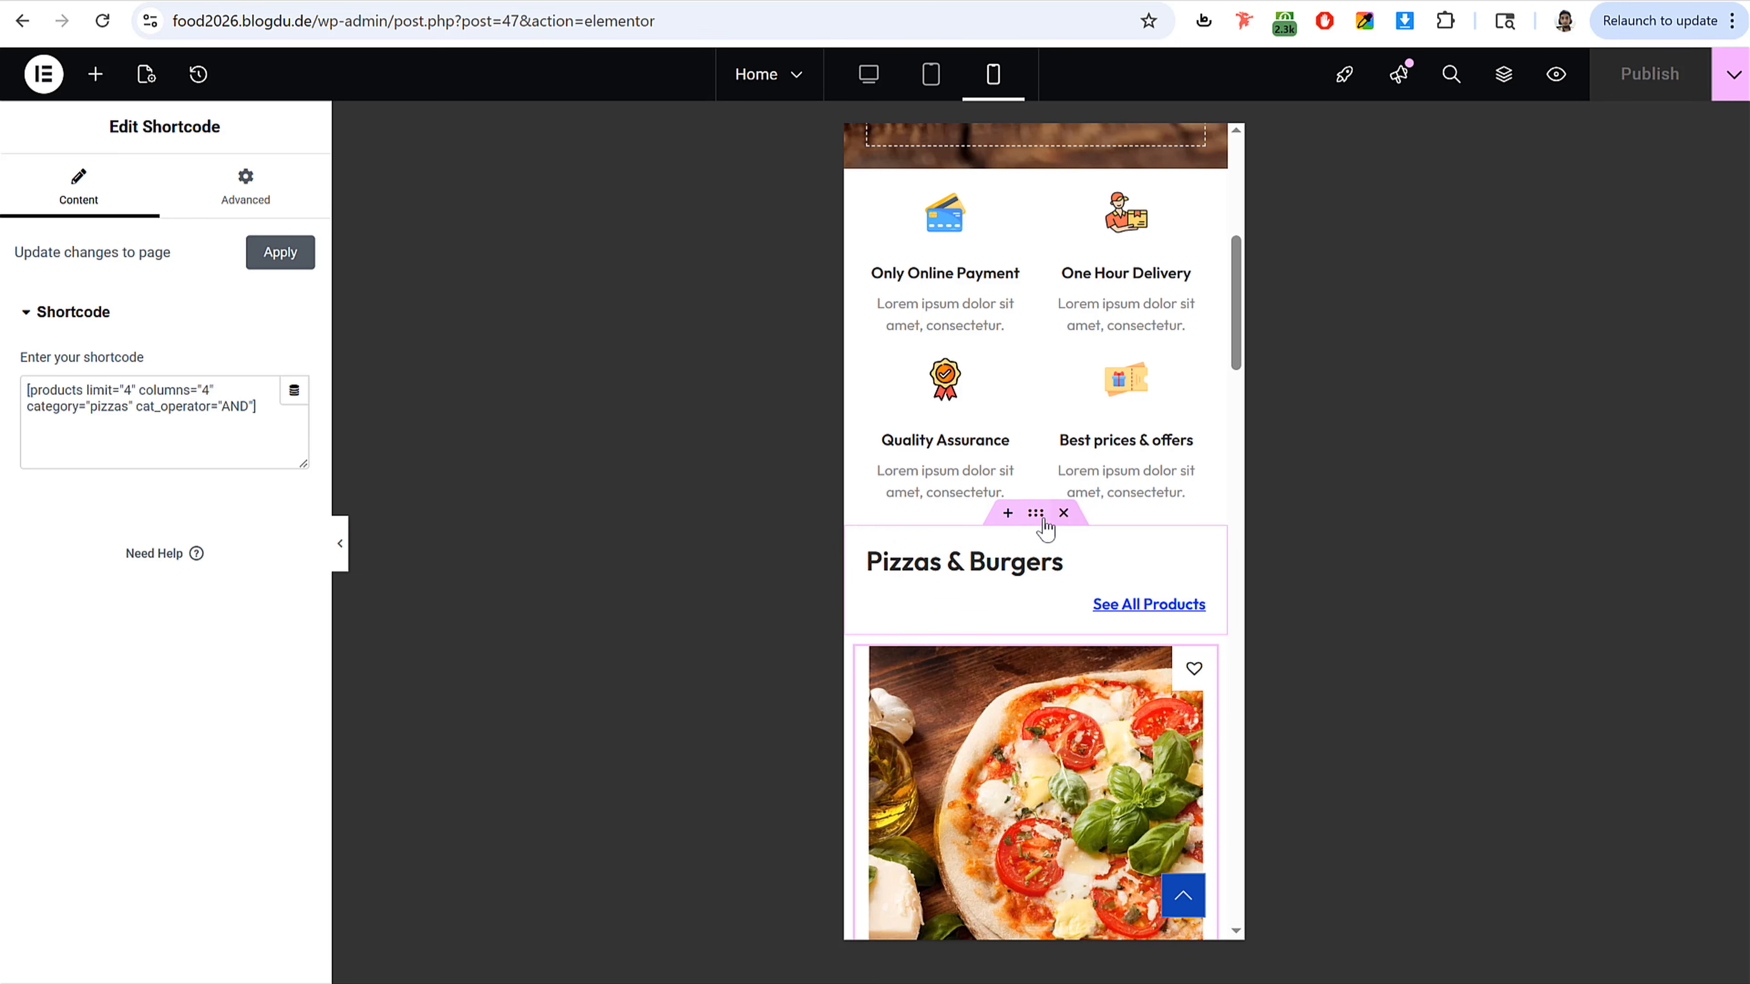
Step: Center the Pizzas & Burgers section and its heading container in the mobile layout
click(1036, 514)
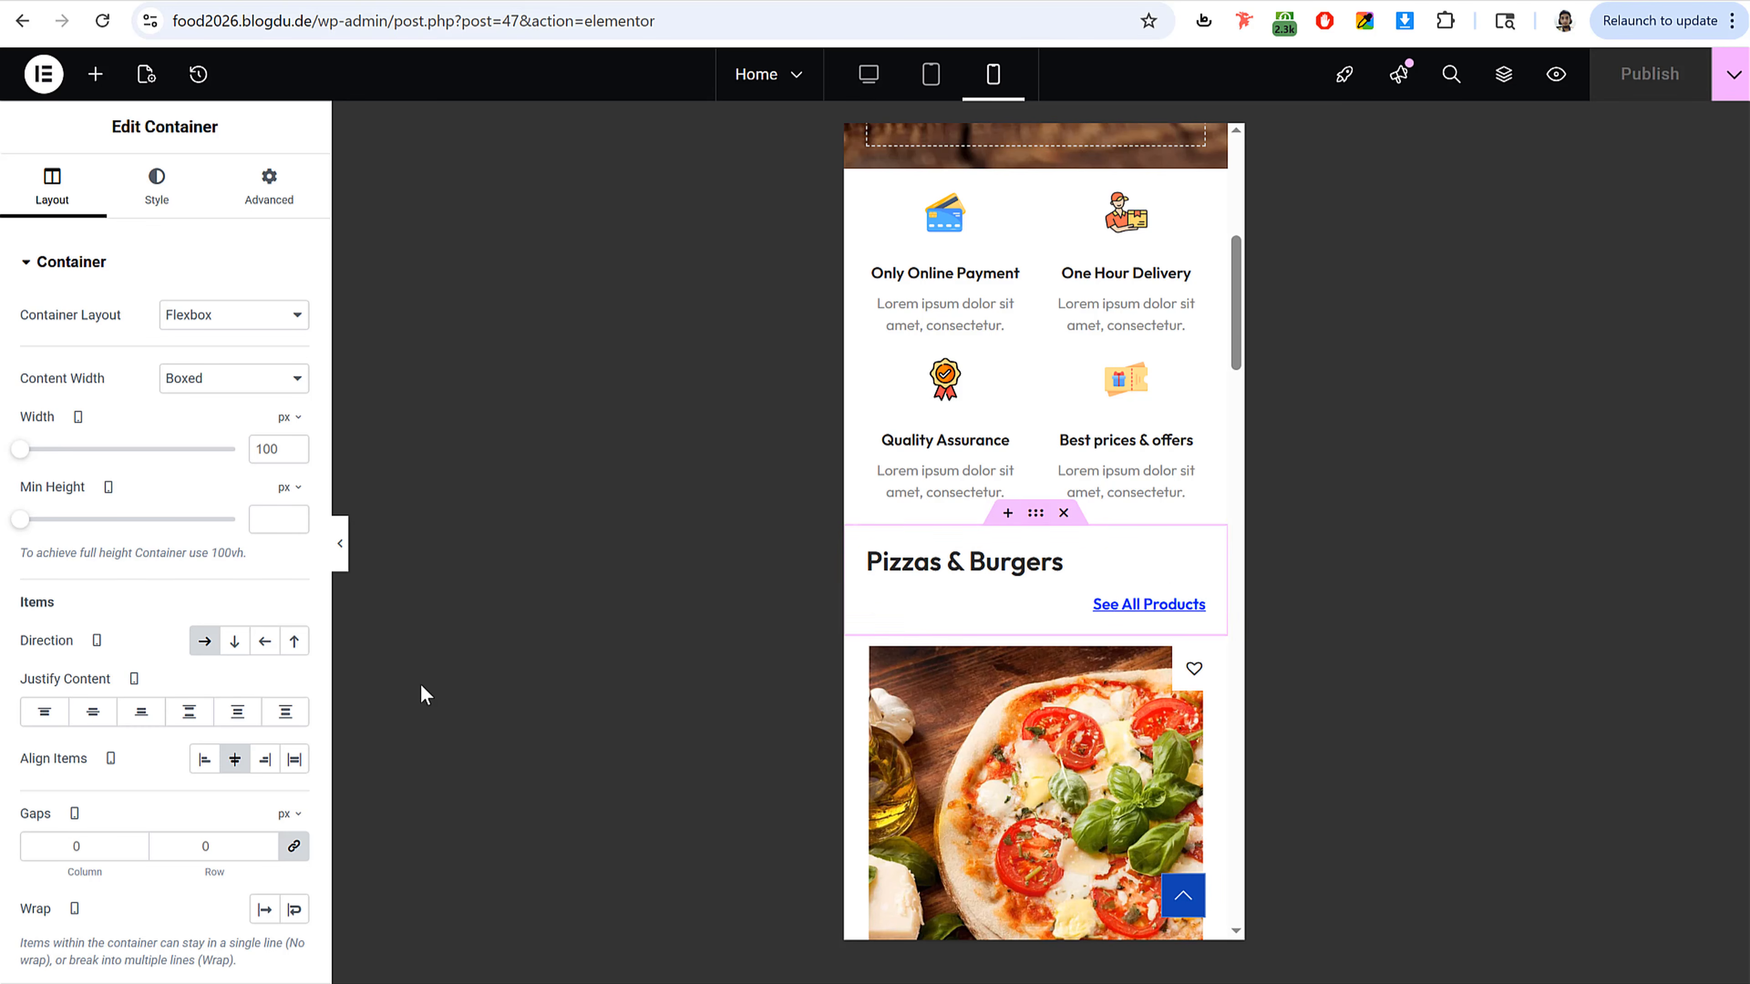
click(110, 719)
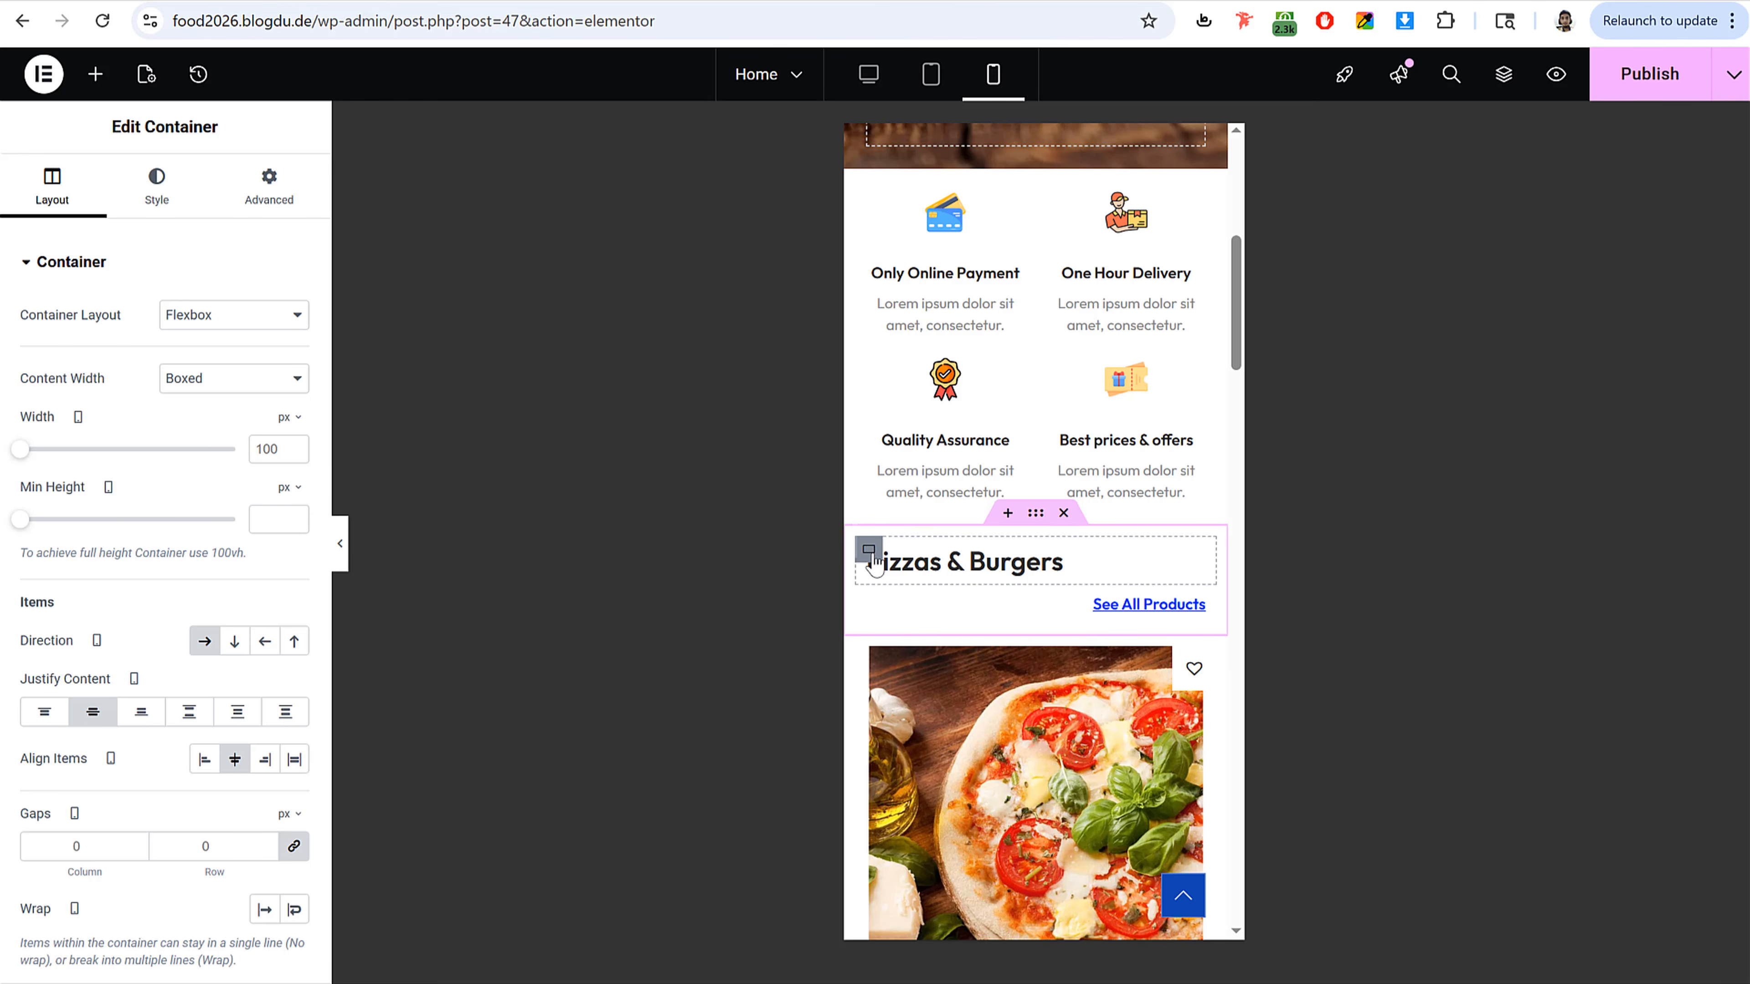
click(869, 551)
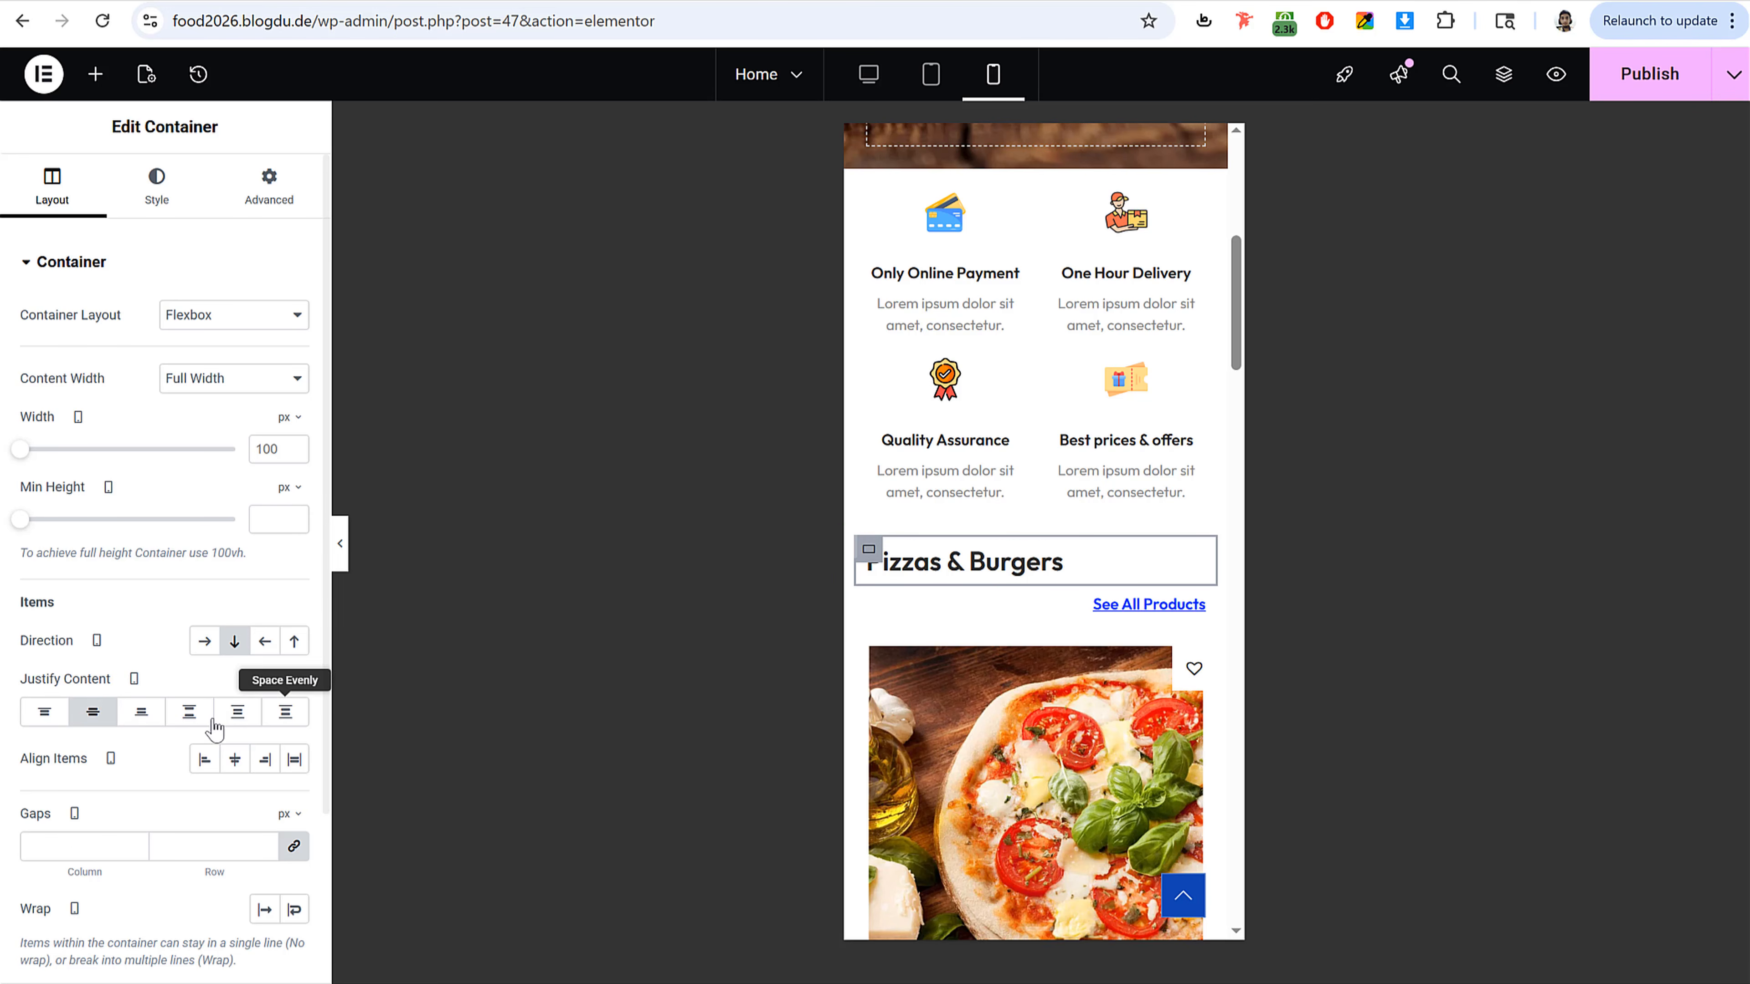
click(235, 758)
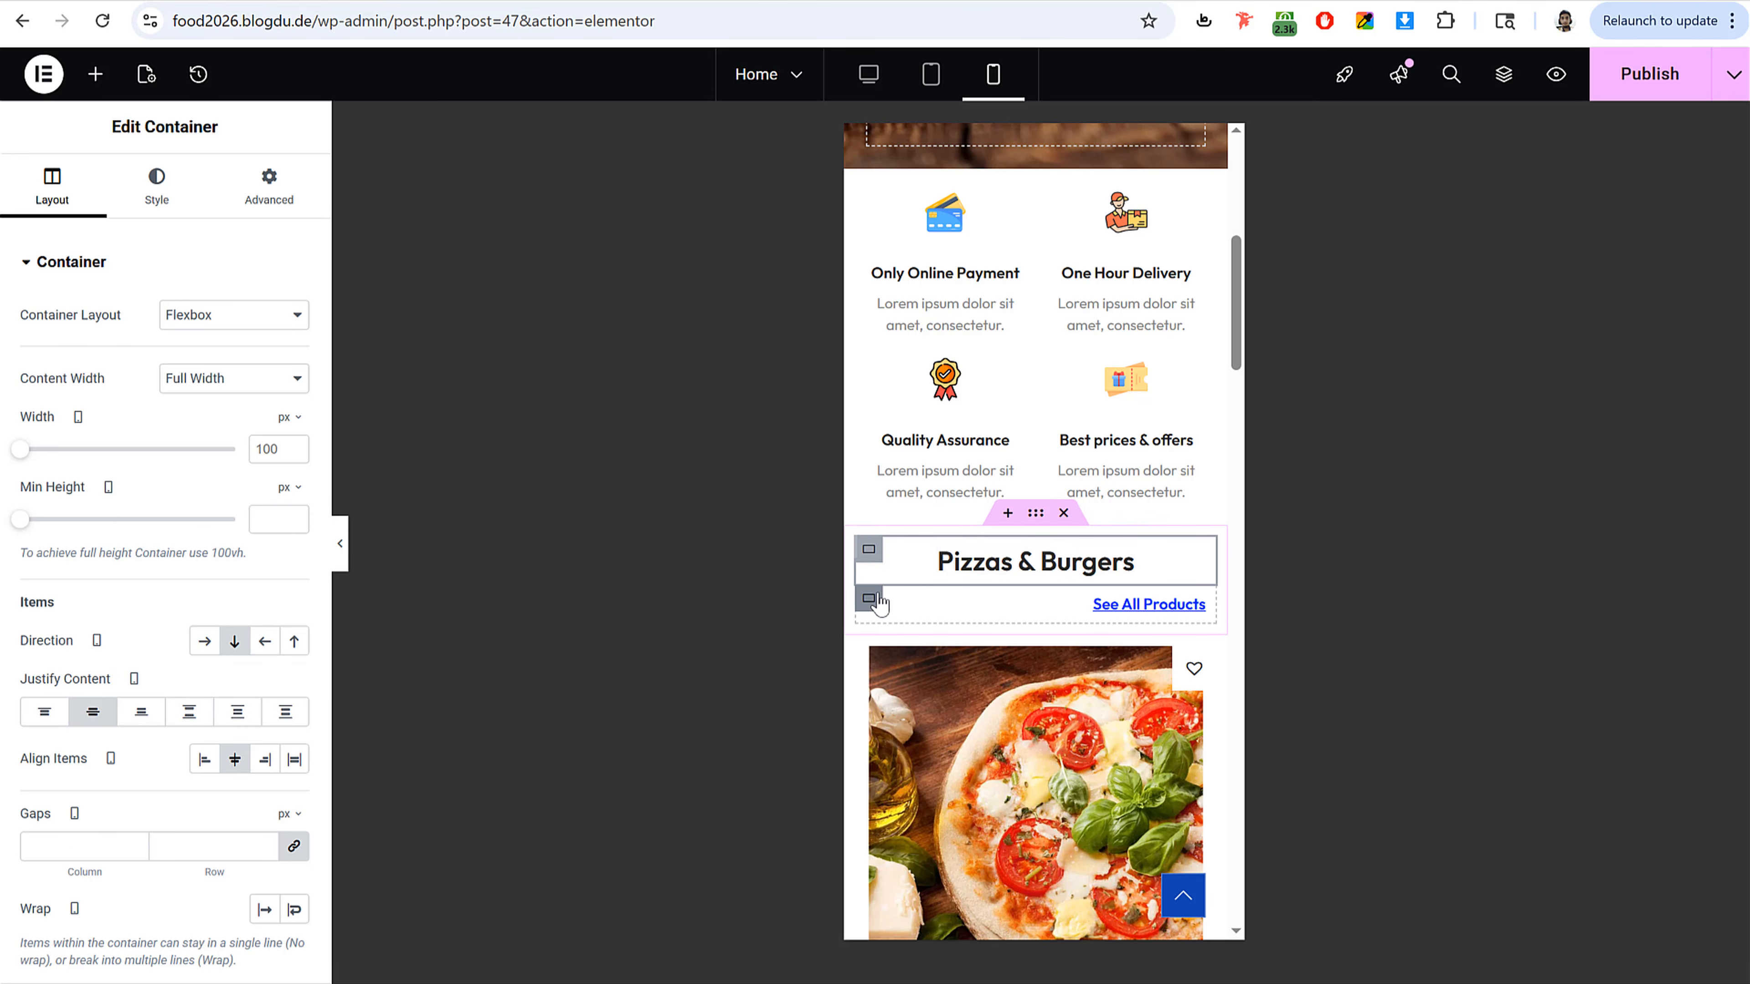
Step: Center the See All Products container on mobile and publish the page
click(869, 599)
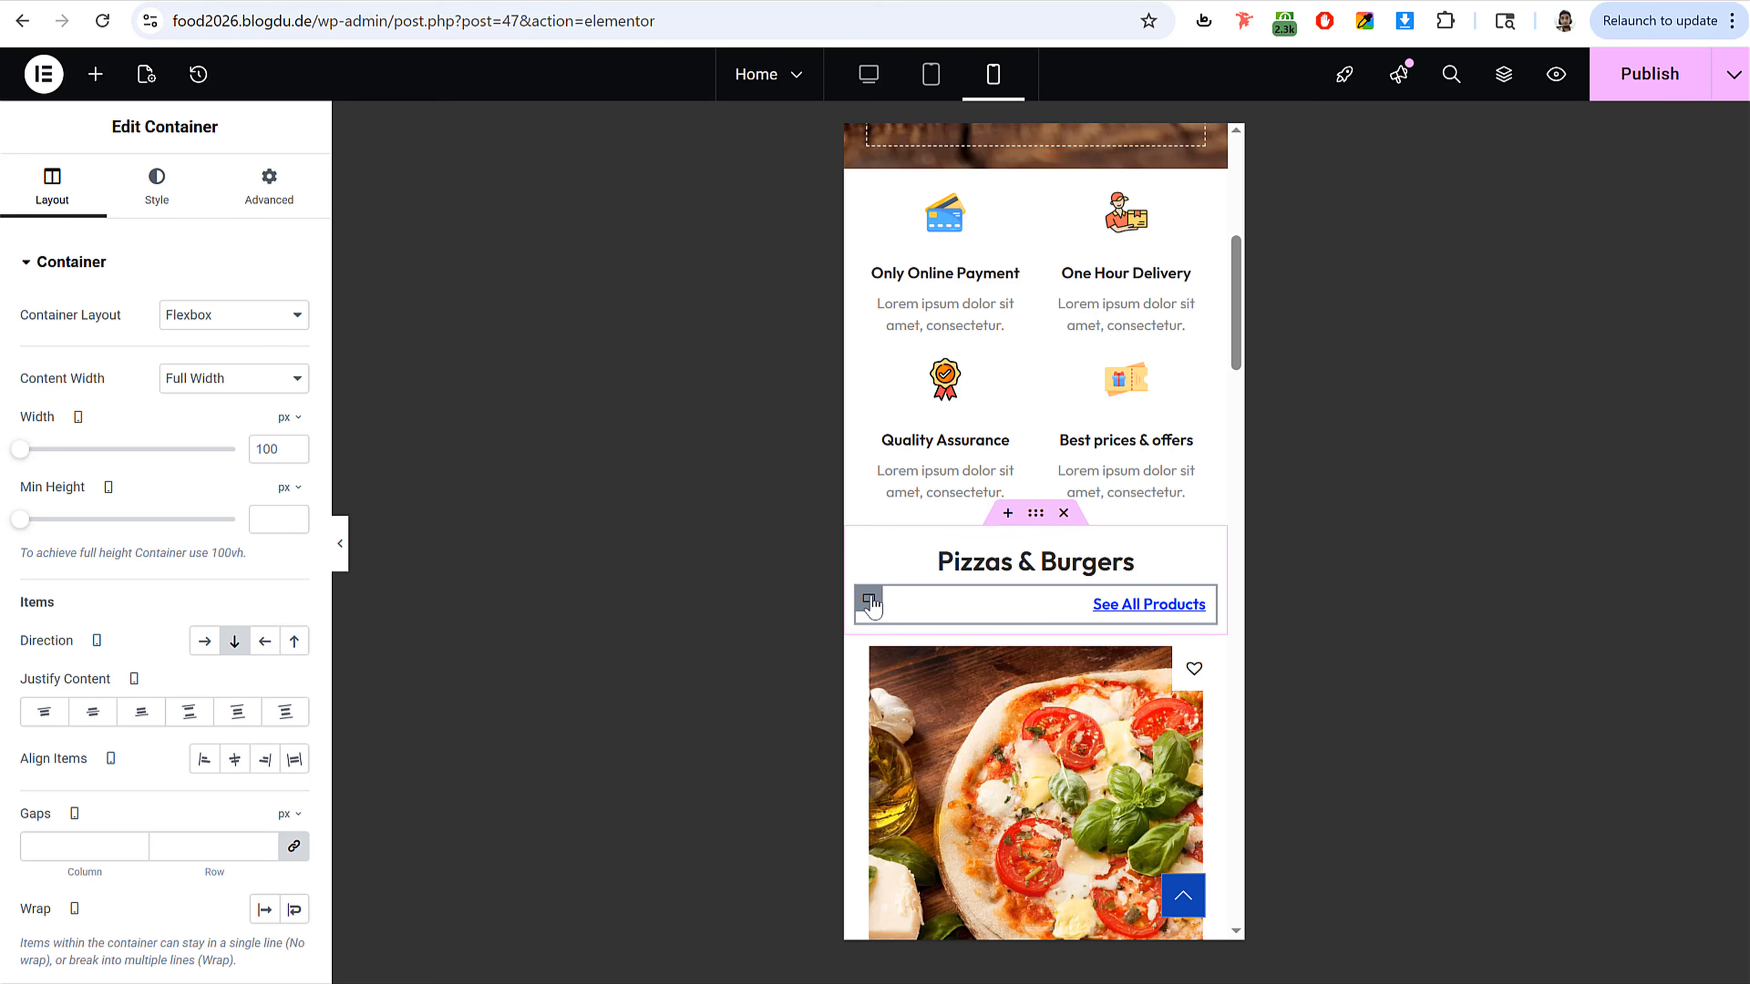
click(235, 758)
scroll(1184, 569, down, 5)
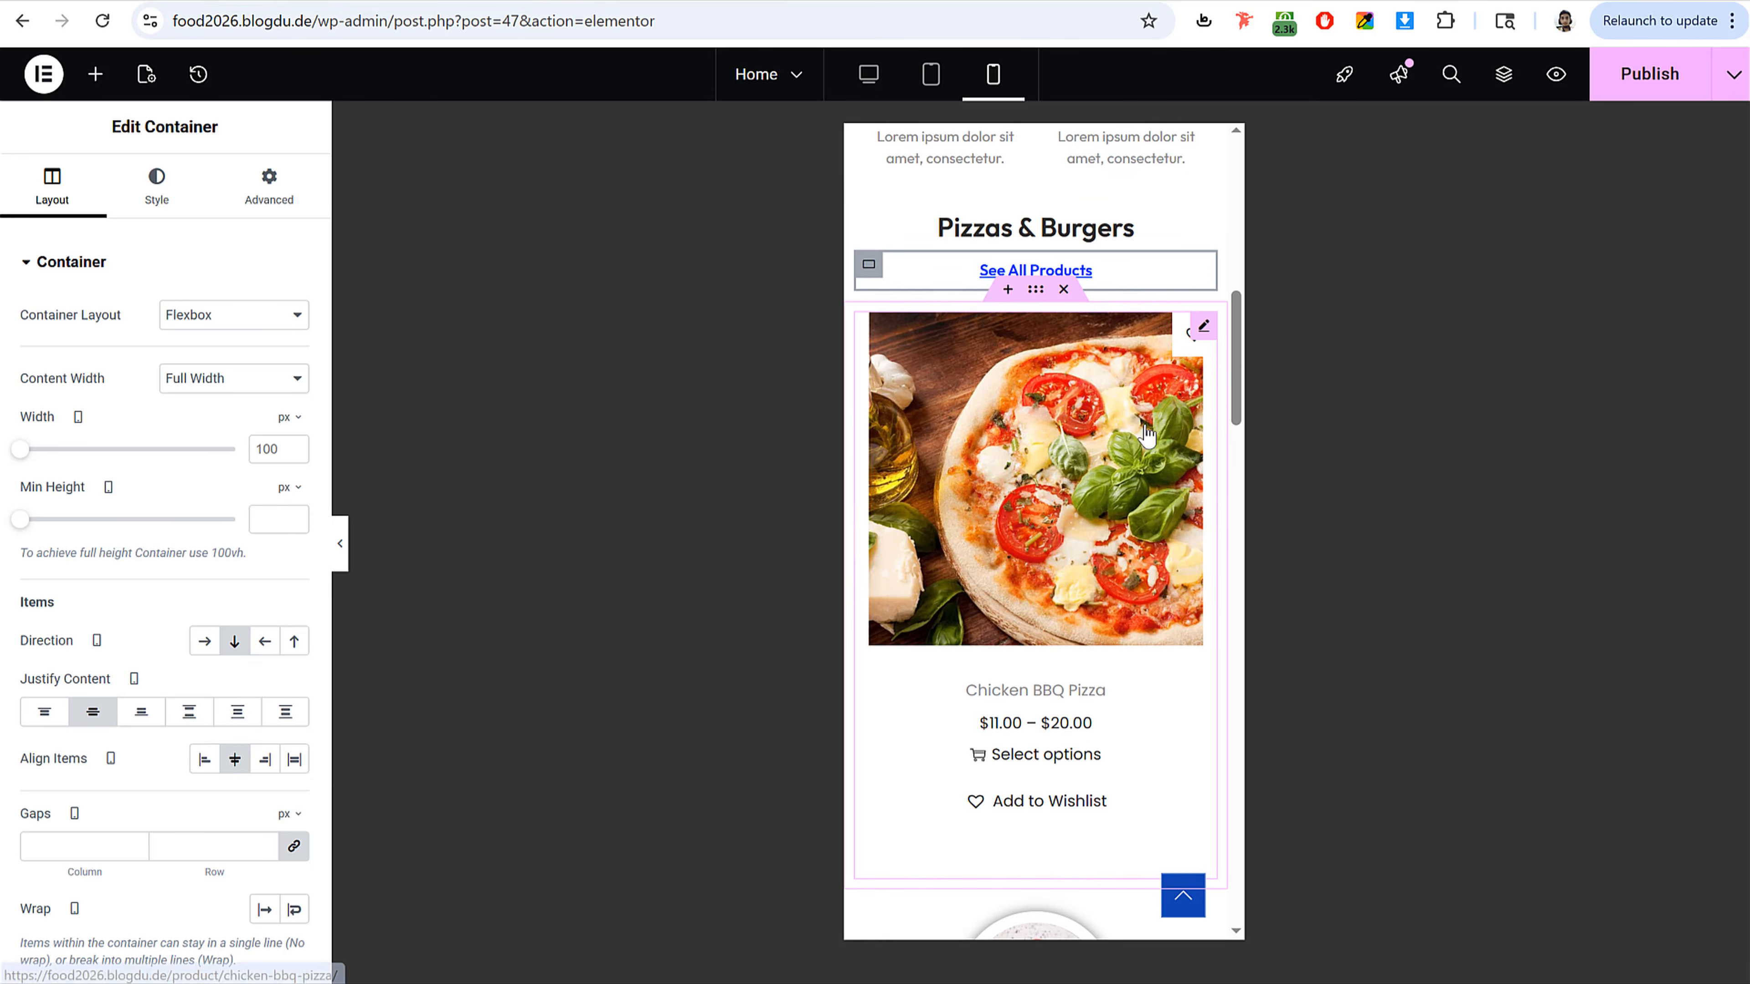
click(1647, 72)
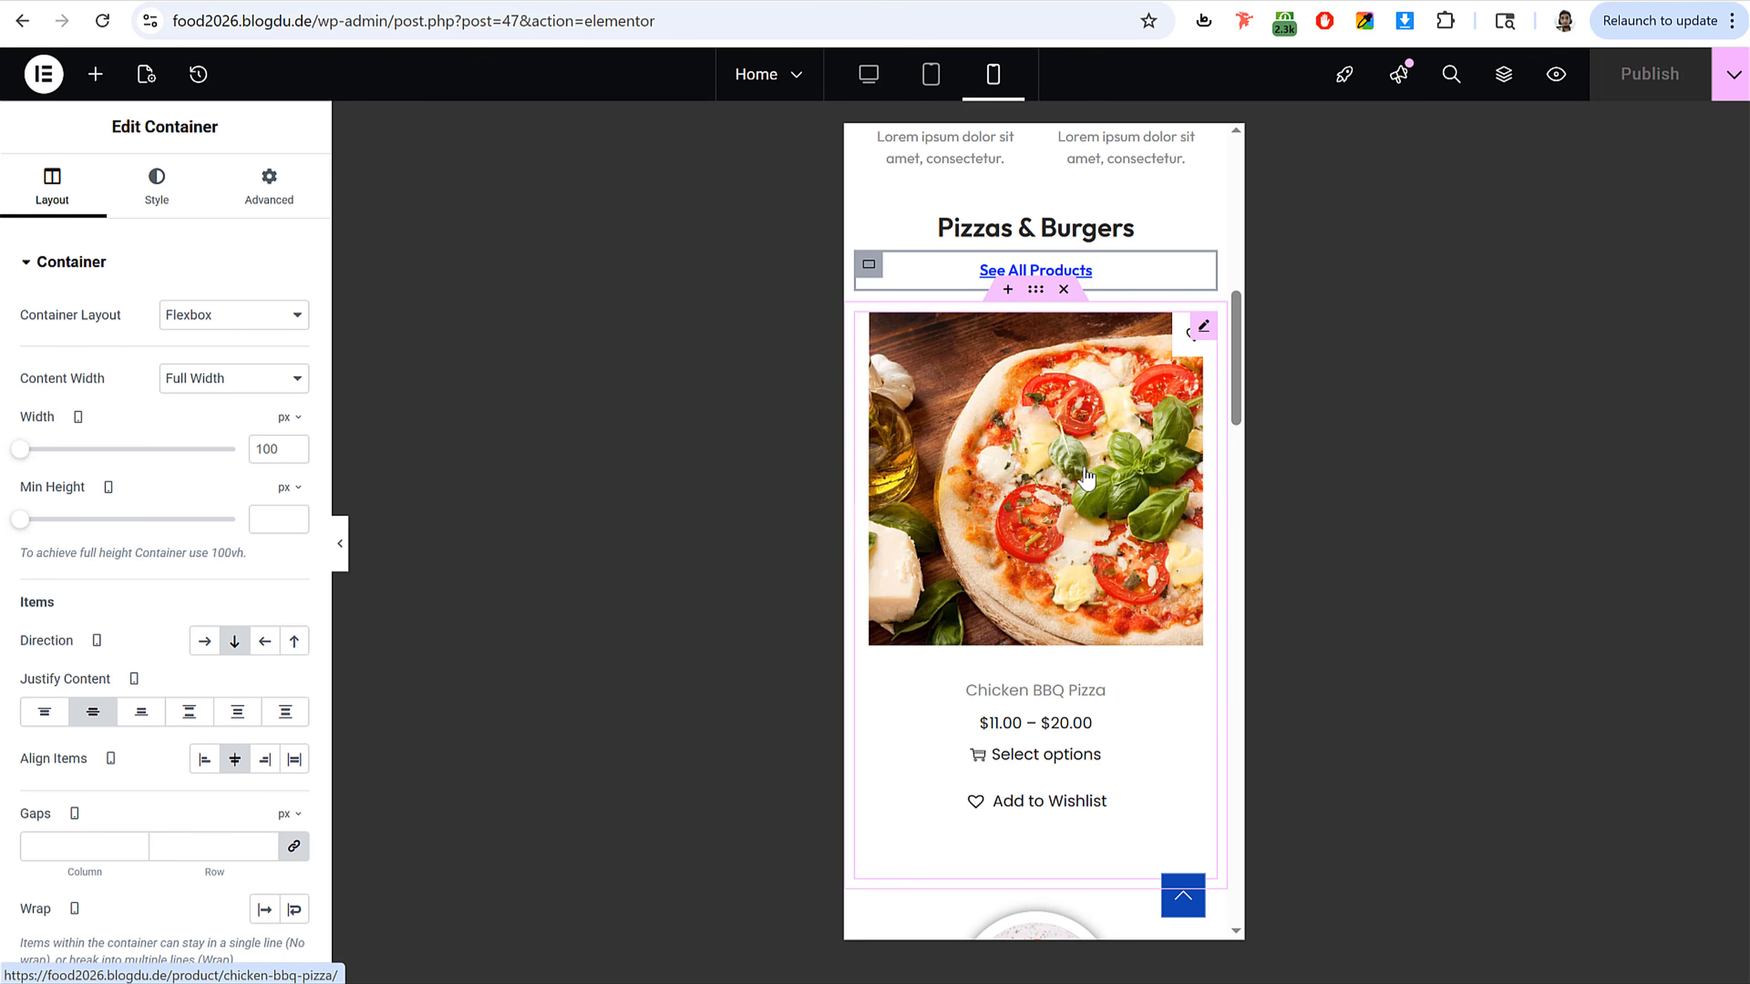
Step: Set the first two food category cards to 50% width on mobile
scroll(1109, 548, down, 6)
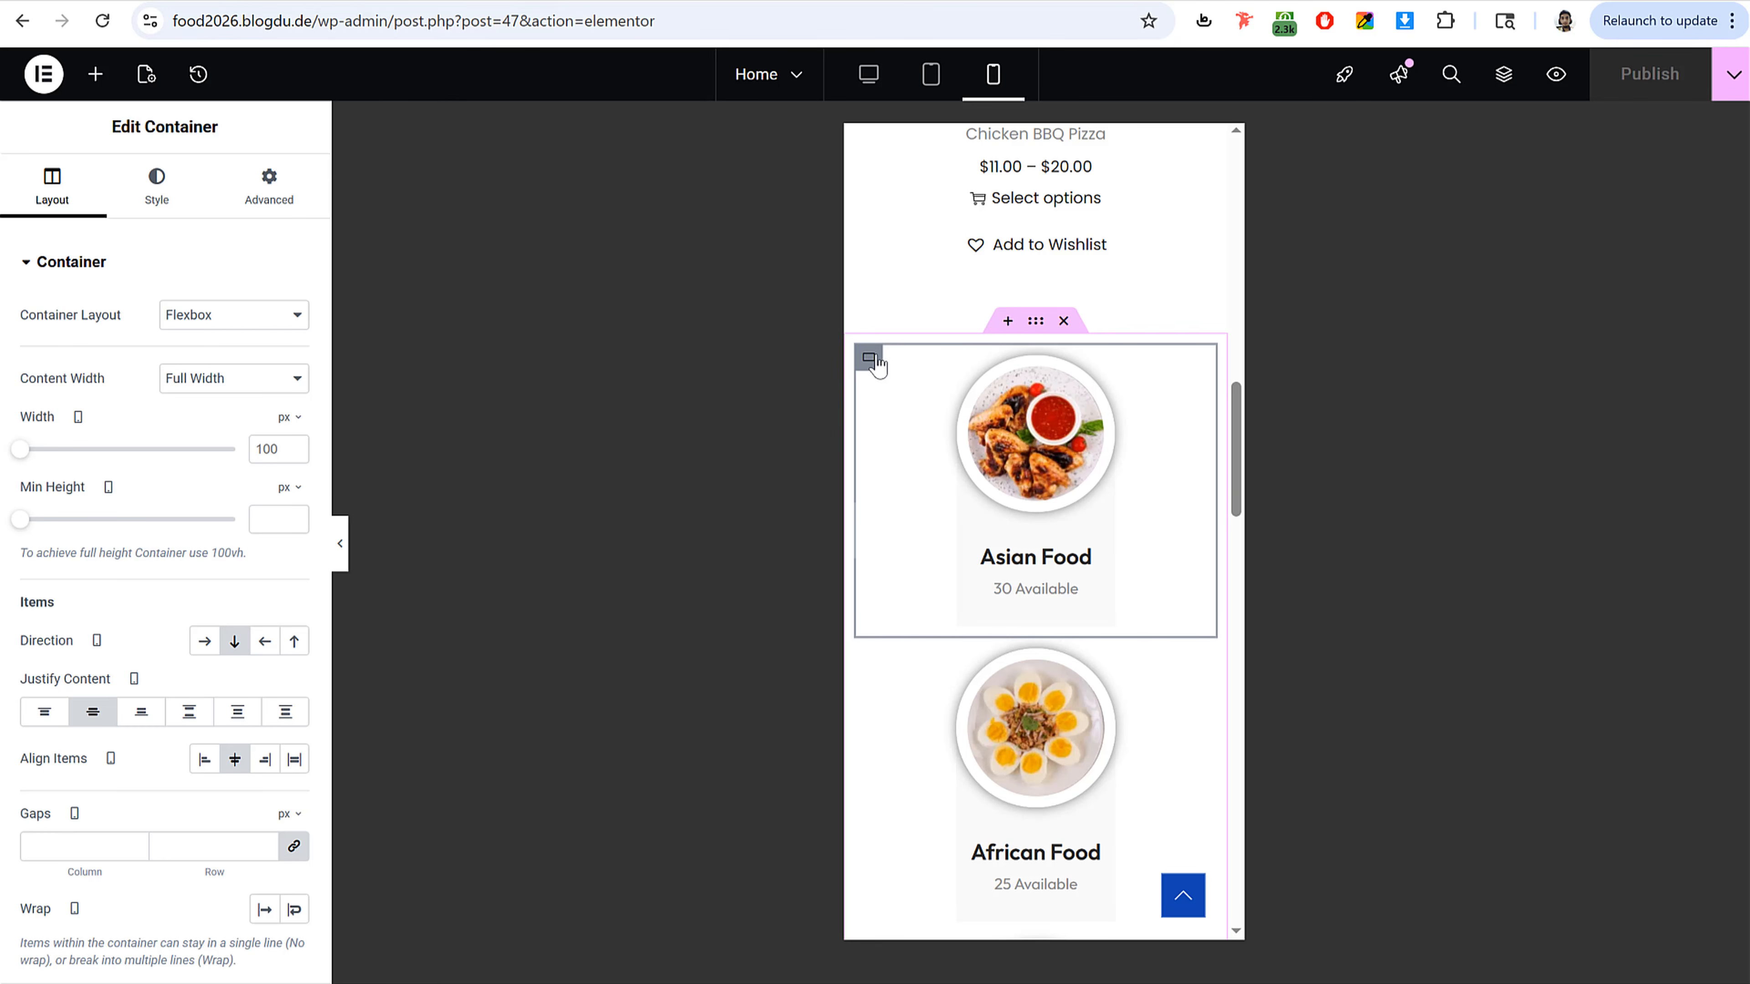
click(282, 450)
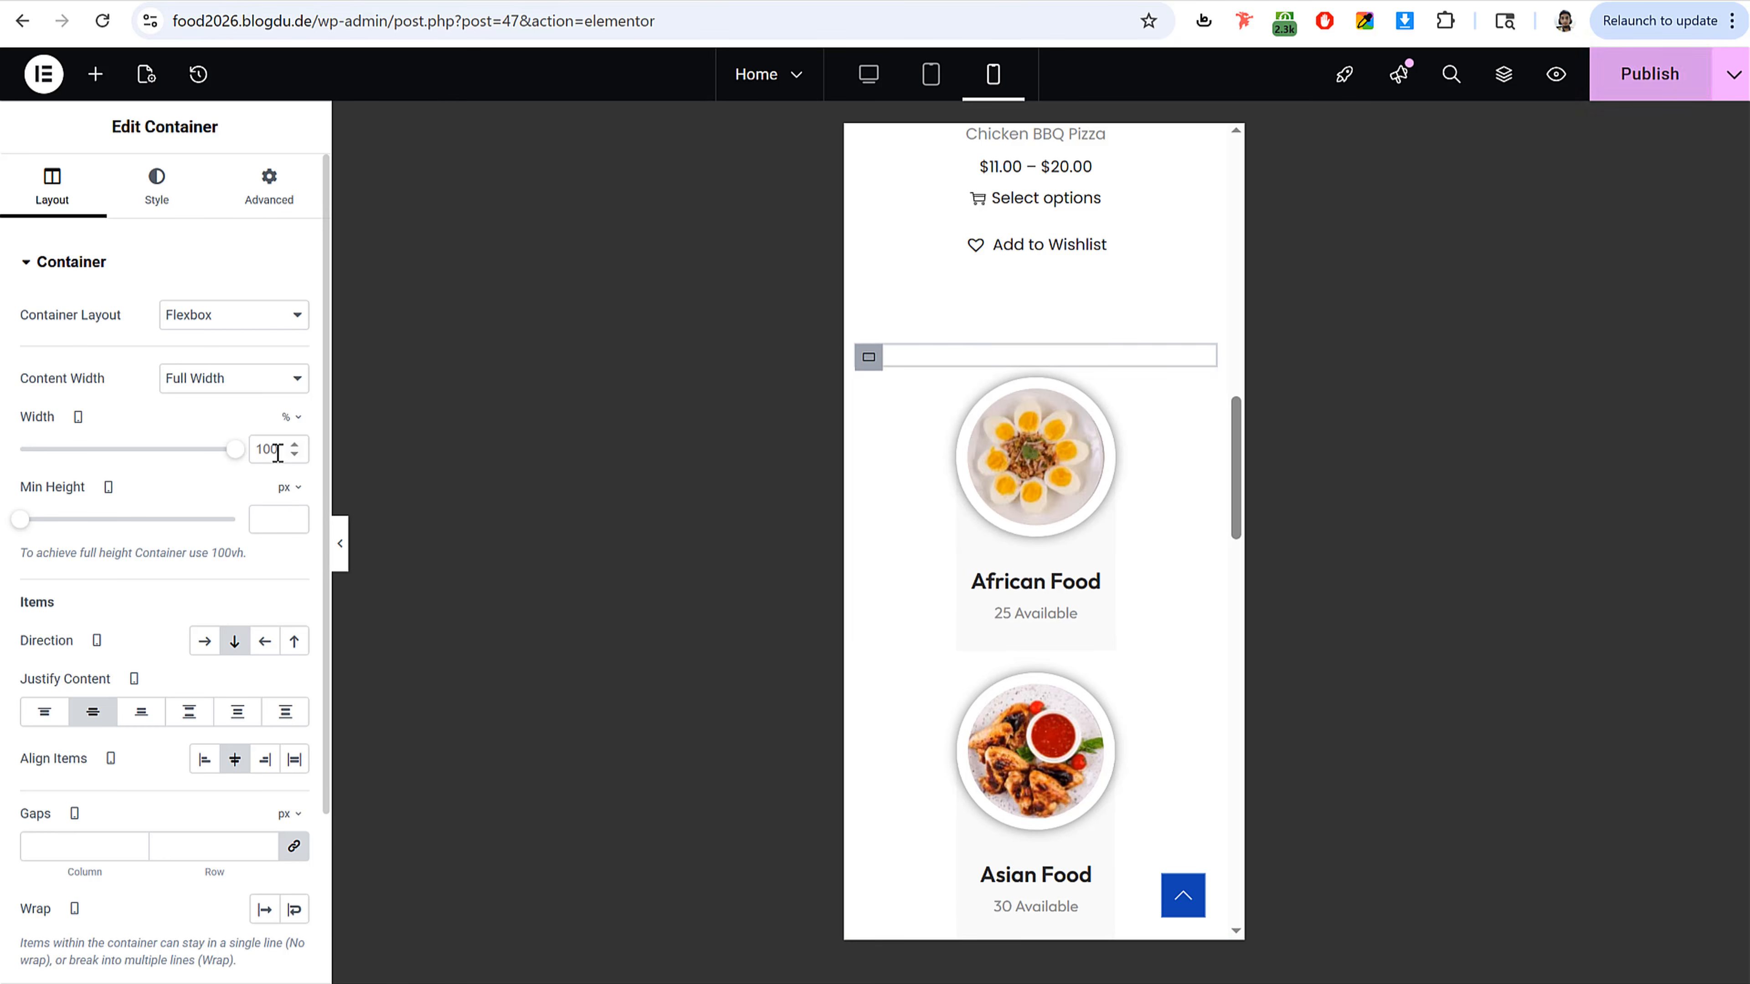
text(50)
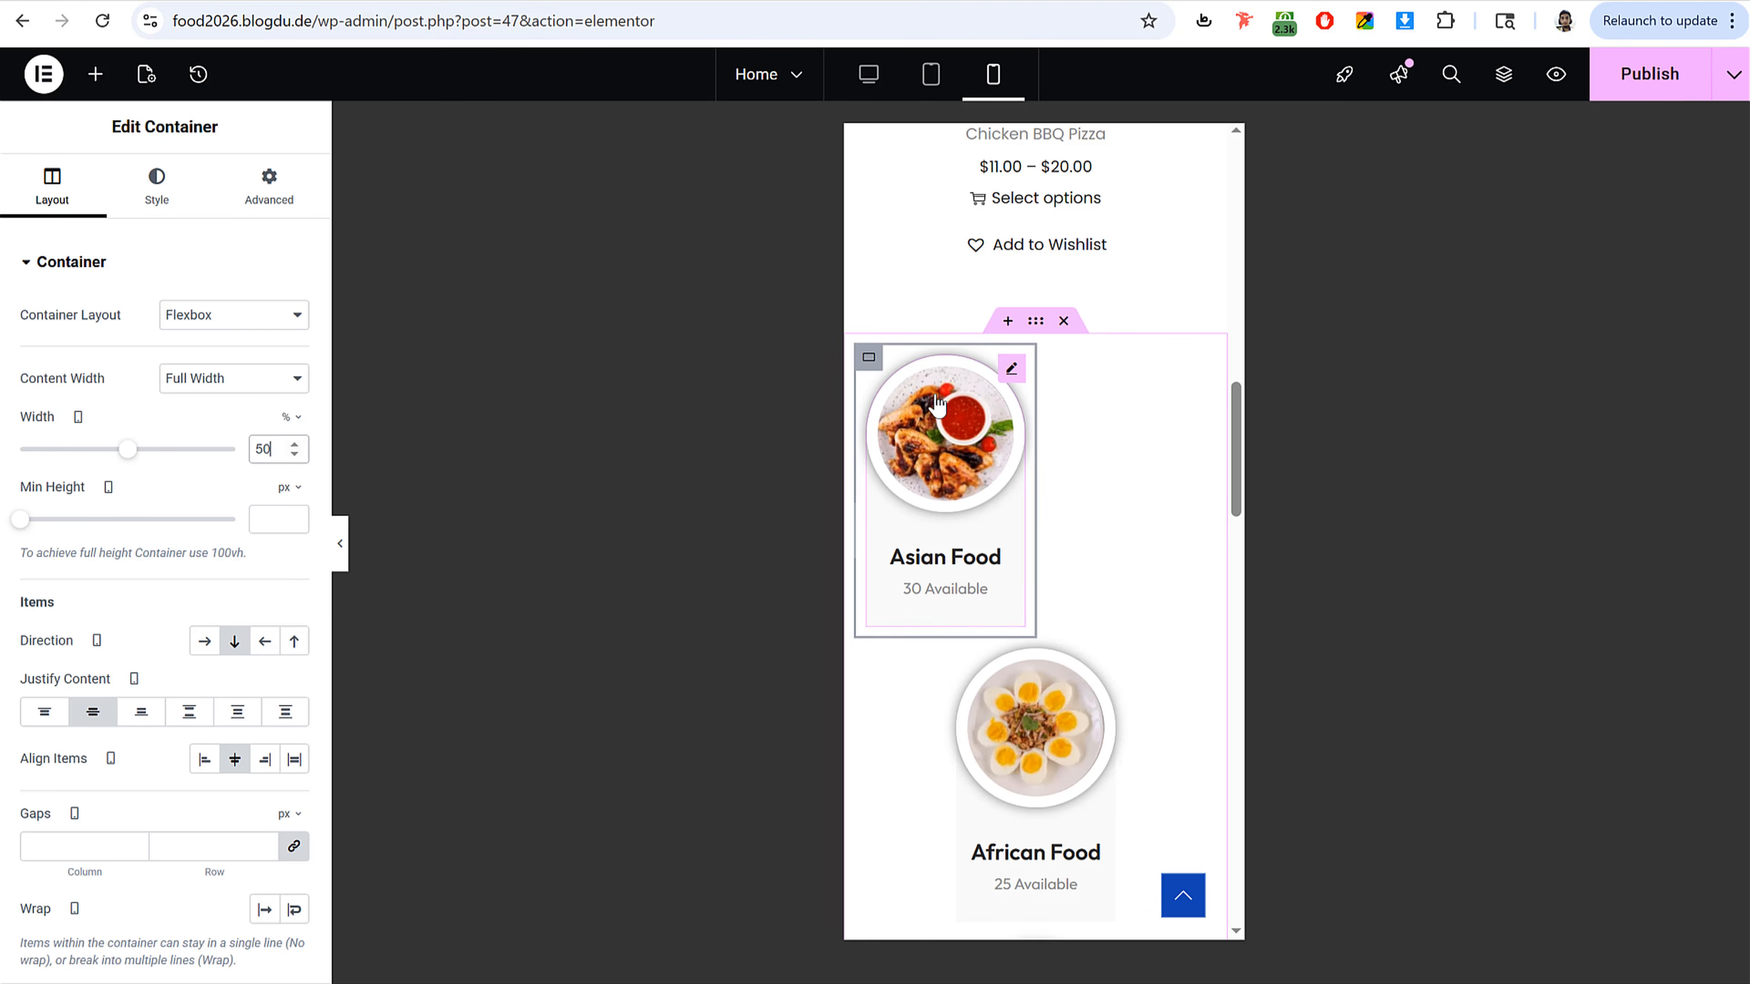
click(873, 667)
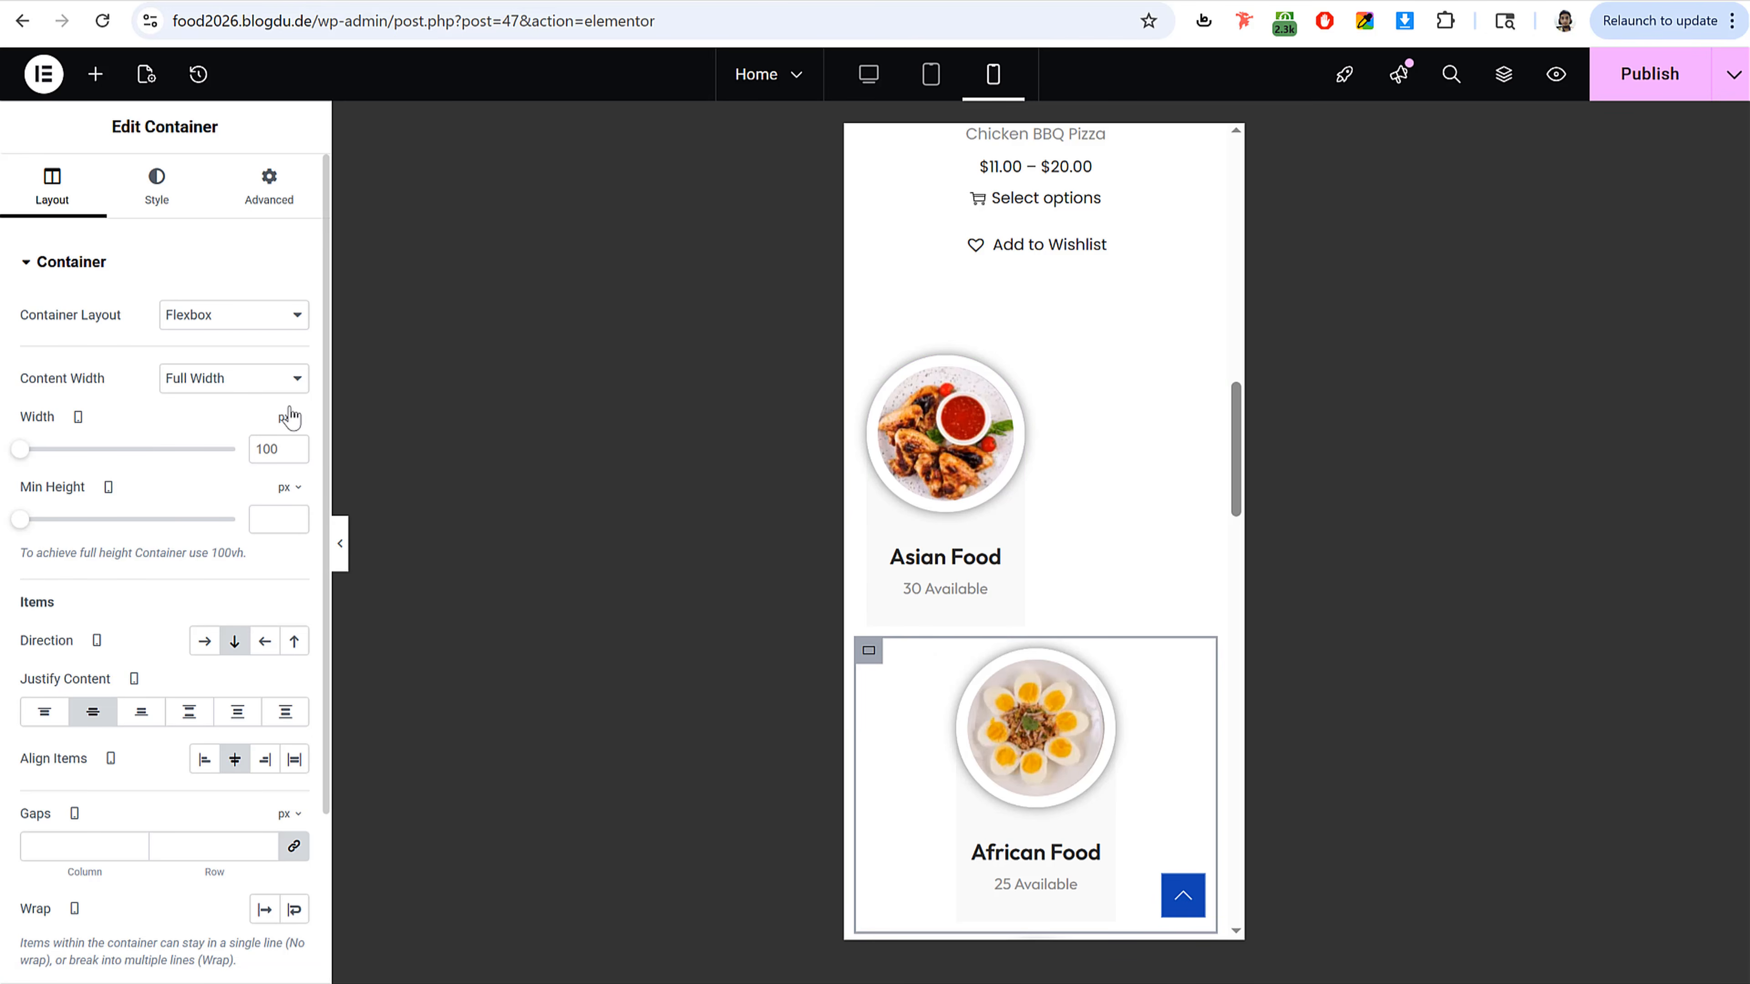
click(283, 448)
text(50)
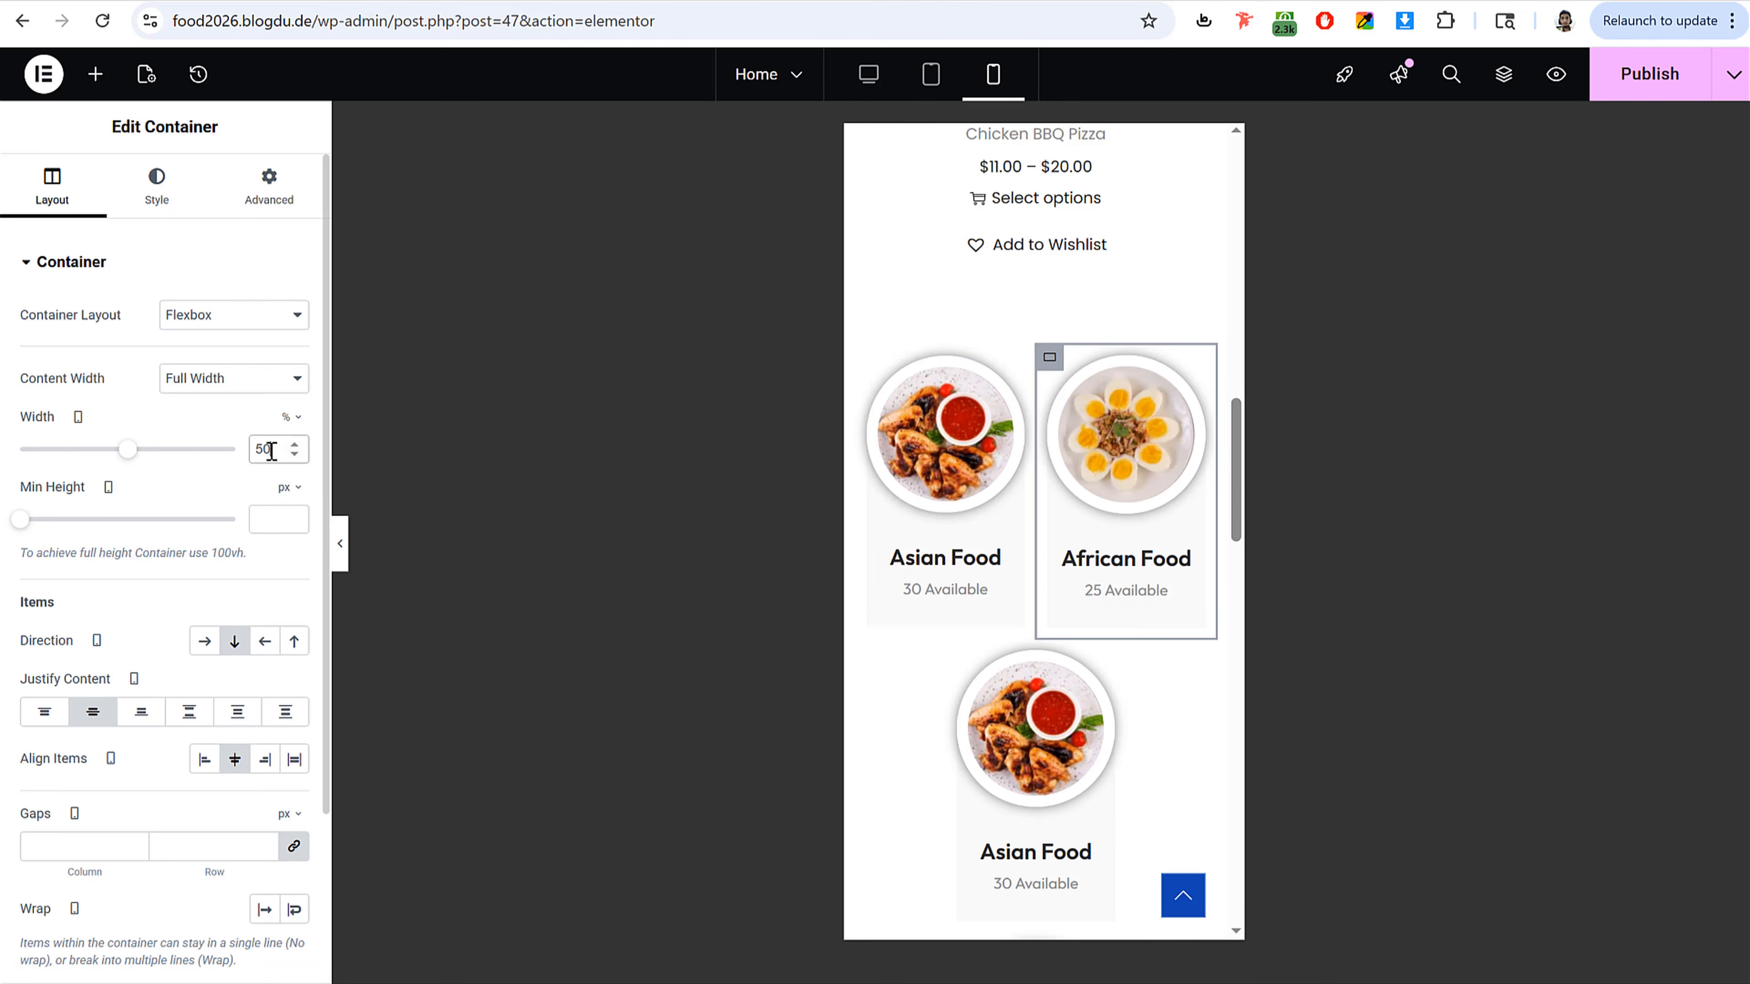
Step: Set the third and fourth category cards to 50% width on mobile
scroll(1078, 527, down, 3)
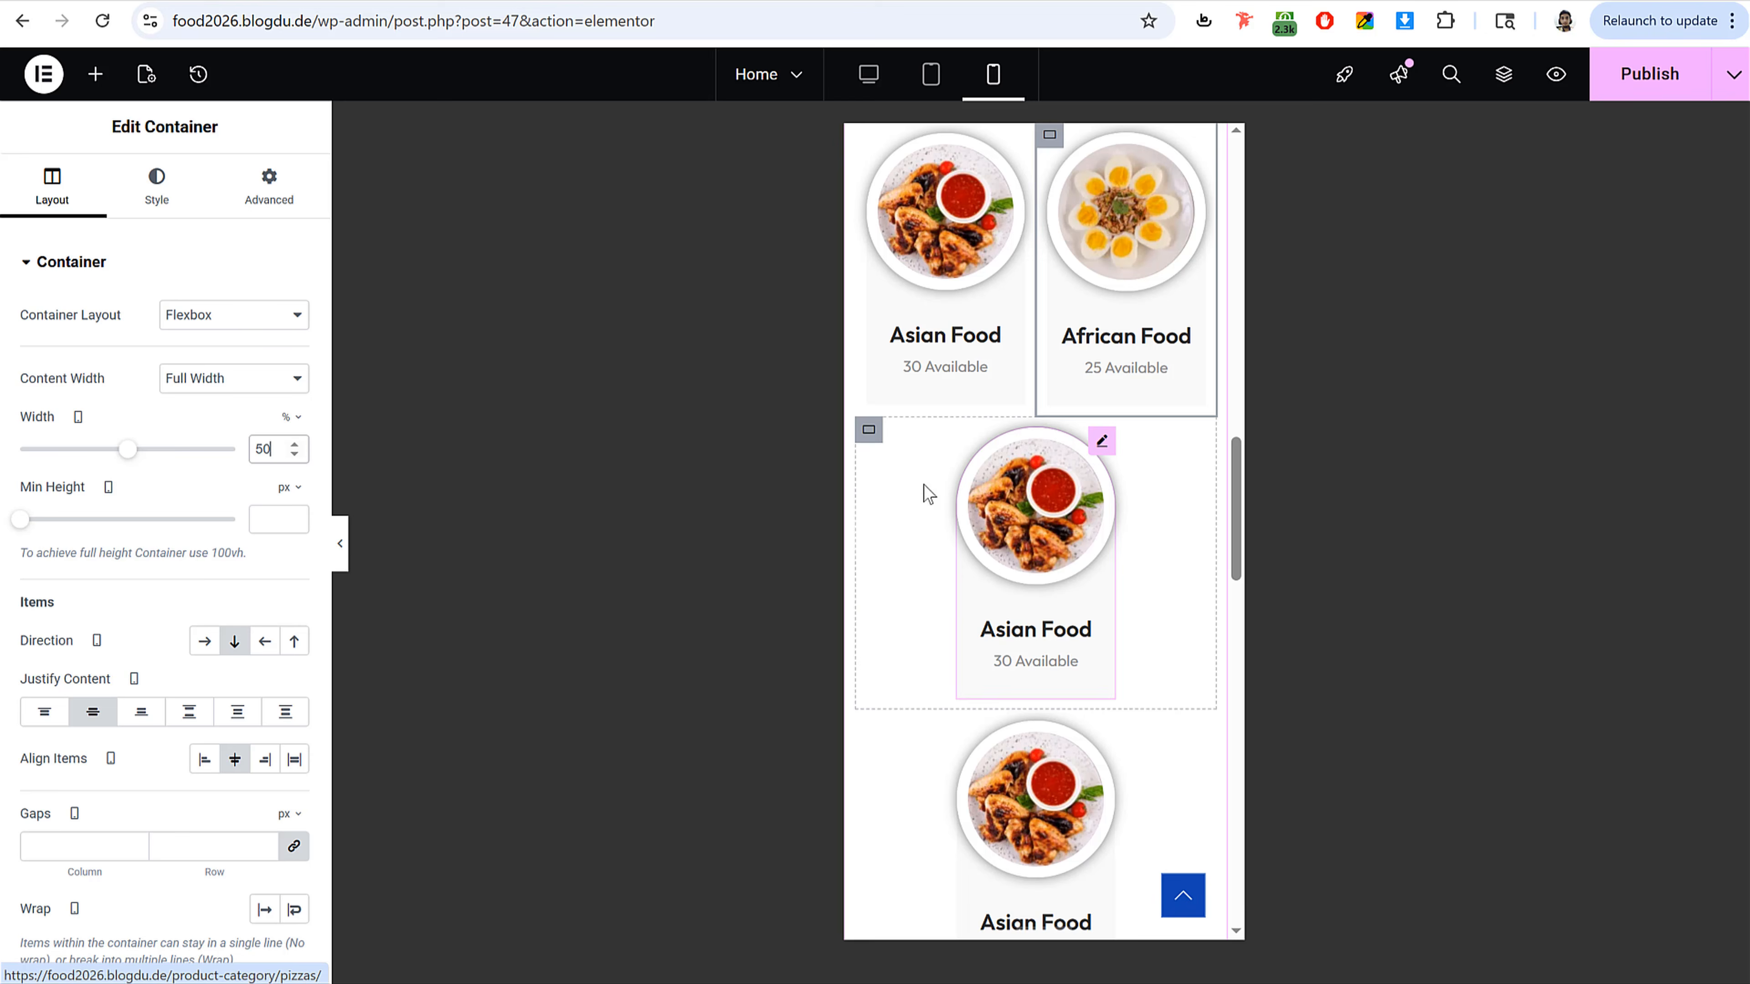
click(868, 430)
click(280, 450)
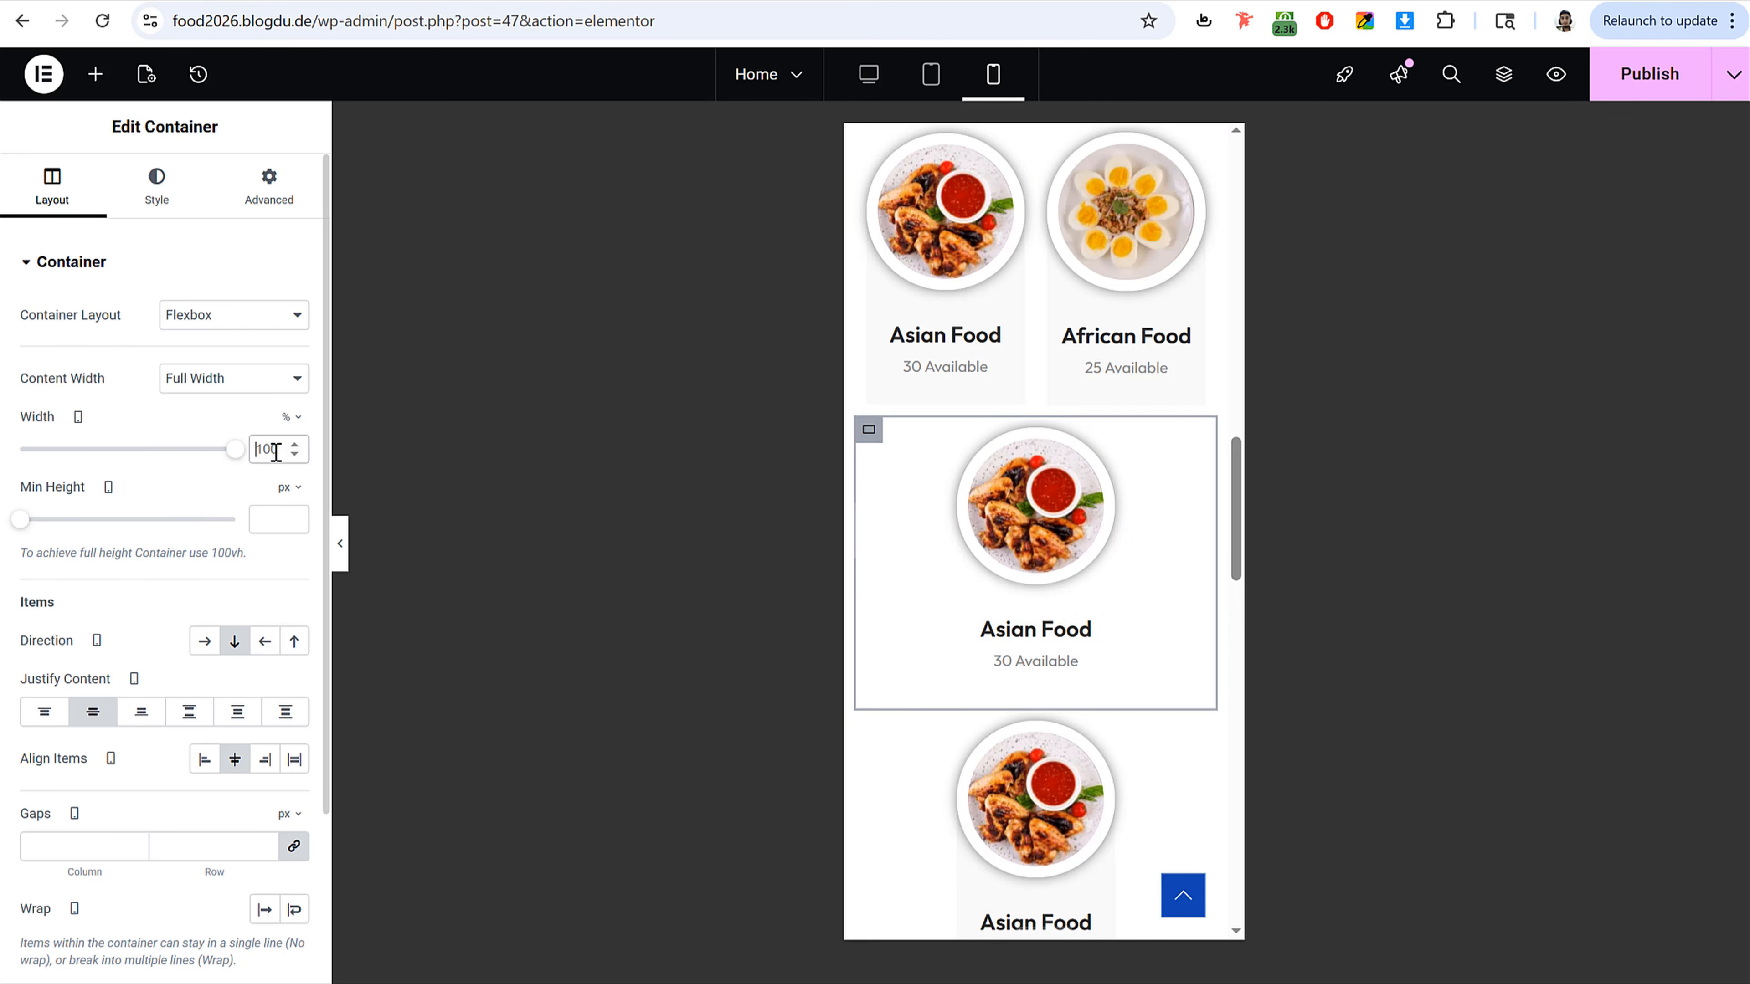
text(54)
key(BackSpace)
text(0)
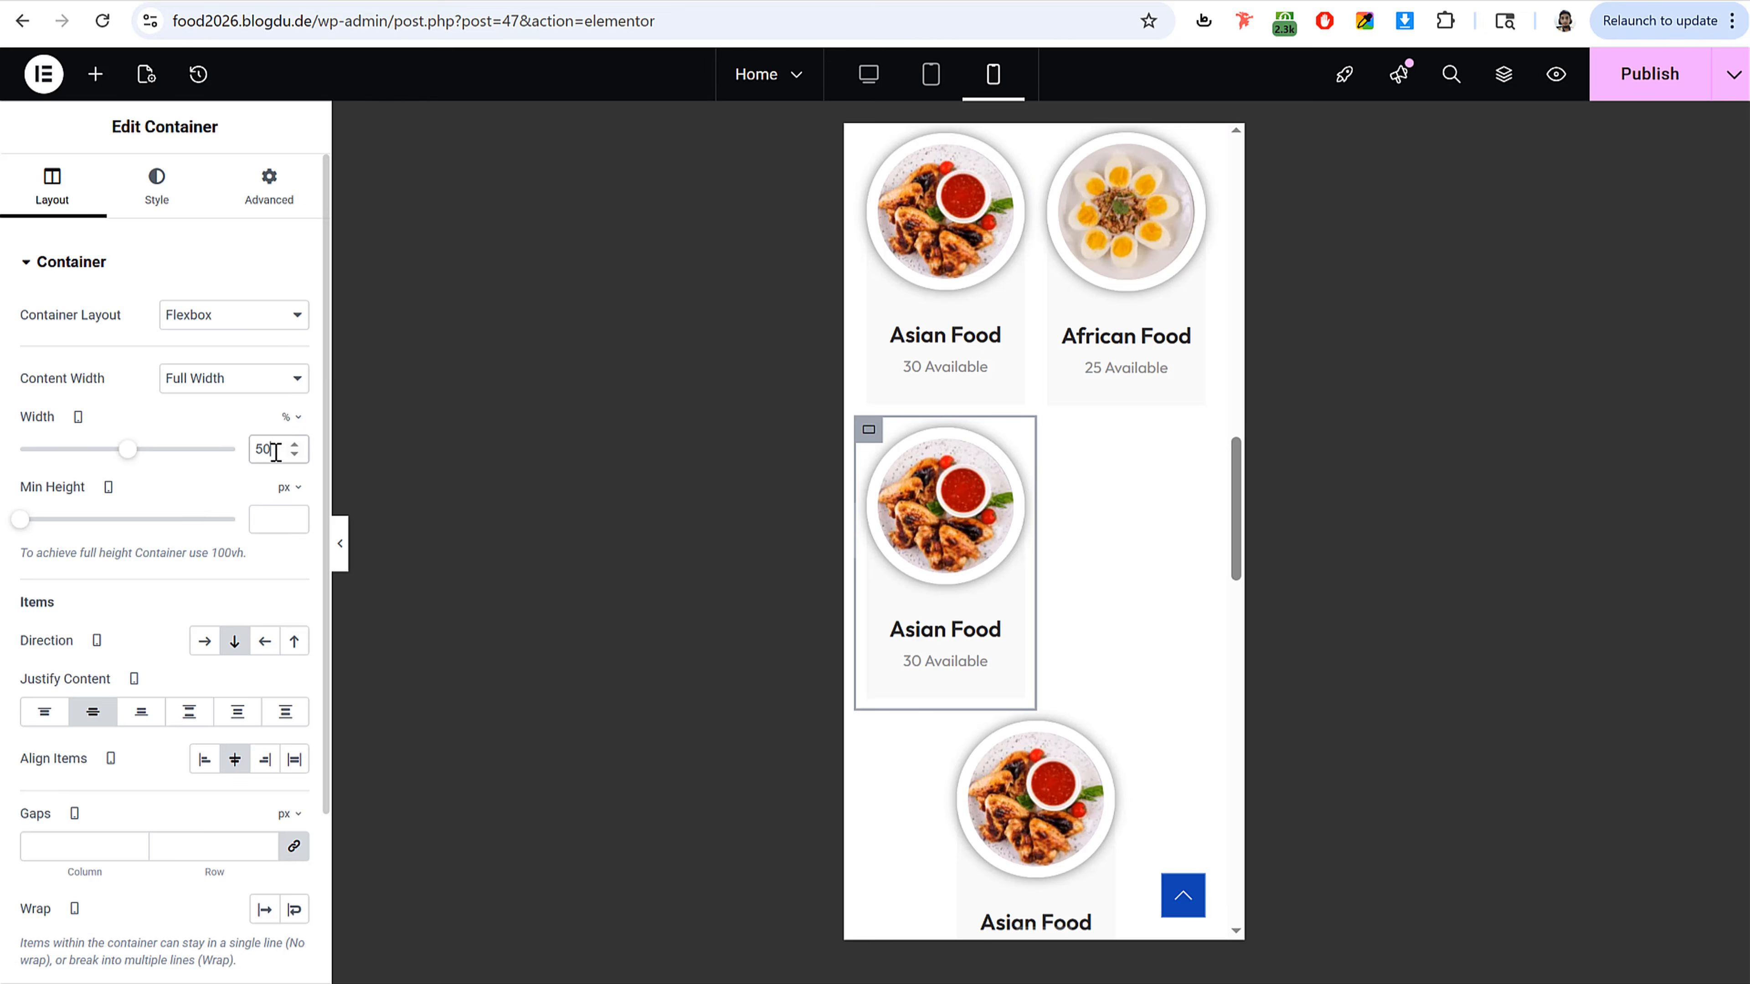
click(977, 714)
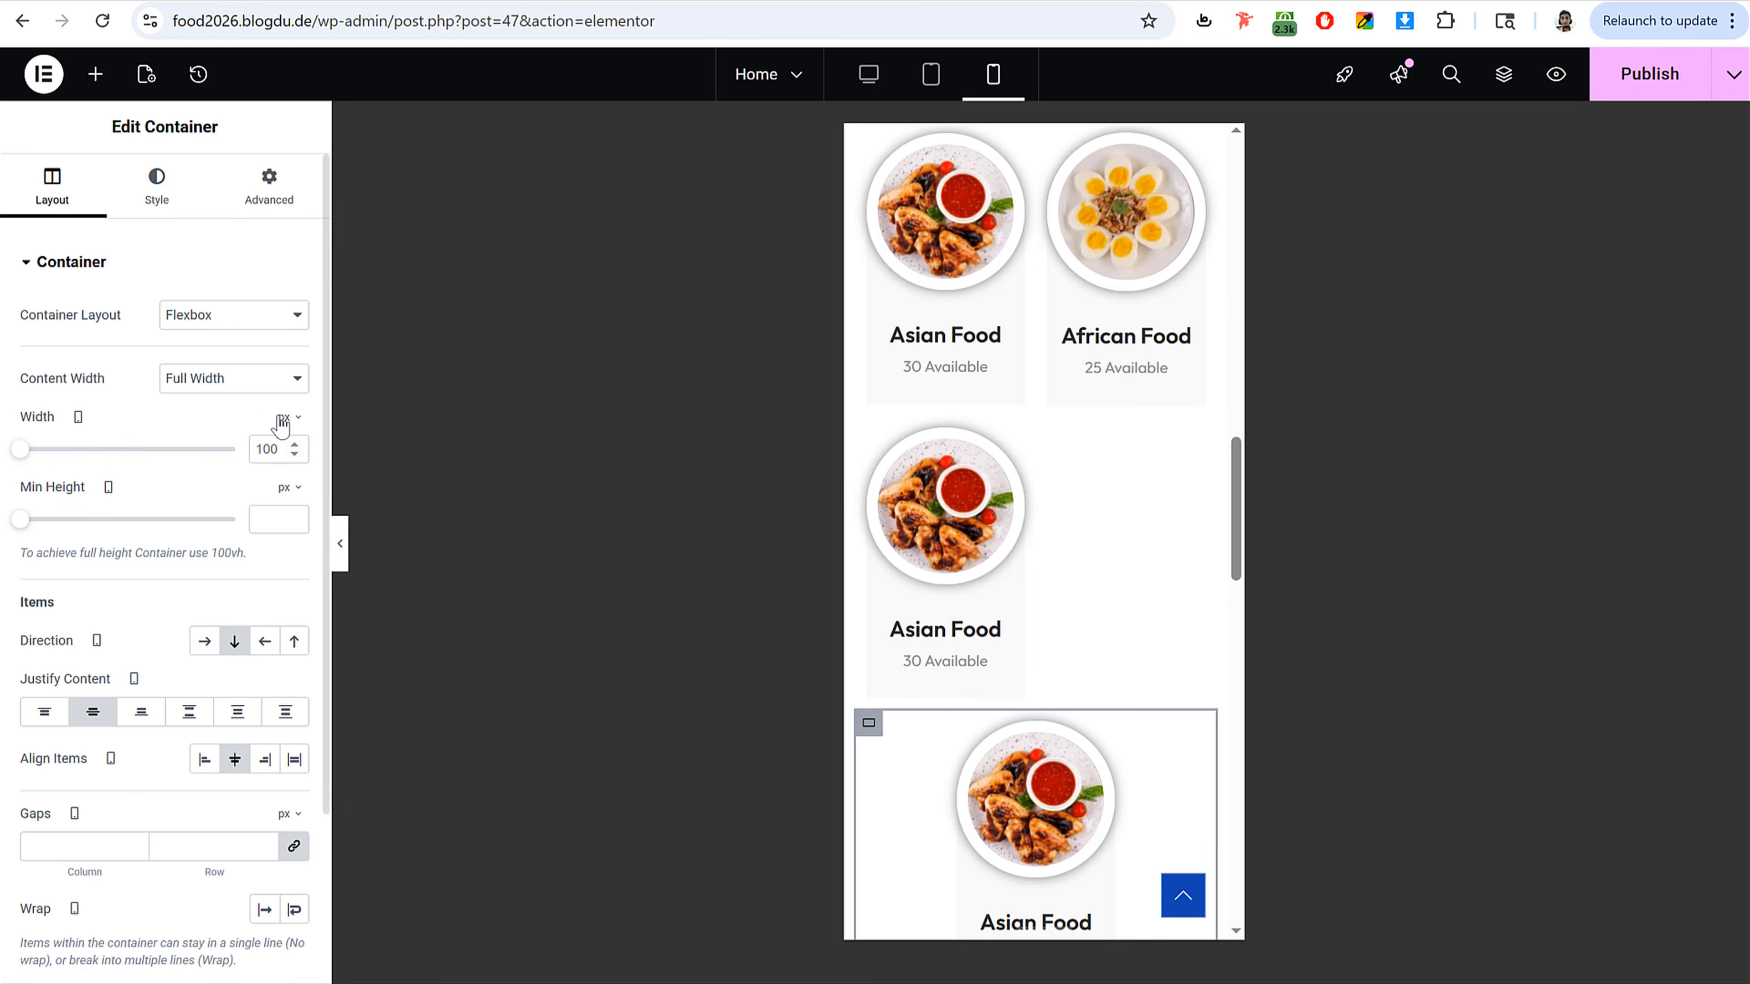
click(276, 452)
click(270, 451)
text(50)
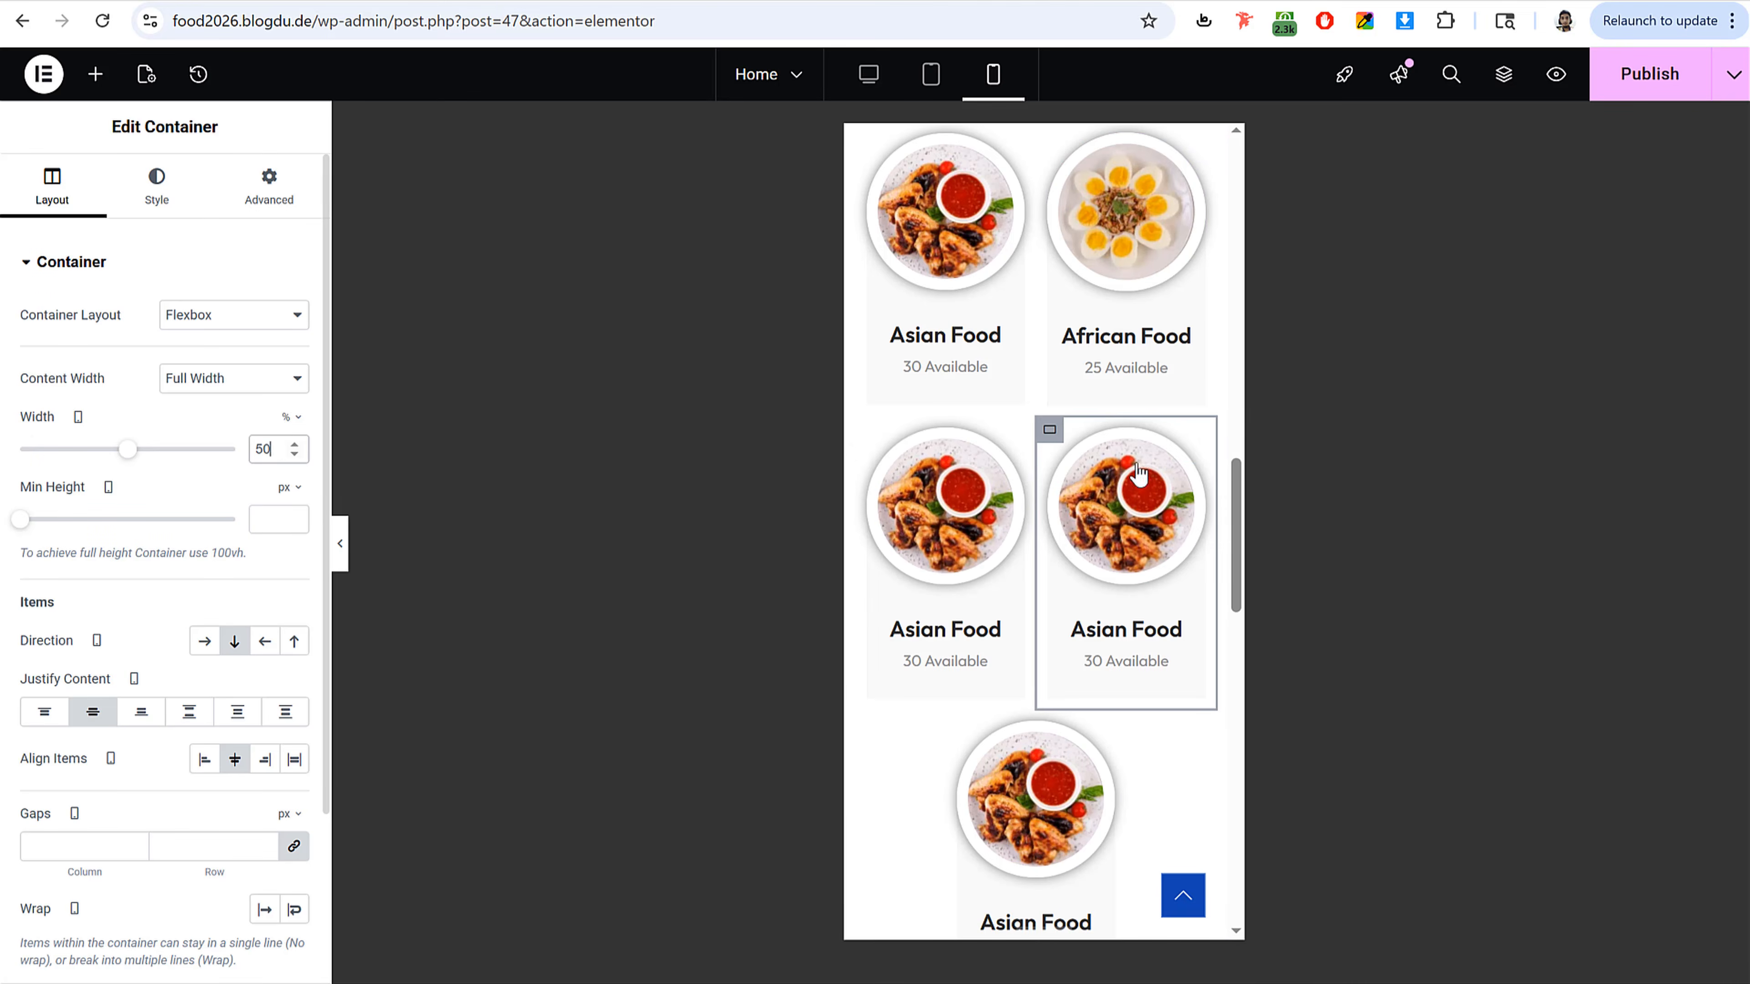
Step: Set the fifth and sixth category cards to 50% width on mobile
scroll(1125, 563, down, 1)
scroll(1125, 563, down, 3)
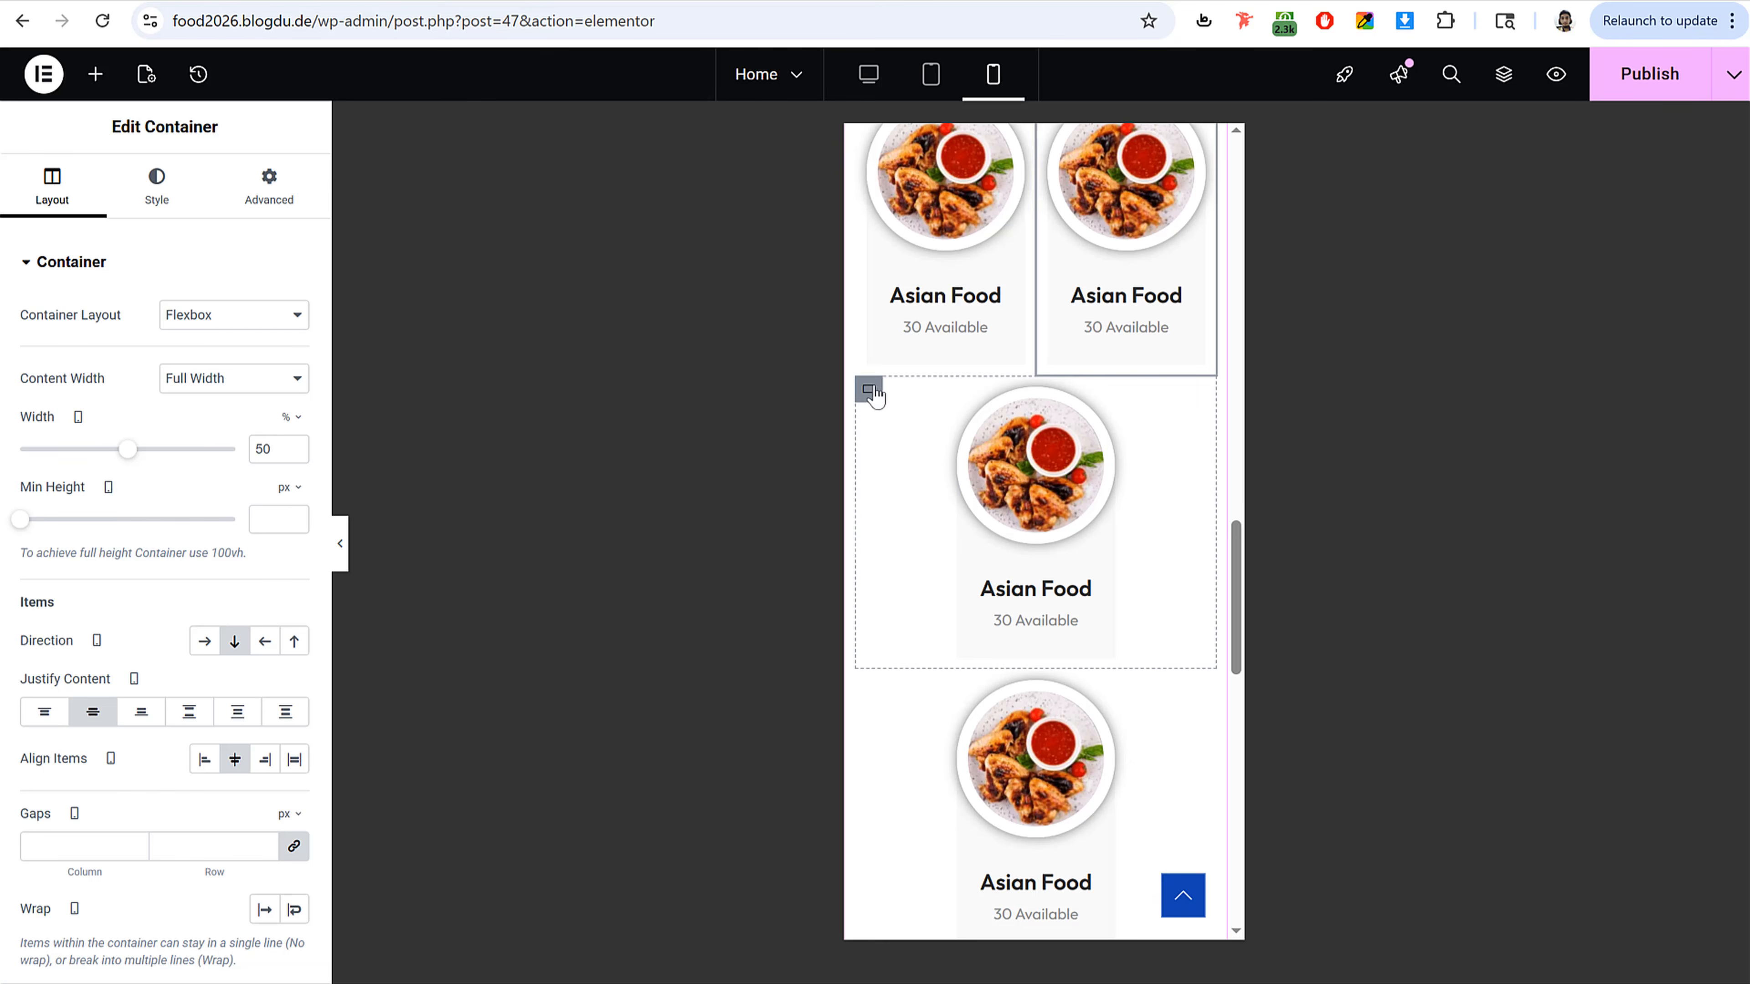
click(868, 388)
click(284, 454)
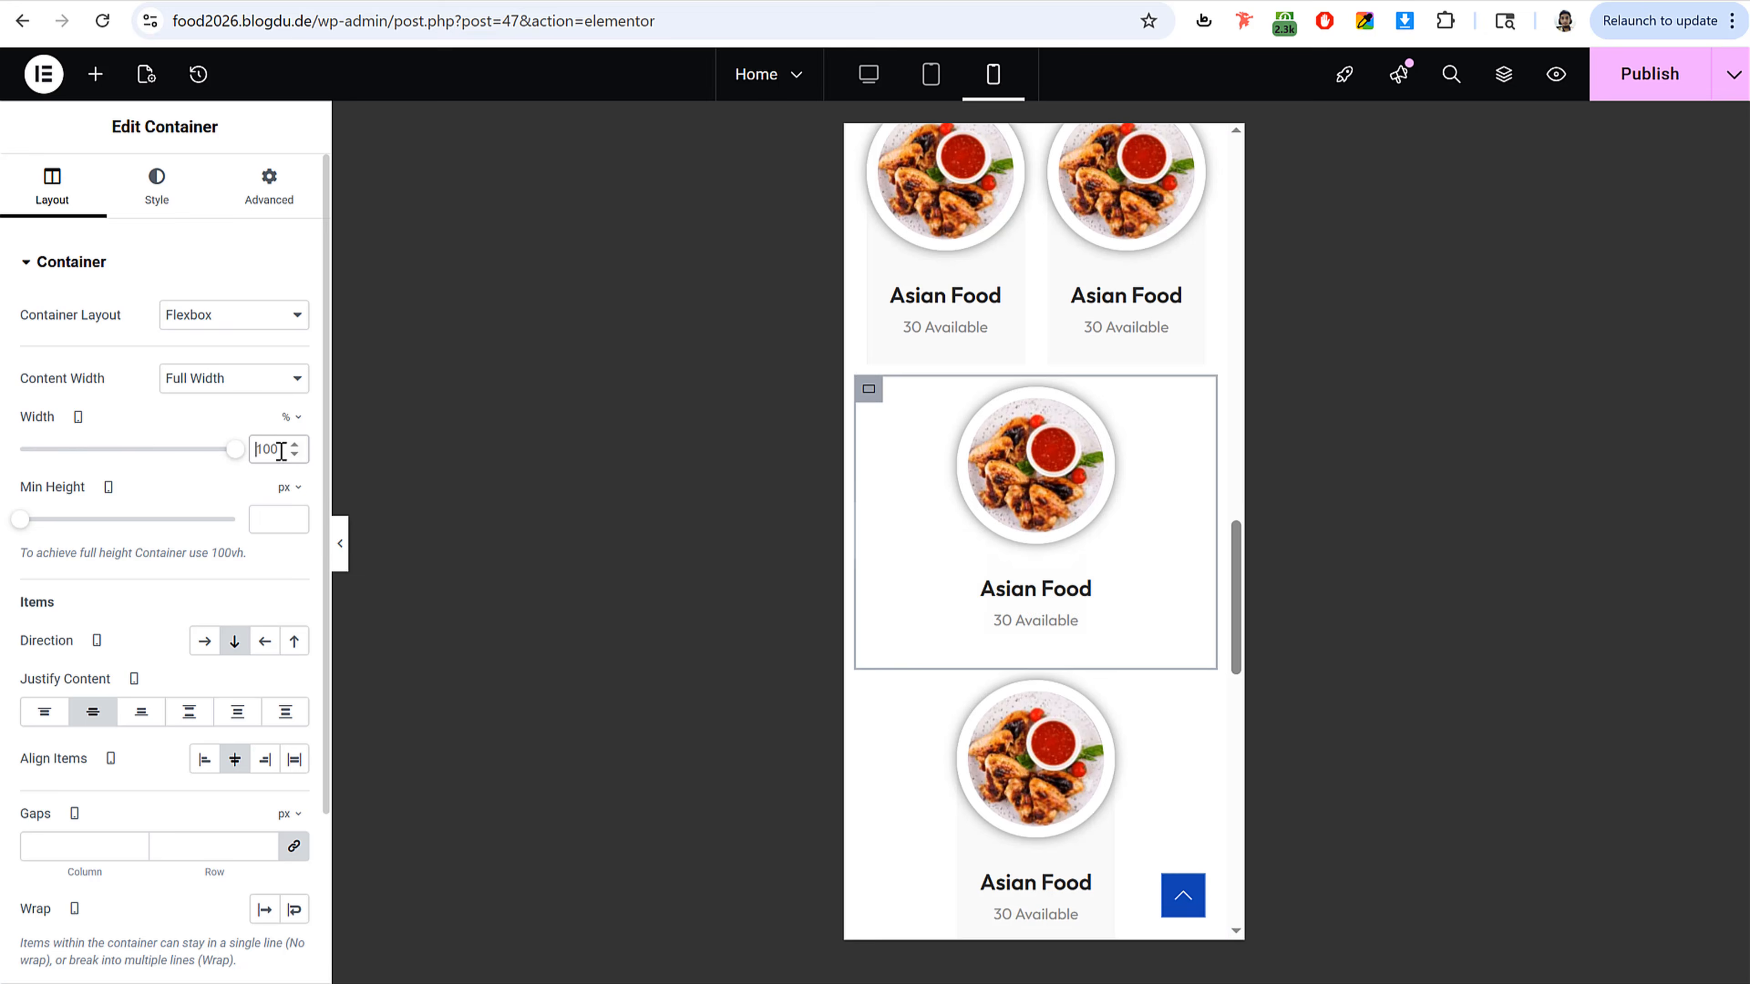
double_click(281, 452)
text(50)
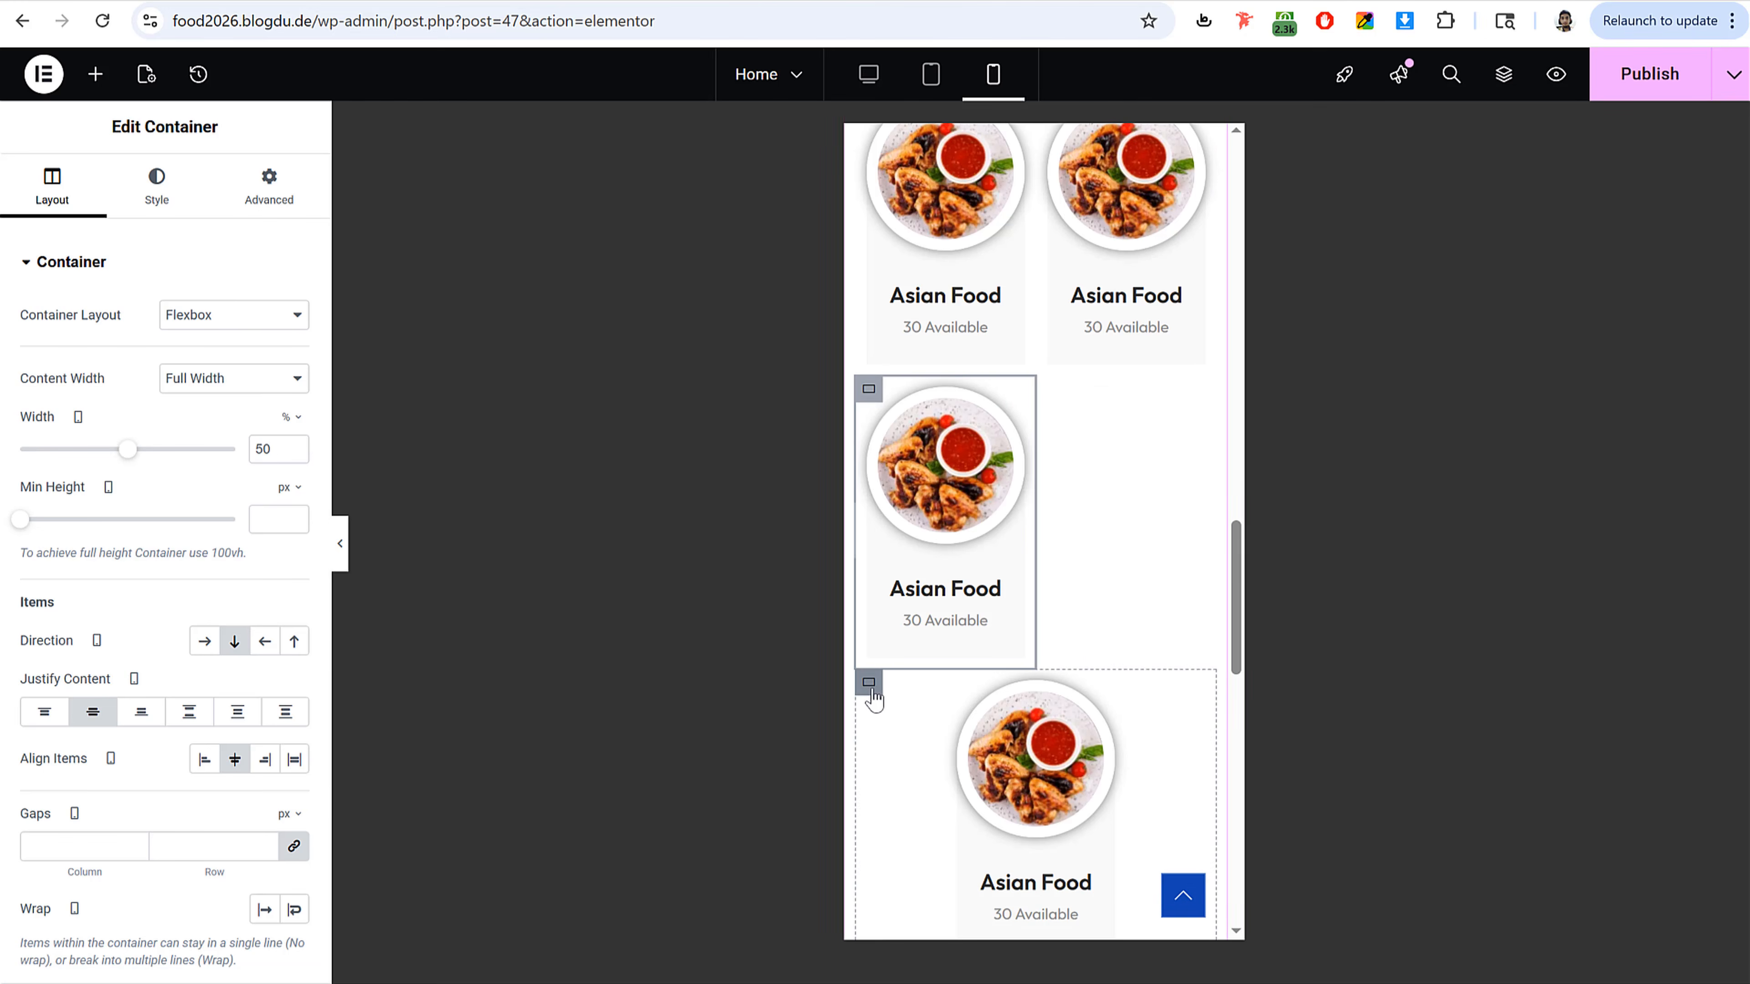
click(869, 688)
click(281, 455)
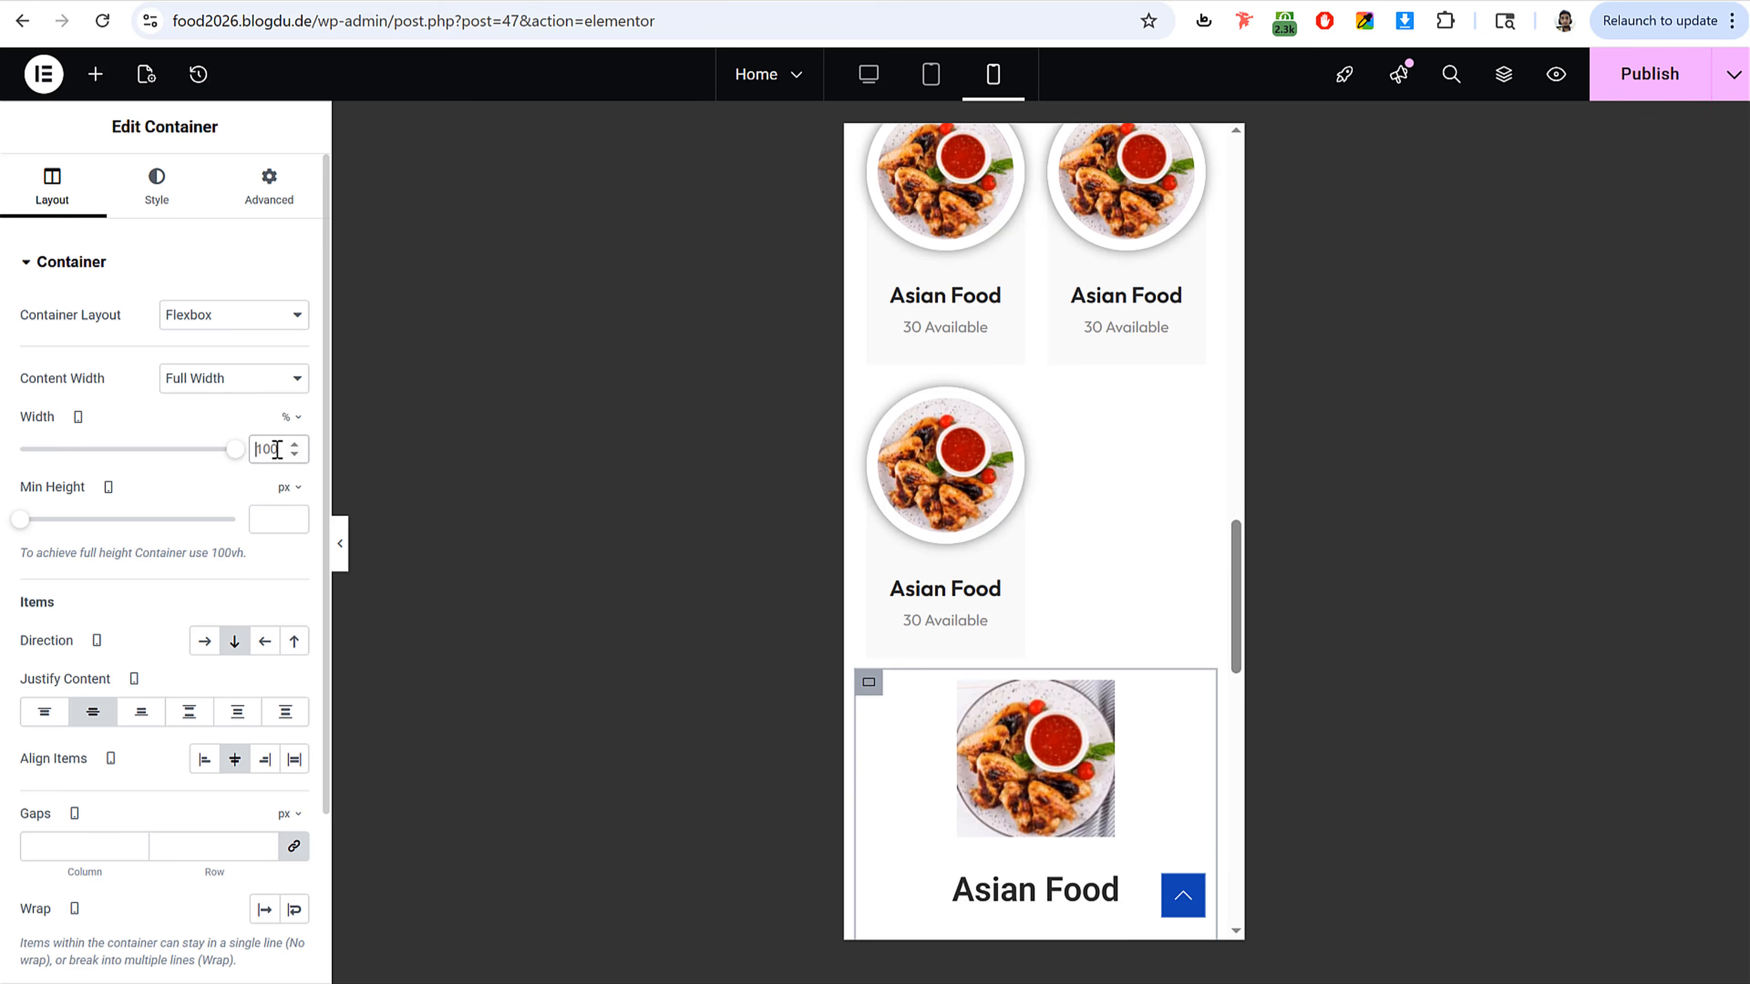
double_click(261, 449)
text(50)
Step: In the tablet preview, set the first category card's title size to 15 px and description size to 14 px
scroll(1197, 428, up, 5)
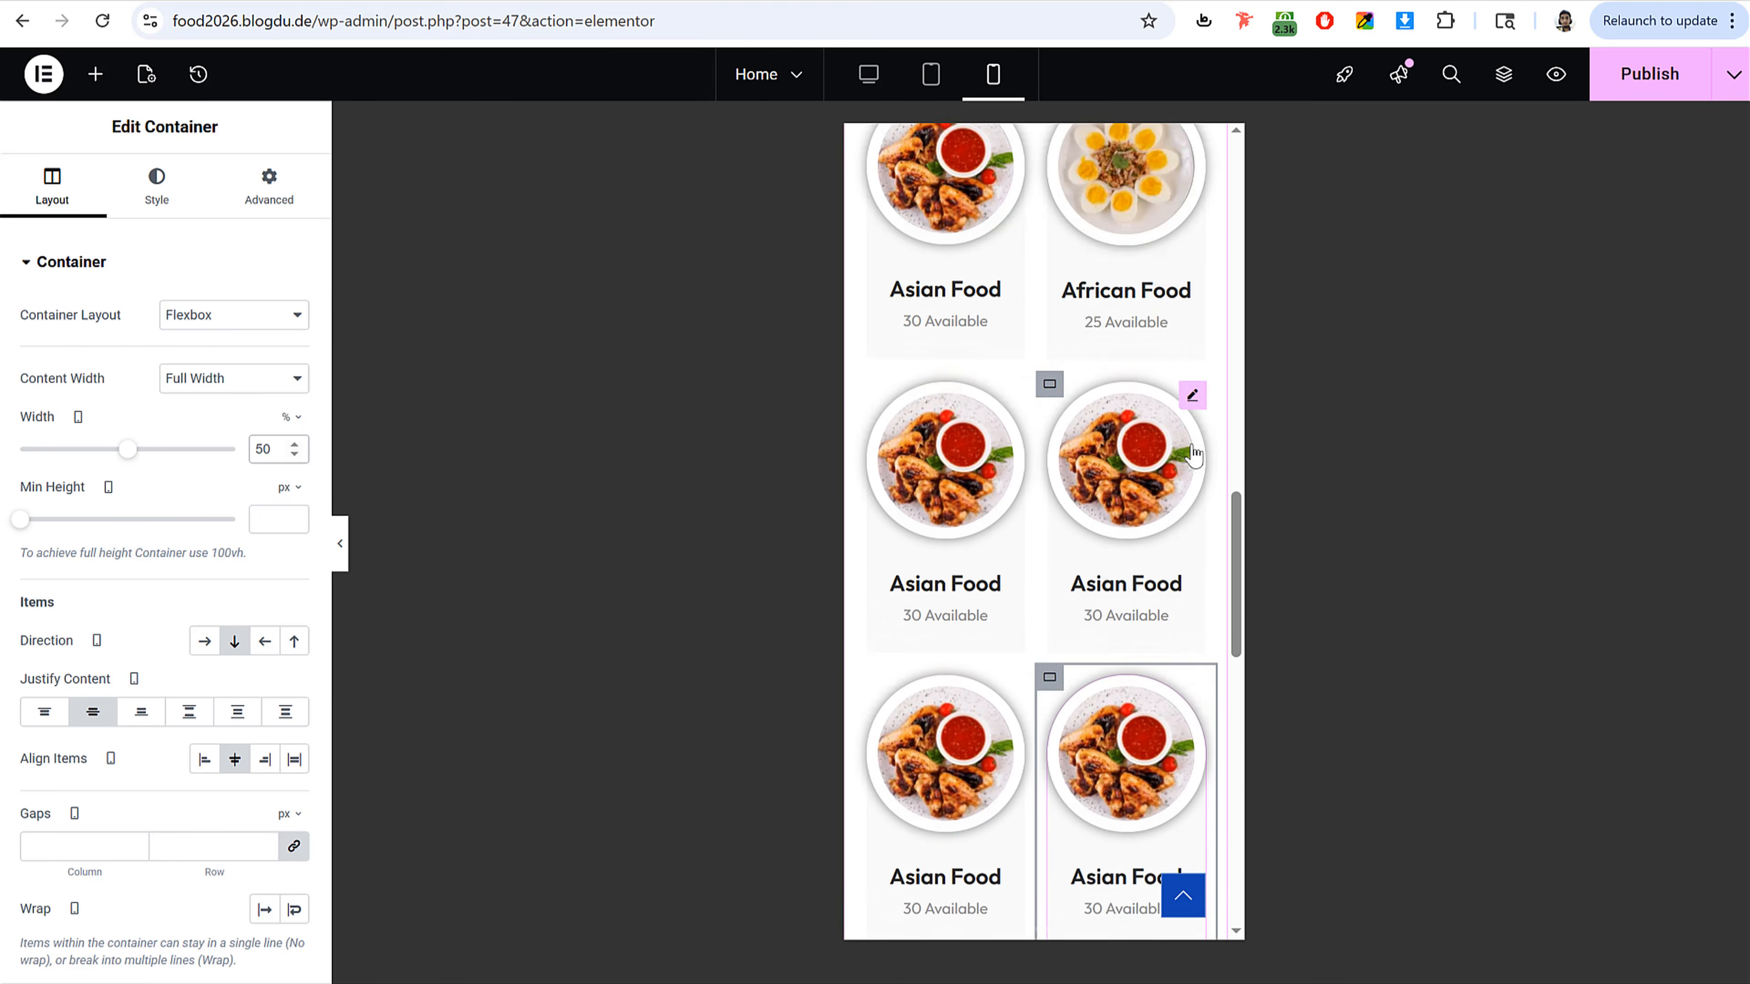
click(932, 90)
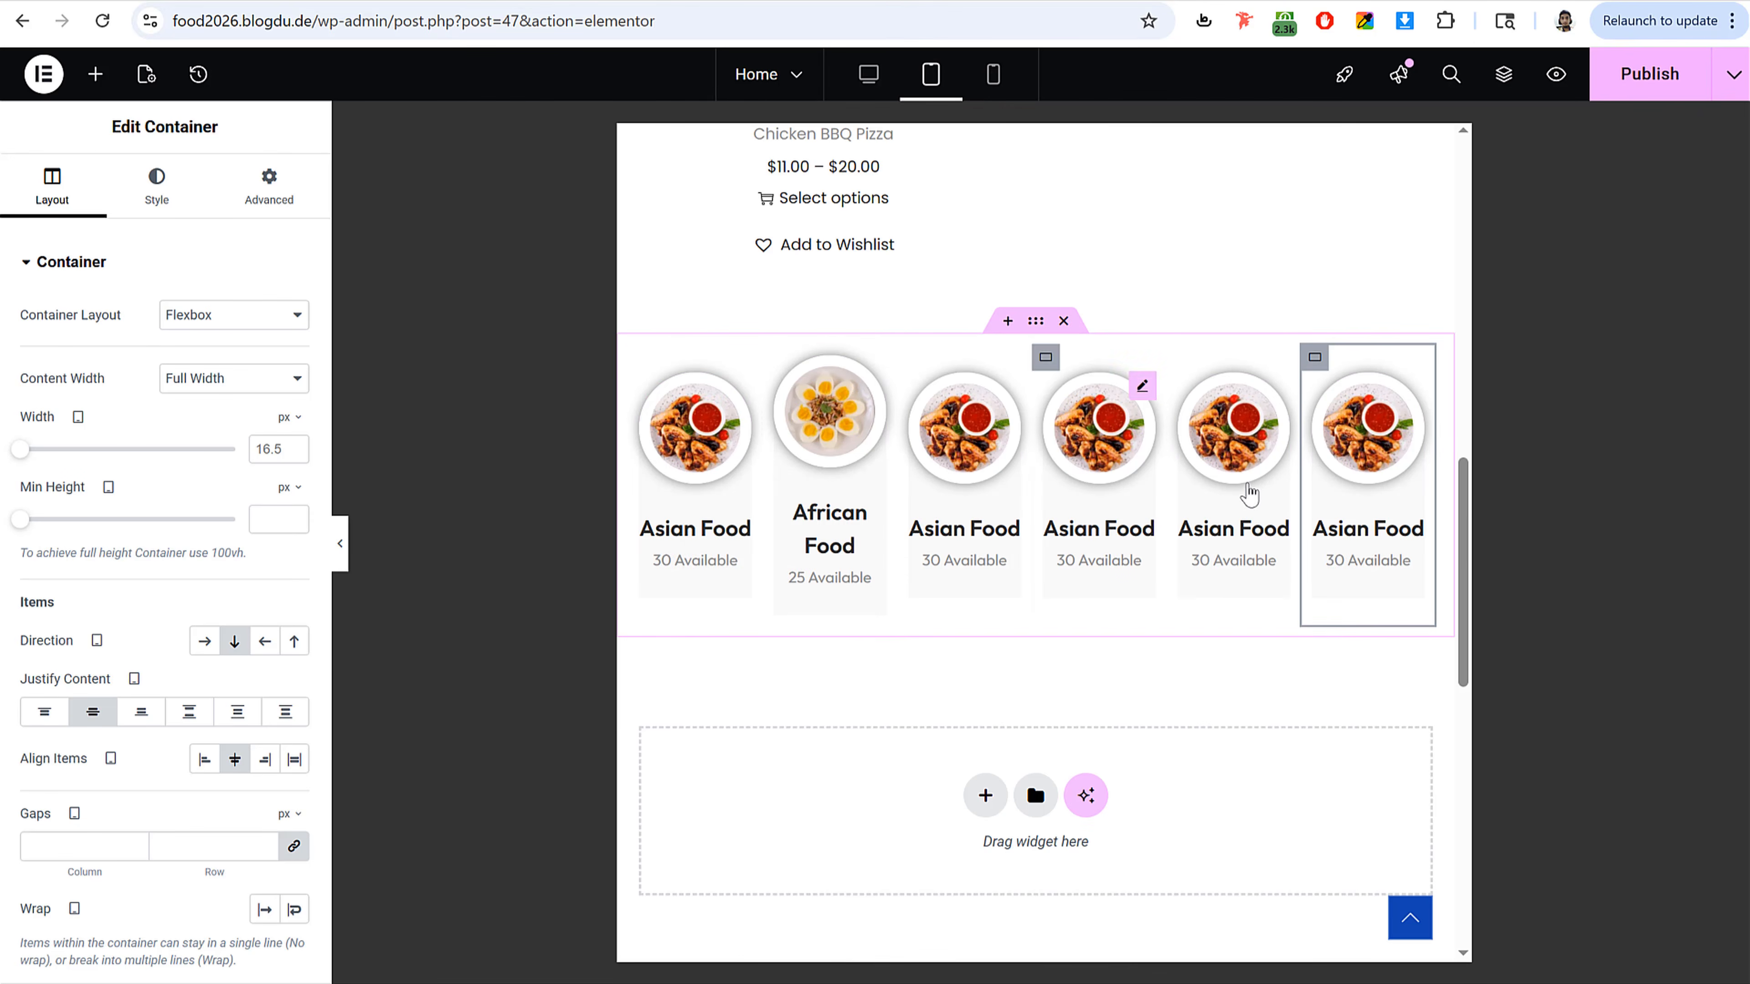
click(724, 541)
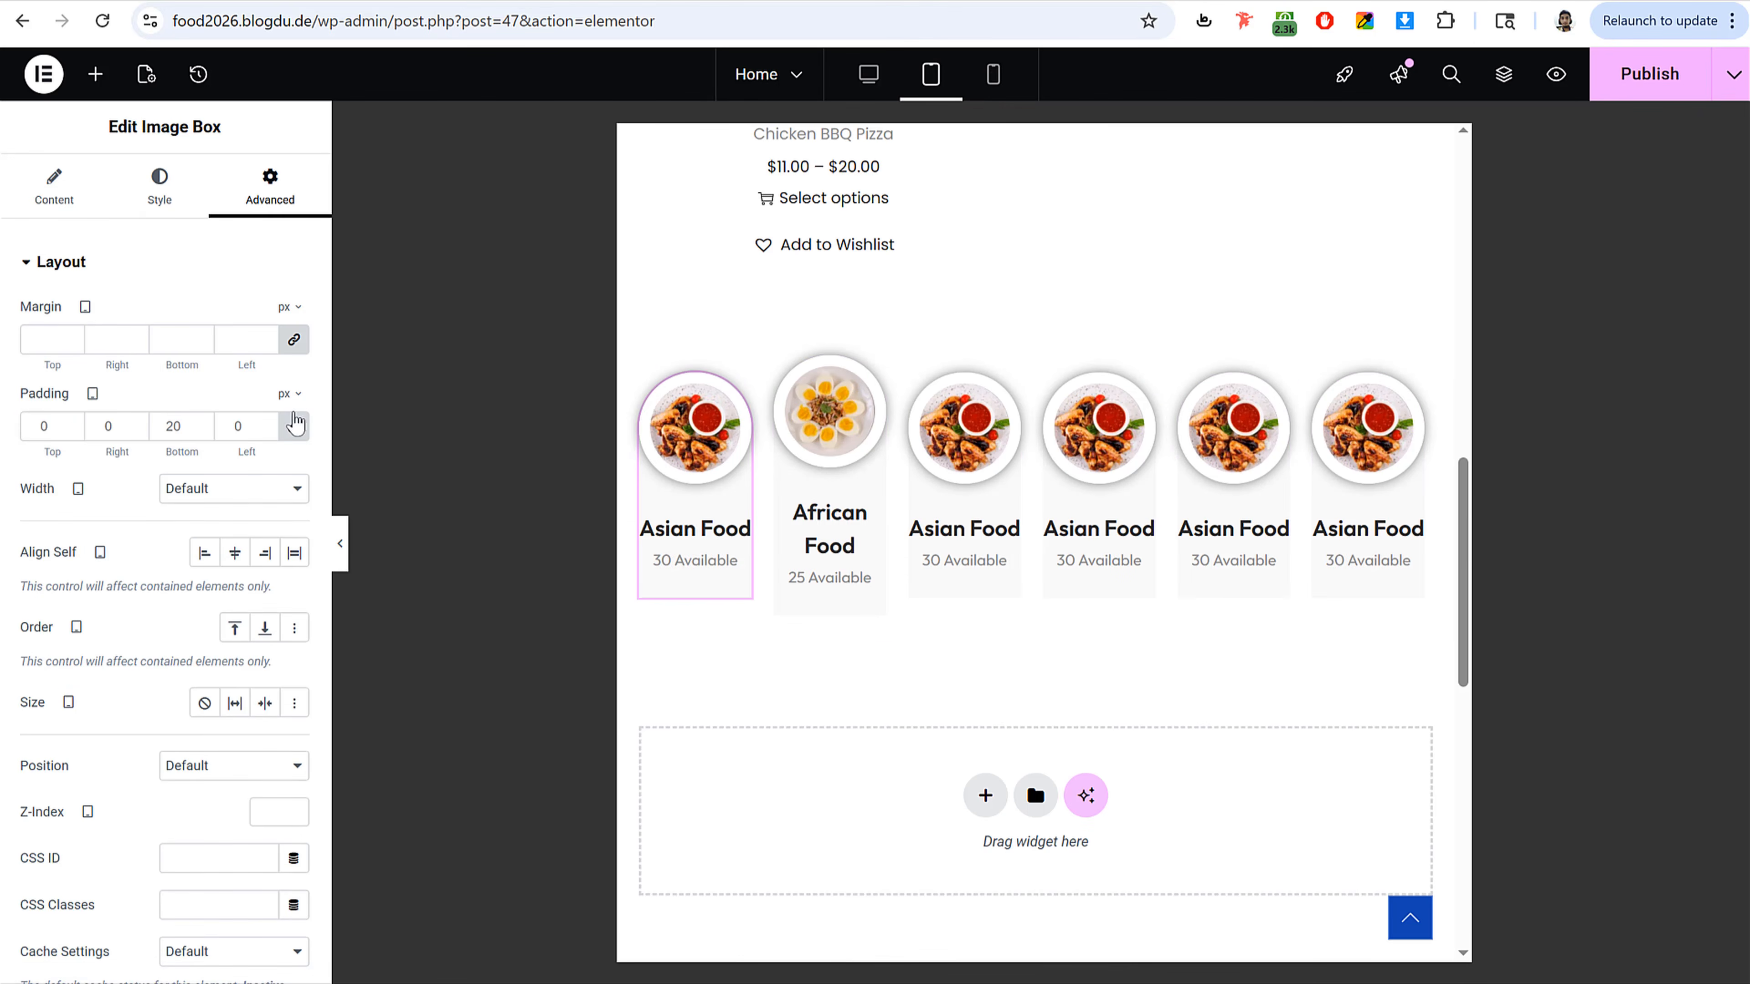
click(176, 201)
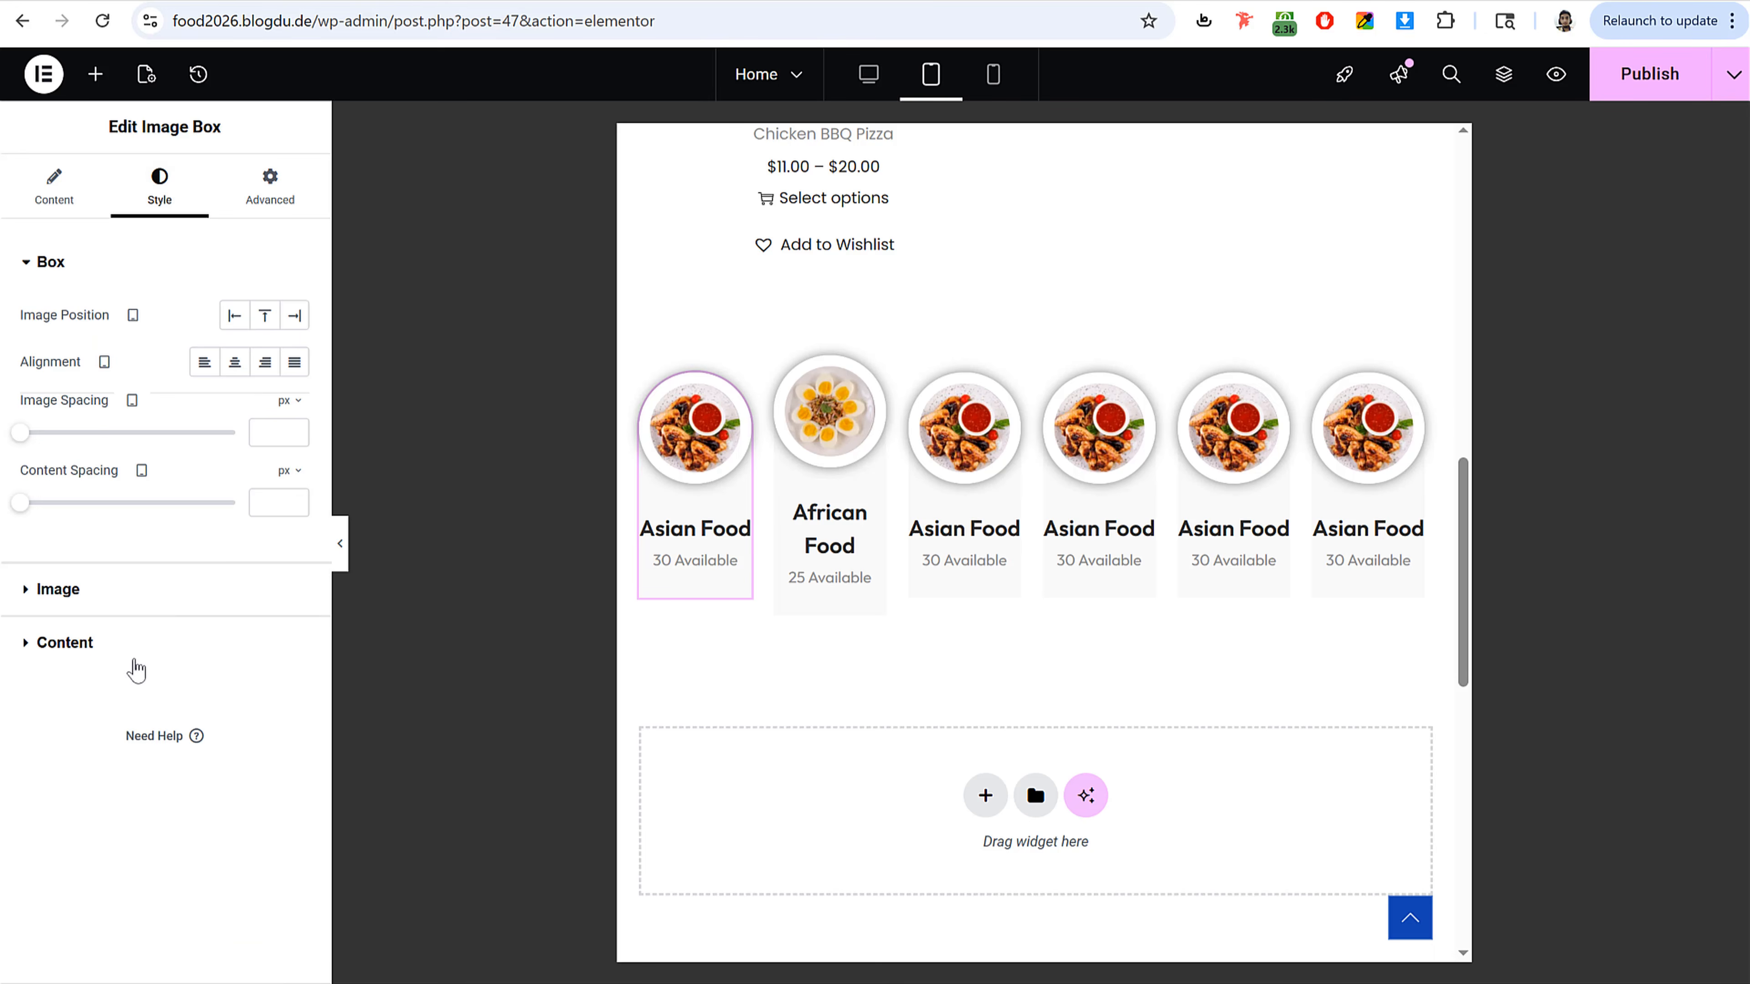
click(134, 658)
click(294, 469)
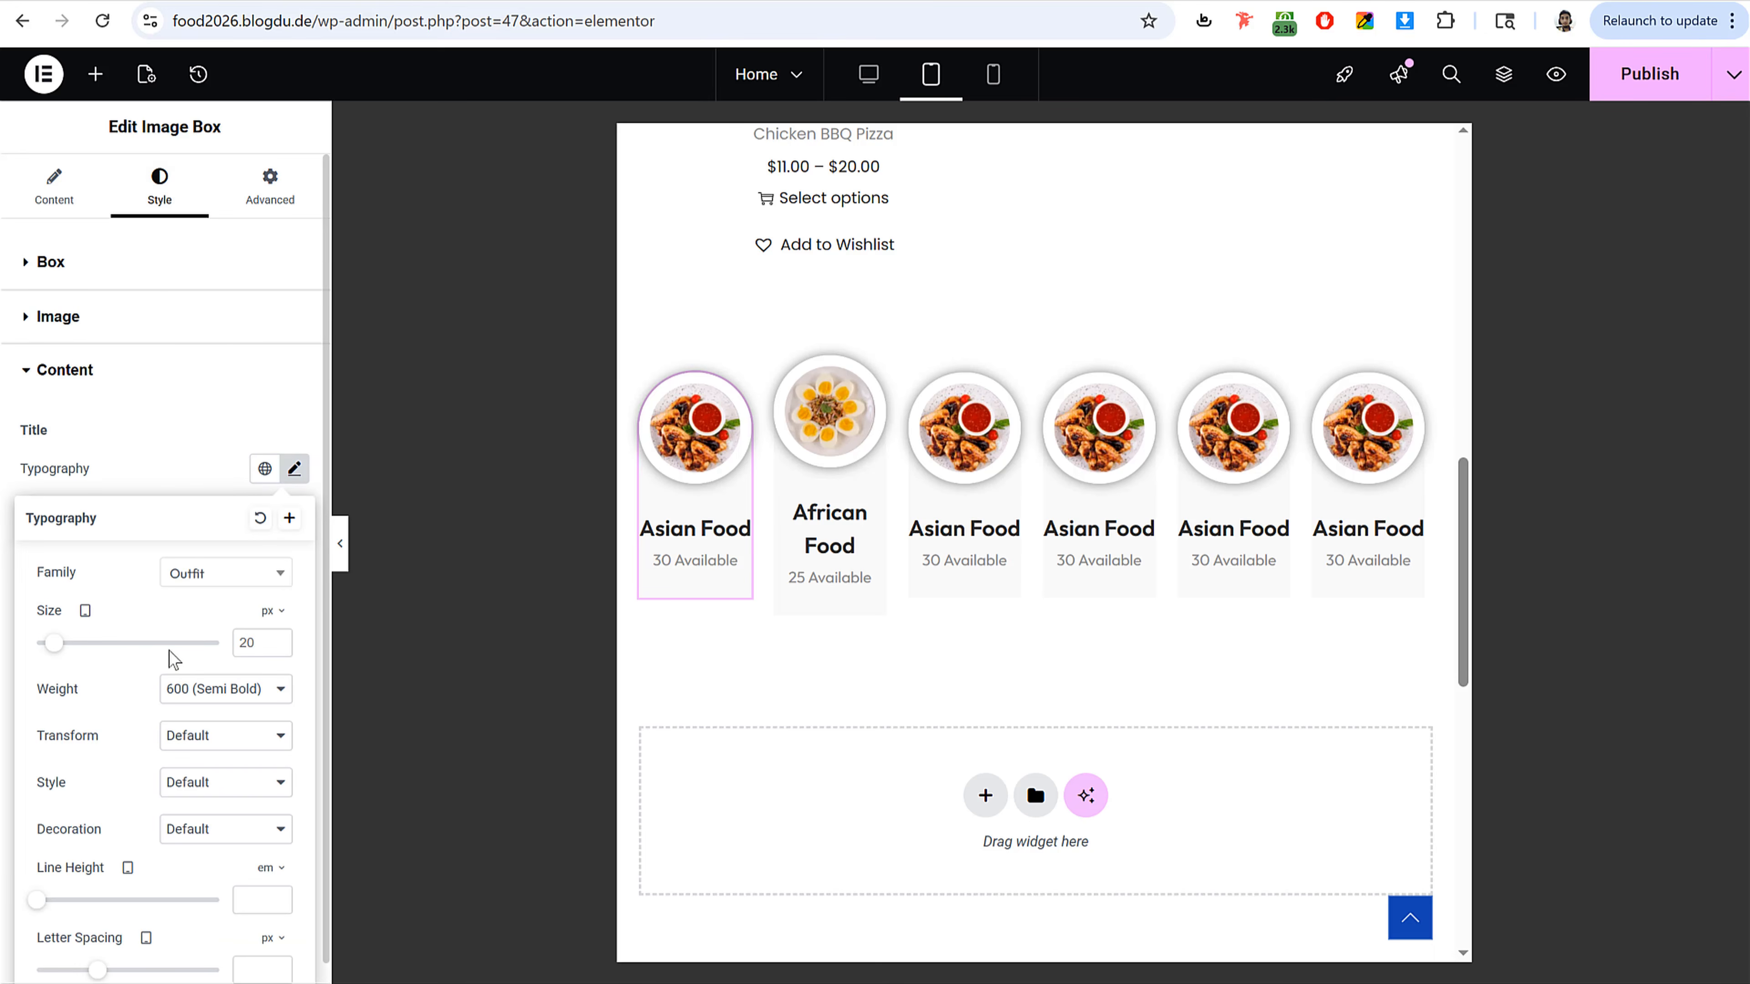
double_click(248, 643)
text(16)
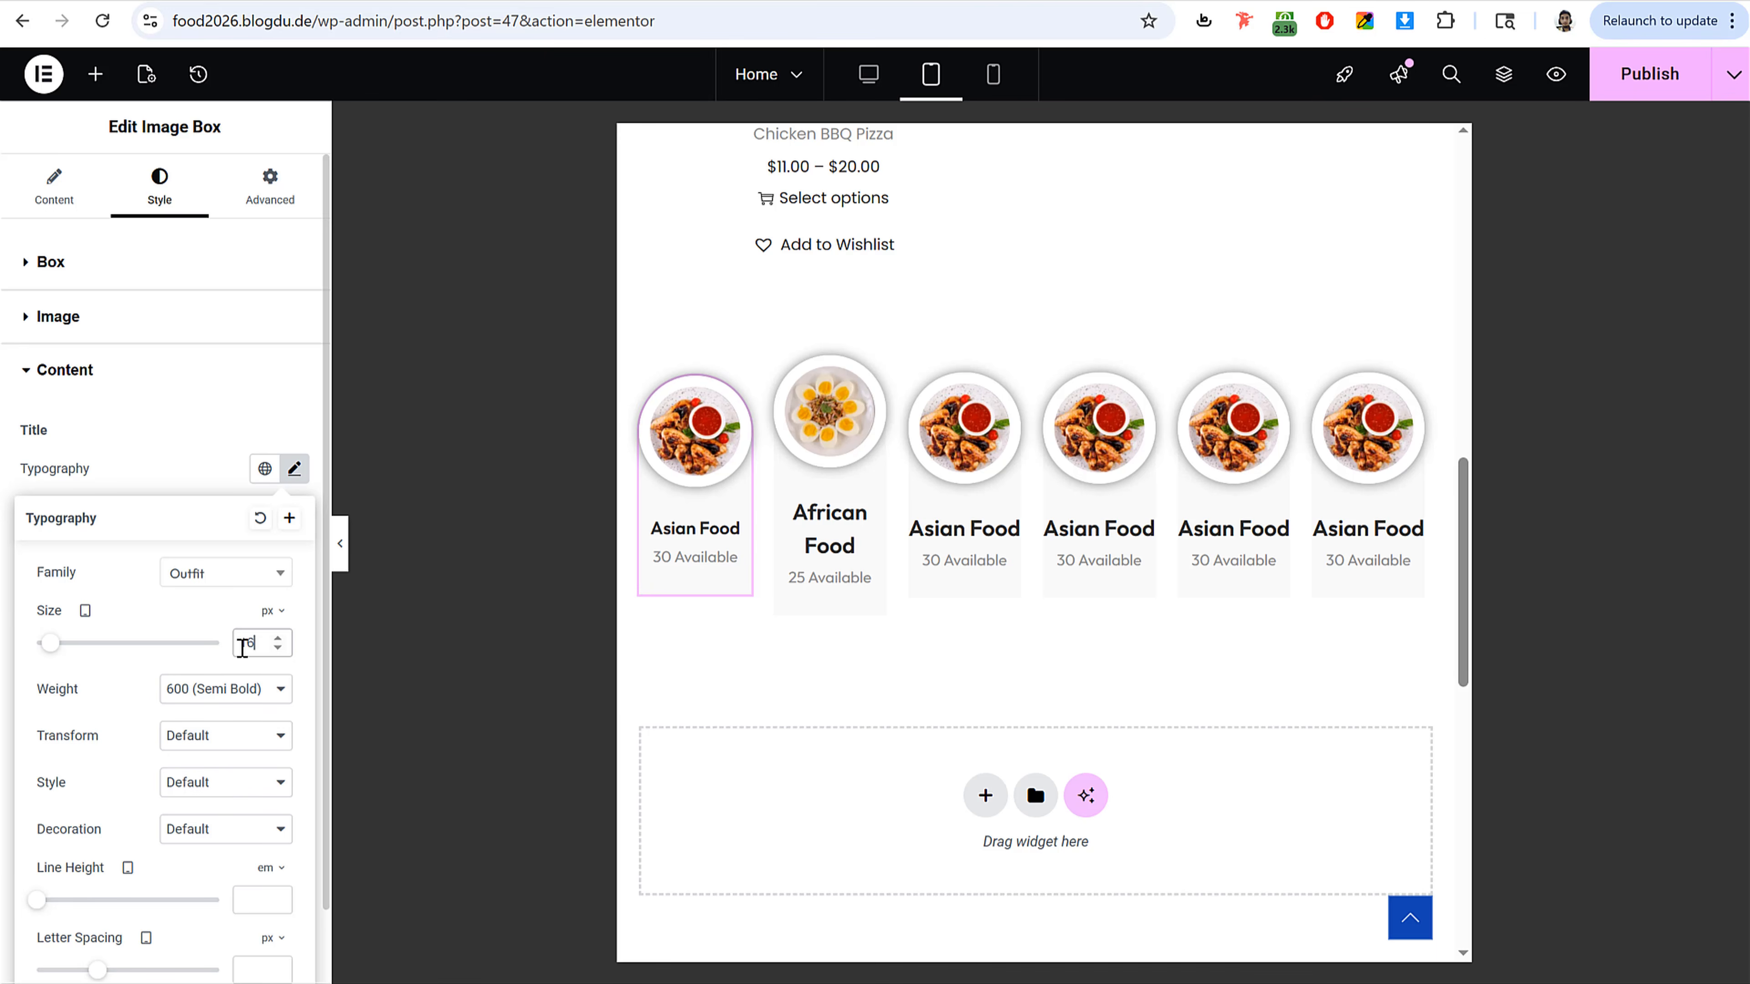
key(Down)
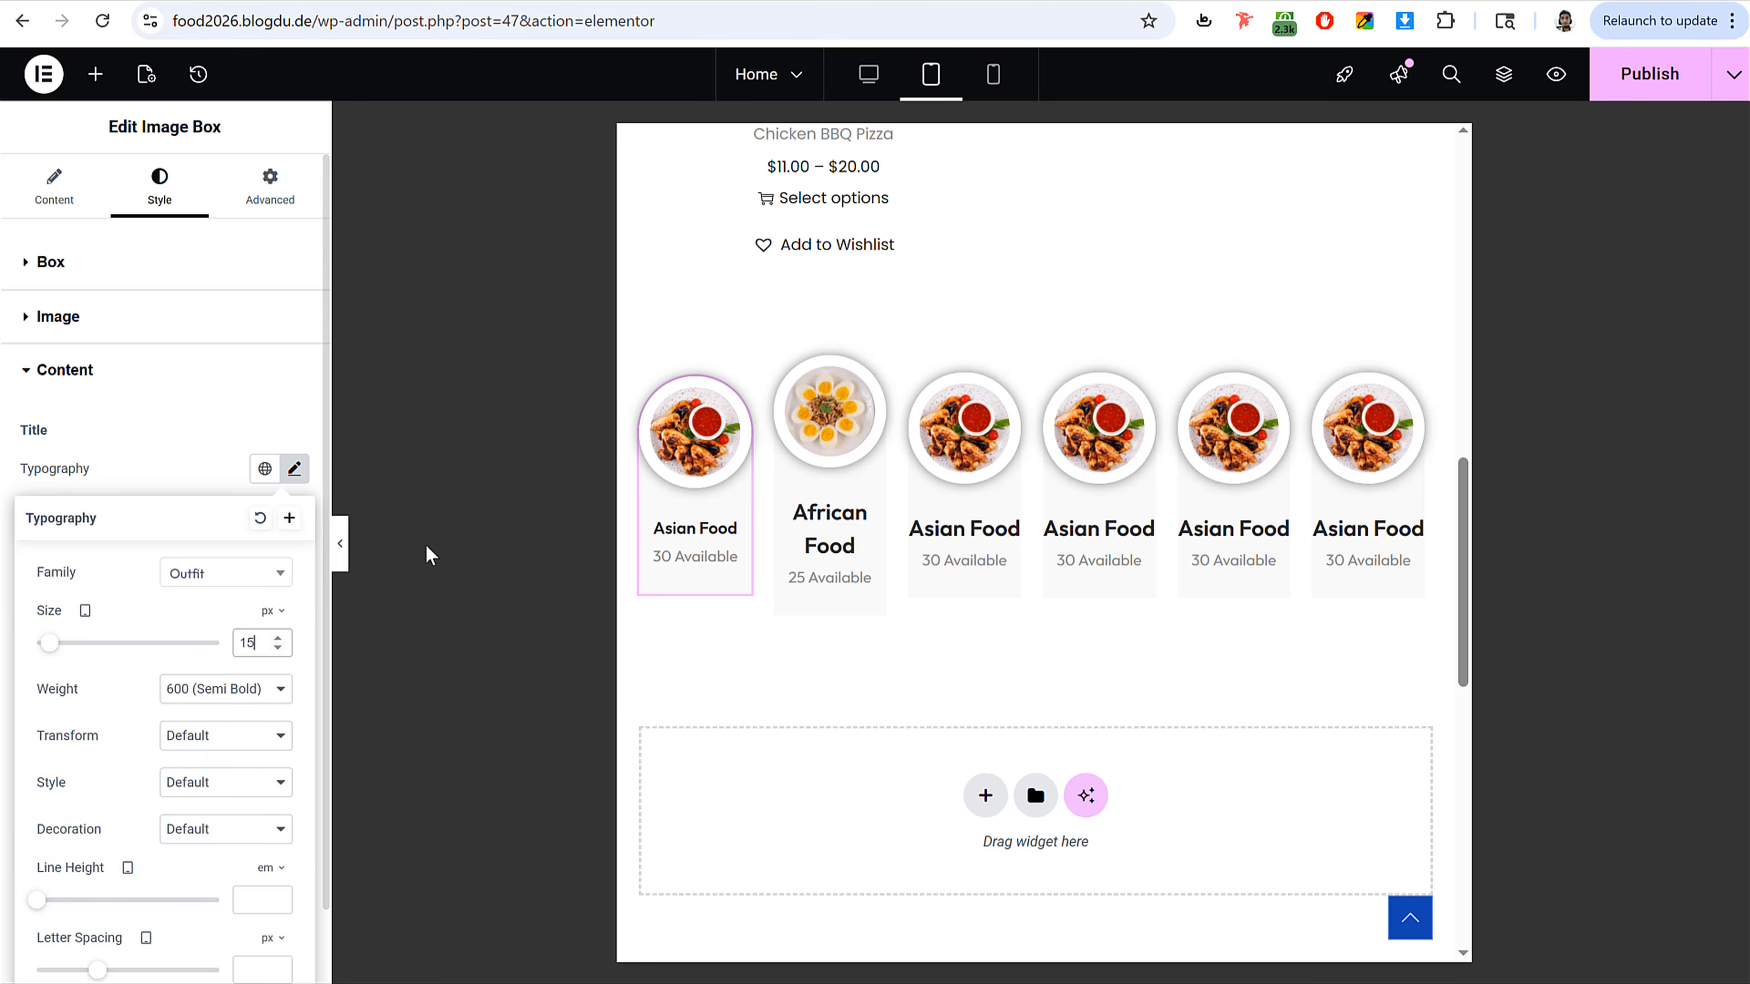
click(303, 474)
click(294, 749)
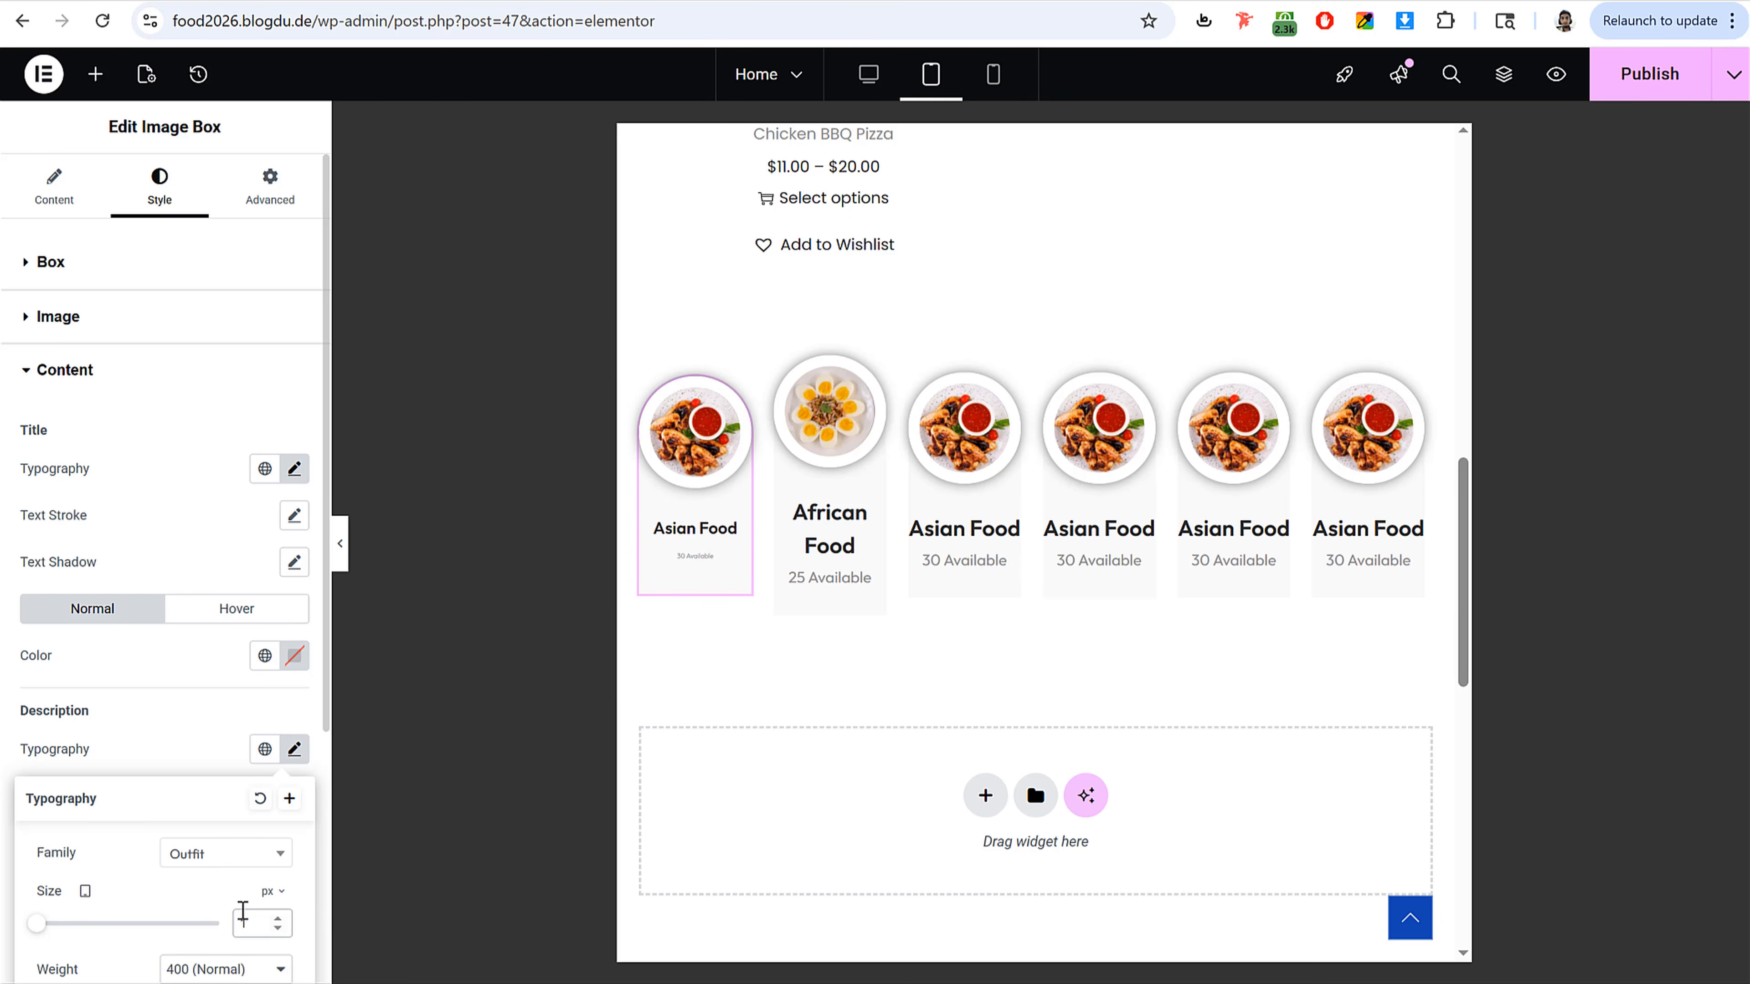
Step: Copy the first category card and paste its style onto the other five cards, and switch to the desktop preview
right_click(705, 531)
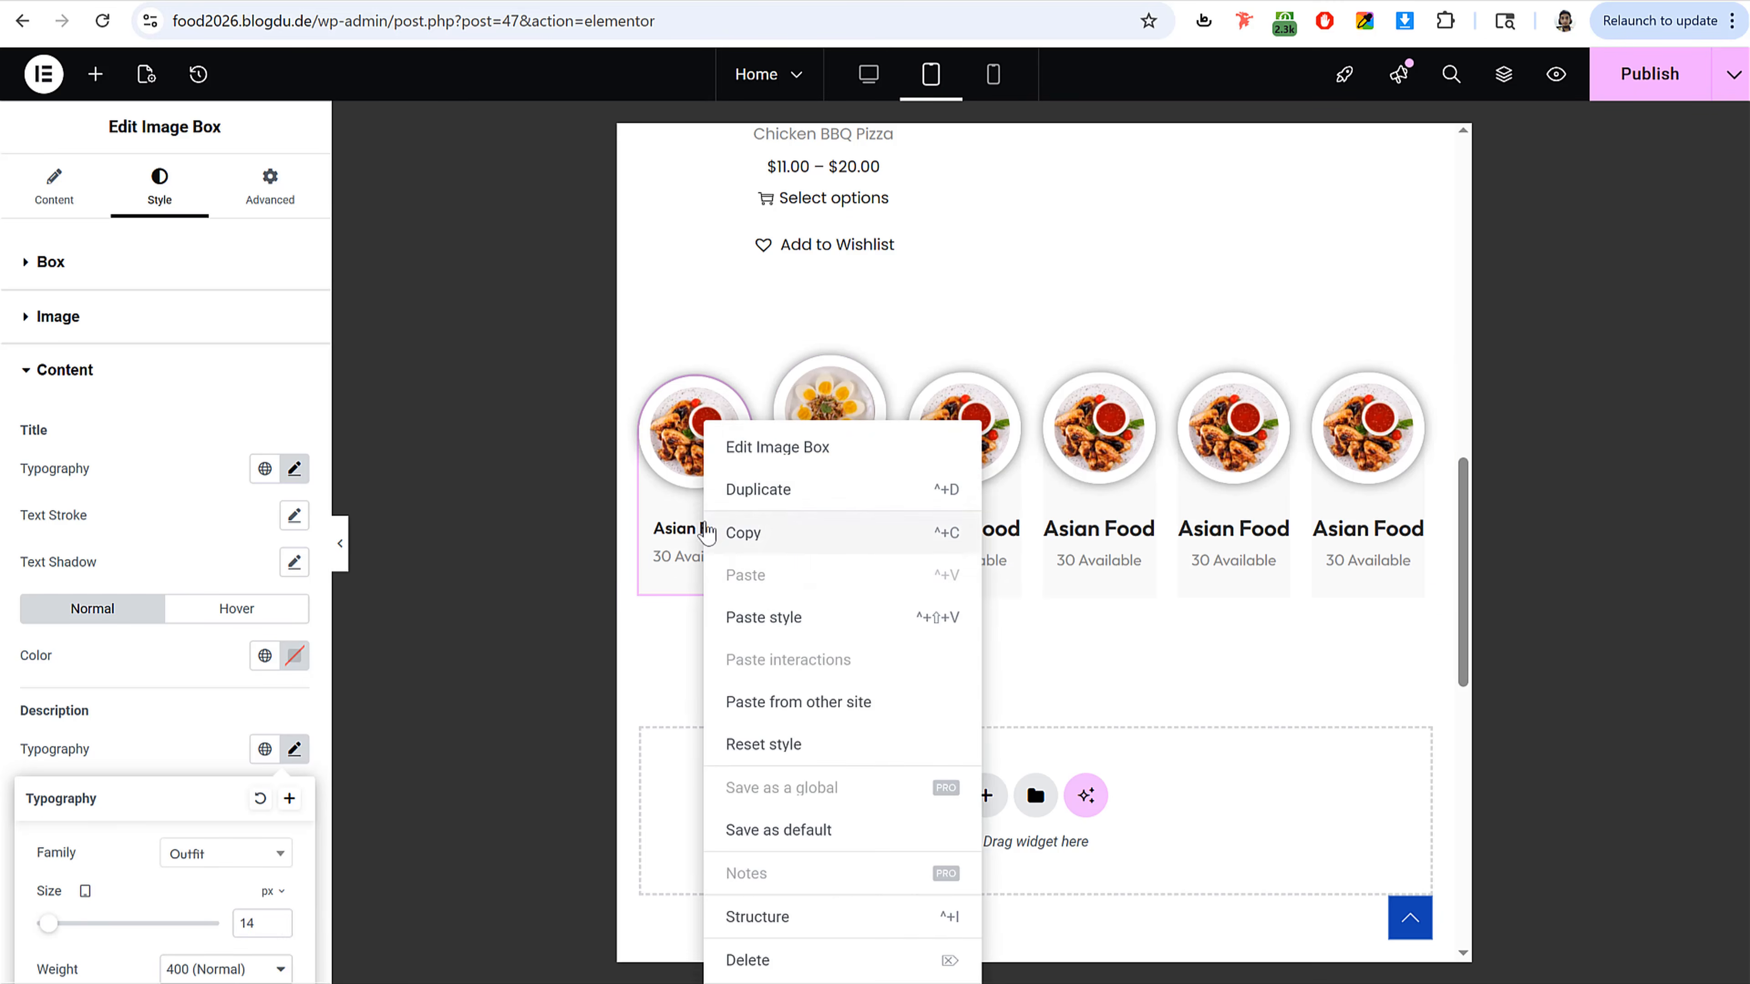
click(765, 538)
right_click(804, 429)
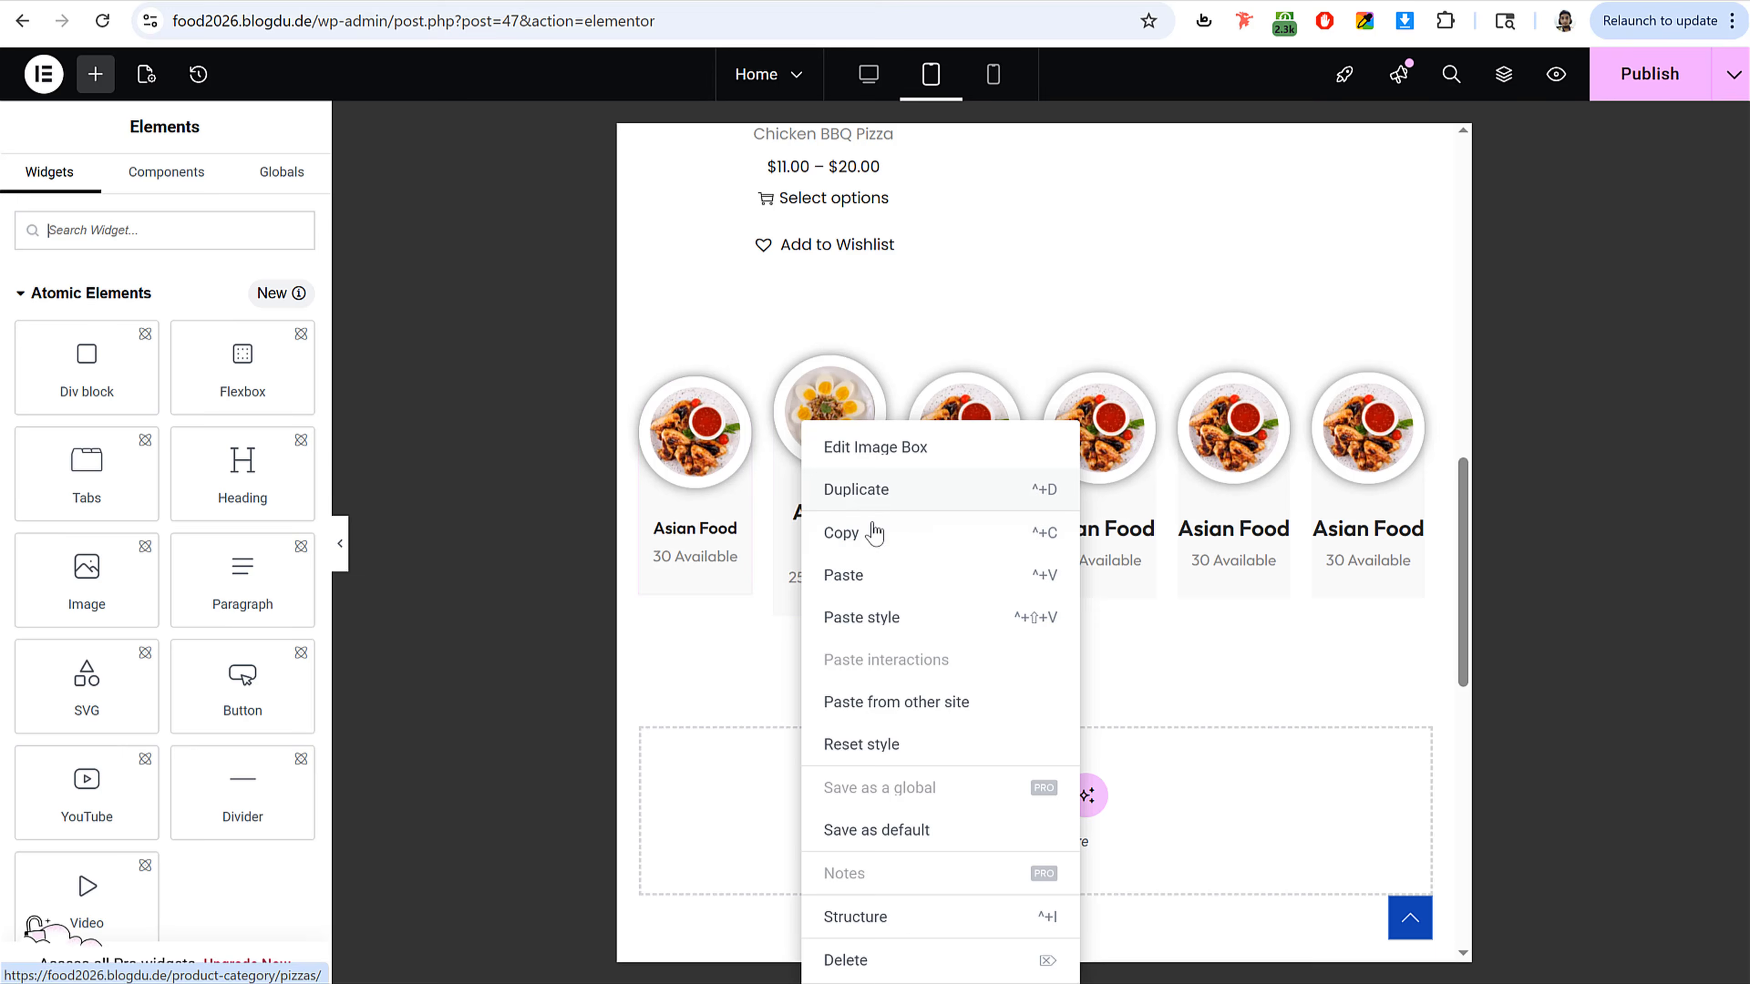
click(906, 617)
right_click(981, 496)
click(1076, 622)
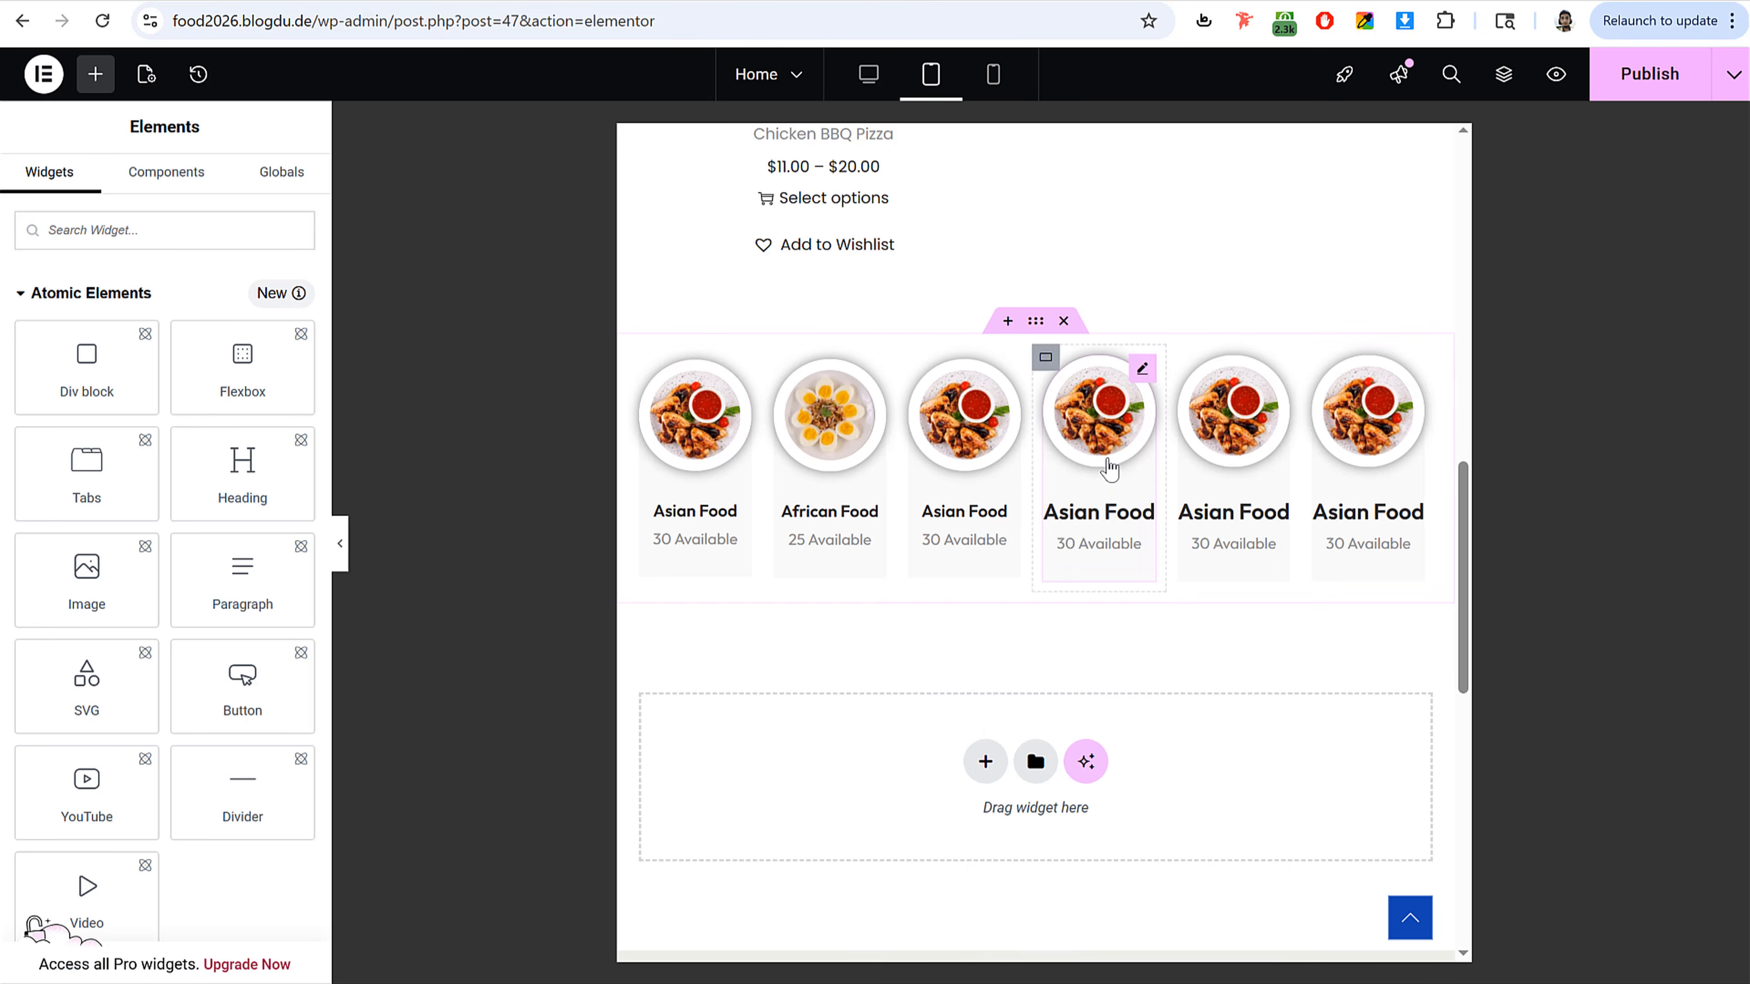
right_click(1105, 461)
click(1191, 617)
right_click(1234, 399)
click(1333, 637)
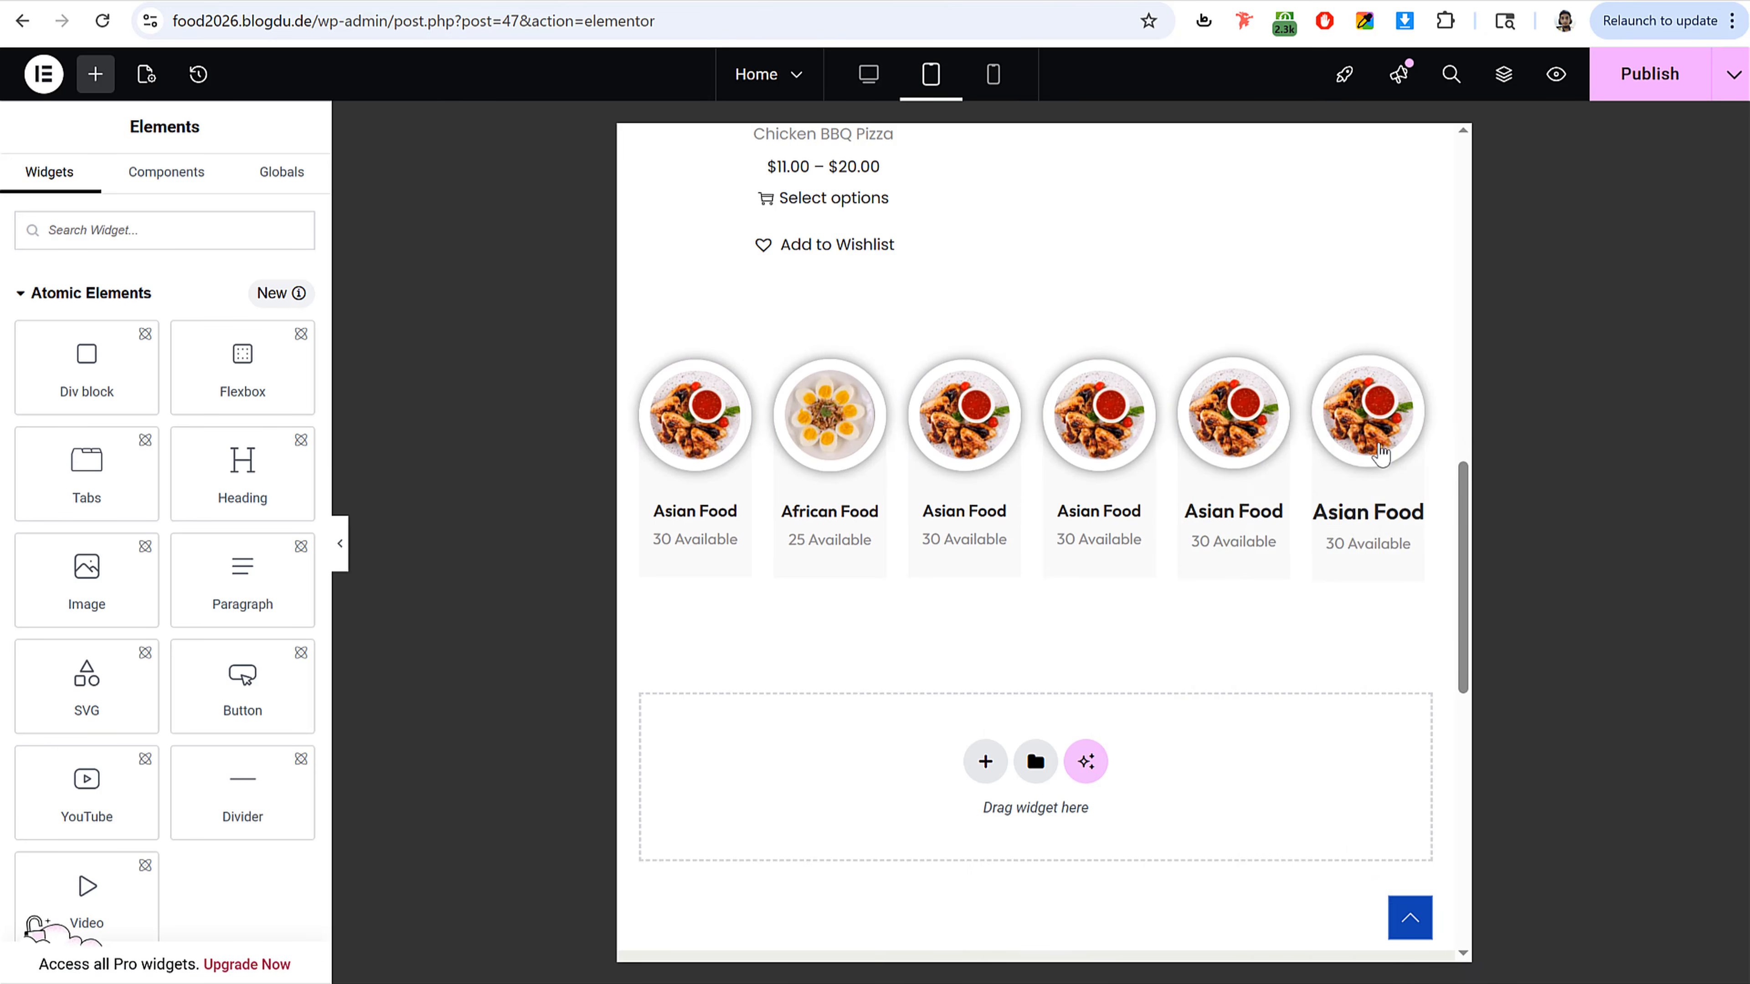
right_click(1386, 428)
click(1464, 620)
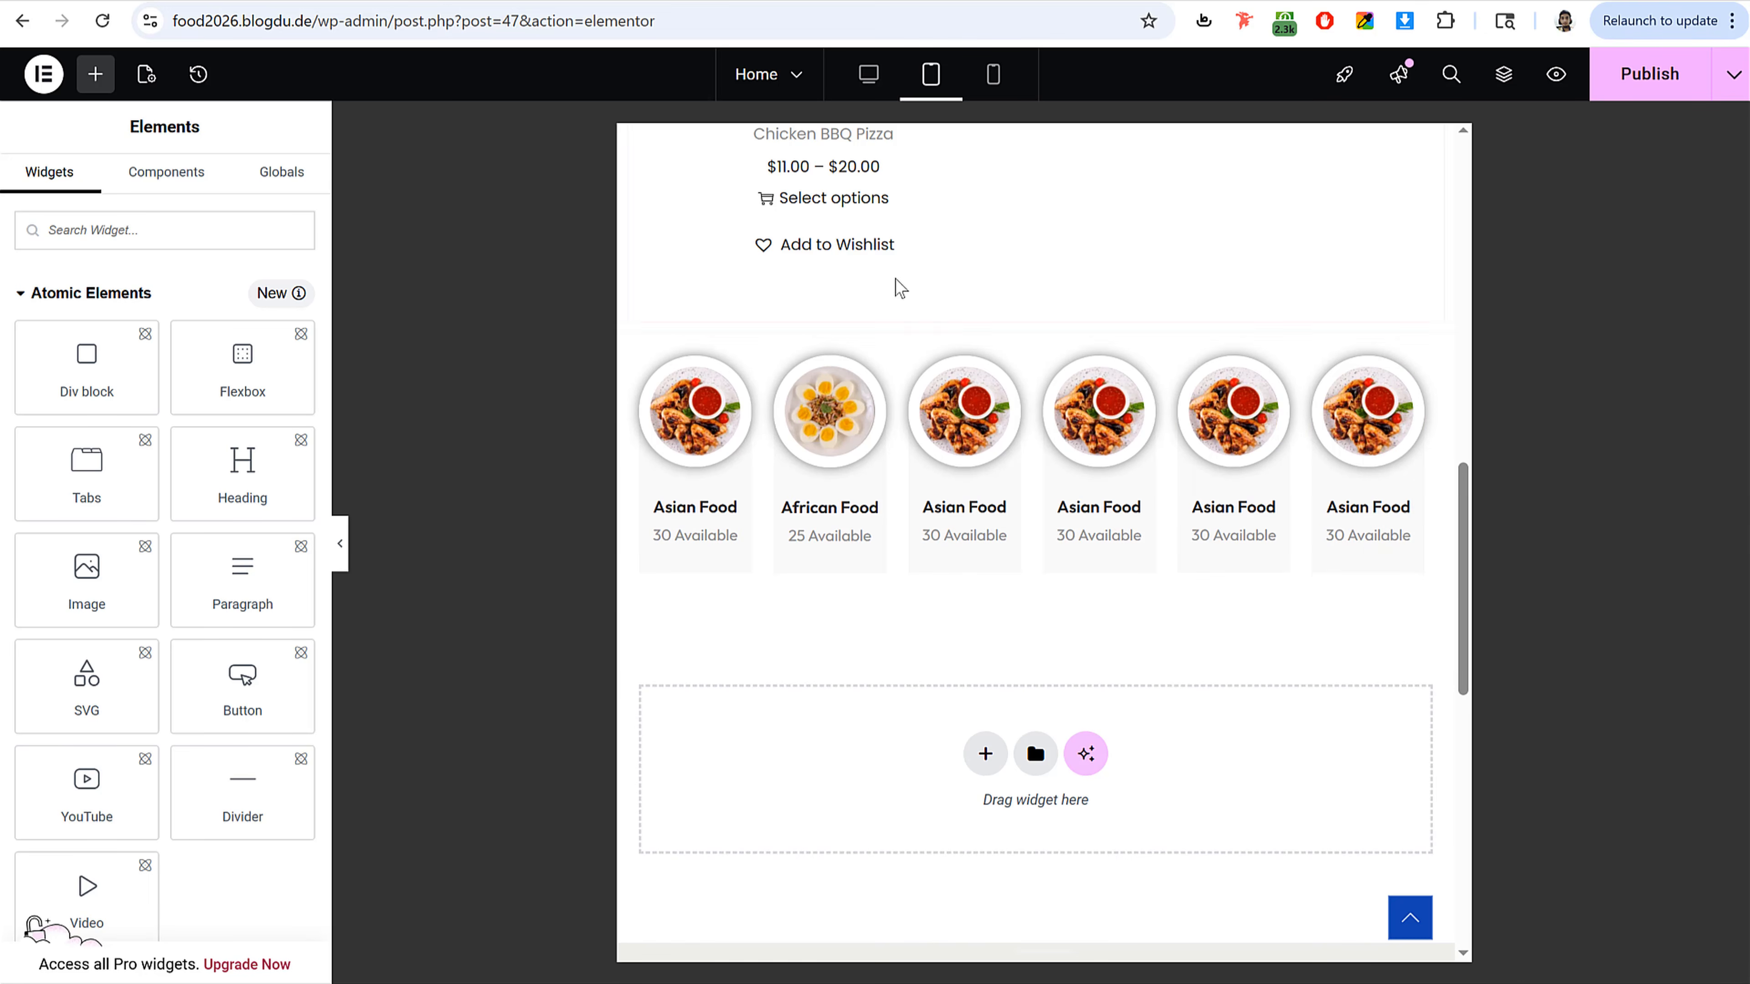
click(885, 95)
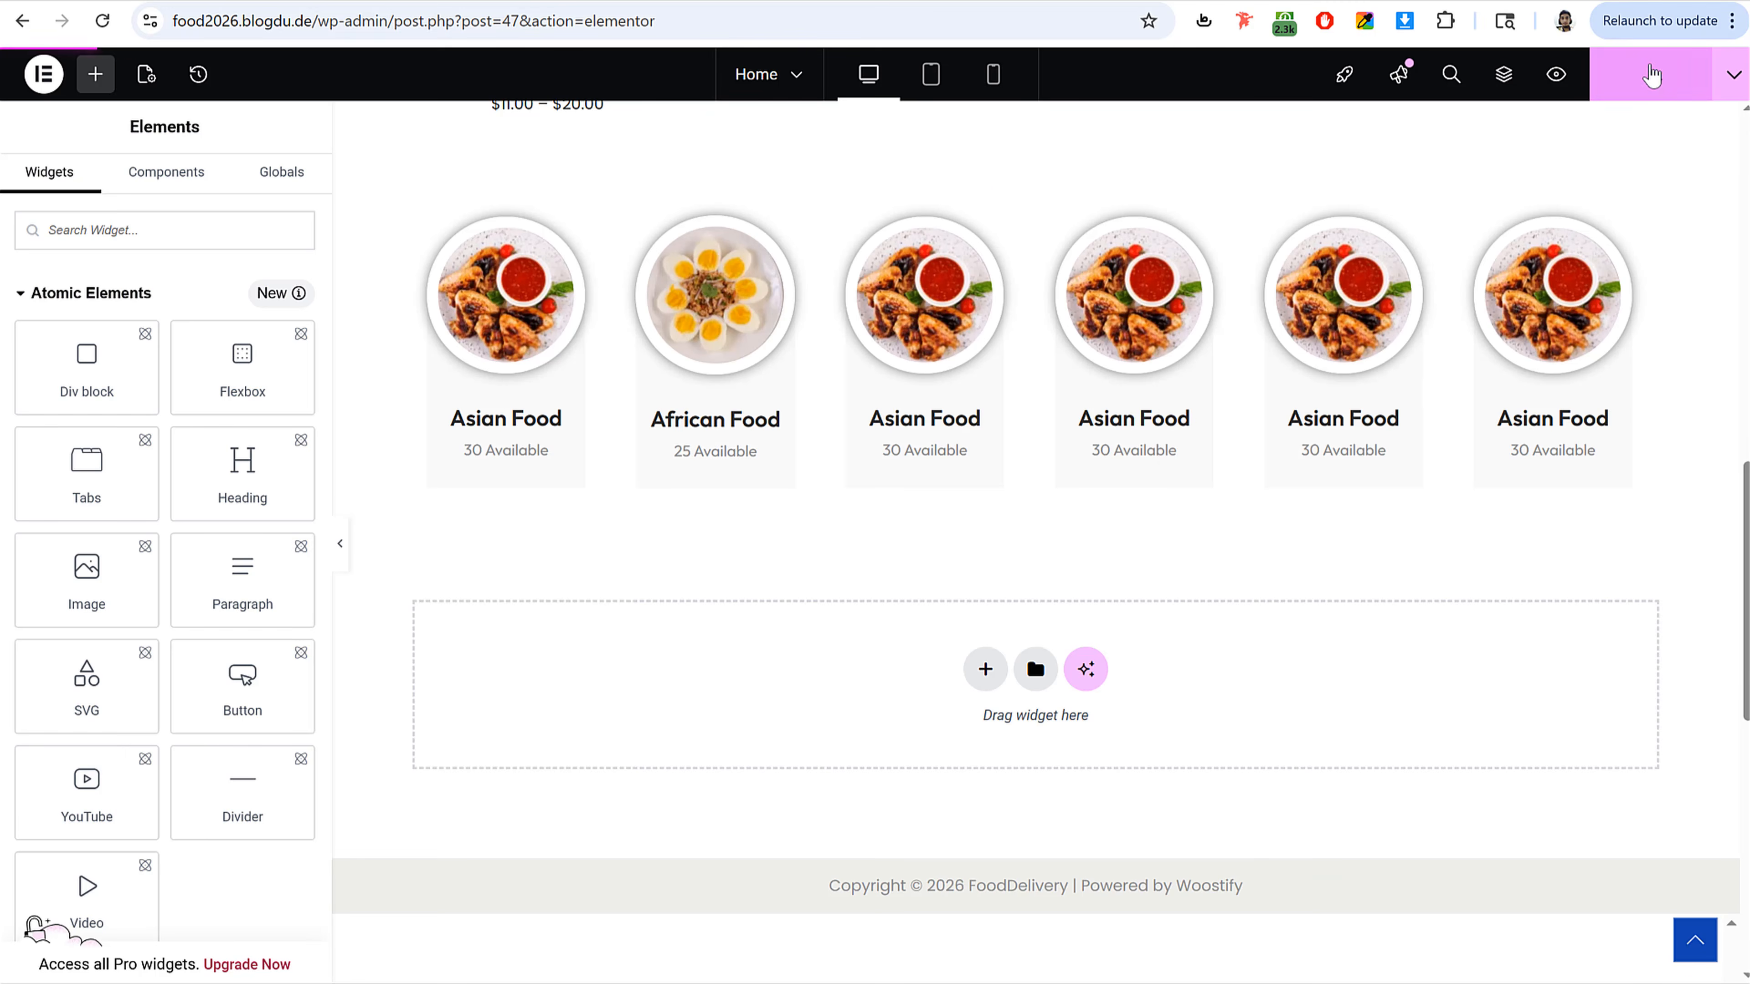
Step: Compare the editor page with the reference site's Pizzas & Burgers, category and Popular Products sections
scroll(1007, 395, up, 4)
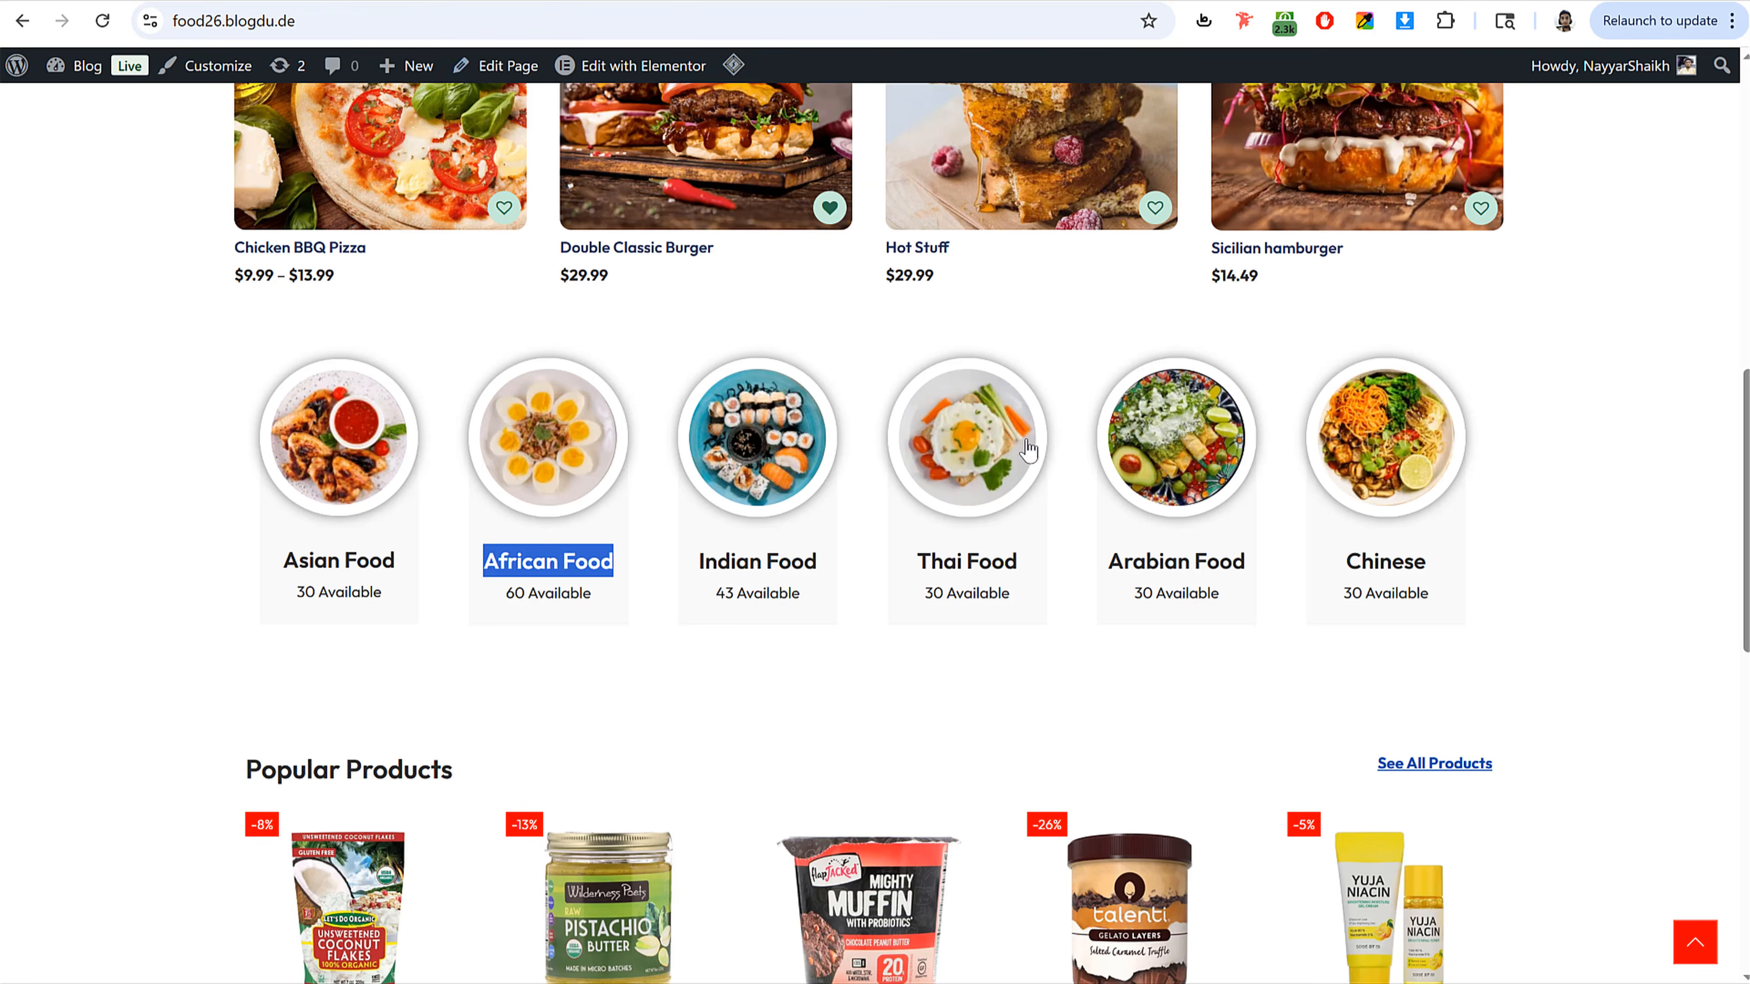
scroll(1086, 557, down, 6)
scroll(1087, 557, down, 7)
scroll(1073, 547, up, 9)
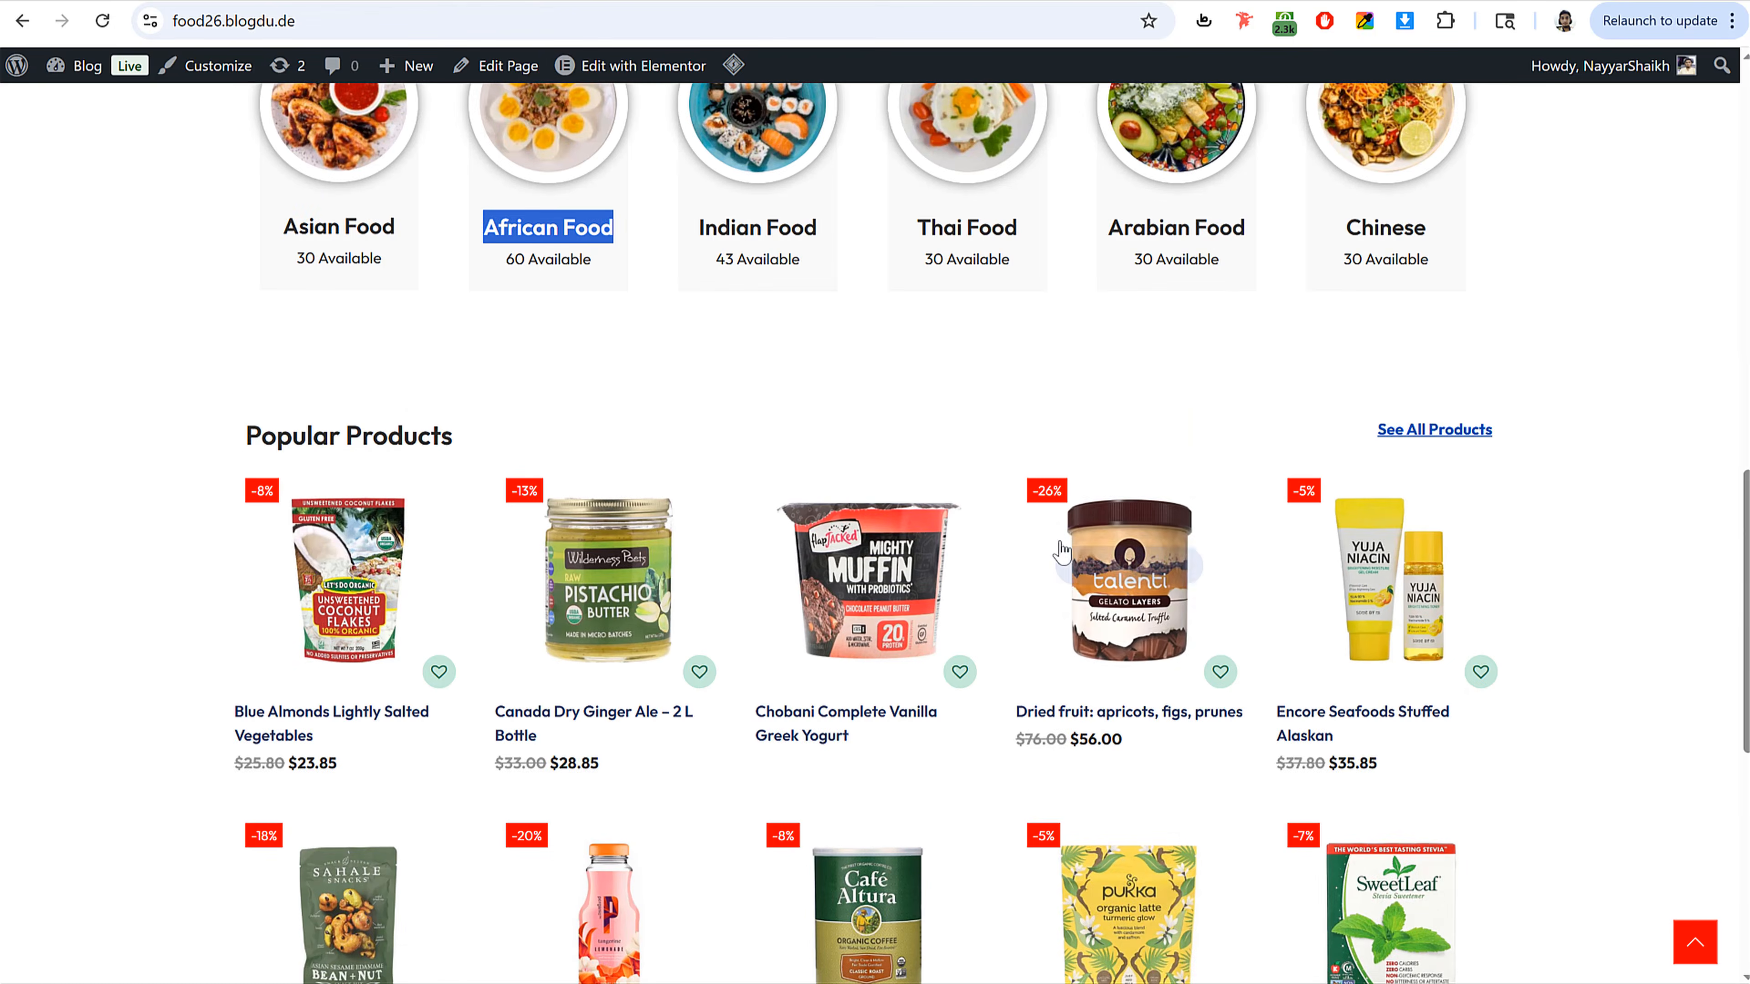
scroll(879, 500, up, 4)
scroll(895, 527, up, 7)
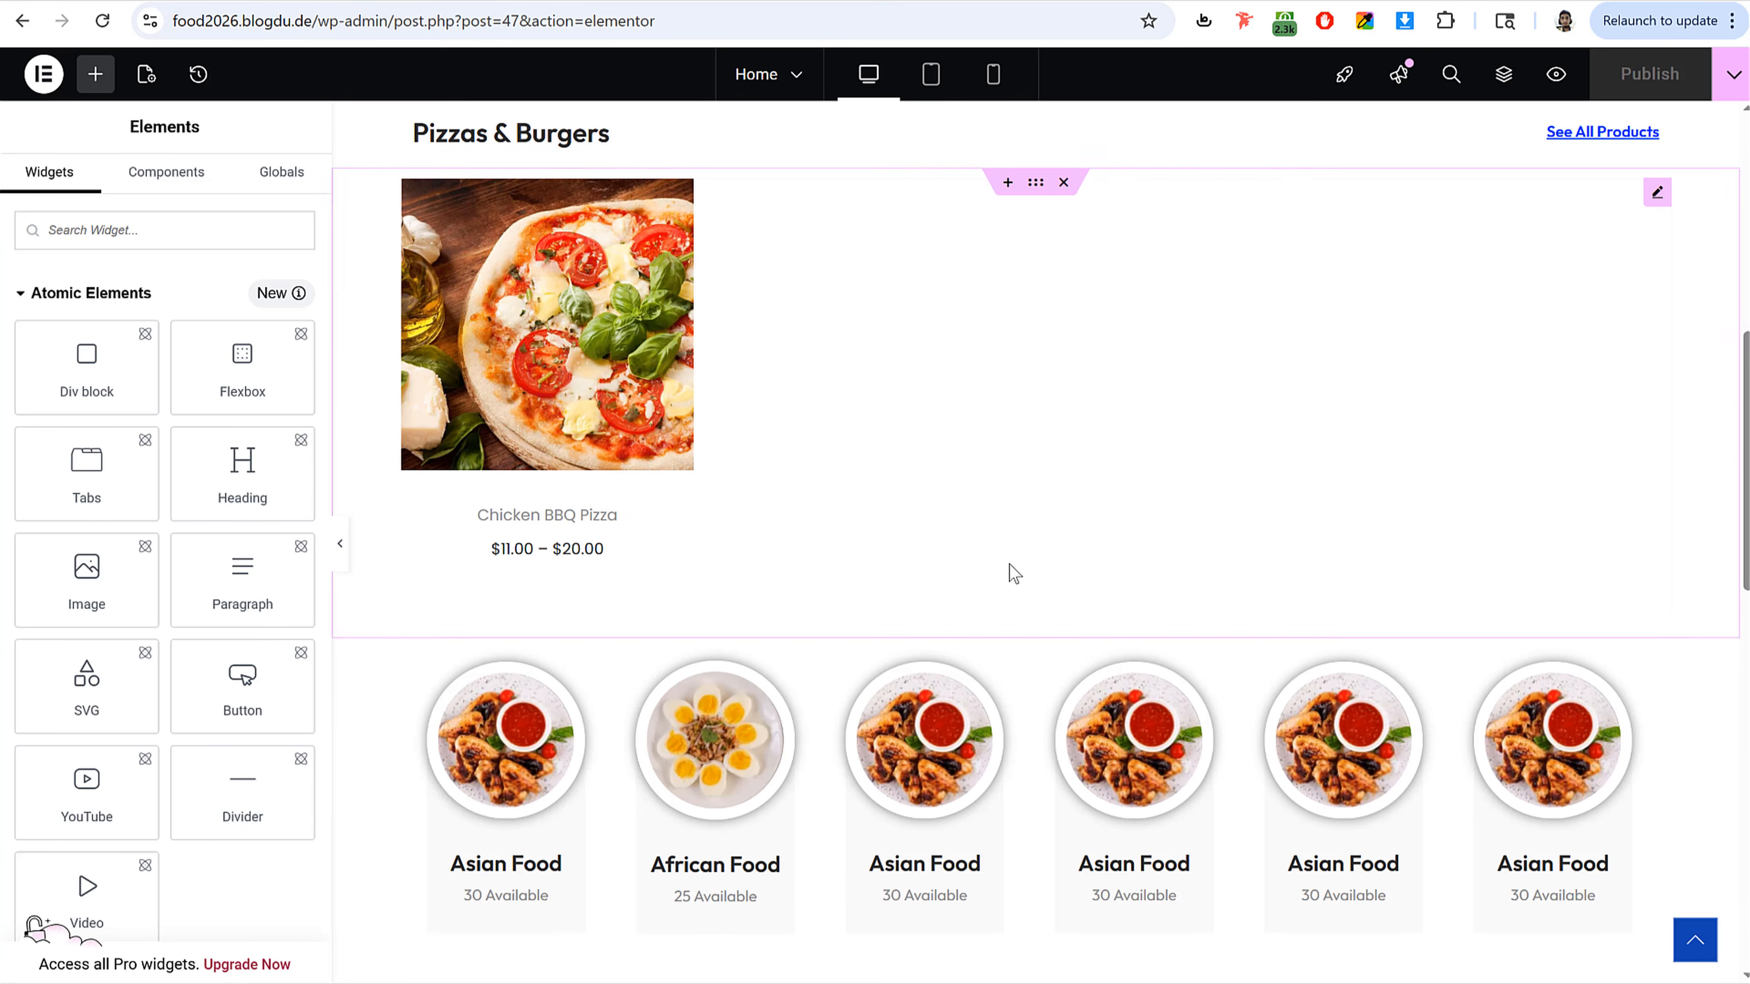
scroll(1012, 571, up, 5)
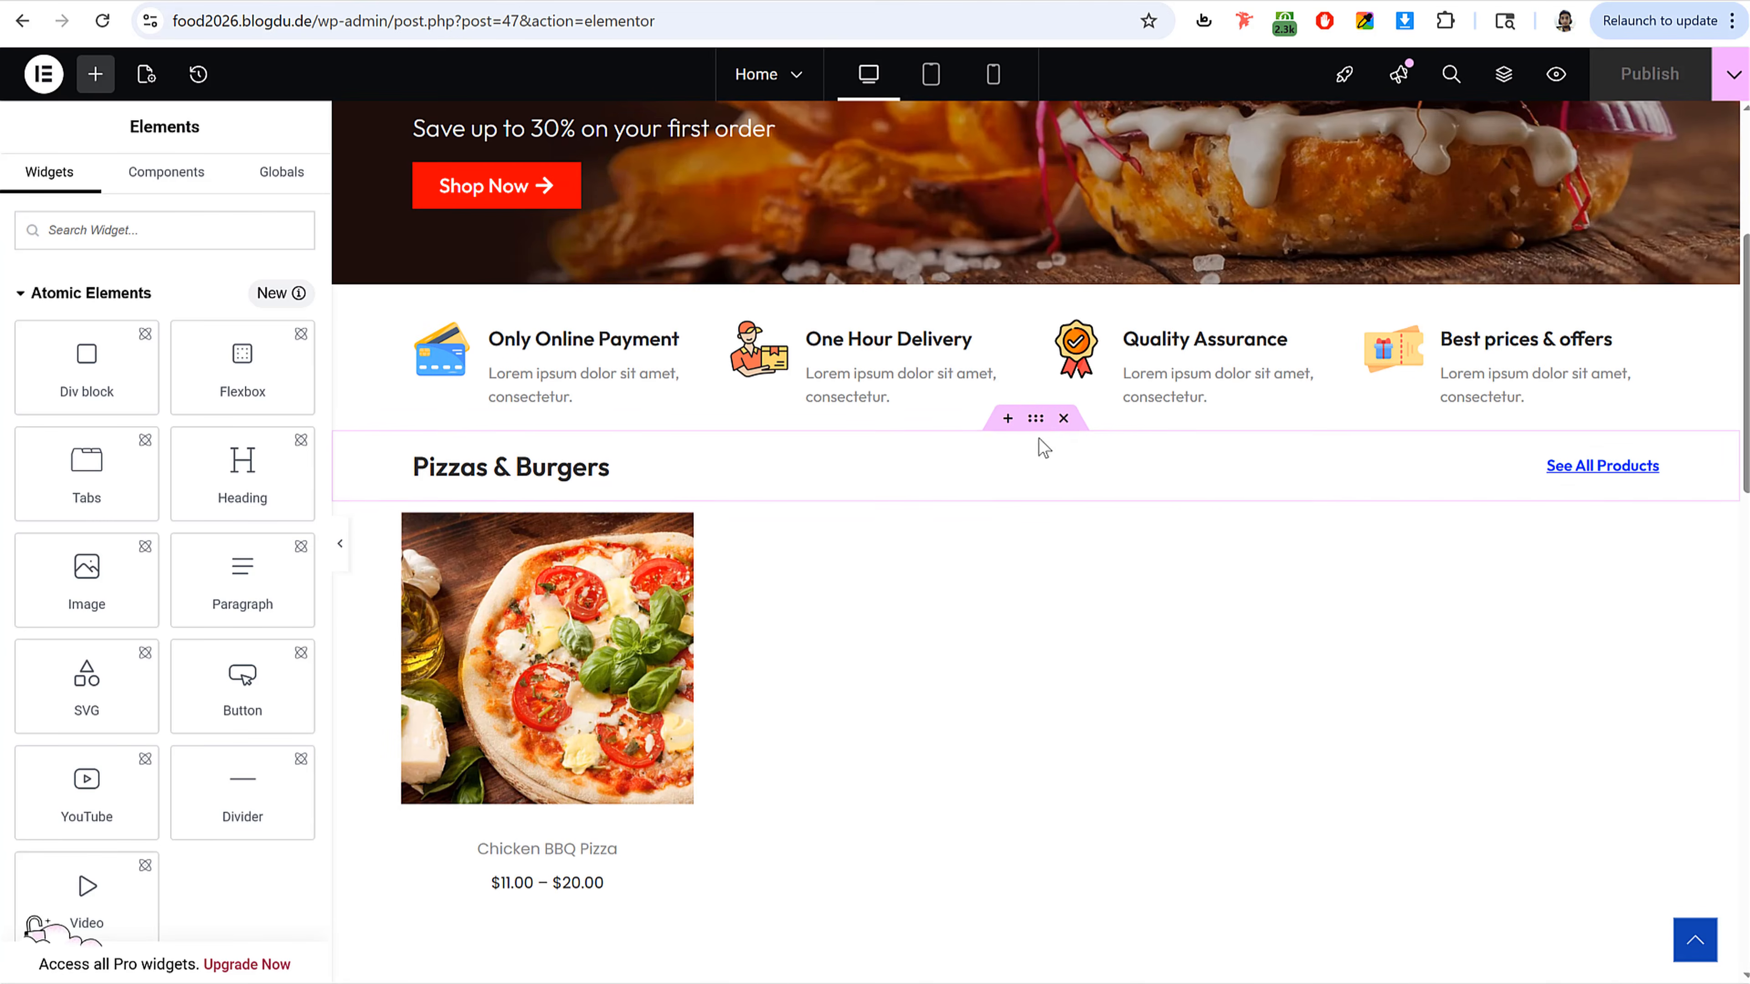
Step: Copy the Pizzas & Burgers heading container and paste it into the empty area below the category row
right_click(1036, 425)
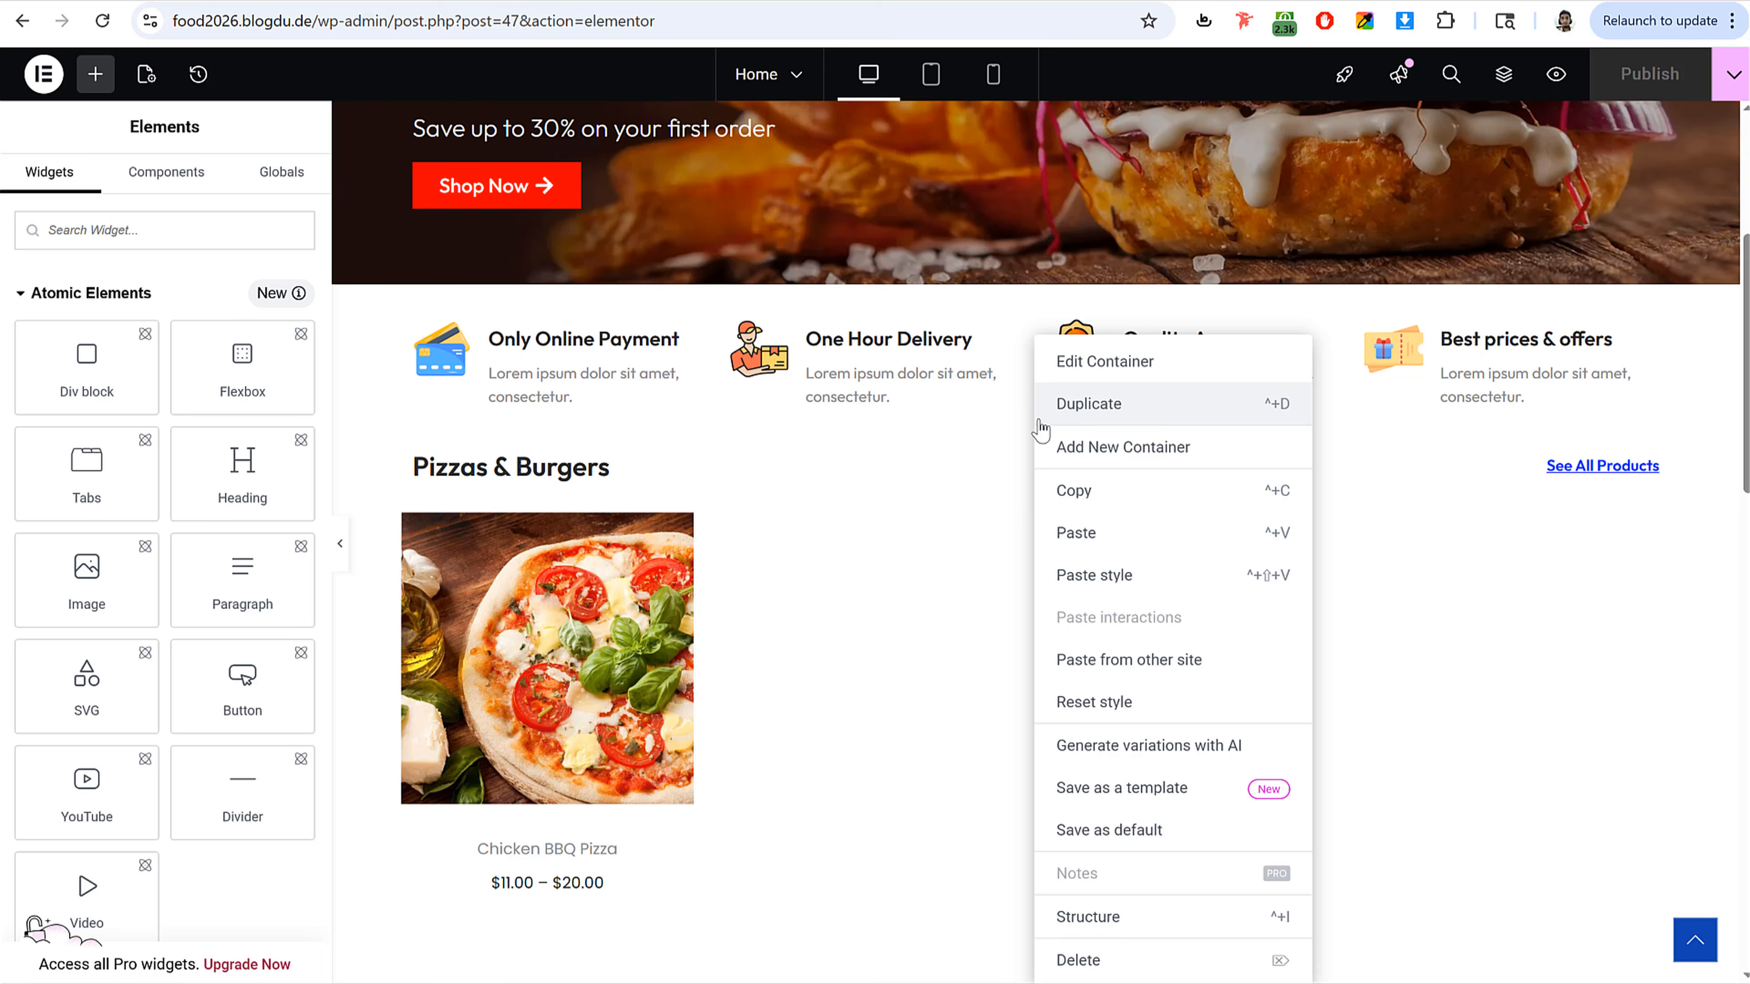
click(1113, 498)
scroll(1120, 555, down, 20)
scroll(1123, 551, up, 5)
right_click(1177, 472)
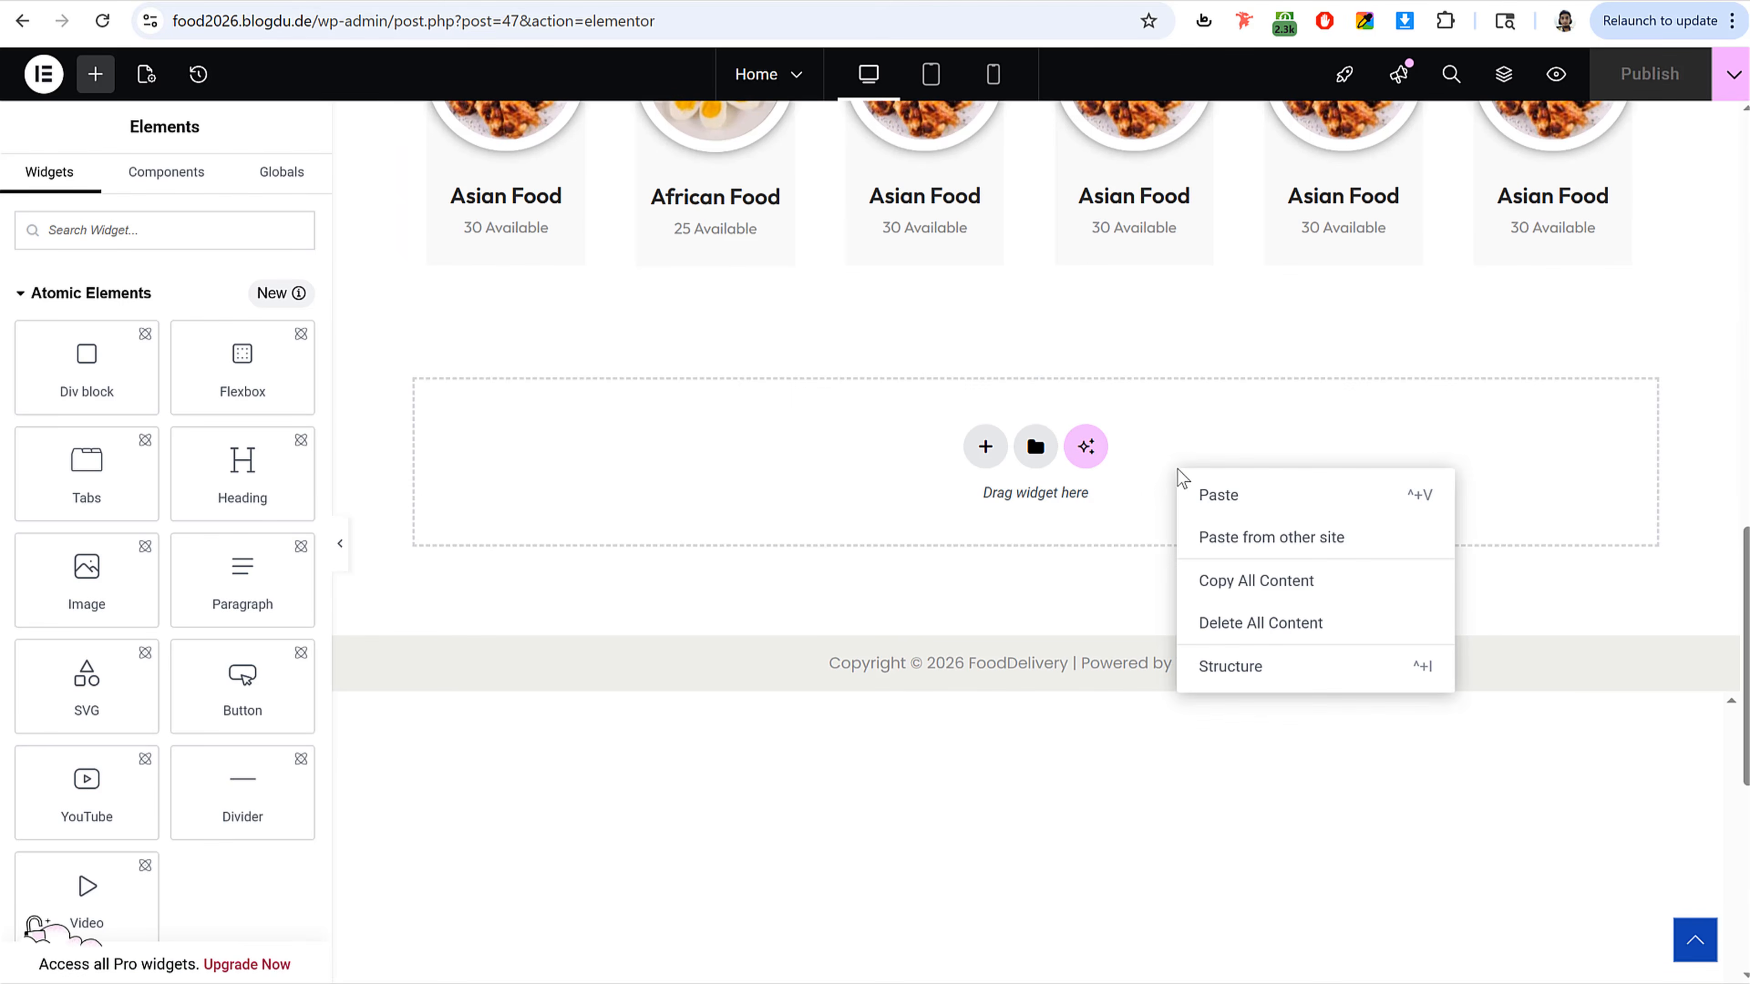
click(1242, 492)
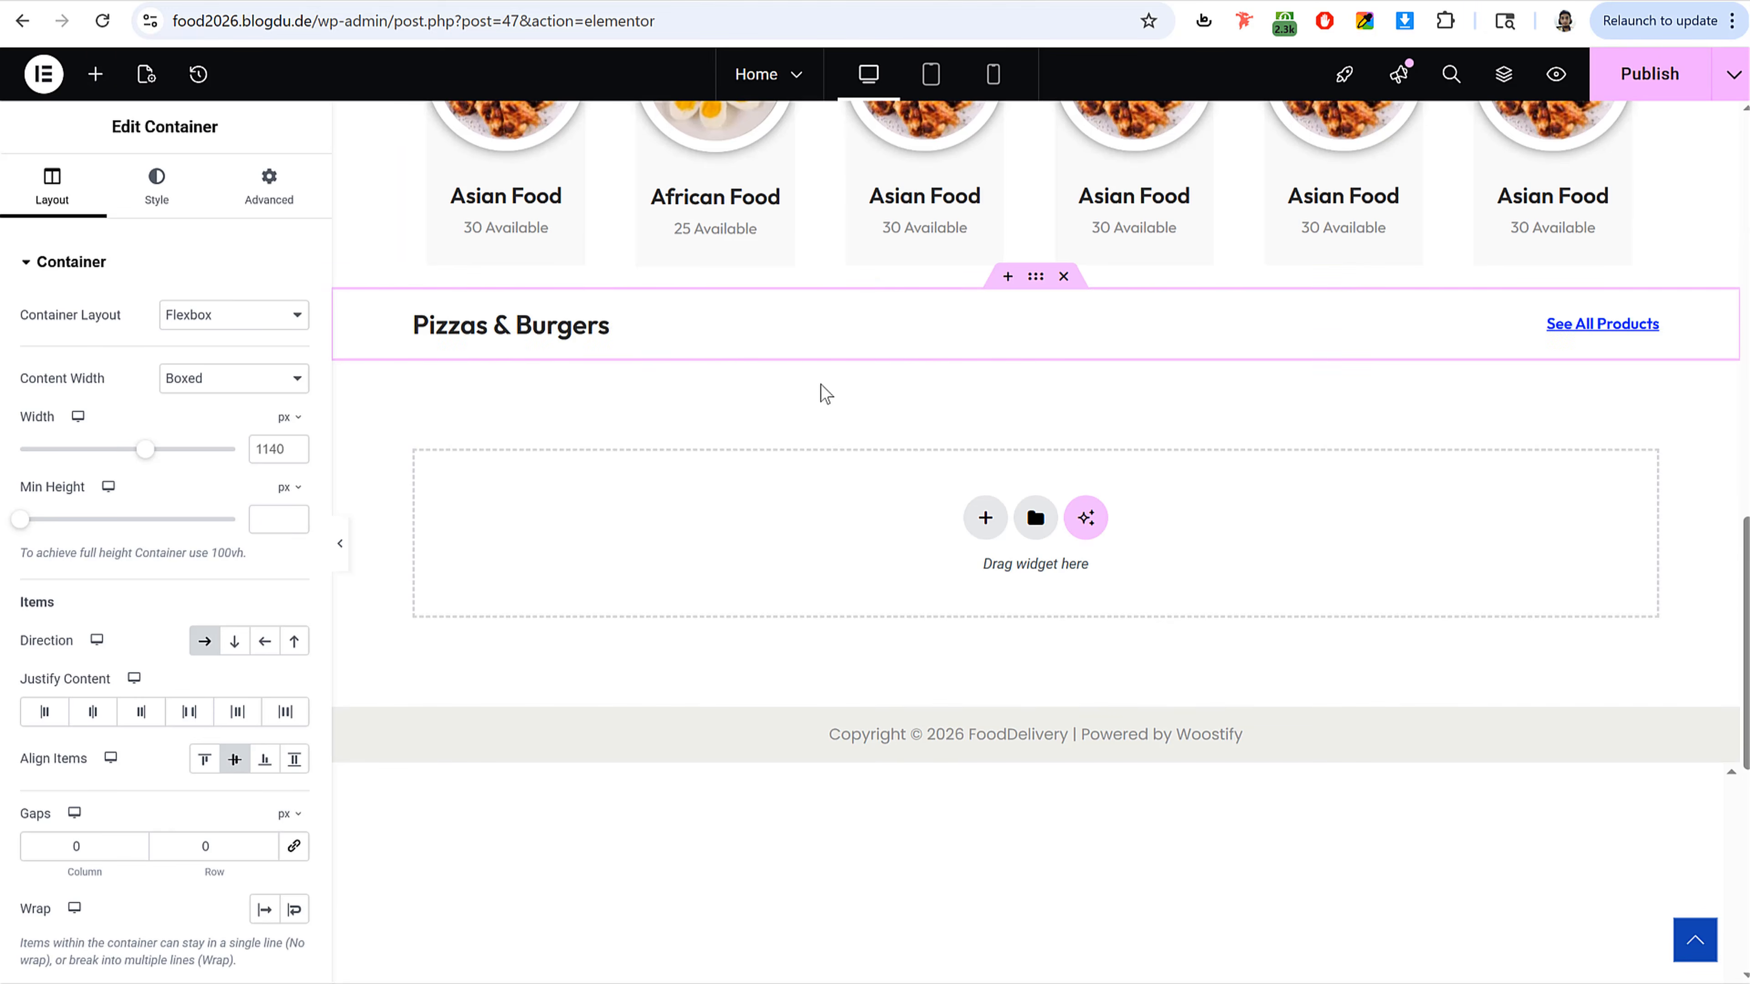
Step: Rename the pasted heading to Popular Products, copying the text from the reference site
click(601, 326)
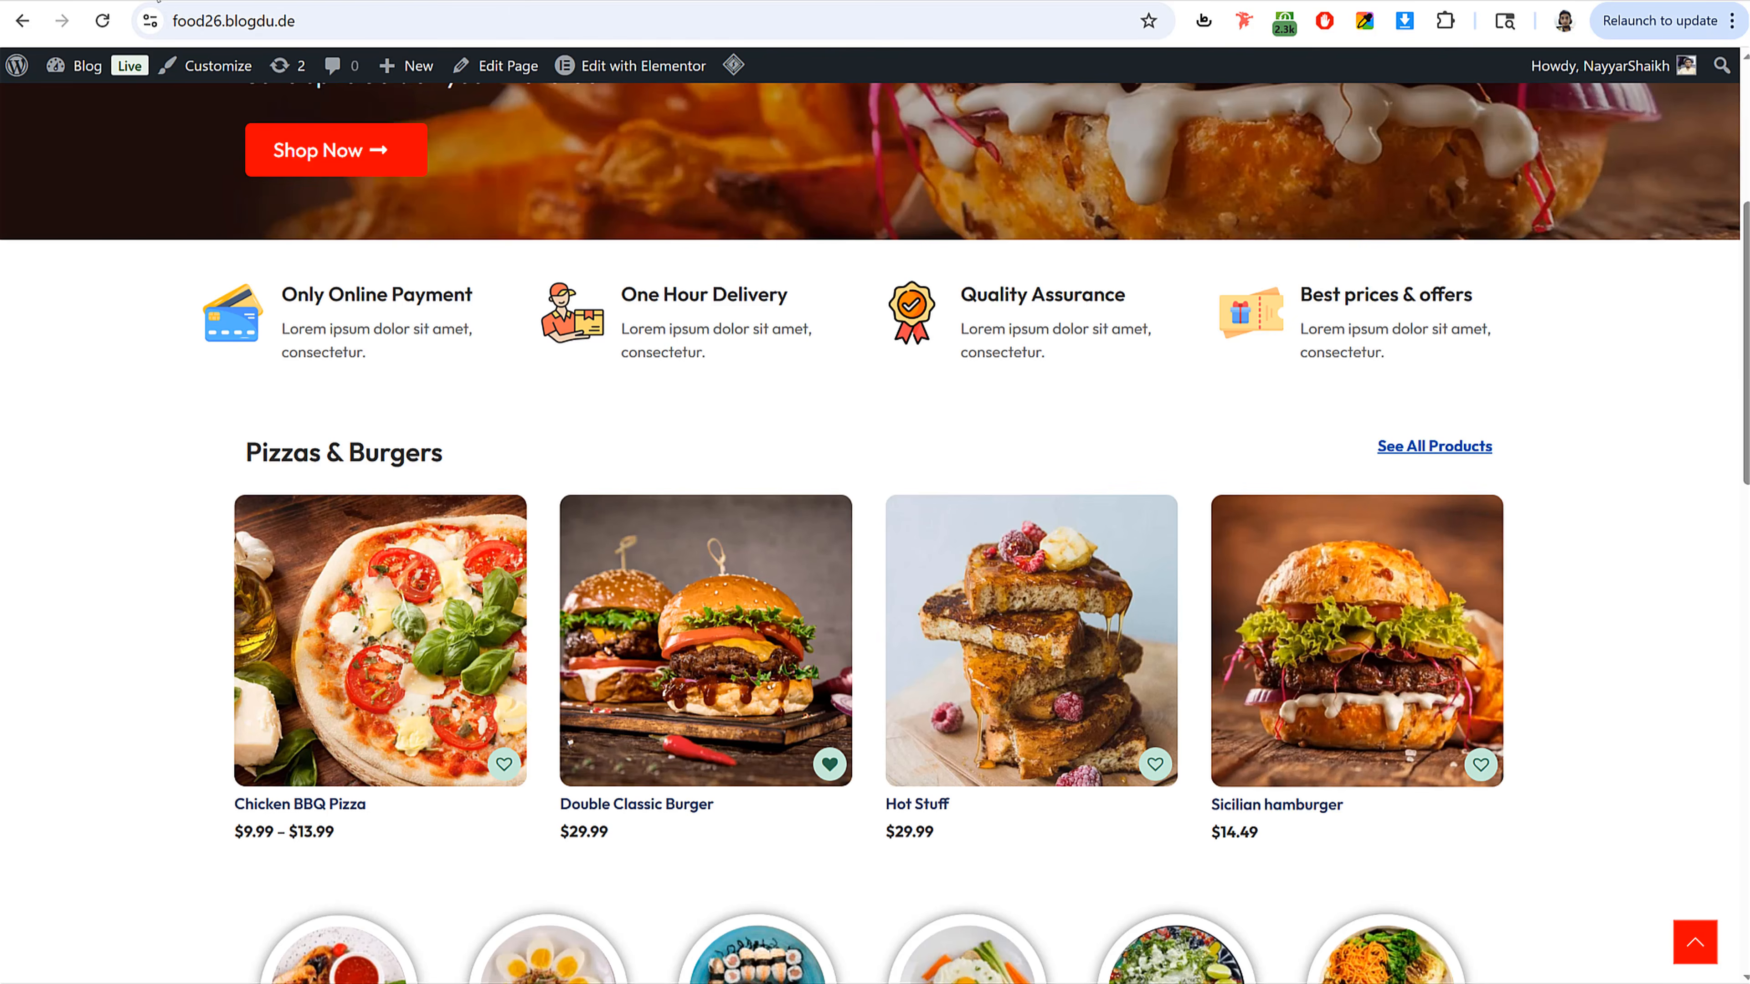
scroll(500, 652, down, 10)
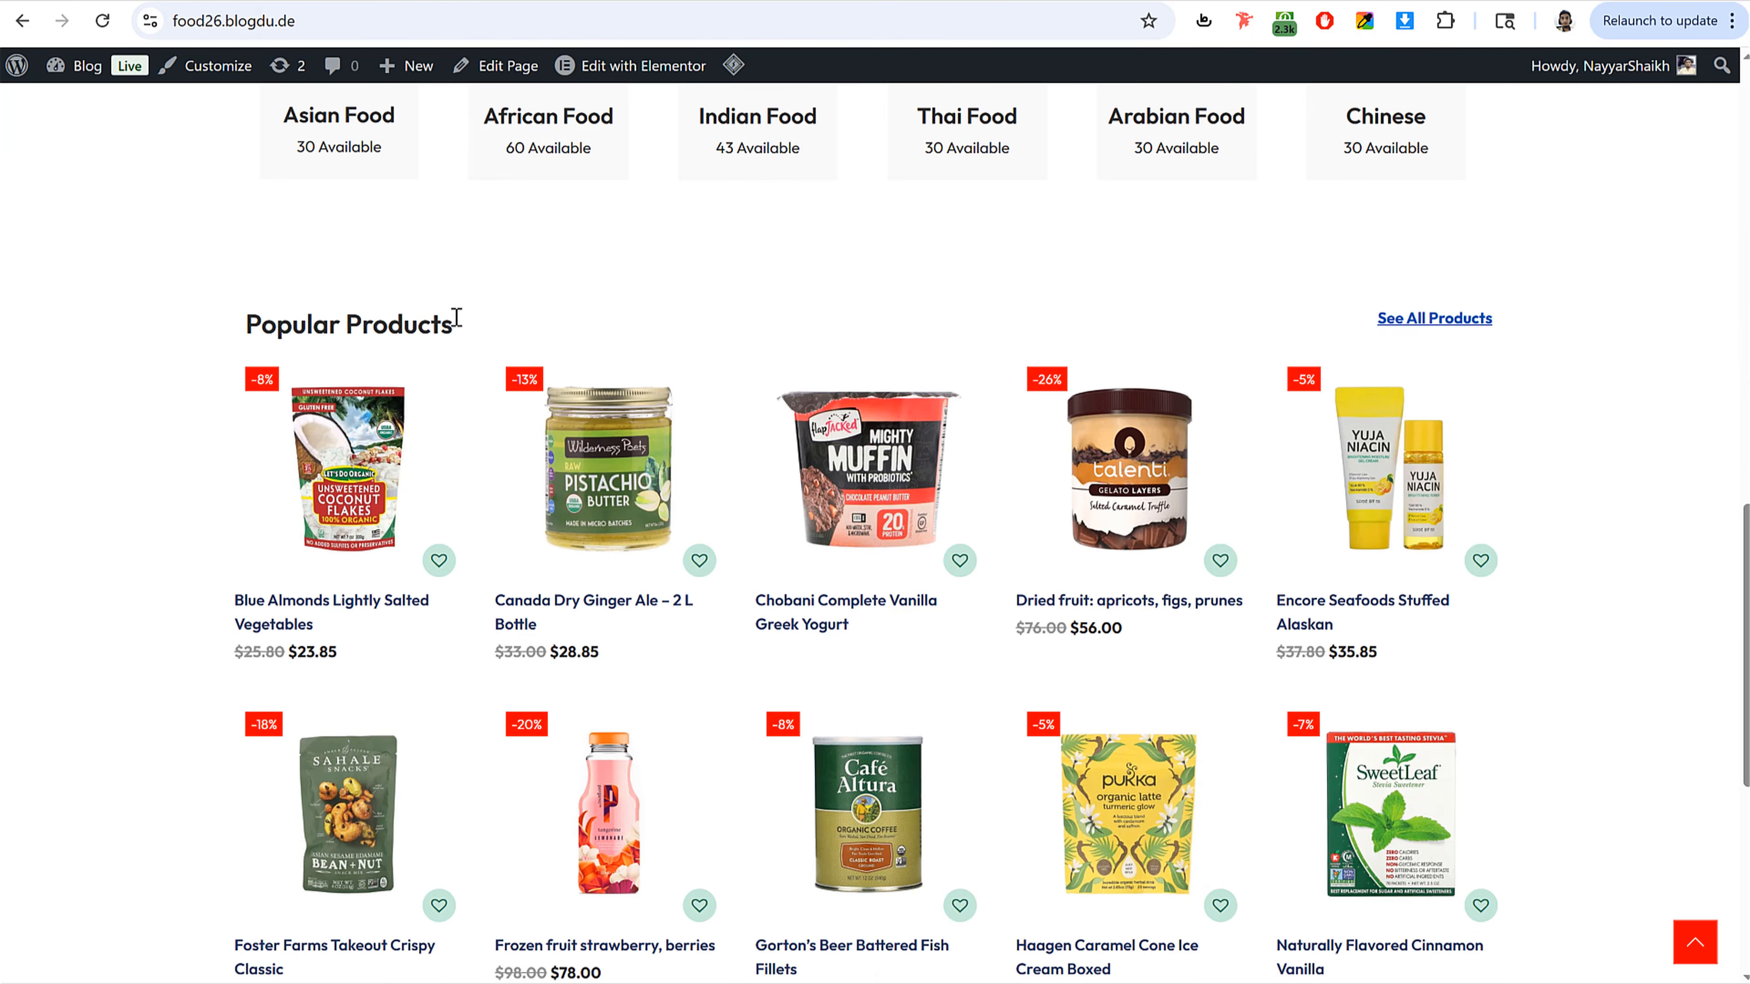
triple_click(456, 323)
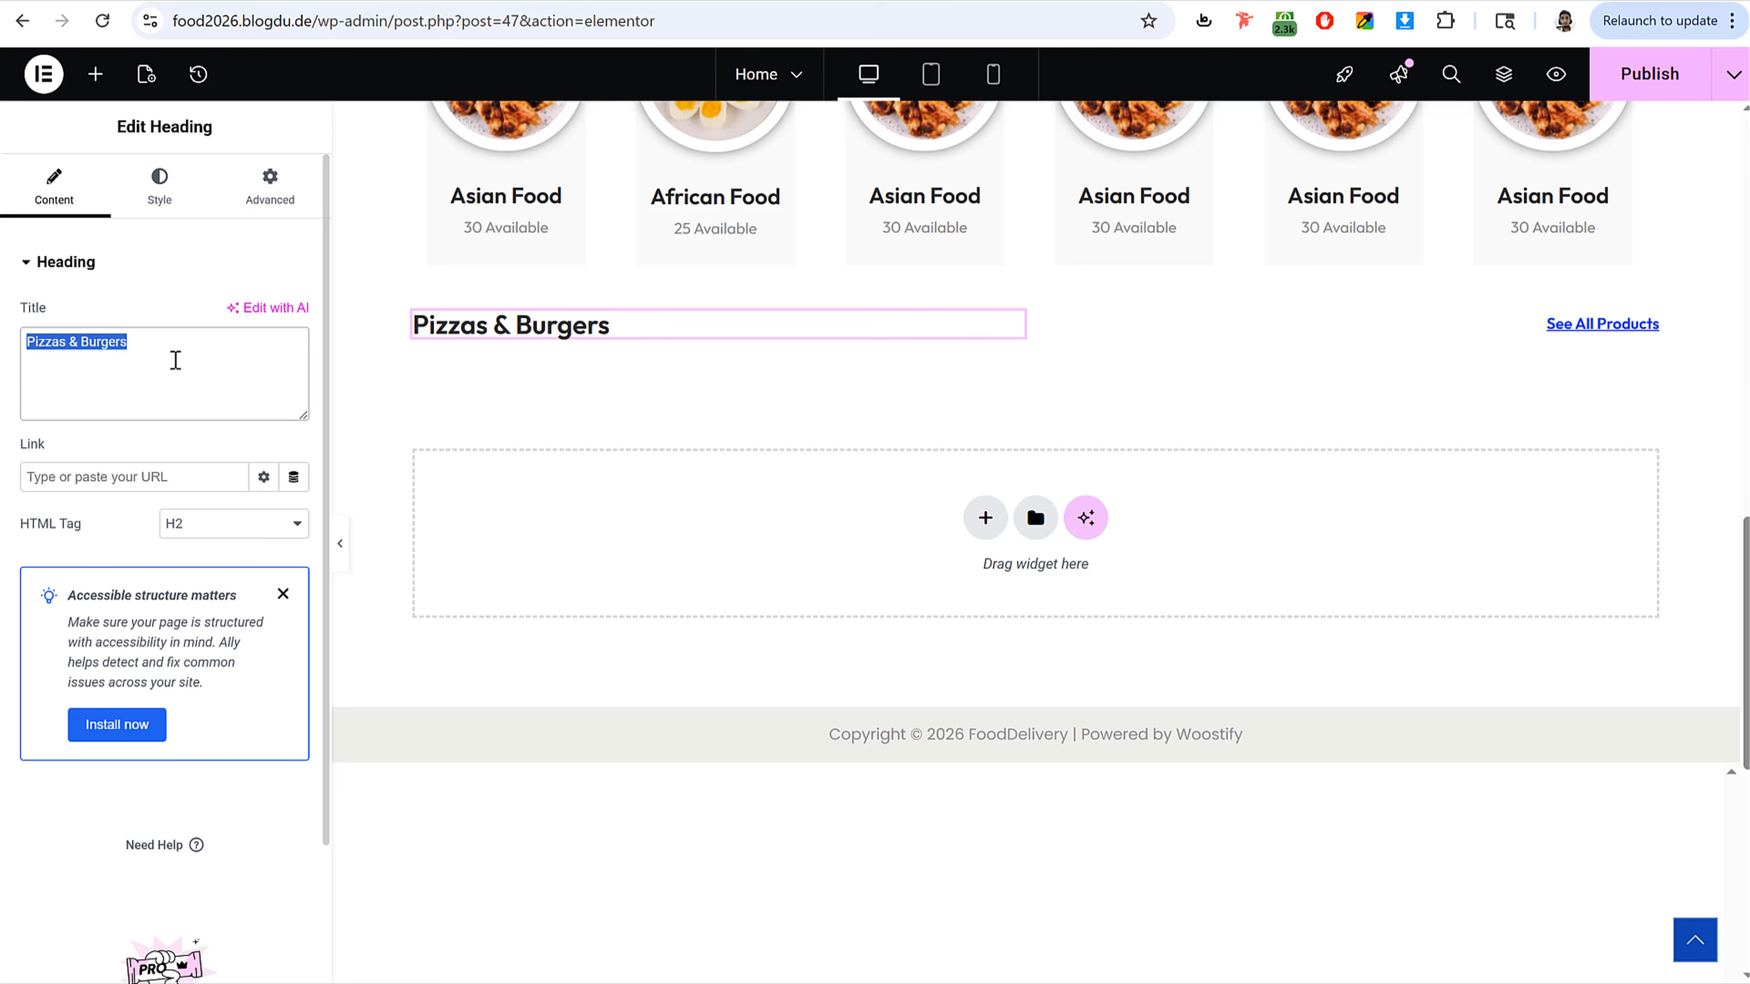
key(ctrl+v)
click(1598, 325)
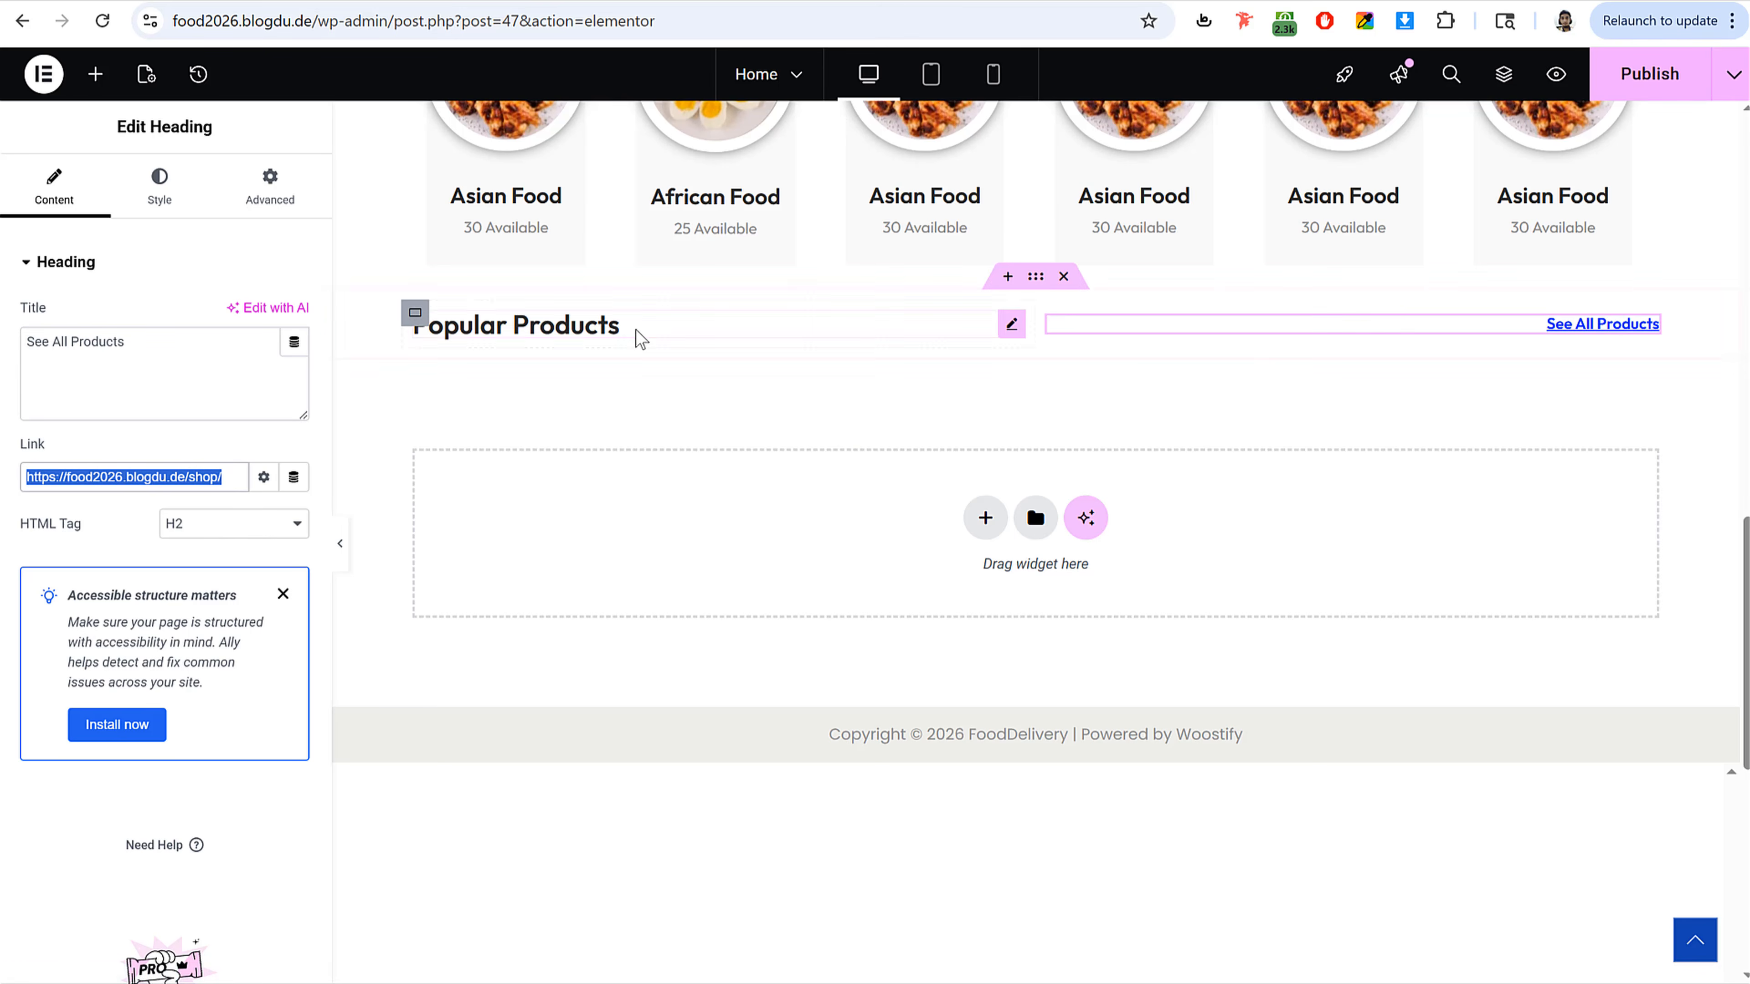
Step: Copy the Pizzas & Burgers product shortcode container and paste it below the Popular Products heading
scroll(782, 632, up, 10)
scroll(777, 625, down, 5)
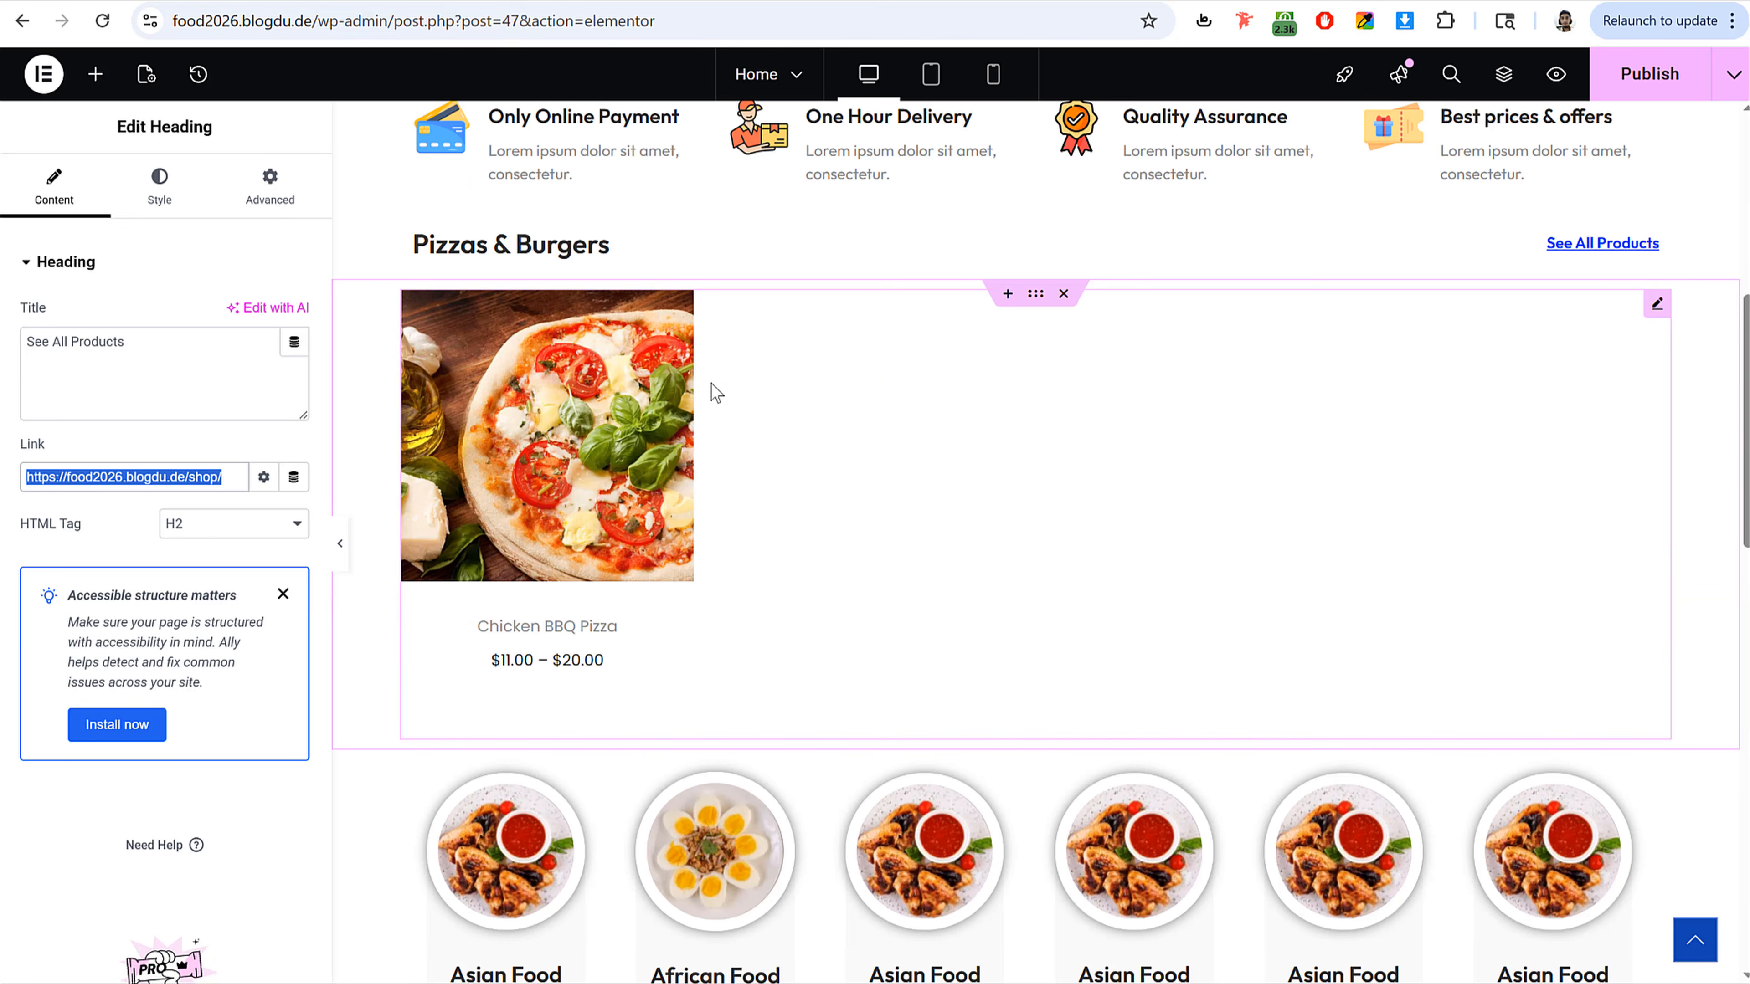
right_click(711, 384)
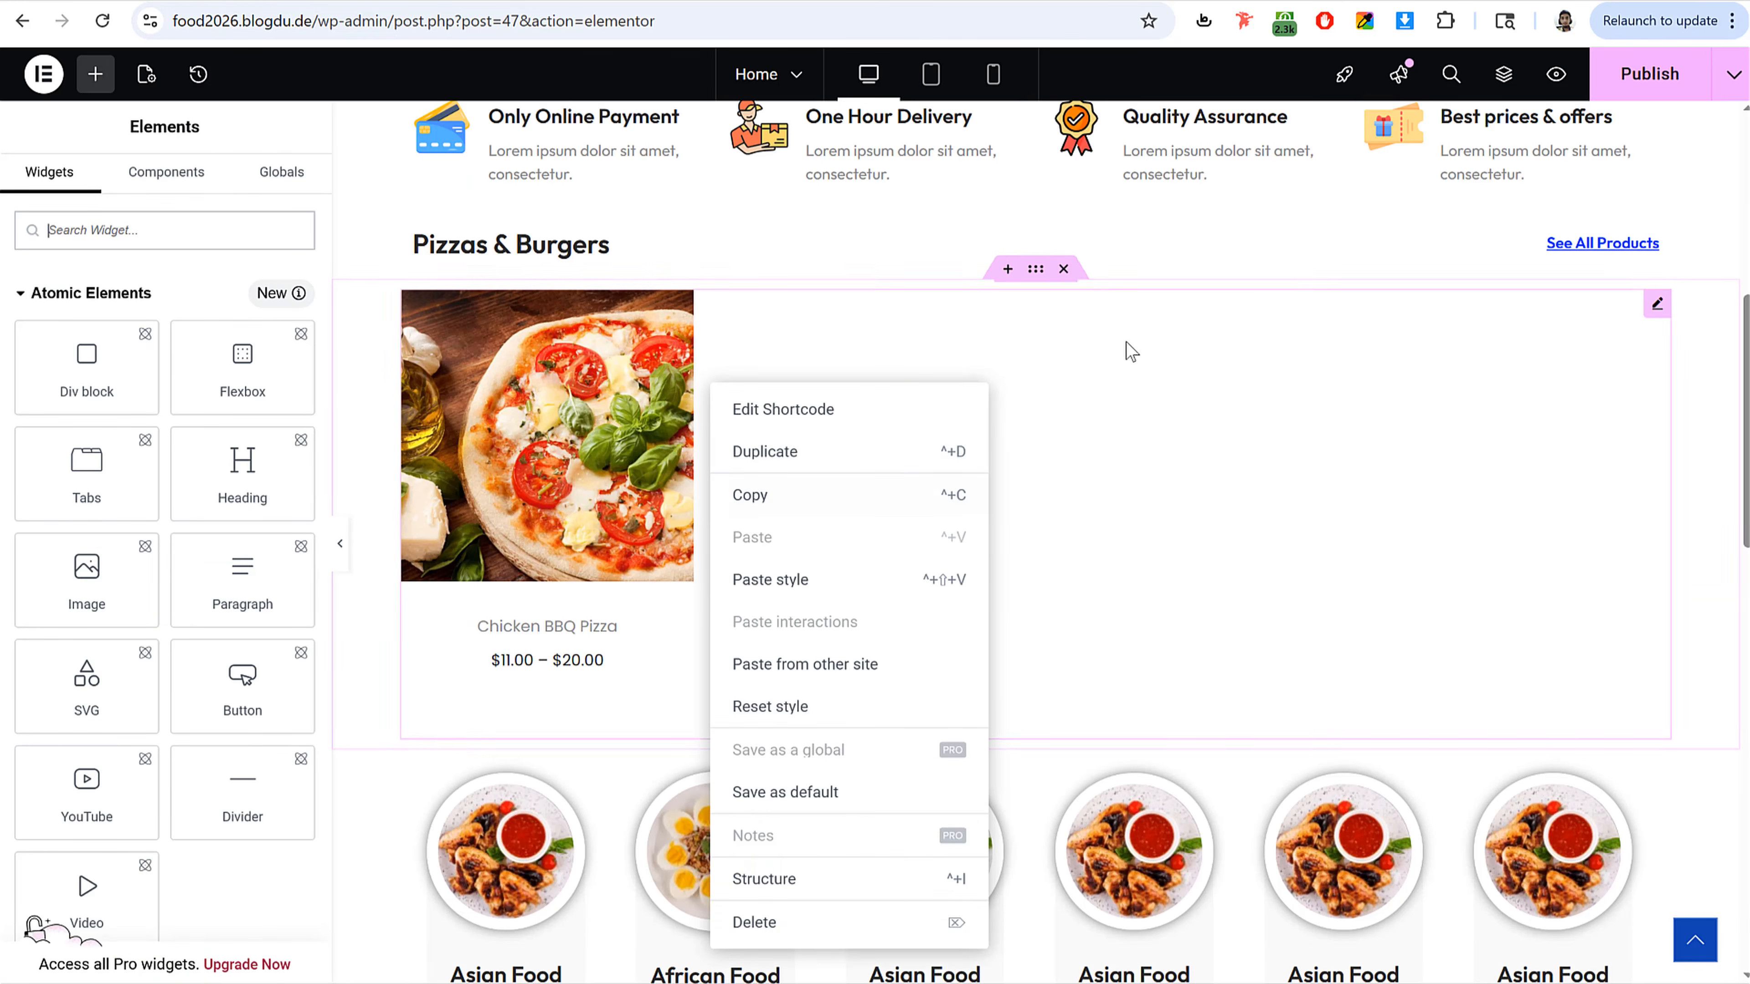
right_click(1036, 272)
click(1098, 431)
scroll(1073, 513, down, 15)
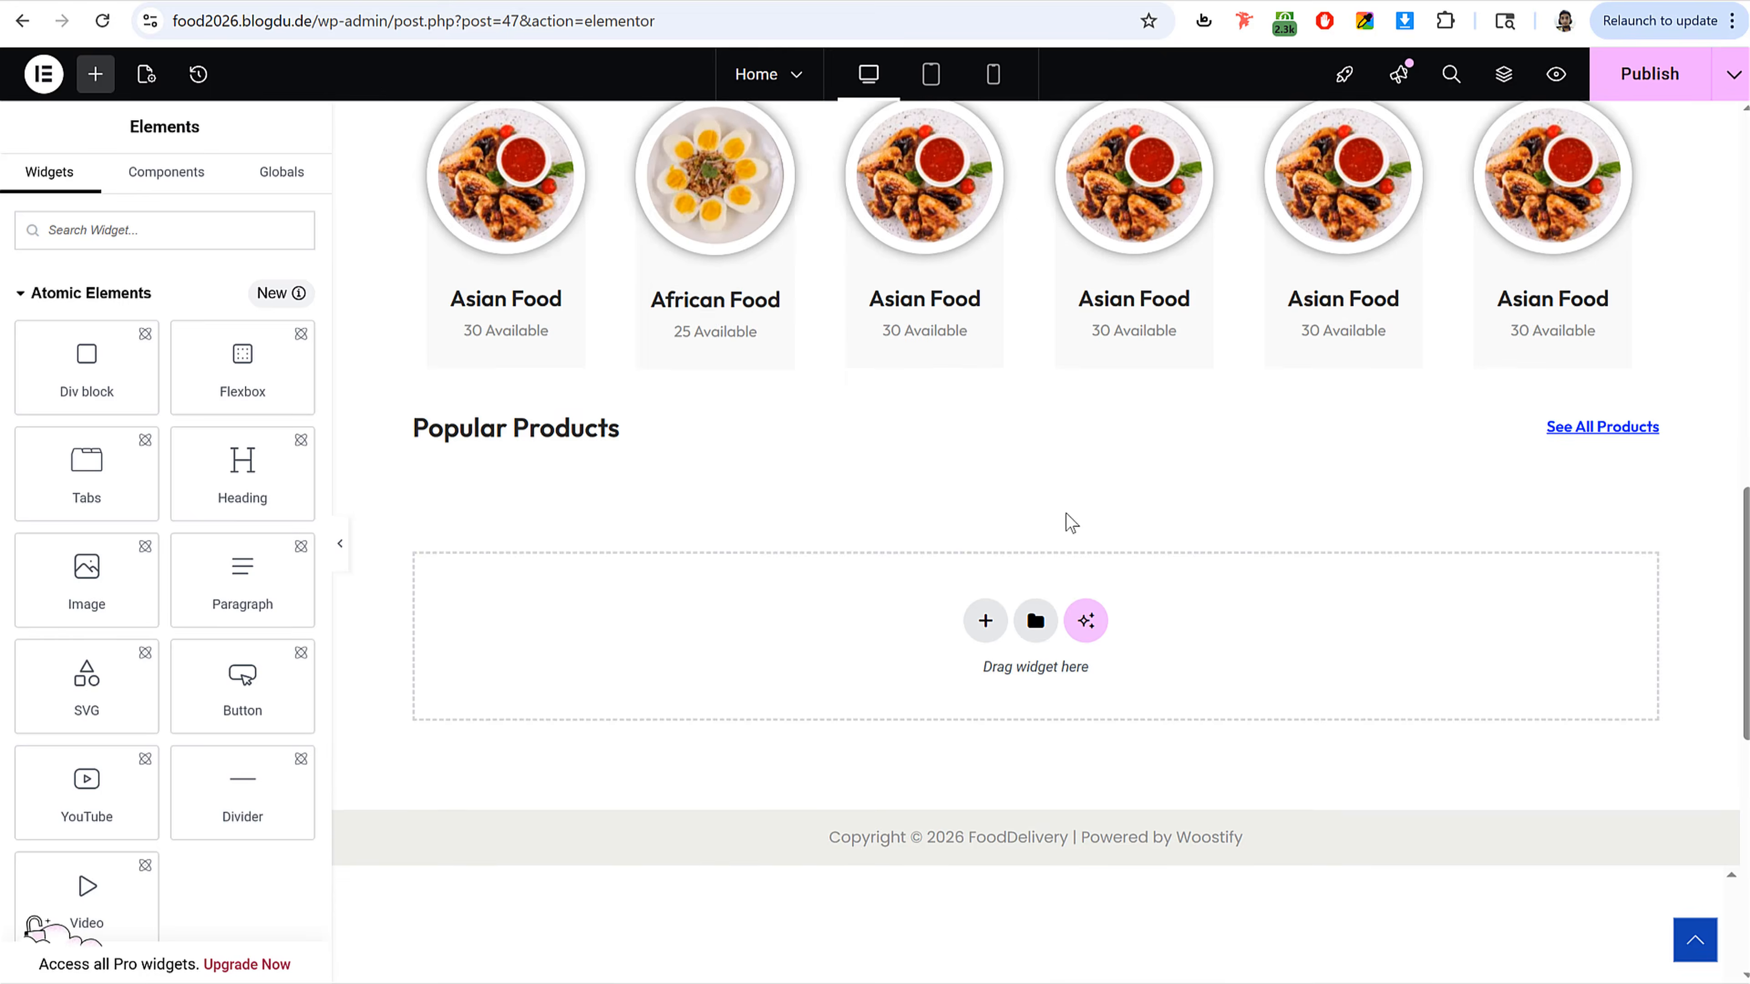
scroll(1143, 427, up, 5)
right_click(1137, 444)
click(1176, 466)
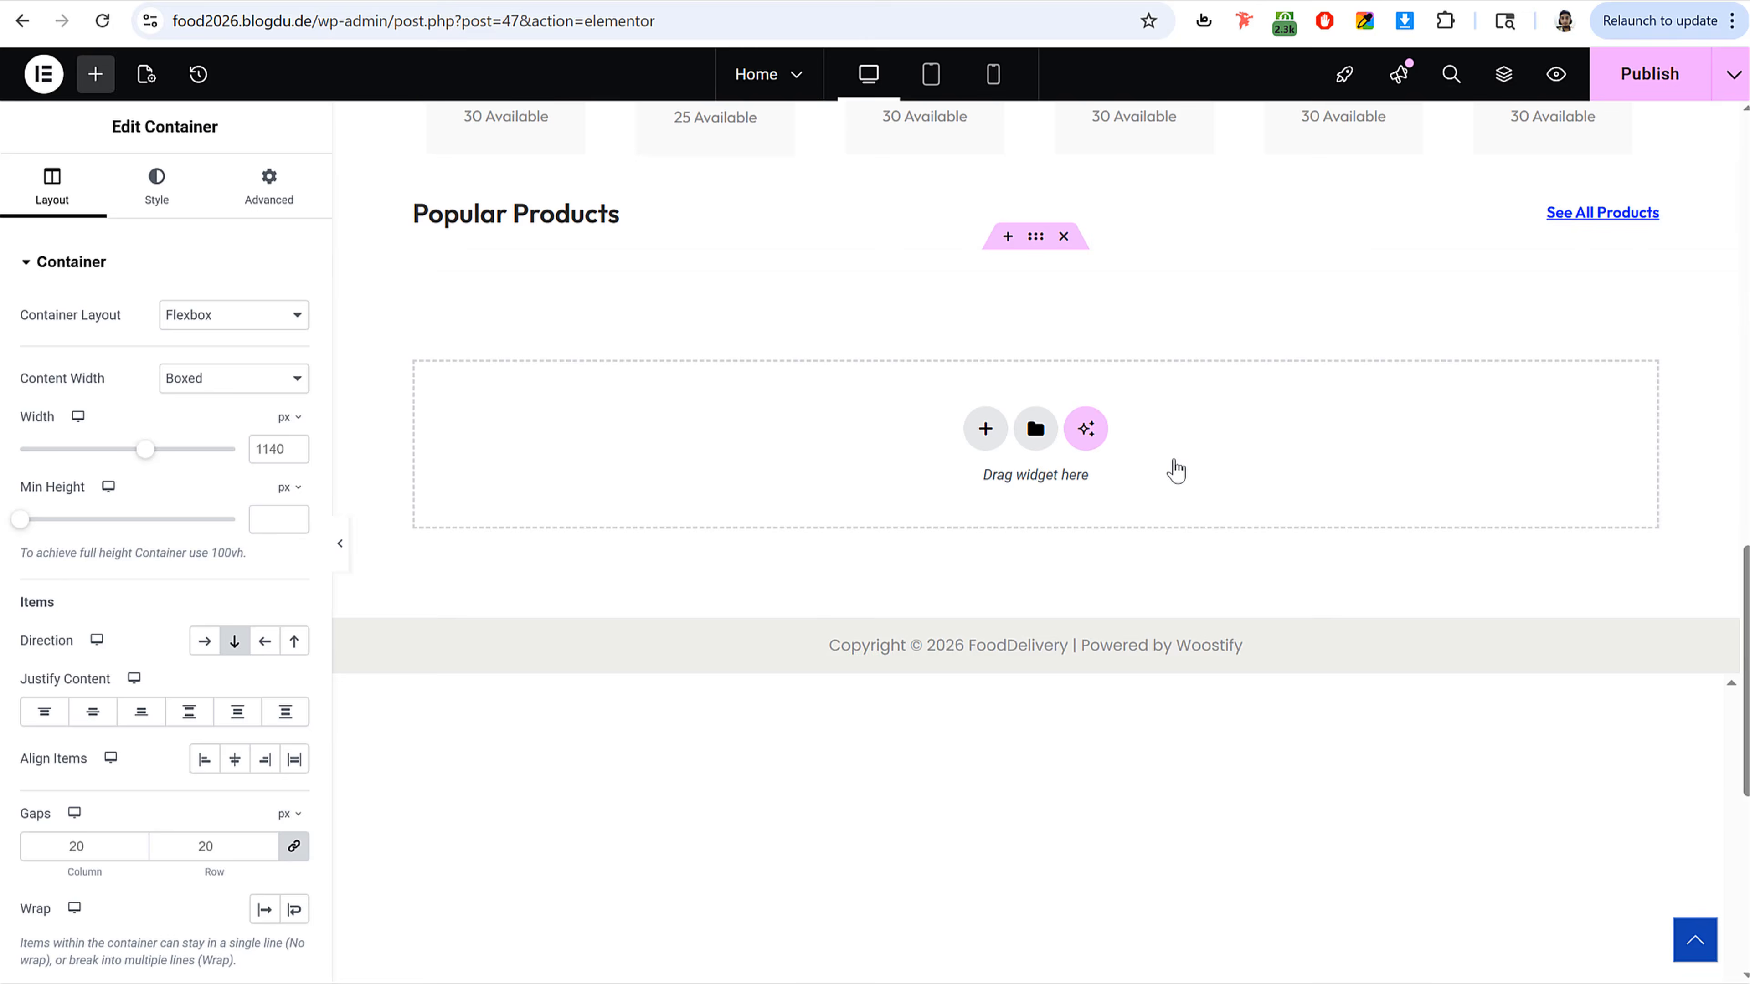
Step: Clear the pasted shortcode and copy the best-selling products shortcode from the WooCommerce shortcodes documentation
click(620, 428)
triple_click(244, 399)
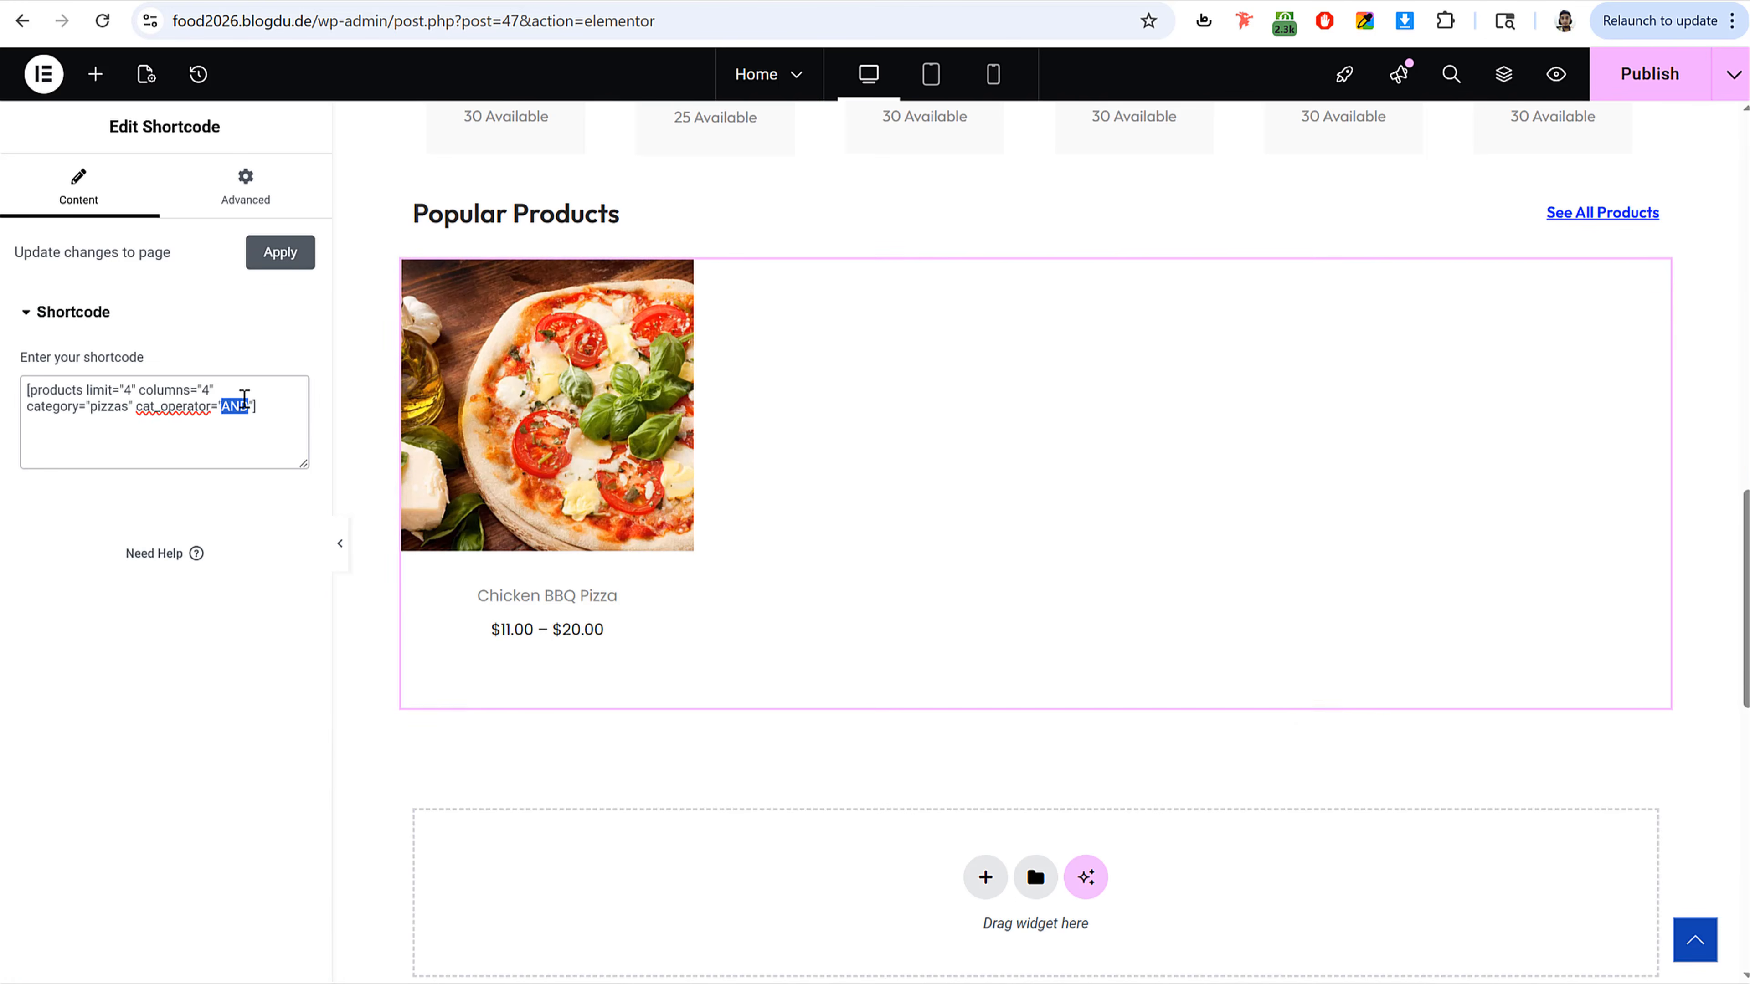
key(BackSpace)
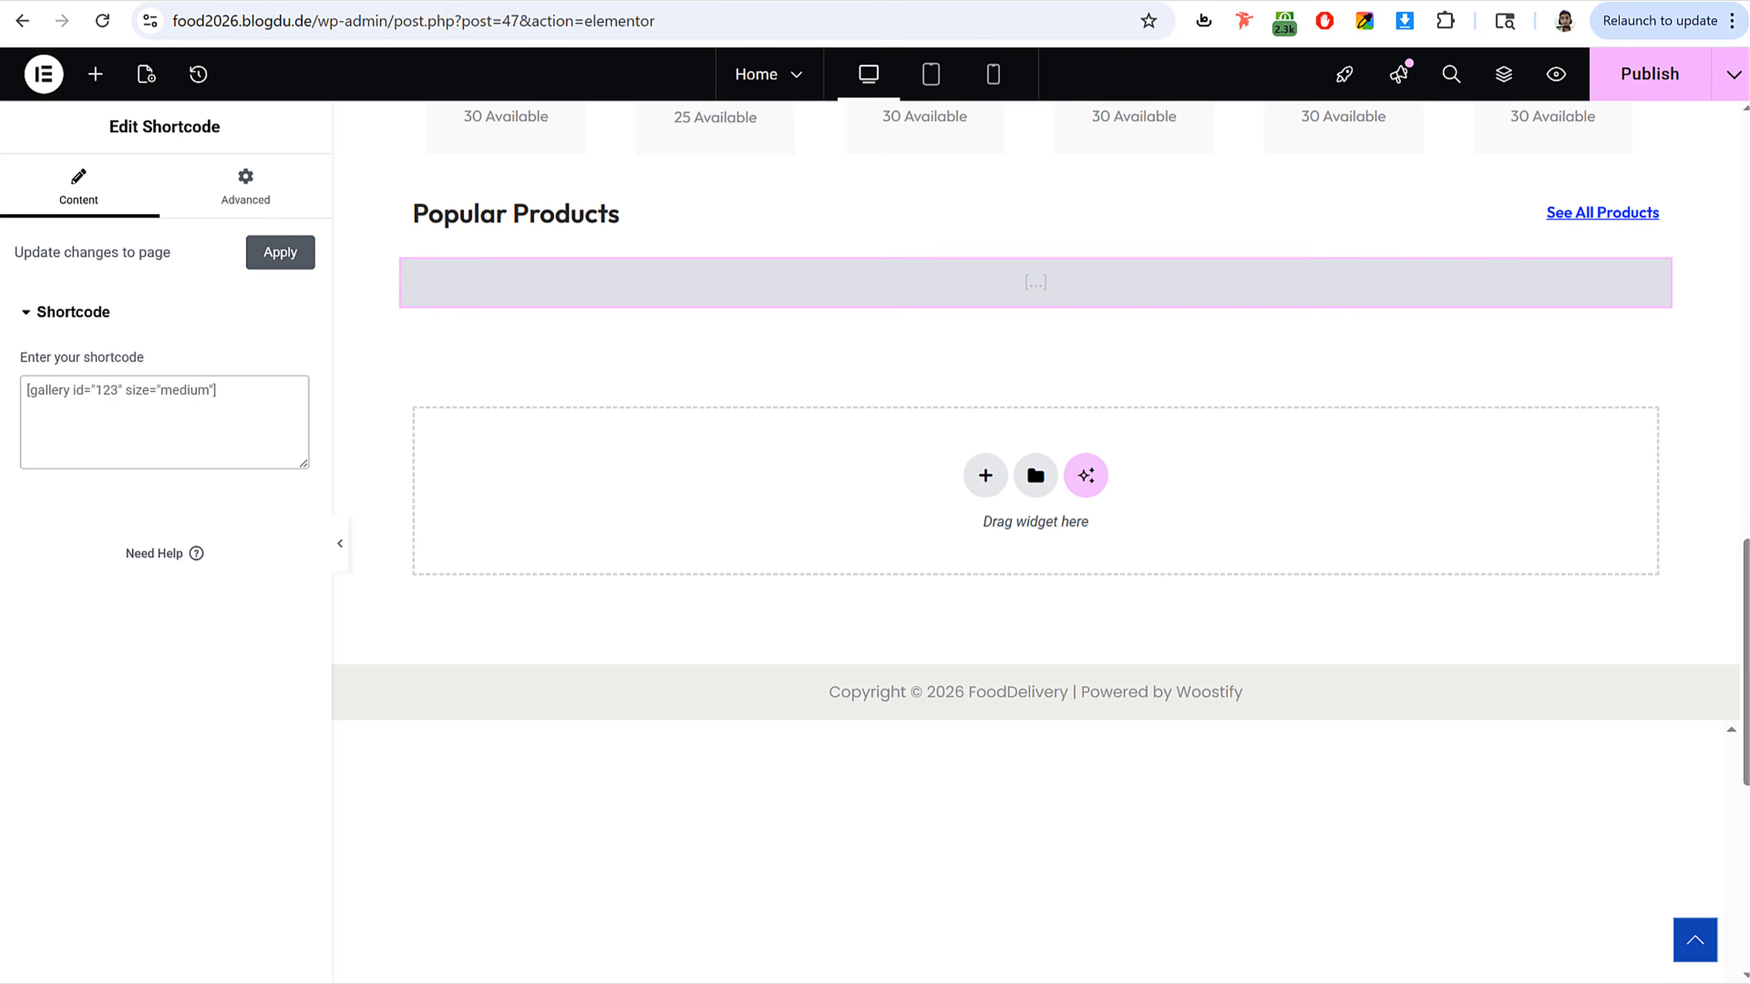
key(alt+Tab)
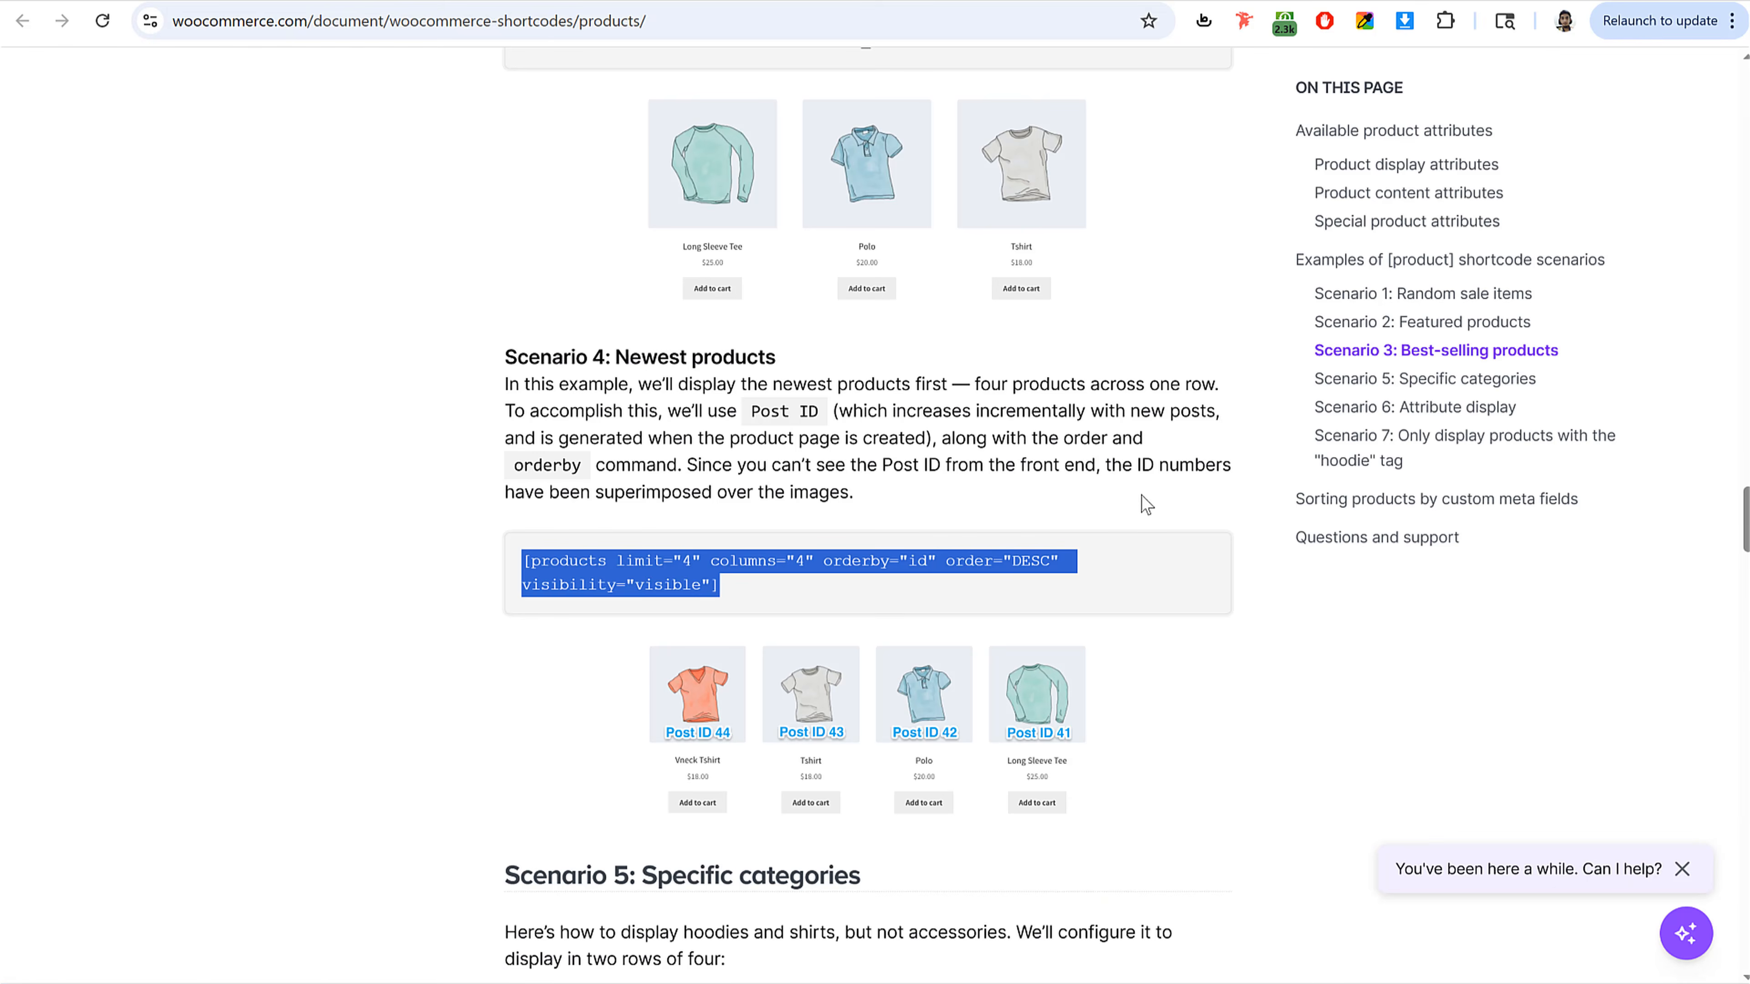
scroll(1143, 500, down, 8)
scroll(1143, 499, down, 20)
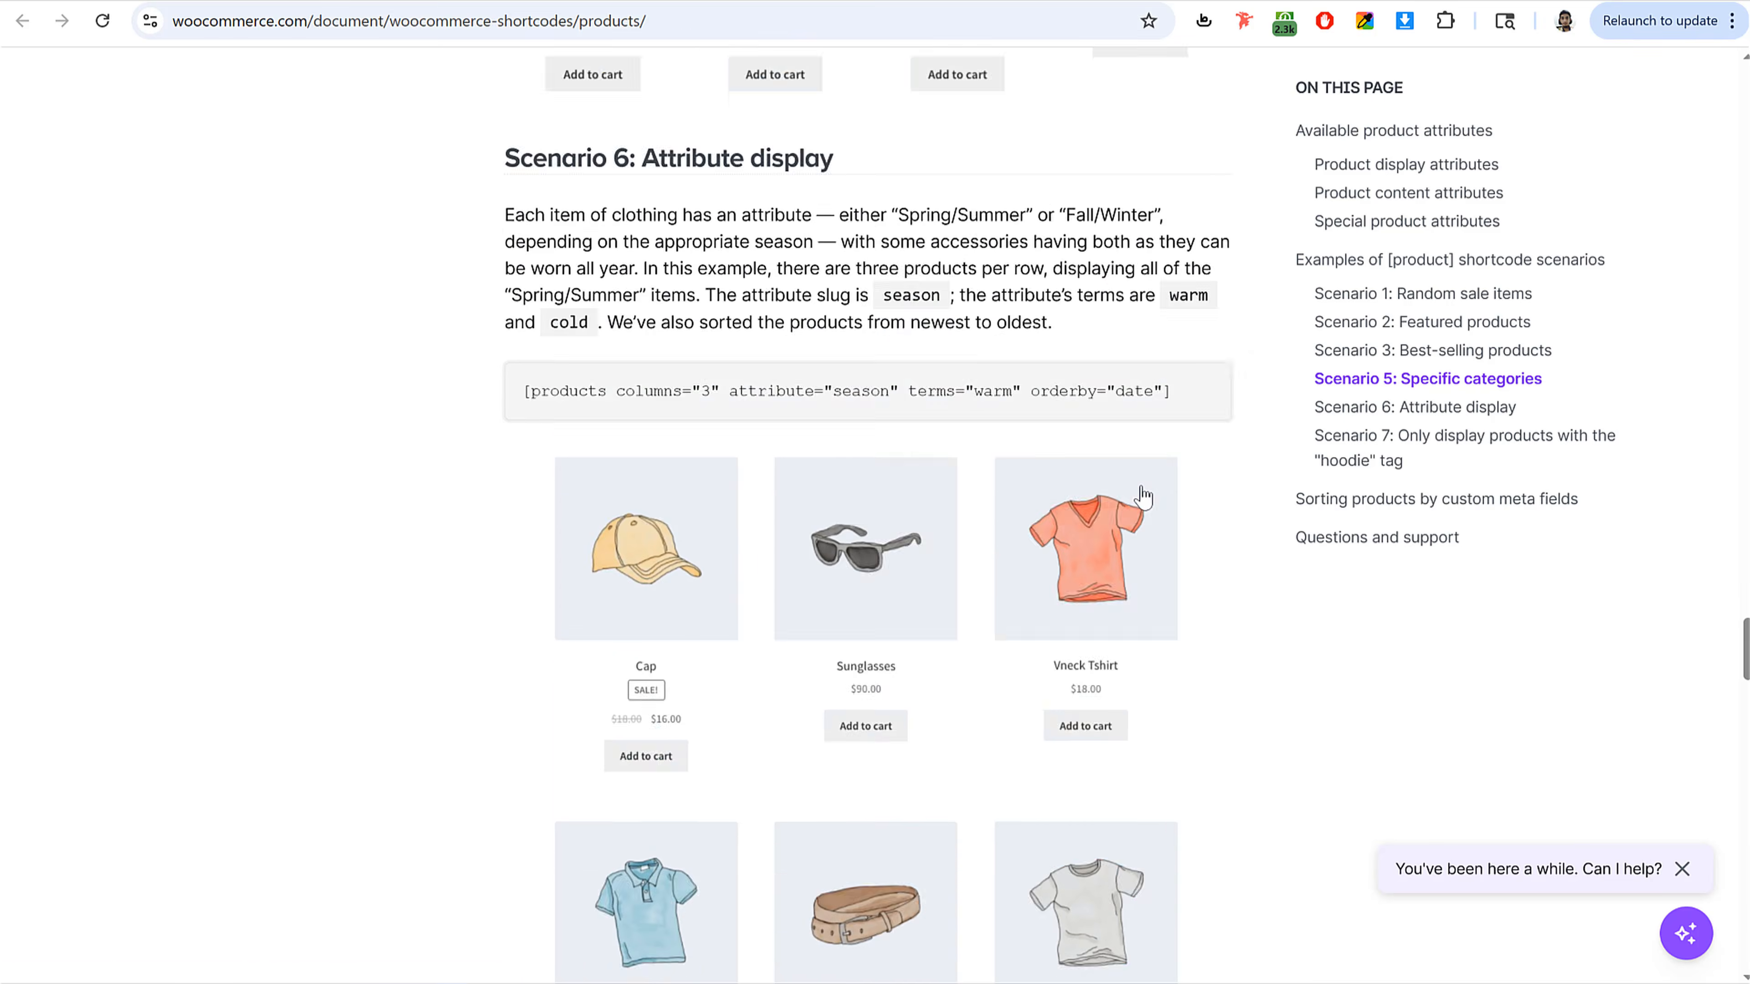
scroll(1144, 496, up, 20)
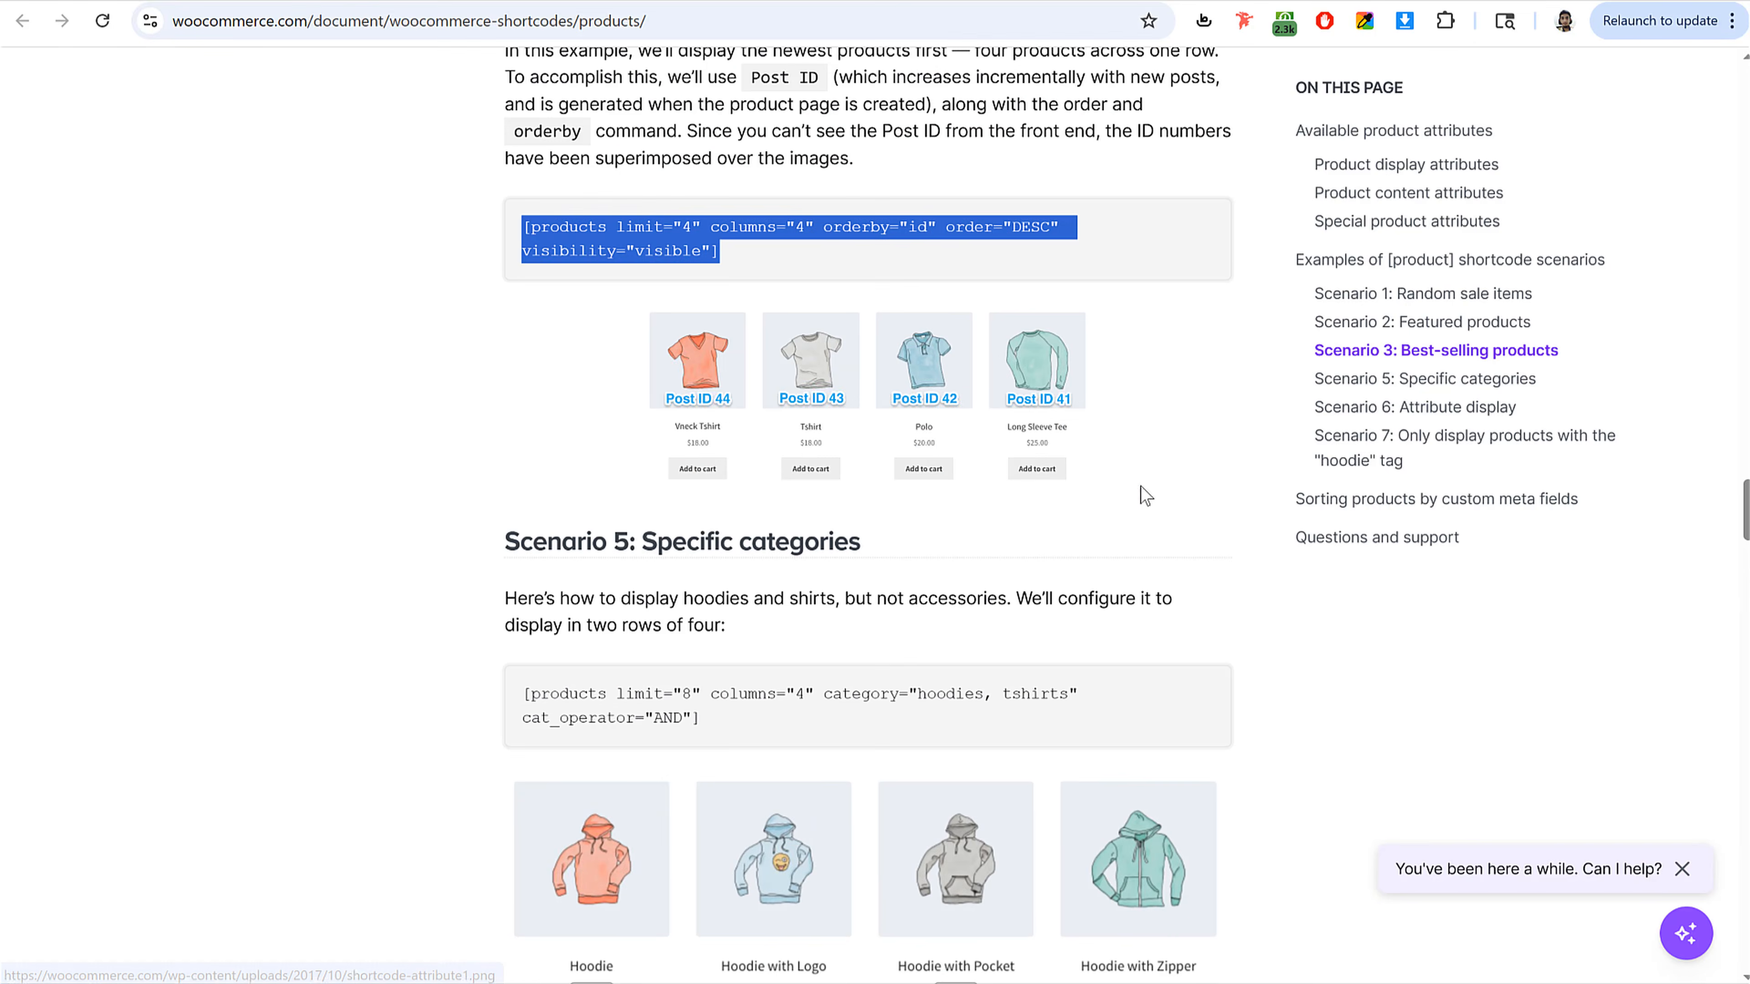
scroll(1145, 495, up, 5)
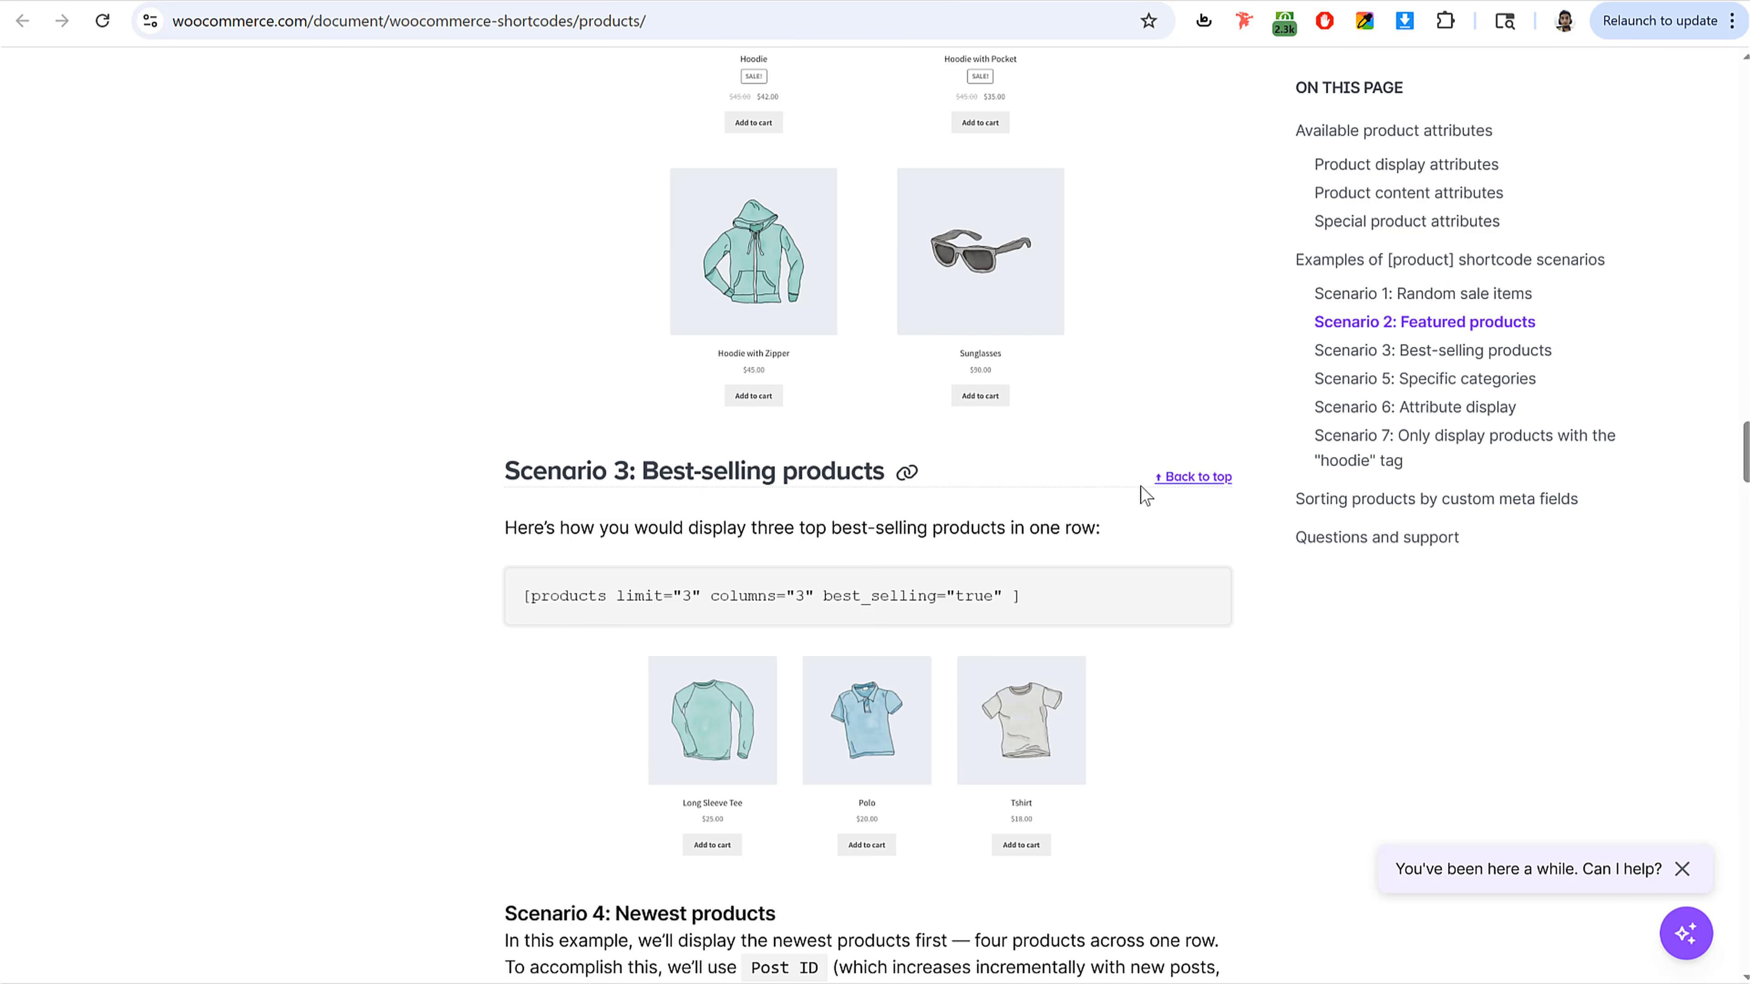
triple_click(762, 599)
key(ctrl+Tab)
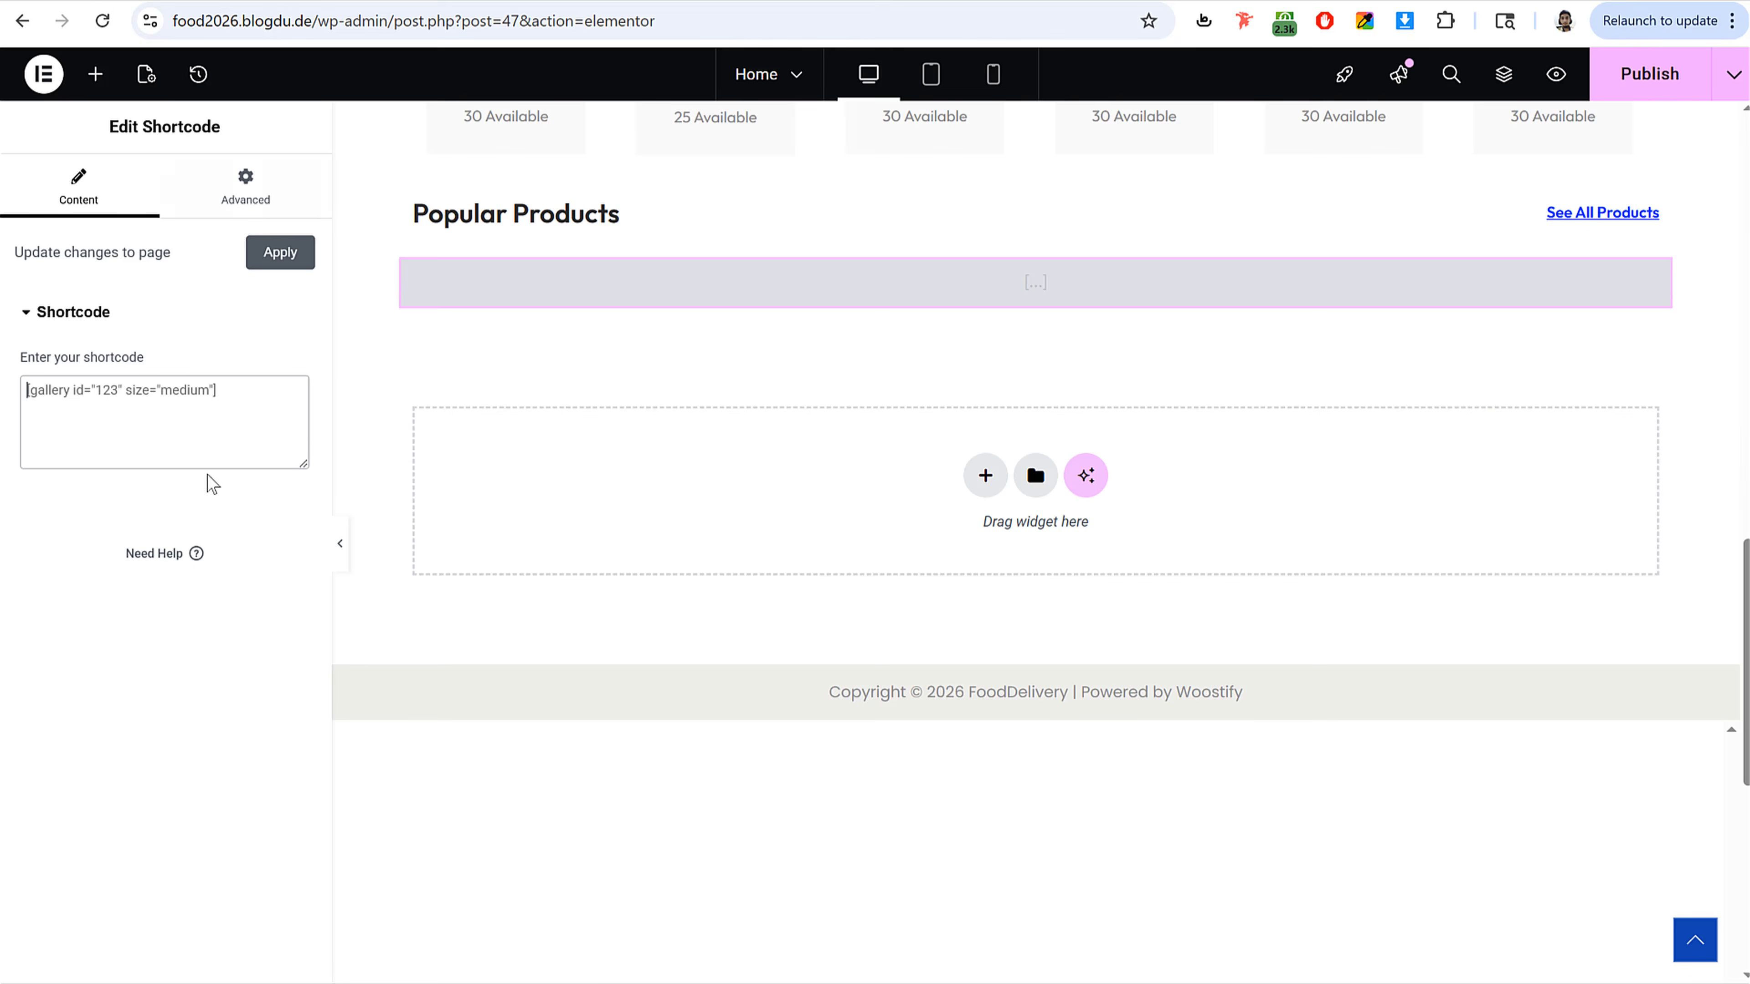
Step: Paste the shortcode into the widget and set it to [products limit="8" columns="4" best_selling="true"]
click(201, 451)
key(ctrl+v)
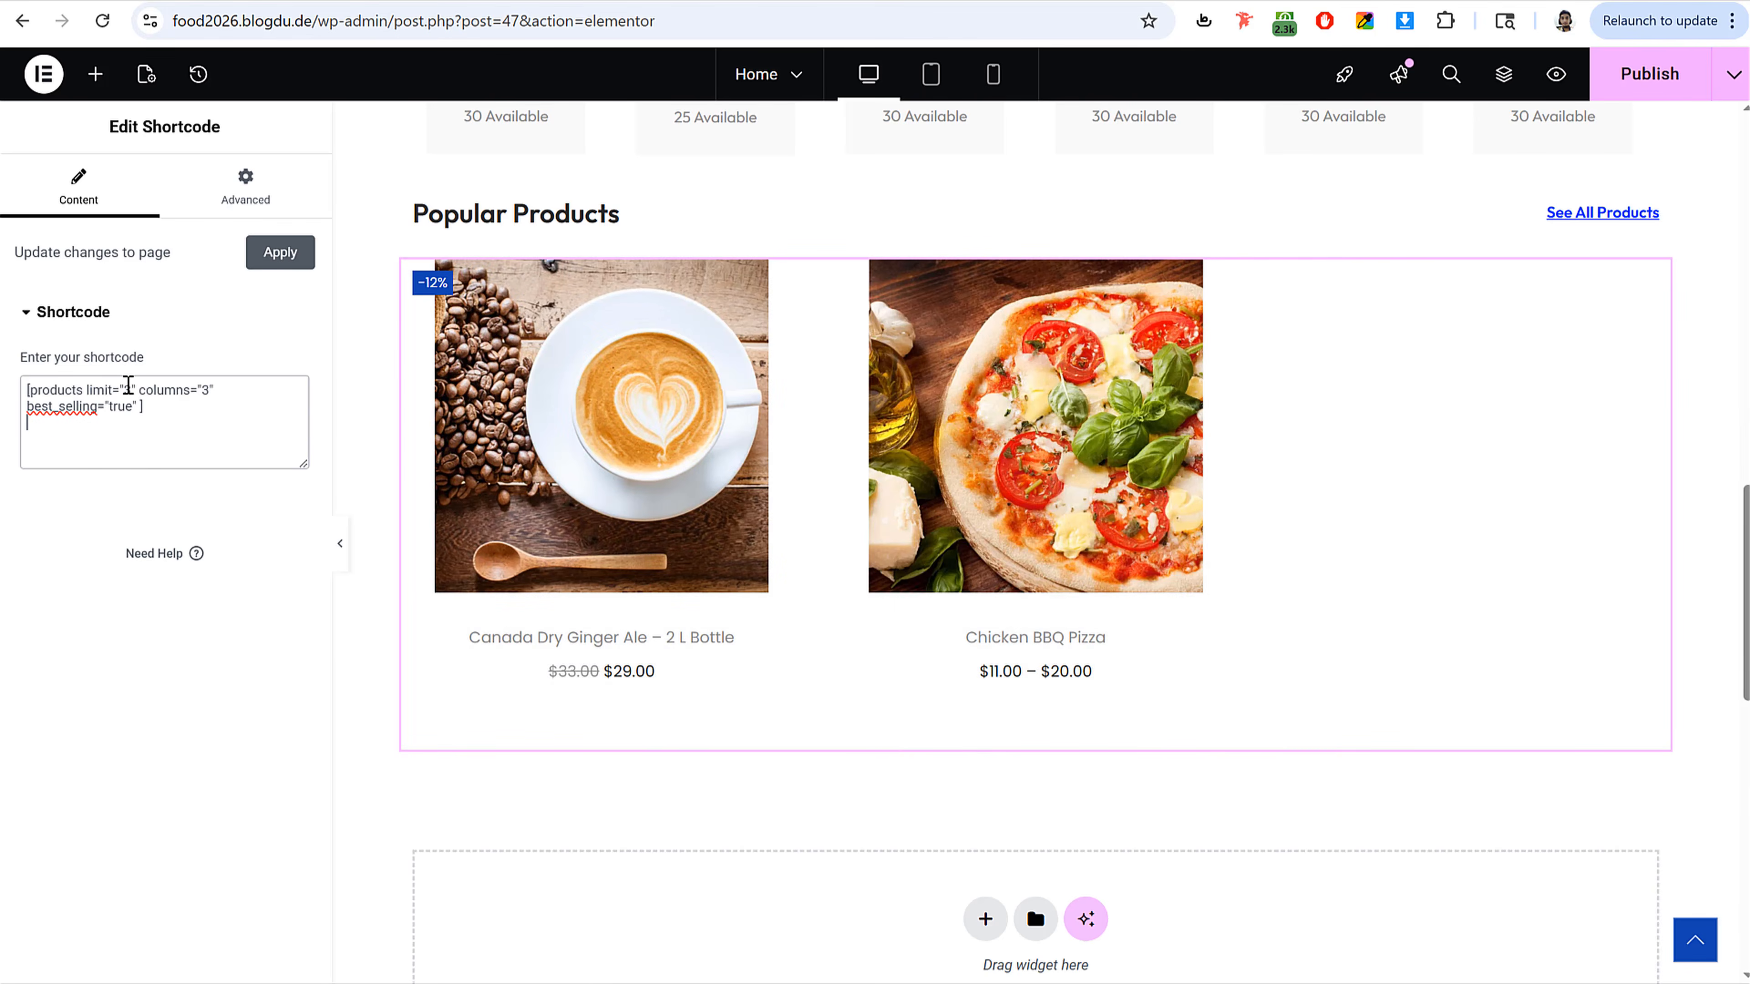
text(8)
text(4)
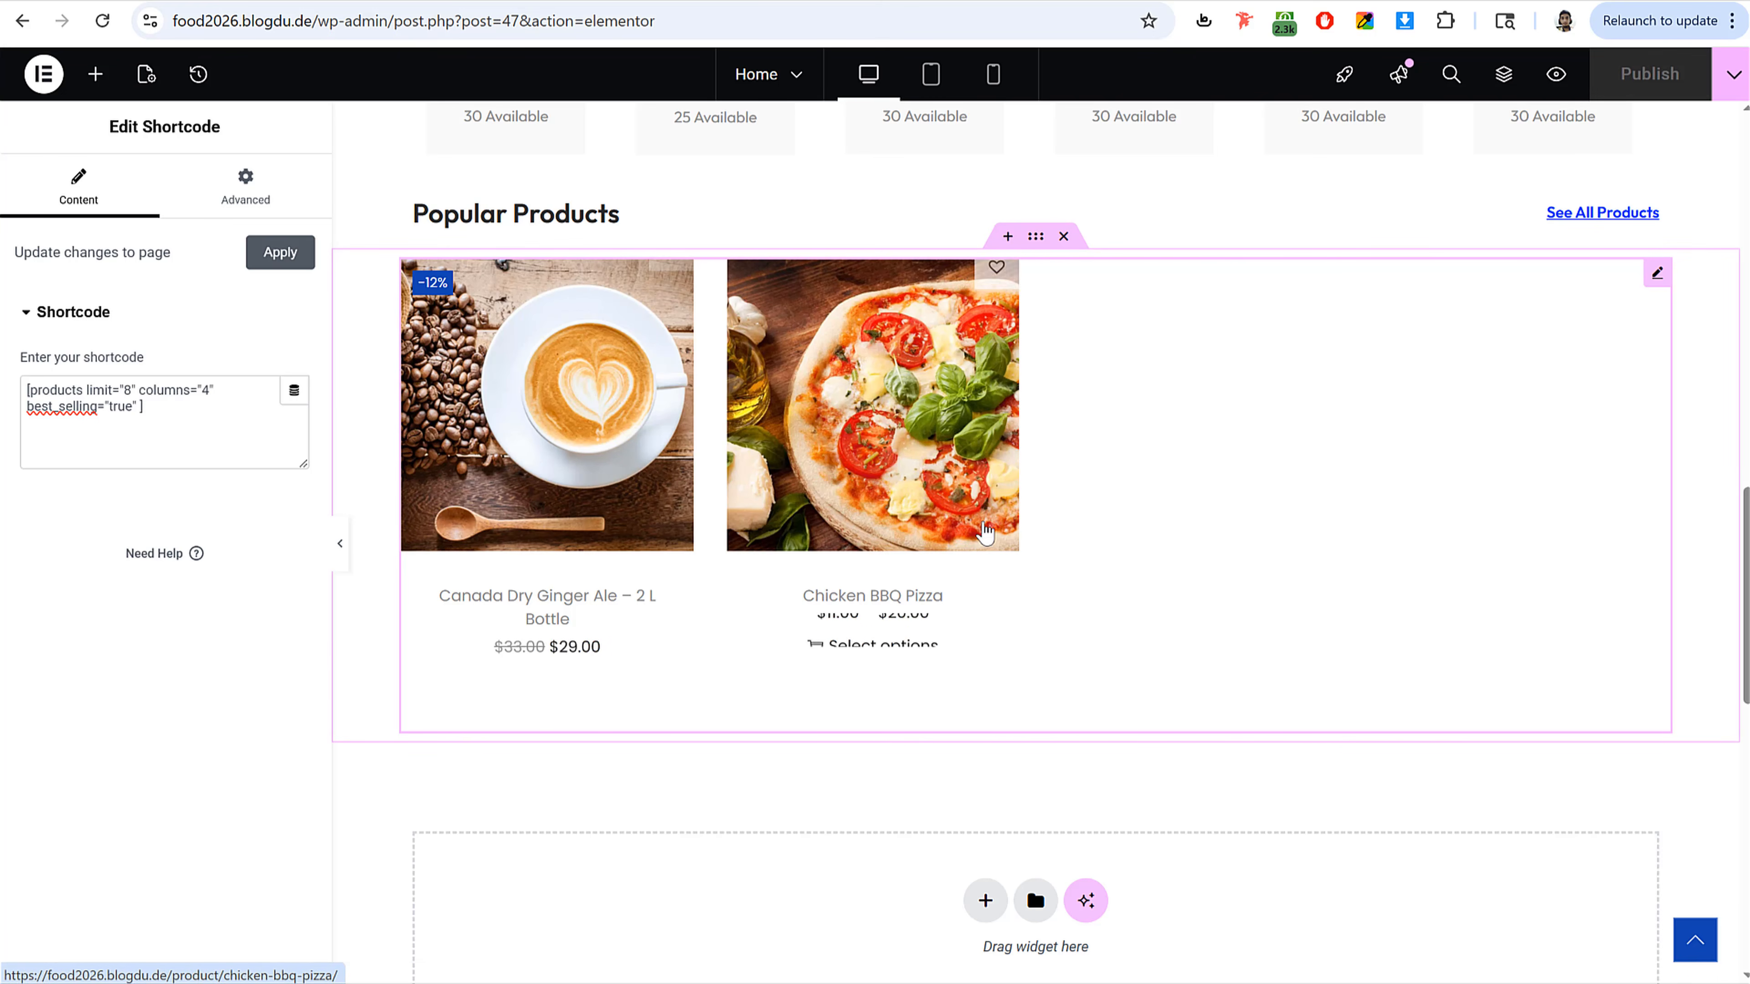
Step: Set the Popular Products heading container's top margin to 50 px
scroll(1009, 597, up, 5)
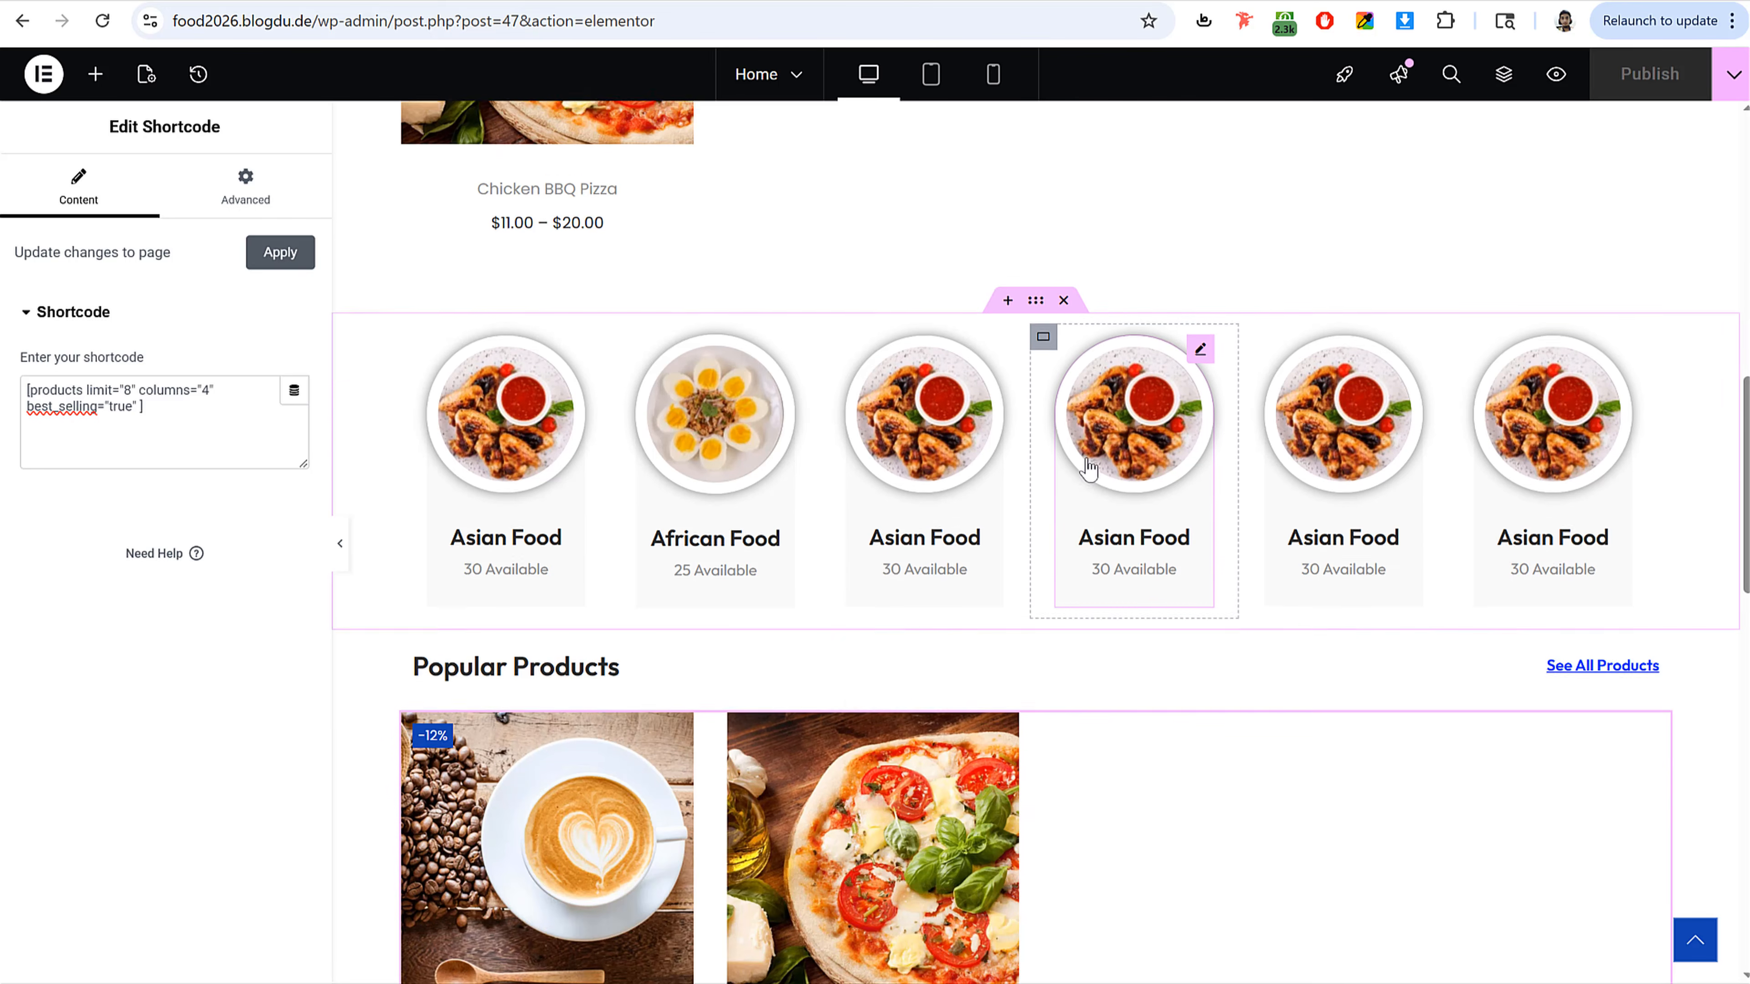
scroll(1088, 469, up, 2)
scroll(1087, 468, down, 5)
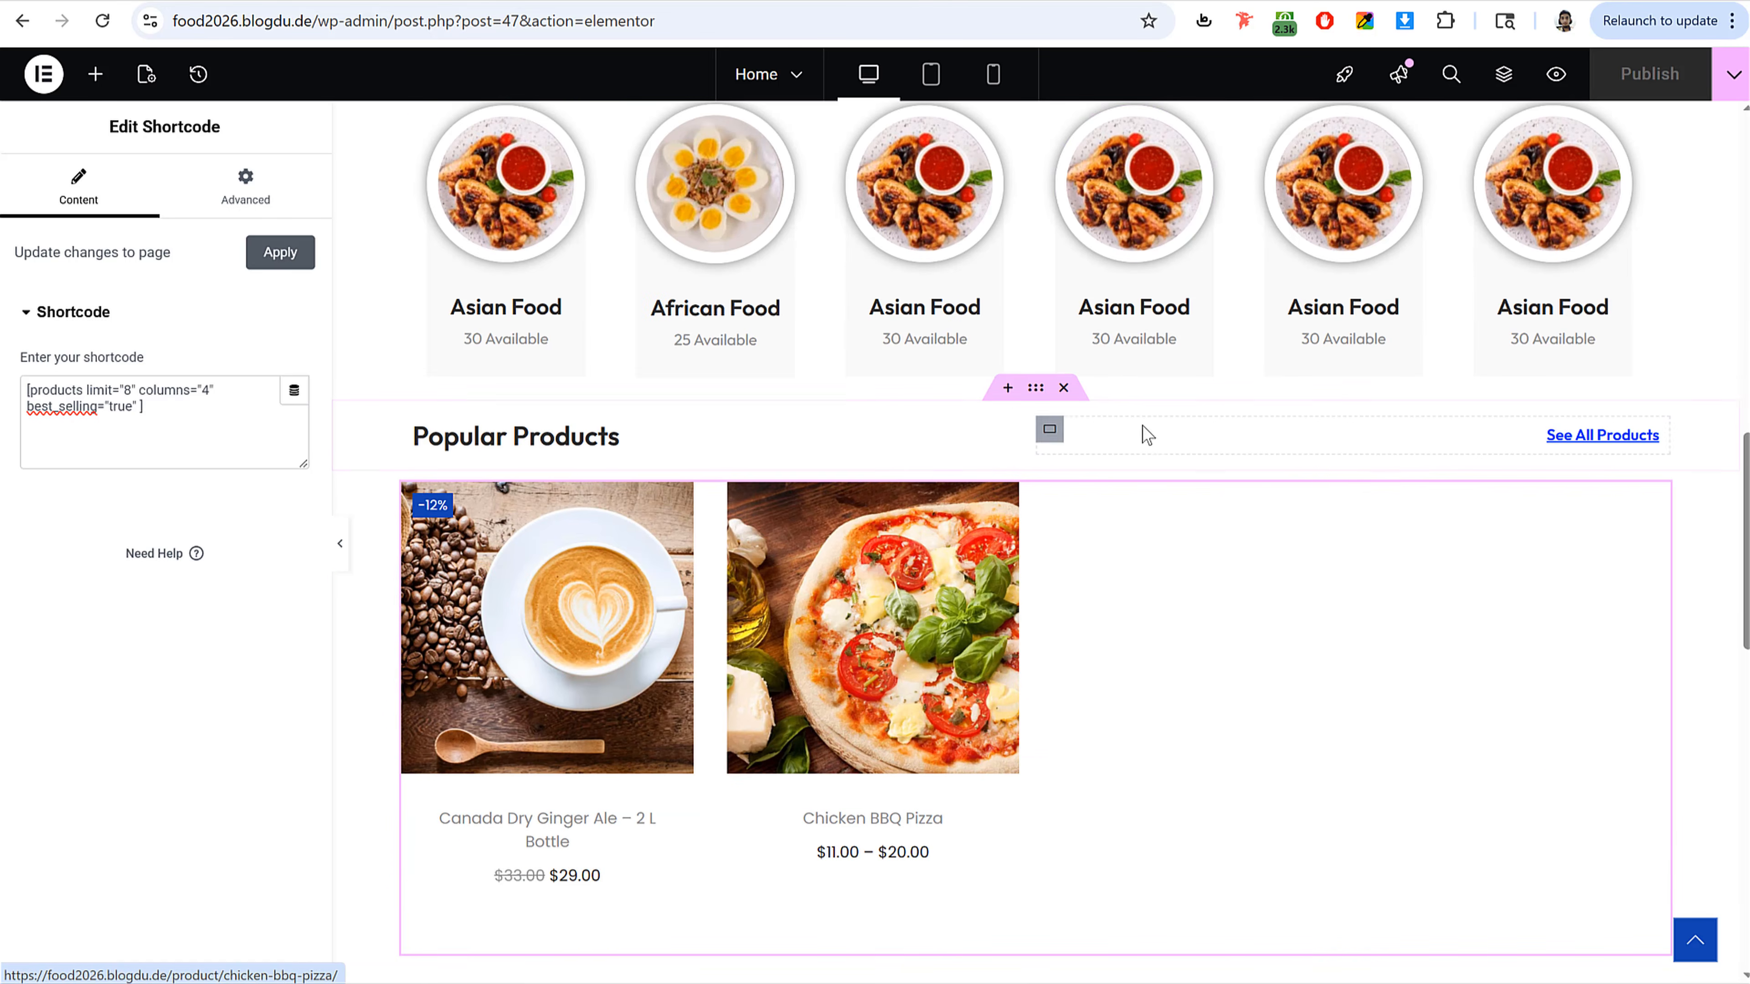
click(1047, 393)
click(269, 186)
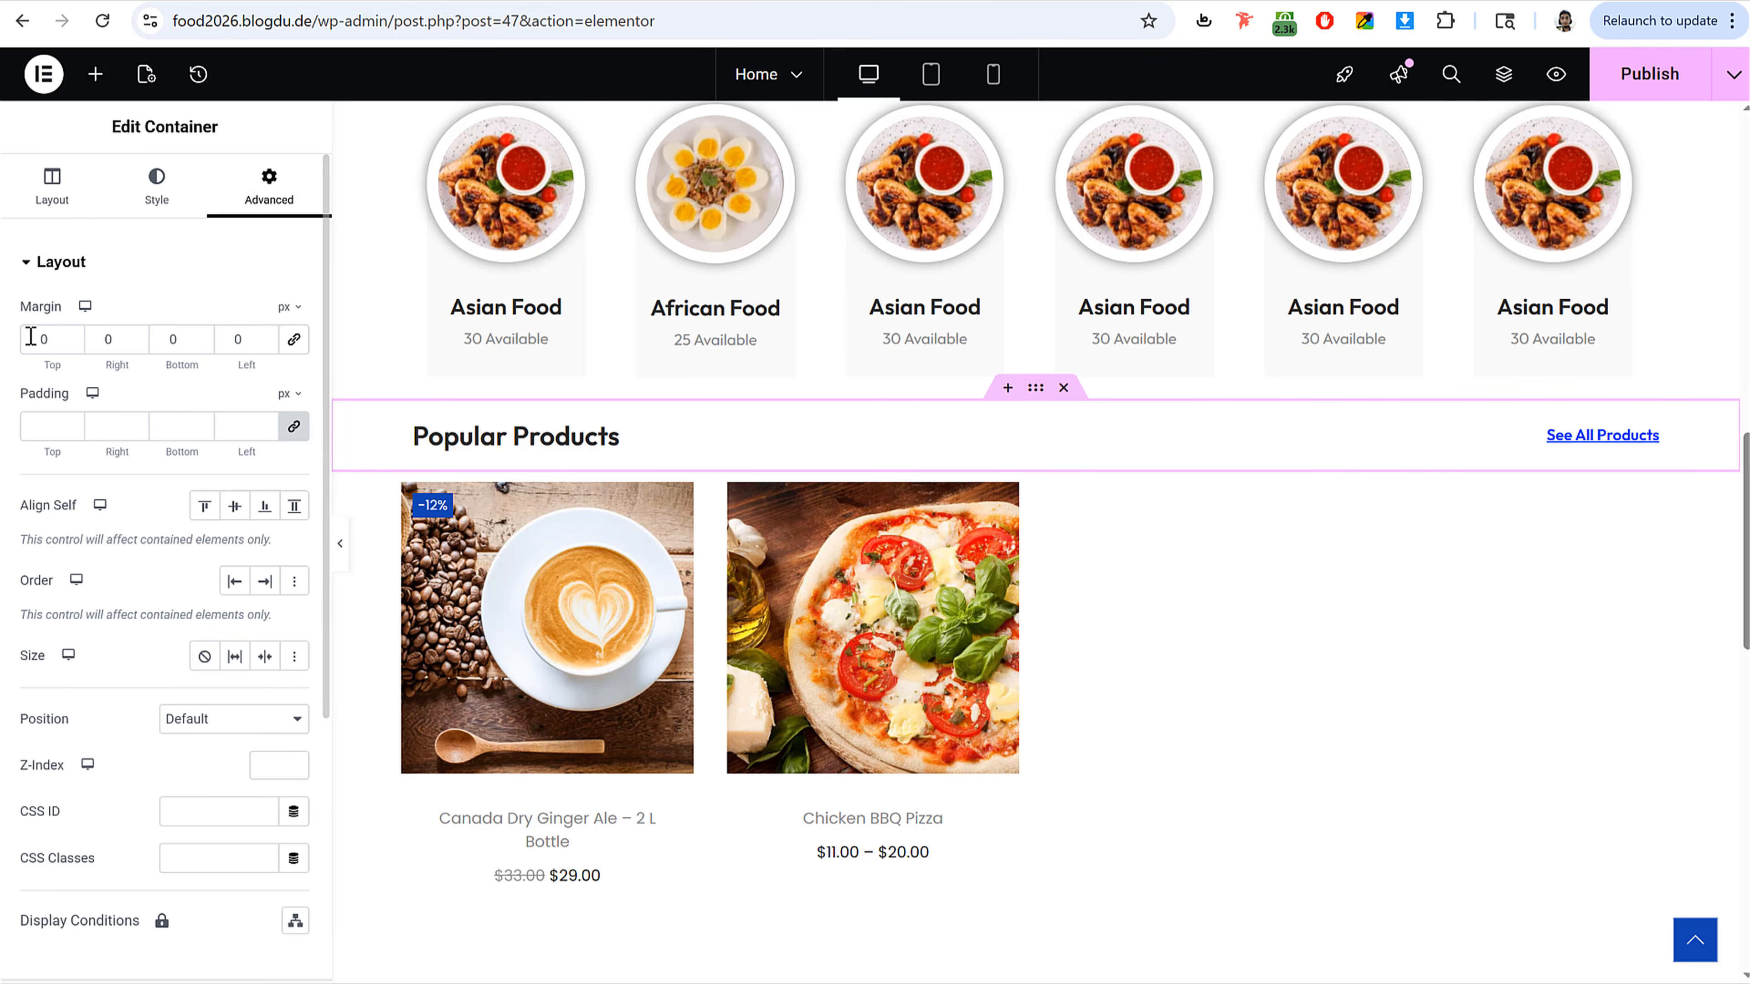
text(50)
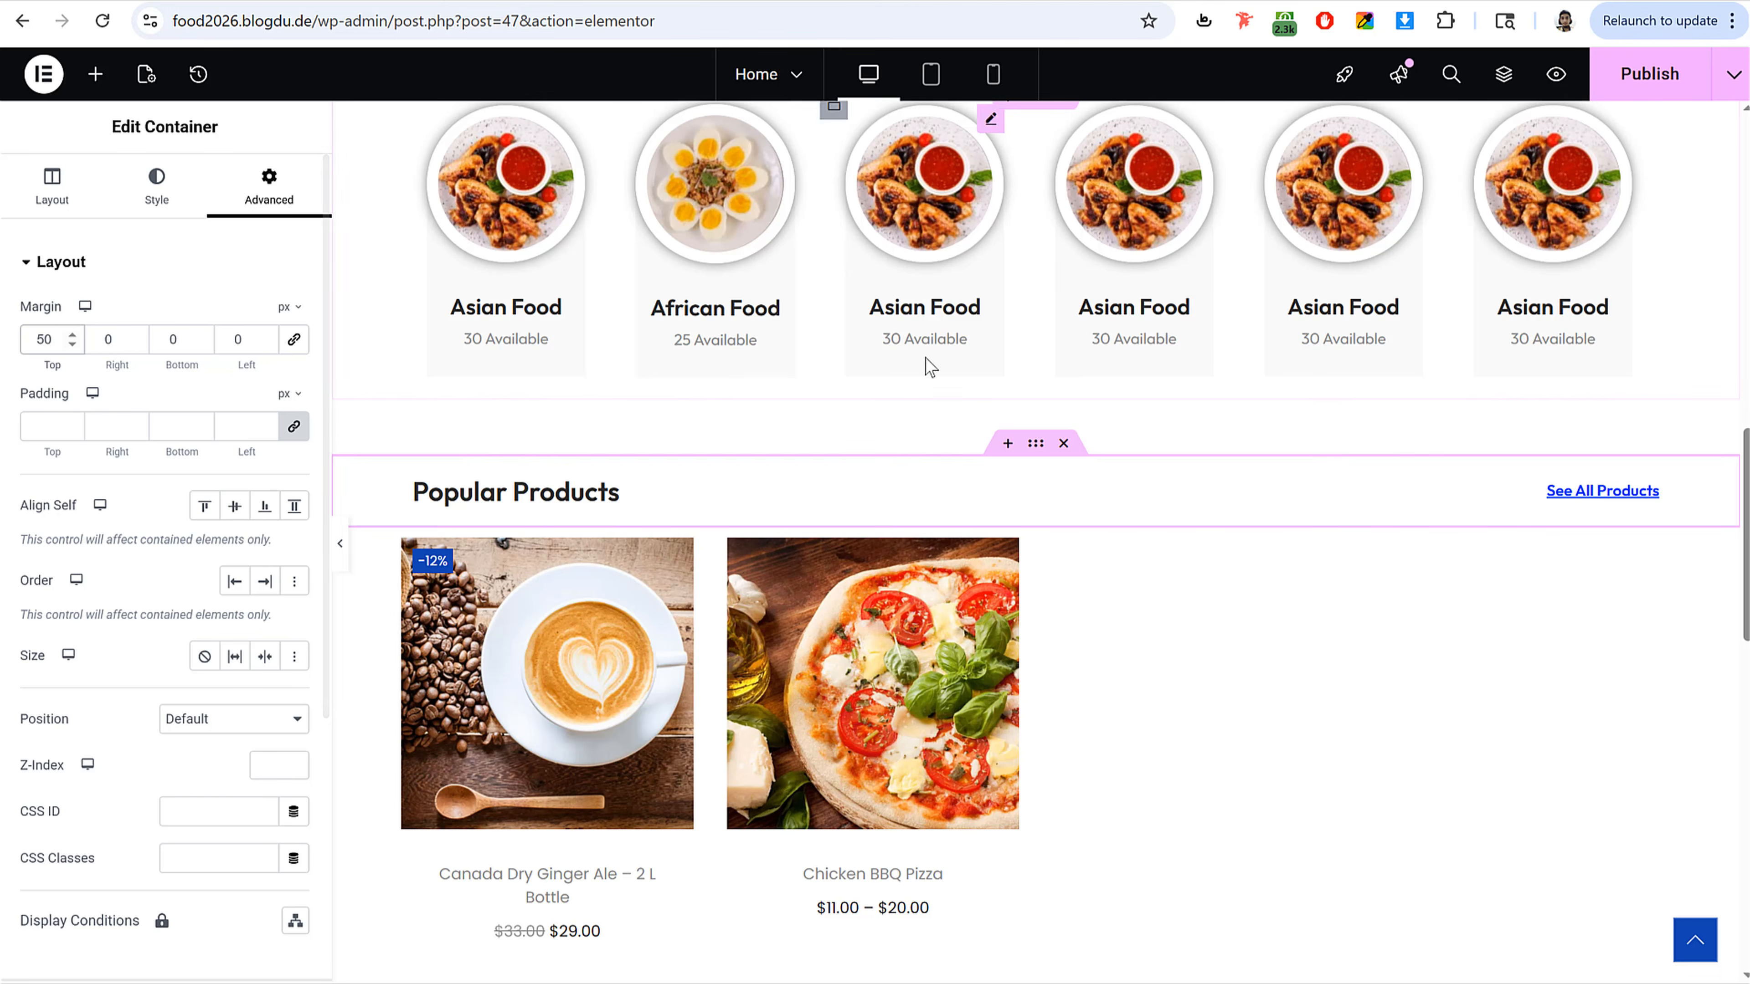
Step: Set the Pizzas & Burgers heading container's top margin to 50 px
scroll(925, 357, up, 5)
scroll(764, 387, up, 5)
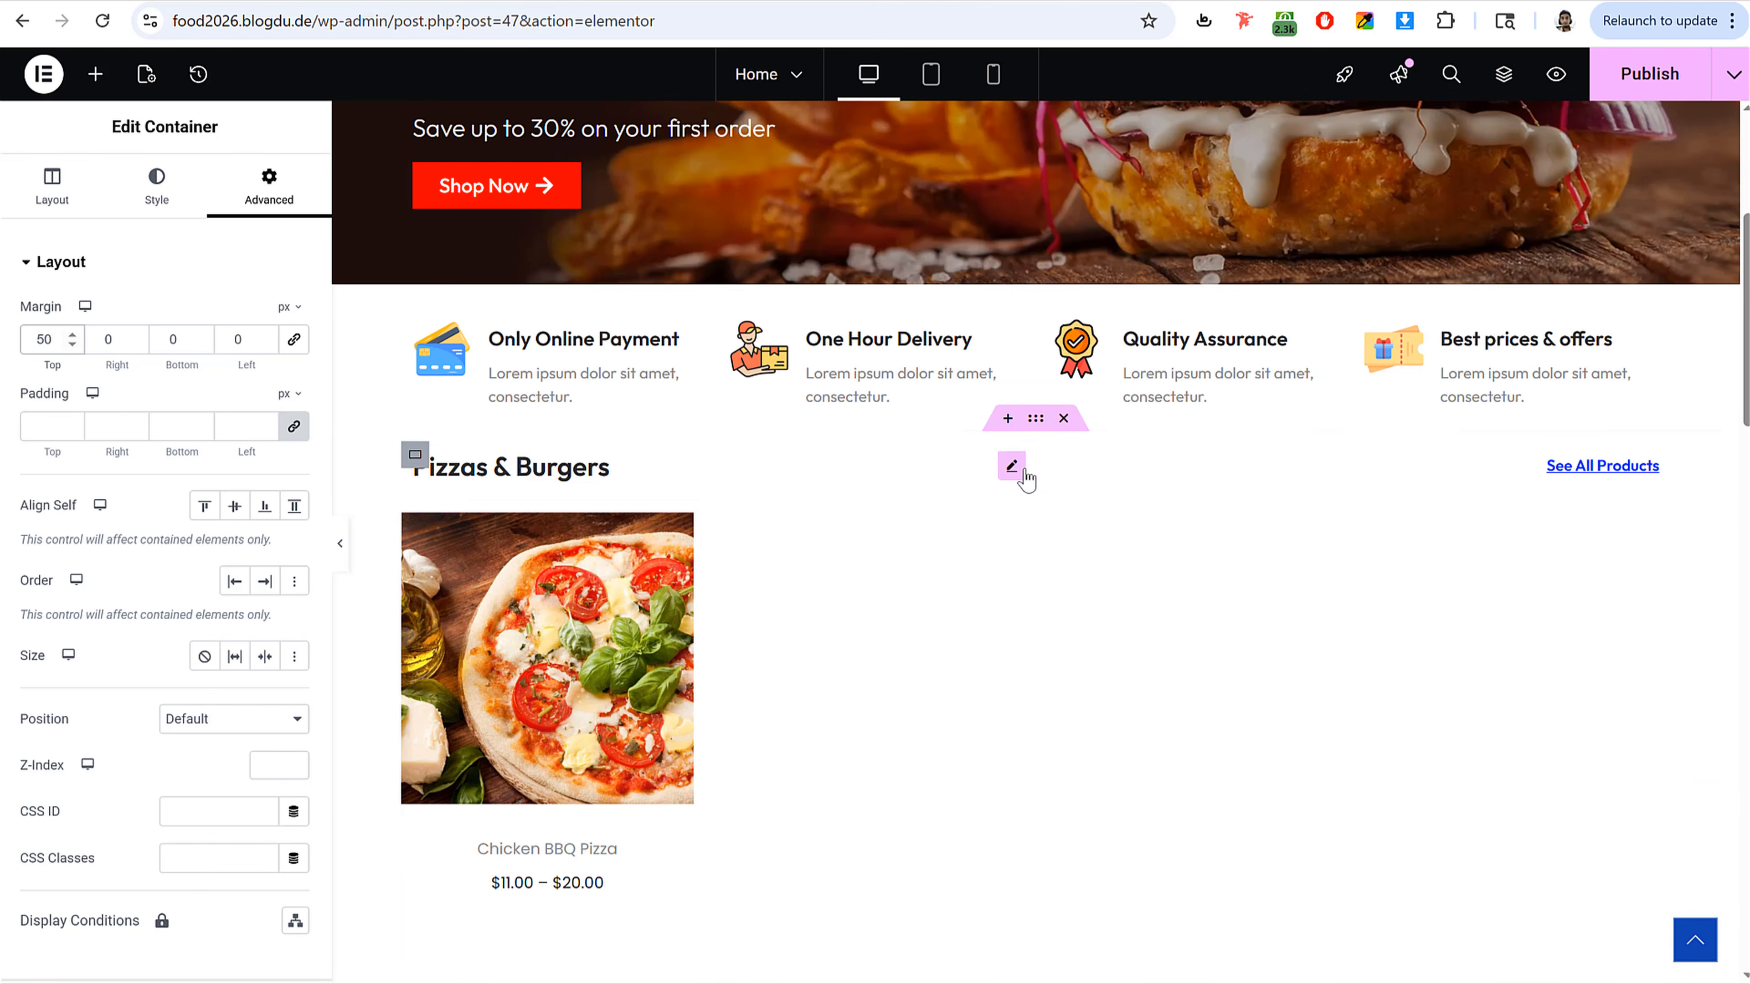
click(1024, 422)
click(269, 186)
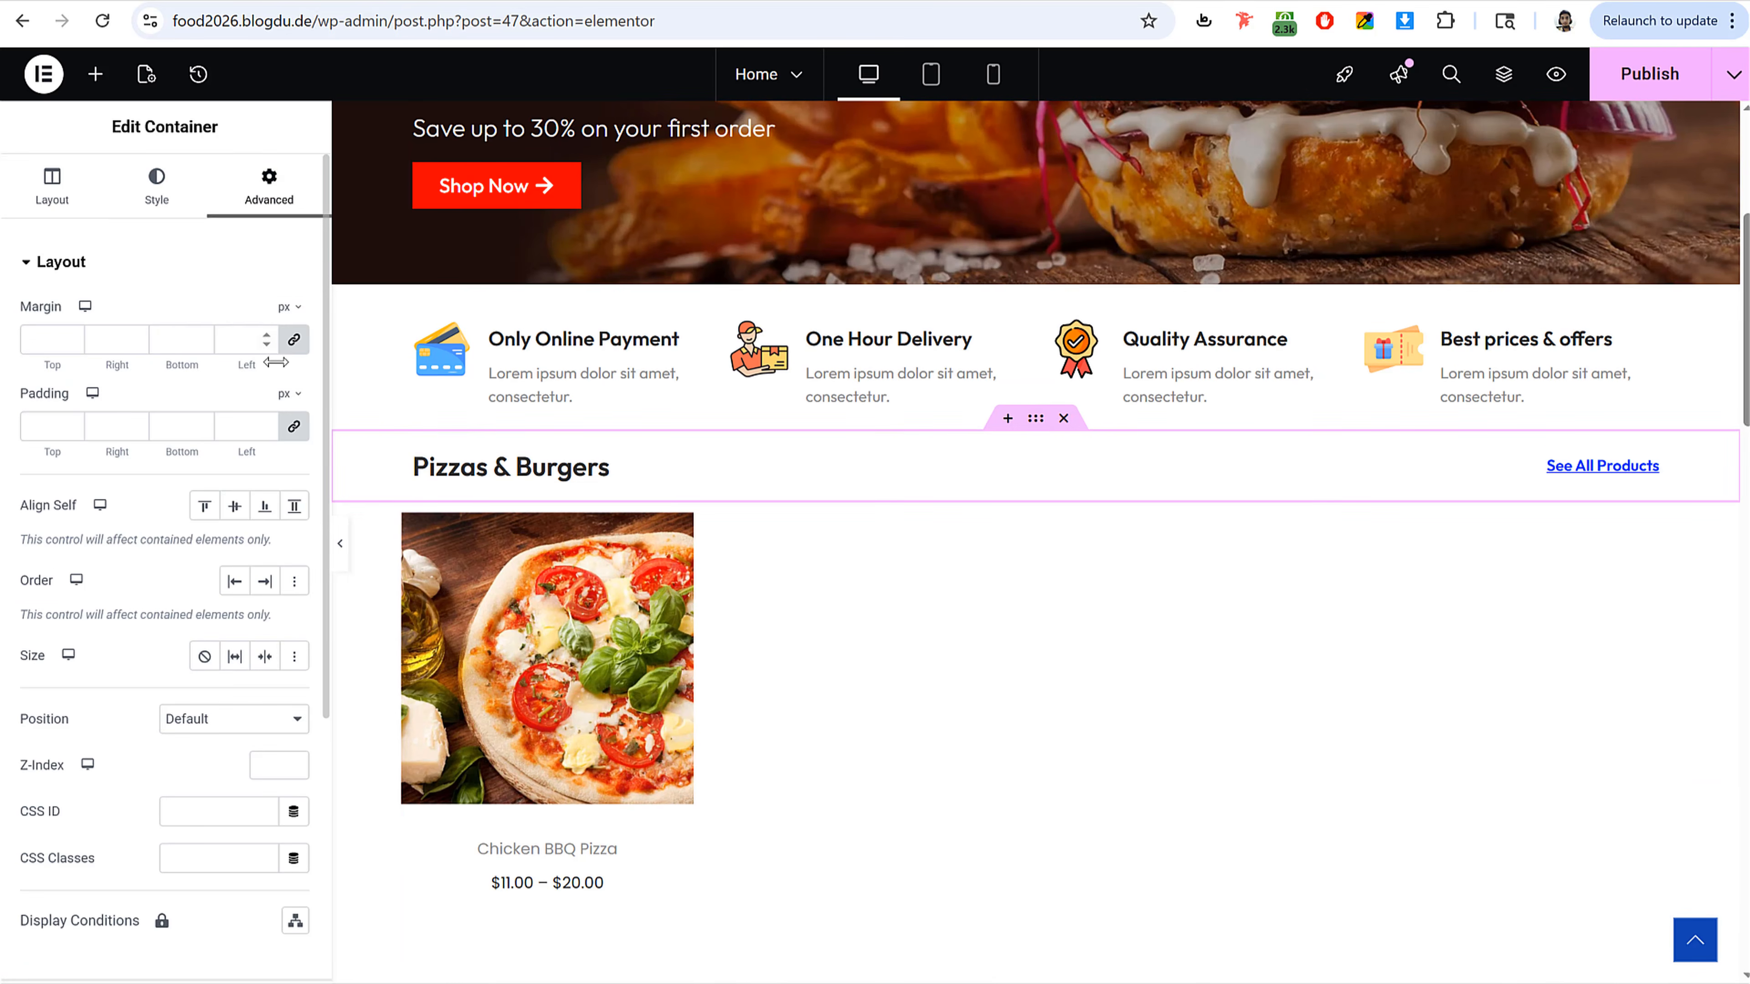
double_click(39, 340)
text(1)
key(BackSpace)
text(-2)
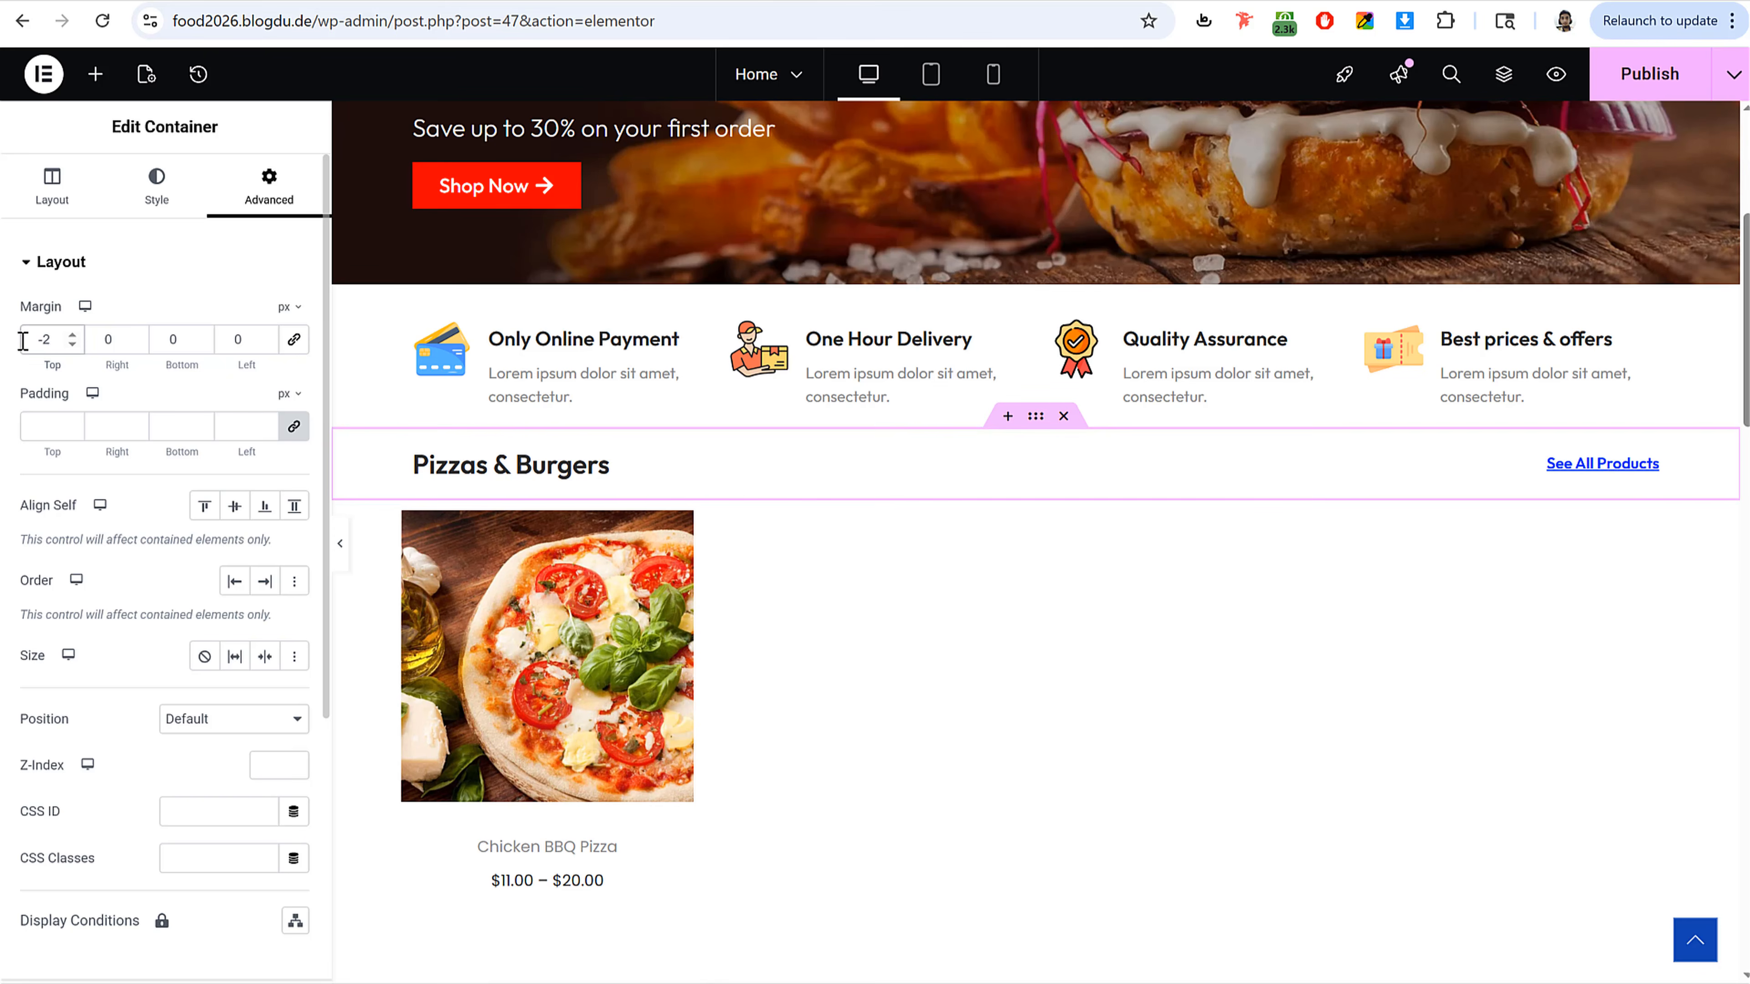
double_click(23, 341)
text(50)
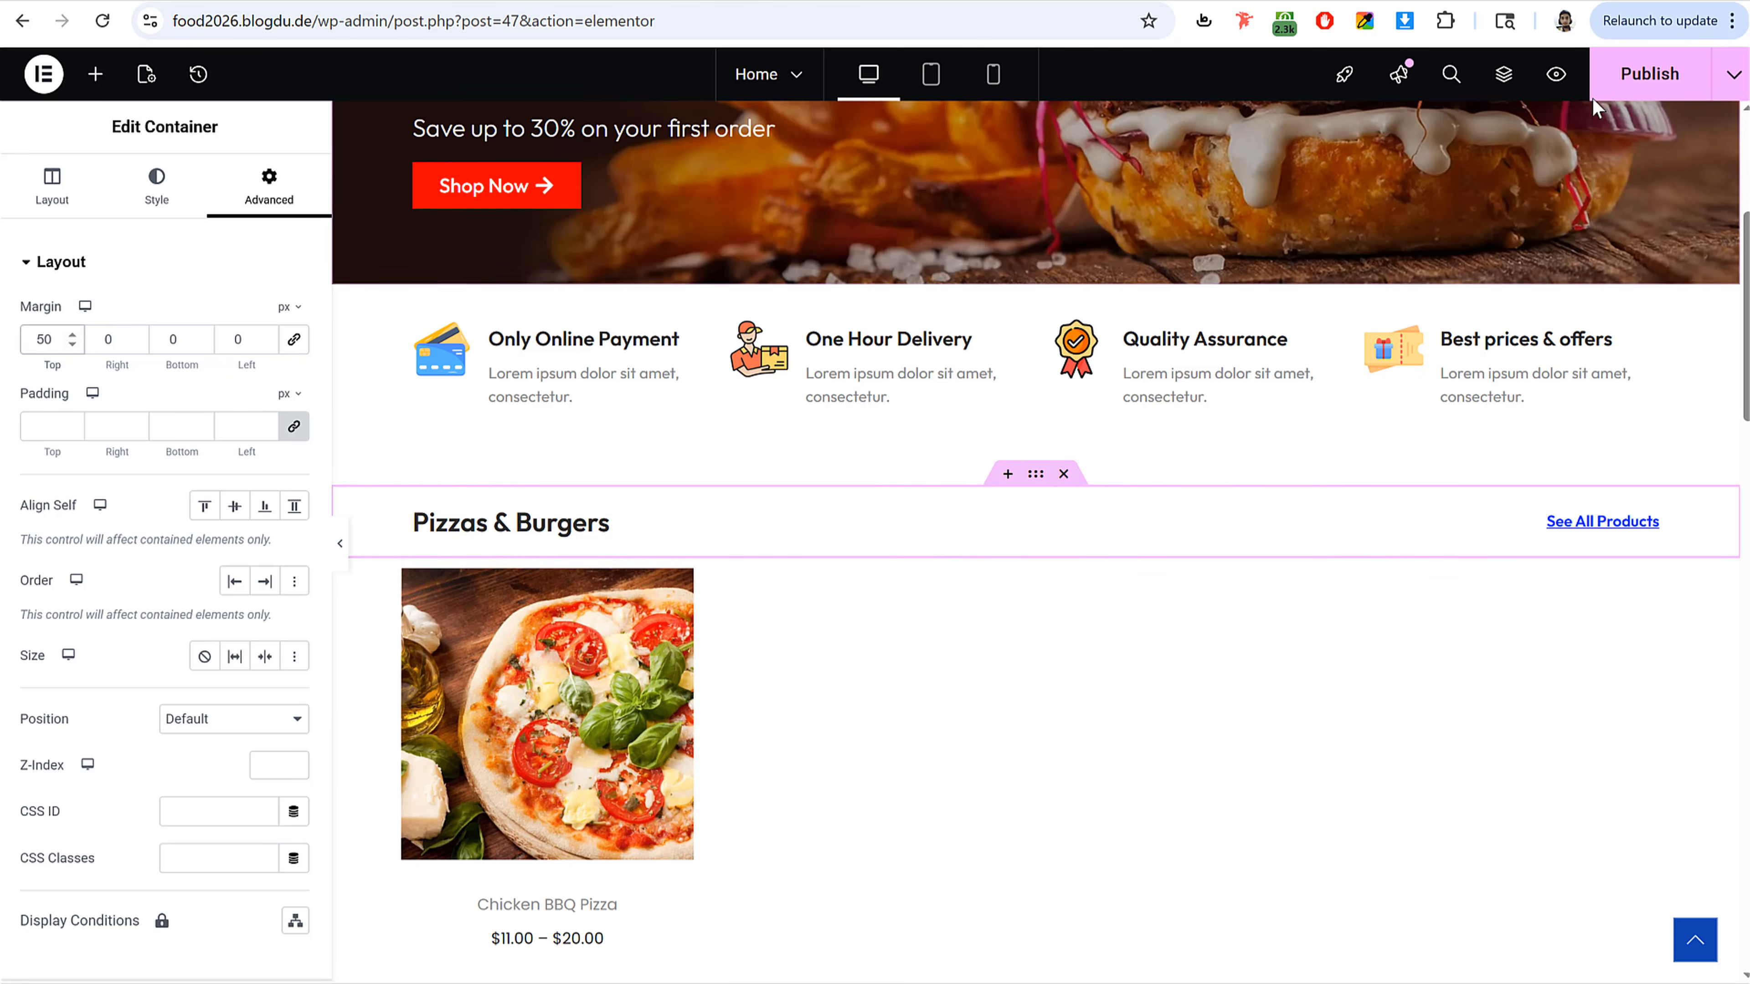
Step: Publish the page
click(1646, 89)
scroll(1256, 422, down, 5)
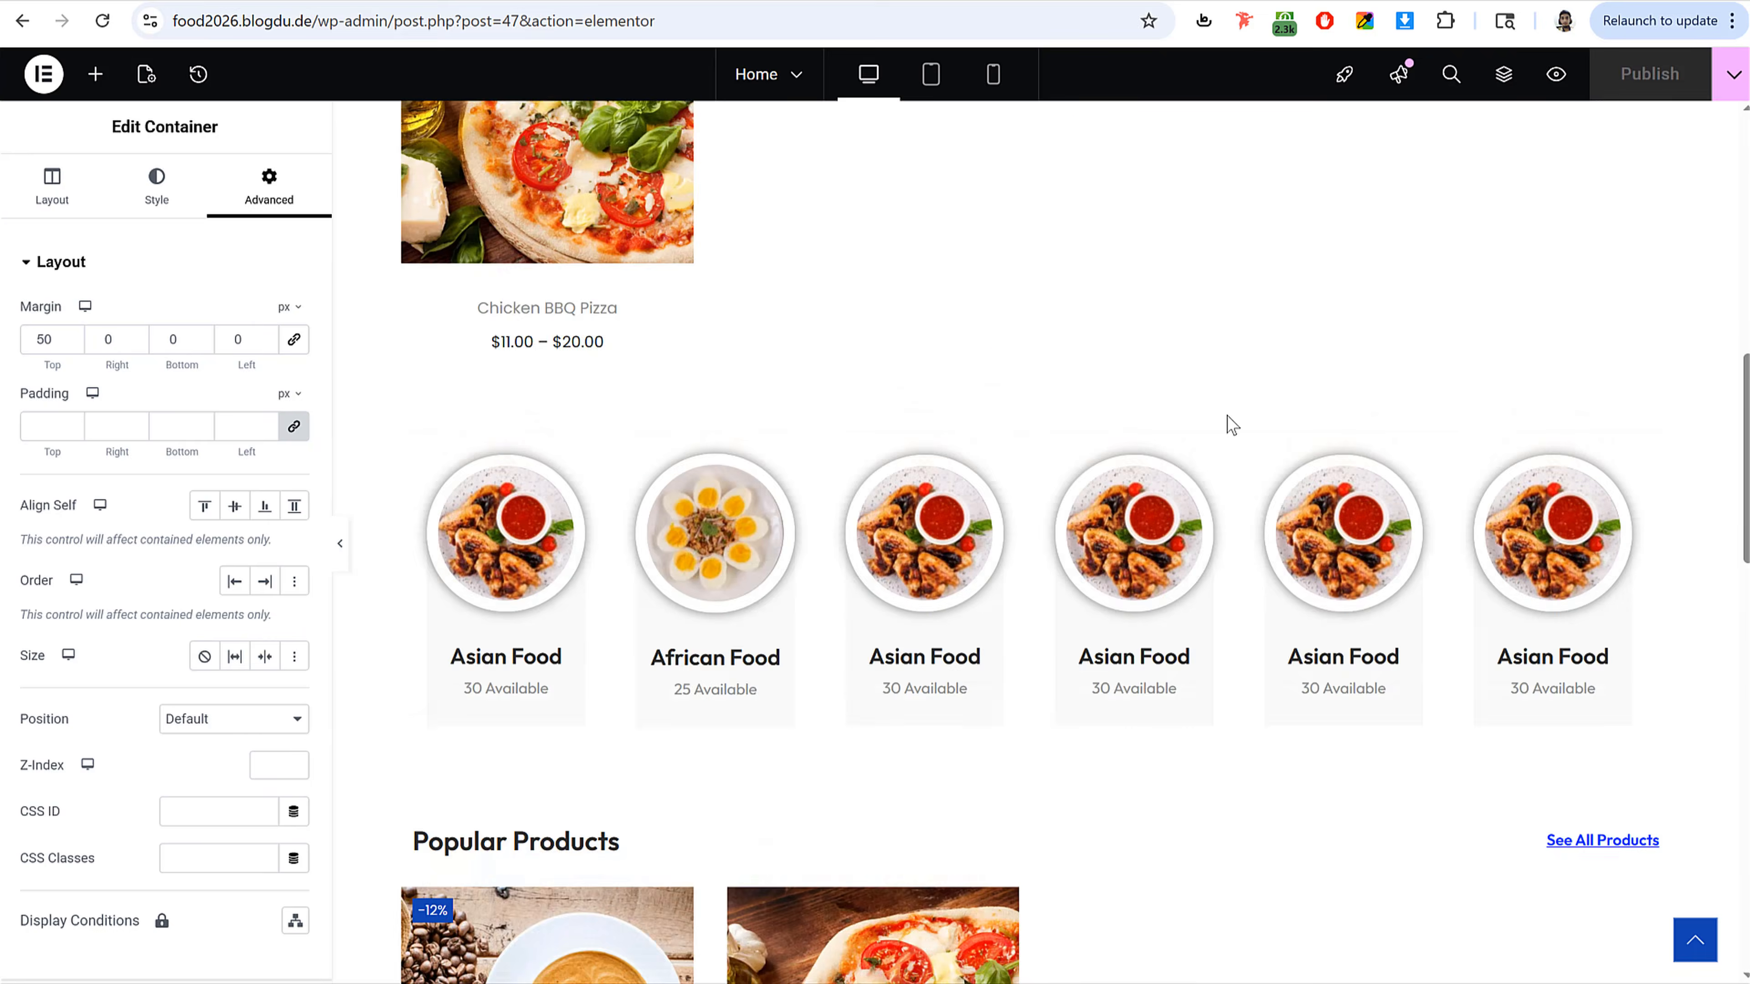
scroll(1230, 407, up, 10)
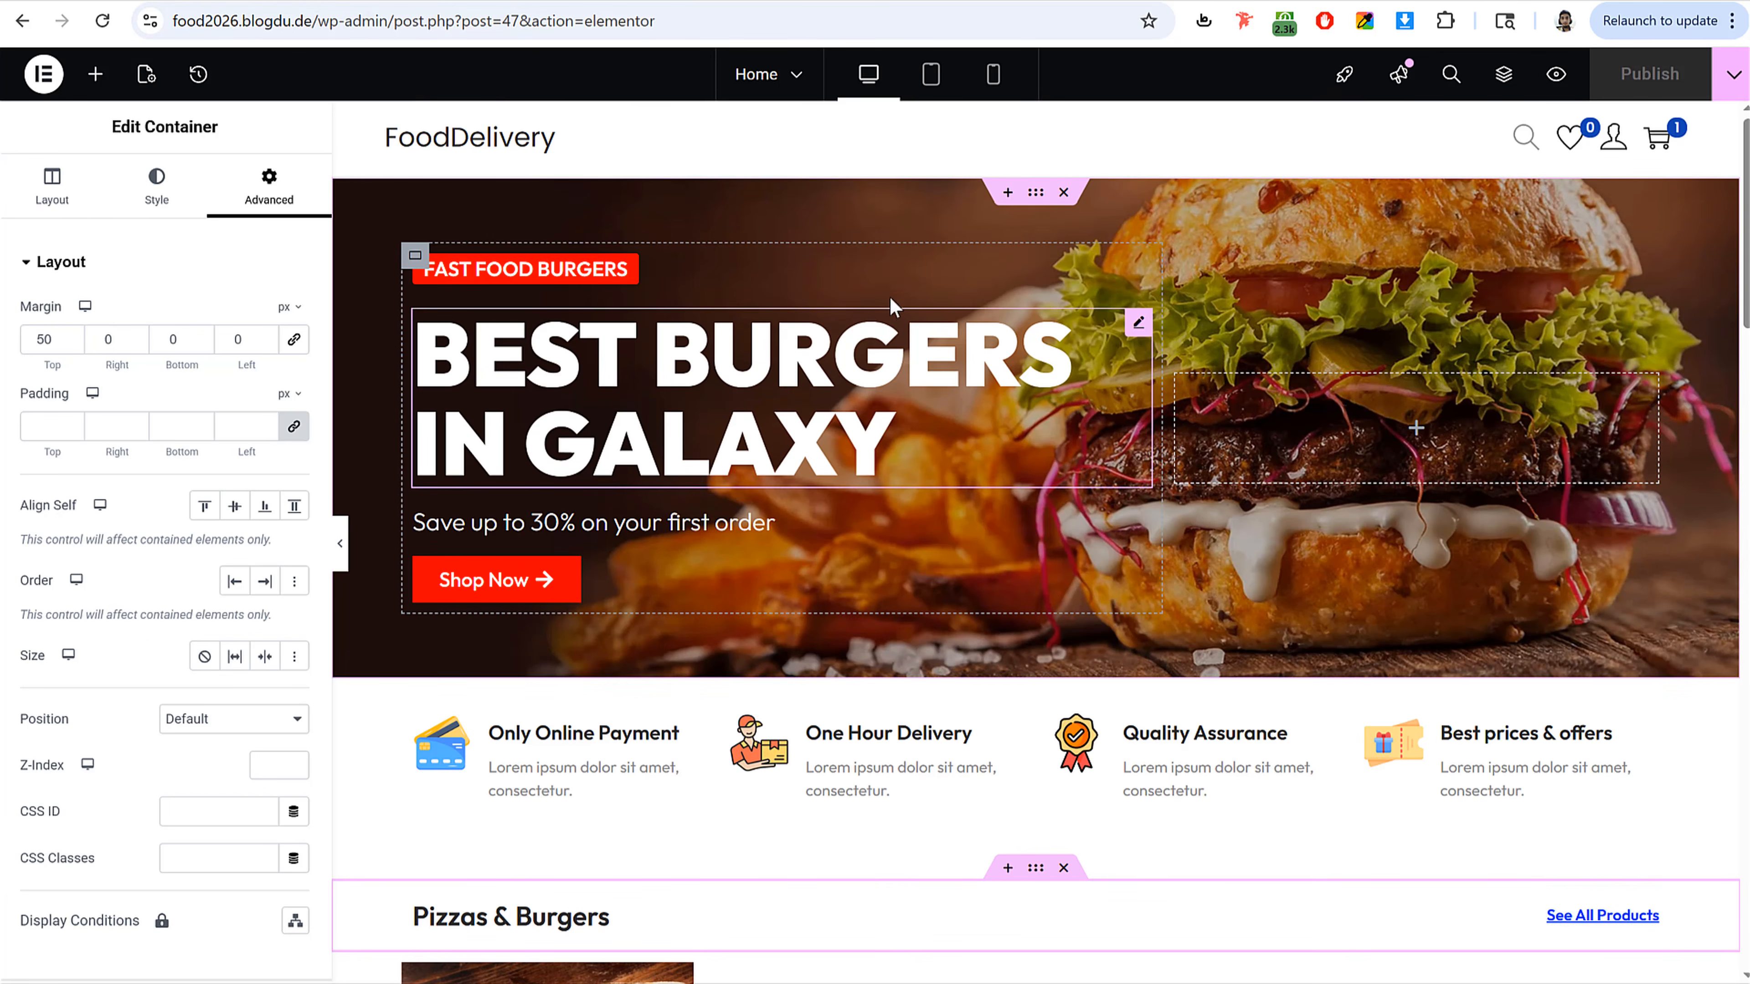
scroll(951, 513, down, 8)
scroll(785, 488, down, 6)
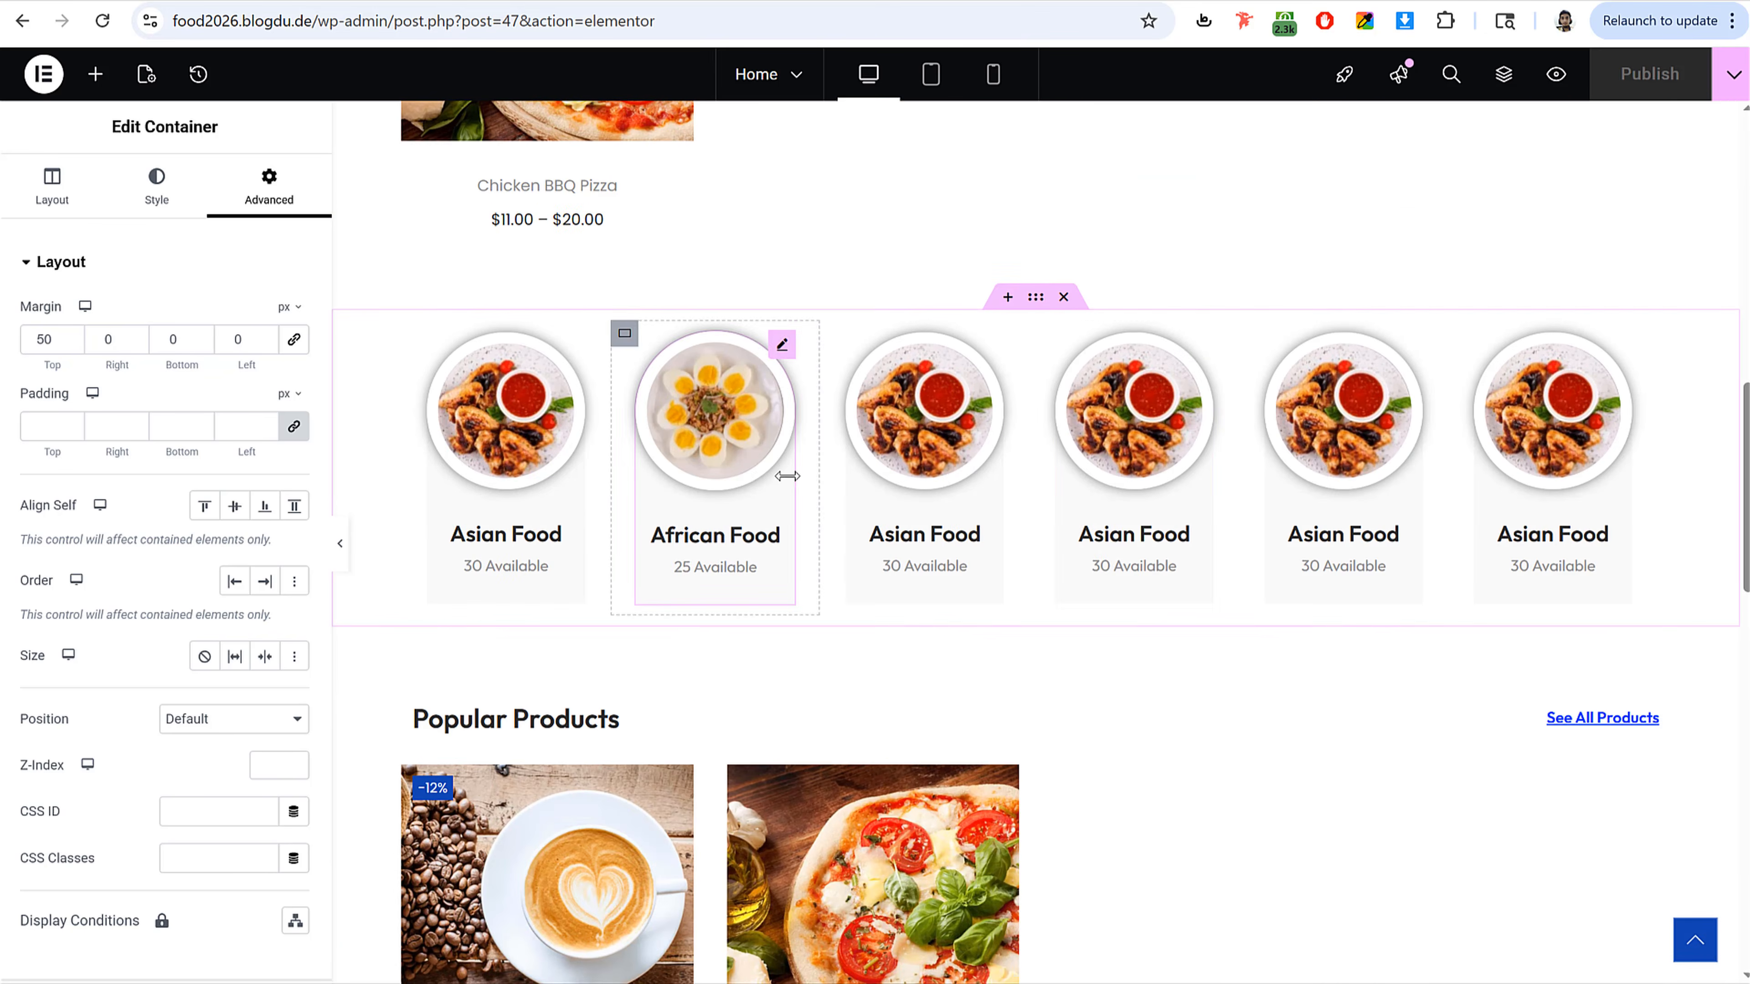
Step: Leave the Elementor editor and browse the reference site's menu pages such as About Us and Track Order
scroll(1308, 524, up, 14)
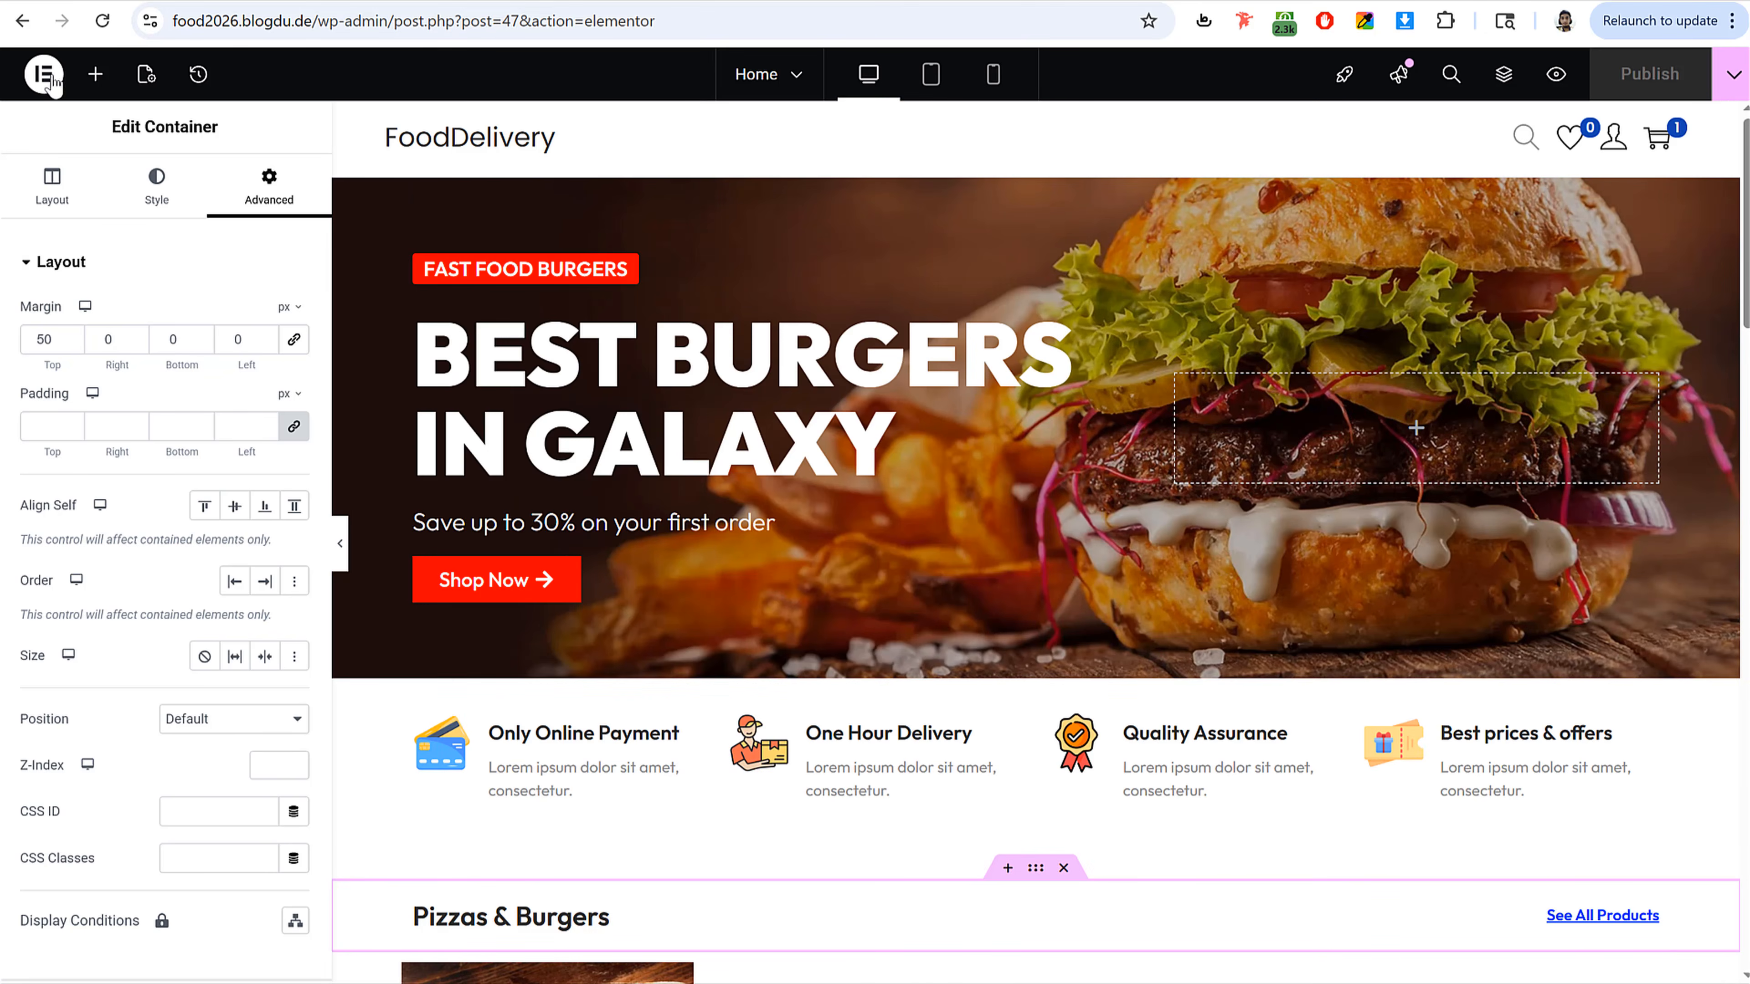
click(44, 73)
click(136, 367)
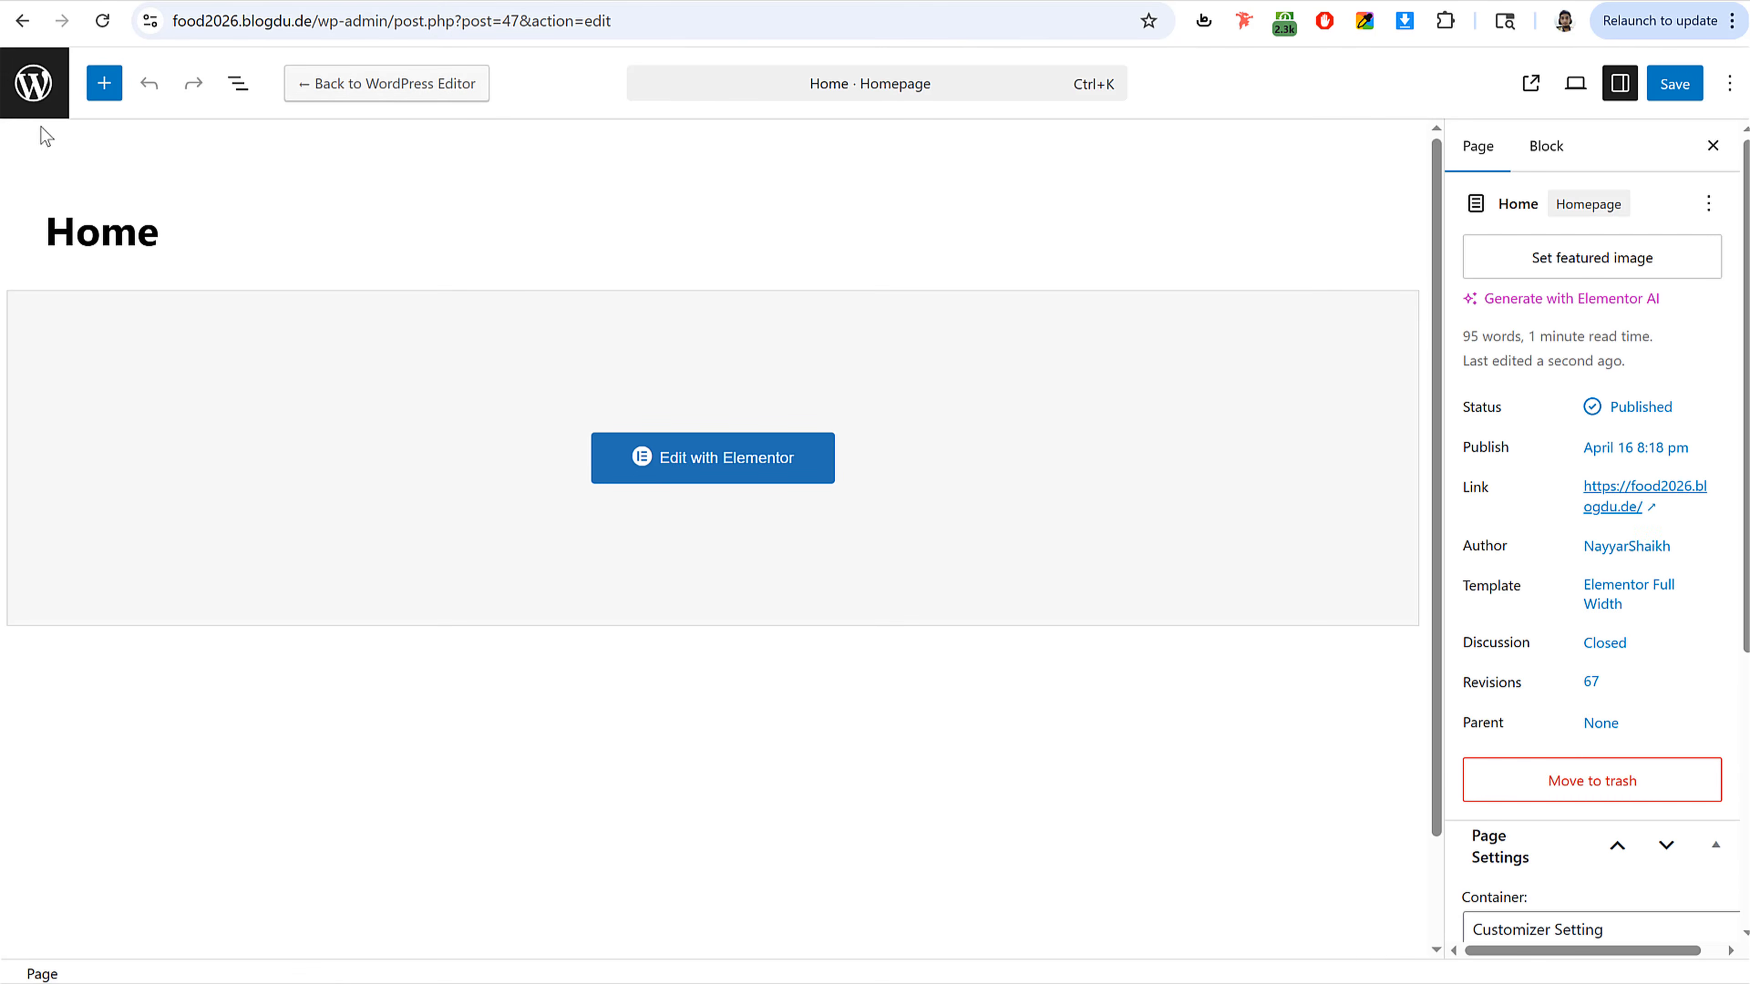
click(31, 107)
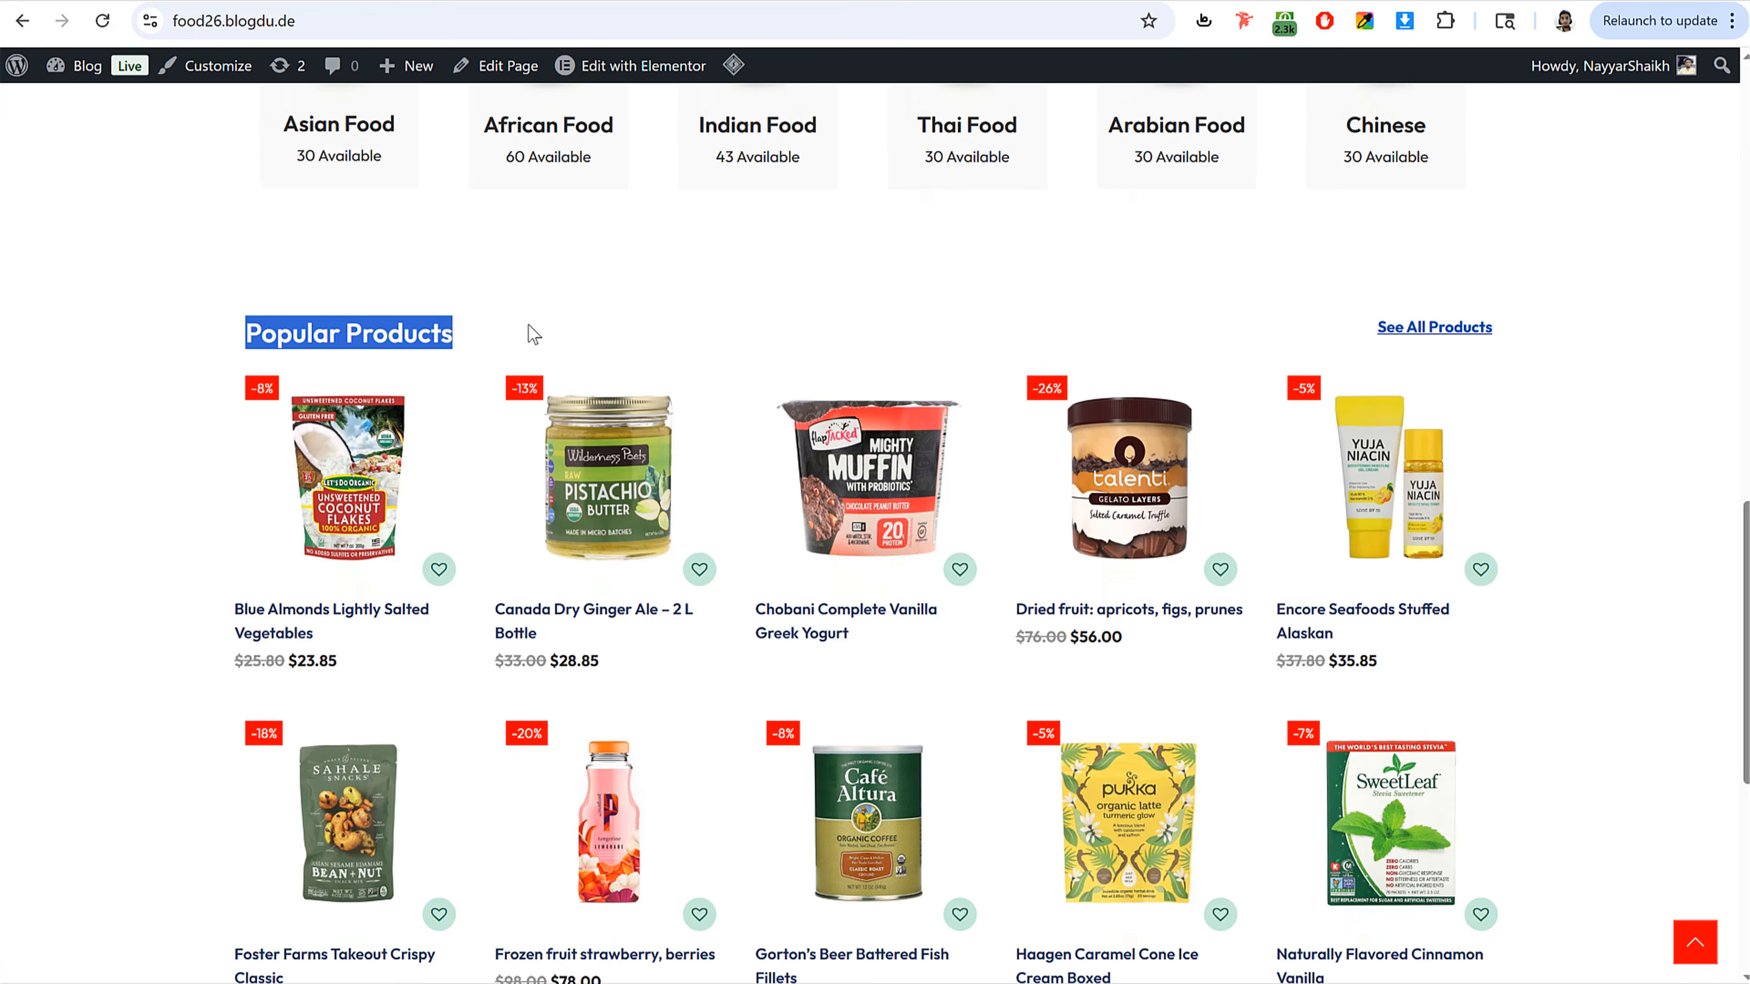
scroll(534, 334, up, 15)
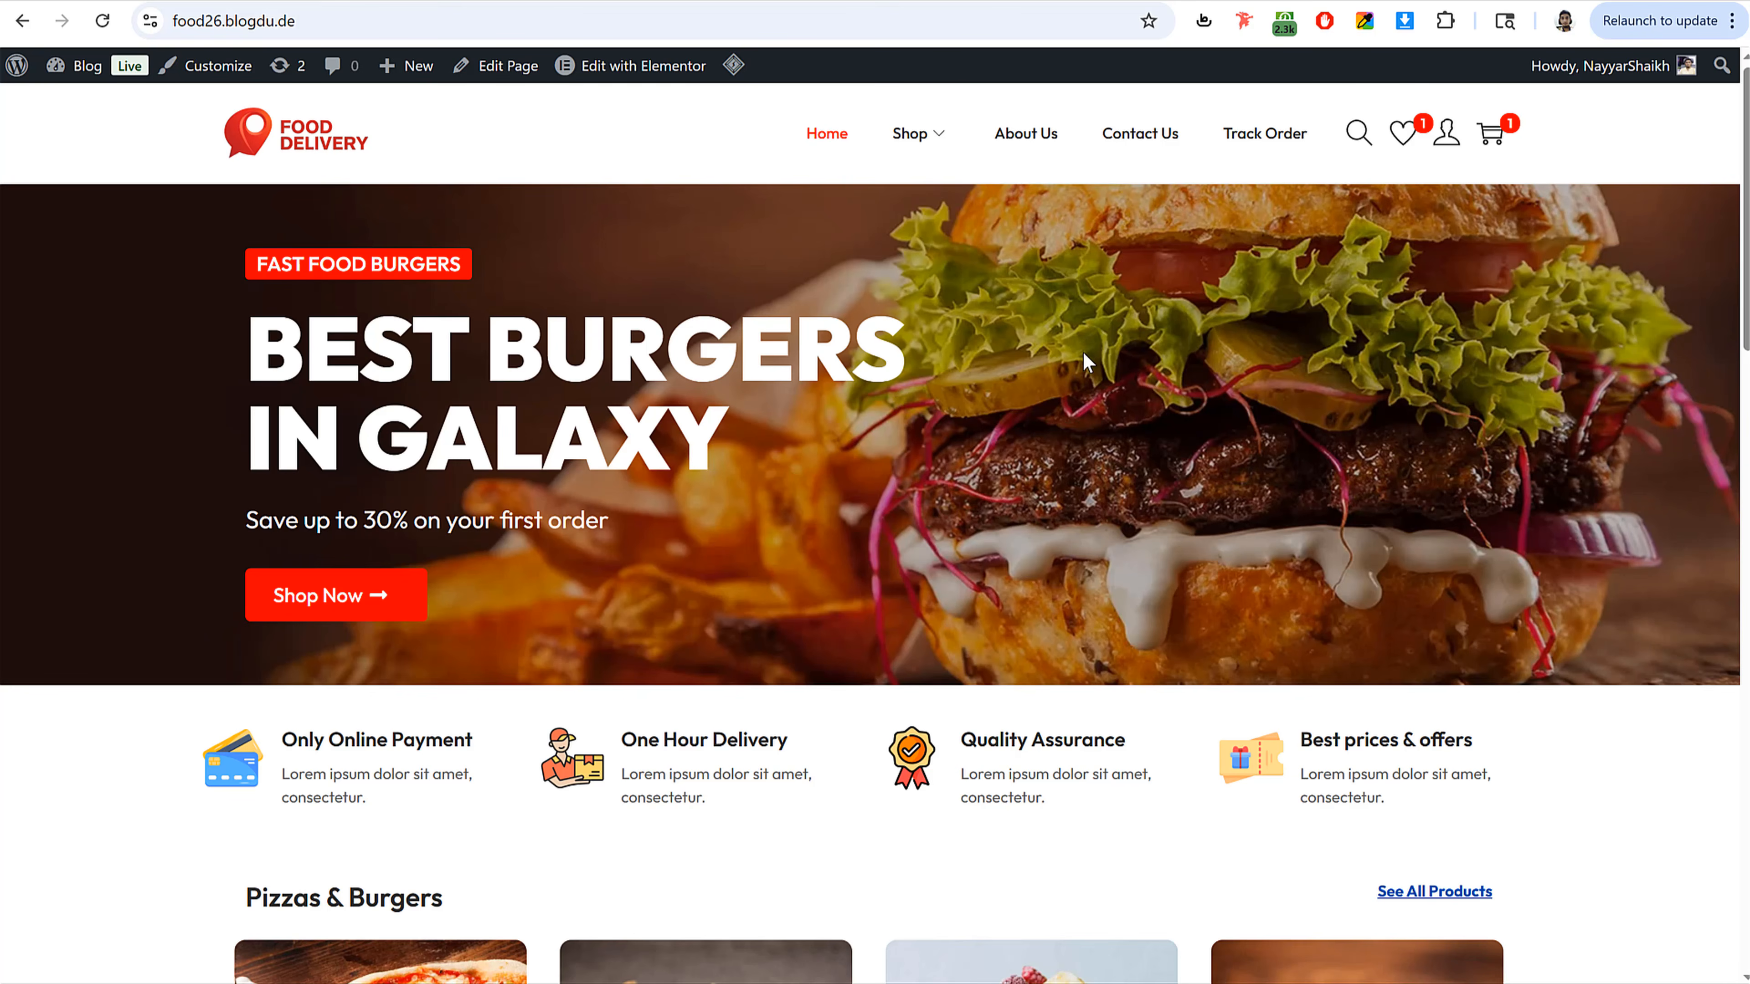
click(1024, 140)
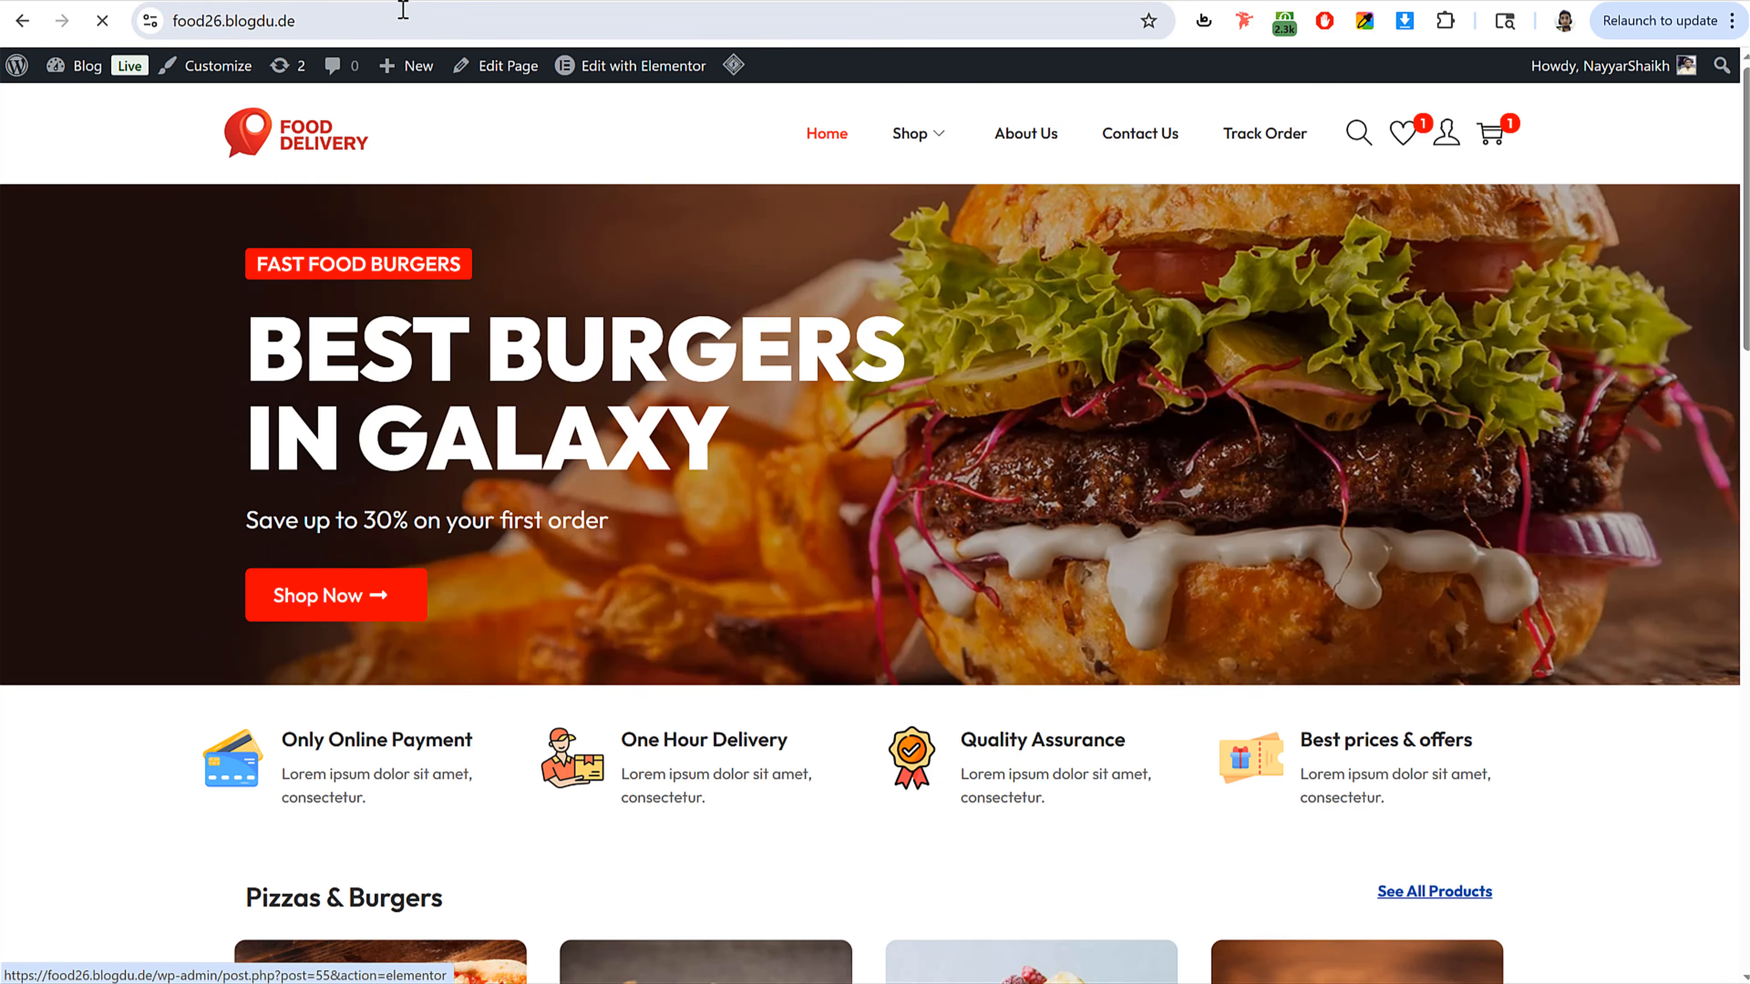
scroll(1368, 565, down, 15)
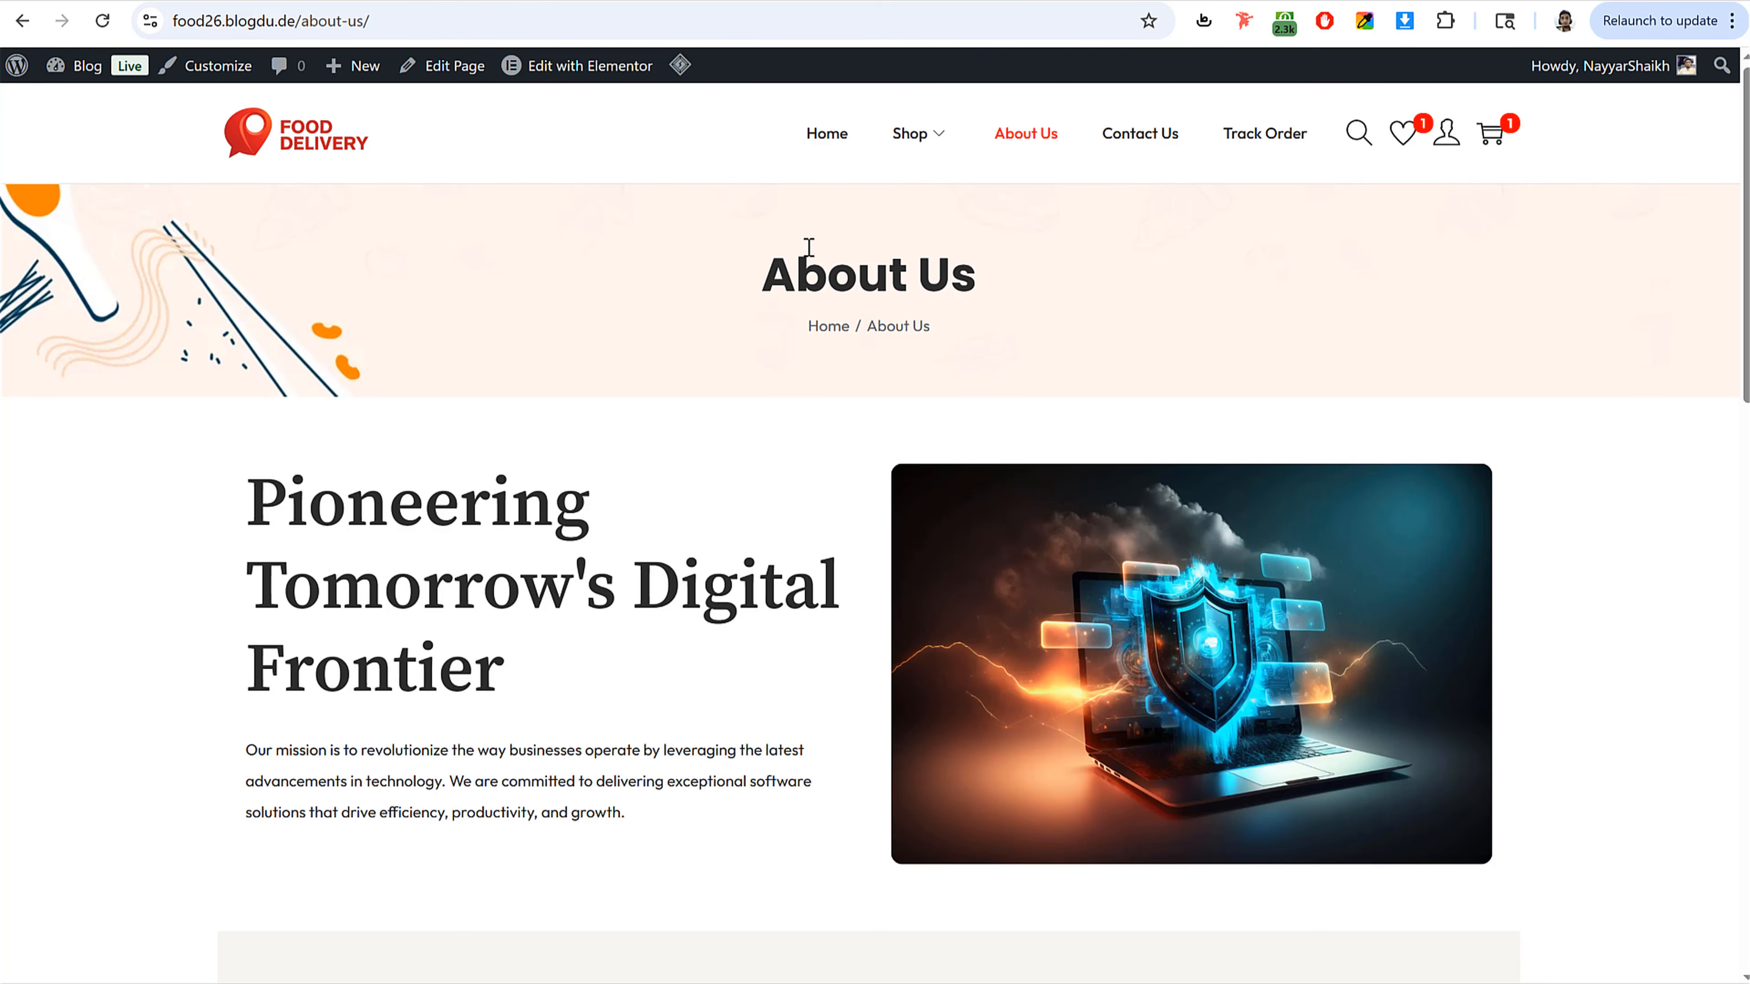
click(1300, 148)
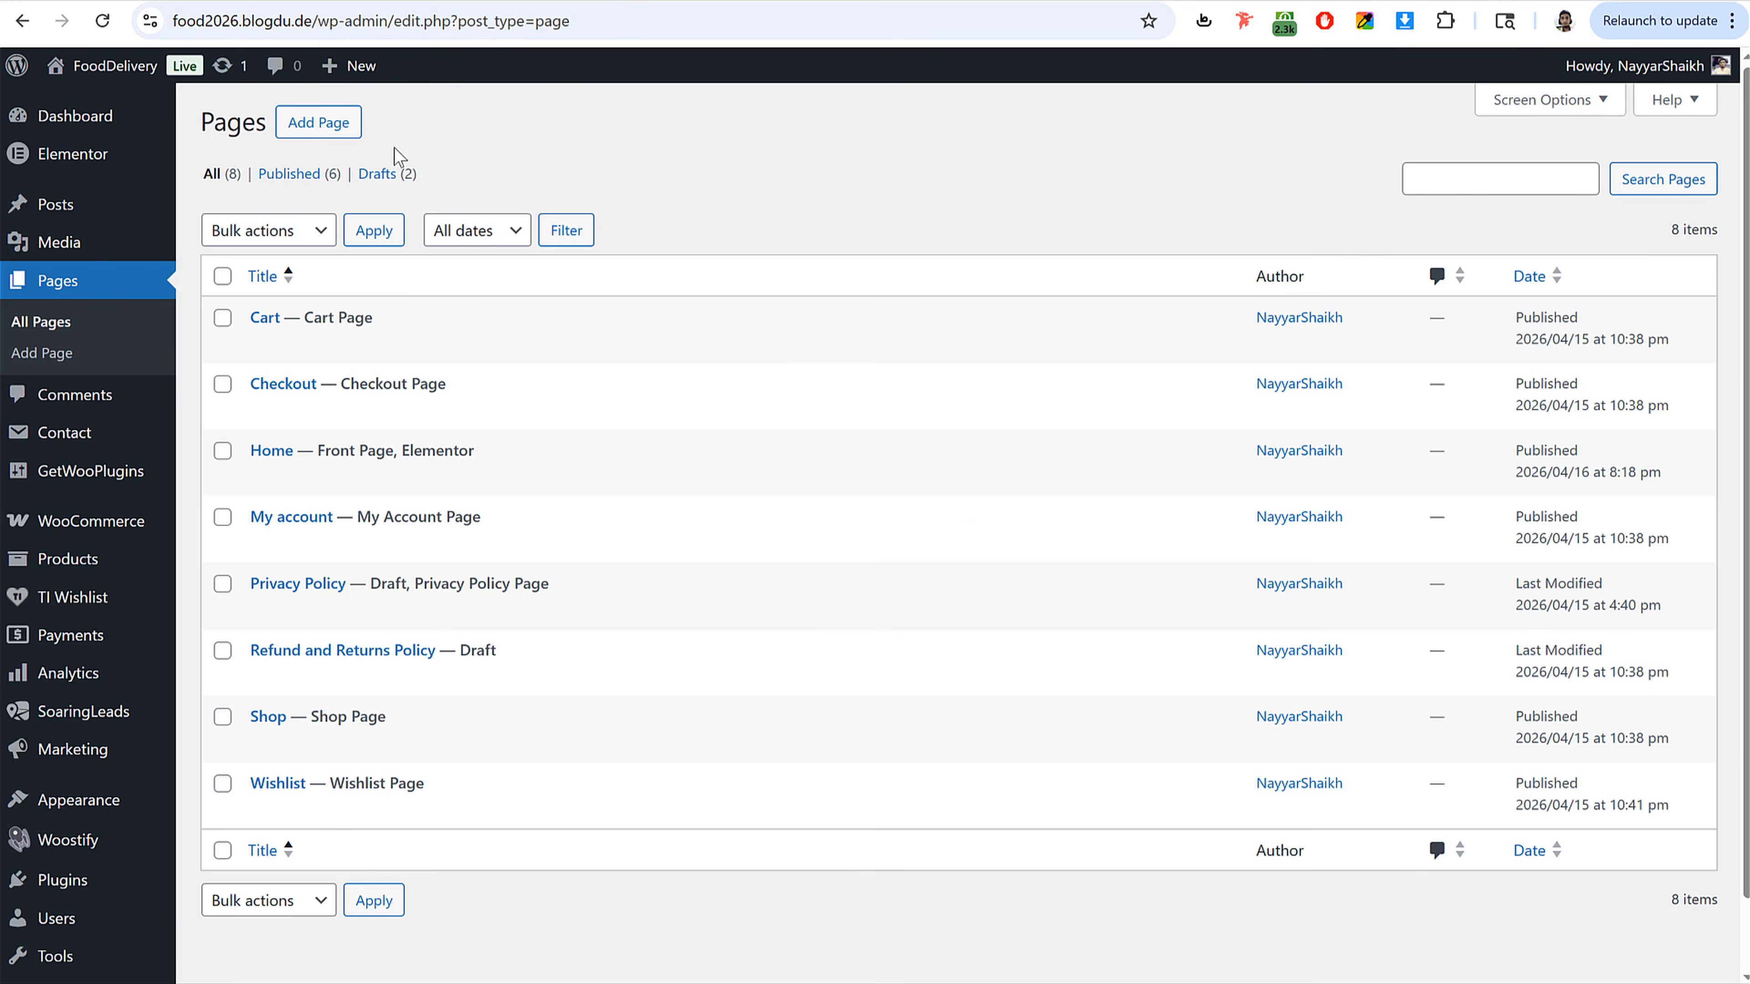
Step: Create a new page titled Track Order with the page header set to Enabled and publish it
click(323, 128)
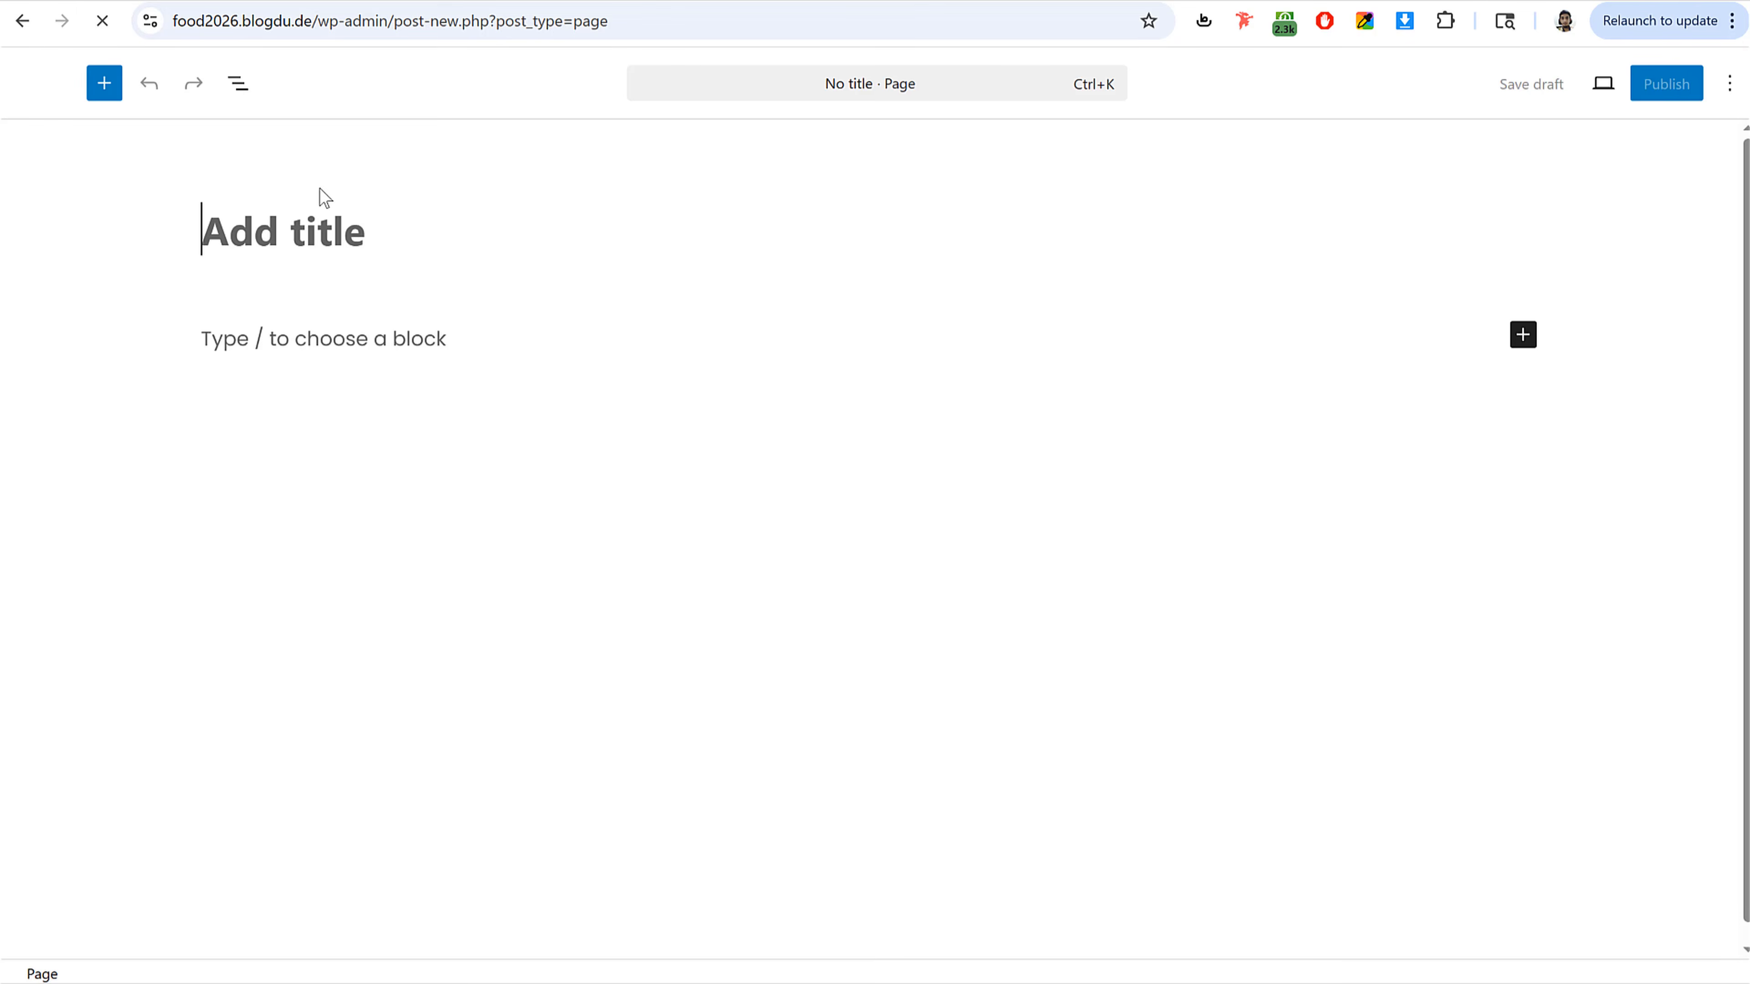
text(Track Or)
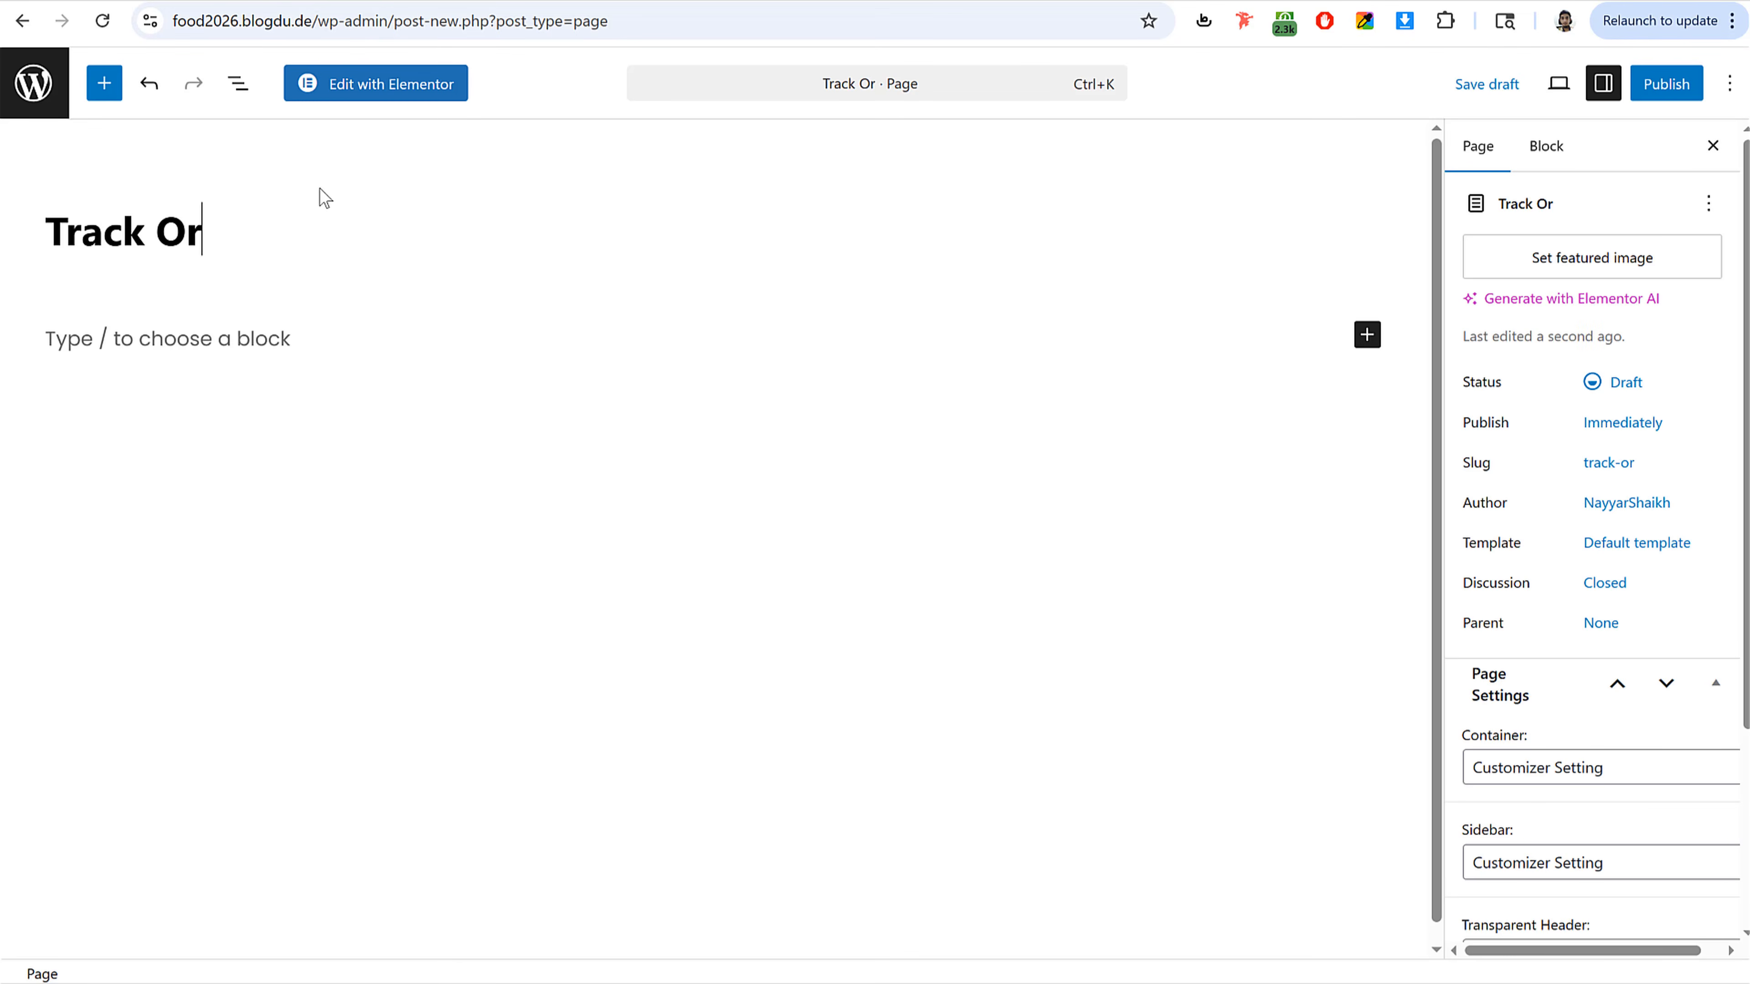
text(der)
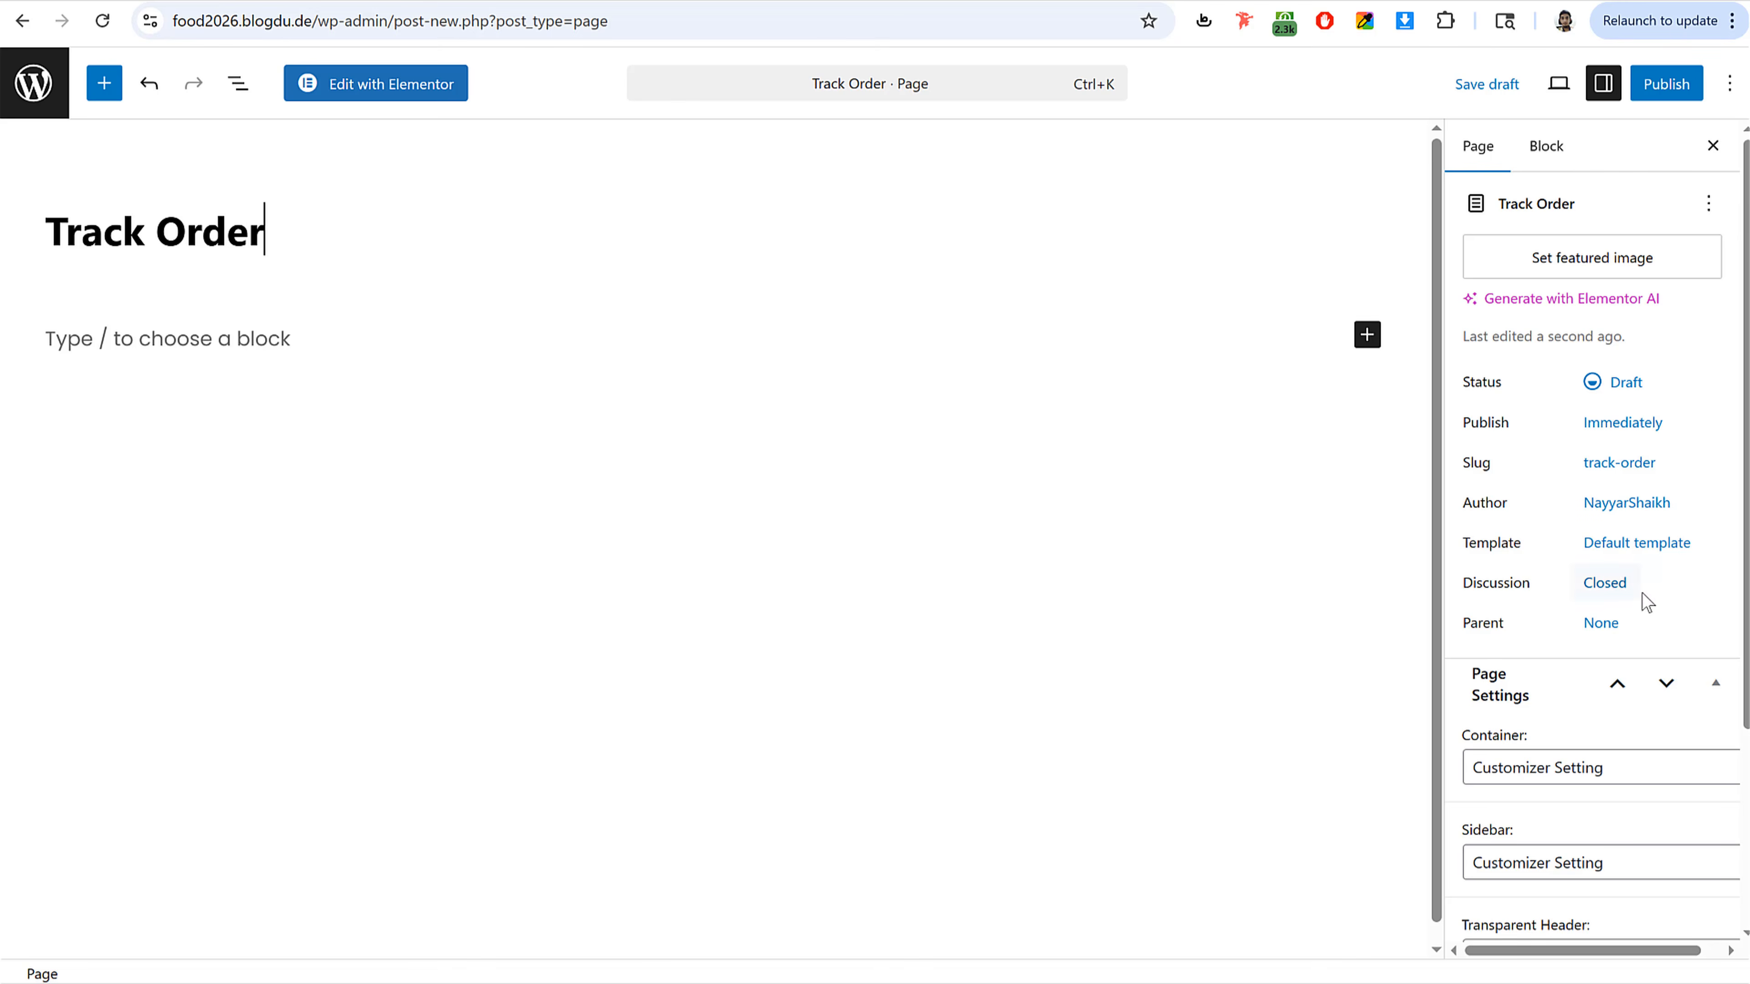
scroll(1642, 592, down, 4)
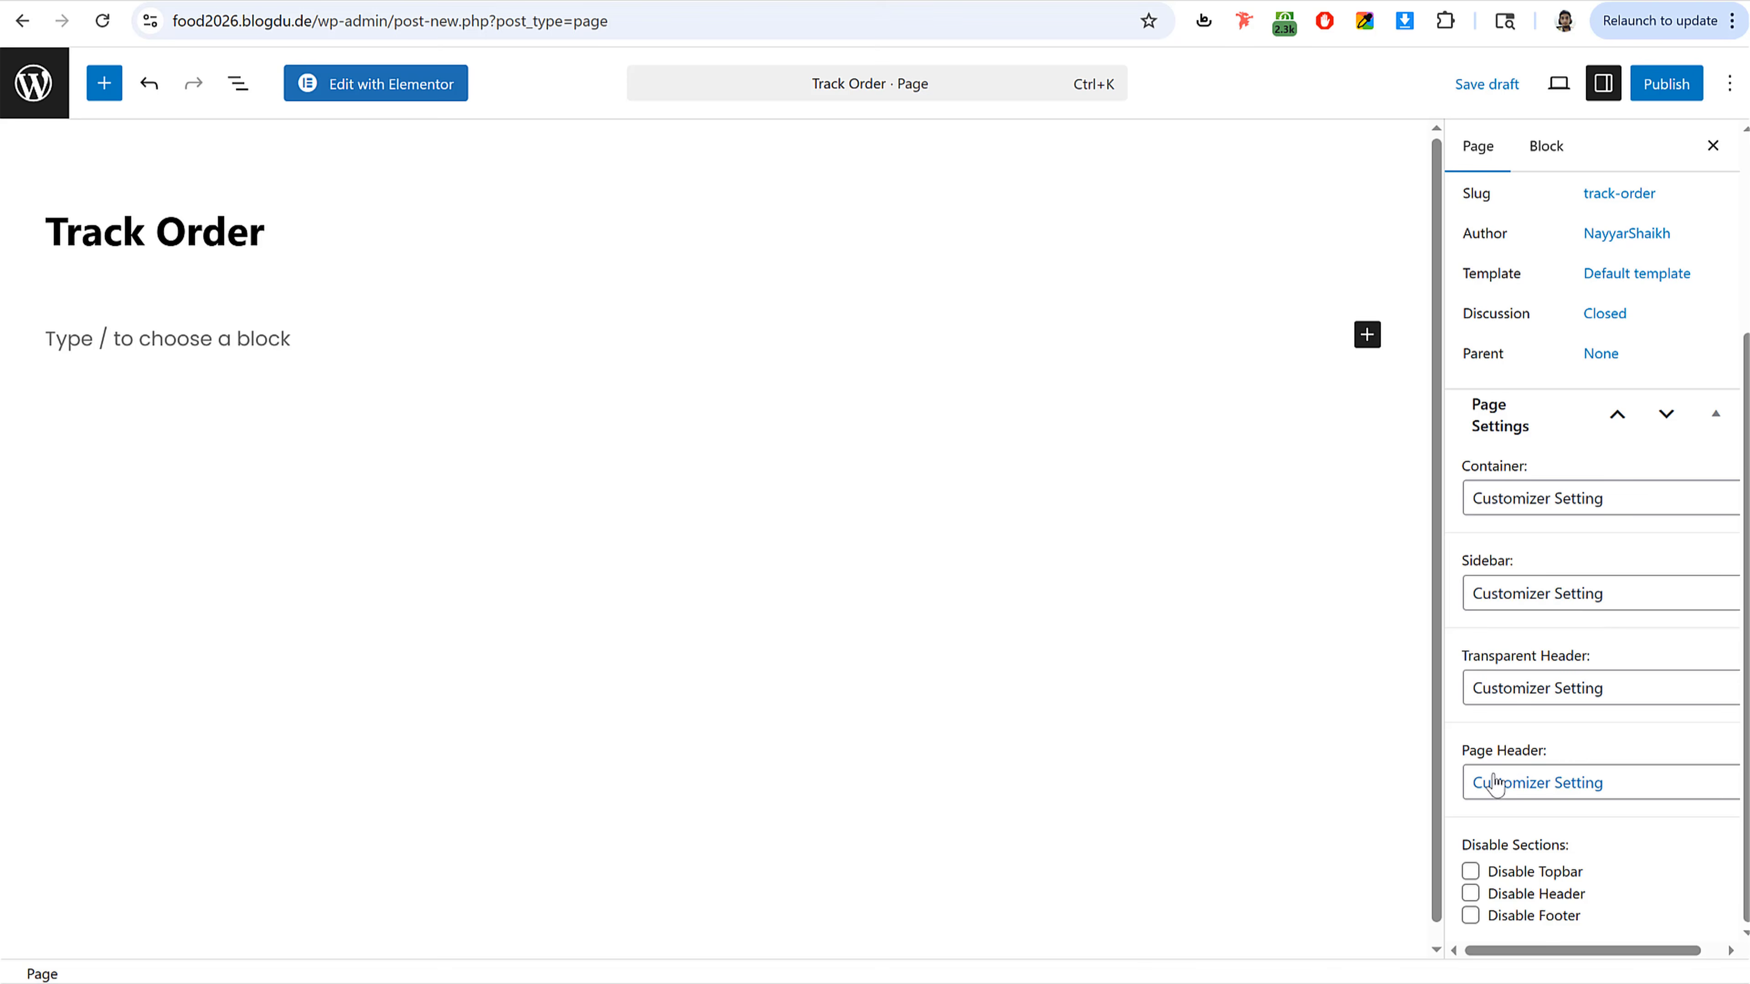
click(1543, 781)
click(1543, 849)
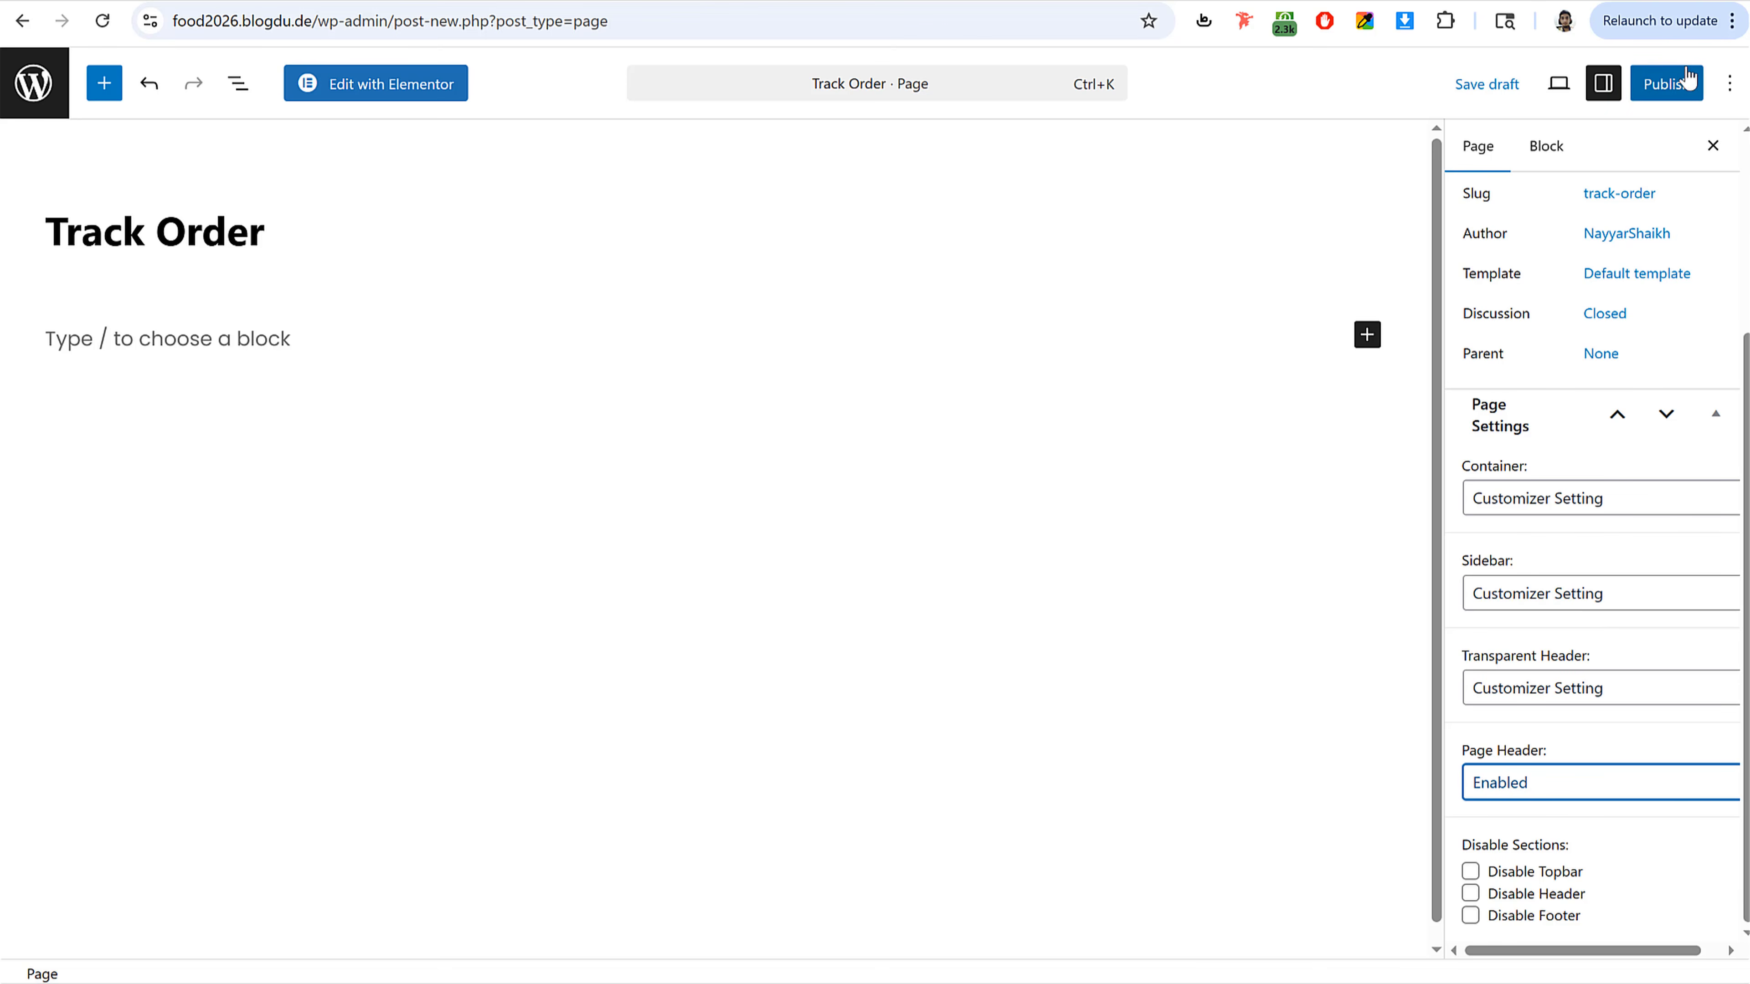
click(1681, 84)
click(1680, 85)
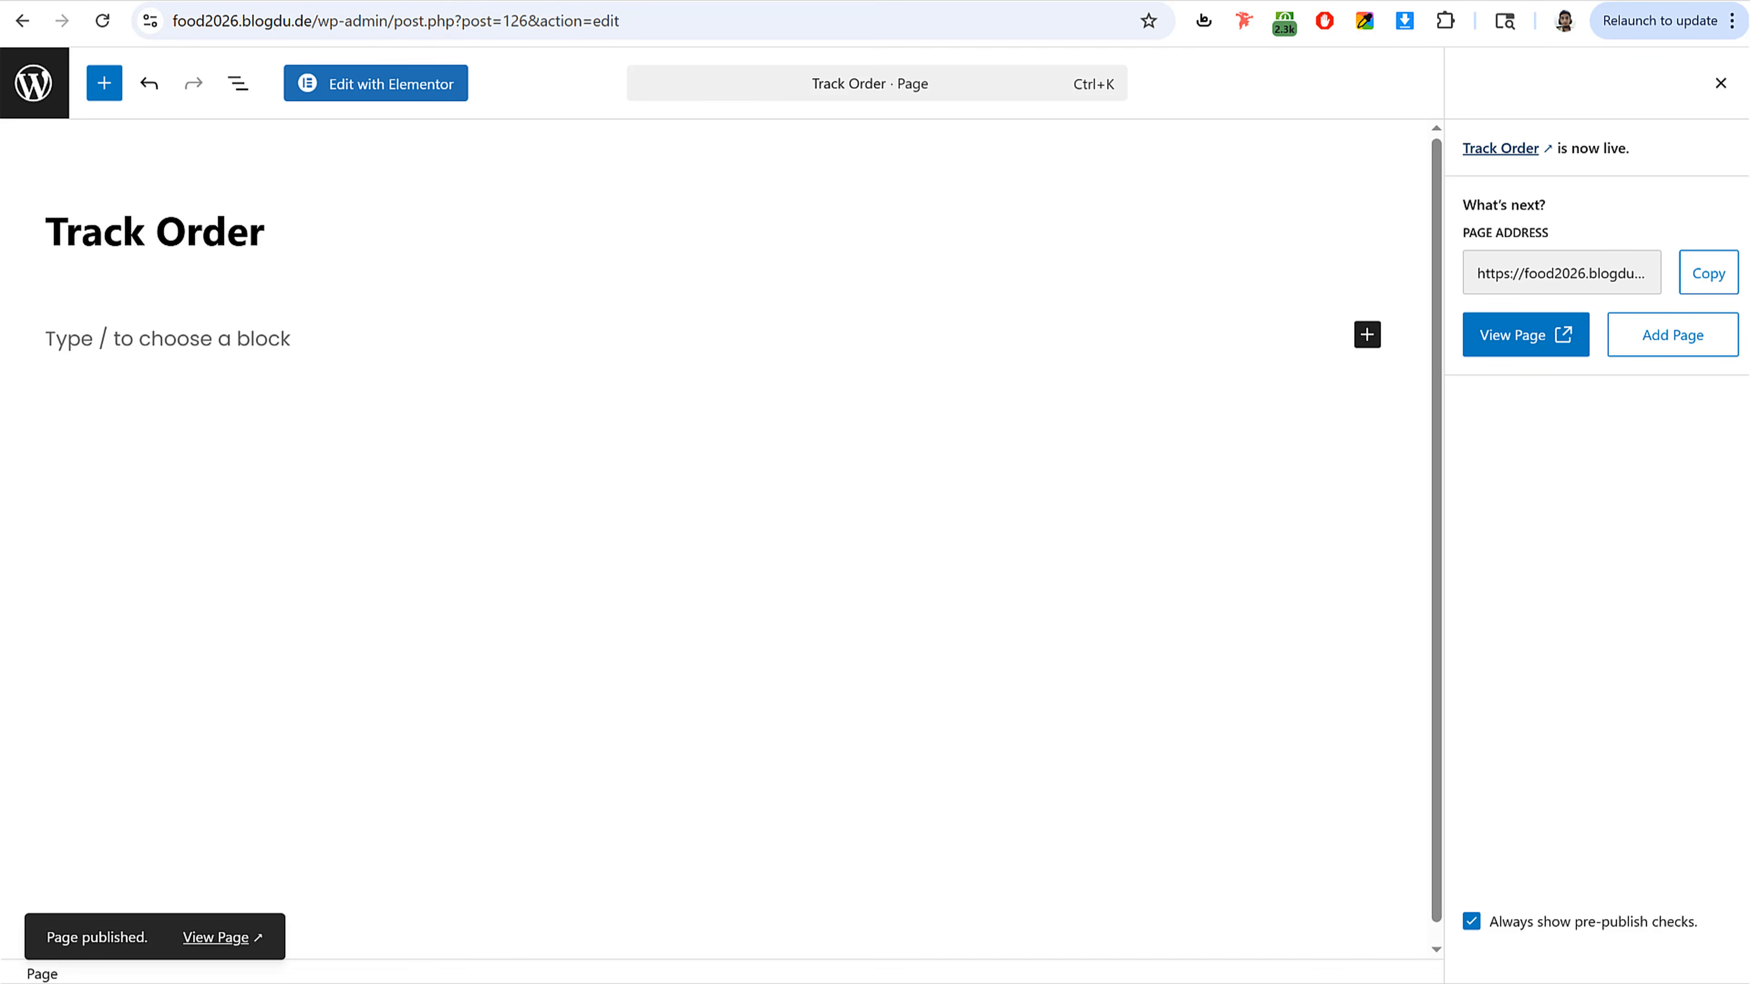
Step: Copy the [woocommerce_order_tracking] shortcode from the WooCommerce shortcodes documentation in a new tab
key(ctrl+t)
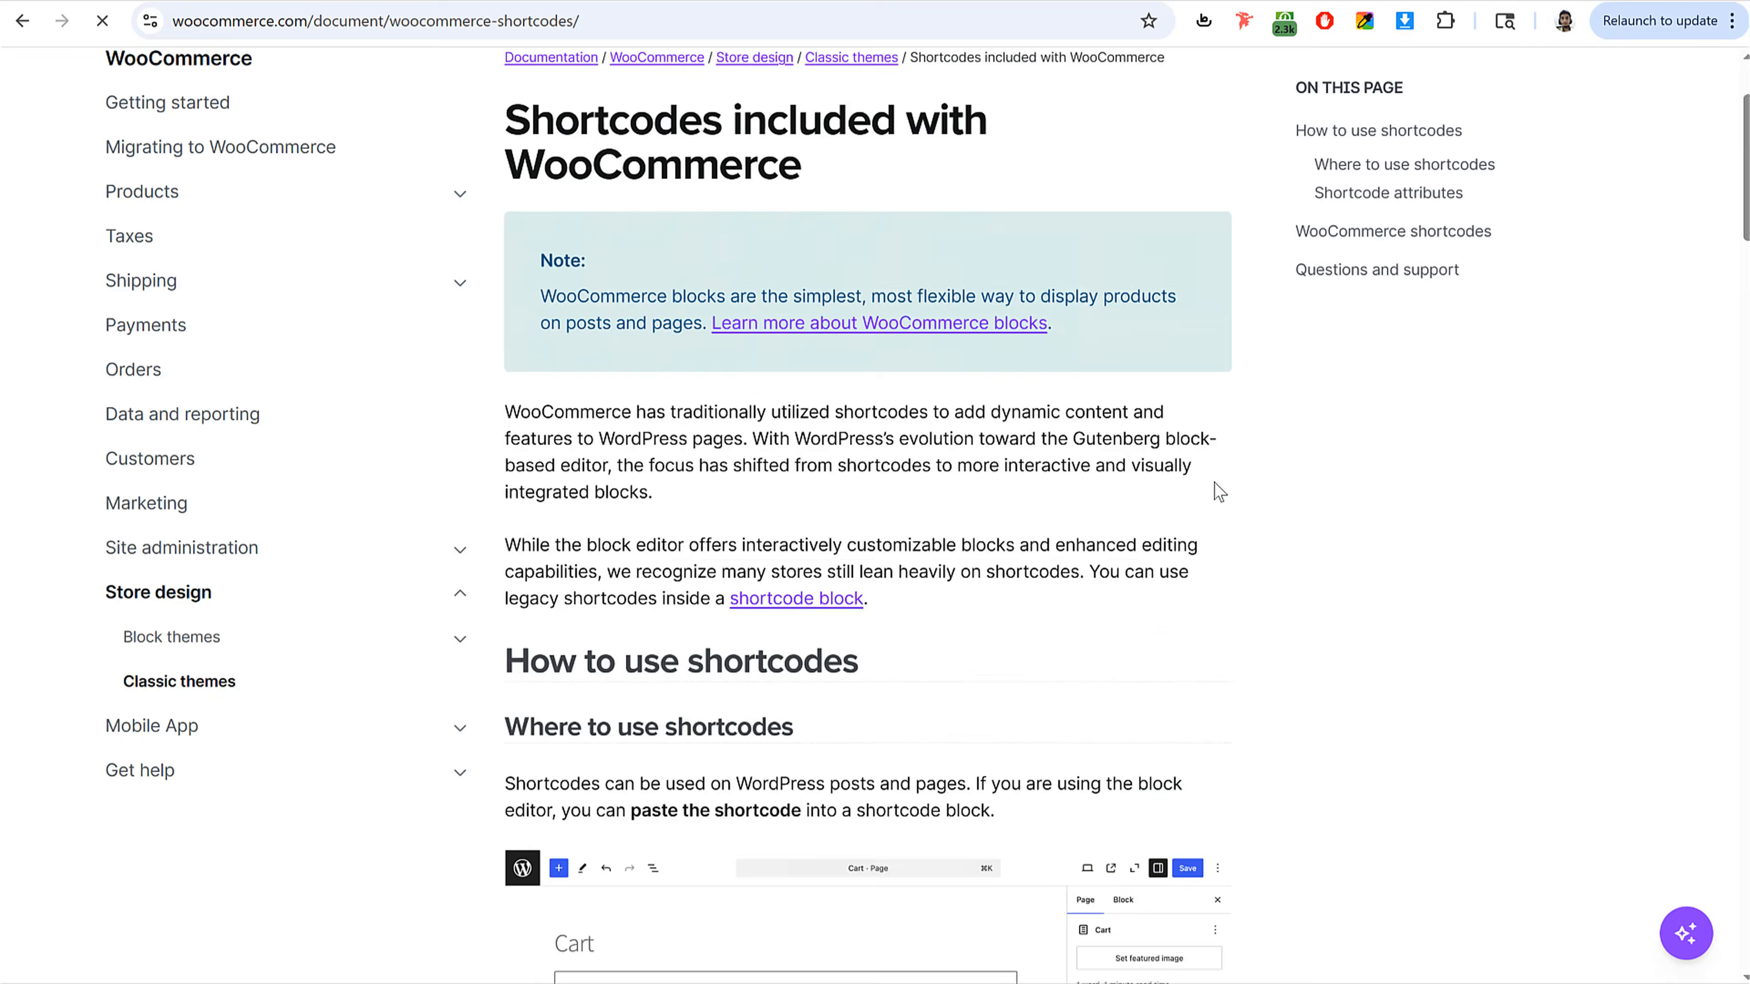
scroll(1213, 490, down, 15)
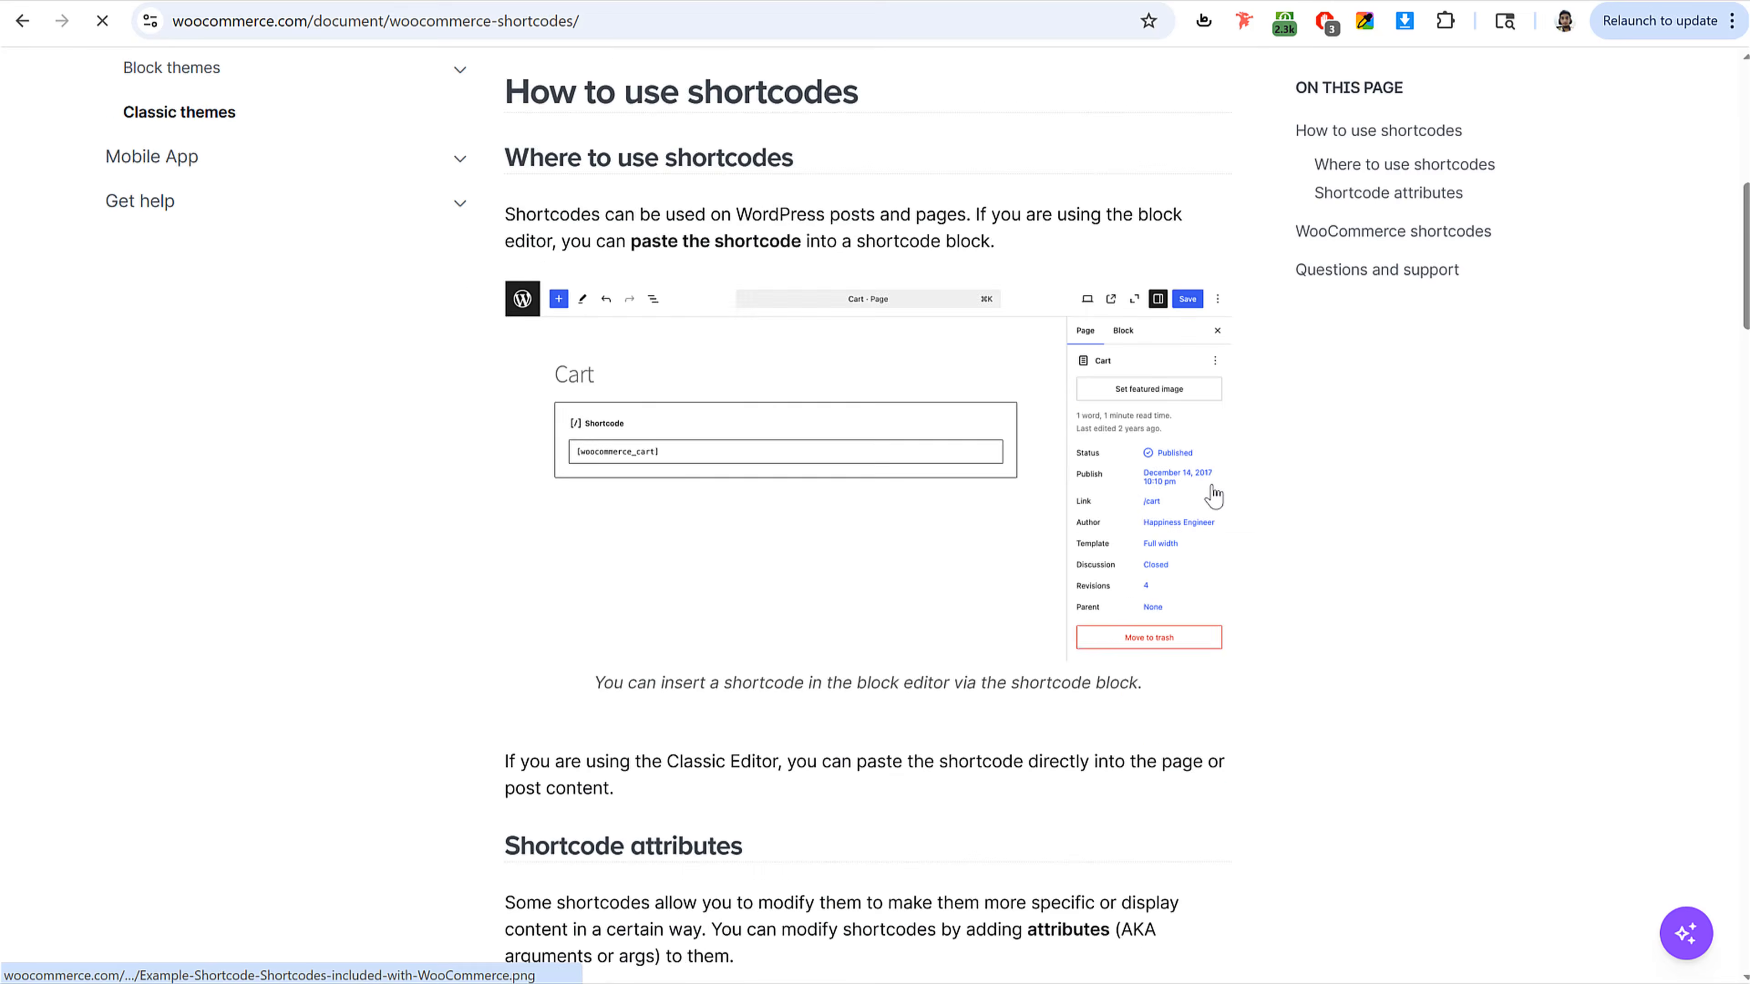
scroll(1214, 493, down, 8)
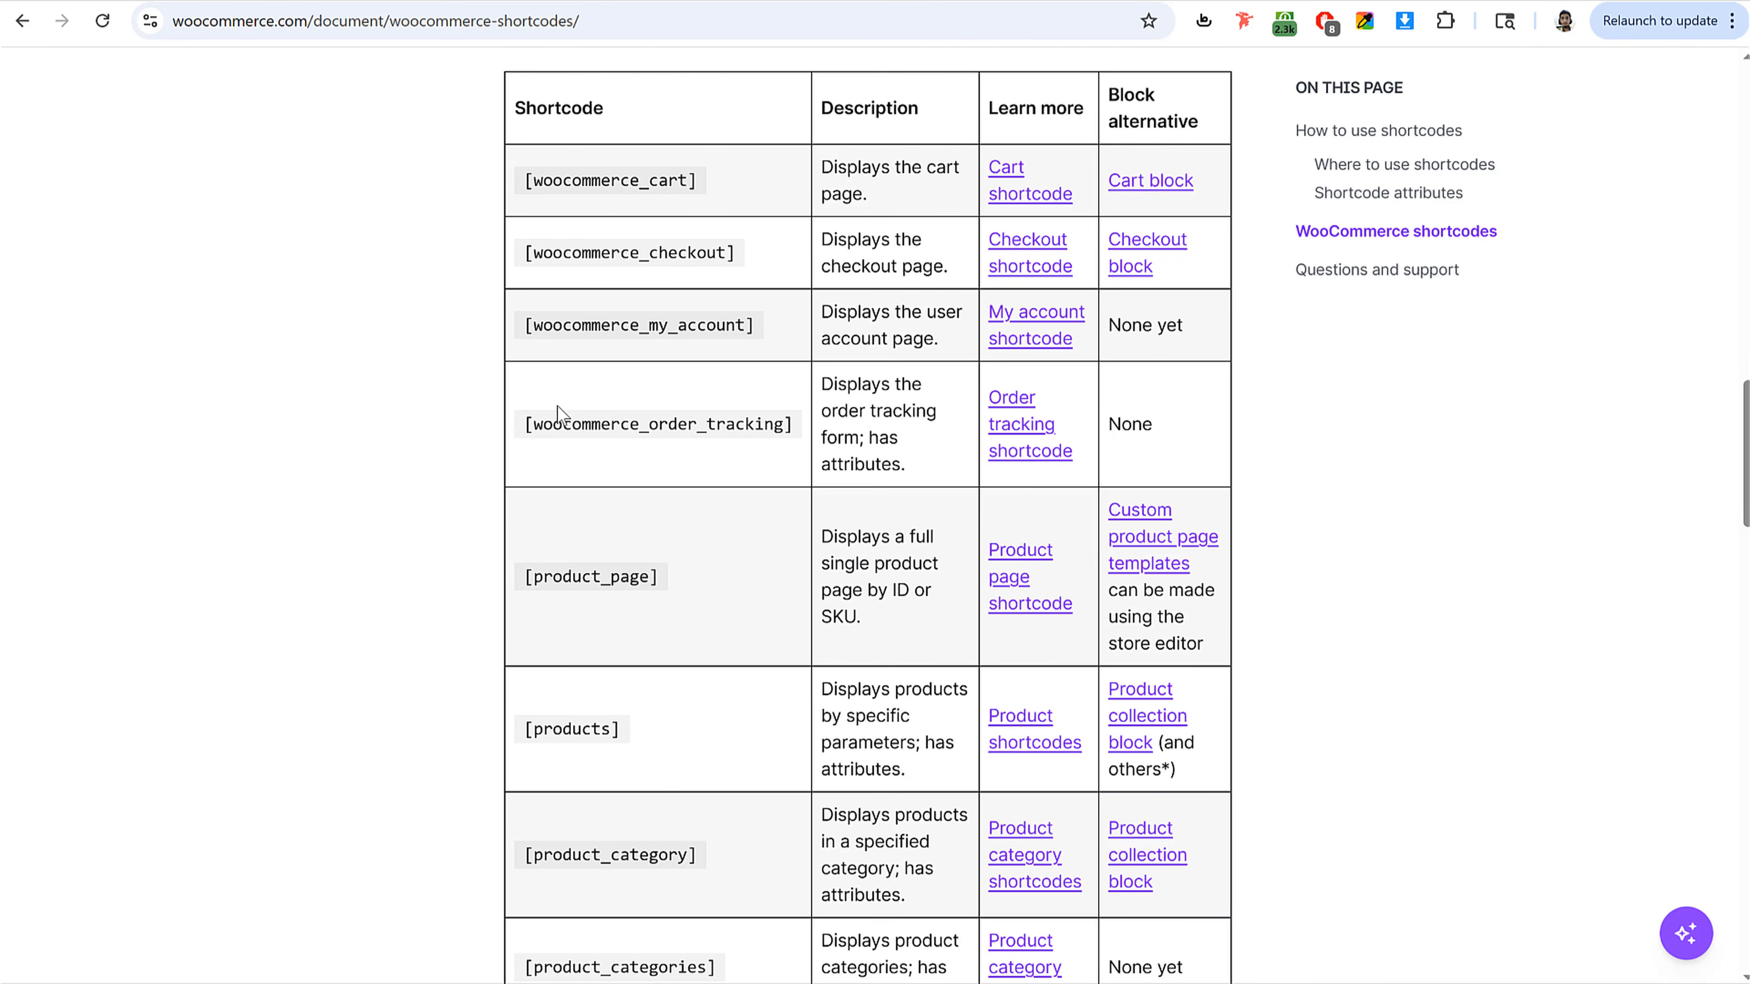
drag(522, 428, 801, 429)
key(ctrl+c)
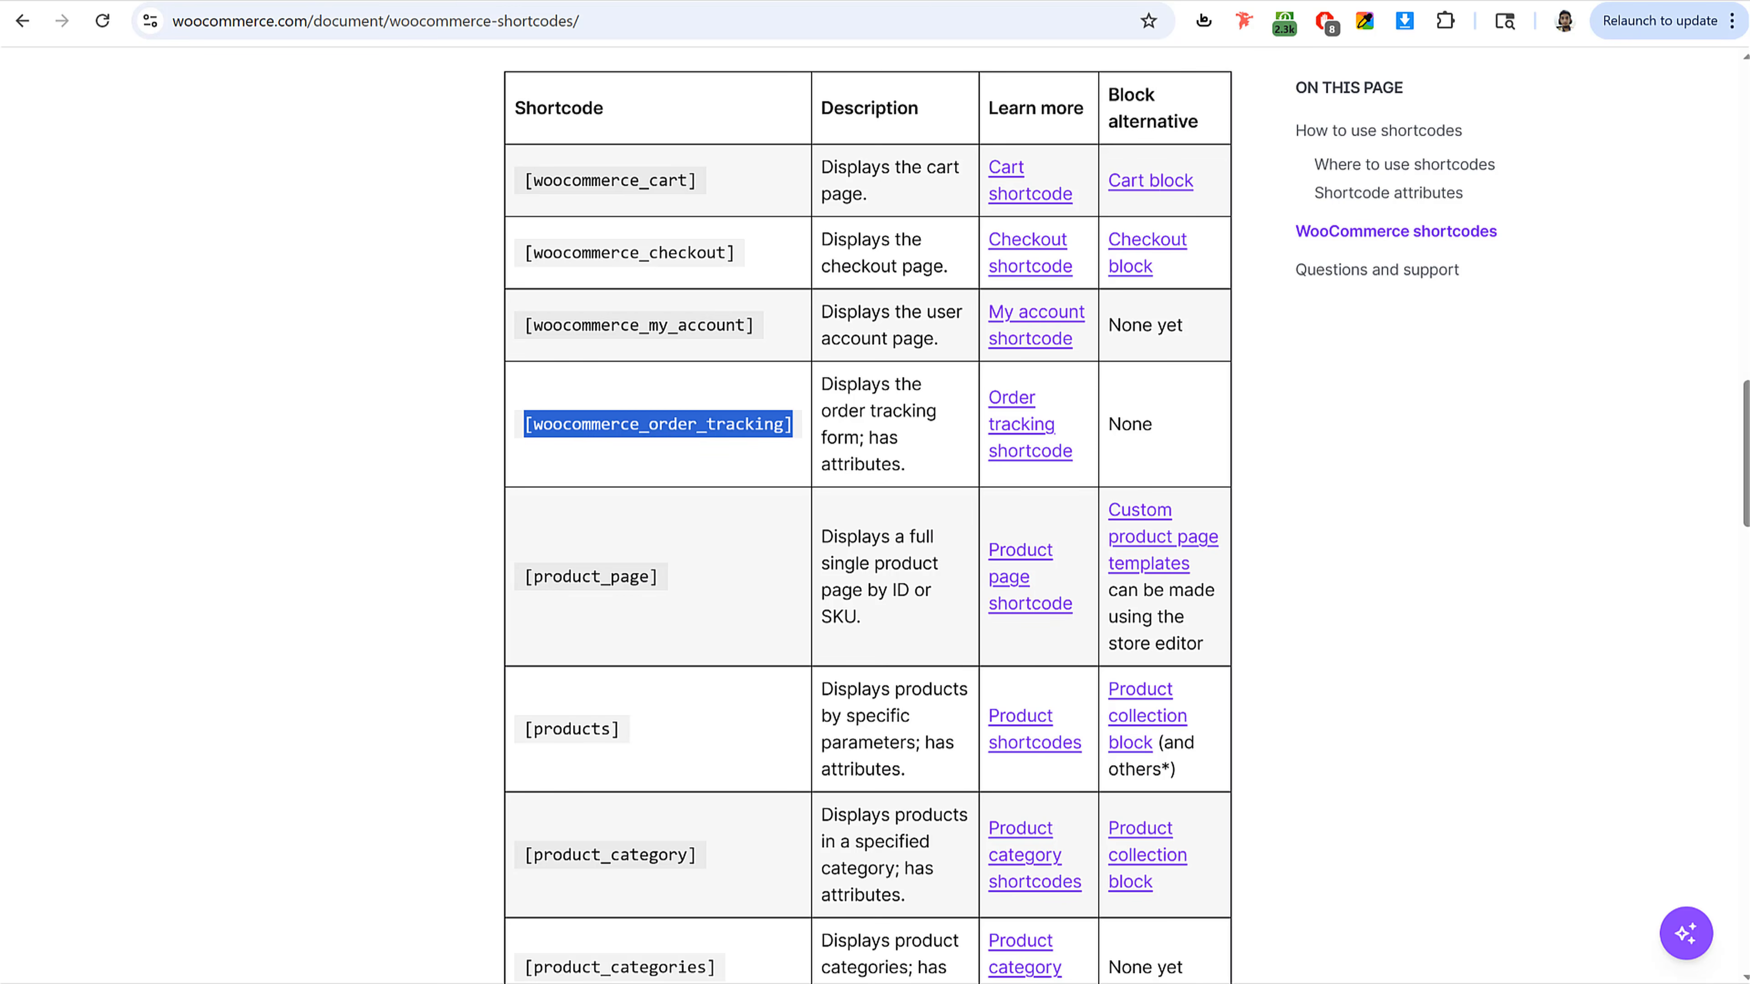
Step: Add a Shortcode block containing [woocommerce_order_tracking] to the Track Order page and update the page
click(281, 2)
click(1367, 336)
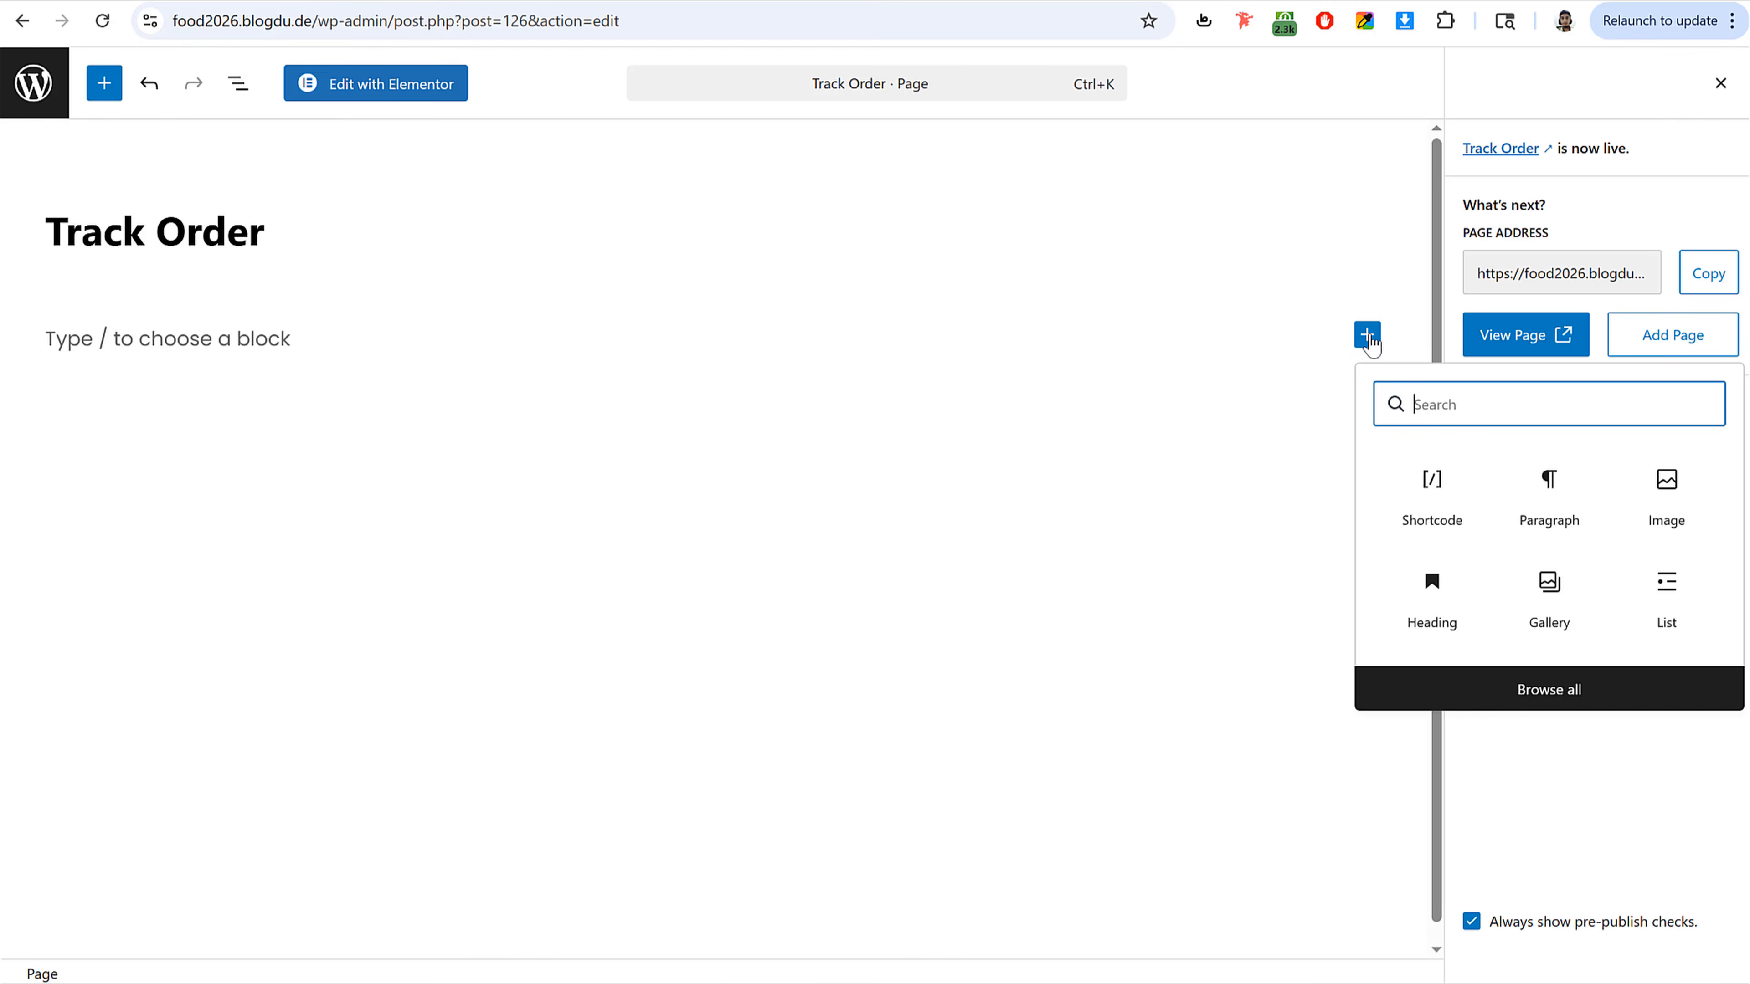
click(1444, 490)
key(ctrl+v)
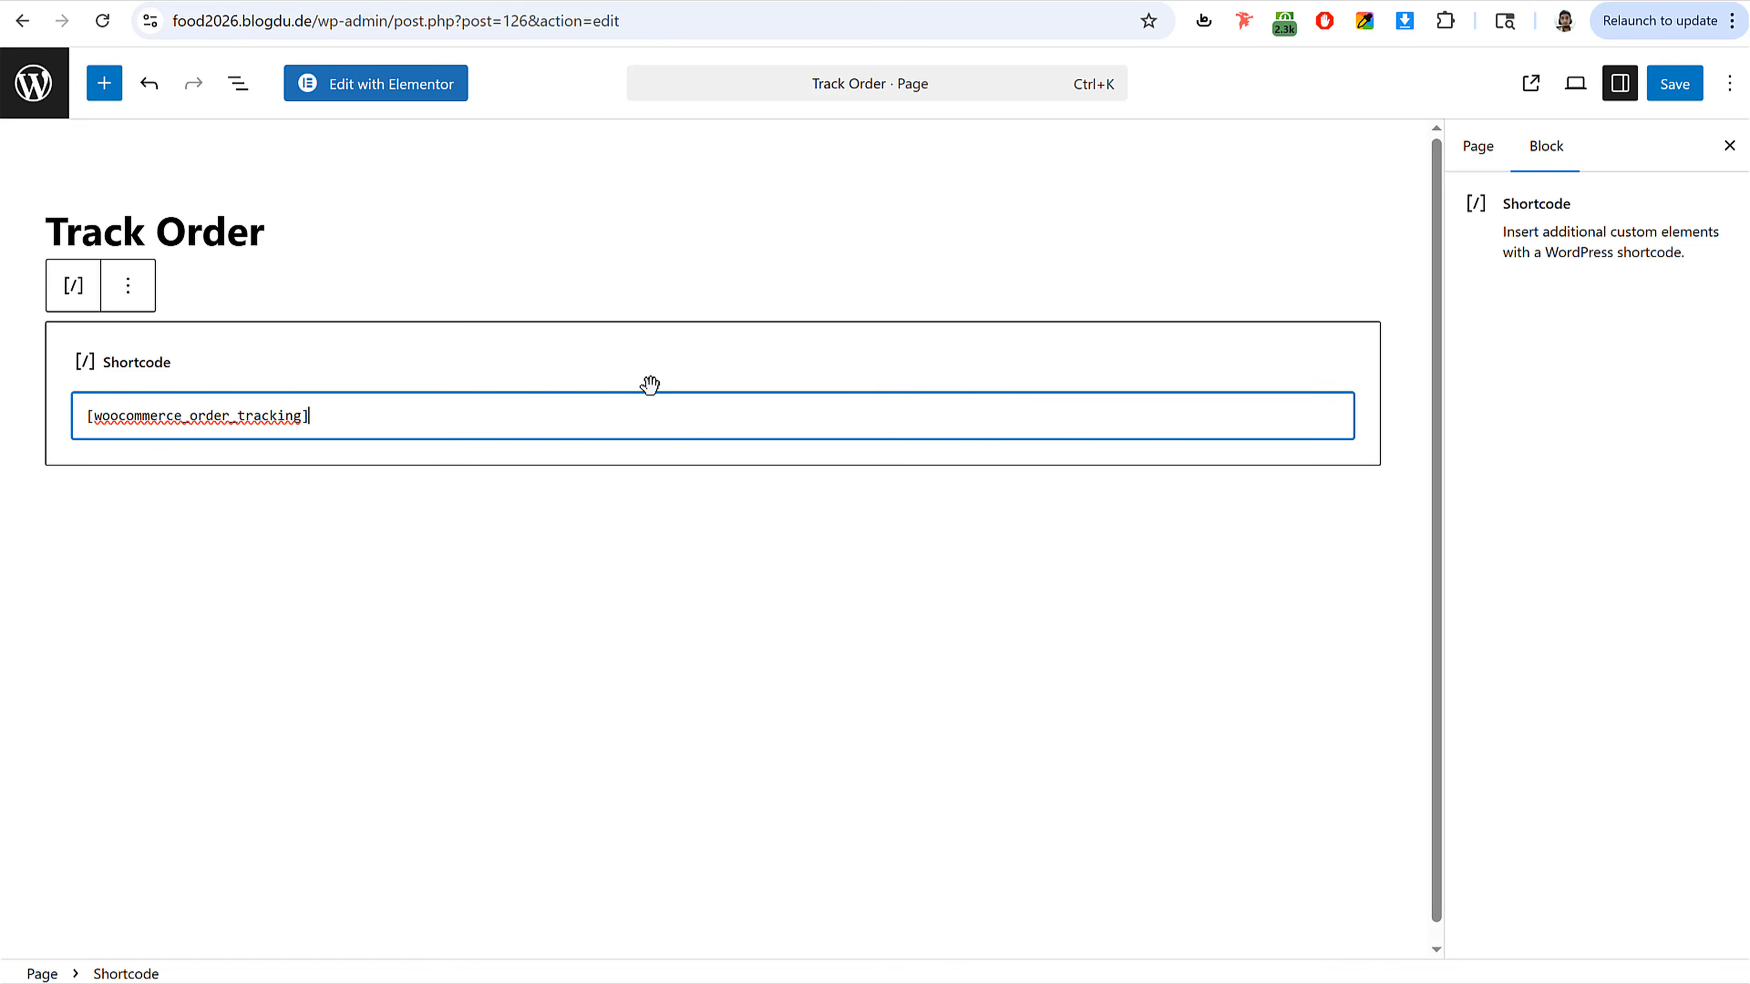
click(1698, 84)
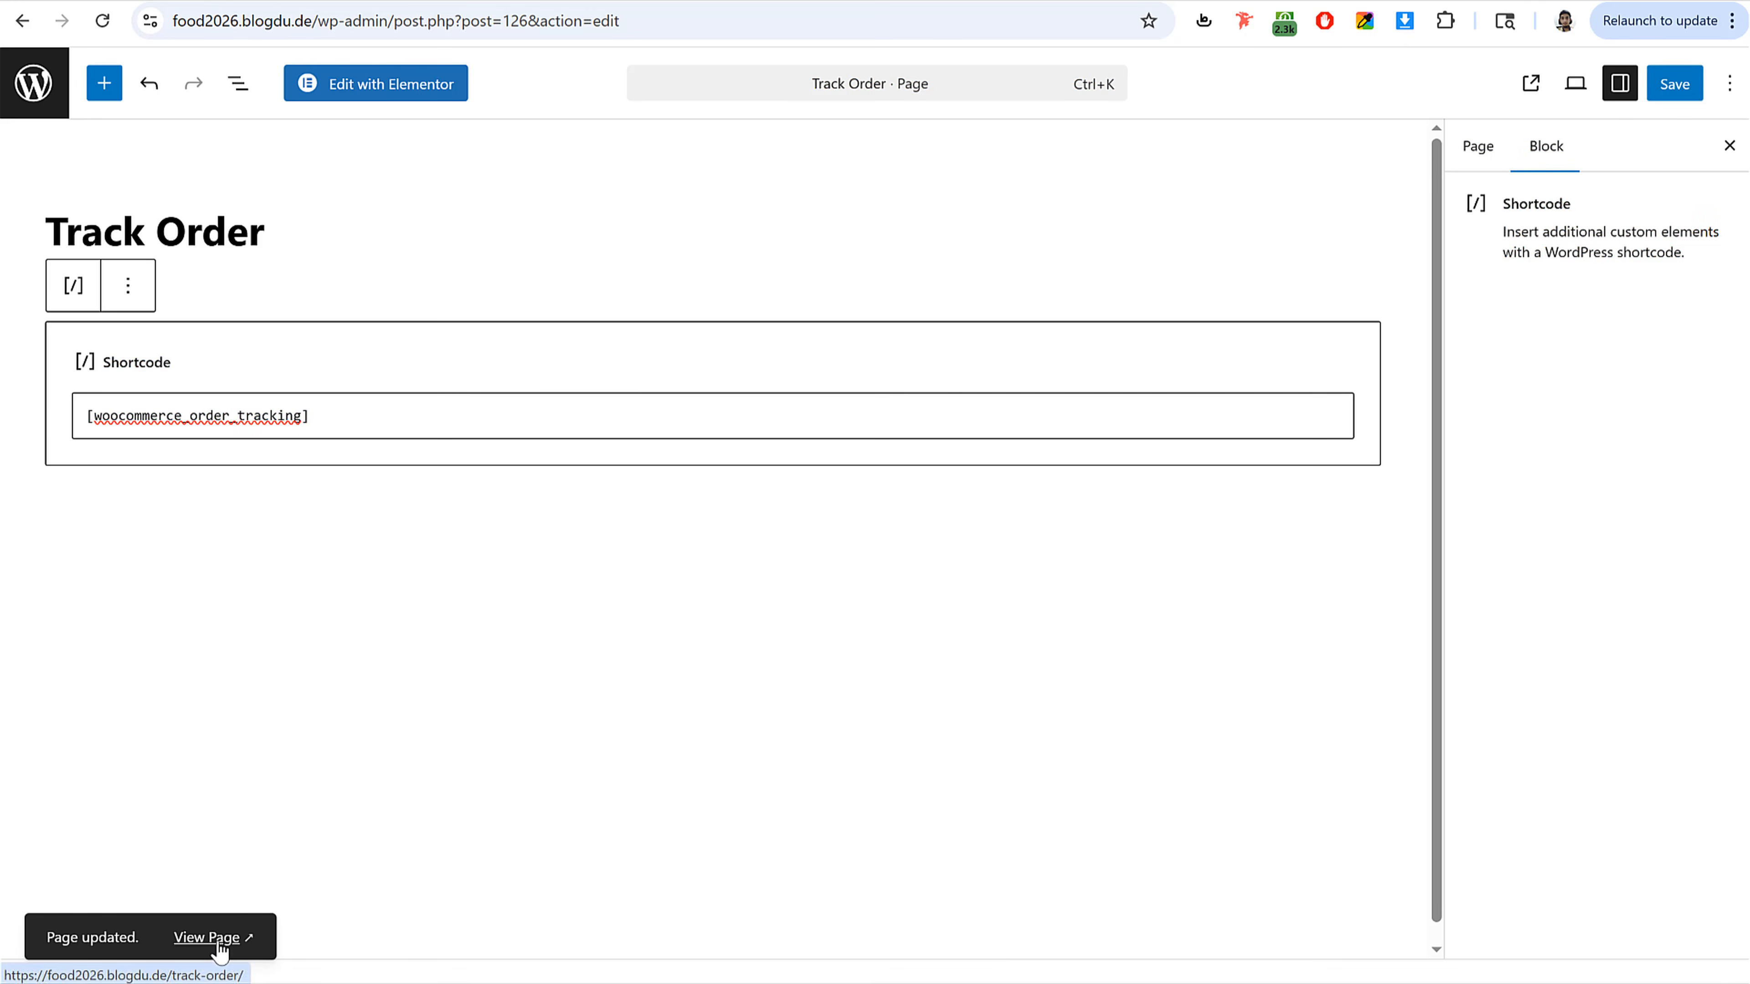
Step: View the live Track Order page and compare it with the reference site's Track Order page
click(219, 941)
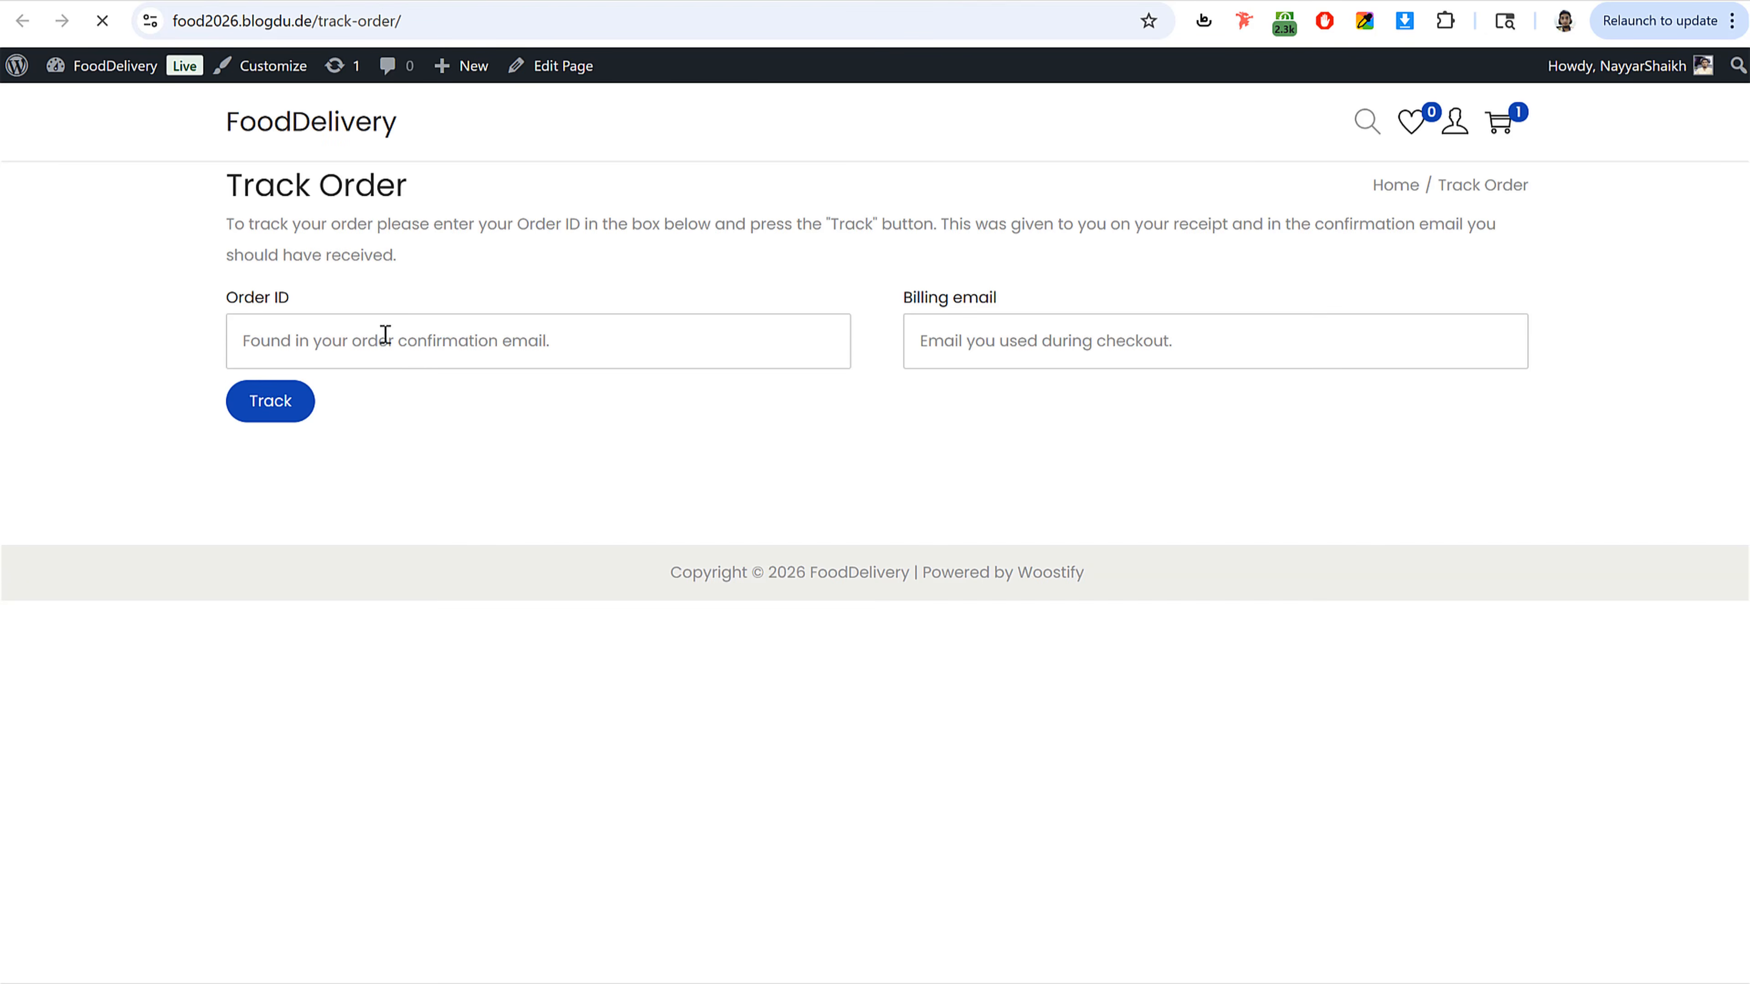
click(319, 341)
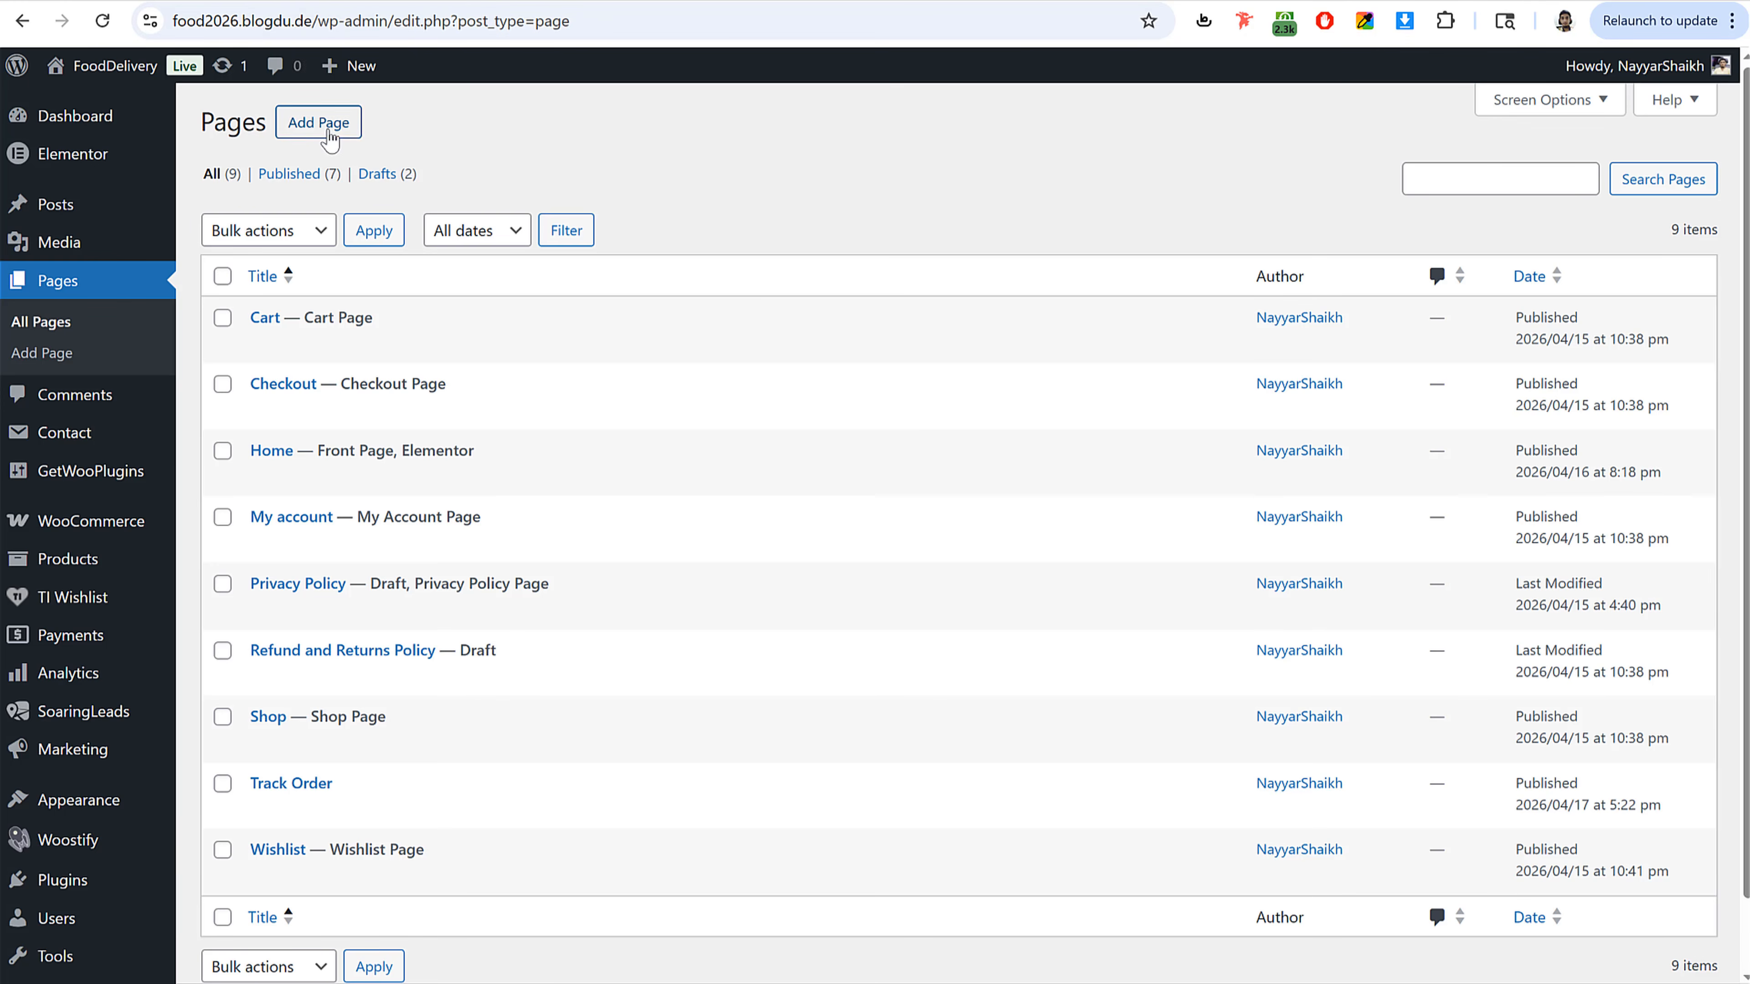
click(330, 134)
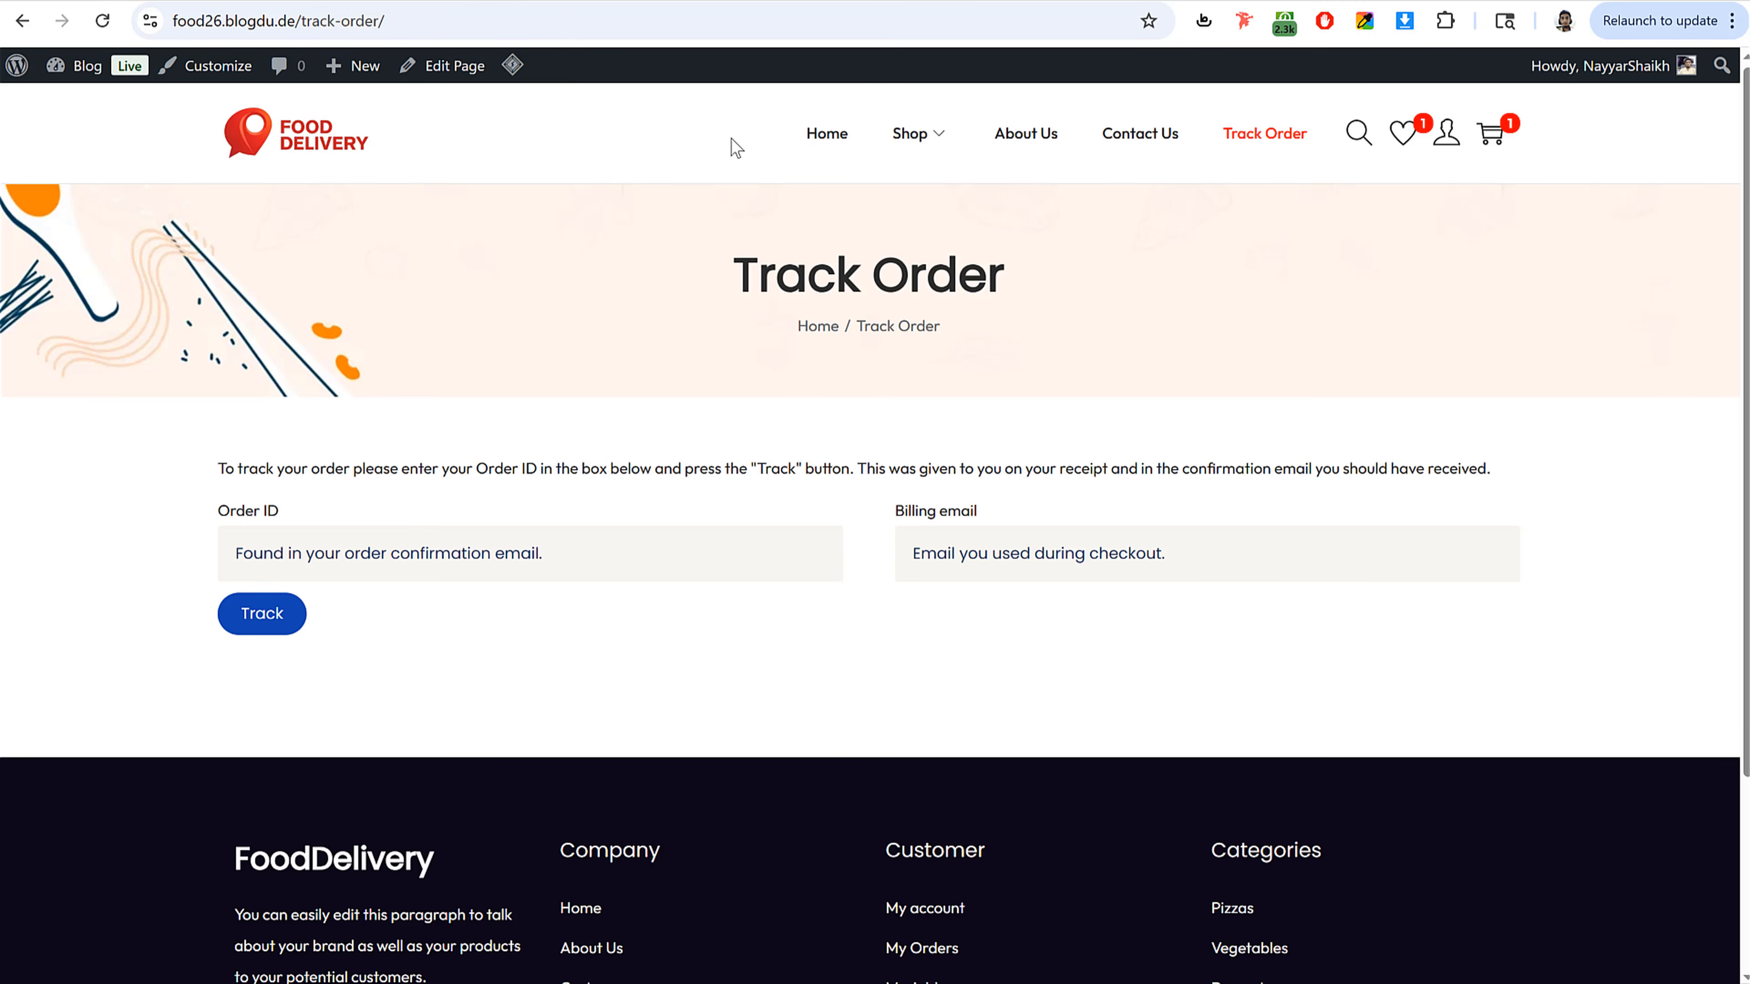
Step: Create a new page titled About Us using the Elementor Full Width template
click(1021, 135)
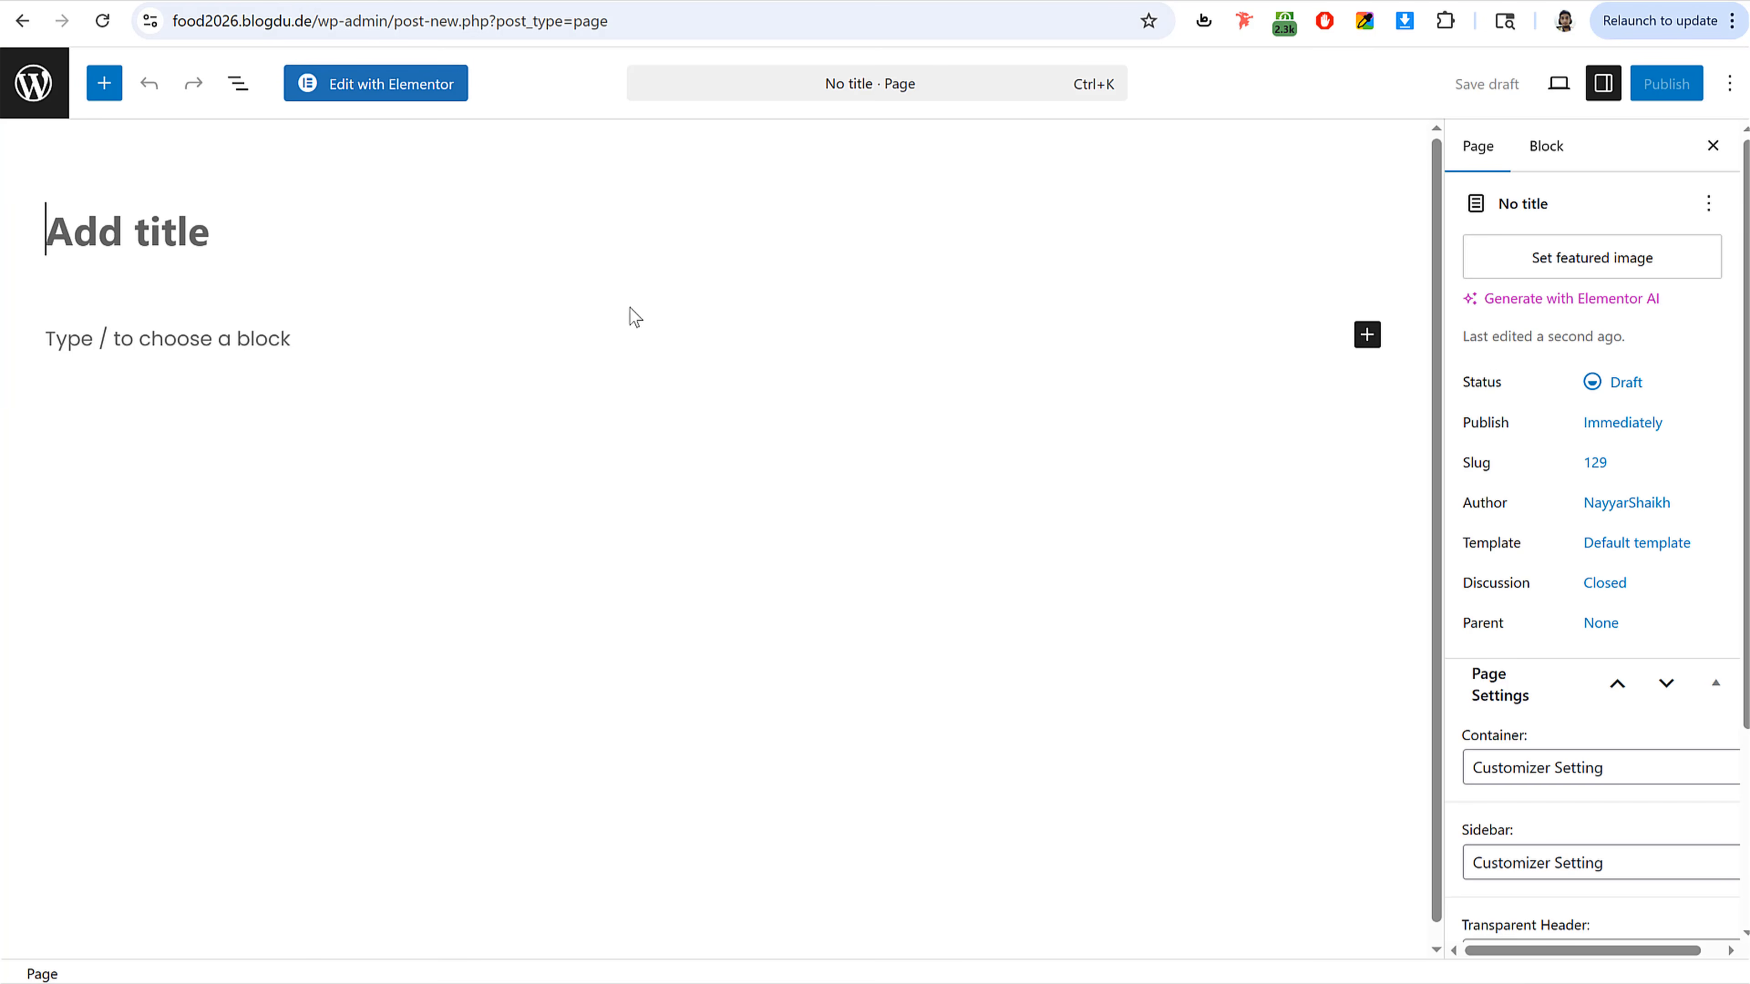
text(About Us)
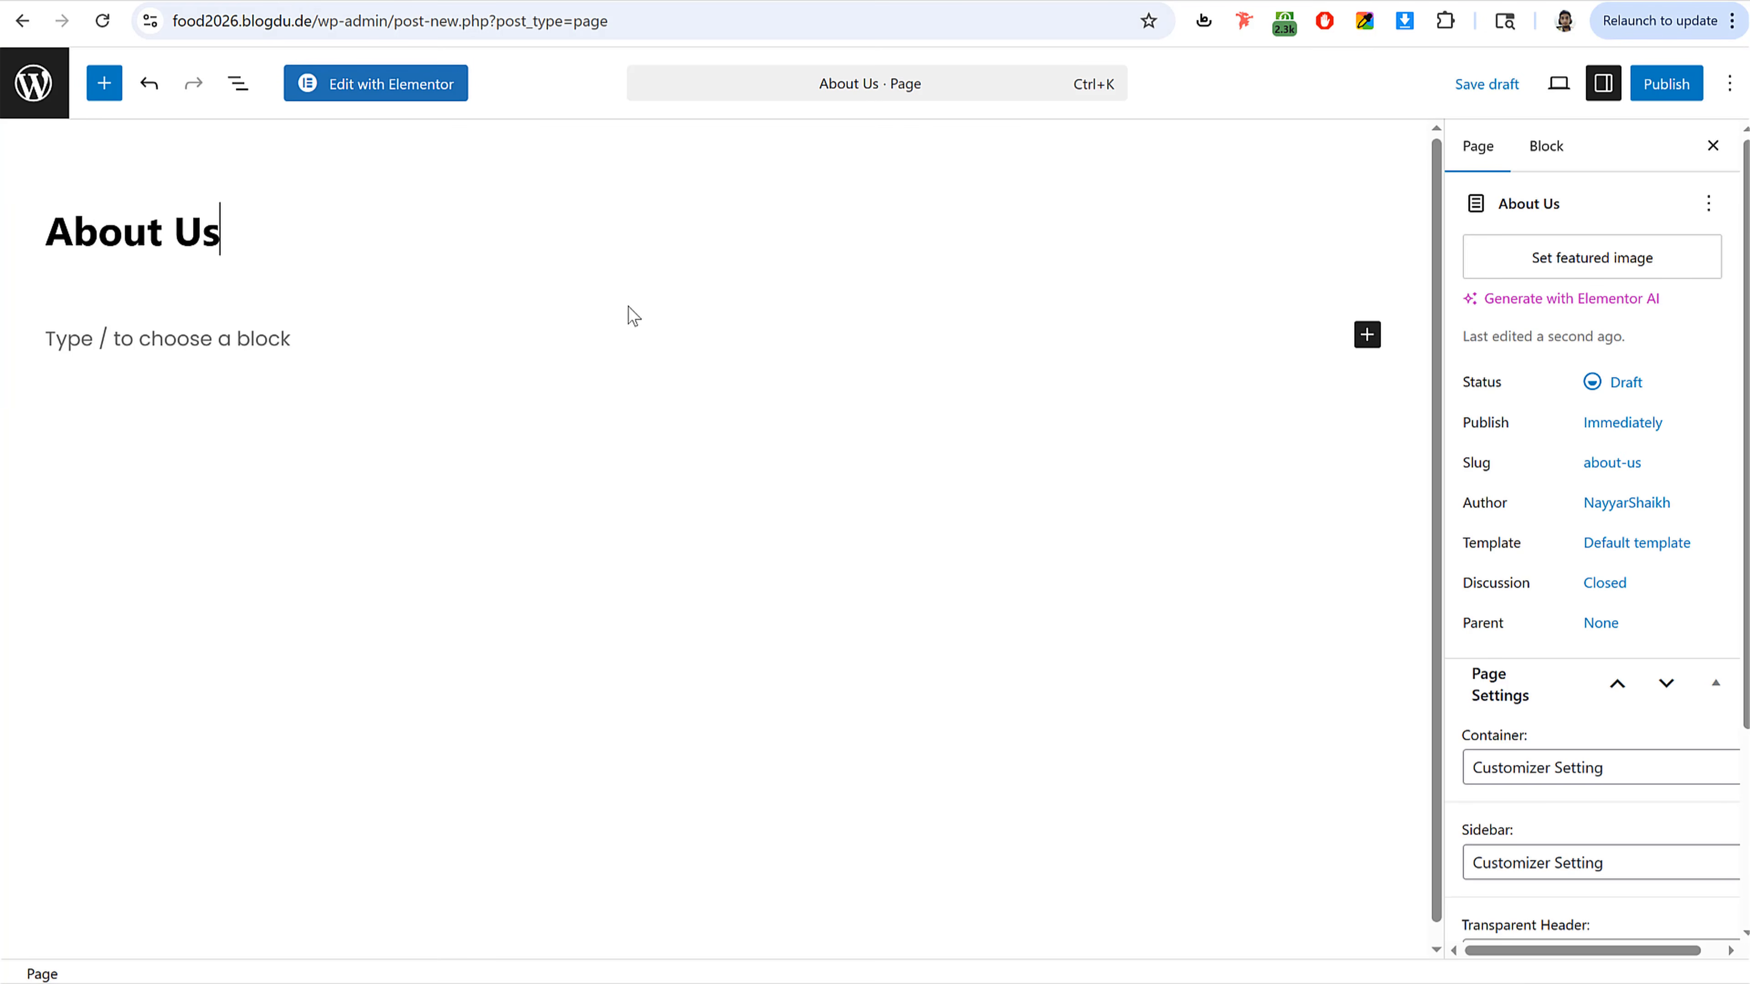
scroll(1664, 508, down, 3)
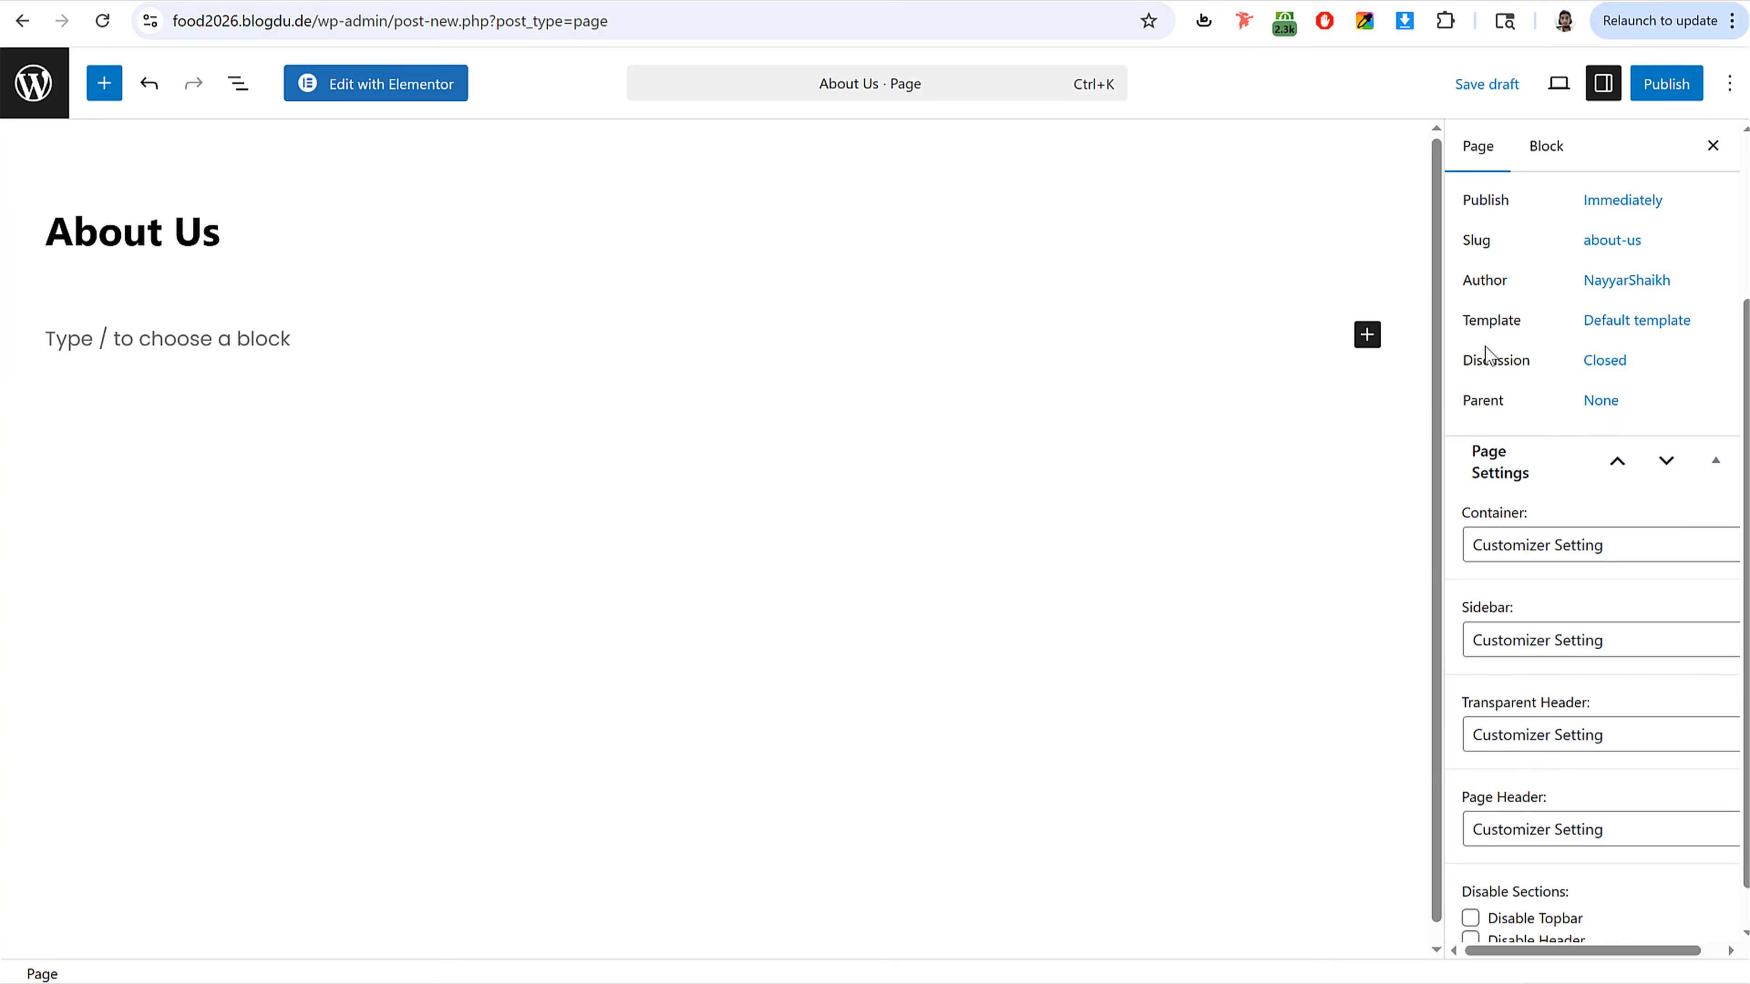
click(1634, 324)
click(1363, 434)
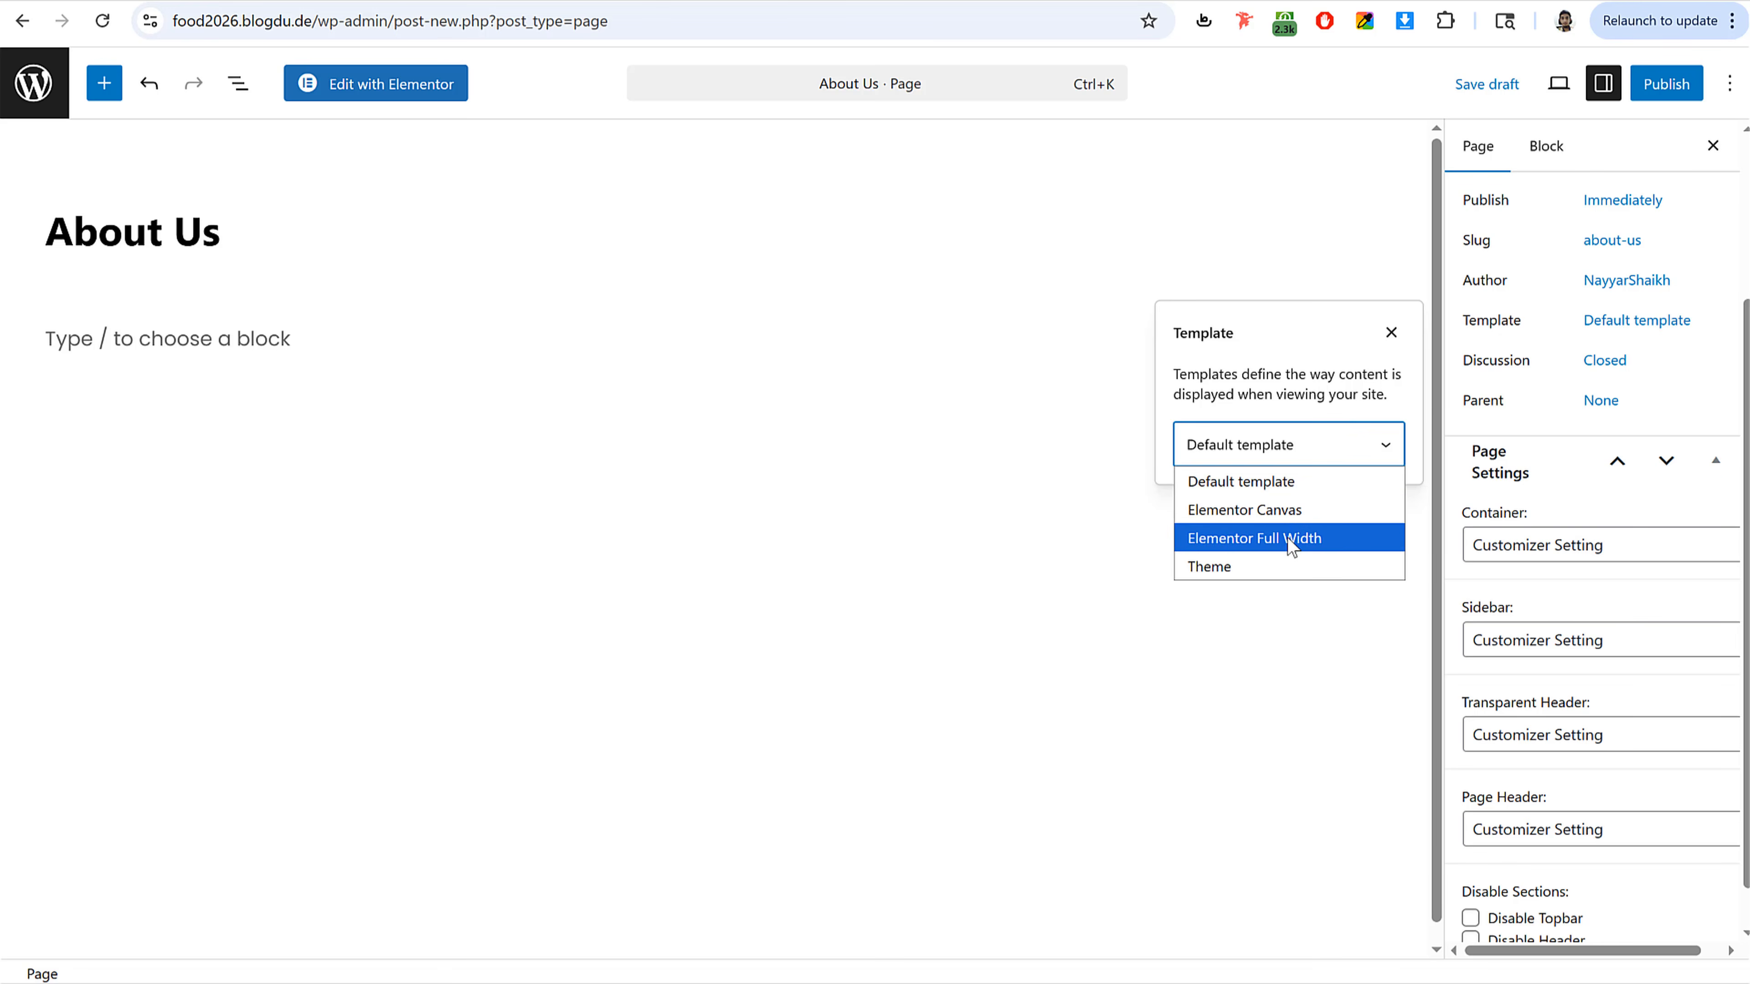
click(1287, 536)
Step: Set the About Us page header to Enabled and publish the page
click(1584, 351)
scroll(1646, 534, down, 1)
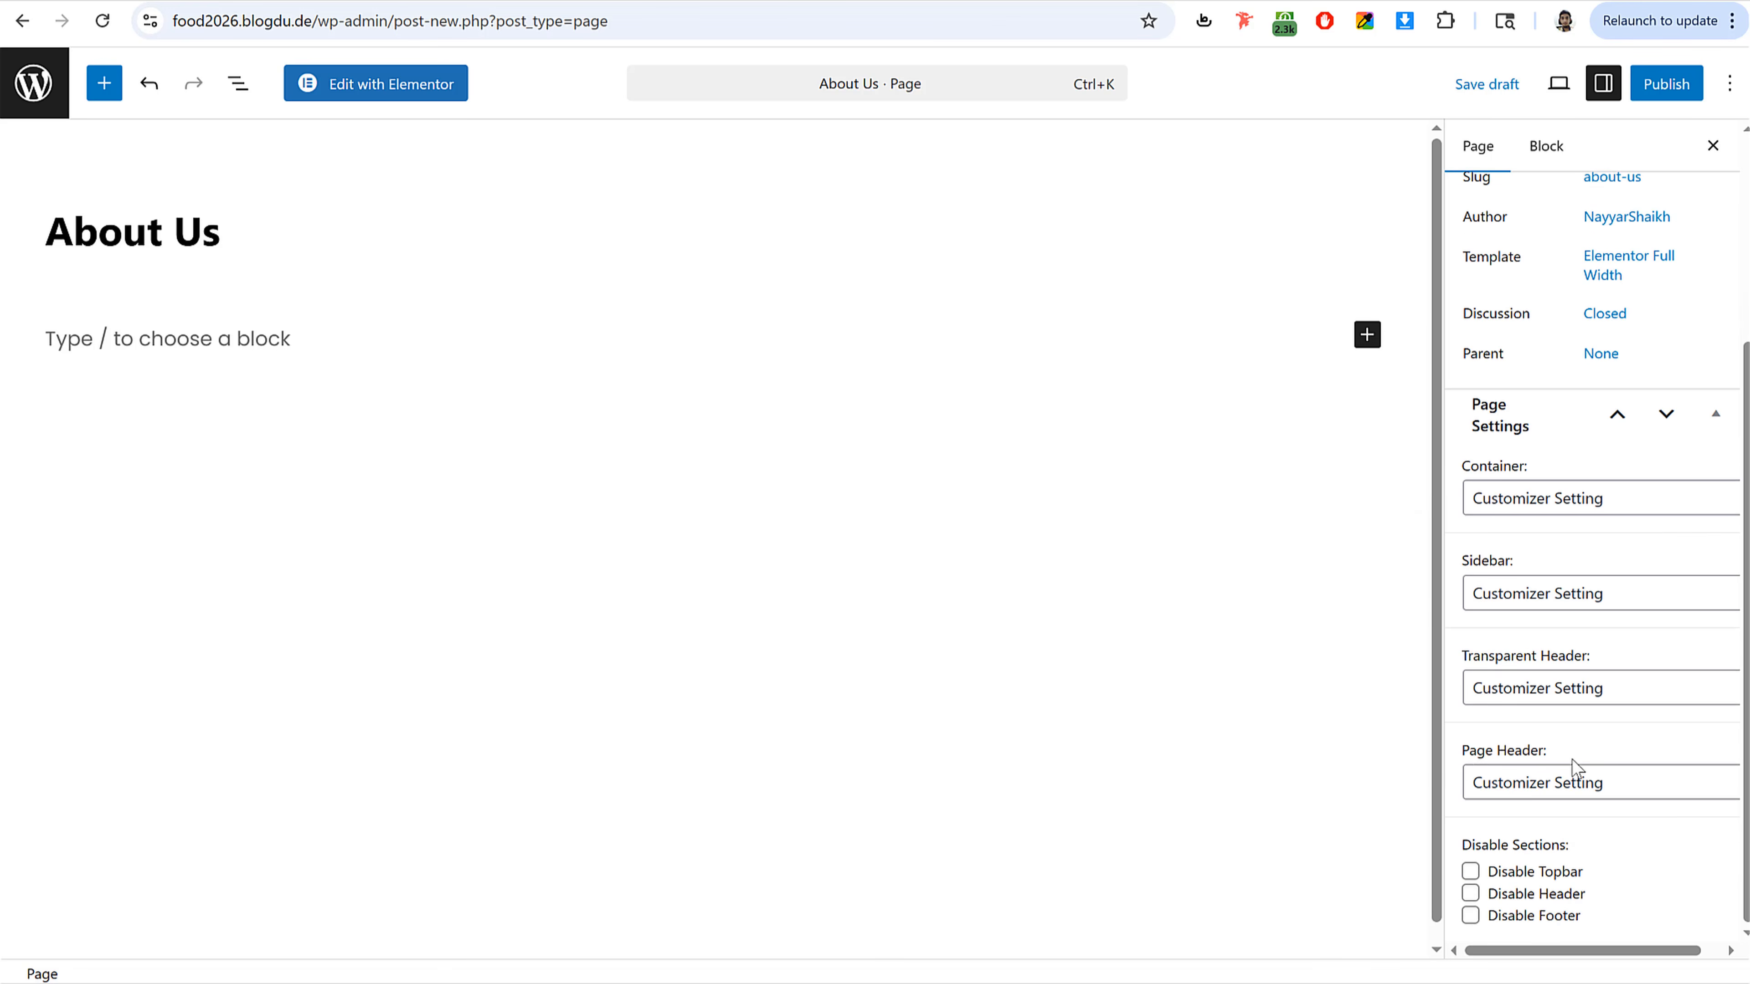
drag(1463, 752, 1588, 792)
click(1588, 792)
click(1556, 842)
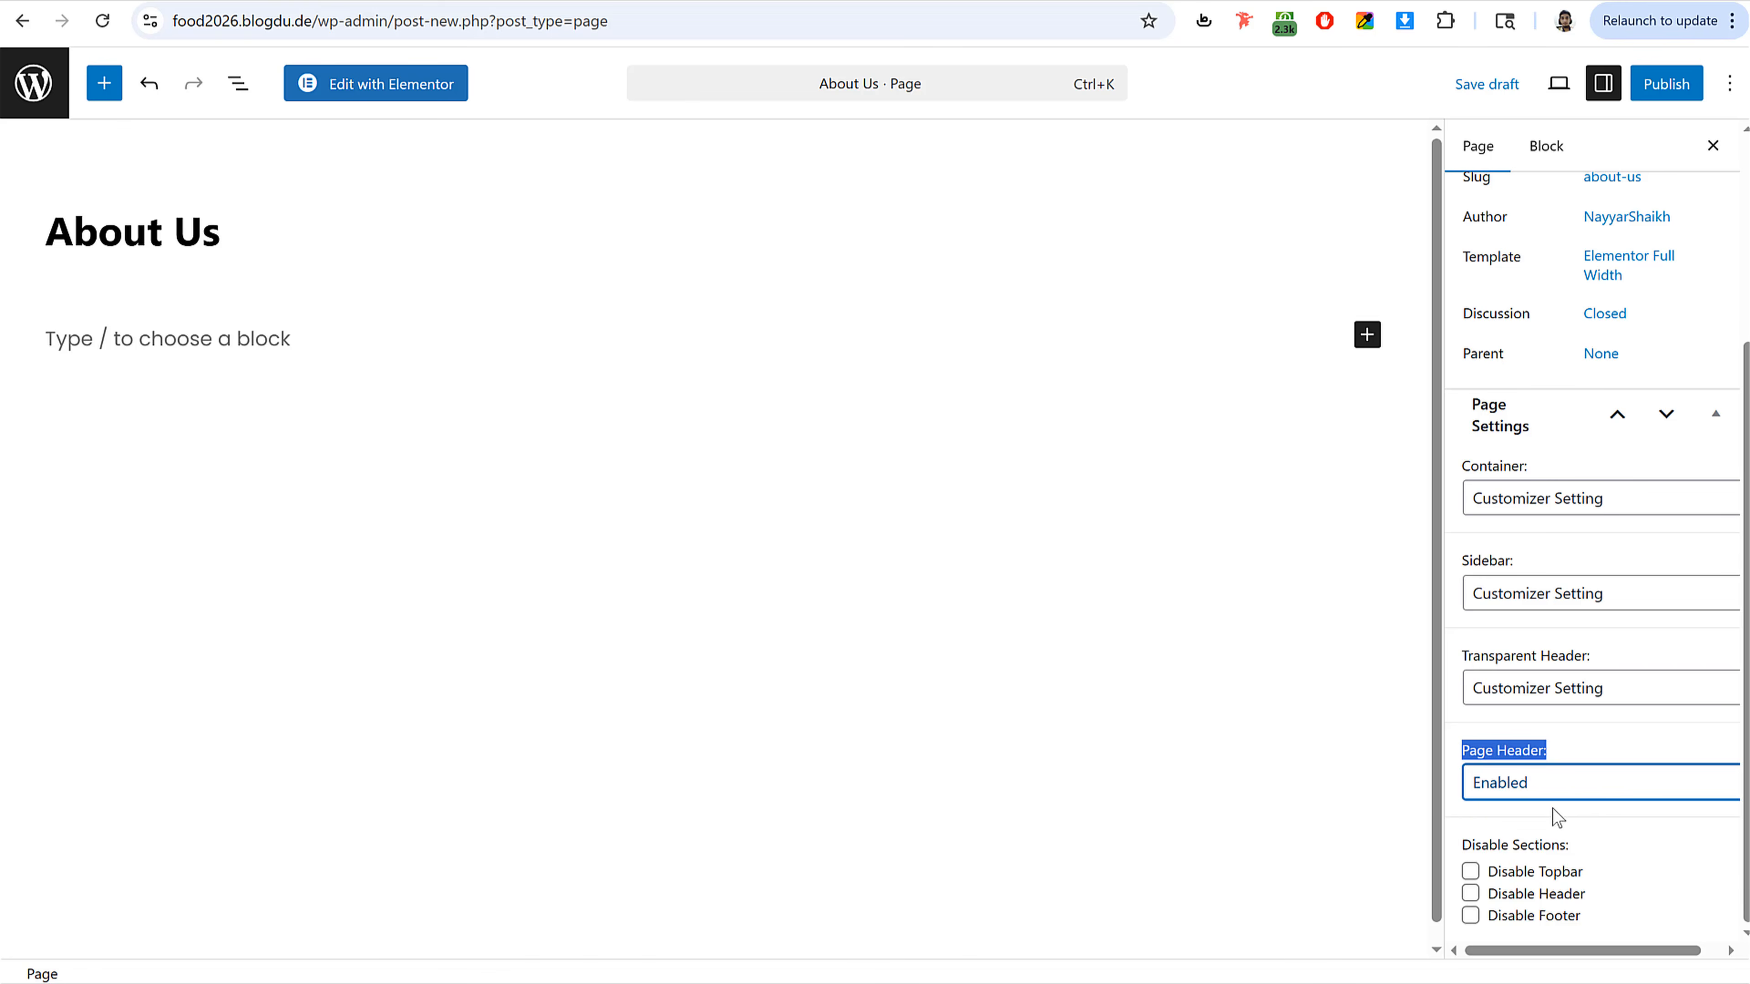
click(1664, 84)
click(1660, 86)
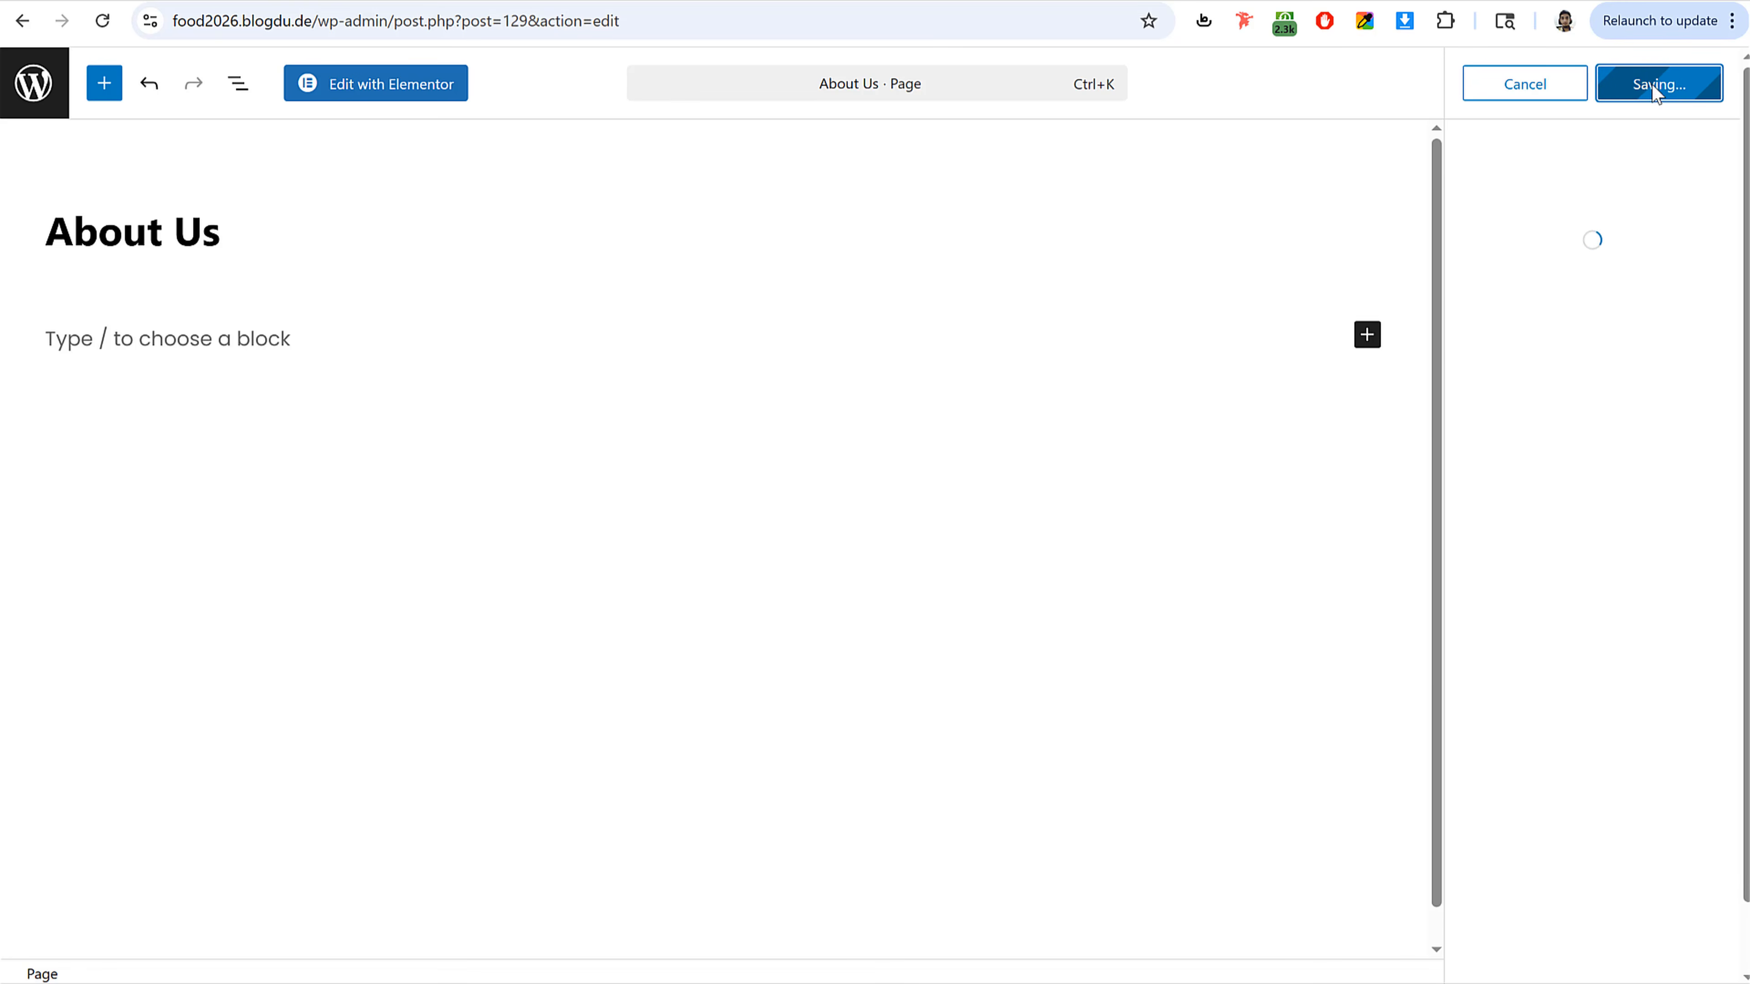
Step: Open the About Us page in Elementor and dismiss the productivity checklist popups
click(408, 96)
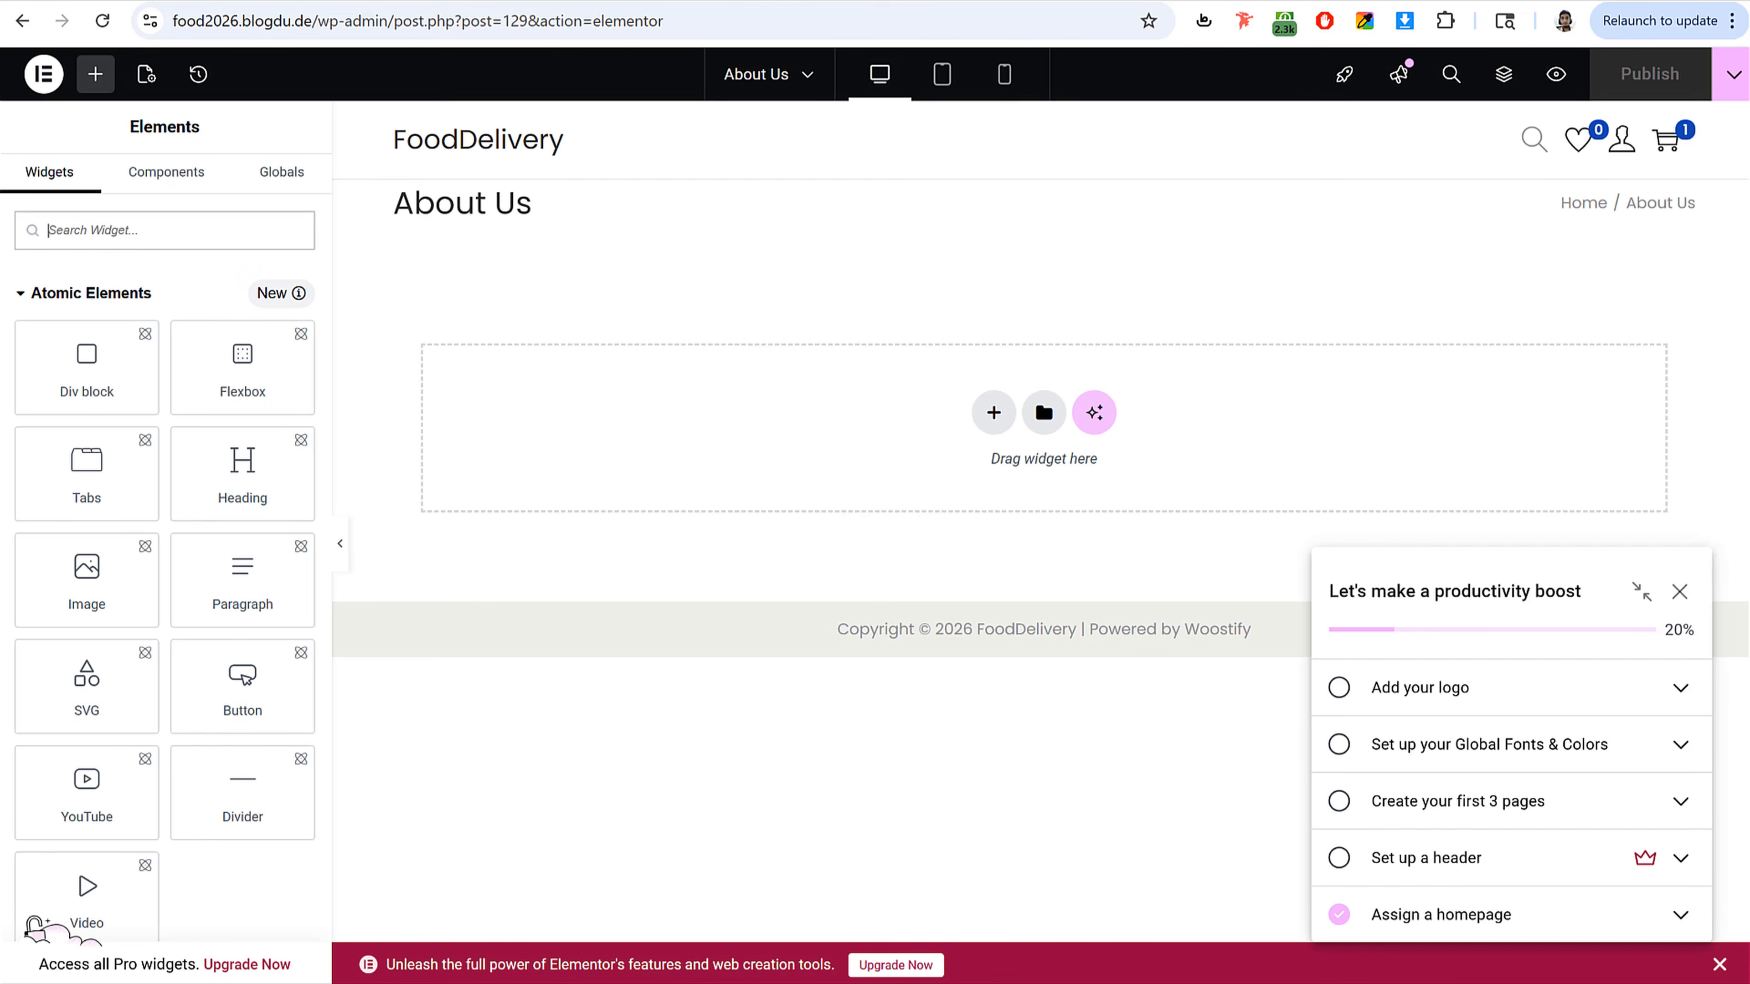
click(1678, 592)
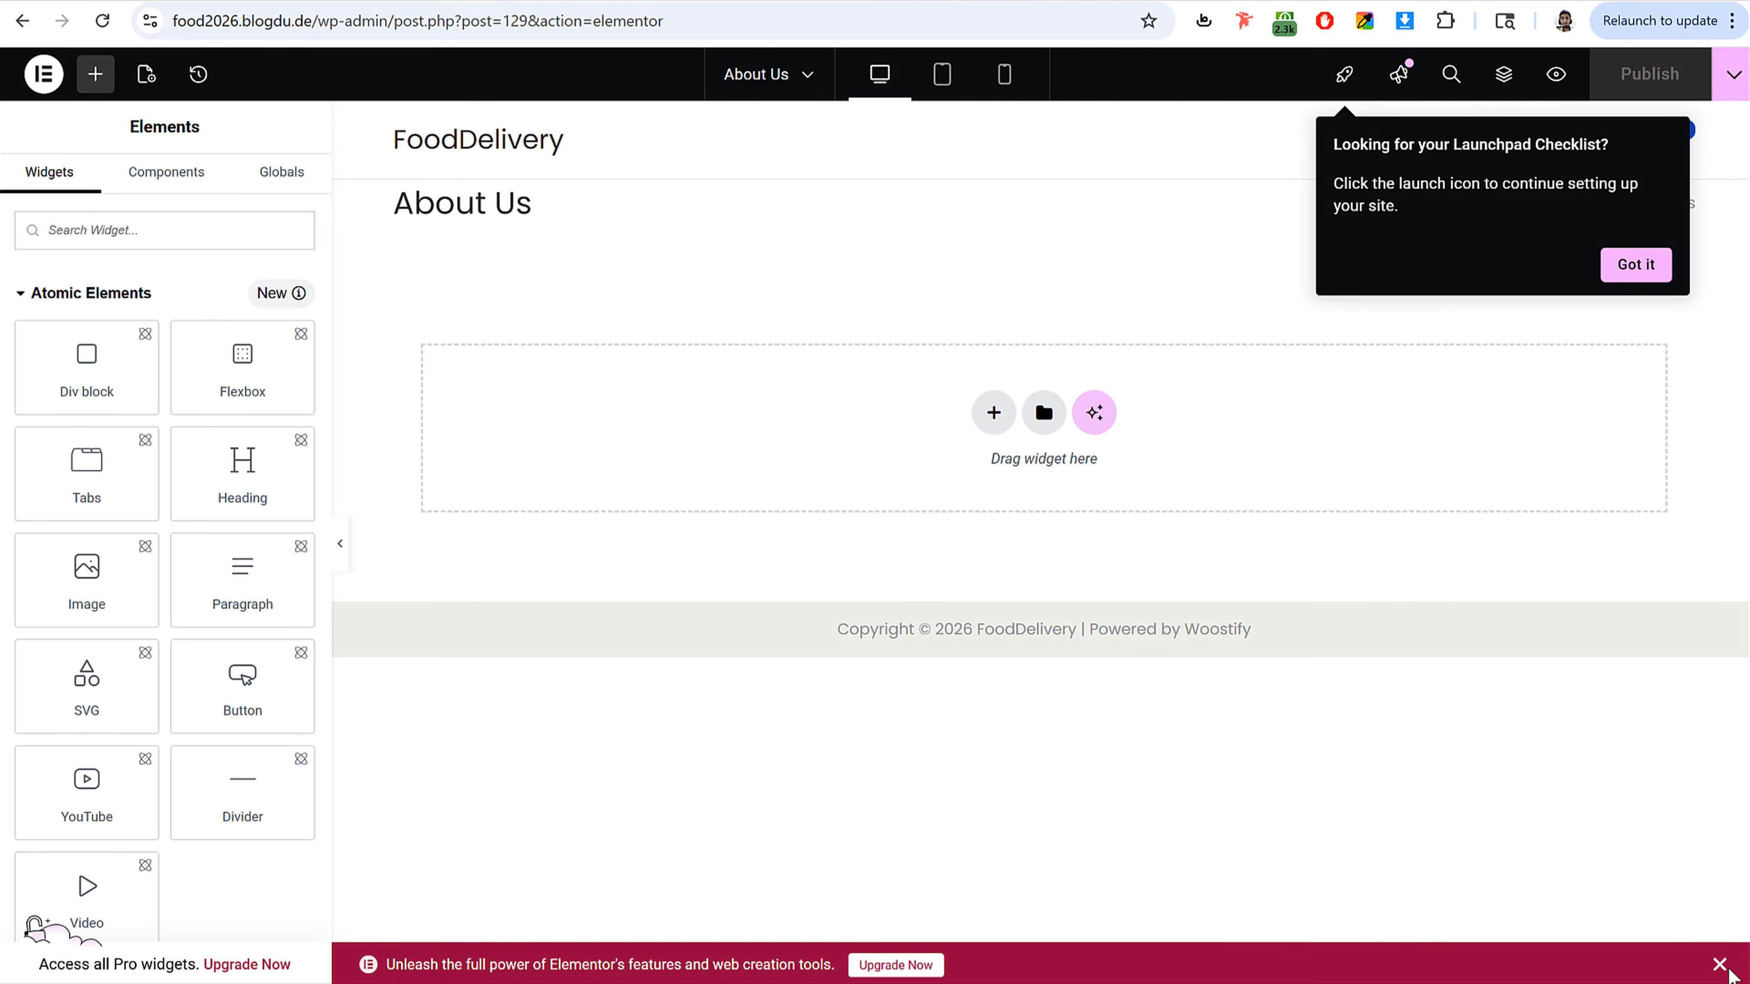
click(1635, 266)
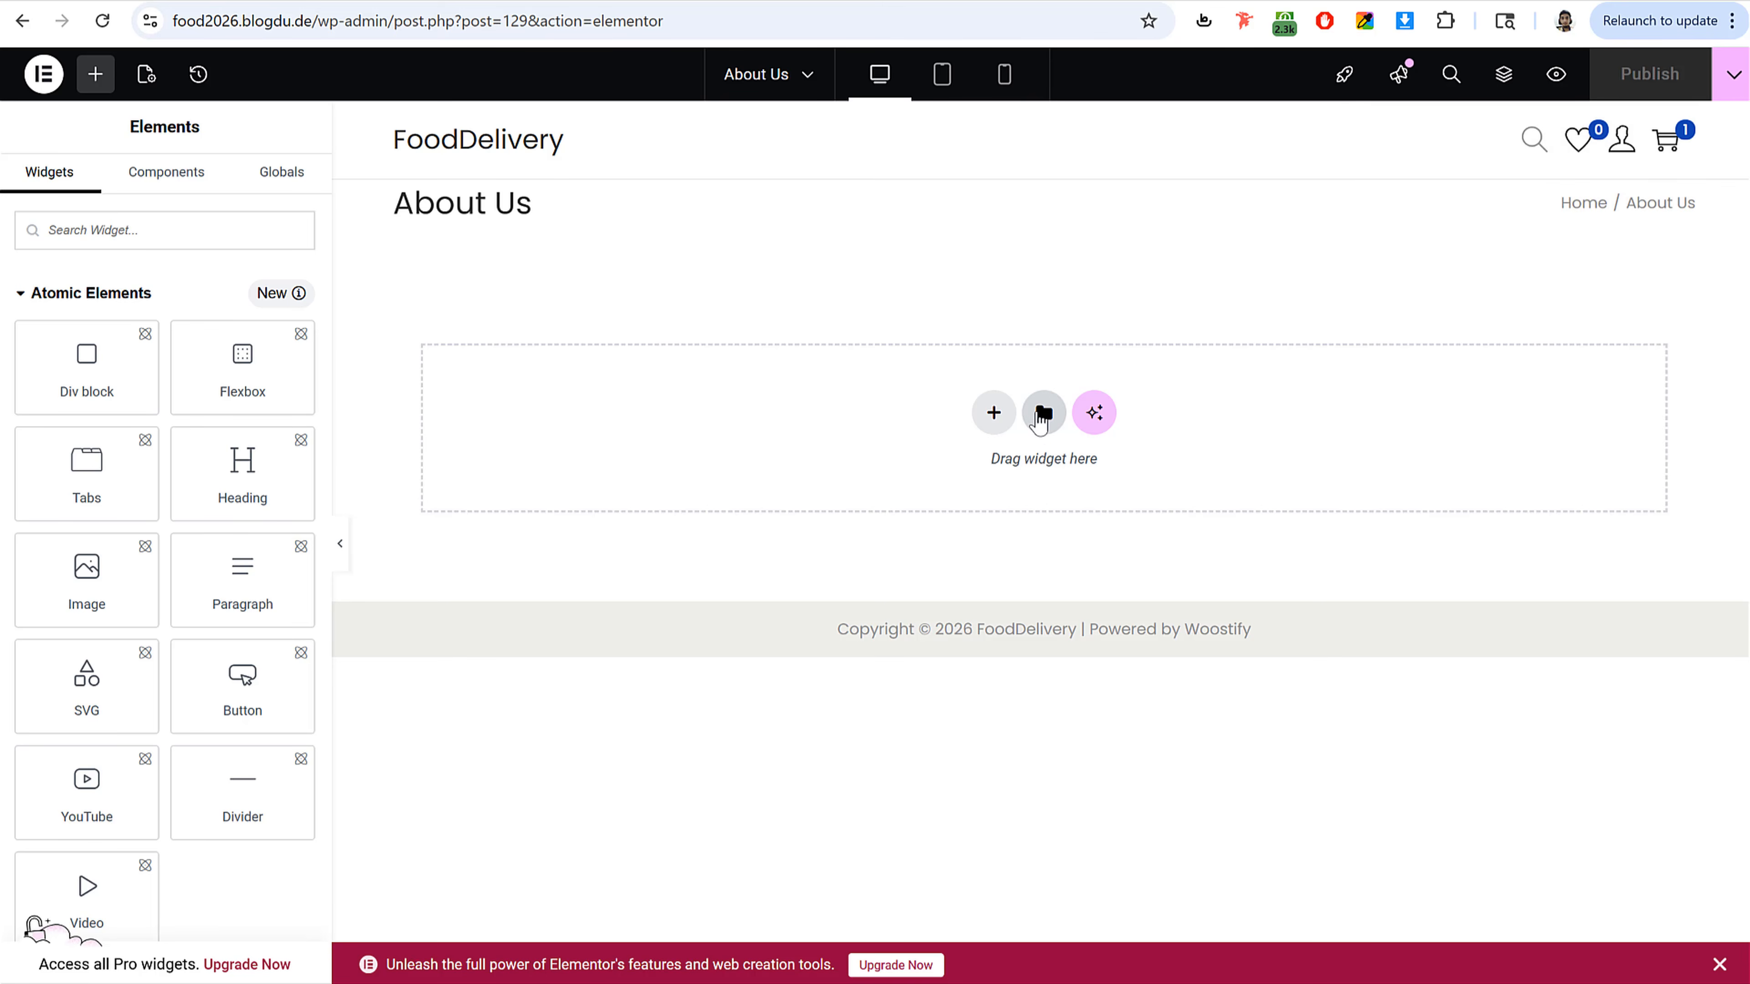
Step: Open the Templates section of the Elementor library and browse the Files folder for the exported page template files
click(1043, 414)
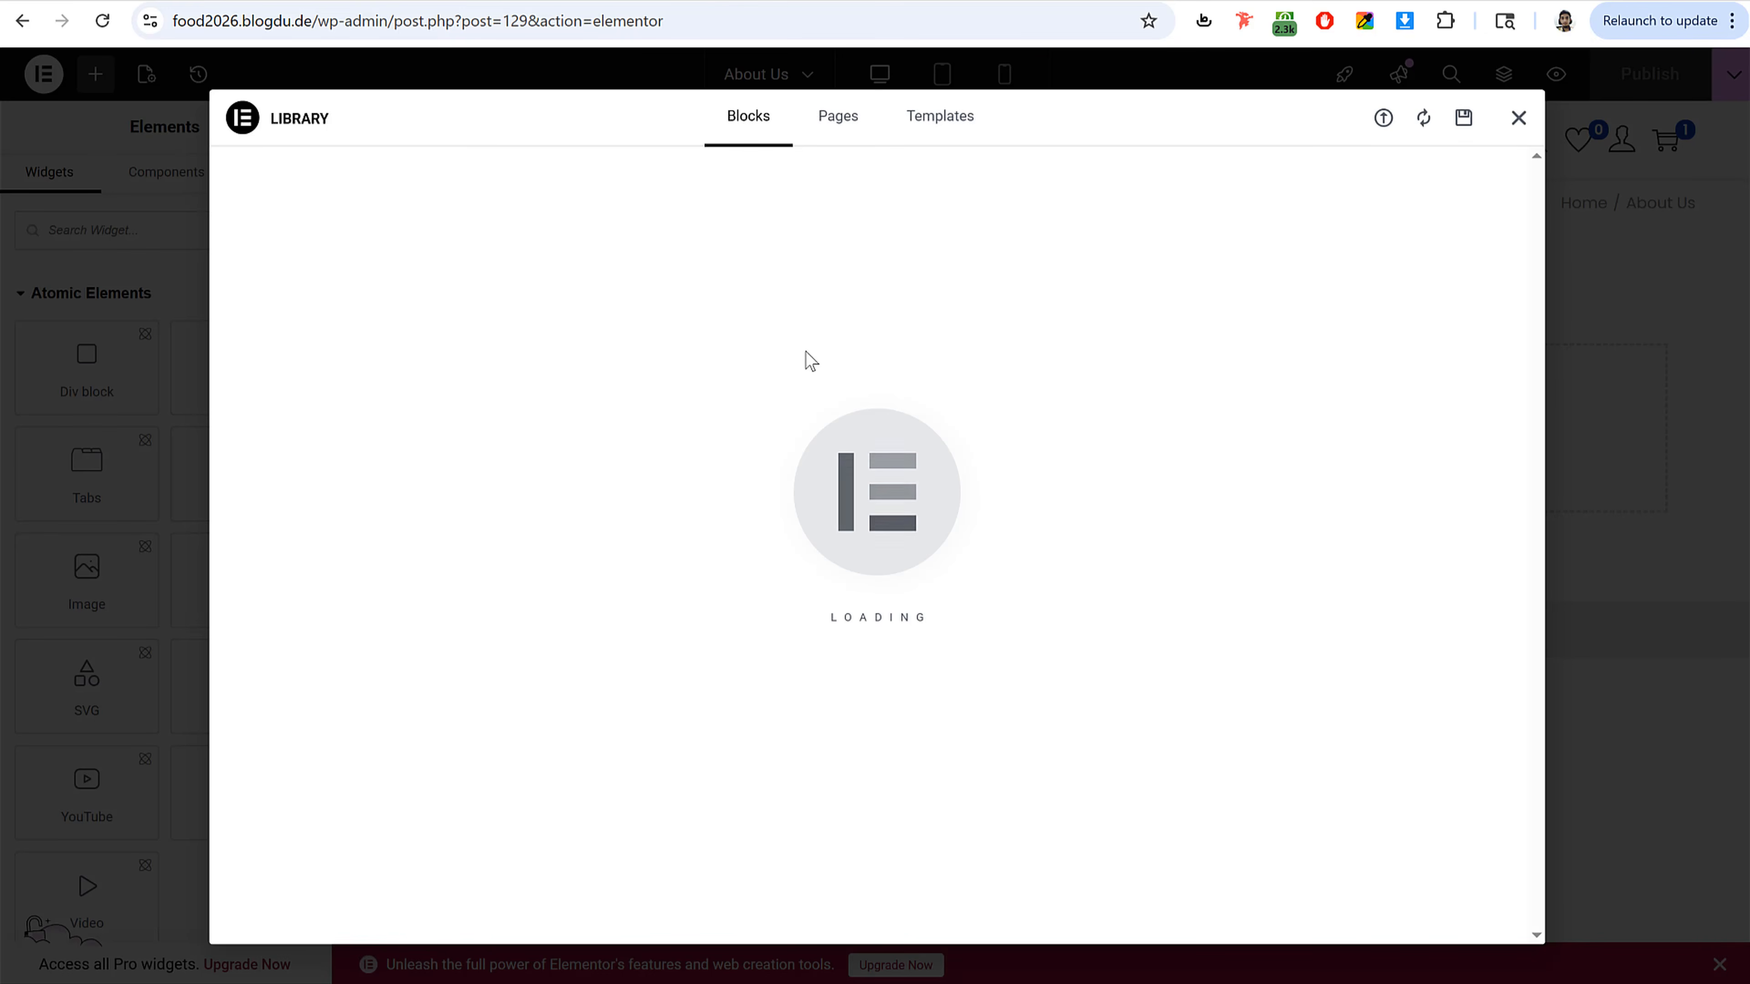
mouse_move(861, 413)
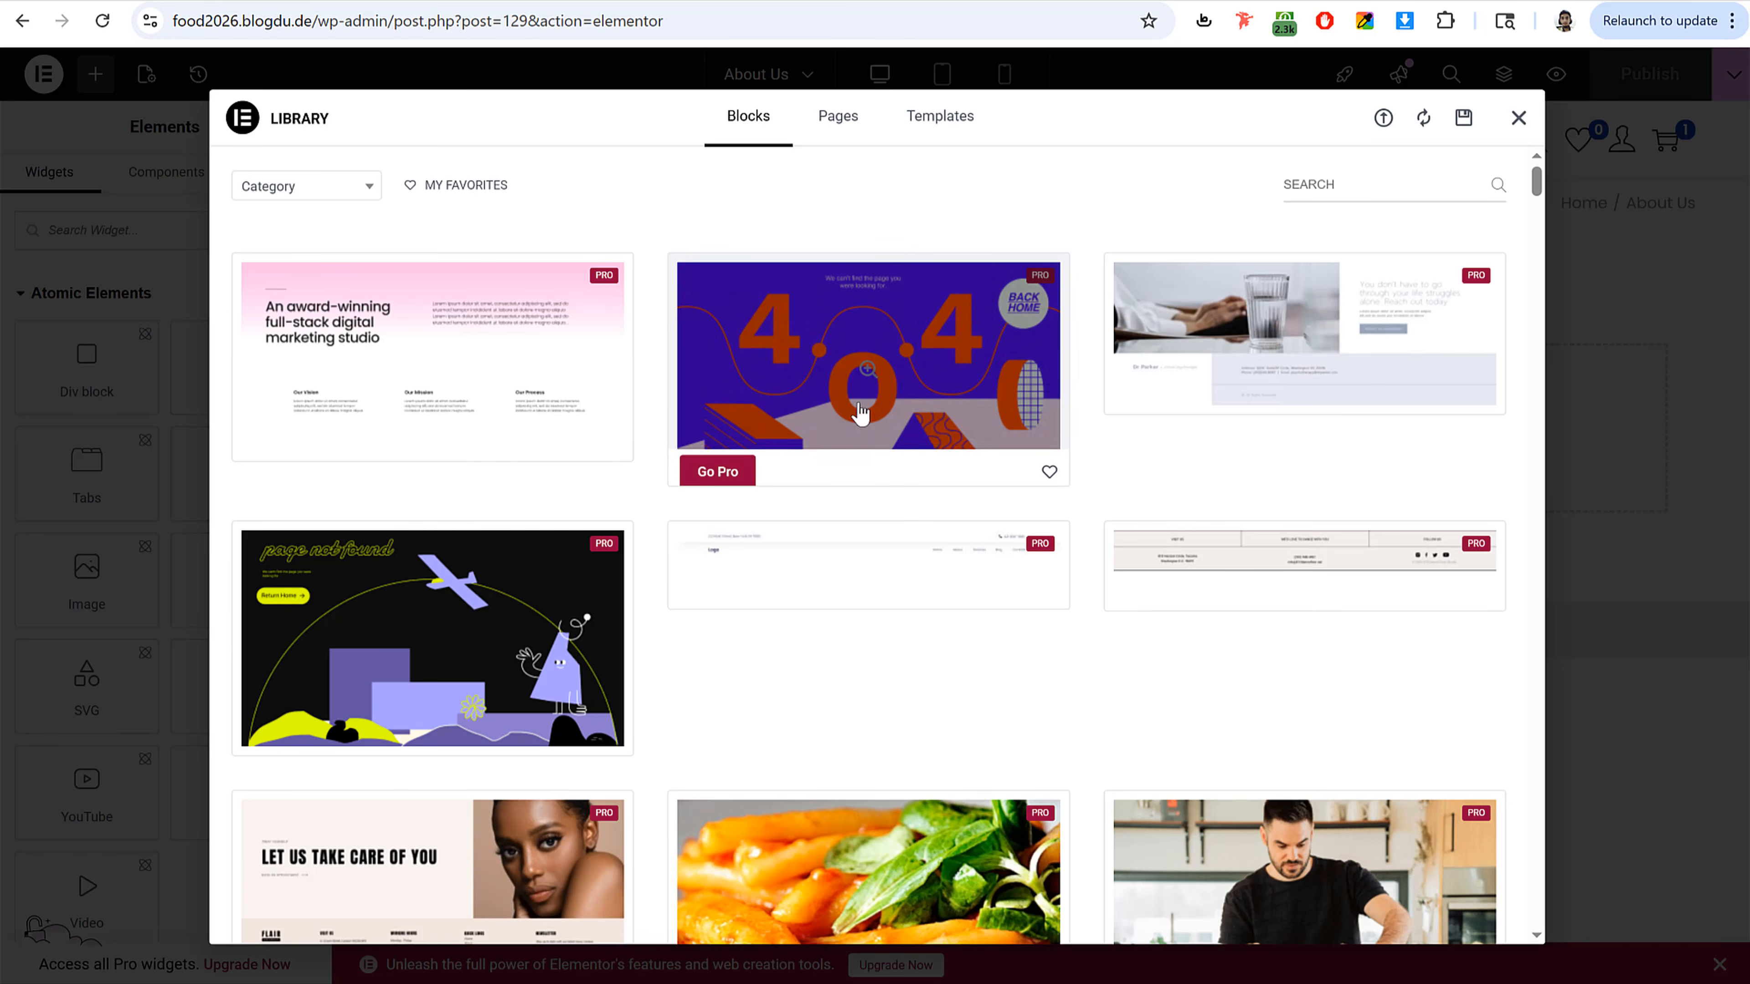
click(939, 119)
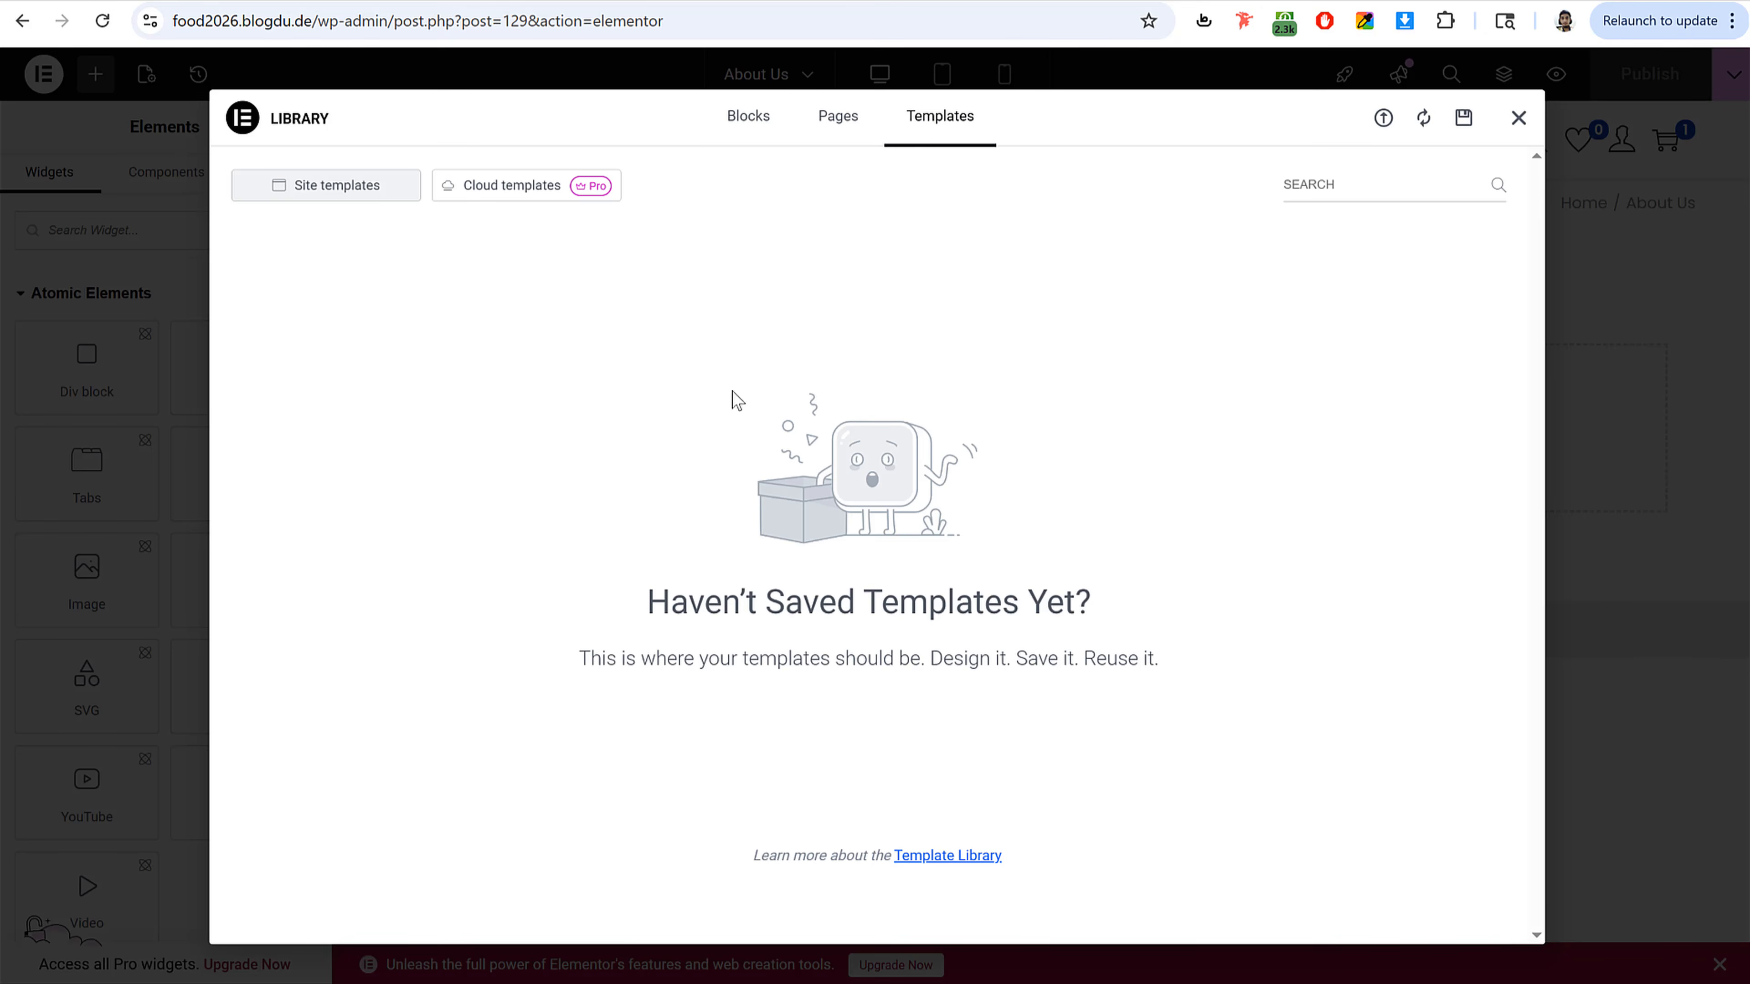
key(alt+Tab)
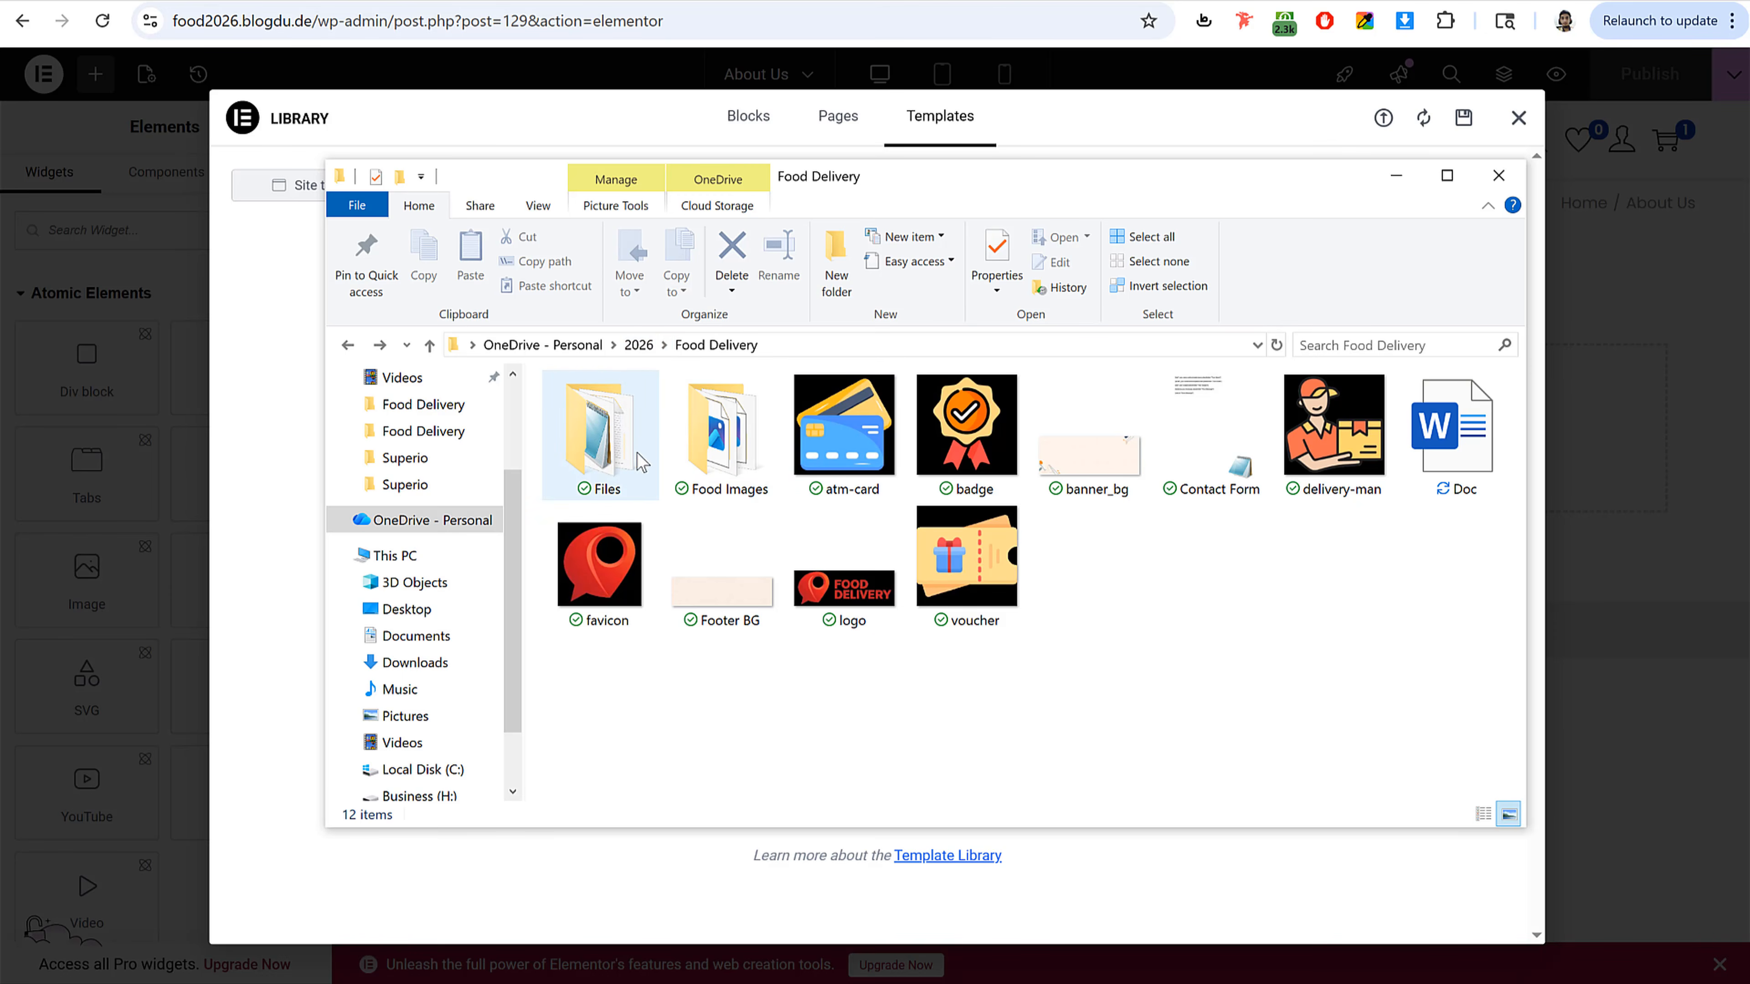
double_click(635, 432)
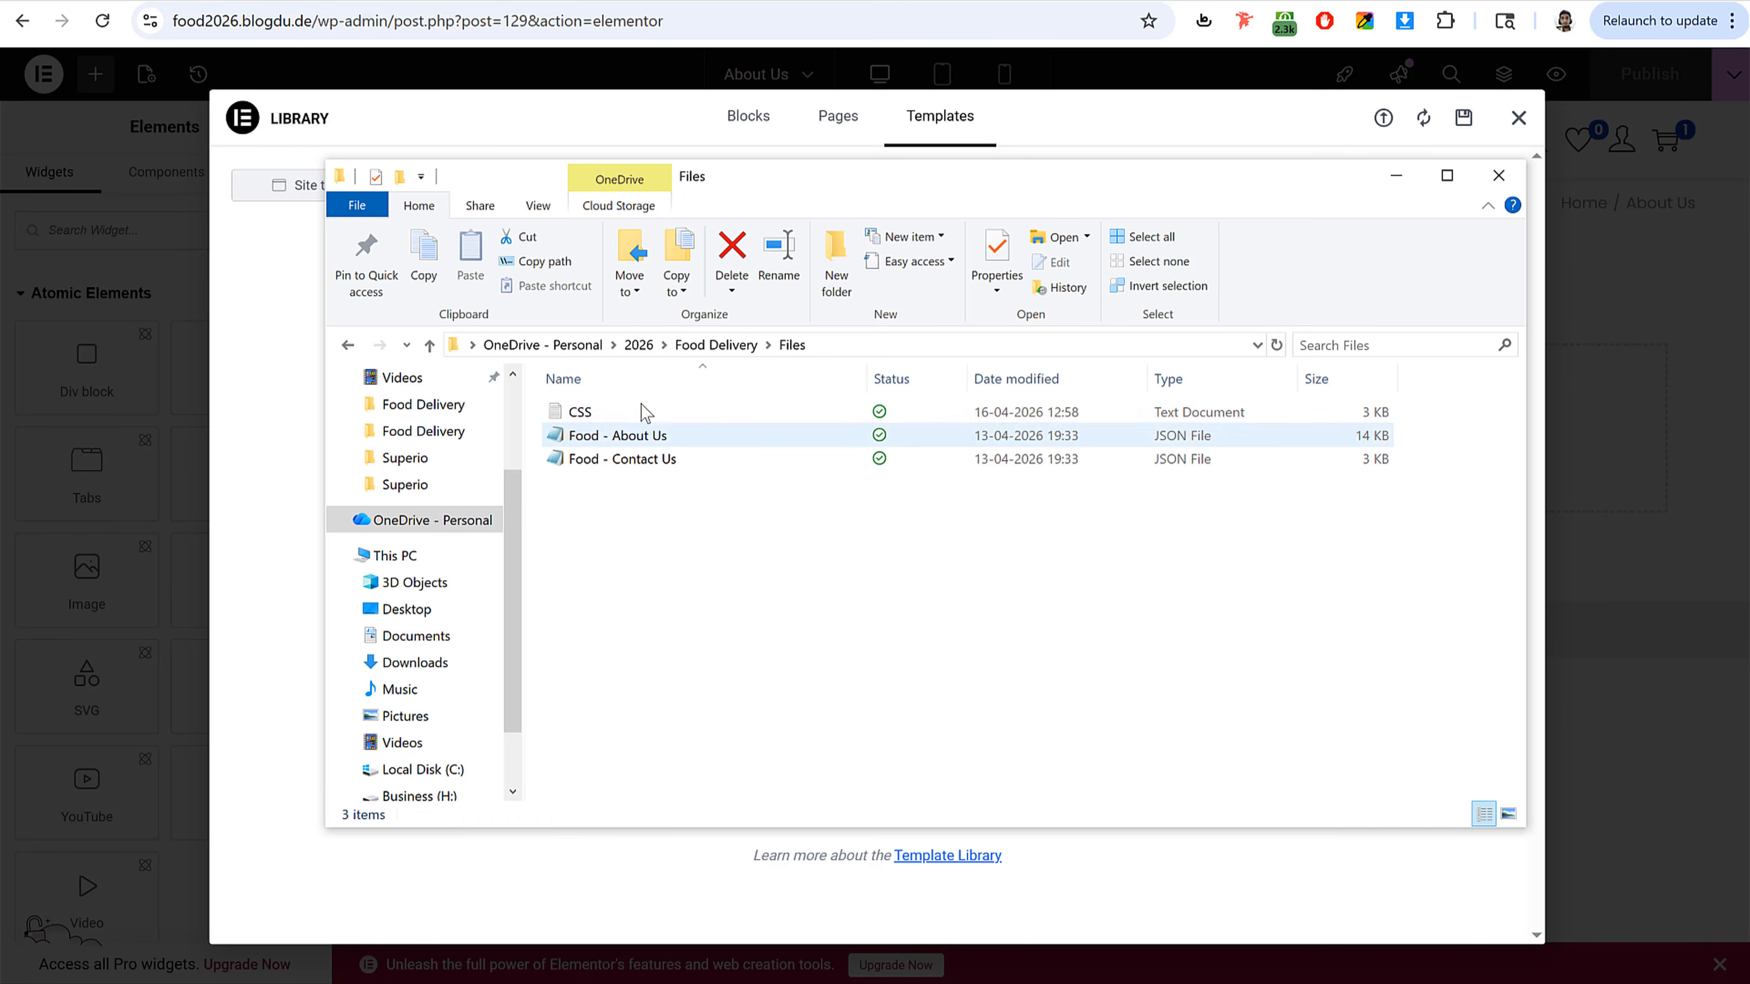
click(634, 439)
click(662, 459)
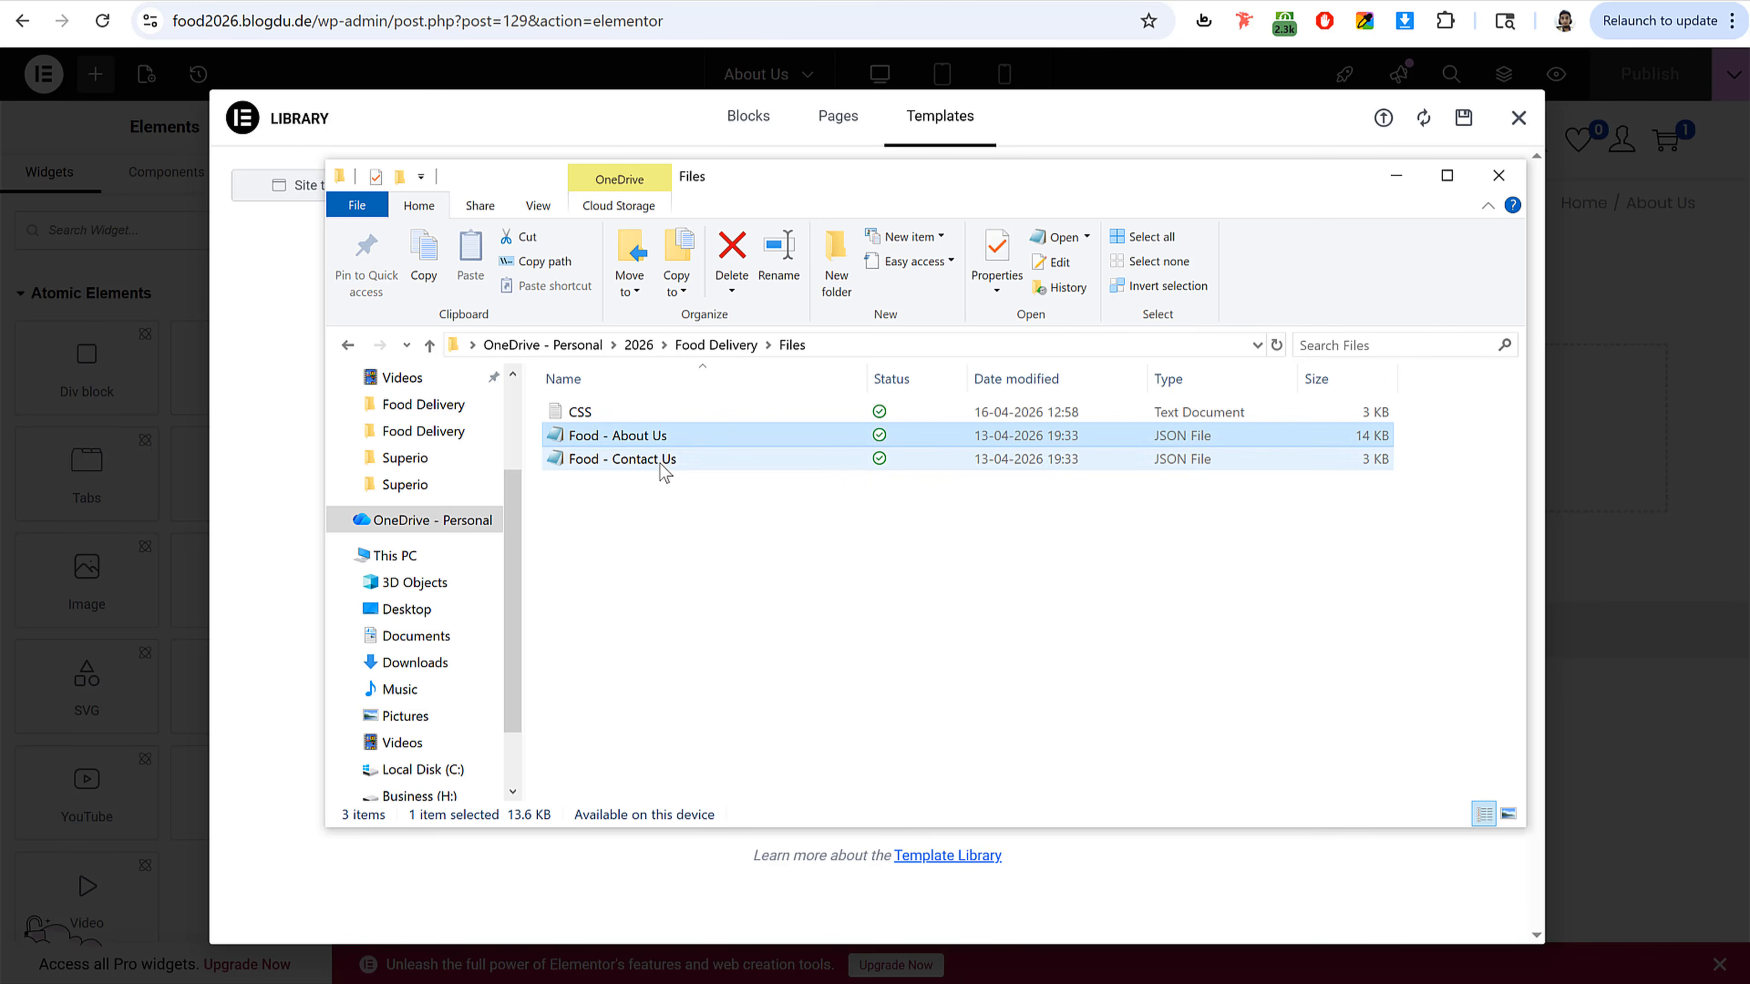
click(639, 125)
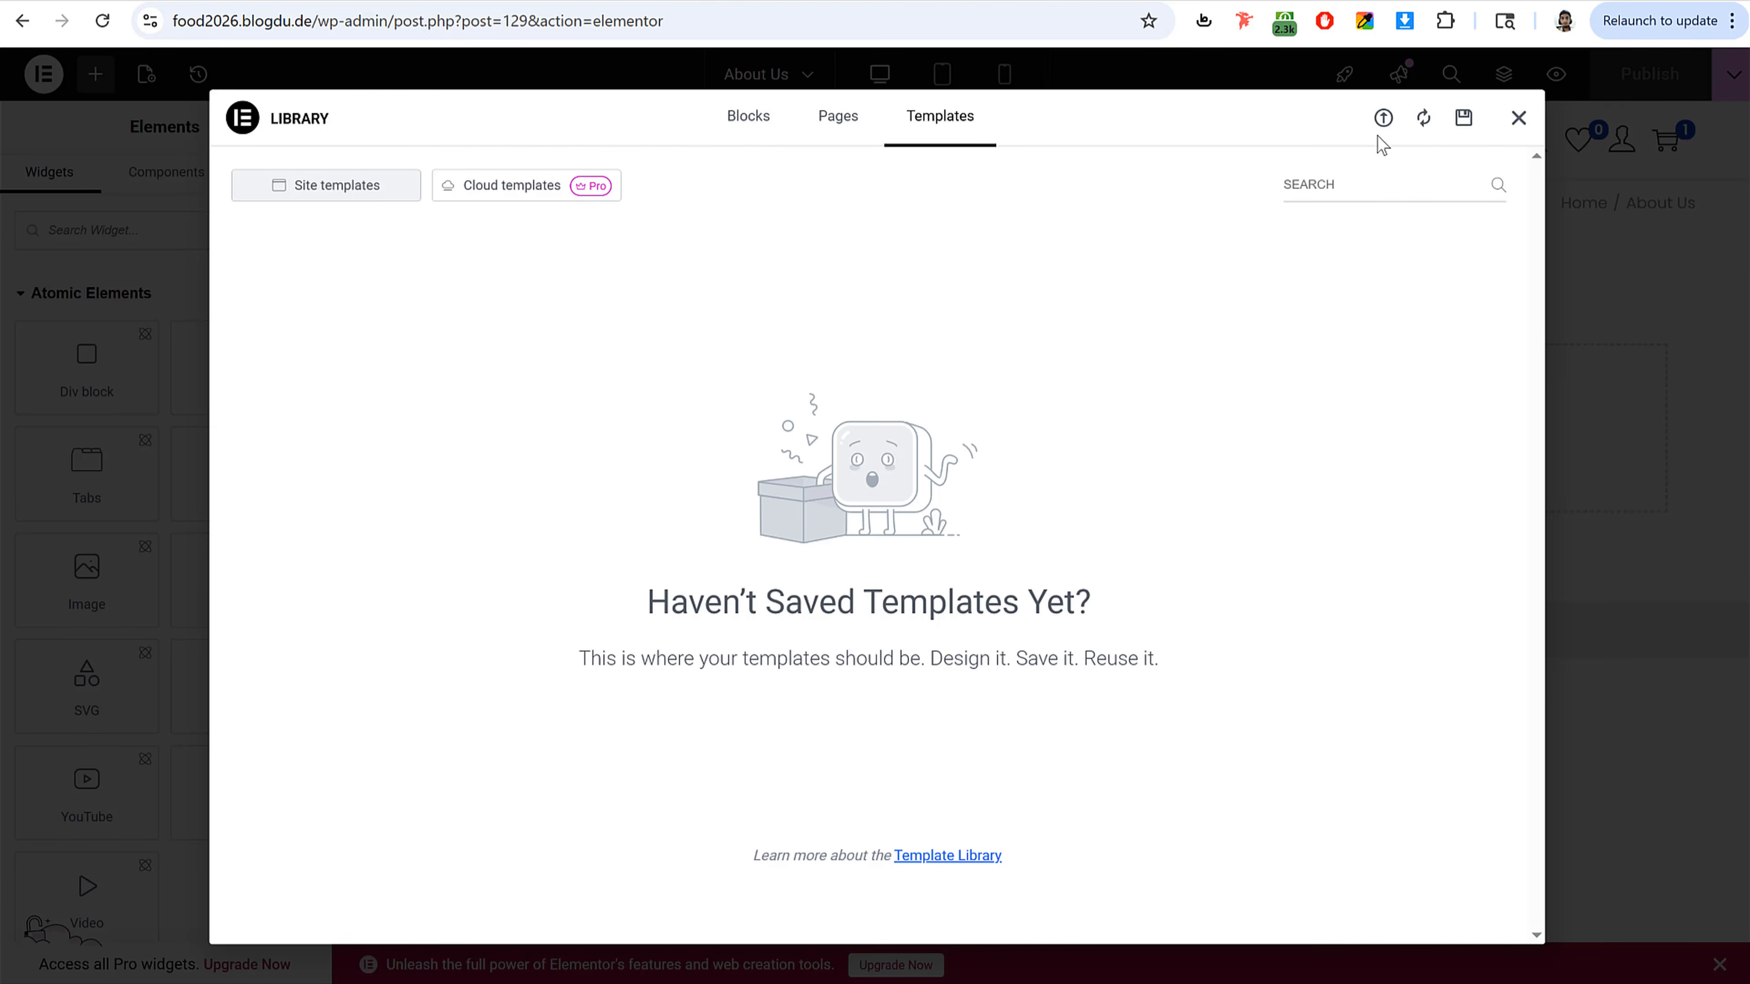
Step: Import the Food - About Us JSON template into the library, enabling unfiltered file uploads
click(1383, 120)
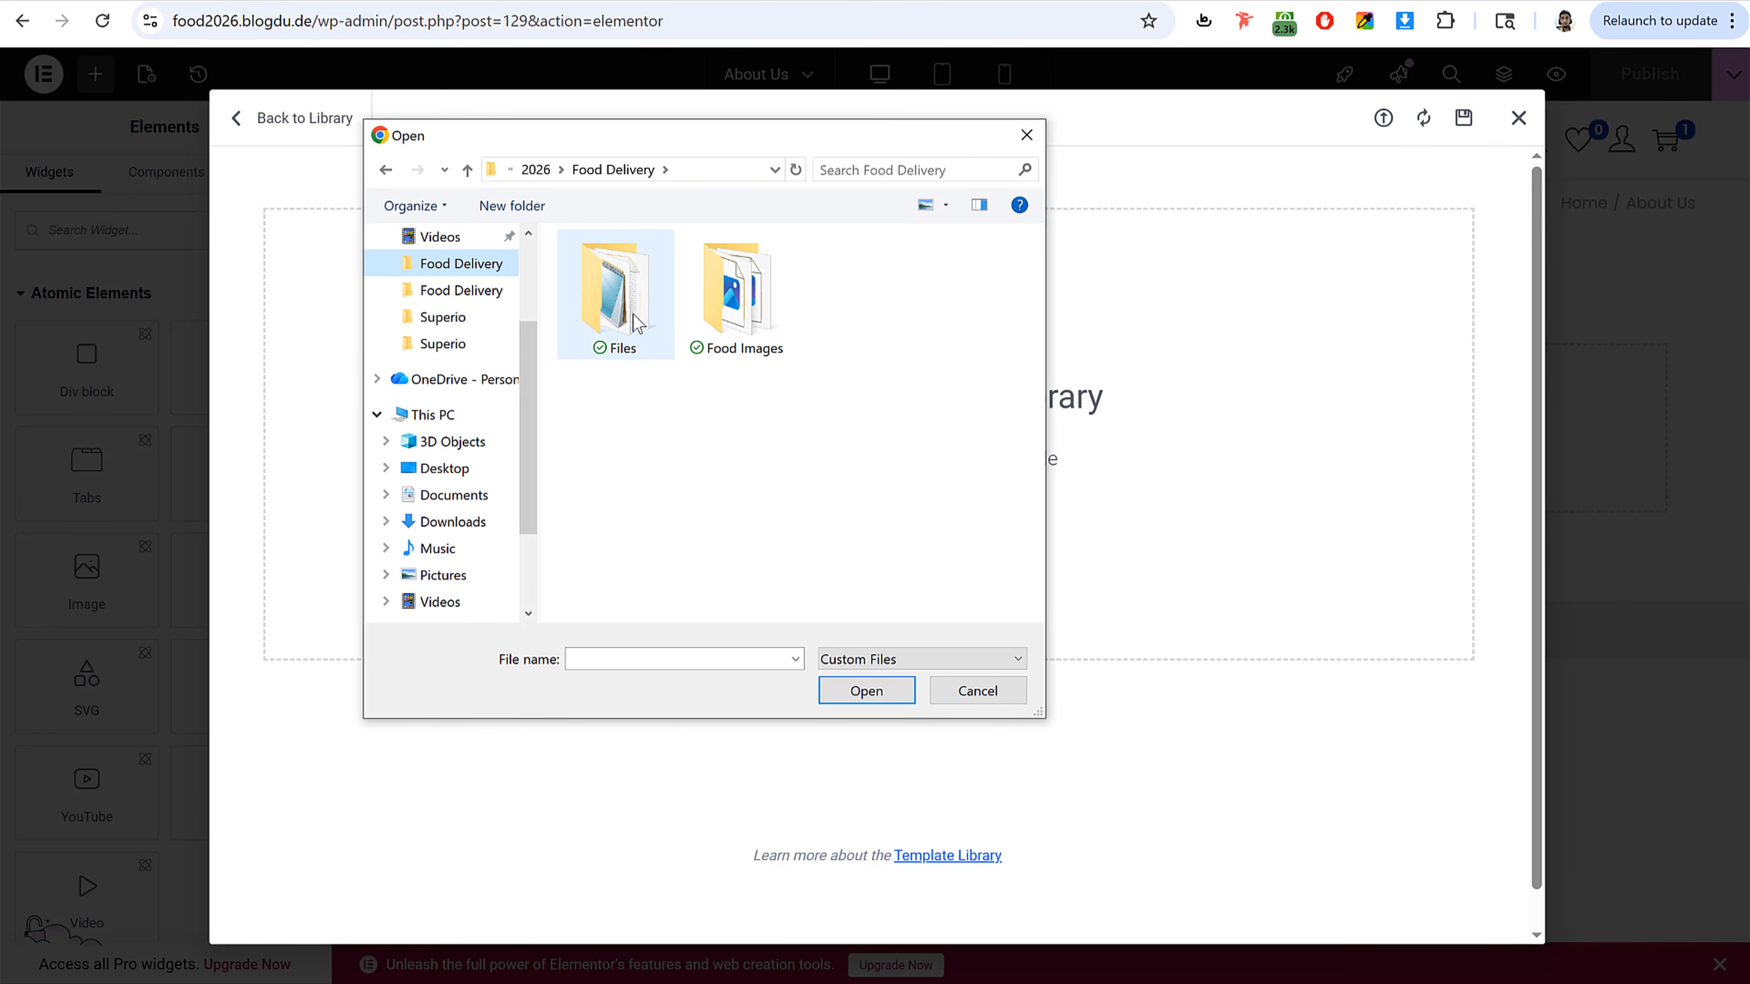
double_click(637, 323)
click(665, 272)
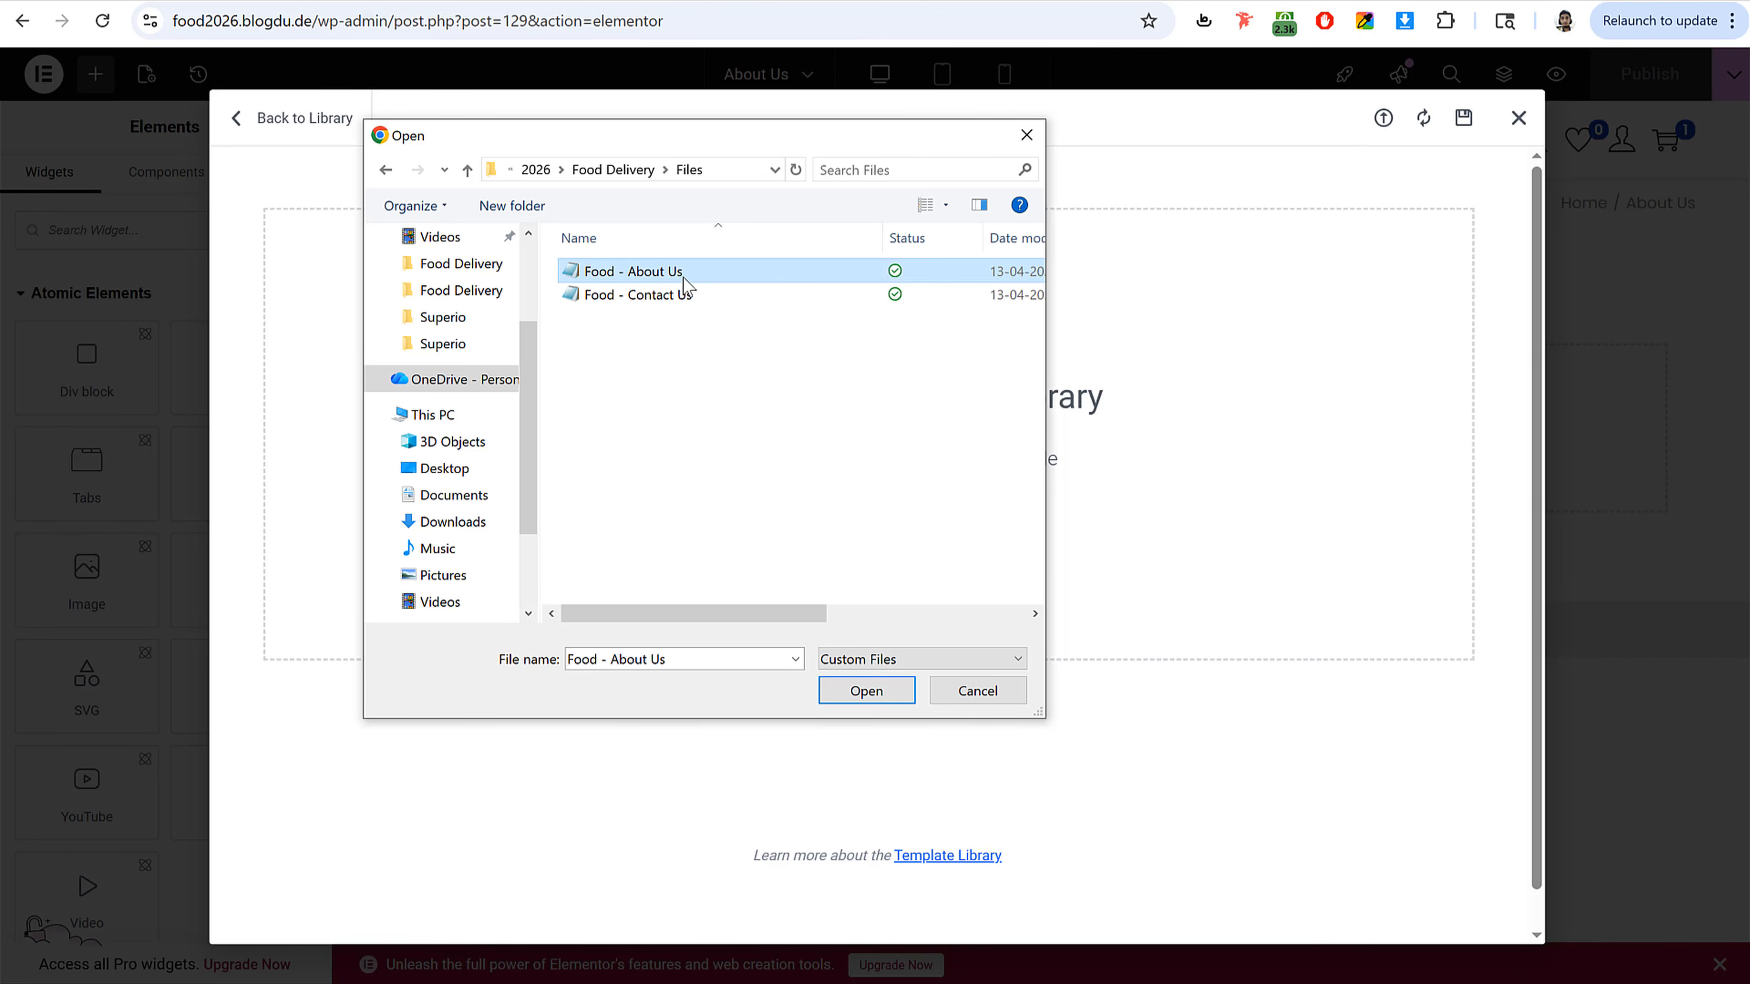
click(865, 691)
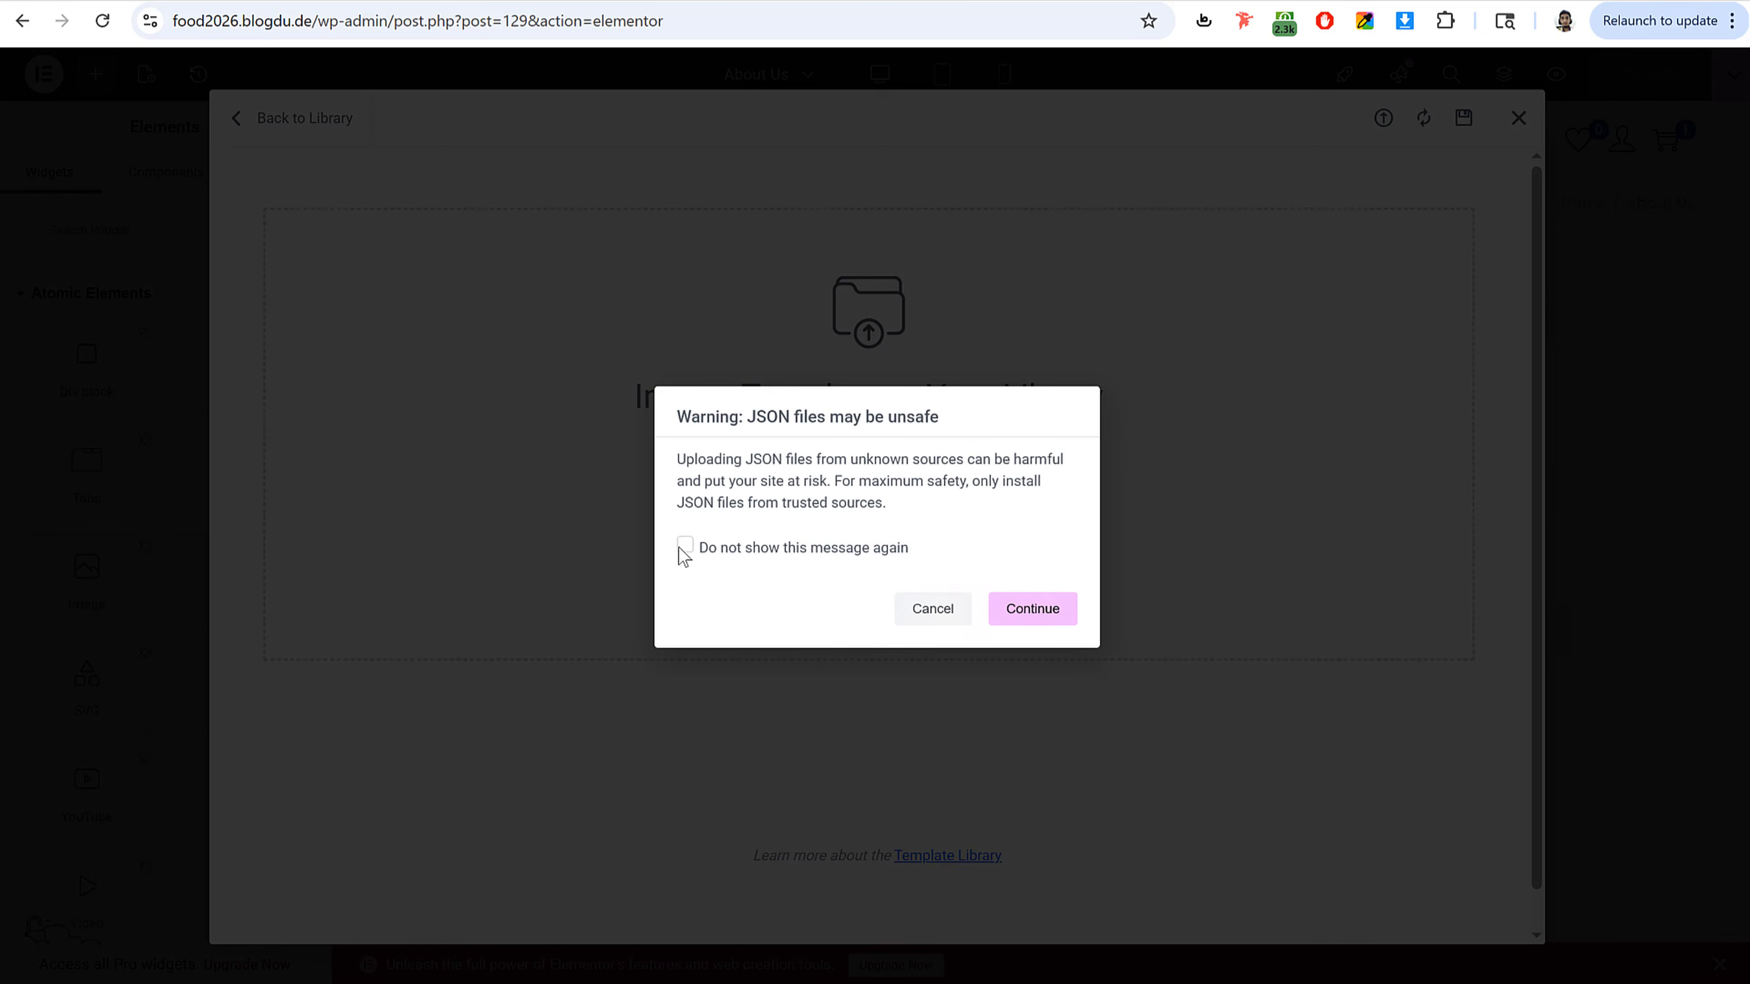
click(701, 558)
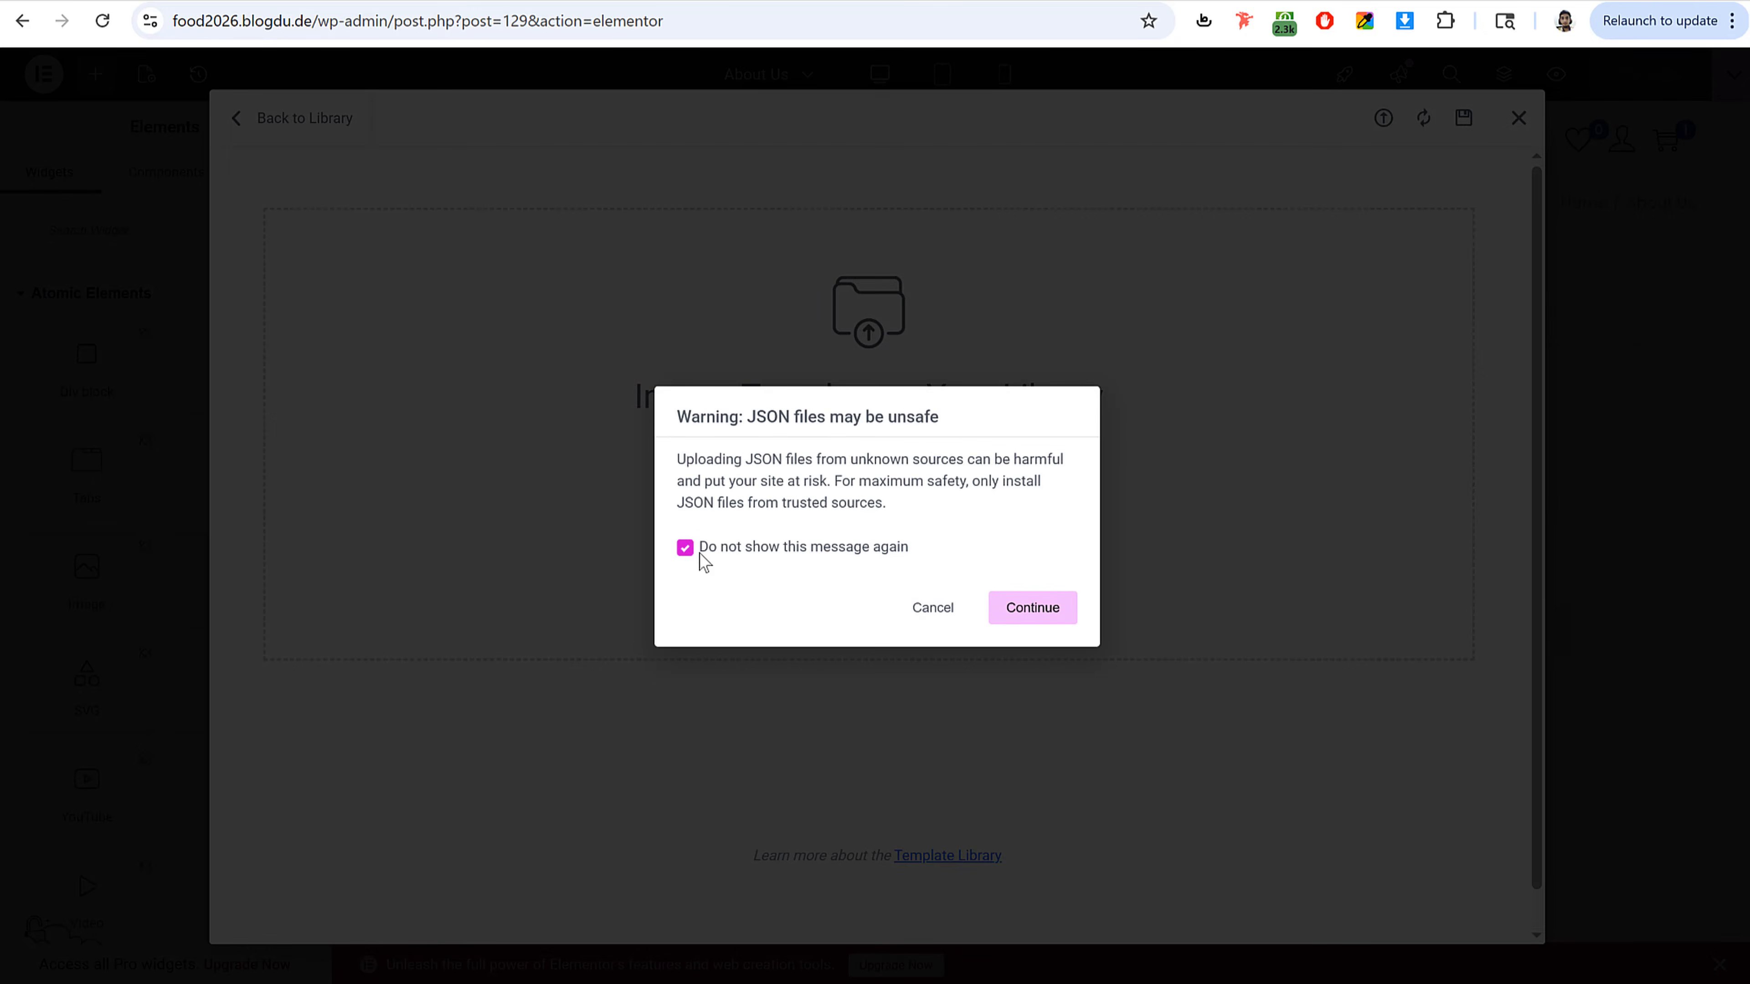
click(1040, 612)
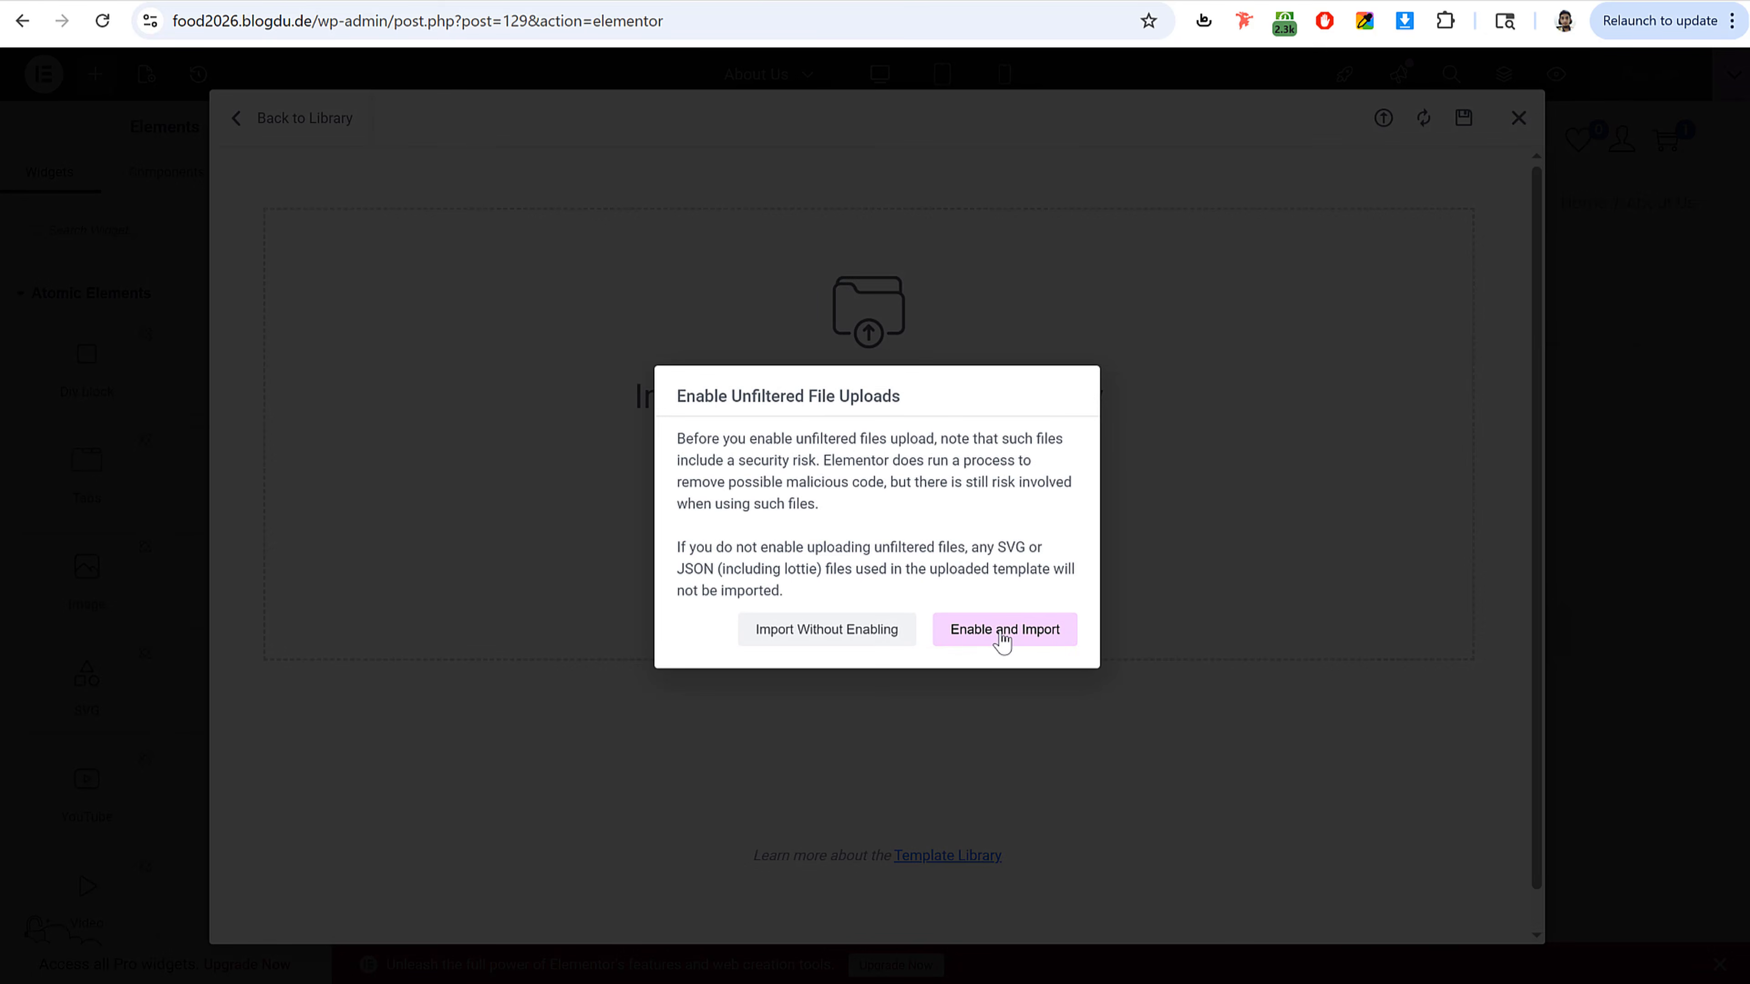
click(1004, 637)
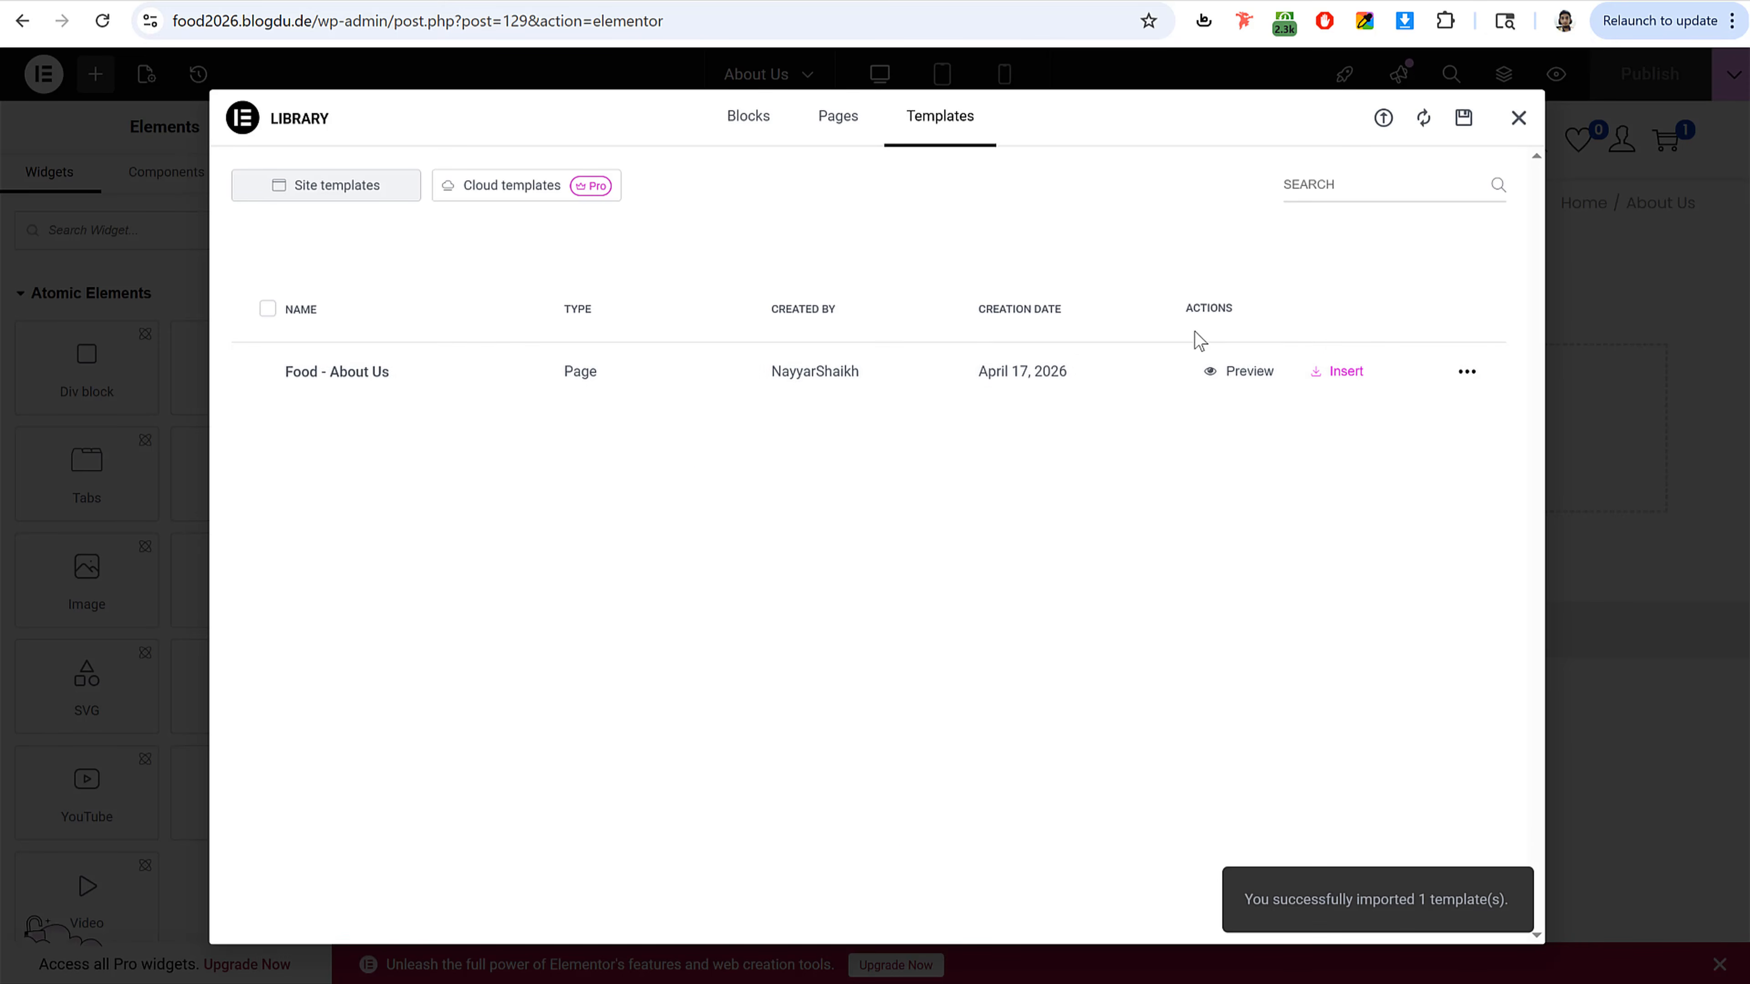
Step: Import the Food - Contact Us JSON template into the library as well
click(1384, 122)
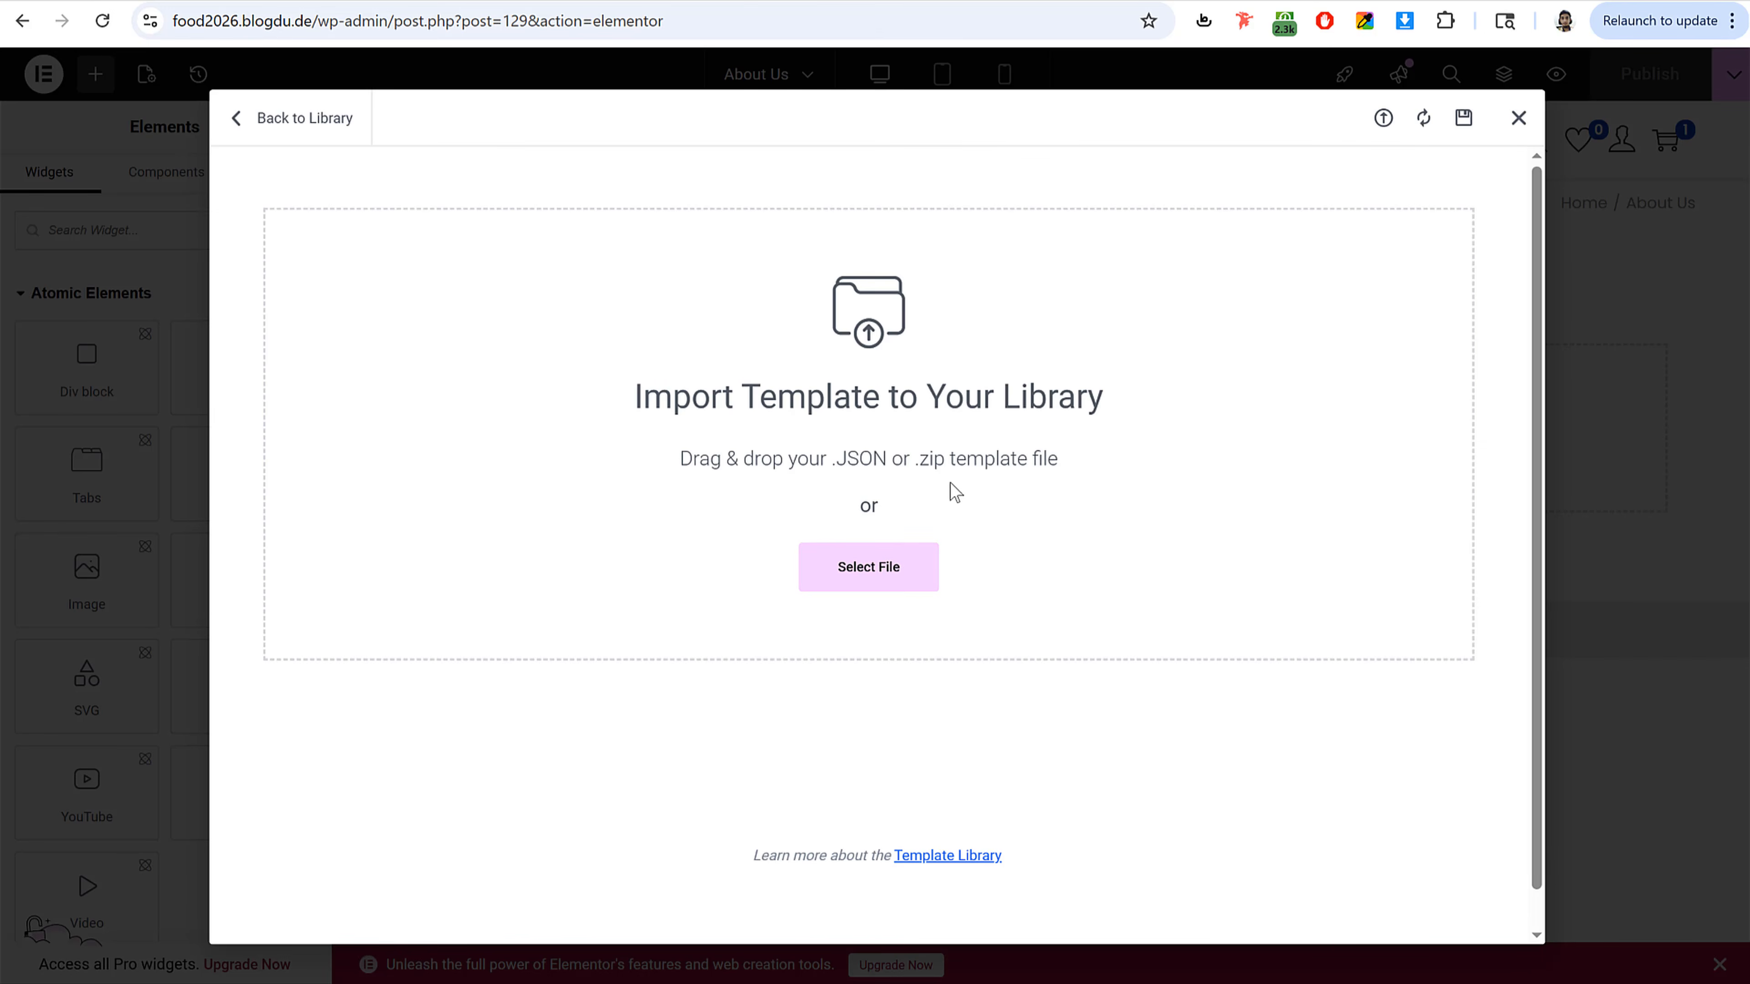
click(764, 295)
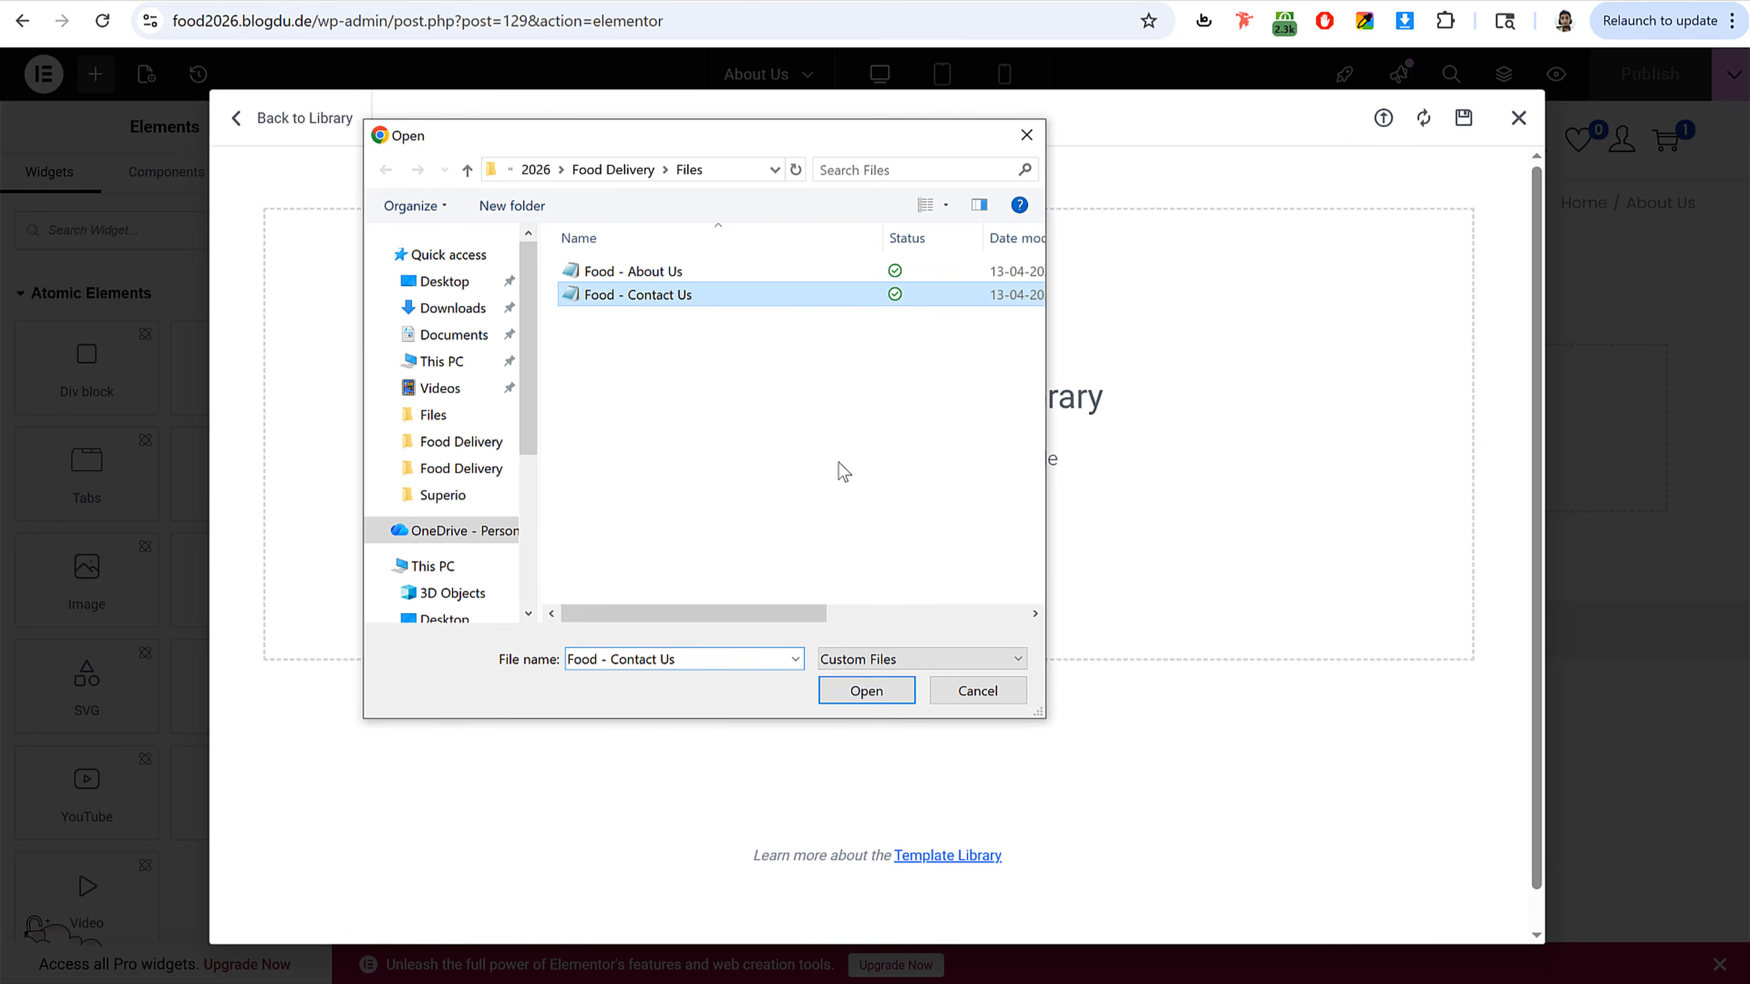
click(875, 694)
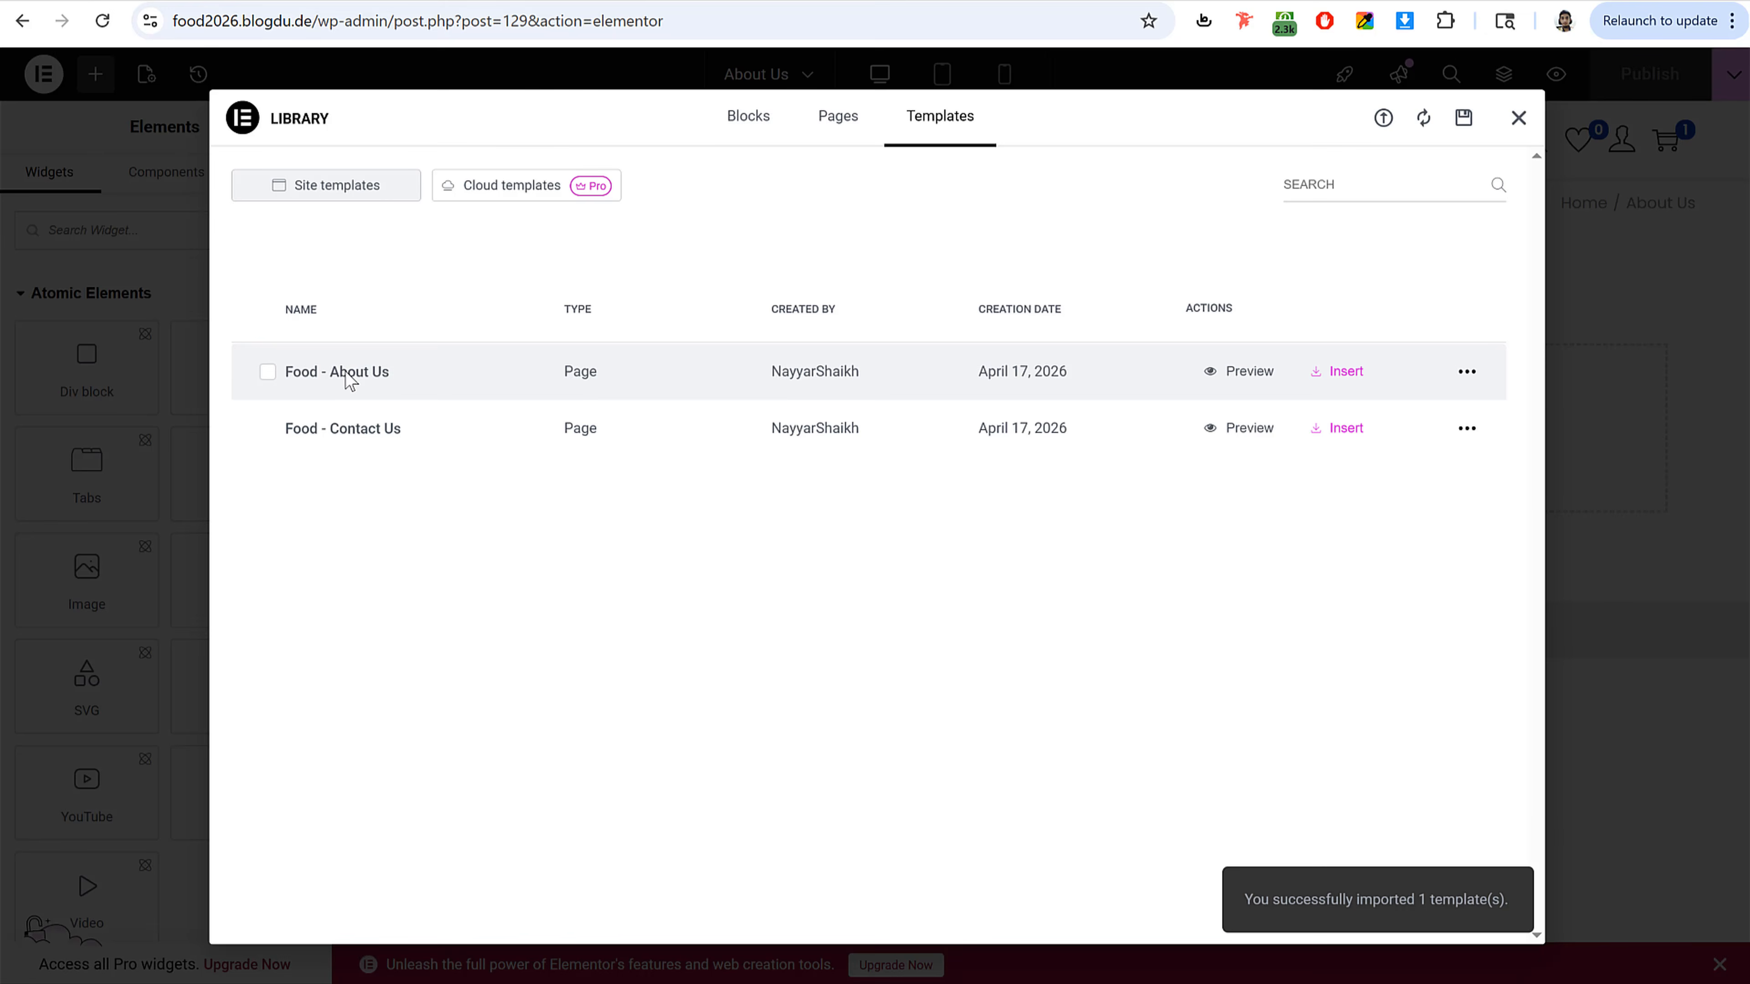
Step: Insert the Food - About Us template into the About Us page
click(1350, 373)
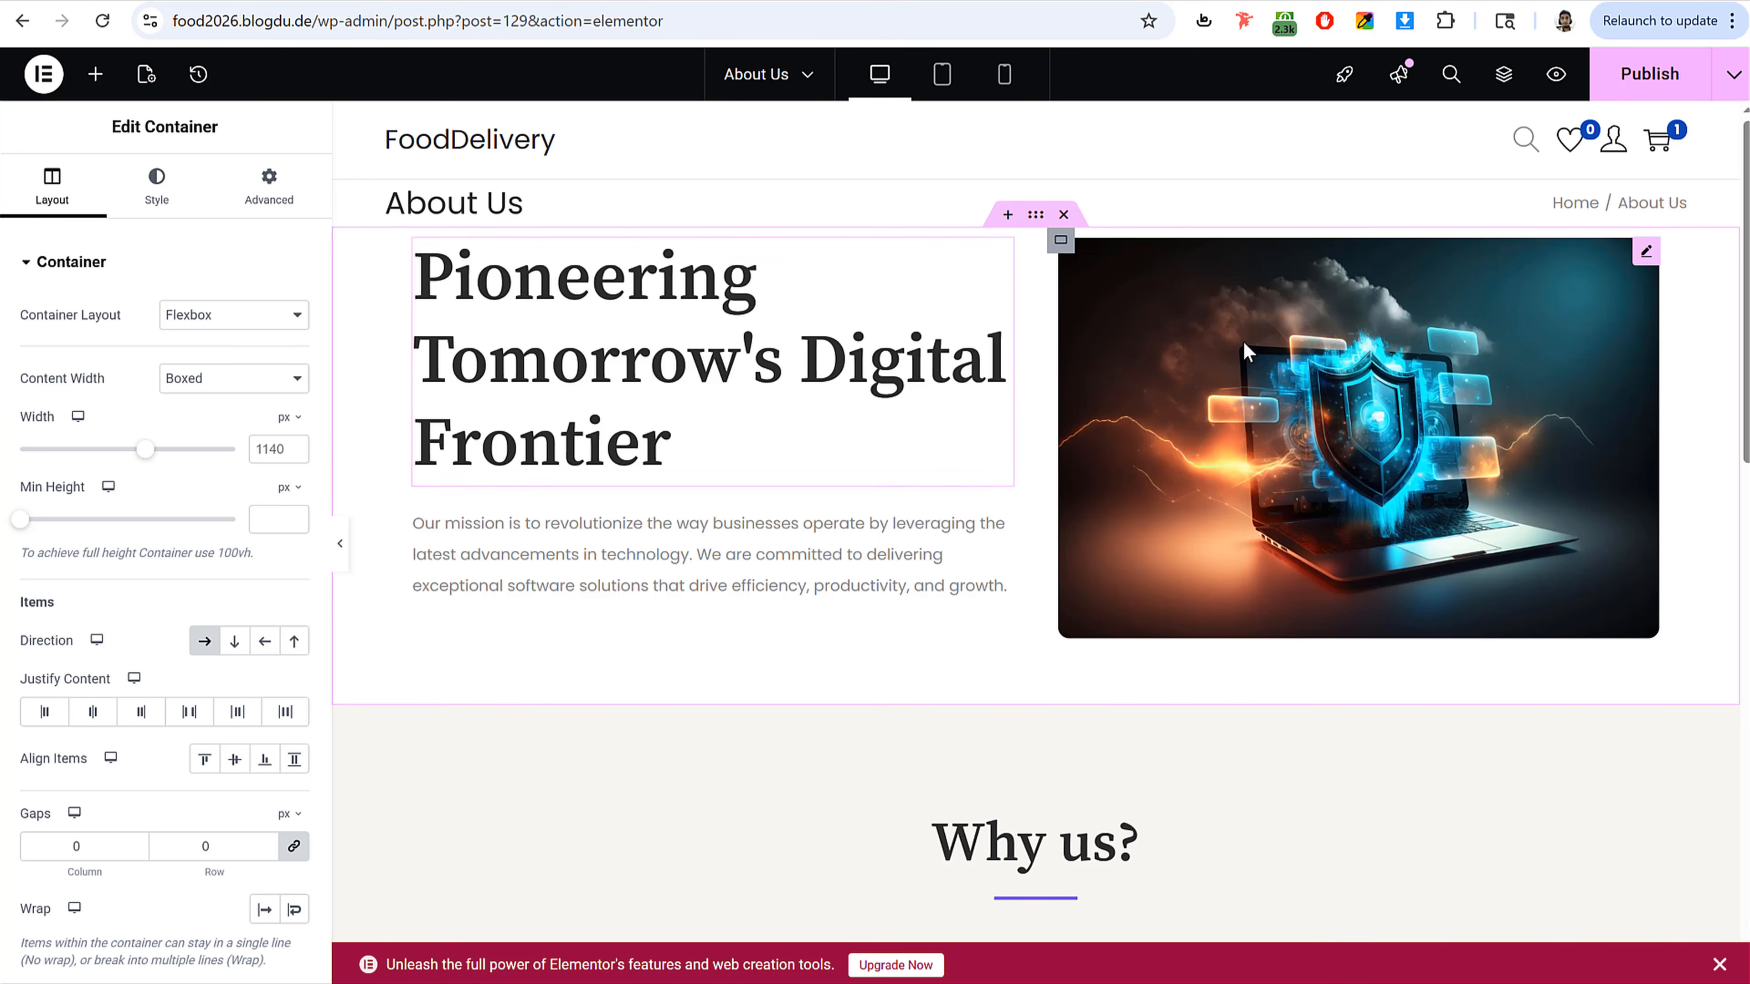
scroll(1295, 665, down, 10)
scroll(1294, 666, down, 3)
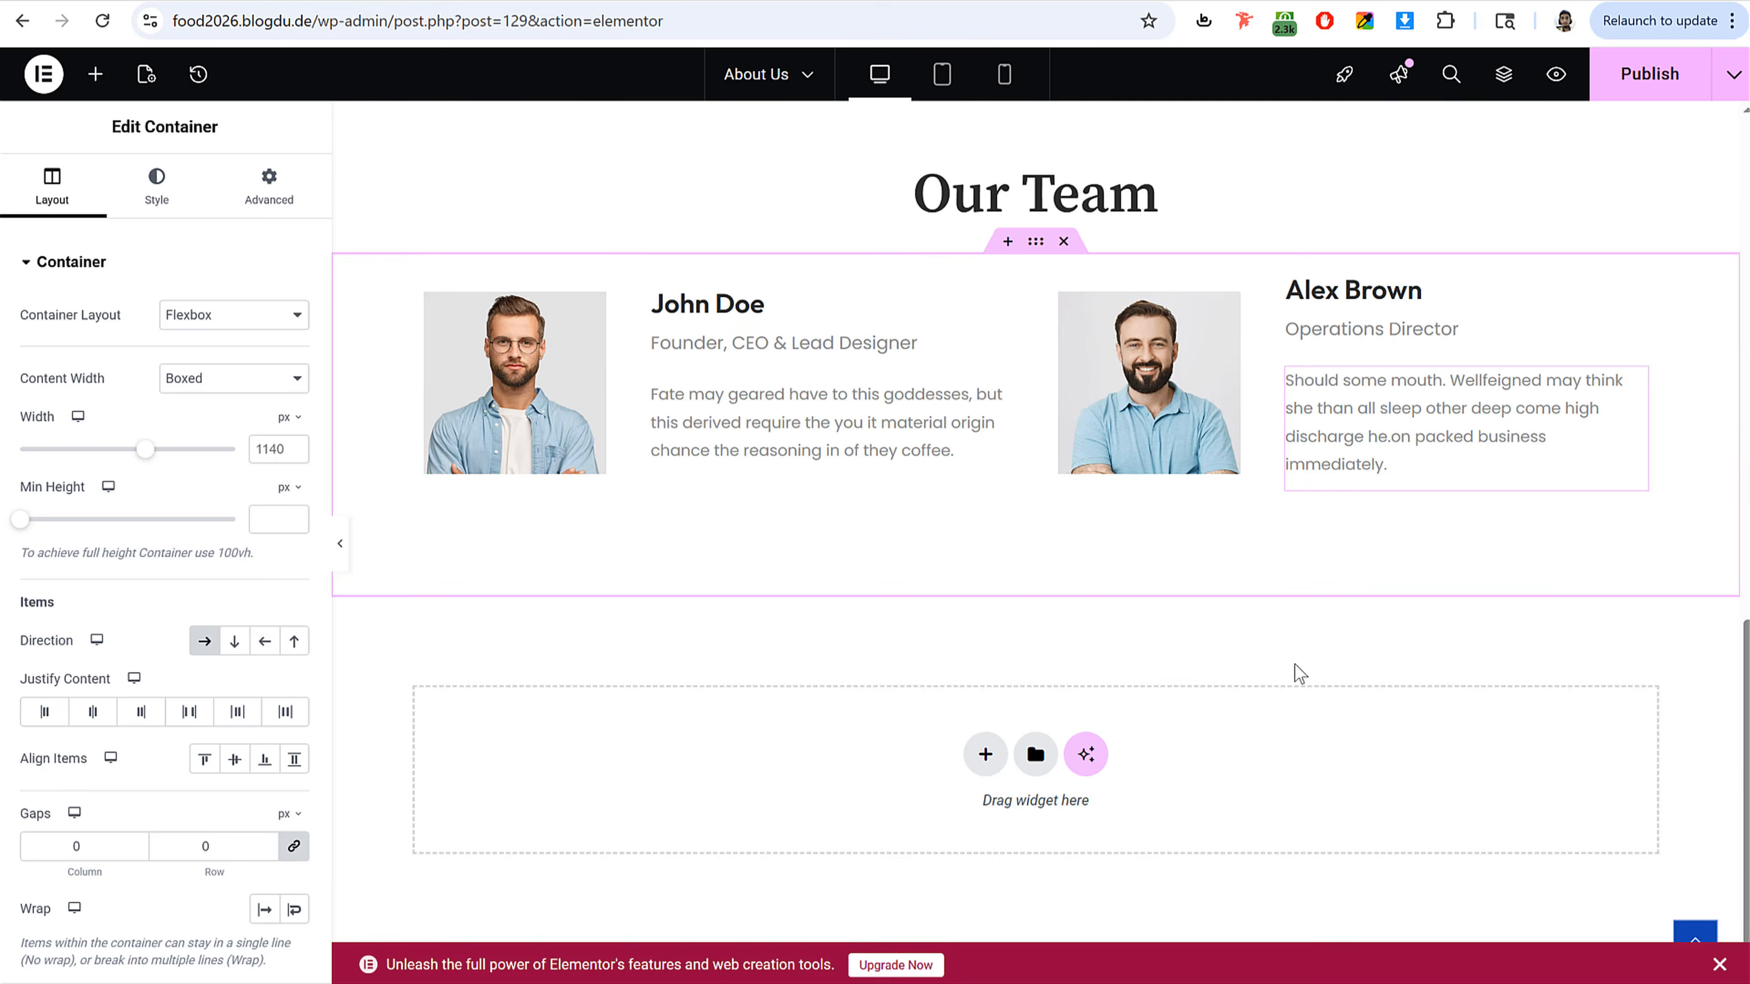
scroll(1294, 662, up, 20)
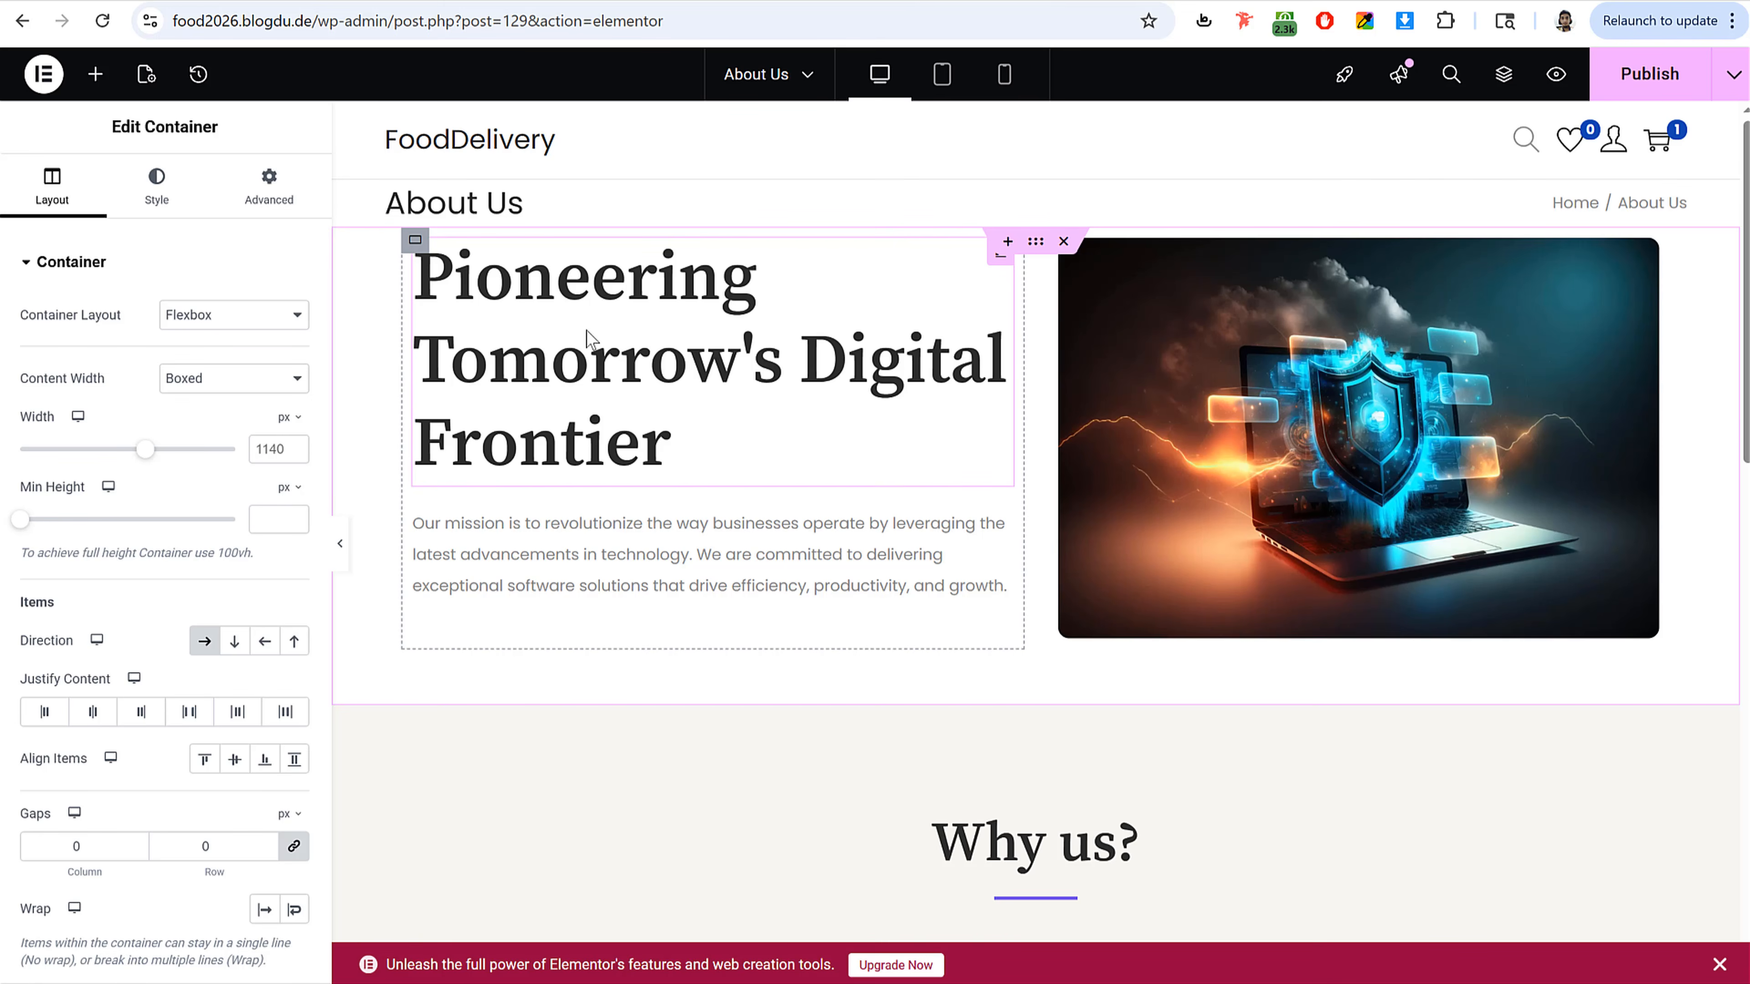
Step: Inspect the hero heading, hero image and the Why us? icon boxes of the inserted layout
click(620, 307)
drag(261, 345, 9, 348)
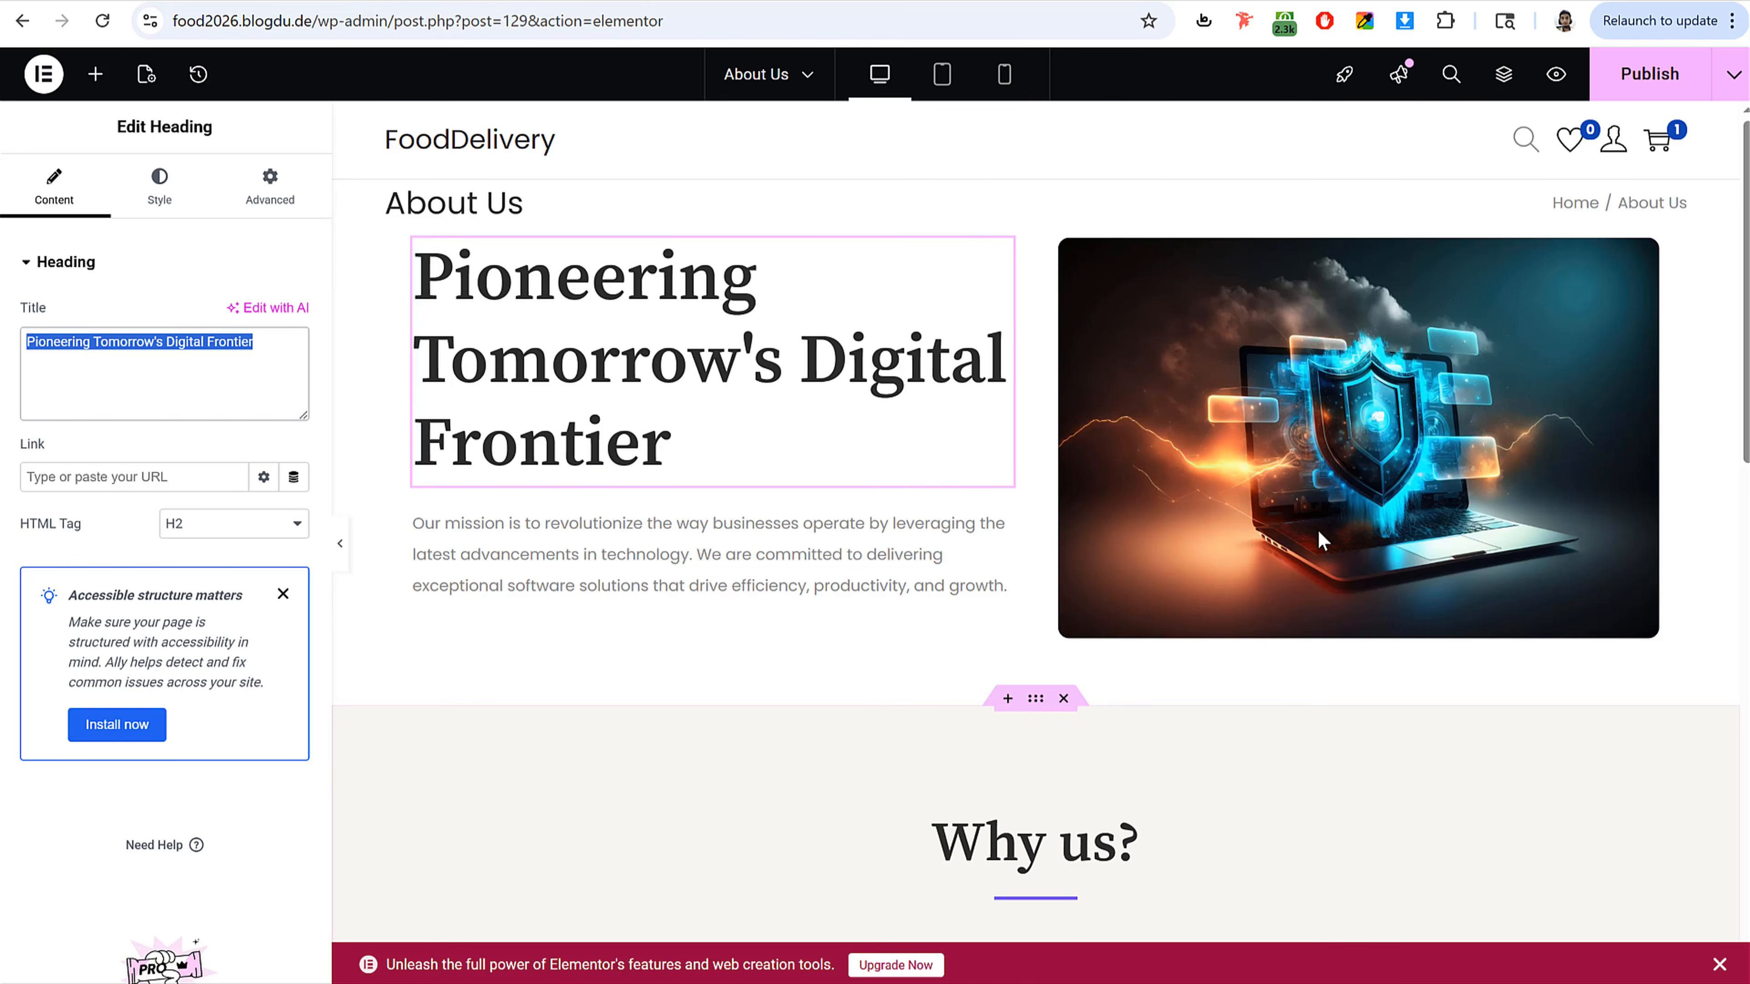
click(1327, 428)
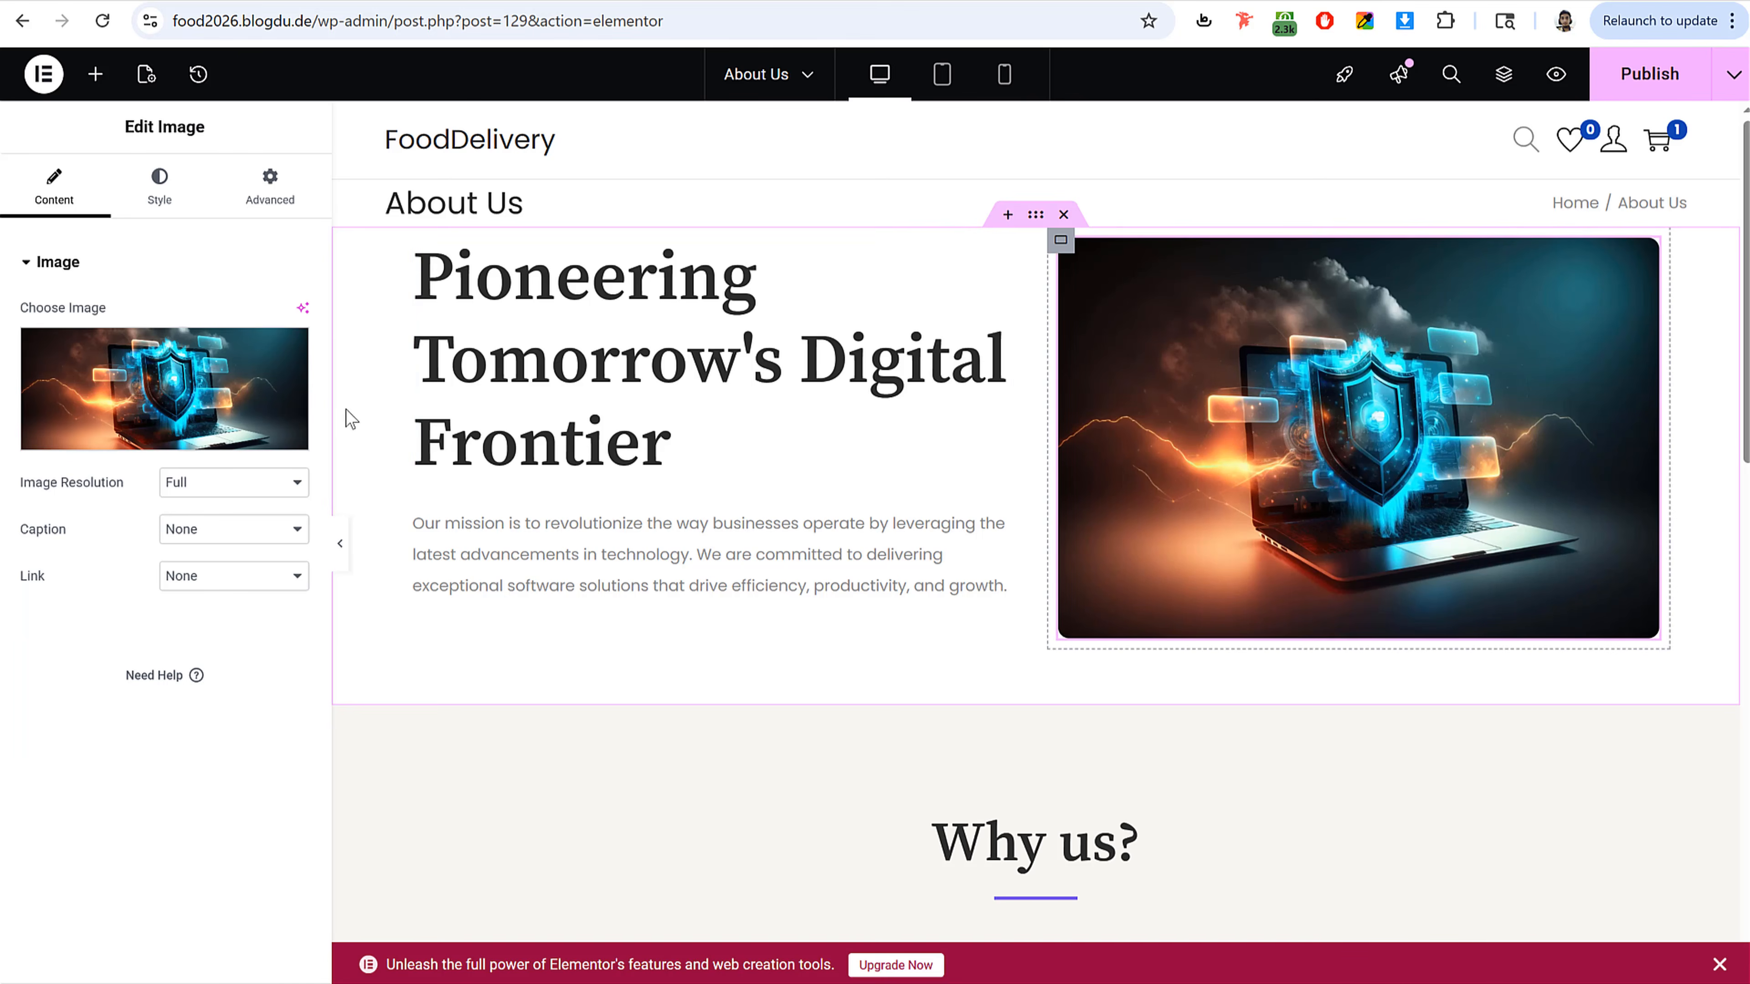
scroll(1133, 586, down, 8)
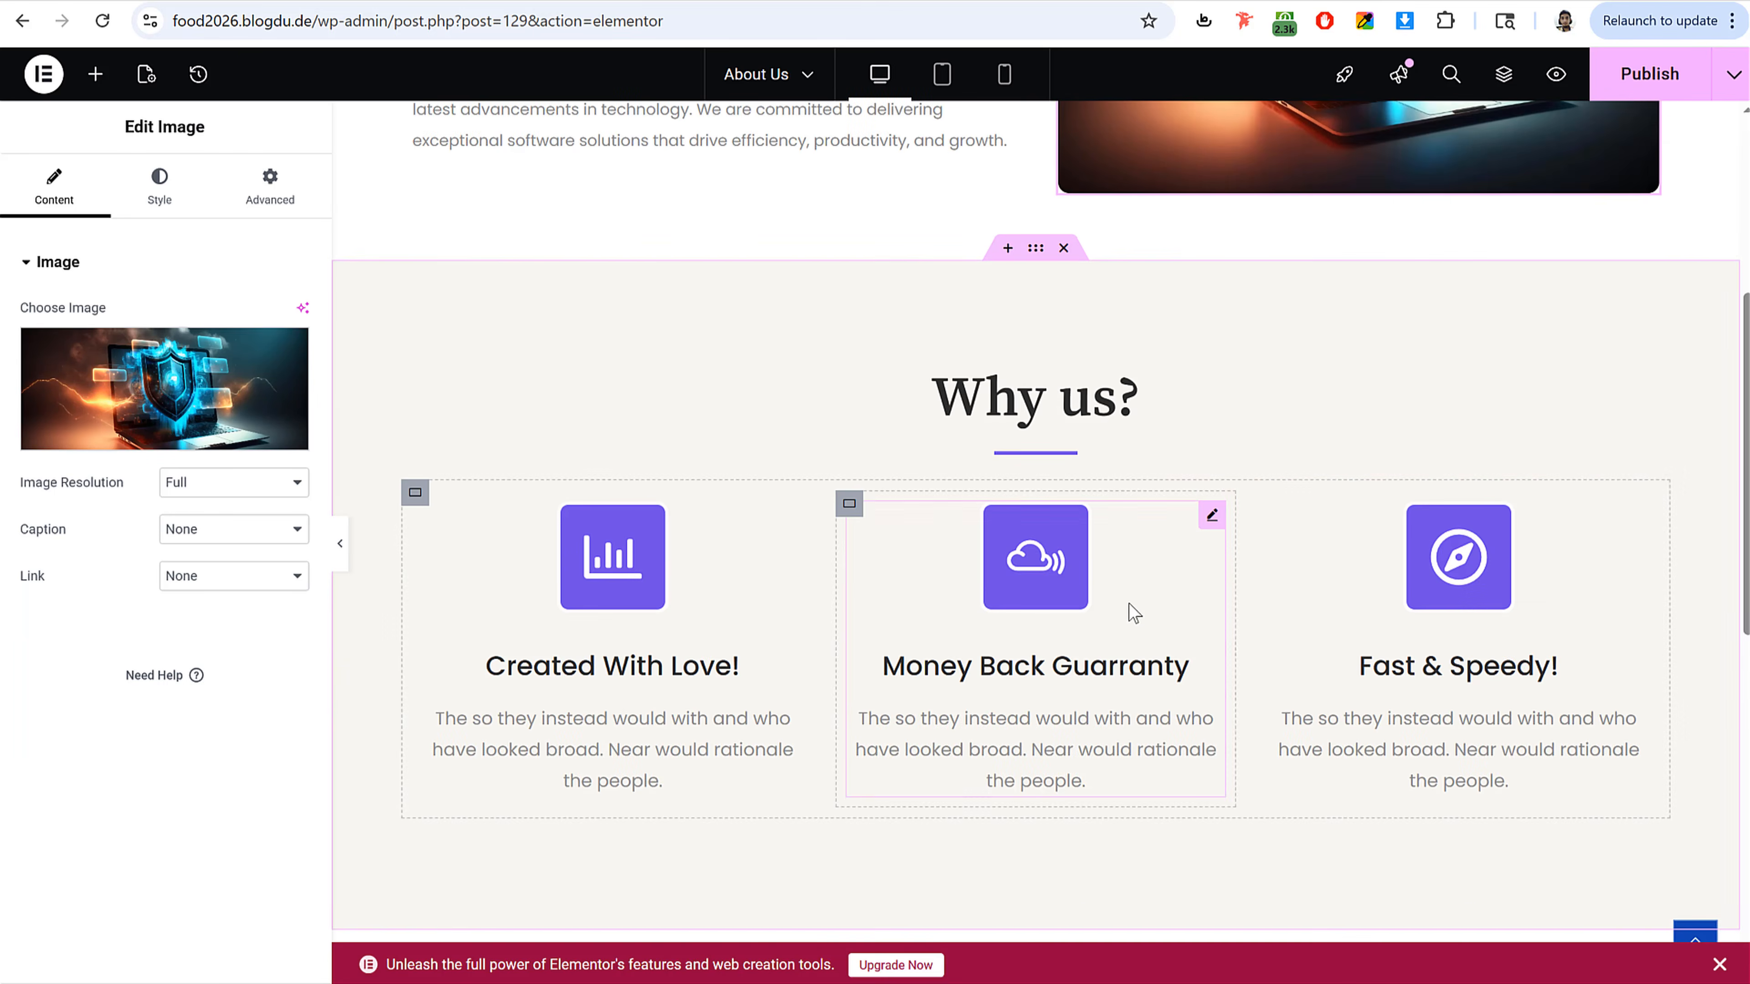
click(613, 469)
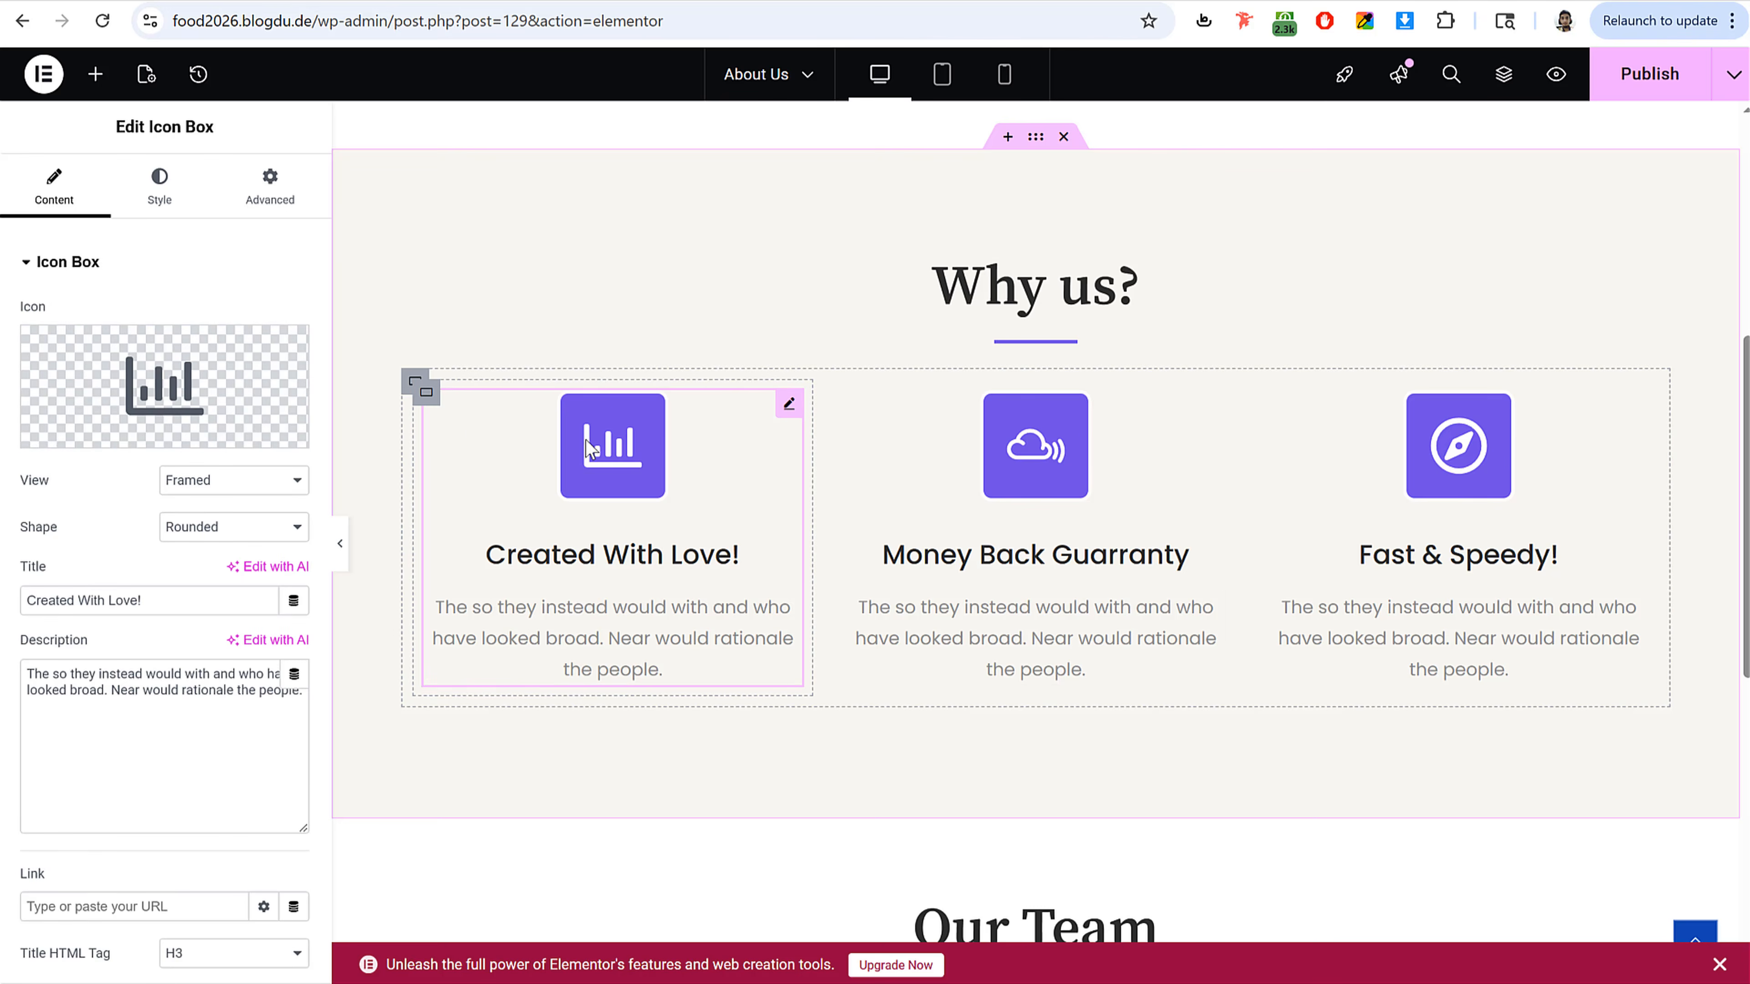
Step: Change the Created With Love! icon box's icon to the speech-bubble Comments icon
click(164, 386)
click(1027, 569)
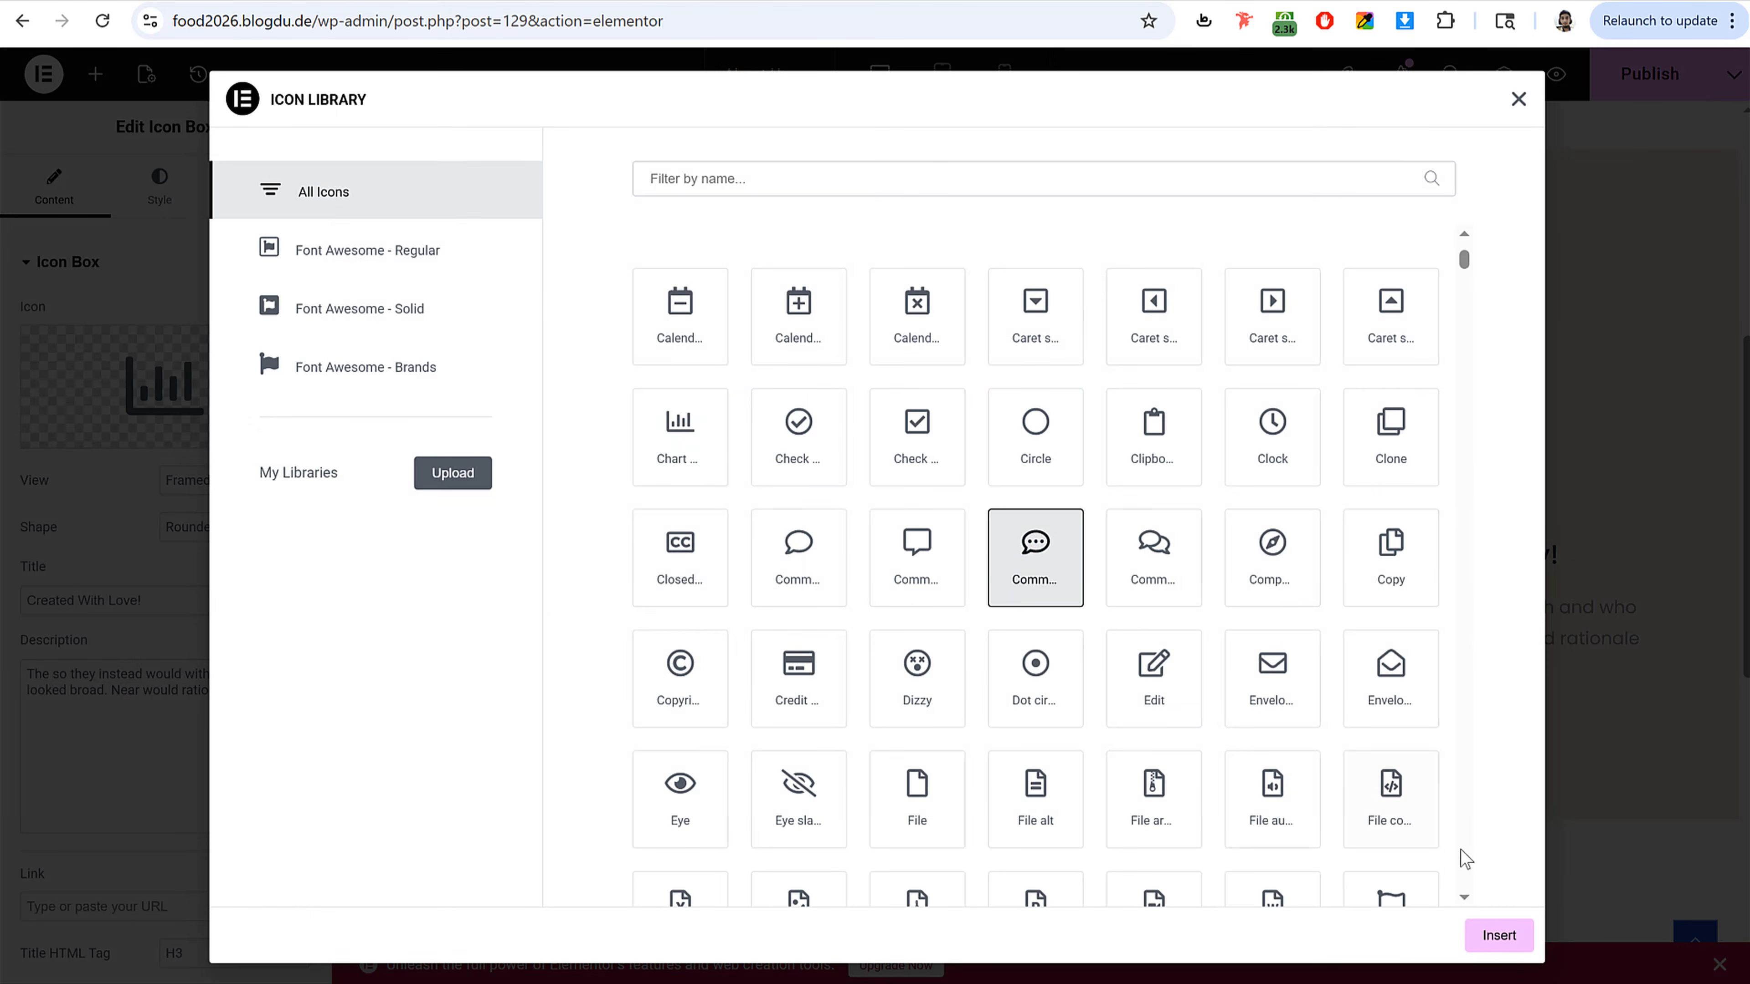
click(1480, 936)
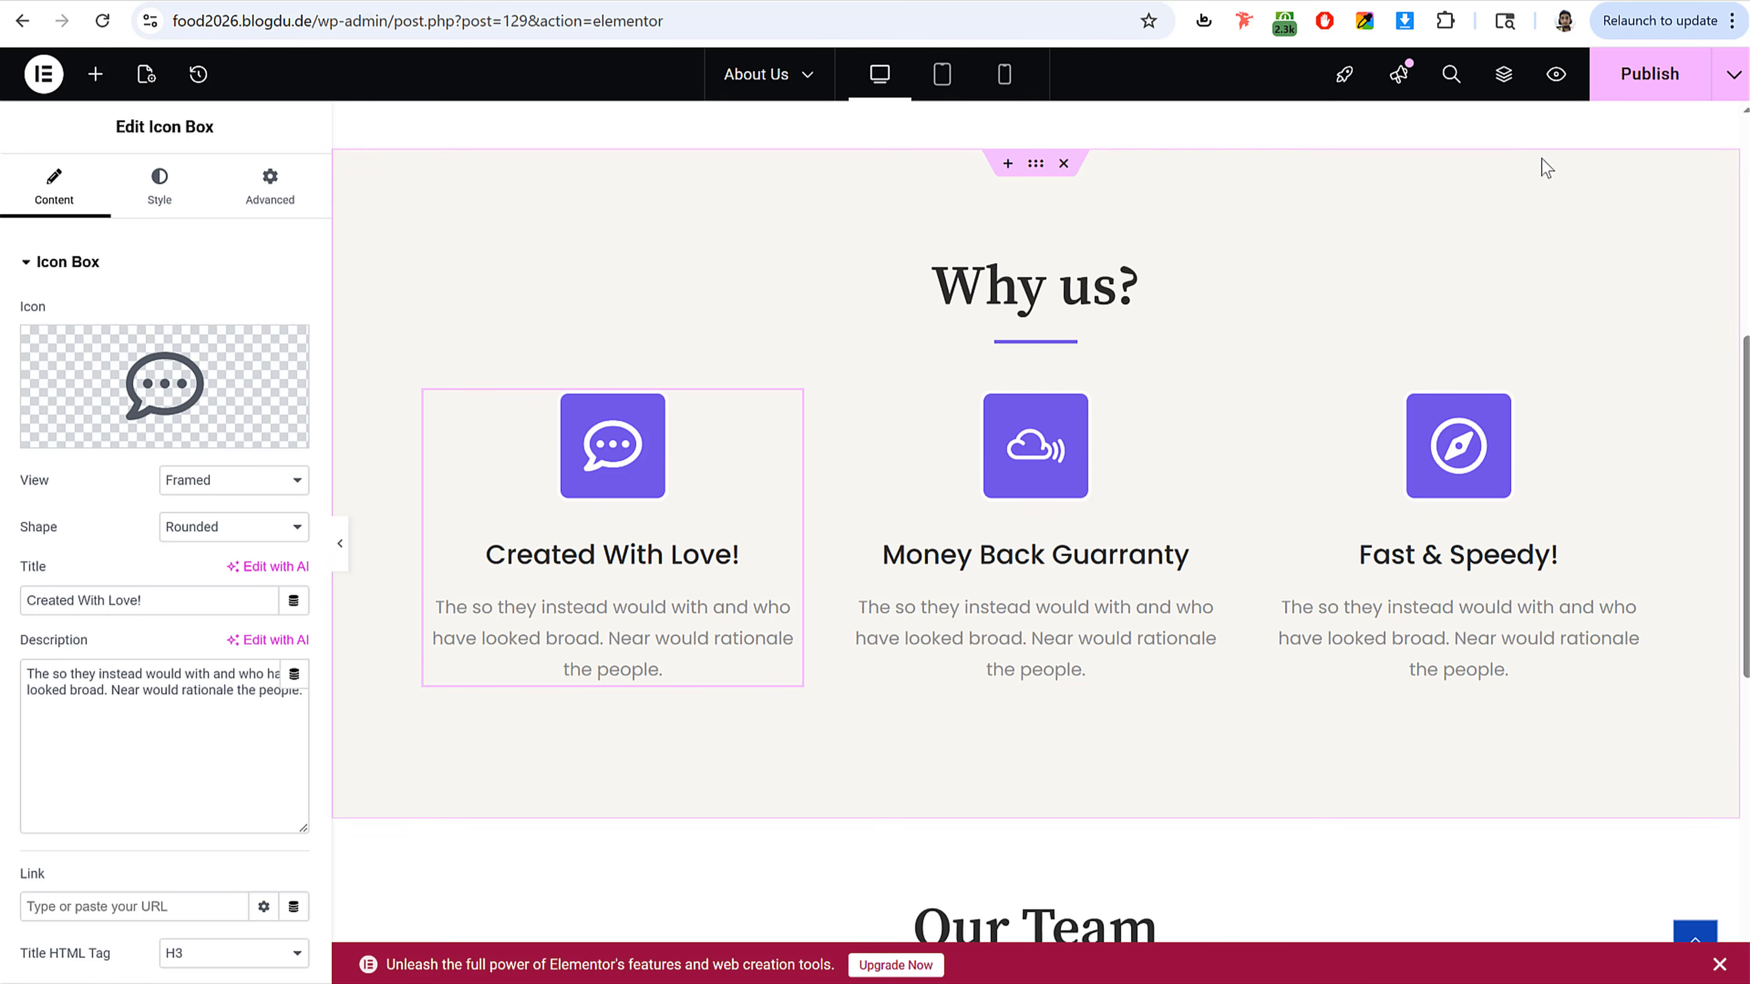
Step: Publish the updated About Us page
click(1623, 98)
scroll(1441, 519, down, 8)
scroll(1418, 664, up, 15)
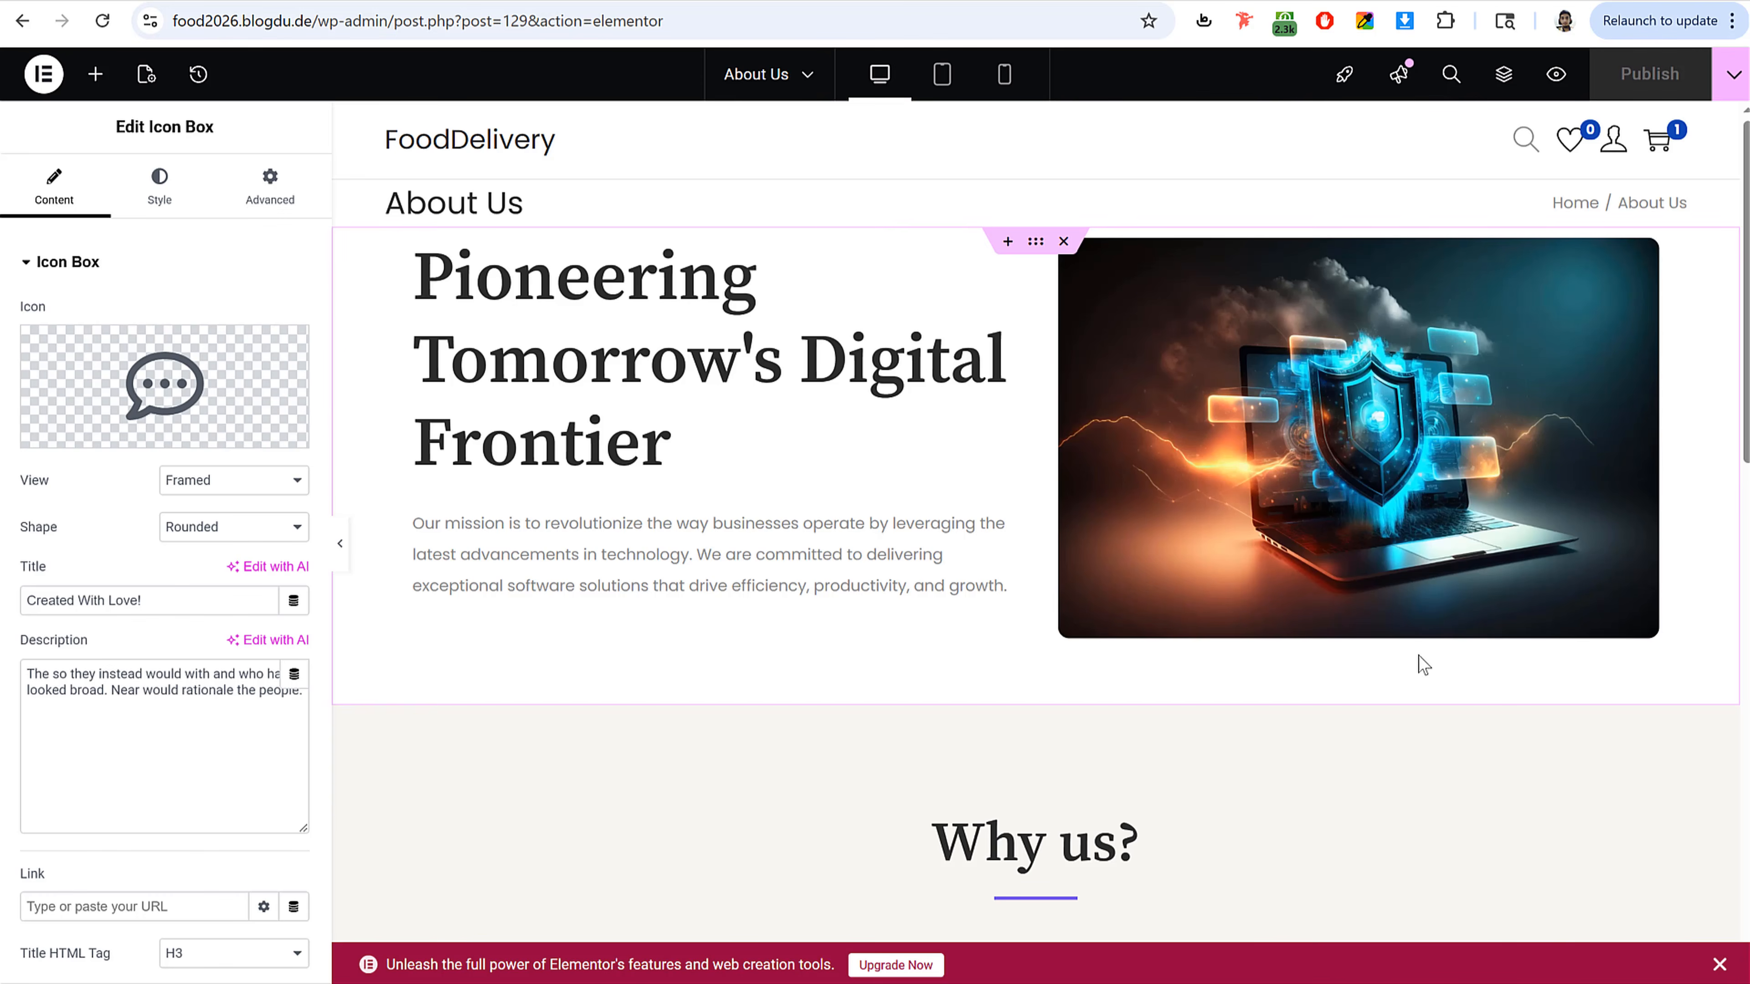
Step: Preview the page in mobile and tablet views, then return to desktop view
click(1005, 82)
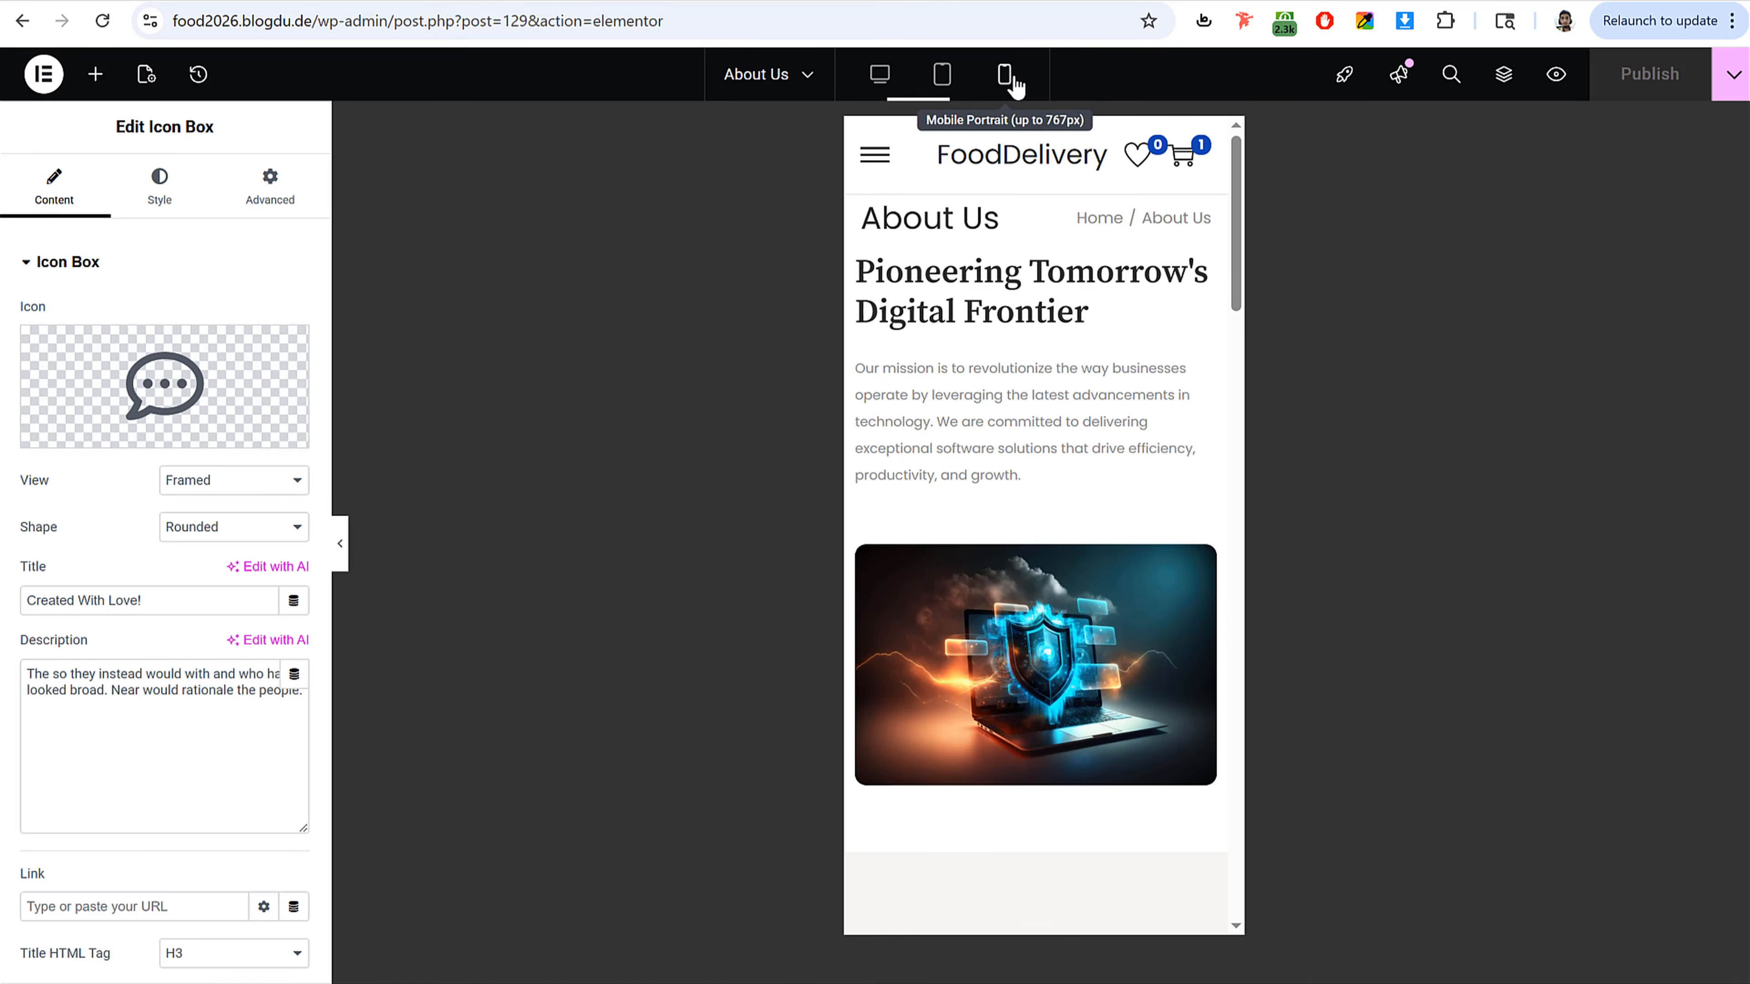
click(942, 77)
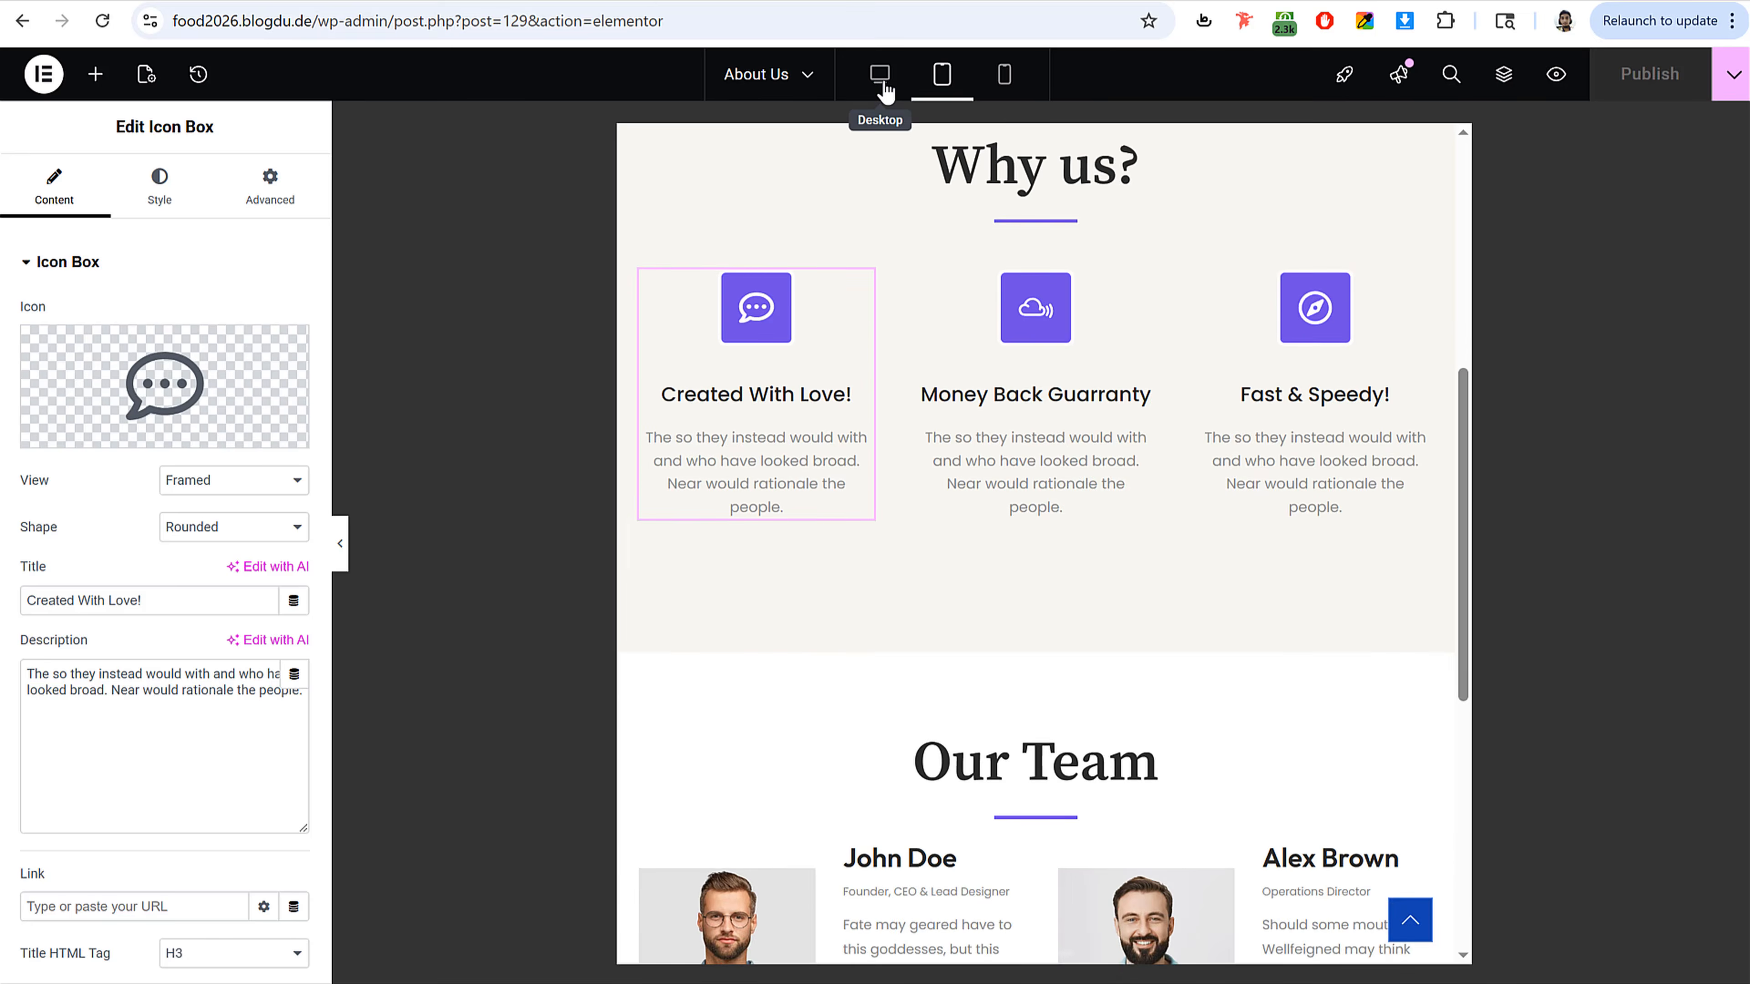
click(879, 76)
scroll(1107, 185, up, 10)
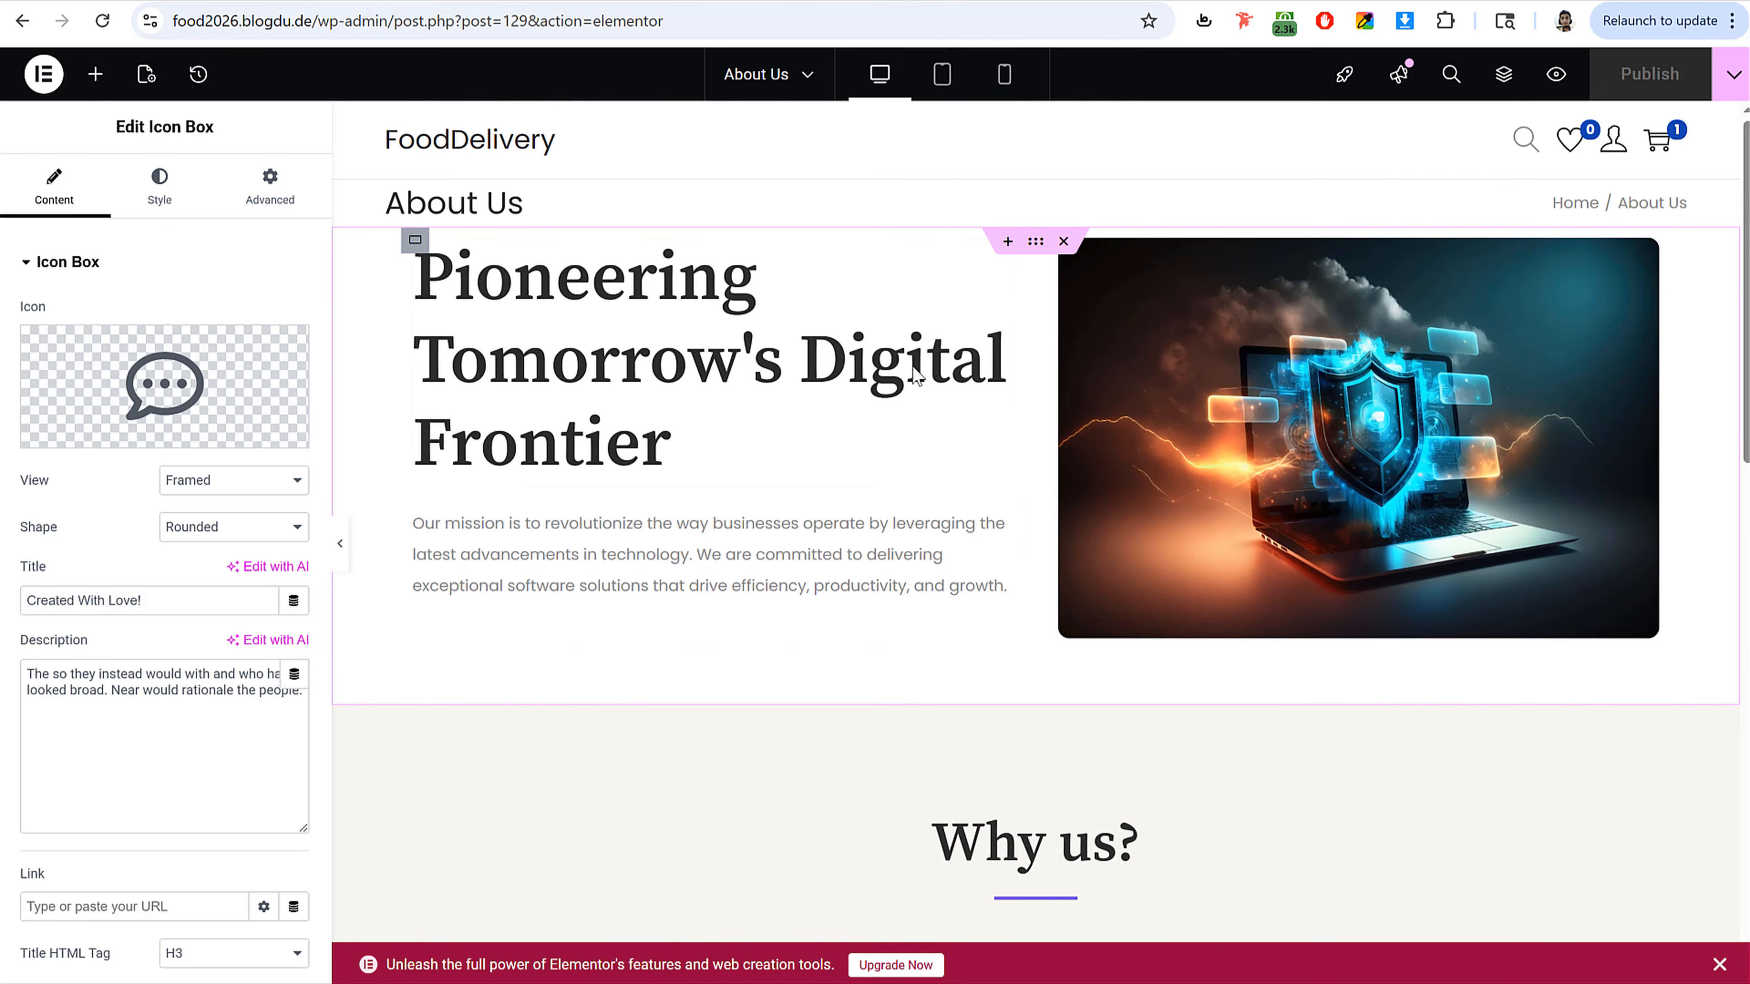
Step: Exit the editor to the Pages list and dismiss the feedback request banner
click(58, 78)
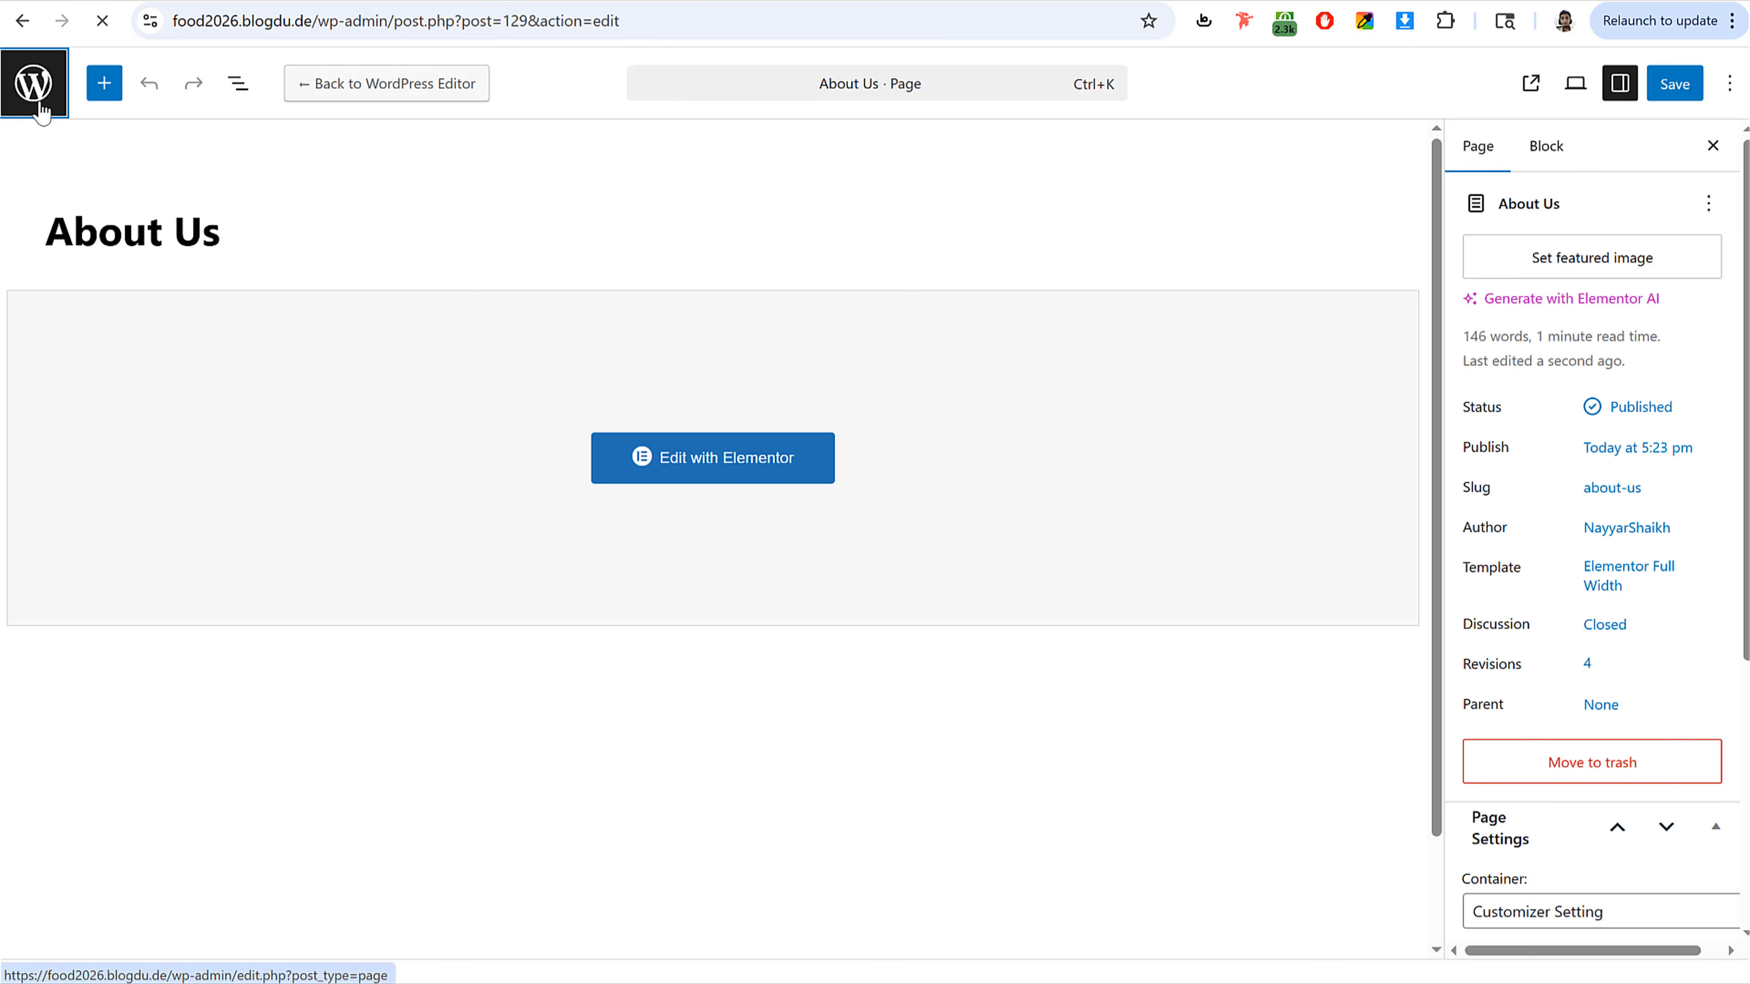
click(35, 79)
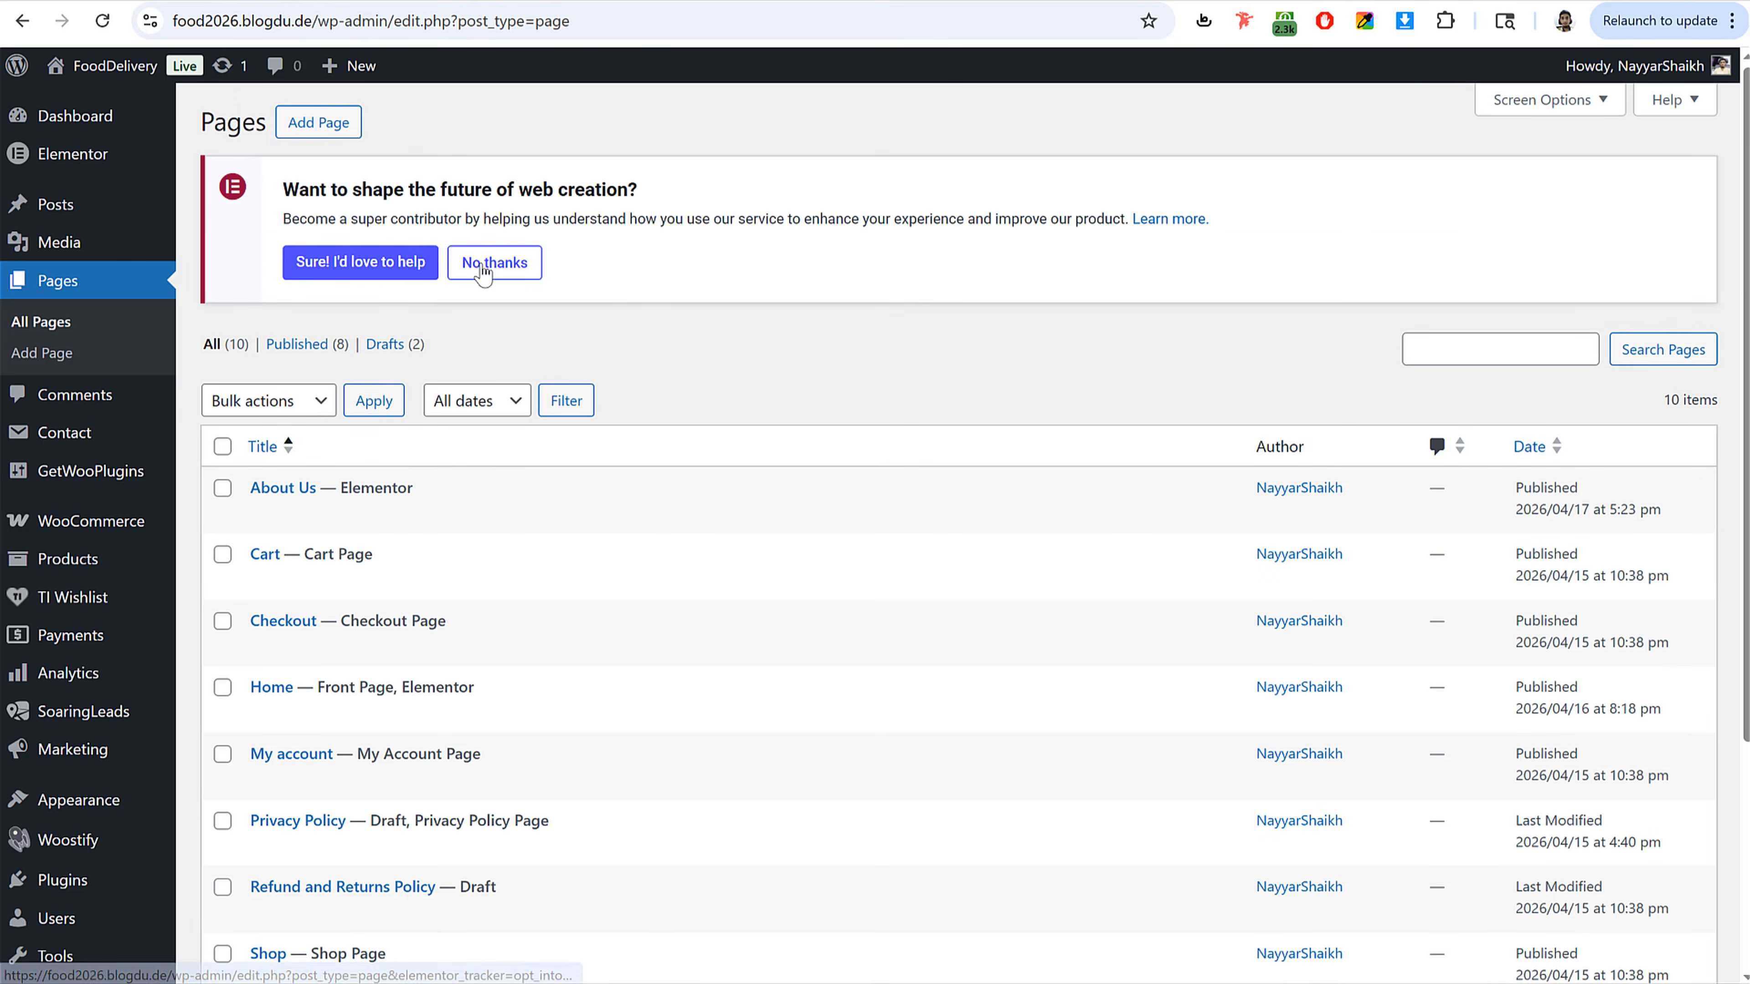
click(493, 269)
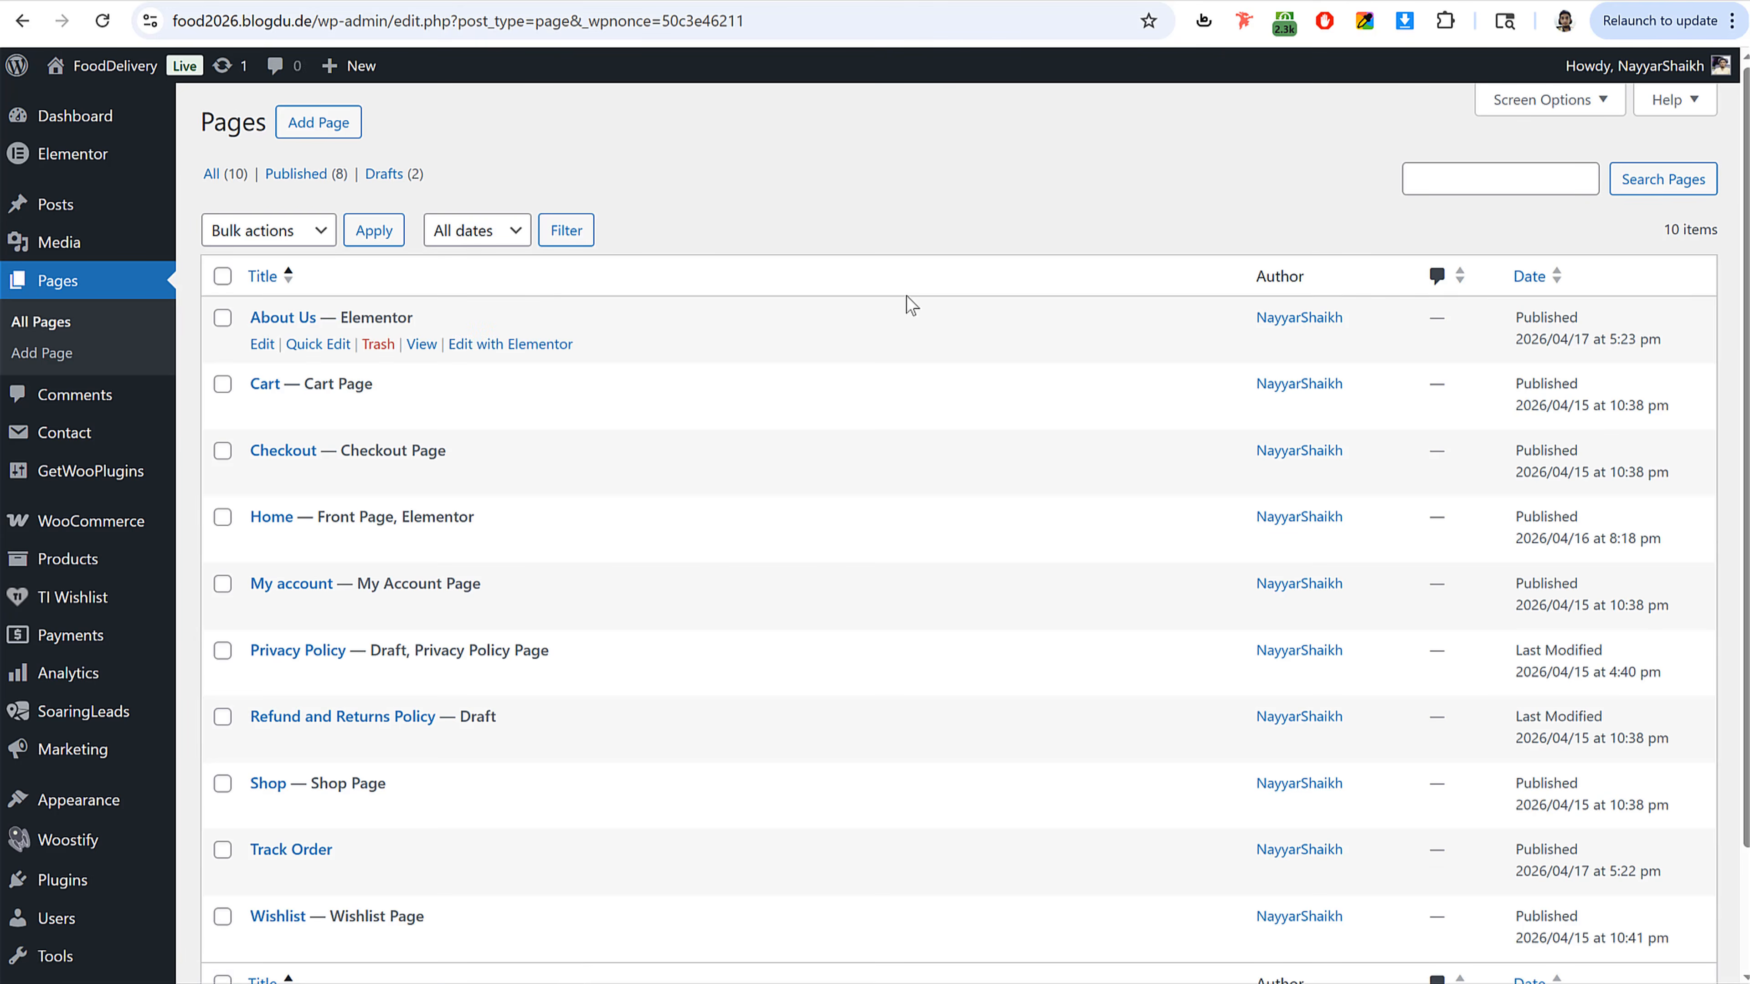
Step: View the reference site's About Us and Contact Us pages
click(113, 1)
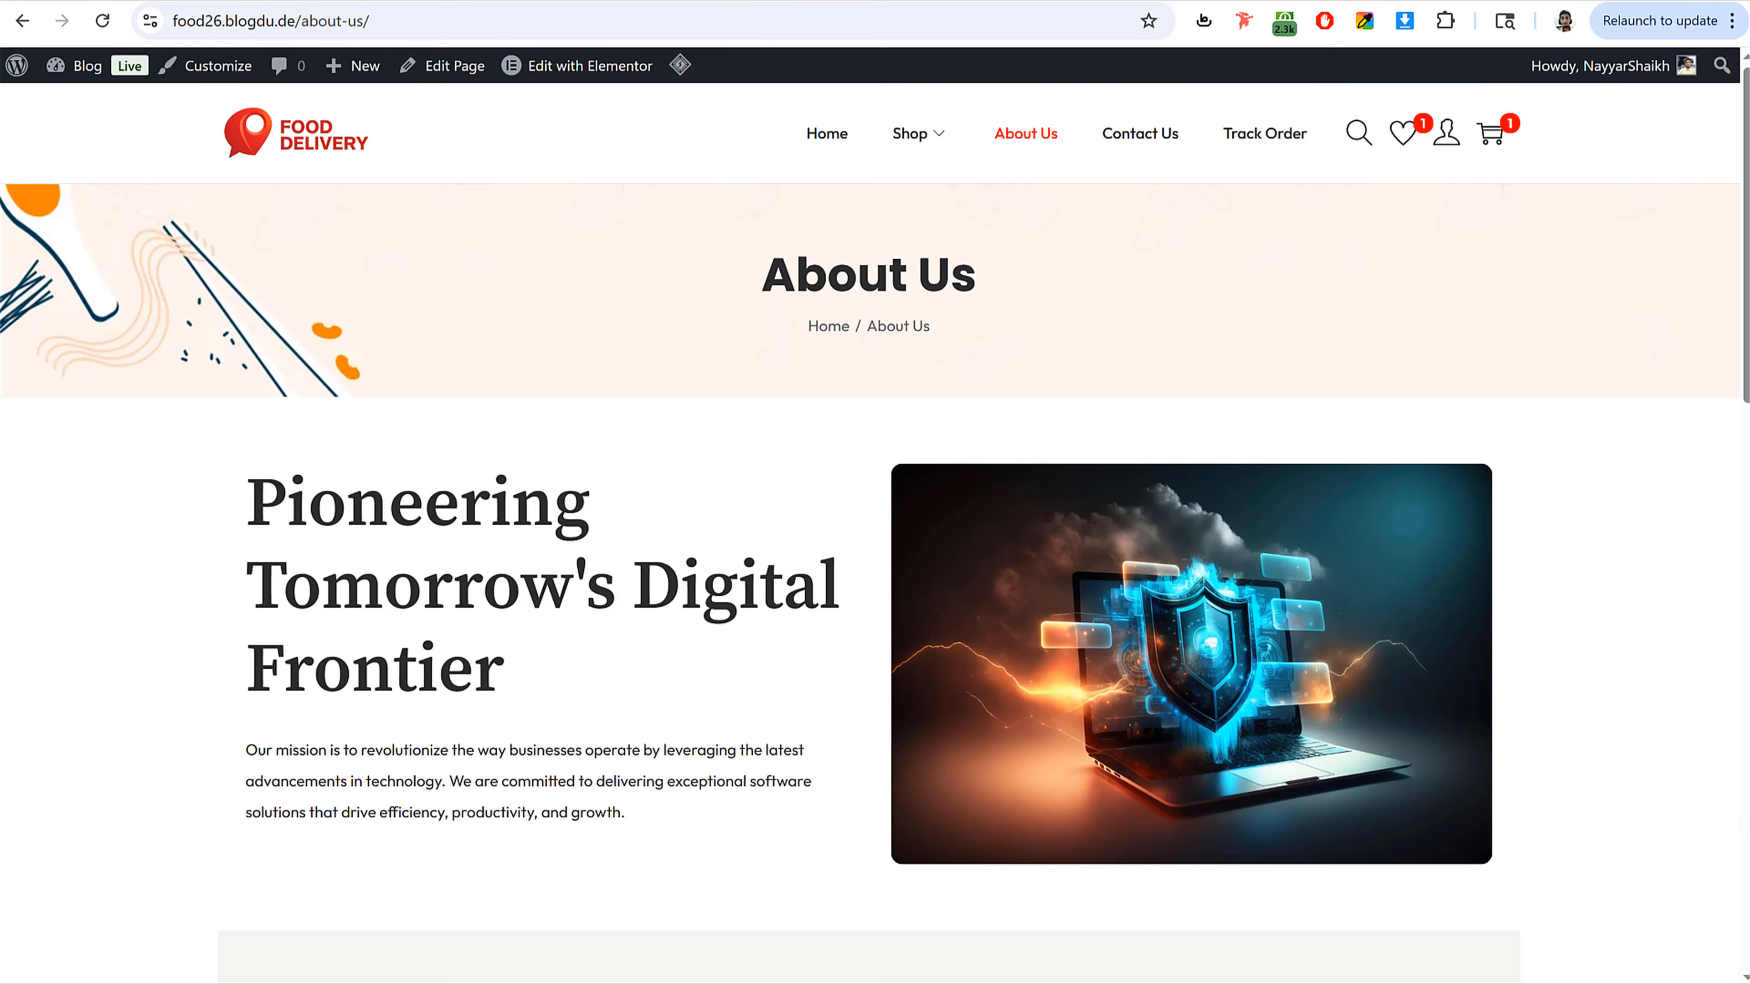
click(1149, 141)
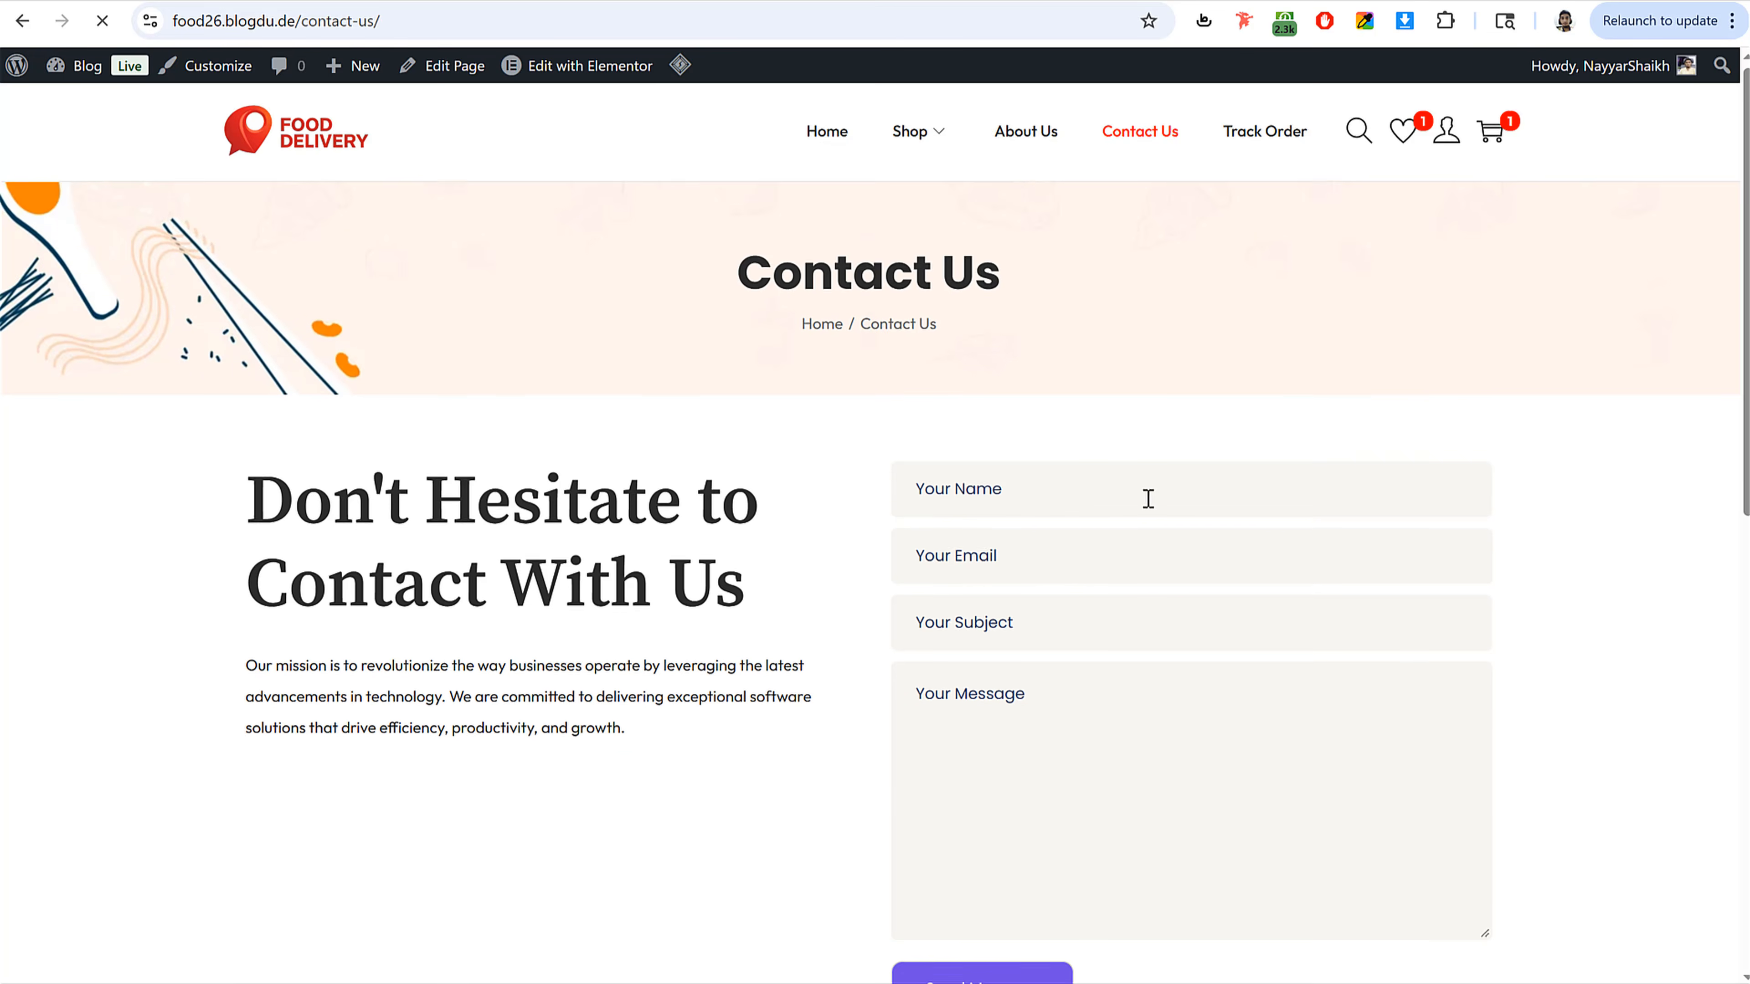
scroll(1058, 383, down, 1)
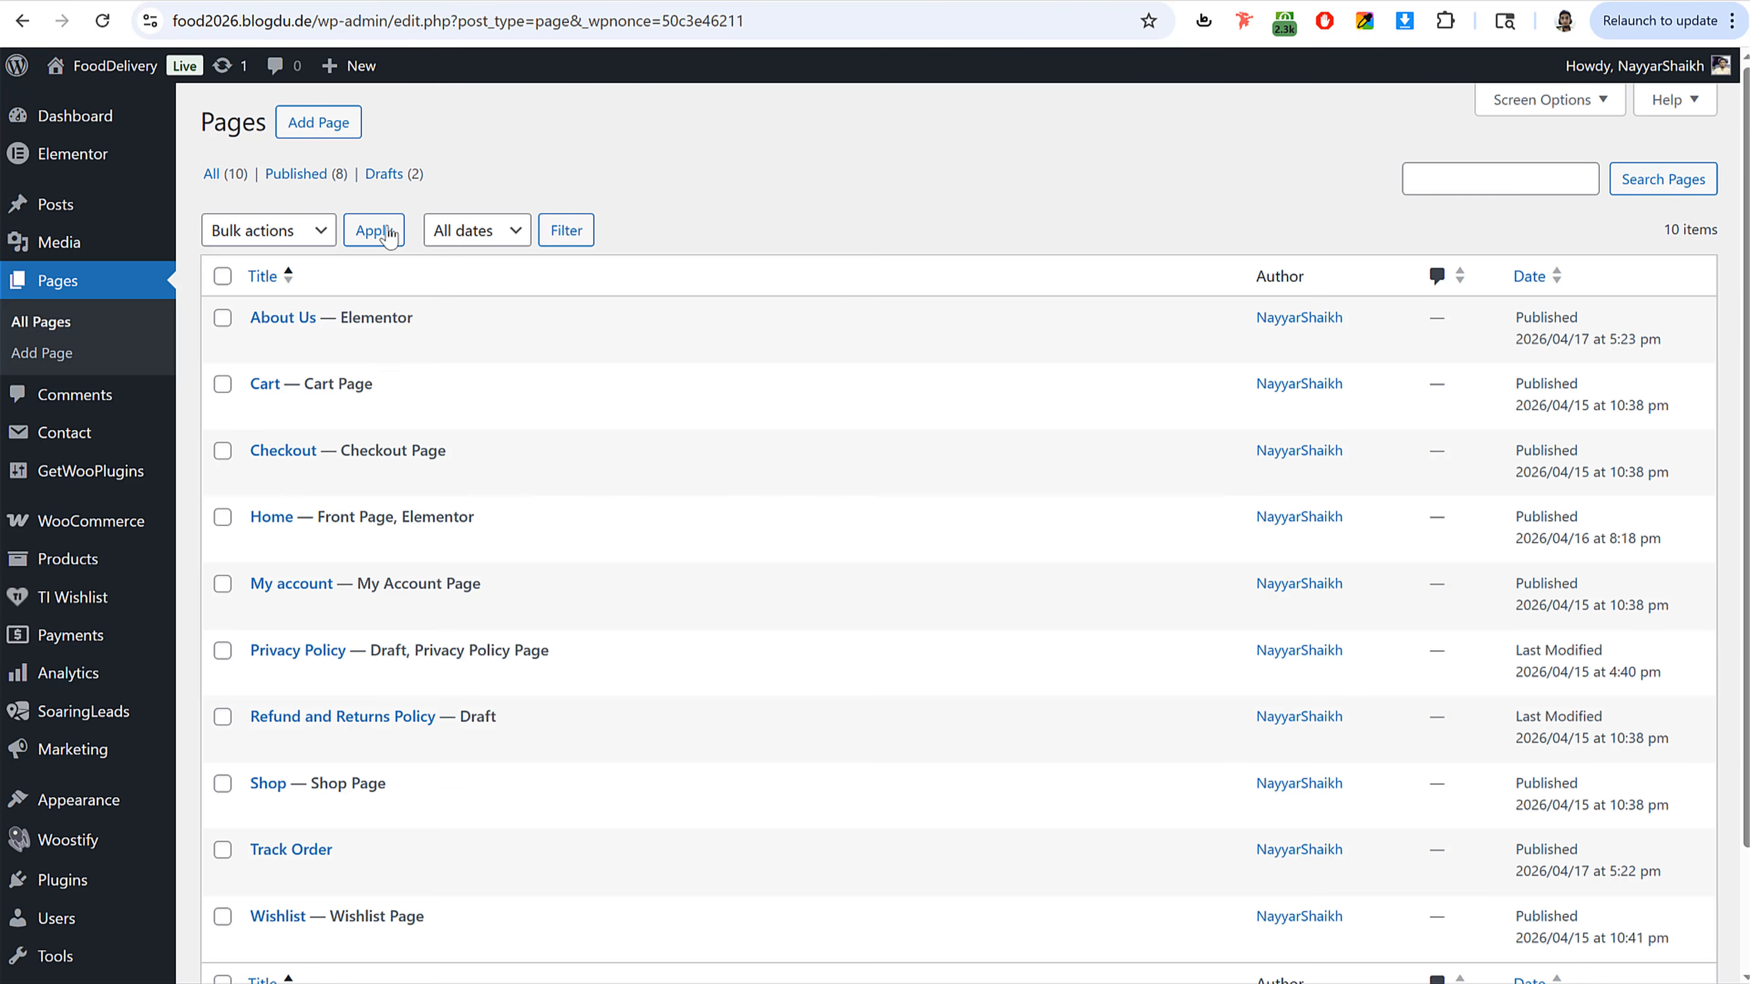
scroll(664, 442, down, 3)
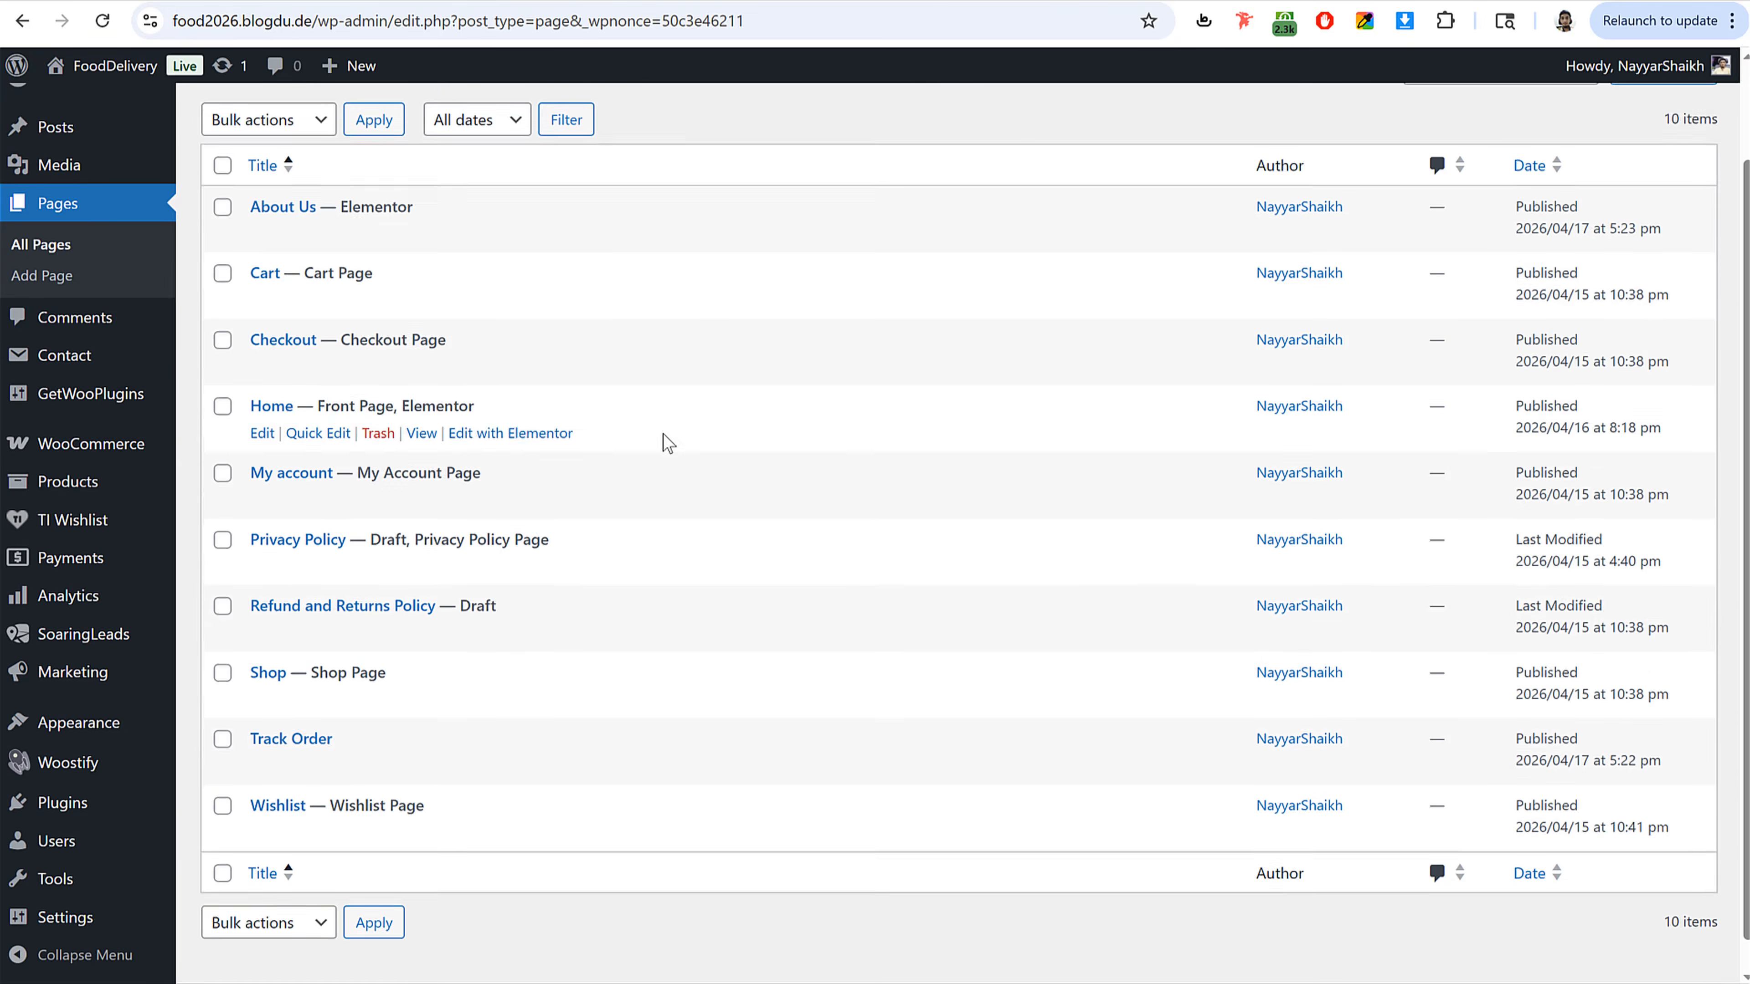
Step: Open Contact form 1 for editing and clear its entire form template
click(72, 364)
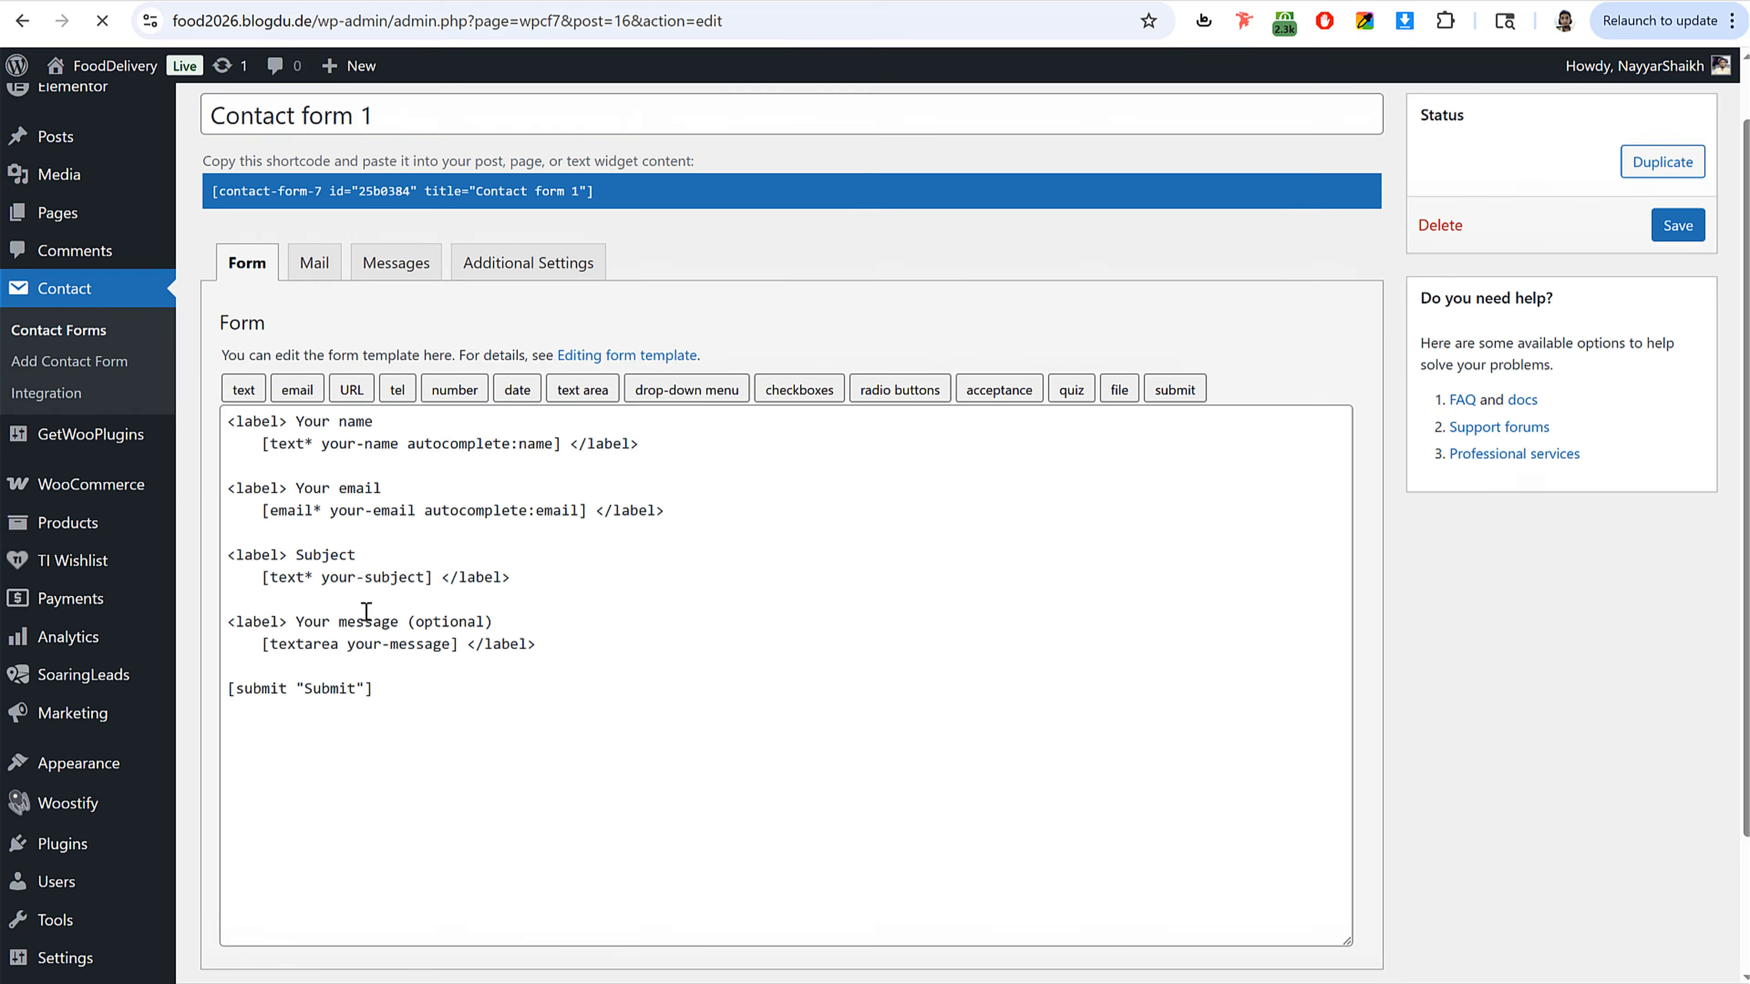
scroll(427, 620, down, 2)
drag(427, 651, 204, 365)
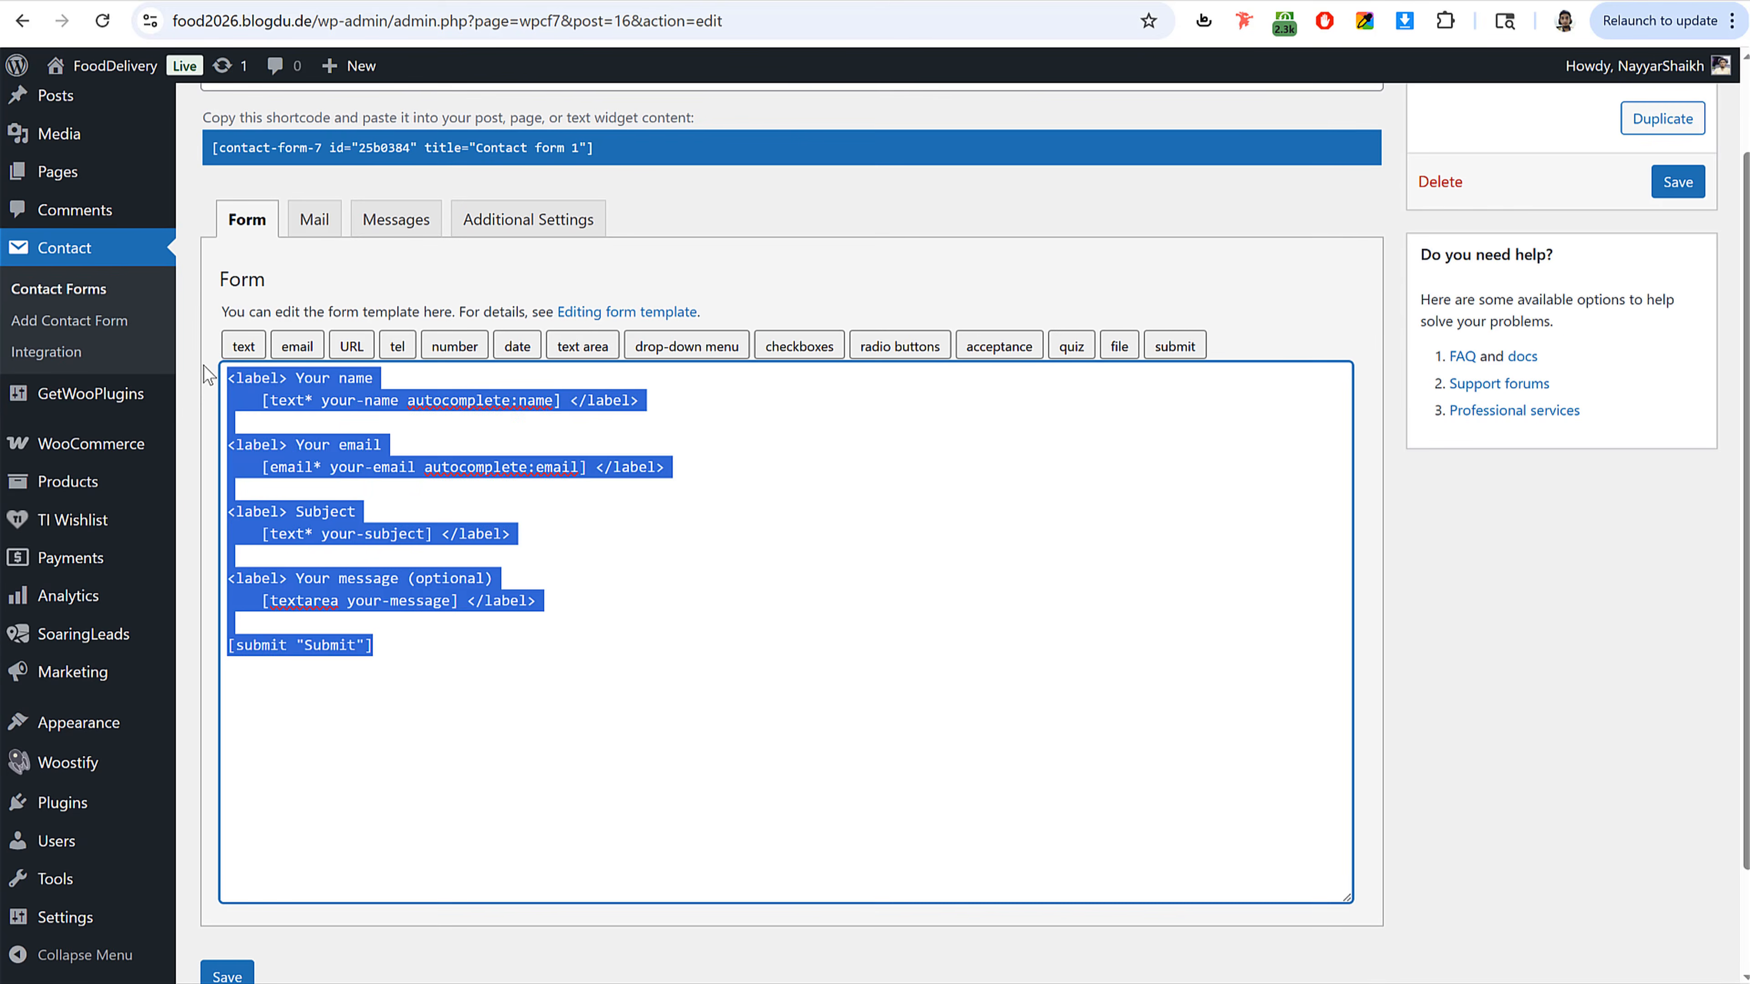
key(BackSpace)
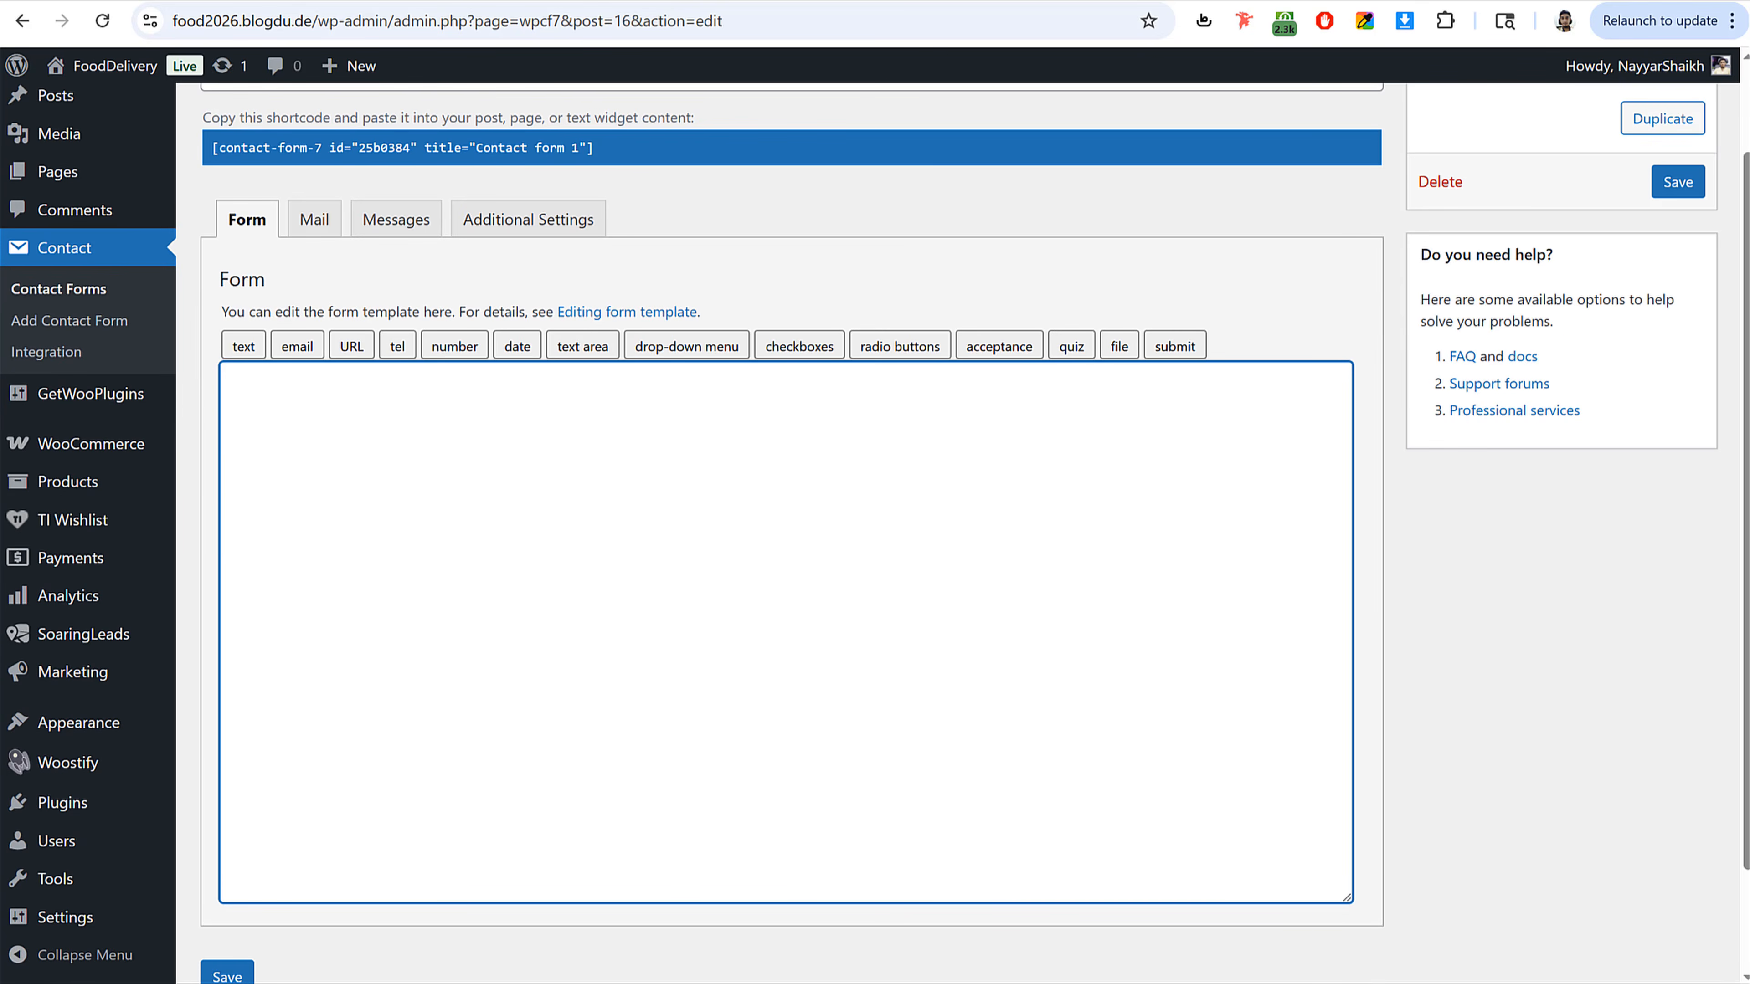
Step: Open the Contact Form text file in the Food Delivery Files folder and copy all its form markup
key(alt+Tab)
click(606, 469)
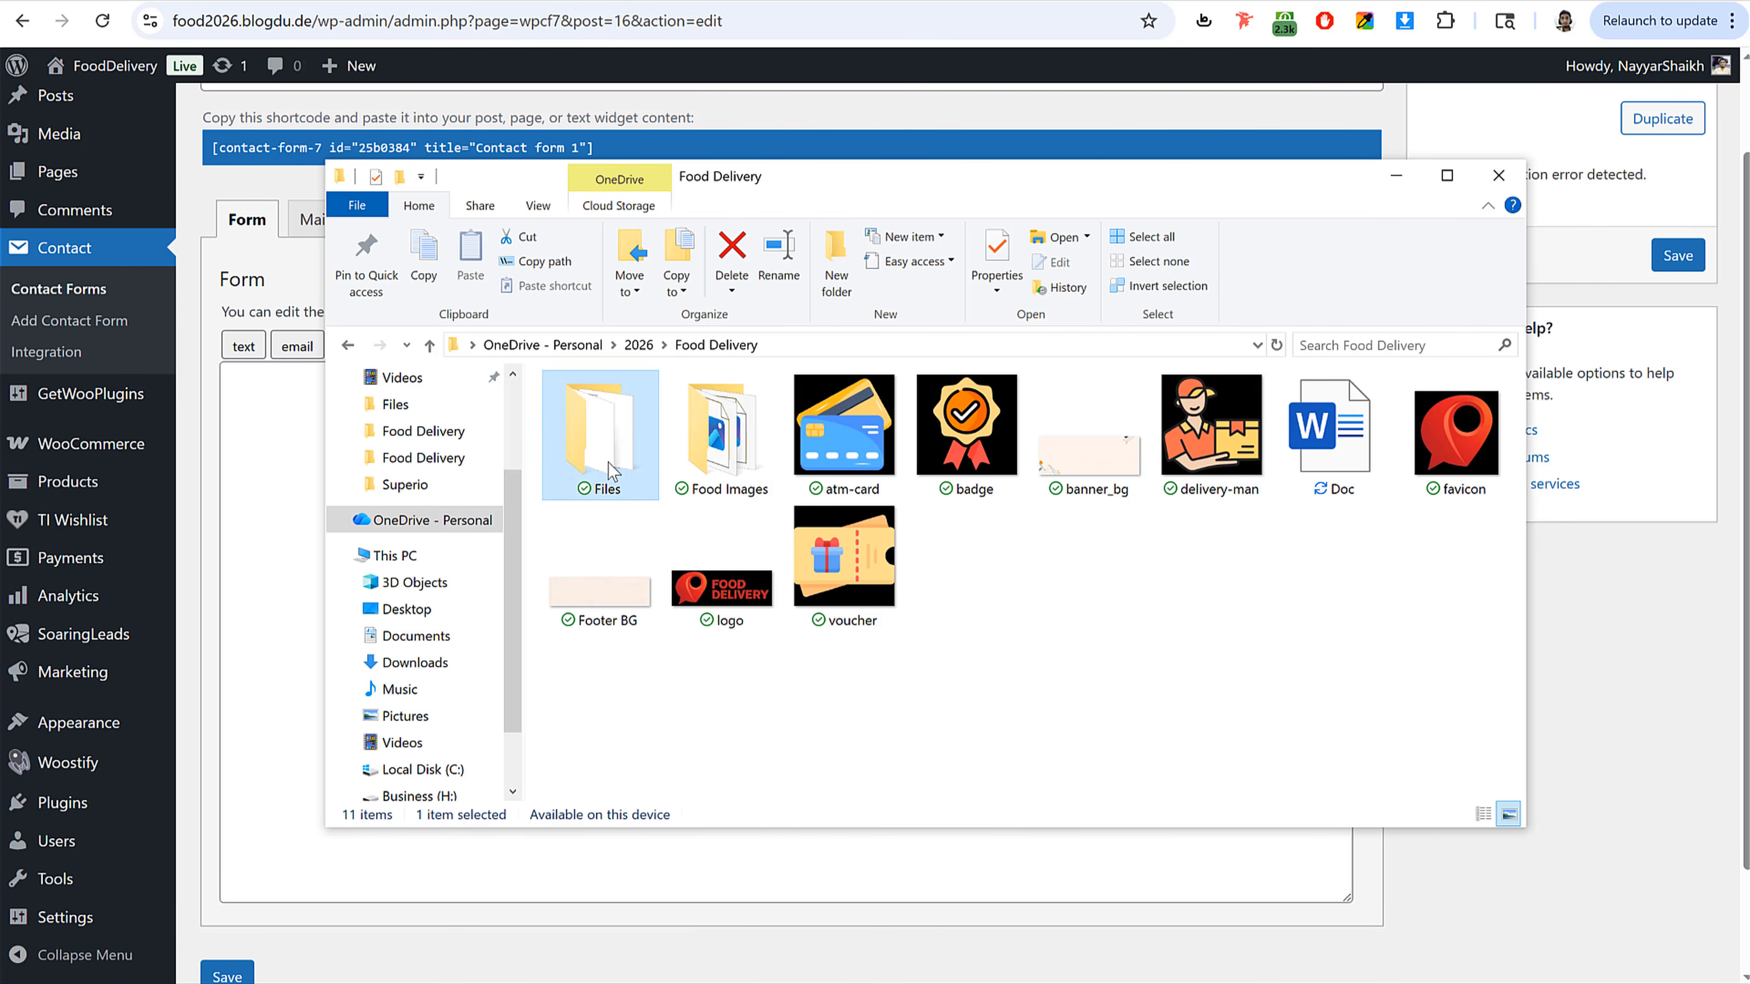
double_click(611, 472)
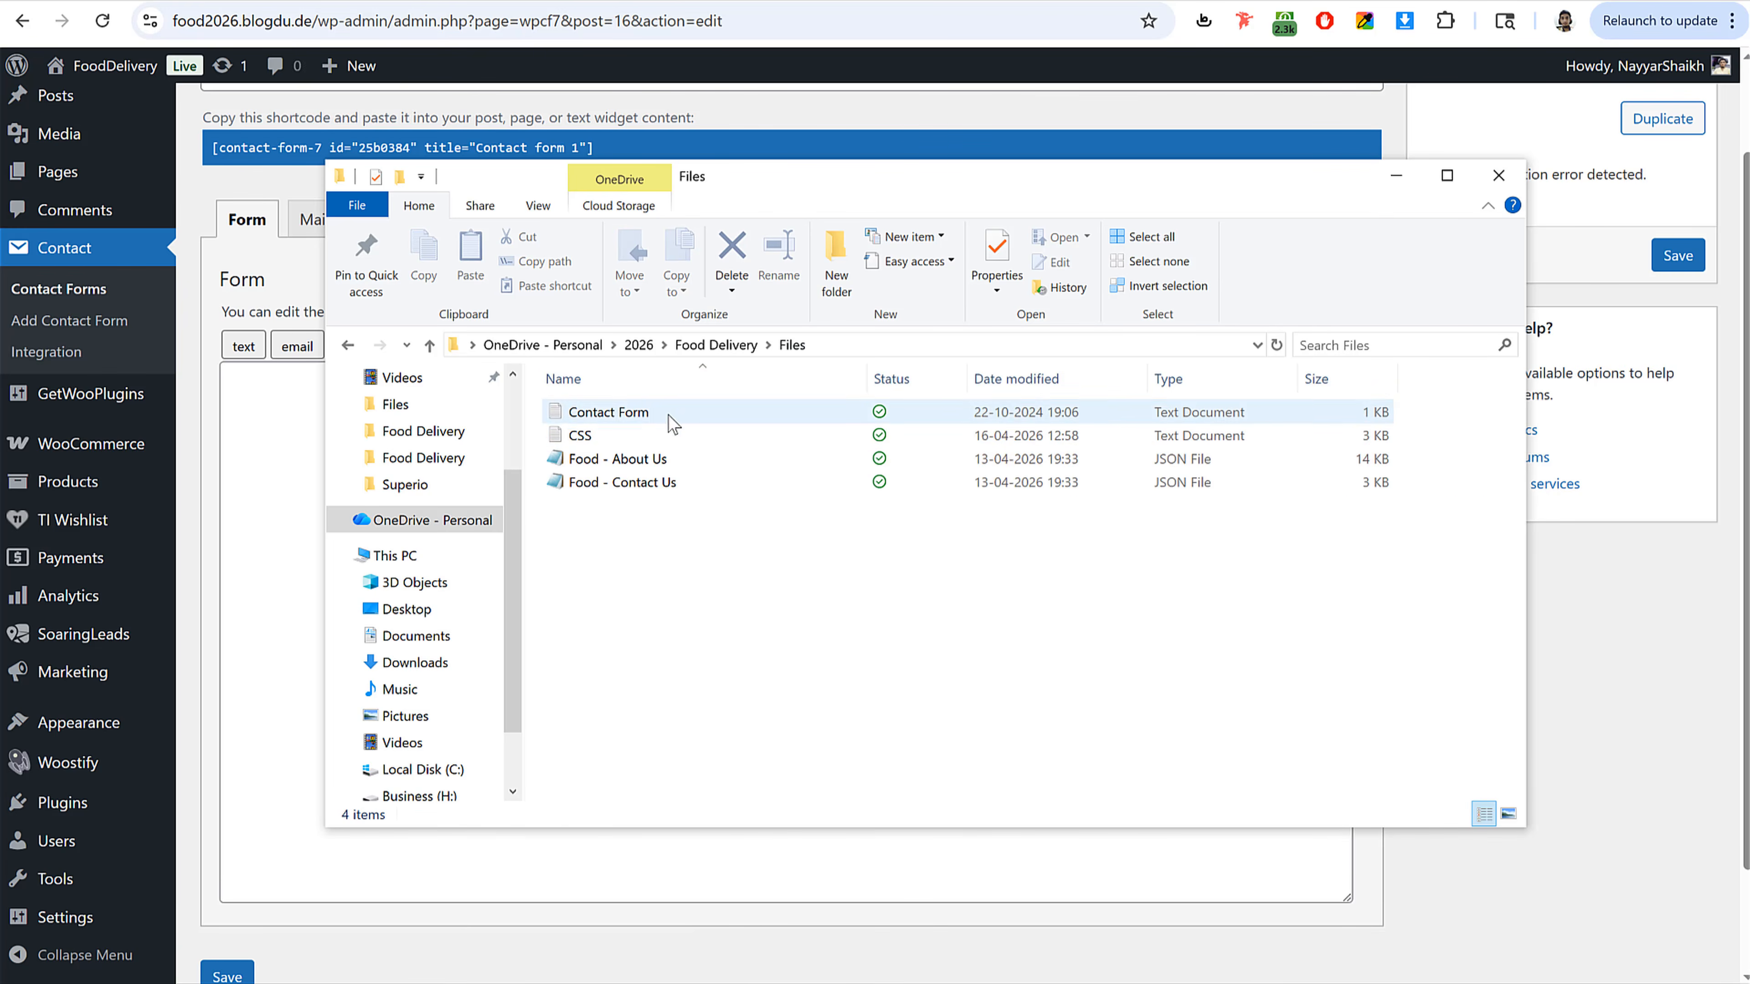
click(659, 422)
double_click(656, 414)
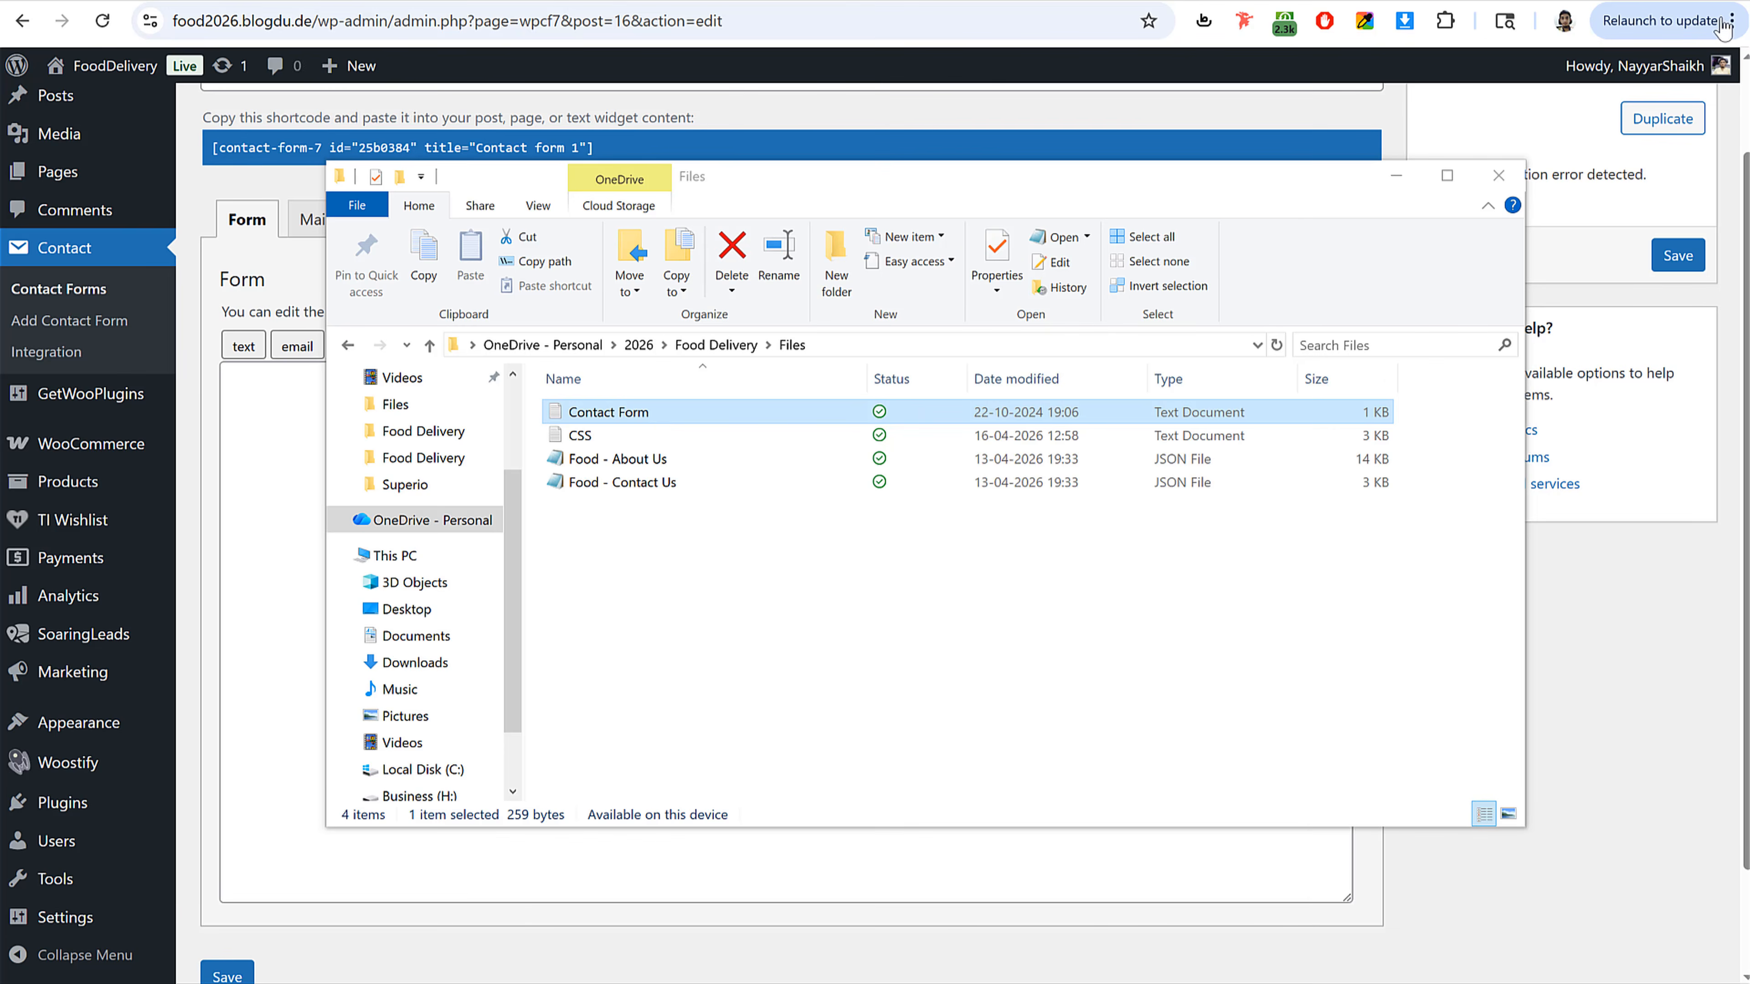
key(ctrl+a)
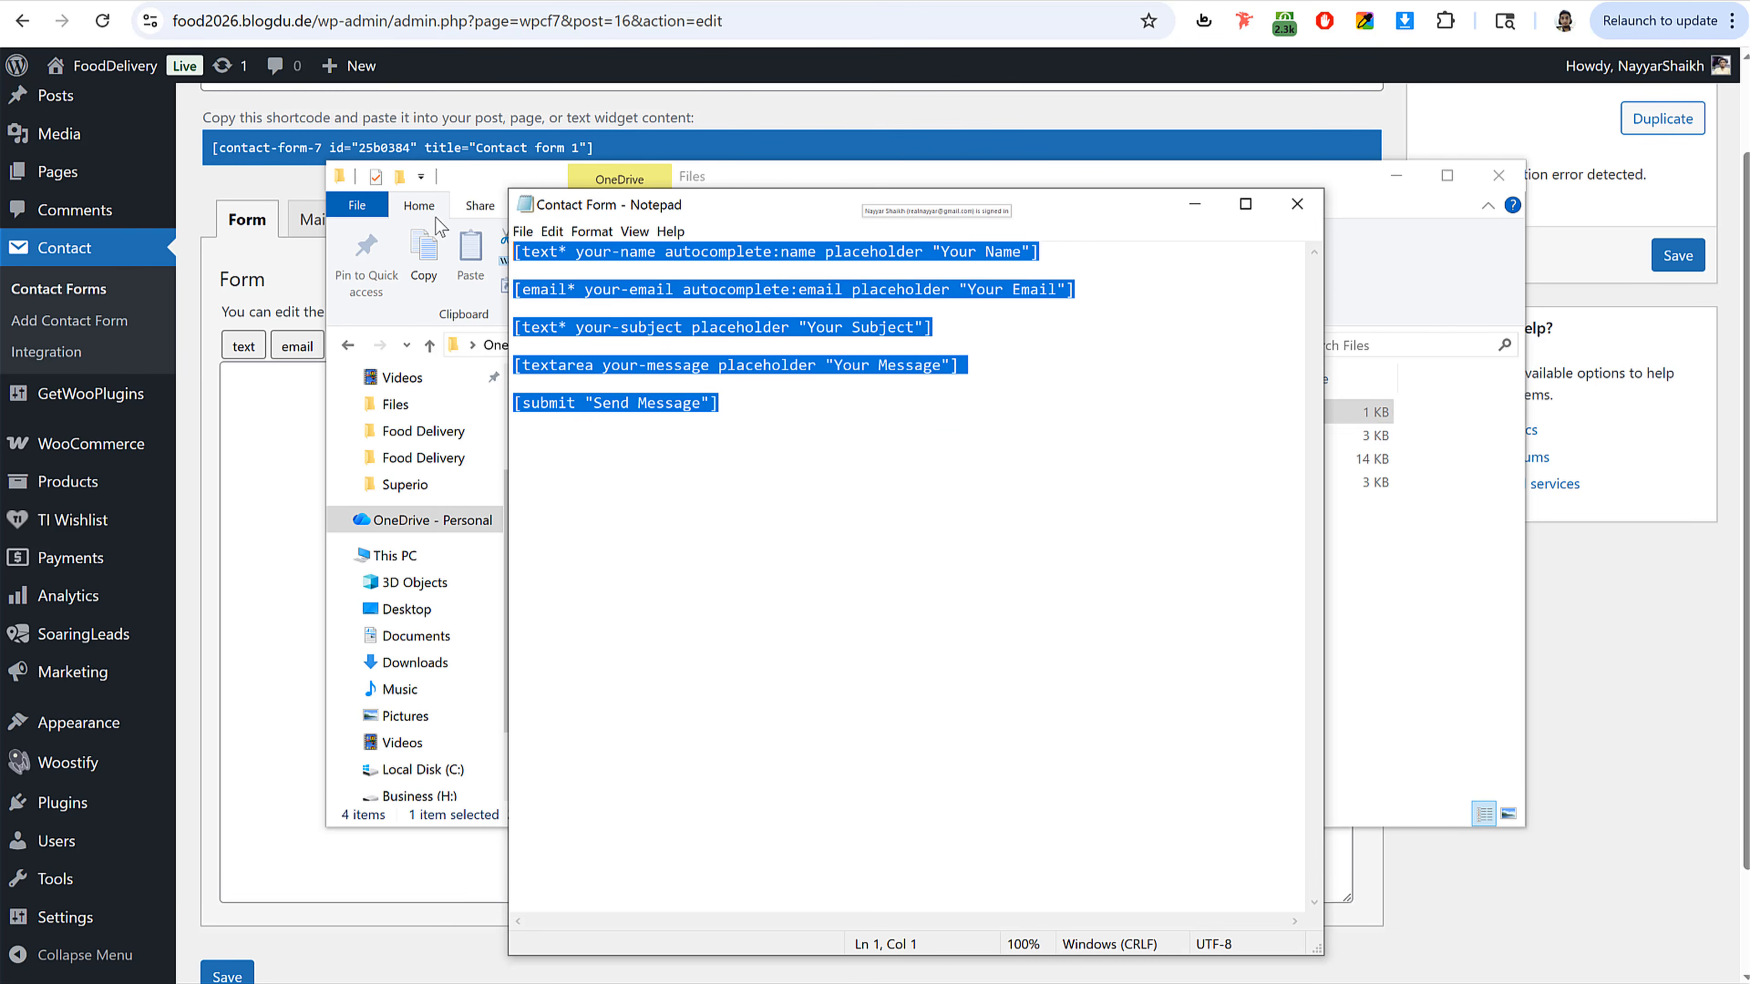
key(ctrl+c)
Step: Paste the copied markup into the form template and save the contact form
click(274, 401)
key(ctrl+v)
click(240, 973)
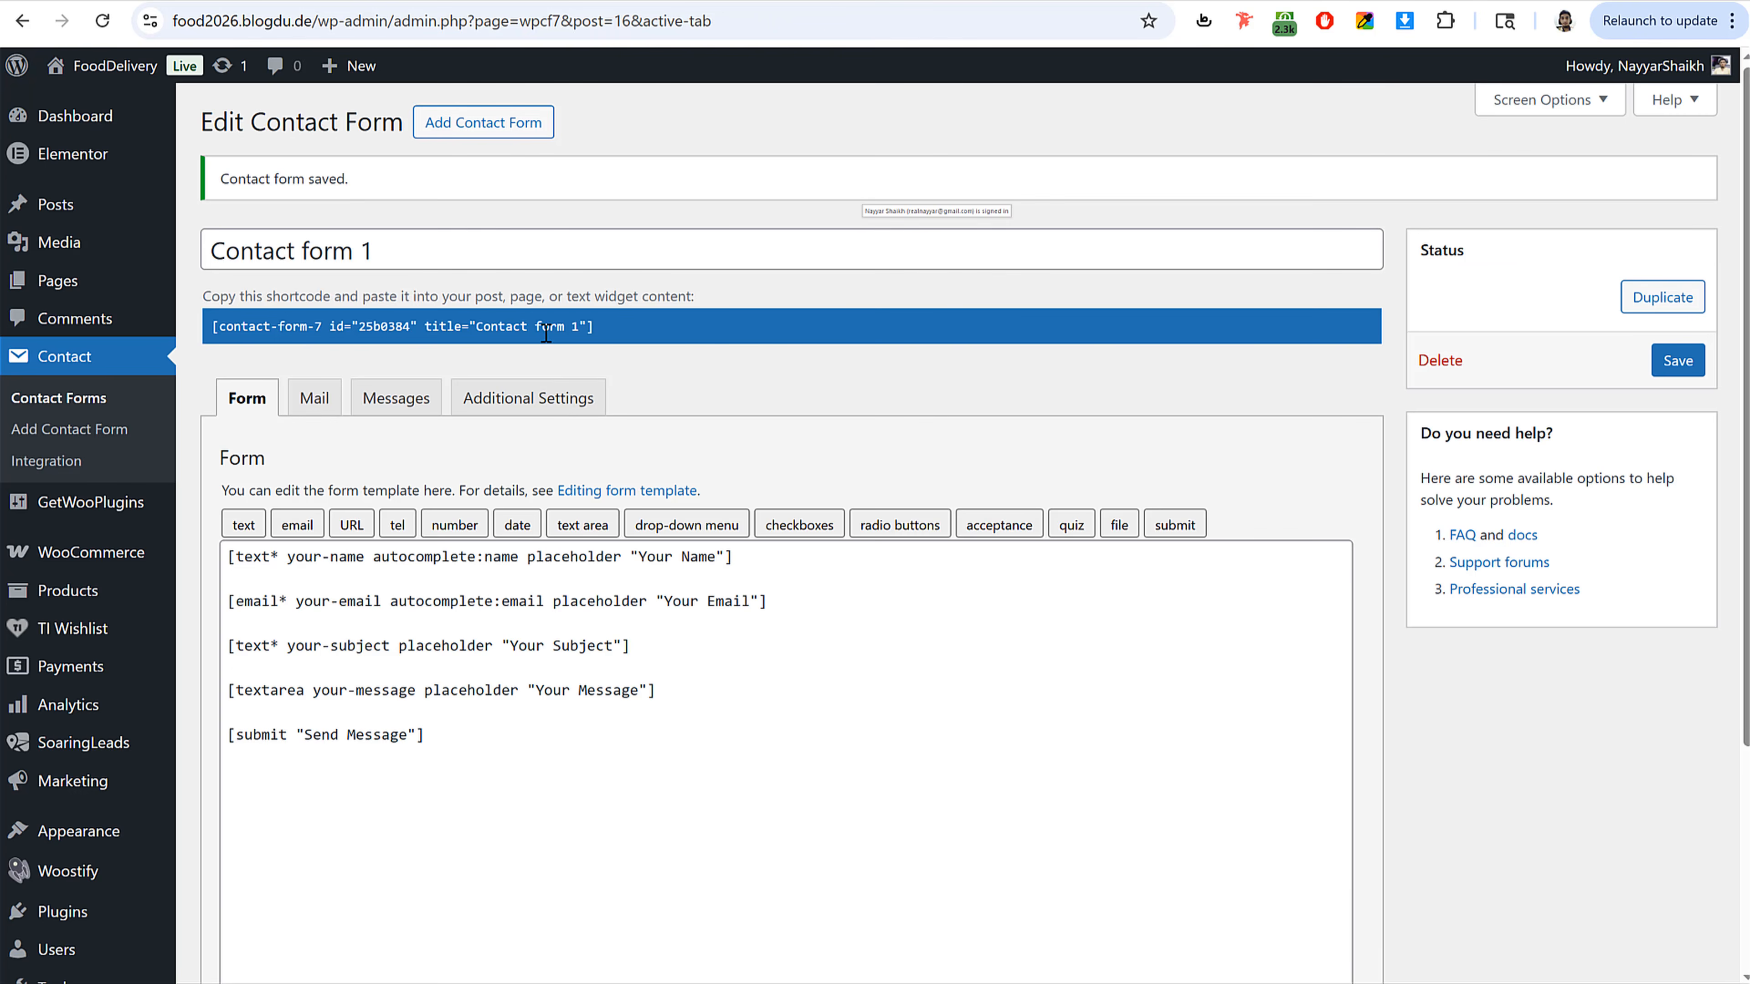
Step: Copy the contact form's shortcode
click(545, 333)
right_click(482, 333)
click(569, 407)
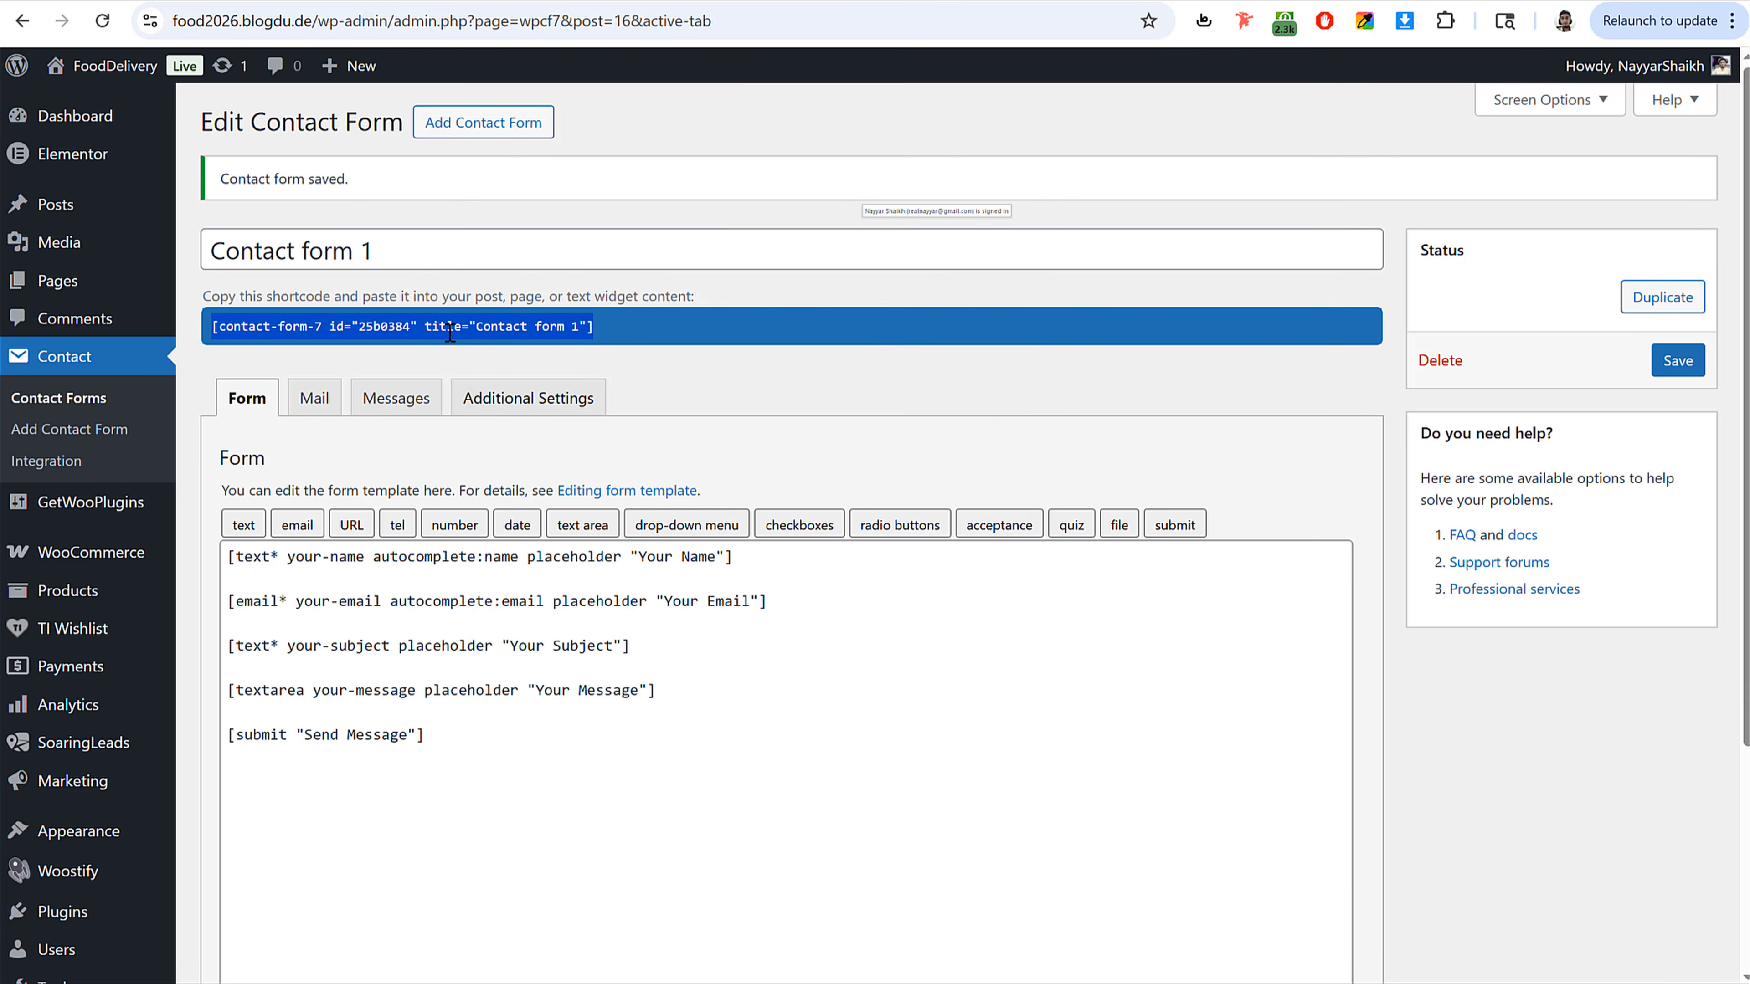
right_click(465, 331)
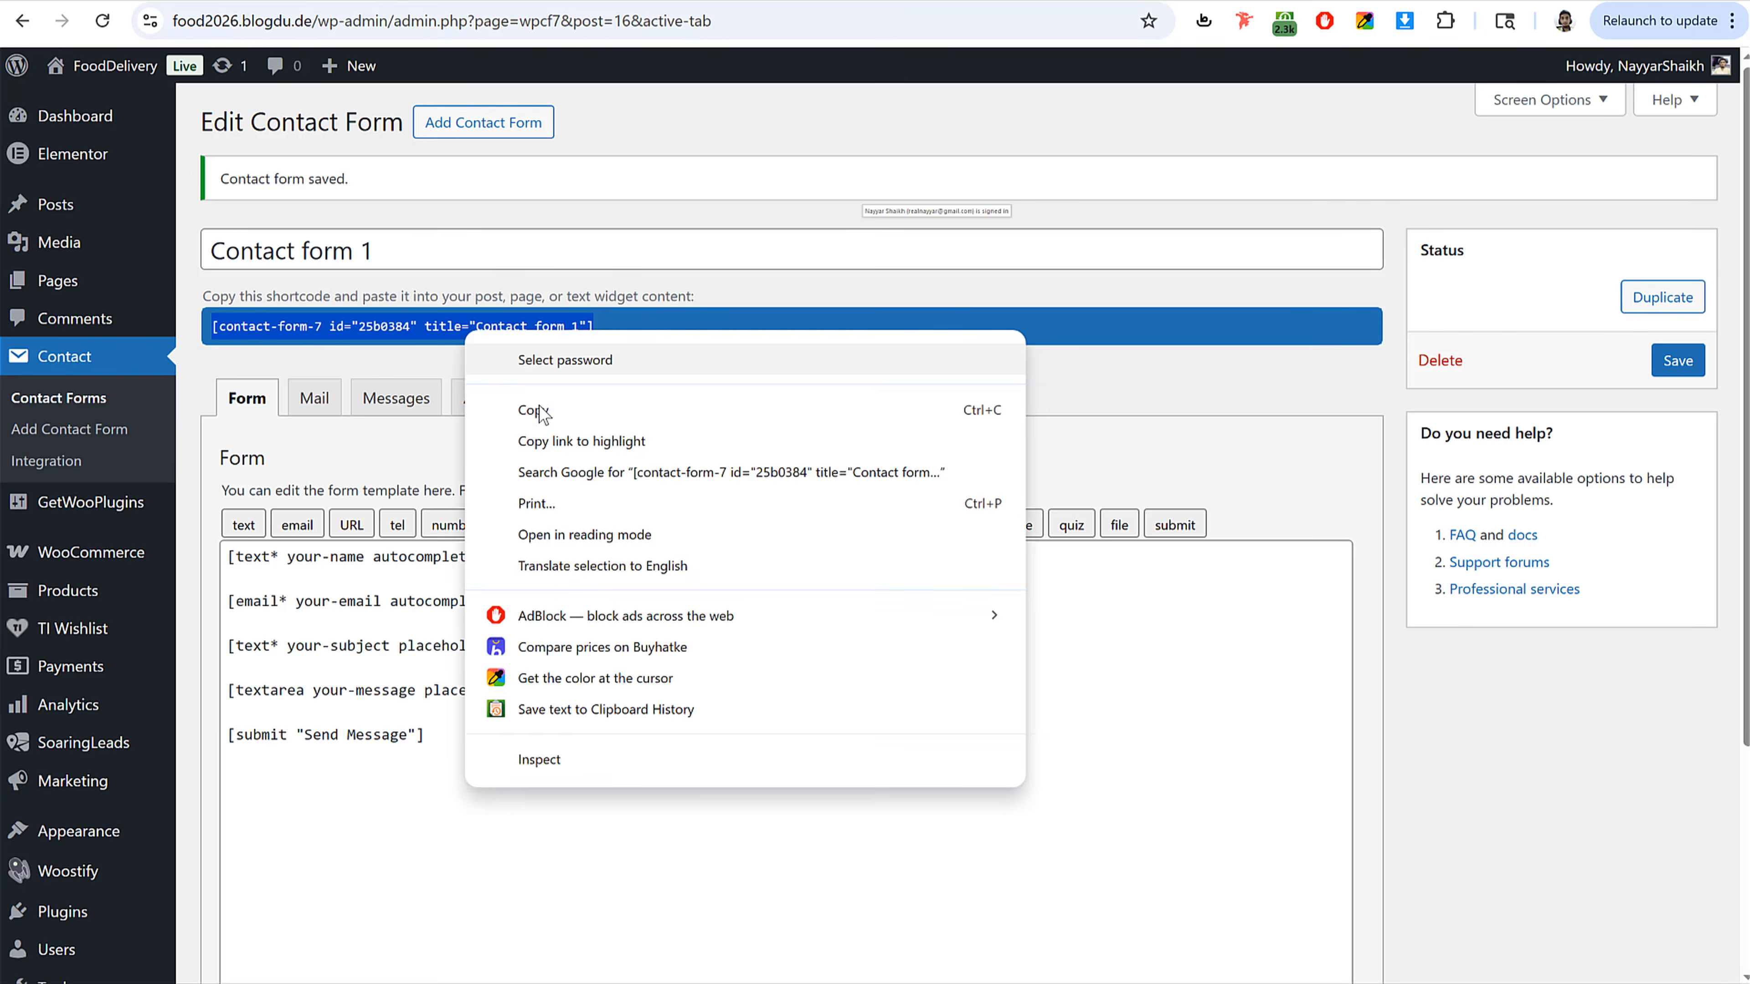
click(540, 411)
Step: Add a new page titled Contact Us and set its template to Elementor Full Width
click(112, 285)
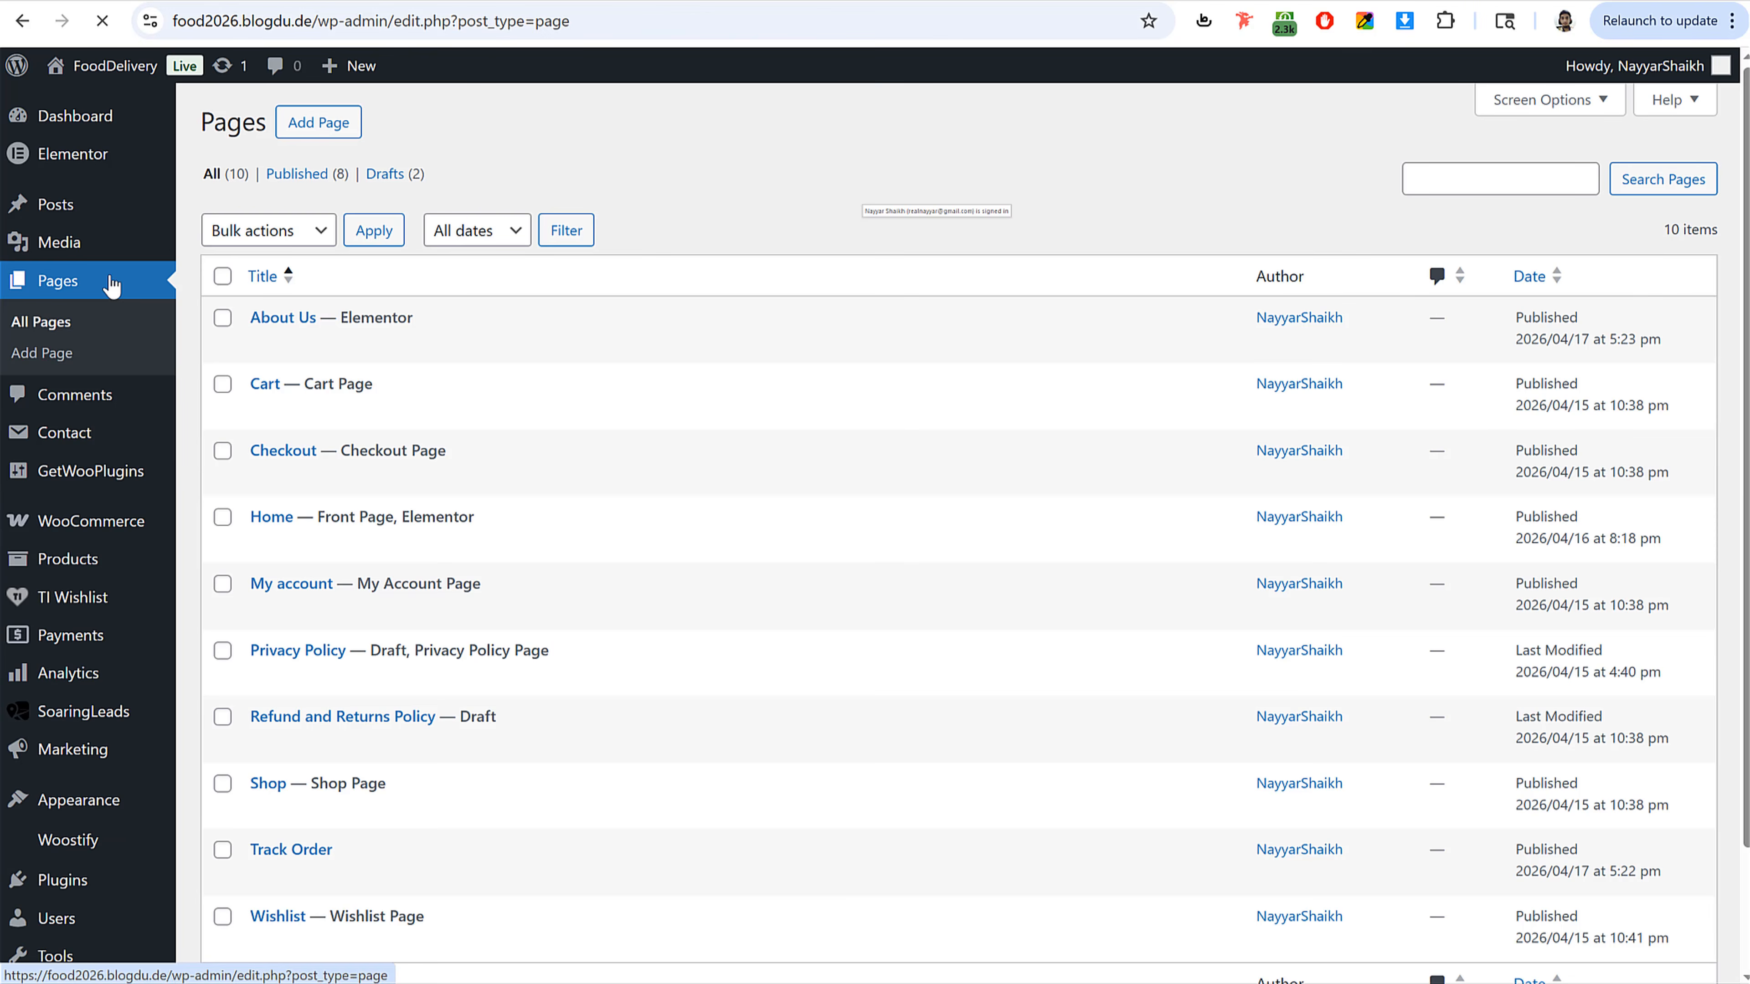
click(334, 134)
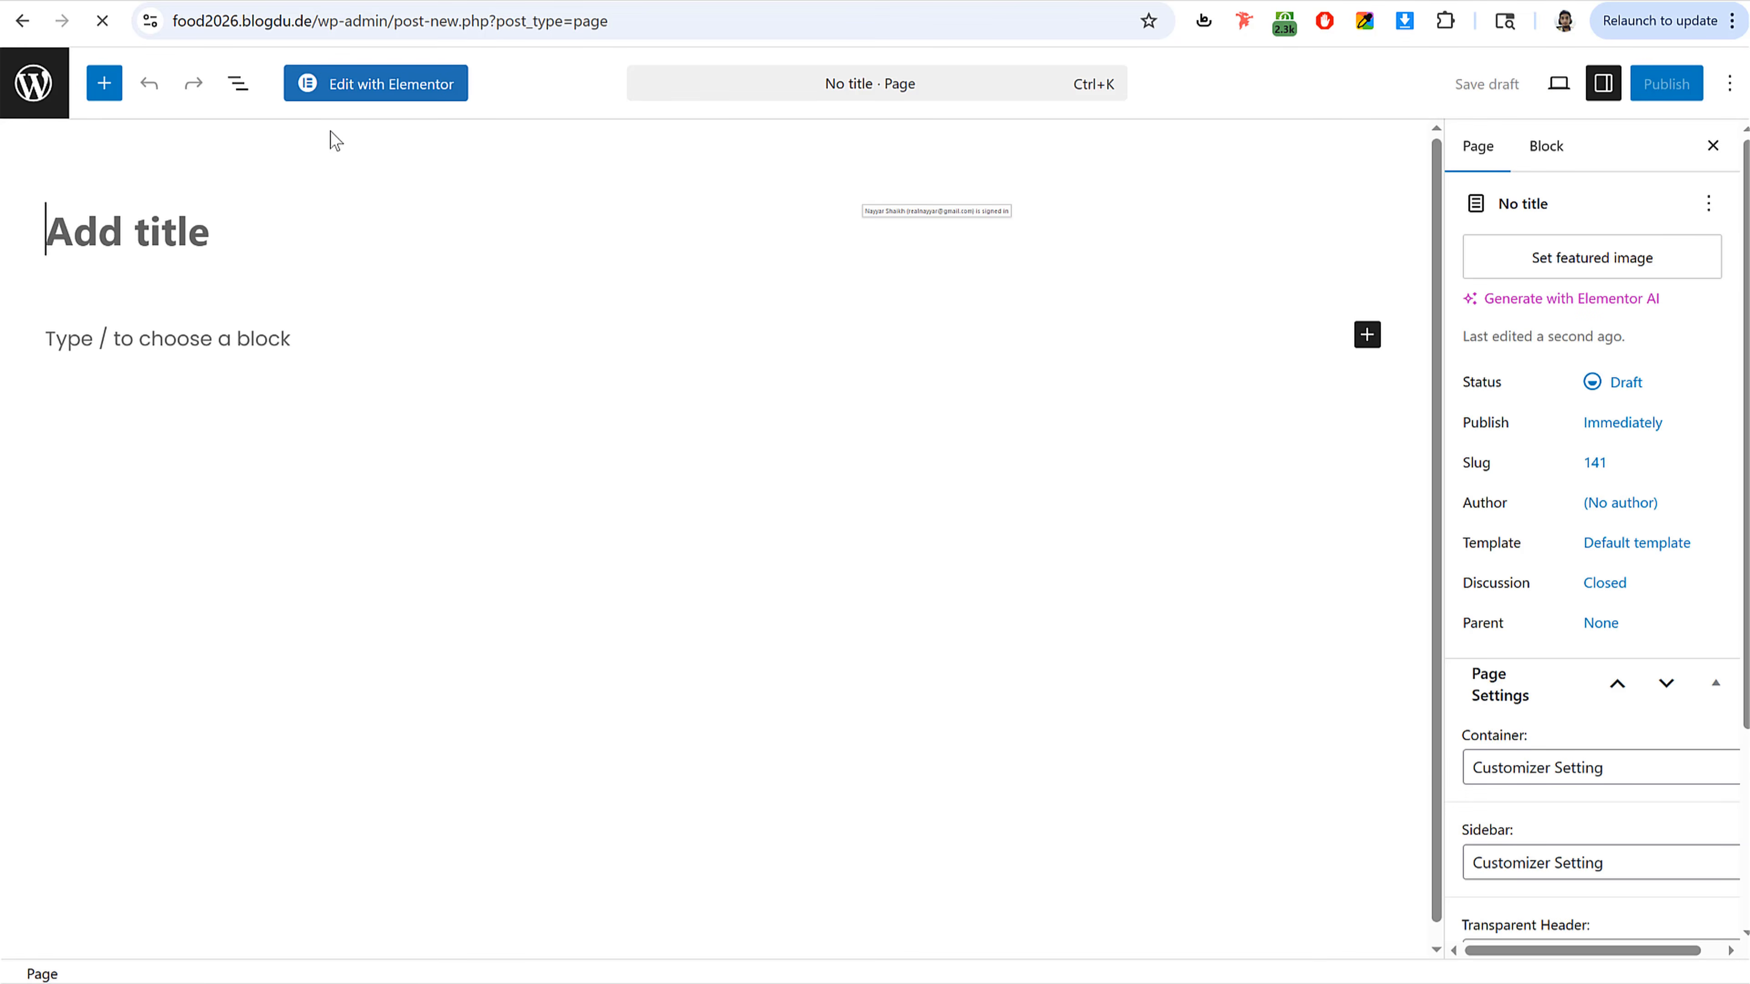
text(Contact Us)
click(1598, 543)
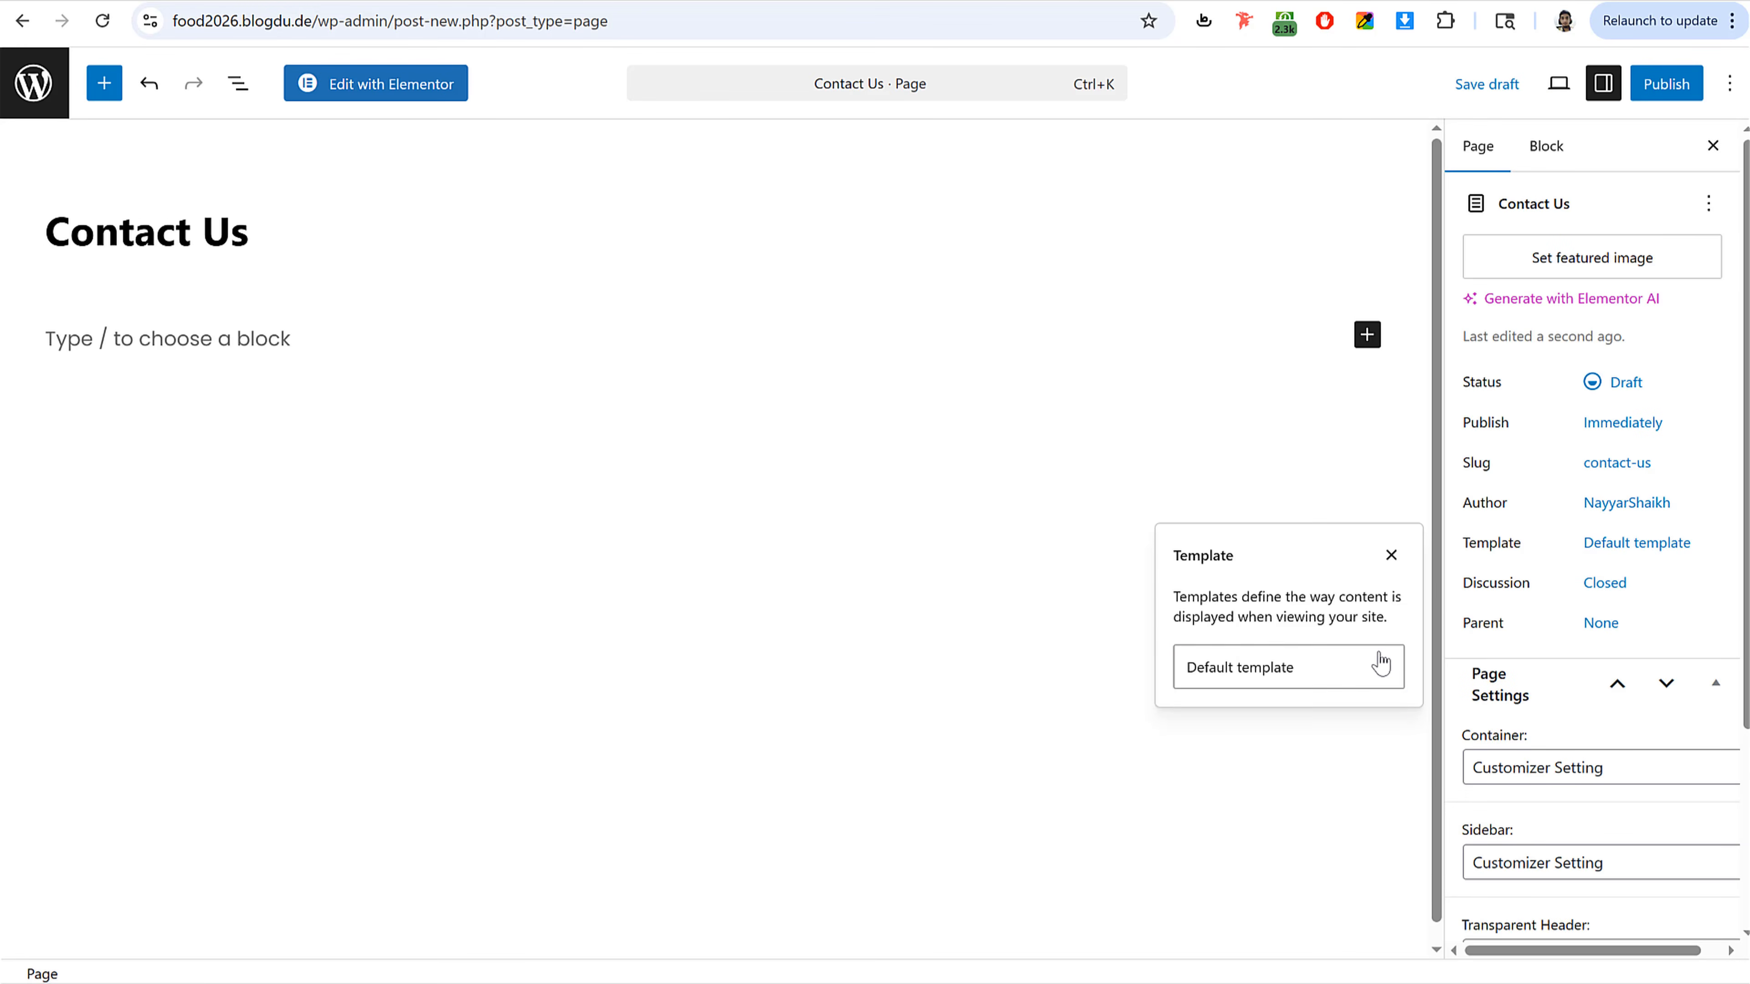
click(1380, 663)
click(1269, 758)
click(1539, 549)
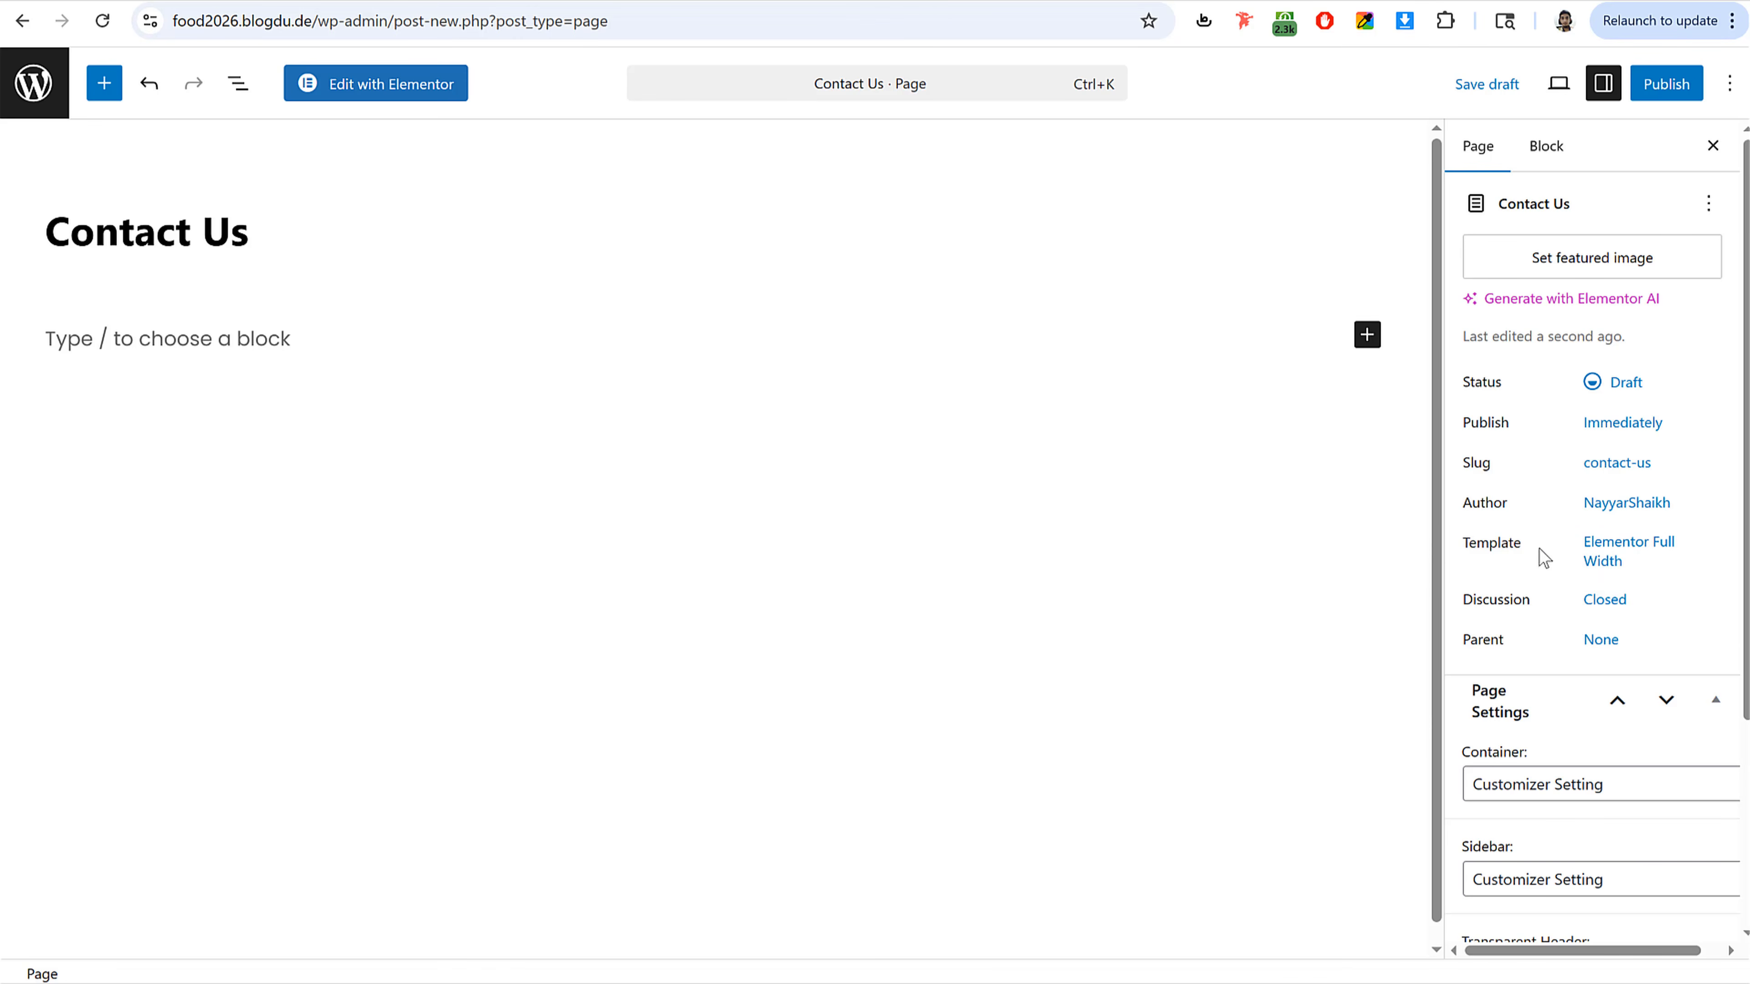
Step: Set the page header option to Enabled and publish the Contact Us page
scroll(1536, 572, down, 4)
click(1524, 791)
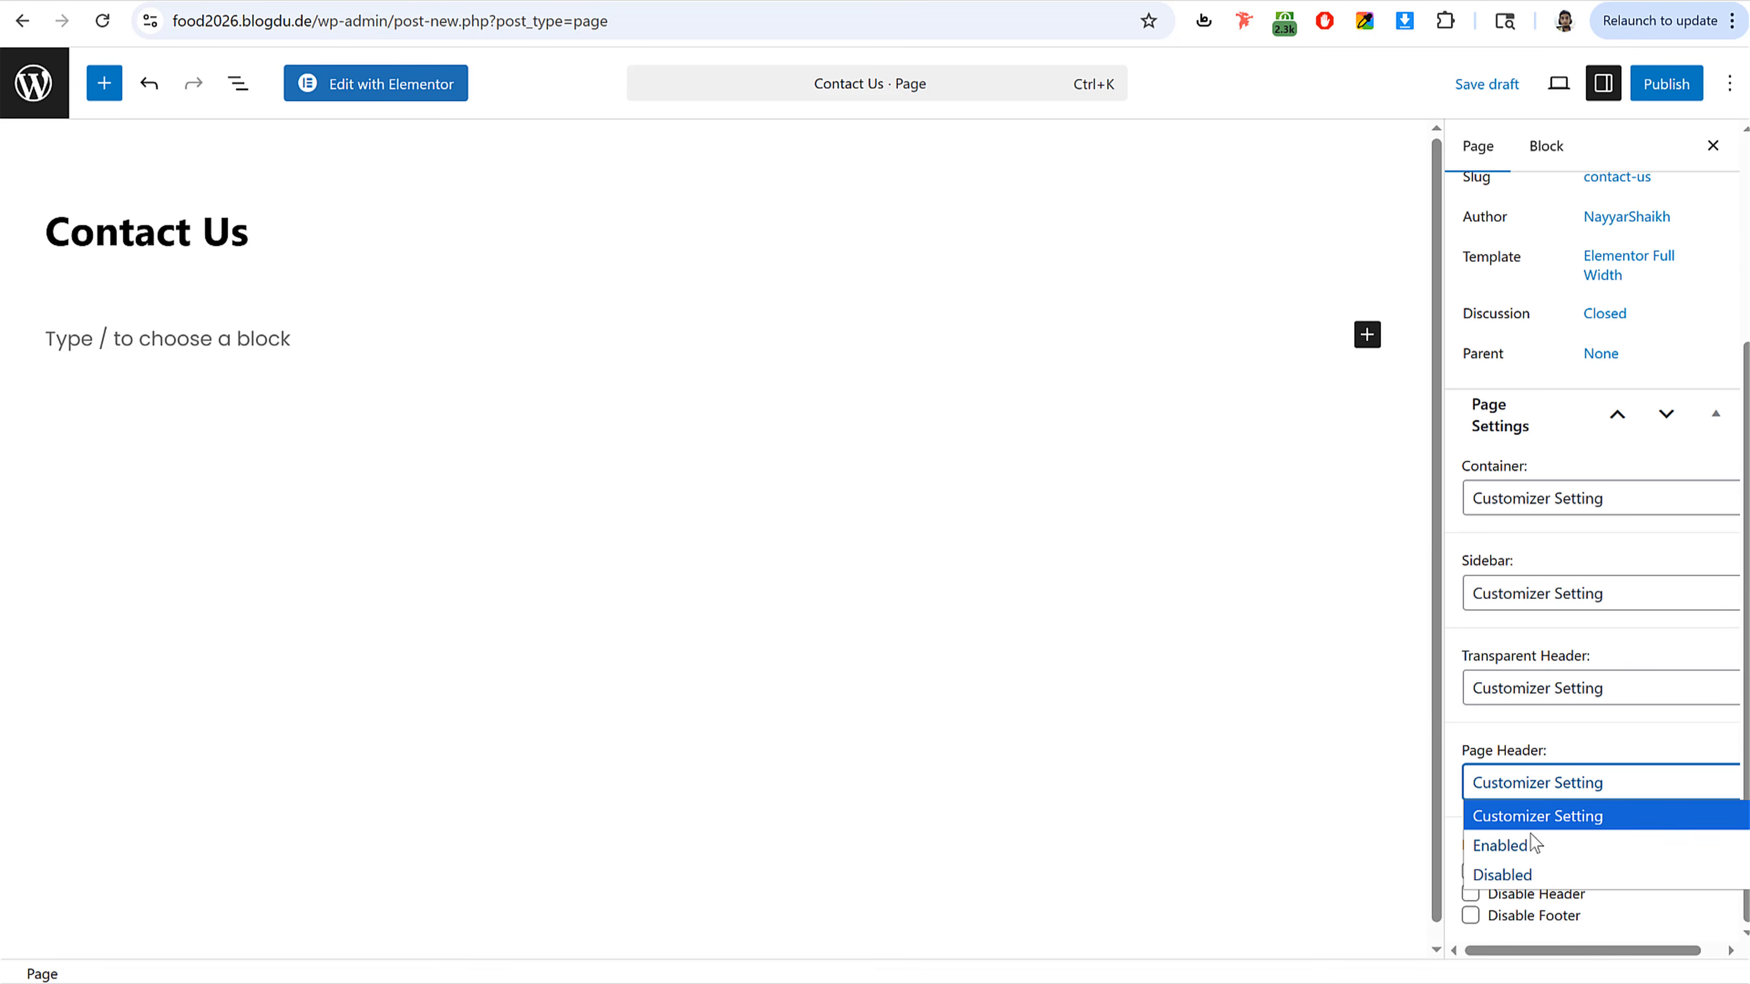
click(1500, 845)
click(1666, 83)
click(1659, 83)
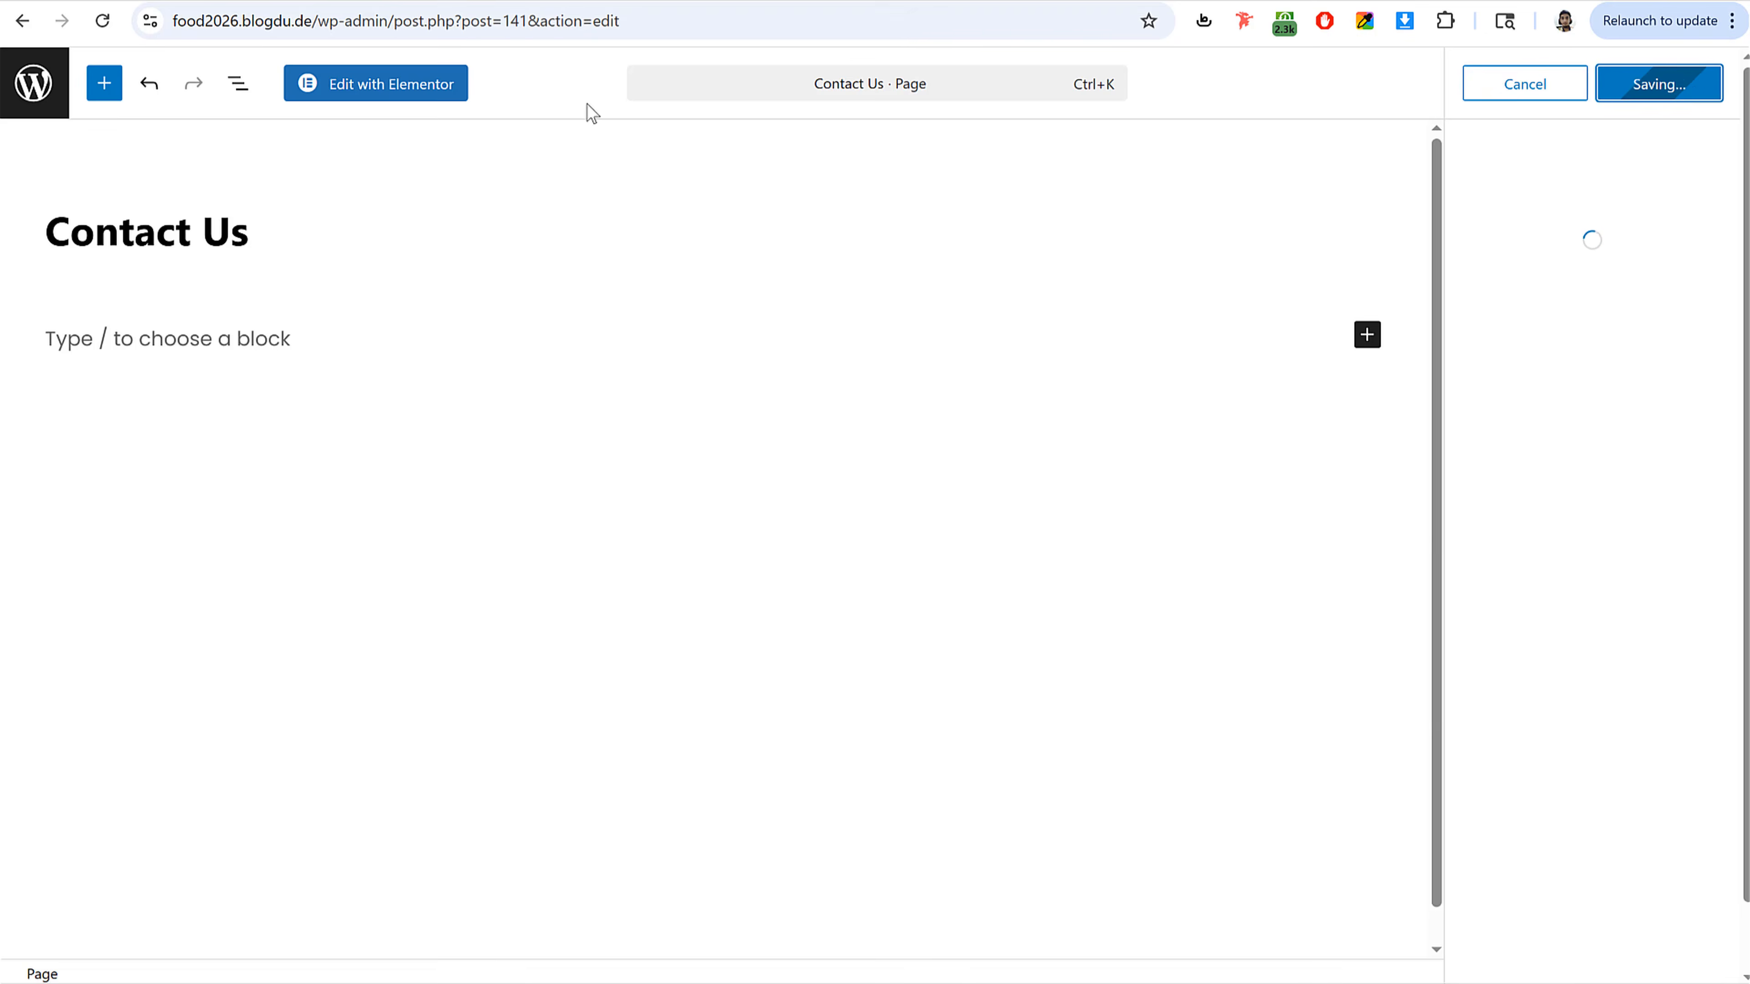
Step: Open the page in Elementor and scroll through the reference site's Contact Us page
click(429, 95)
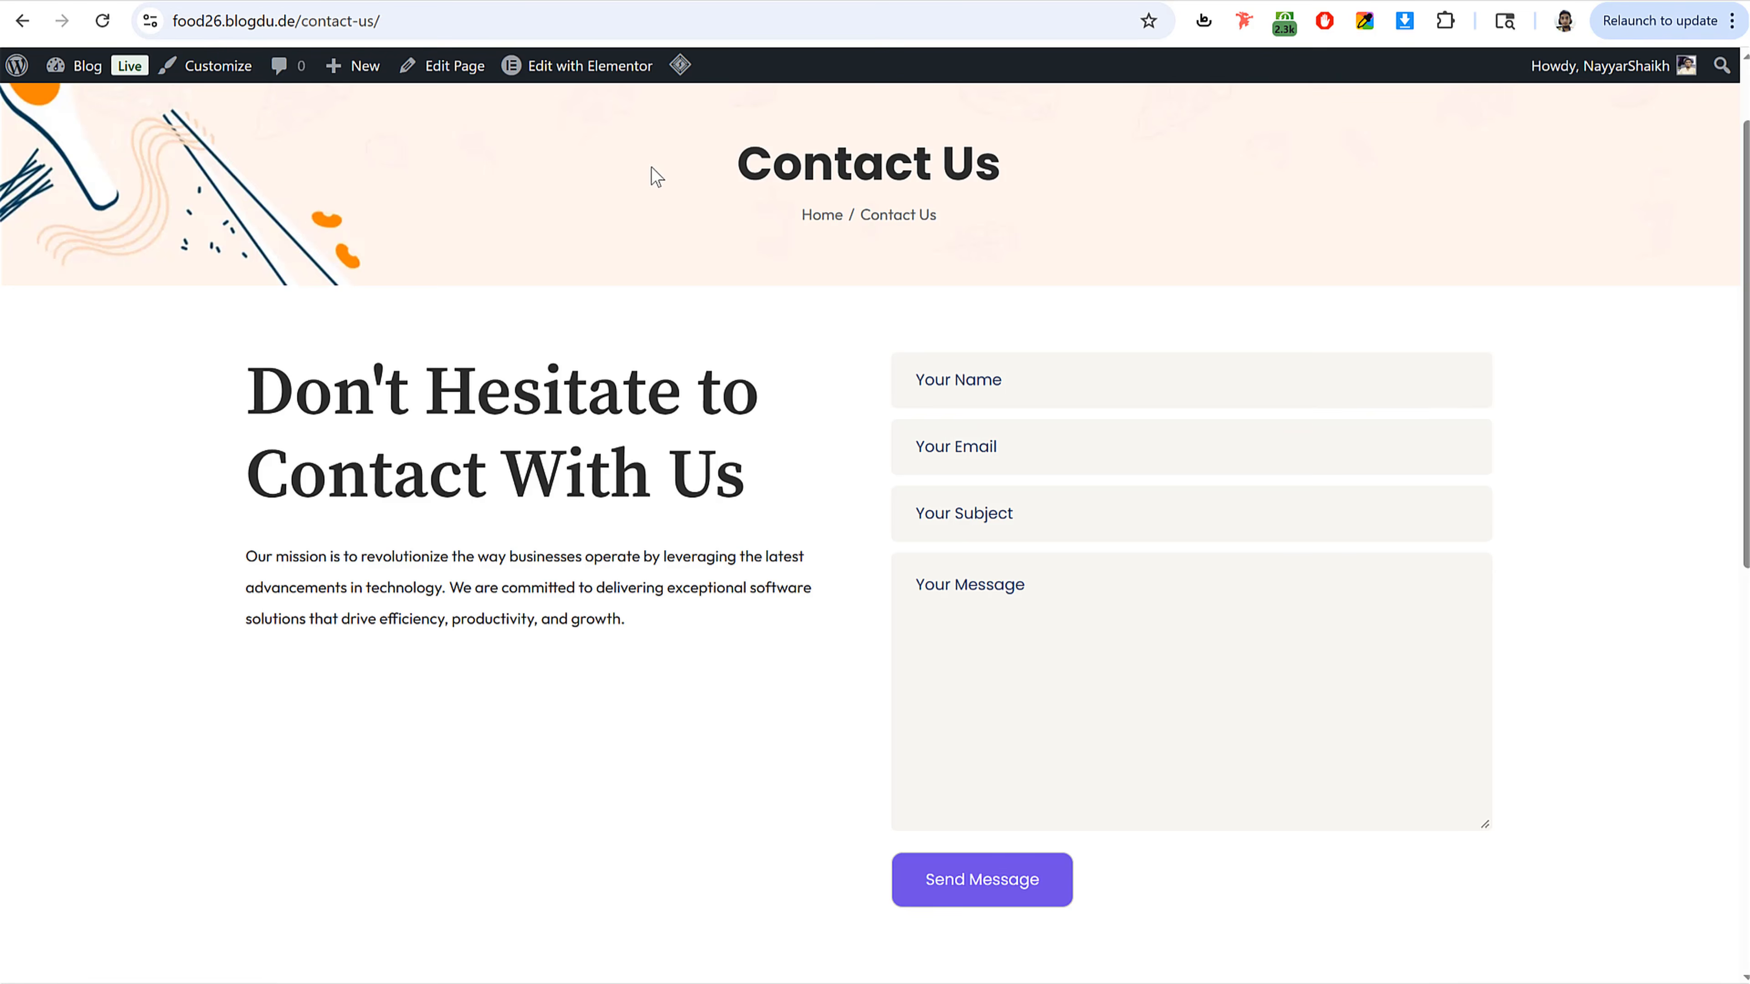
drag(657, 177, 978, 262)
click(982, 262)
scroll(600, 562, down, 10)
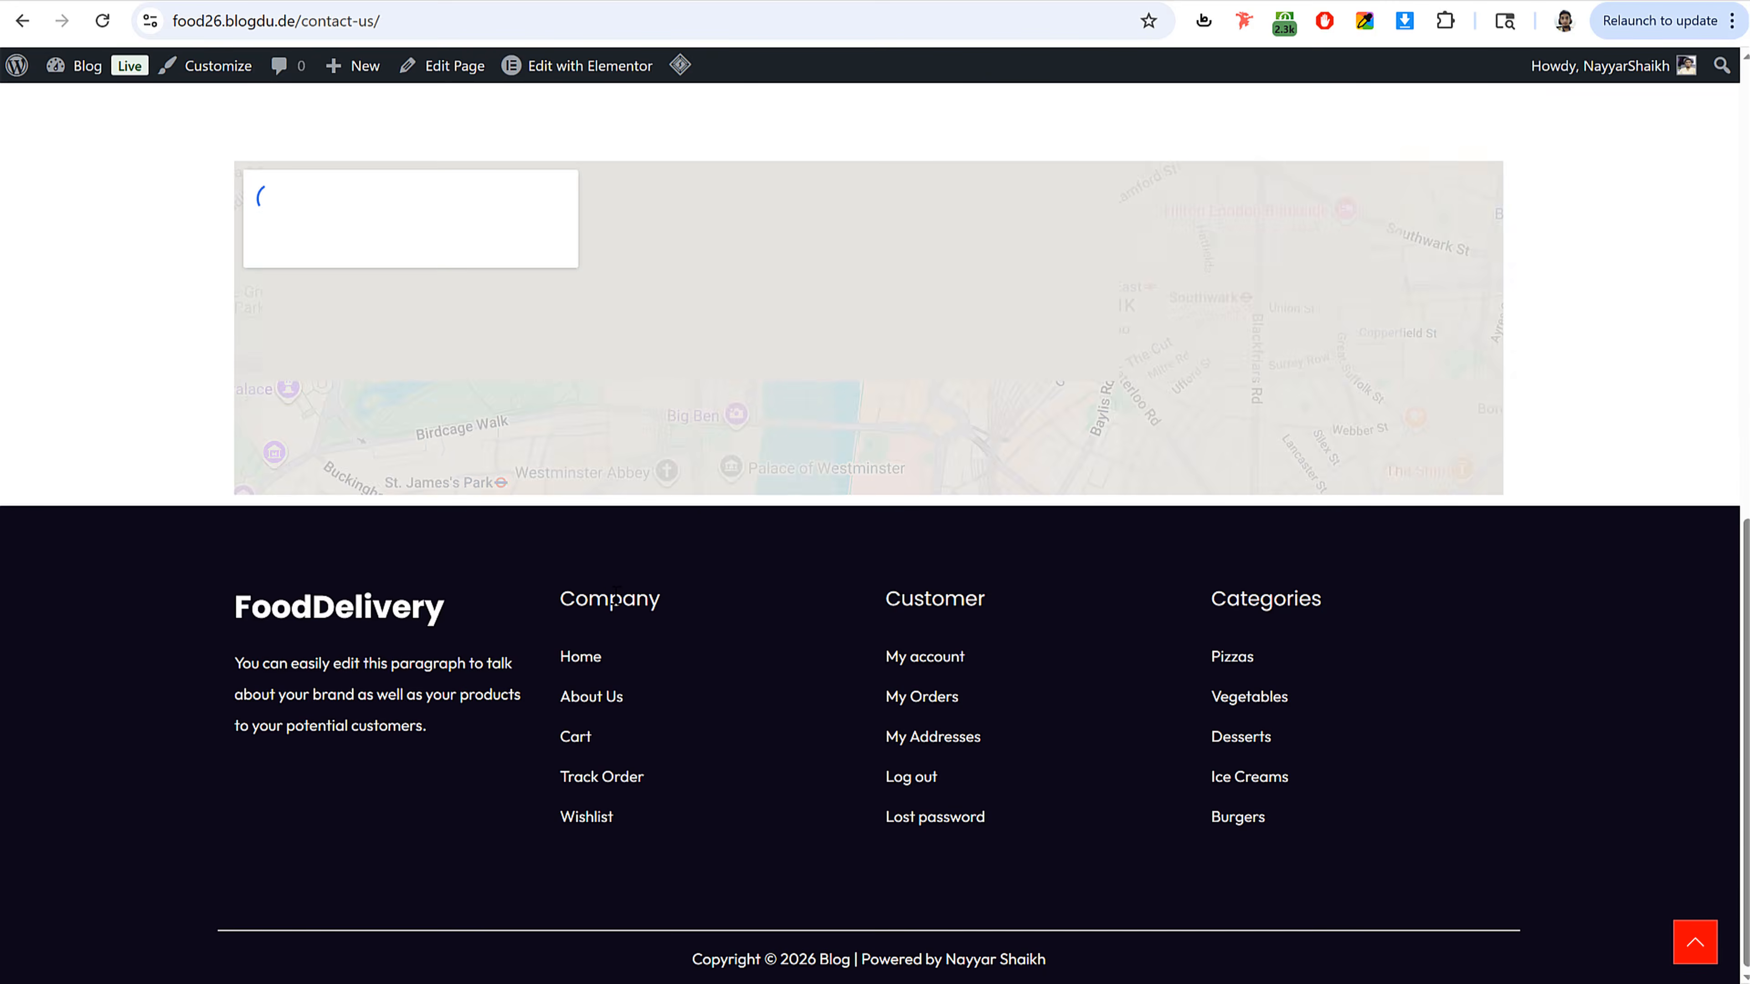
scroll(615, 594, up, 10)
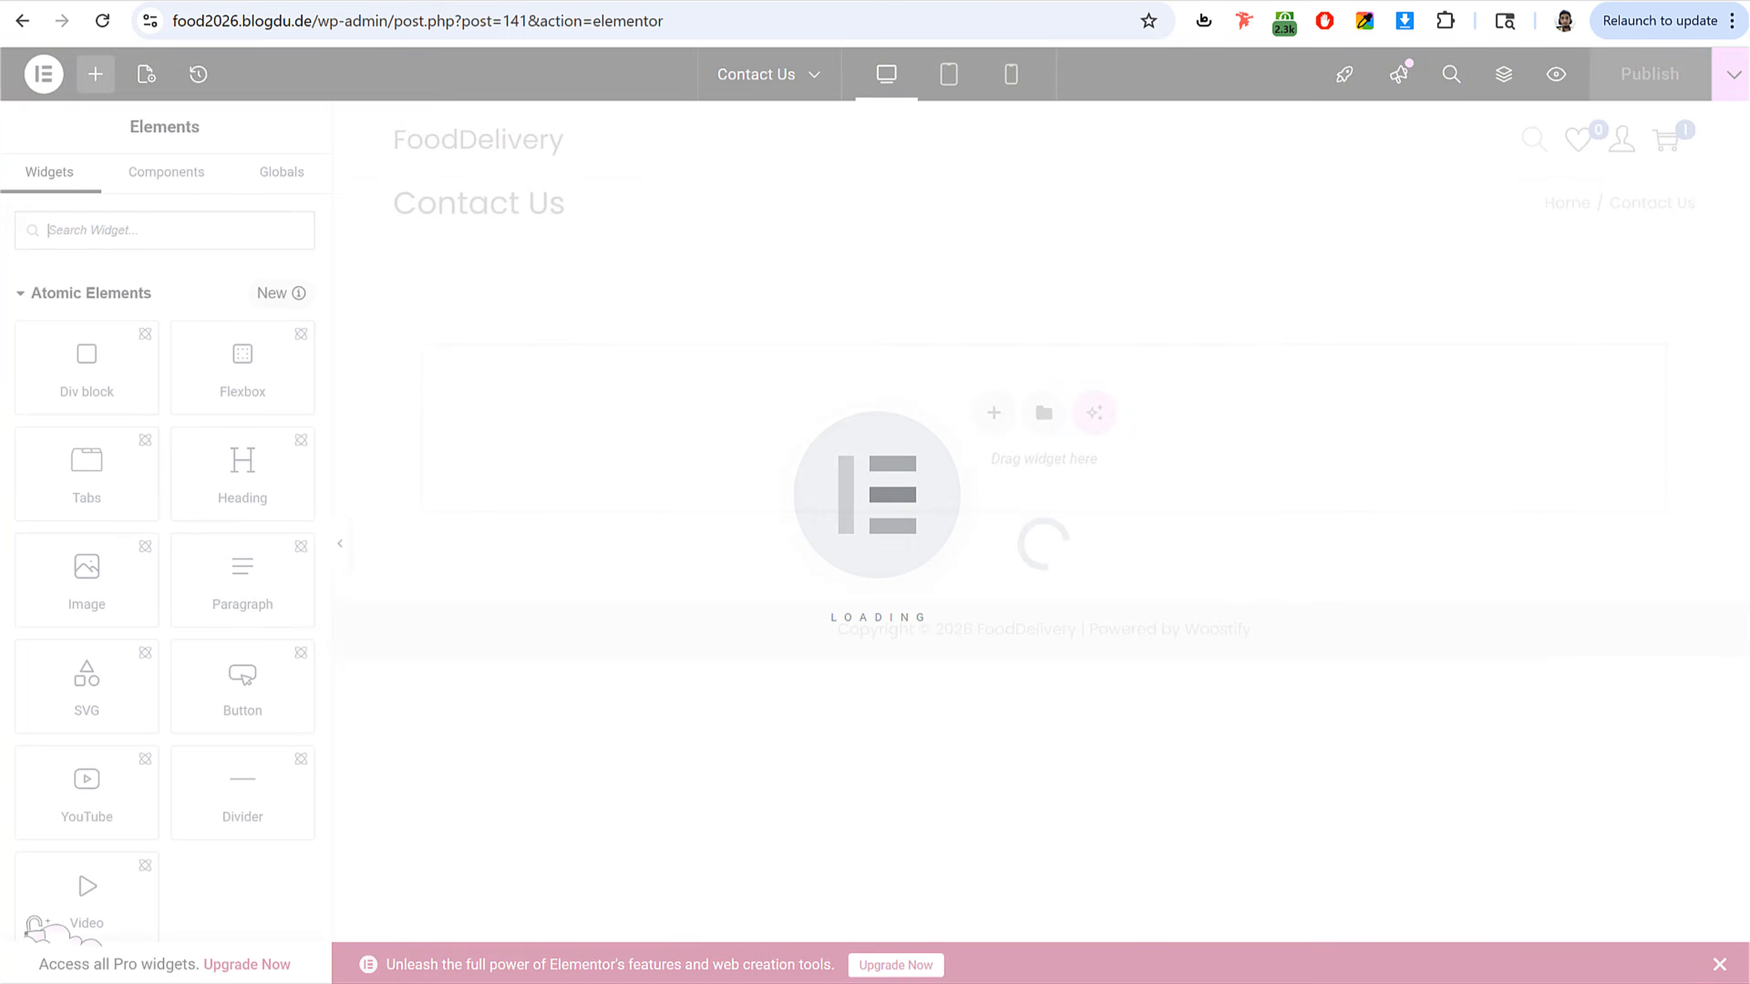
Step: Insert the saved Food - Contact Us template from the template library into the page
click(1048, 423)
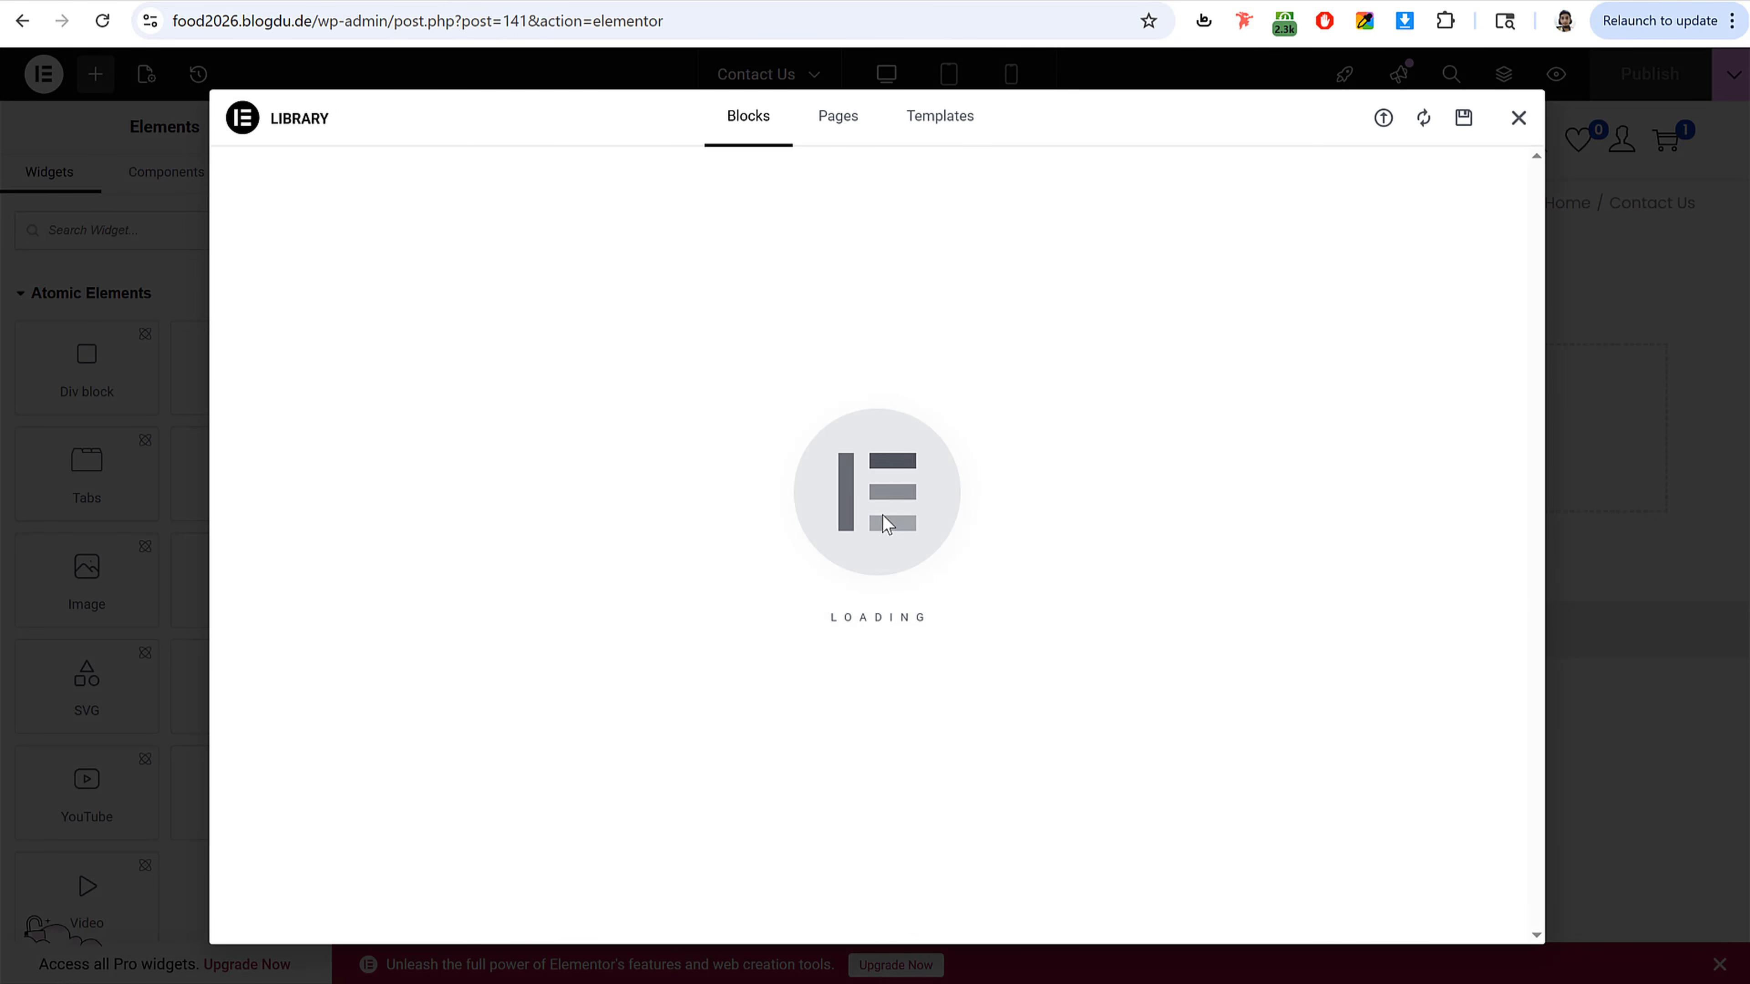
click(923, 120)
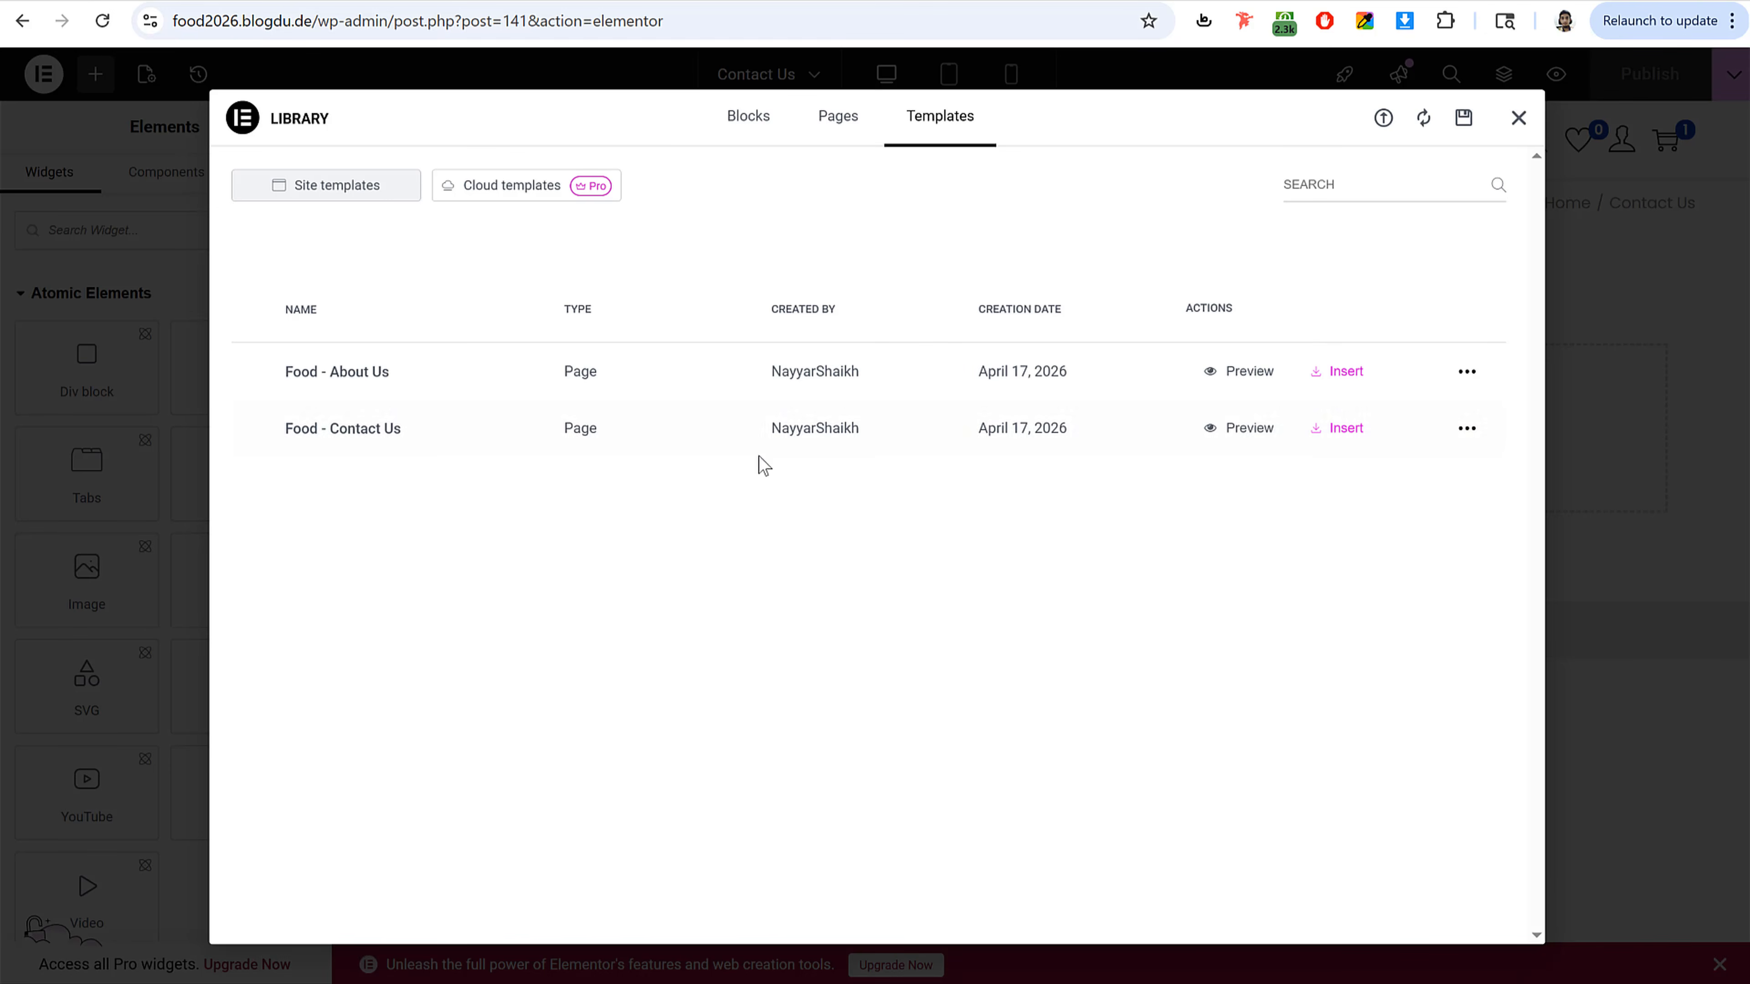
click(1336, 430)
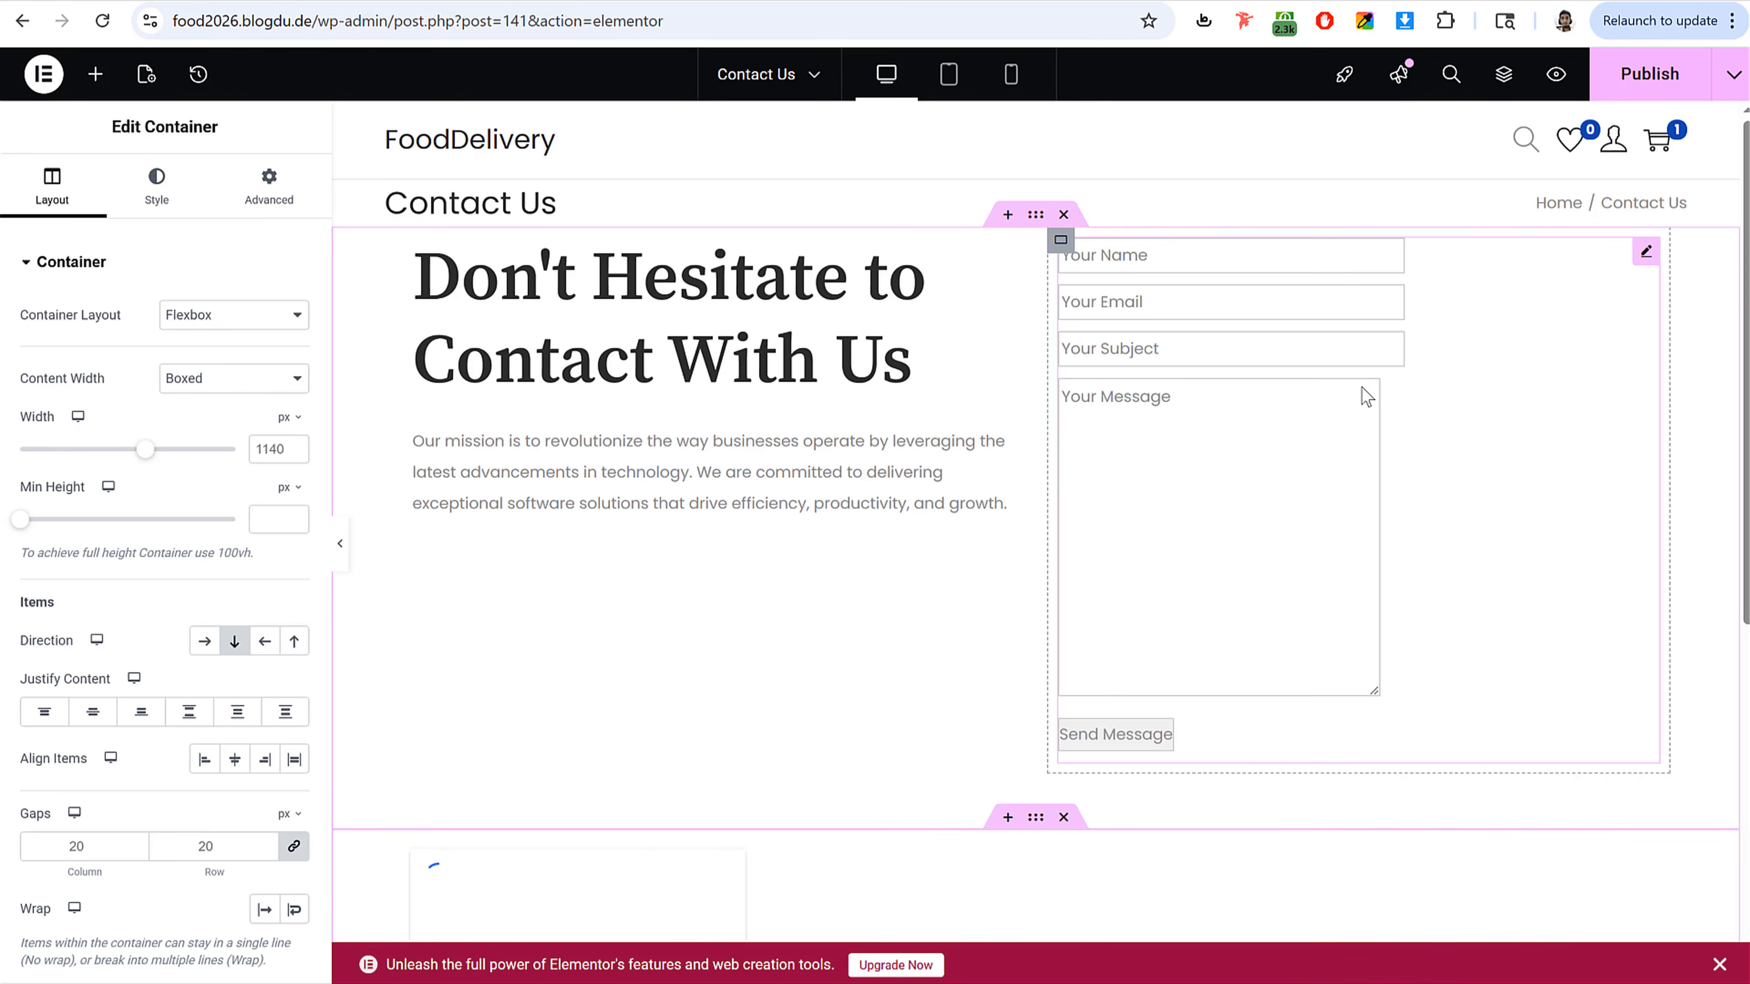
Step: Replace the shortcode widget's content with the copied contact form shortcode
click(1285, 395)
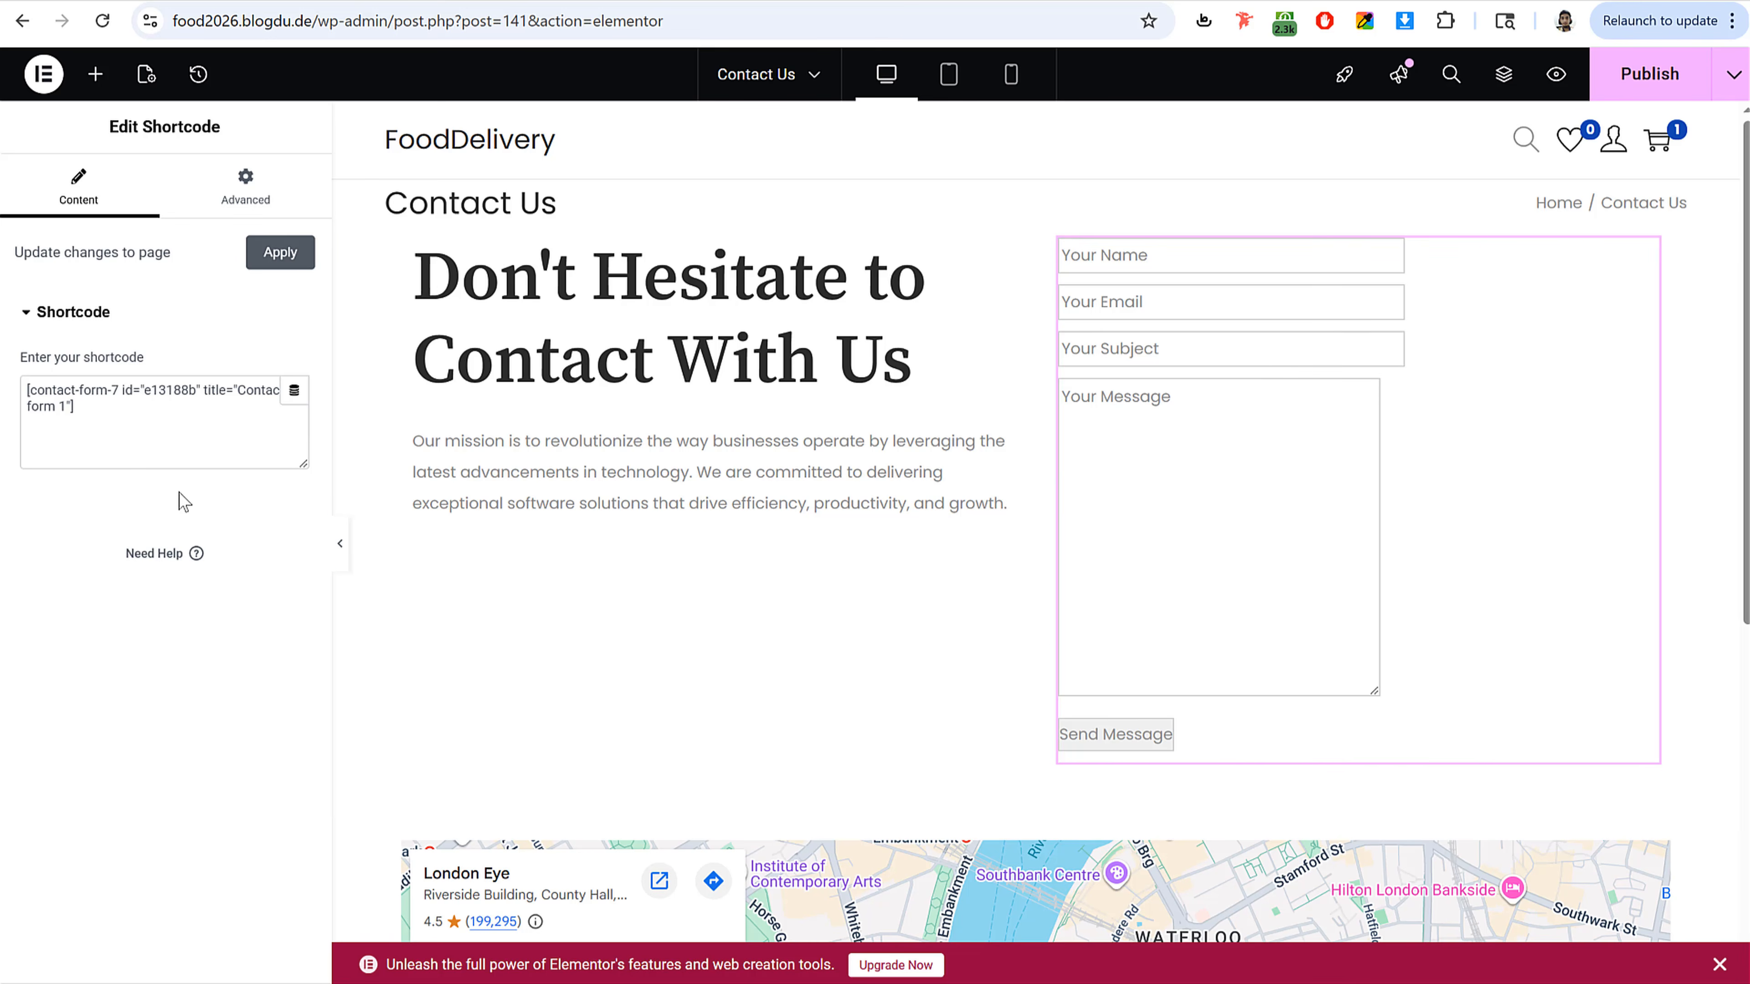
click(160, 406)
key(ctrl+a)
key(ctrl+v)
key(ctrl+v)
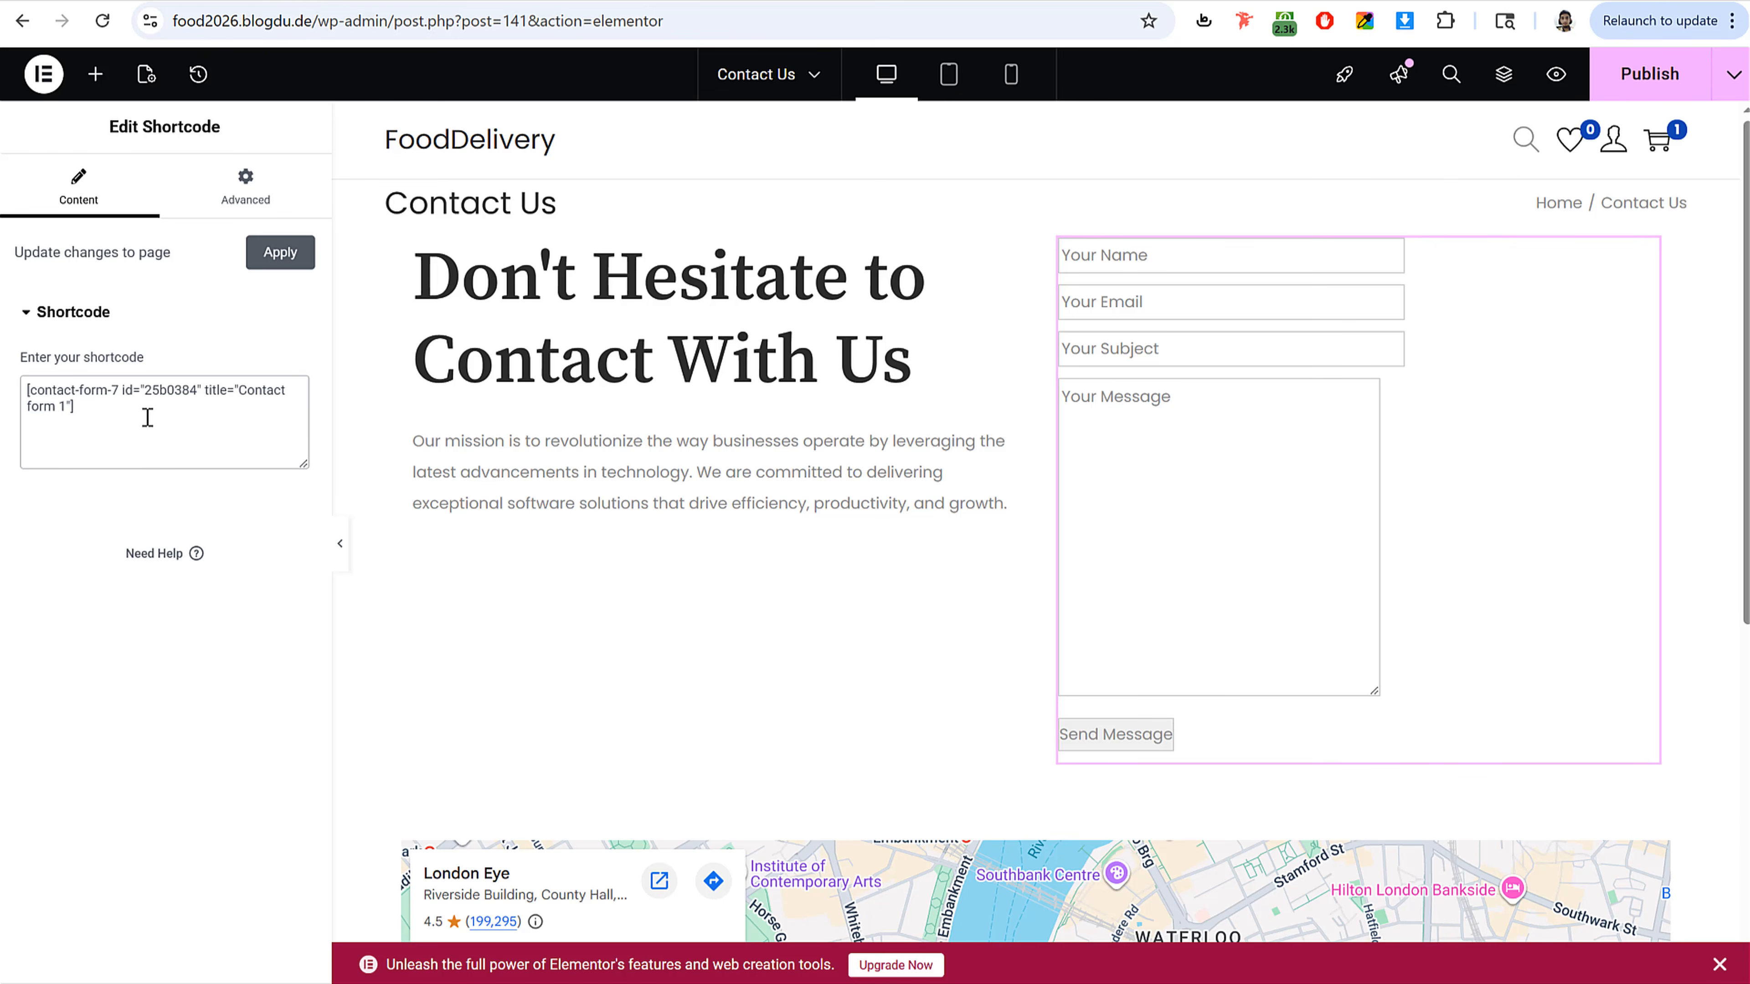
Step: Set the Google Maps widget's location to mumbai
scroll(1084, 427, down, 5)
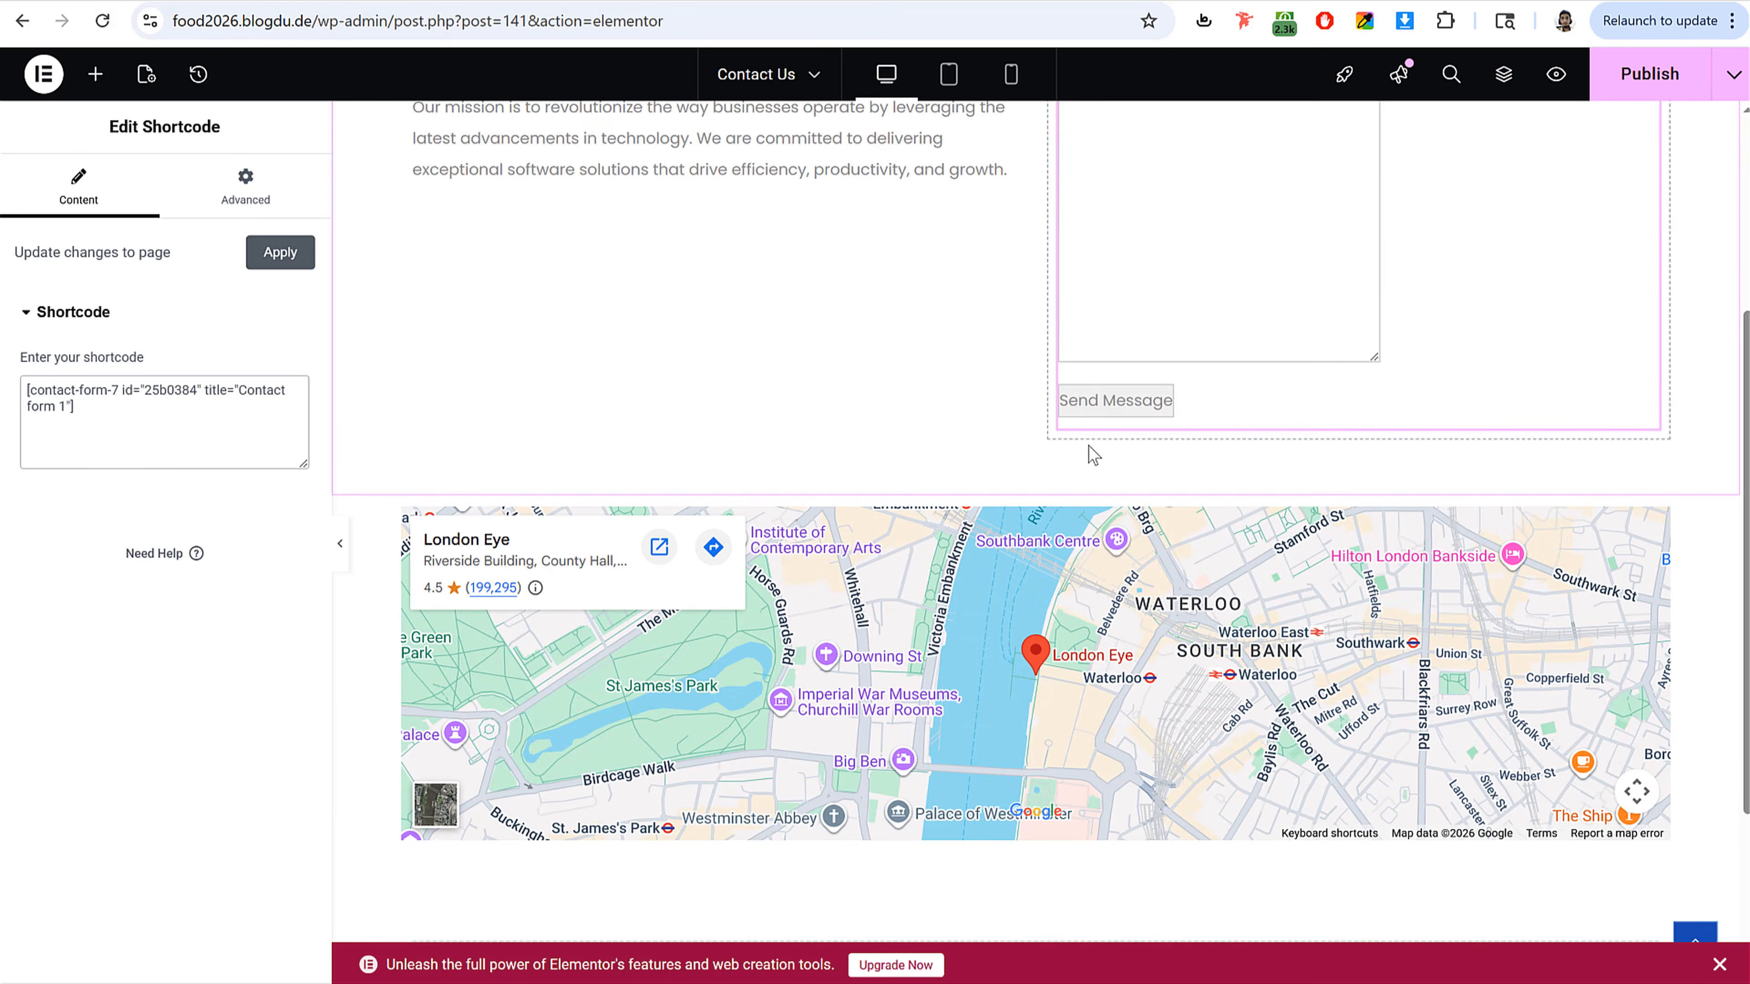
scroll(1092, 469, up, 5)
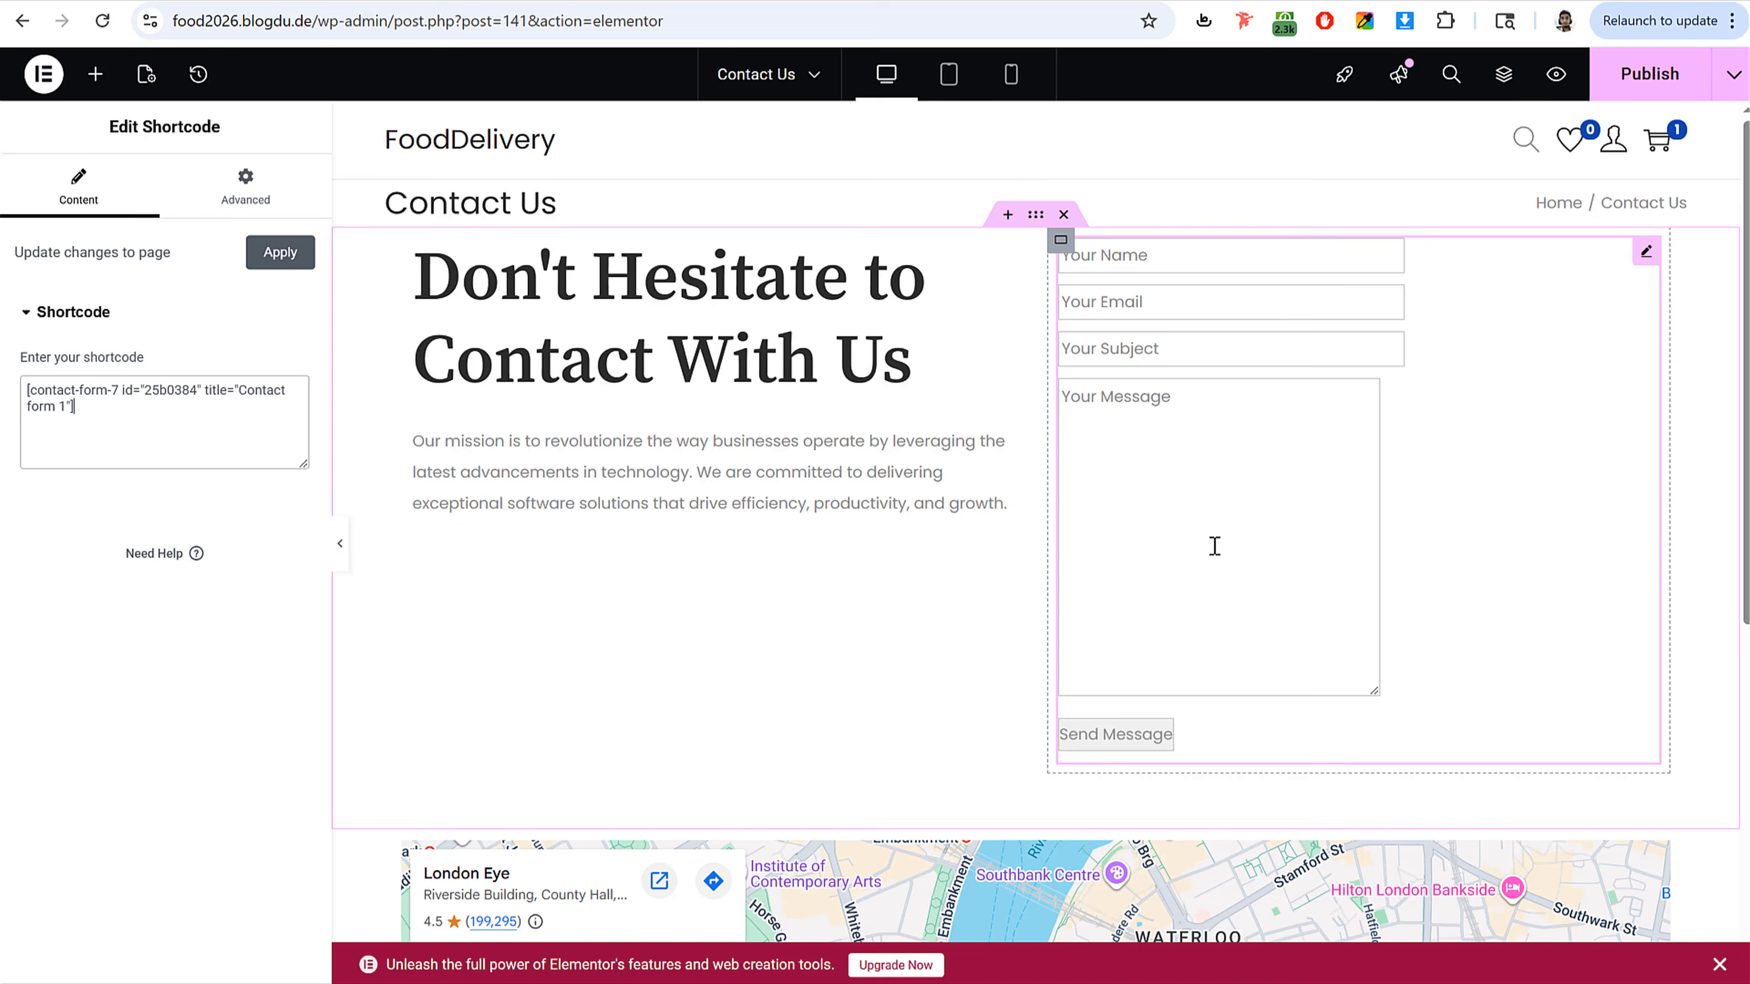
scroll(1214, 546, down, 6)
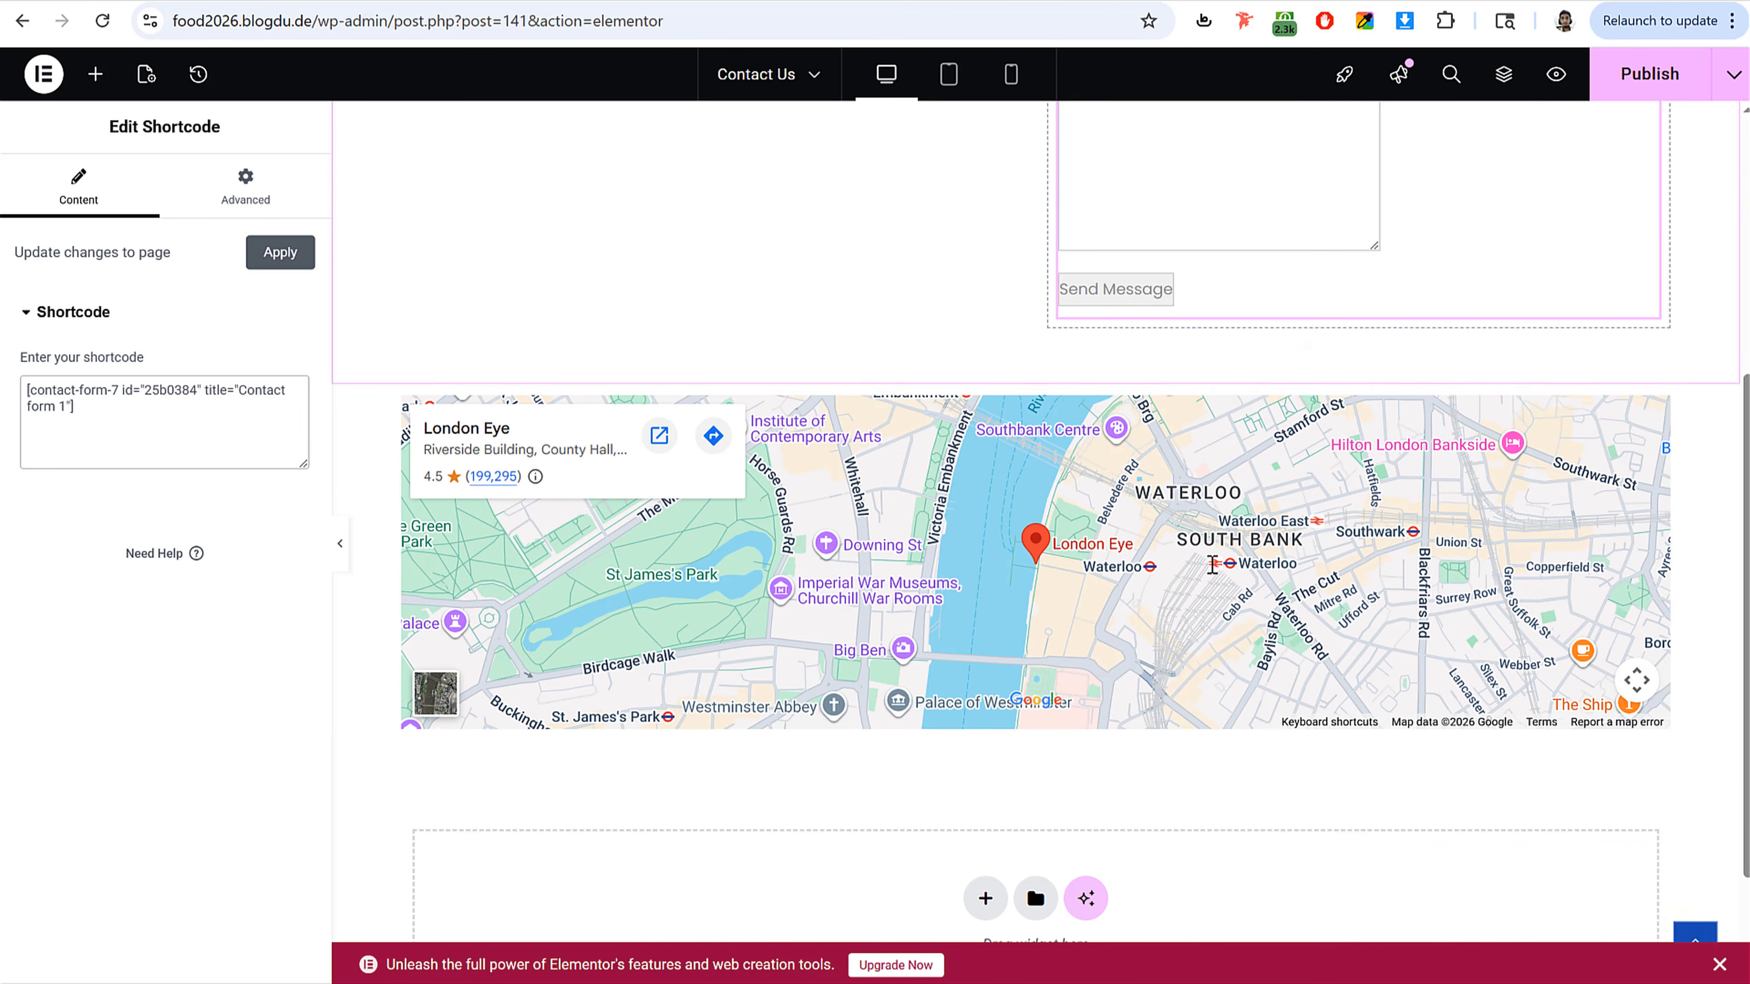
scroll(1262, 578, up, 6)
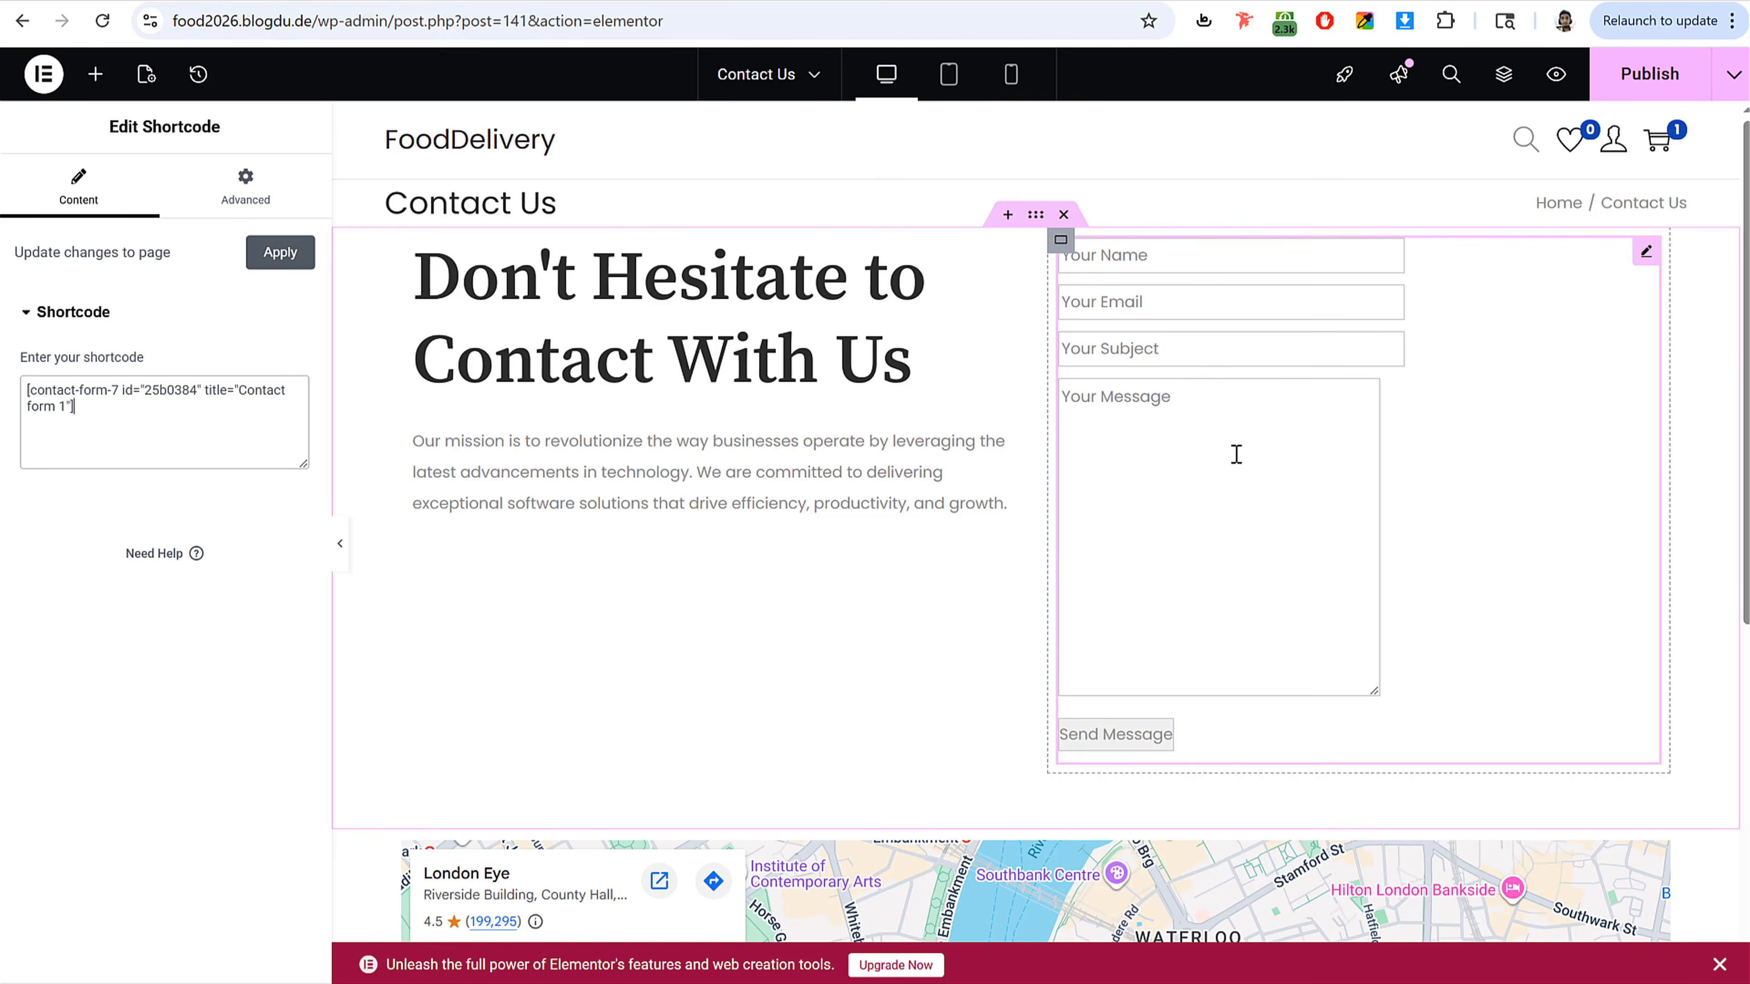
scroll(1237, 454, down, 6)
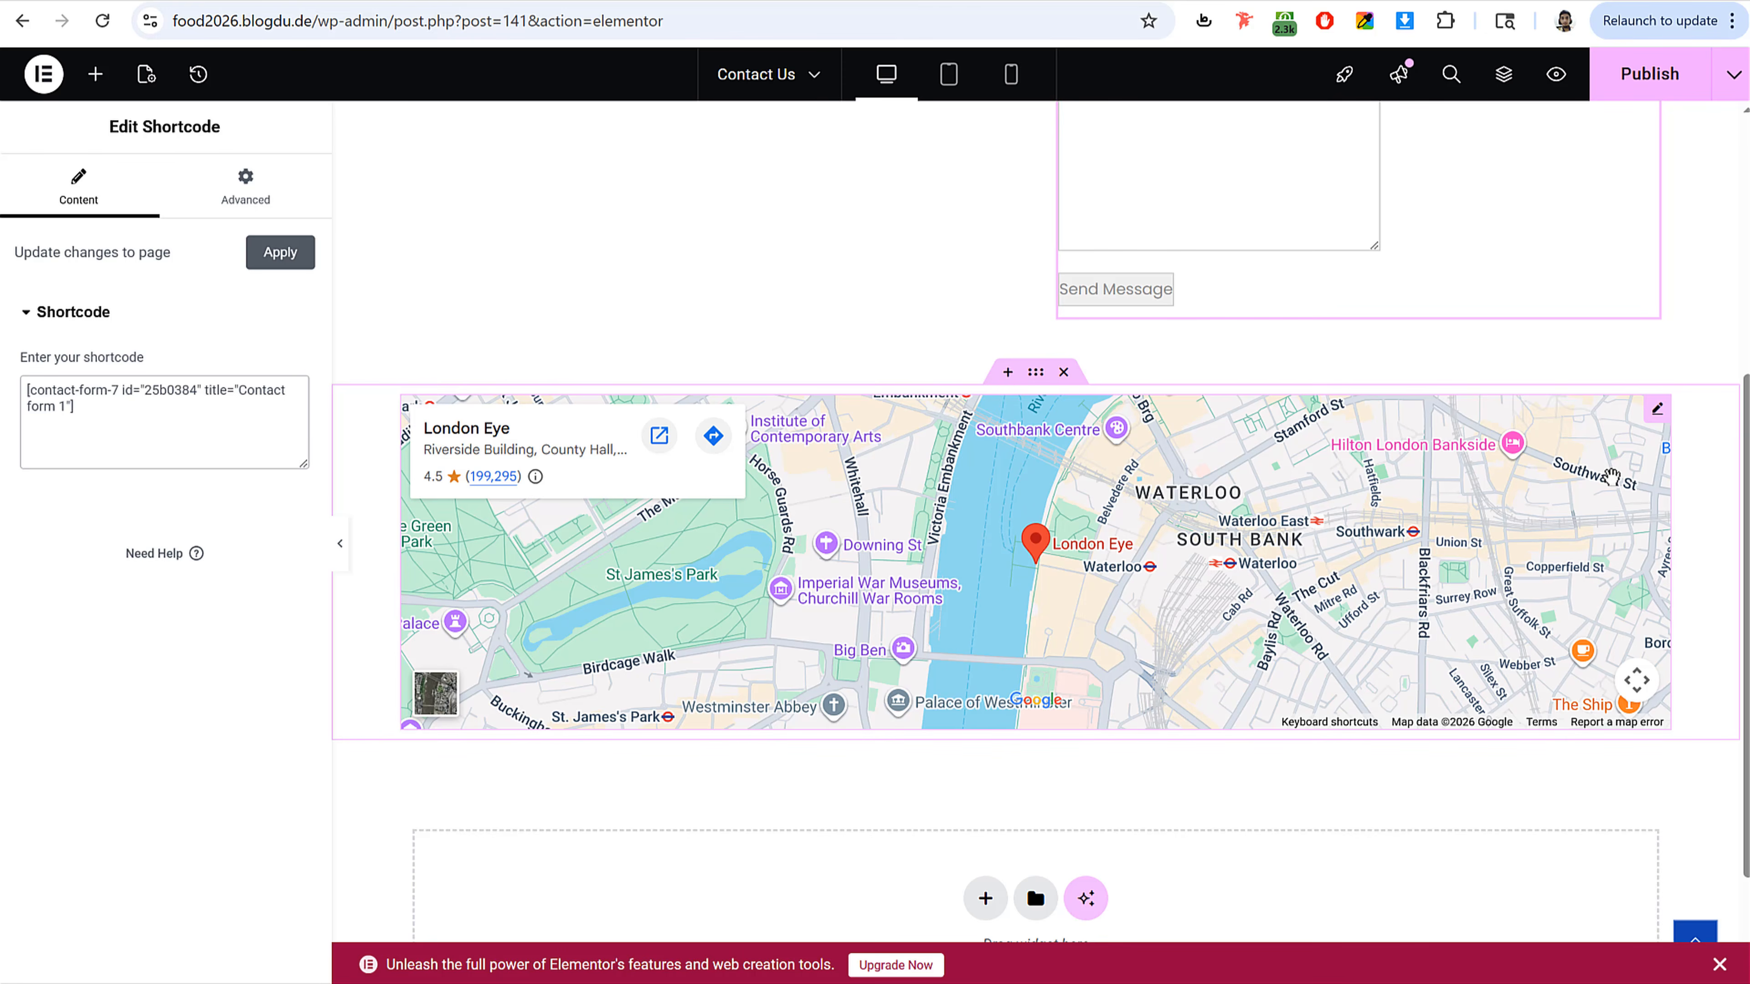
click(1655, 410)
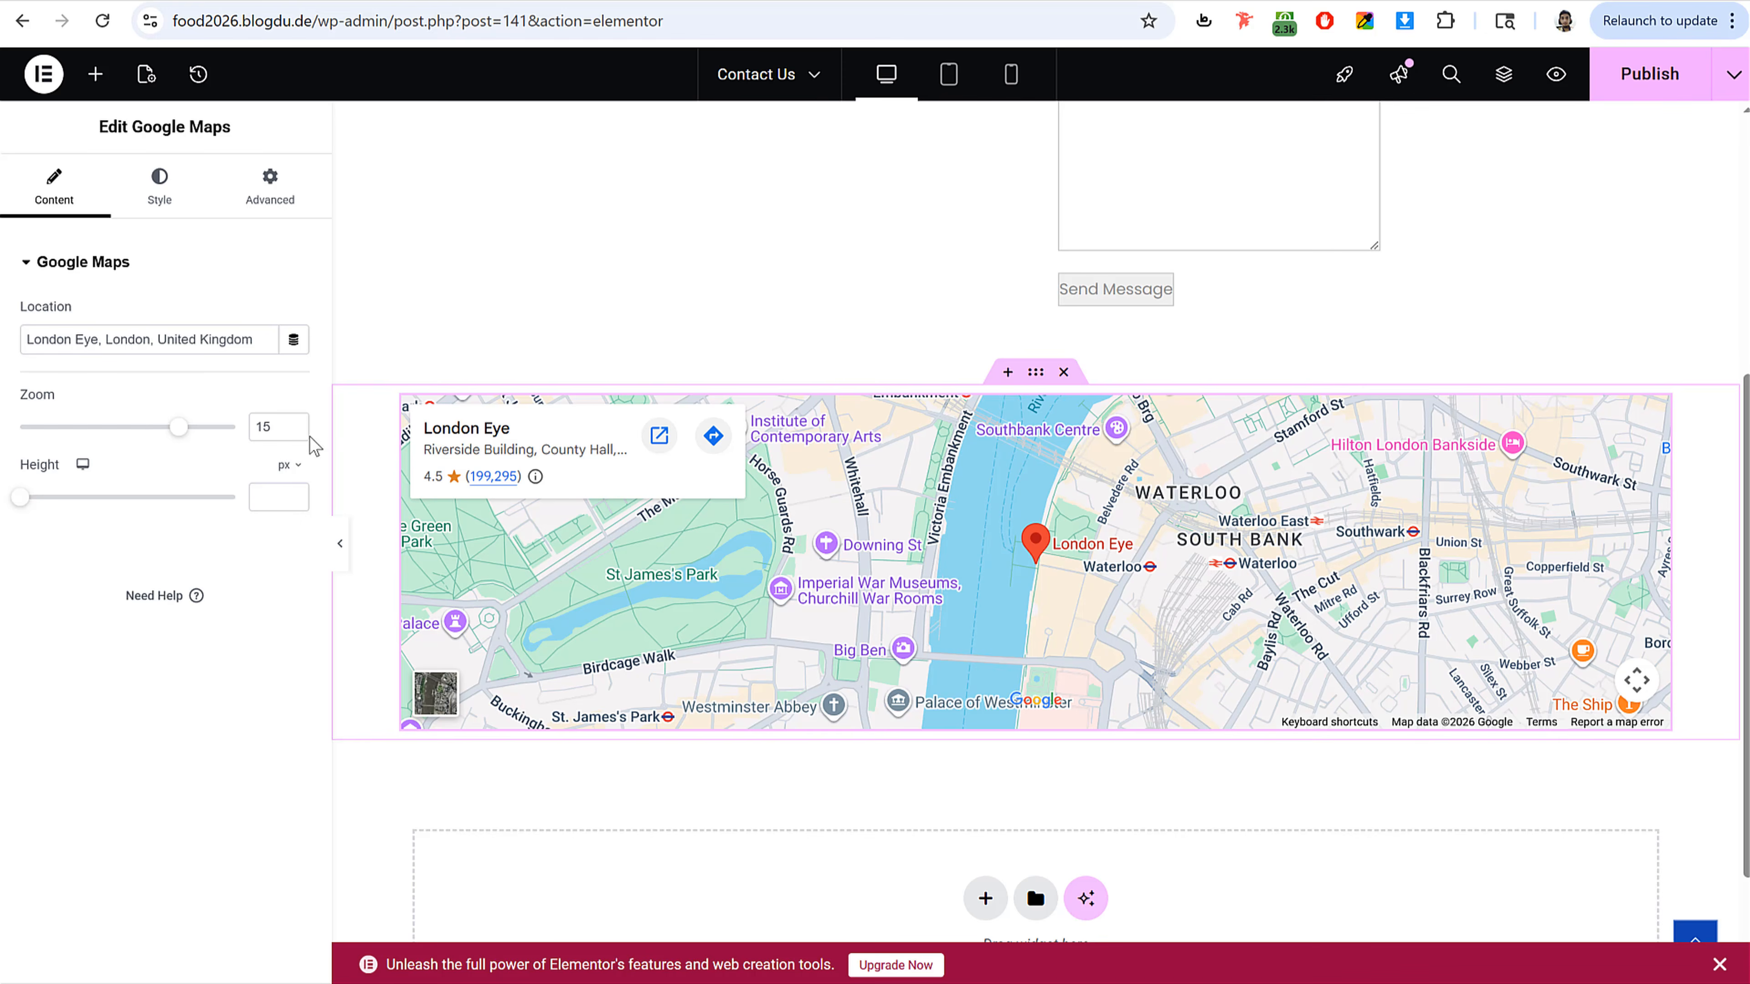
triple_click(215, 343)
text(mumbai)
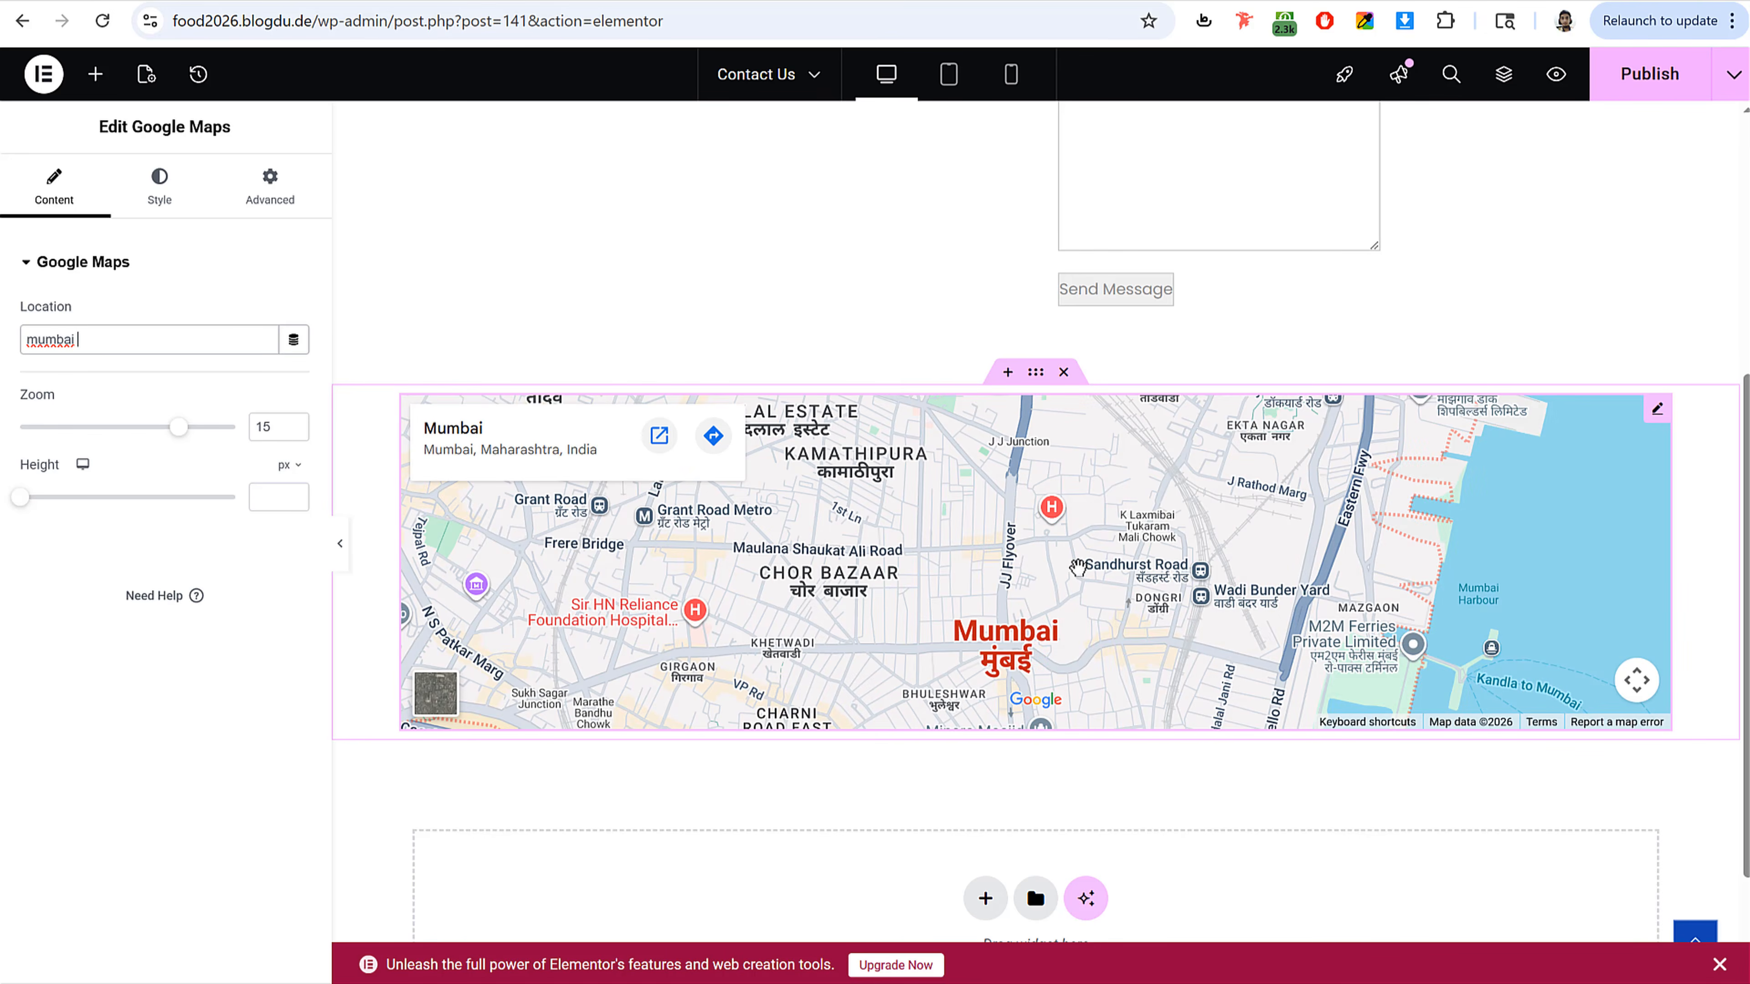
drag(141, 341, 38, 376)
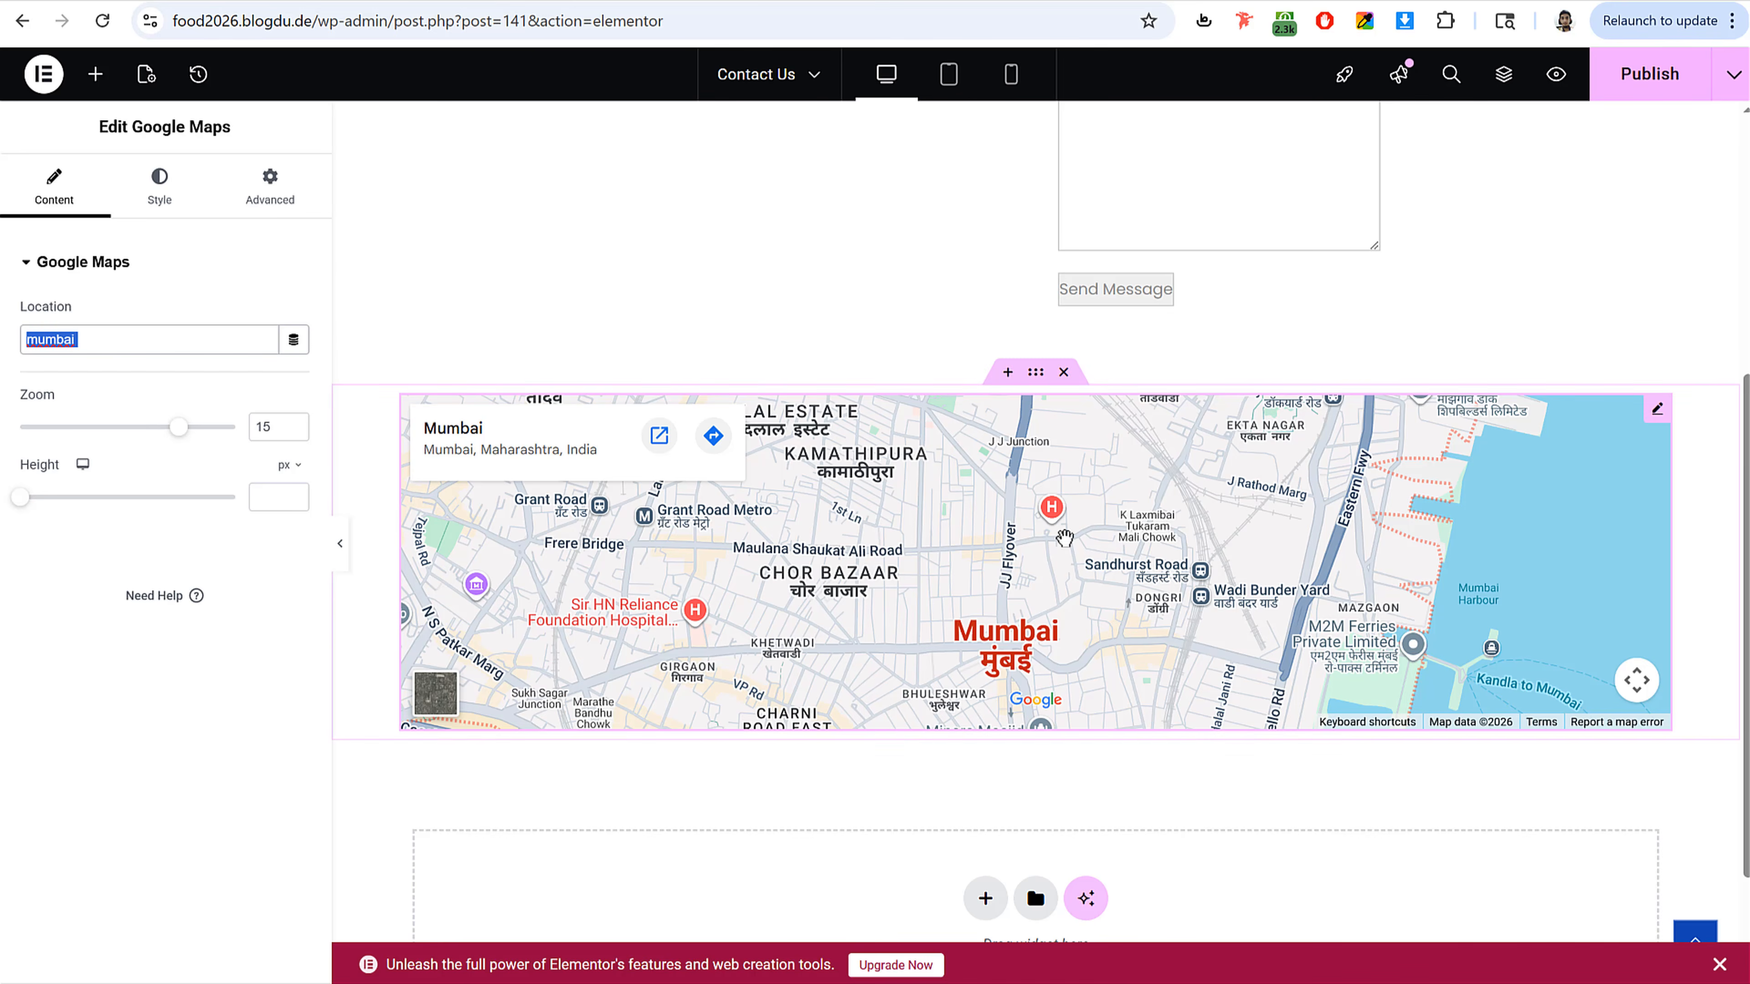
Step: Publish the Contact Us page and exit the editor to WordPress
click(1669, 64)
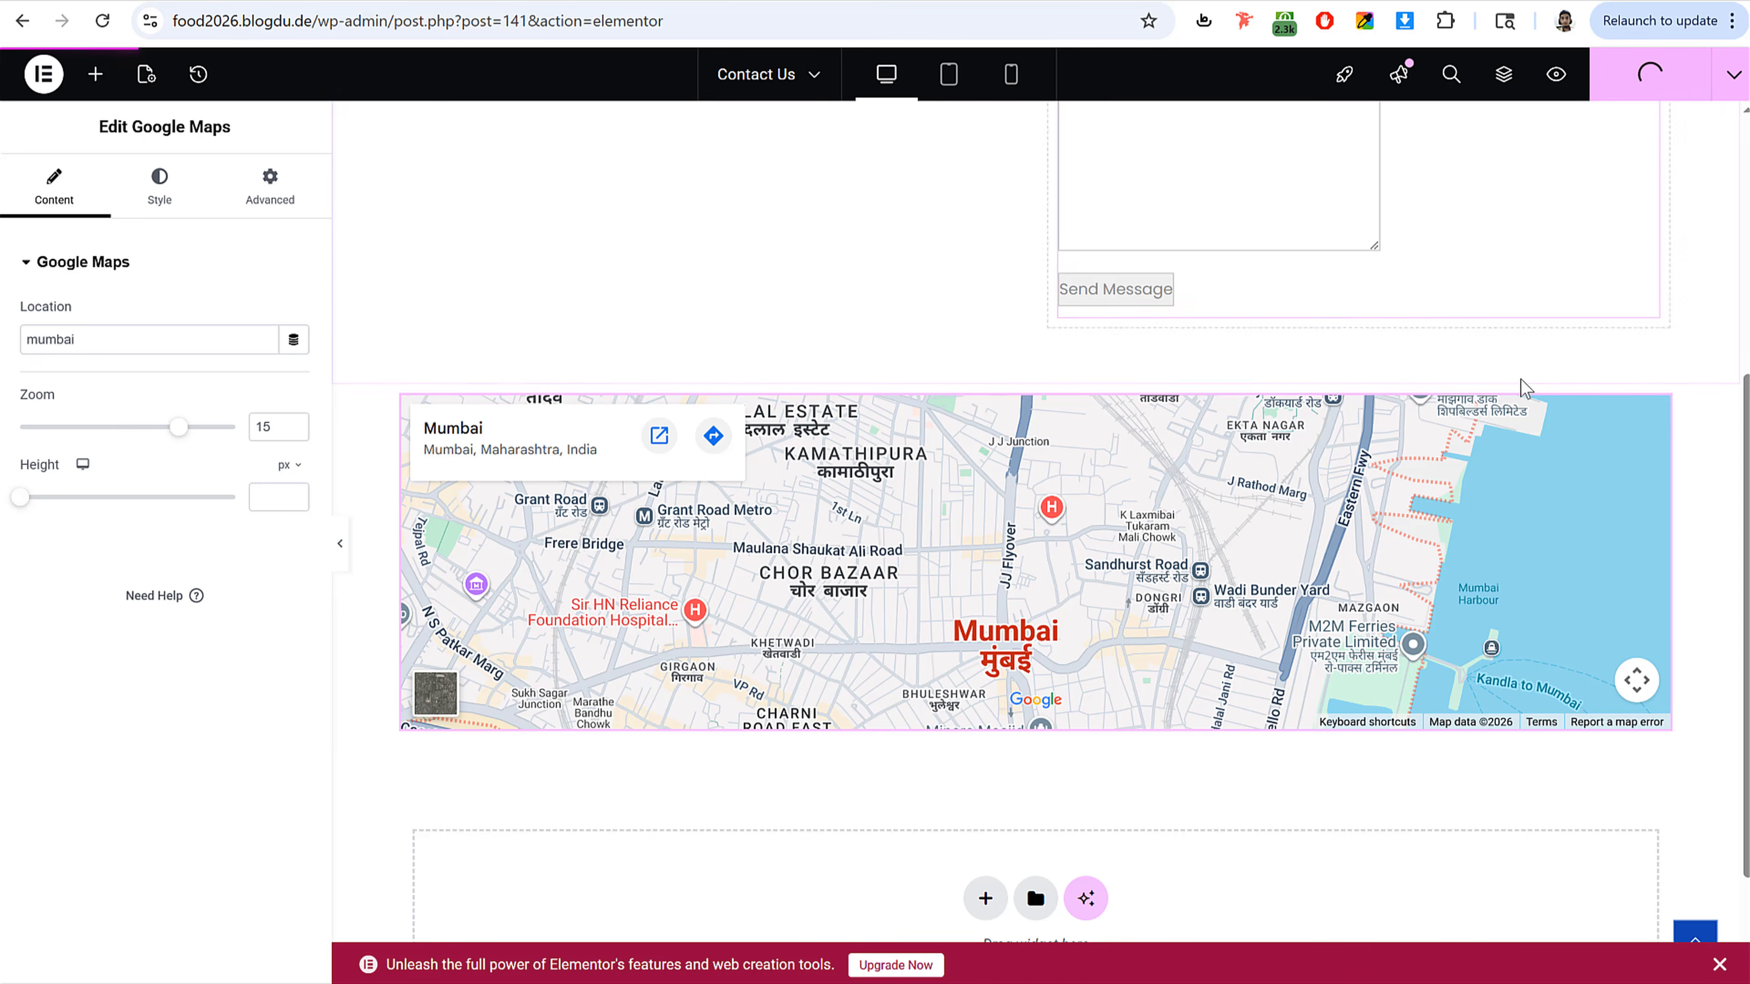
scroll(1511, 450, up, 6)
click(43, 74)
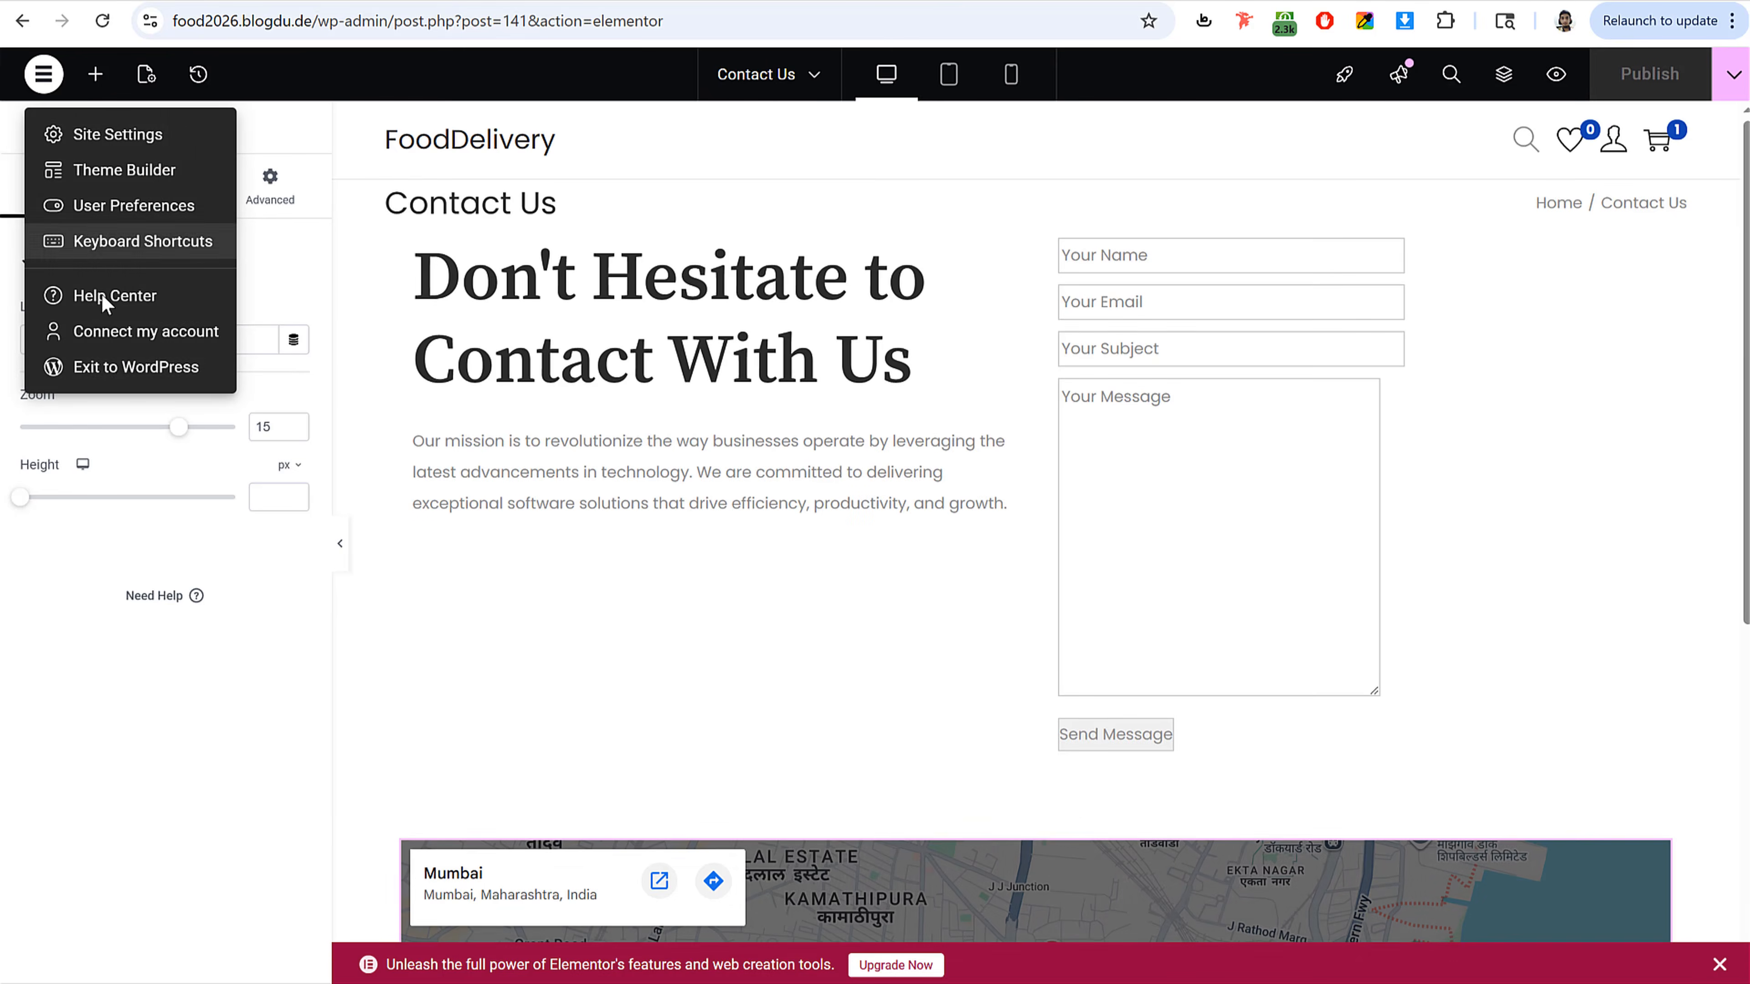
click(131, 367)
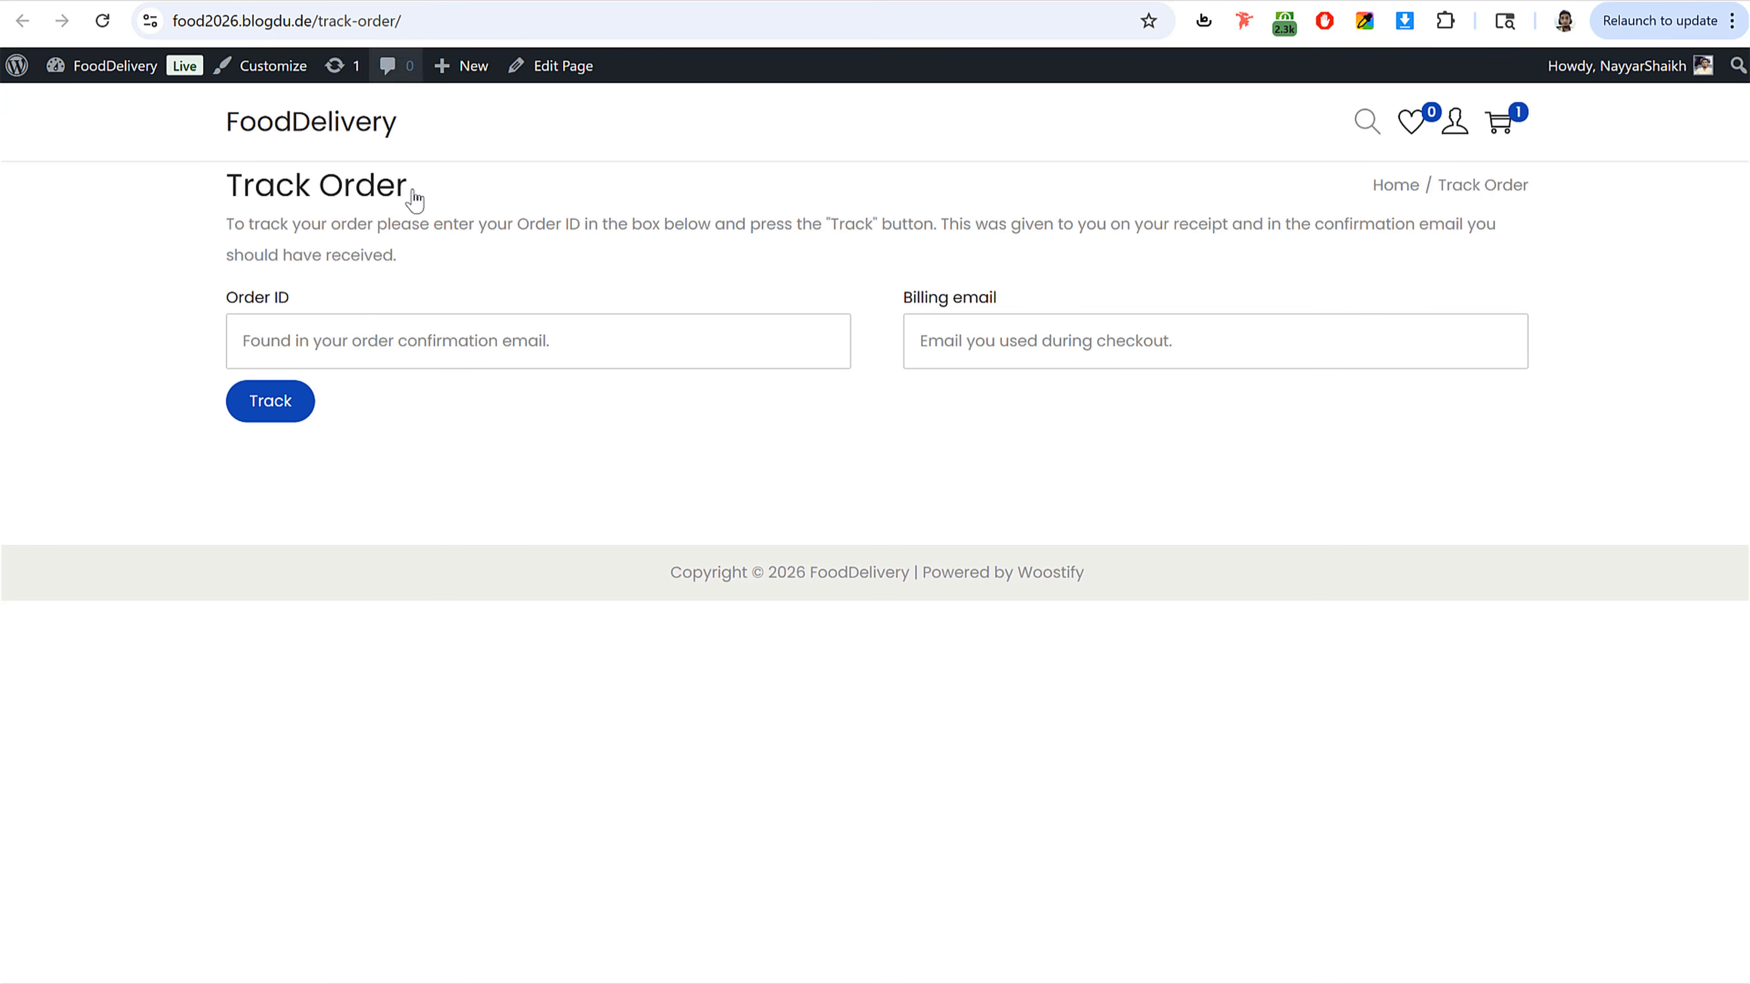
Step: Open the site's home page and scroll through it
click(282, 127)
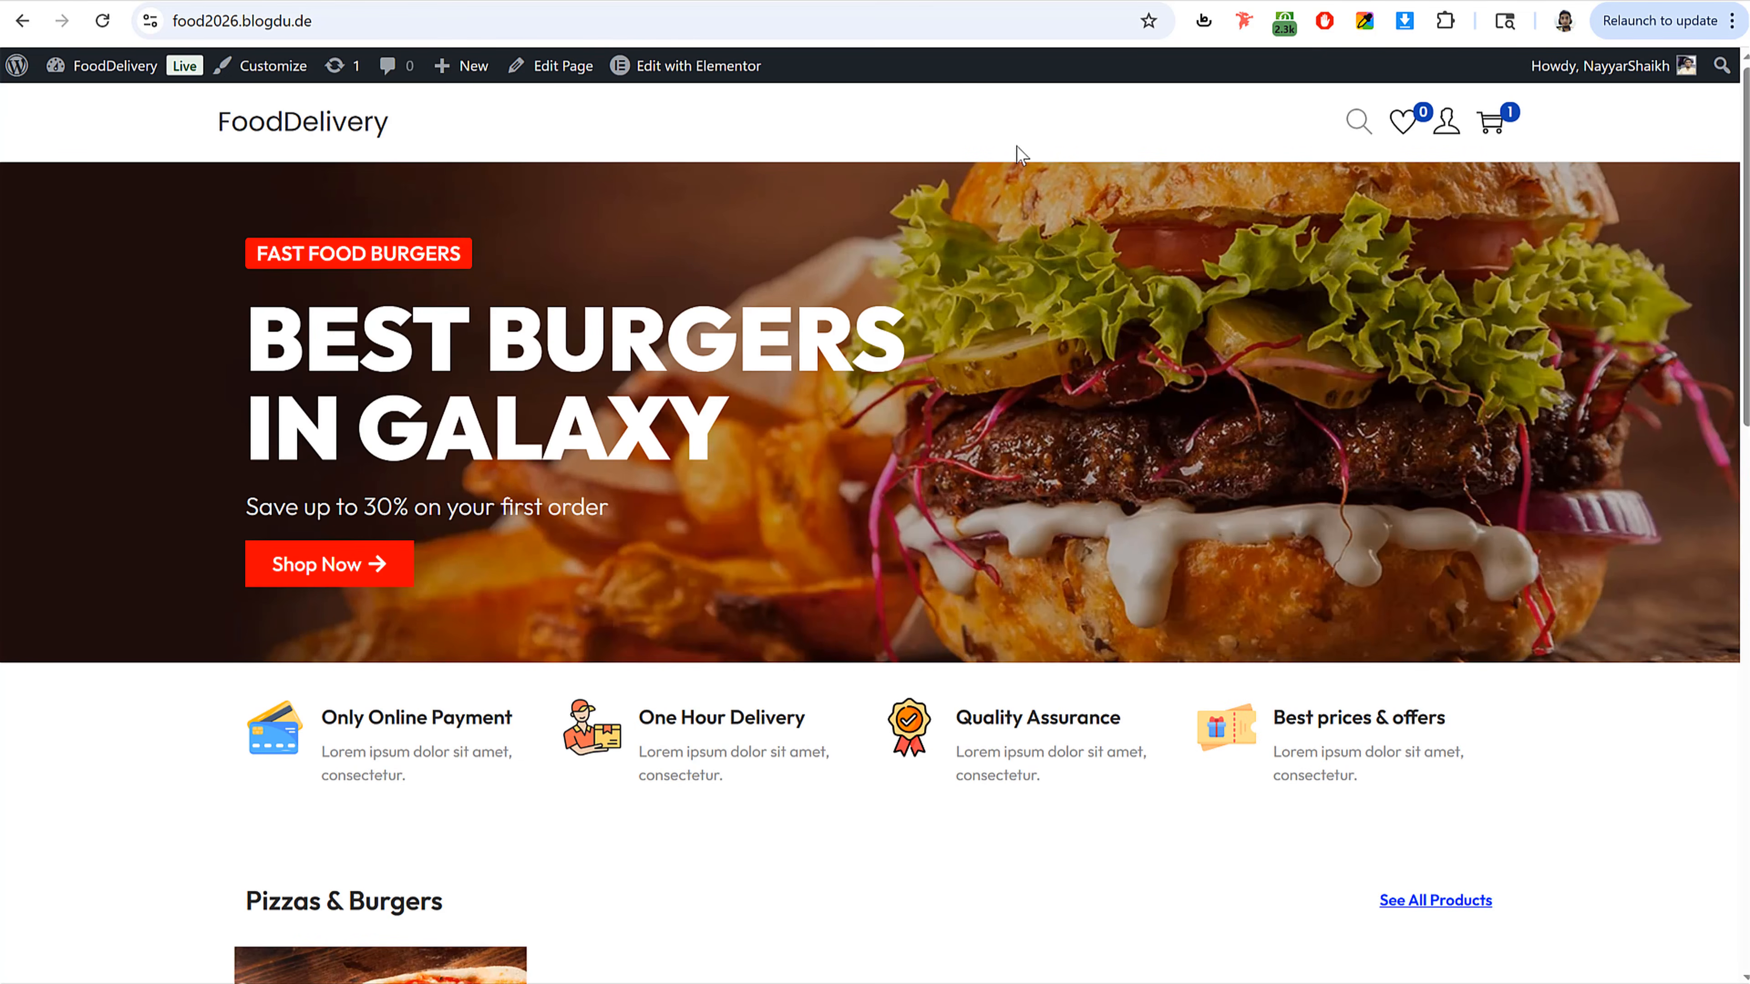
scroll(964, 598, down, 15)
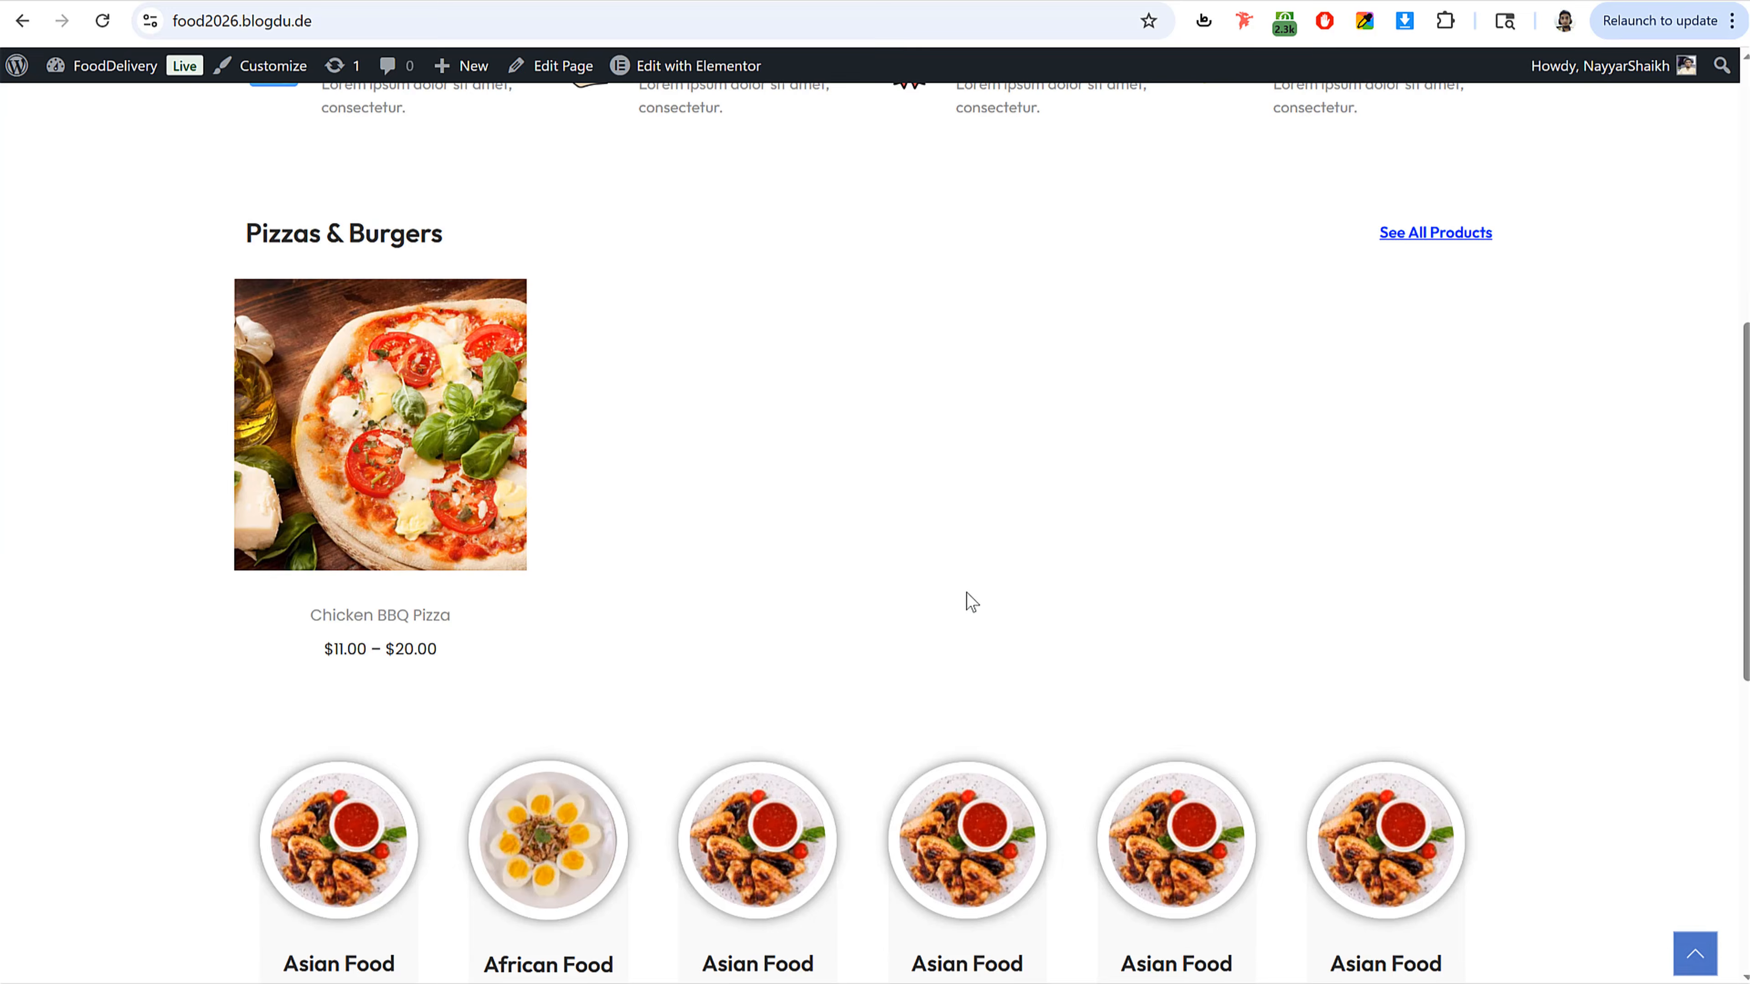
scroll(899, 882, up, 15)
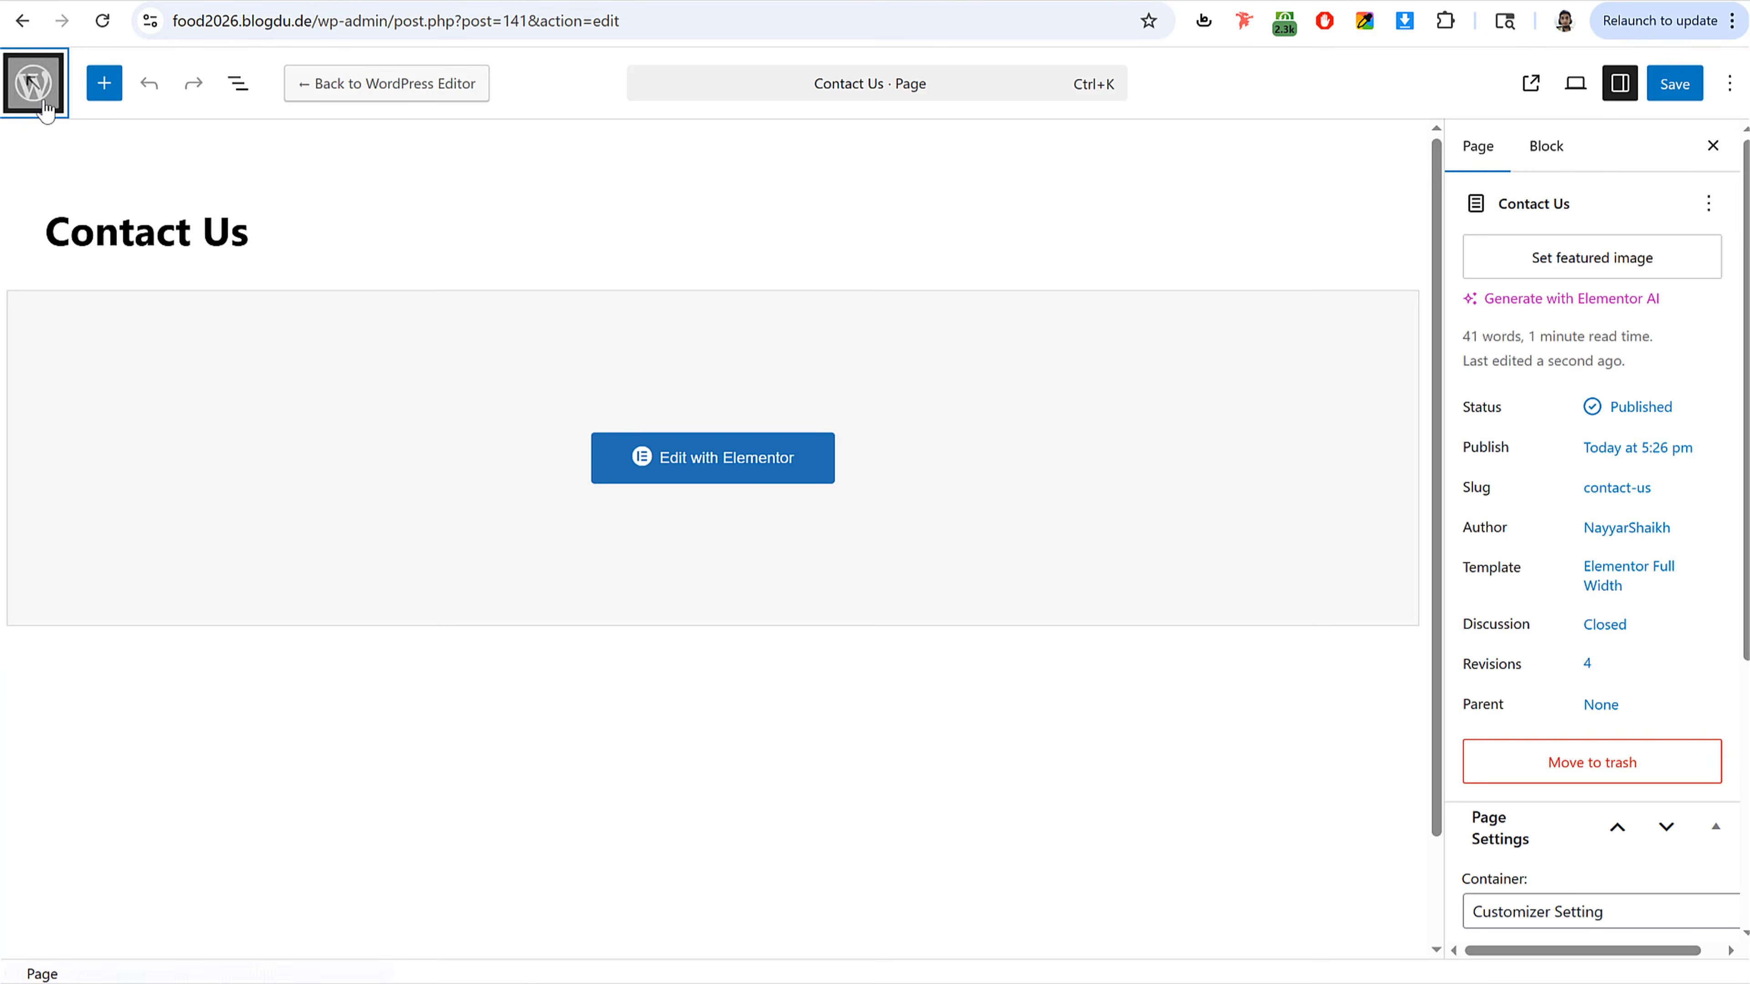
Step: Leave the page editor and examine the reference site's header navigation and footer Company links
click(35, 83)
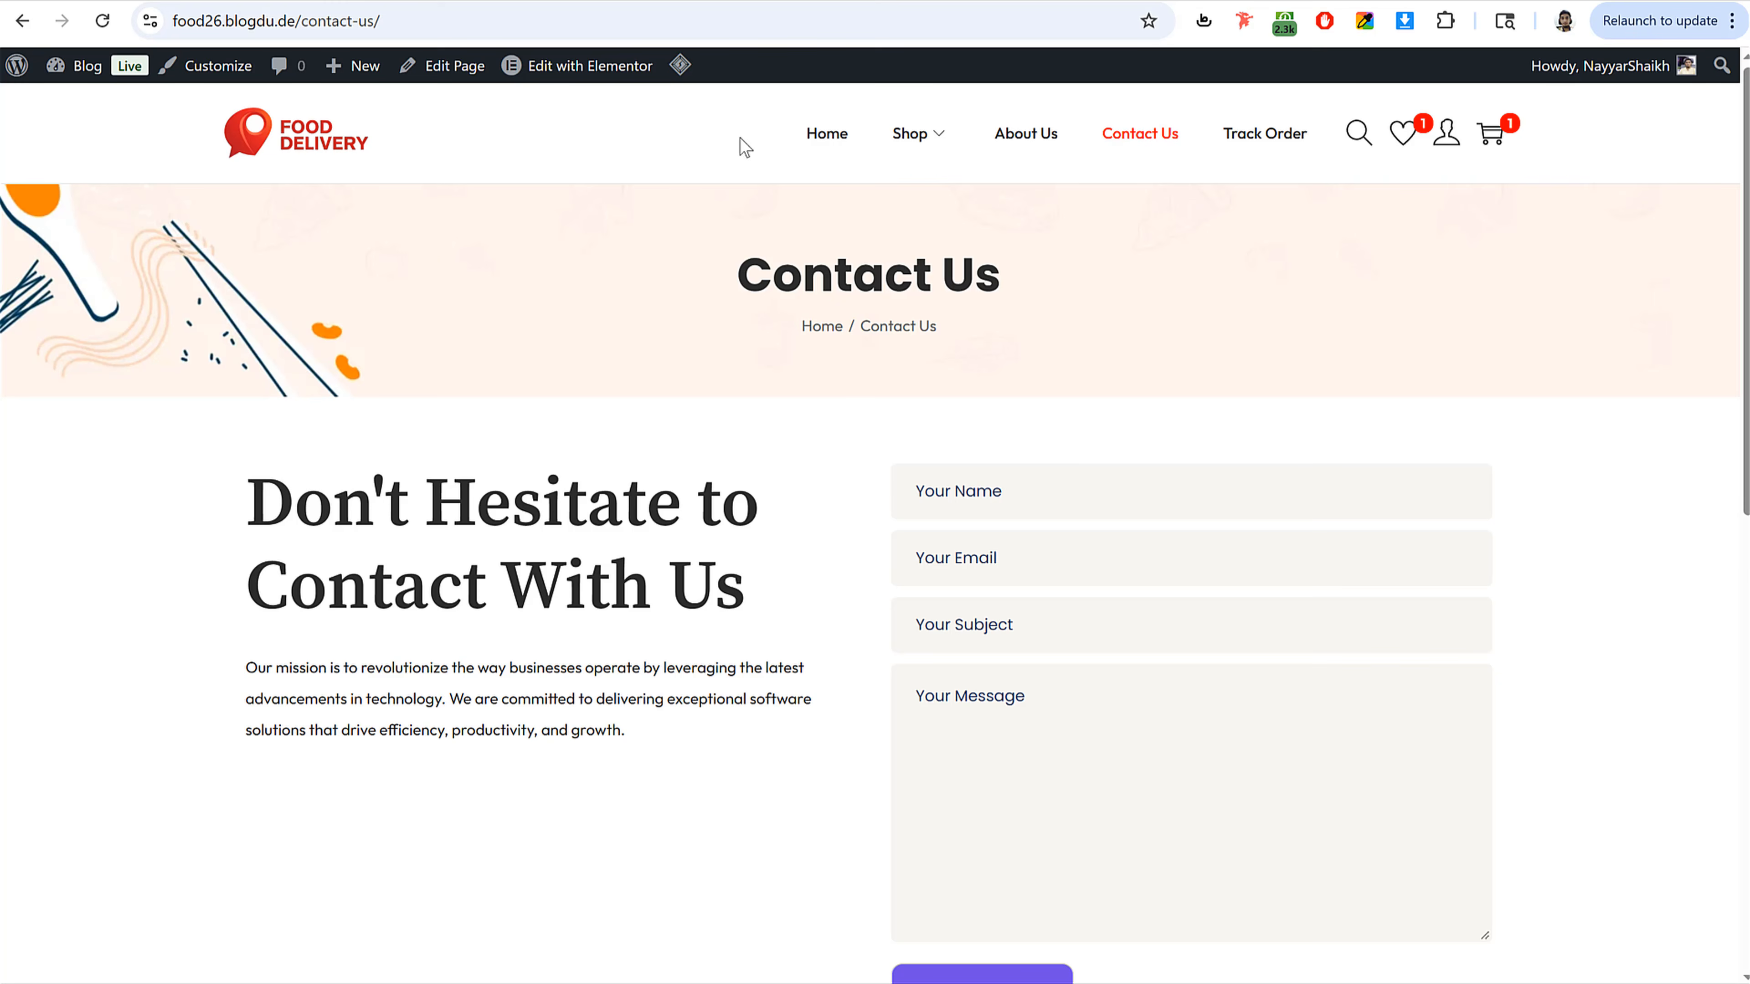
drag(744, 147, 1324, 144)
click(1332, 155)
scroll(1288, 469, down, 15)
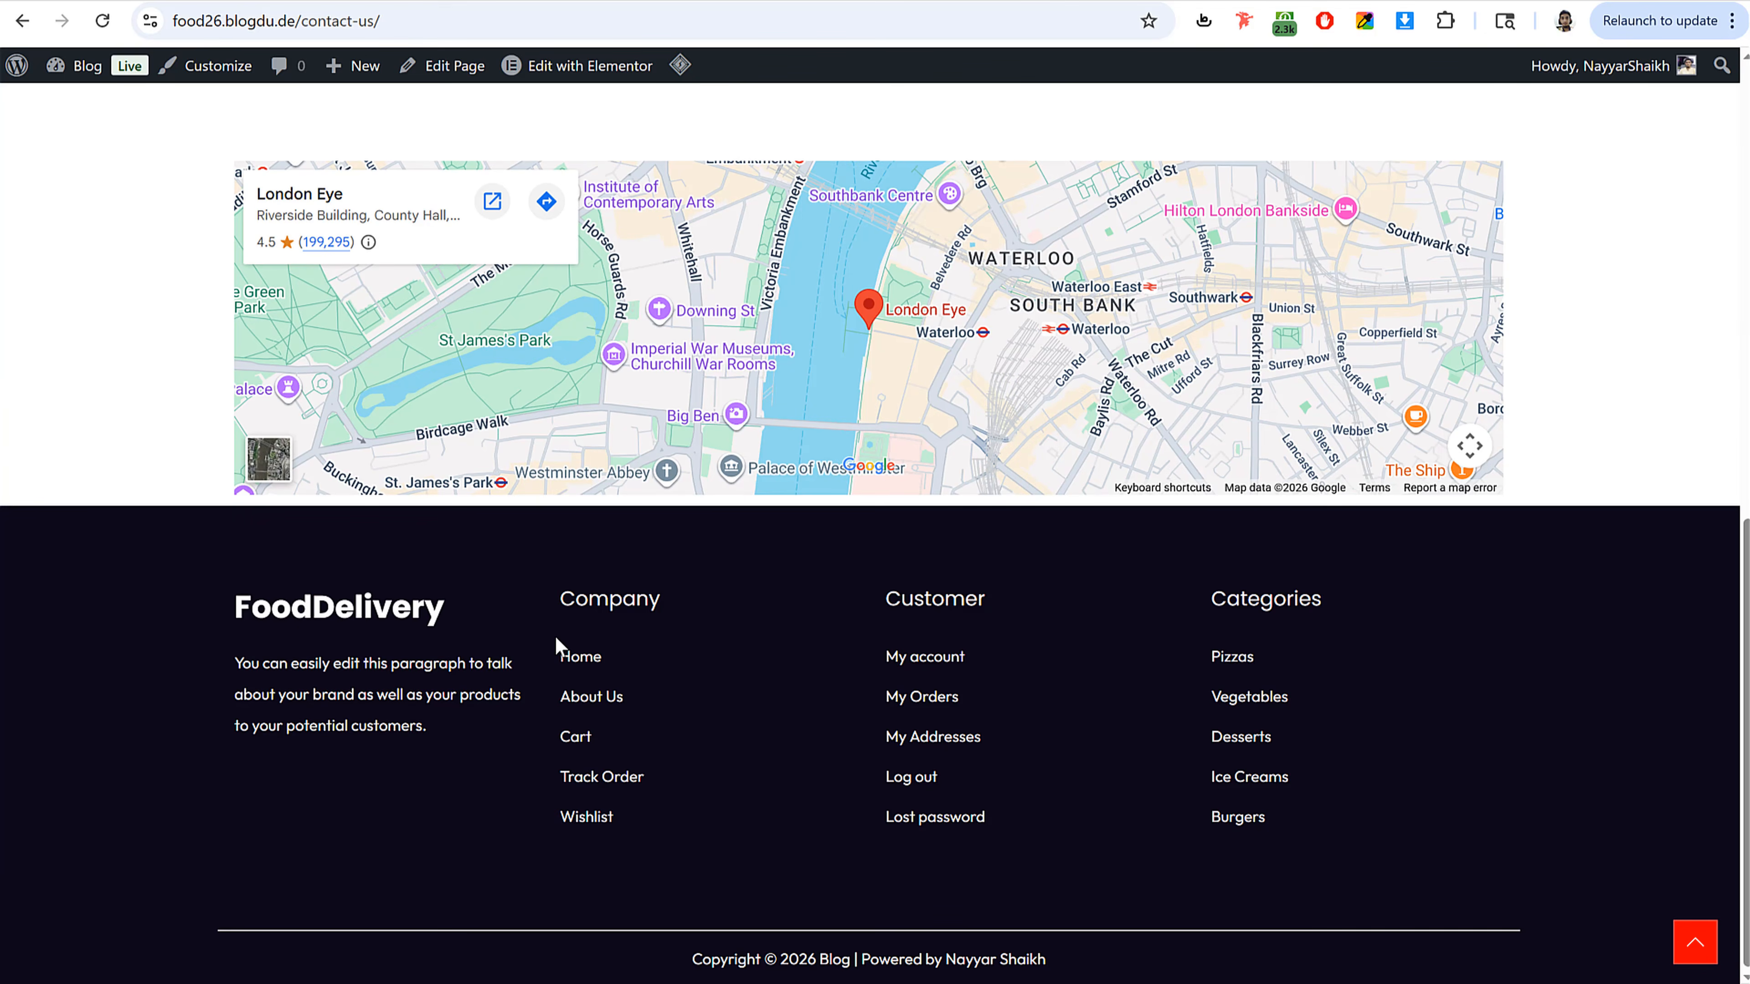
drag(555, 635, 661, 820)
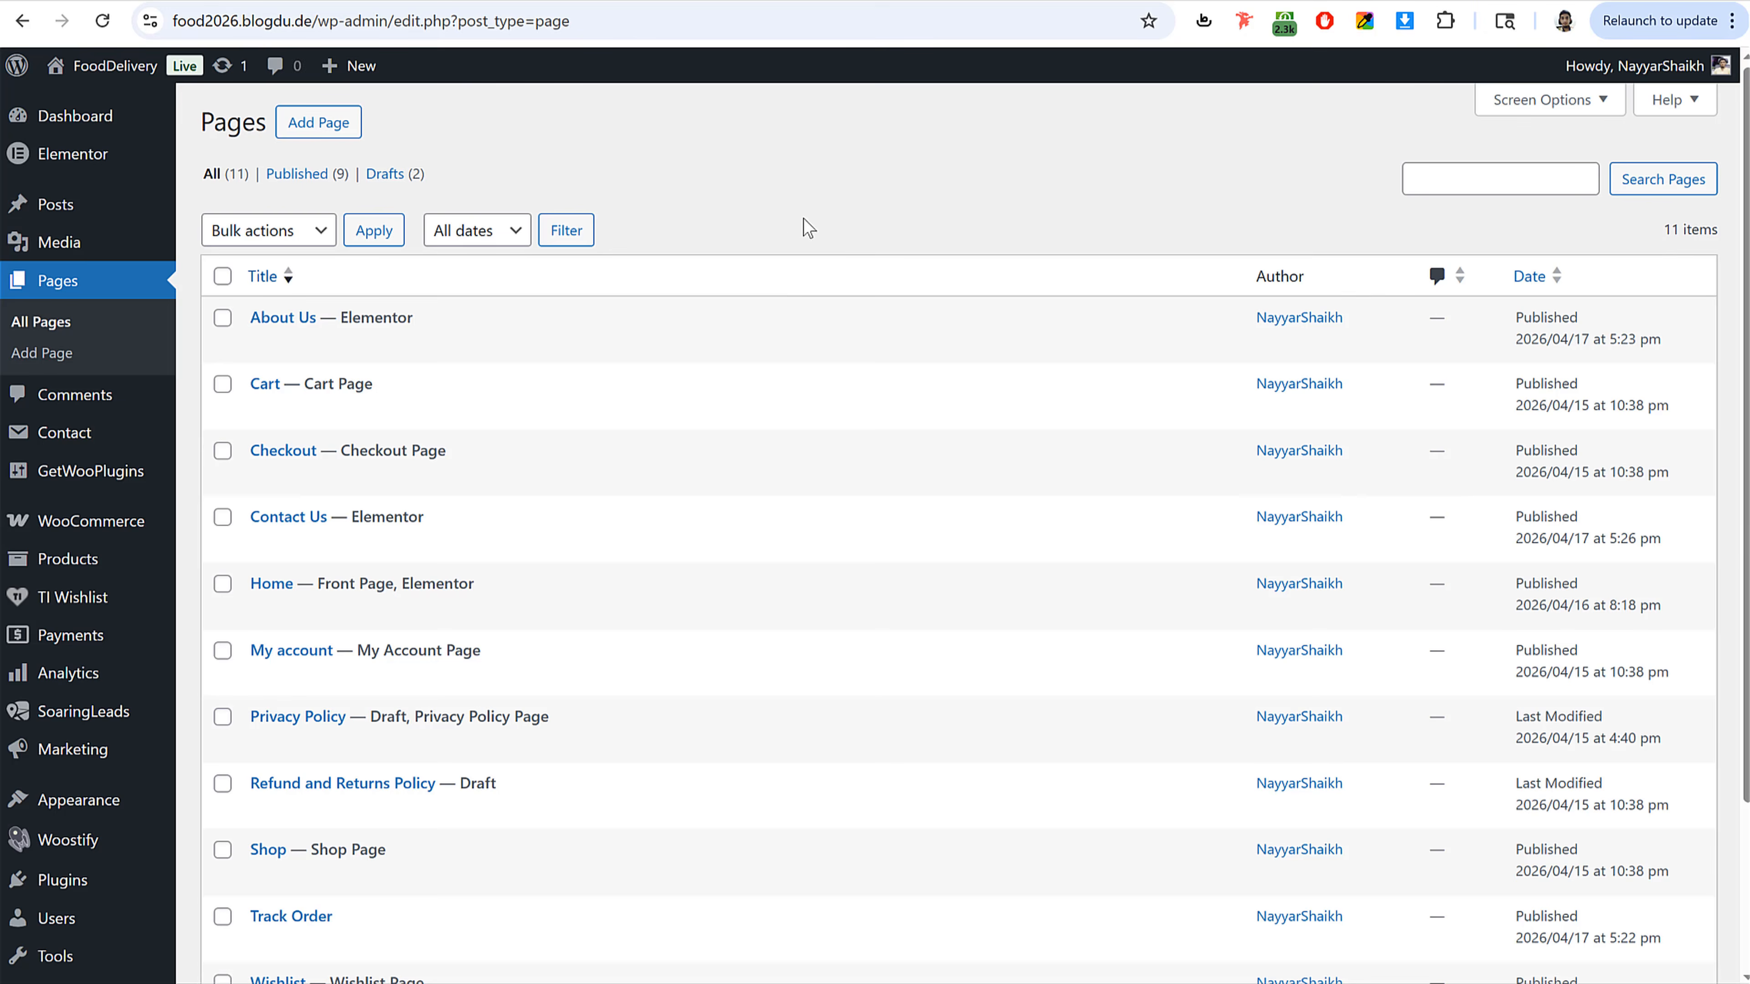
Step: Create a new navigation menu named Main Menu assigned to the Primary Menu display location
scroll(877, 281, down, 3)
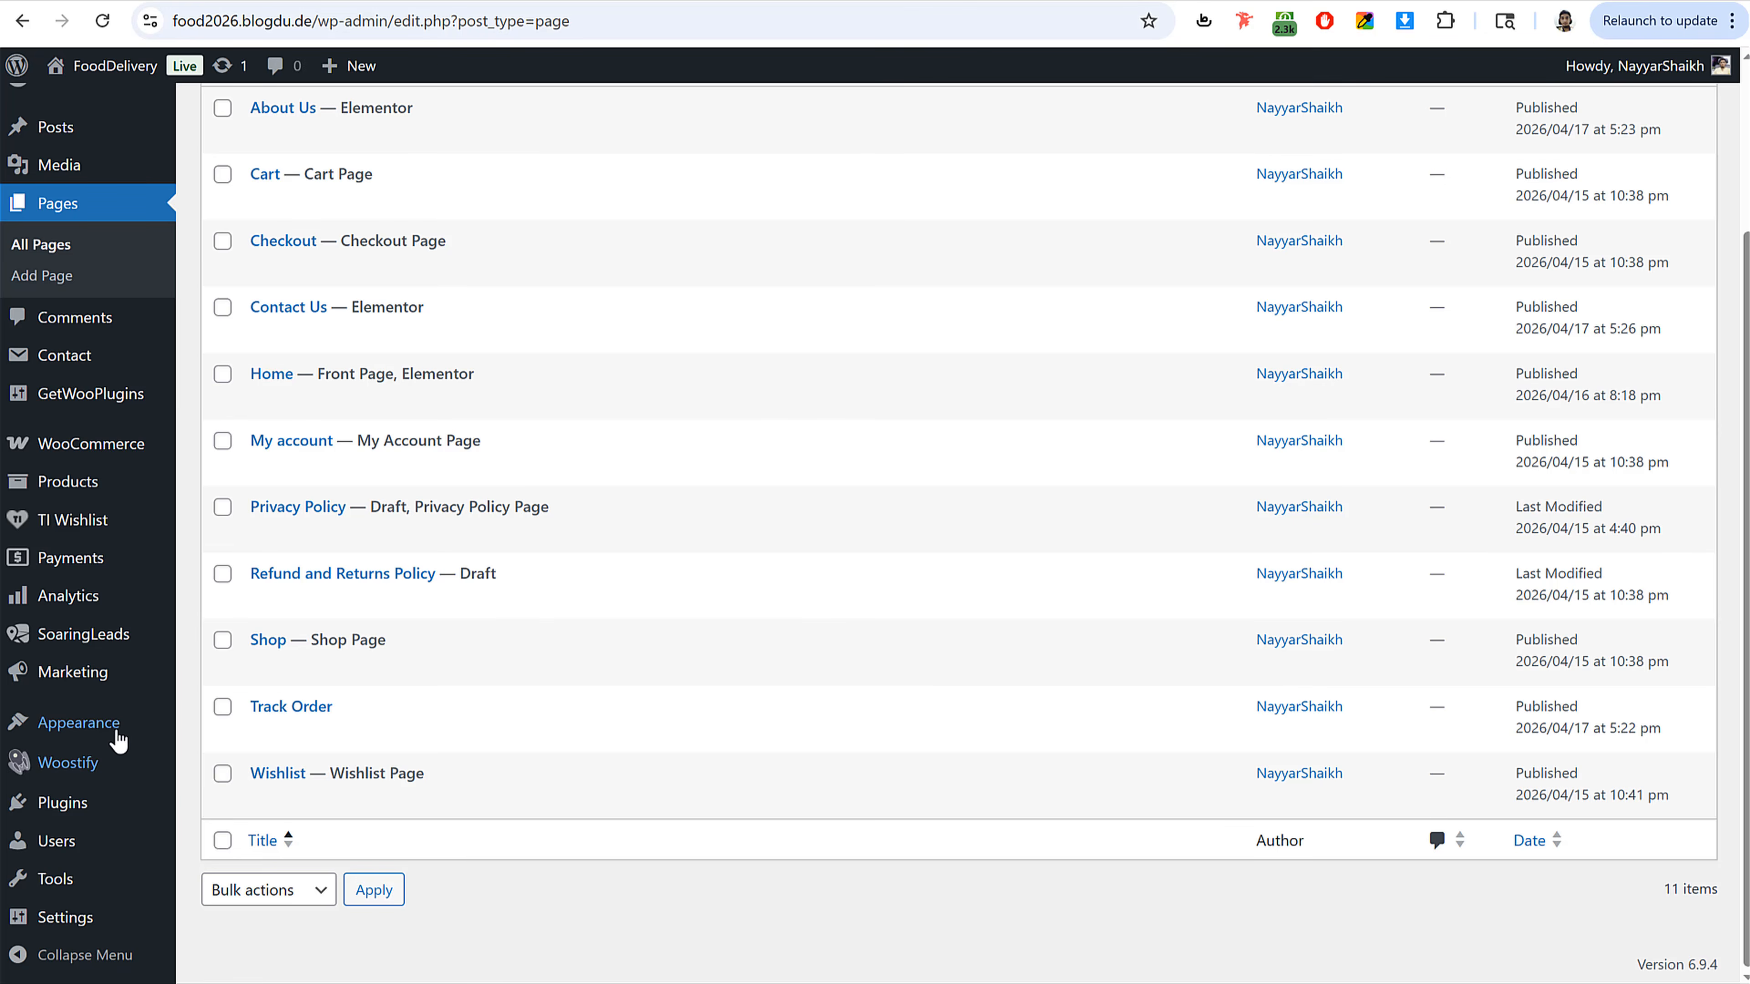
mouse_move(104, 729)
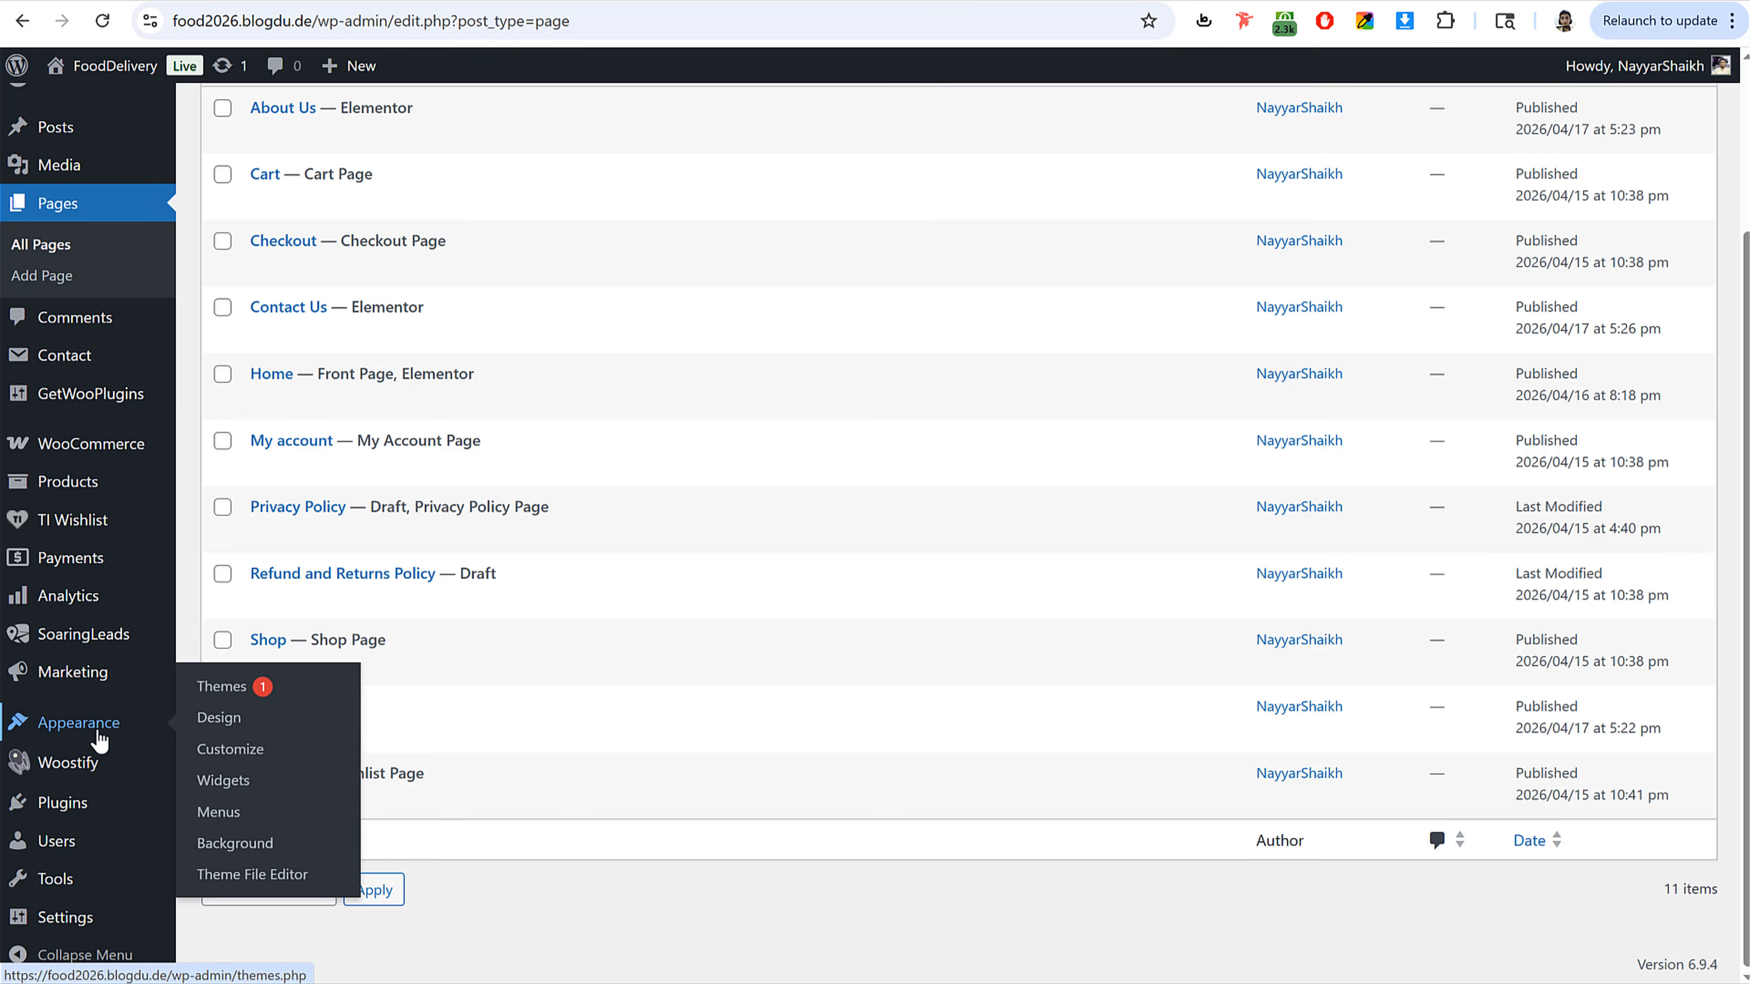
click(218, 813)
click(707, 384)
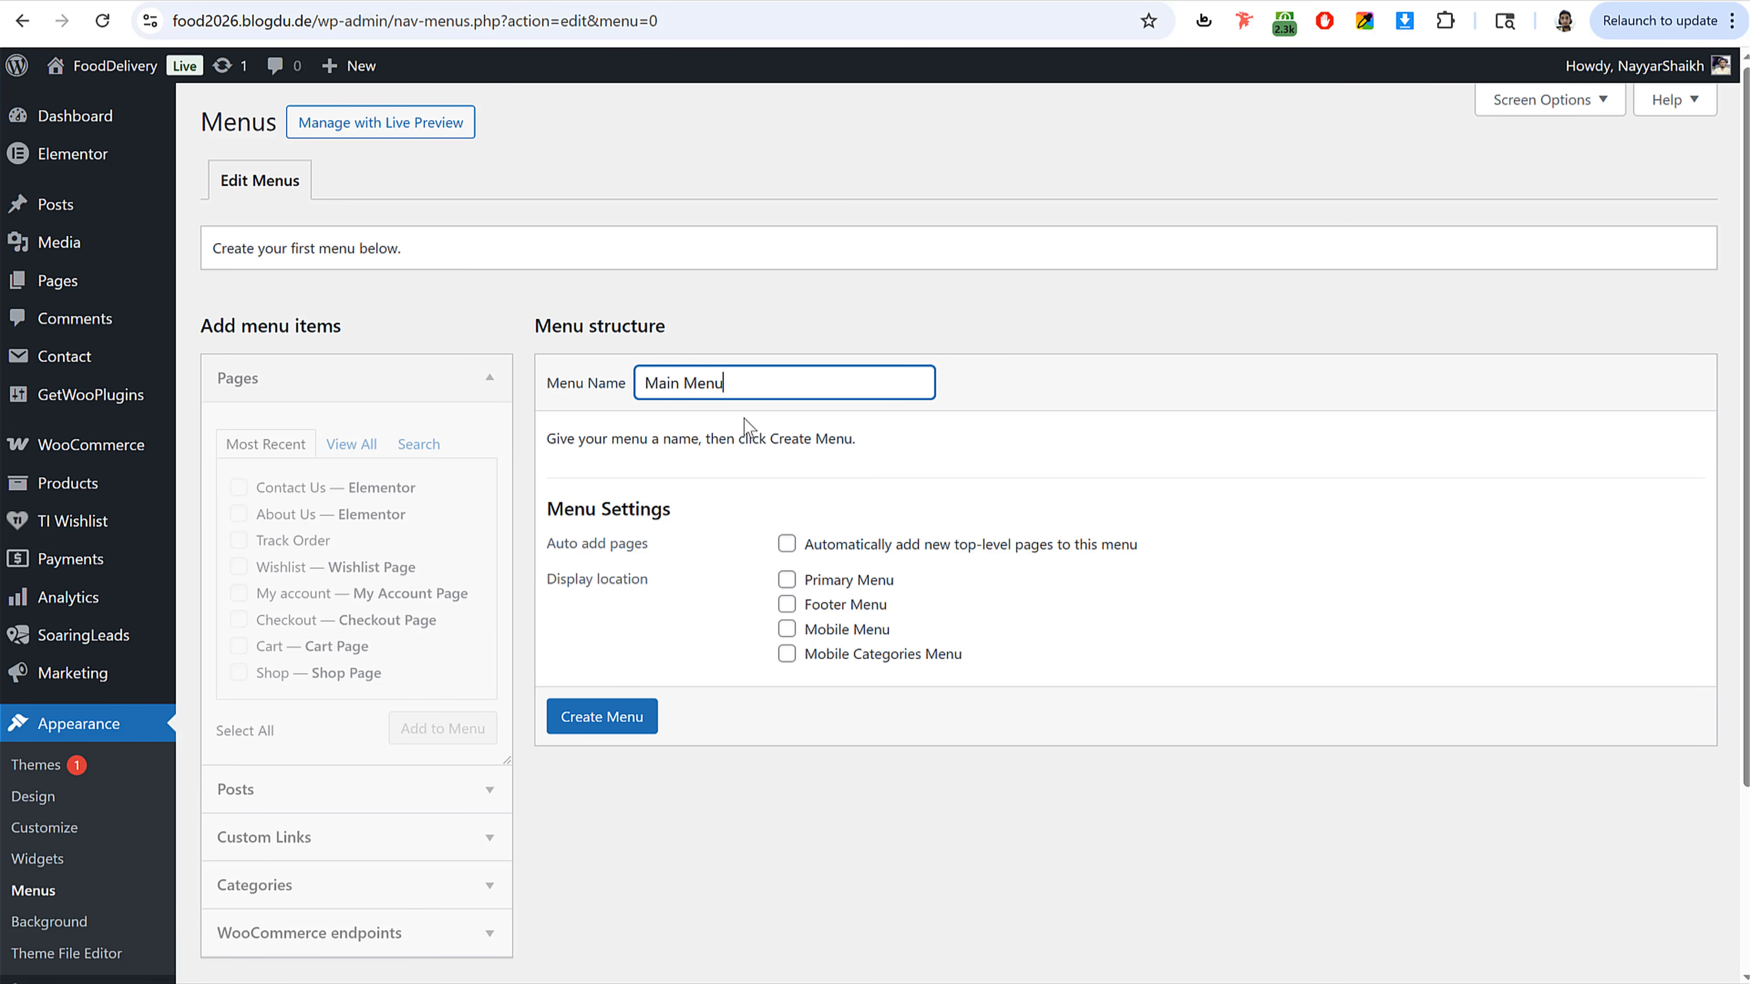
key(ctrl+a)
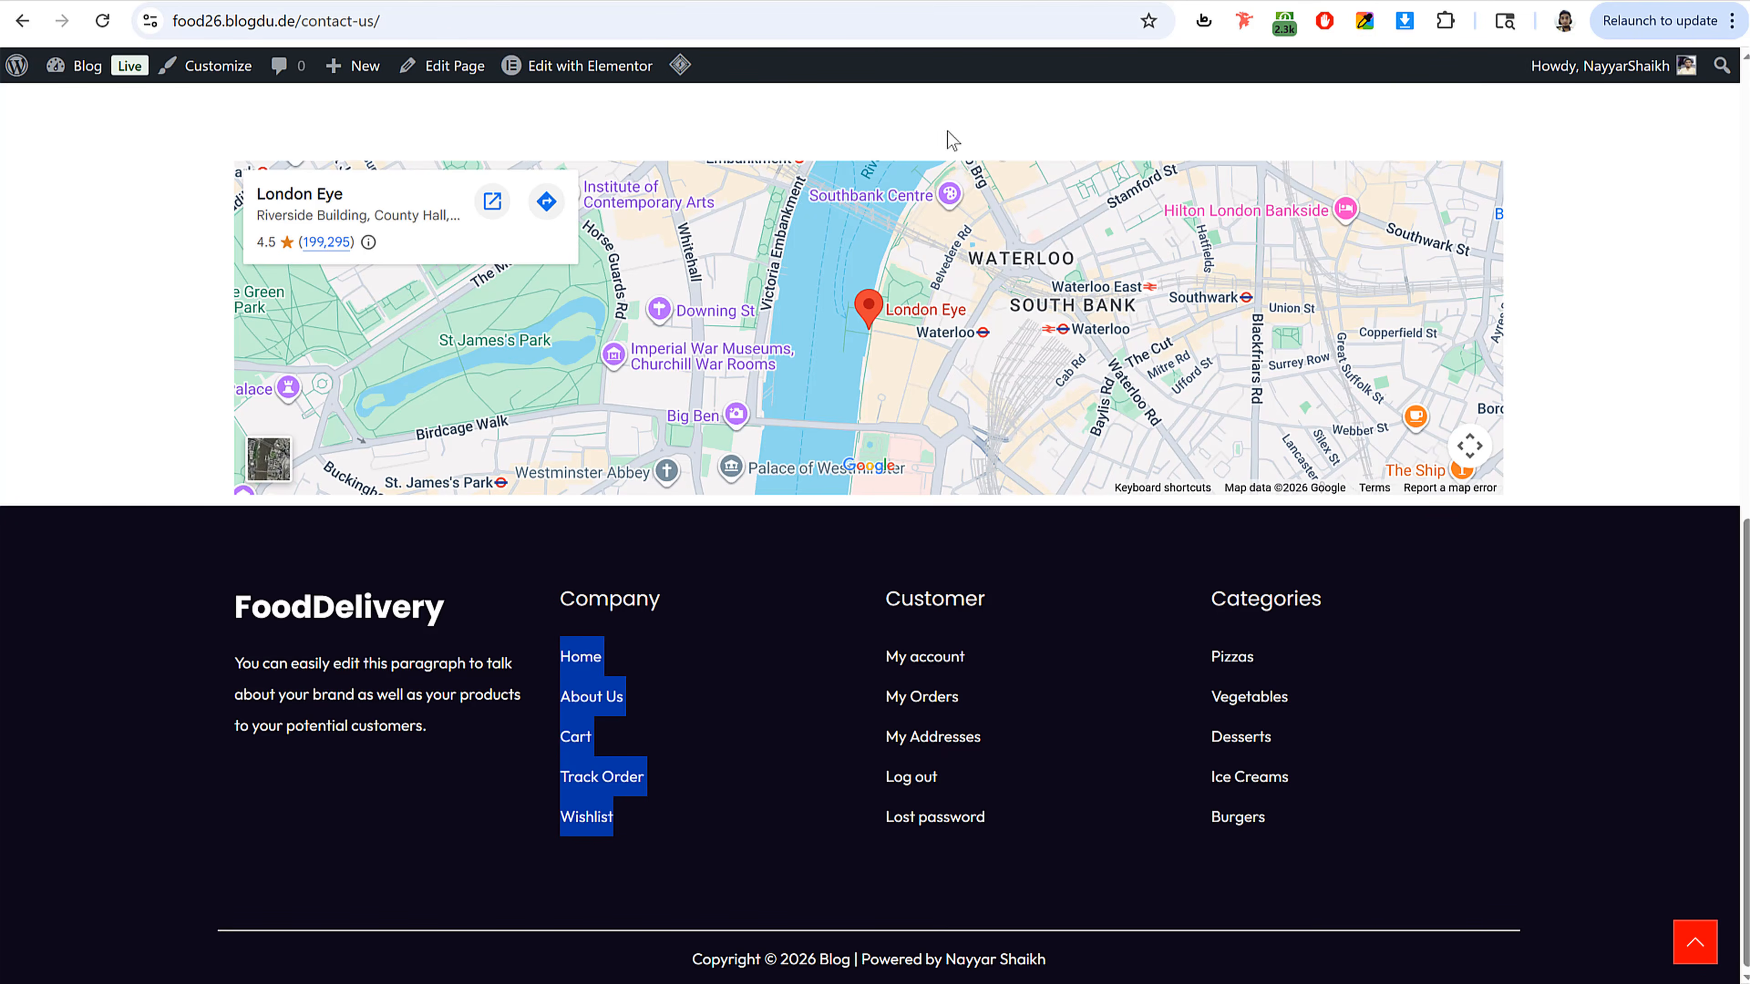
scroll(882, 391, up, 15)
drag(776, 145, 897, 134)
drag(1344, 135, 1423, 128)
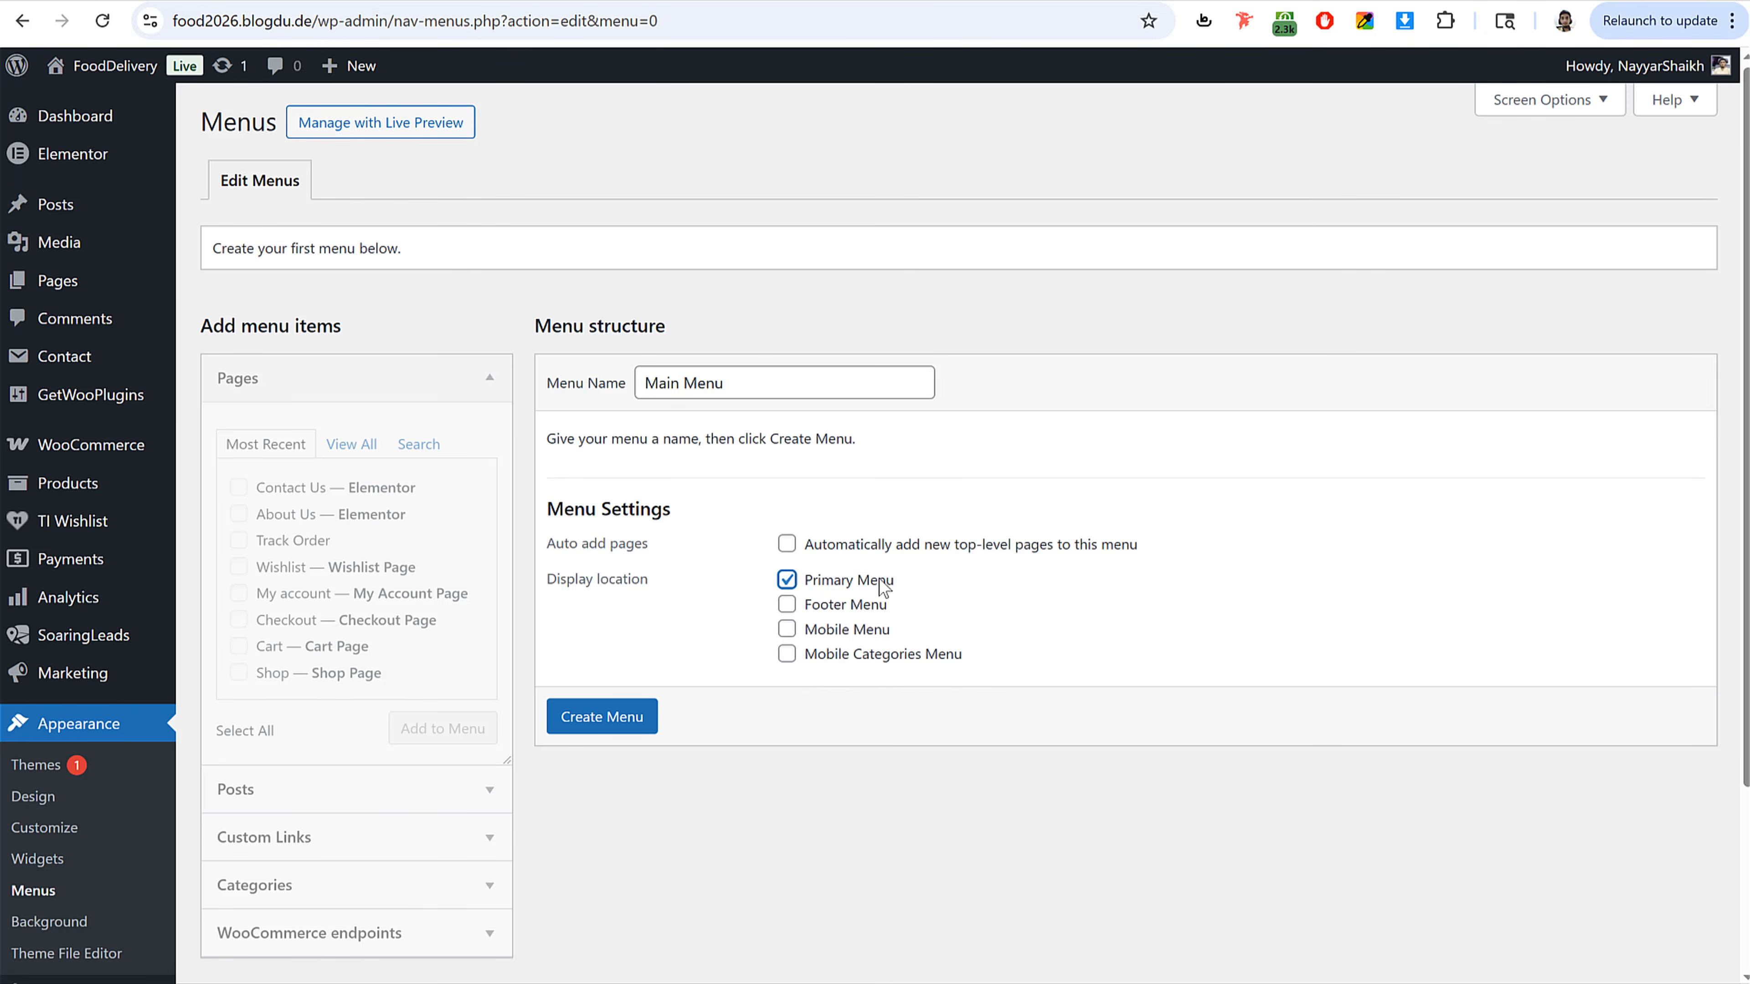
click(635, 721)
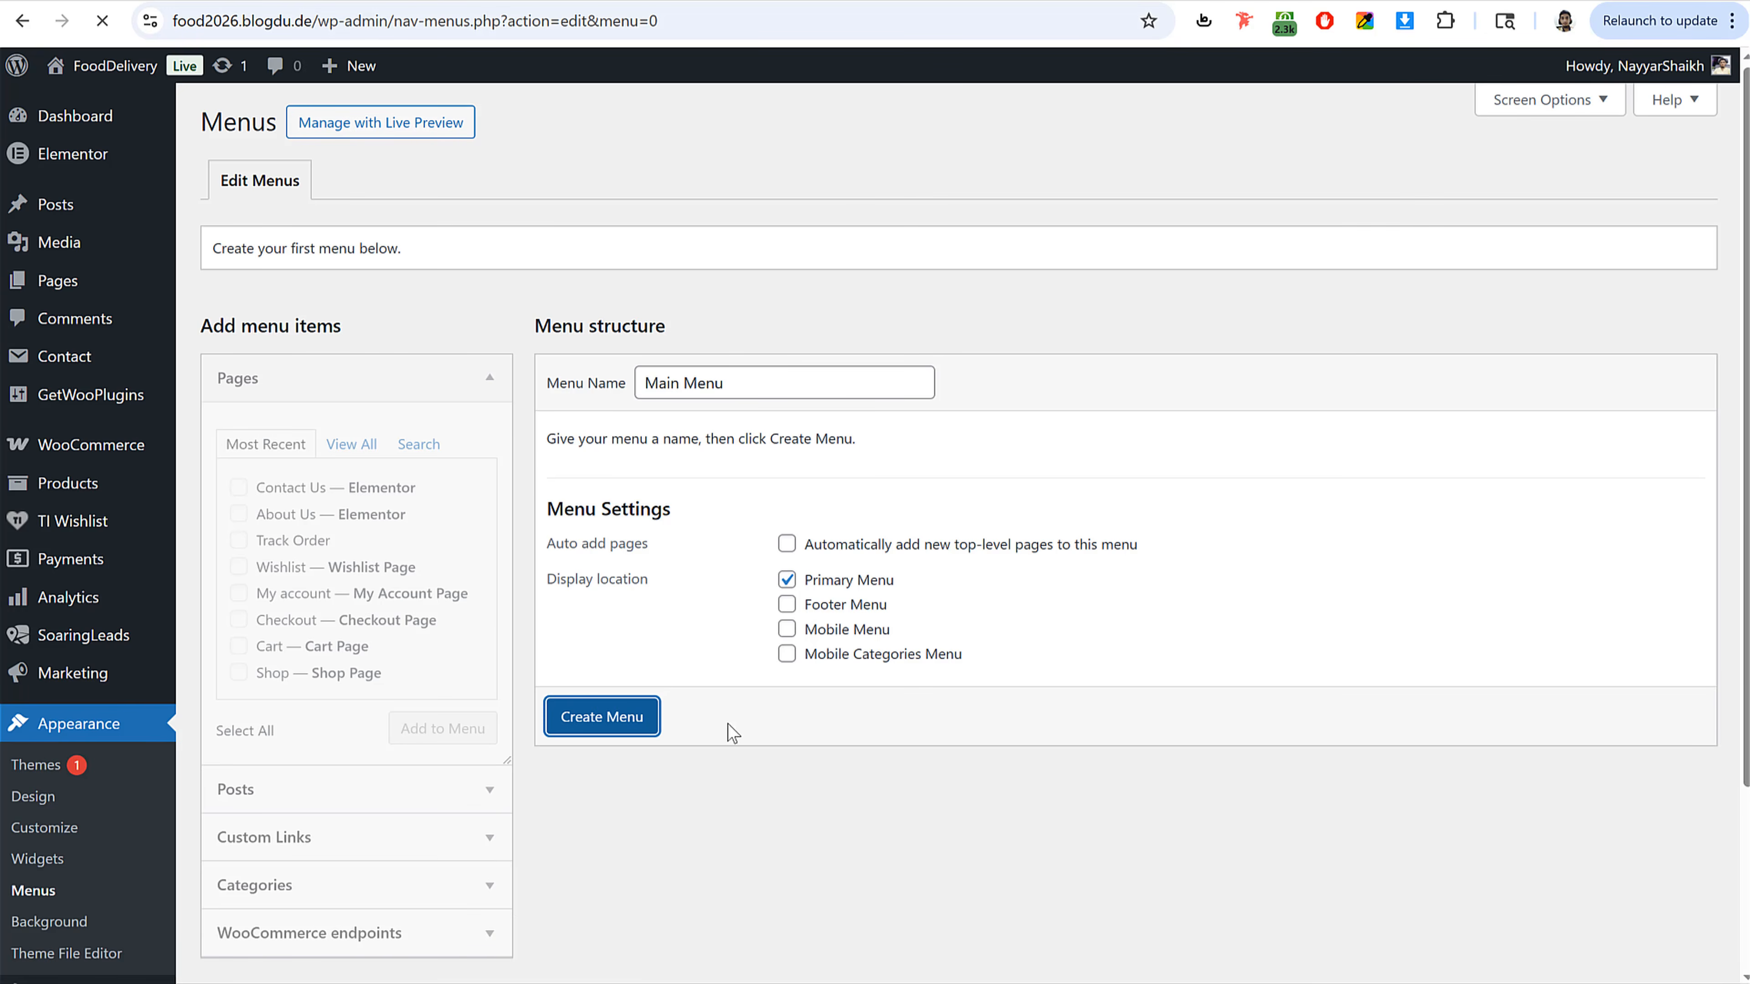
Step: Add the Home, About Us, Contact Us, Shop and Track Order pages to Main Menu
click(352, 445)
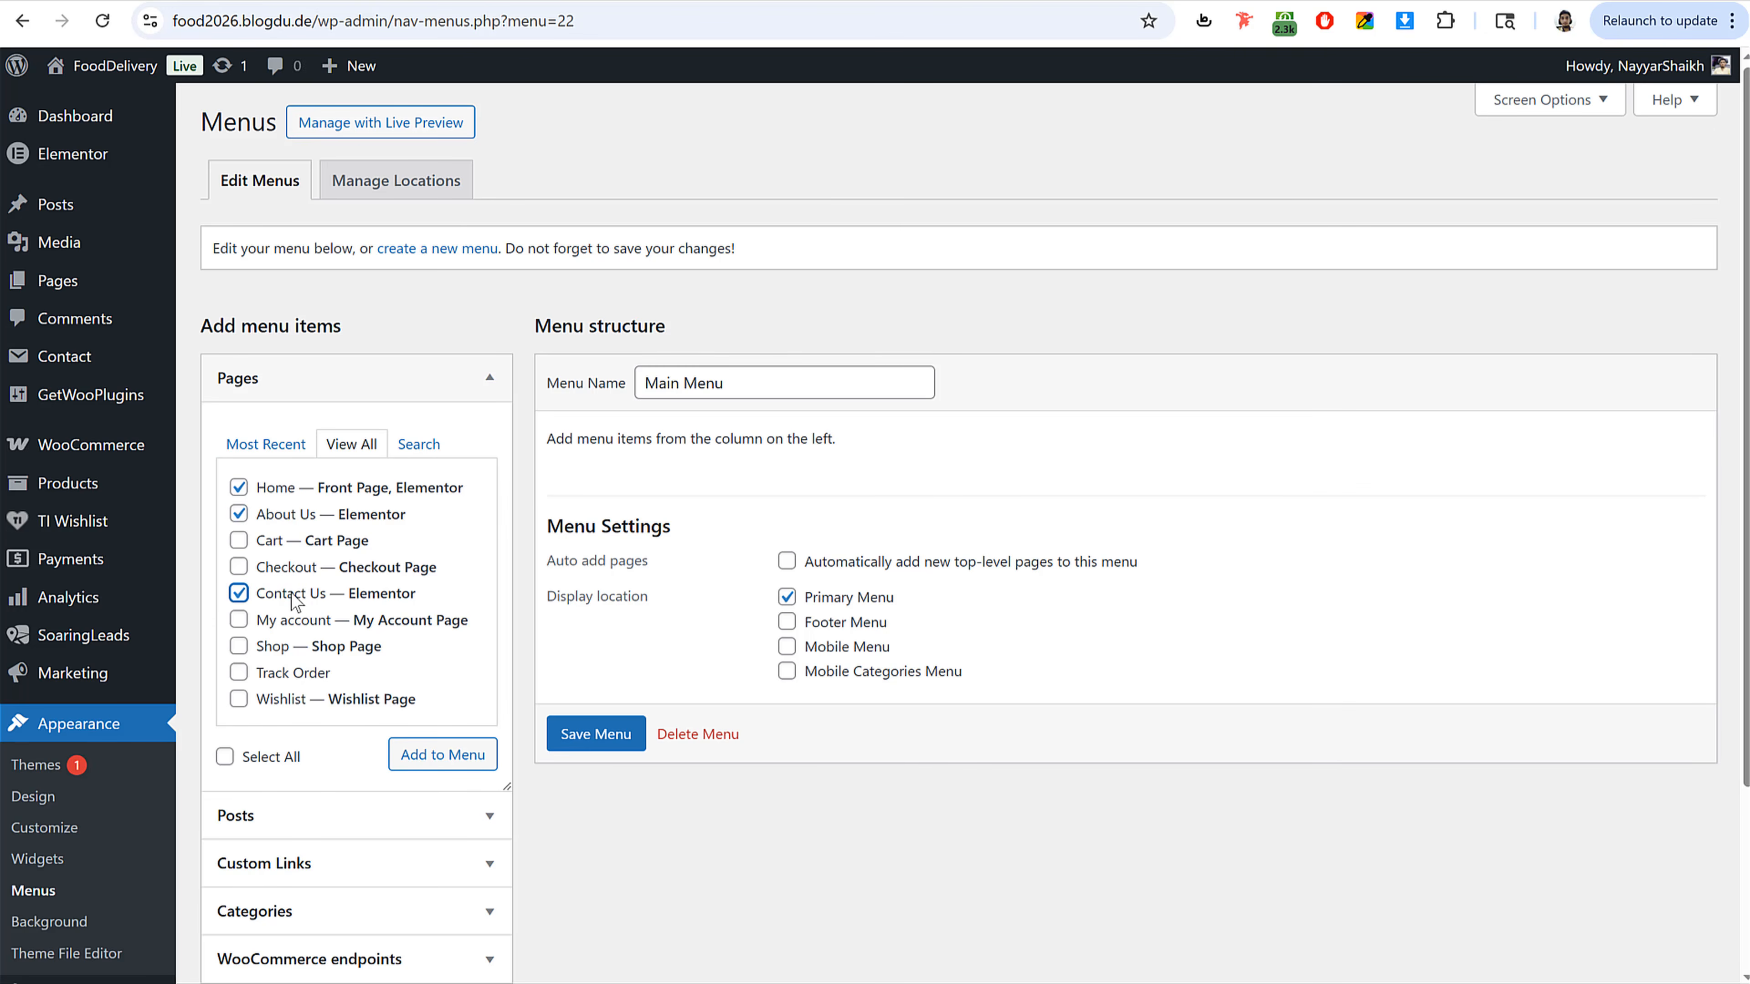
click(276, 644)
click(438, 758)
Step: Move the Shop item to second position and change its navigation label to All Foods
drag(672, 750, 676, 606)
click(984, 602)
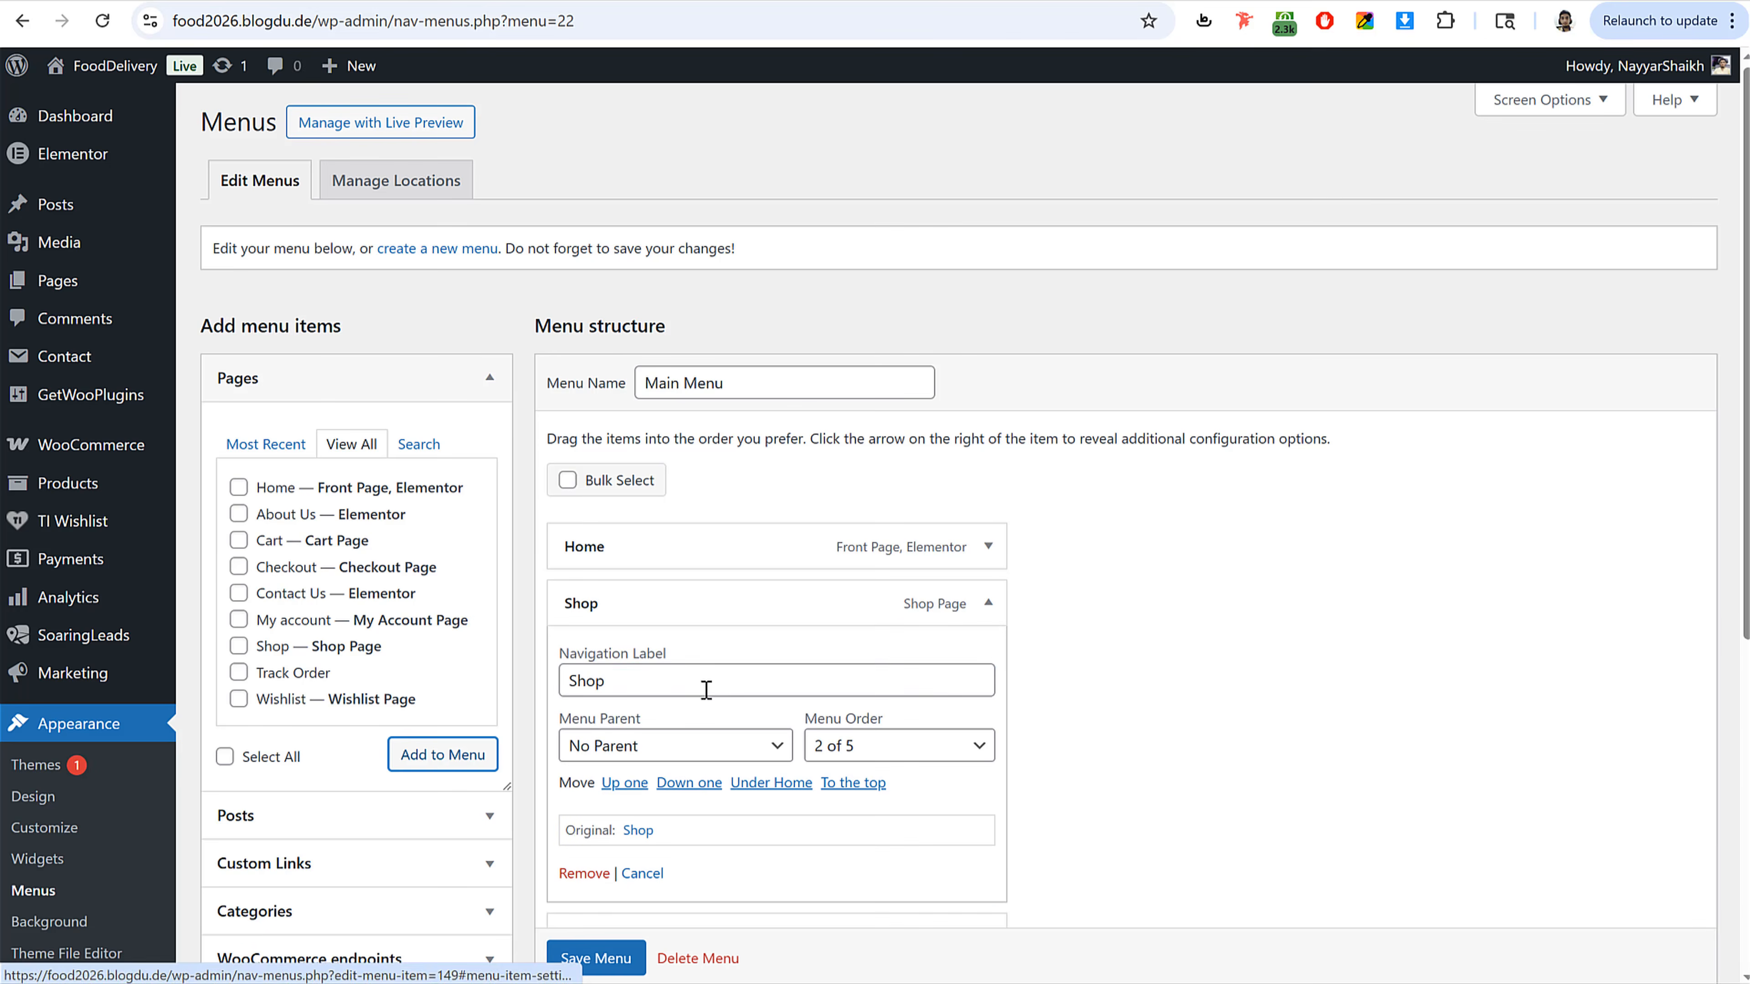
double_click(684, 682)
text(All)
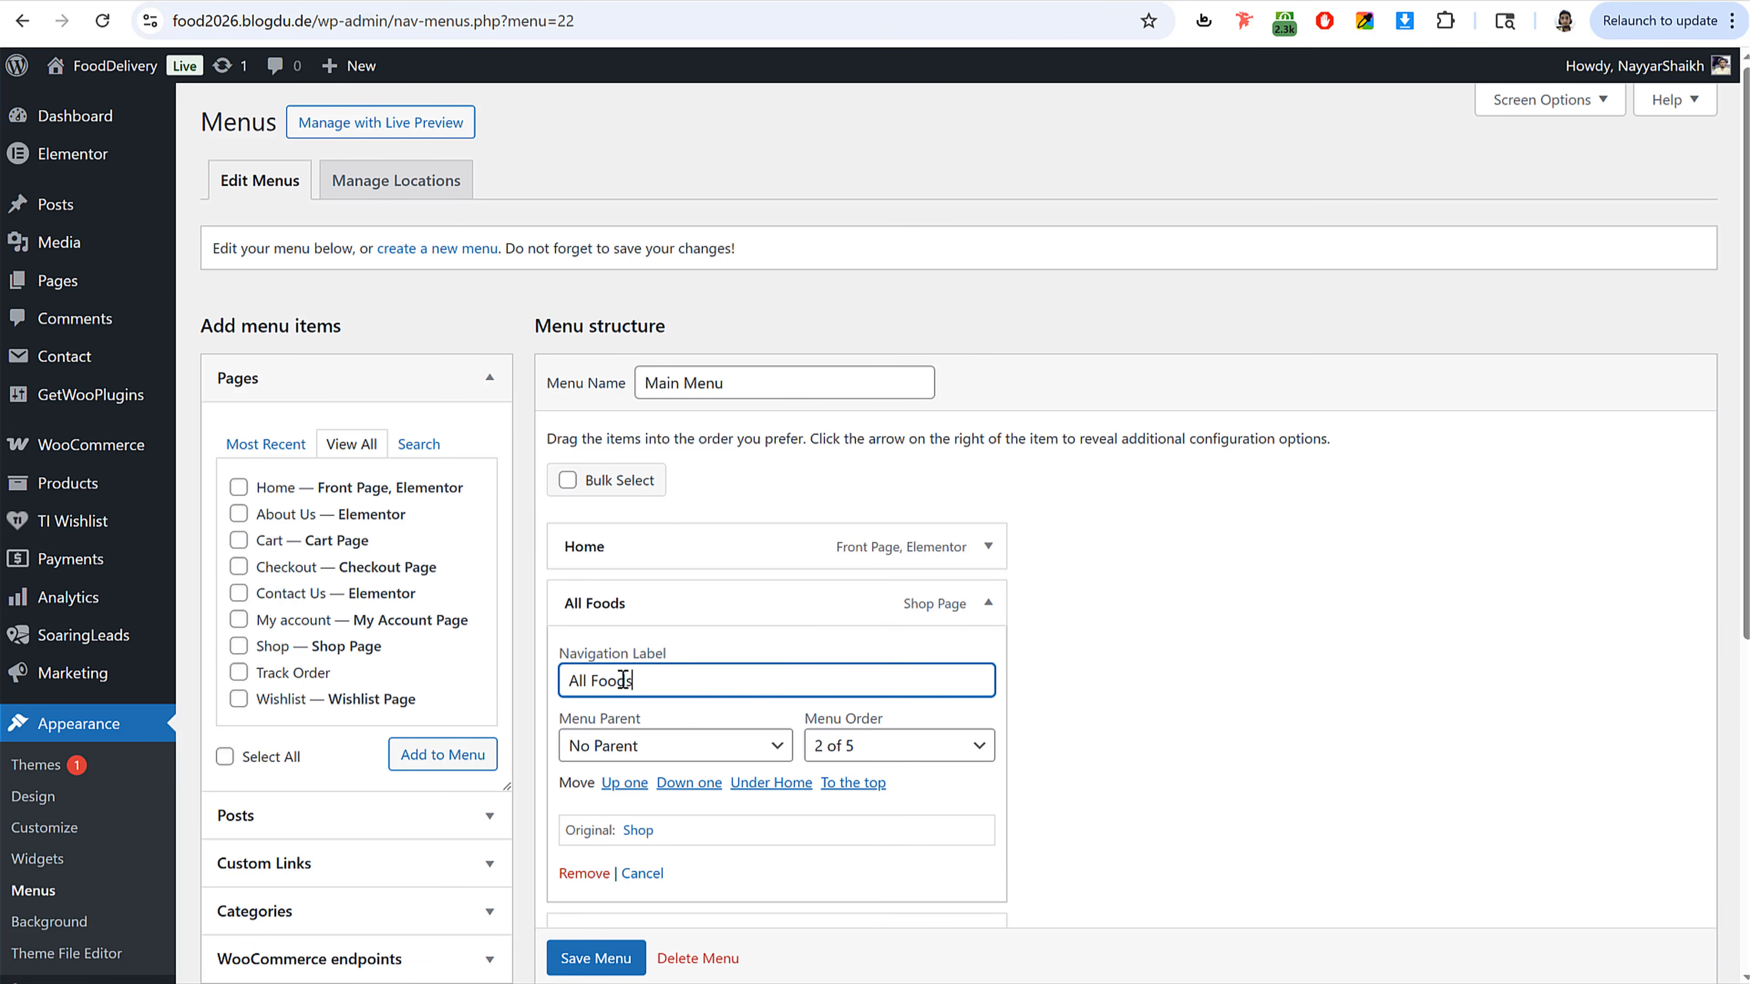
text( Foods)
click(988, 603)
Step: Check the Categories panel for items that could be added to the menu
scroll(1084, 624, down, 3)
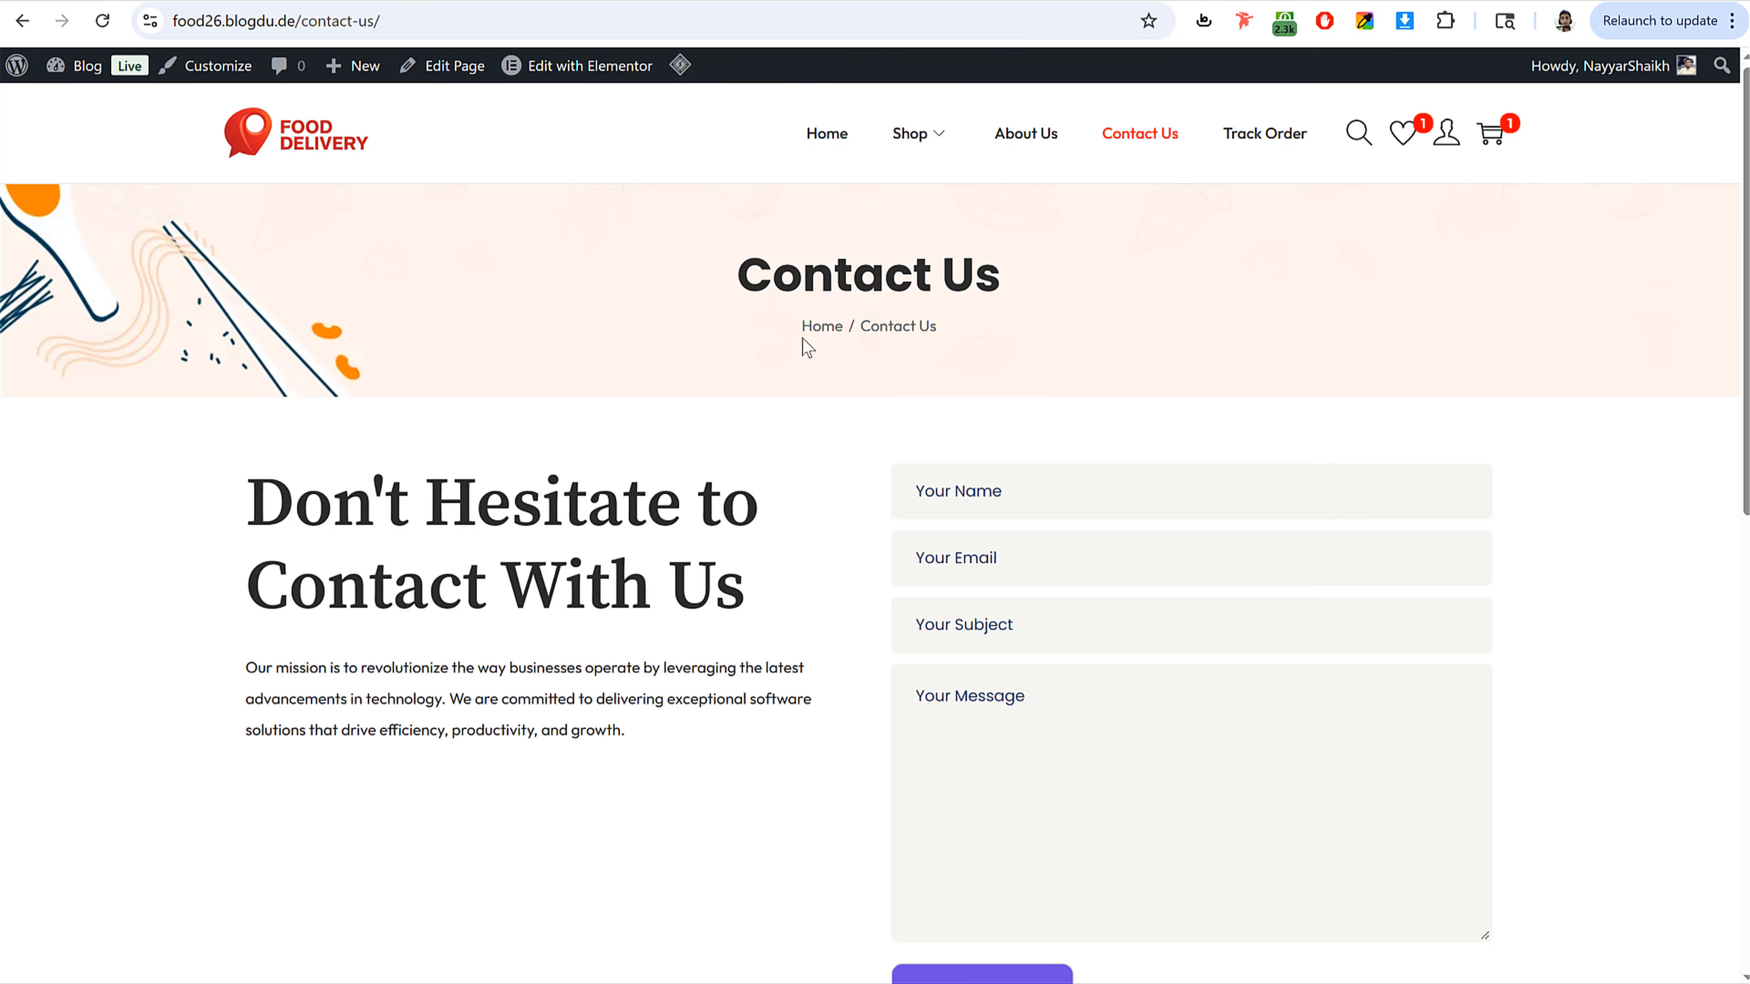
mouse_move(937, 136)
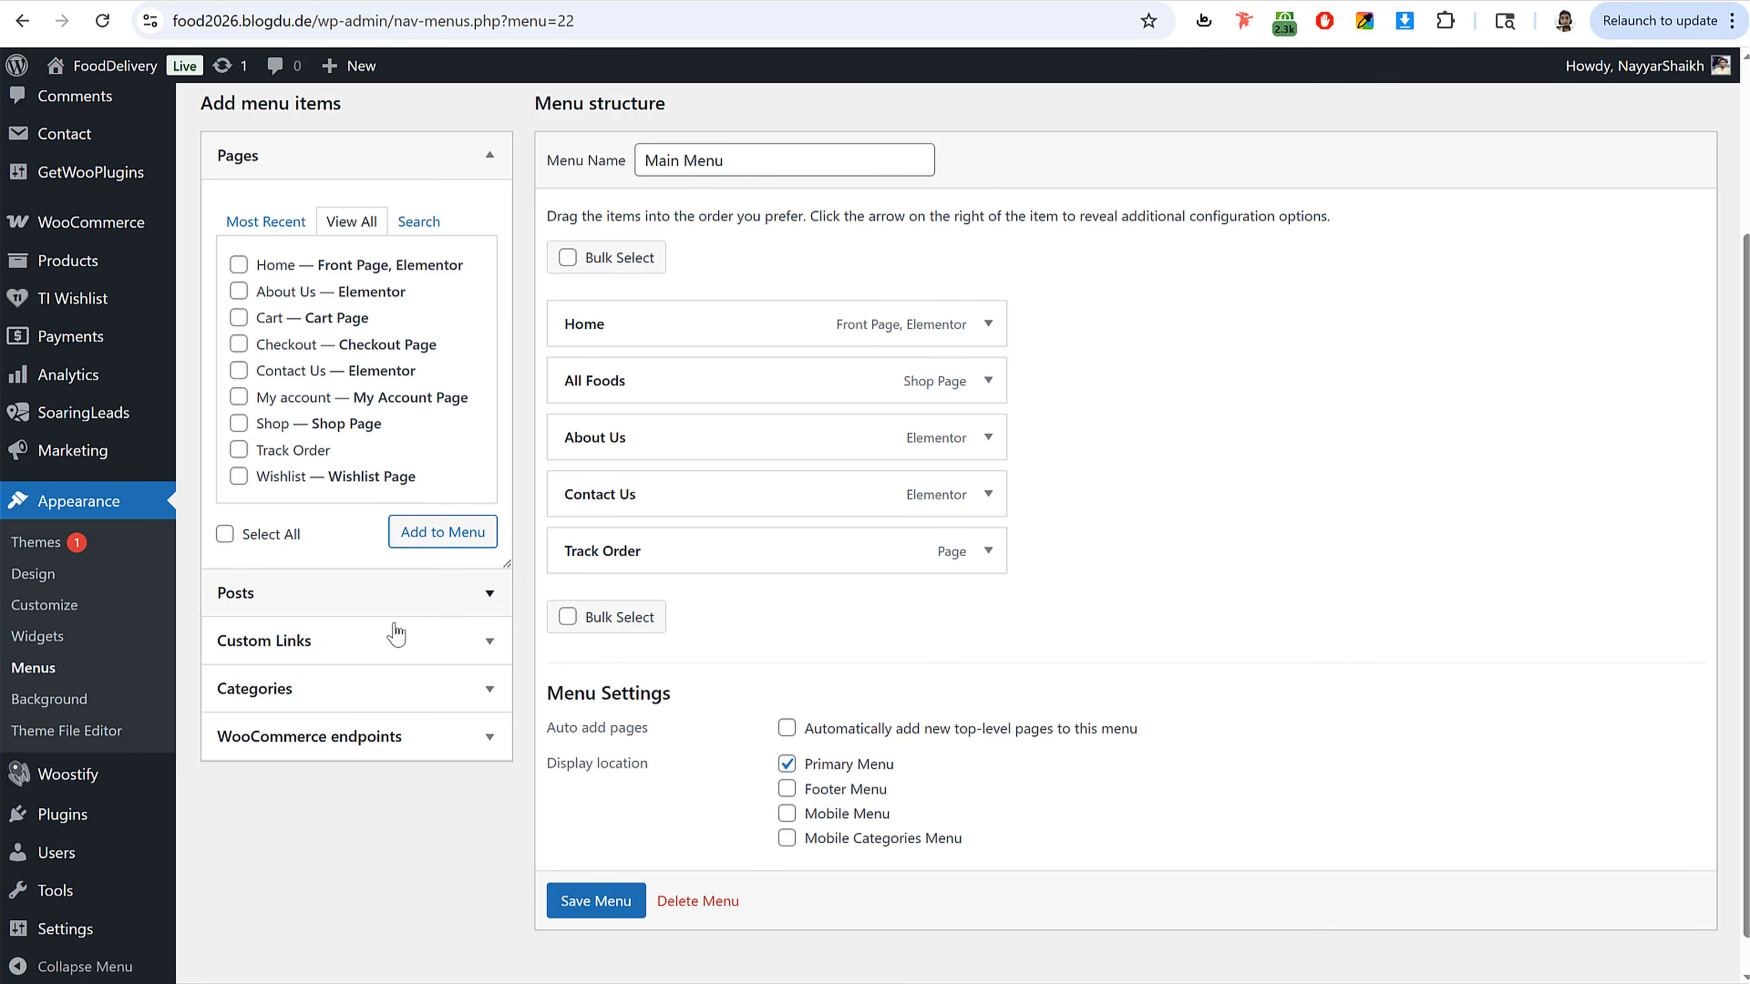
click(359, 688)
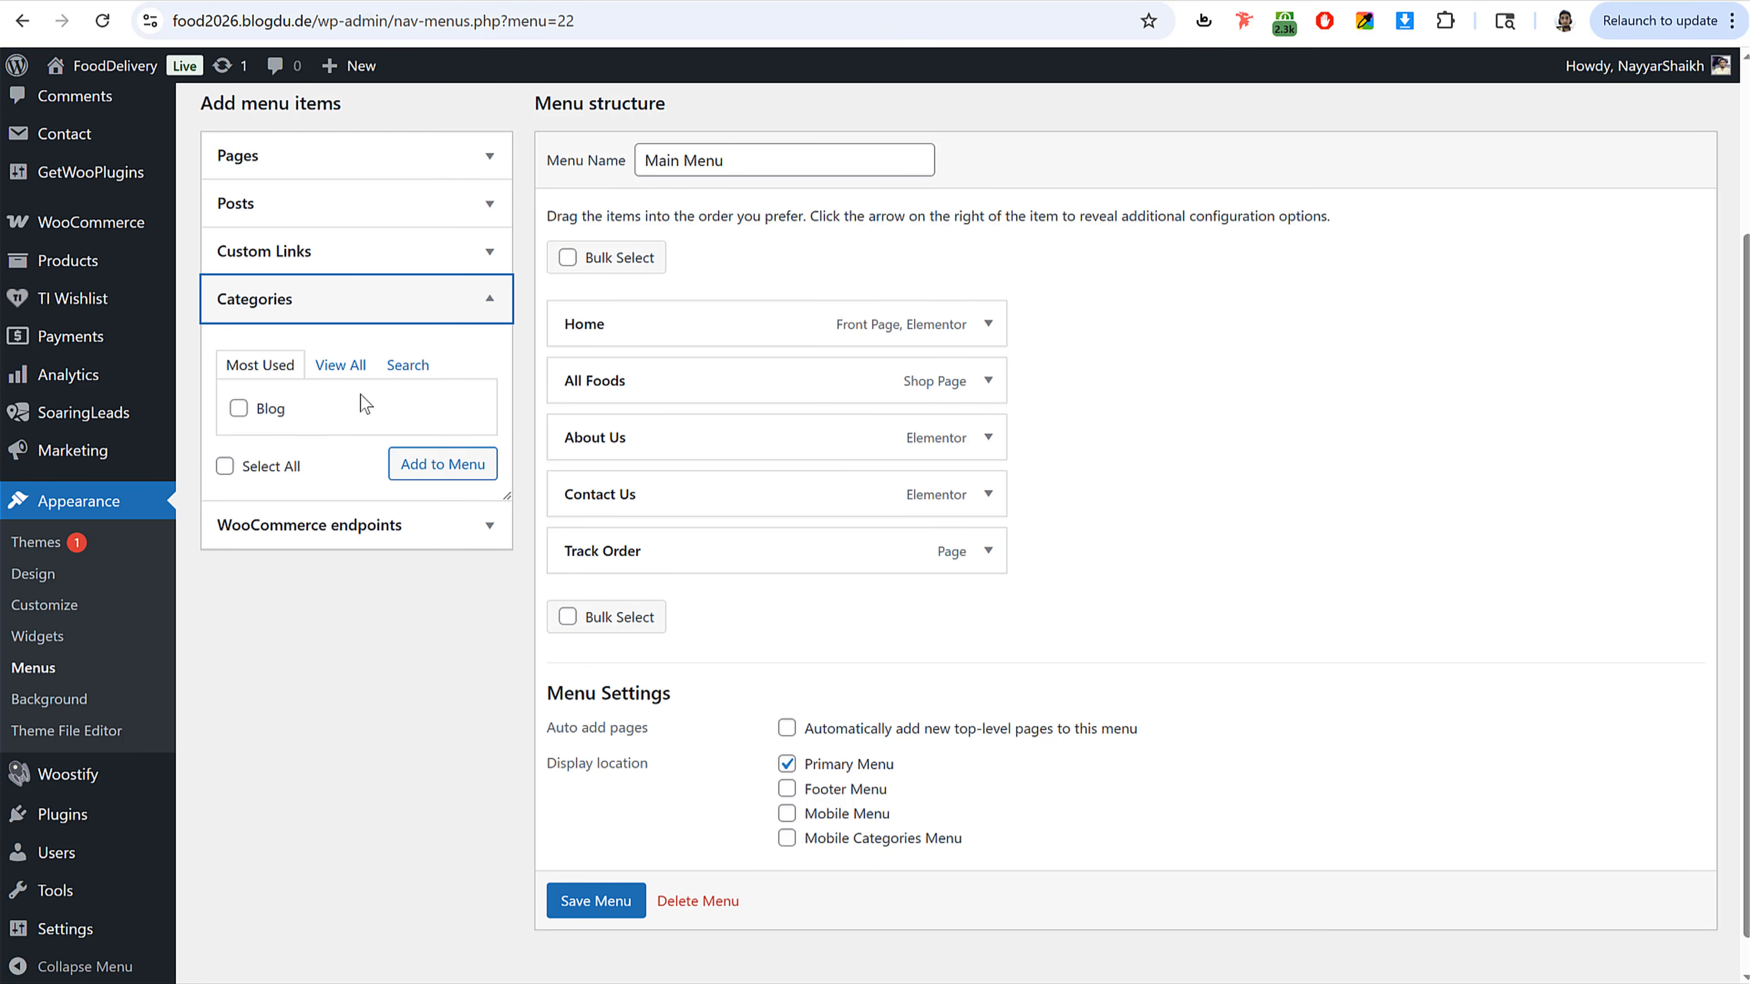
click(416, 318)
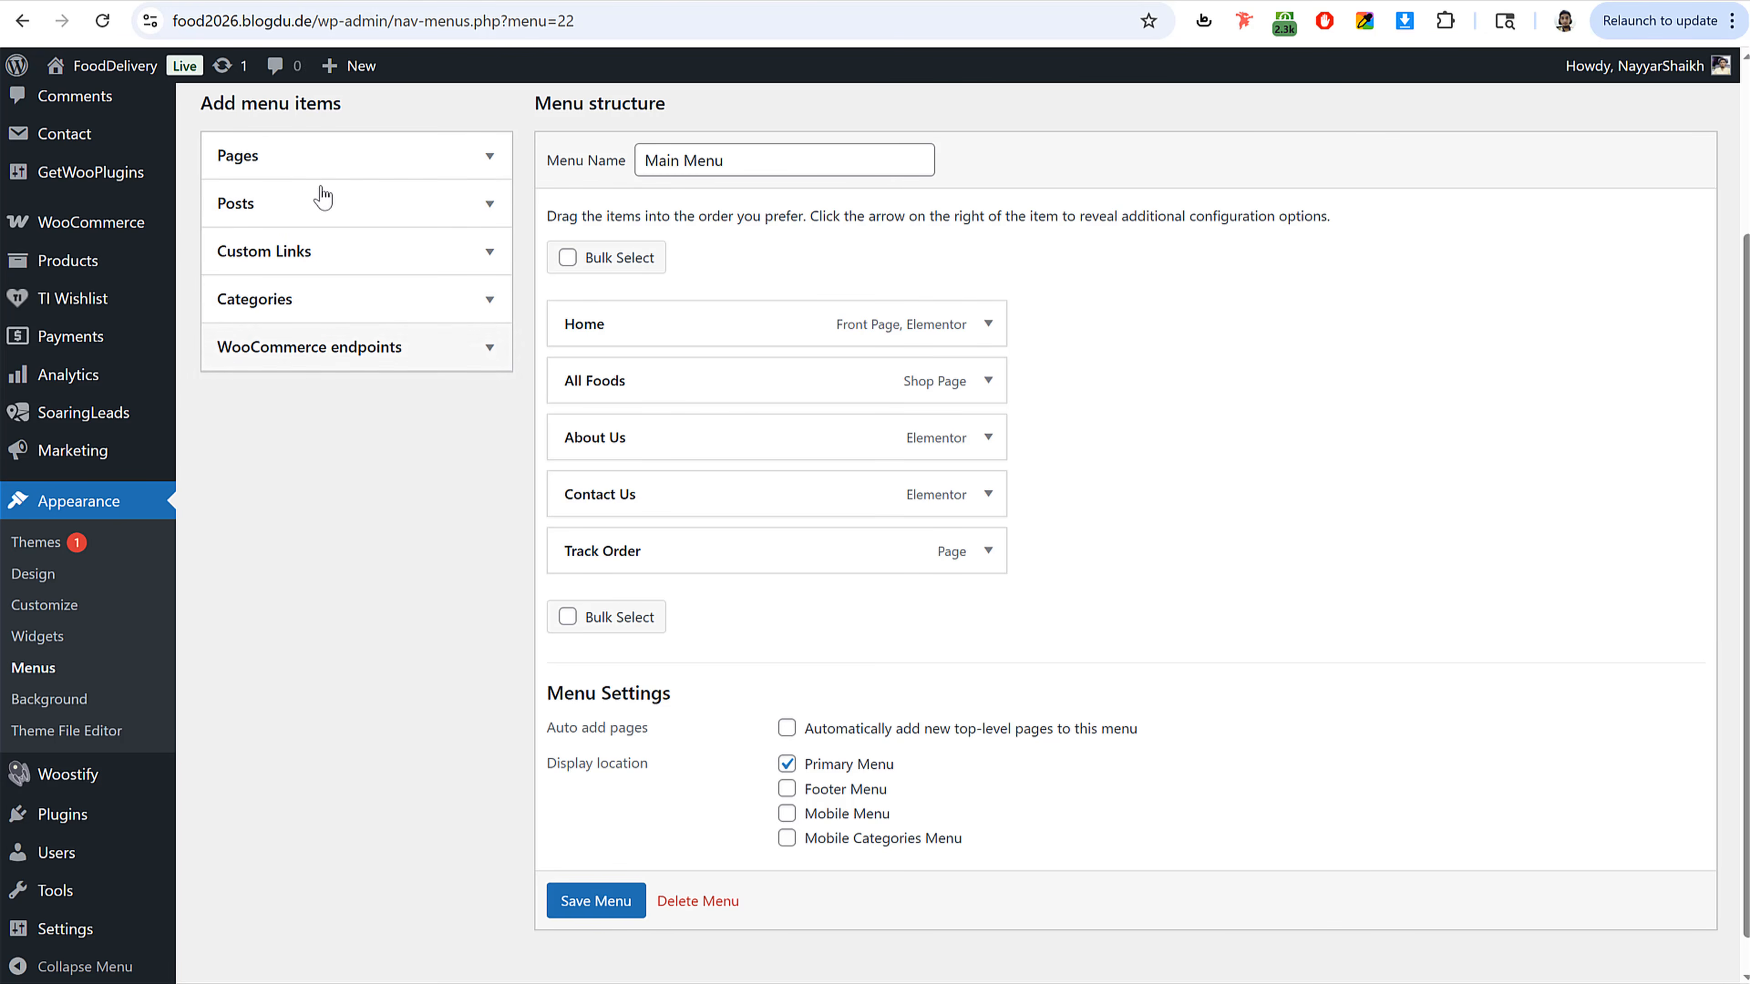
scroll(1483, 348, up, 3)
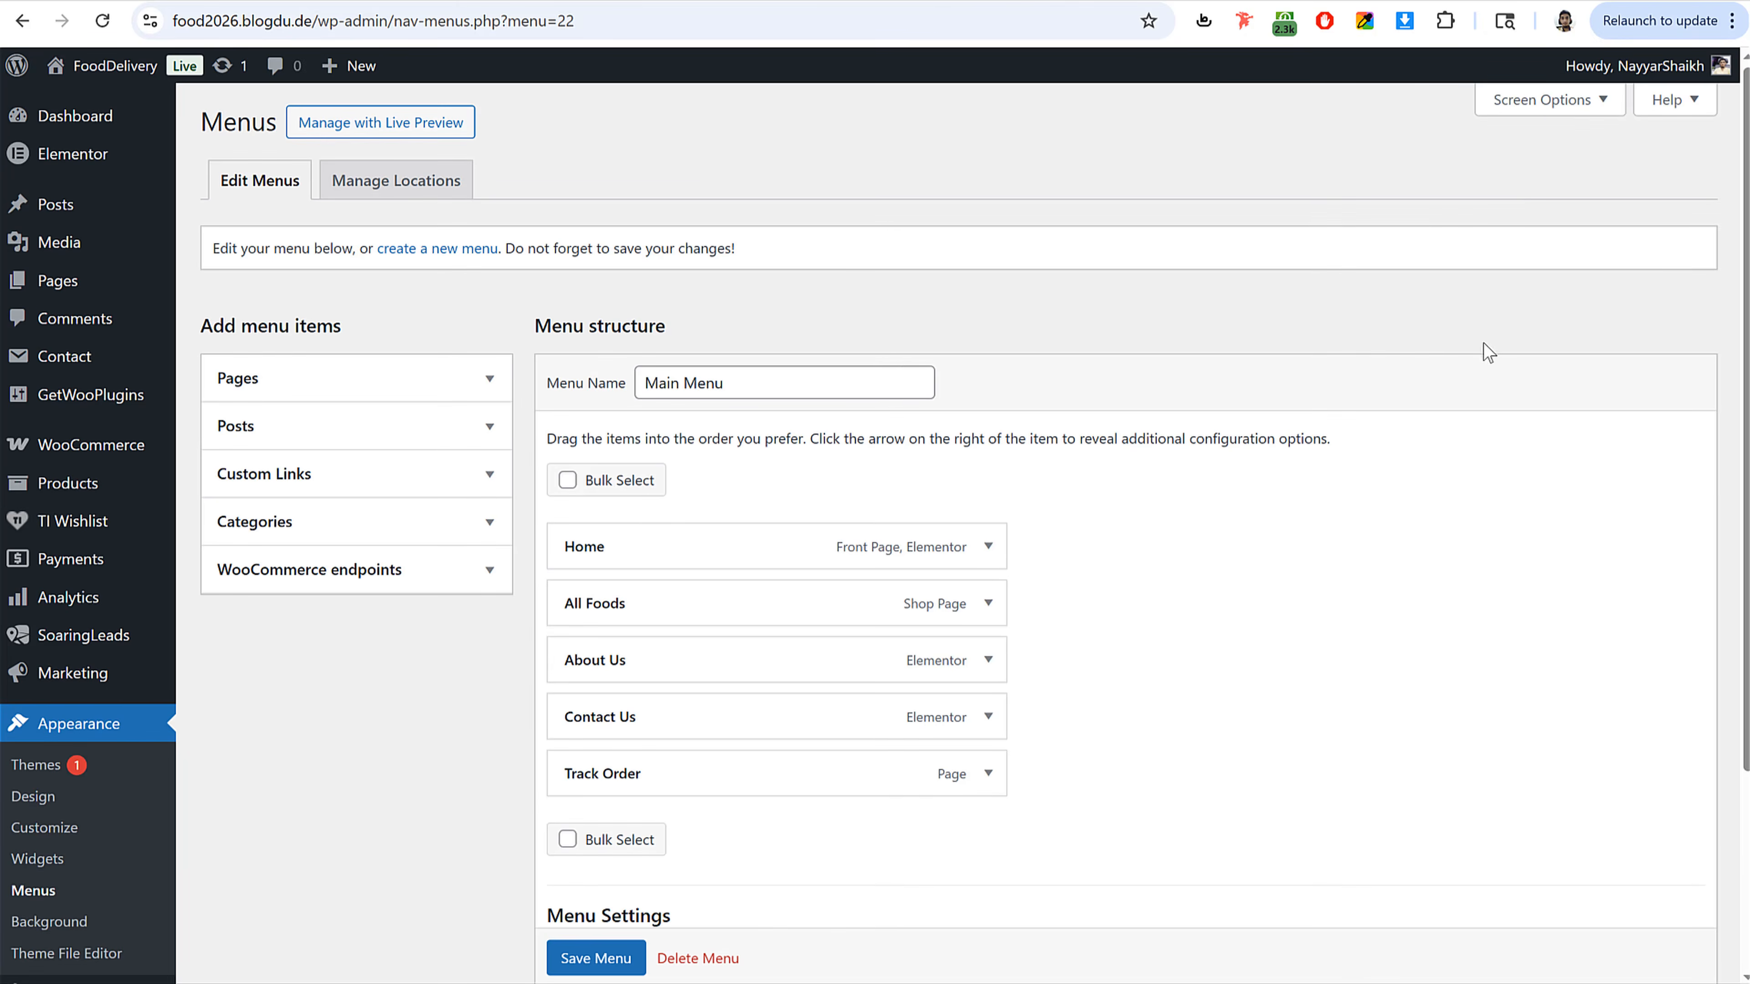
Step: Enable the Product categories panel in Screen Options
click(1559, 114)
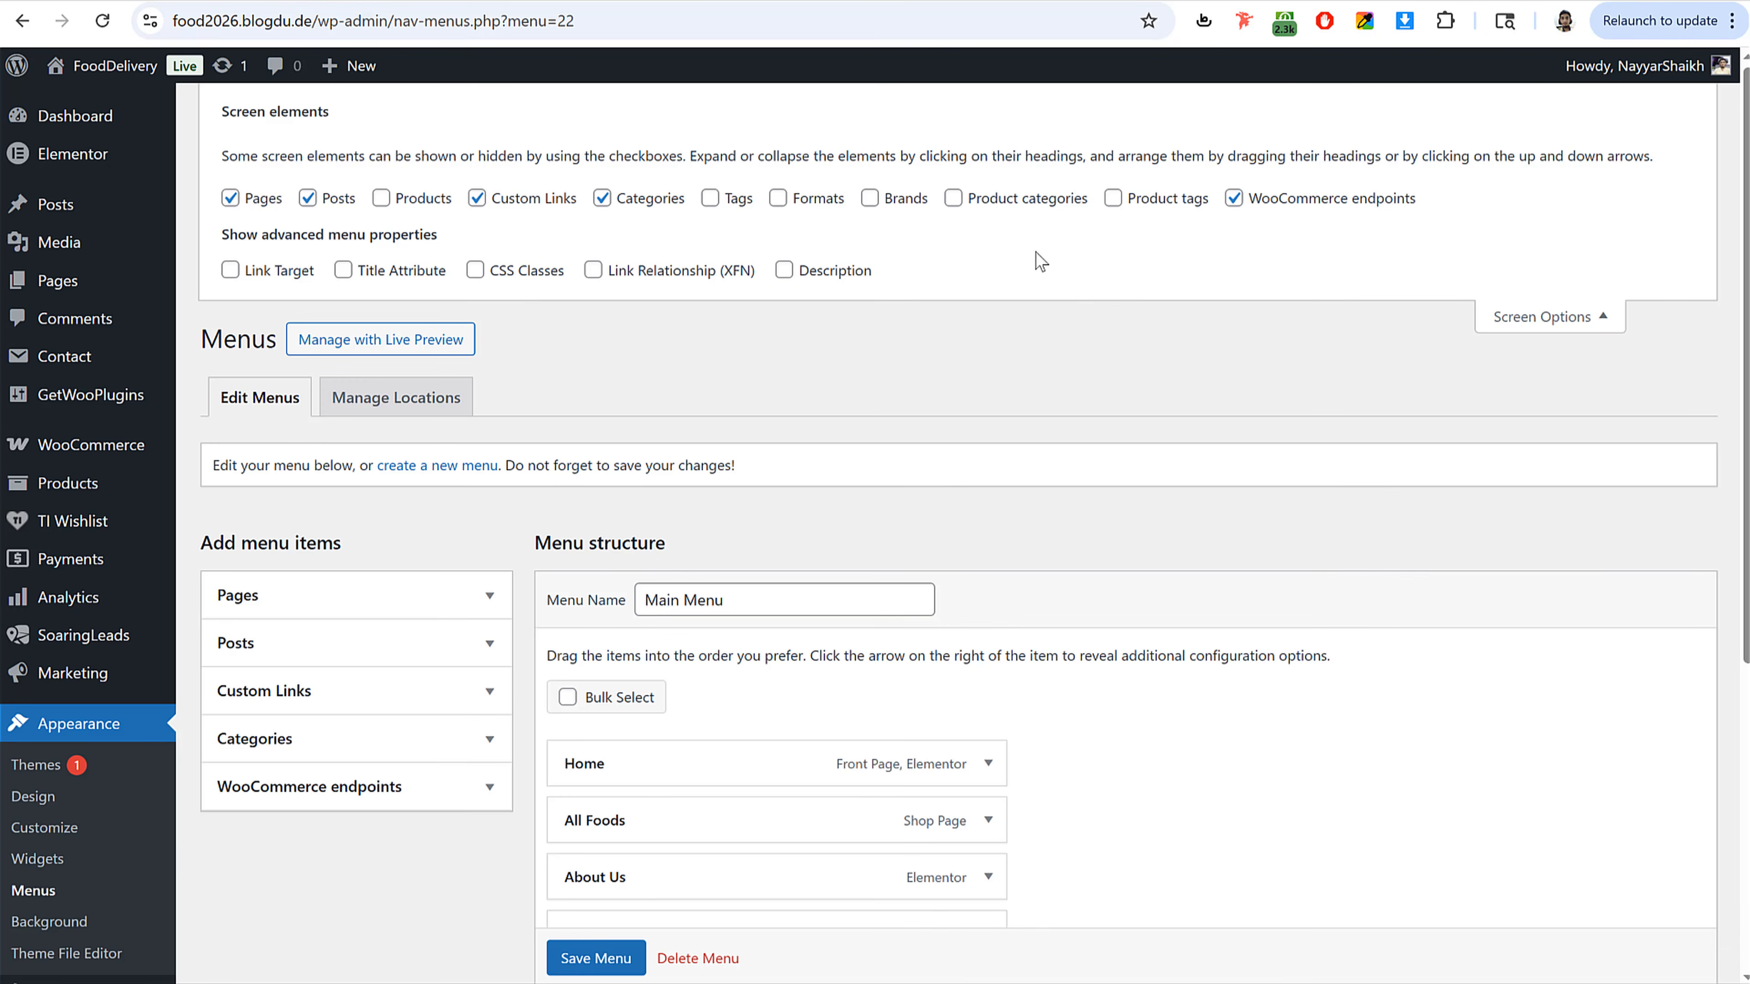
click(1013, 200)
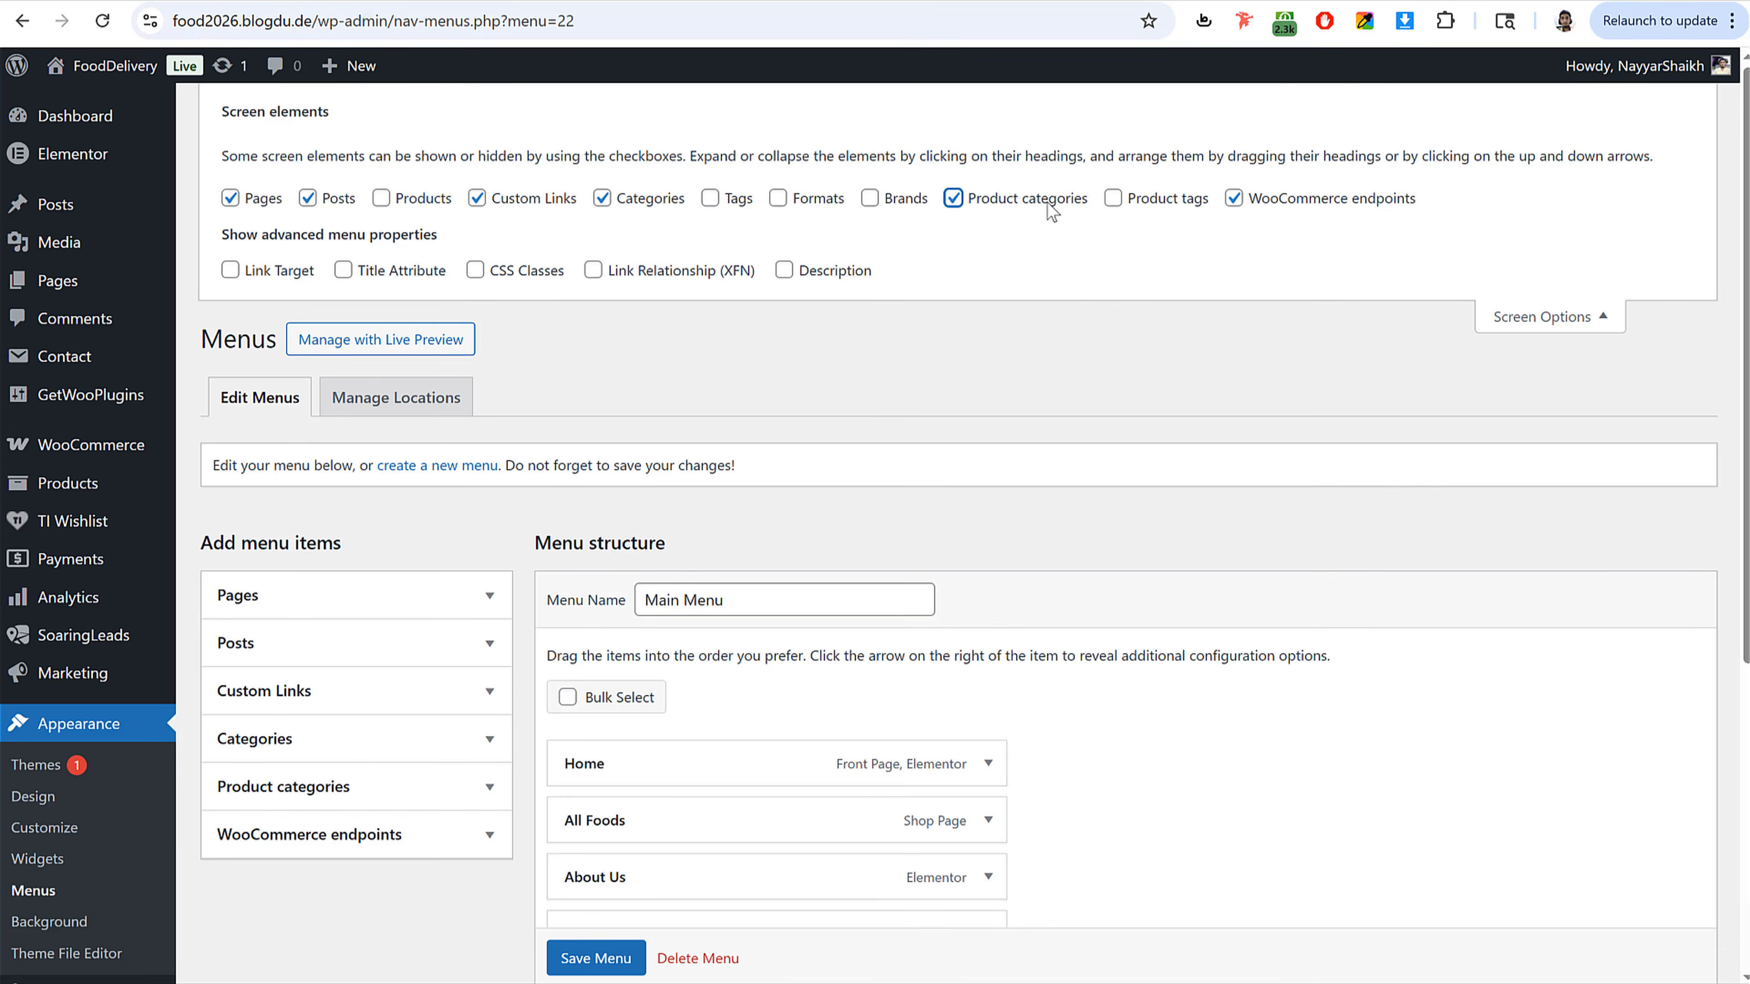
click(1532, 313)
Step: Add the Honey & Spreads and Pizzas product categories to Main Menu
click(353, 579)
scroll(1294, 466, down, 3)
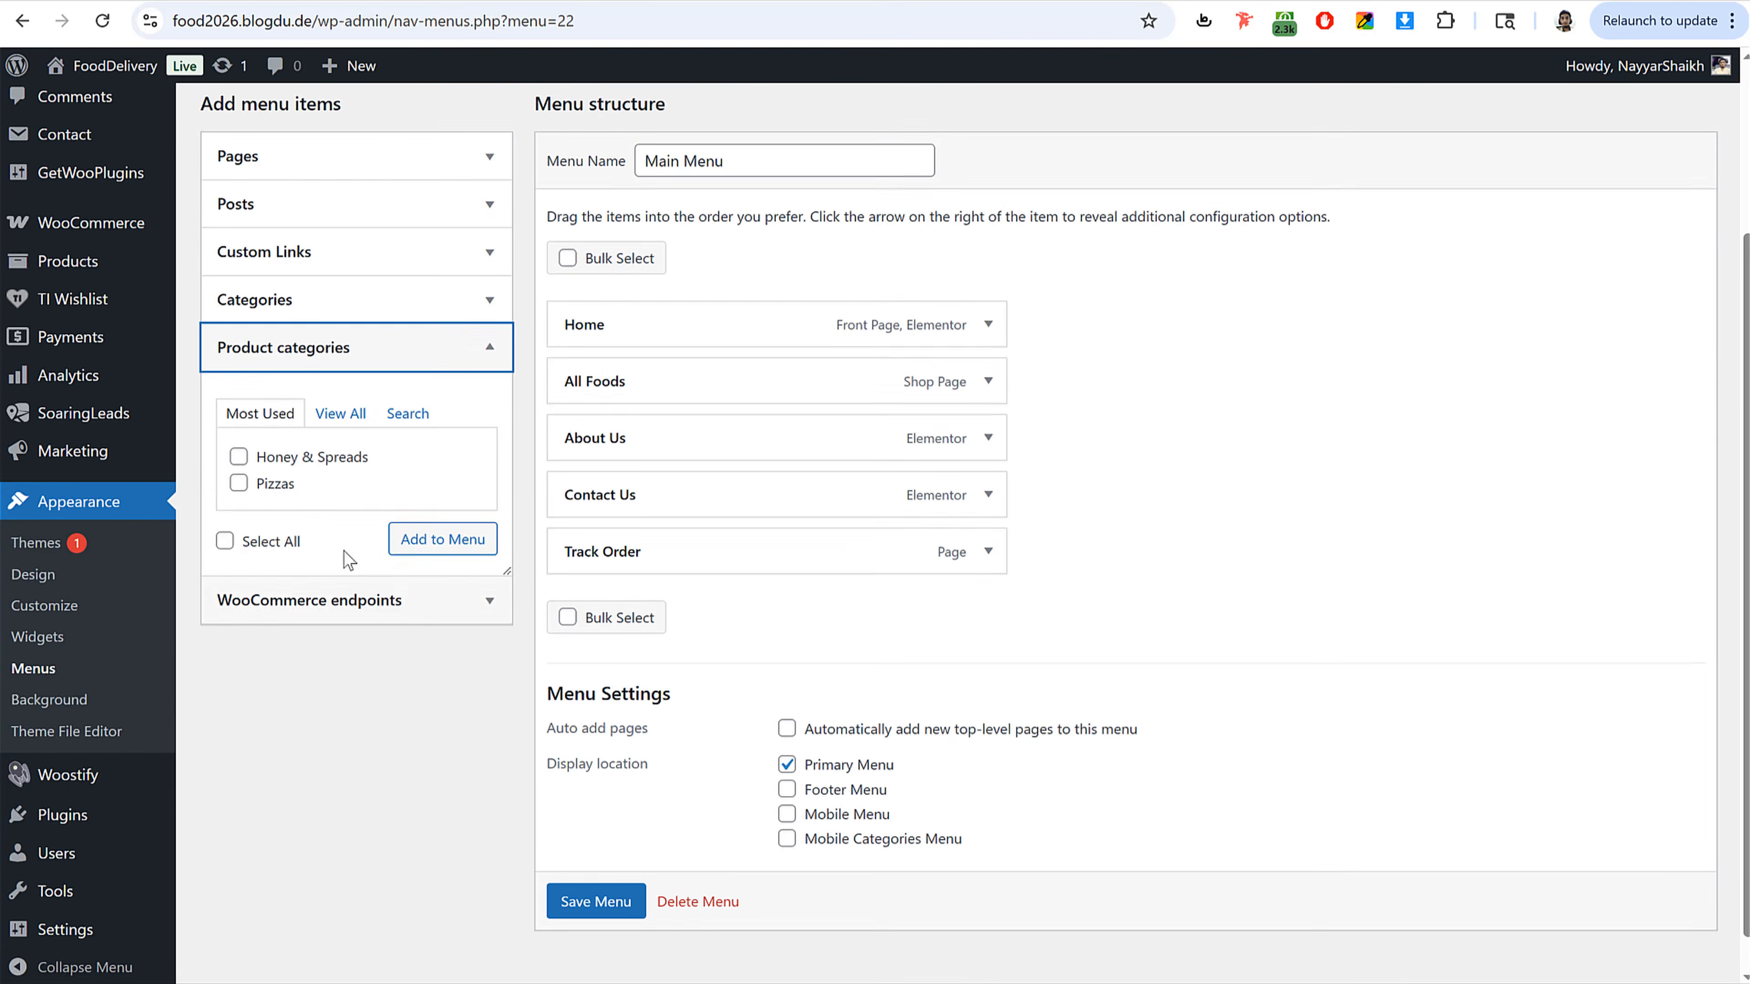
click(341, 413)
click(284, 456)
click(266, 481)
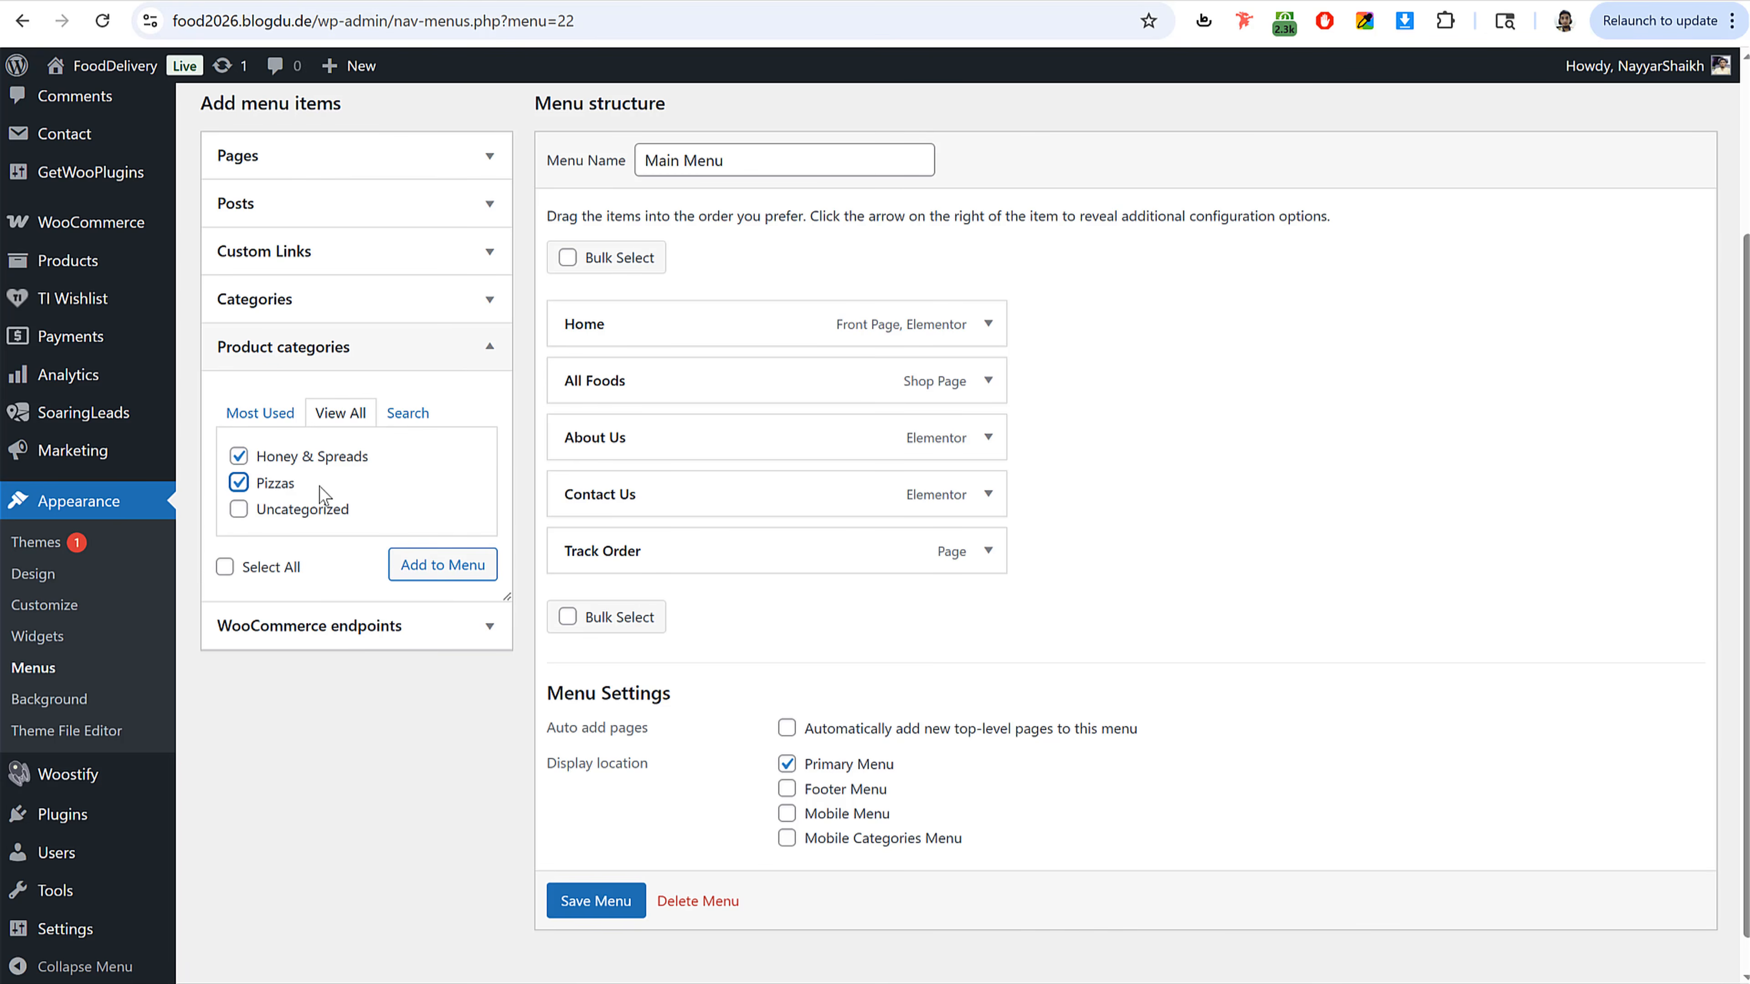
click(420, 573)
Step: Nest both categories as sub-items under All Foods and save the menu
drag(678, 618, 716, 438)
drag(689, 675, 725, 493)
scroll(1270, 535, down, 2)
click(599, 879)
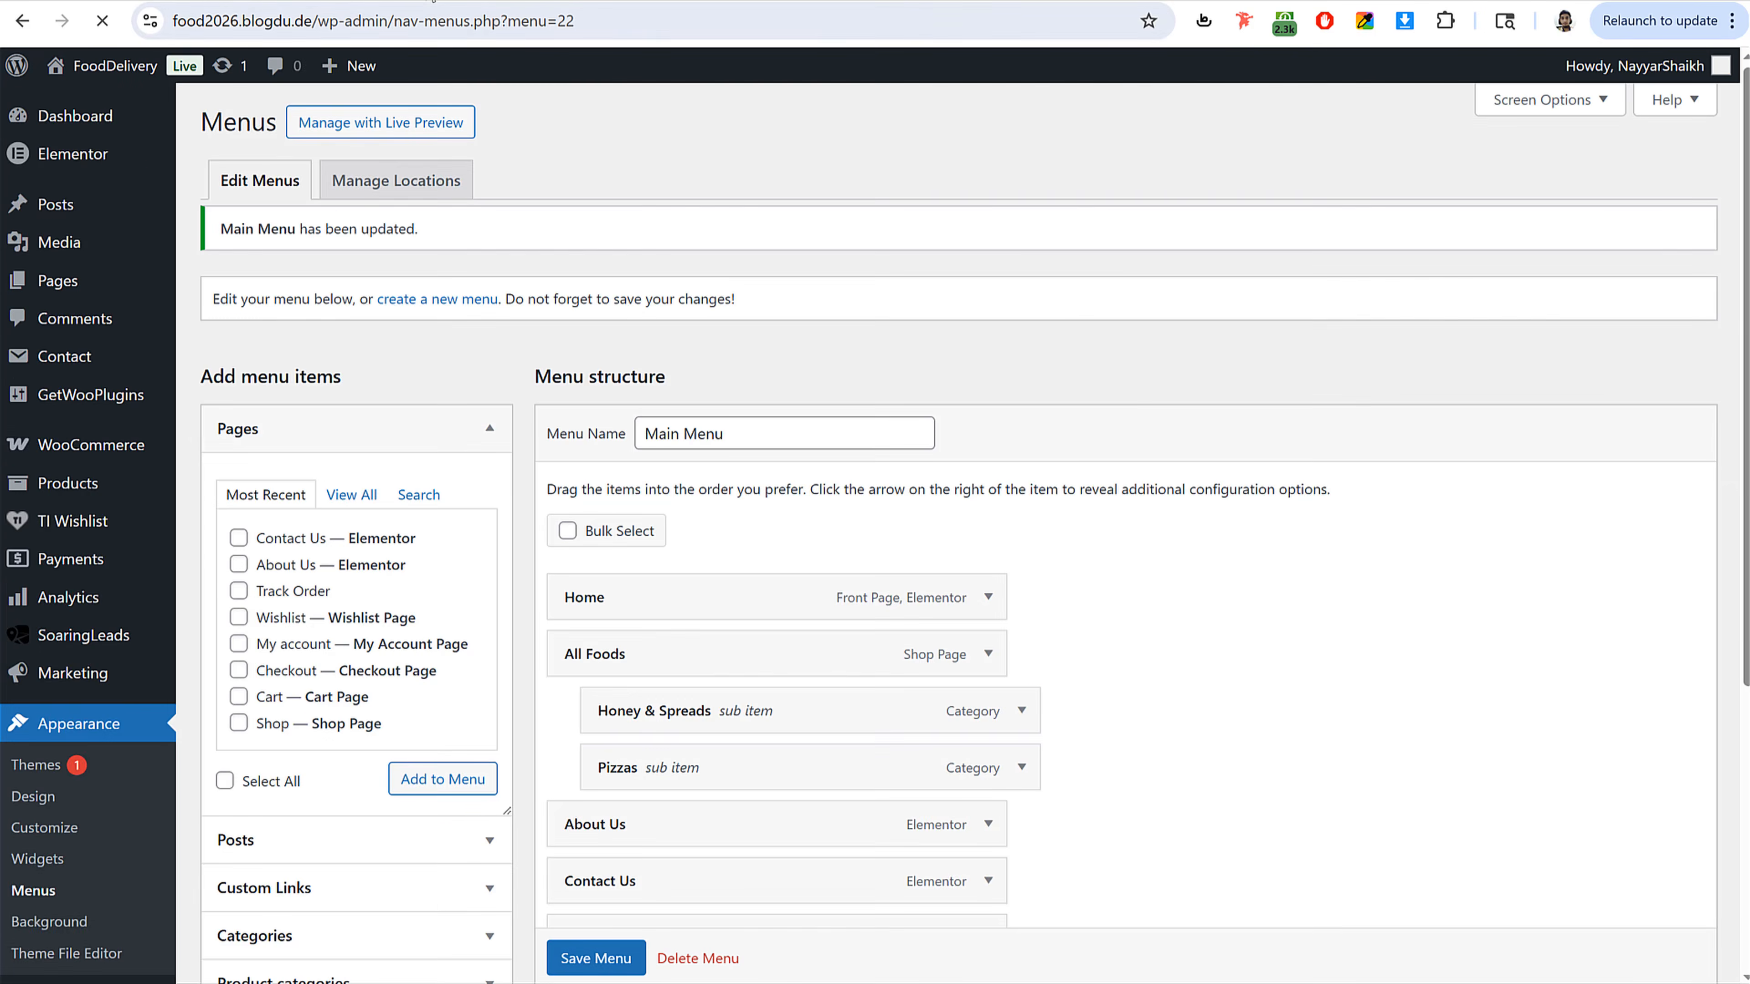
Step: Reload the site's home page to review the new header menu
click(173, 2)
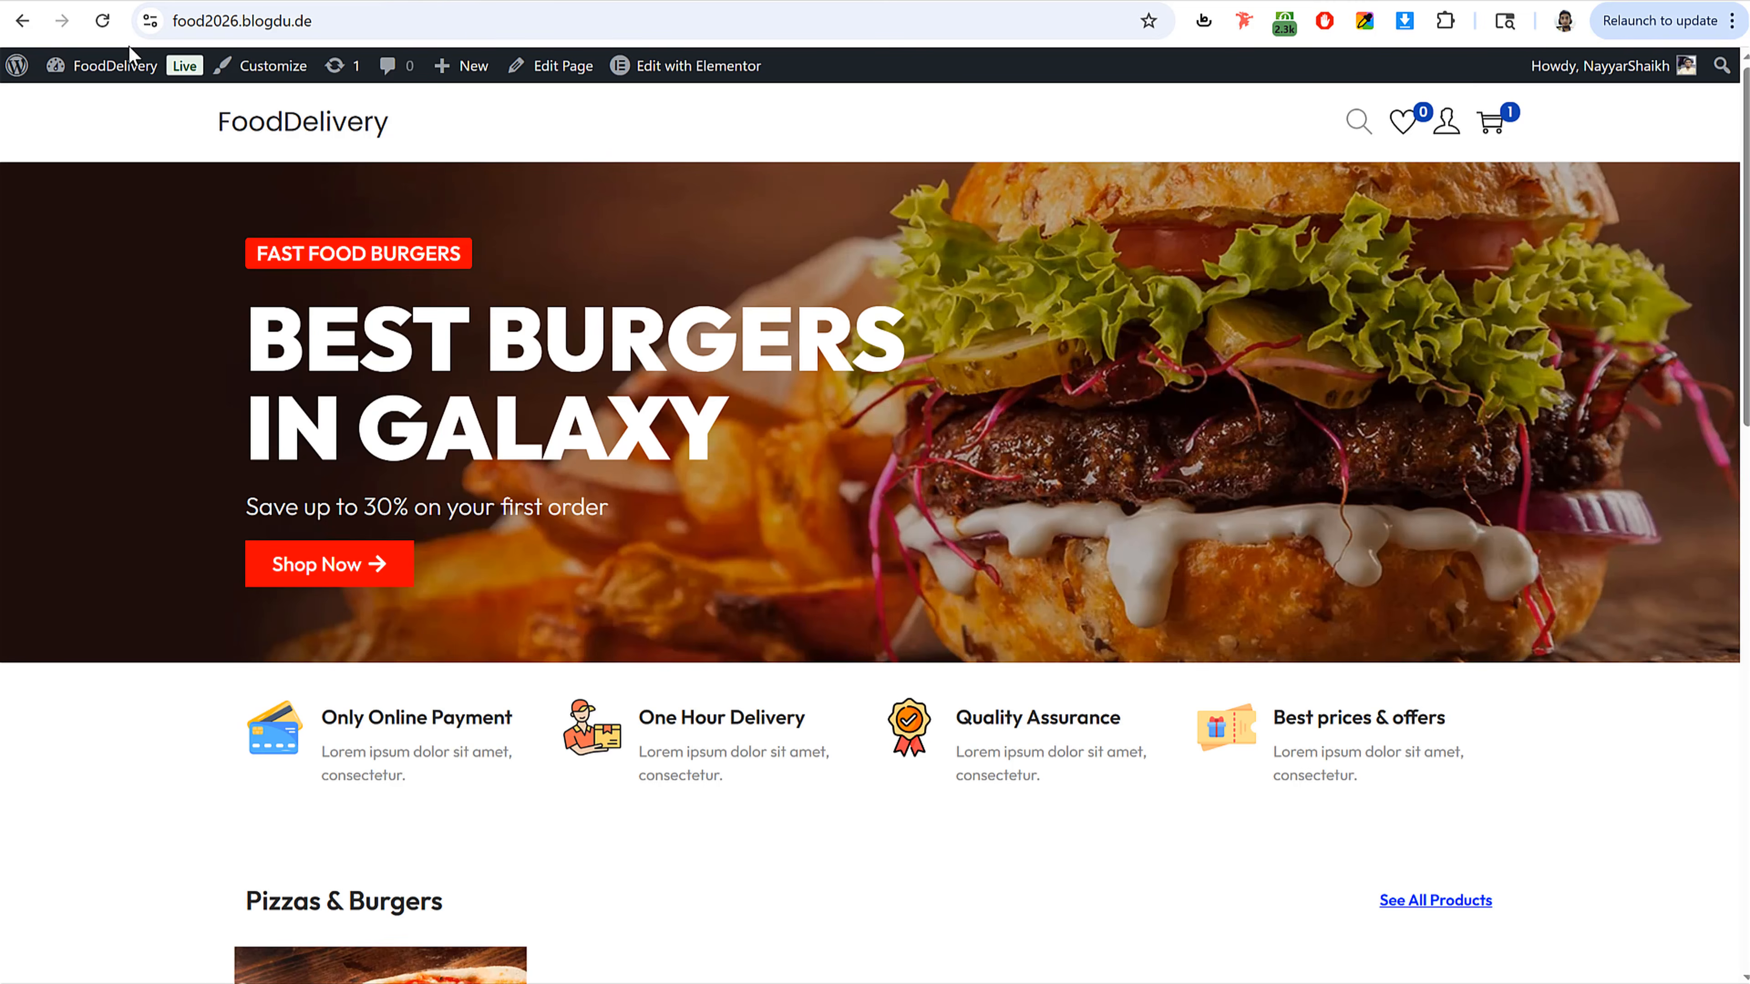
click(102, 25)
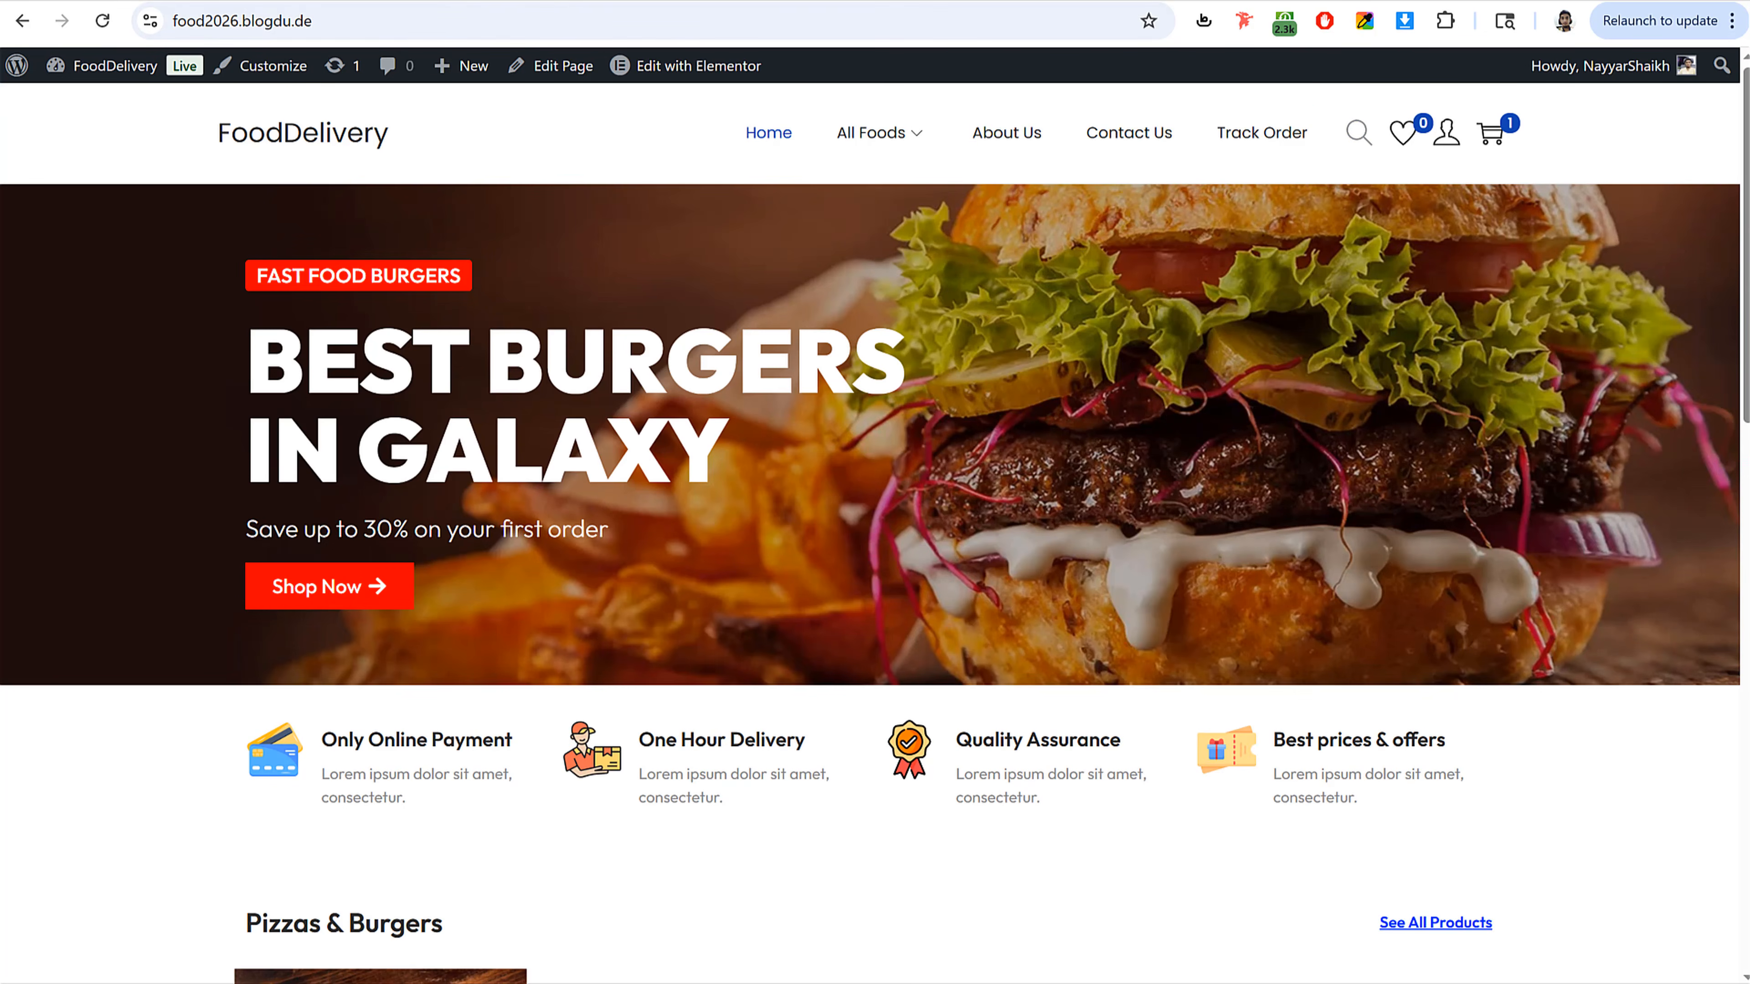
key(ctrl+Tab)
click(71, 72)
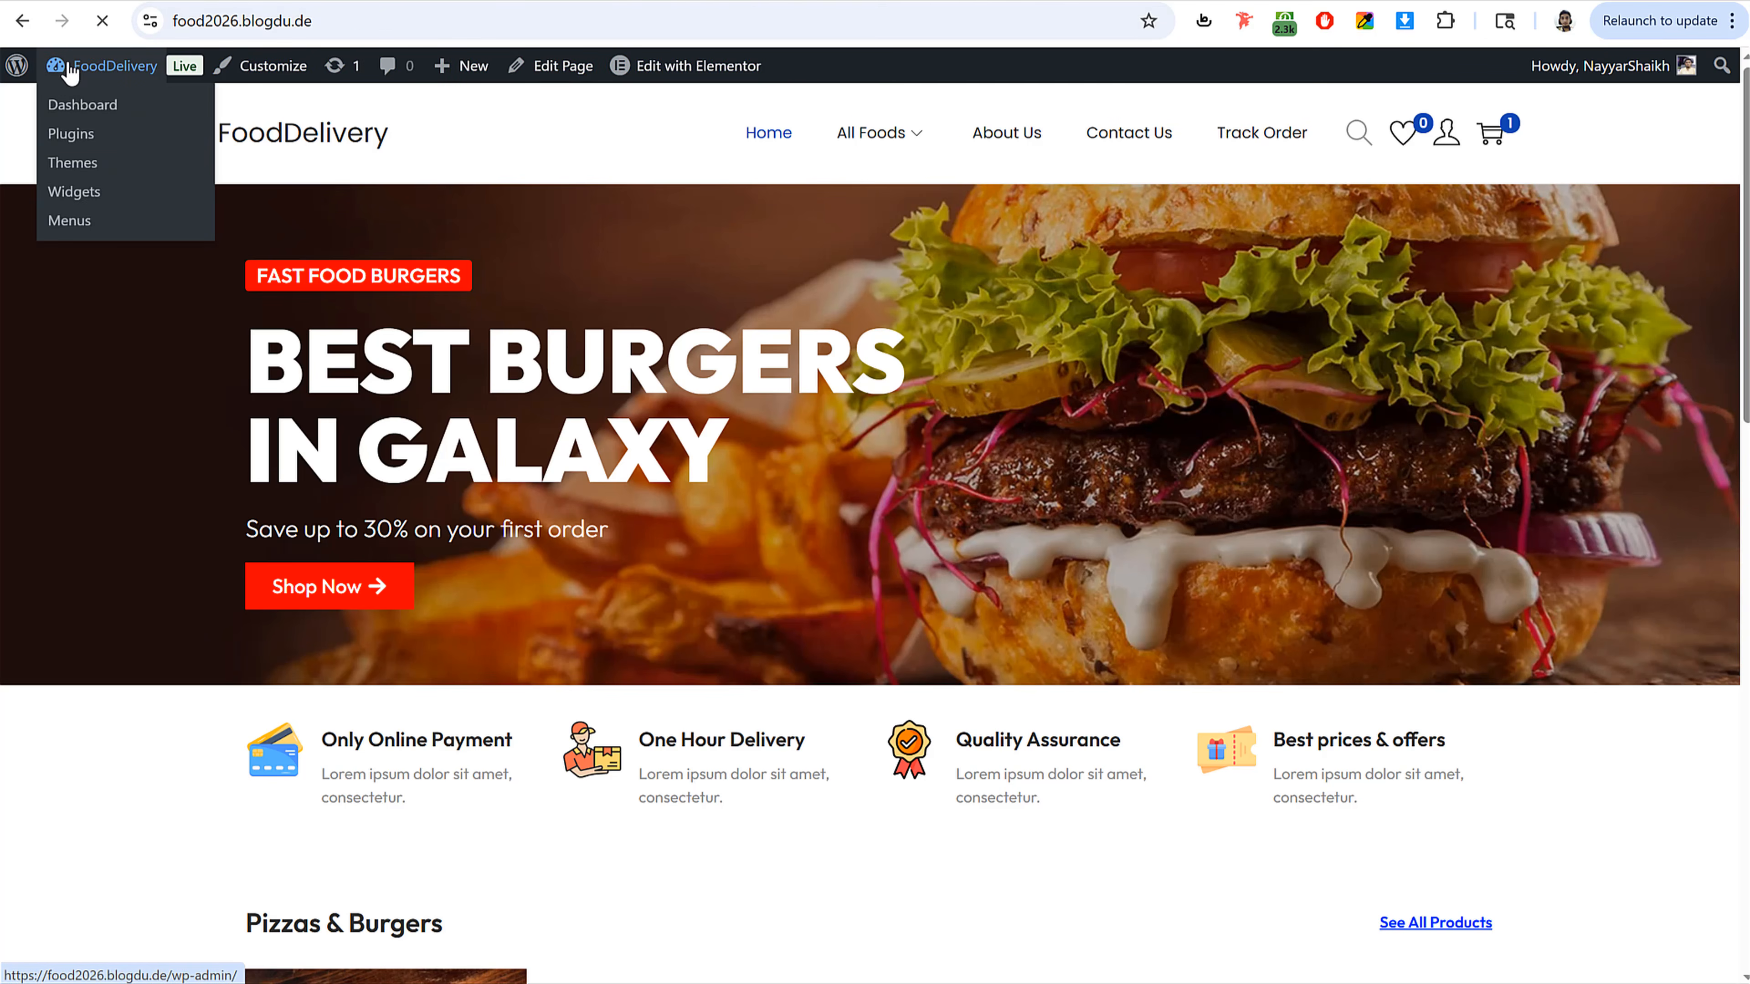
scroll(27, 880, down, 1)
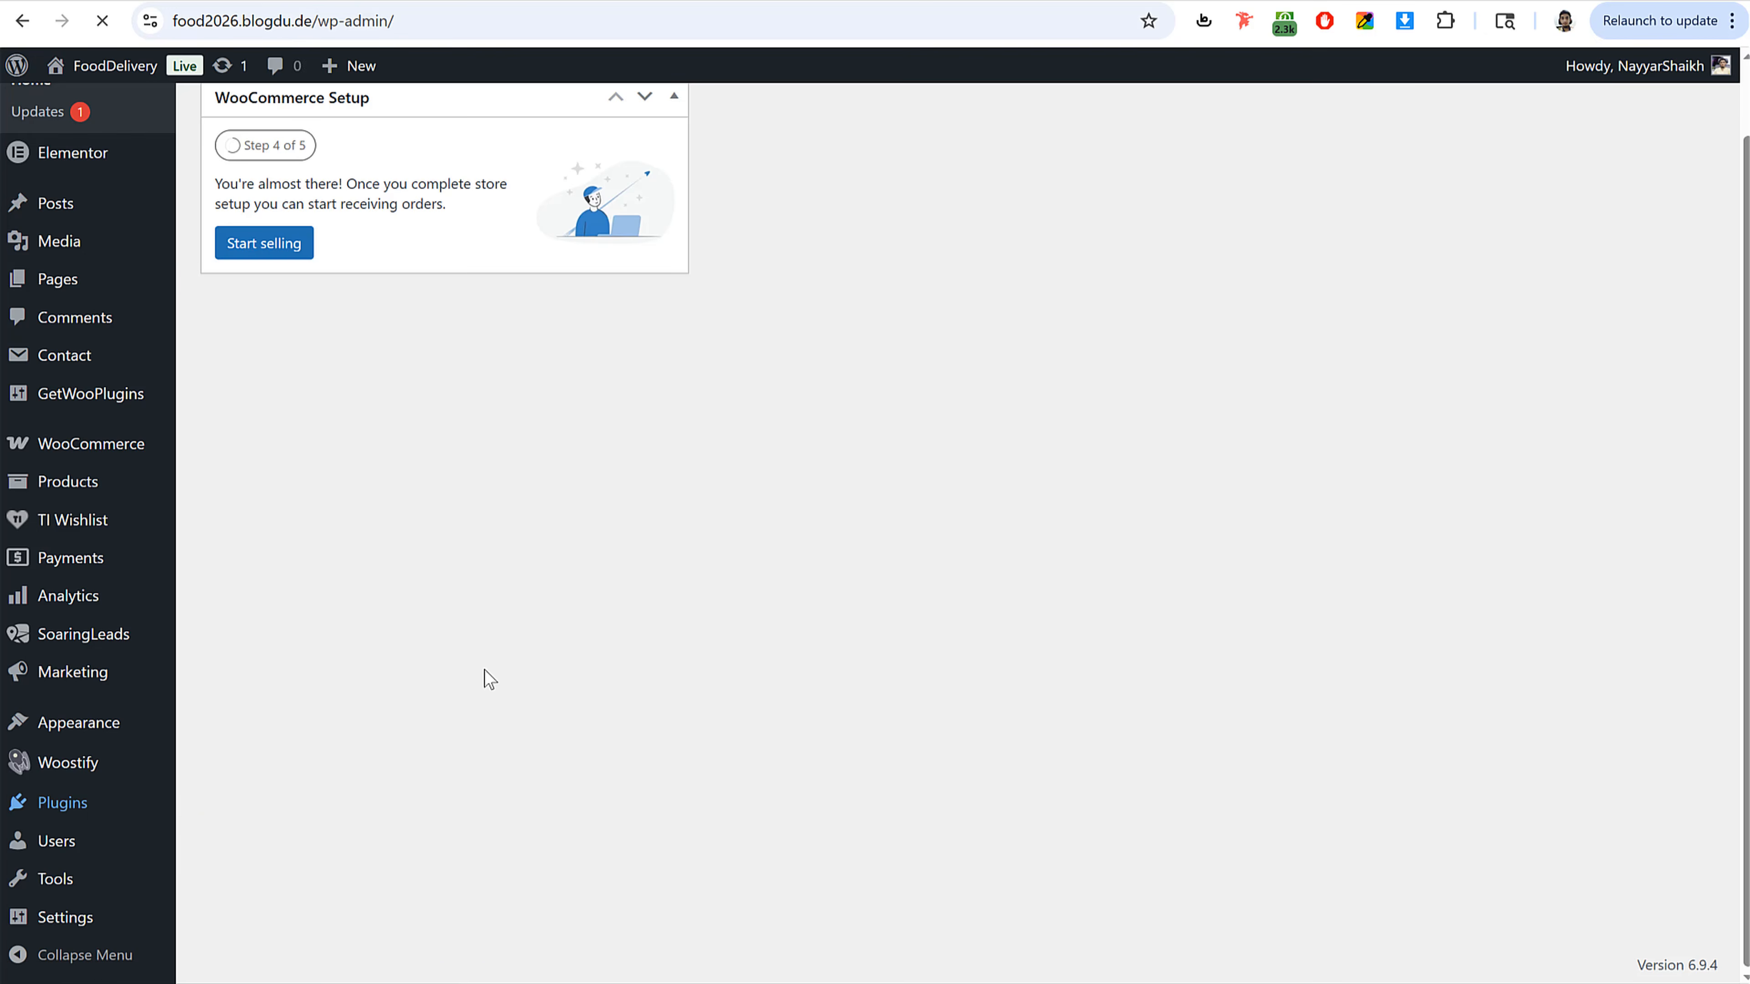
scroll(298, 582, down, 3)
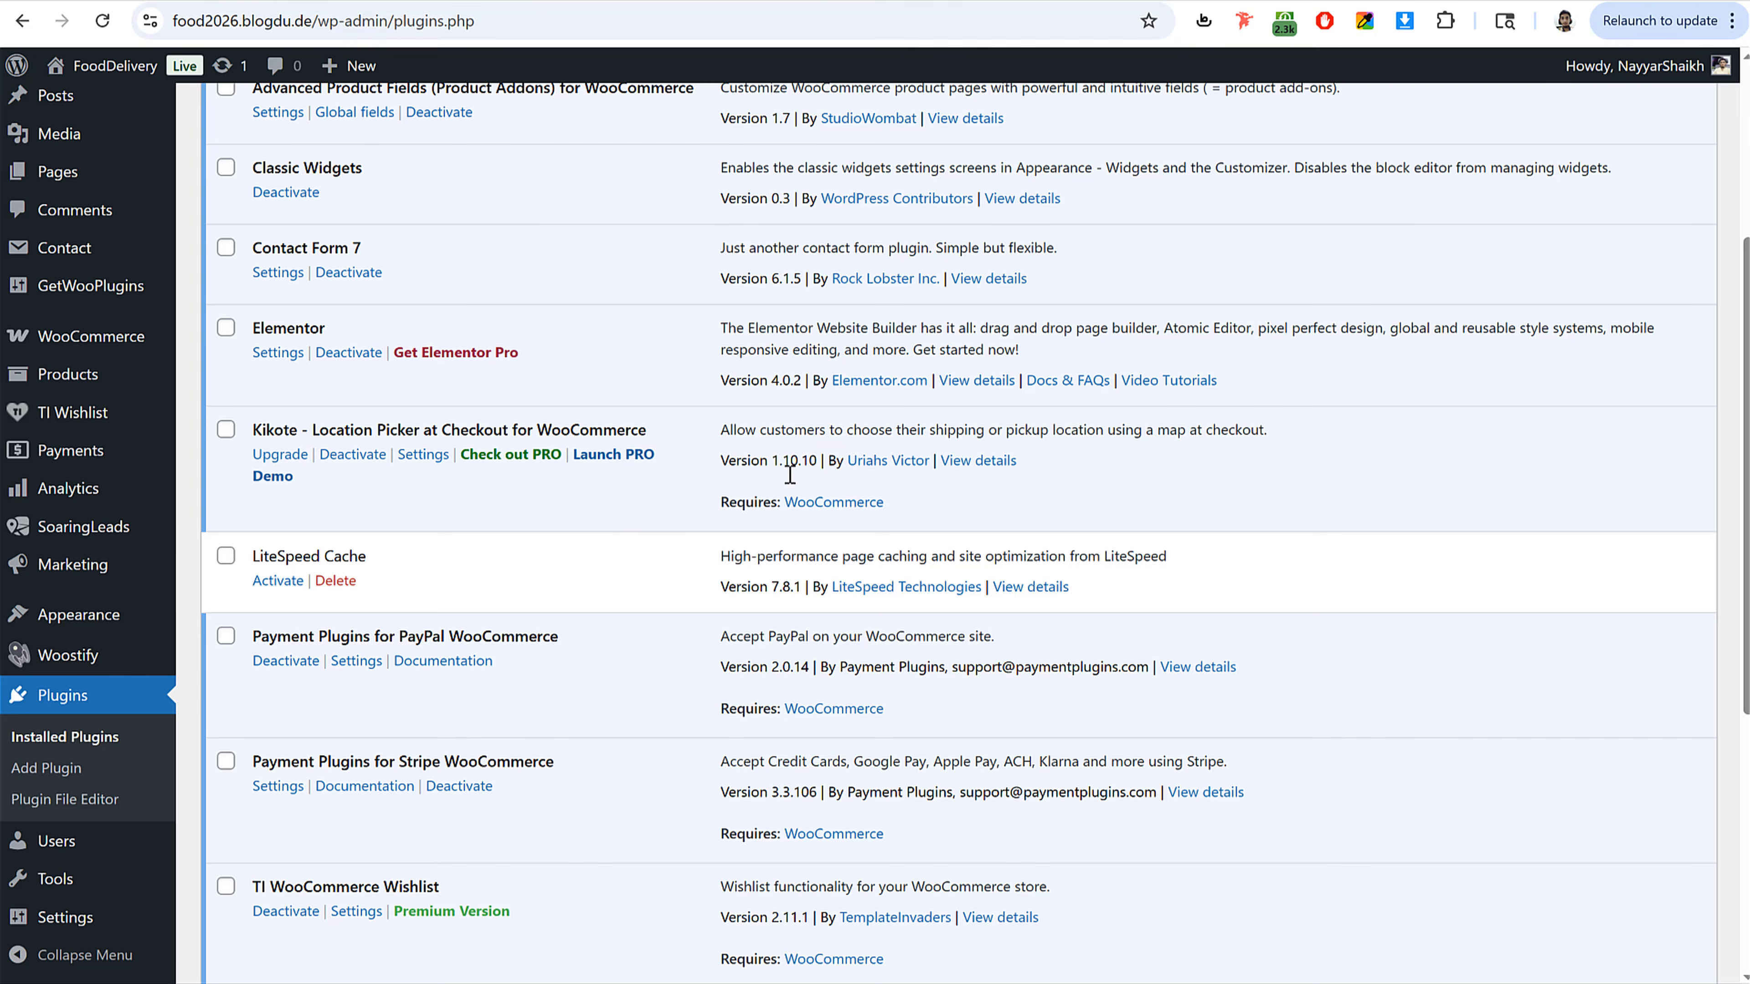
Step: Create a second menu named Company, copying the name from the reference site's footer heading
click(289, 583)
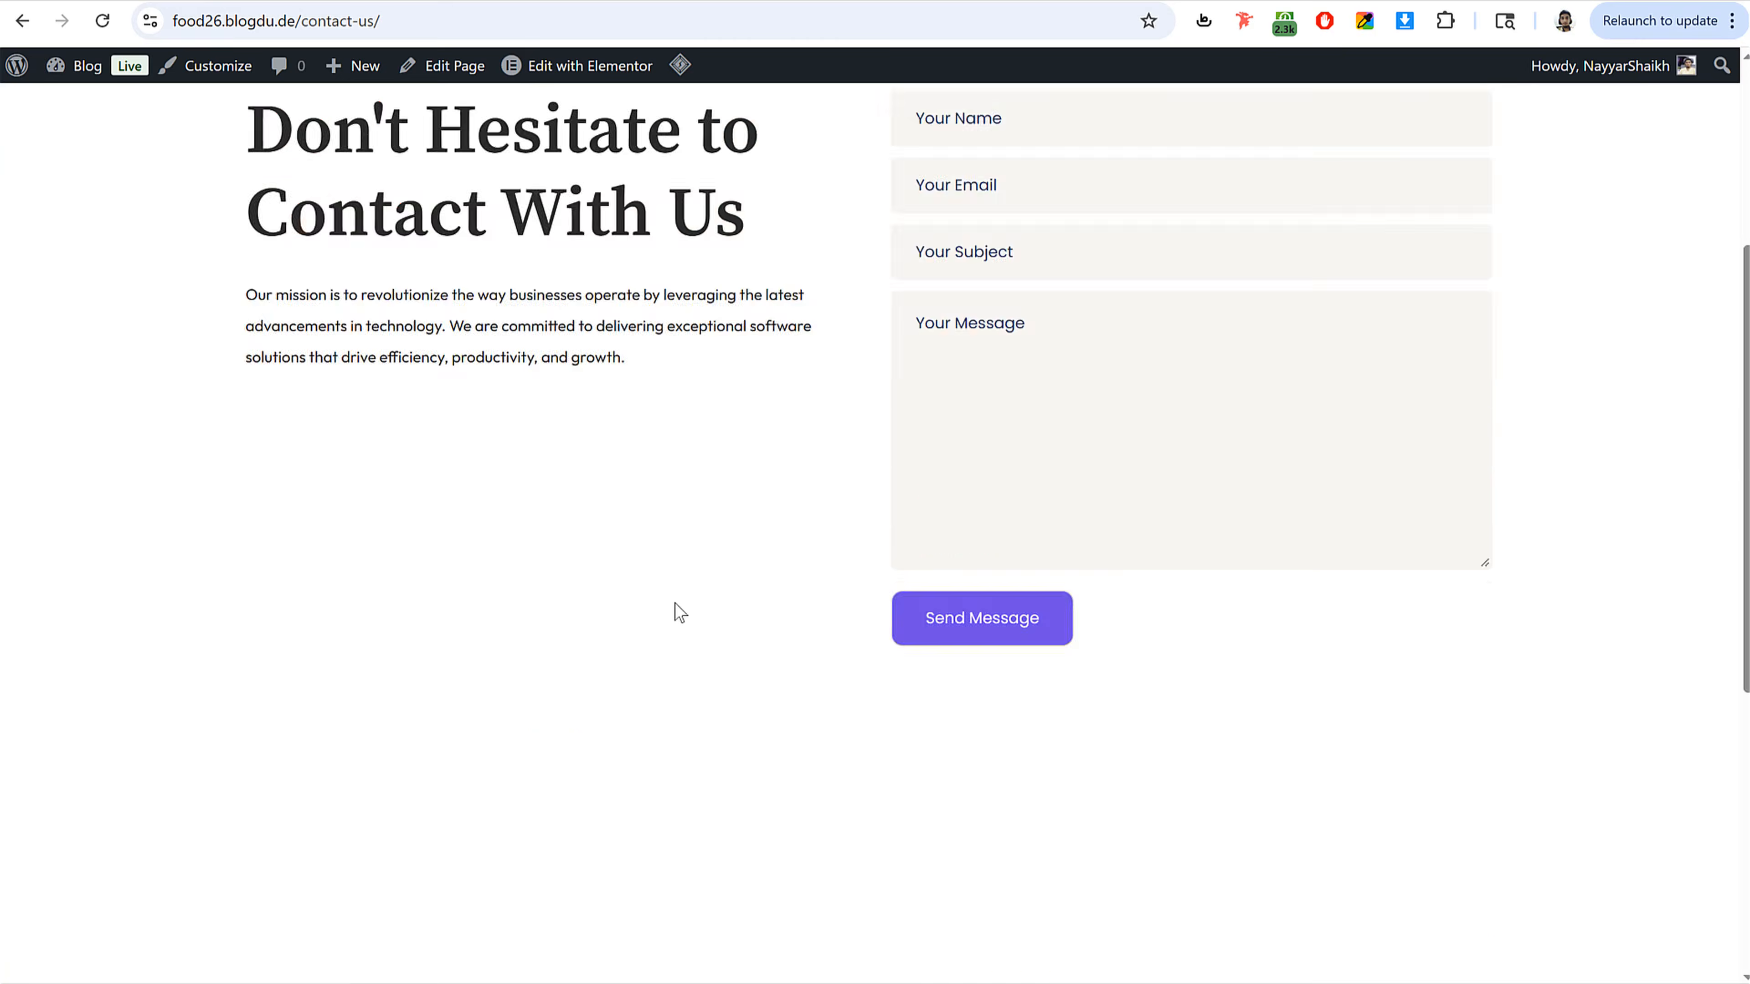
scroll(675, 613, down, 10)
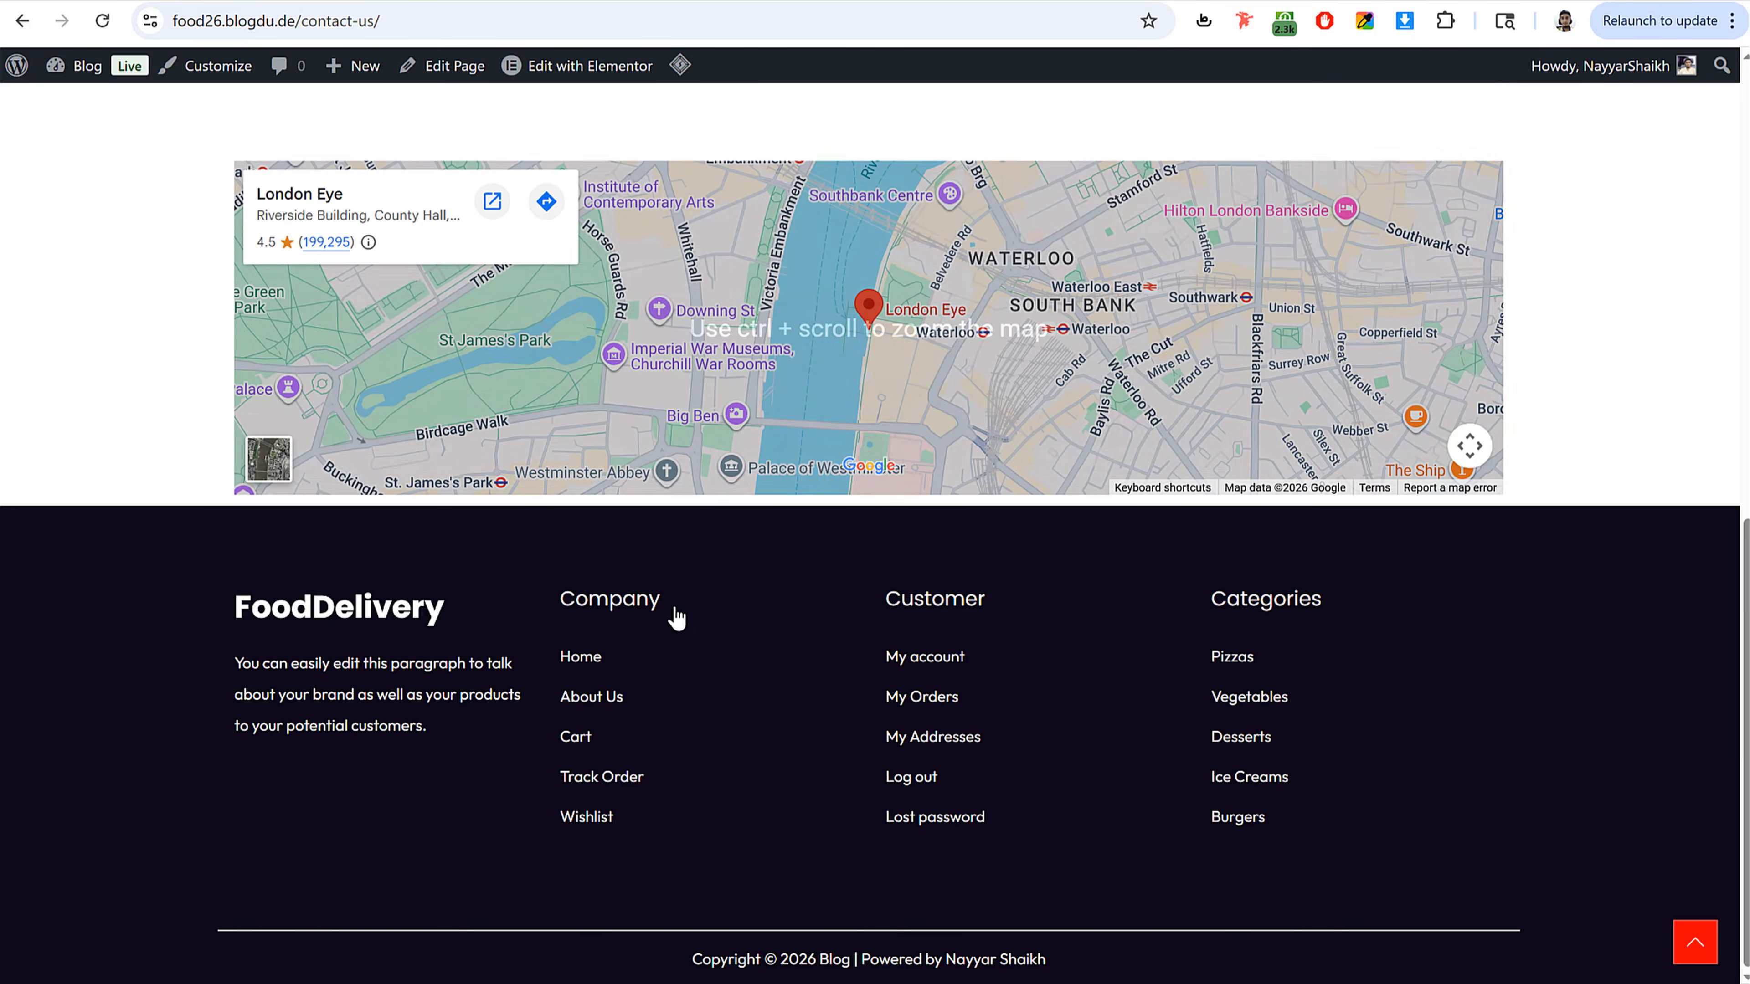
drag(560, 598, 660, 598)
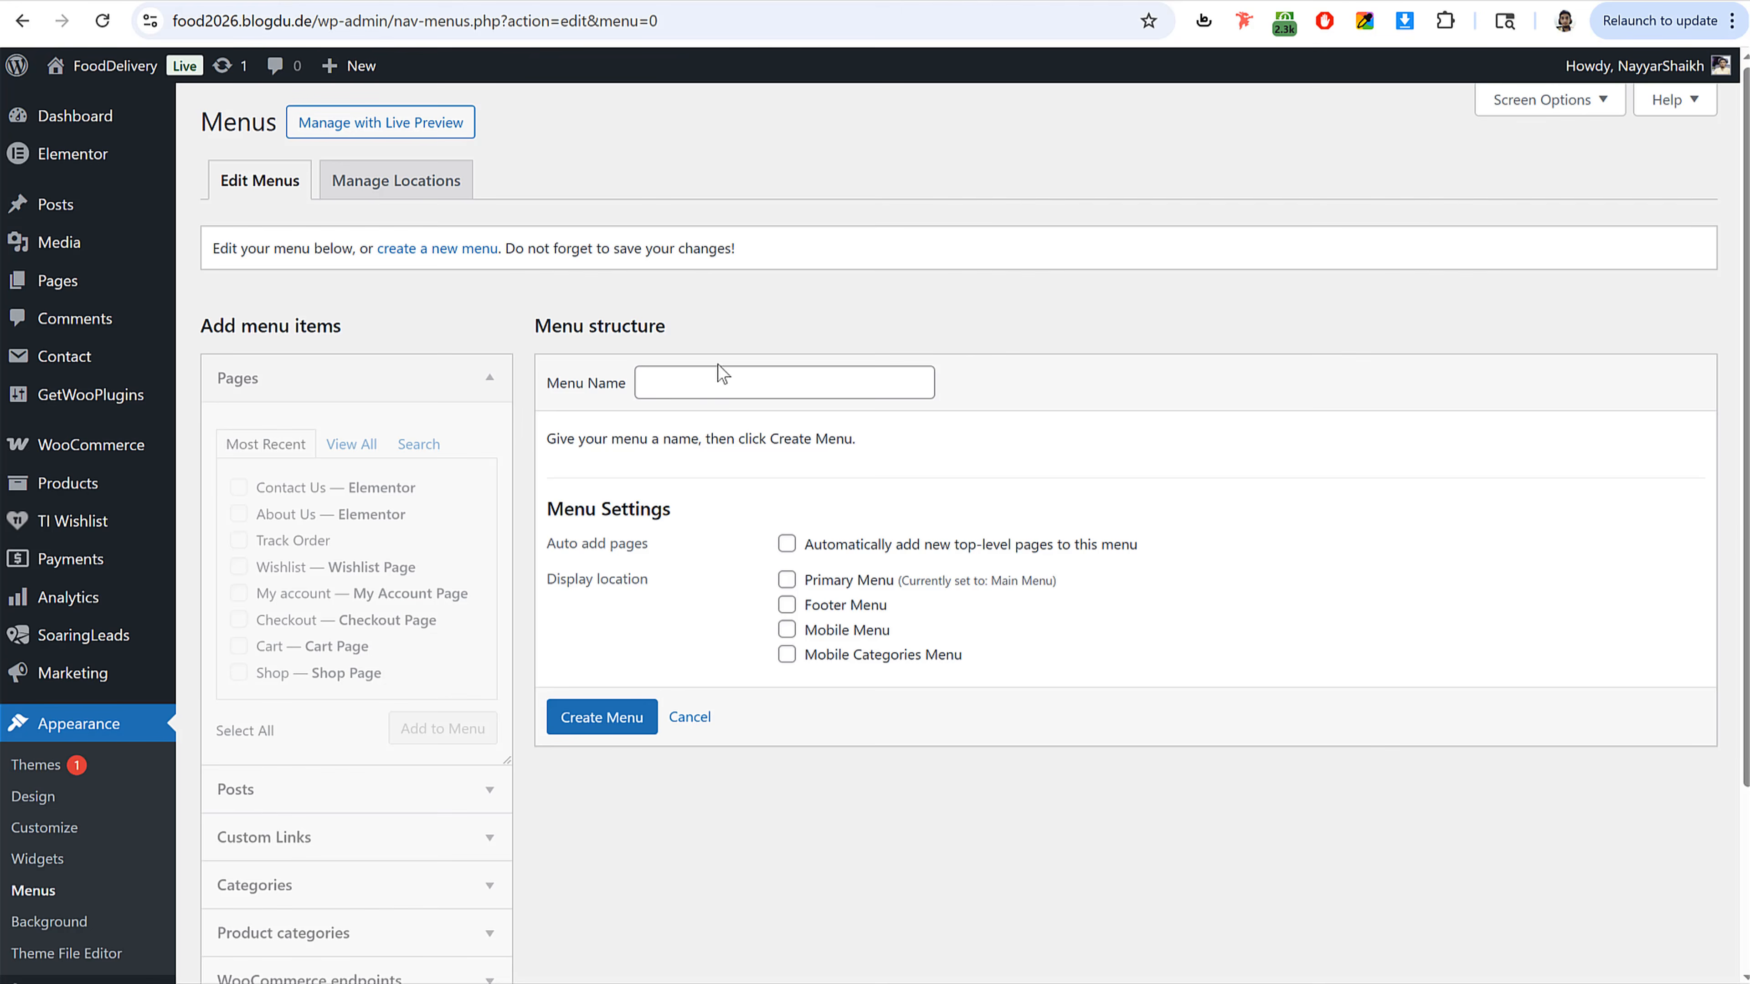
click(713, 383)
text(Company)
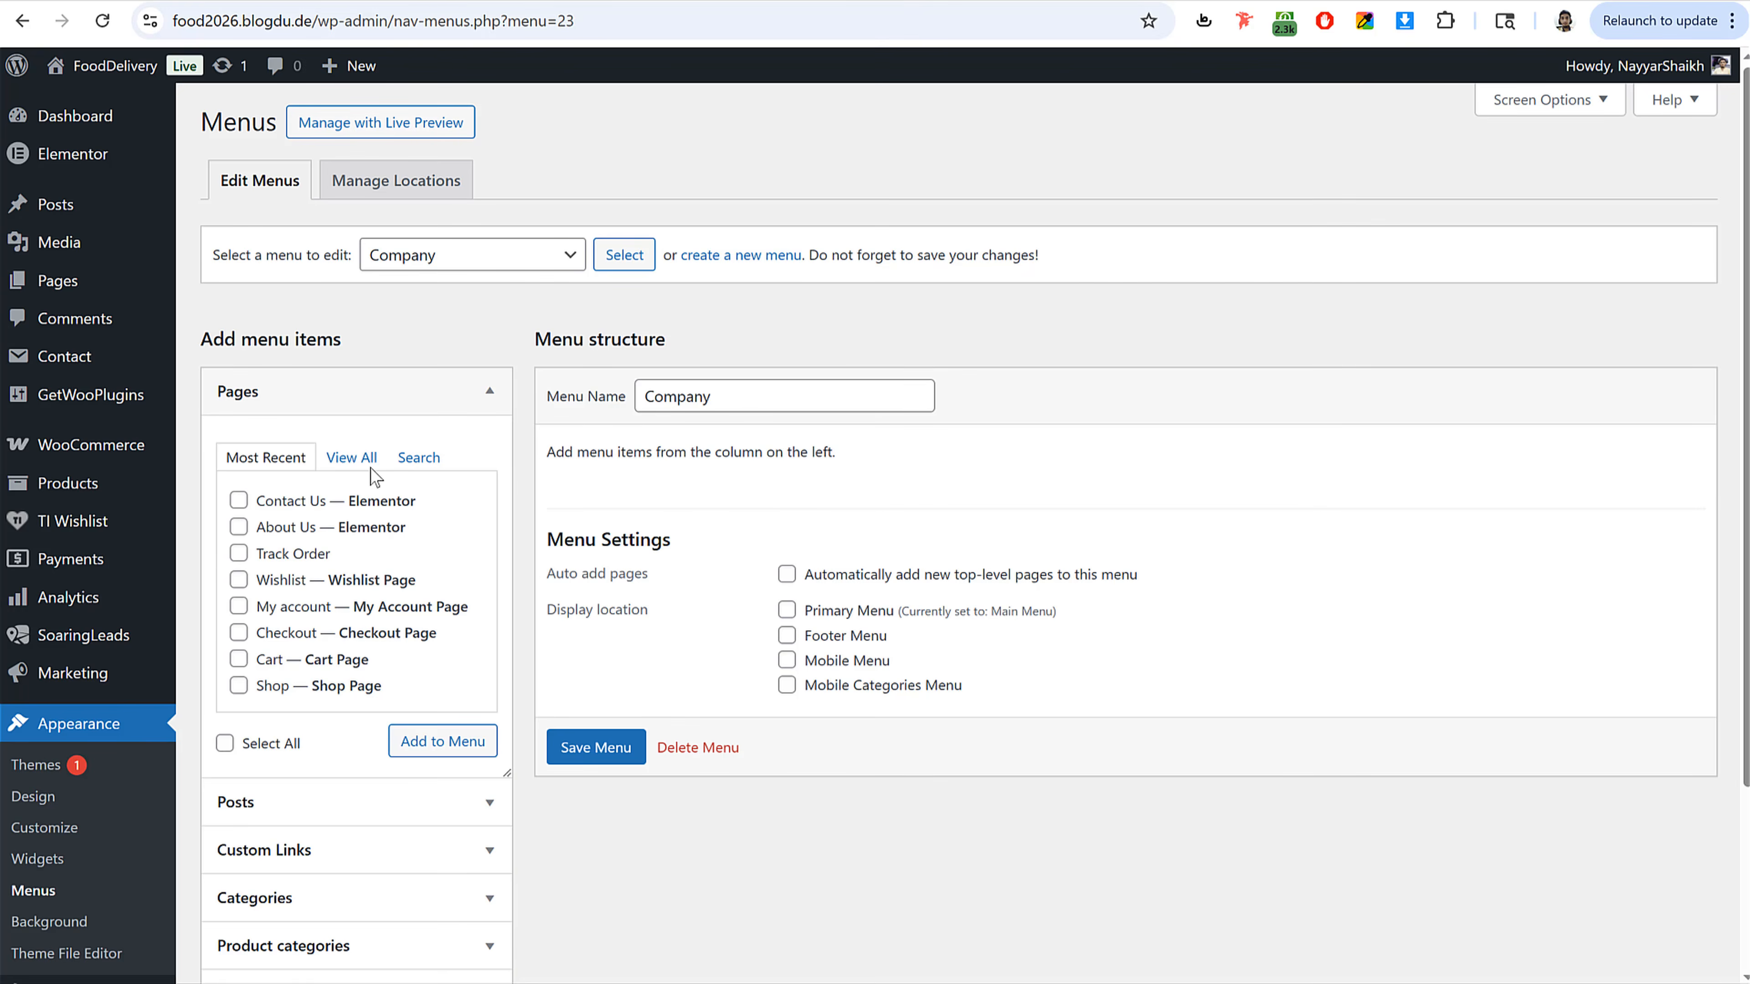
Step: Add the Home, About Us, Contact Us, Track Order and Wishlist pages to the Company menu and save it
click(351, 457)
click(271, 501)
click(274, 527)
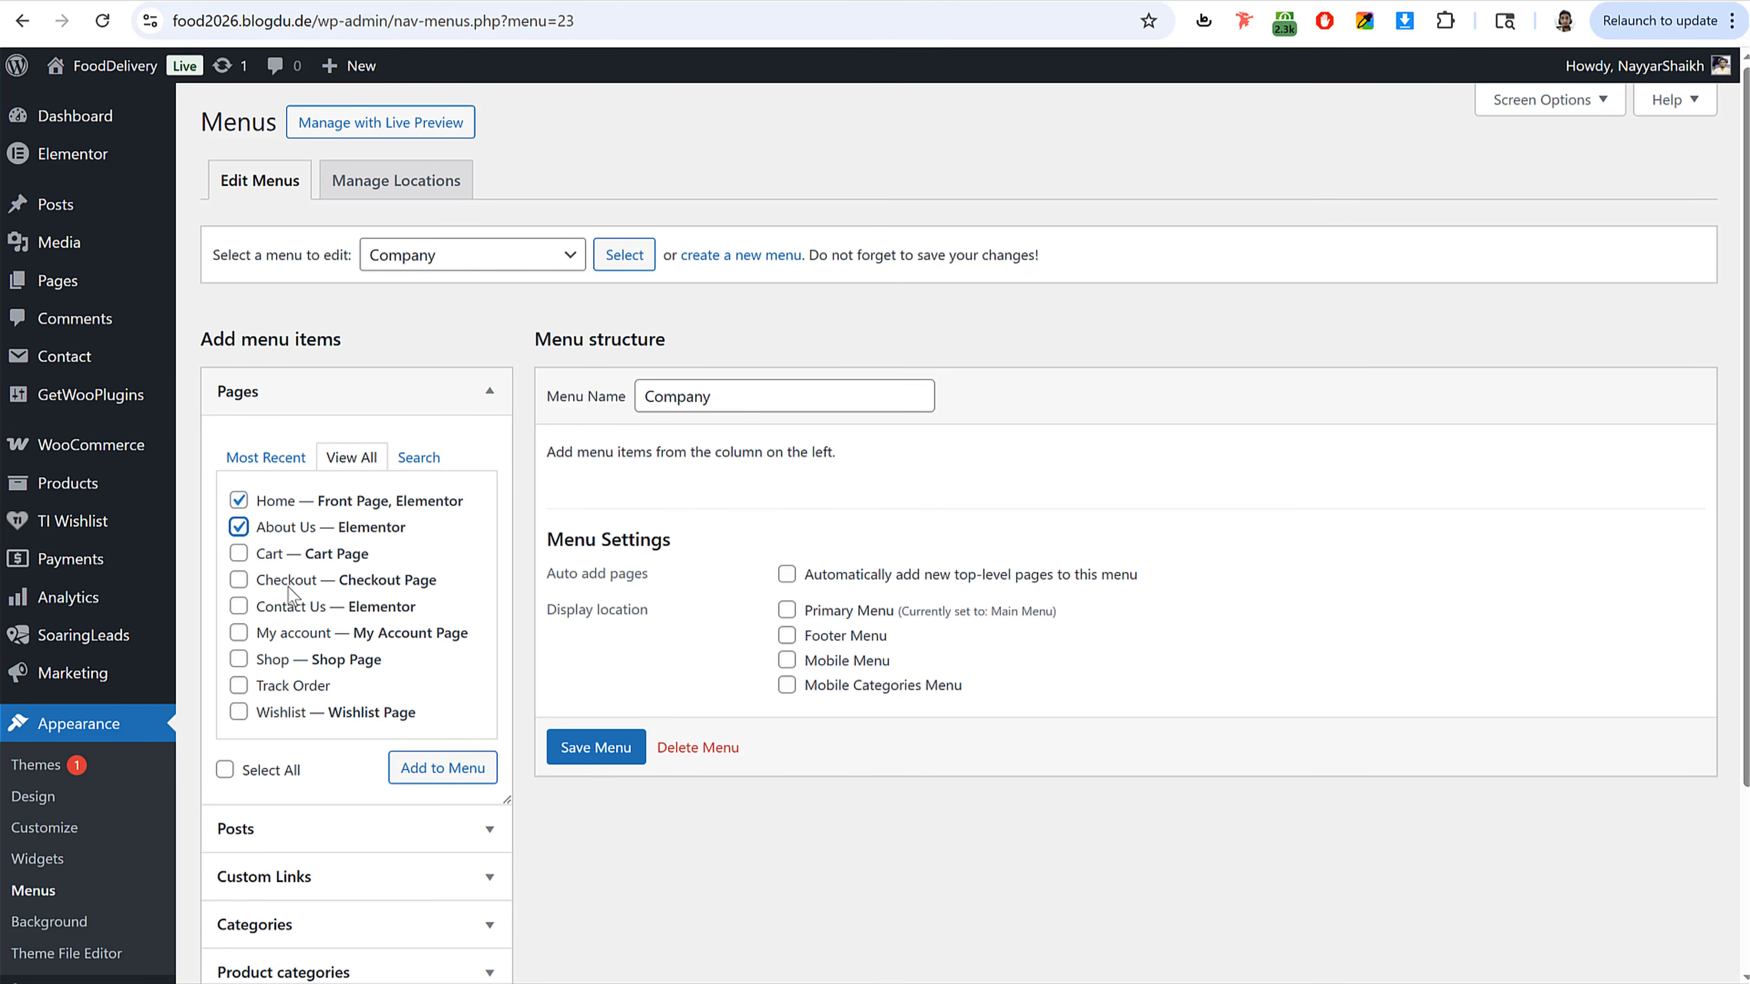
click(293, 606)
click(286, 685)
click(289, 712)
click(458, 771)
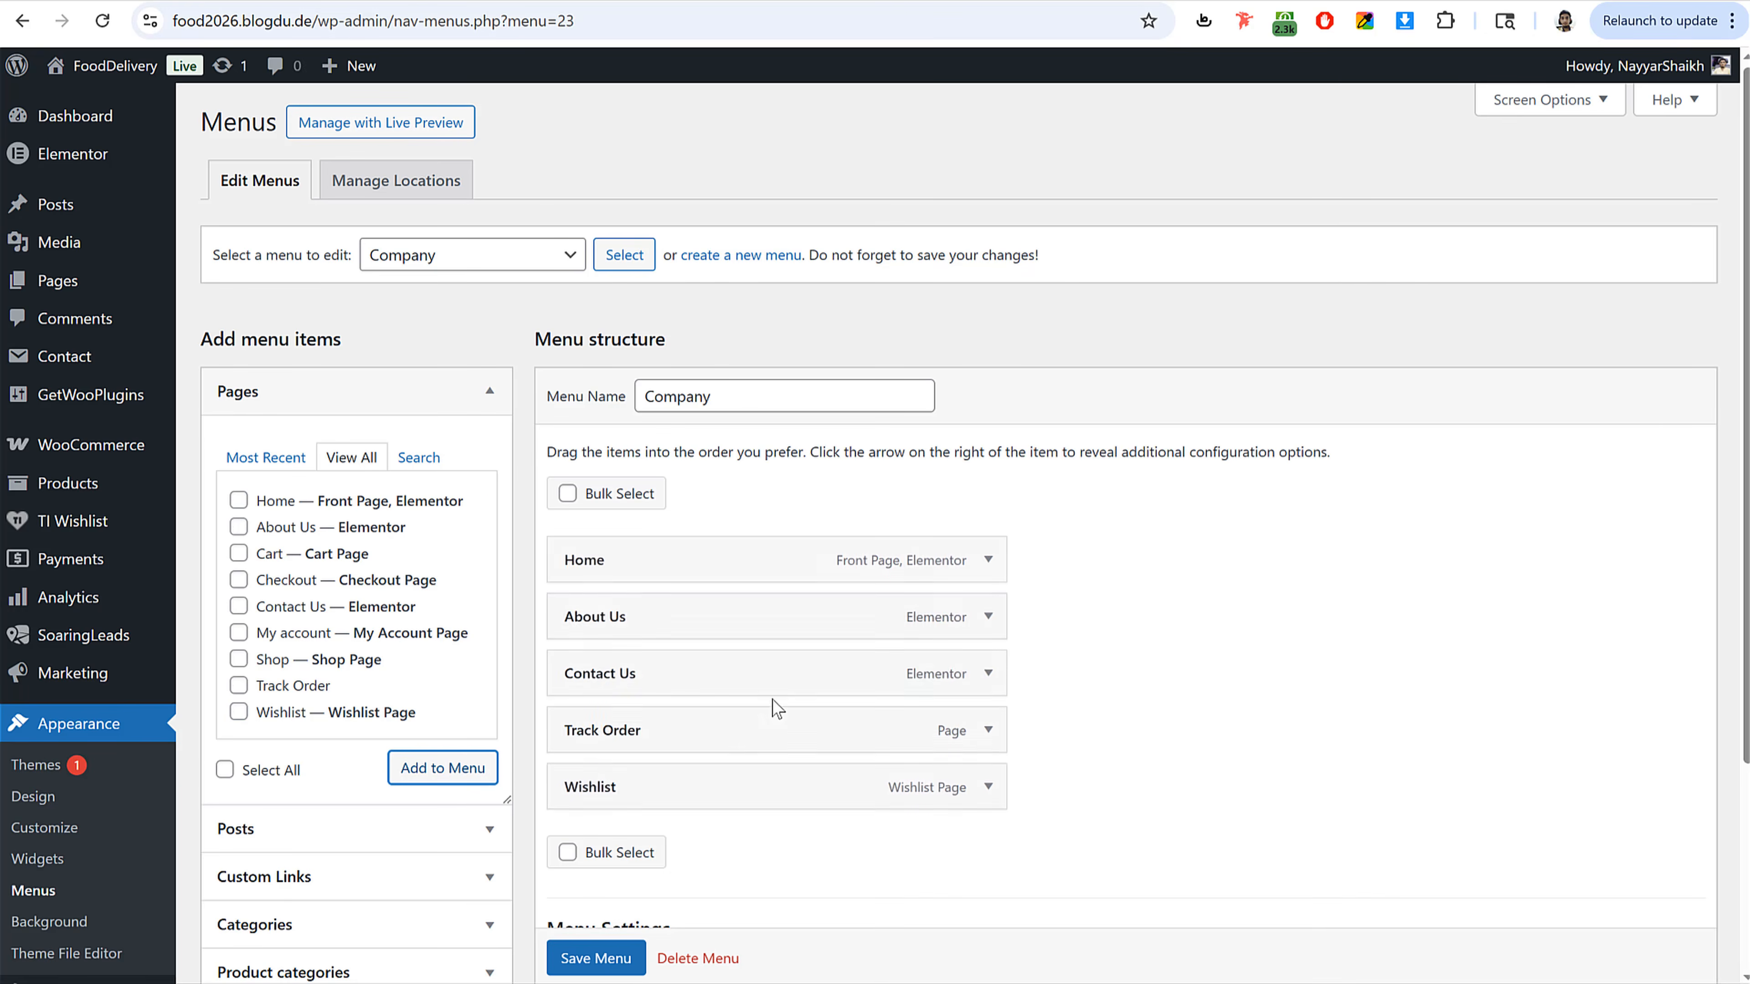
scroll(689, 758, down, 4)
click(610, 906)
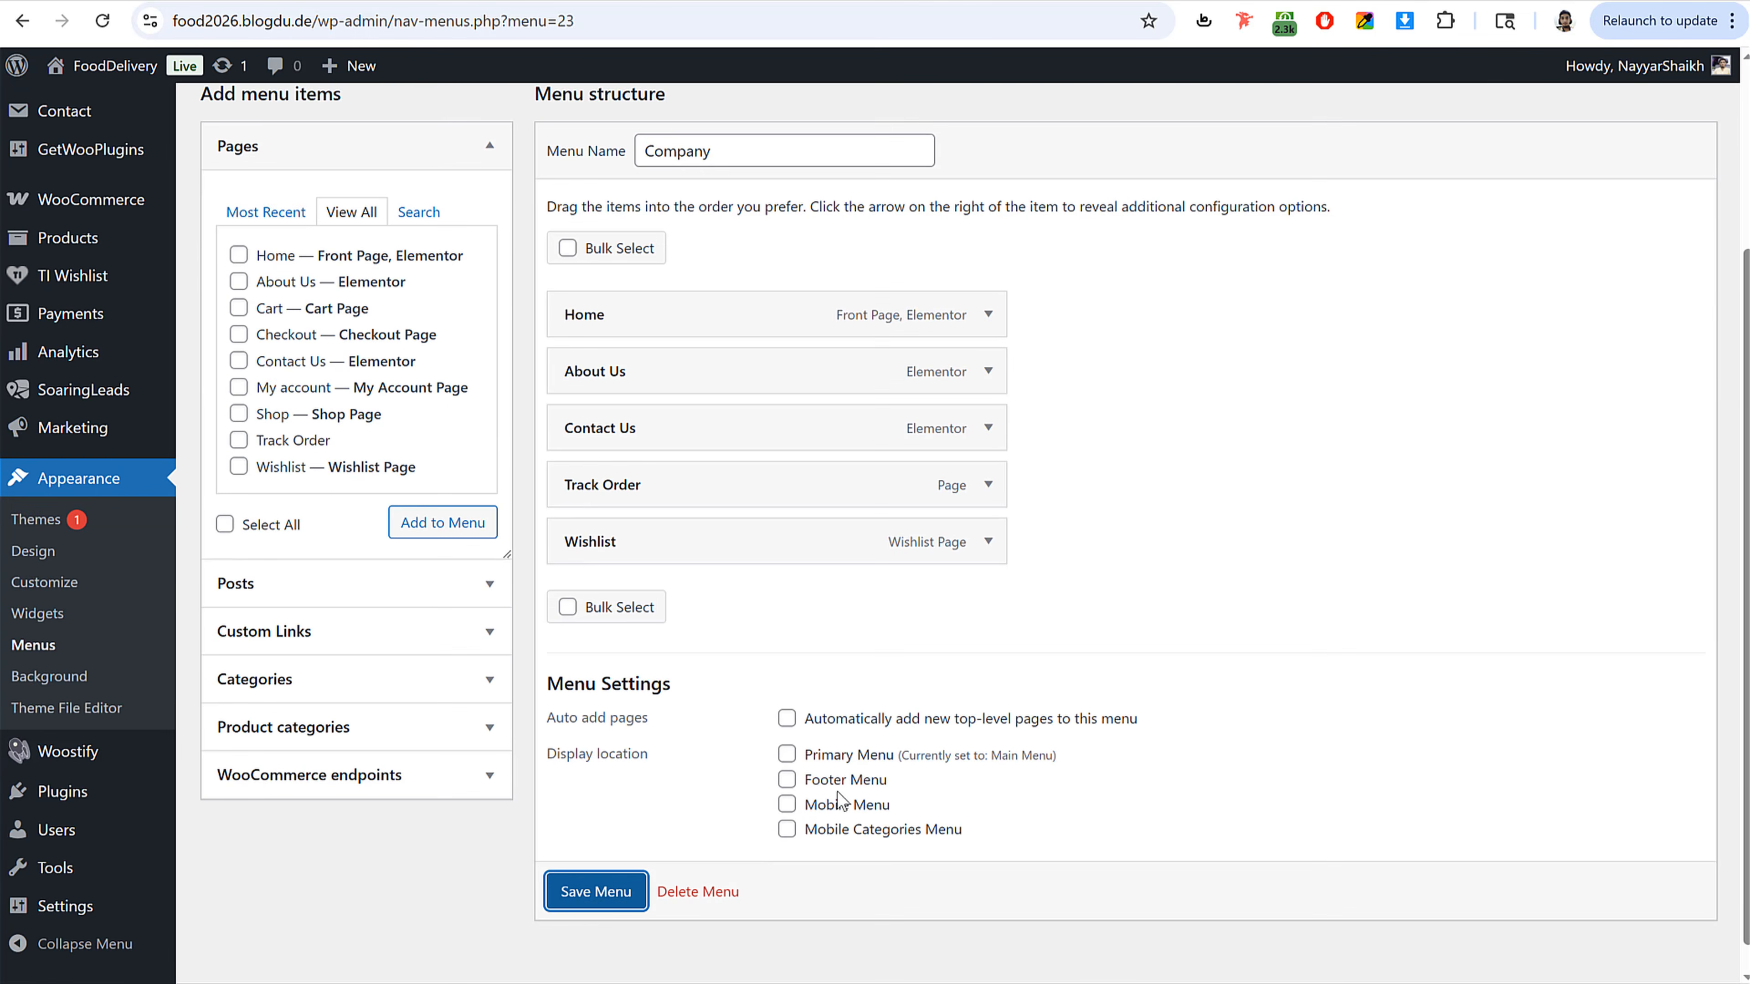
click(613, 895)
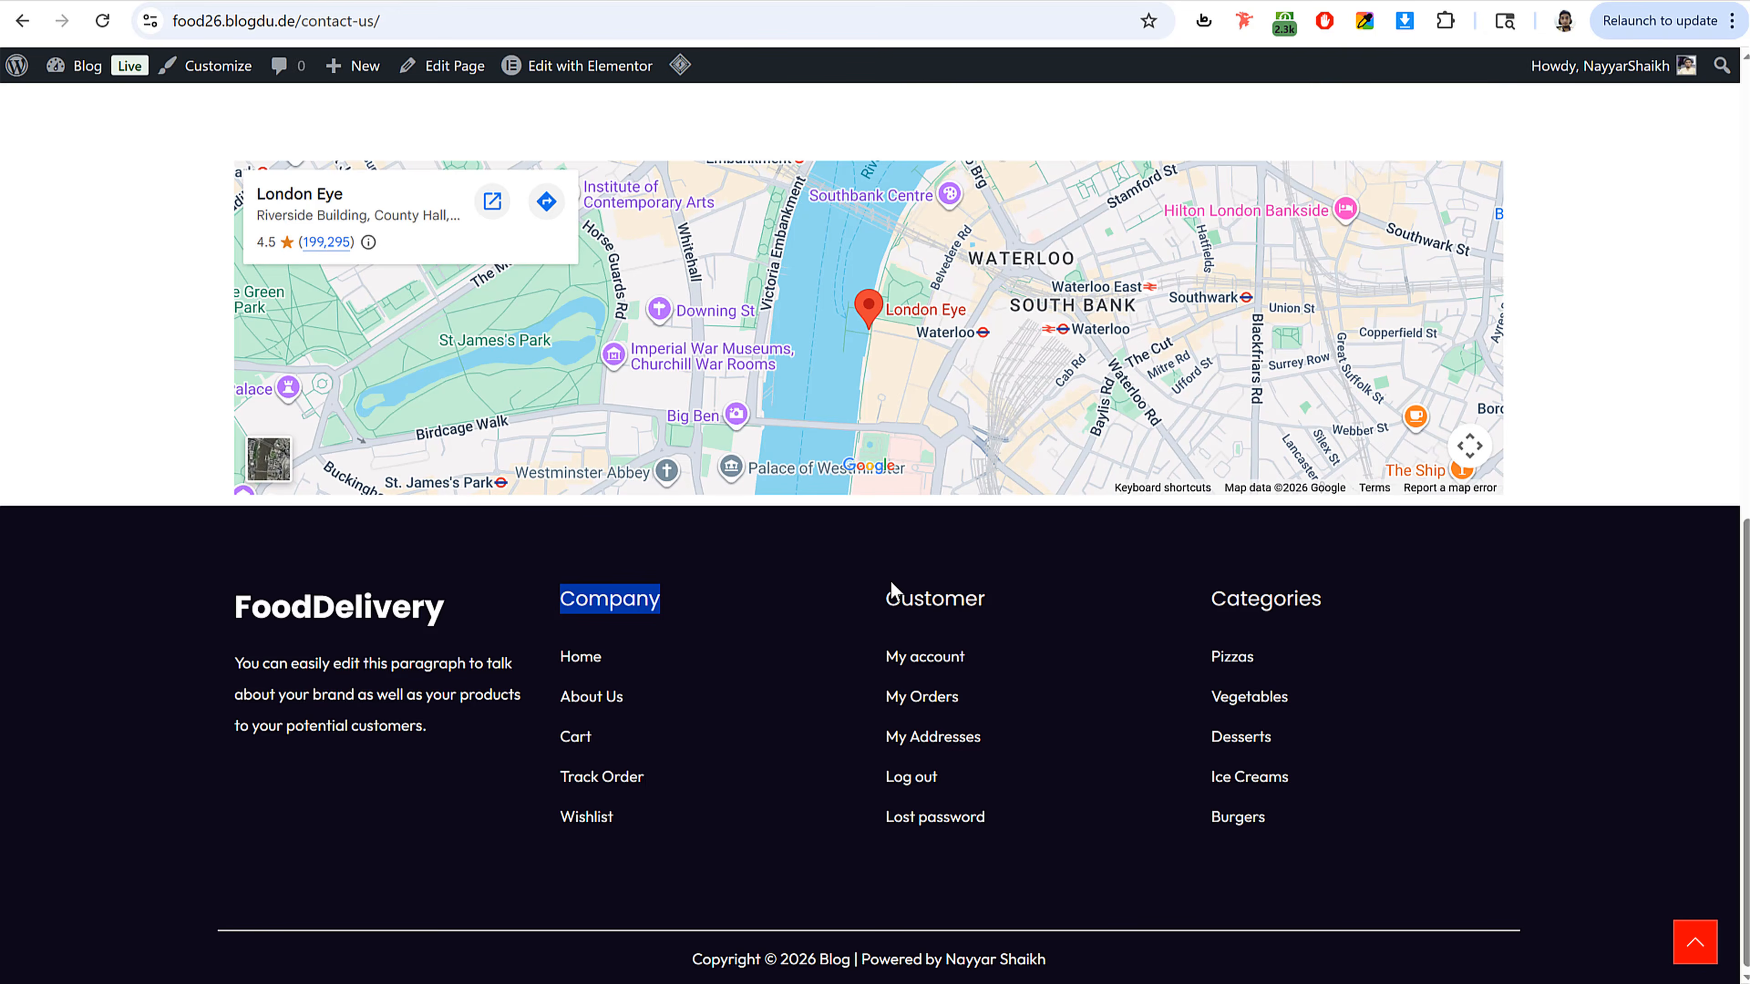
Step: Create a menu named Customer, copying the name from the reference site's footer heading
double_click(908, 597)
key(ctrl+c)
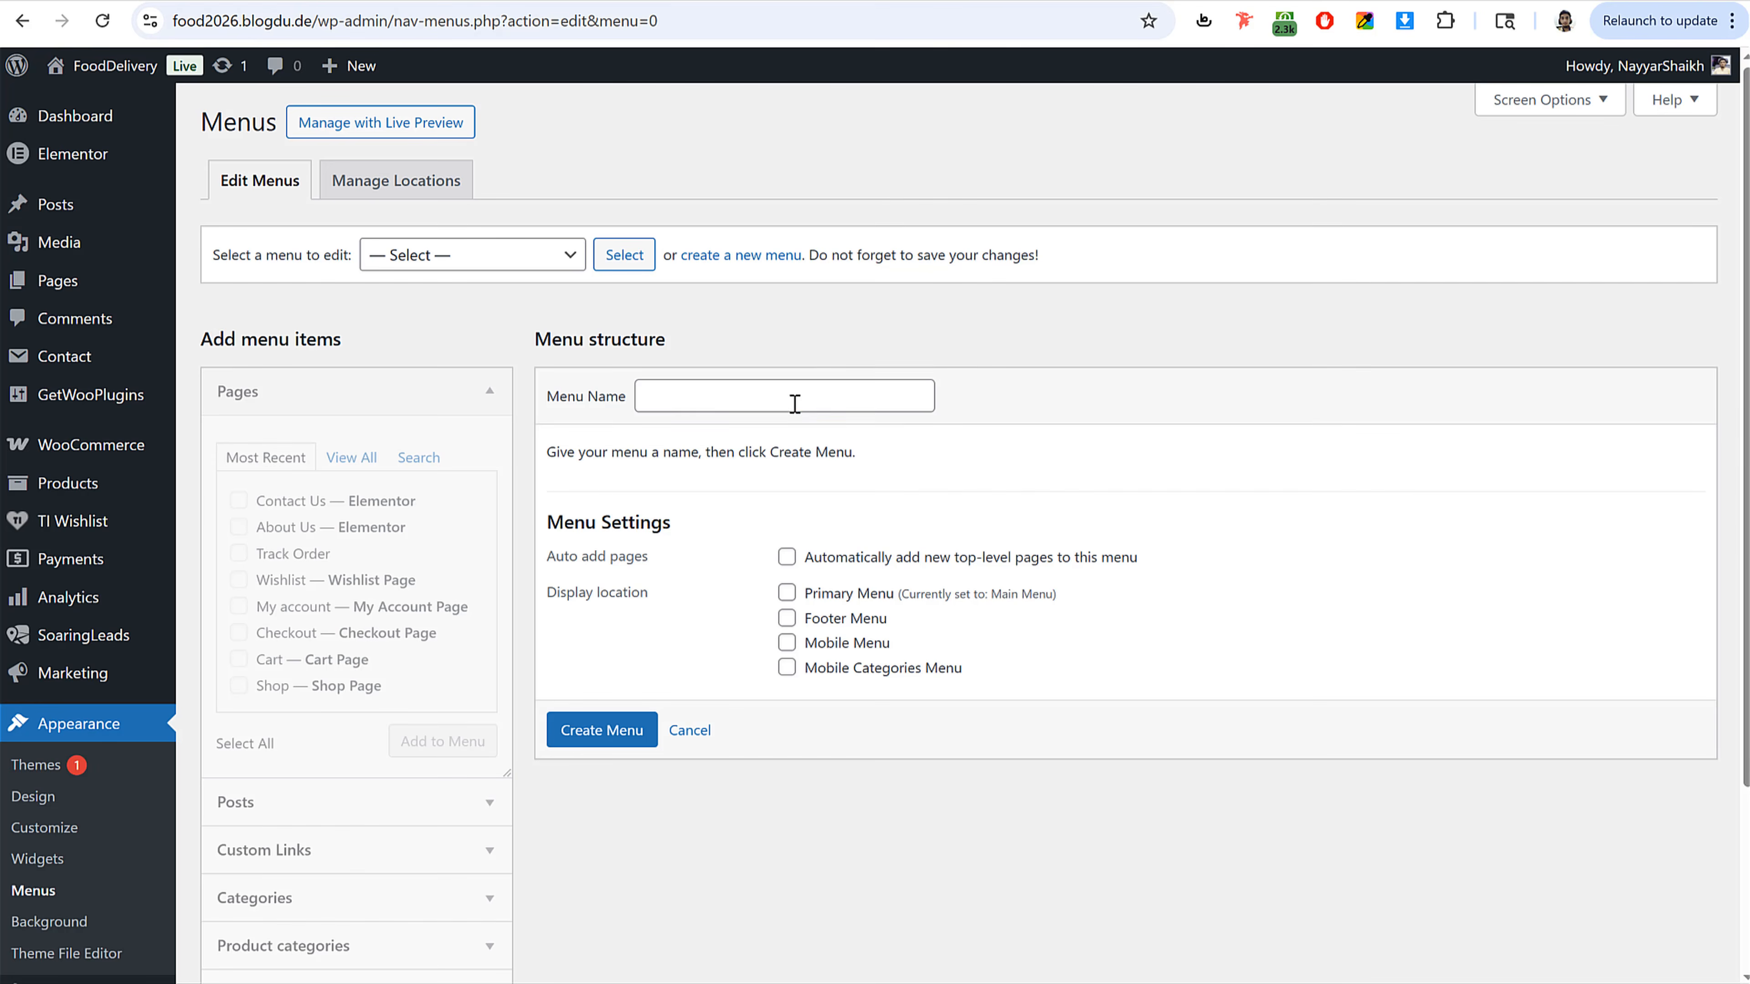
click(794, 403)
key(ctrl+v)
click(623, 735)
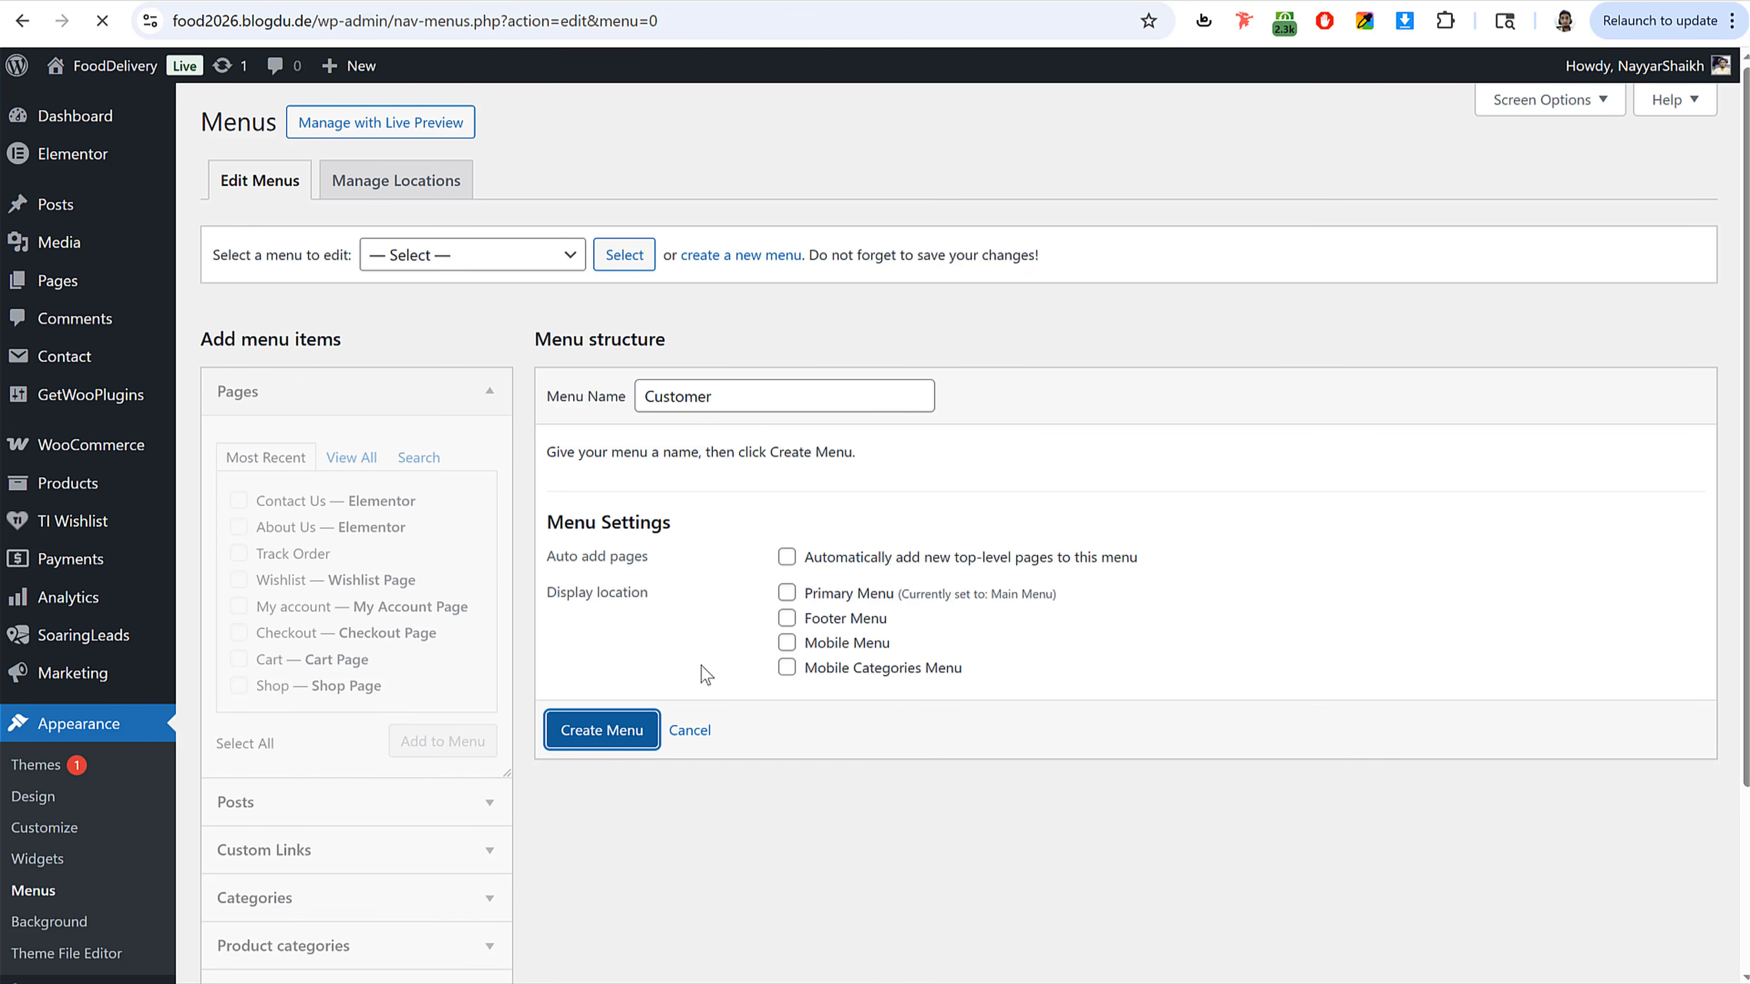
Step: Add the My account page to the Customer menu
click(351, 456)
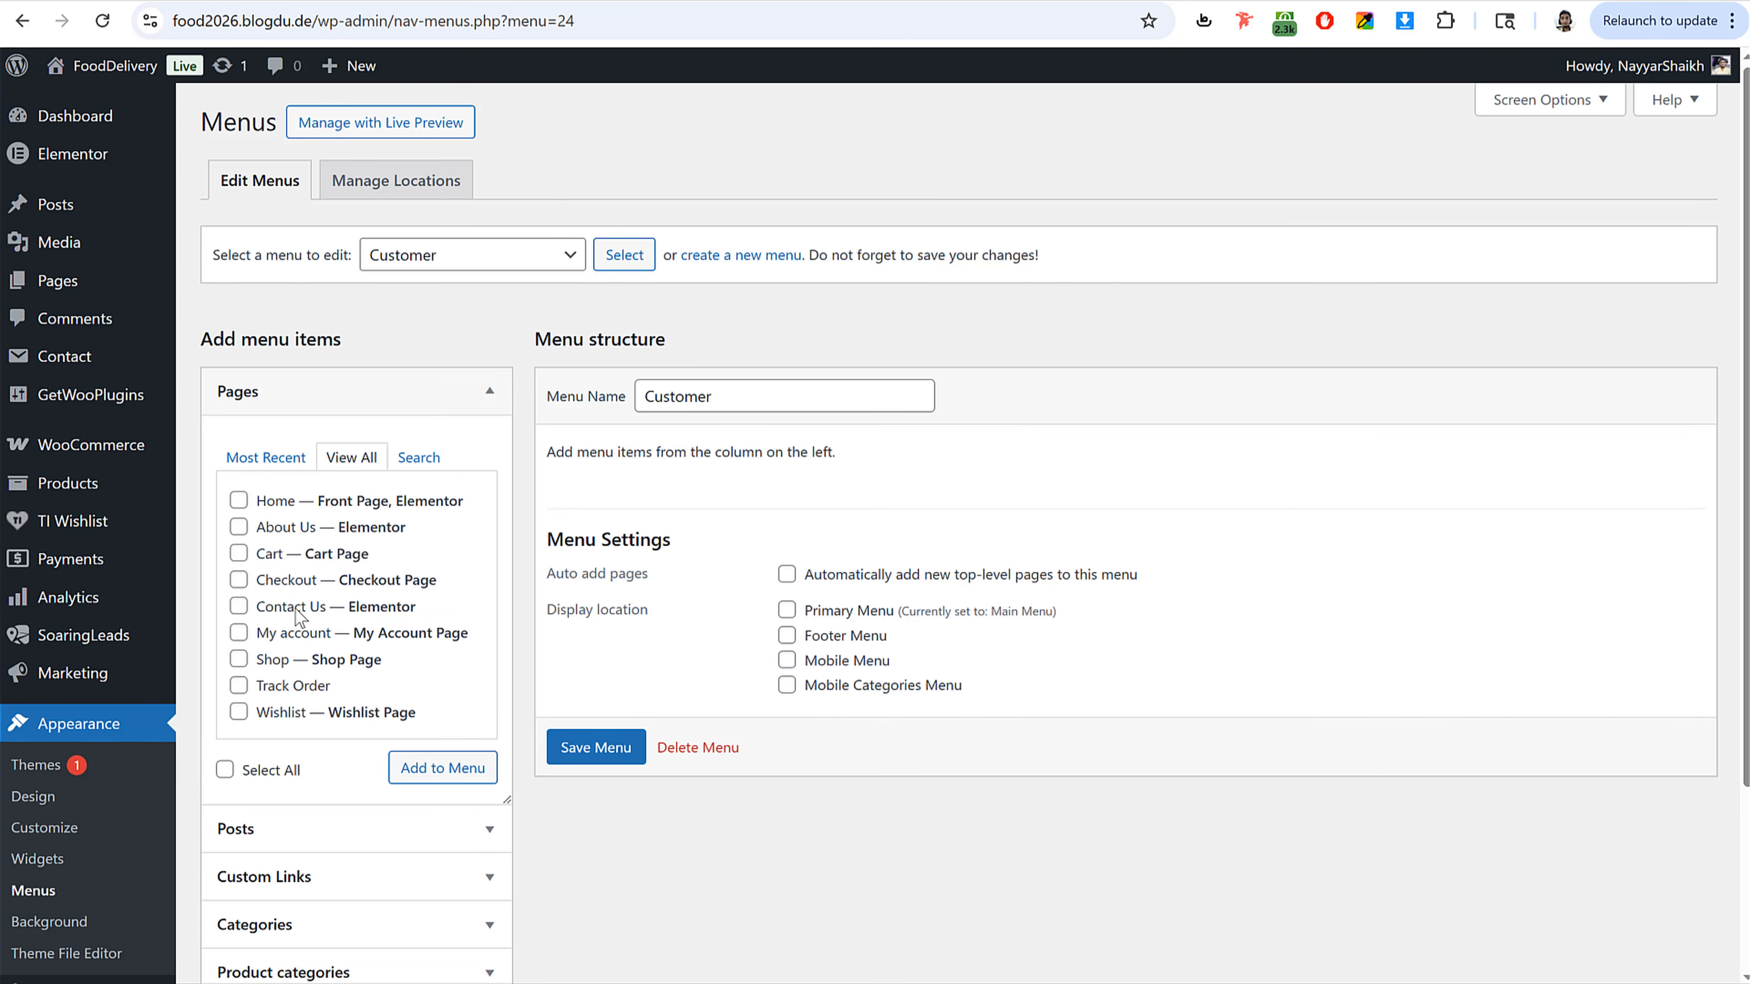
click(238, 633)
click(442, 767)
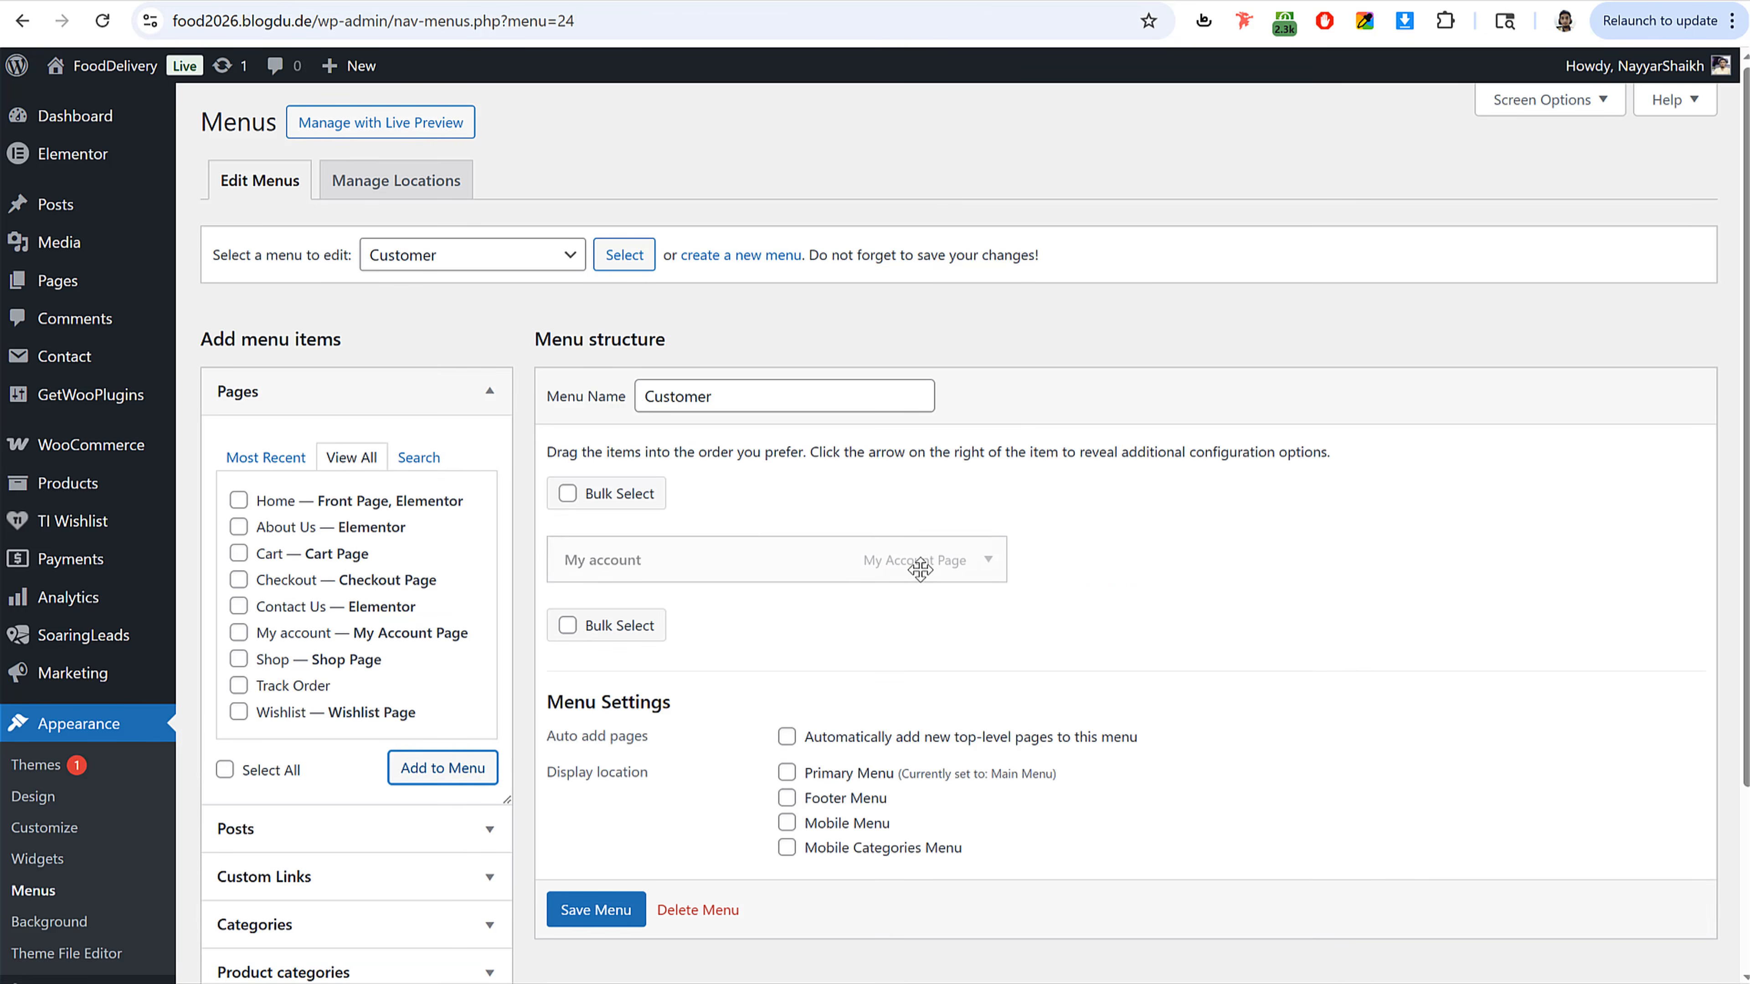
Step: Add the Orders, Addresses, Log out and Lost password WooCommerce endpoints to the Customer menu and save it
click(374, 391)
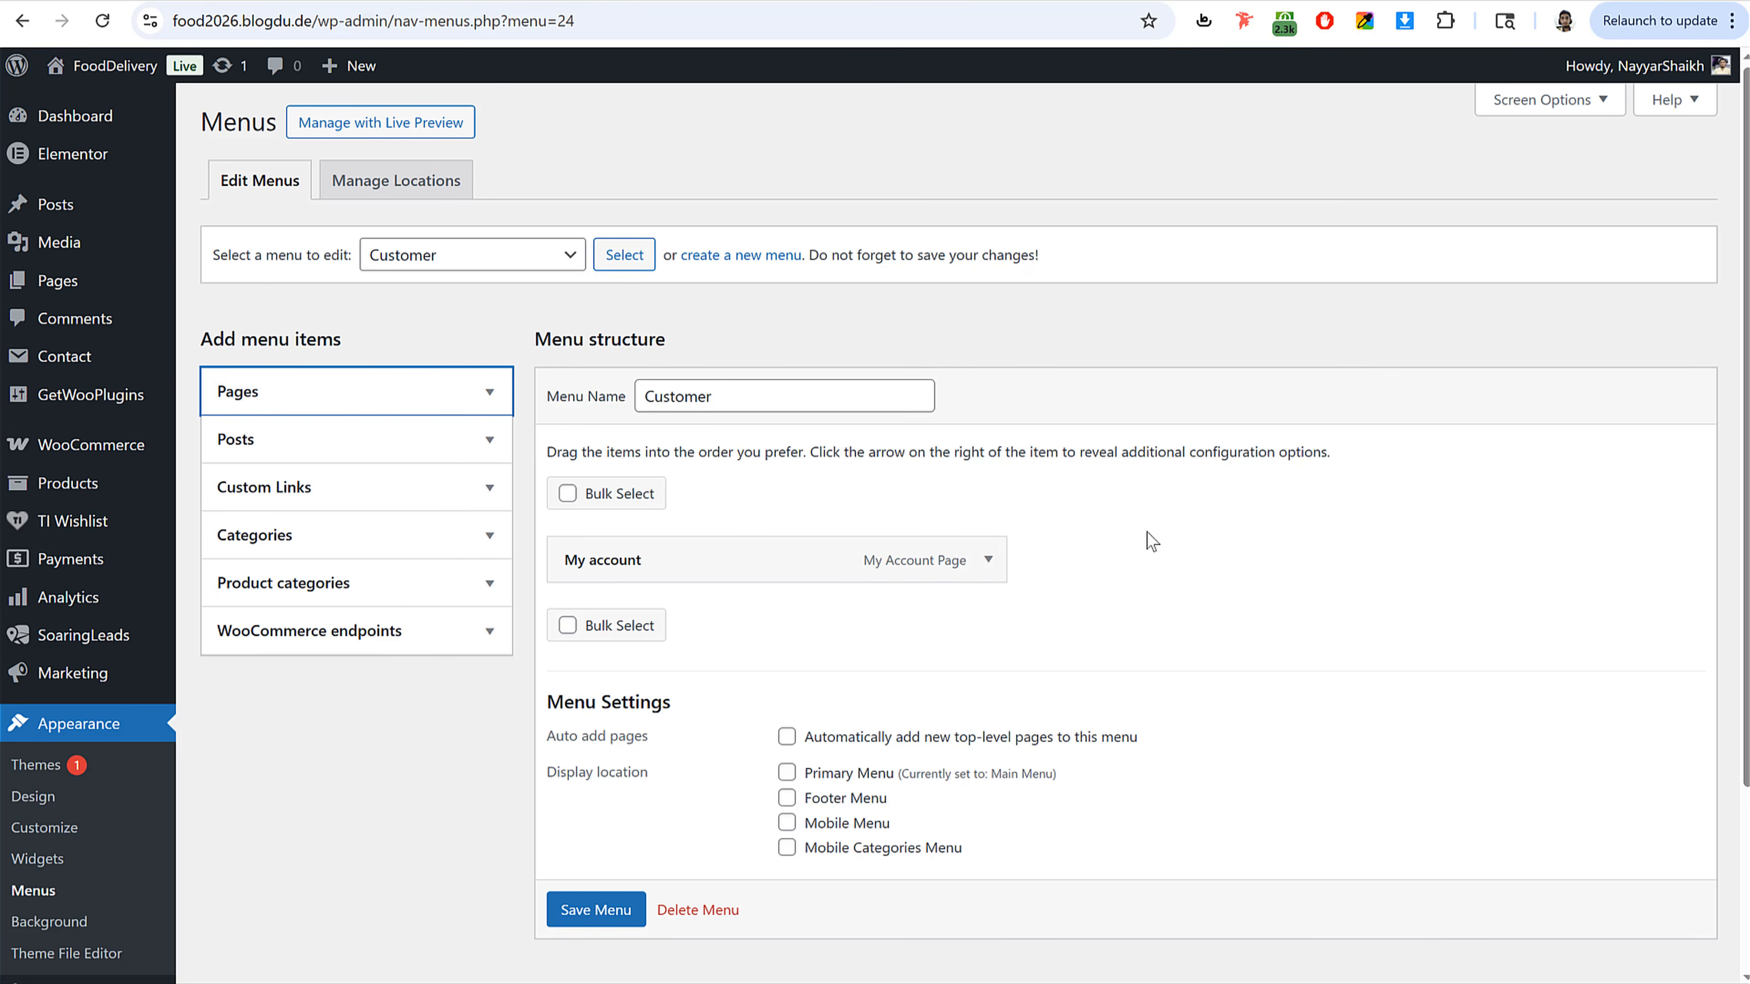
scroll(378, 630, down, 2)
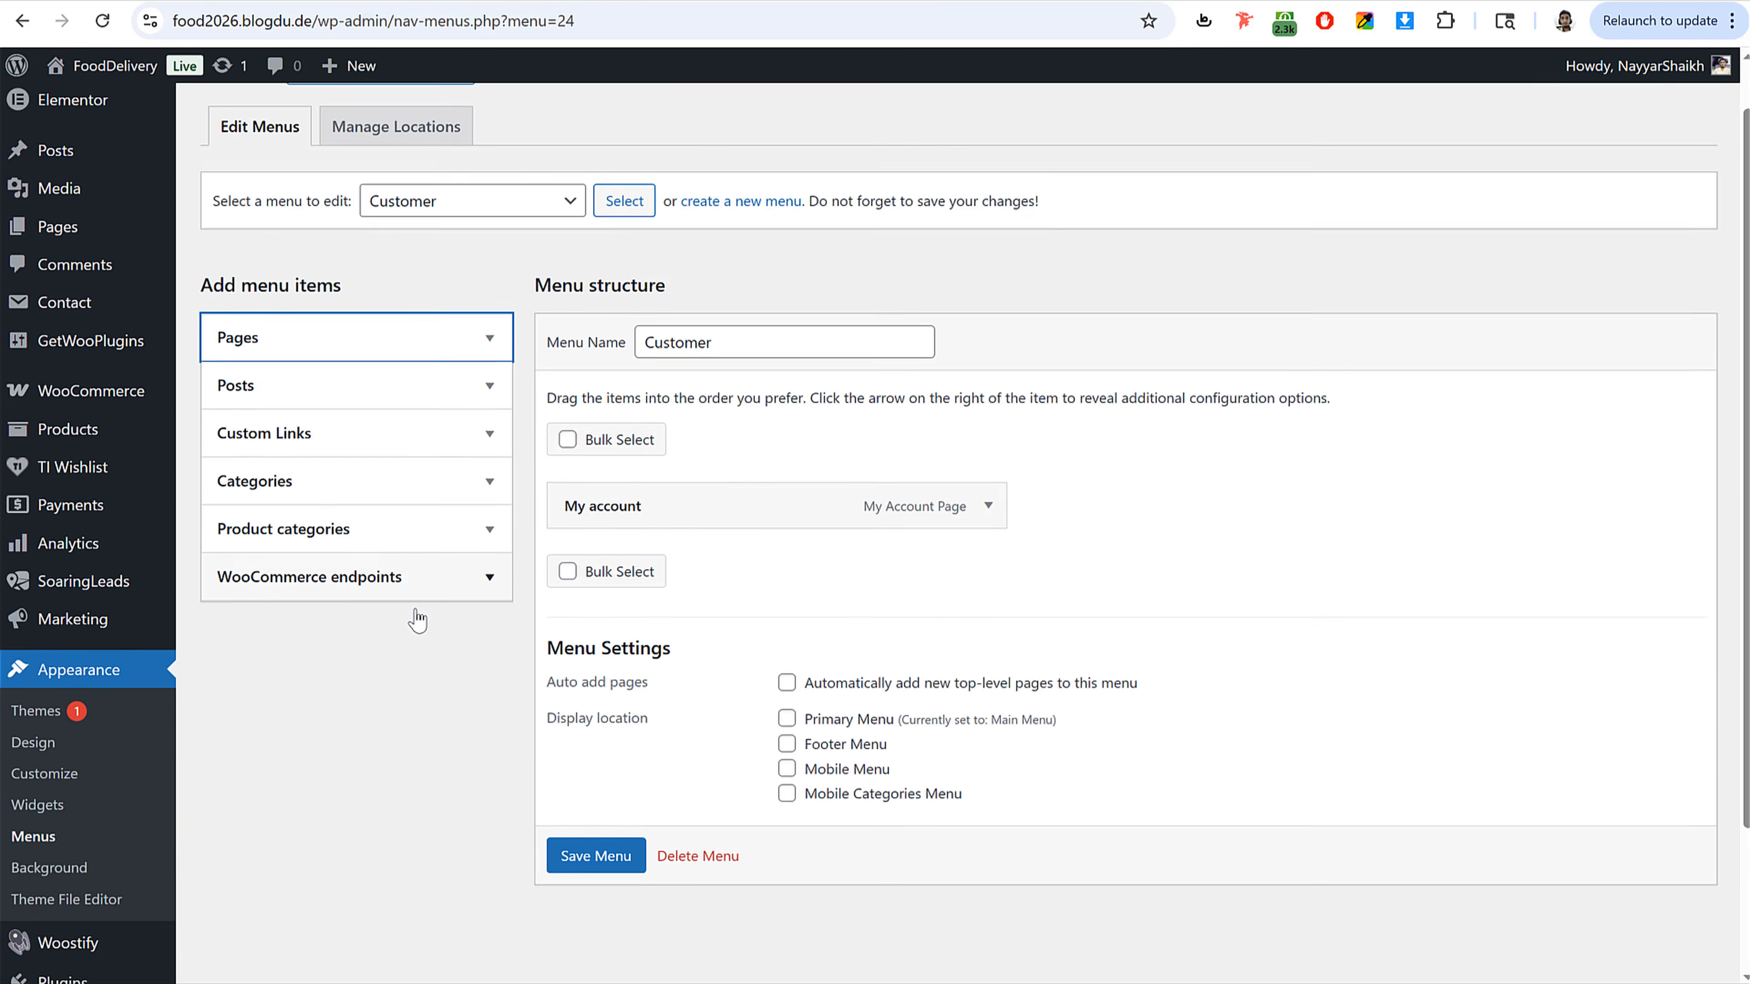
click(371, 525)
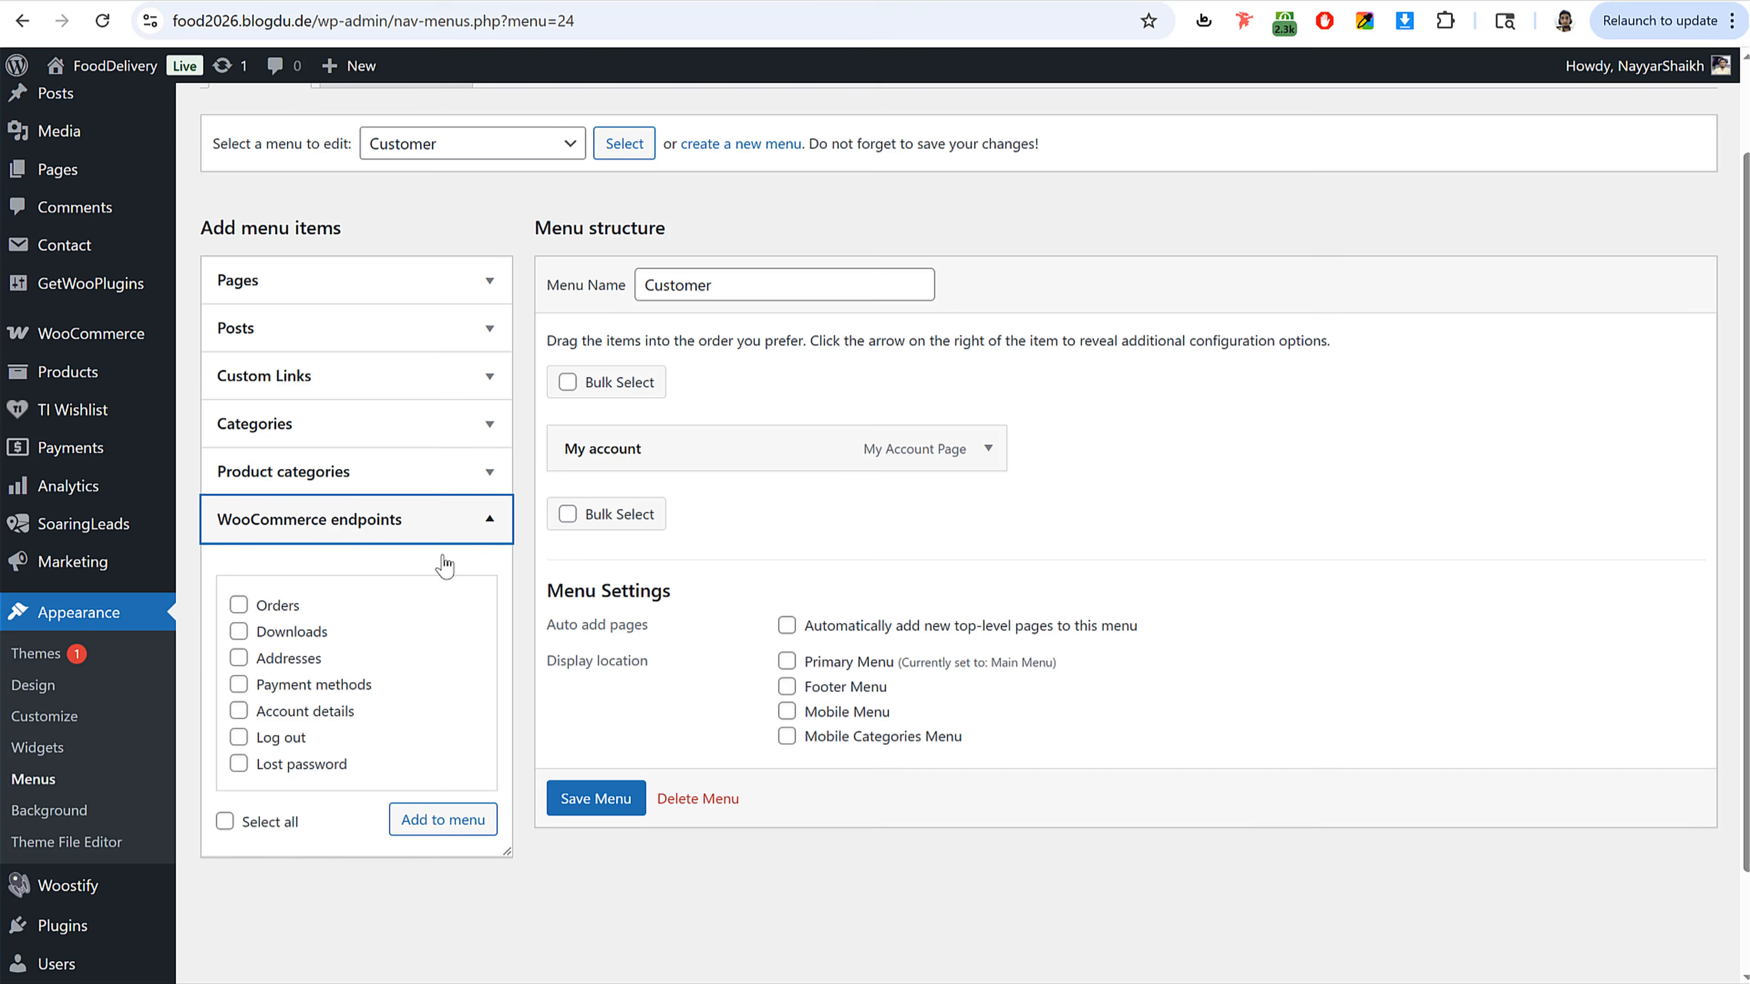
click(284, 604)
click(303, 660)
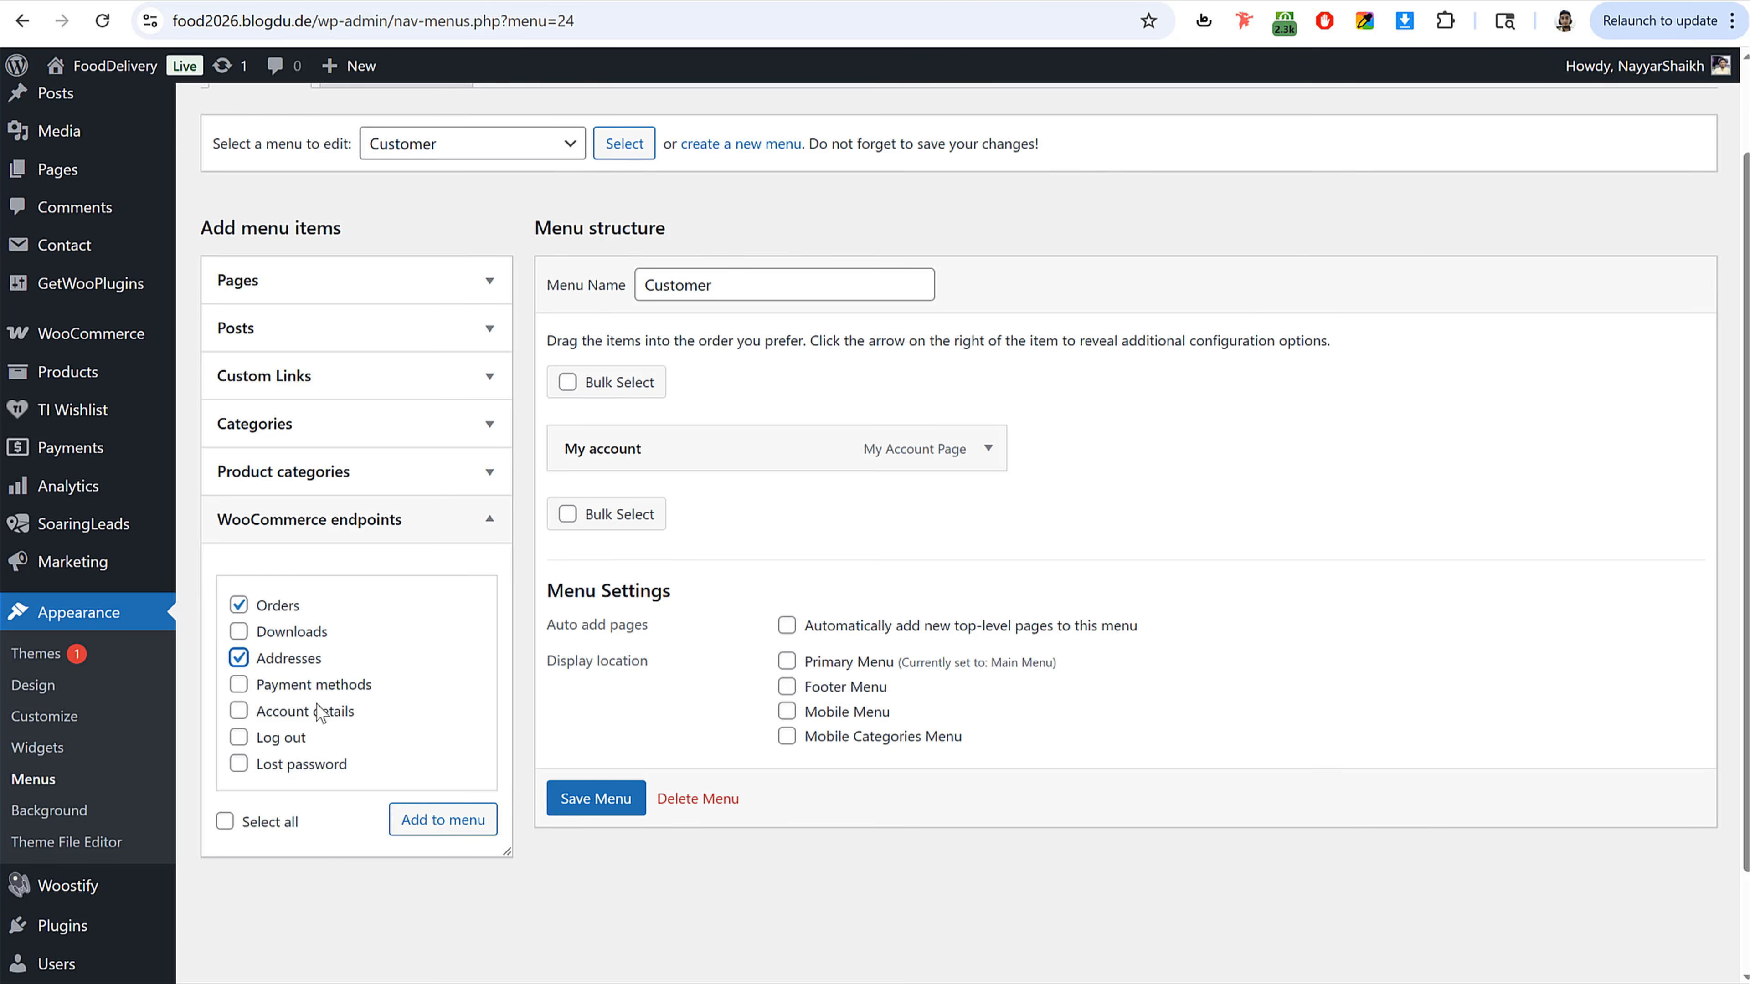
click(300, 737)
click(300, 765)
click(434, 824)
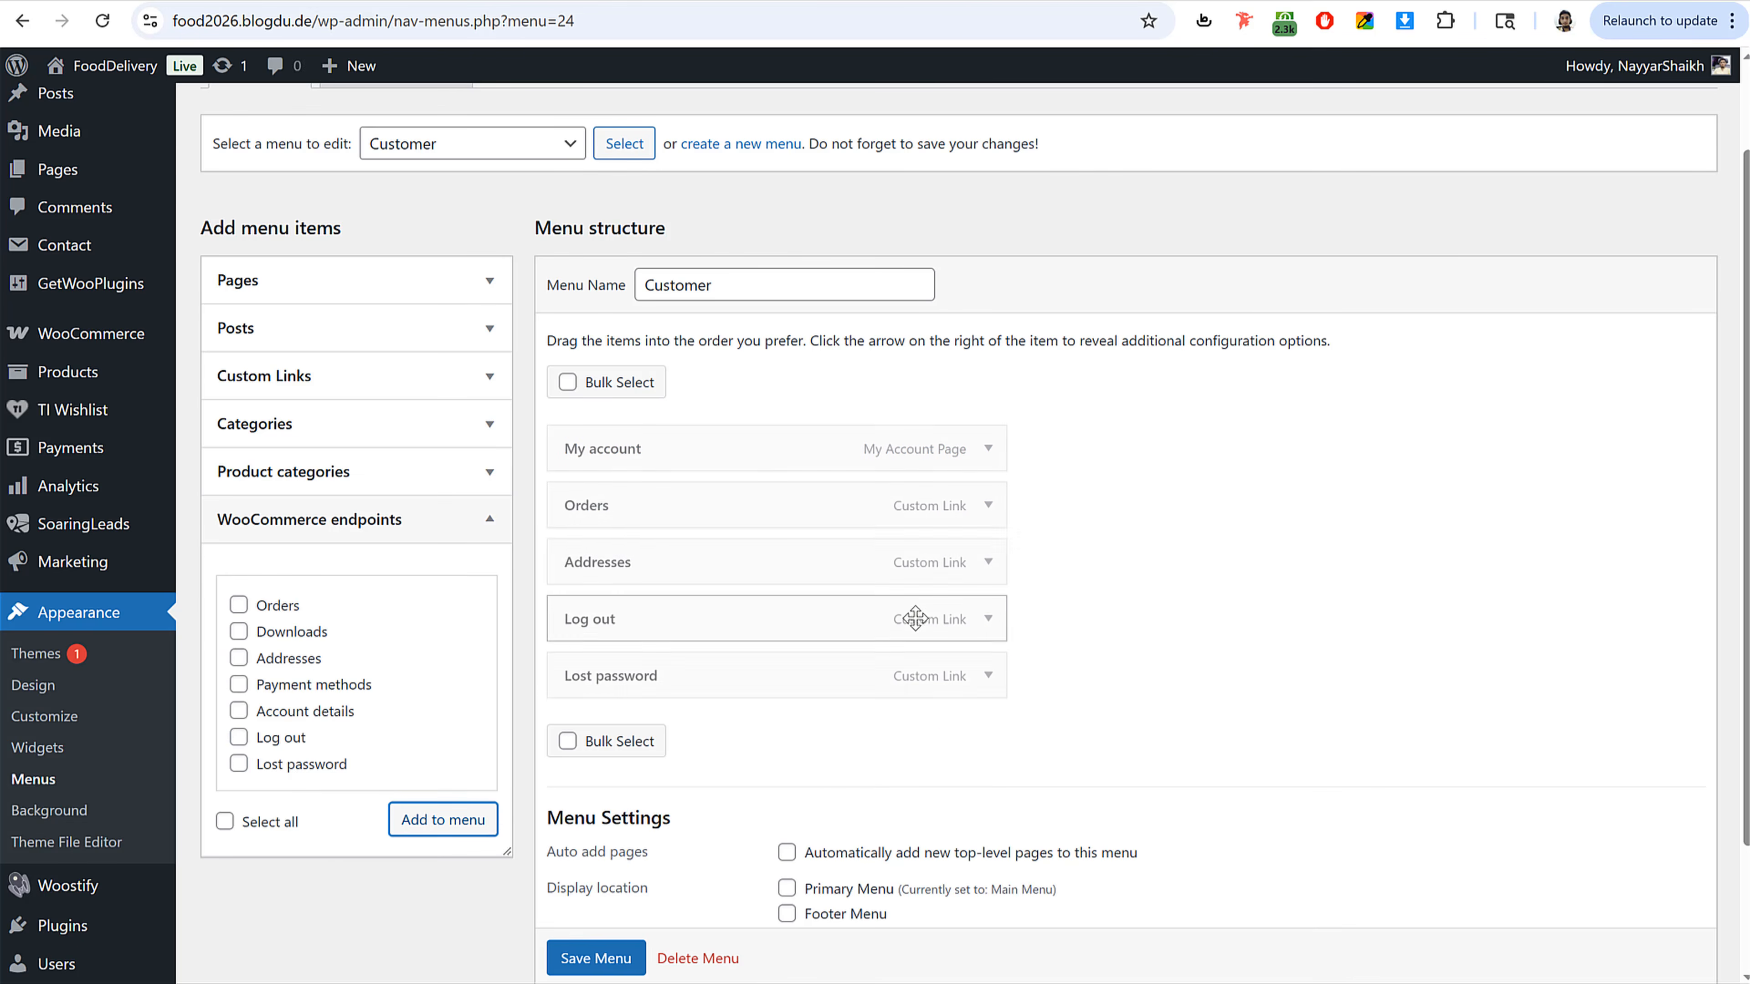
scroll(689, 827, down, 2)
click(586, 957)
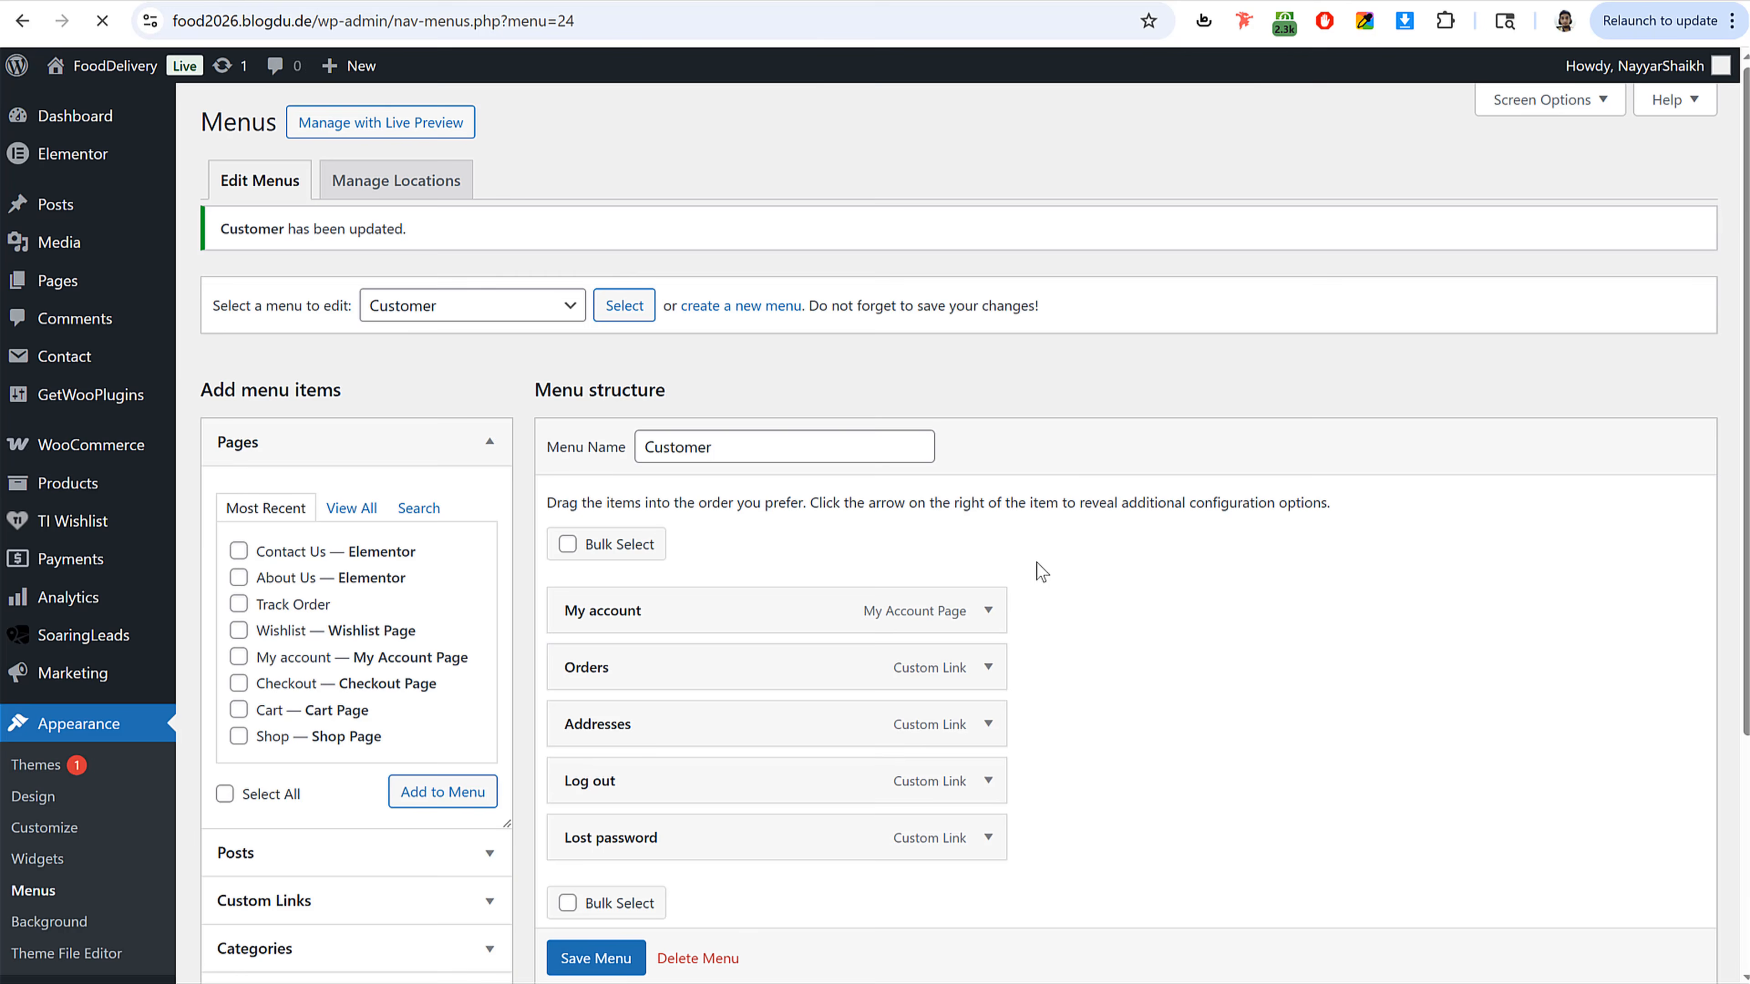
Step: Create a menu named Categories, copying the name from the reference site's footer heading
click(758, 324)
click(772, 386)
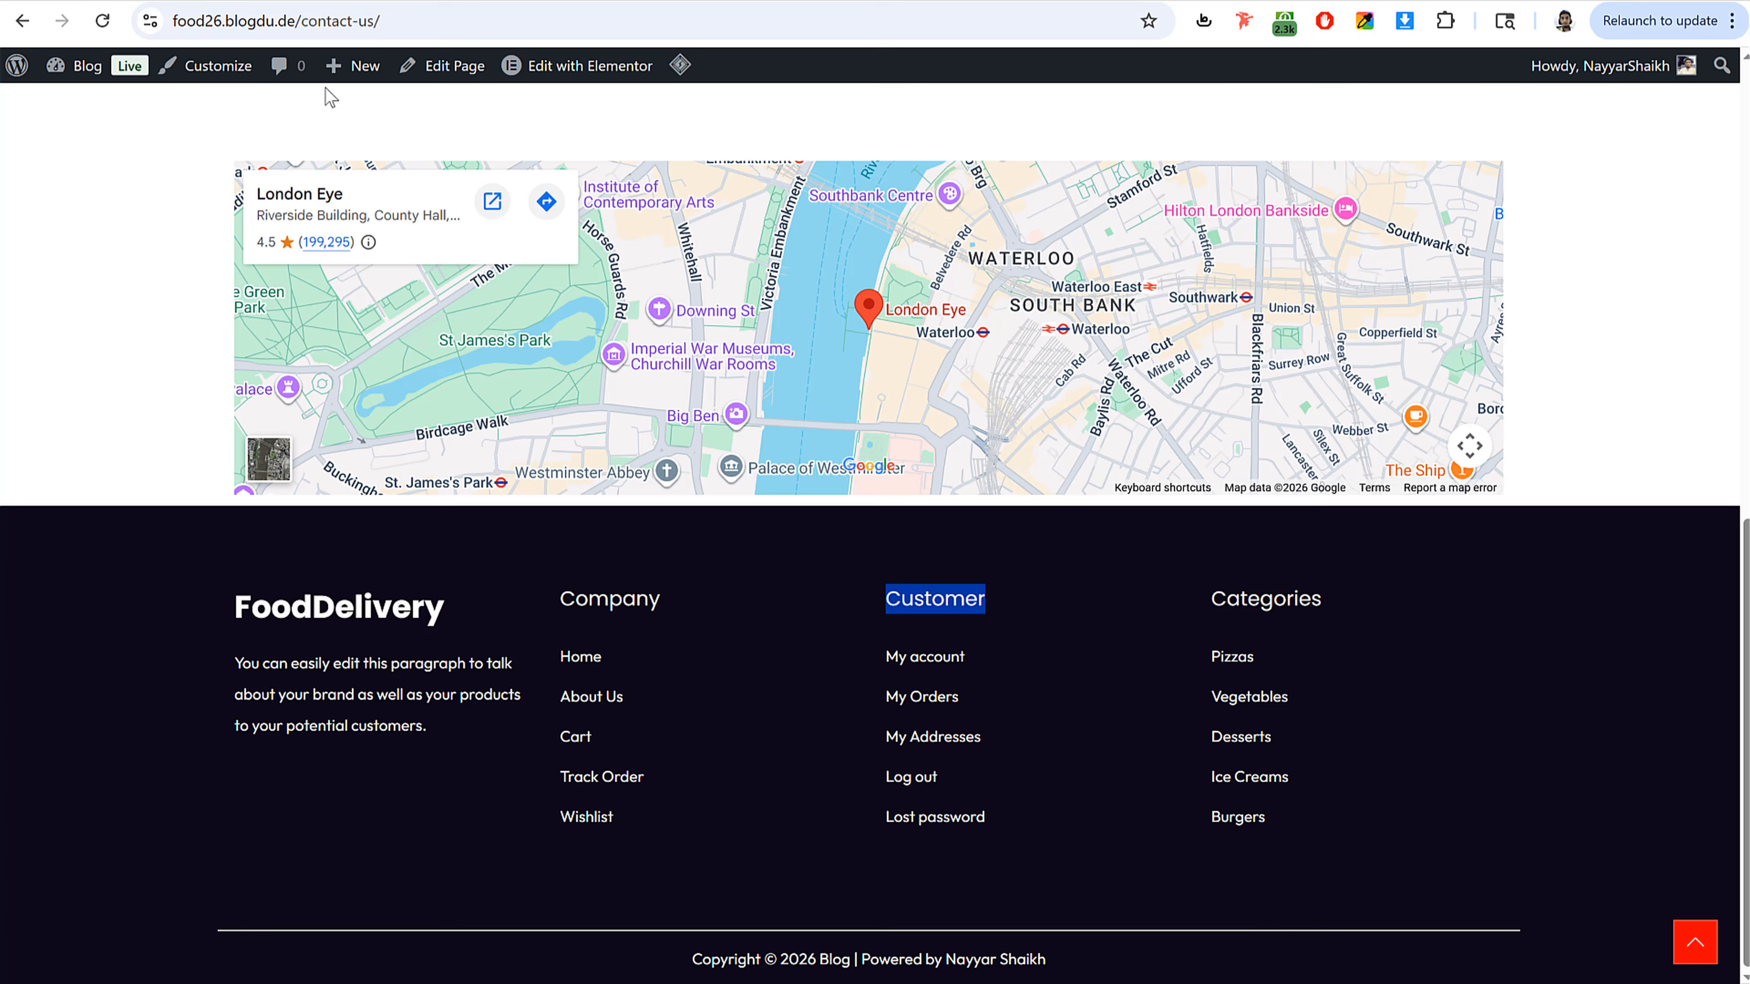
double_click(1295, 605)
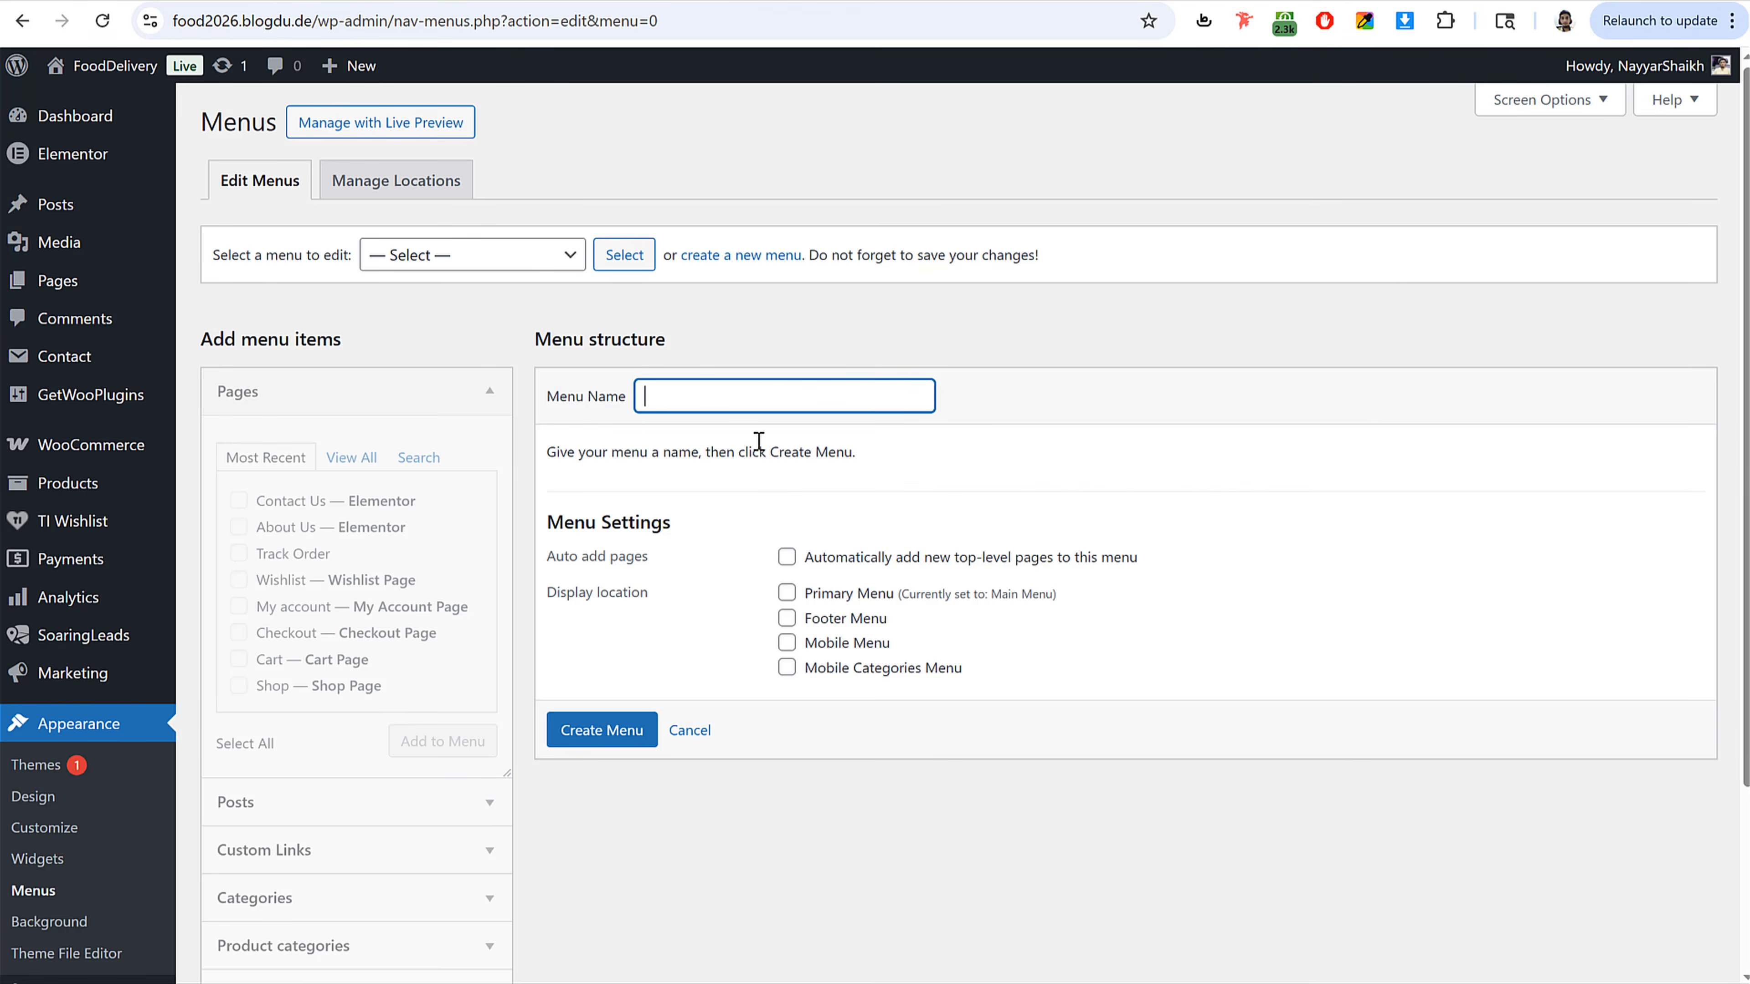
text(Categories)
click(596, 731)
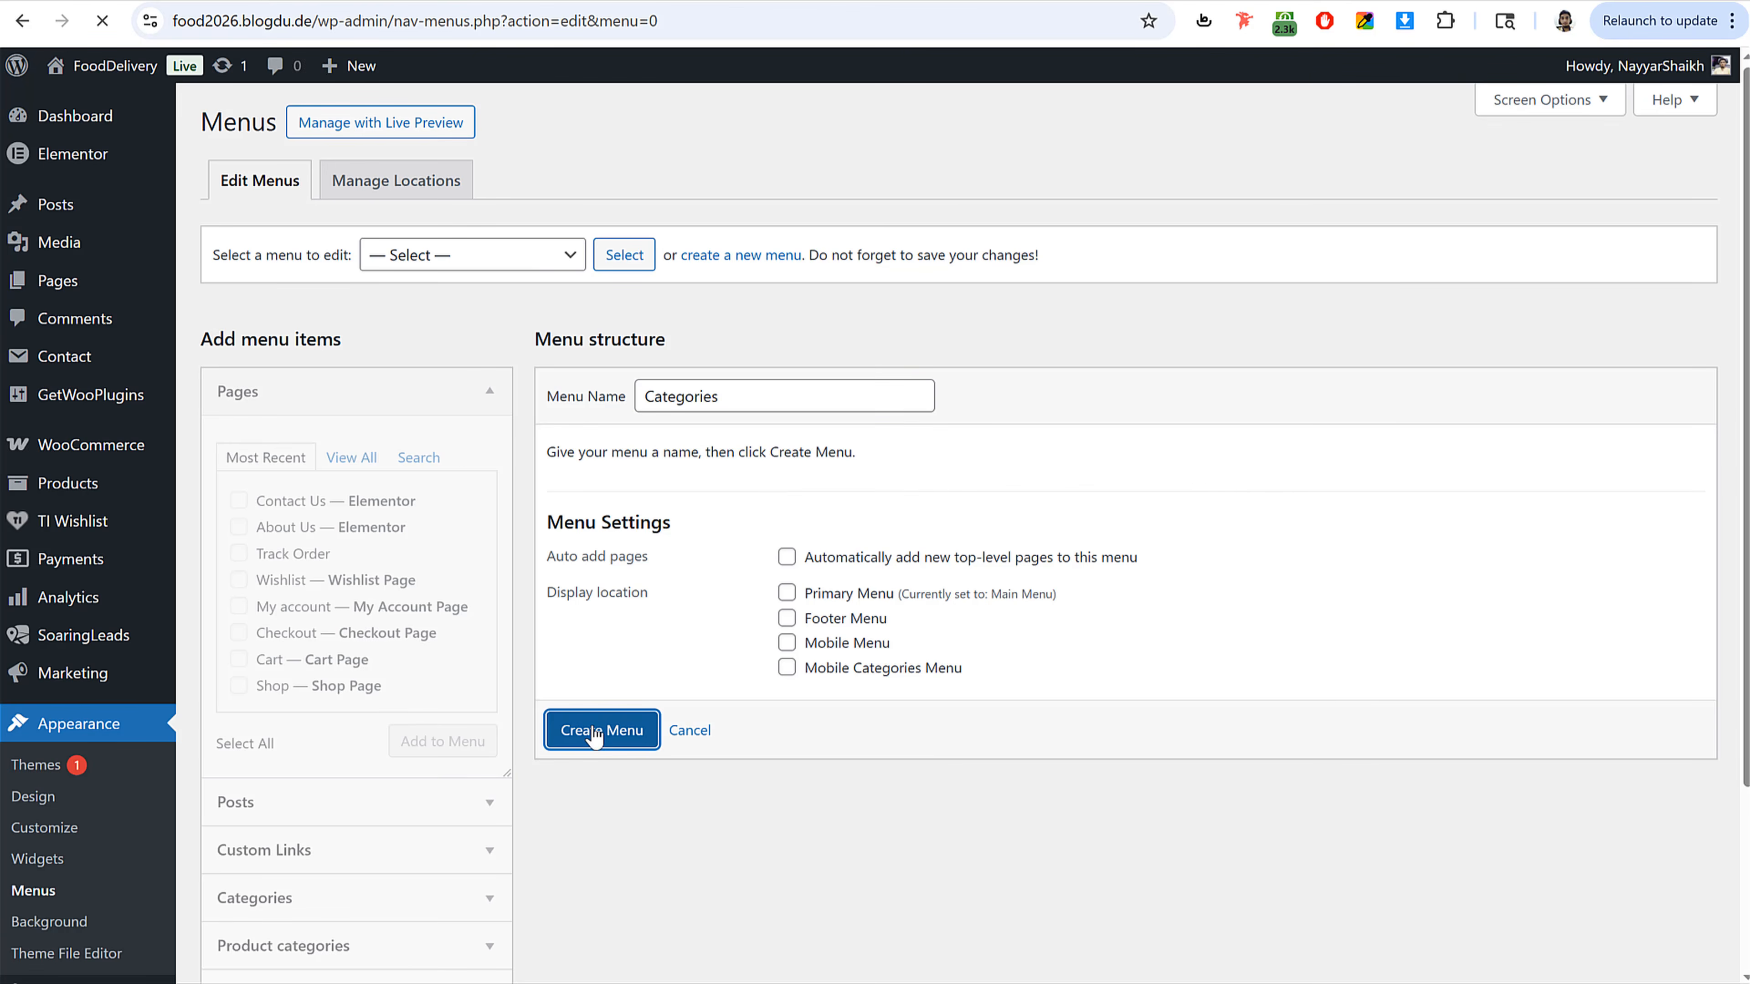
Step: Add the Honey & Spreads and Pizzas product categories to the Categories menu and save it
click(457, 397)
click(375, 589)
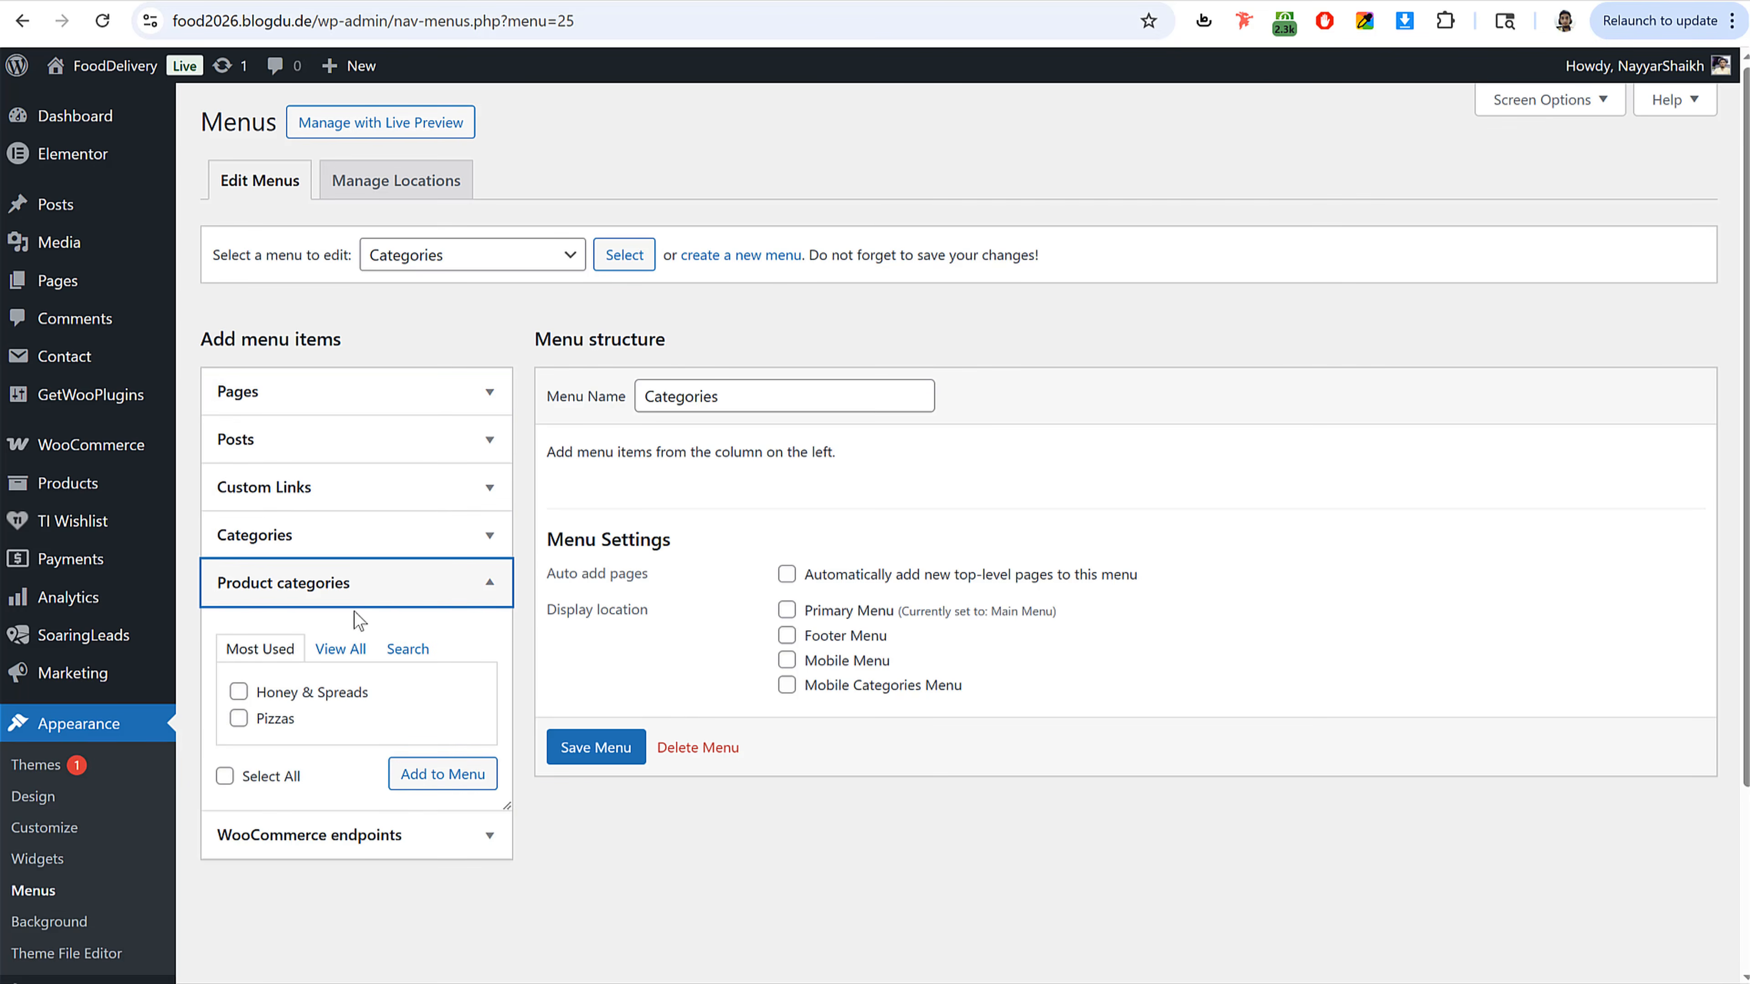
click(238, 691)
click(239, 718)
click(442, 773)
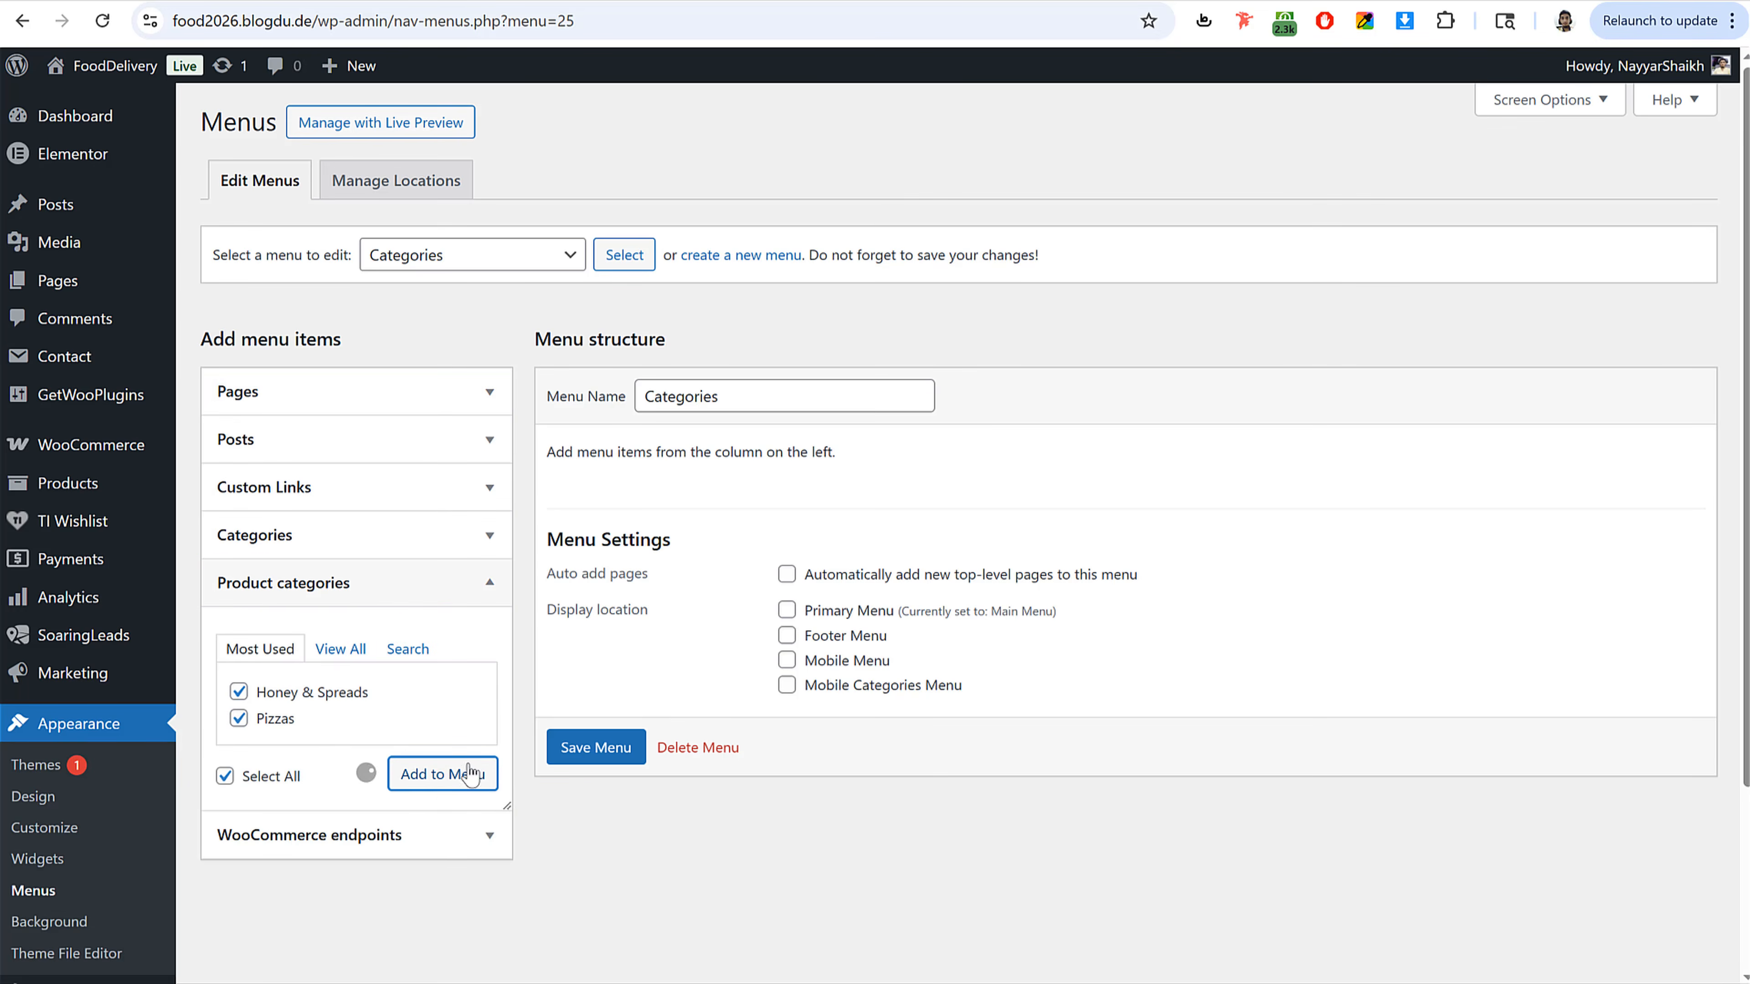
scroll(758, 654, down, 3)
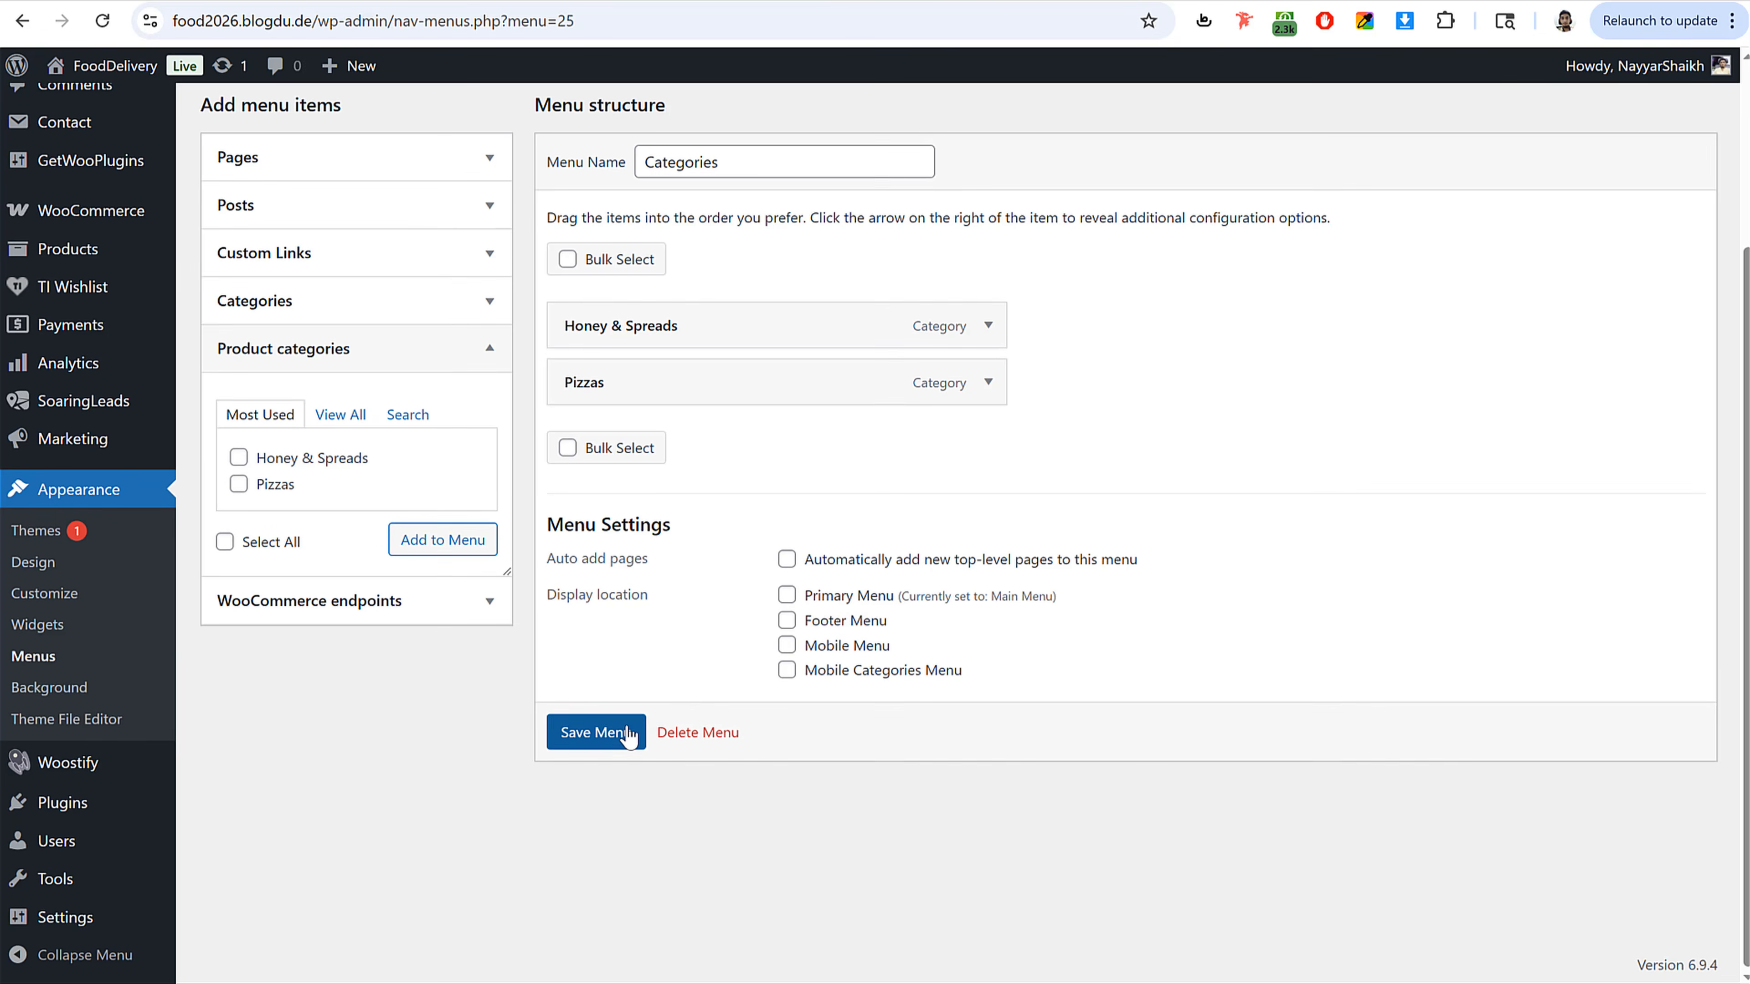
click(628, 734)
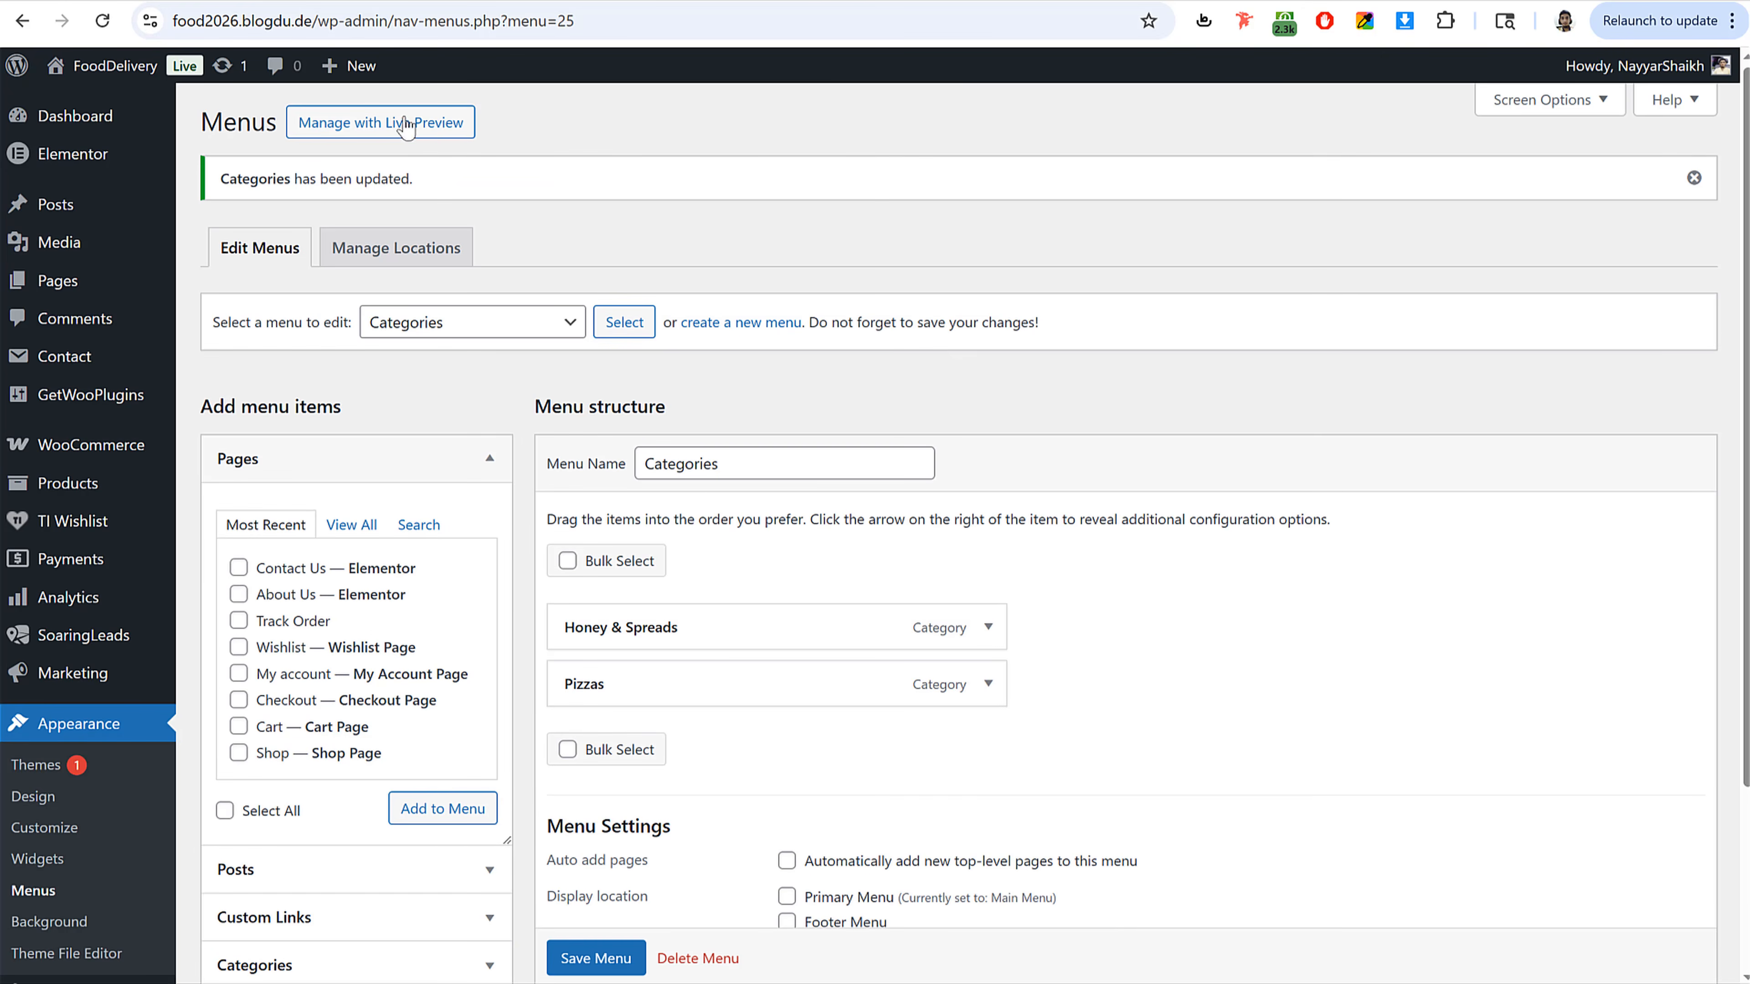
Step: Open the site's All Foods menu item to review the shop page
scroll(580, 384, down, 3)
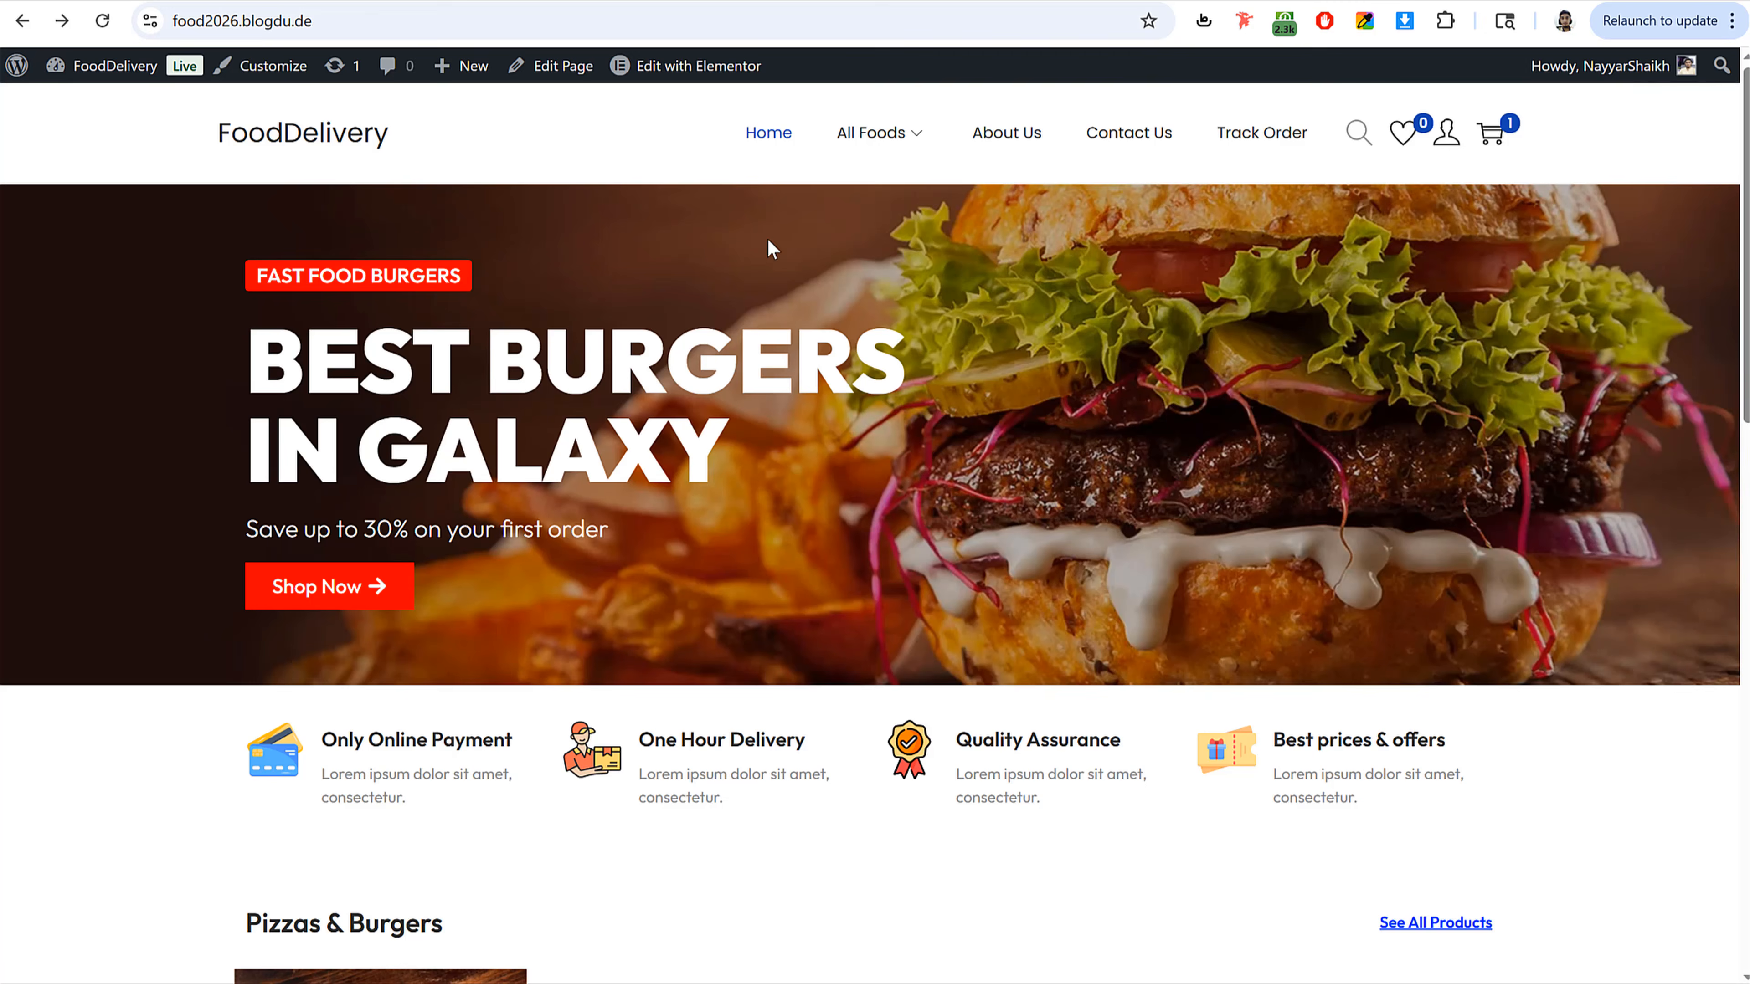
mouse_move(924, 162)
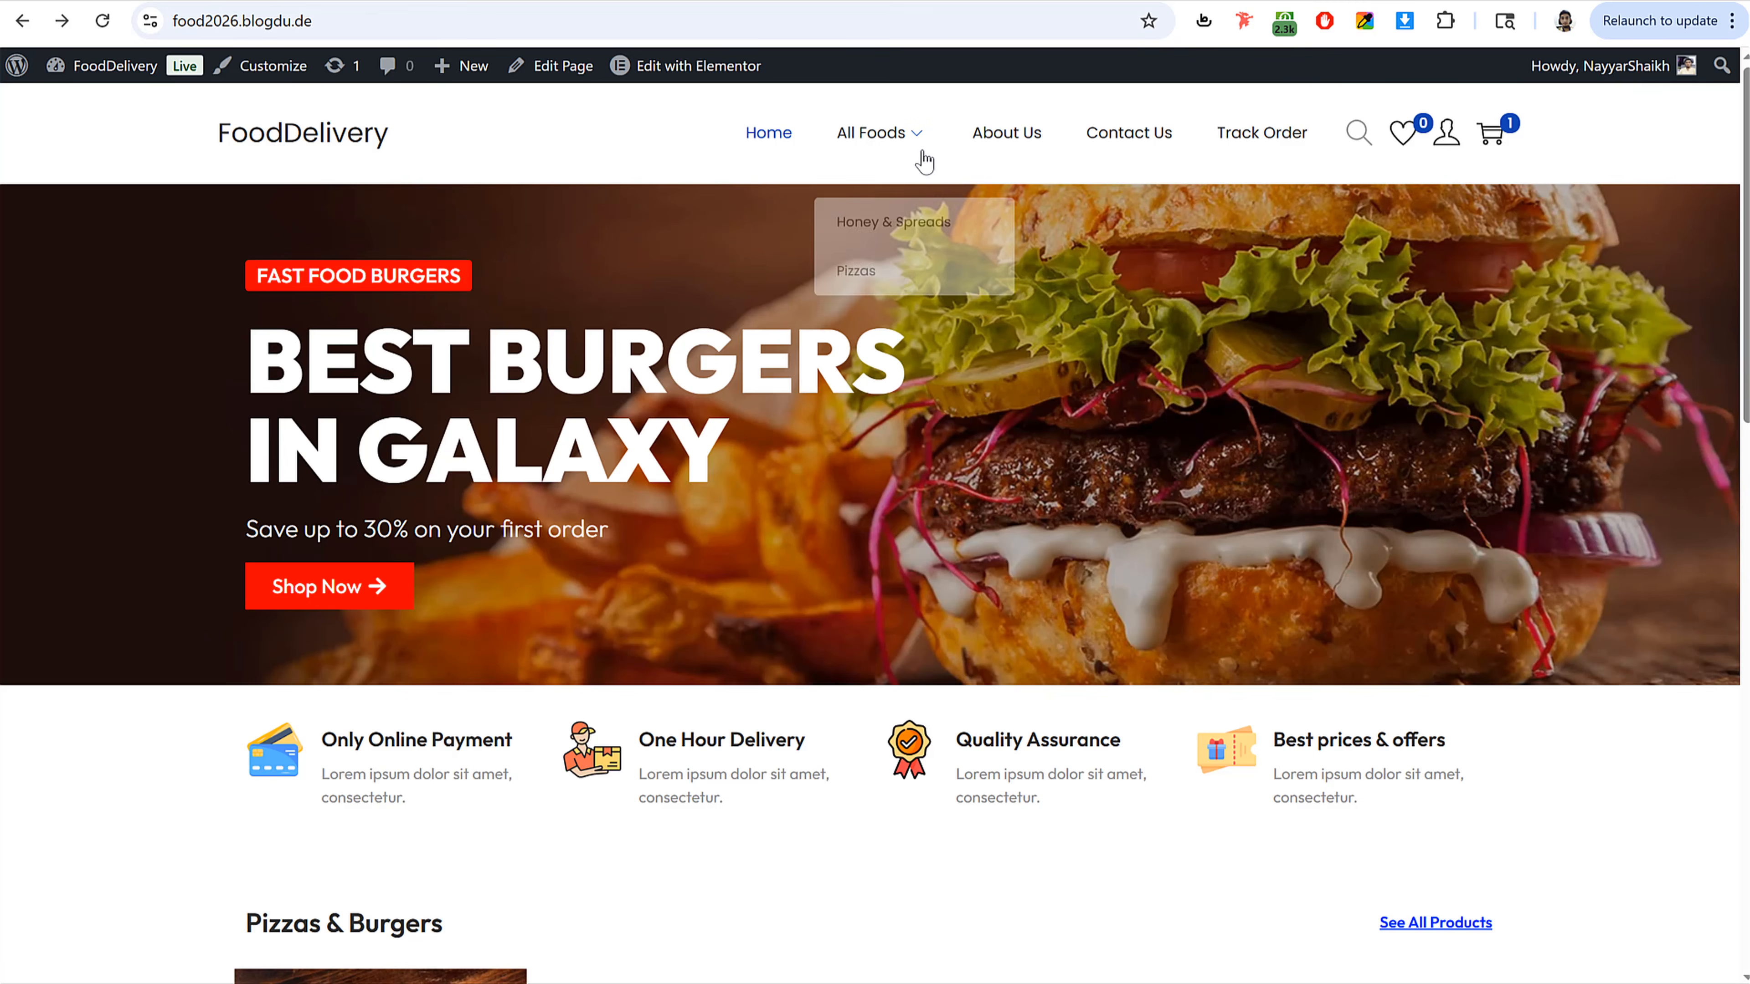
click(865, 140)
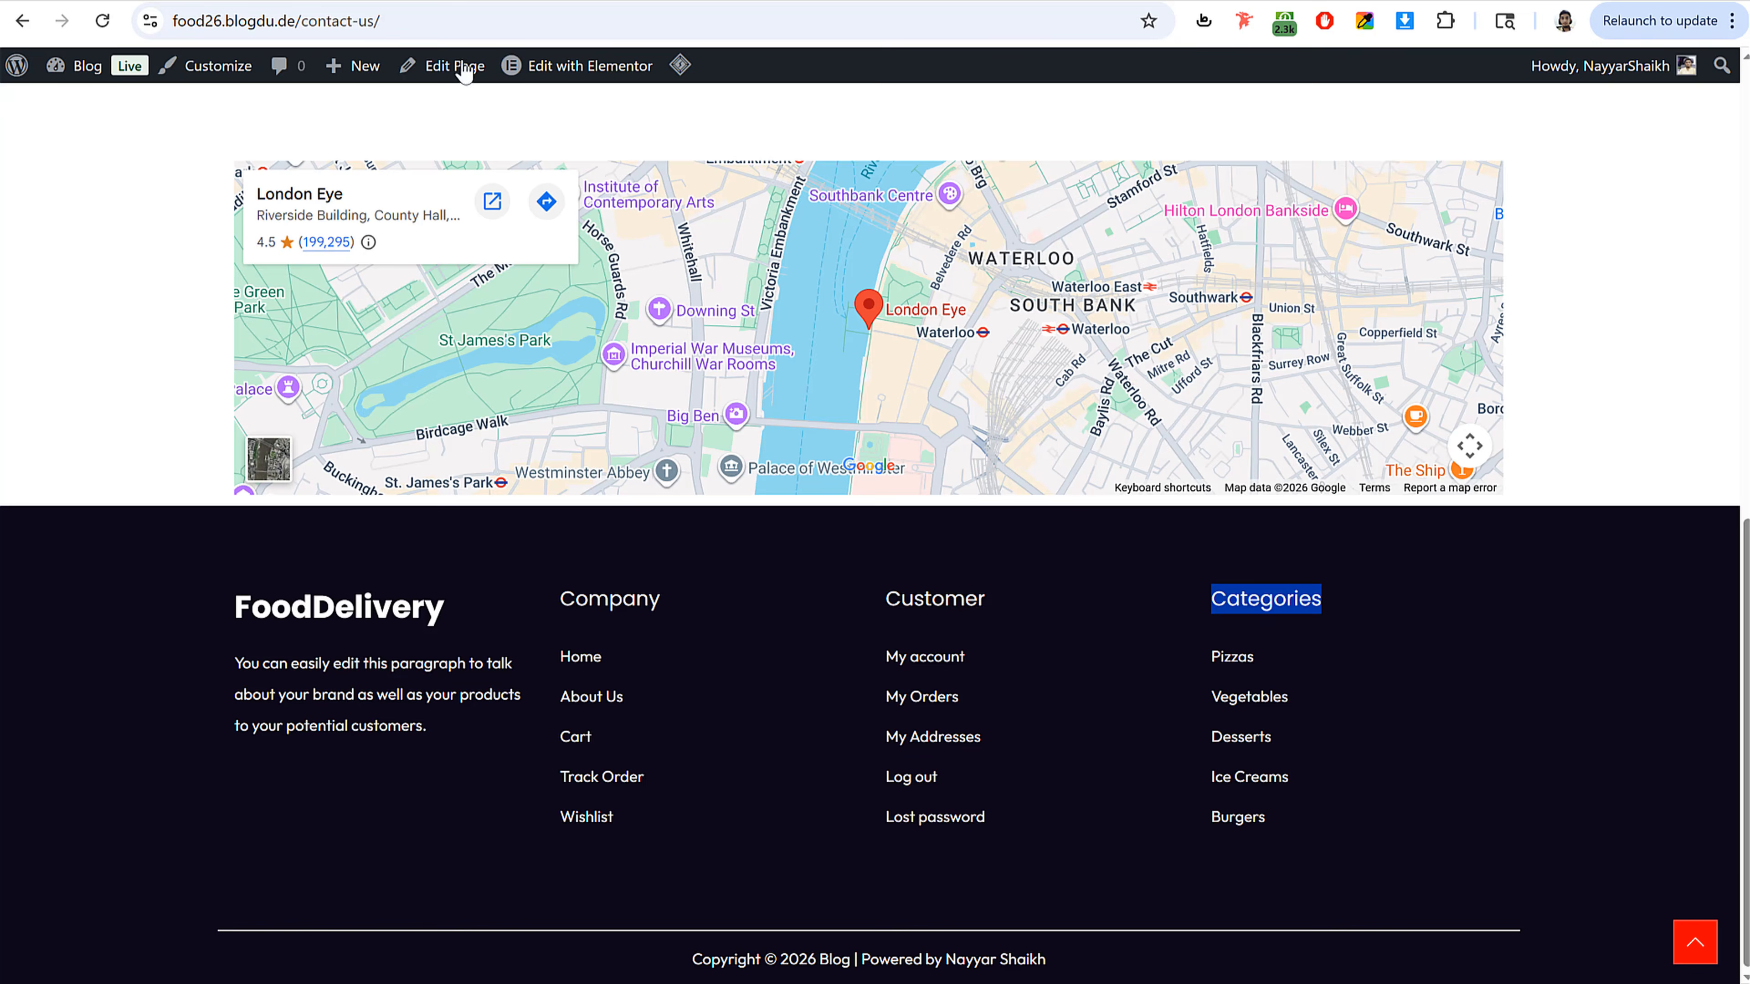
Step: Examine the reference site's shop page and its sidebar filter widgets
scroll(777, 336, up, 15)
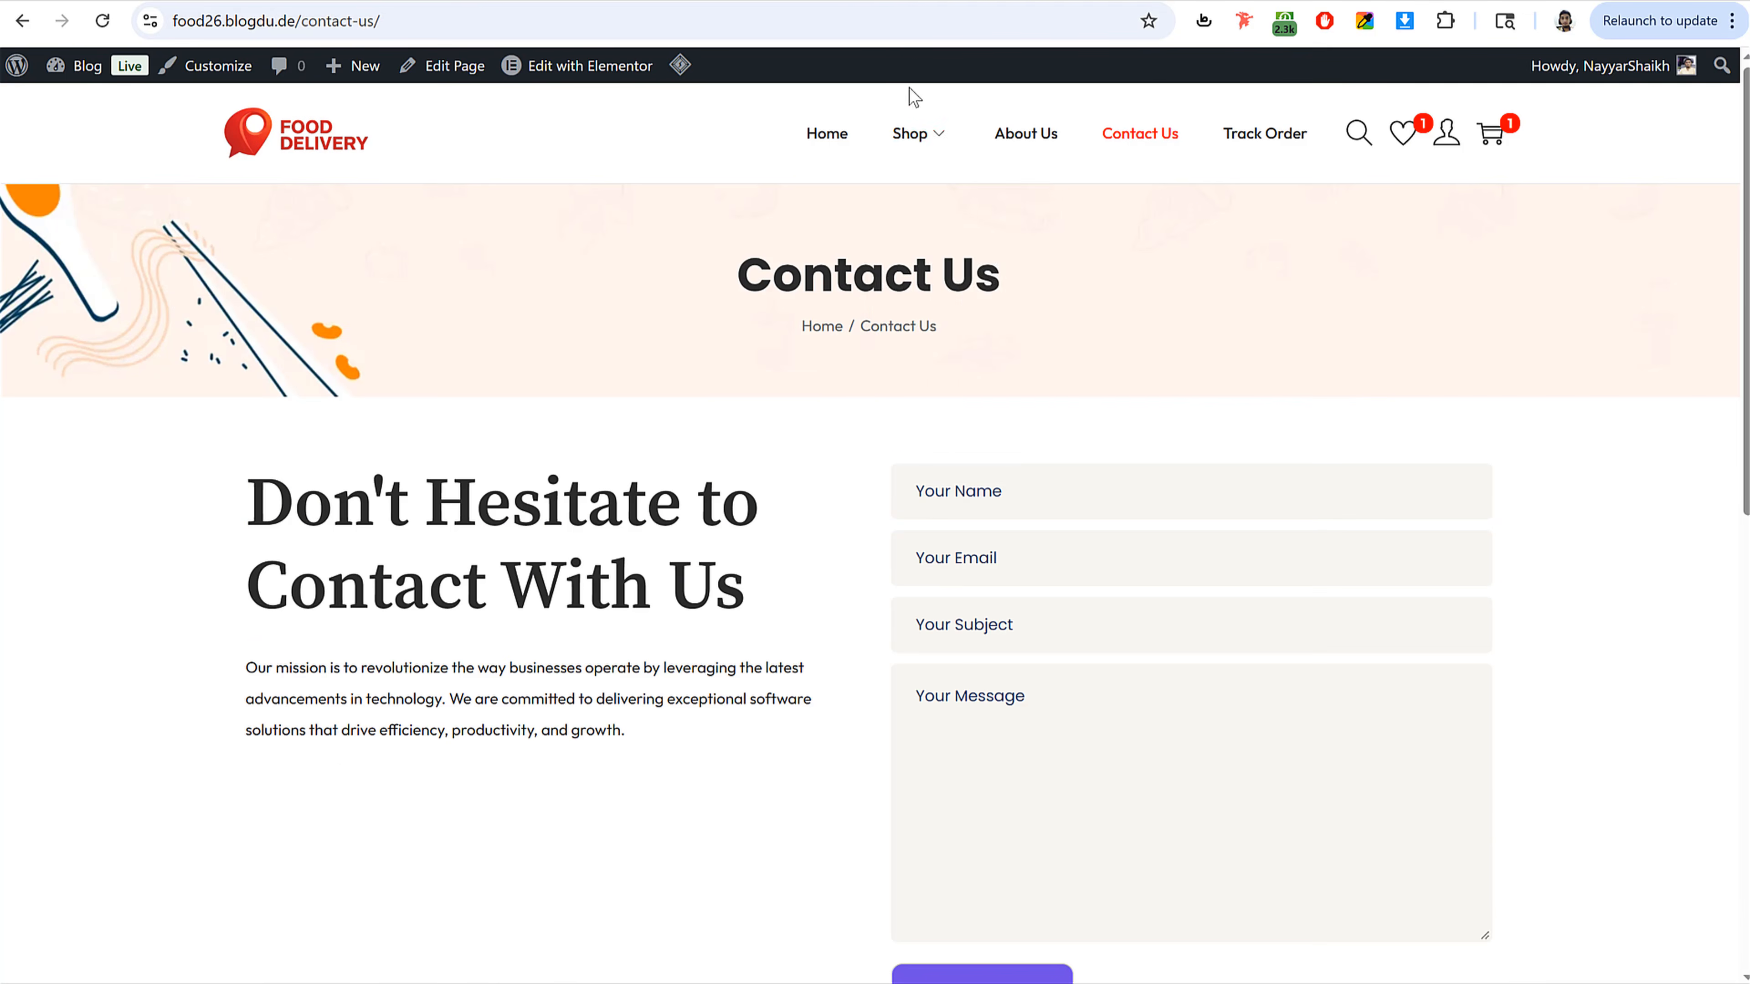
click(907, 155)
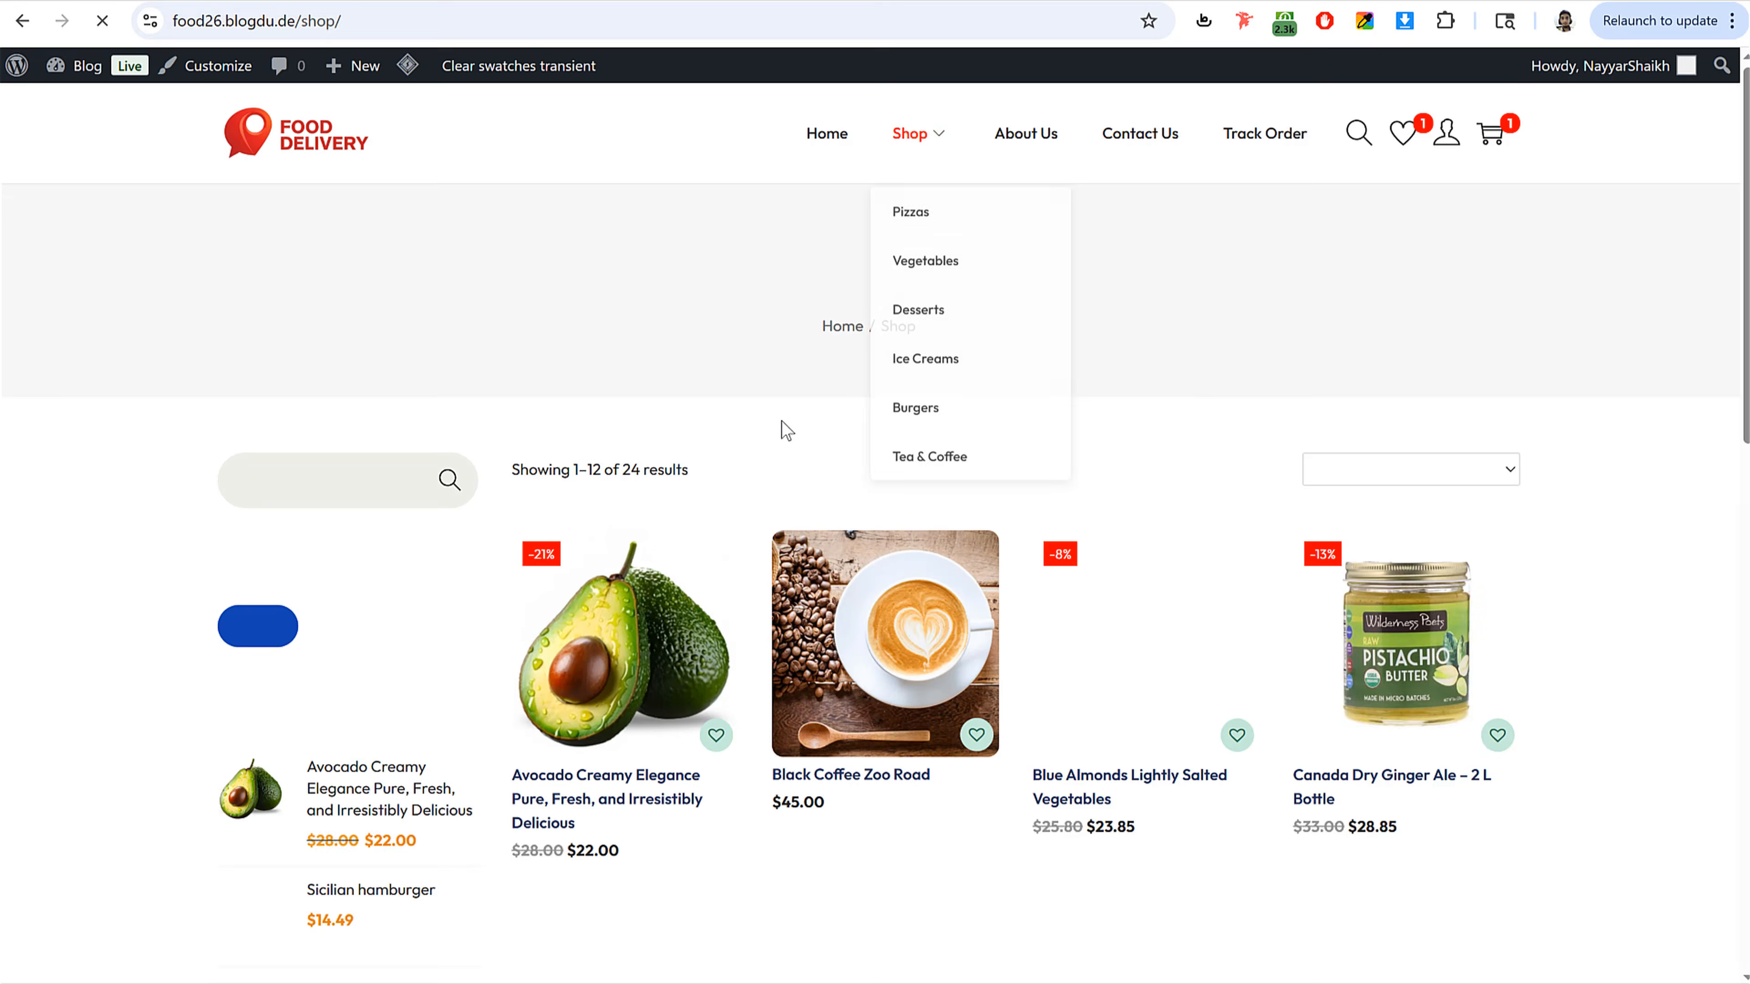
scroll(455, 555, down, 2)
scroll(455, 555, down, 4)
scroll(585, 555, up, 6)
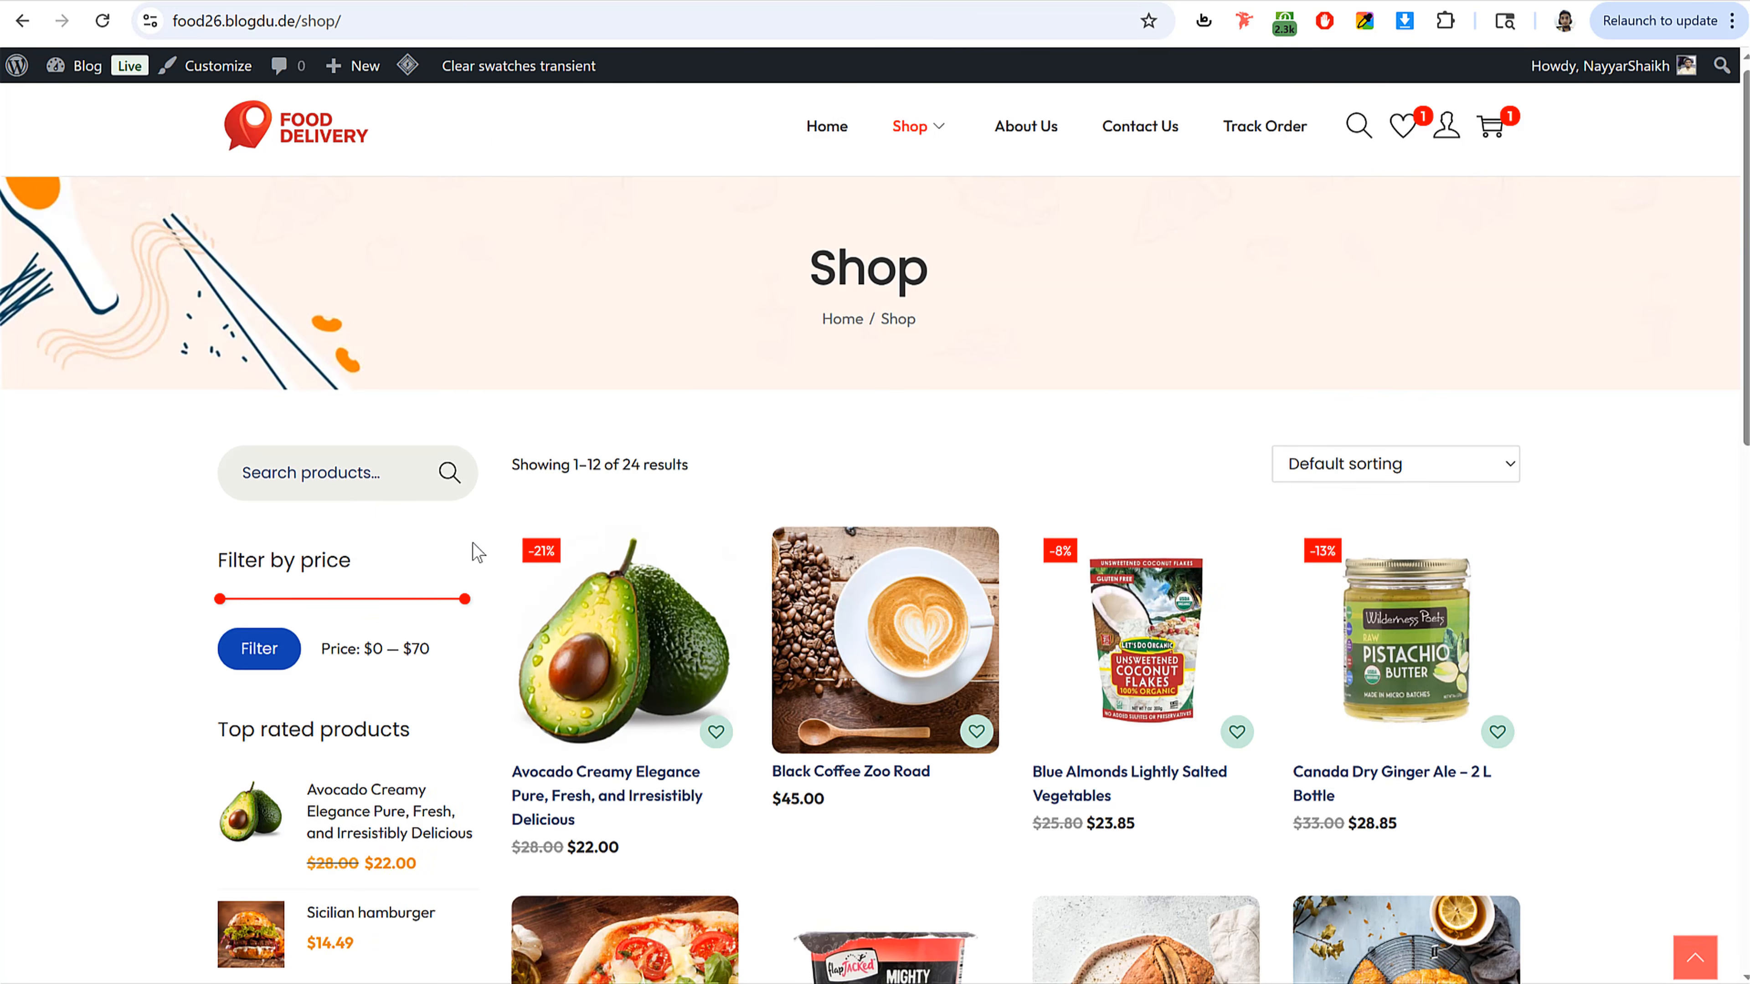
click(353, 493)
click(138, 497)
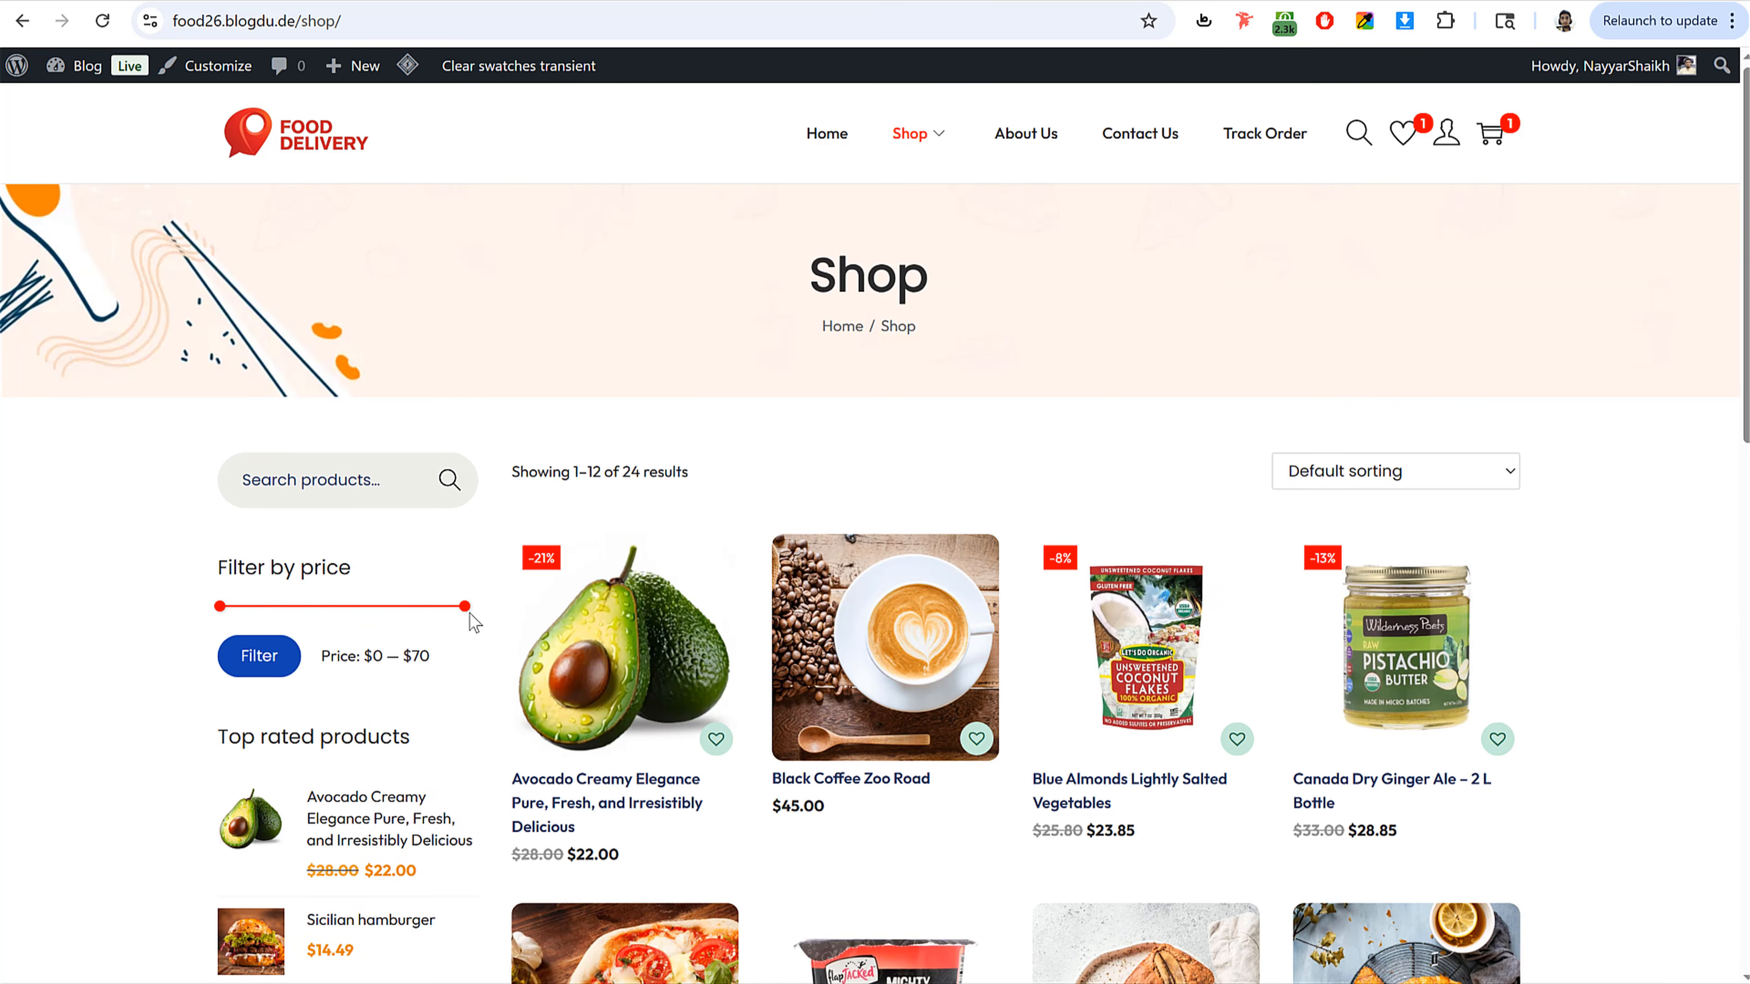
drag(462, 607, 374, 611)
scroll(379, 599, down, 9)
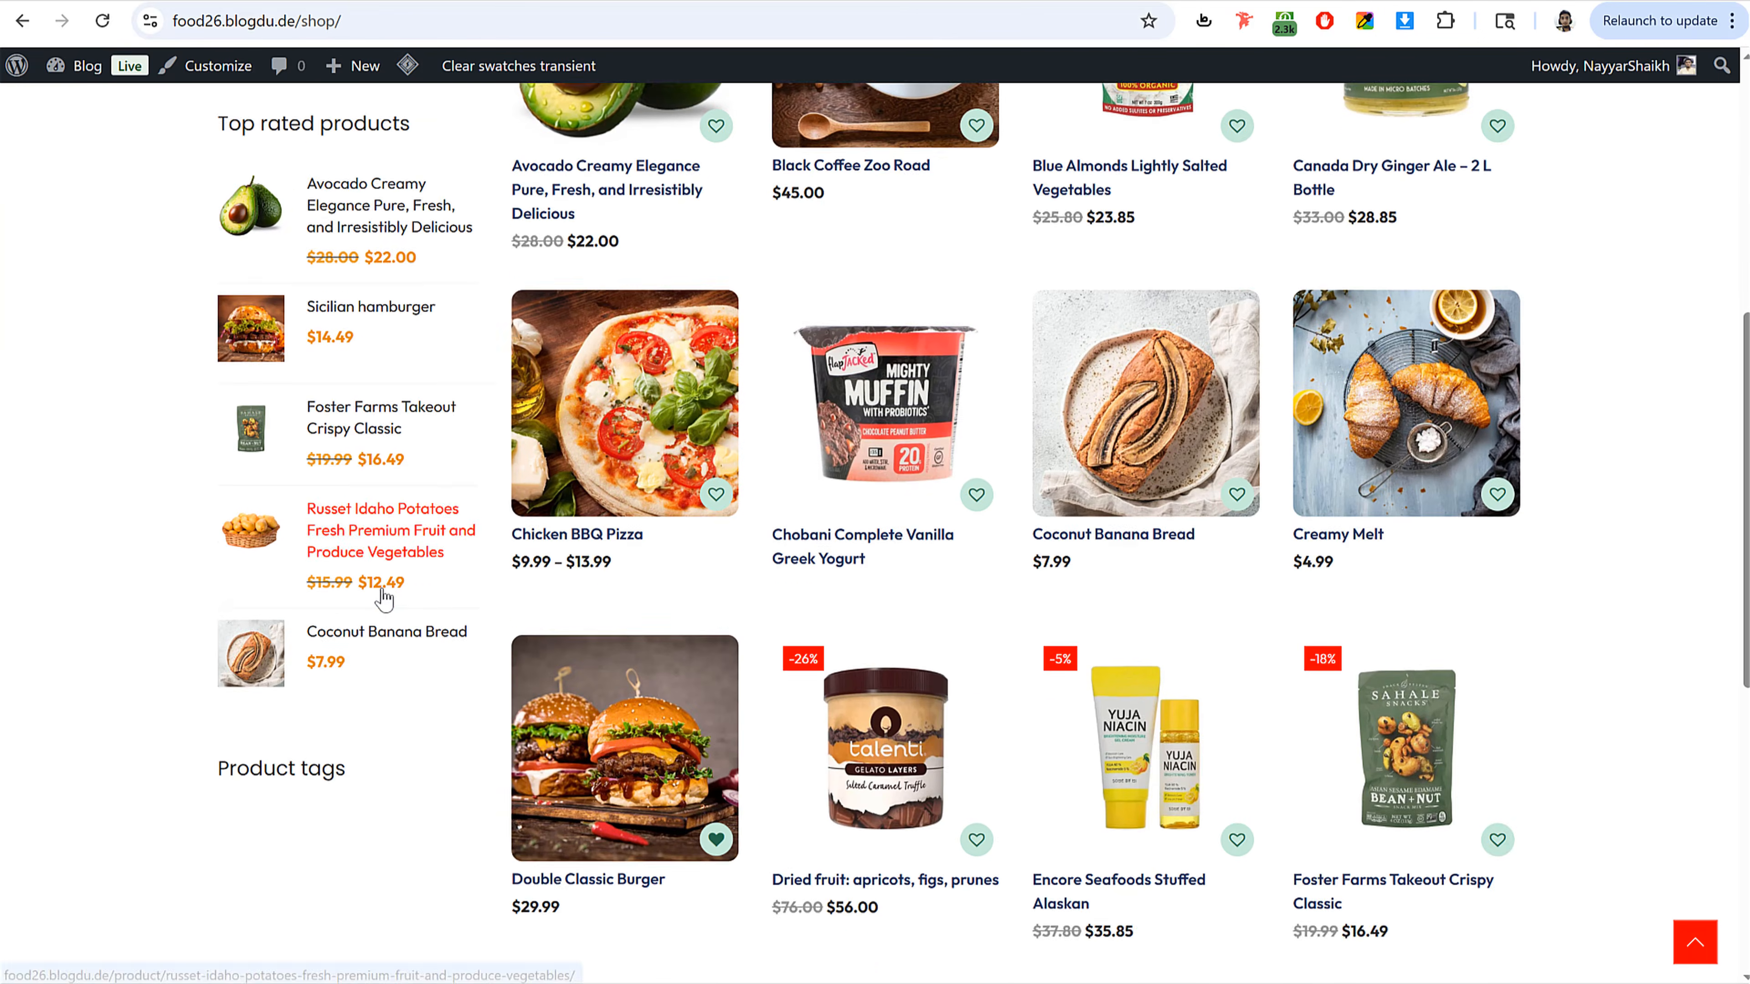
scroll(383, 601, down, 3)
scroll(383, 601, up, 12)
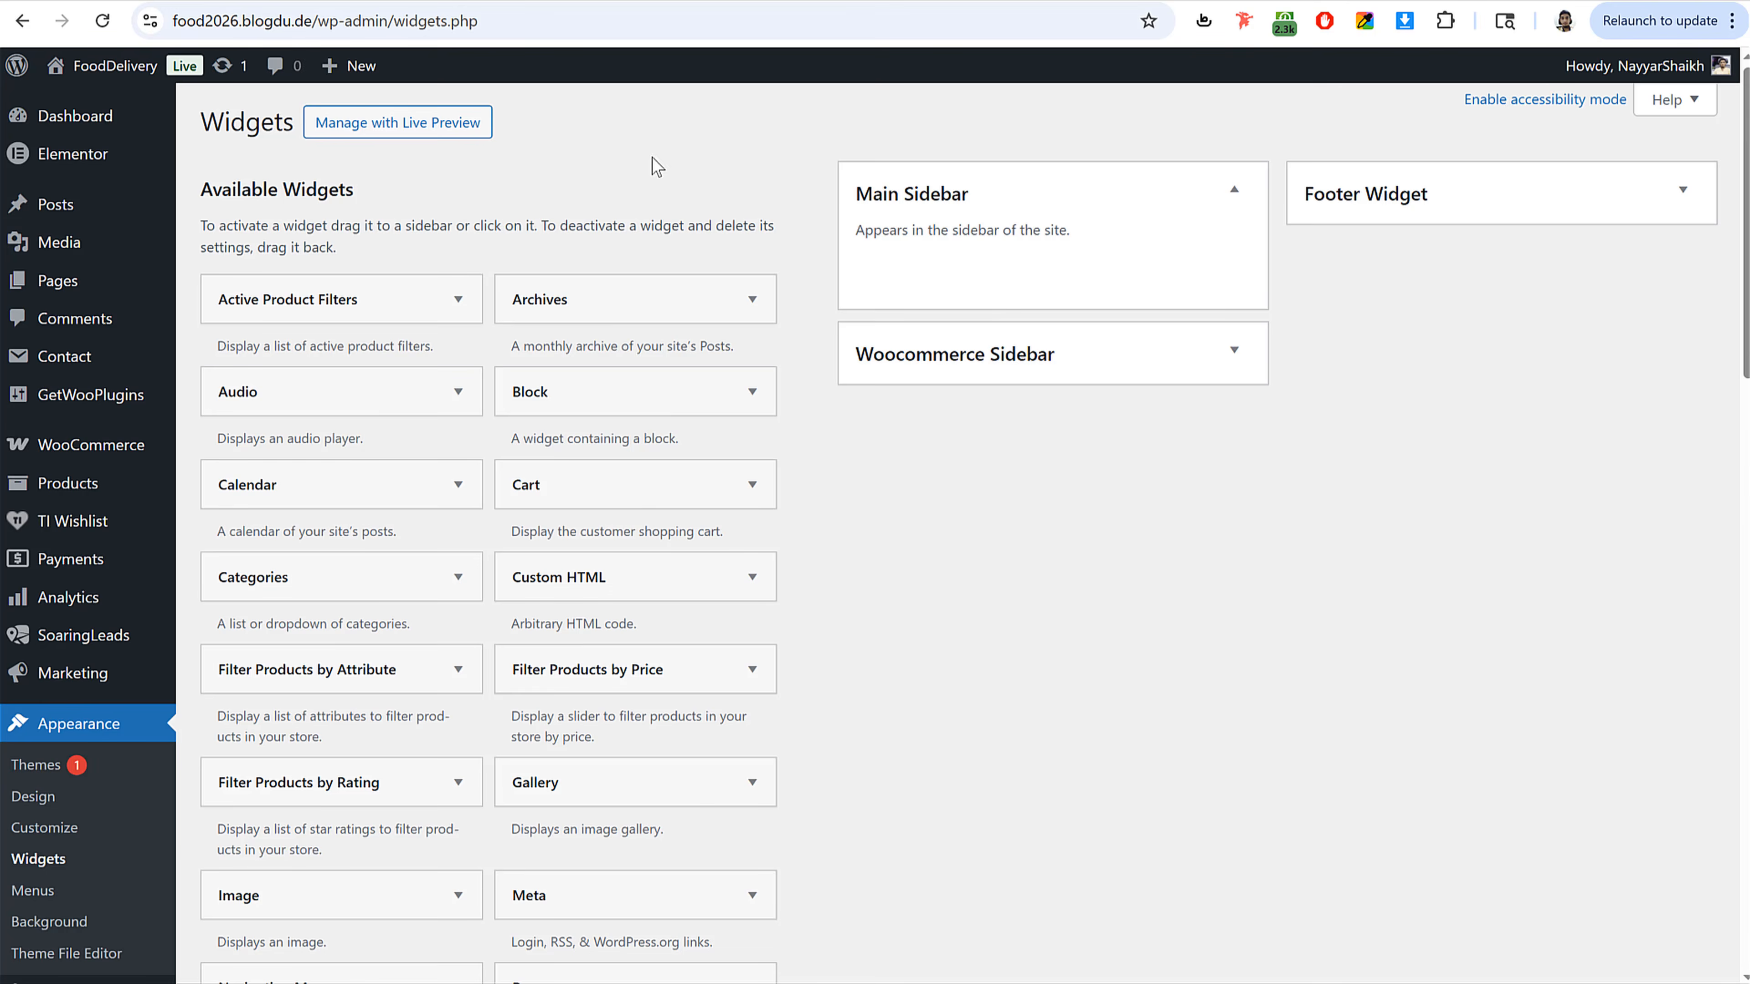
Step: Collapse the Main Sidebar and expand the Woocommerce Sidebar widget area
click(986, 214)
click(994, 278)
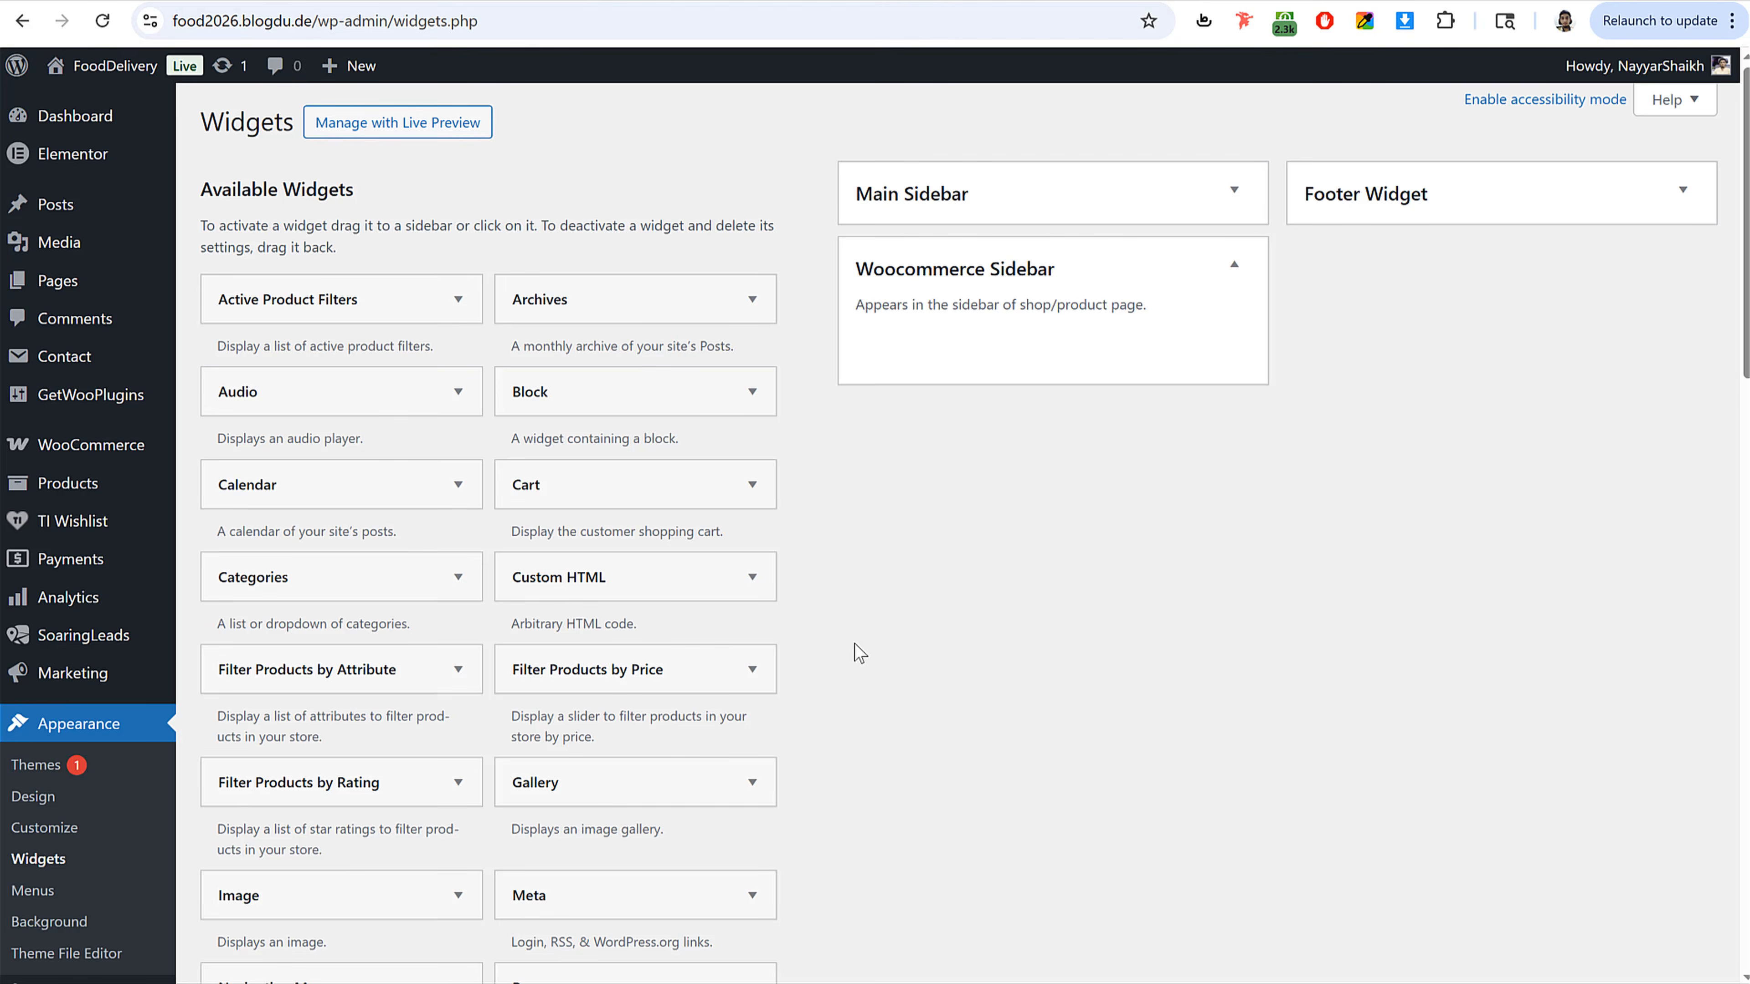
Step: Add a Product Search widget to the Woocommerce Sidebar
scroll(875, 641, down, 10)
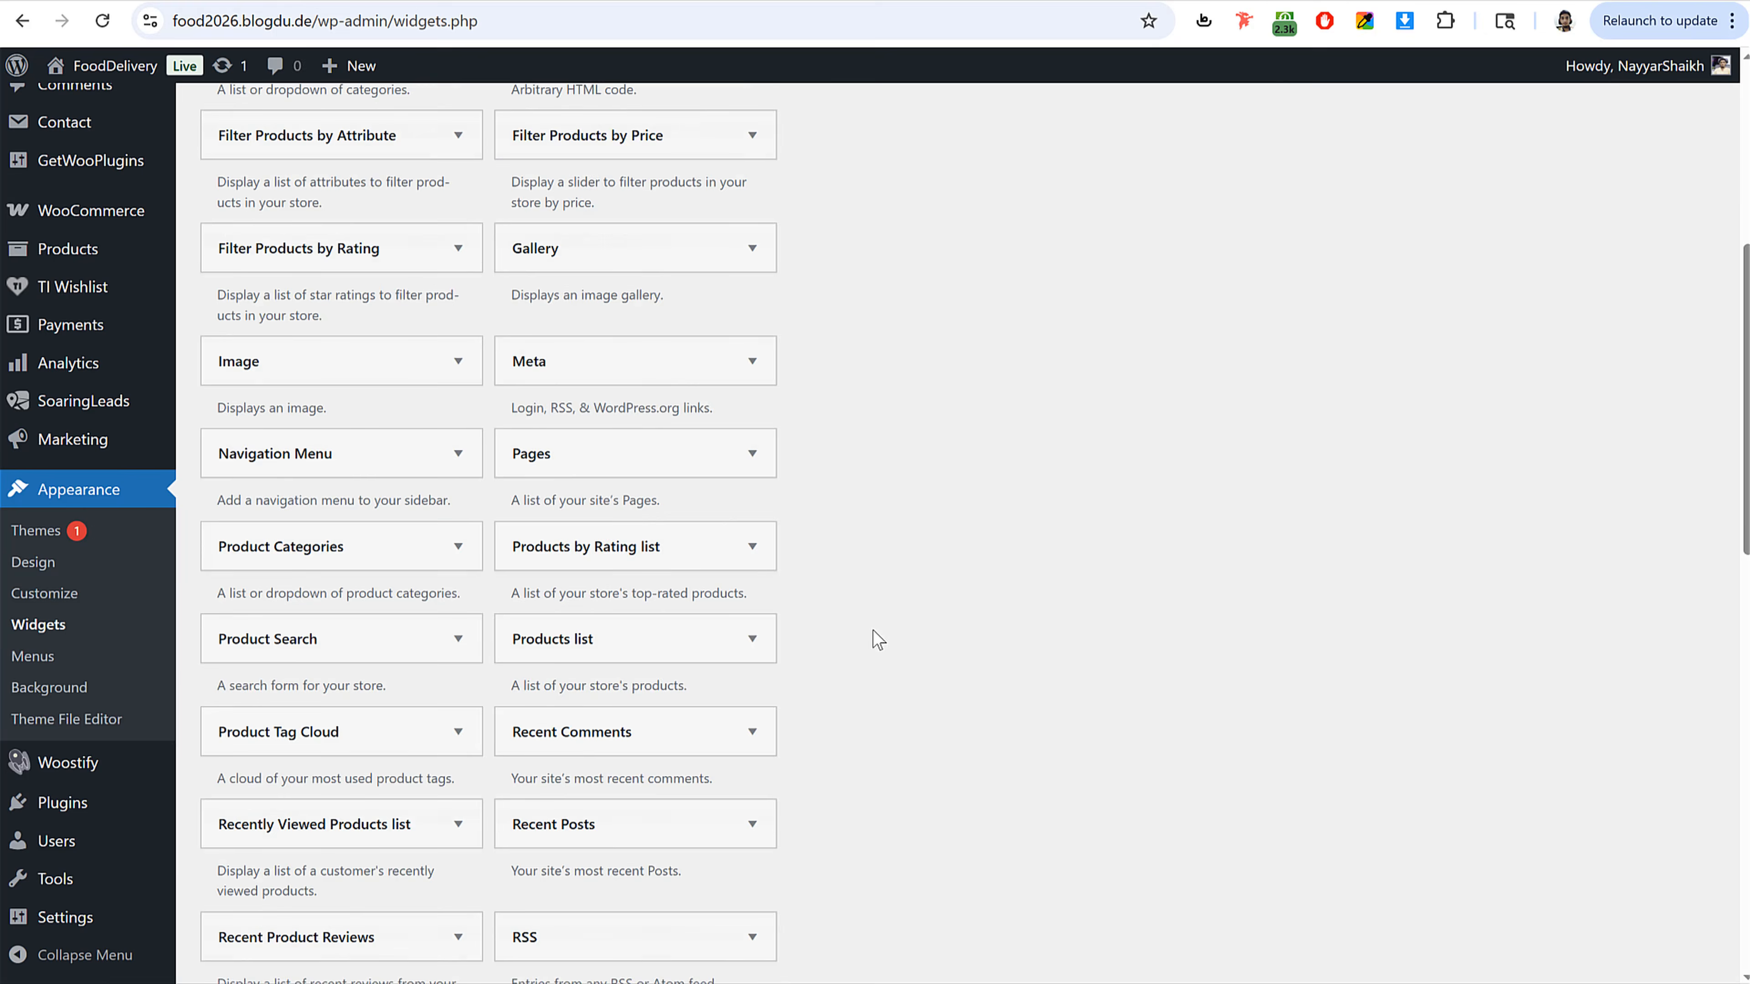
click(321, 507)
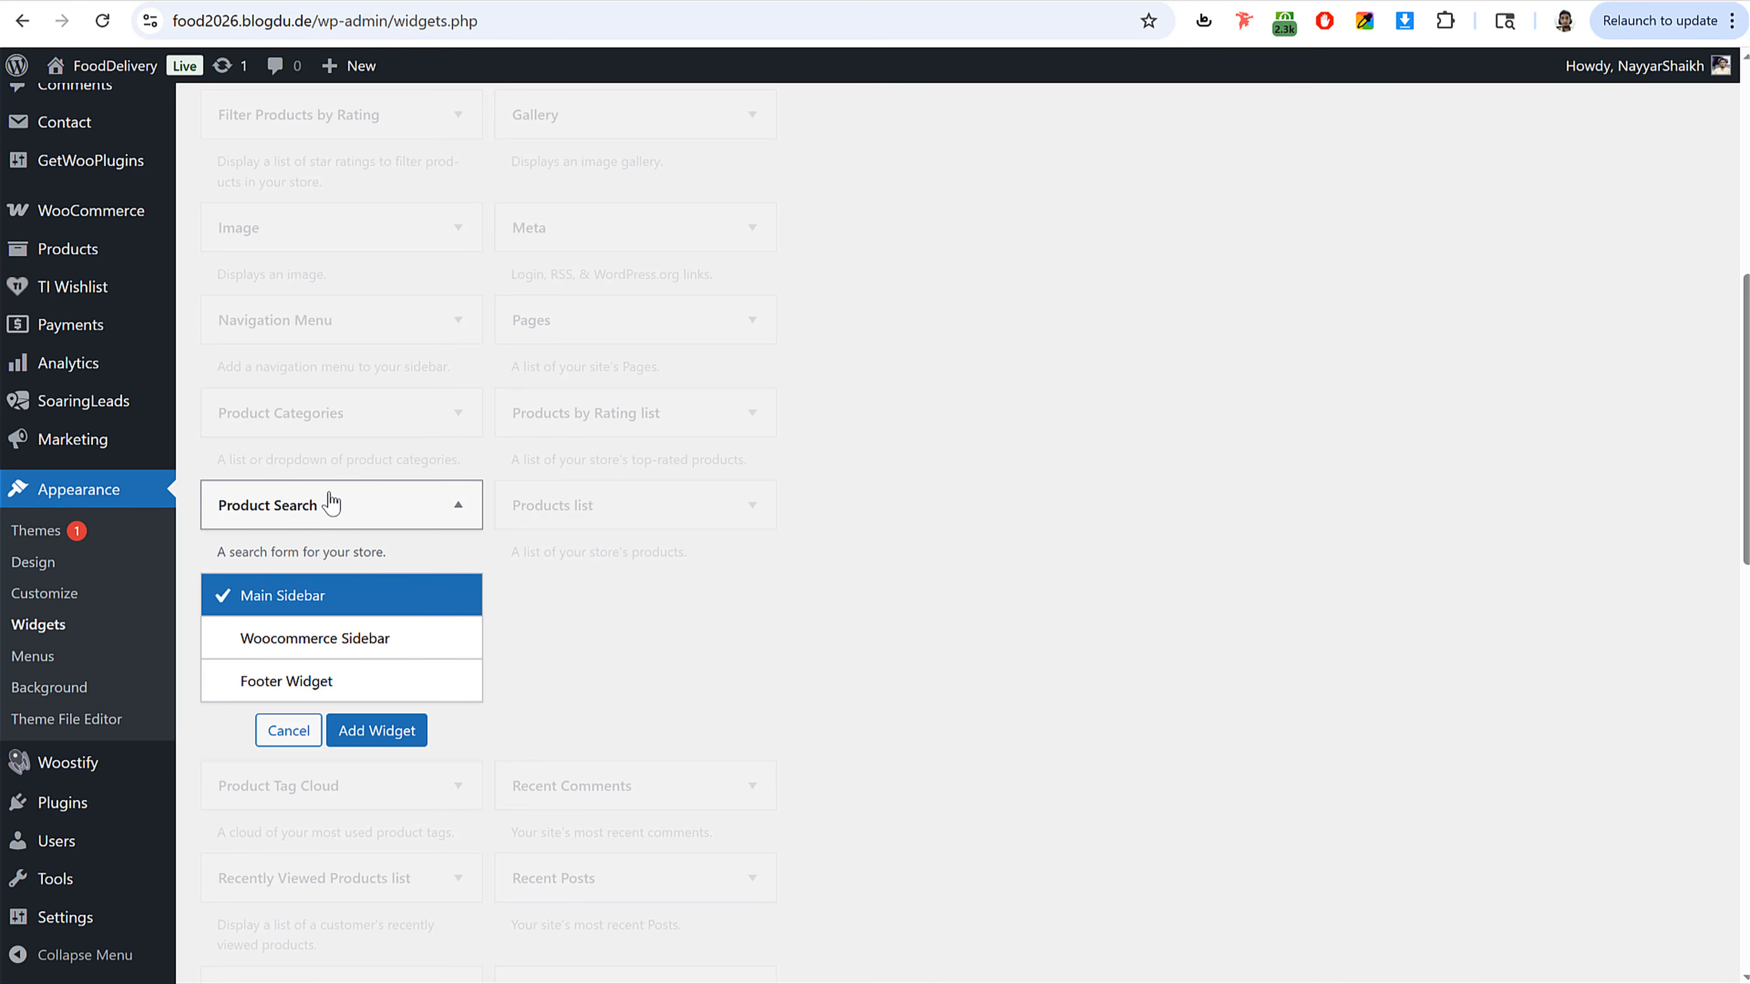
click(362, 654)
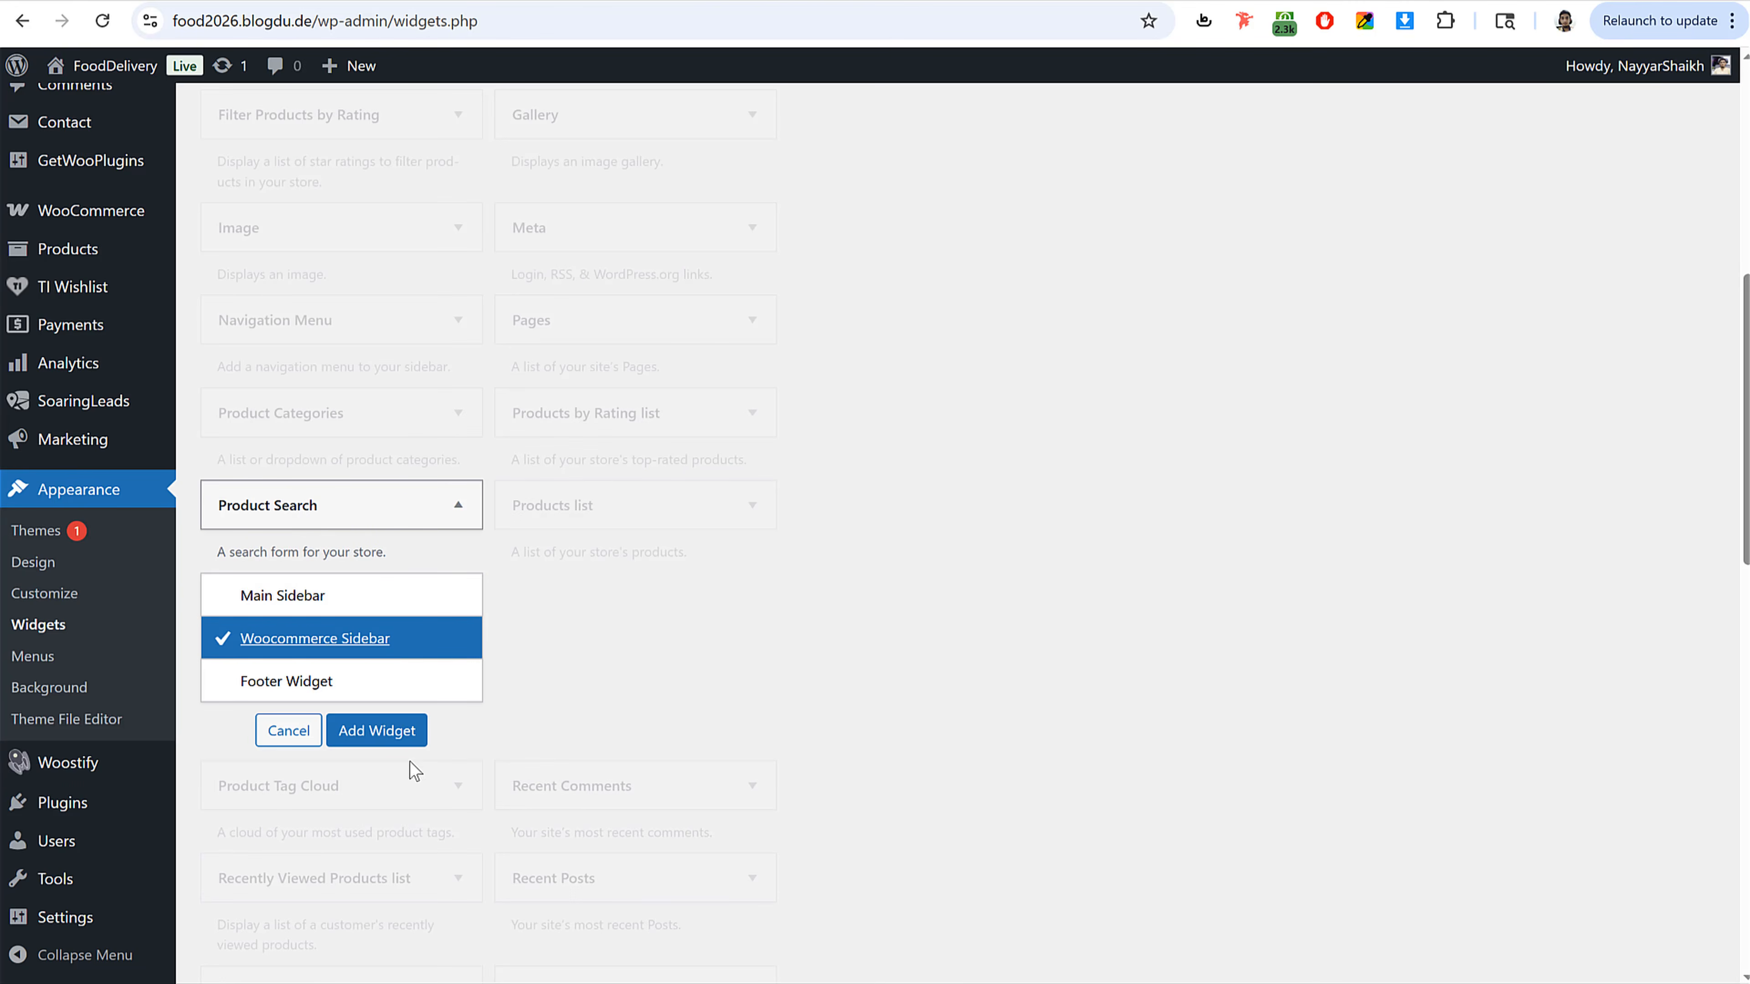
click(389, 733)
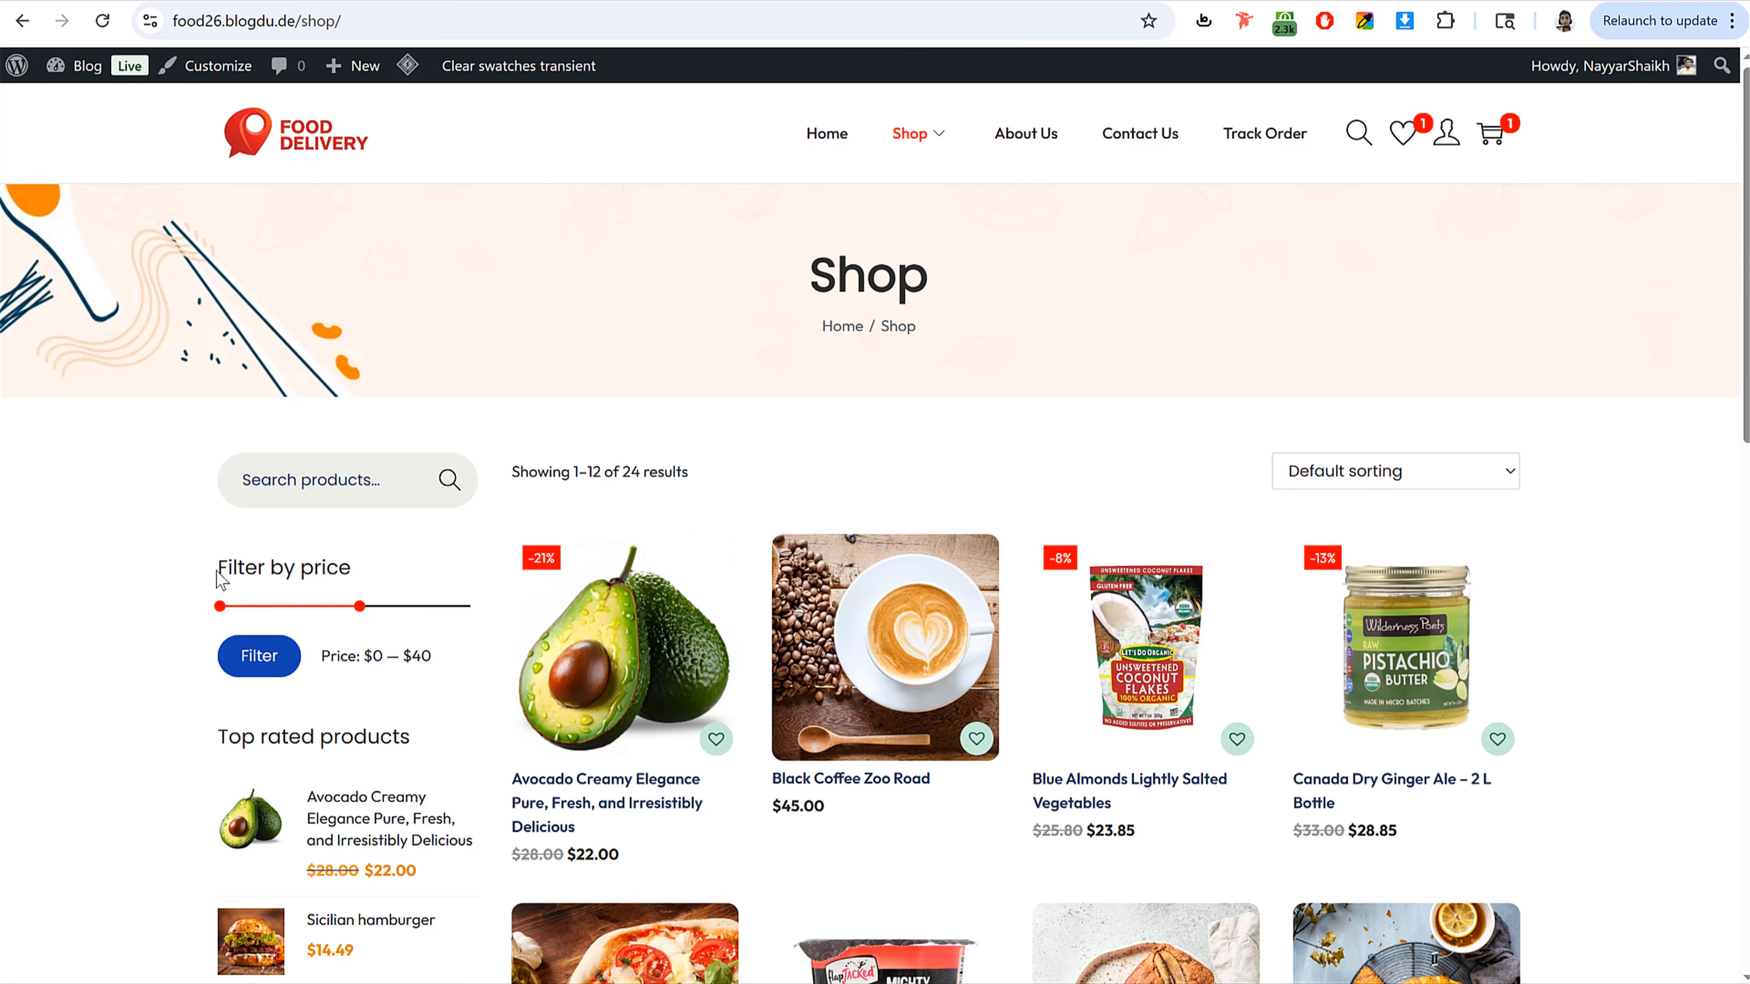
Step: Add a Filter Products by Price widget to the Woocommerce Sidebar, titled "Filter by Price"
drag(219, 579, 363, 581)
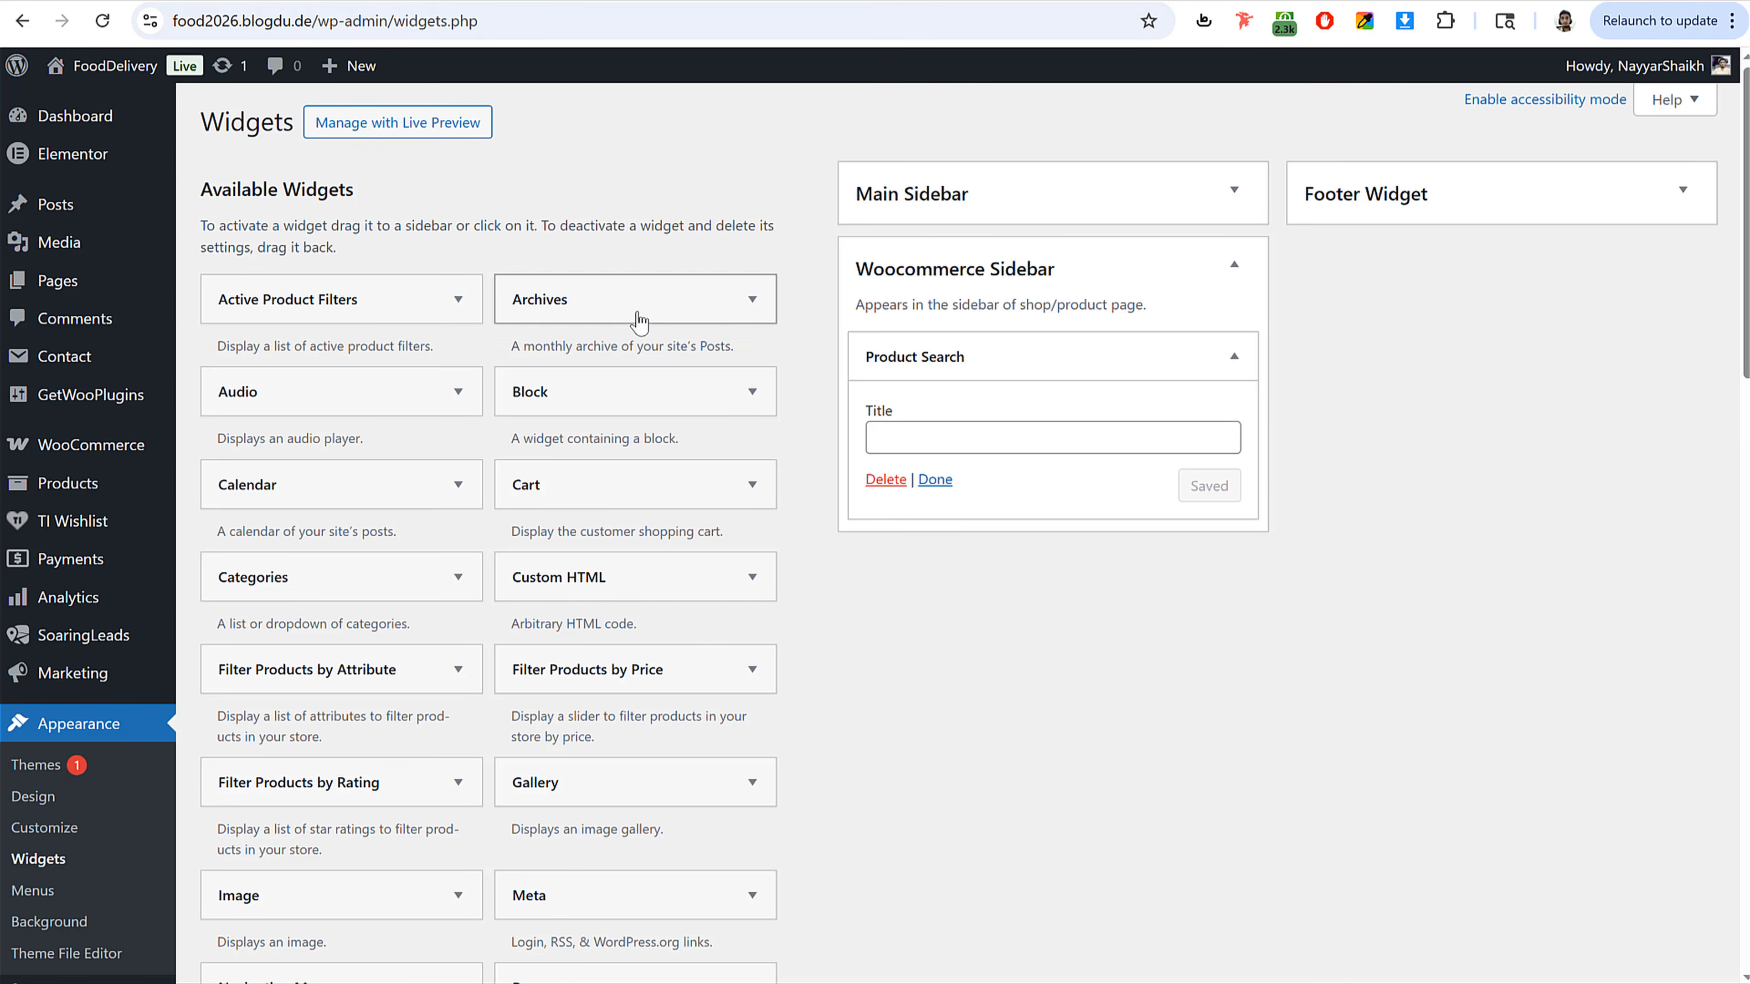
click(933, 351)
scroll(877, 525, down, 1)
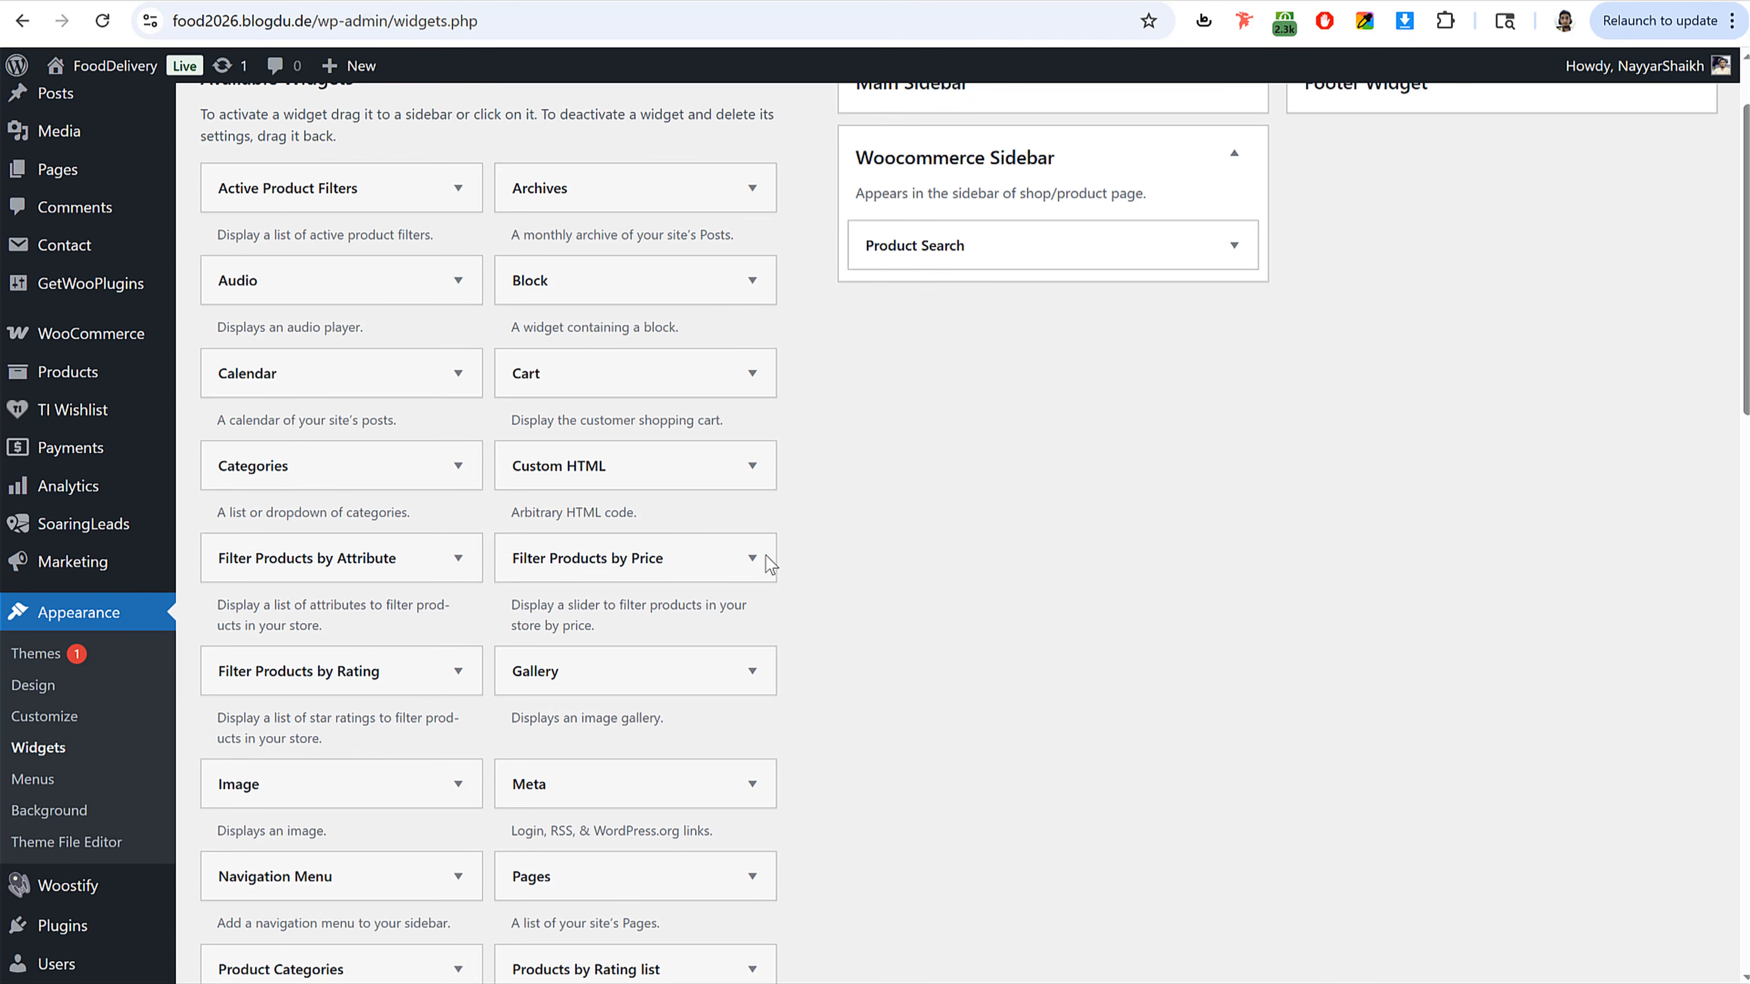
scroll(884, 541, up, 1)
drag(622, 689, 1026, 443)
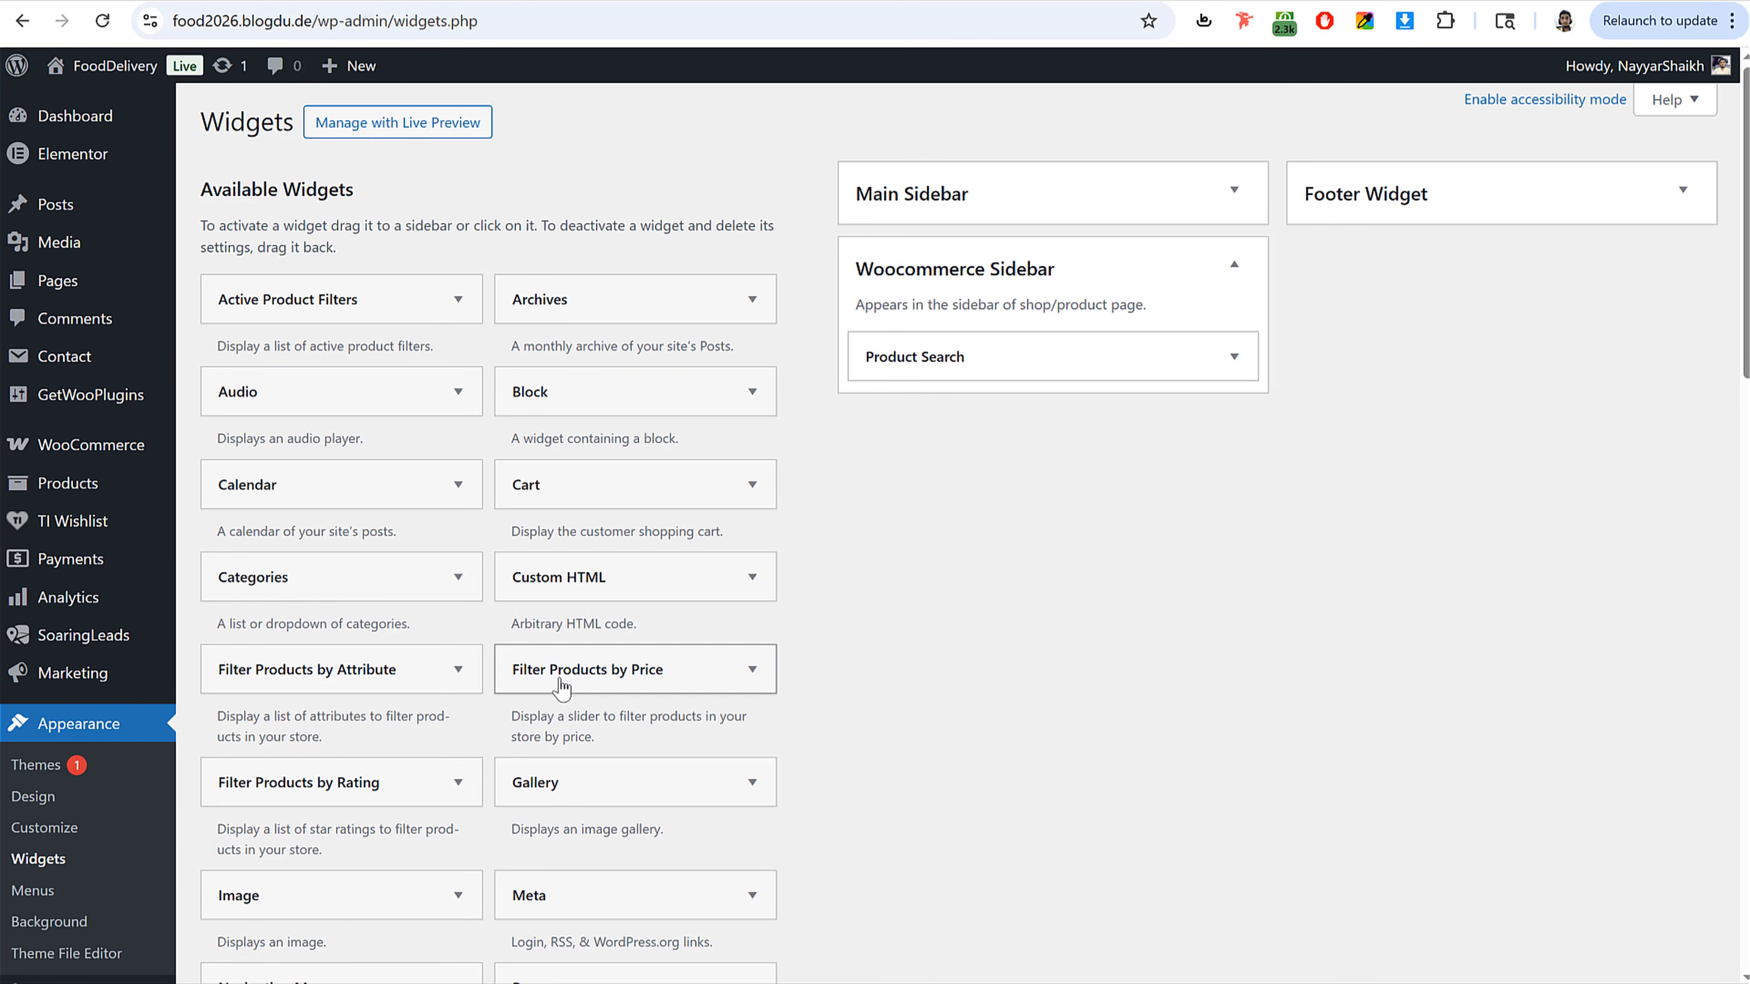
drag(773, 679, 976, 390)
drag(943, 501, 939, 499)
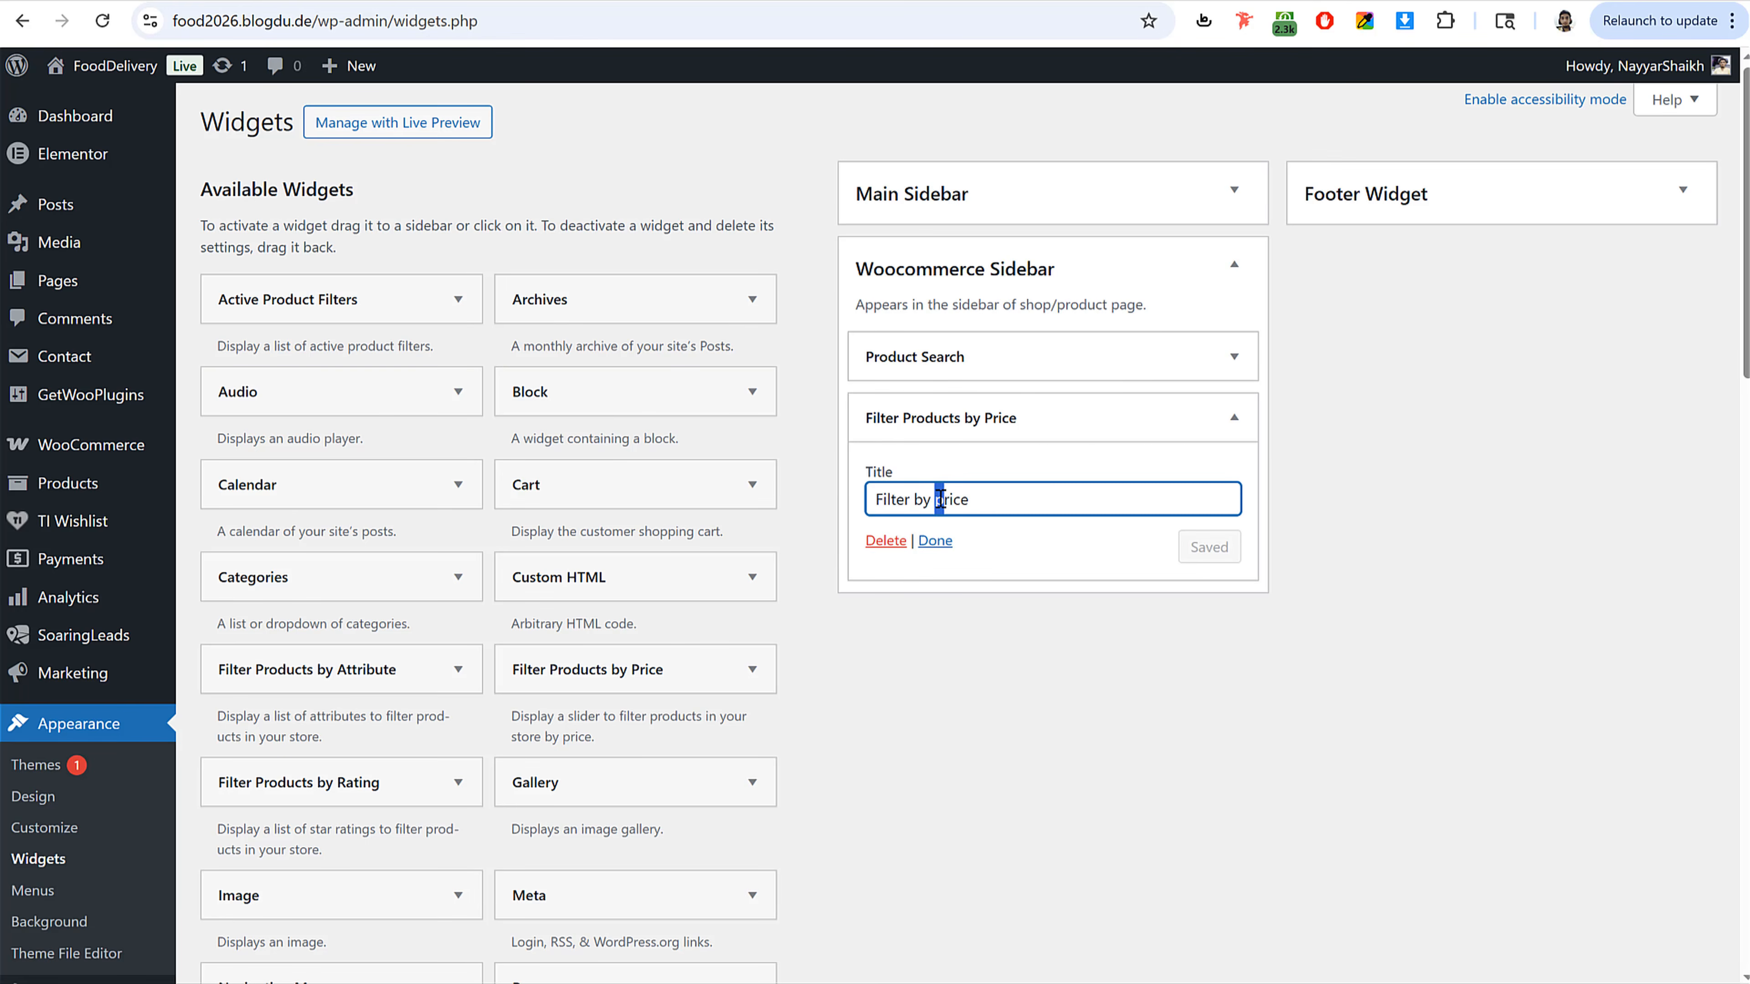
text(P)
click(1233, 417)
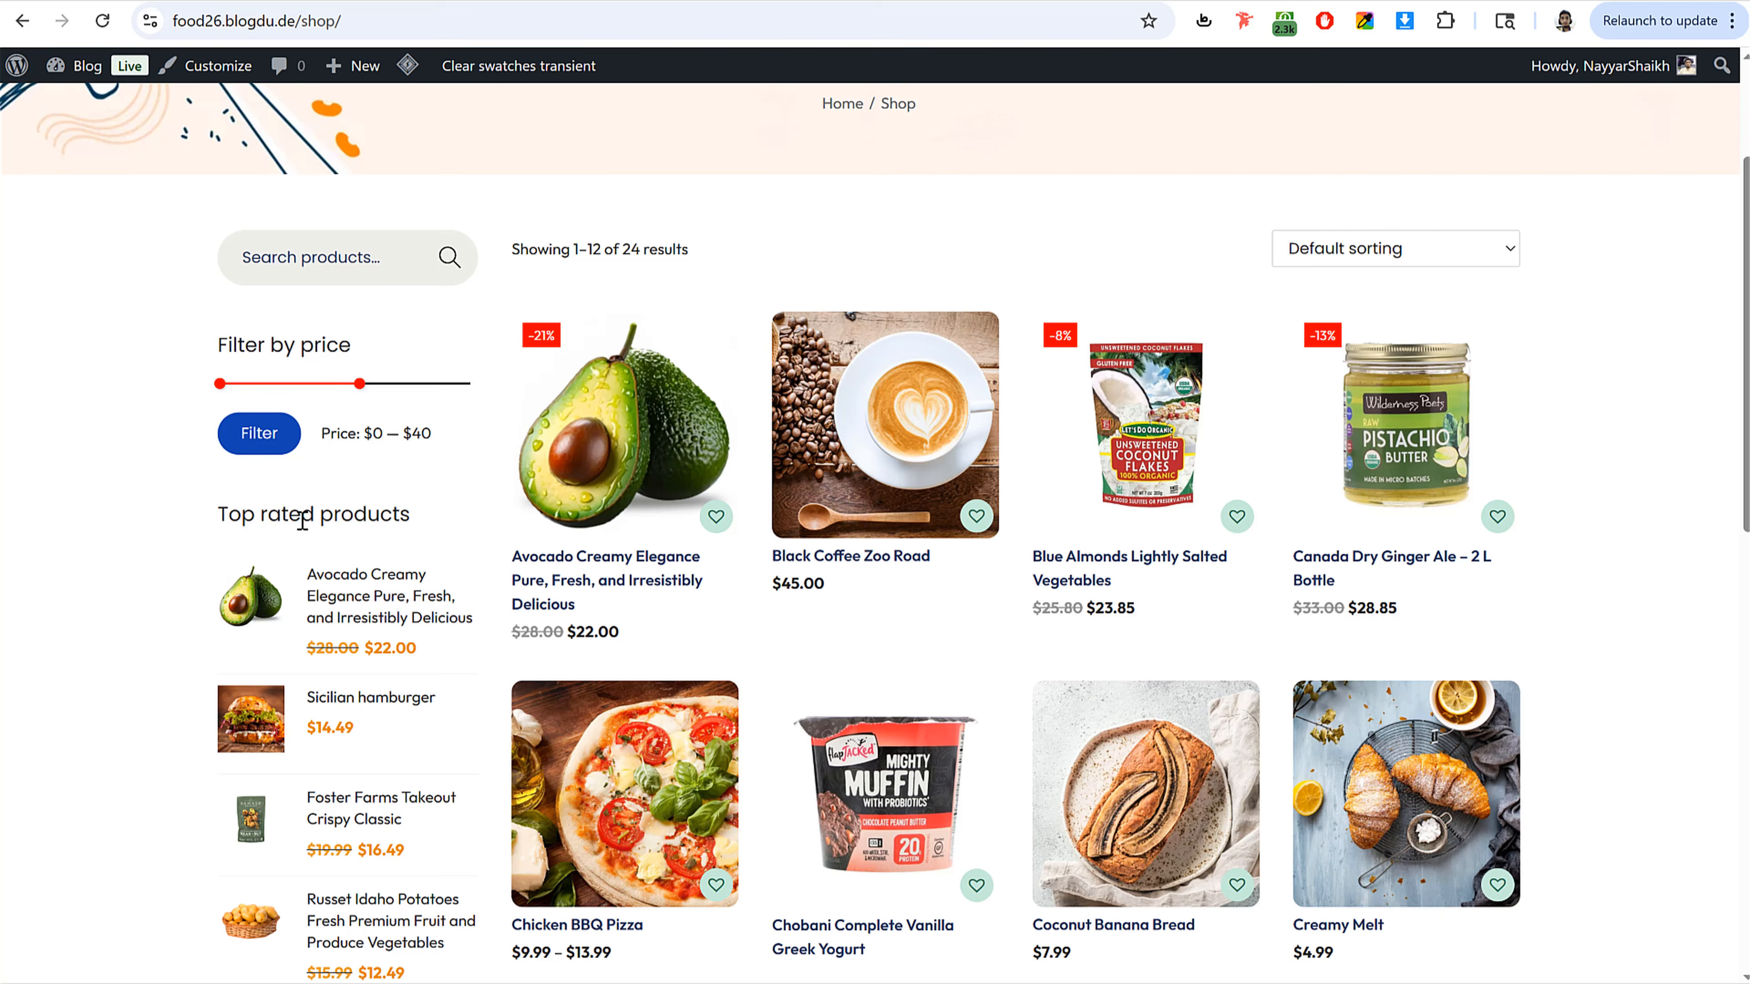
Step: Add a Products by Rating list widget to the Woocommerce Sidebar
triple_click(303, 516)
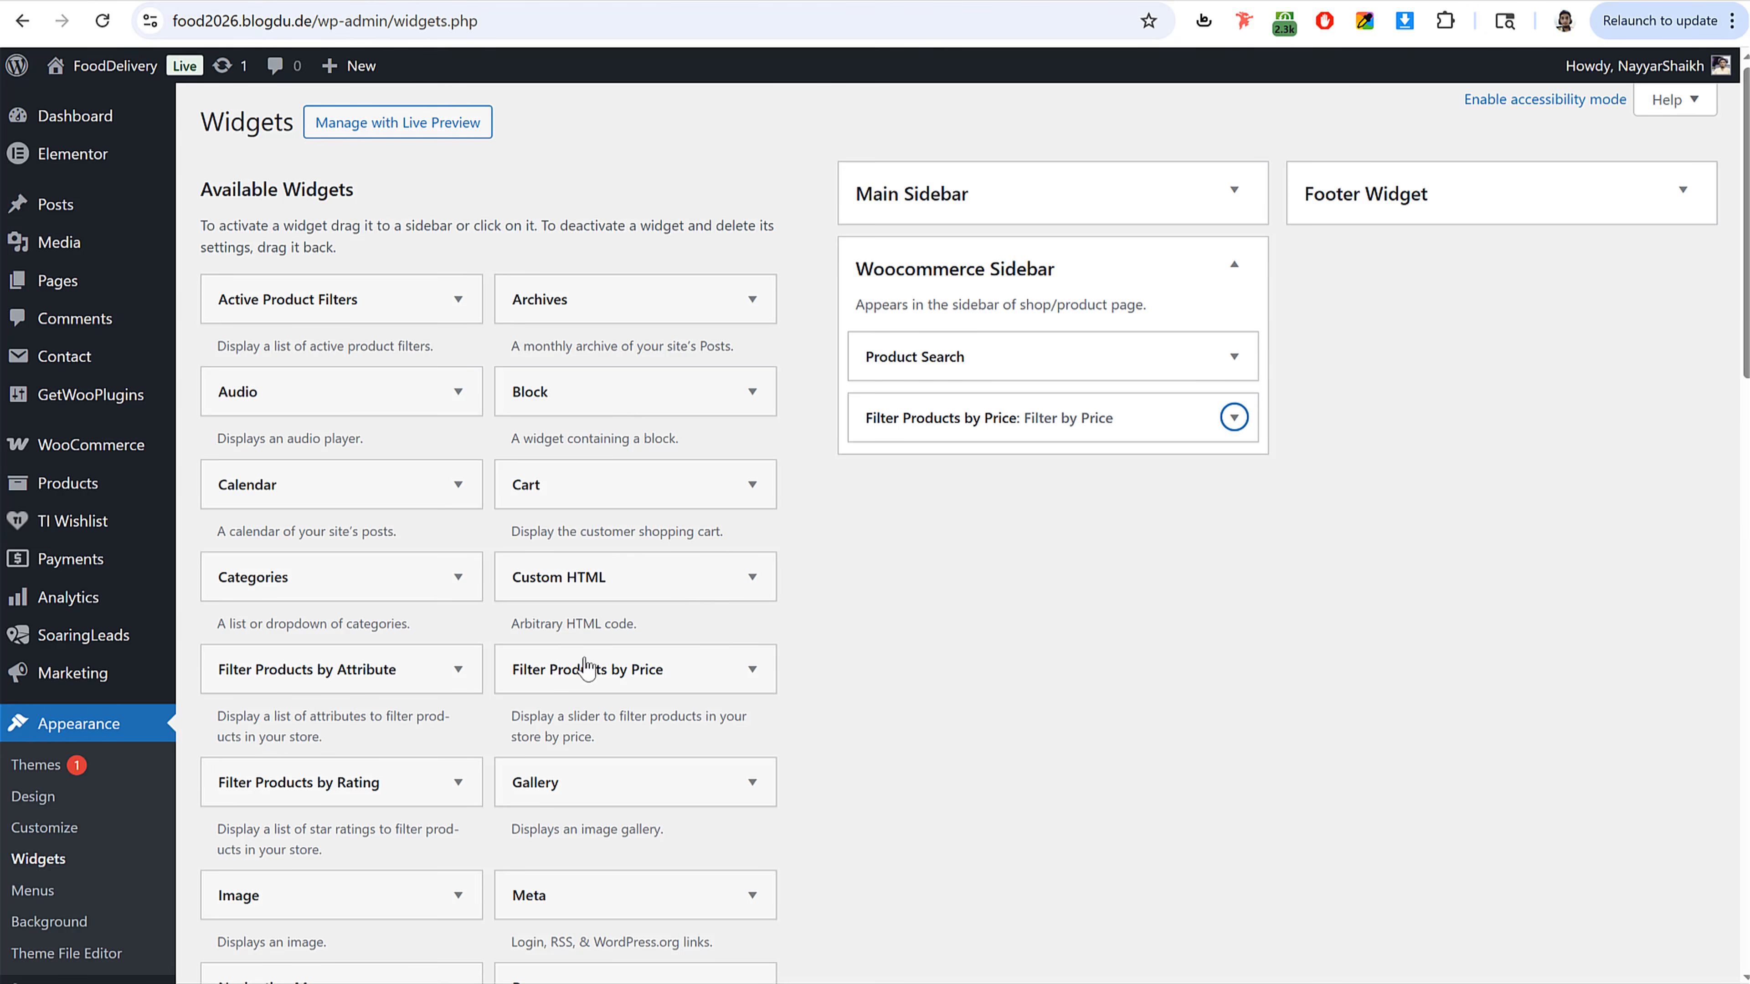
scroll(857, 653, down, 5)
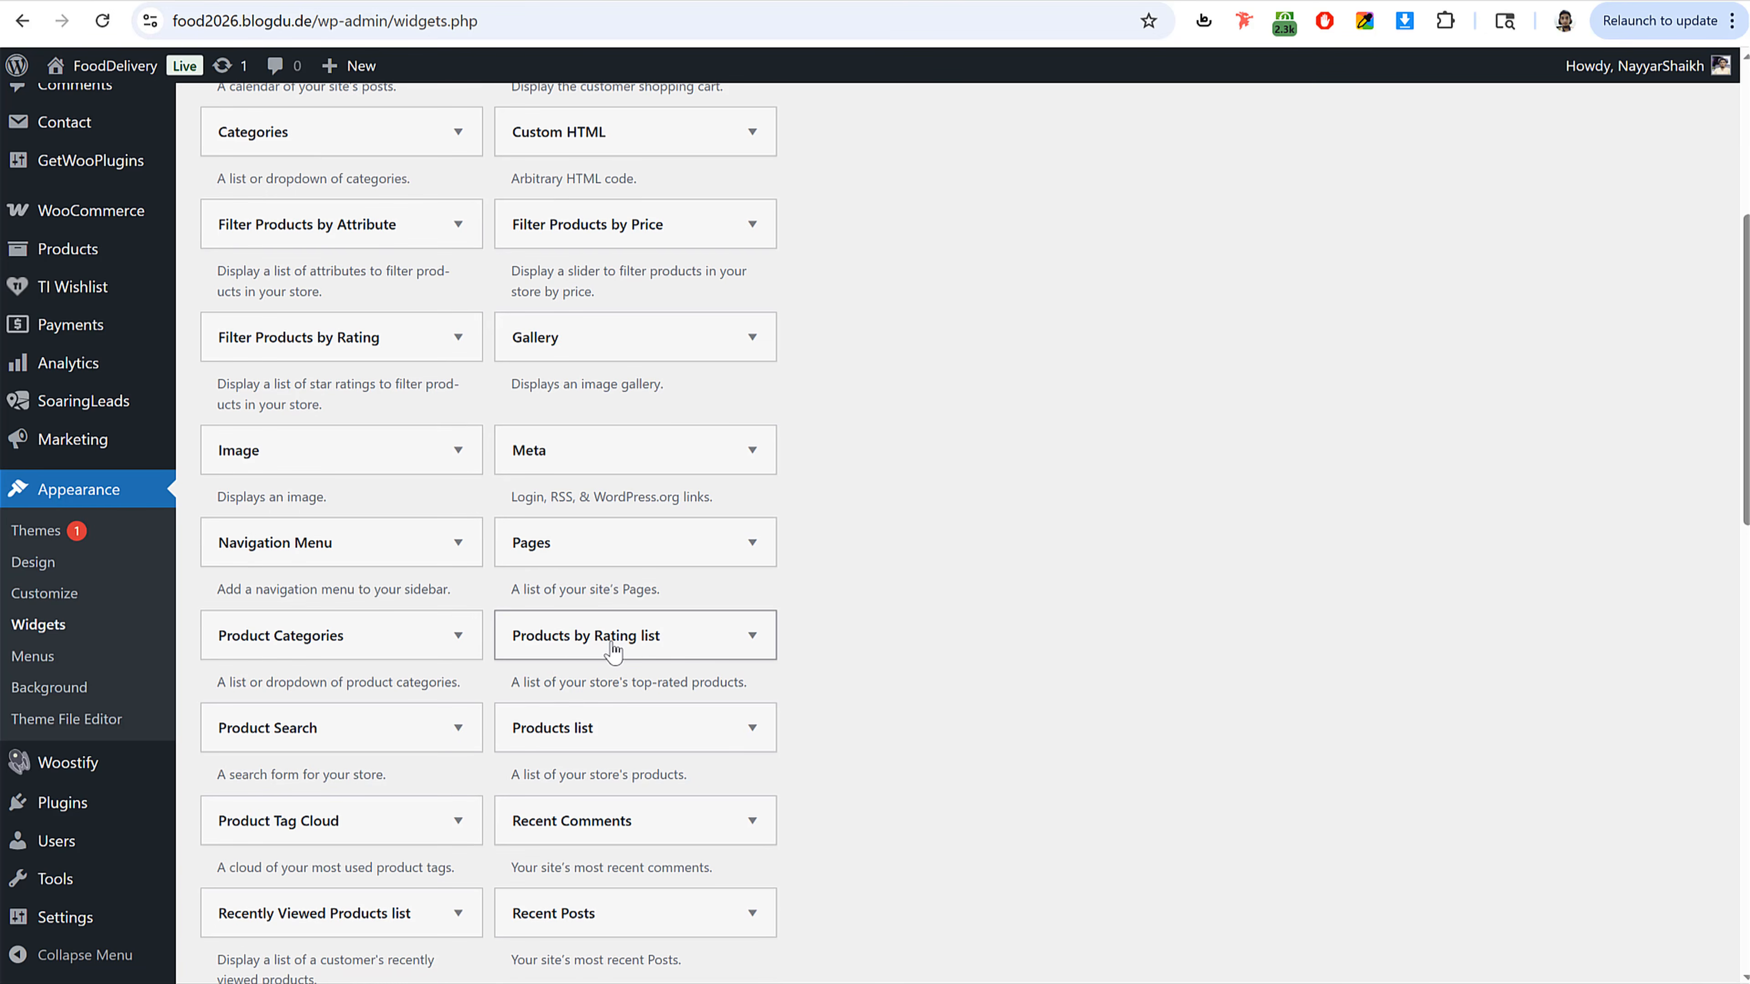
click(614, 635)
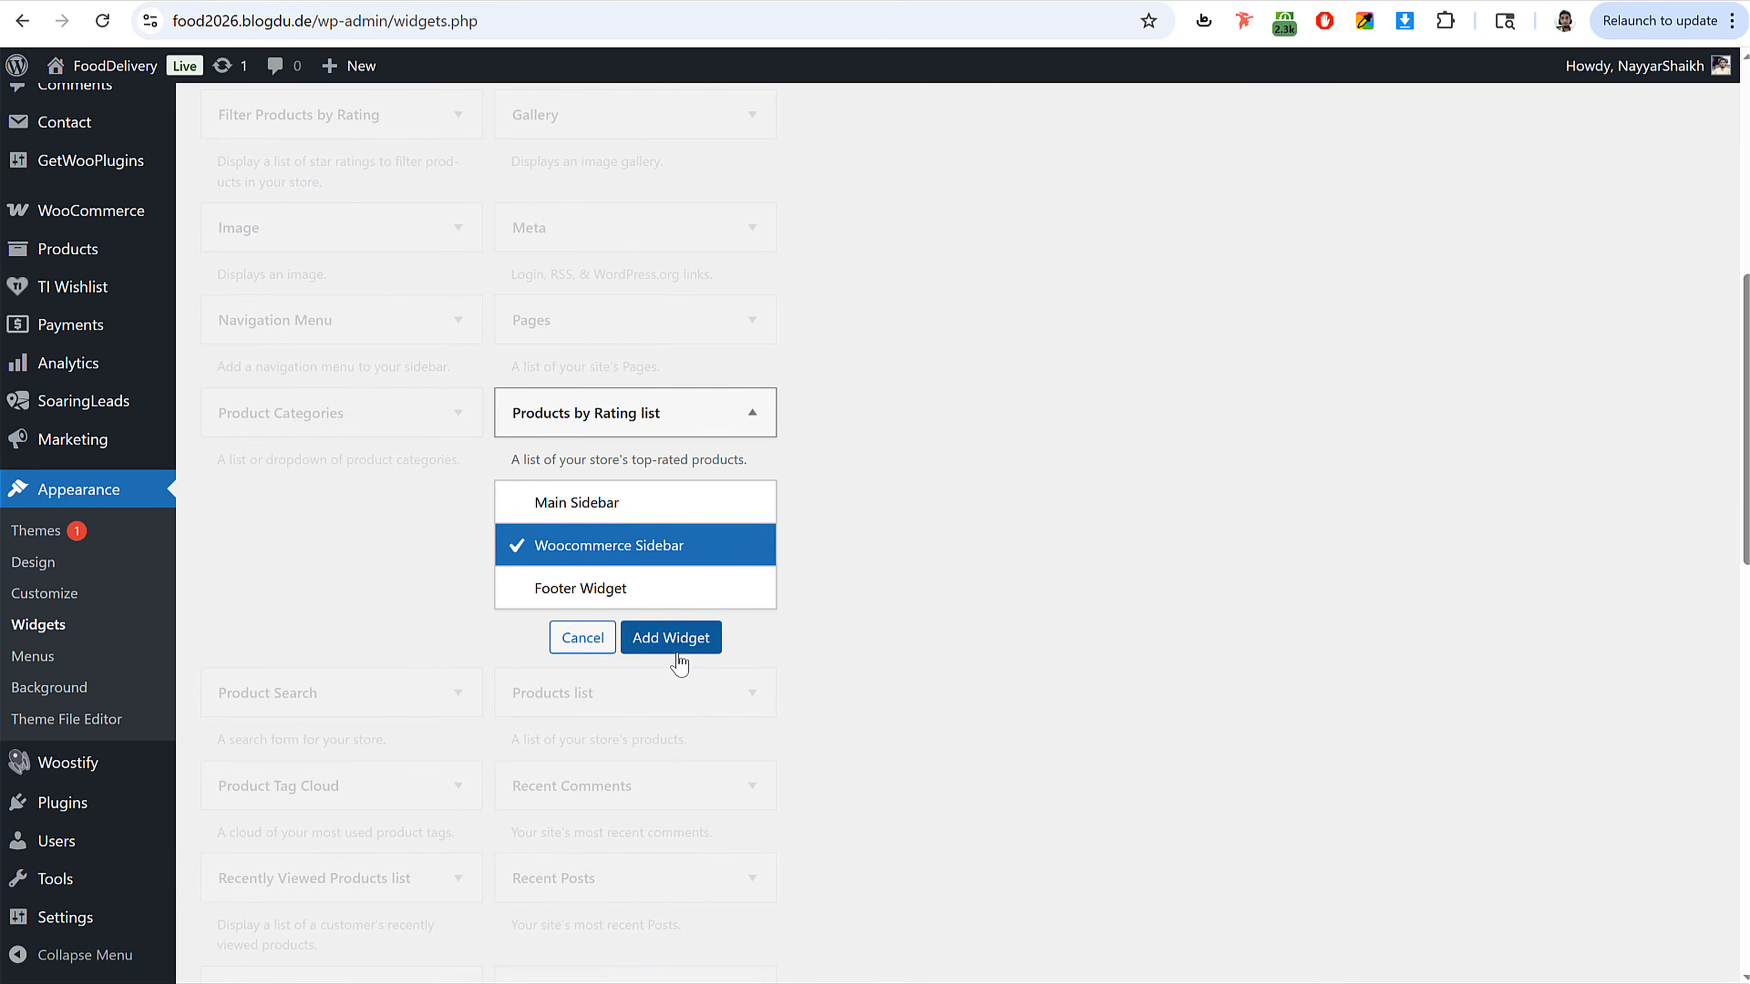
click(670, 637)
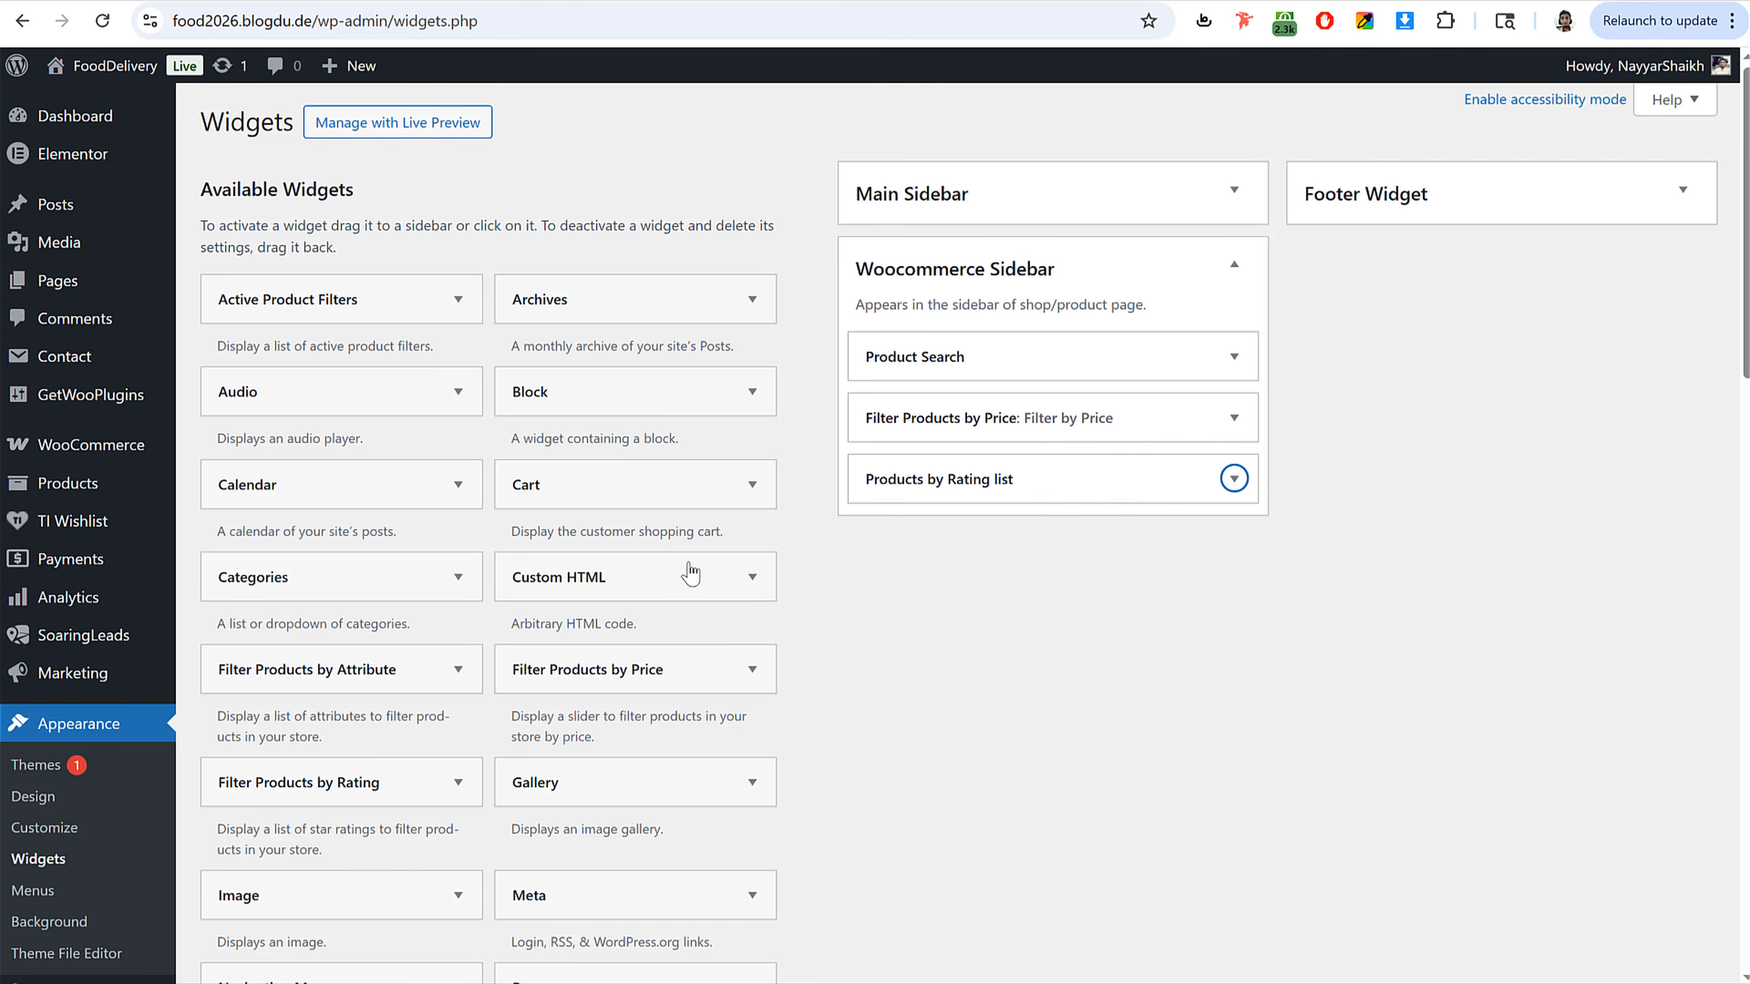
Step: Add a Product Categories widget to the Woocommerce Sidebar with empty categories hidden, and save it
scroll(685, 607, down, 4)
scroll(462, 731, down, 1)
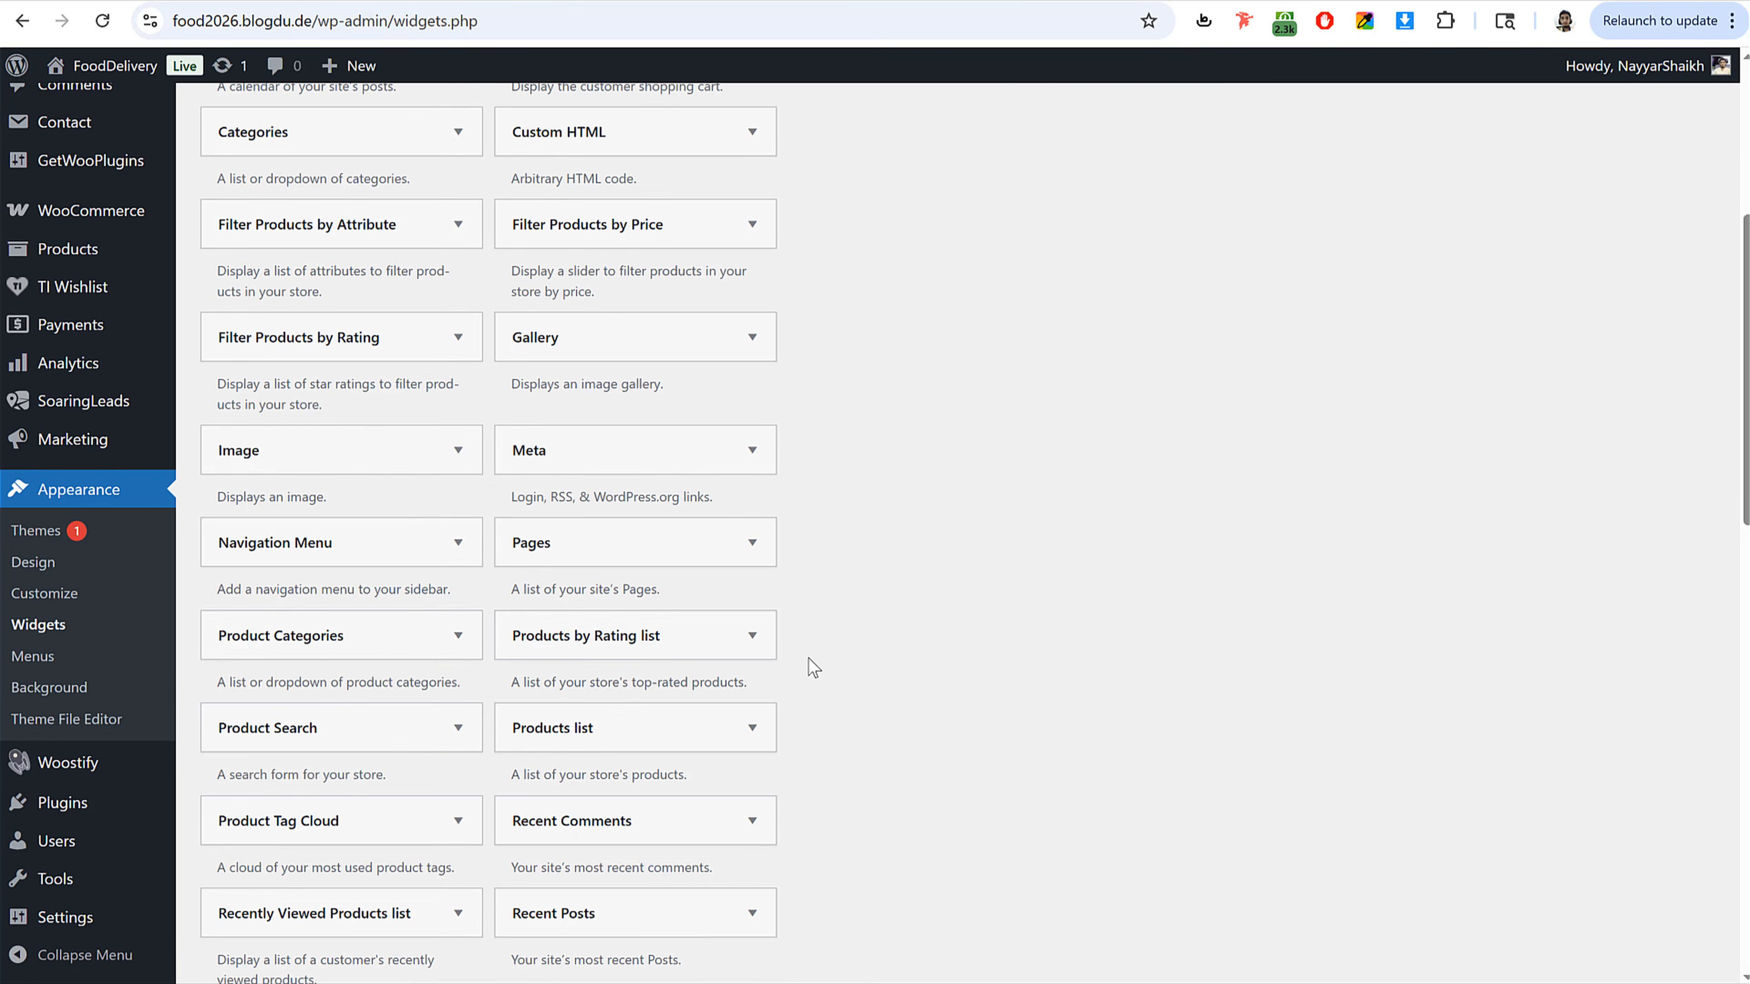
scroll(810, 661, up, 3)
scroll(809, 661, down, 2)
drag(448, 765, 1102, 311)
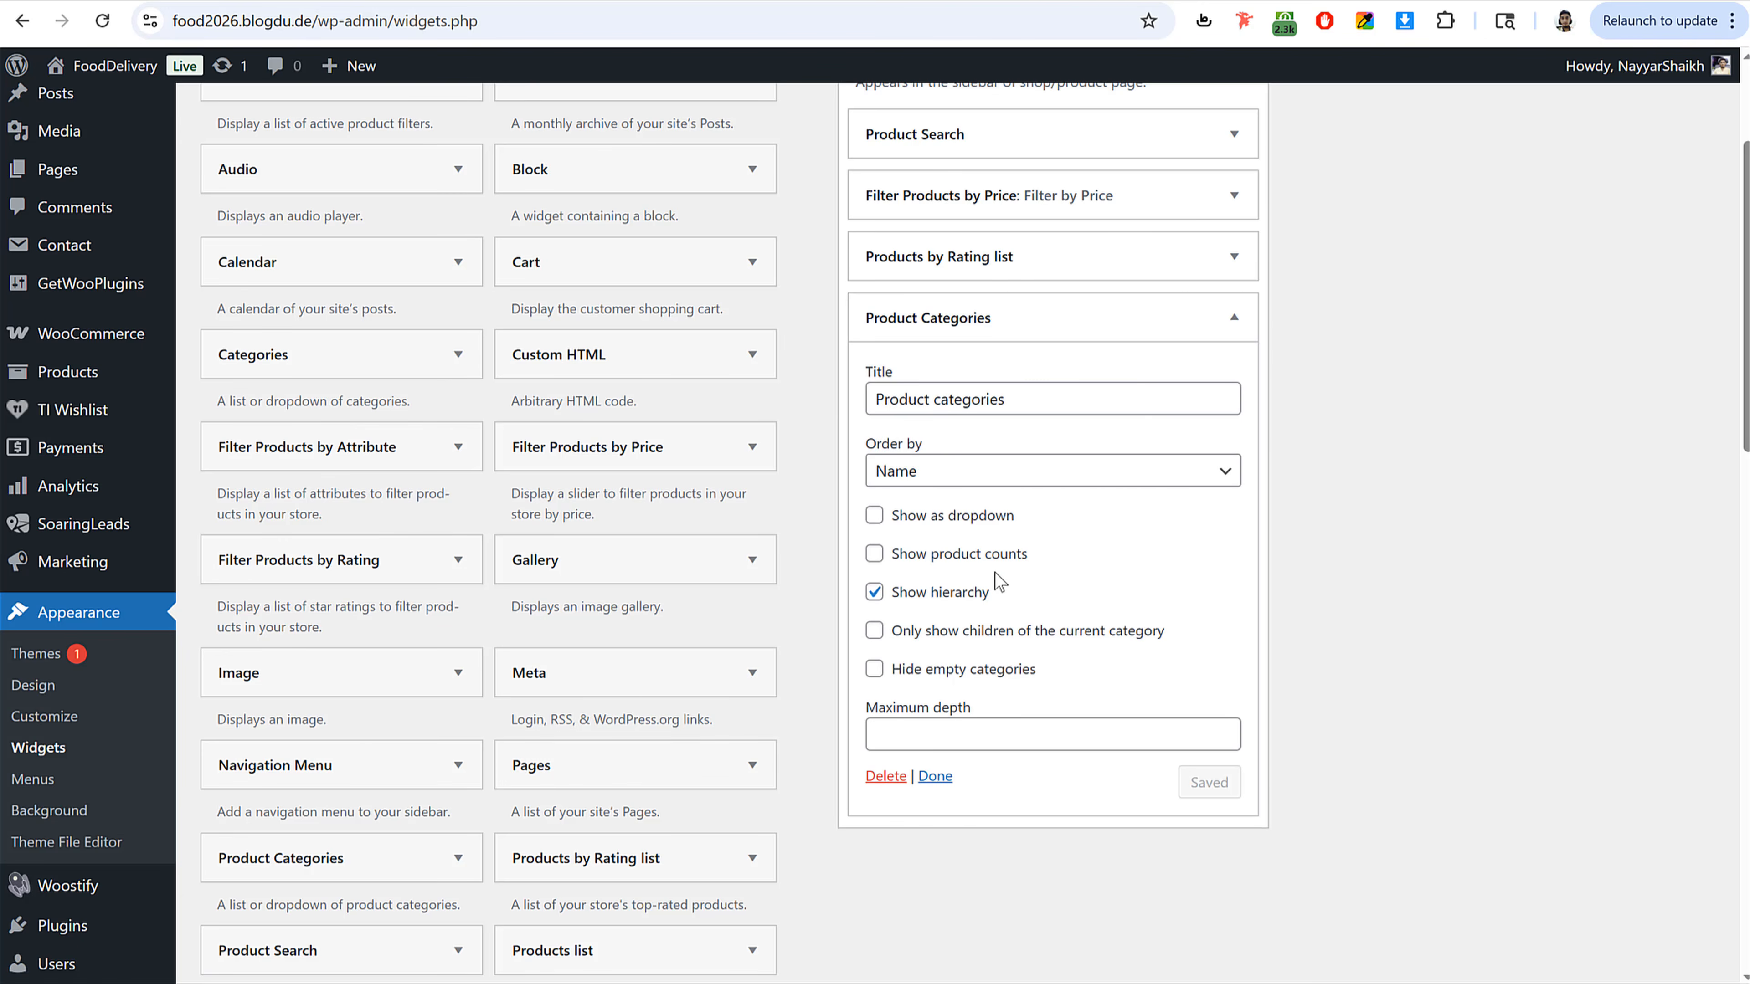
click(977, 679)
click(1208, 781)
click(1234, 317)
Step: Enable product counts in the Product Categories widget and save it
scroll(482, 689, down, 3)
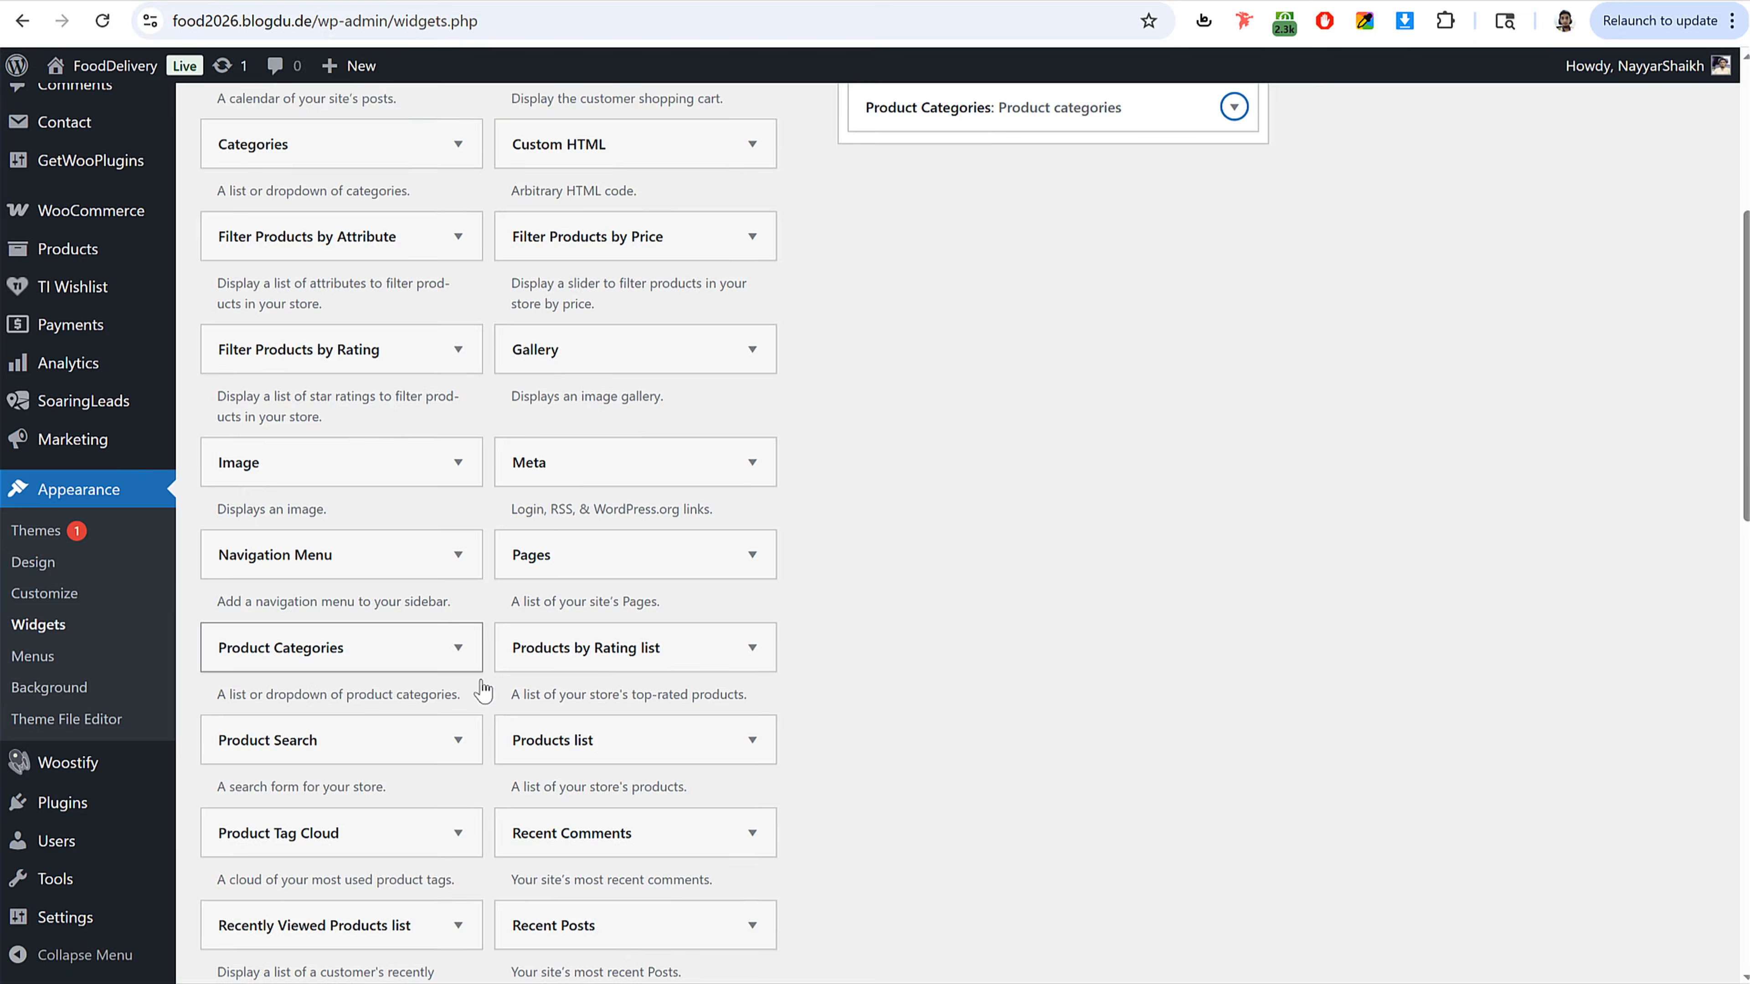
scroll(482, 689, up, 3)
click(1101, 305)
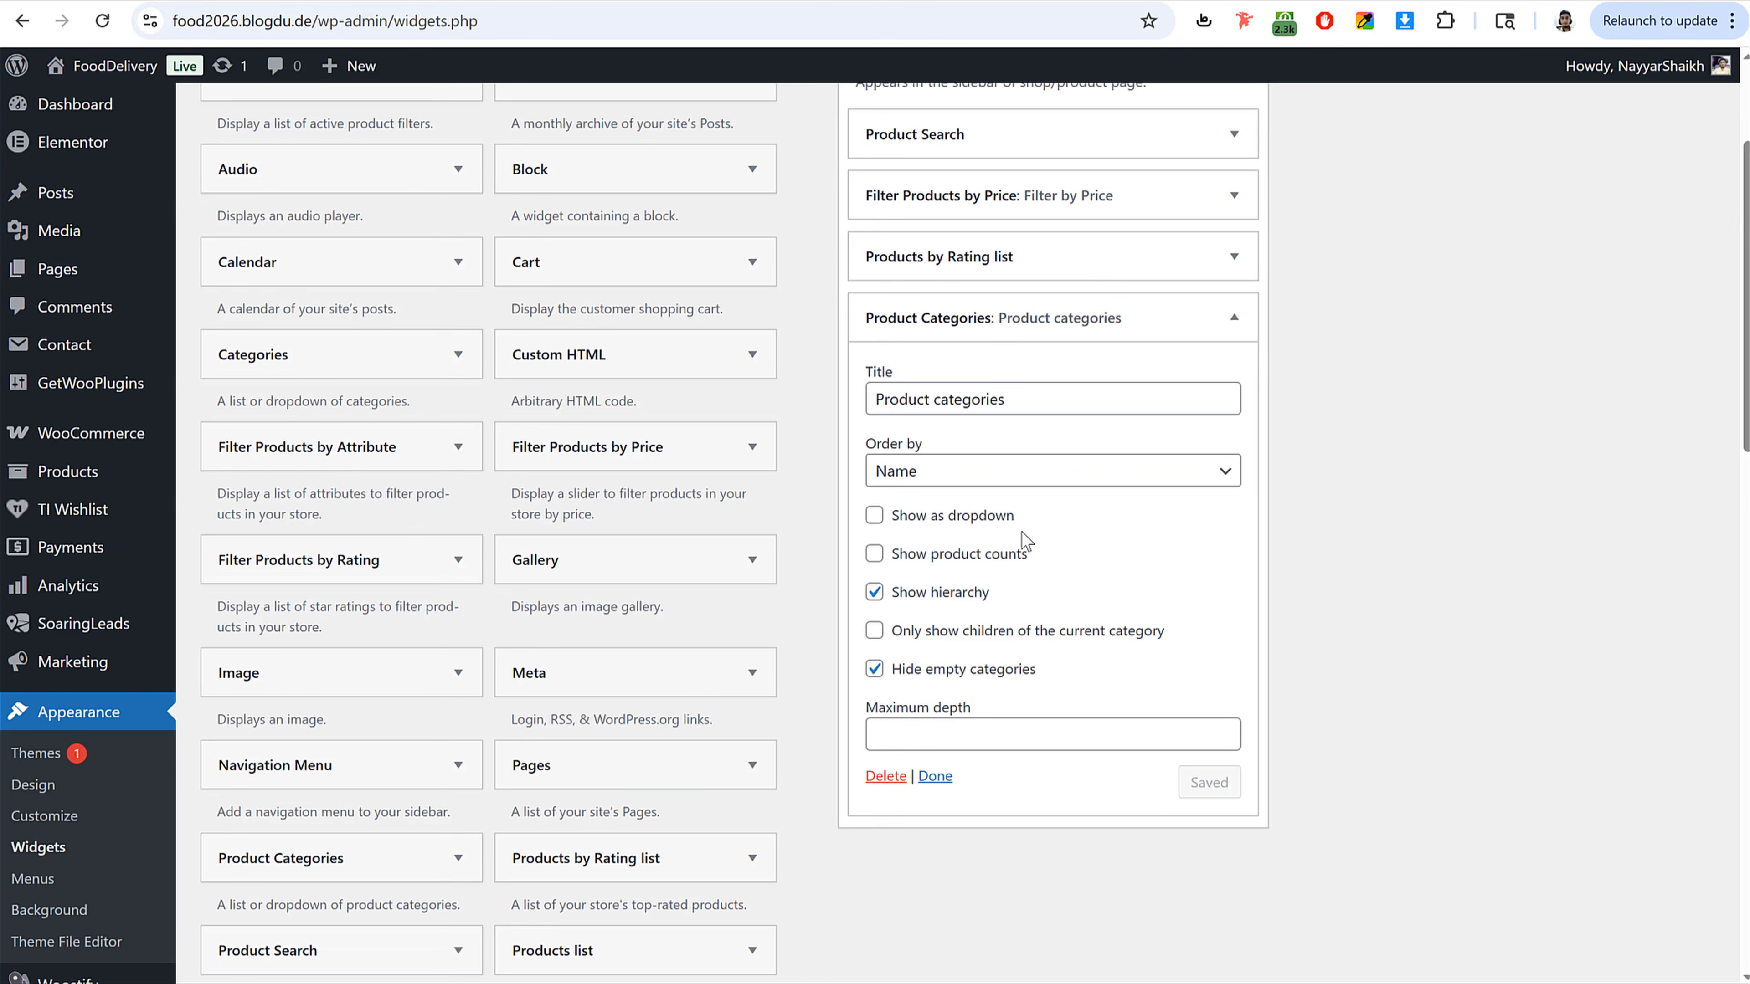
click(990, 558)
click(1209, 781)
click(1233, 317)
Step: Add a Recently Viewed Products list widget to the Woocommerce Sidebar showing 5 products, and save it
scroll(622, 612, down, 5)
scroll(402, 659, down, 2)
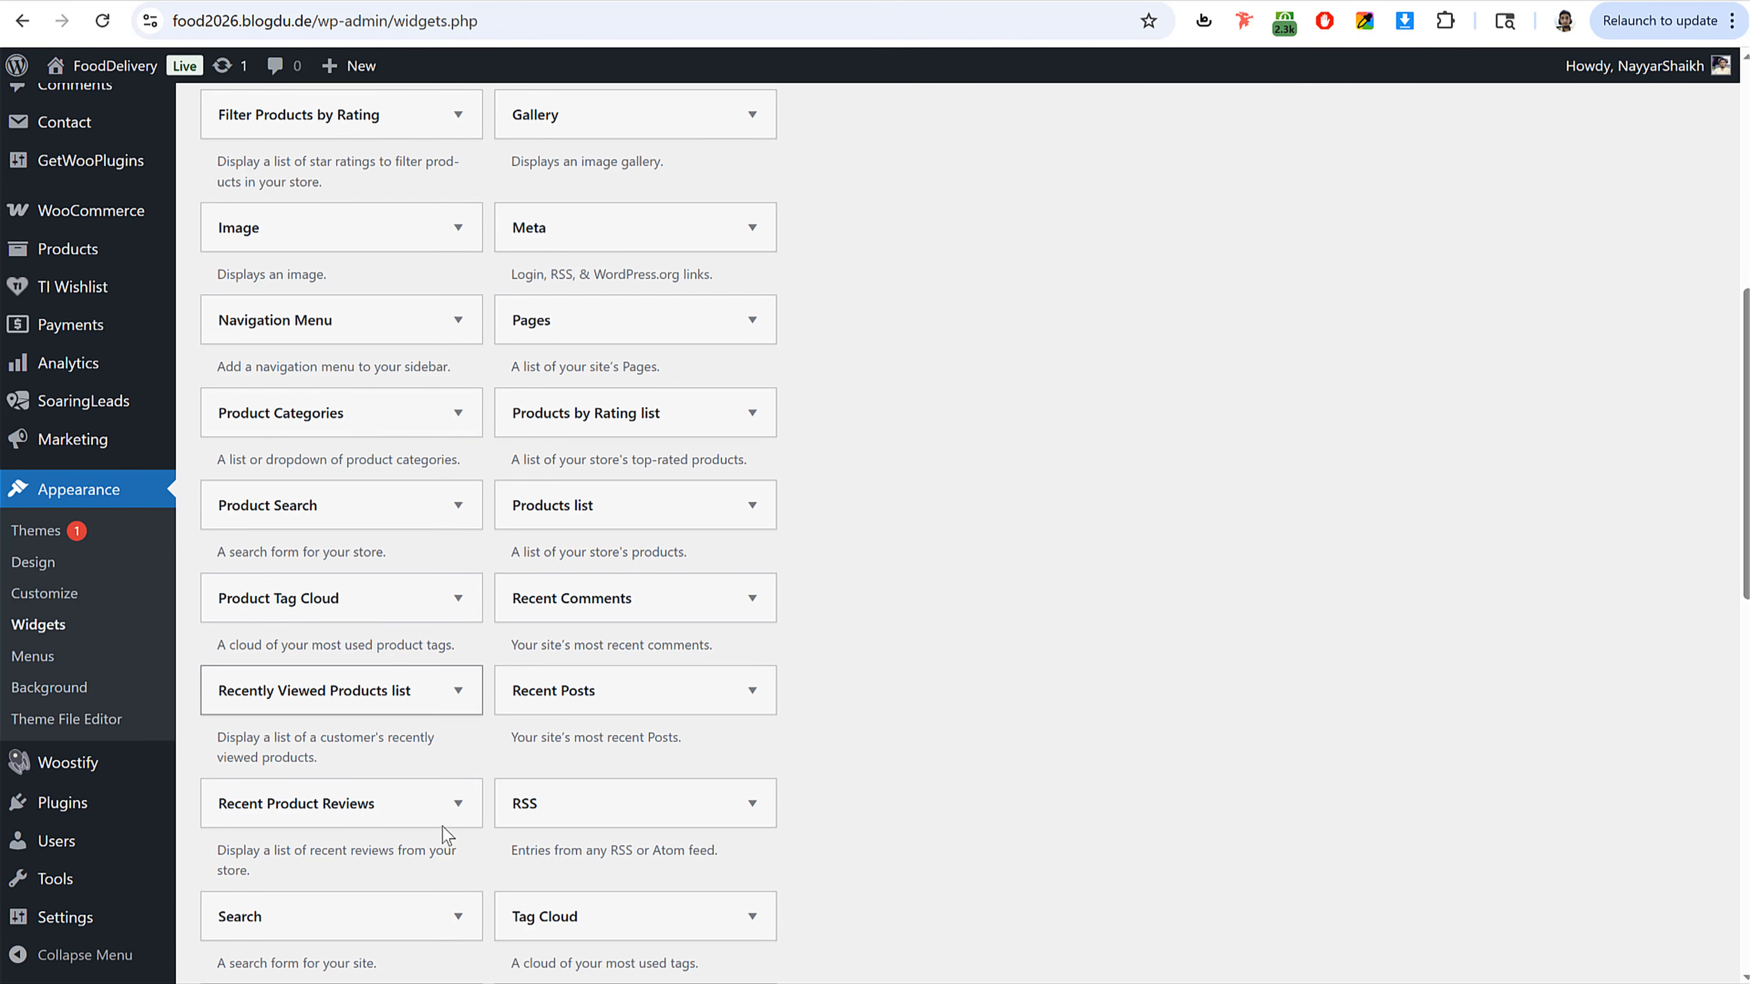
click(413, 693)
click(374, 824)
scroll(1262, 570, up, 8)
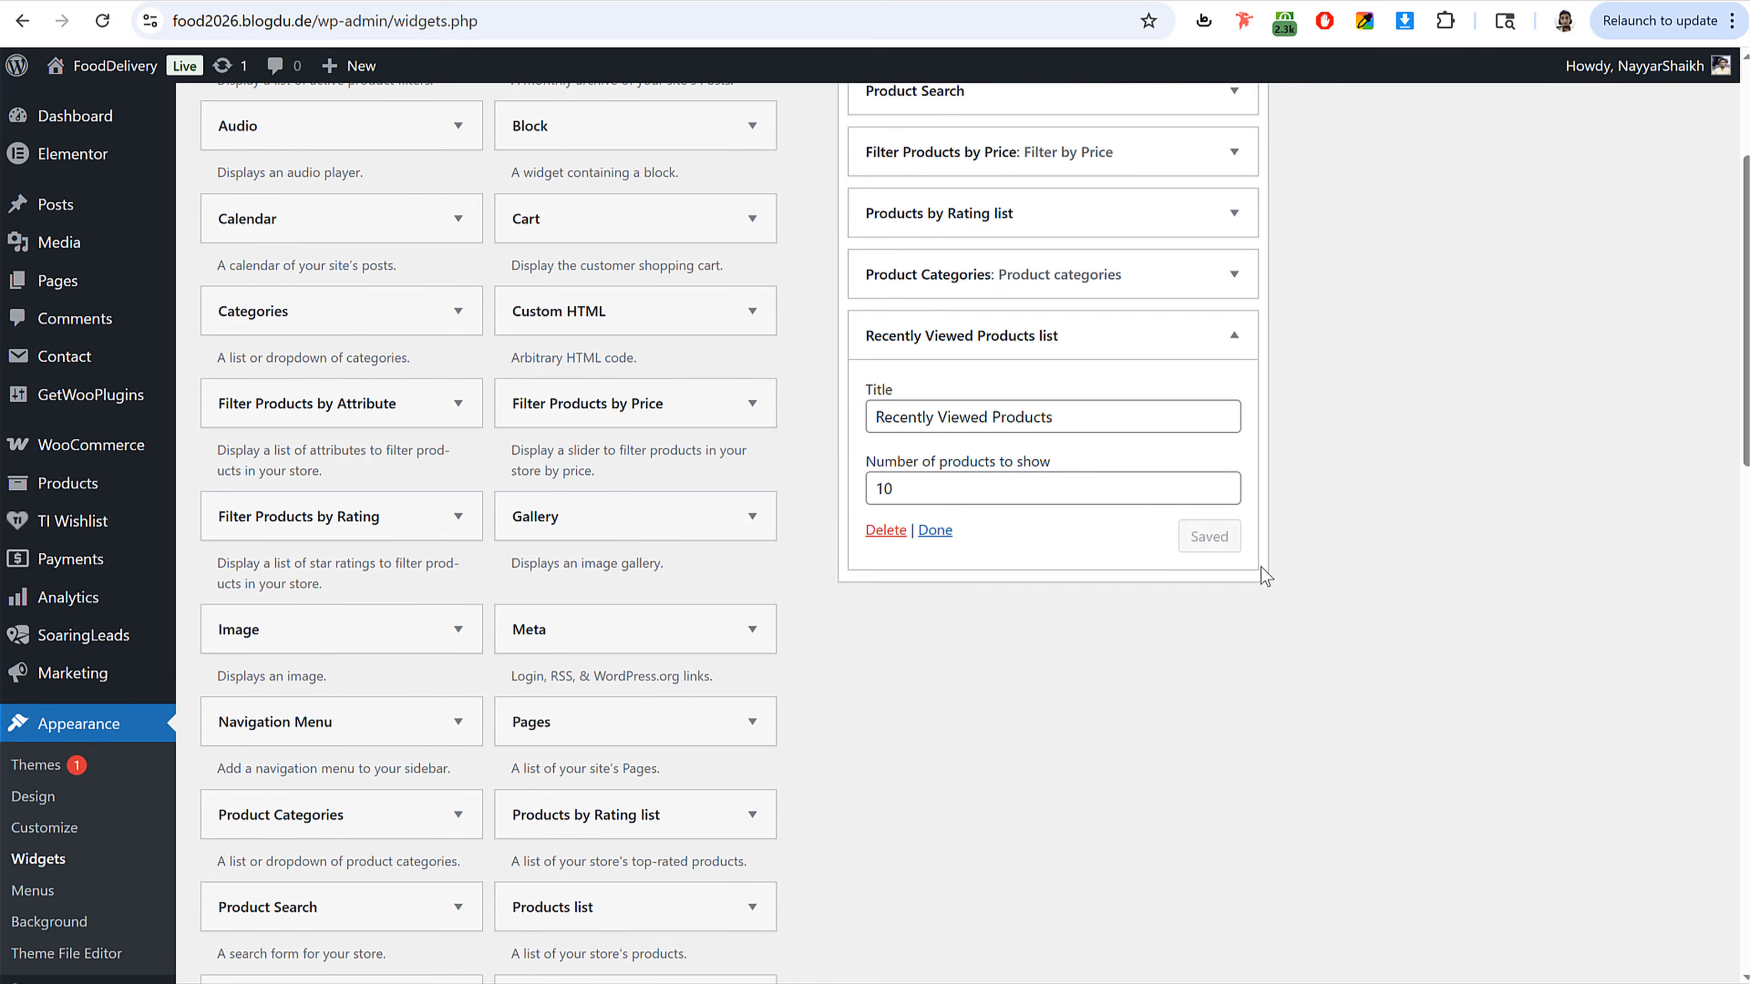
drag(940, 712, 790, 734)
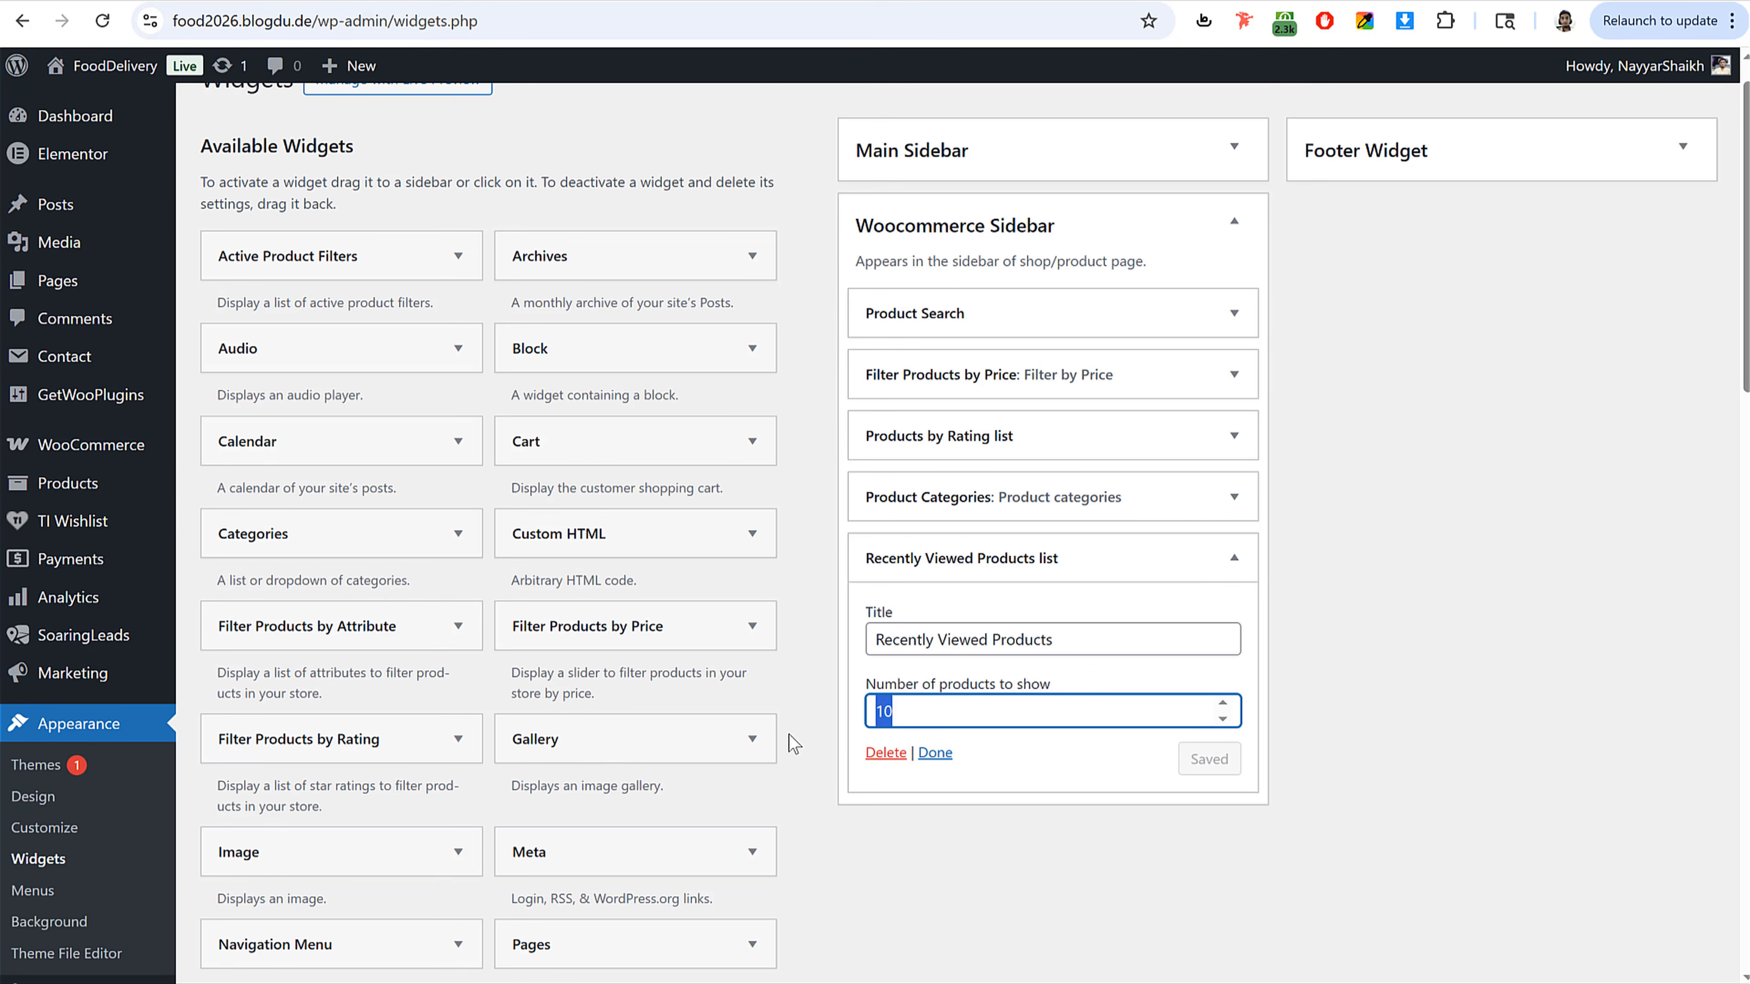
text(5)
click(1204, 765)
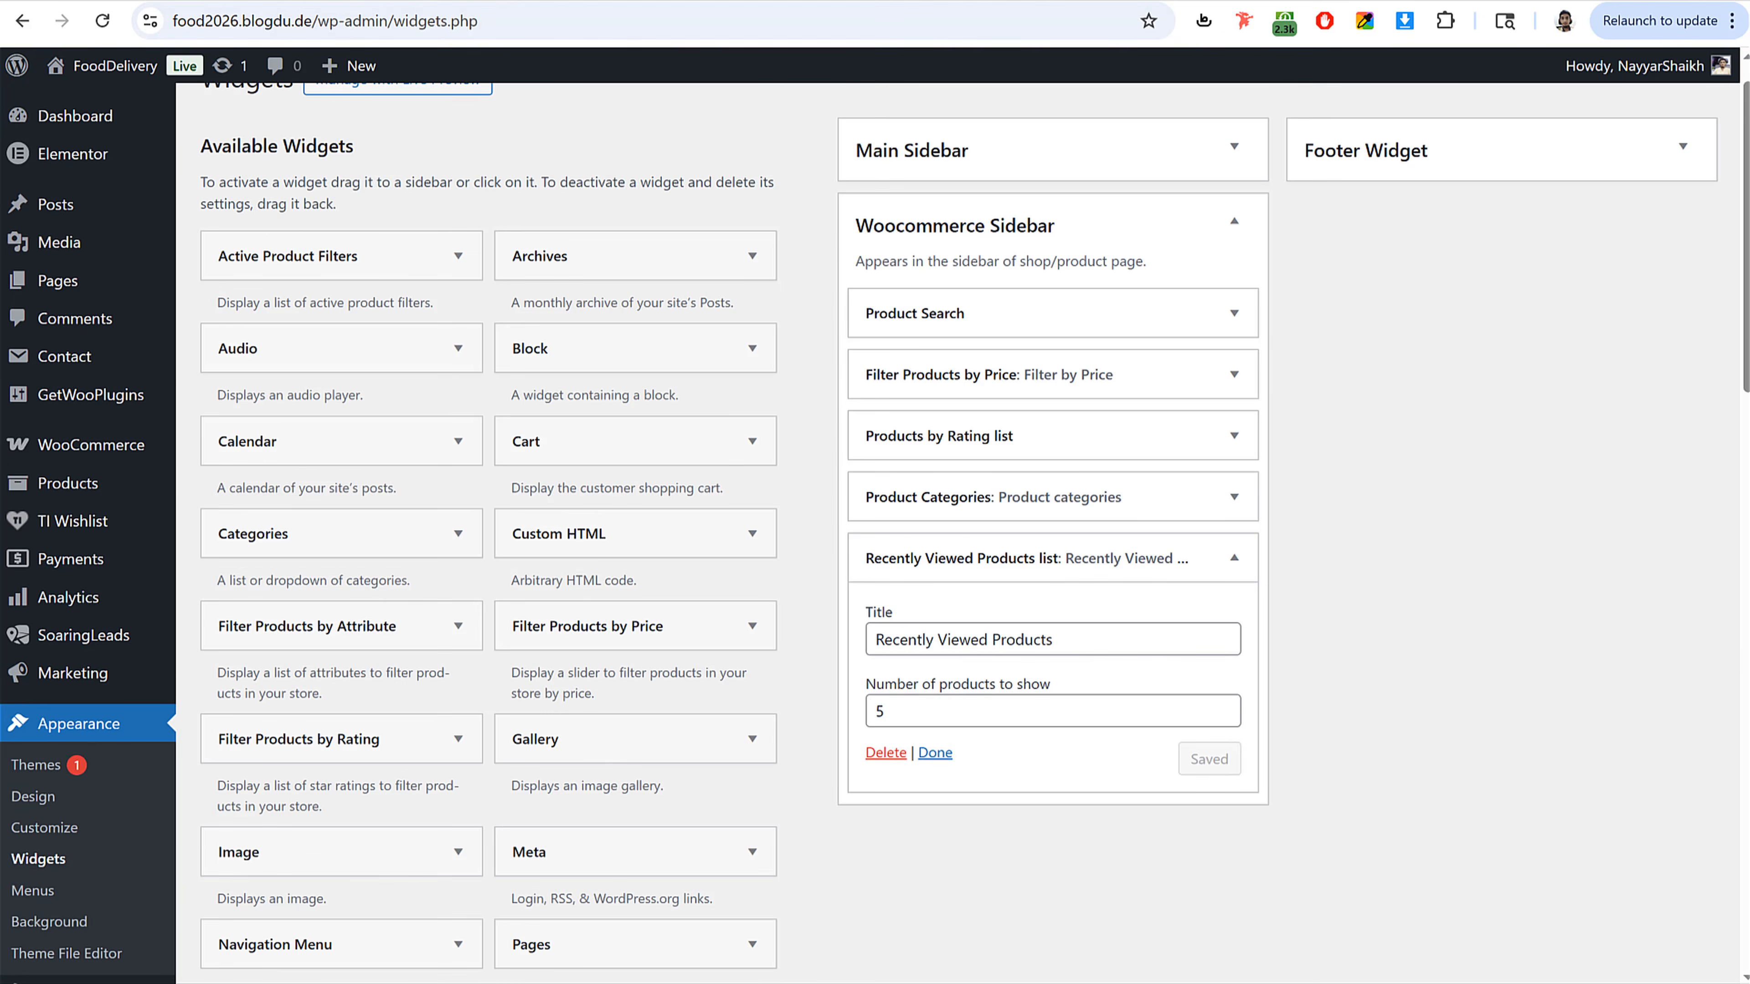
Step: Reload the site's shop page to review the new sidebar widgets
click(250, 1)
click(103, 21)
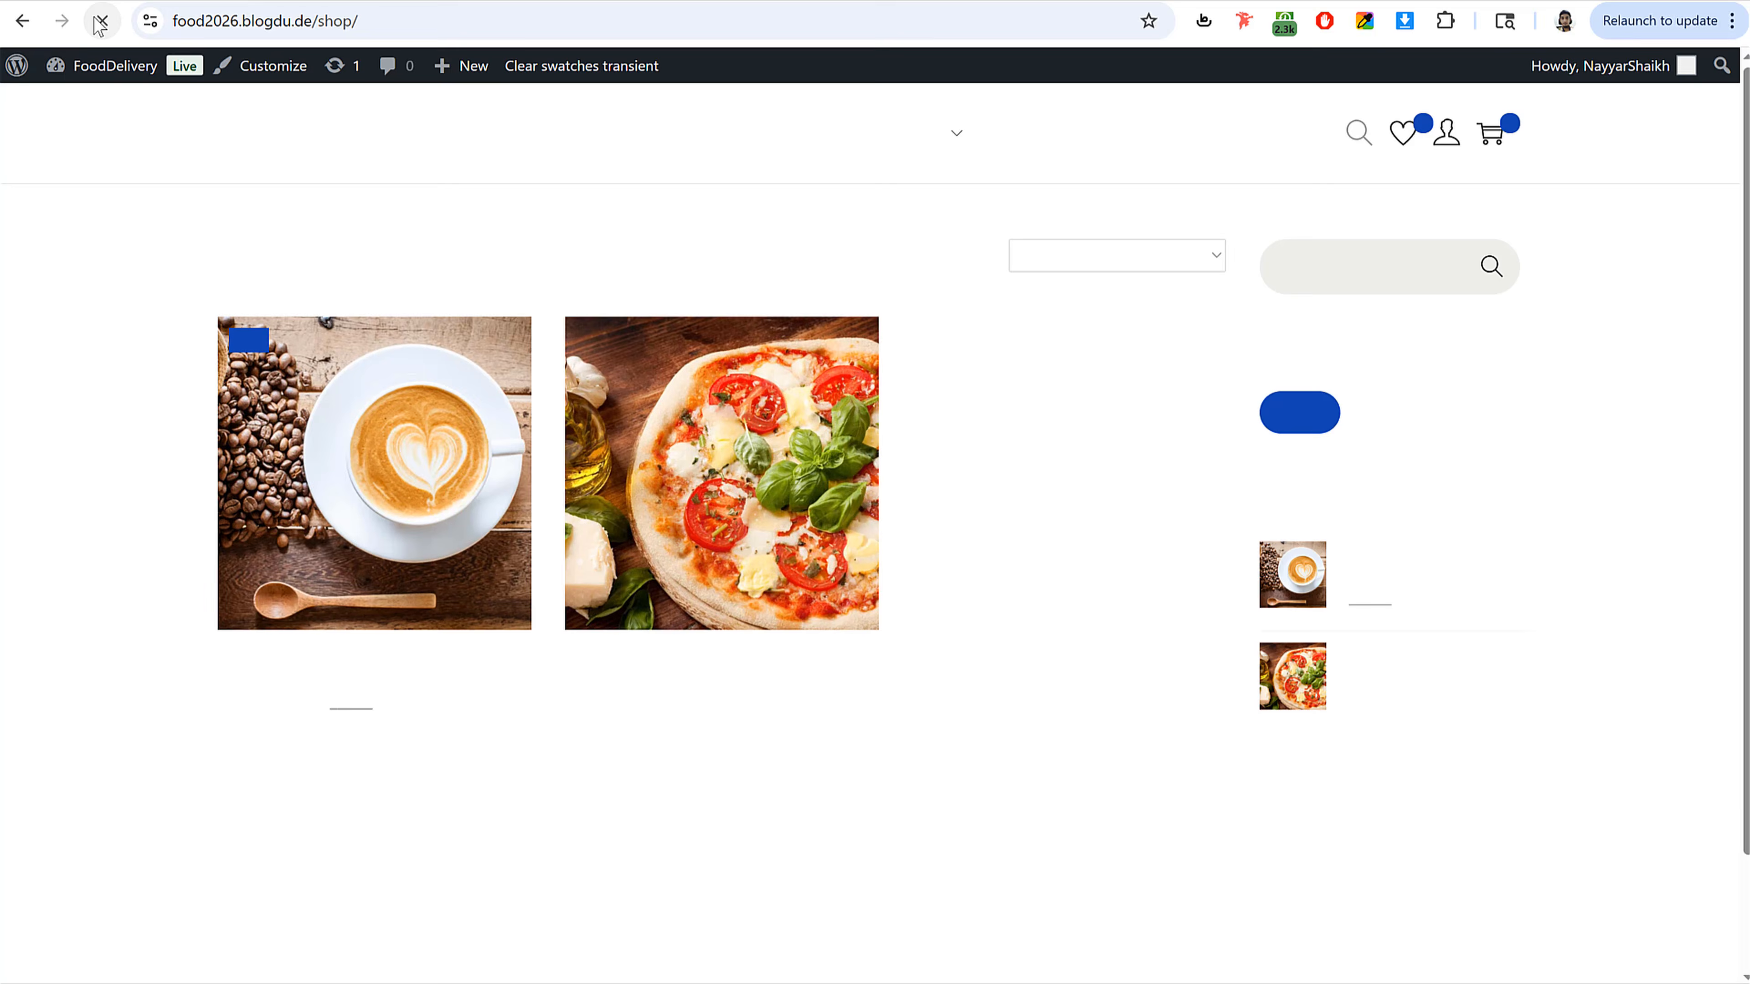
scroll(1534, 472, down, 2)
scroll(1443, 641, up, 2)
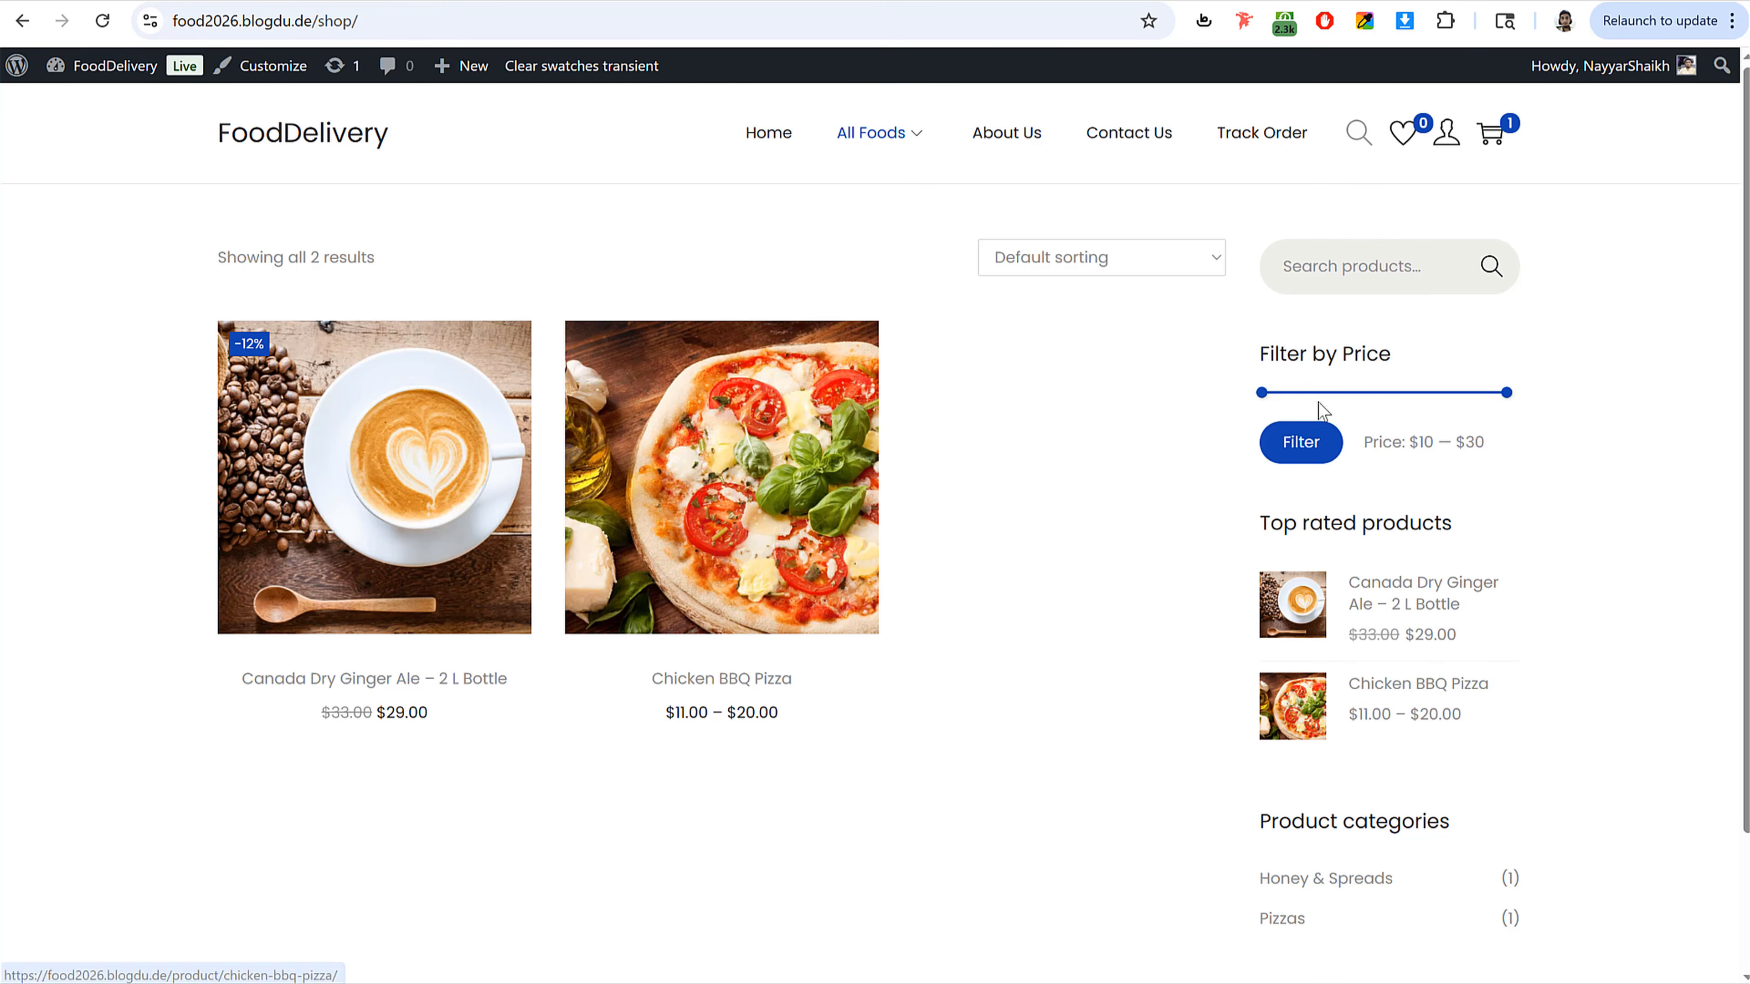
Step: Collapse the Woocommerce Sidebar and expand the Main Sidebar and Footer Widget areas
scroll(1319, 406, down, 2)
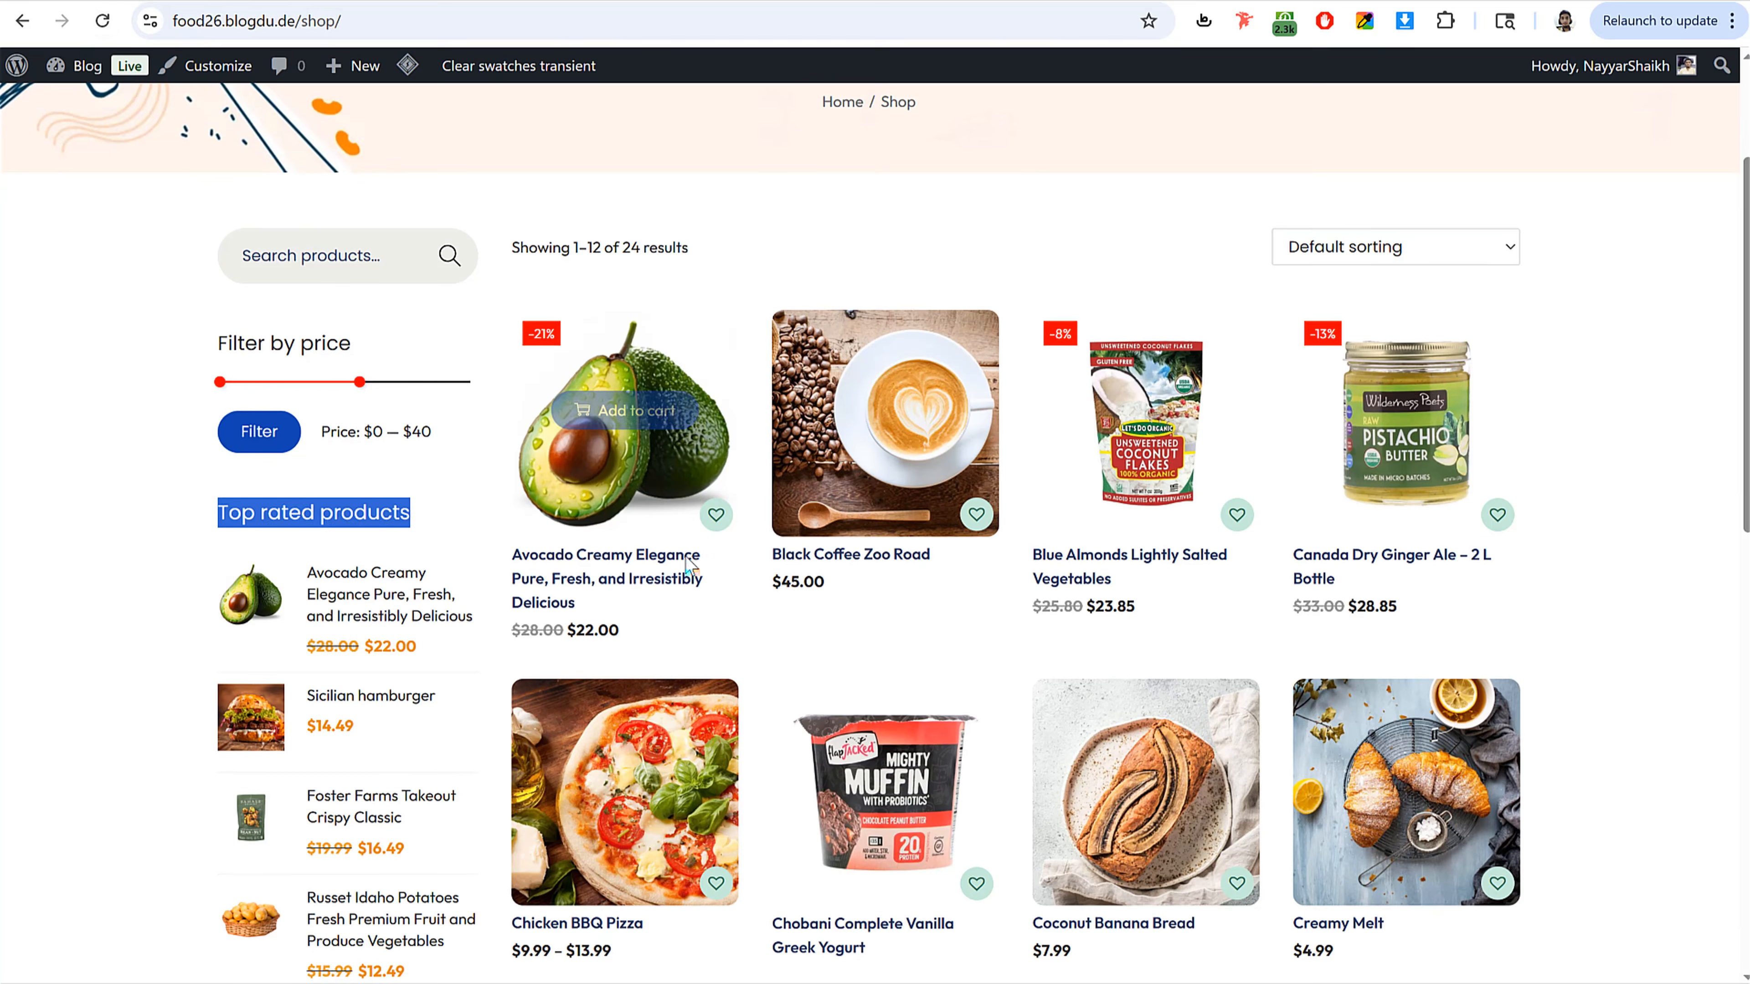
scroll(691, 579, down, 10)
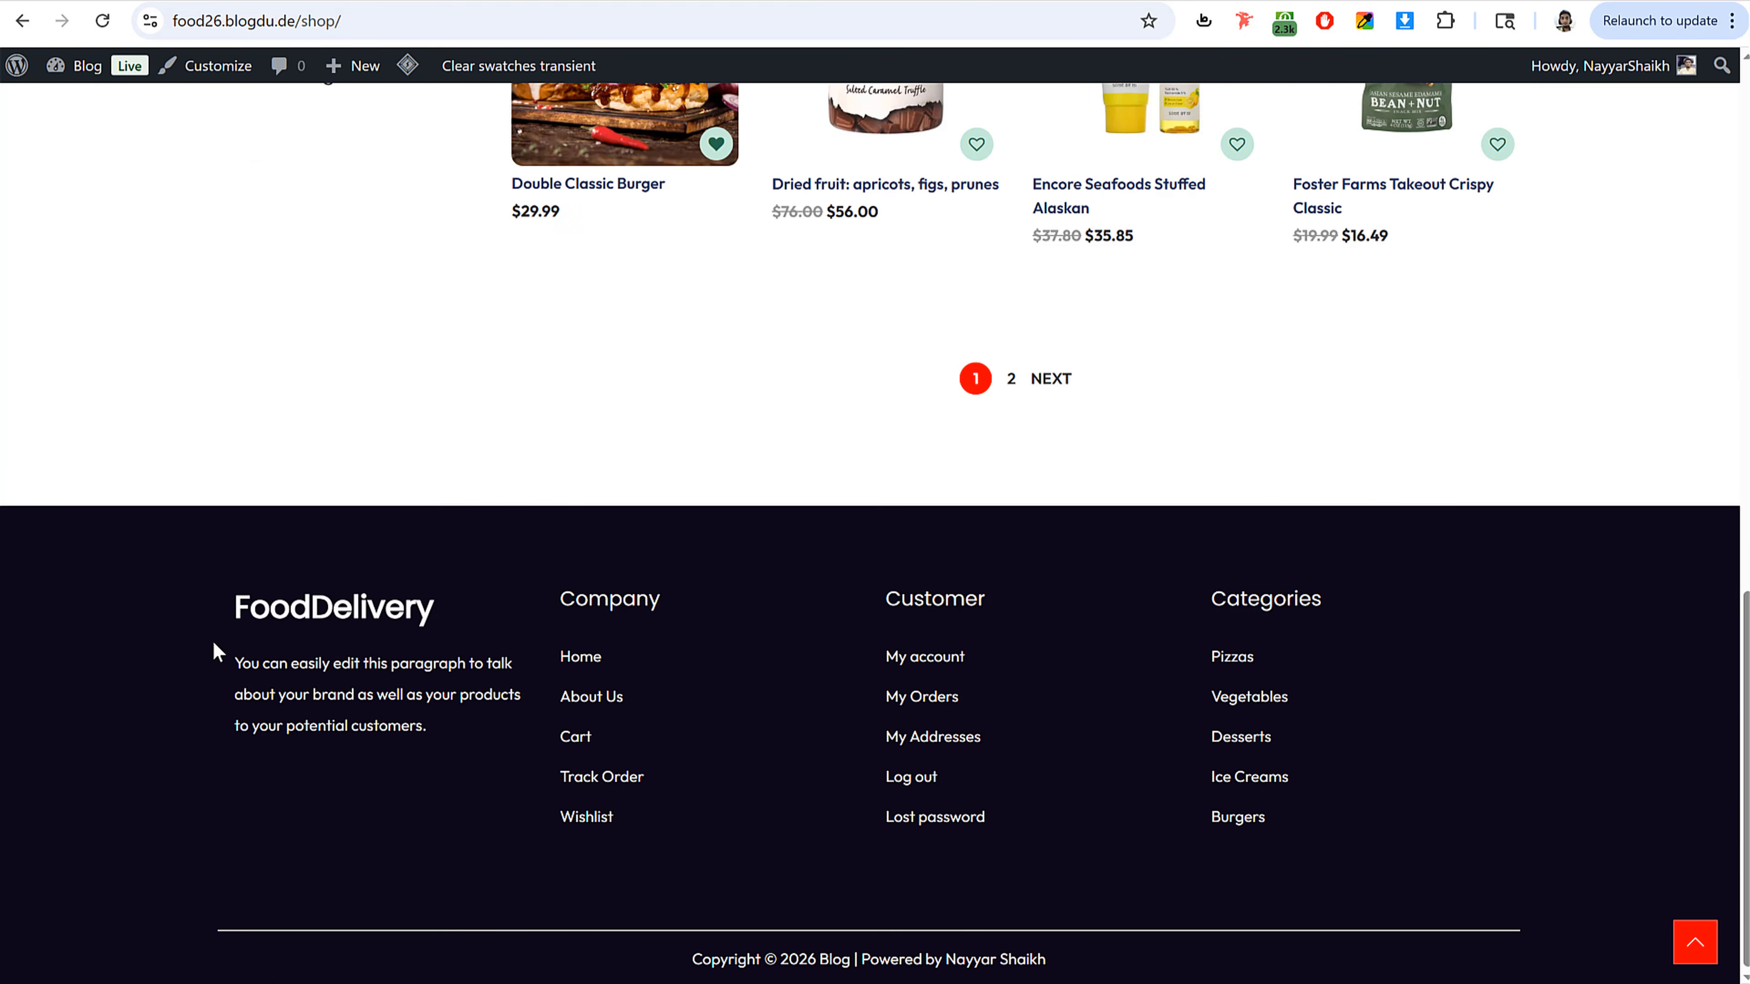
drag(214, 645, 1182, 745)
click(1449, 679)
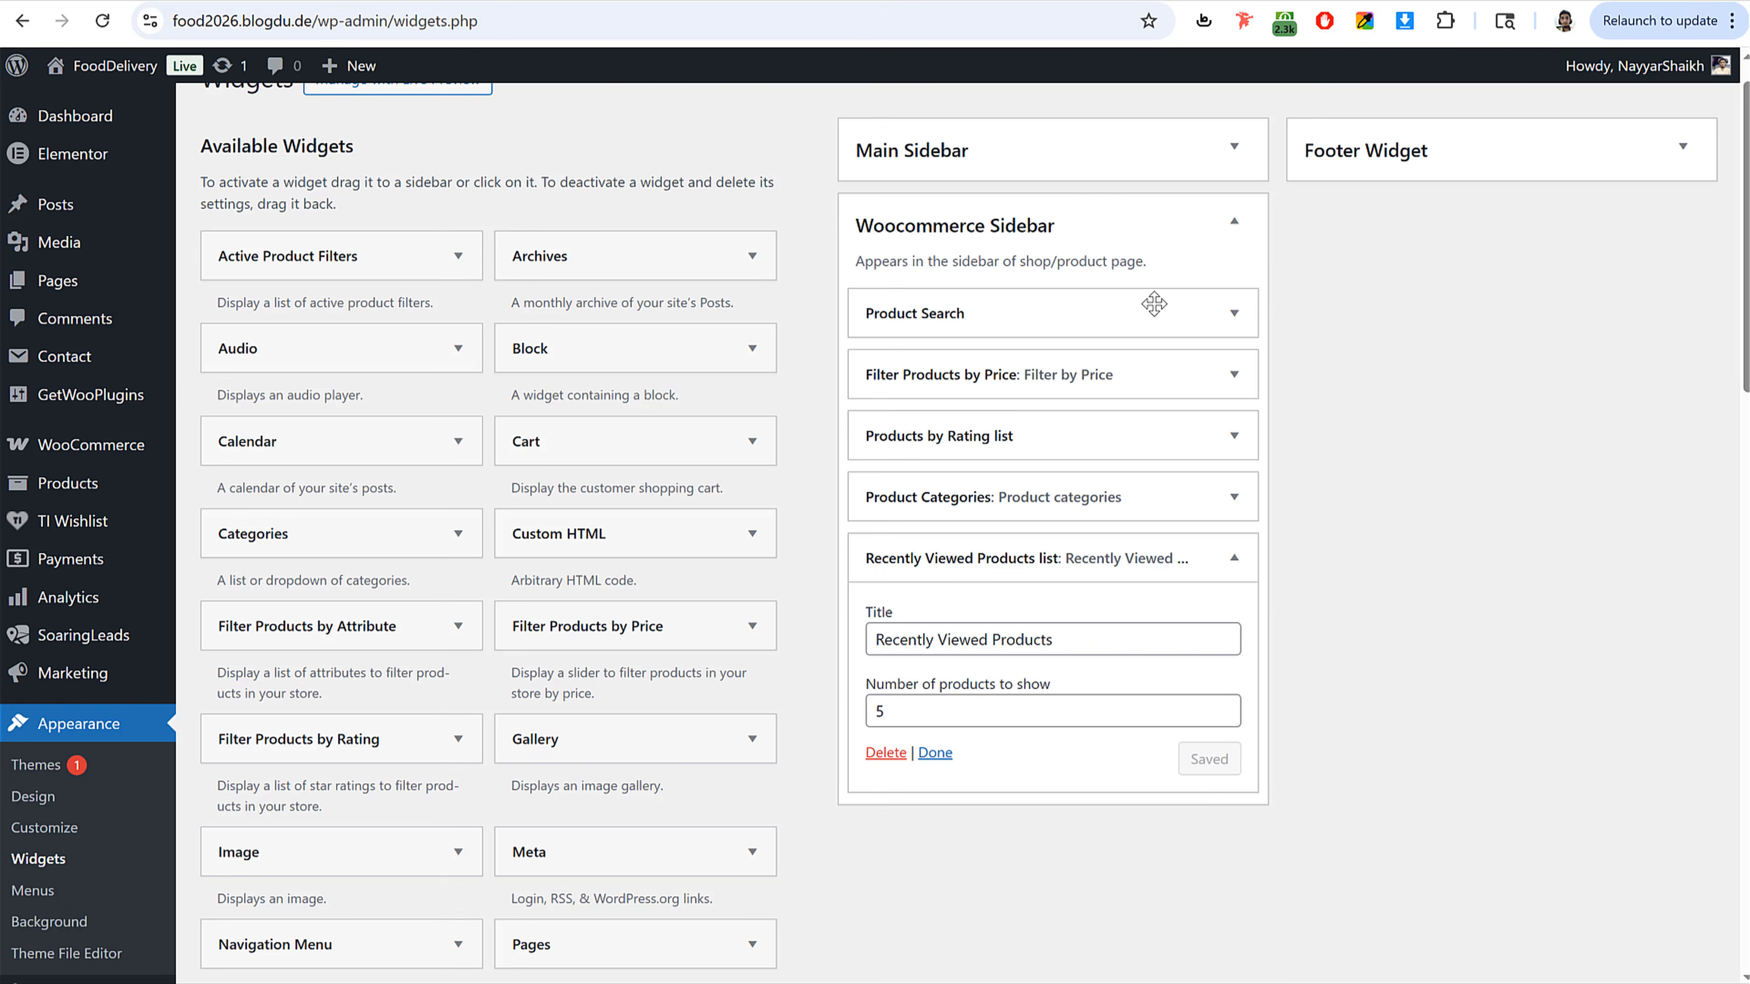
click(1071, 181)
click(1075, 318)
click(1054, 161)
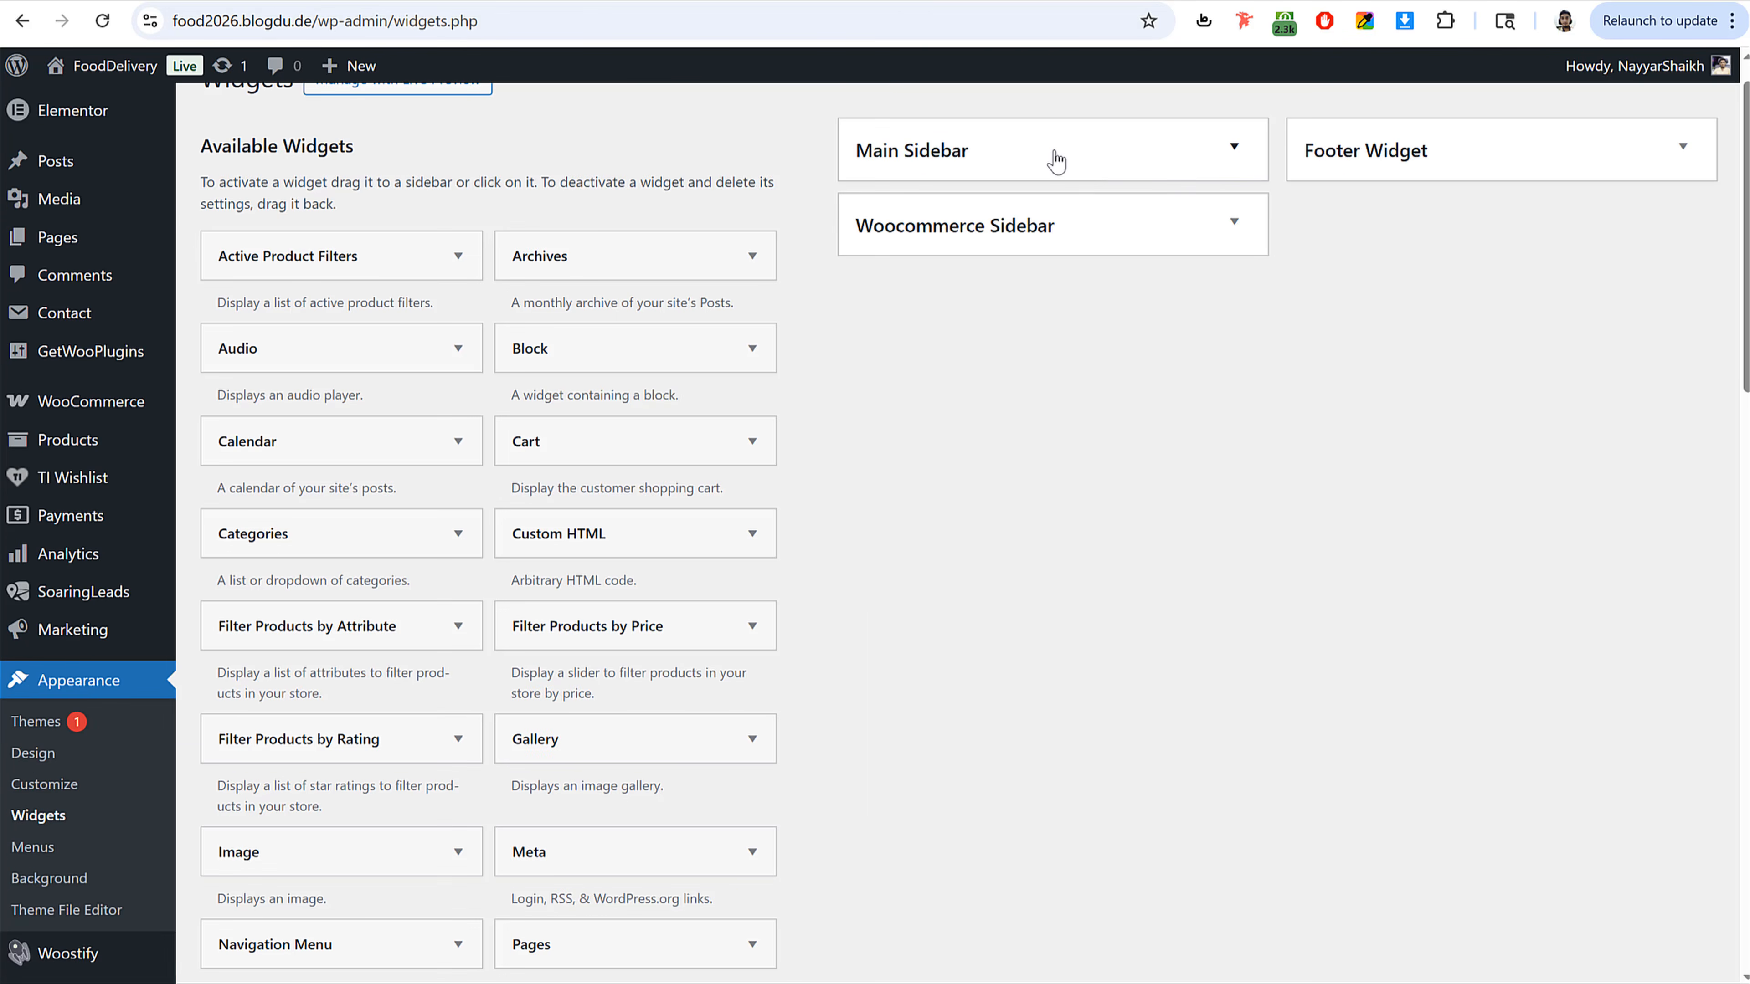
click(1418, 169)
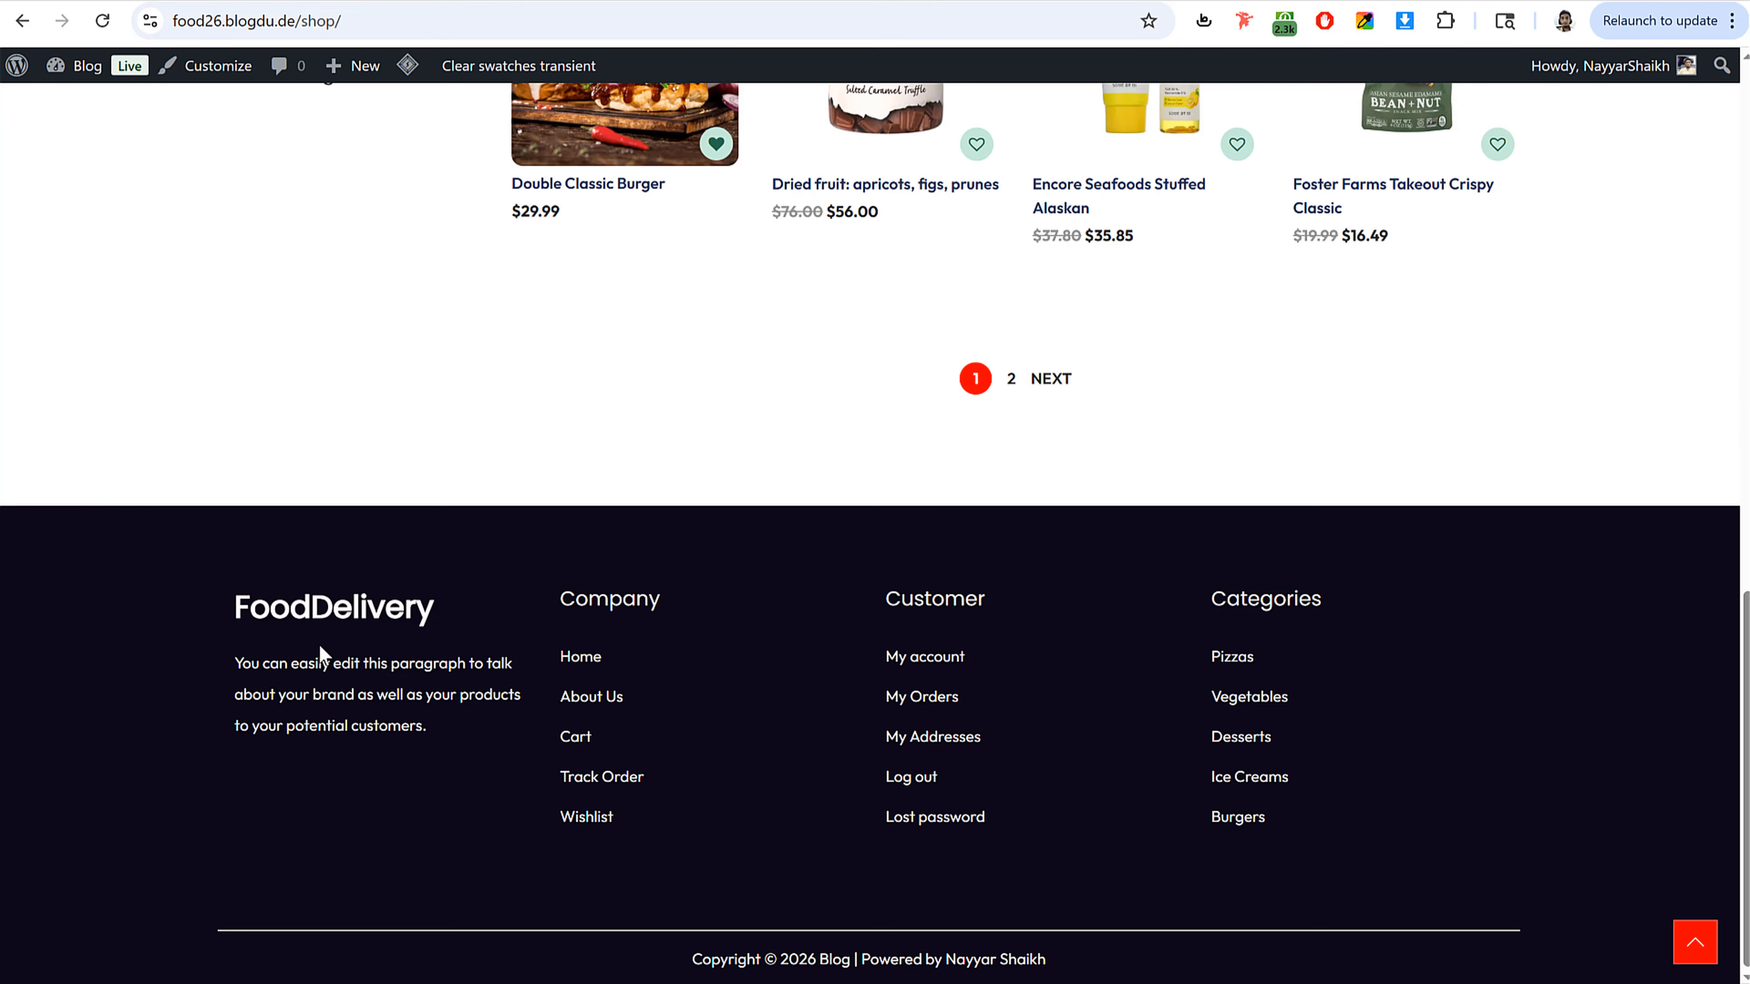
Step: Copy the reference site's footer brand text and add a Text widget to the Main Sidebar
drag(277, 636, 224, 4)
key(ctrl+c)
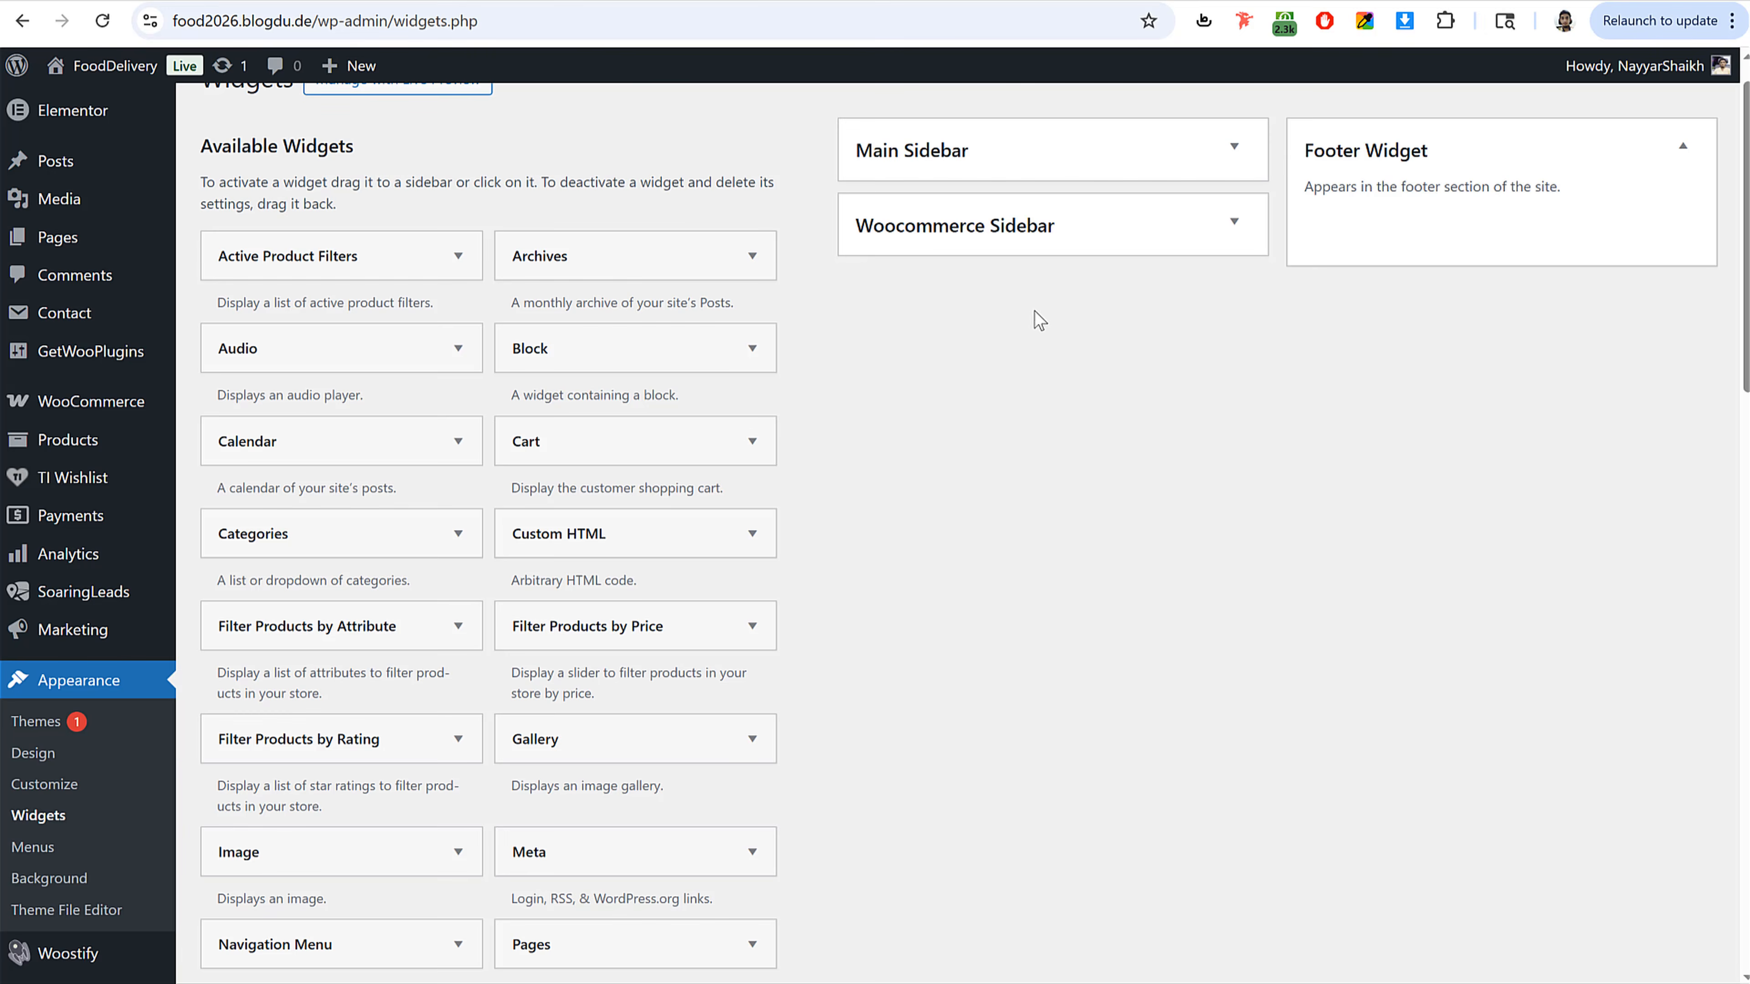
scroll(825, 566, down, 15)
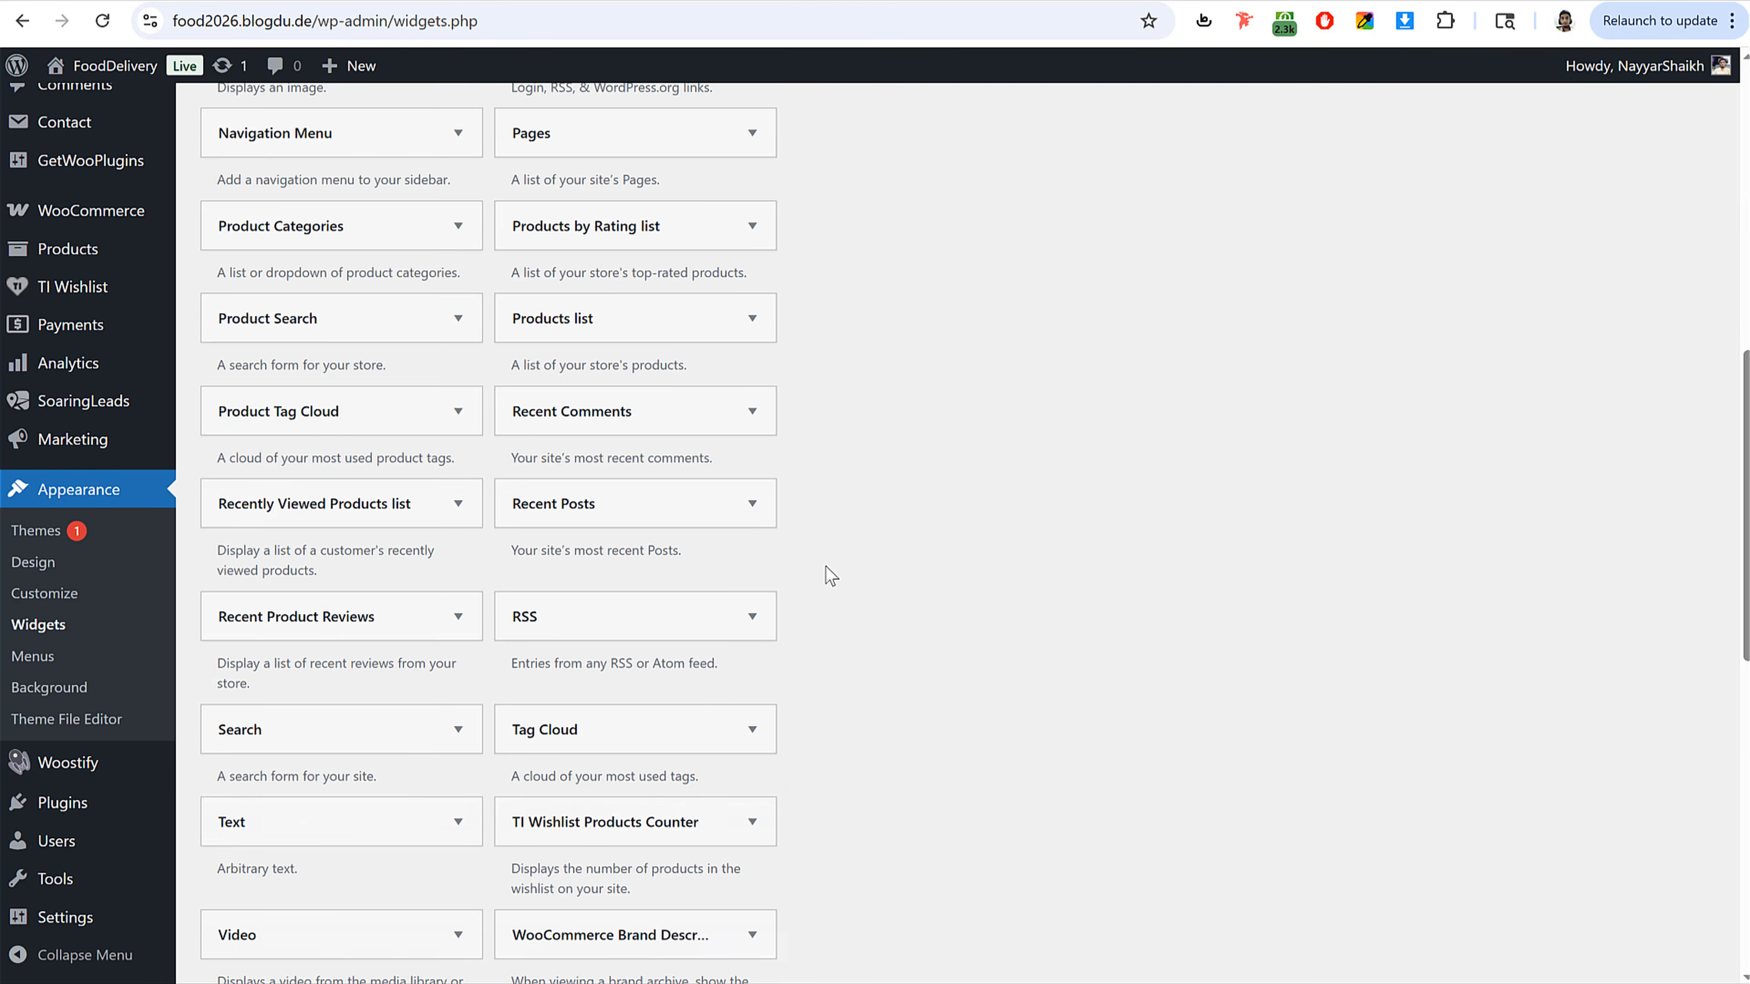
scroll(351, 546, down, 3)
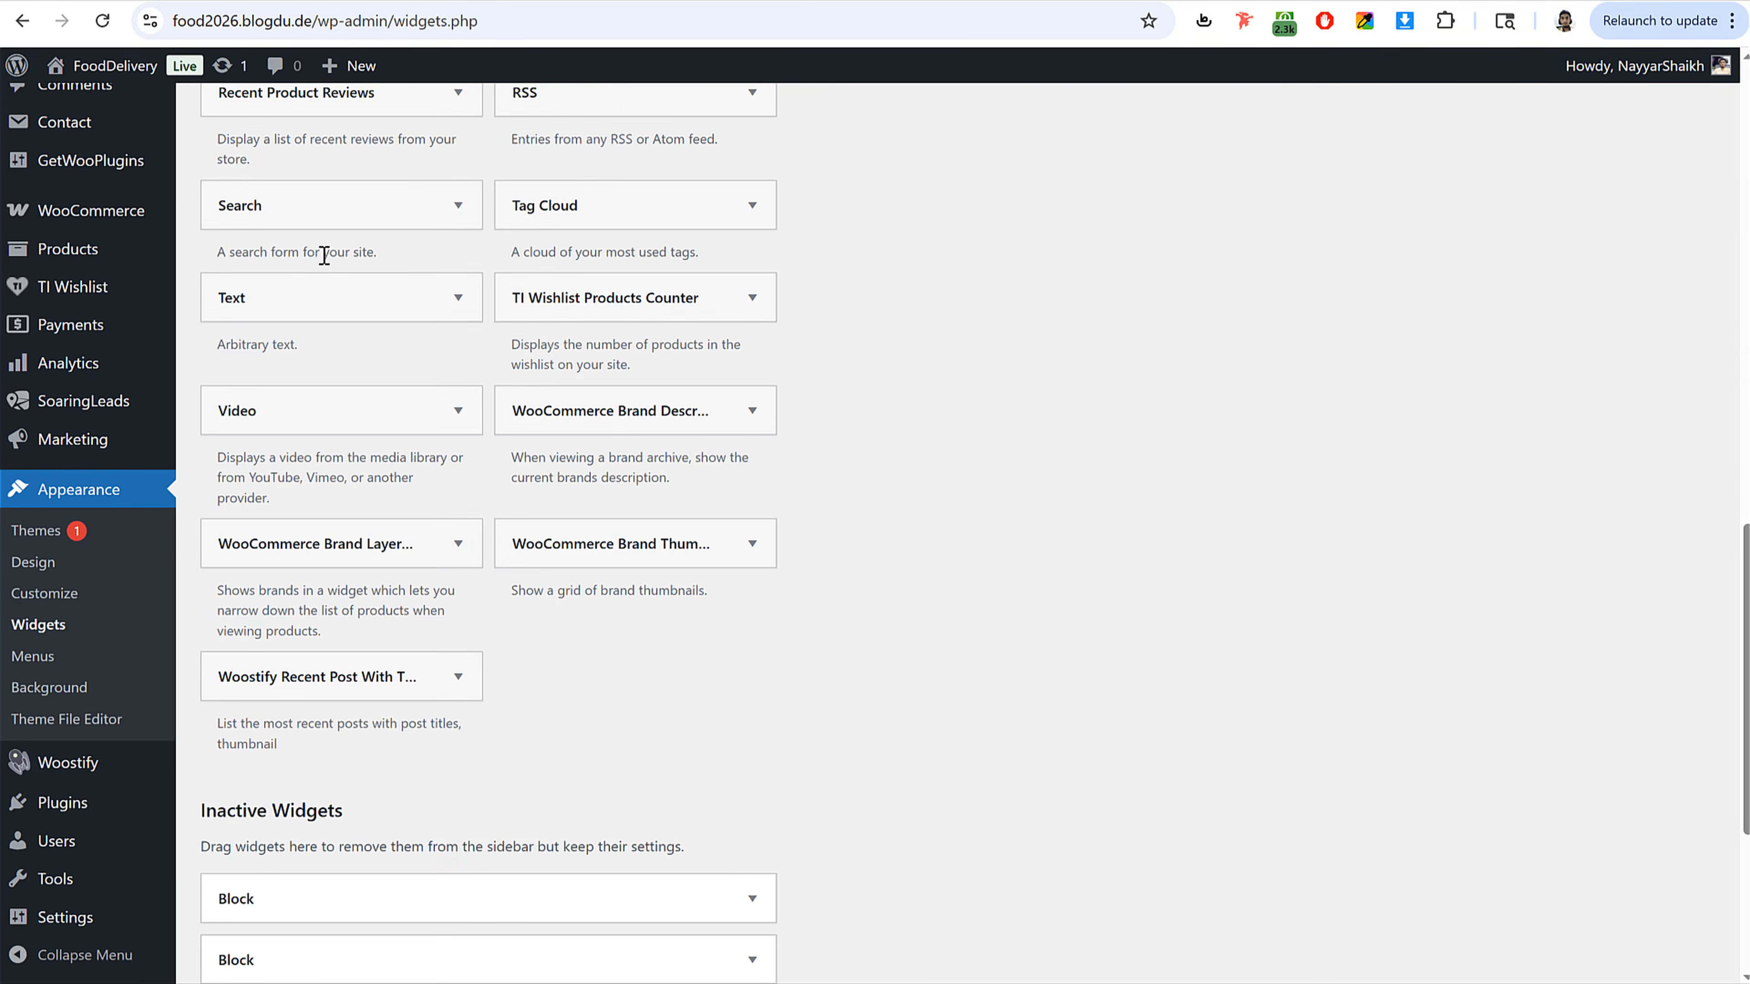
click(317, 304)
click(324, 397)
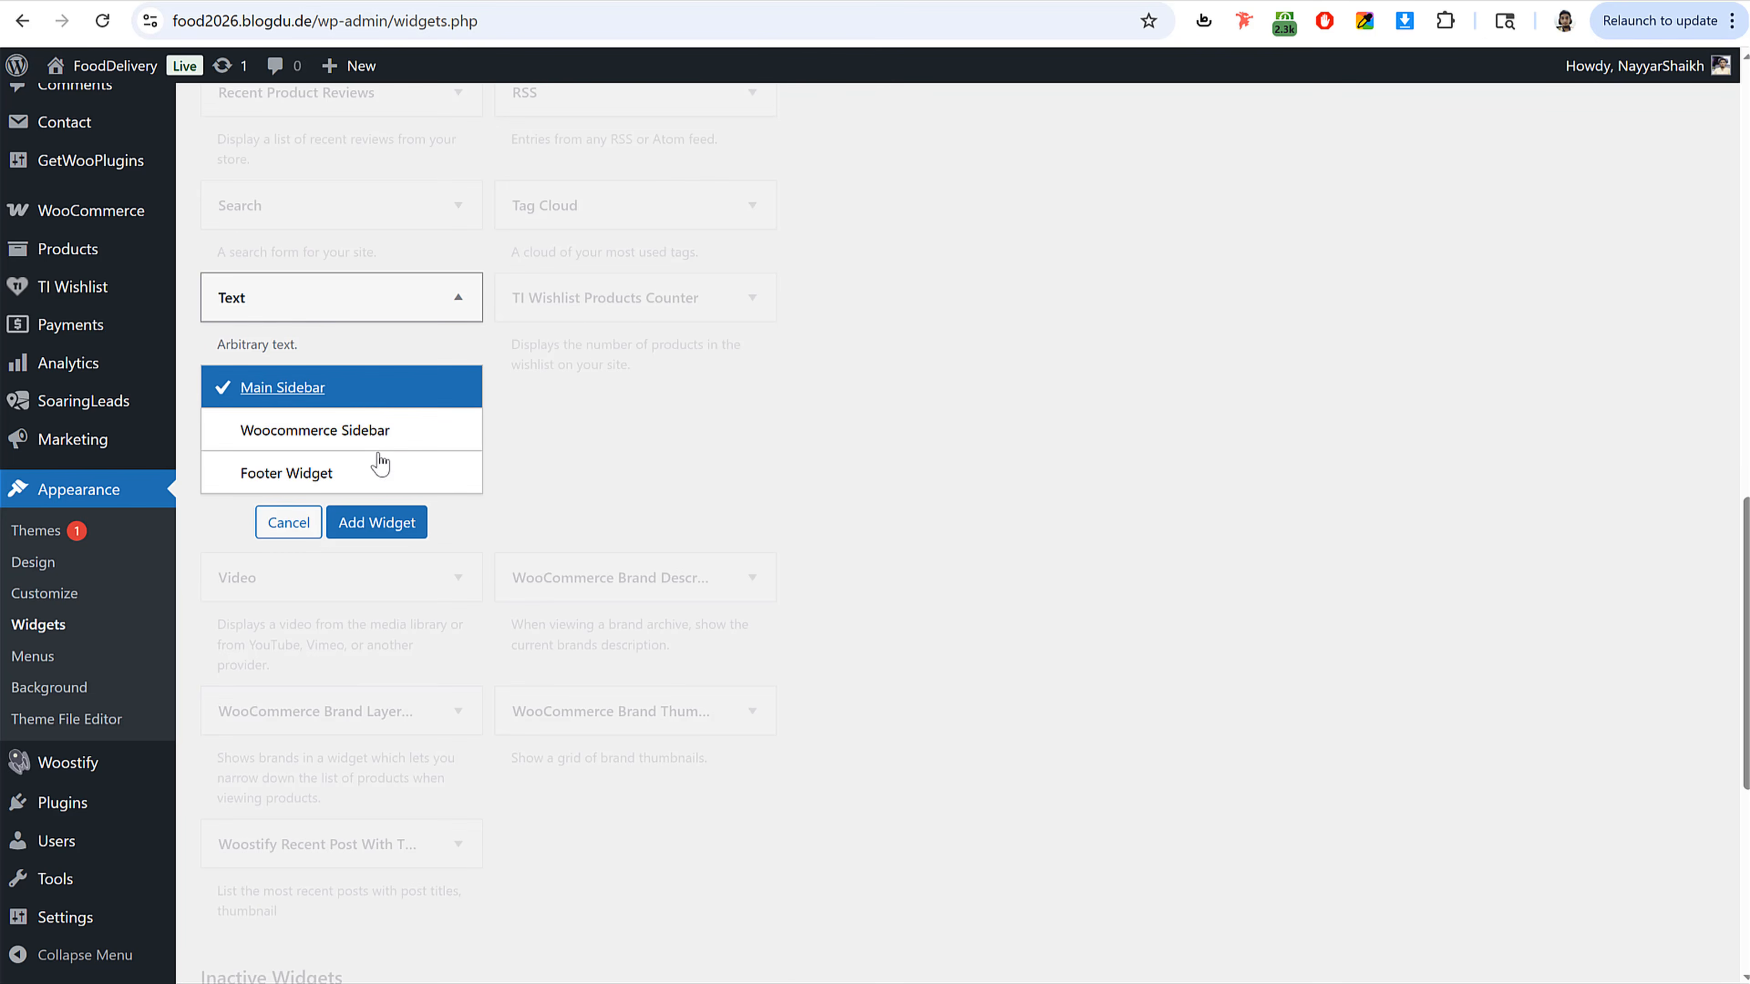
click(397, 531)
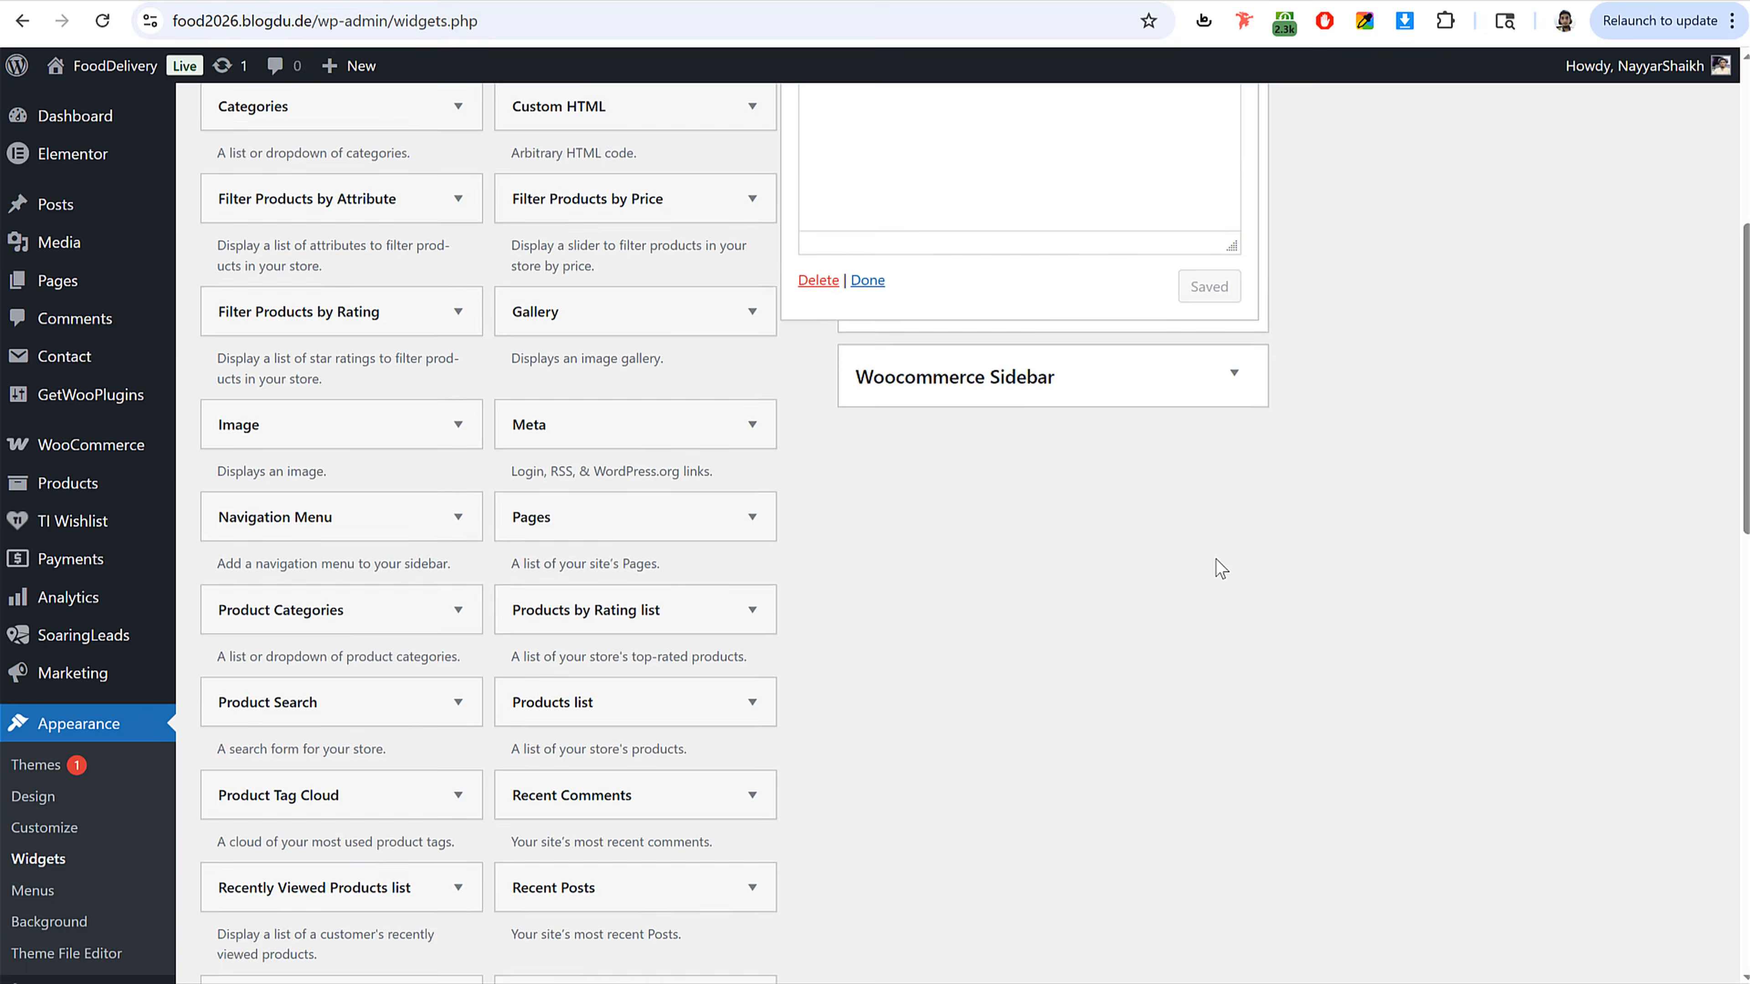
Step: Paste the copied footer text into the Text widget and change its heading to "Swiggy"
key(ctrl+v)
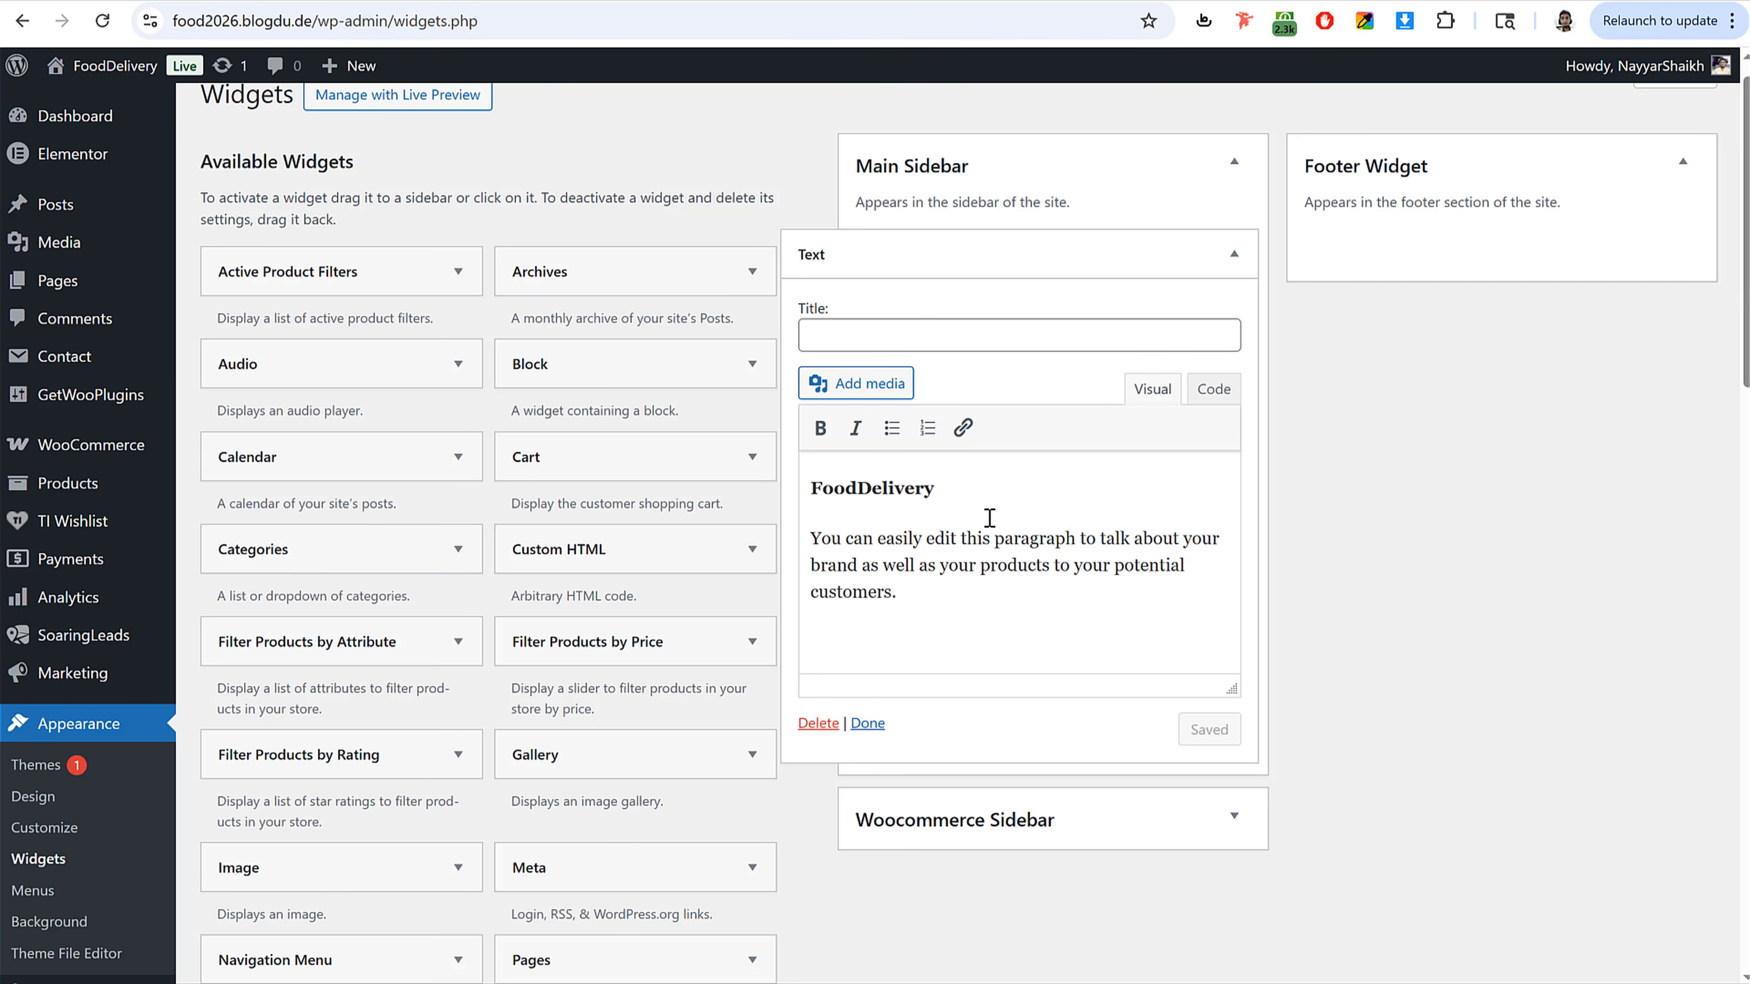
drag(935, 487, 811, 484)
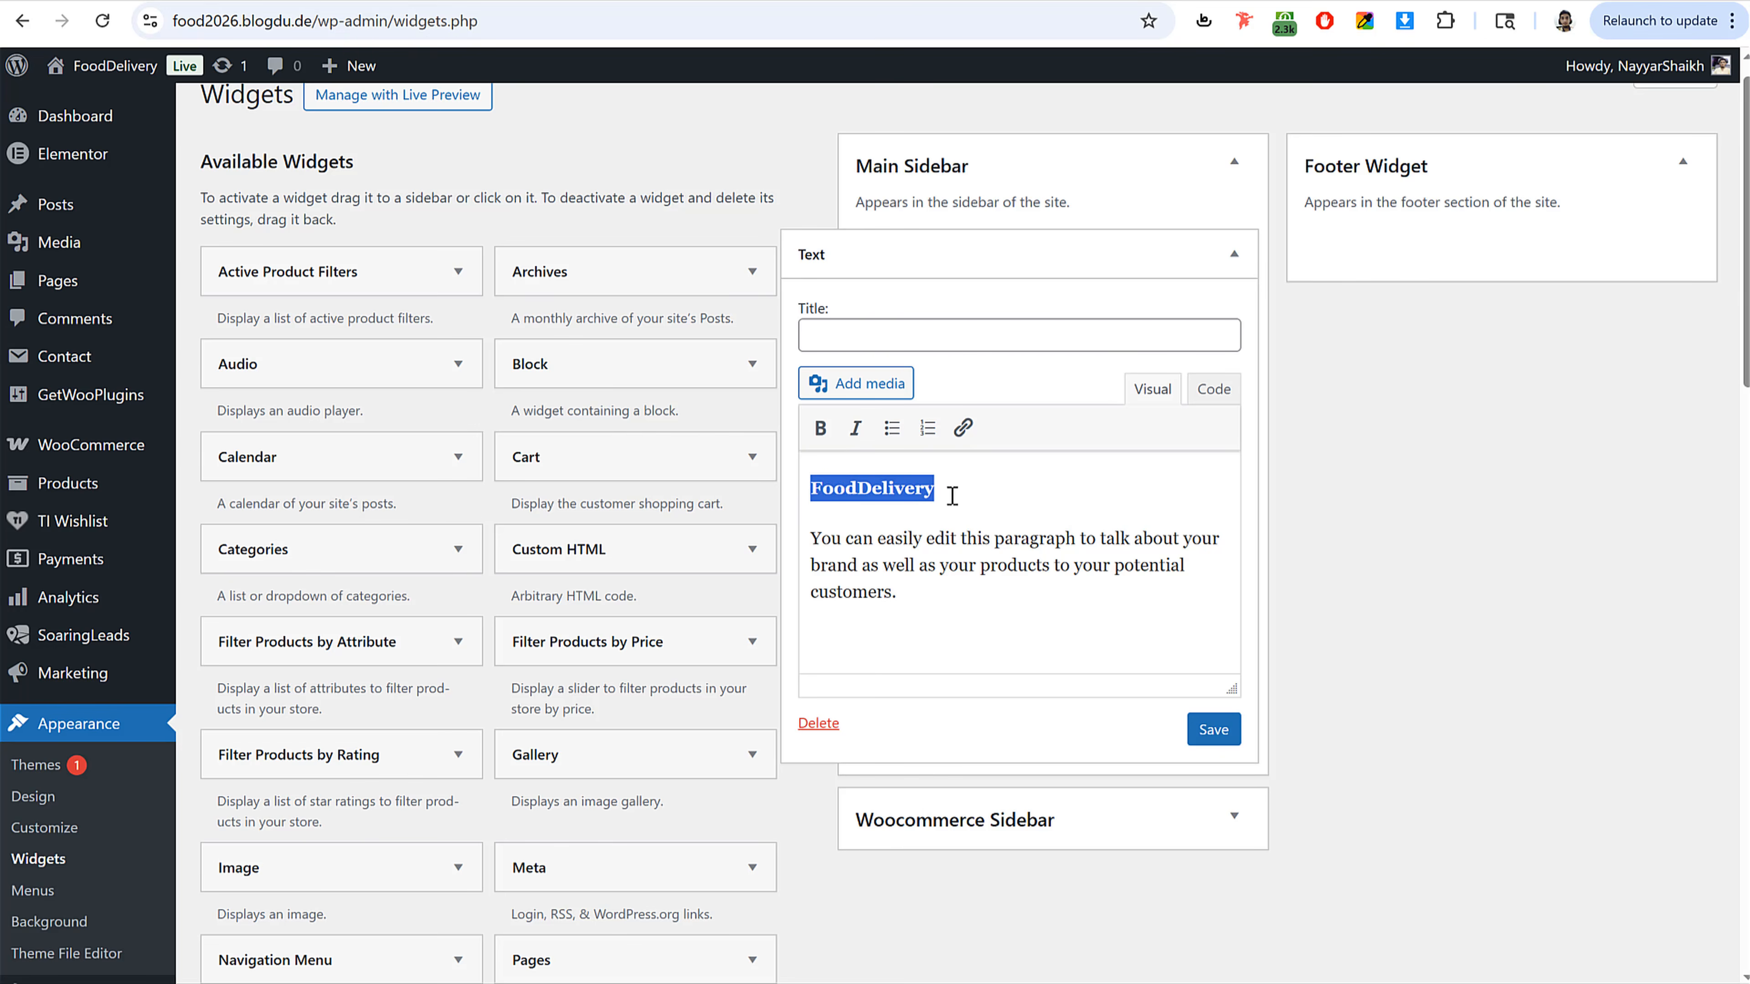
text(Swiggy)
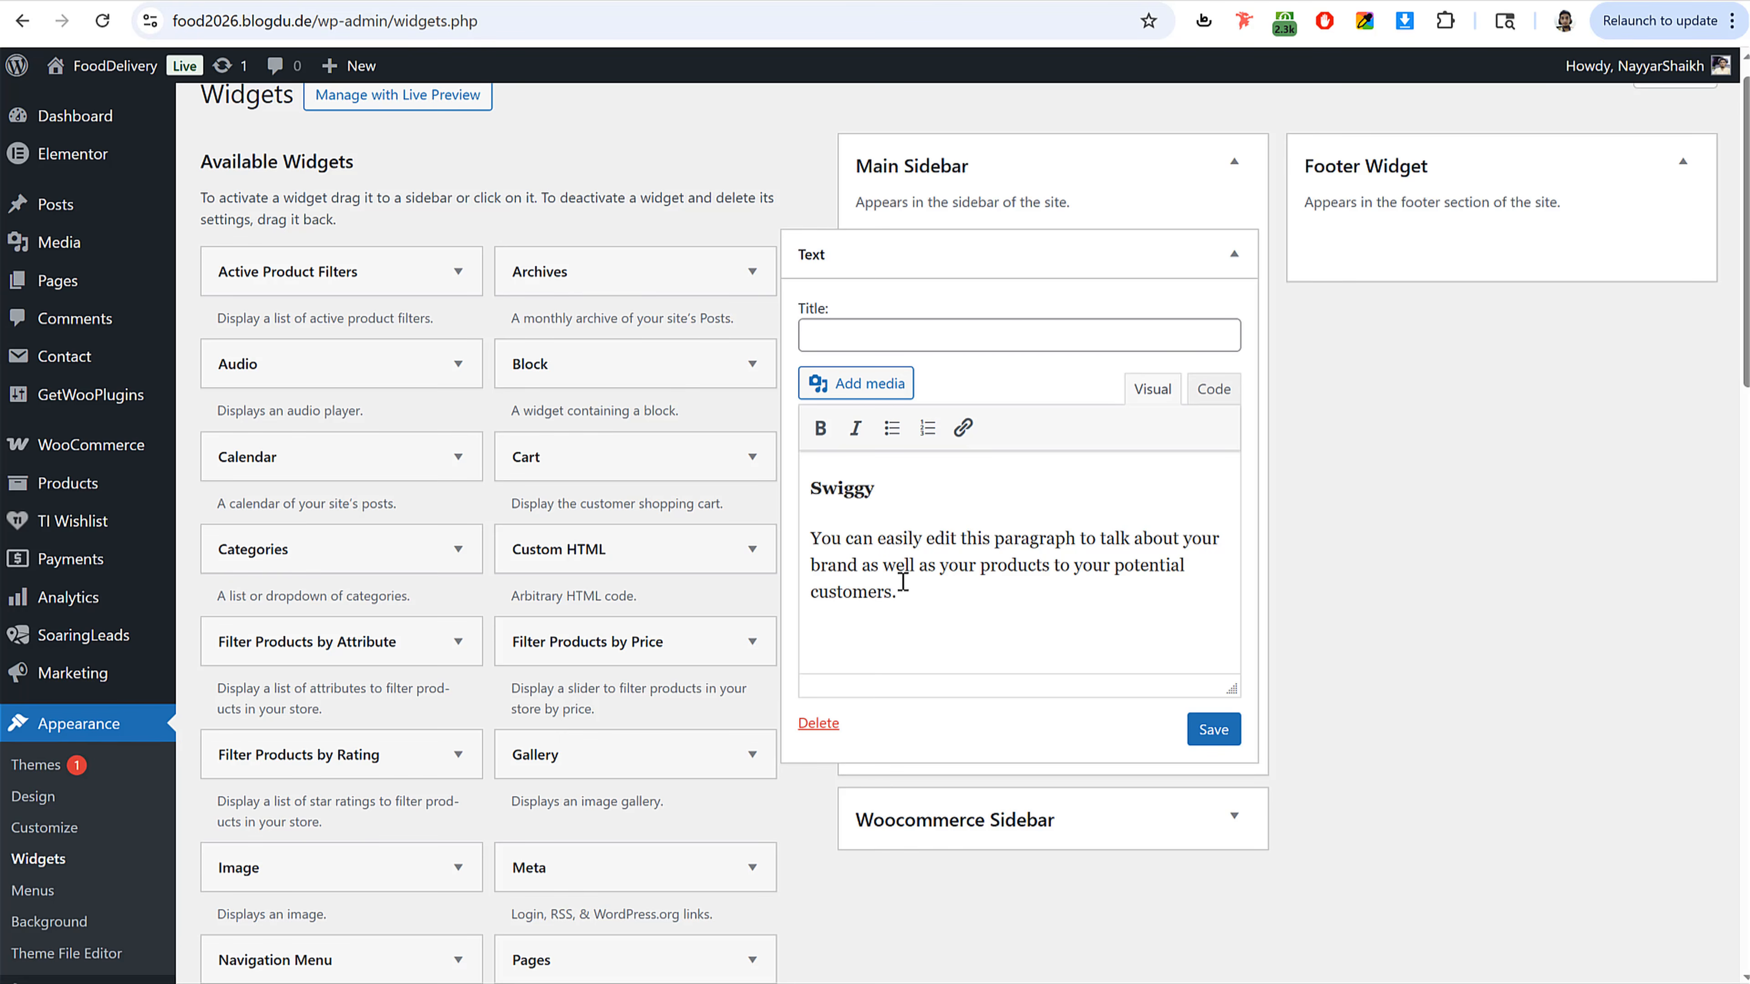
Step: Save the Swiggy Text widget in the Main Sidebar and collapse it
drag(902, 582, 790, 538)
click(1213, 729)
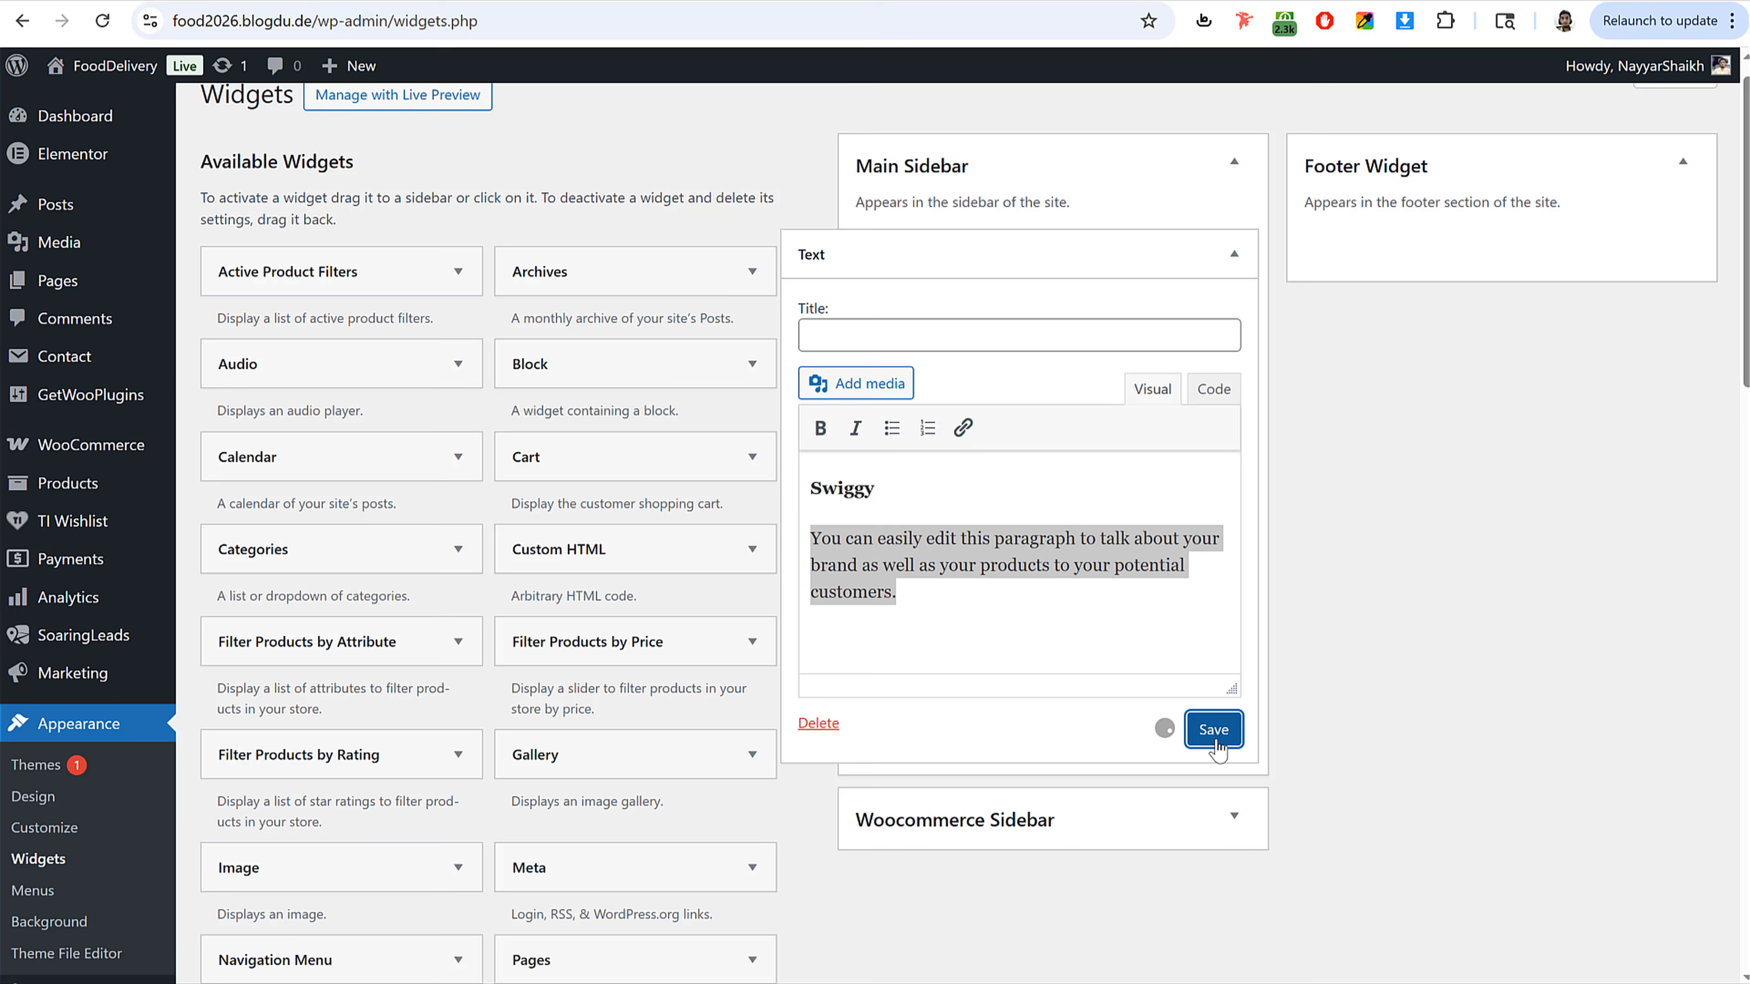
click(1234, 254)
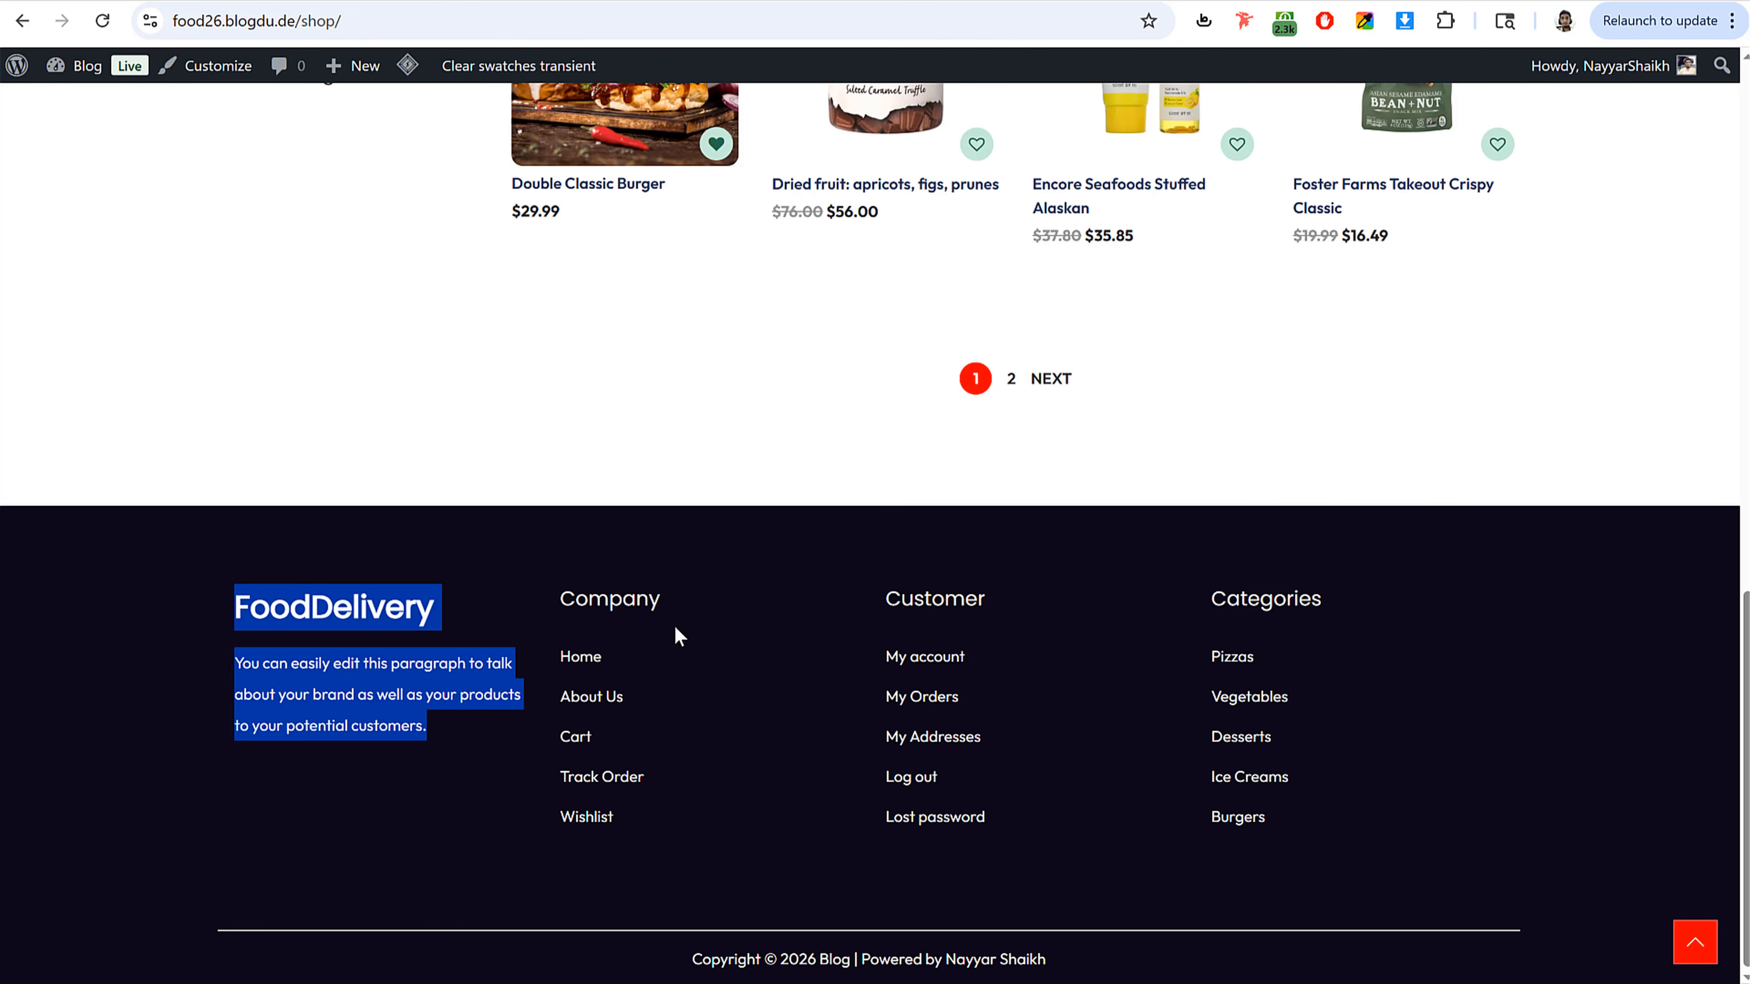
Step: Move the Text widget from the Main Sidebar into the Footer Widget area
drag(660, 598, 650, 542)
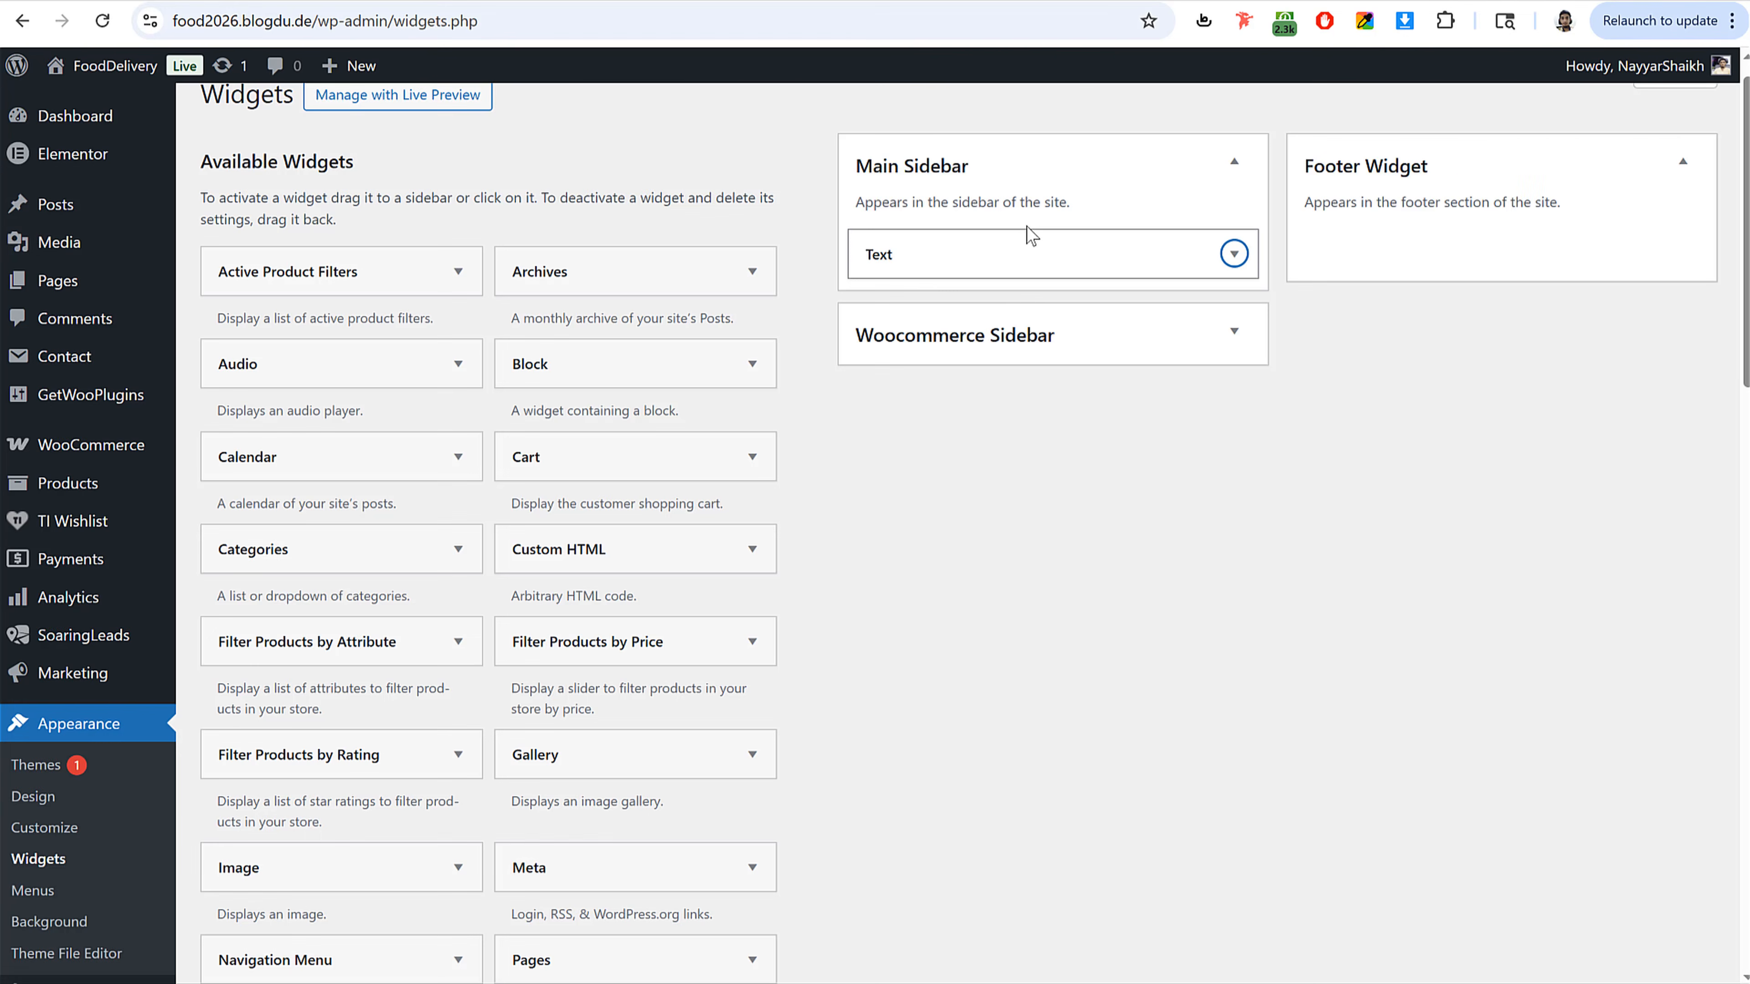
drag(1017, 259, 1484, 248)
click(1158, 184)
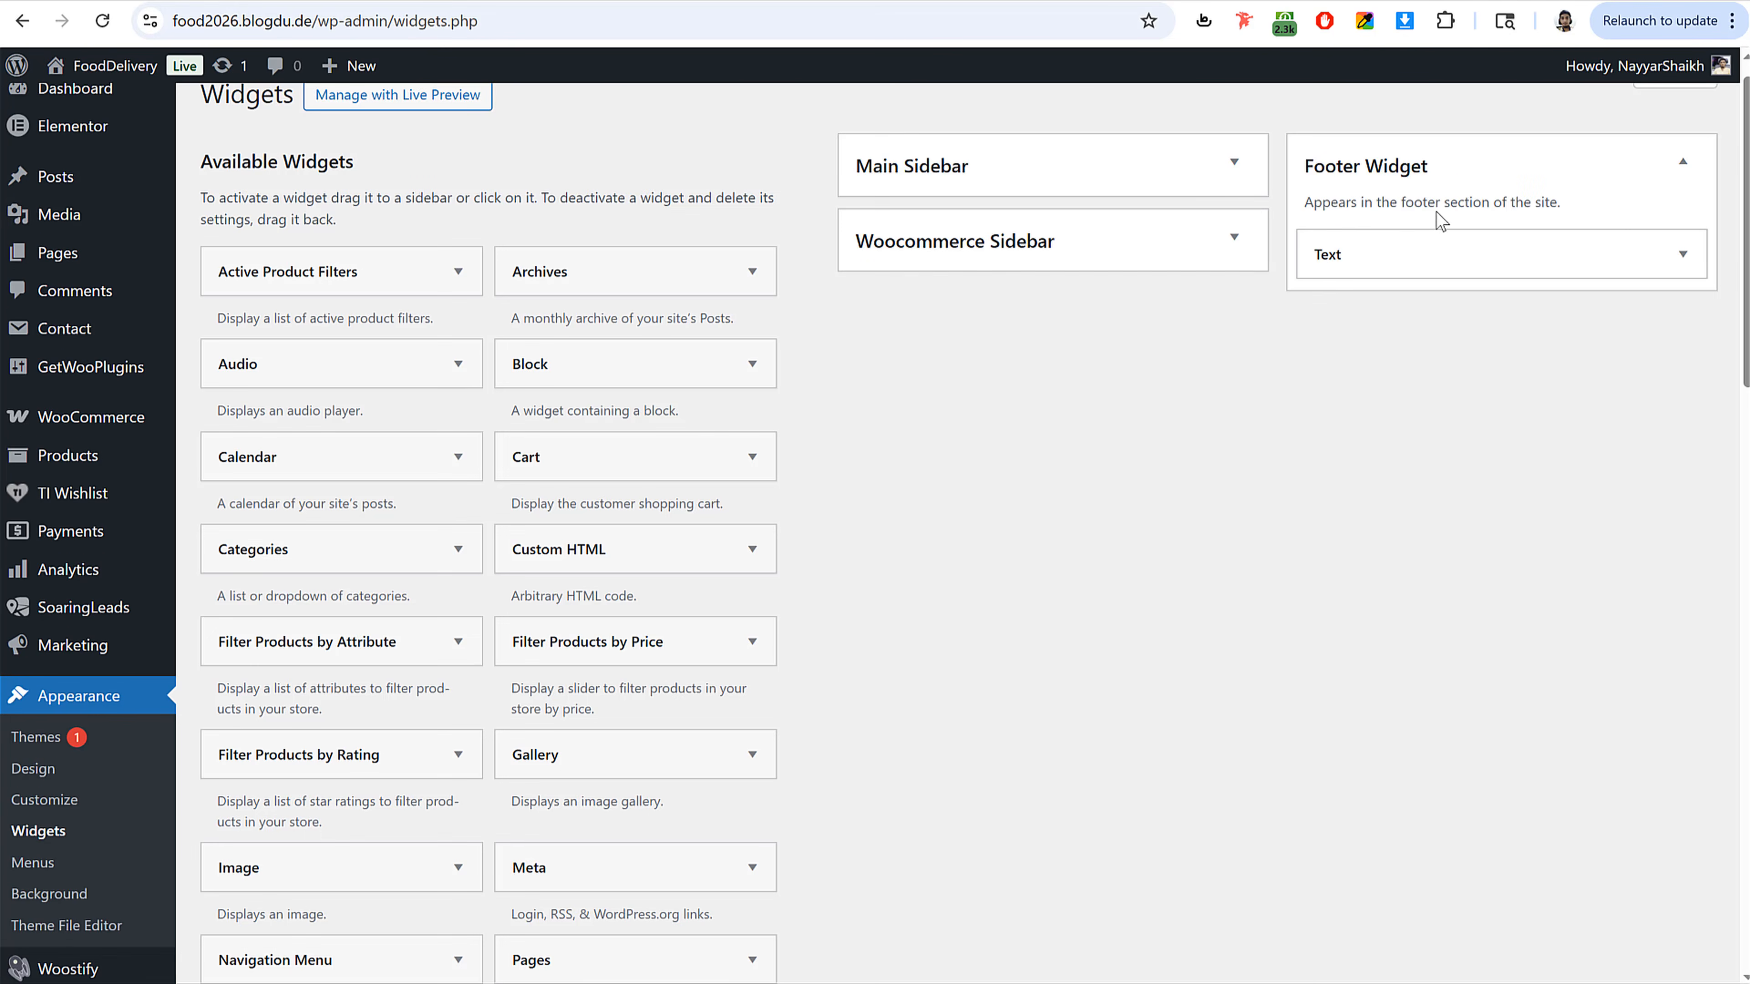
click(1441, 250)
click(1441, 248)
scroll(1049, 413, down, 2)
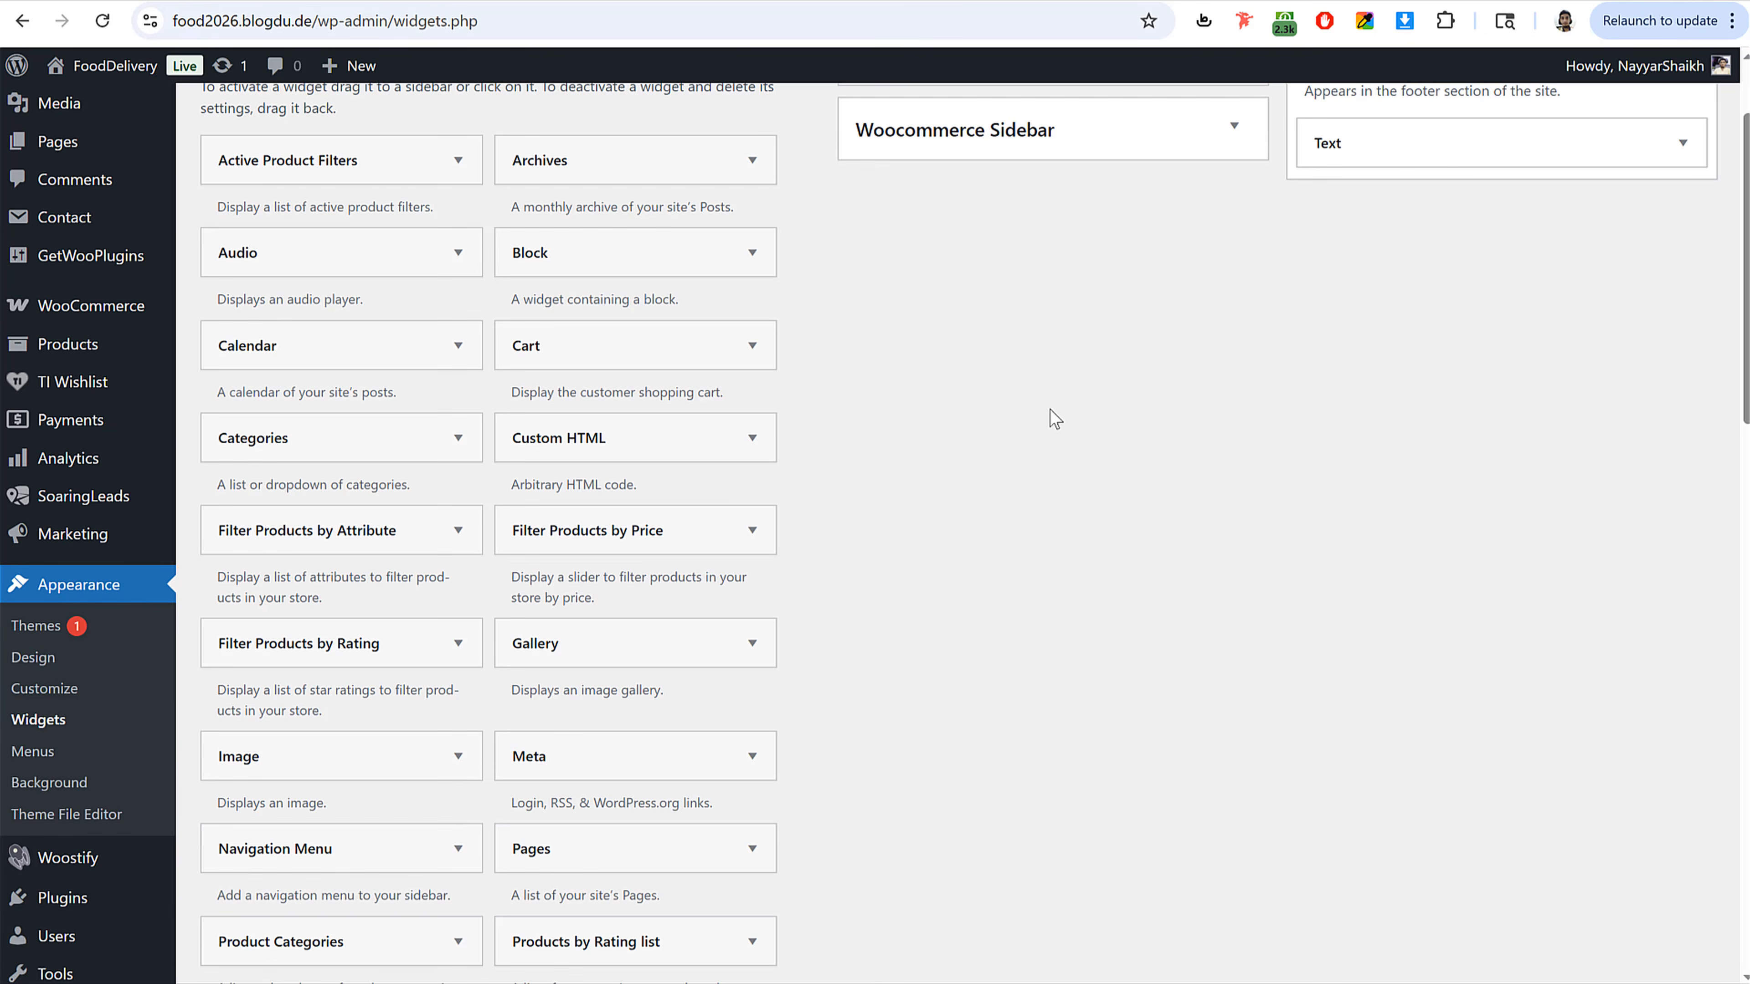
Step: Add a Navigation Menu widget to the Footer Widget area titled "Company" using the Company menu, and save it
drag(332, 879, 1459, 211)
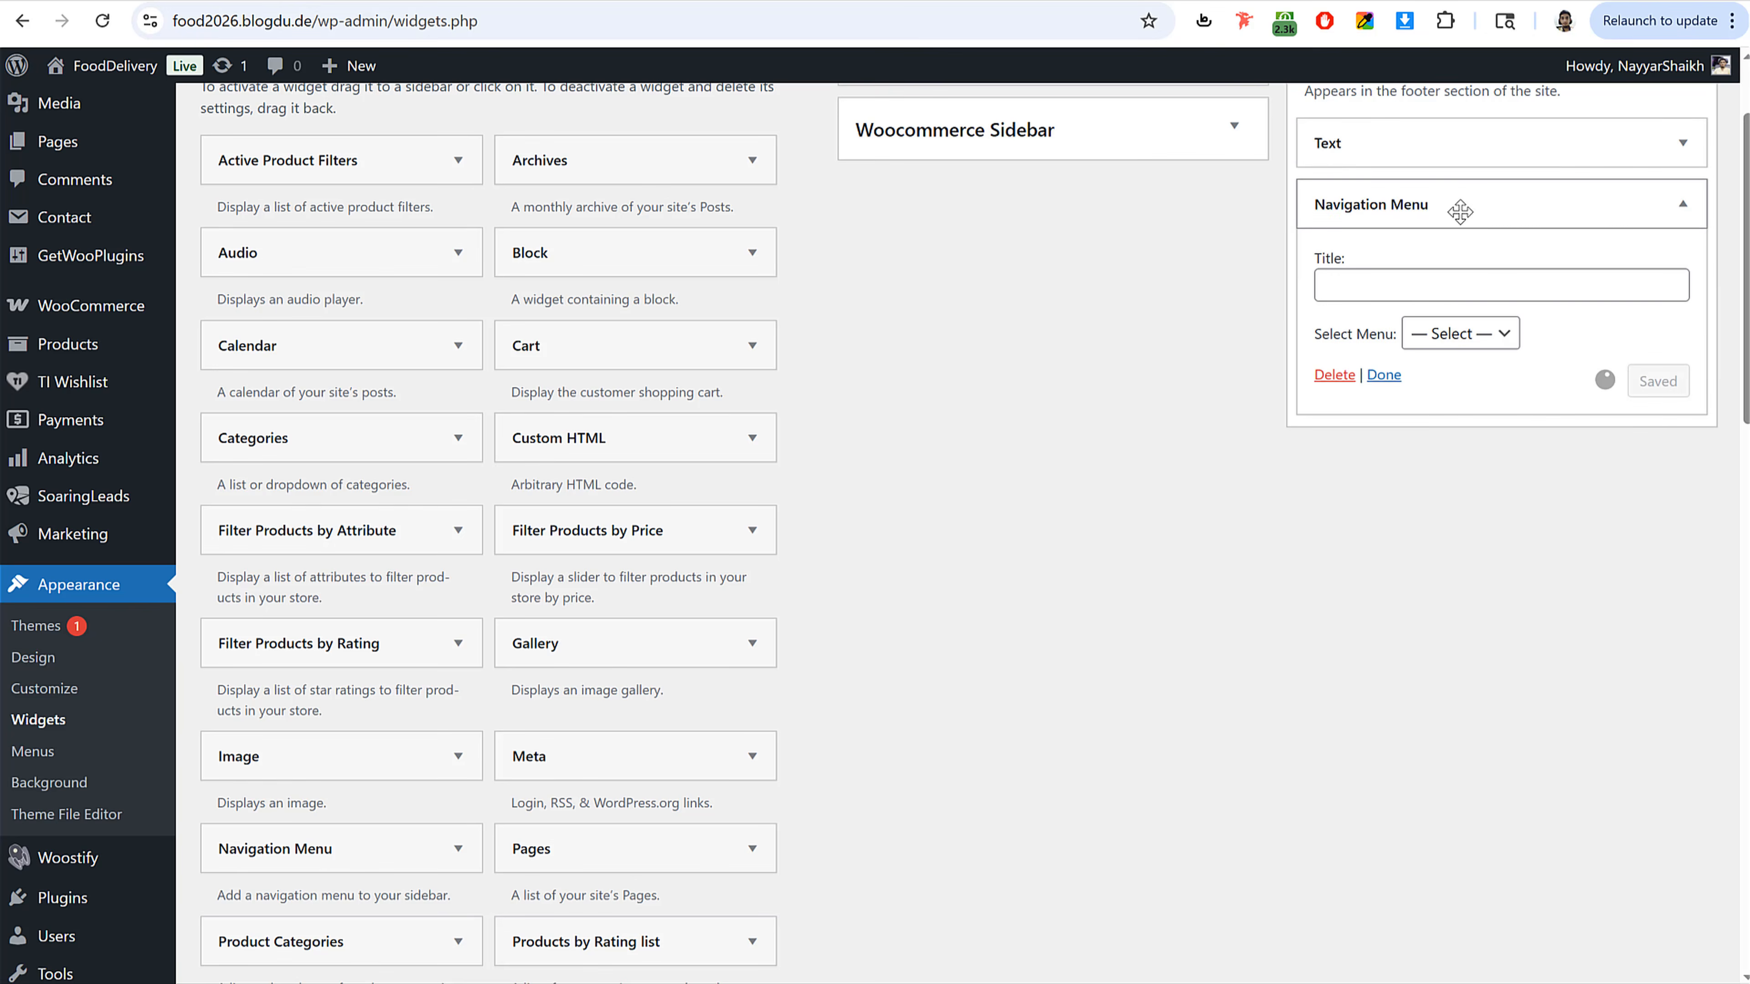
click(1441, 297)
text(Company)
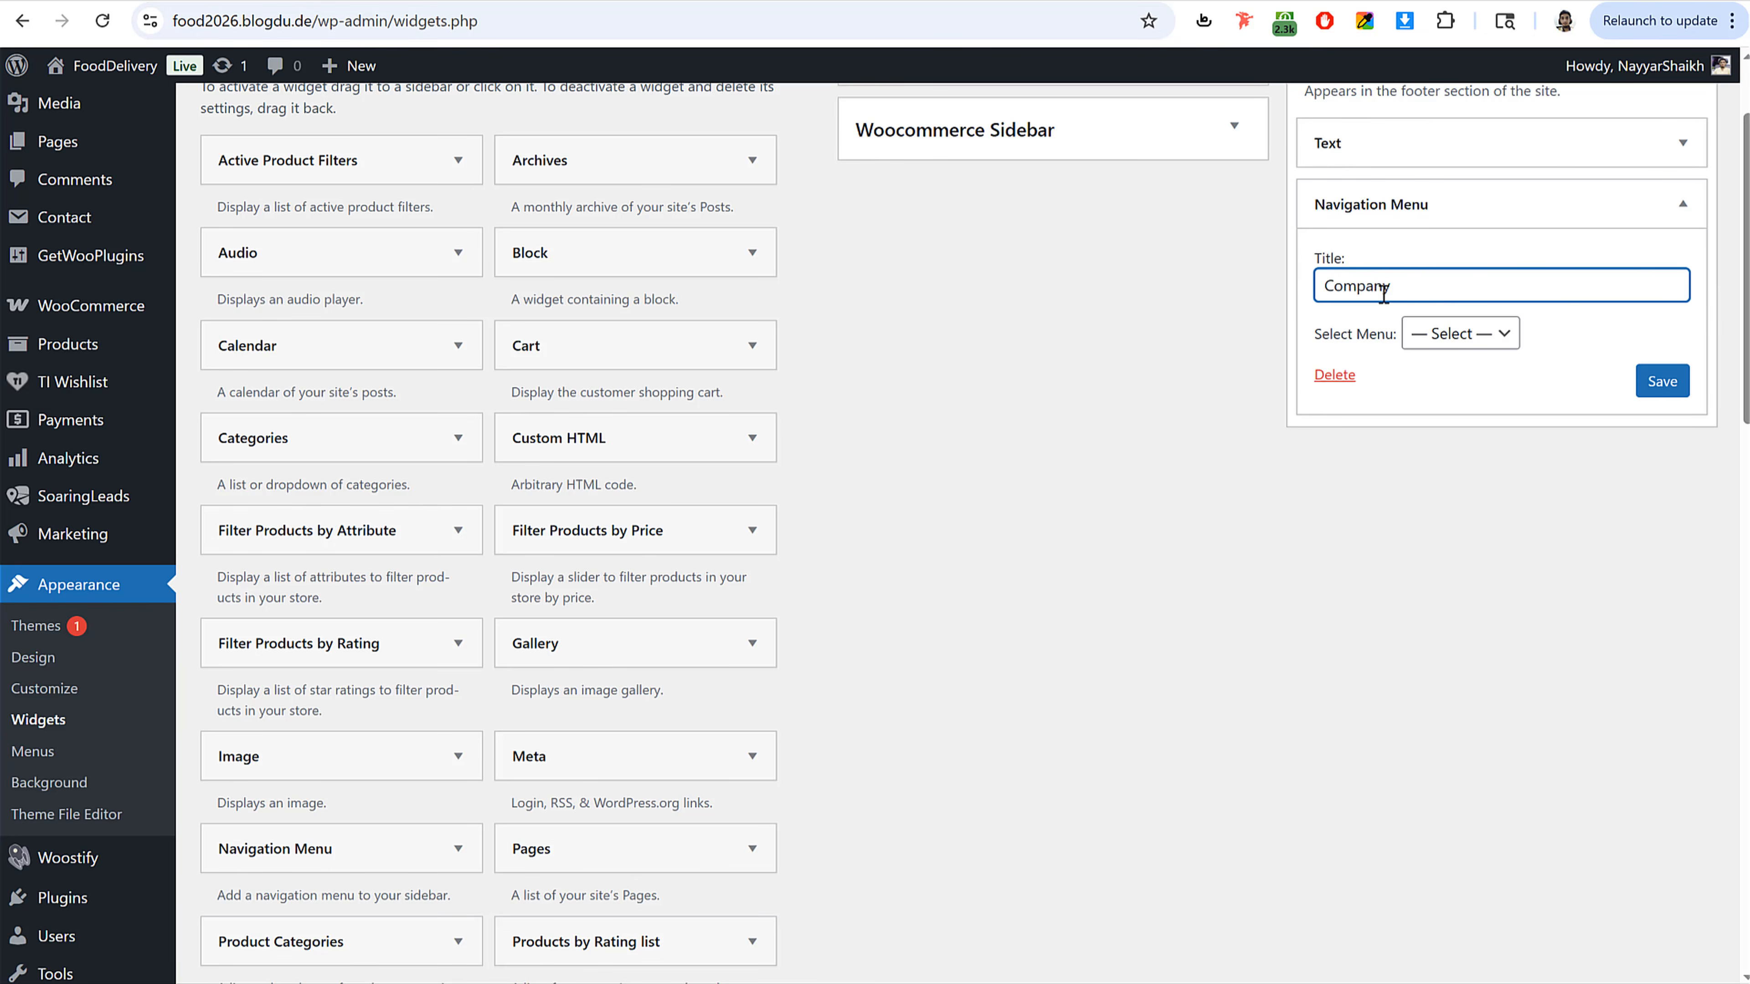
click(1479, 341)
click(1473, 424)
click(1662, 380)
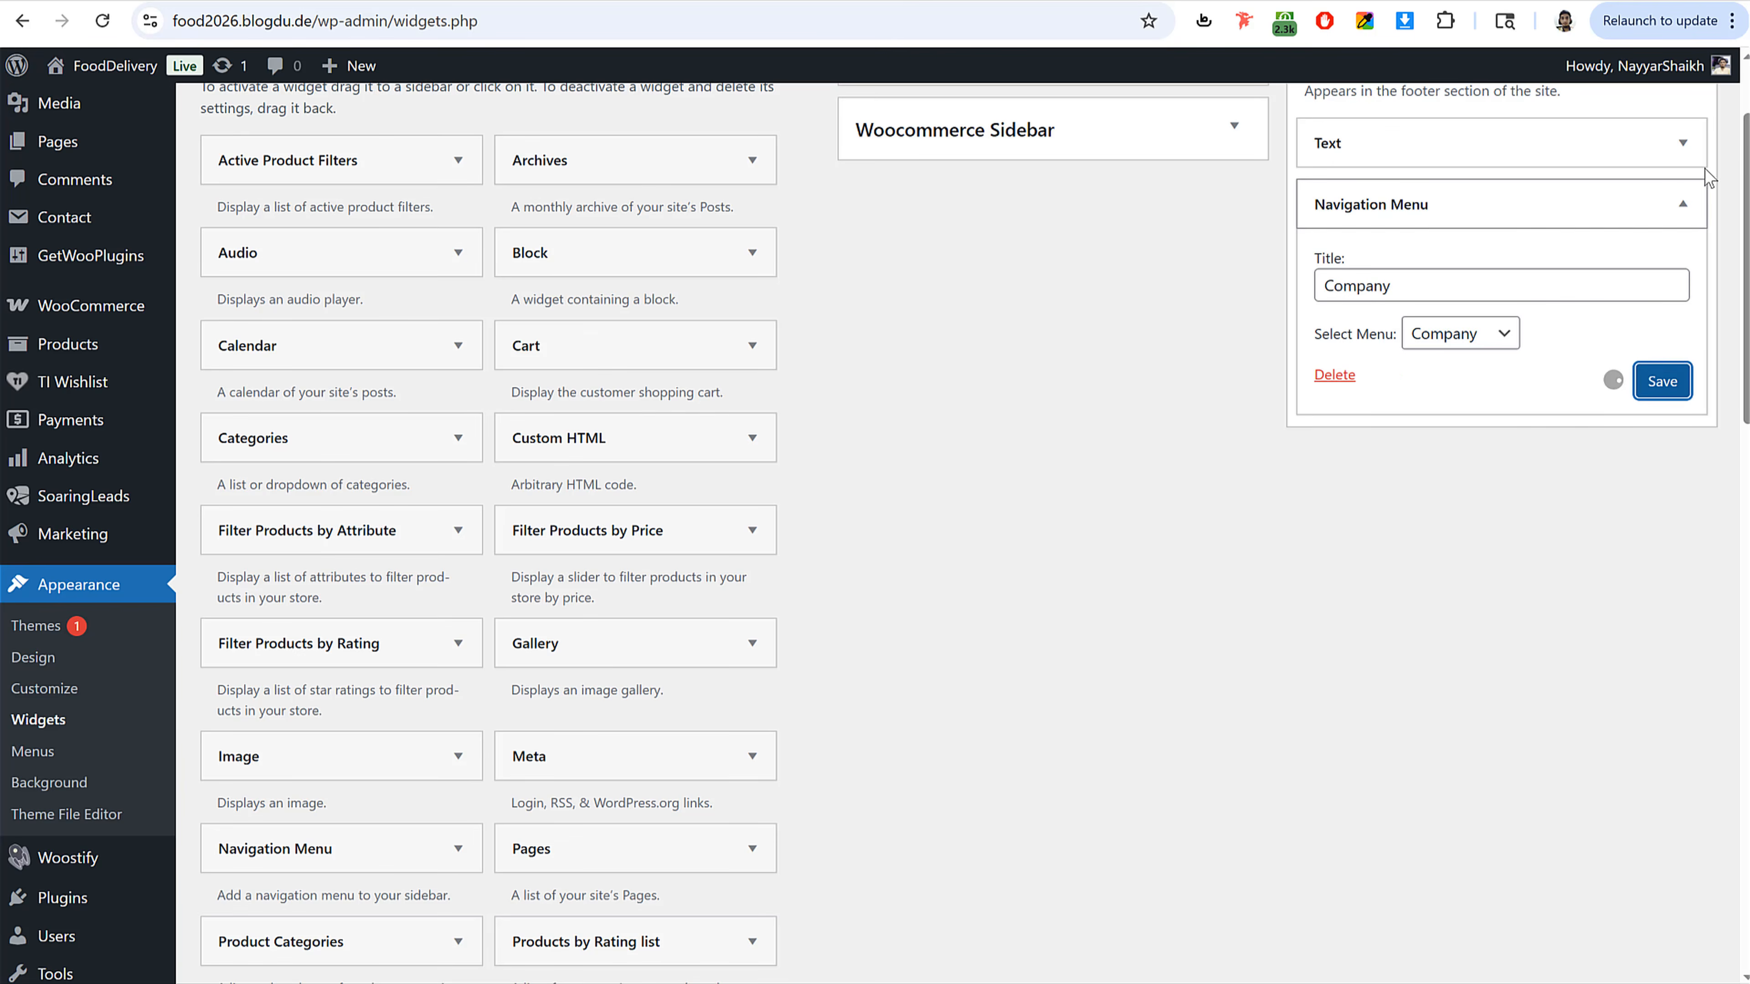
click(1682, 204)
Step: Add a second footer Navigation Menu widget titled "Customer", copied from the reference, using the Customer menu, and save it
scroll(1527, 378, down, 1)
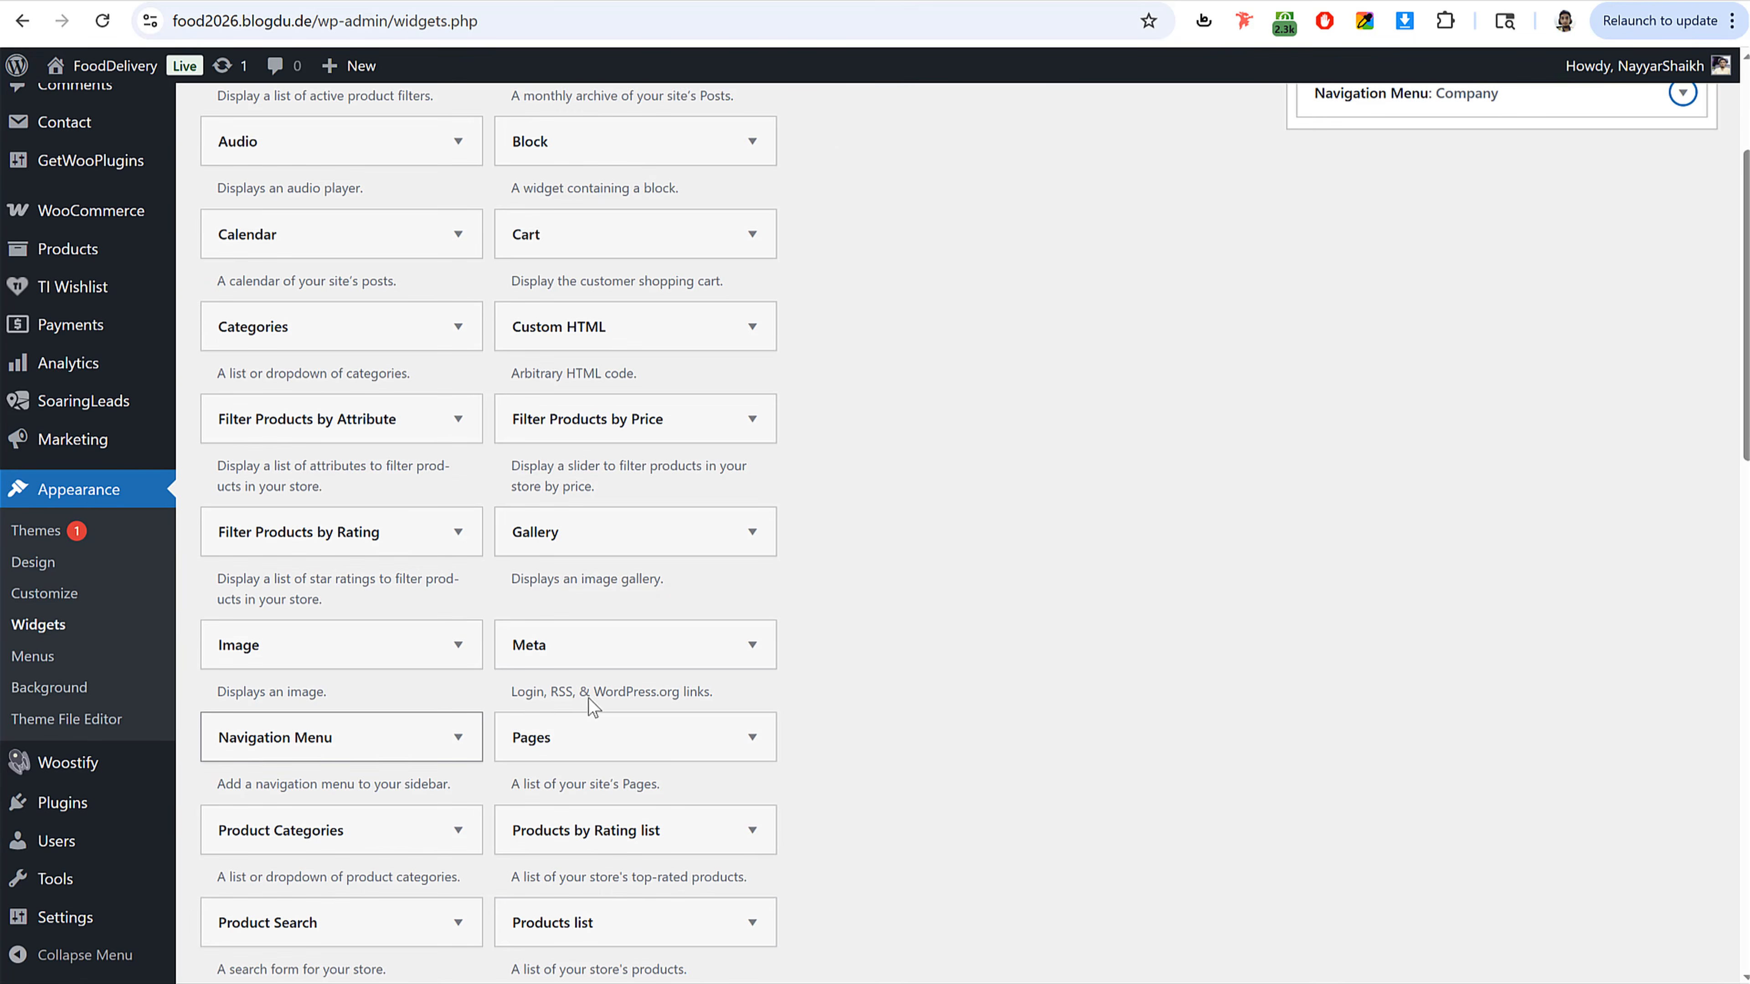
scroll(592, 707, up, 1)
drag(306, 855, 1425, 266)
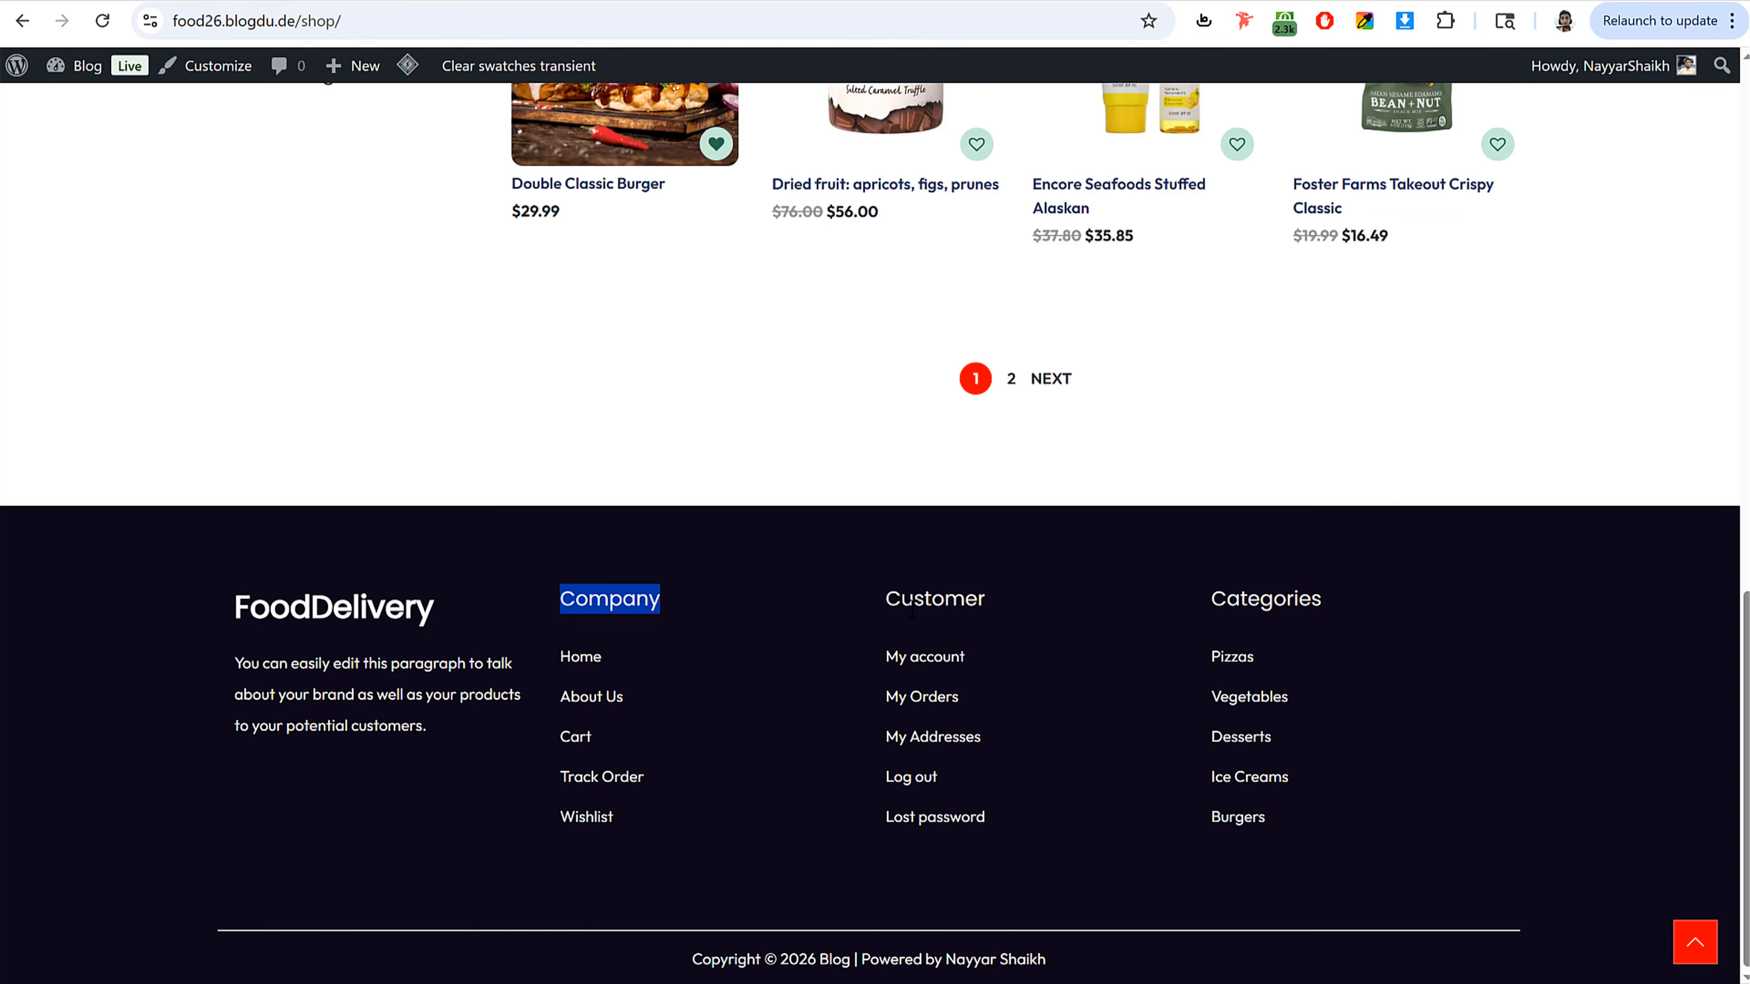
double_click(912, 604)
key(ctrl+c)
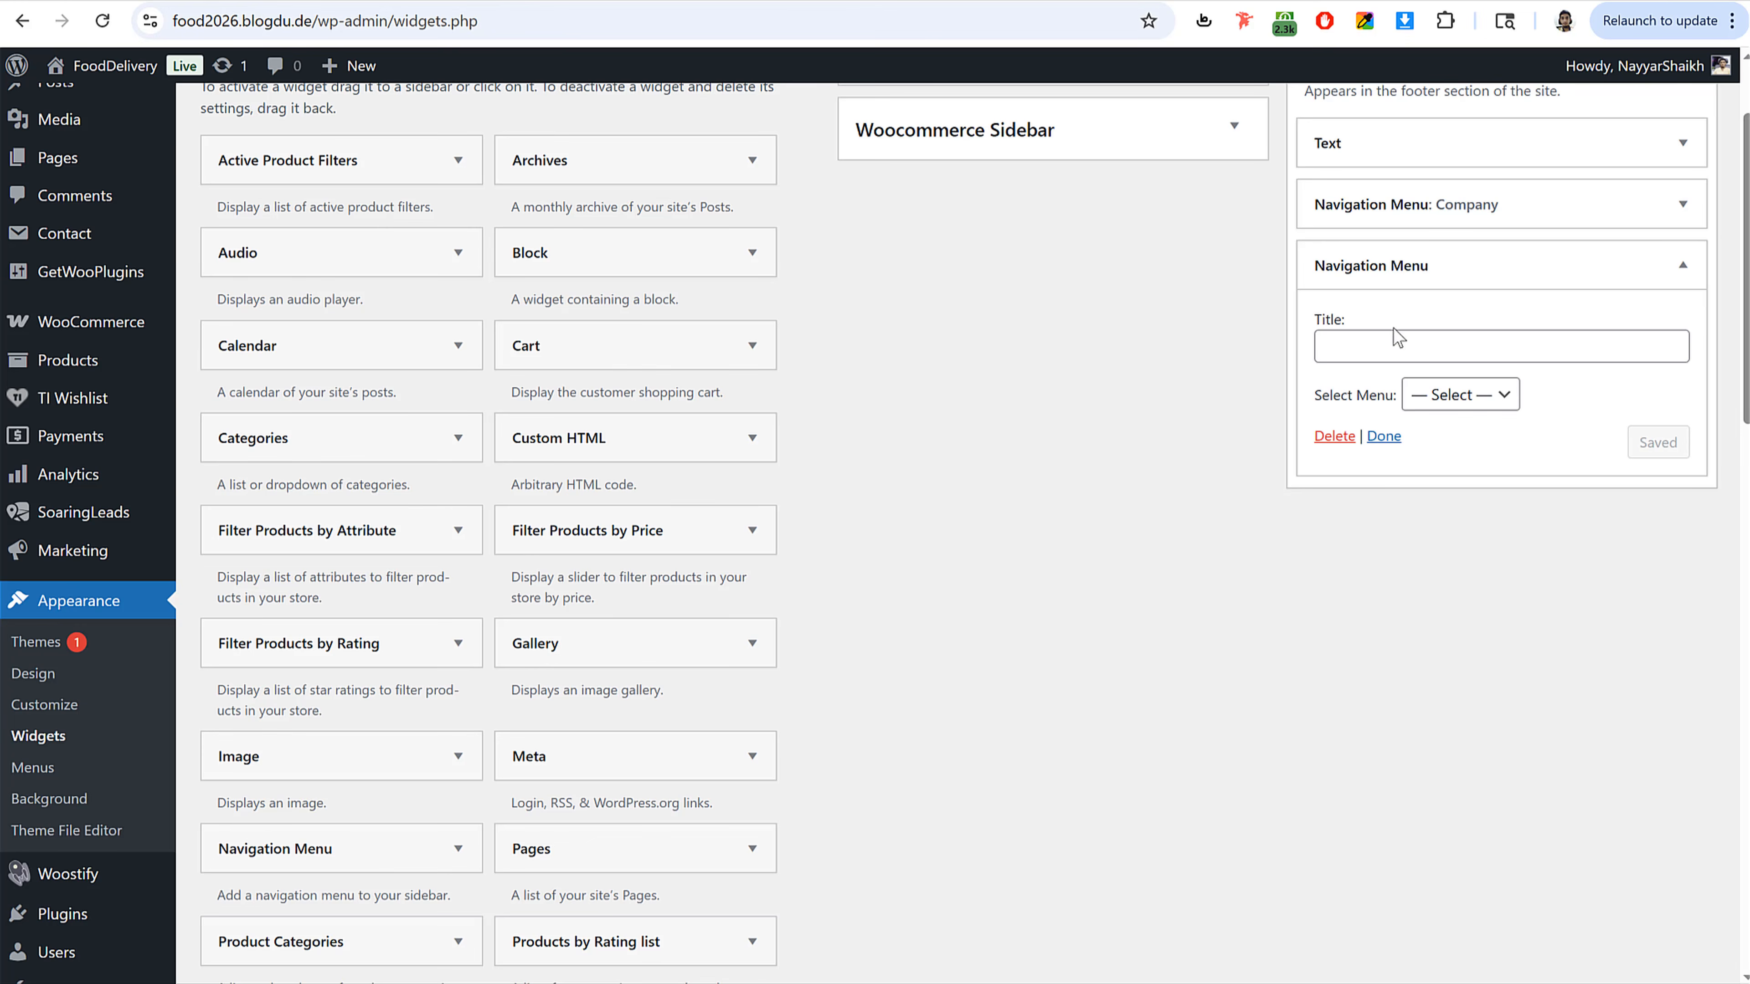
click(1396, 343)
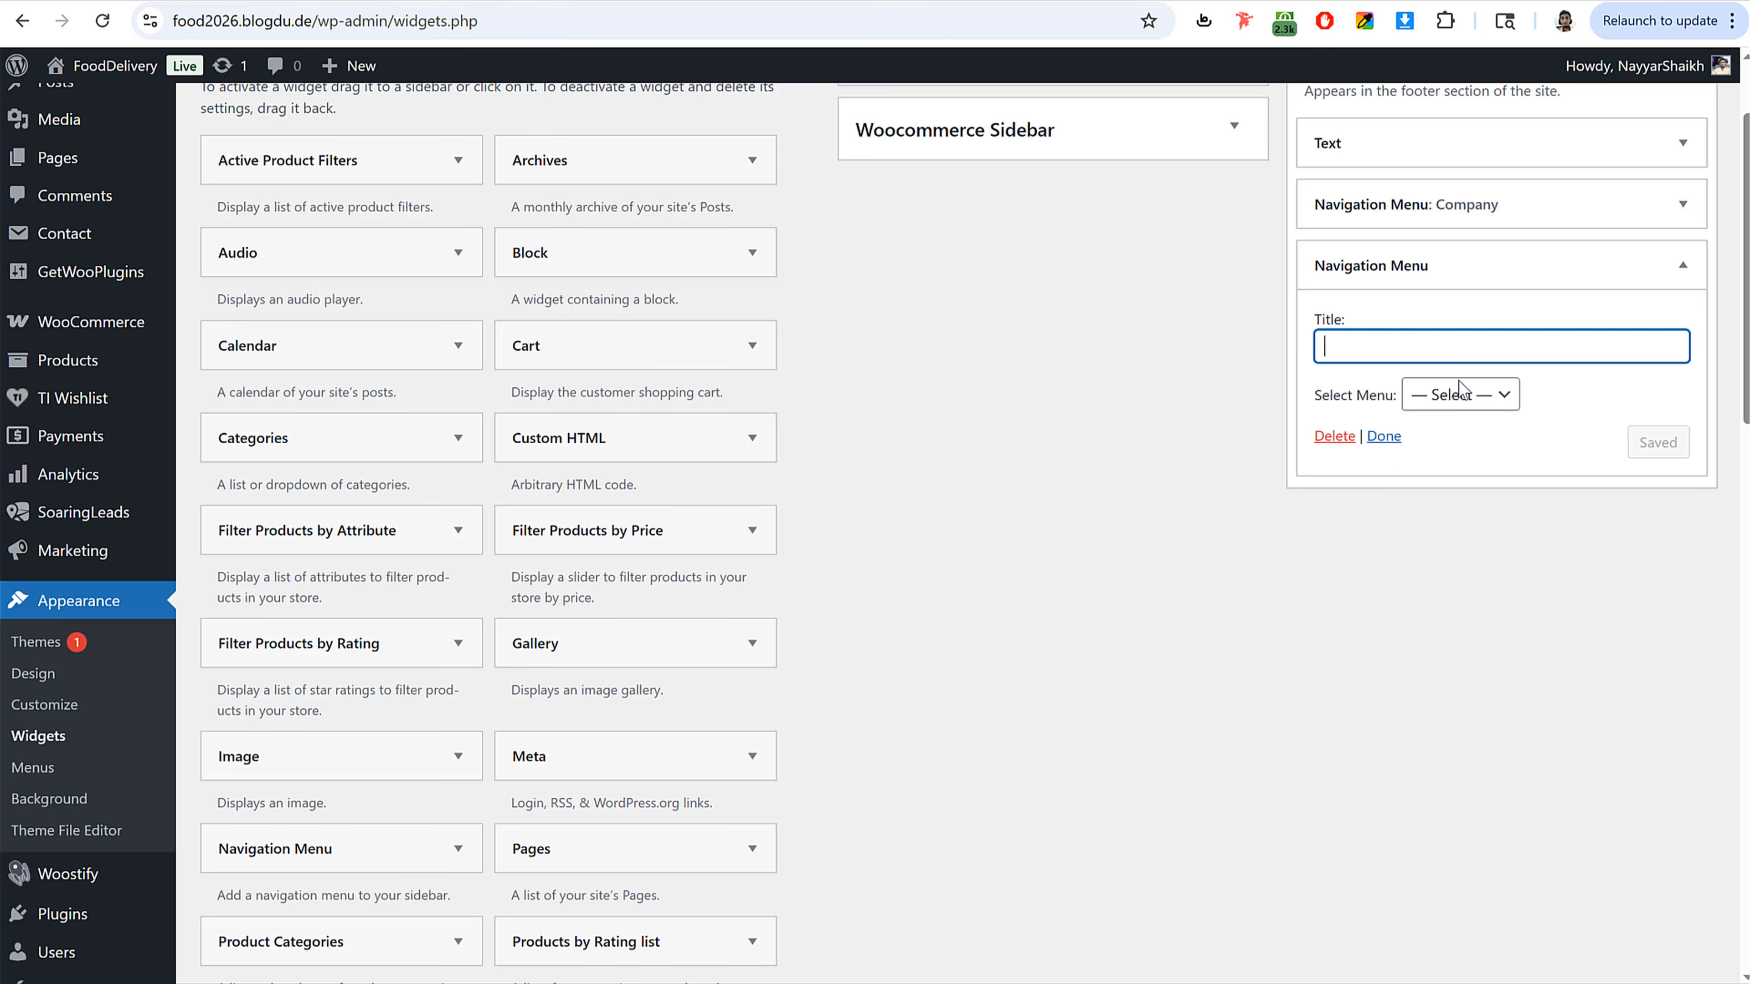
key(ctrl+v)
click(1466, 397)
click(1479, 515)
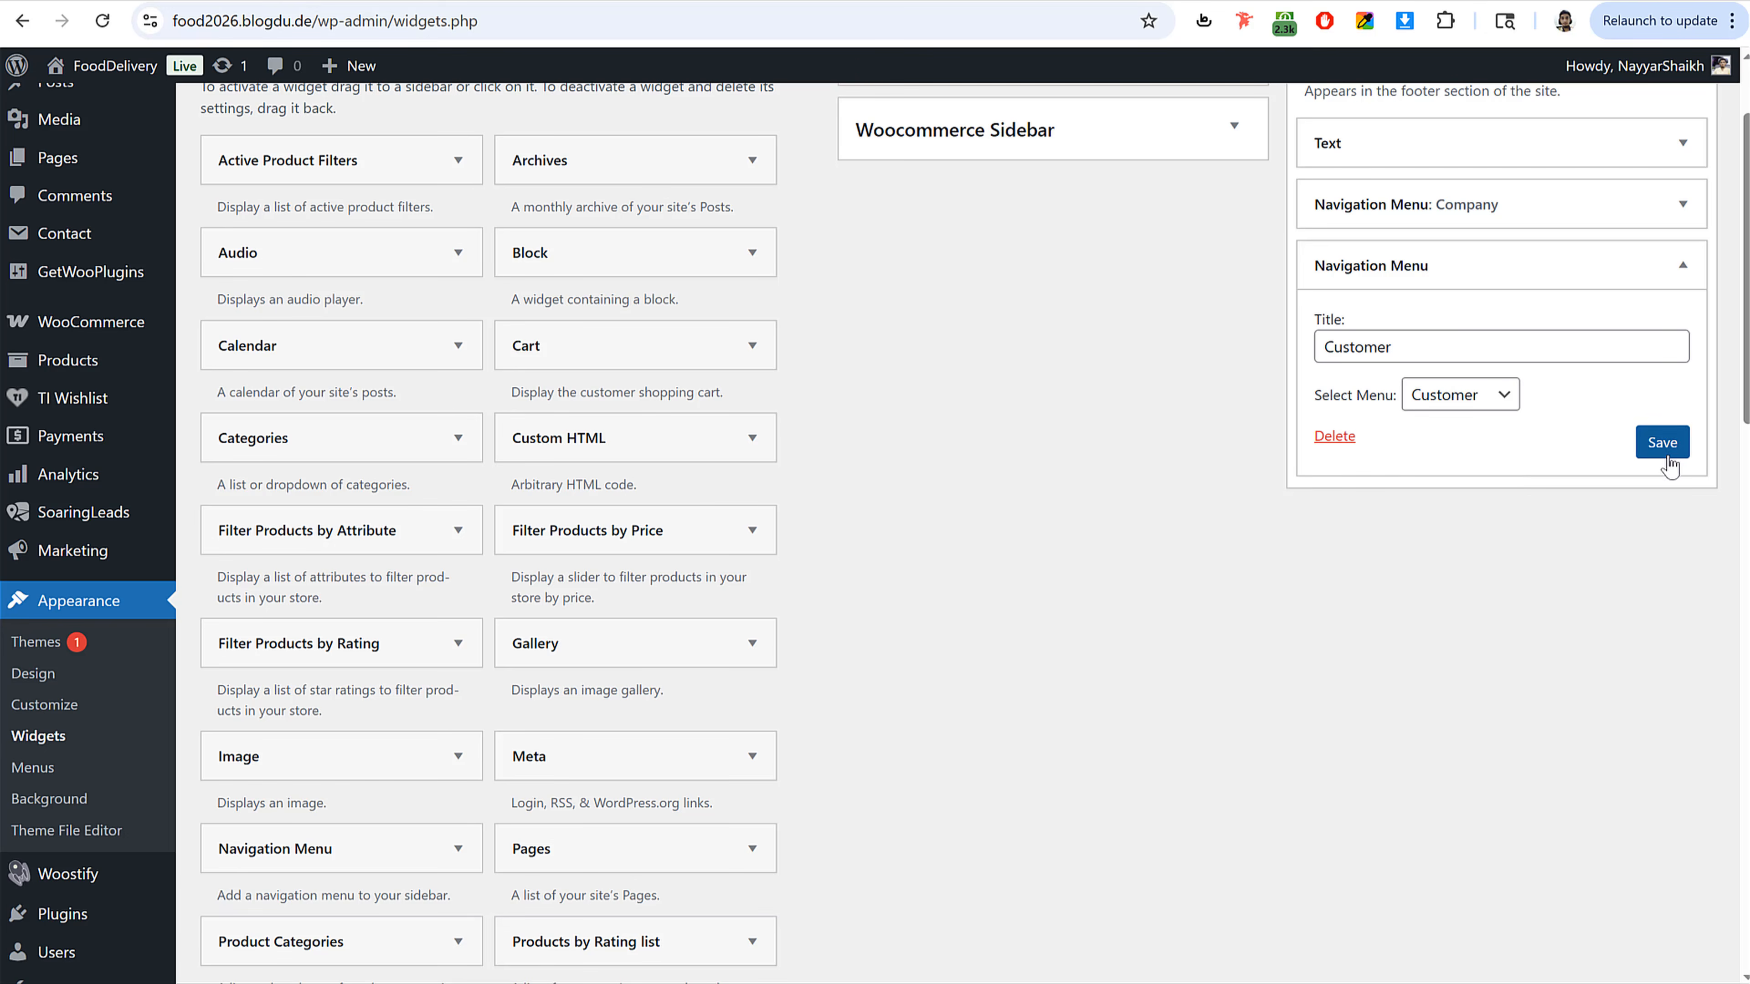
click(1662, 442)
click(1681, 267)
Step: Add a third footer Navigation Menu widget titled "Categories" using the Categories menu, save it and collapse the Footer Widget area
drag(260, 861, 1512, 328)
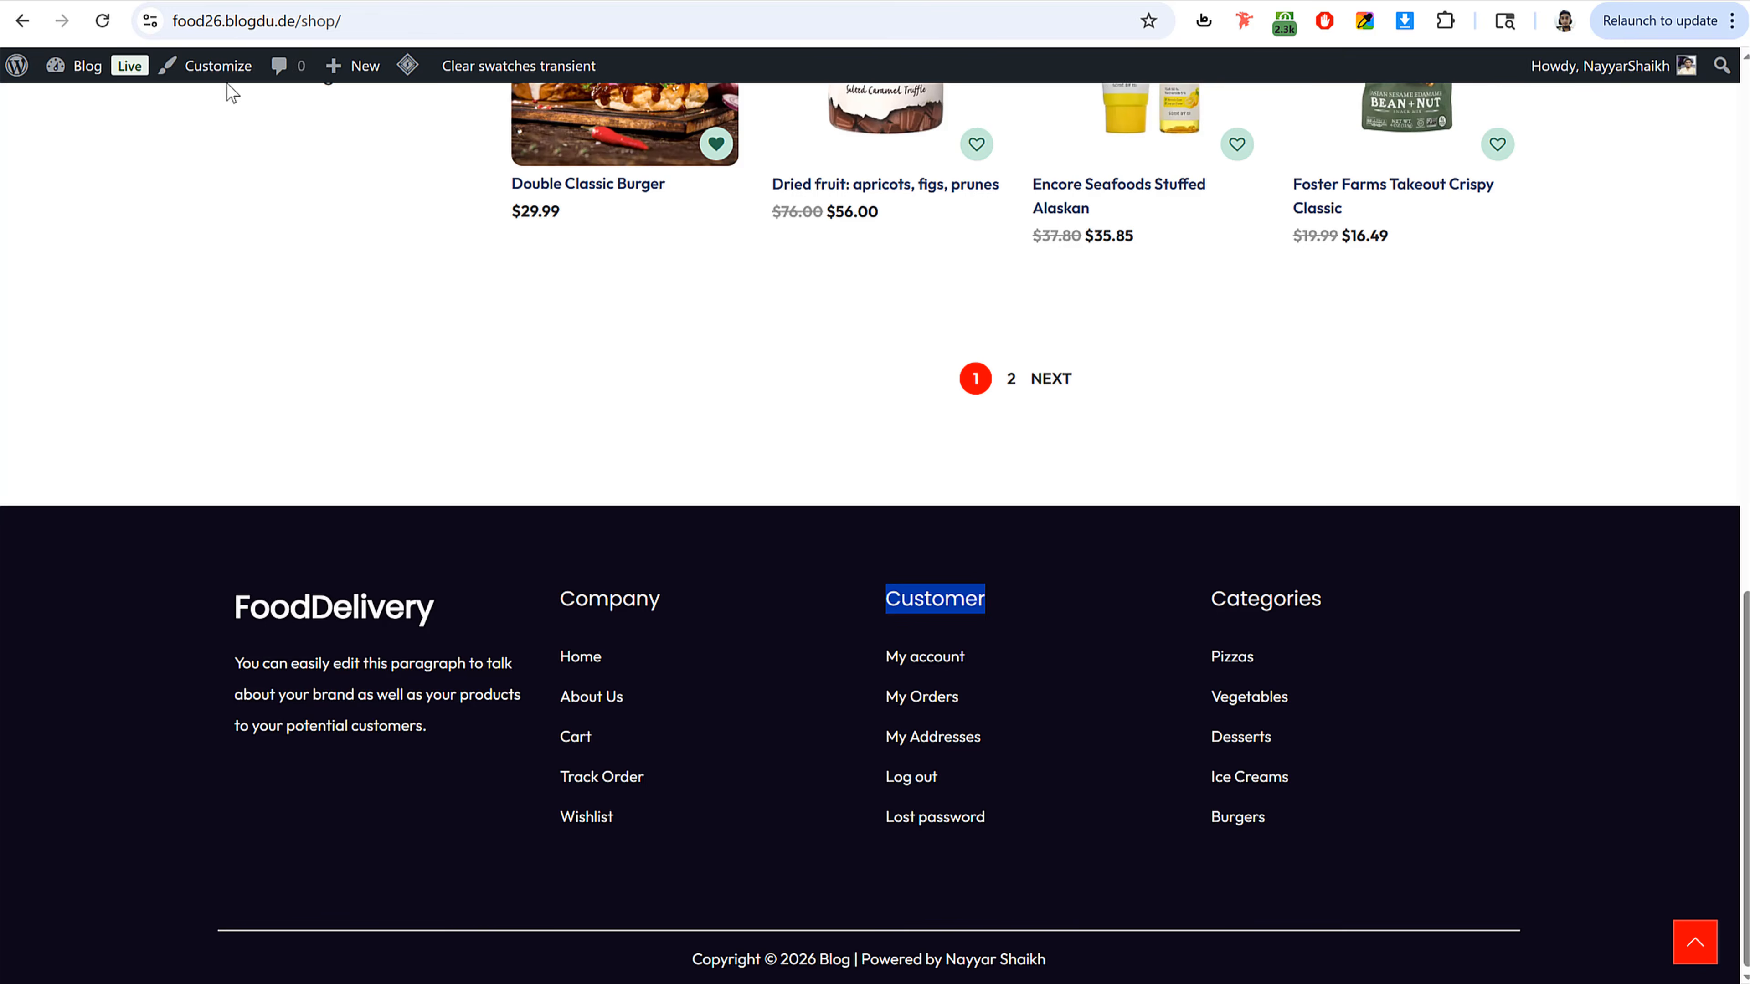
double_click(1294, 605)
key(ctrl+c)
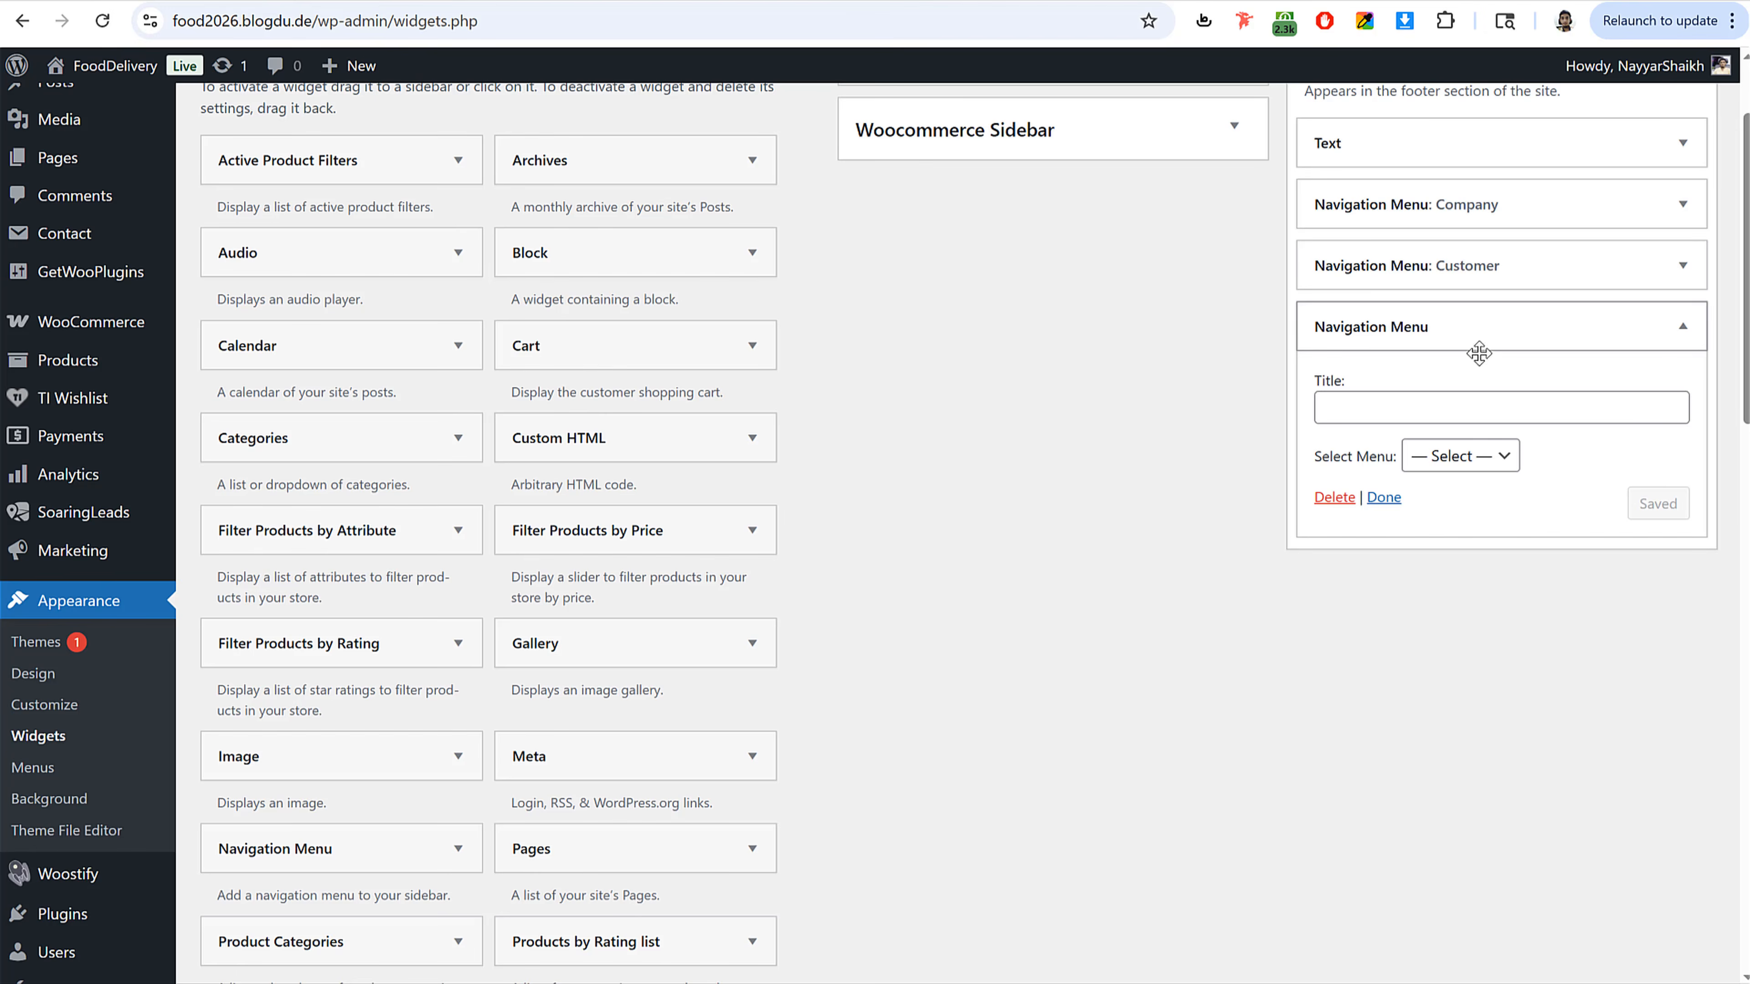
click(1420, 405)
key(ctrl+v)
click(1465, 458)
click(1450, 517)
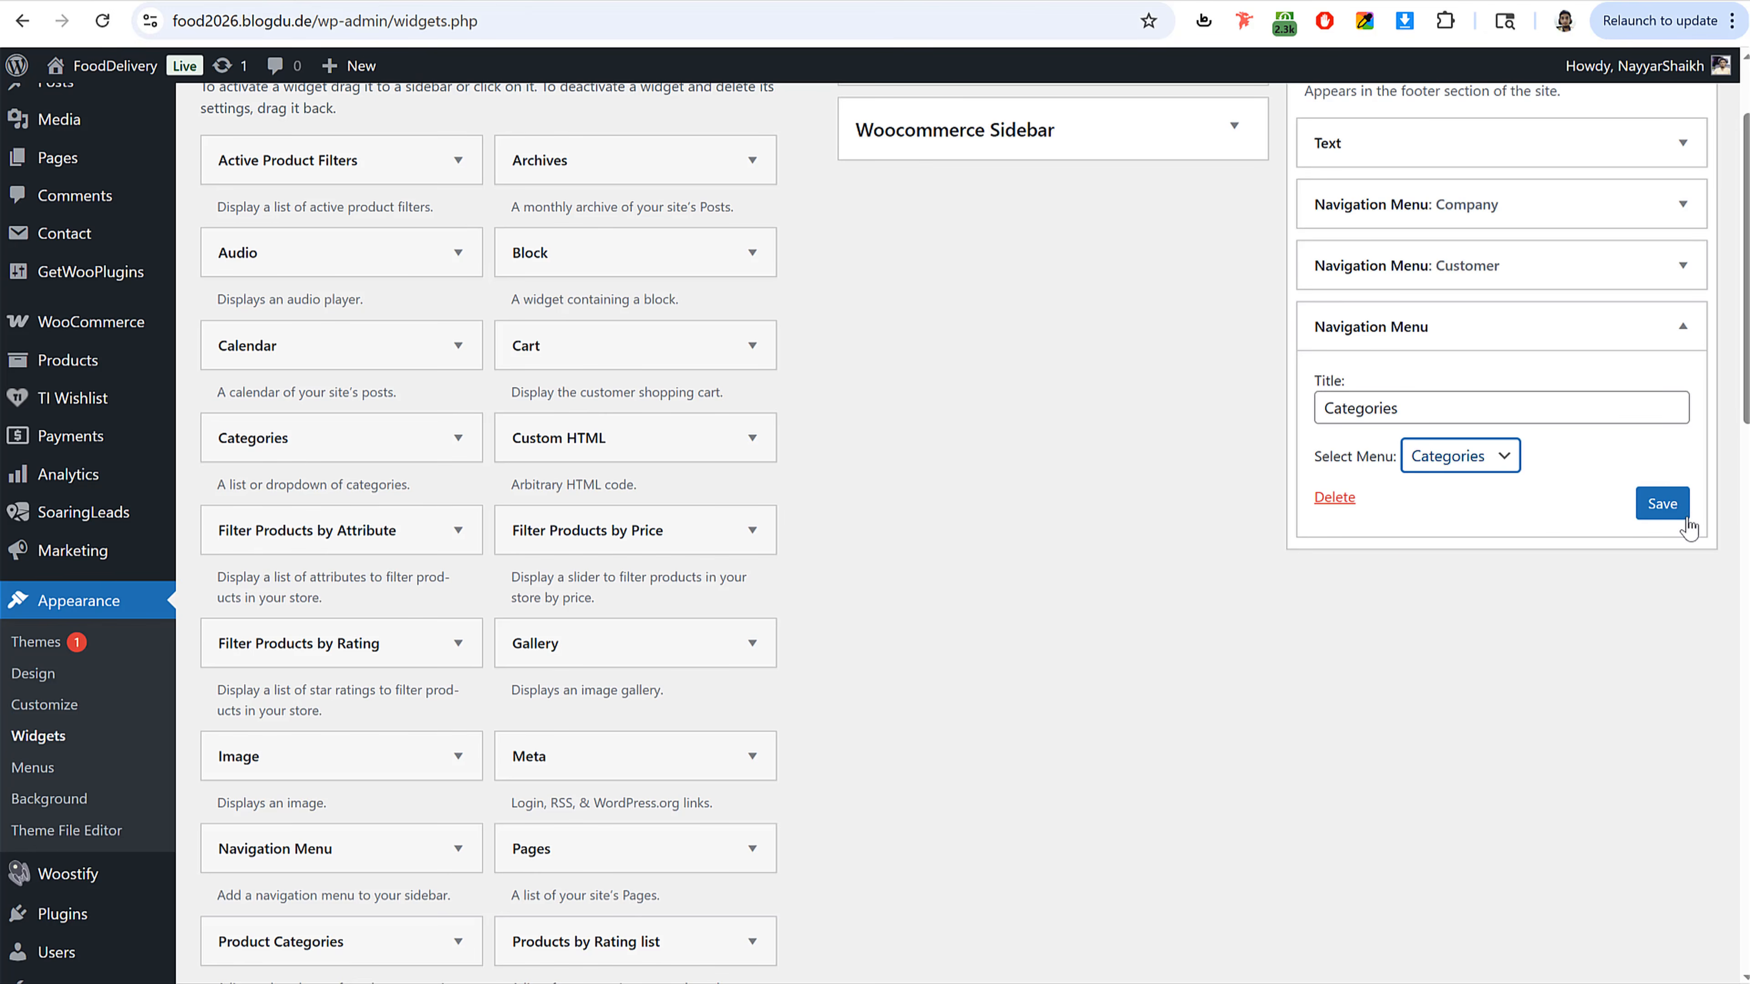
click(1662, 503)
scroll(1632, 240, up, 1)
scroll(1632, 240, up, 1)
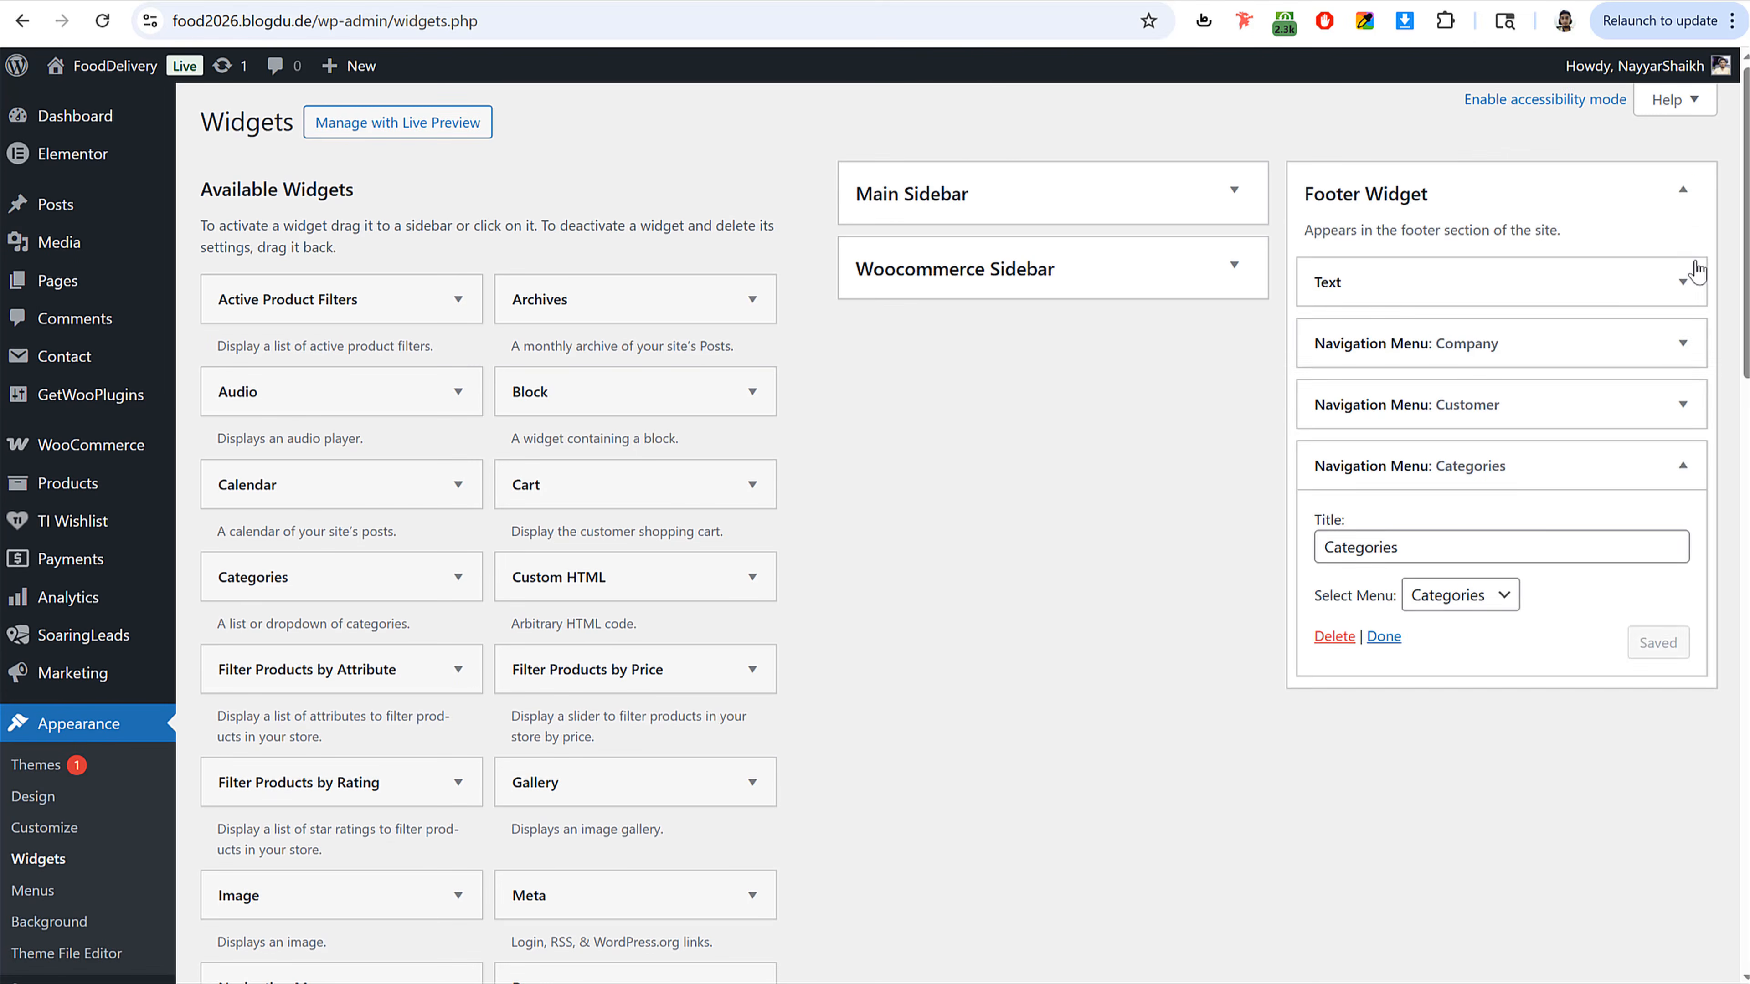
click(1682, 189)
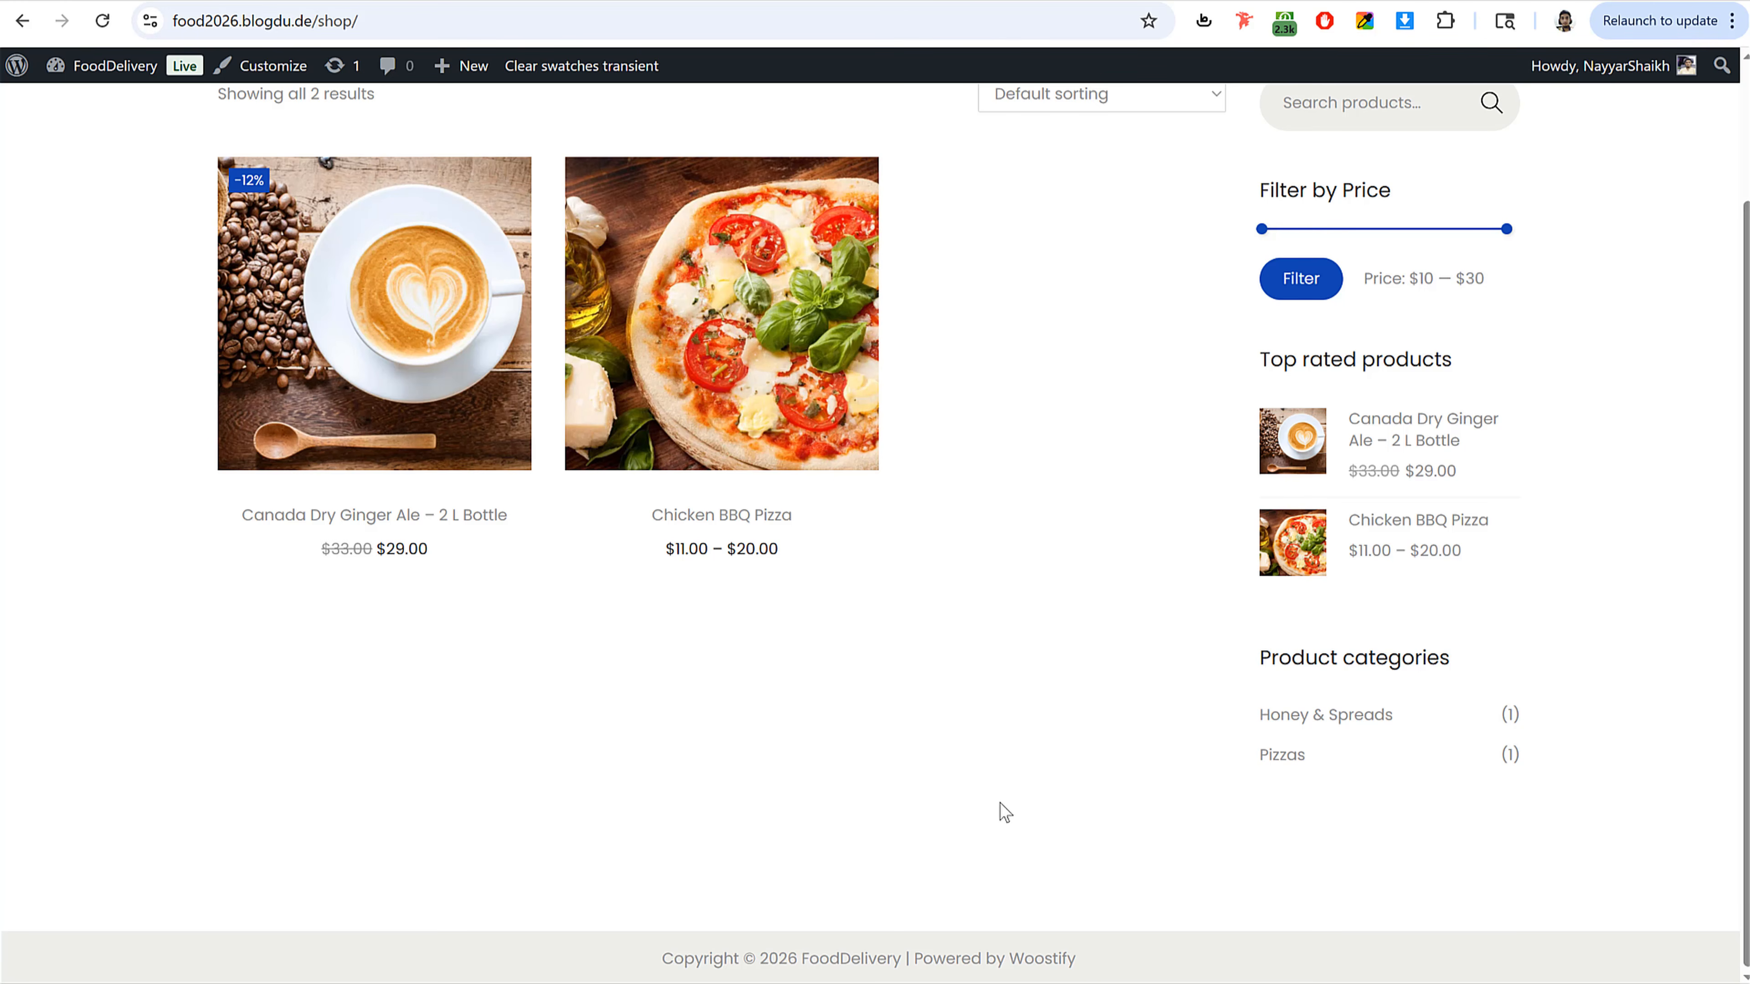
Step: Compare the shop page's header and sidebar with the reference site
scroll(1101, 825, up, 3)
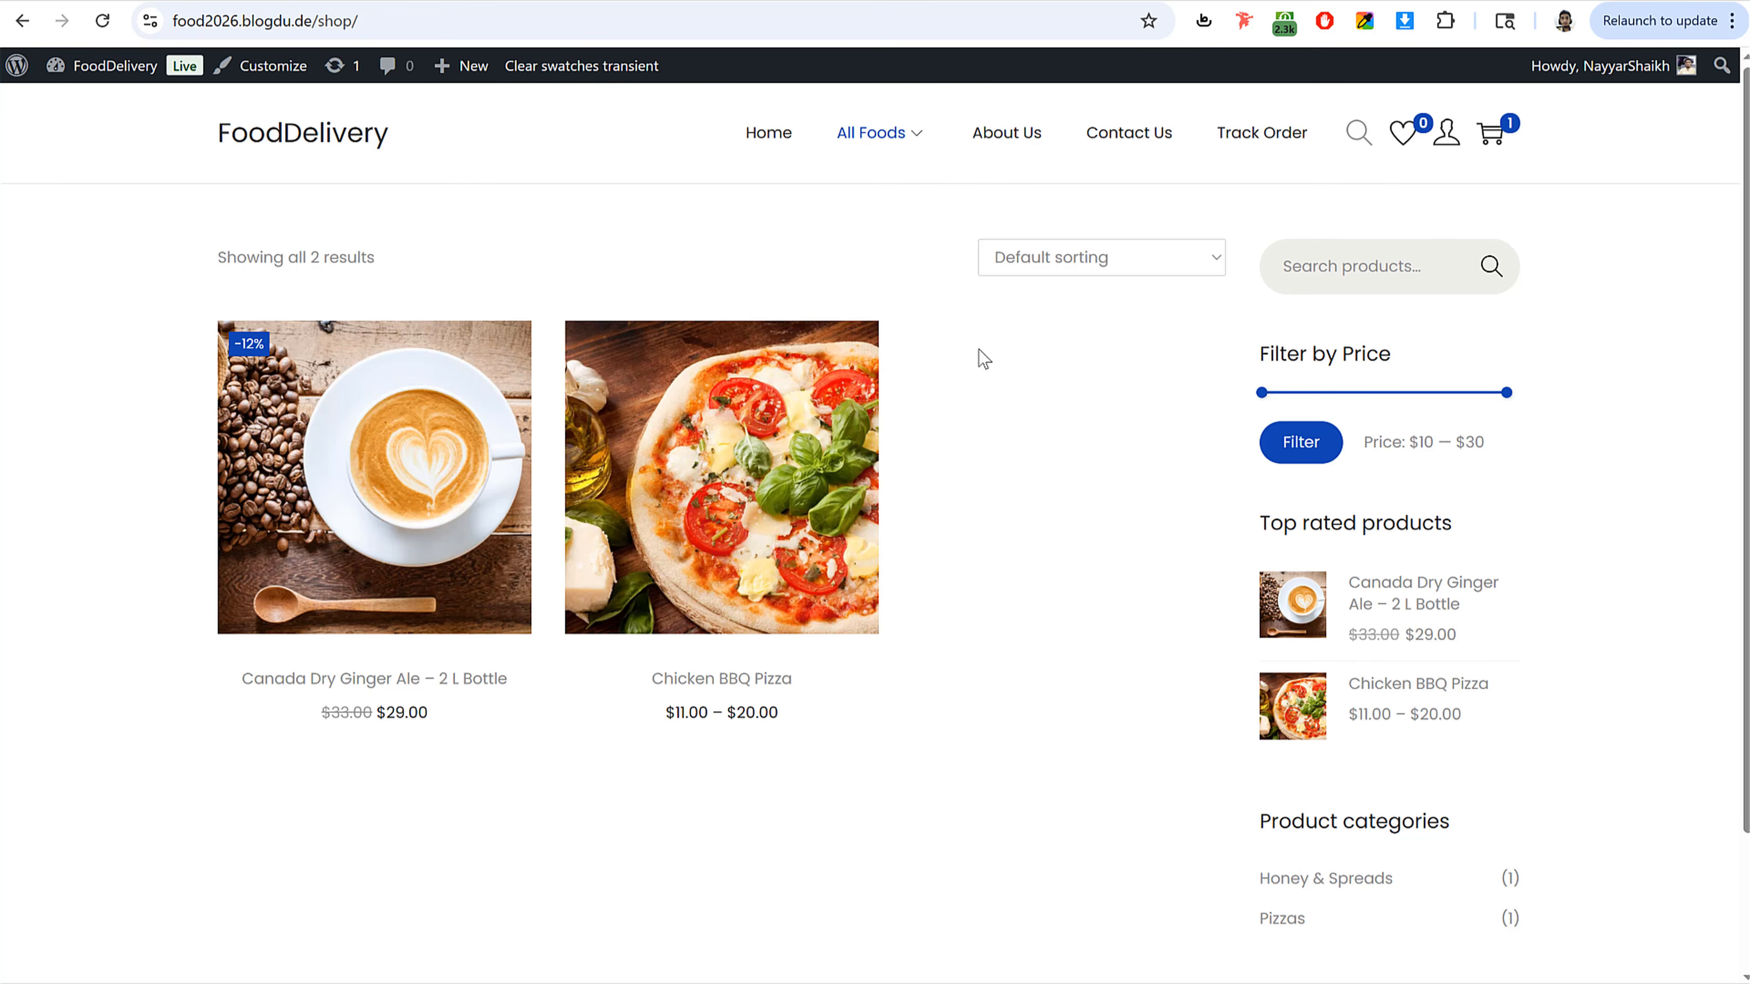
drag(159, 133, 376, 140)
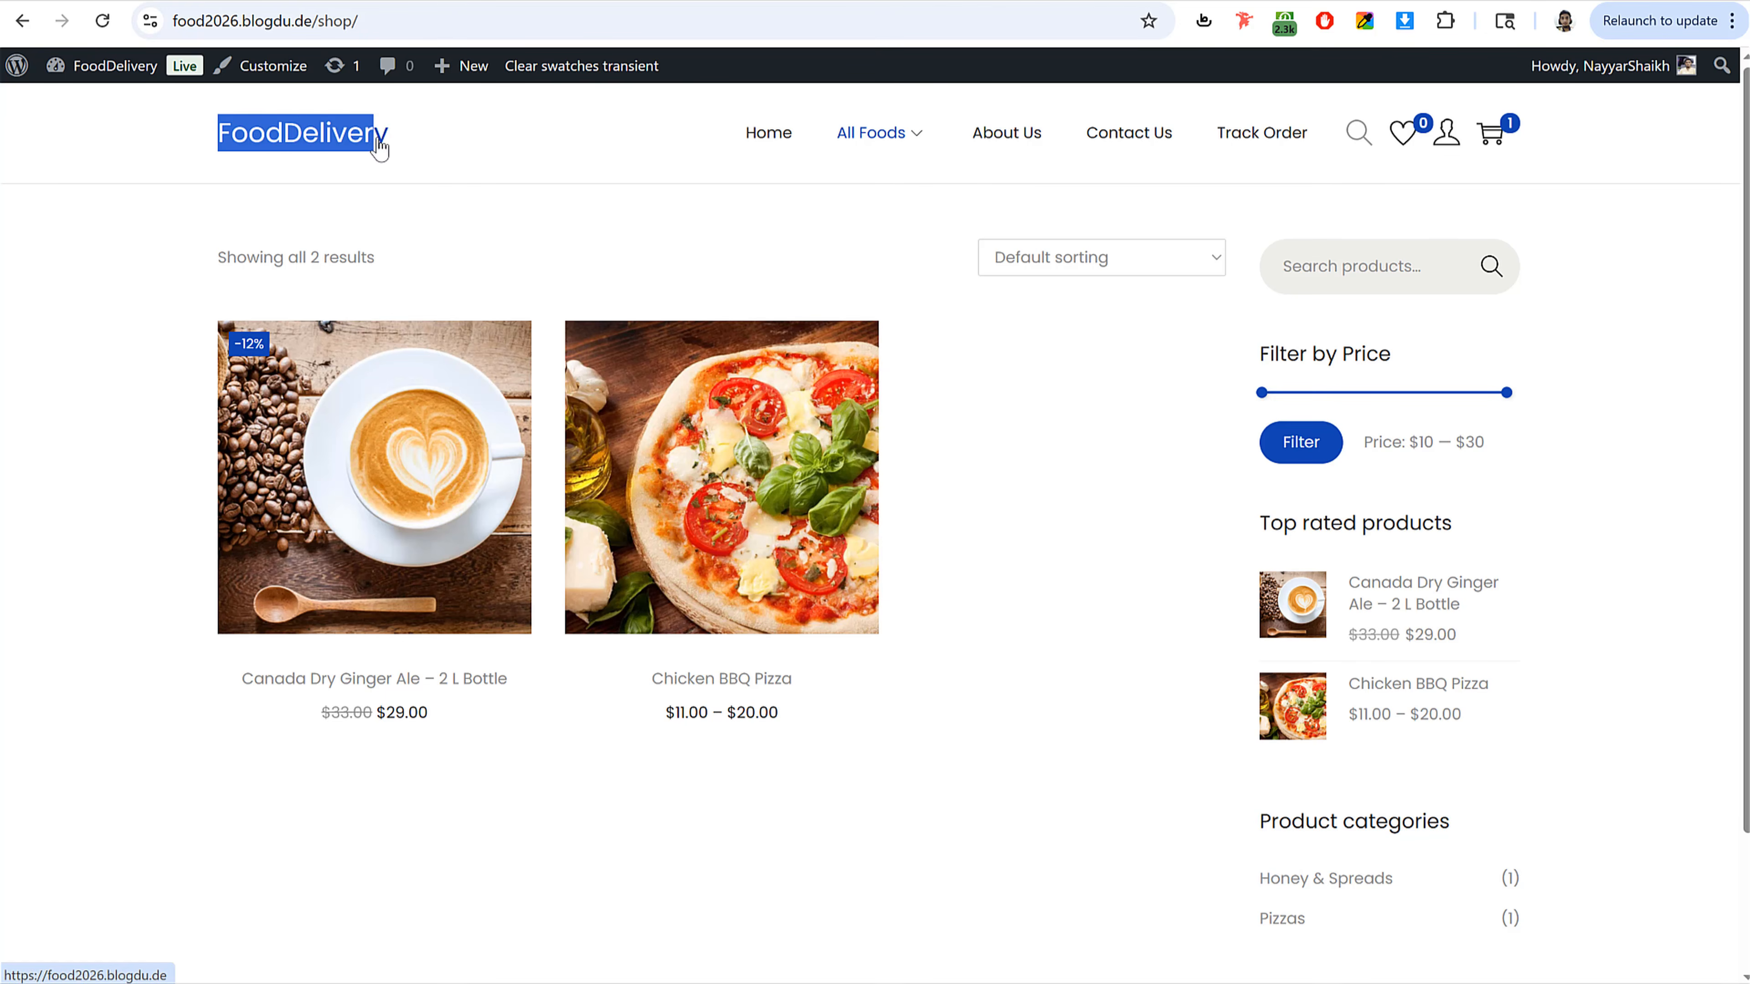
click(757, 229)
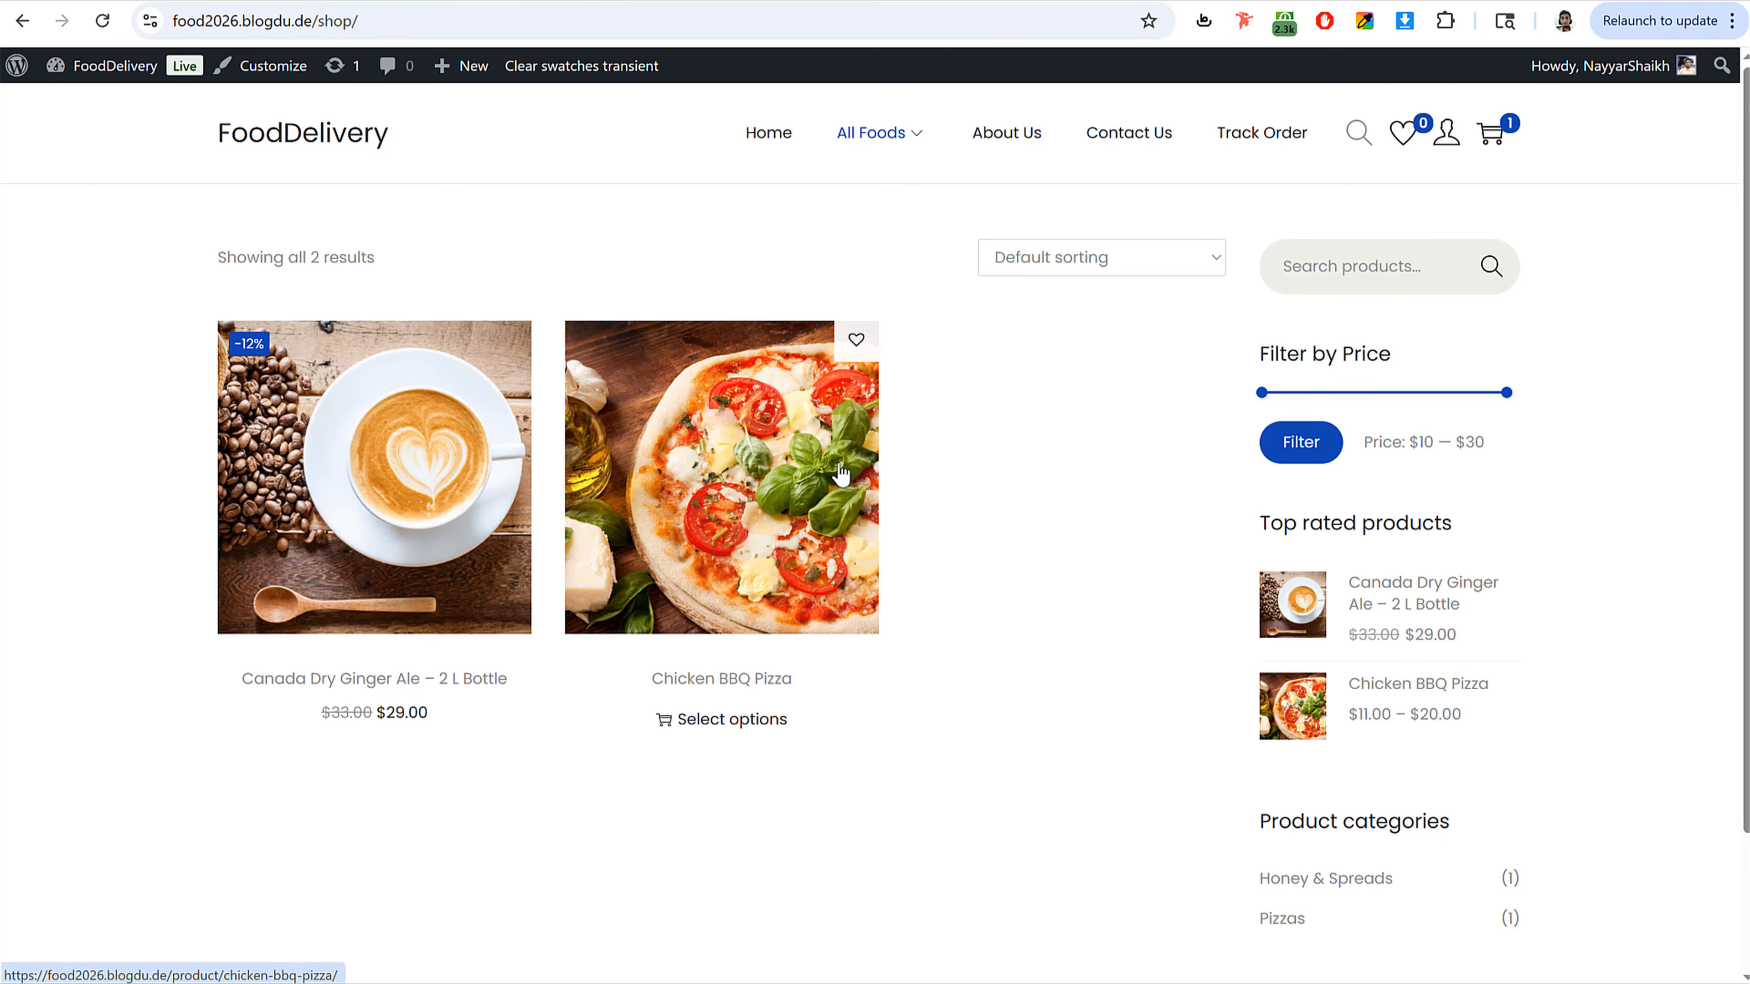
scroll(1093, 698, down, 3)
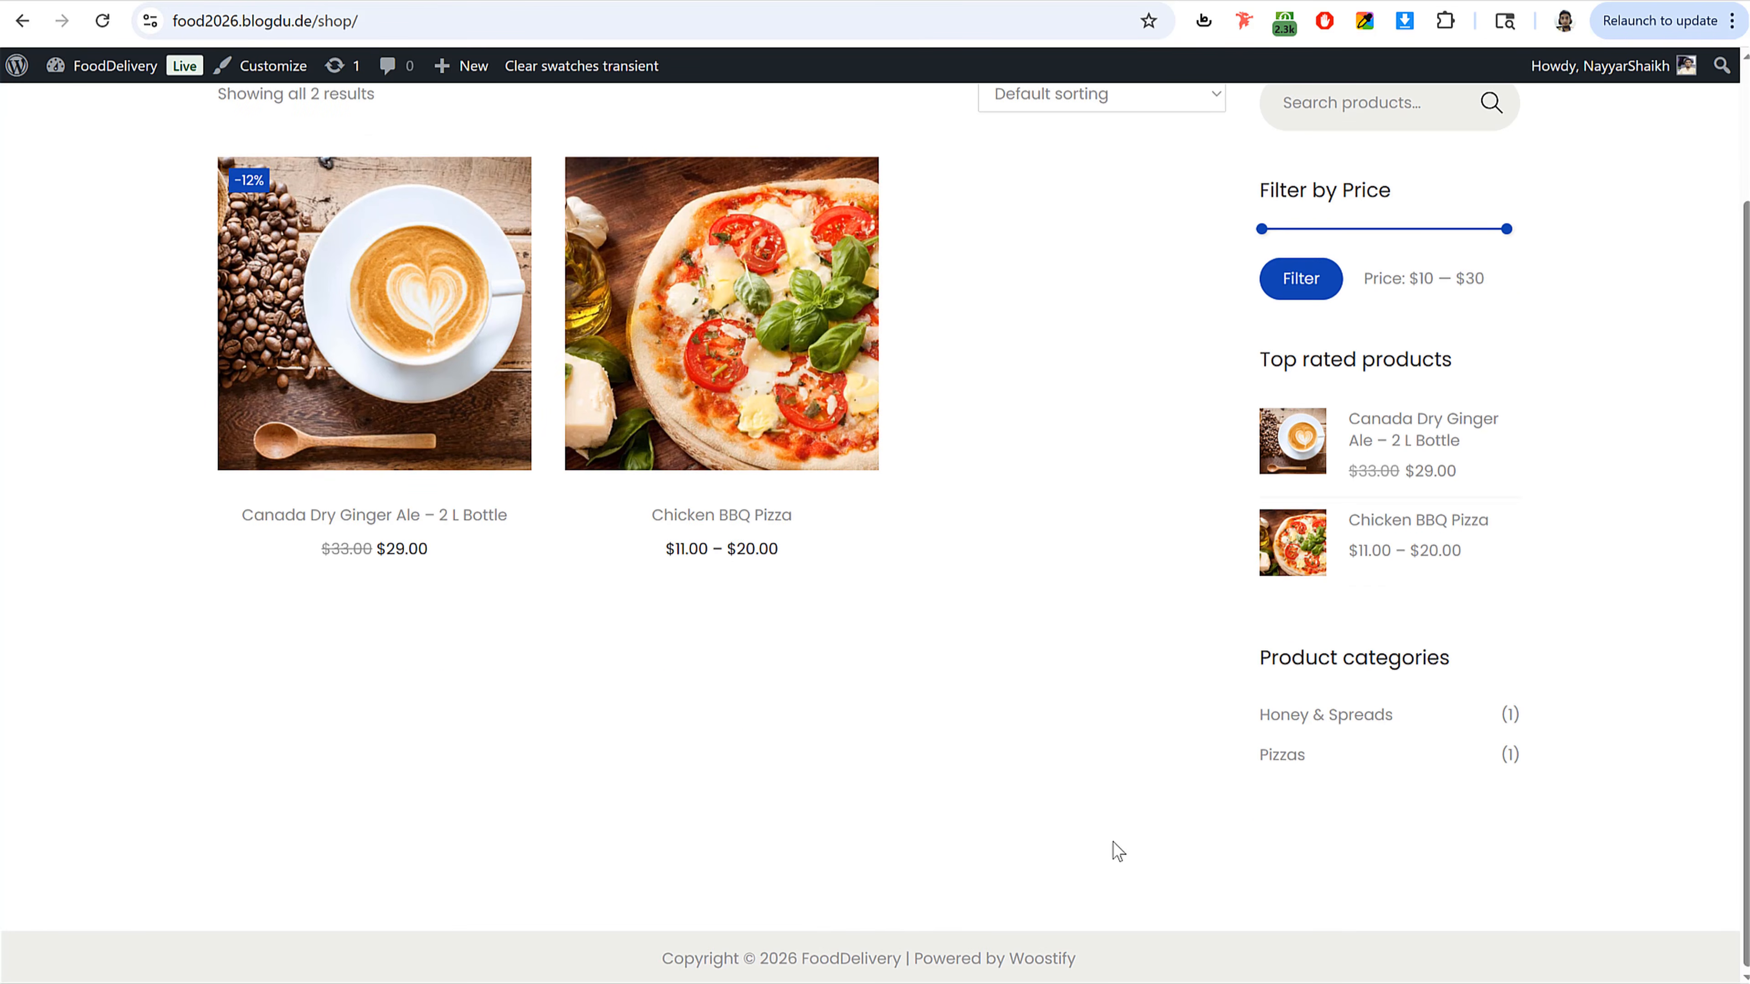
scroll(1117, 852, up, 3)
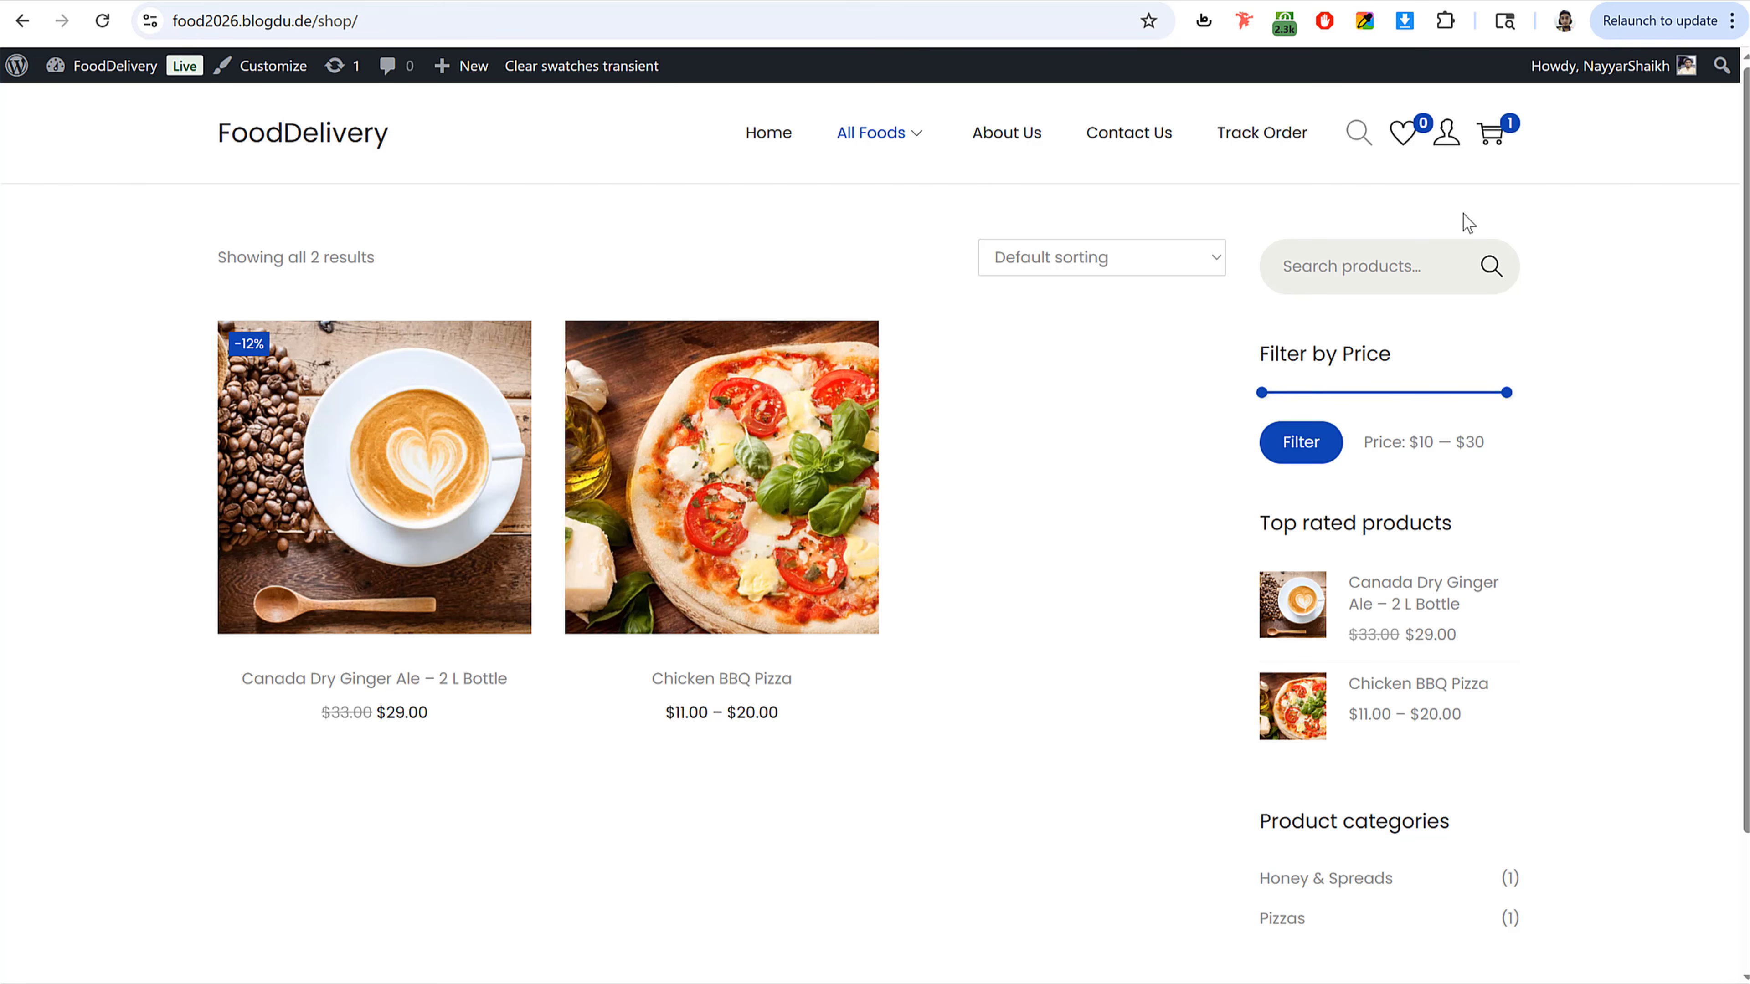
mouse_move(1464, 116)
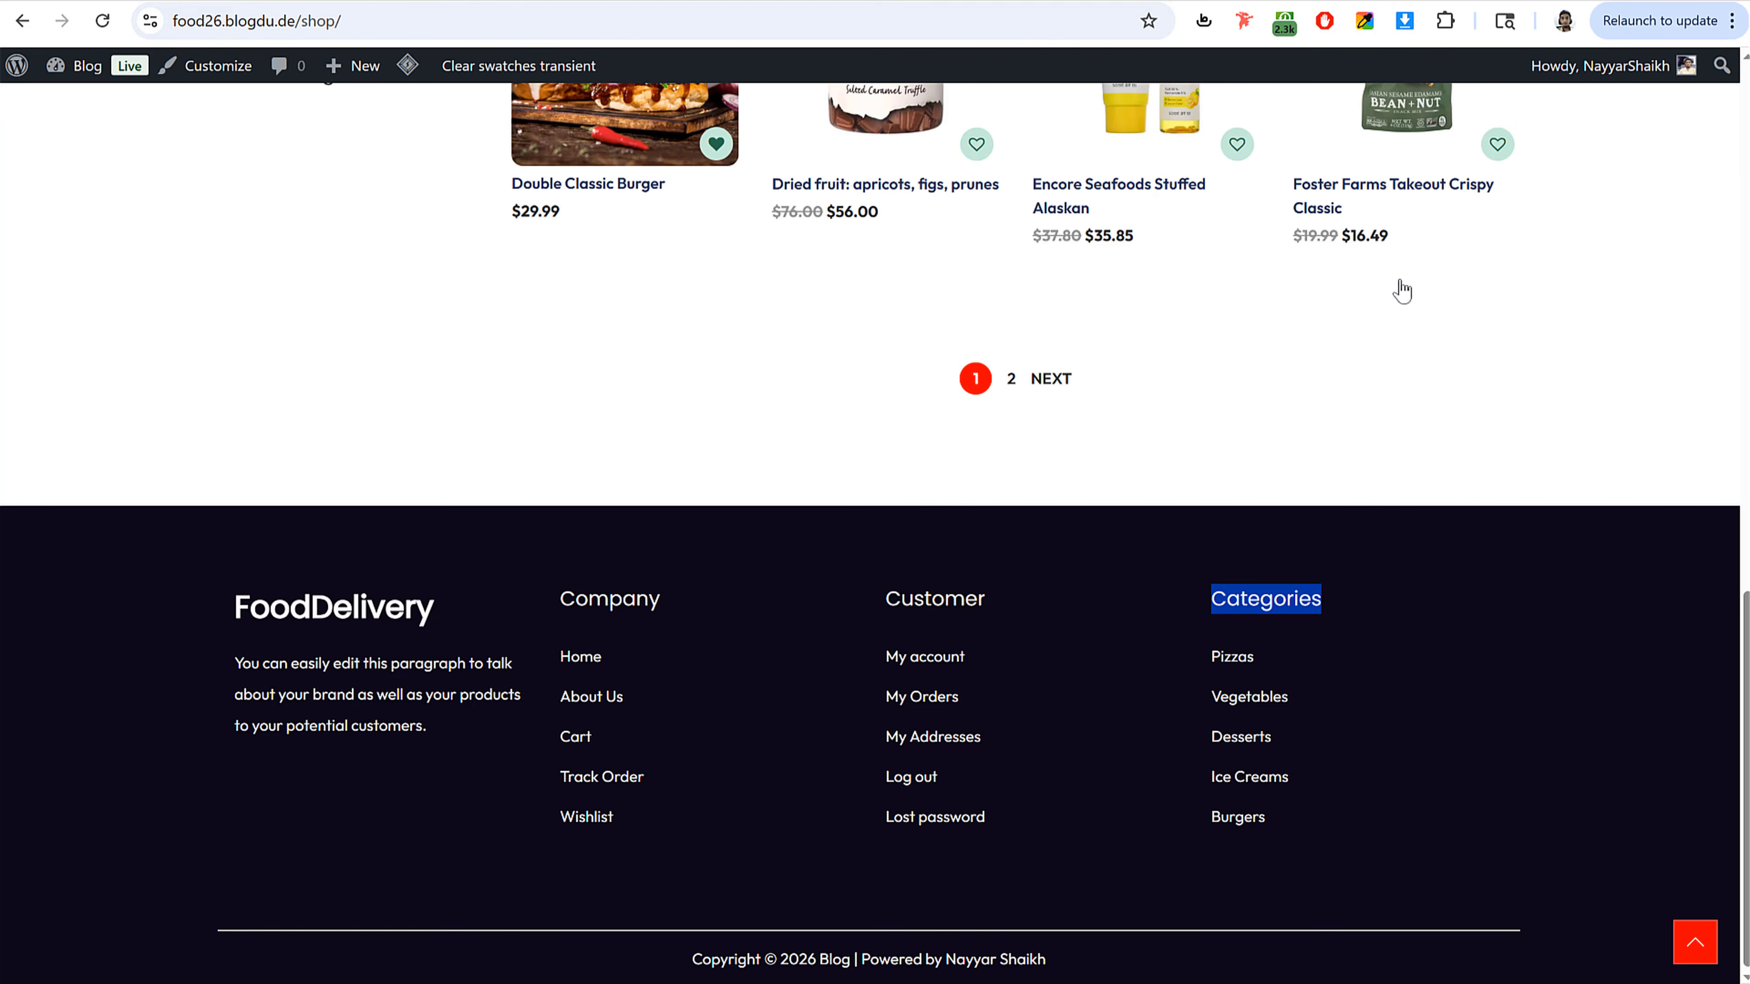
scroll(1377, 296, up, 10)
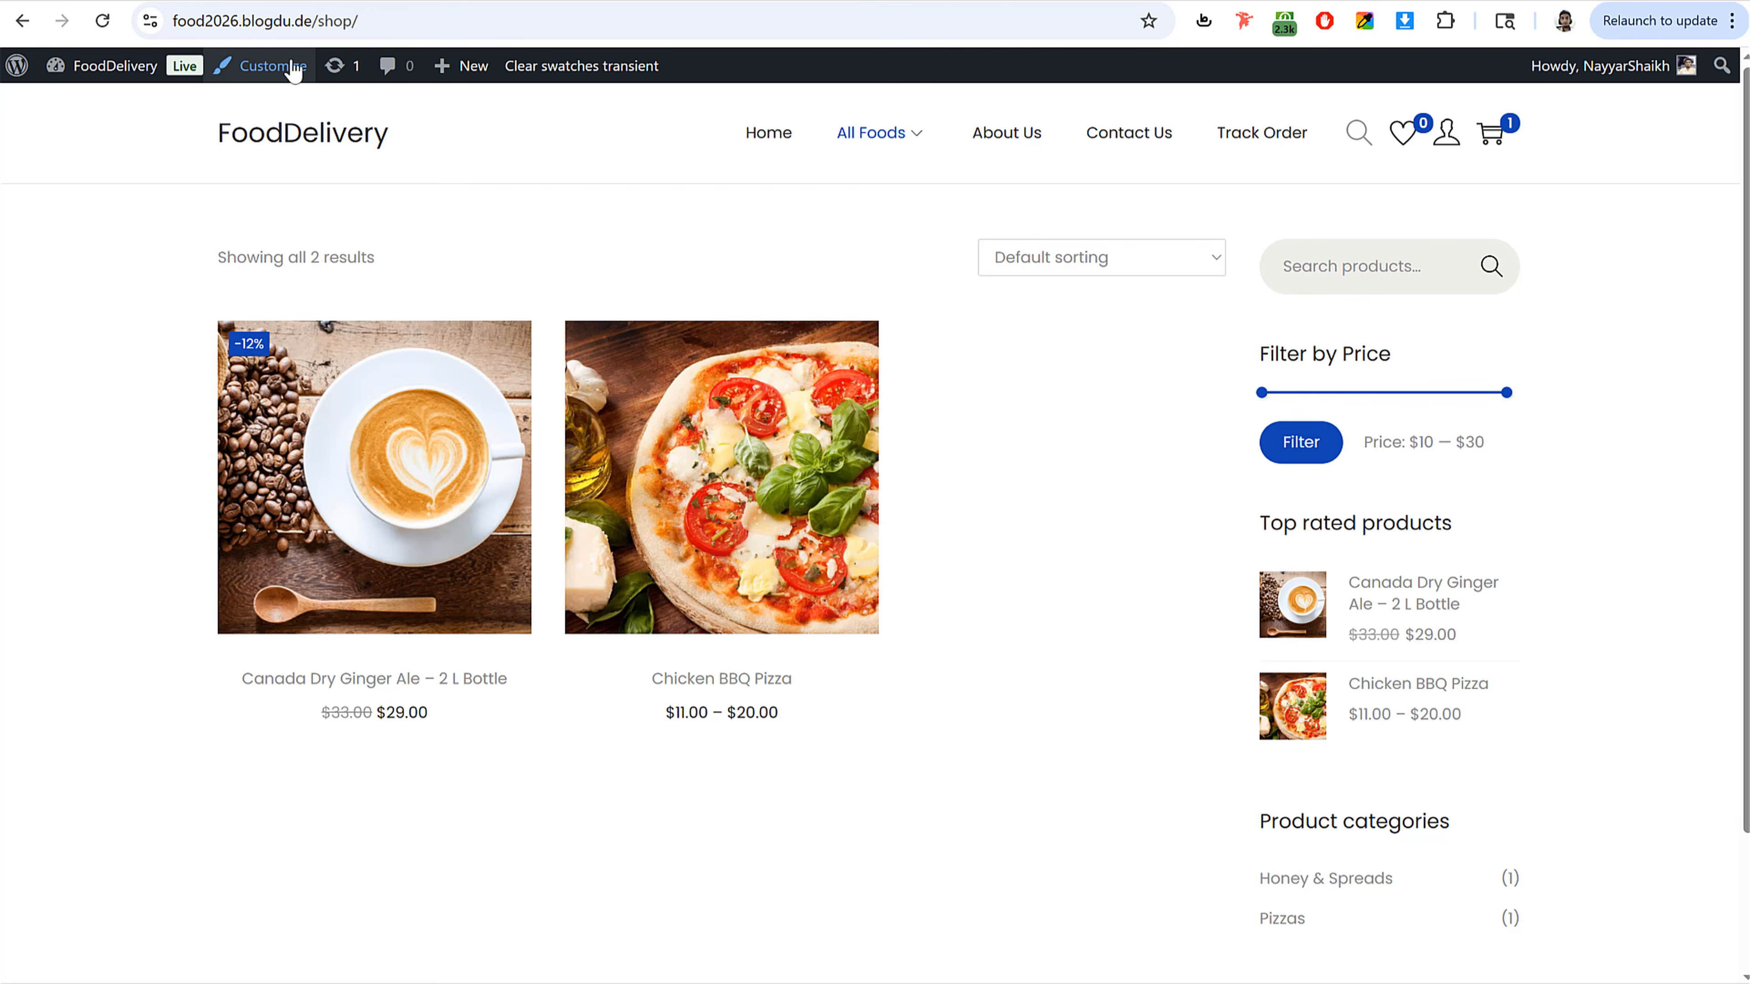
Step: In the Customizer's Site Identity, set the site logo to the Food Delivery image without cropping
click(278, 69)
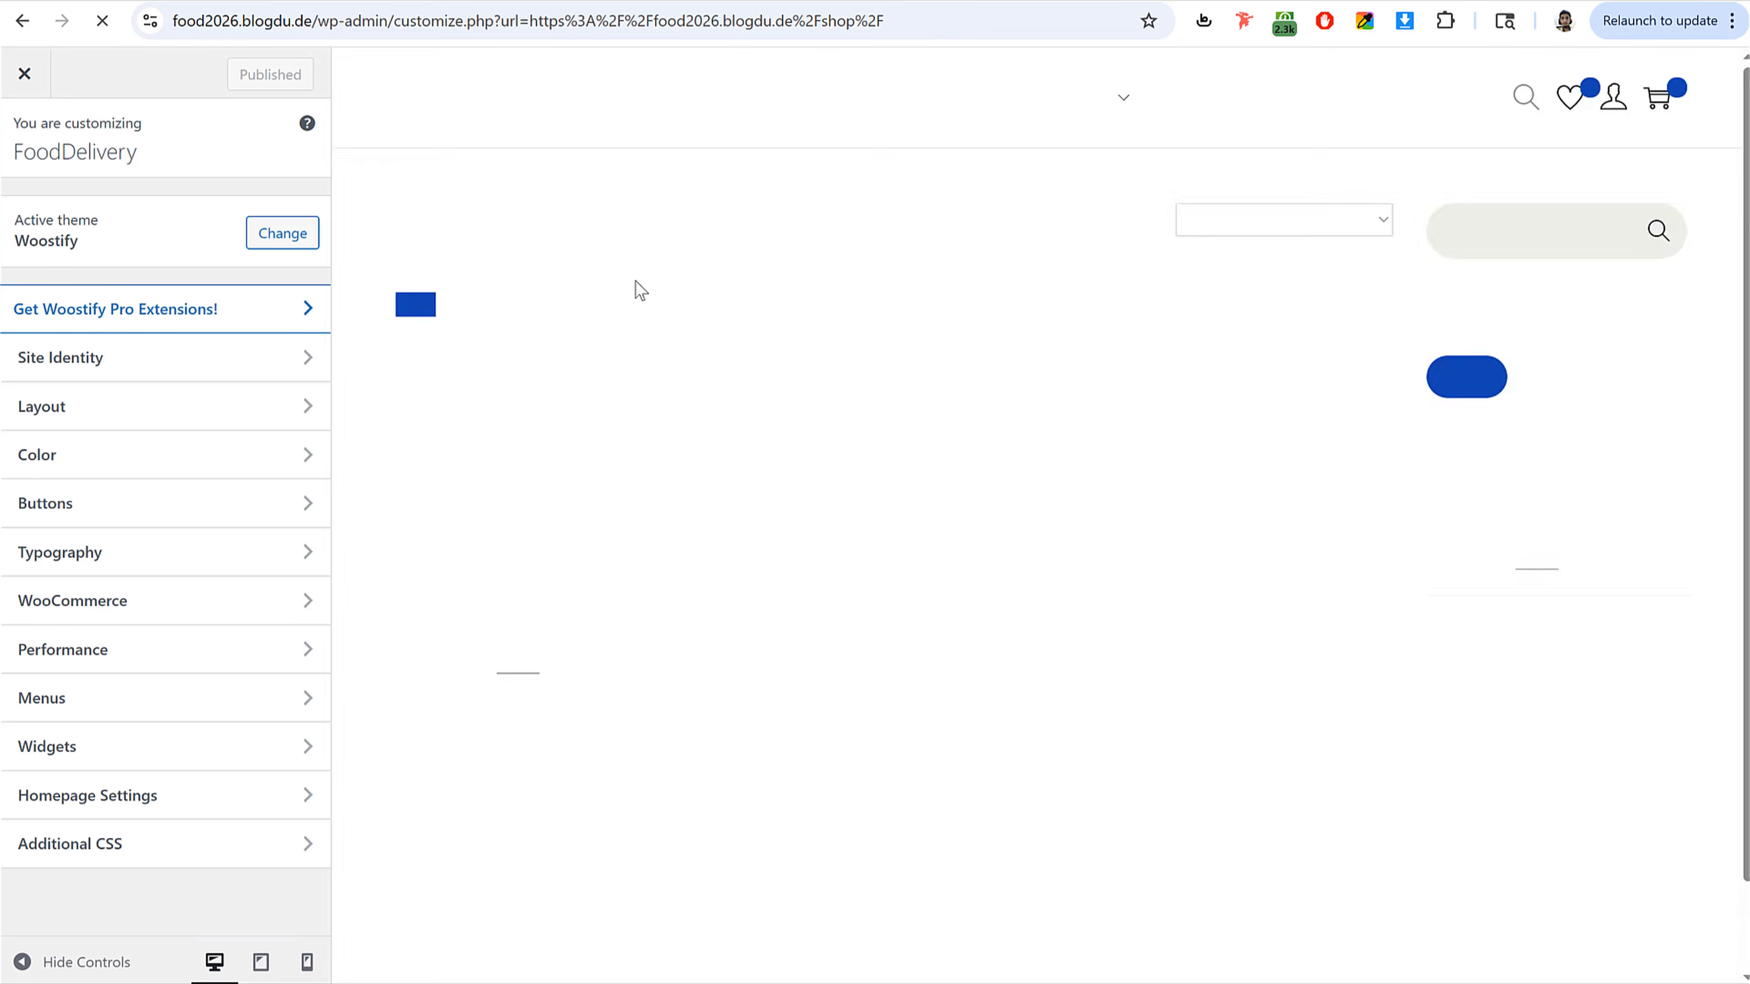
click(197, 364)
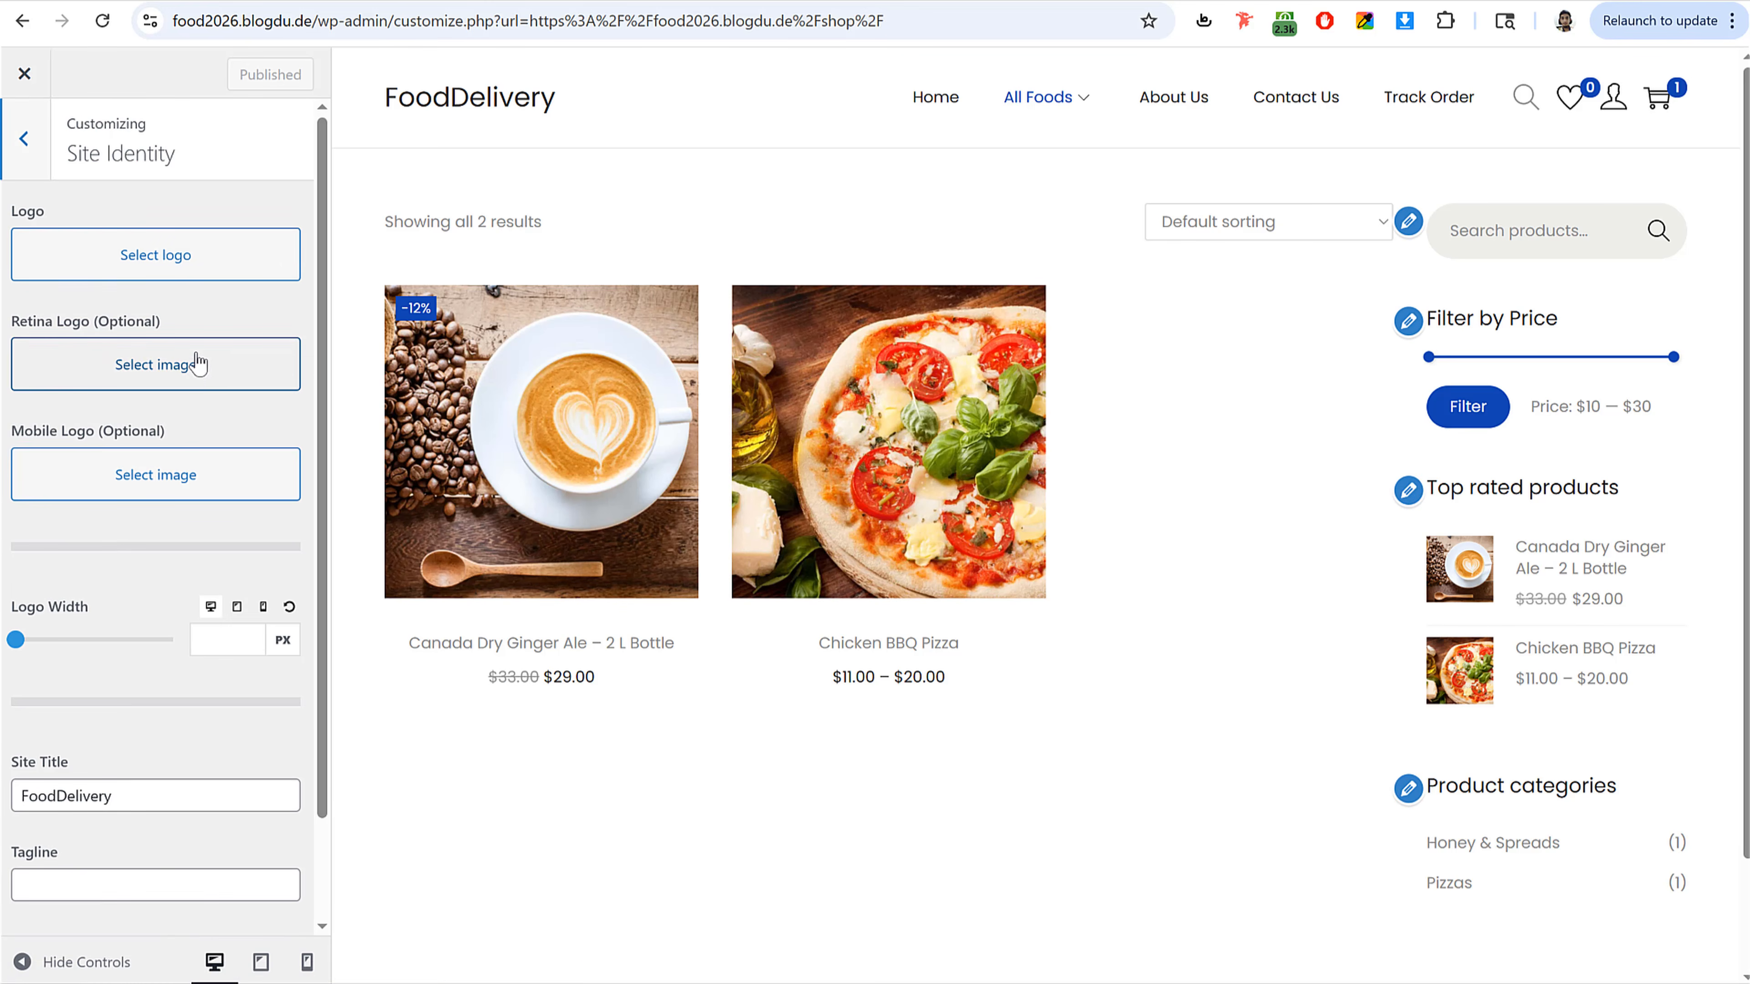
click(191, 266)
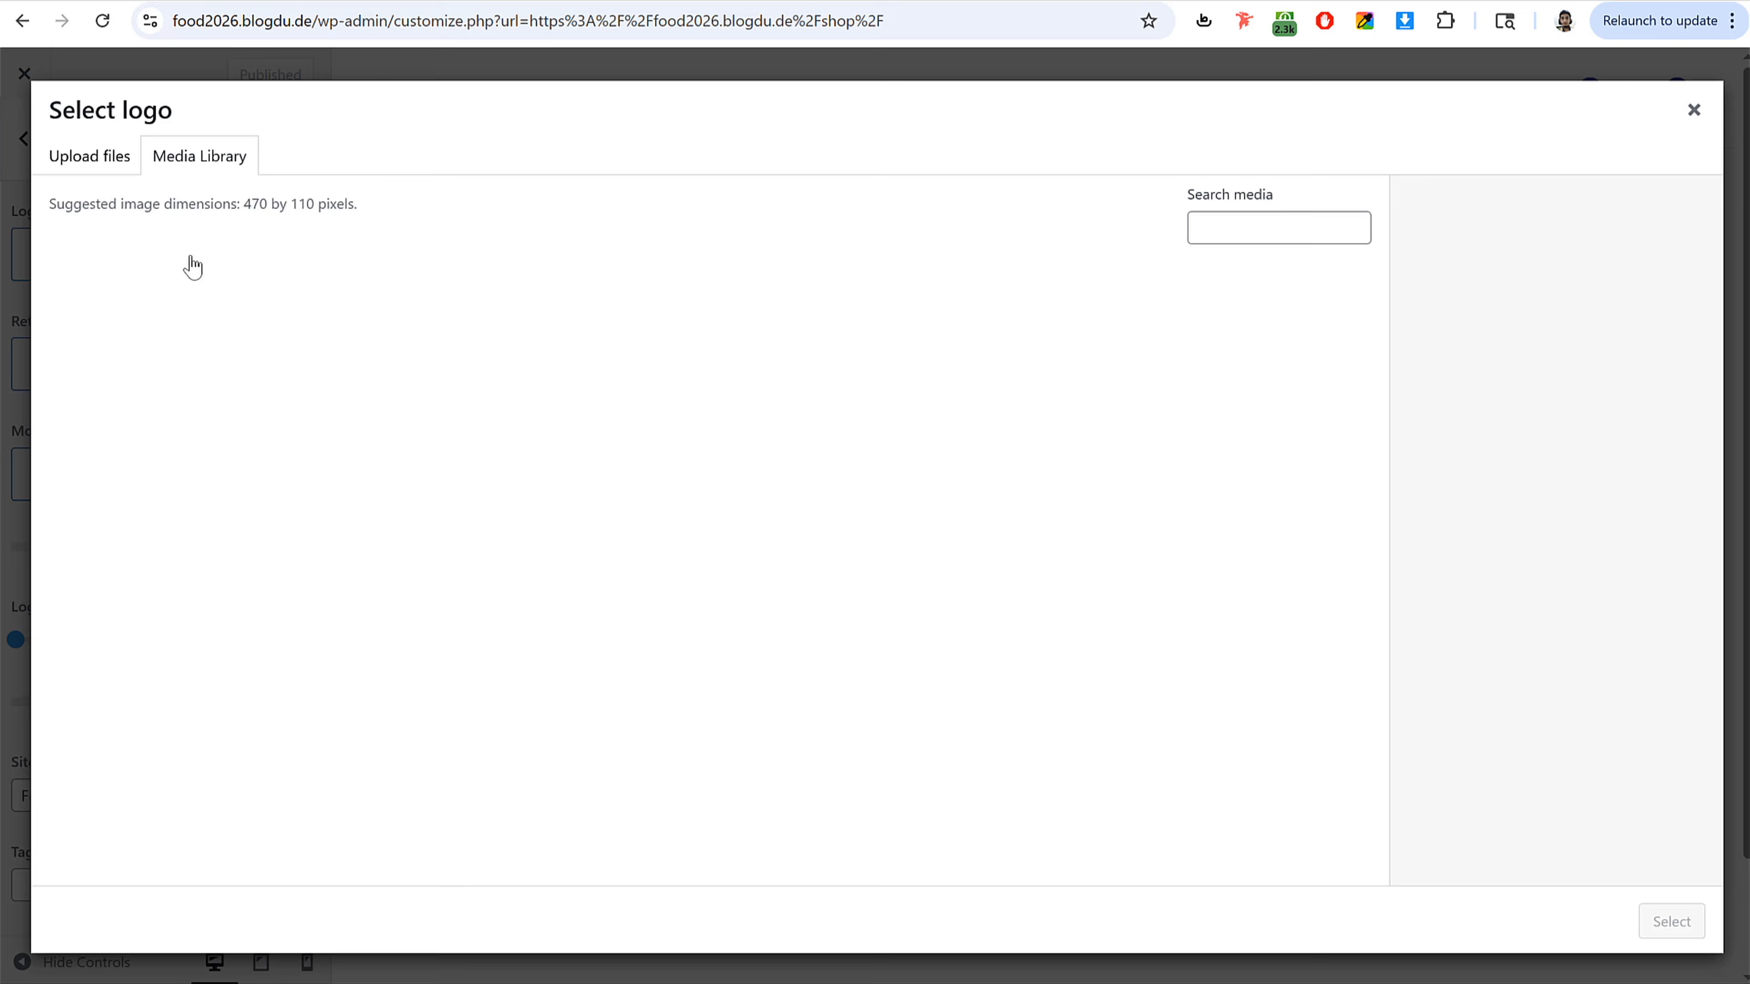
click(1308, 345)
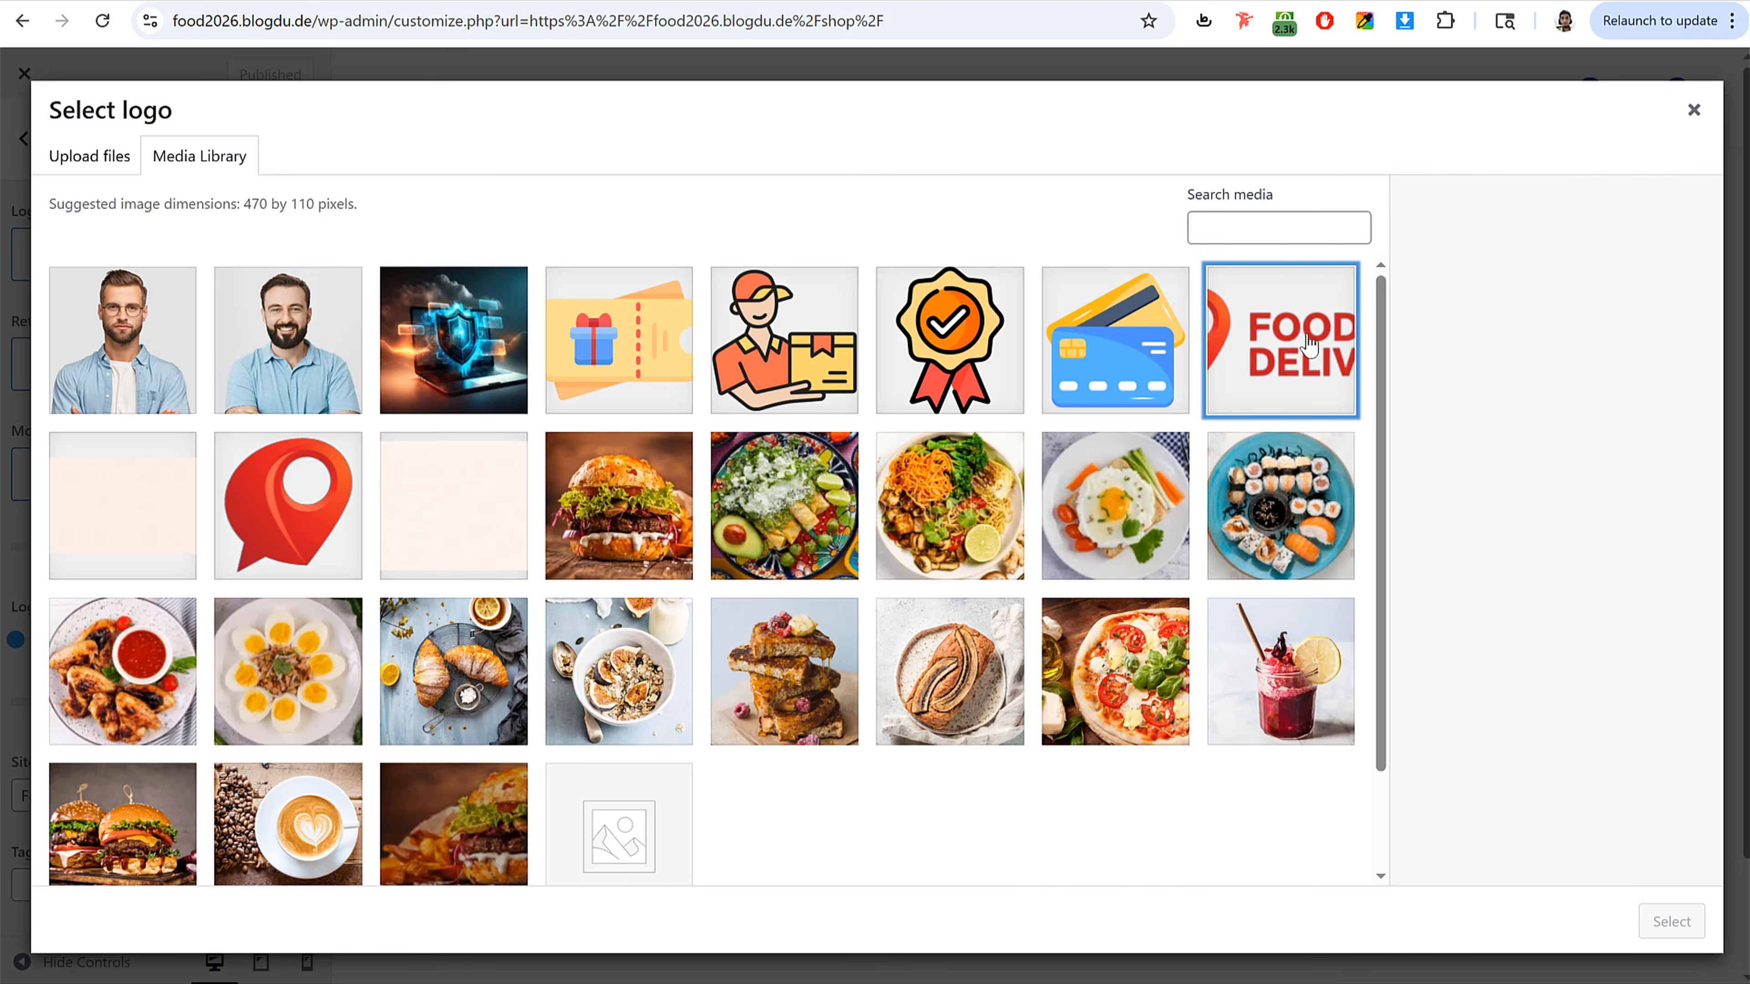
click(1671, 921)
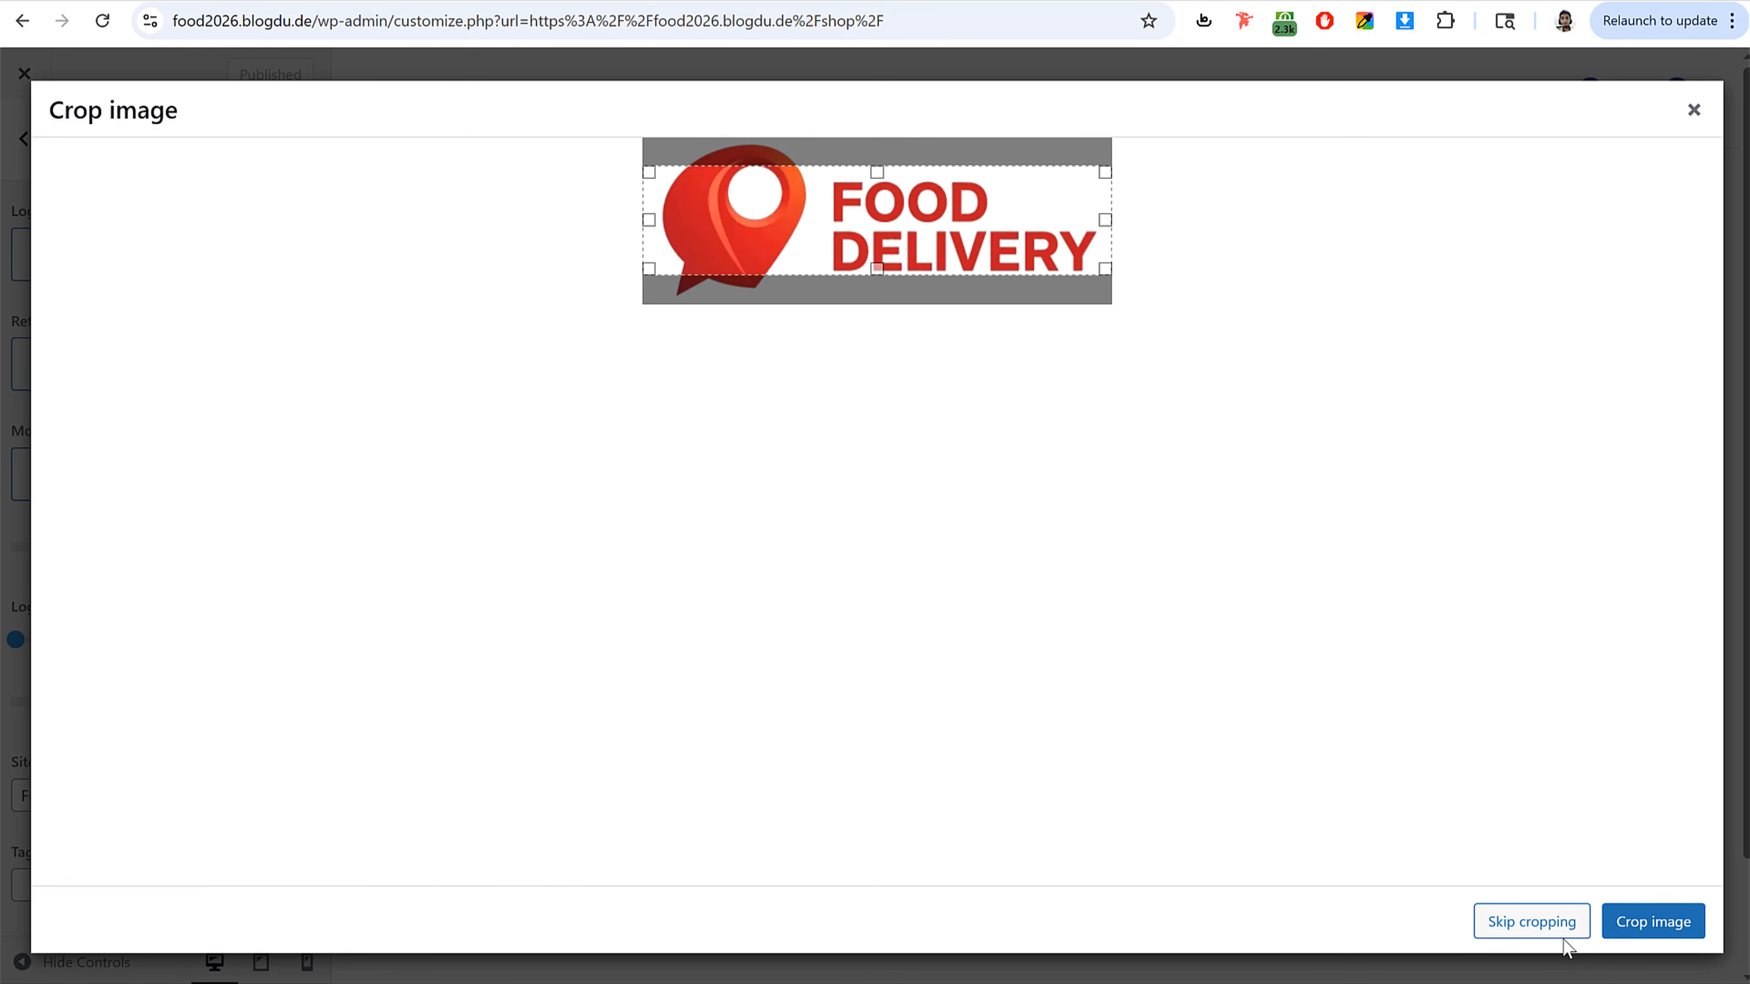
click(1558, 932)
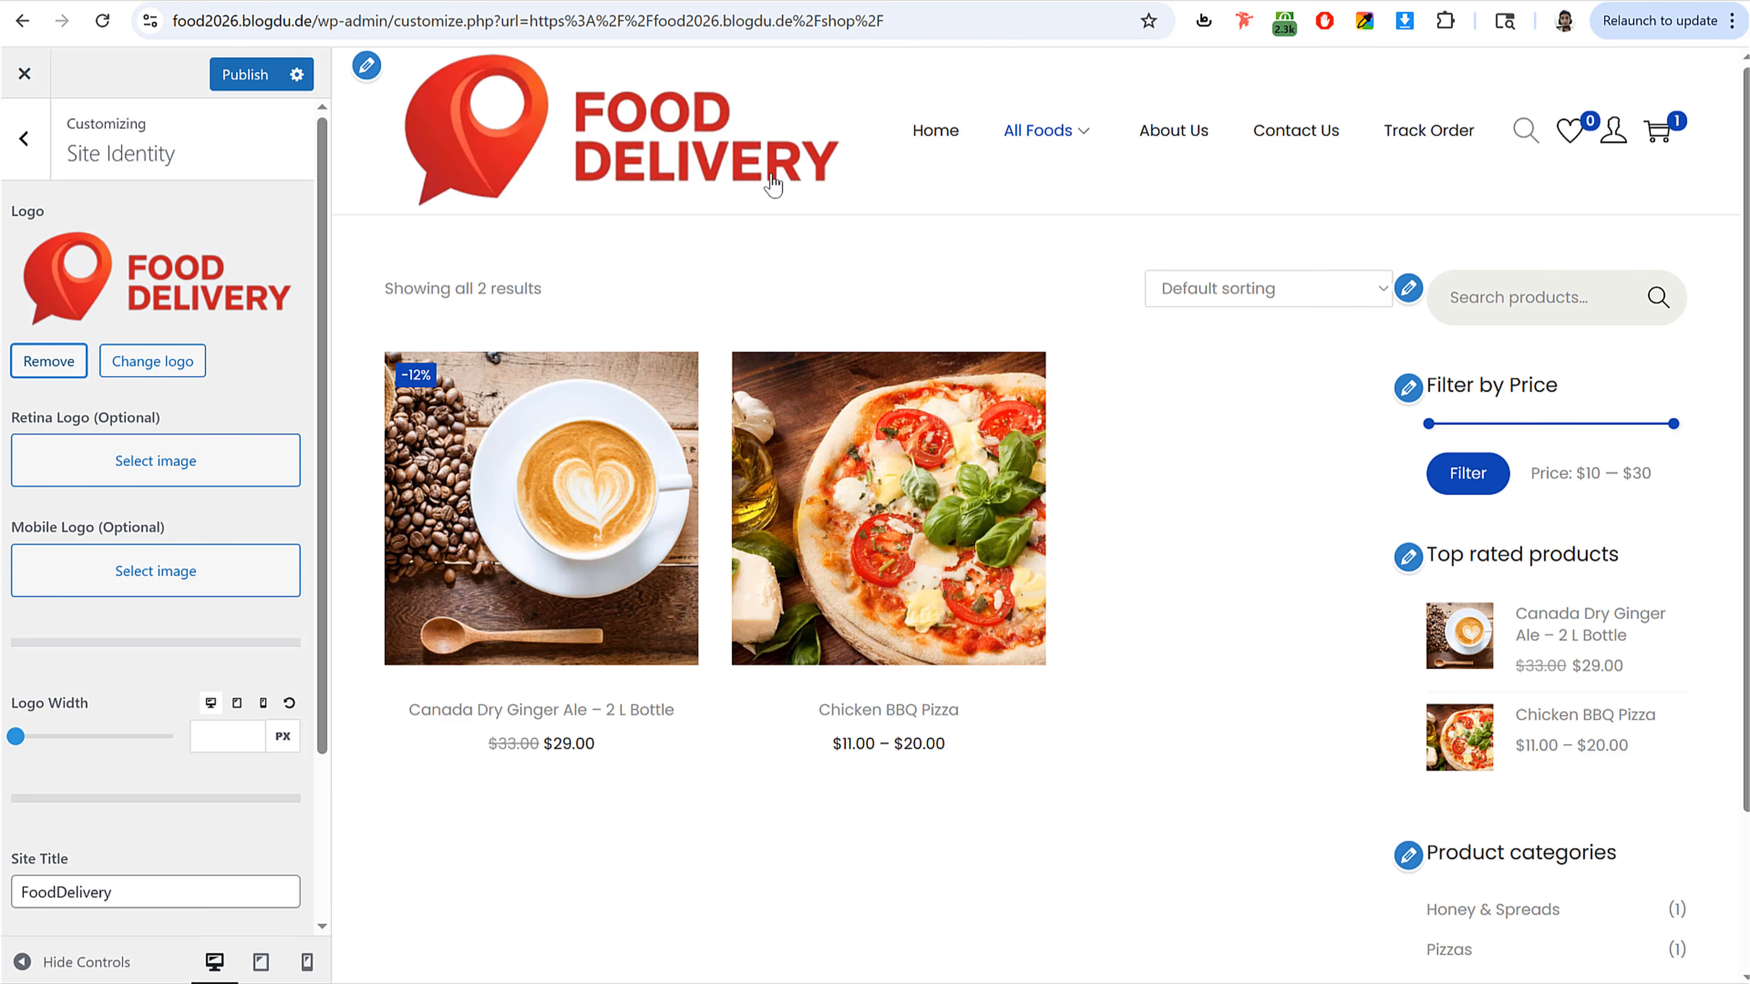
Step: Set the logo width to 140 px for desktop and 120 px for tablet
scroll(210, 563, down, 3)
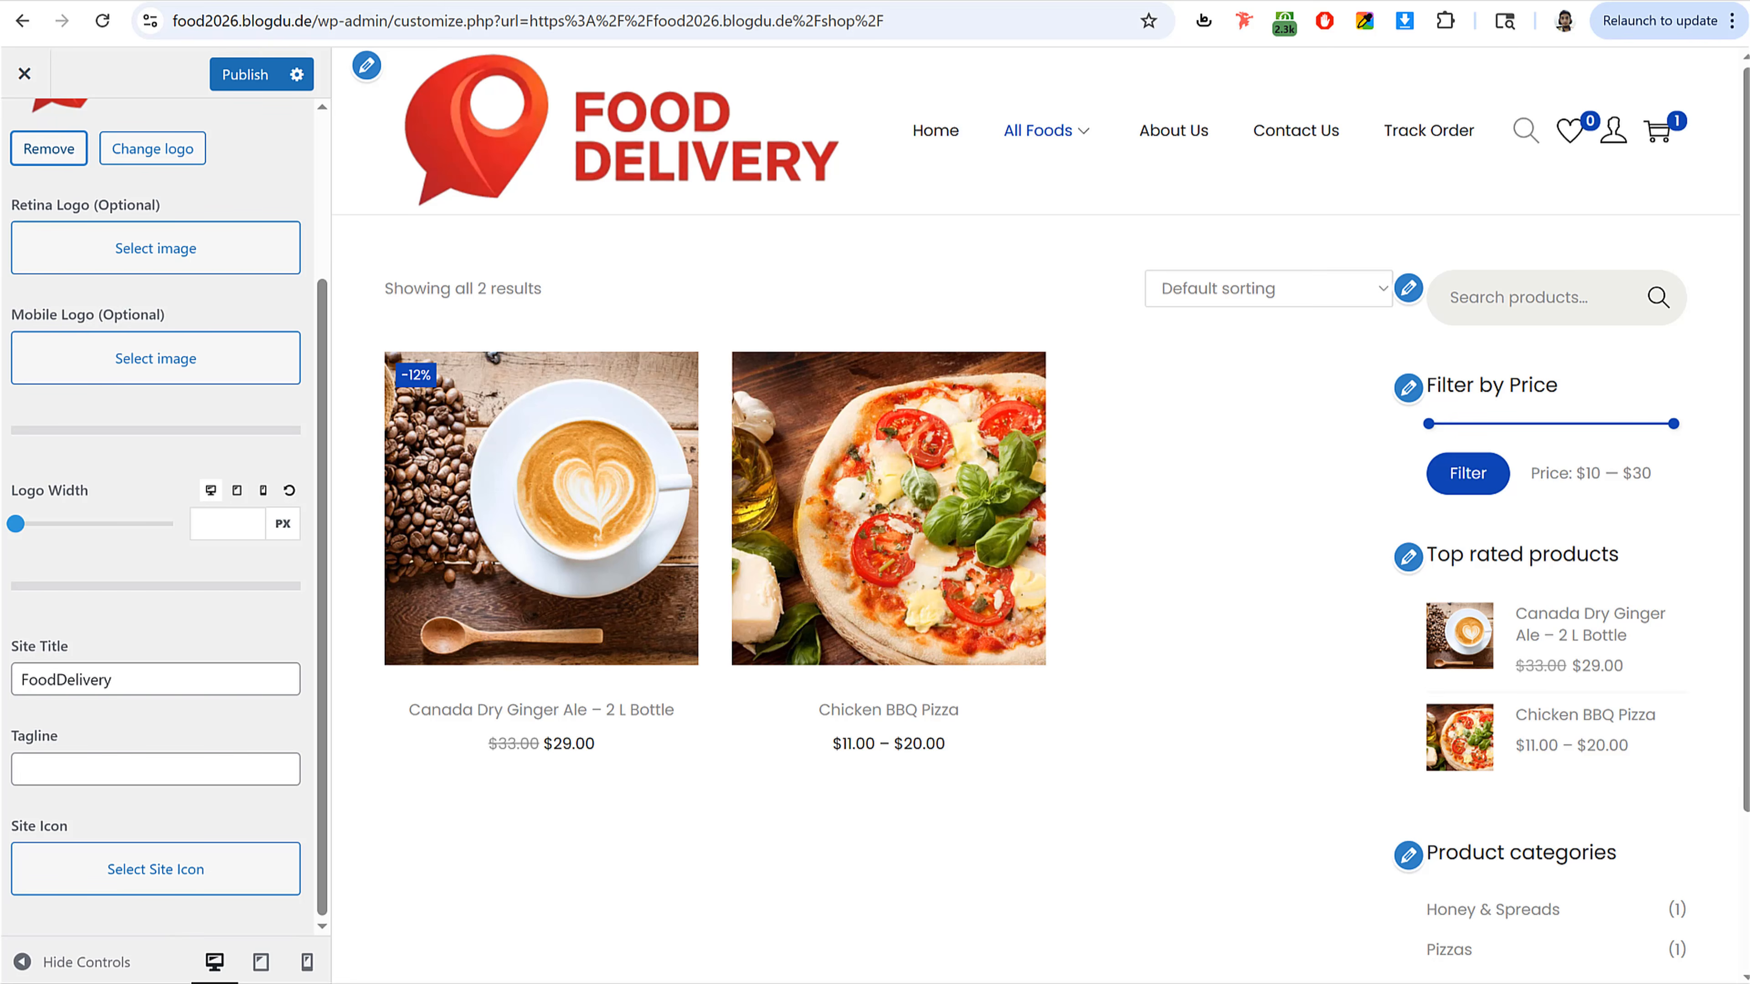
drag(234, 525, 191, 534)
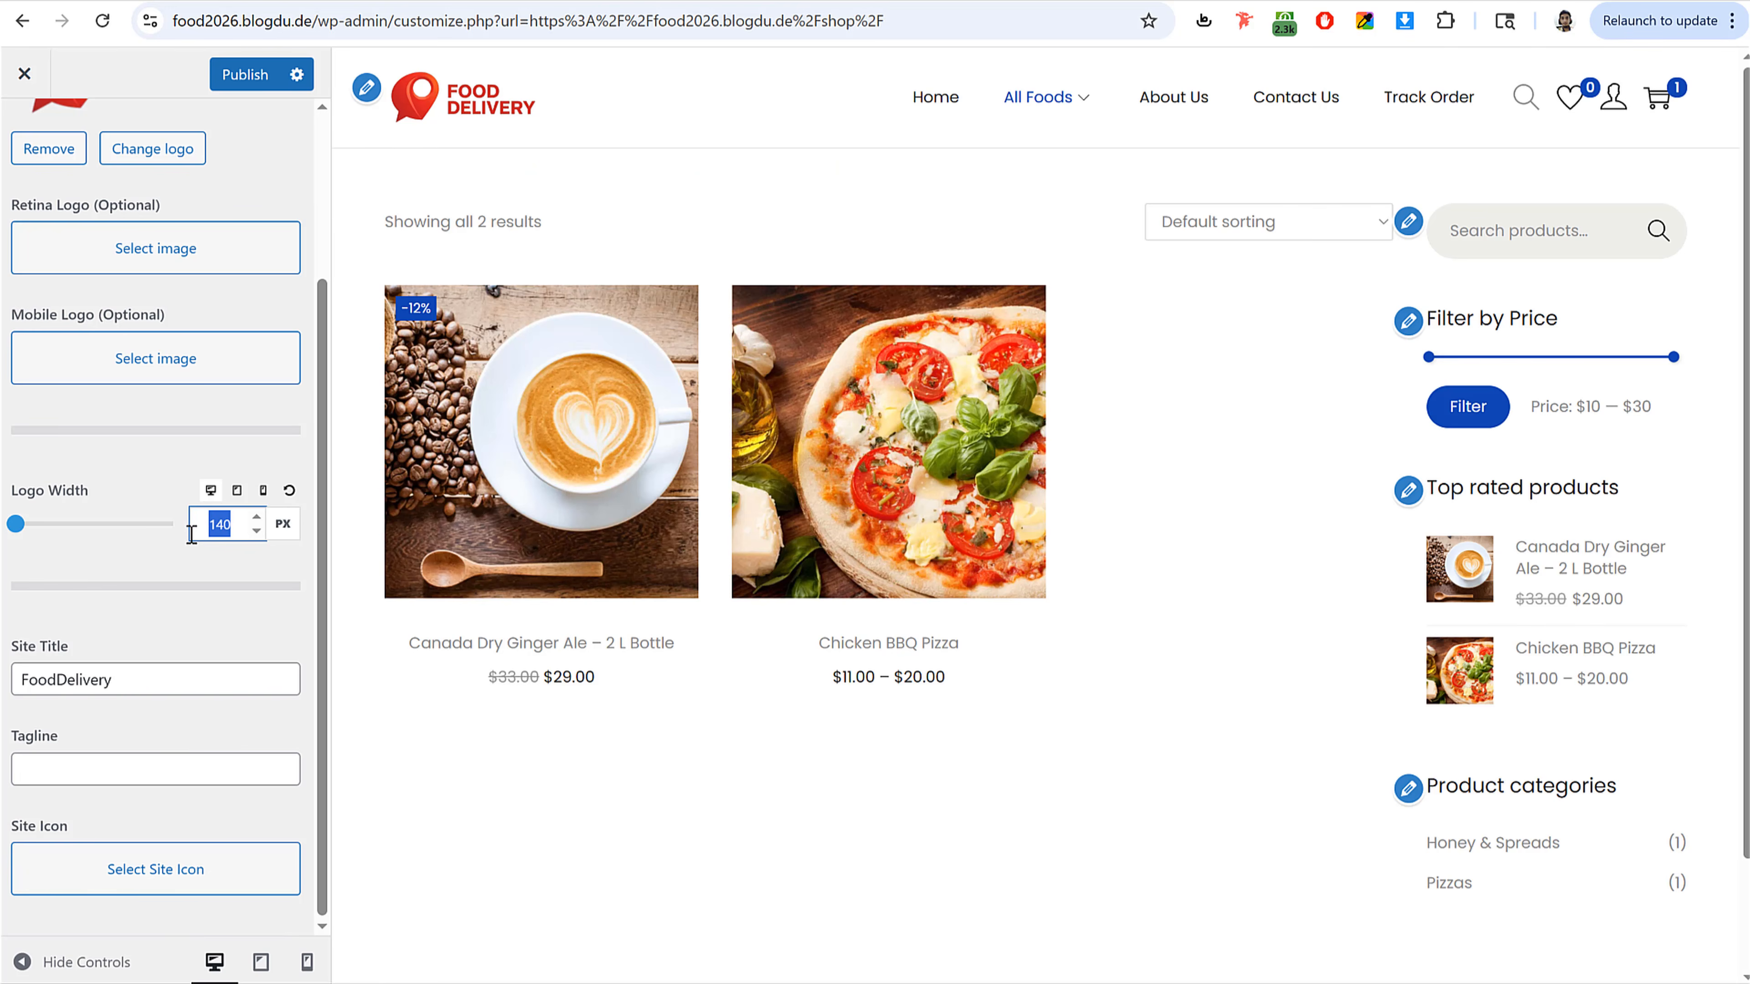
click(236, 490)
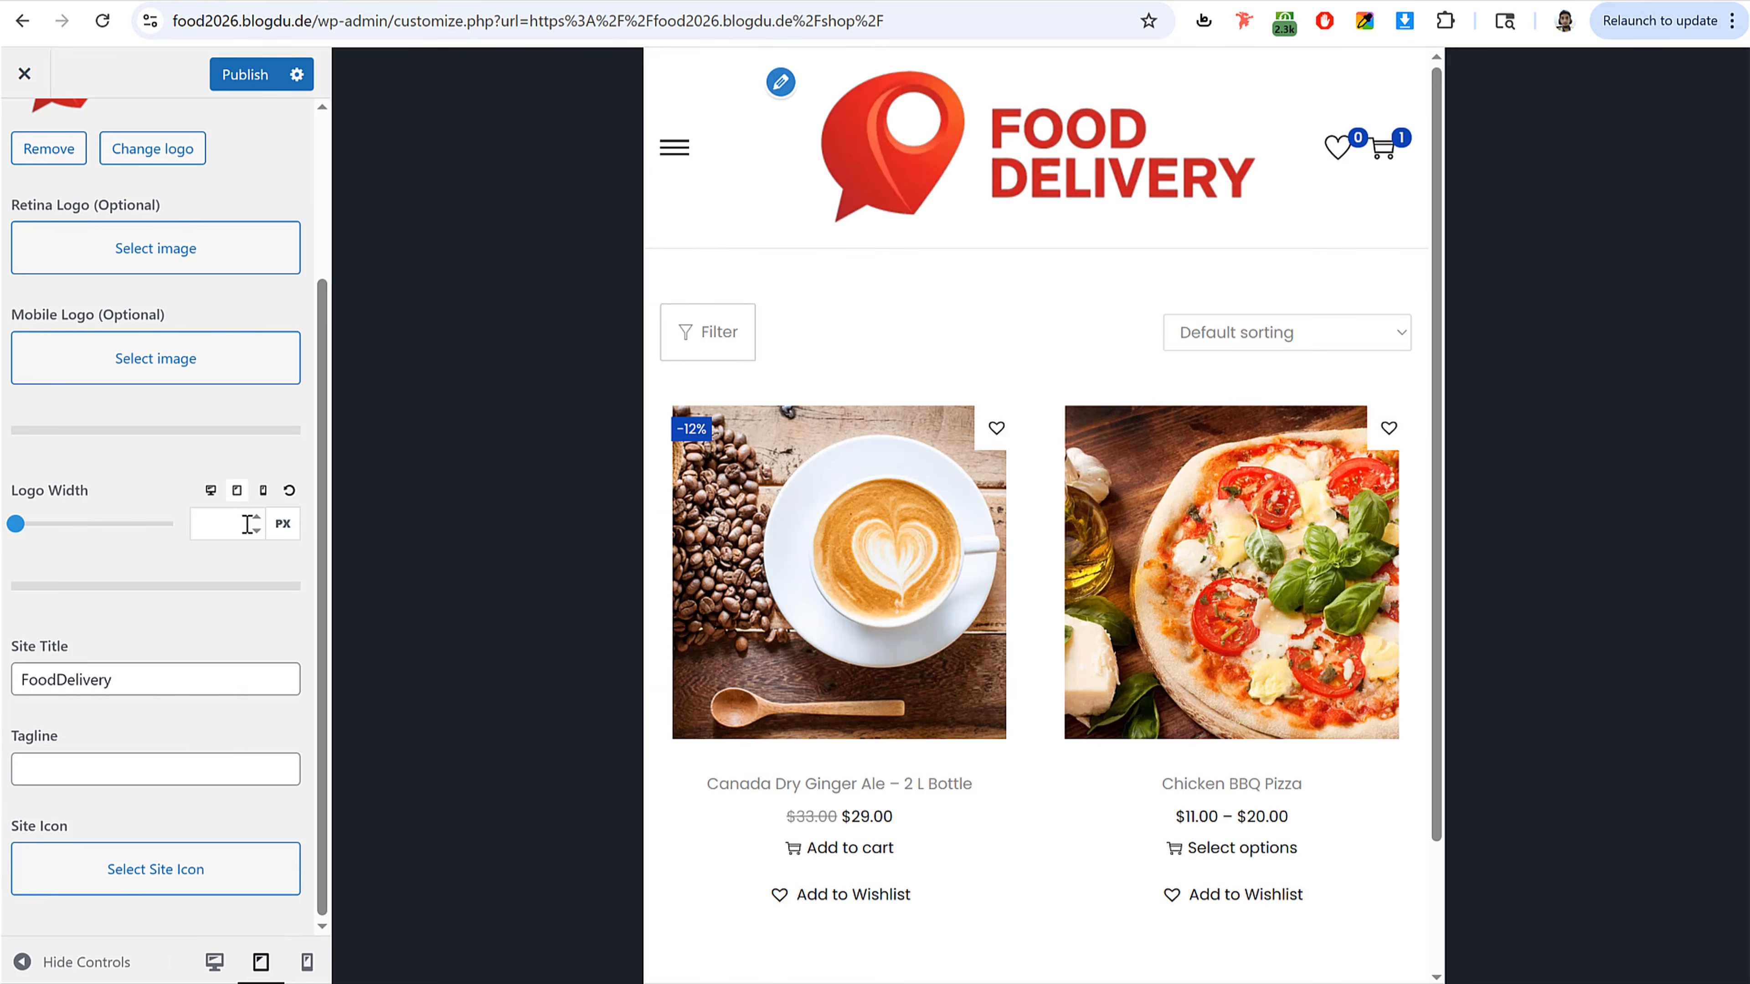
click(225, 526)
text(120)
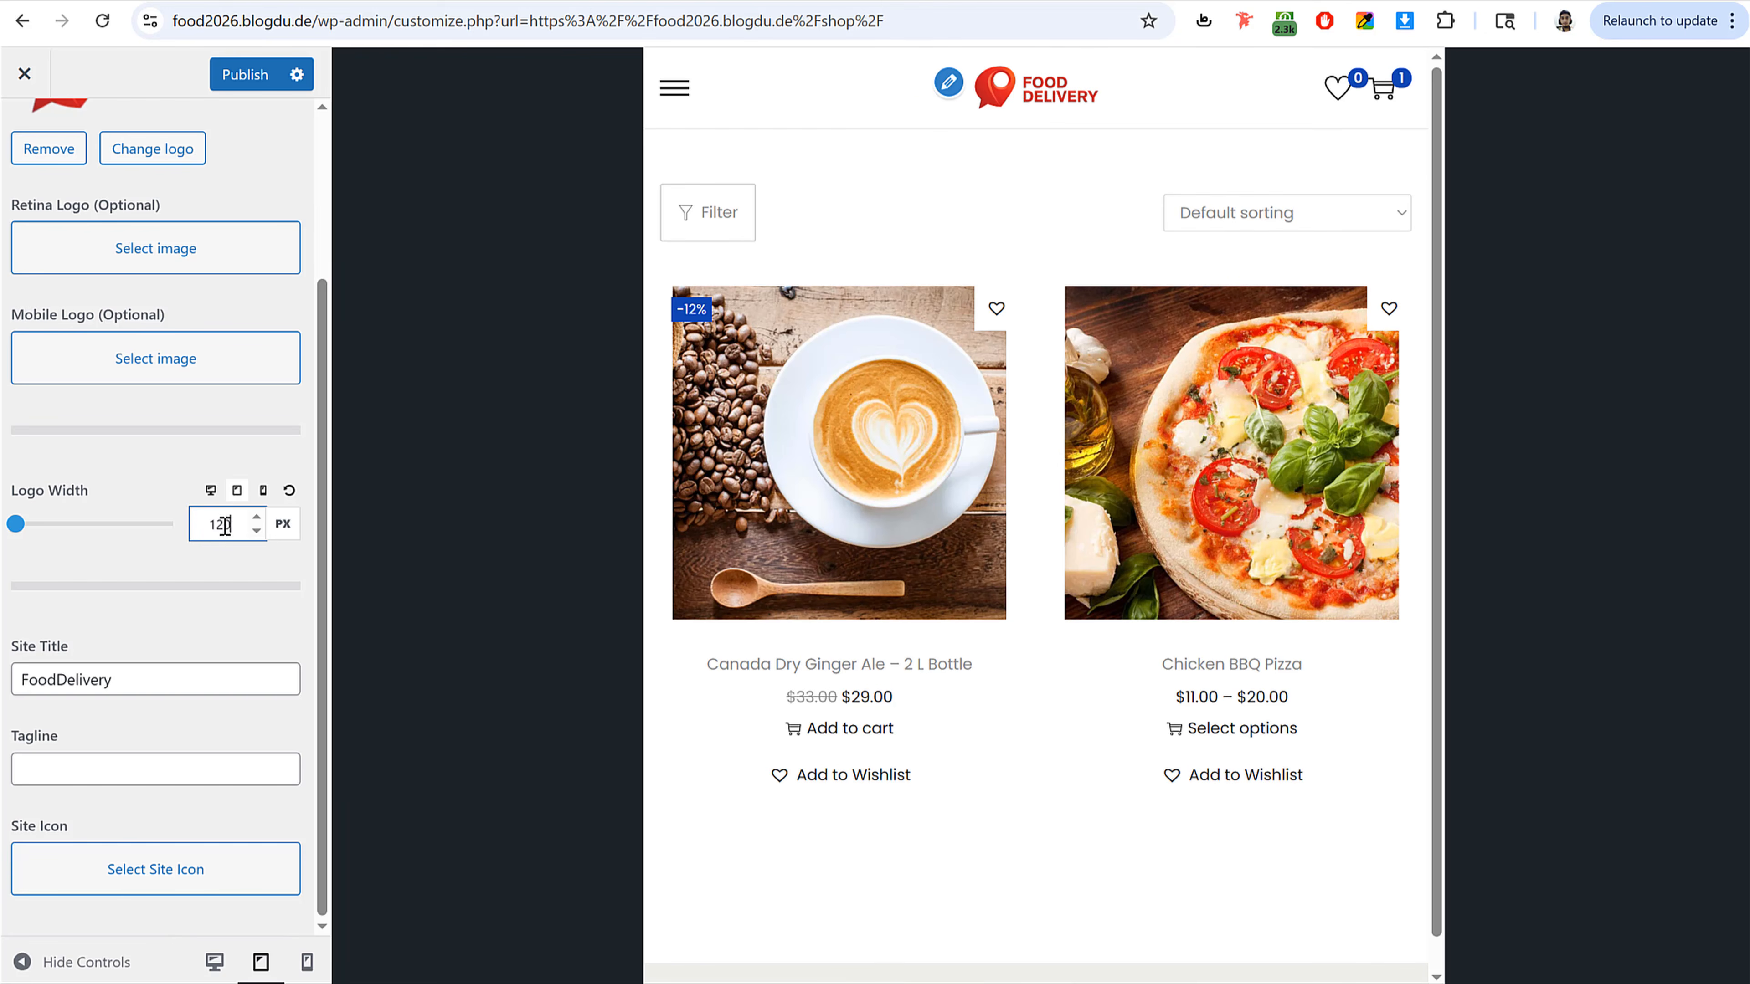
Step: Set the logo width to 120 px for mobile and publish the Site Identity changes
click(262, 489)
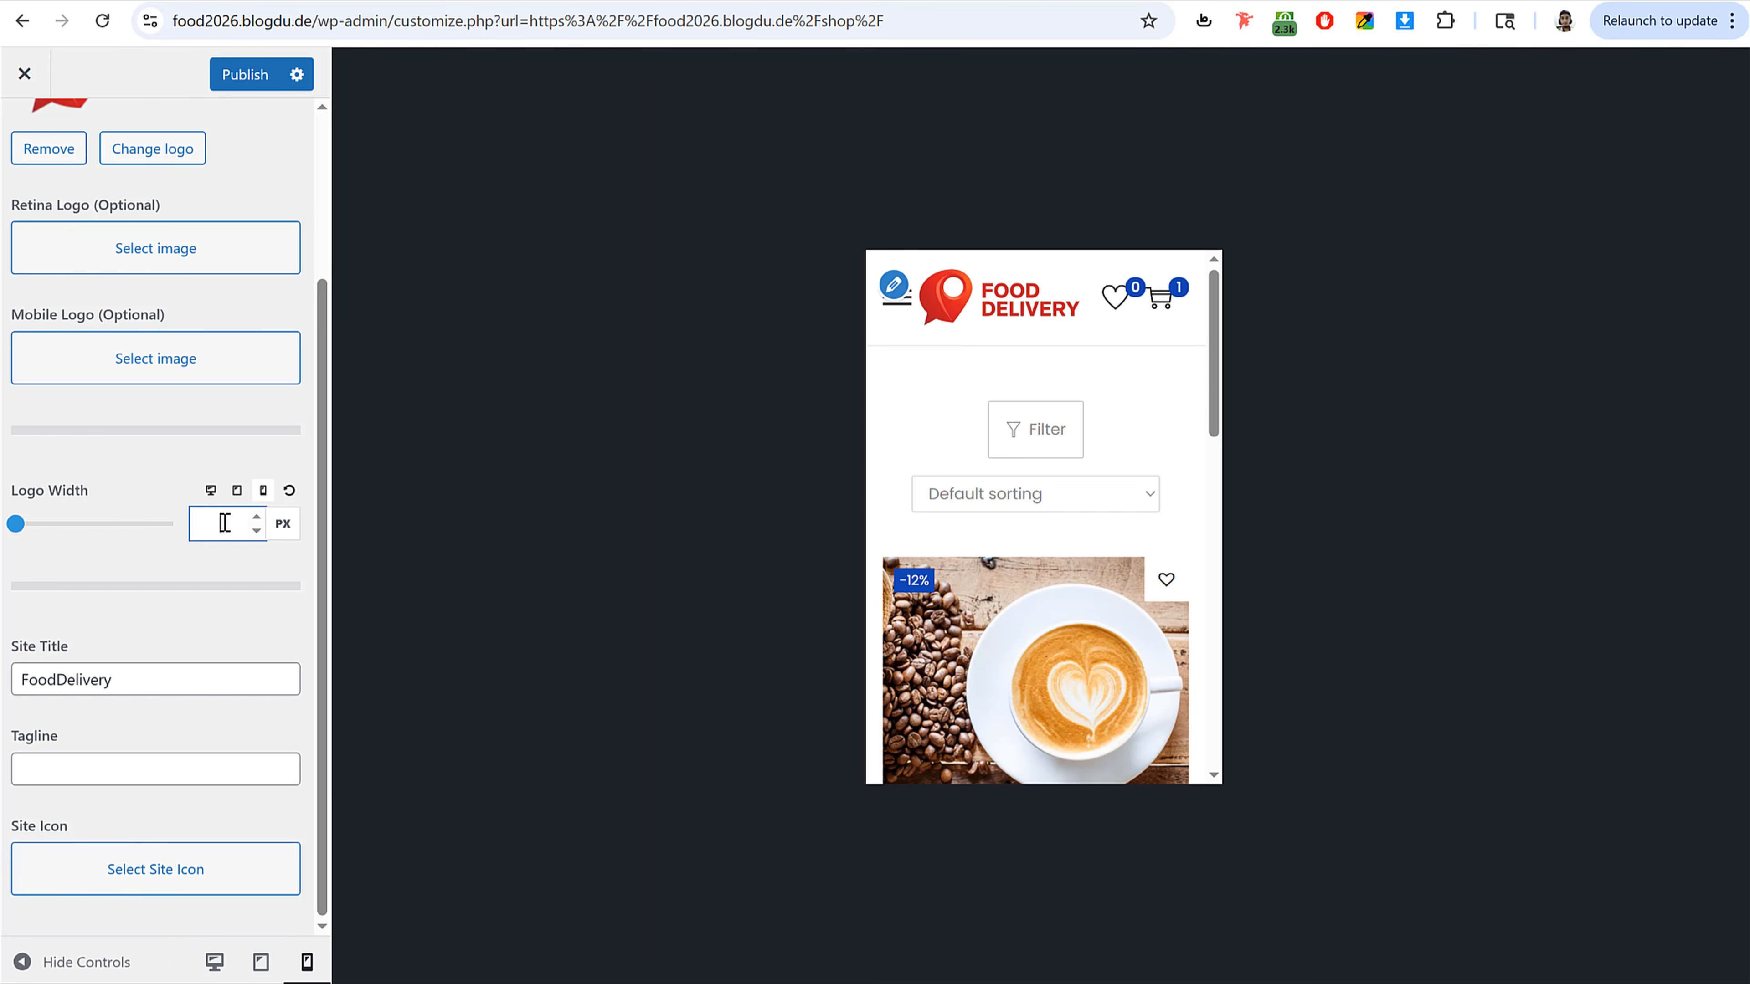
text(120)
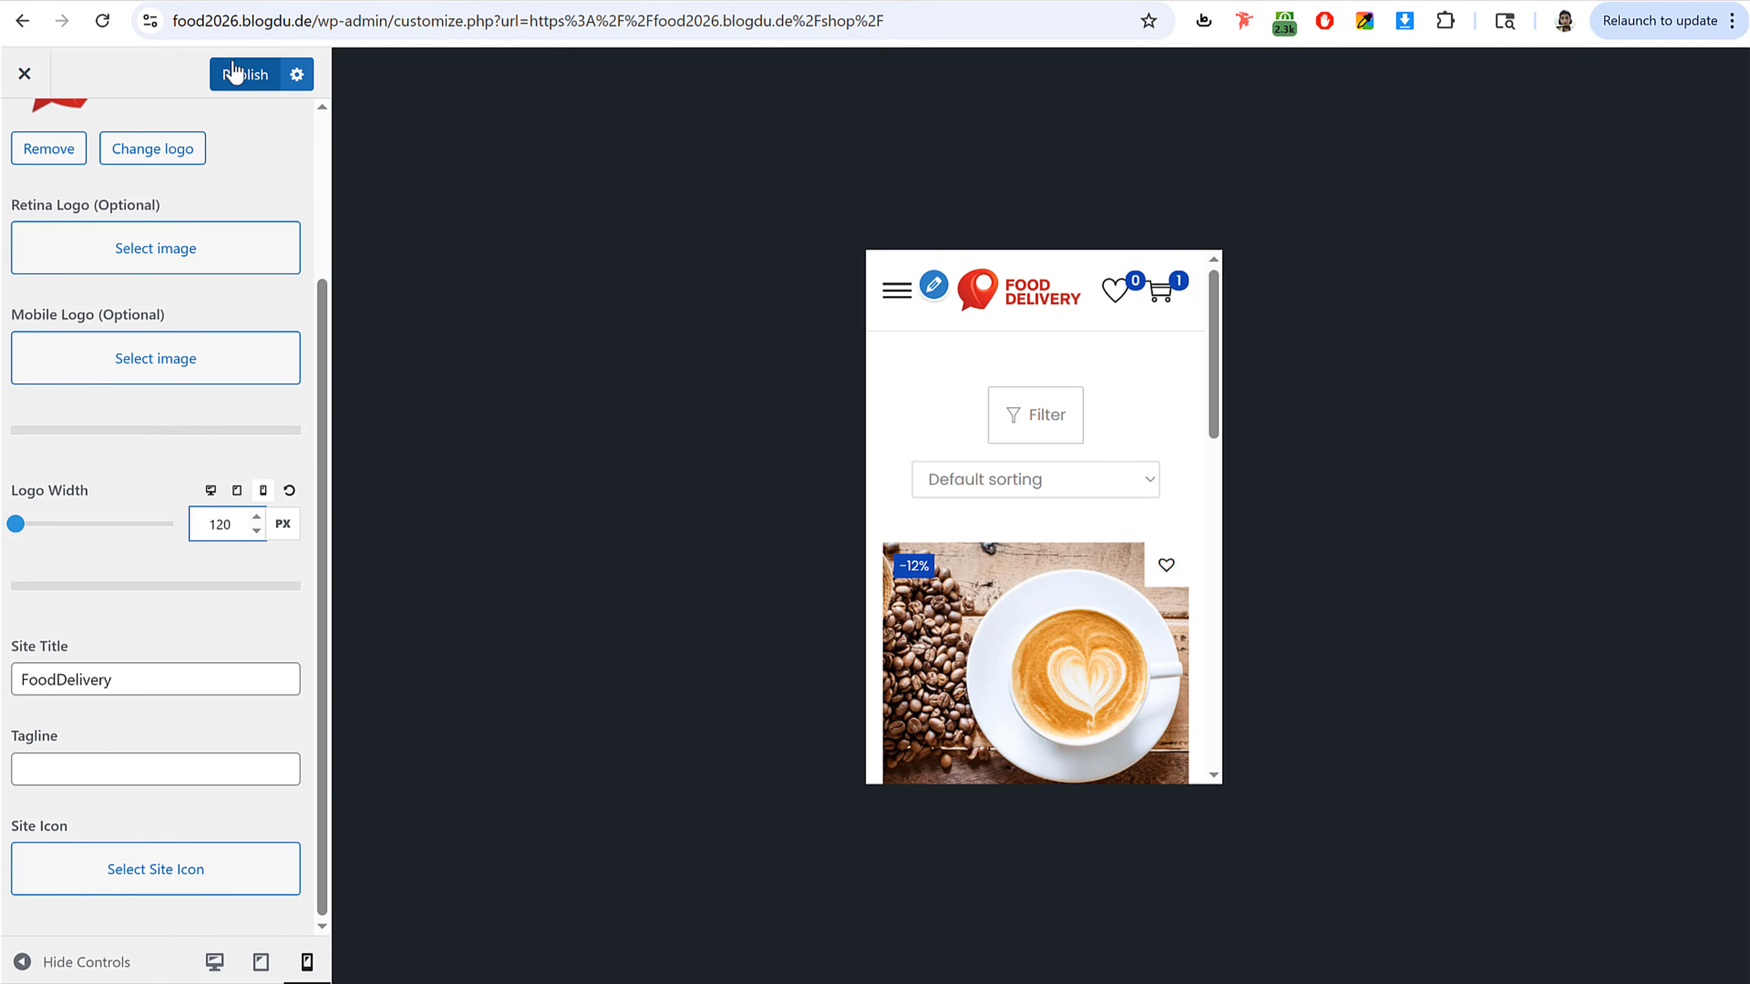
click(244, 74)
click(214, 960)
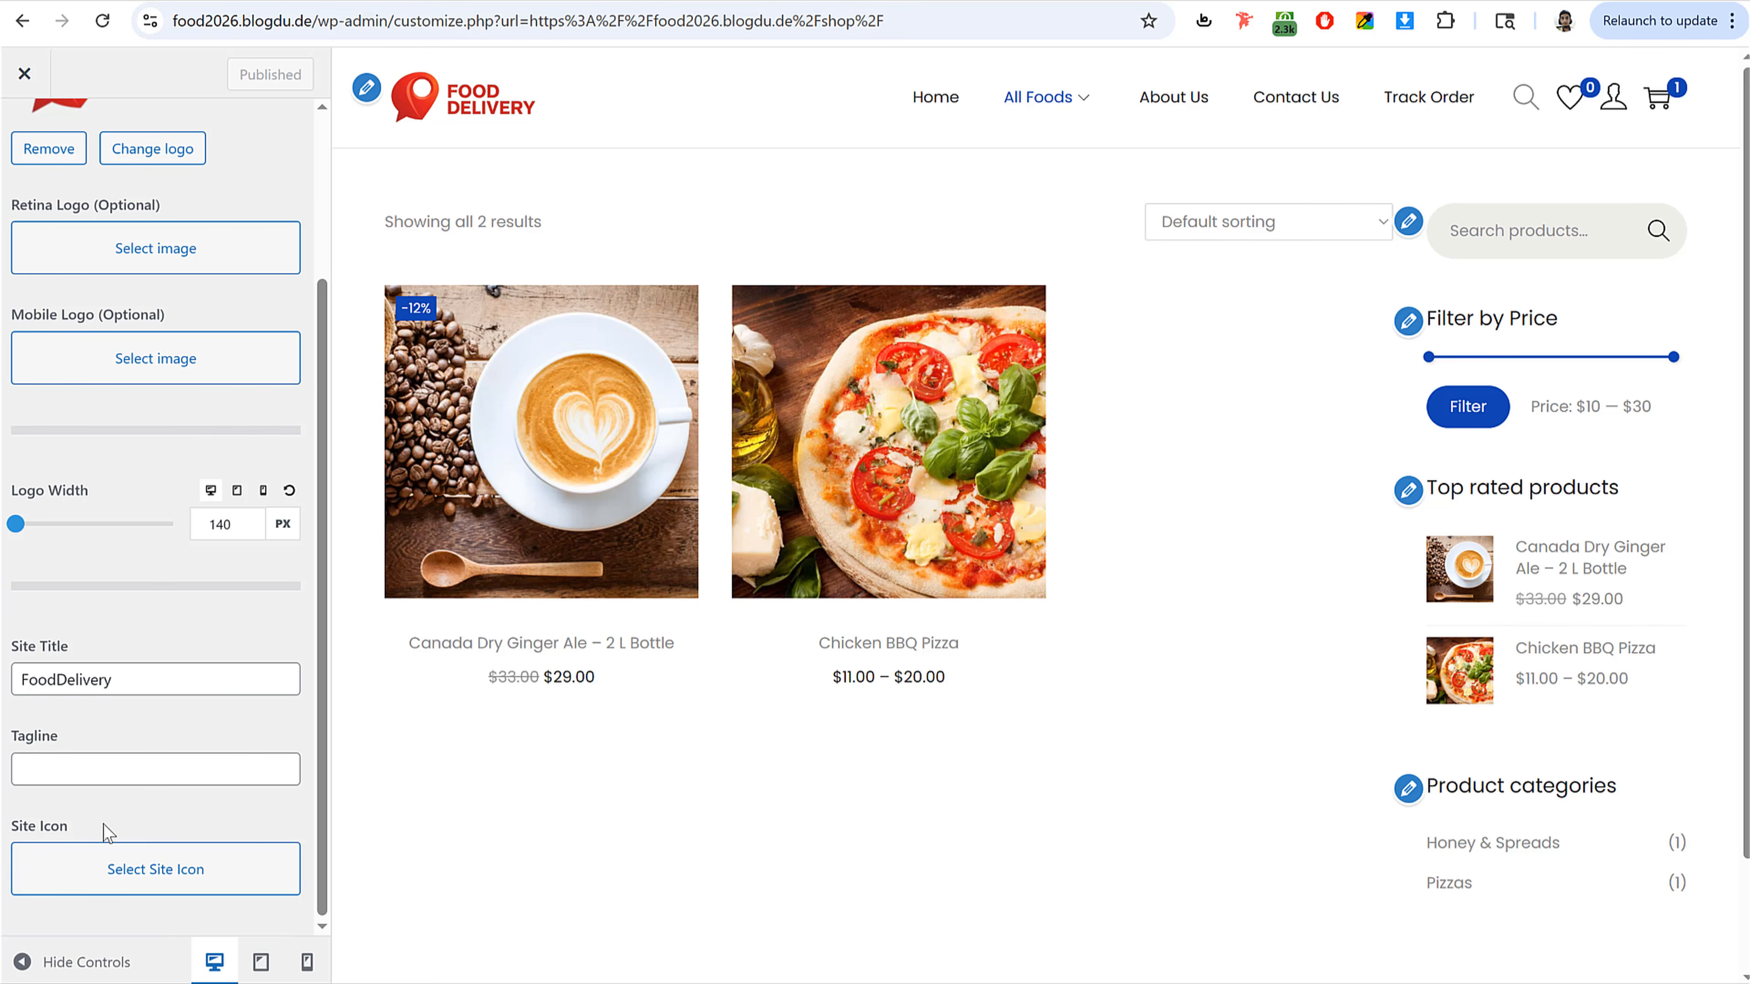
drag(10, 829, 121, 836)
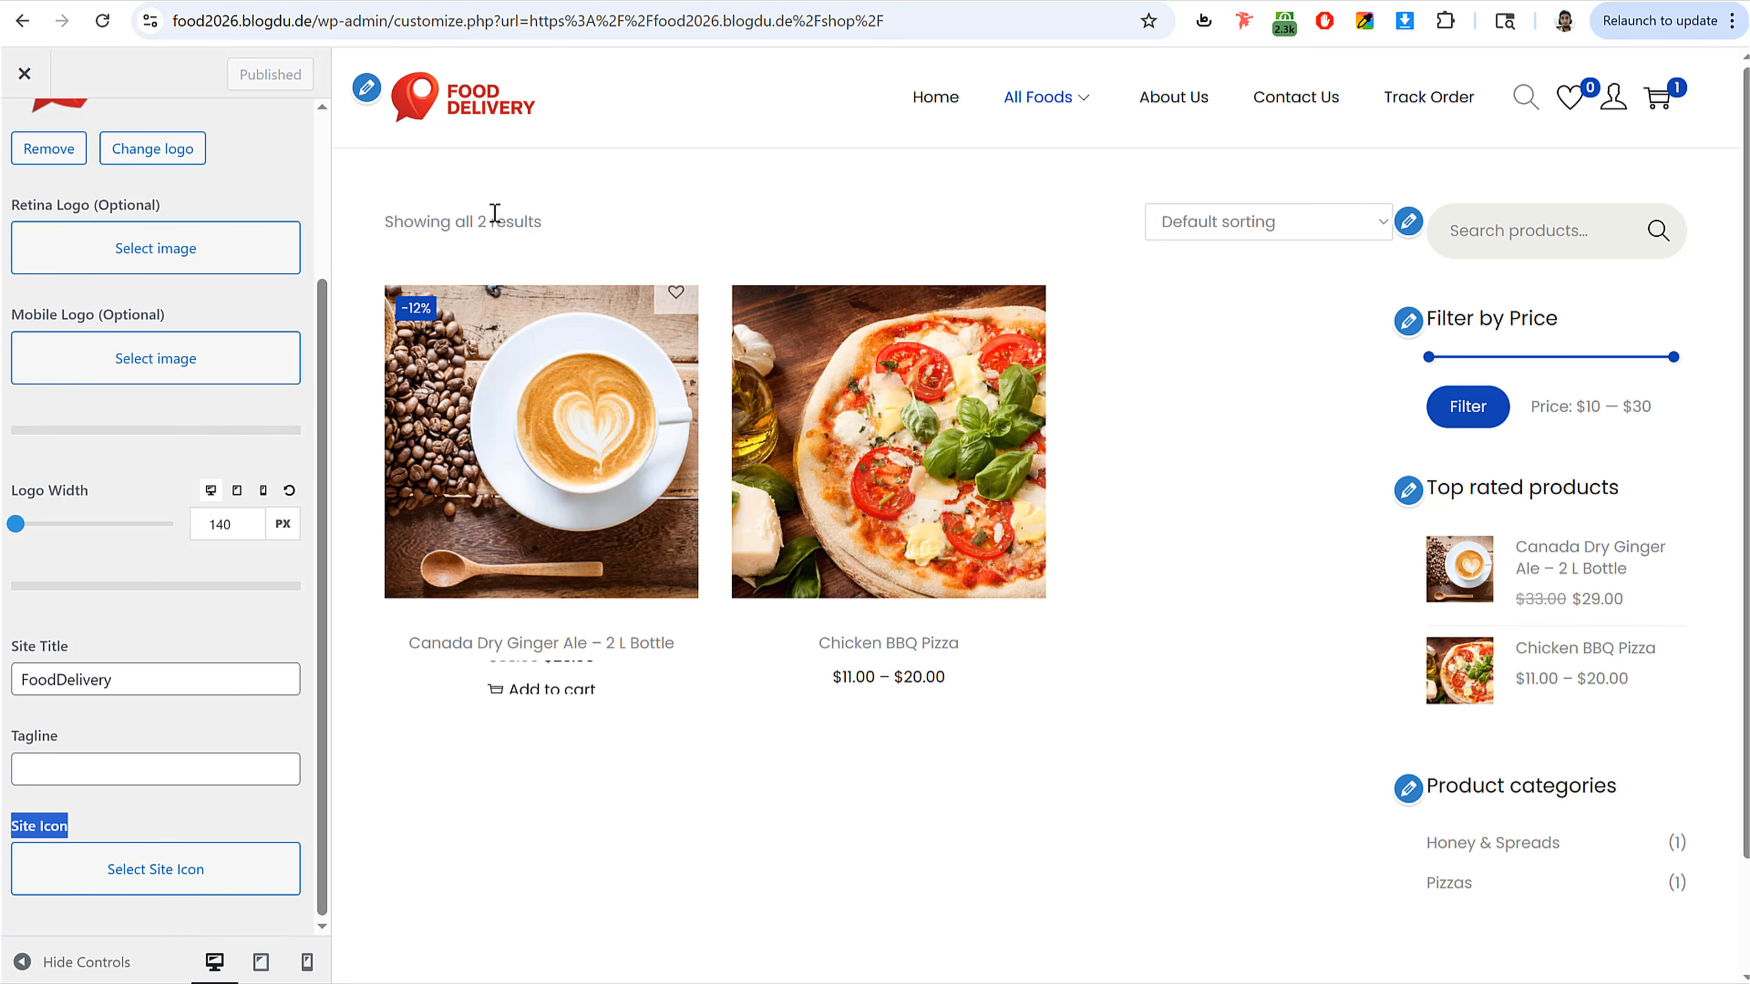
click(558, 1)
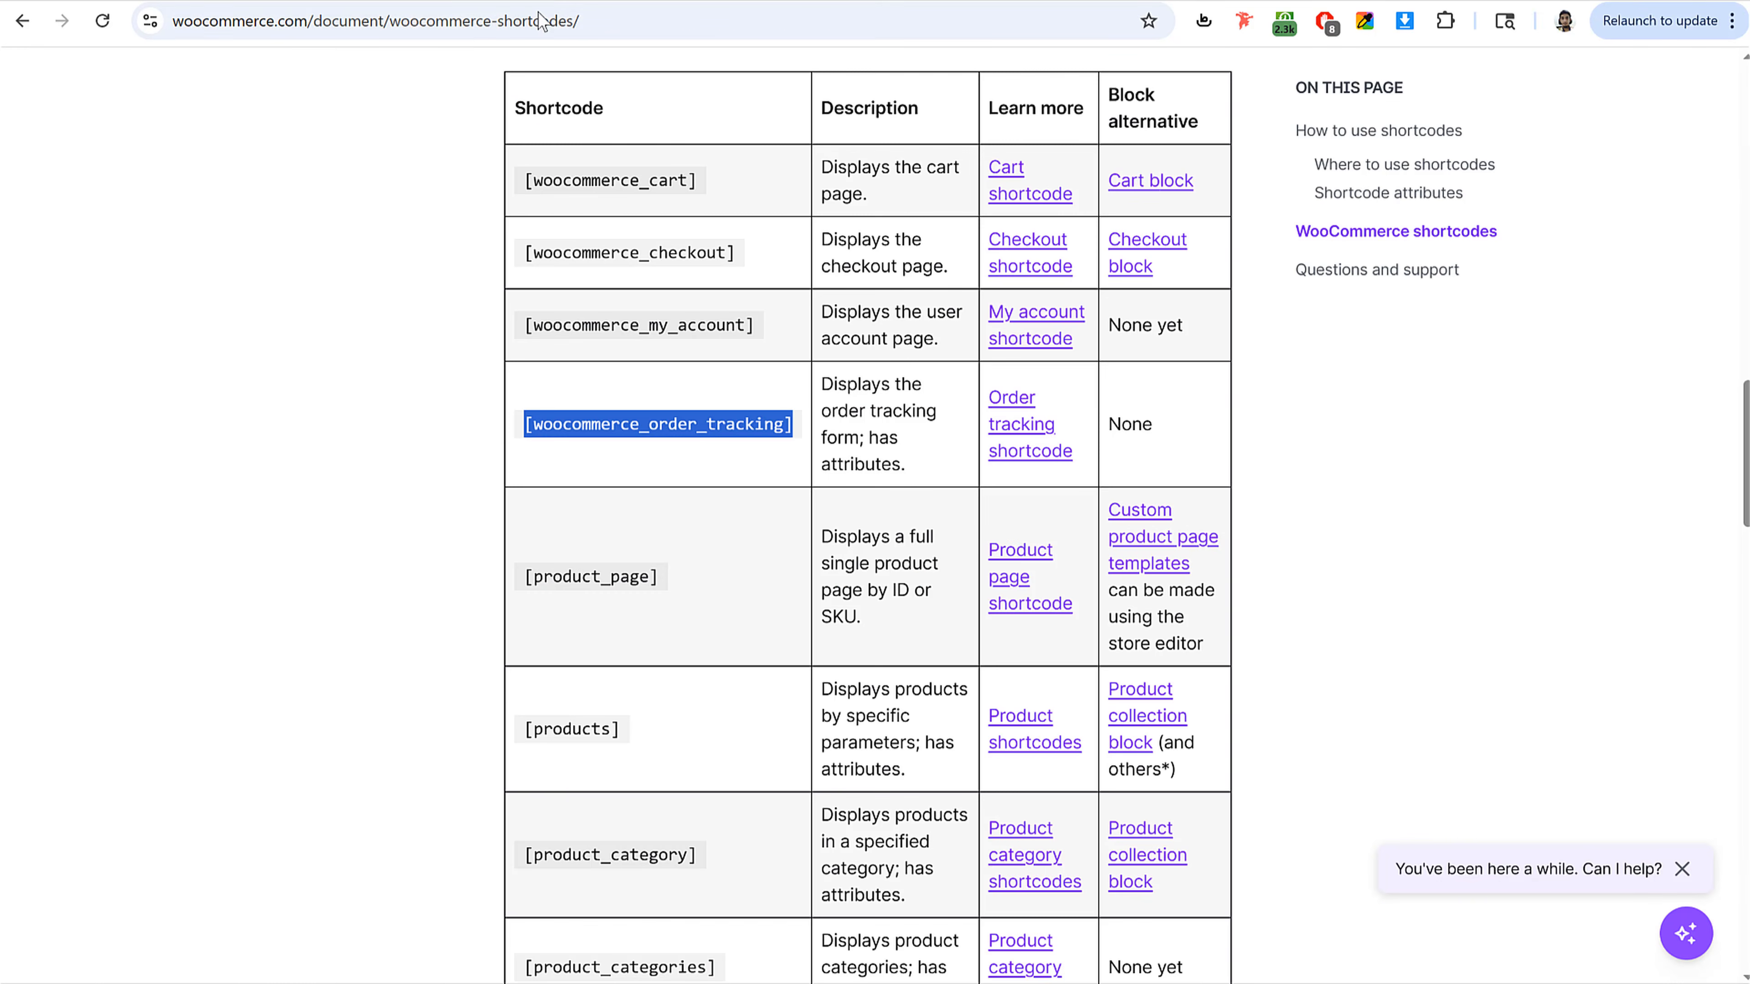
drag(530, 1, 764, 132)
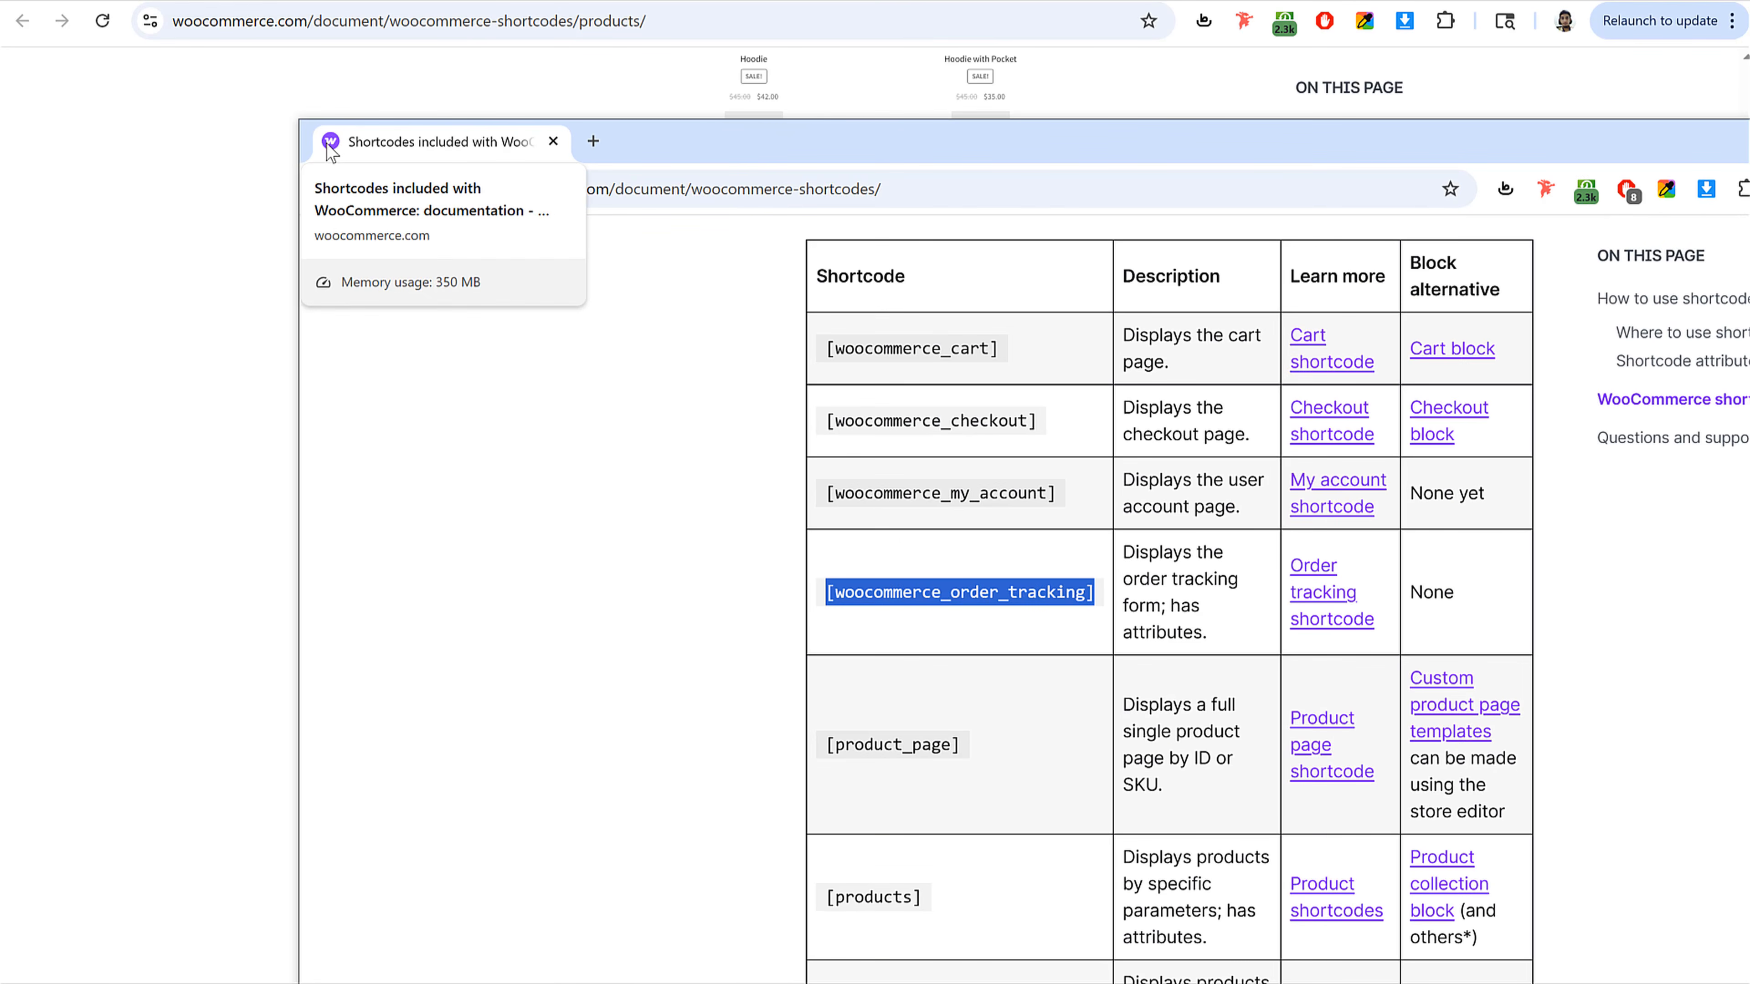
drag(365, 141, 441, 1)
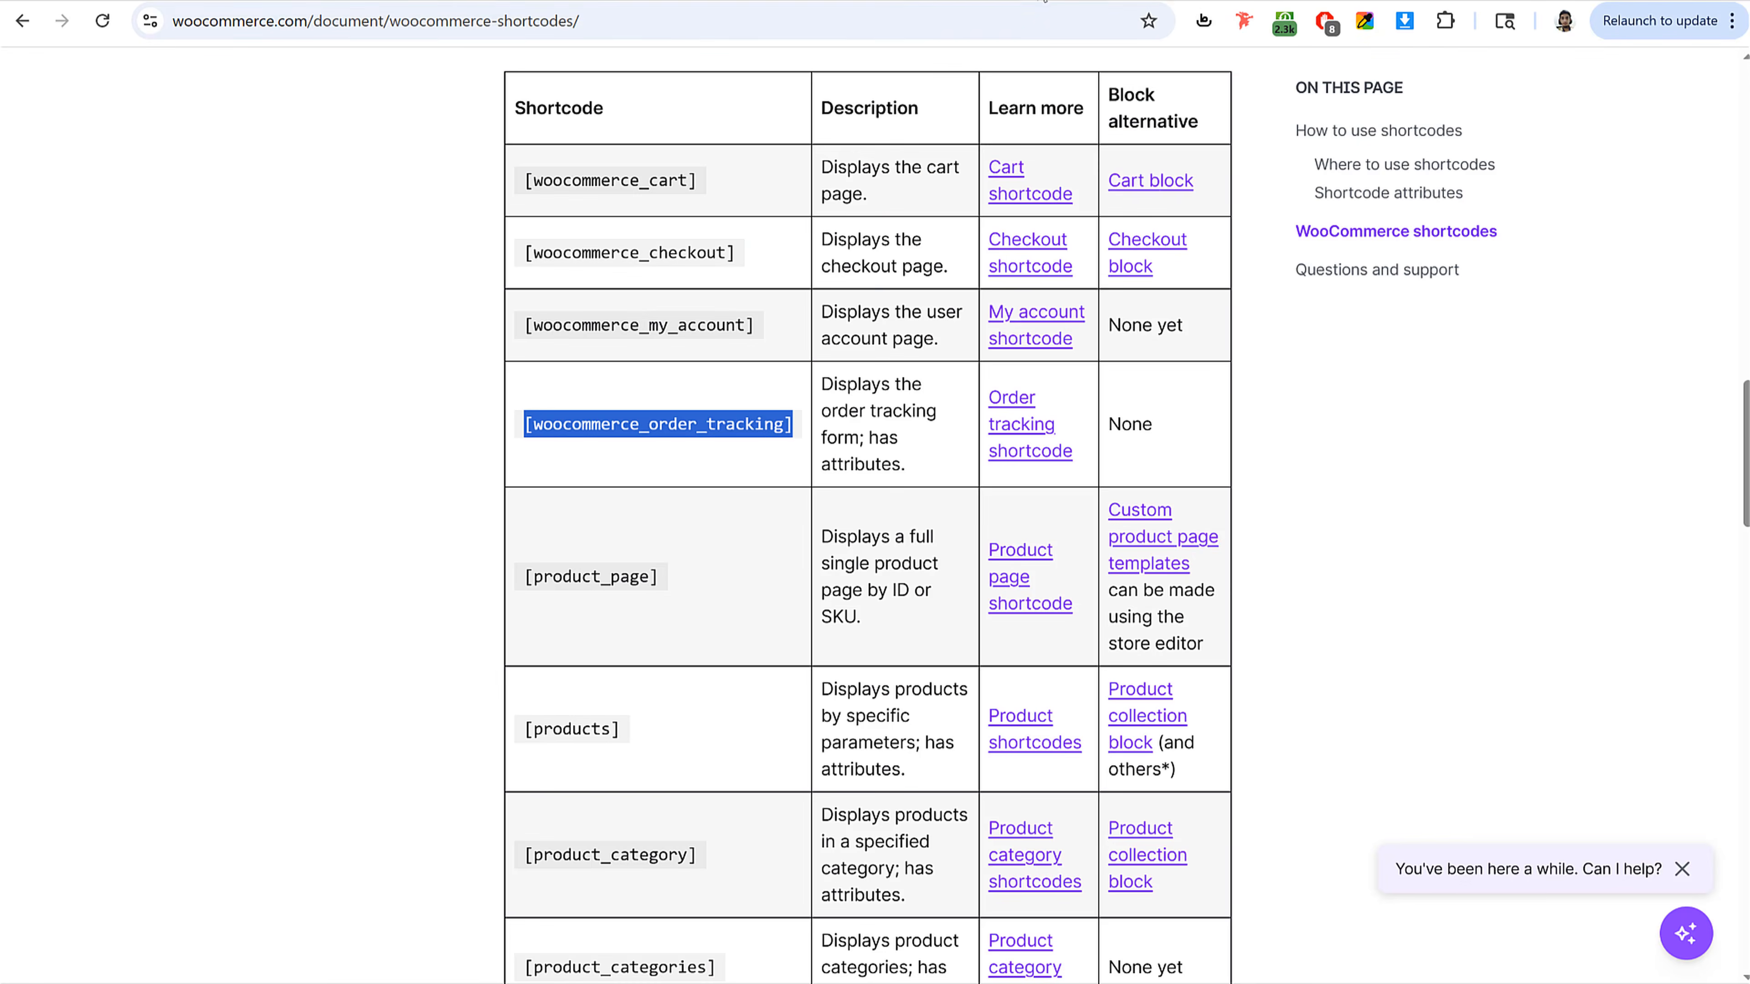
click(1044, 0)
drag(629, 221, 1405, 203)
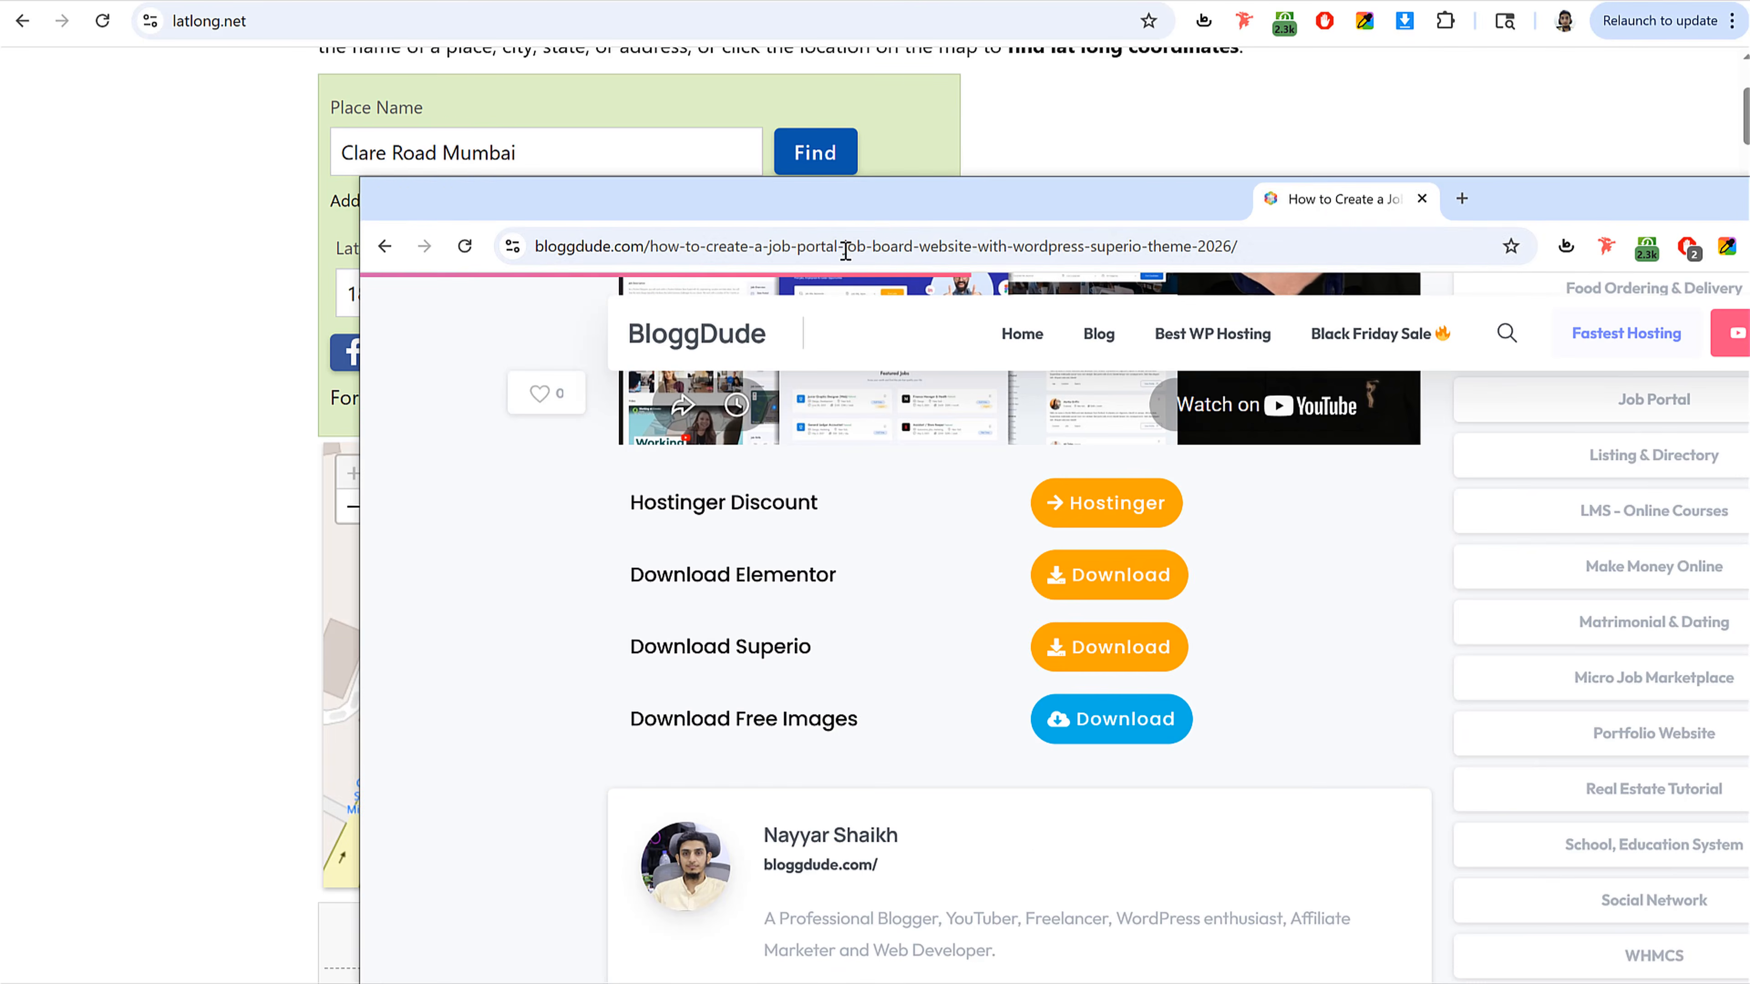
drag(394, 204, 658, 3)
drag(541, 3, 731, 249)
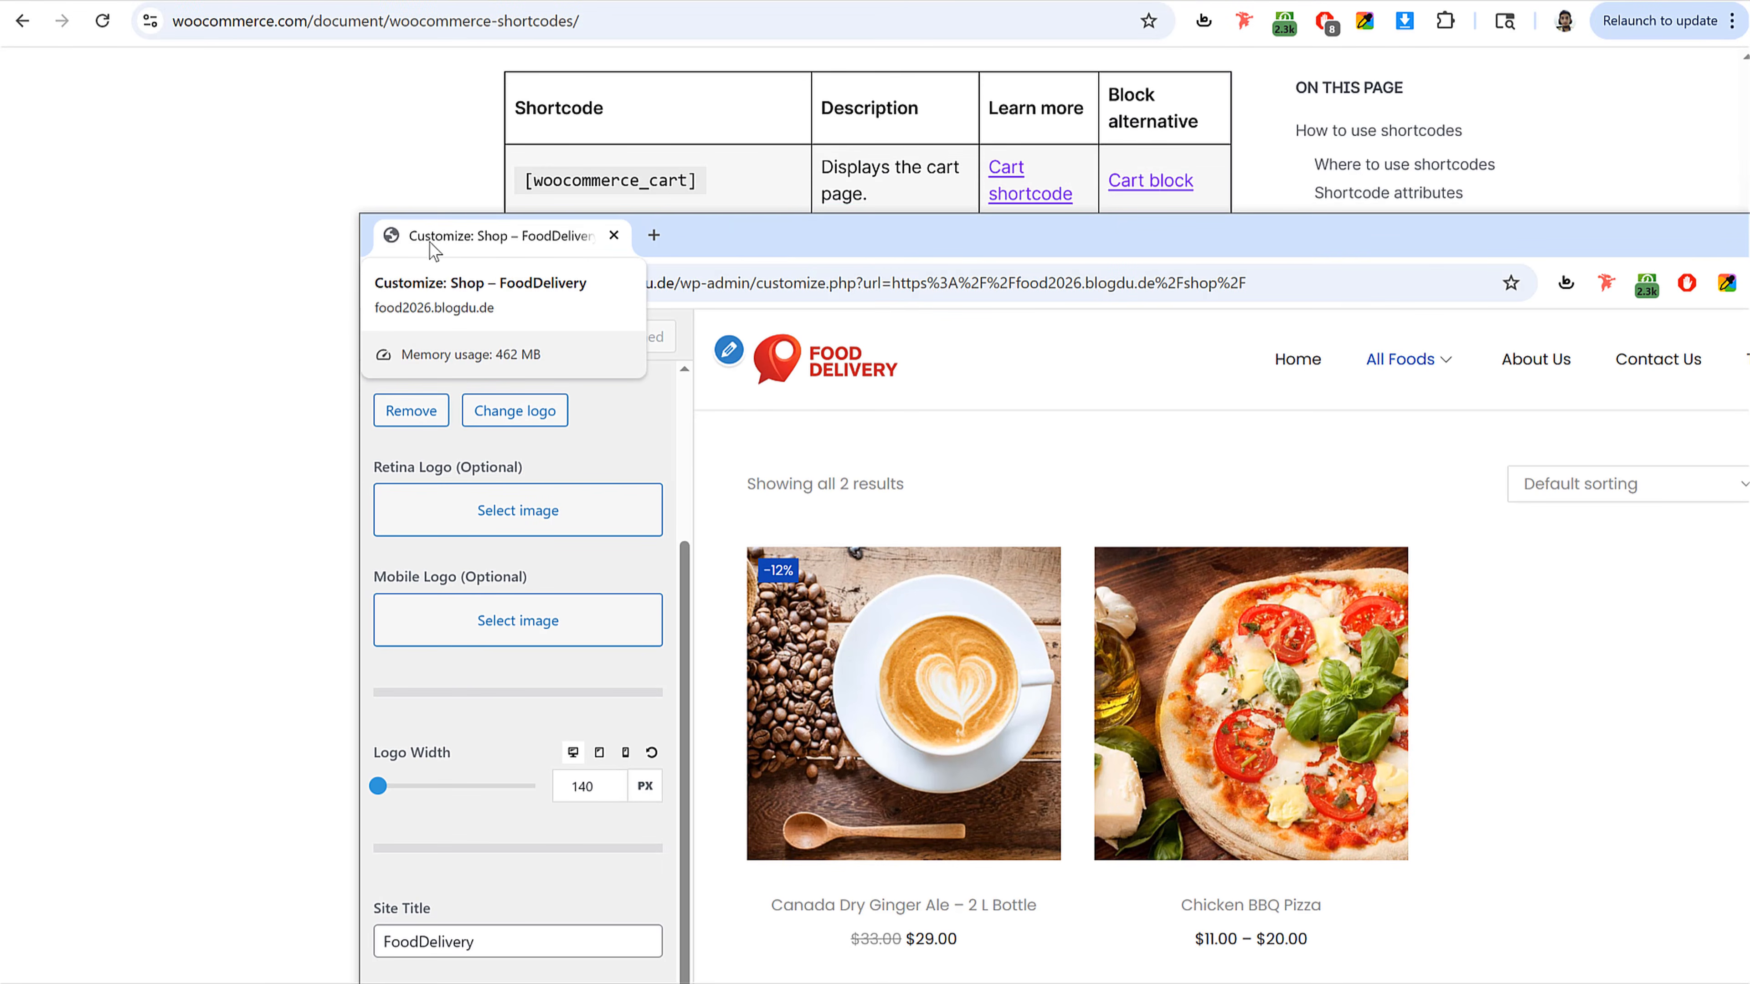
drag(399, 241, 340, 1)
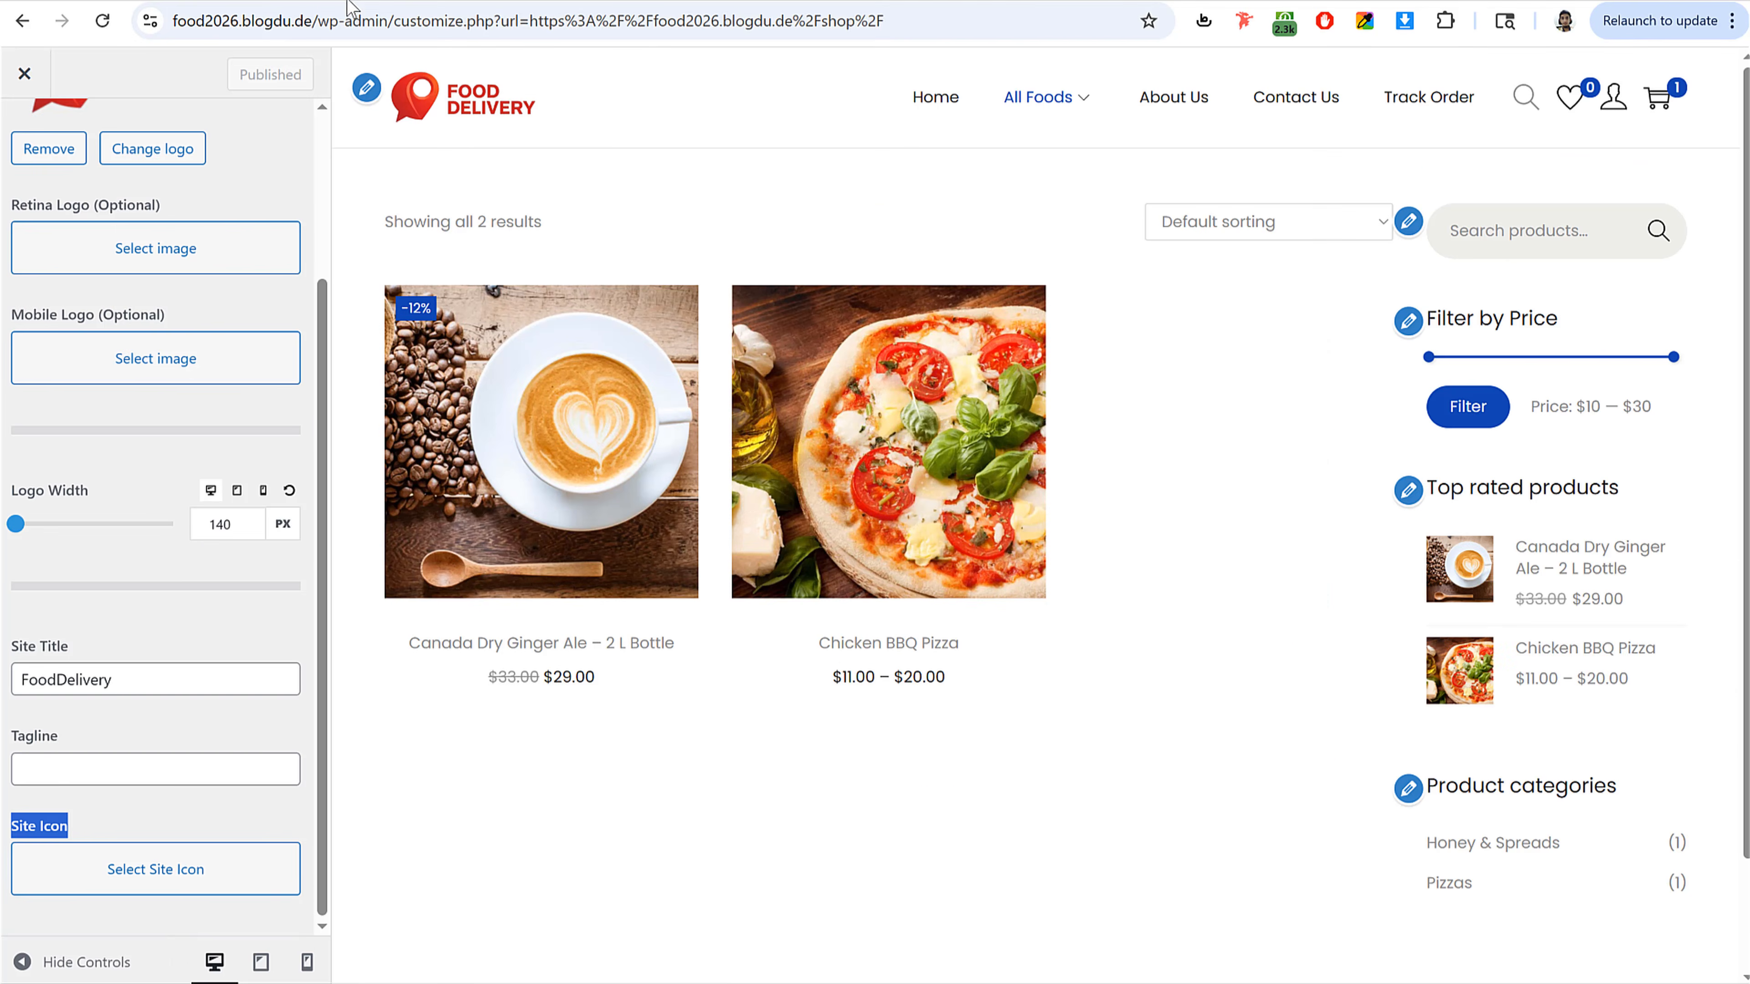
Step: Set the site icon to the favicon image without cropping and publish
click(197, 875)
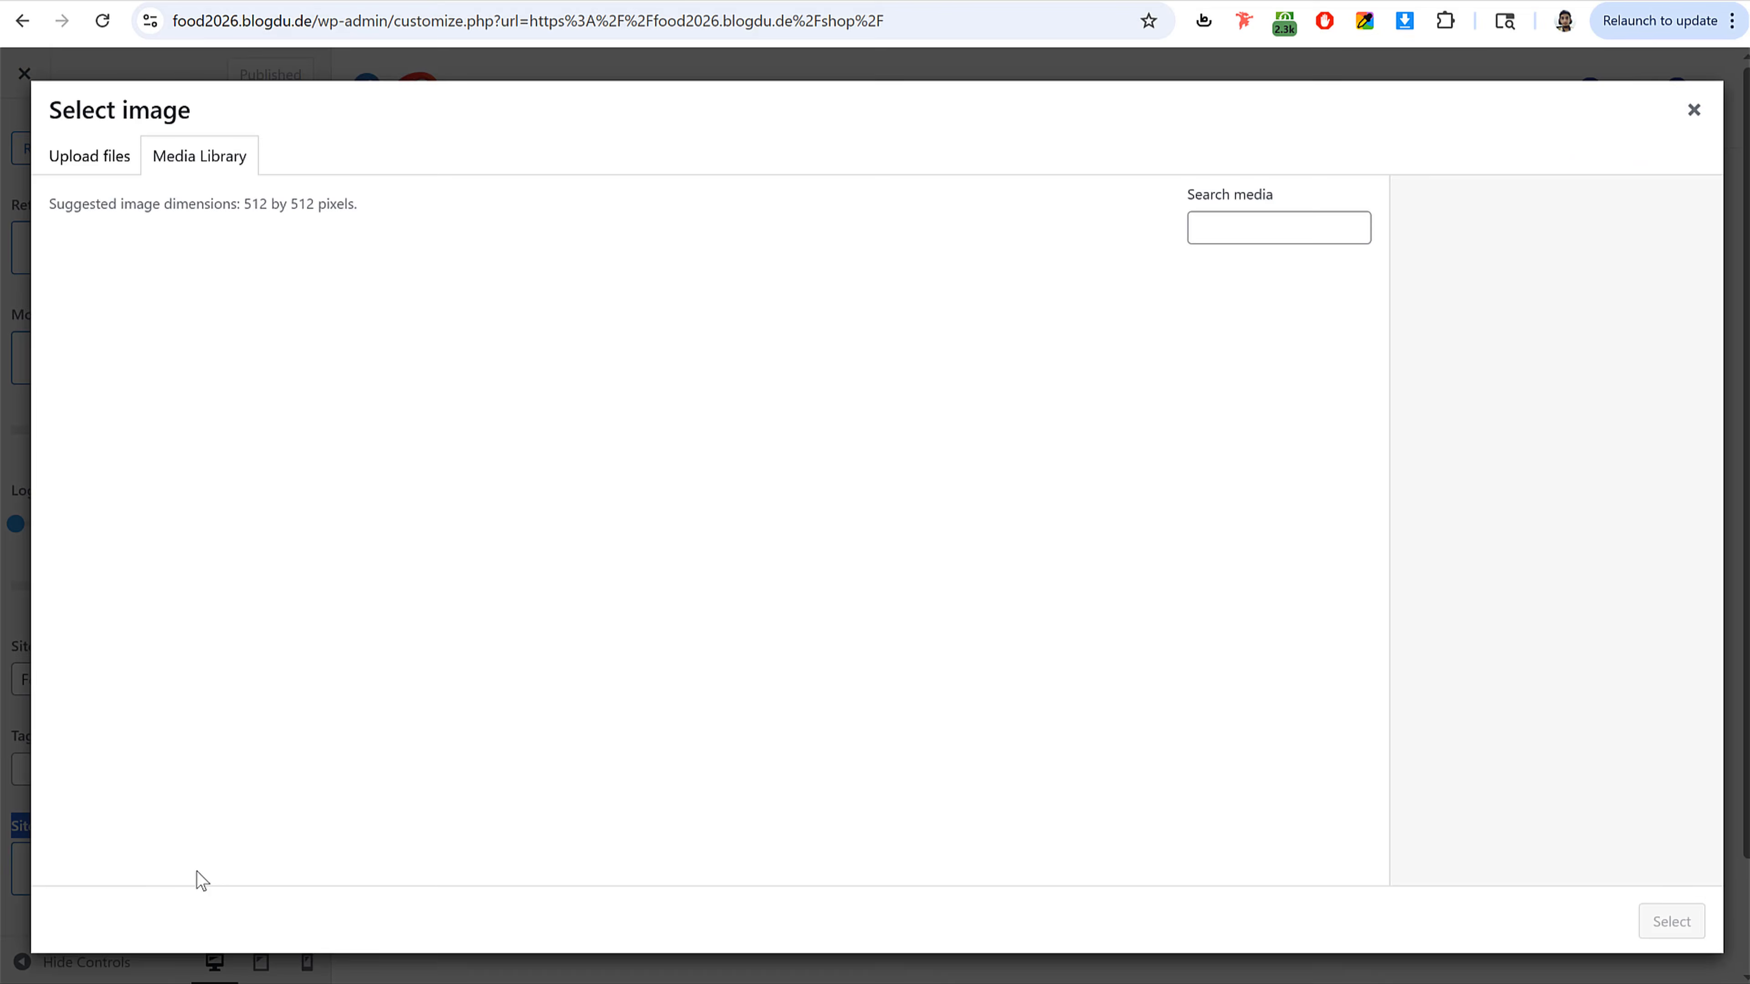
click(308, 534)
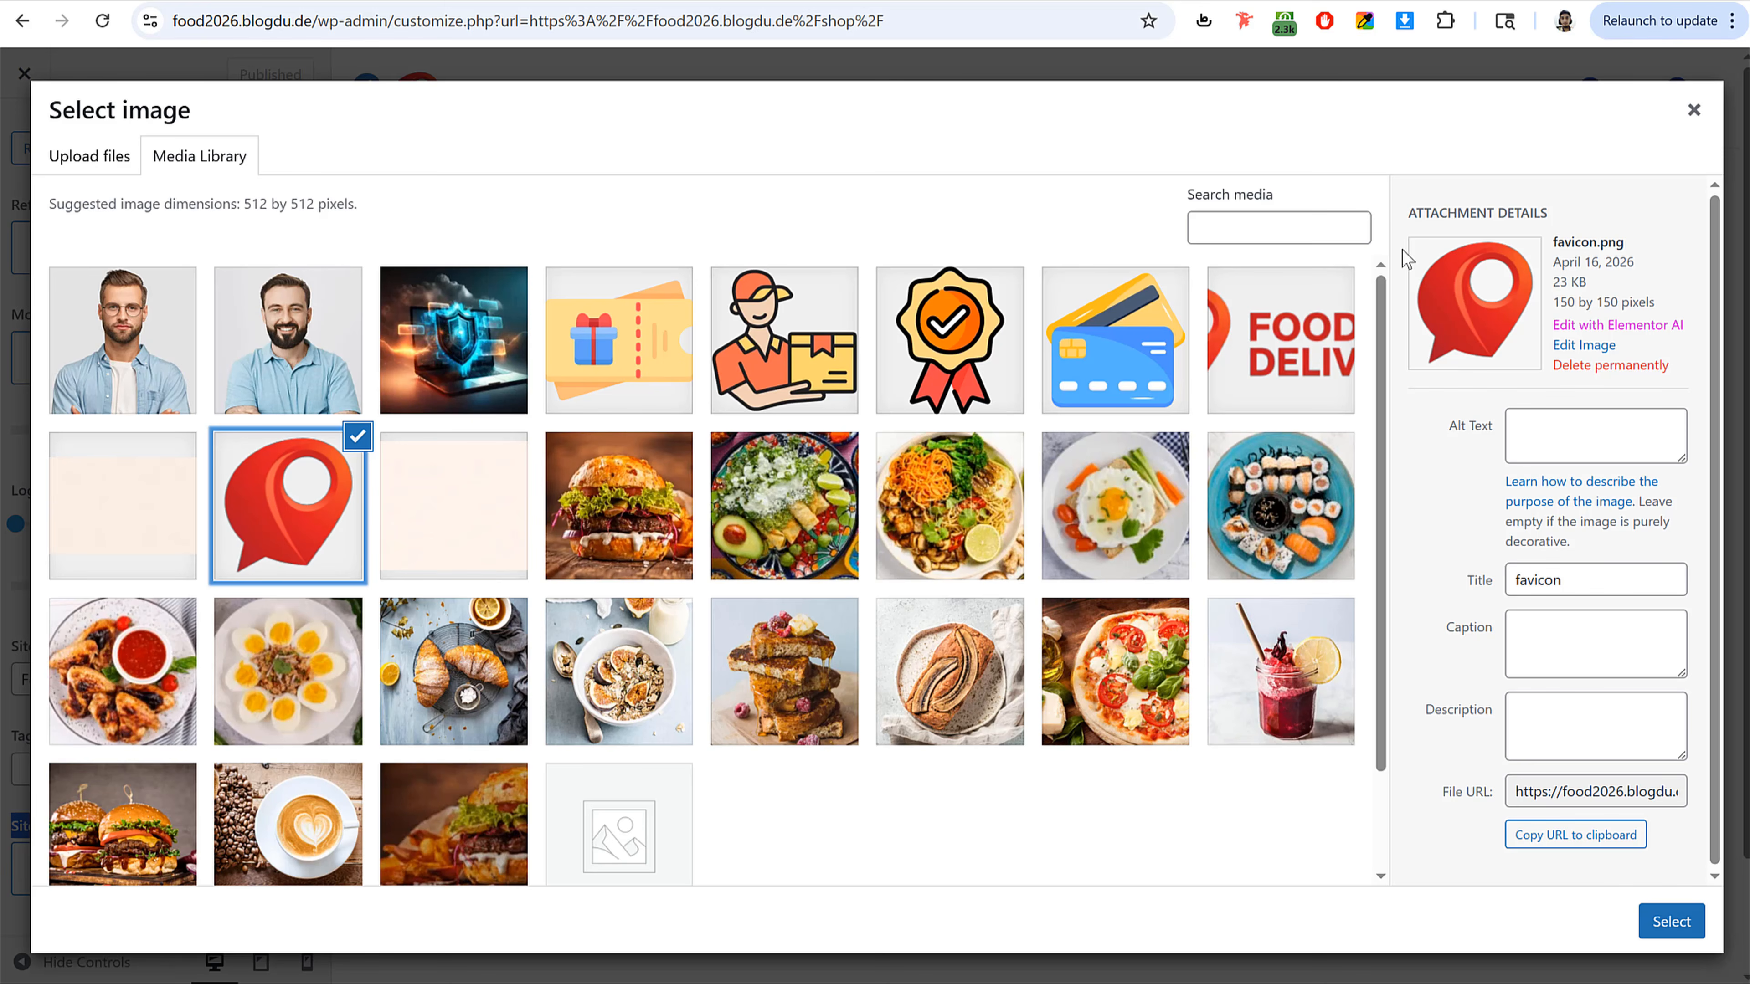
drag(1559, 301, 1628, 300)
click(1628, 300)
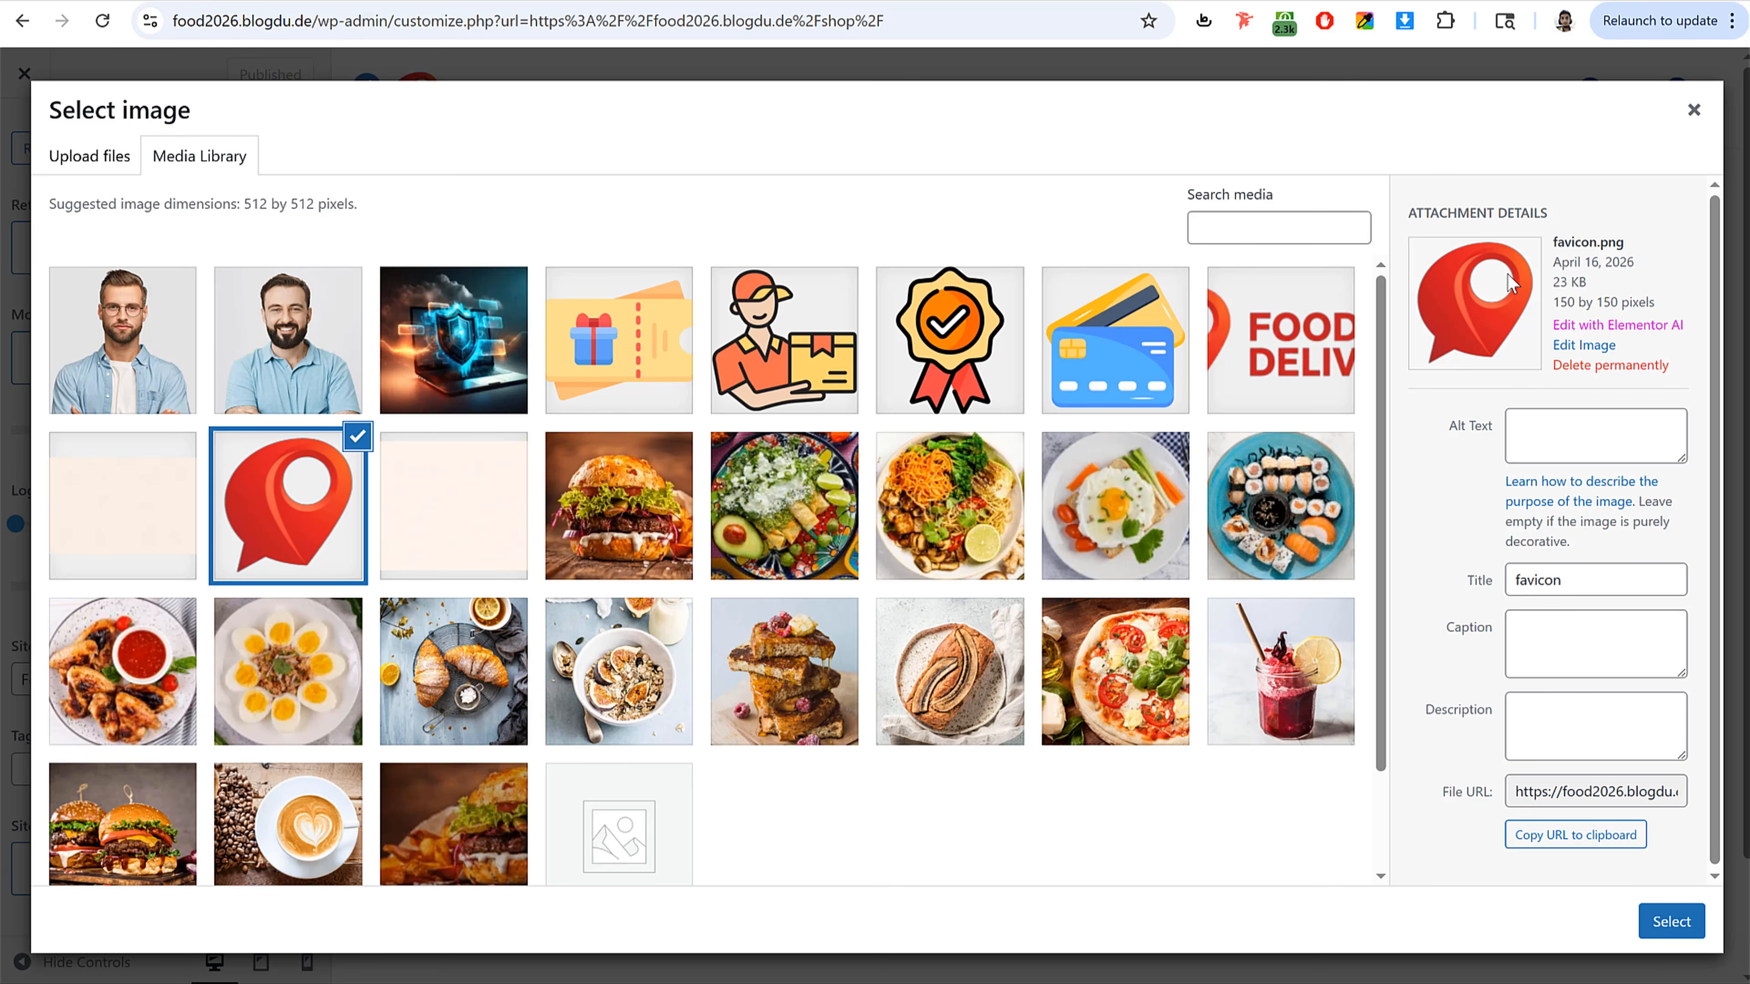
click(1670, 925)
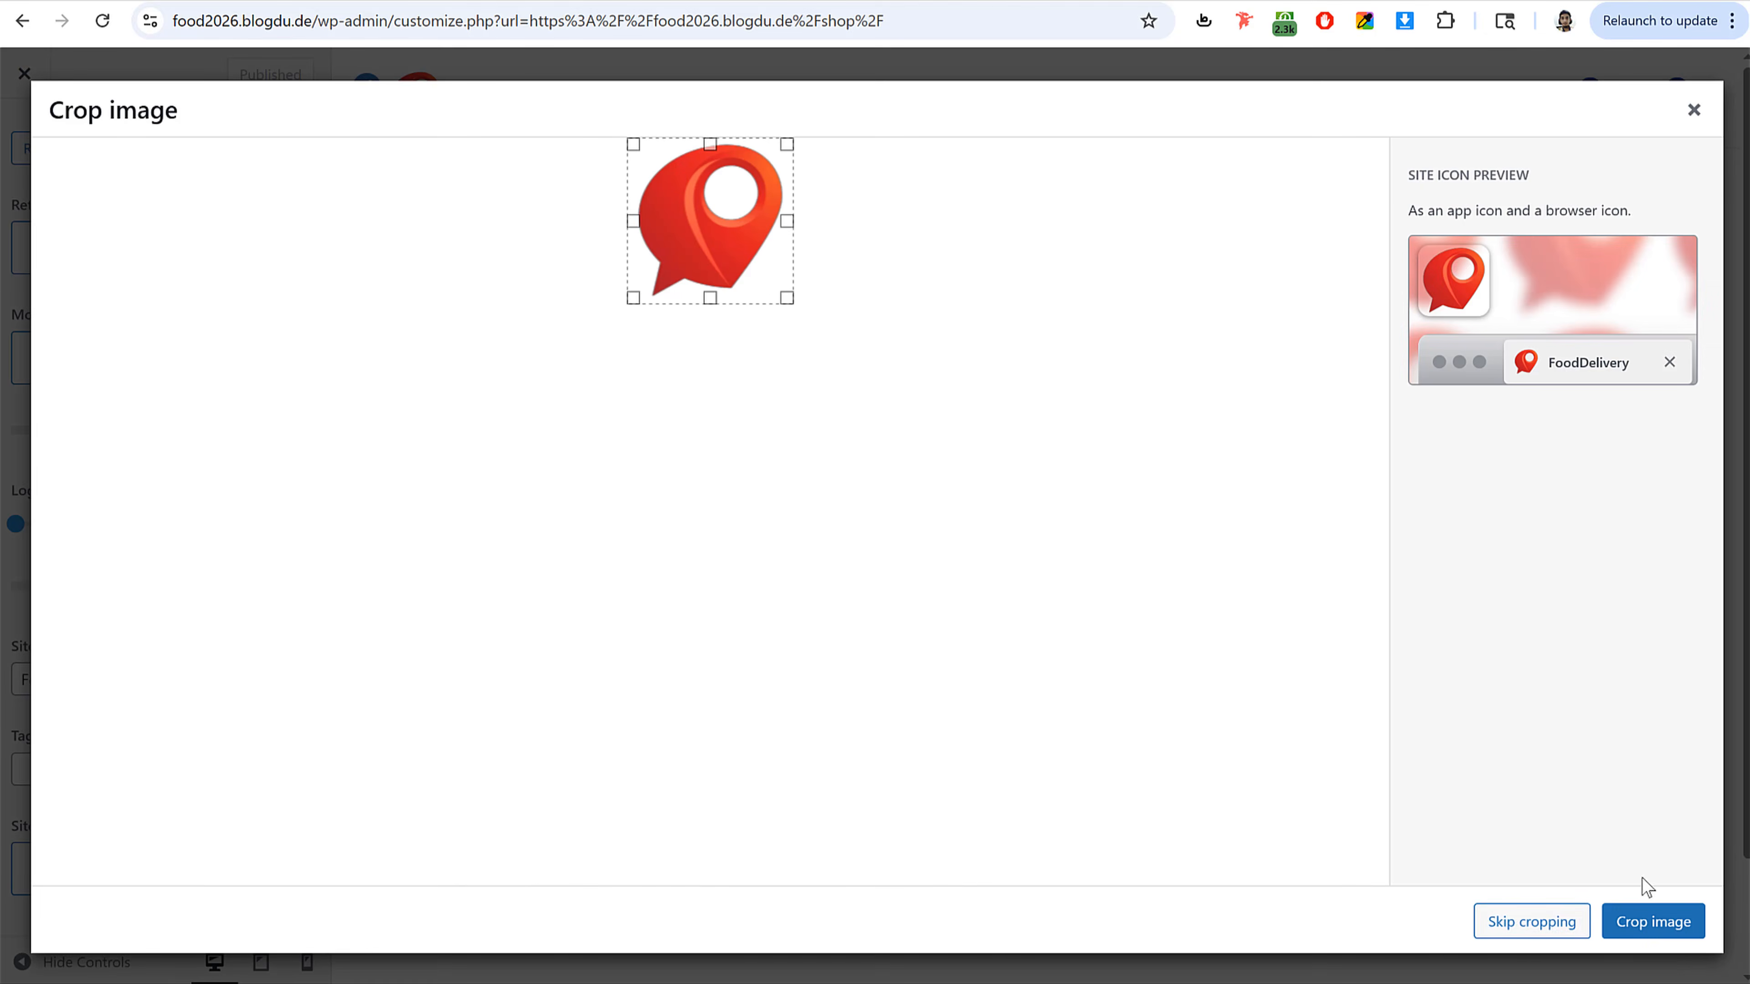
click(1490, 921)
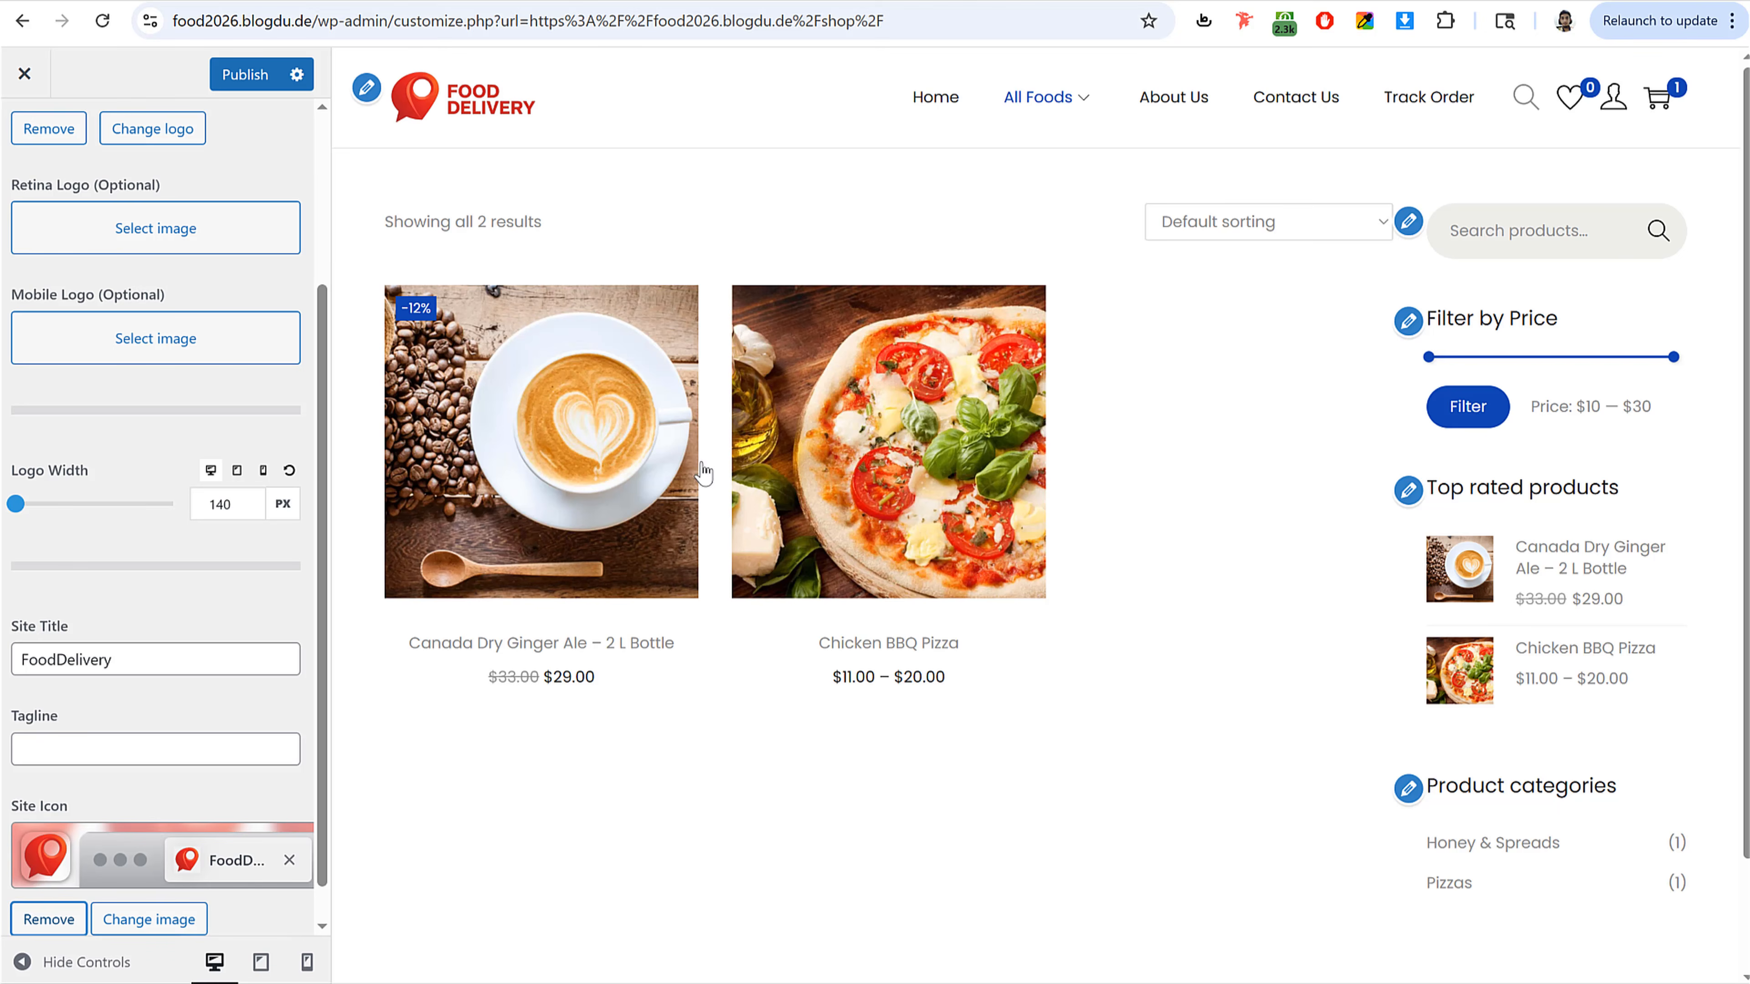
click(249, 74)
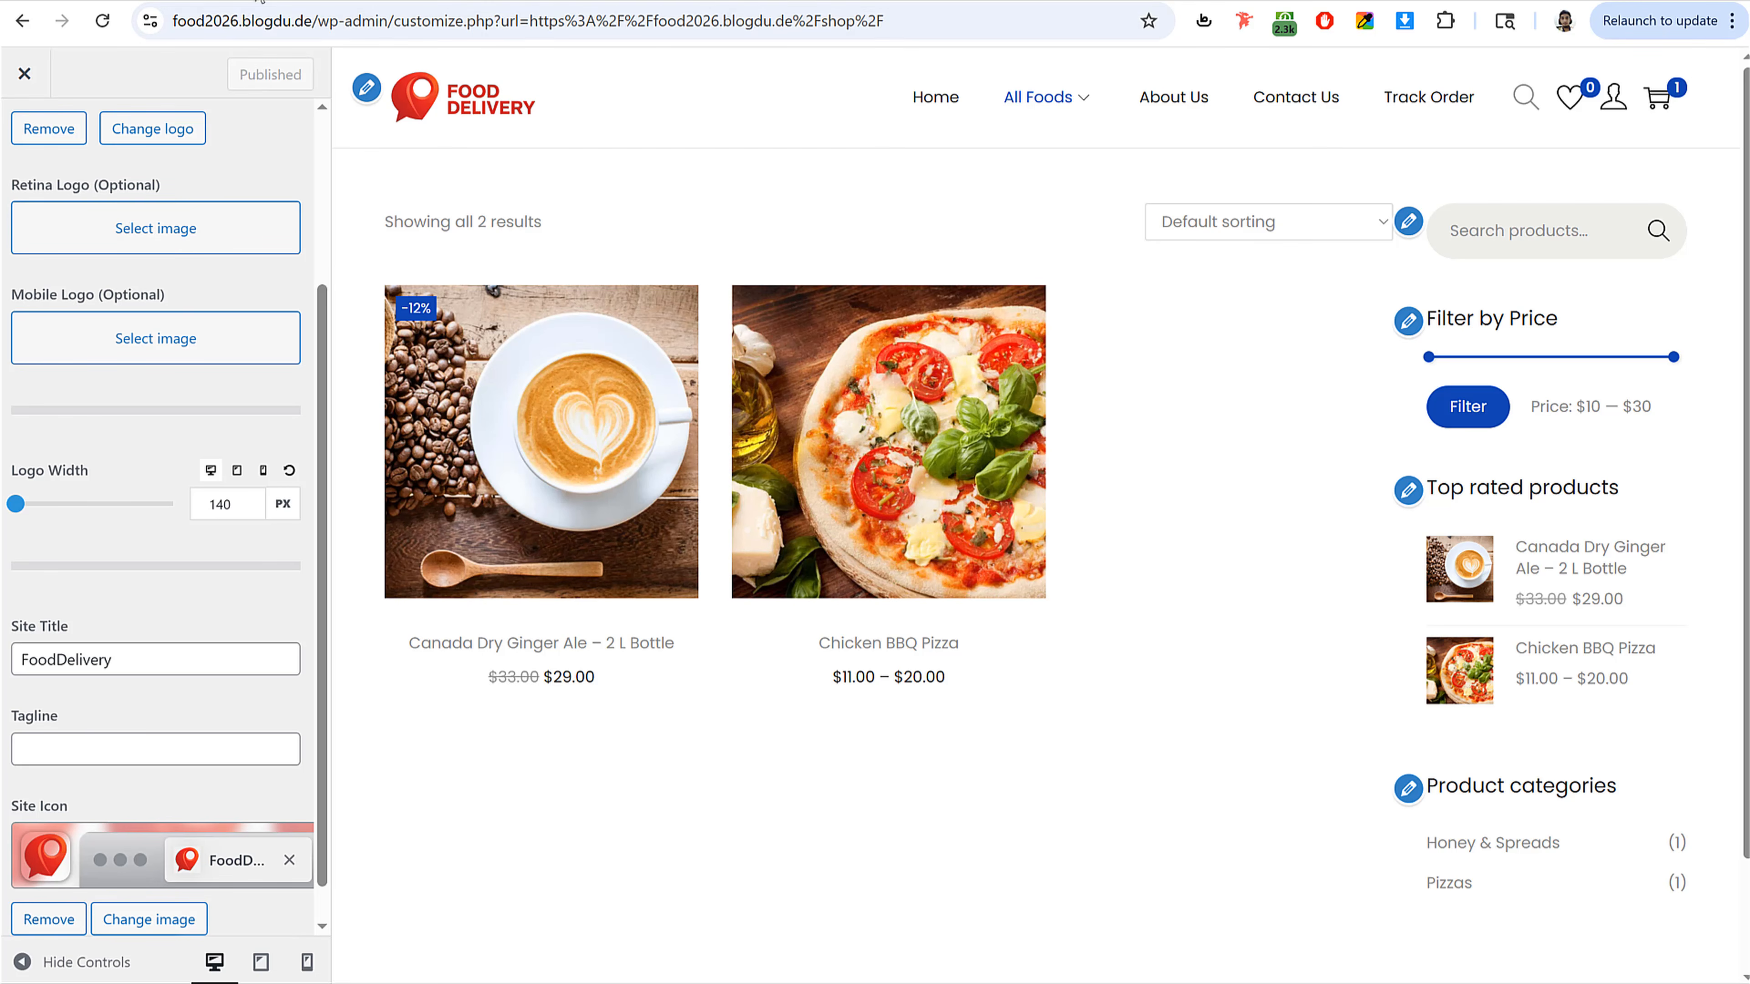
Step: Set the Theme Color to the reference site's red #ff0000, copied with the color picker extension
drag(558, 175, 390, 2)
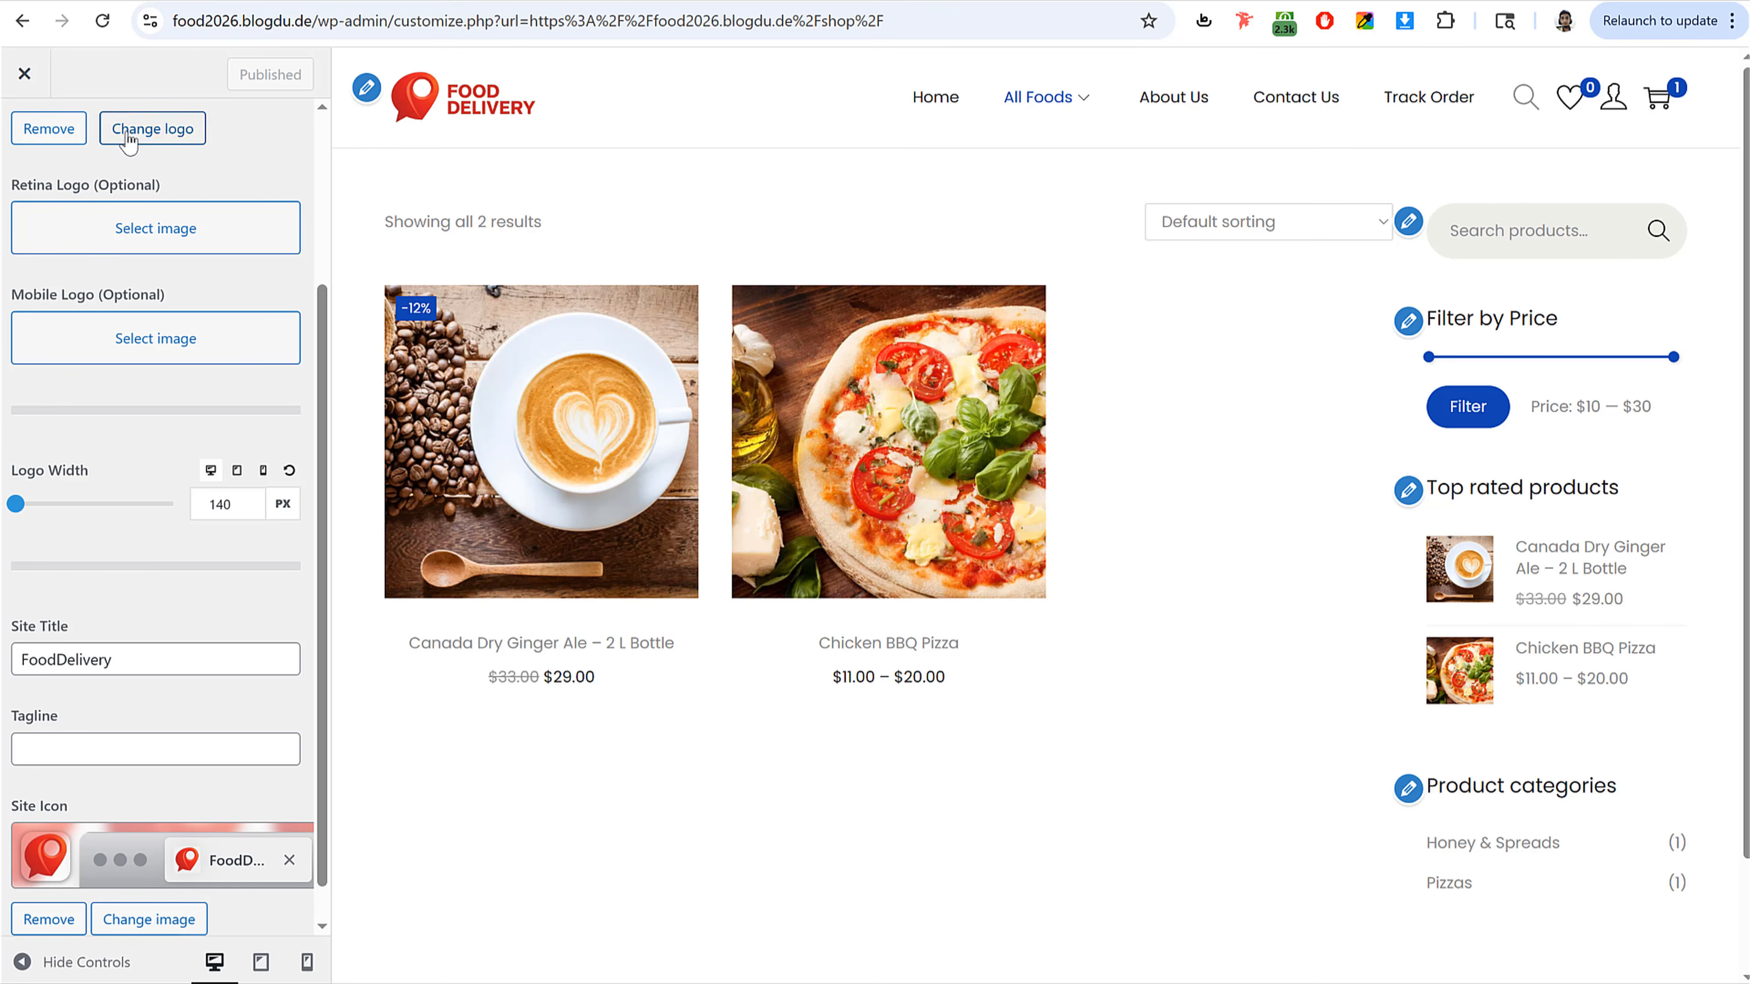
scroll(103, 172, up, 5)
click(39, 153)
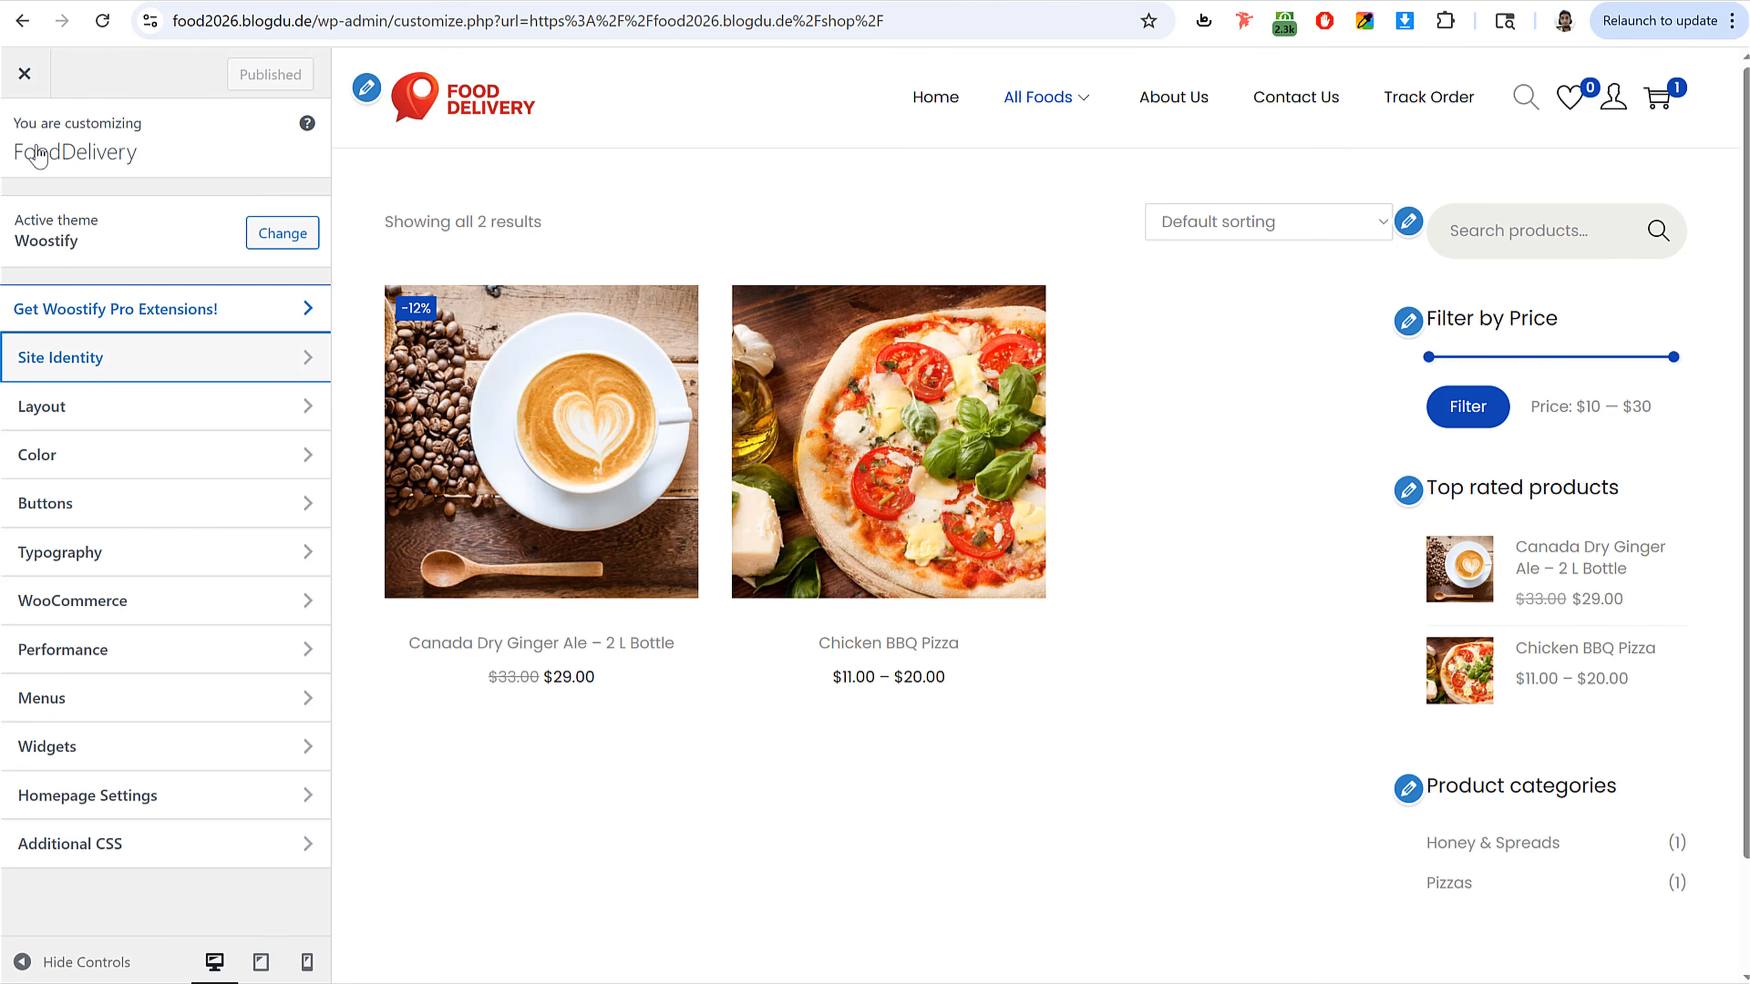
click(129, 460)
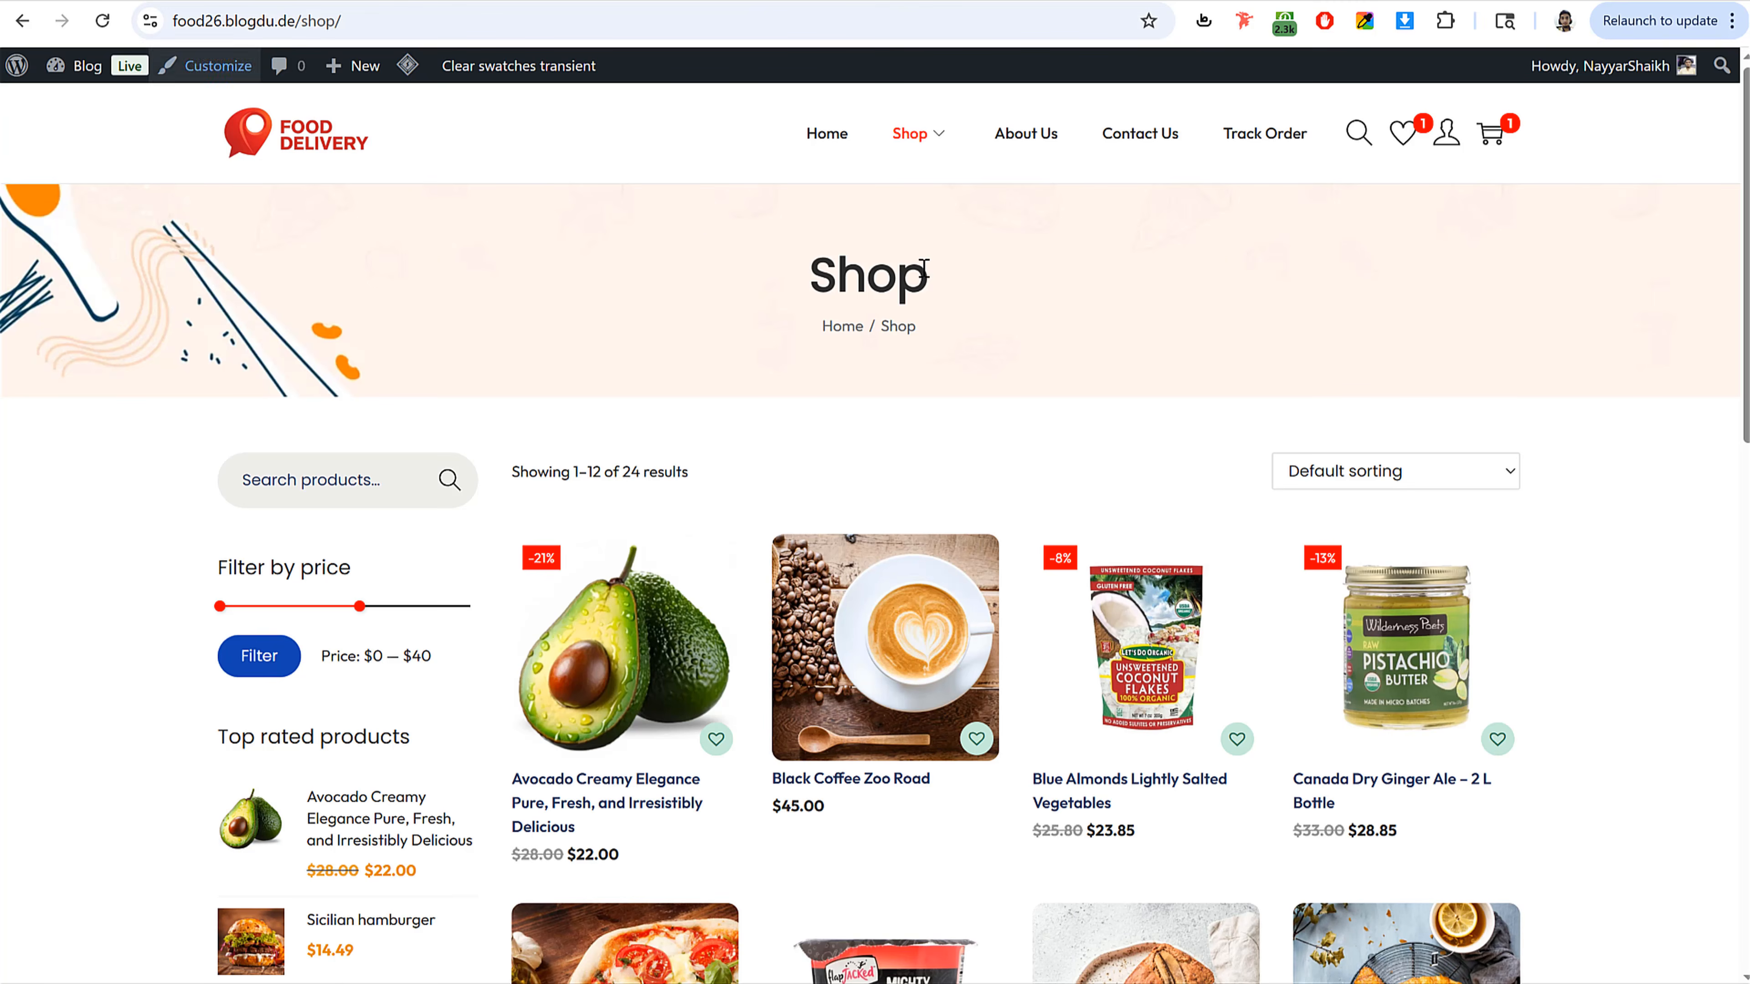
click(1364, 20)
click(1255, 296)
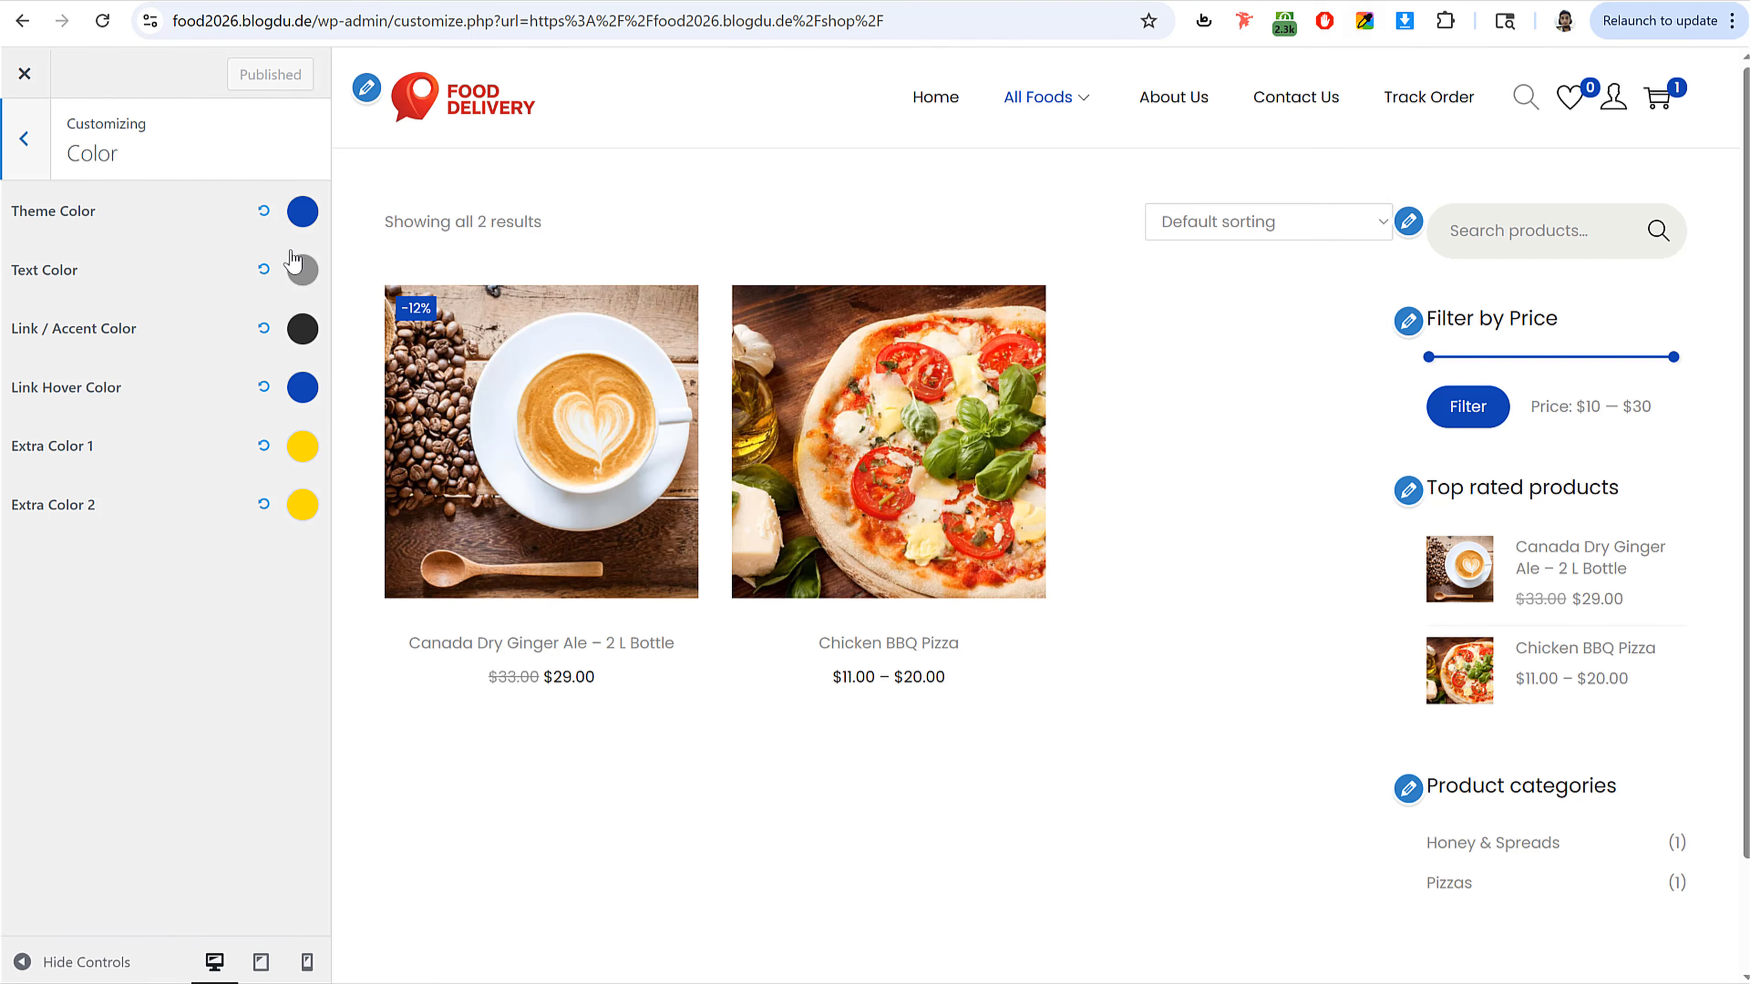
click(301, 213)
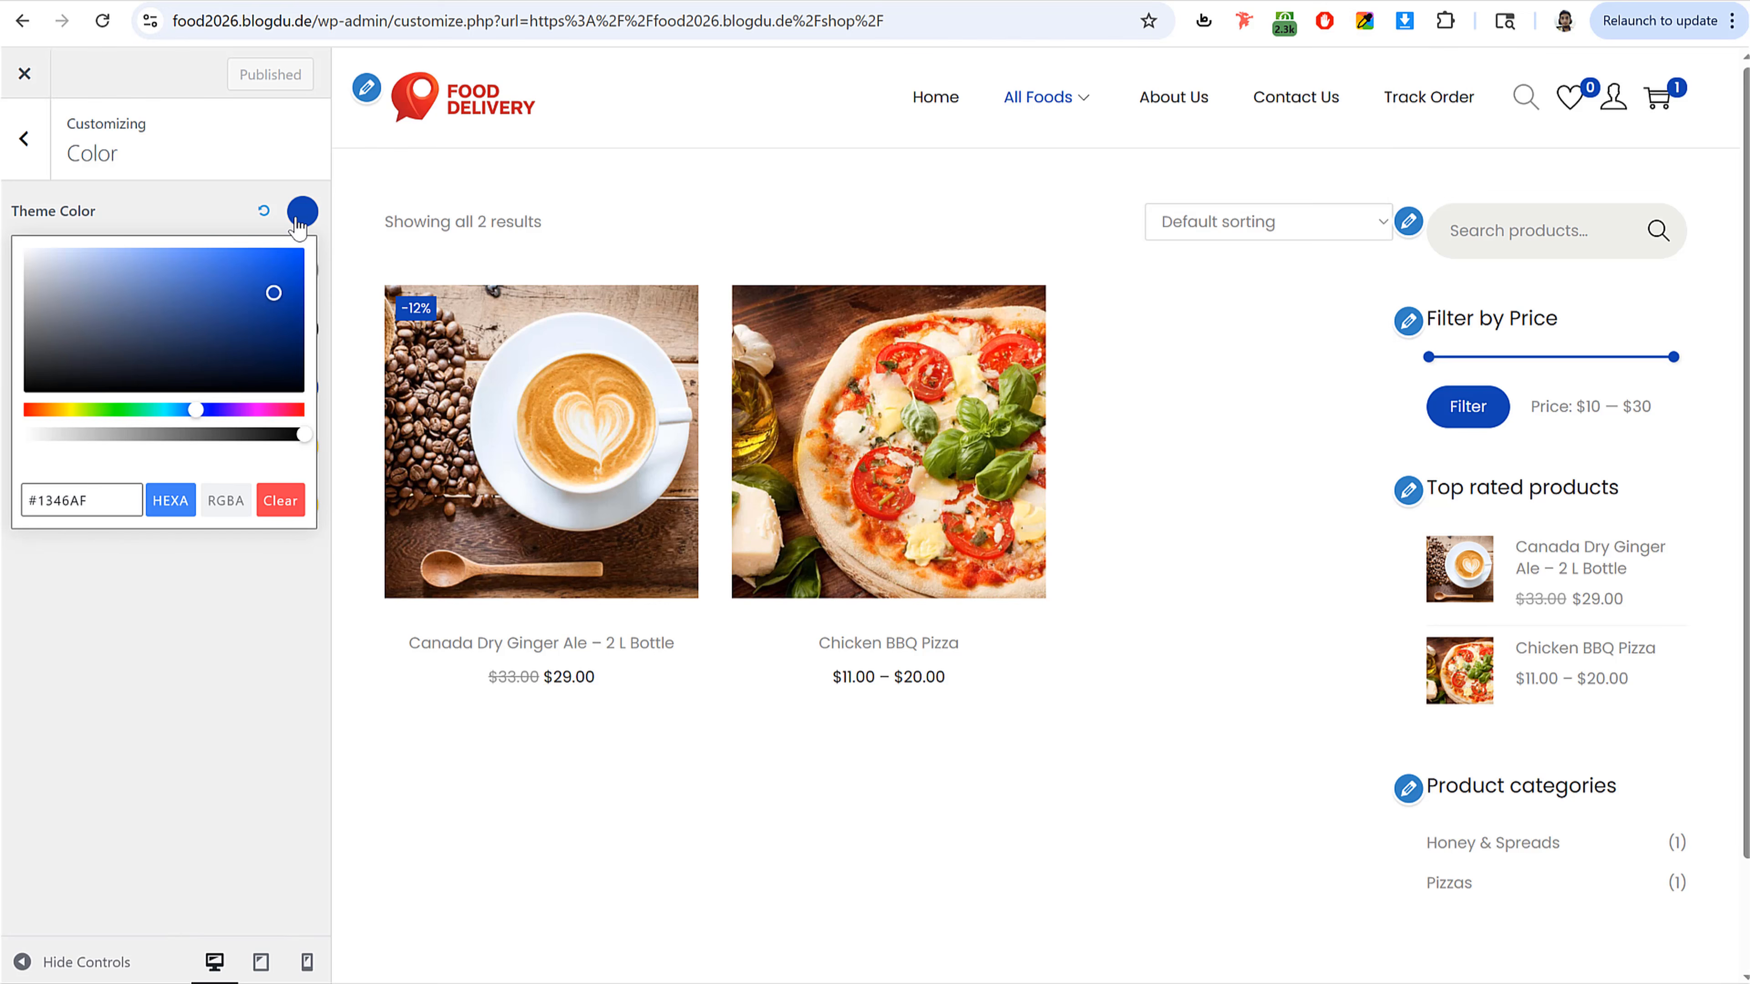
triple_click(105, 509)
key(ctrl+v)
click(111, 620)
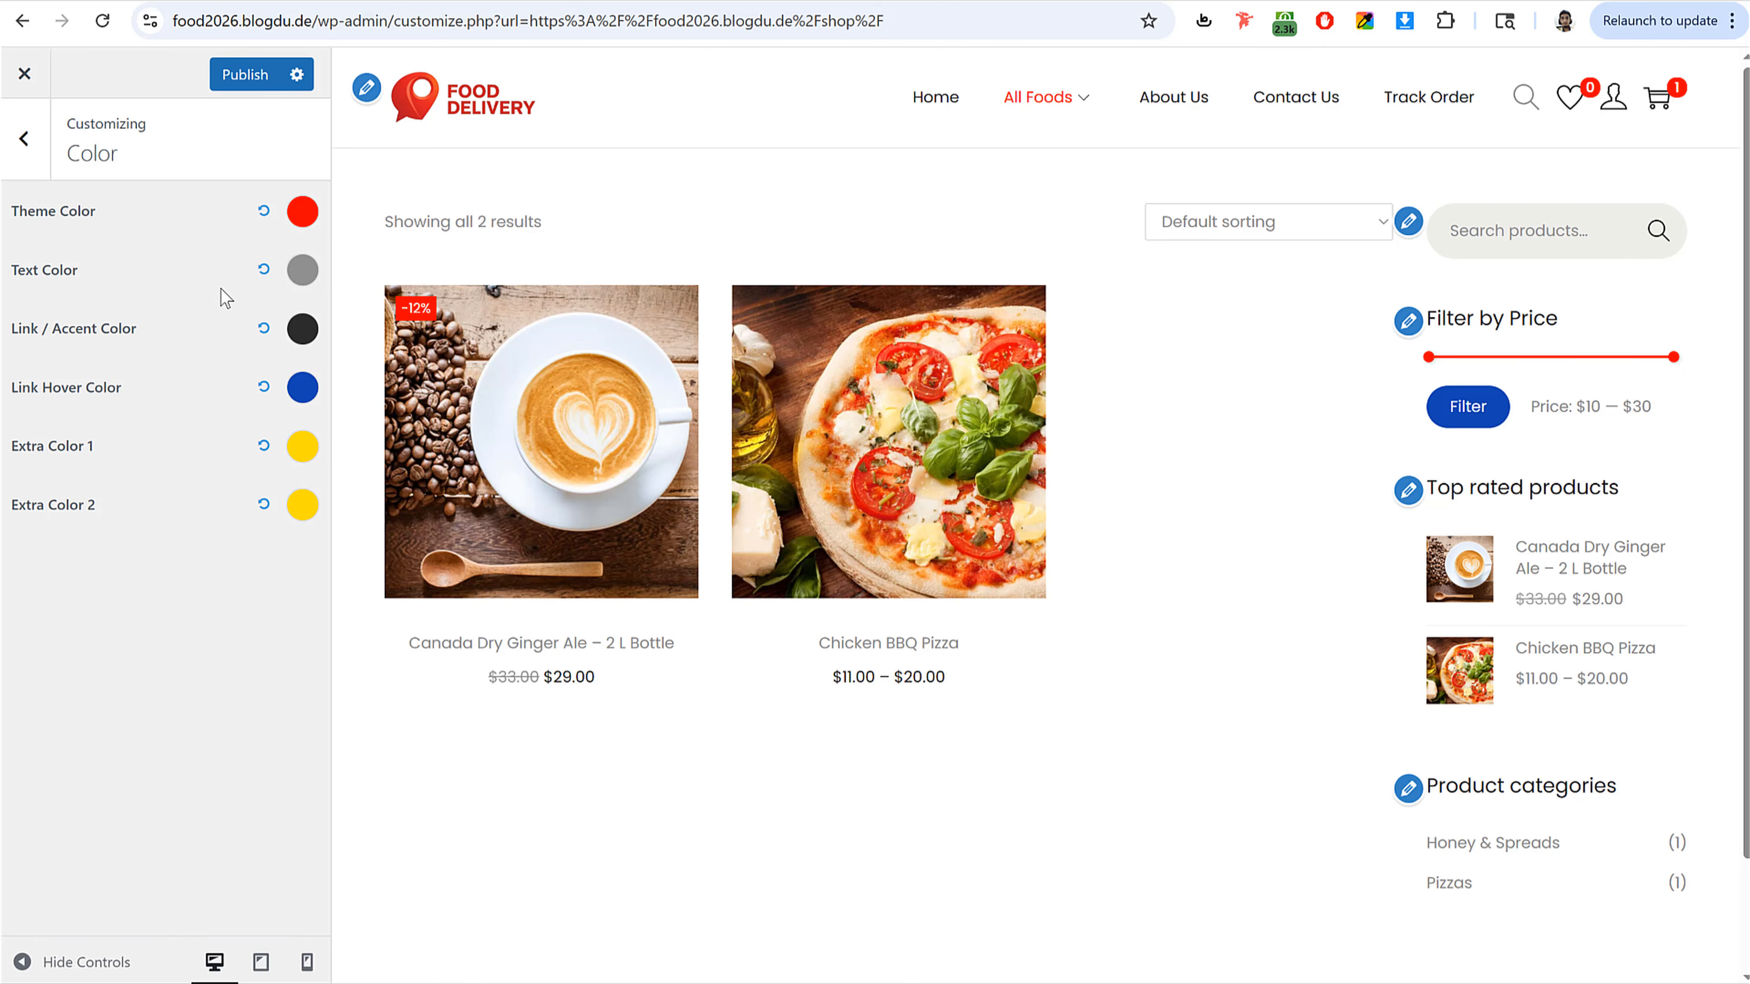
Step: Set the Text Color to black
click(301, 272)
drag(23, 384, 18, 441)
click(130, 282)
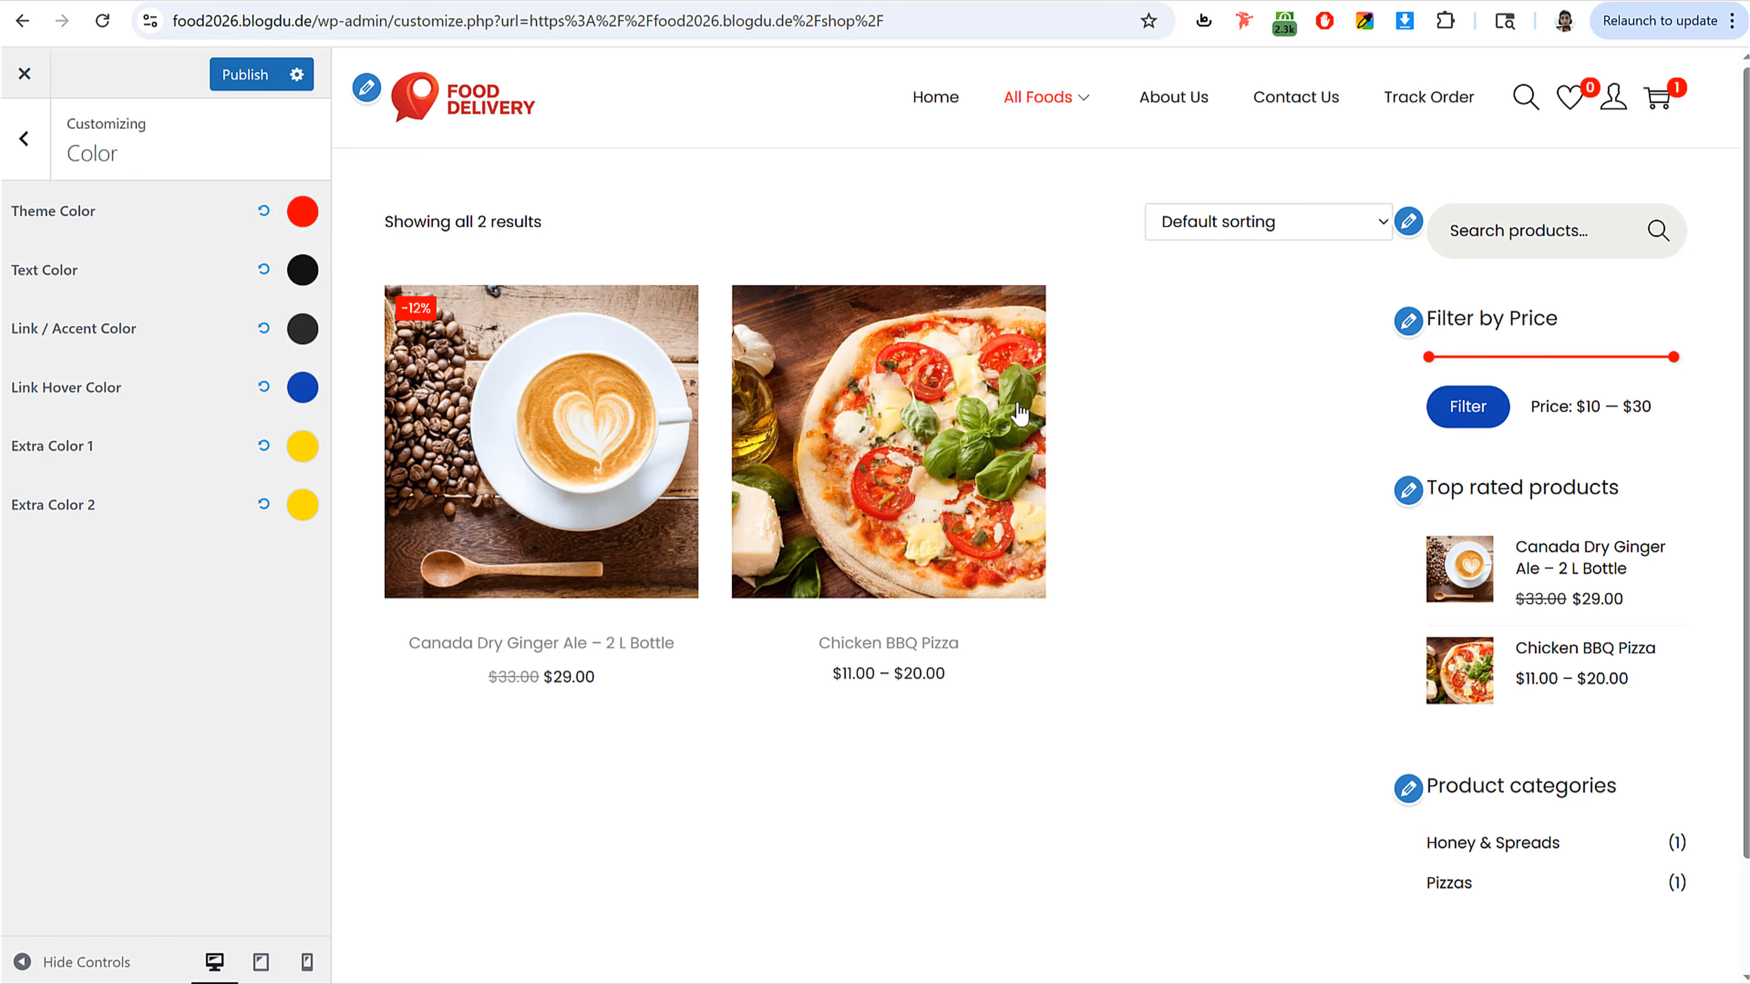
Step: Set the Link Hover Color to #ff0000
click(297, 390)
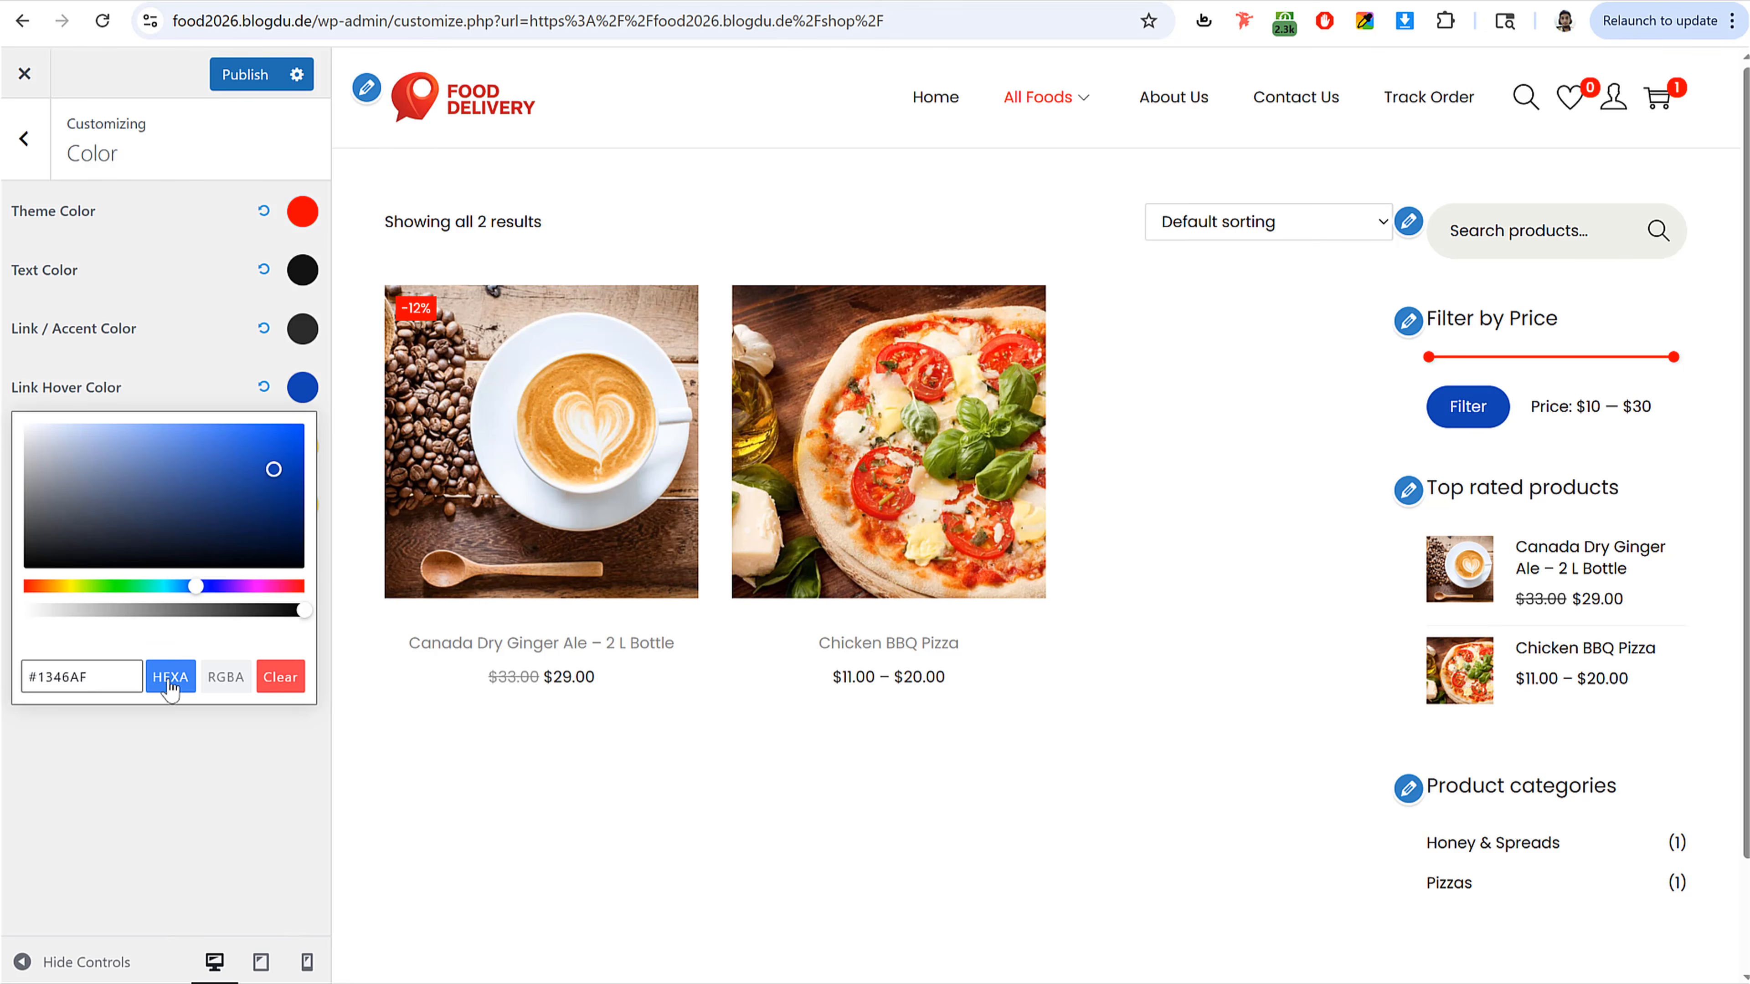
triple_click(105, 672)
key(ctrl+v)
click(140, 749)
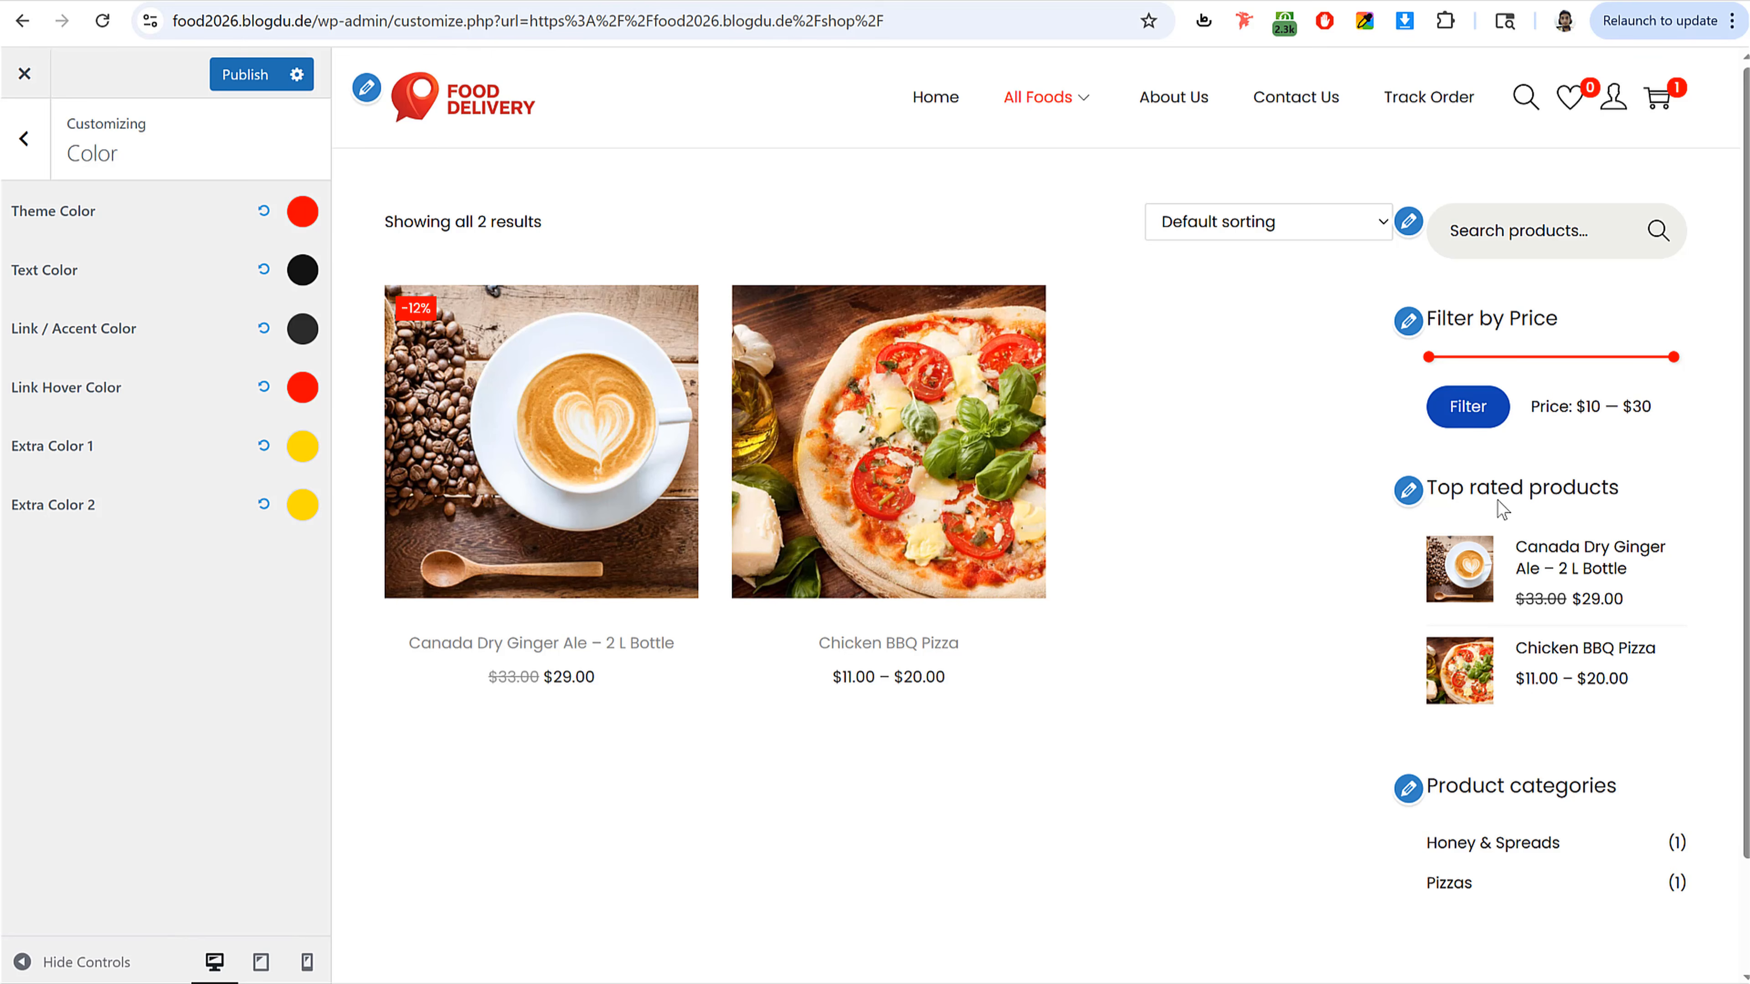
Step: Change the Link Hover Color to purple and publish the color settings
click(302, 387)
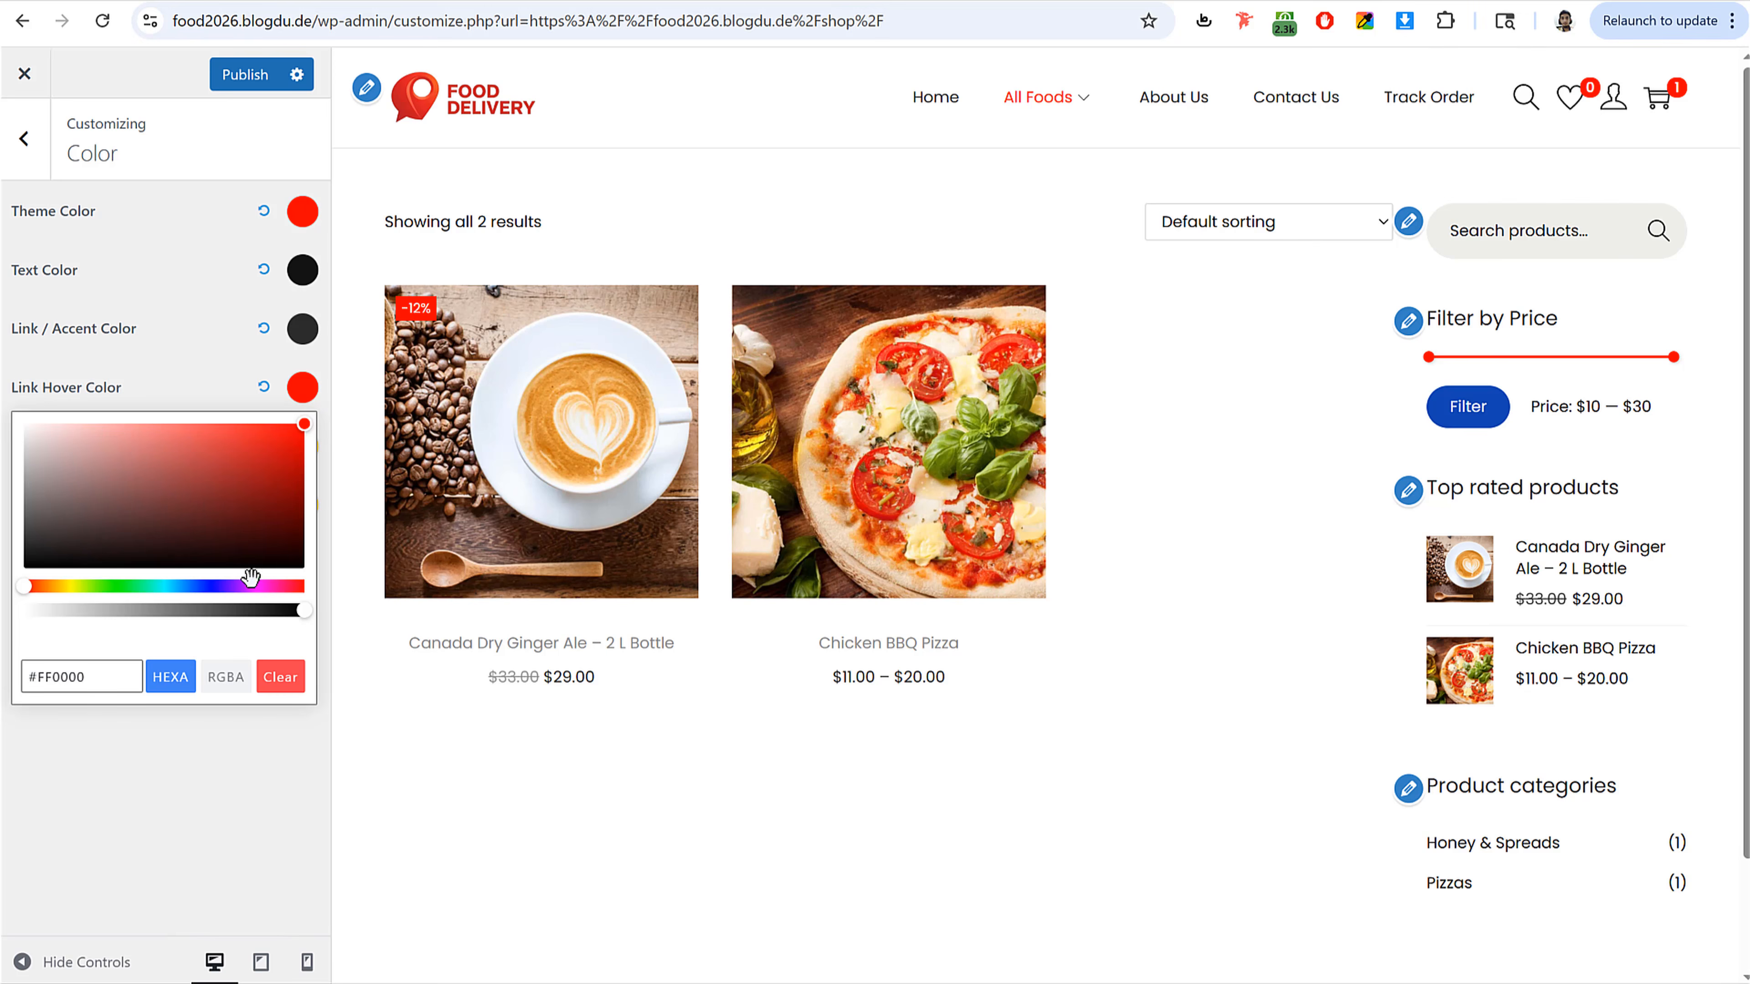
mouse_move(256, 585)
mouse_down()
mouse_move(274, 585)
mouse_move(239, 592)
mouse_up()
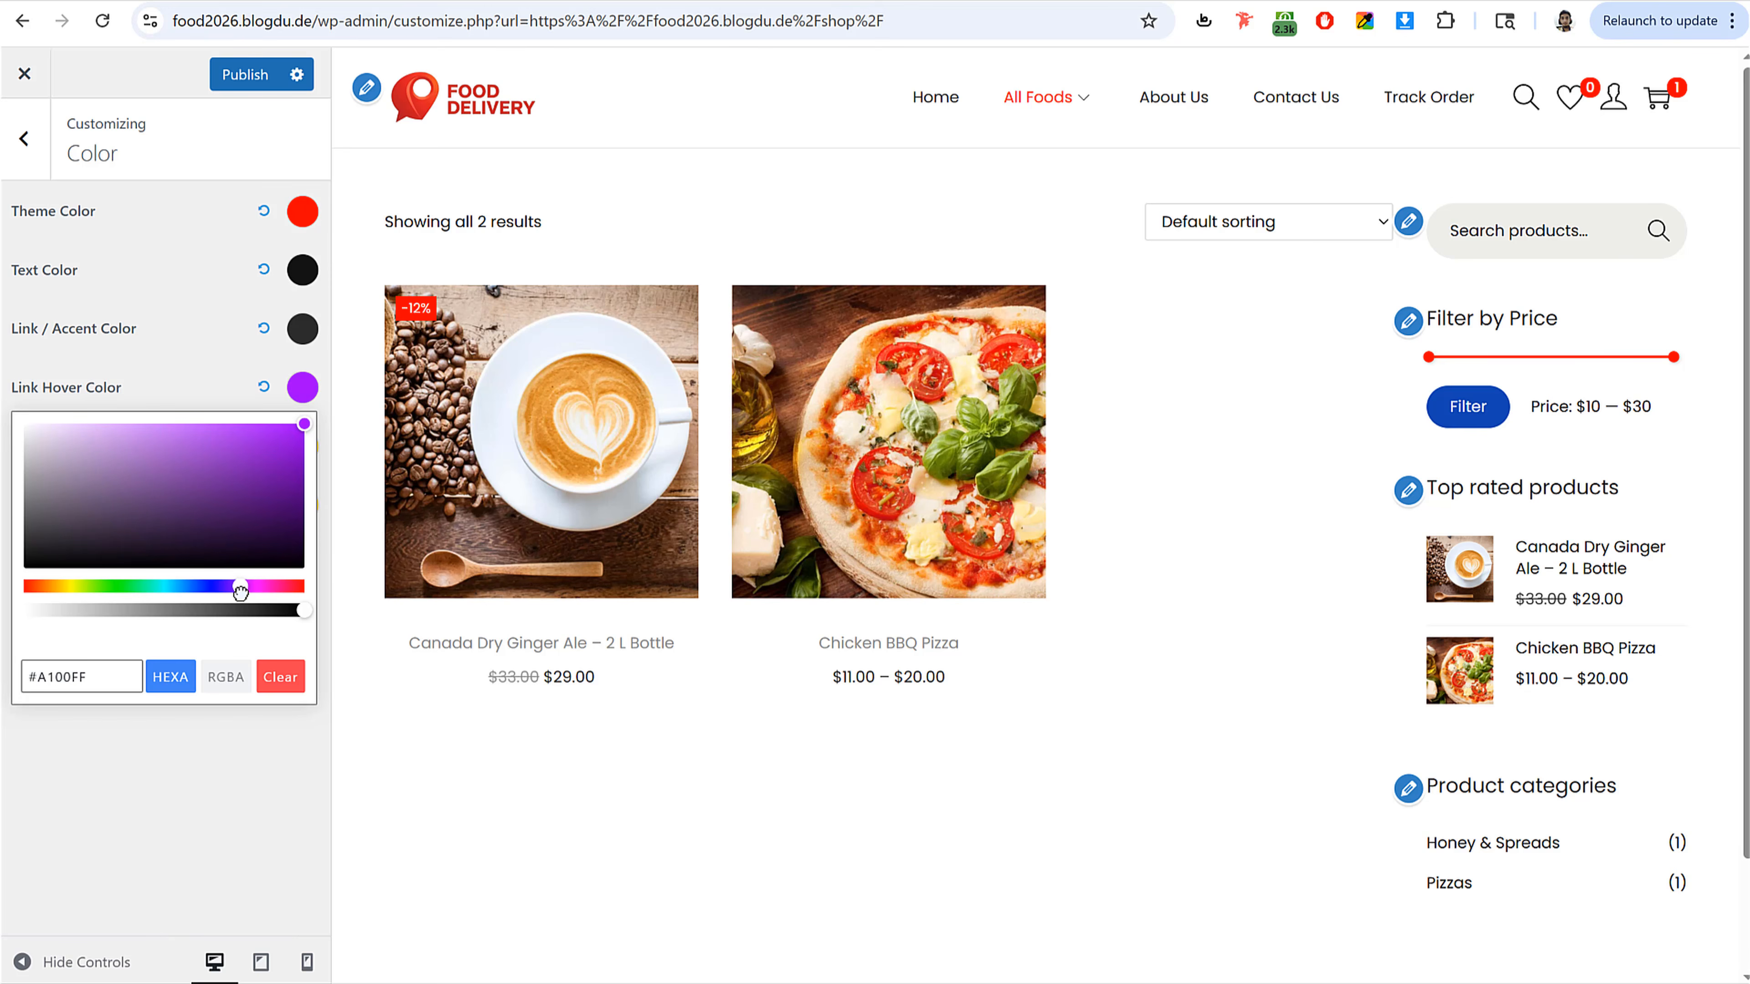
drag(269, 441, 241, 362)
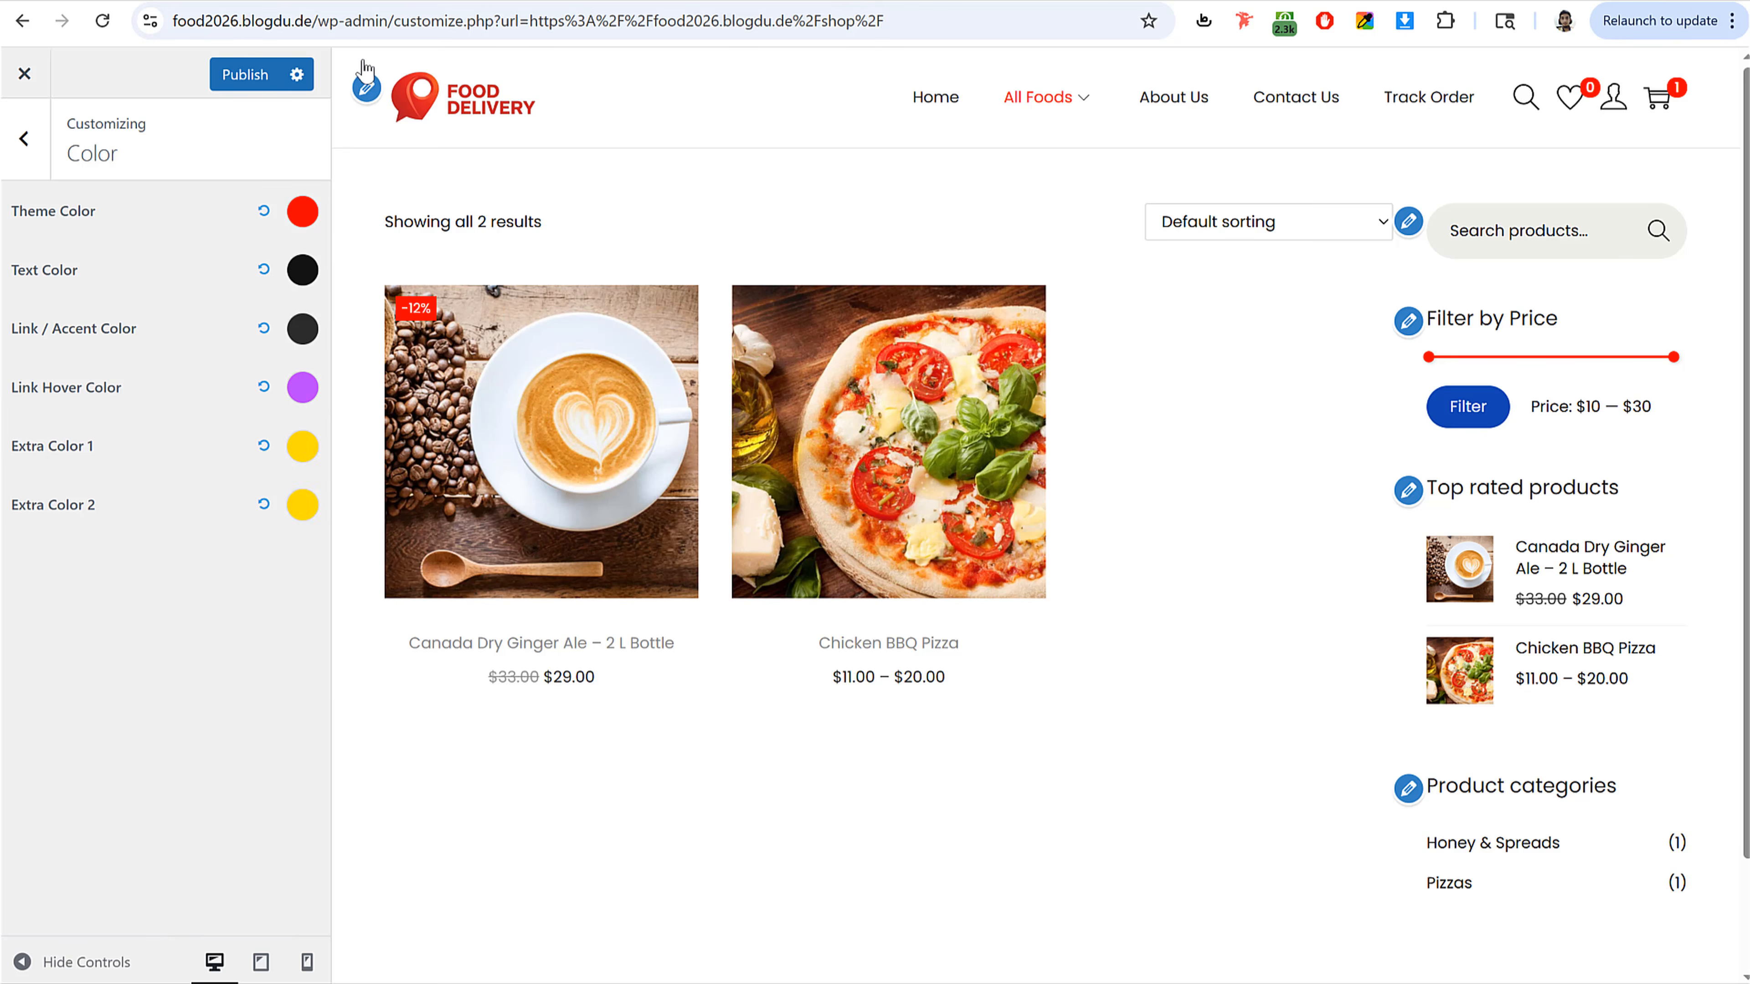
click(249, 76)
Step: Set the button Background Color to the dark #131313 preset and publish
click(24, 140)
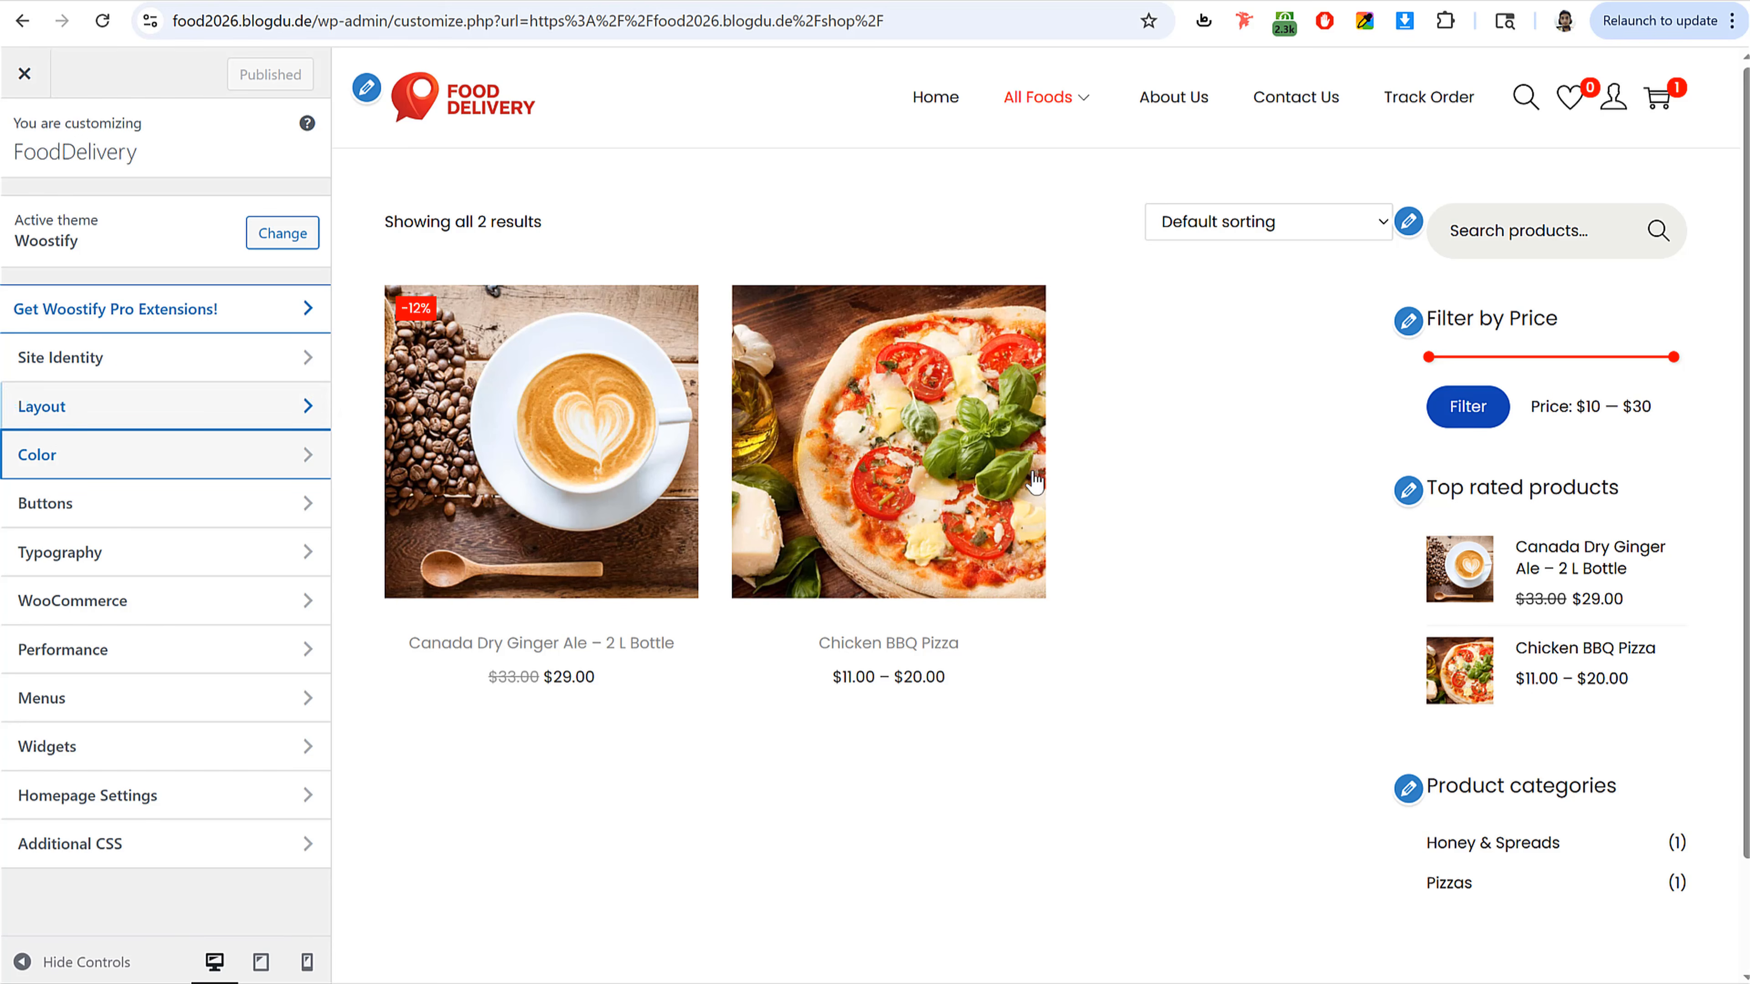
click(157, 509)
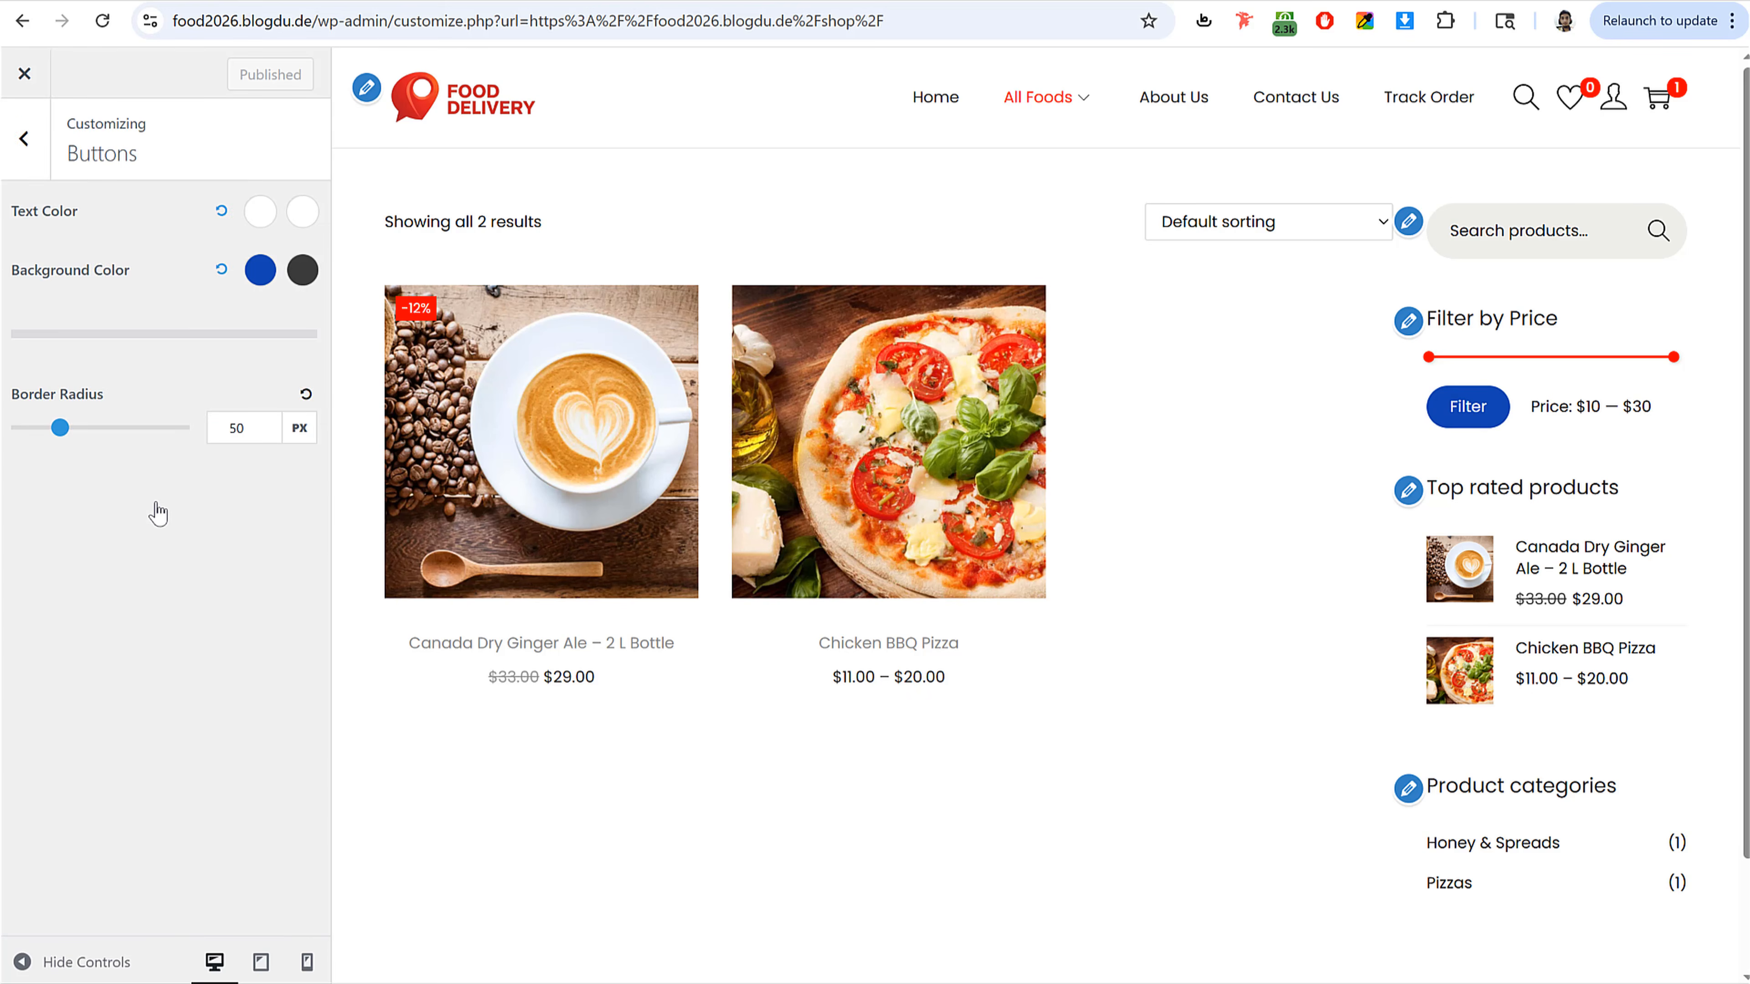
click(260, 269)
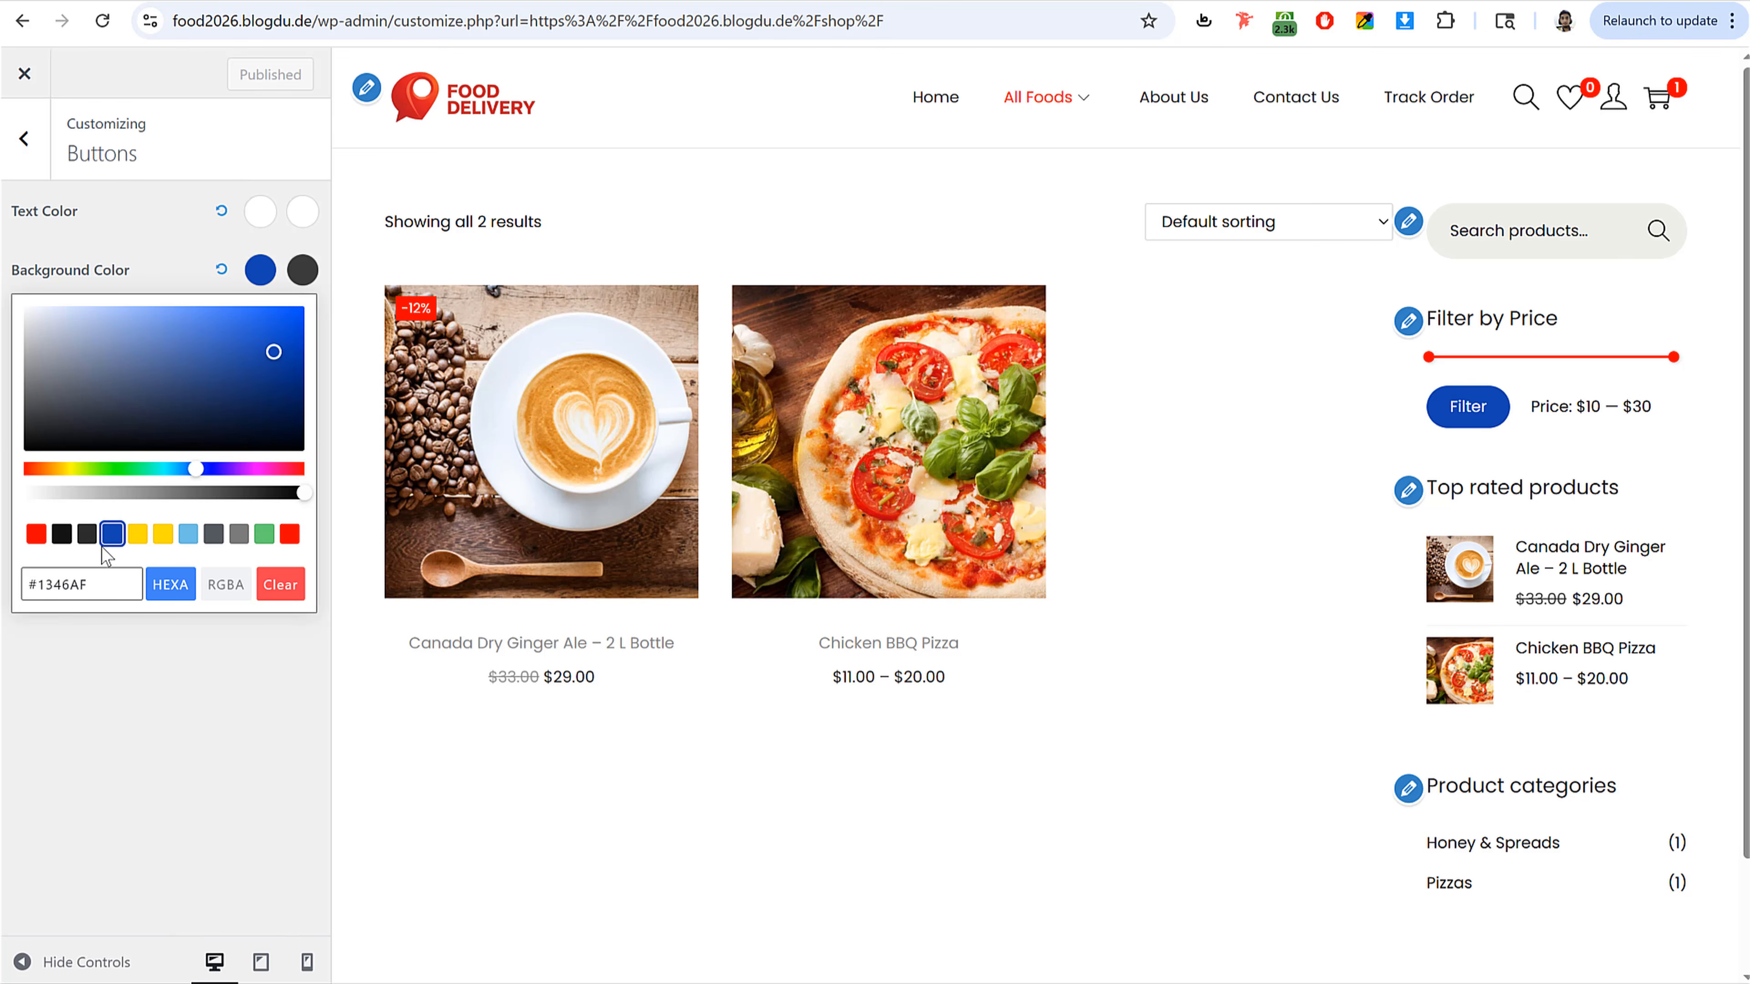
click(64, 539)
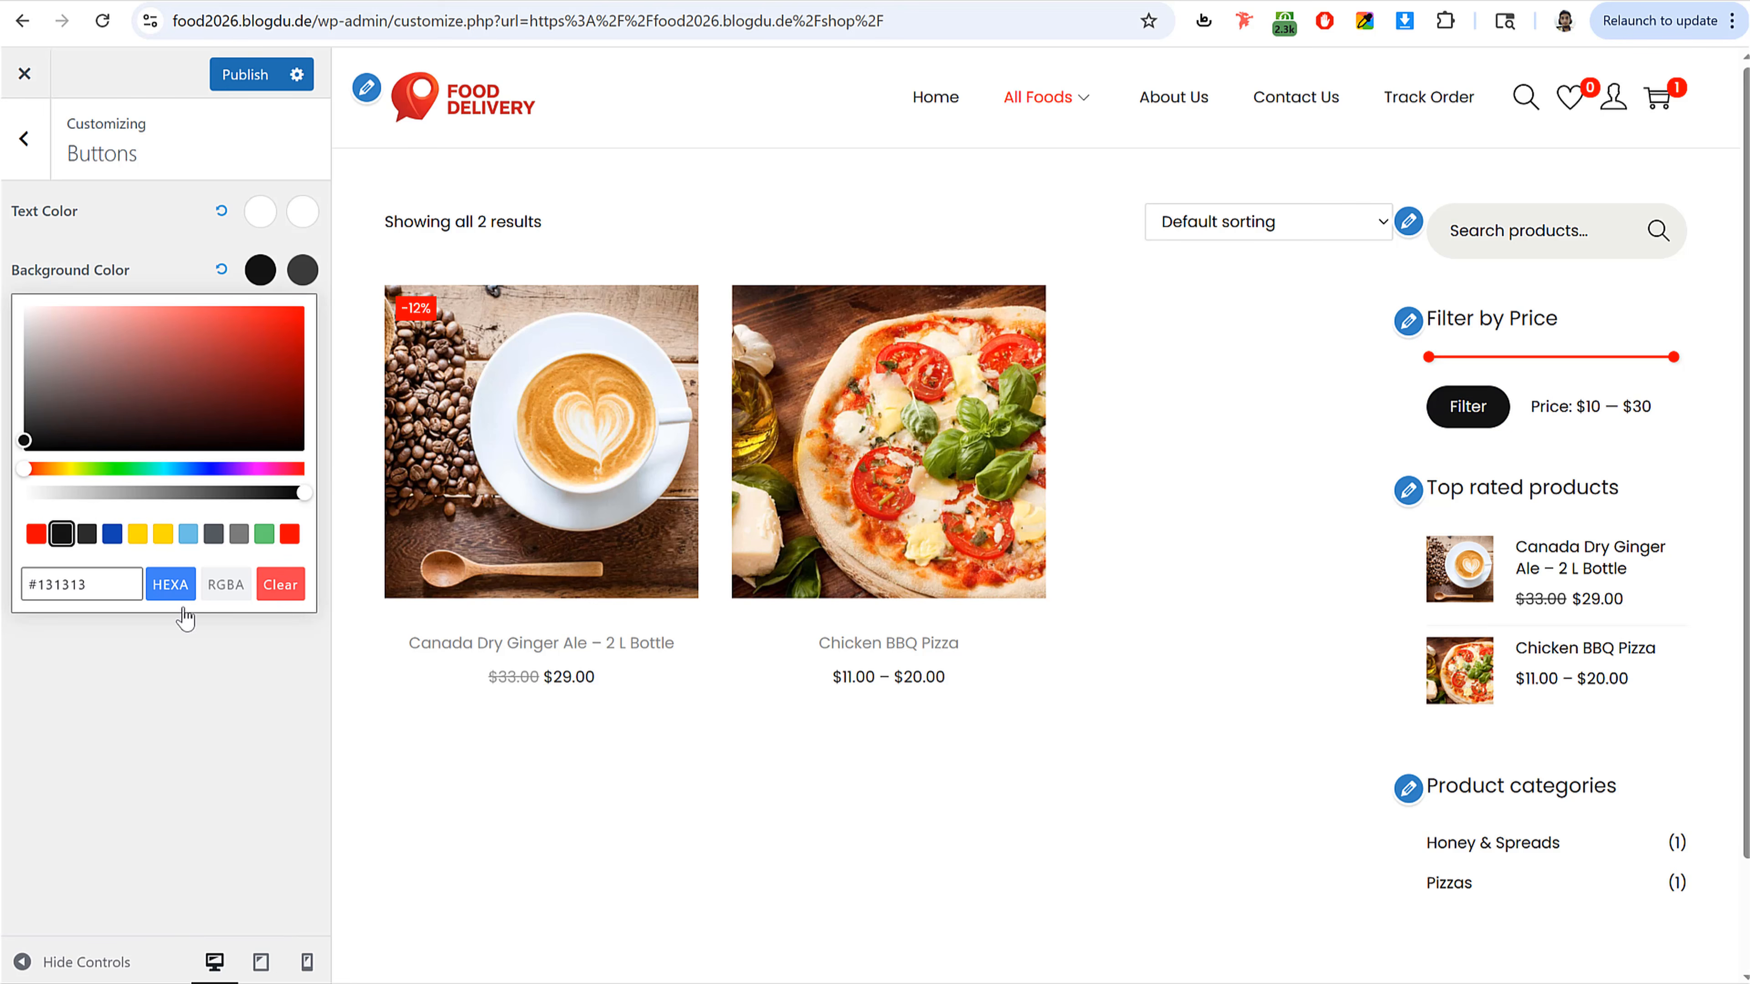
click(264, 533)
click(290, 534)
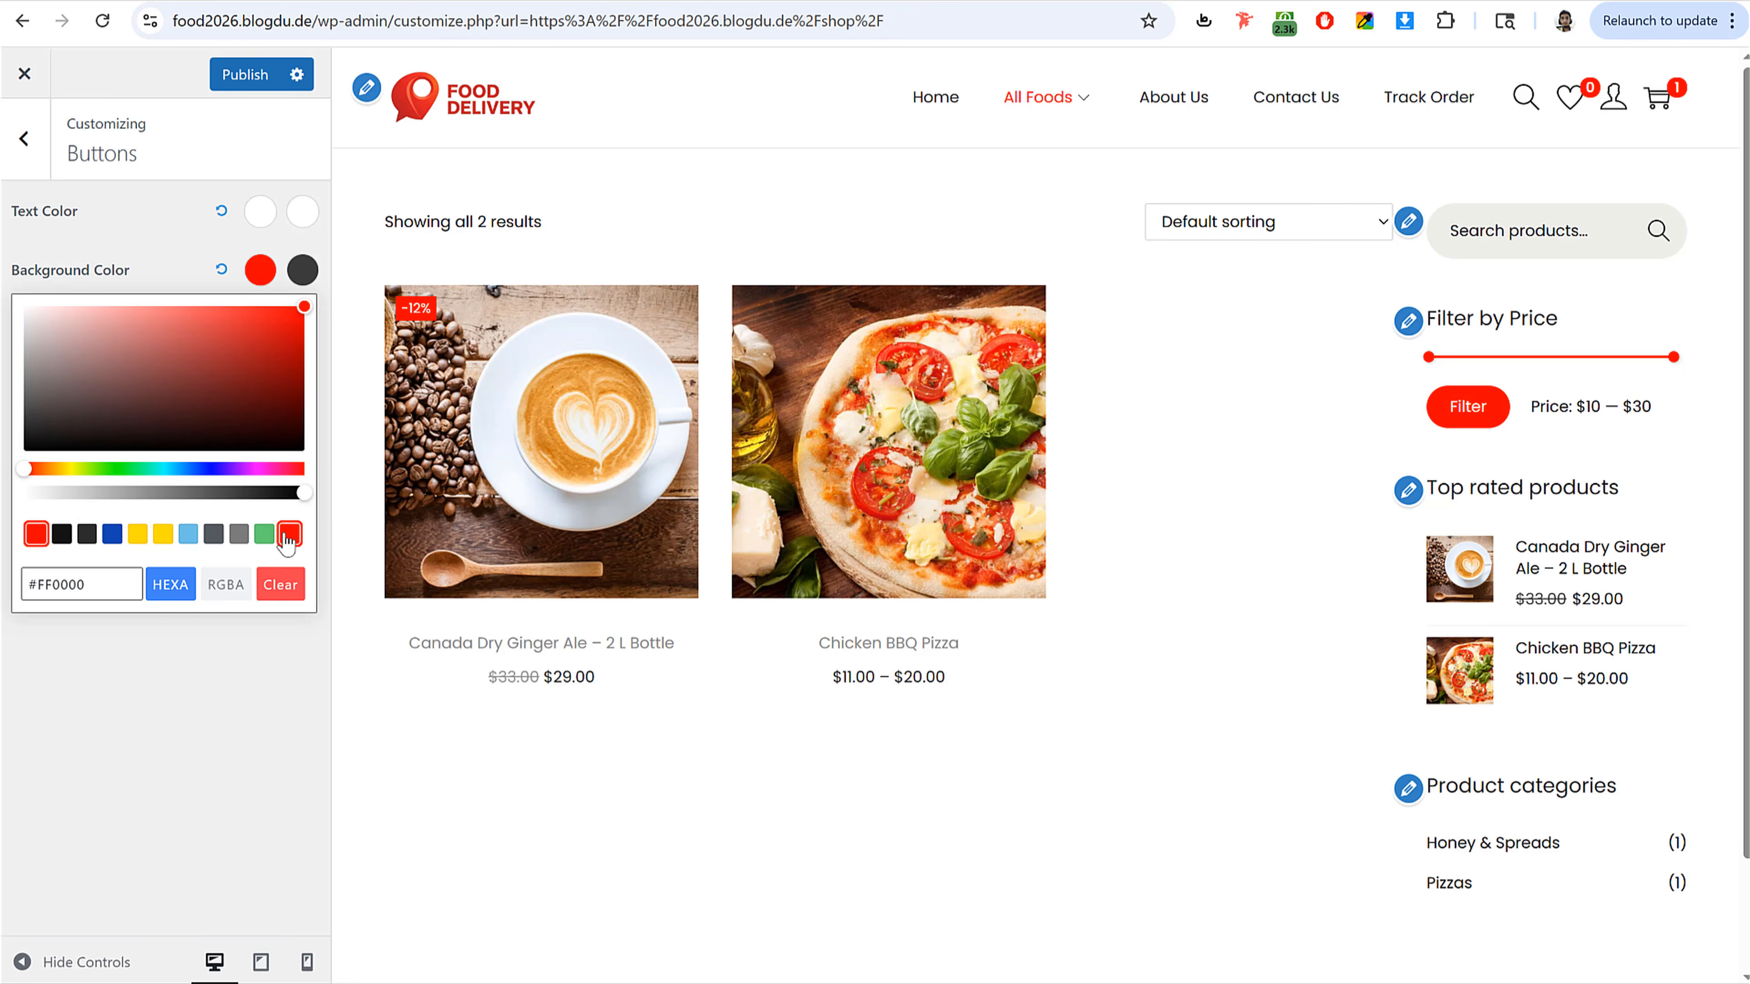
click(62, 536)
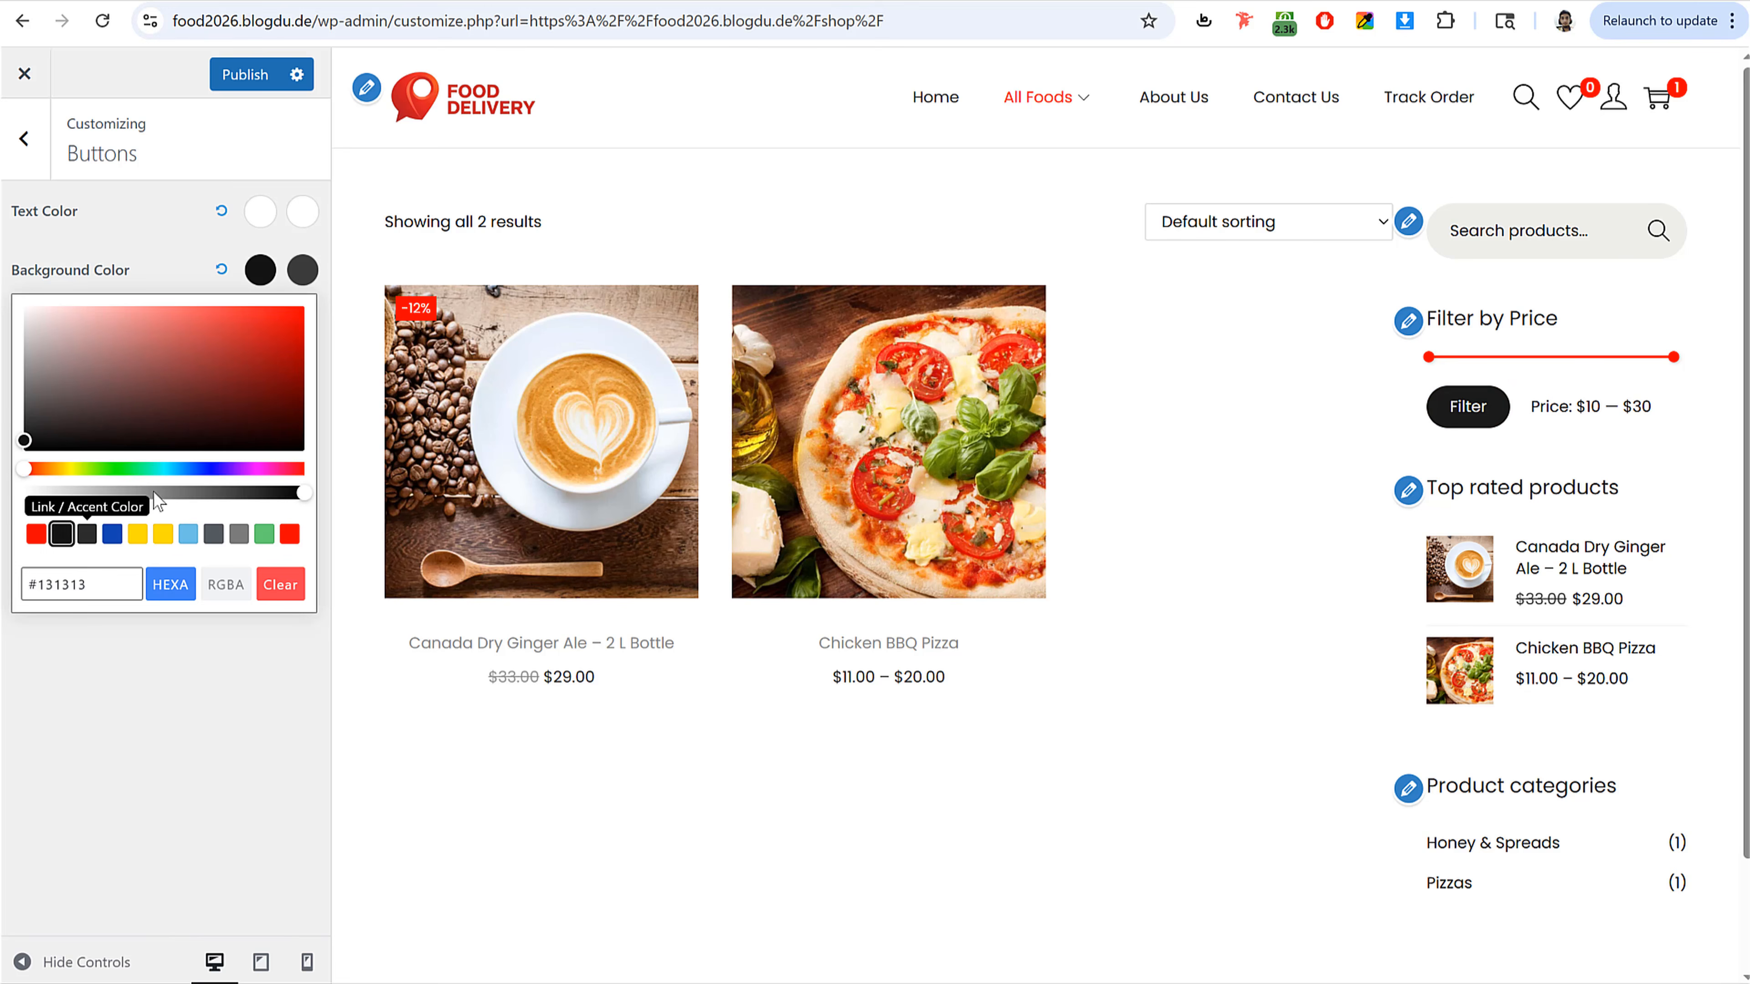
click(245, 74)
click(23, 138)
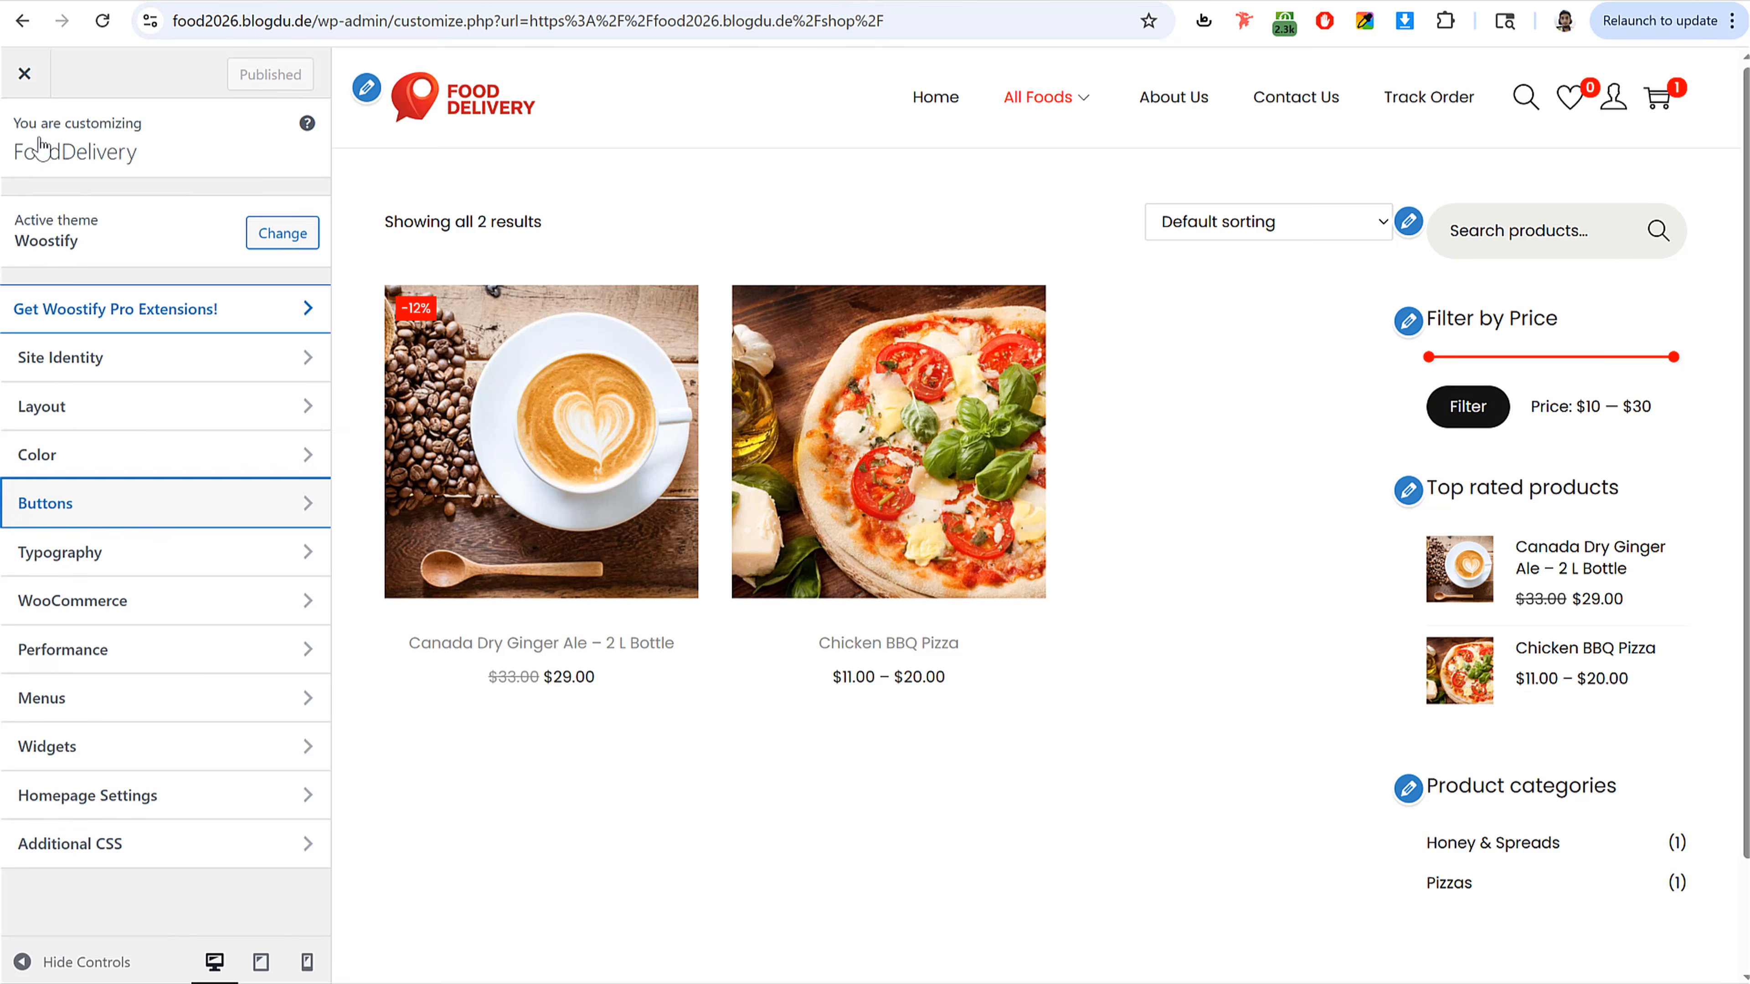
click(125, 564)
click(166, 227)
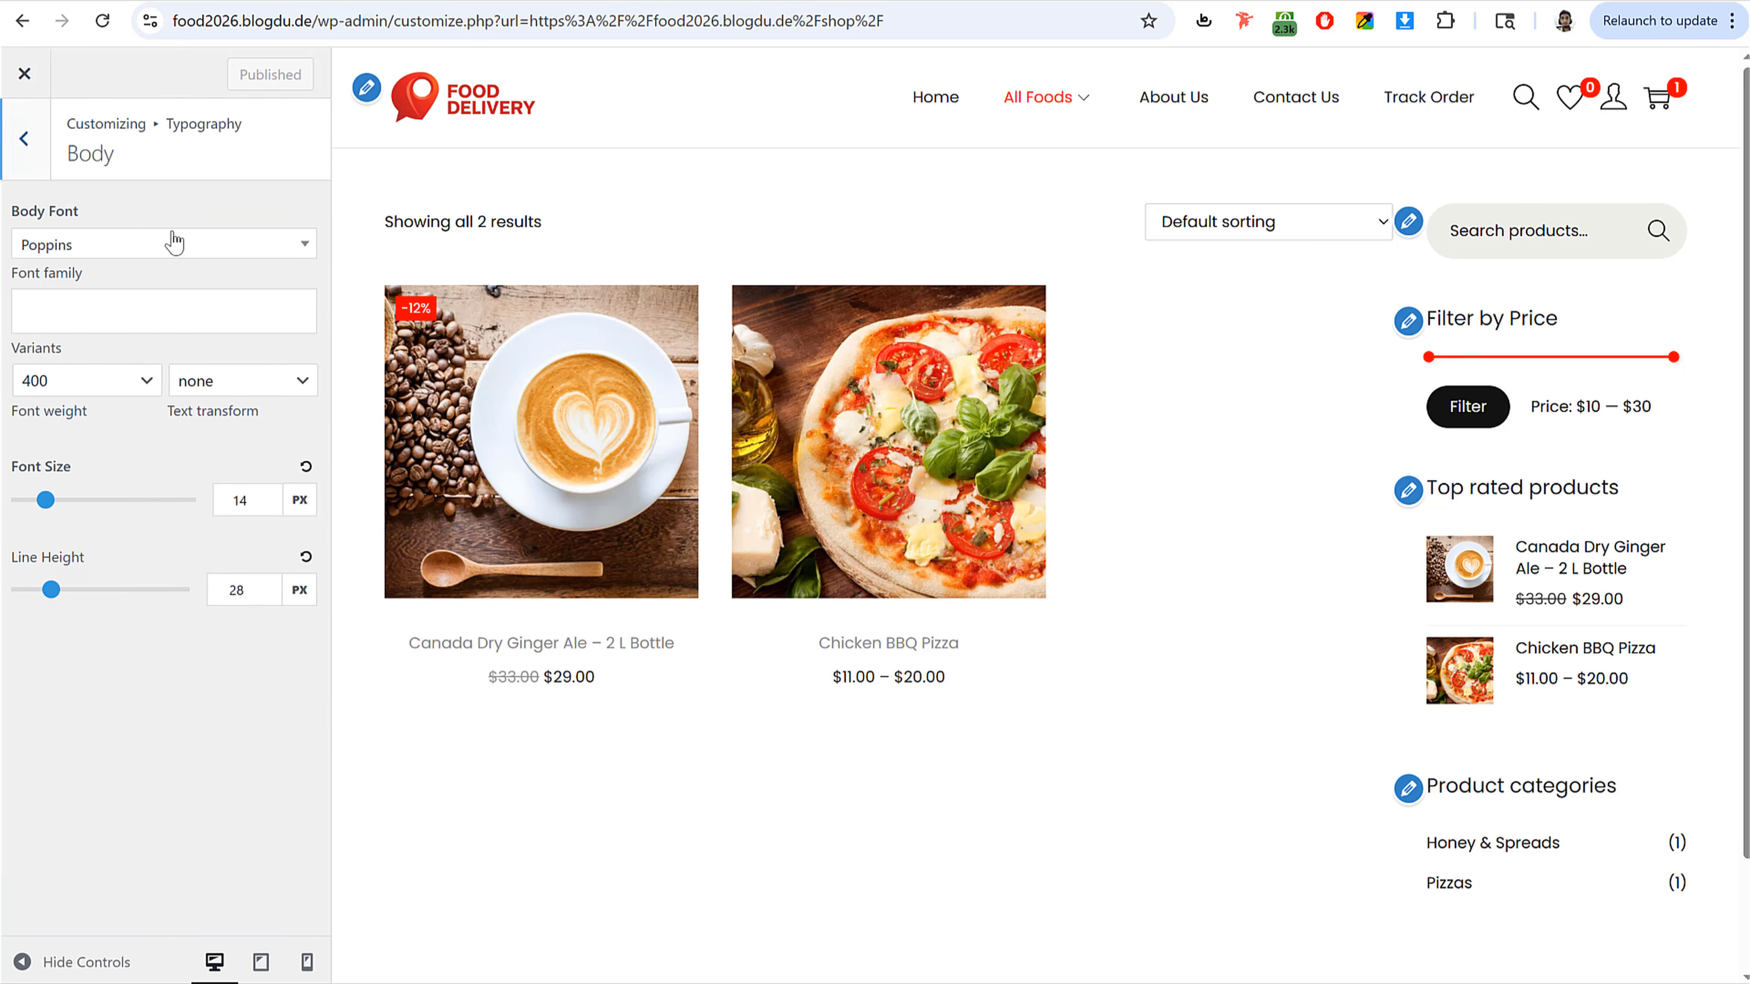
click(85, 248)
click(98, 286)
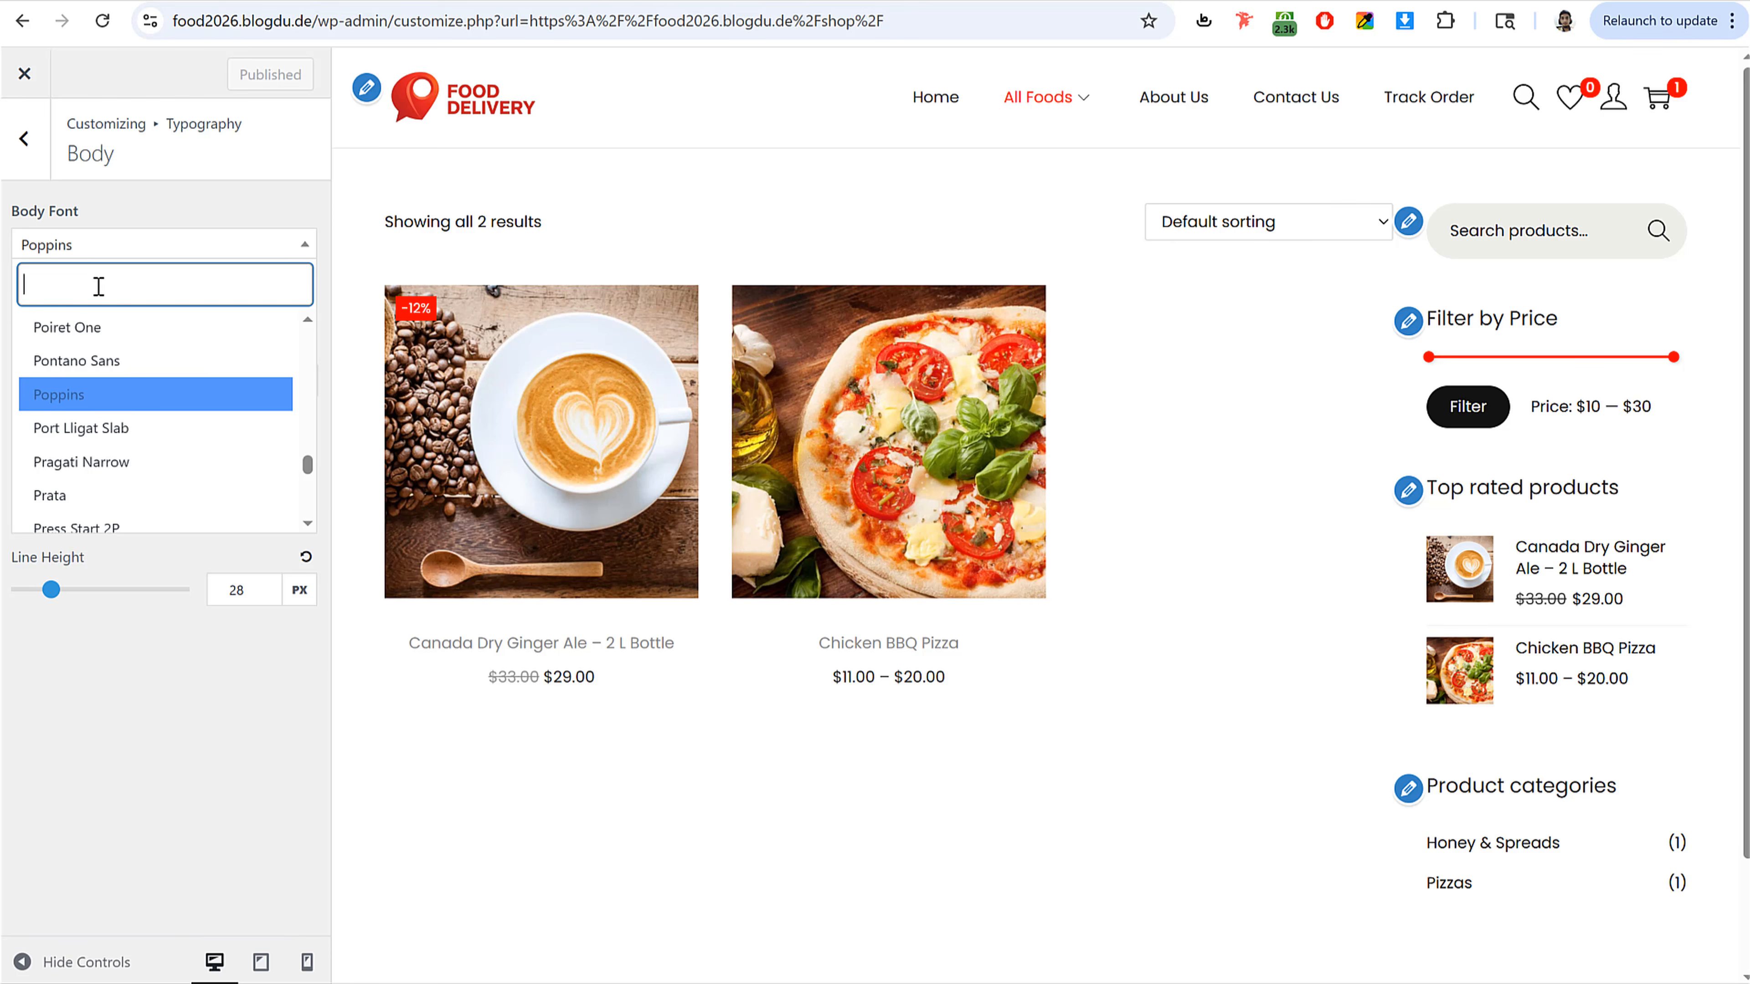
text(out)
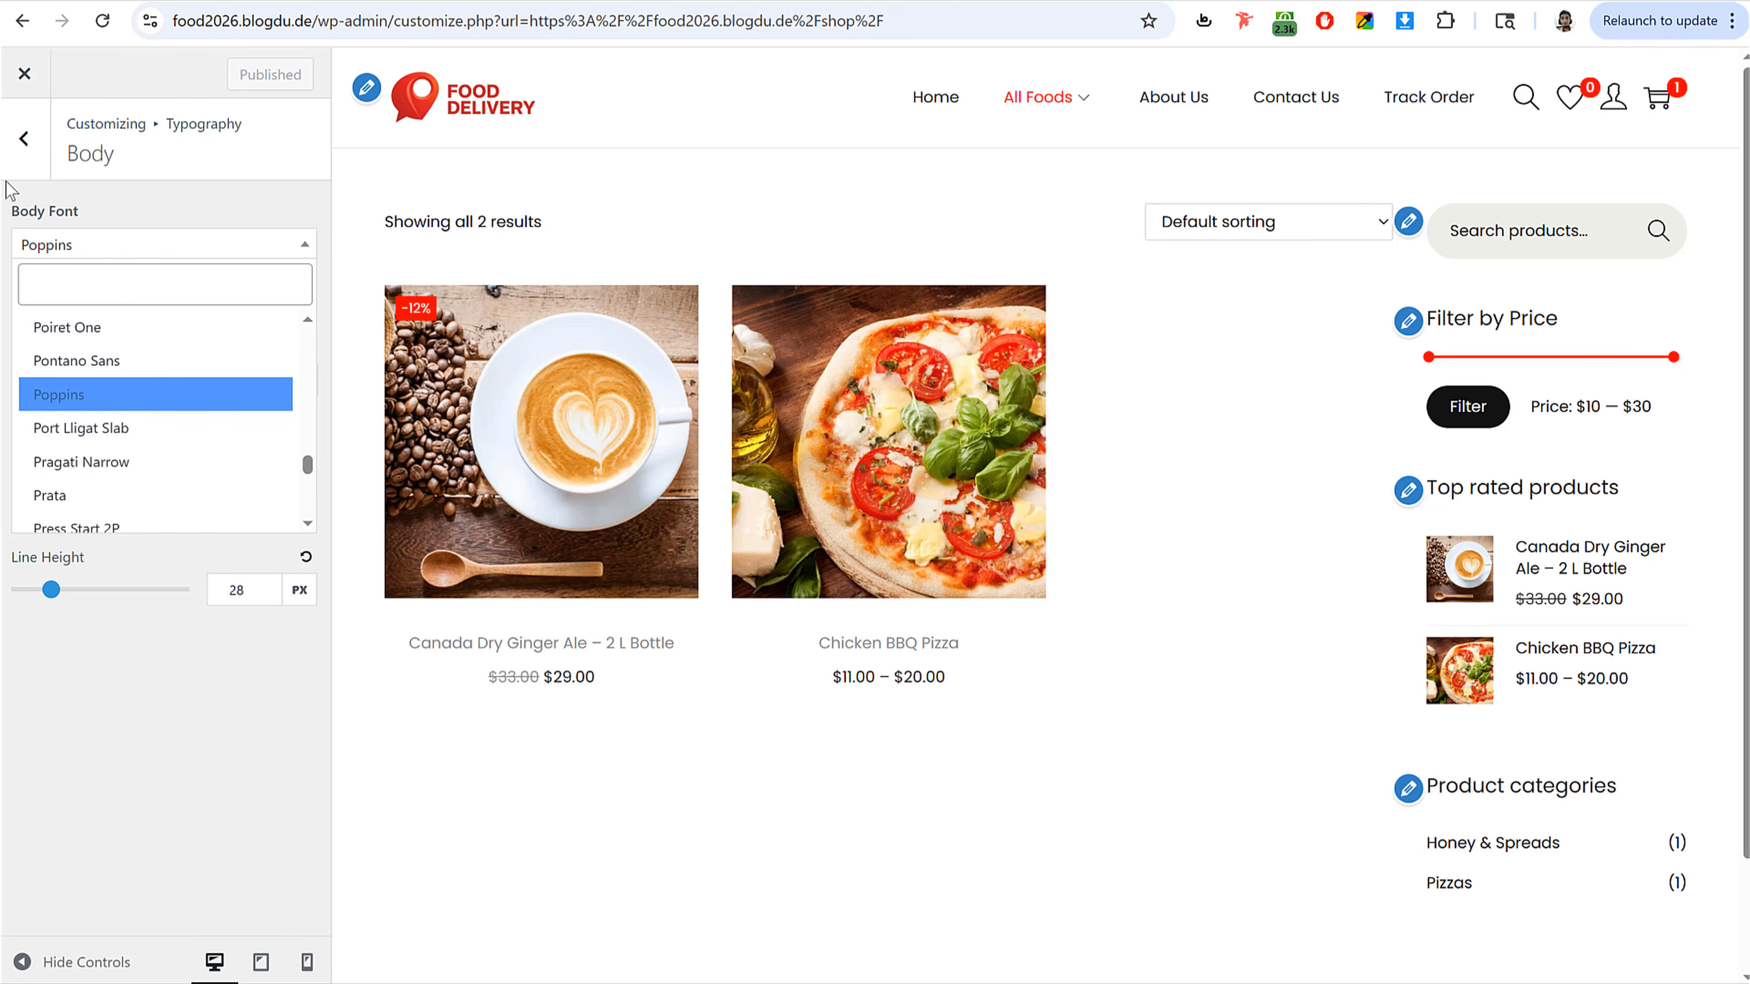
click(21, 142)
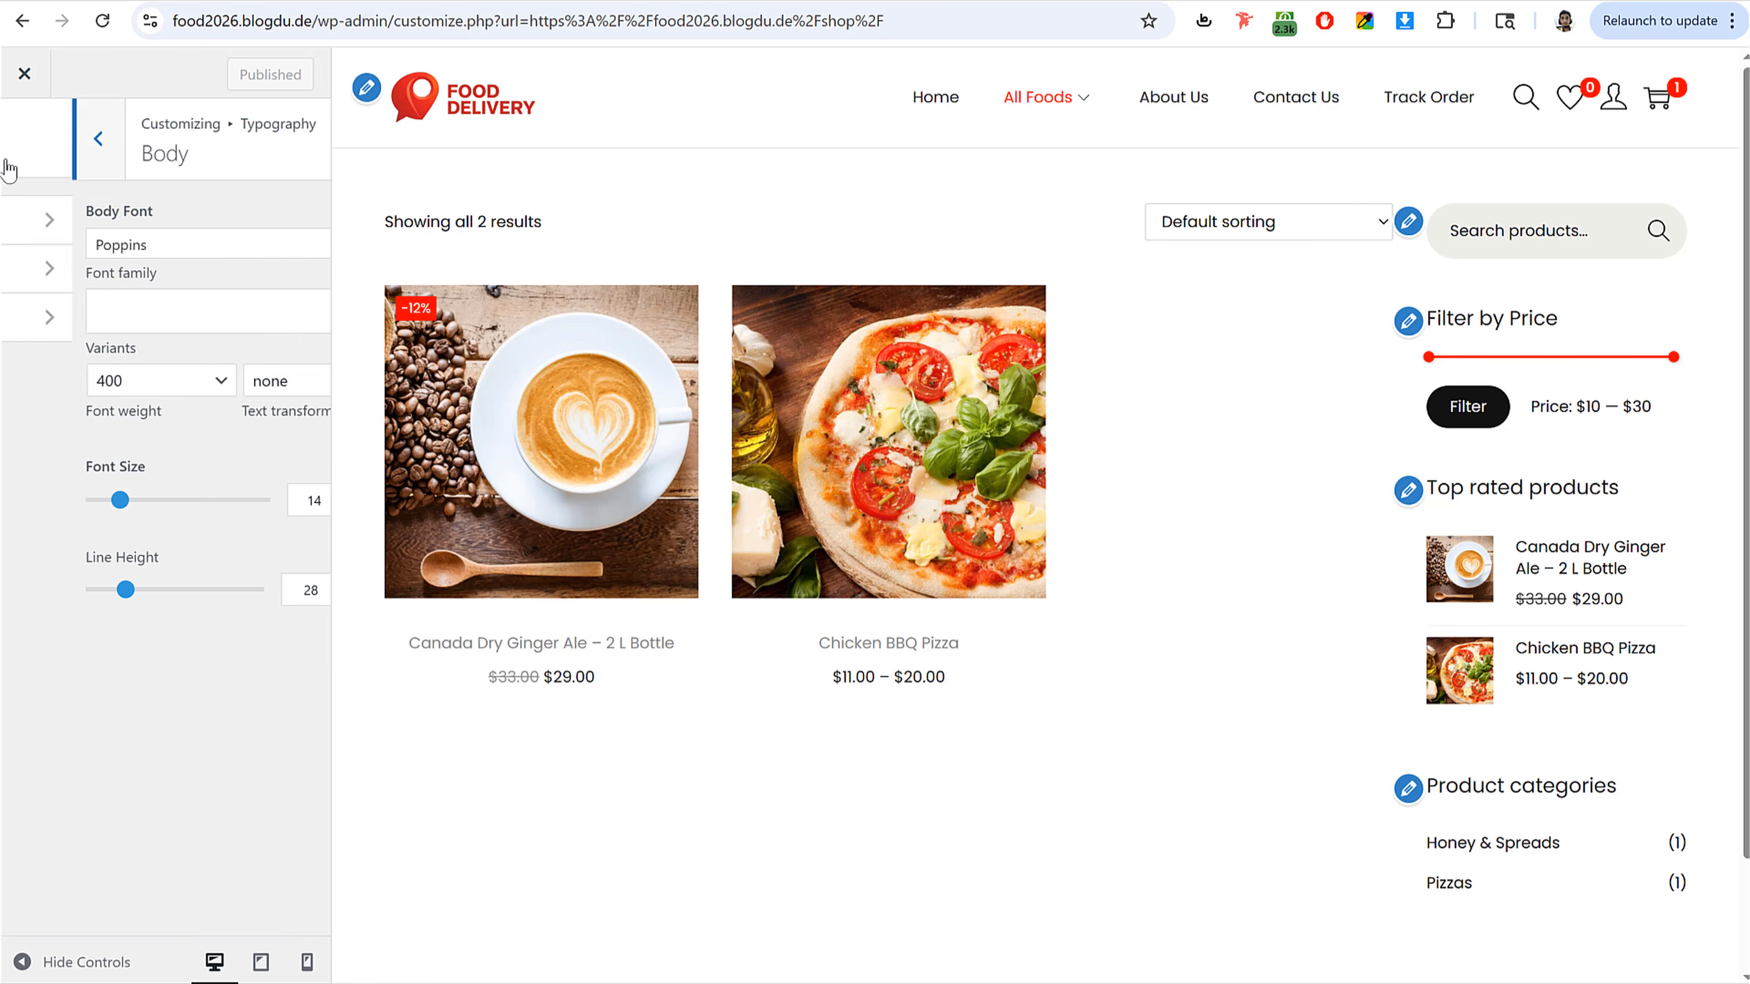
click(27, 145)
click(39, 152)
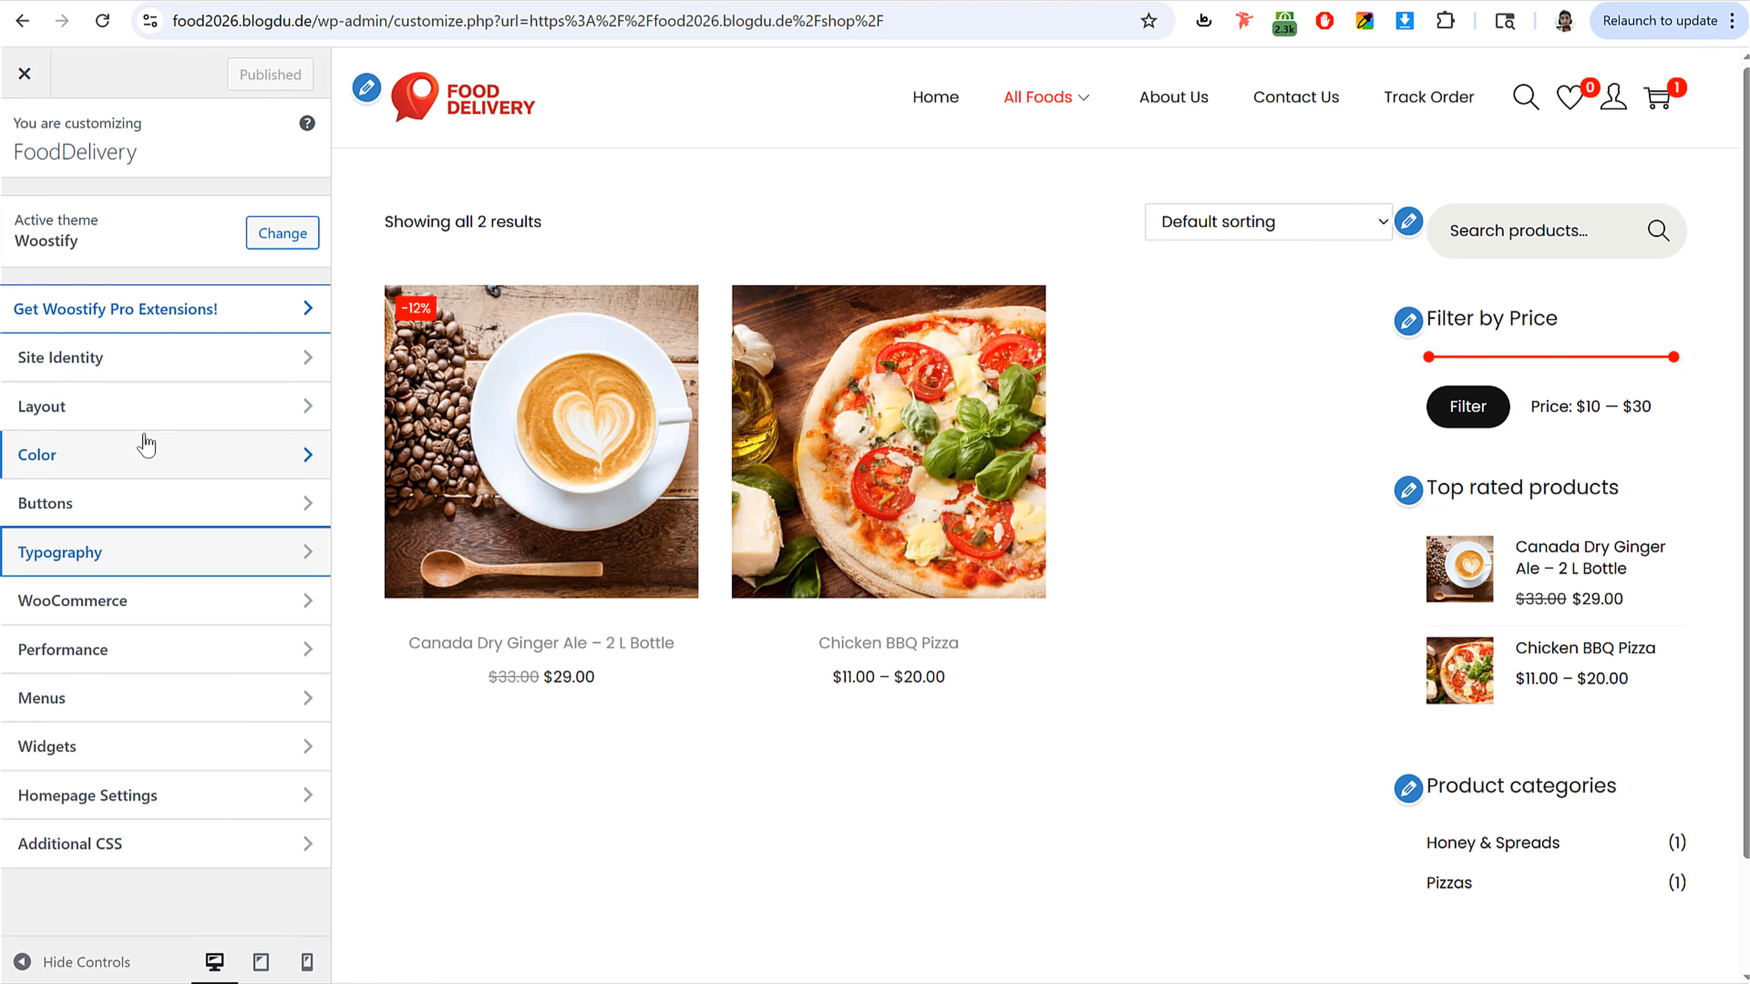
Step: Set the Shop/Product Archive sidebar layout to Left sidebar and publish
click(108, 414)
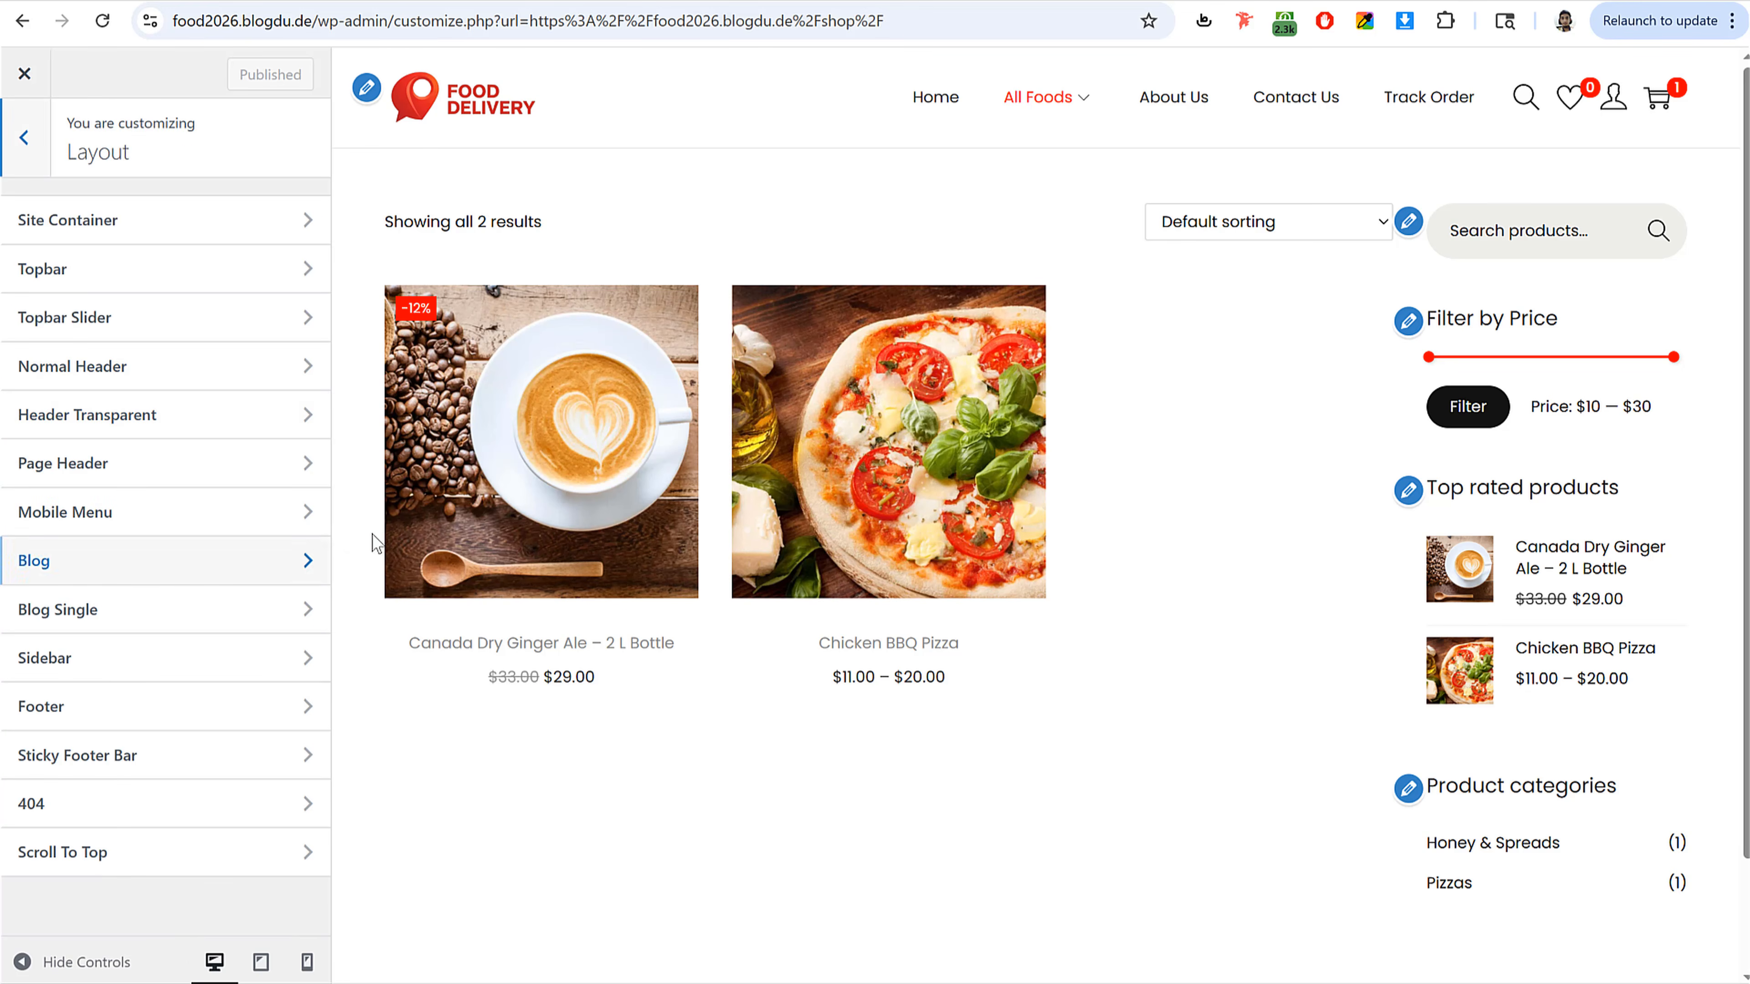
click(59, 660)
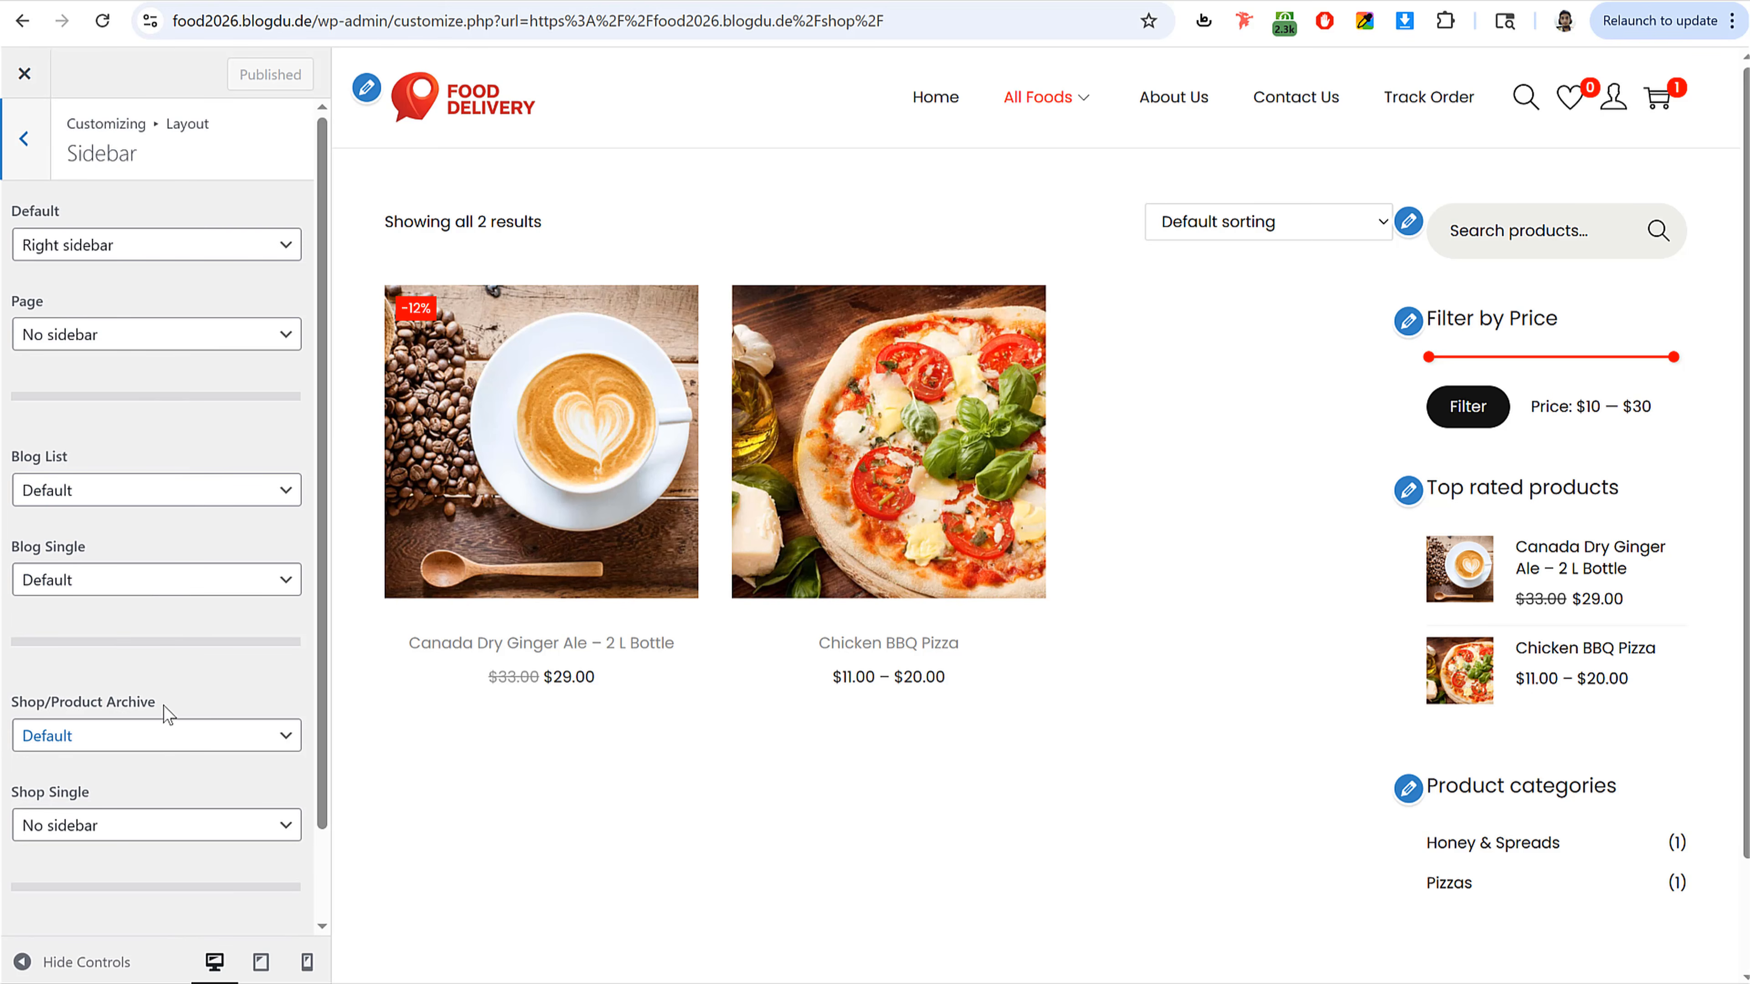
mouse_move(10, 704)
mouse_down()
mouse_move(207, 707)
mouse_move(37, 709)
mouse_up()
click(119, 736)
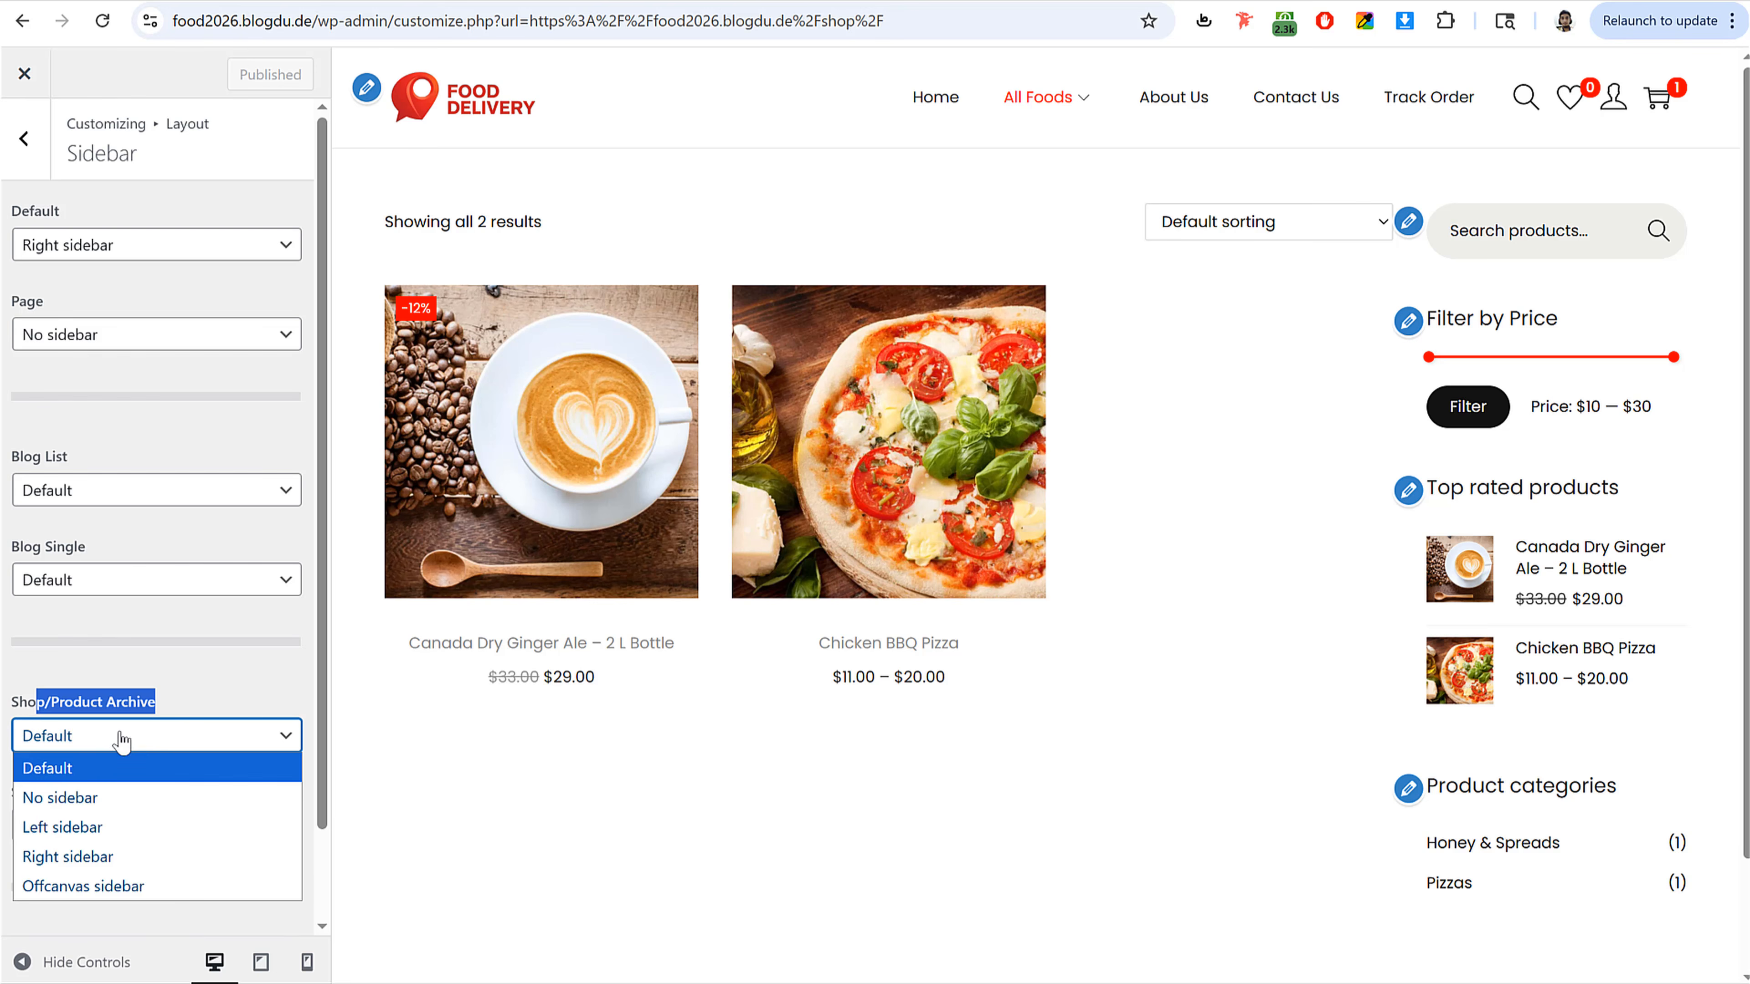
click(104, 829)
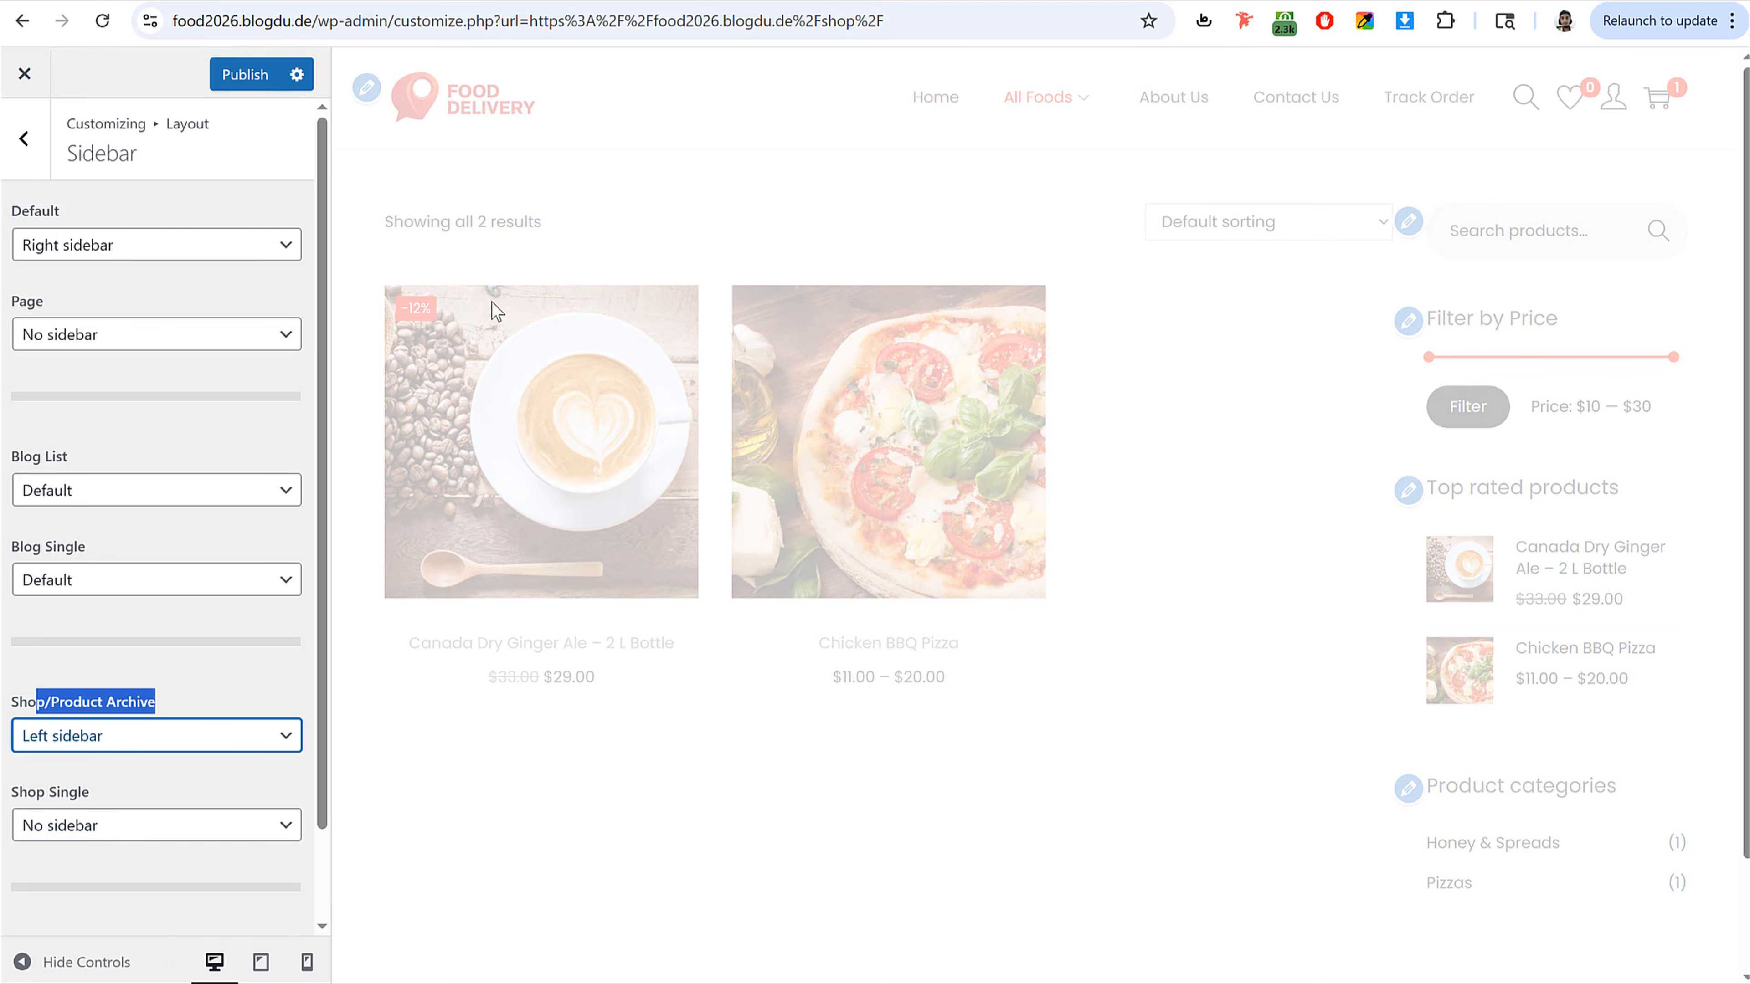
click(248, 75)
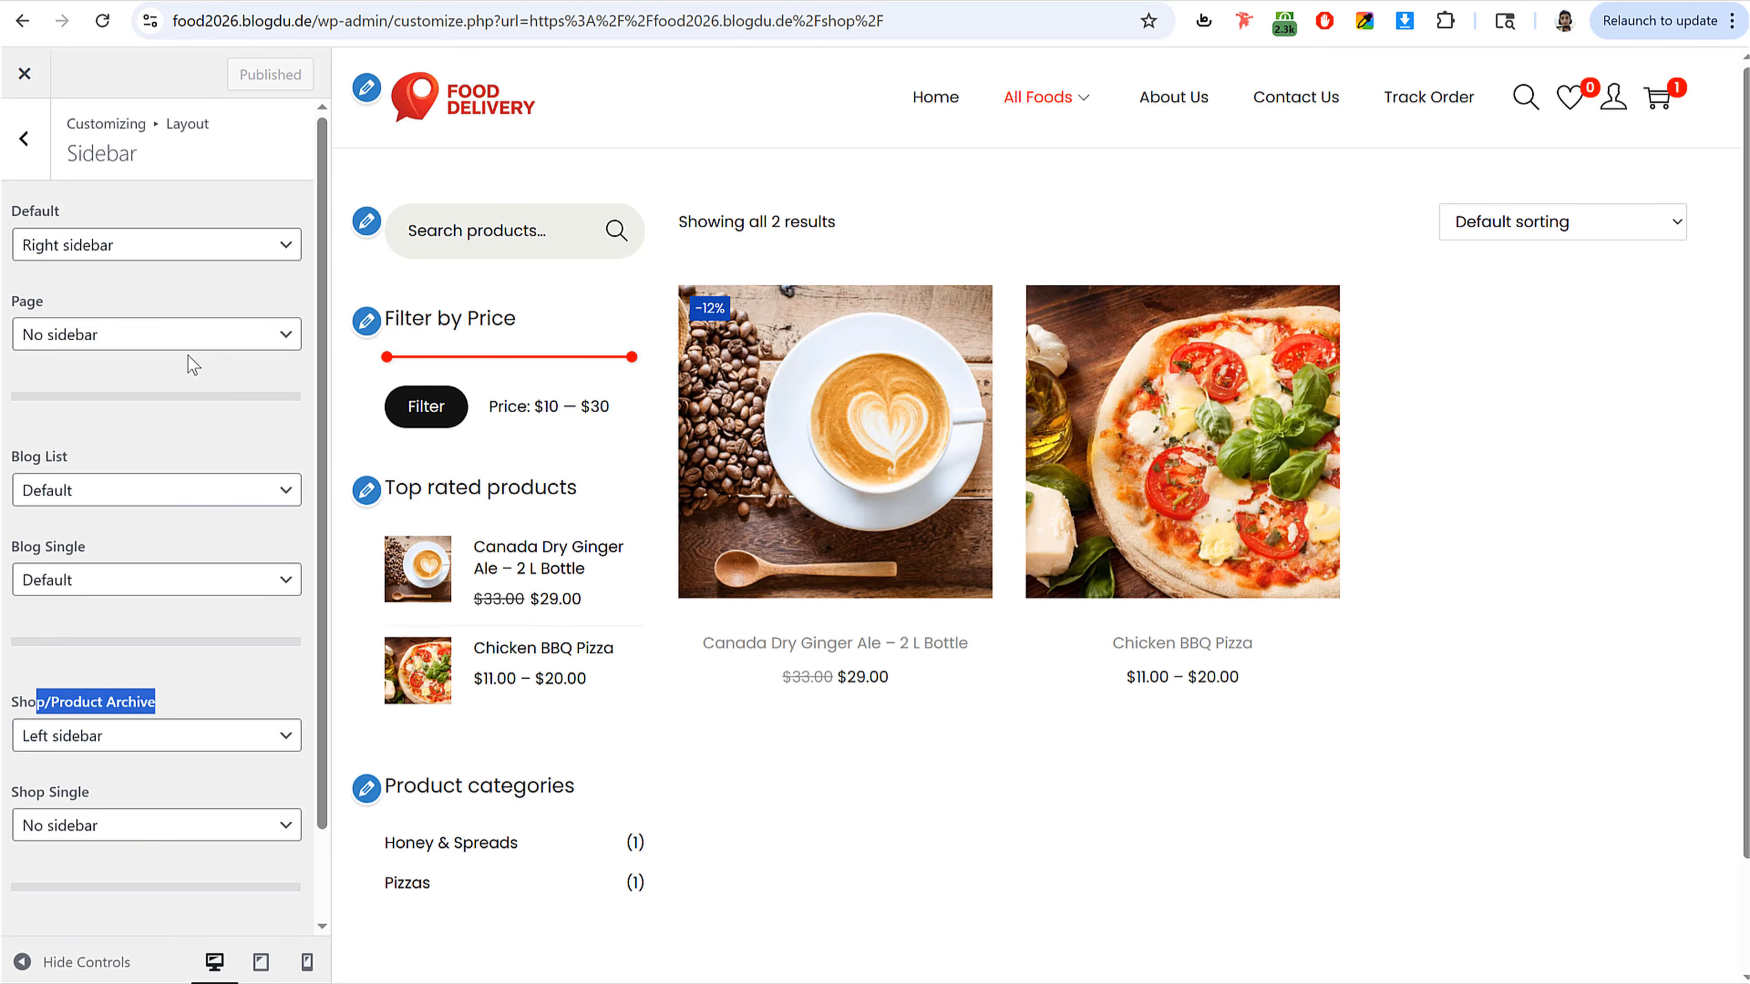
Step: Open the About Us page in the preview and set the Page Header text alignment to Center
click(23, 138)
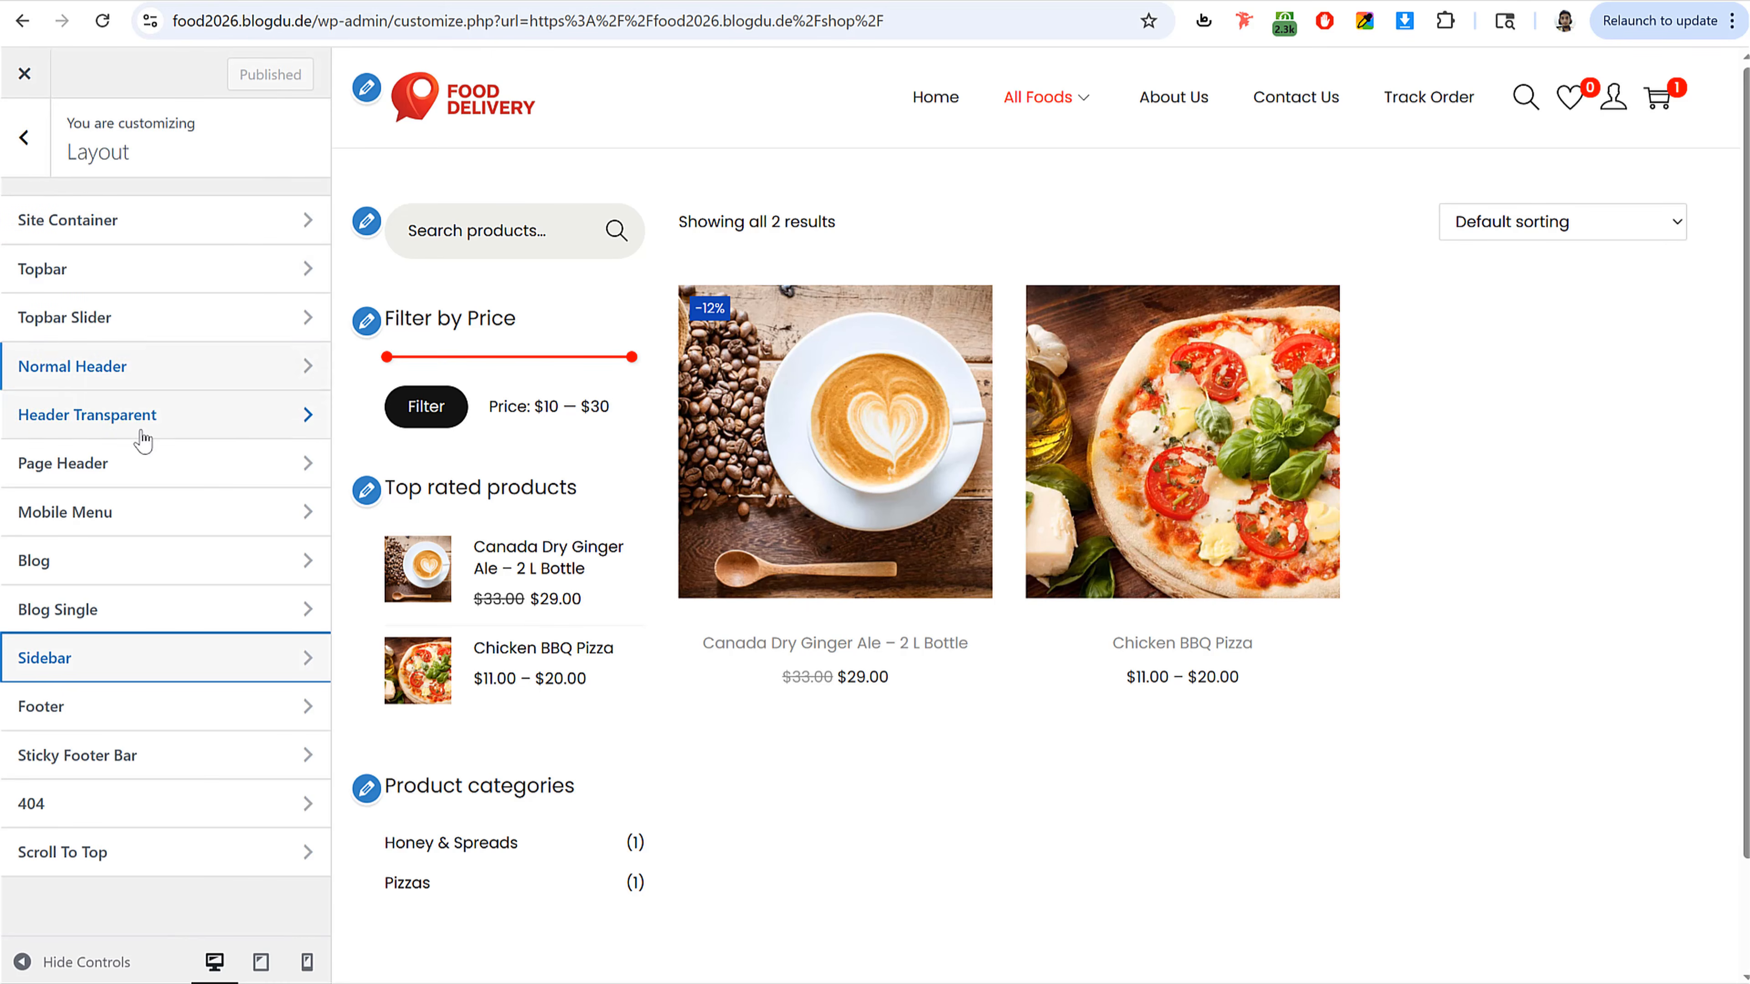
click(138, 463)
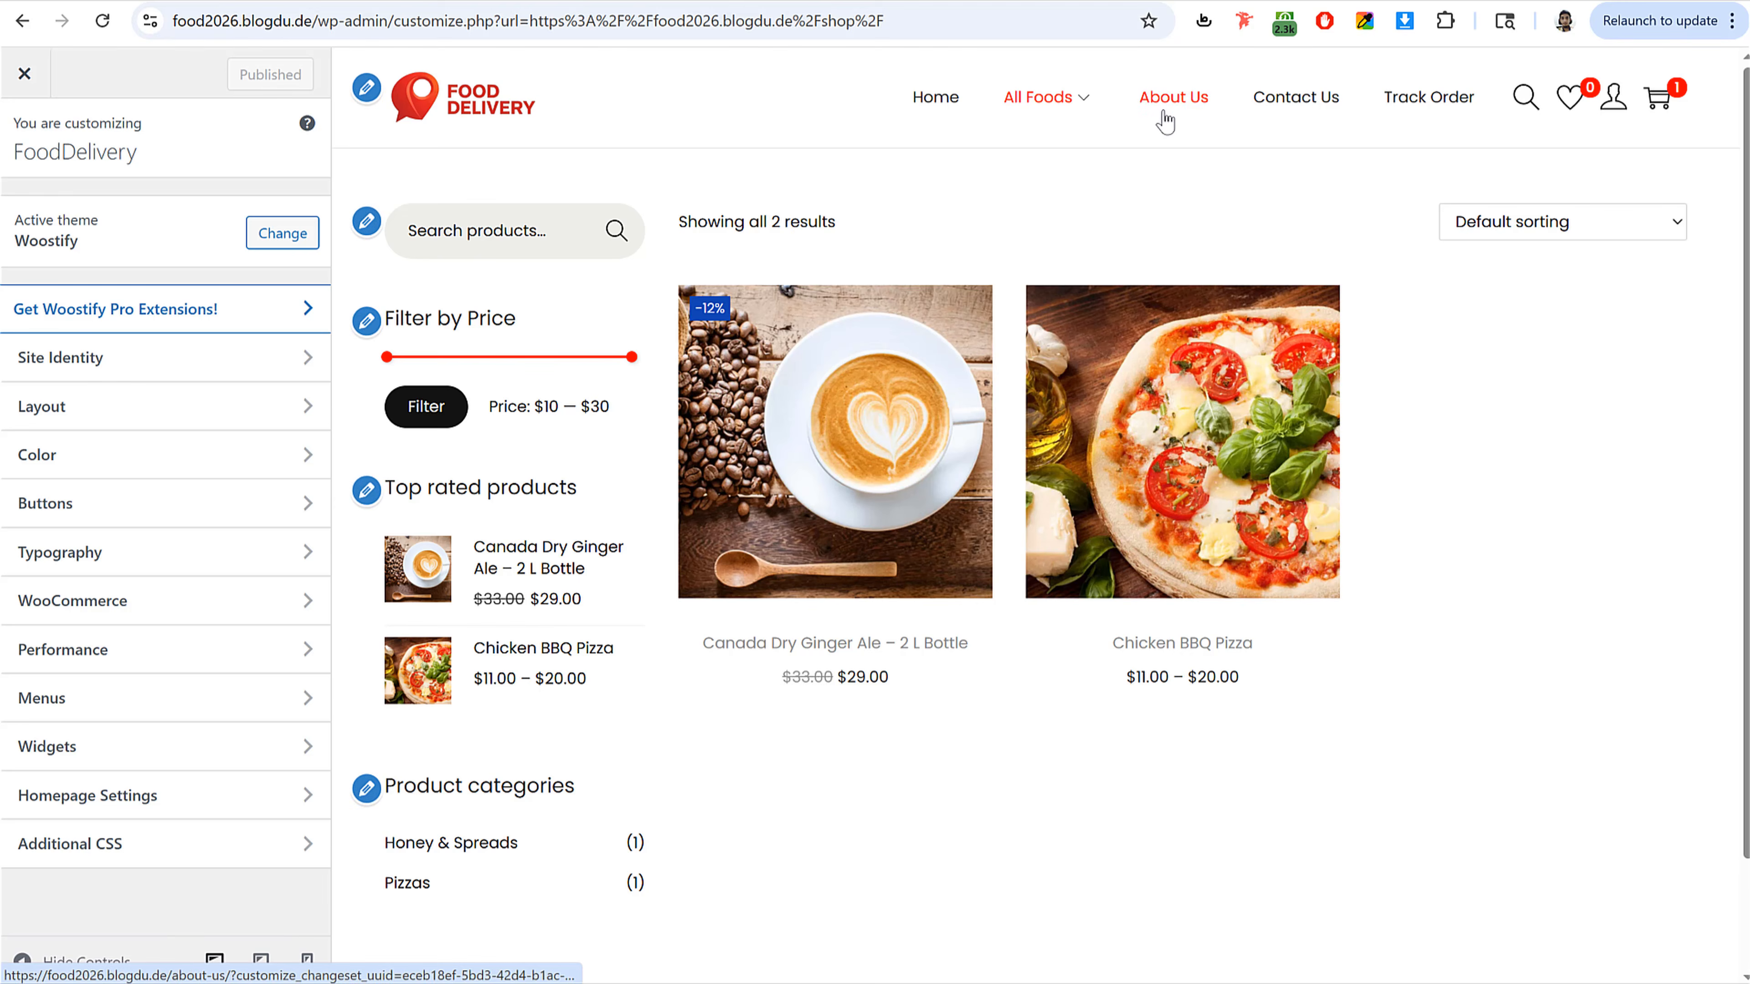
click(1163, 111)
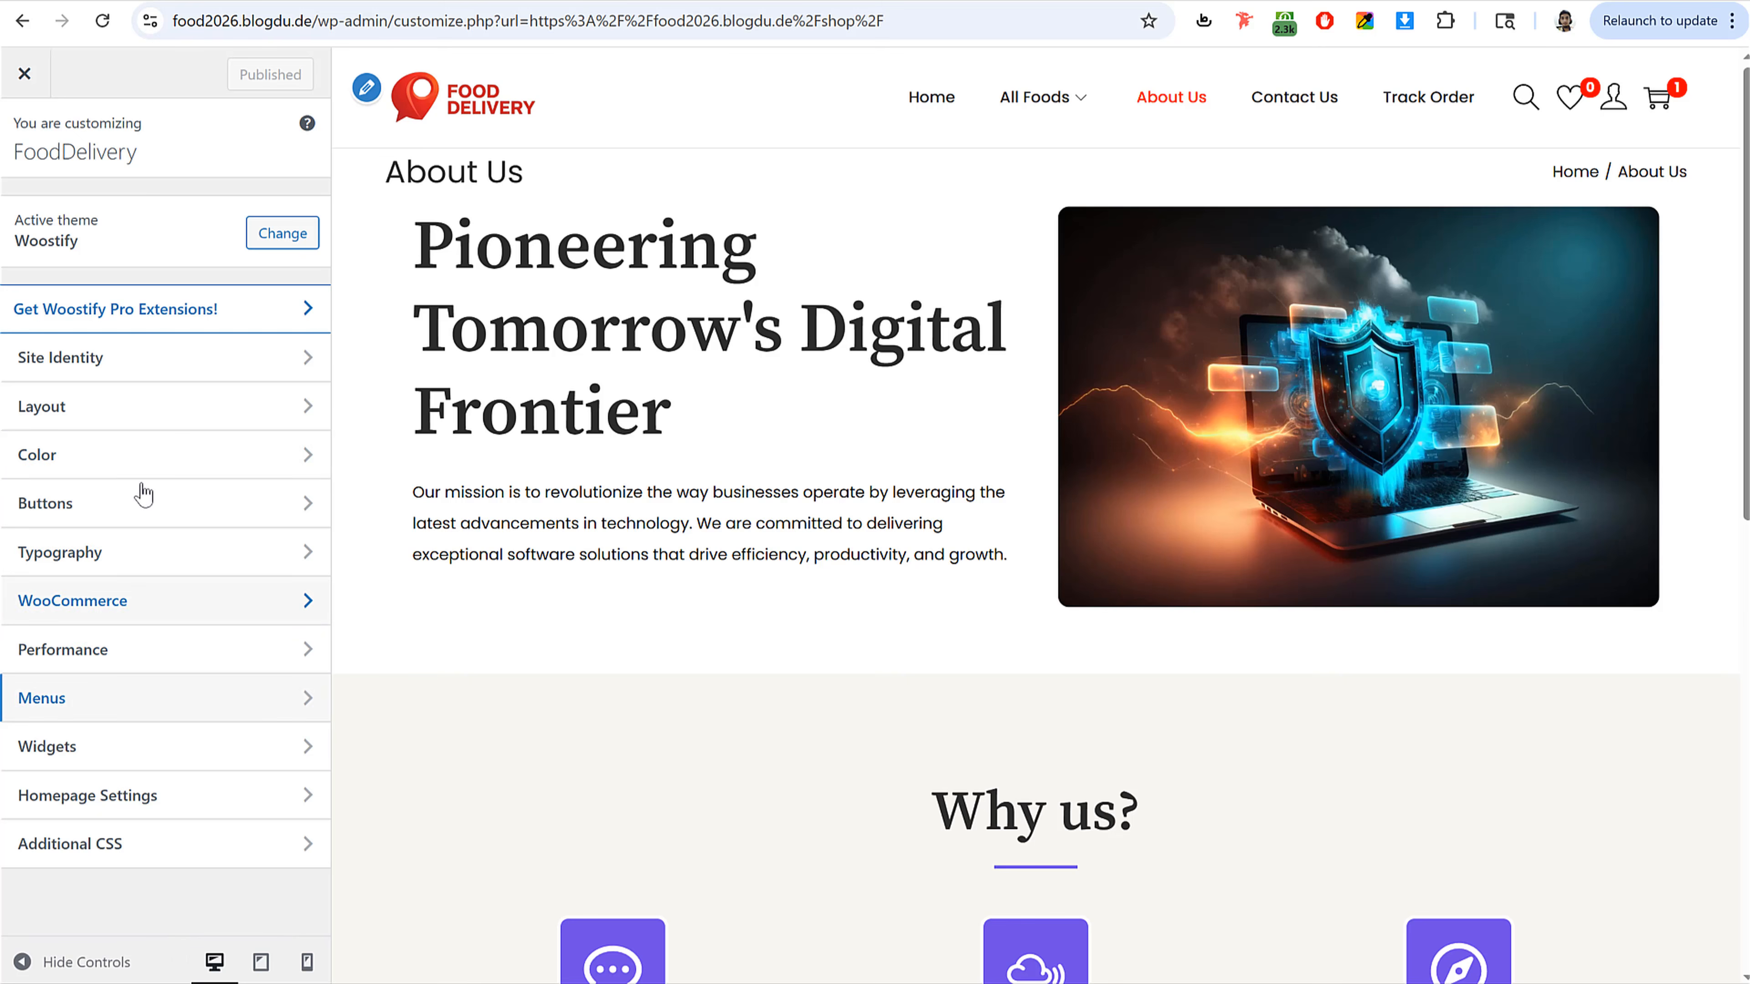
click(130, 406)
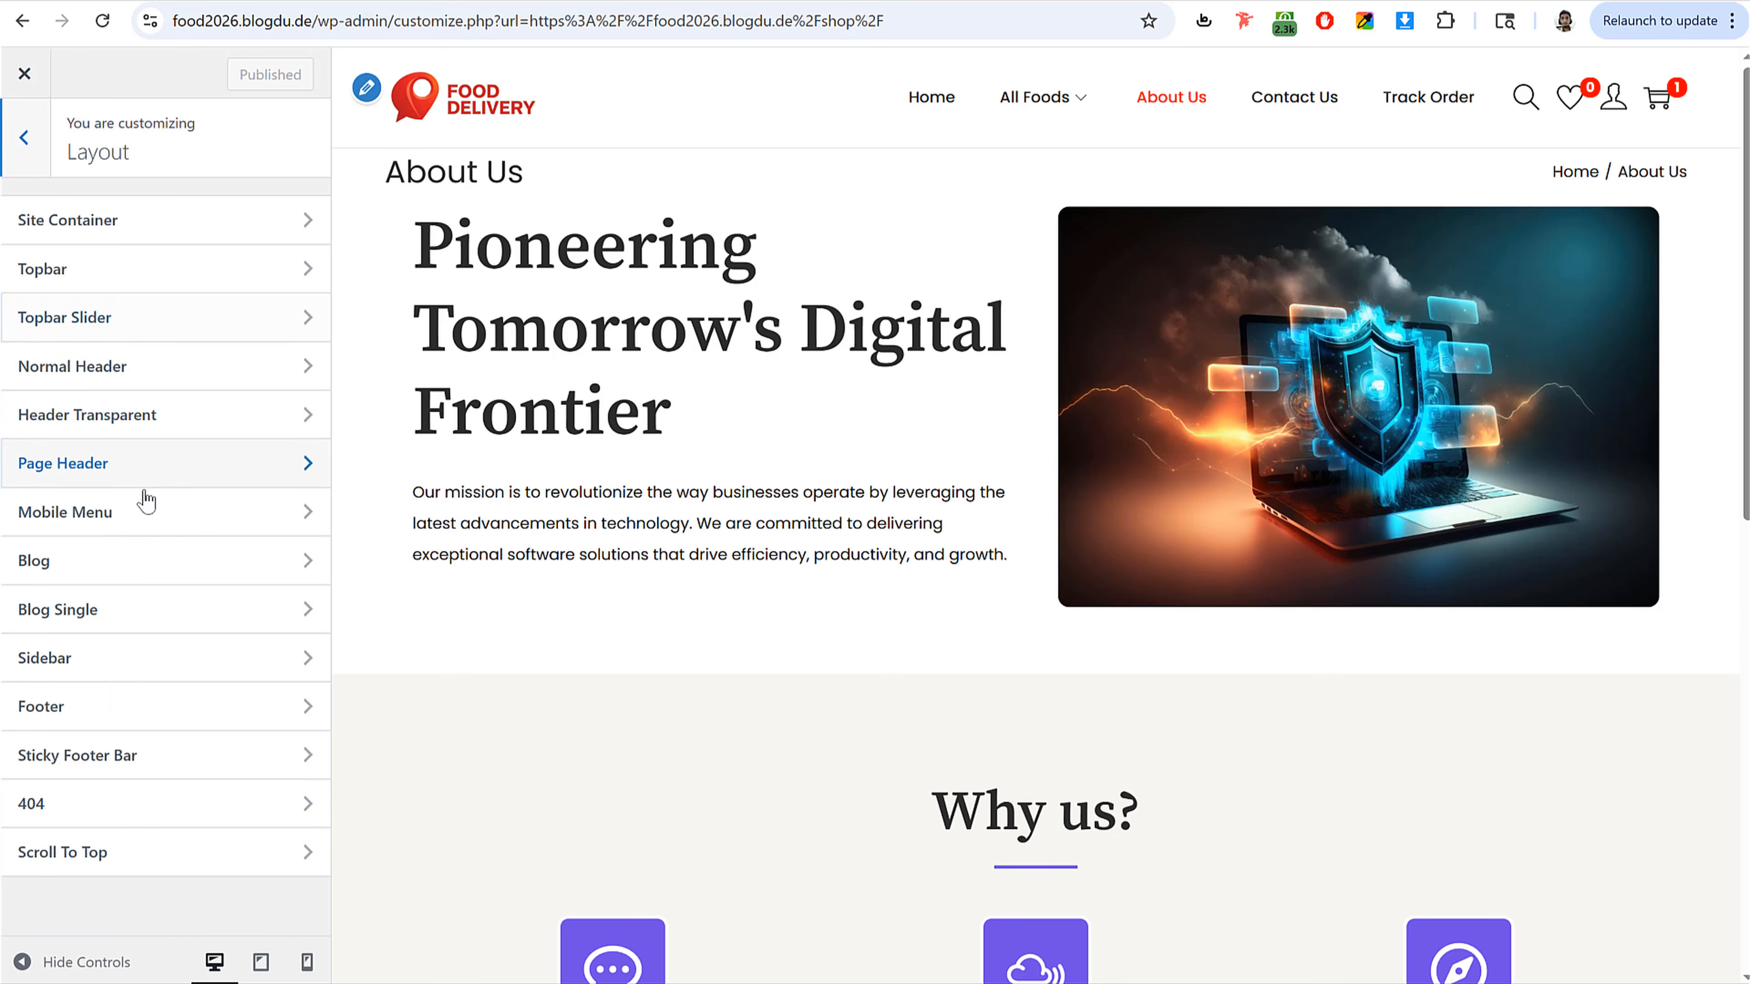
click(144, 461)
click(293, 214)
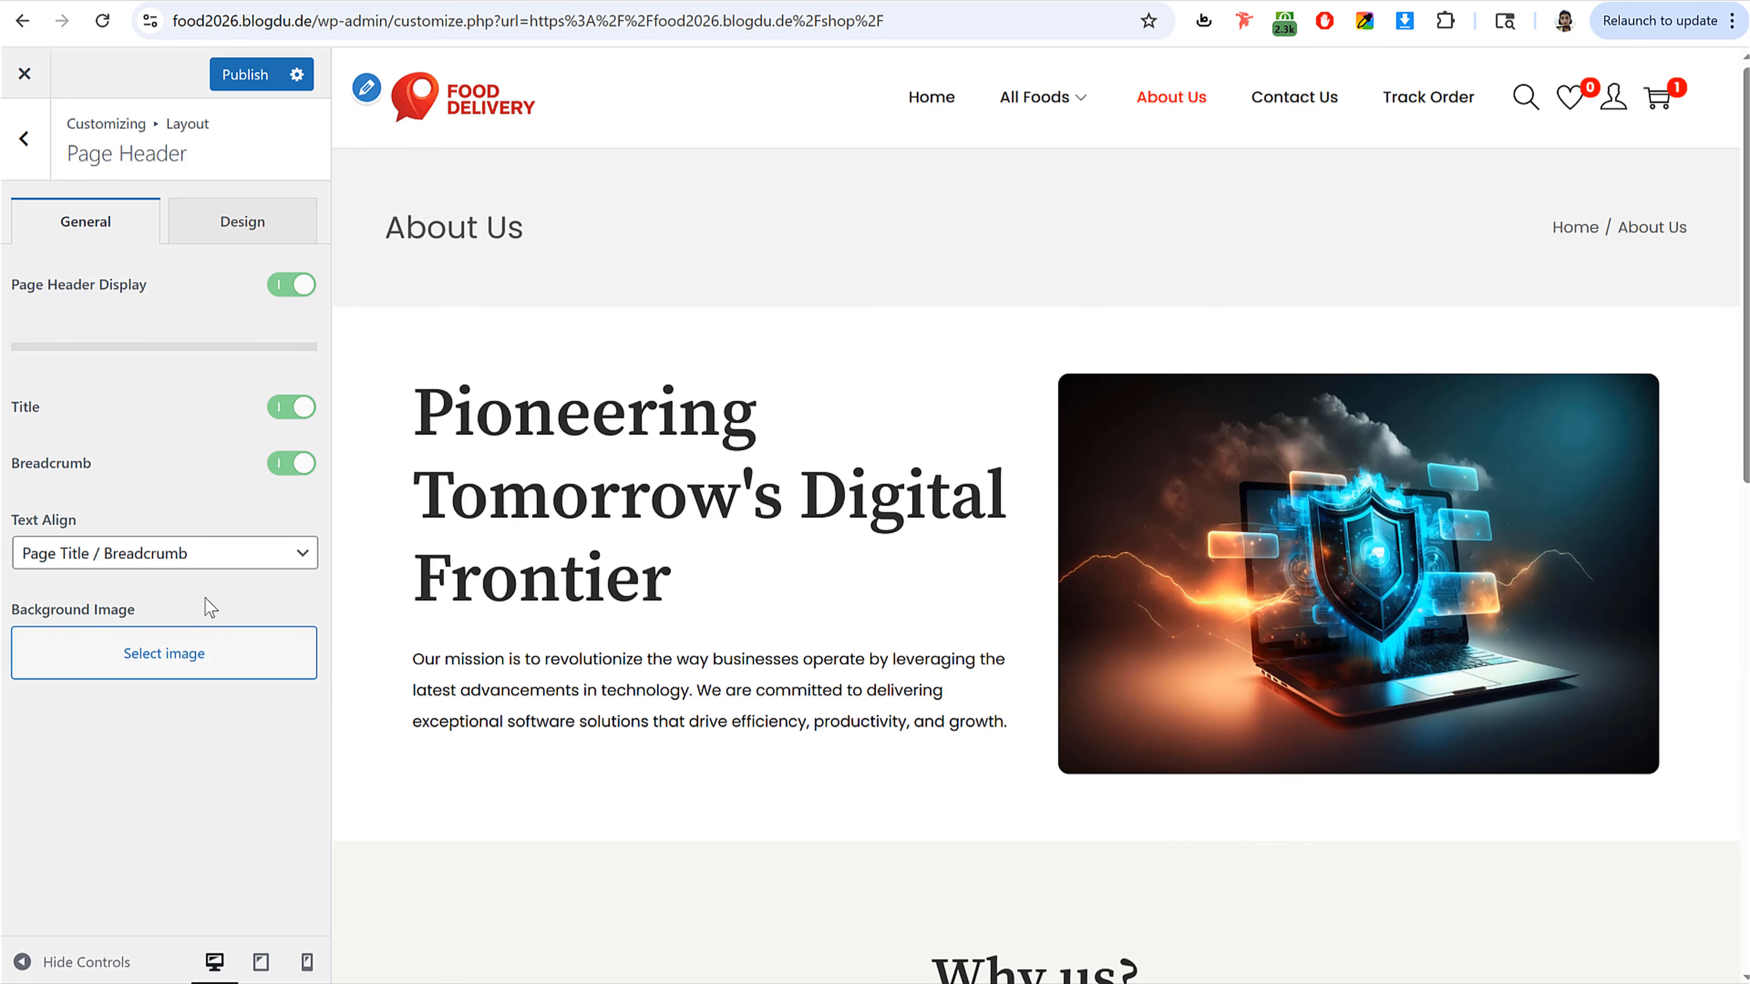
click(121, 559)
click(46, 614)
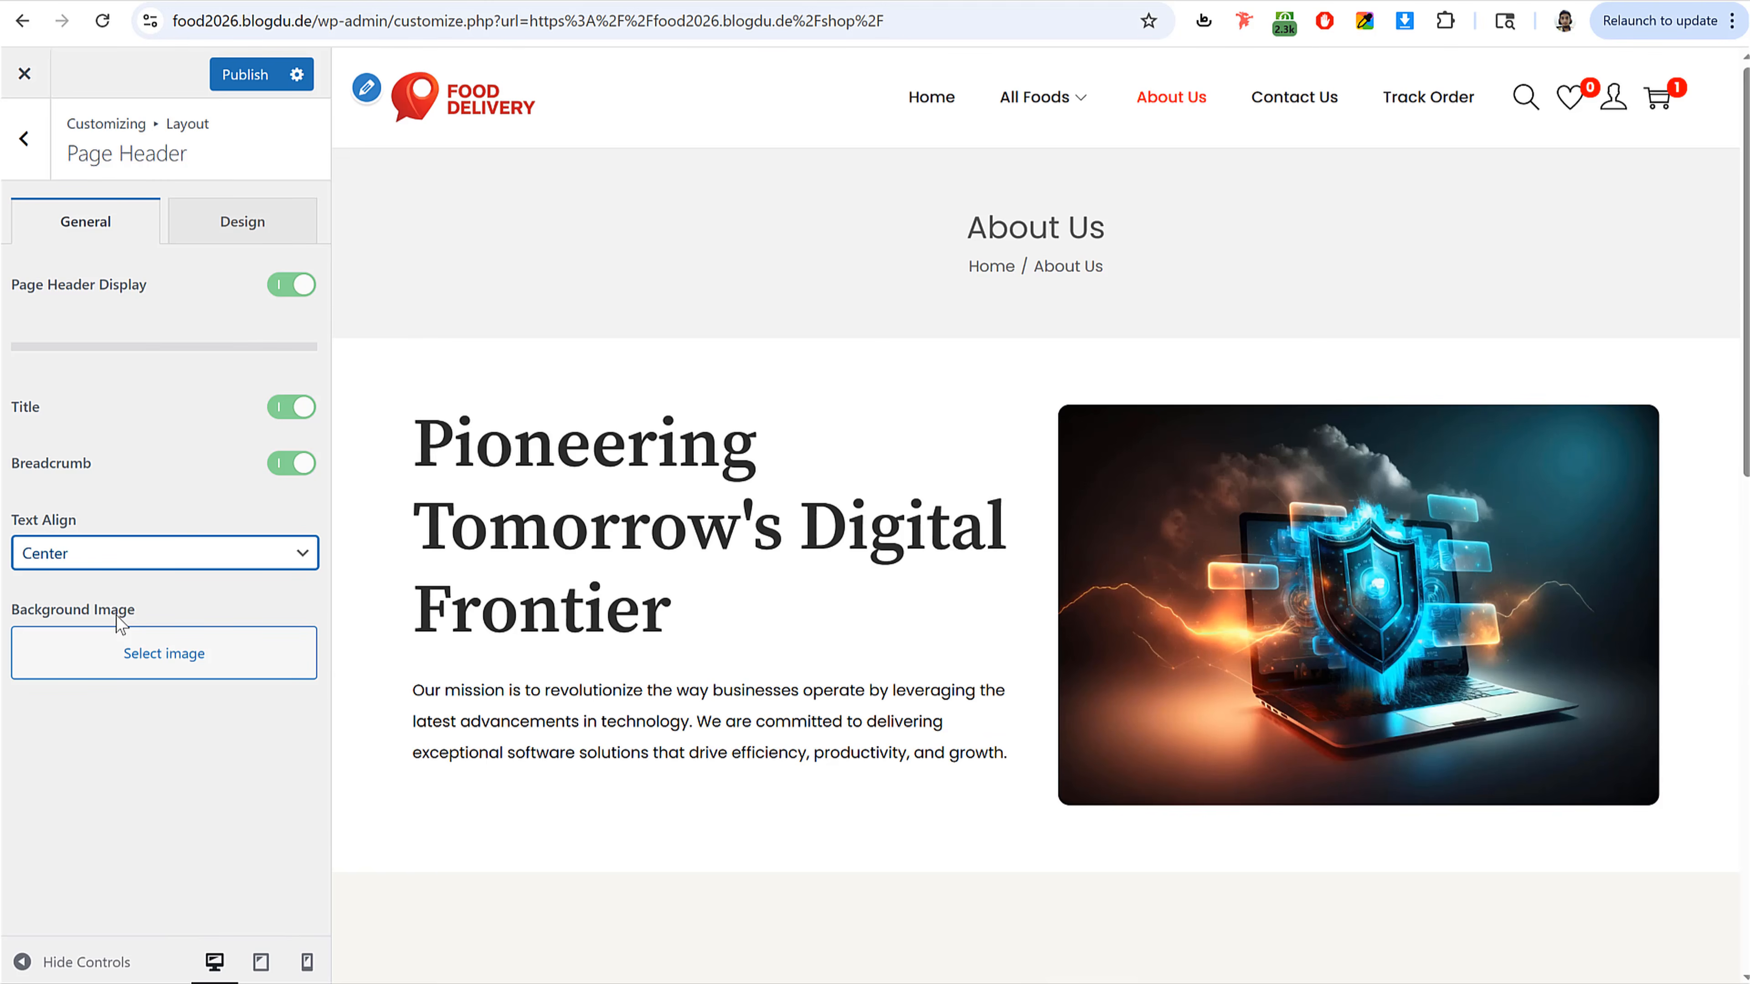
Step: Set the page header background image to banner_bg from the media library
click(121, 665)
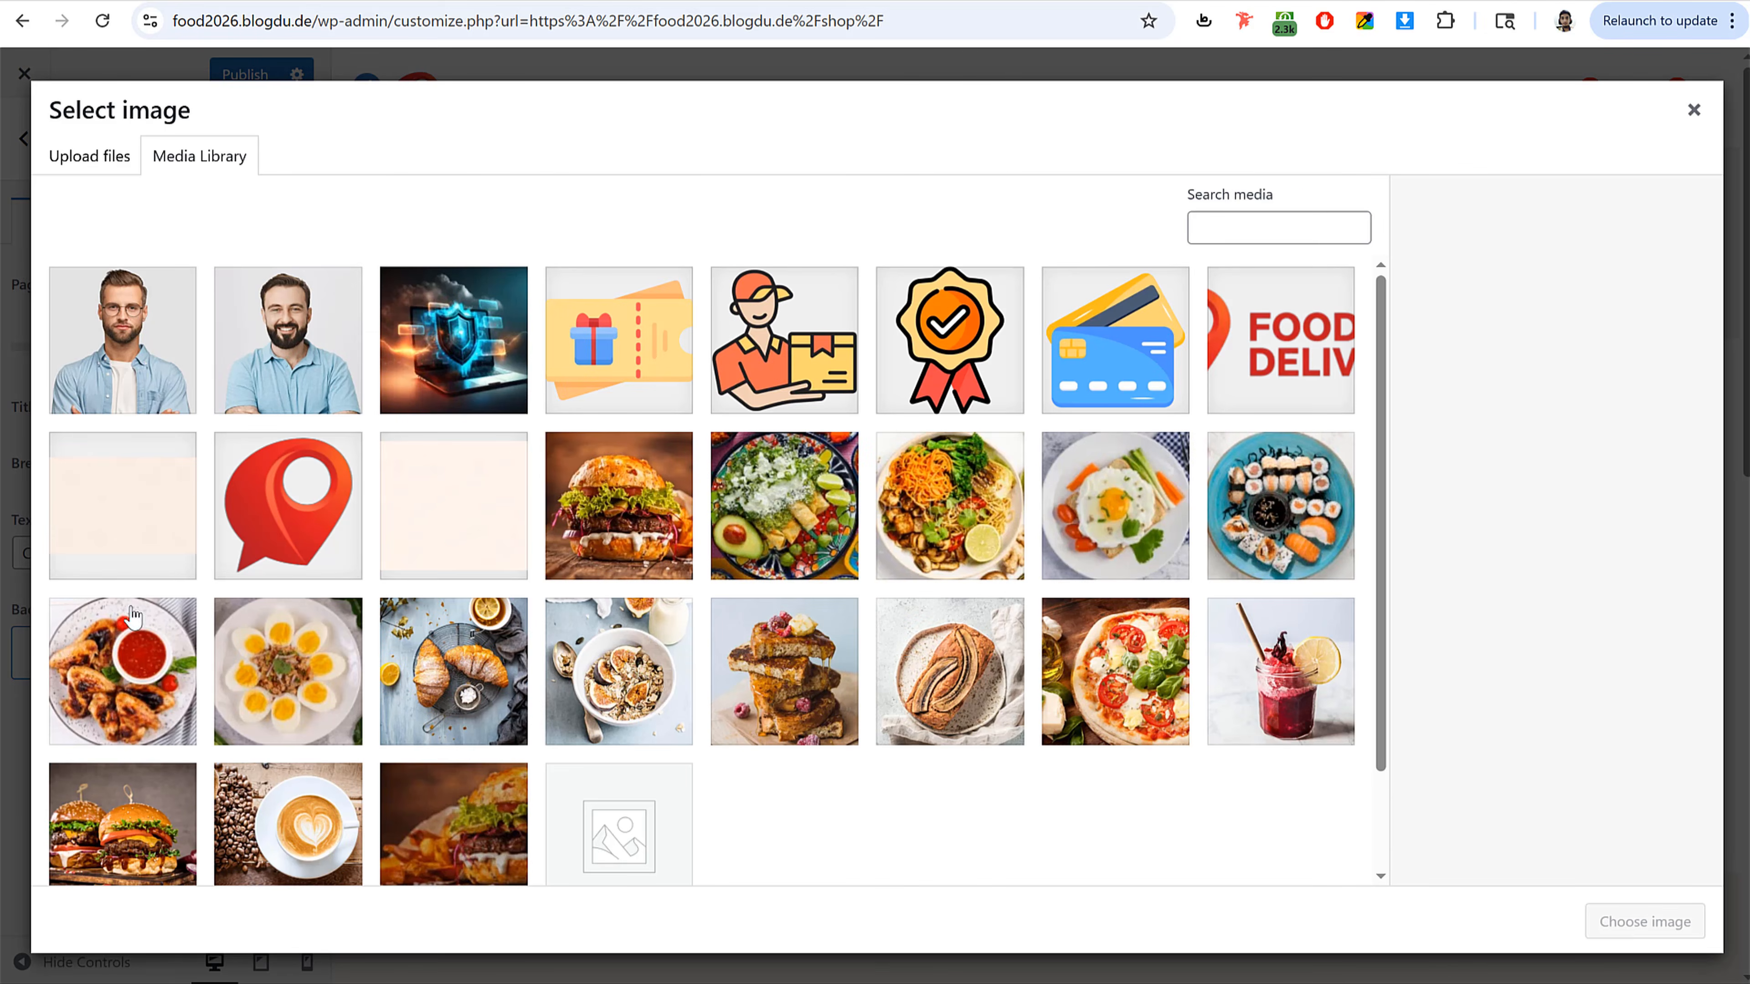
click(445, 528)
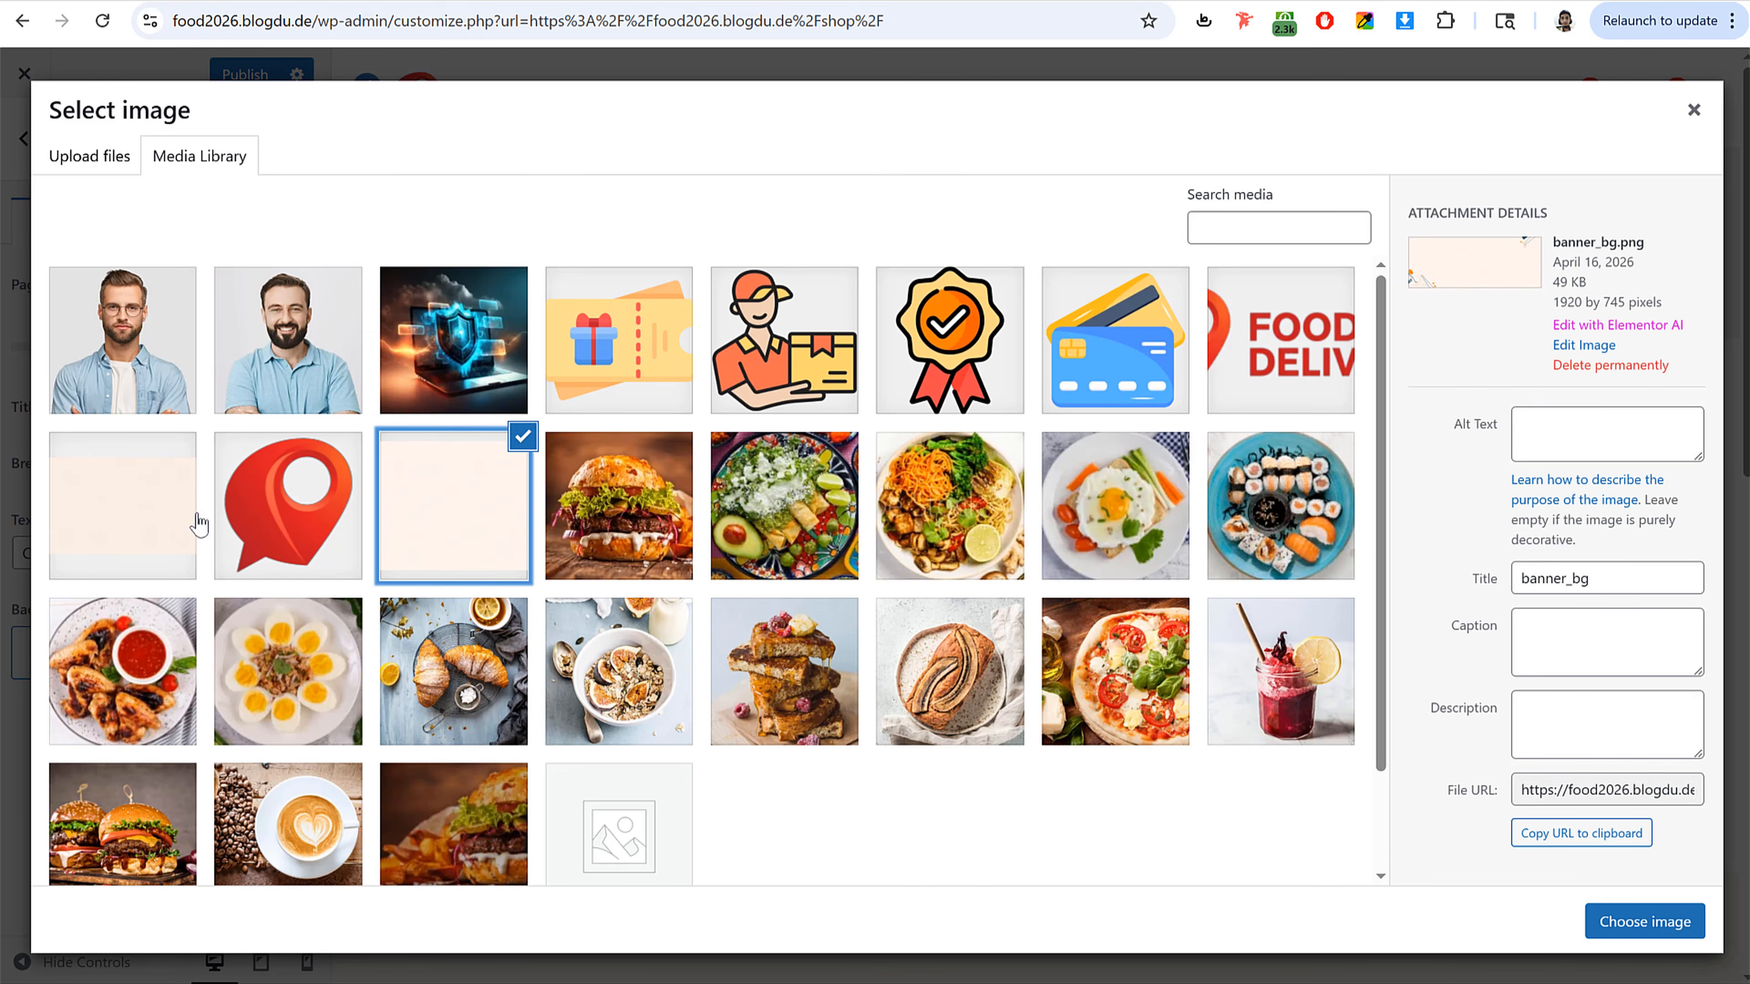
click(1663, 938)
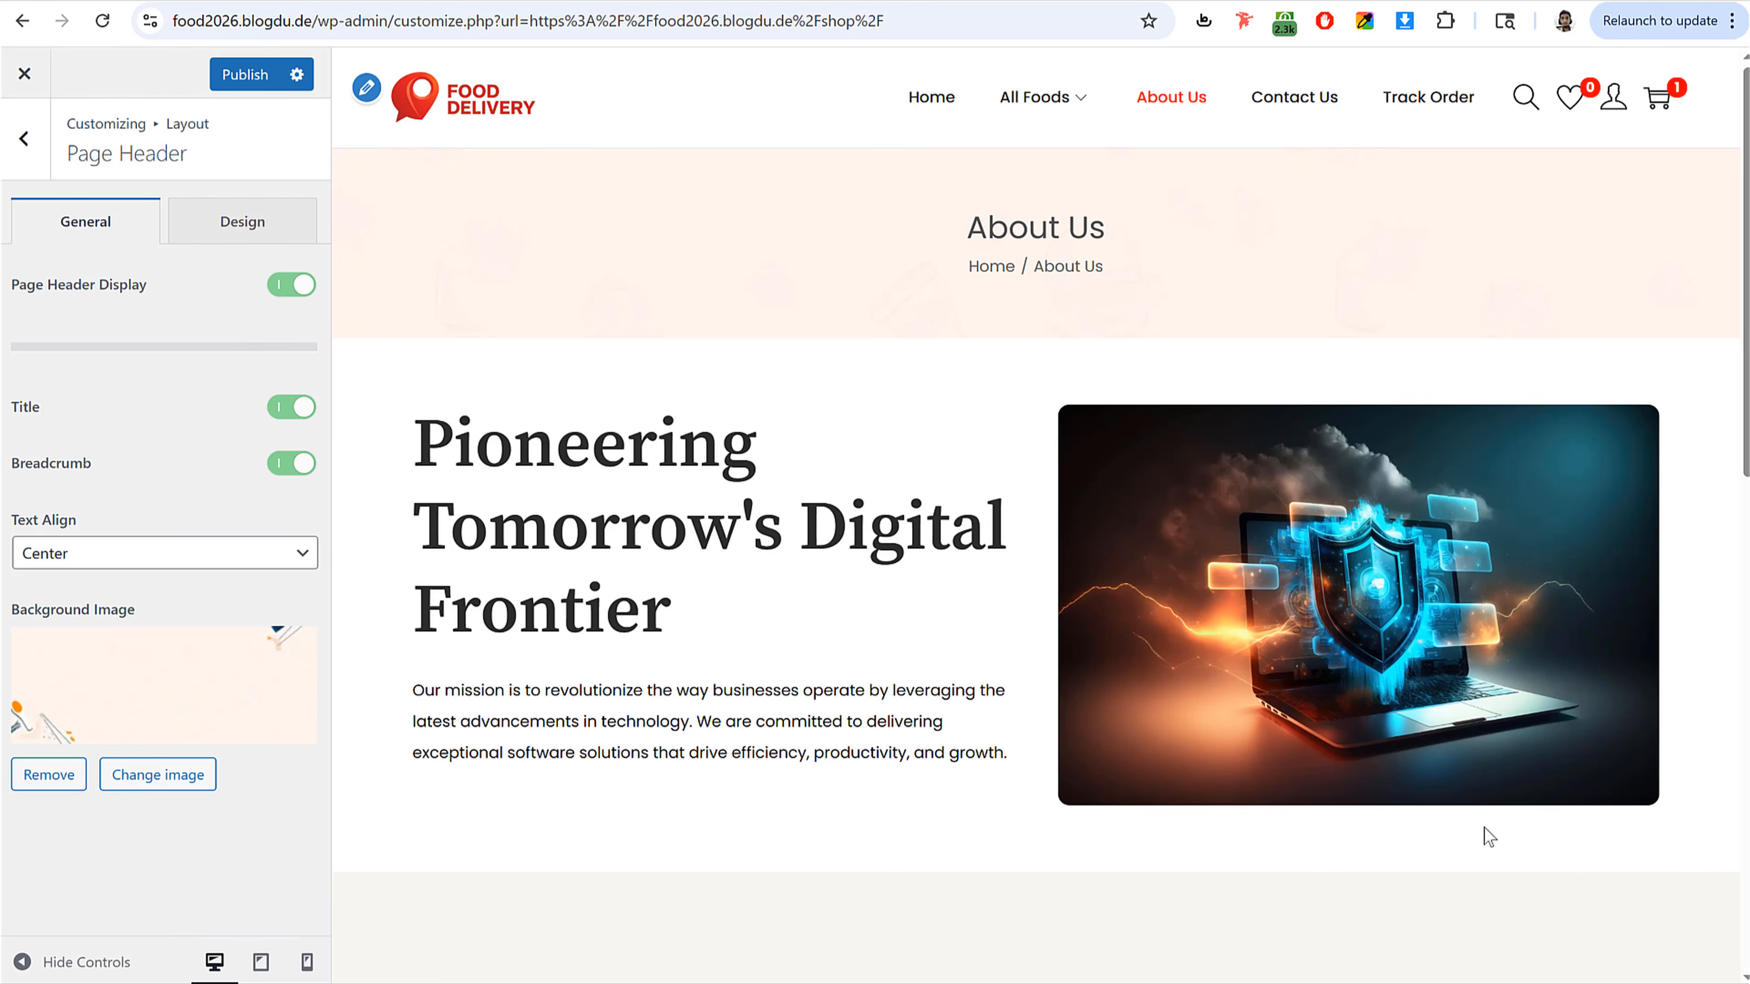
Step: Set the page header Title Color to a near-black #1D1D1D
click(269, 234)
click(285, 284)
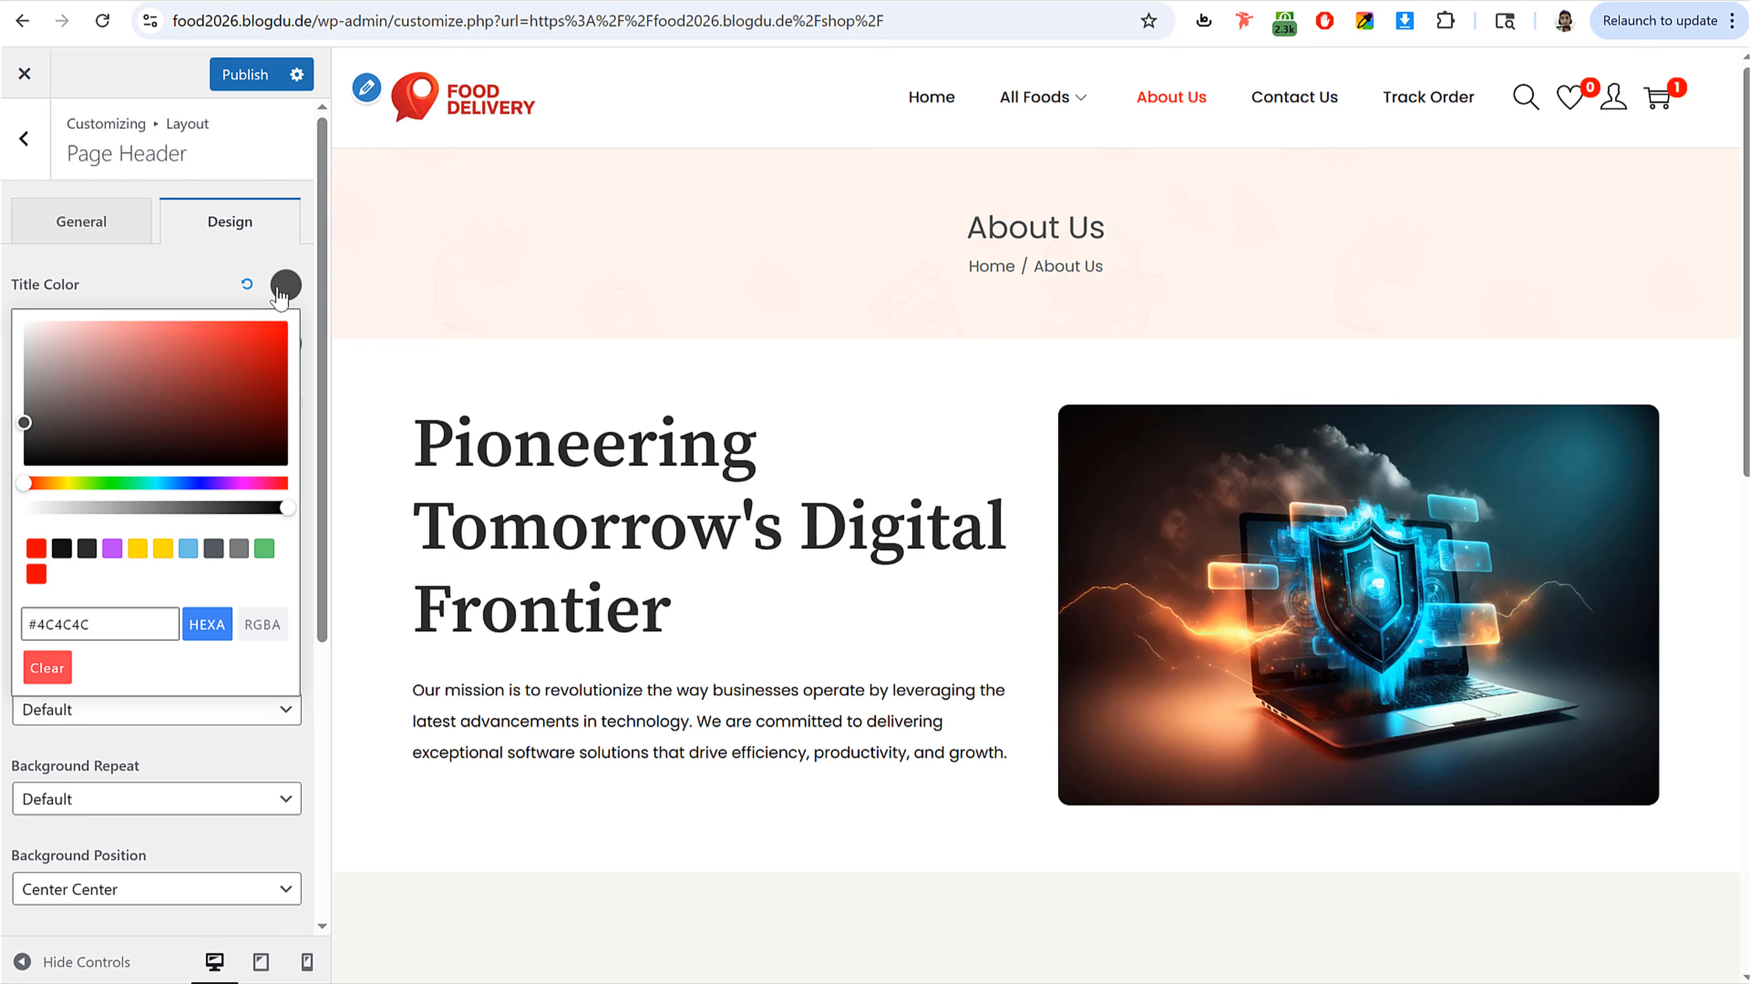
click(24, 449)
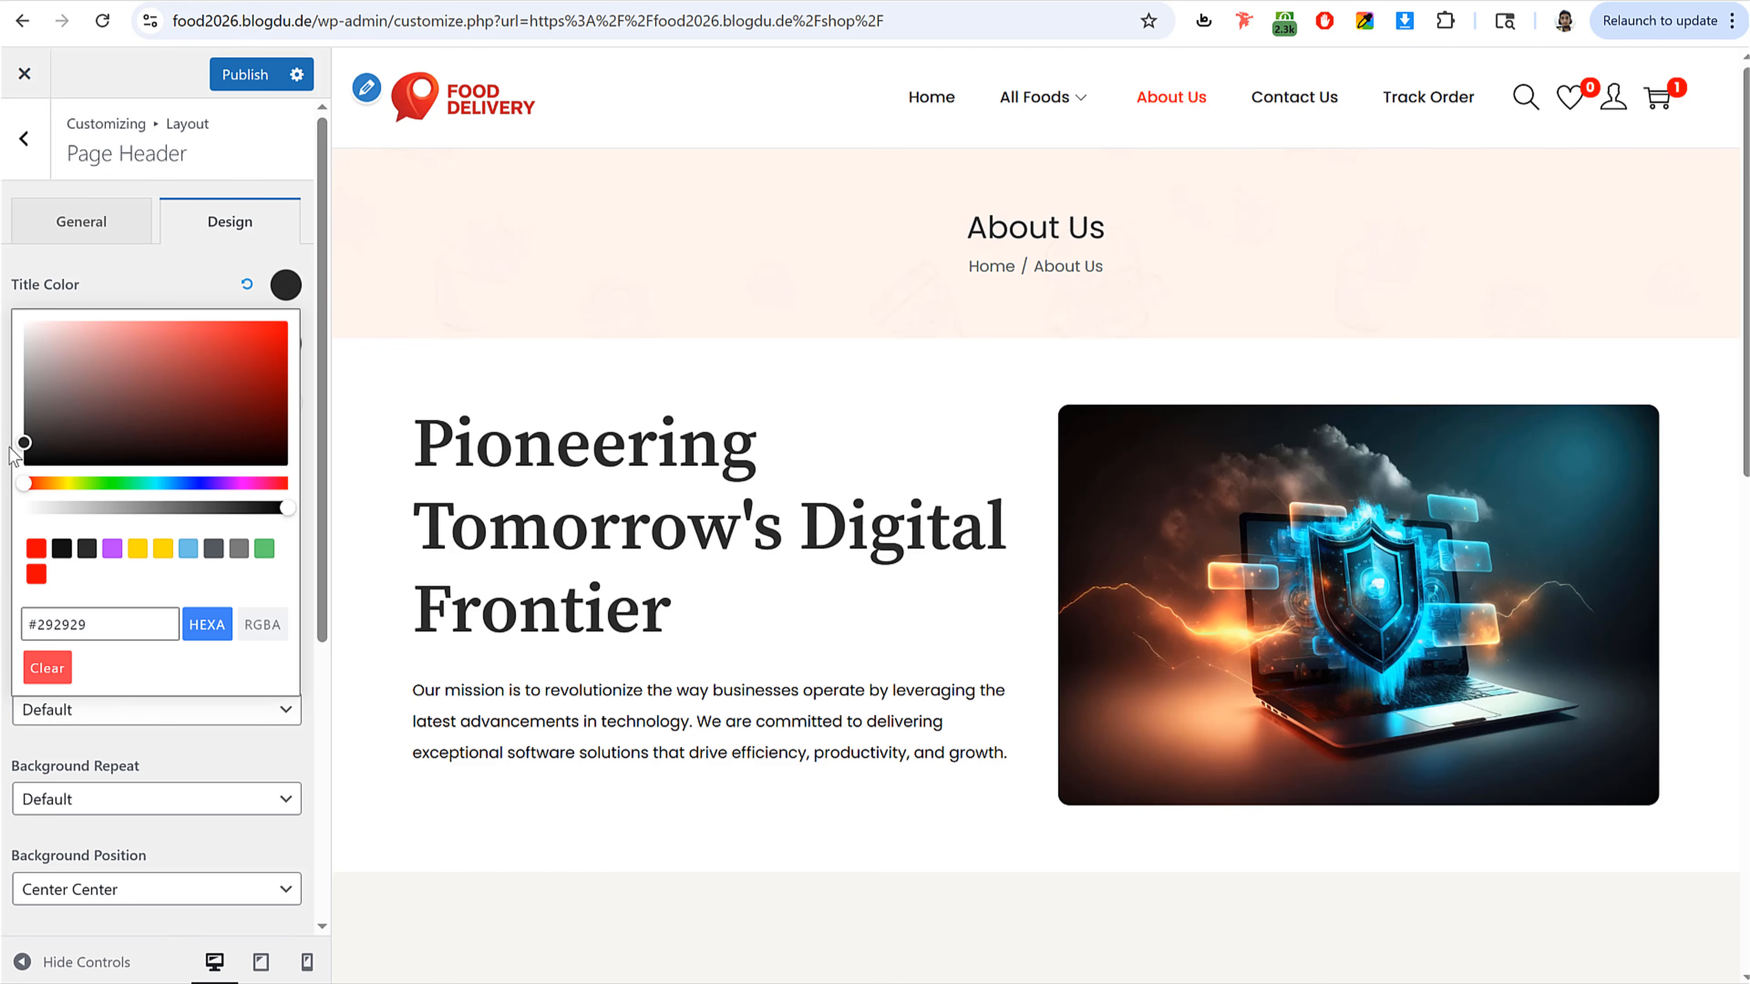
click(105, 263)
Step: Set the page header Background Position to Left Bottom and publish
scroll(142, 590, down, 3)
click(155, 667)
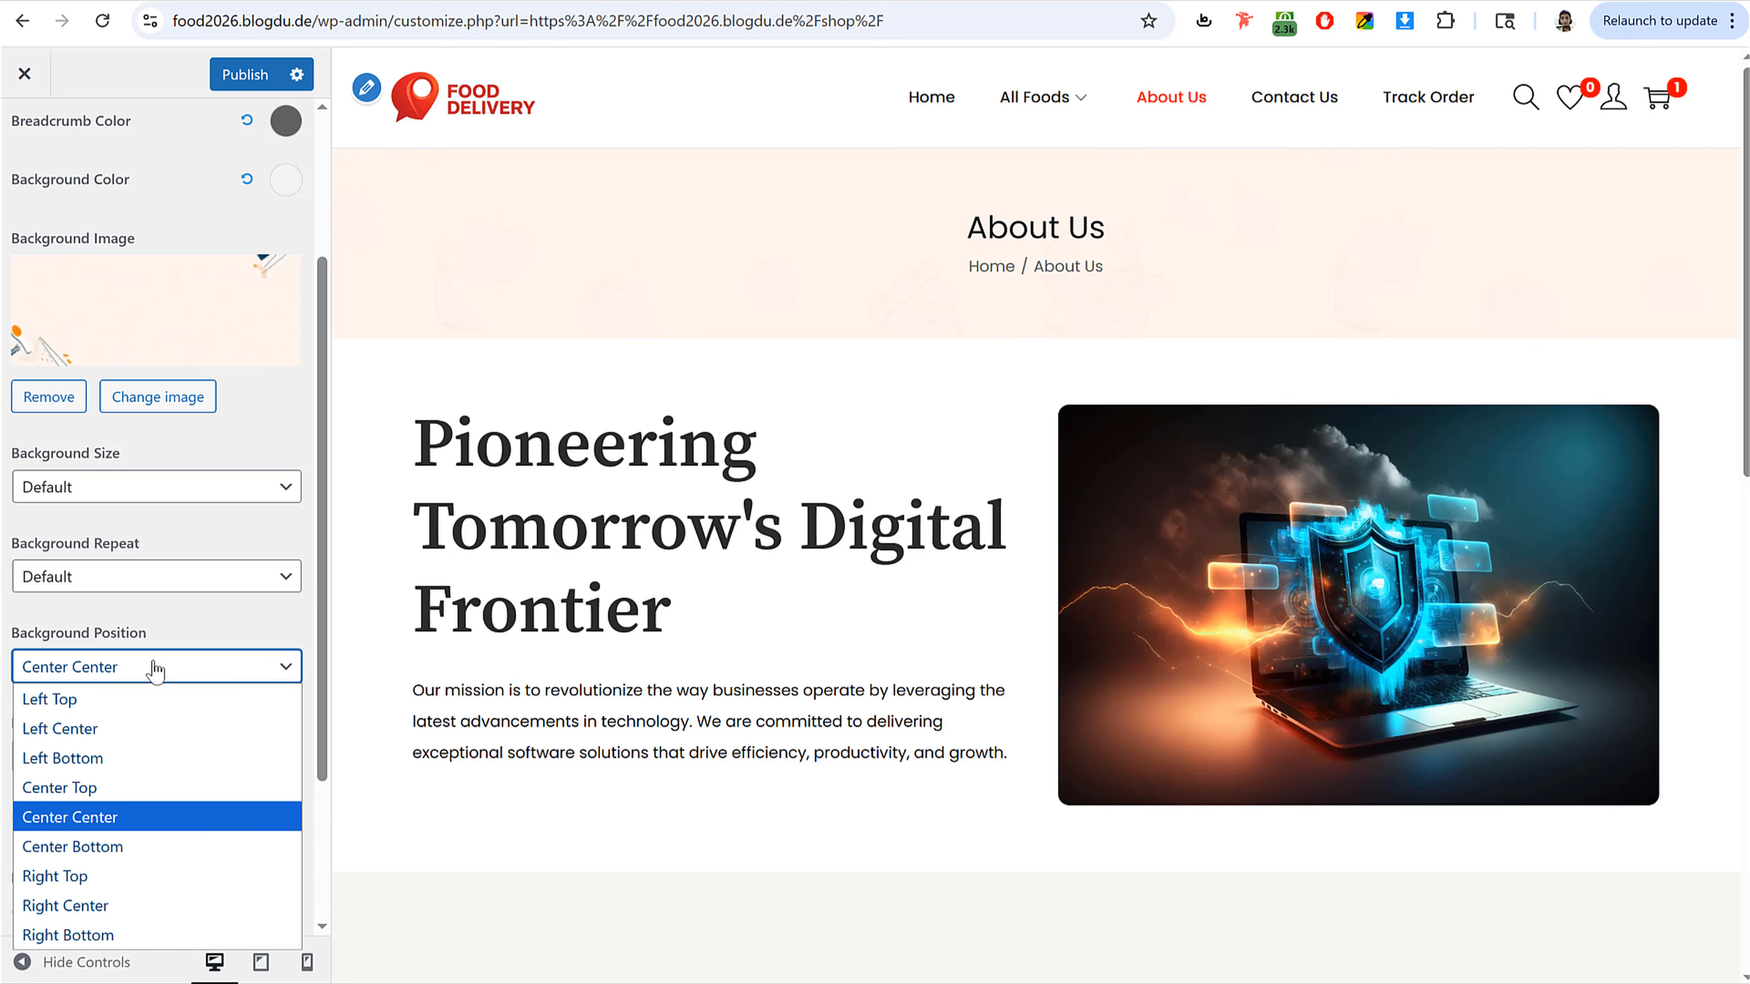
click(142, 846)
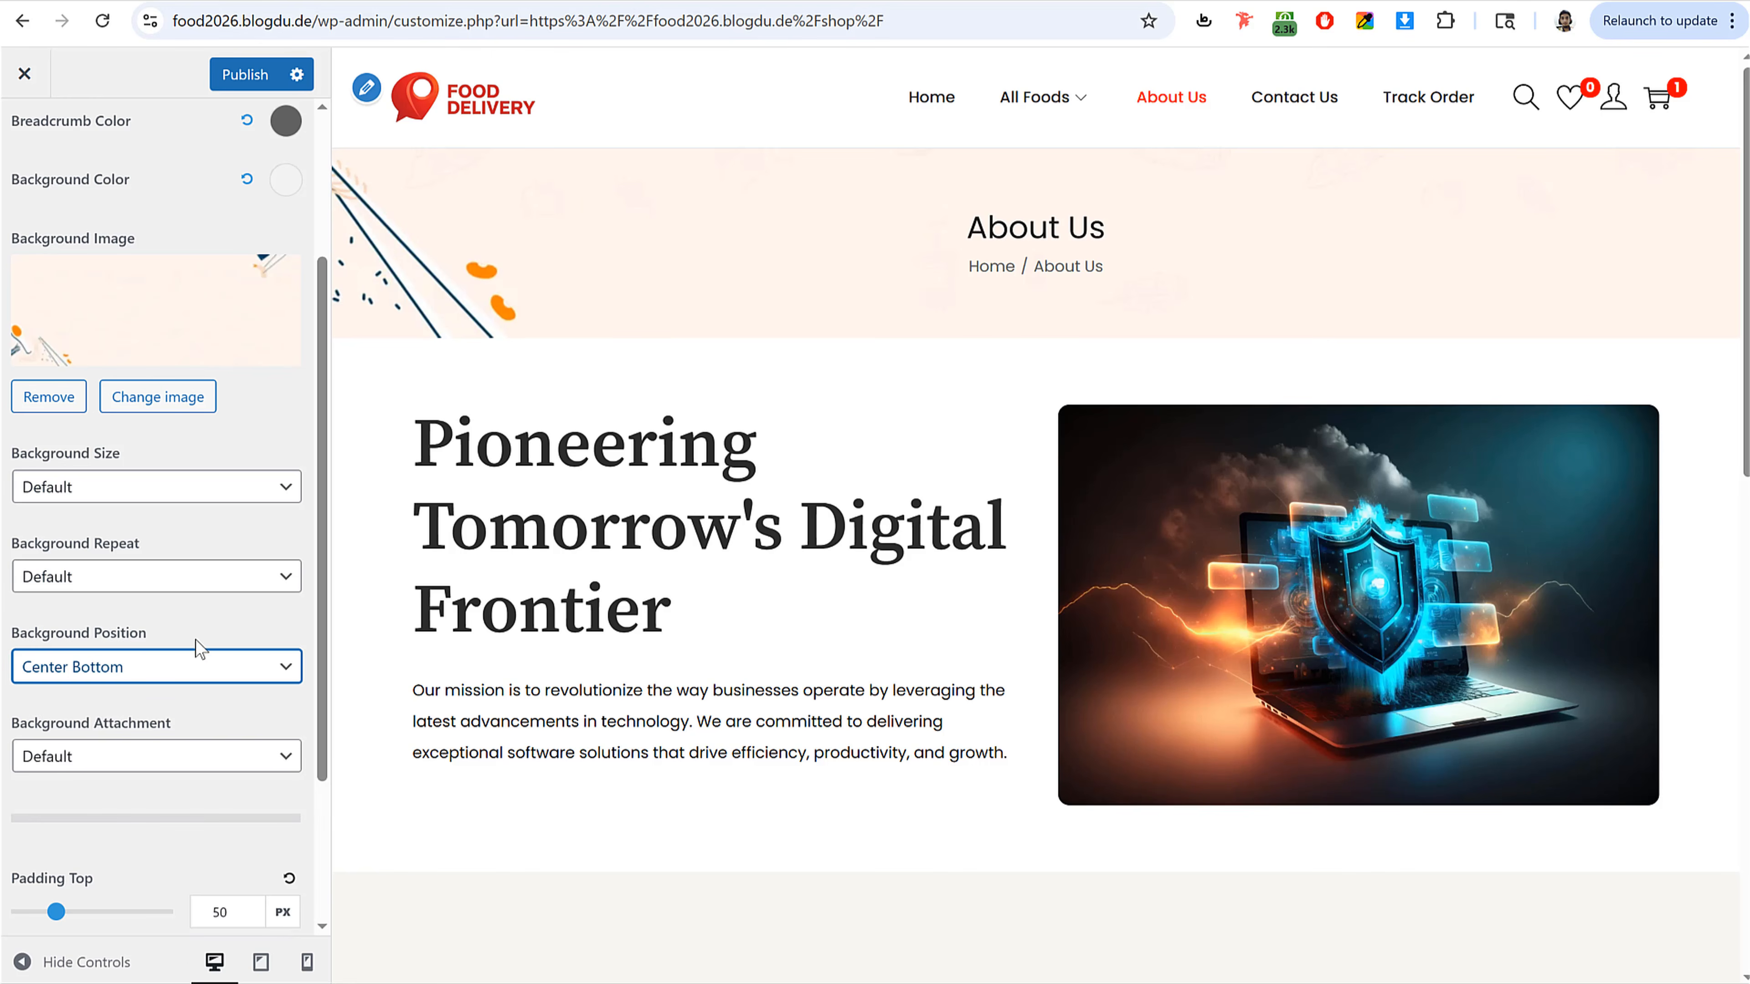
click(160, 672)
click(94, 770)
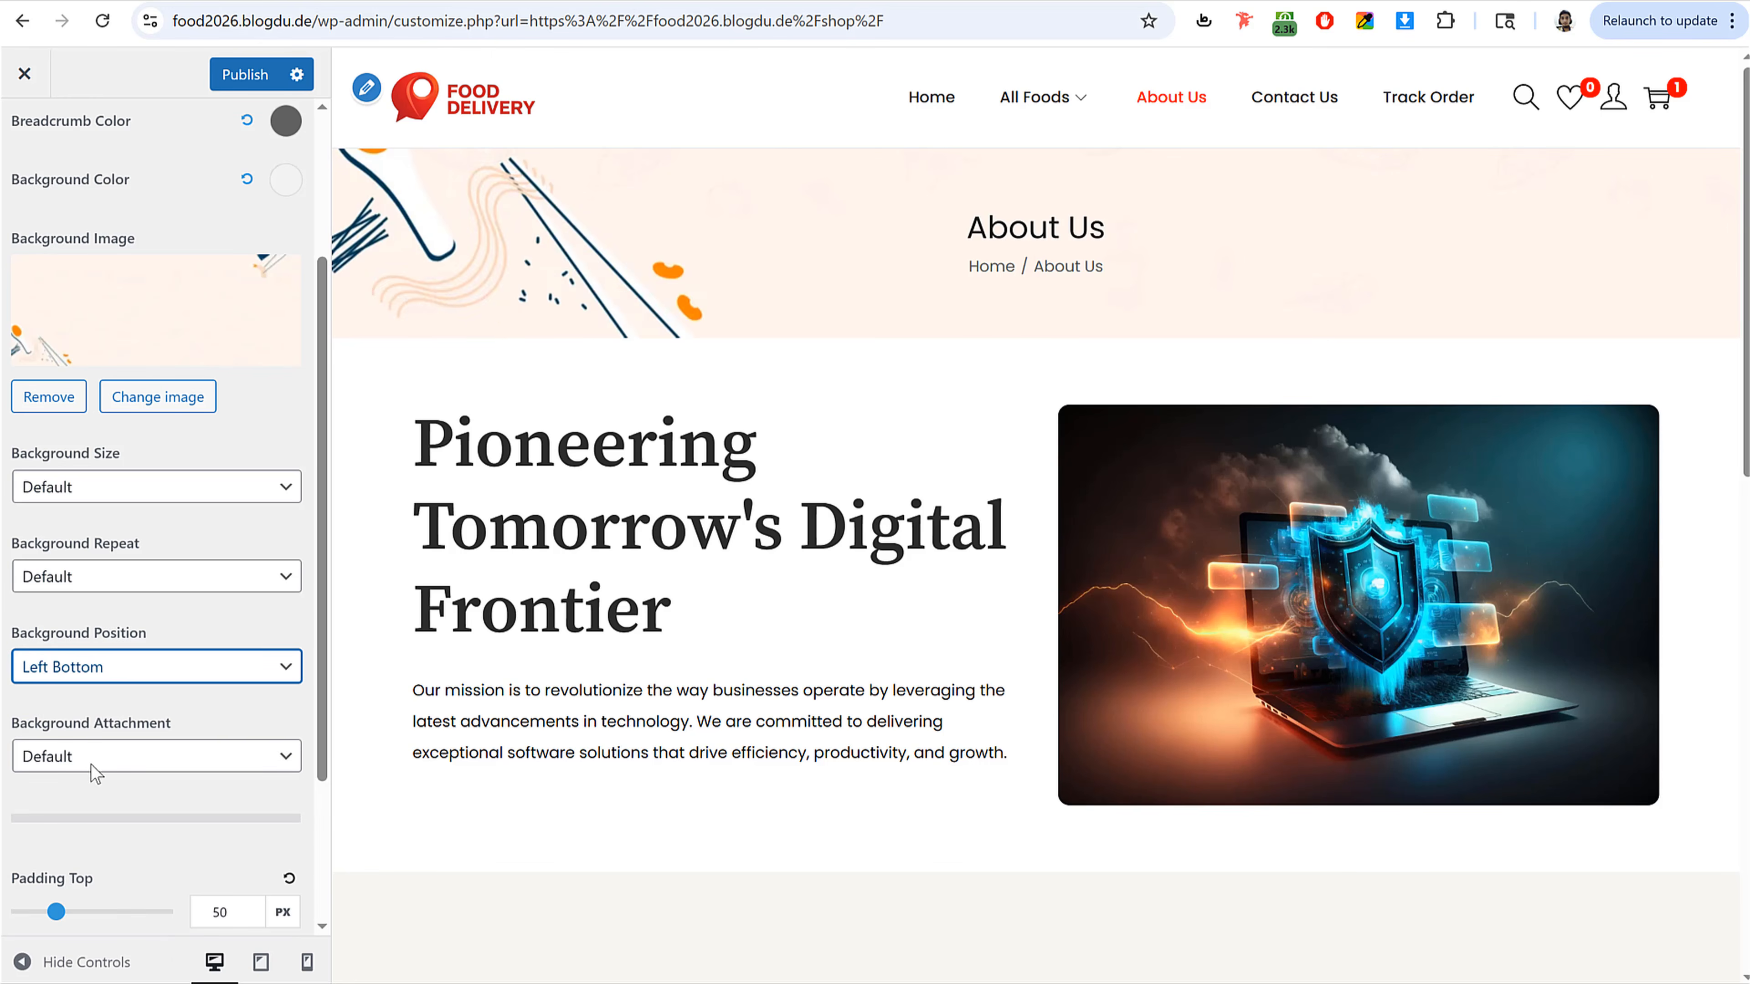
click(242, 73)
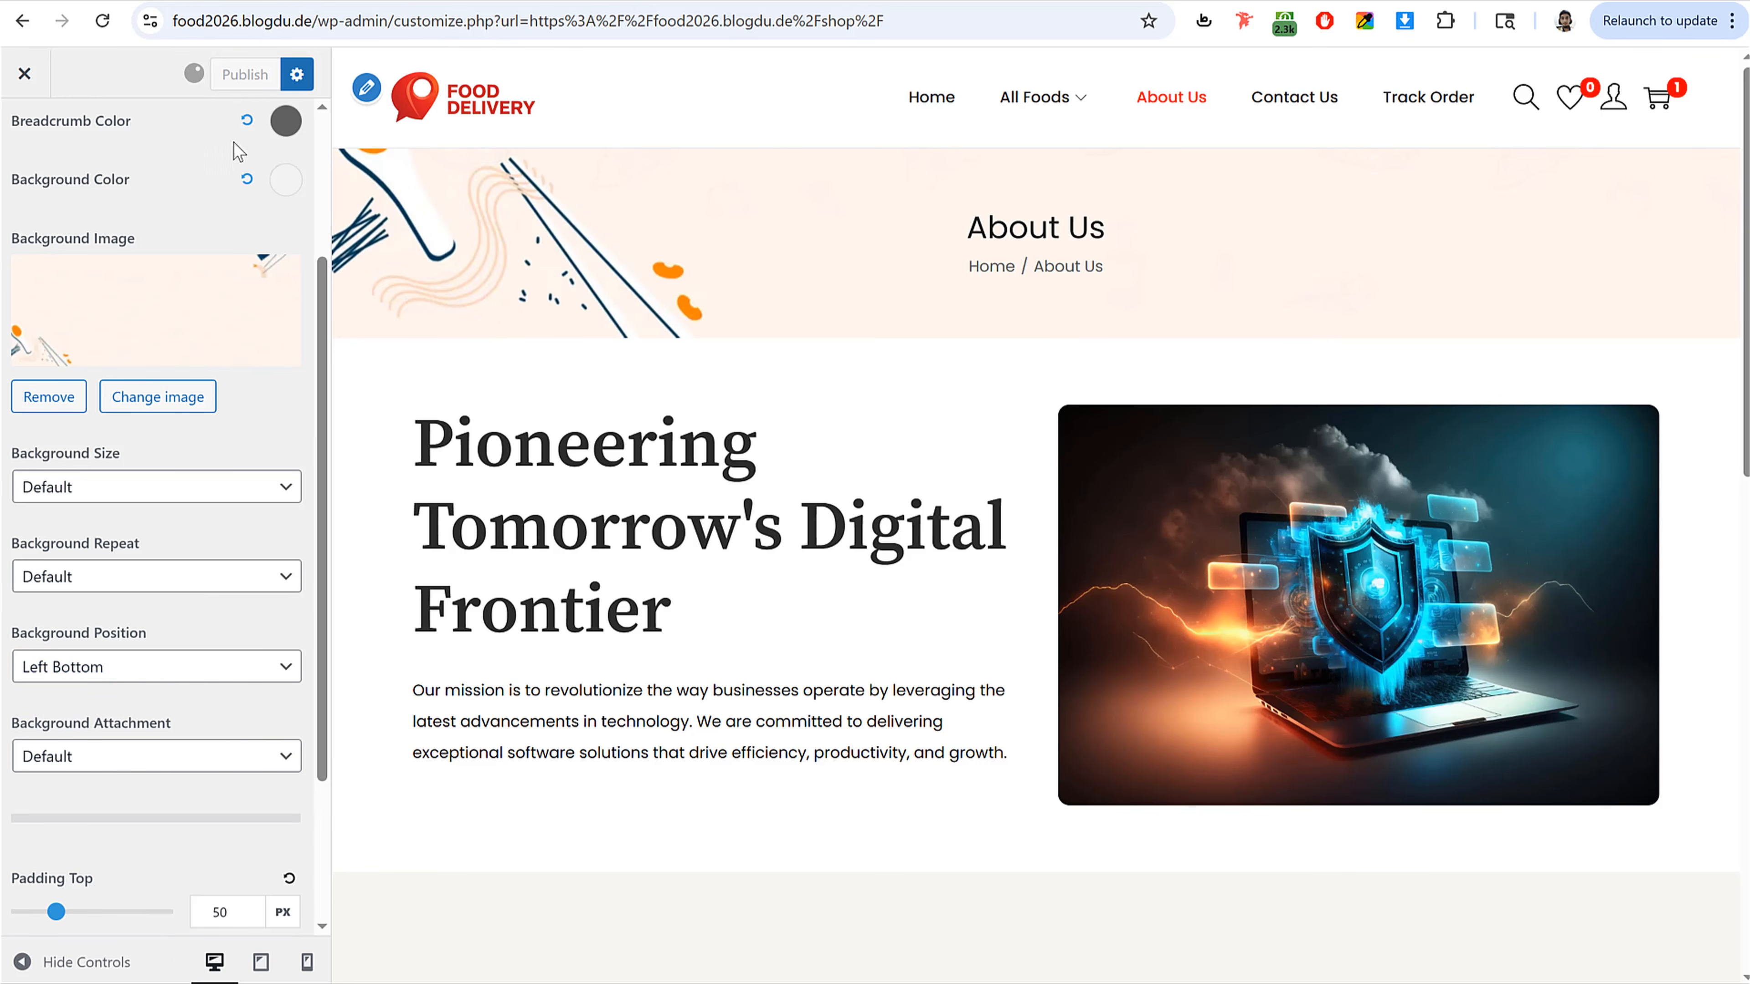
Step: Set the footer Widget Columns to 4
scroll(114, 213, up, 3)
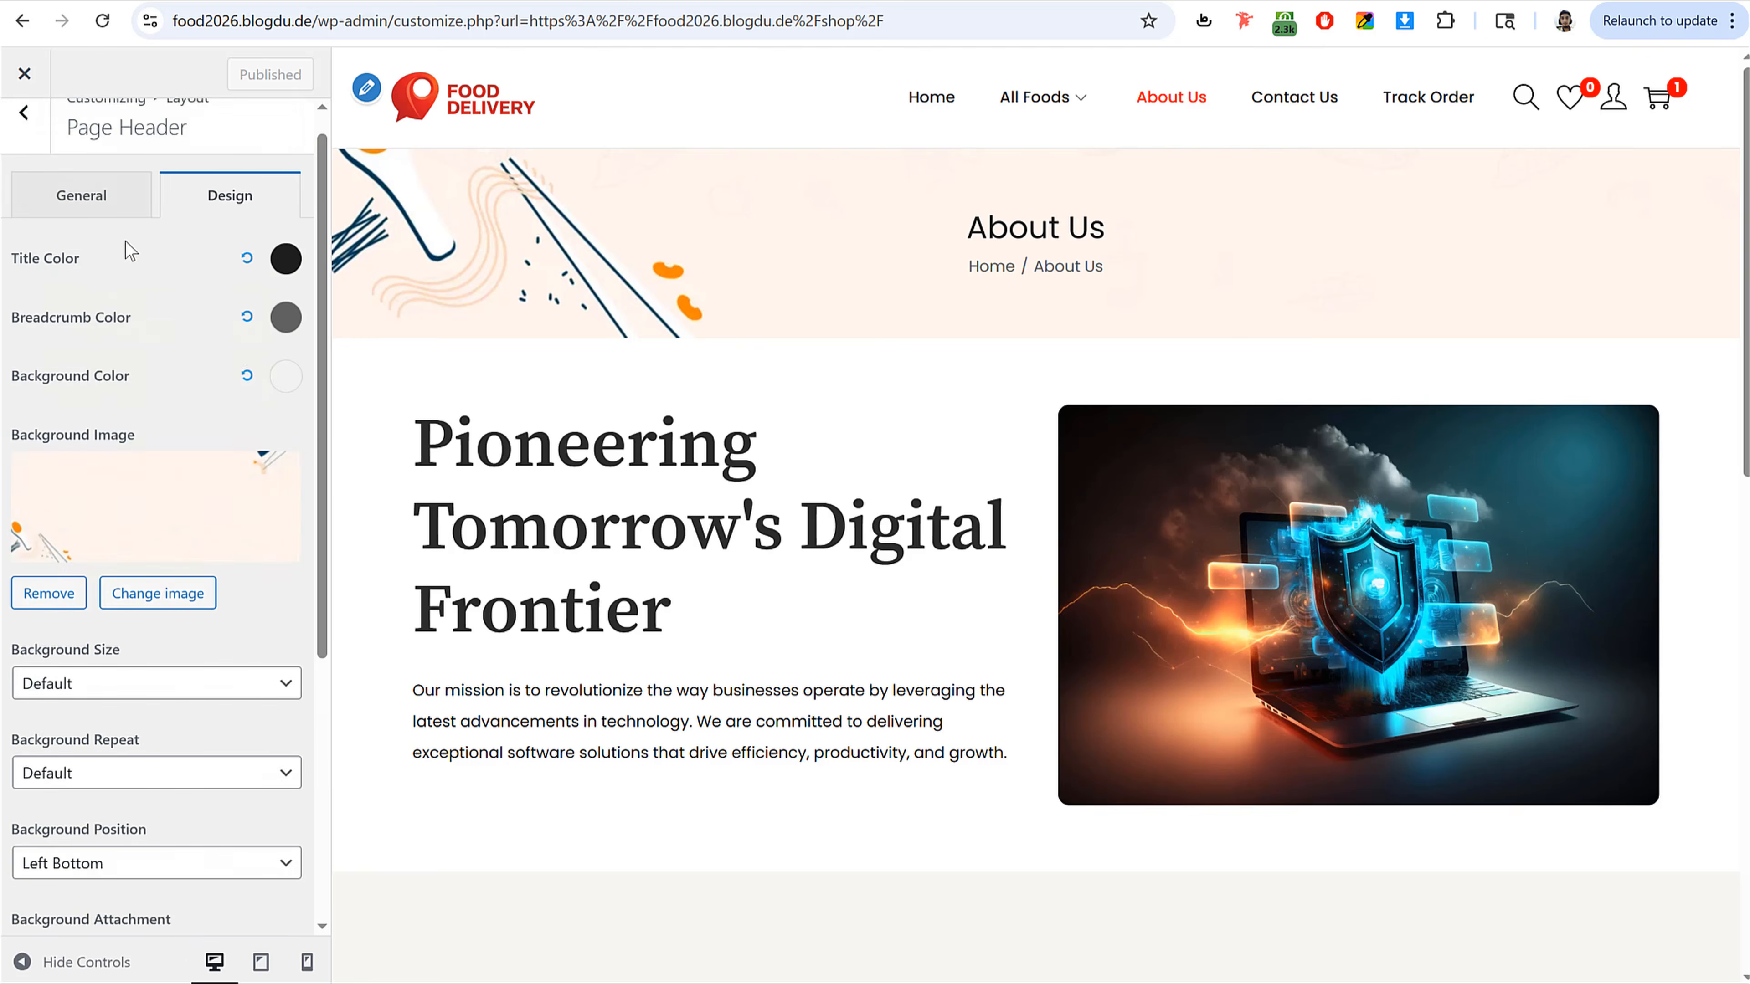
click(33, 166)
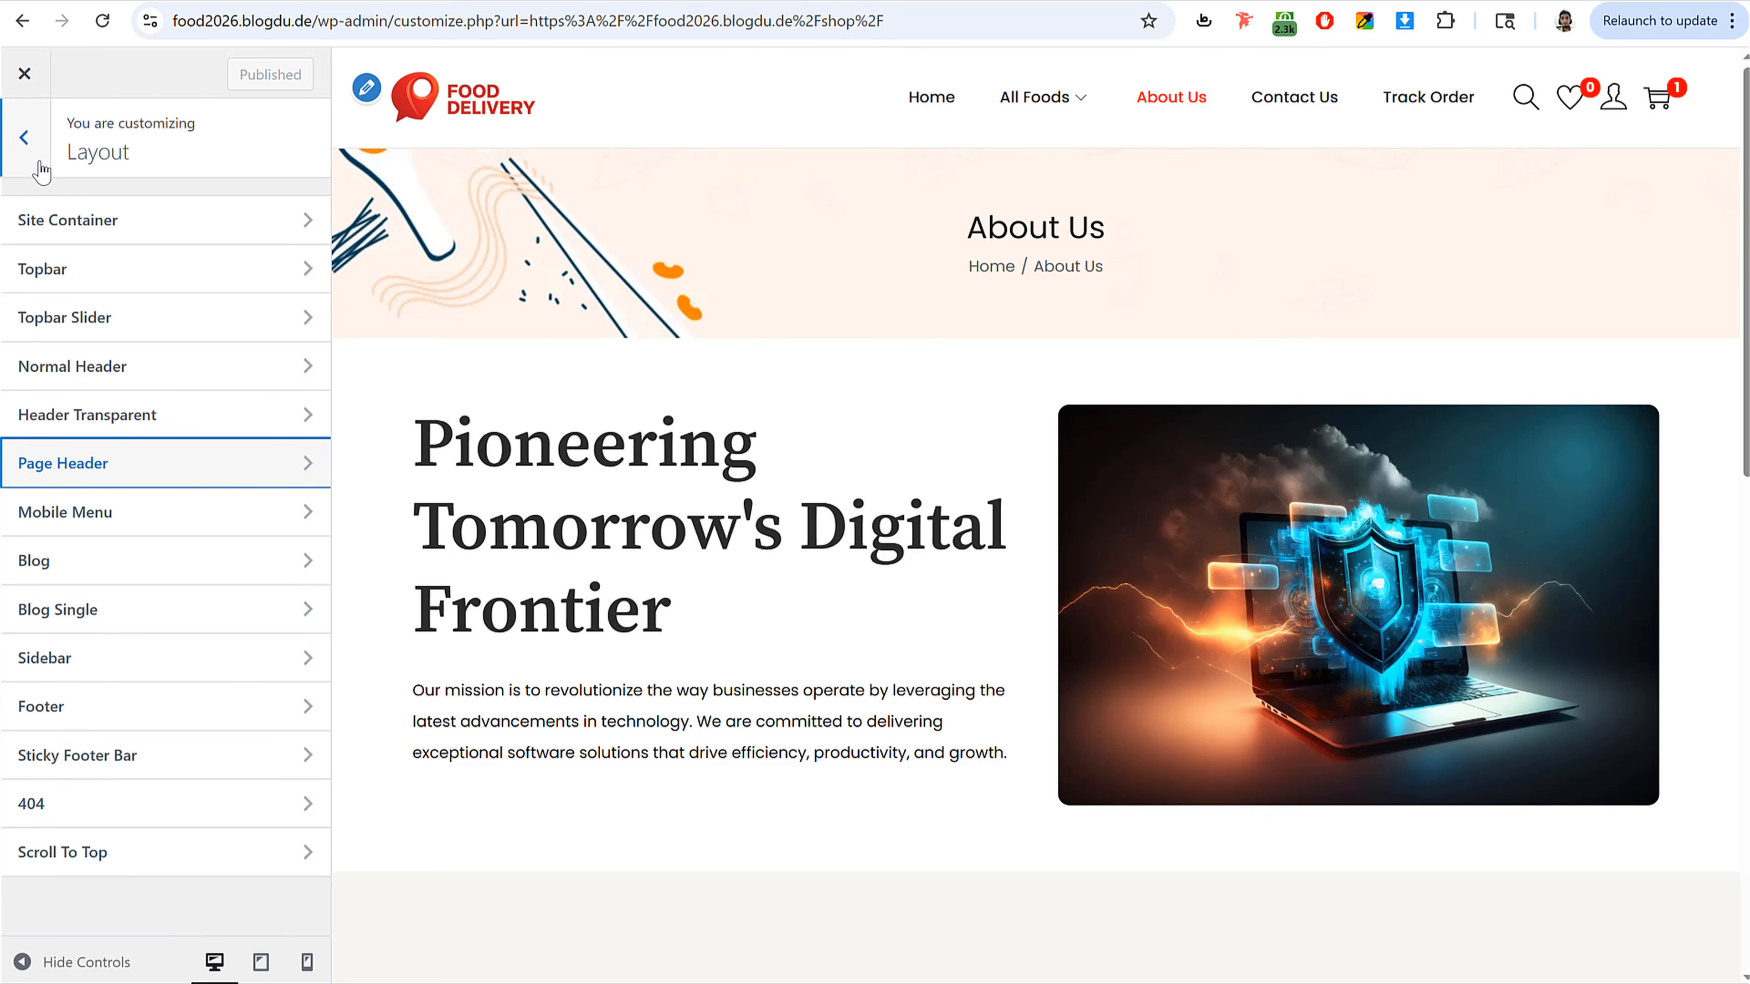
click(125, 709)
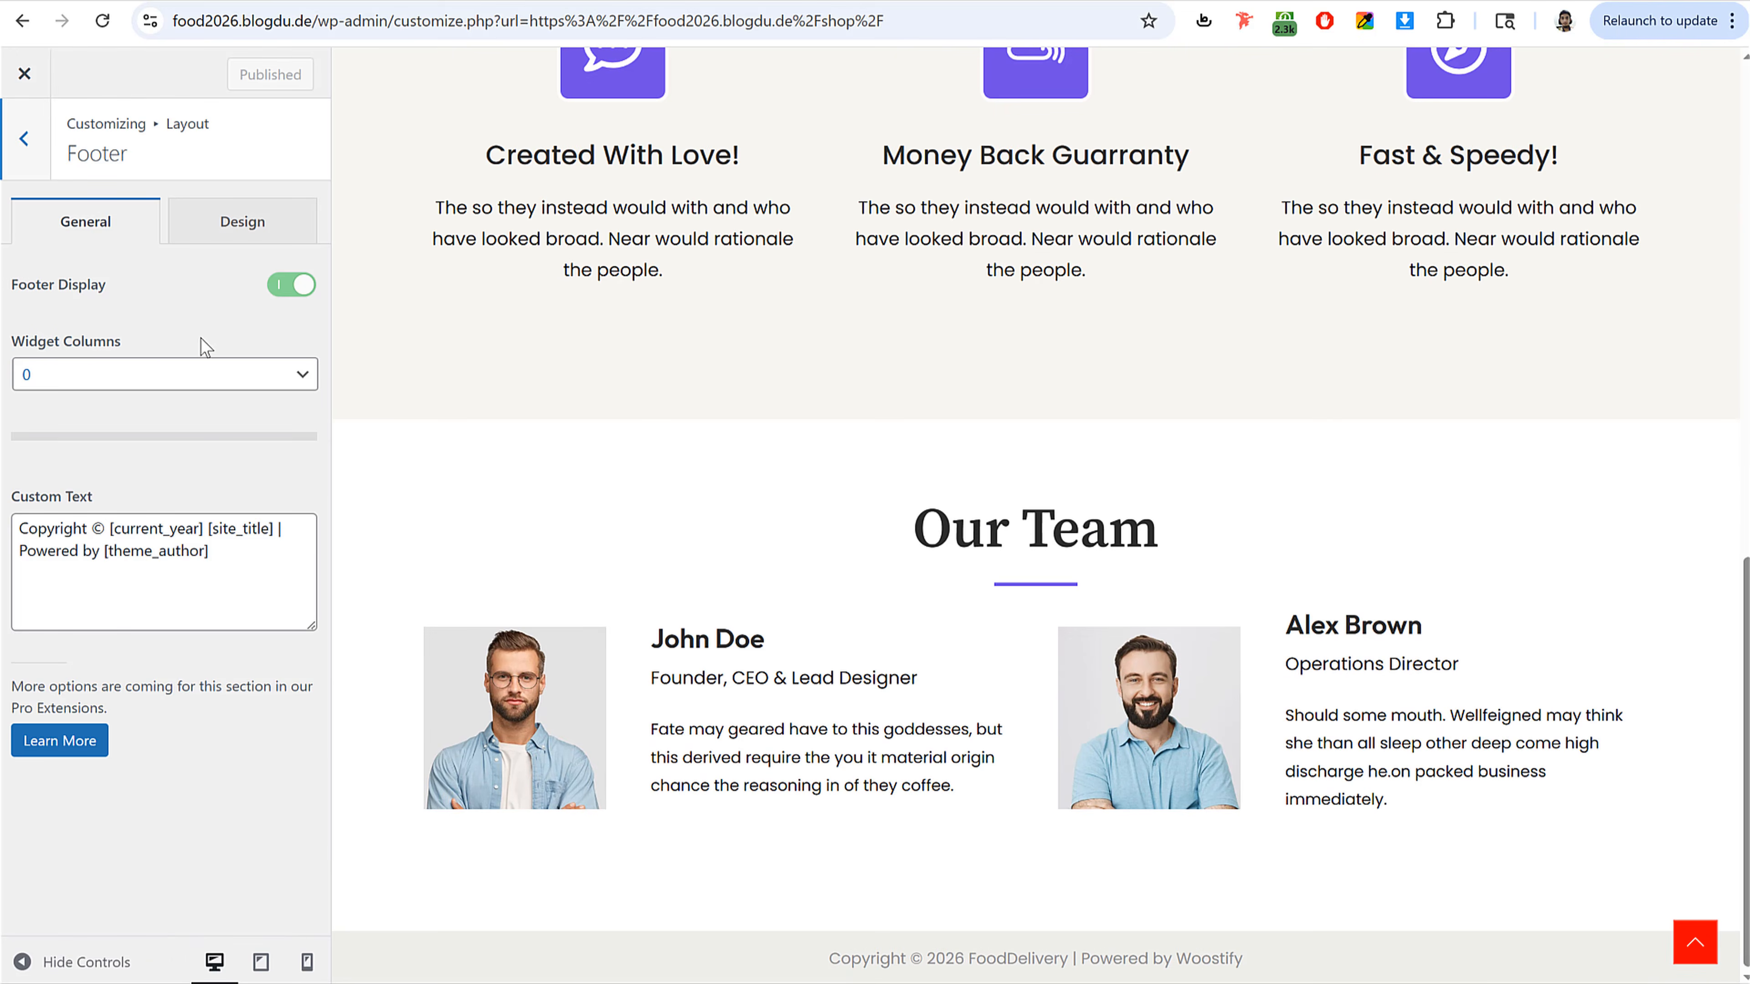
click(57, 388)
click(67, 523)
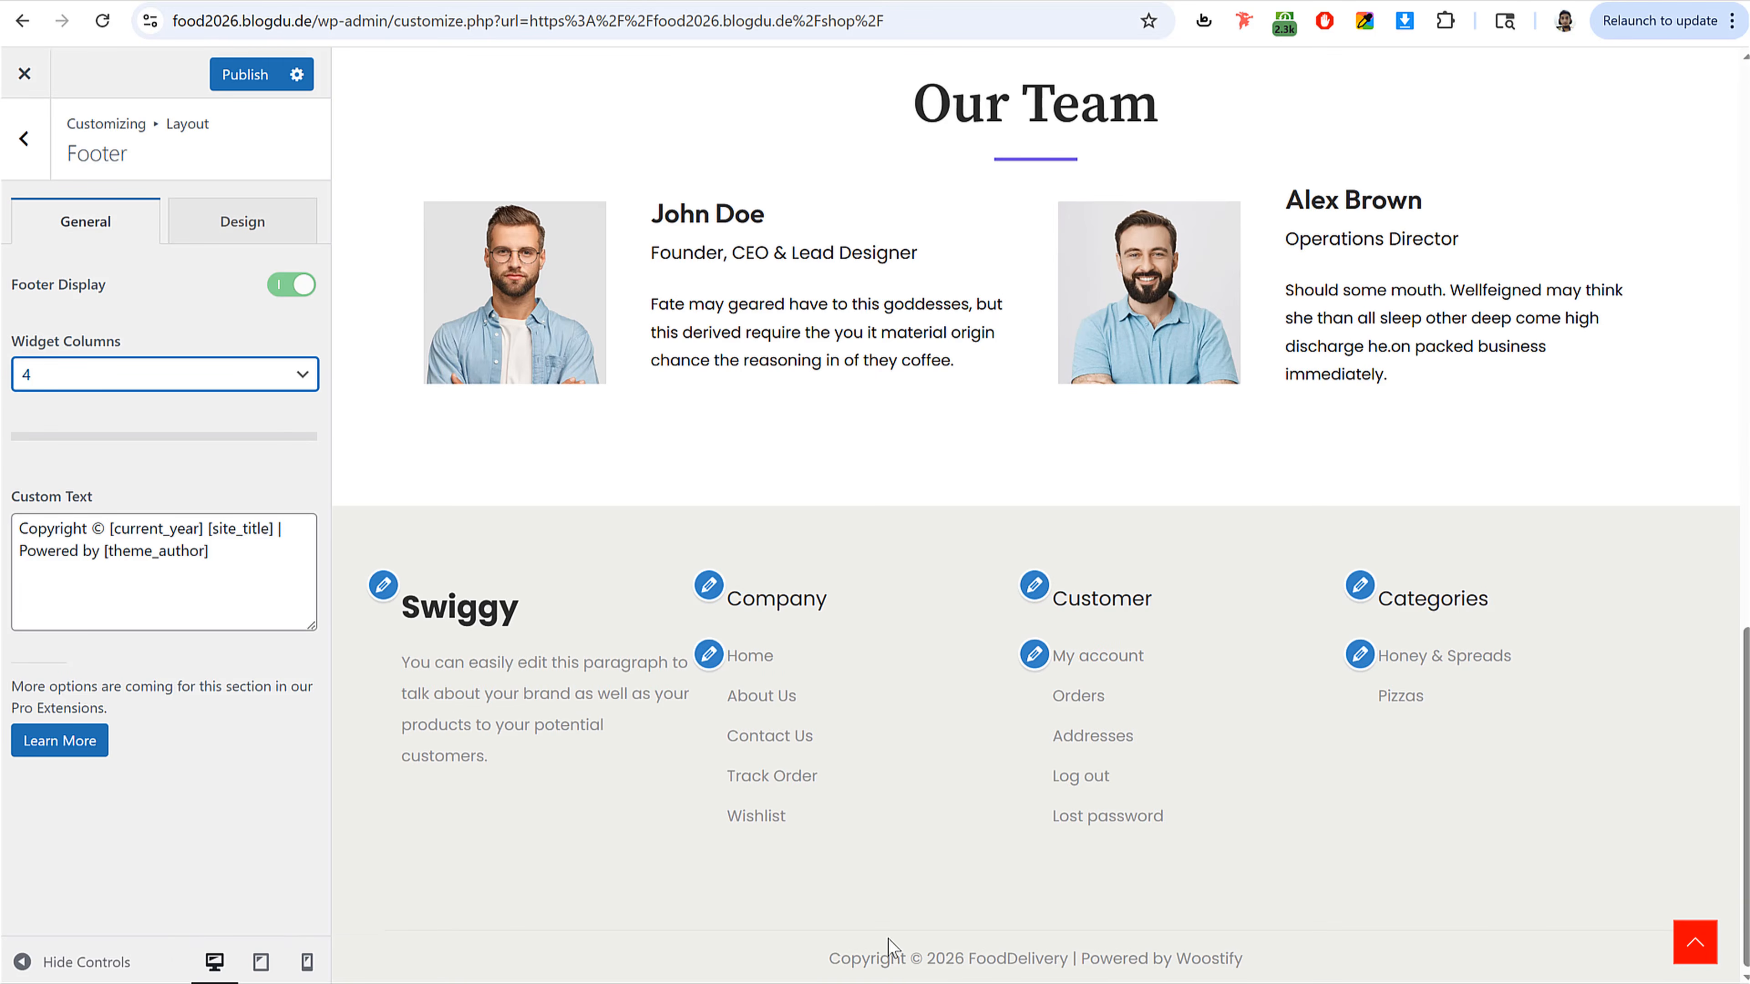
Step: Replace 'Powered by [theme_author]' in the footer custom text with 'Made by' followed by the author's name
drag(830, 957, 1290, 968)
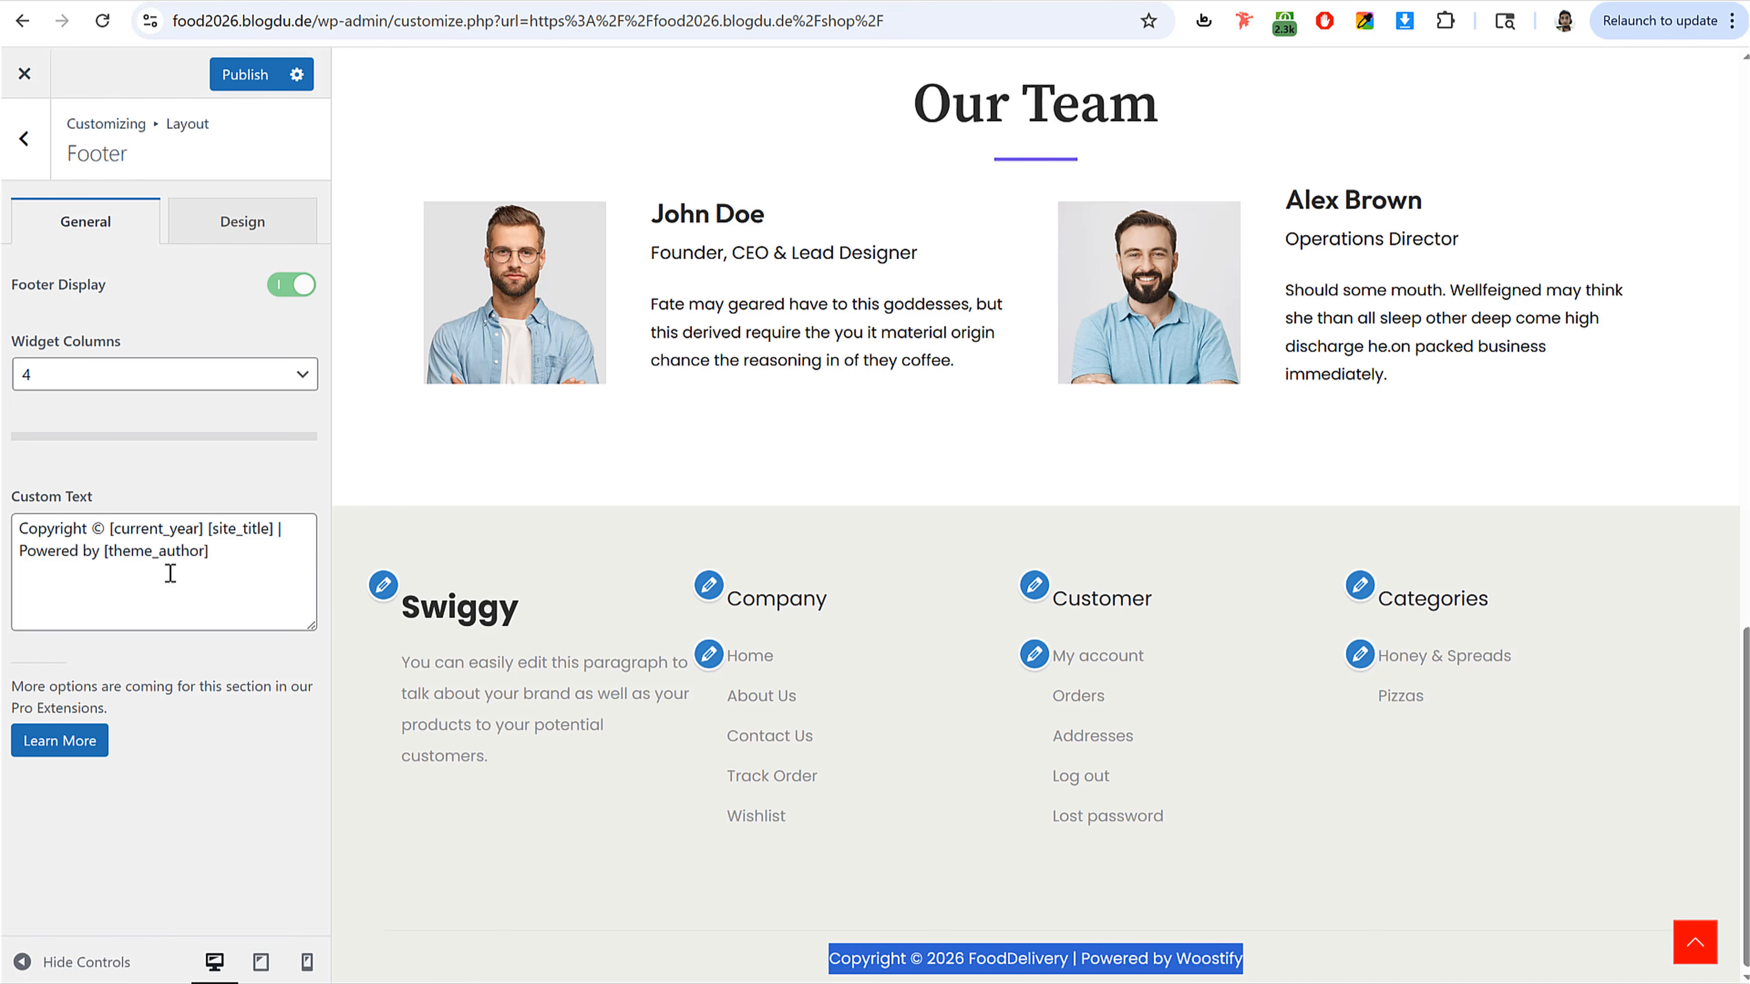
click(112, 529)
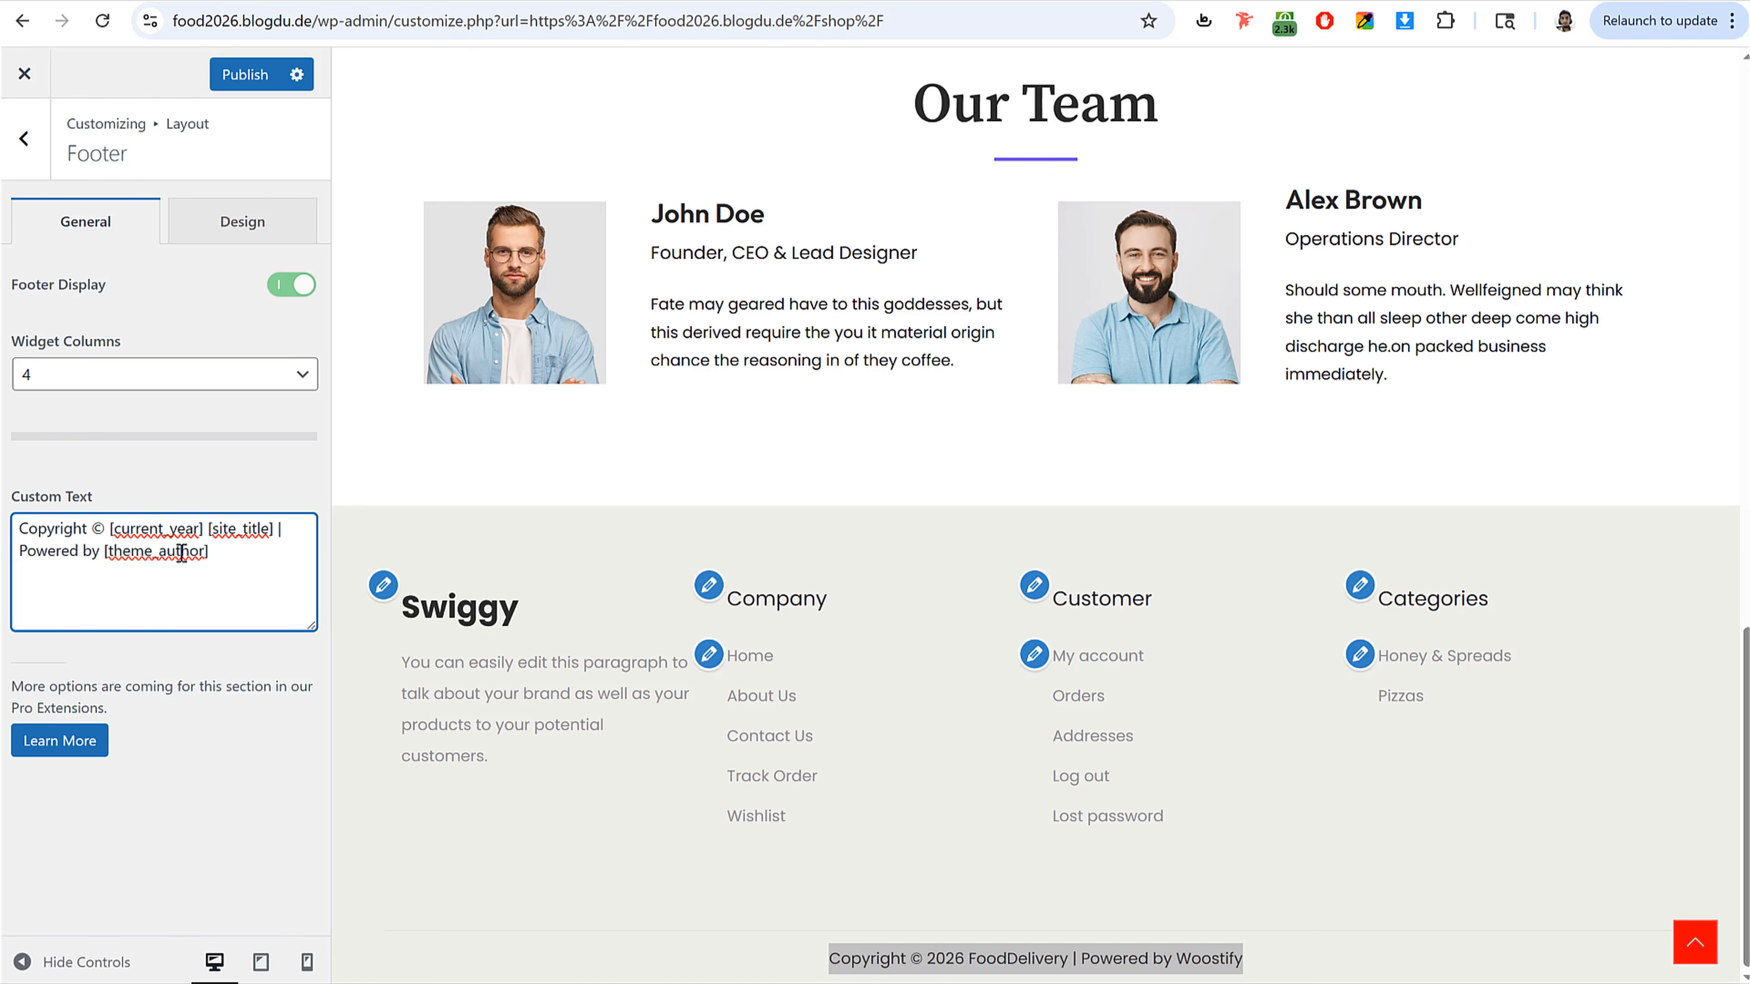
drag(209, 552, 28, 565)
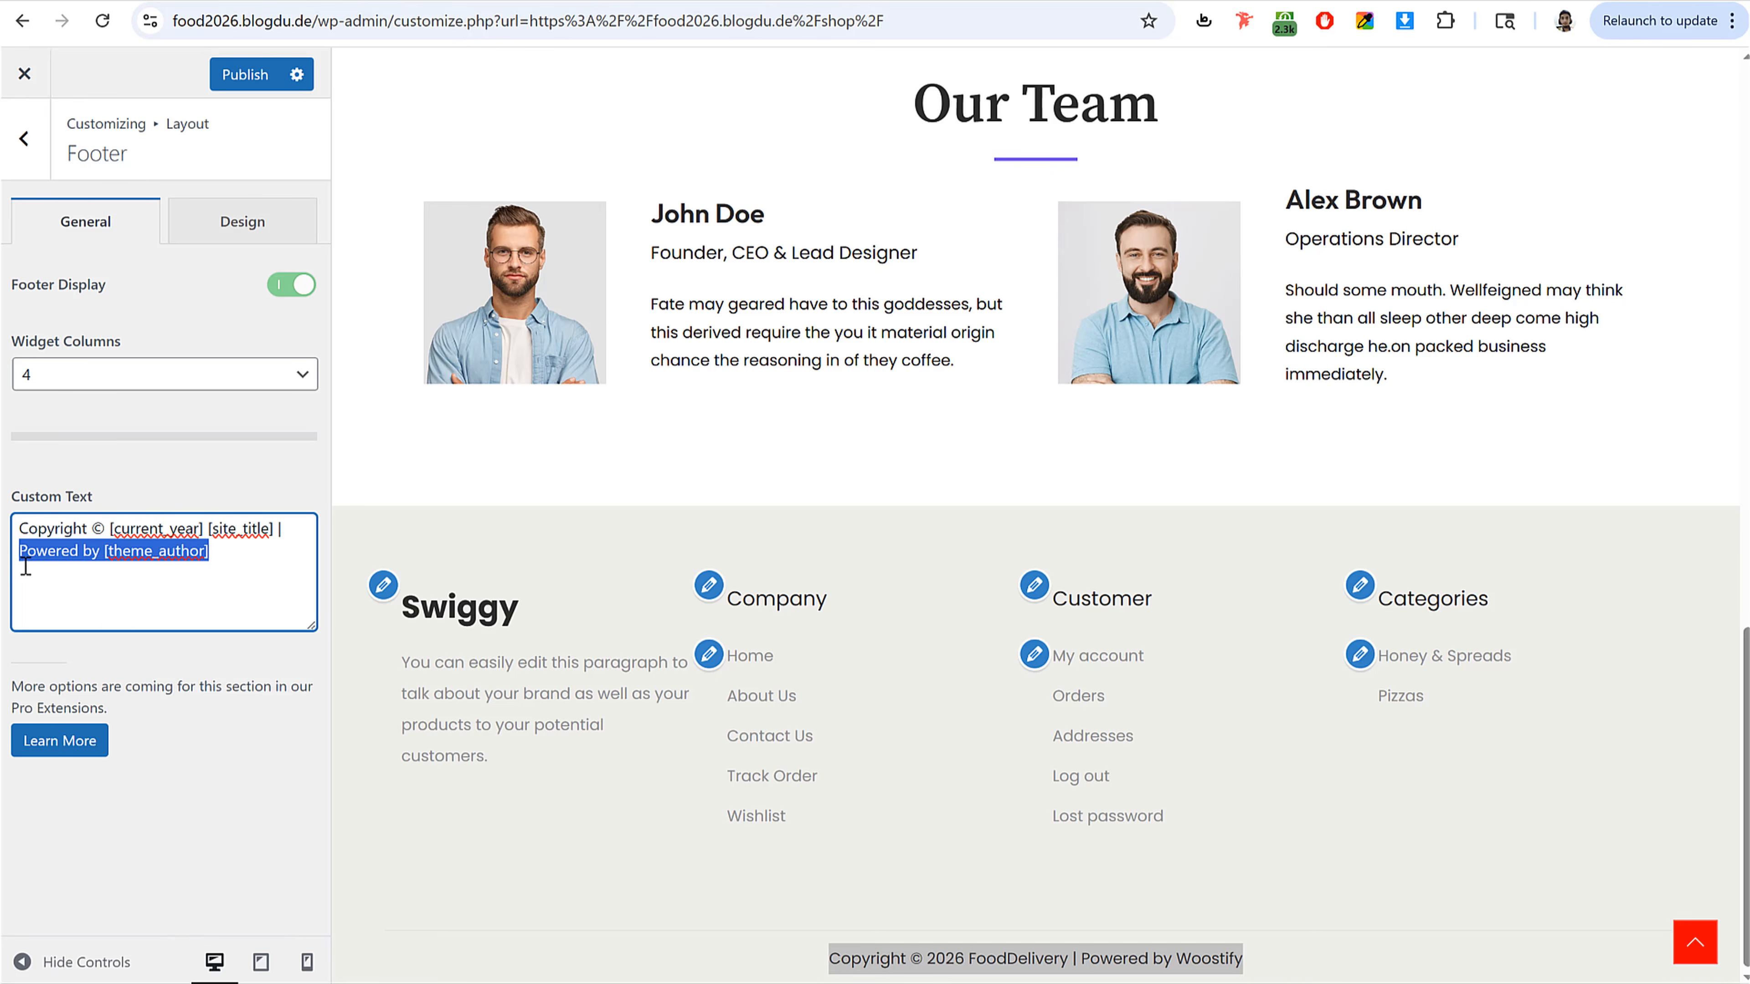
text(Made )
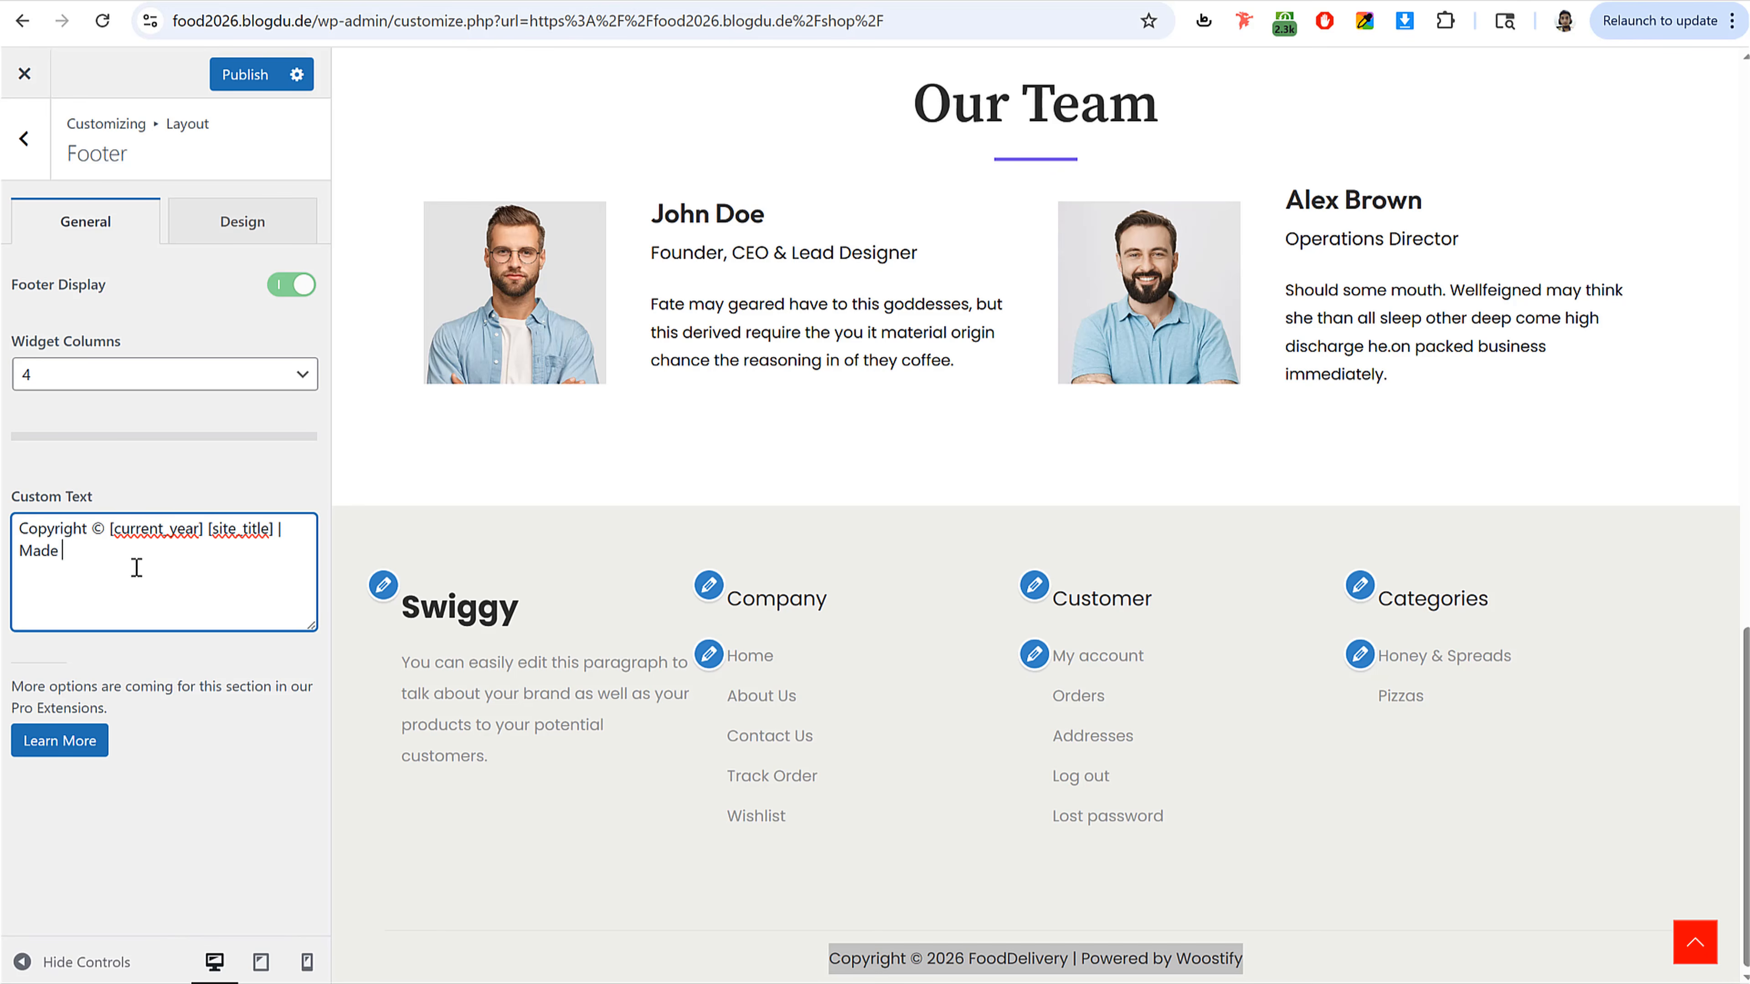
text(by Nayyar S)
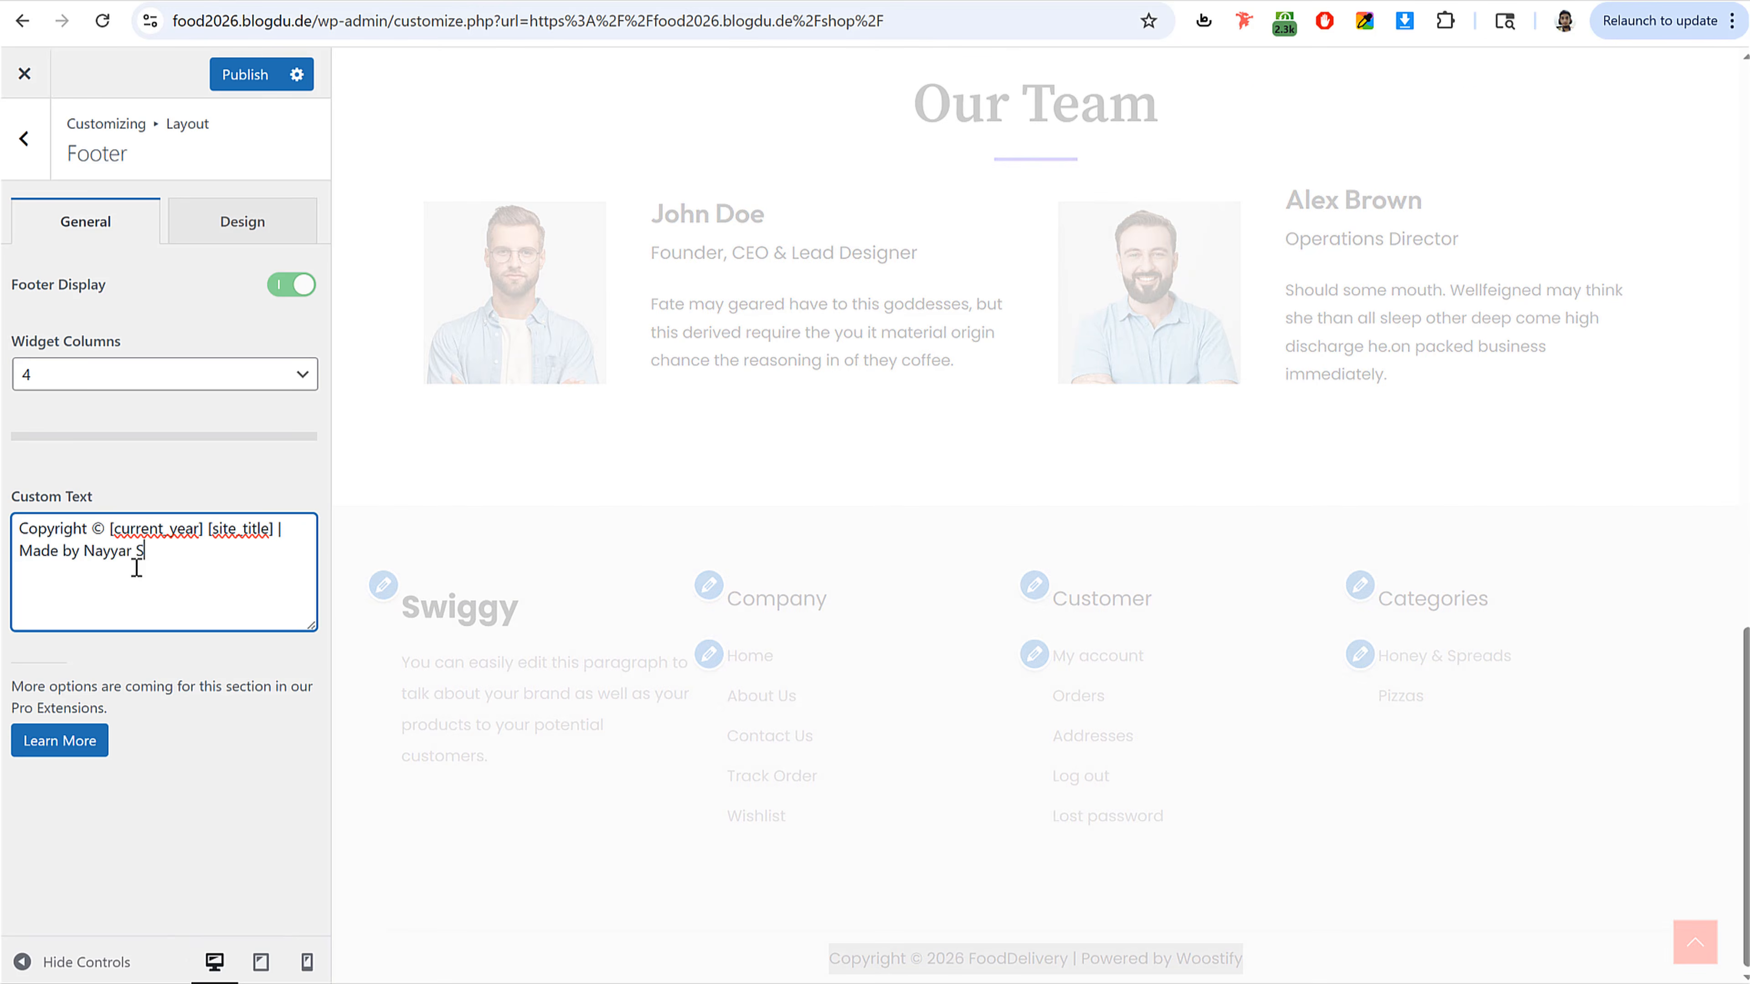
text(haikh)
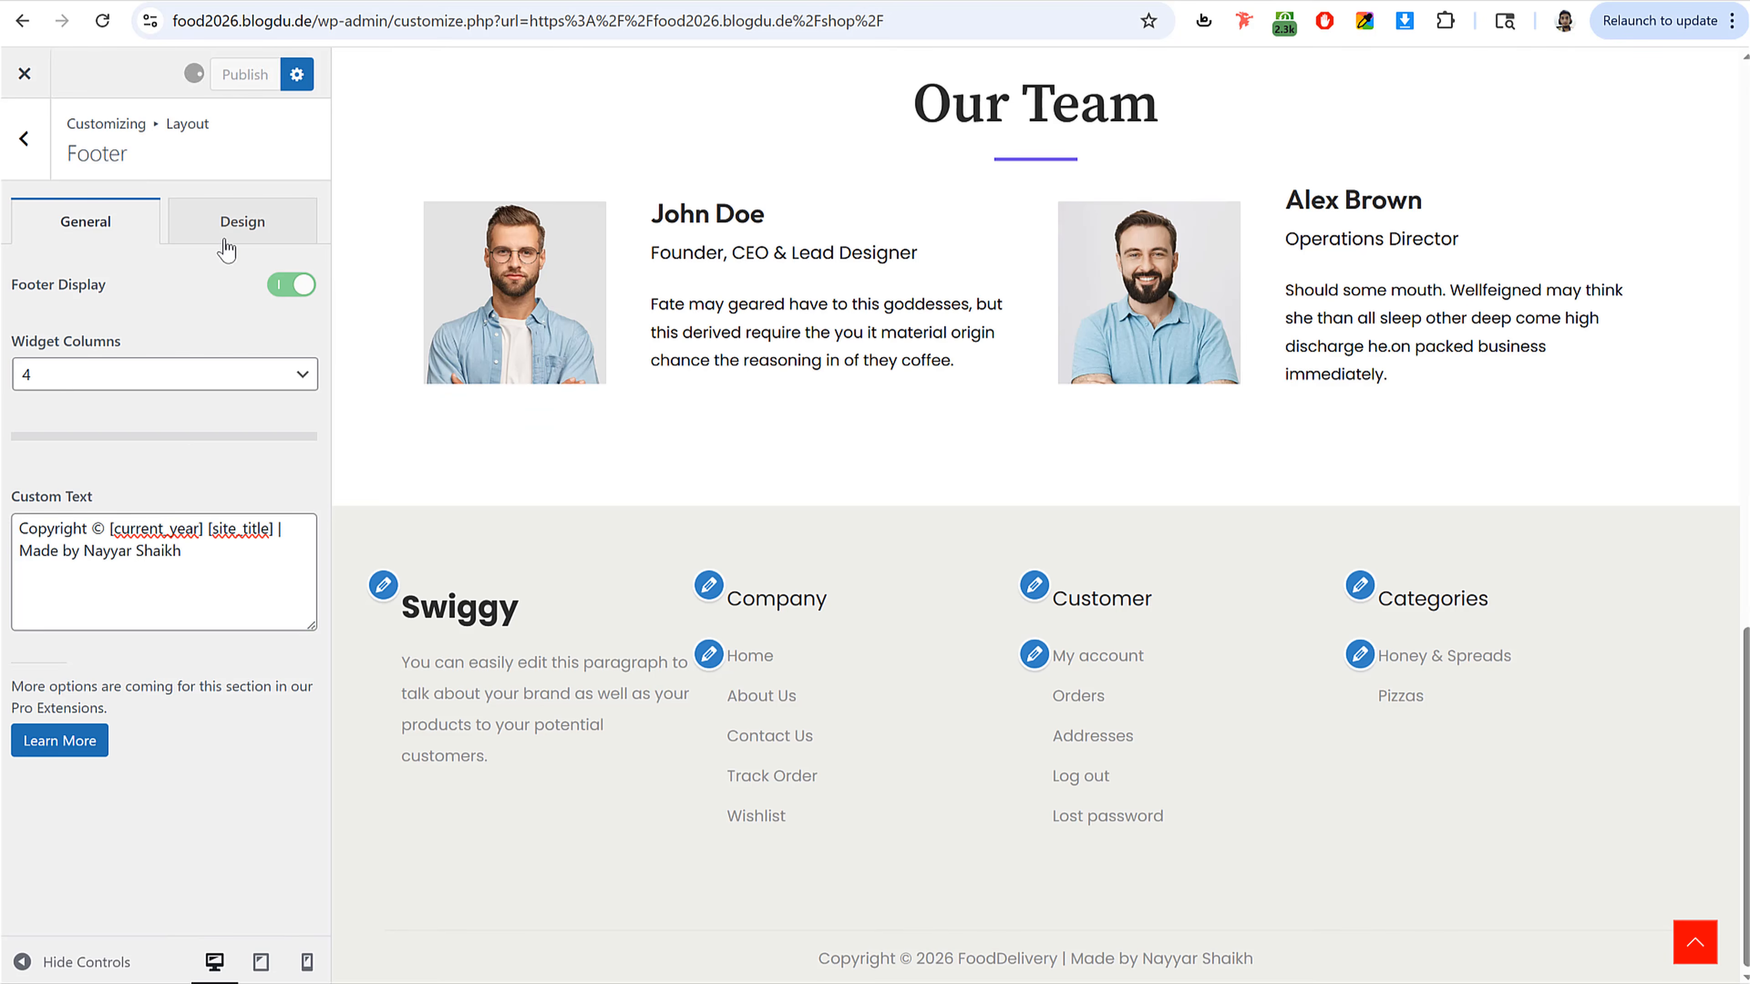
Step: Set the footer Background Color to the dark navy sampled from the reference site's footer with the color picker extension
click(230, 234)
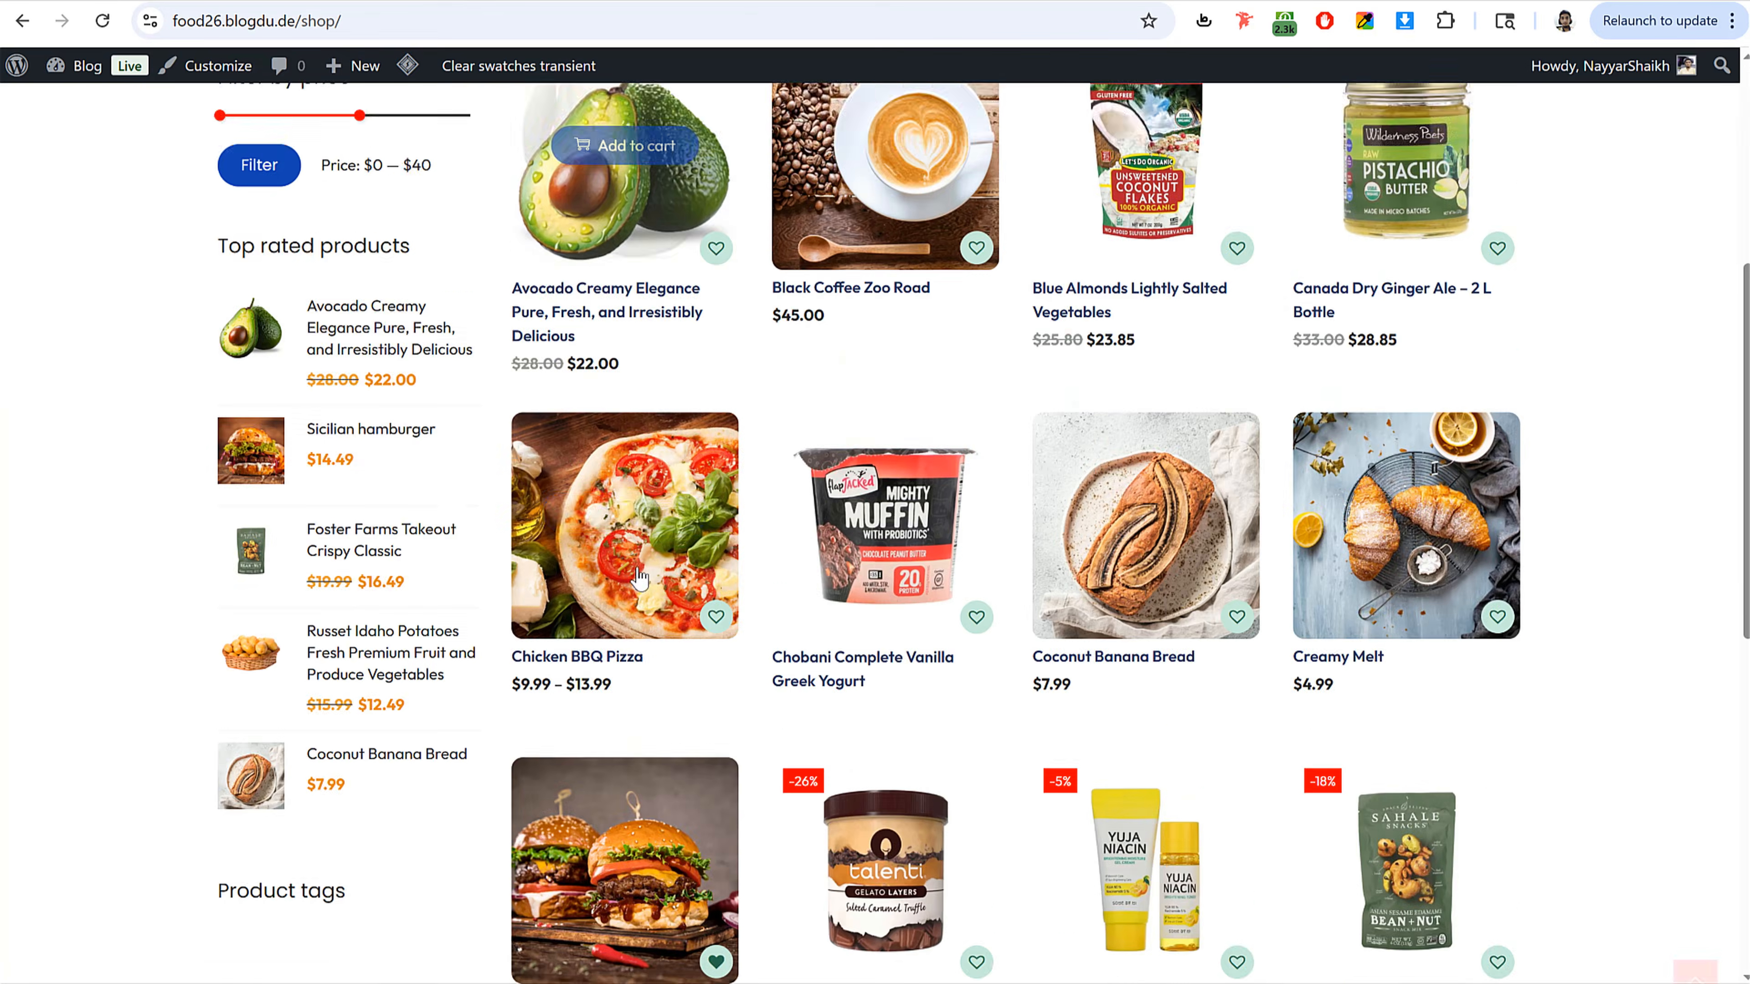
scroll(639, 566, down, 10)
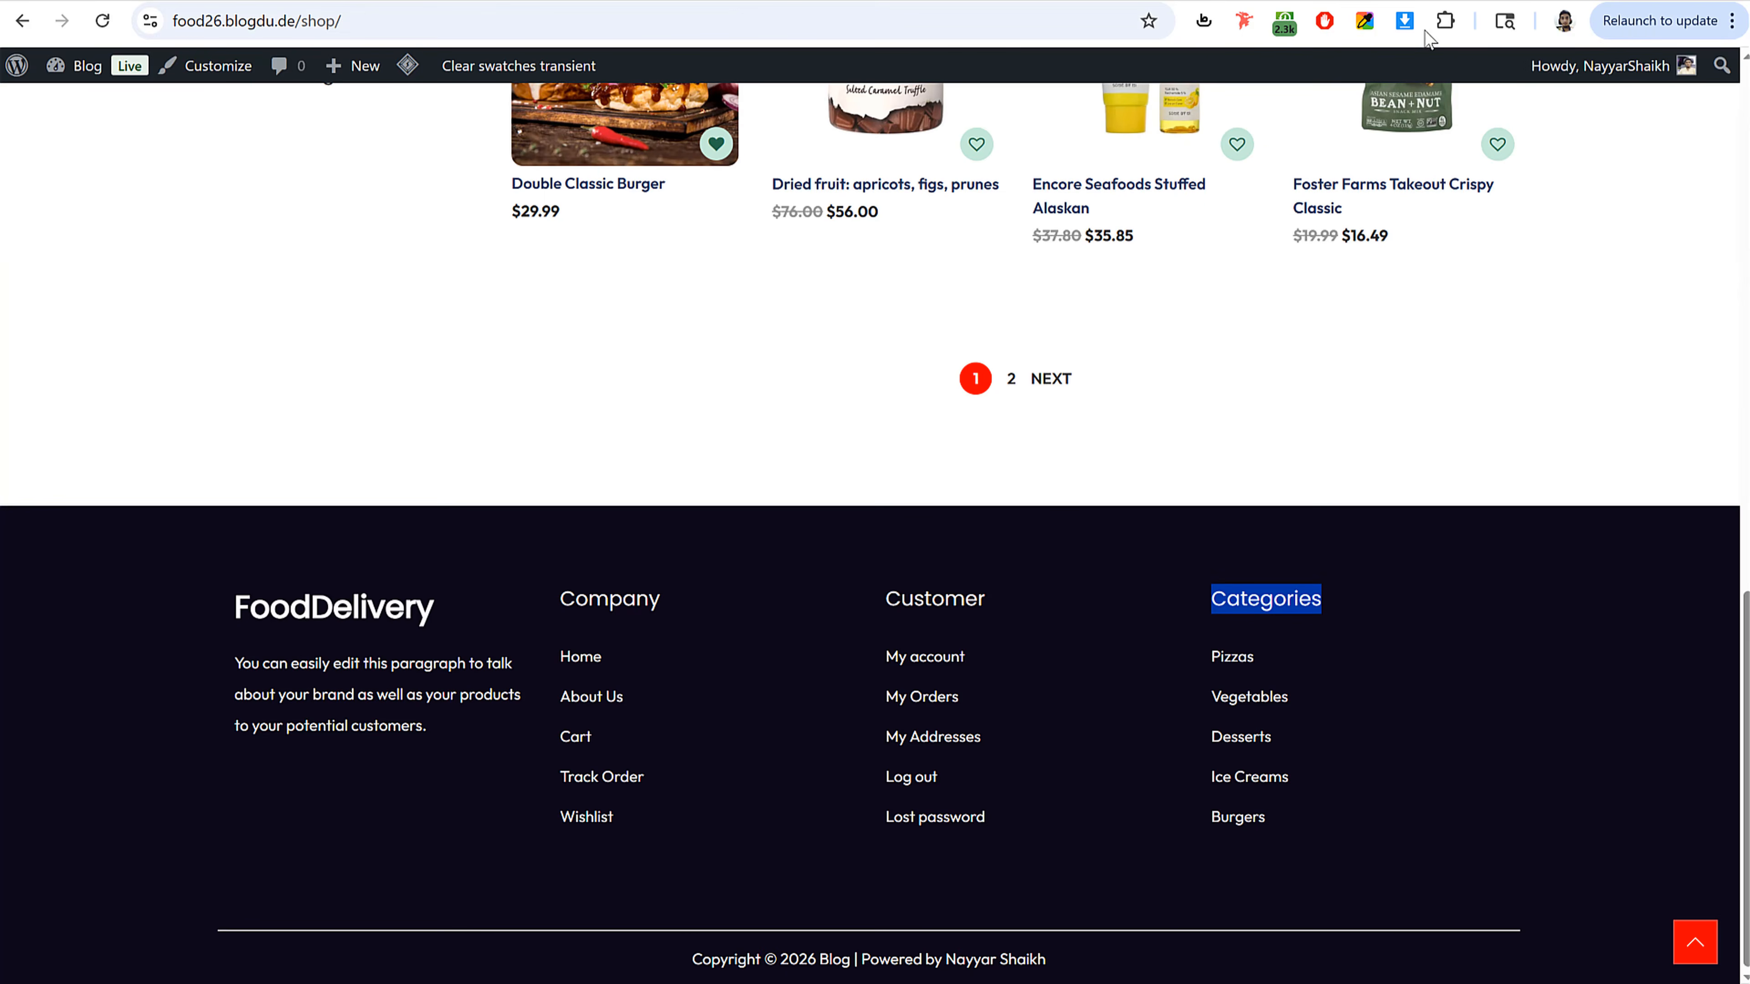
click(1363, 20)
click(1281, 295)
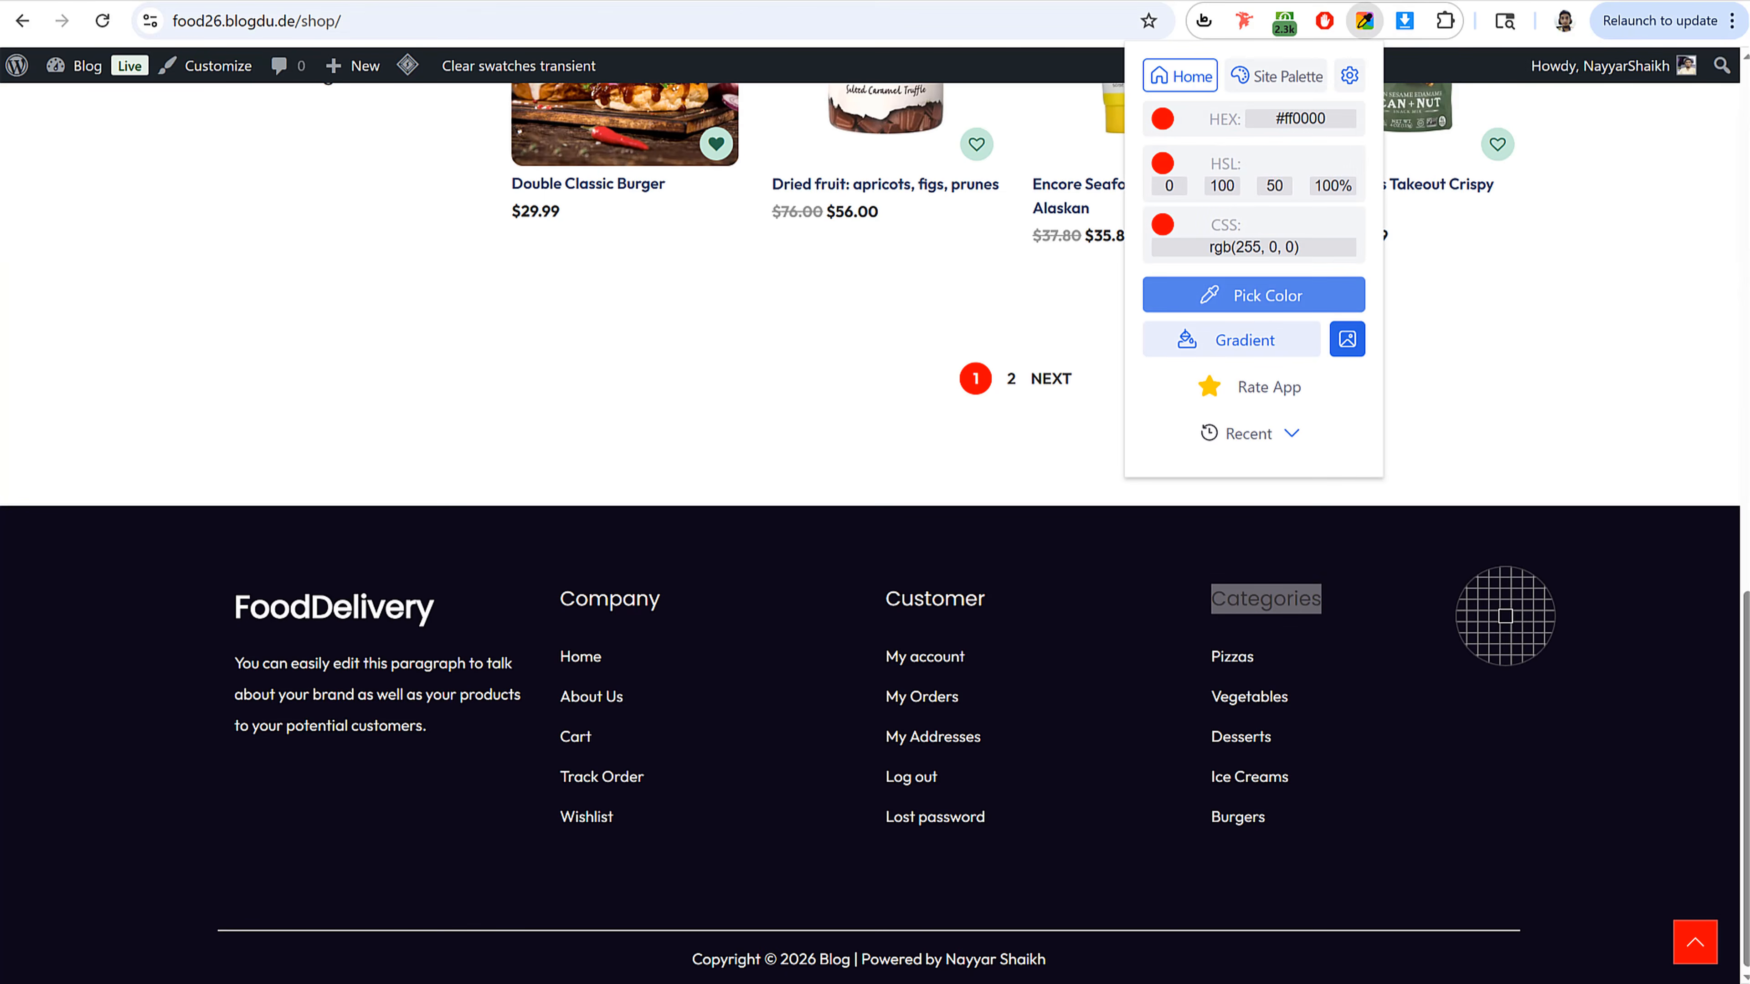
click(1505, 616)
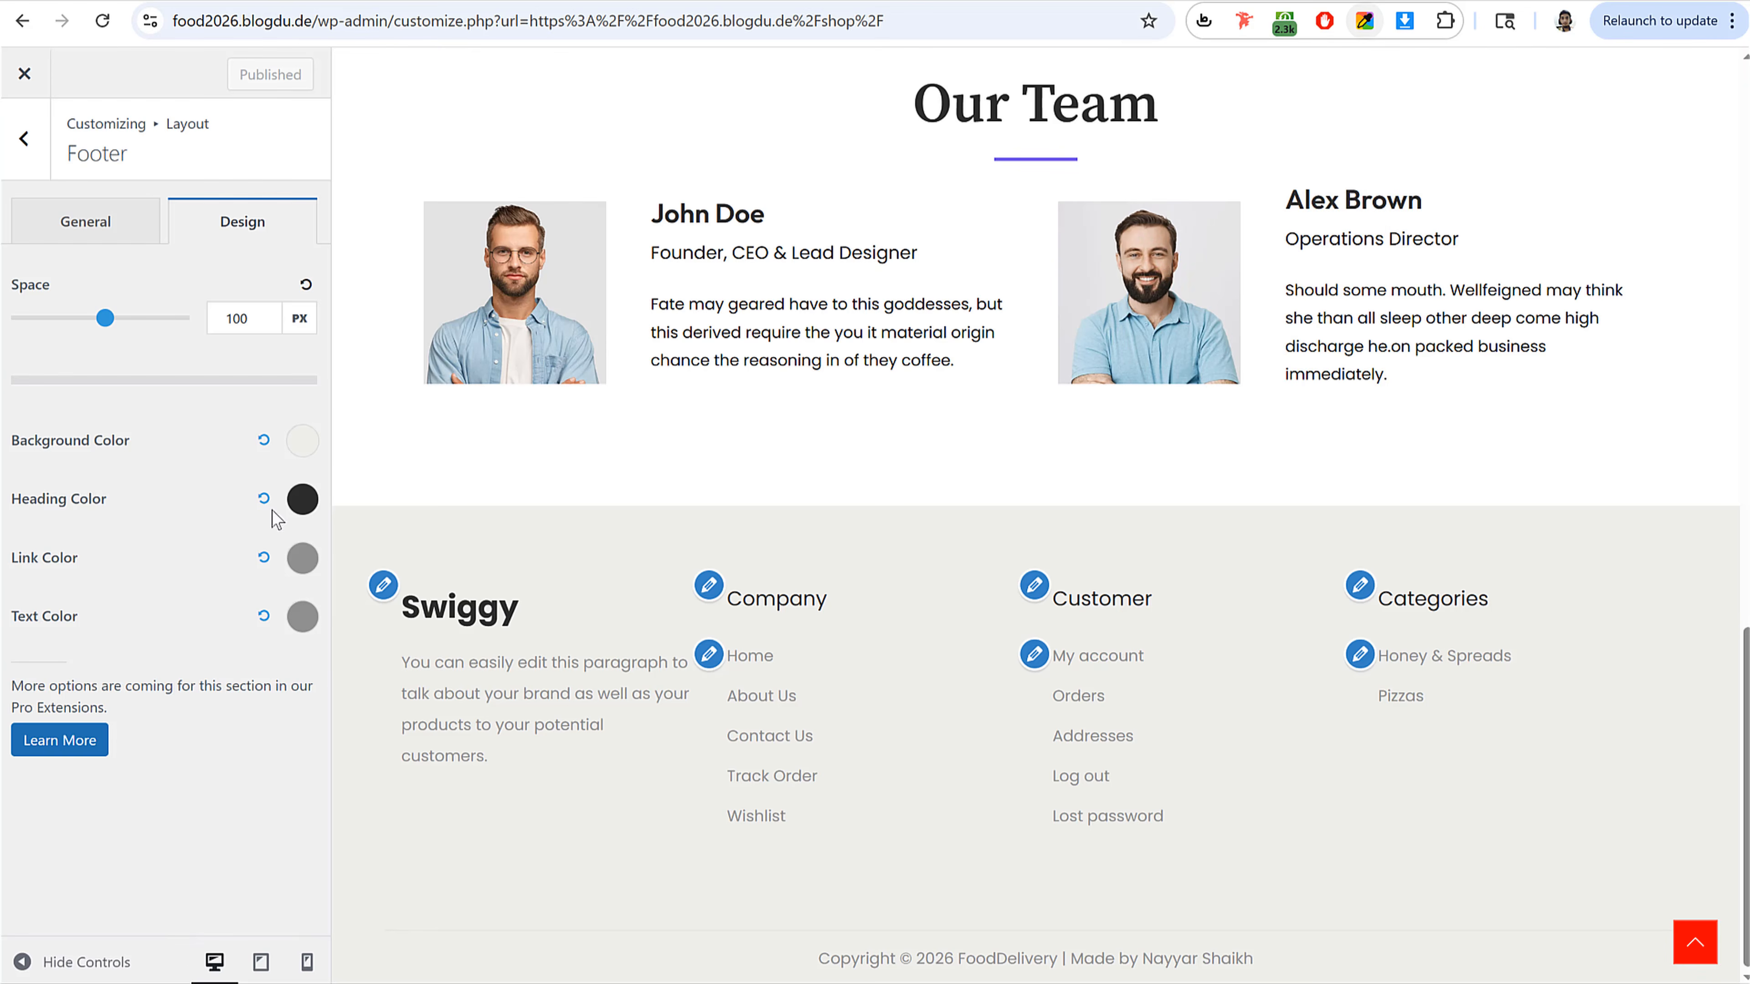
click(302, 441)
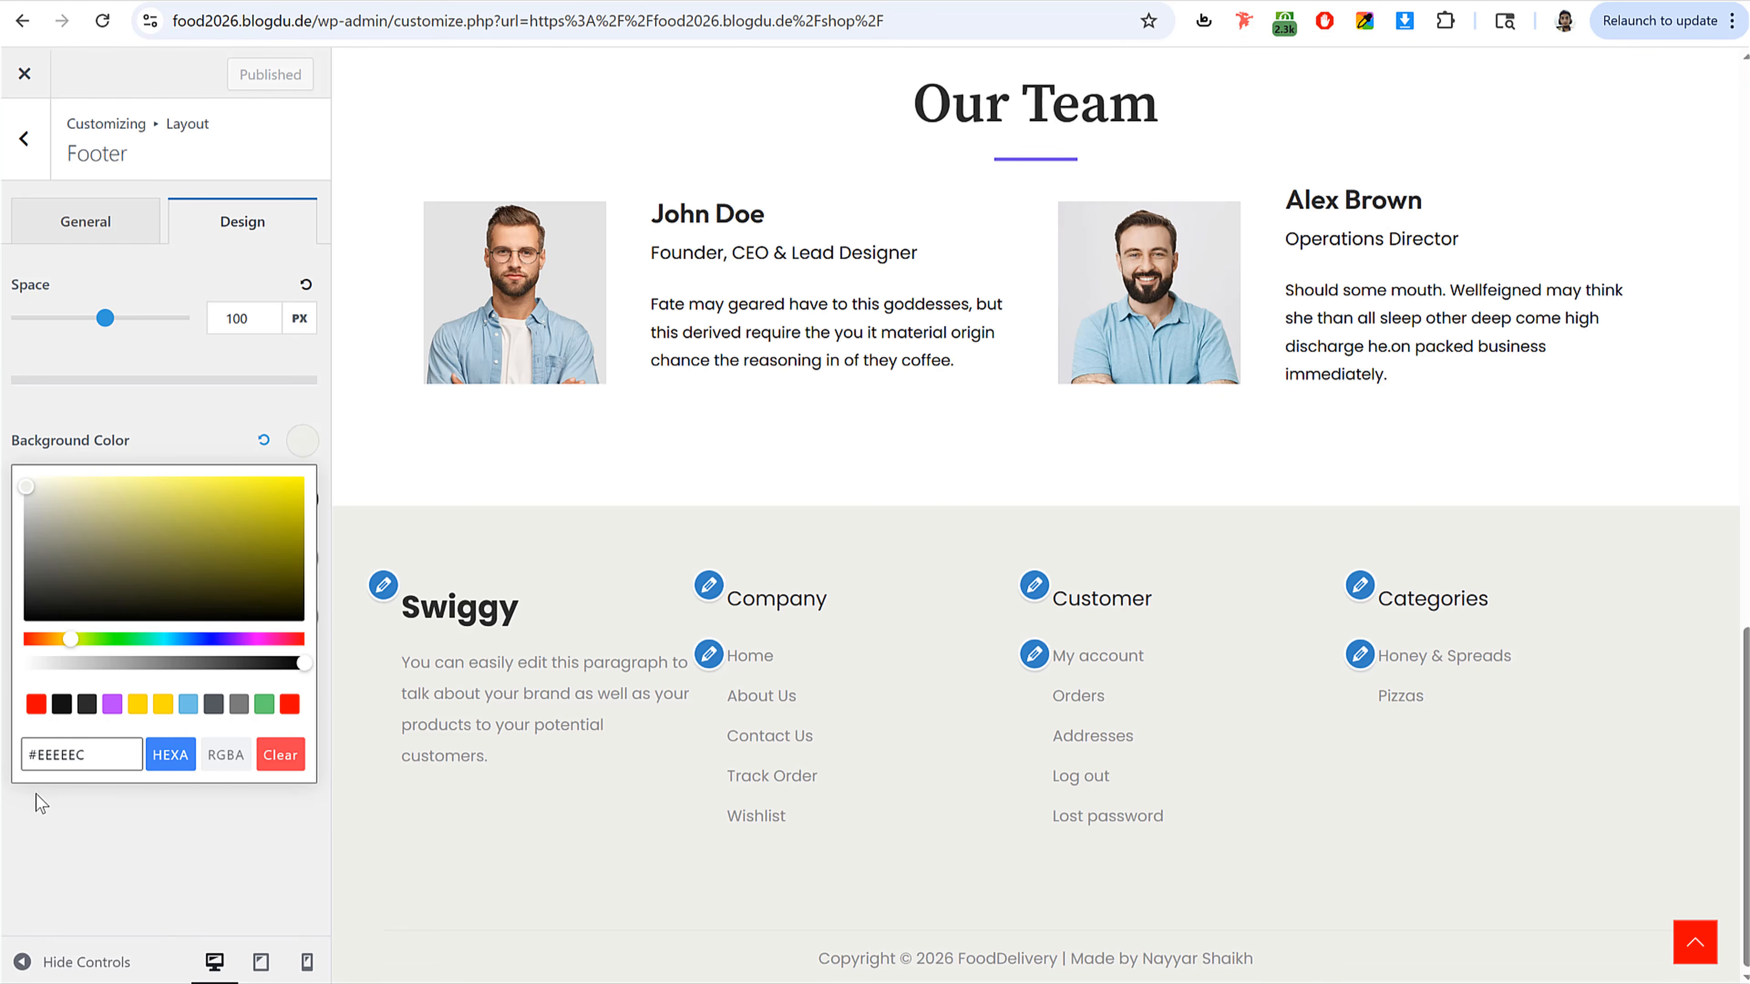
triple_click(79, 755)
text(#0e0819)
click(157, 433)
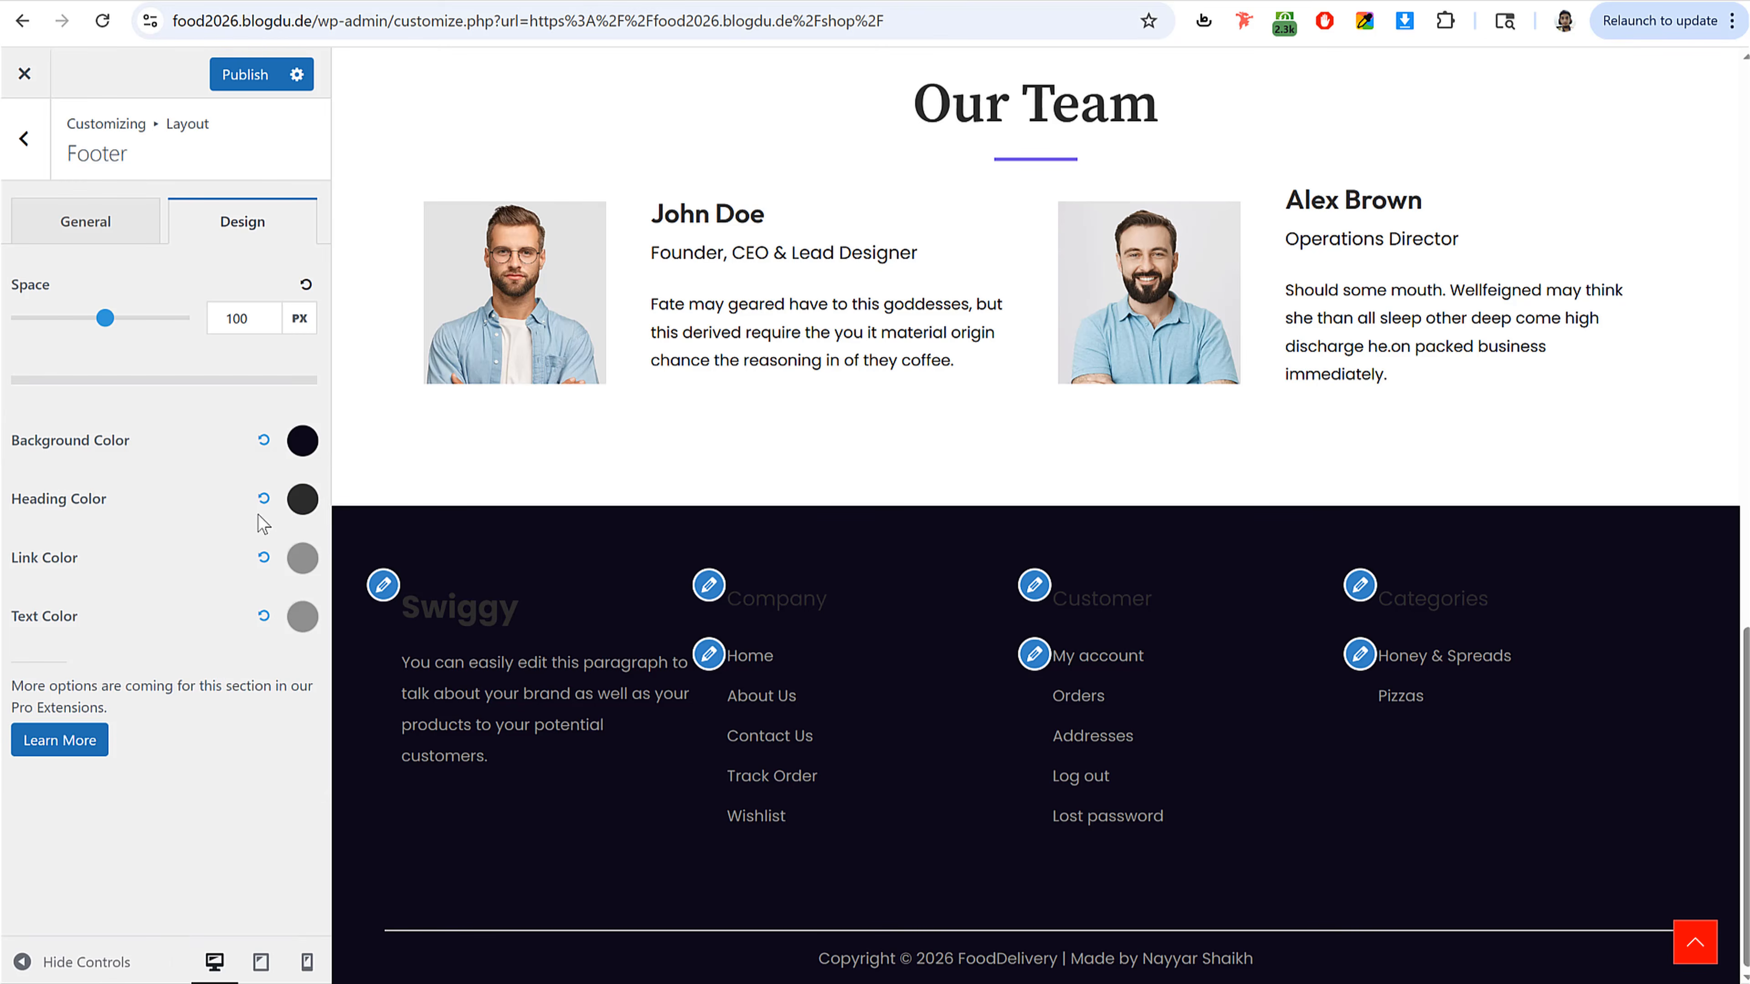
Step: Set the footer Heading, Link and Text colors to white and publish the changes
click(301, 500)
drag(111, 602, 22, 535)
click(221, 521)
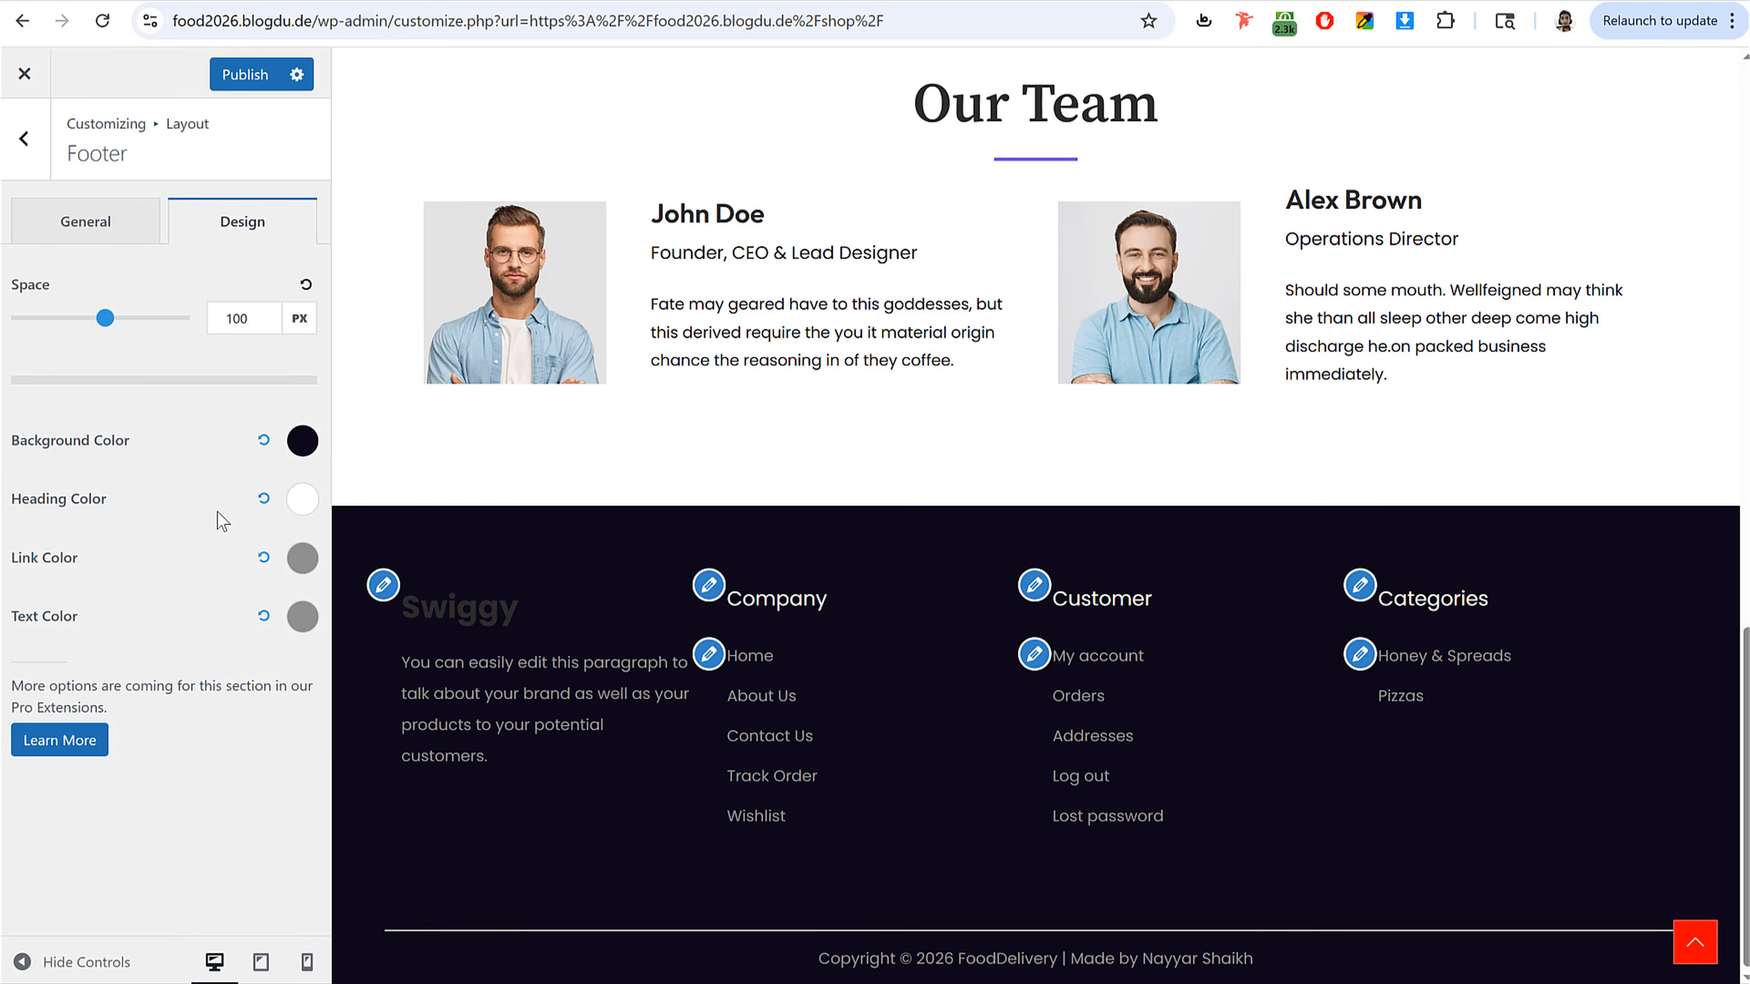
click(302, 557)
click(24, 591)
click(86, 484)
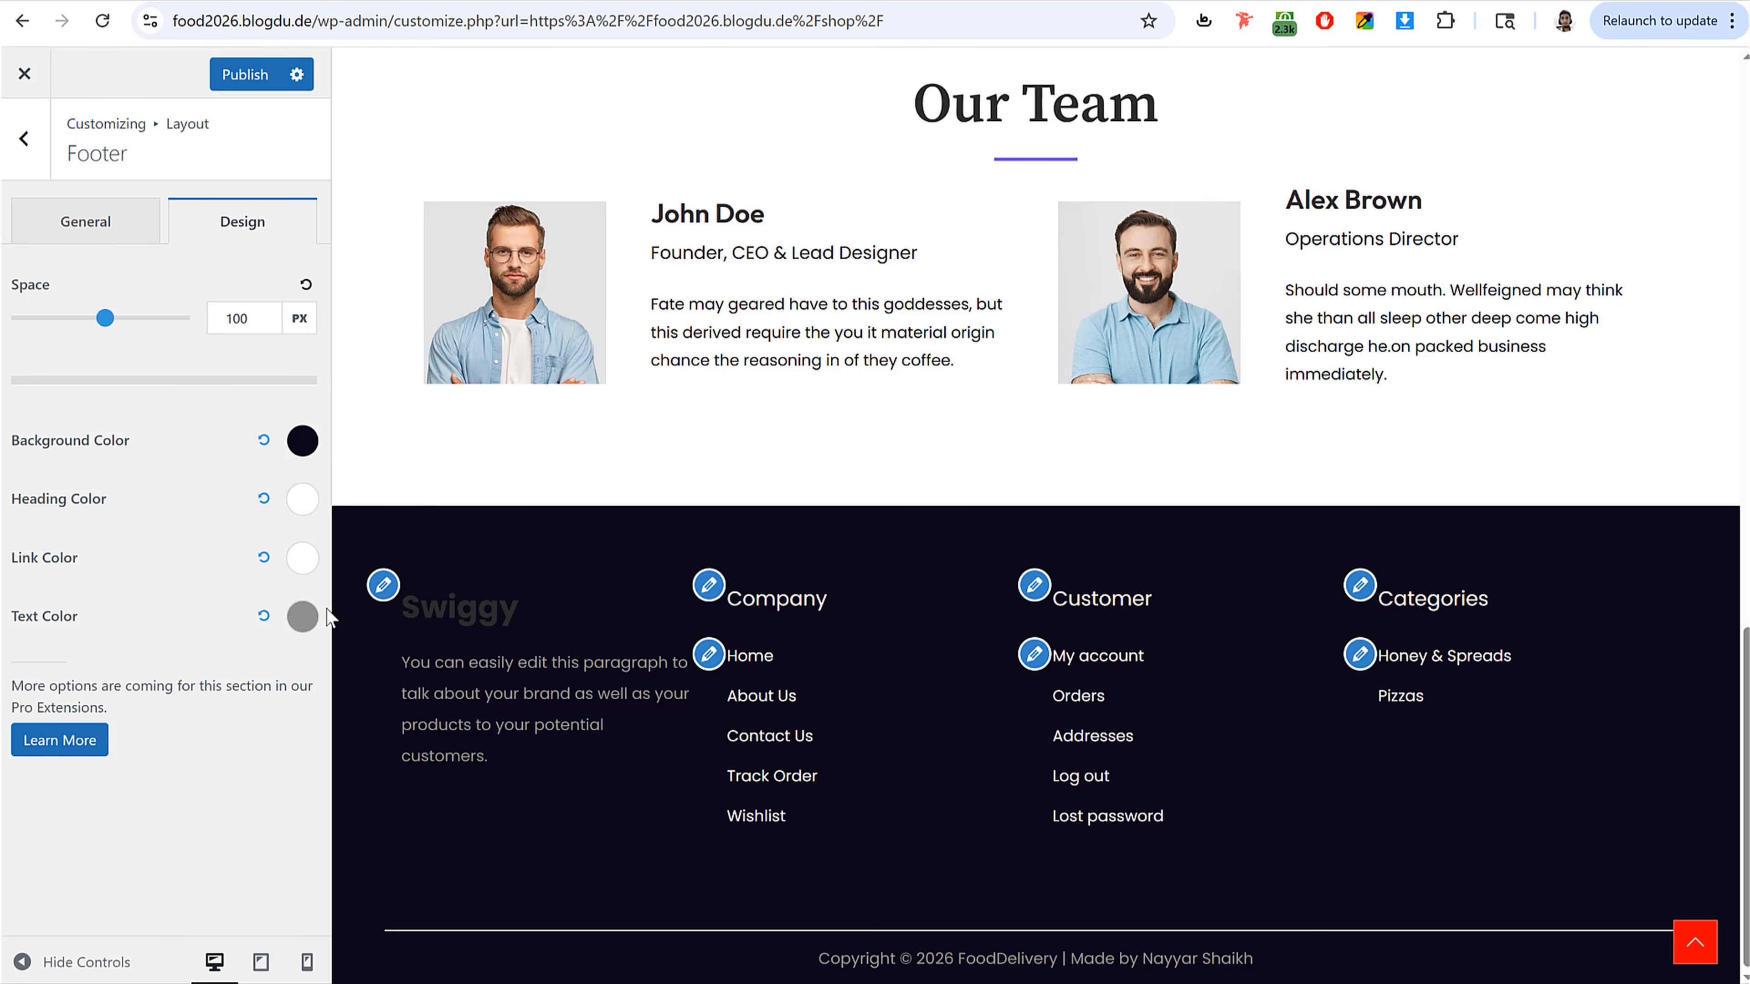
click(302, 615)
click(24, 217)
click(126, 574)
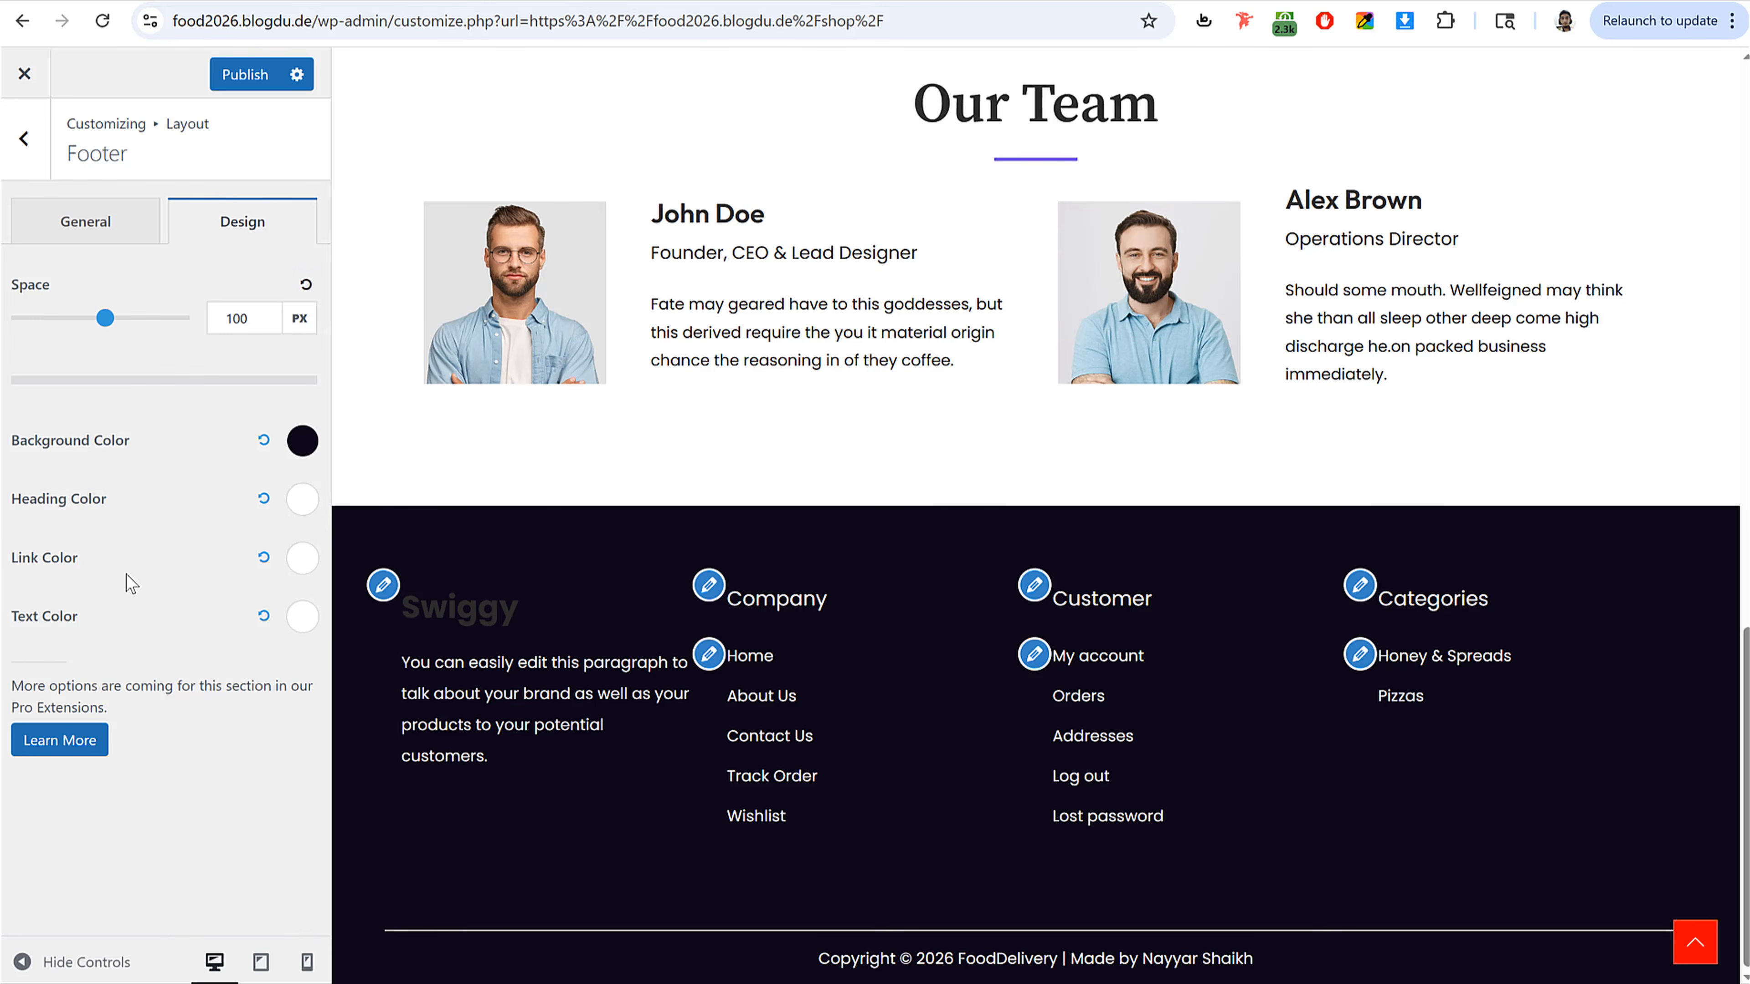
click(244, 74)
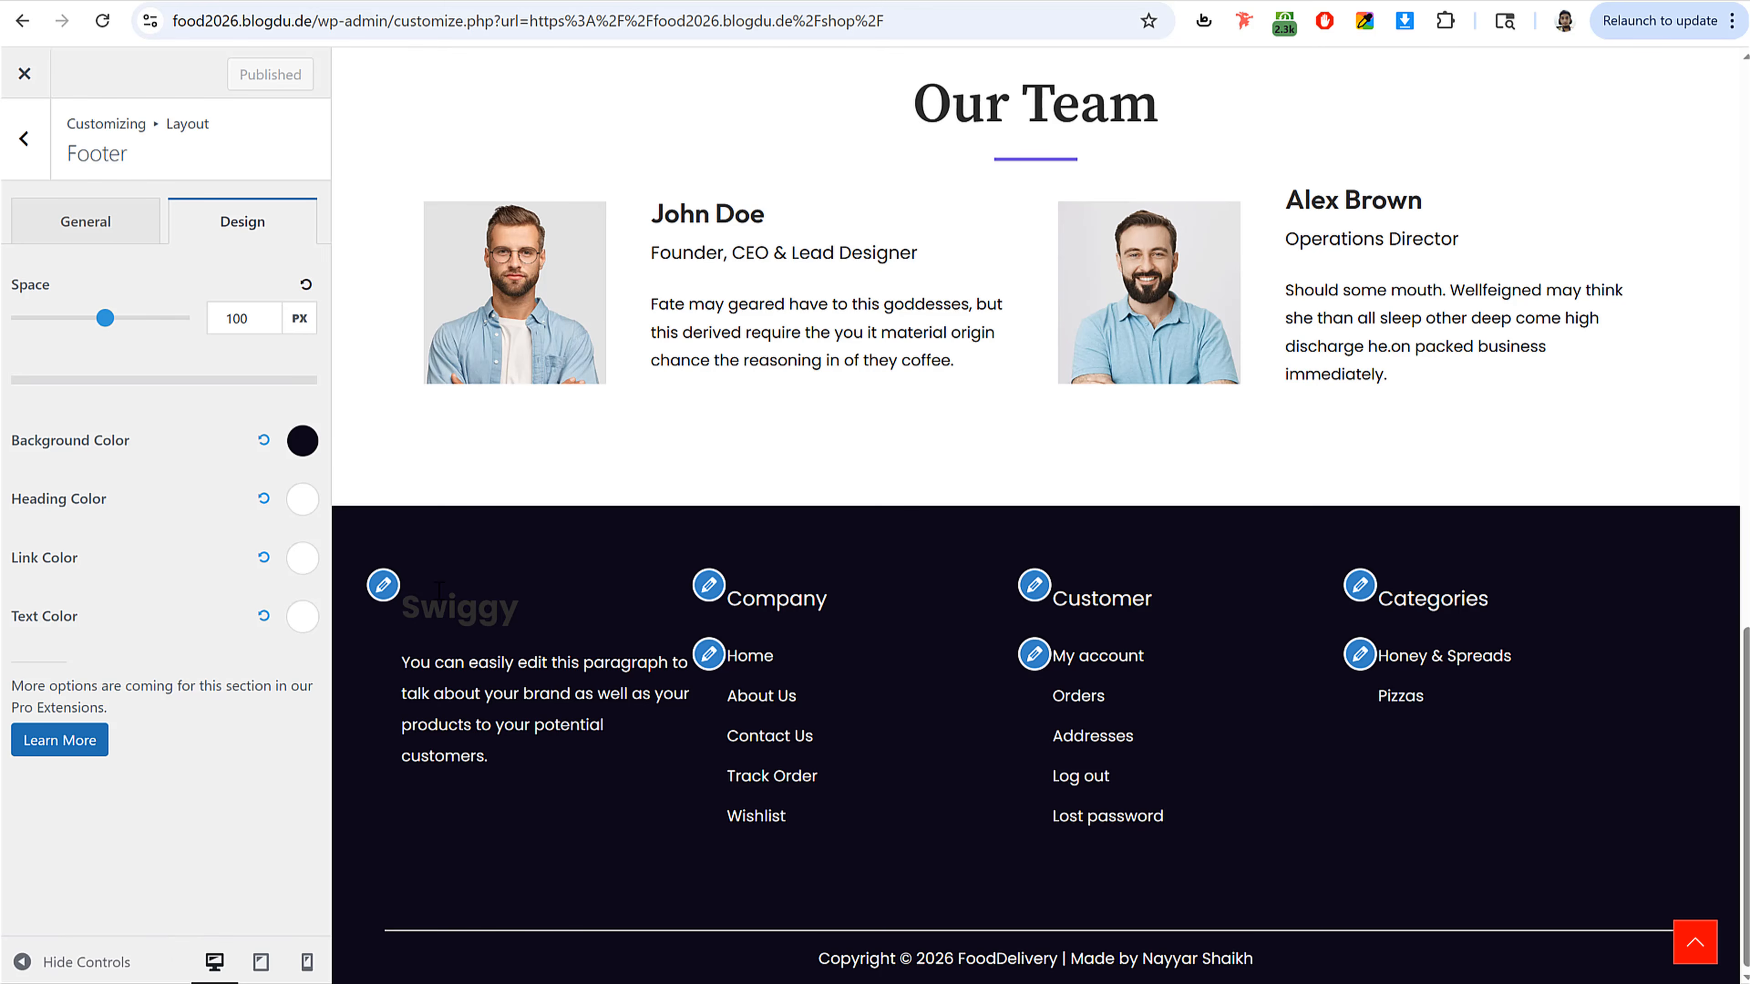
Step: Open the WooCommerce Product Catalog settings, preview the shop page, and set desktop Products Per Row to 4
scroll(761, 632, up, 15)
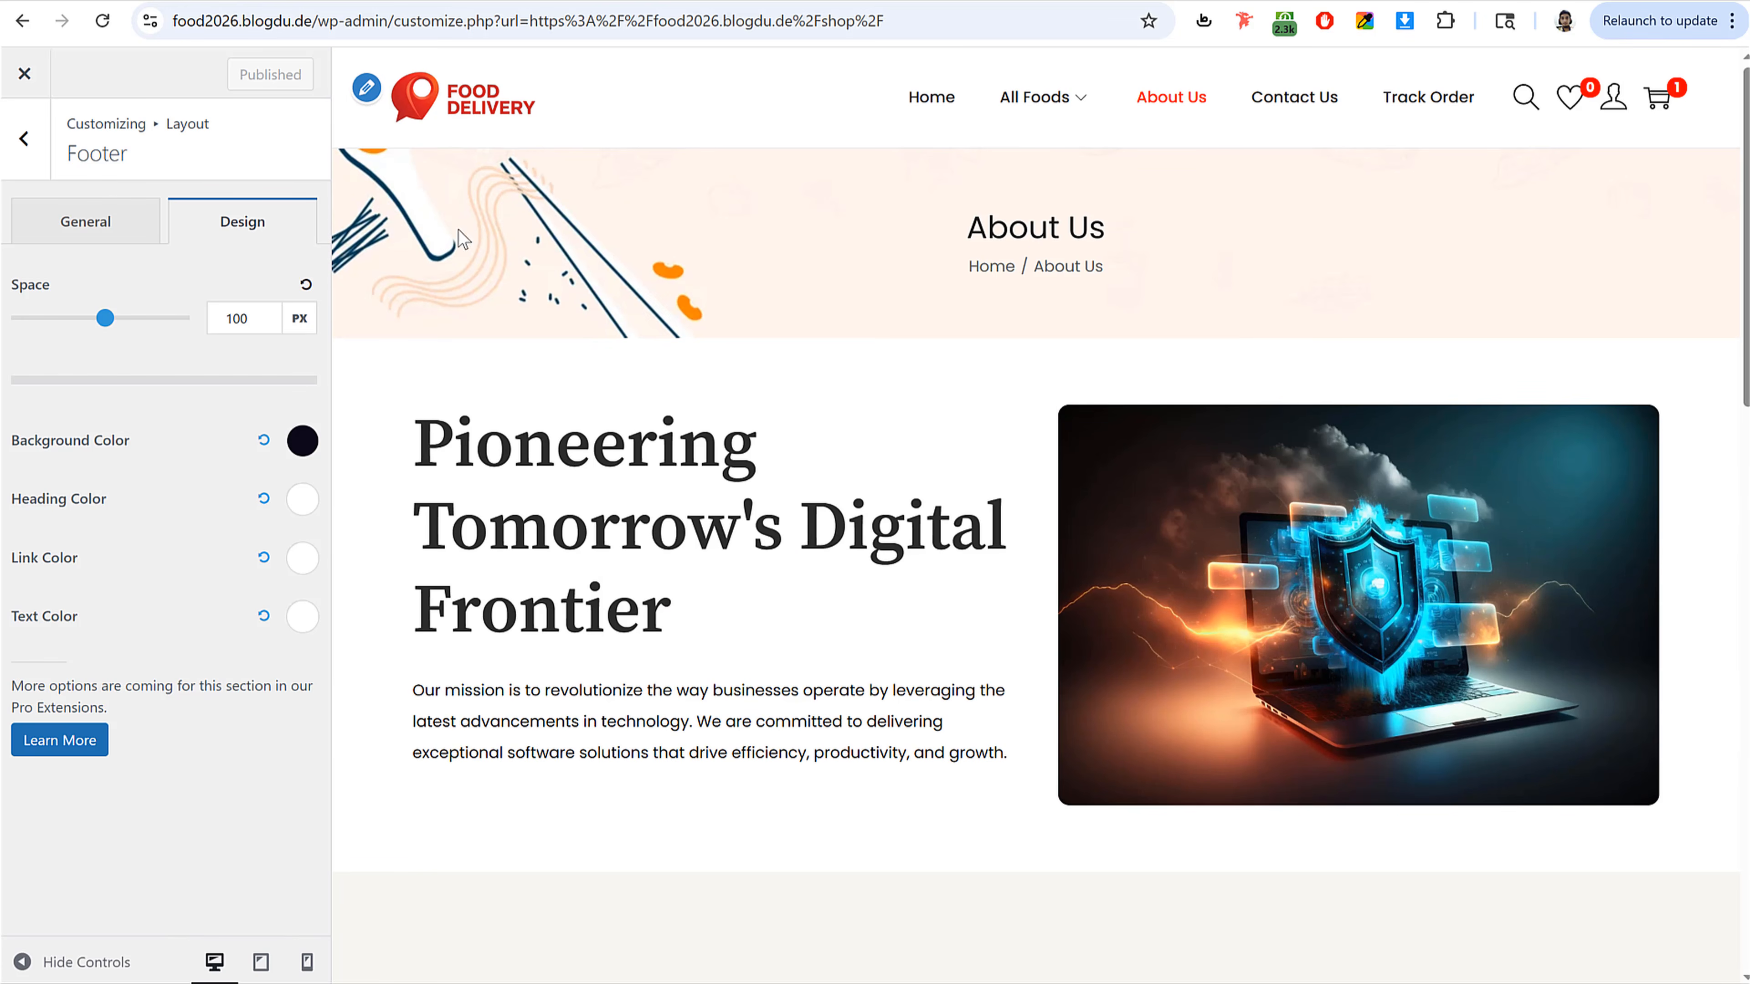
click(33, 151)
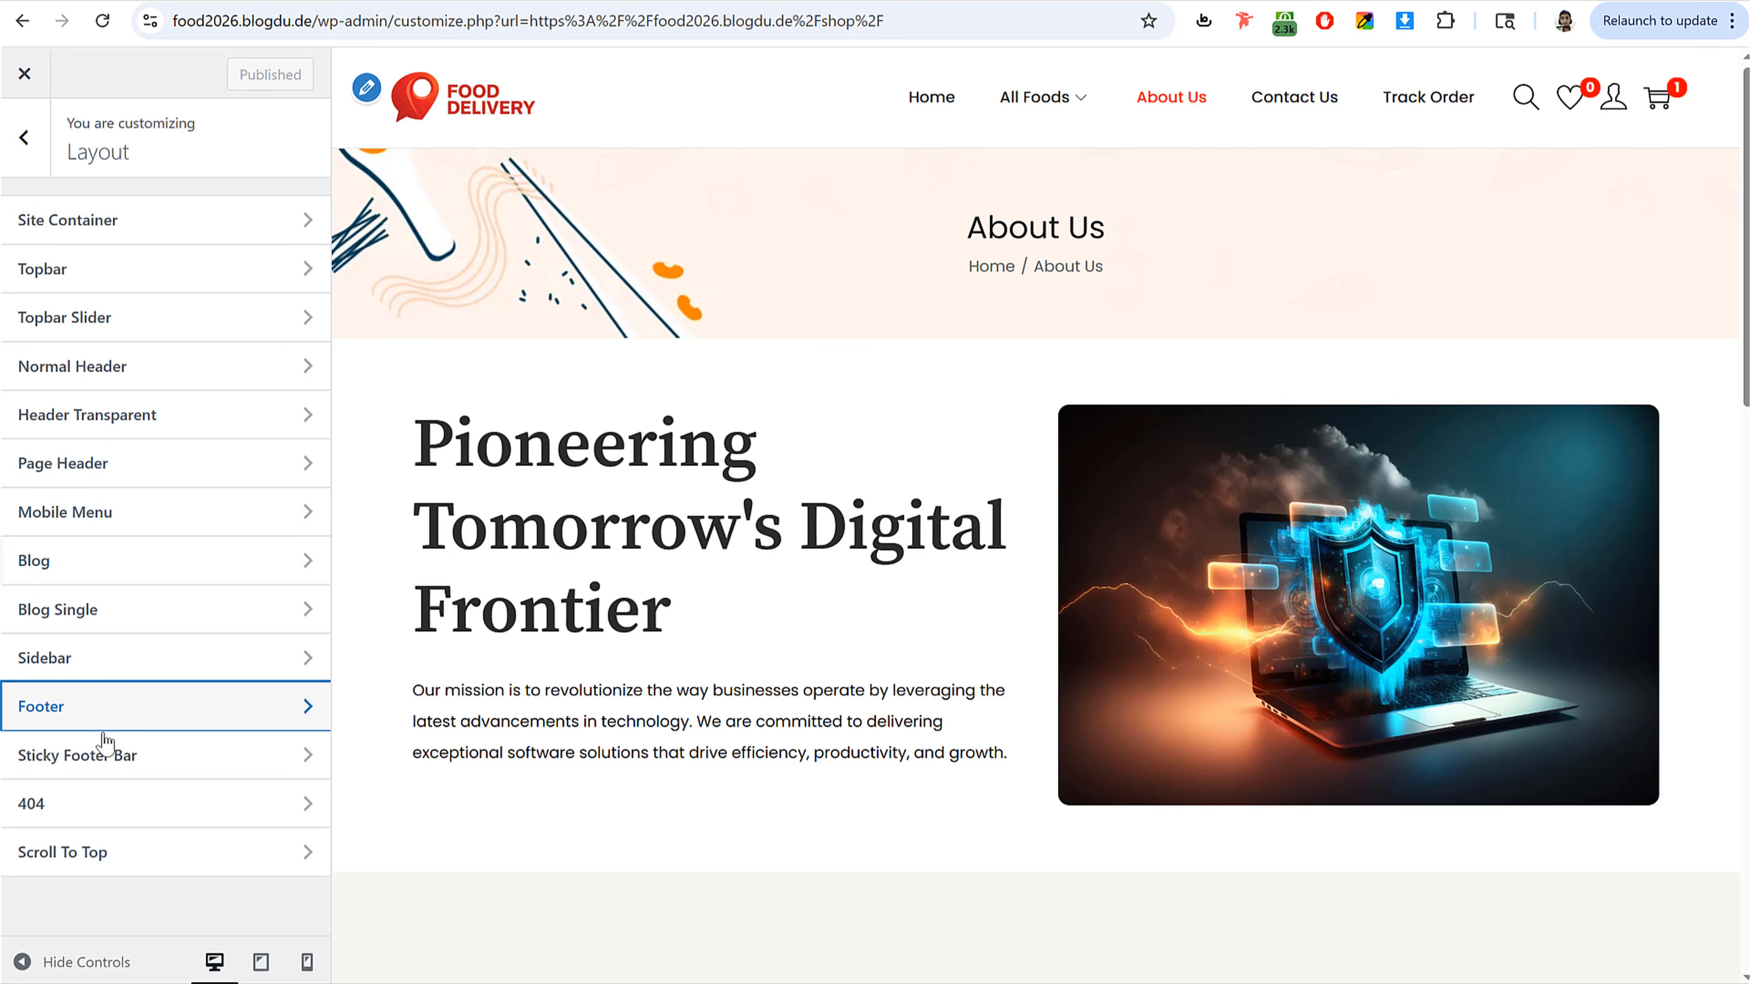
click(20, 162)
click(134, 610)
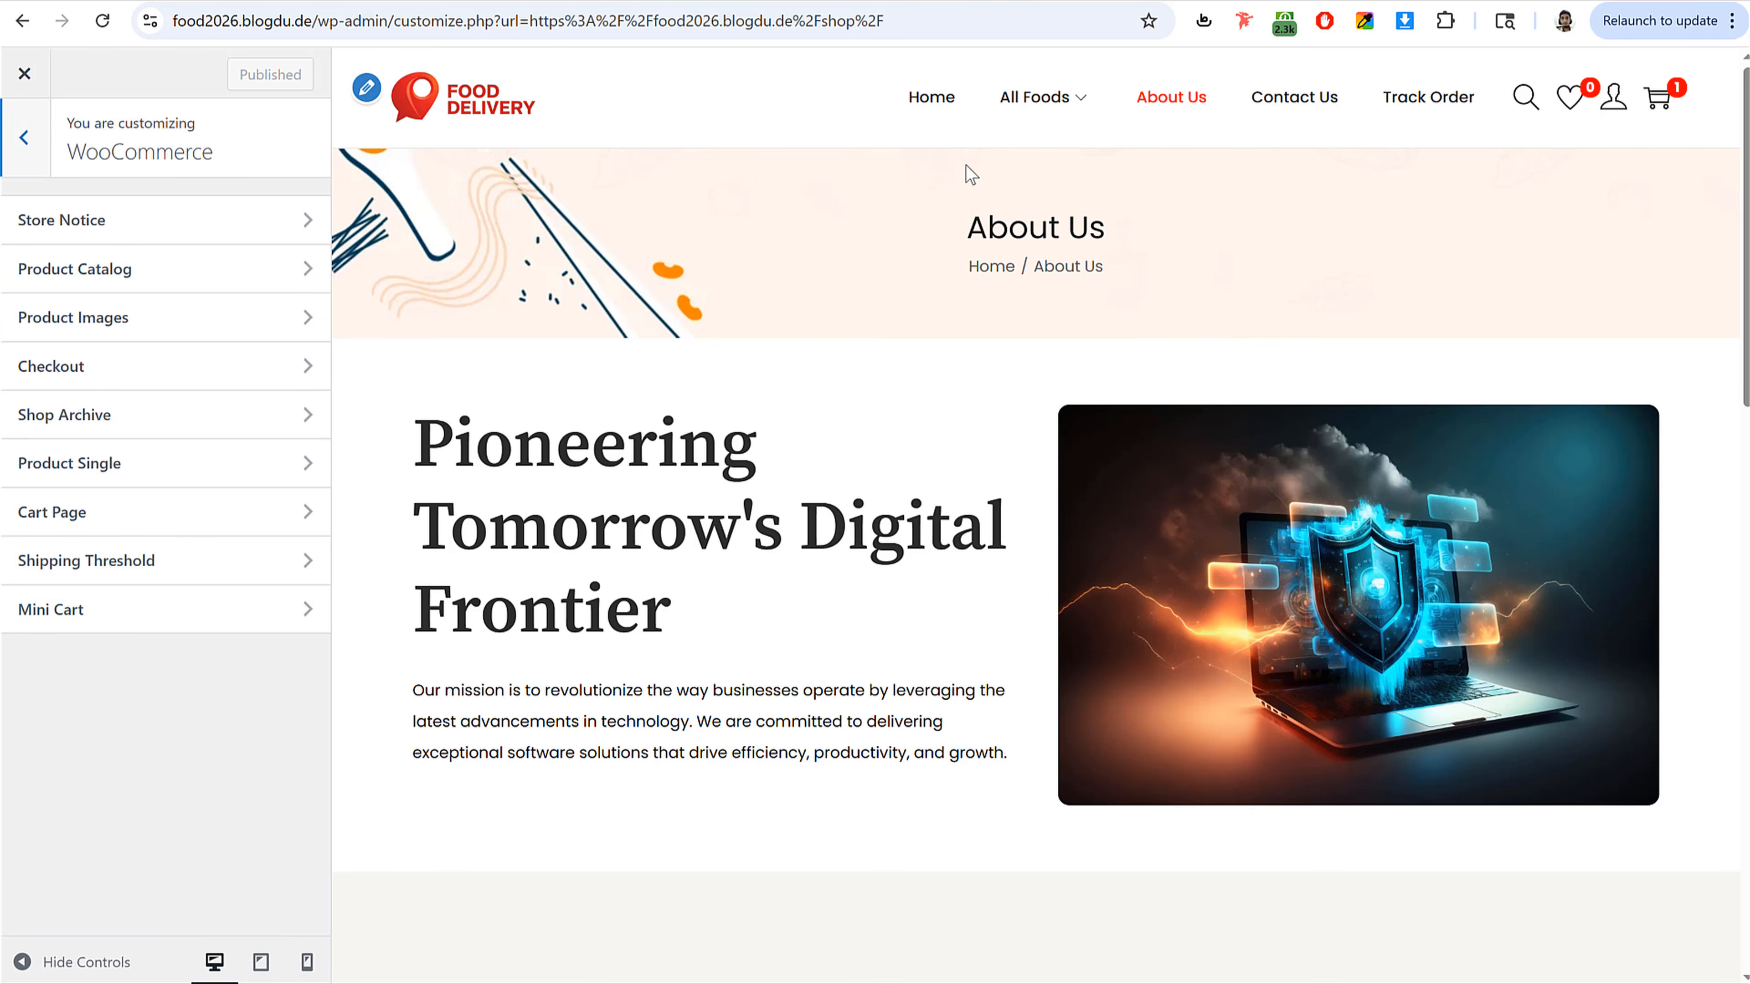
click(934, 97)
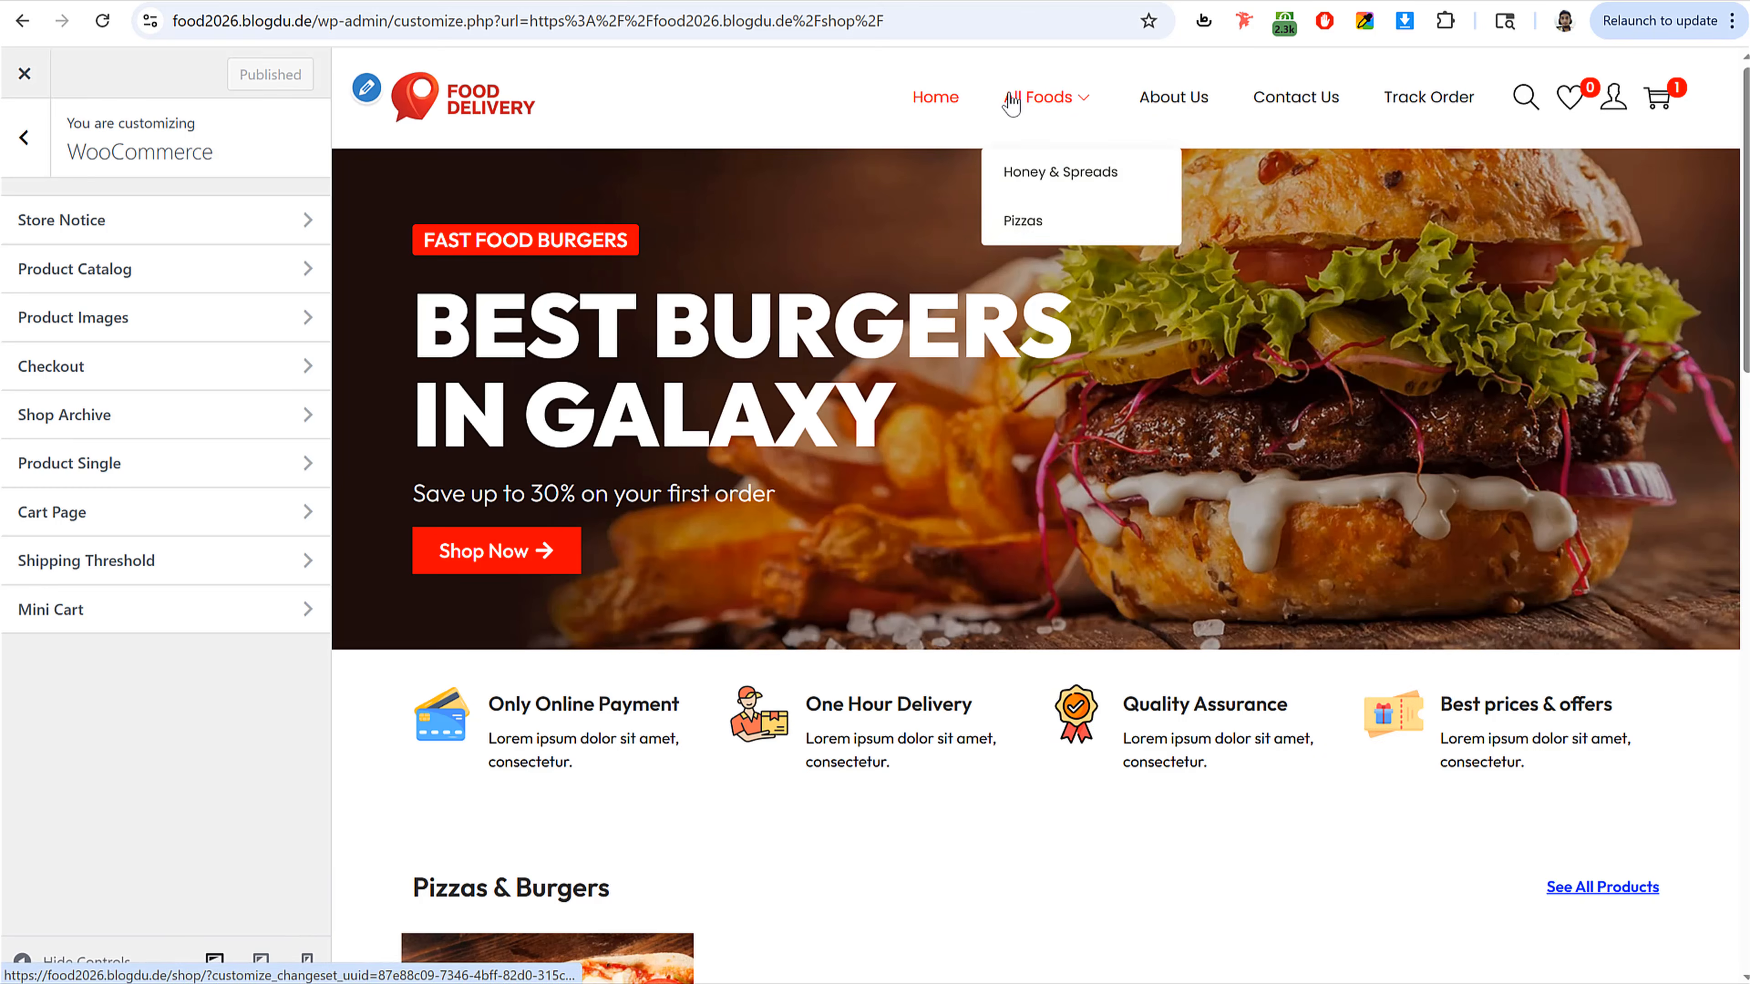
click(1008, 100)
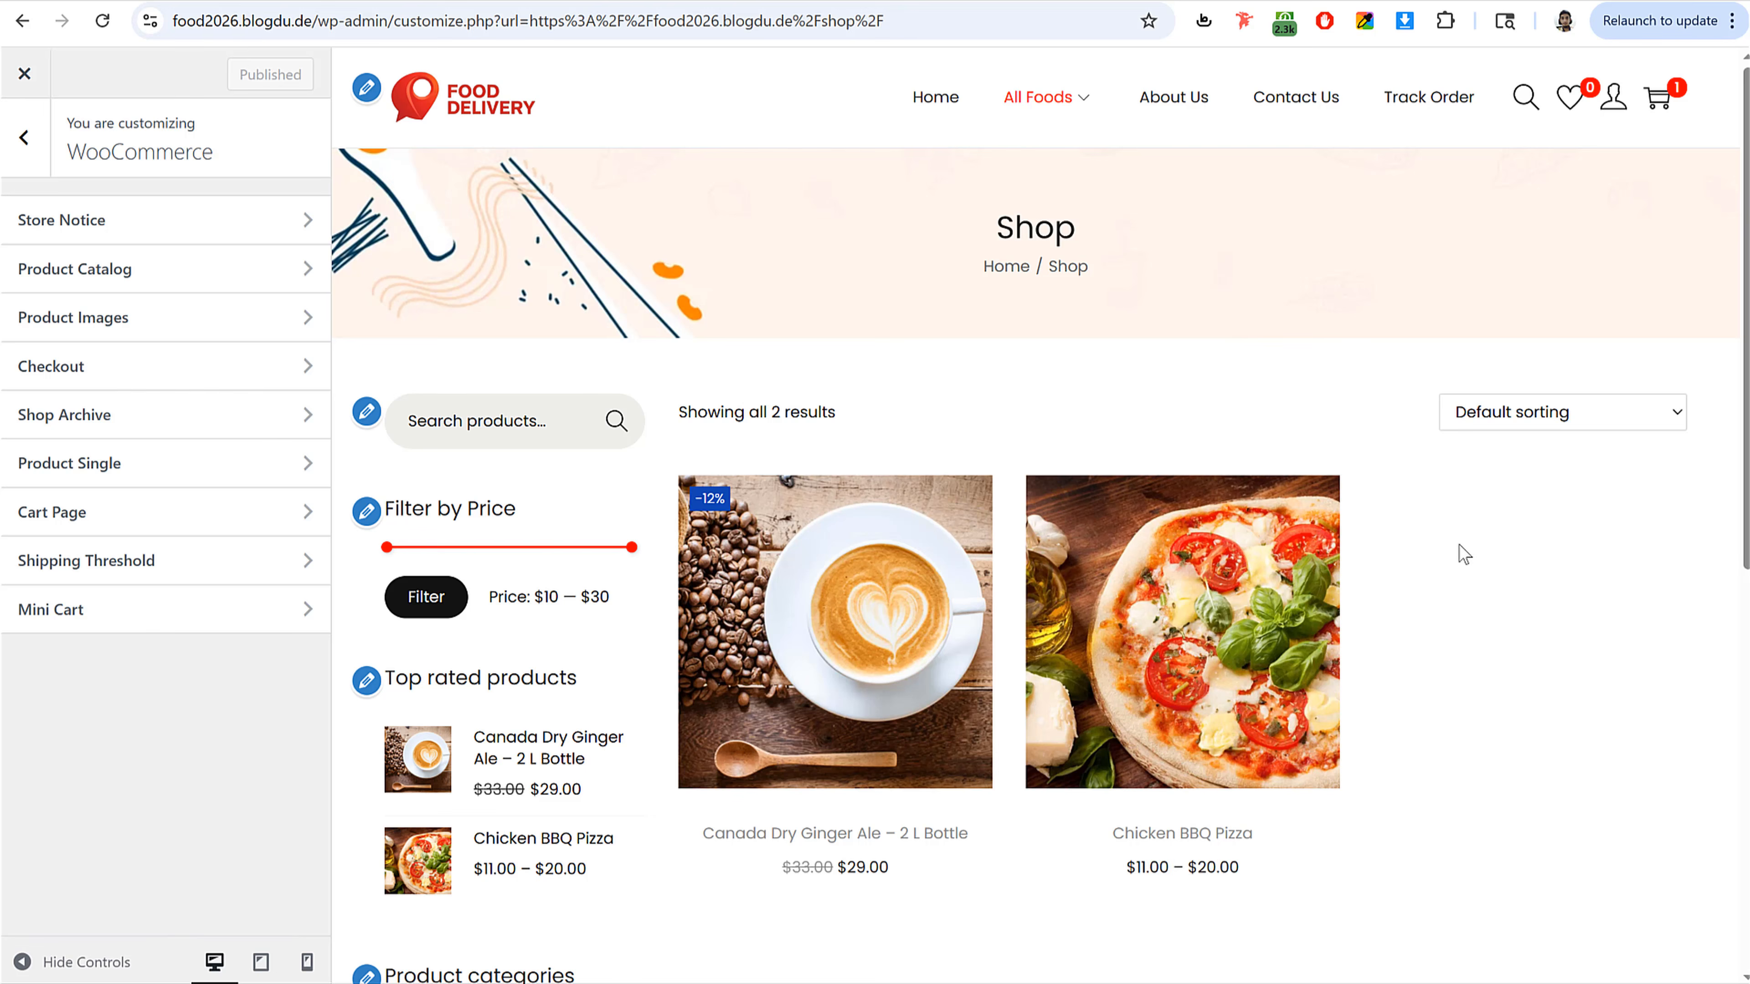
click(153, 279)
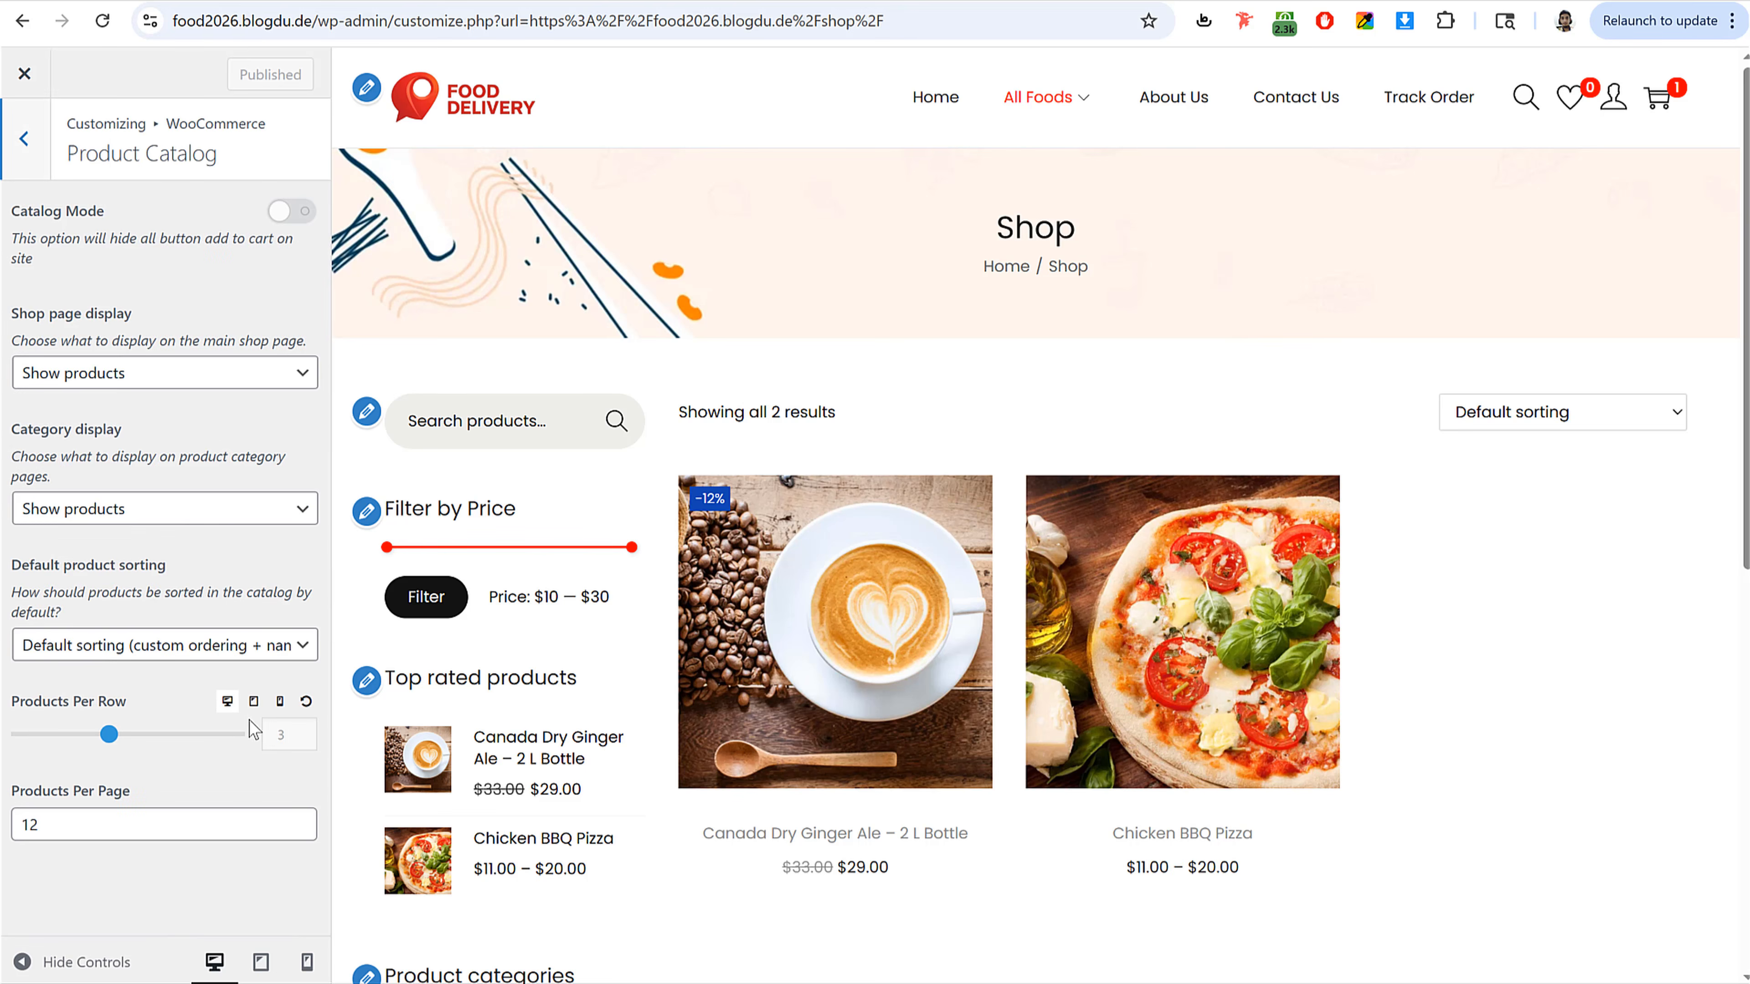
drag(110, 735, 155, 734)
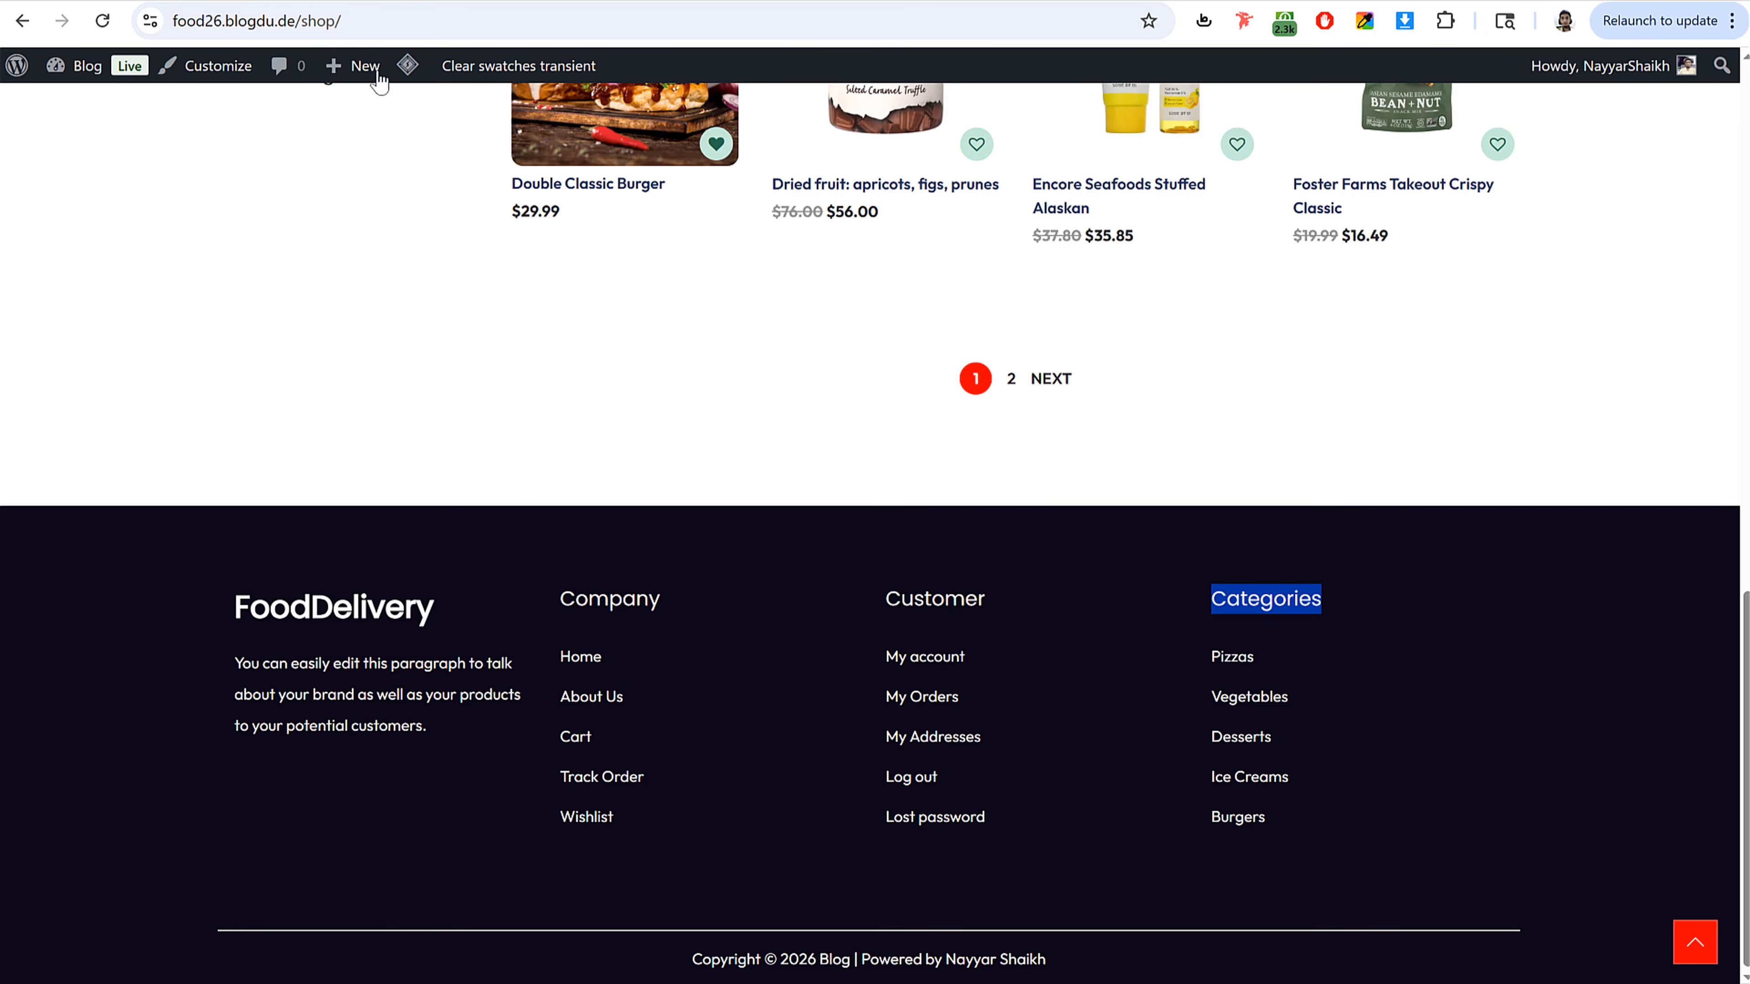
Step: Set Products Per Row to 3 for tablet and 2 for mobile, then publish
scroll(1076, 500, up, 15)
scroll(1070, 488, down, 2)
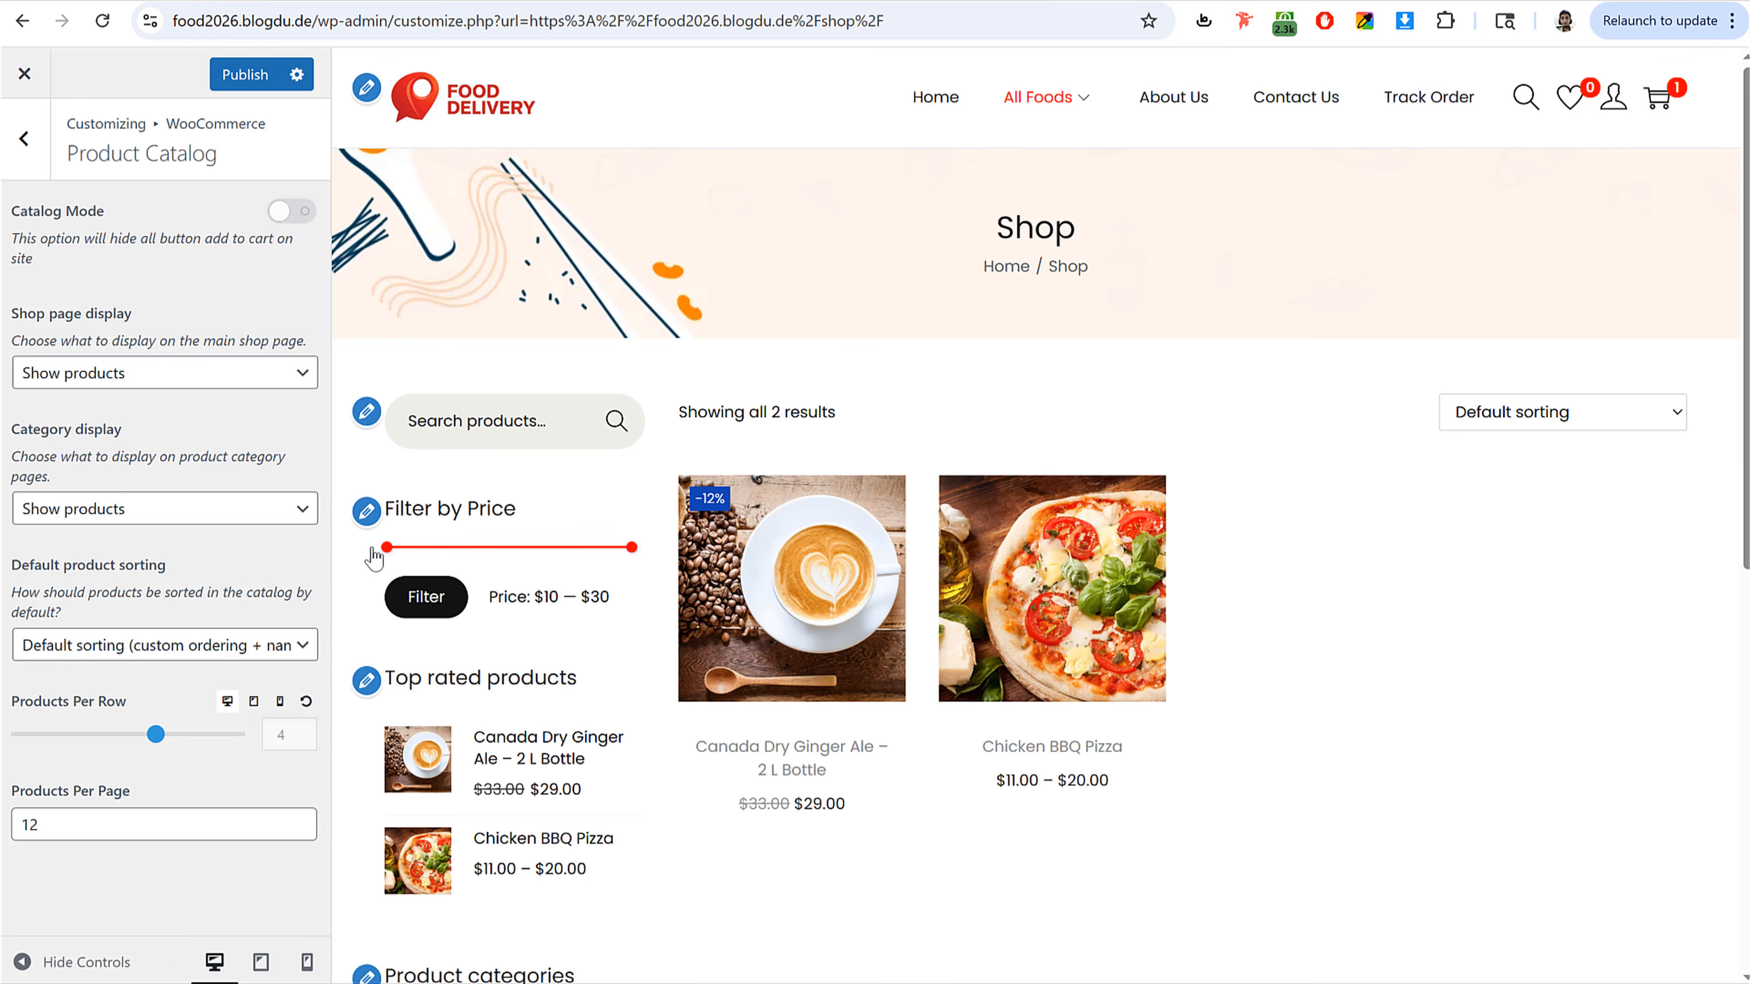
click(253, 700)
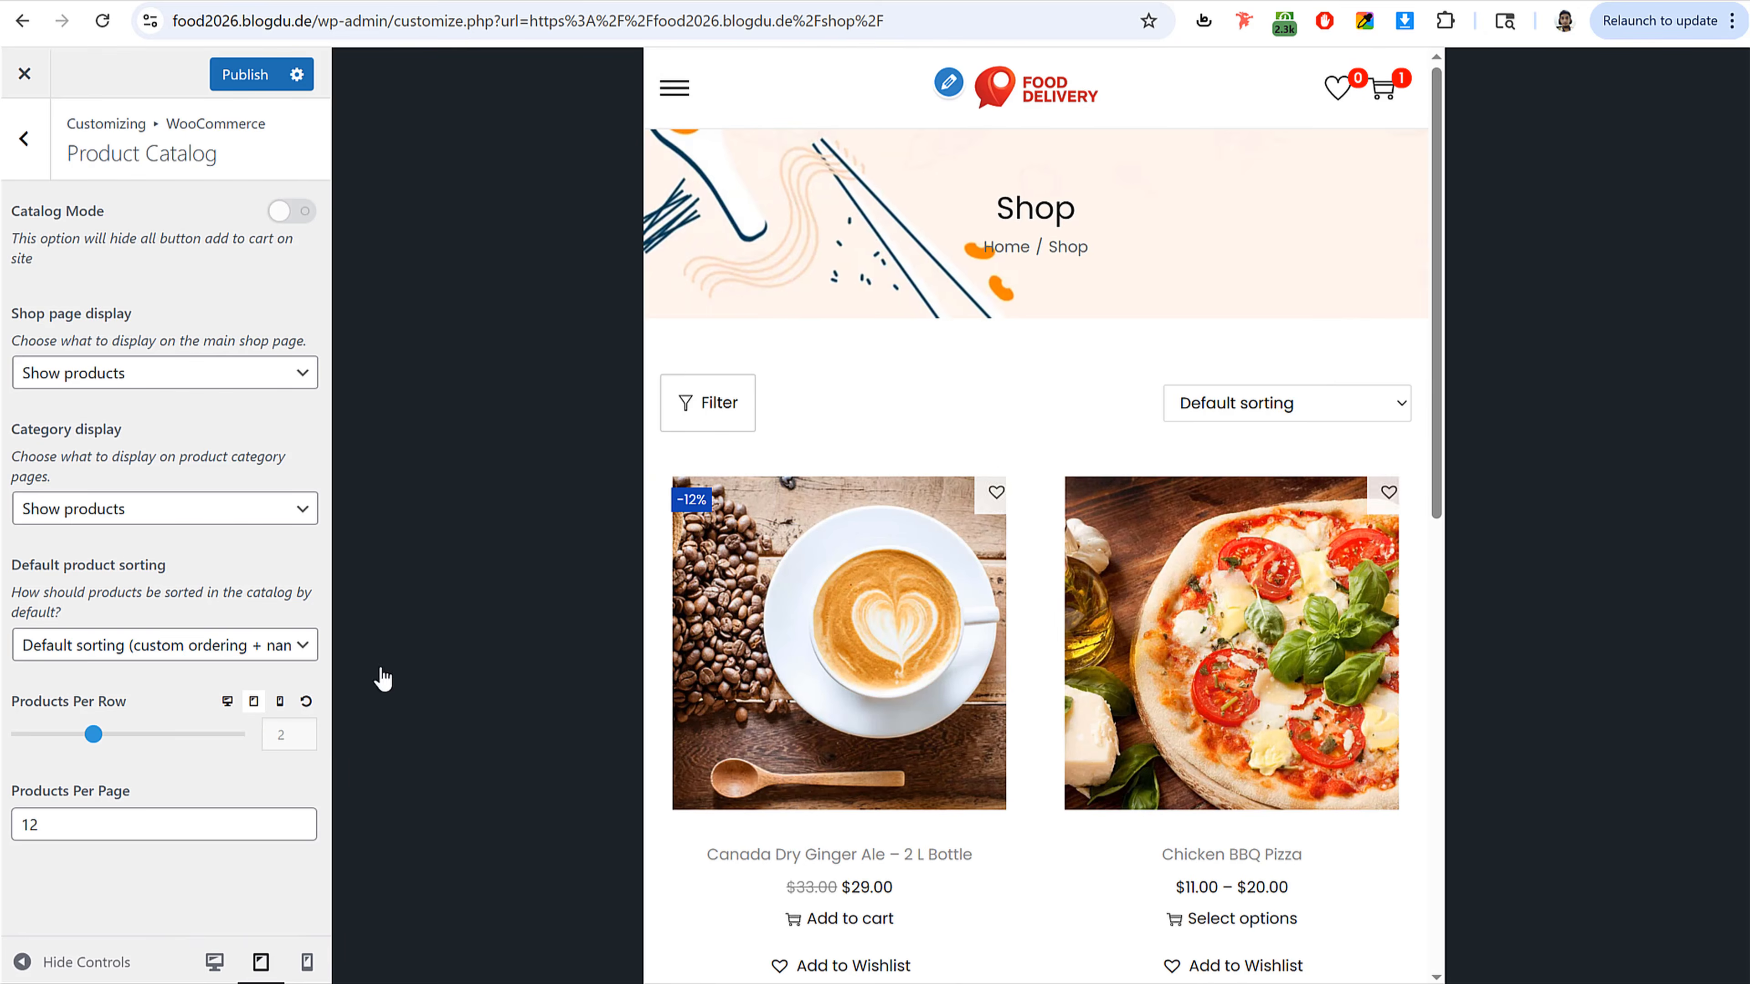
scroll(1042, 522, down, 2)
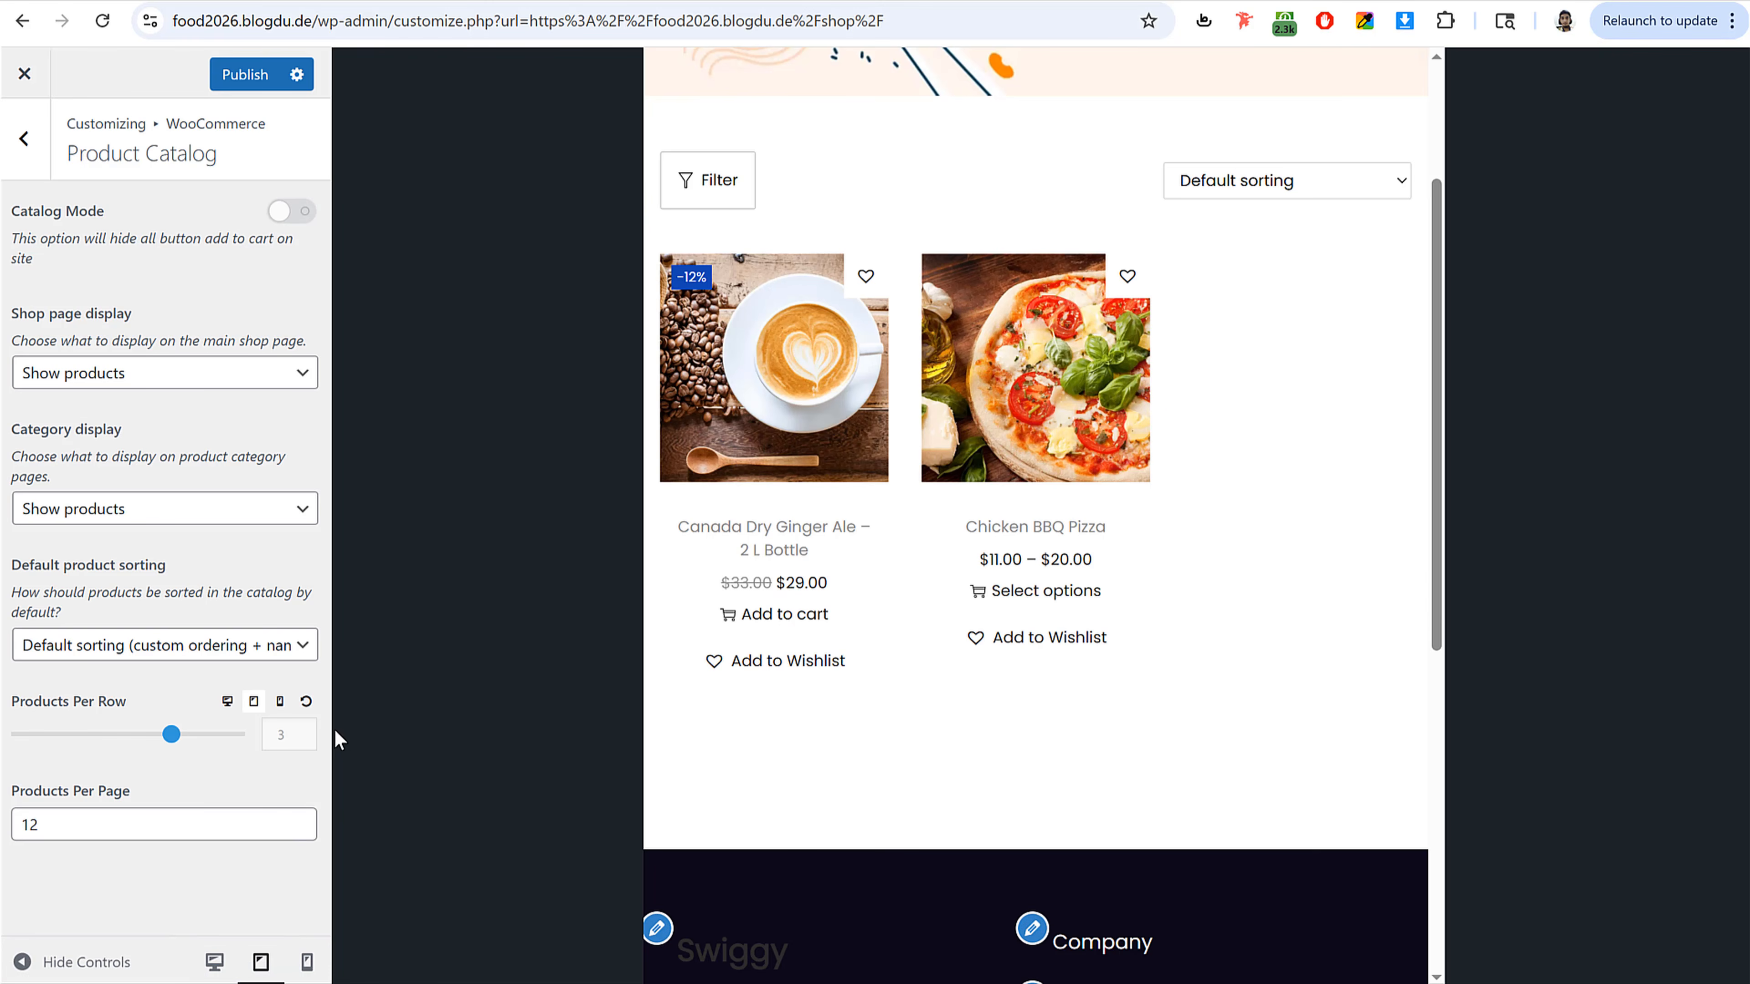
click(278, 701)
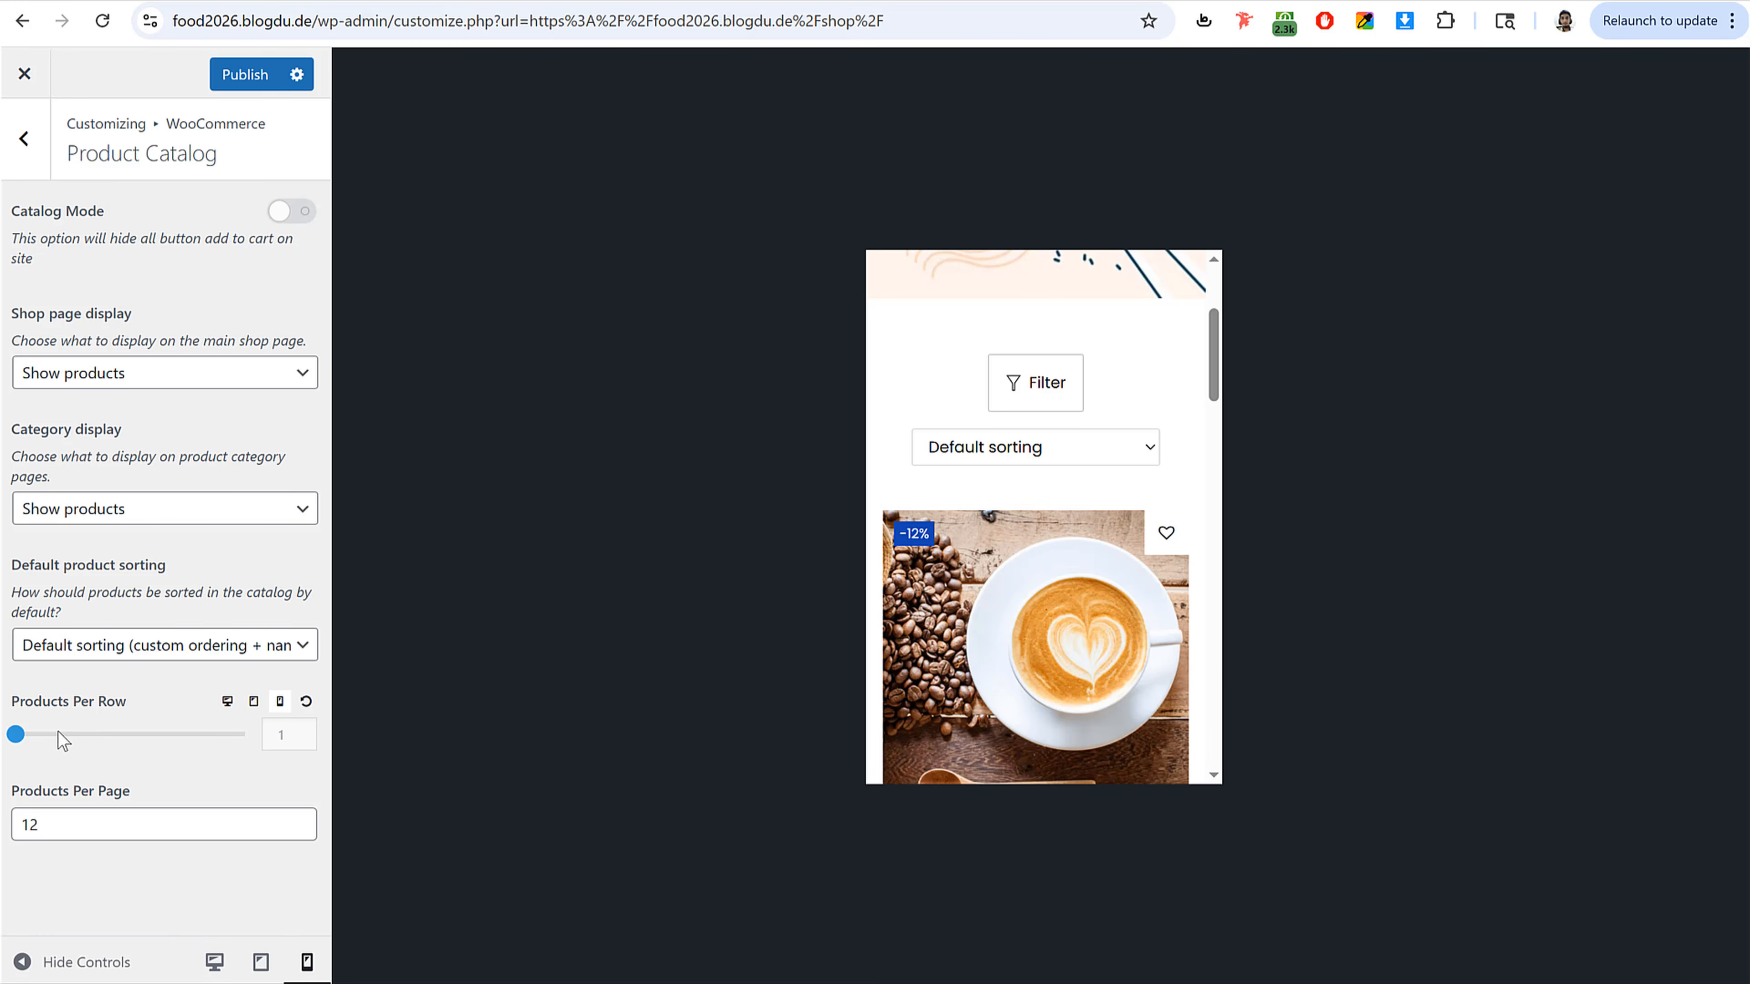
click(103, 734)
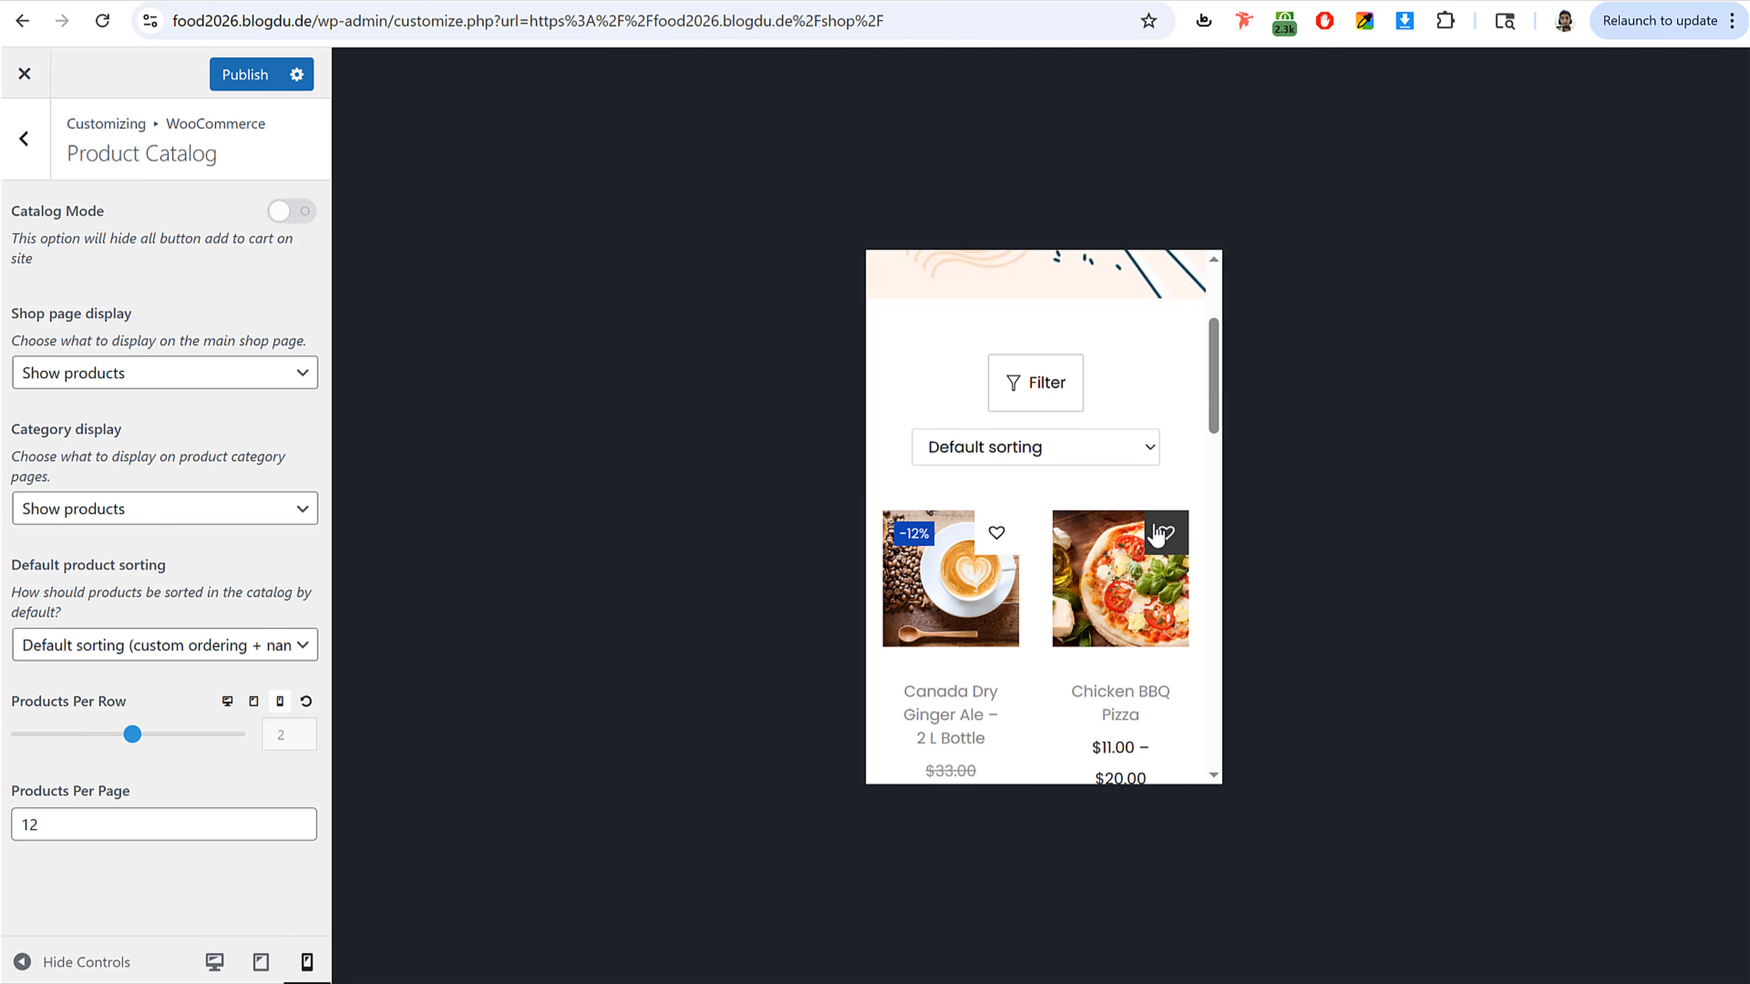
click(214, 962)
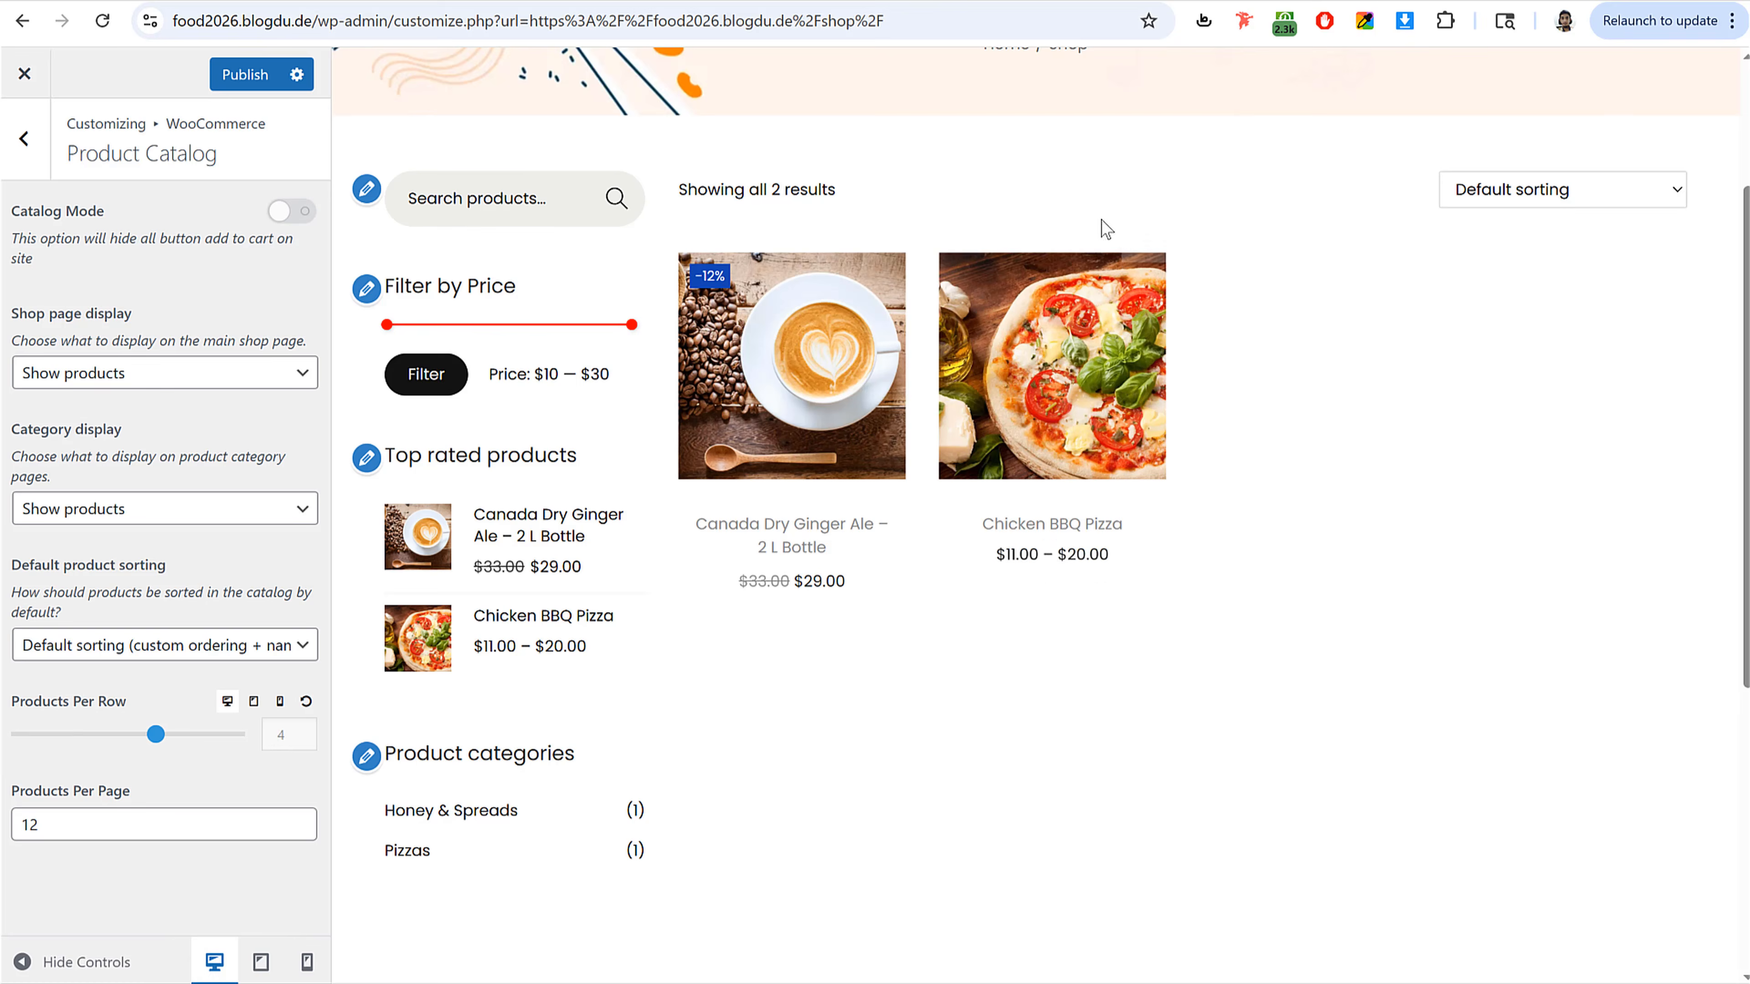
click(261, 89)
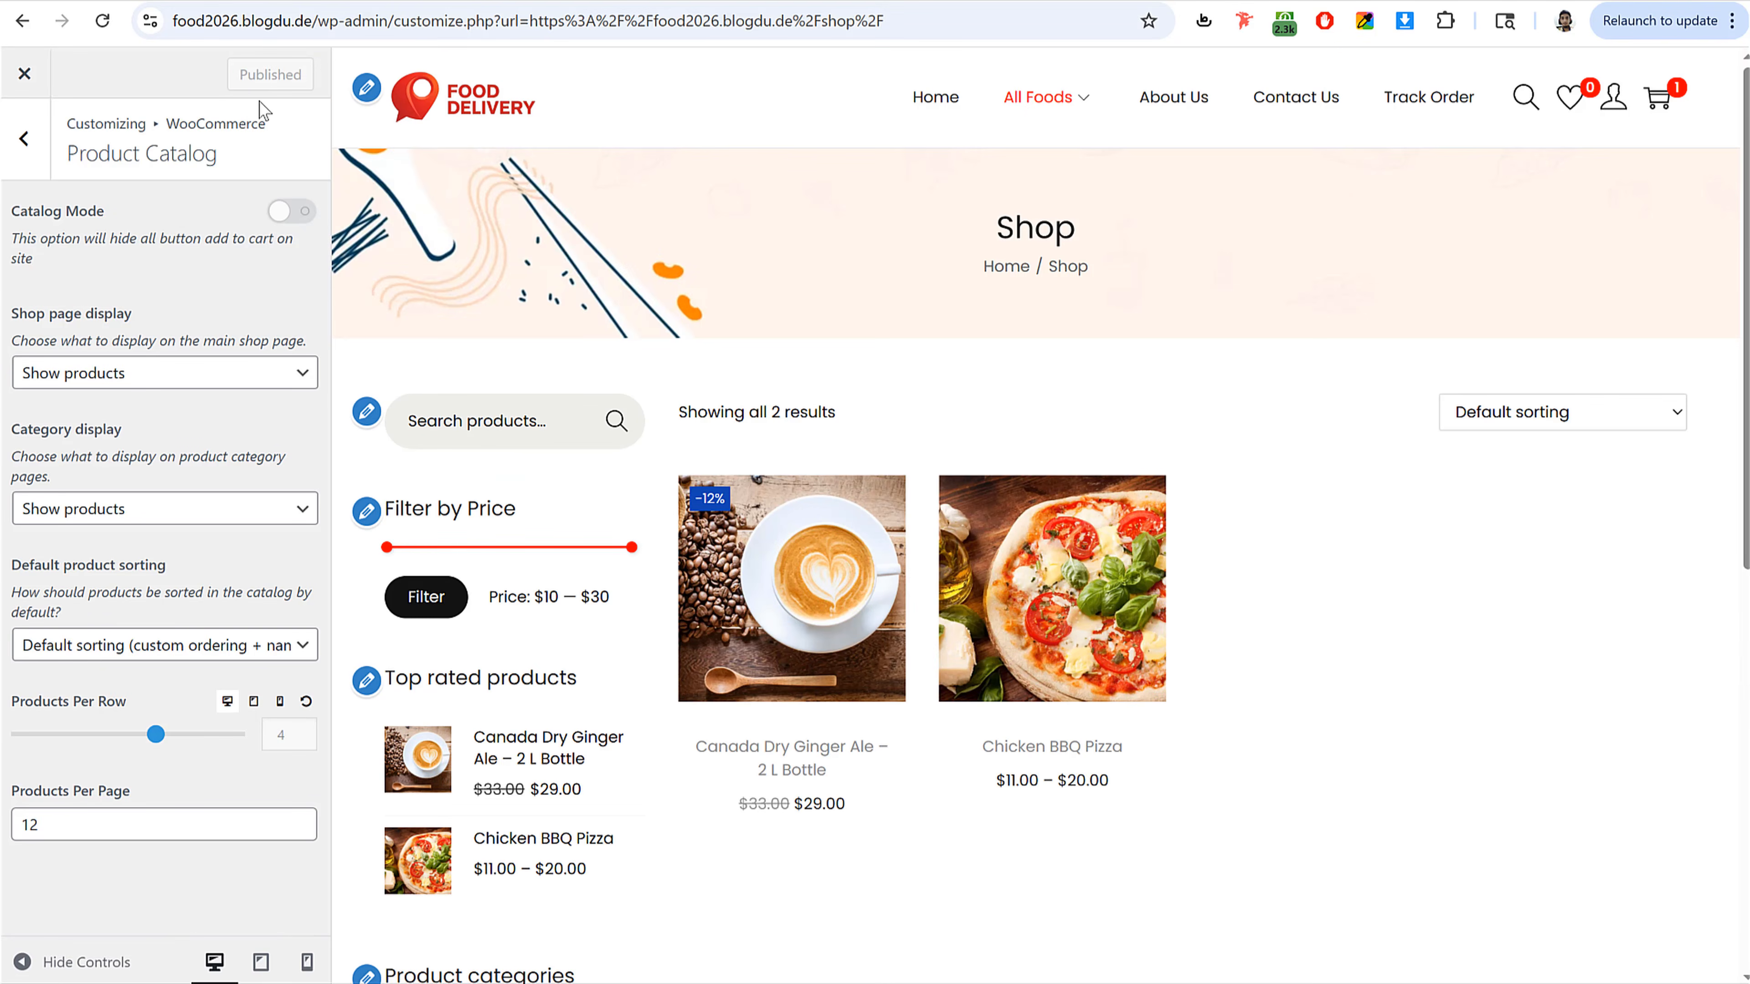
Step: Open the Shop Archive's Product Content section and set the product Alignment to Left
click(15, 166)
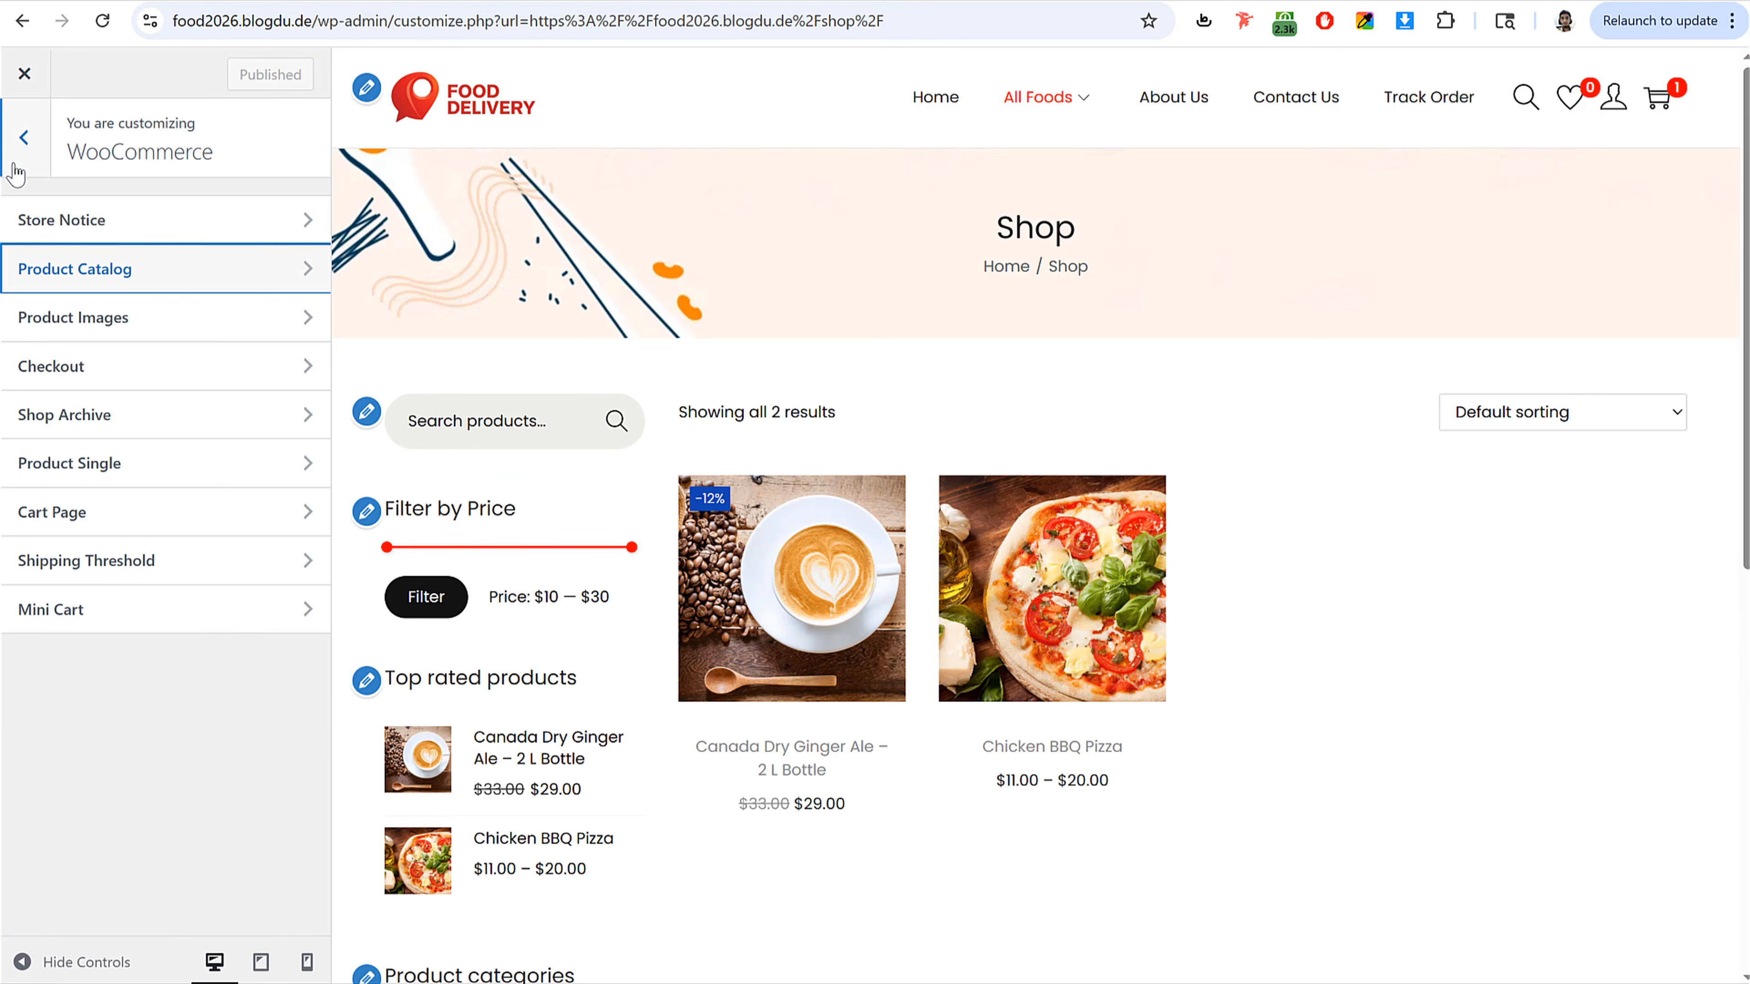
click(159, 426)
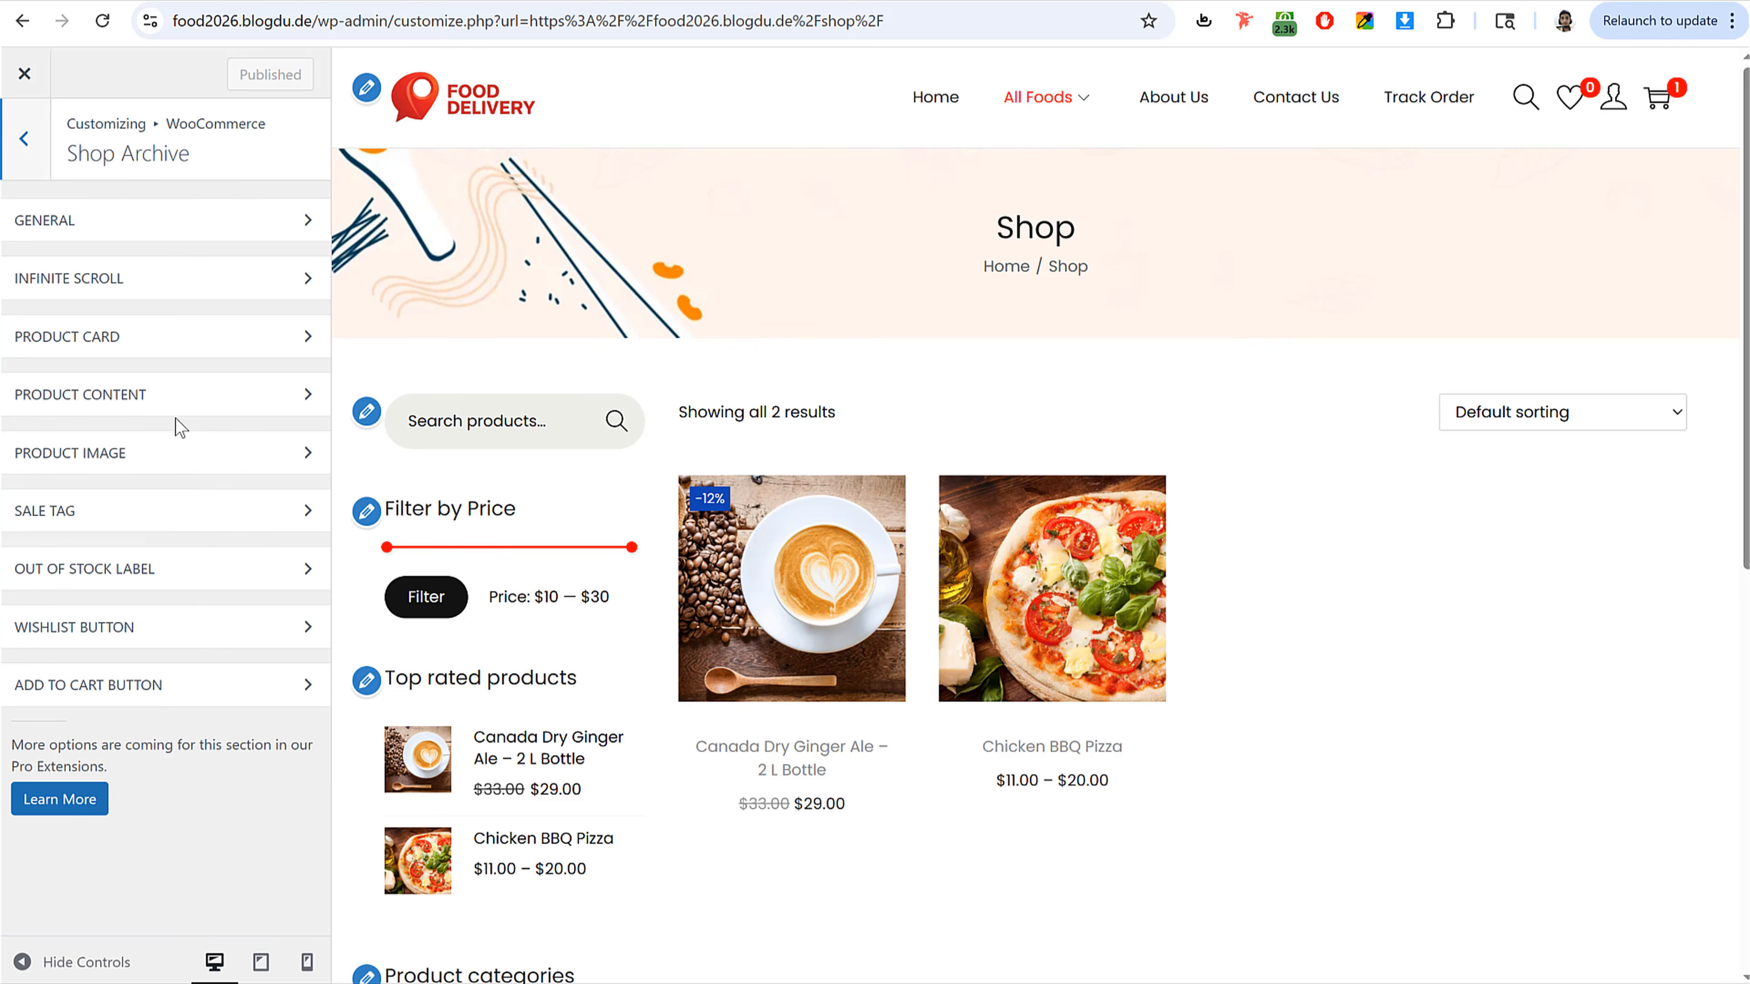
click(166, 394)
scroll(1375, 665, down, 3)
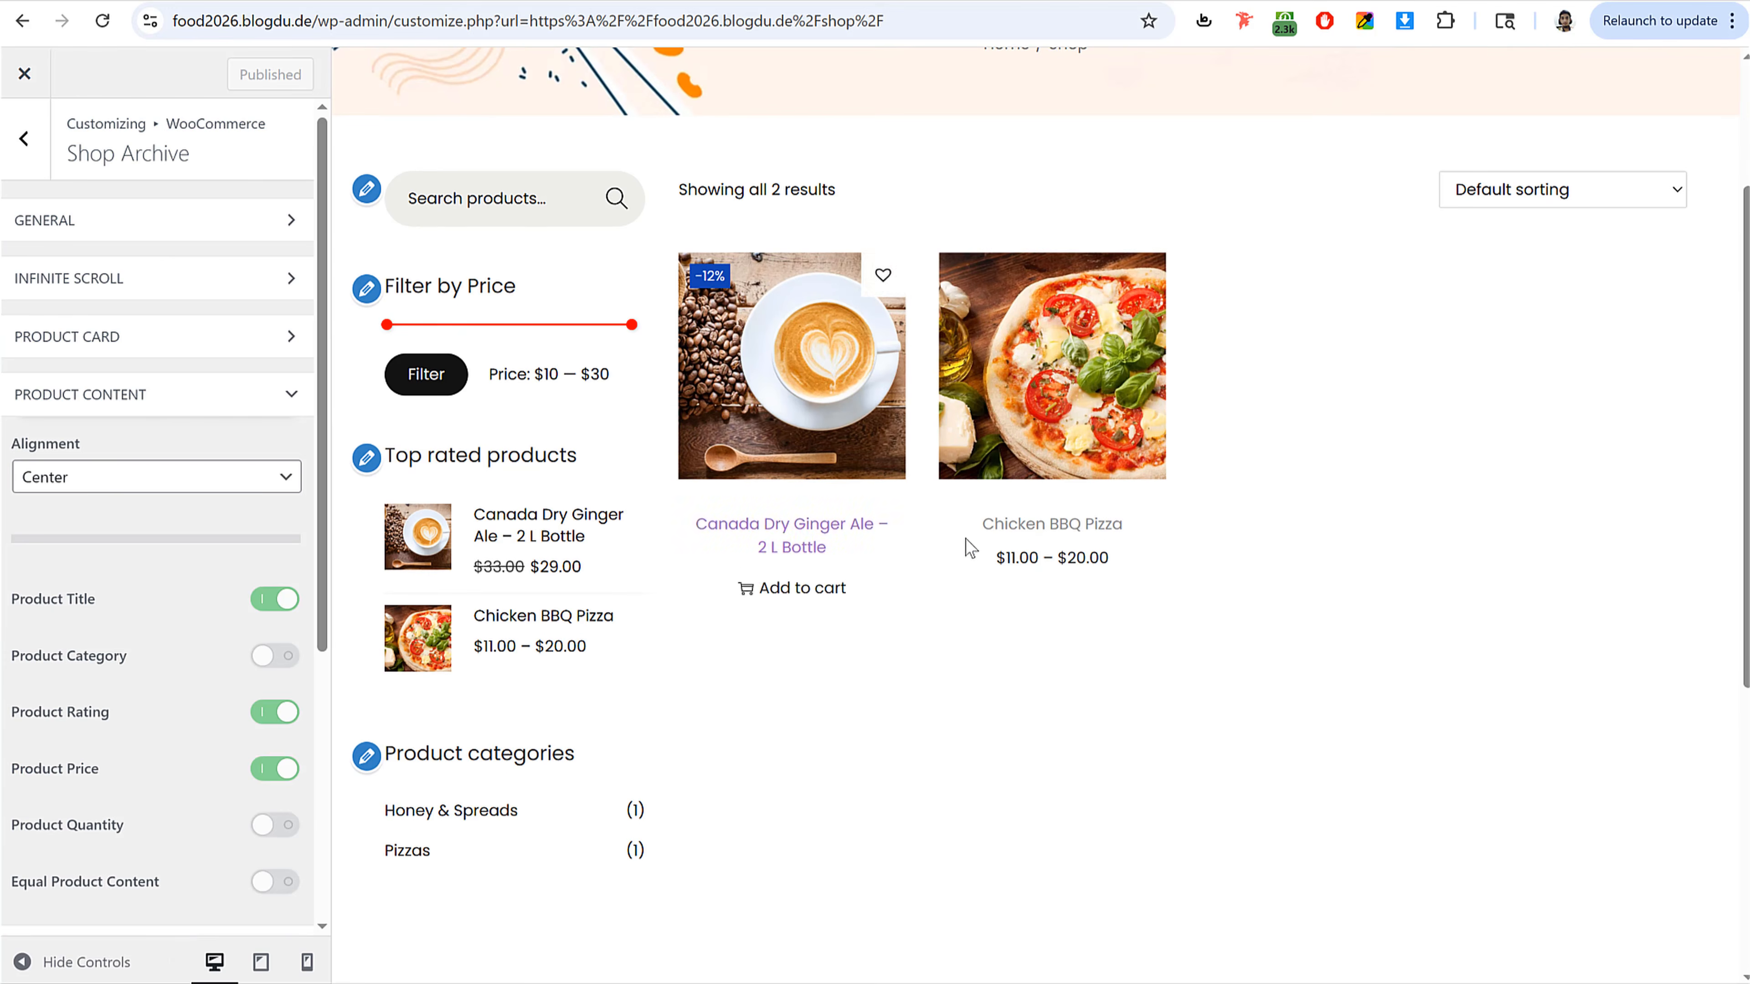
click(141, 482)
click(137, 506)
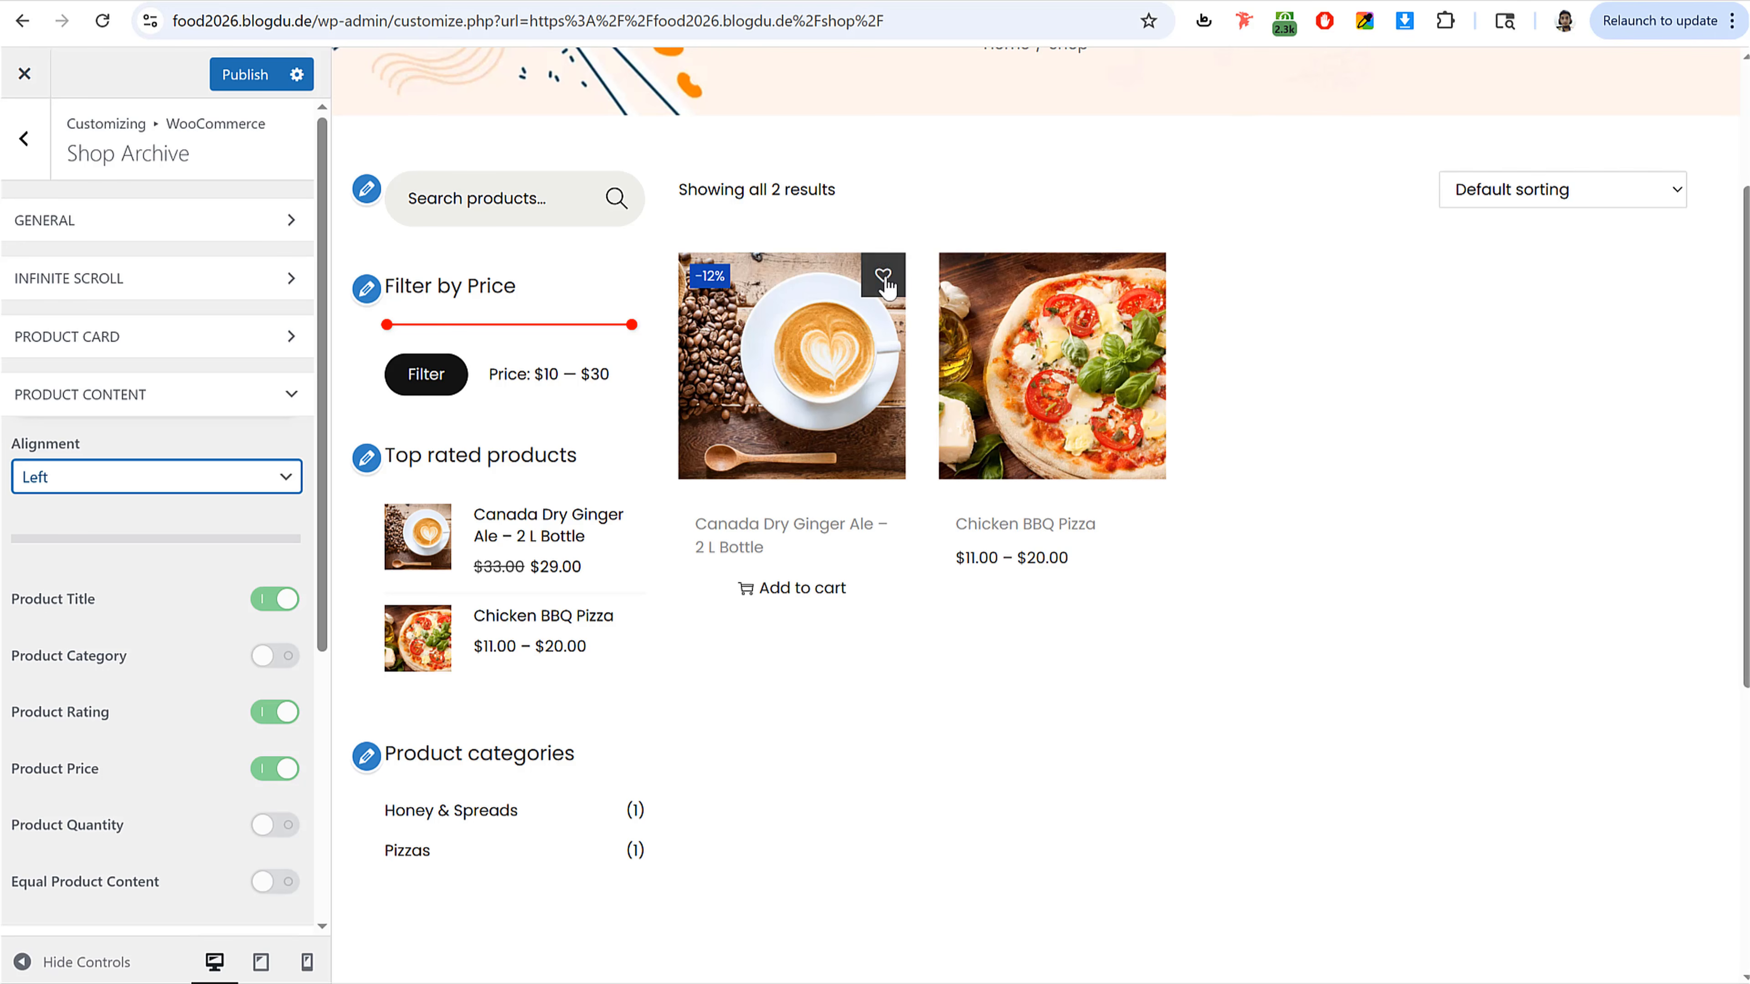
mouse_move(1144, 280)
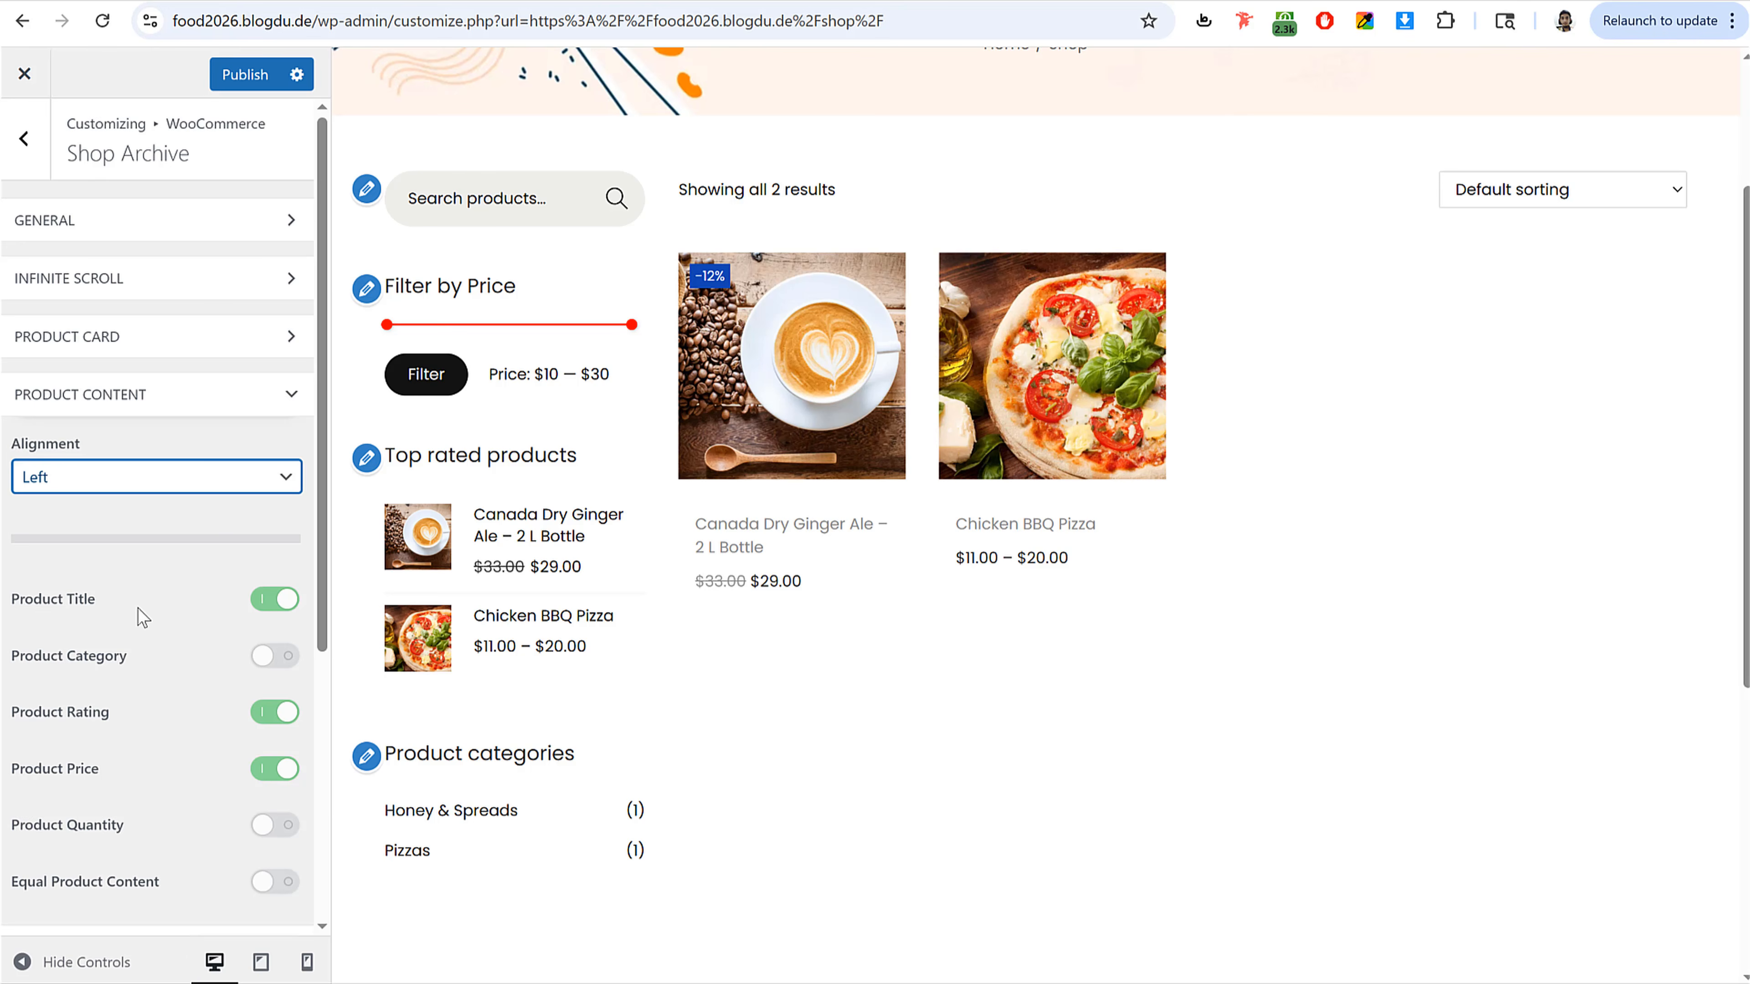
Step: Set the Wishlist Button position to the bottom-right corner of the product image
scroll(139, 613, down, 5)
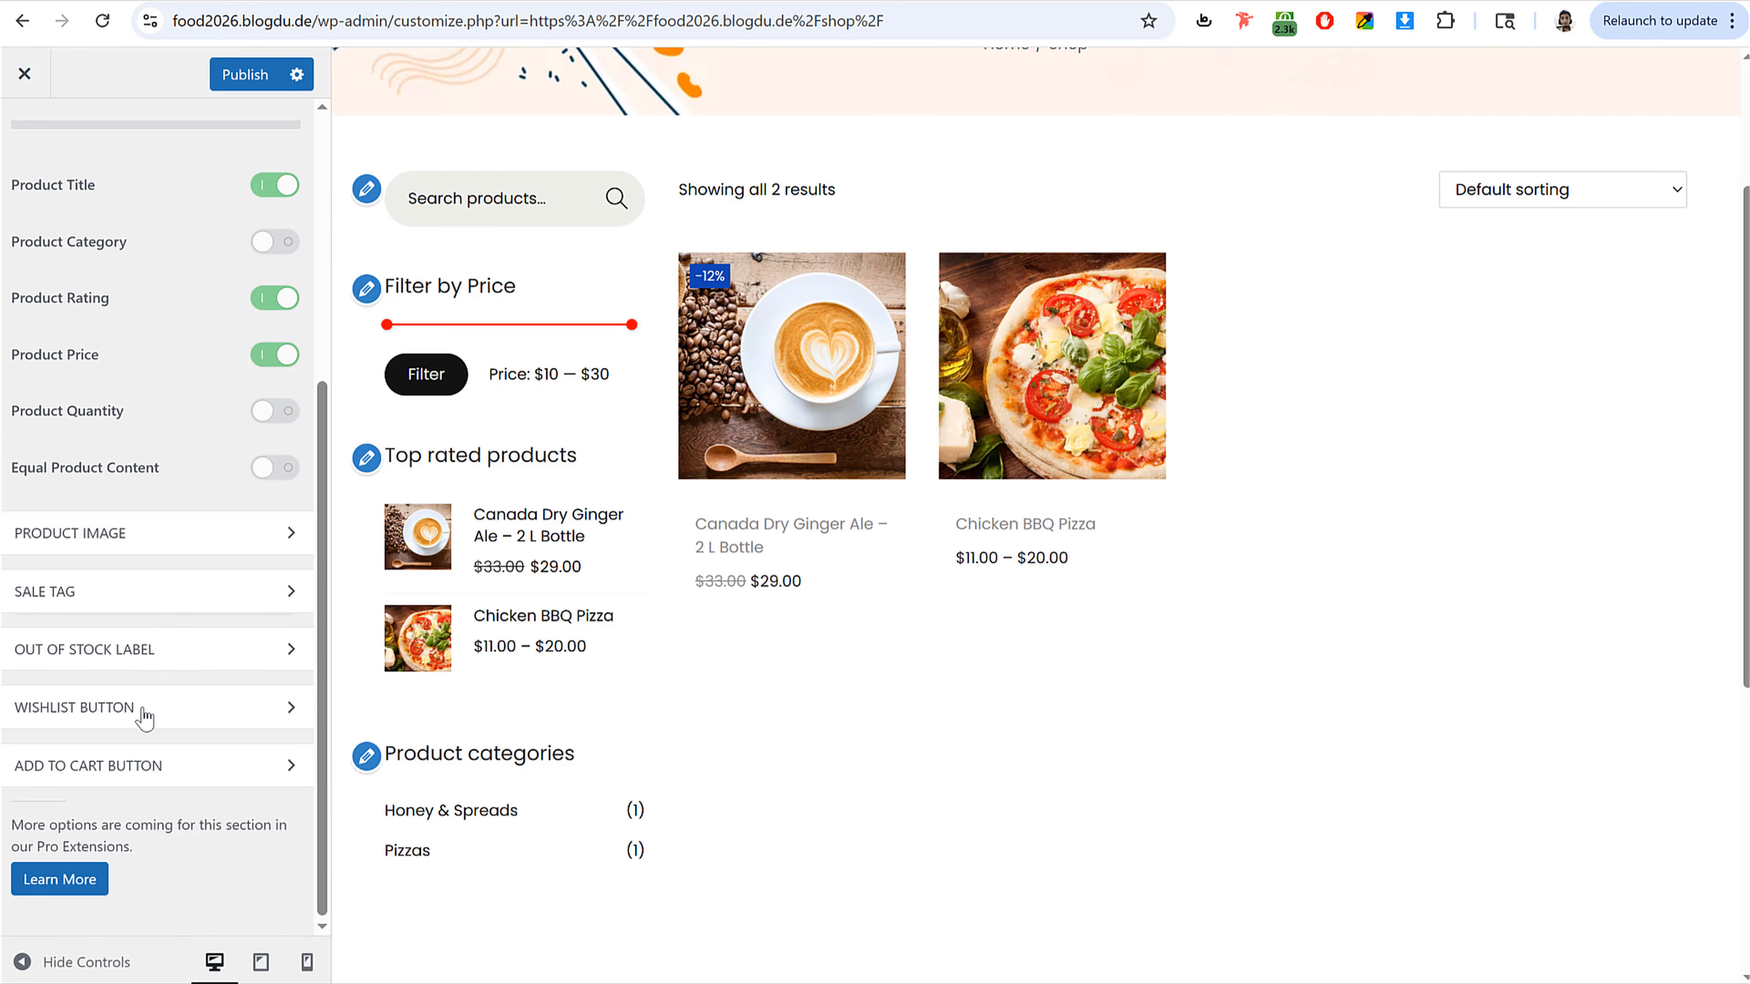
click(145, 708)
scroll(145, 689, down, 5)
click(89, 648)
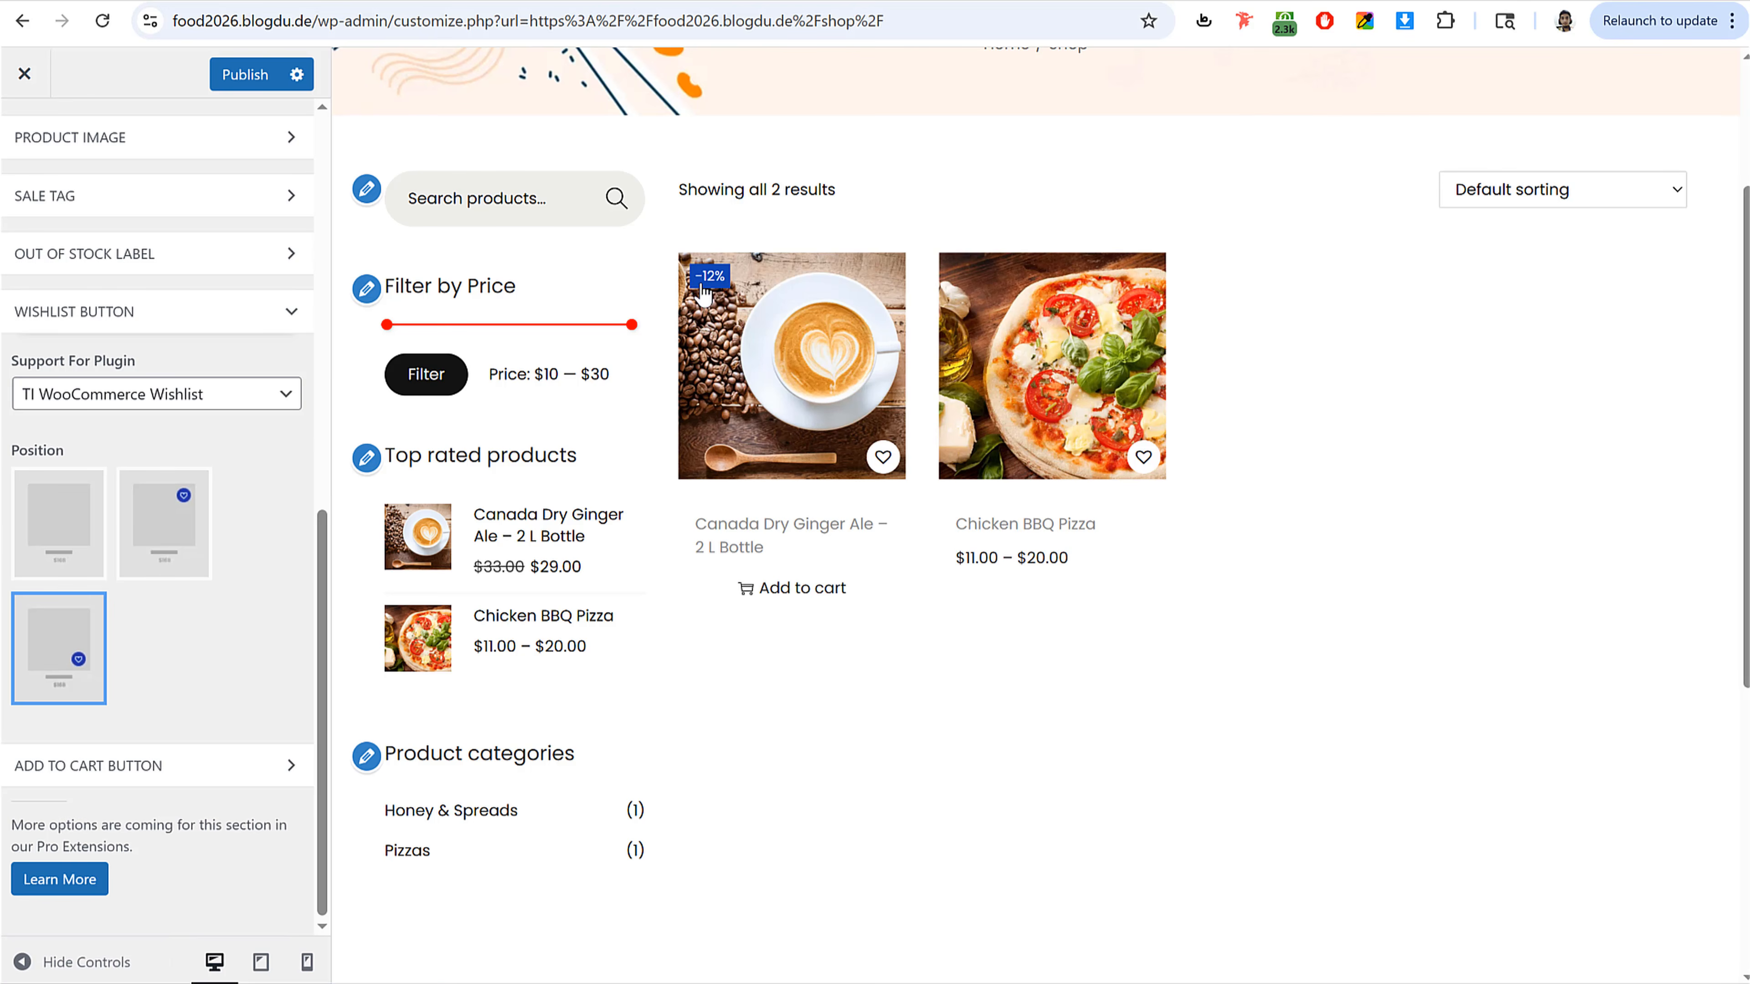
Step: Set the Sale Tag Background Color to red #FF0000
click(131, 200)
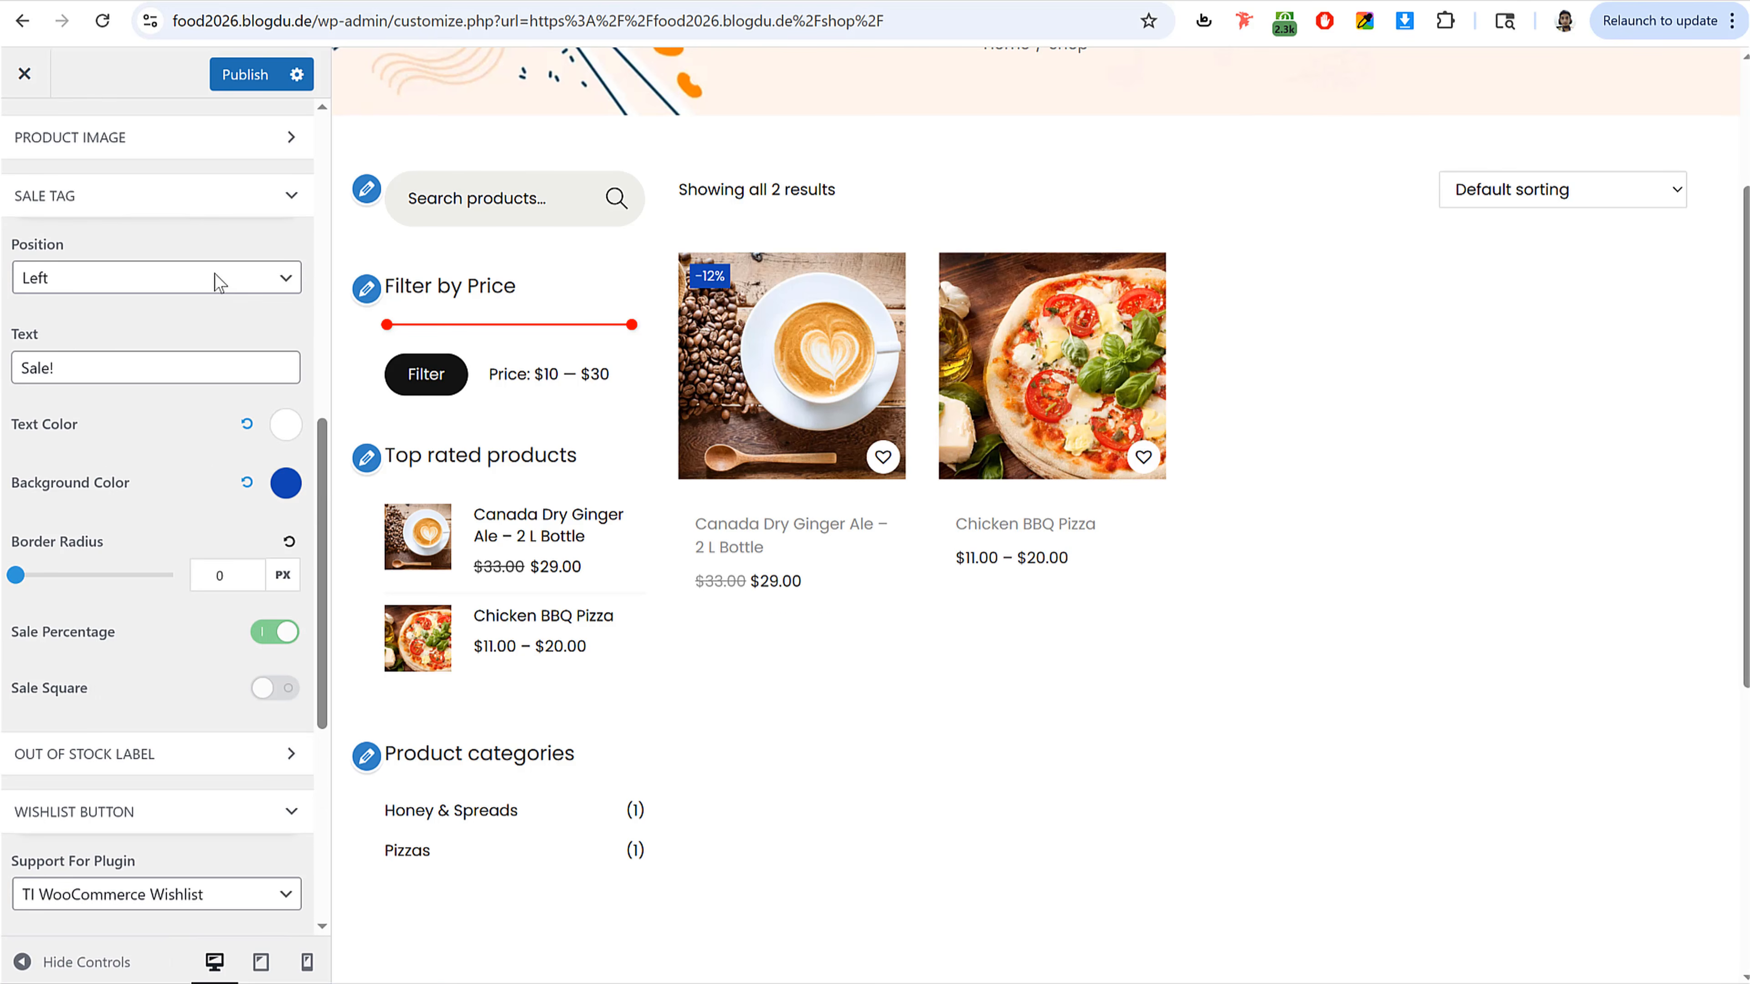
click(293, 493)
click(112, 747)
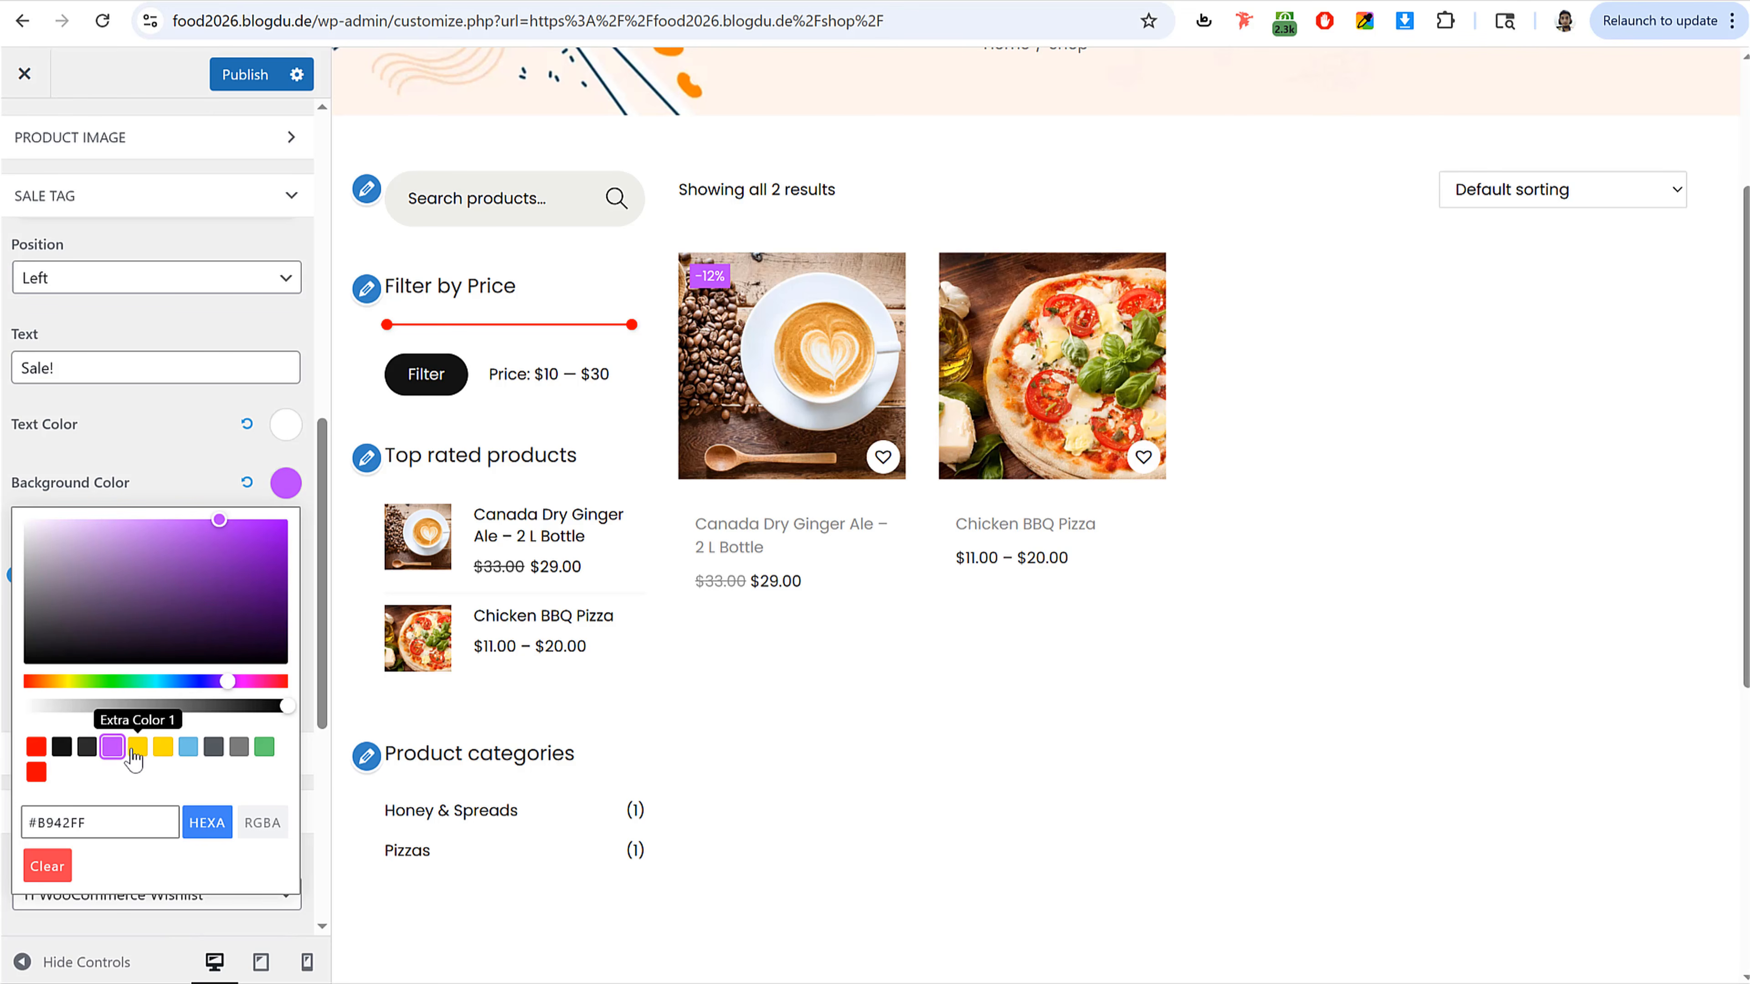
click(36, 771)
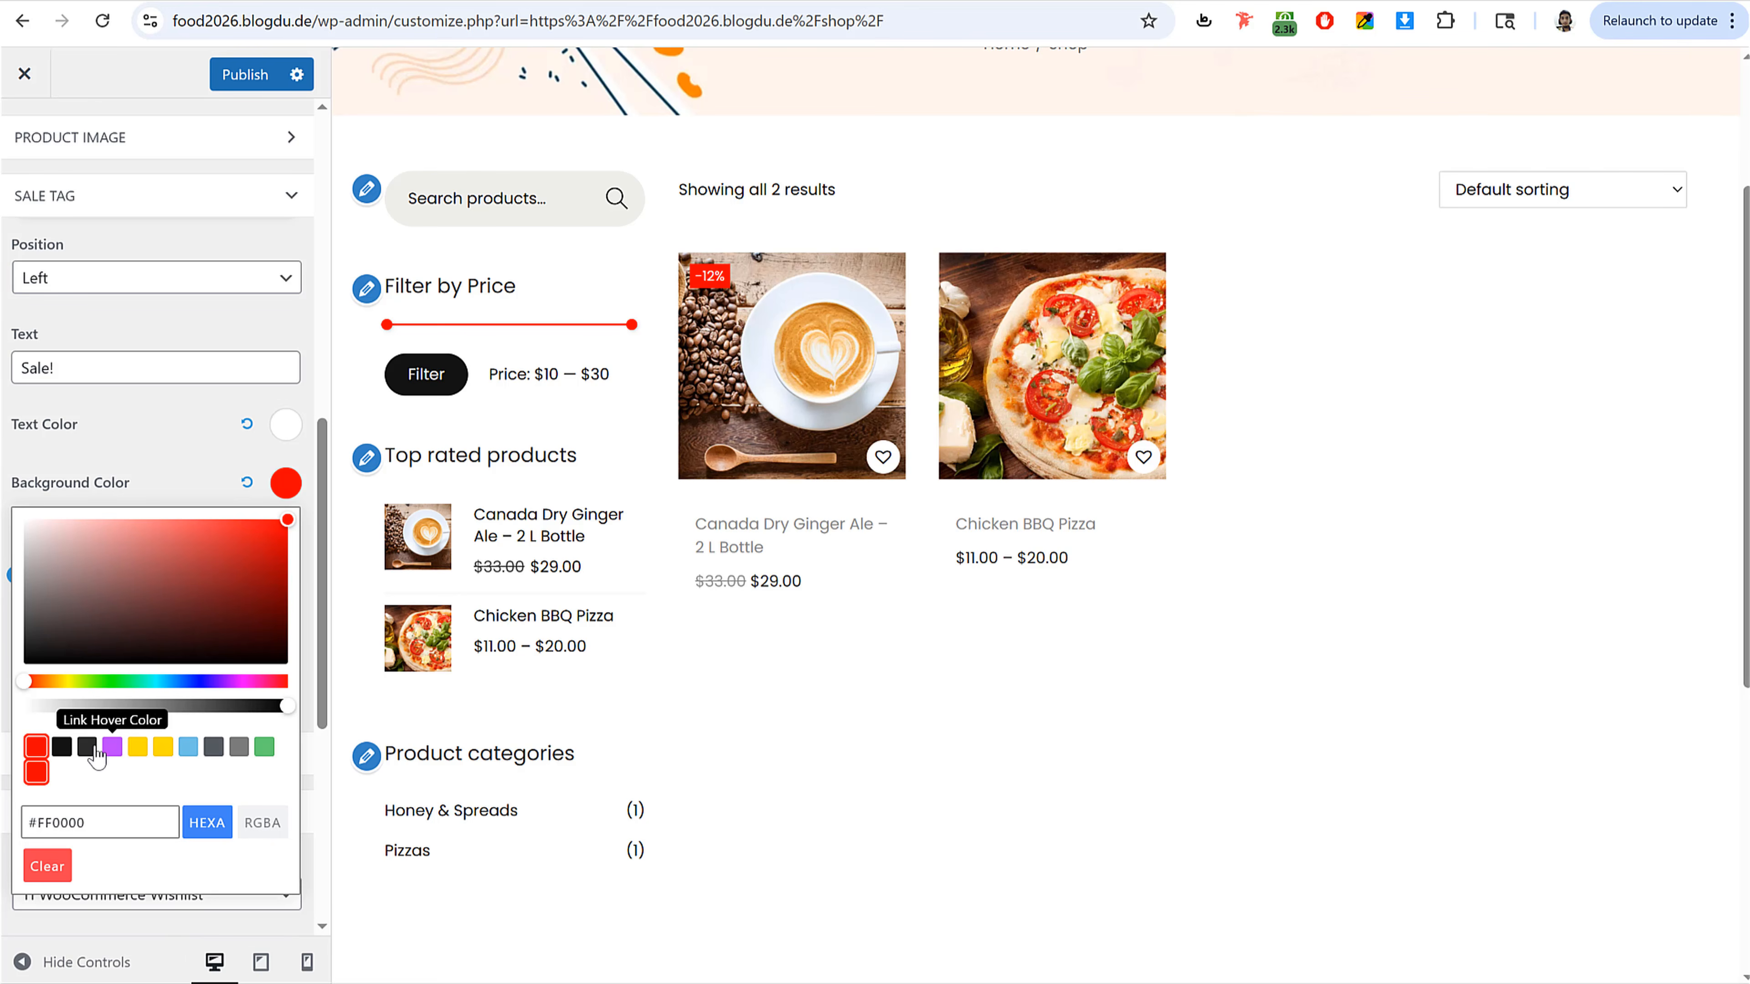
click(62, 757)
click(36, 772)
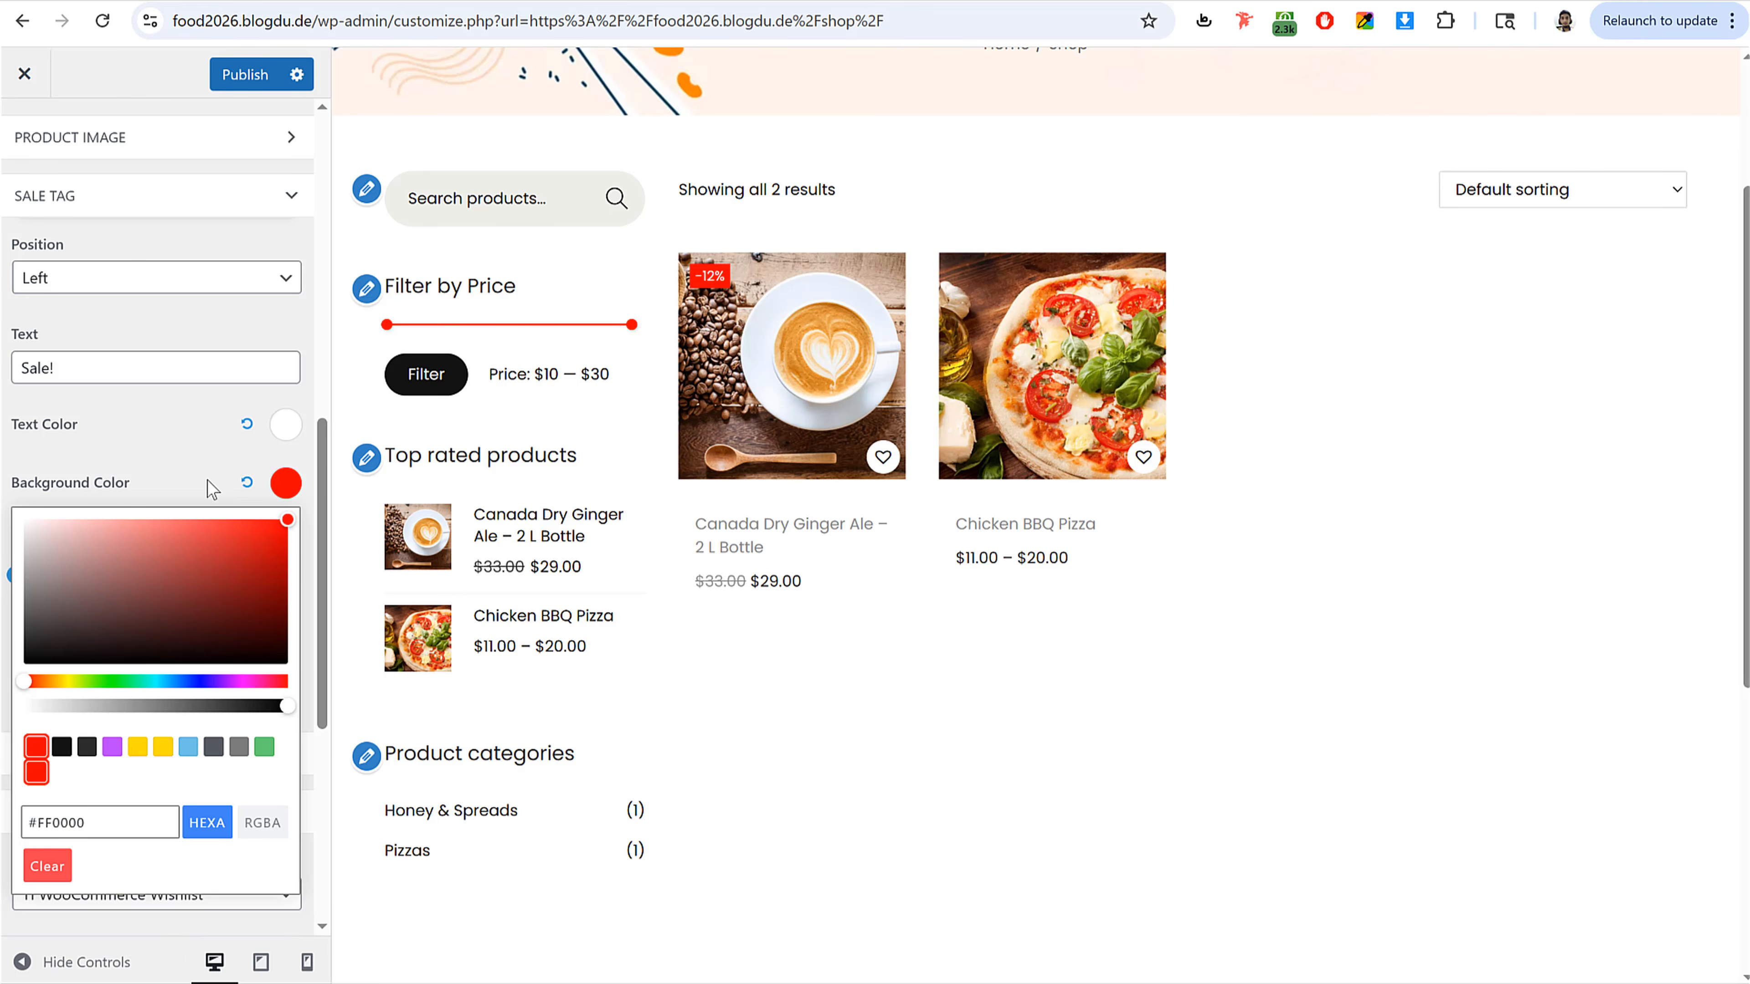
Step: Close the color picker and publish the sale tag settings
click(211, 485)
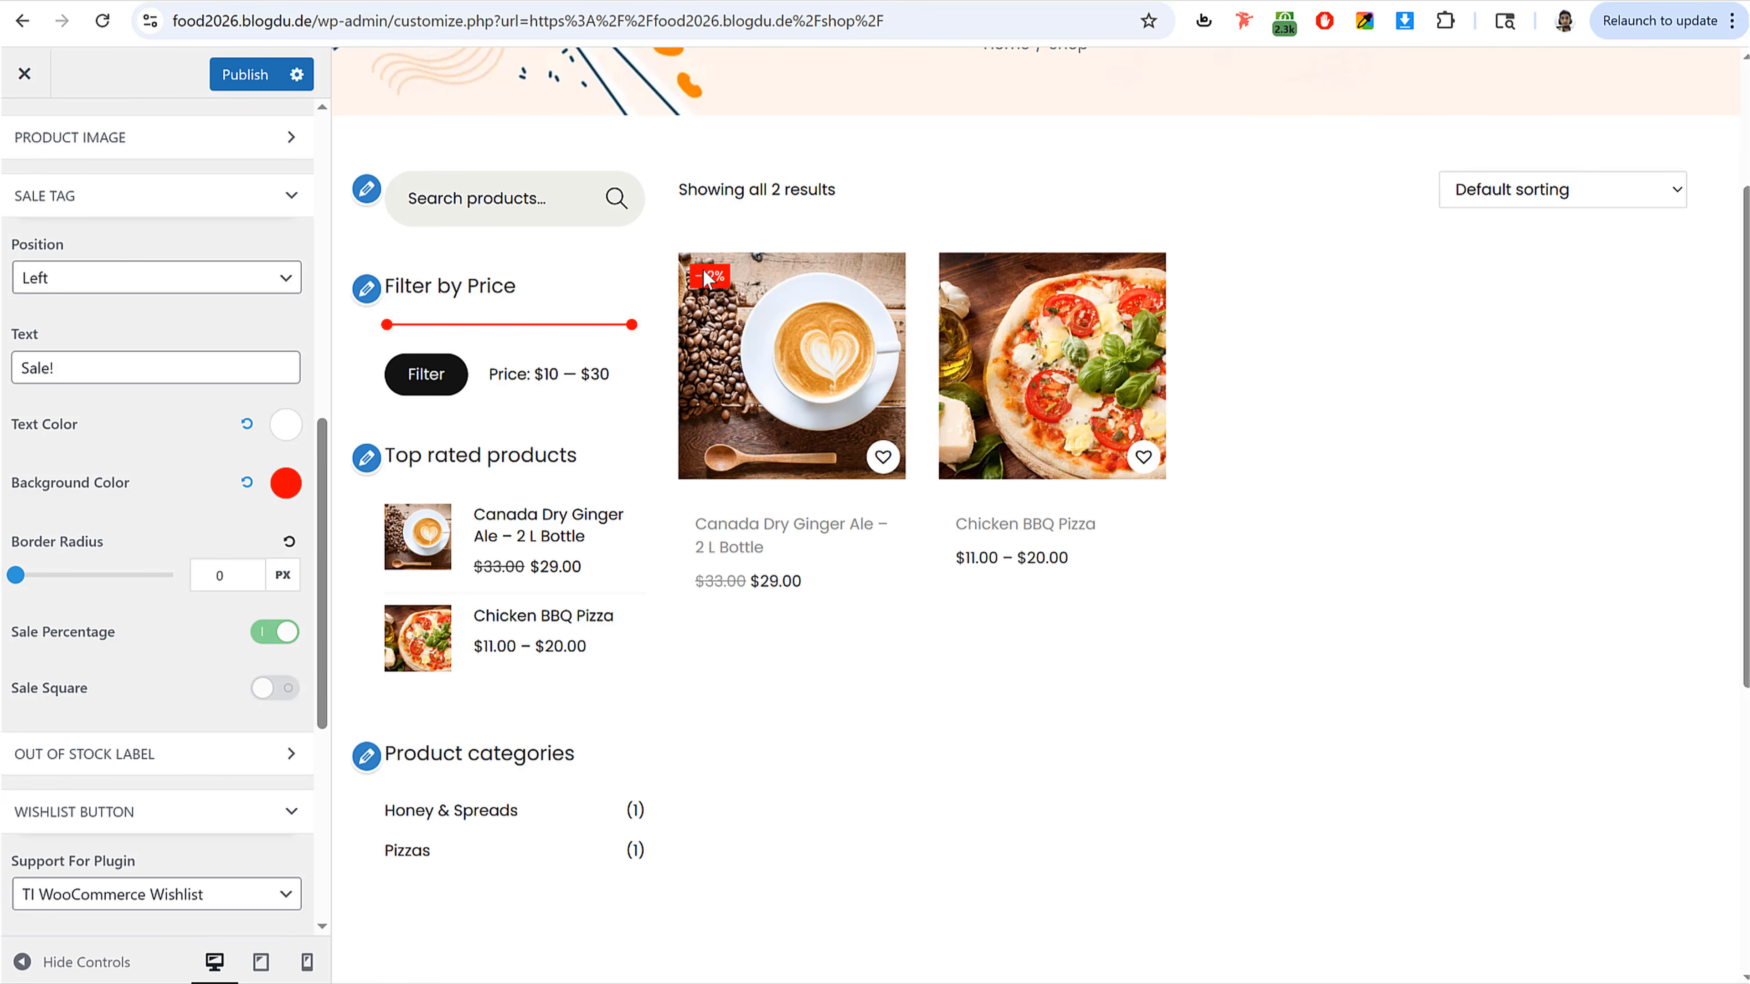
click(249, 77)
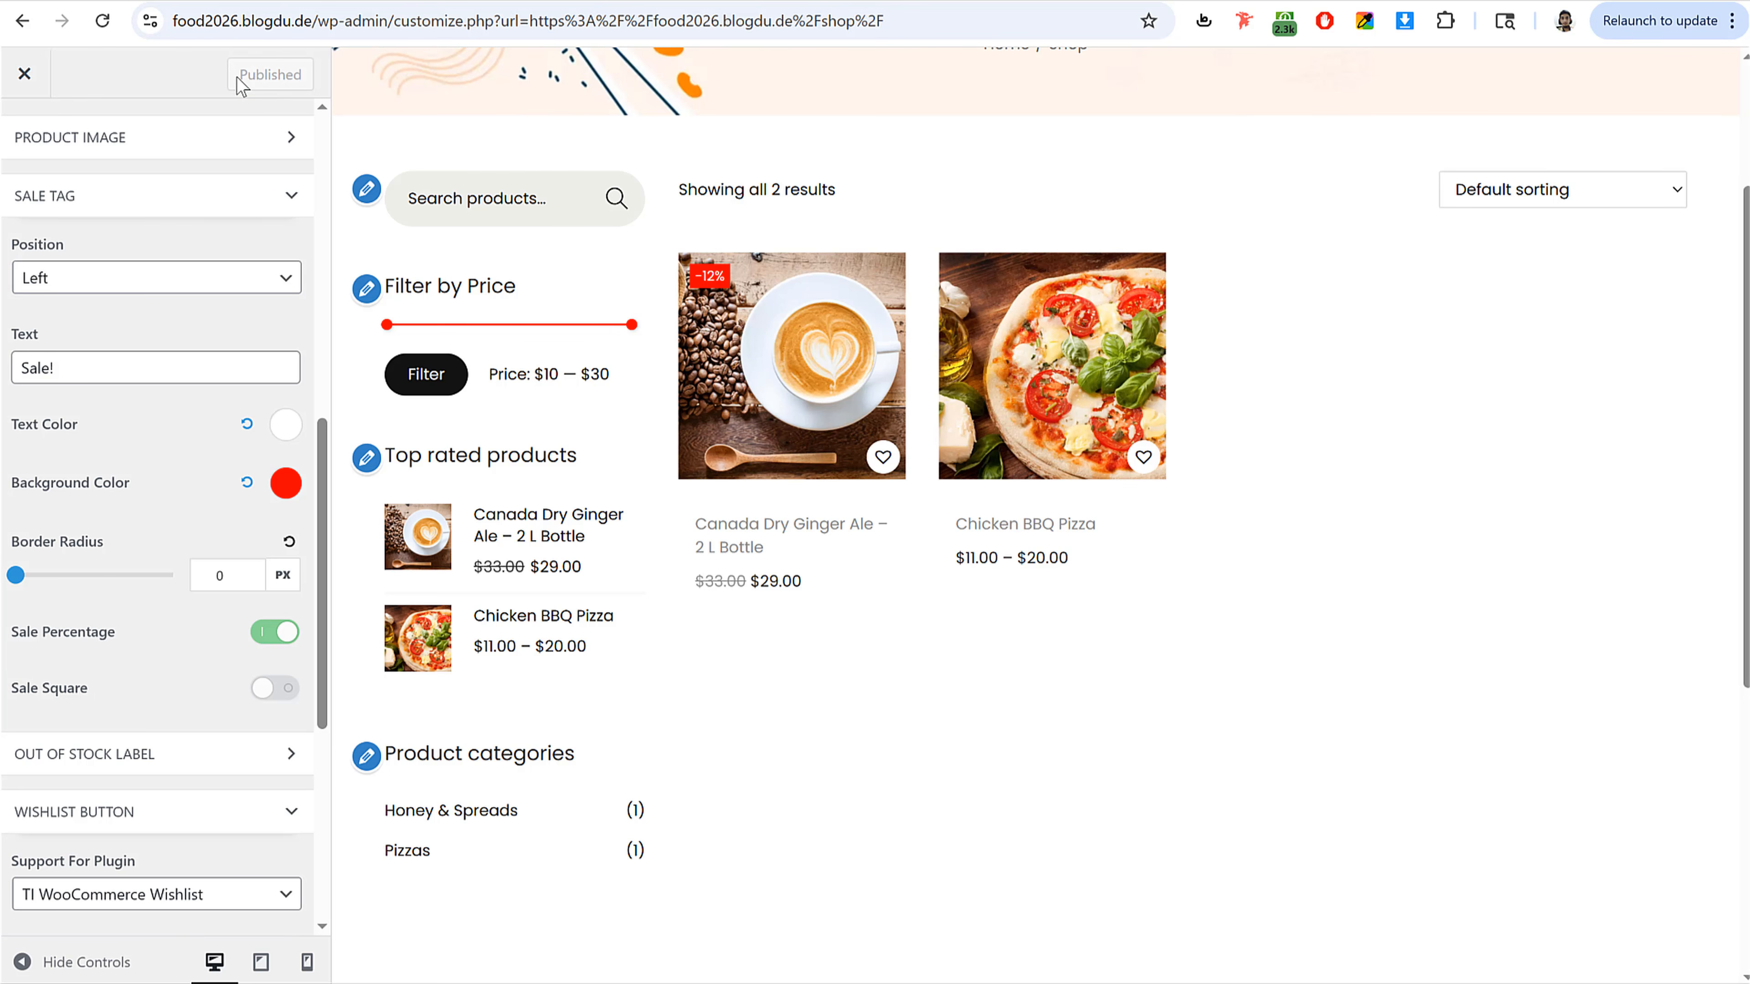
Step: Set the Add to Cart Button position to overlay the middle of the product image and publish
scroll(149, 317, up, 5)
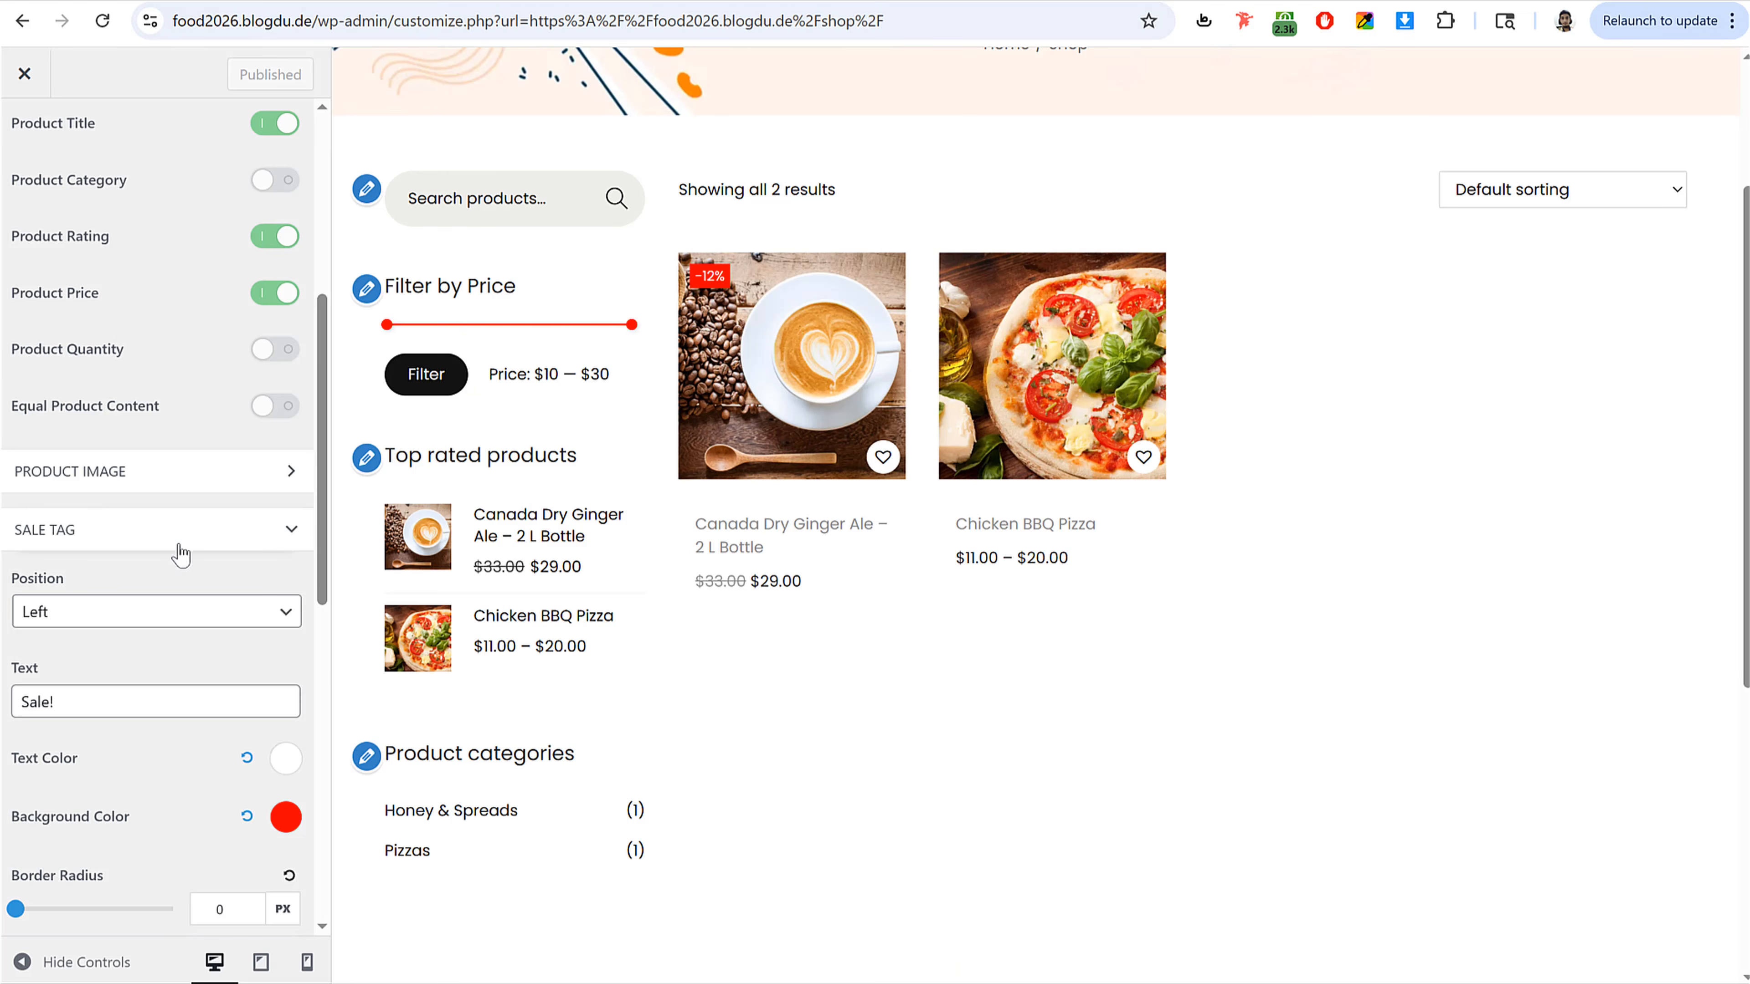
scroll(169, 620, down, 6)
scroll(165, 664, down, 5)
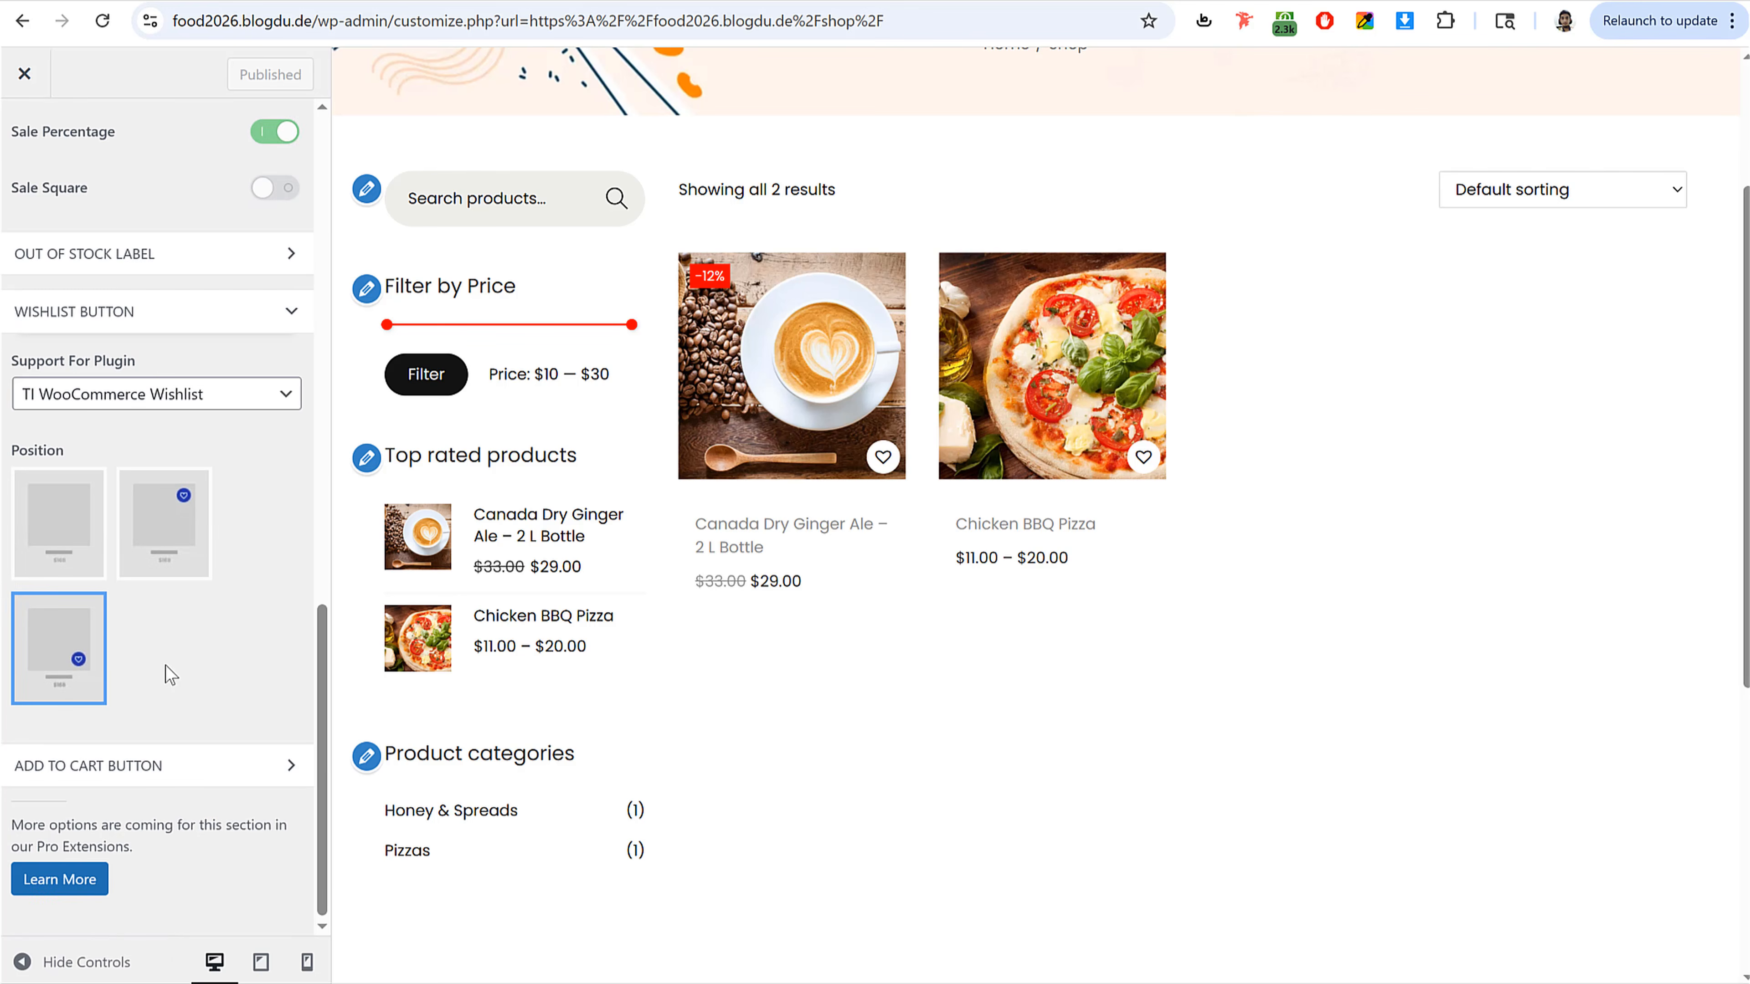
click(183, 766)
scroll(253, 726, down, 5)
scroll(253, 726, down, 3)
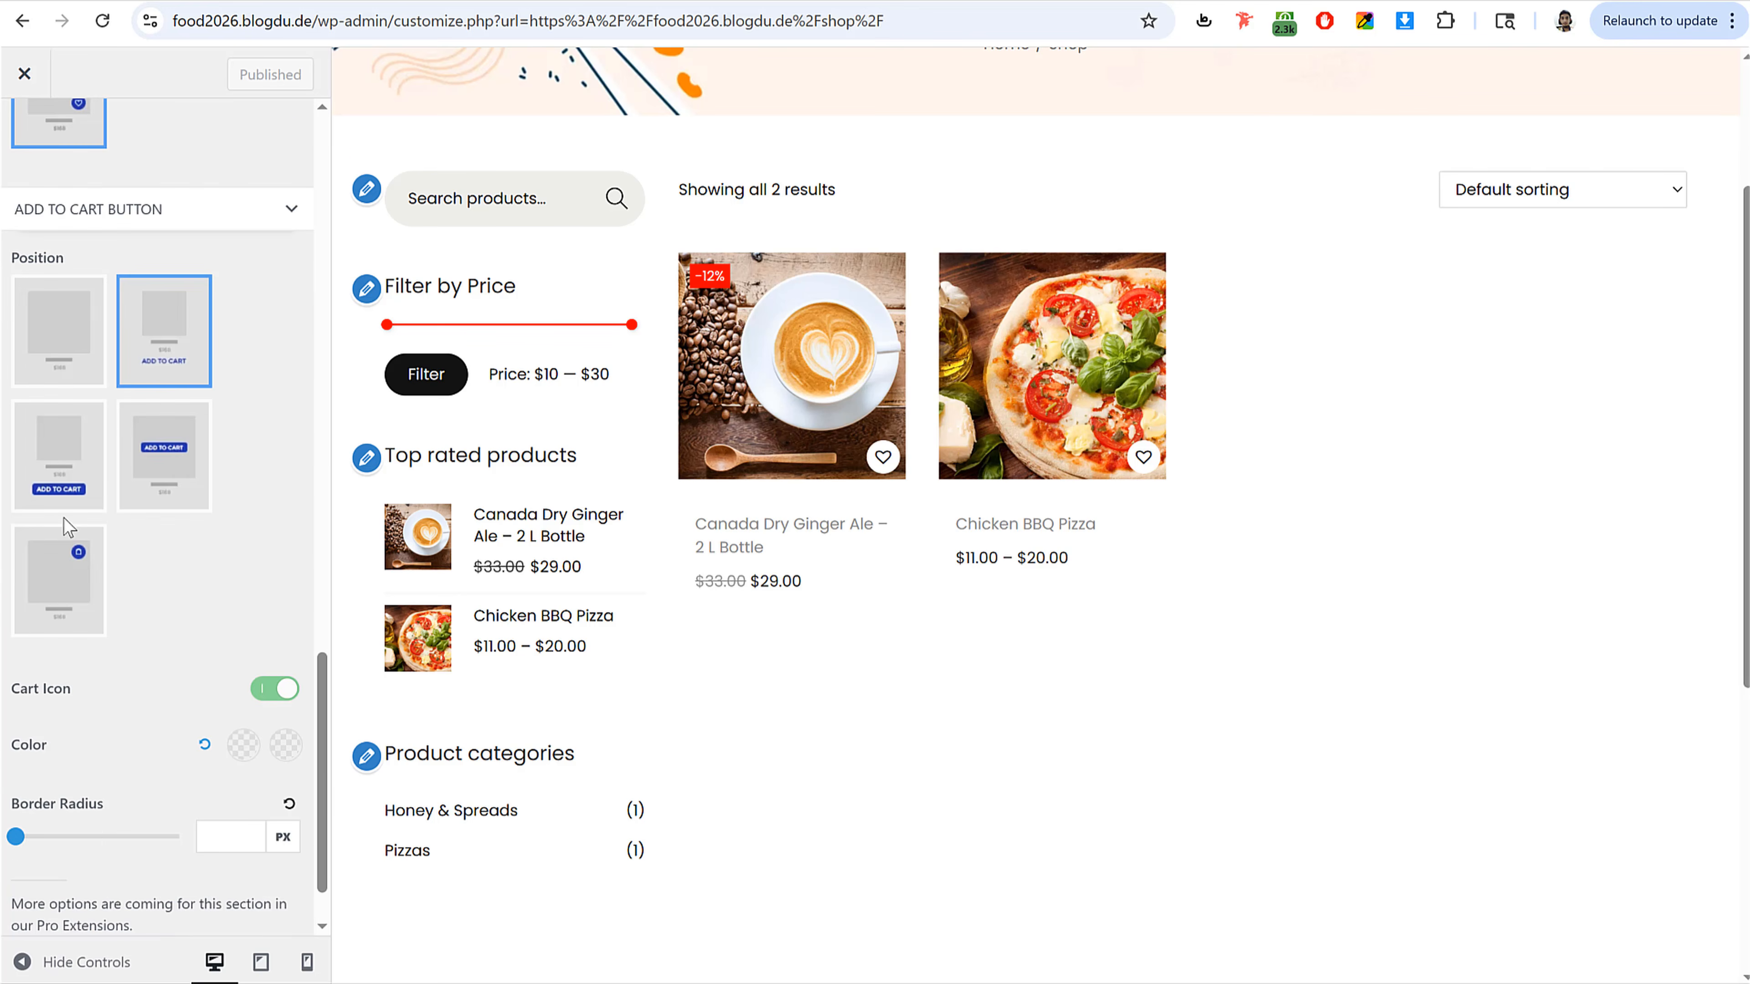
click(174, 457)
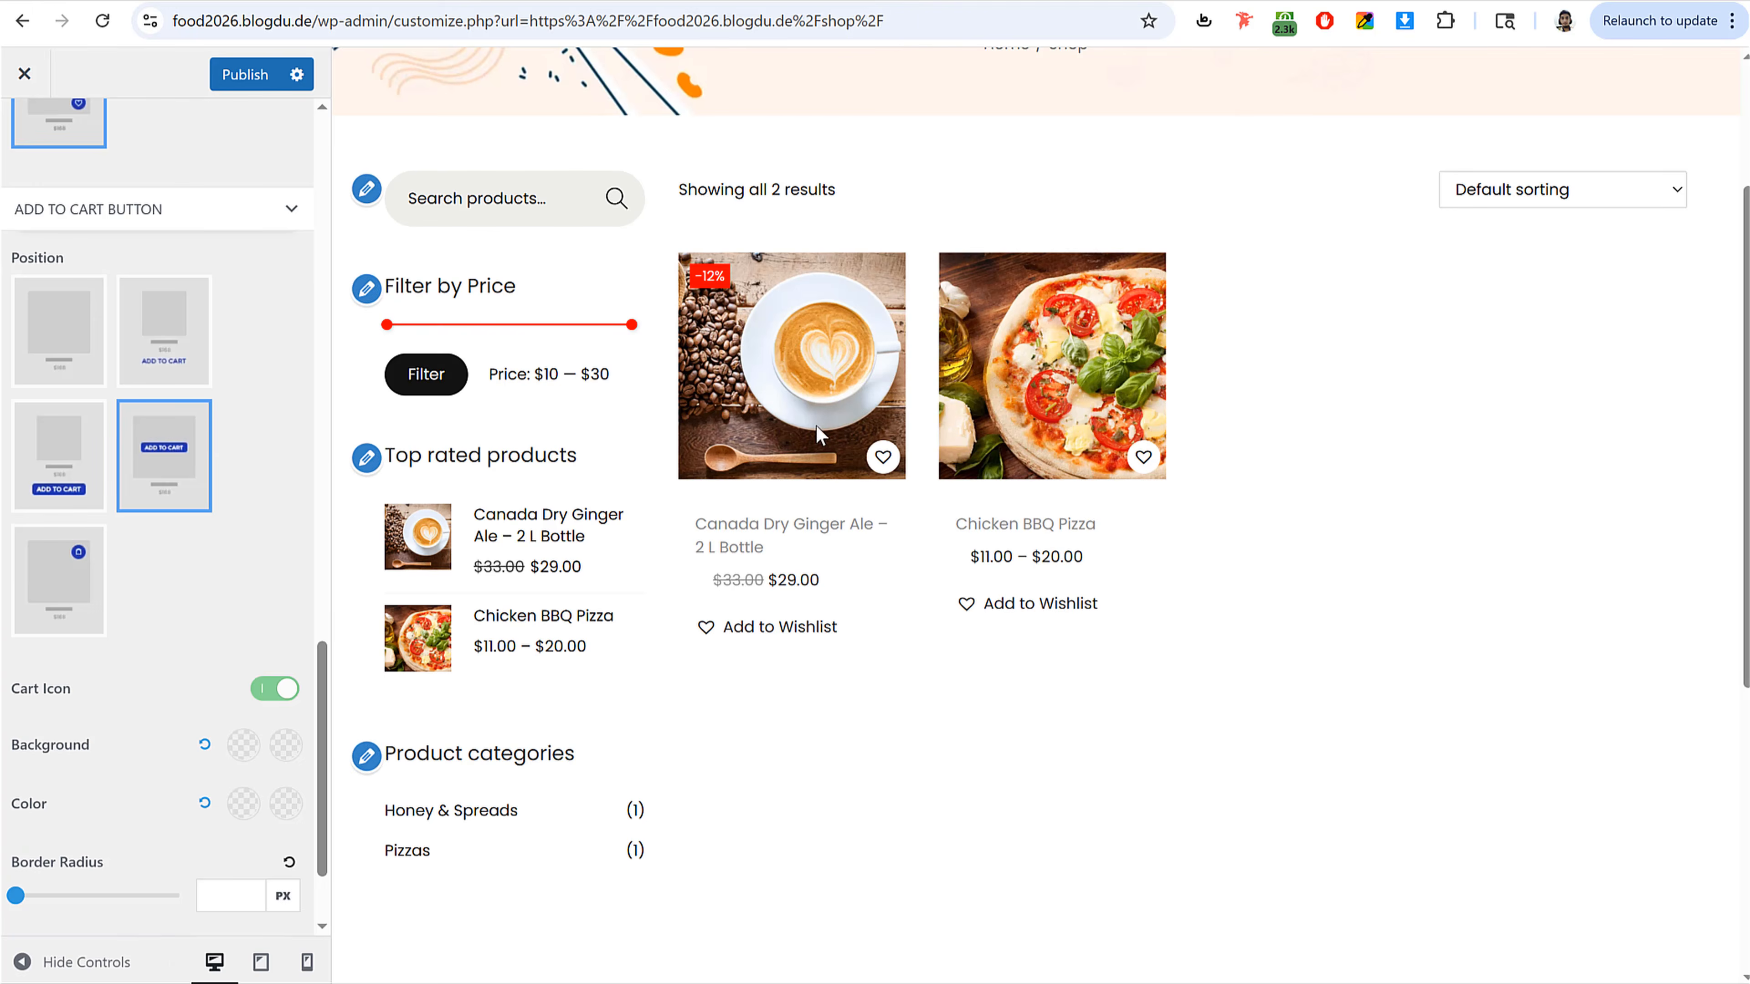
click(246, 79)
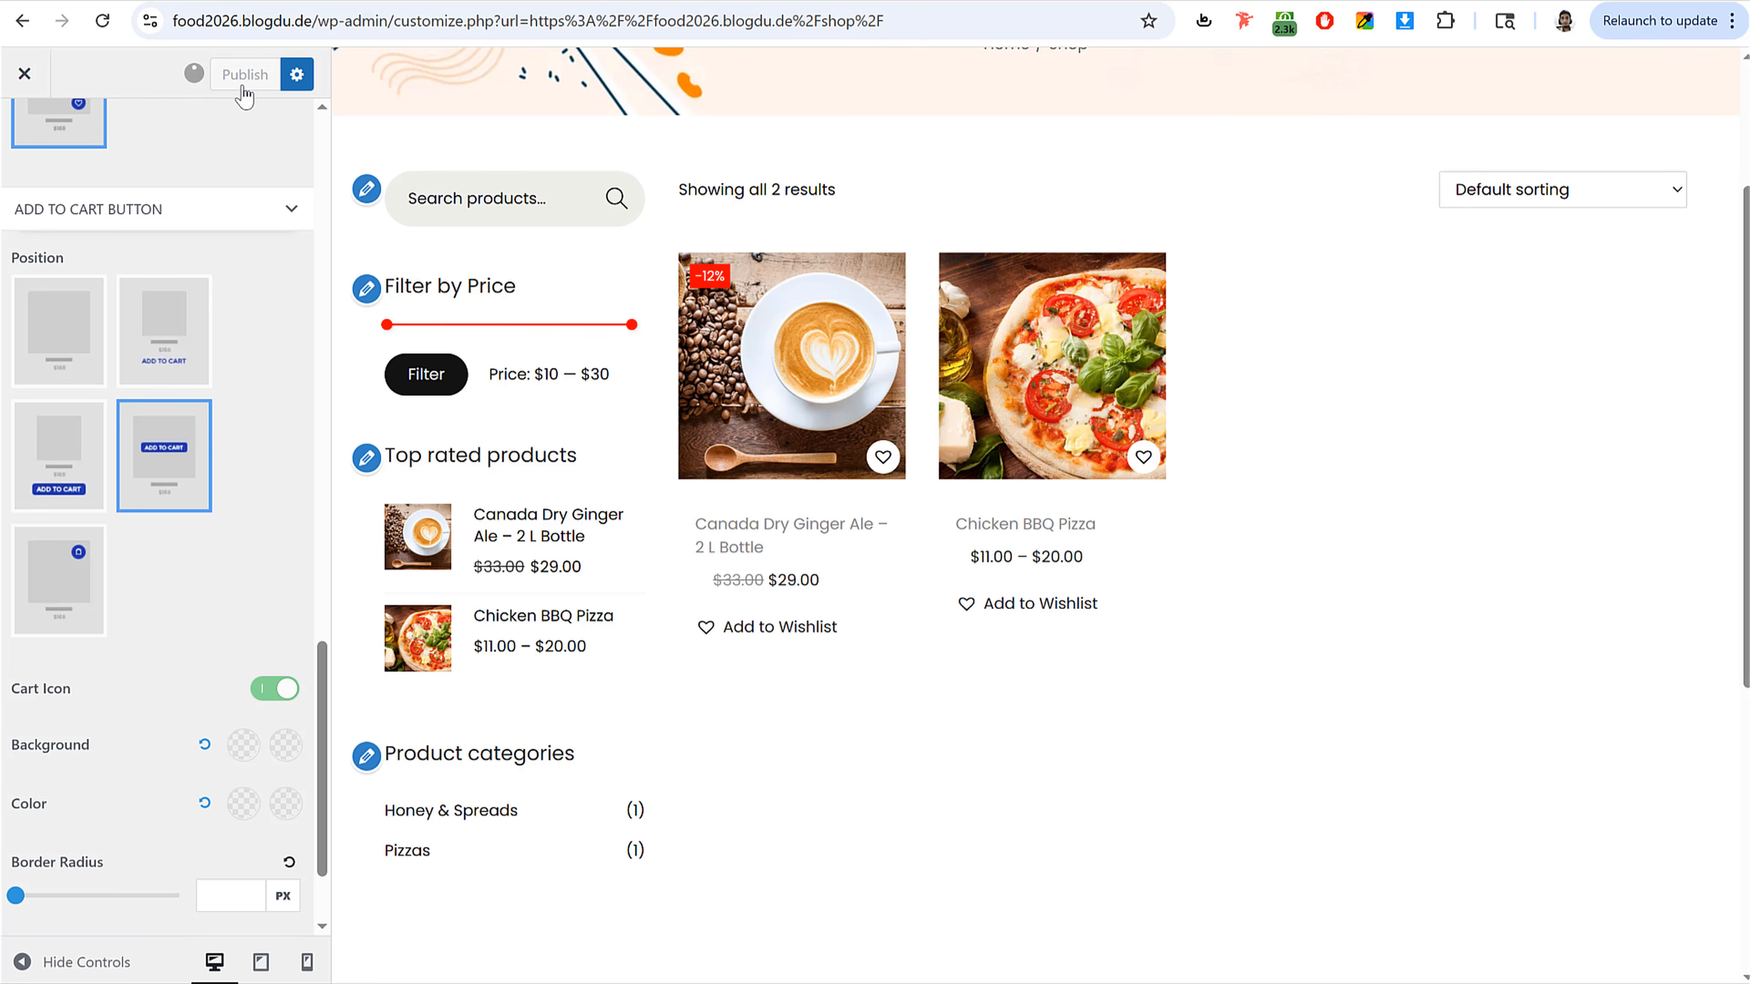
Step: Open the Additional CSS panel and the CSS text file from the Food Delivery Files folder in Notepad
scroll(265, 489, up, 8)
scroll(71, 215, up, 10)
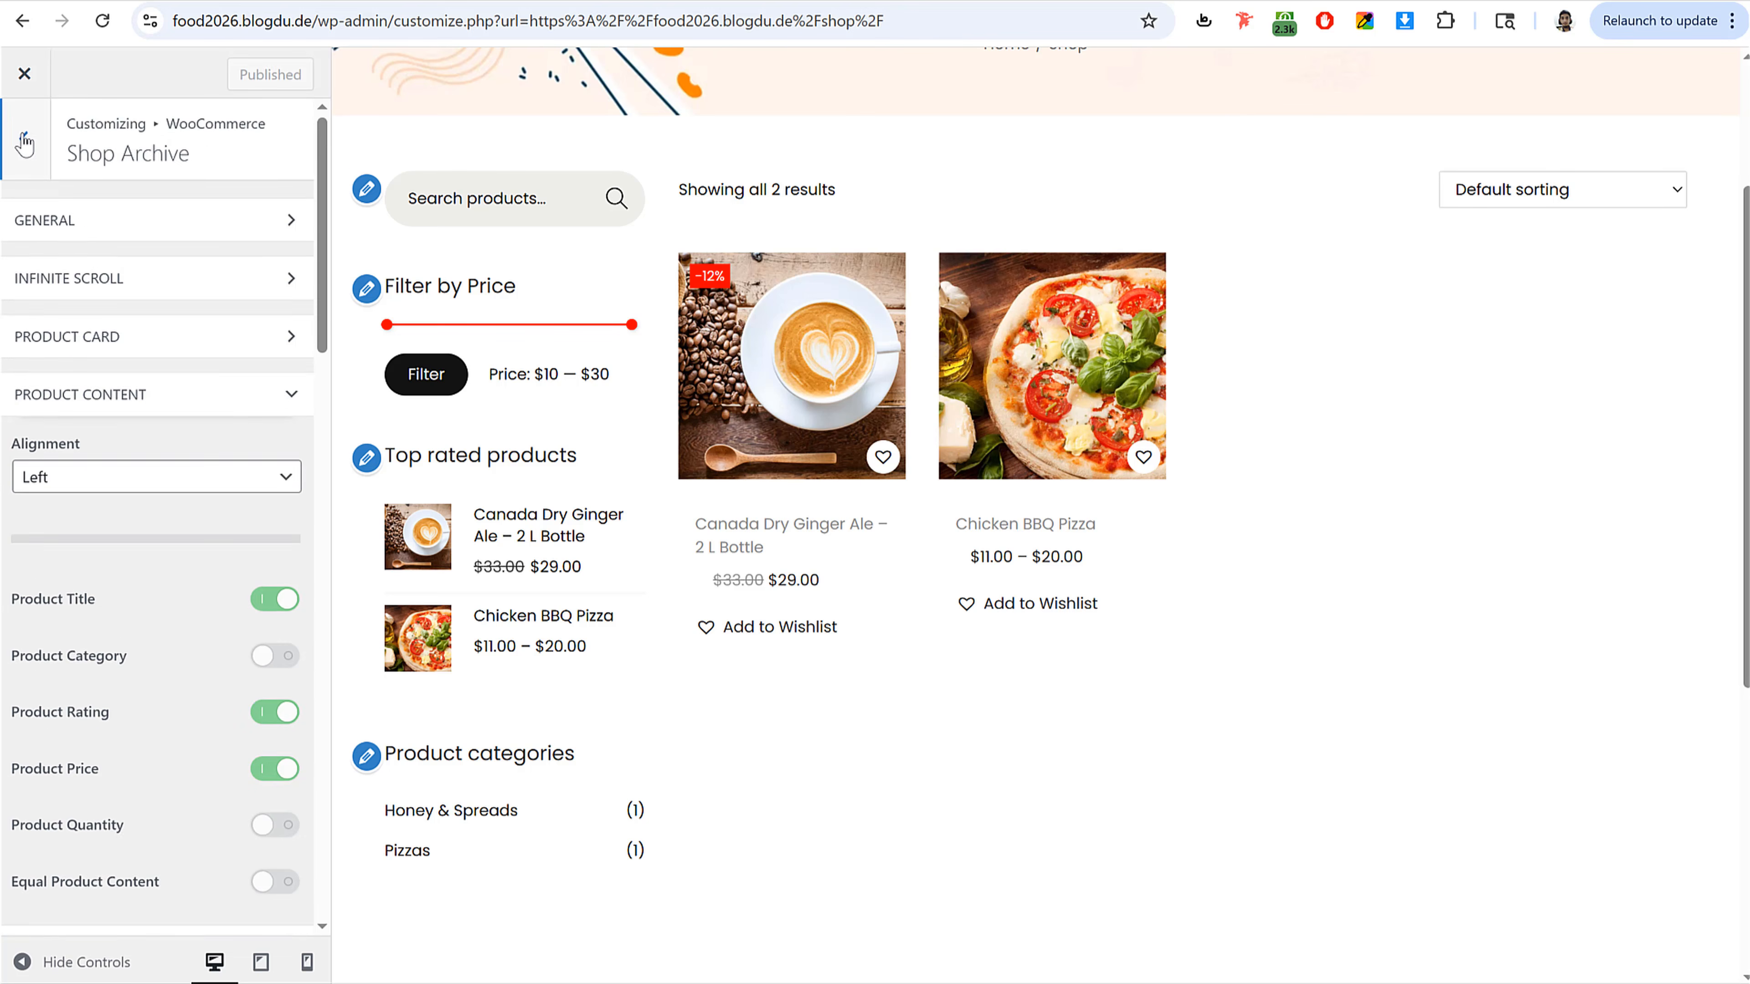
click(24, 137)
click(25, 142)
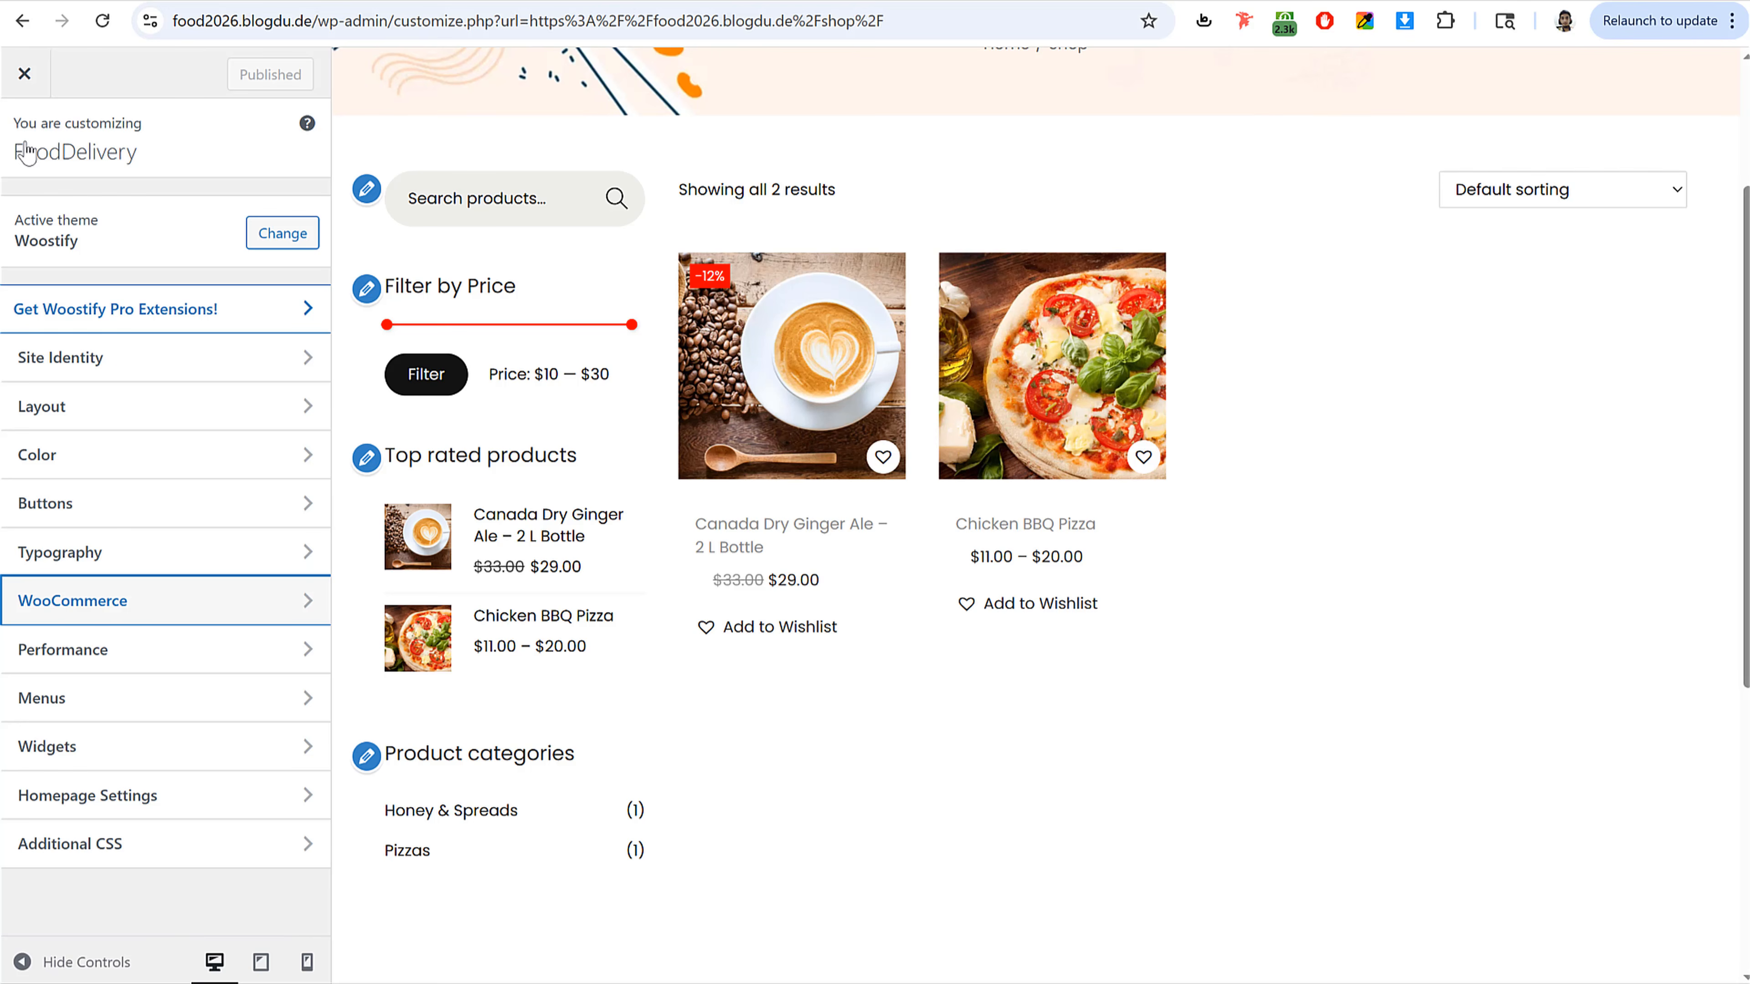
click(124, 849)
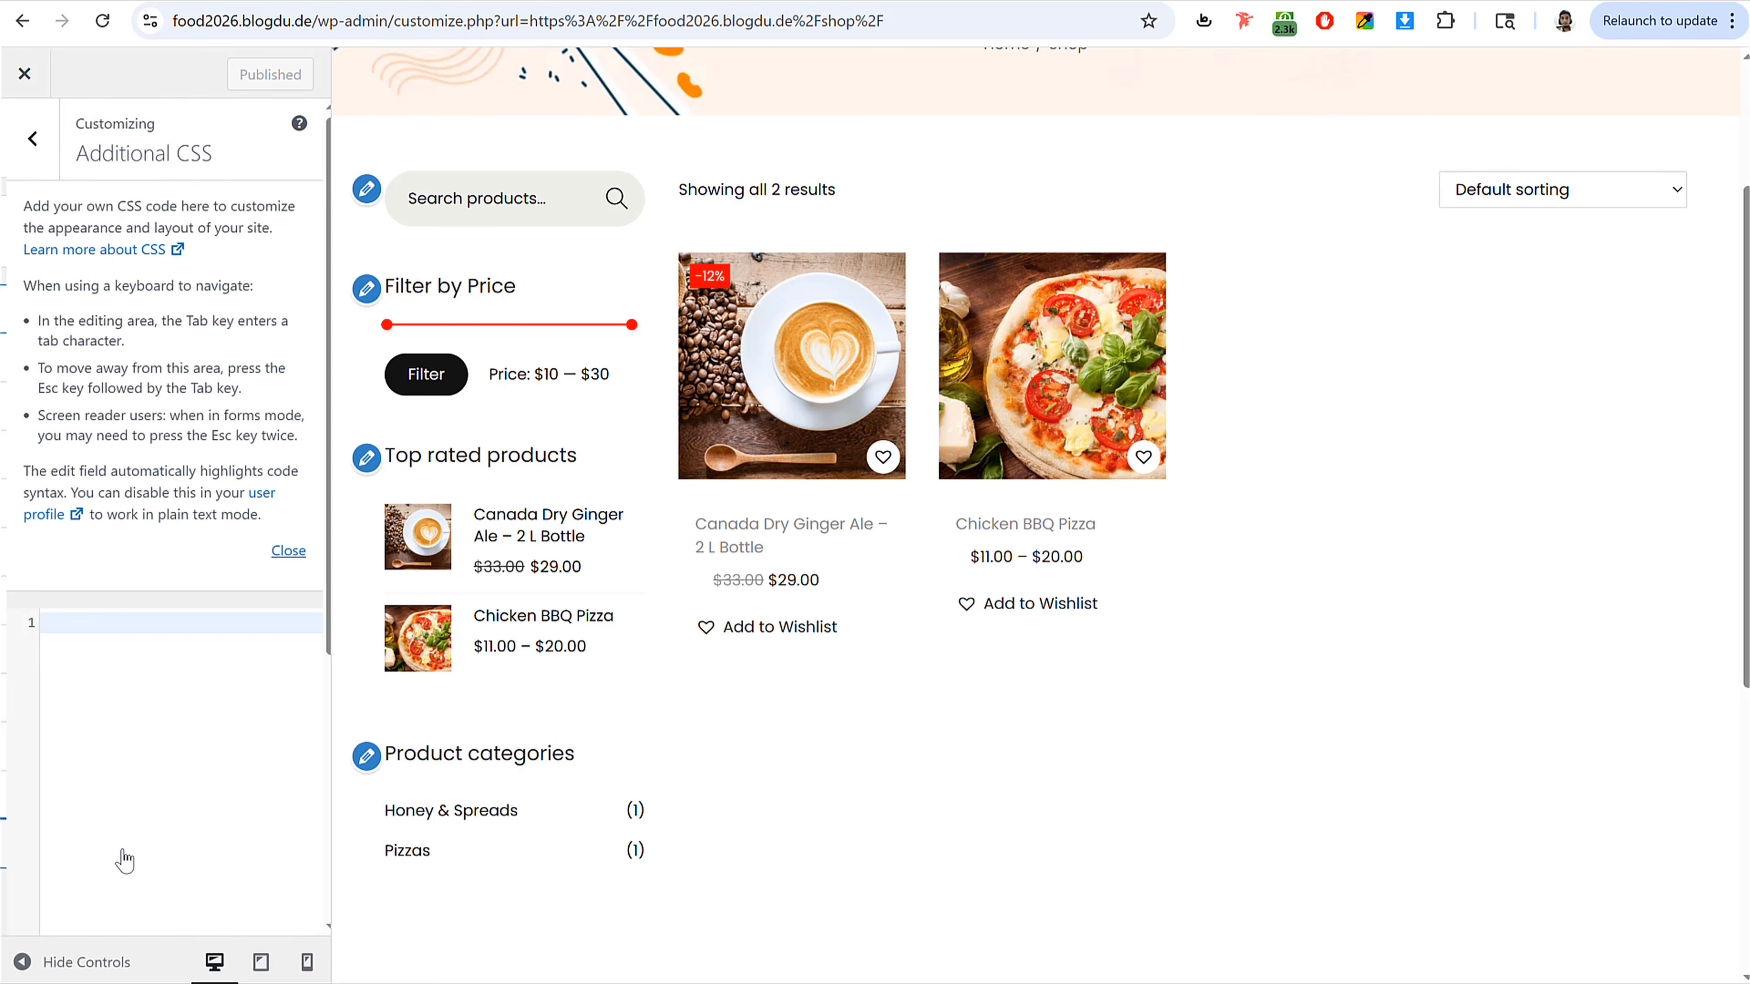
key(alt+Tab)
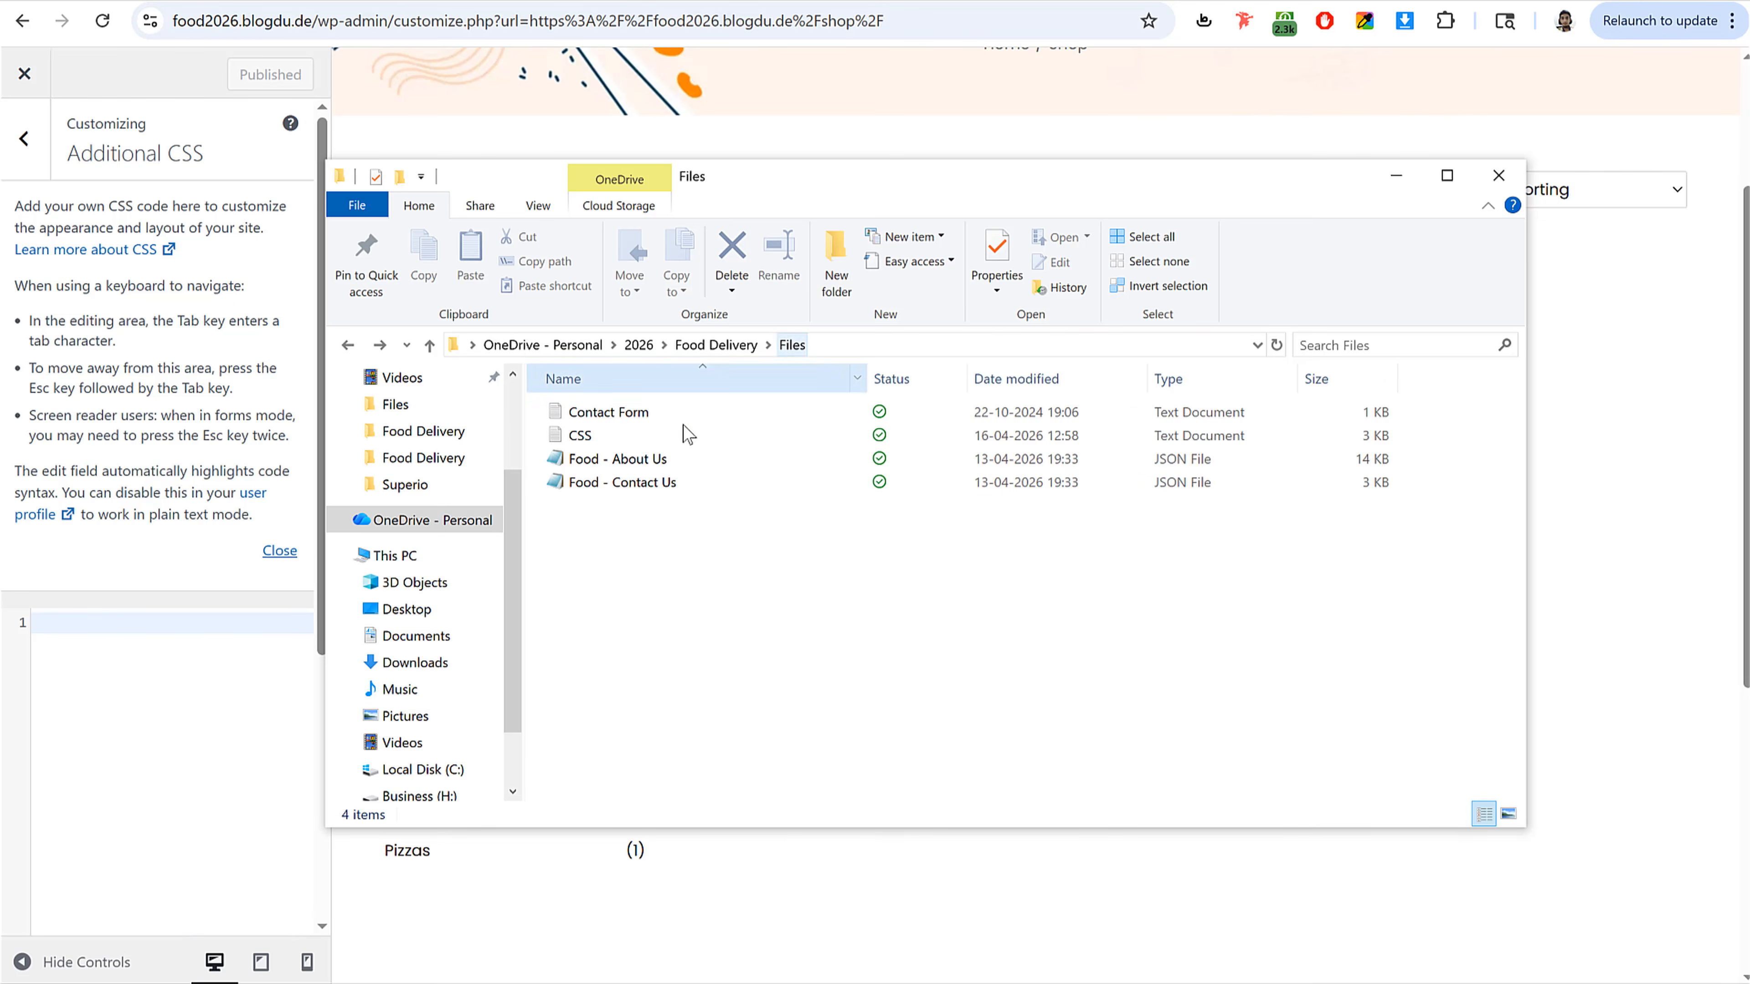
click(613, 436)
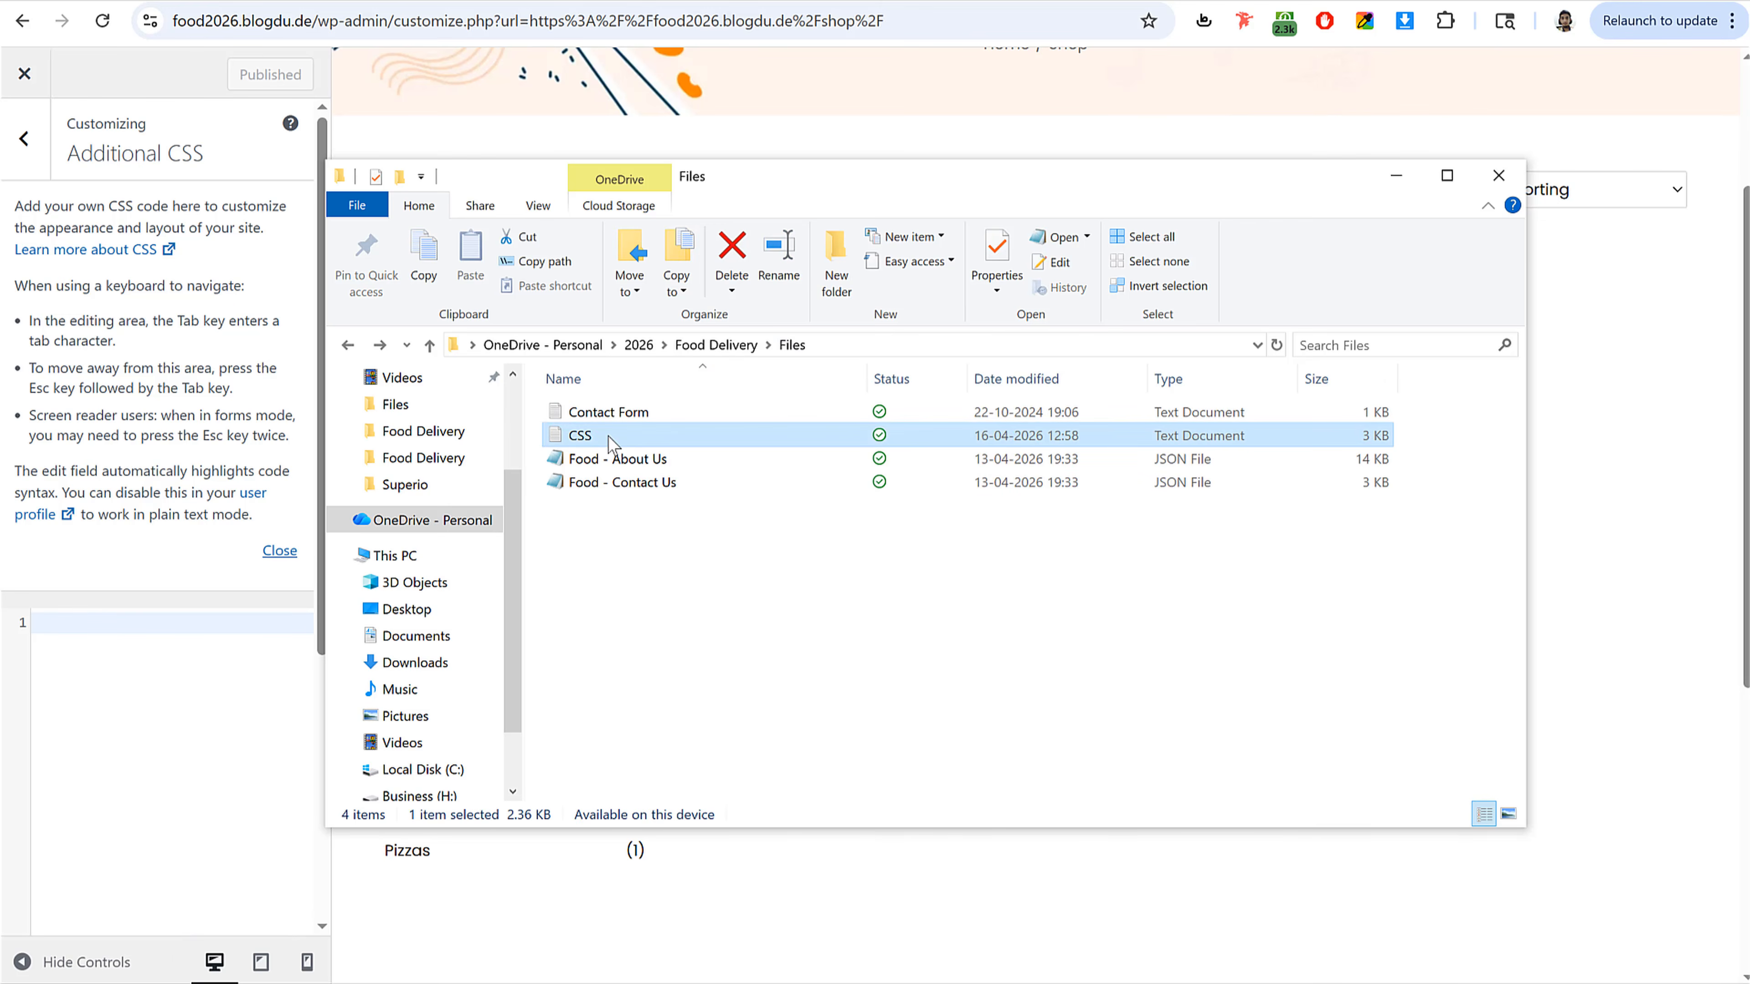
click(609, 441)
double_click(609, 441)
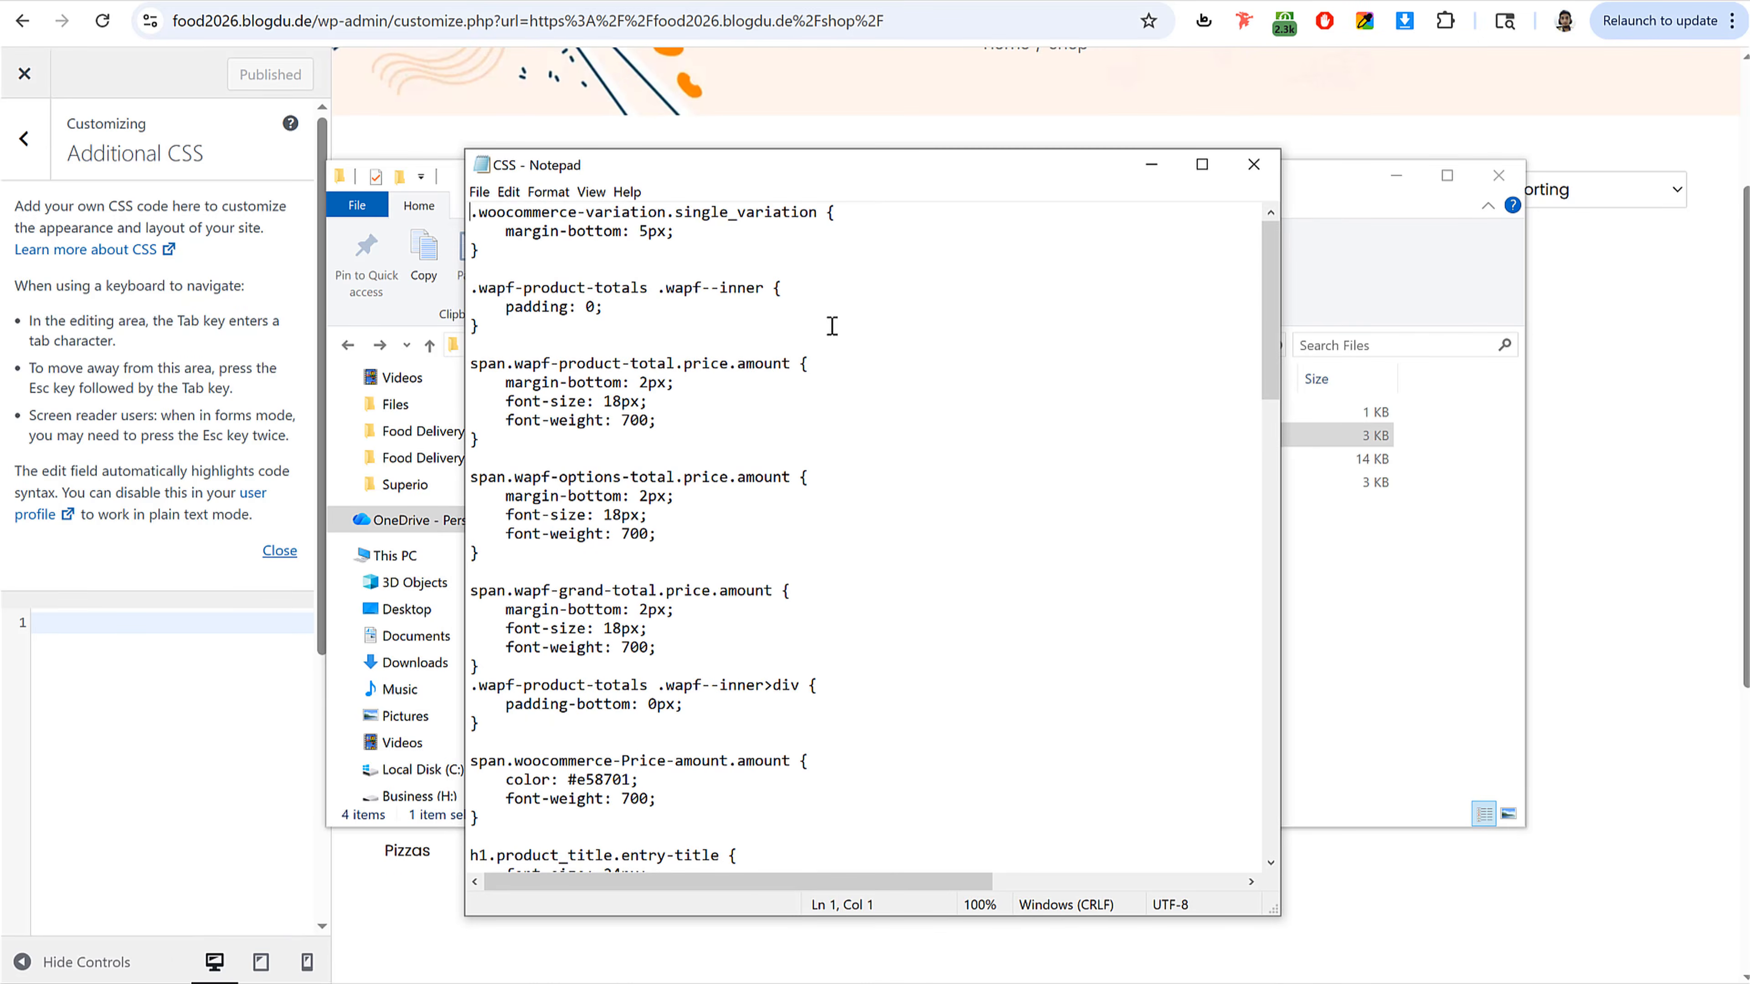
Step: Copy all the code from the CSS file, paste it into Additional CSS, and publish
key(ctrl+a)
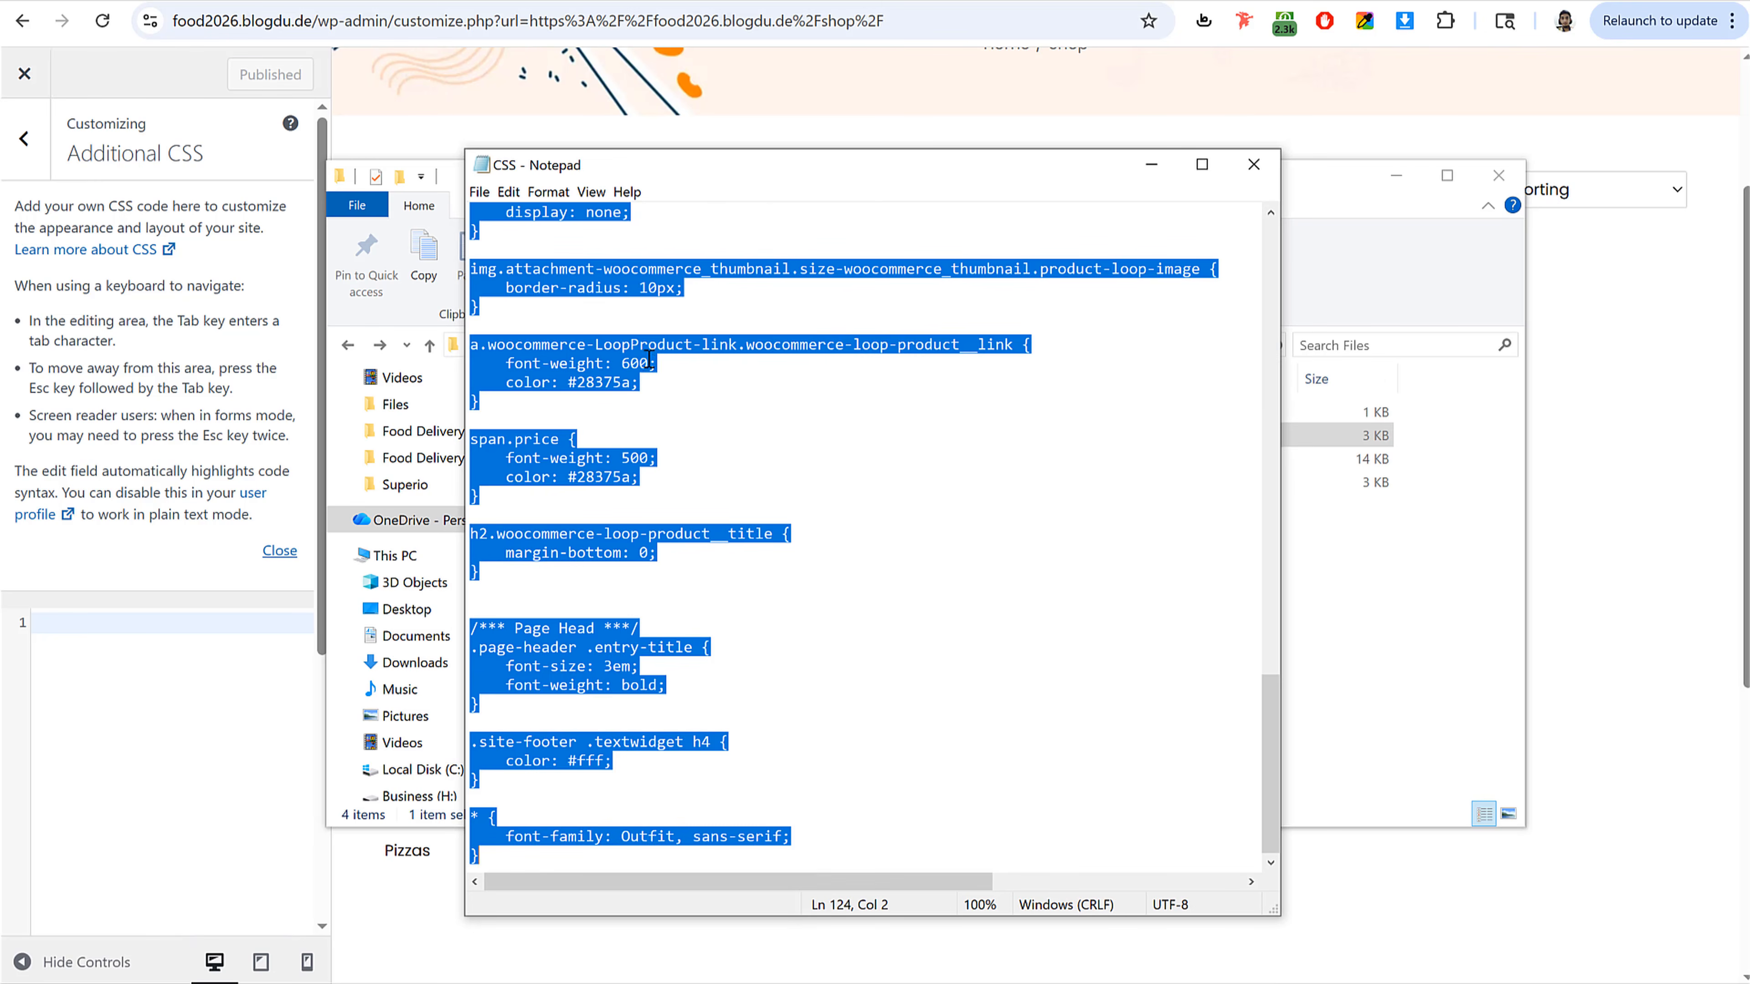
right_click(577, 370)
click(599, 417)
click(176, 770)
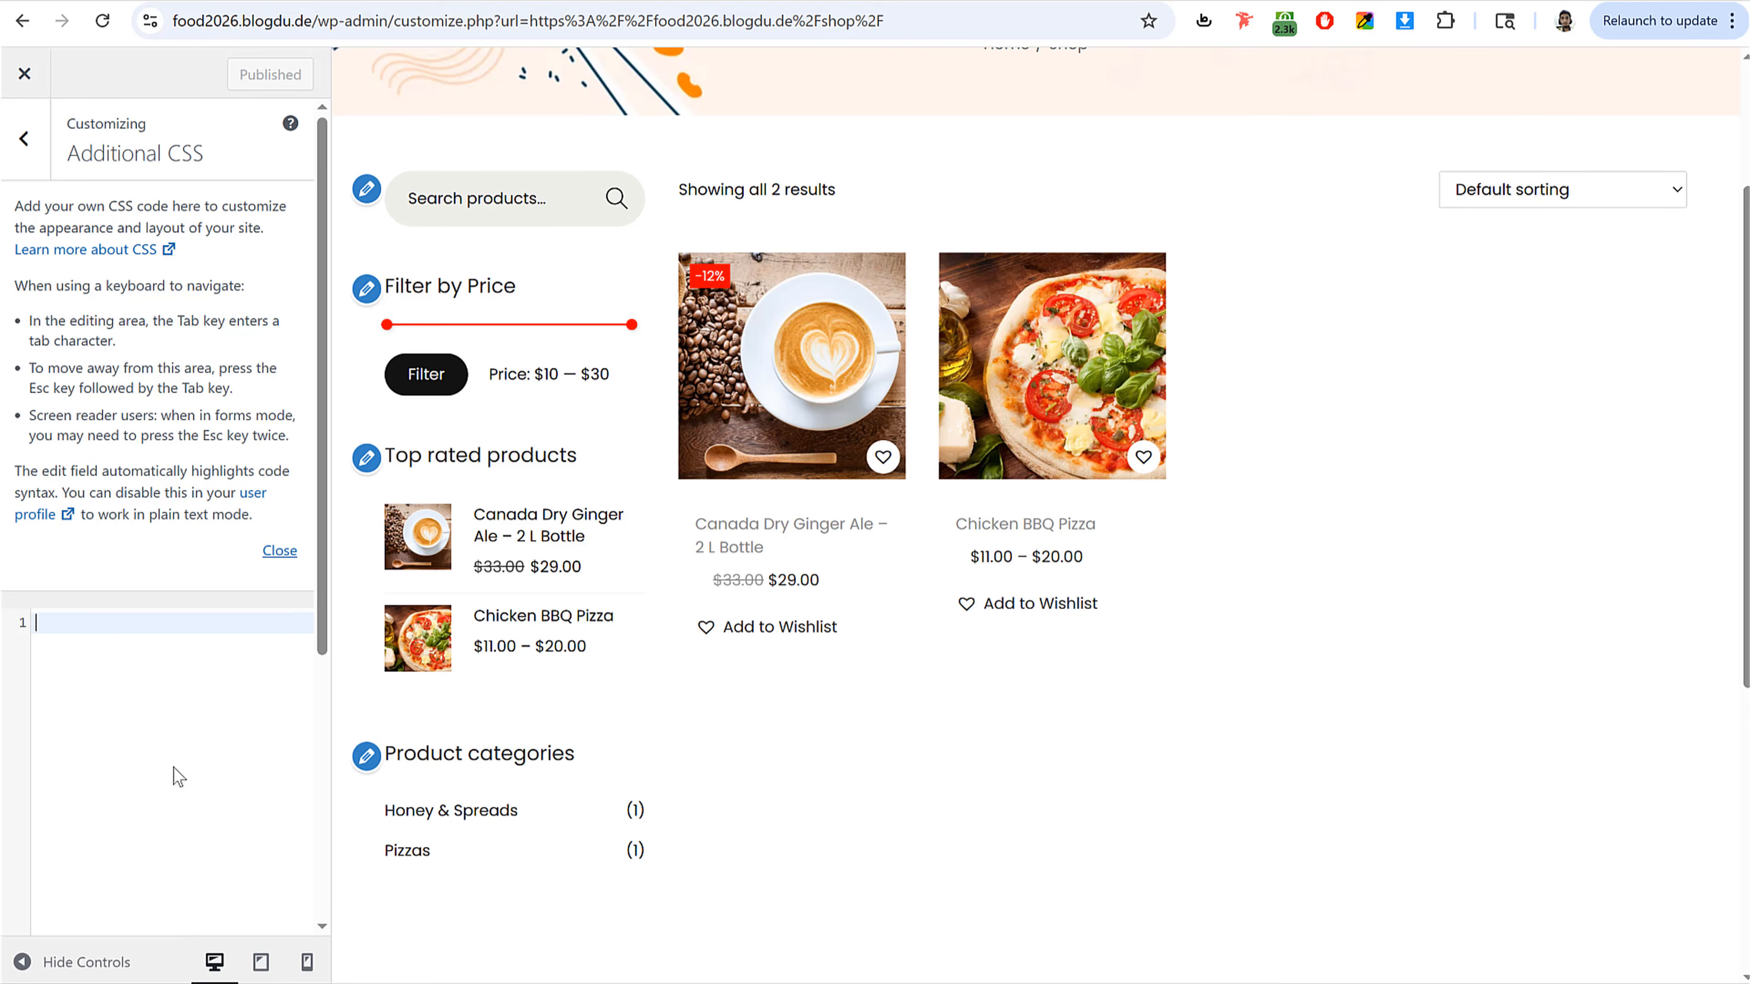
key(ctrl+v)
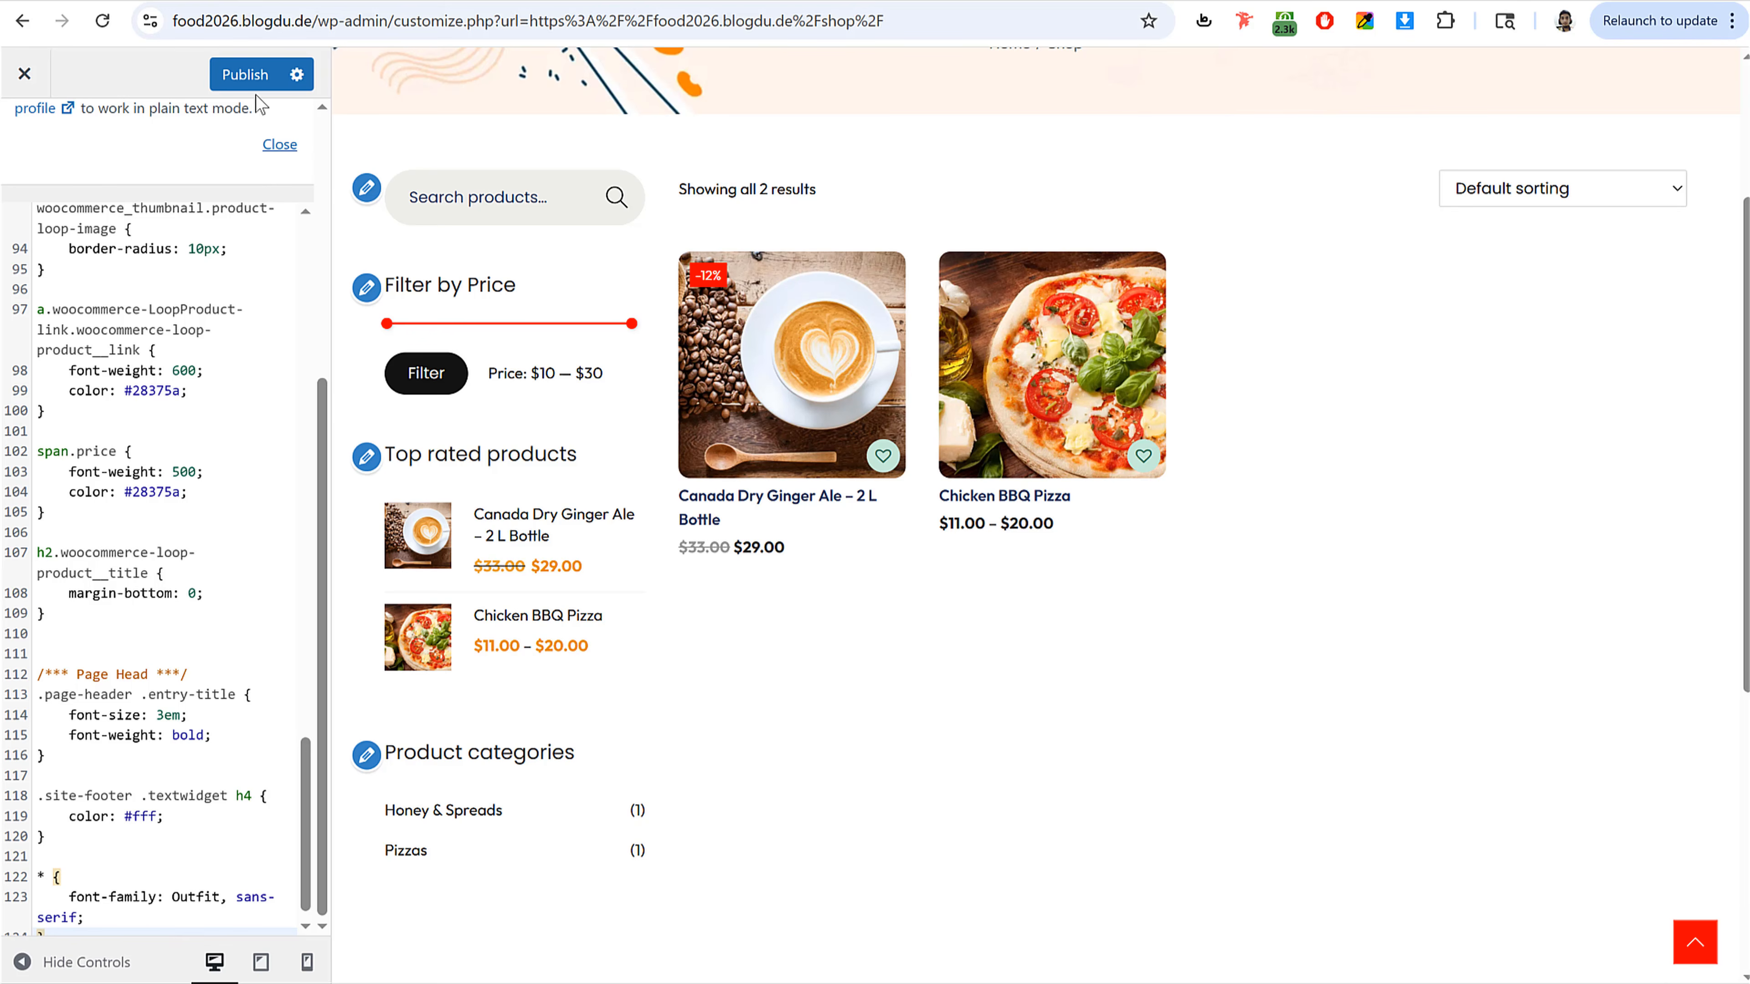
click(245, 76)
Step: Browse the restyled shop preview and open the Chicken BBQ Pizza product page
scroll(190, 101, up, 5)
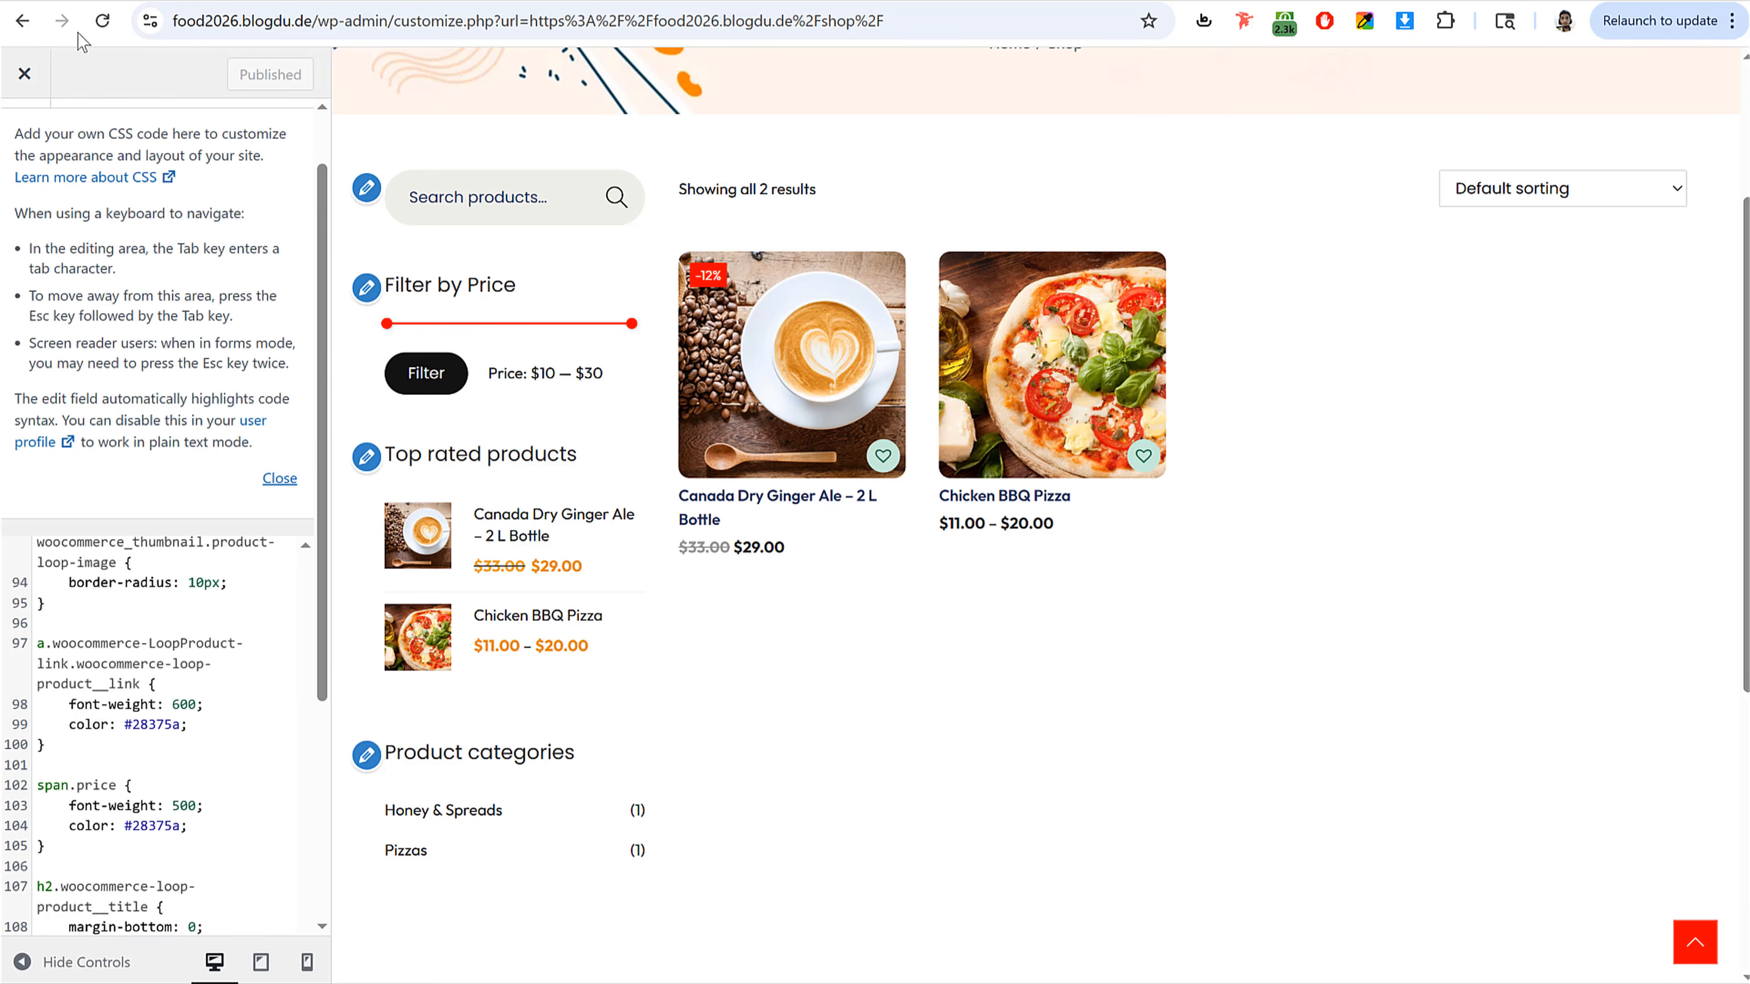
scroll(163, 293, up, 1)
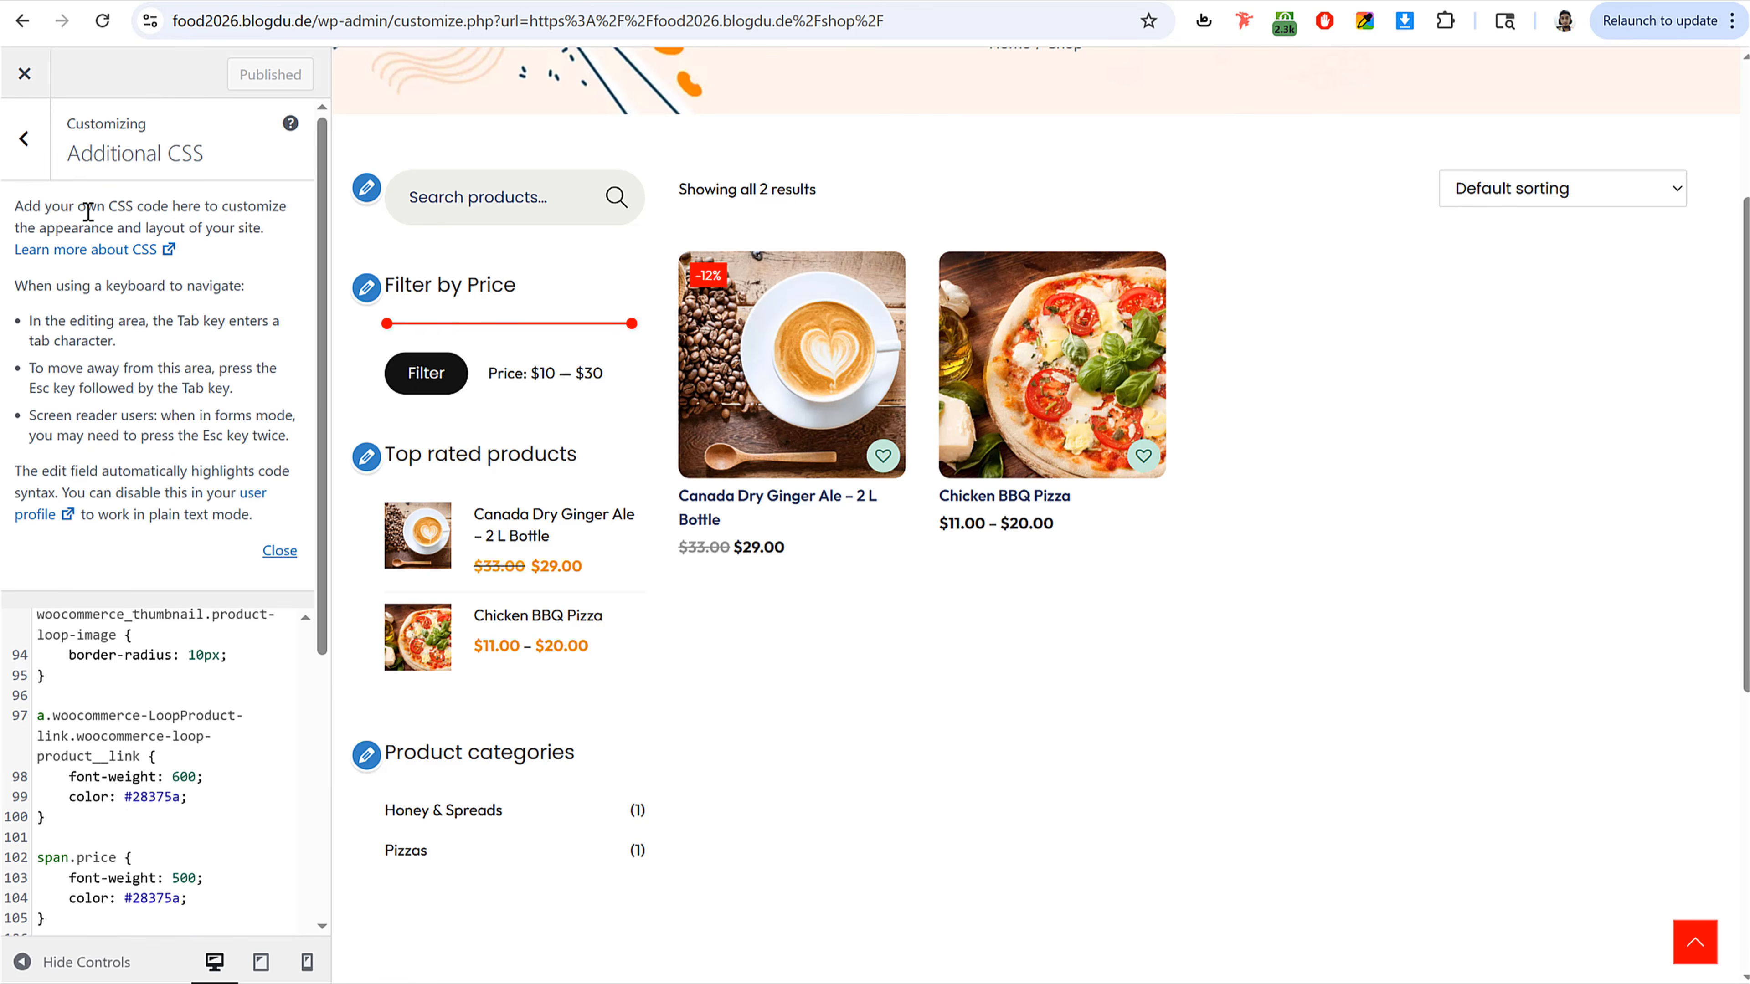
click(103, 22)
scroll(1053, 454, down, 3)
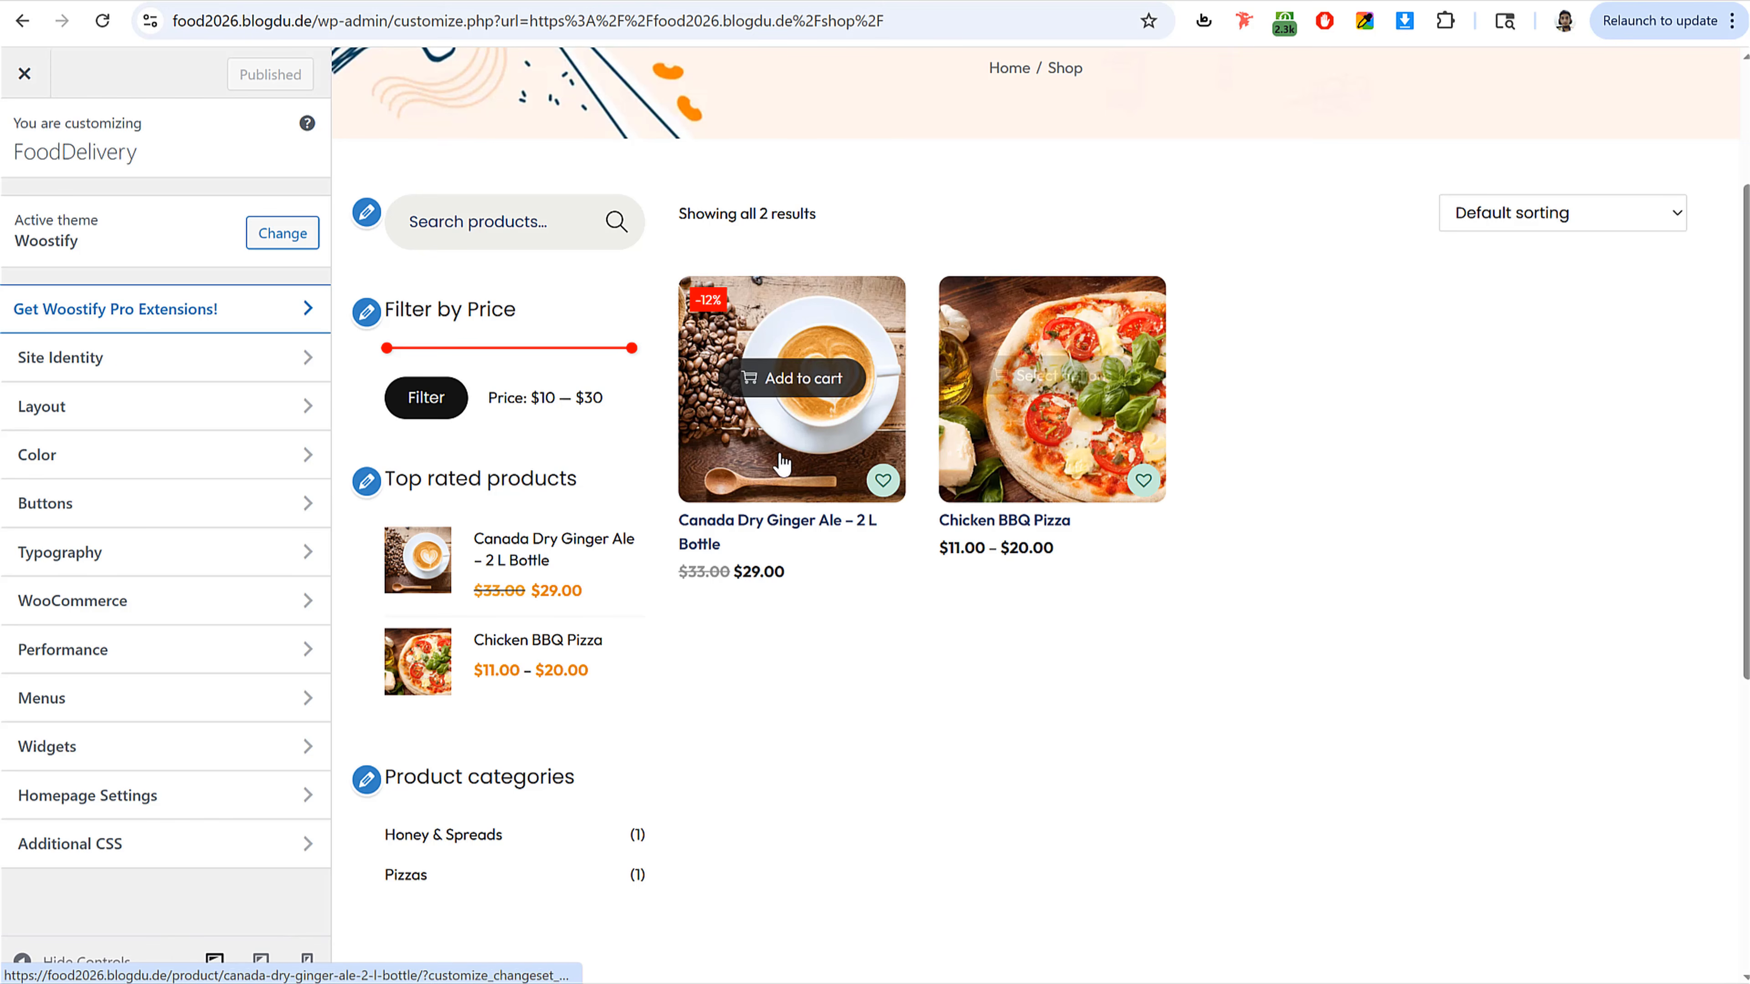
scroll(1202, 548, up, 3)
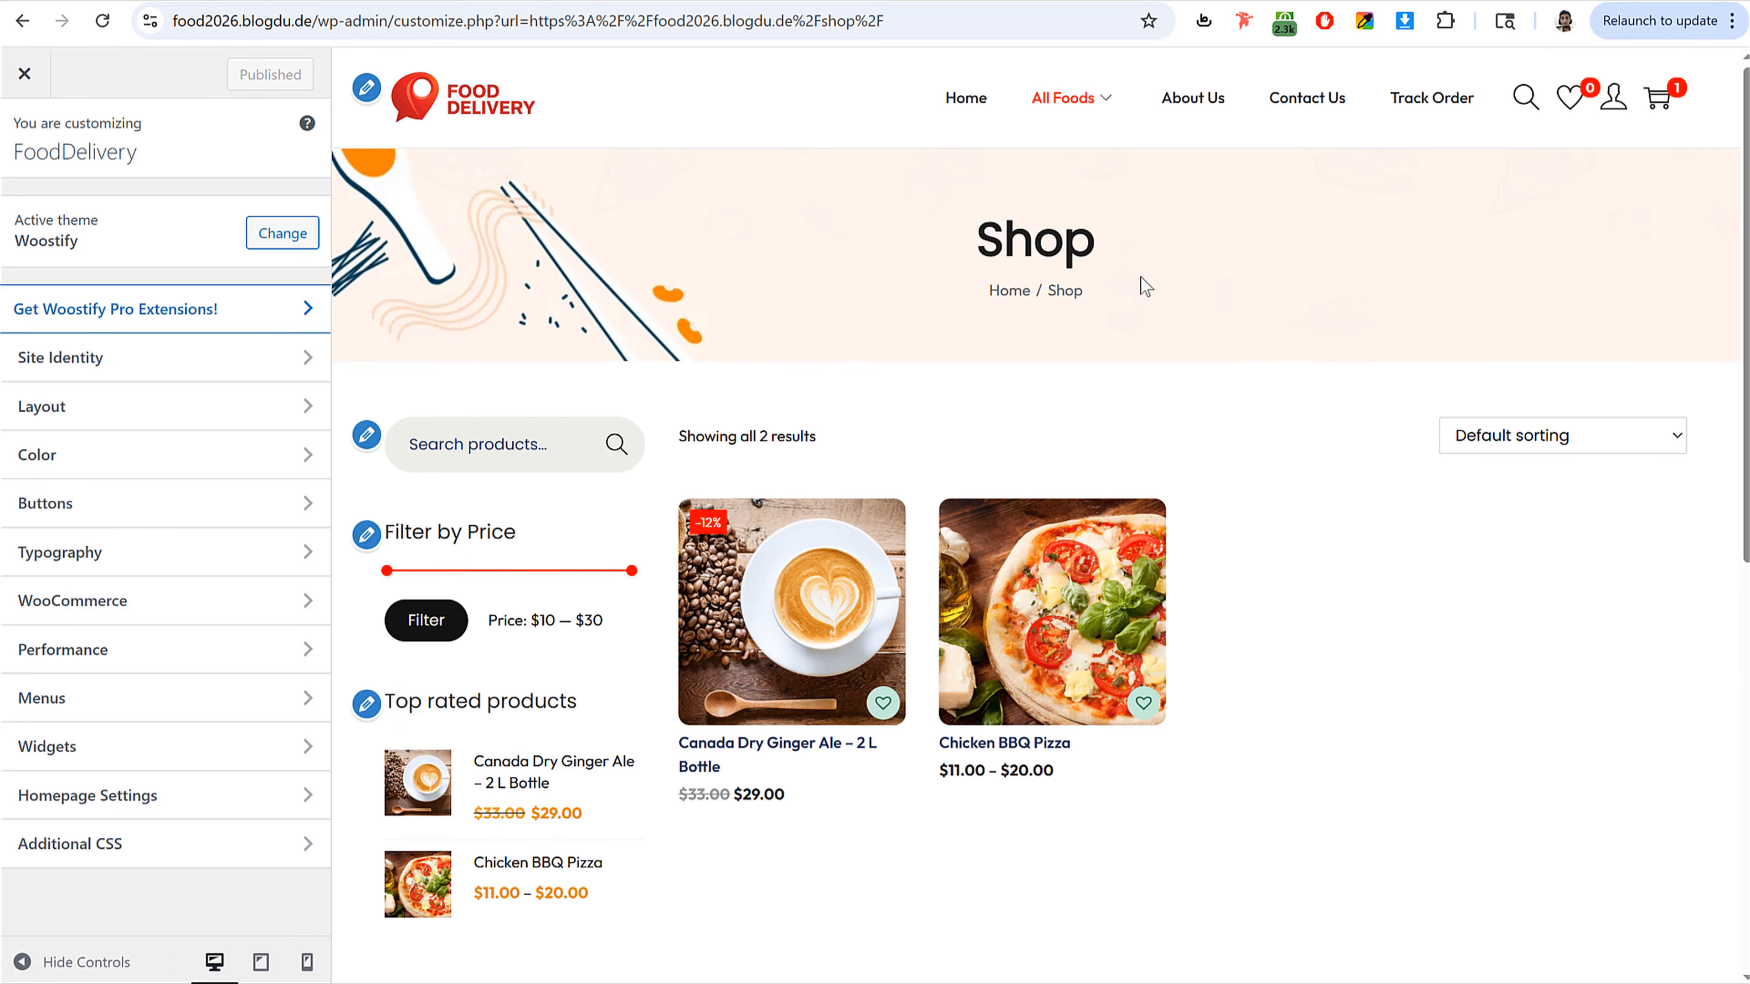
click(727, 696)
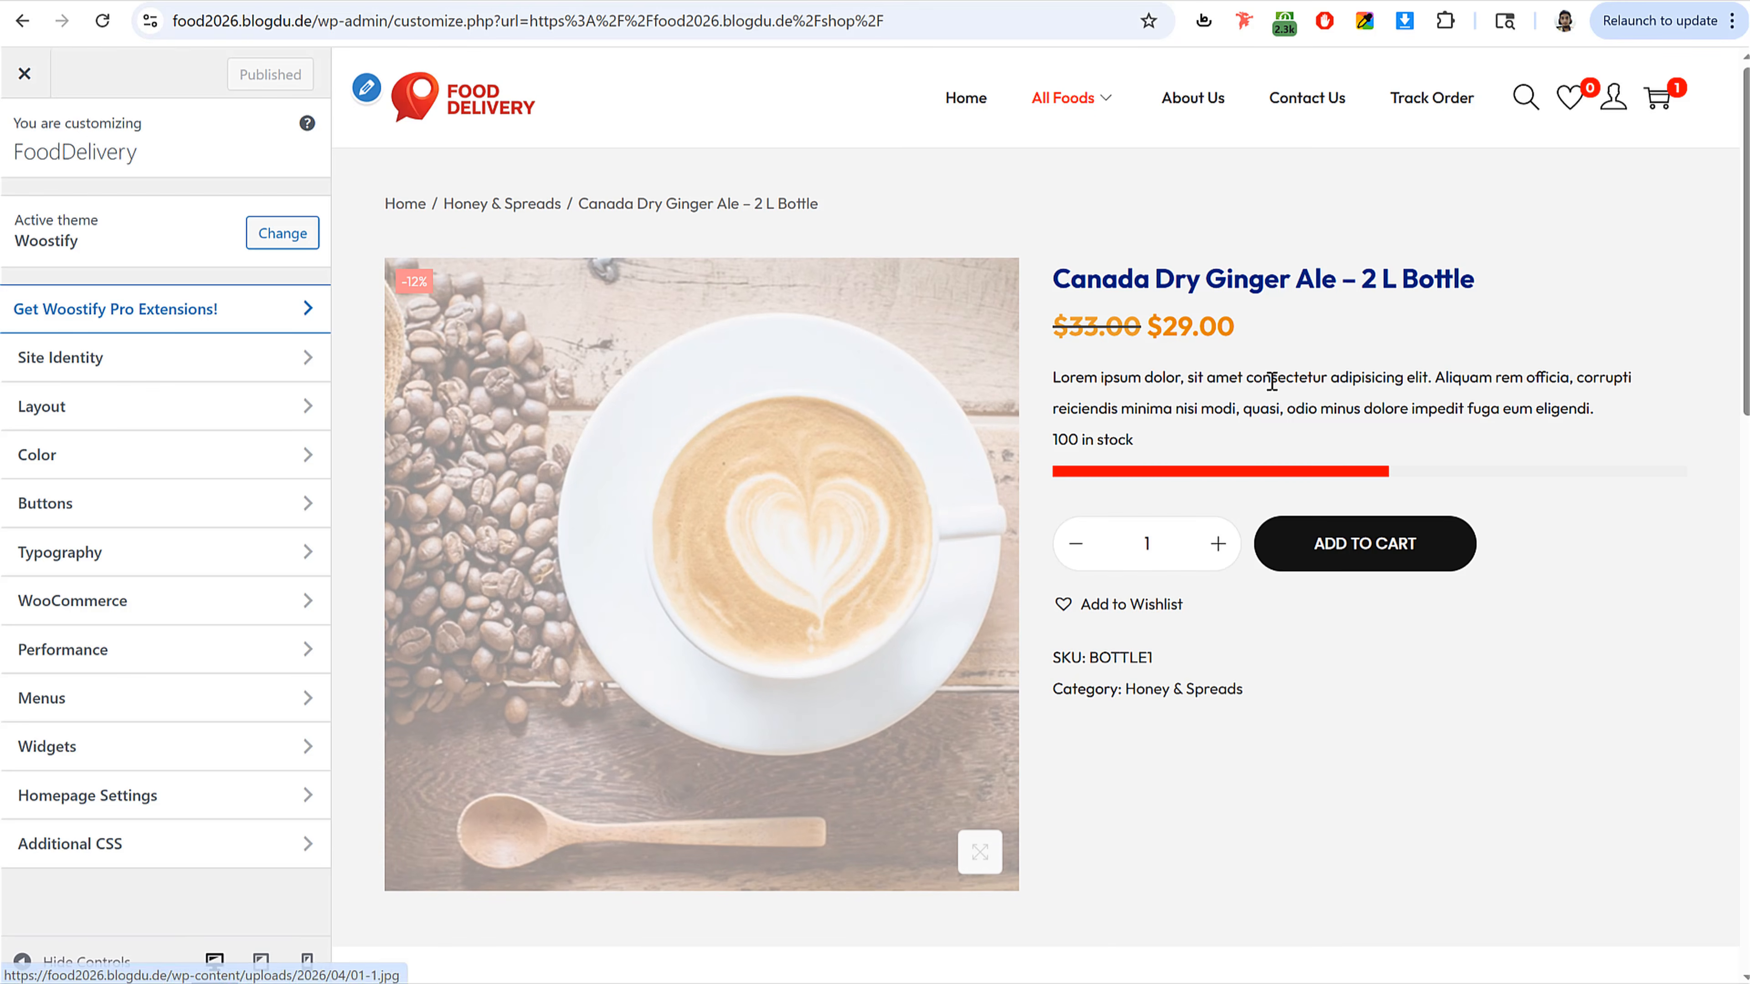
scroll(1537, 549, down, 5)
scroll(1537, 549, up, 5)
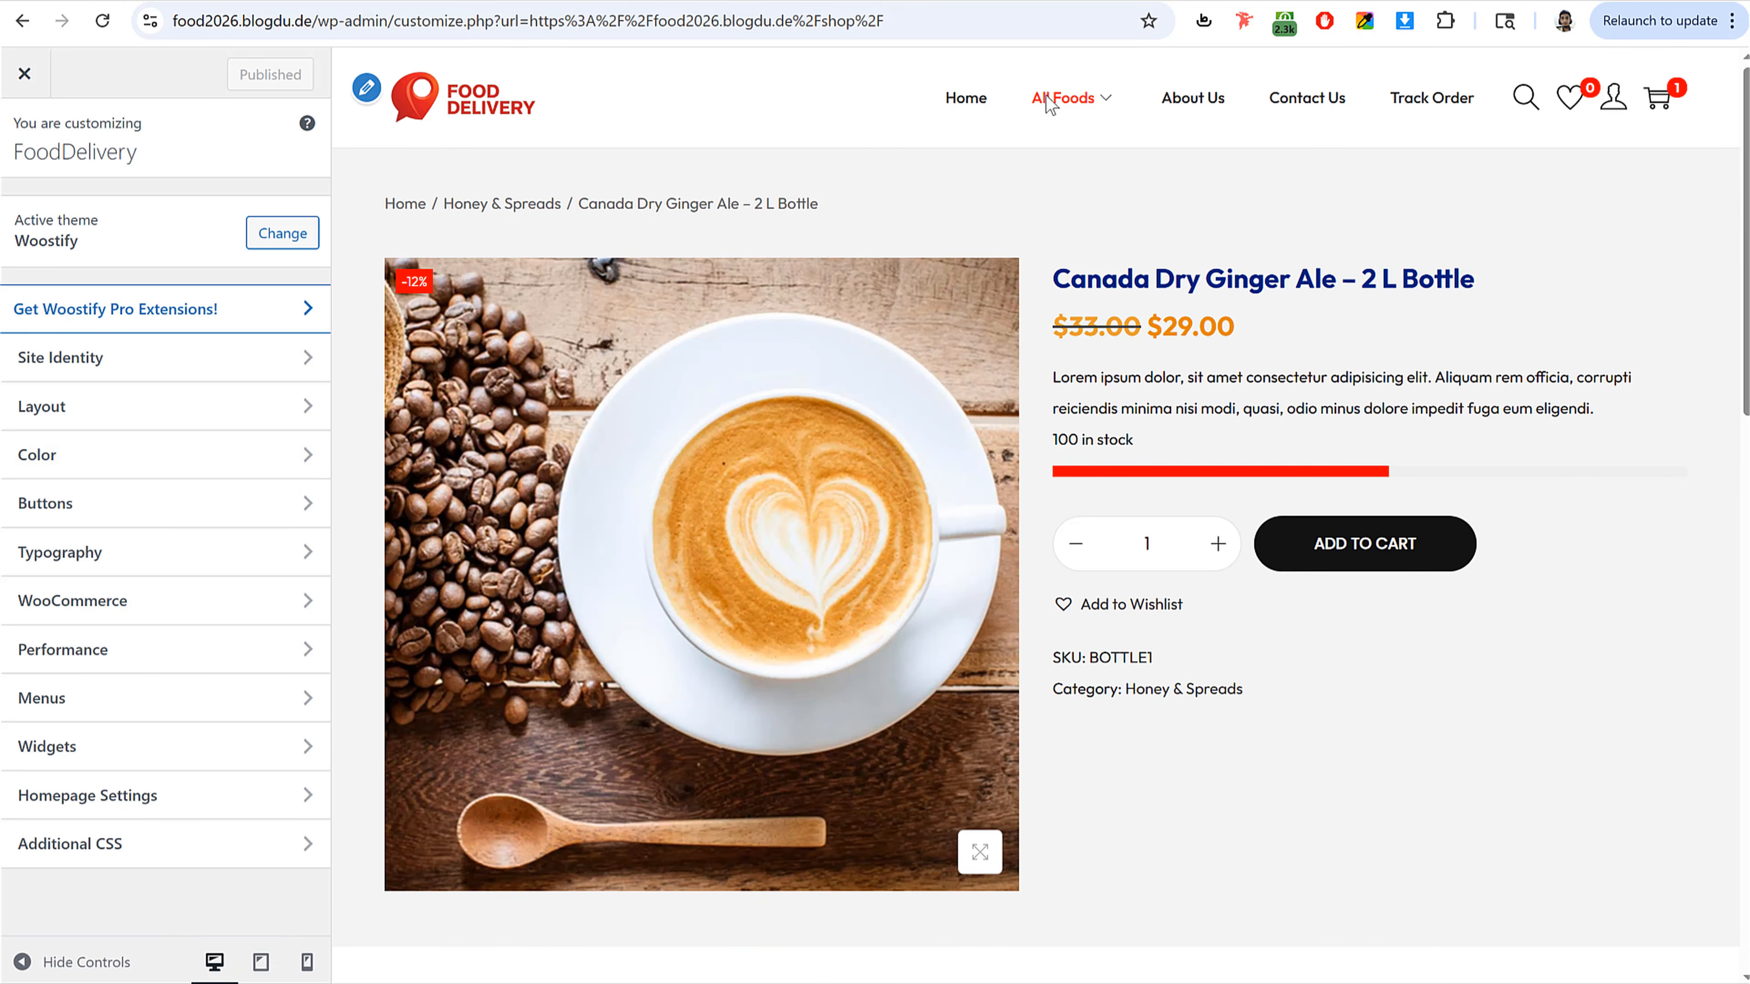
click(1072, 99)
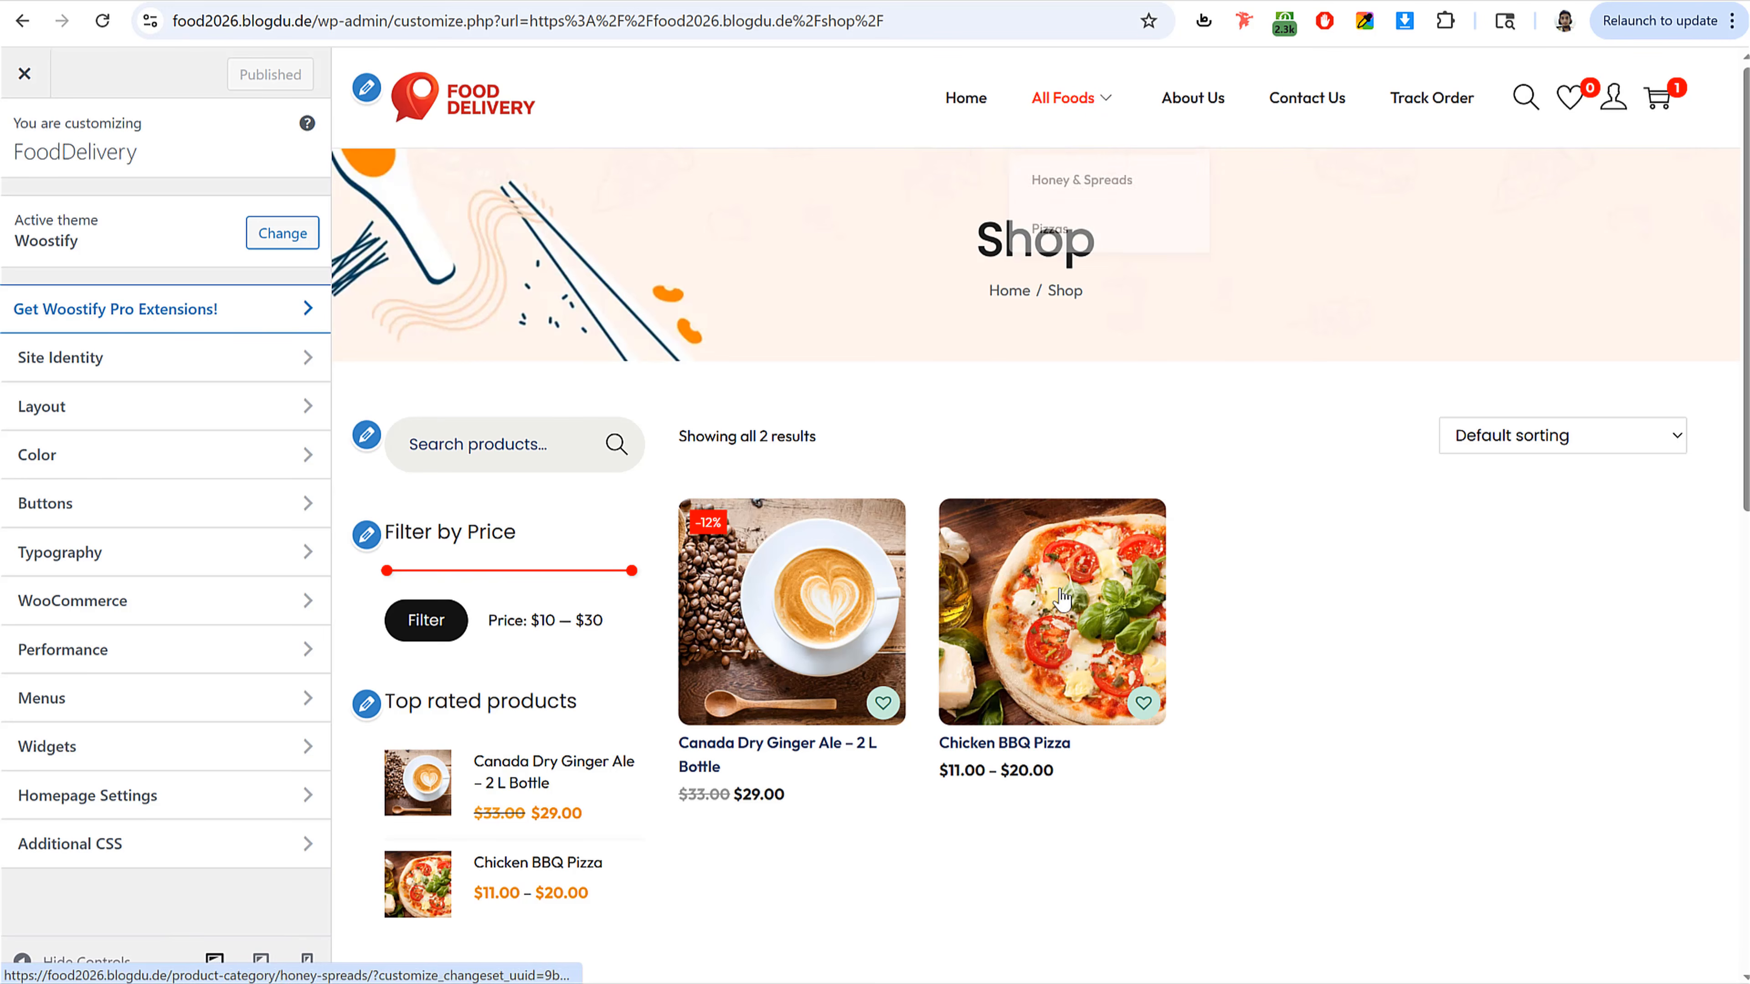
click(1072, 548)
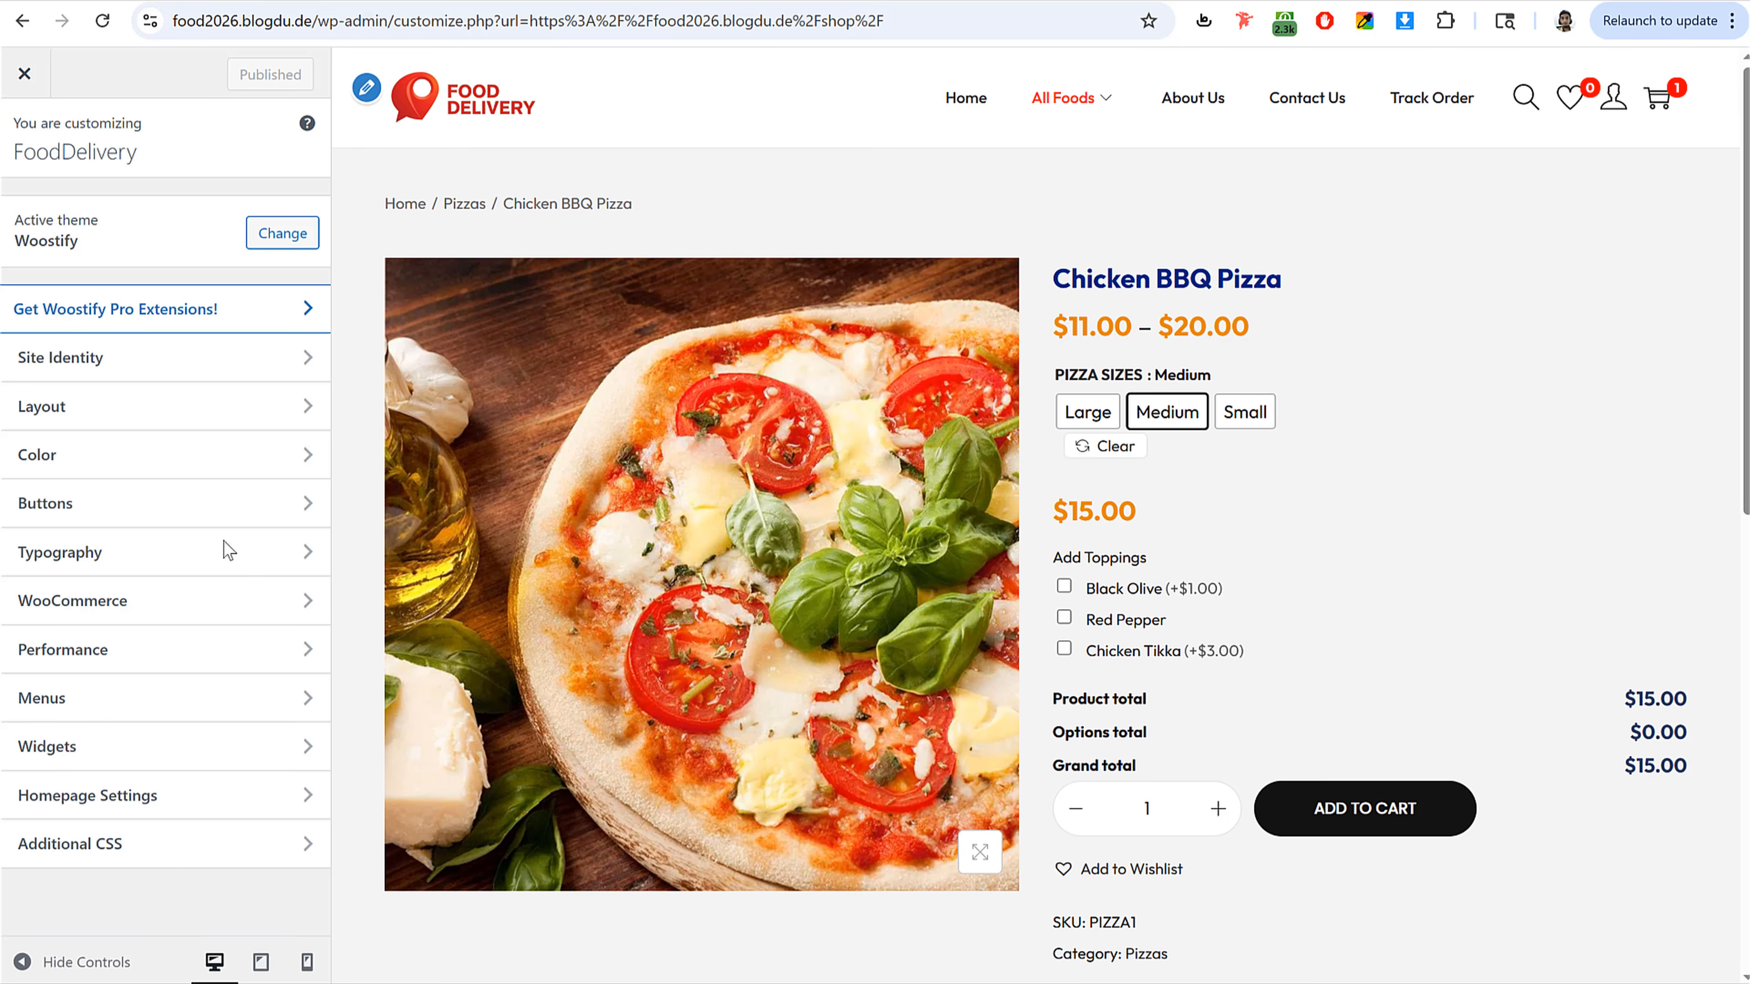
Step: In WooCommerce Product Single general settings, set the Content Background color to white #FFFFFF
click(138, 626)
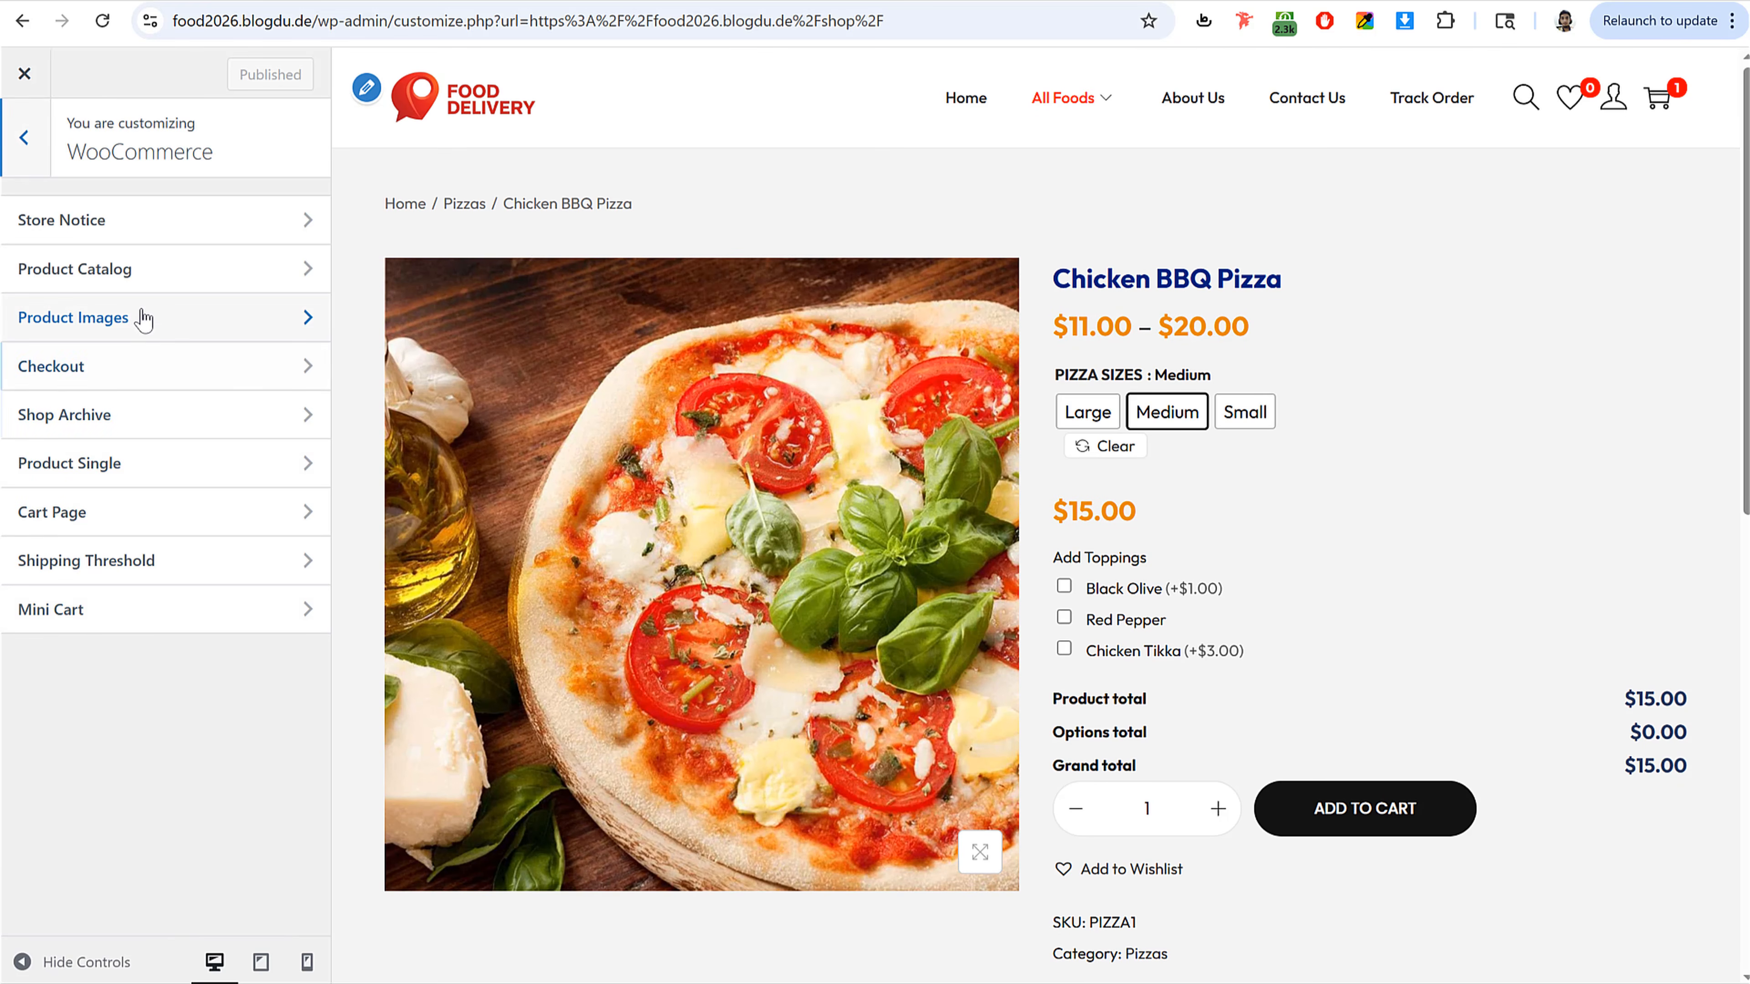
click(151, 460)
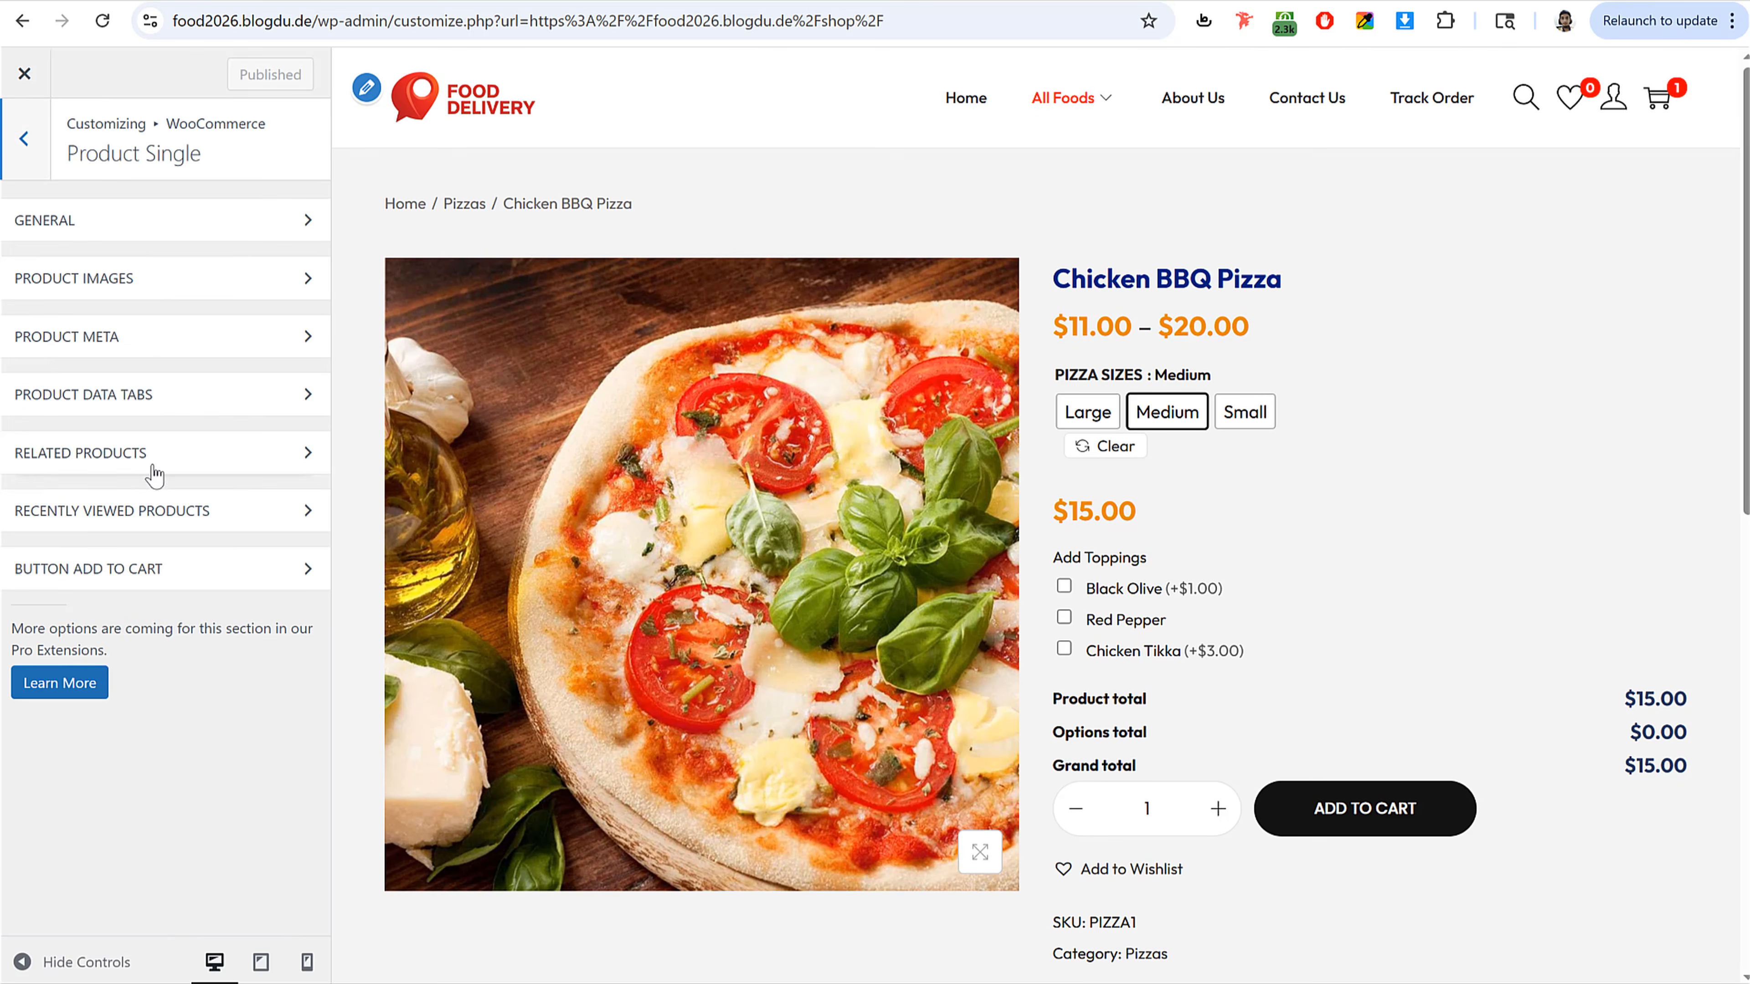
click(156, 227)
scroll(219, 552, down, 3)
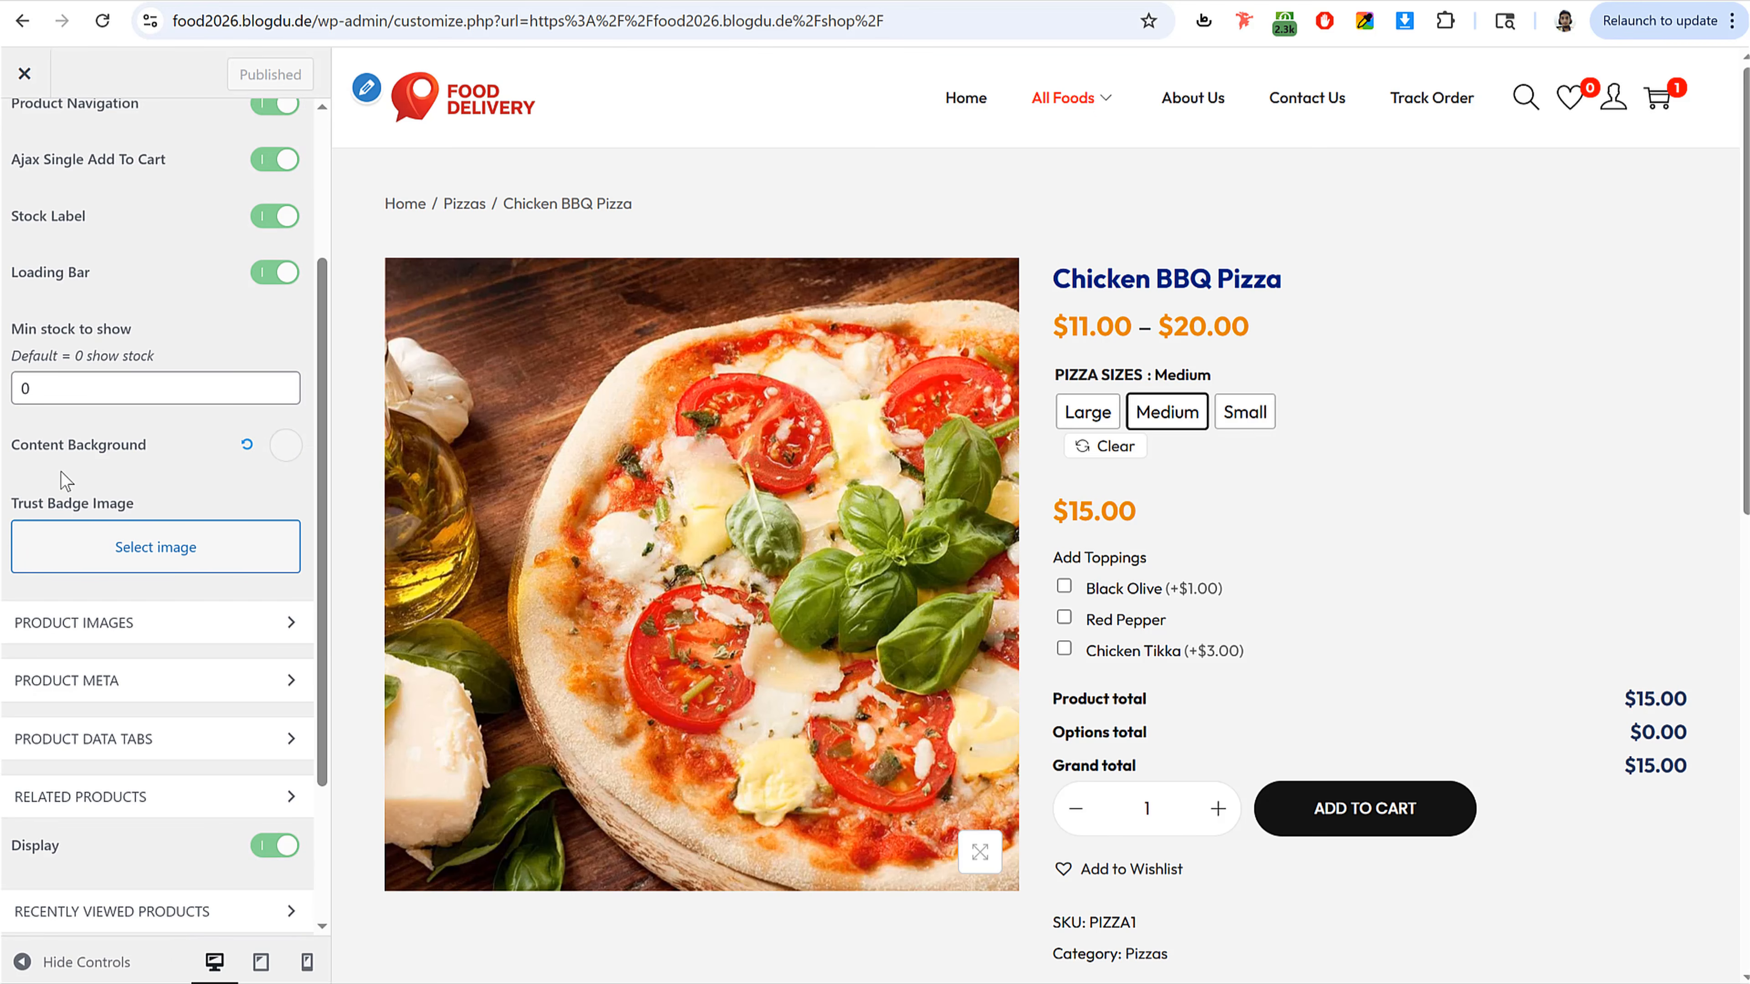
click(284, 455)
click(75, 518)
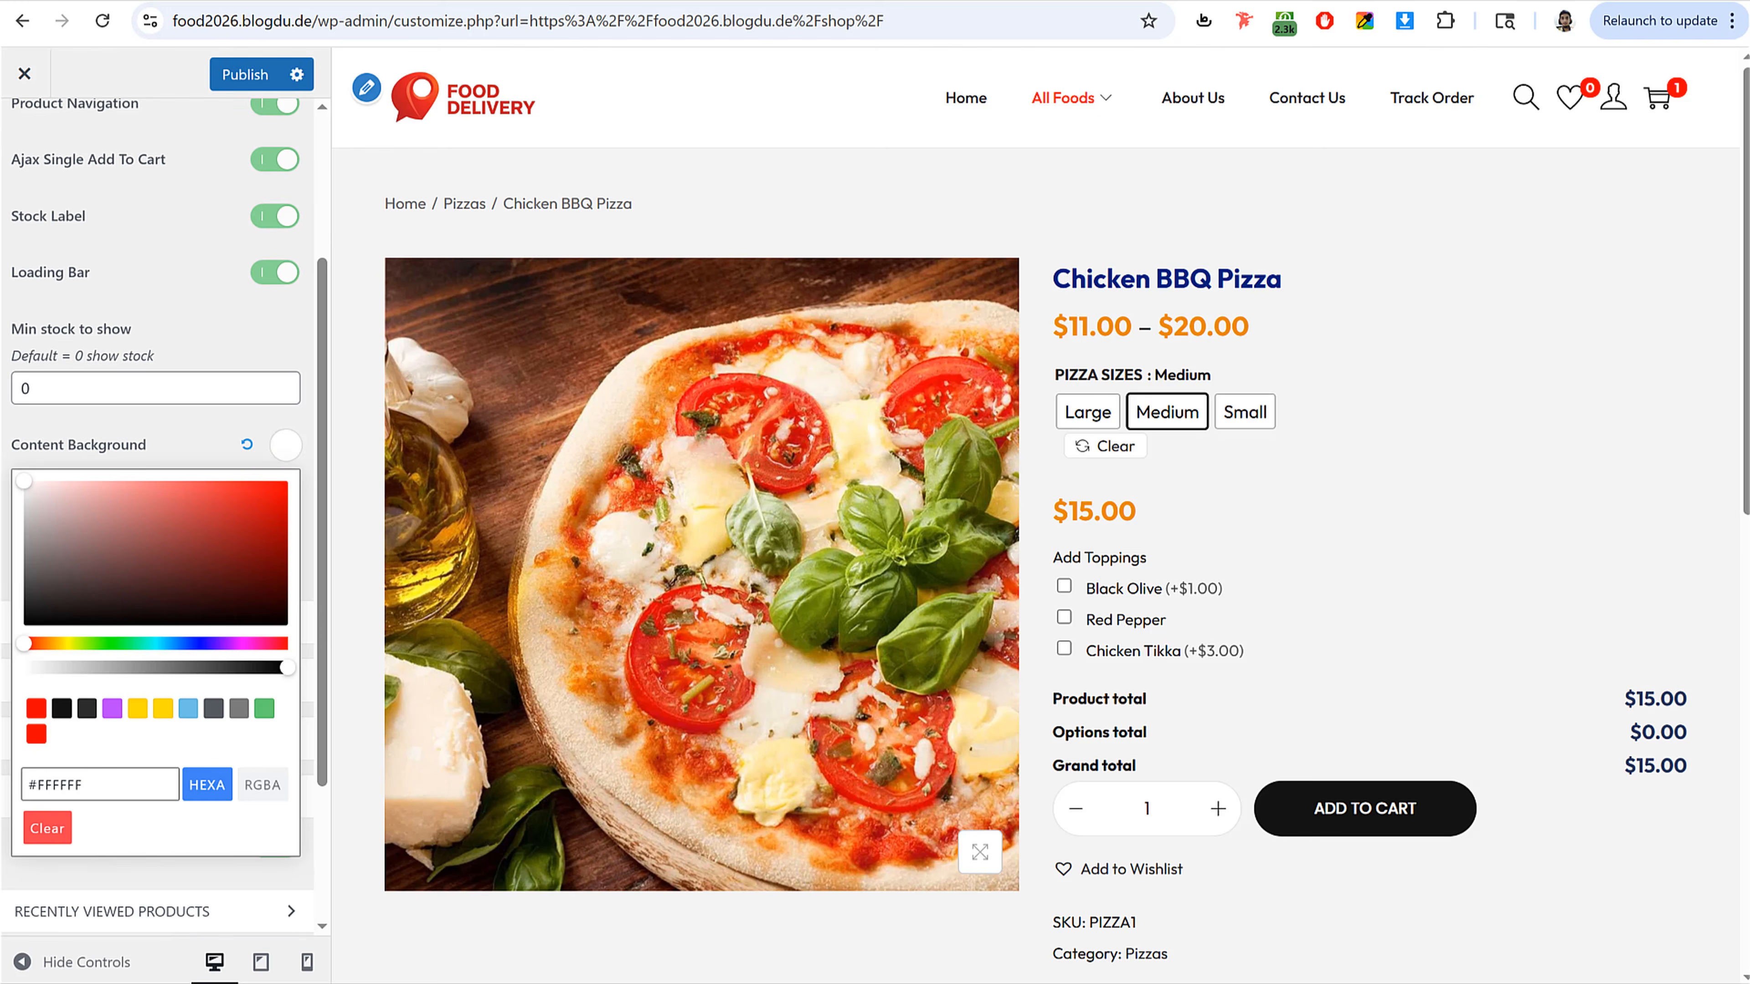
click(122, 436)
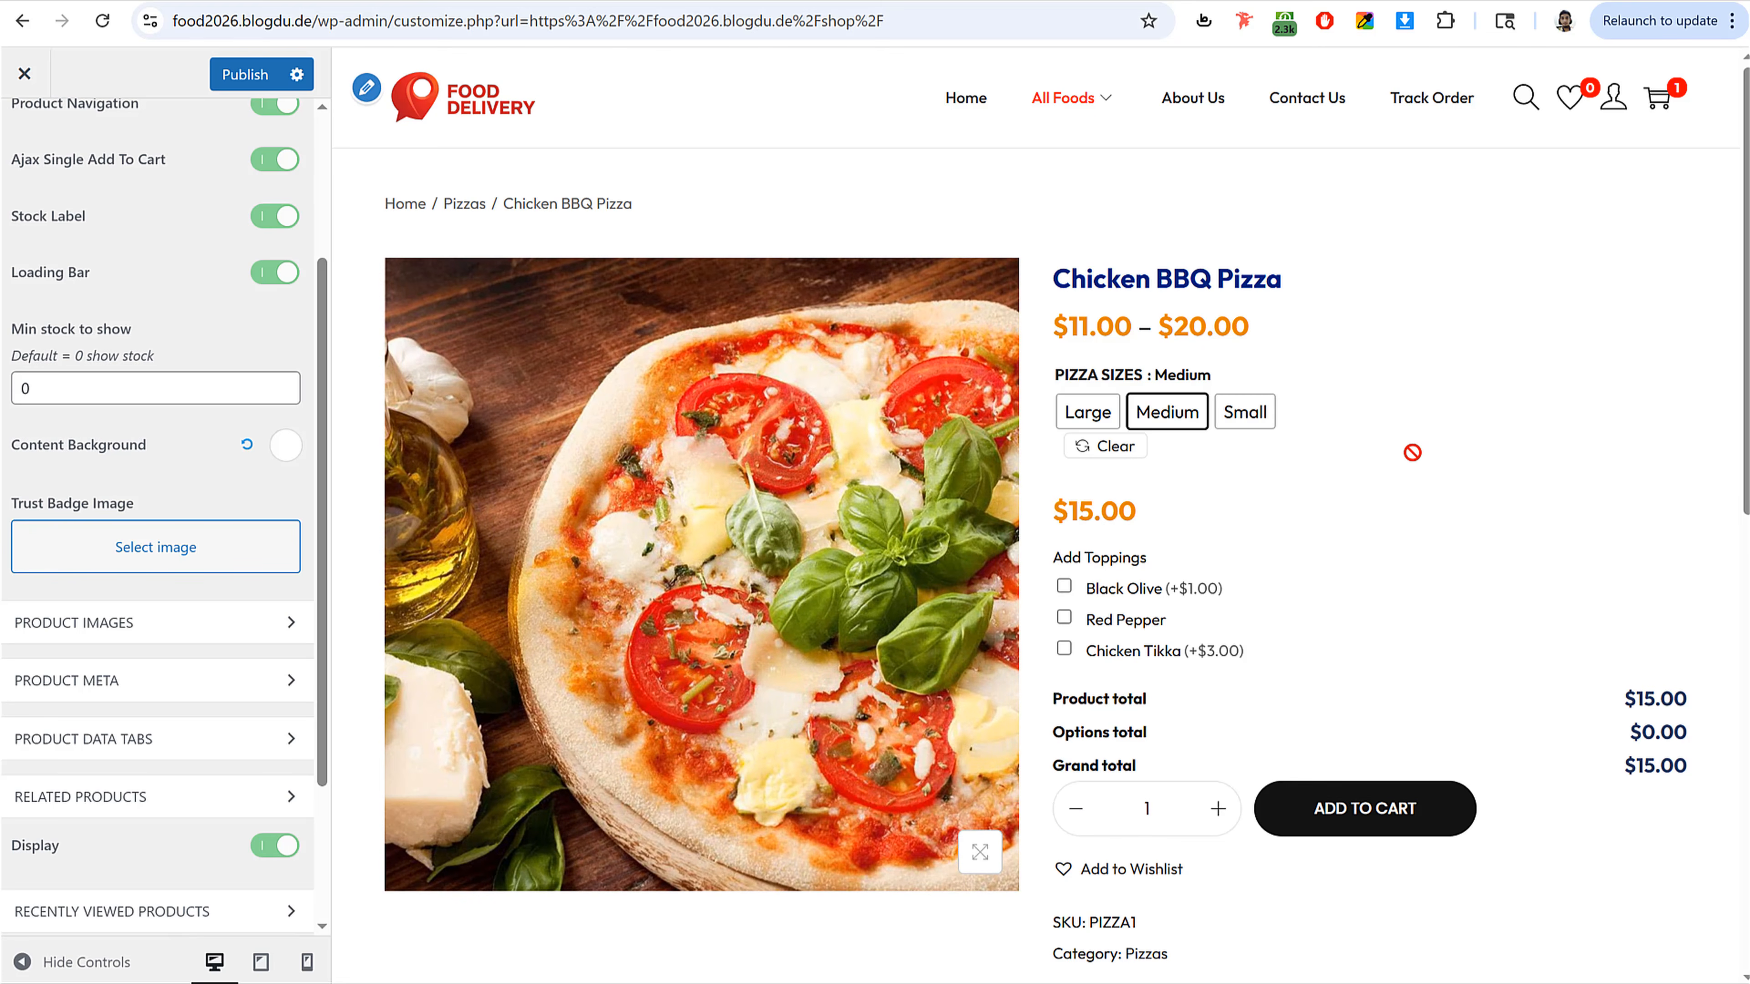
Step: Turn off SKU, Categories and Tags in the Product Single's Product Meta section
scroll(1256, 784, down, 3)
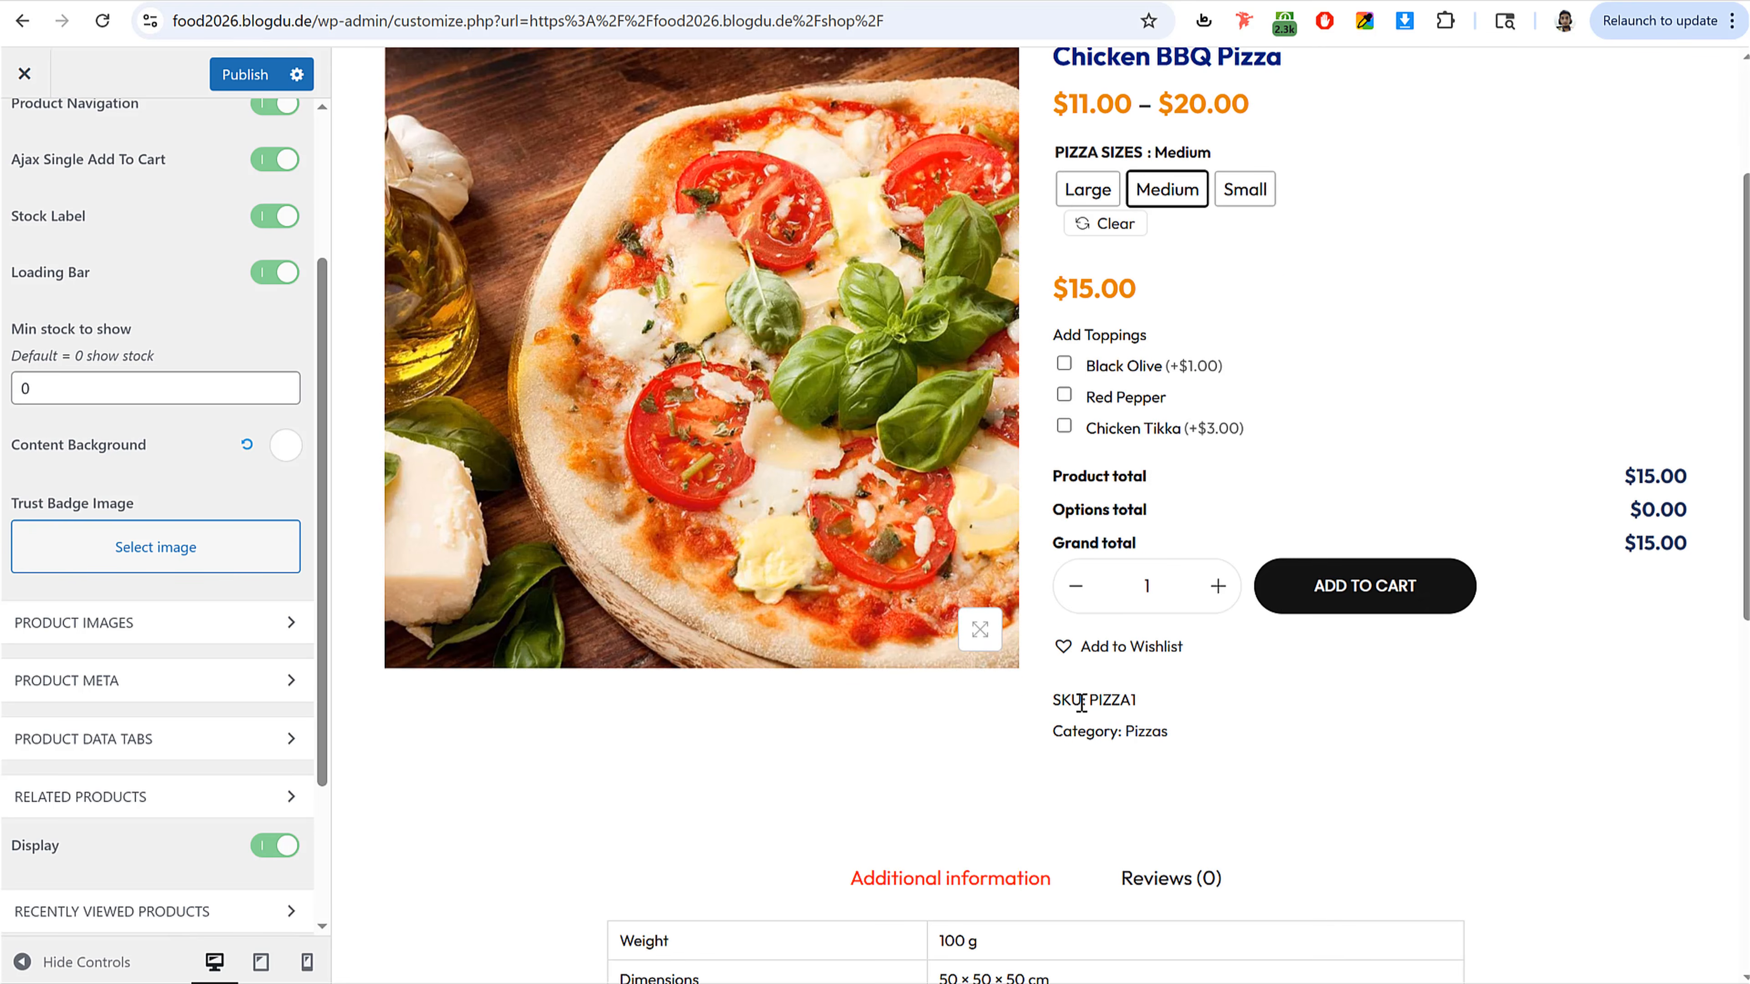
drag(1053, 699, 1157, 719)
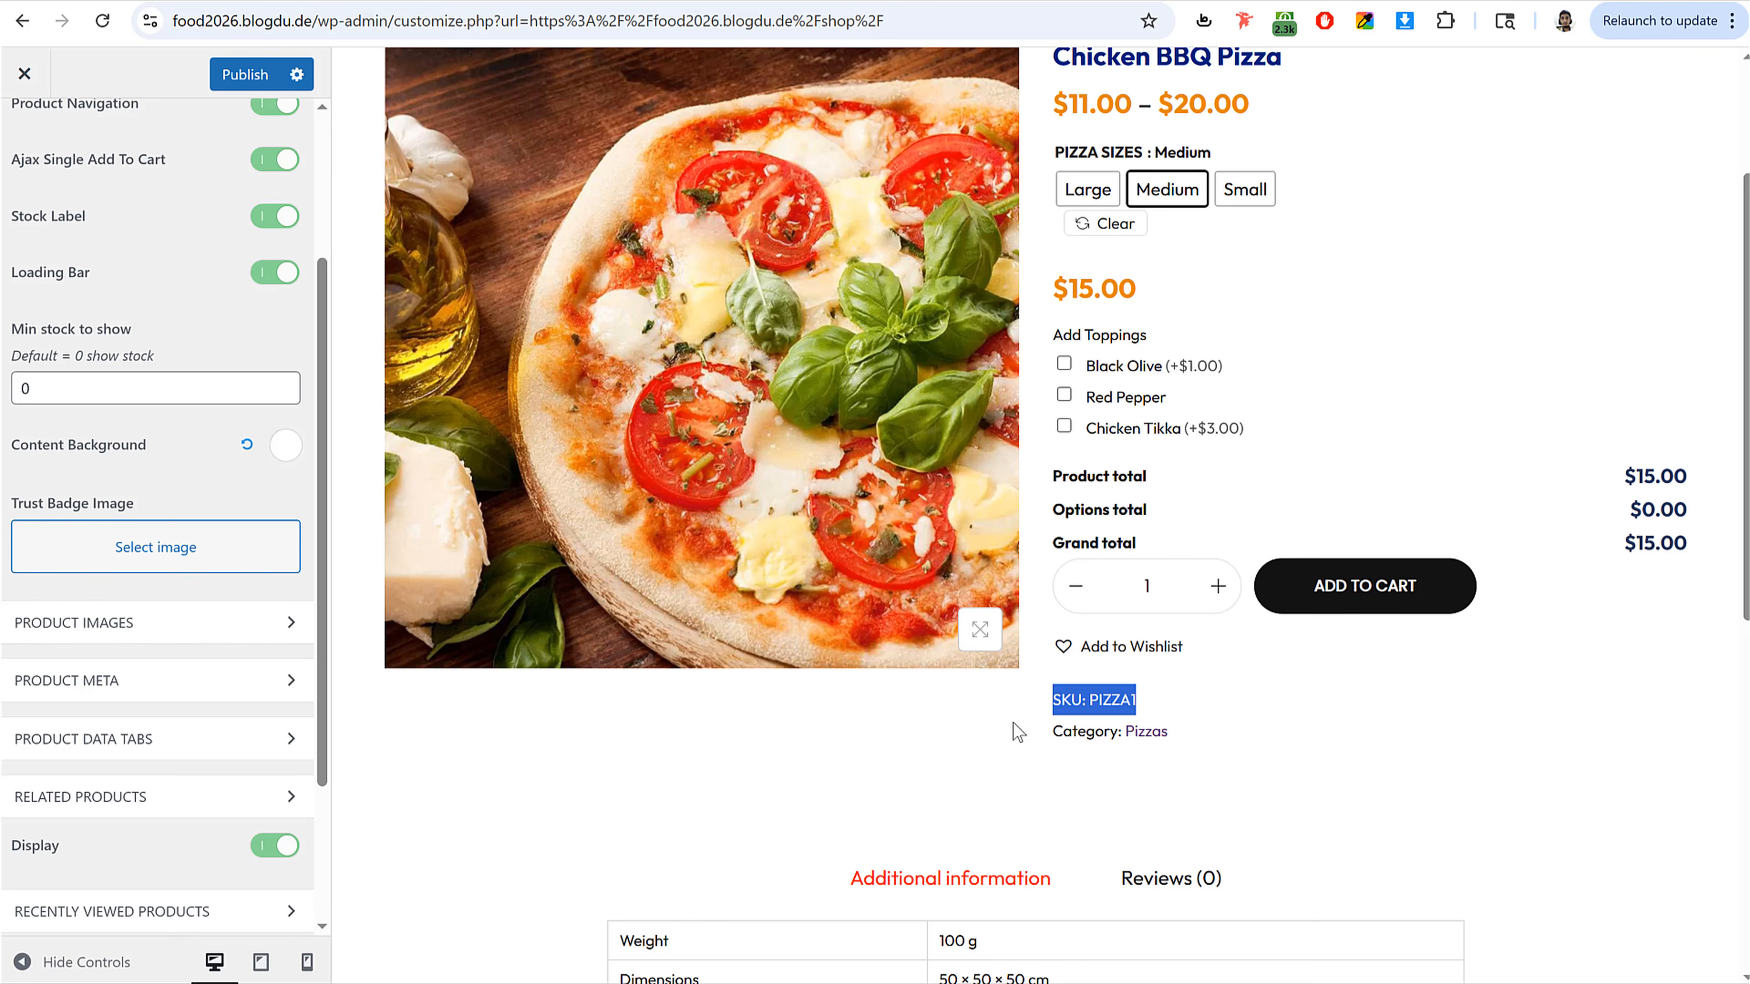
scroll(201, 432, up, 3)
click(224, 222)
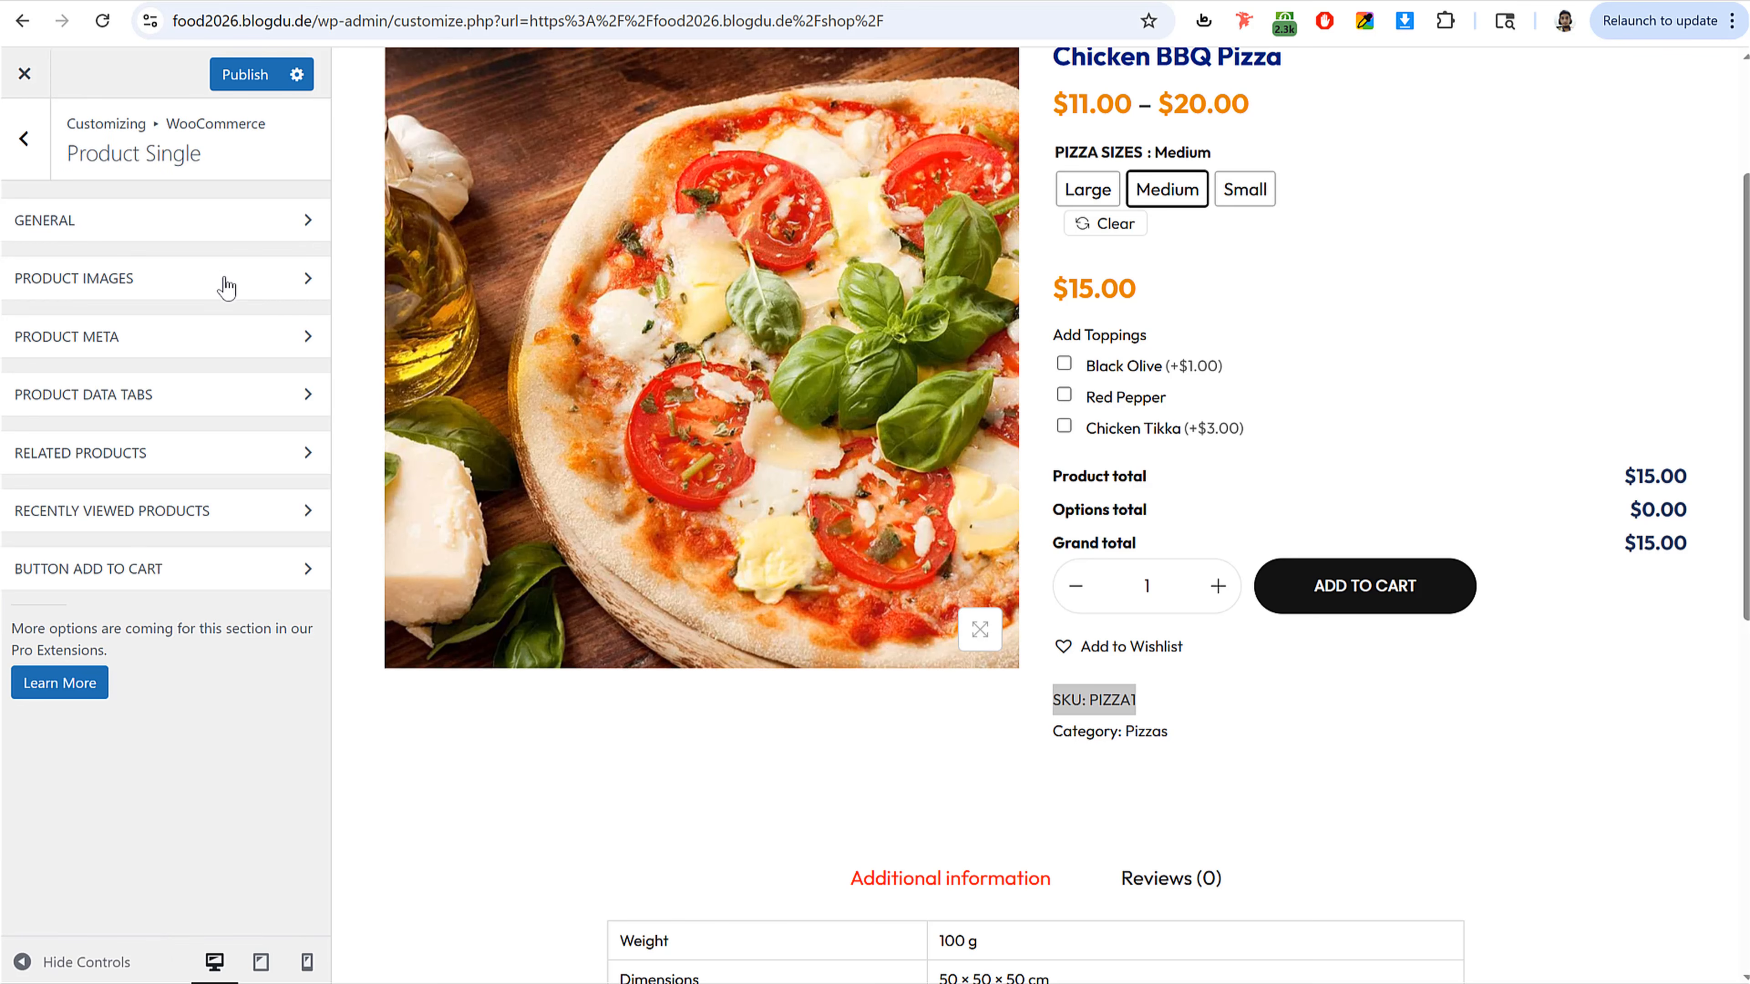
click(172, 354)
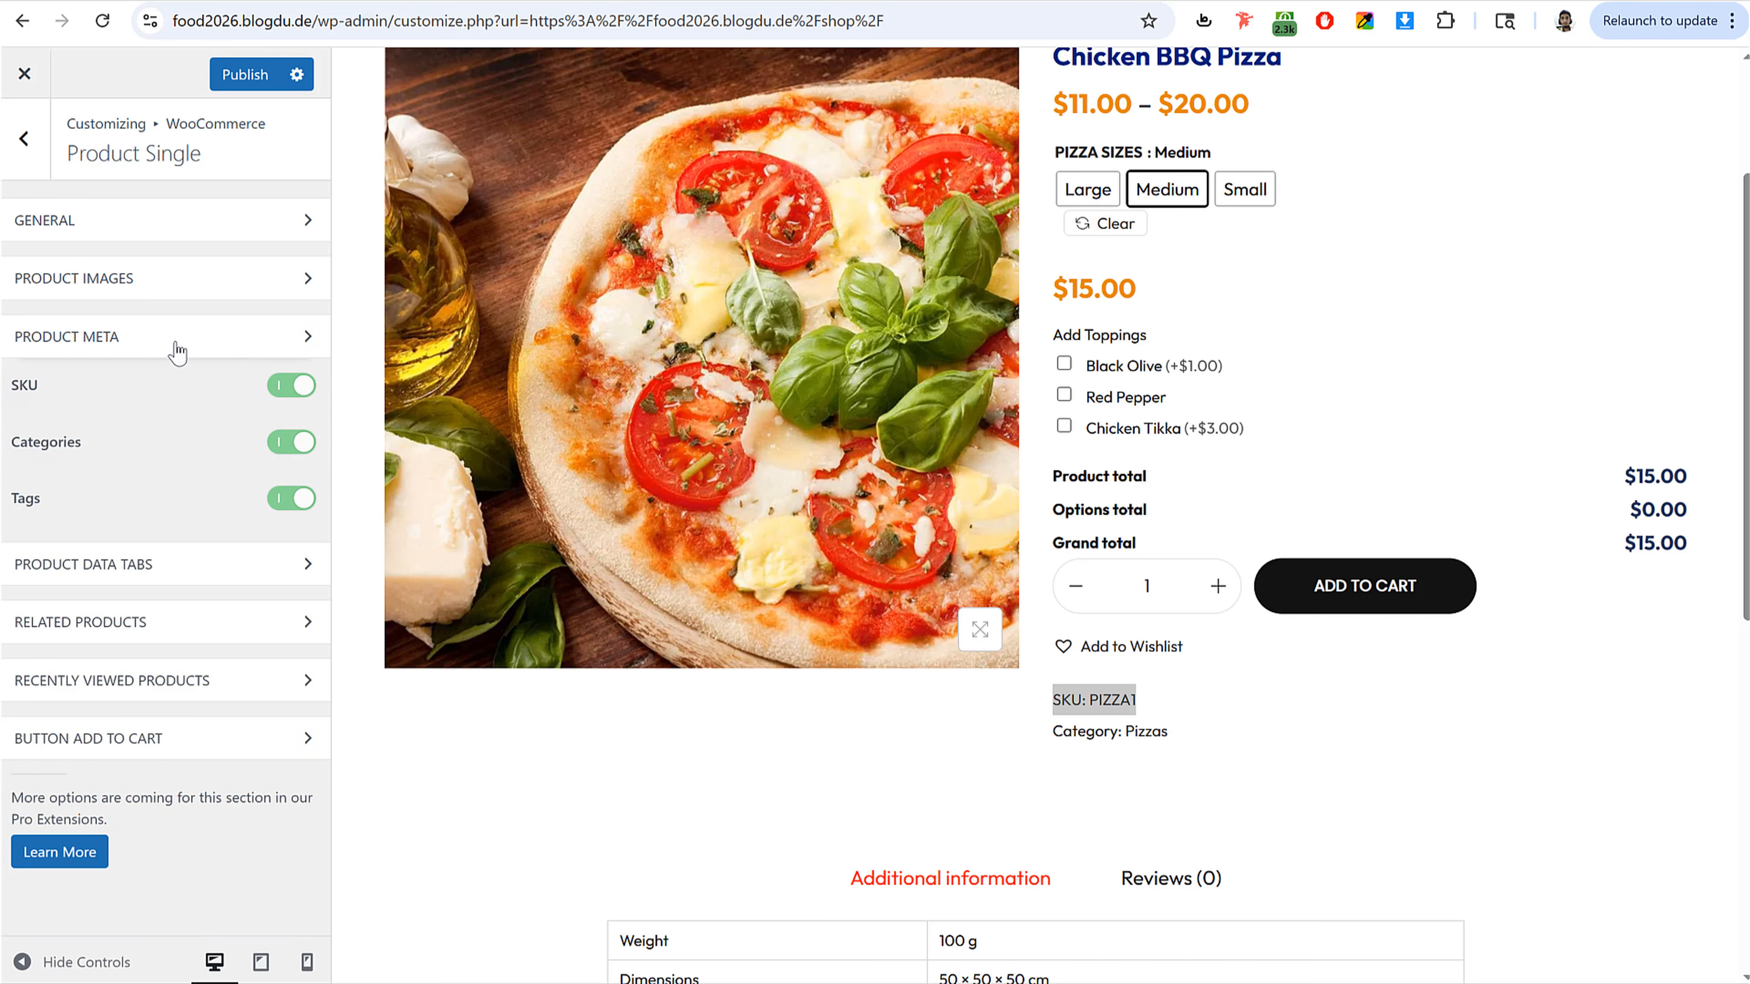
click(292, 443)
click(291, 497)
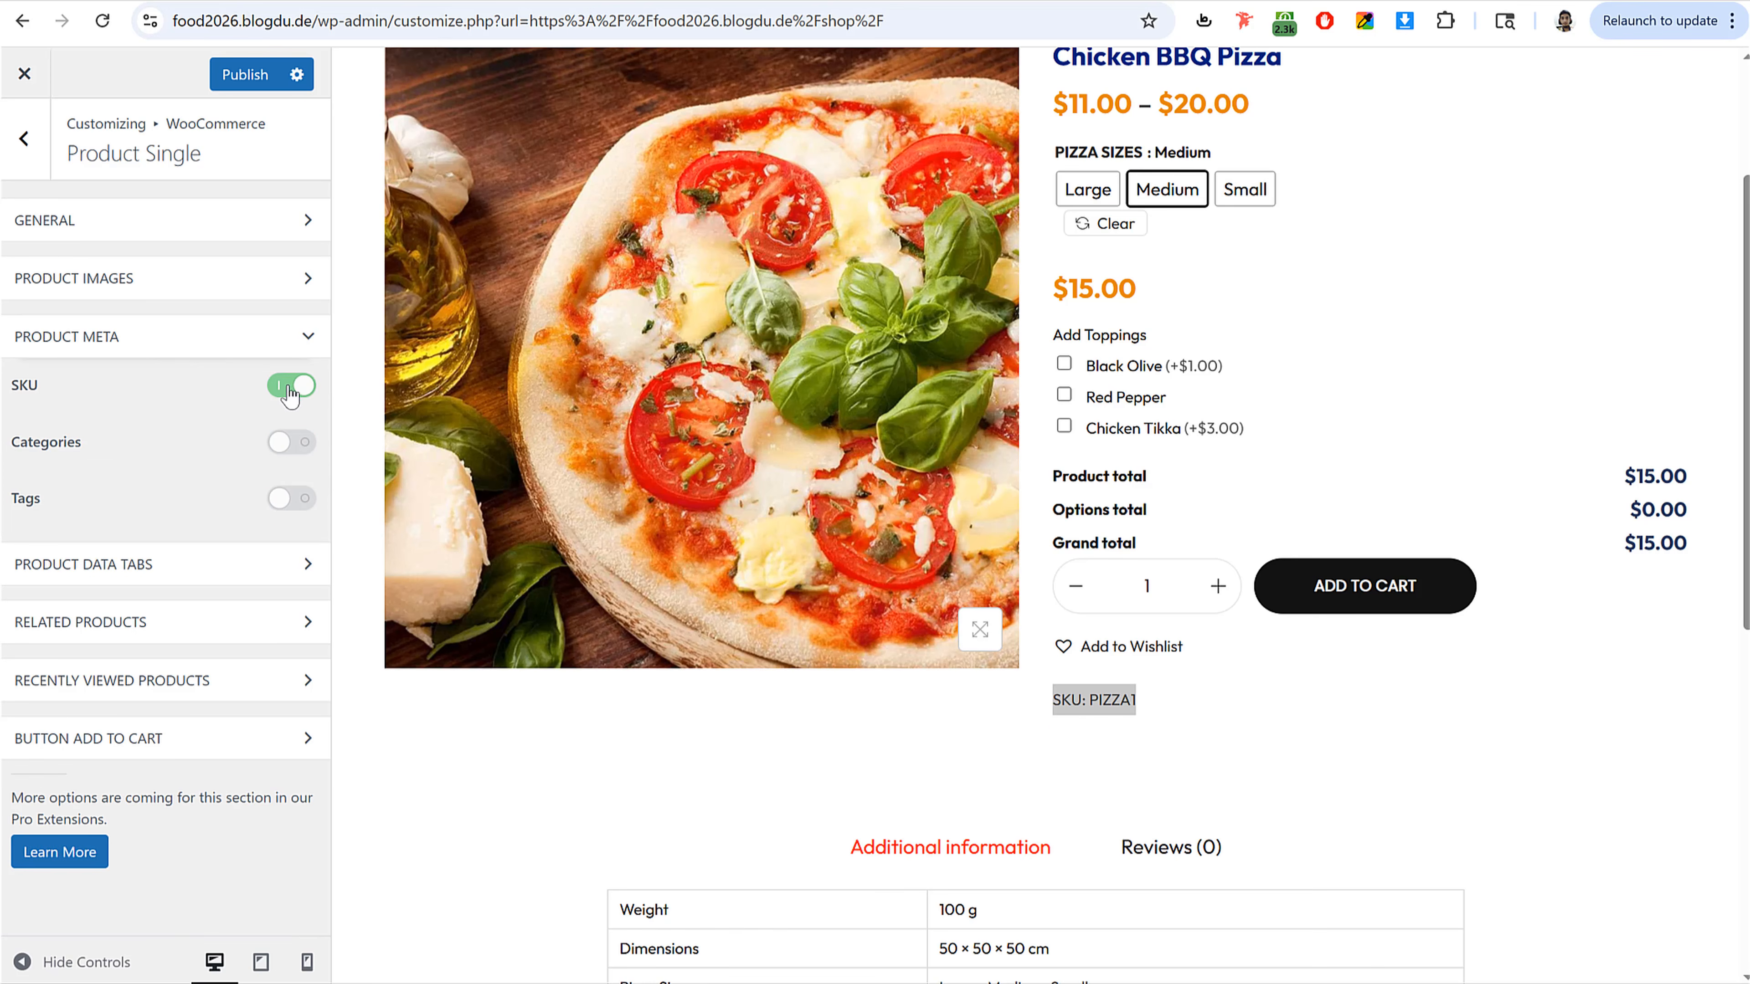
click(291, 385)
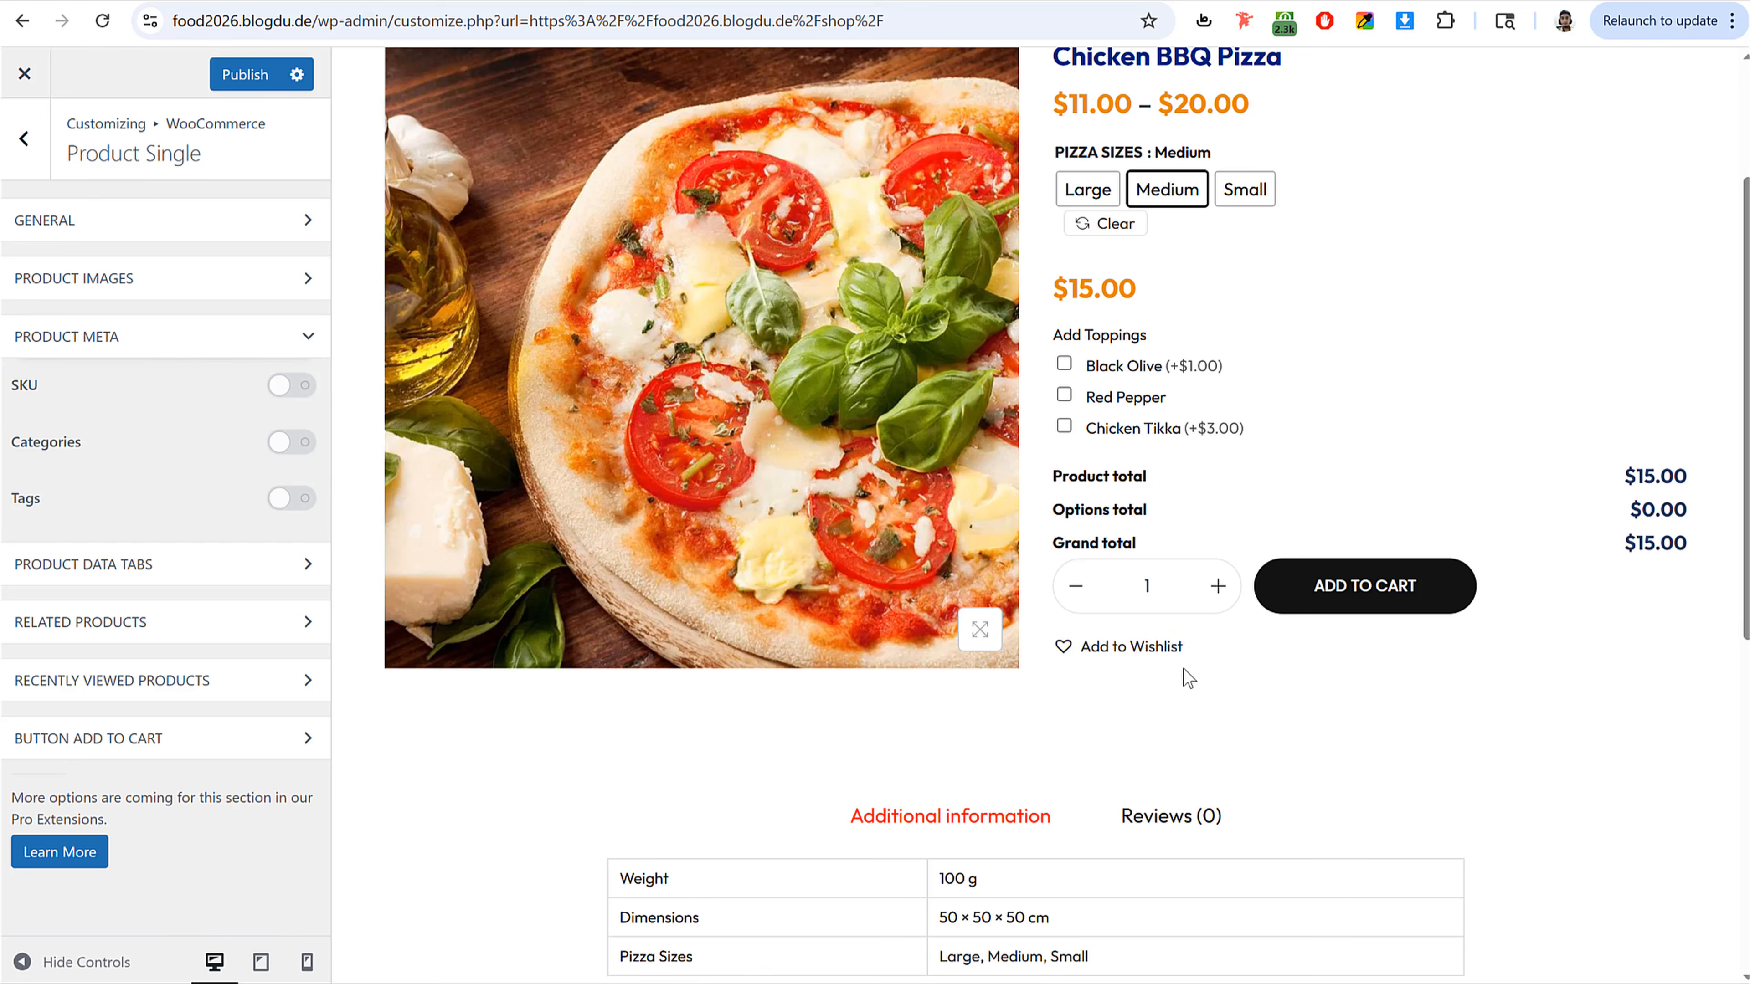
Step: Publish the Product Single customizer changes
scroll(1184, 670, up, 3)
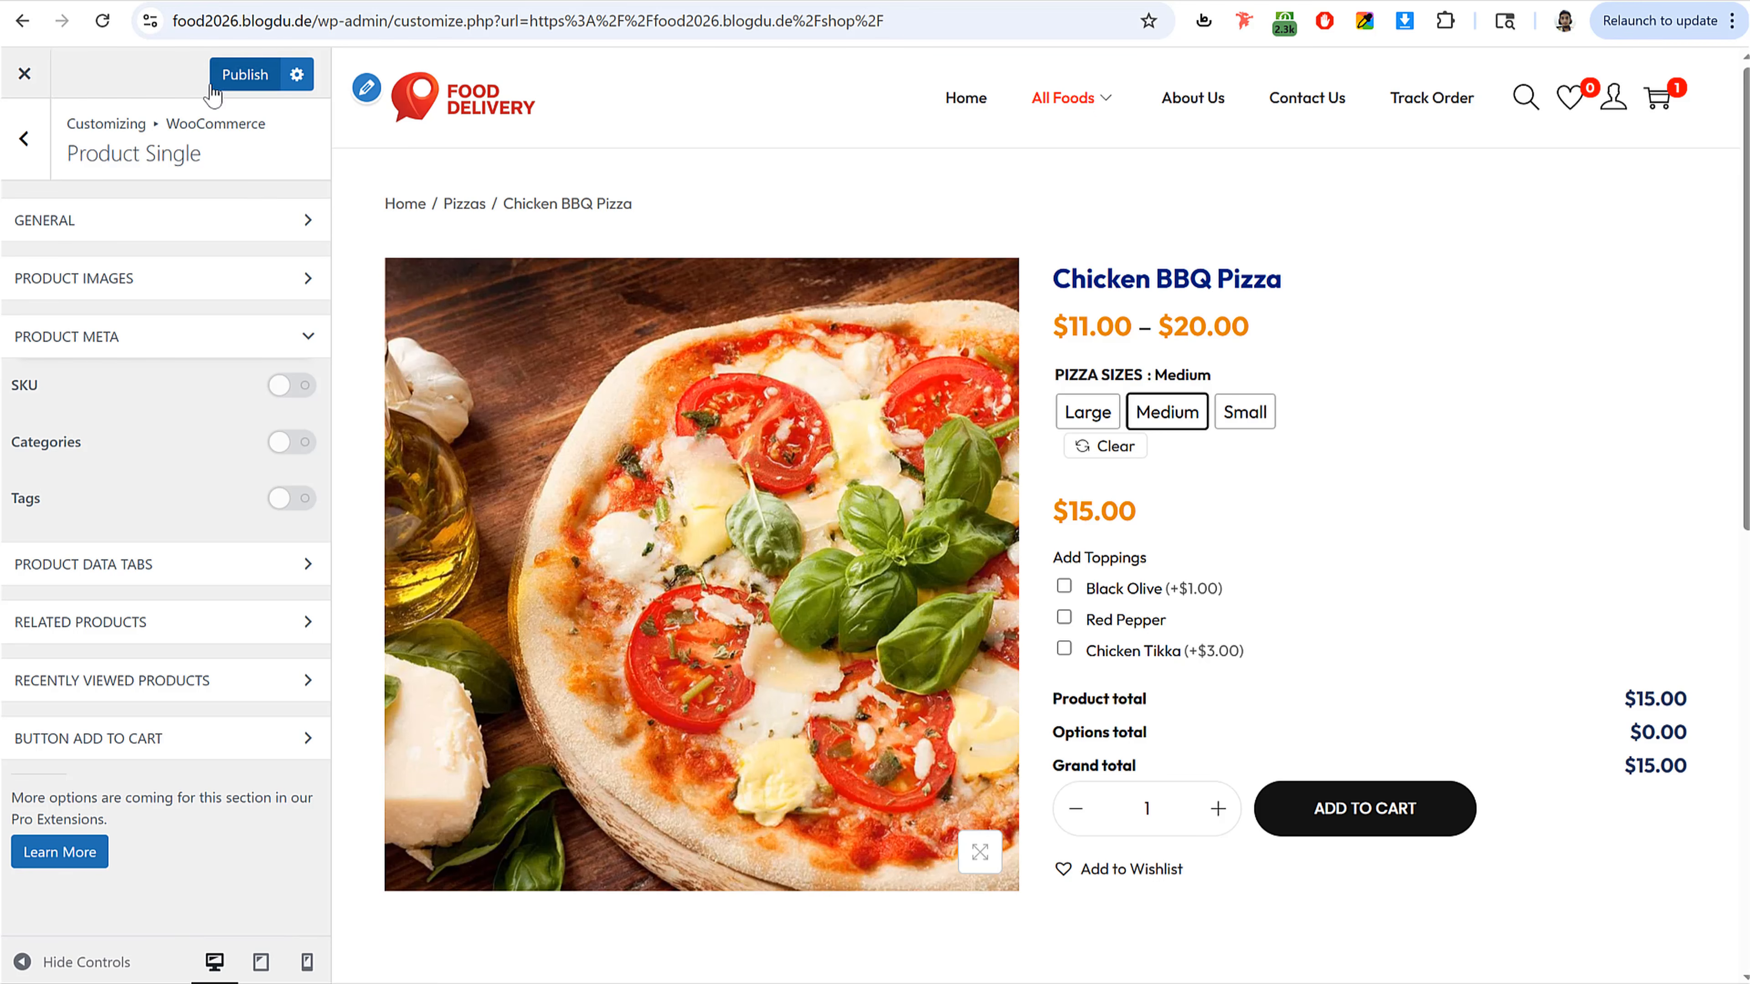
click(244, 74)
scroll(1179, 606, down, 10)
scroll(1184, 609, up, 10)
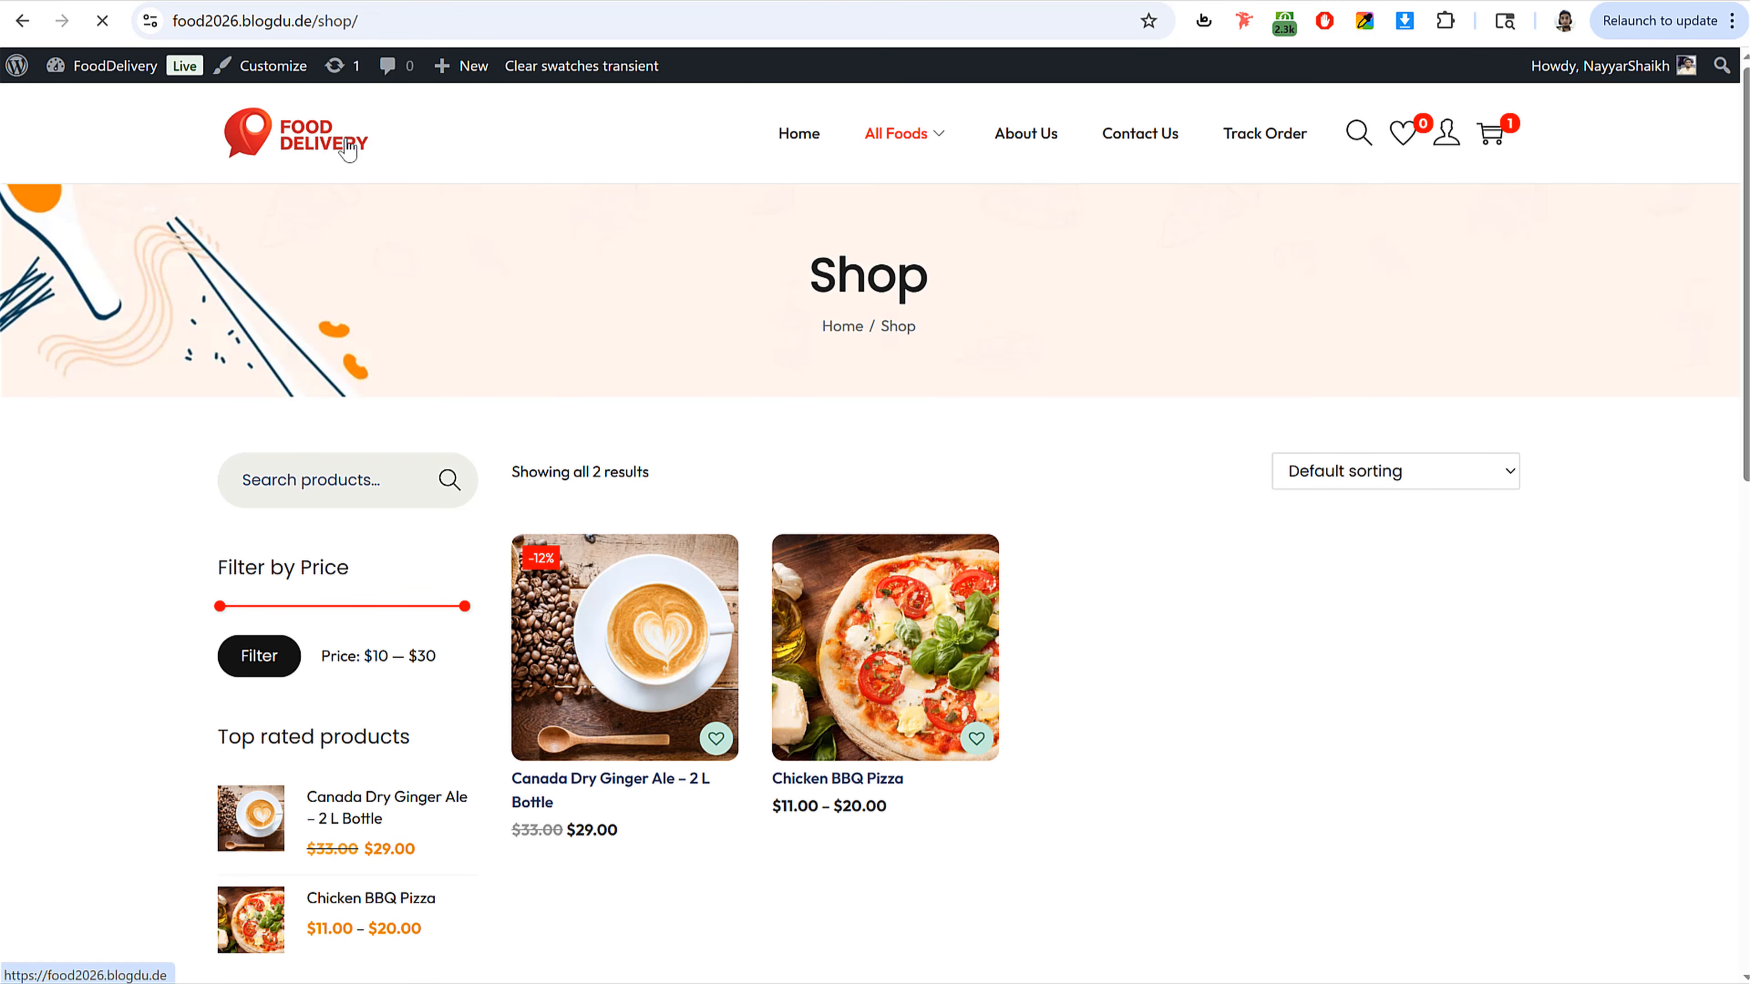
Step: Go from the live site to the WordPress dashboard and open the Add Plugins page
scroll(1352, 597, down, 20)
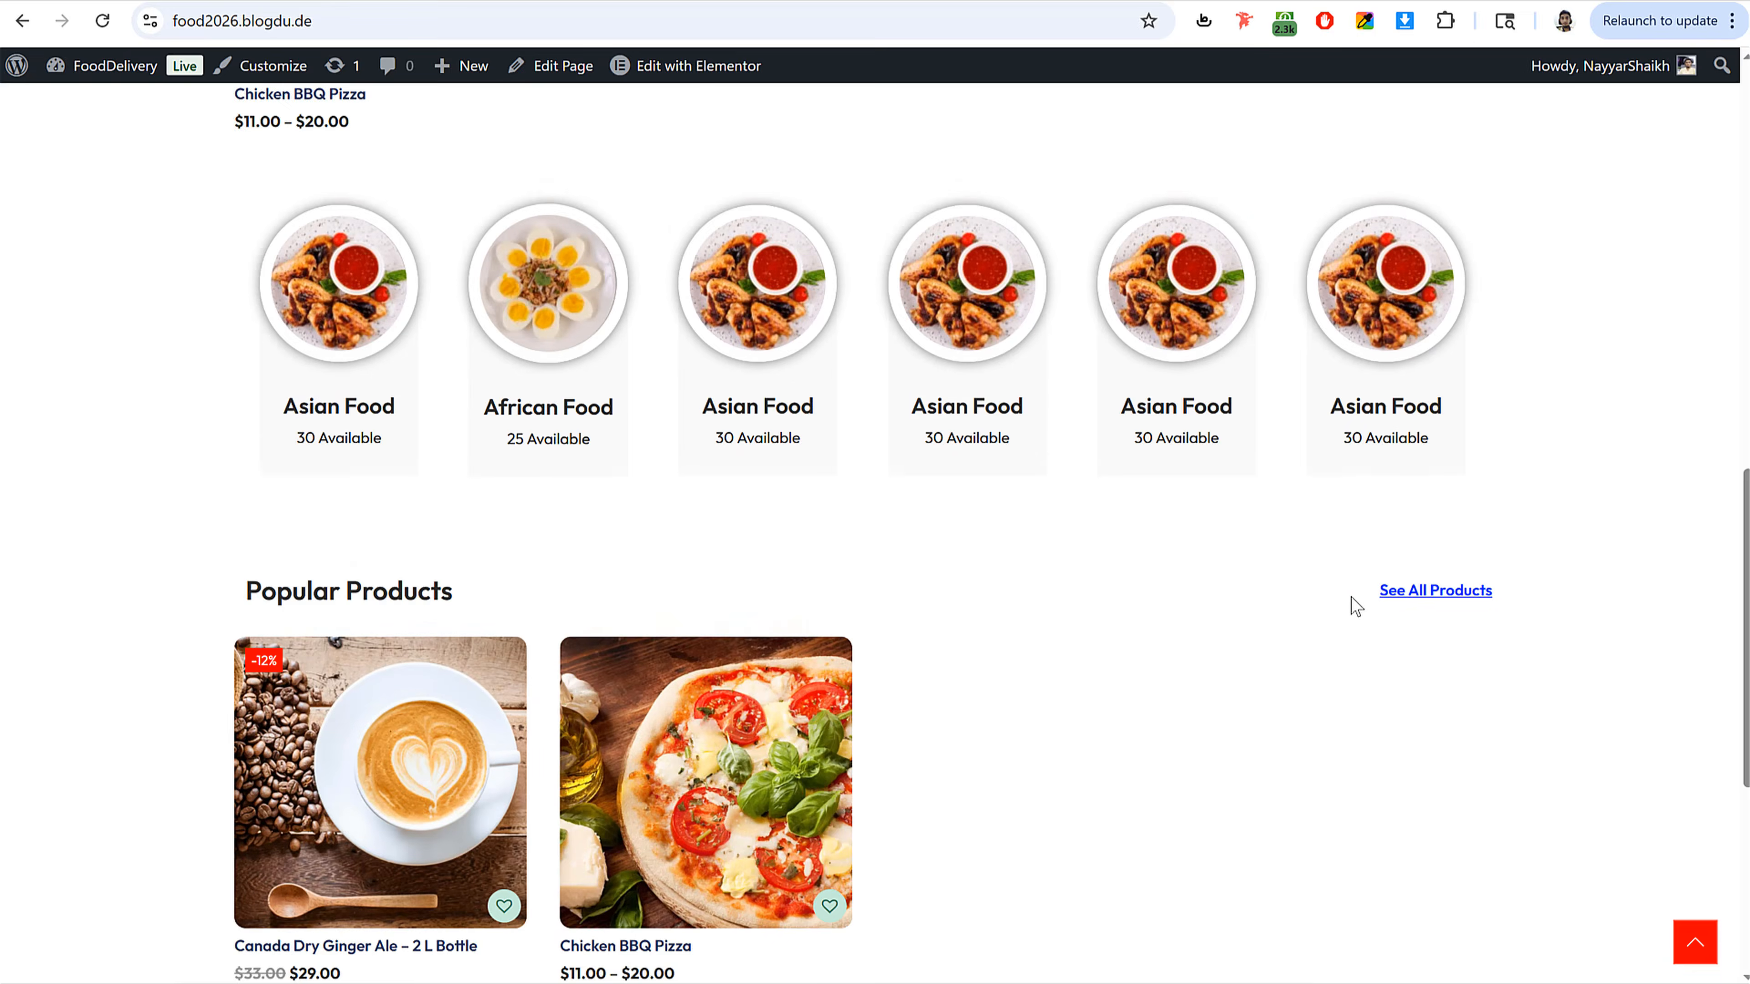
scroll(1355, 605, up, 20)
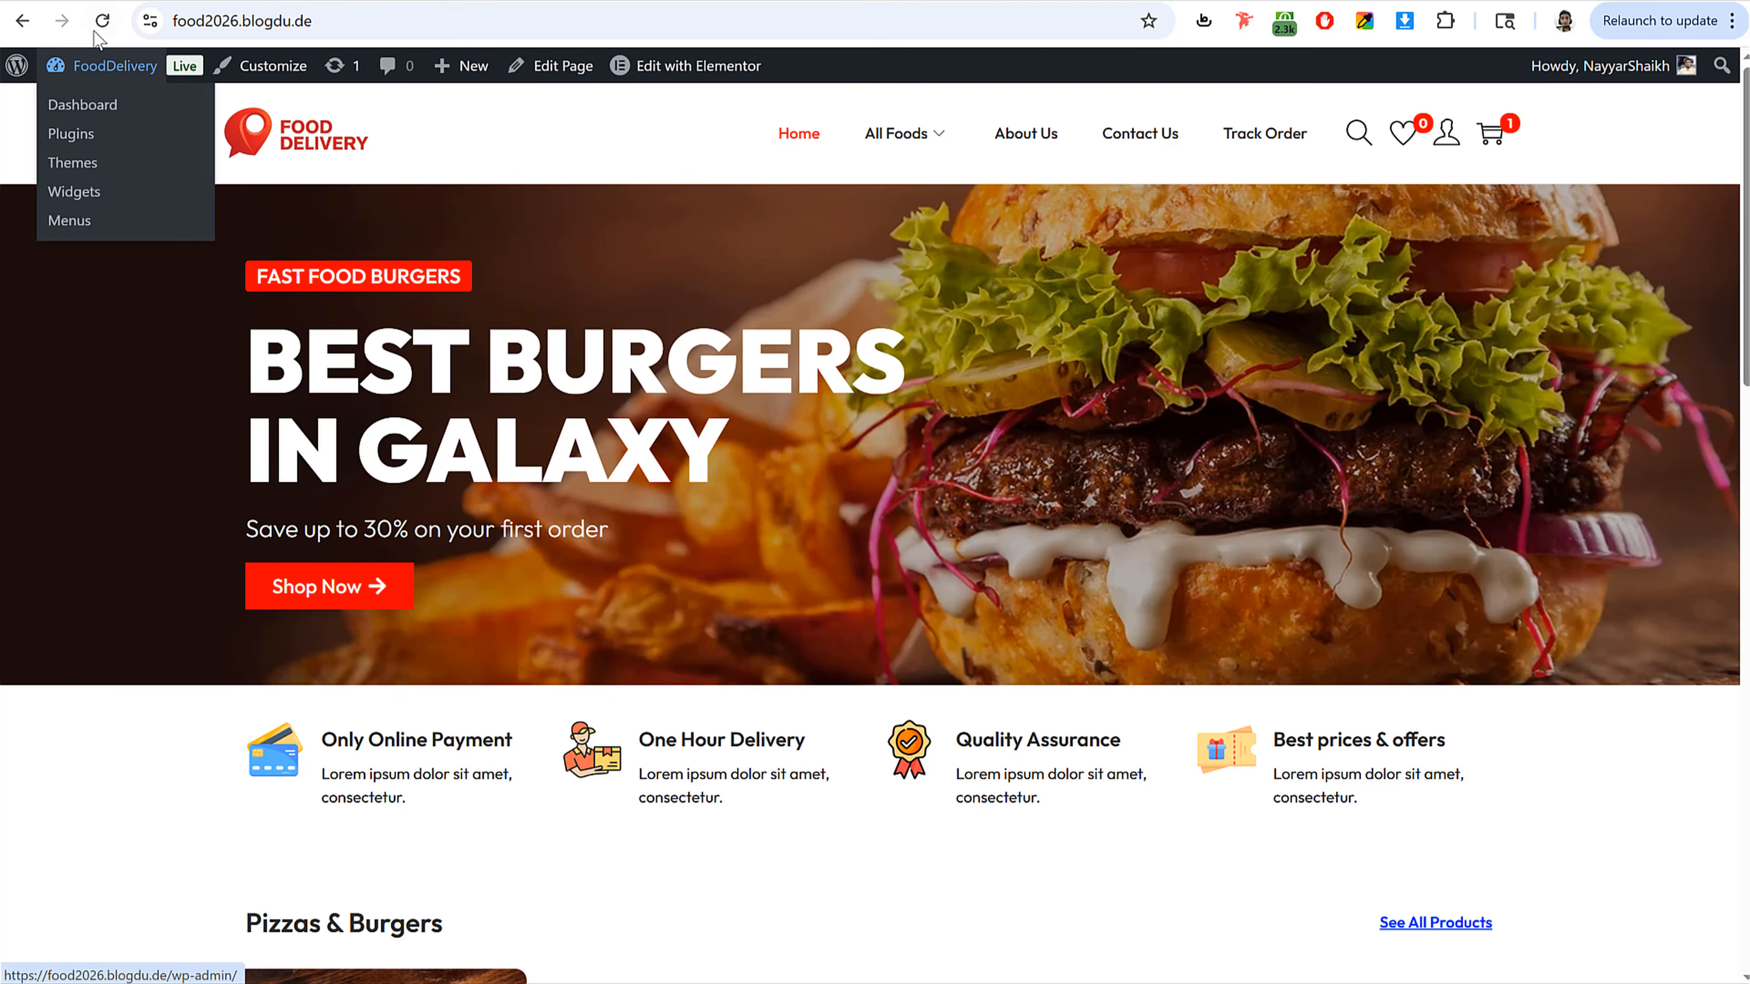
click(110, 66)
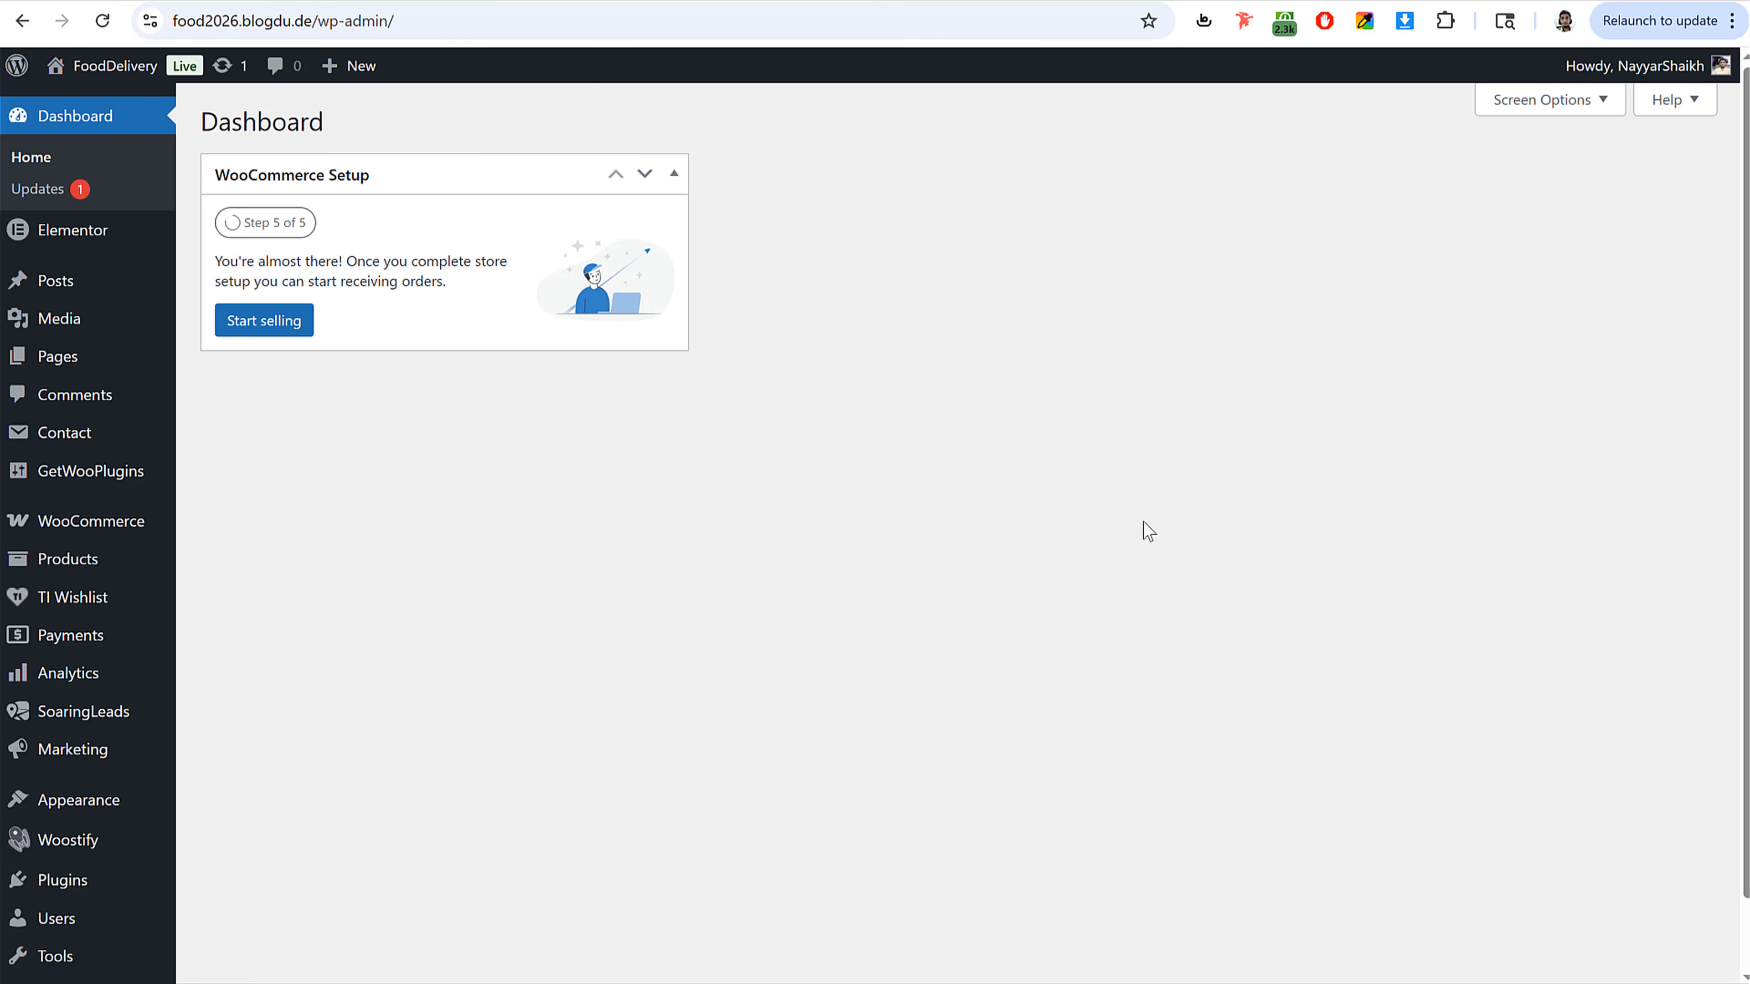
scroll(765, 482, down, 1)
mouse_move(62, 802)
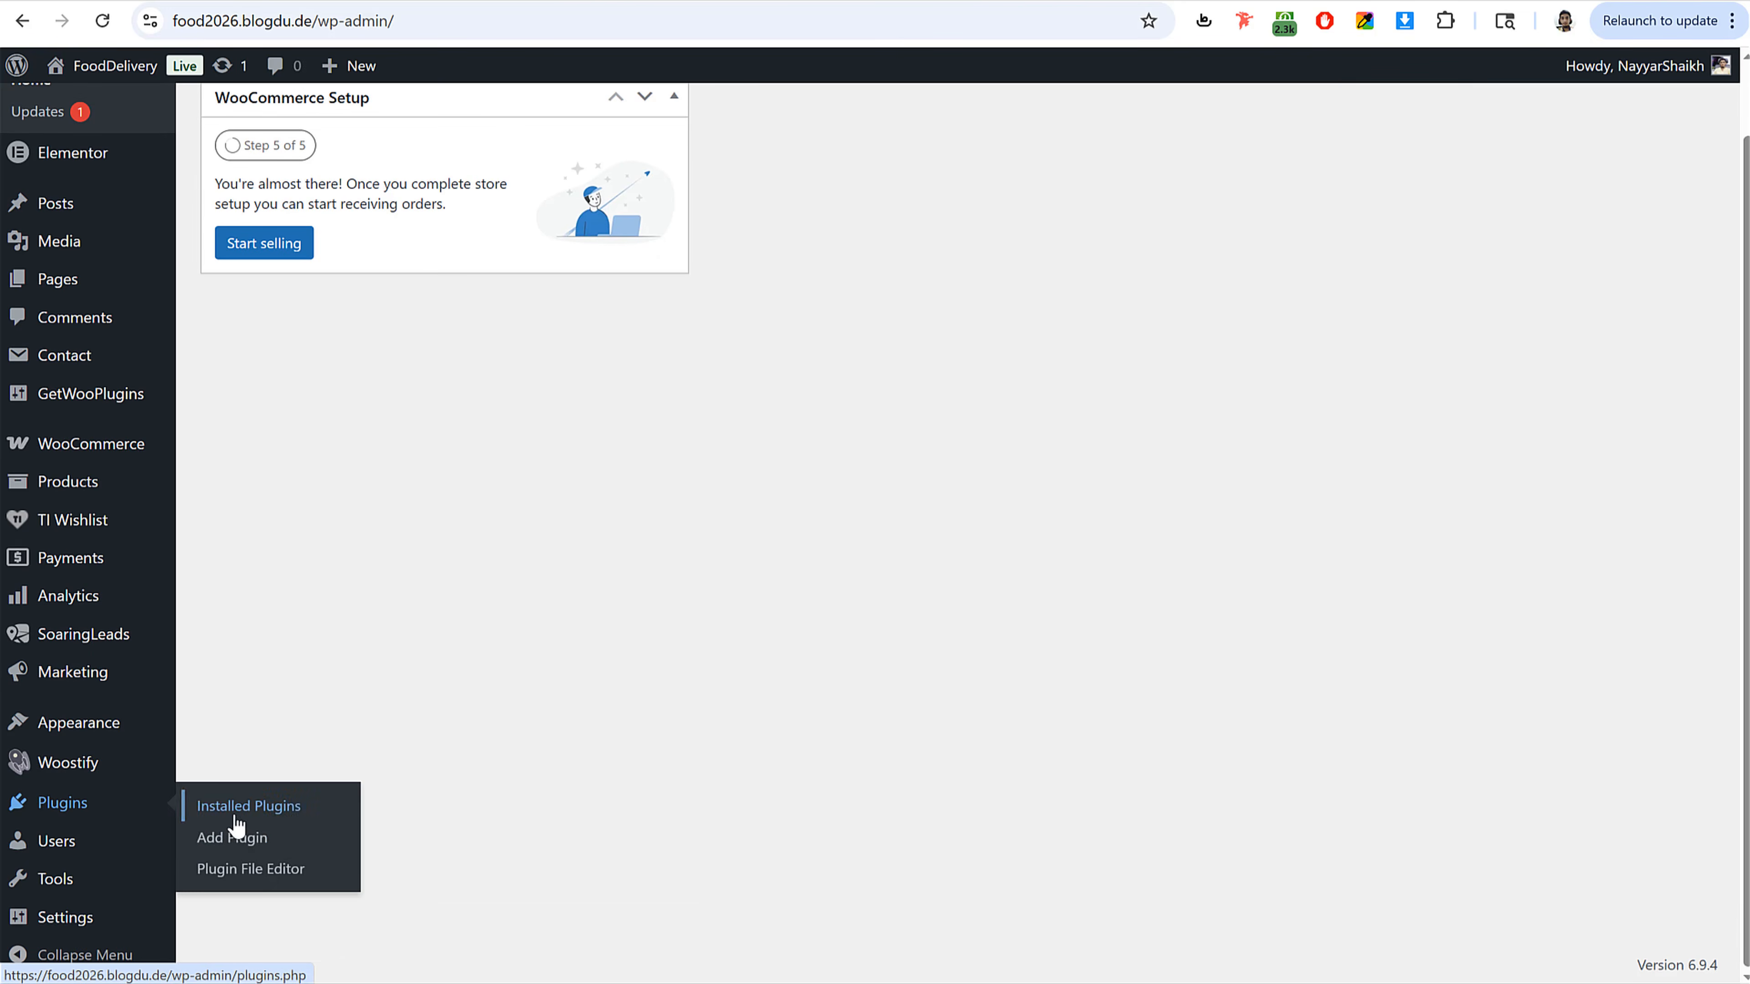
click(238, 839)
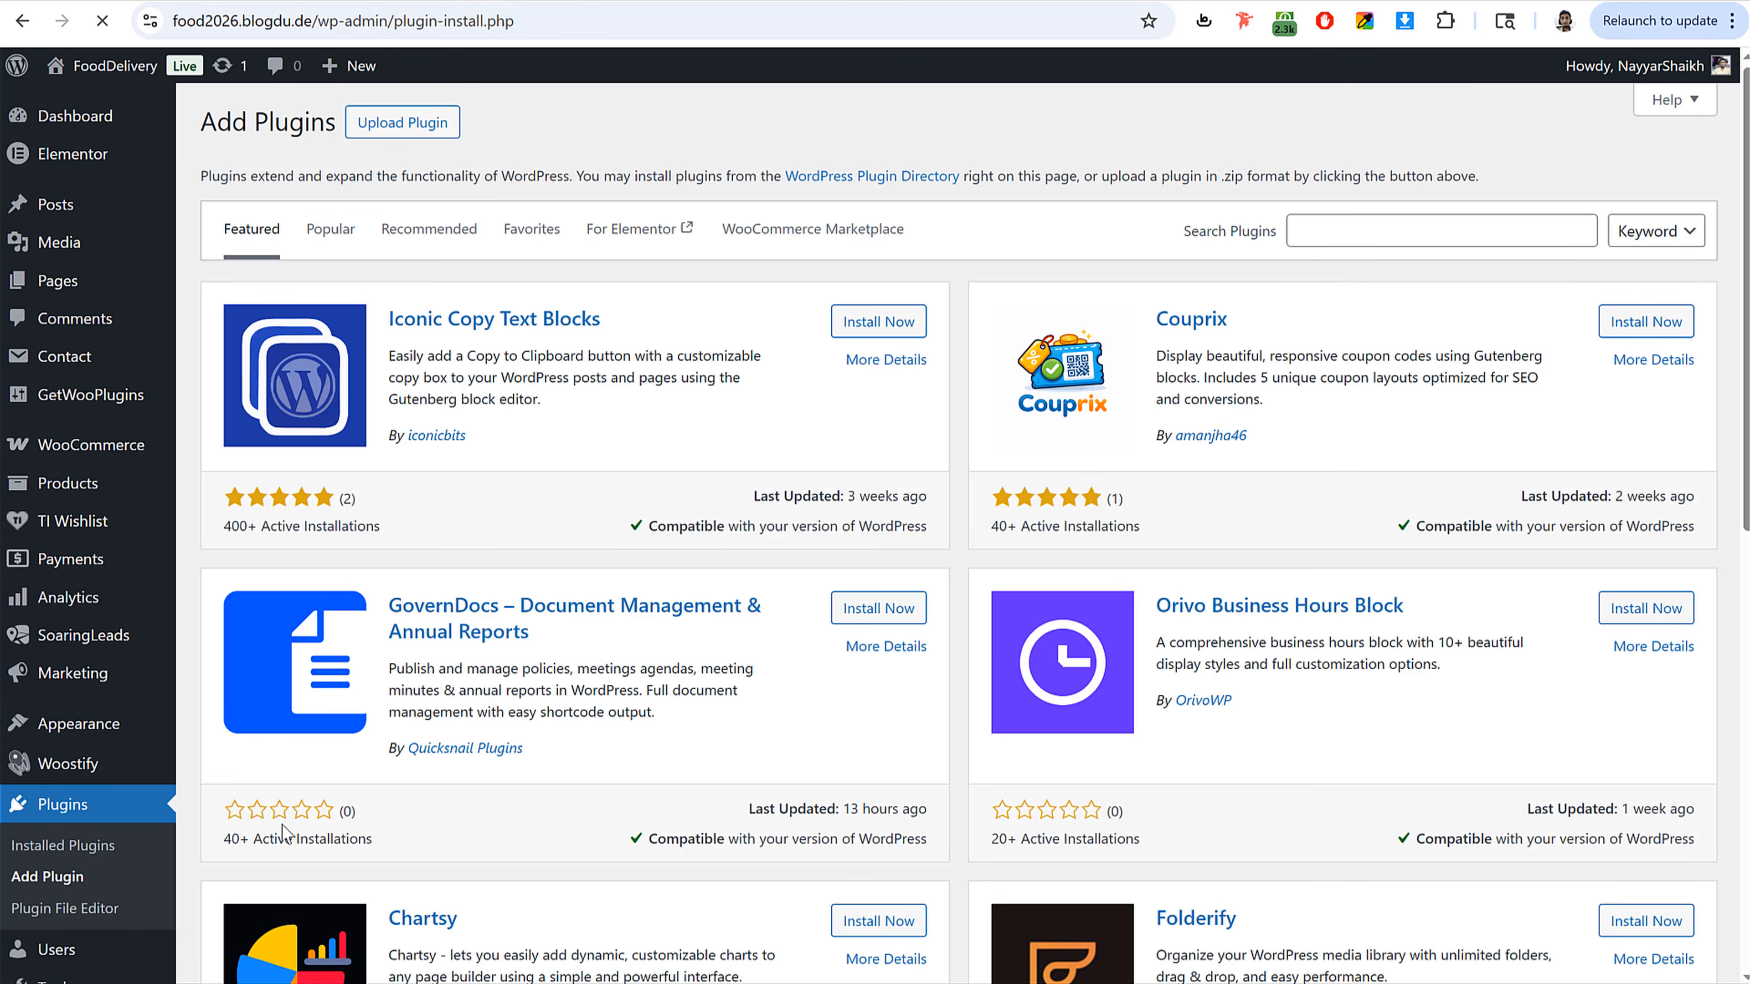
Step: Search for the Local Delivery Drivers for WooCommerce plugin by powerfulwp, then install and activate it
click(1419, 227)
text(Local Delivery Drivers for WooCommerce)
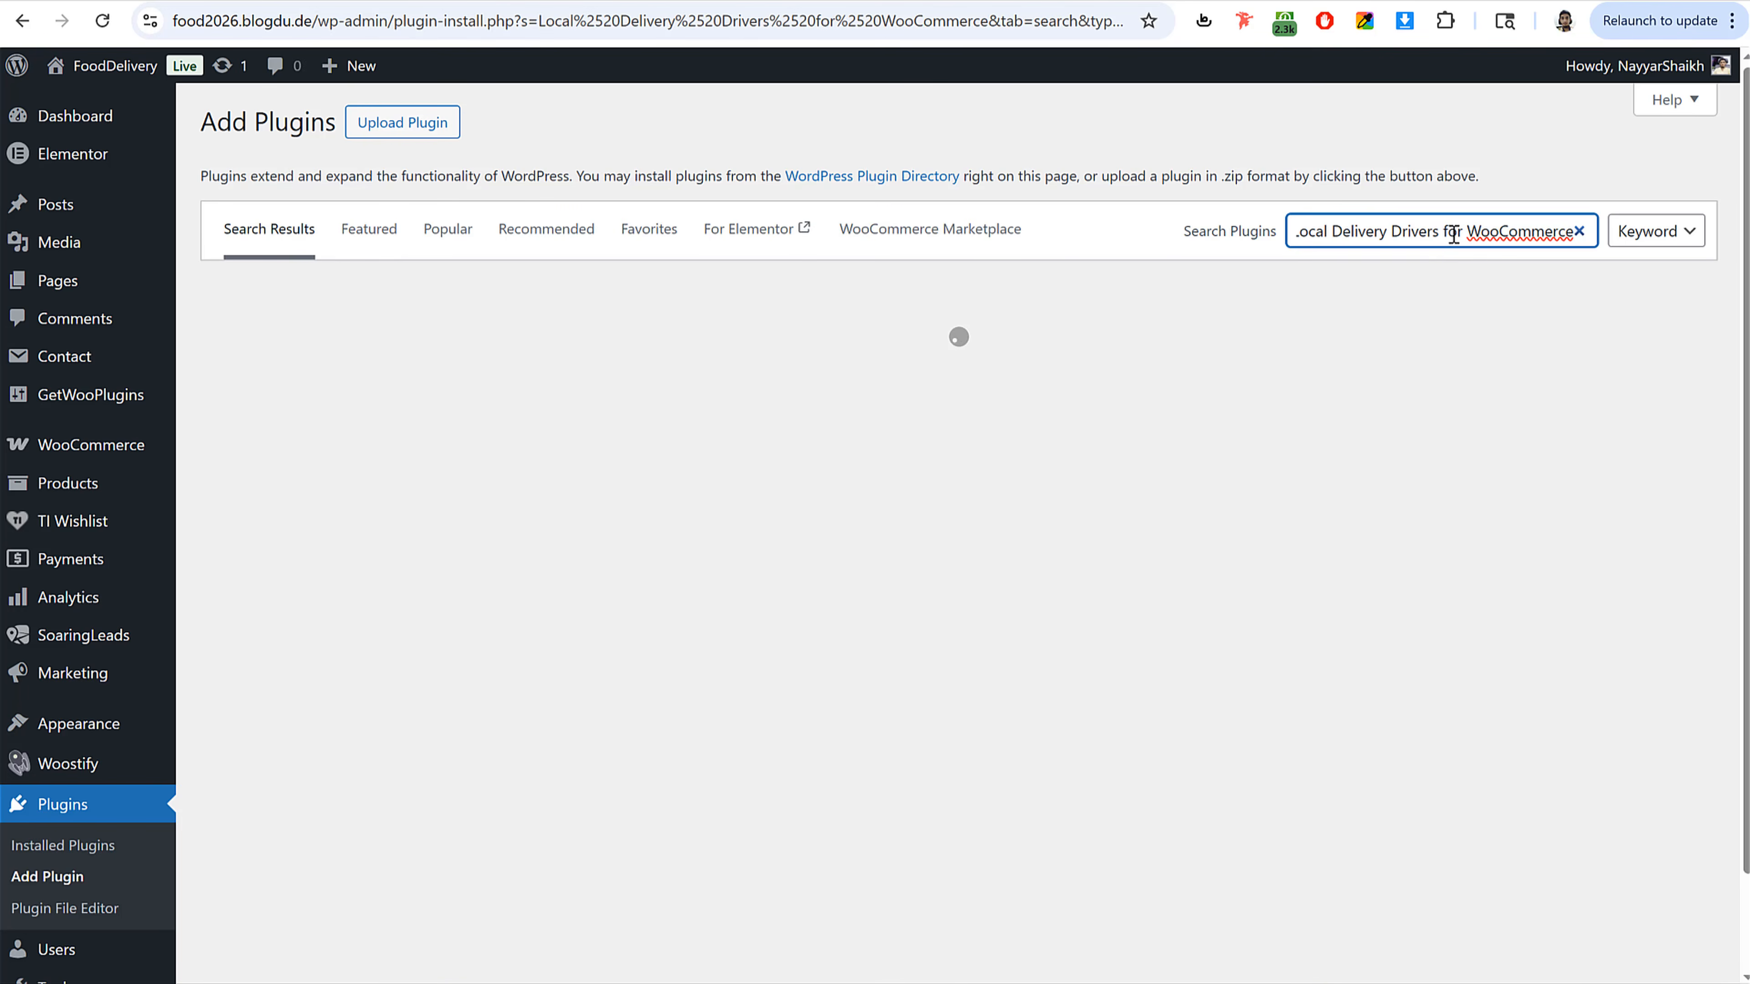
drag(1453, 234, 1584, 240)
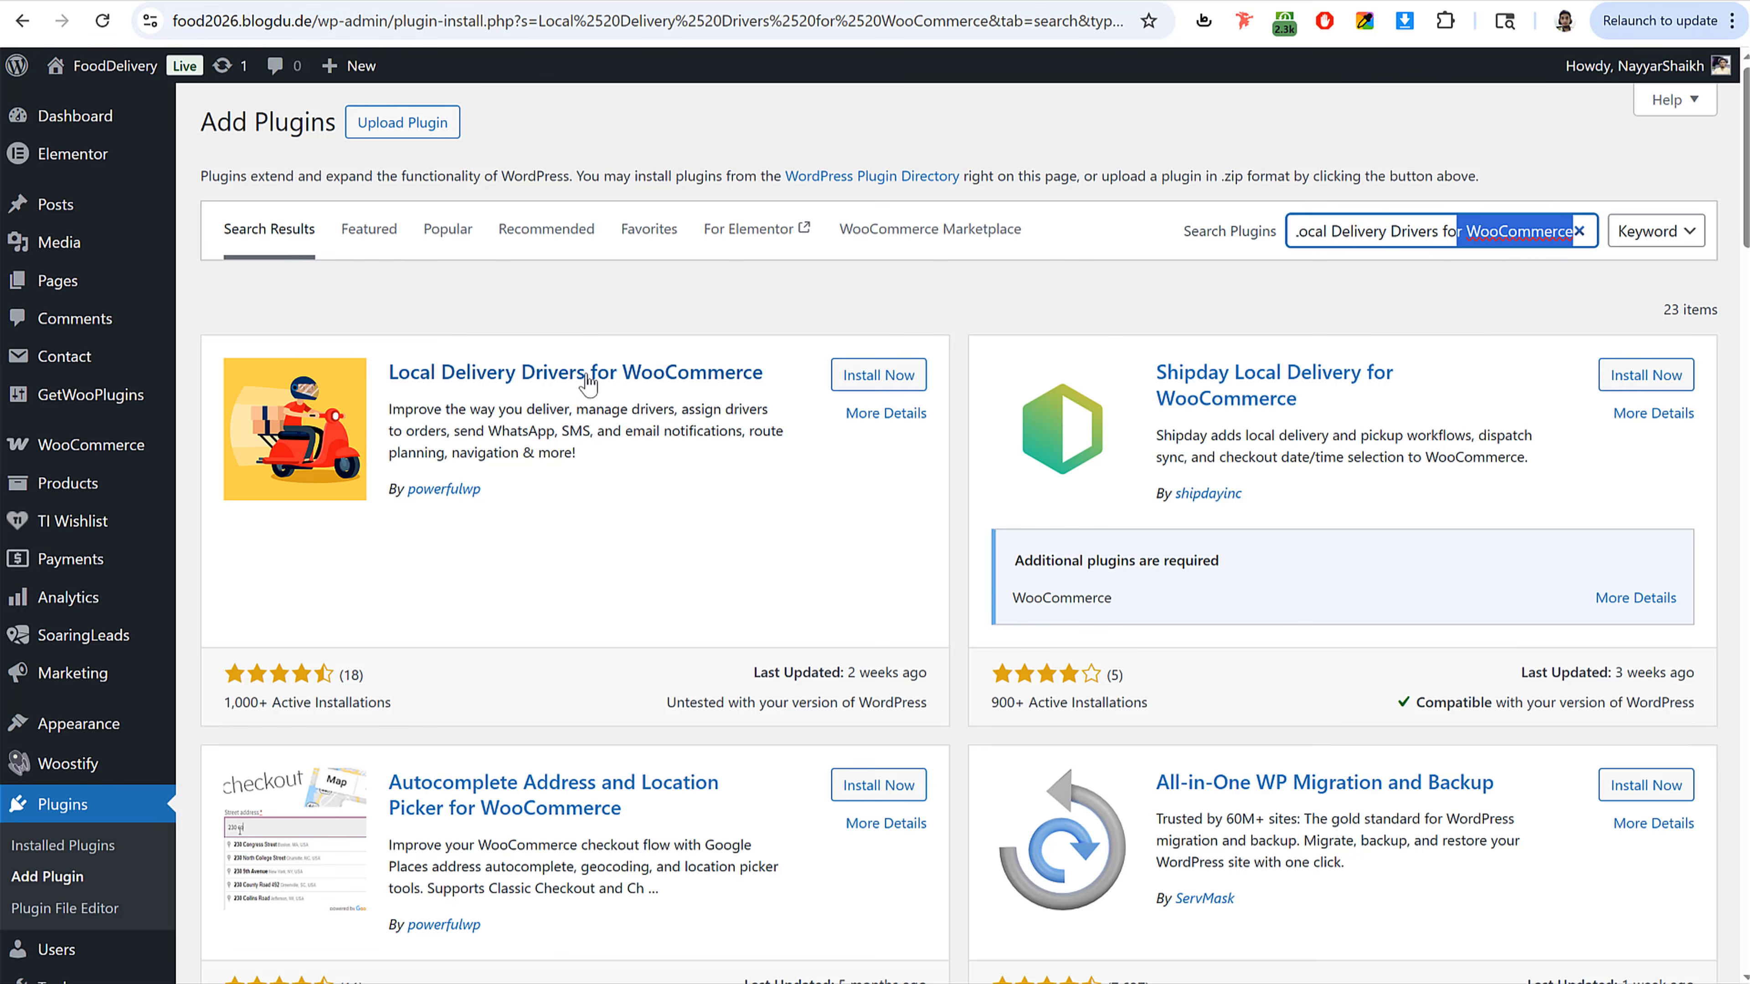
click(681, 481)
drag(390, 487, 513, 489)
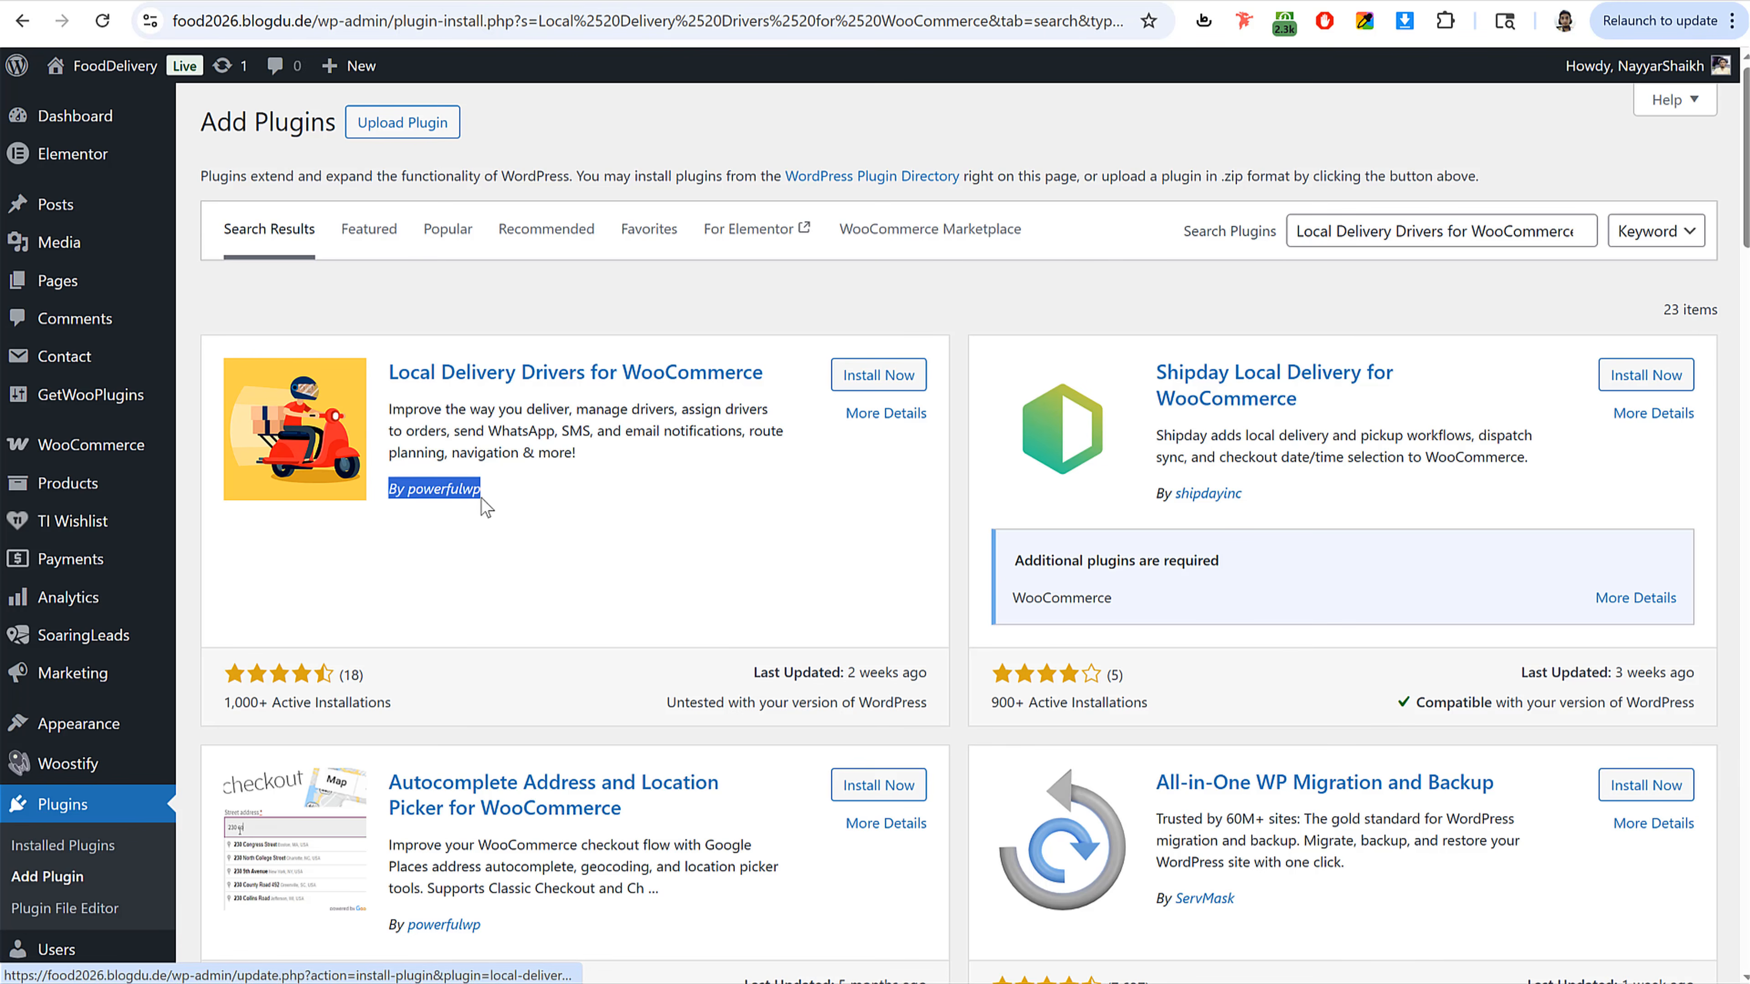
click(895, 375)
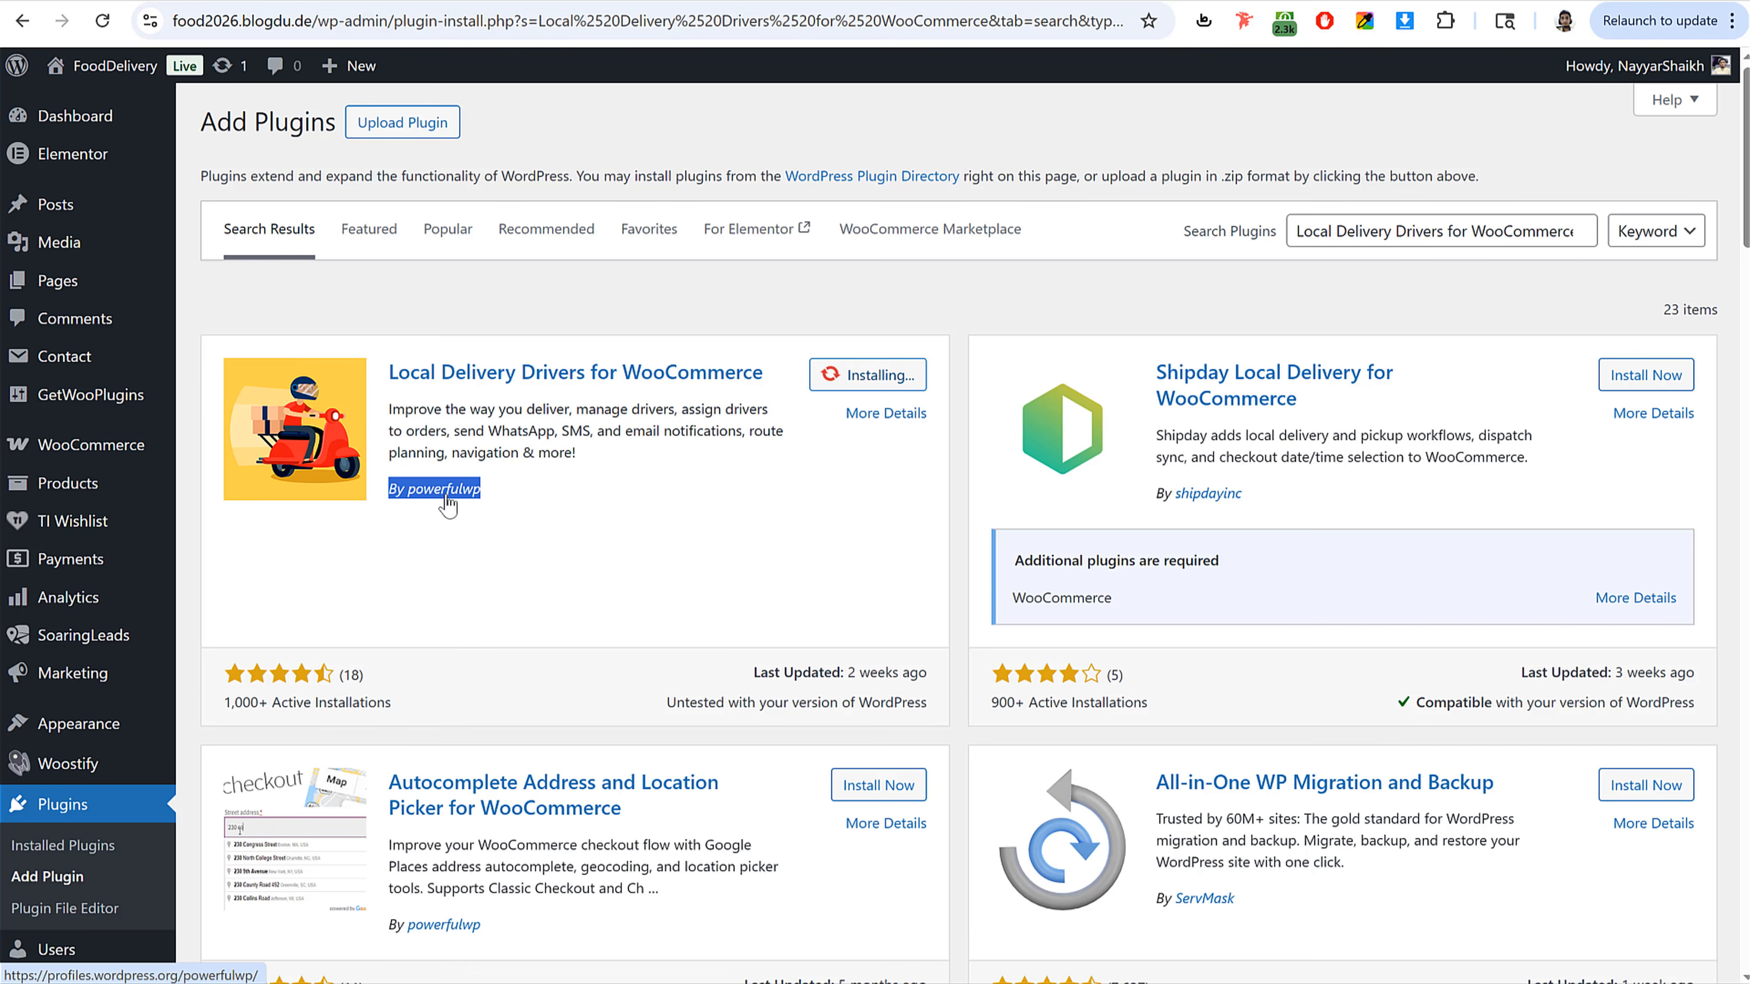
click(682, 435)
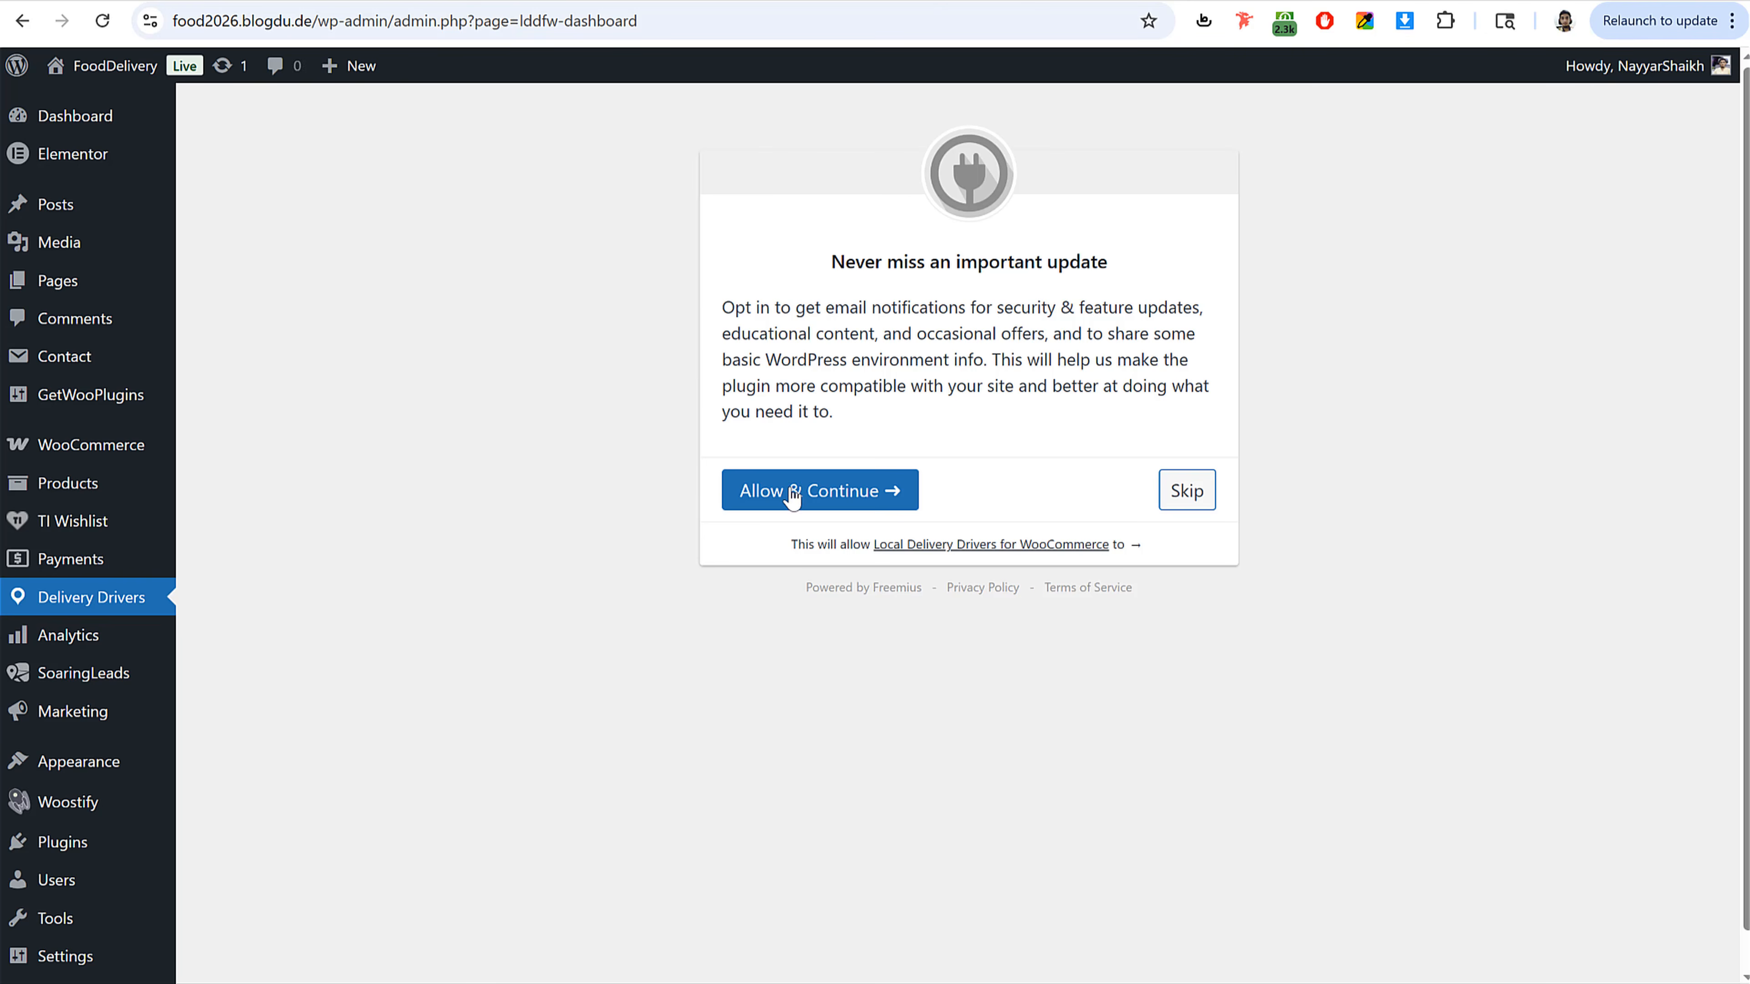
Step: Accept the plugin's opt-in with Allow & Continue to reach the Delivery Drivers dashboard
click(794, 496)
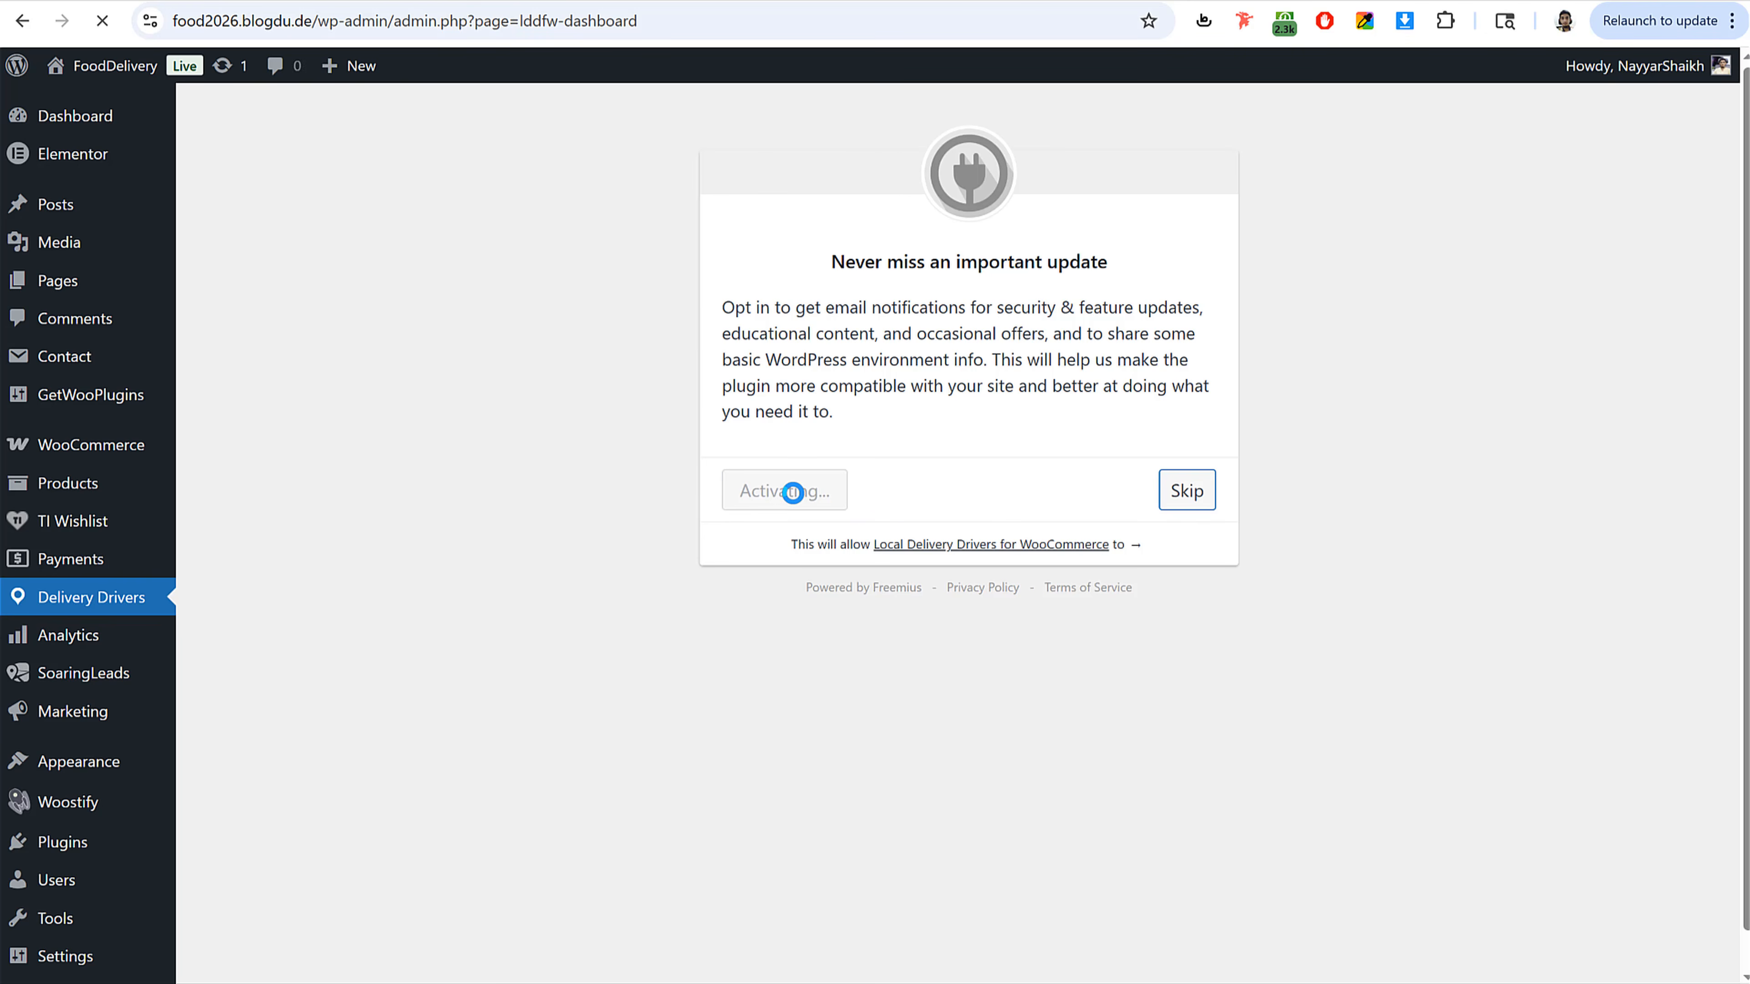
scroll(792, 548, down, 5)
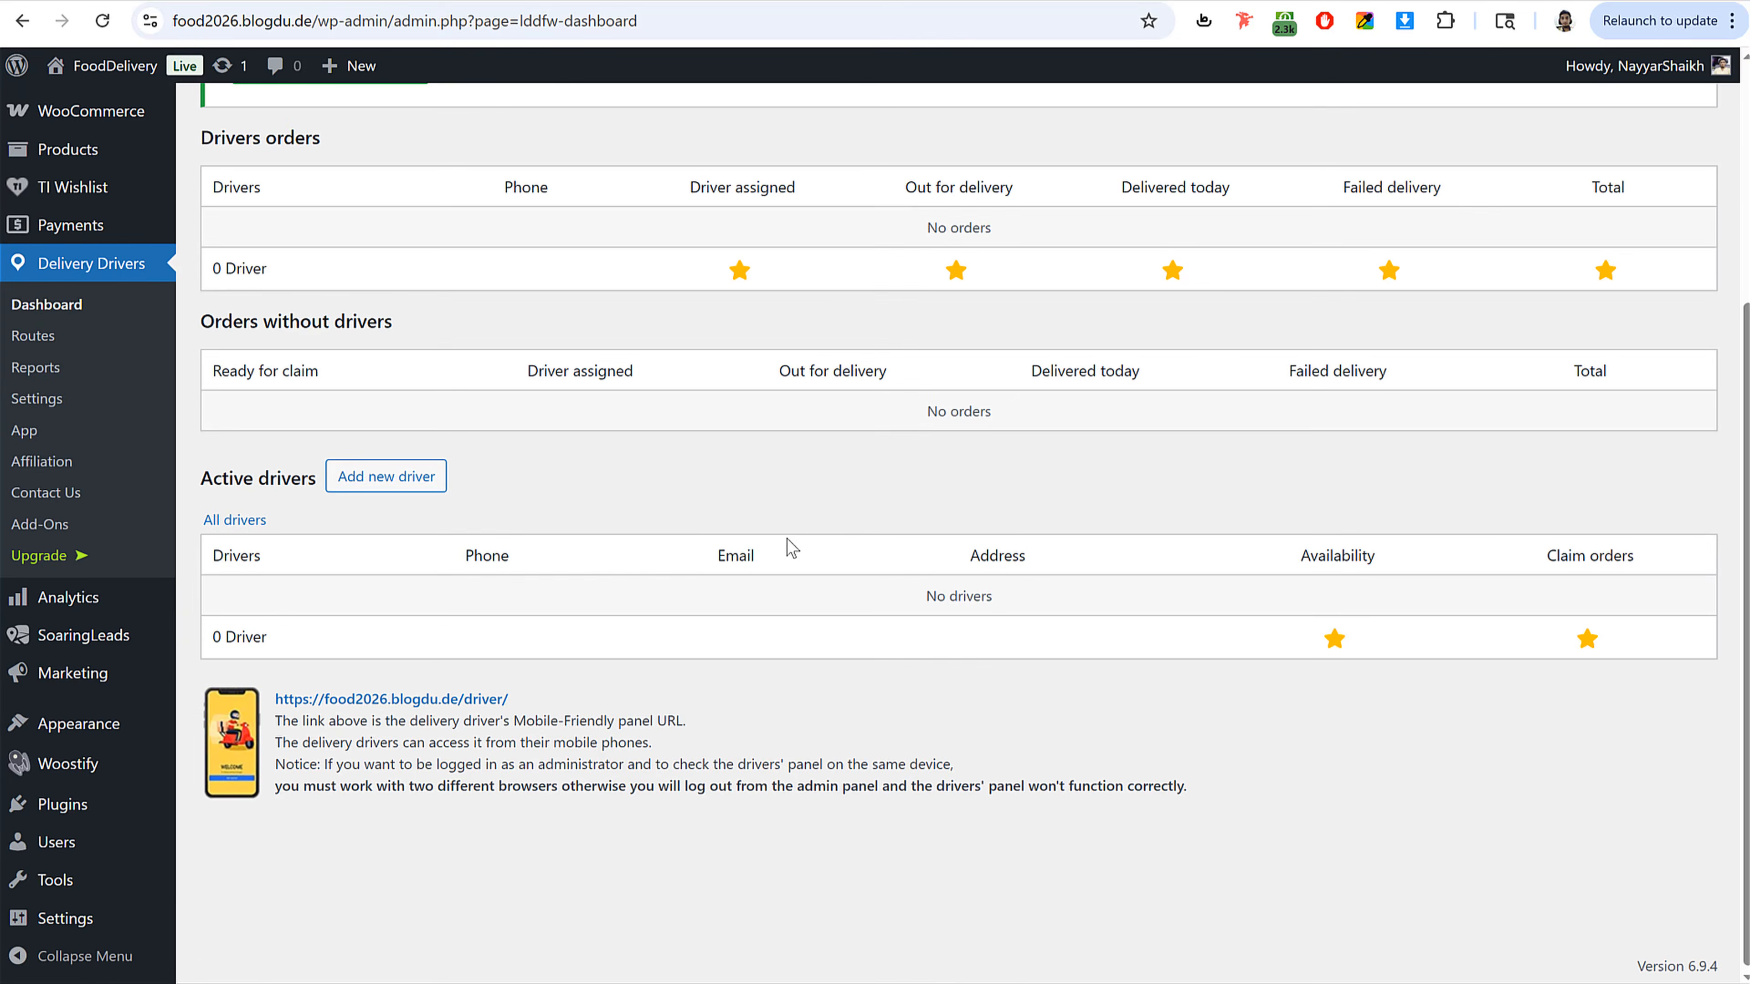
scroll(792, 548, up, 3)
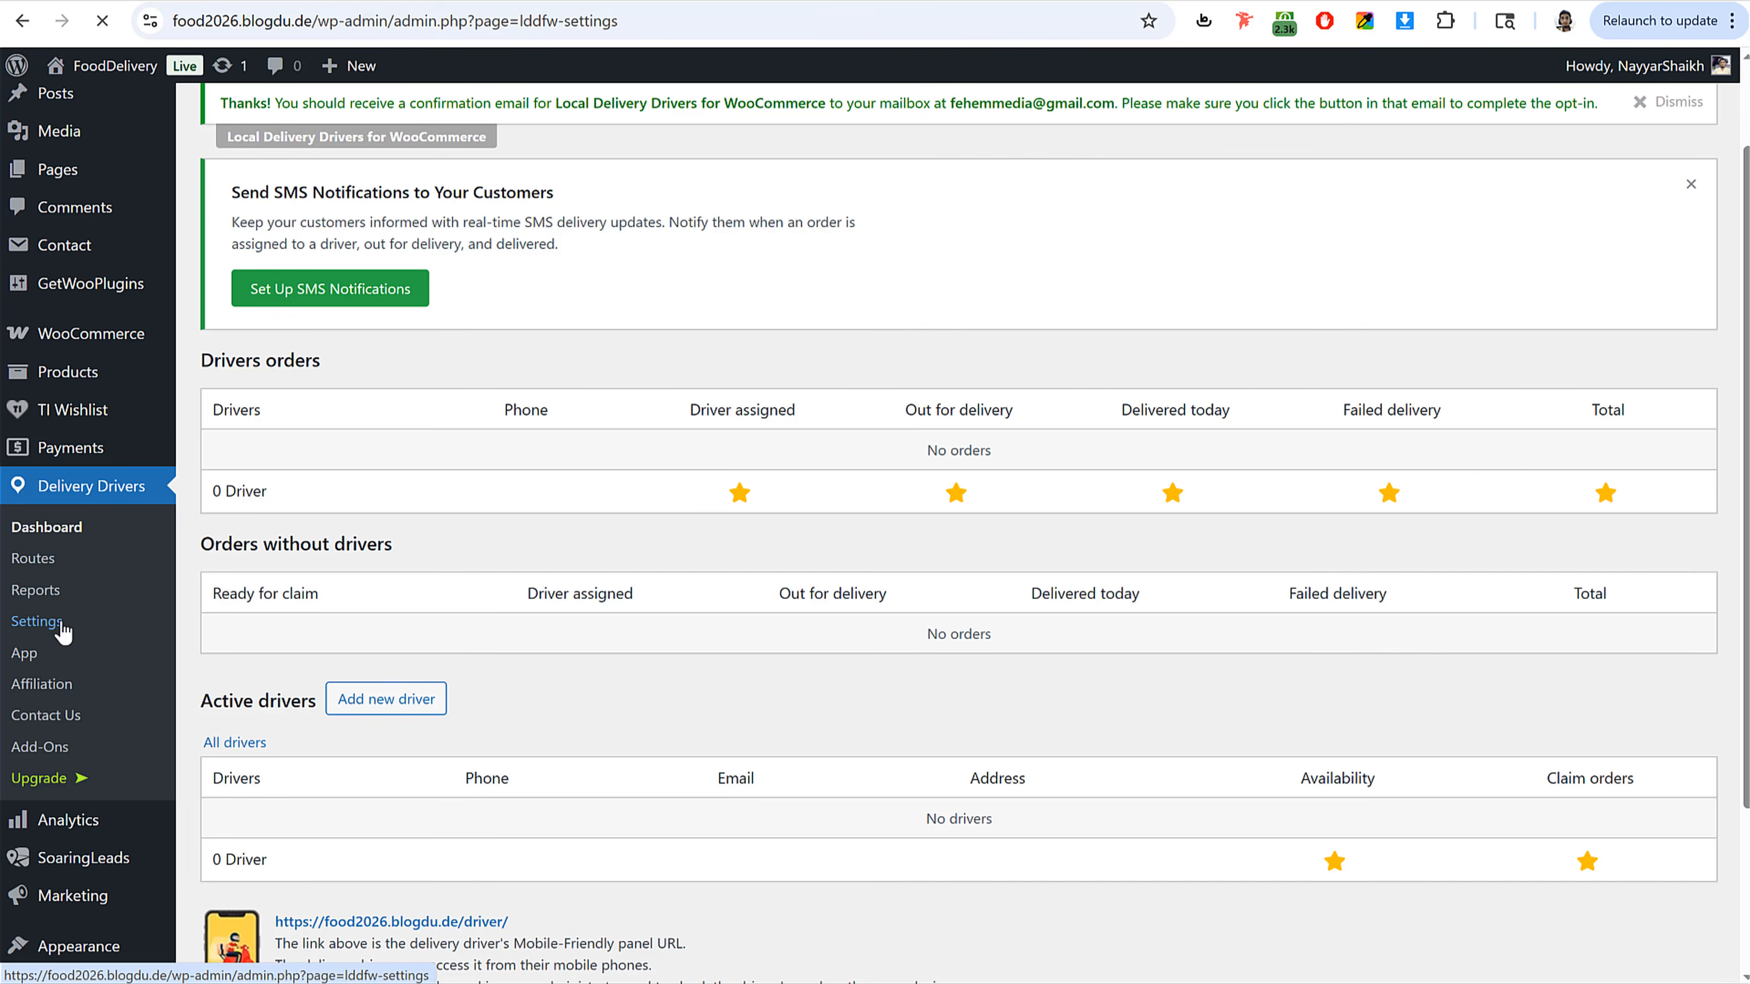
Step: From the Delivery Drivers settings, open WooCommerce Settings in a new browser tab
scroll(852, 589, down, 6)
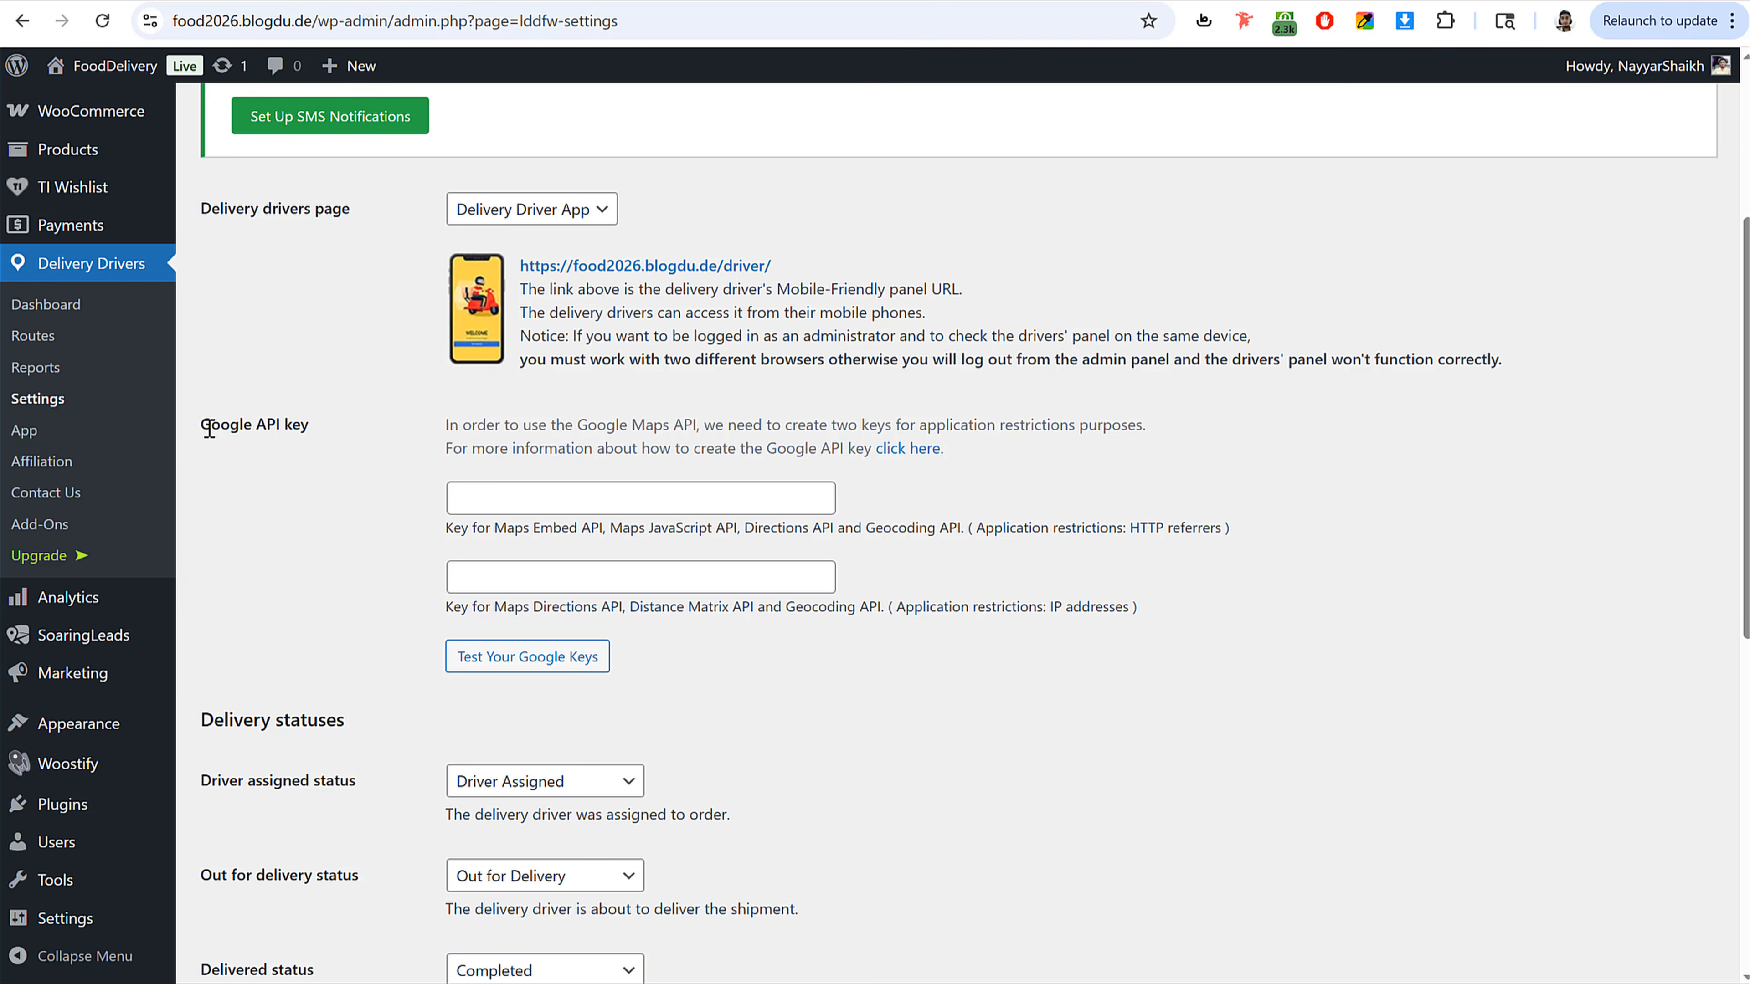
scroll(209, 429, up, 1)
scroll(207, 448, down, 2)
scroll(207, 468, up, 3)
mouse_move(103, 448)
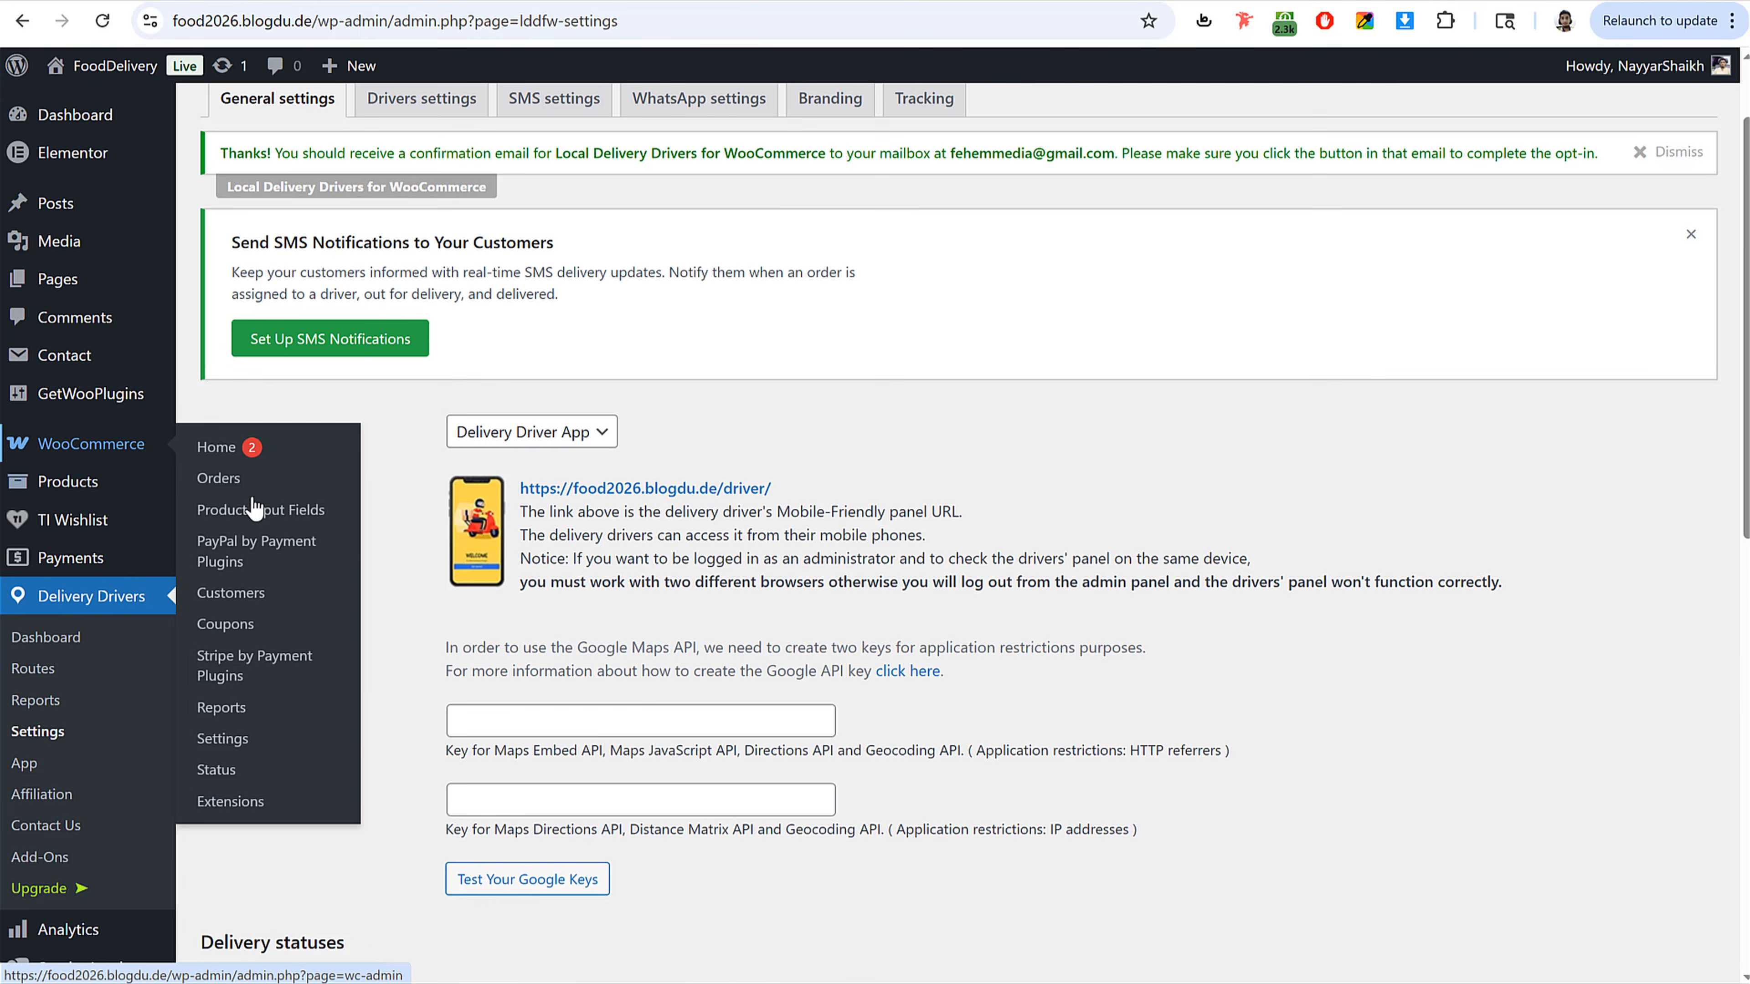
right_click(258, 743)
click(417, 377)
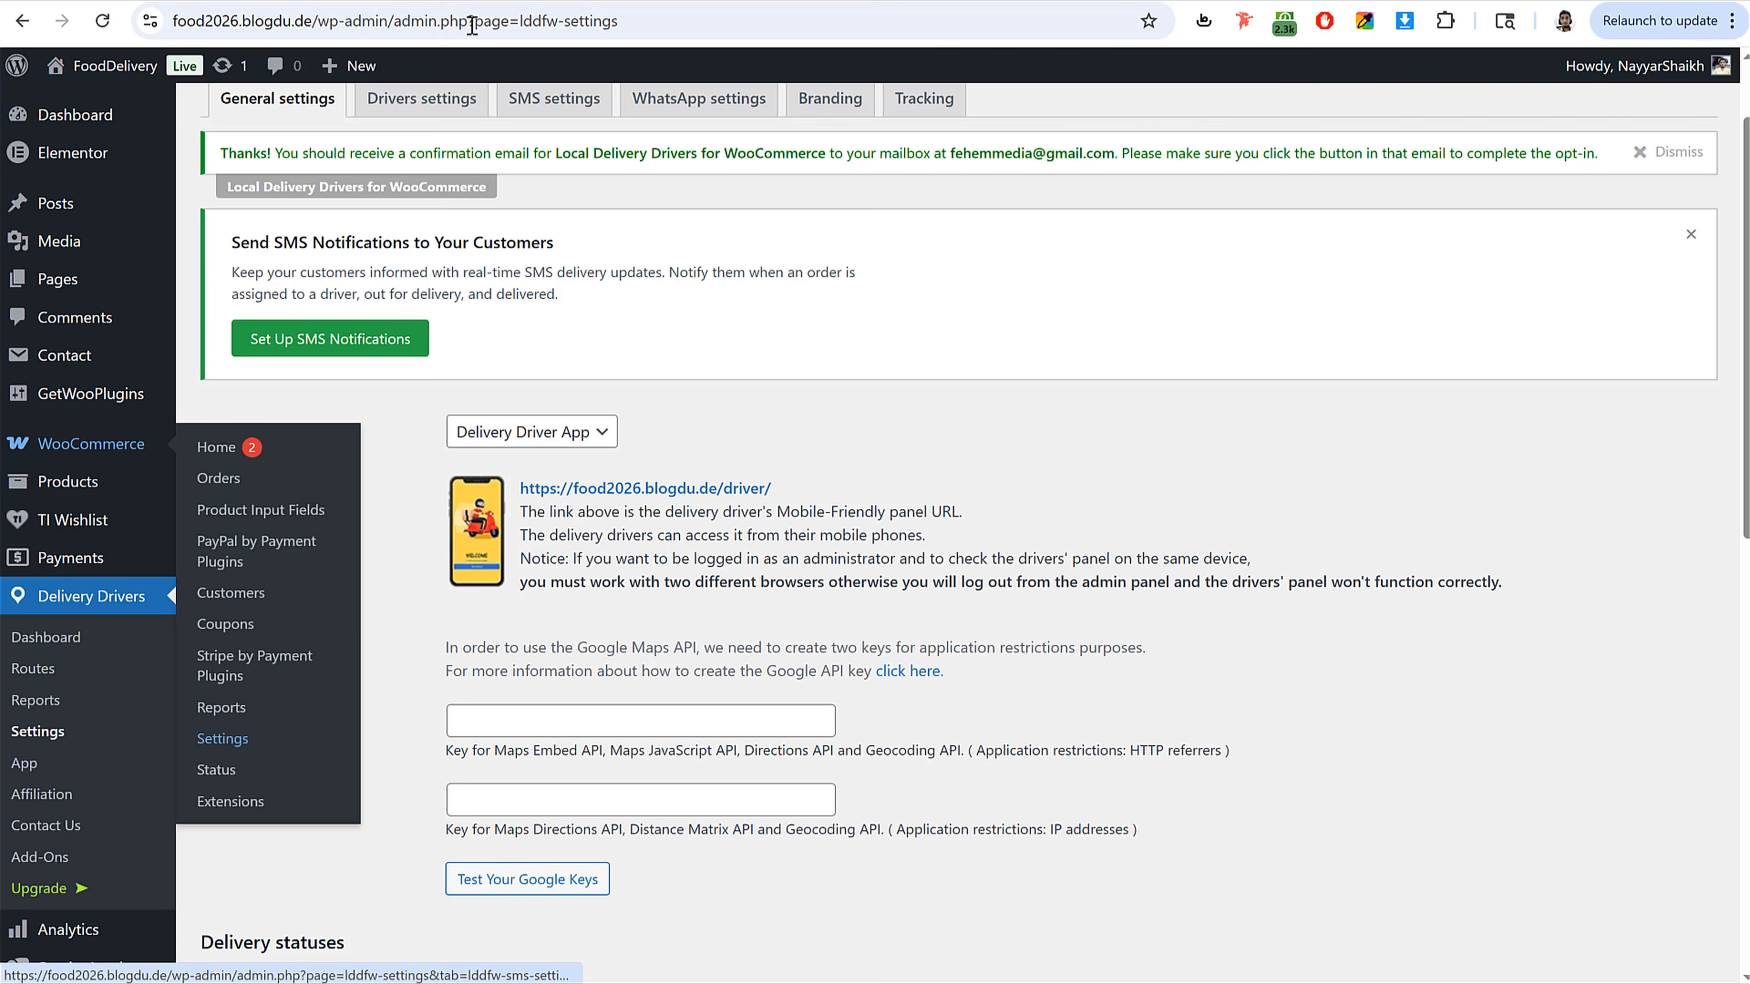
click(421, 1)
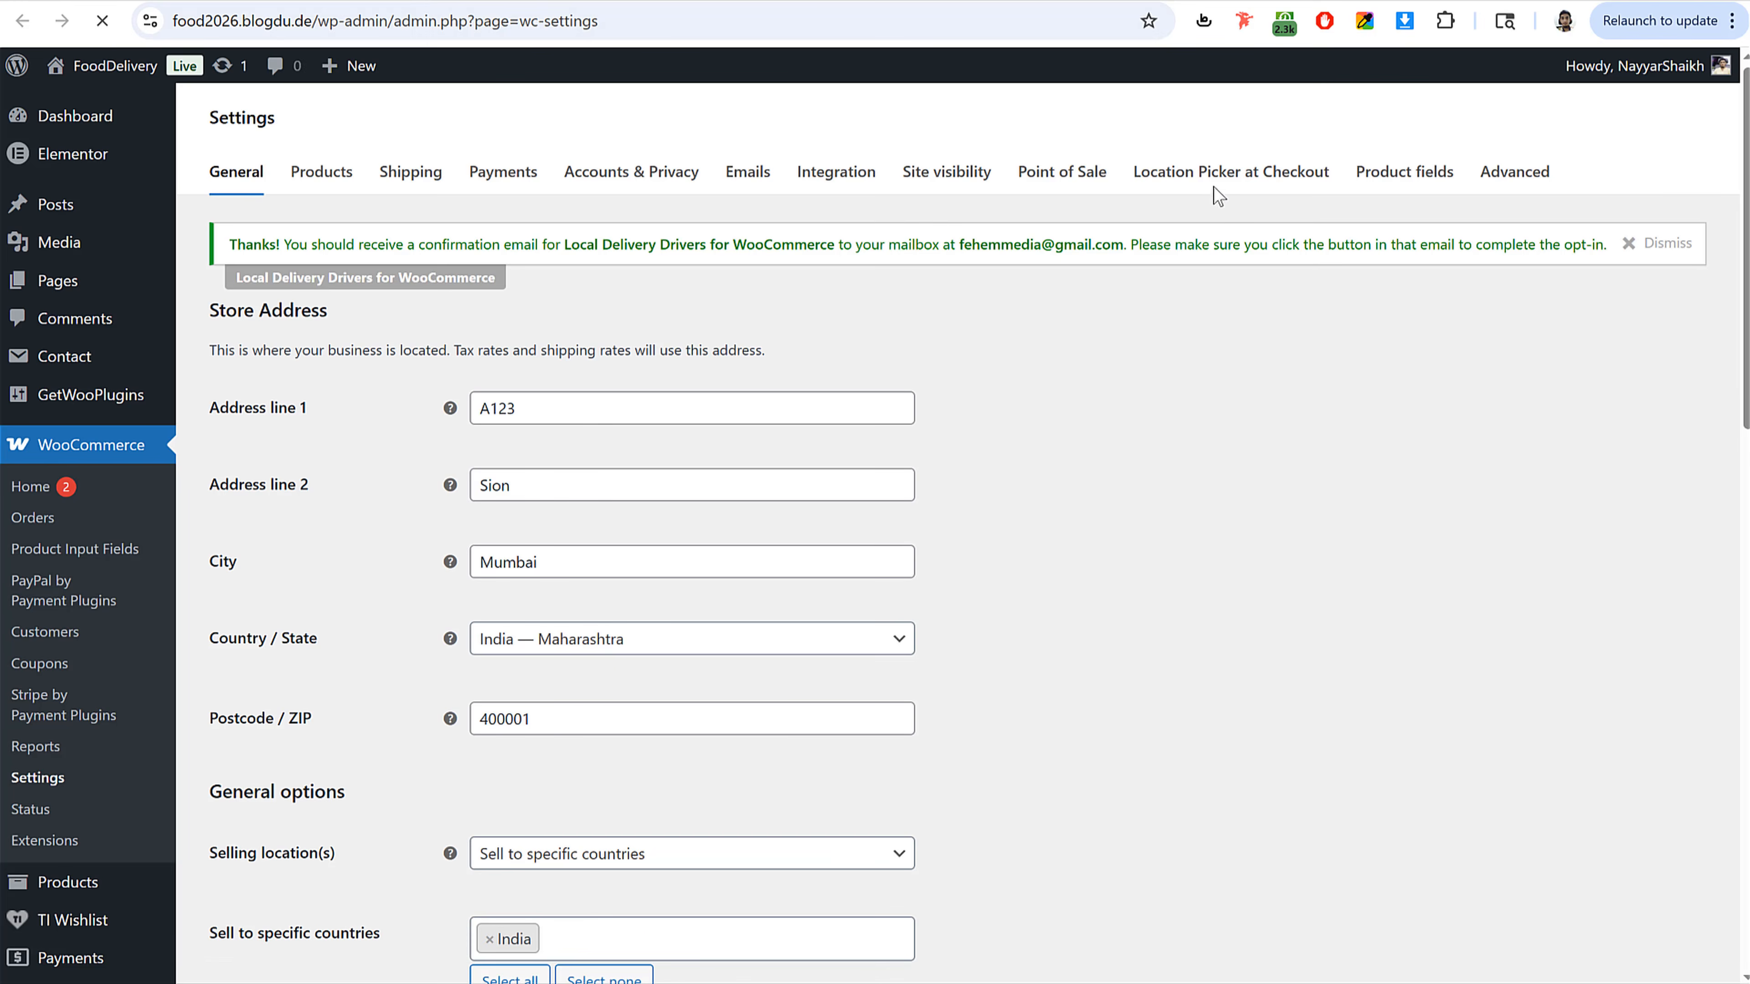
Step: Open the Location Picker at Checkout settings tab and inspect its Google Maps API key field
click(1216, 197)
scroll(988, 594, down, 4)
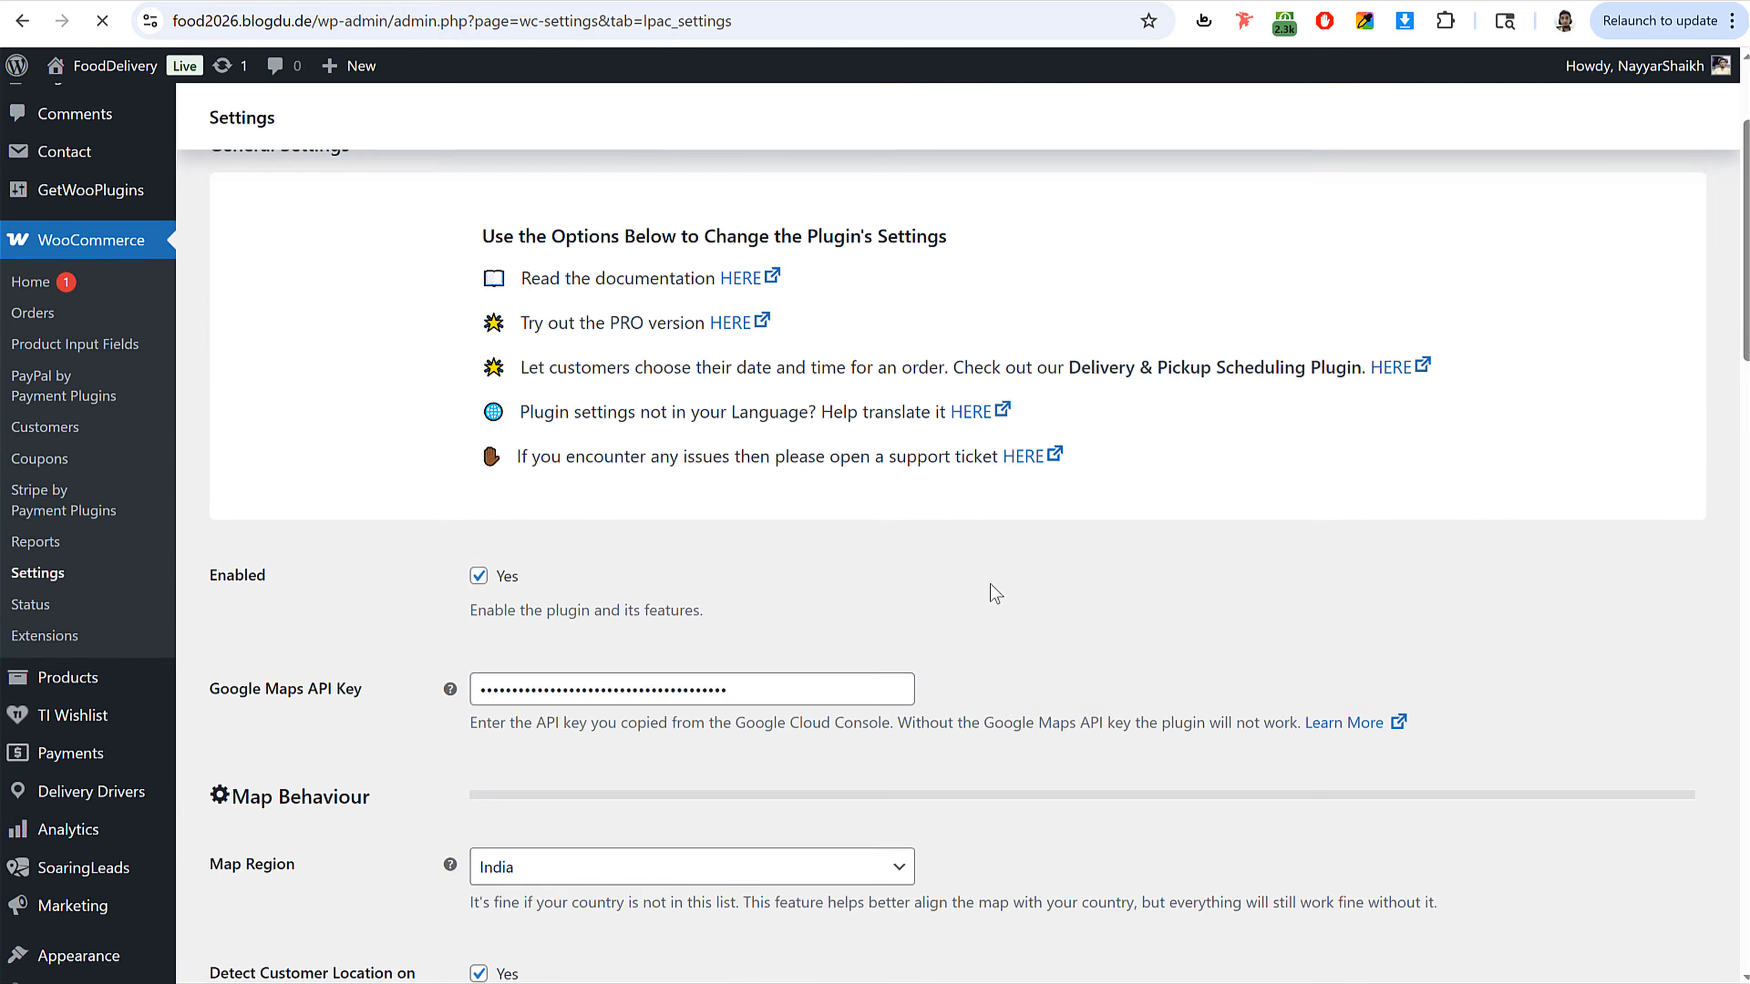
double_click(778, 555)
scroll(779, 555, down, 10)
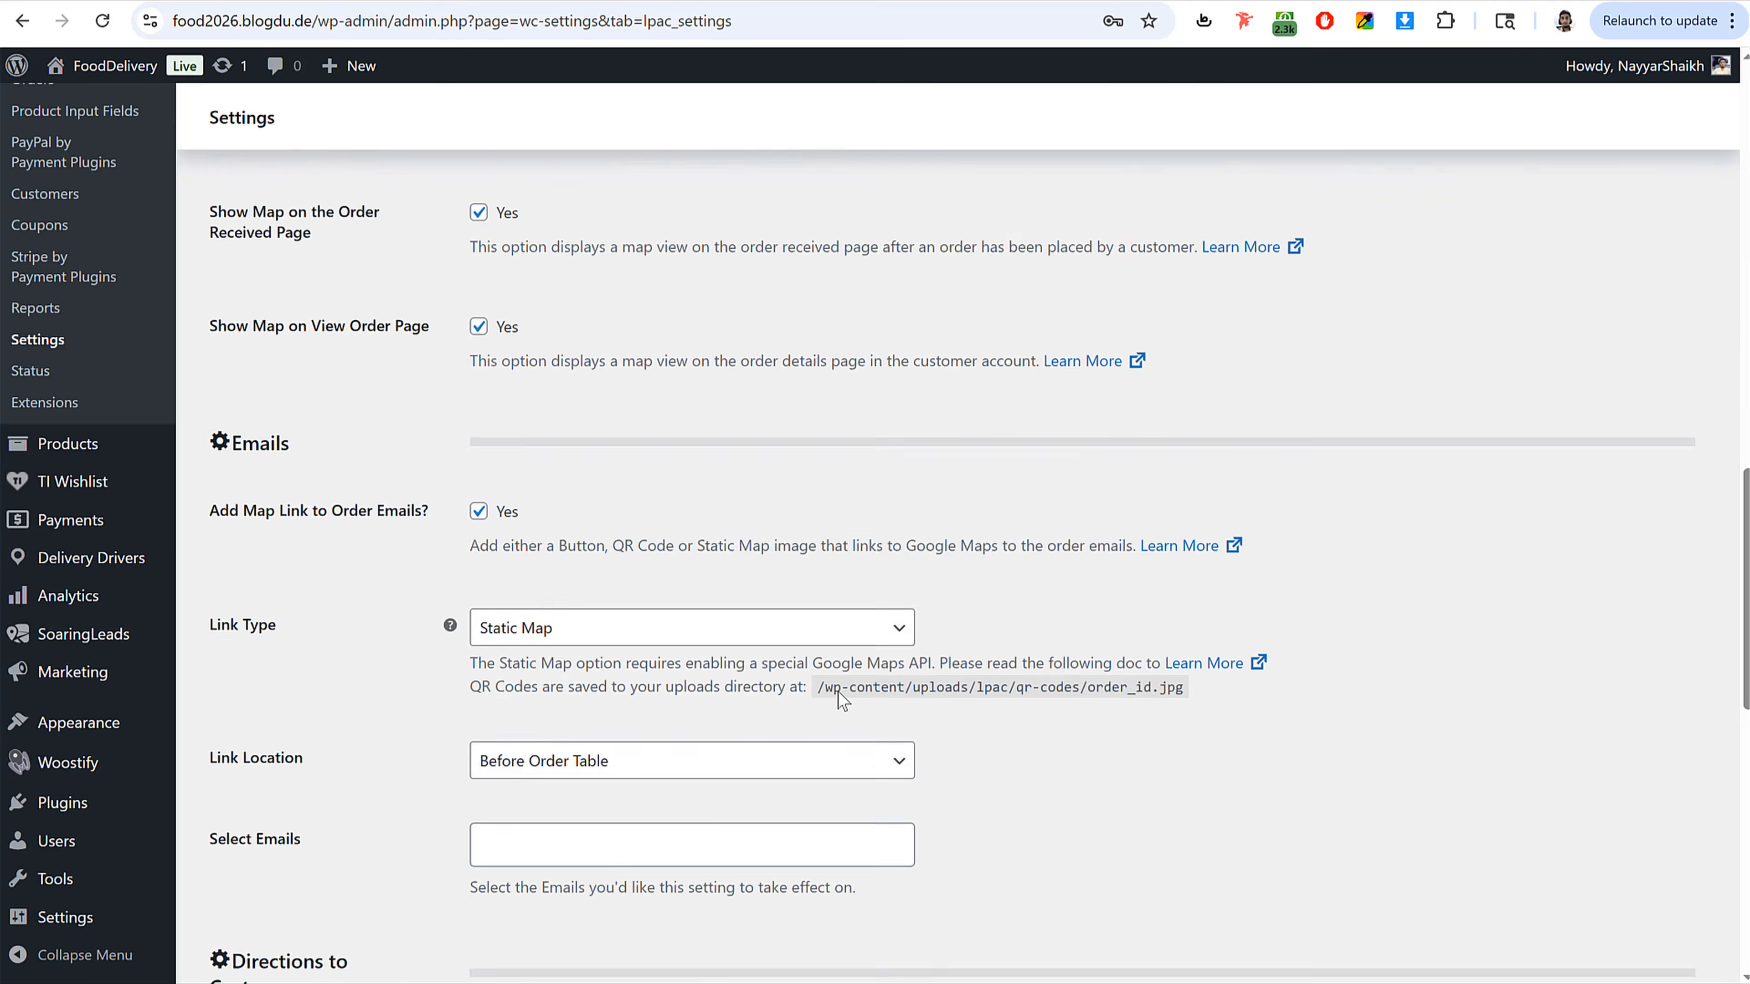
scroll(838, 691, up, 11)
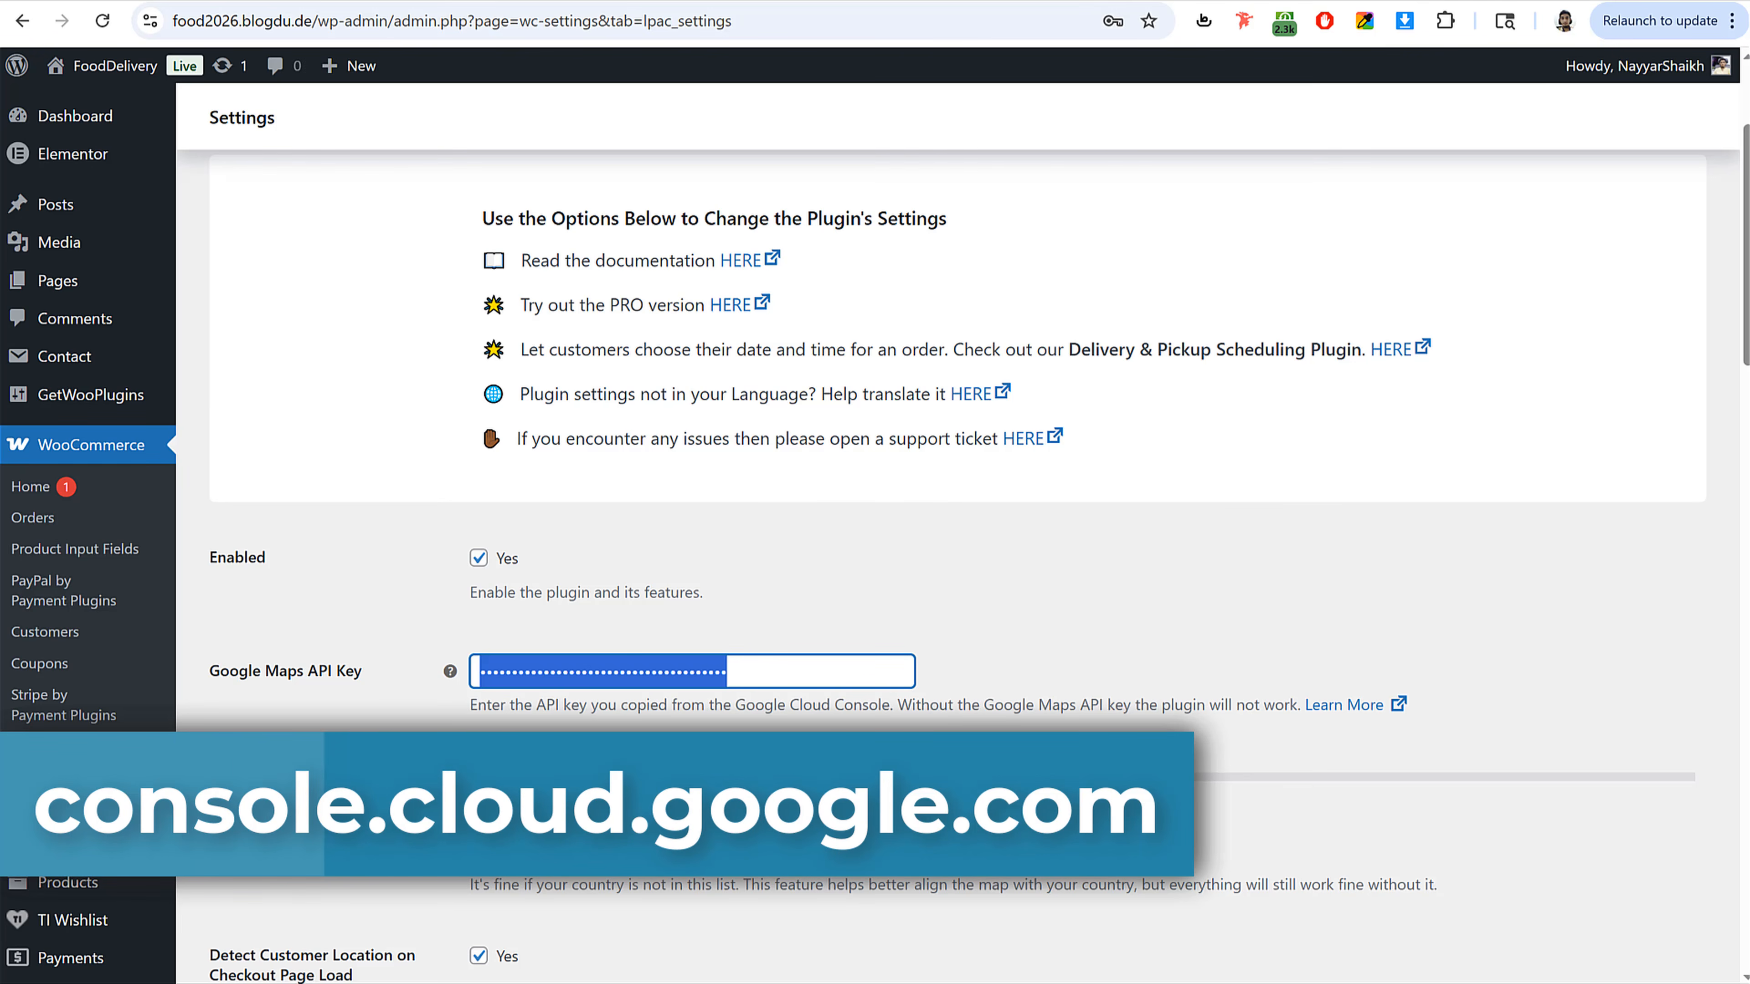
Step: Open the Google Cloud console in a new tab and go to APIs & Services Credentials
key(ctrl+t)
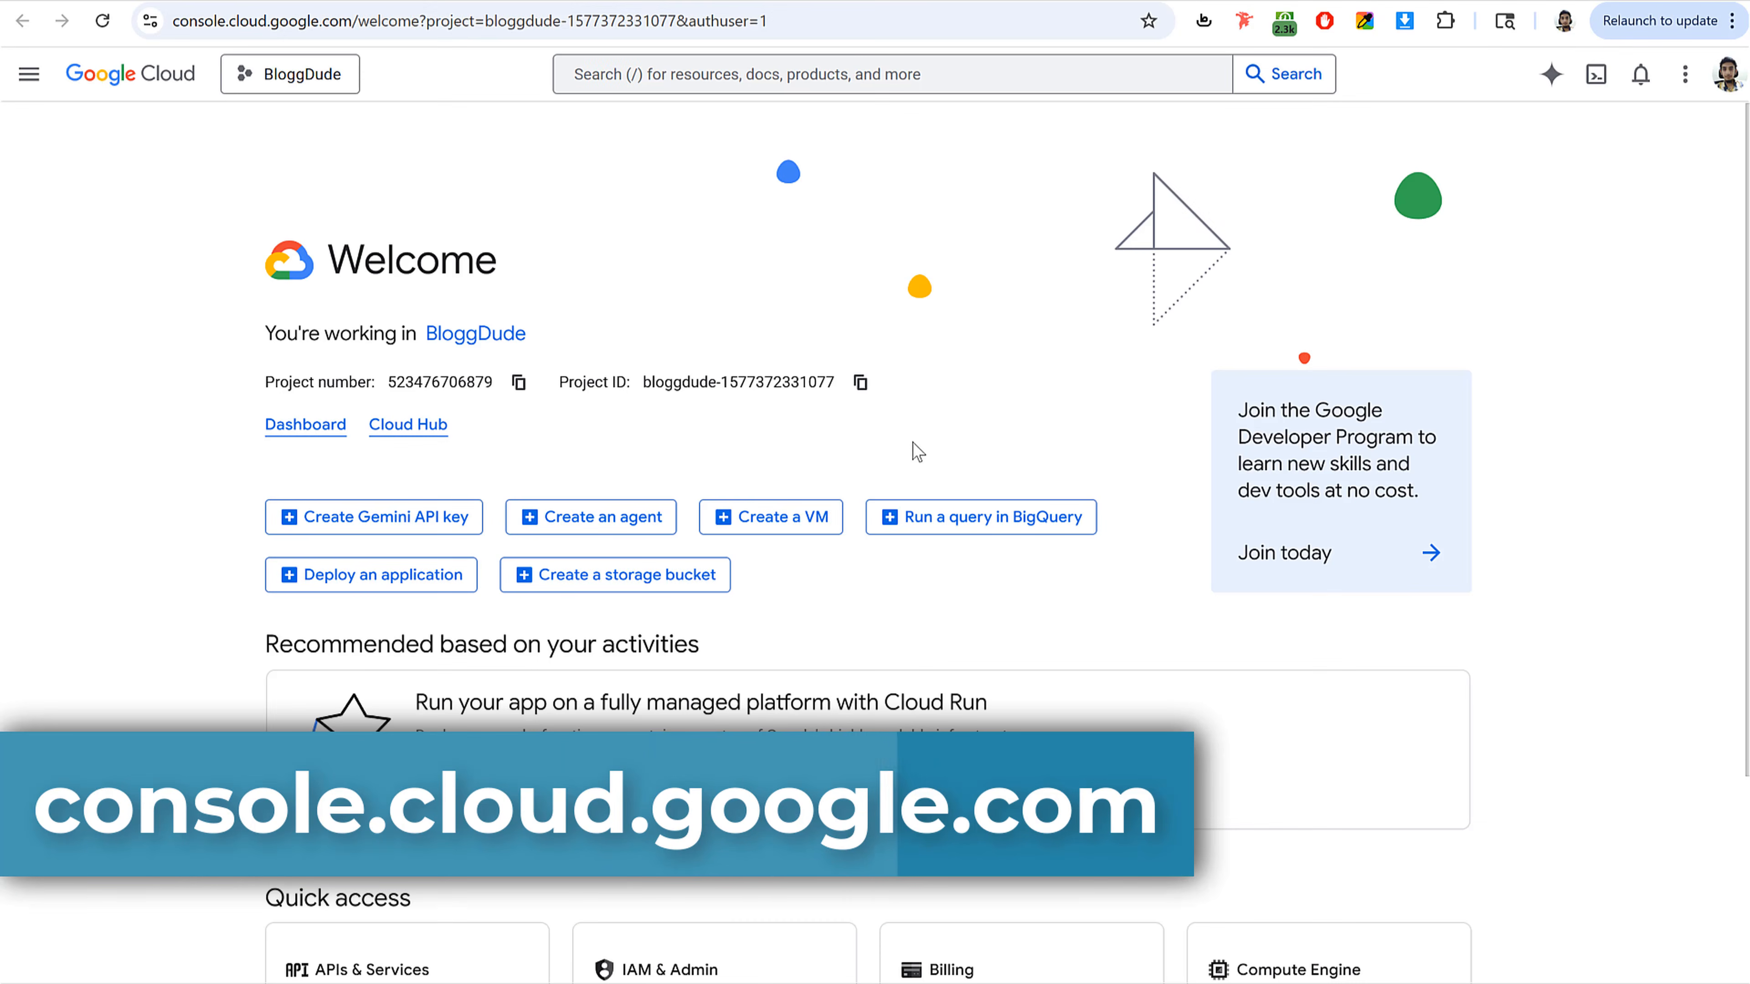
click(28, 74)
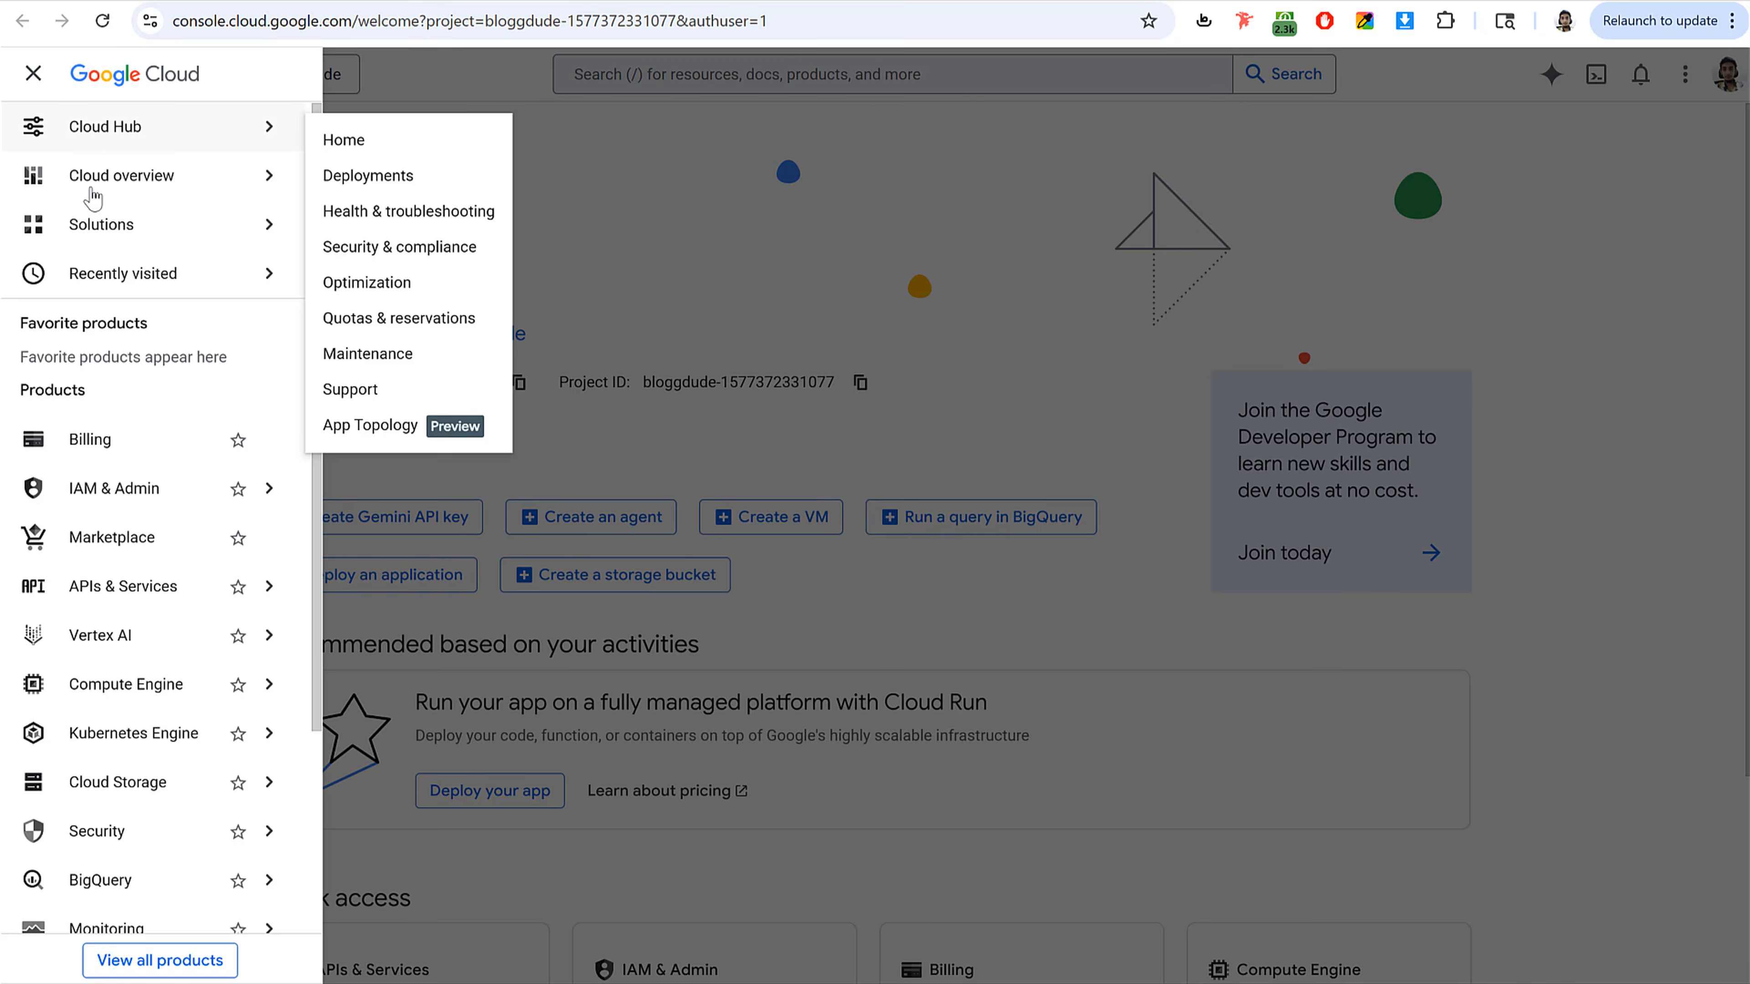
scroll(129, 582, down, 3)
mouse_move(141, 324)
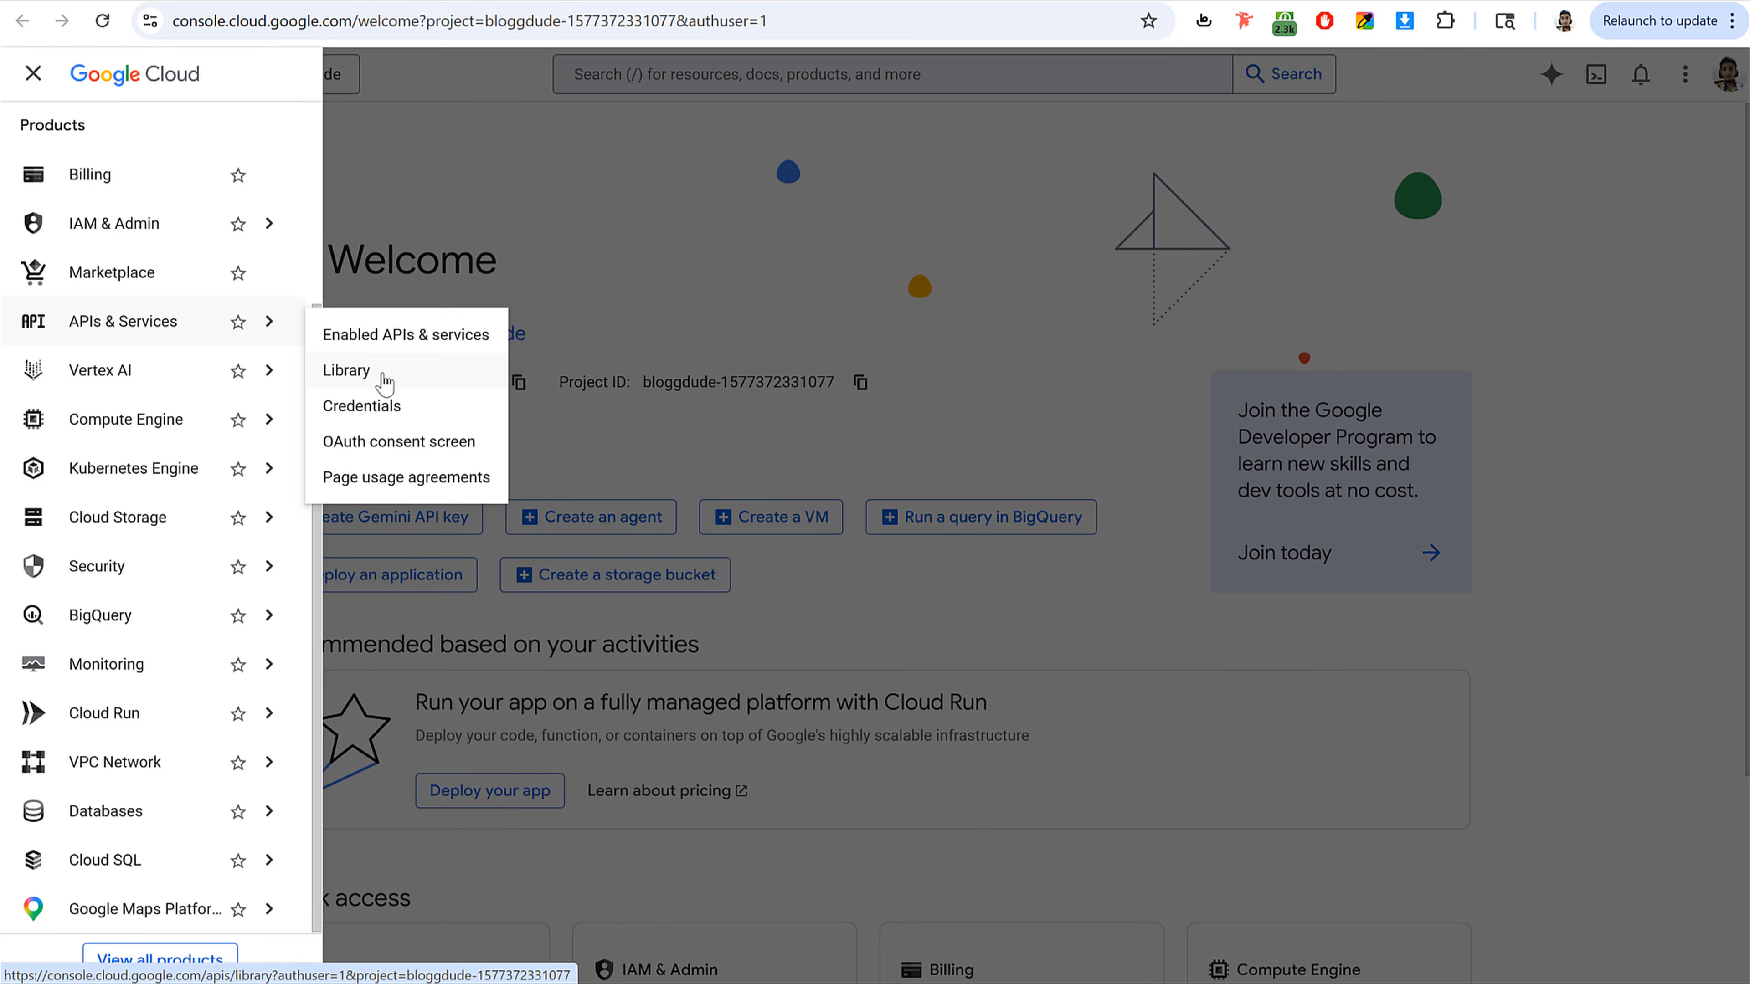
click(389, 413)
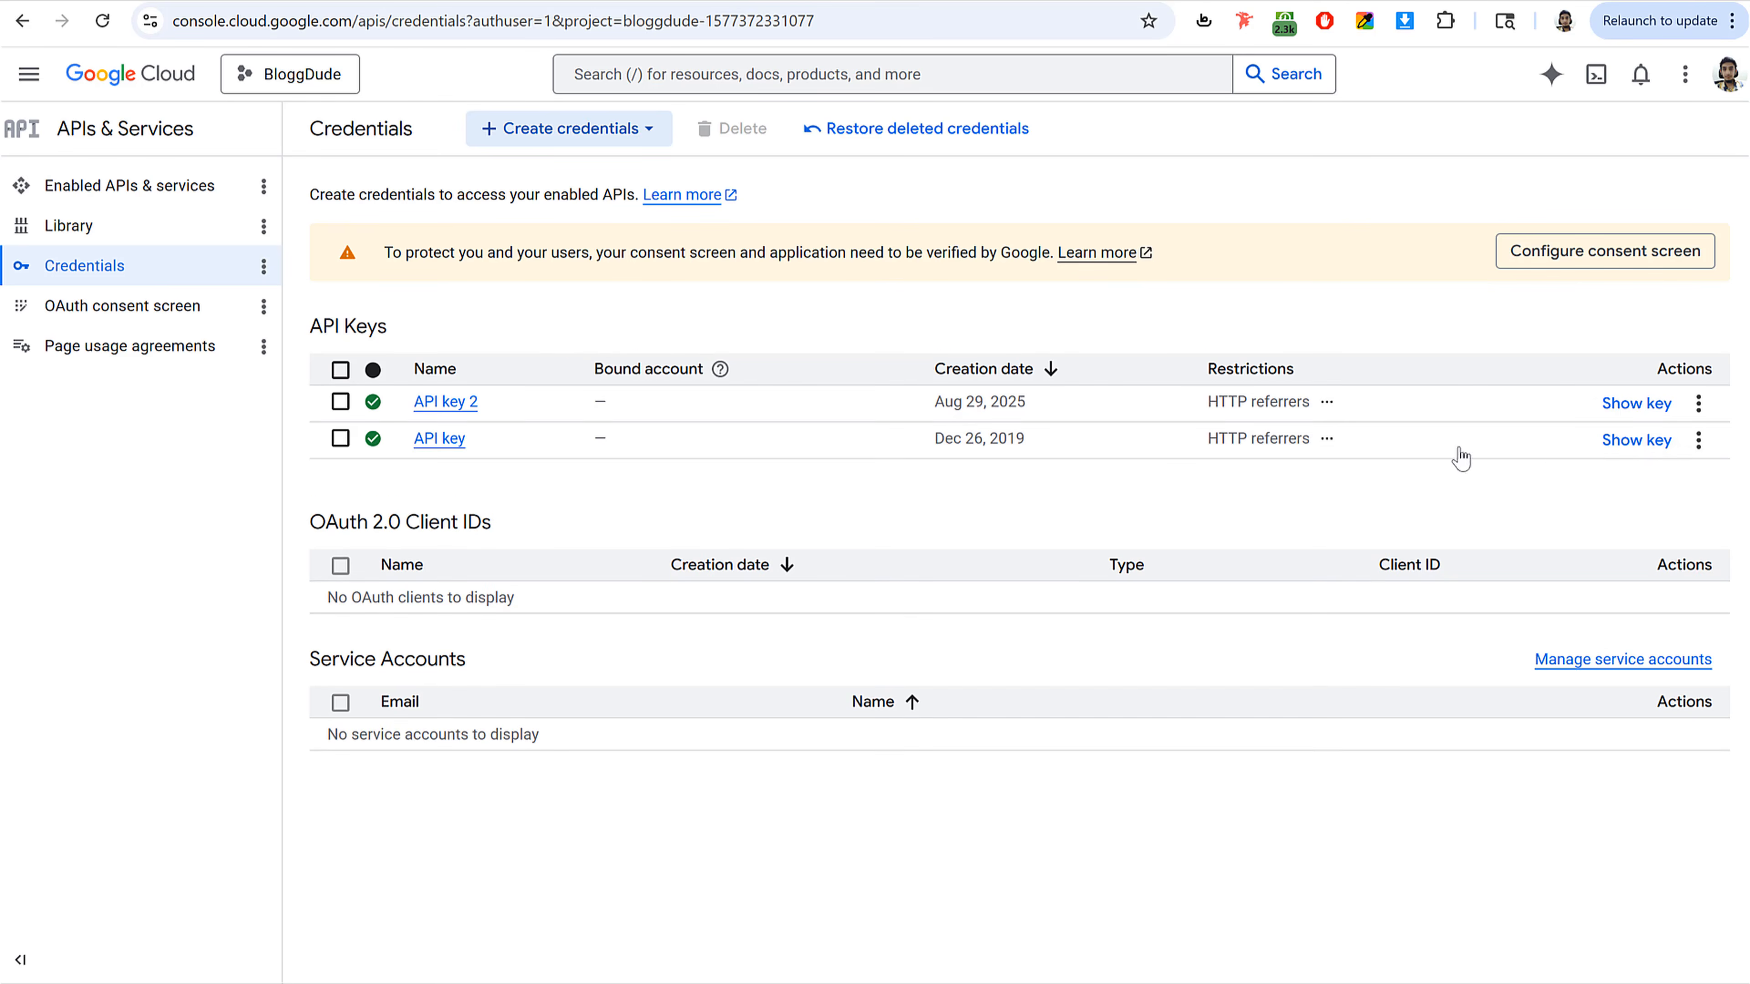
Step: Copy the existing Google Cloud API key and paste it into both Google API key fields of the Delivery Drivers settings
click(1637, 439)
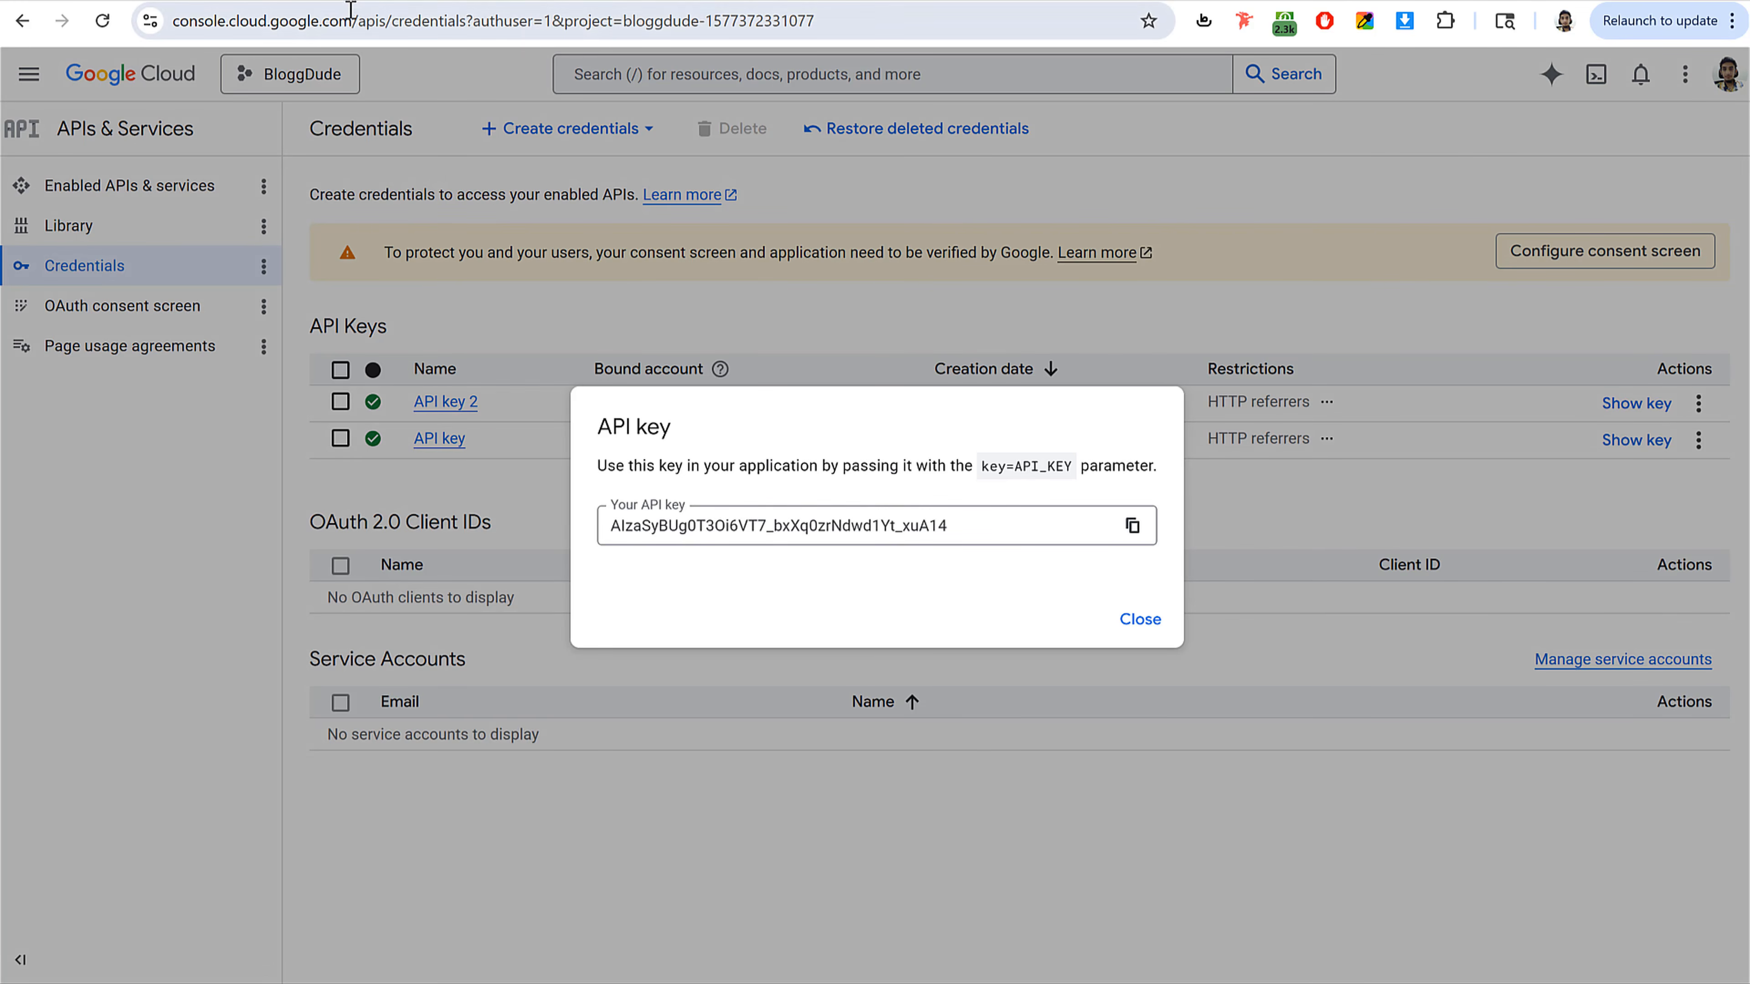
click(1132, 525)
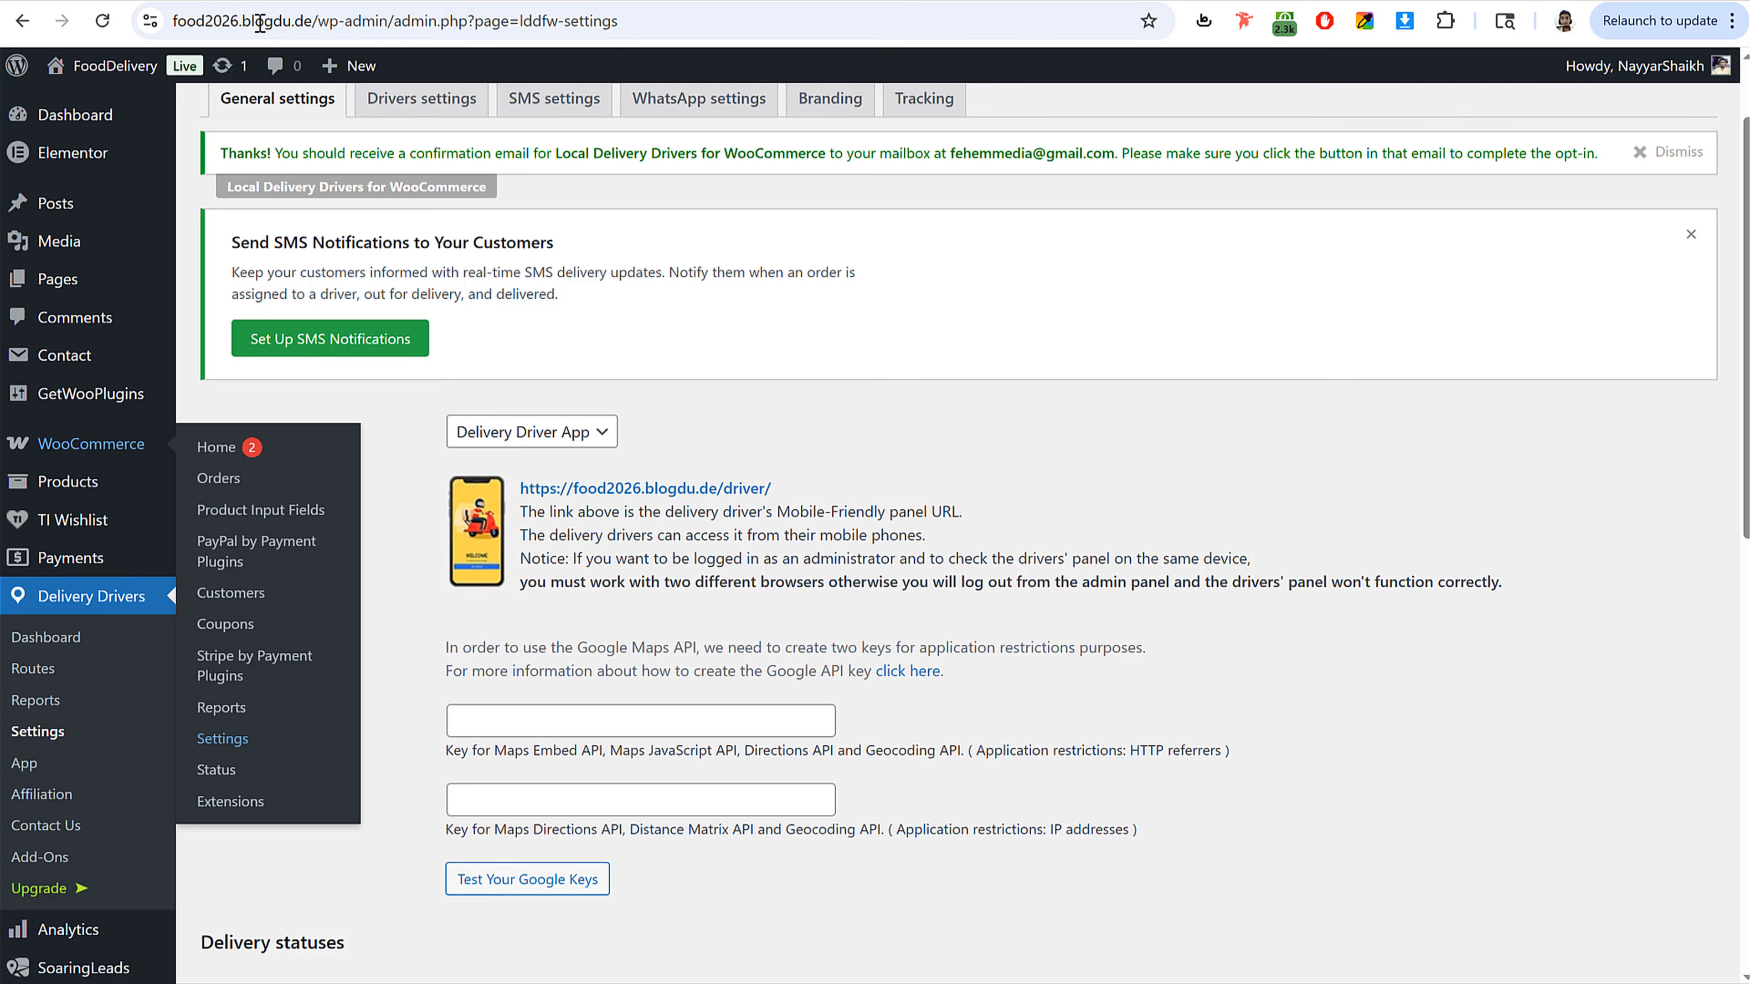
click(647, 720)
key(ctrl+v)
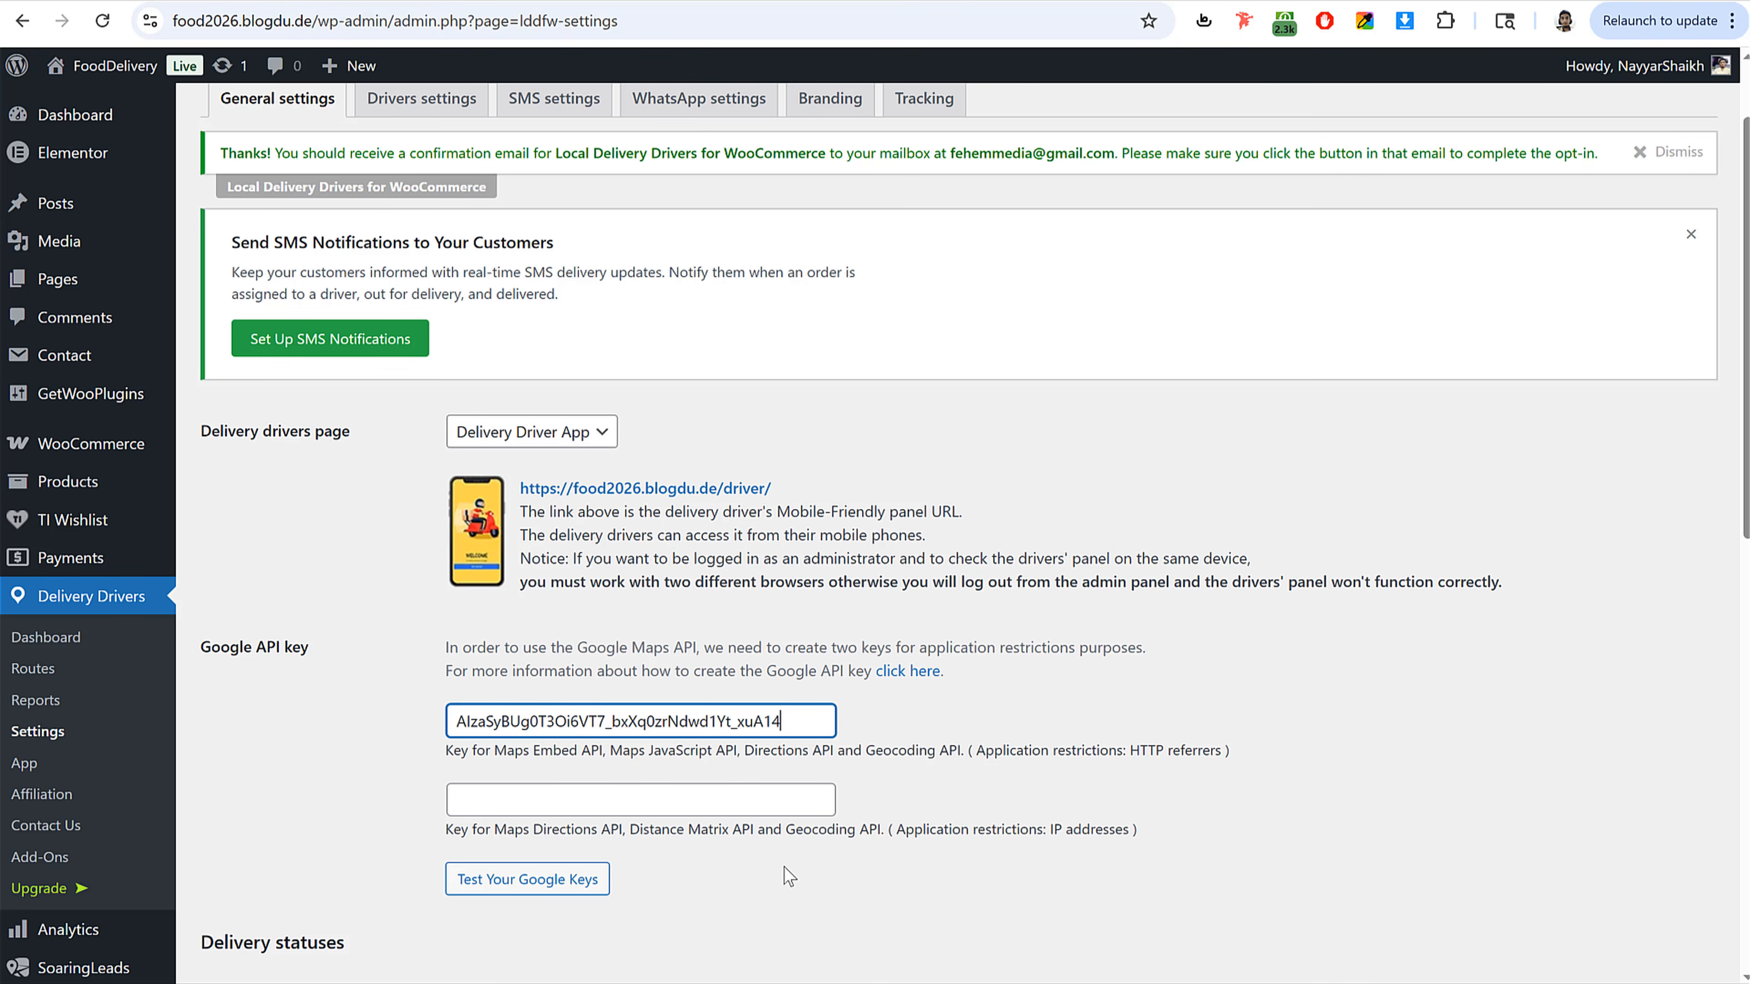
click(783, 802)
key(ctrl+v)
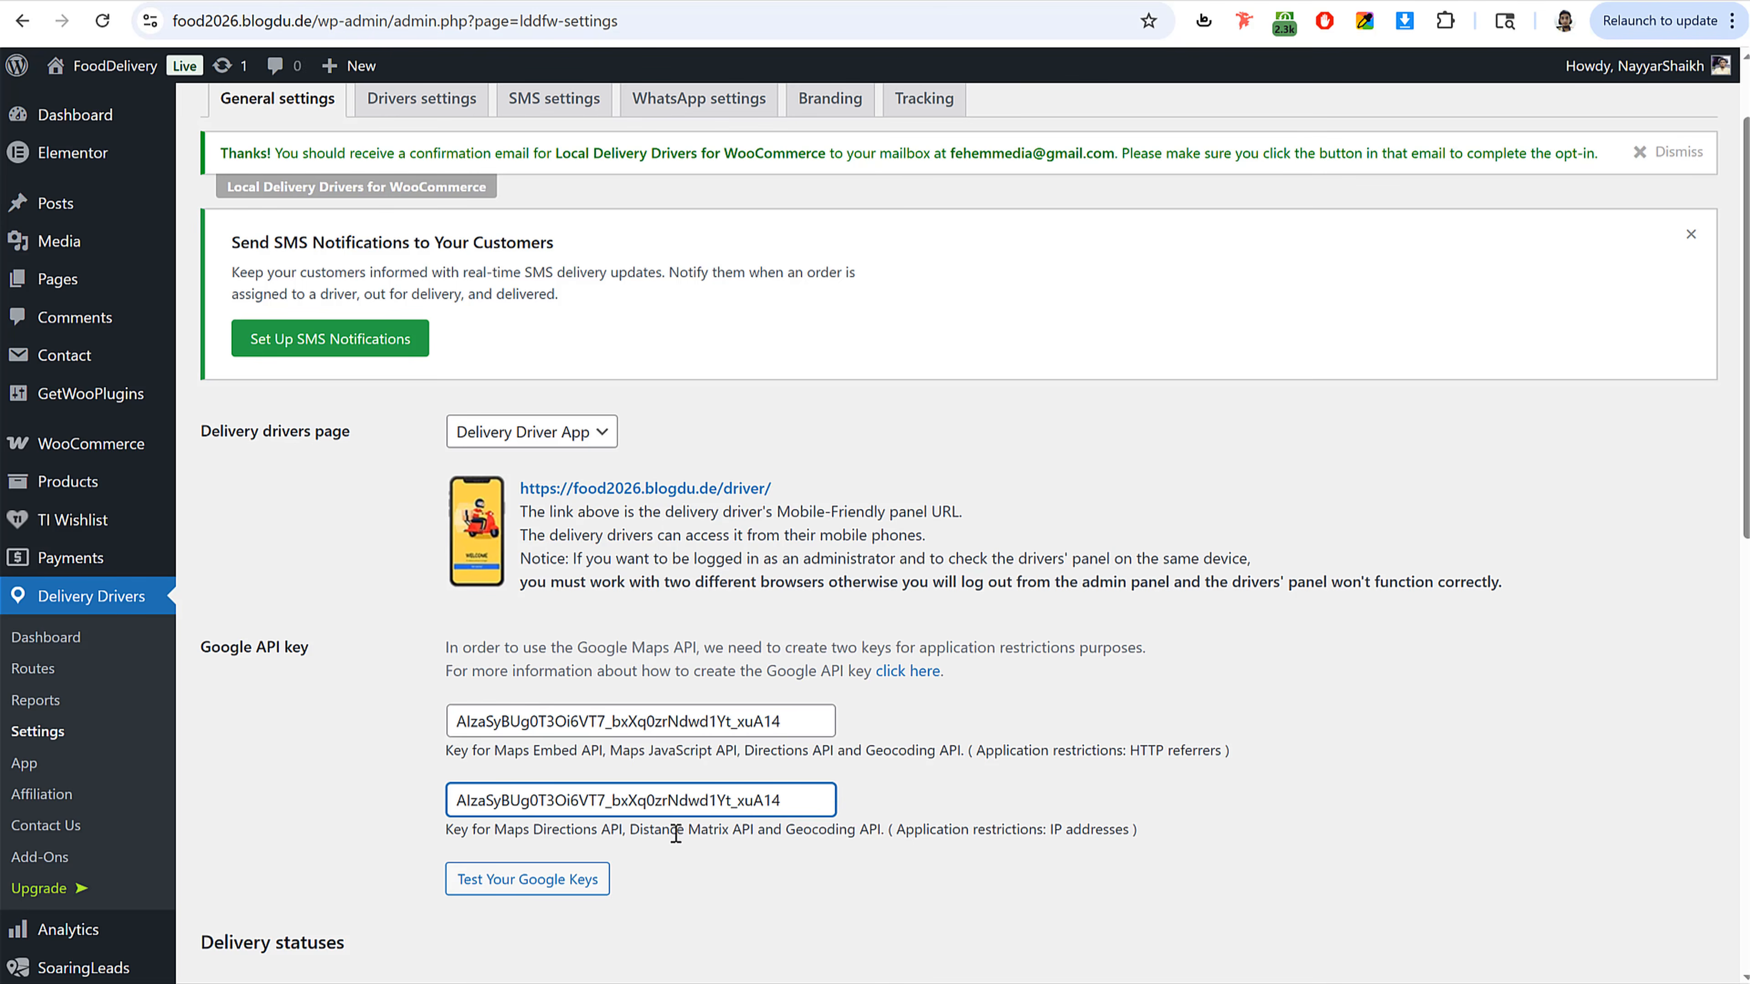
Step: Test the Google keys and review the API test results
scroll(806, 745, down, 3)
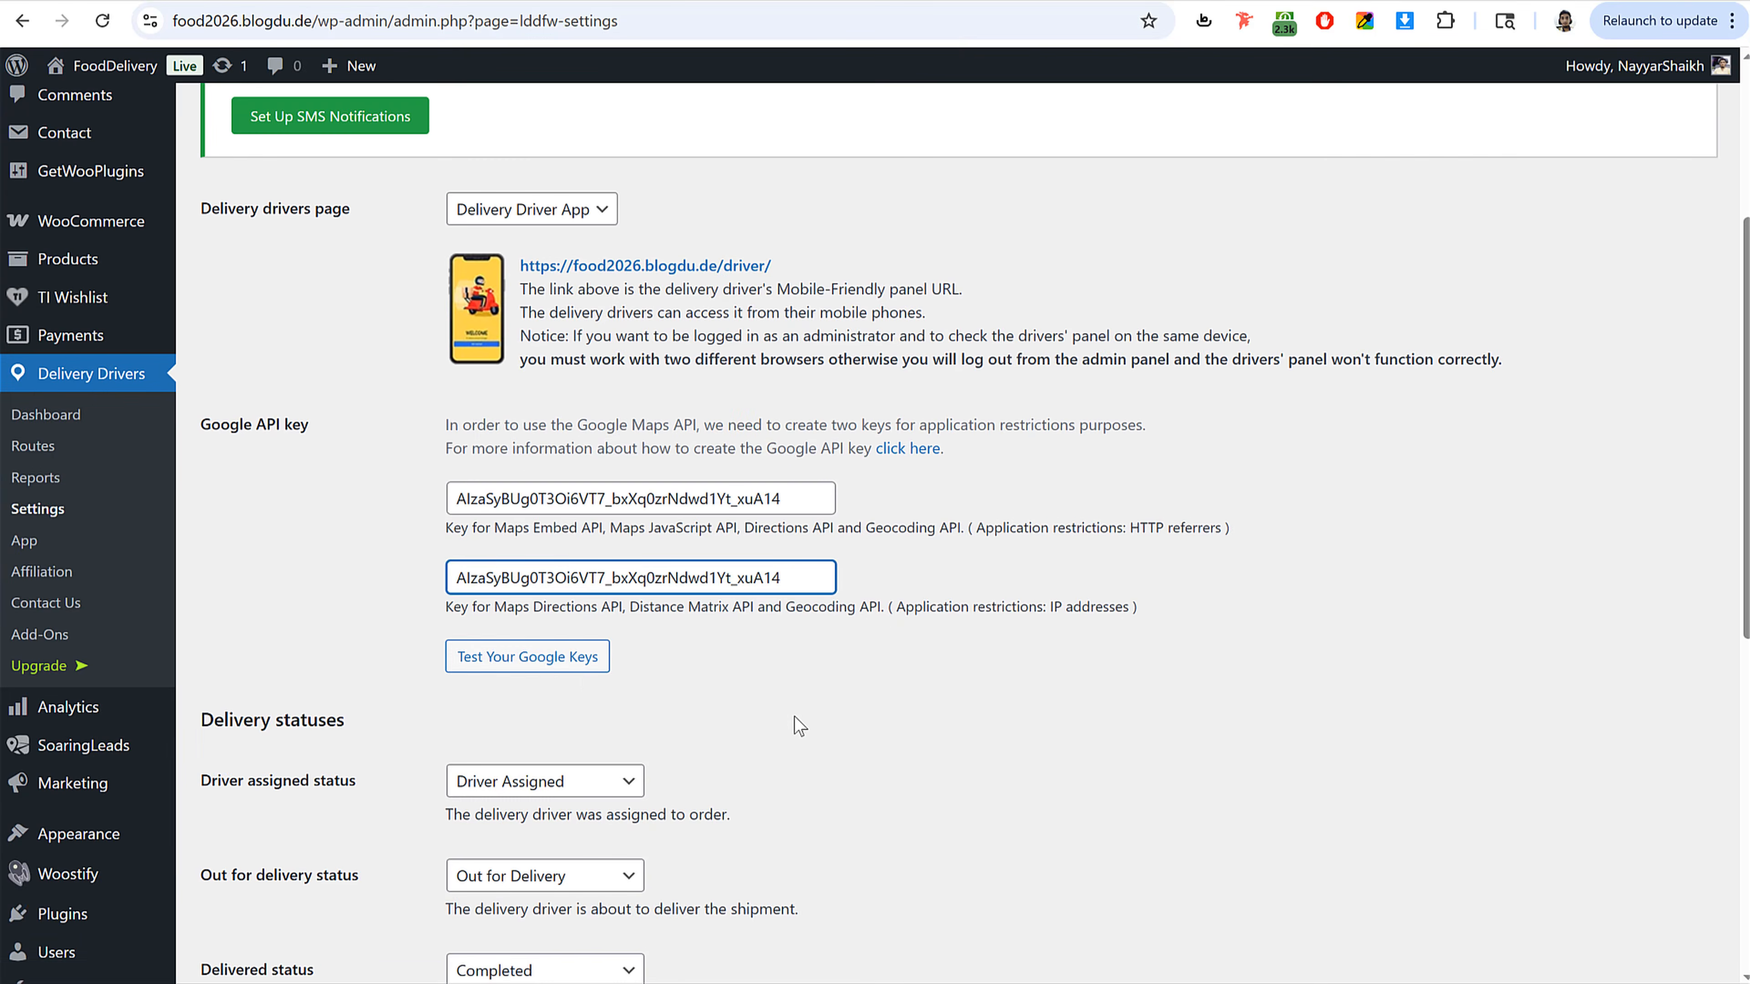
click(561, 660)
scroll(805, 626, down, 8)
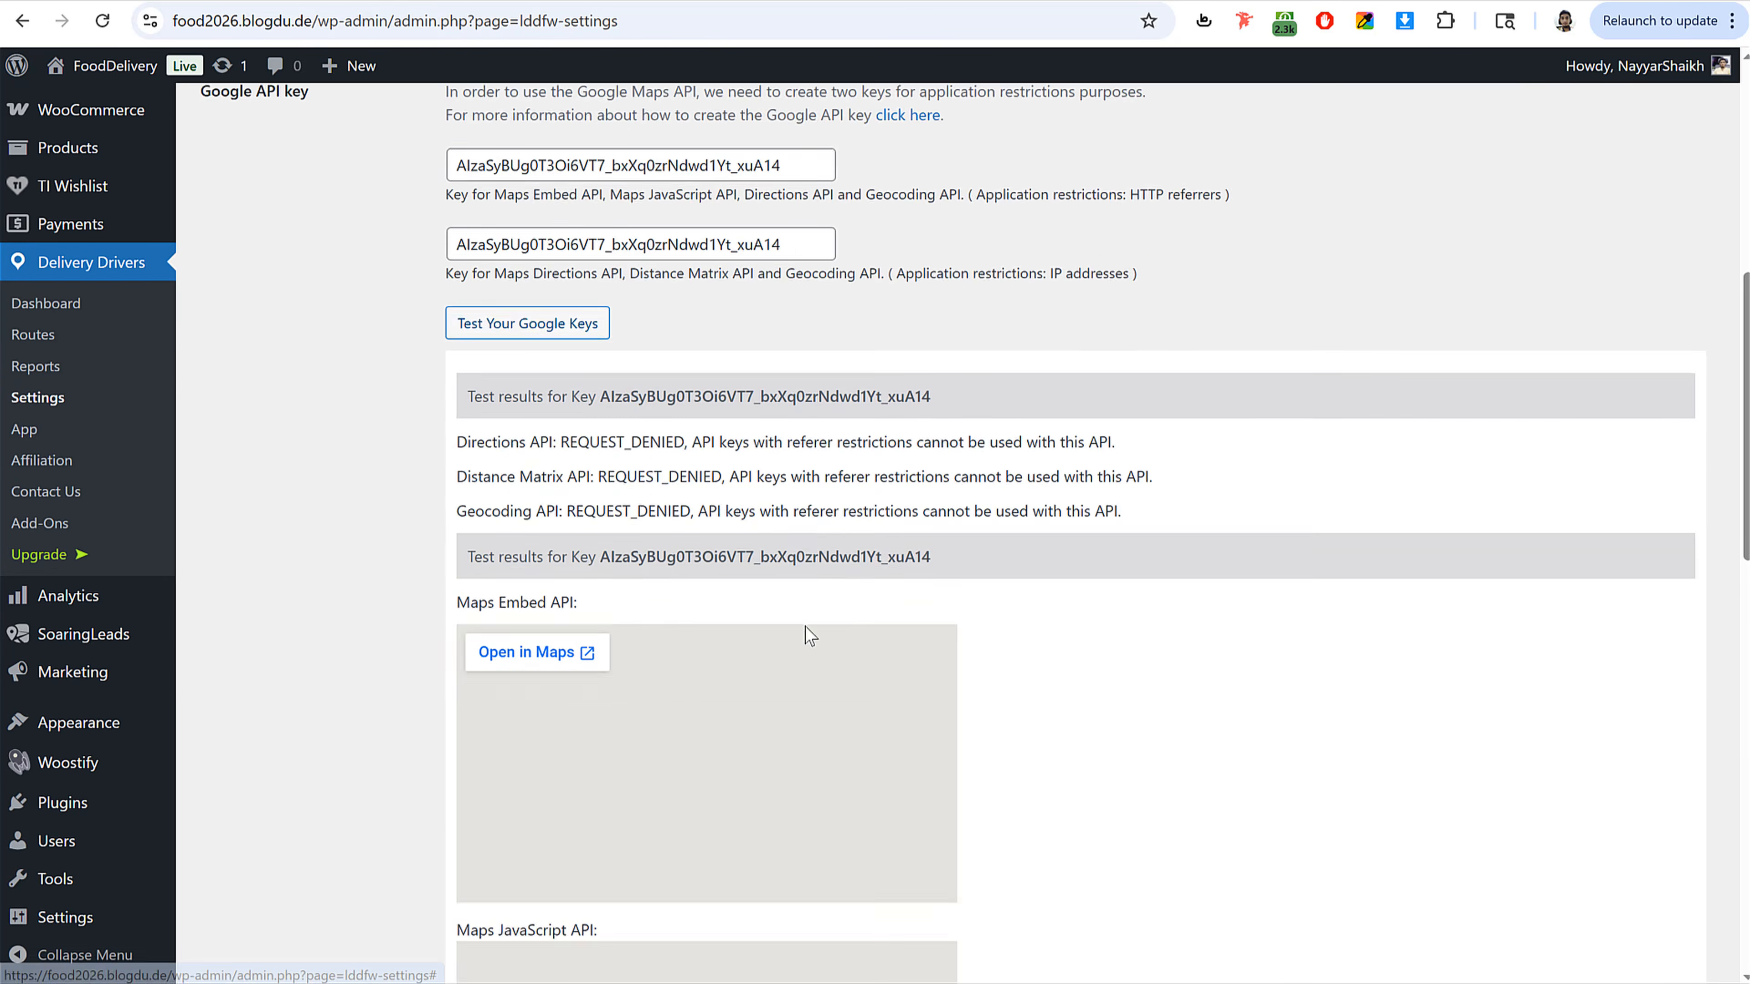
scroll(808, 623, down, 2)
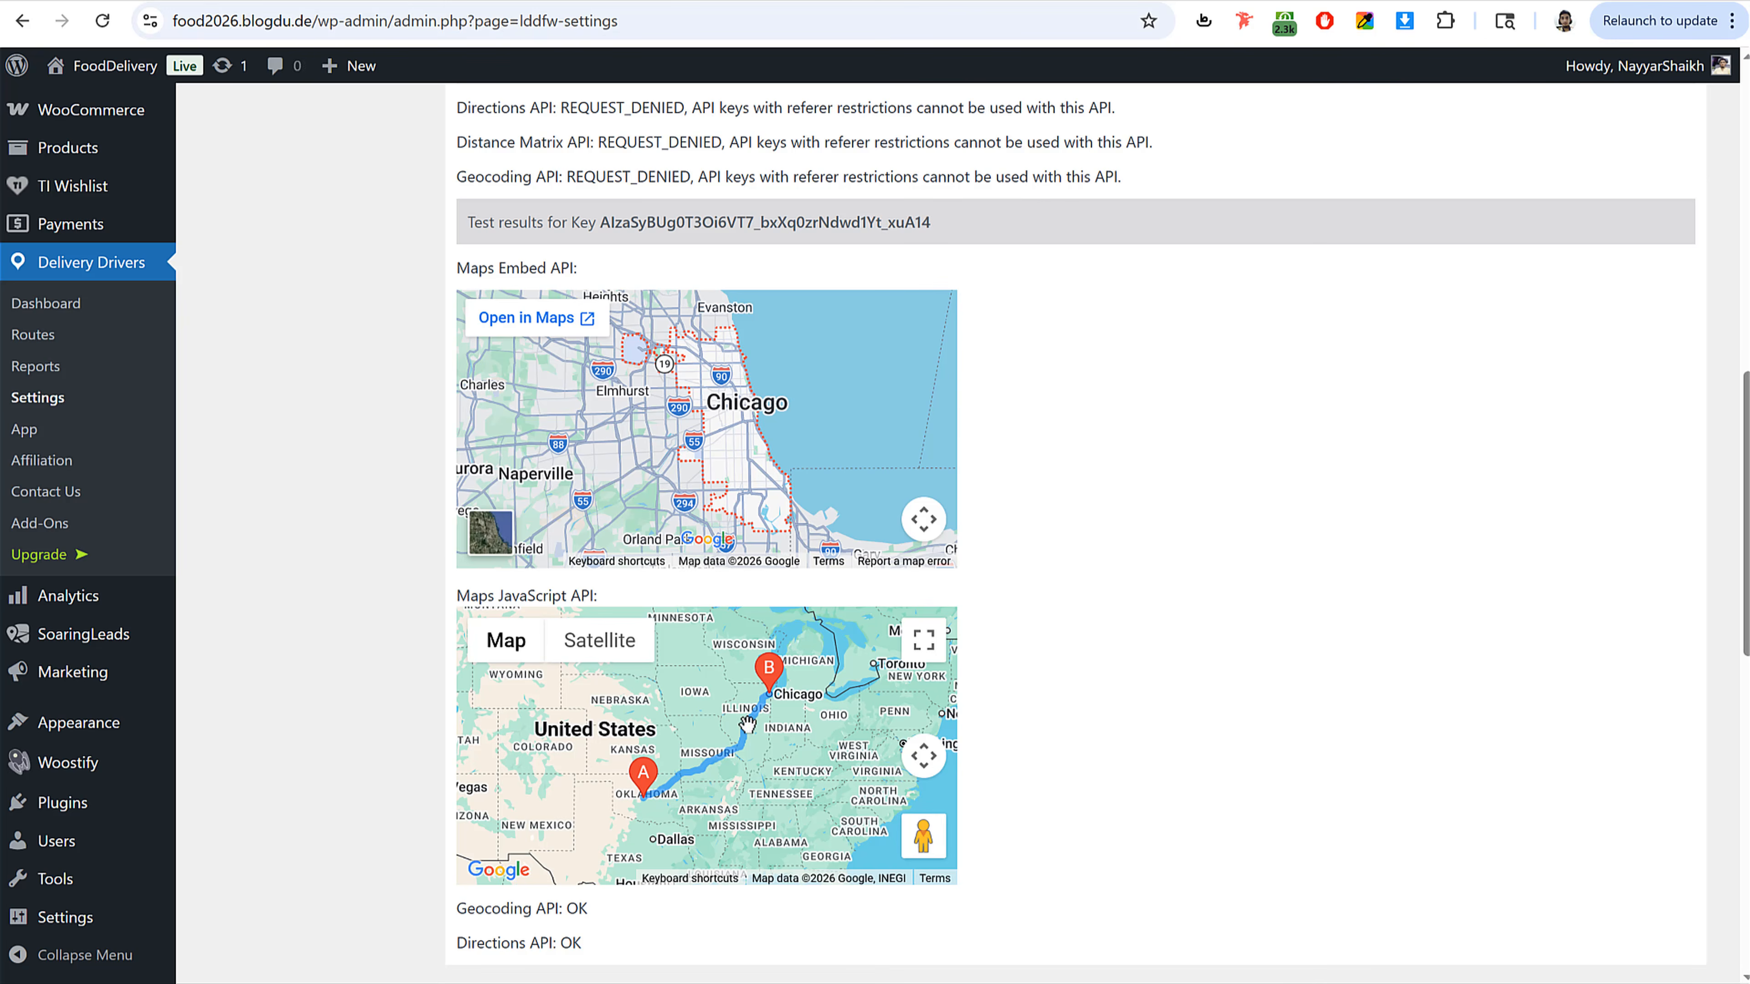
scroll(1121, 496, down, 5)
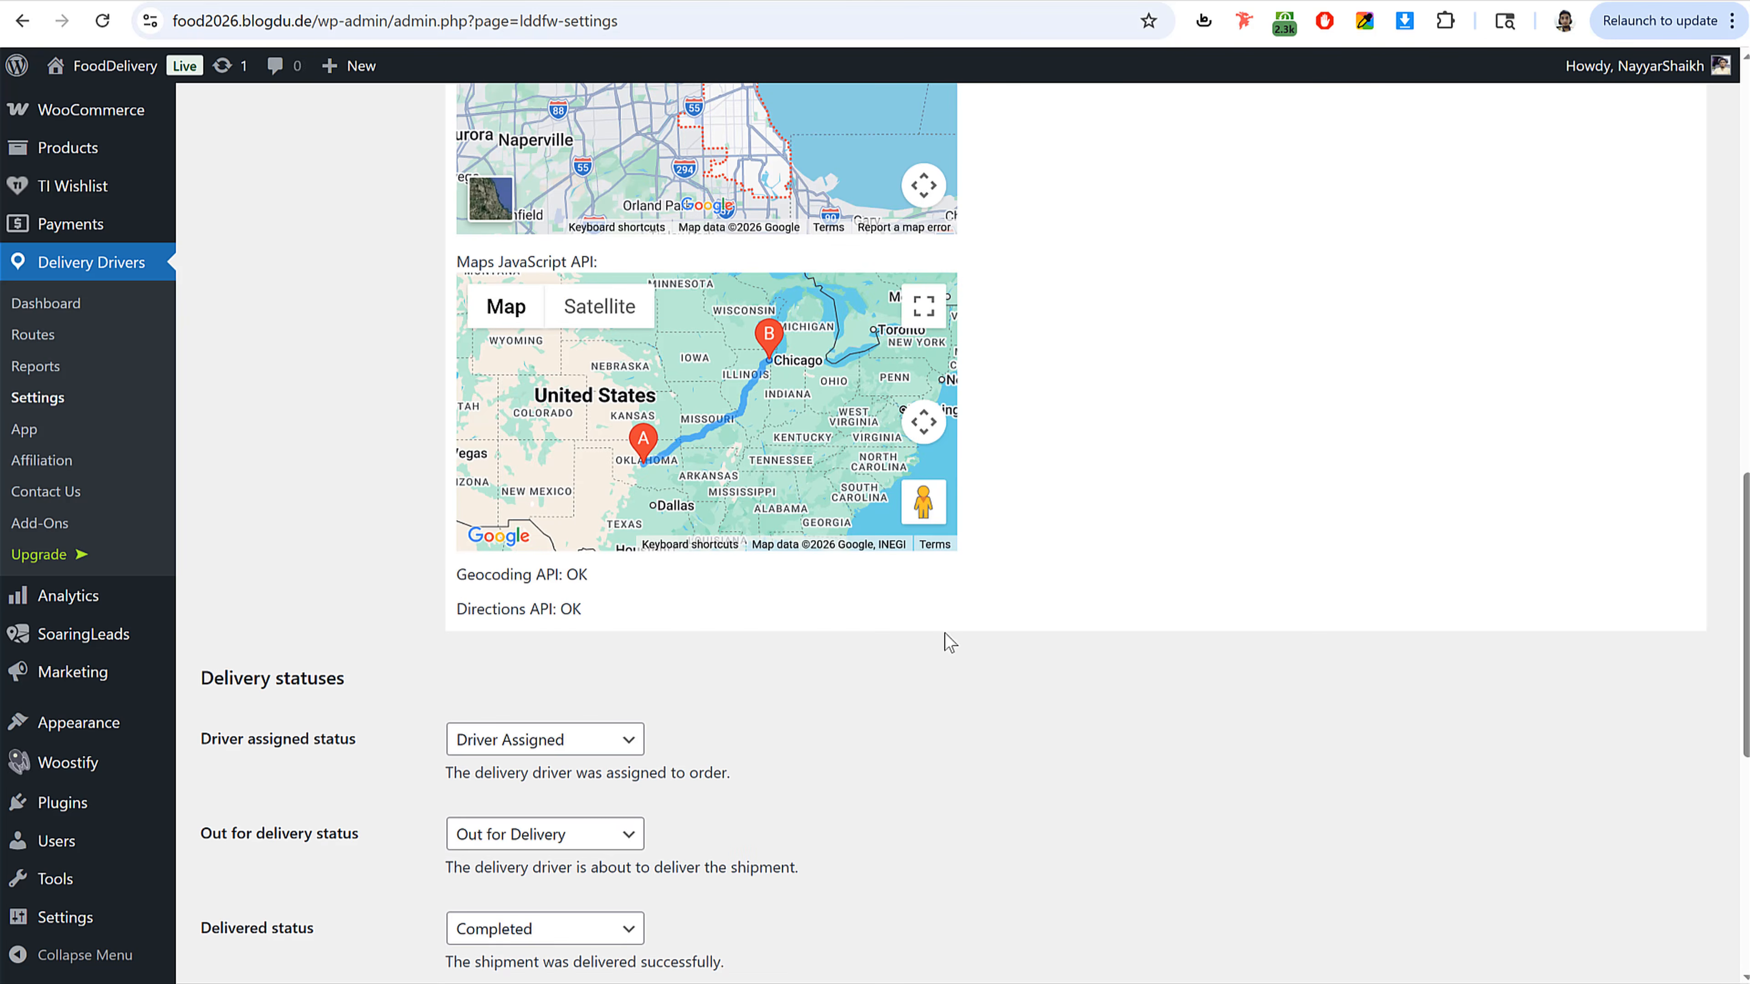
drag(455, 575, 606, 580)
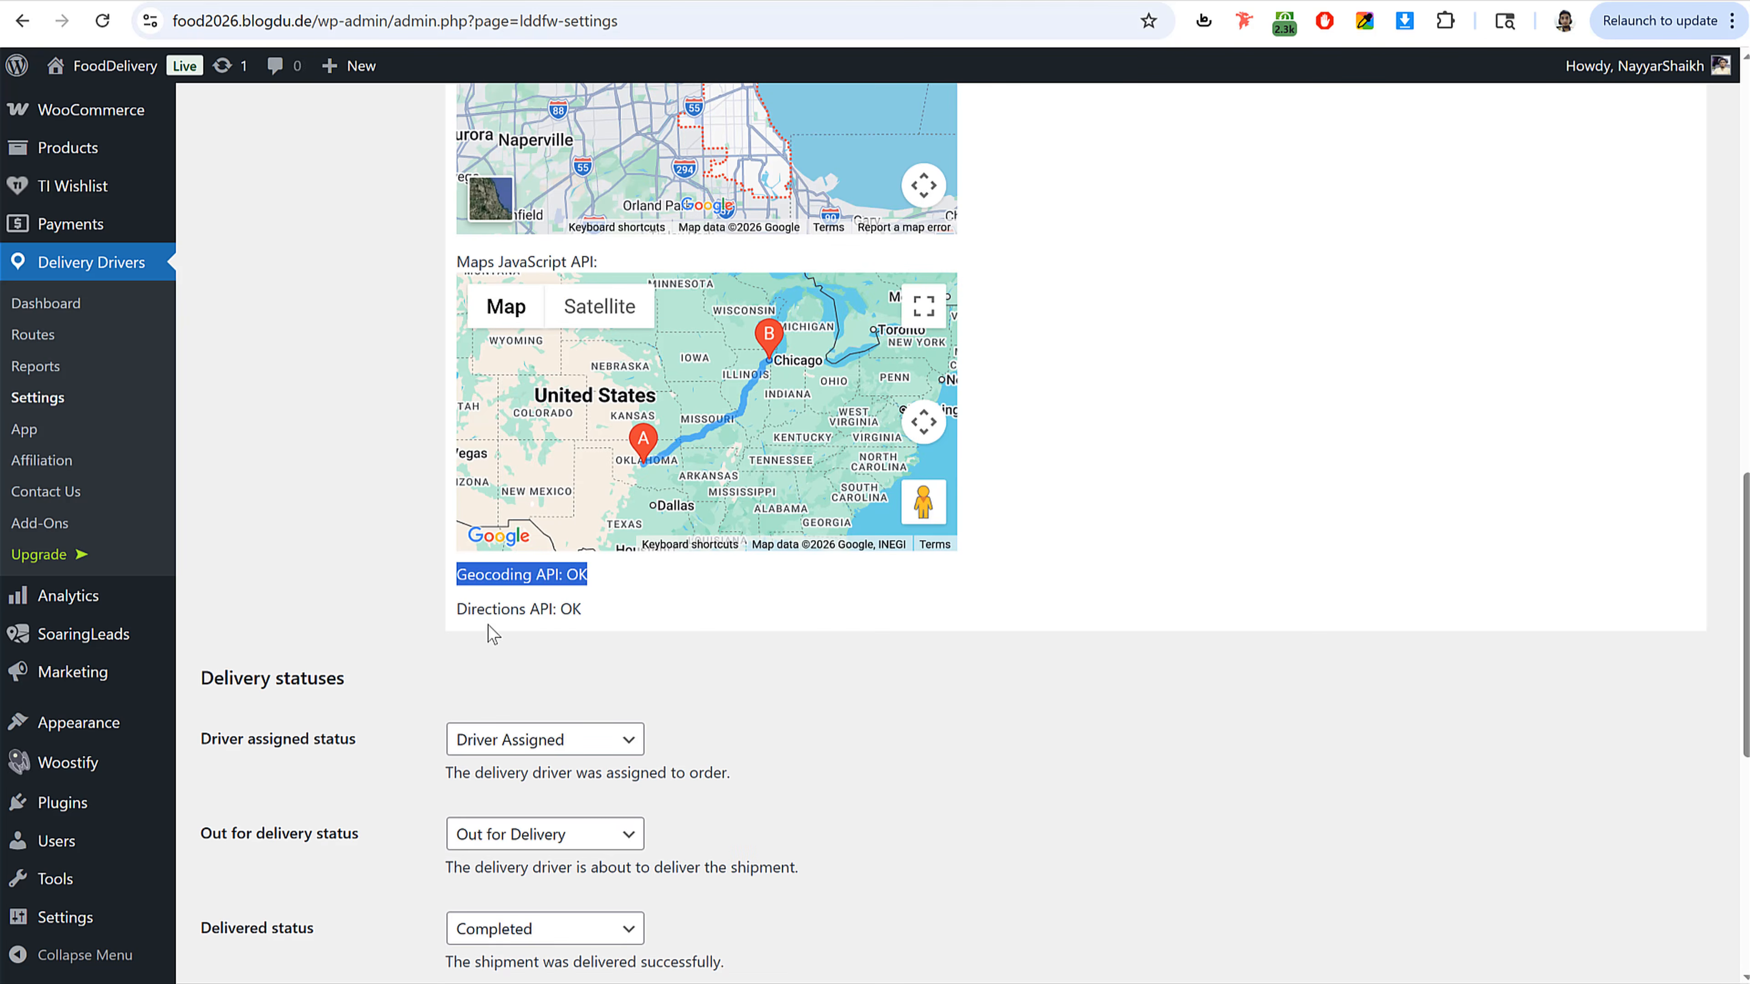
Step: Review the Google key test results, delivery statuses and store address coordinates section of the settings
drag(451, 611, 623, 618)
click(581, 607)
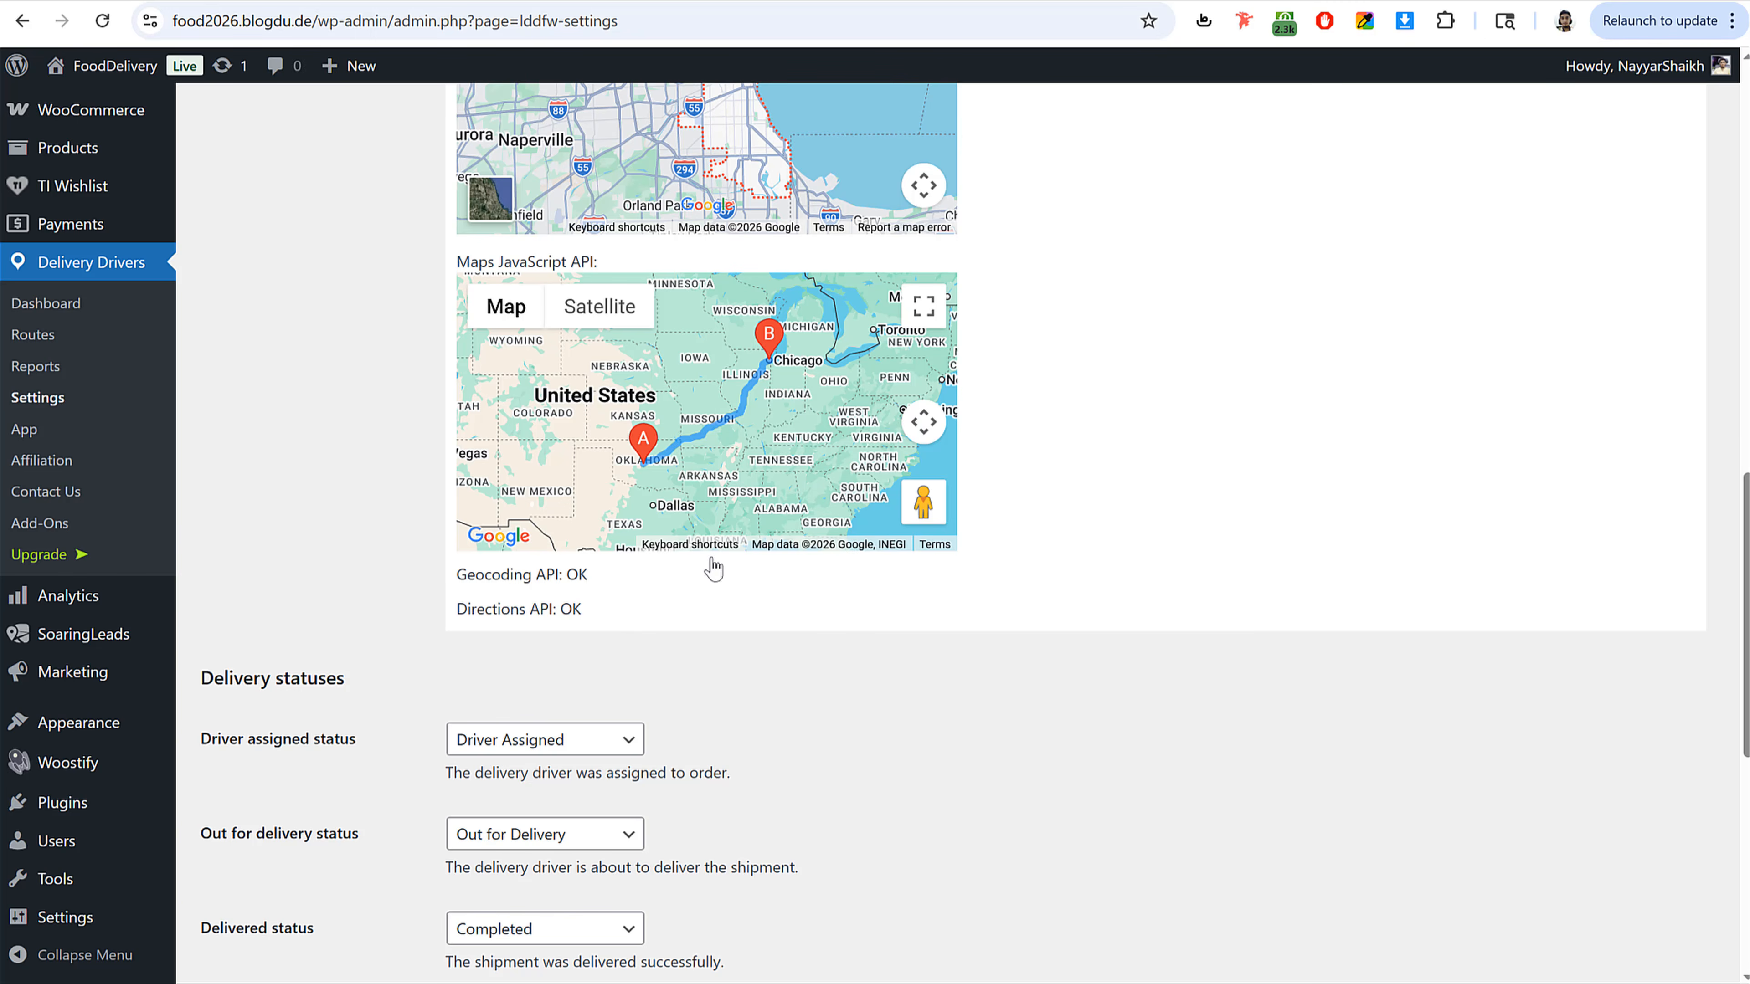
scroll(714, 571, down, 6)
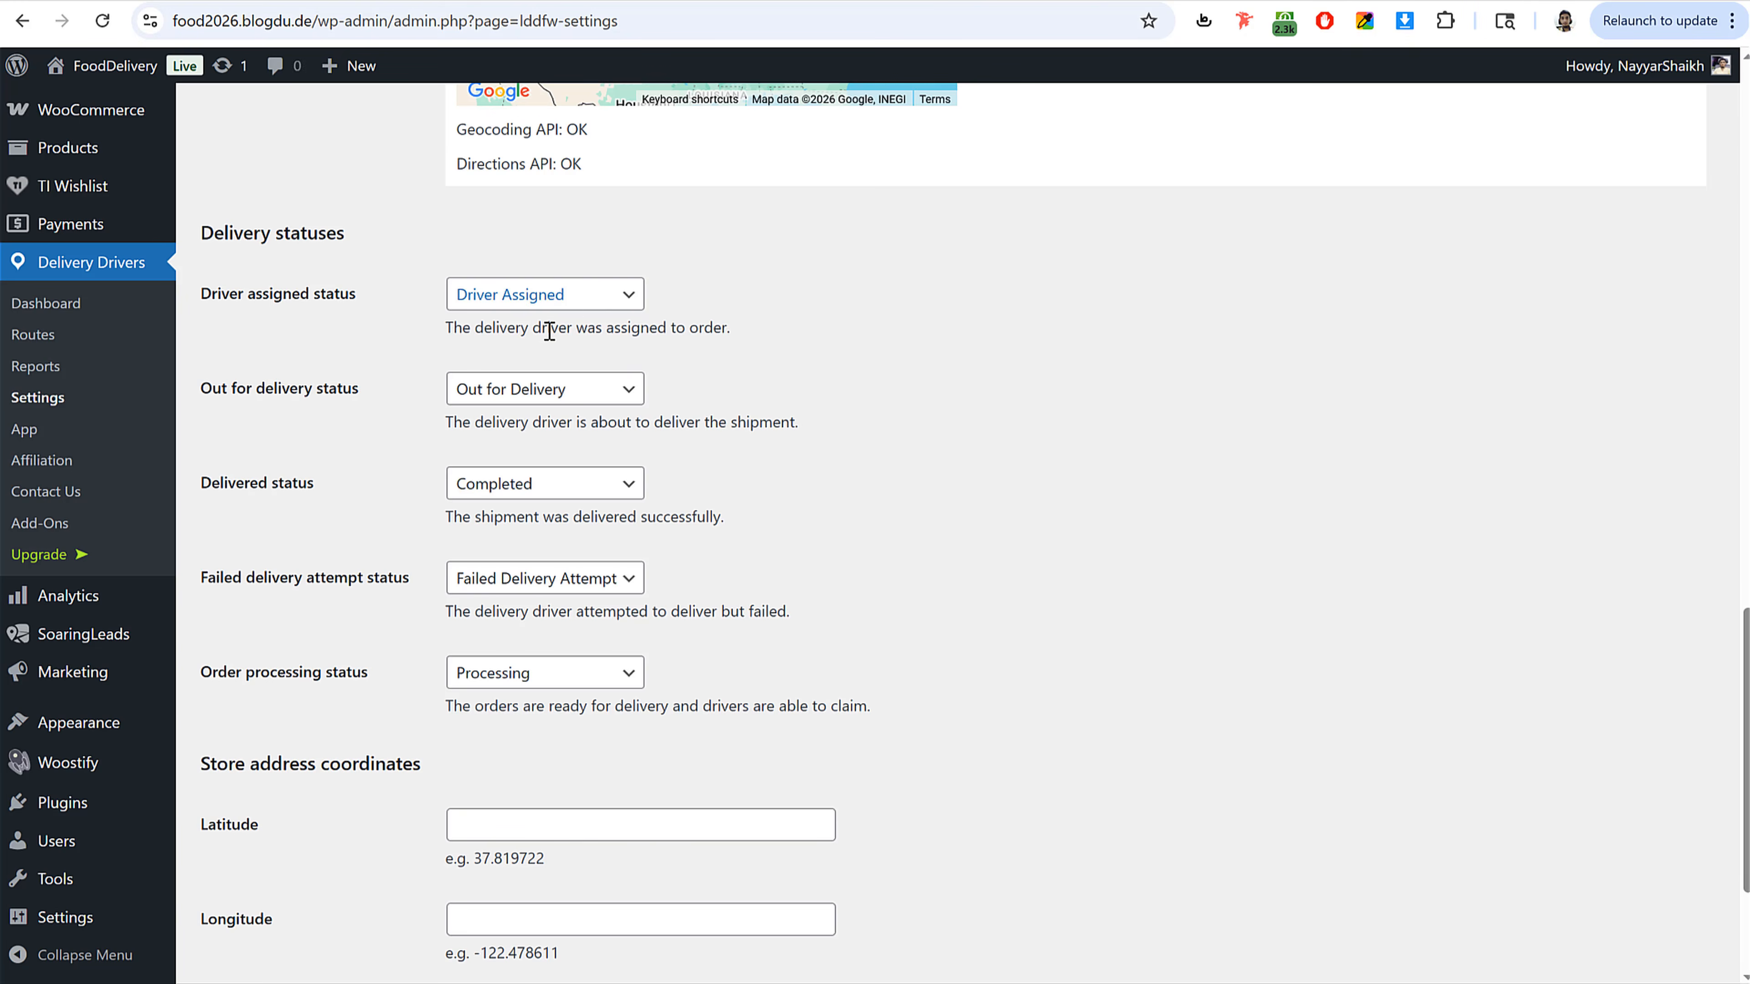
scroll(624, 570, down, 3)
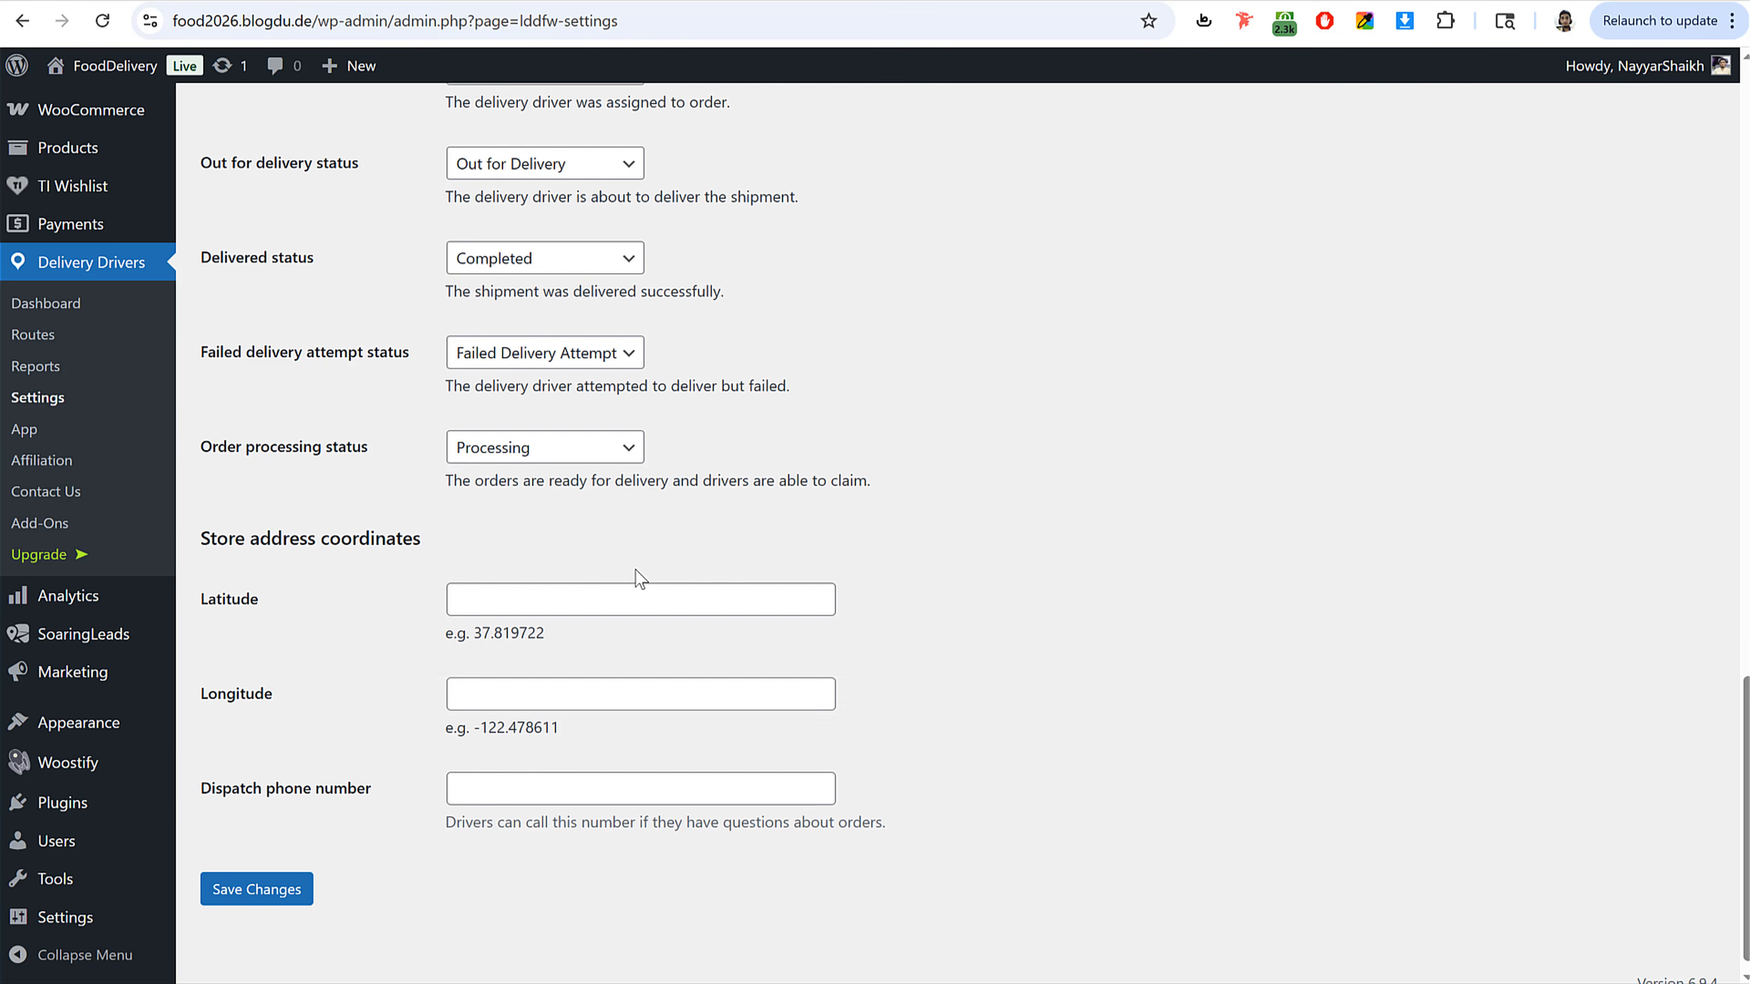
scroll(633, 578, down, 1)
drag(261, 520, 290, 521)
drag(470, 529, 481, 529)
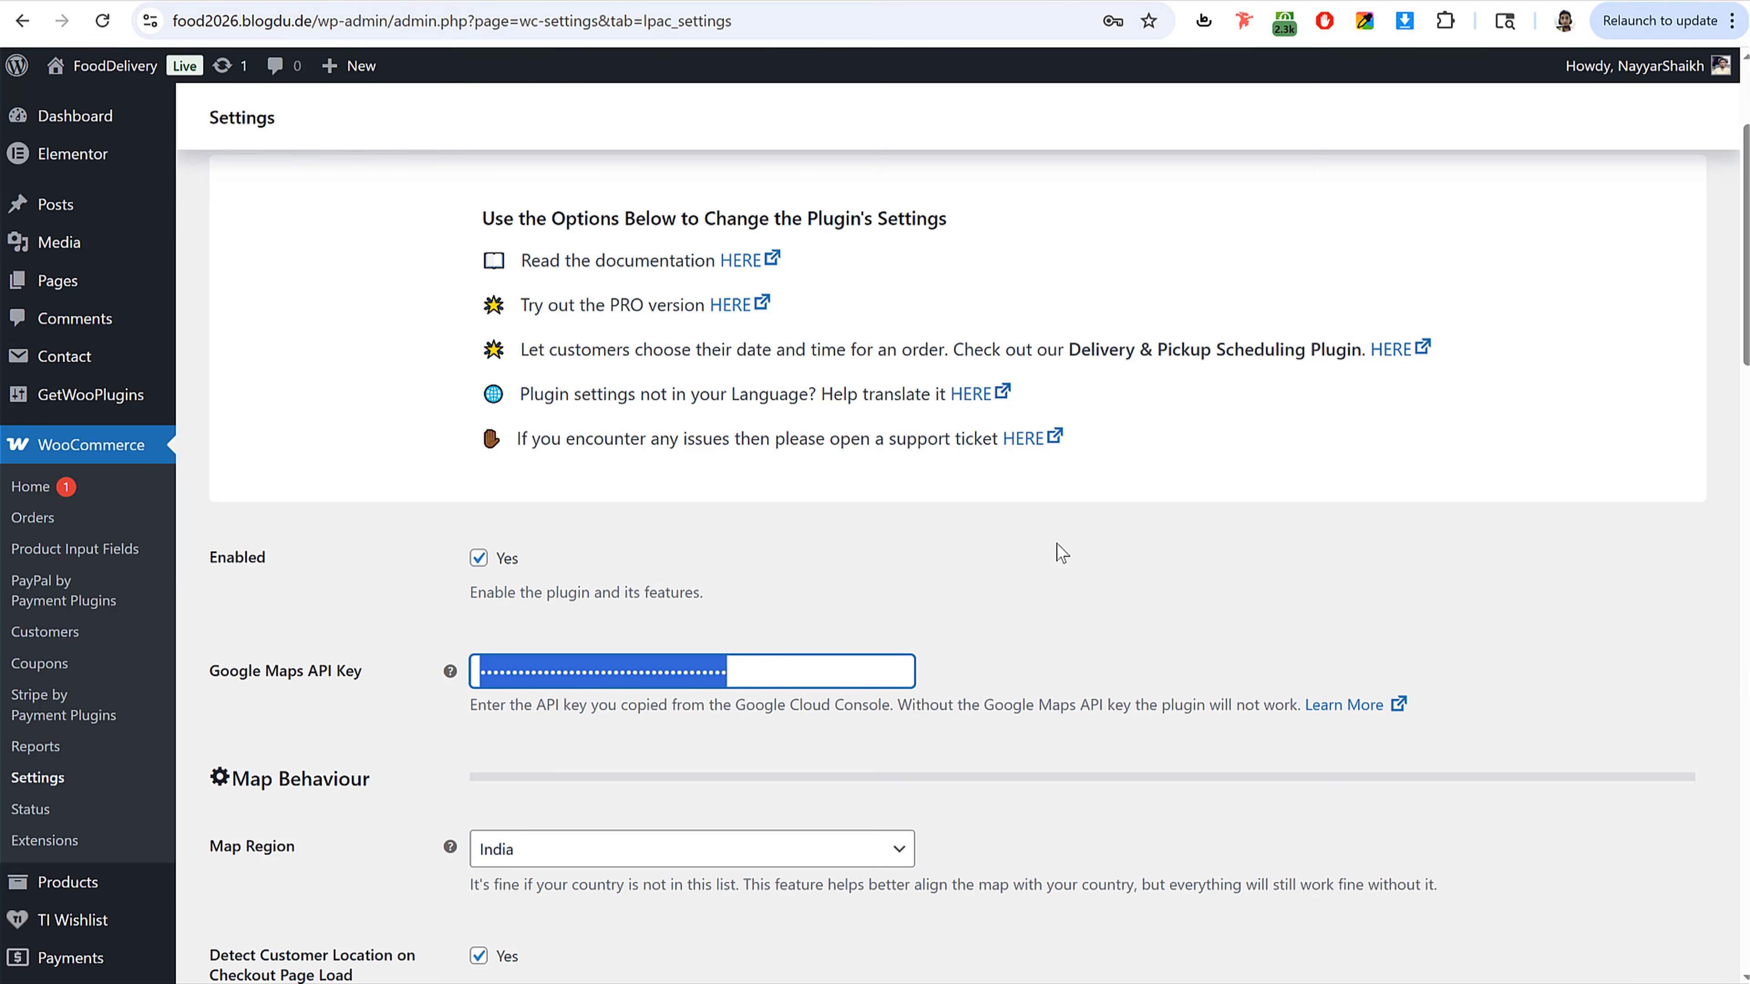
Step: Copy the Sion store's latitude 19.040869 from the Location Picker store locations into the Latitude field
scroll(1057, 543, down, 15)
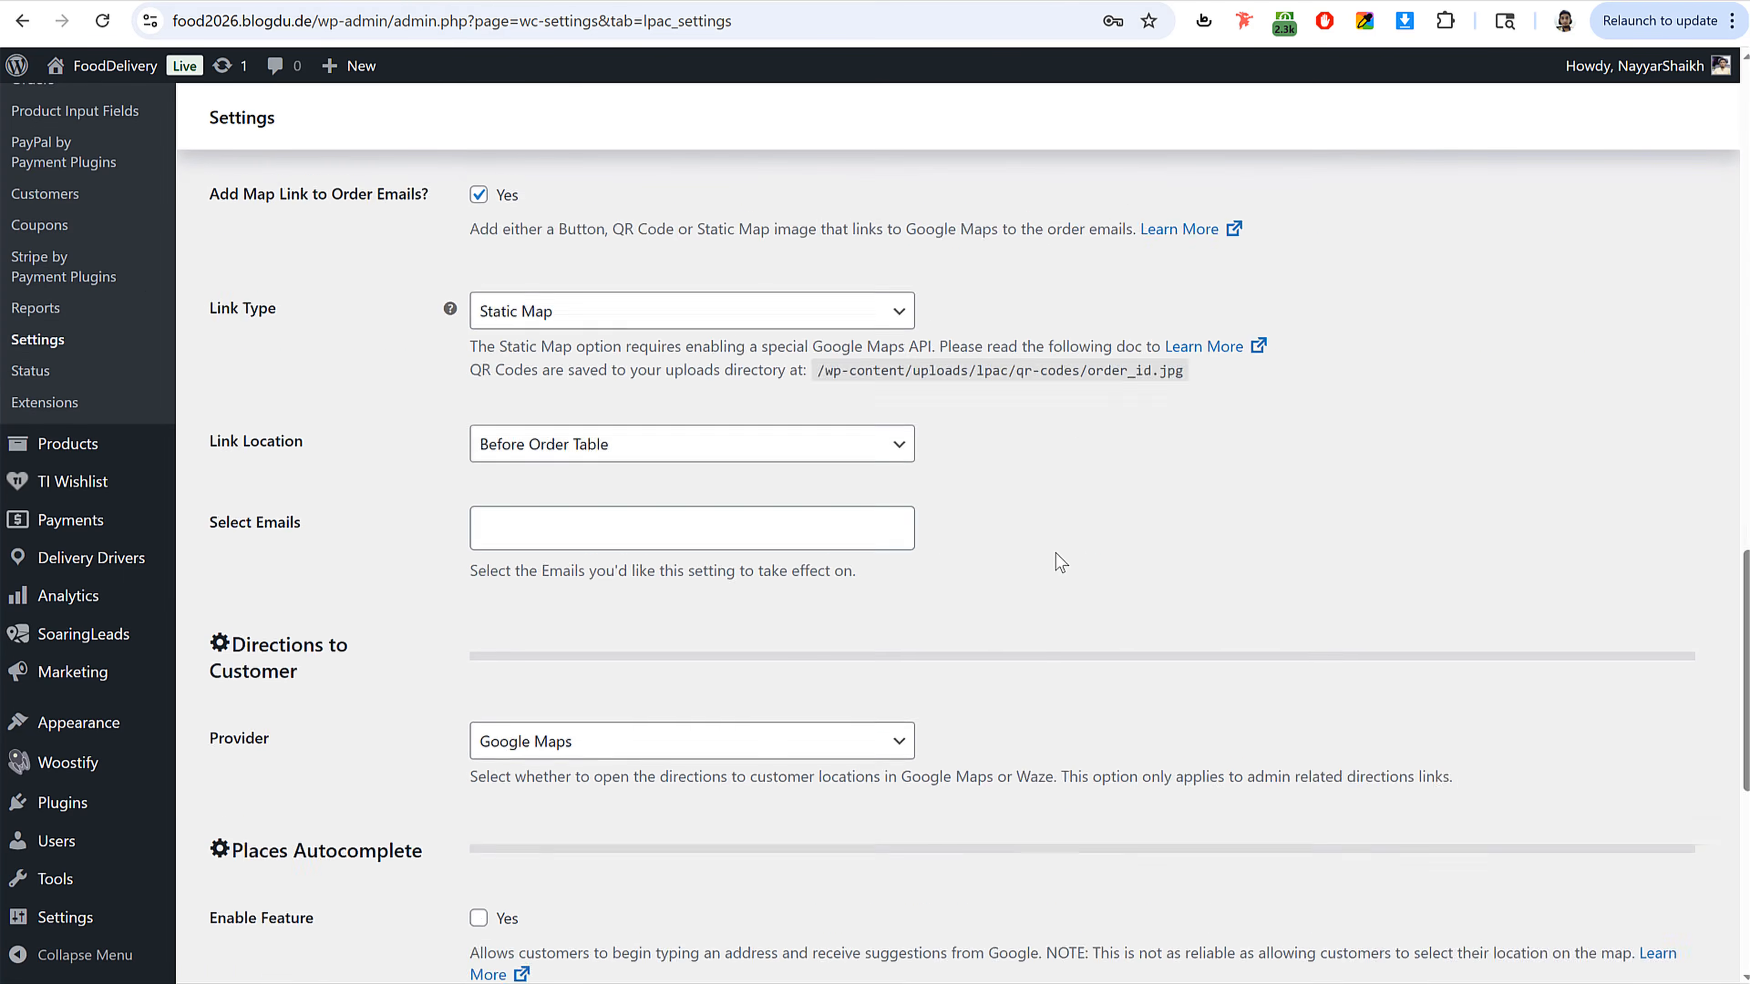
scroll(1055, 553, up, 15)
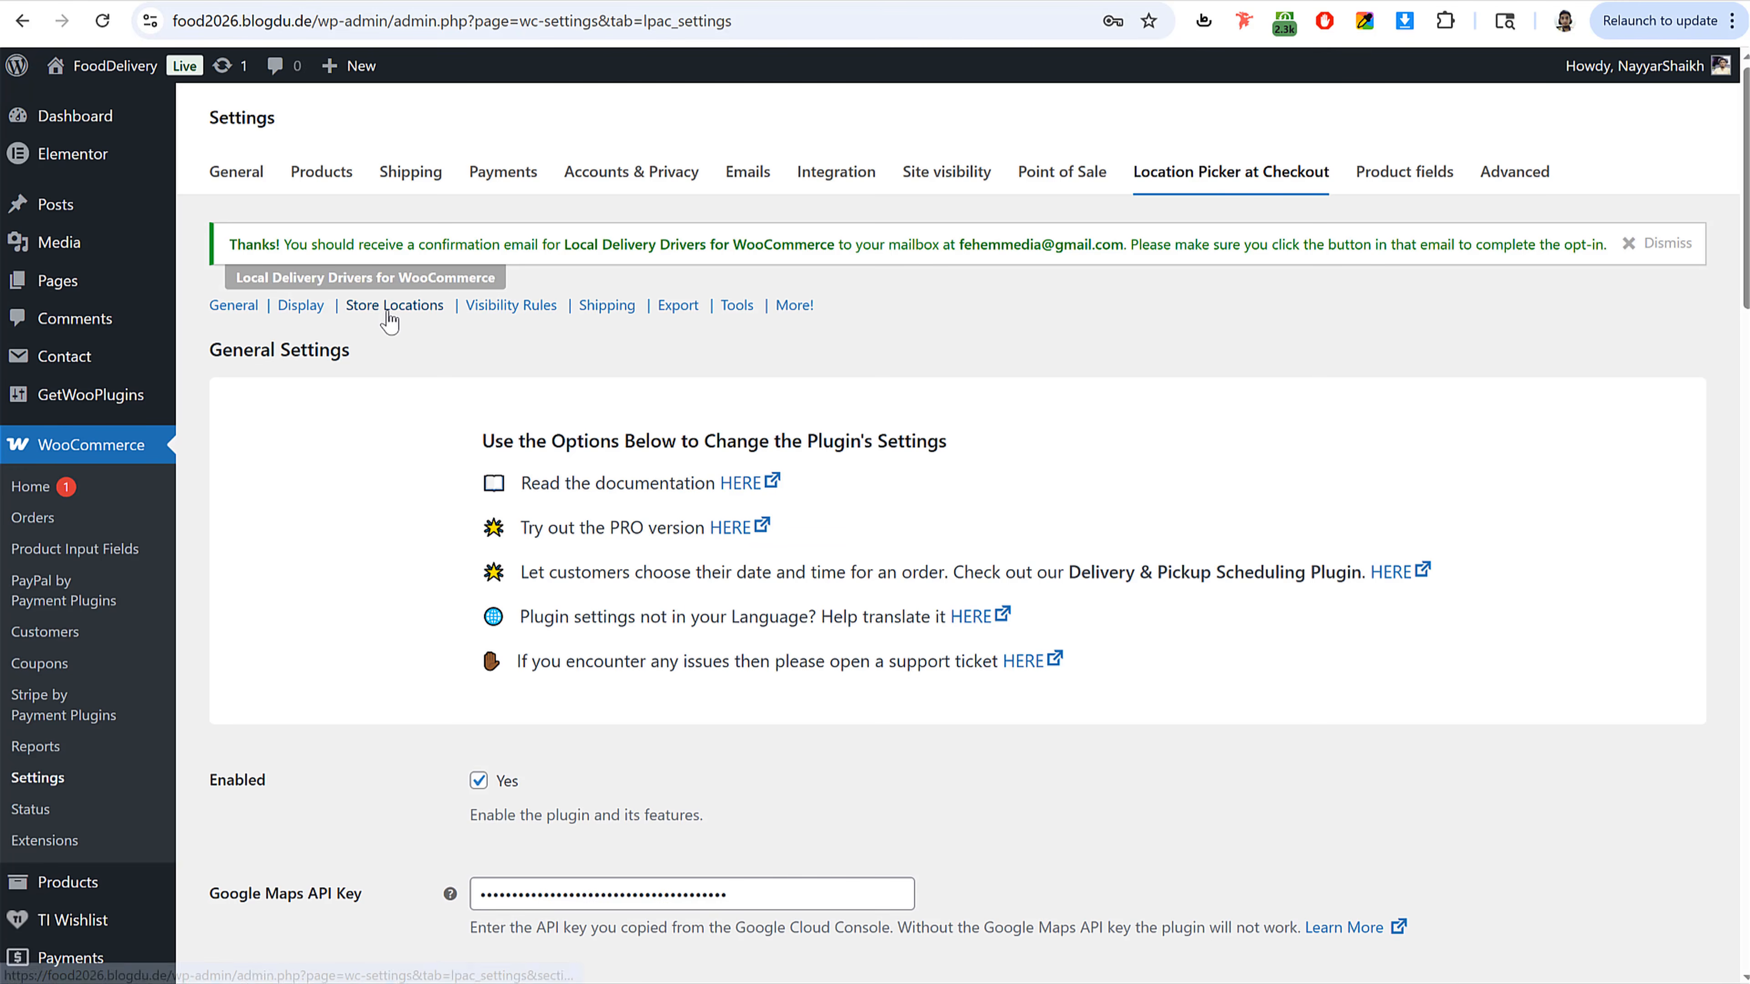
click(389, 310)
scroll(1070, 555, down, 3)
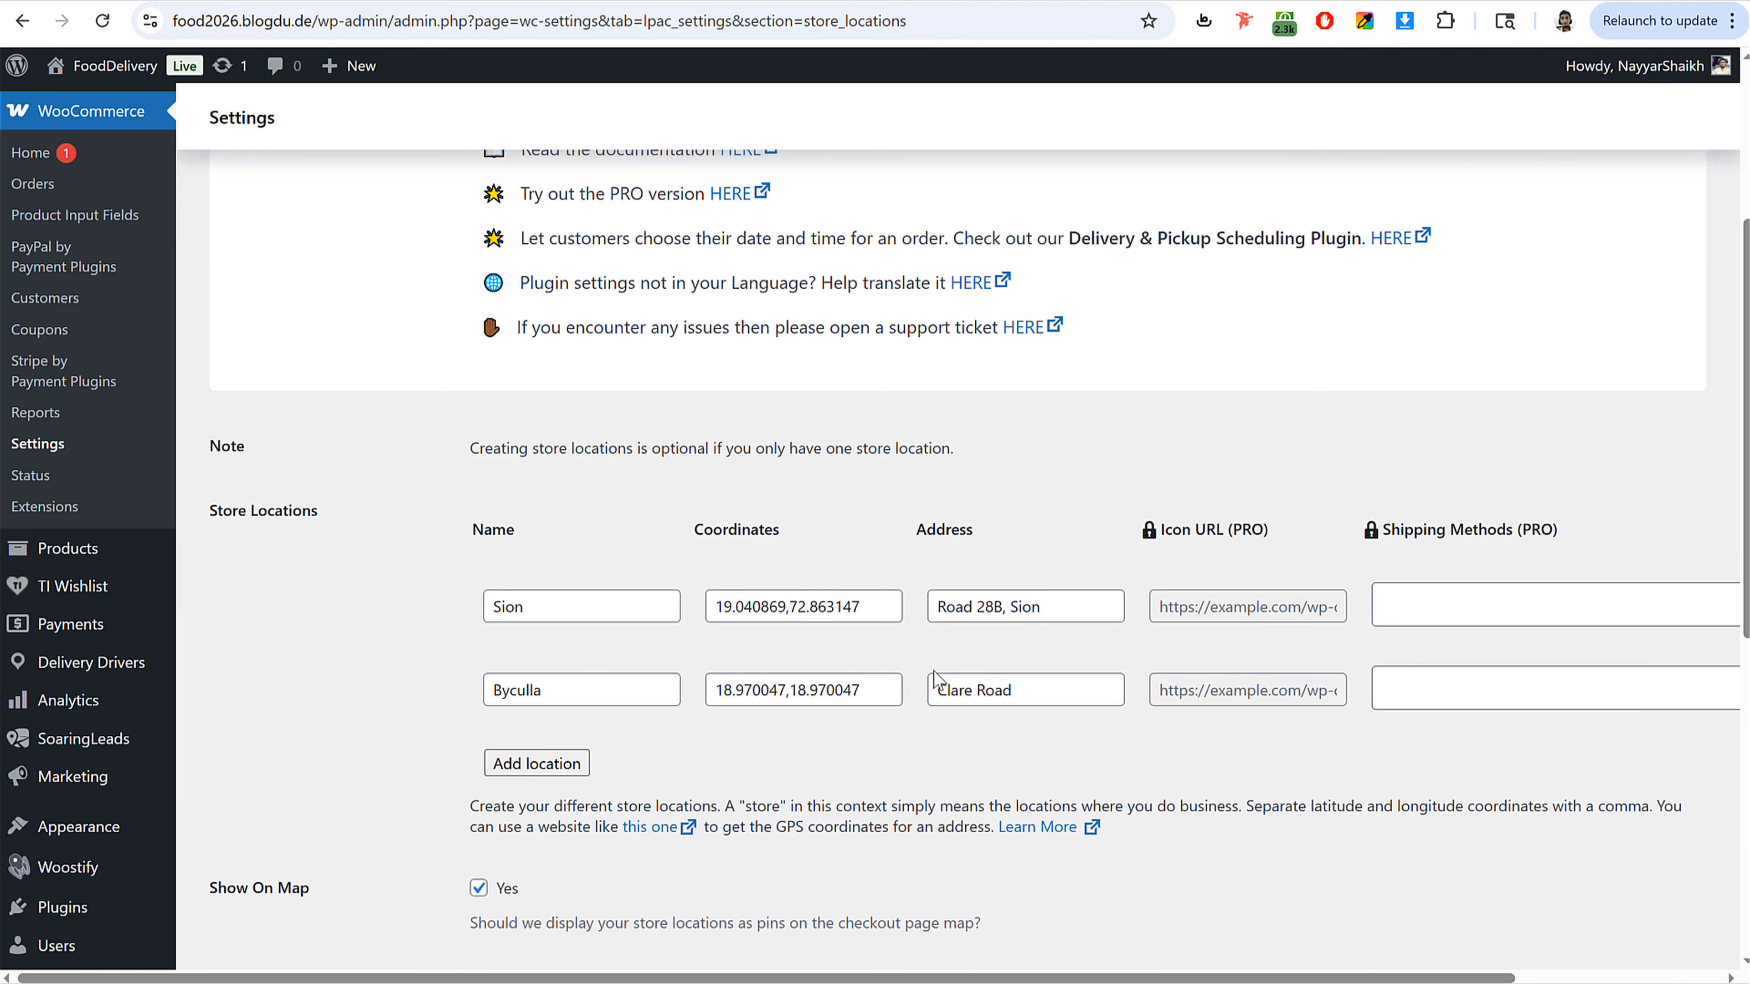
drag(787, 606, 574, 613)
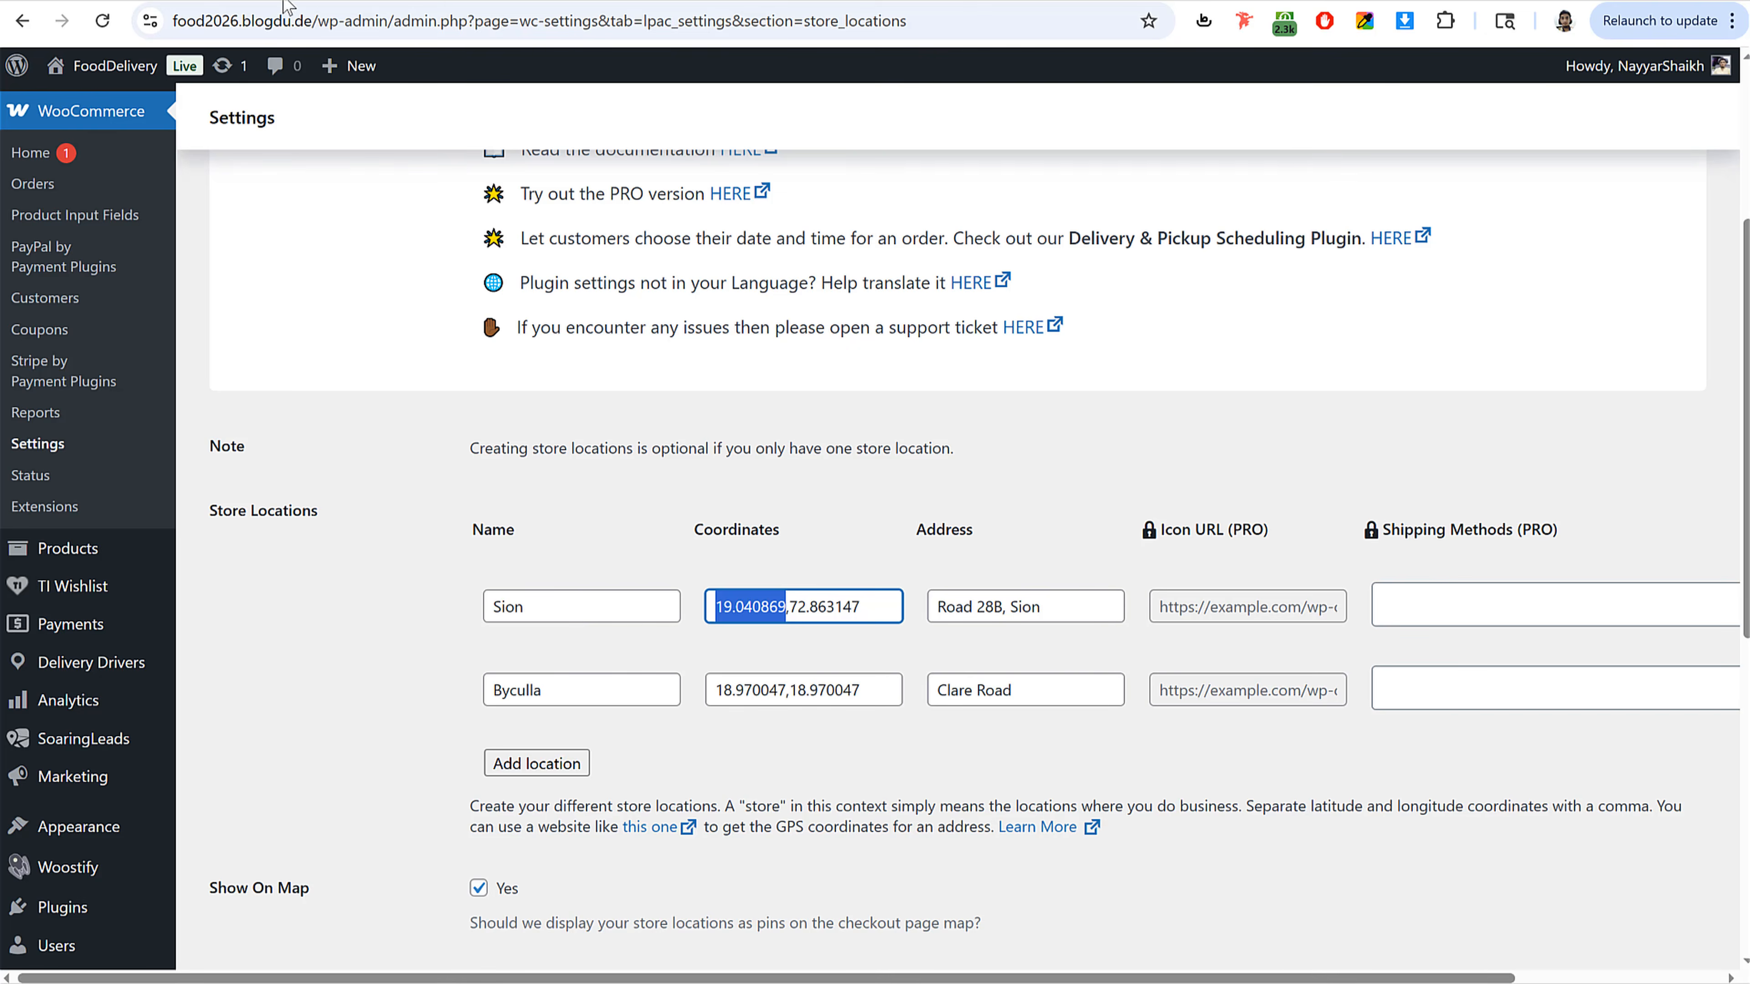
click(238, 1)
click(487, 567)
key(ctrl+v)
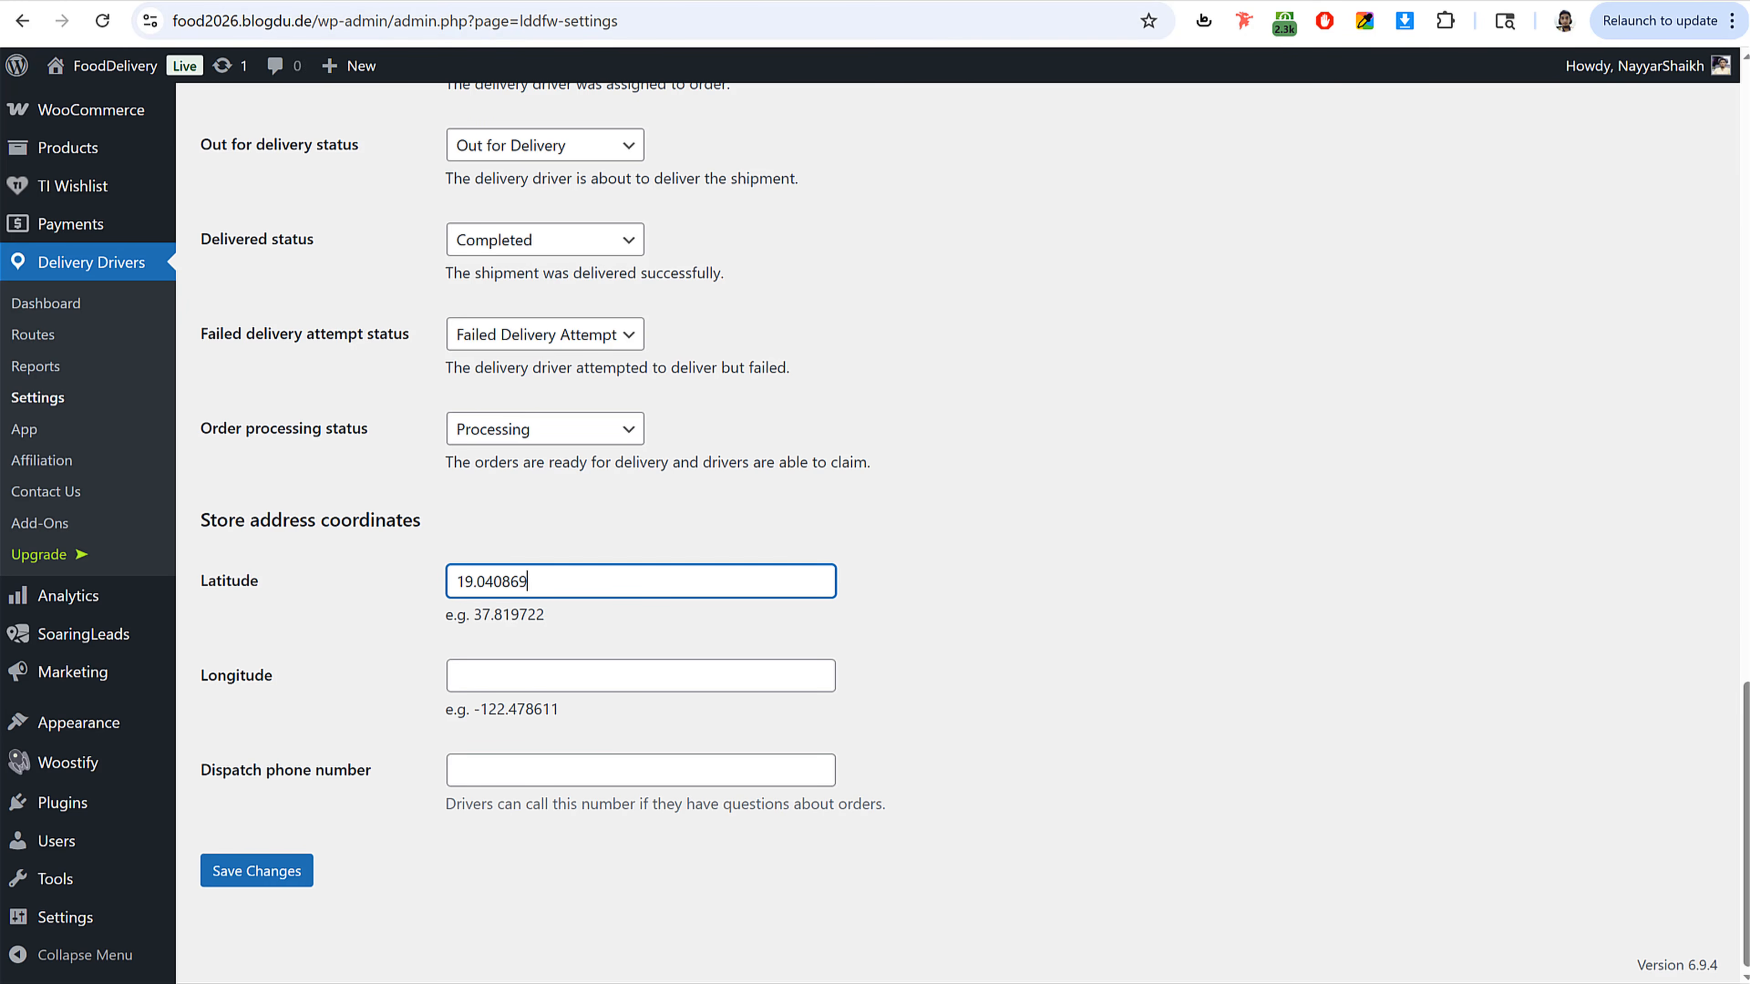
Step: Copy the Sion store's longitude 72.863147 from the store locations into the Longitude field
click(380, 5)
drag(888, 610, 794, 612)
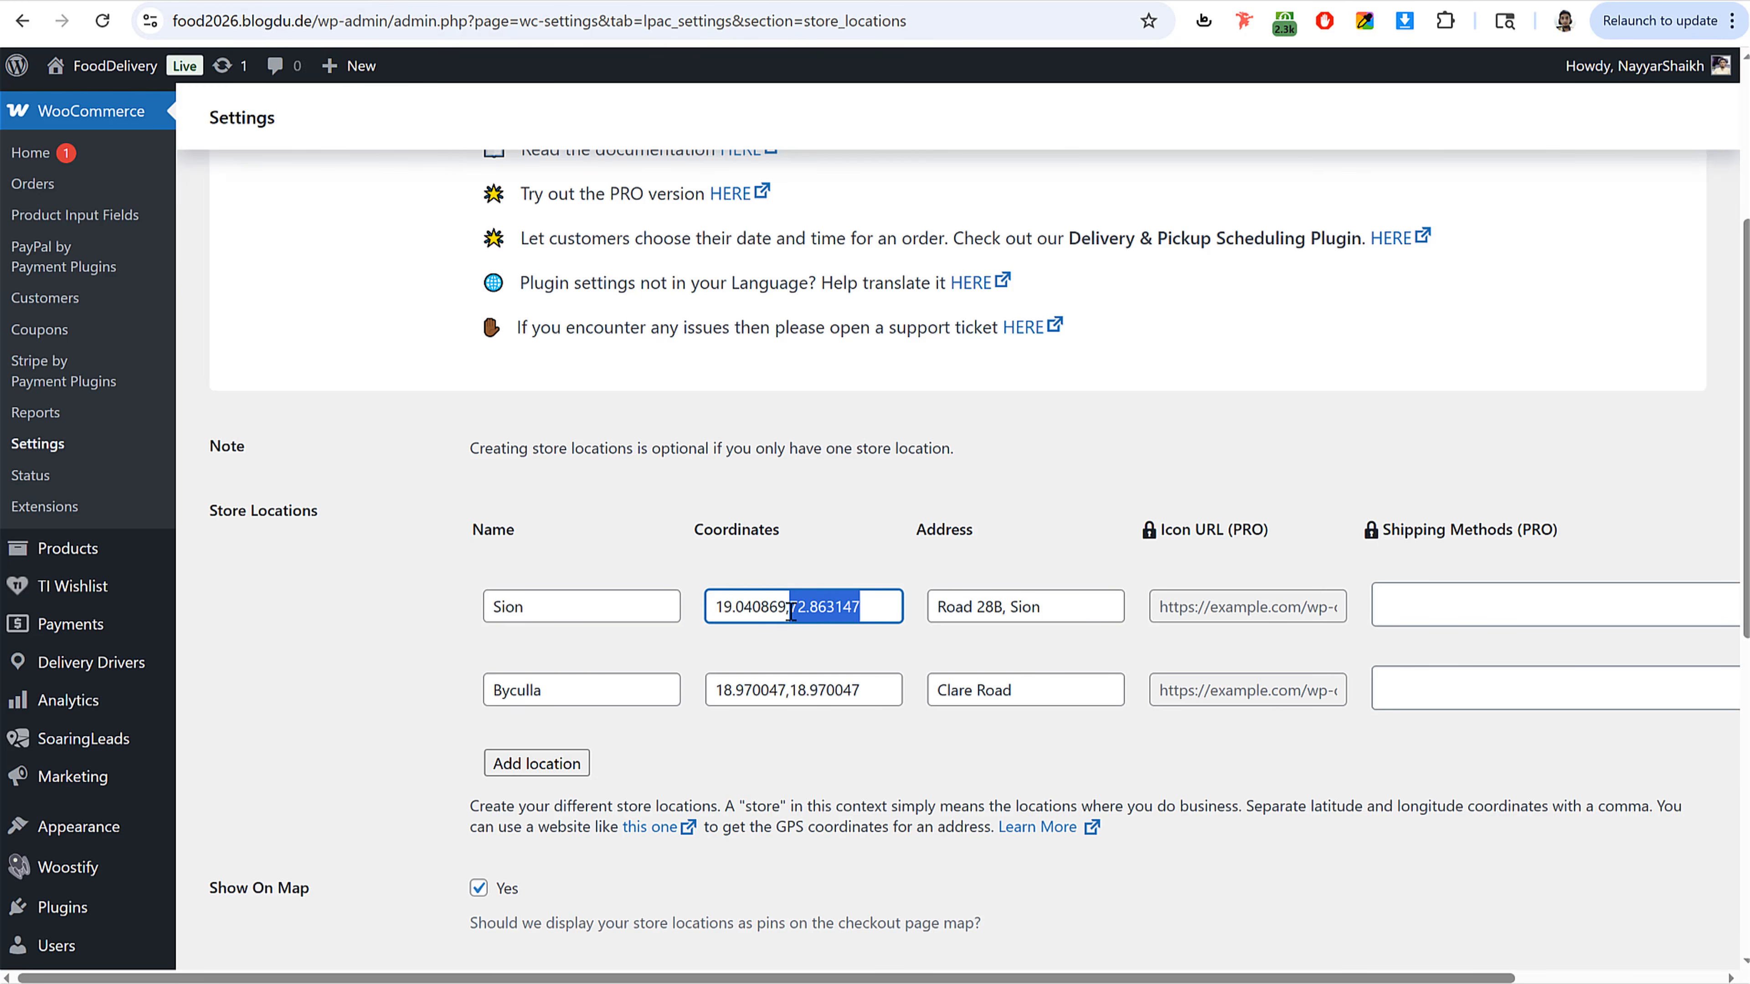
key(ctrl+c)
click(238, 1)
click(526, 678)
key(ctrl+v)
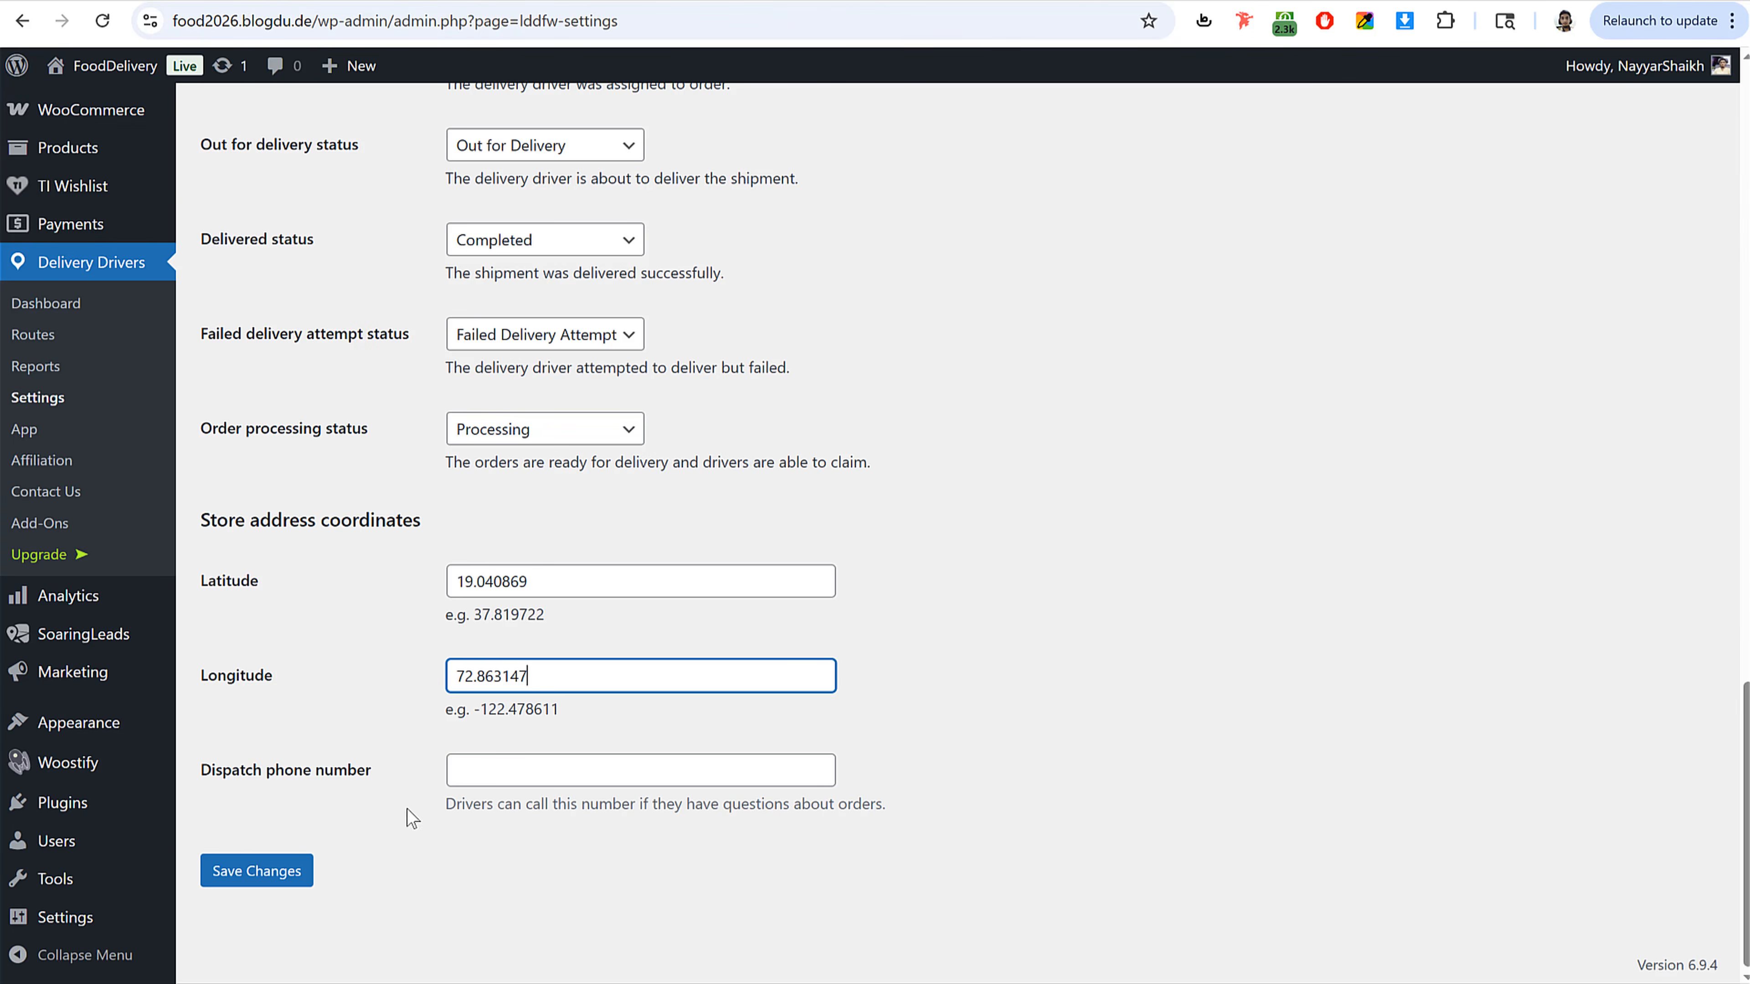
Step: Enter the dispatch phone number and save the general settings changes
click(517, 776)
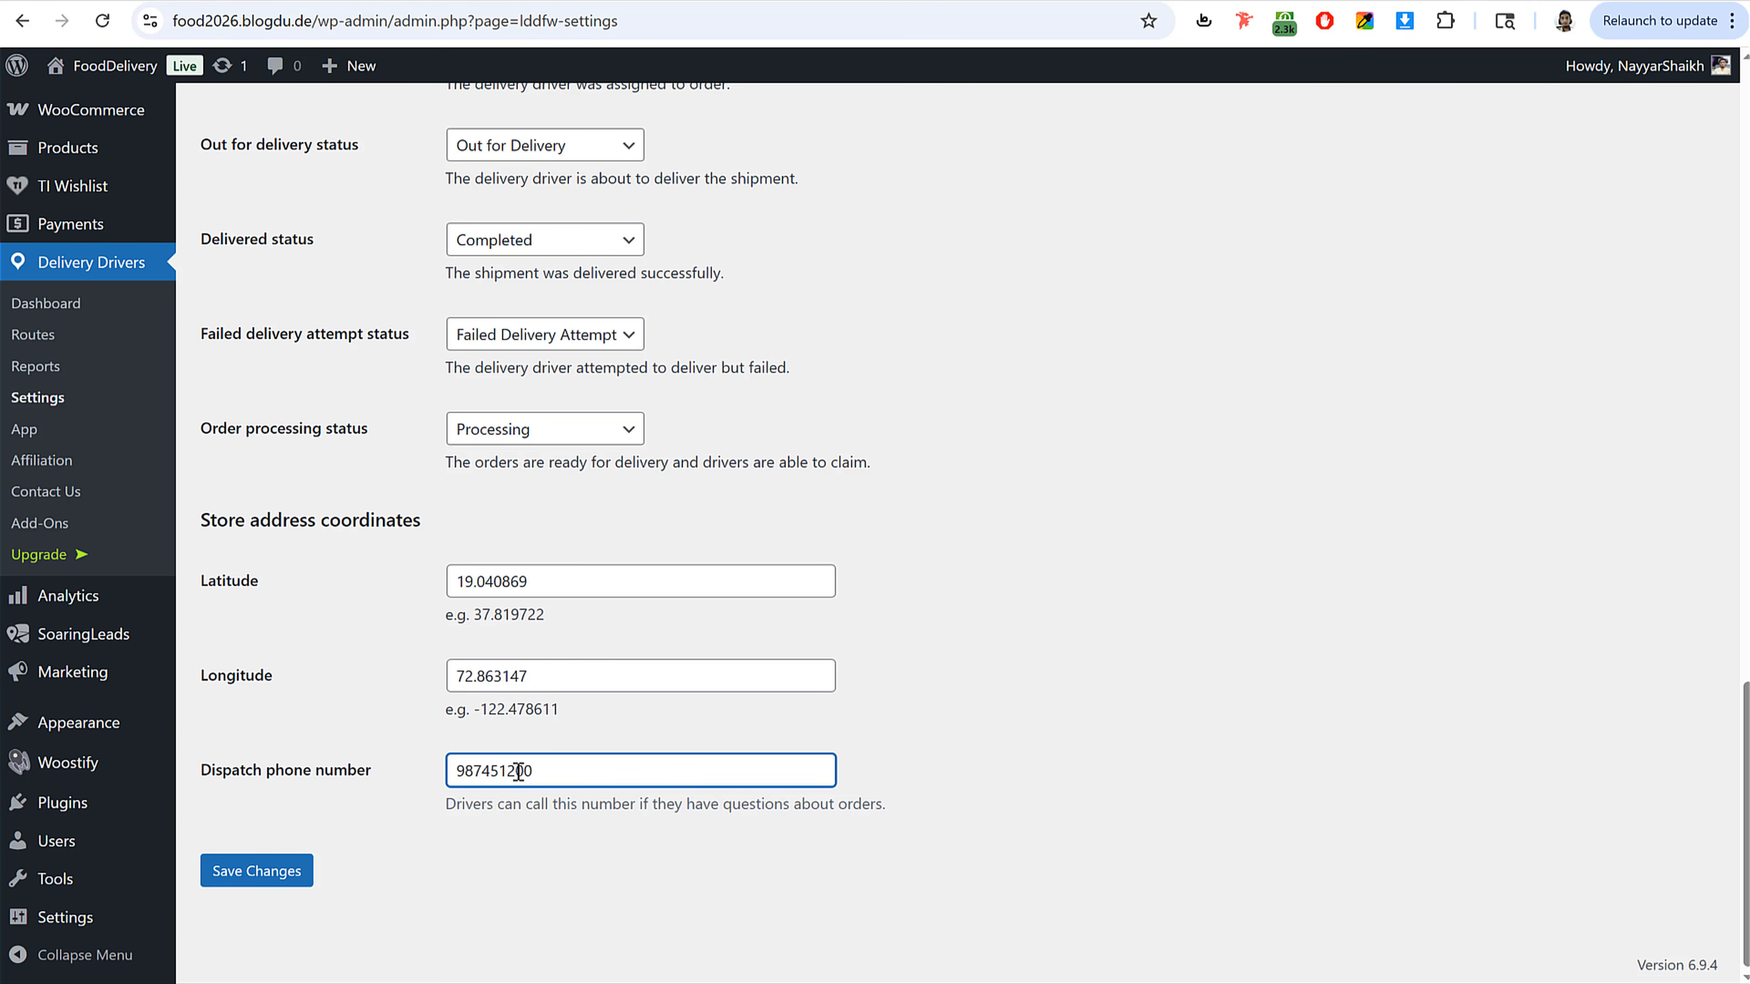
click(279, 889)
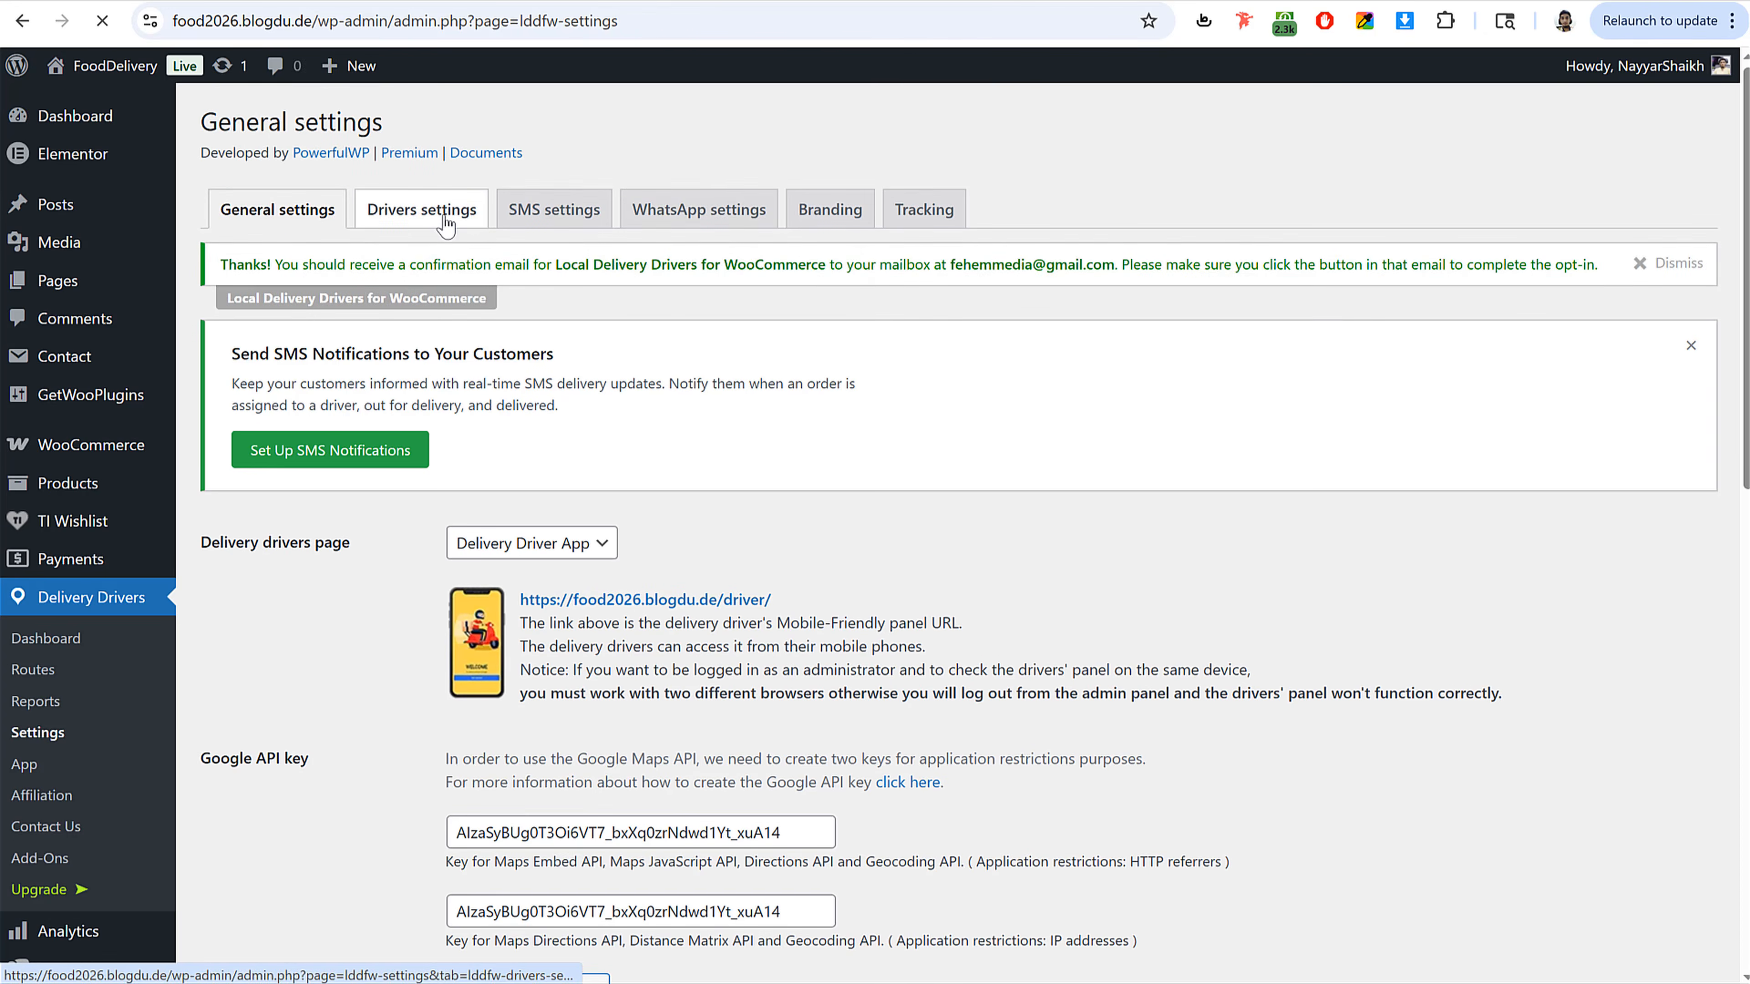
Step: Browse the Drivers settings tab, then return to review the General settings
click(445, 222)
scroll(636, 414, down, 10)
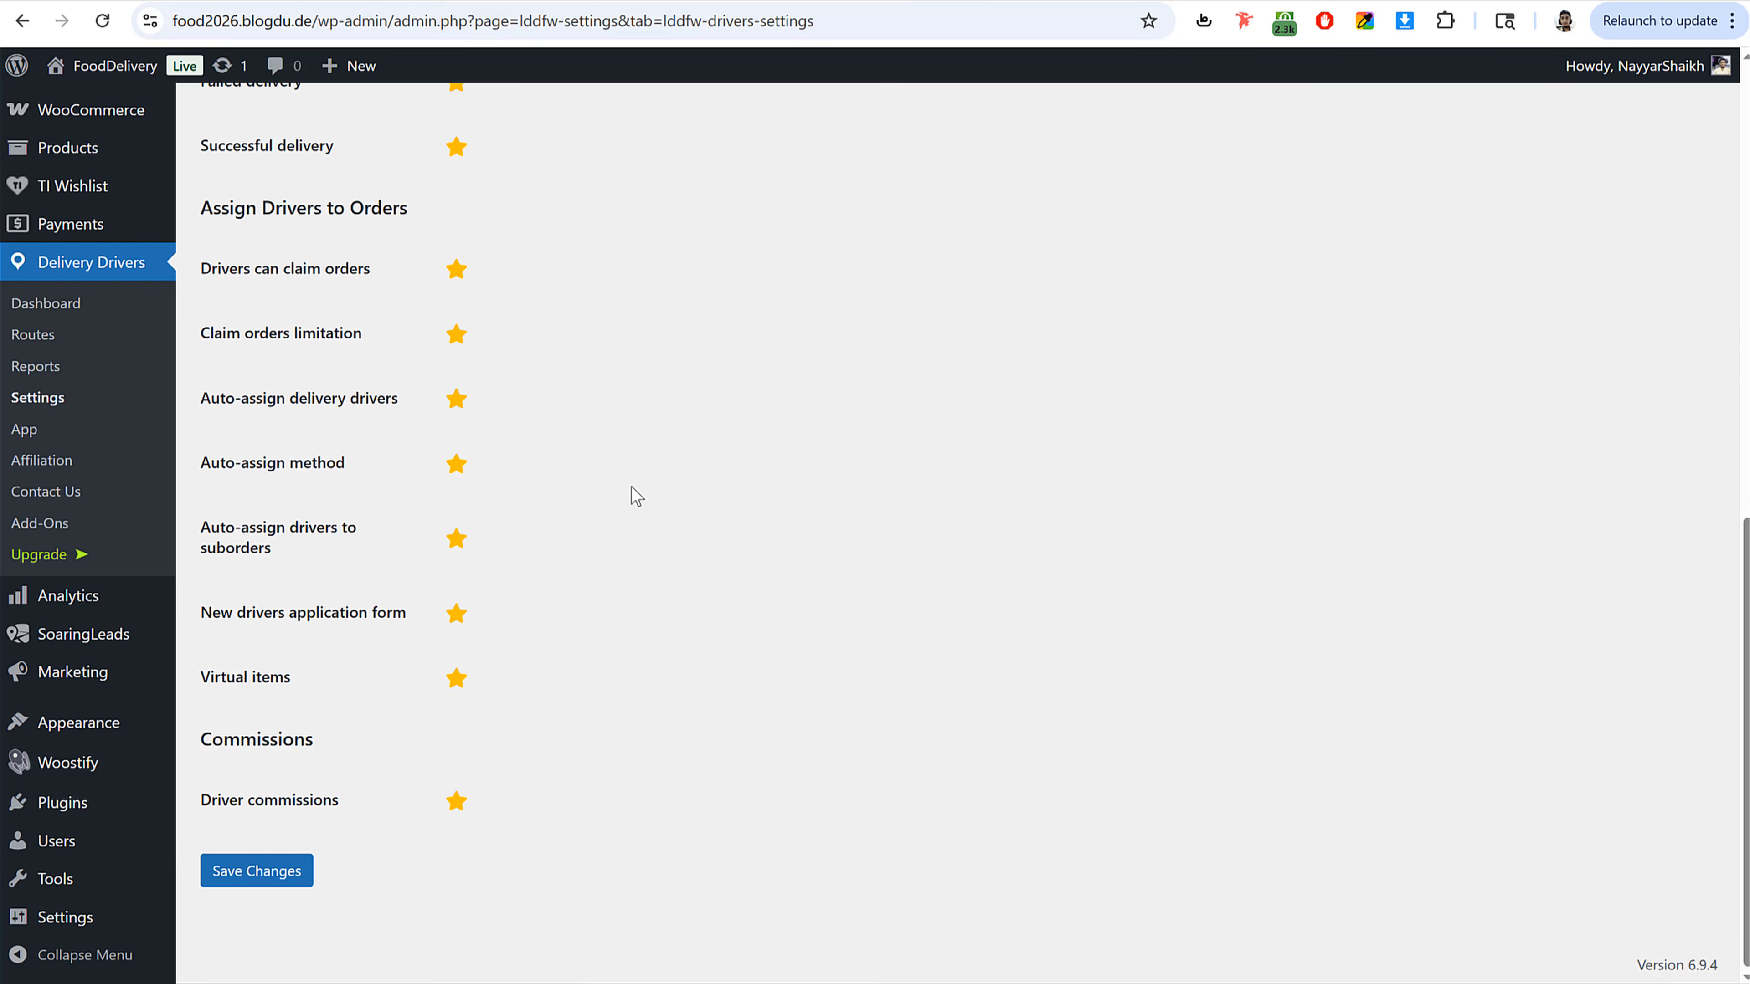
scroll(637, 496, up, 10)
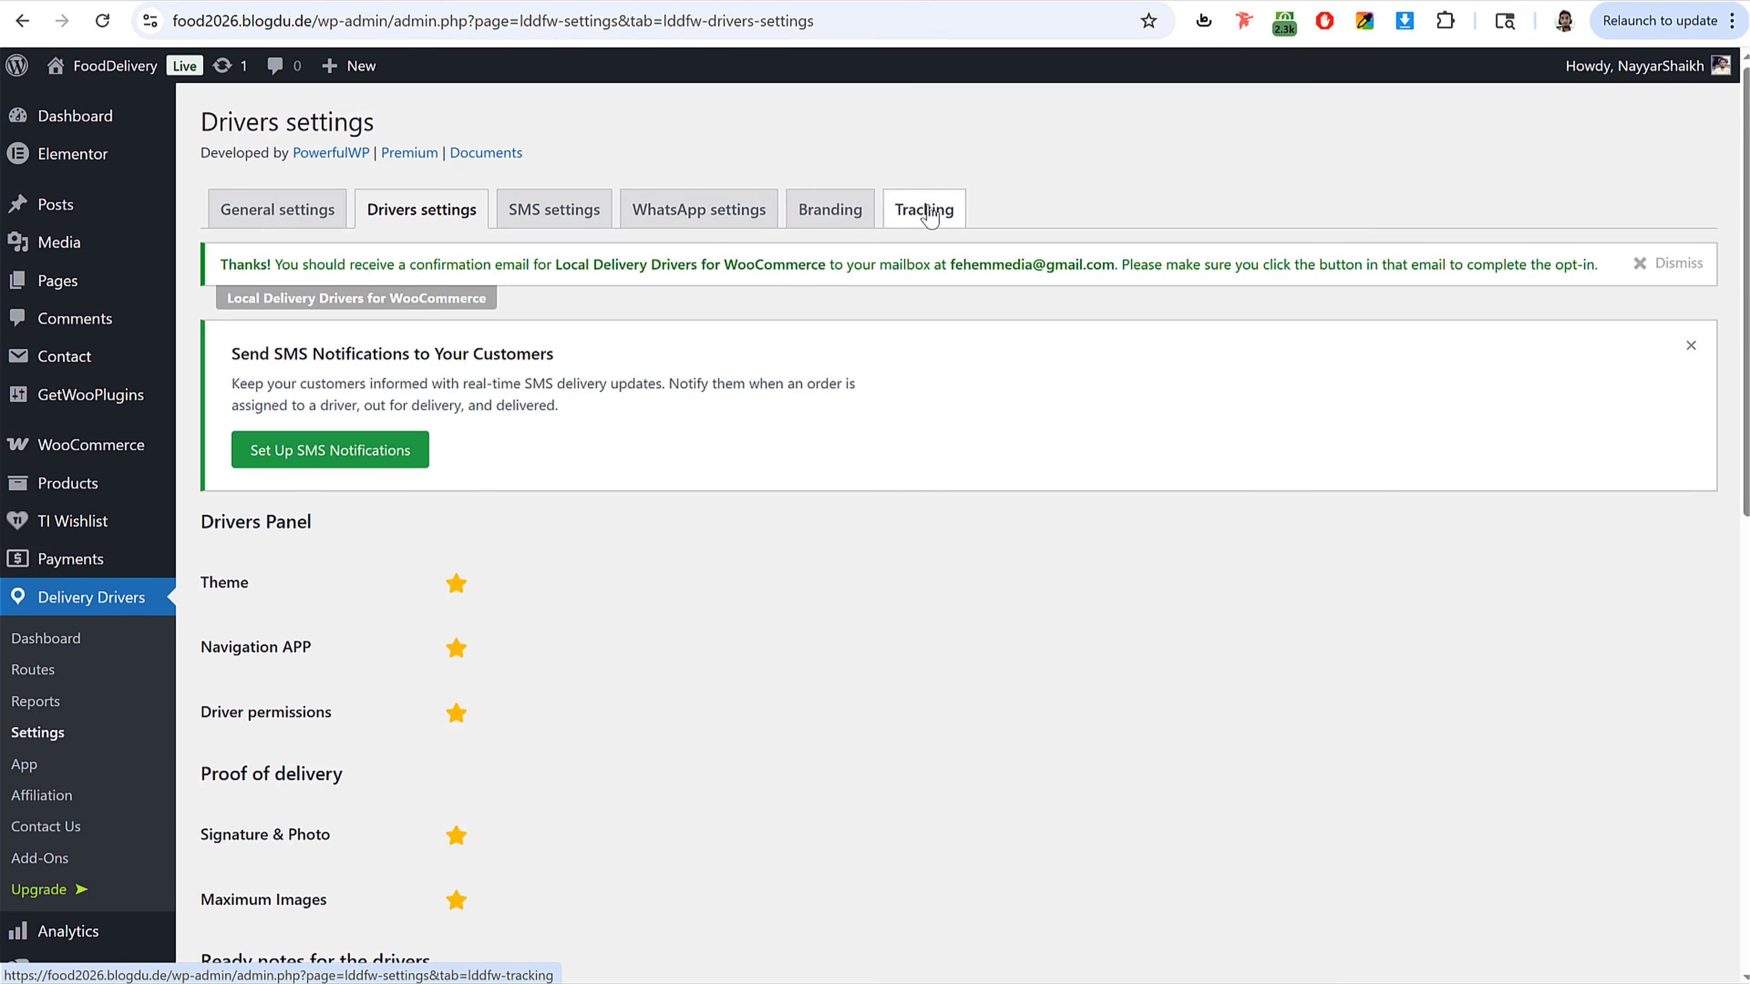
click(273, 211)
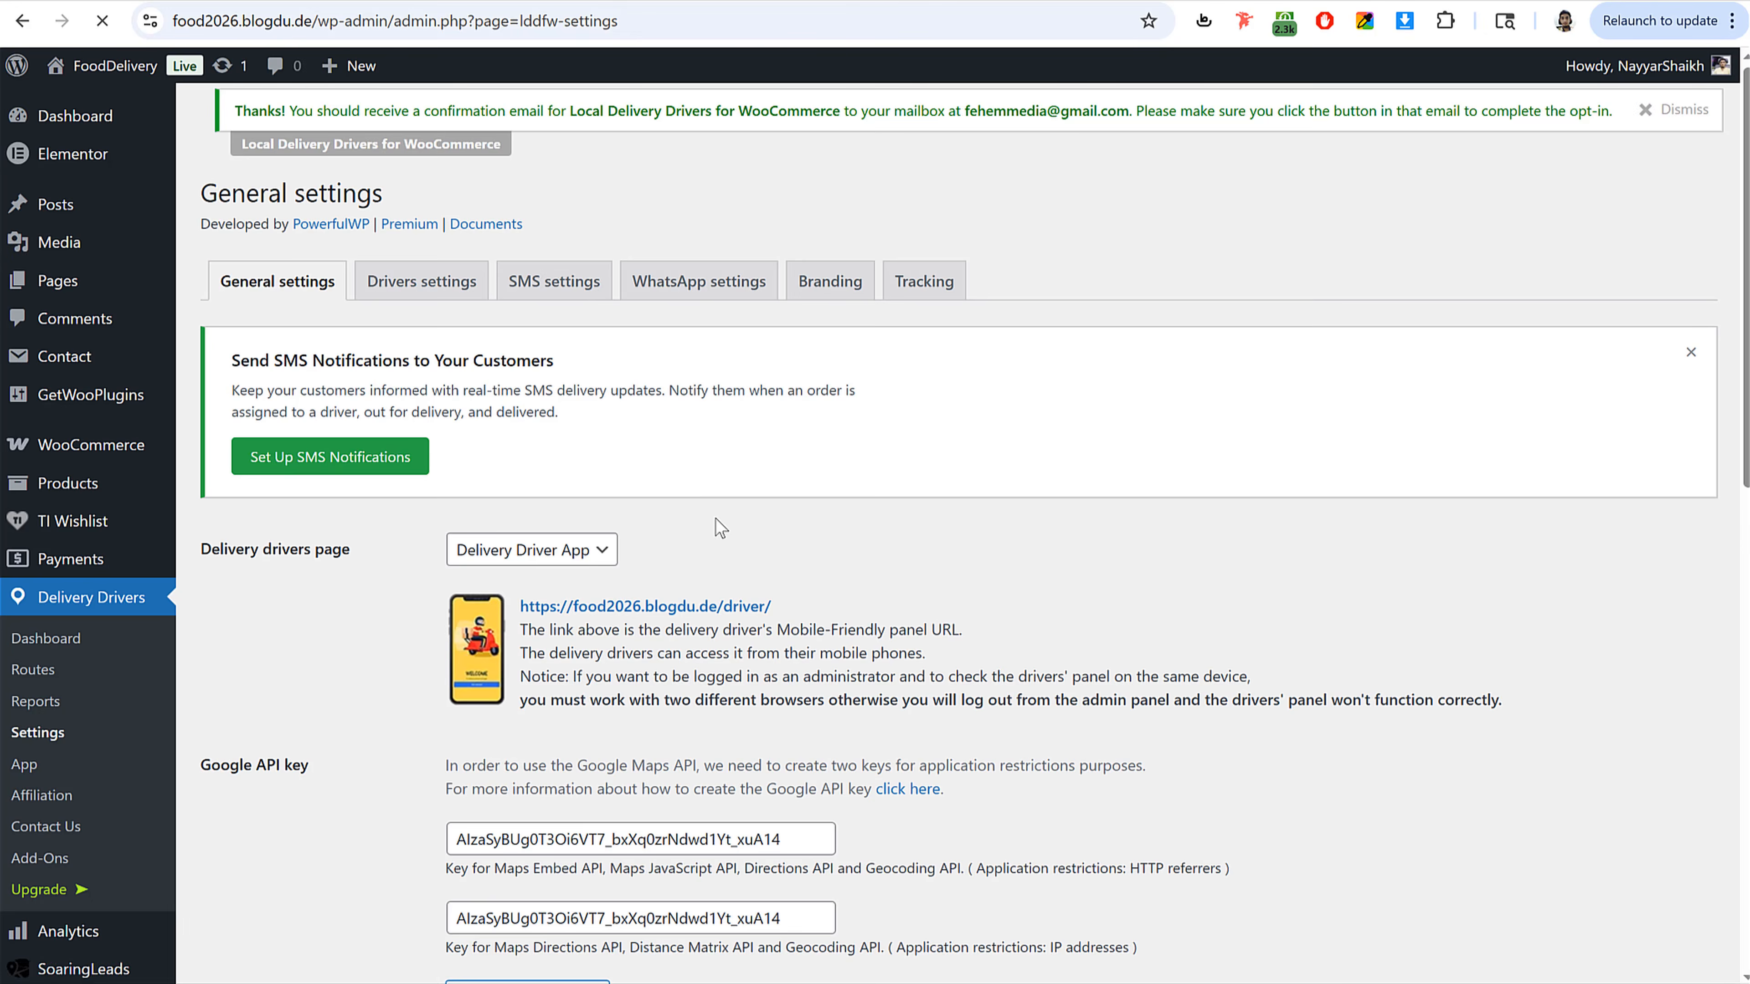
scroll(779, 662, down, 10)
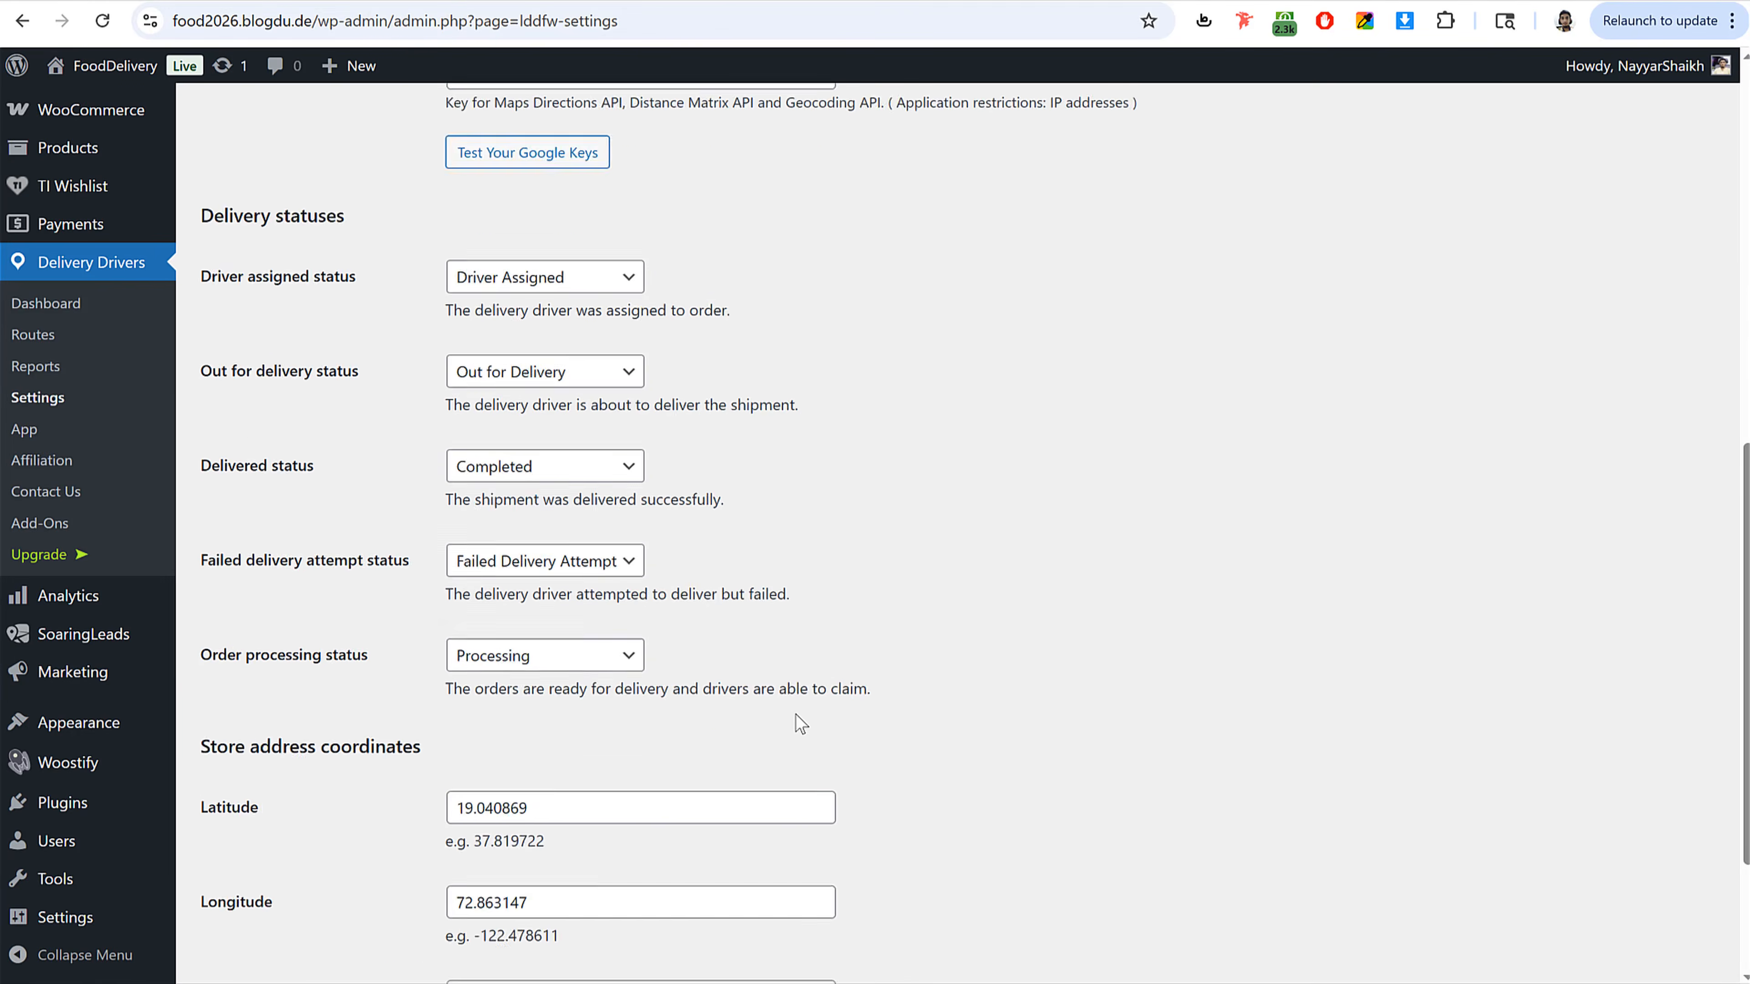
scroll(796, 714, down, 5)
scroll(797, 717, up, 15)
scroll(785, 666, down, 3)
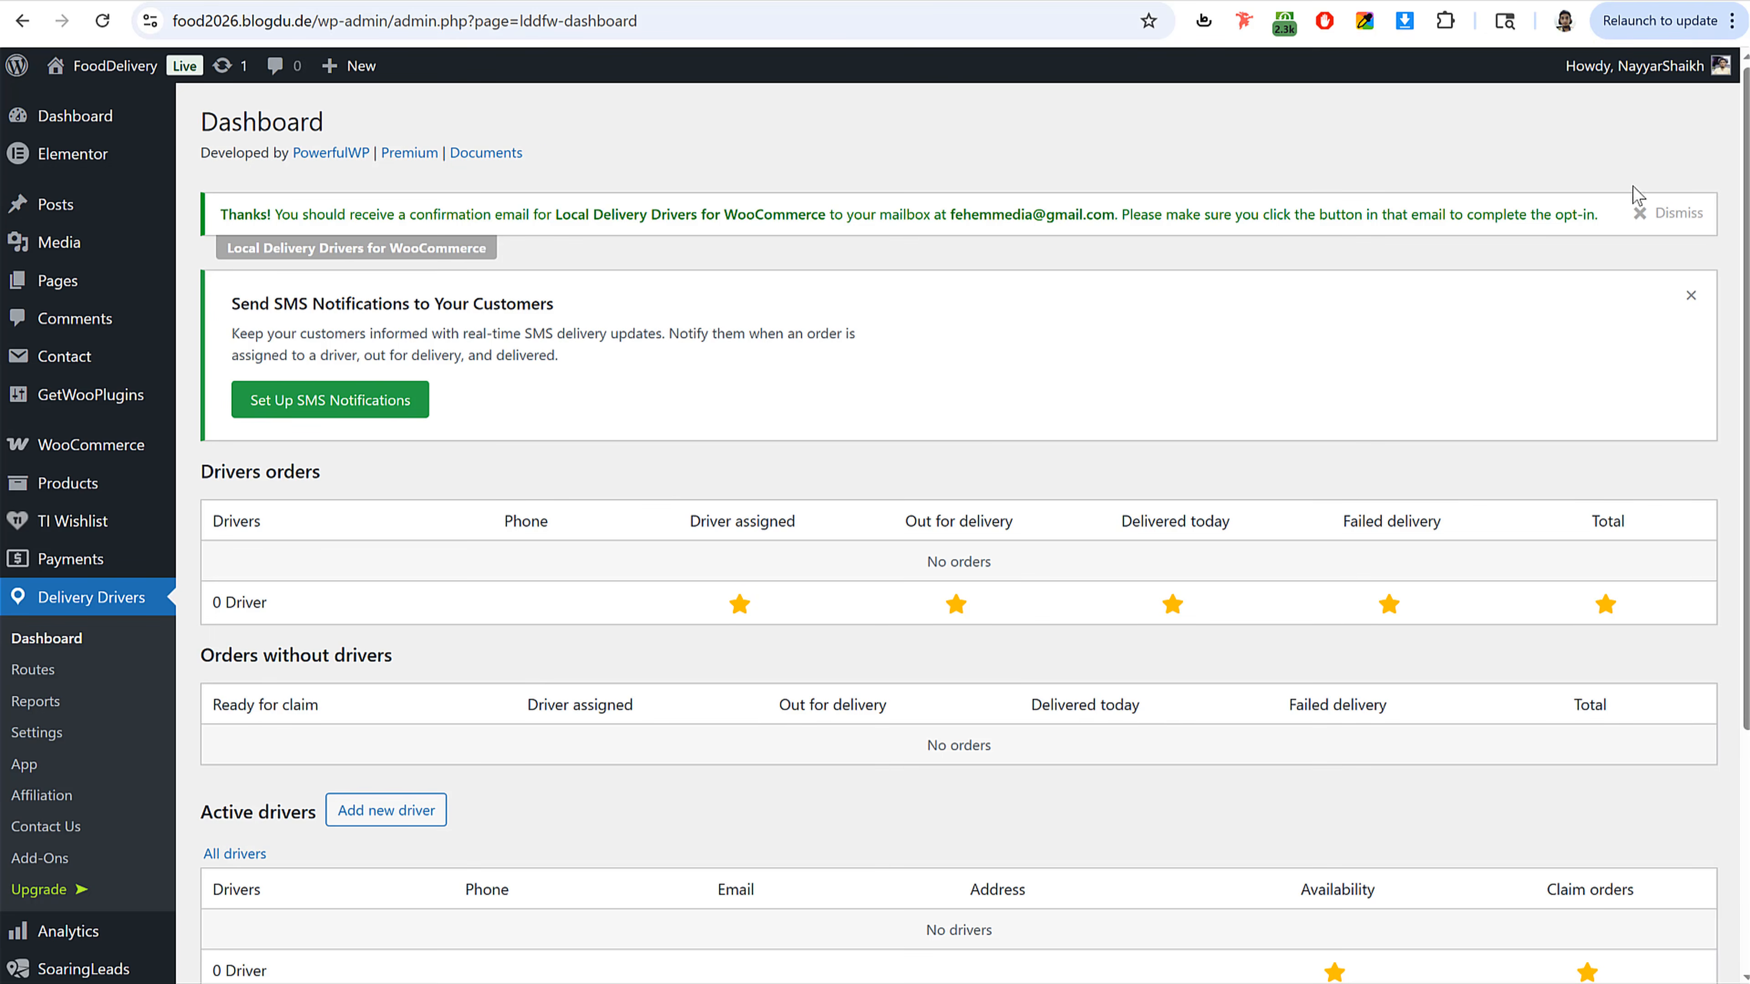
Step: Dismiss the opt-in confirmation notice on the Delivery Drivers dashboard
click(1670, 216)
click(1694, 231)
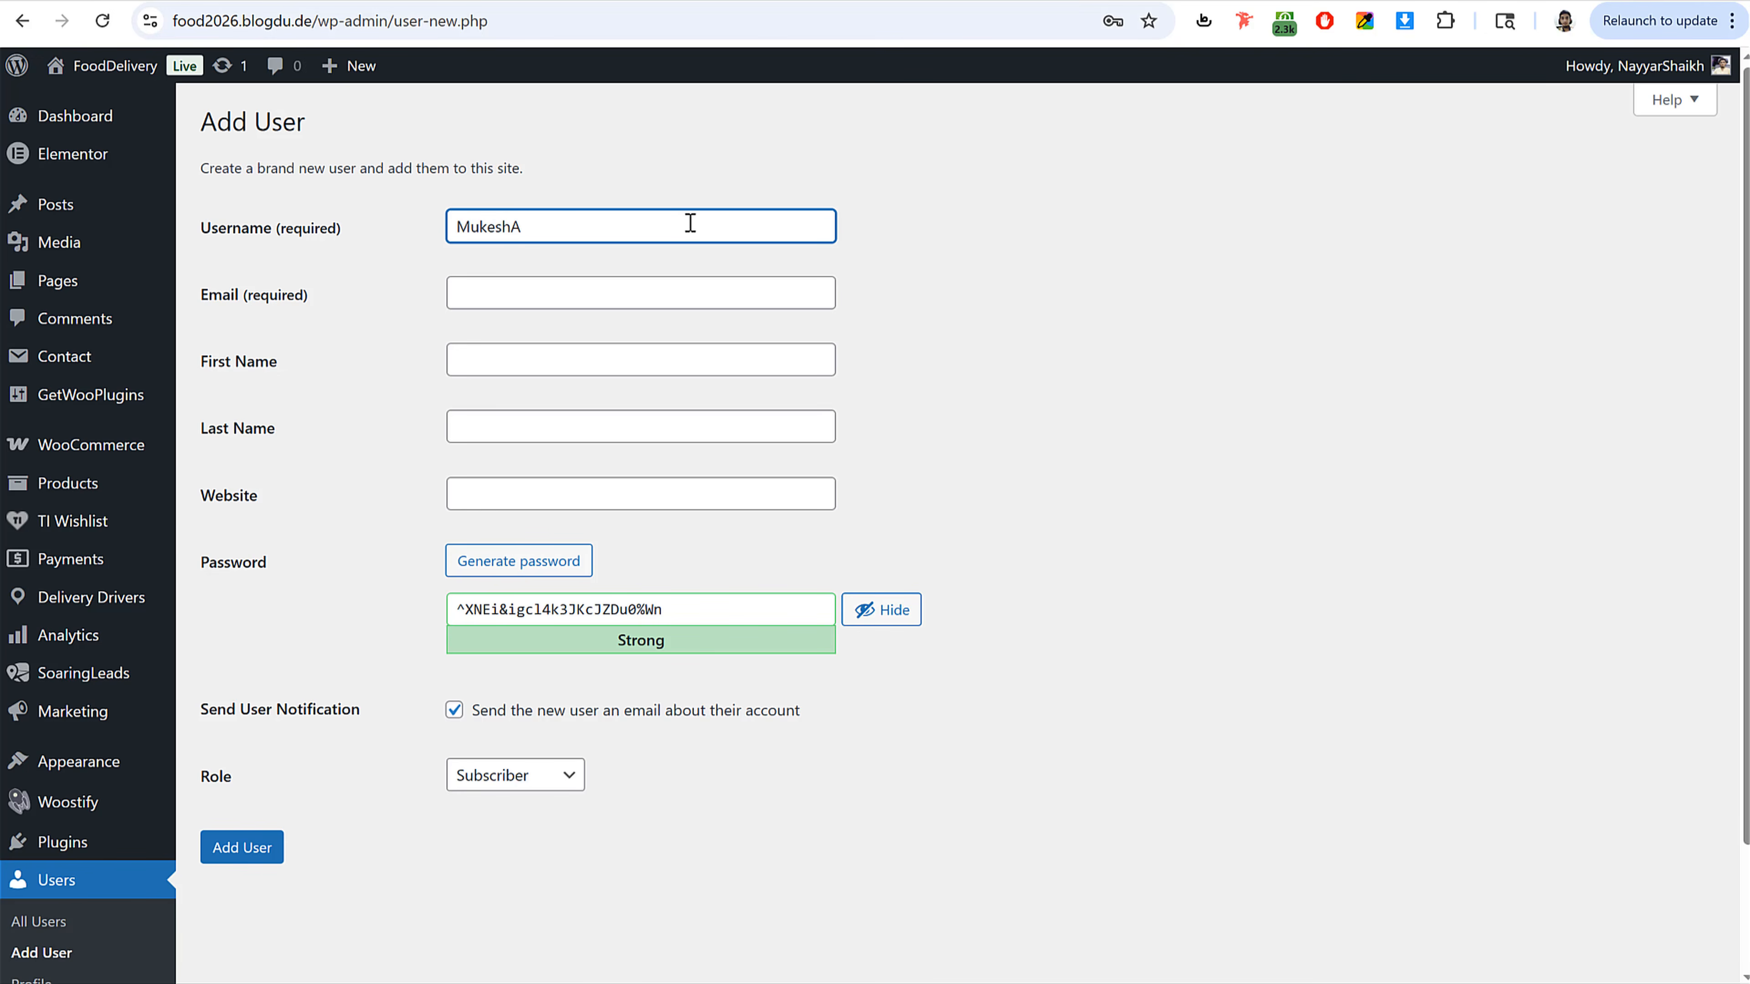
Step: On the Add User form, fill in the driver's username, e-mail address, first name and last name
drag(553, 230, 513, 229)
key(BackSpace)
click(505, 285)
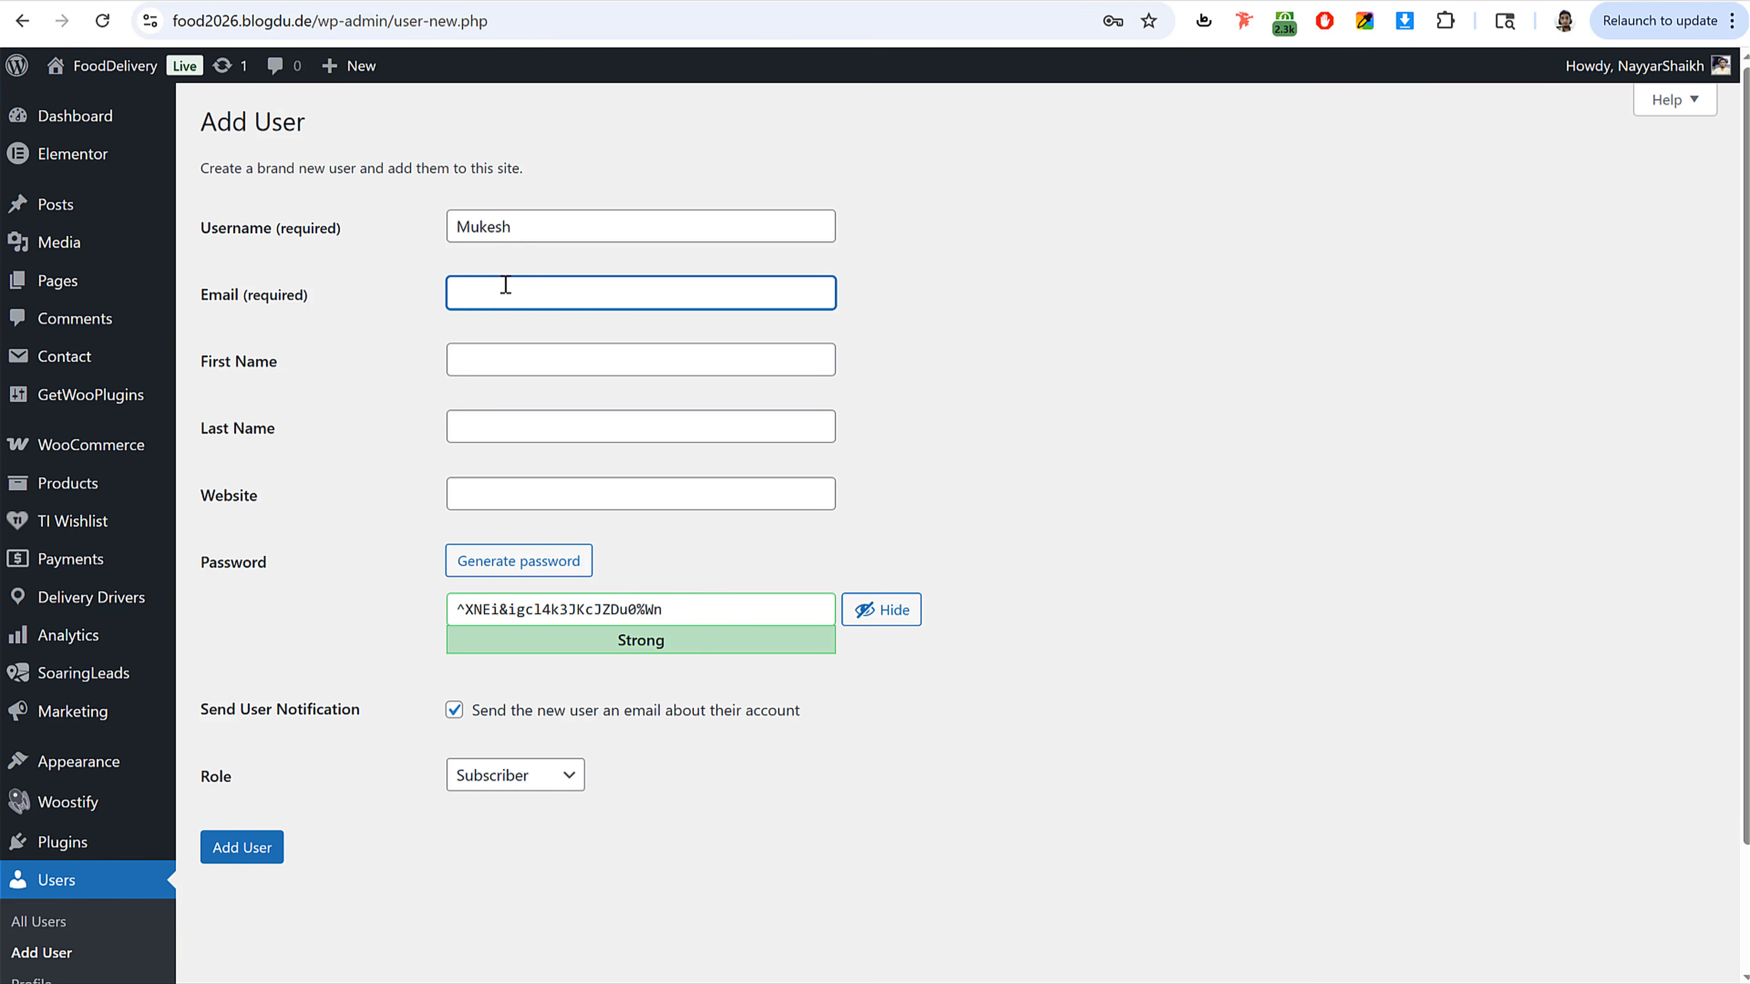
key(Tab)
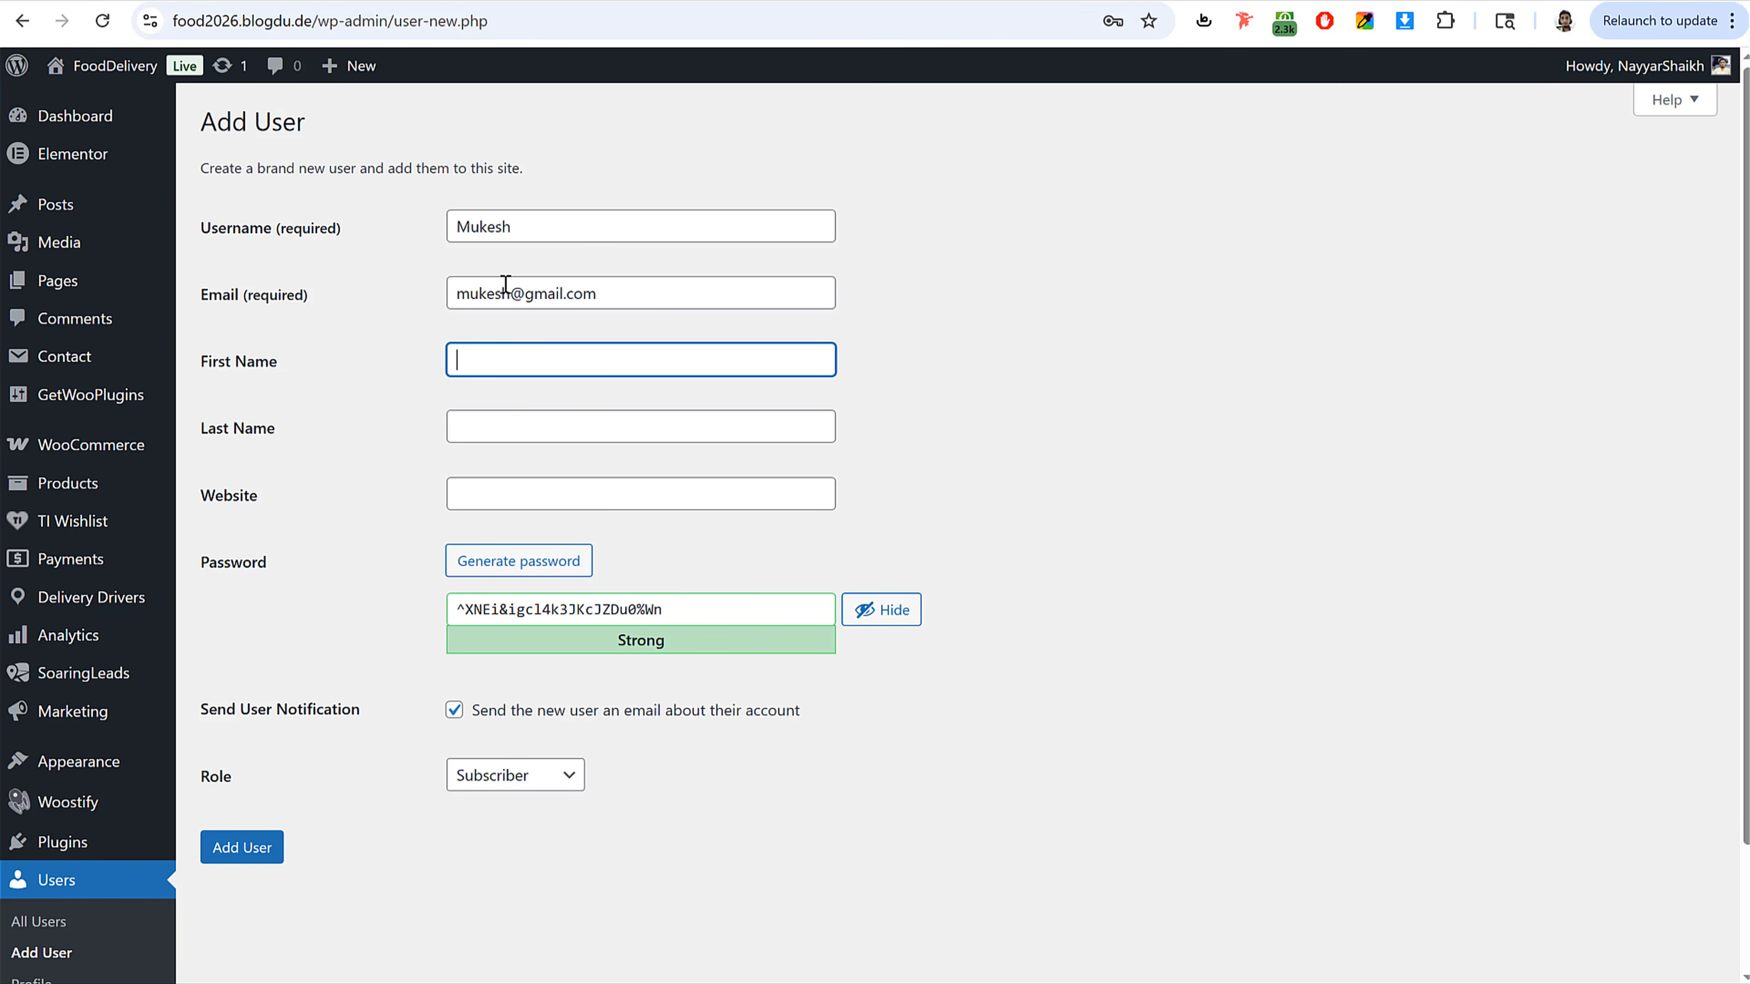
text(Mukesh)
key(Tab)
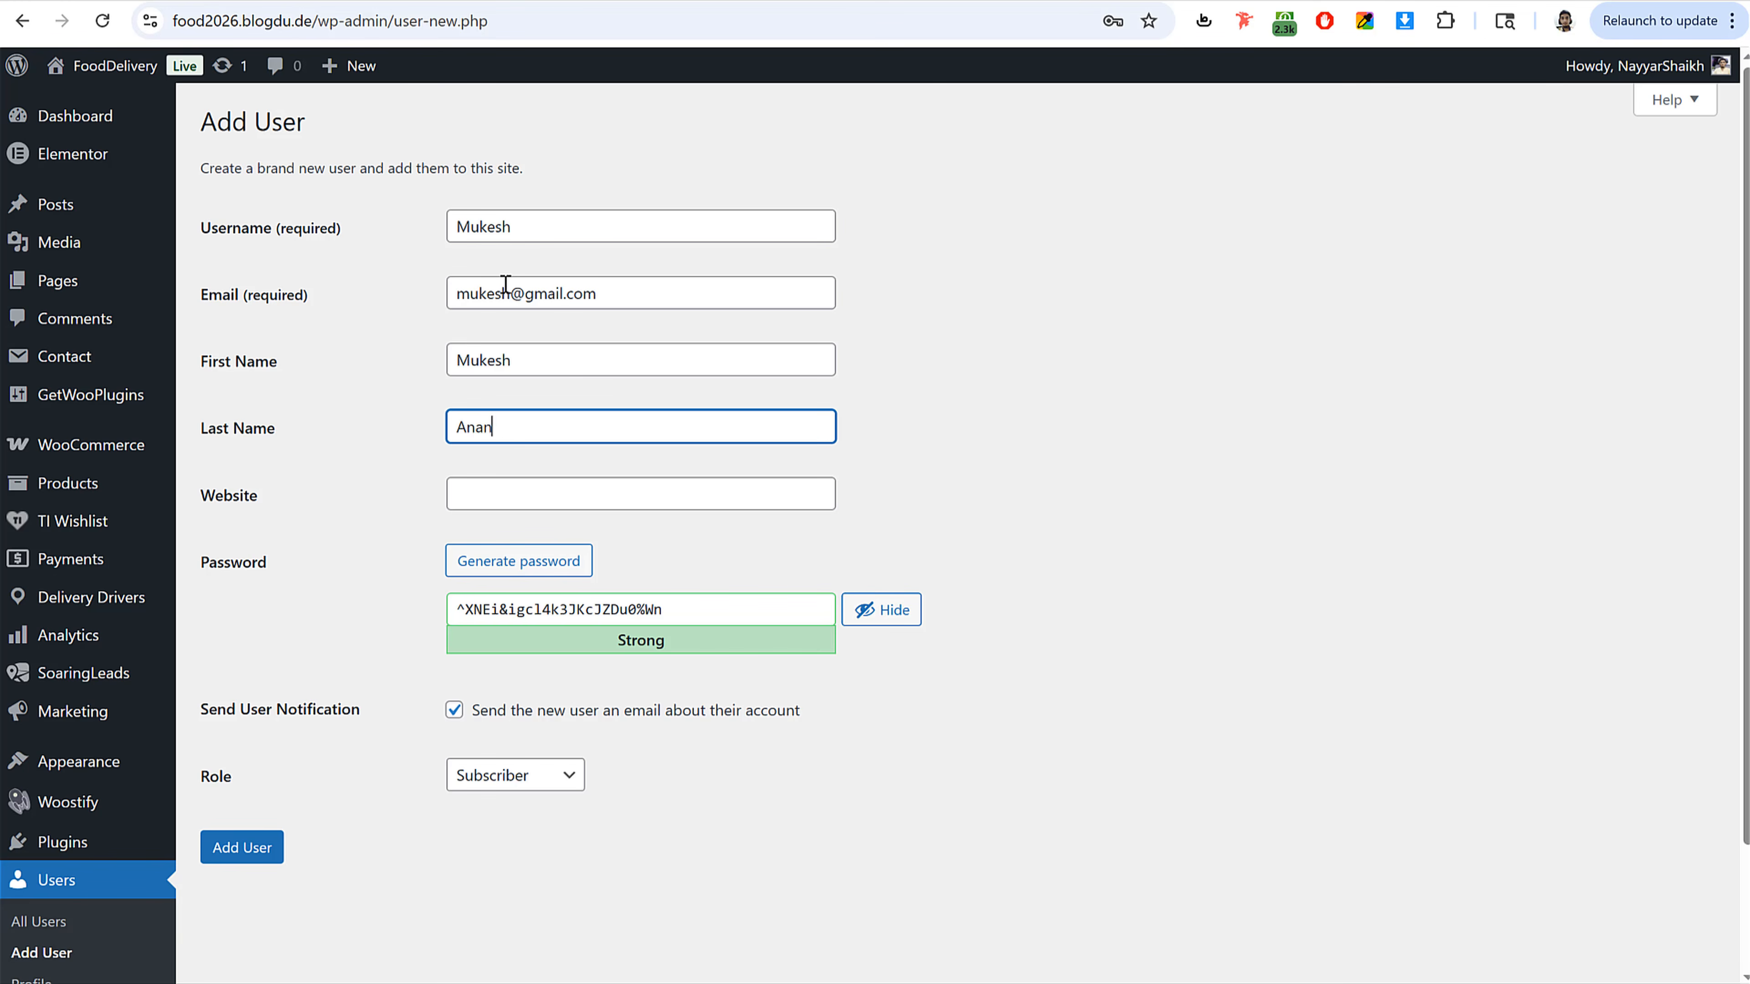
key(Tab)
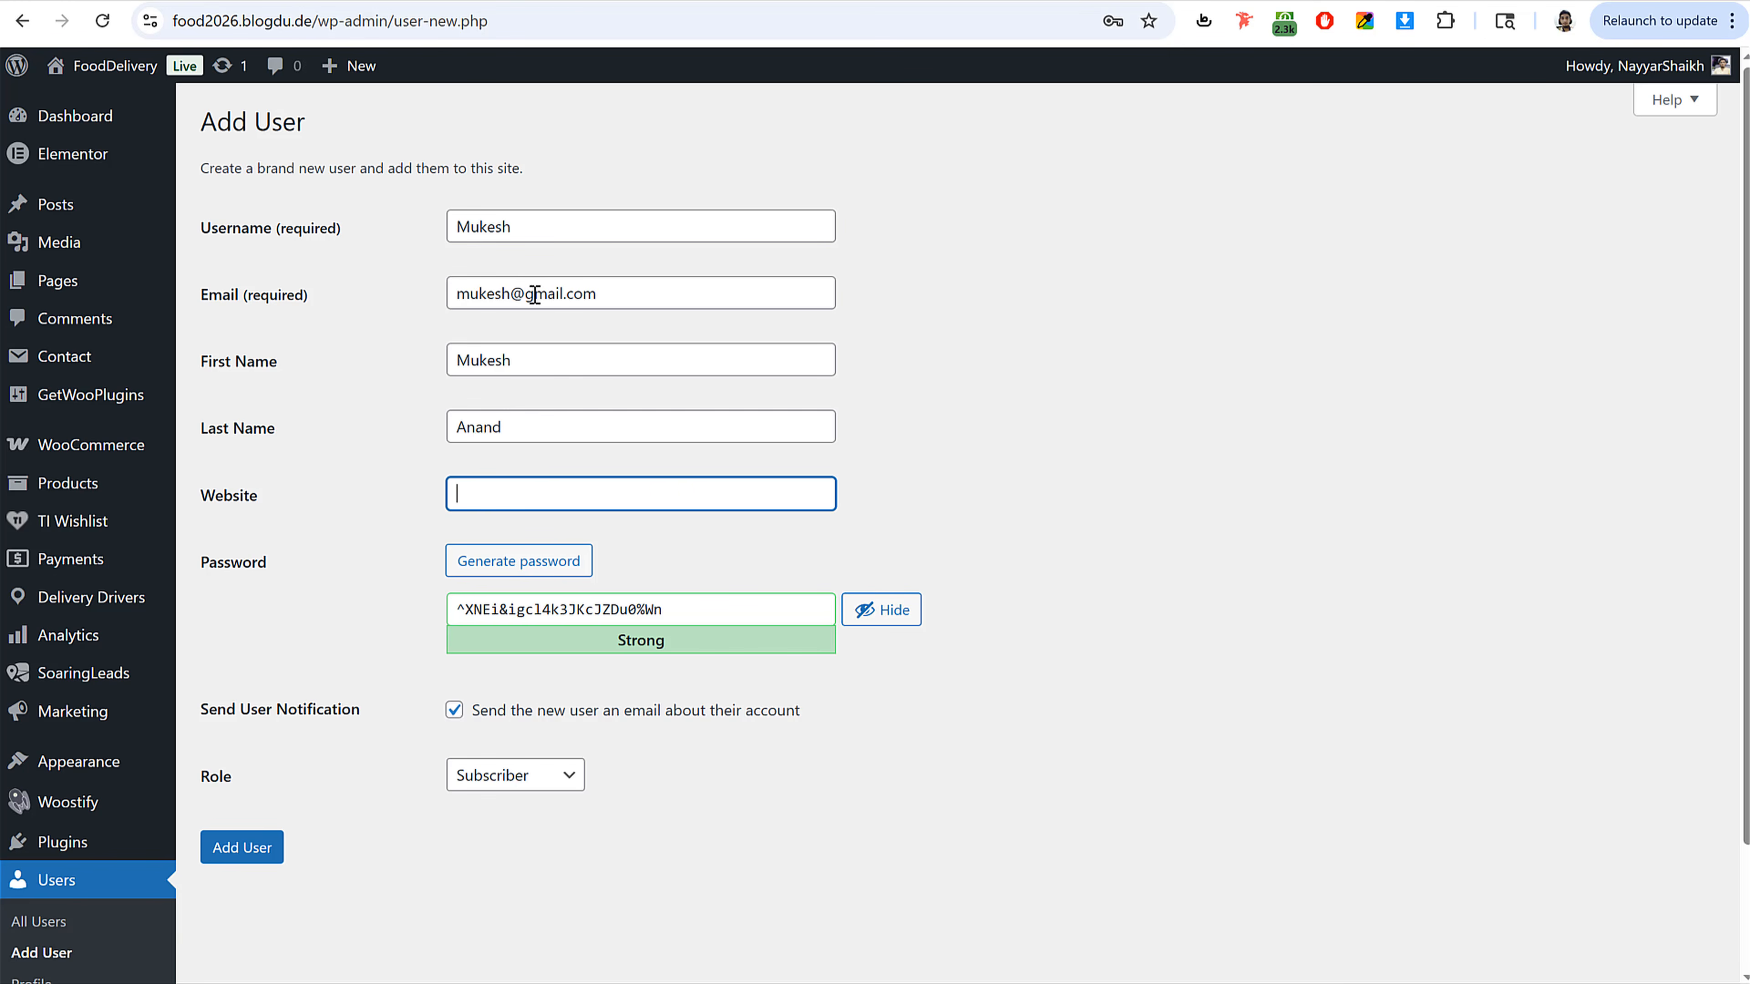
Step: Replace the generated password with a custom account password for the new user
click(890, 610)
click(756, 610)
key(ctrl+a)
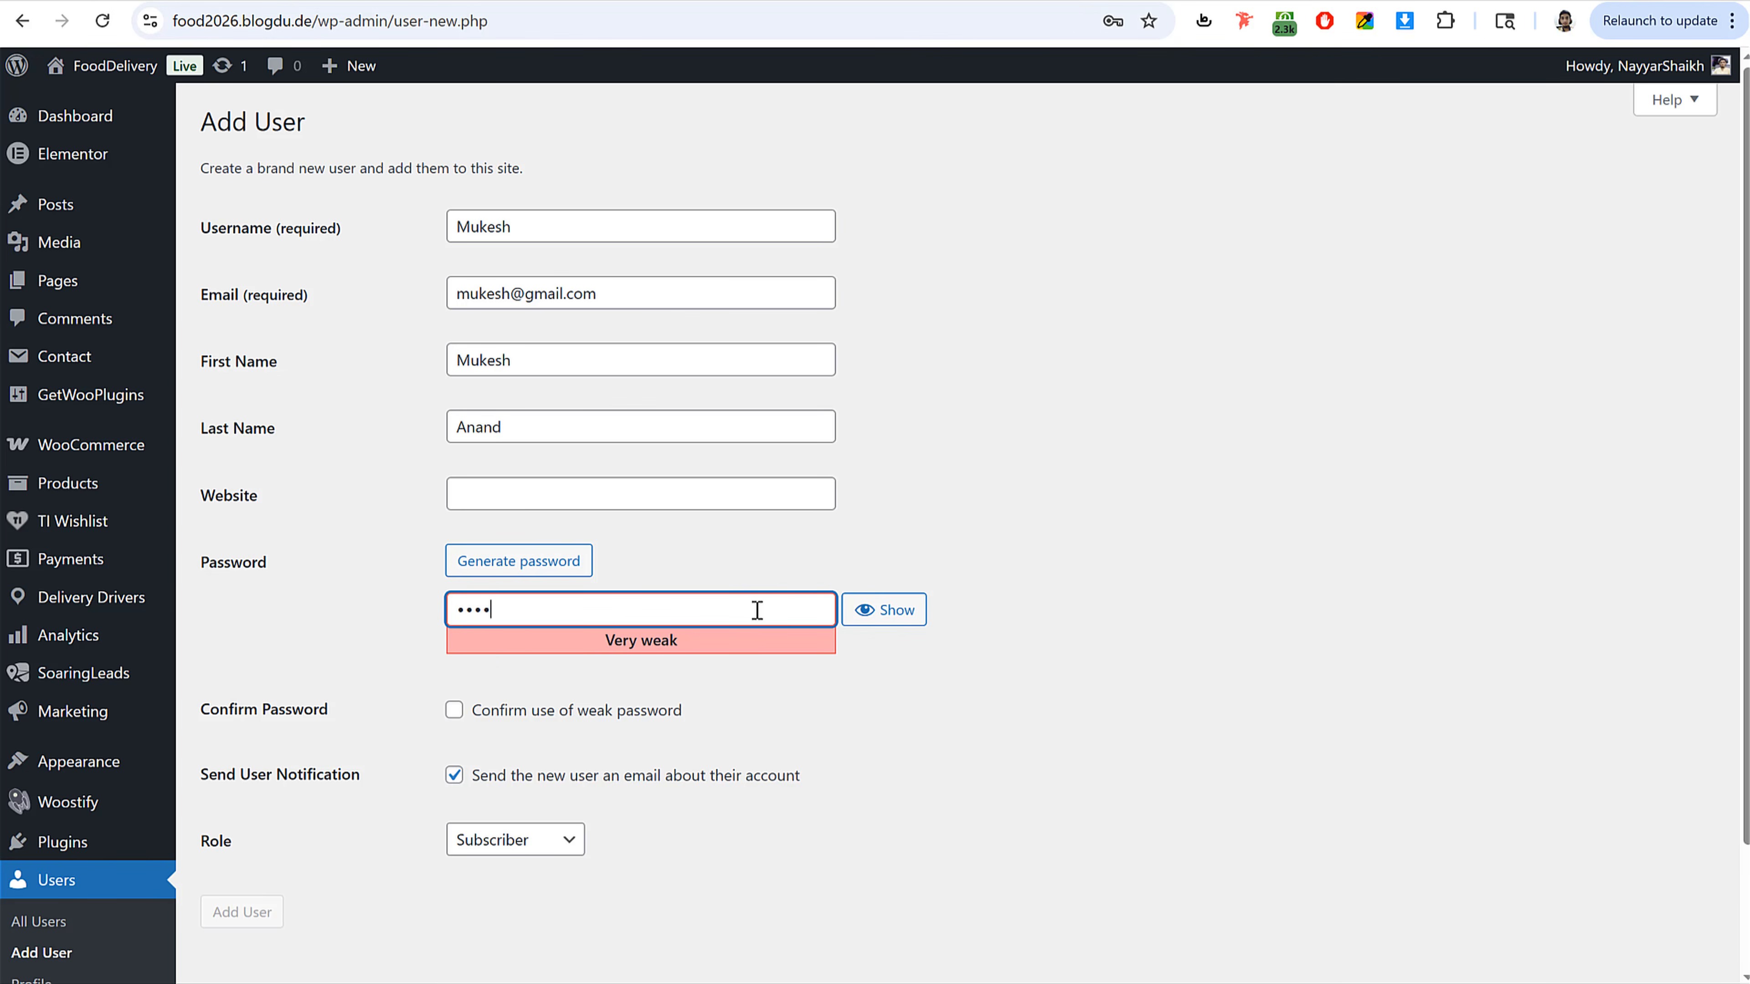
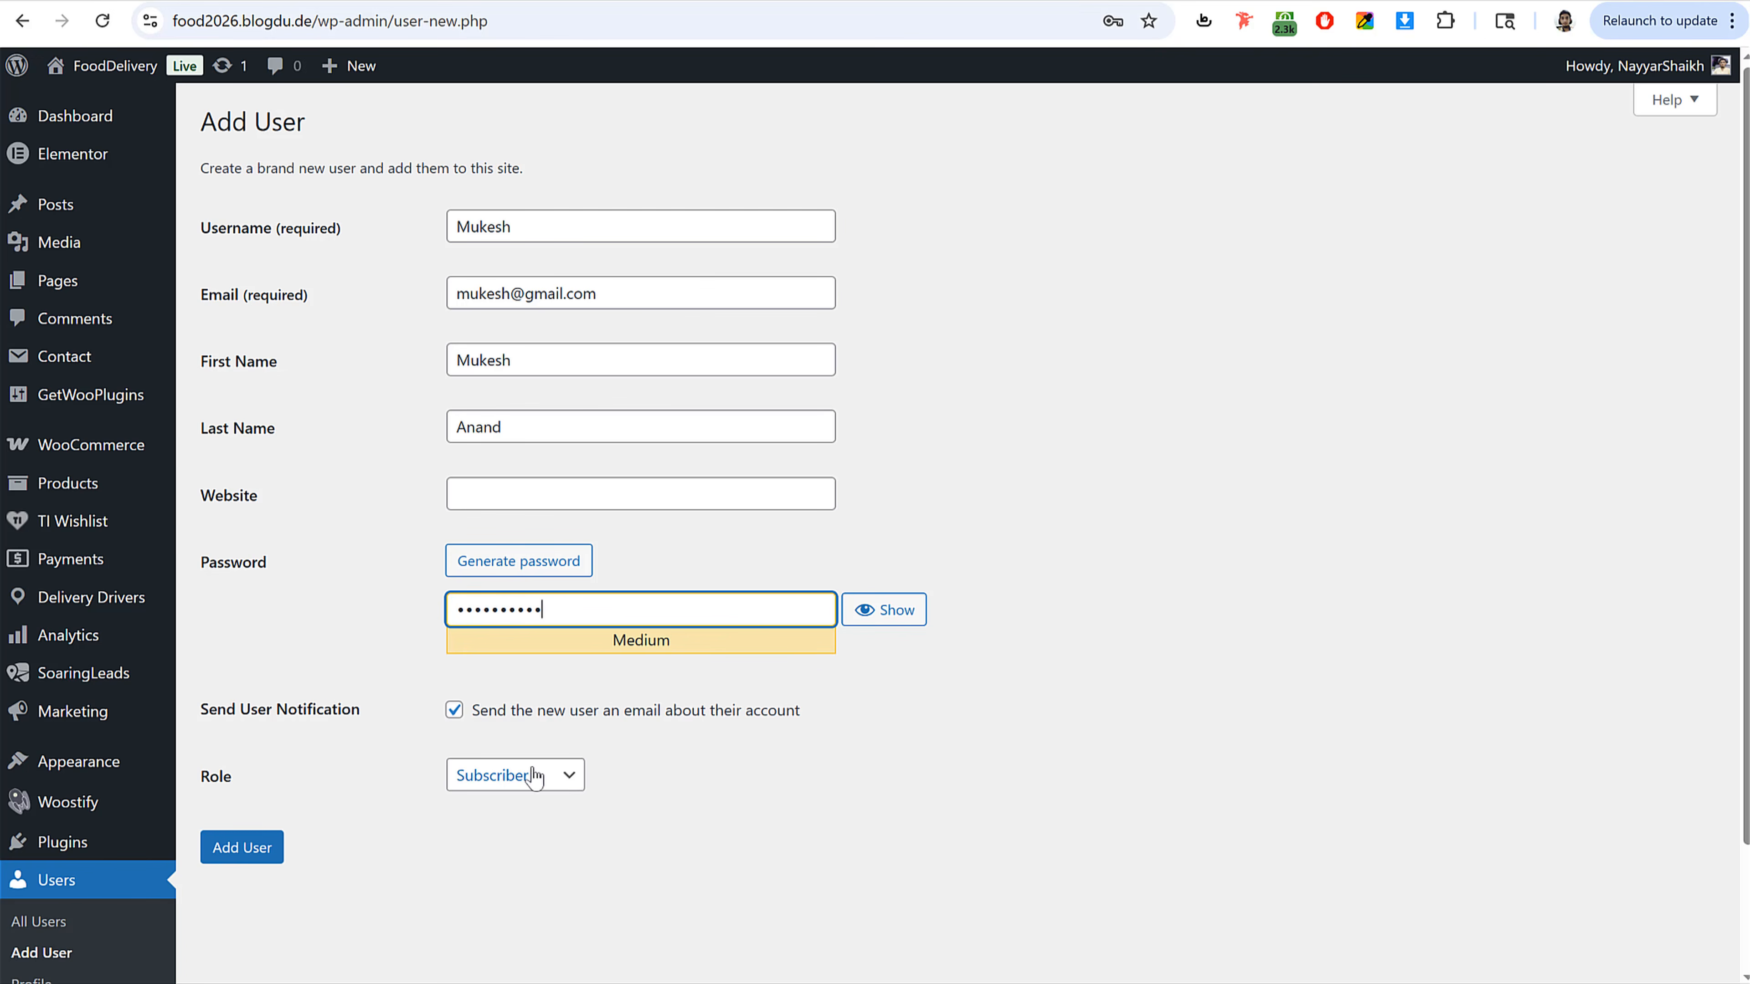
Step: Set the user's role to Delivery driver, add the user, and save the password in the browser
click(534, 776)
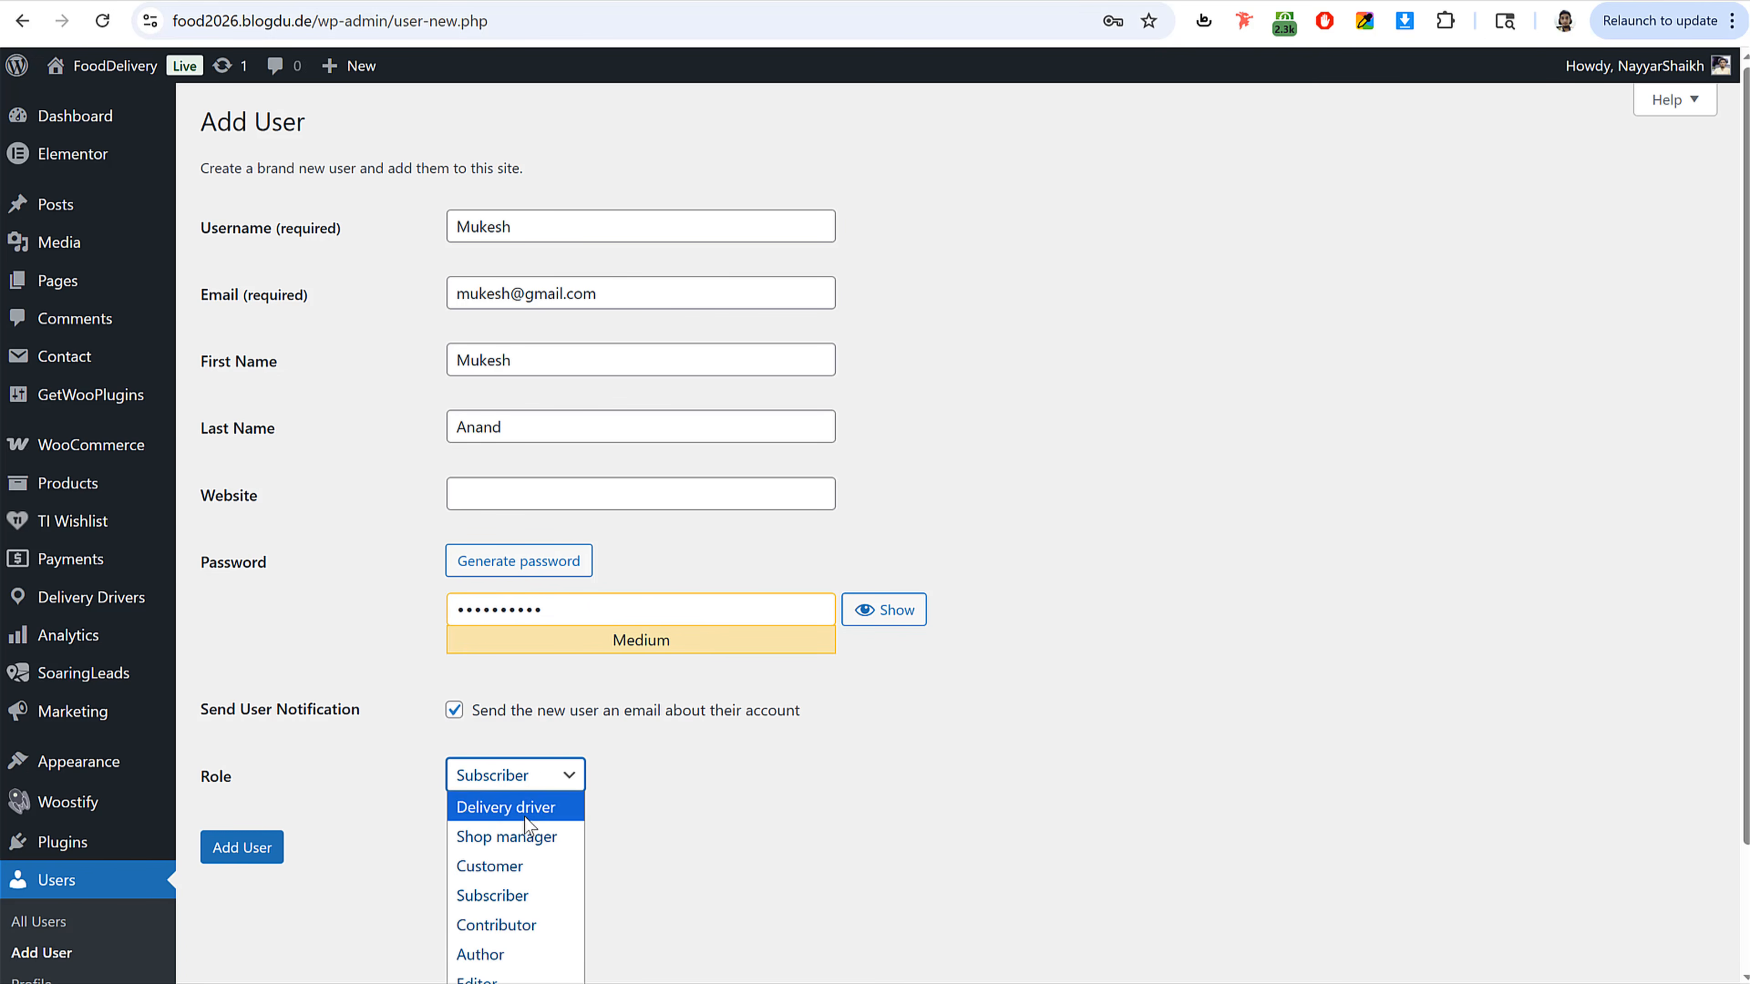
click(506, 806)
click(273, 853)
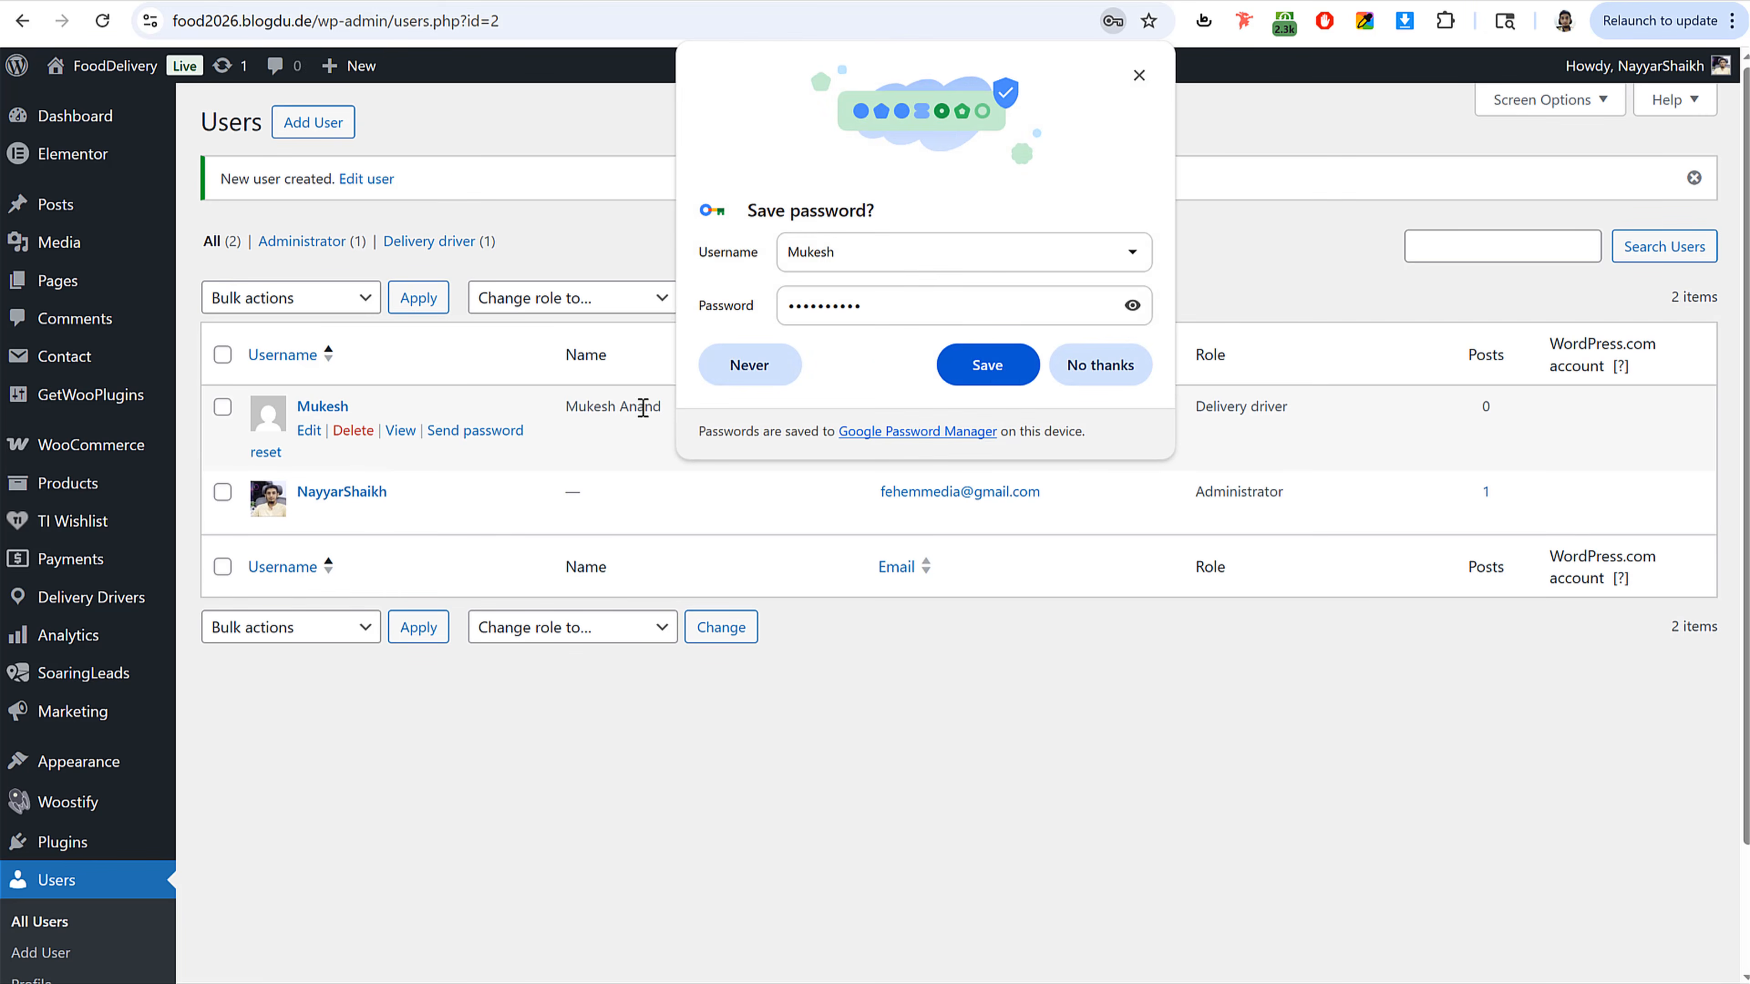
click(986, 360)
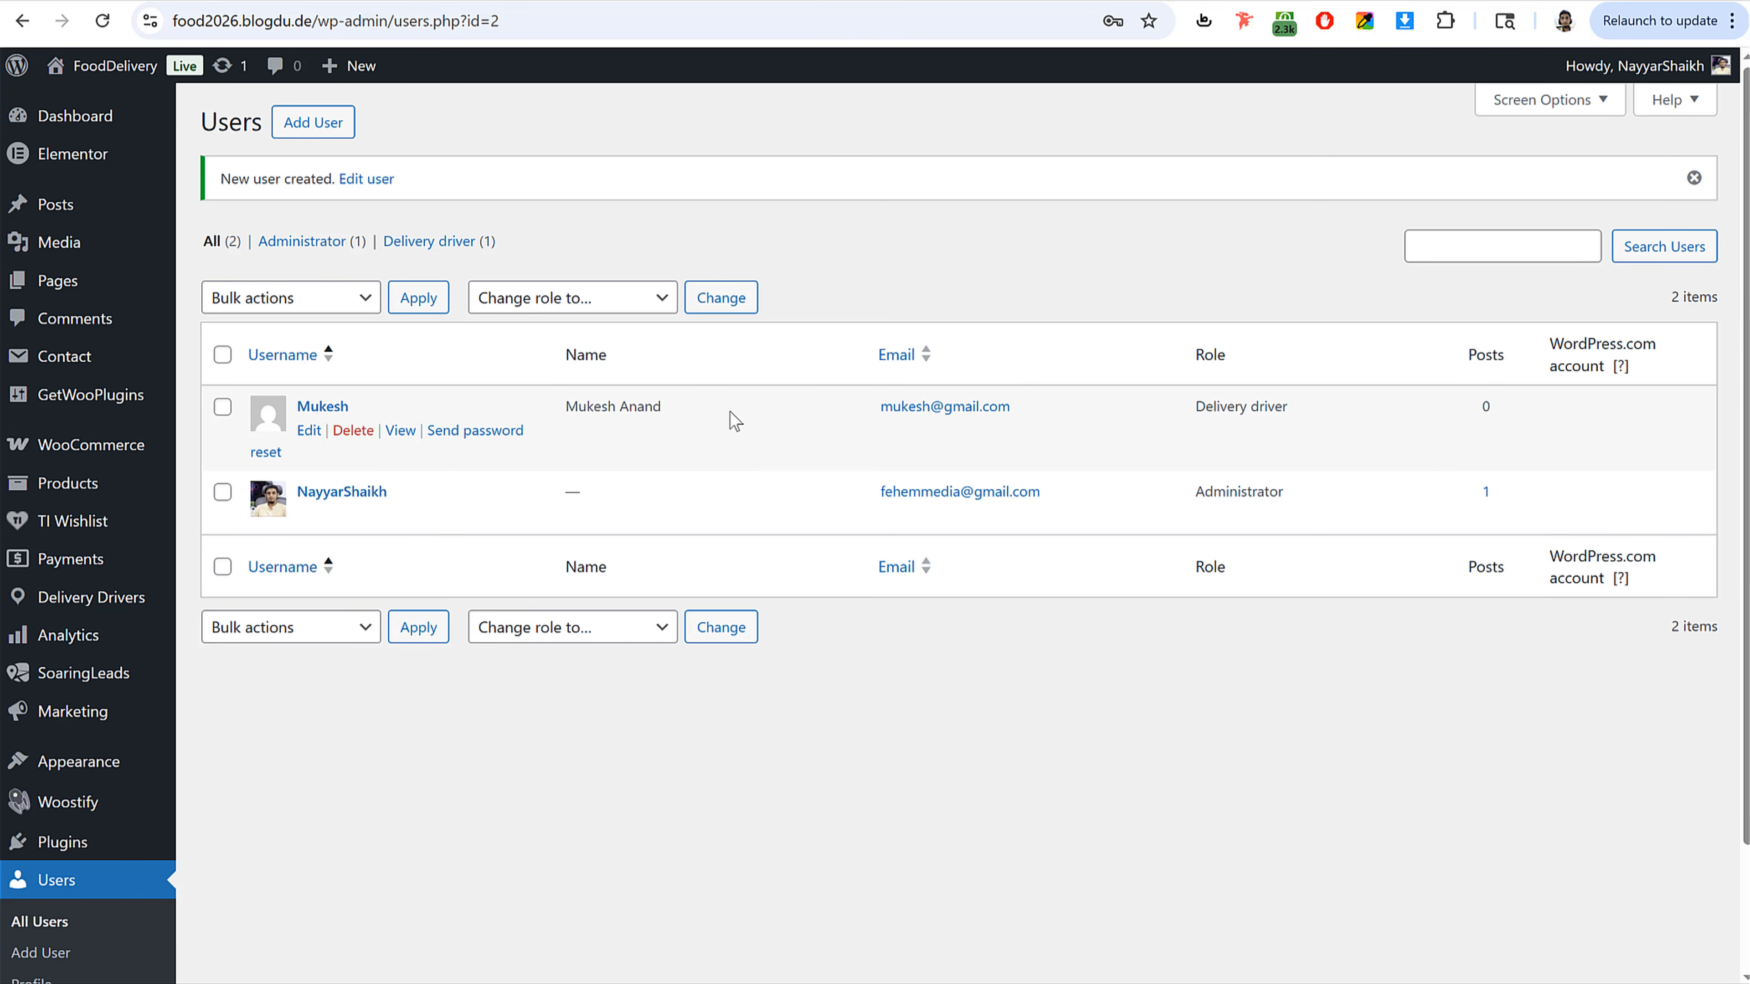
Step: Select the new delivery driver's e-mail address in the users list
drag(833, 405, 1021, 412)
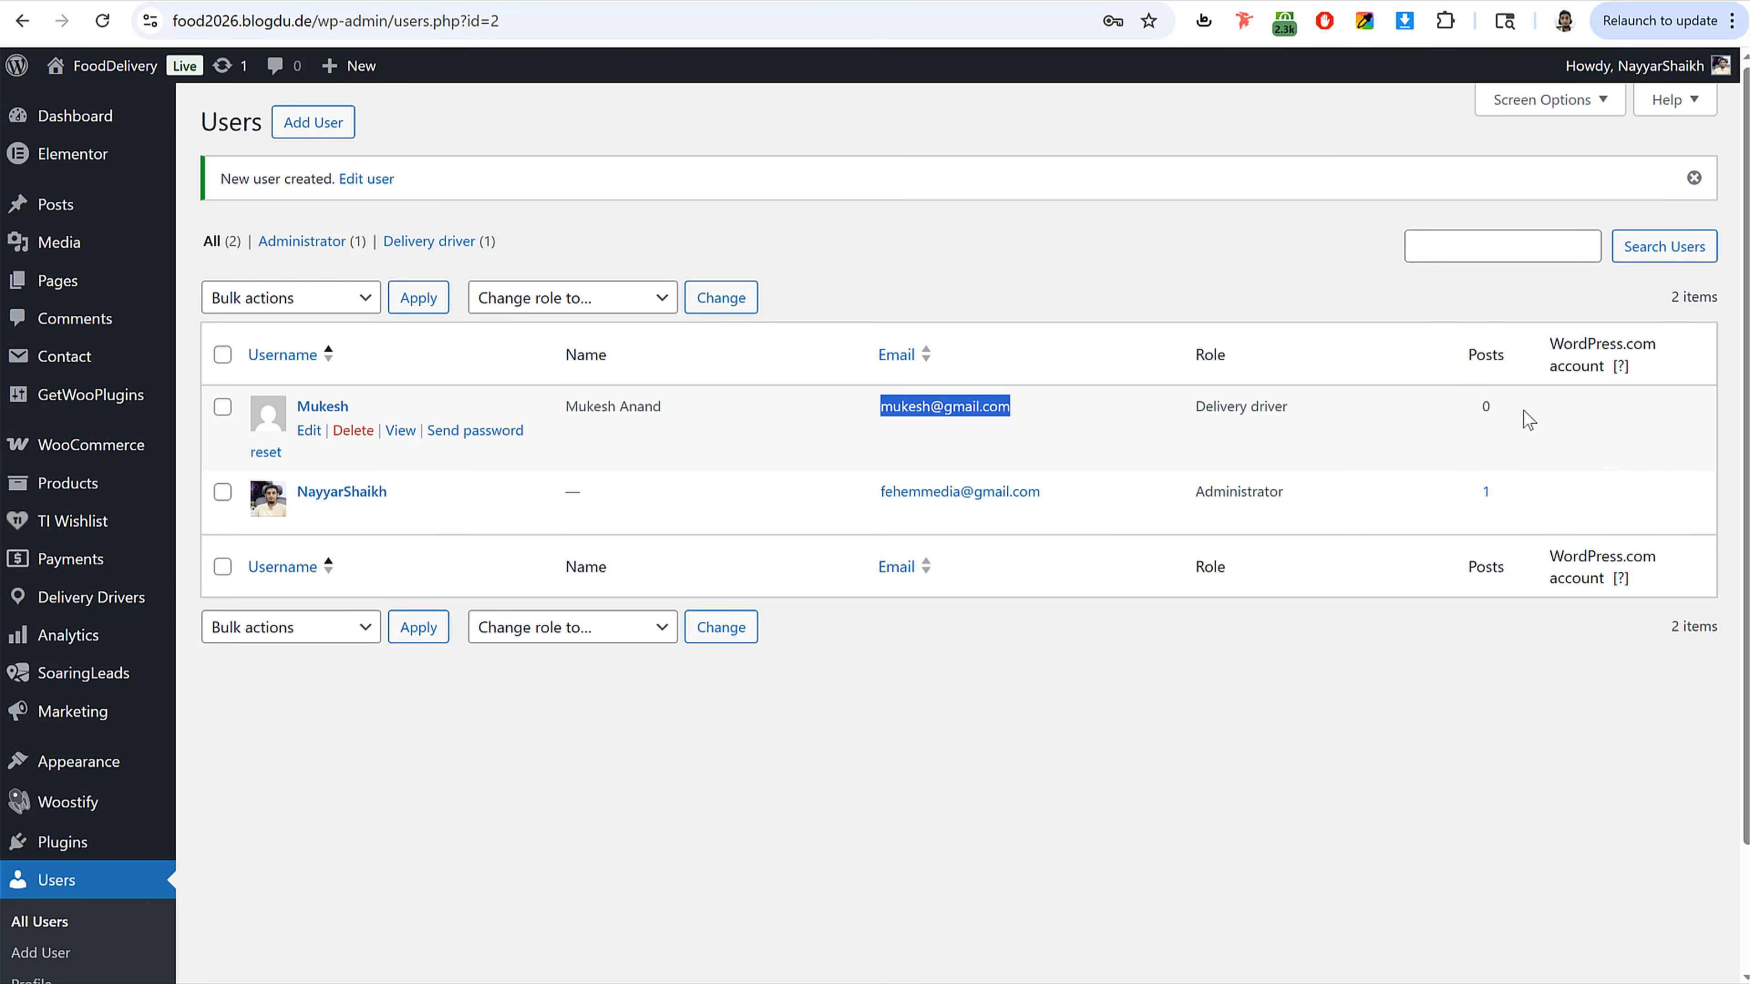
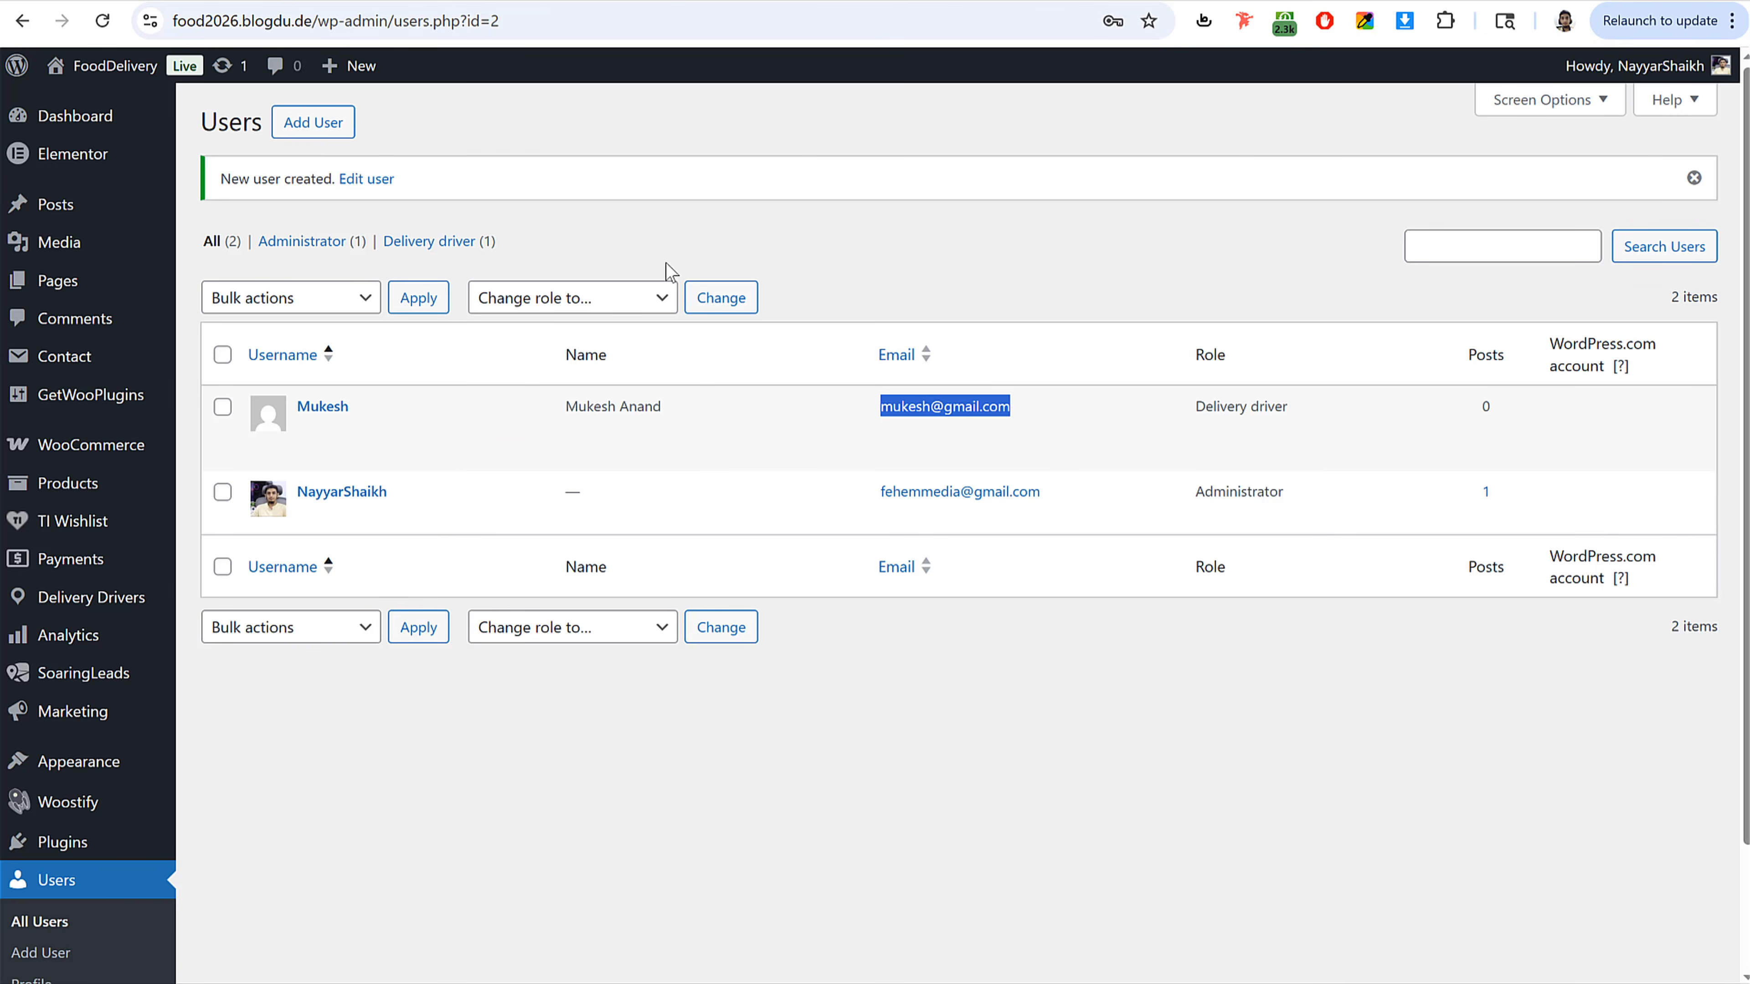
scroll(741, 366, down, 3)
scroll(741, 367, up, 3)
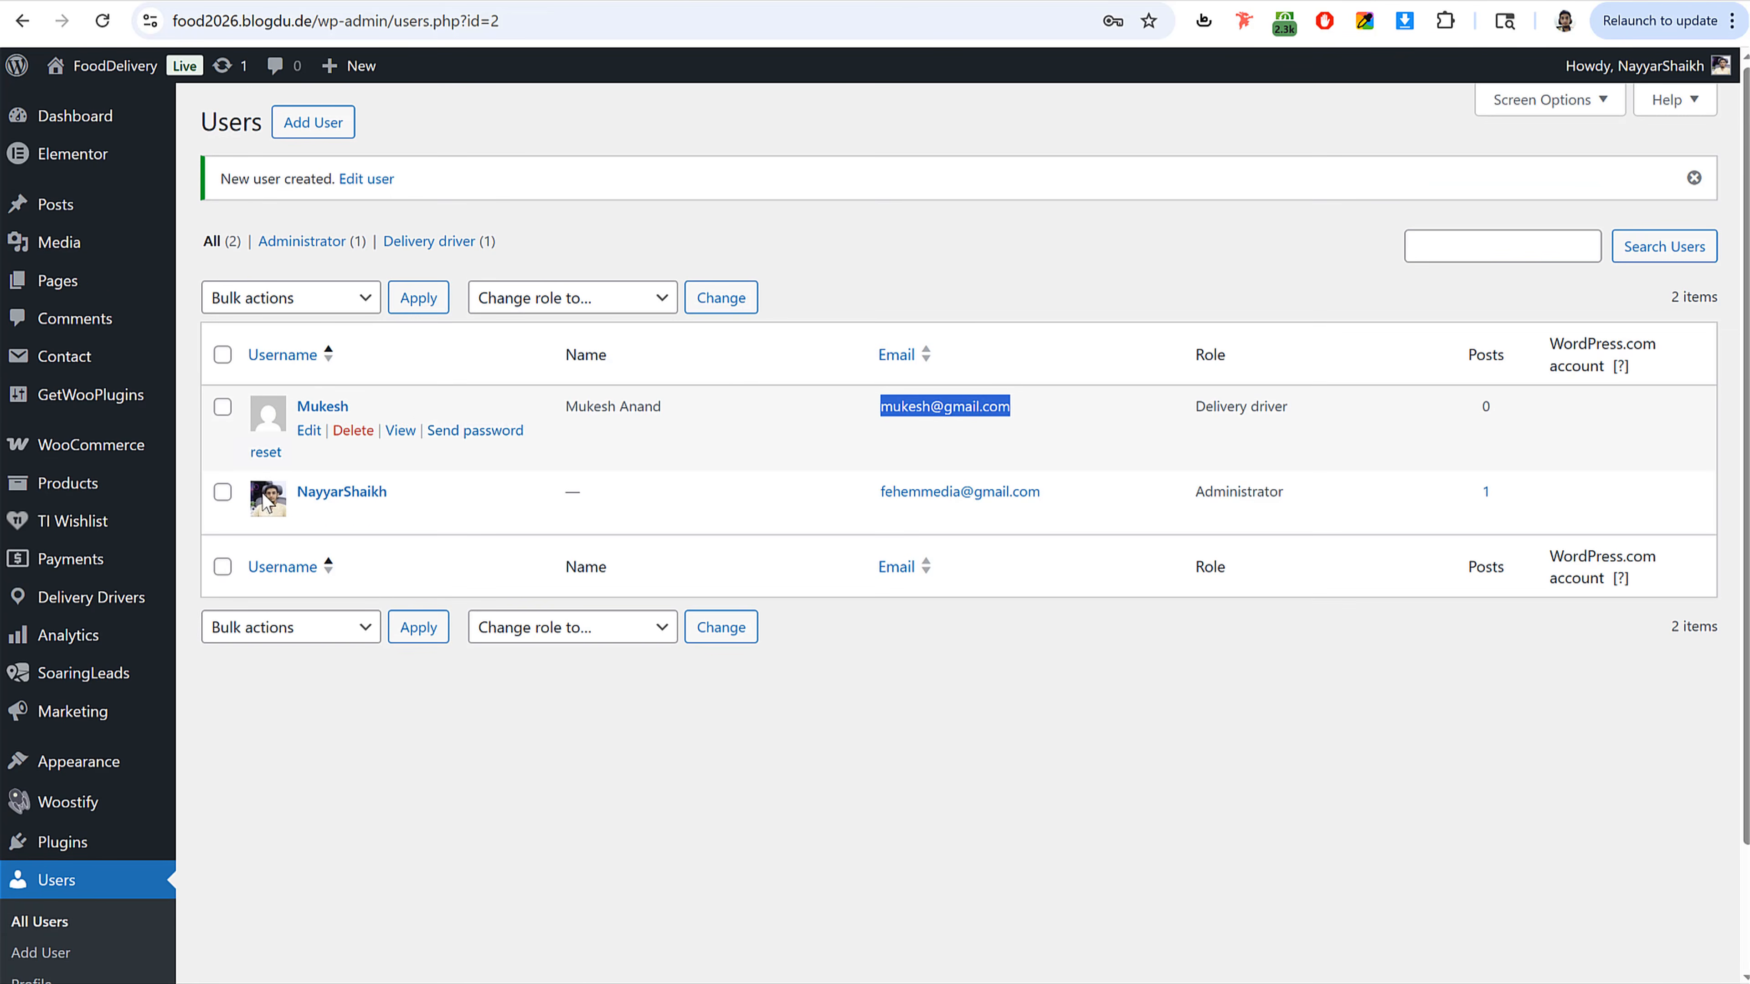
scroll(268, 503, down, 3)
scroll(105, 391, up, 3)
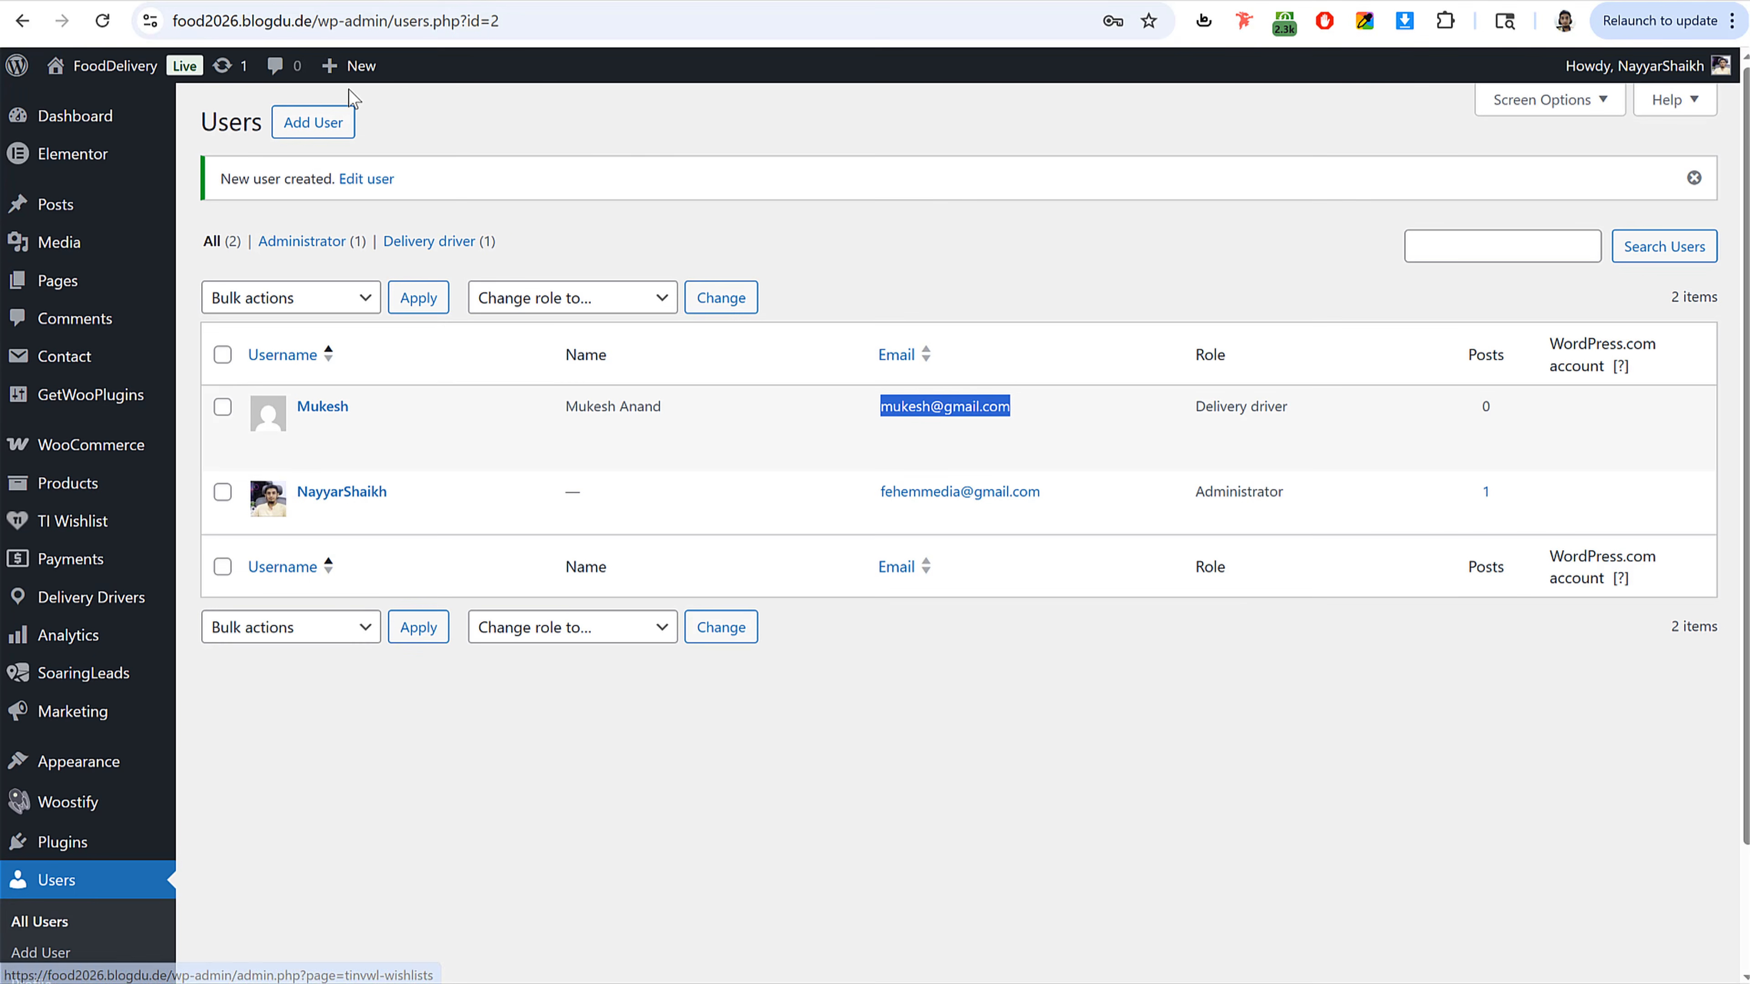
Step: Open the site's /driver/ page in the browser
drag(369, 20, 920, 52)
text(dr)
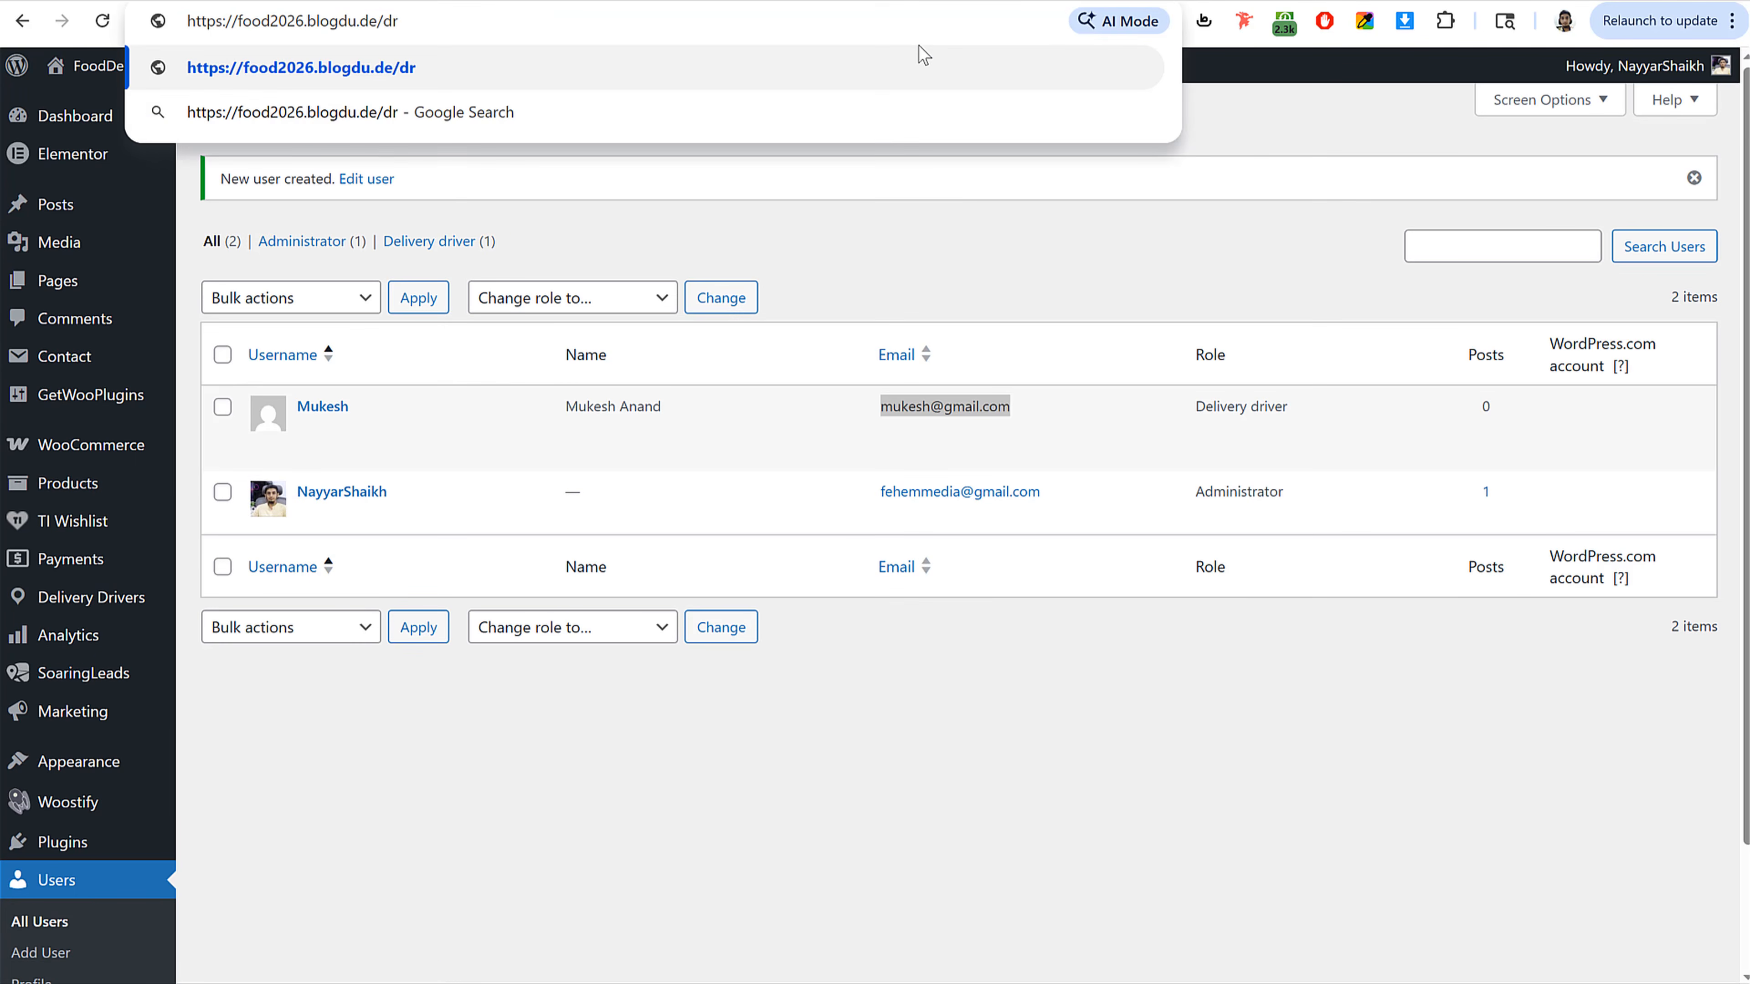
key(Return)
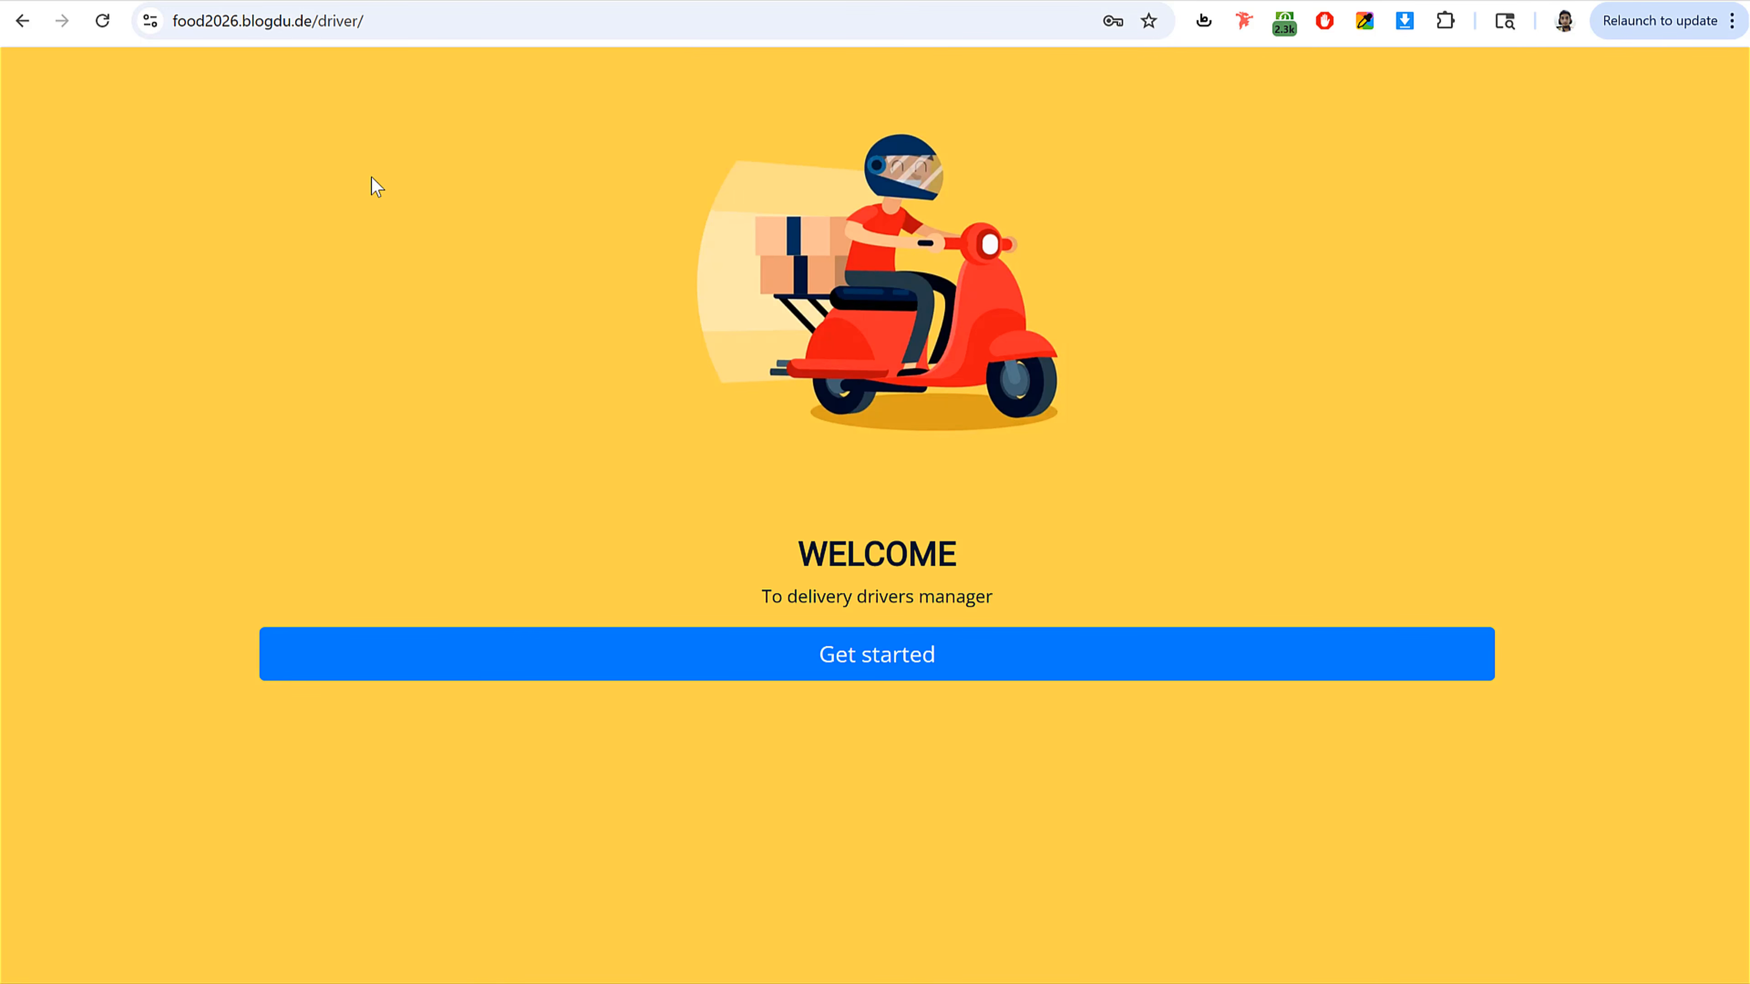
Step: Go back to the users list and open the FoodDelivery storefront in mobile view
key(alt+Left)
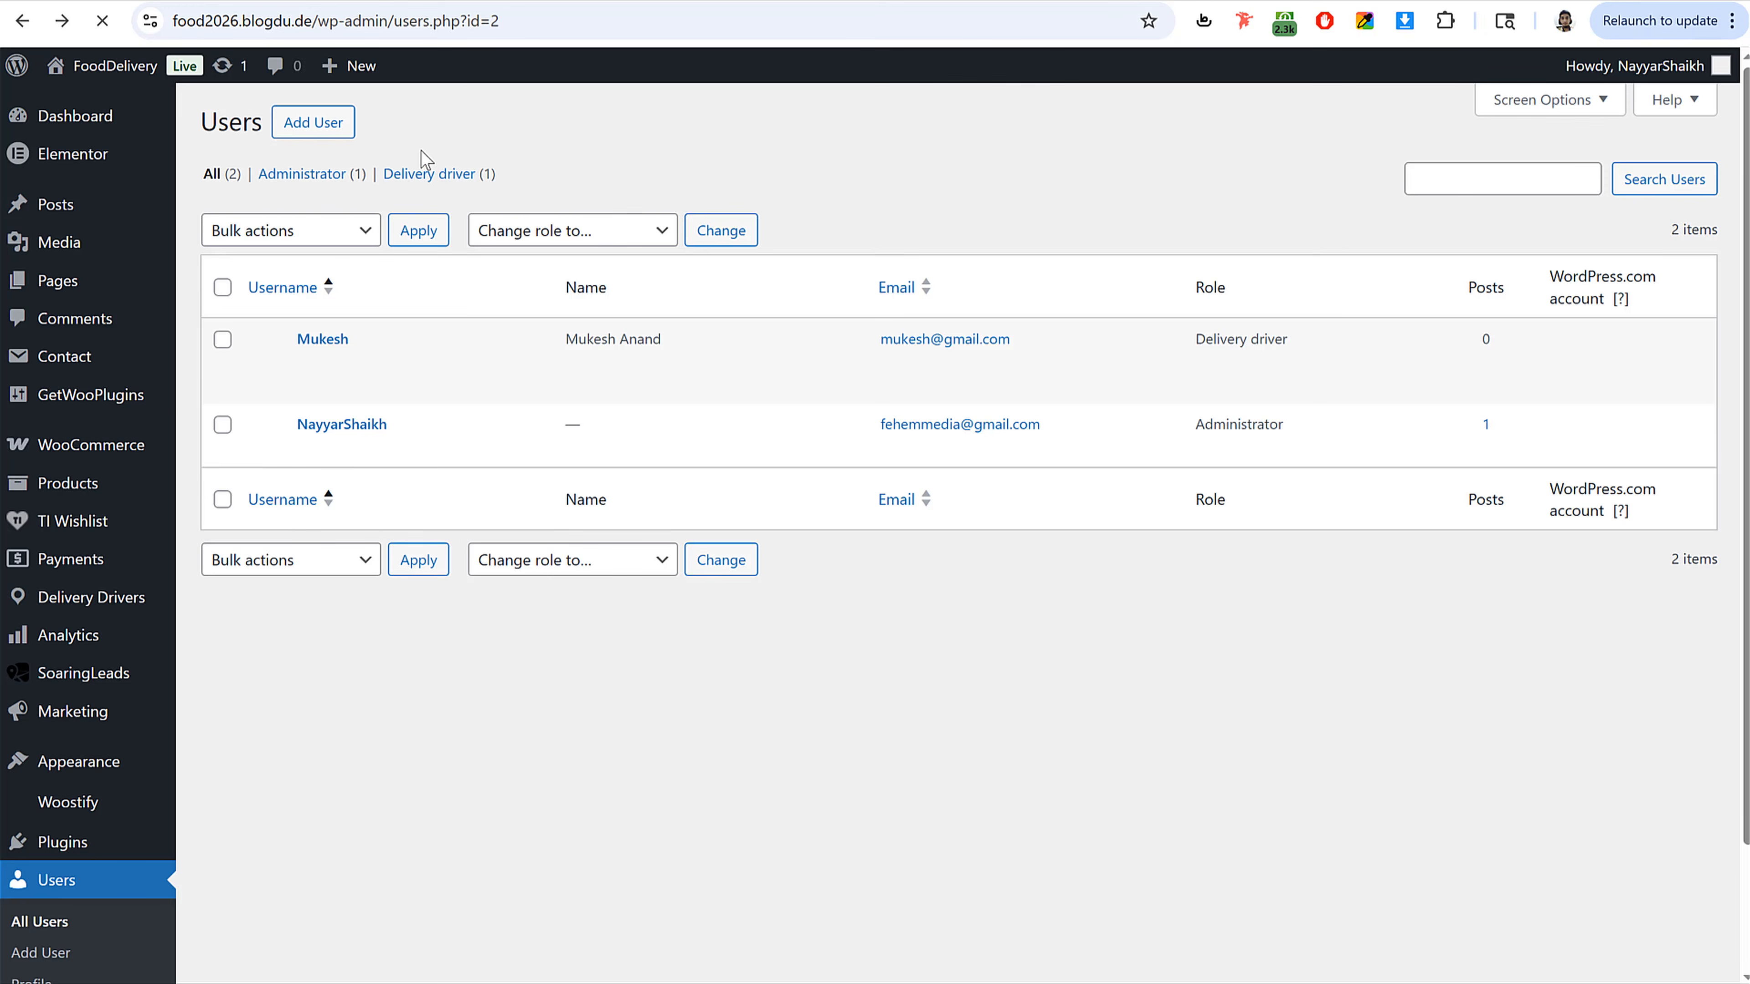
click(124, 62)
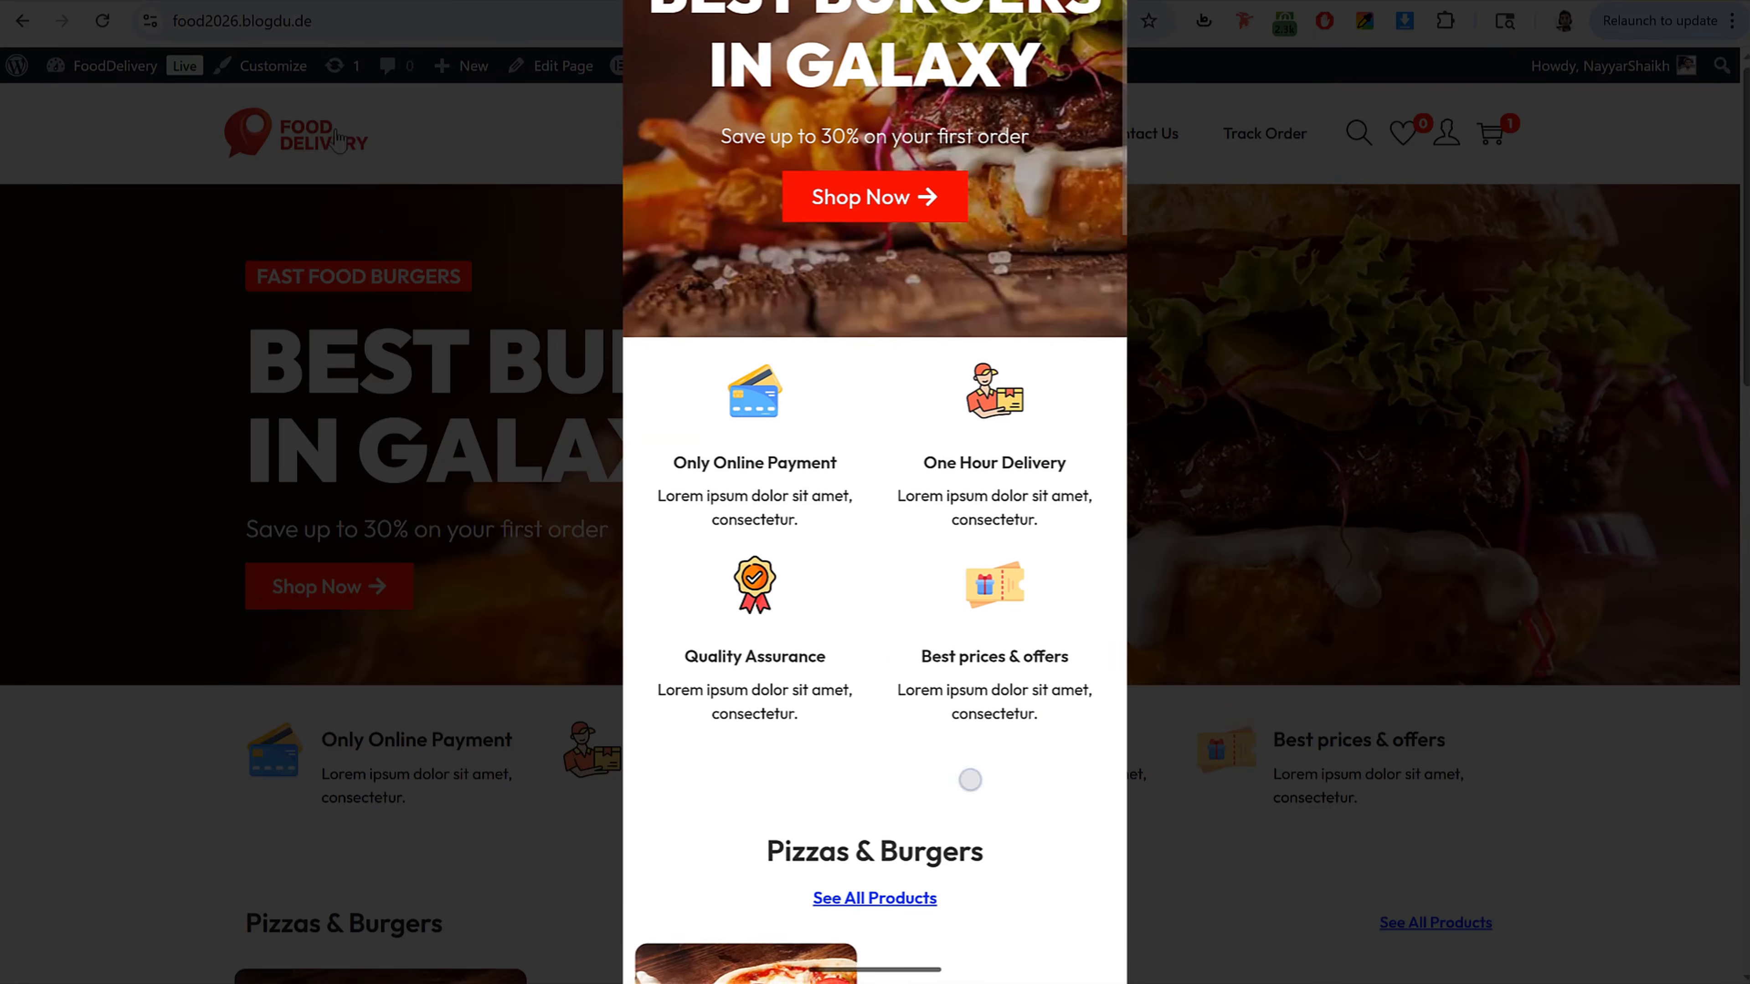
Step: Open the Chicken BBQ Pizza, add it to the cart in Medium size, and proceed to checkout
scroll(1019, 536, down, 20)
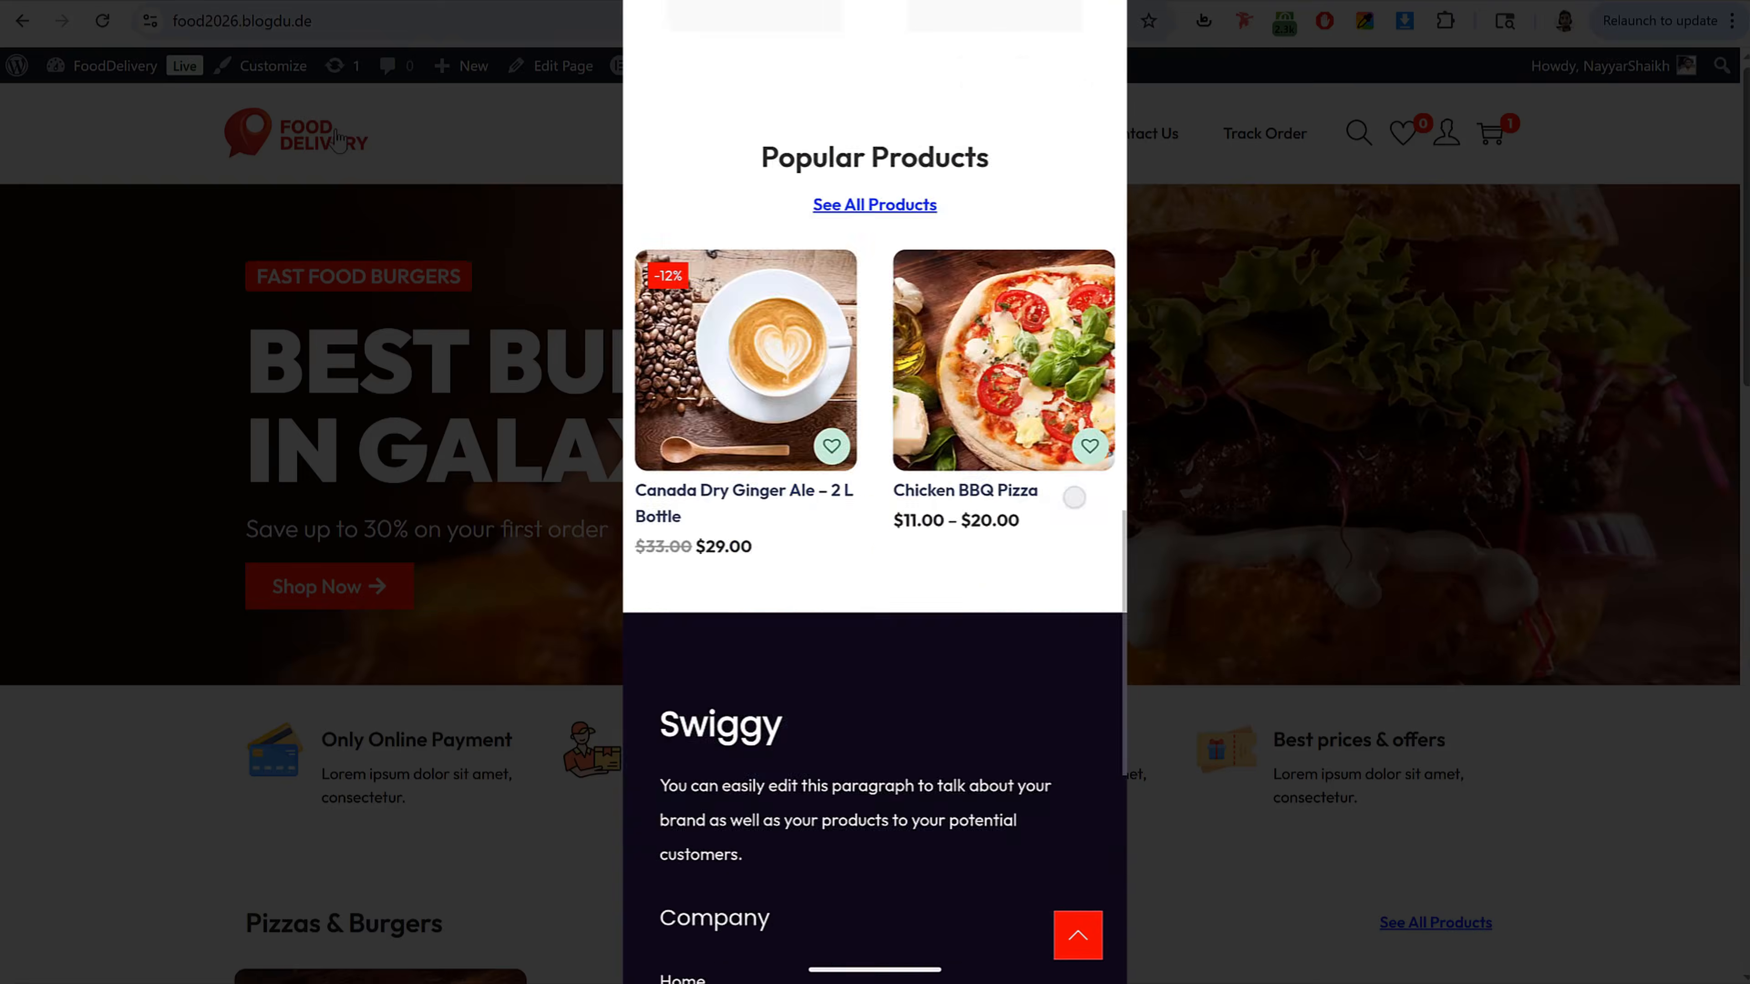
scroll(994, 556, up, 20)
scroll(994, 556, up, 15)
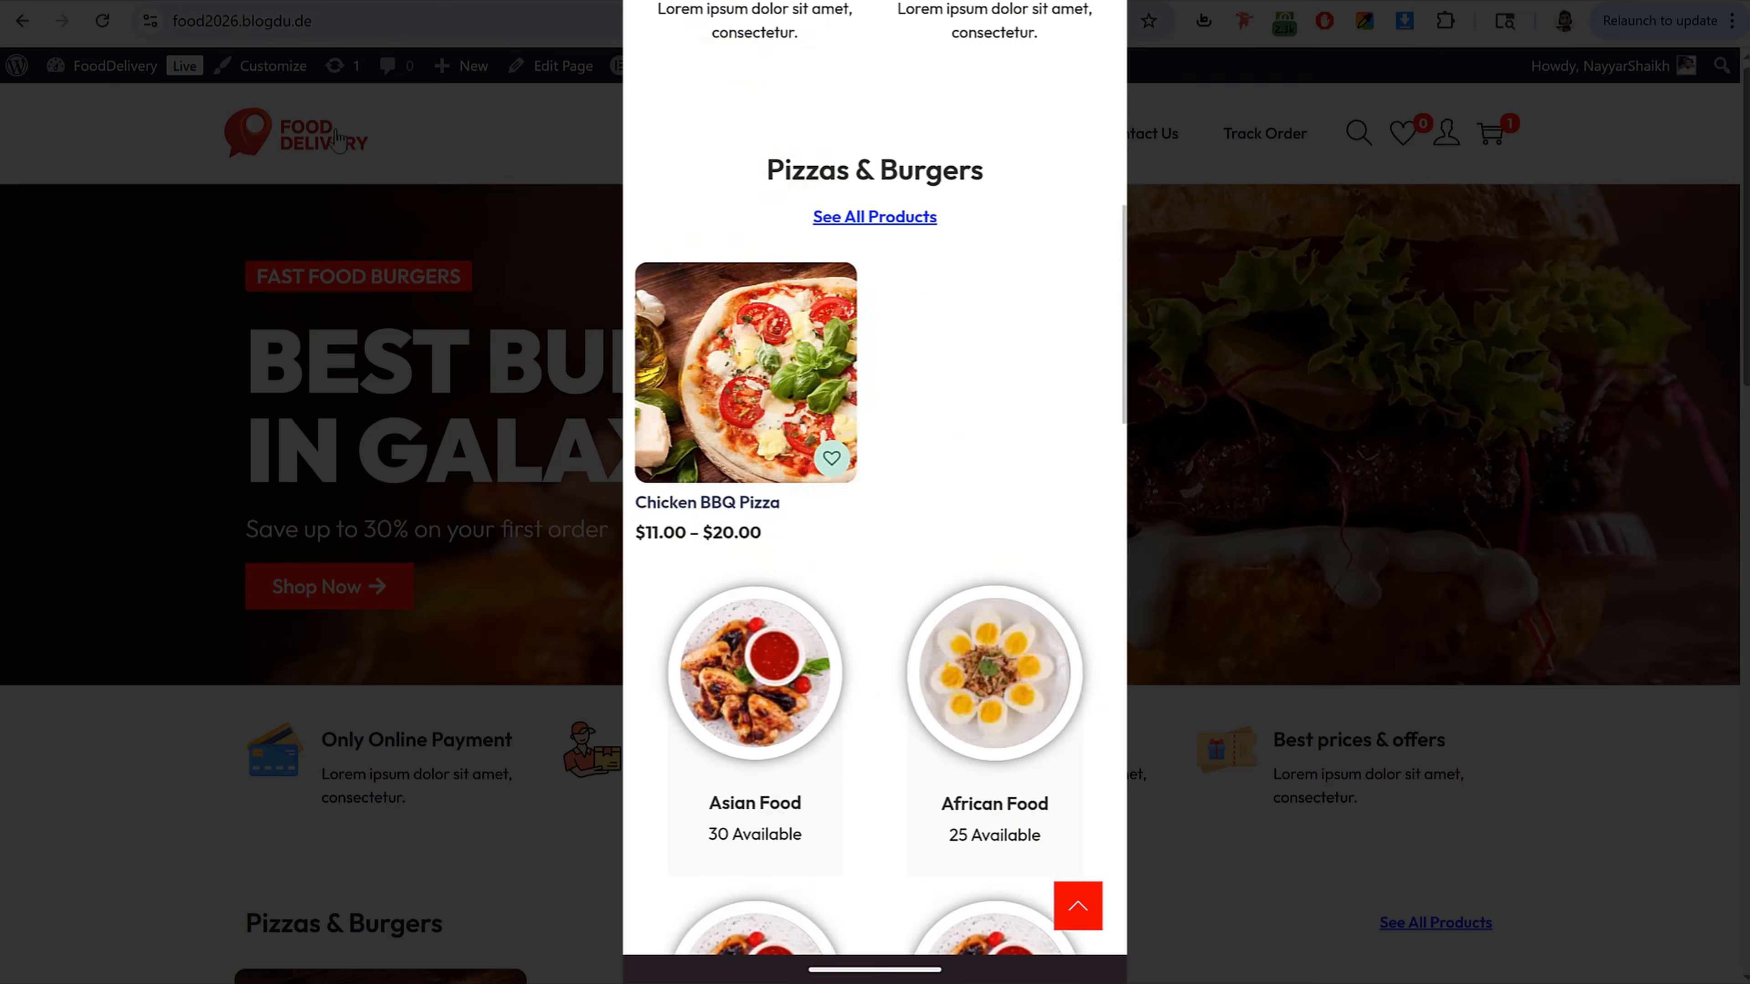
scroll(1025, 486, down, 5)
scroll(1025, 486, down, 3)
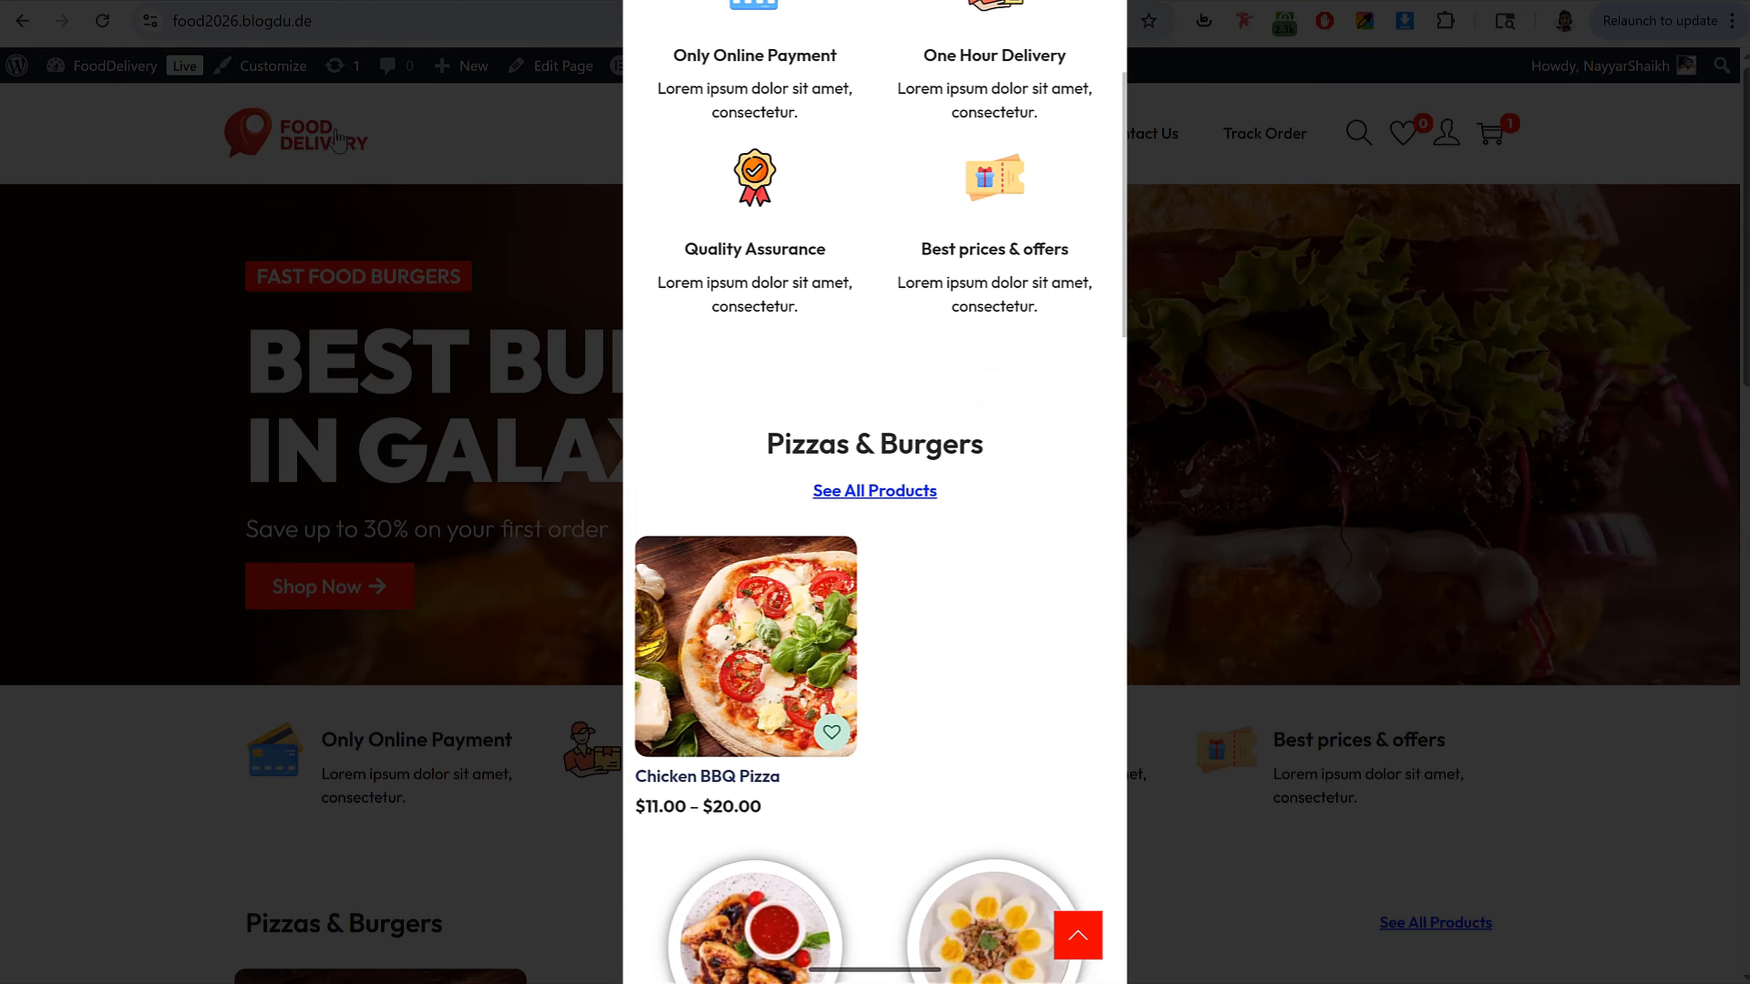
click(747, 648)
scroll(937, 680, down, 7)
scroll(936, 681, down, 2)
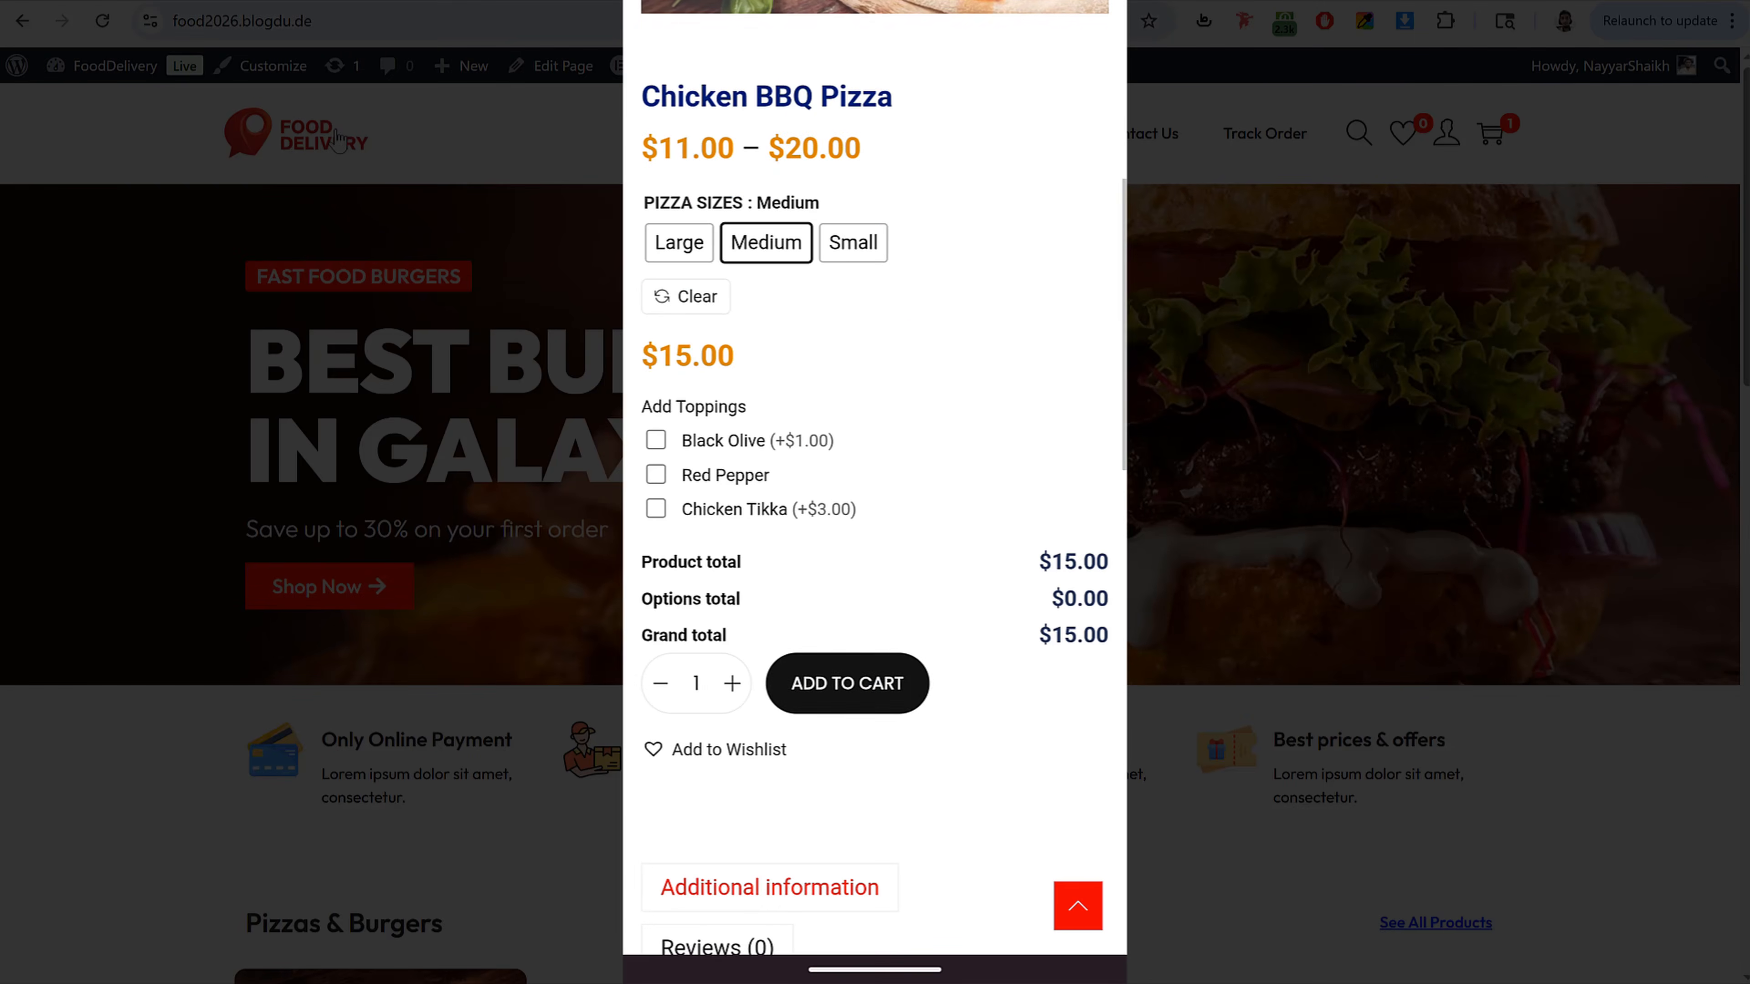
click(859, 684)
click(1007, 931)
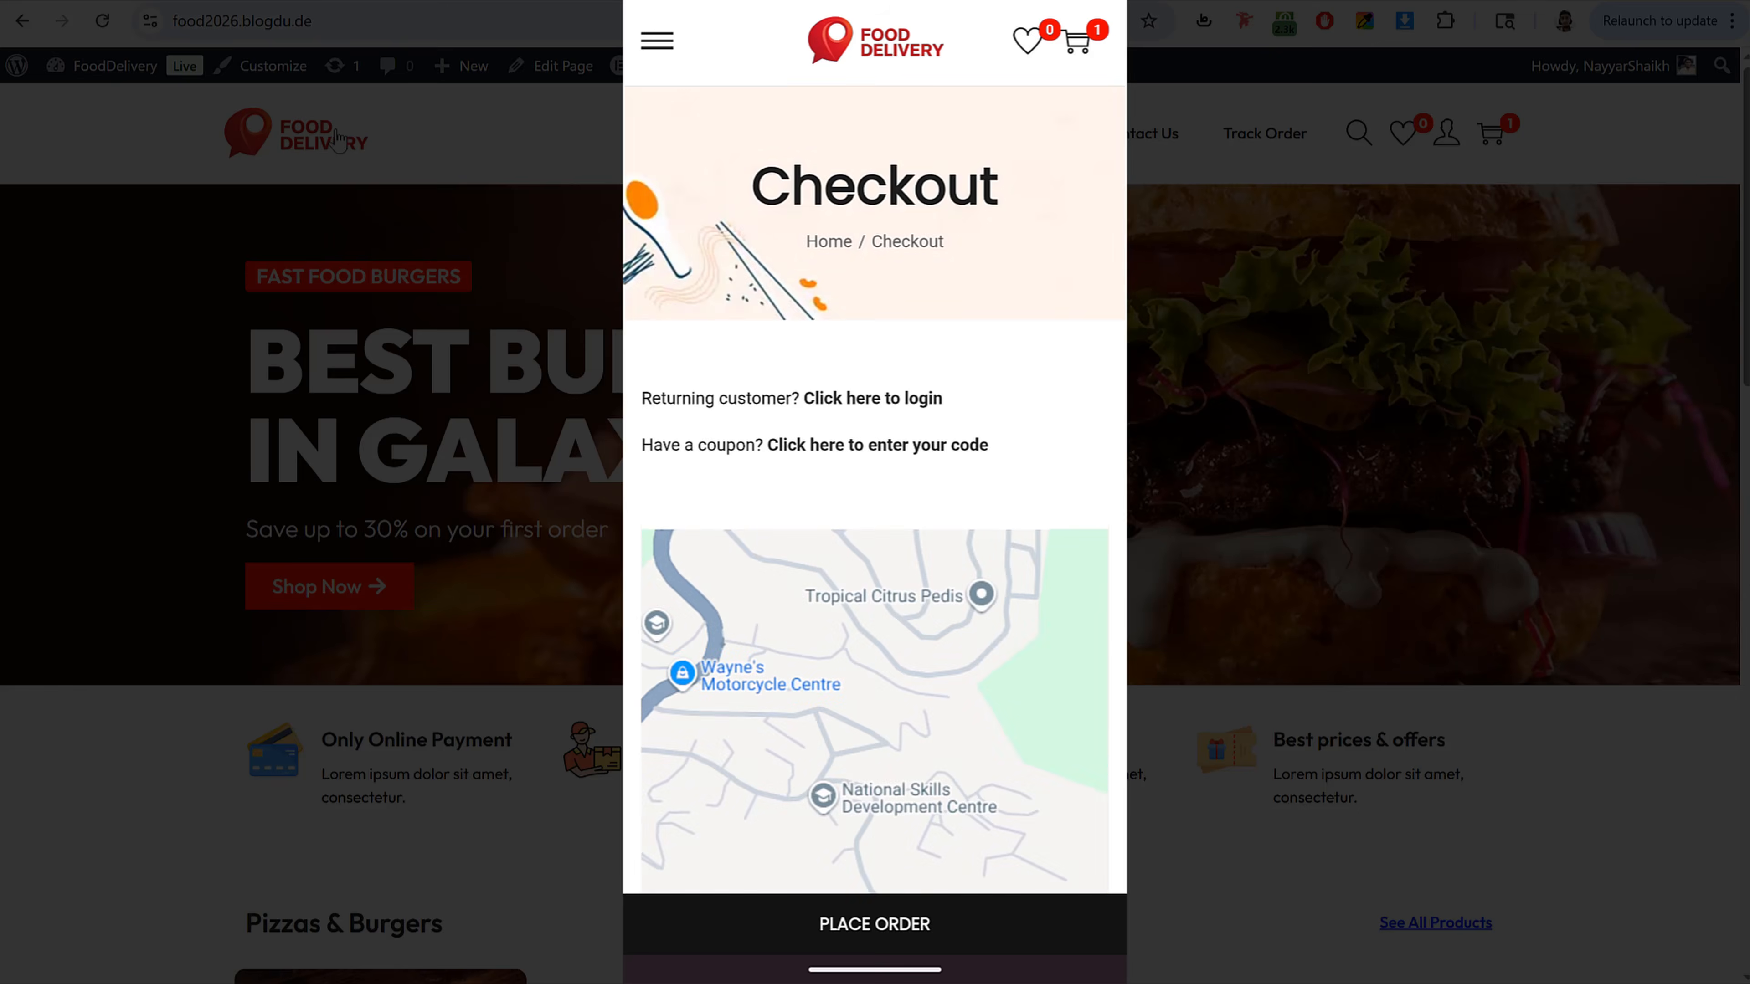
Step: Detect the current location on the checkout map and dismiss the location alert
scroll(985, 730, down, 7)
click(995, 636)
click(874, 581)
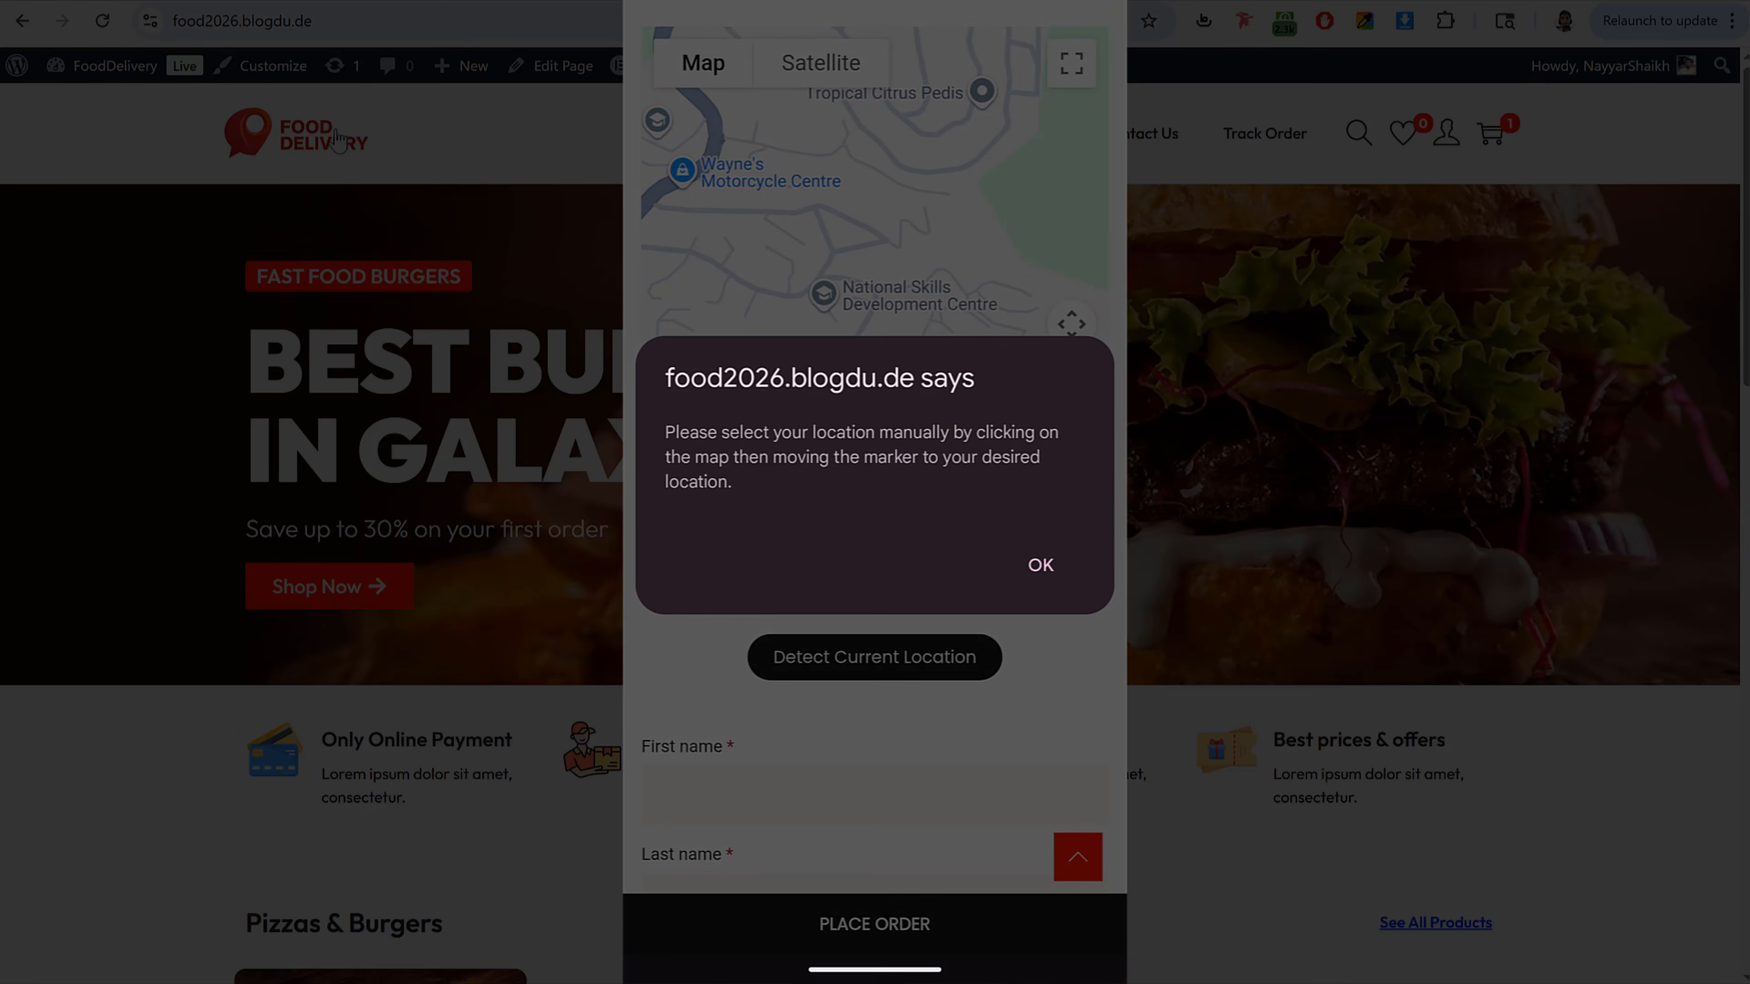
click(1046, 563)
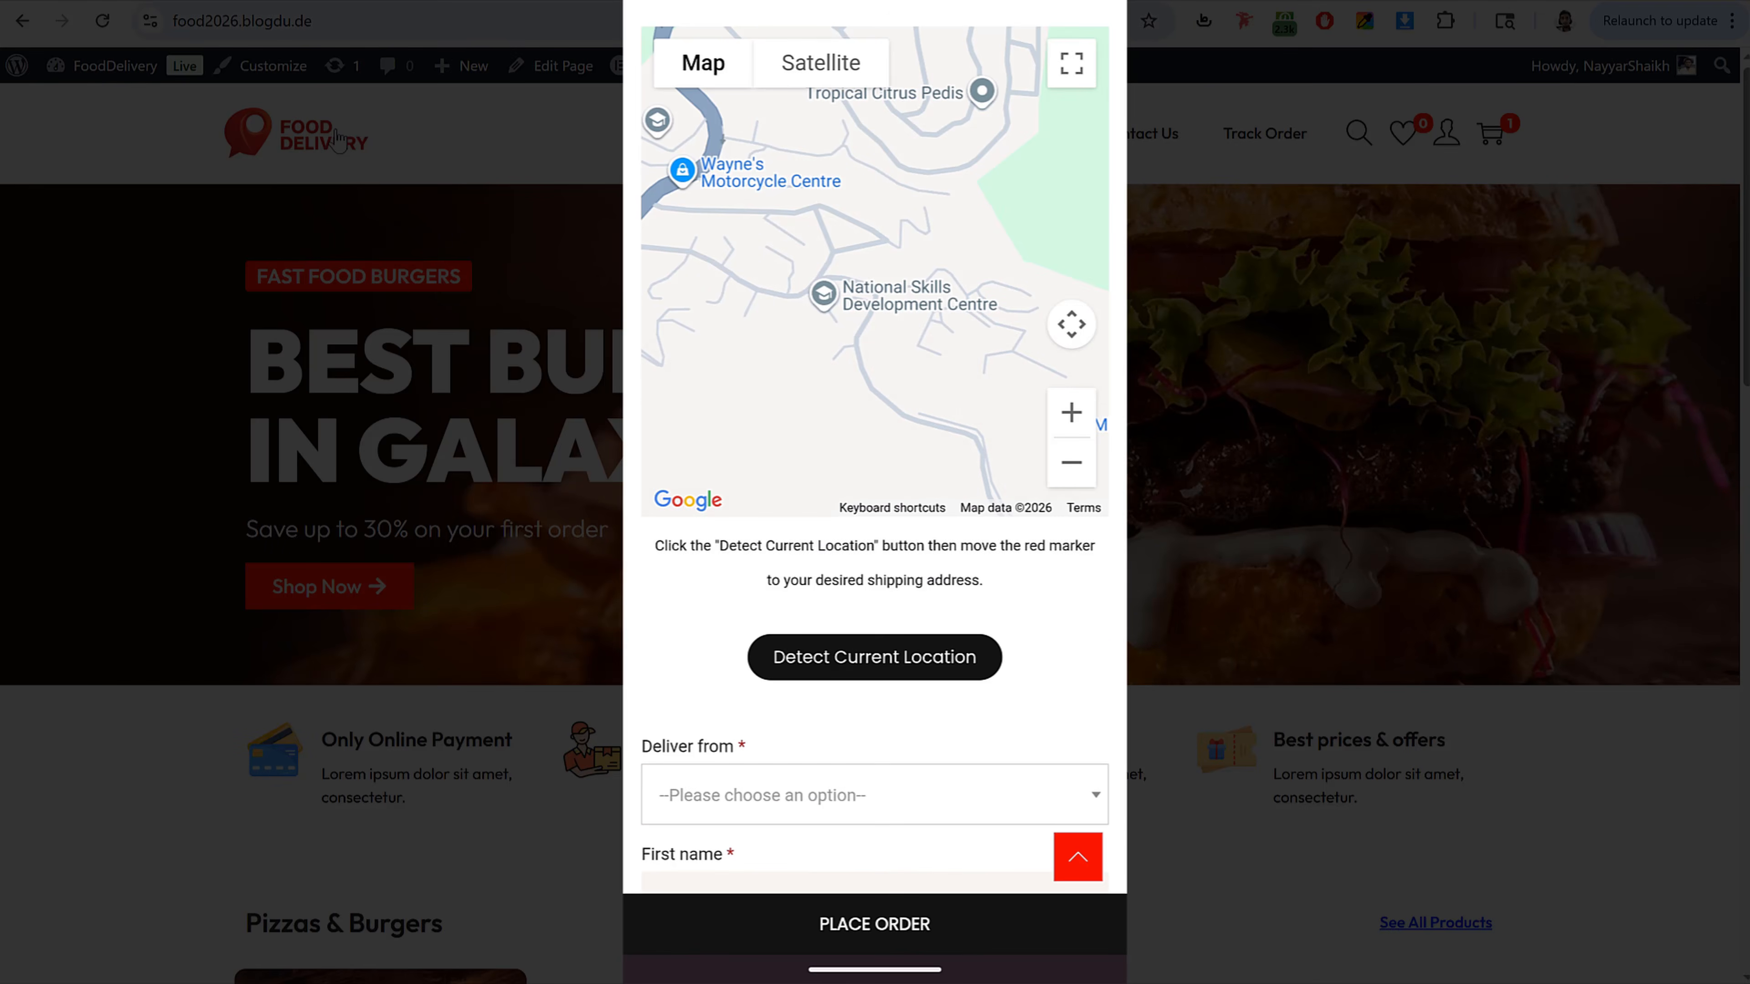
Step: Scroll through the checkout form, order summary and payment options
scroll(975, 777, down, 10)
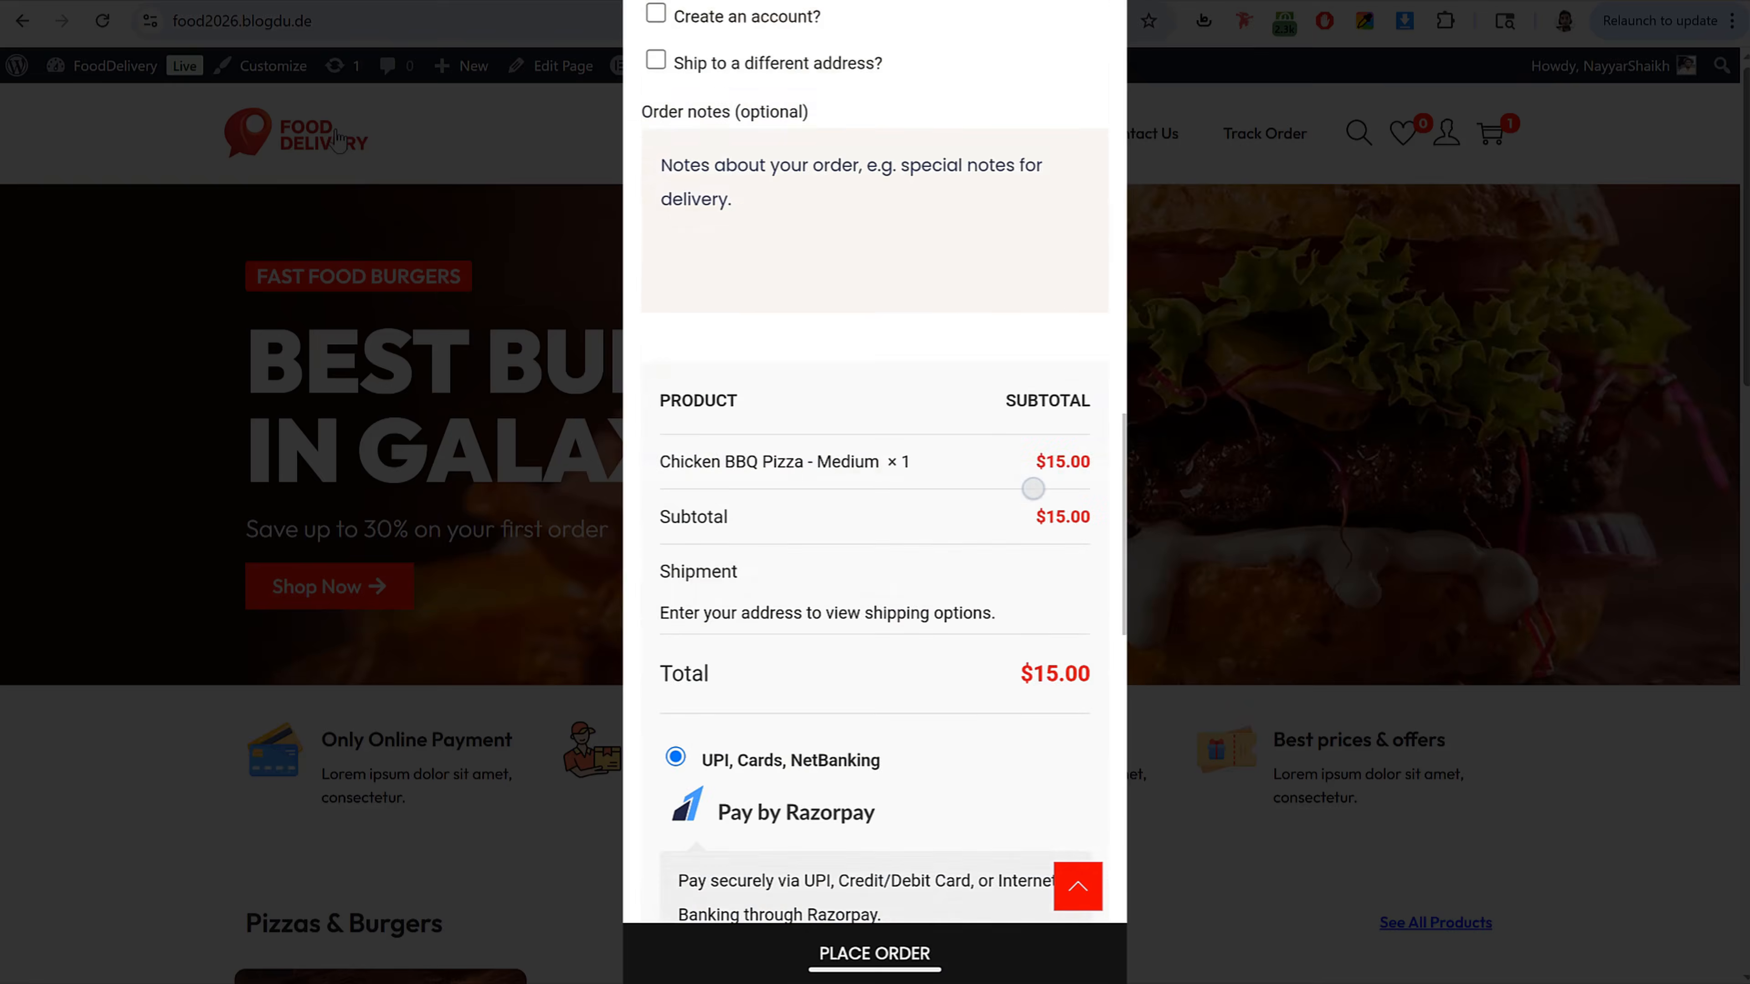
scroll(1032, 488, down, 15)
scroll(957, 633, up, 10)
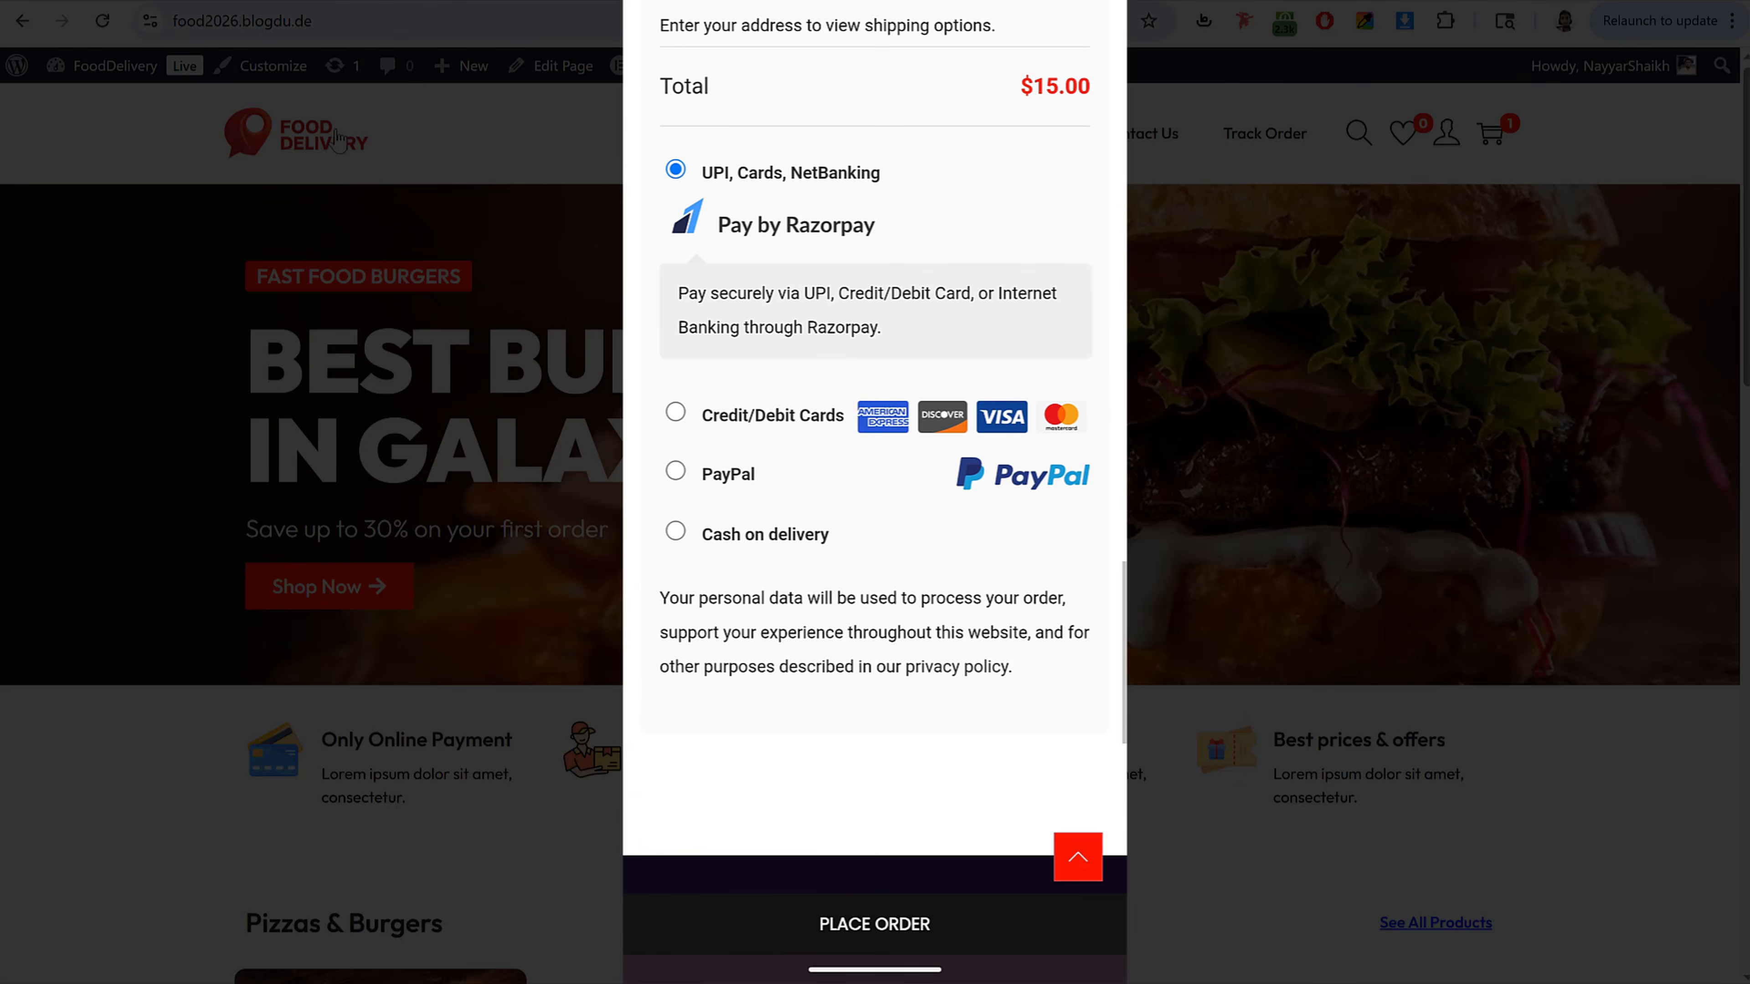
scroll(1021, 463, up, 15)
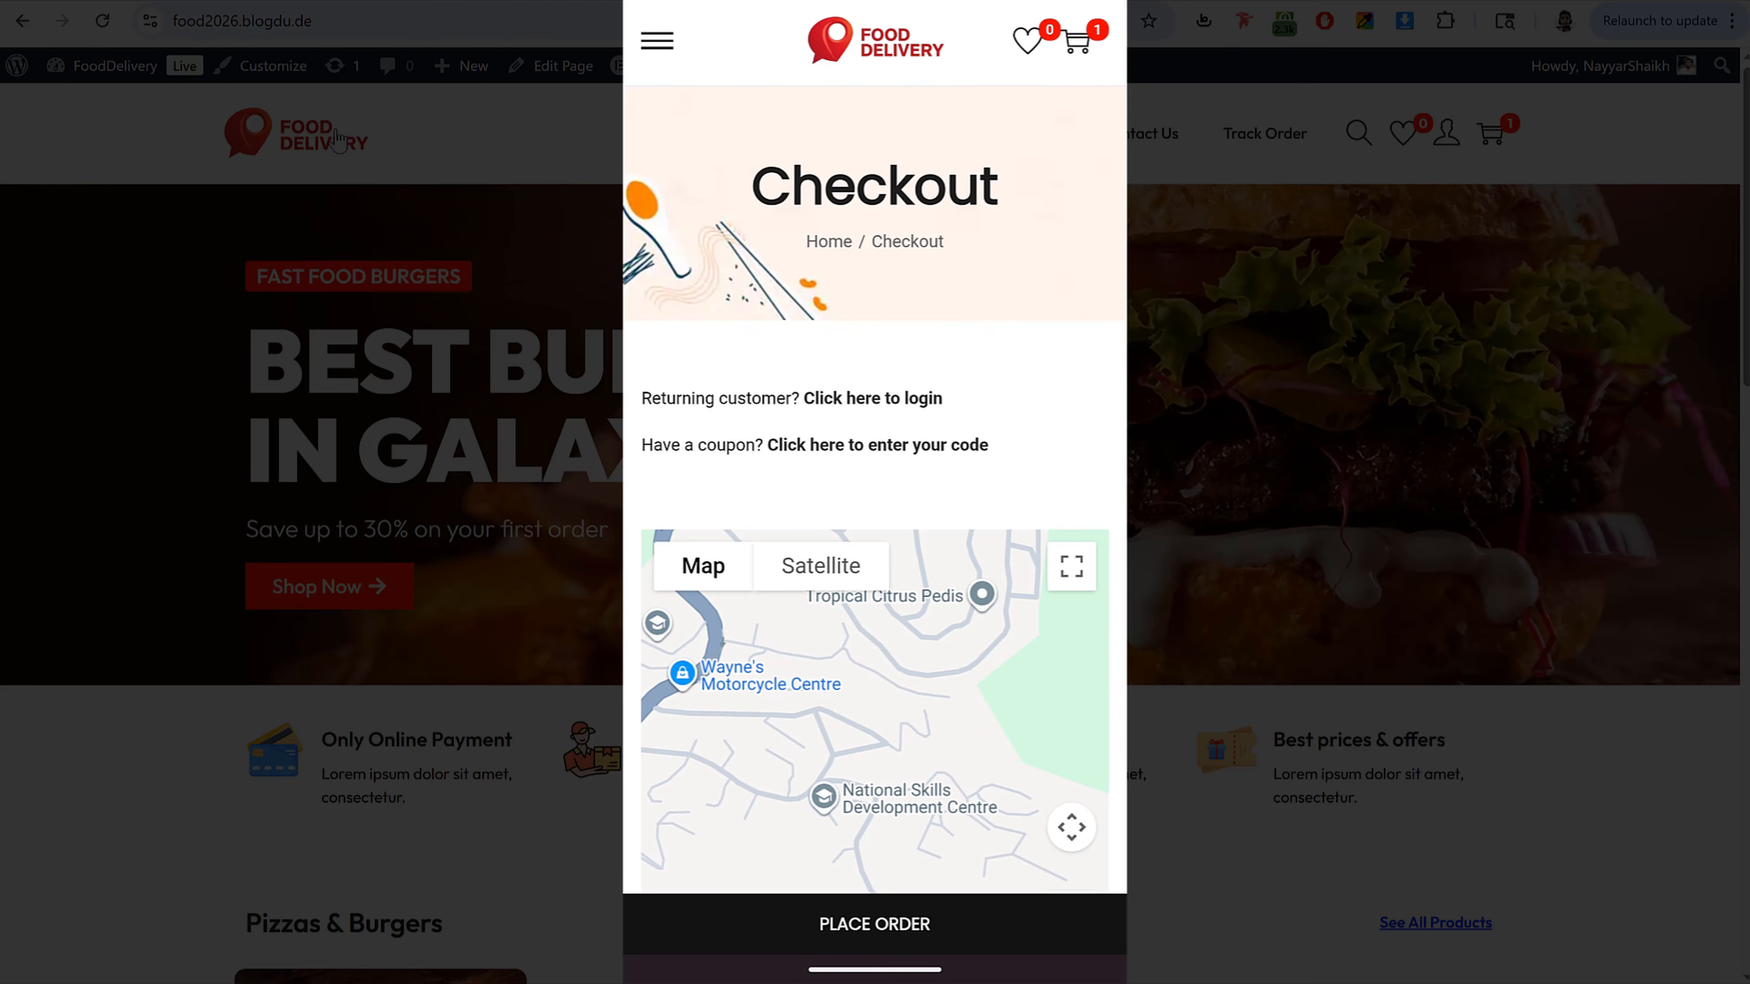
drag(1121, 425, 1013, 534)
scroll(892, 100, up, 9)
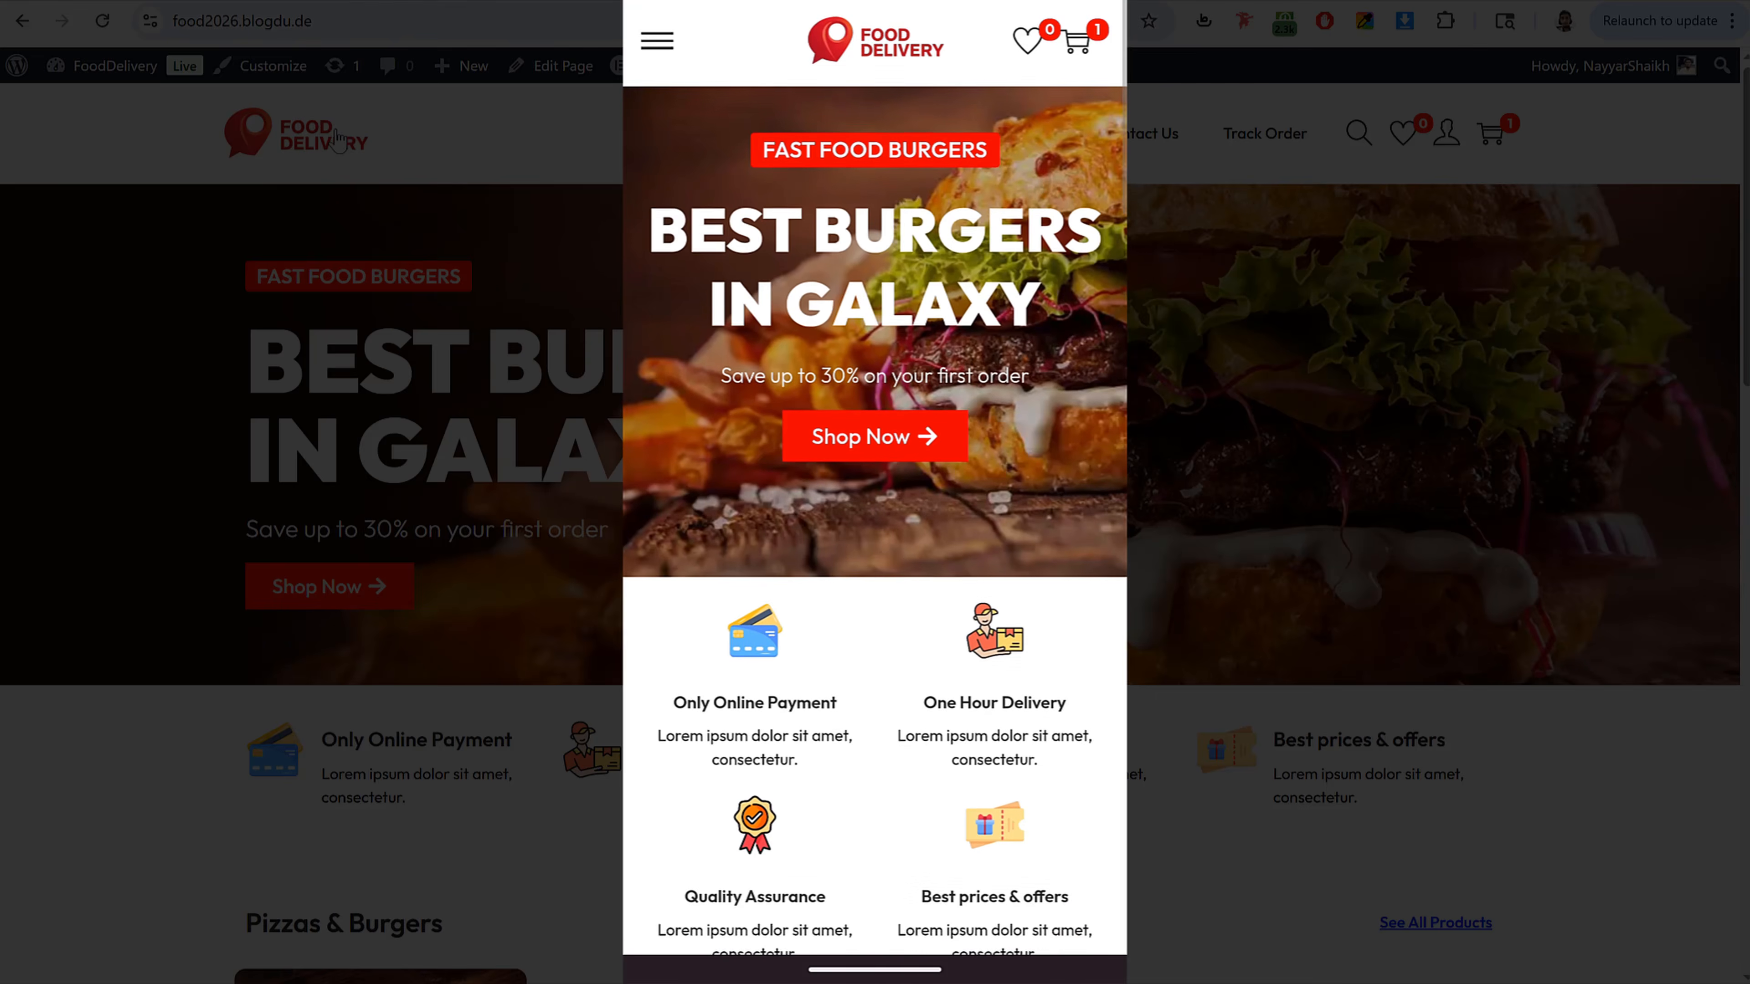
Step: Open the /driver page in the mobile browser
click(875, 2)
click(1087, 31)
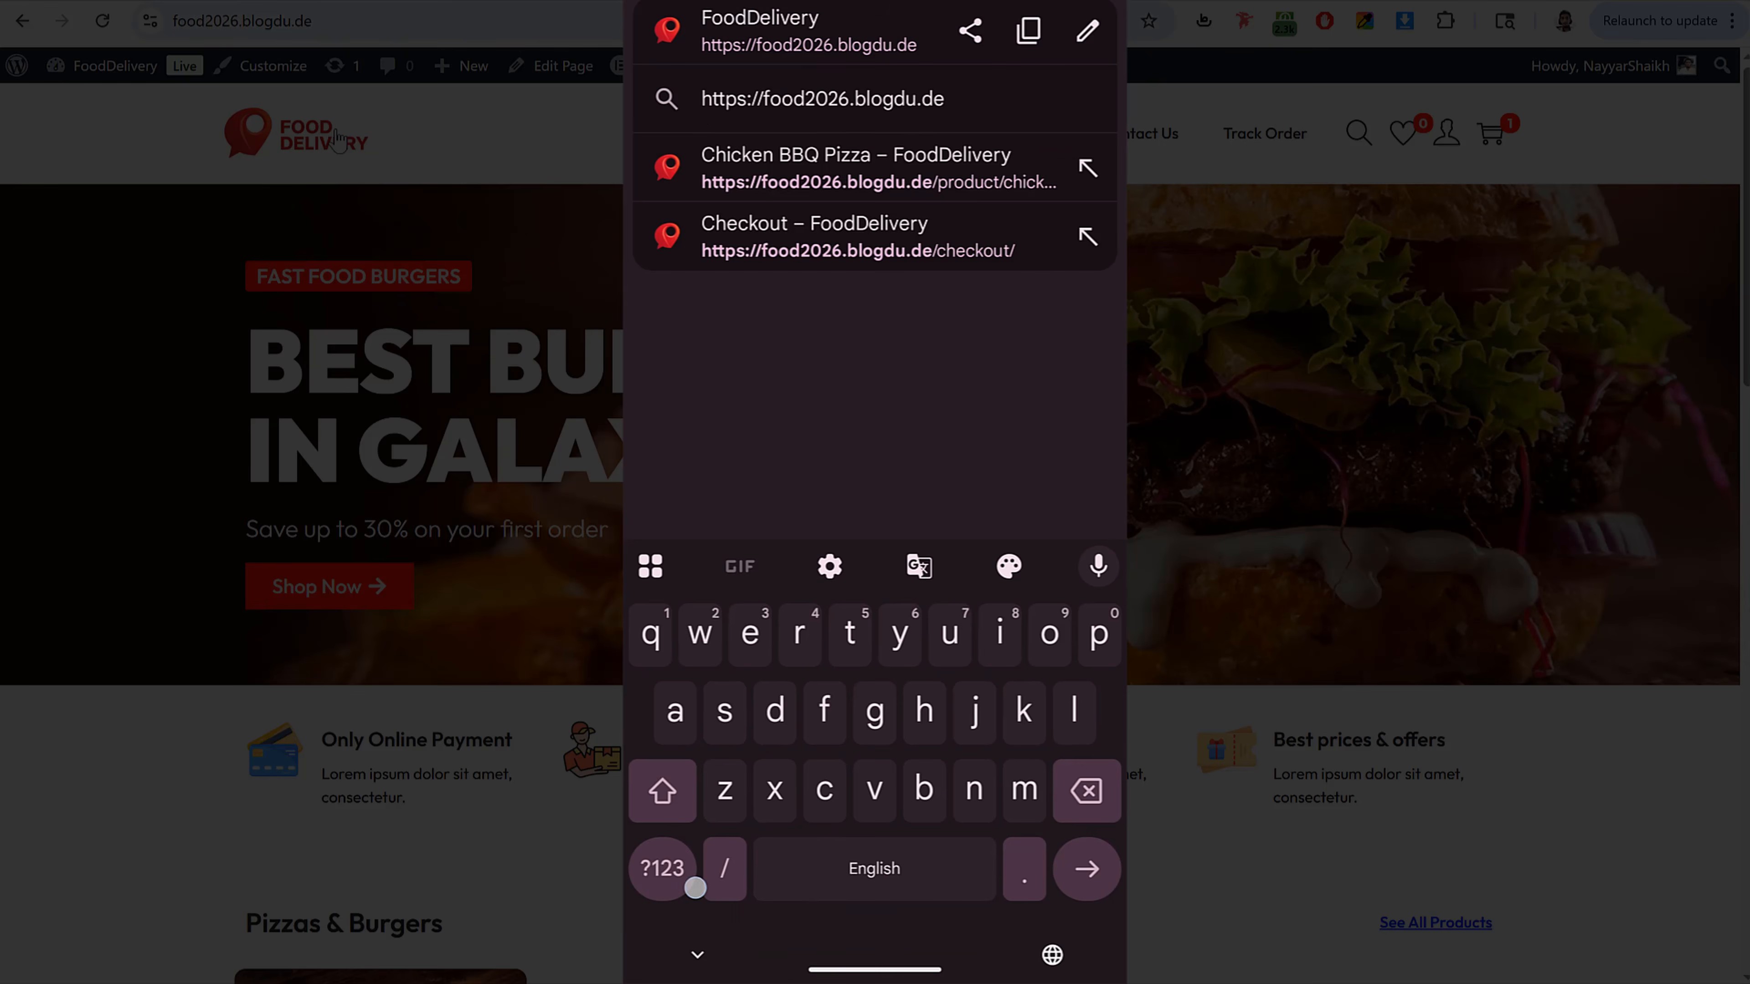
click(662, 869)
click(662, 869)
text(/)
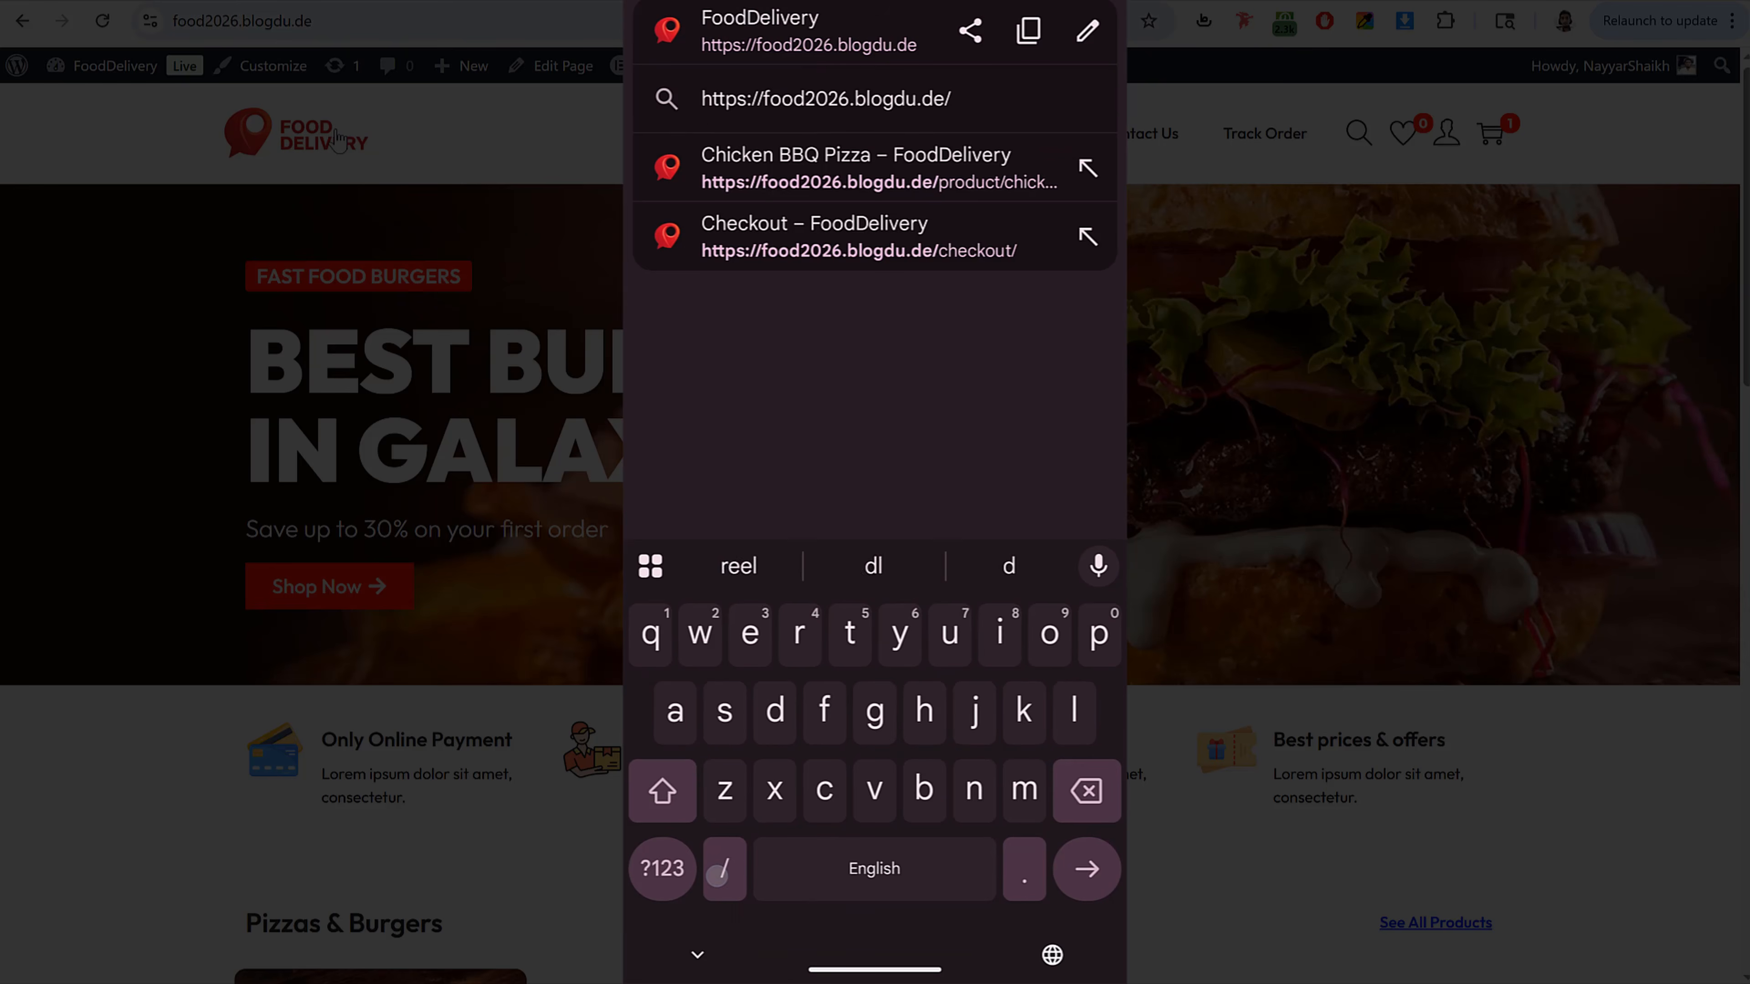
text(driver)
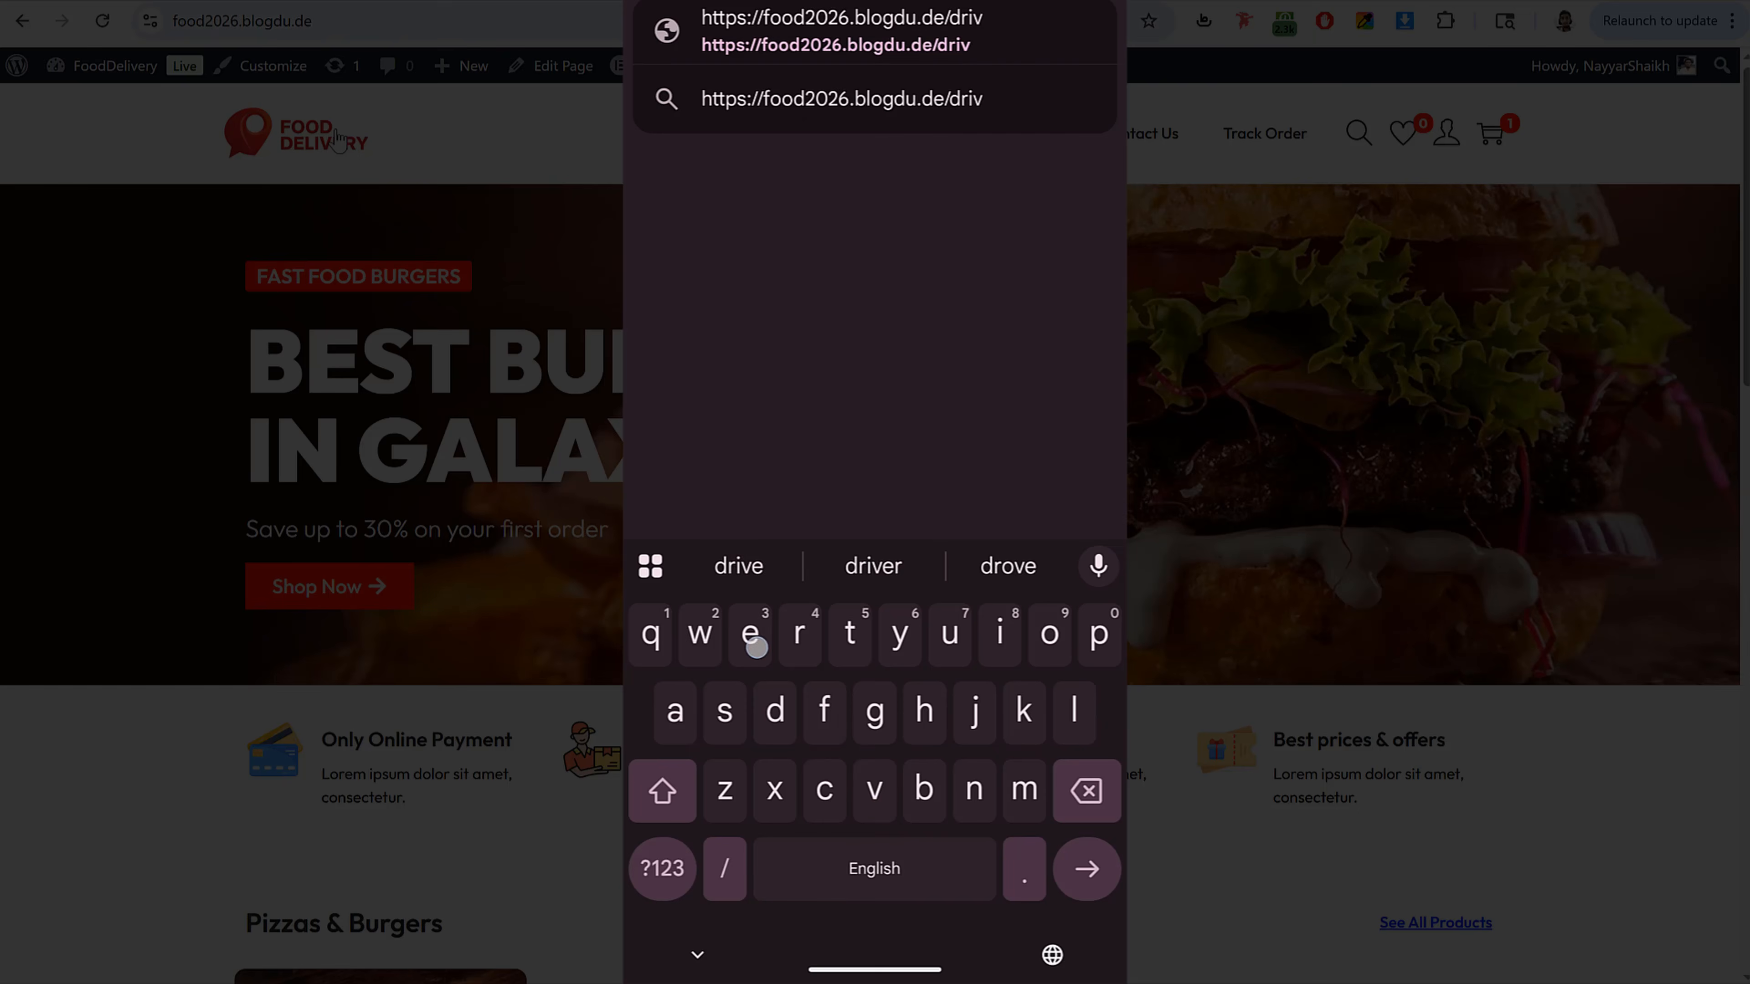
click(1087, 868)
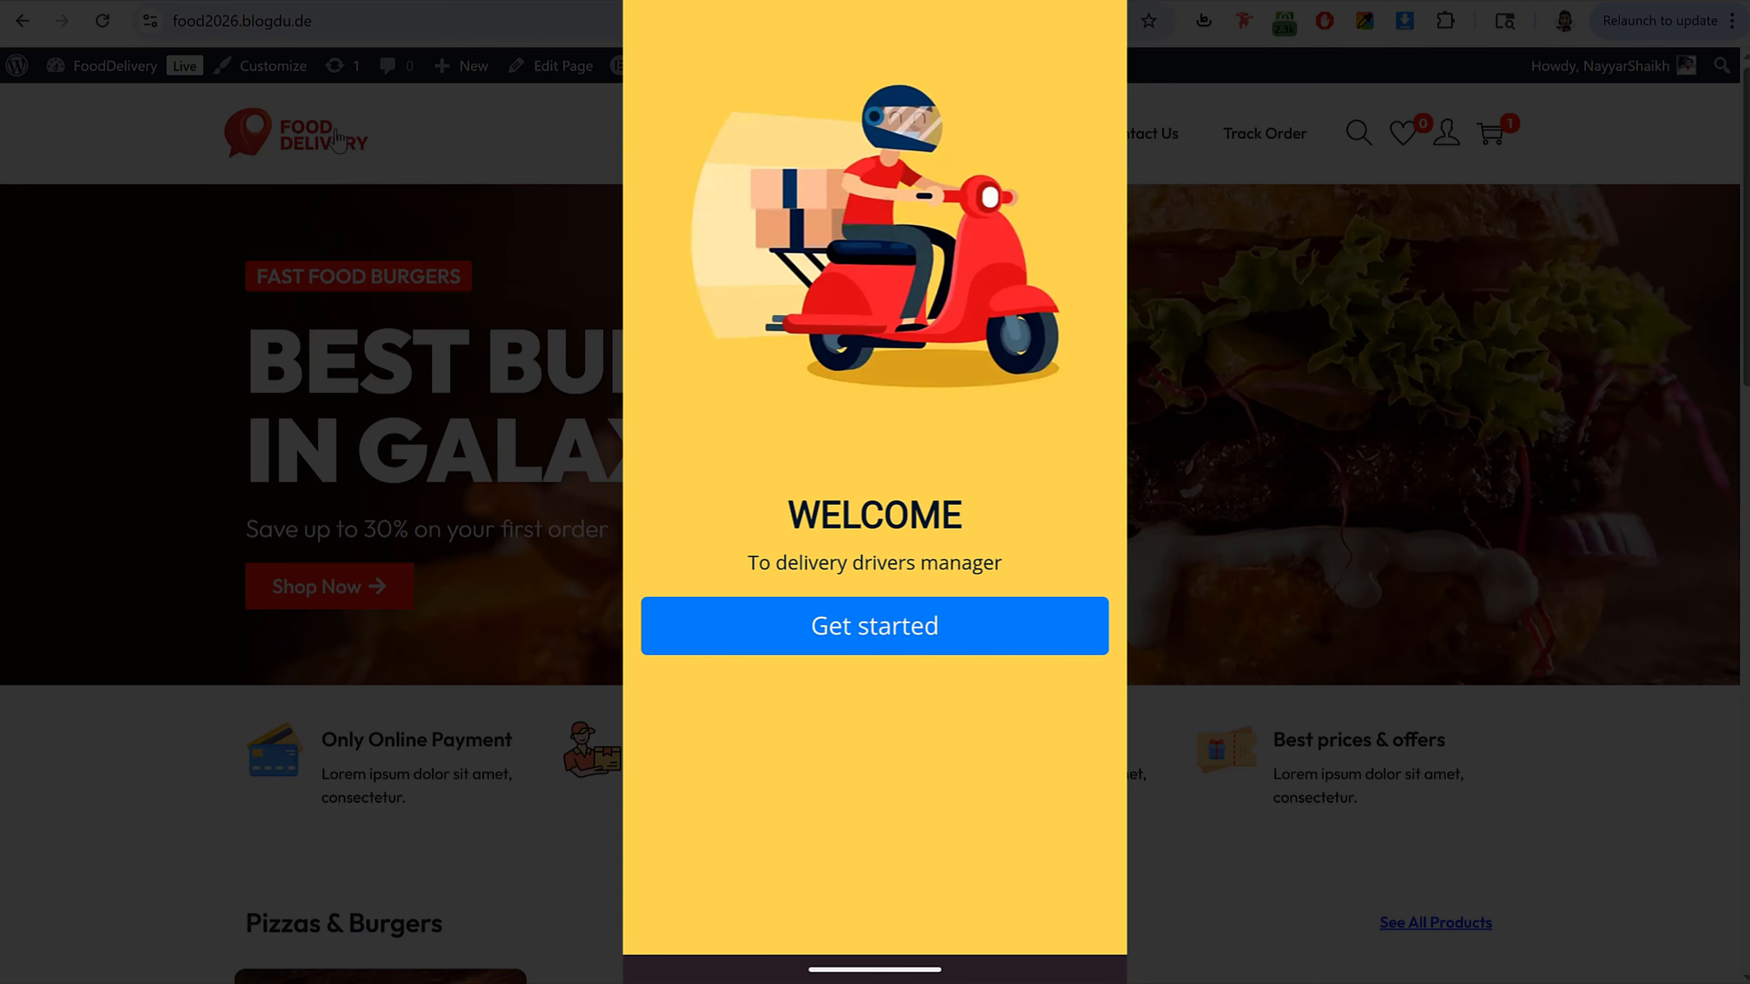
Step: Start the drivers manager and log in with the driver's e-mail and account password
click(989, 624)
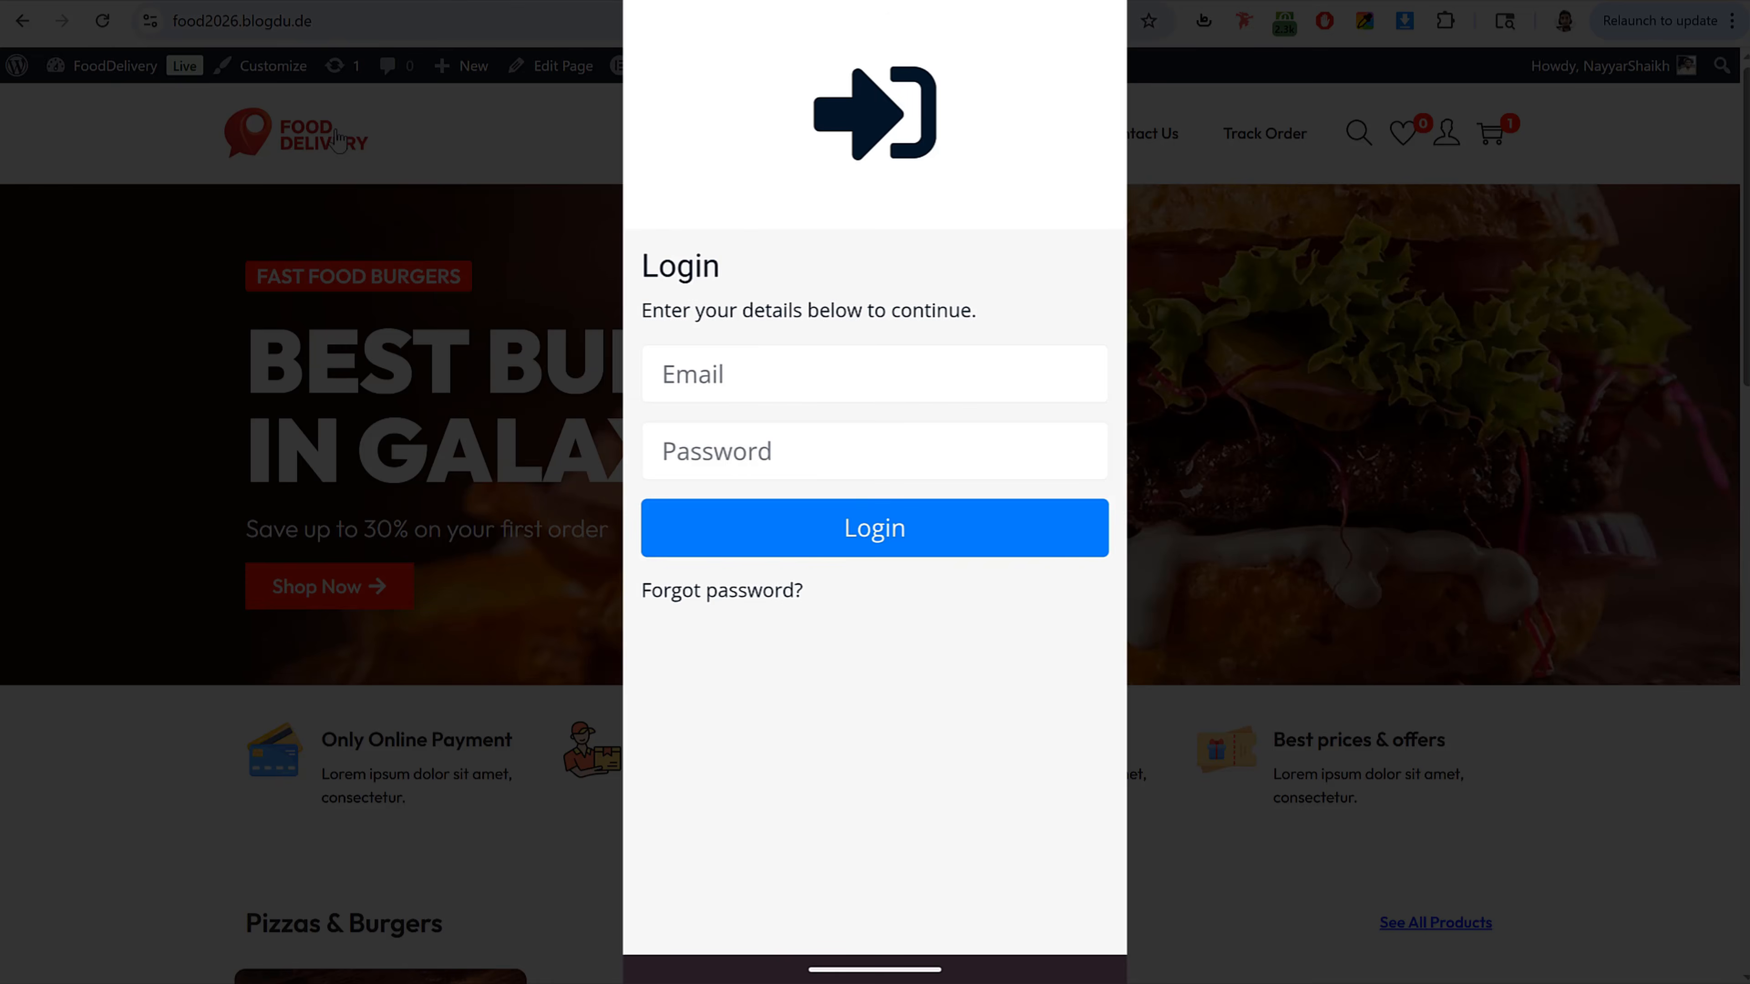
click(1045, 374)
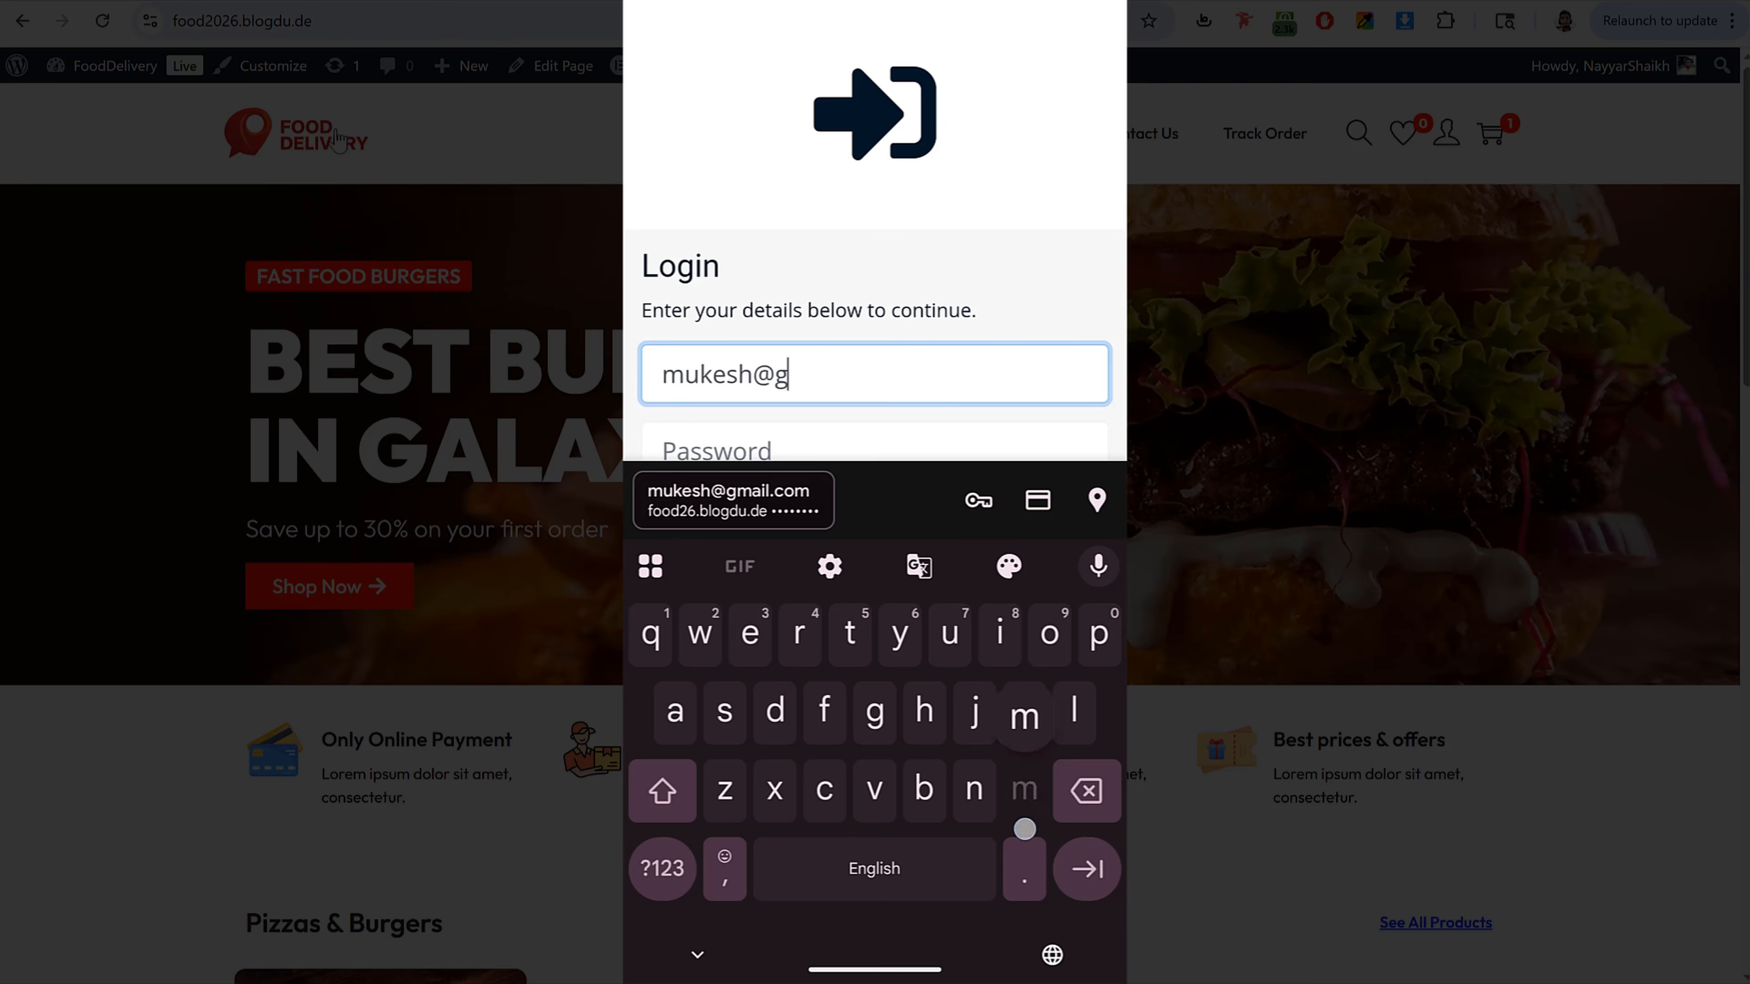
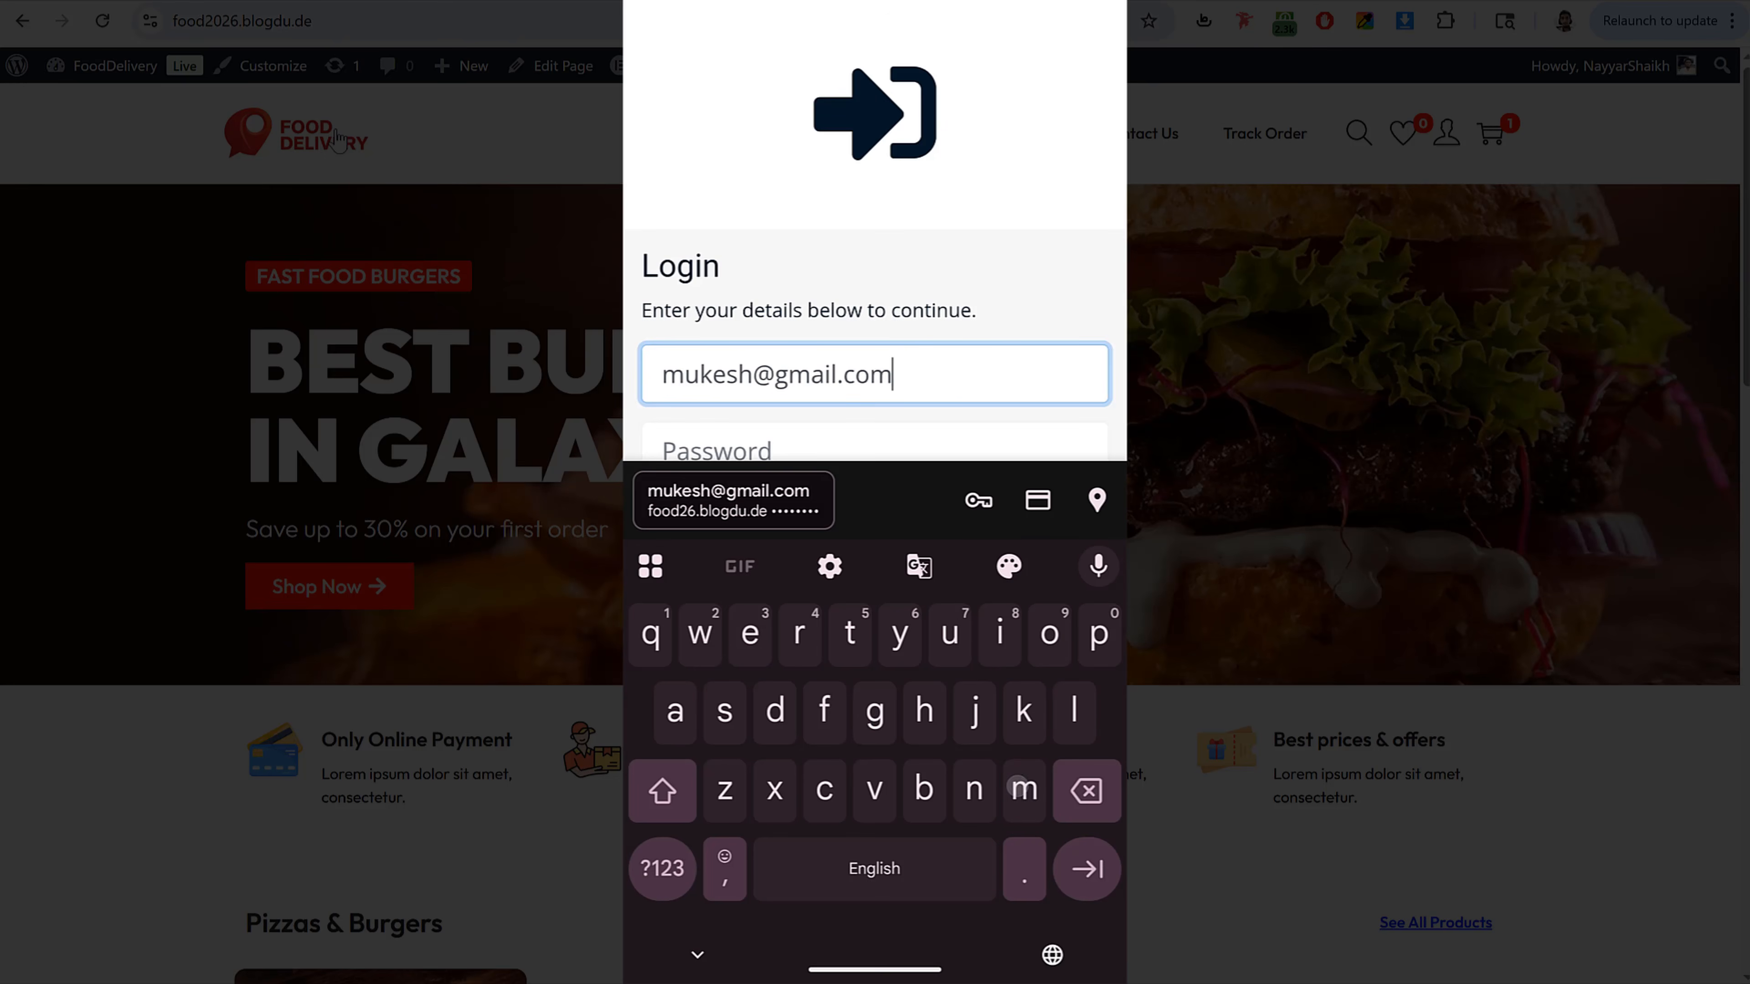
scroll(1059, 336, down, 2)
click(987, 322)
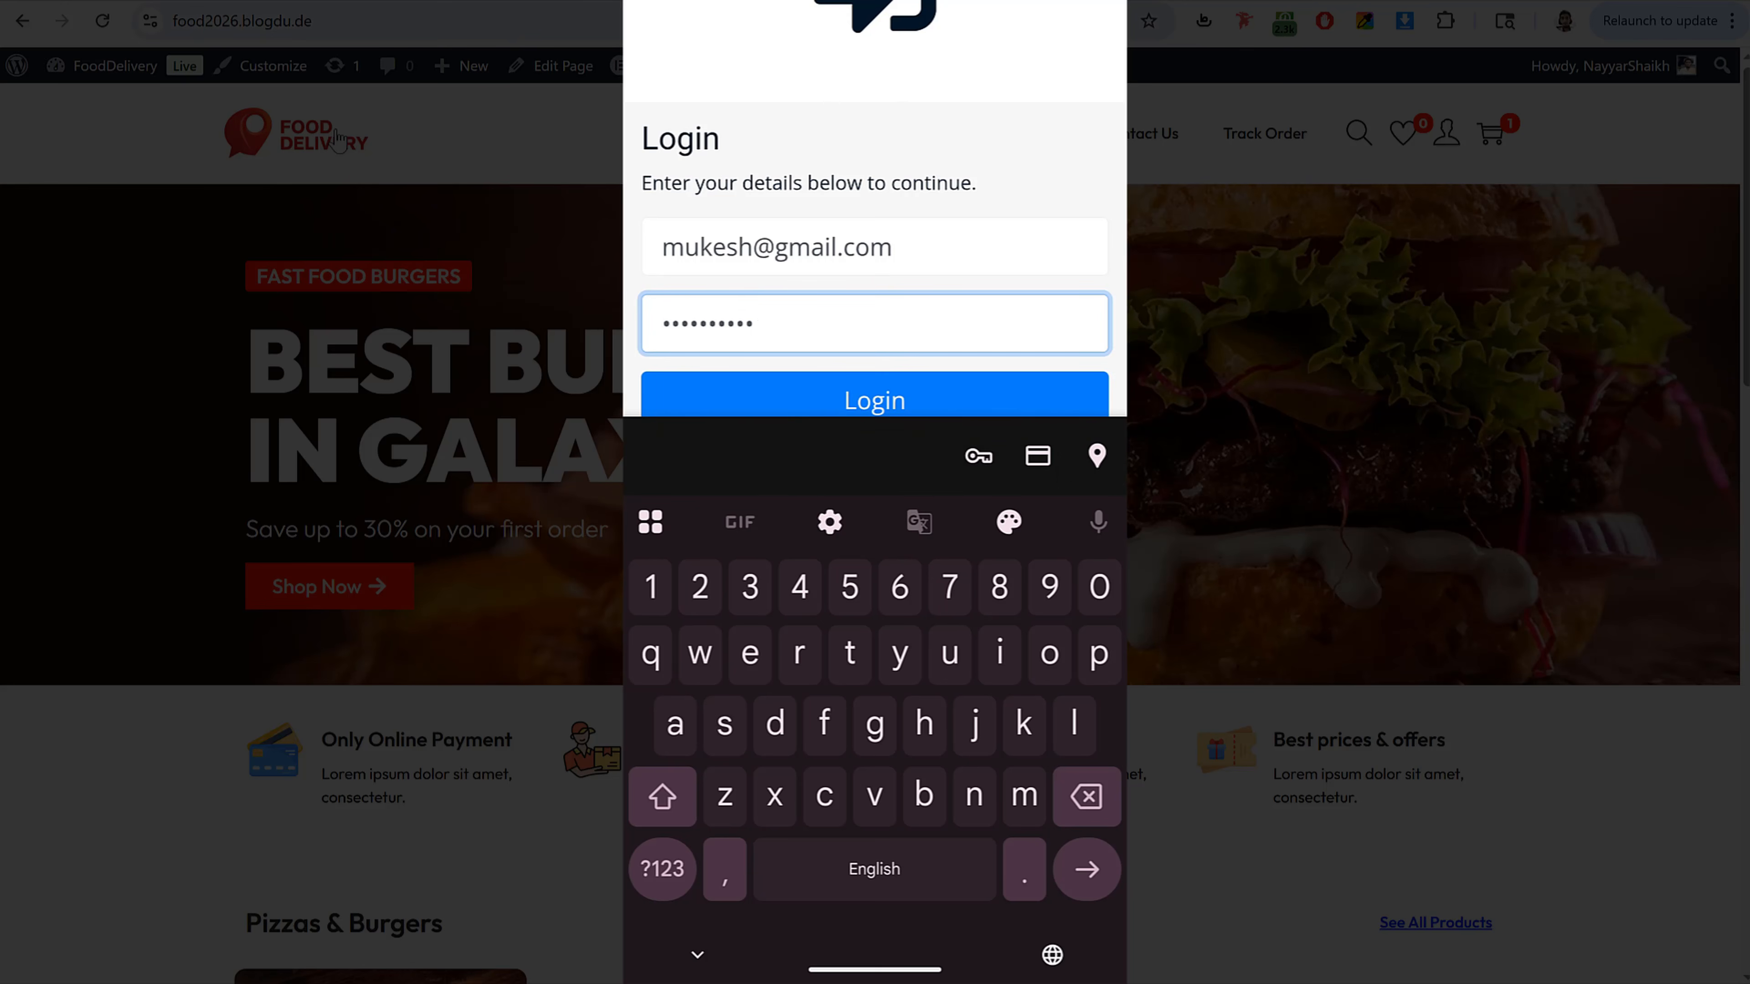
scroll(1047, 280, down, 1)
click(1011, 304)
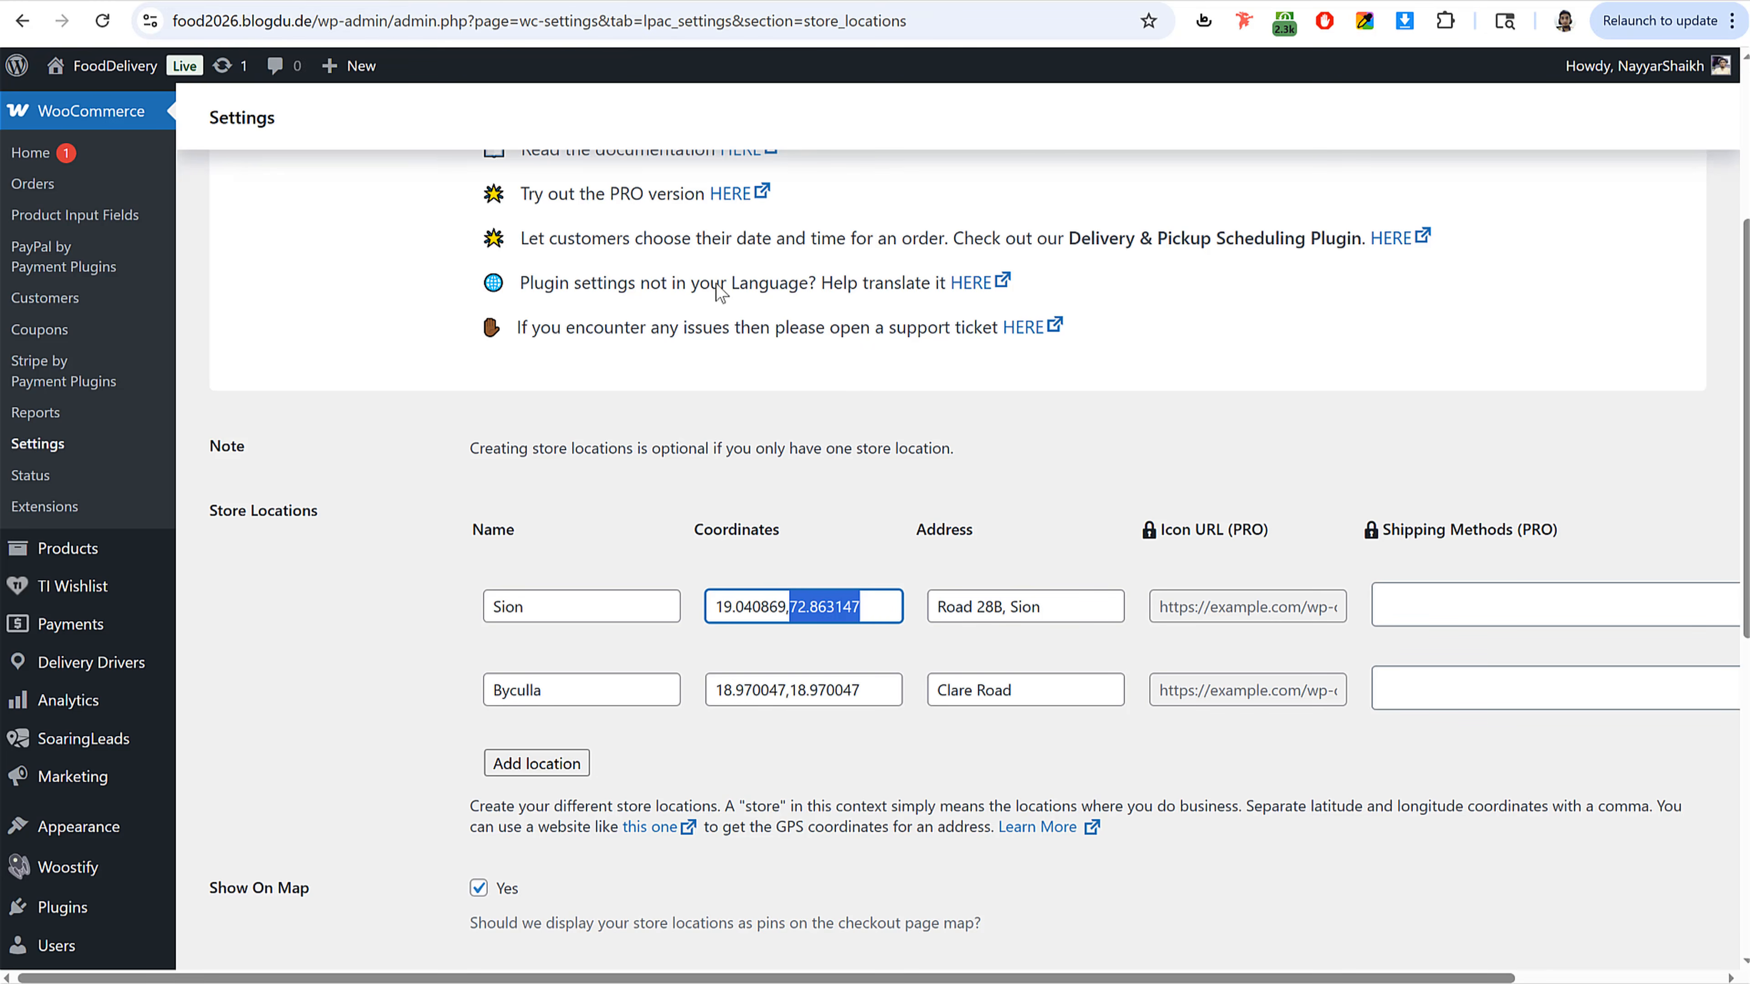
Step: Go to All Users and open the delivery driver's profile for editing
scroll(720, 293, down, 5)
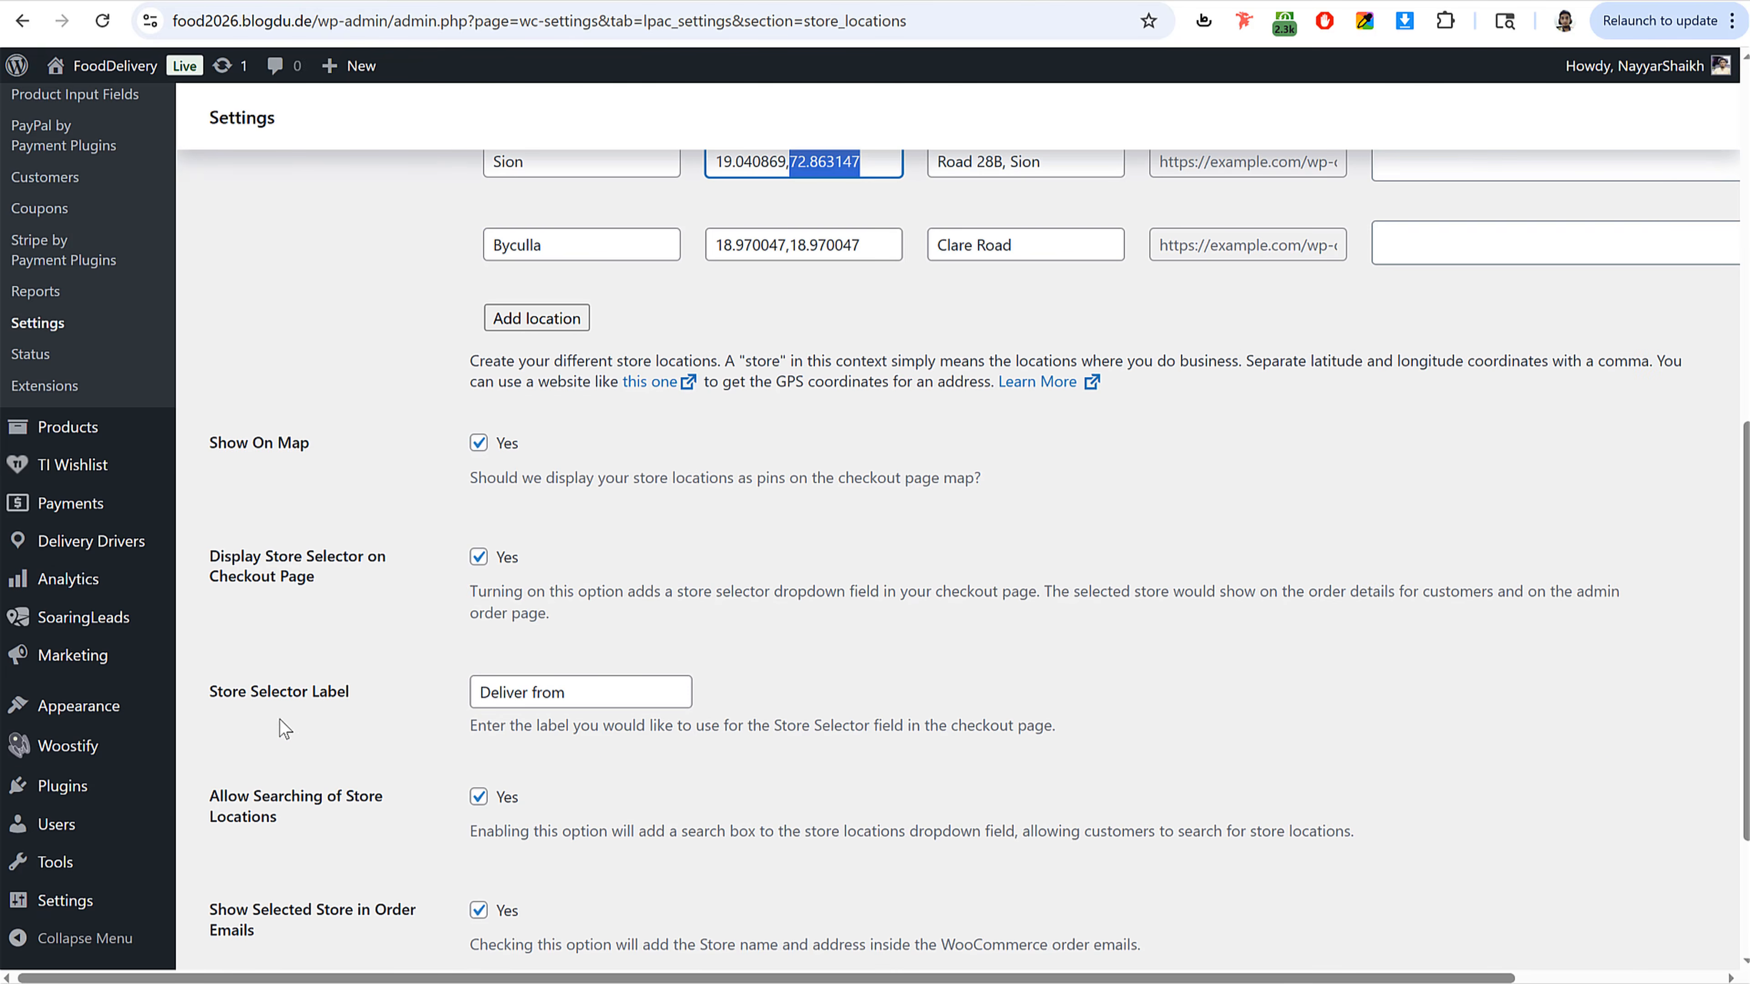
mouse_move(84, 833)
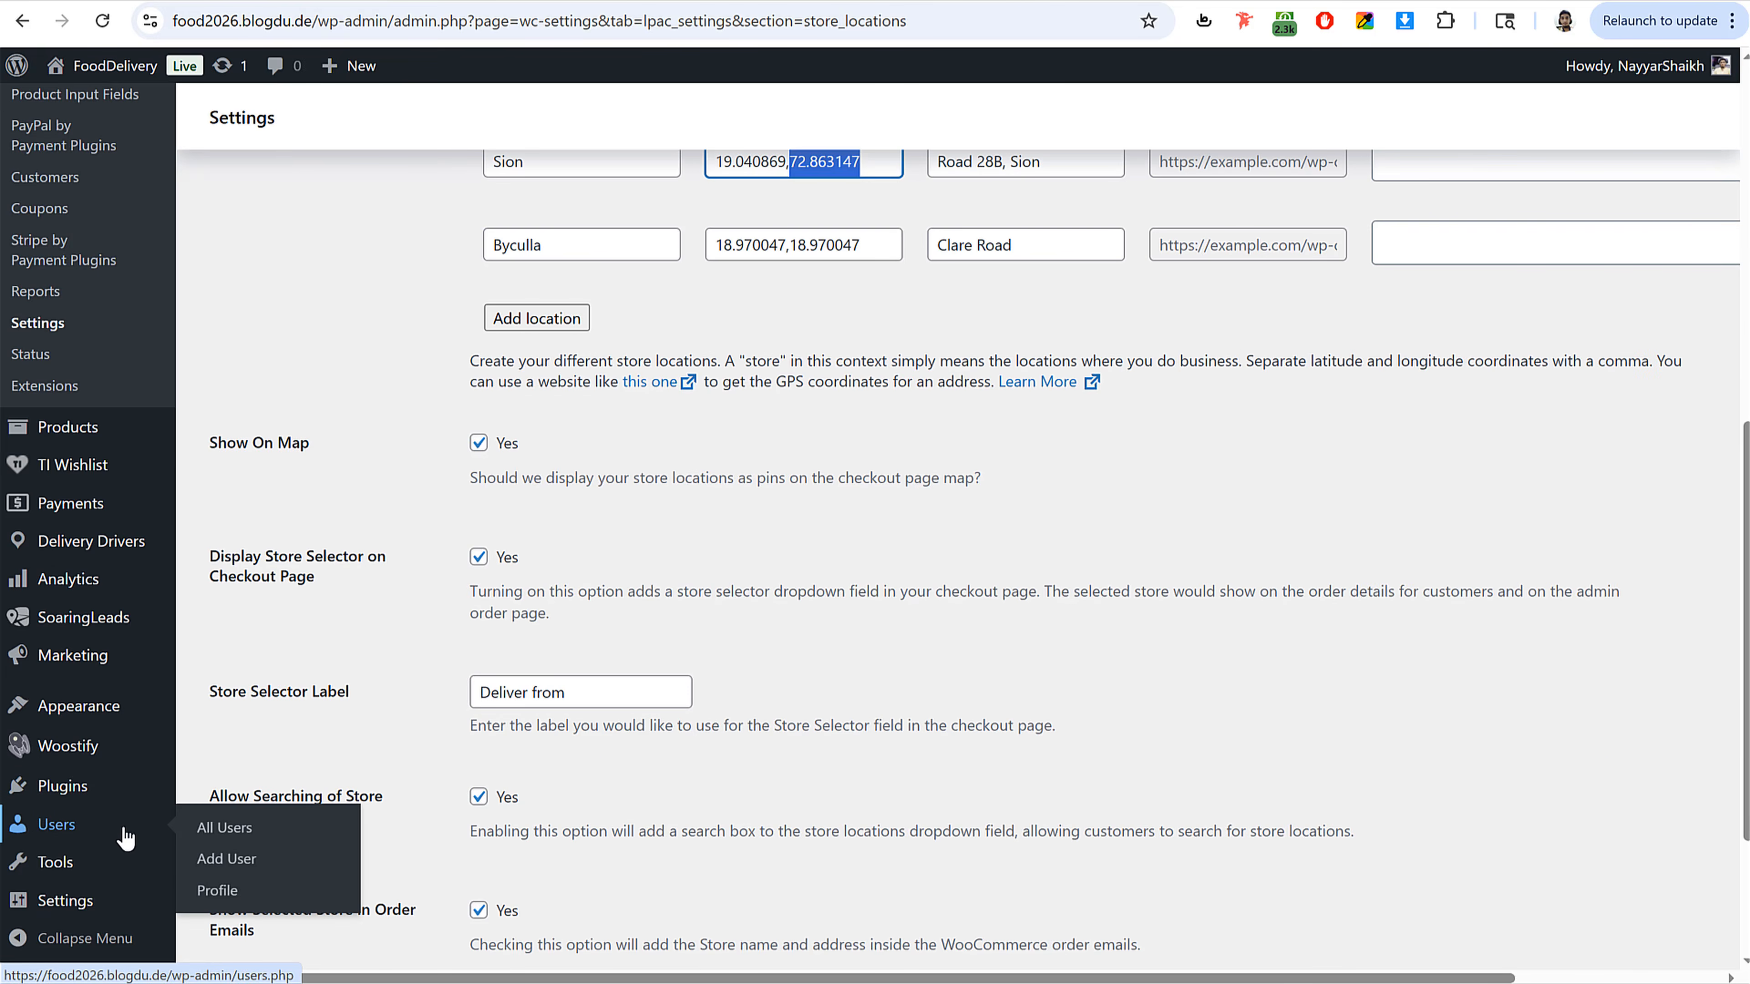
click(245, 842)
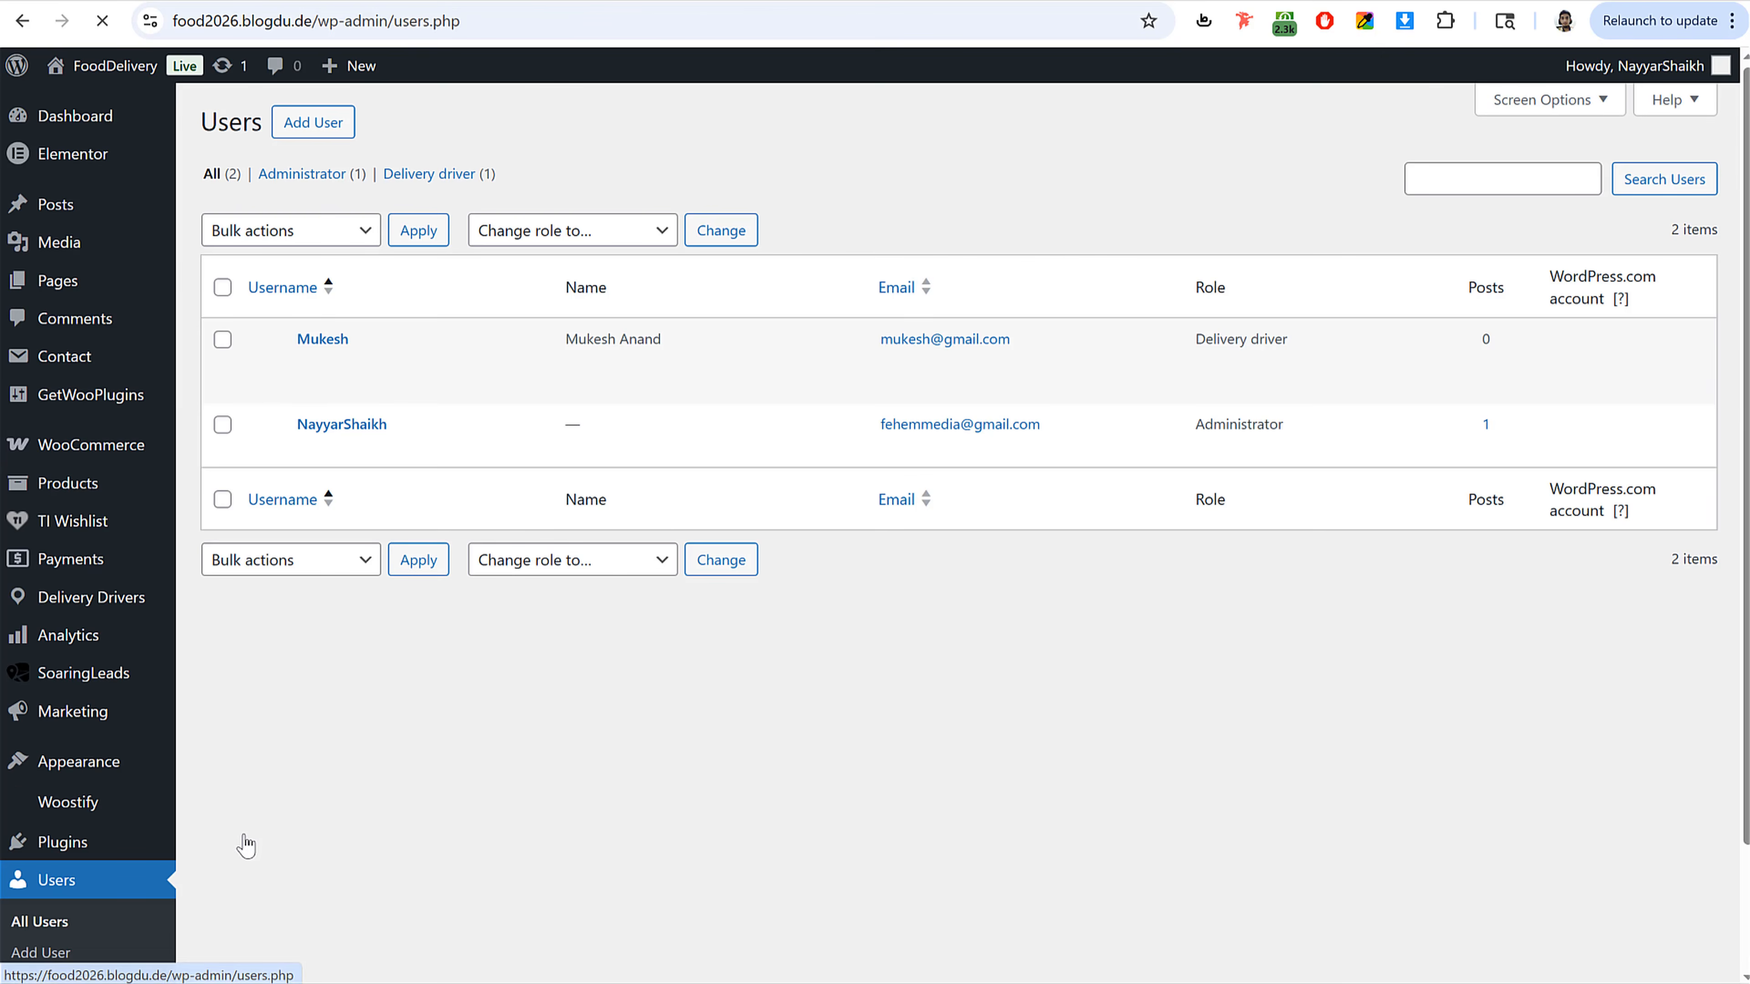
mouse_move(537, 378)
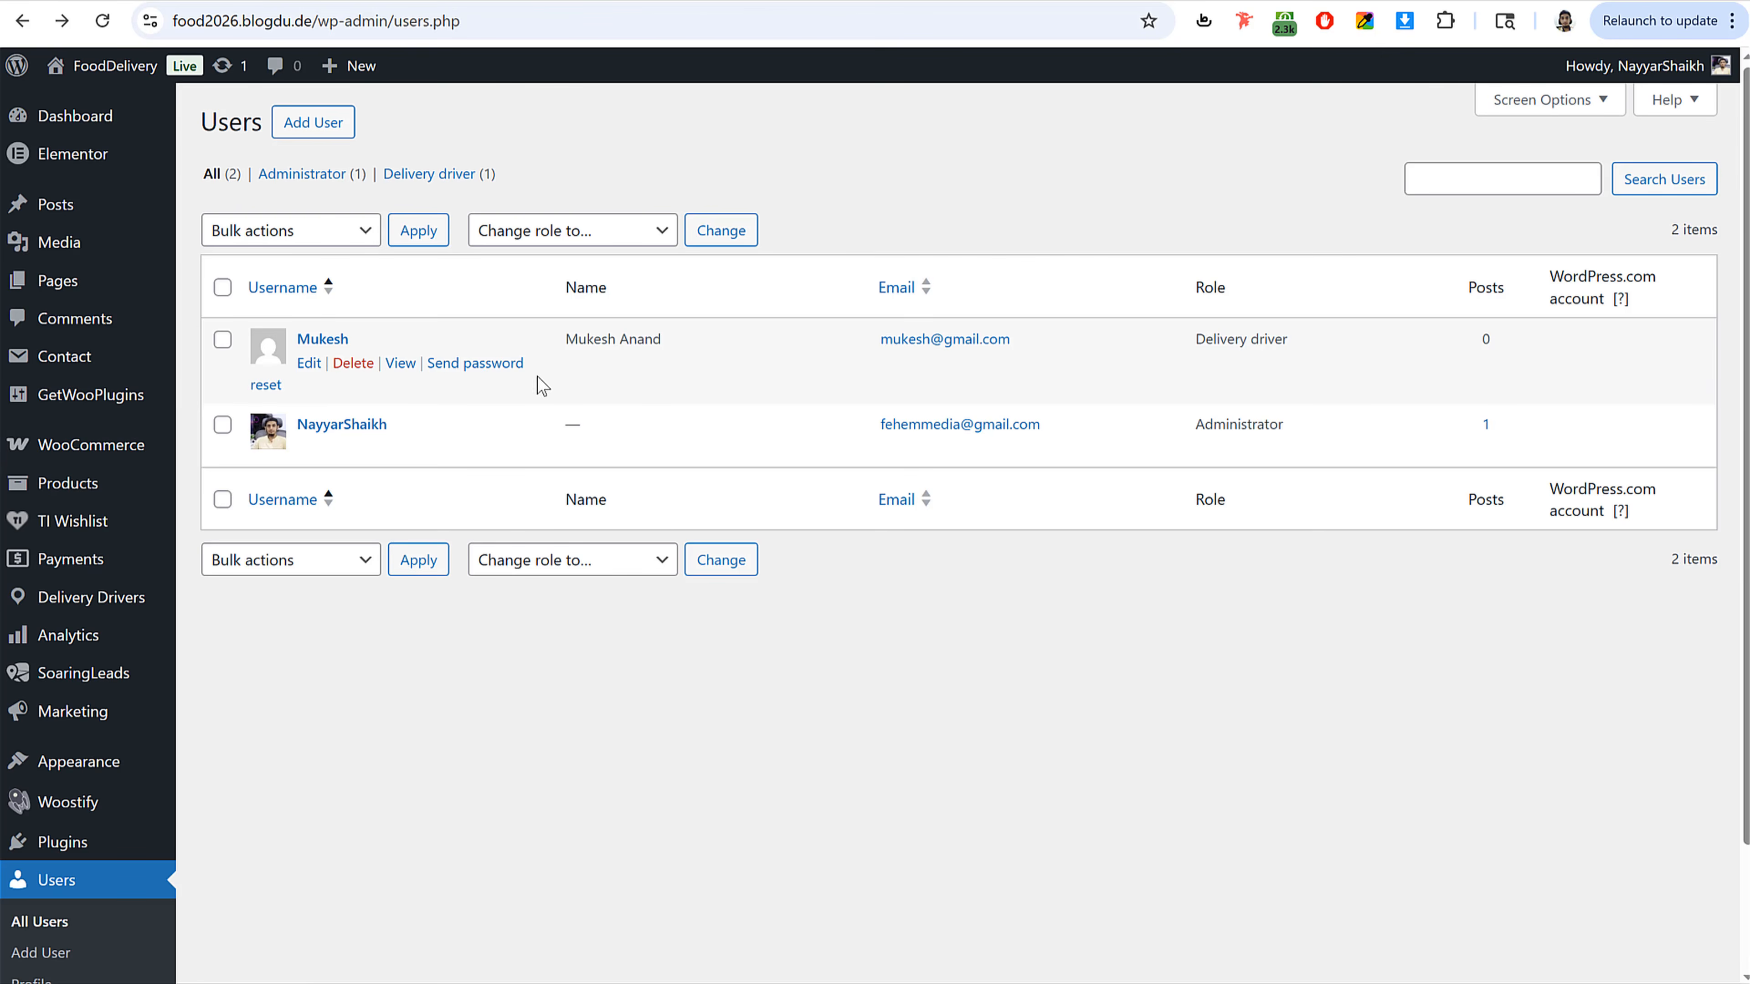
click(338, 344)
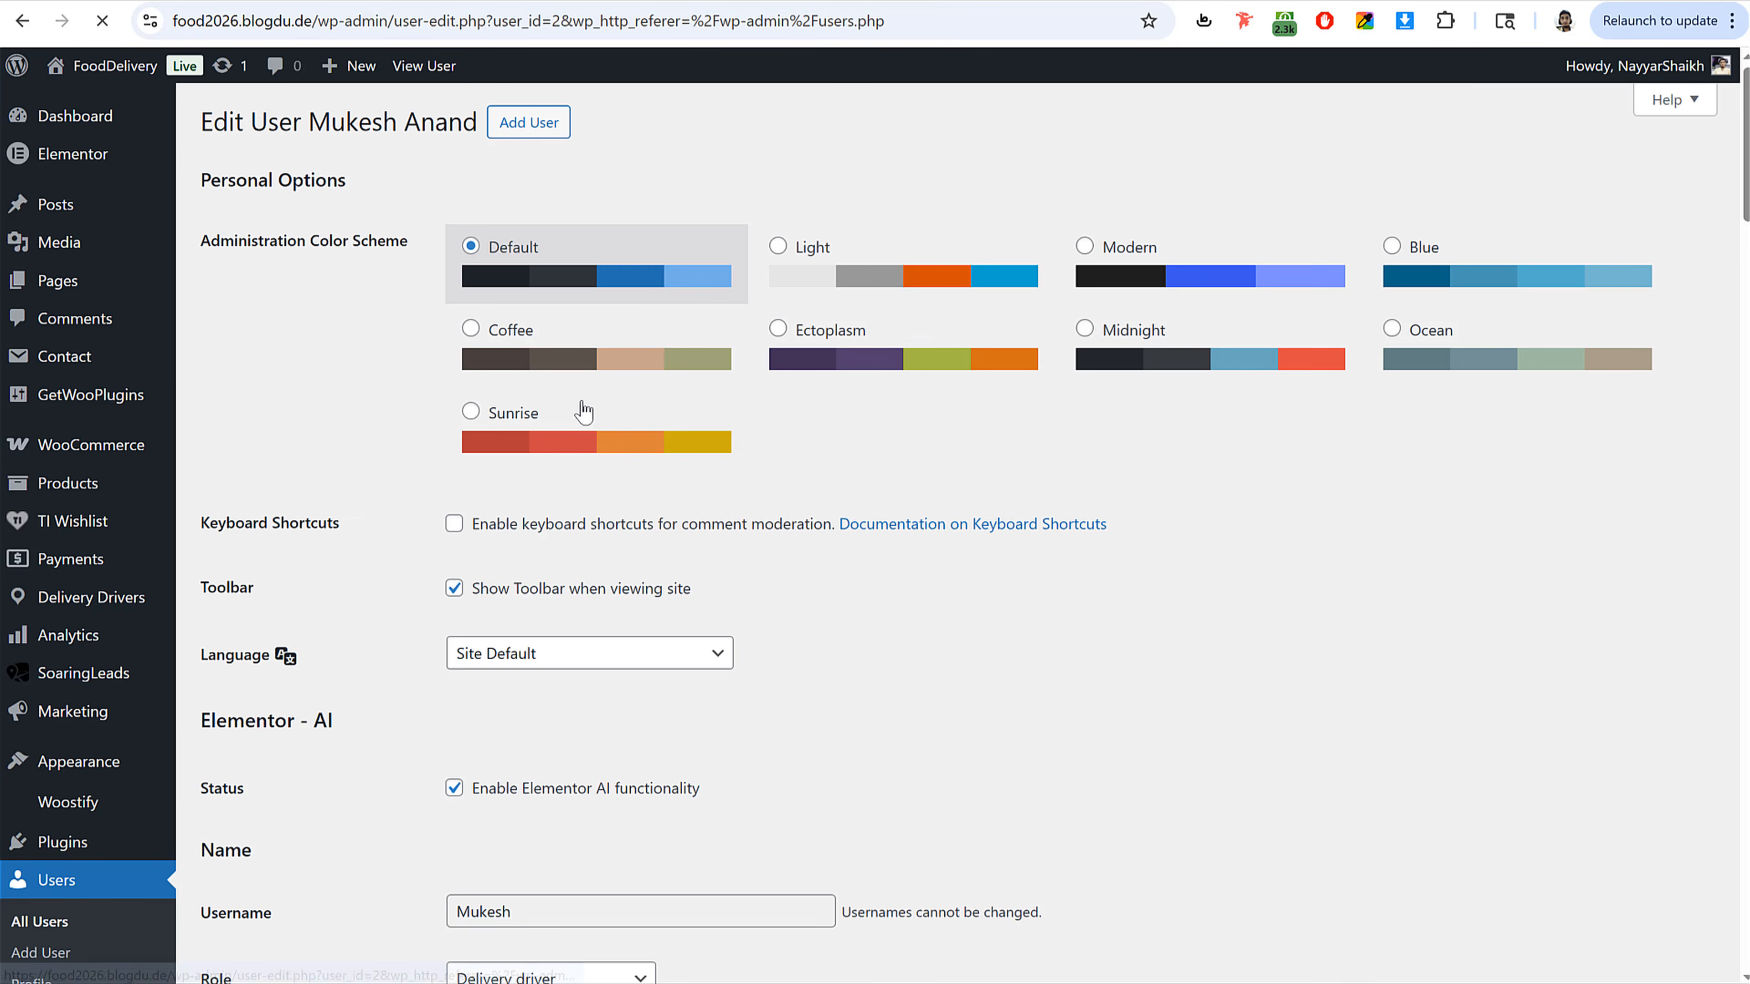
Step: Set the delivery driver's availability to Available and update the user profile
scroll(898, 598, down, 10)
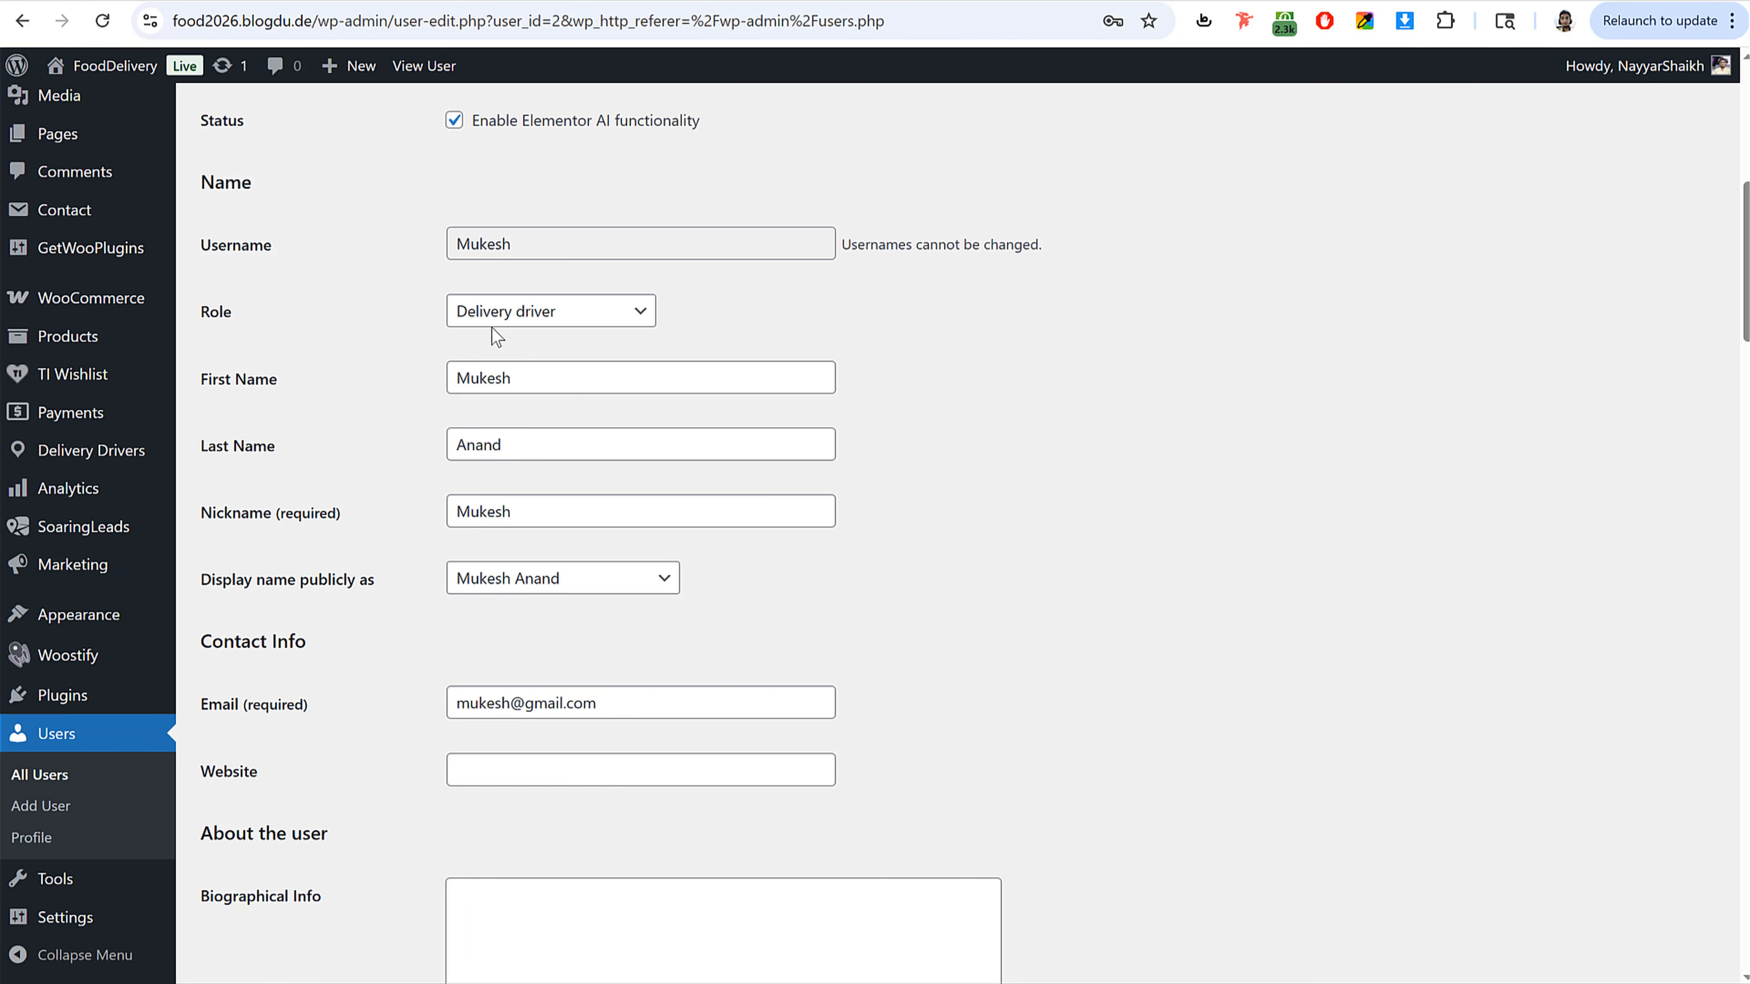
scroll(1300, 572, down, 10)
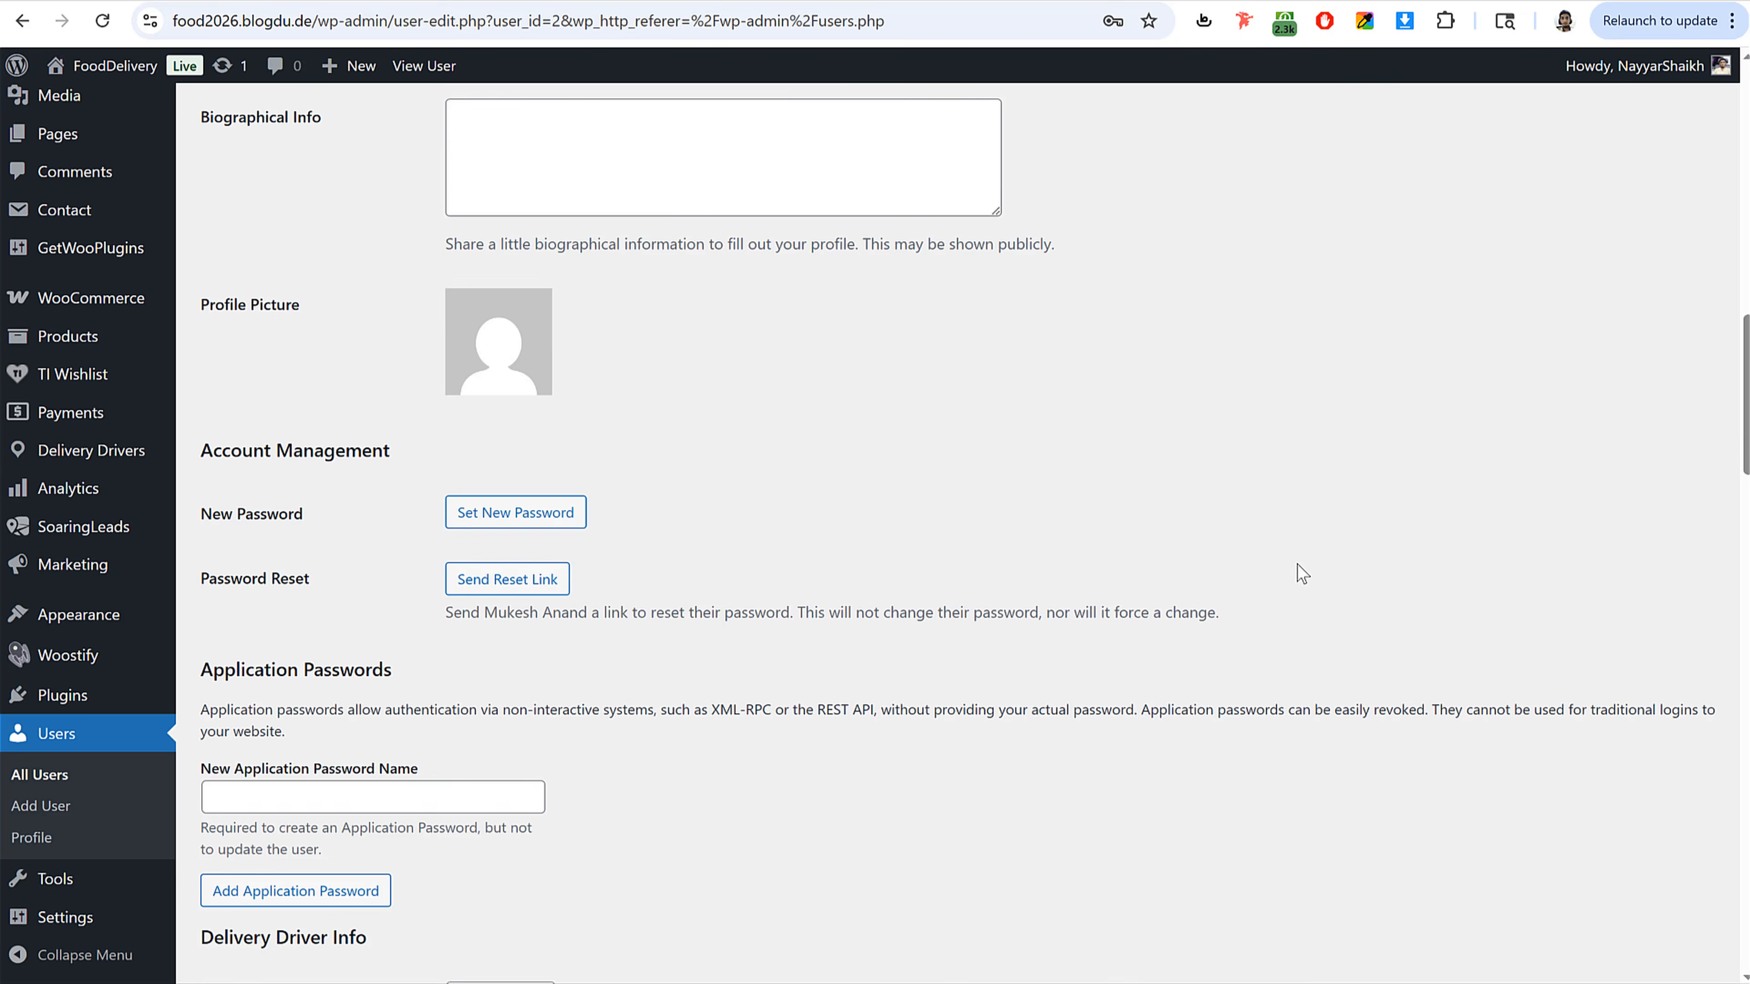
scroll(1300, 572, down, 8)
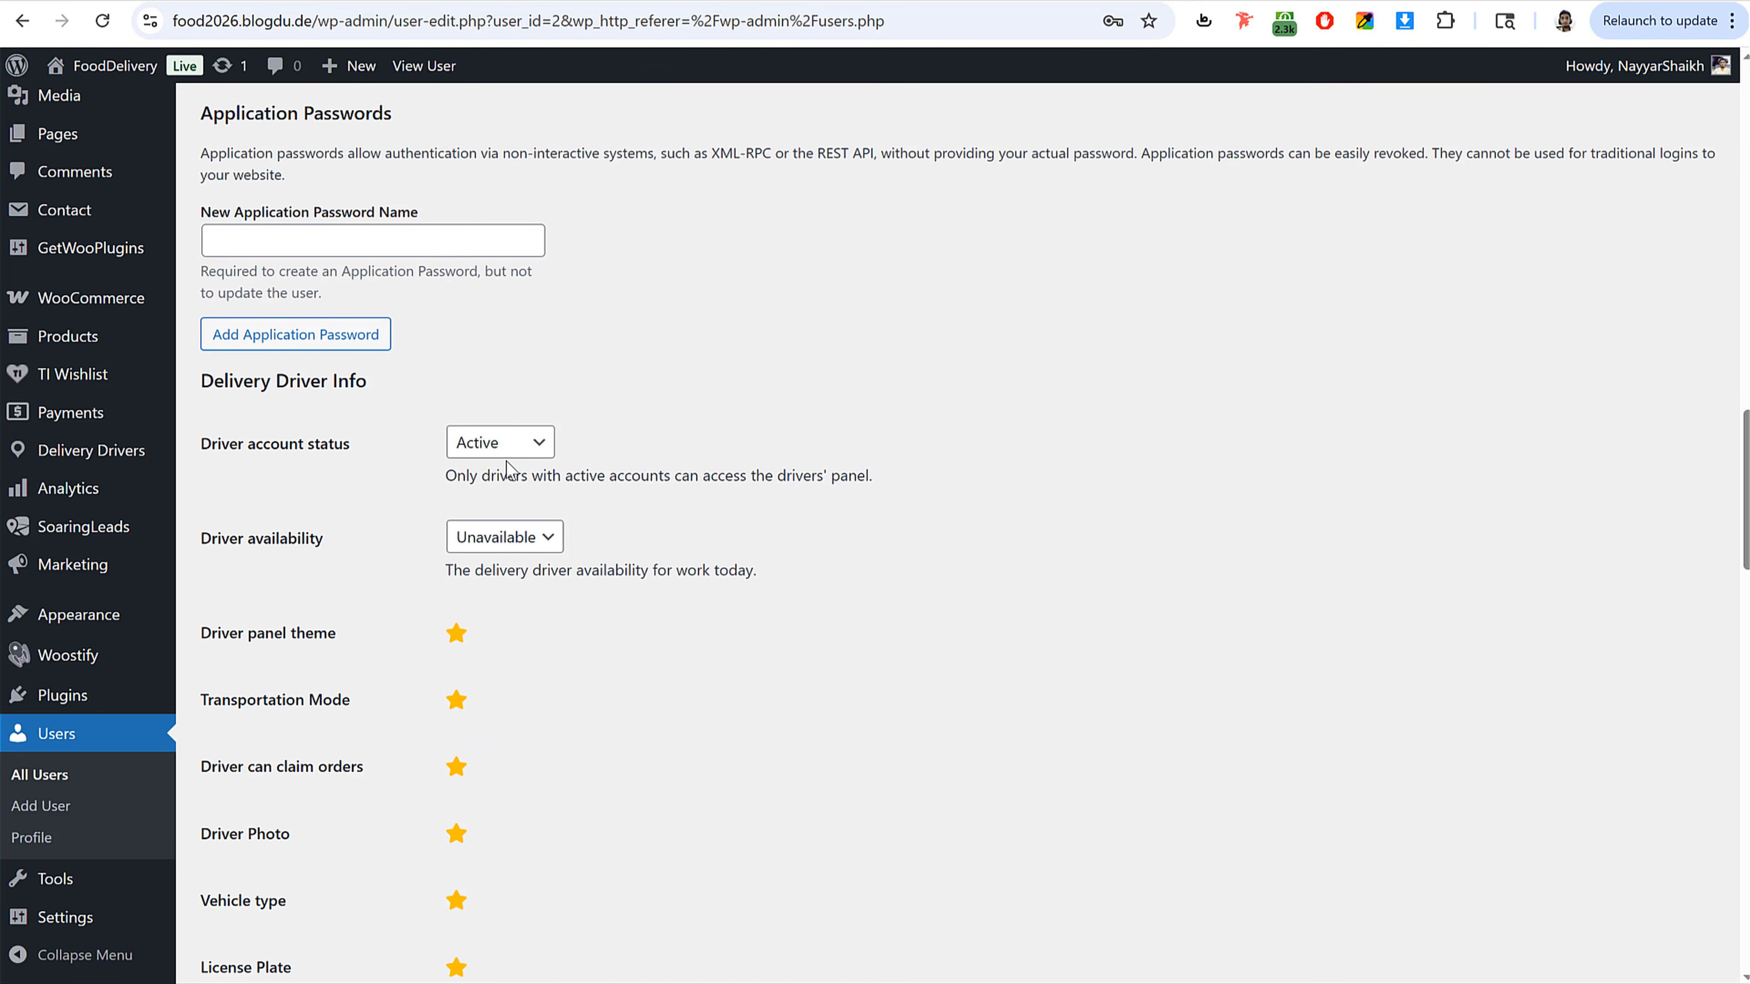
click(509, 536)
click(509, 598)
scroll(730, 613, down, 19)
scroll(730, 613, down, 15)
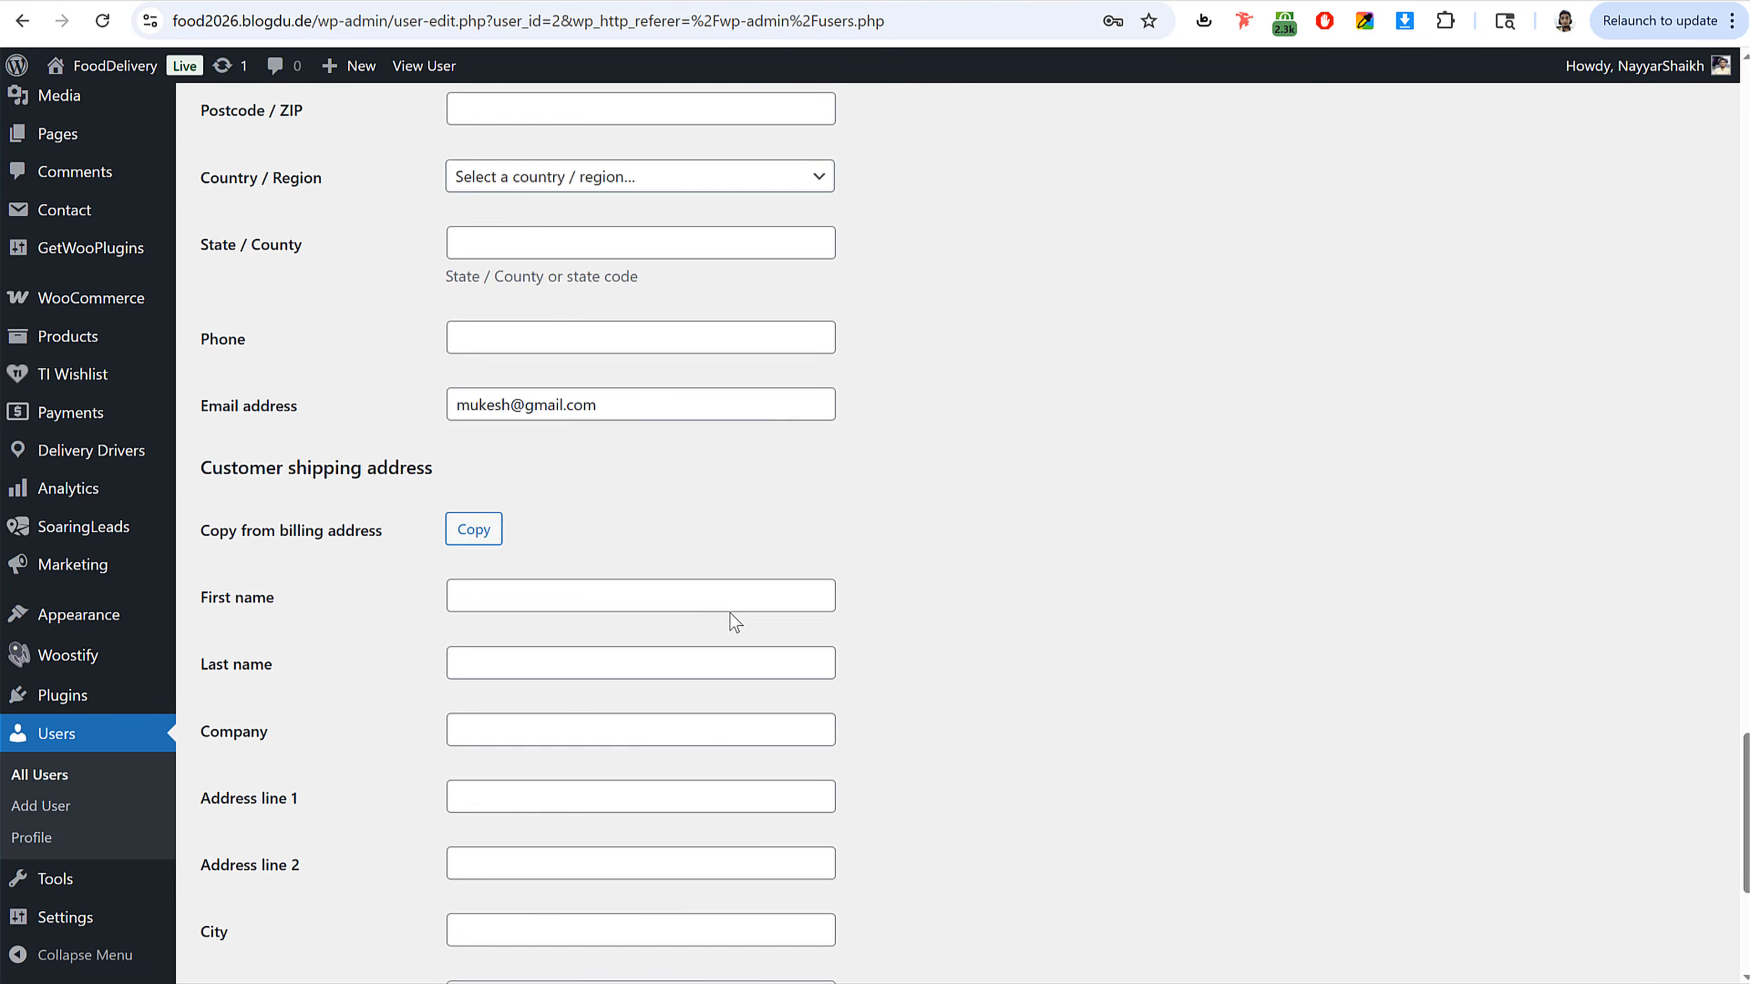
click(267, 885)
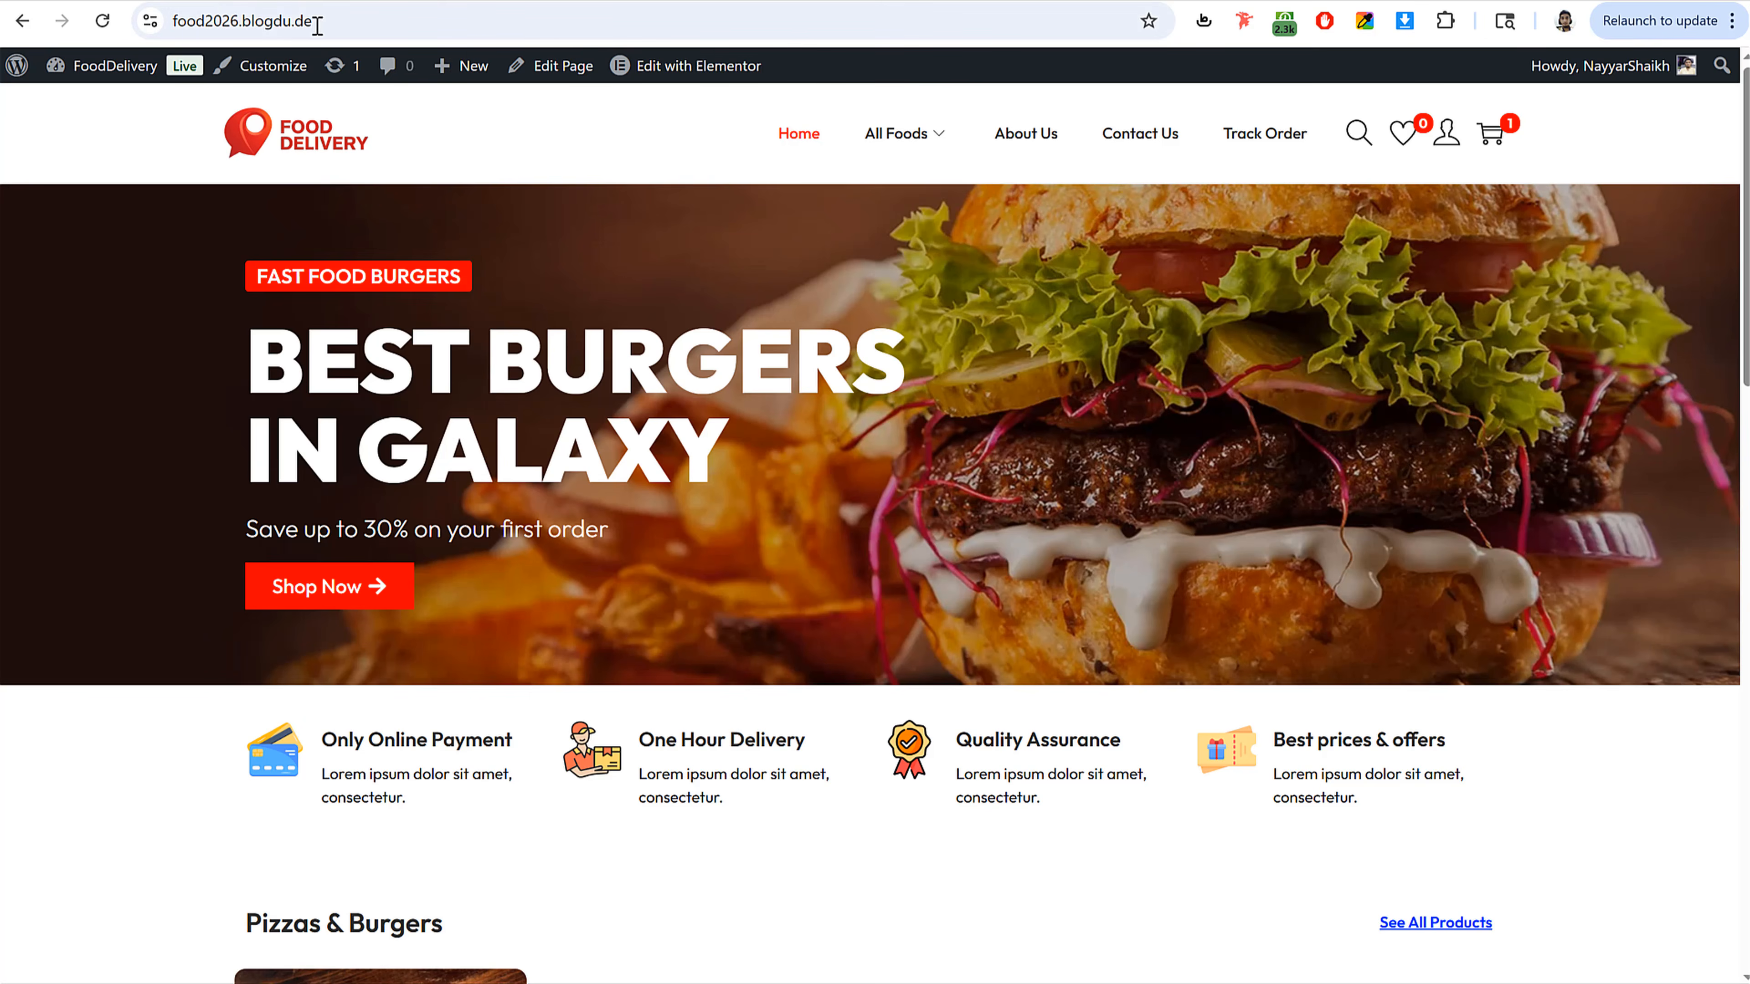
Step: Open the FoodDelivery homepage in a new incognito window
click(317, 26)
key(ctrl+c)
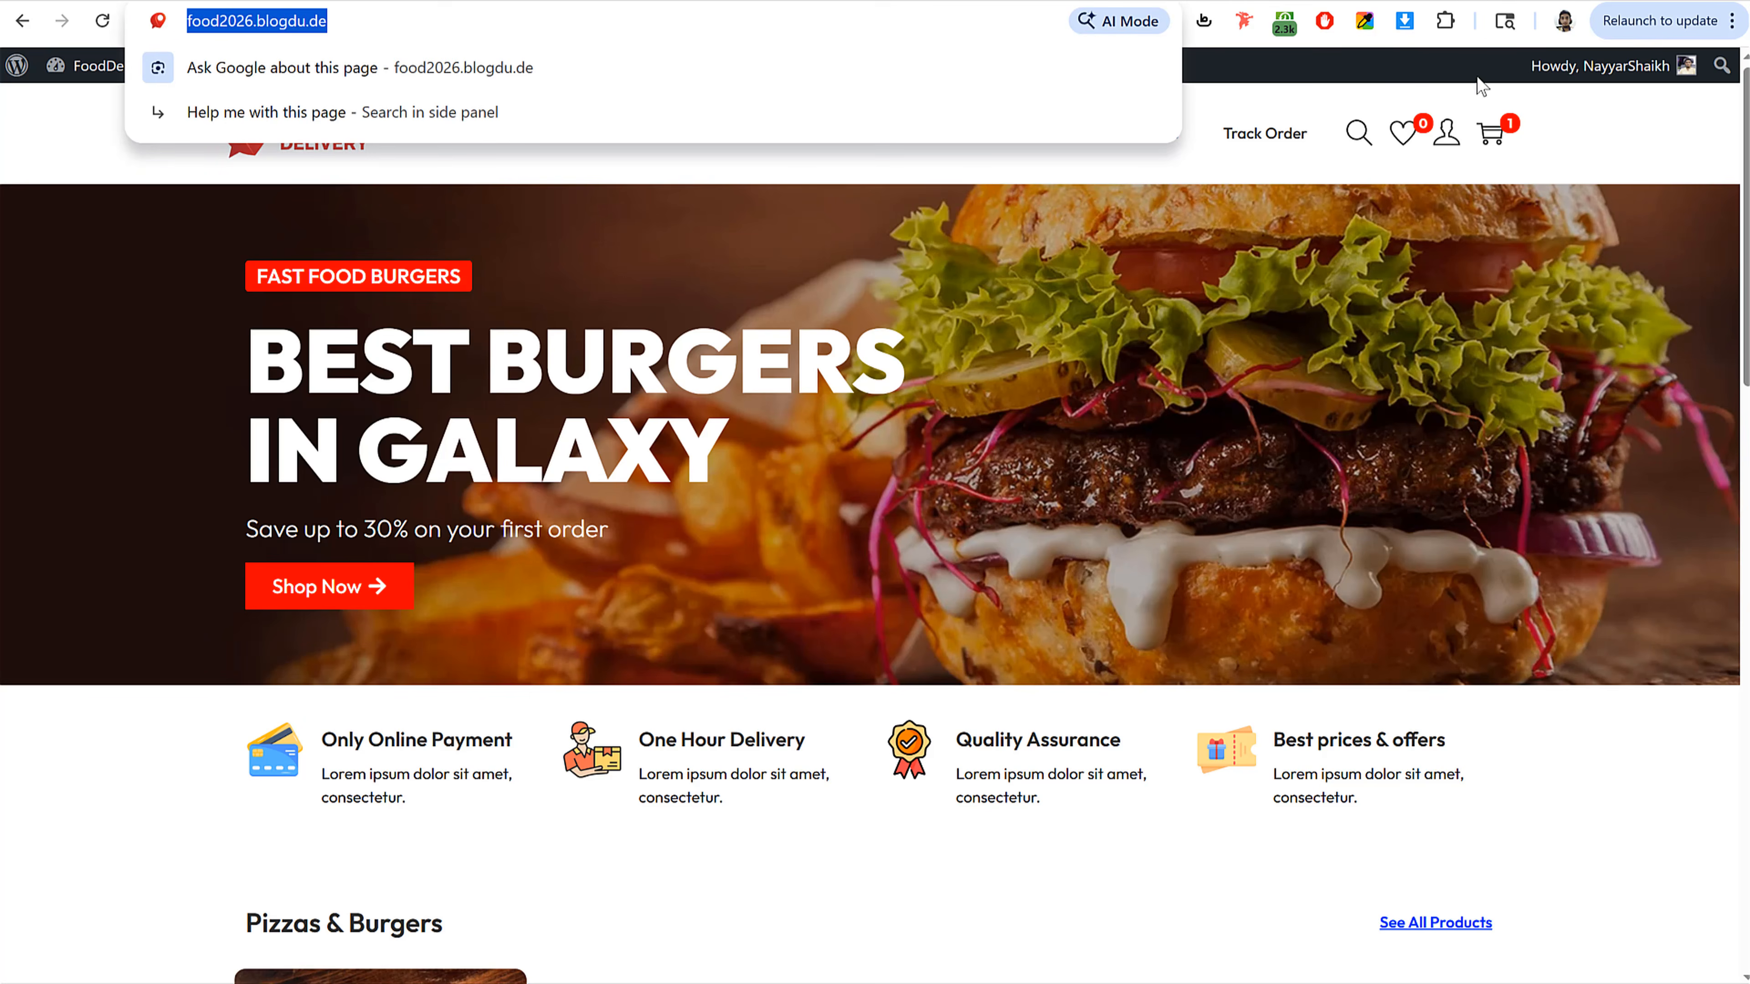
click(1731, 20)
click(1502, 242)
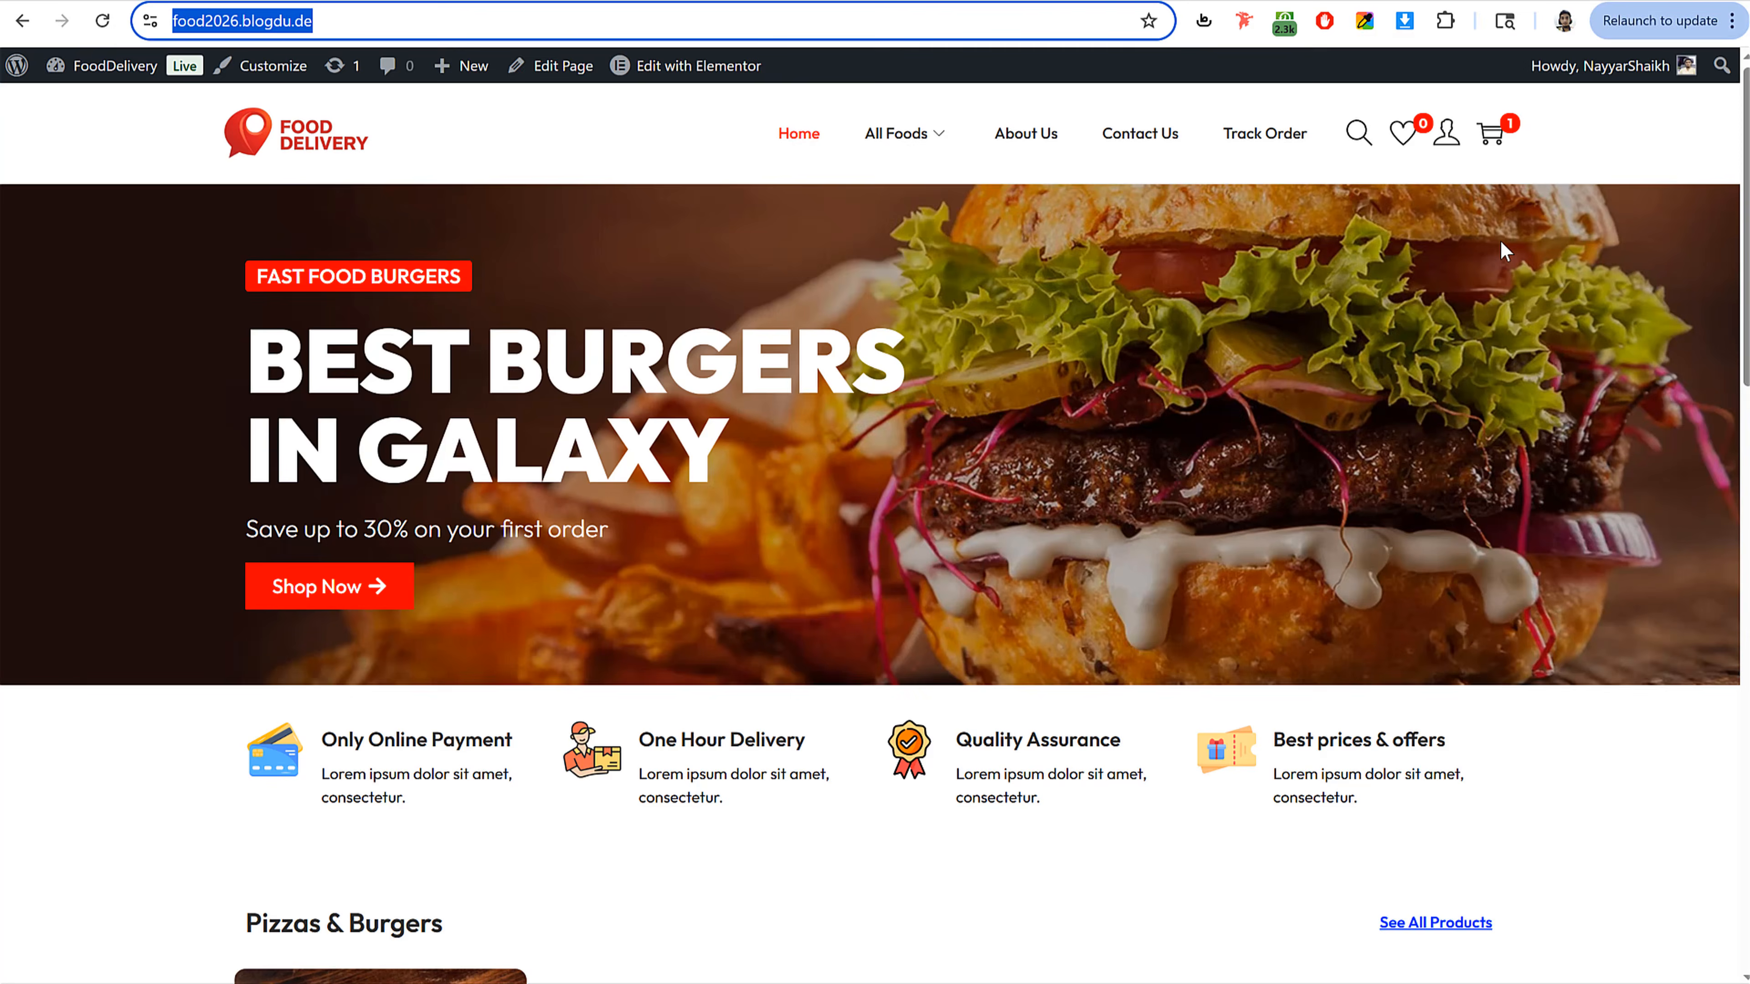
key(ctrl+v)
key(Return)
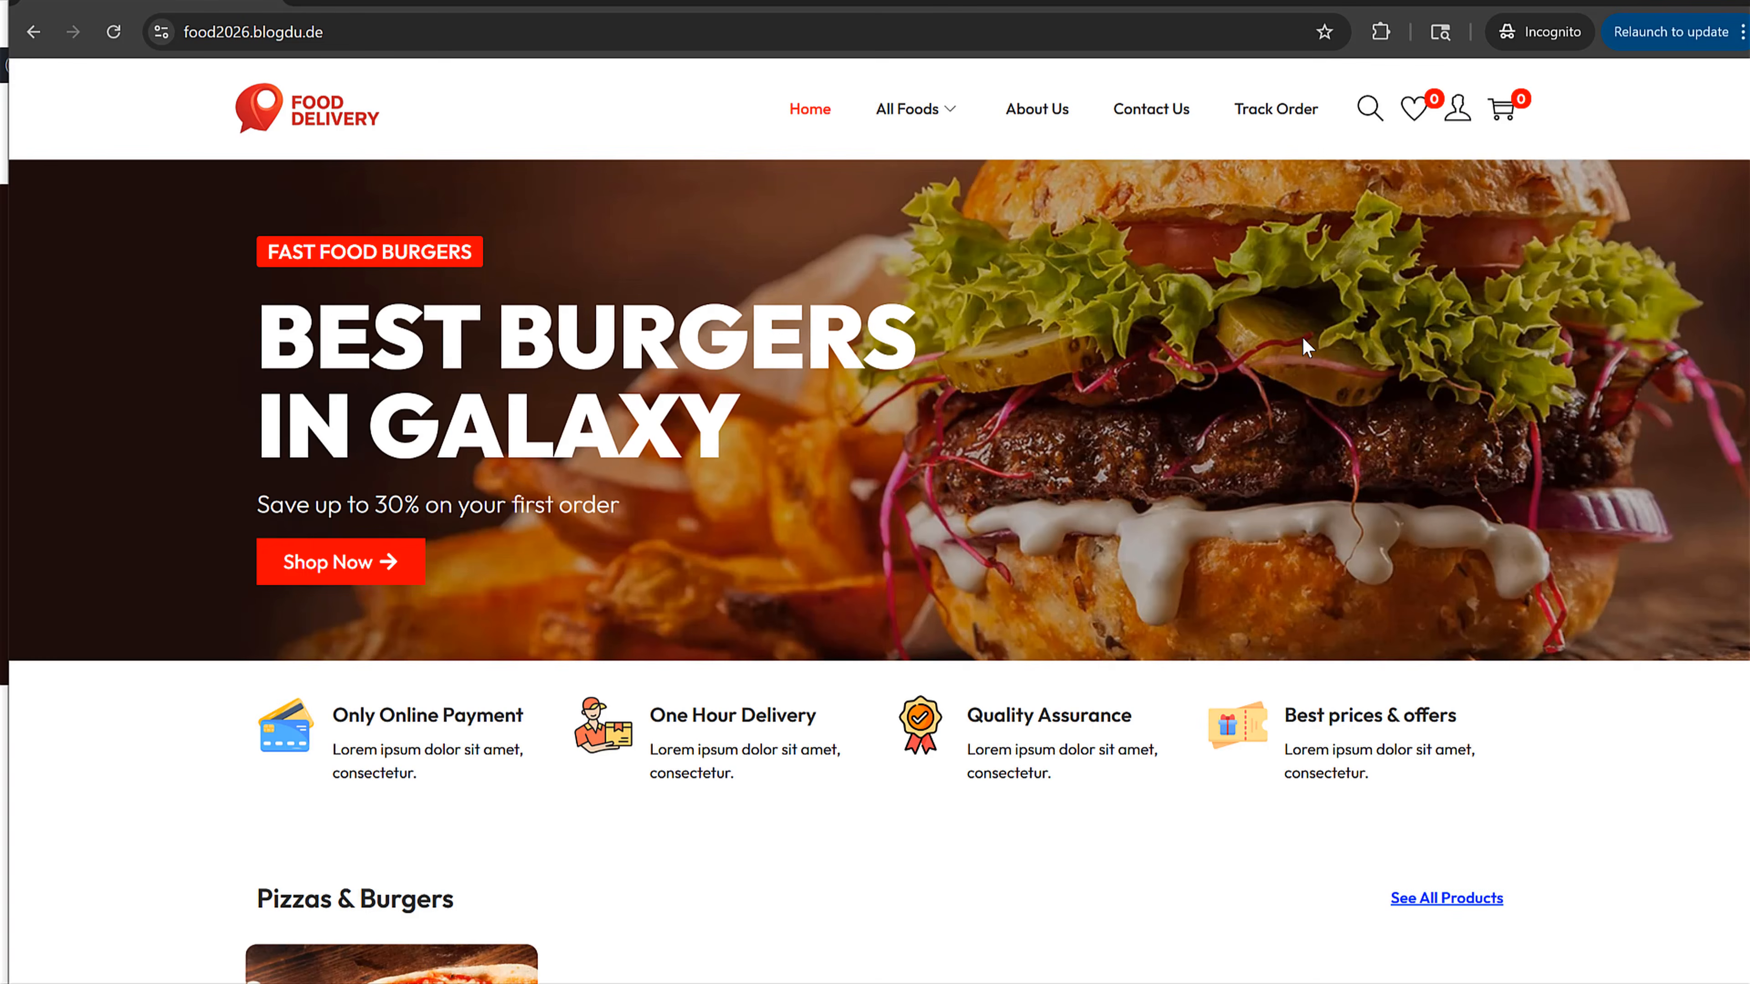
Step: Register a new customer account on the My account page with an e-mail address and password
click(1458, 110)
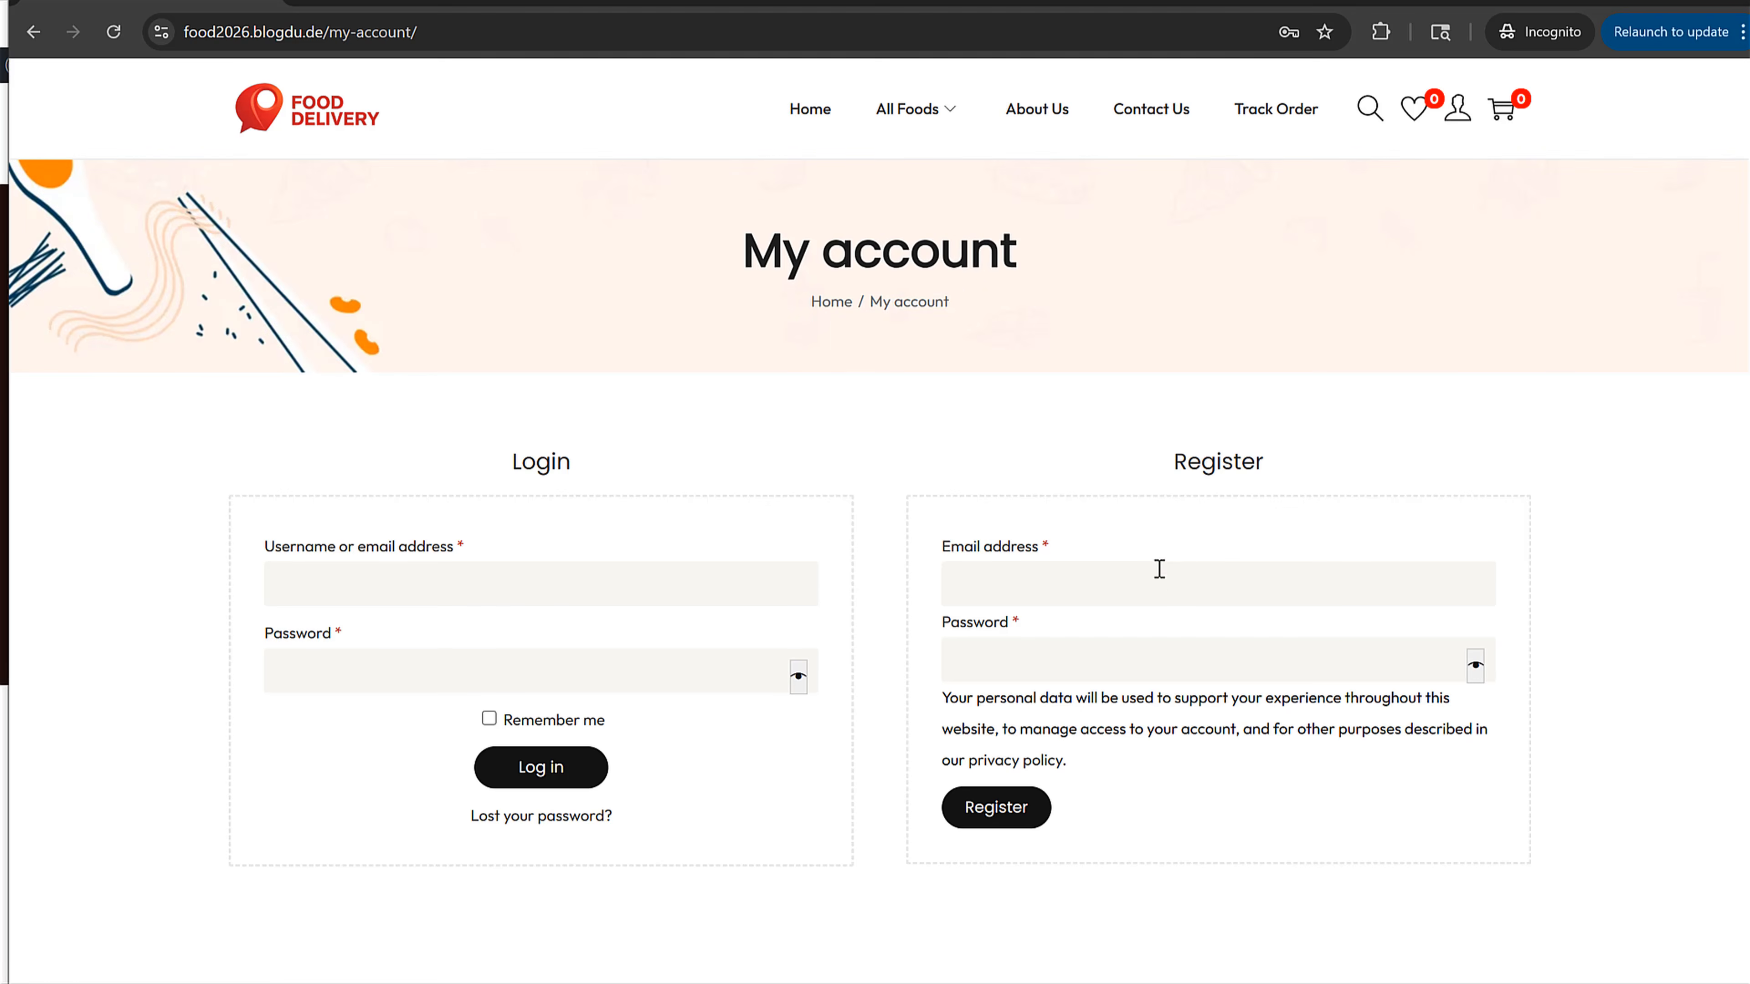
scroll(1179, 589, down, 2)
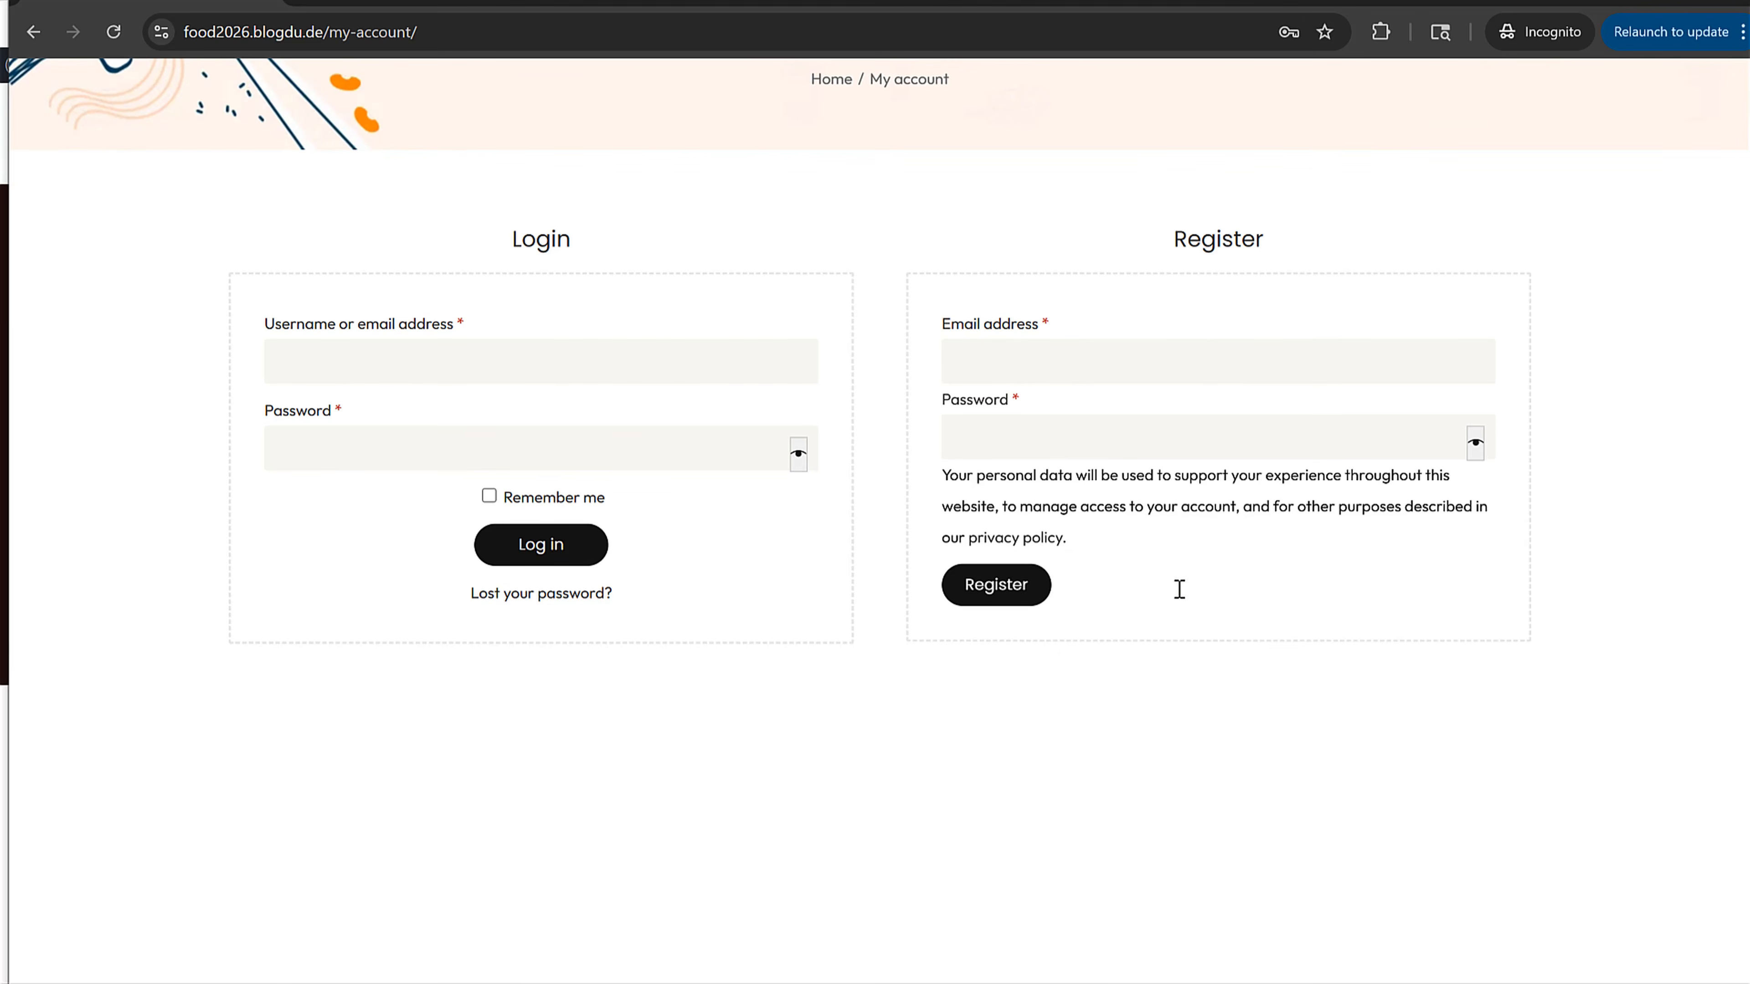
key(Tab)
text(**********)
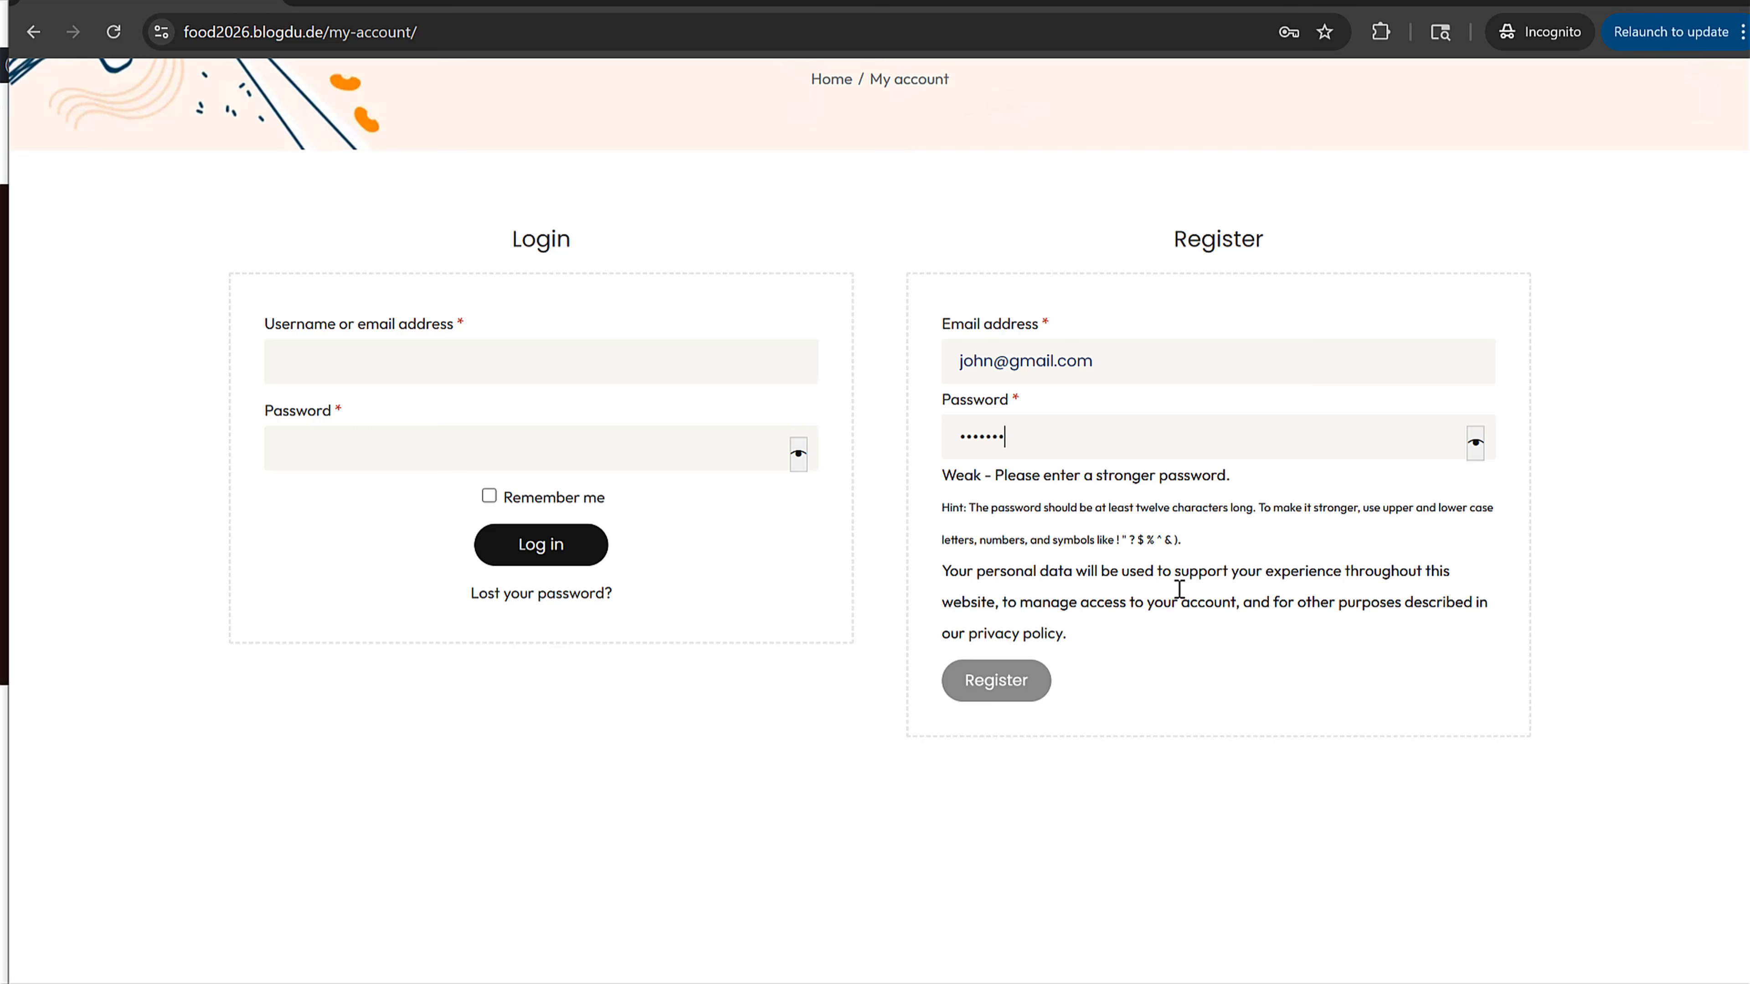
click(1019, 624)
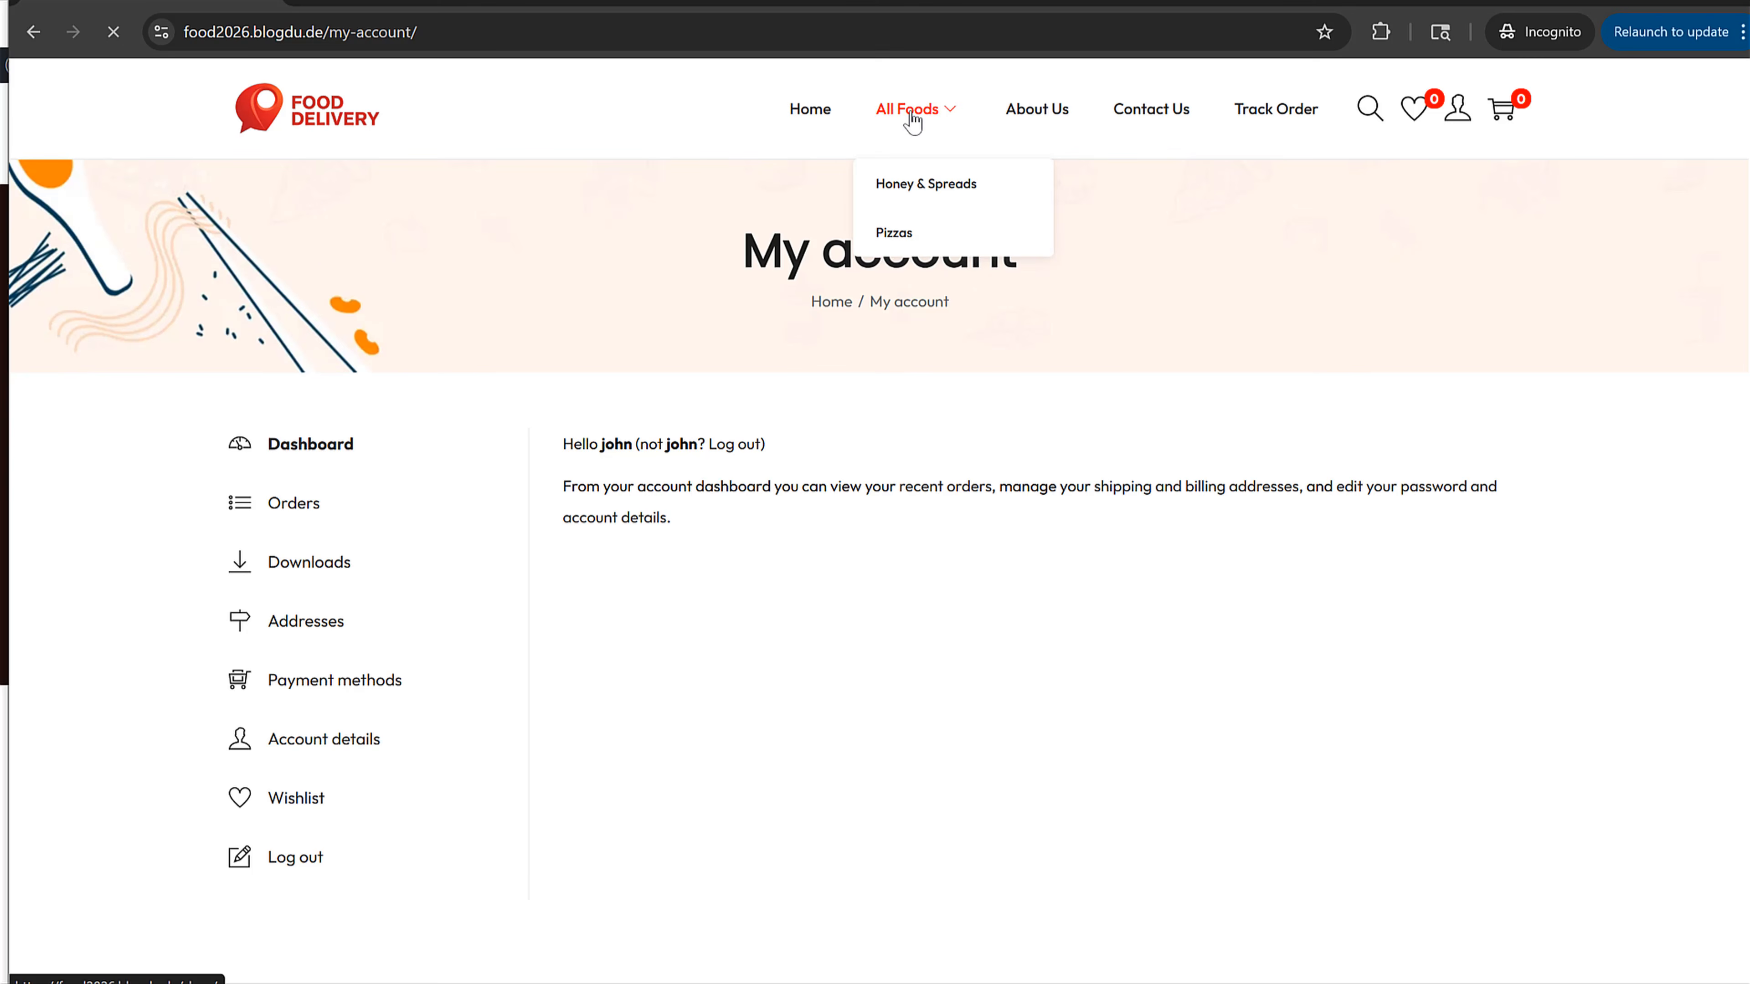
Step: Add a Large Chicken BBQ Pizza with Black Olive and Chicken Tikka toppings to the cart
click(908, 110)
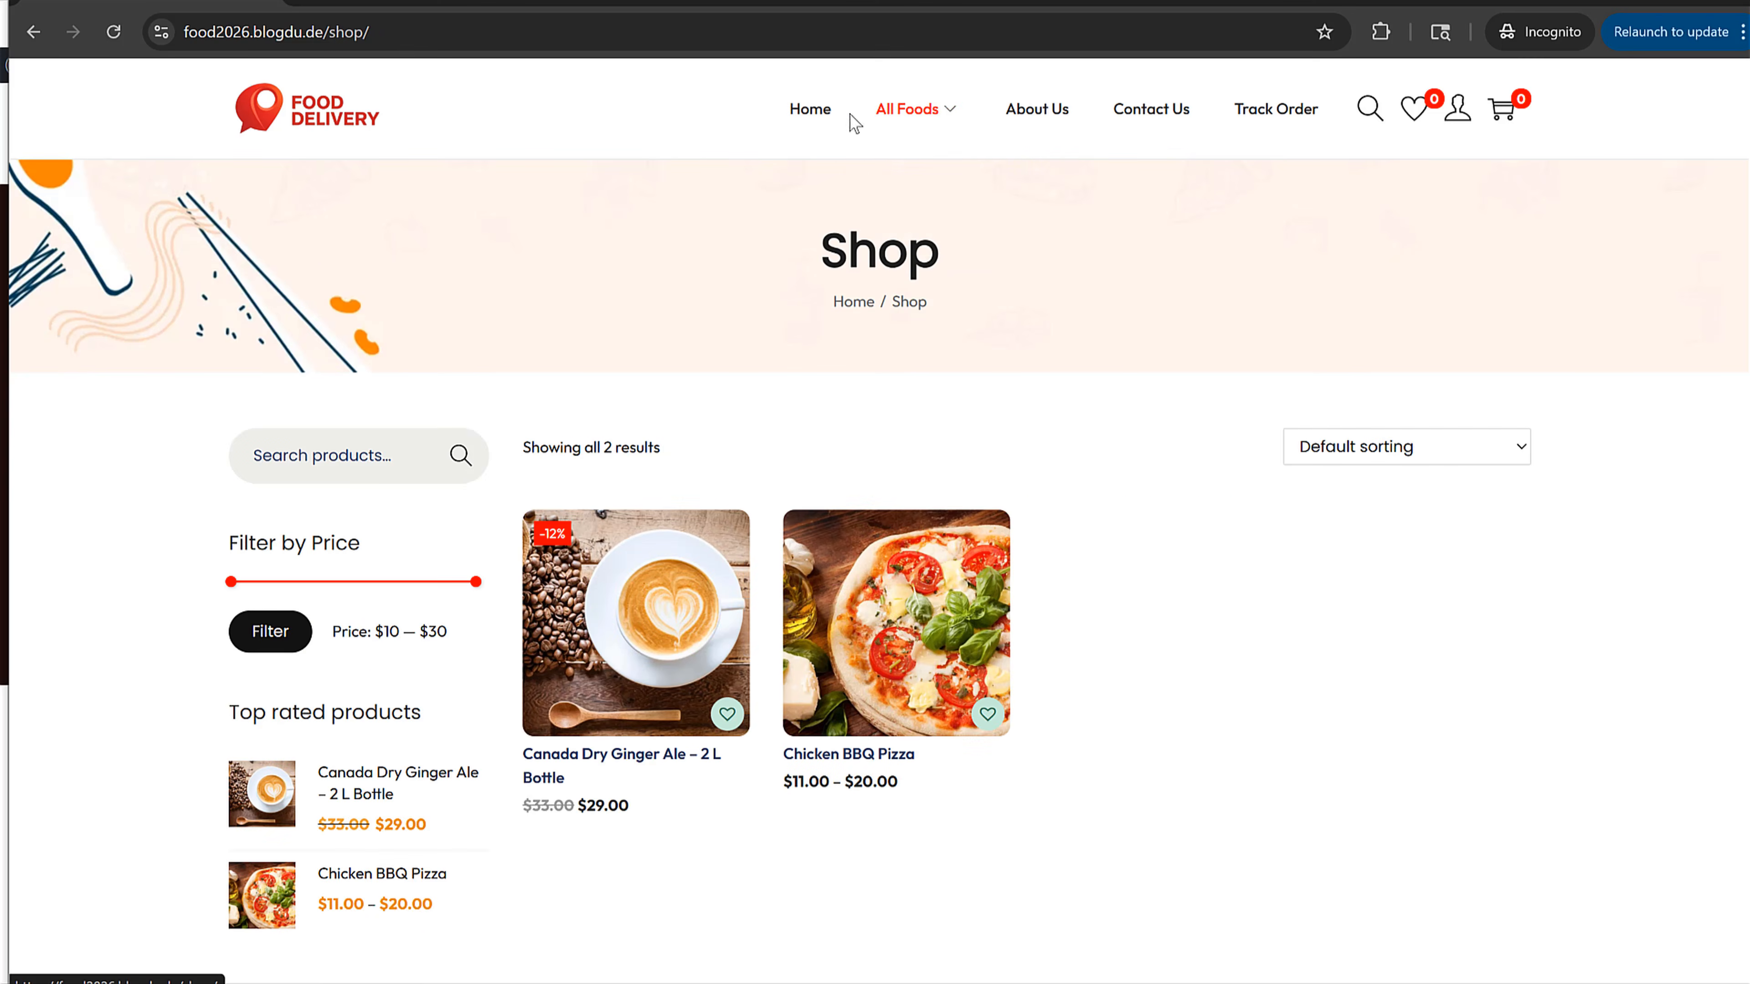
click(883, 565)
click(931, 422)
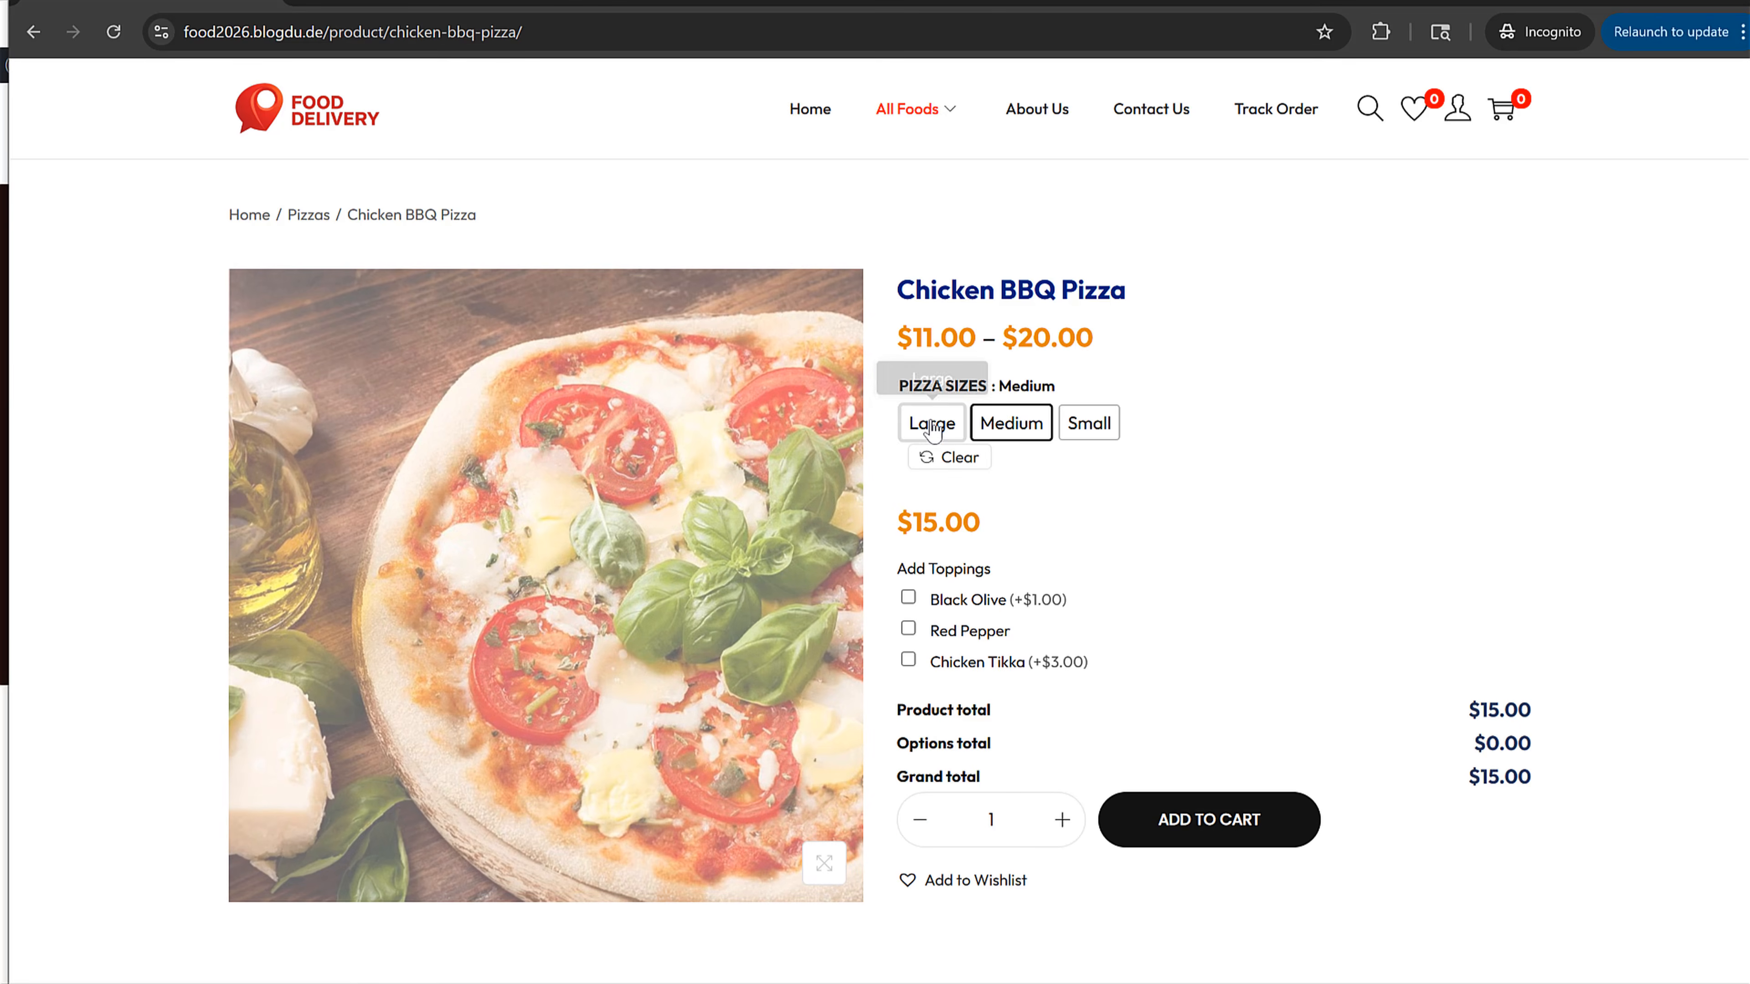
click(908, 597)
click(938, 663)
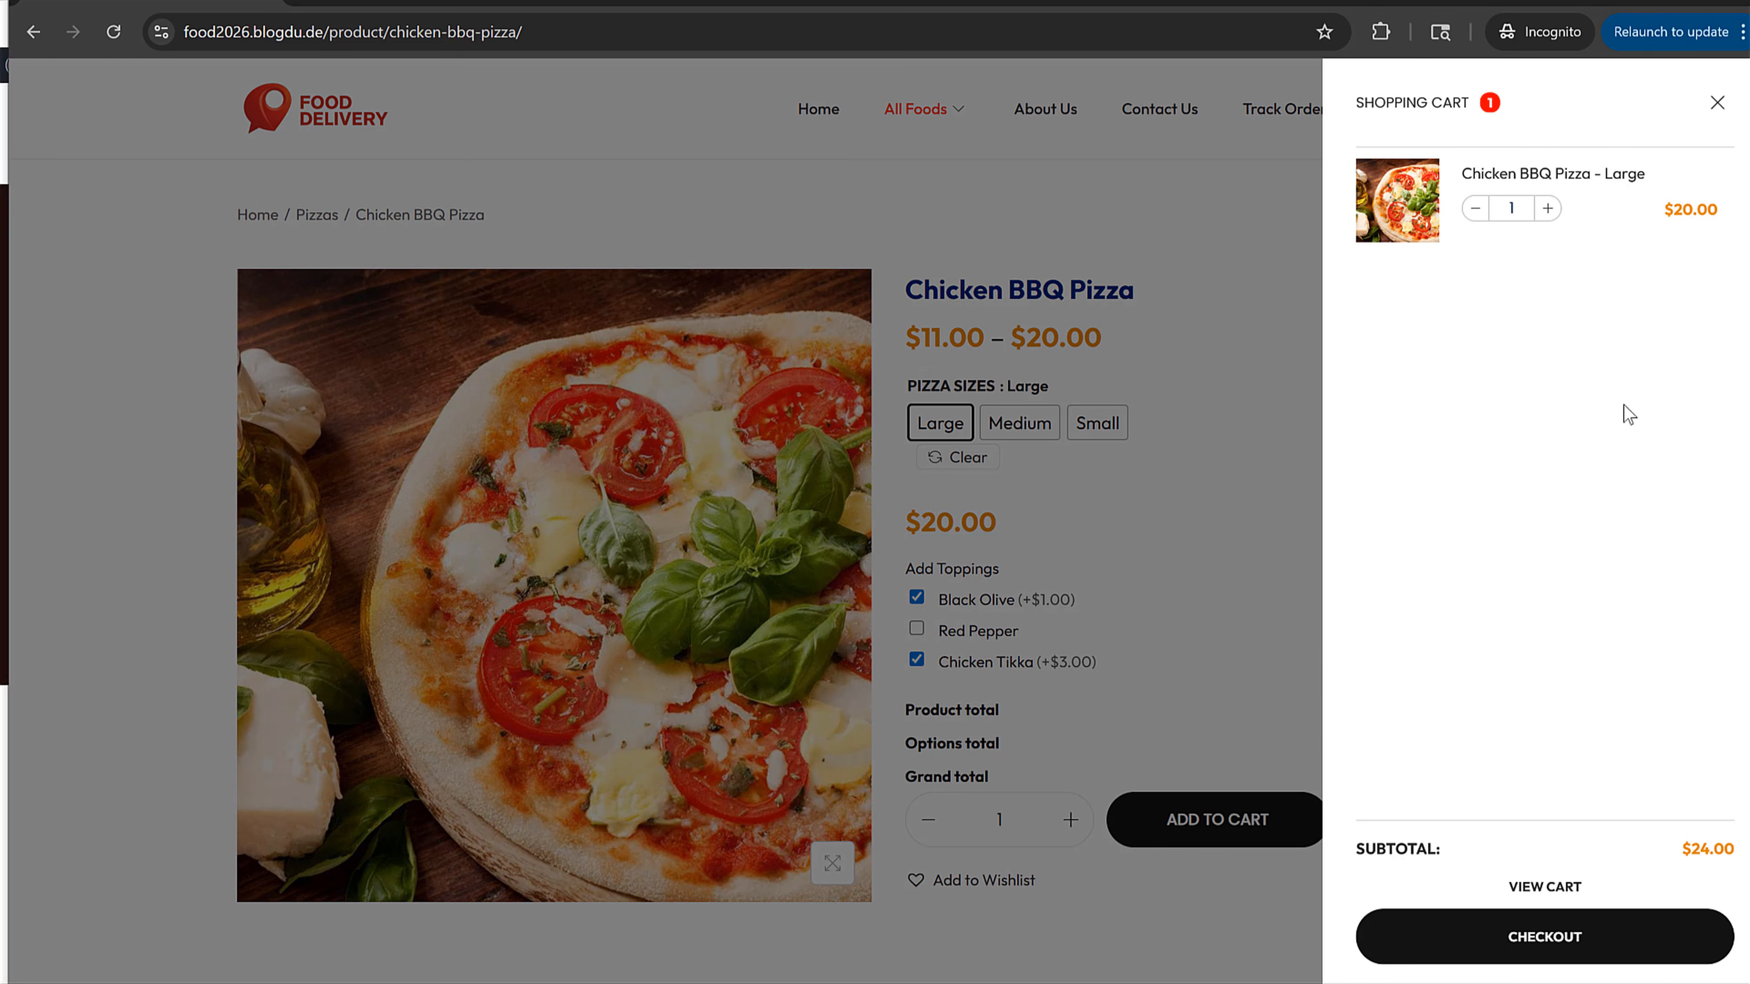
Step: Proceed to checkout and allow the site to access the location
click(1561, 936)
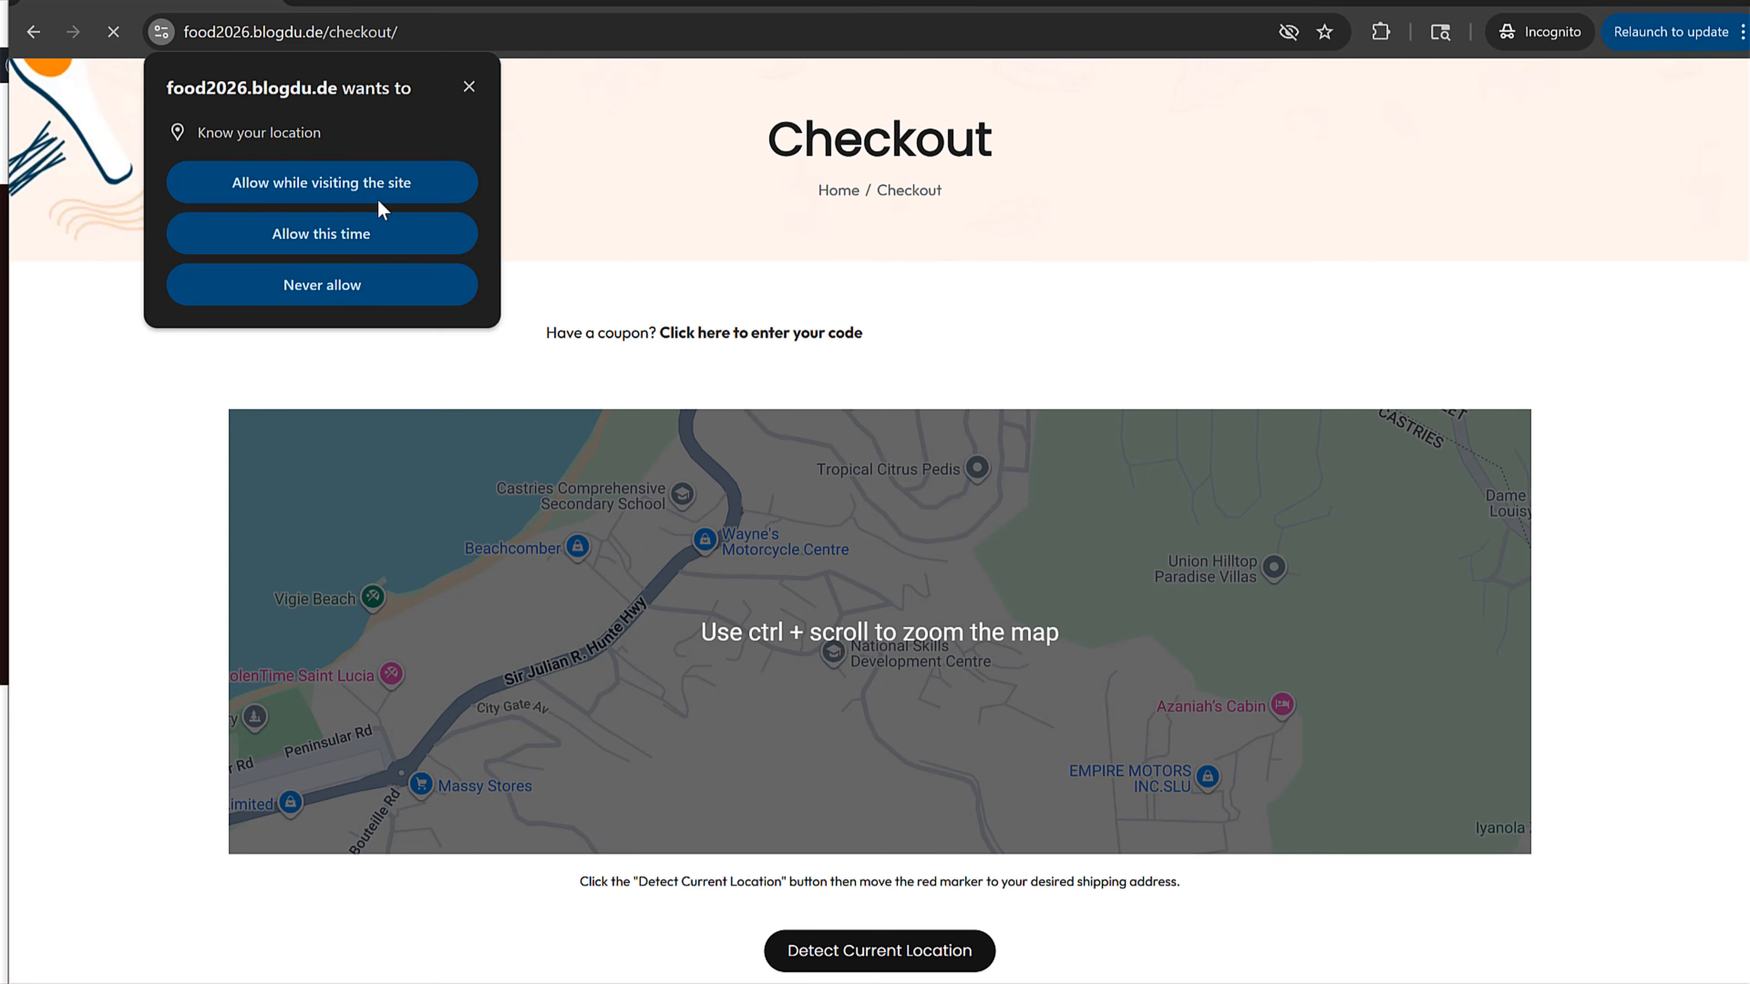
click(370, 184)
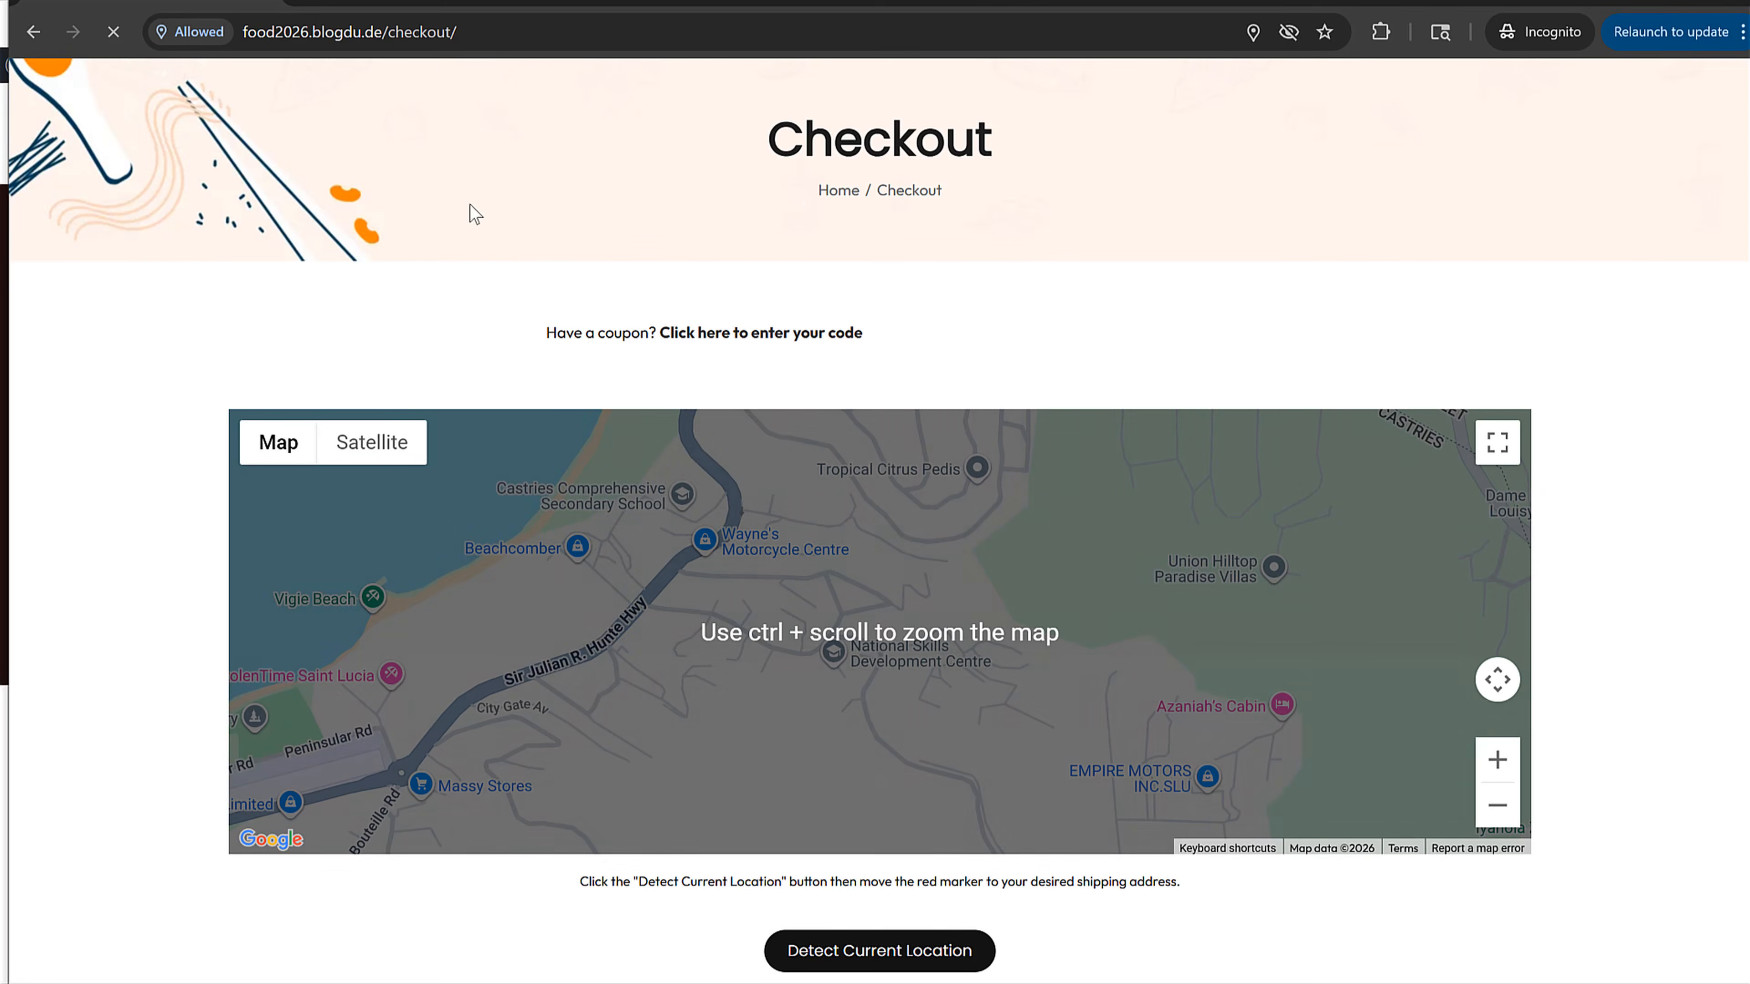
scroll(1154, 592, down, 3)
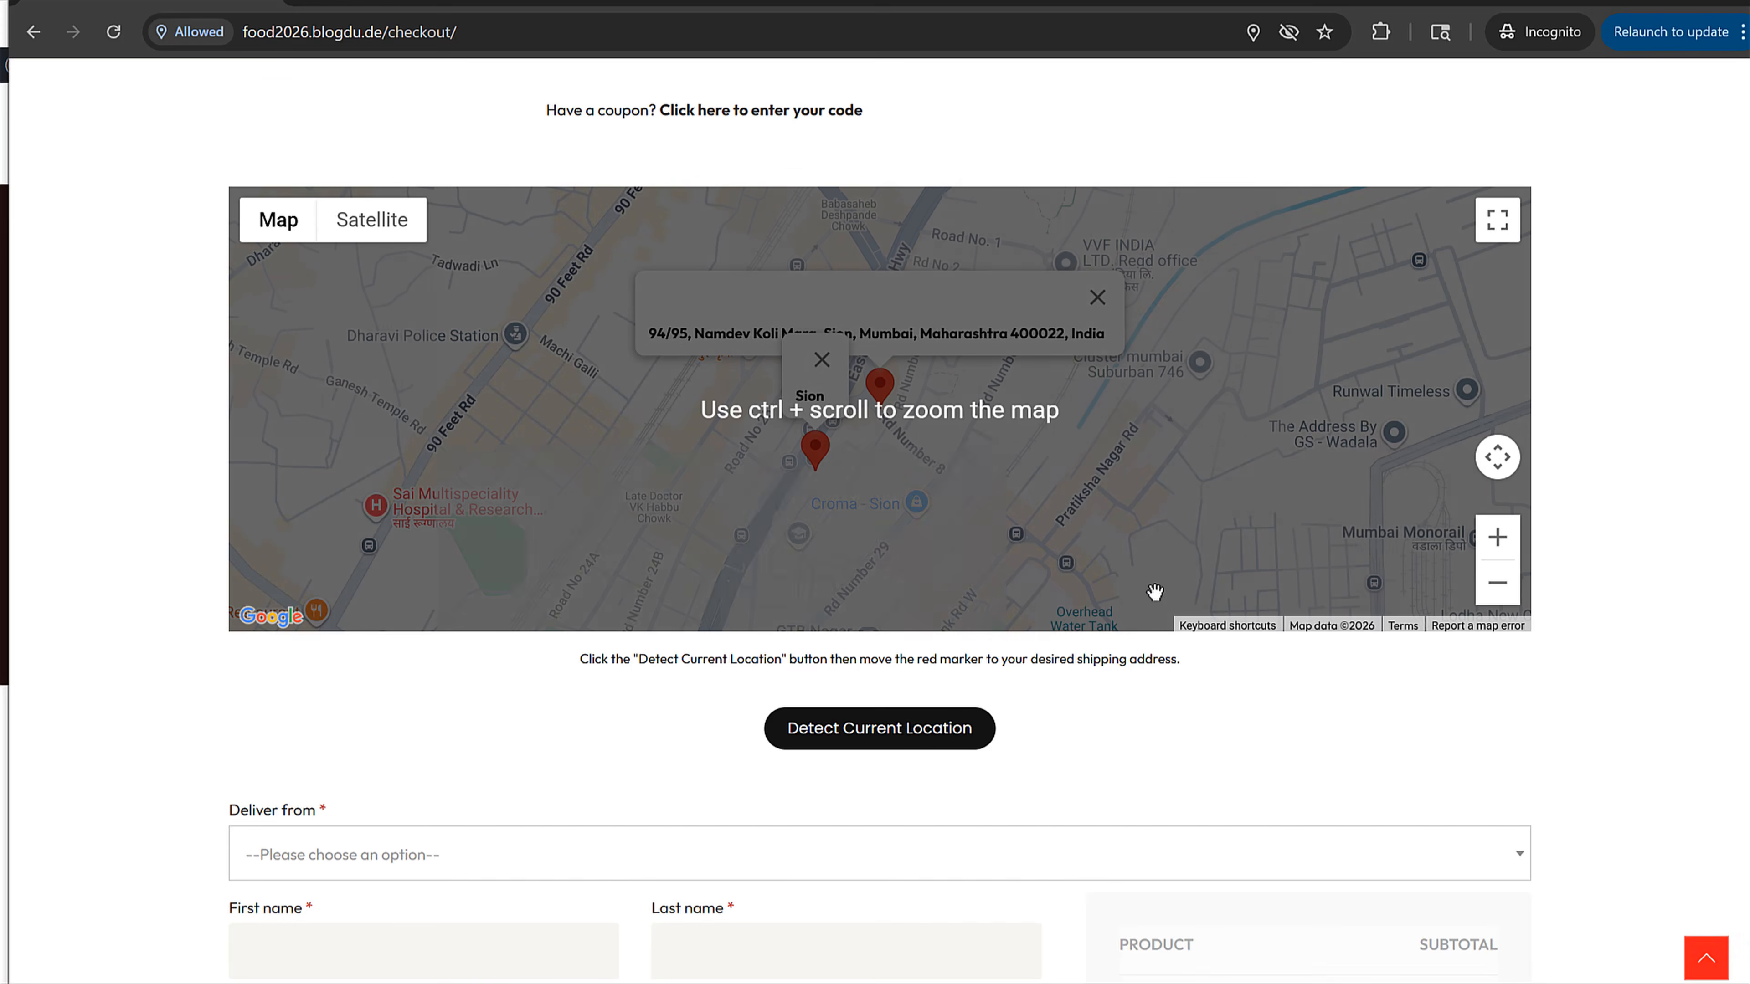
Step: Move the red delivery marker on the checkout map to Dadar East, Mumbai
click(910, 488)
drag(886, 378, 913, 287)
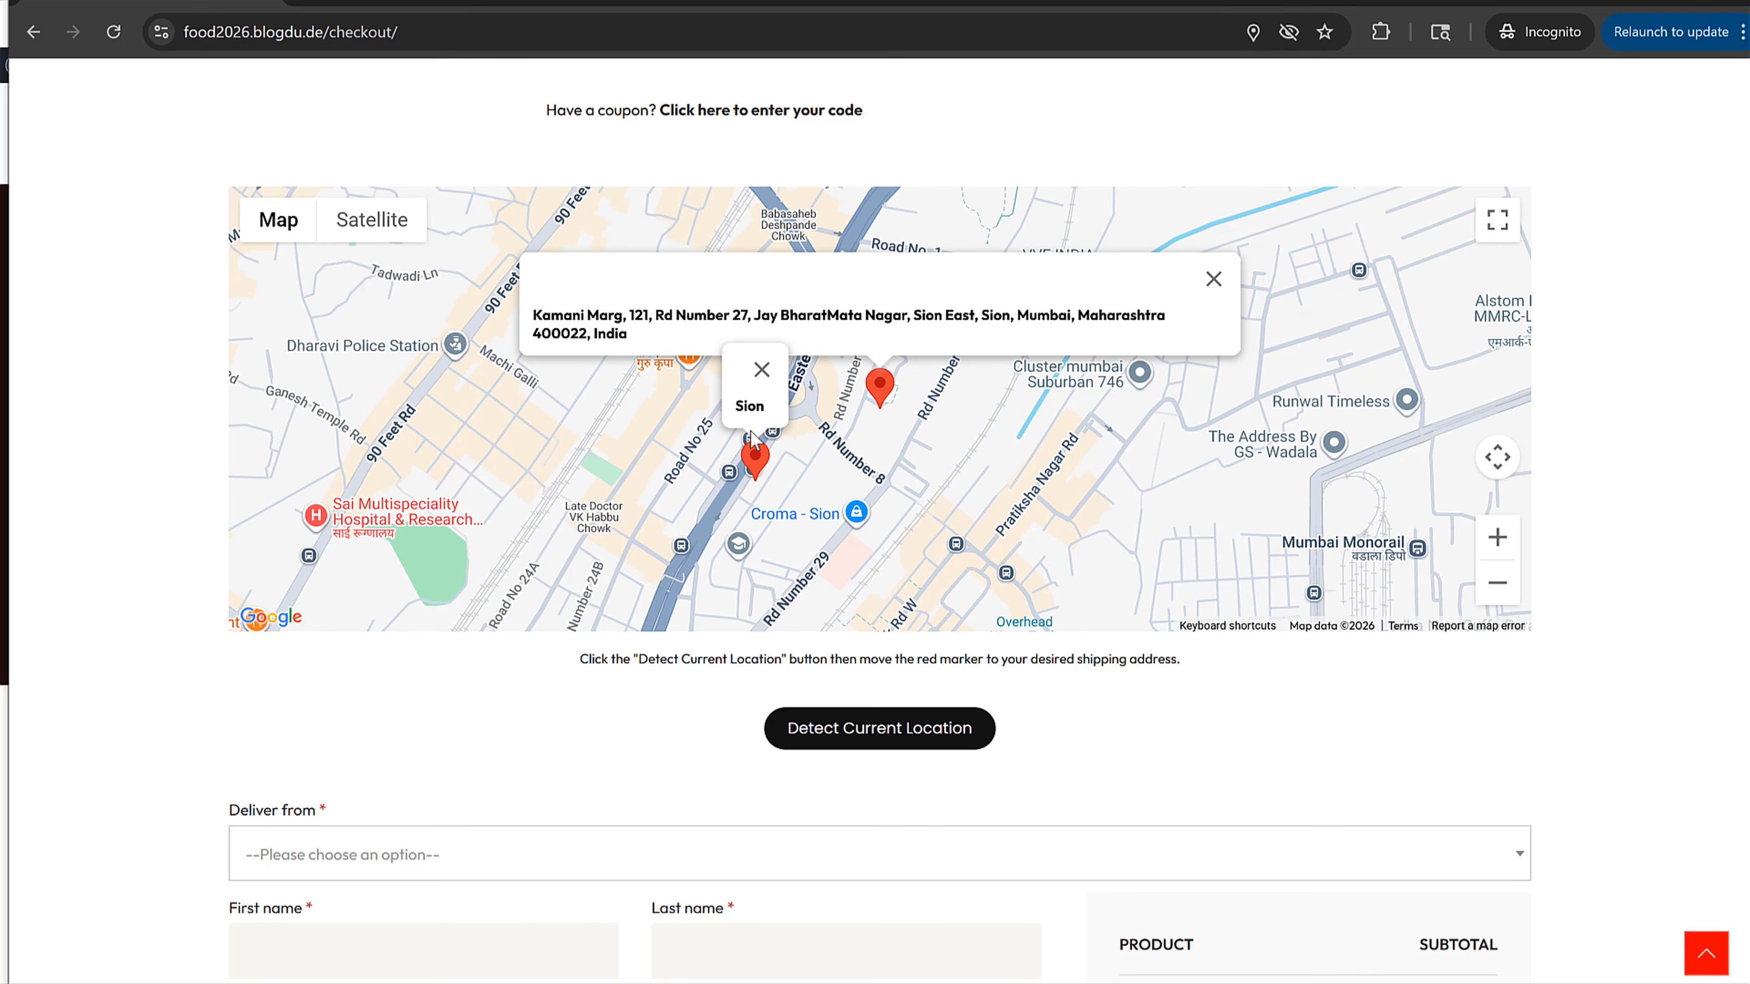
scroll(971, 482, up, 2)
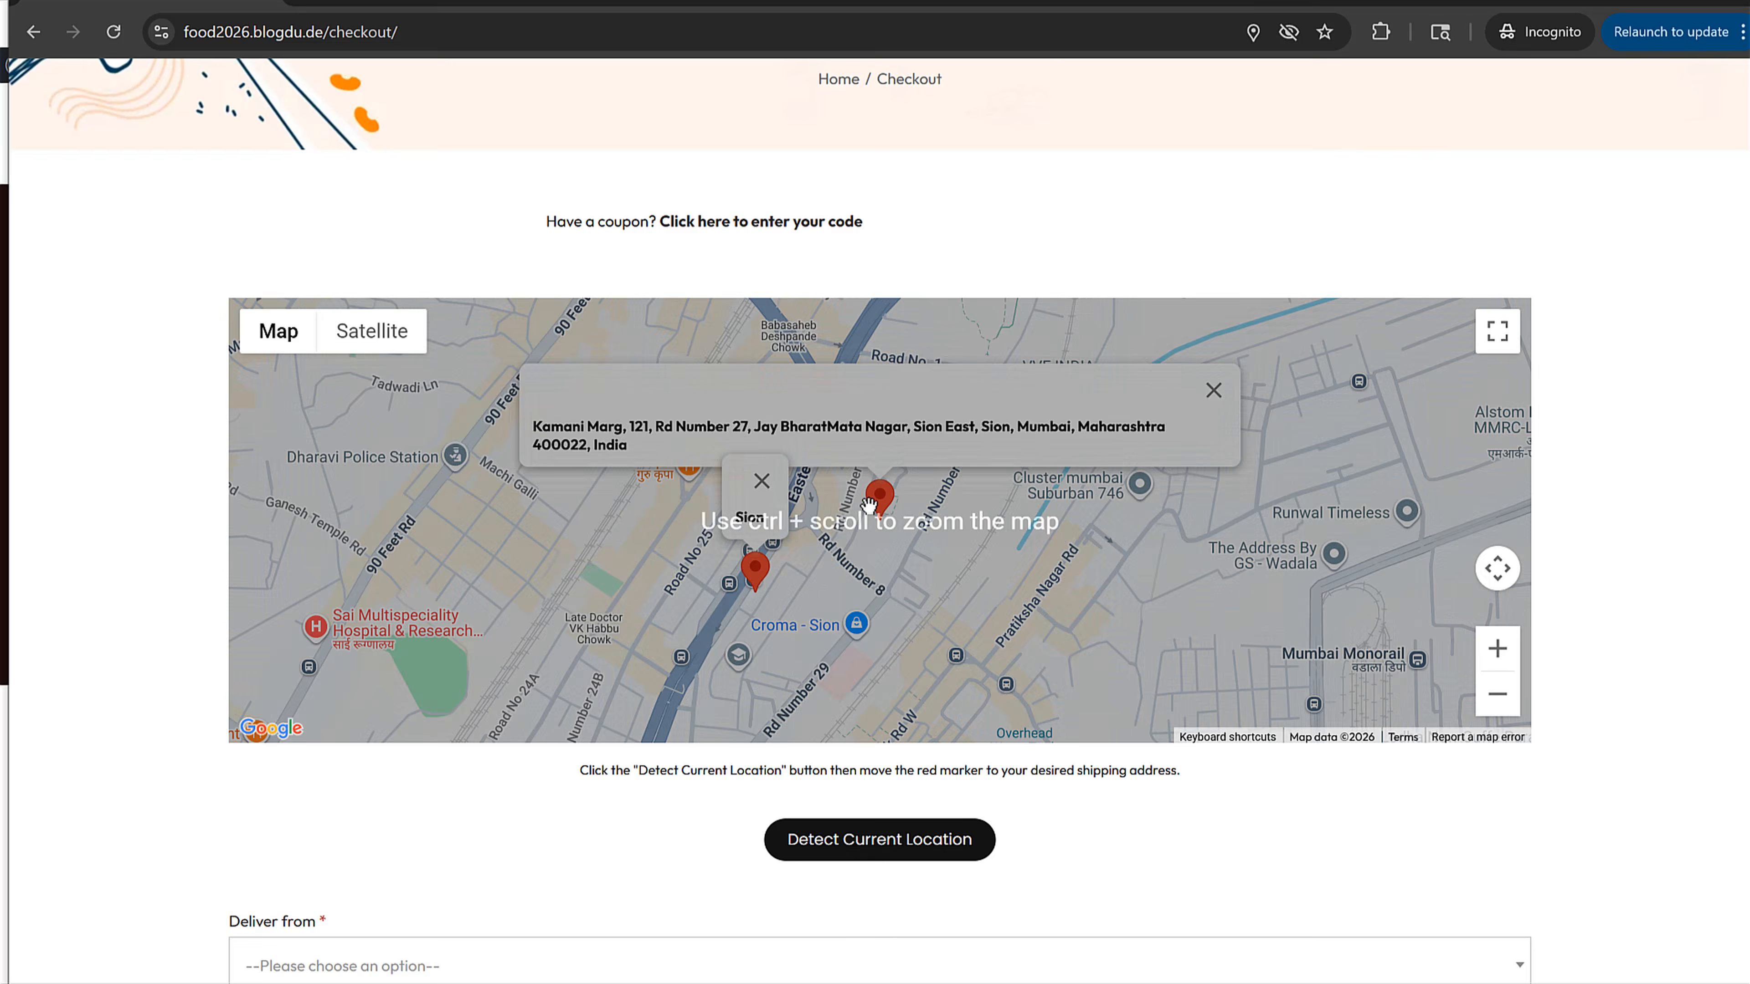
drag(803, 519, 962, 486)
click(1511, 707)
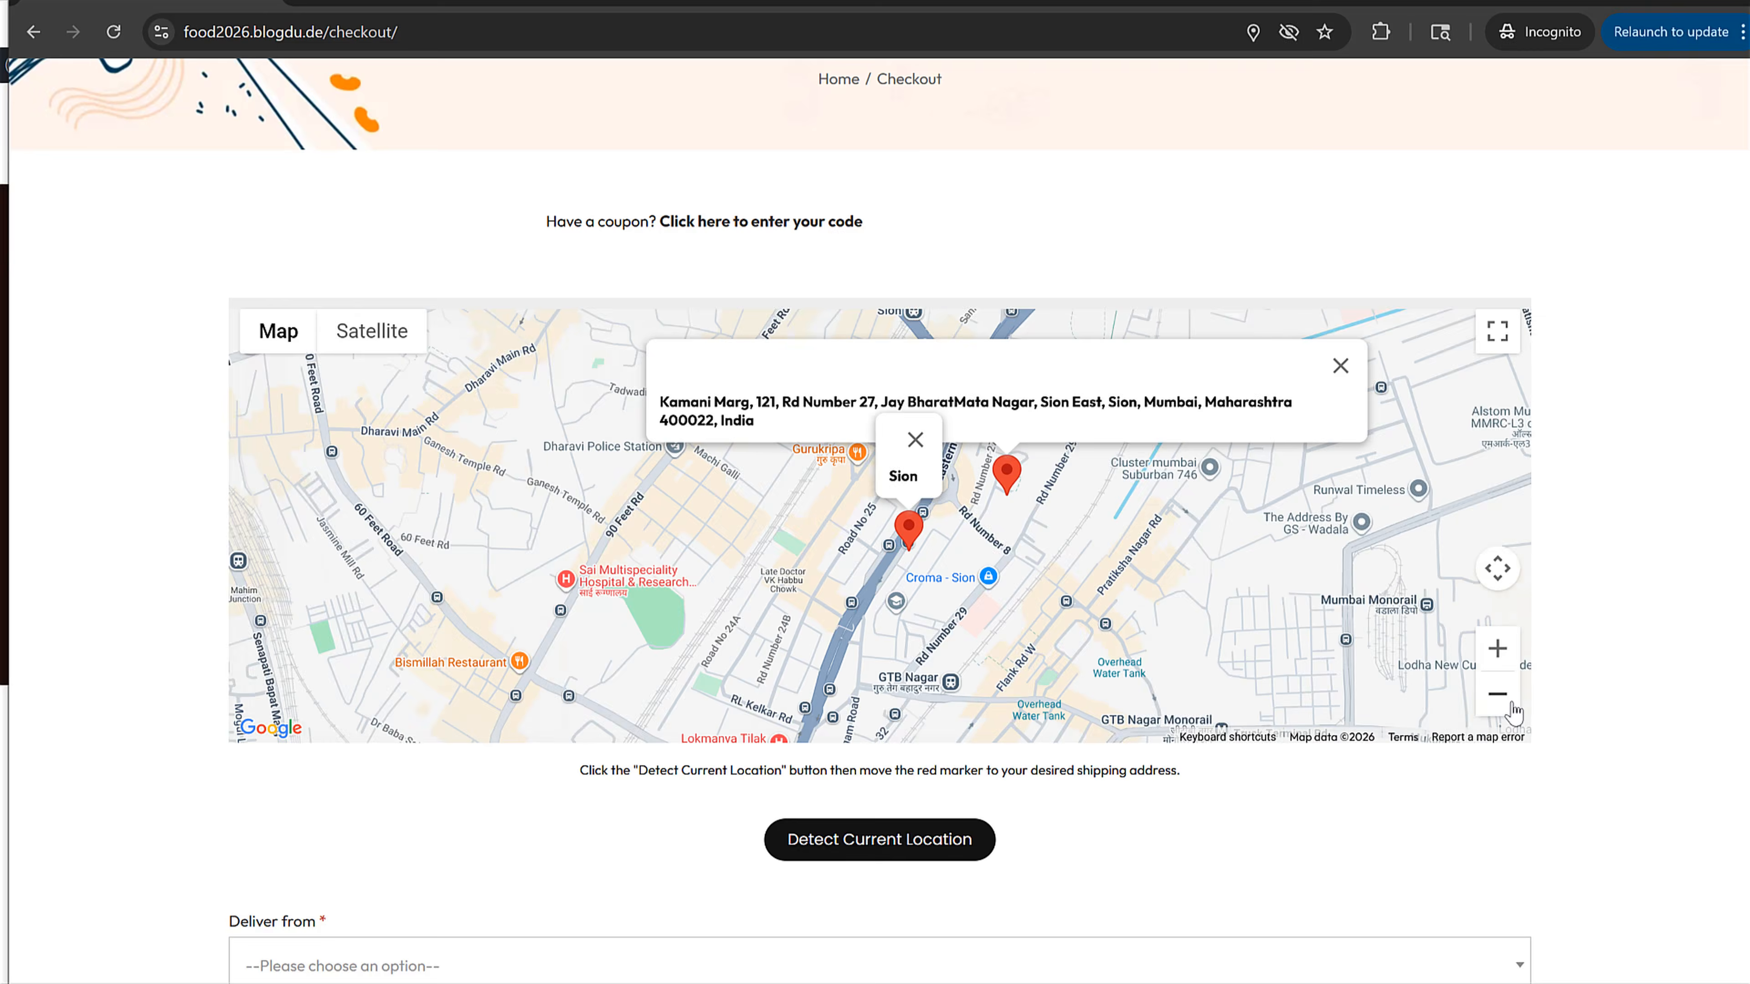
click(1509, 707)
click(1508, 708)
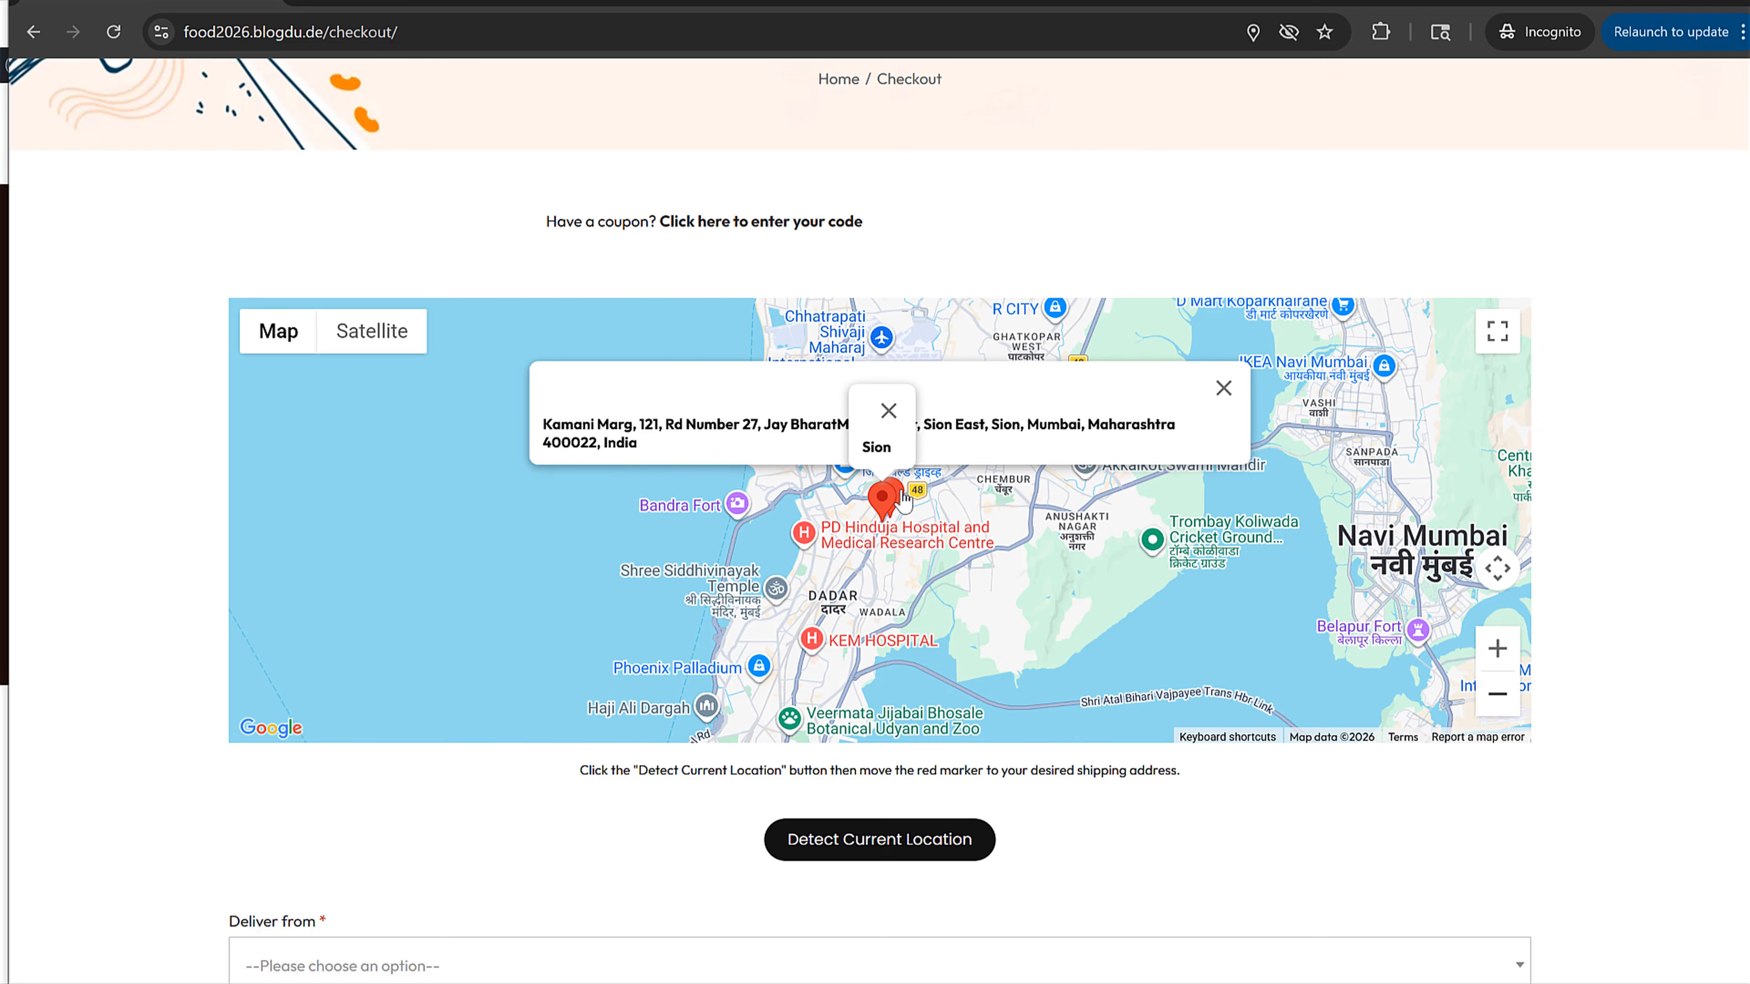
mouse_move(903, 500)
mouse_down()
mouse_move(1027, 497)
mouse_move(1019, 521)
mouse_move(888, 510)
mouse_move(838, 584)
mouse_up()
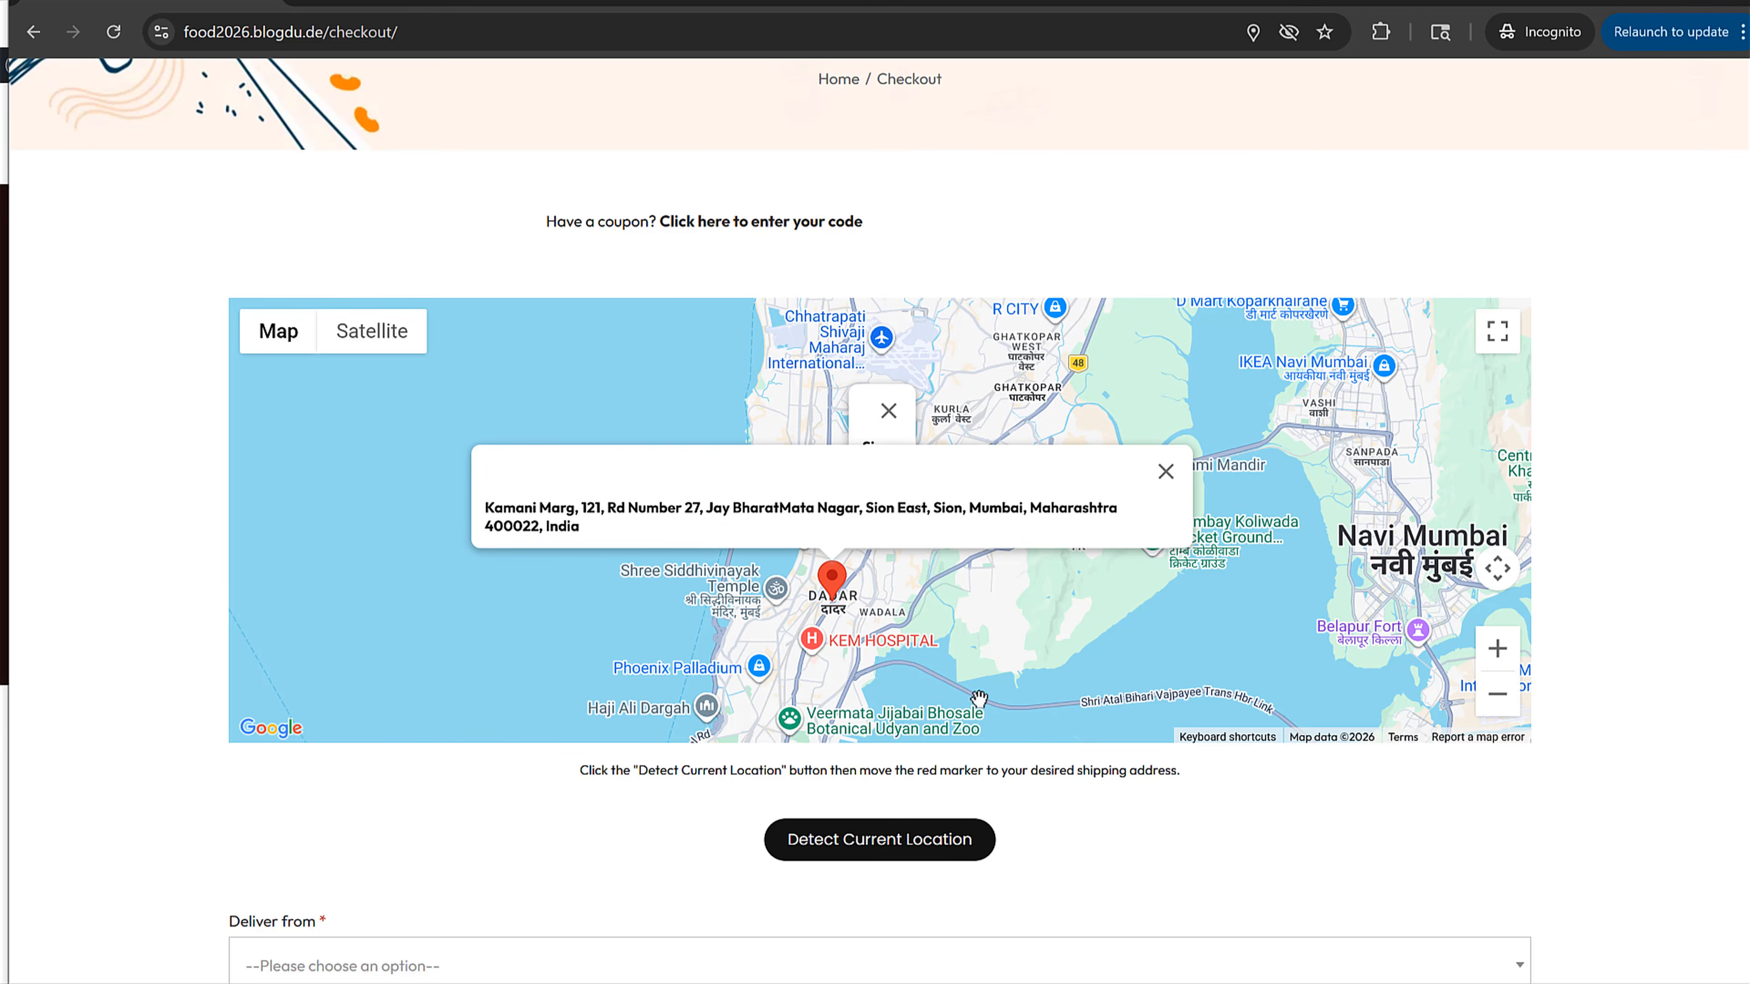
scroll(1193, 834, down, 10)
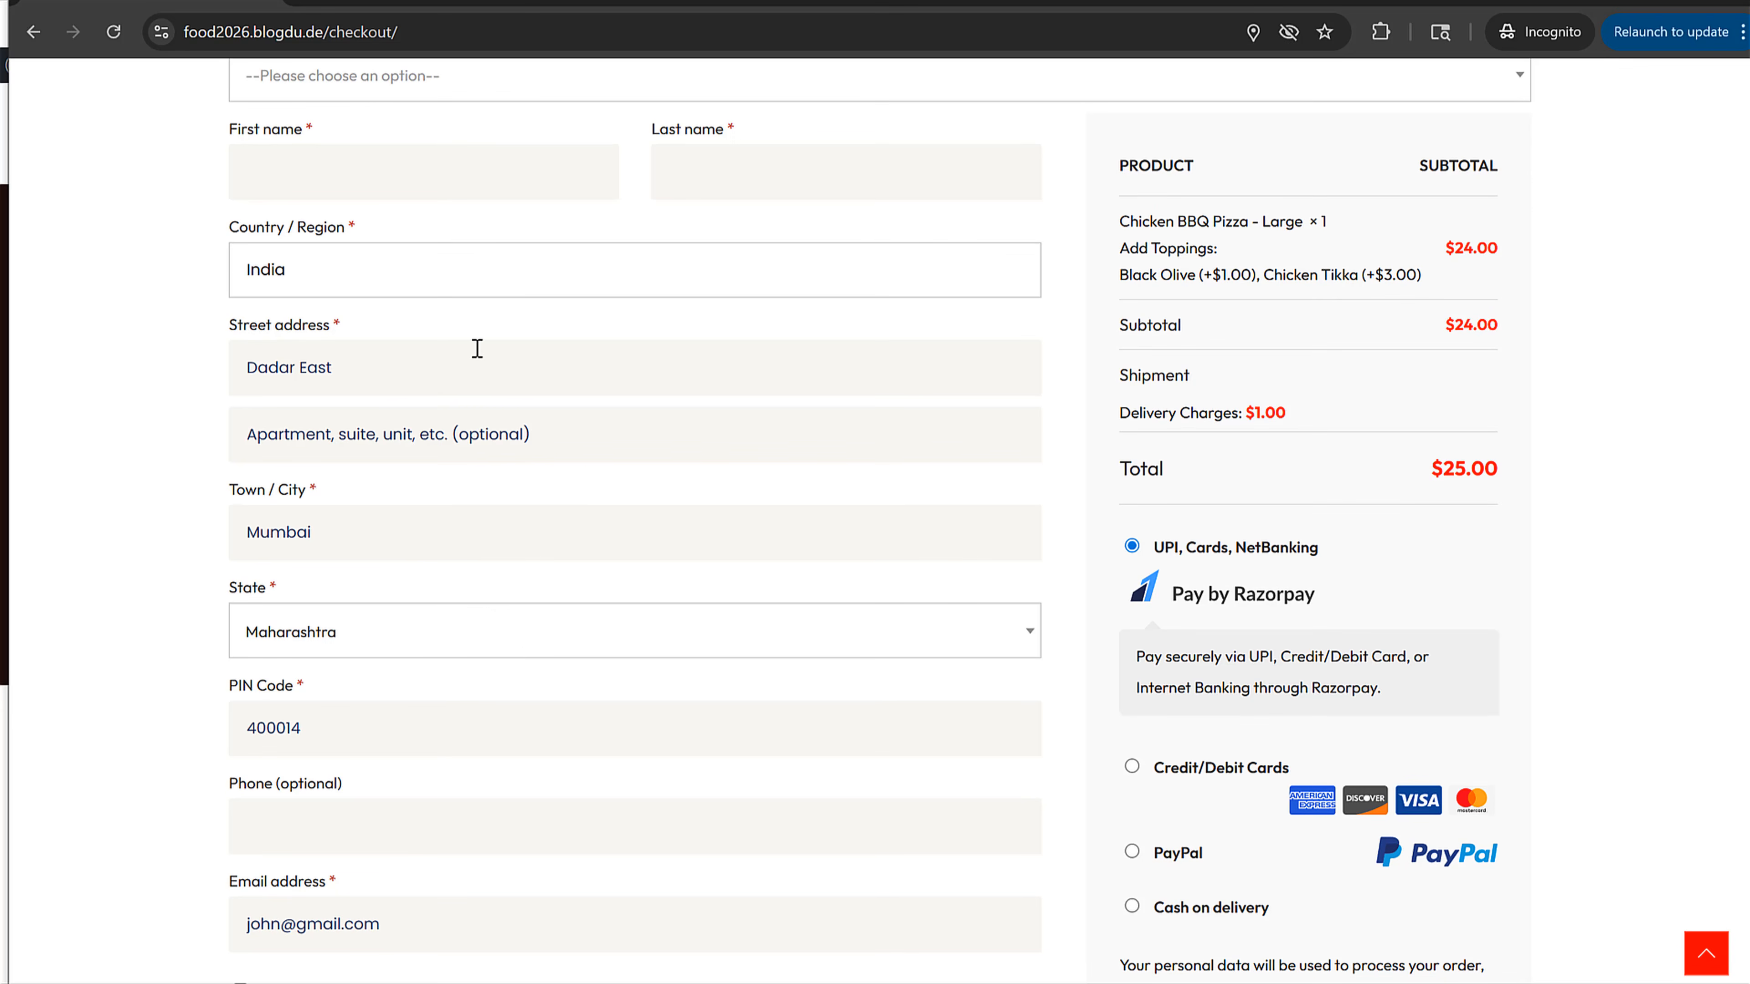
Step: Complete the street address with A123 and Strt Name, and fill in the phone number
drag(436, 359, 223, 367)
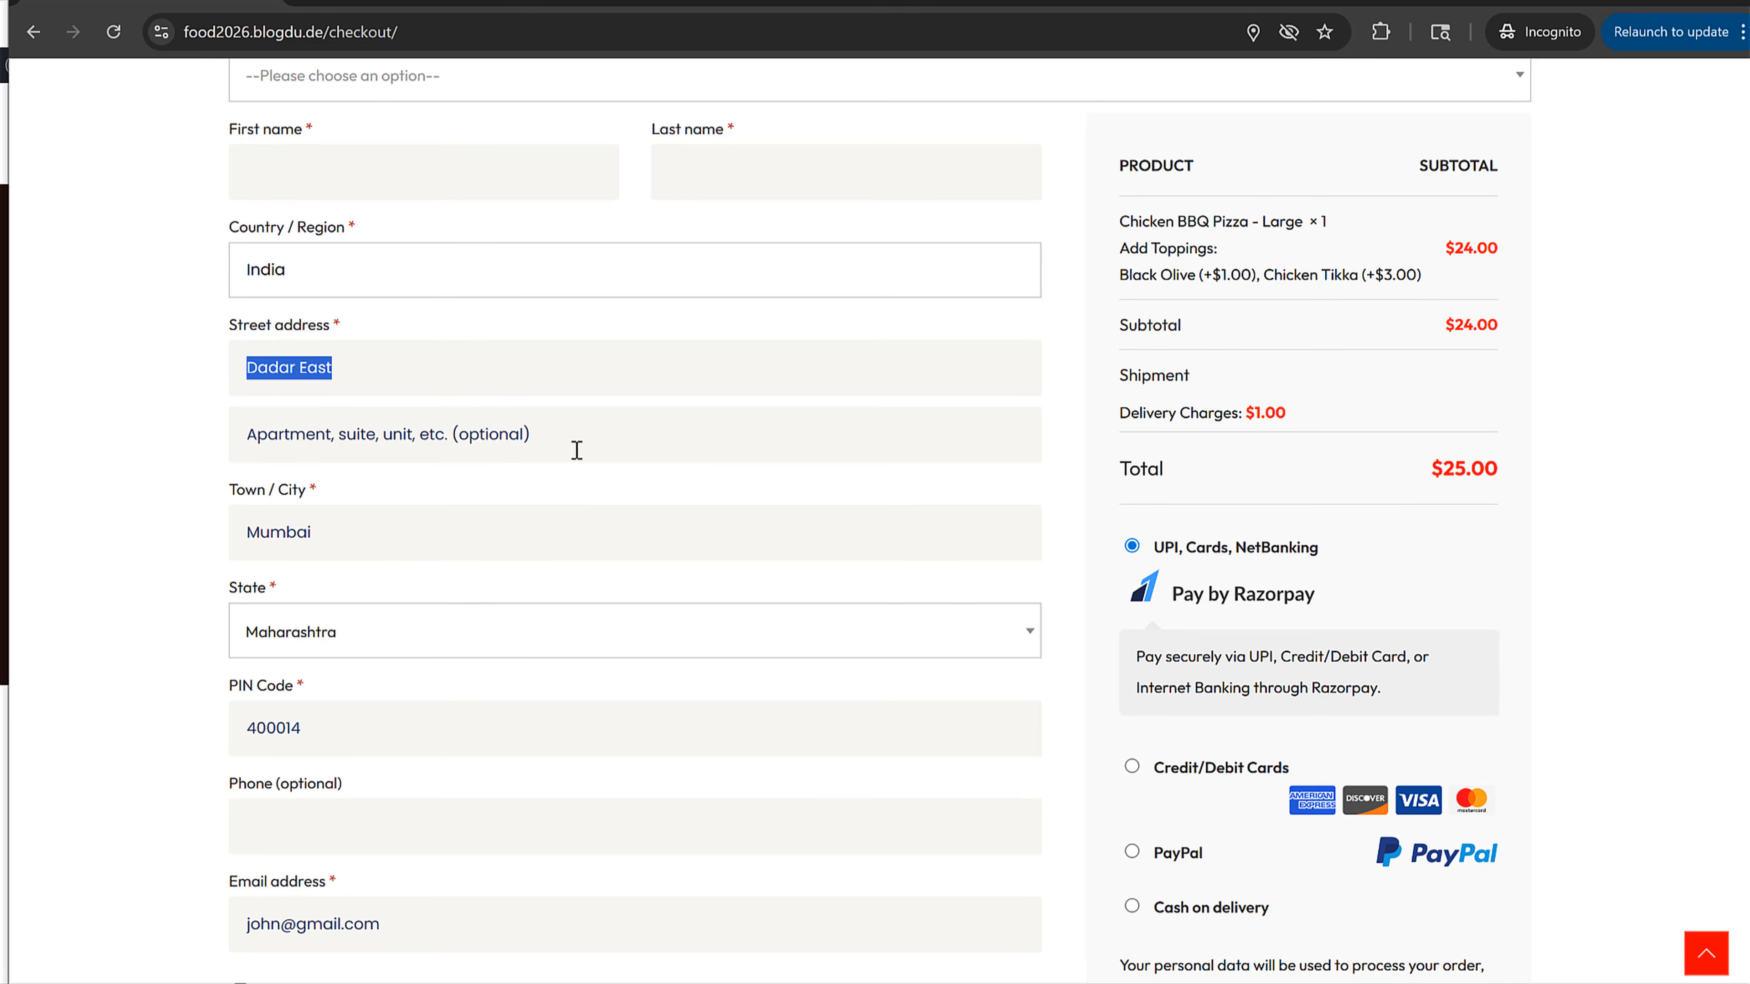
click(325, 377)
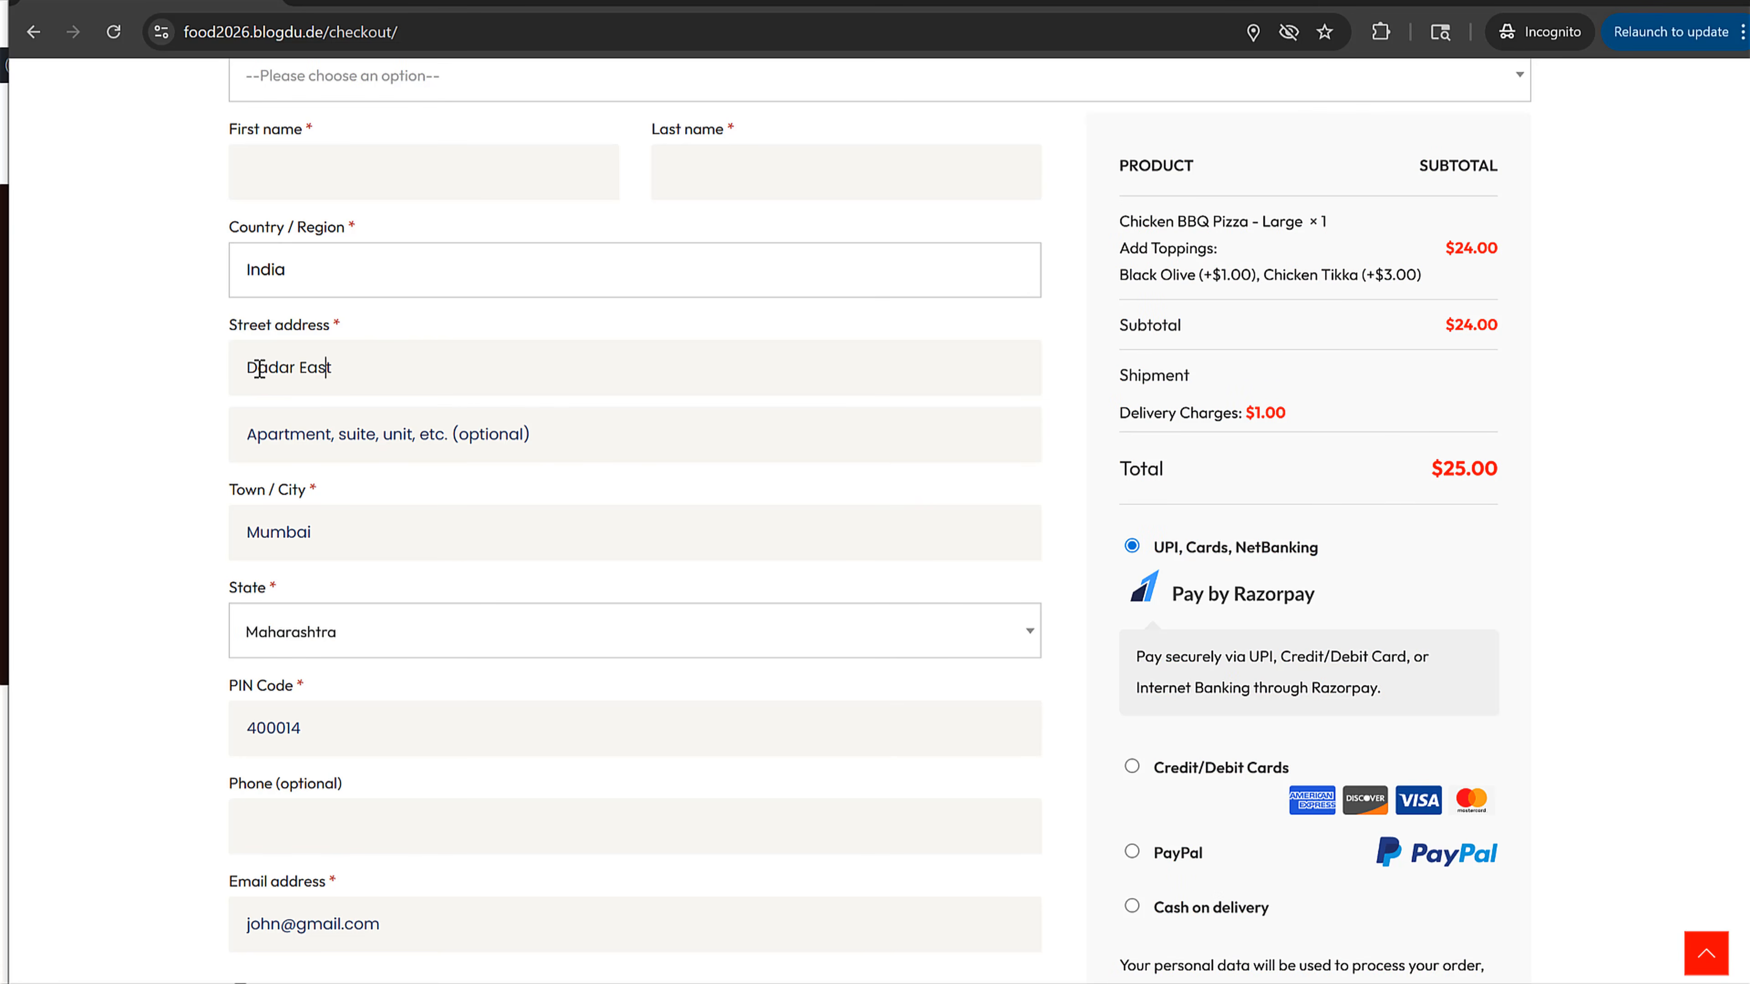
click(248, 367)
text(A123,)
click(326, 430)
text(S)
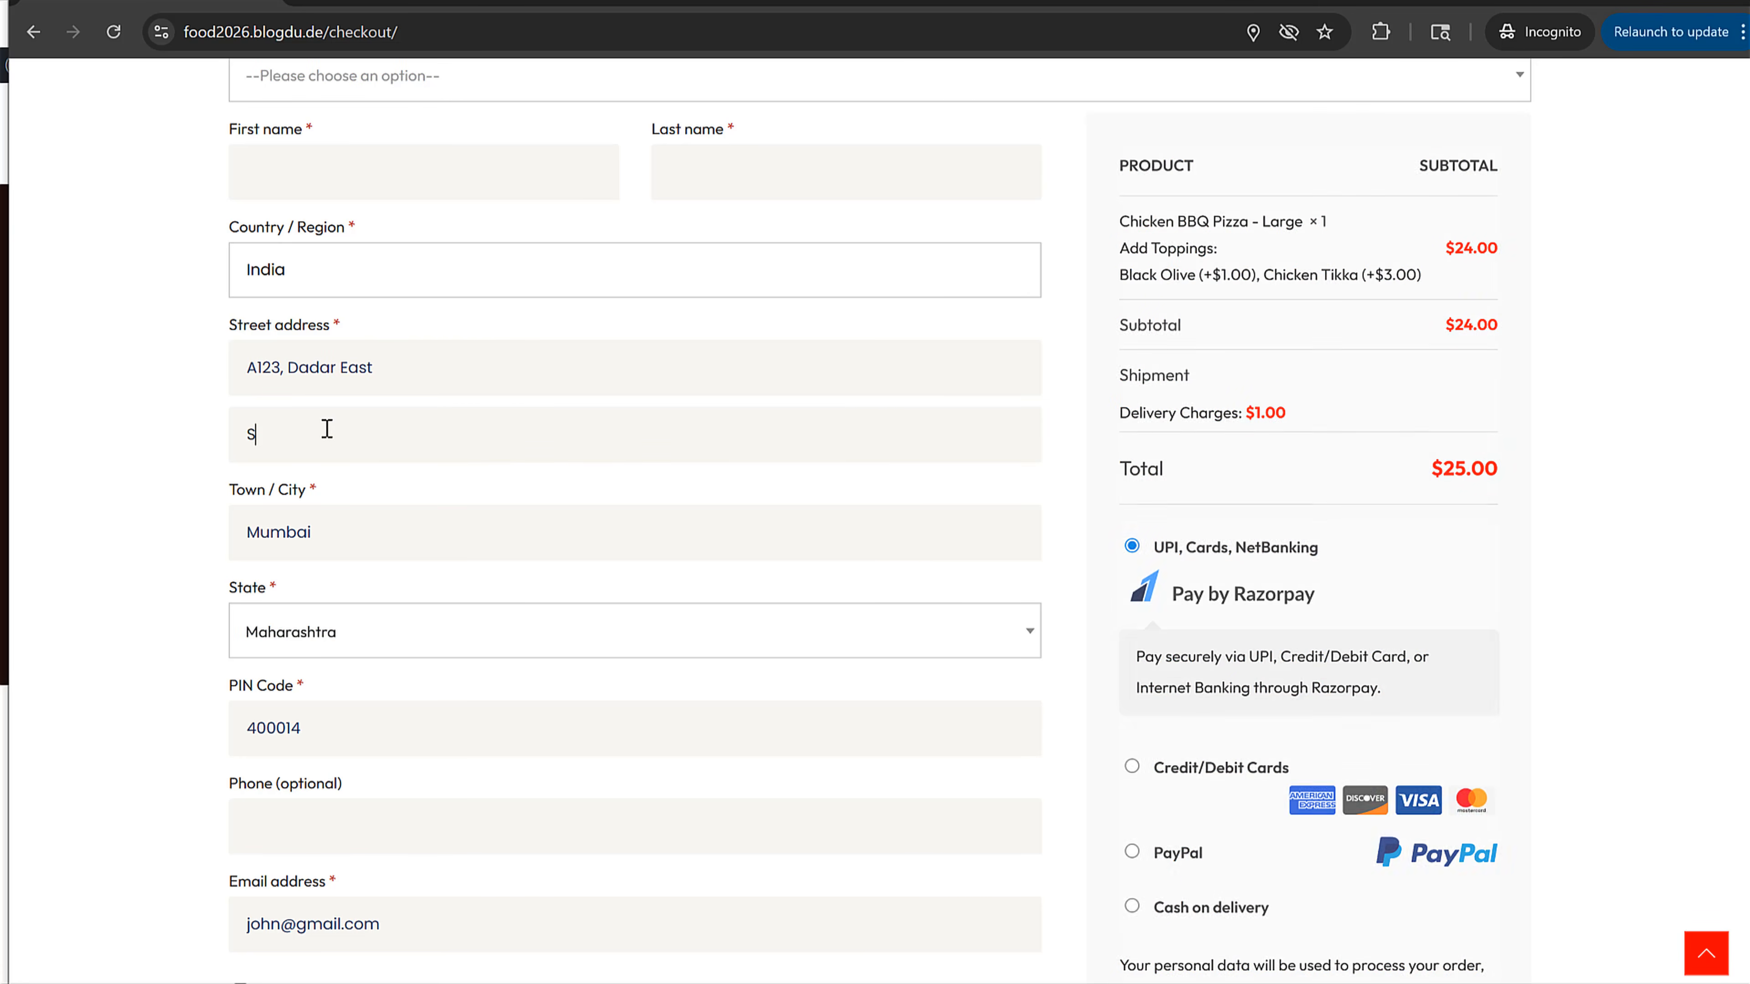
text(trt Name)
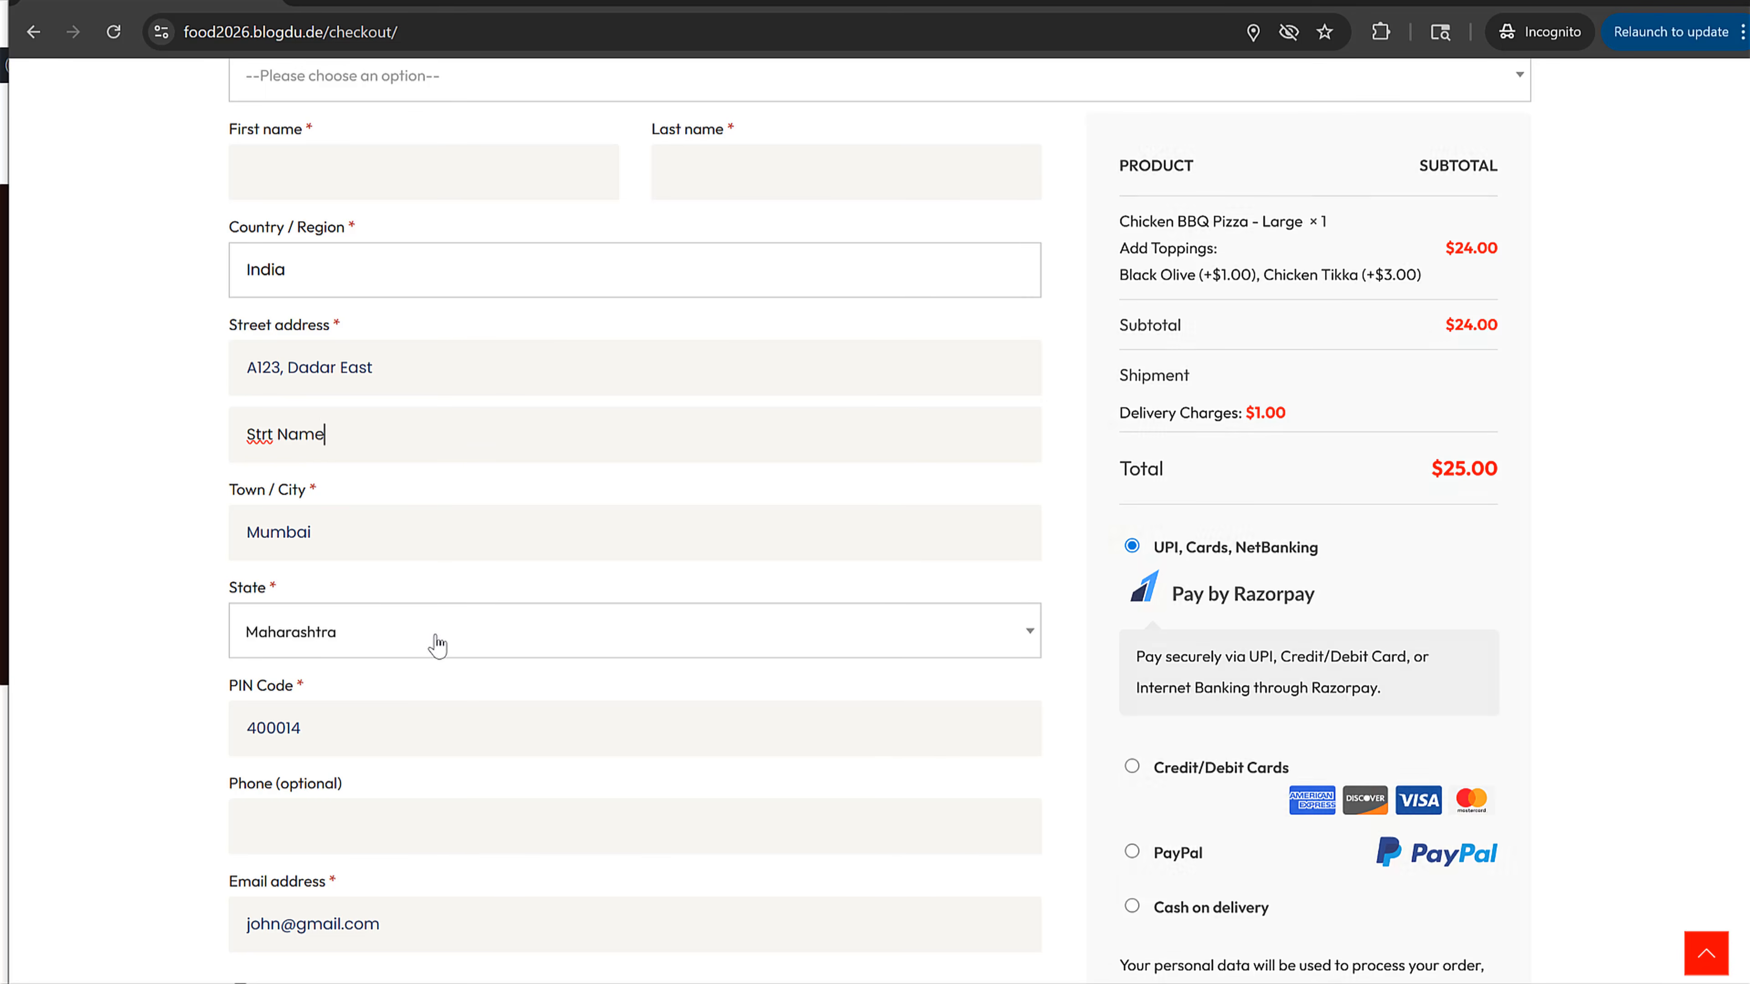
scroll(434, 641, down, 3)
click(407, 593)
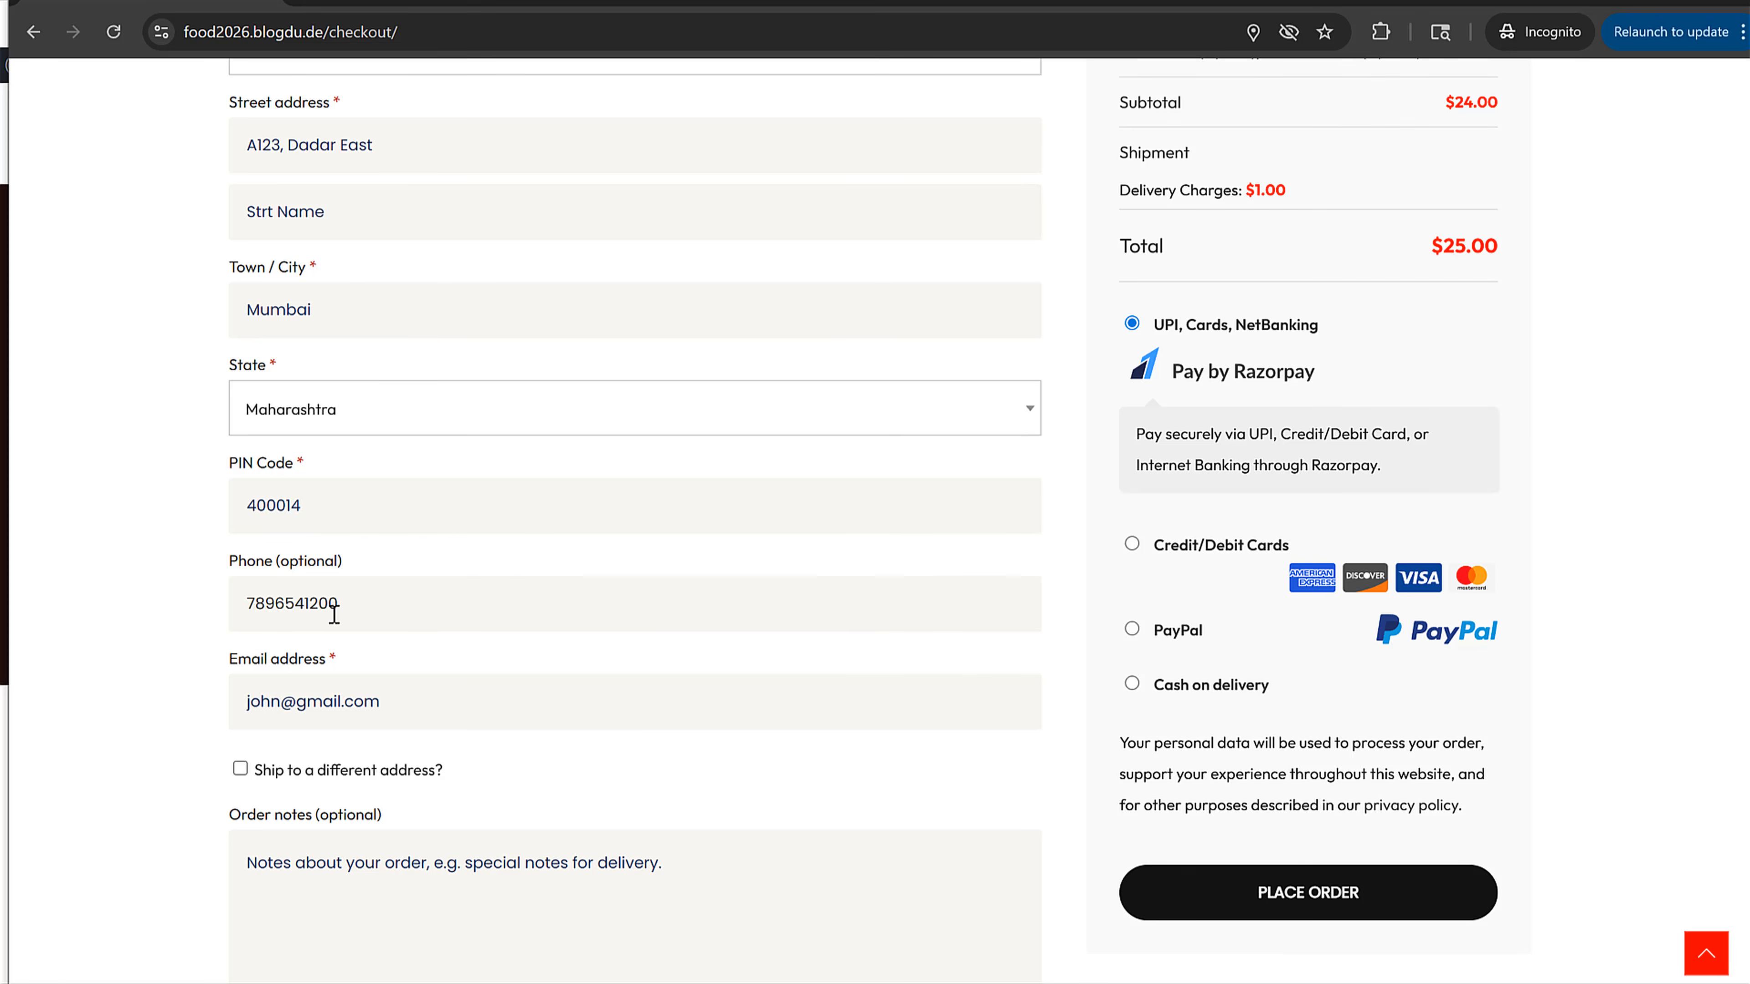
Step: Set the Deliver from option to Sion
scroll(417, 631, down, 4)
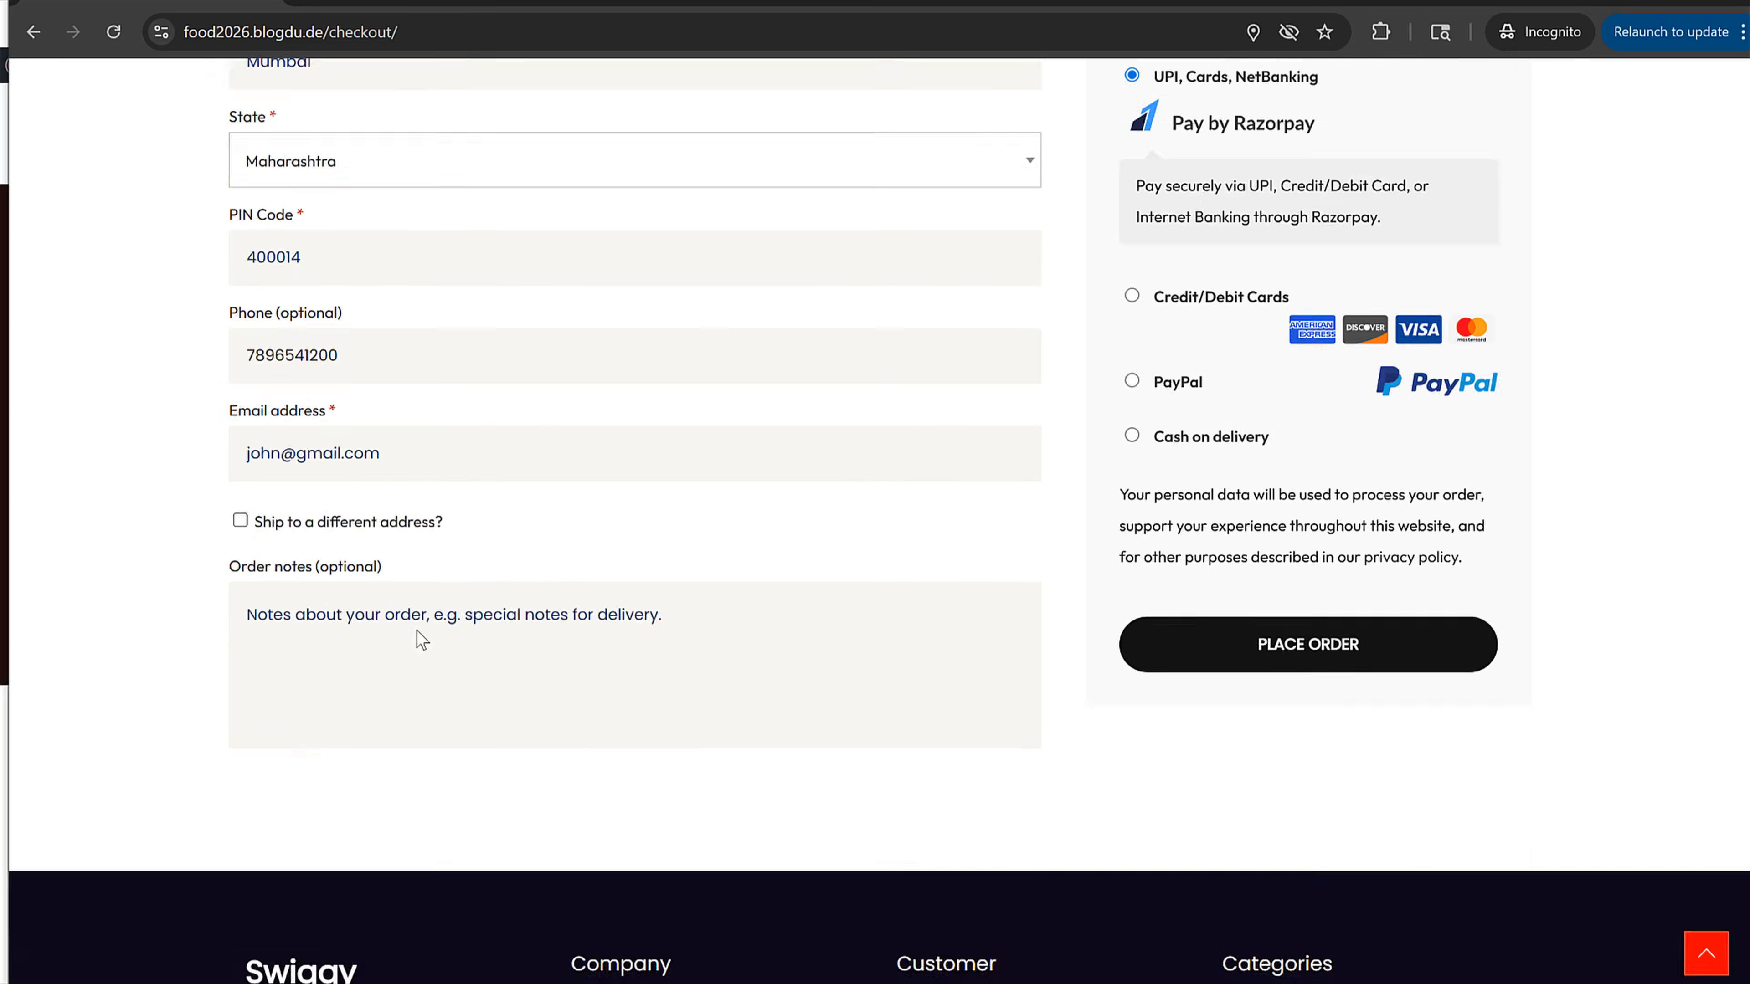
scroll(418, 635, up, 15)
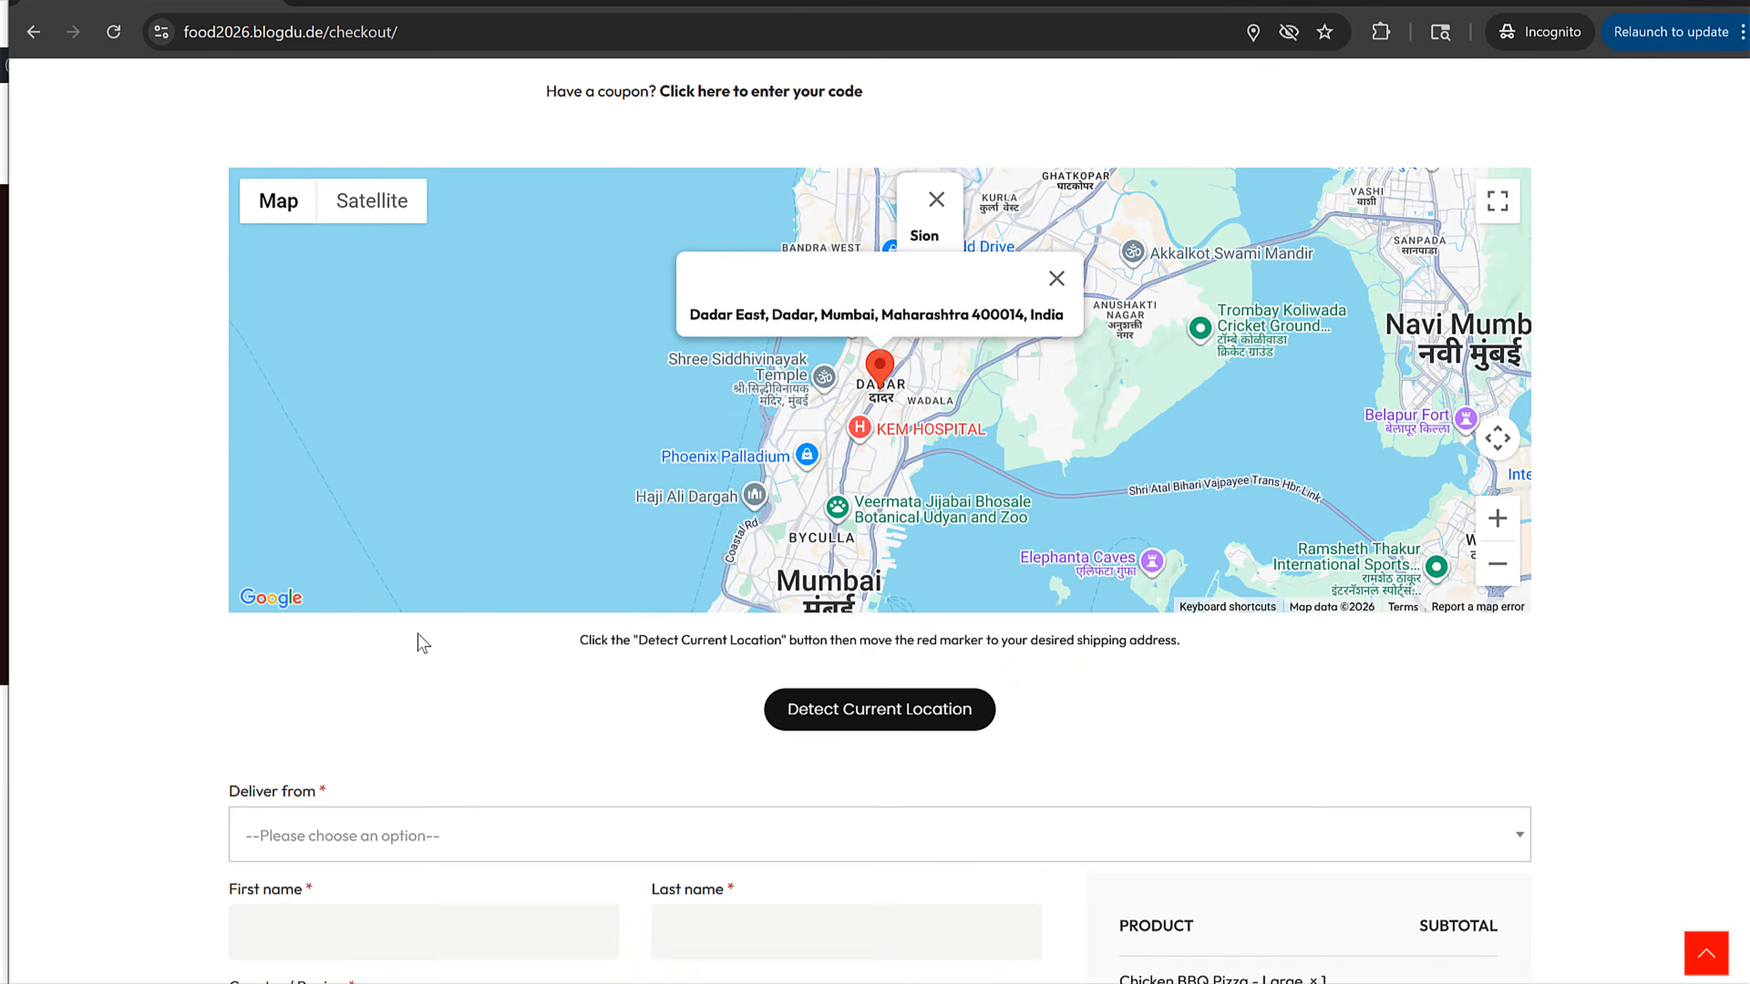
scroll(423, 642, down, 5)
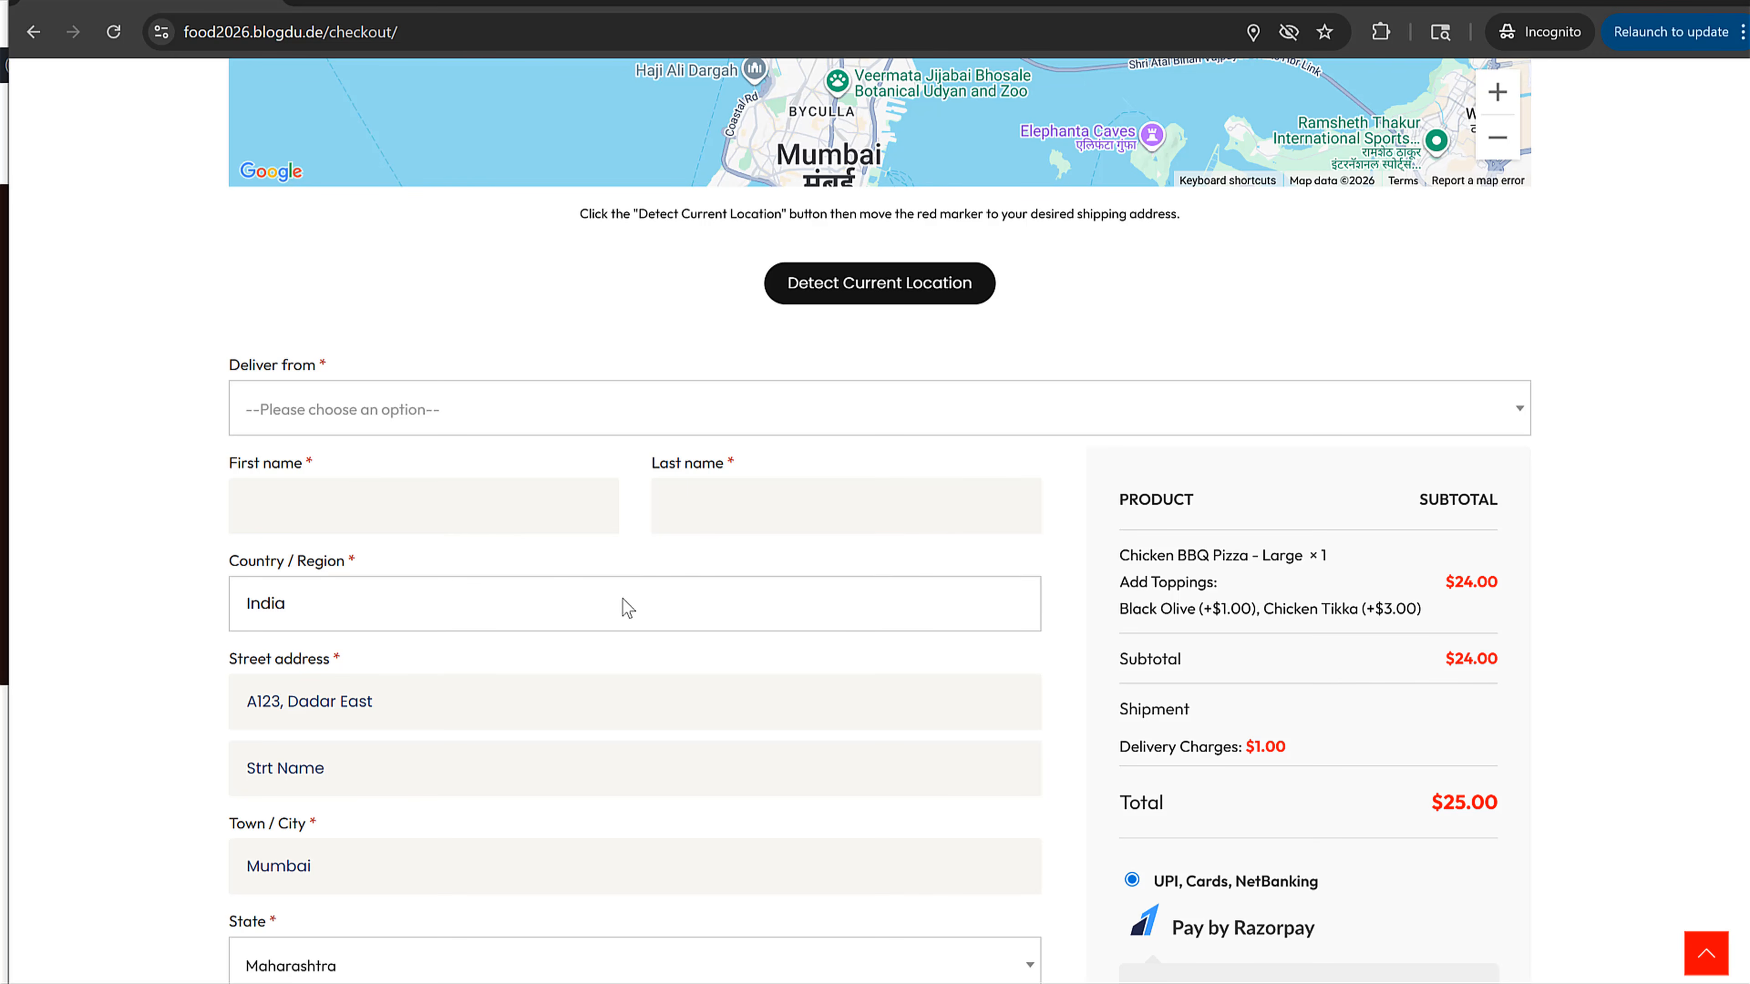
click(441, 417)
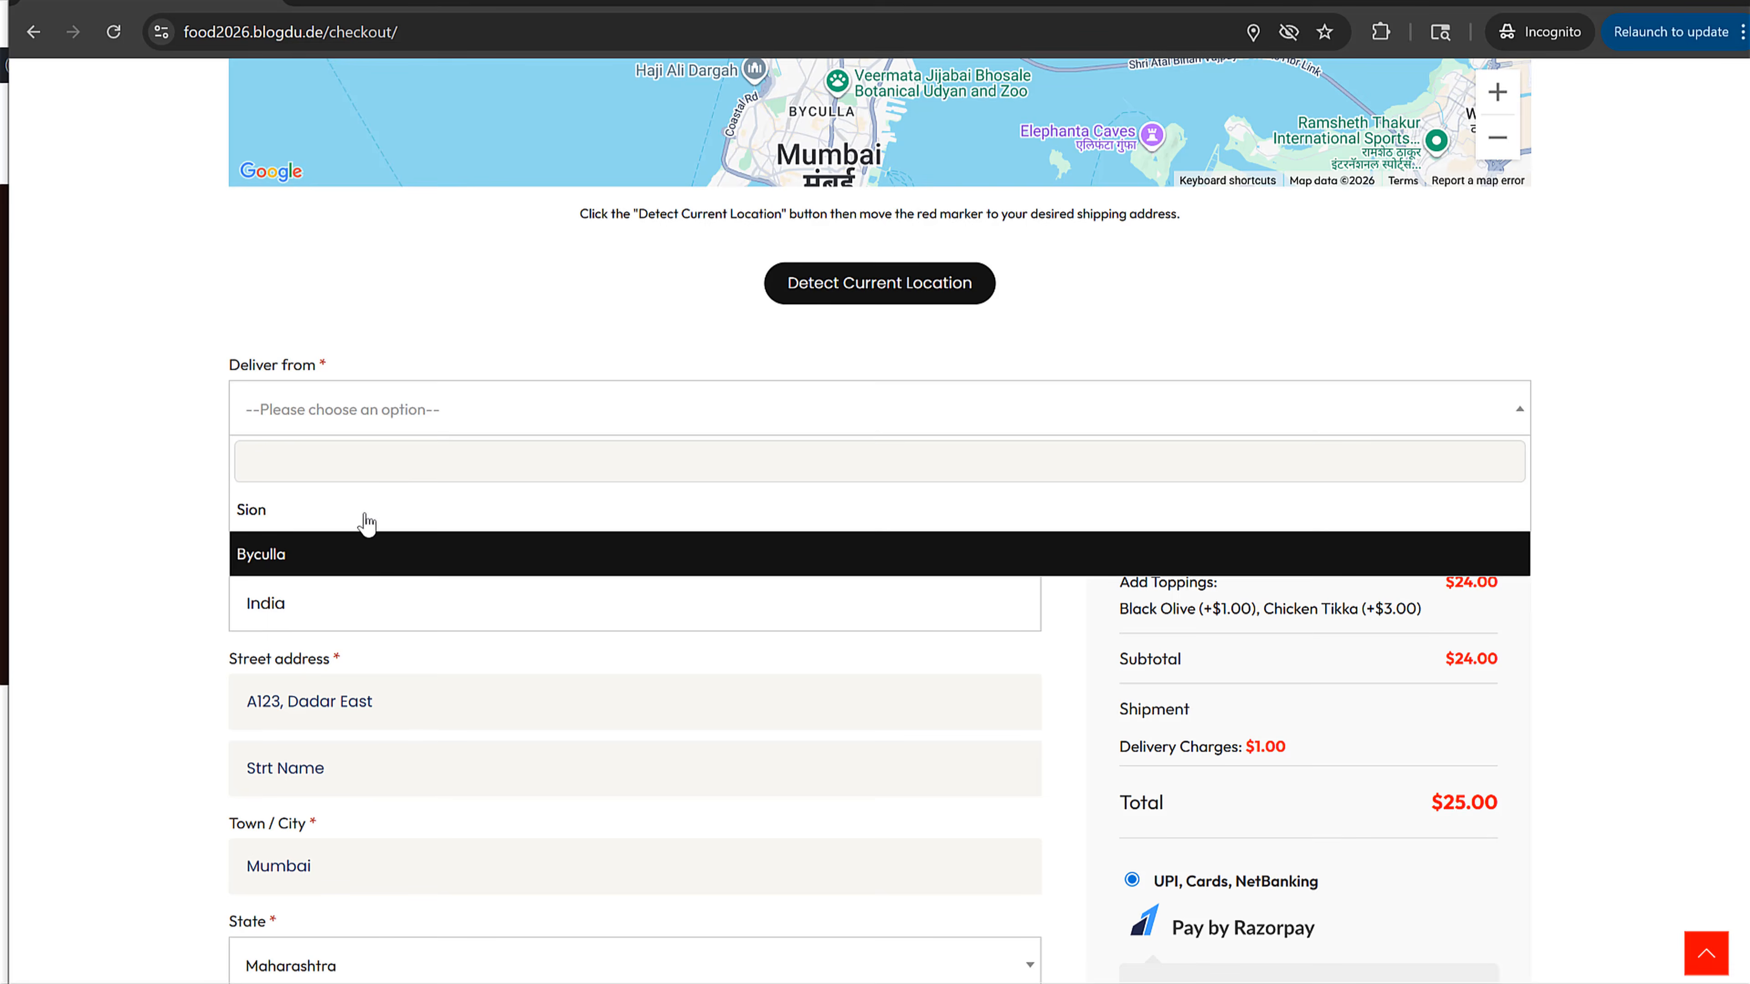
click(355, 554)
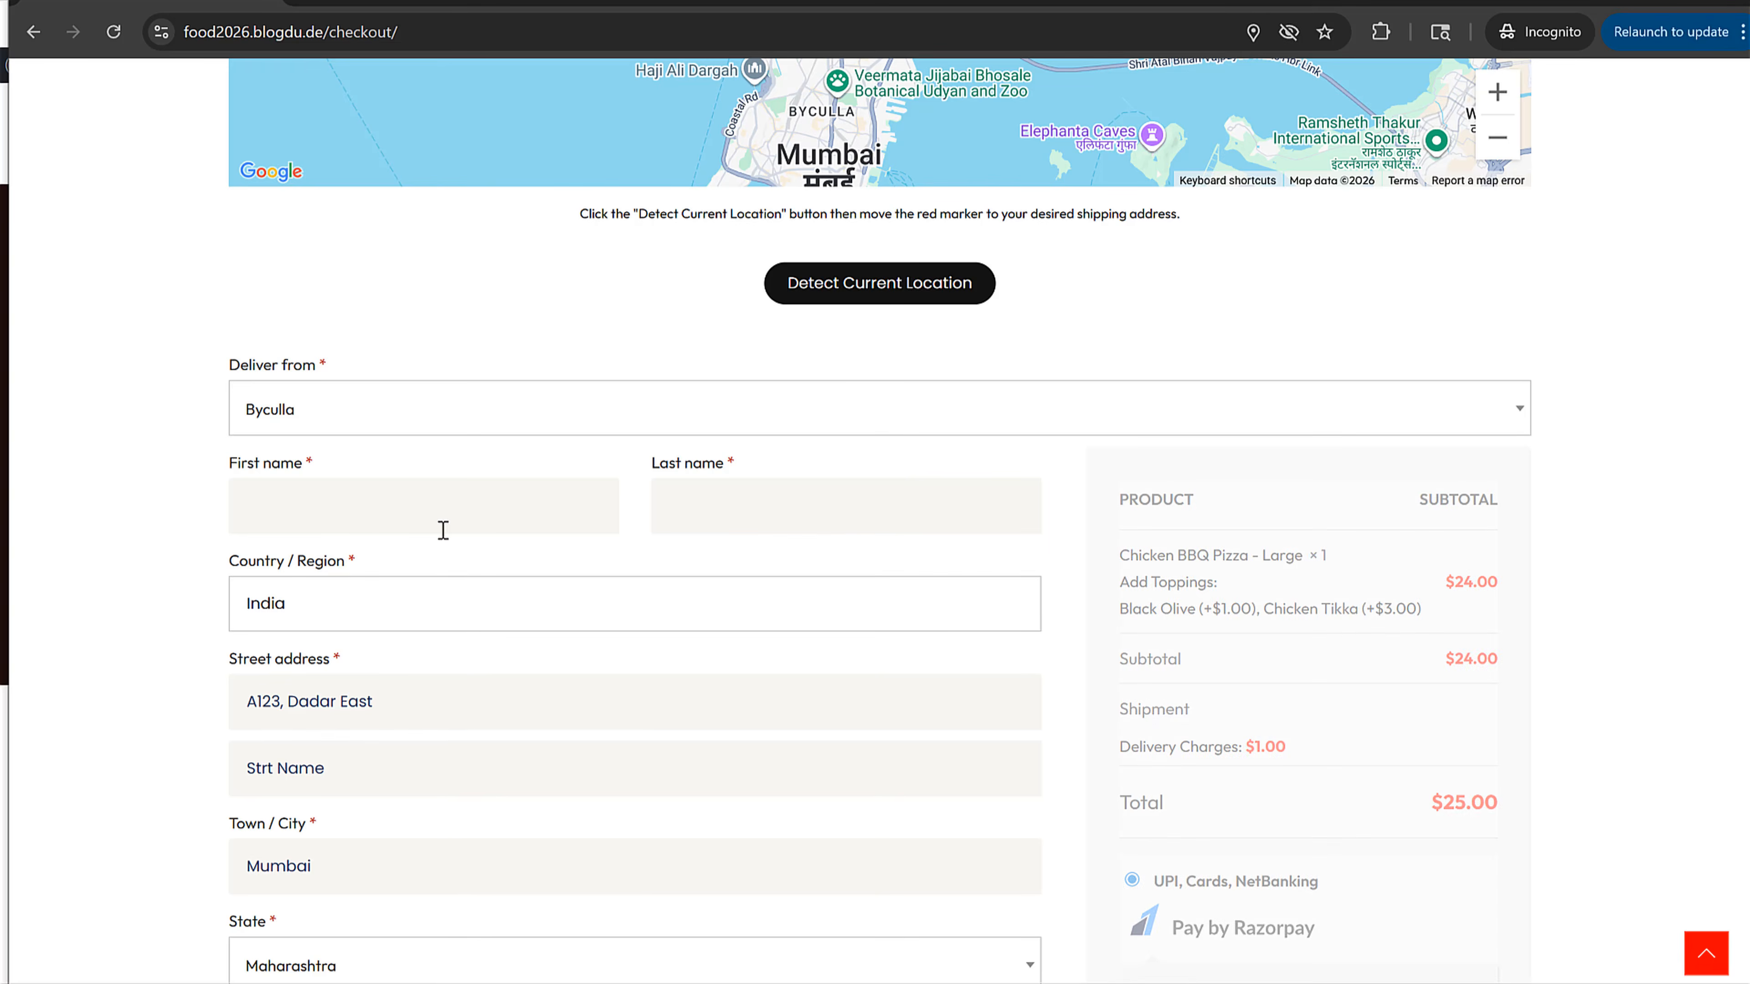
scroll(443, 530, up, 1)
click(402, 531)
click(362, 616)
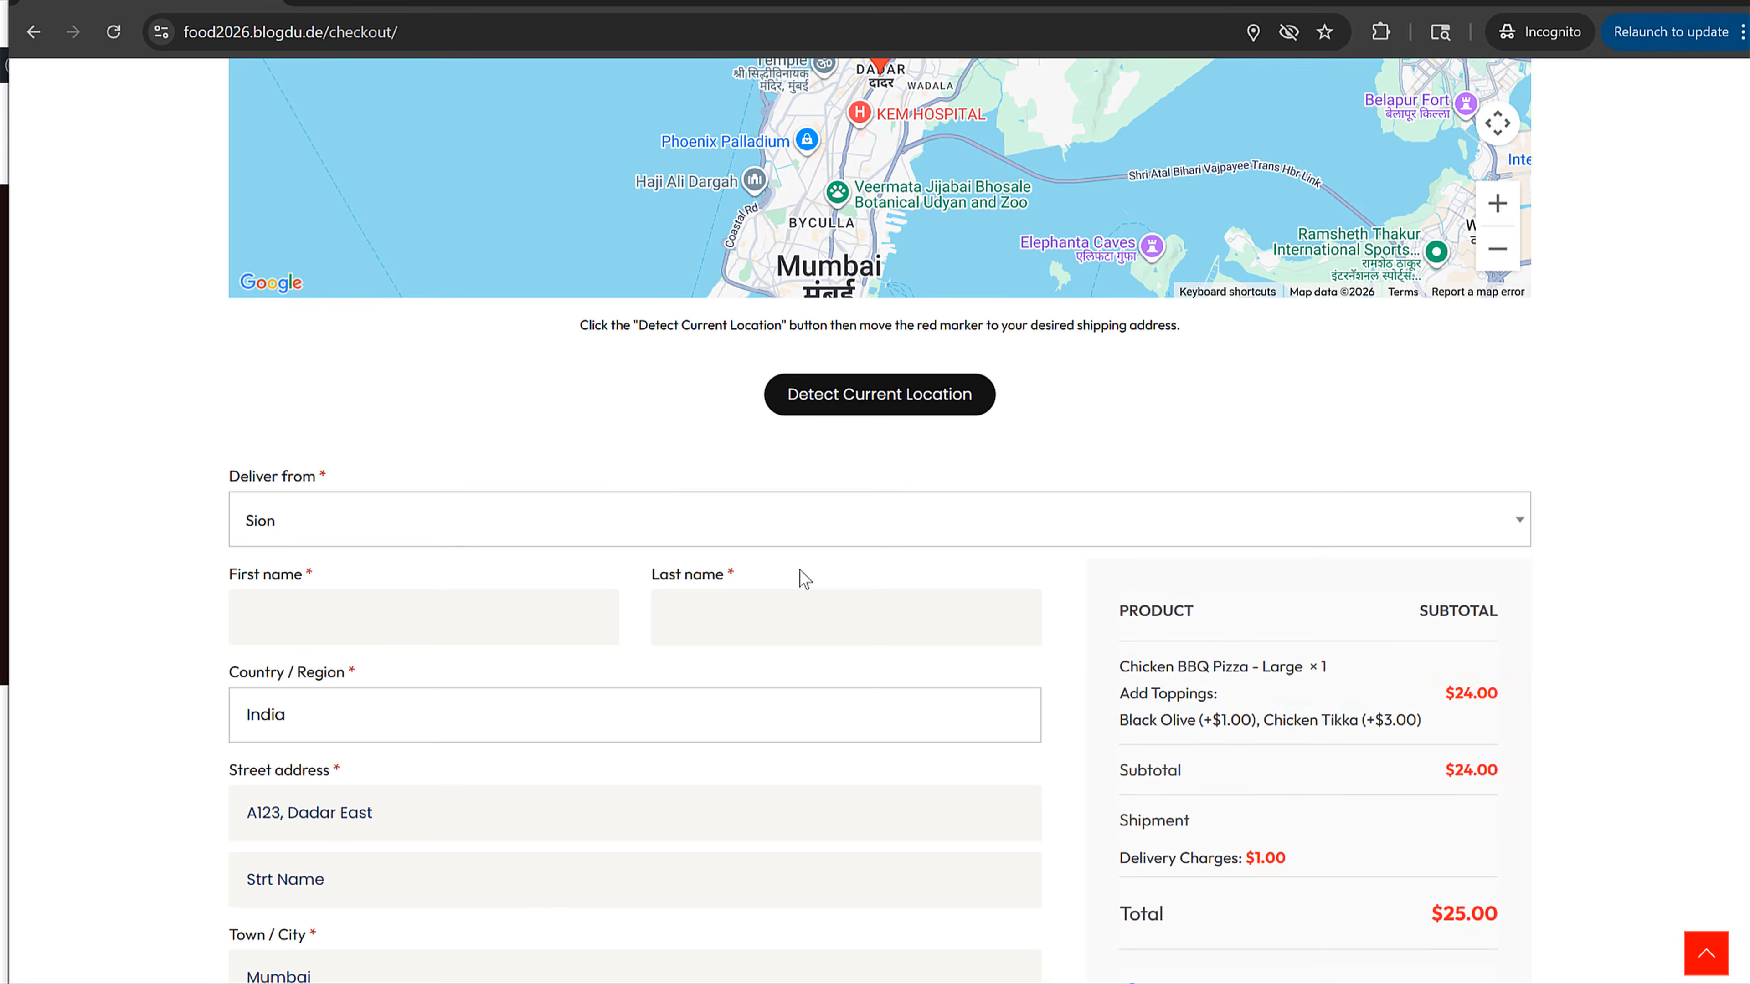
Step: Choose Cash on delivery as the payment method and try to place the order
scroll(1255, 648, down, 6)
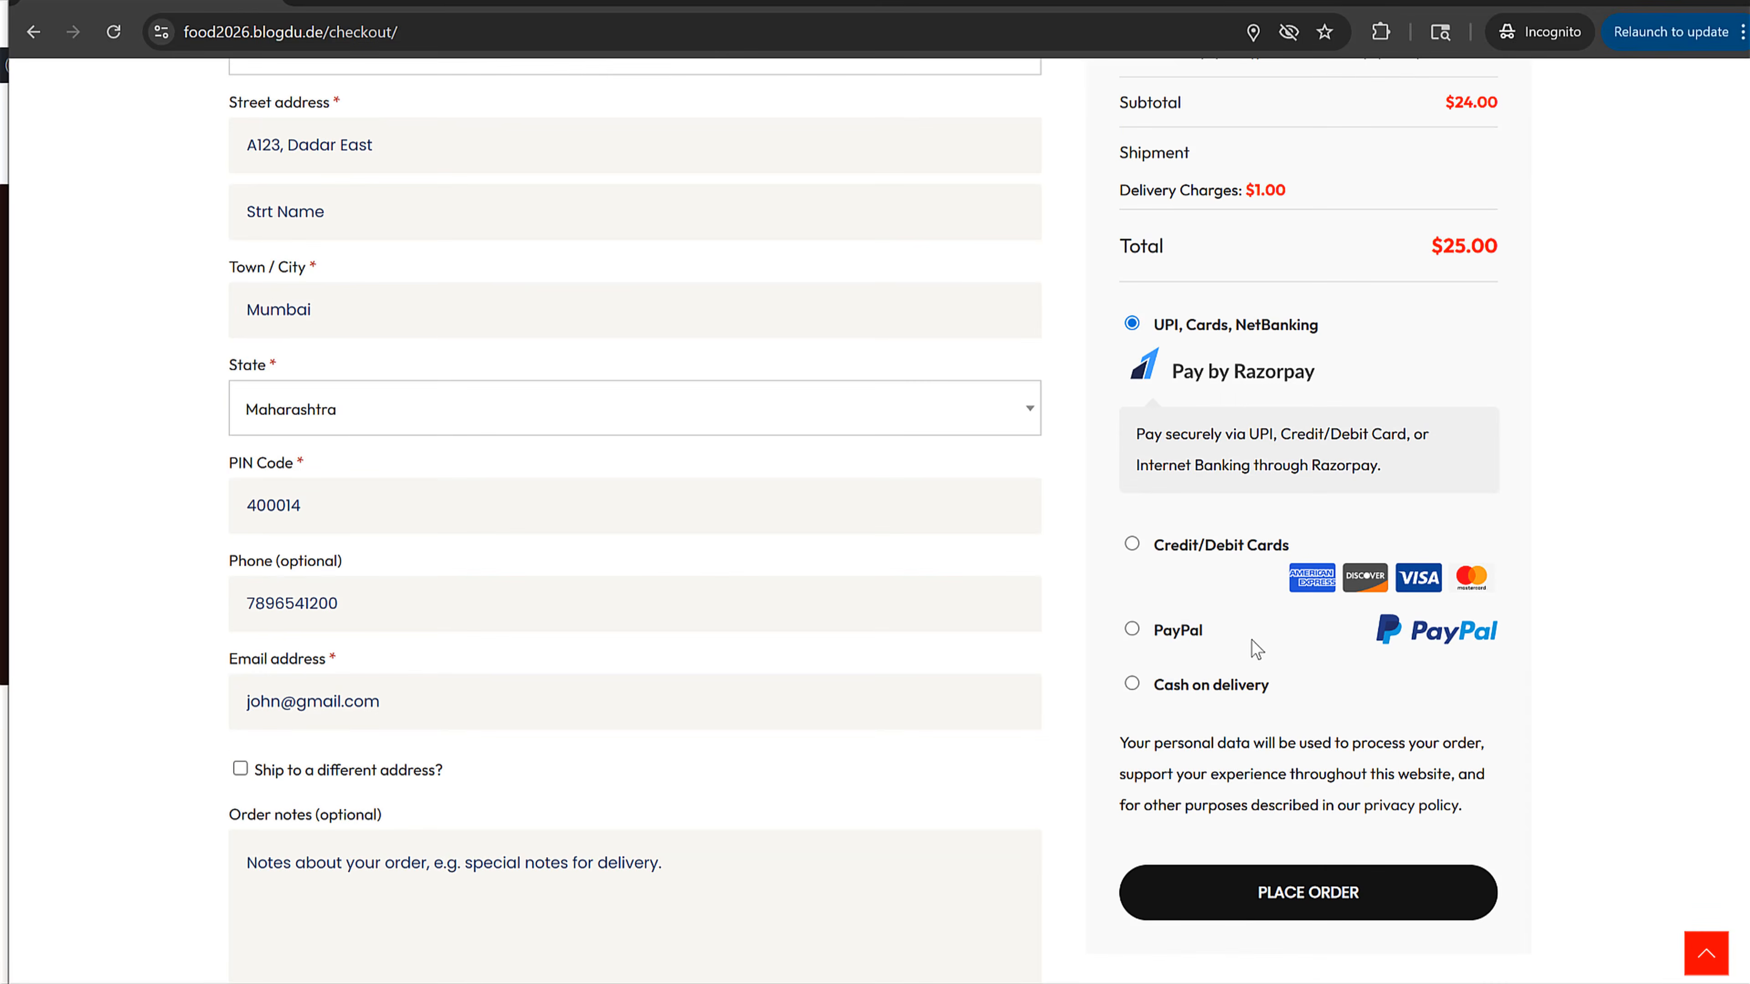
click(1238, 544)
click(1184, 675)
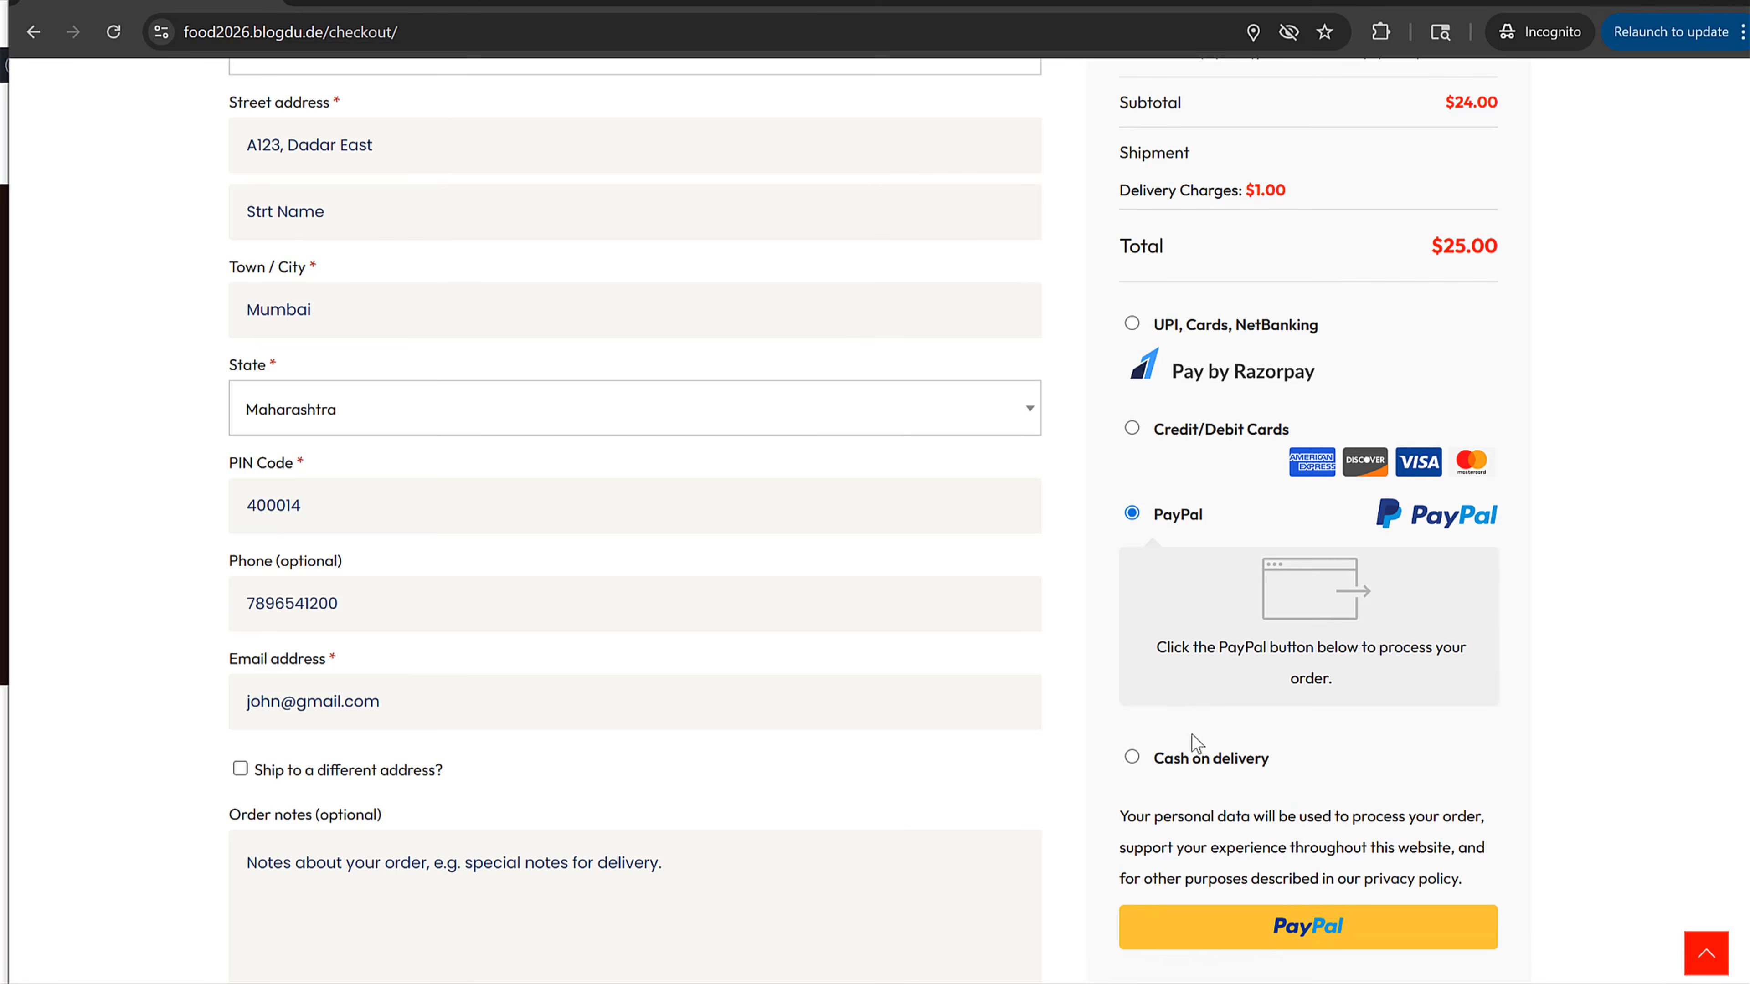
click(1192, 754)
click(1288, 870)
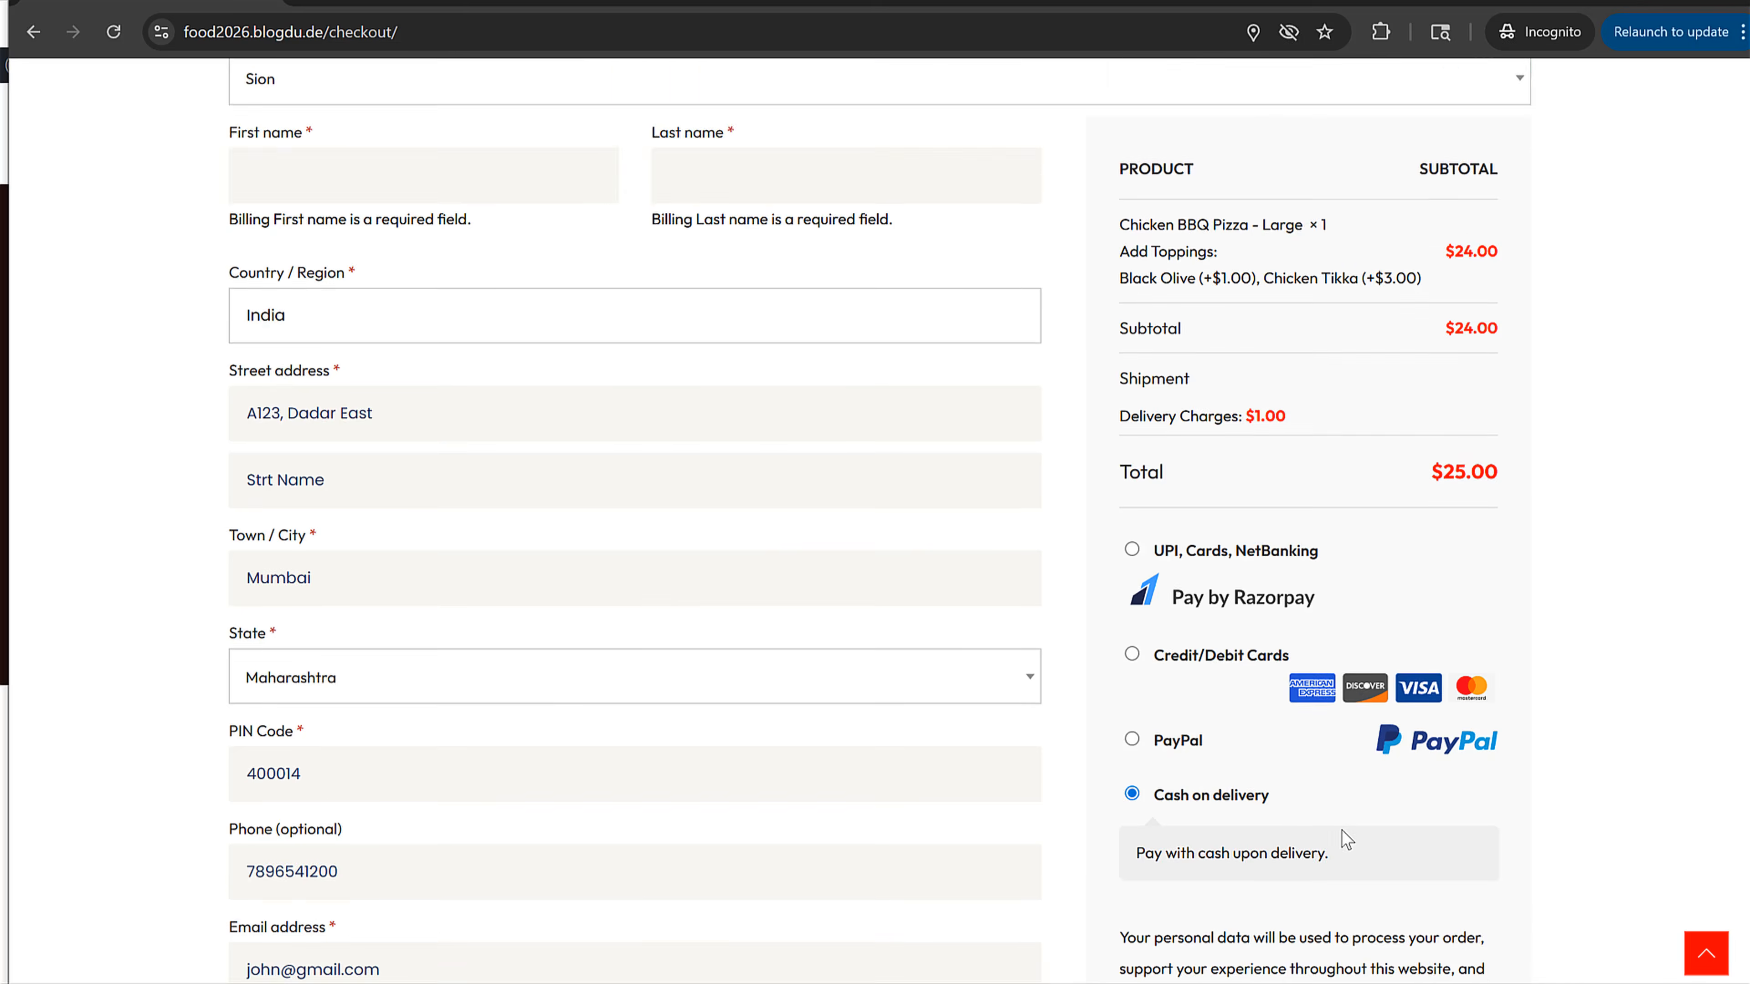
Step: Fill in the customer's first name and last name in the billing form
scroll(458, 358, down, 8)
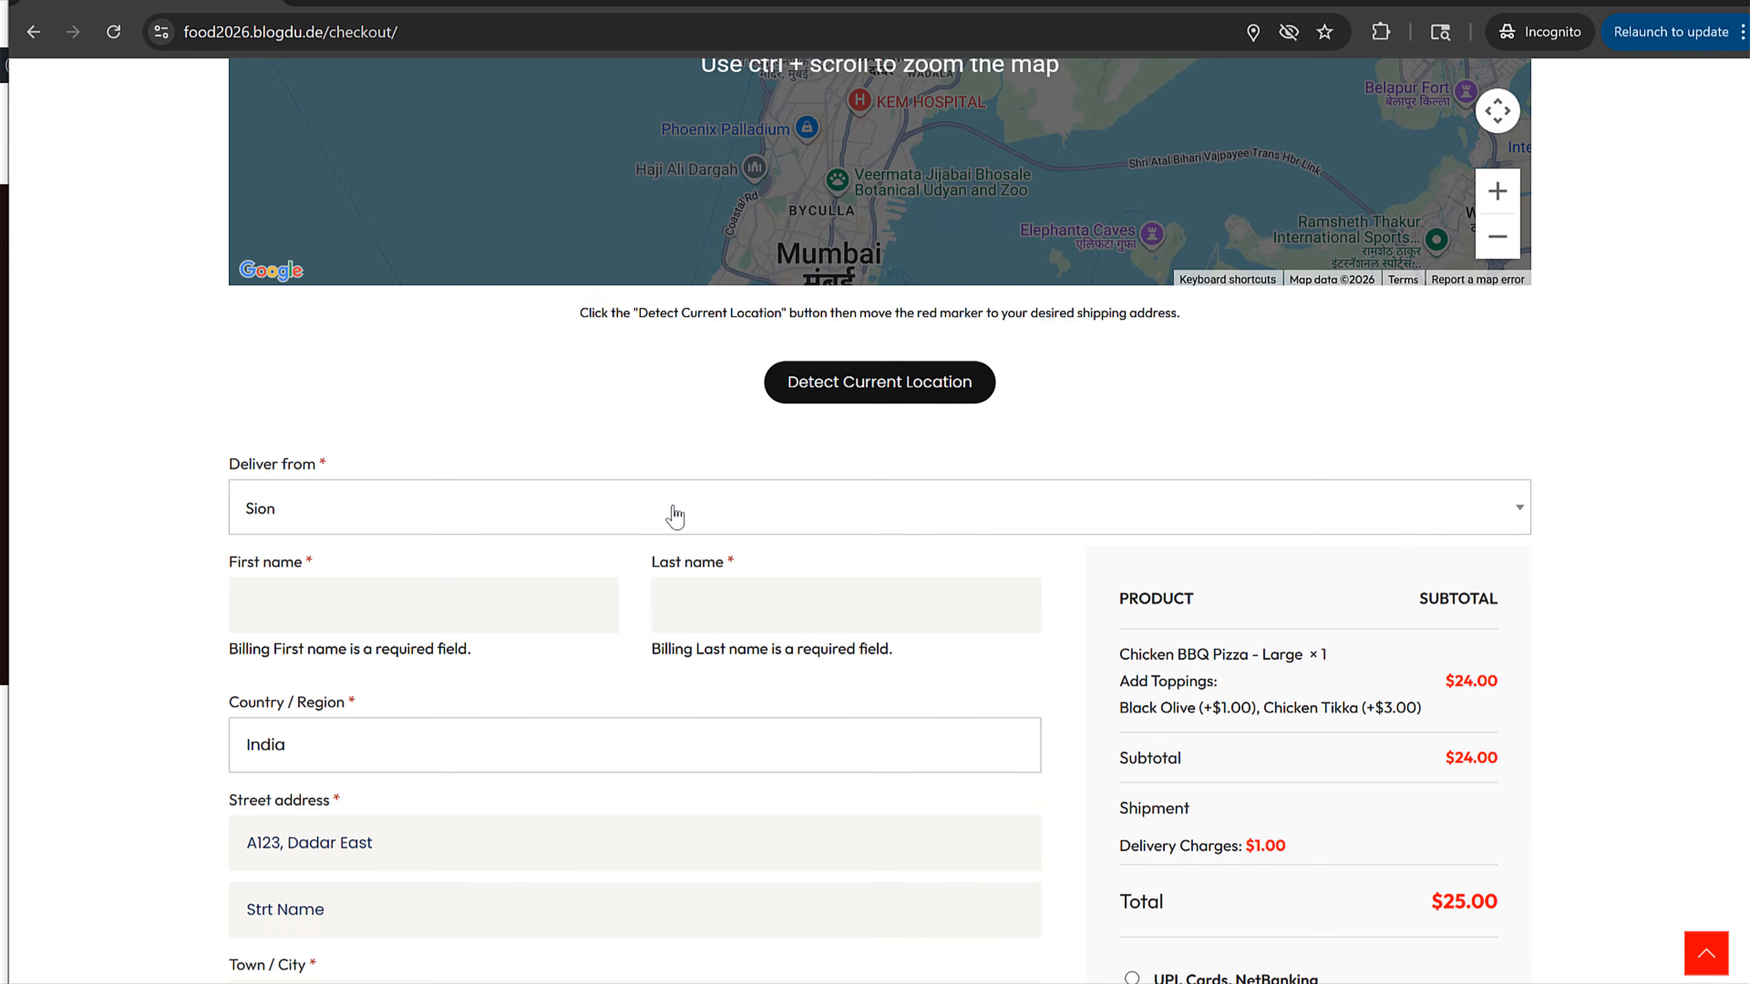
click(449, 475)
text(John)
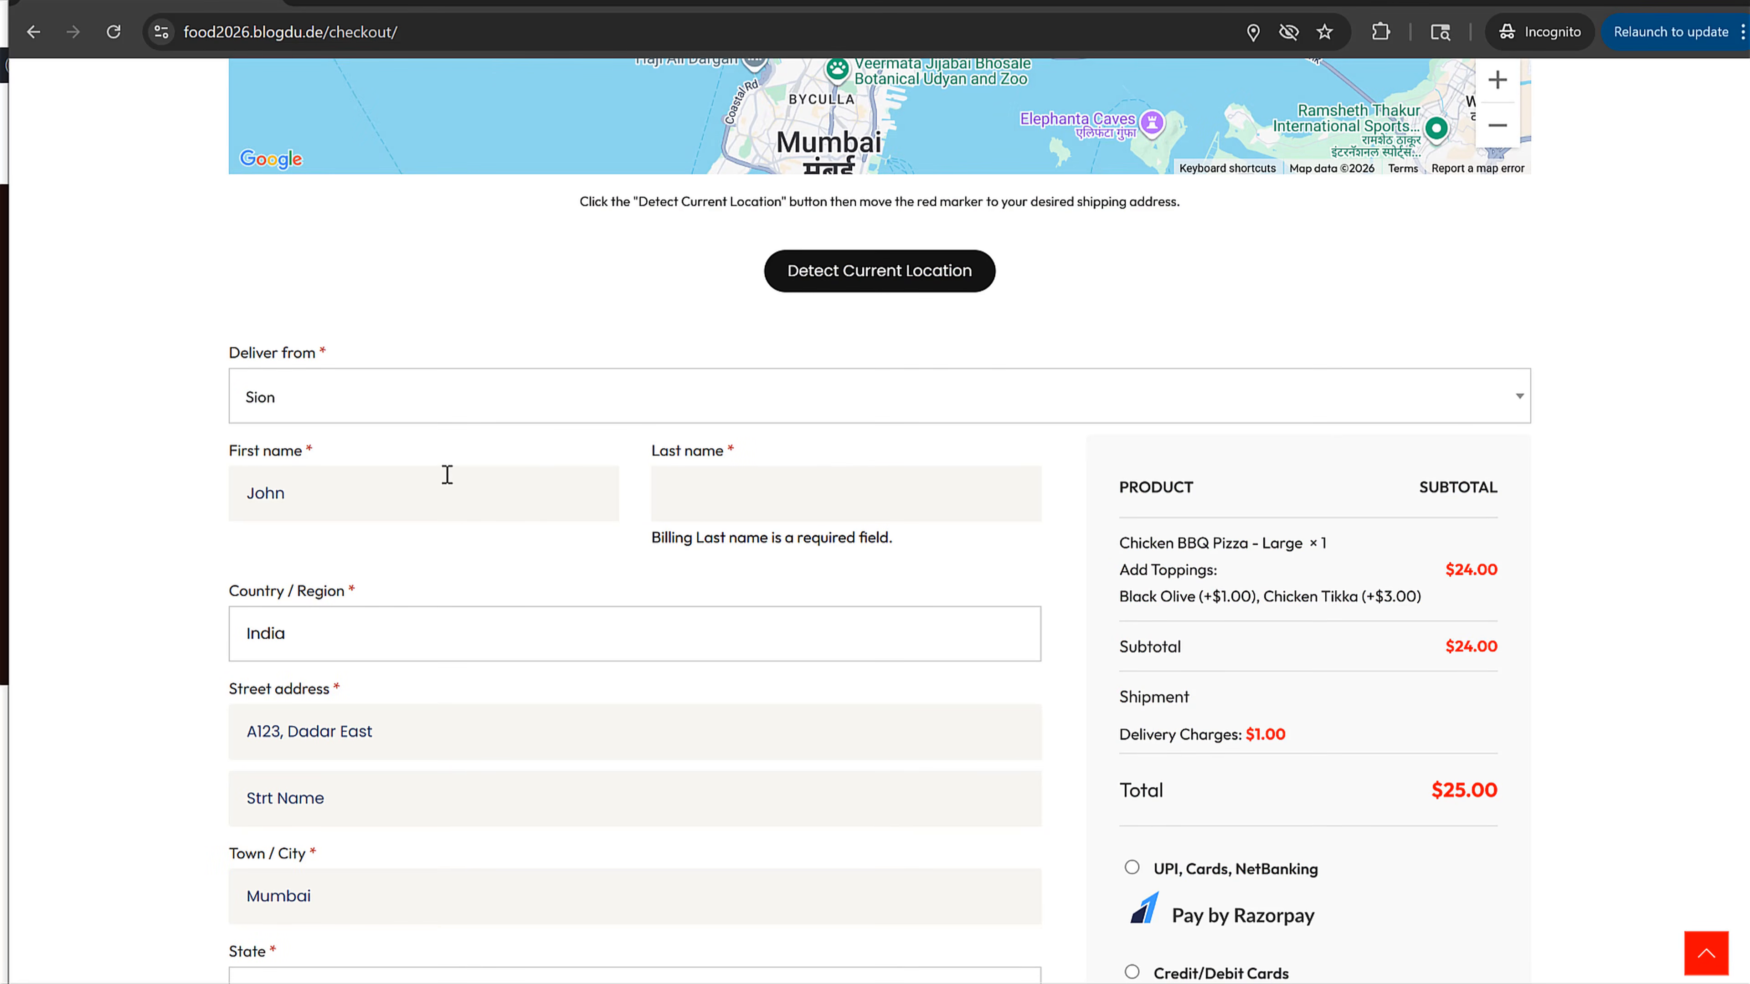
key(Tab)
text(Doe)
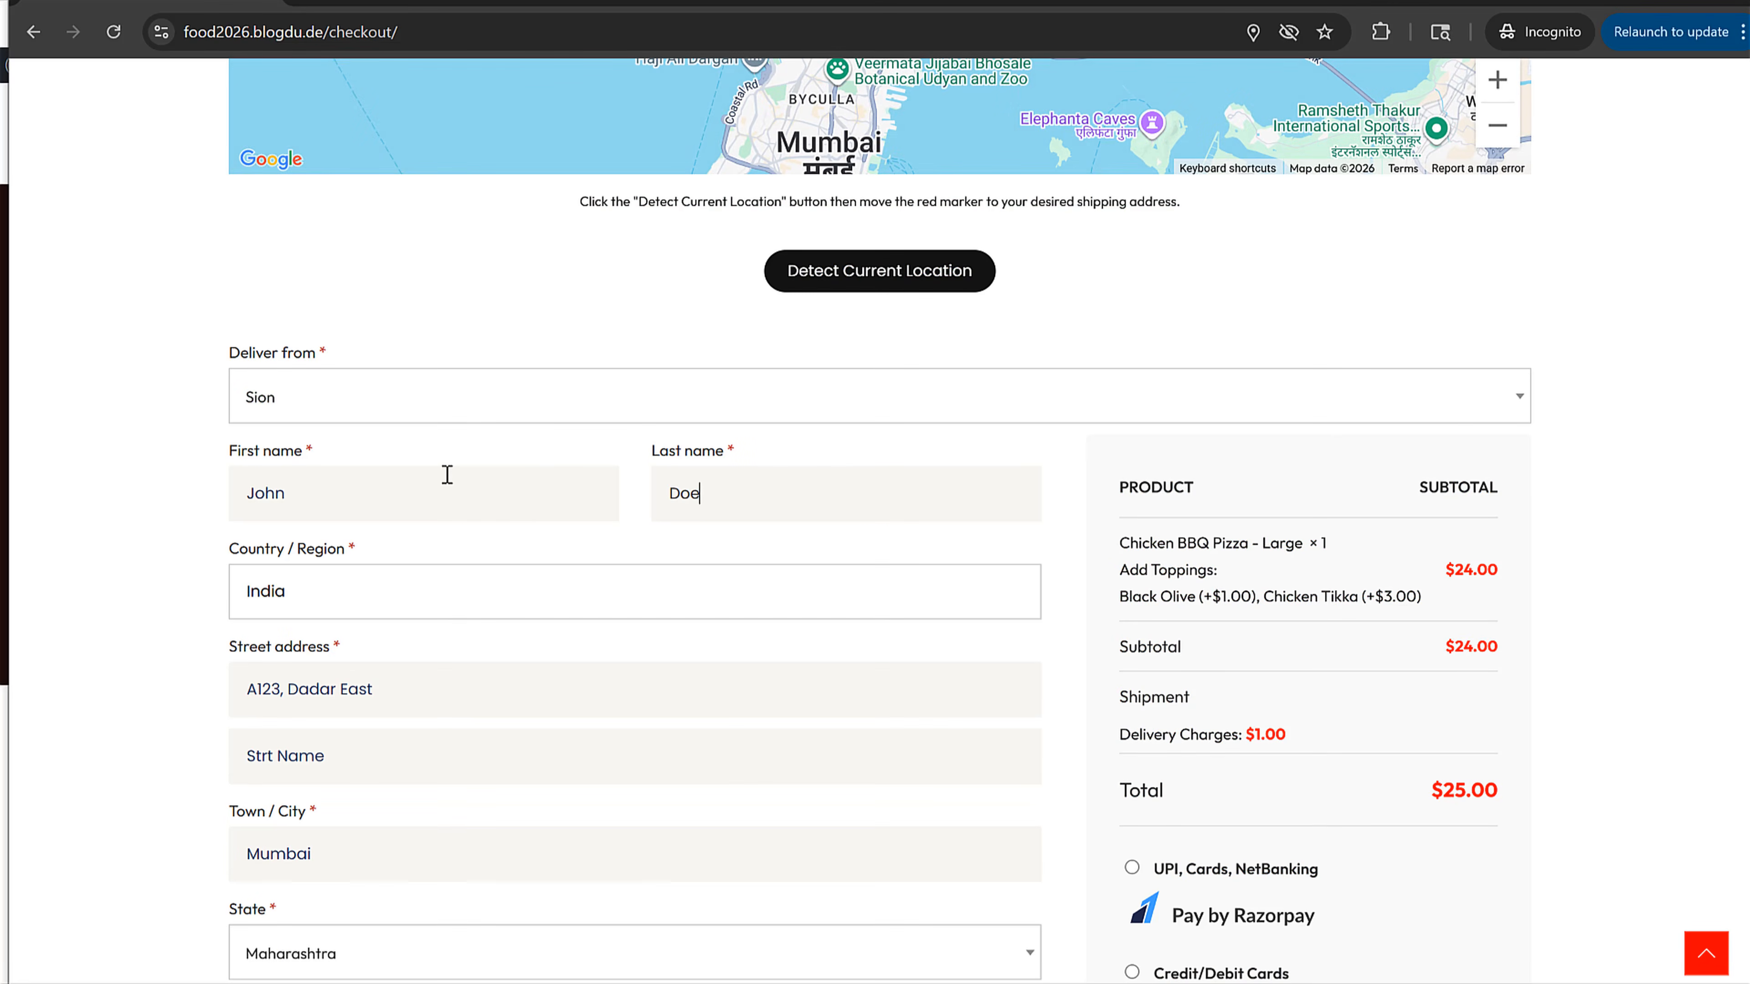
Step: Place the order and select its order number on the confirmation page
scroll(840, 586, down, 8)
click(1362, 648)
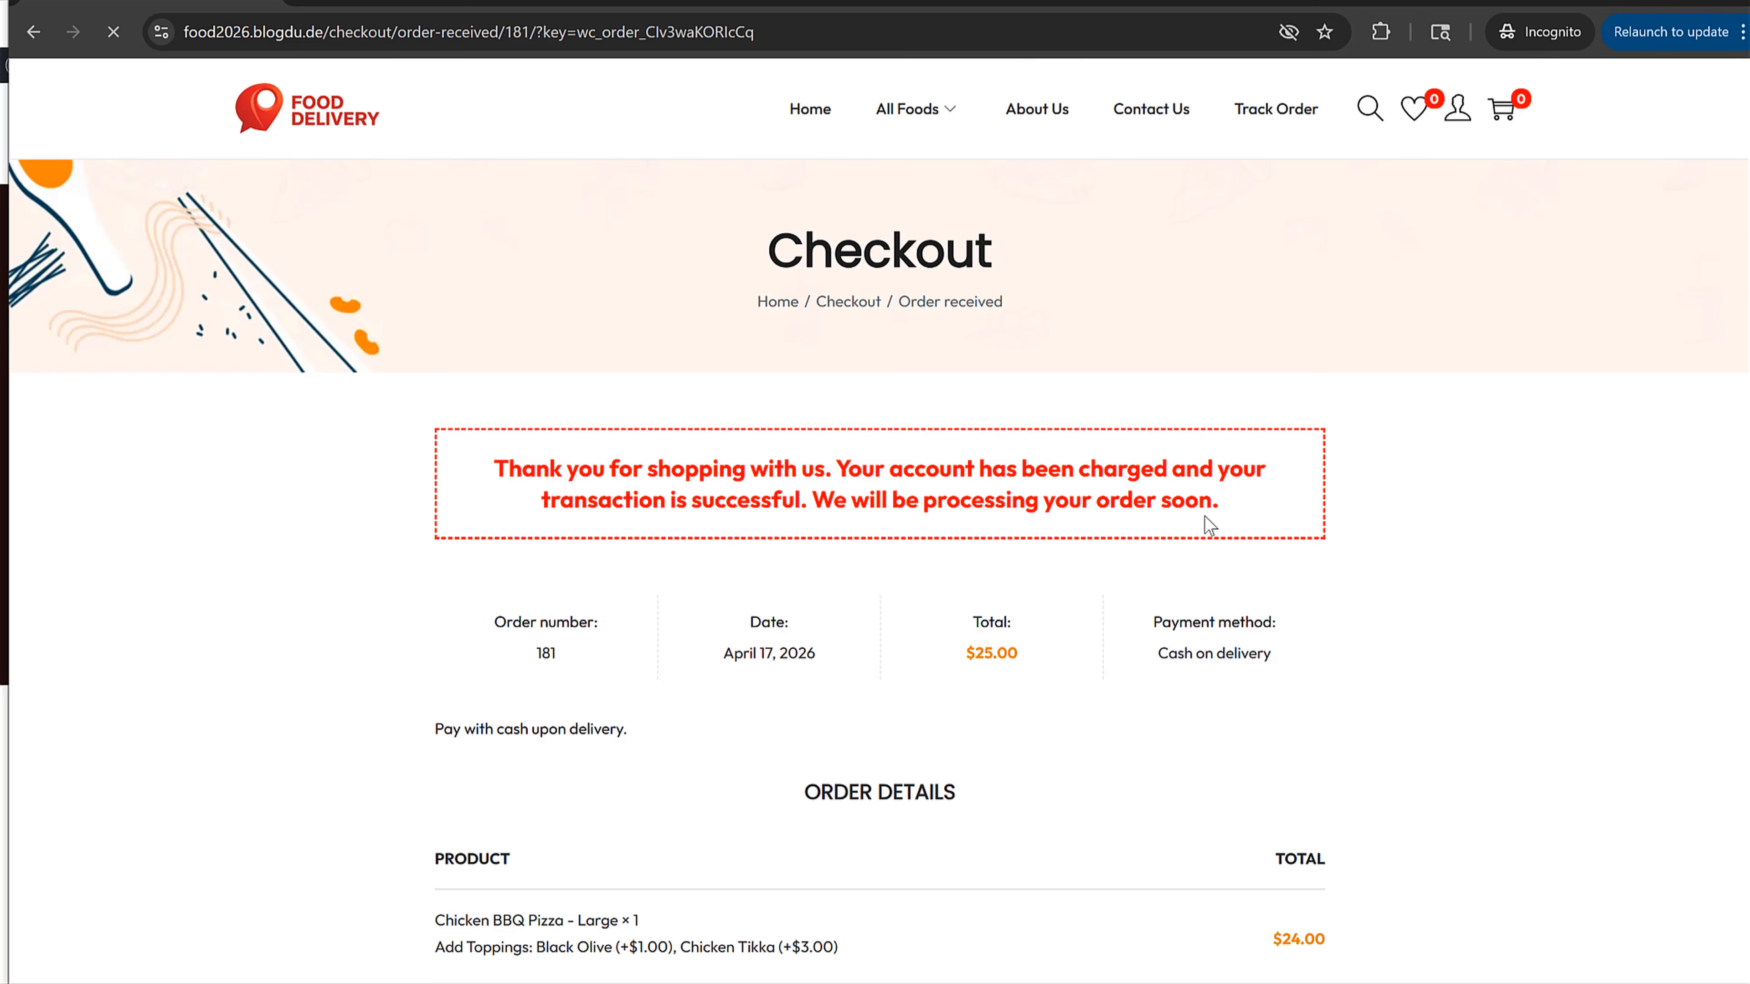
double_click(547, 652)
click(585, 664)
Step: Switch to the admin browser window and open the WooCommerce orders list
click(1631, 2)
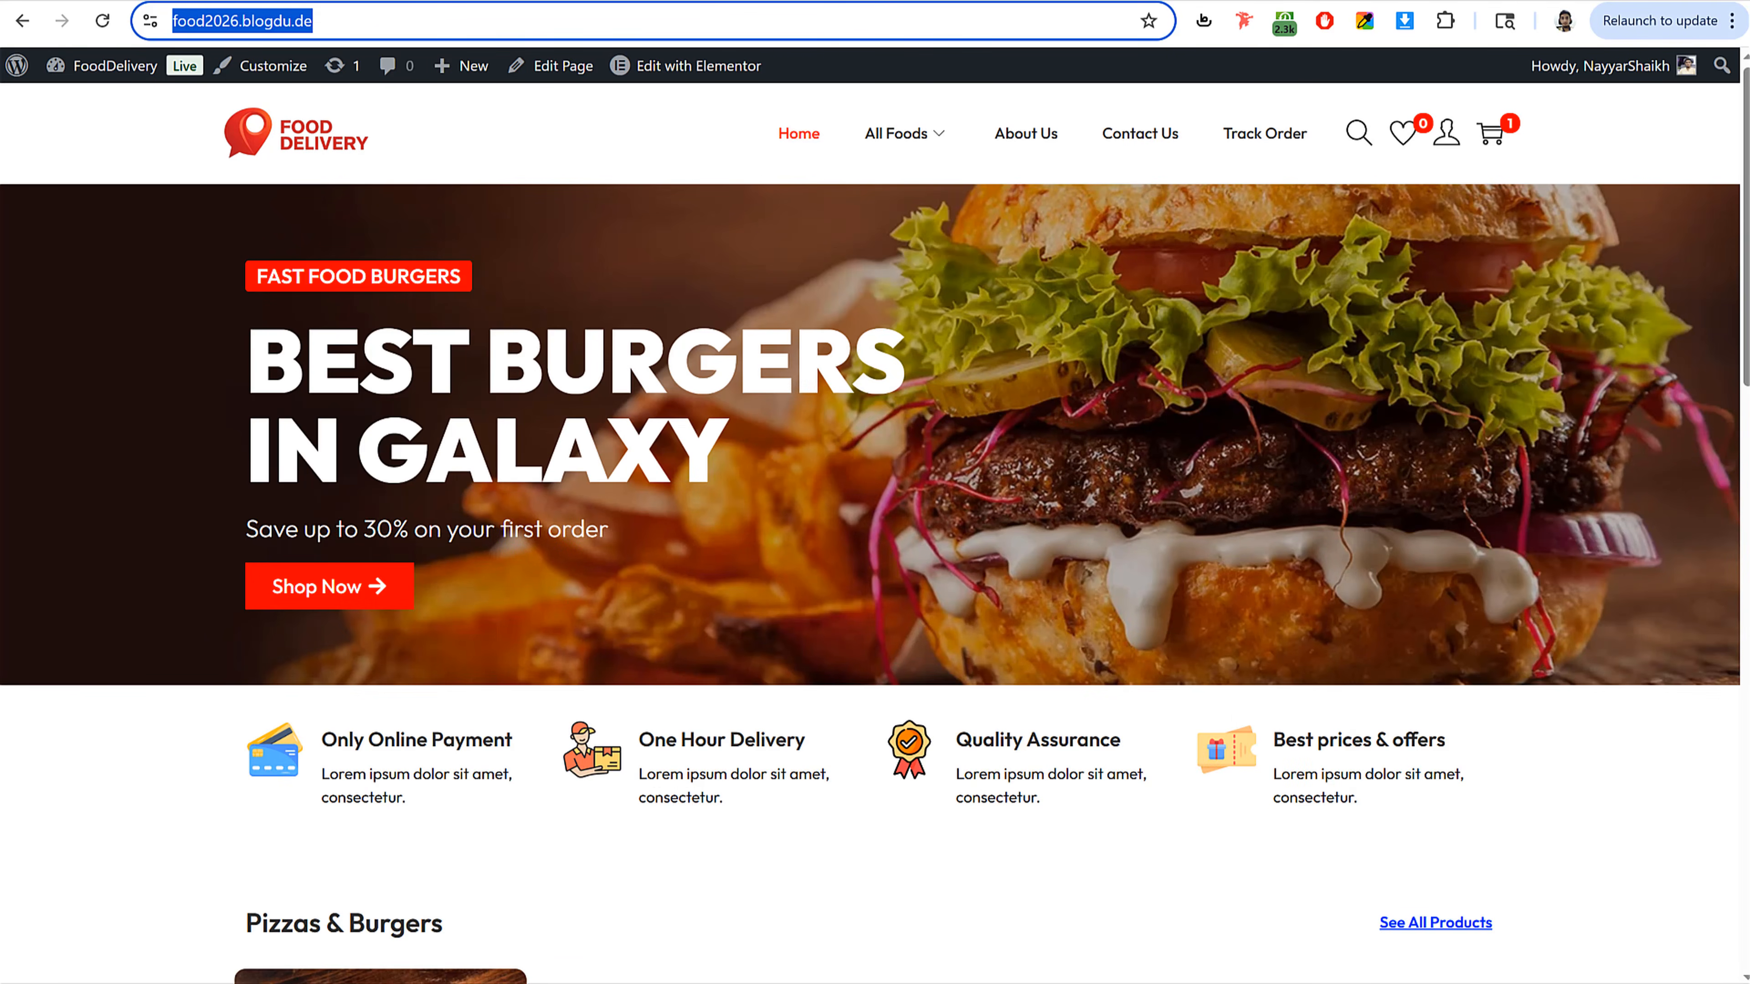
click(103, 65)
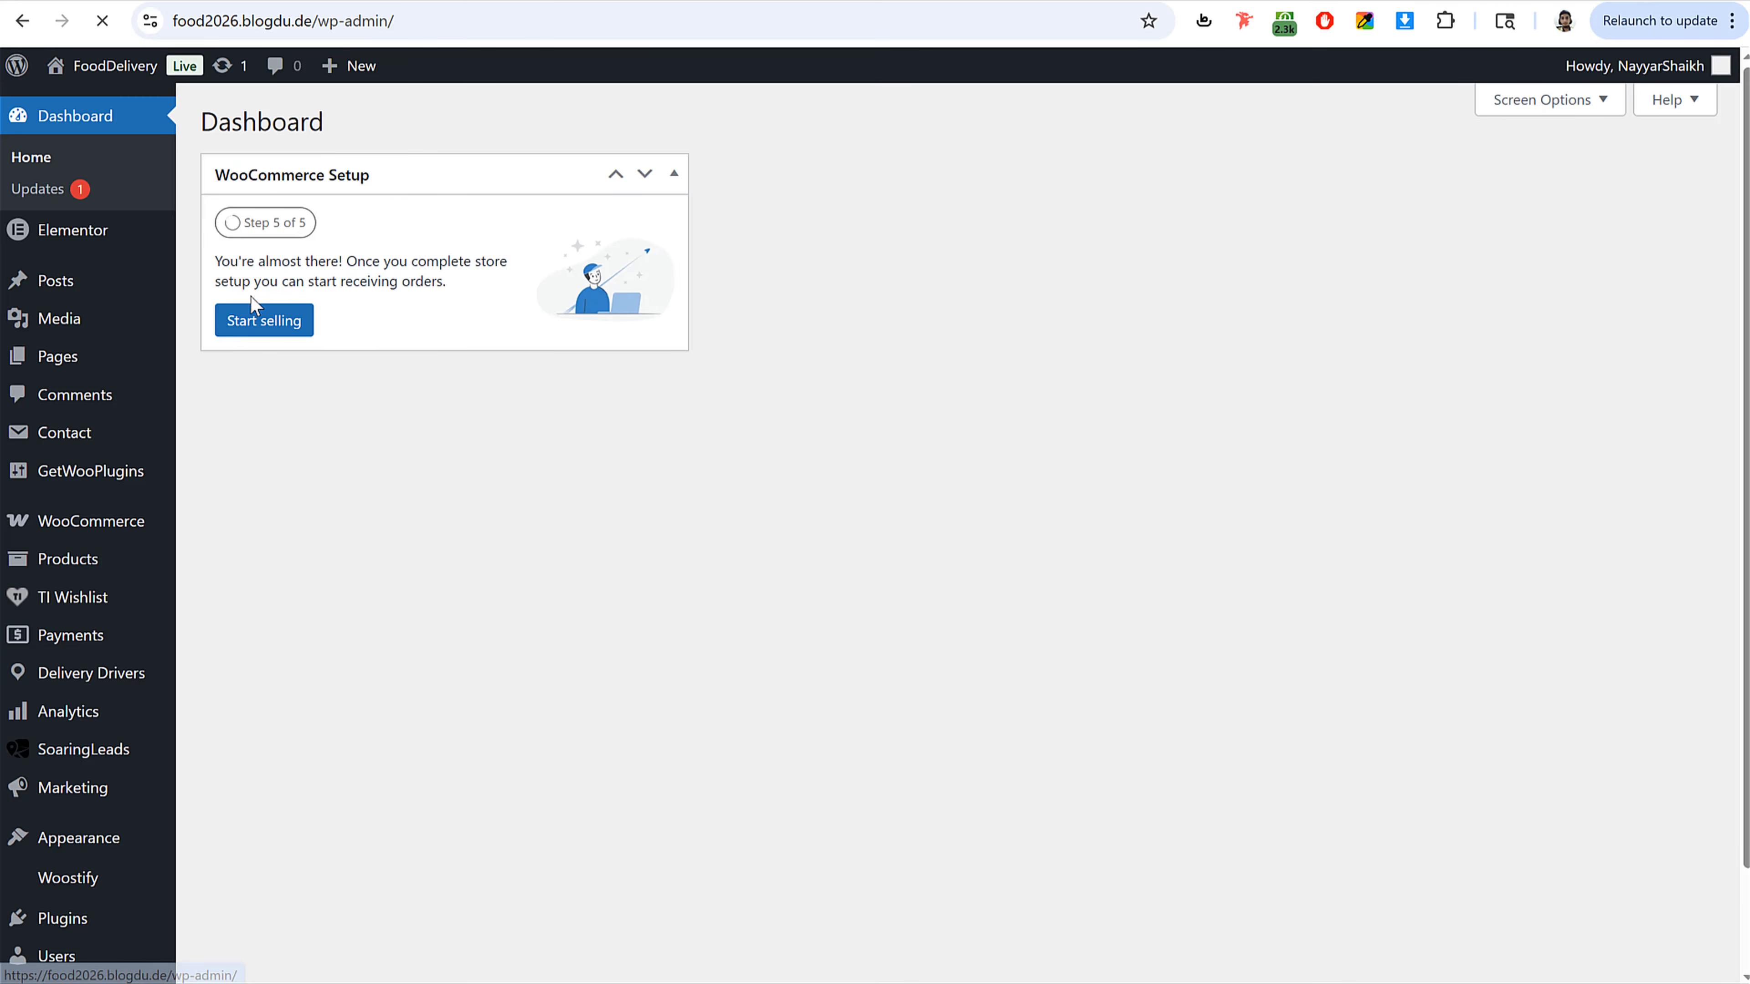
mouse_move(126, 545)
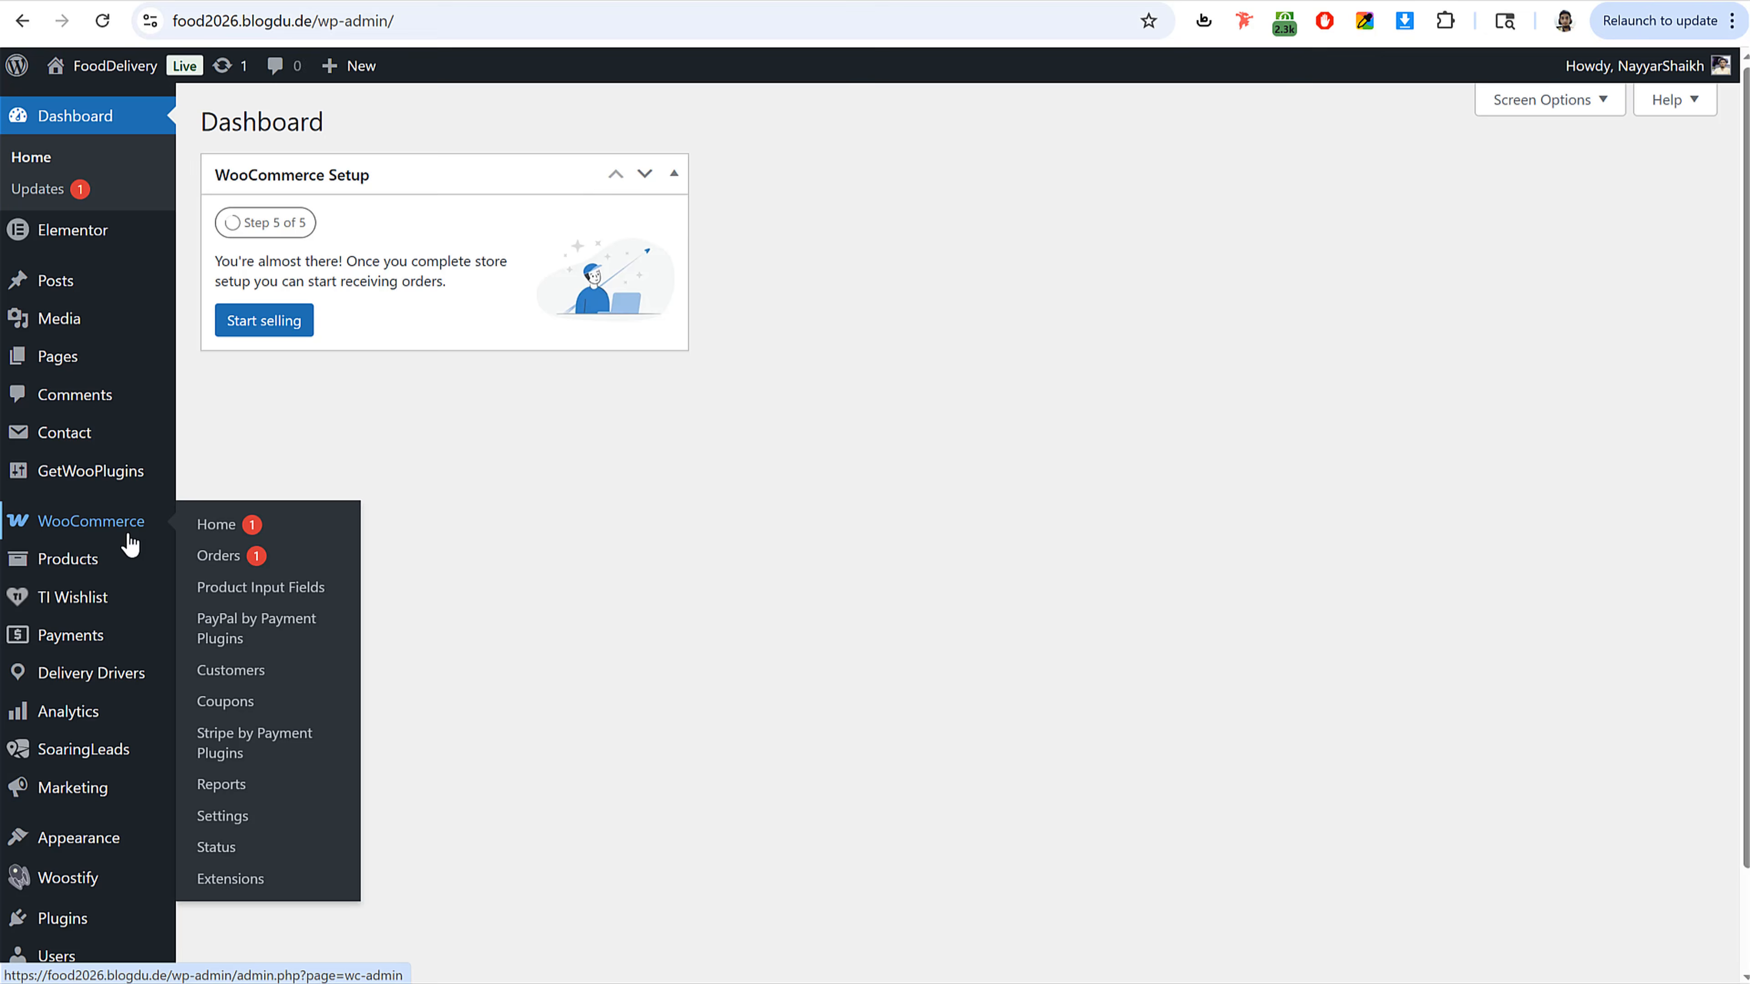
click(215, 571)
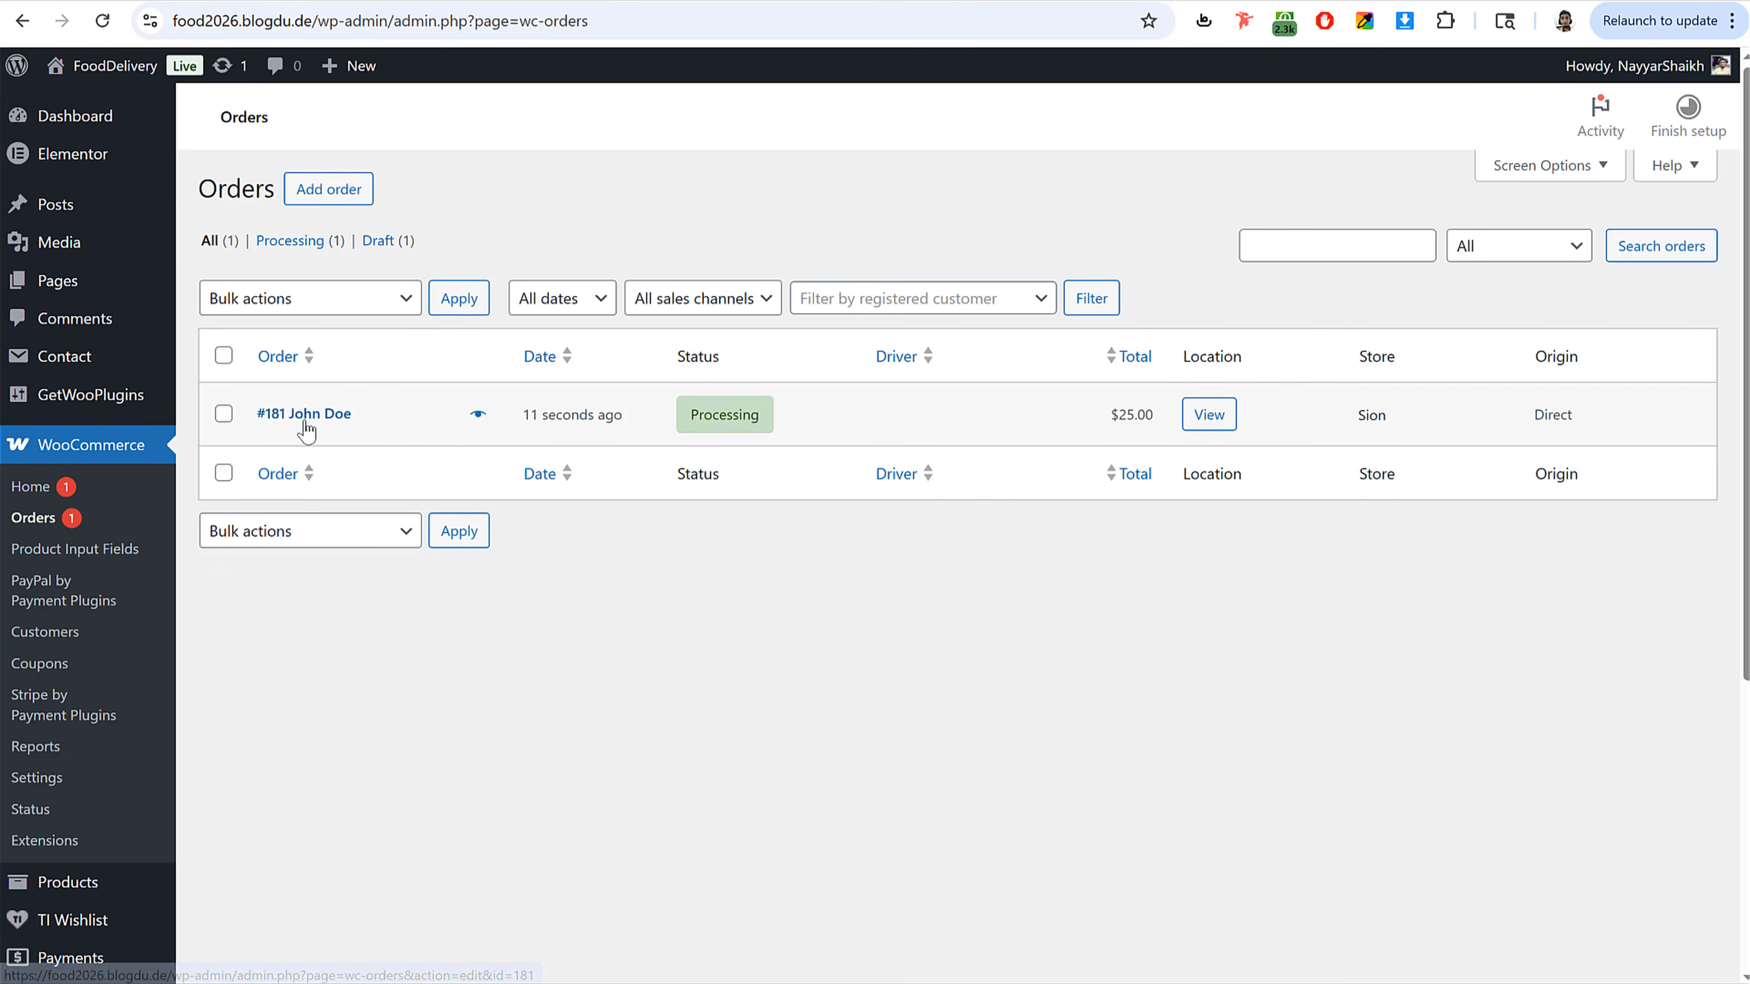
Step: Open order #181 and review its items, toppings and delivery location map
click(308, 424)
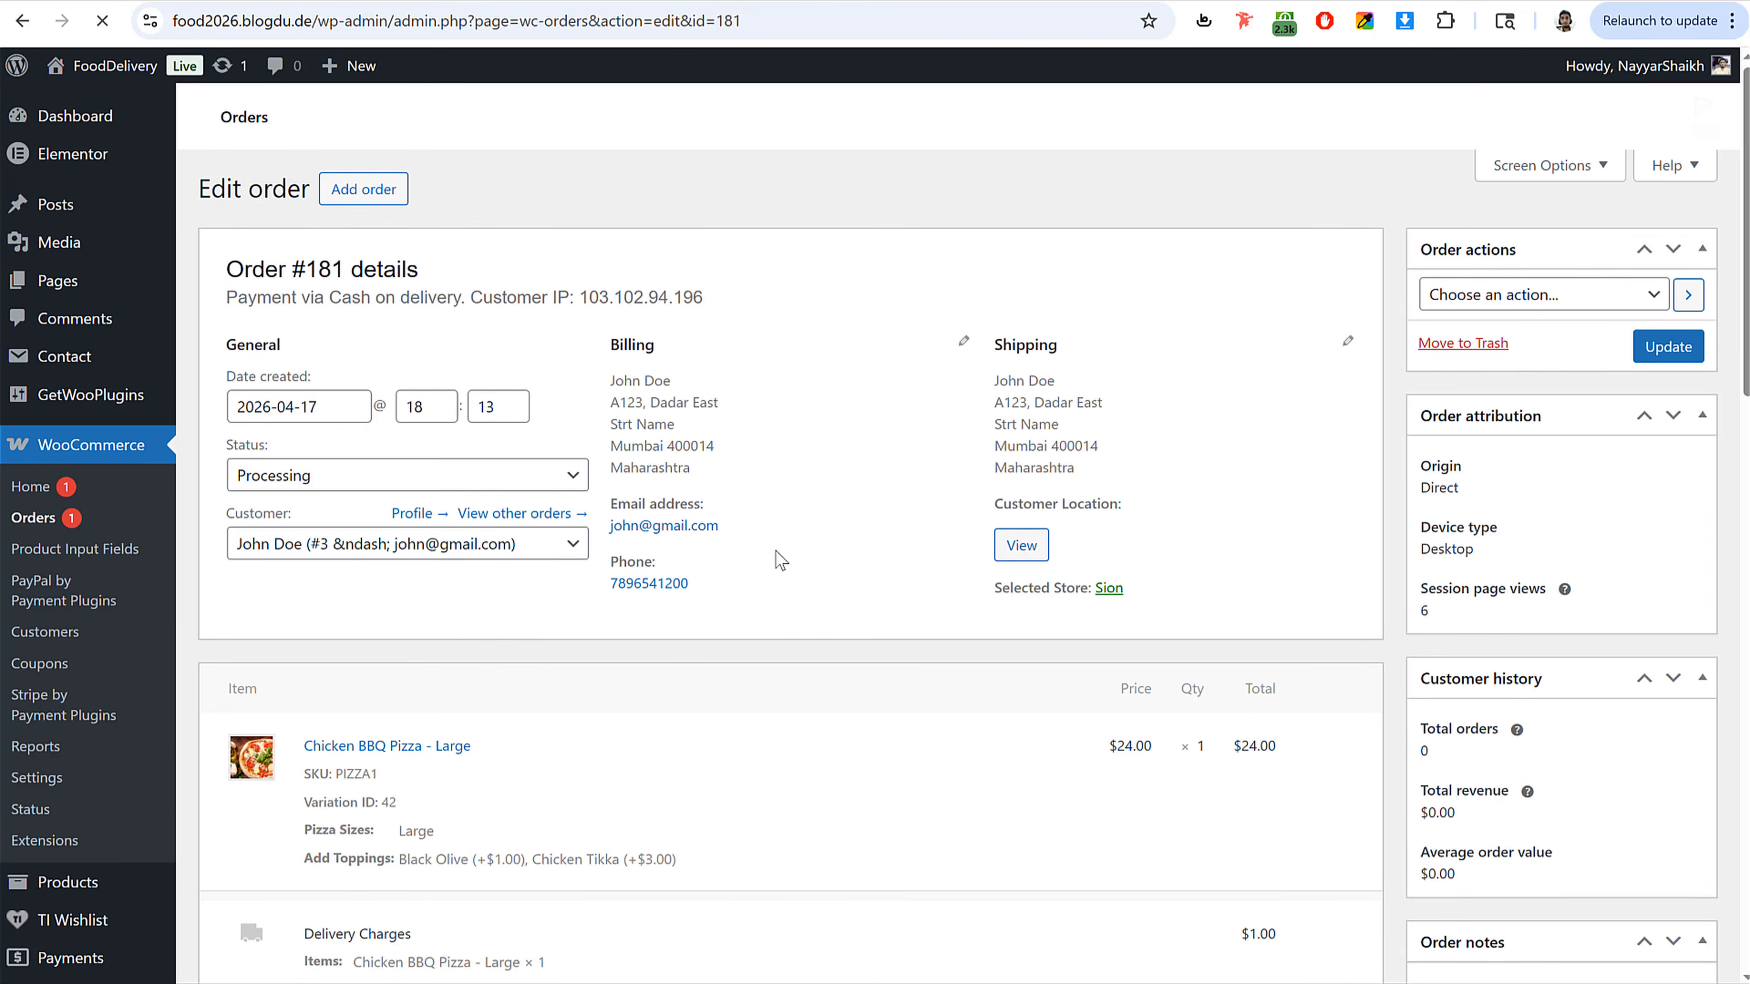
scroll(775, 555, down, 1)
scroll(775, 551, down, 3)
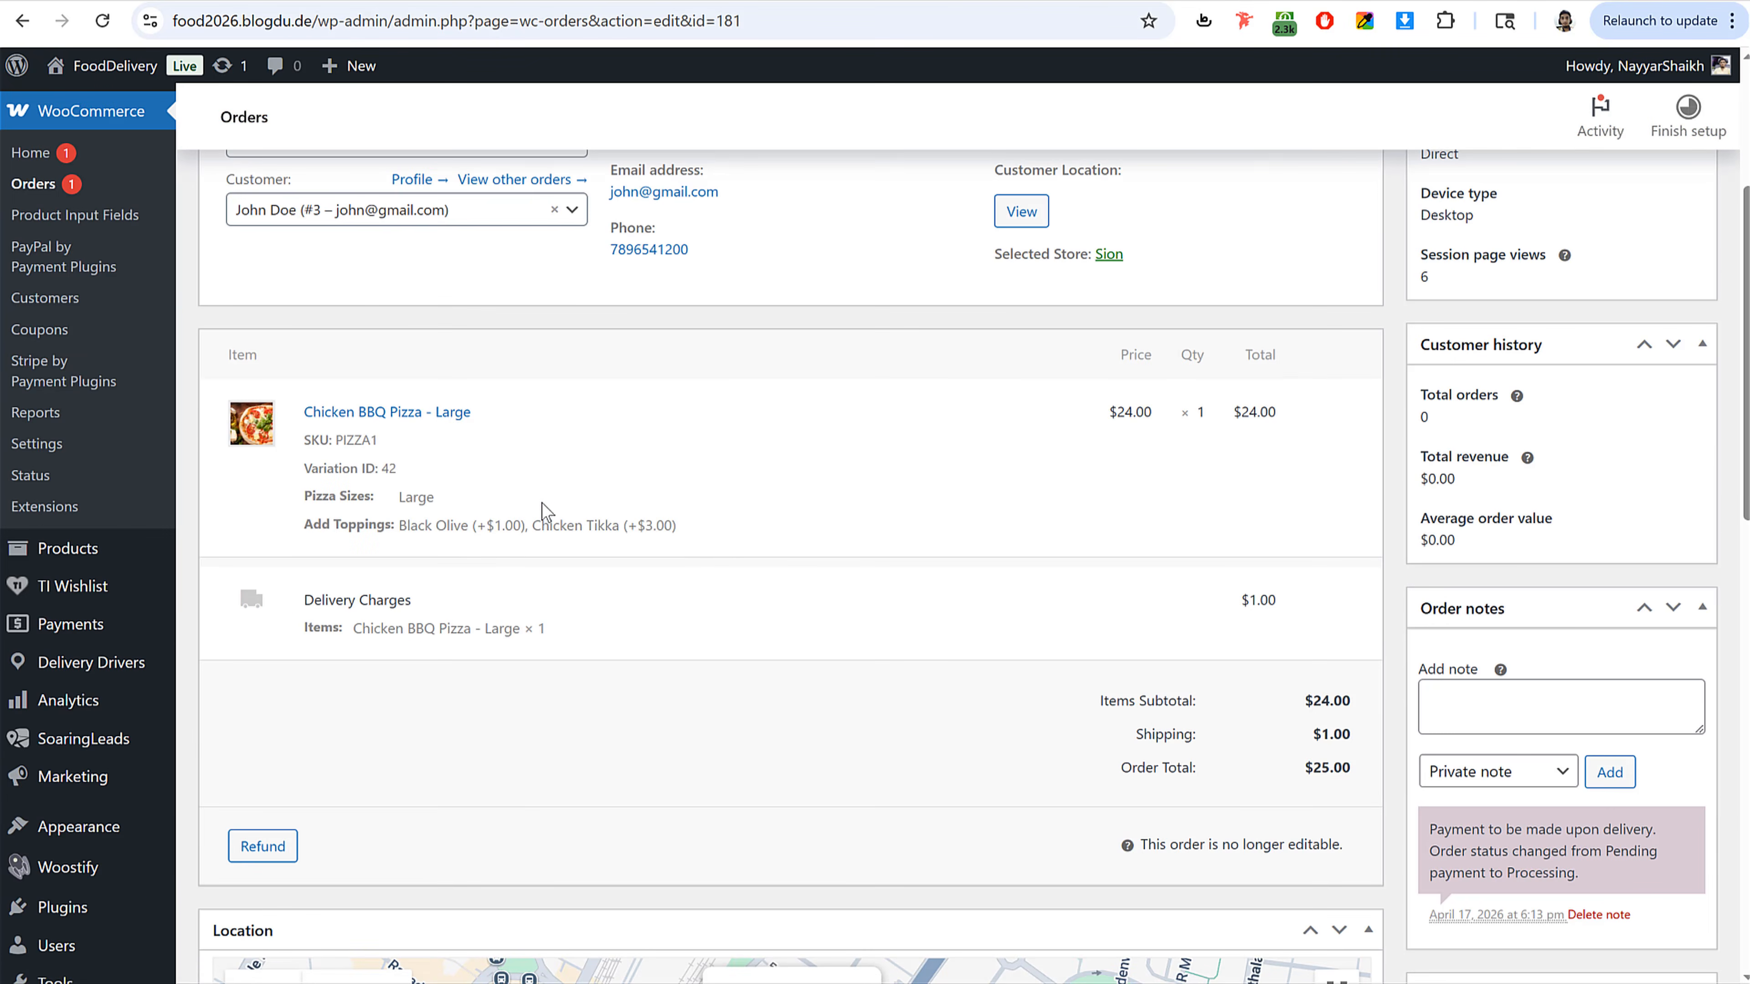
drag(400, 528, 724, 527)
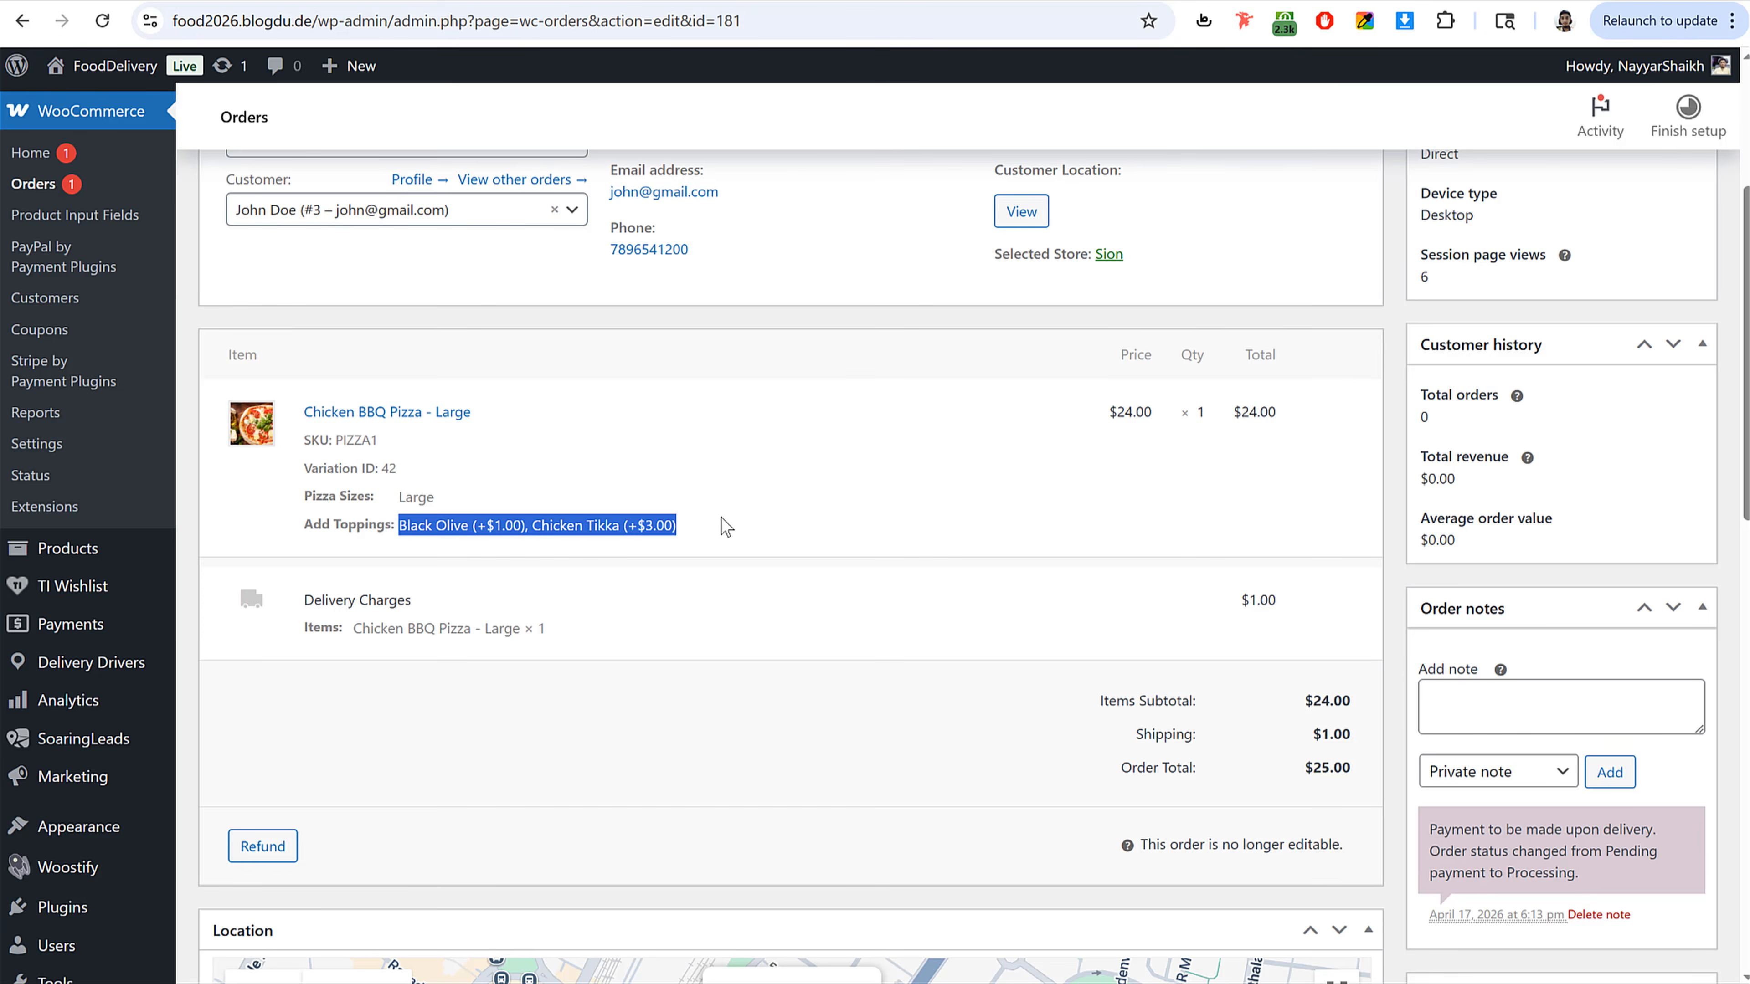
scroll(762, 548, down, 5)
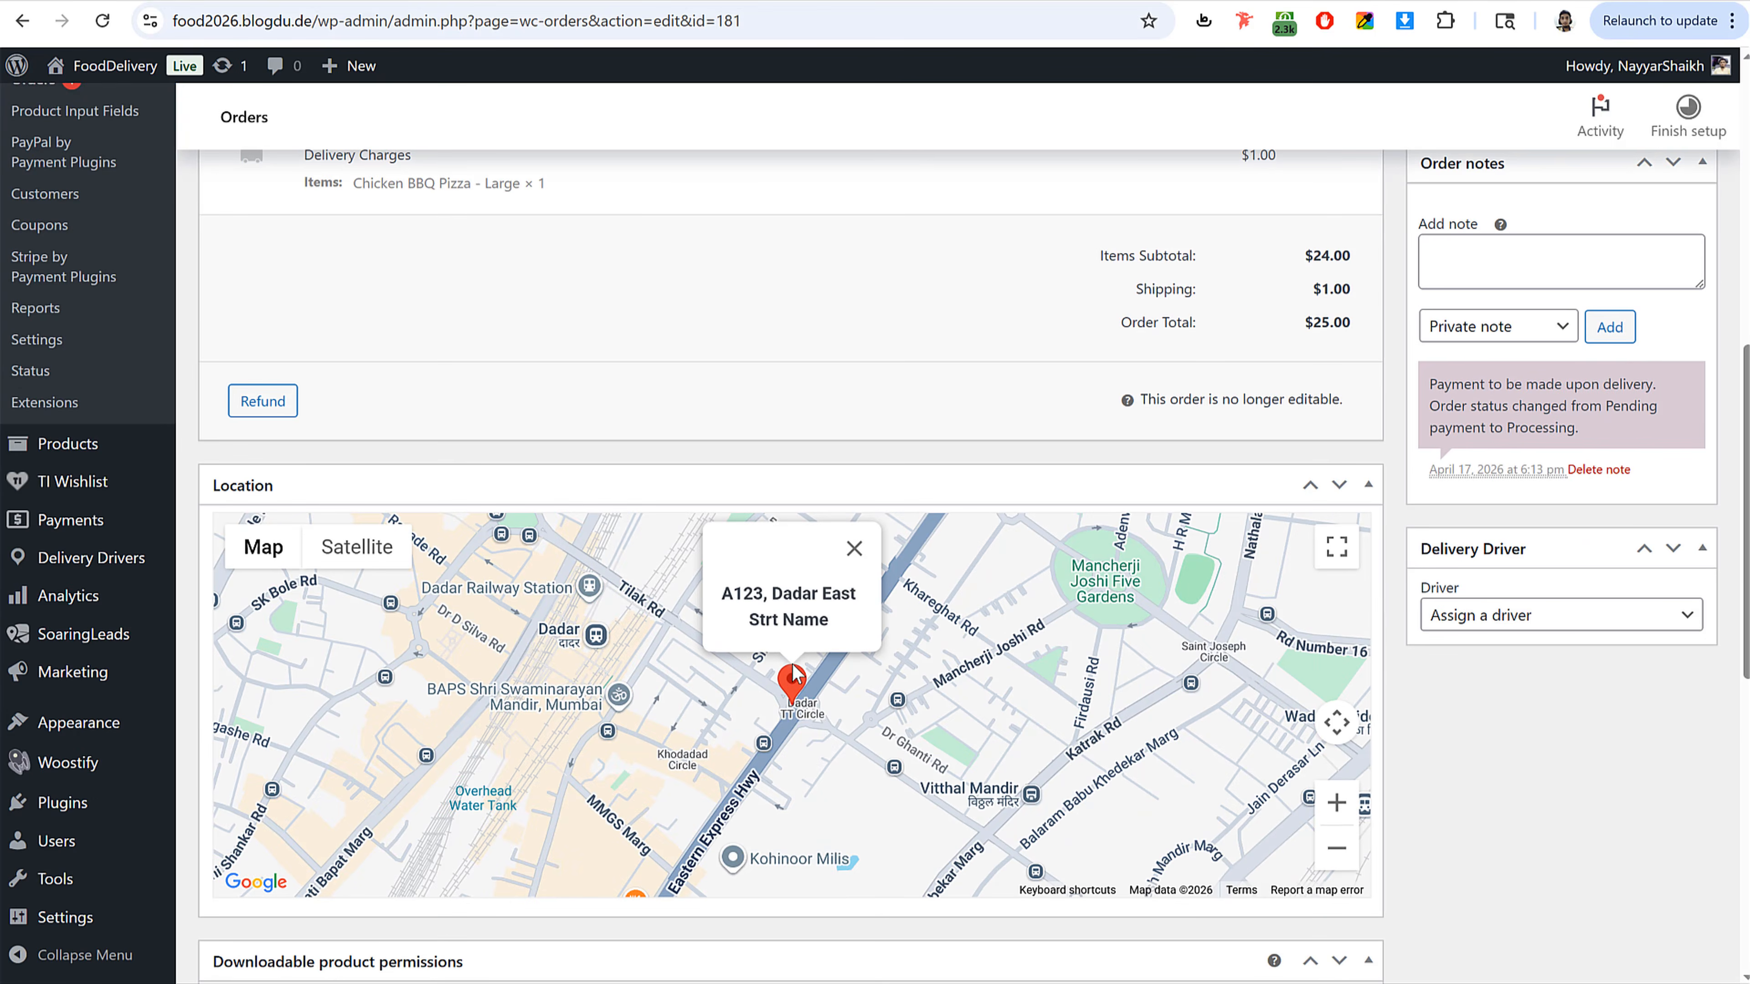
scroll(785, 679, up, 7)
scroll(791, 667, up, 1)
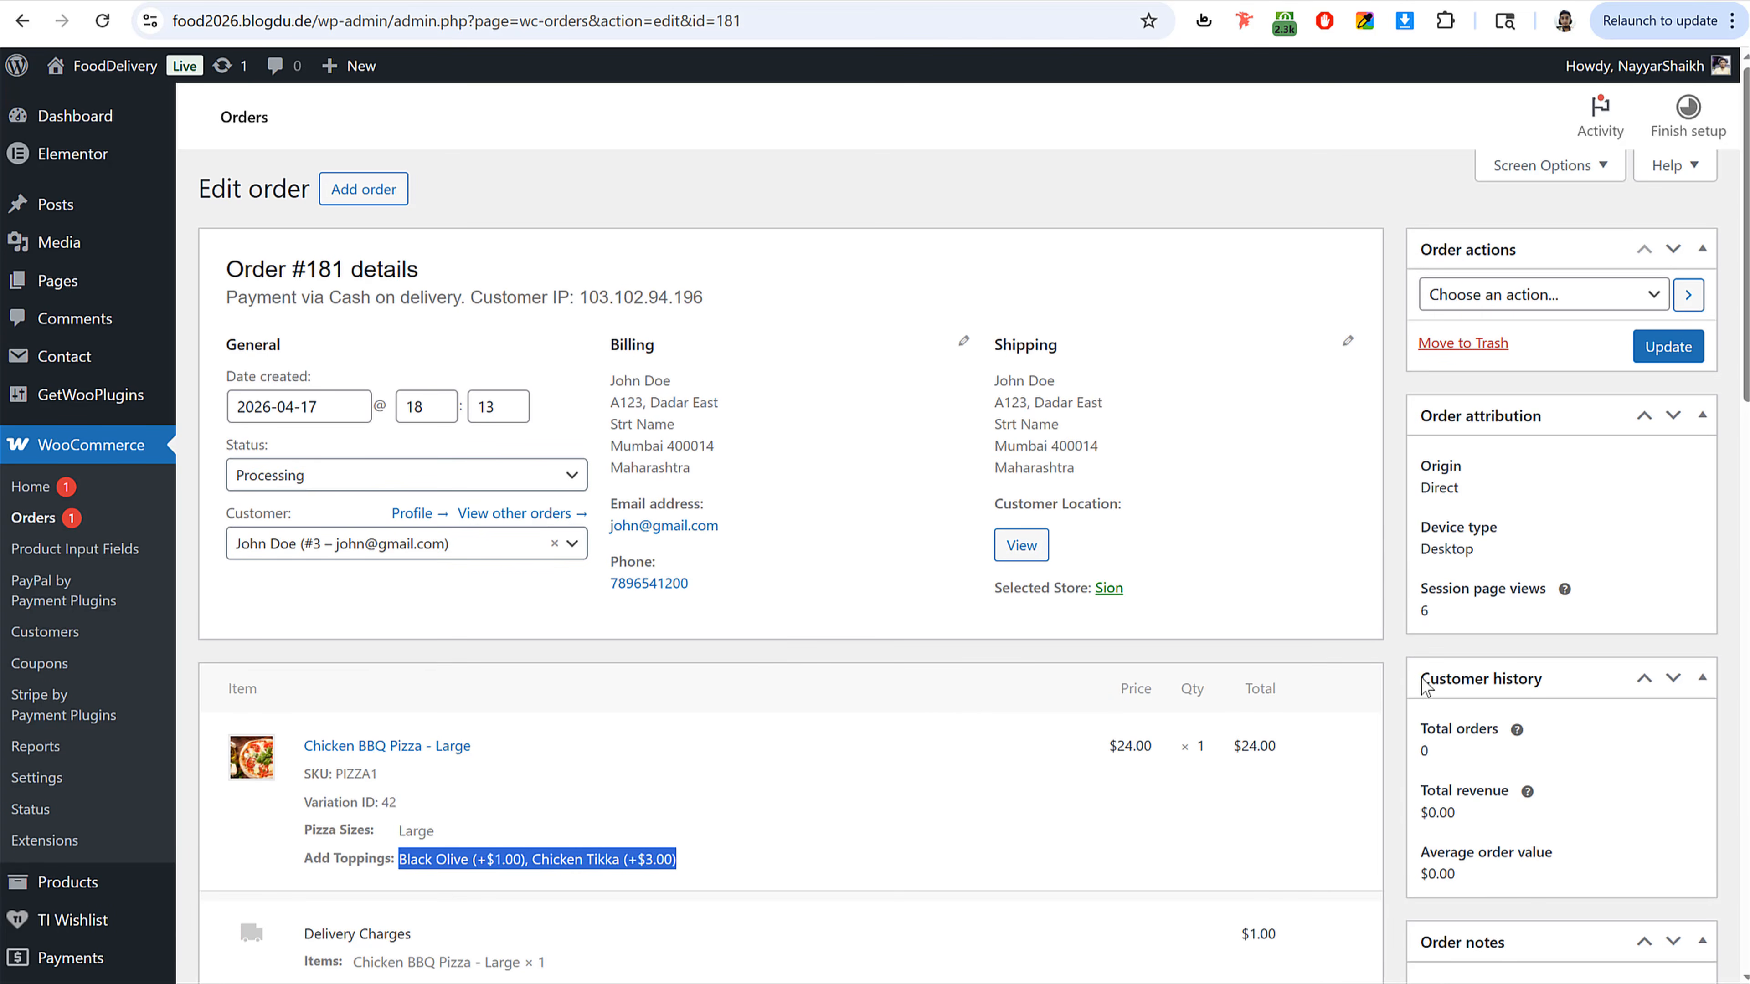
drag(247, 450, 301, 453)
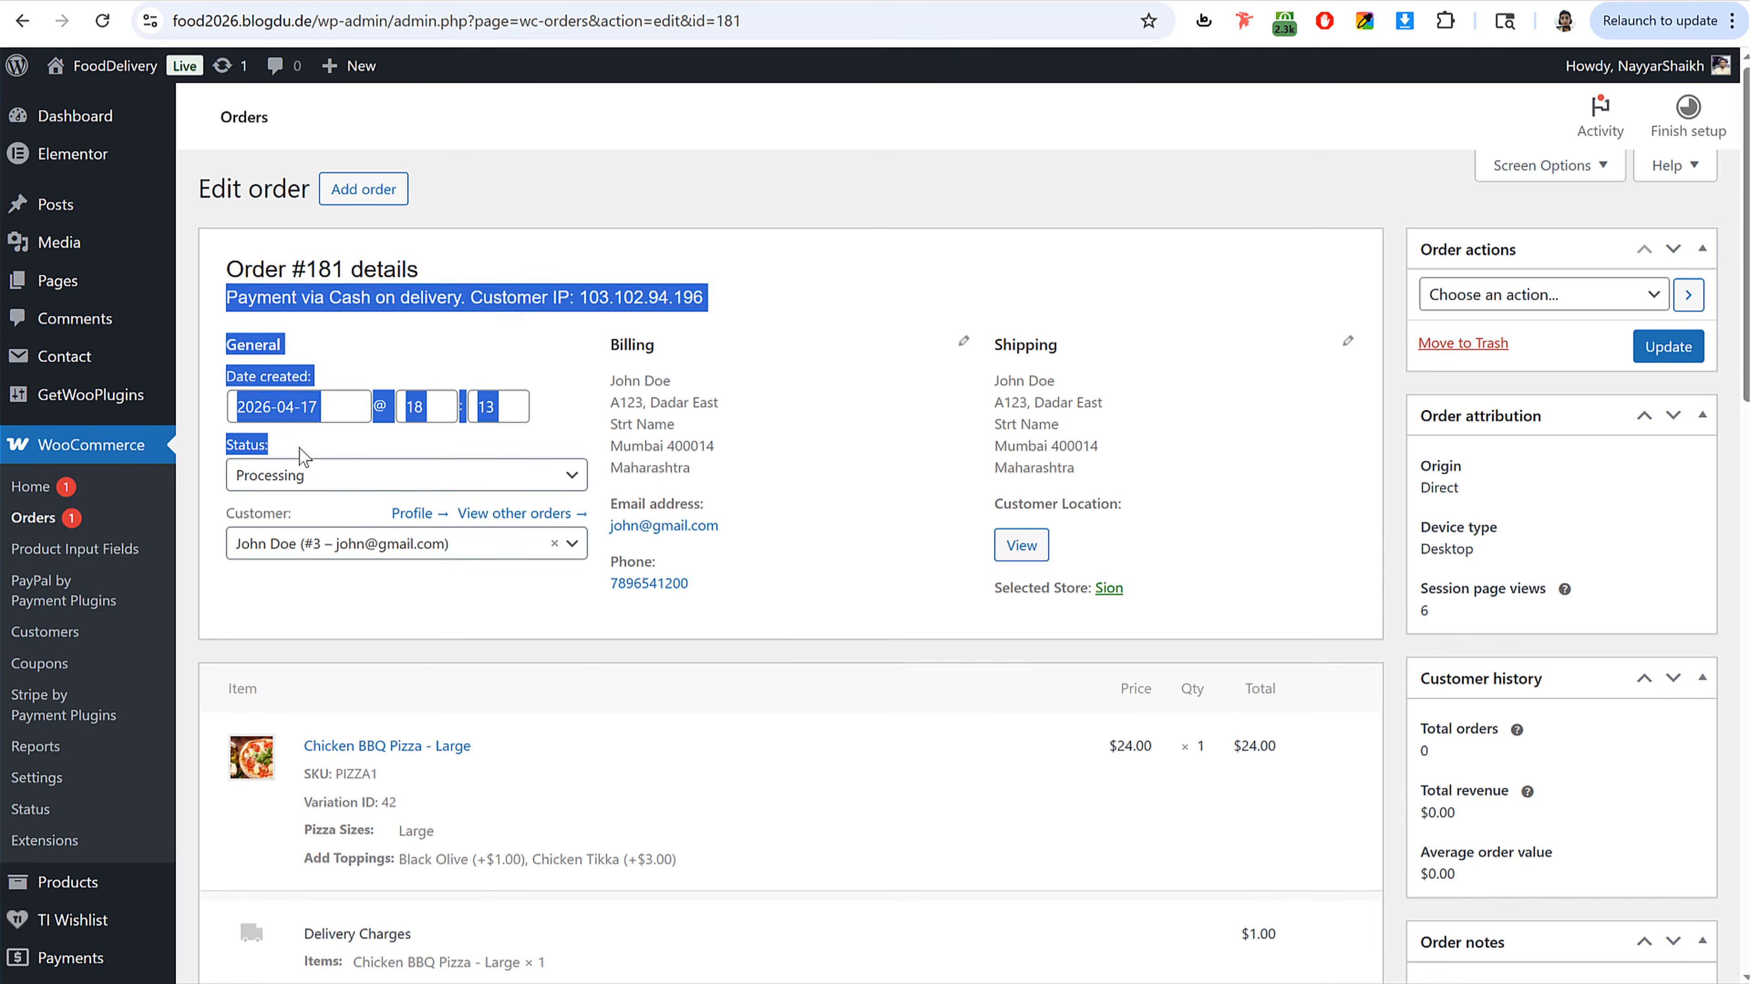
Step: Set the order status to Driver Assigned
click(252, 450)
click(304, 476)
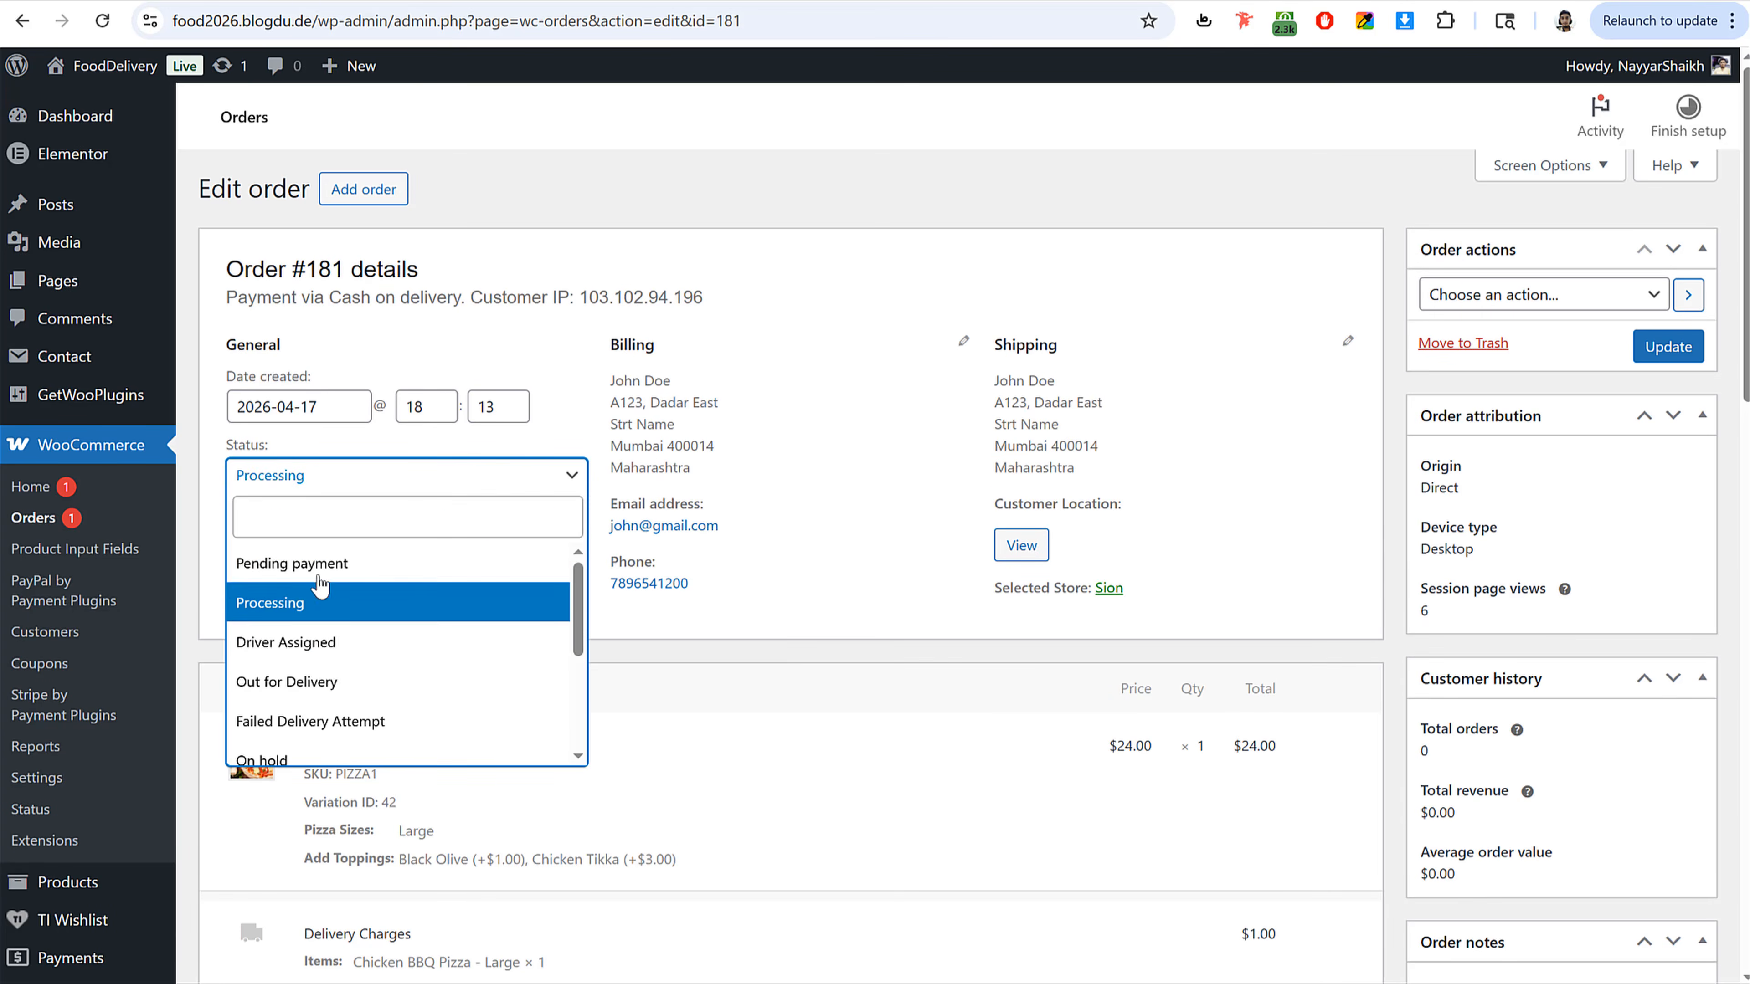
click(338, 647)
Step: Assign the available delivery driver to the order and update it
scroll(1177, 603, down, 10)
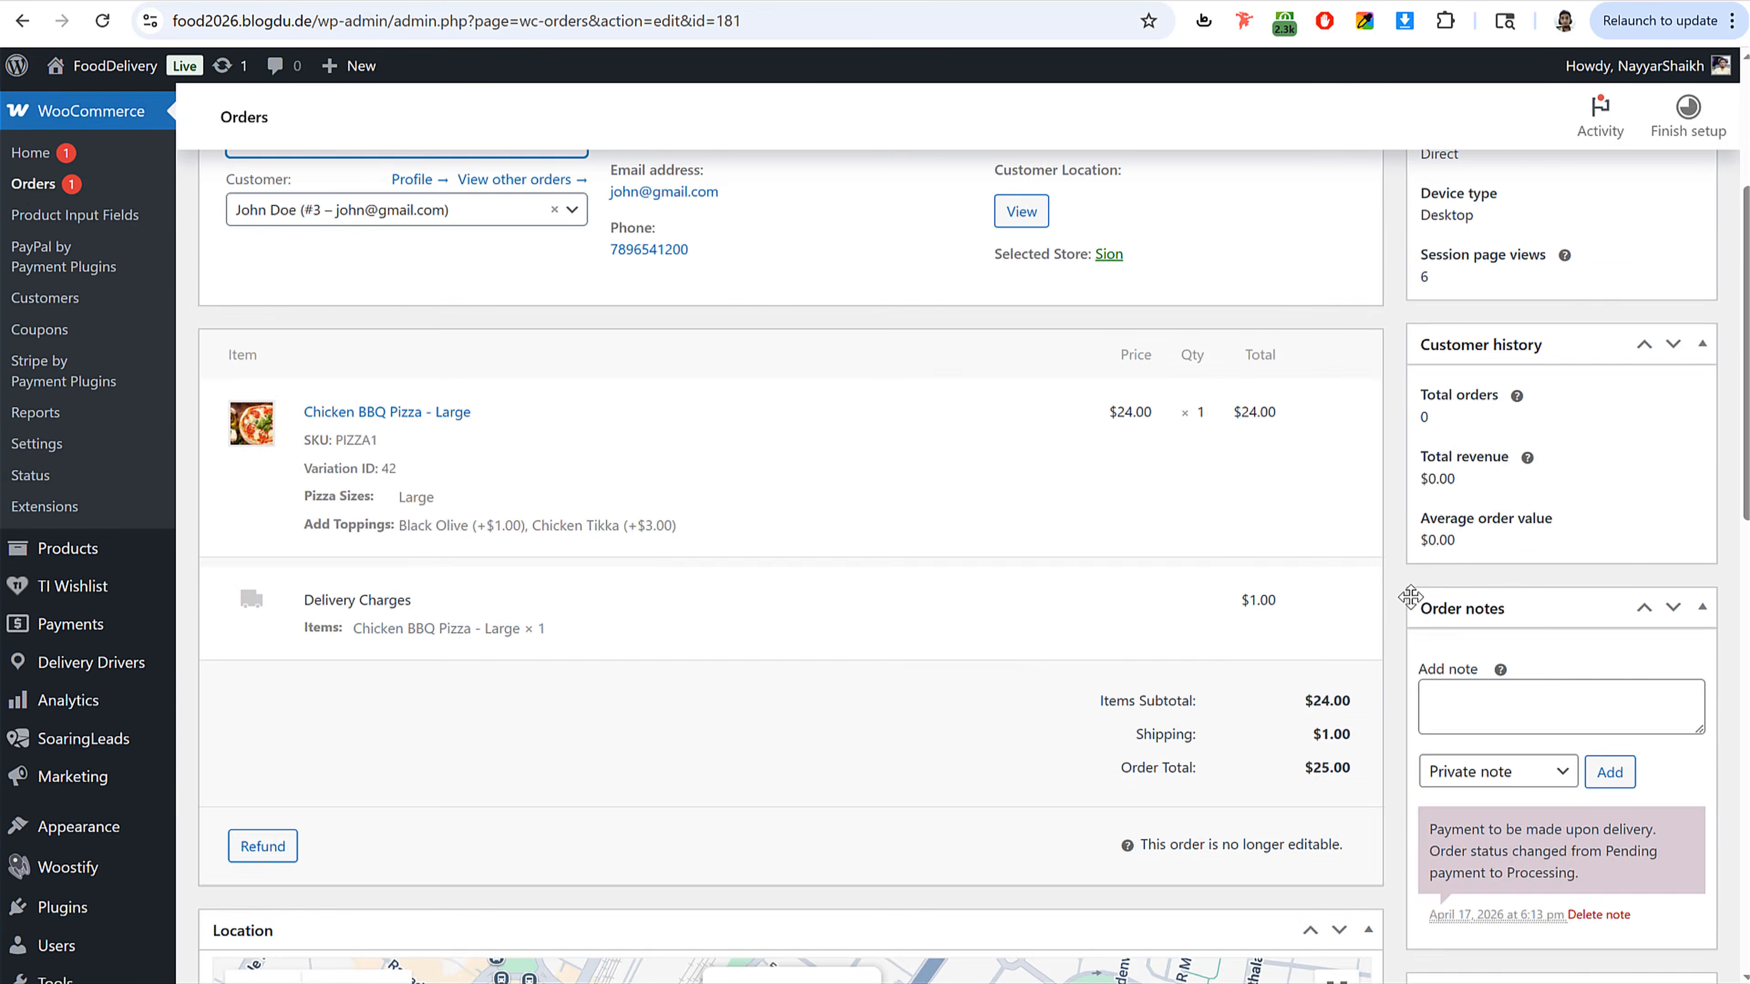
click(1549, 734)
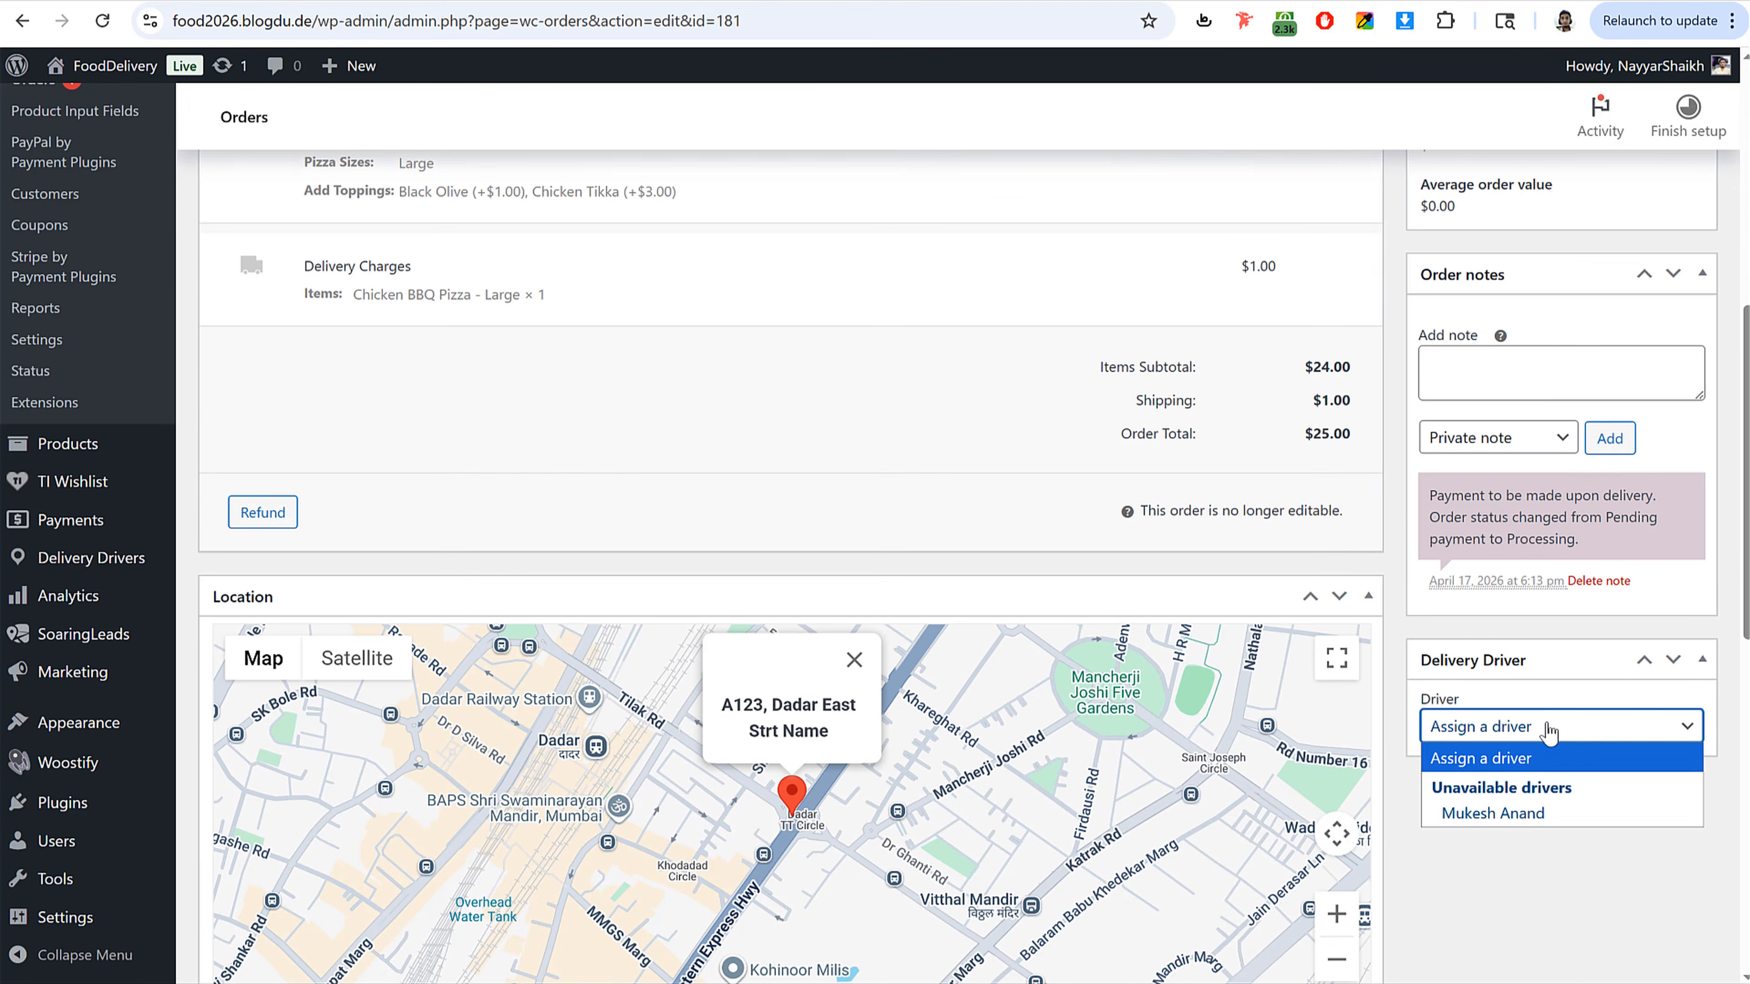
click(1536, 814)
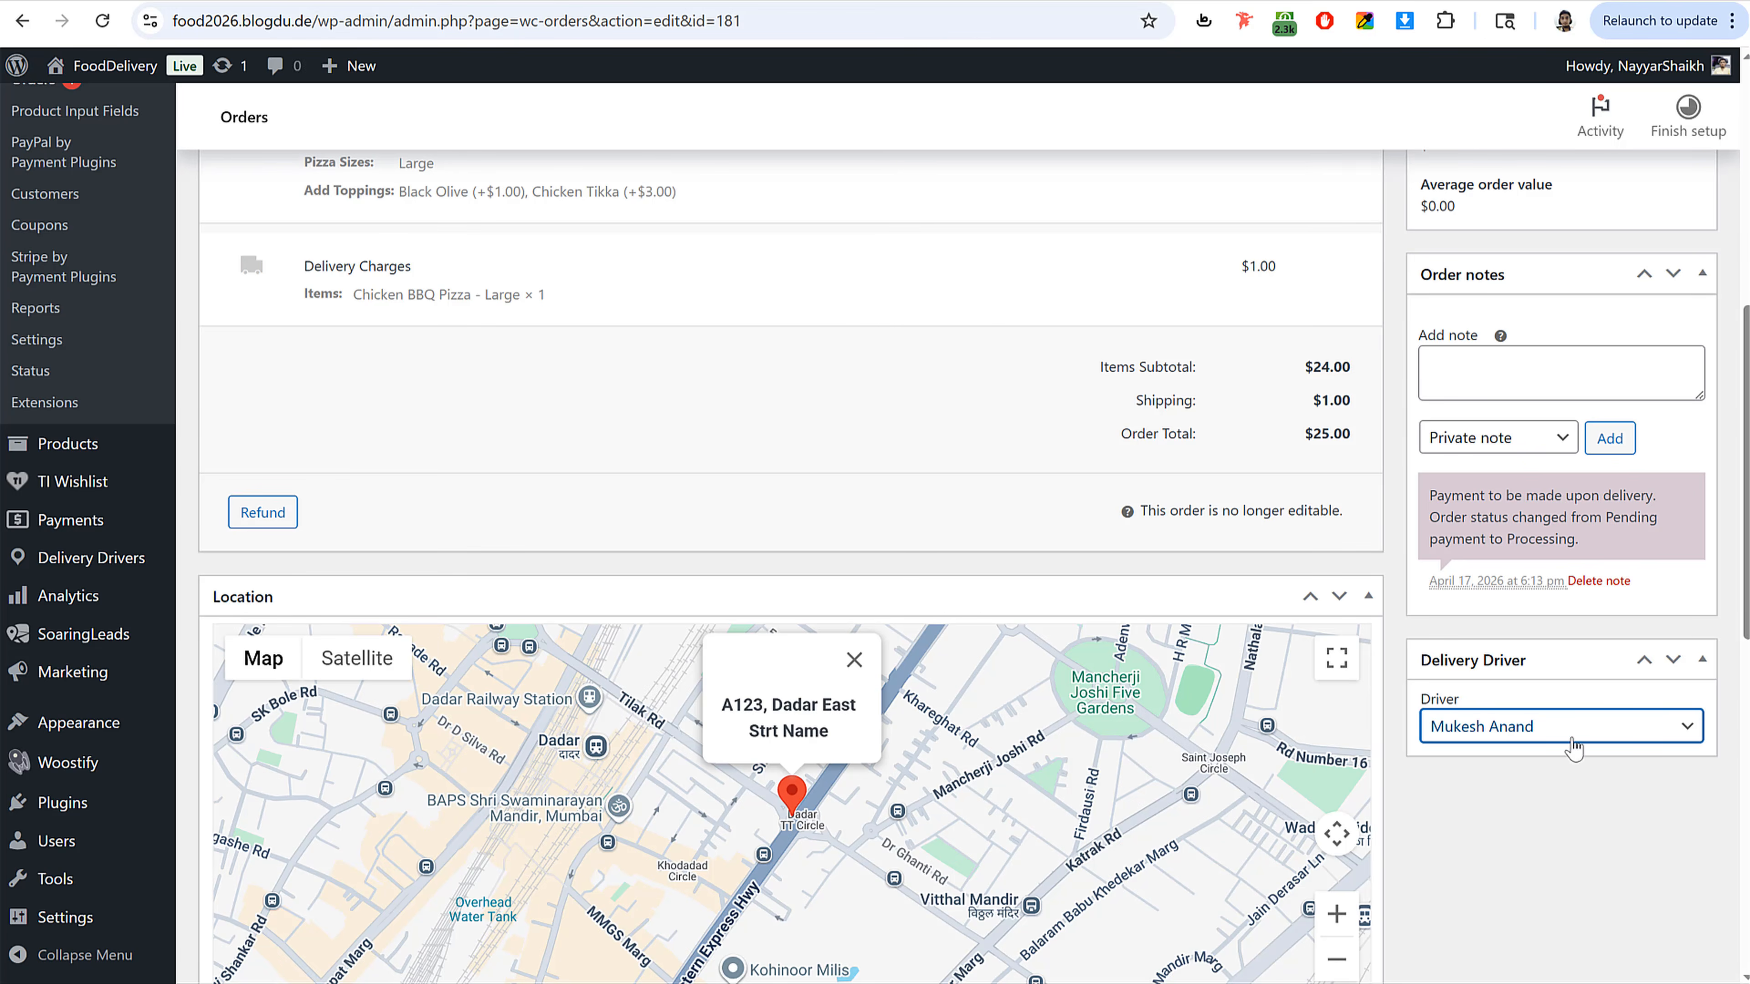
scroll(1574, 748, up, 10)
click(1666, 353)
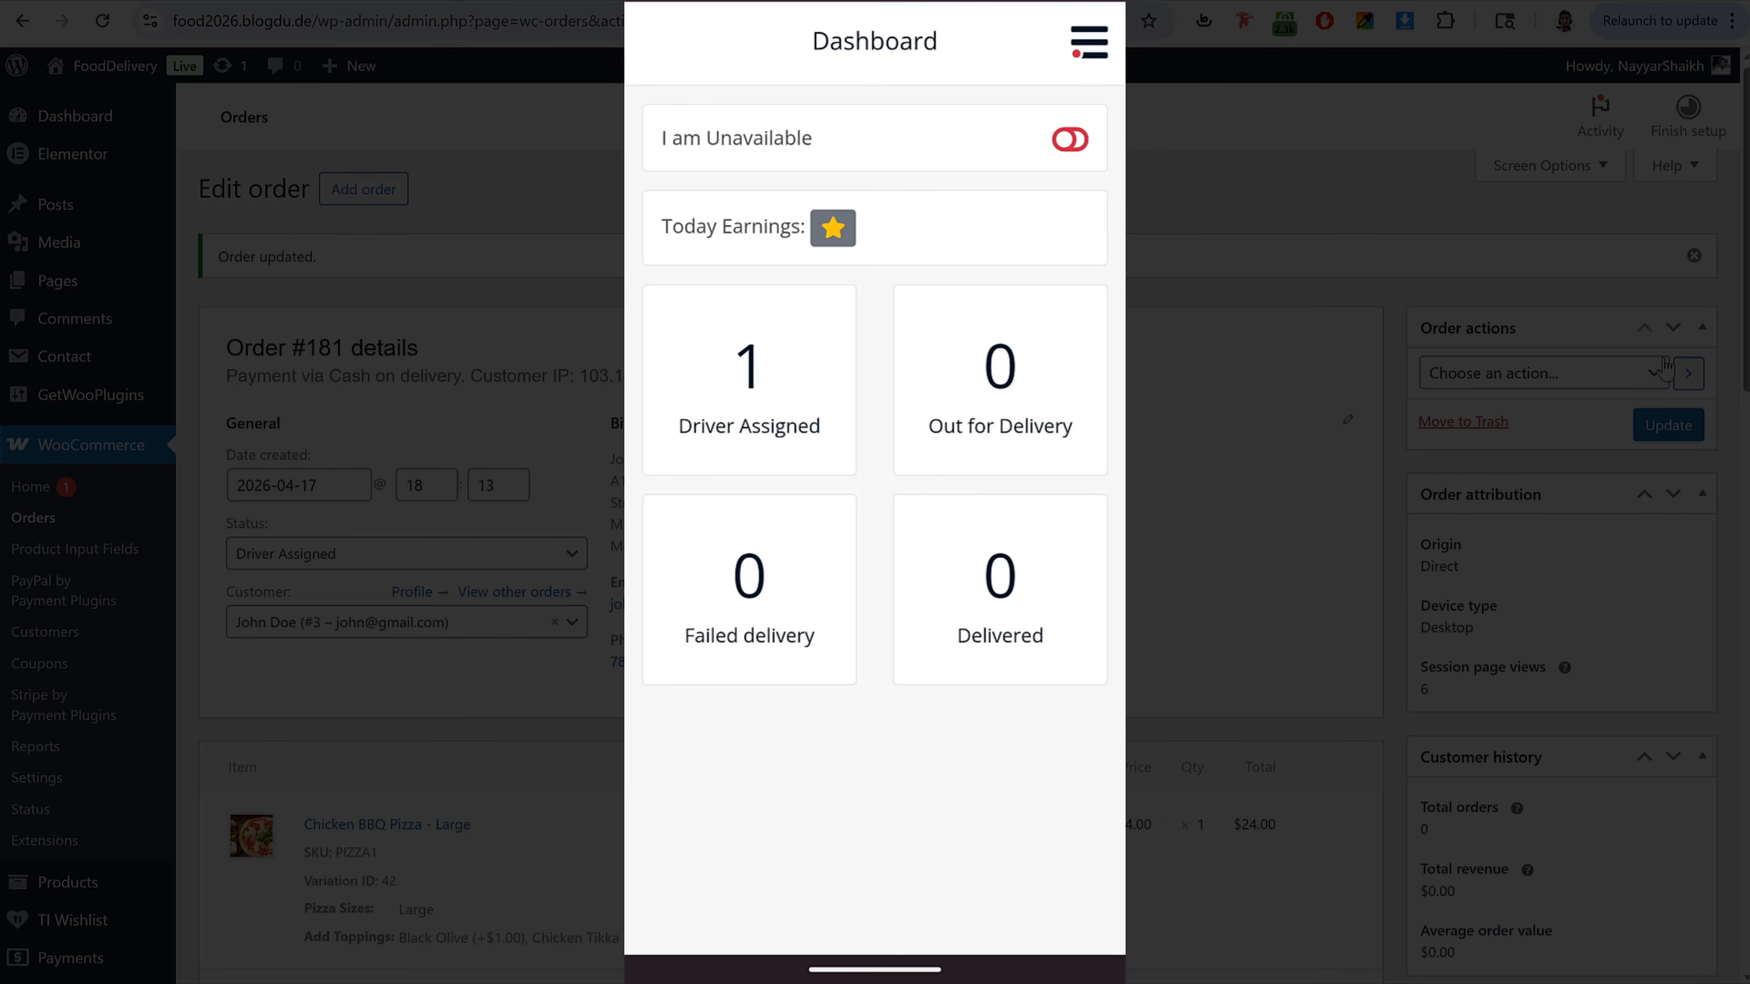
Step: In the driver dashboard, select order #181 among assigned orders and mark it out for delivery
click(782, 387)
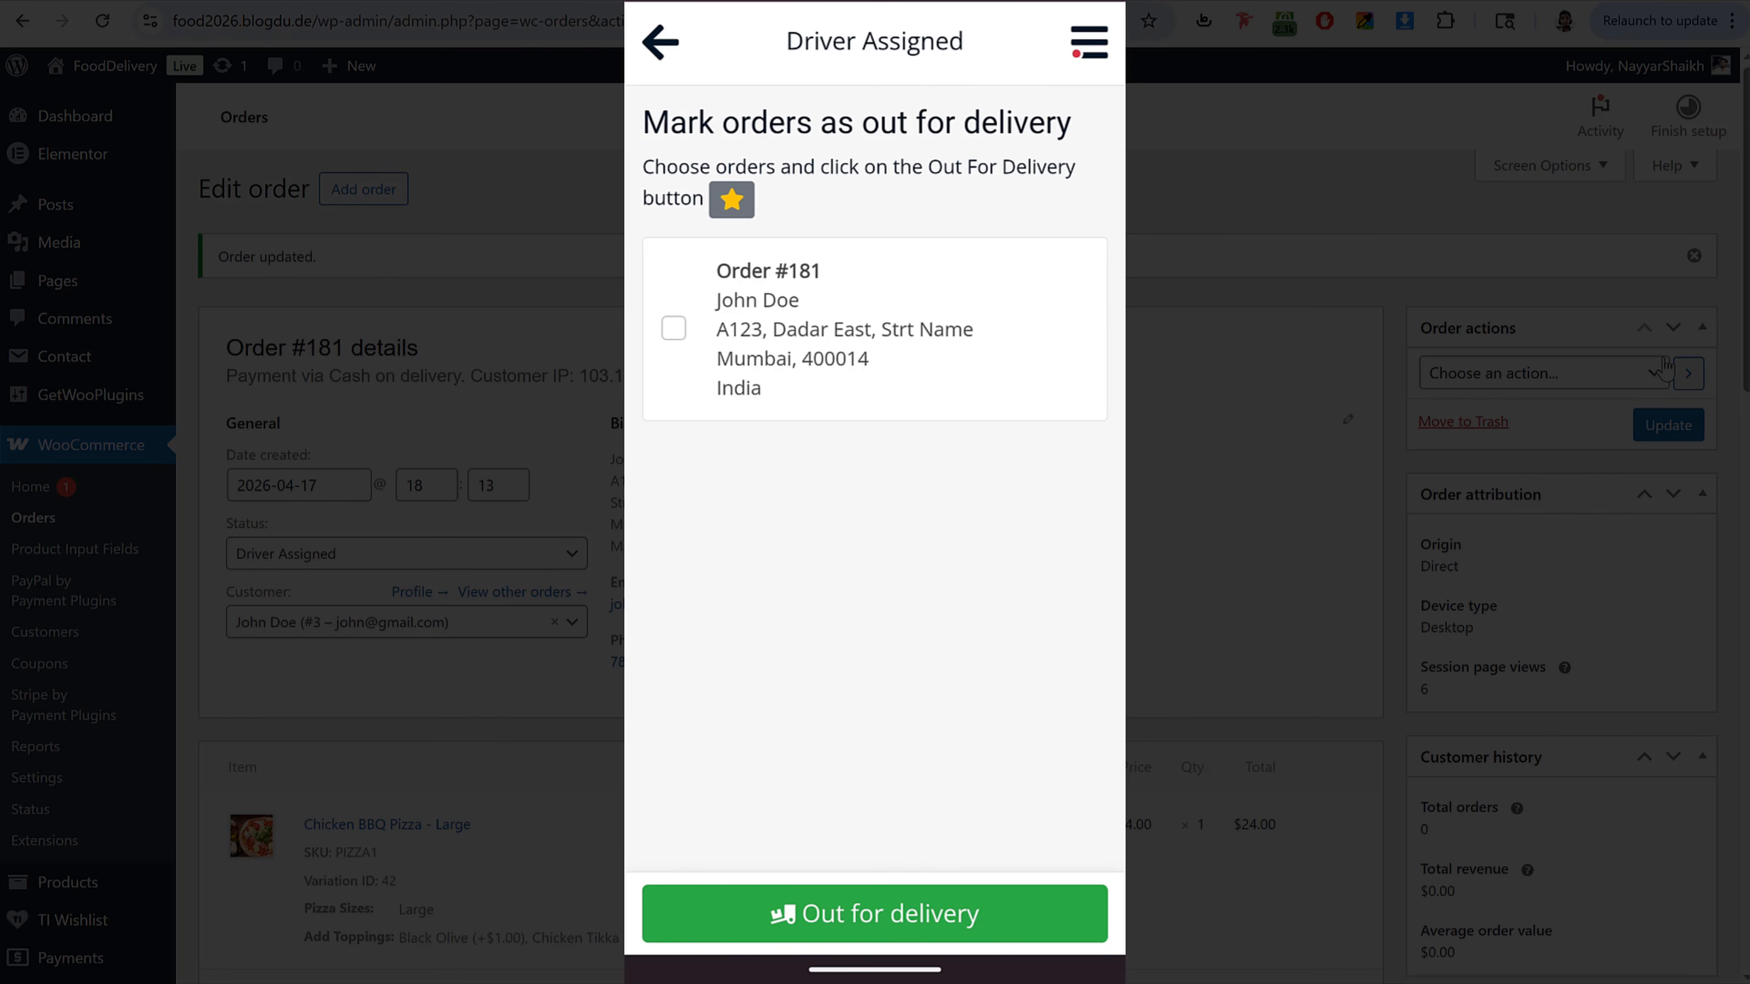
click(987, 323)
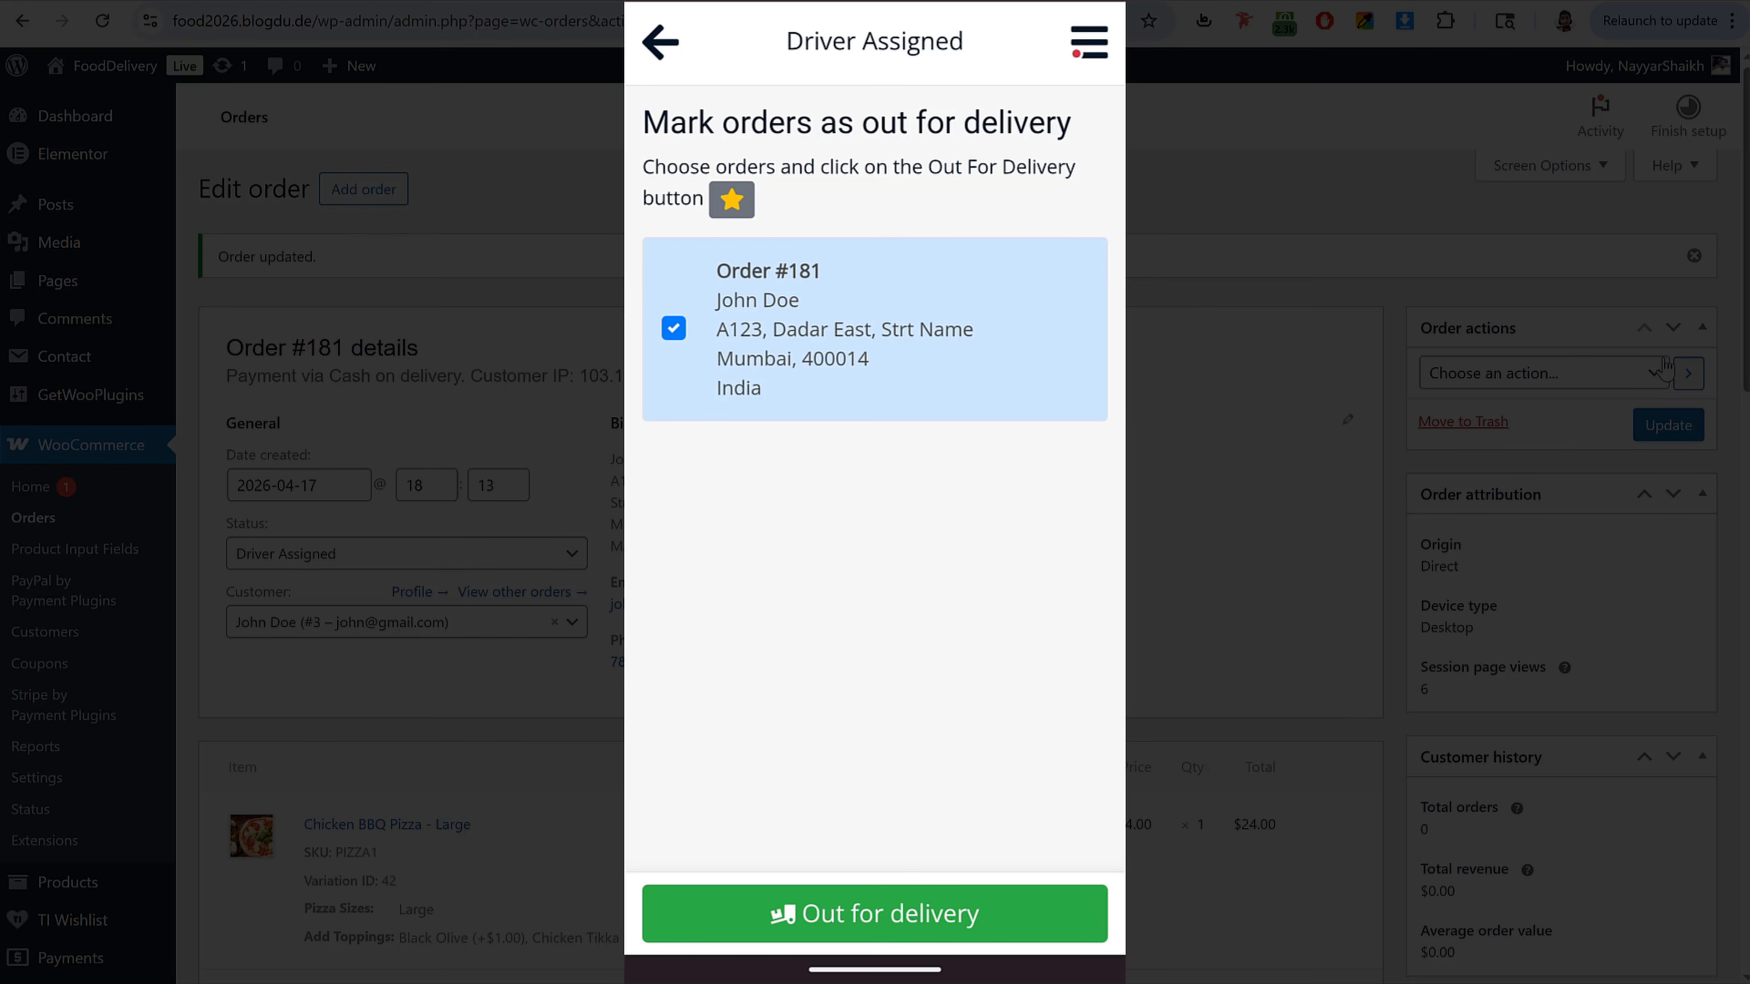
click(953, 920)
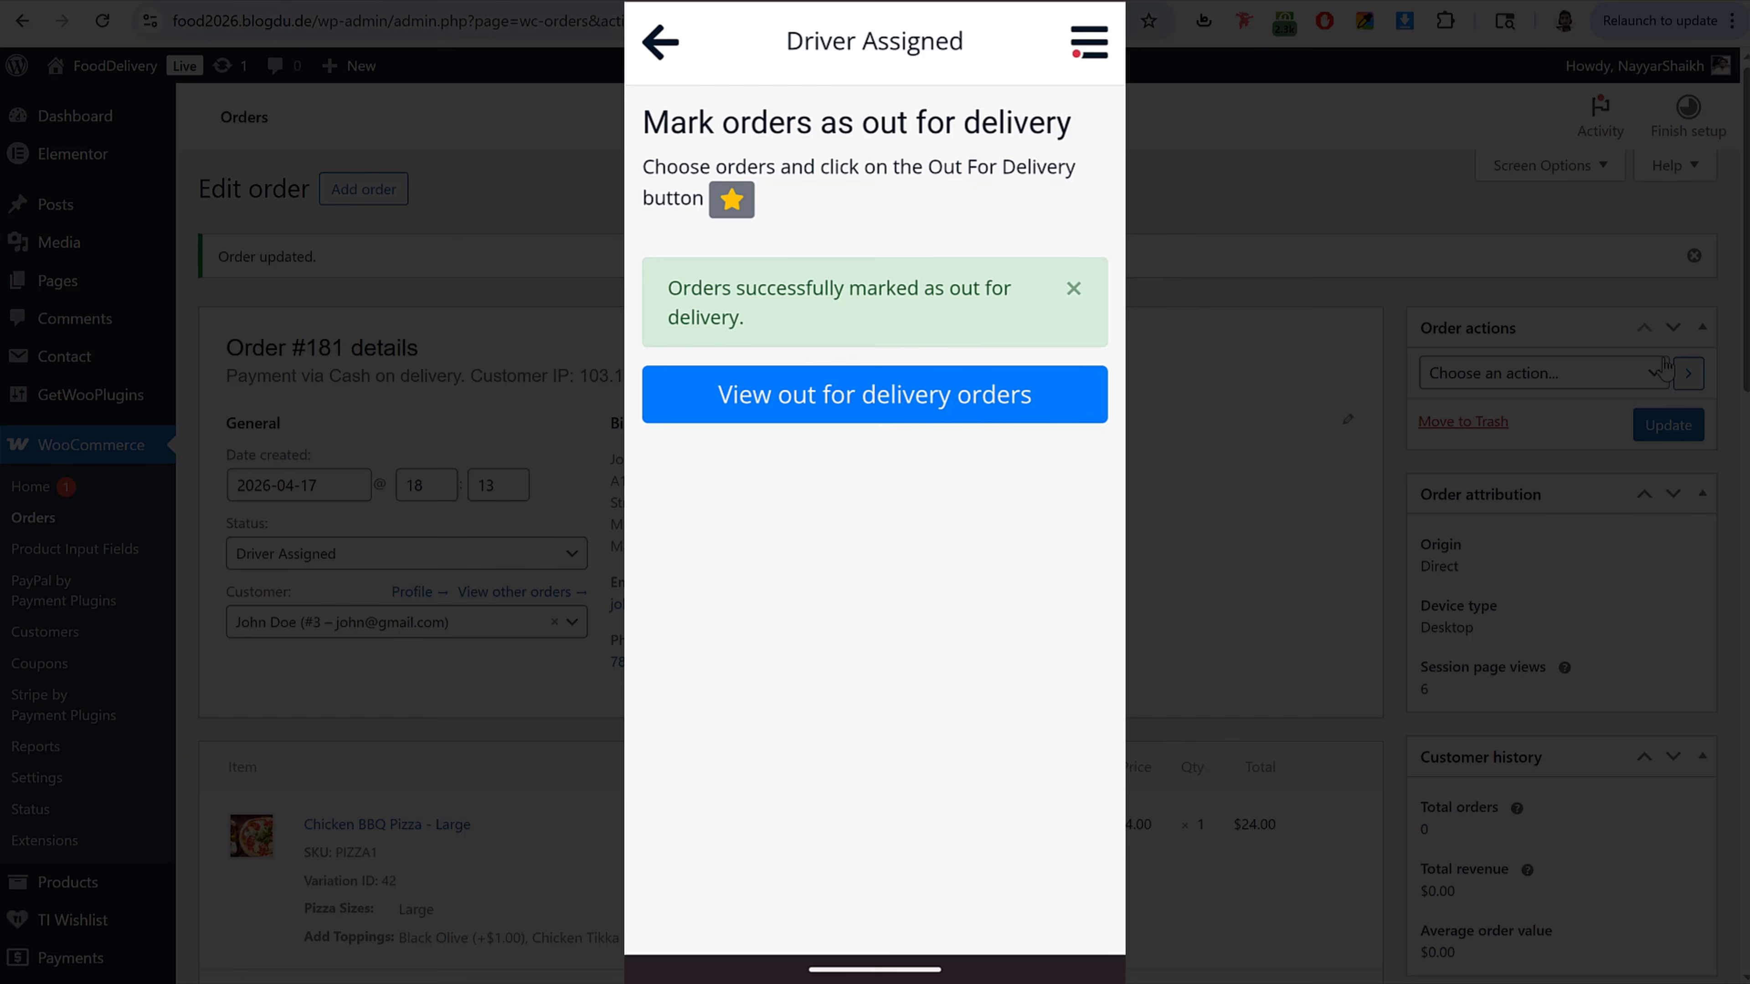
Step: Open the out-for-delivery list and scroll through order #181's details in the driver app
click(1026, 379)
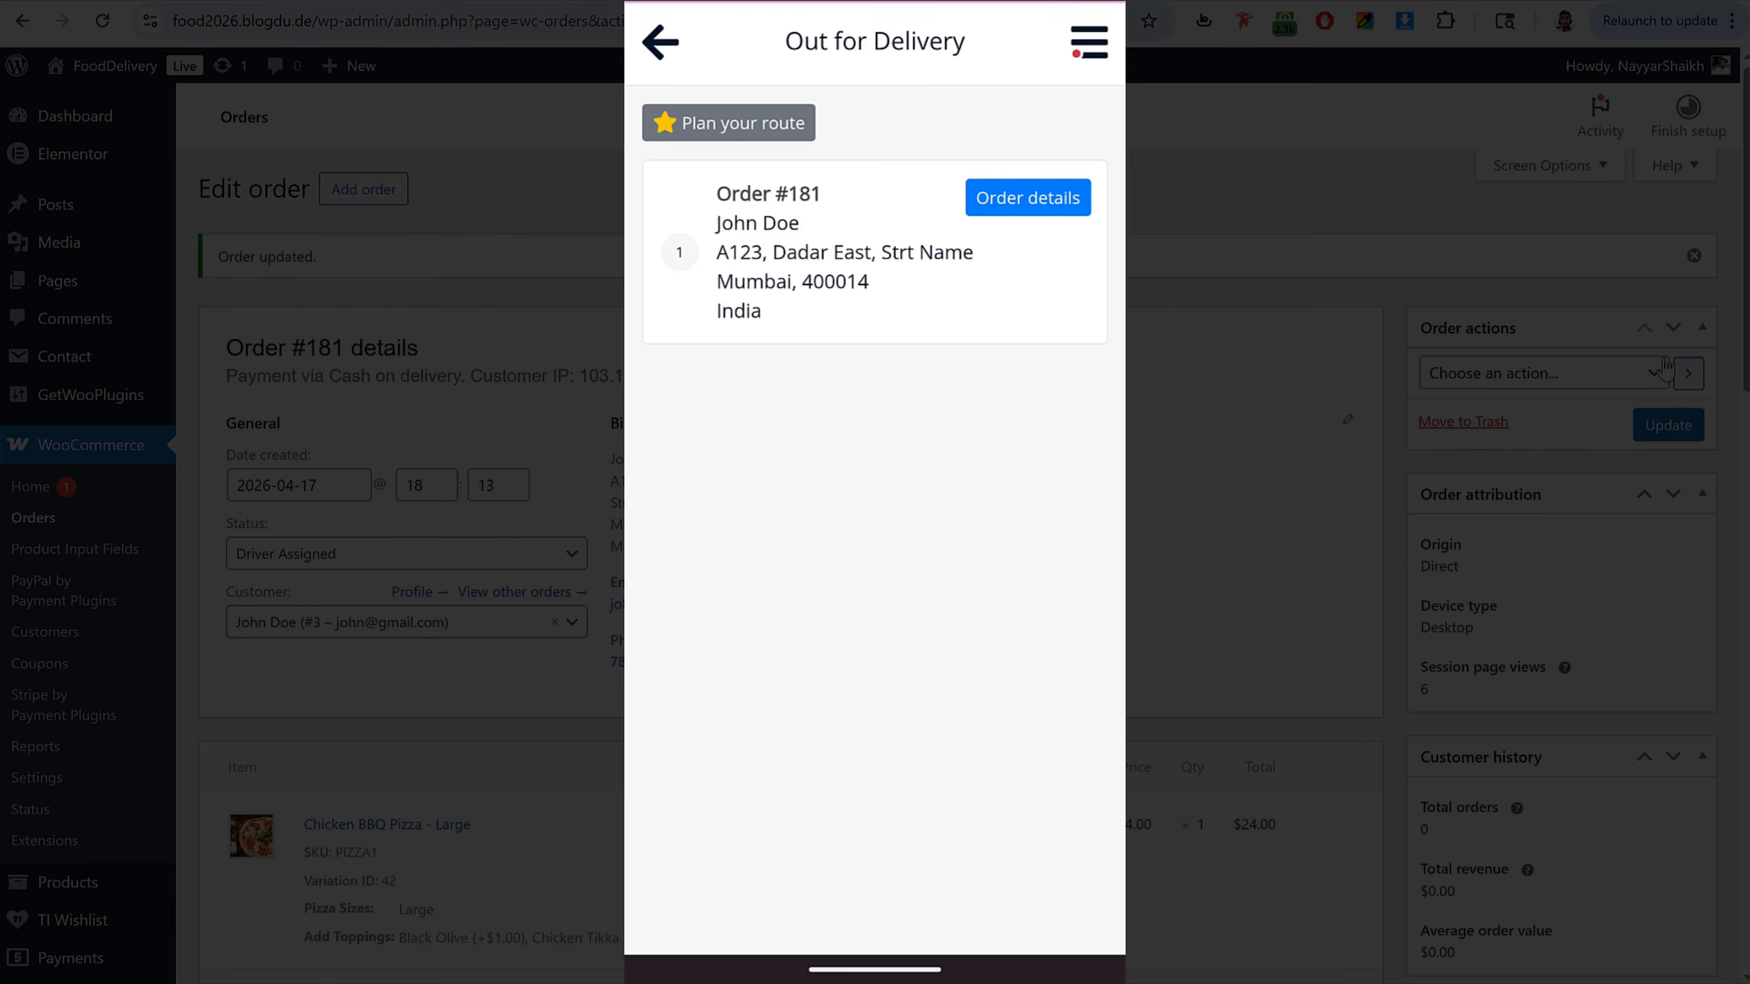
click(1045, 280)
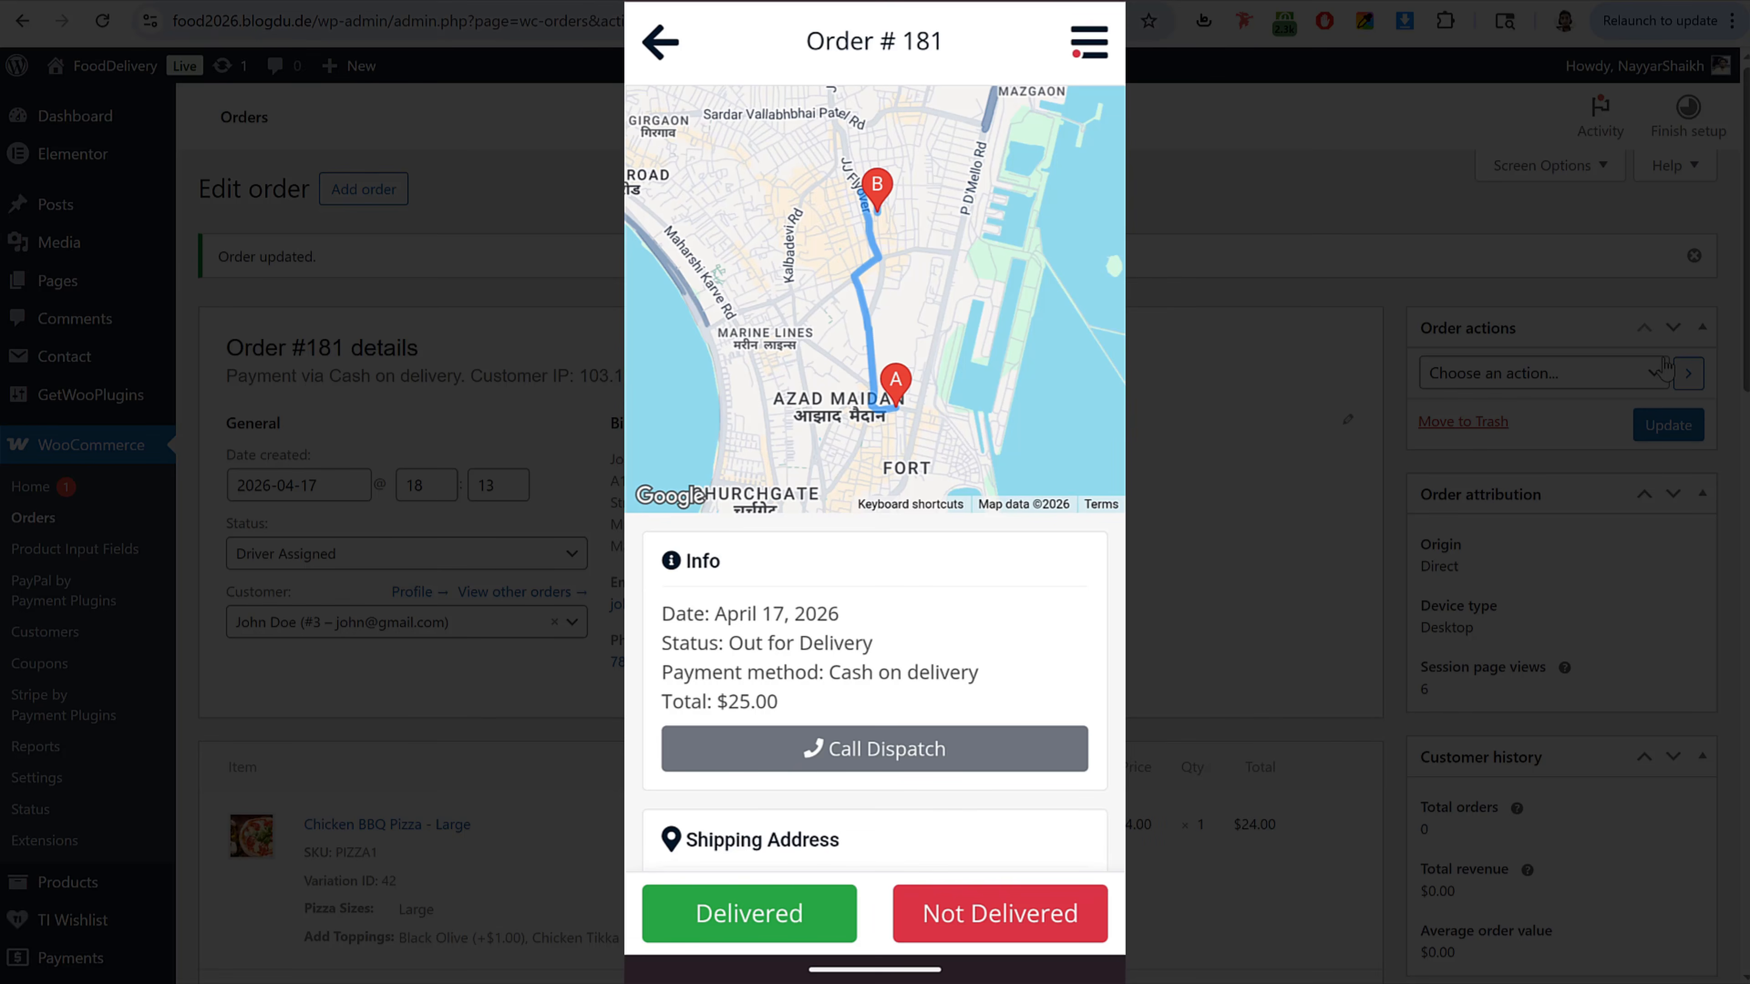
drag(967, 734, 1033, 455)
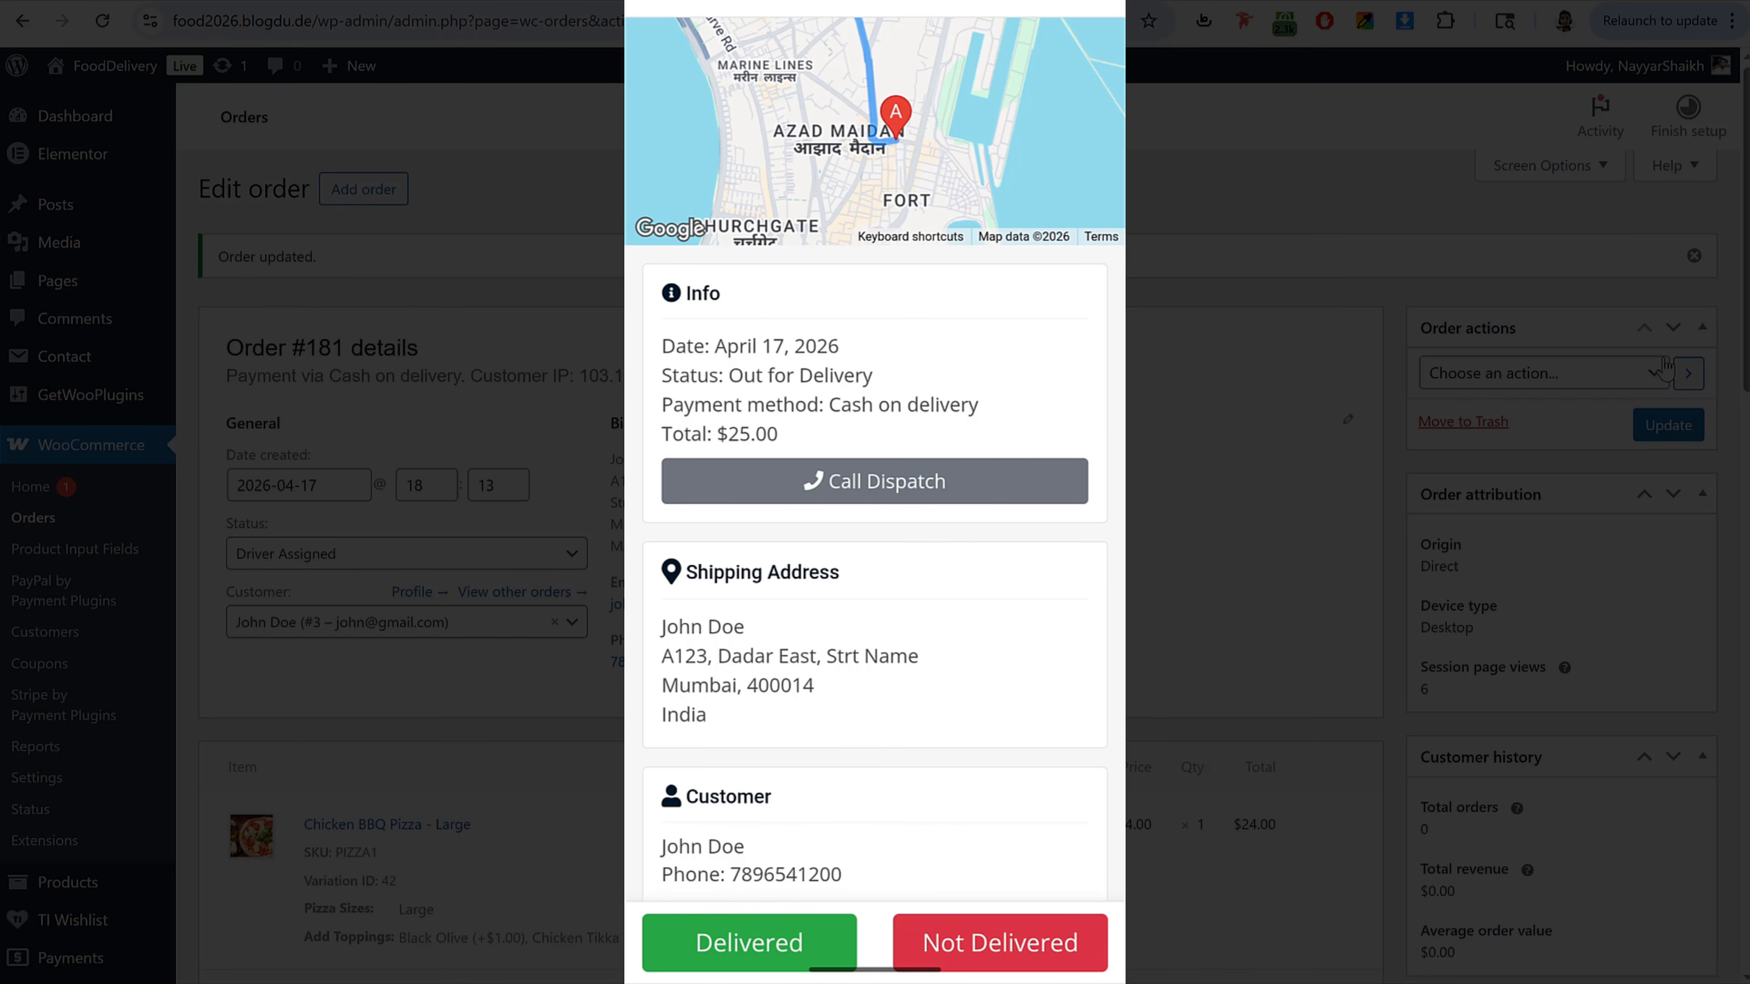
drag(947, 702, 1006, 310)
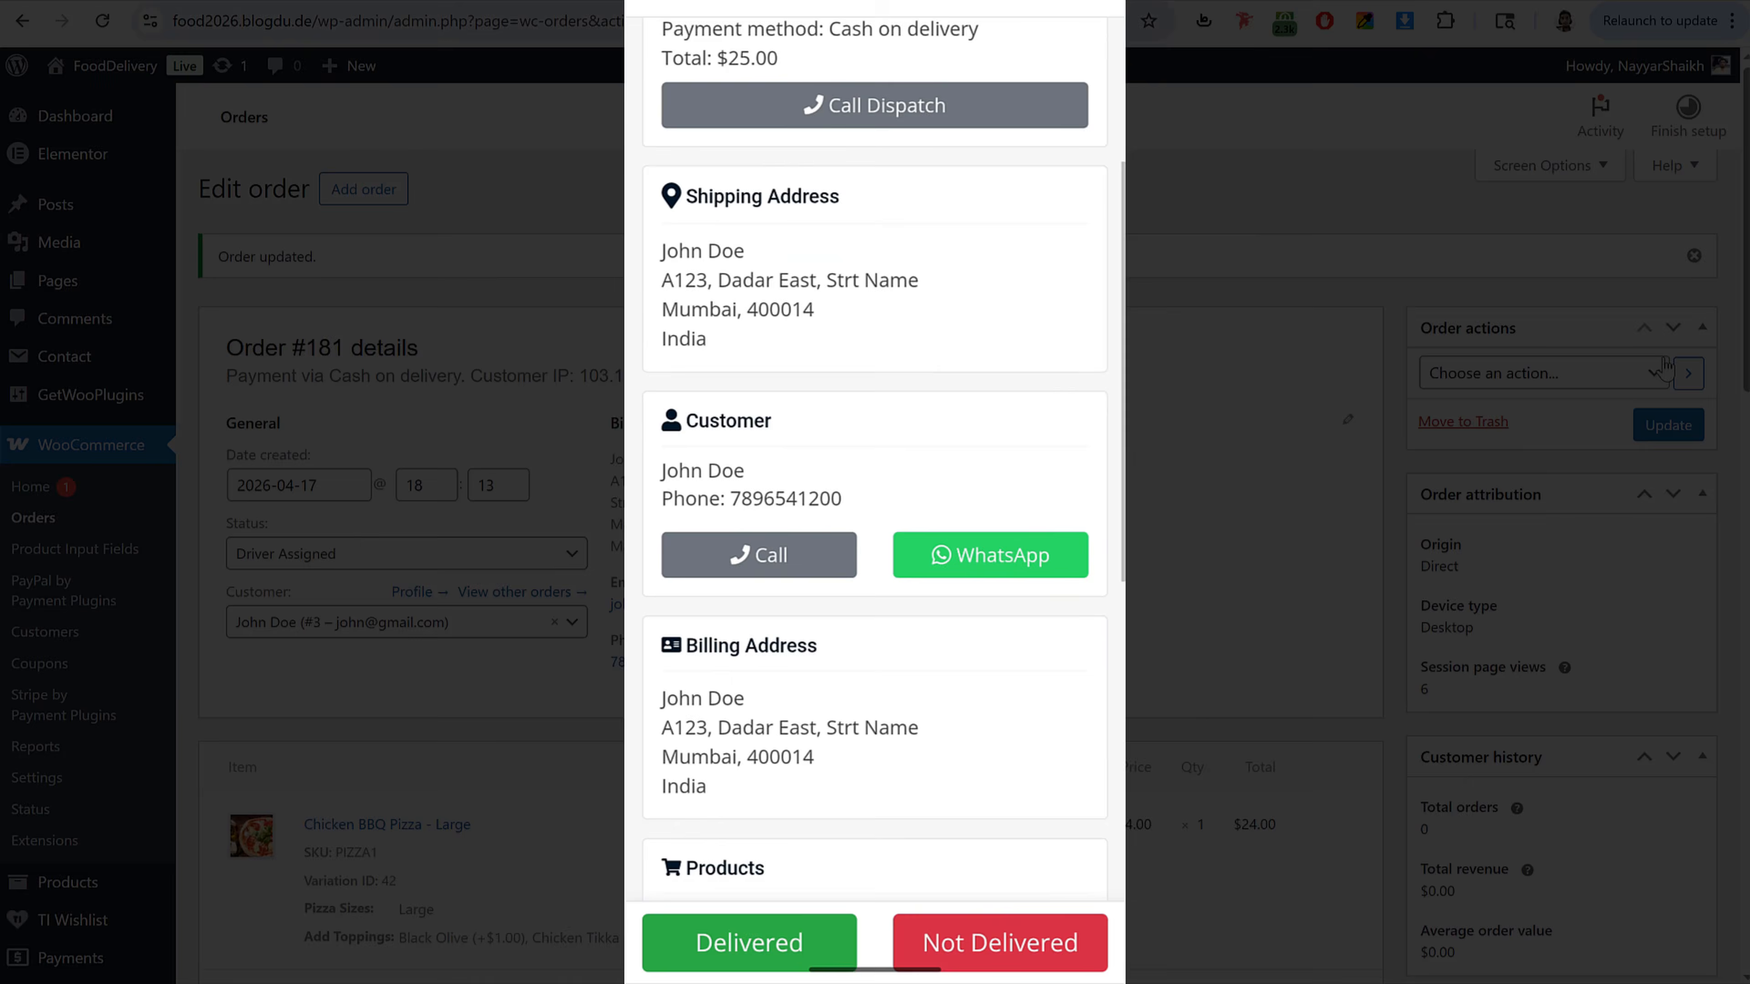
drag(965, 672, 968, 539)
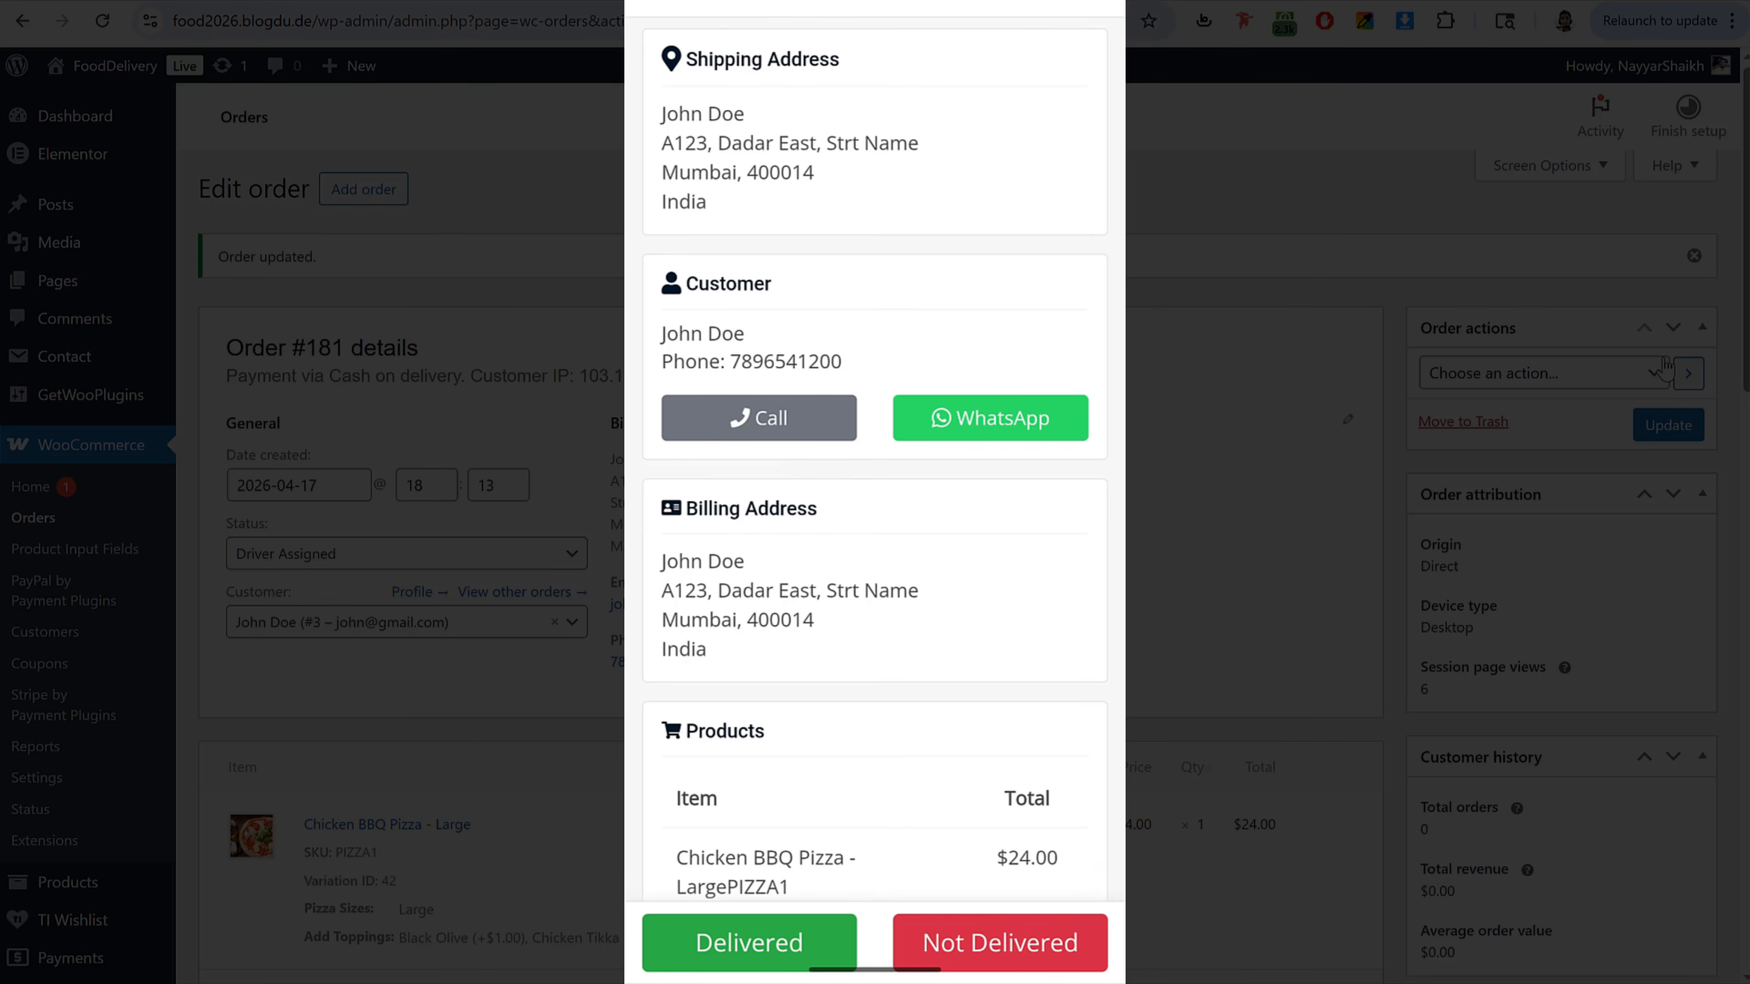
drag(941, 606, 982, 413)
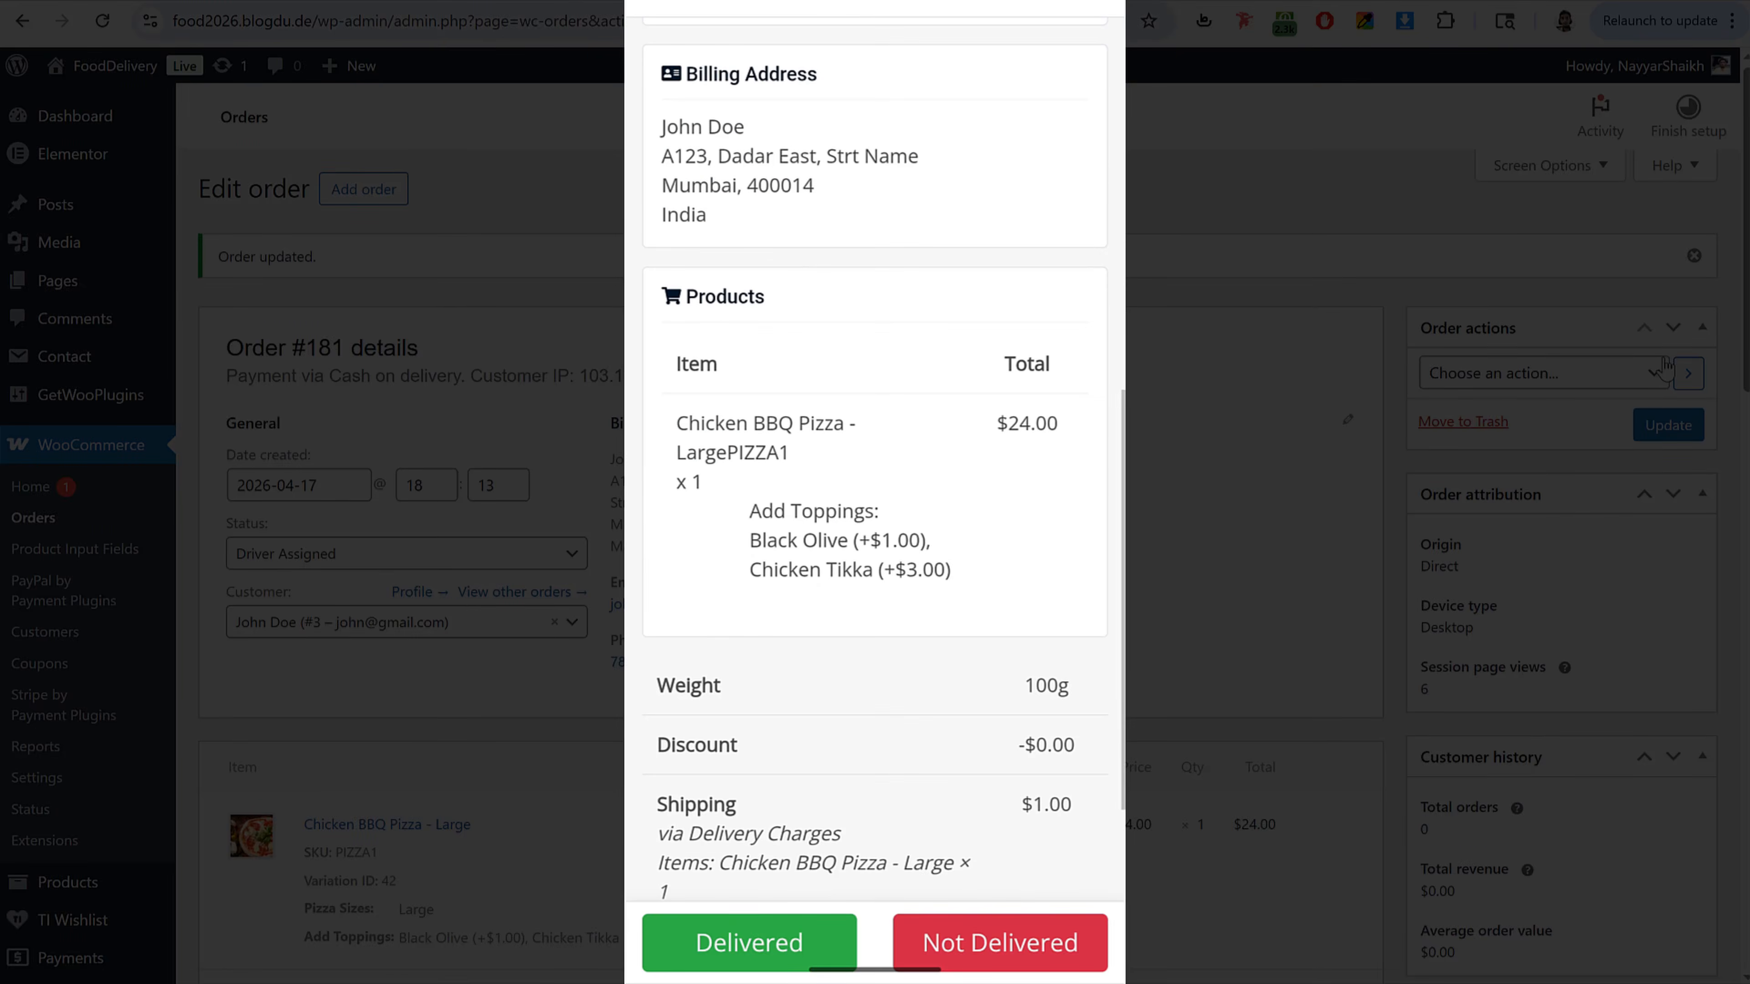
drag(1007, 670, 1016, 413)
drag(949, 652, 964, 483)
drag(950, 359, 982, 758)
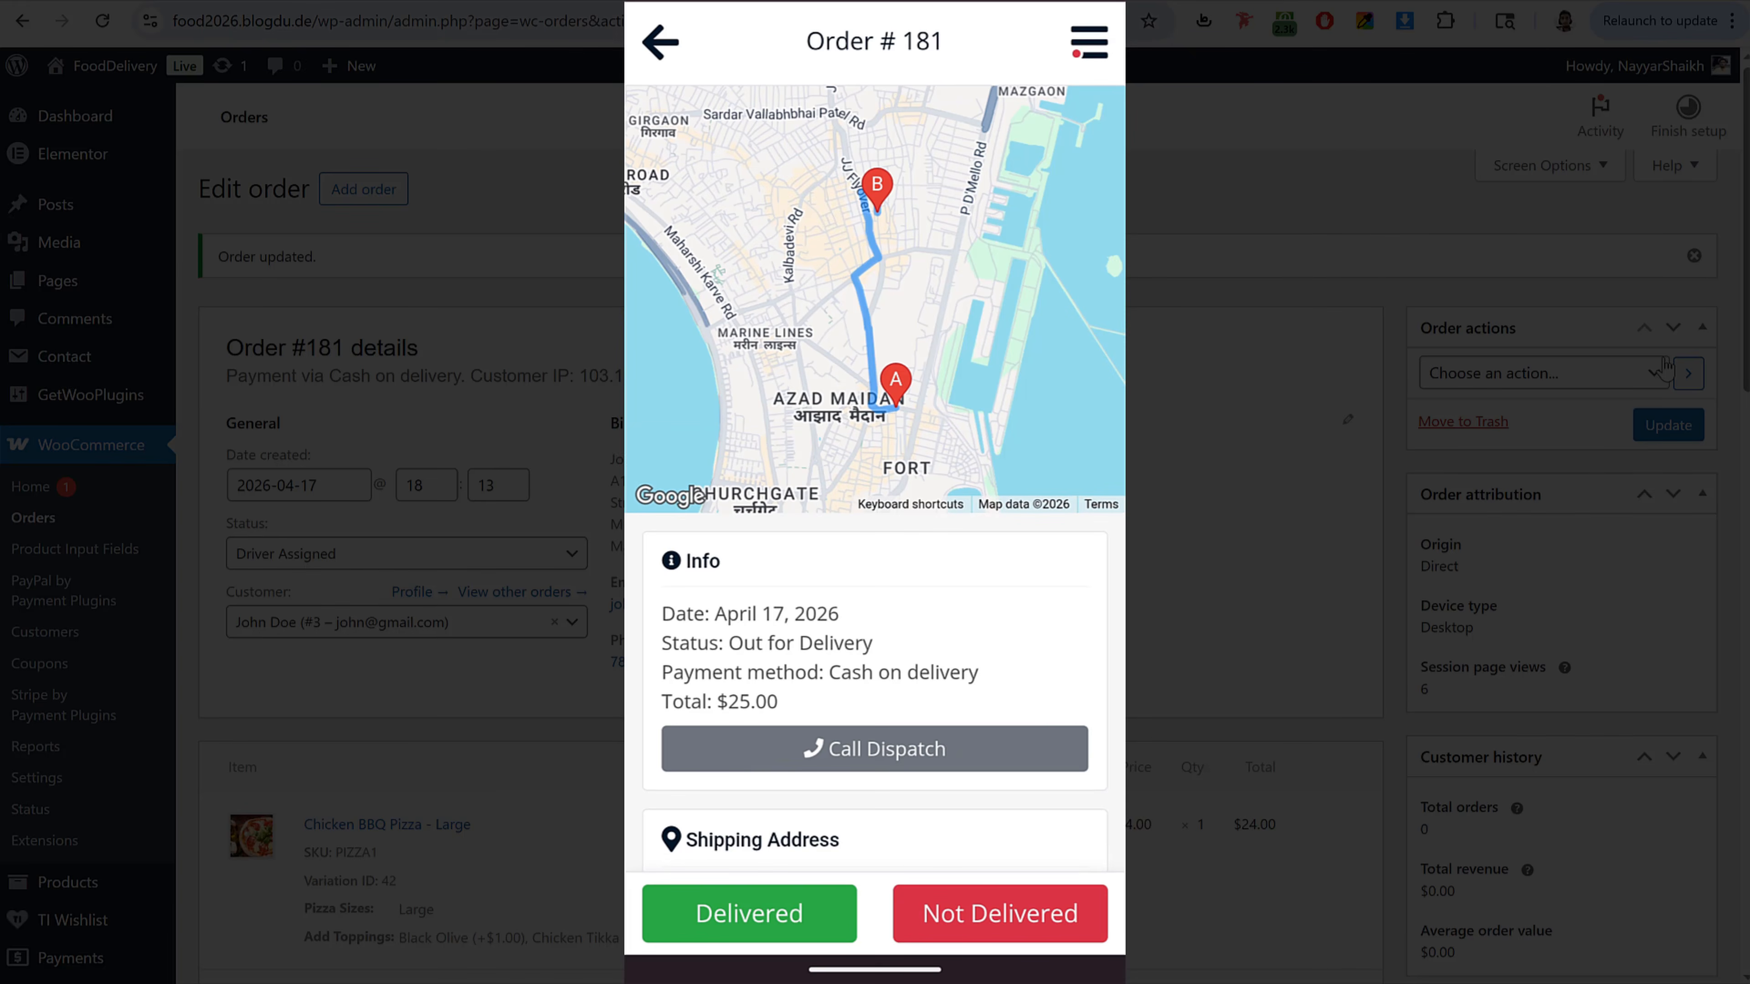
Step: Mark the order as delivered, confirm with Done, and view the deliveries list
click(798, 911)
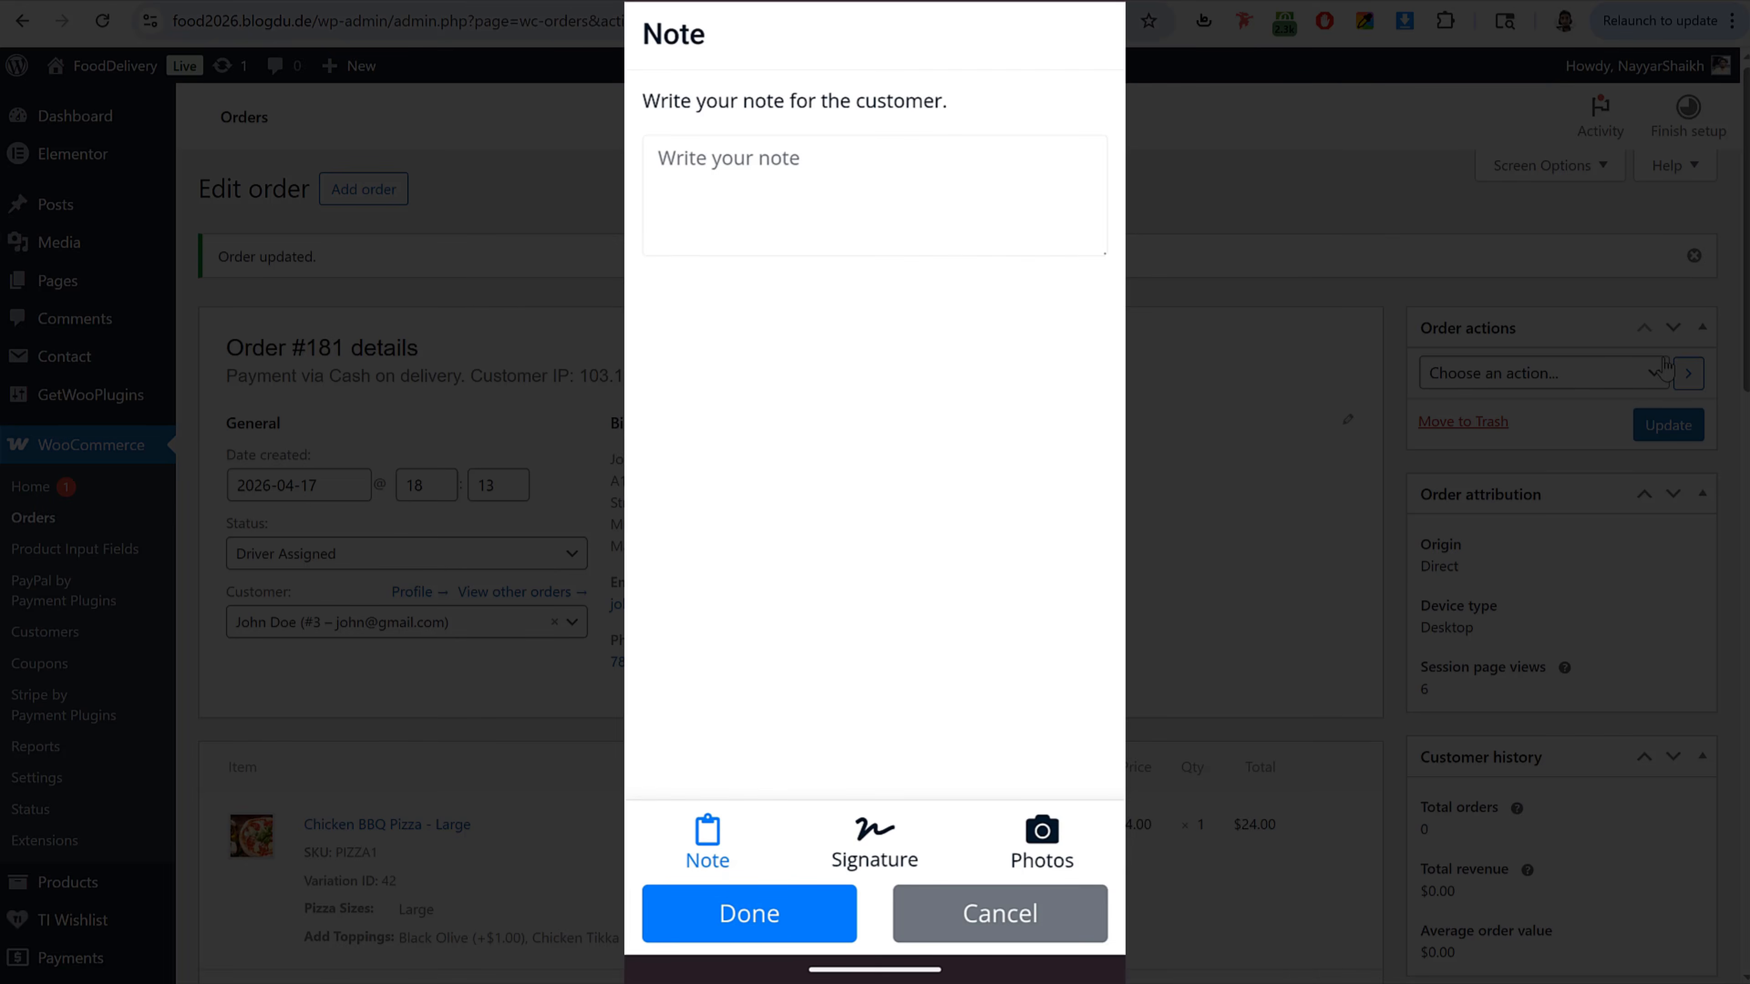
click(805, 924)
click(796, 558)
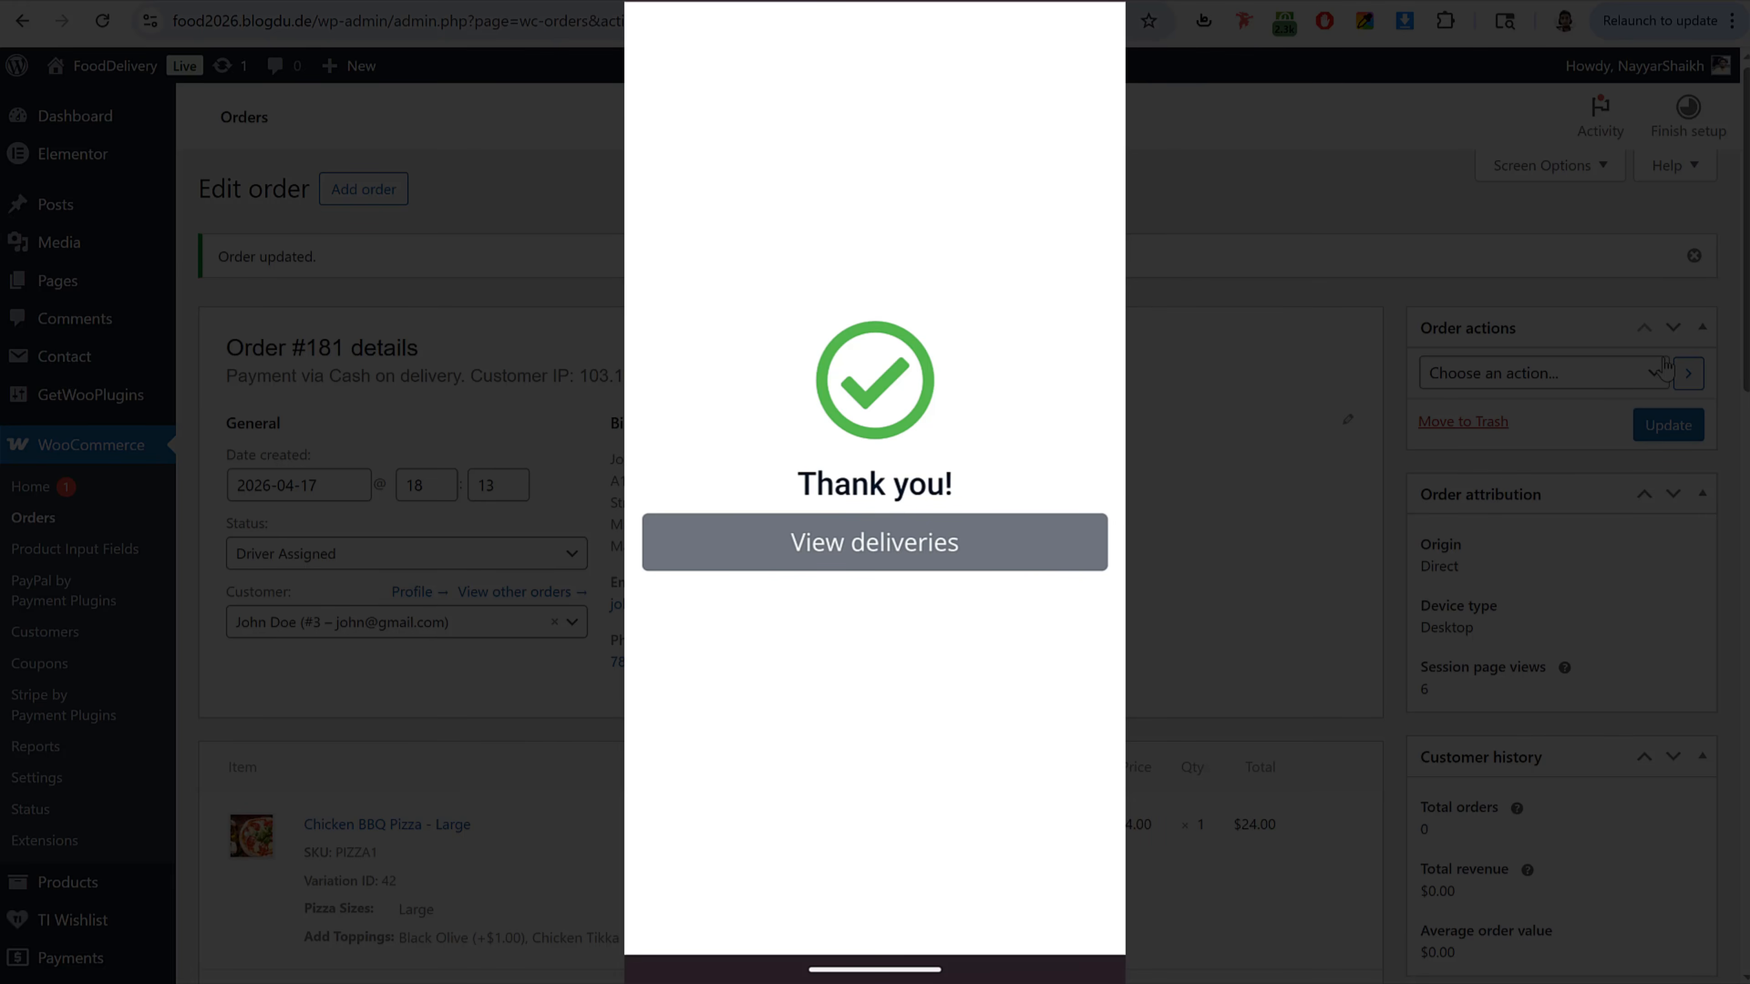
click(874, 542)
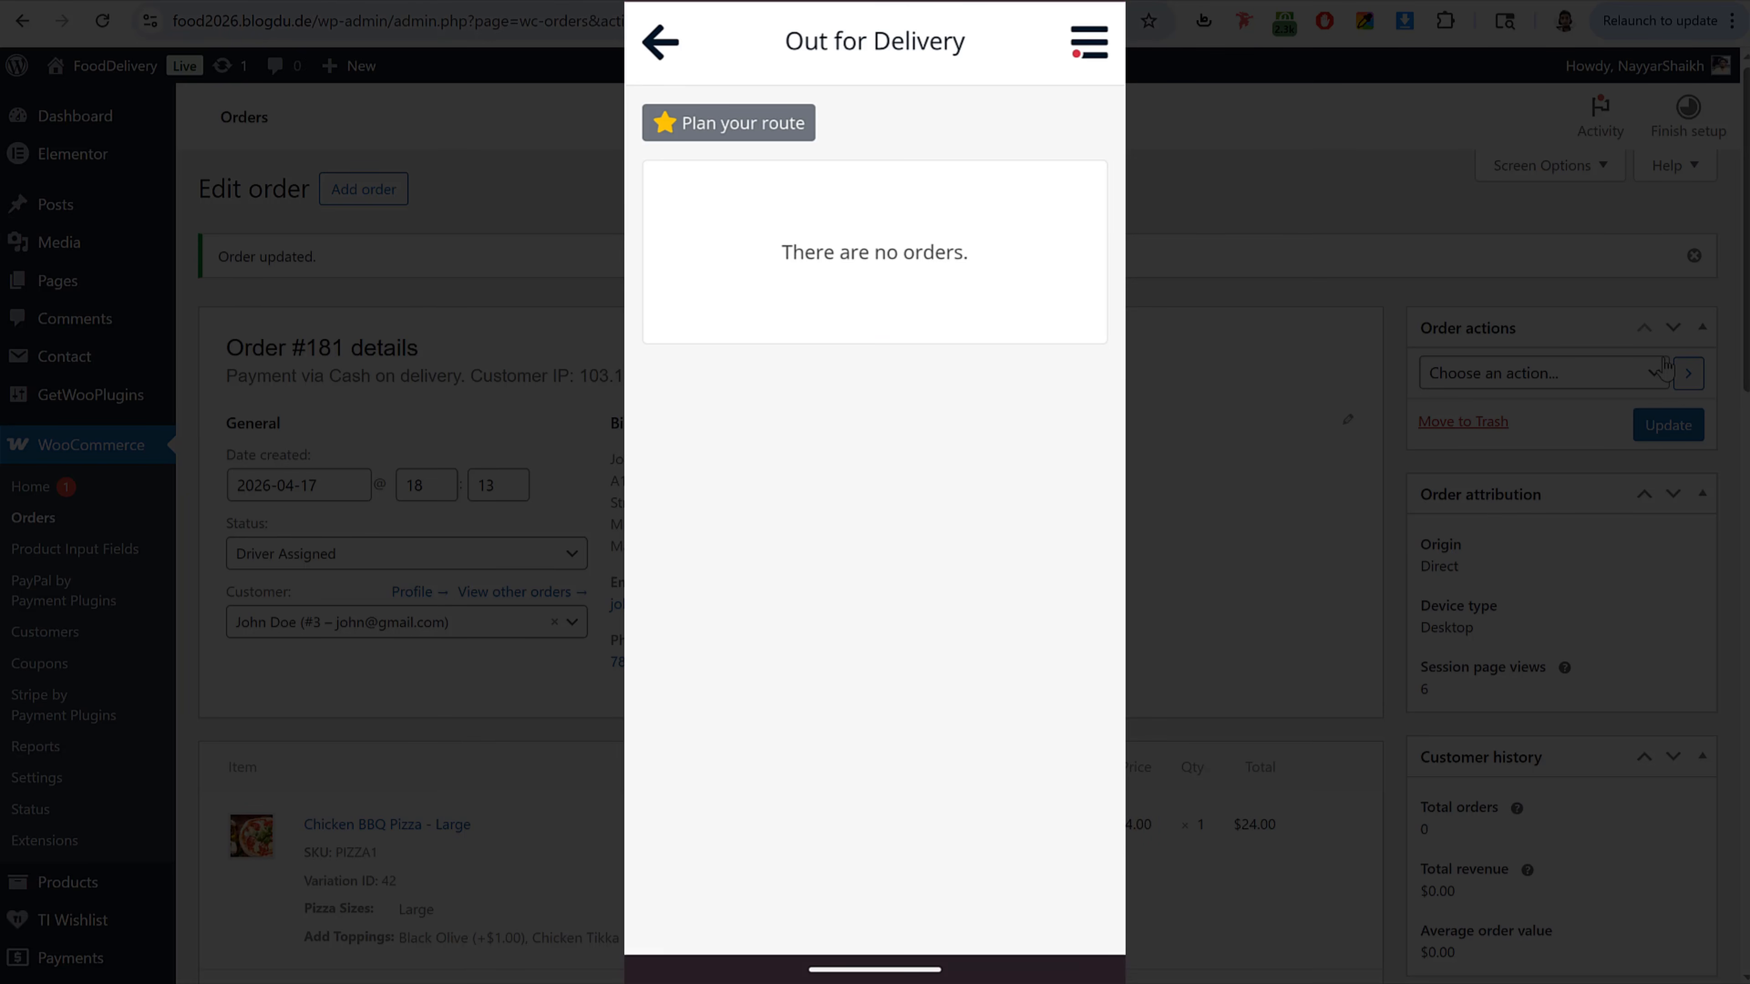
Step: Close the driver app, check the admin orders list, and return to the site's home page
click(923, 54)
drag(1121, 228, 1042, 229)
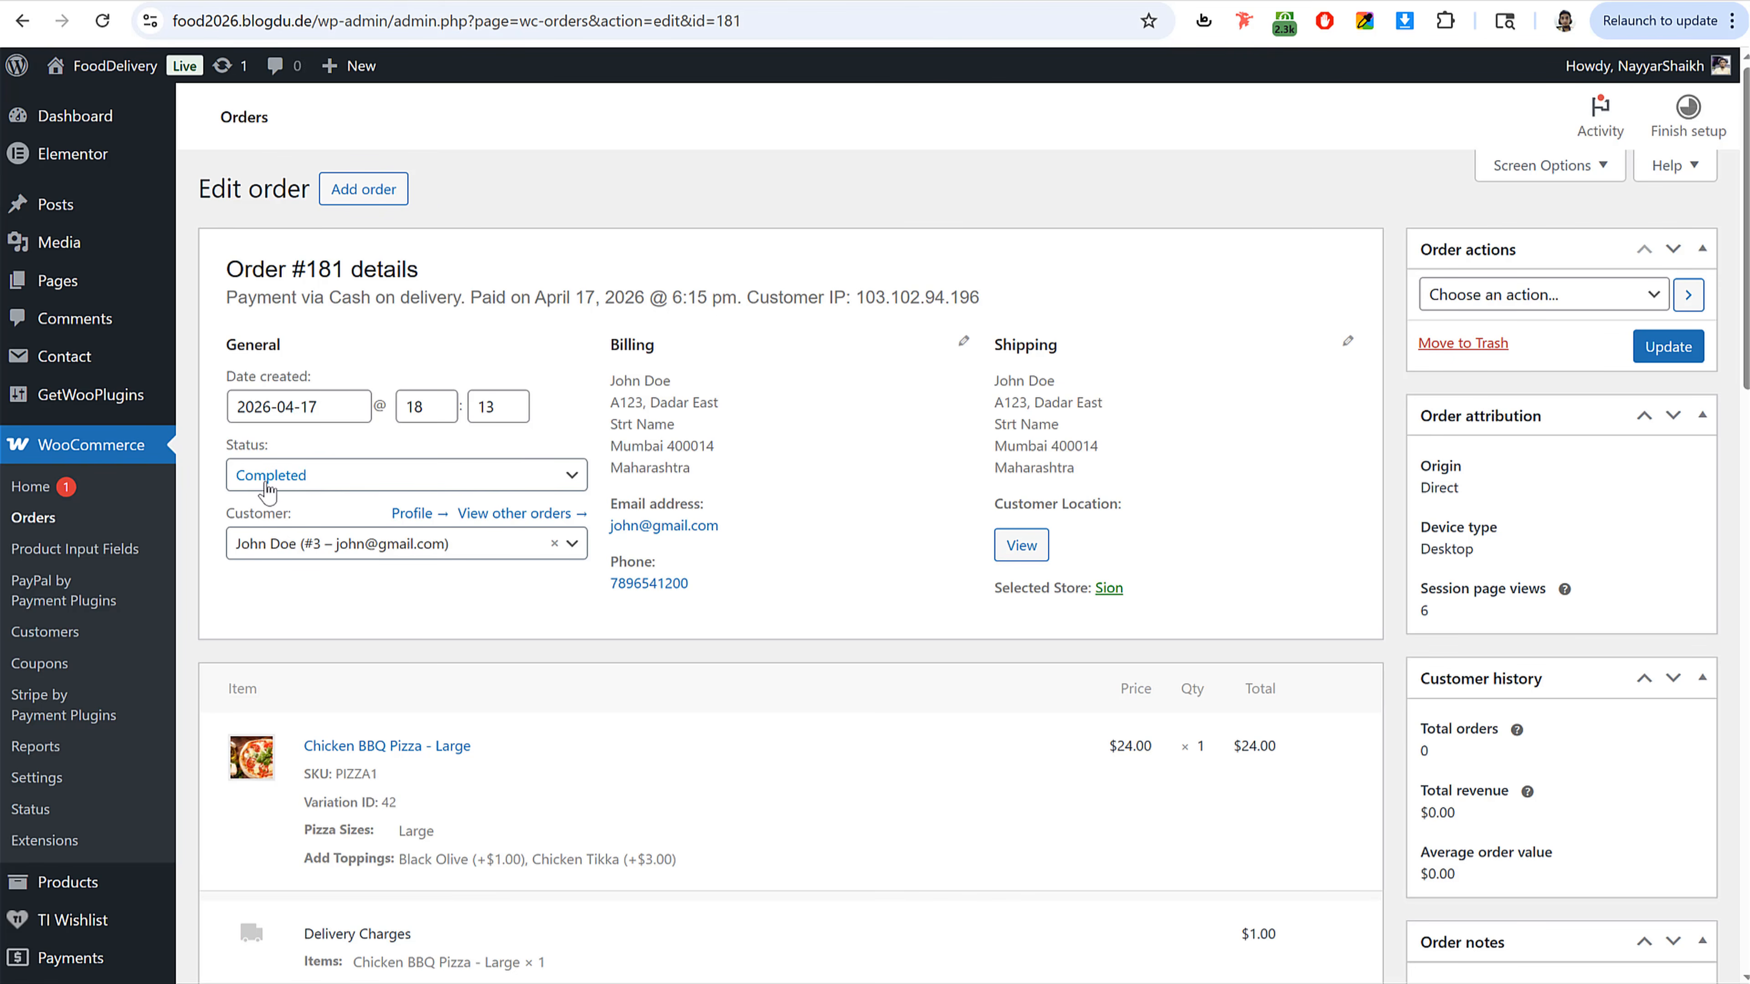
click(59, 522)
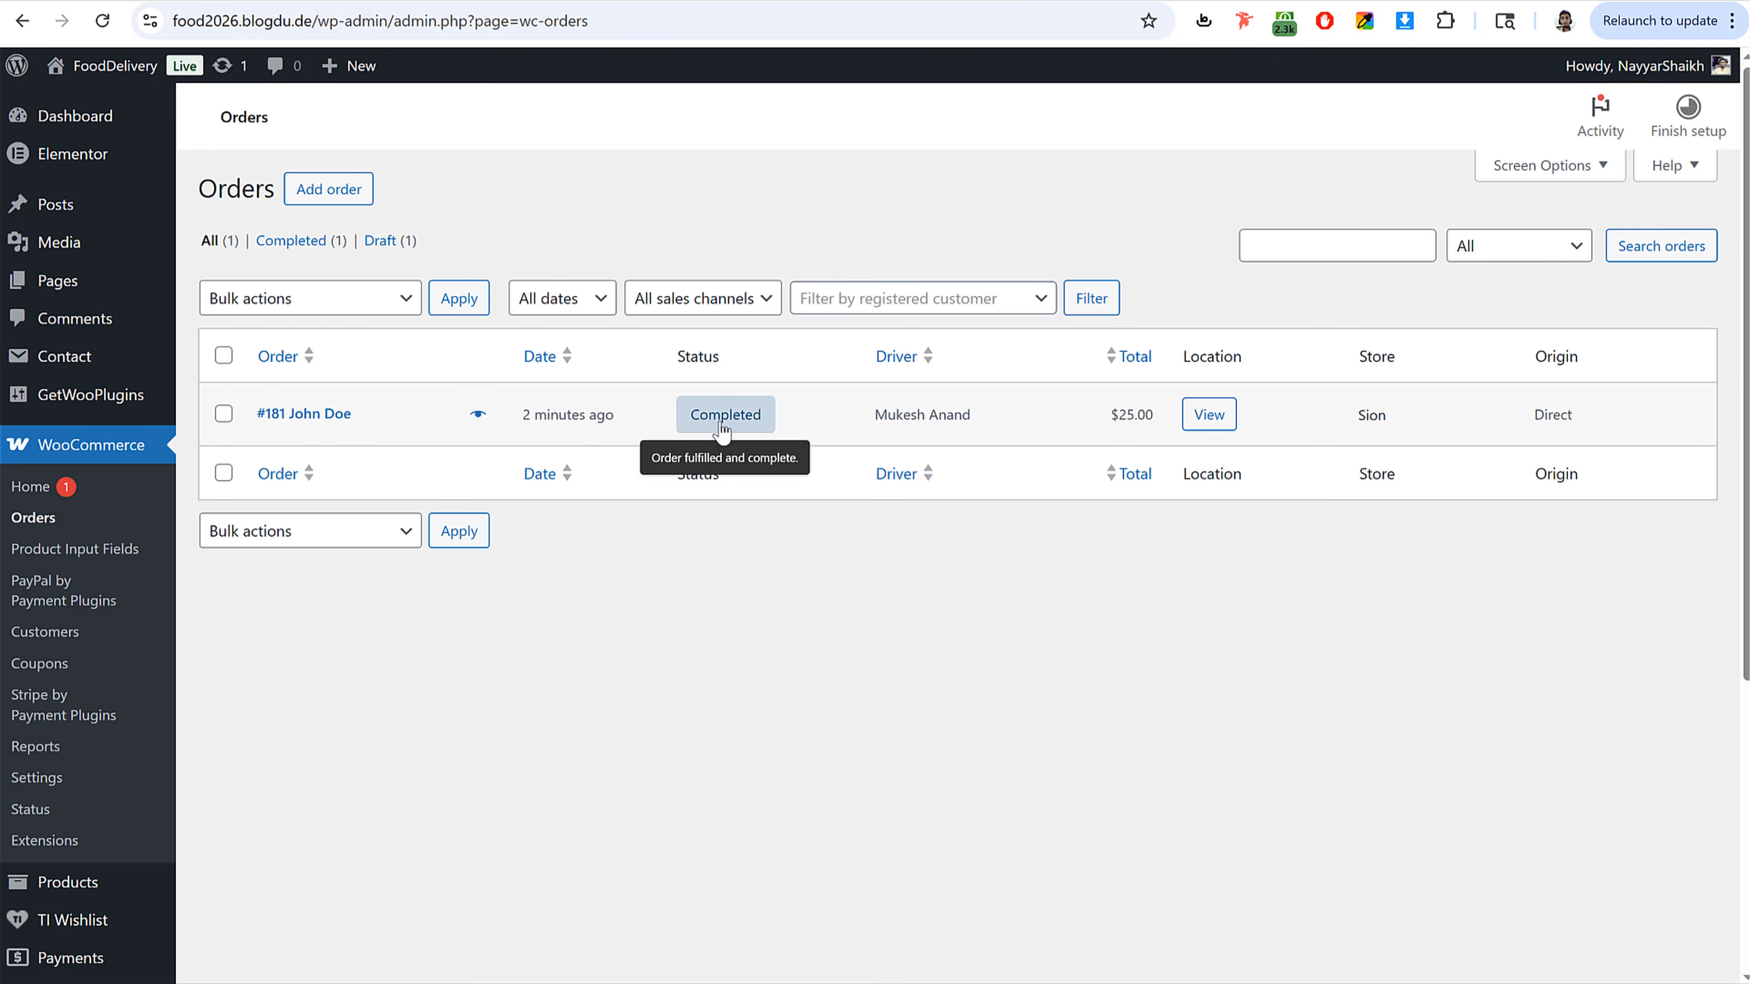
click(131, 68)
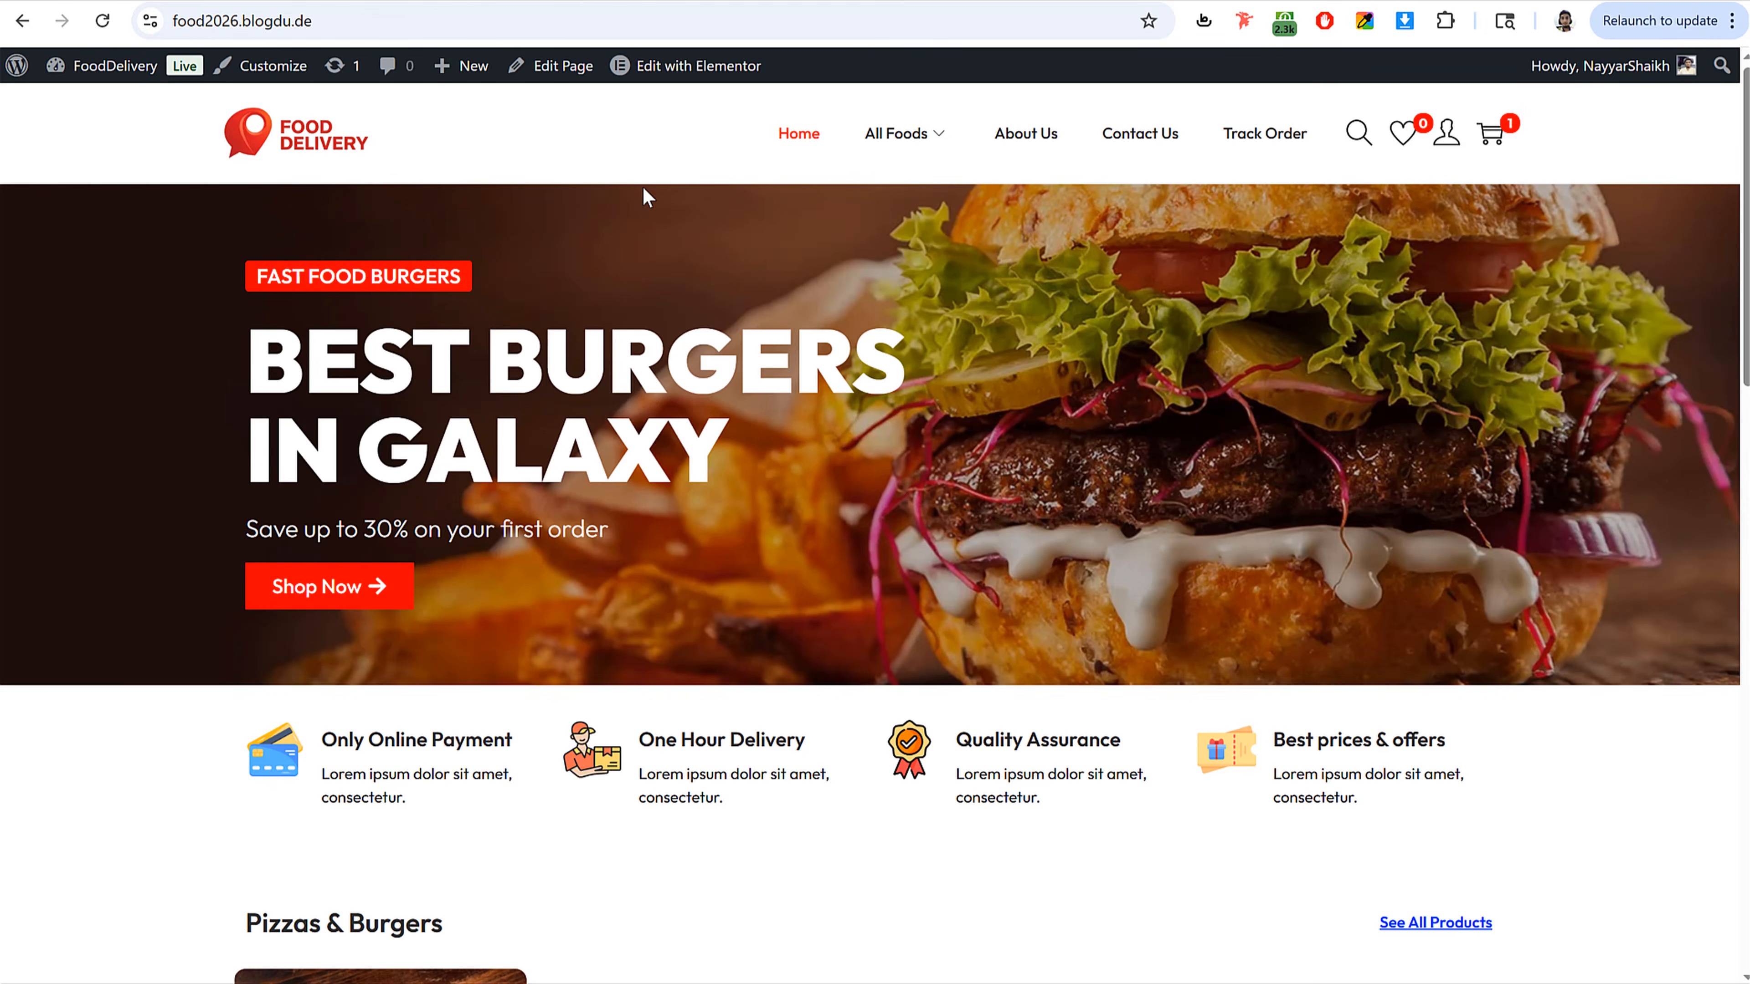